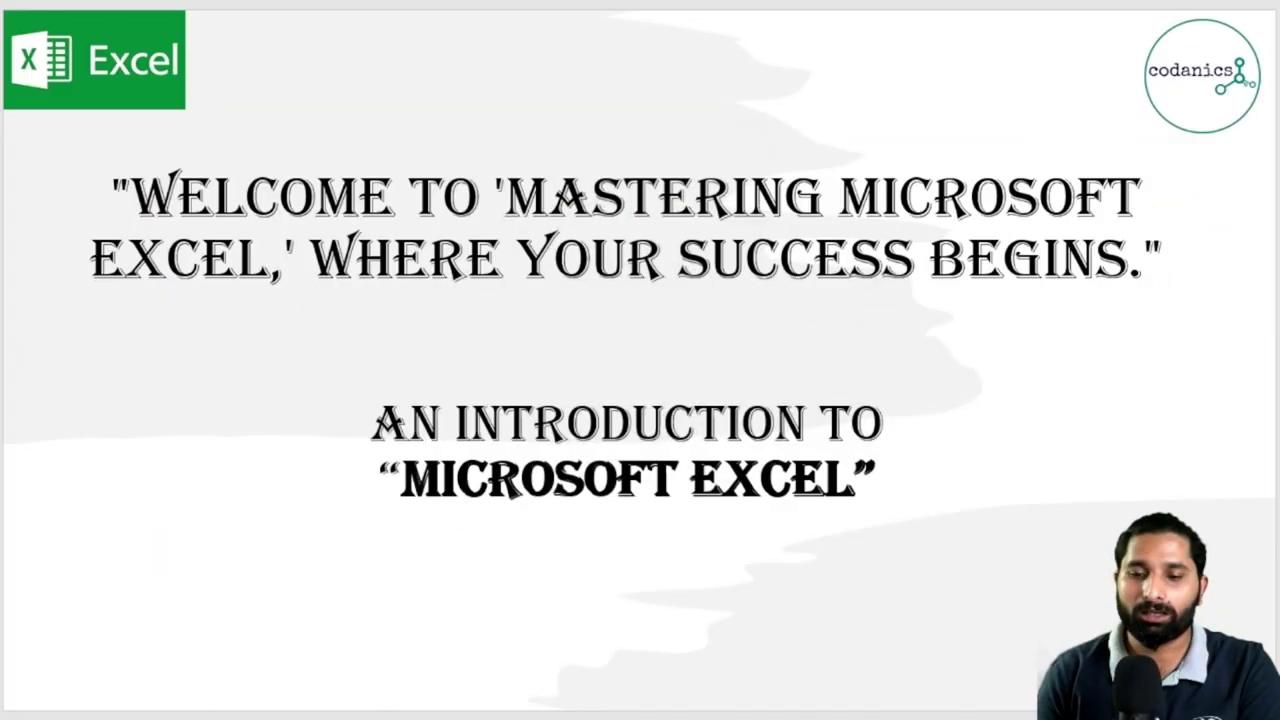
# Advance the slideshow from the Excel title slide to the Content slide
pyautogui.click(831, 514)
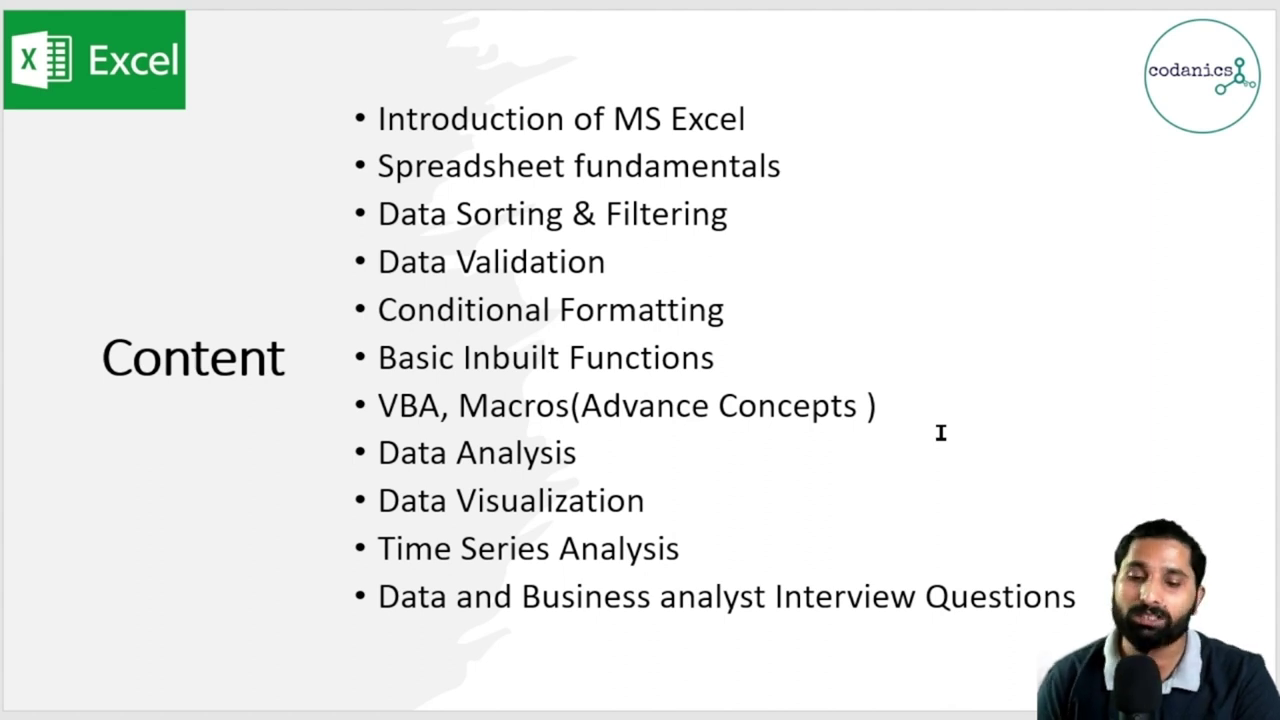
# Advance to the 'What is Microsoft Excel?' slide
pyautogui.press('Right')
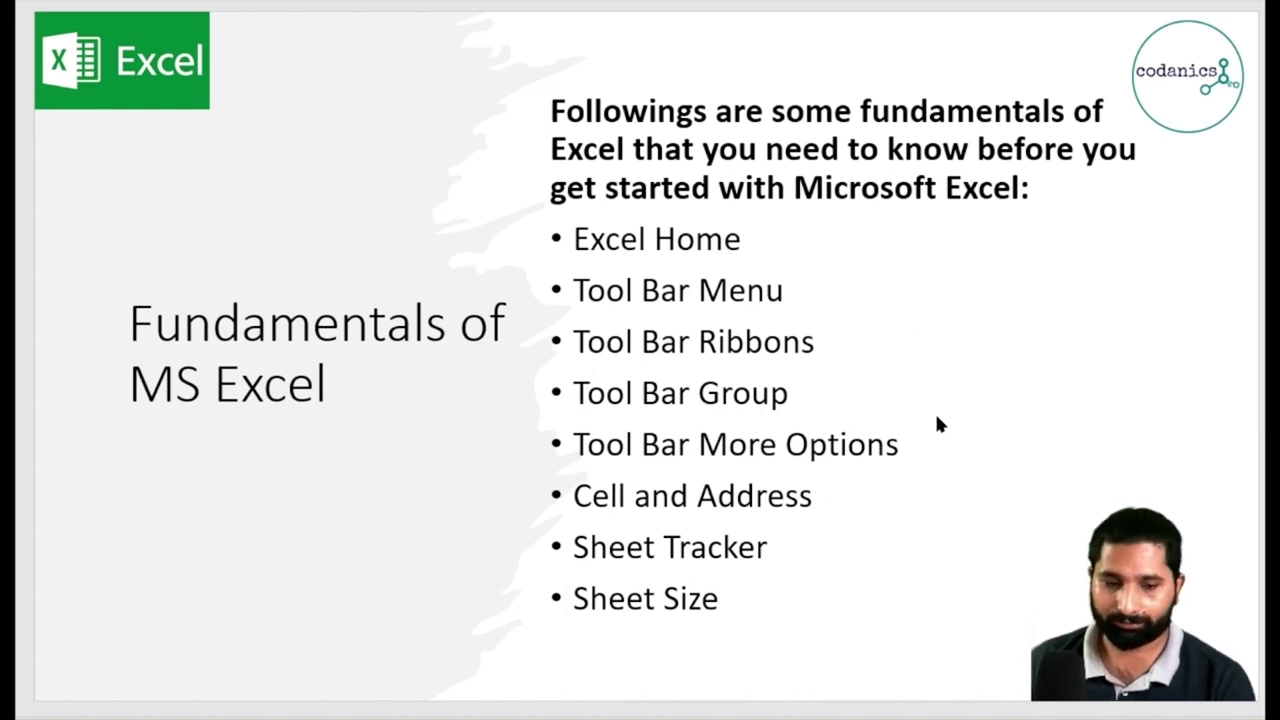
# Step through Excel Home and its enlarged start-screen screenshot to the Tool Bar Menu slide
pyautogui.press('Right')
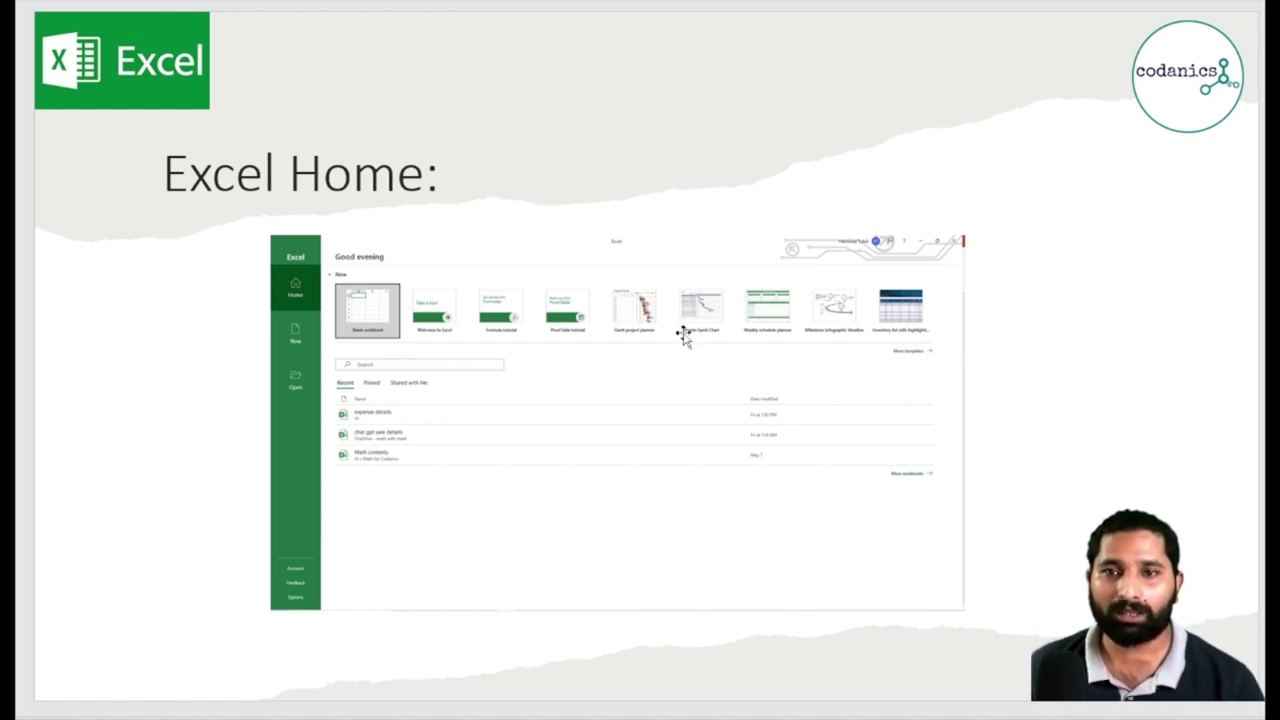
pyautogui.press('Right')
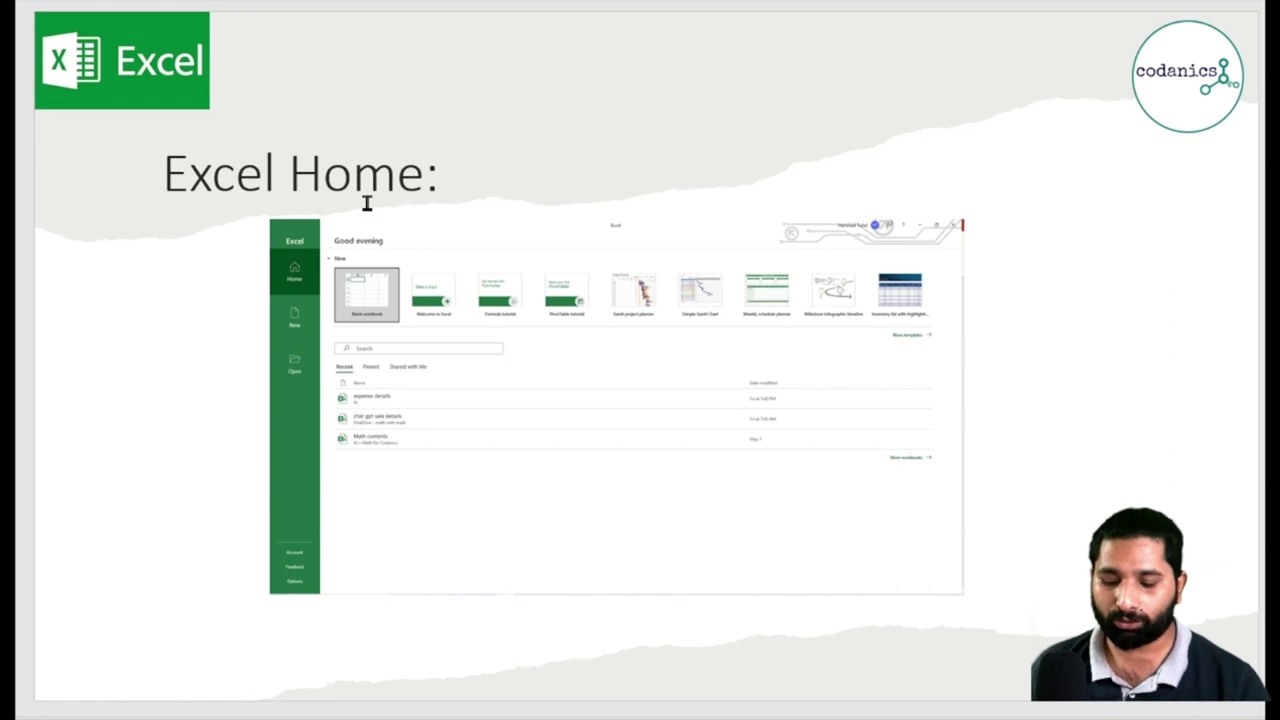
pyautogui.press('Right')
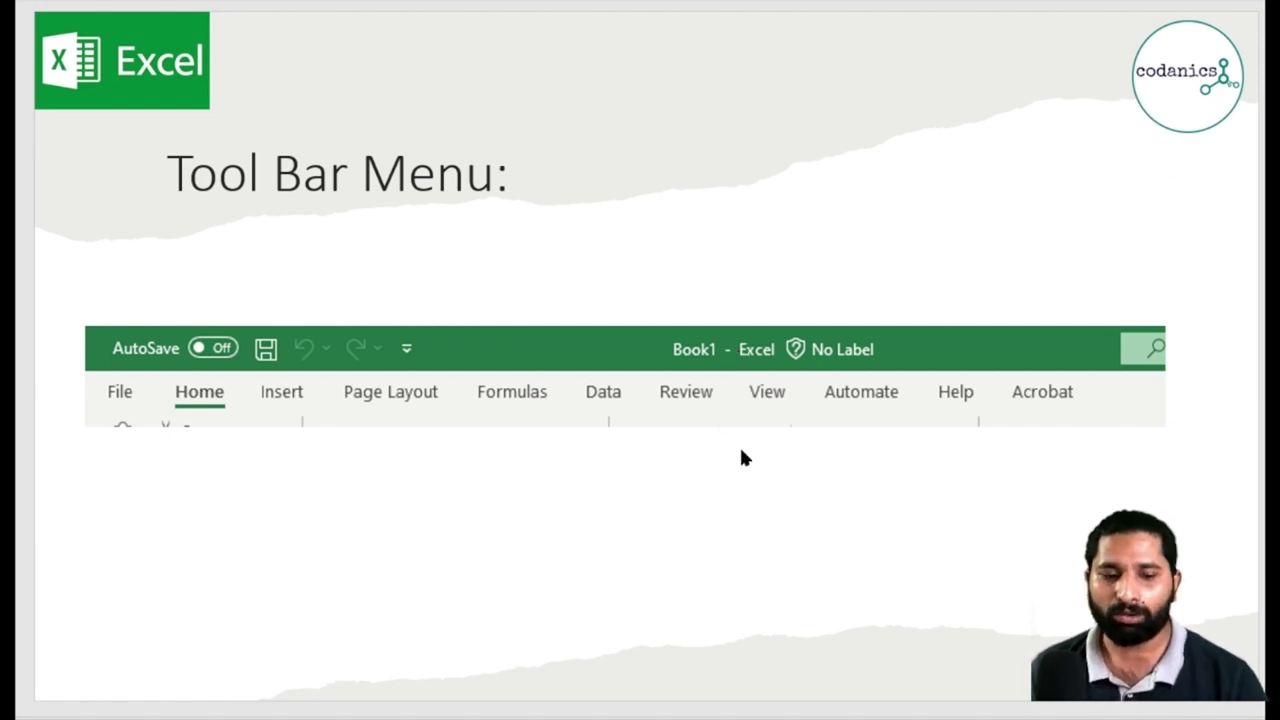
# Show the Tool Bar Ribbons slide with Excel's Home ribbon
pyautogui.click(1073, 553)
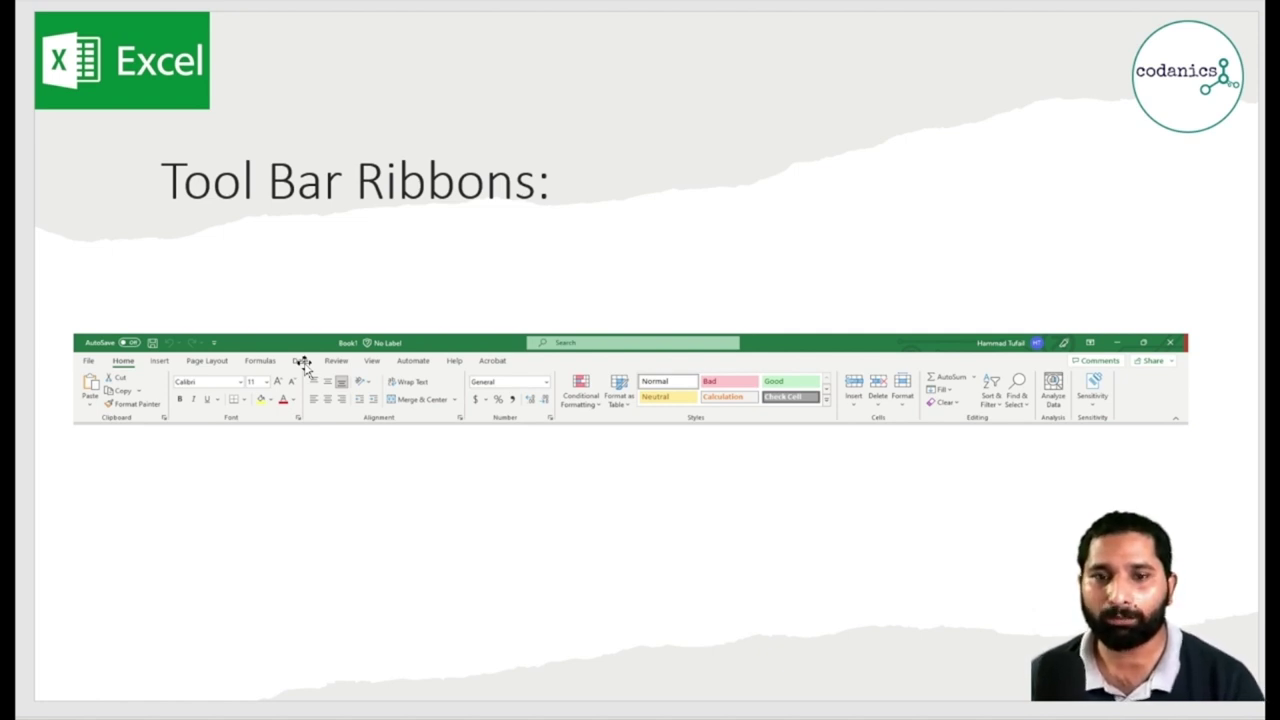
# Show the Tool Bar Groups slide featuring the Font group
pyautogui.press('Right')
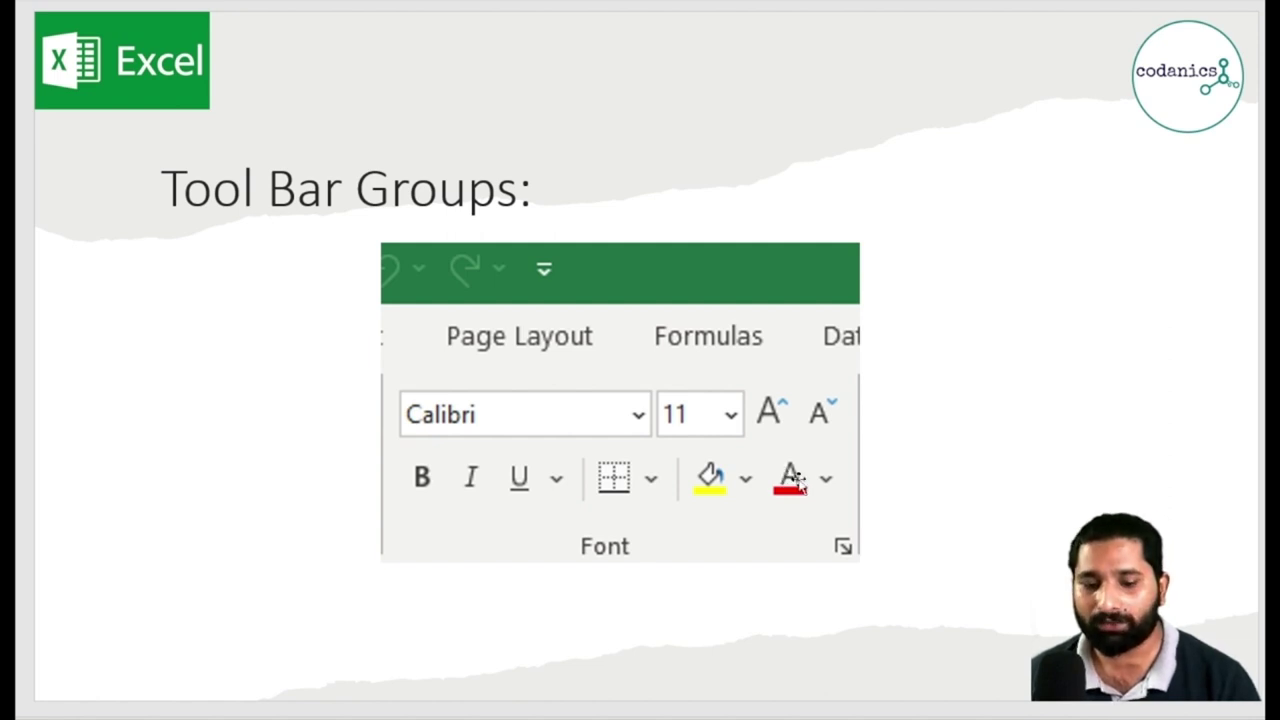
# Advance to the Tool Bar More Options slide
pyautogui.click(913, 349)
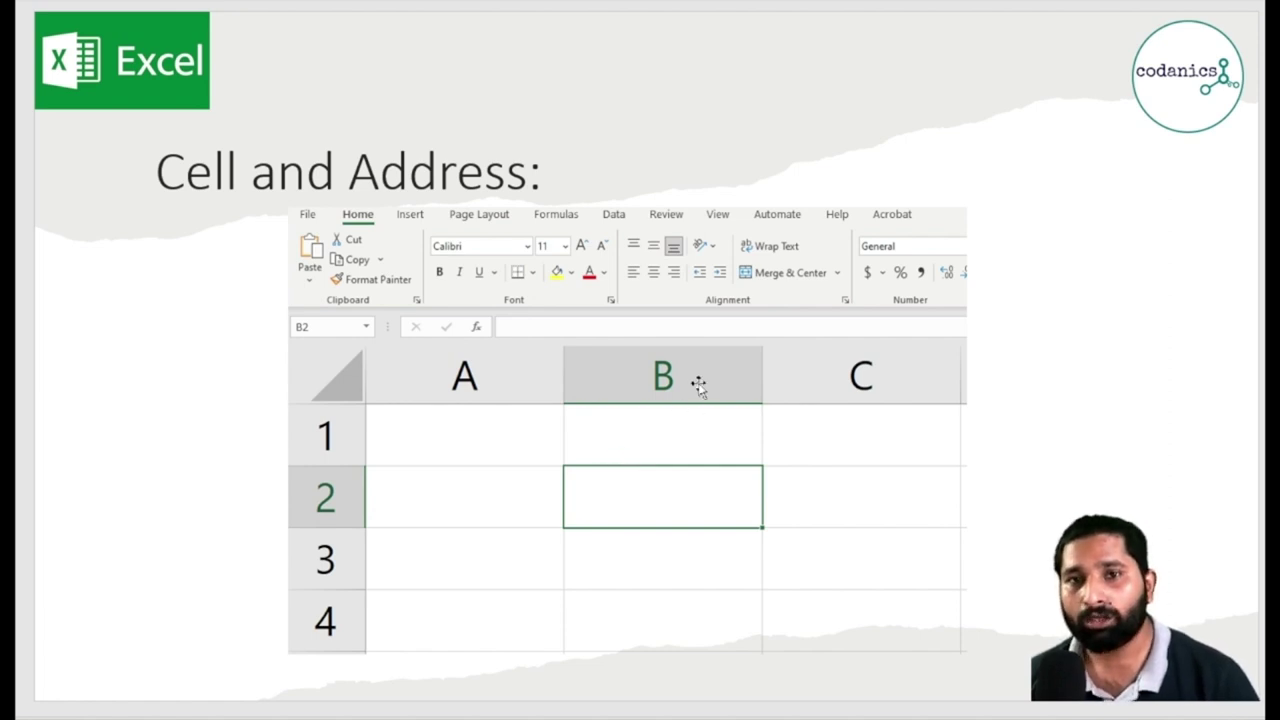
# Advance from the Cell and Address slide to the Sheet Tracker slide
pyautogui.click(1033, 508)
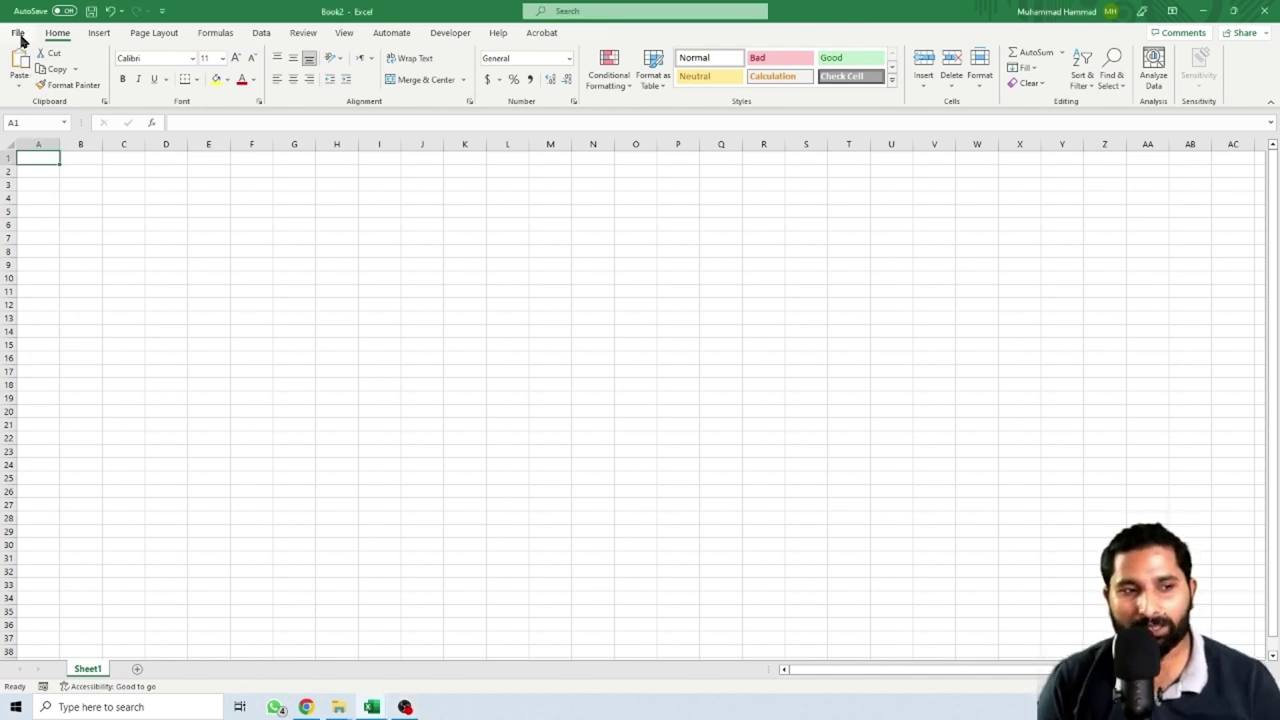
pyautogui.click(18, 33)
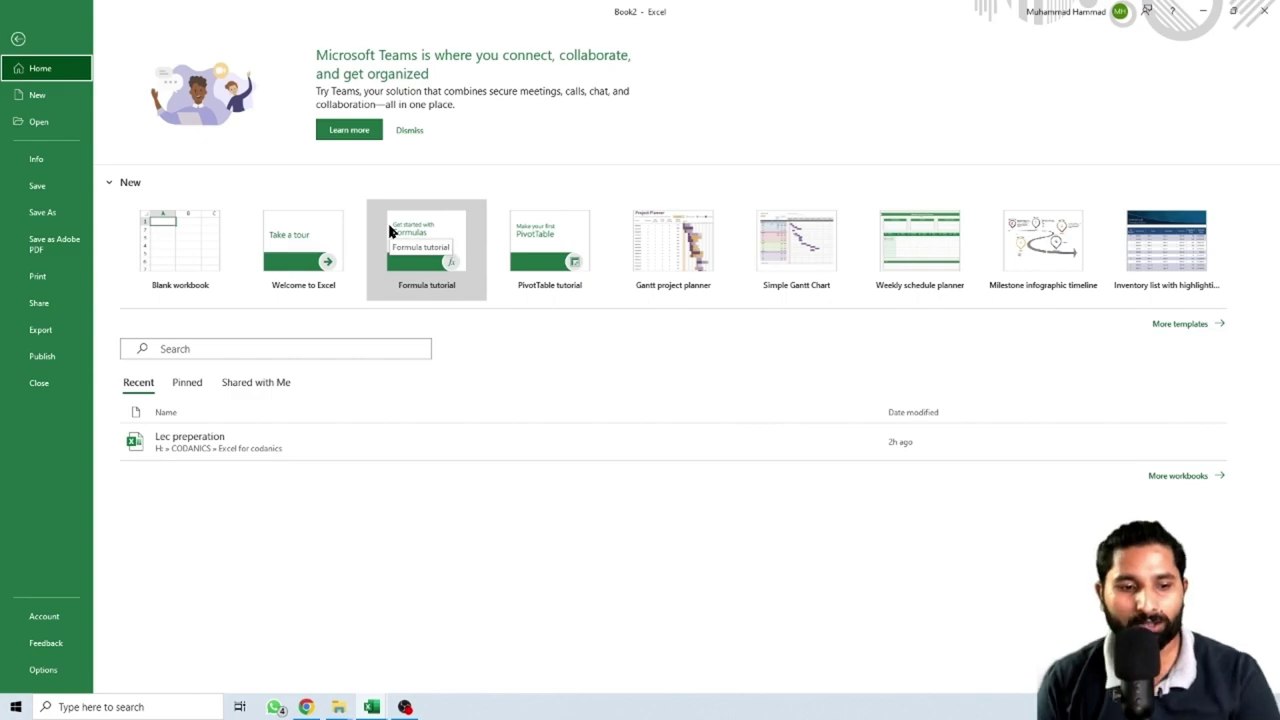
pyautogui.click(52, 38)
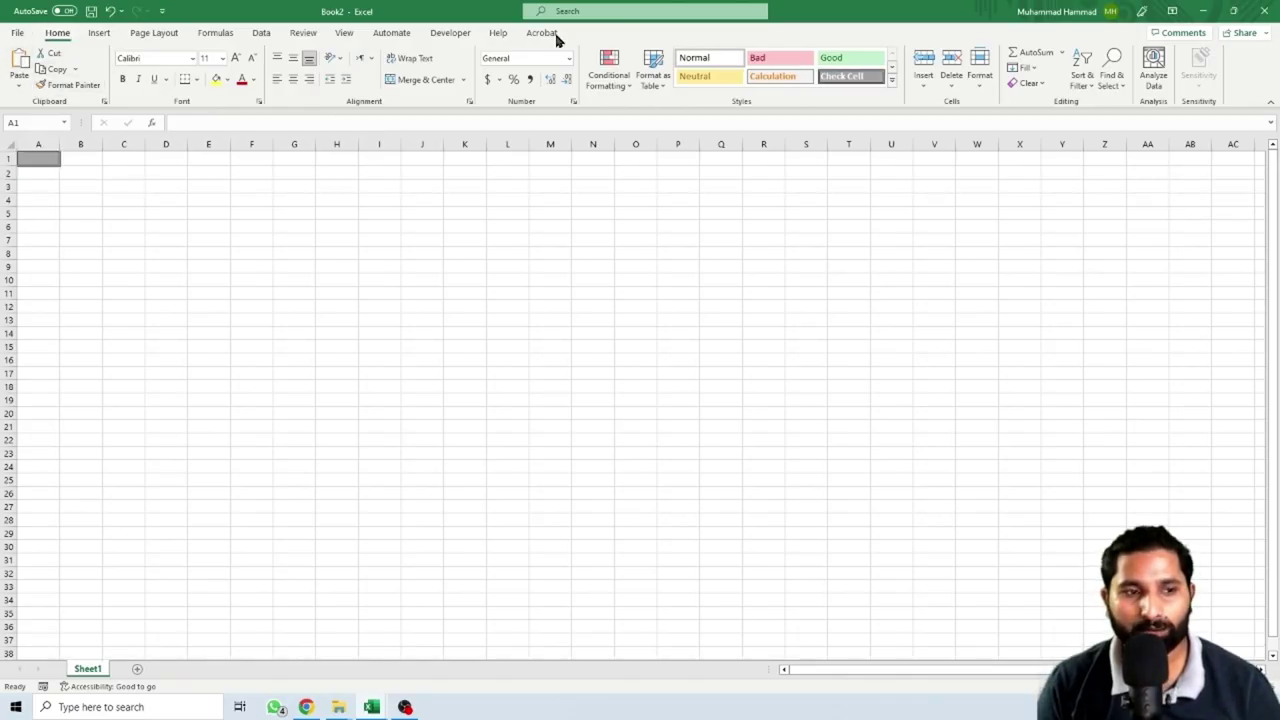
pyautogui.click(96, 34)
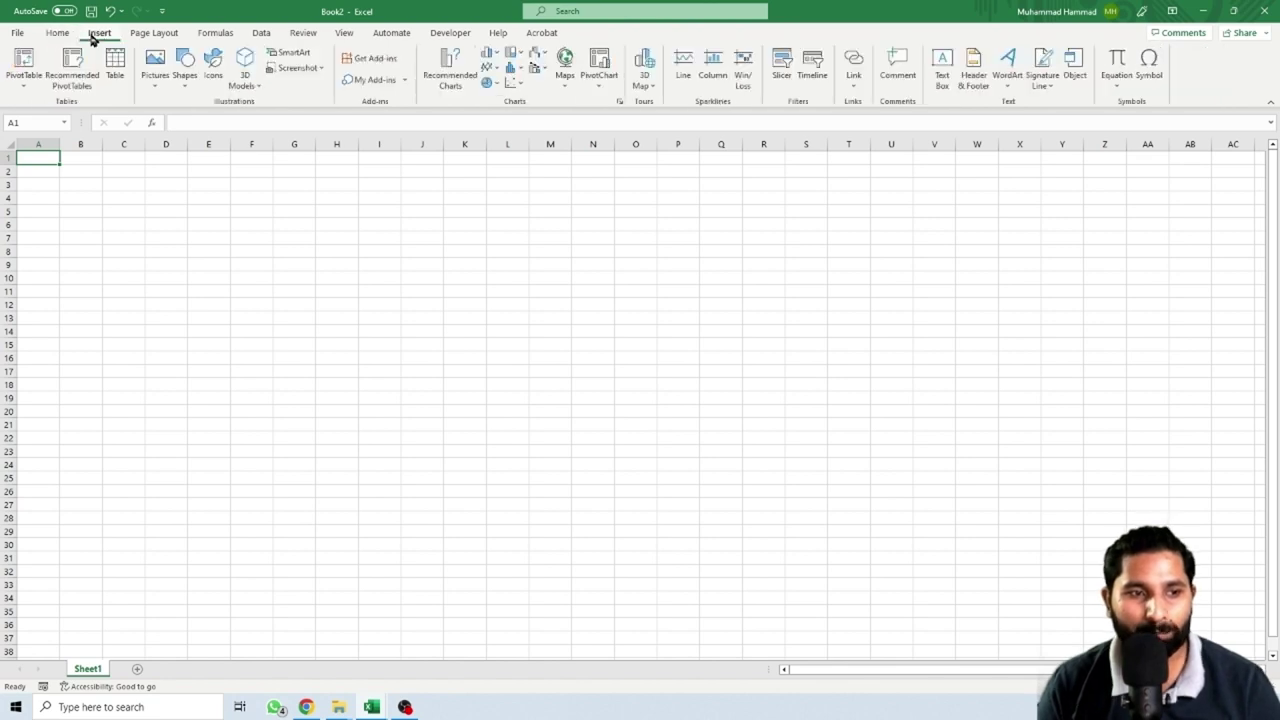
pyautogui.click(150, 35)
pyautogui.click(212, 34)
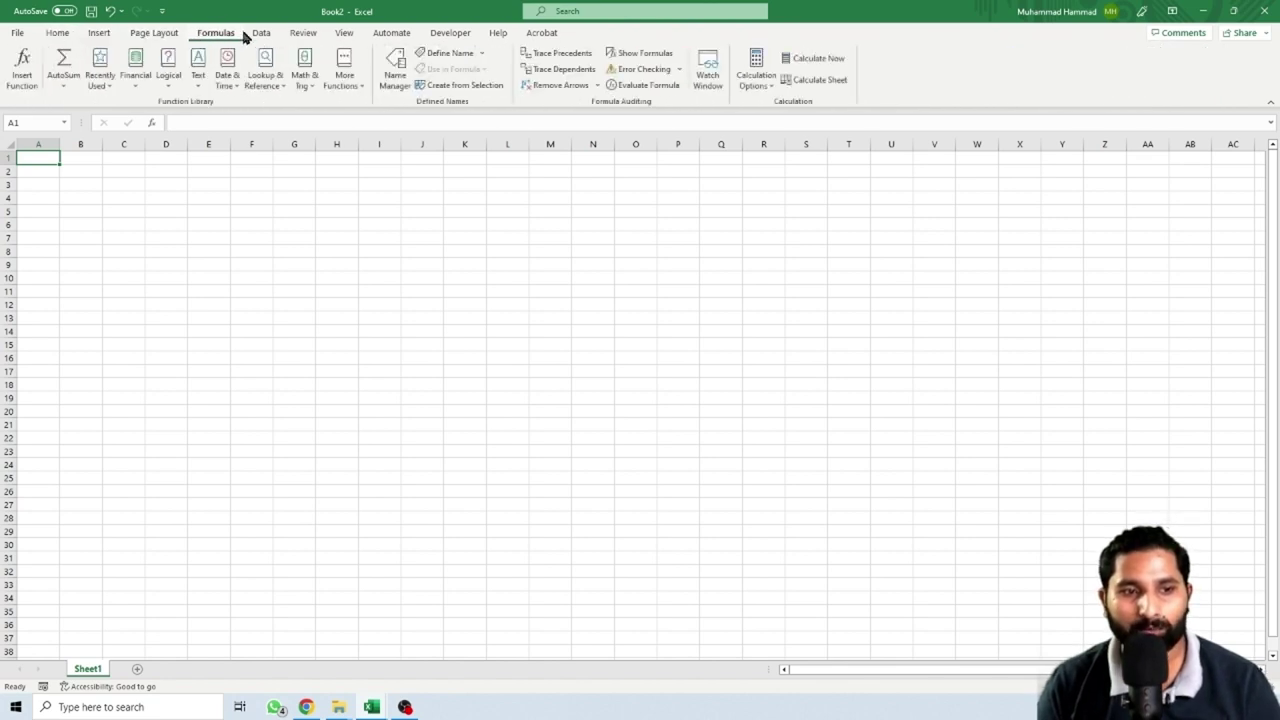
pyautogui.click(259, 34)
pyautogui.click(302, 34)
pyautogui.click(343, 34)
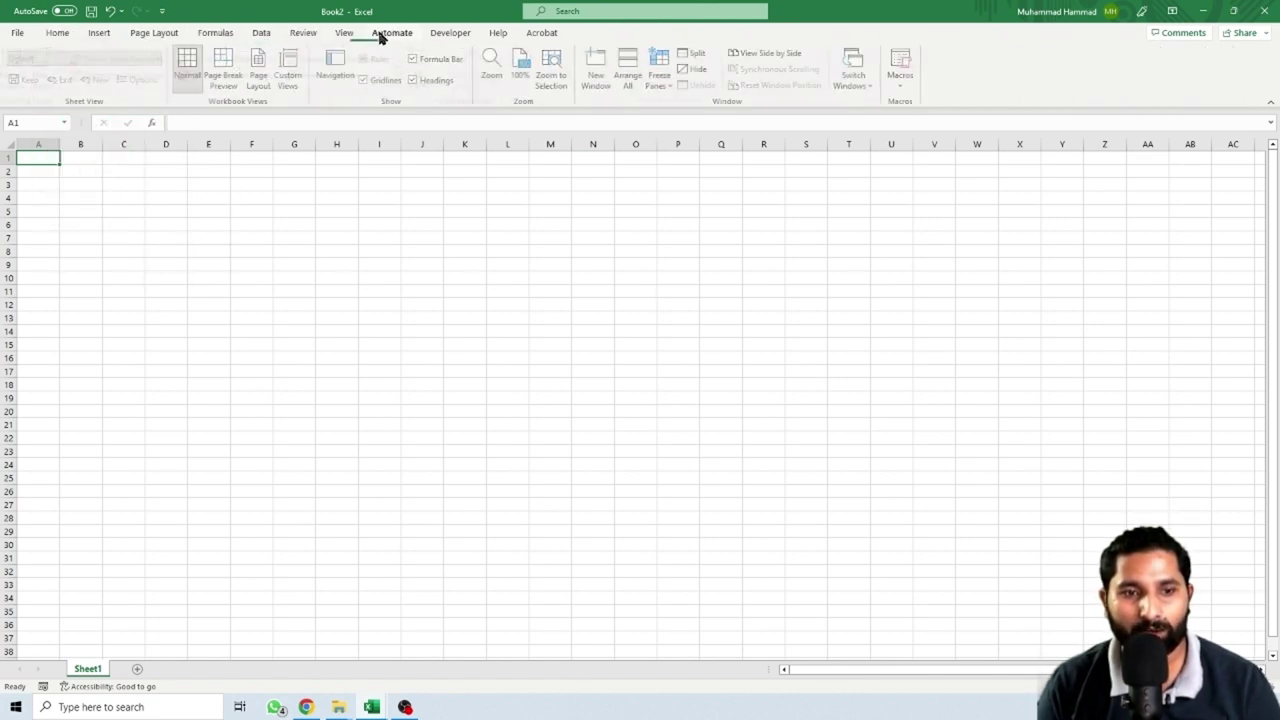
pyautogui.click(450, 34)
pyautogui.click(497, 34)
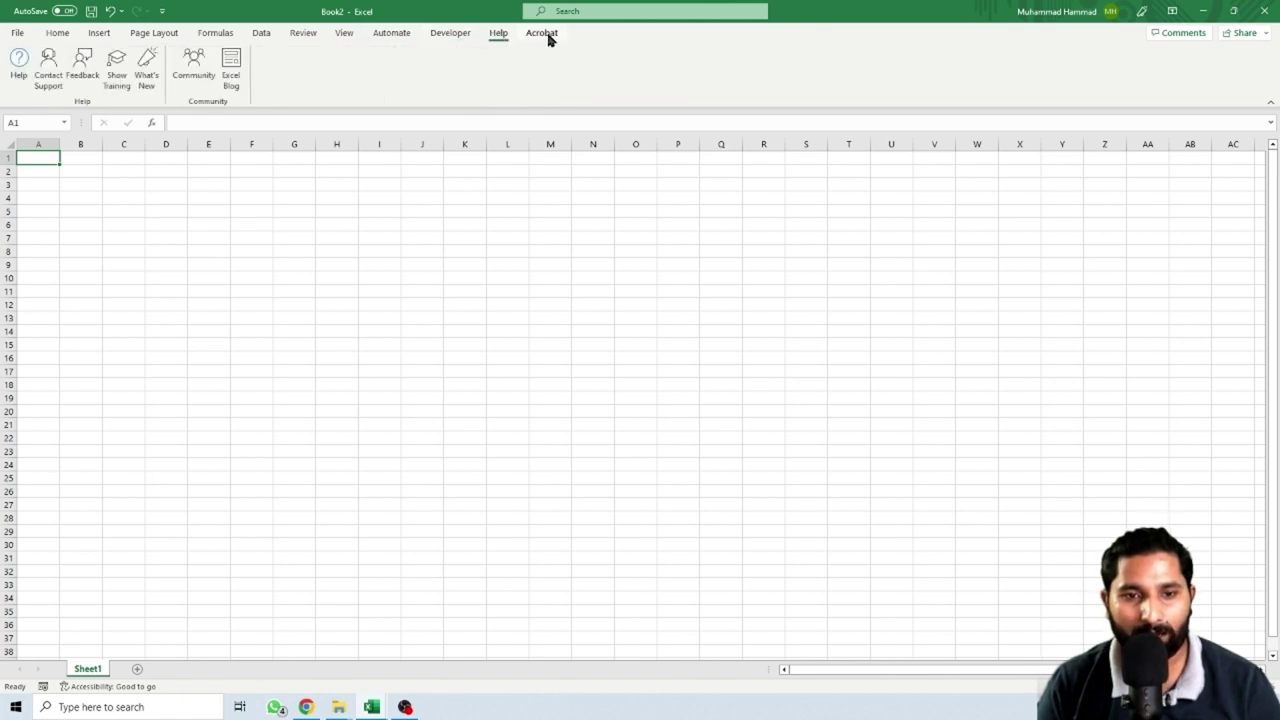
pyautogui.click(52, 34)
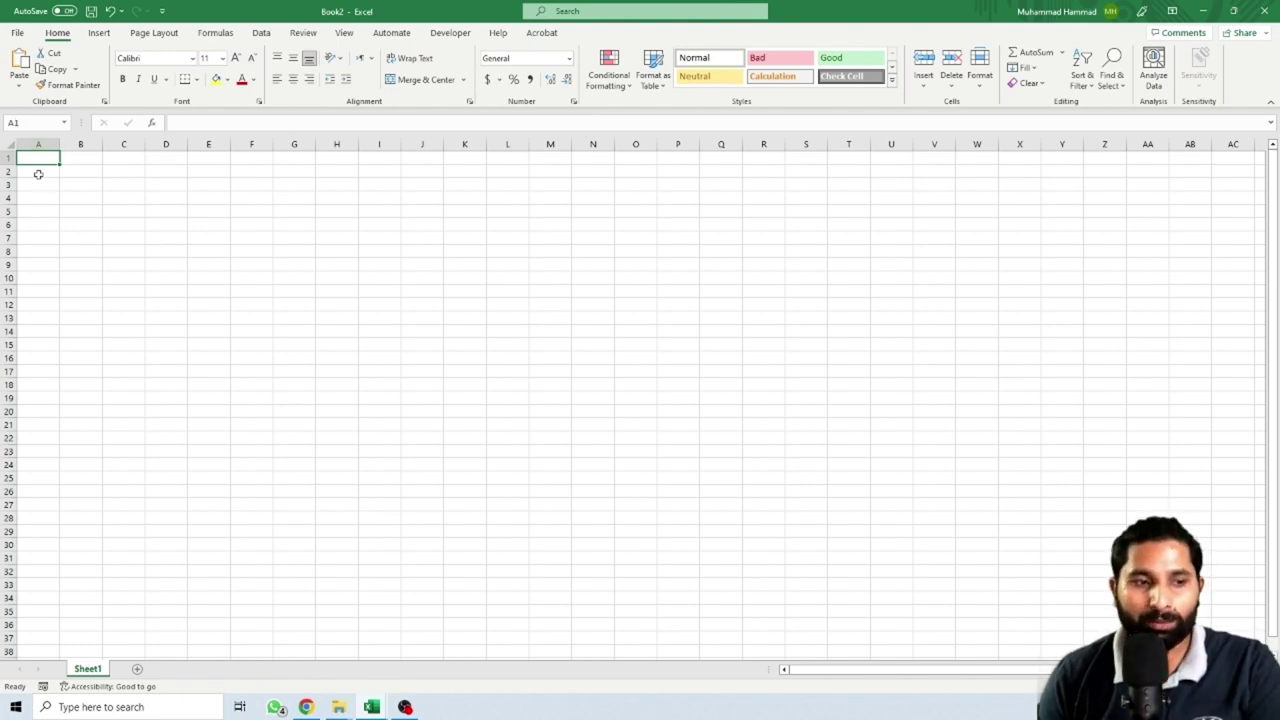
# Select A1:G1, then the whole of row 1, then column A
pyautogui.scroll(2, 118, 189)
pyautogui.scroll(2, 118, 189)
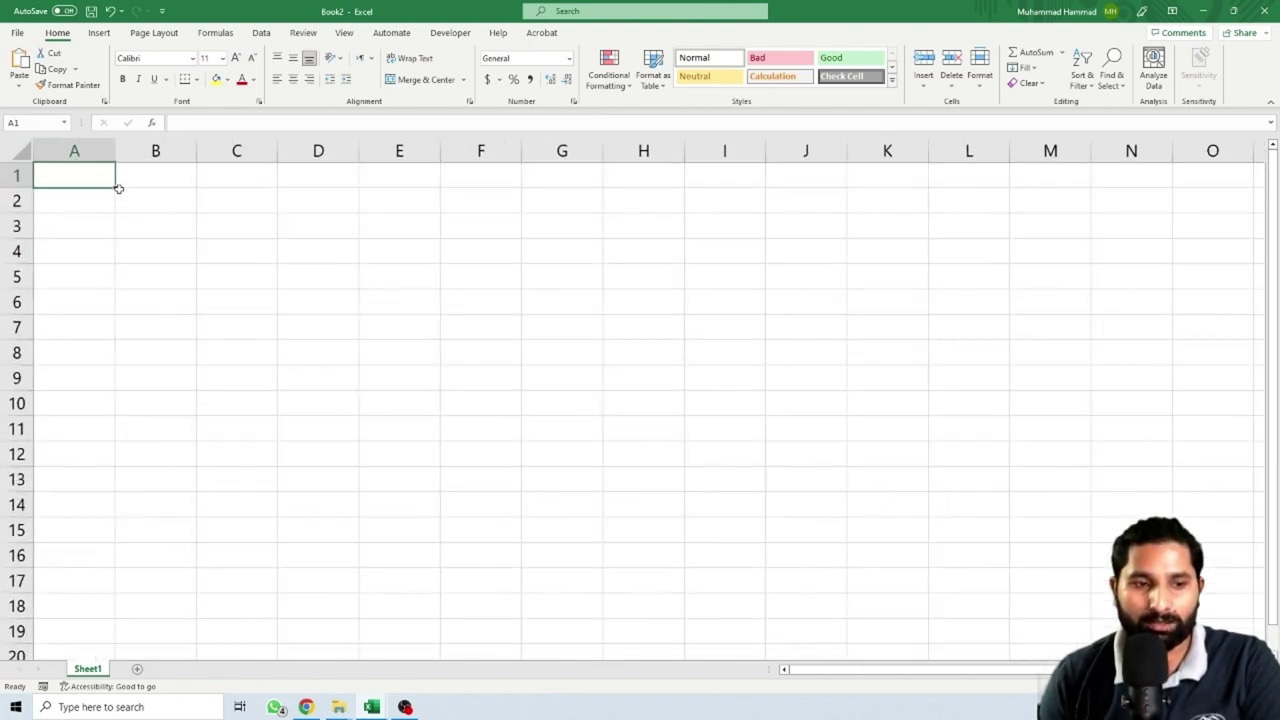
pyautogui.scroll(1, 118, 189)
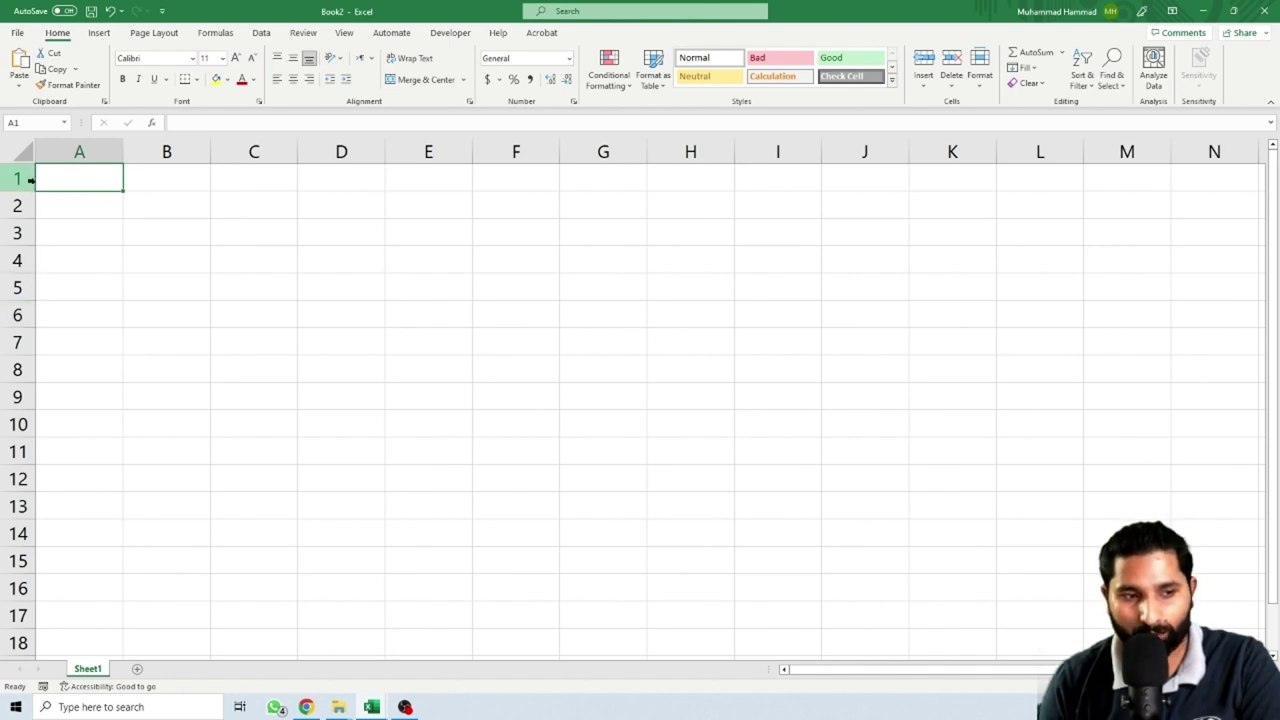
pyautogui.moveTo(94, 175); pyautogui.dragTo(603, 180)
pyautogui.click(14, 177)
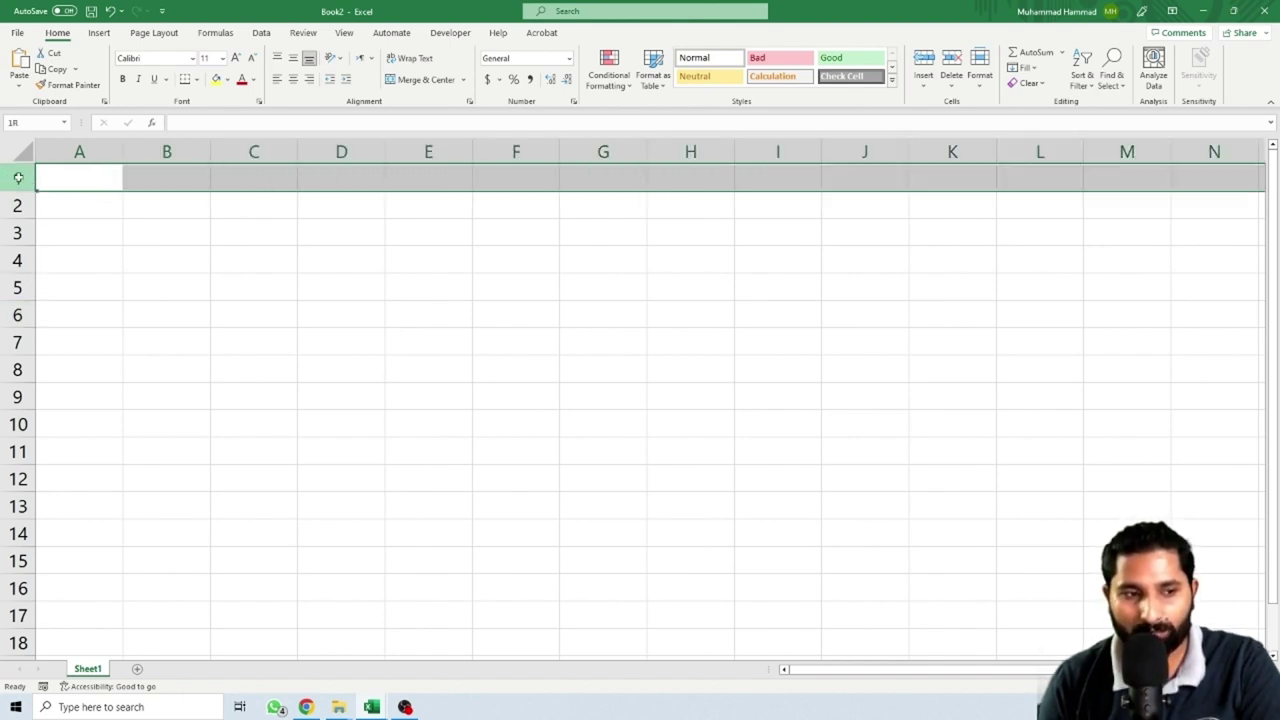
pyautogui.moveTo(1047, 675); pyautogui.dragTo(820, 625)
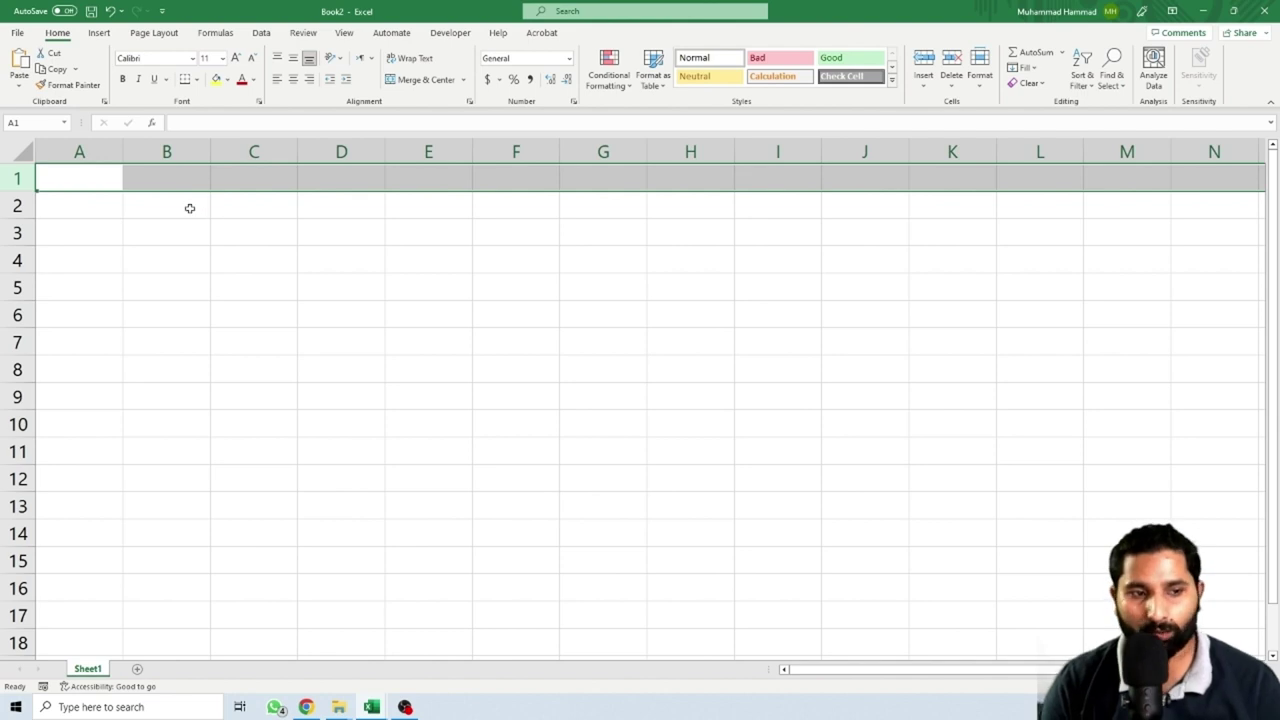
pyautogui.click(82, 146)
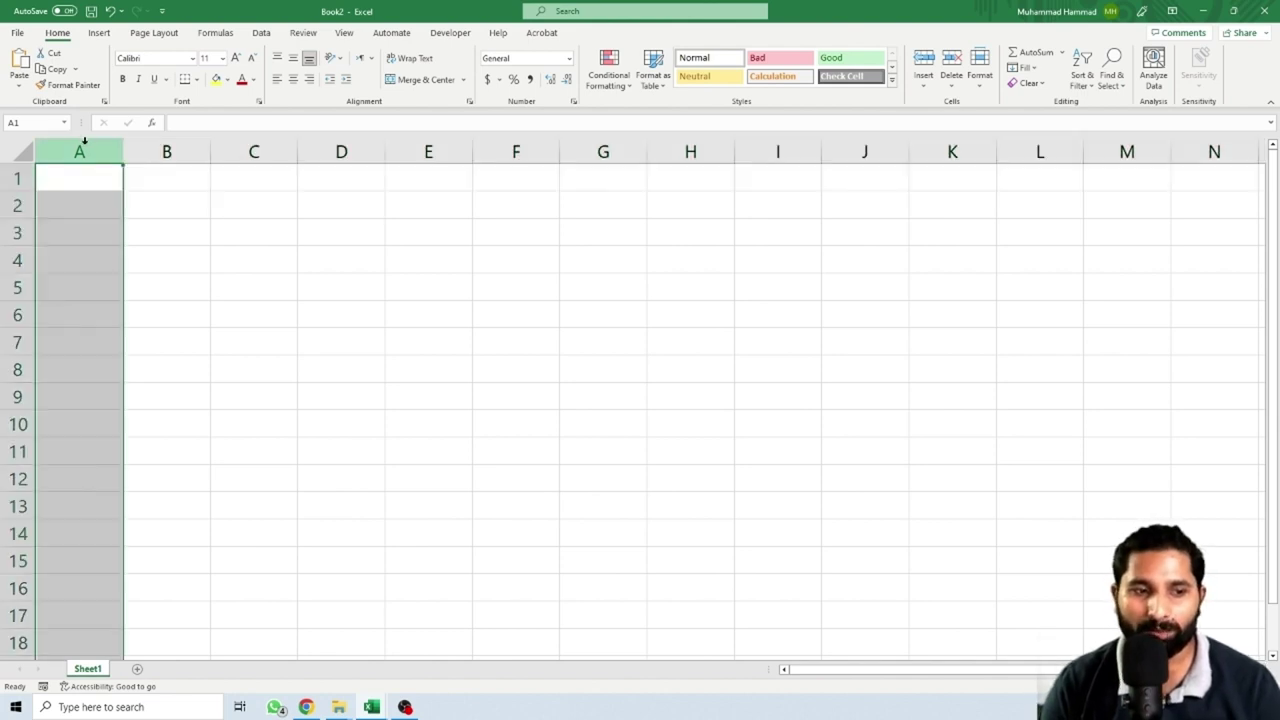
pyautogui.scroll(-13, 76, 205)
pyautogui.scroll(-17, 73, 210)
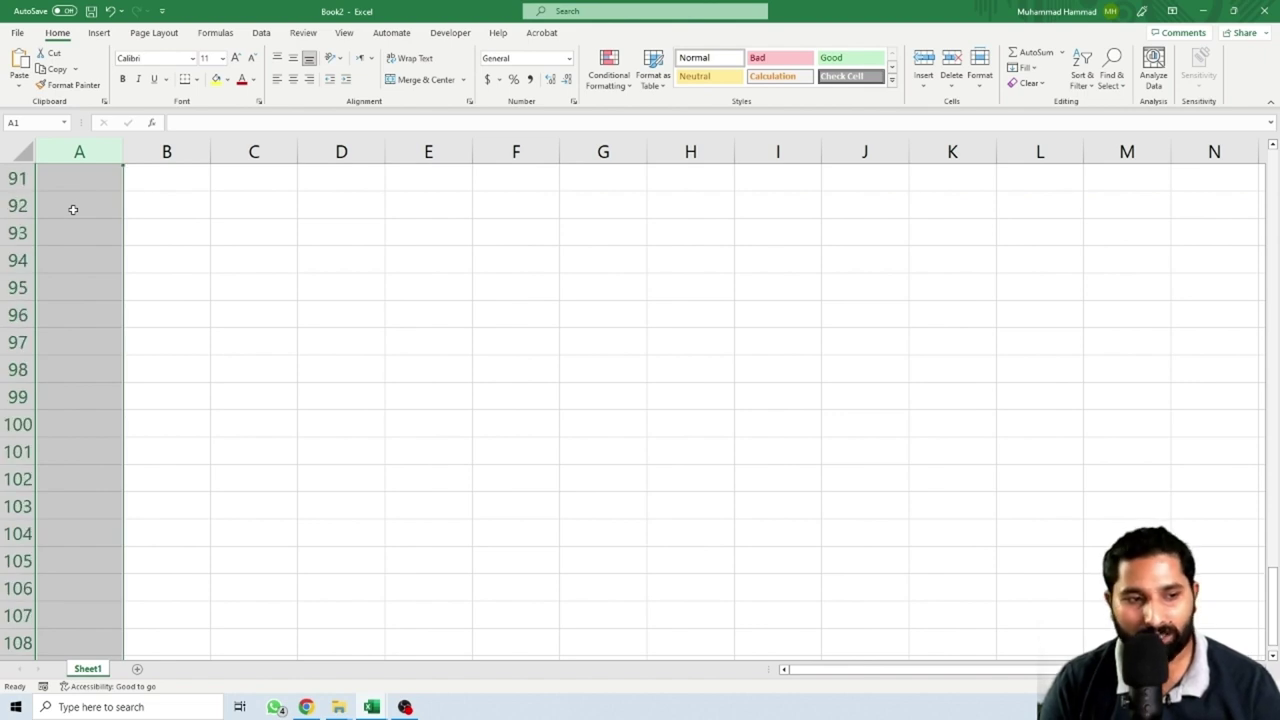
pyautogui.scroll(19, 73, 209)
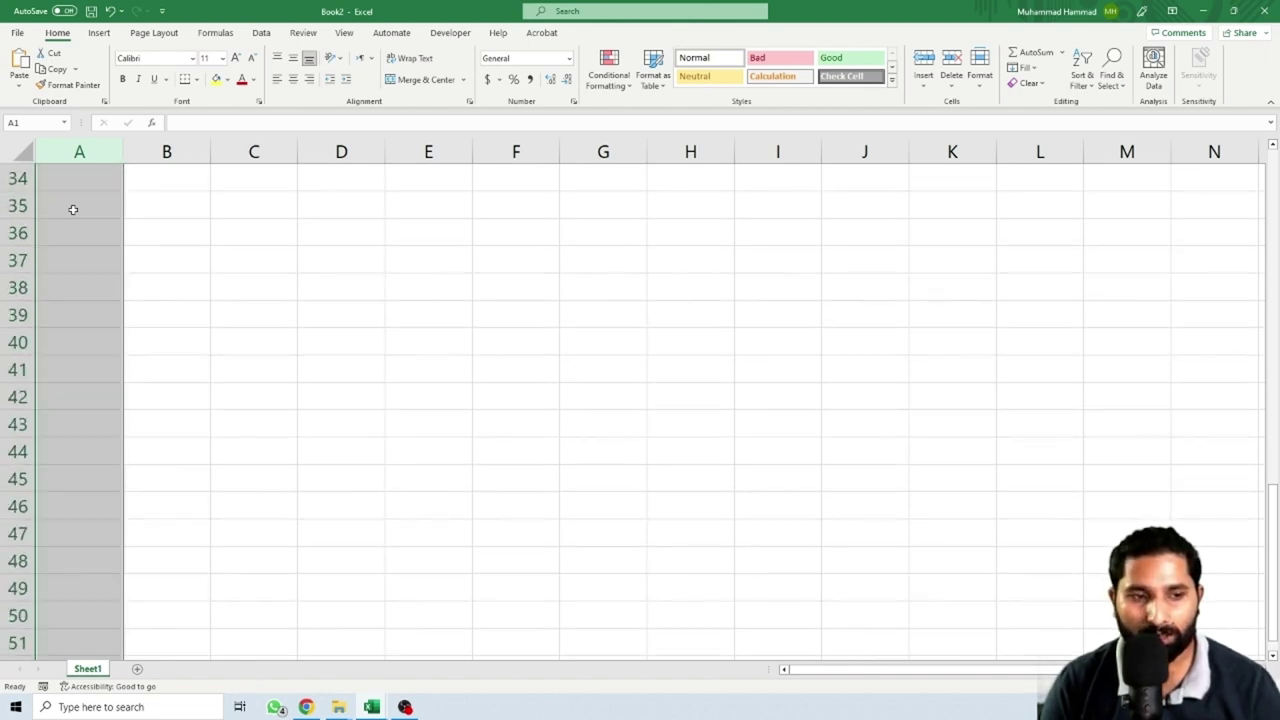
pyautogui.click(155, 201)
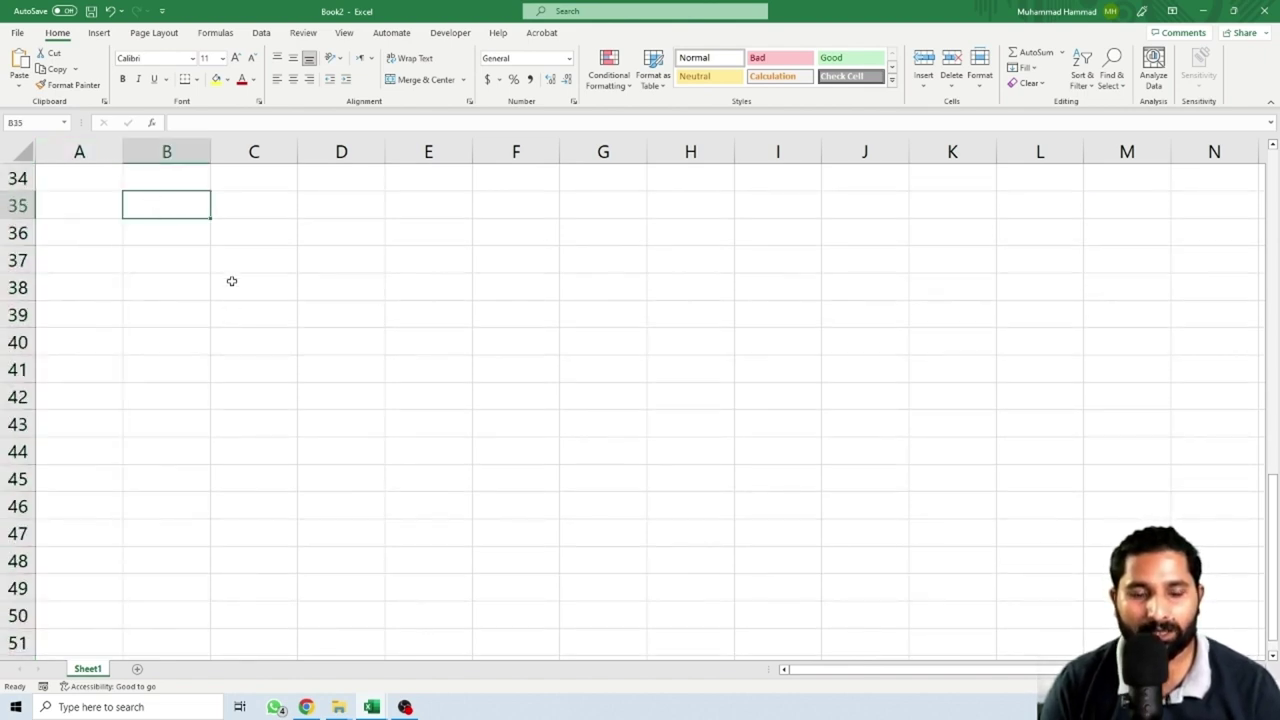
pyautogui.click(234, 206)
pyautogui.click(364, 218)
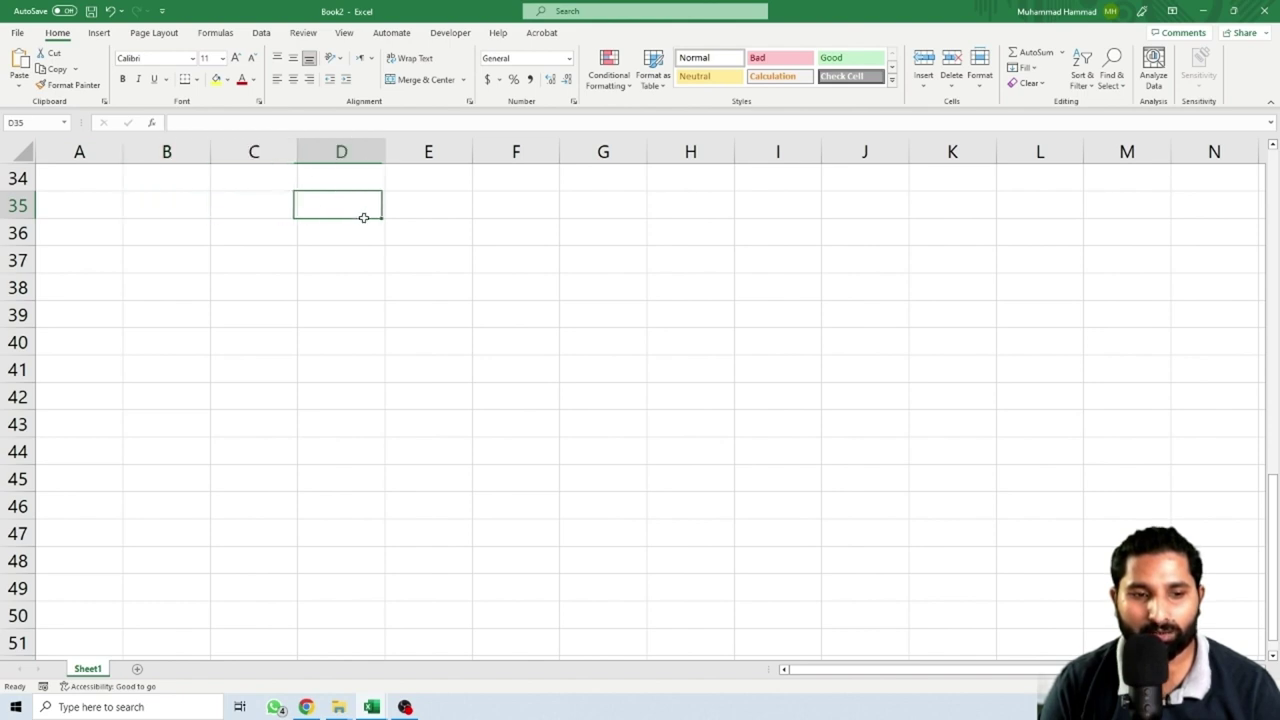
pyautogui.click(434, 215)
pyautogui.click(440, 252)
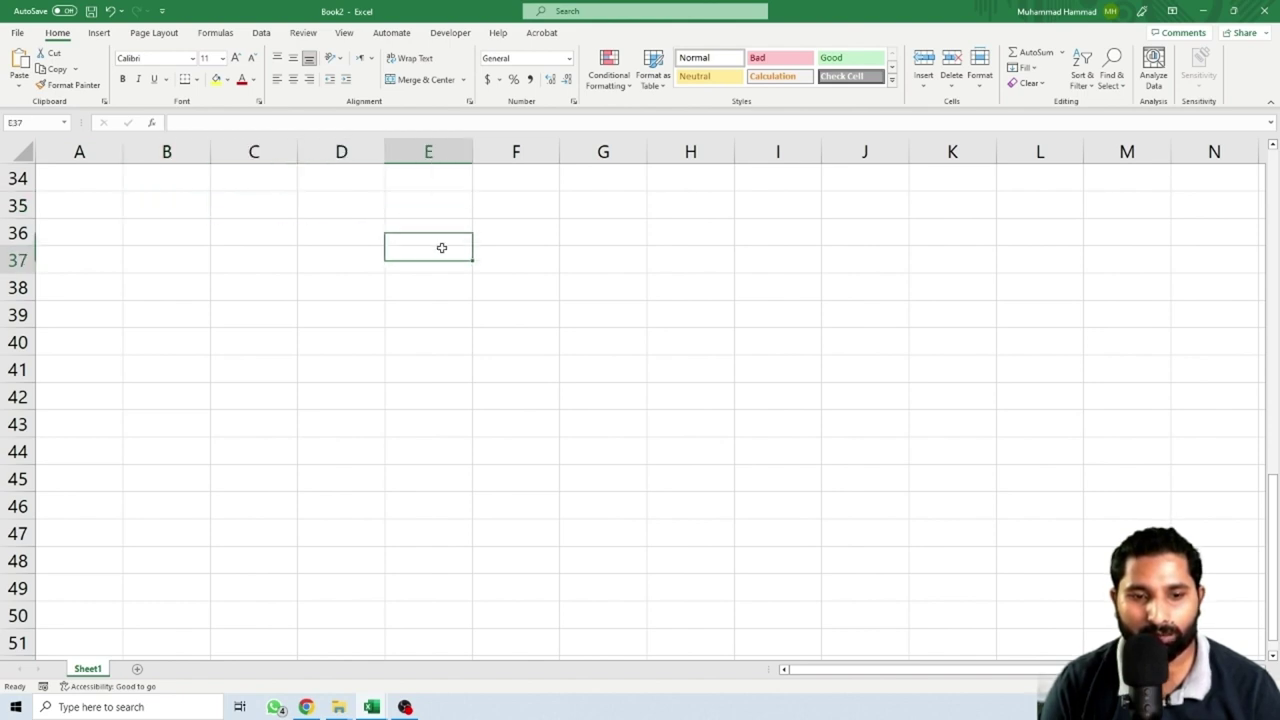
pyautogui.click(339, 206)
pyautogui.click(337, 231)
pyautogui.click(274, 206)
pyautogui.click(286, 240)
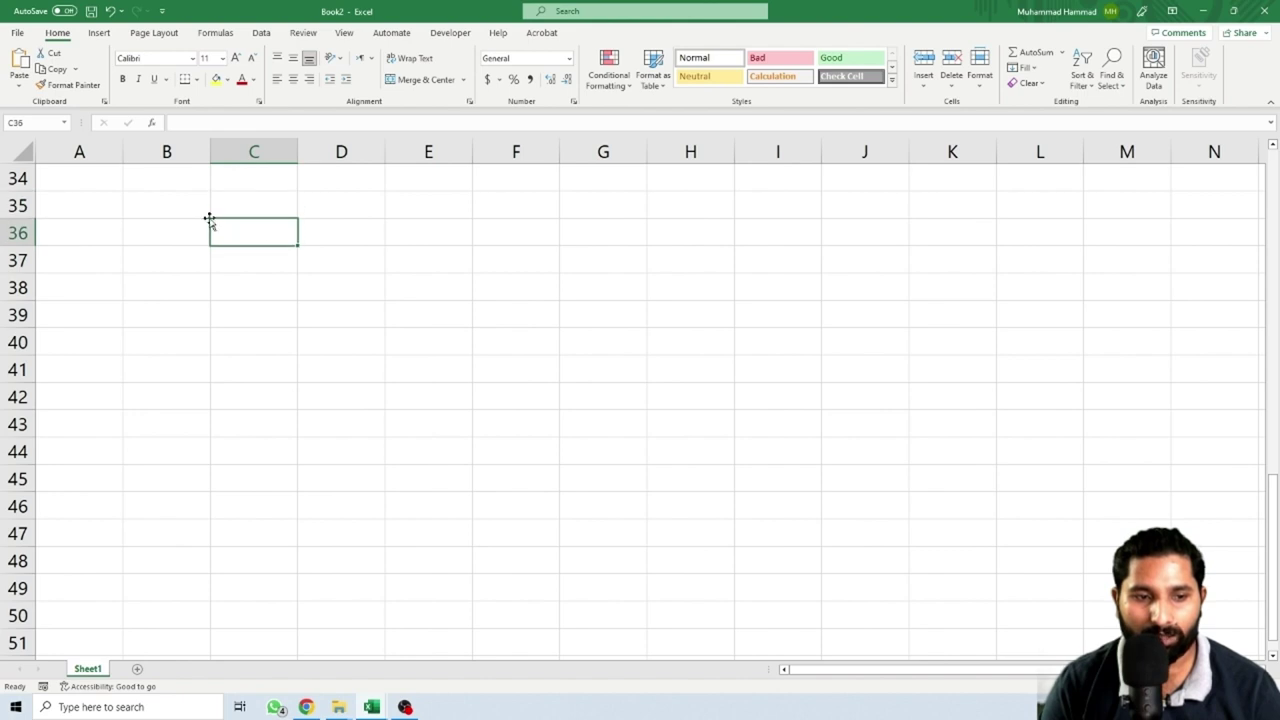
pyautogui.click(200, 210)
pyautogui.click(194, 225)
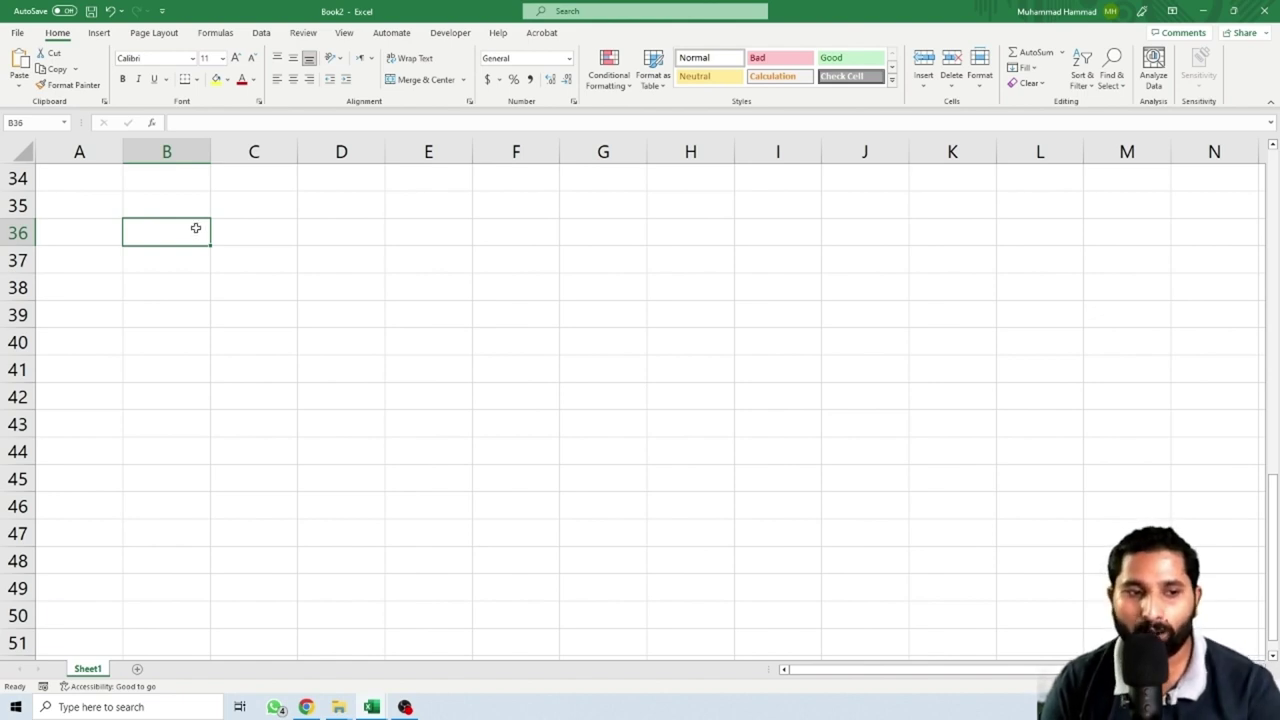
pyautogui.click(60, 124)
pyautogui.click(60, 124)
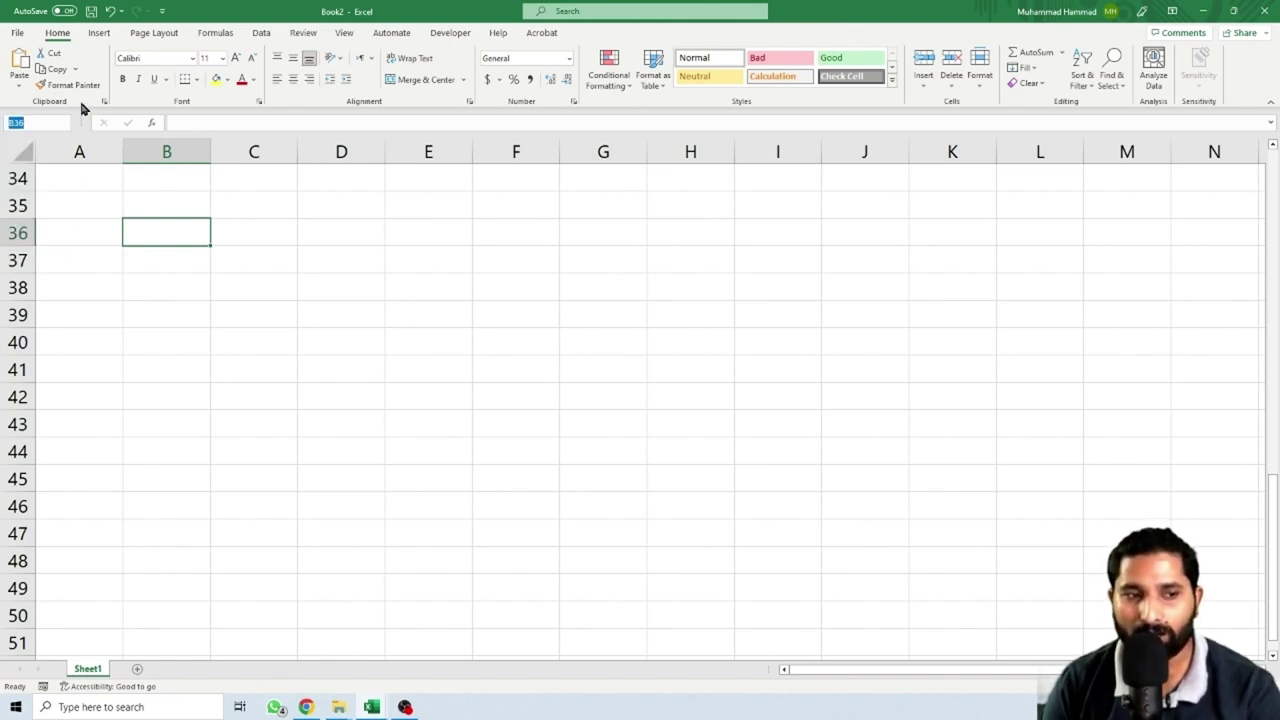
pyautogui.click(265, 125)
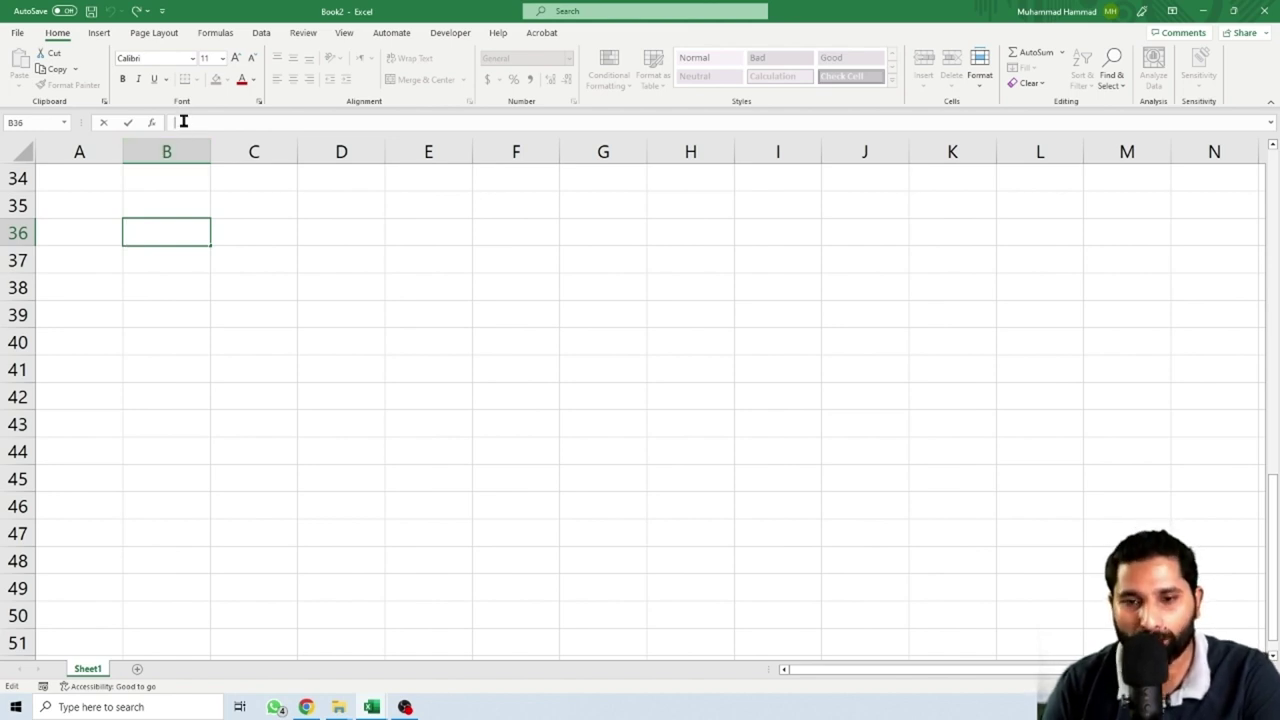
pyautogui.scroll(-5, 150, 550)
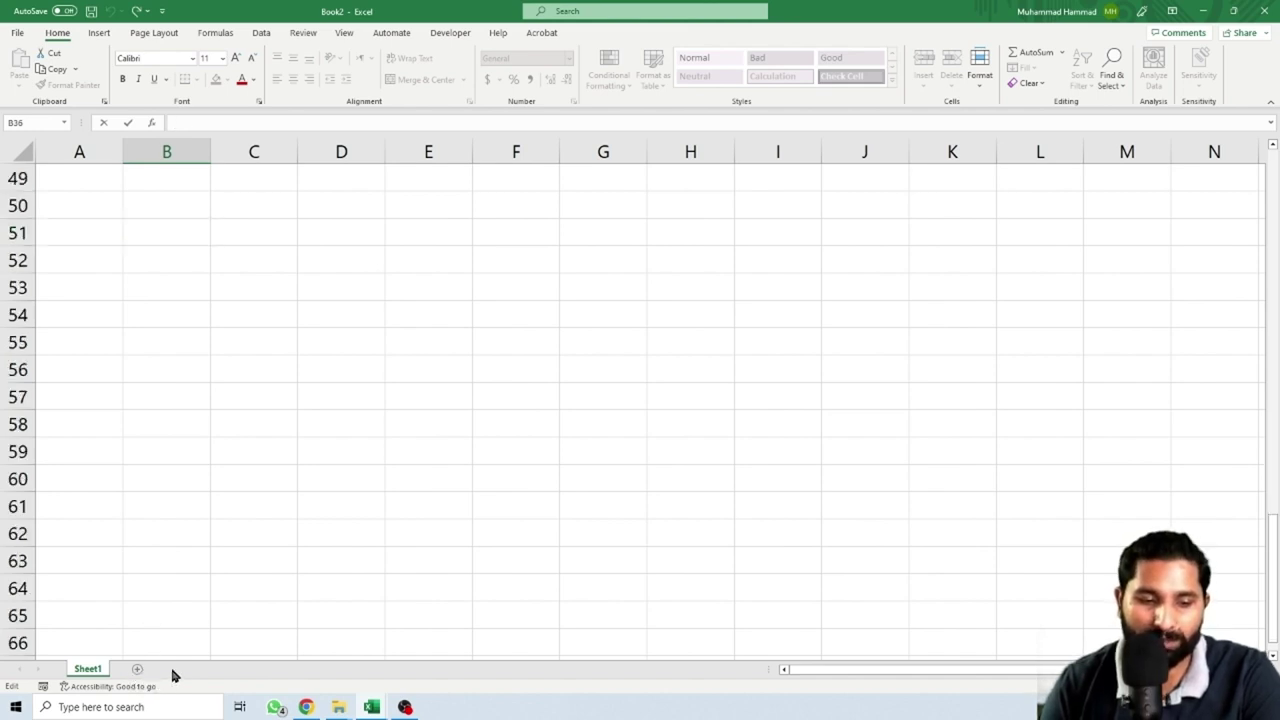
# Add Sheet2 through Sheet5 and flip between Sheet1, Sheet2, Sheet4 and Sheet5
pyautogui.click(137, 671)
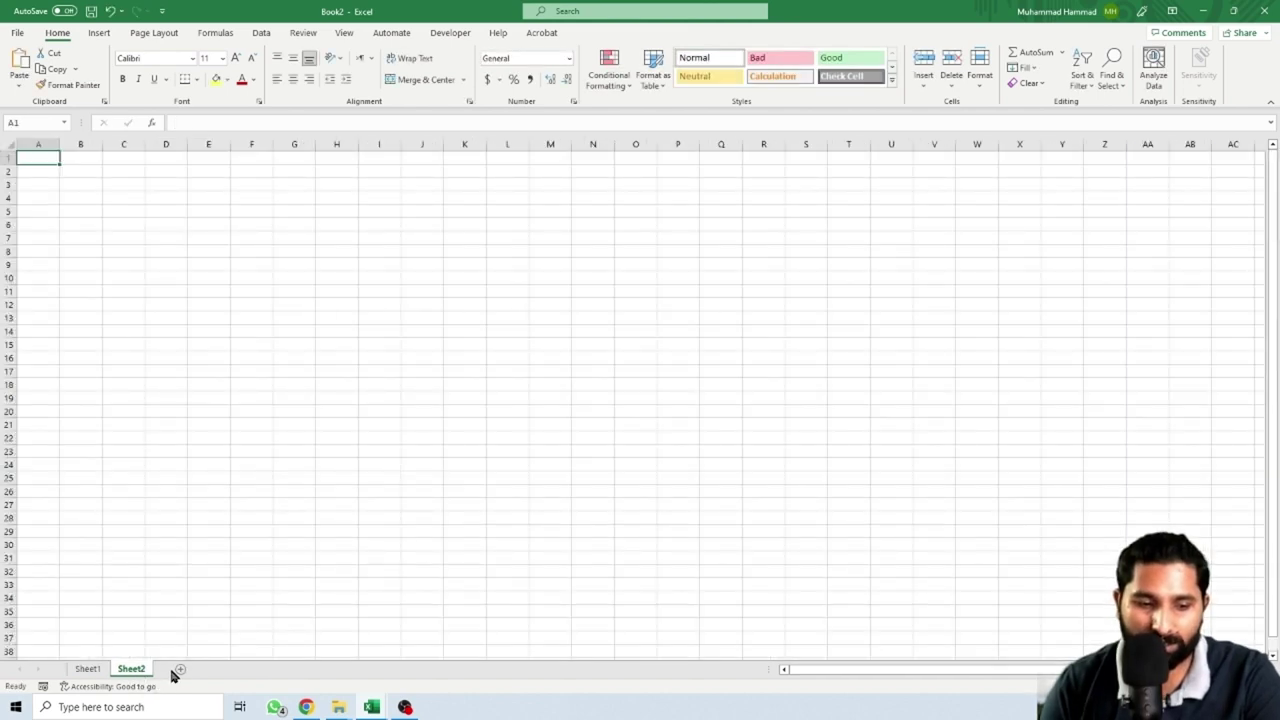
pyautogui.click(178, 671)
pyautogui.click(225, 671)
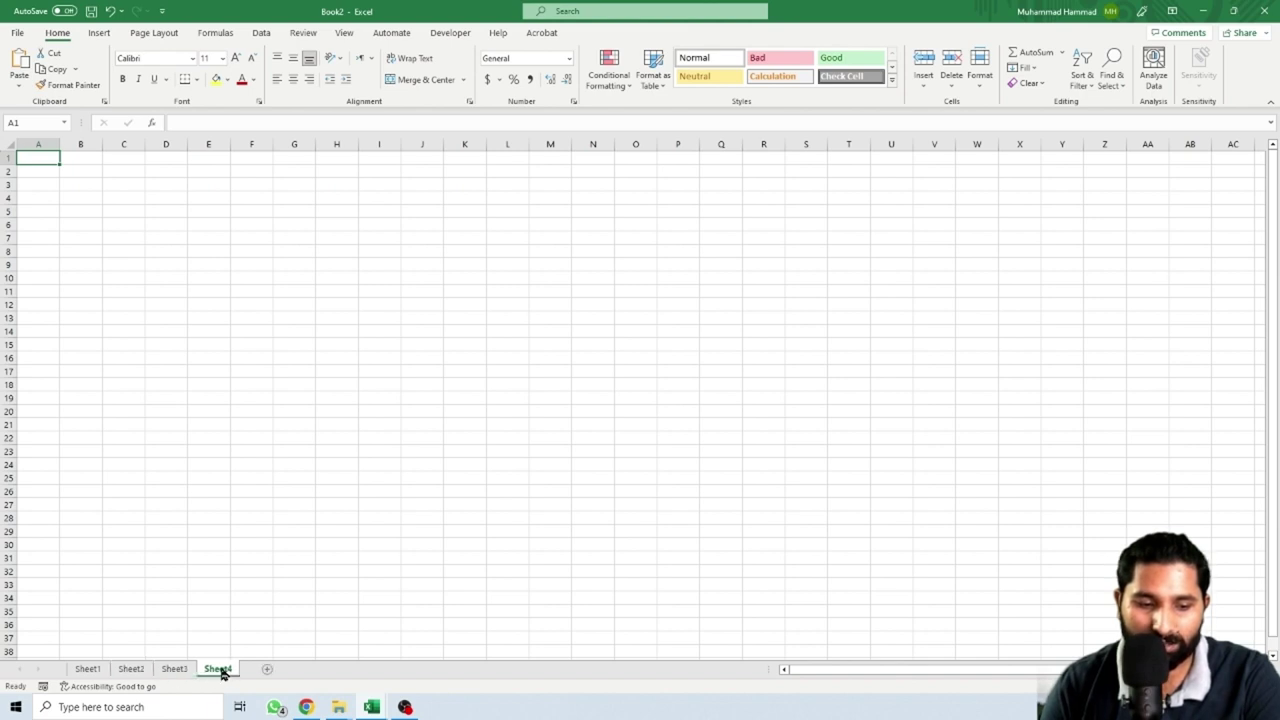
pyautogui.click(265, 671)
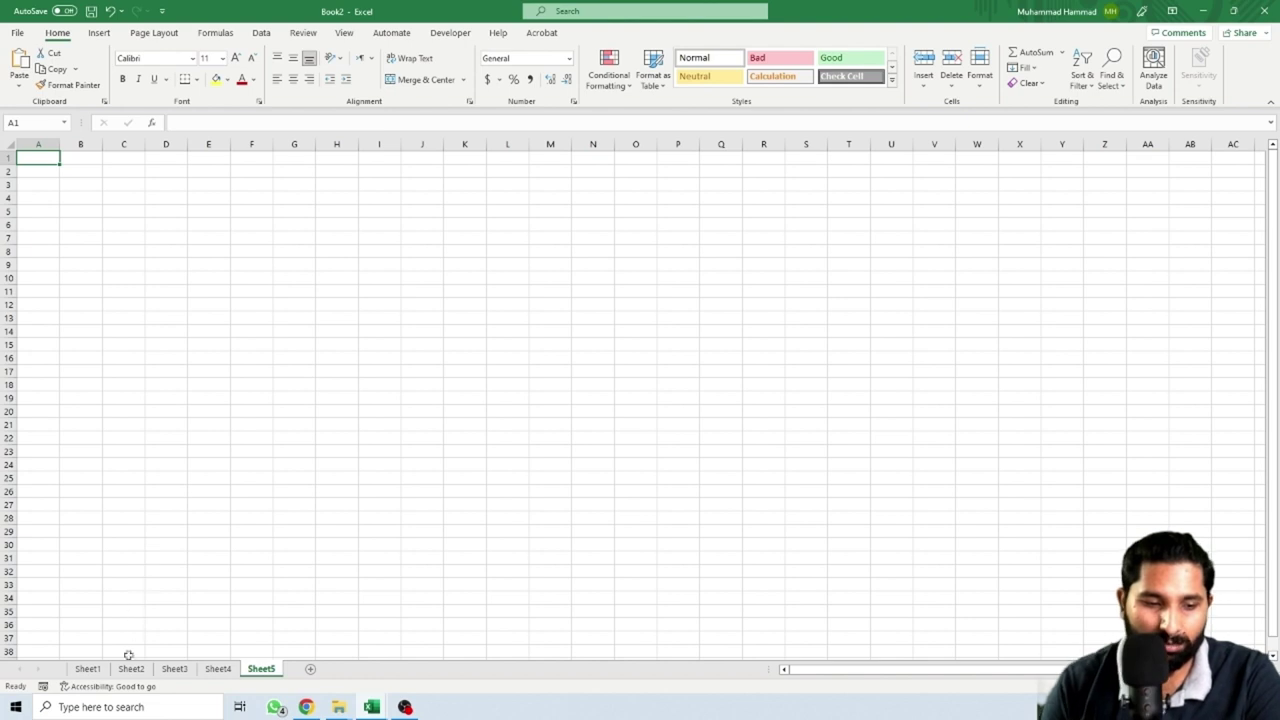
pyautogui.click(90, 669)
pyautogui.click(131, 669)
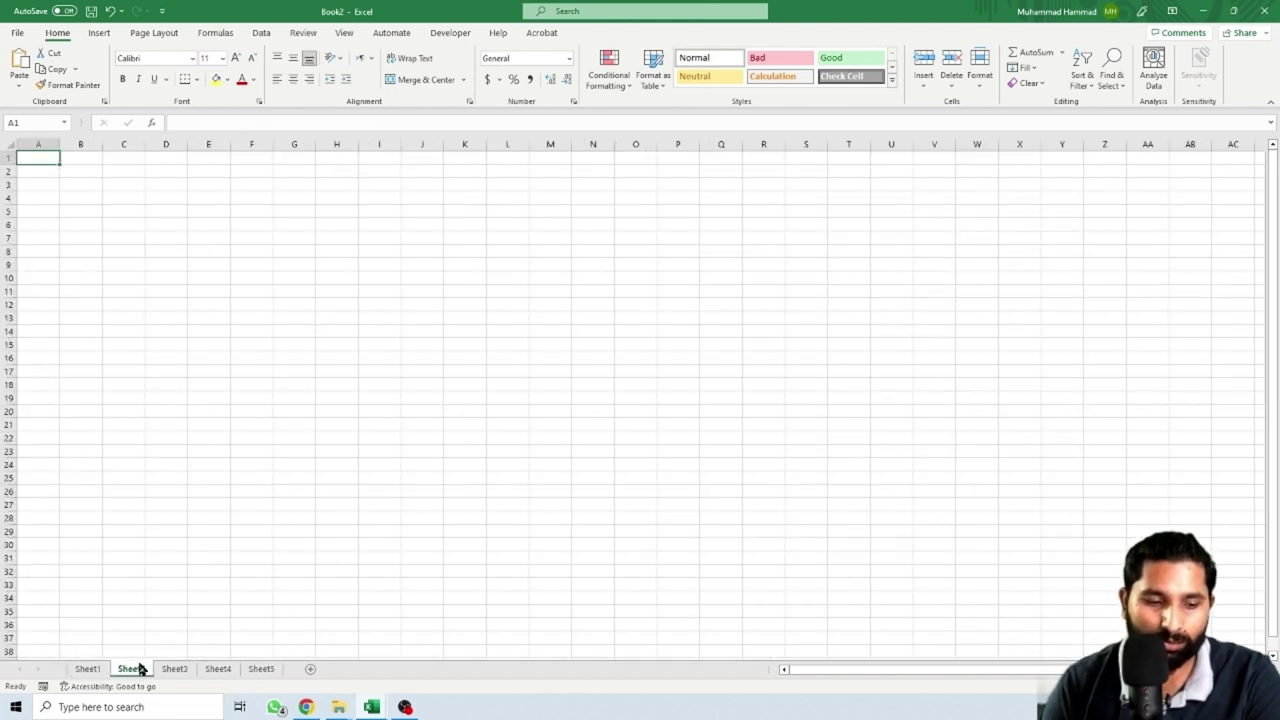
pyautogui.click(210, 669)
pyautogui.click(256, 670)
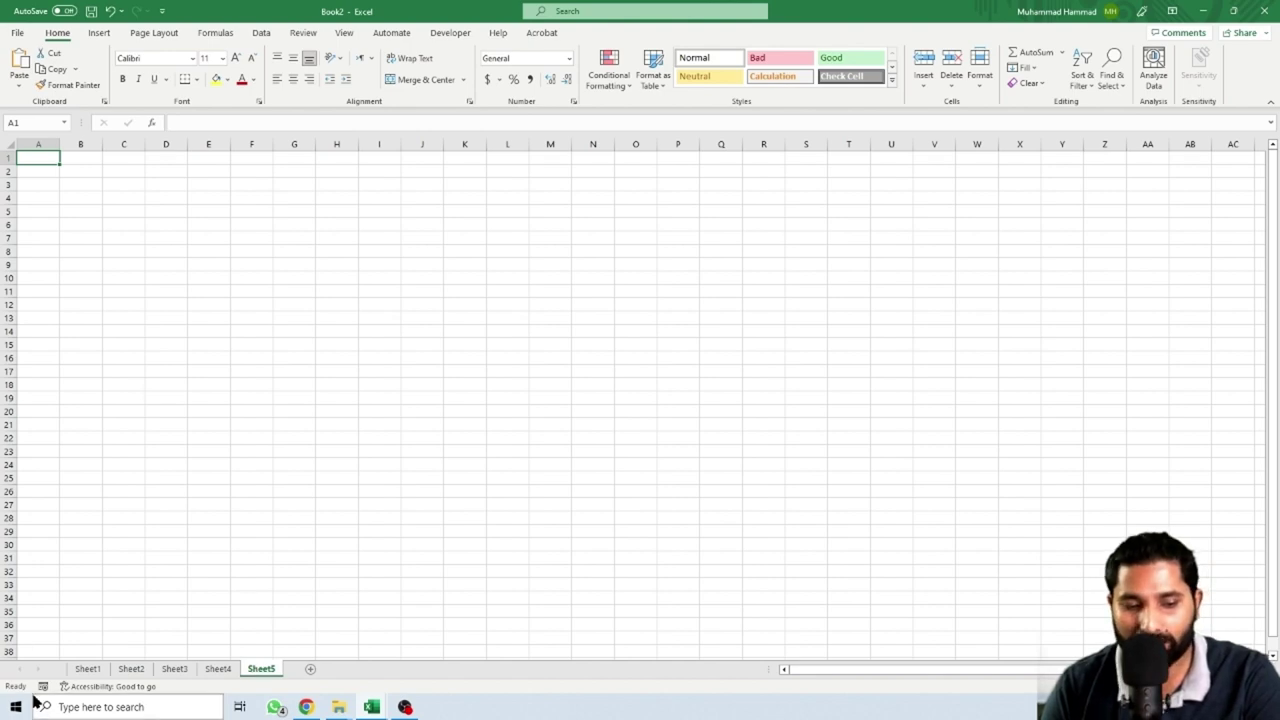
# Add Sheet6, Sheet7 and Sheet8, then cycle through the tabs from Sheet1 to Sheet6
pyautogui.click(311, 669)
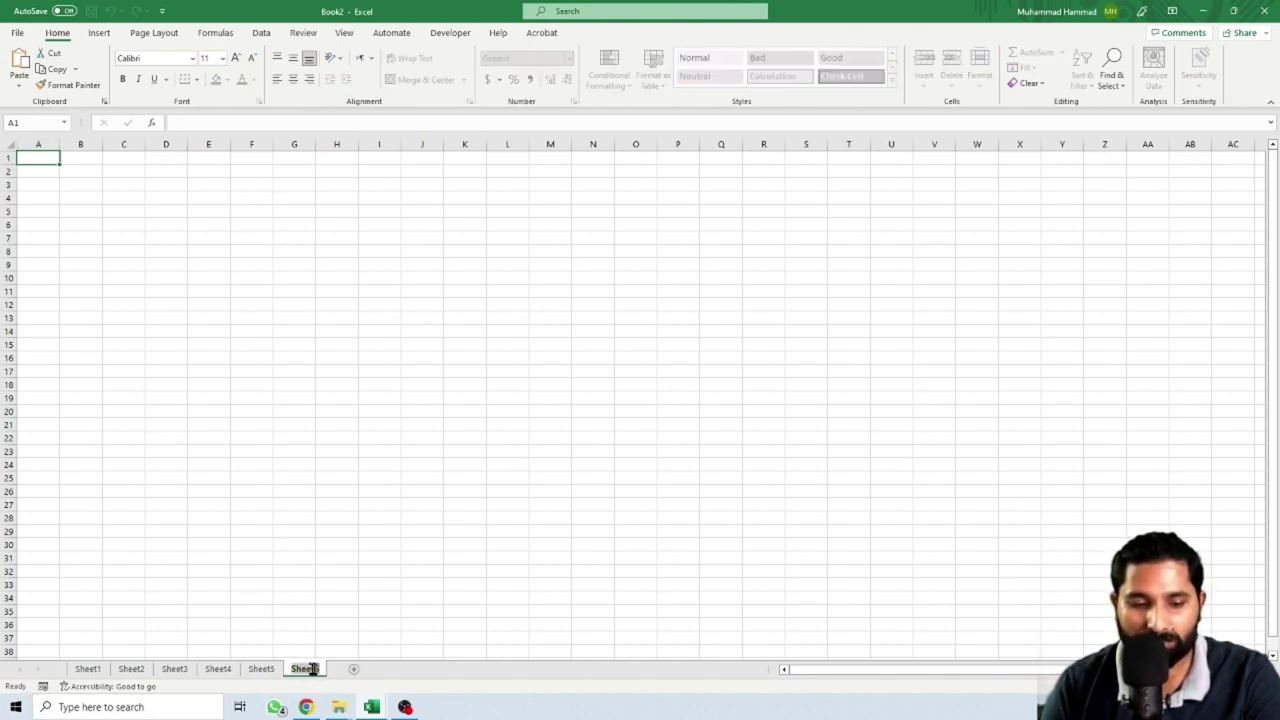
pyautogui.click(348, 597)
pyautogui.scroll(5, 348, 597)
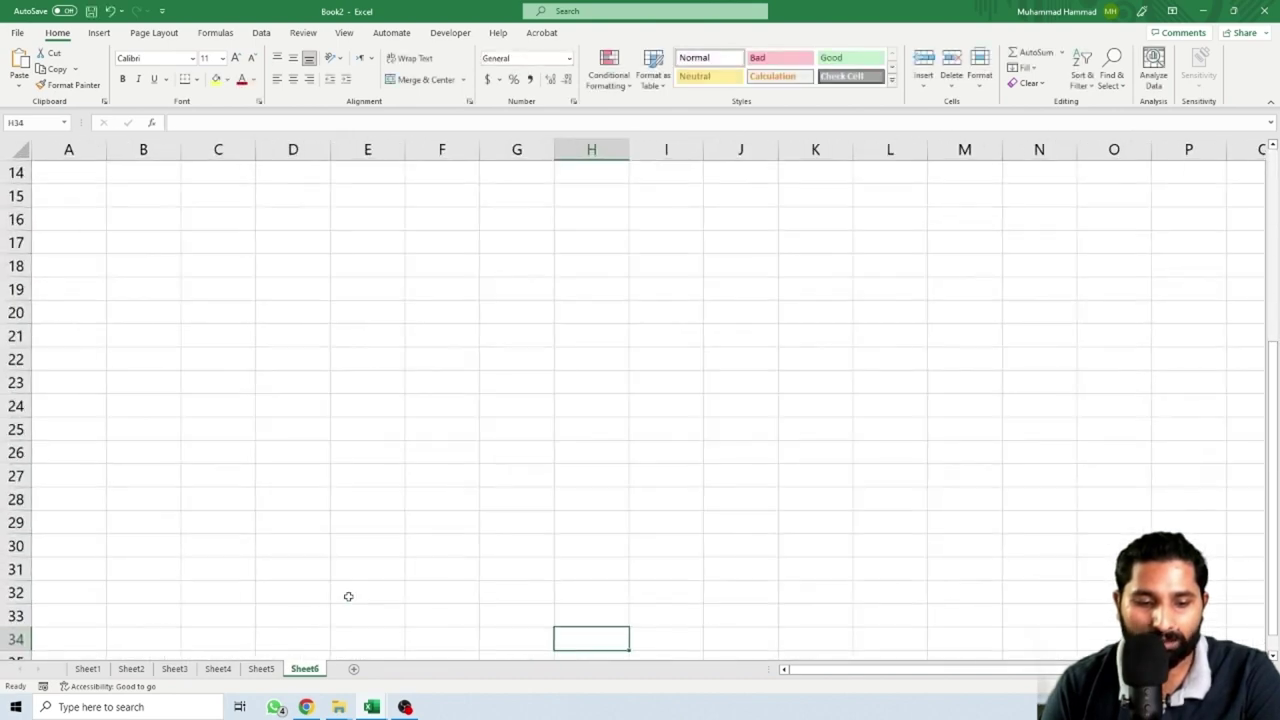
pyautogui.click(353, 669)
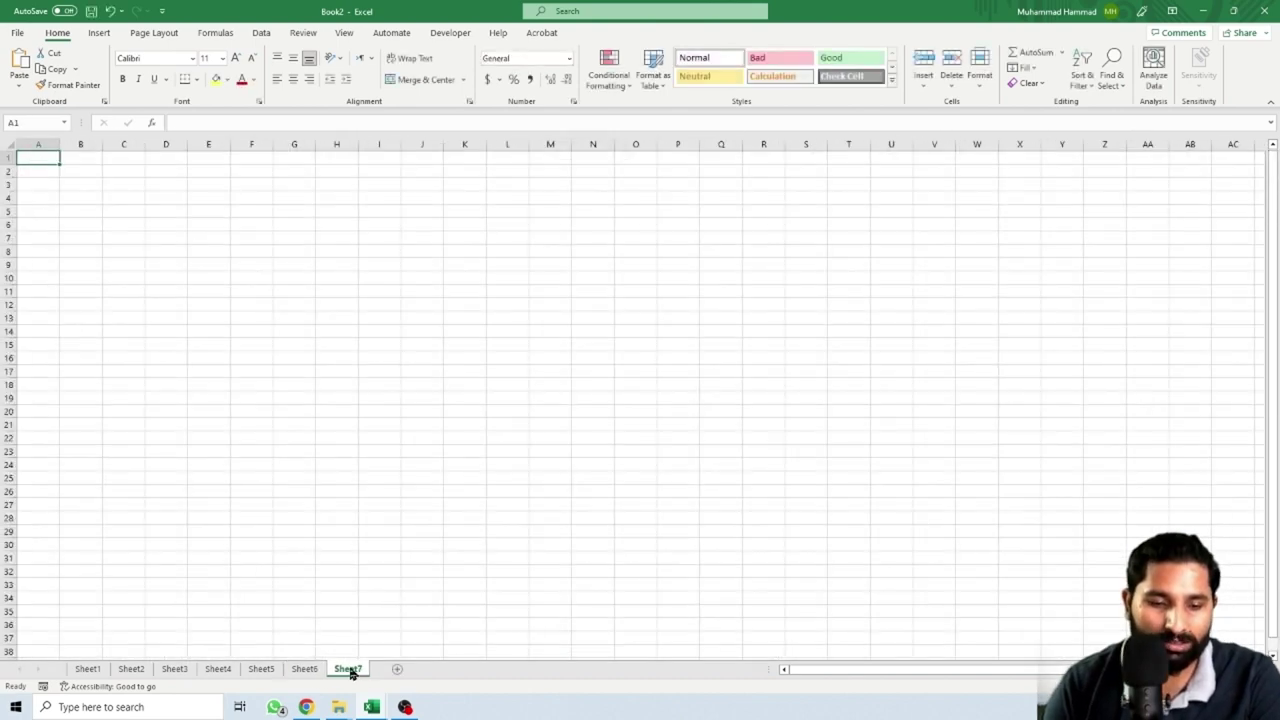
pyautogui.click(396, 669)
pyautogui.click(95, 669)
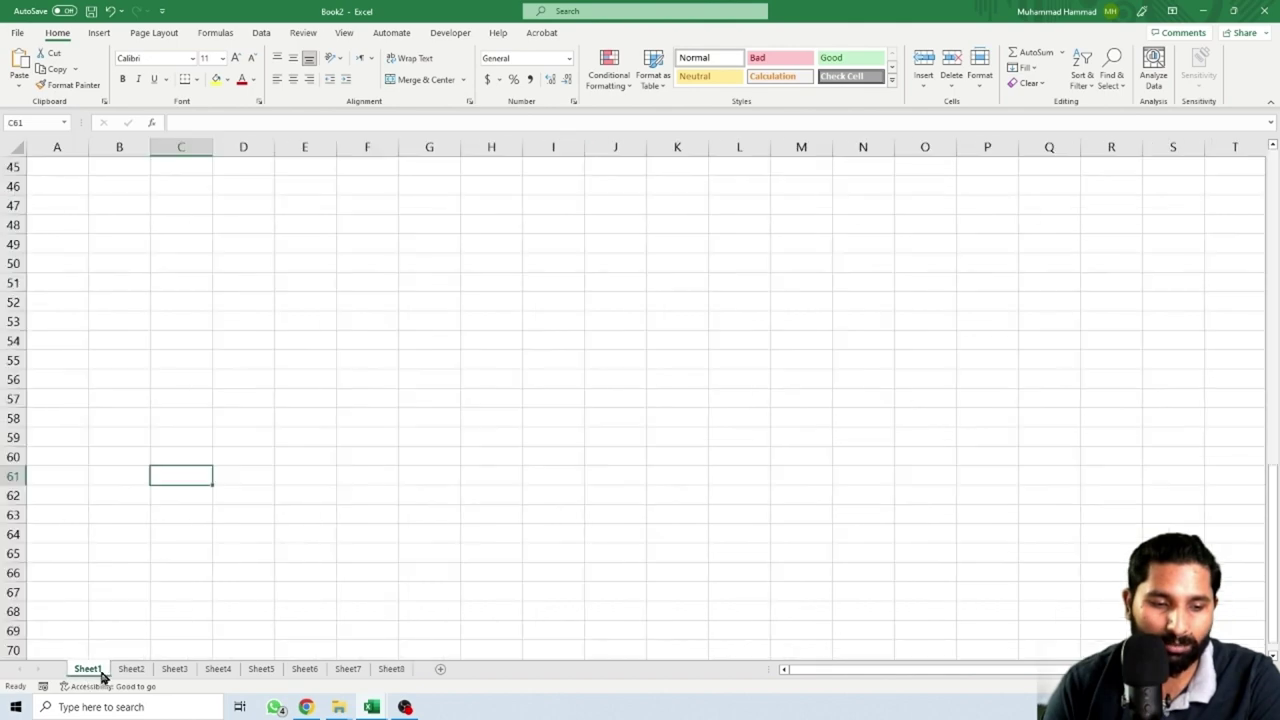
pyautogui.click(128, 669)
pyautogui.click(170, 671)
pyautogui.click(219, 671)
pyautogui.click(263, 671)
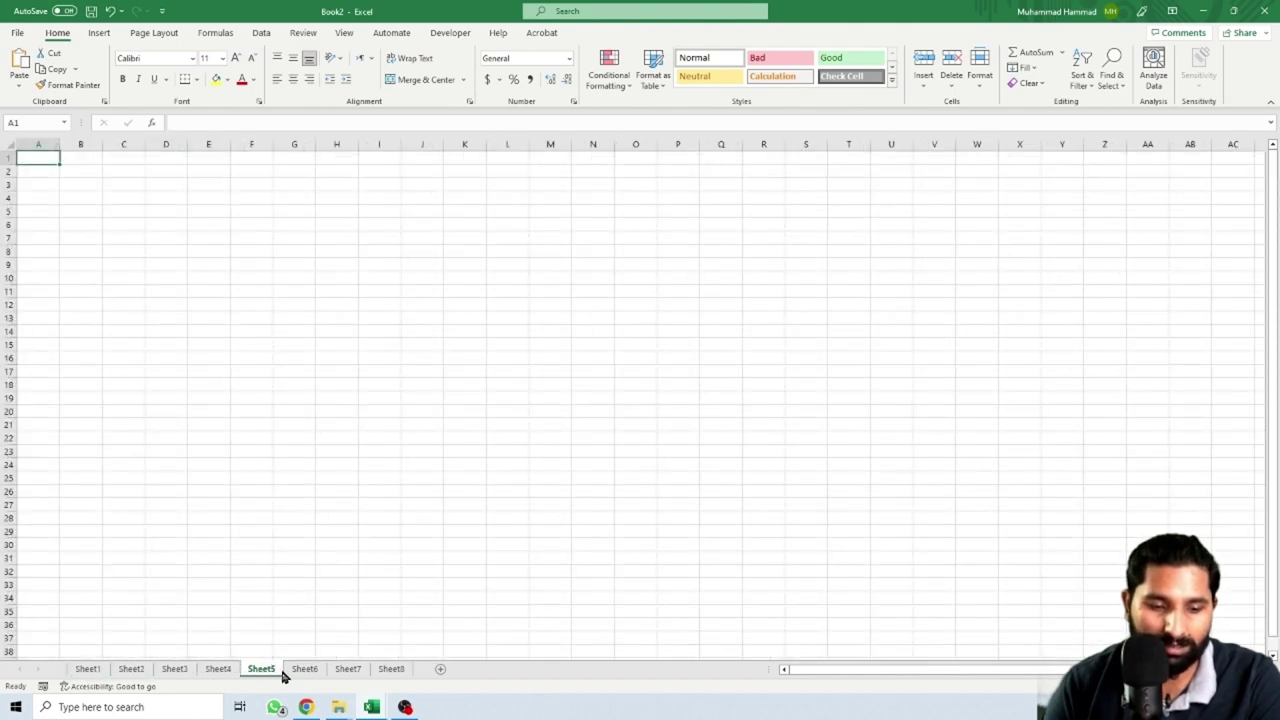
pyautogui.click(308, 671)
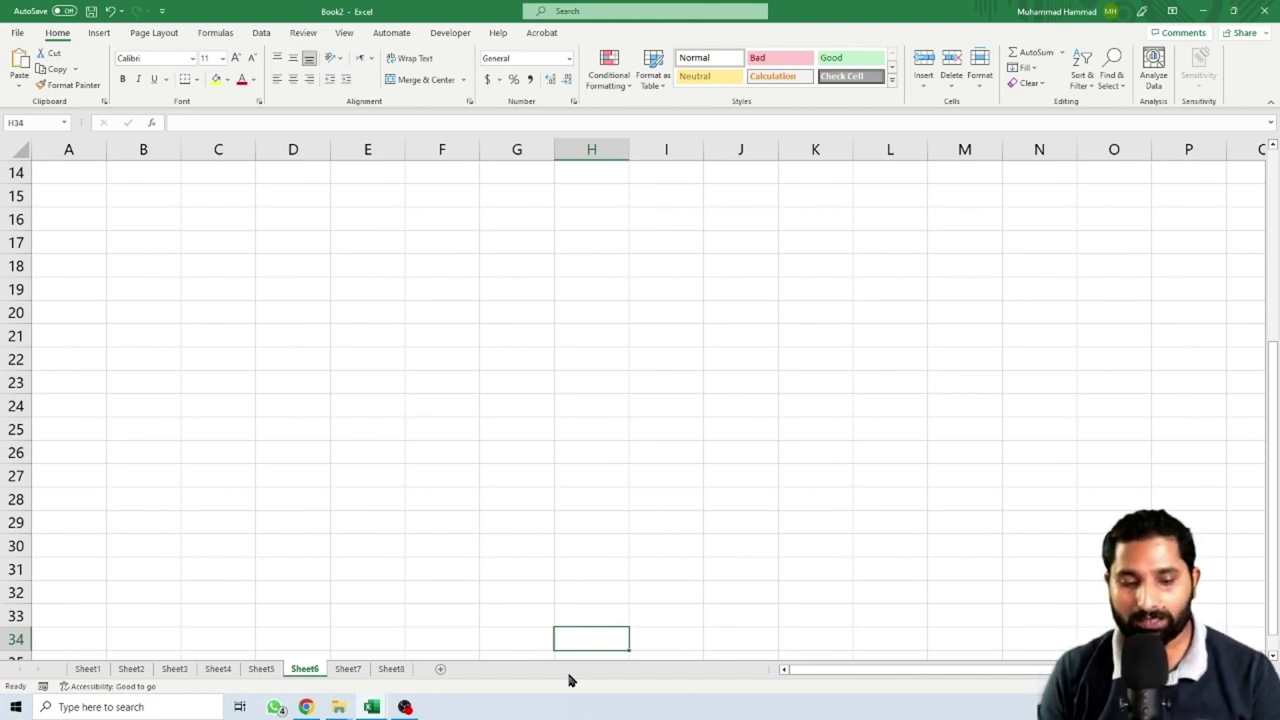
# Activate Sheet8 from the workbook's list of all worksheets
pyautogui.rightClick(35, 675)
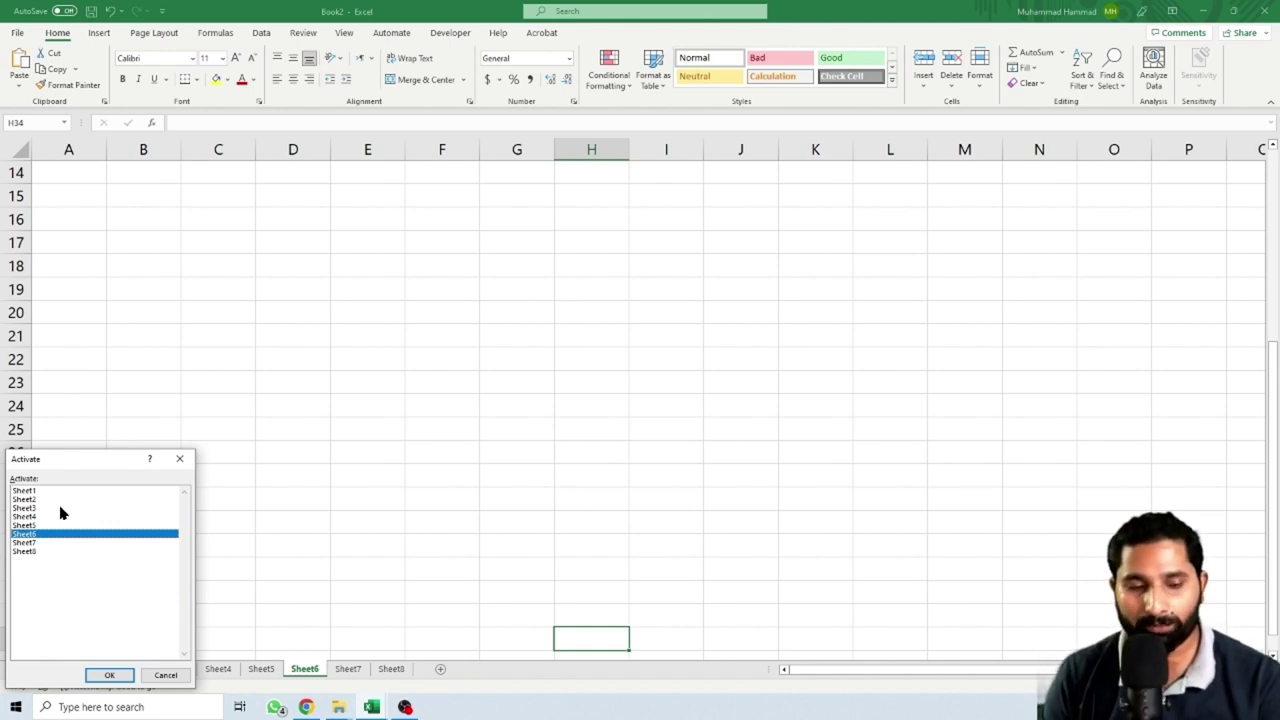
pyautogui.click(22, 551)
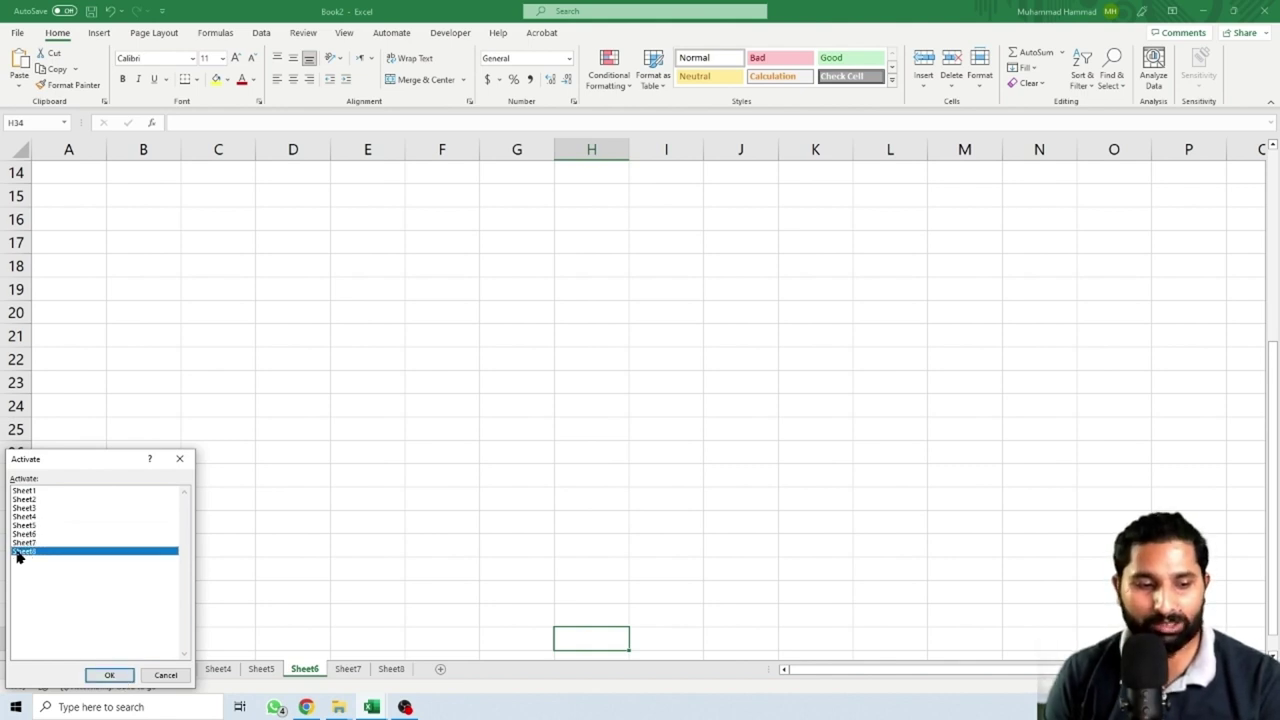
pyautogui.click(108, 676)
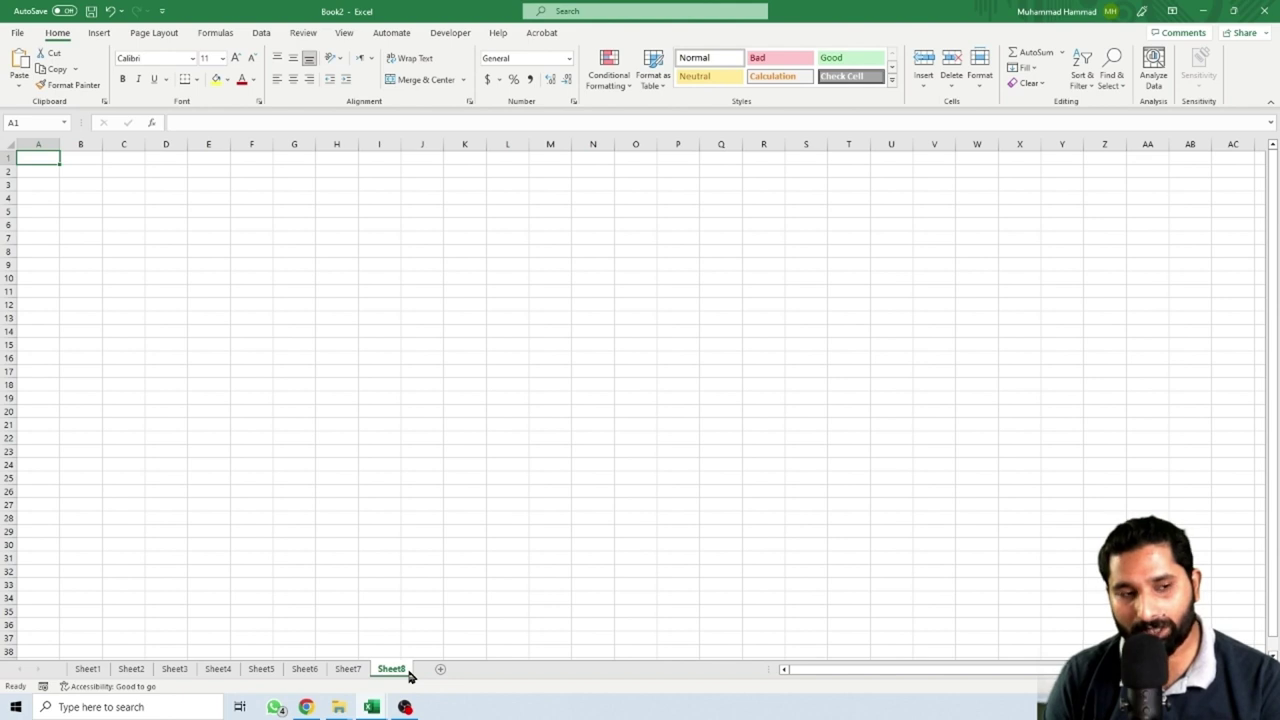
# Enter the text 'start typing' in Sheet8's cell A1, then reselect A1 to check it
pyautogui.scroll(5, 508, 348)
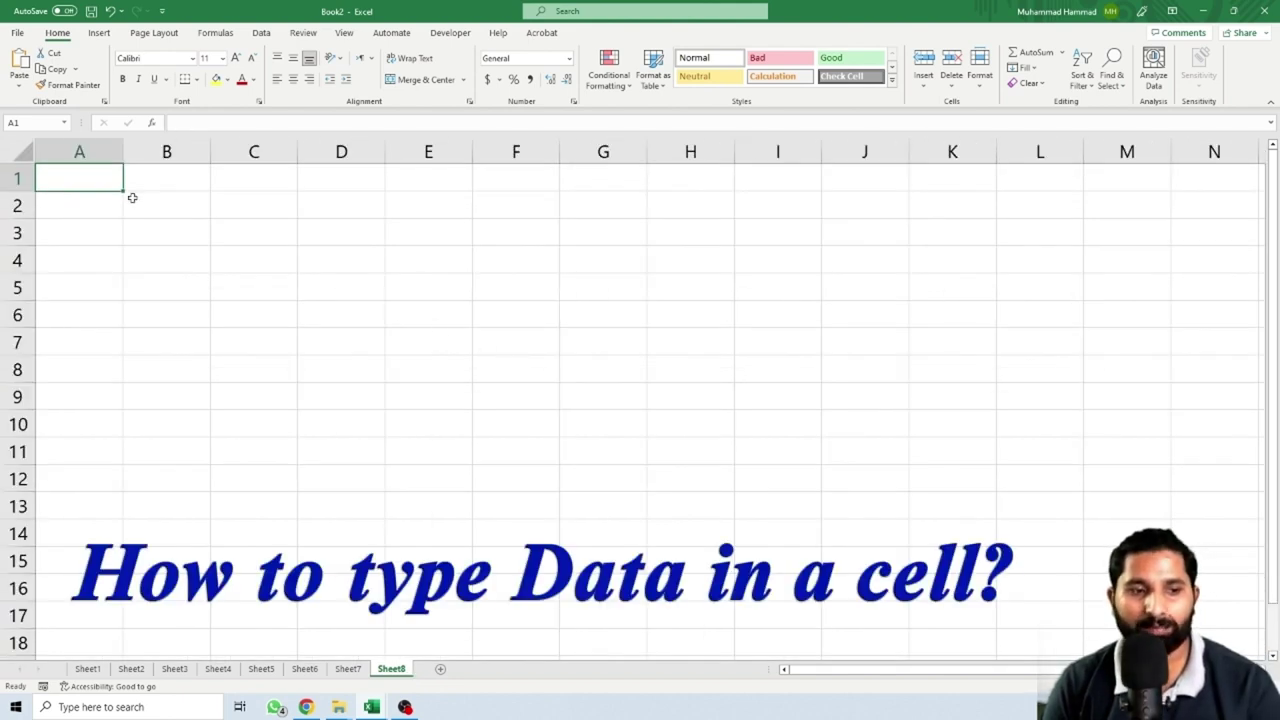
pyautogui.click(100, 226)
pyautogui.click(97, 262)
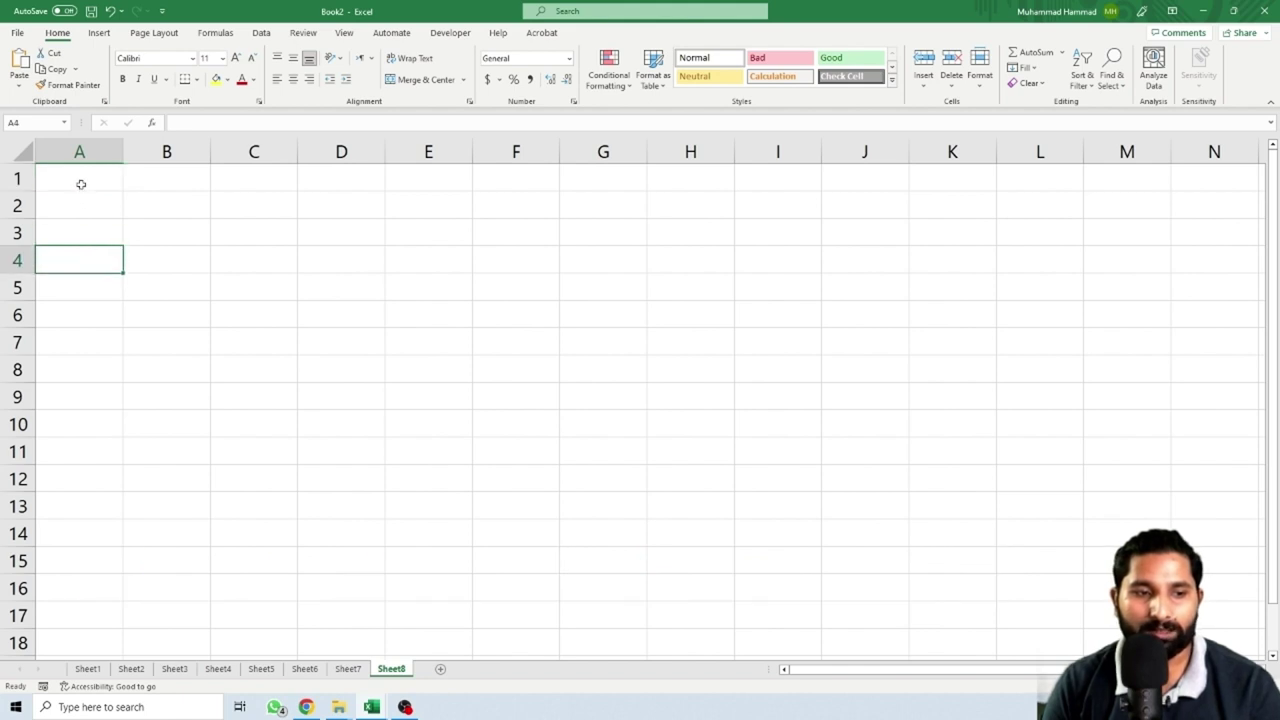
pyautogui.click(81, 186)
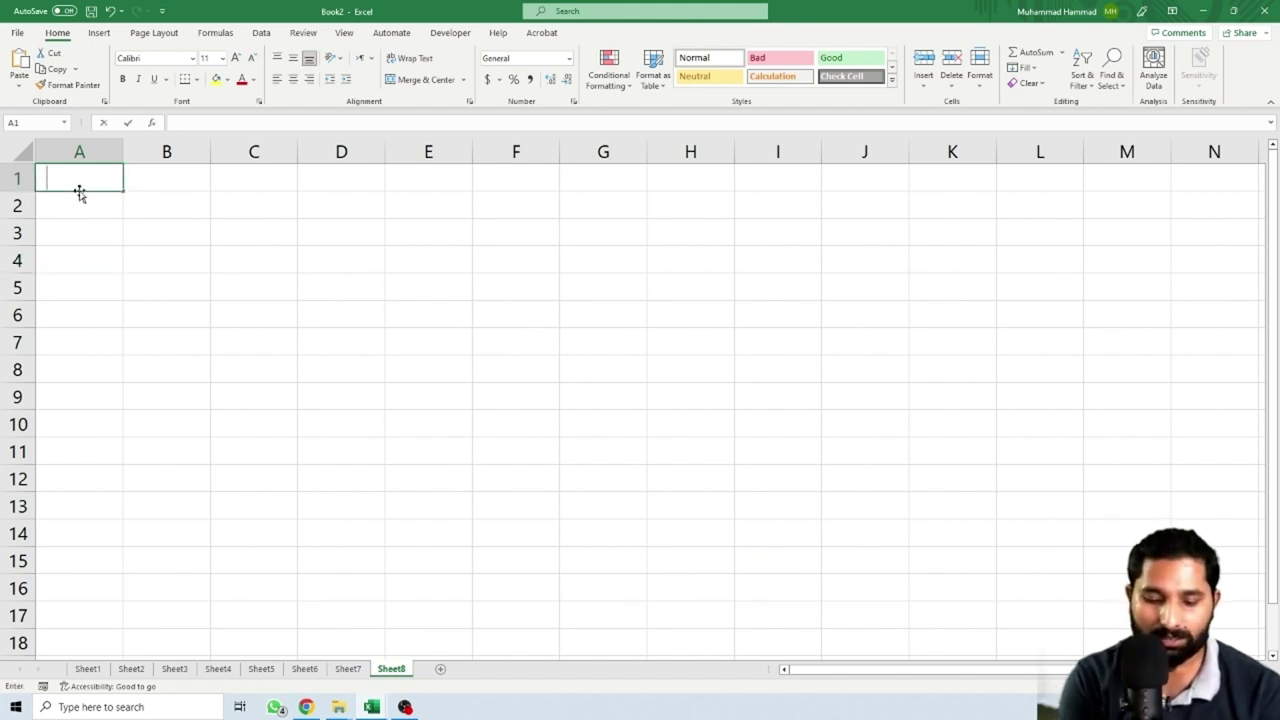
pyautogui.write('start')
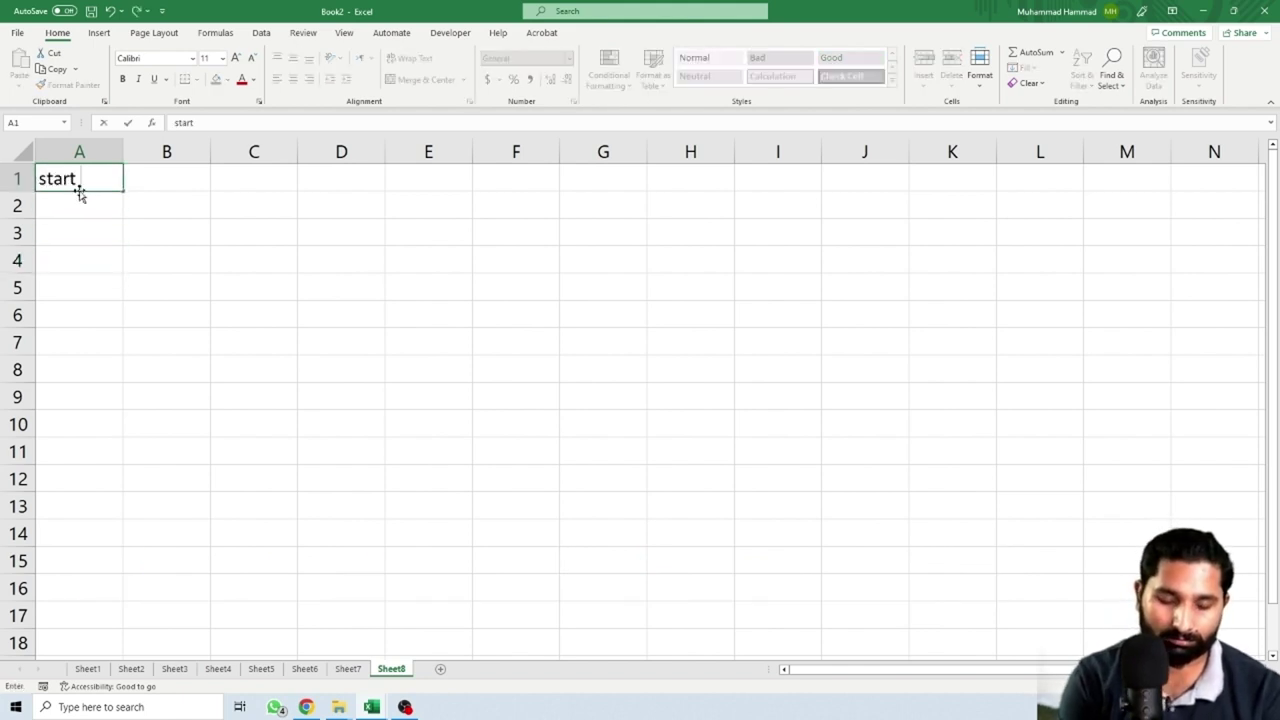
pyautogui.write(' typing')
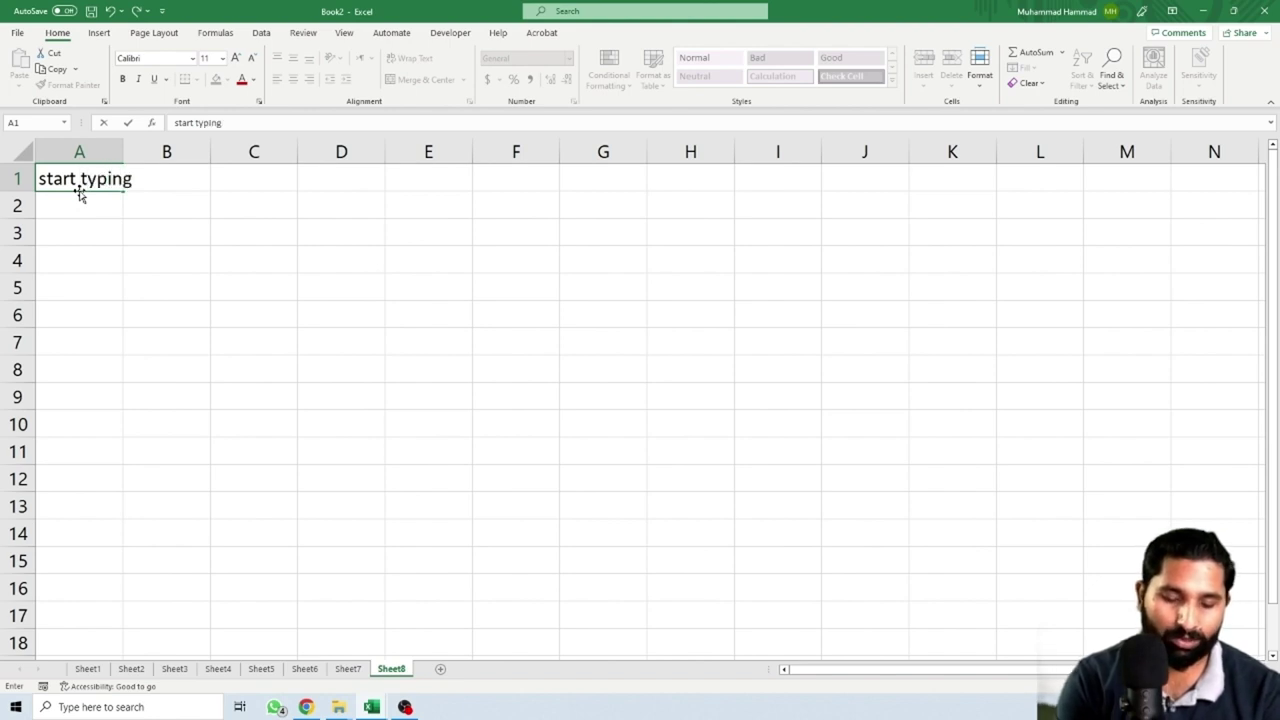
pyautogui.press('Return')
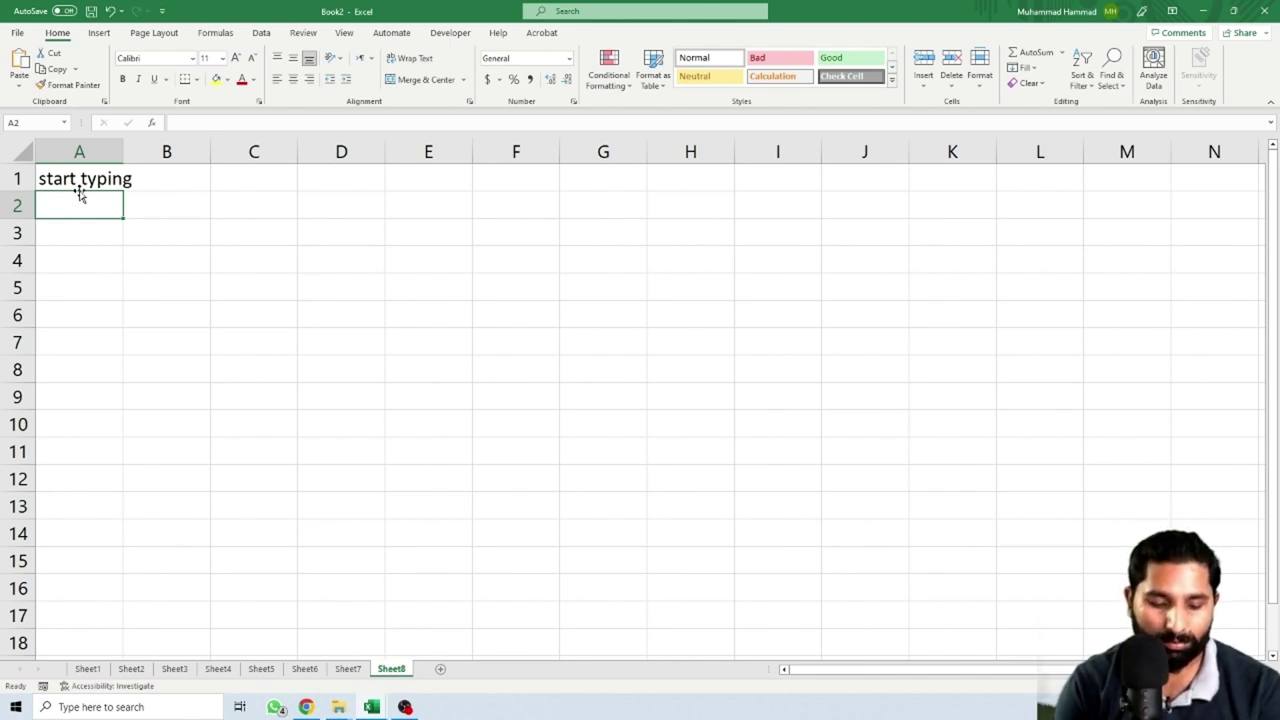
pyautogui.click(79, 189)
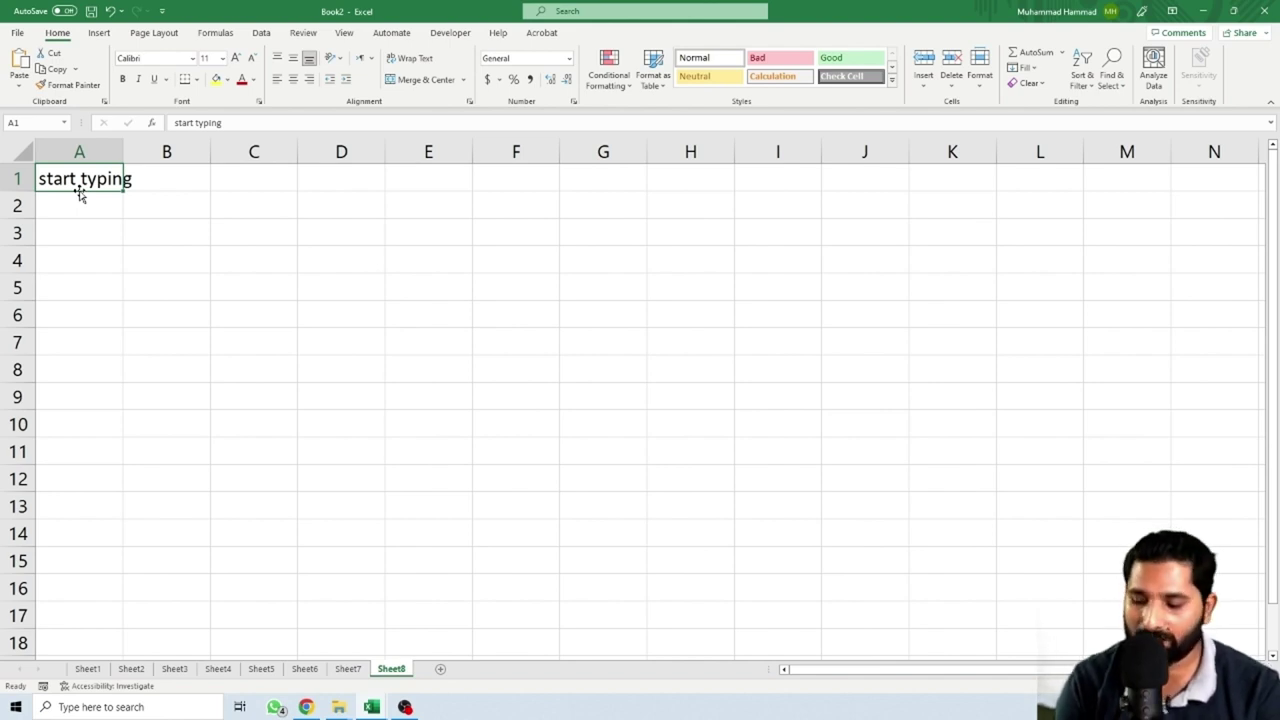
# Enter 'hello world' in cell B5, then move down to B6
pyautogui.click(194, 288)
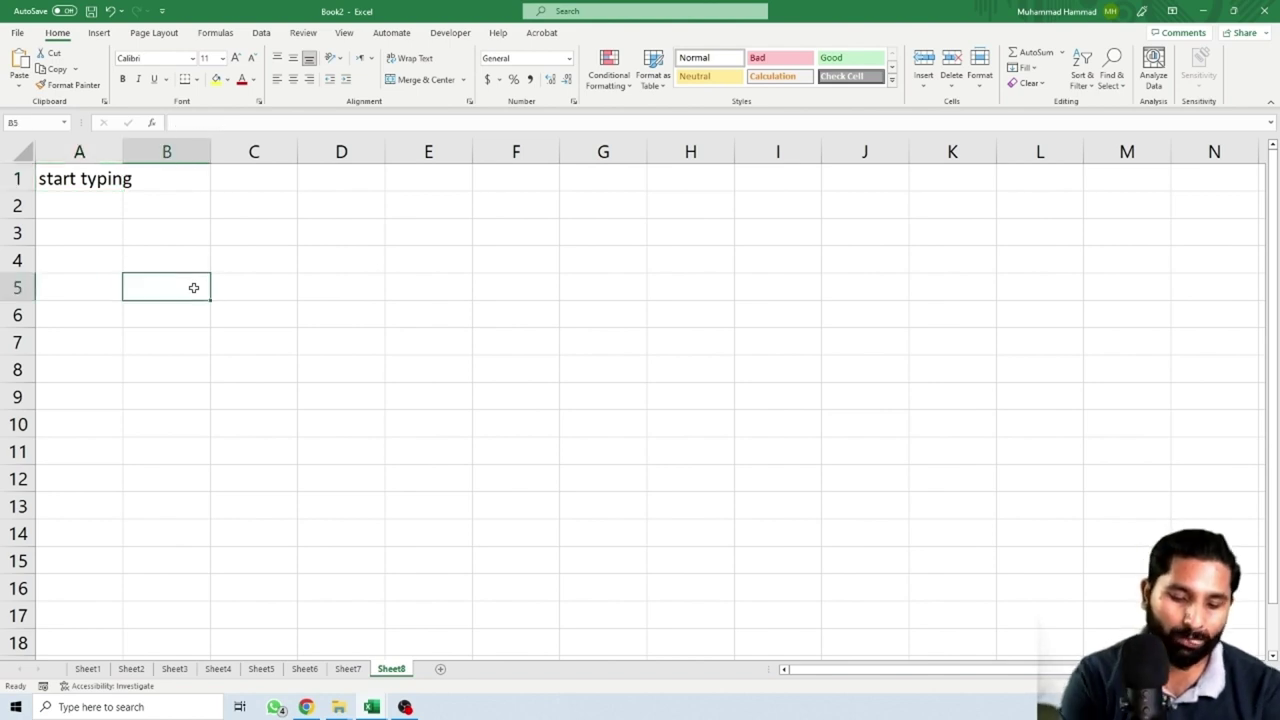
pyautogui.write('hello worl')
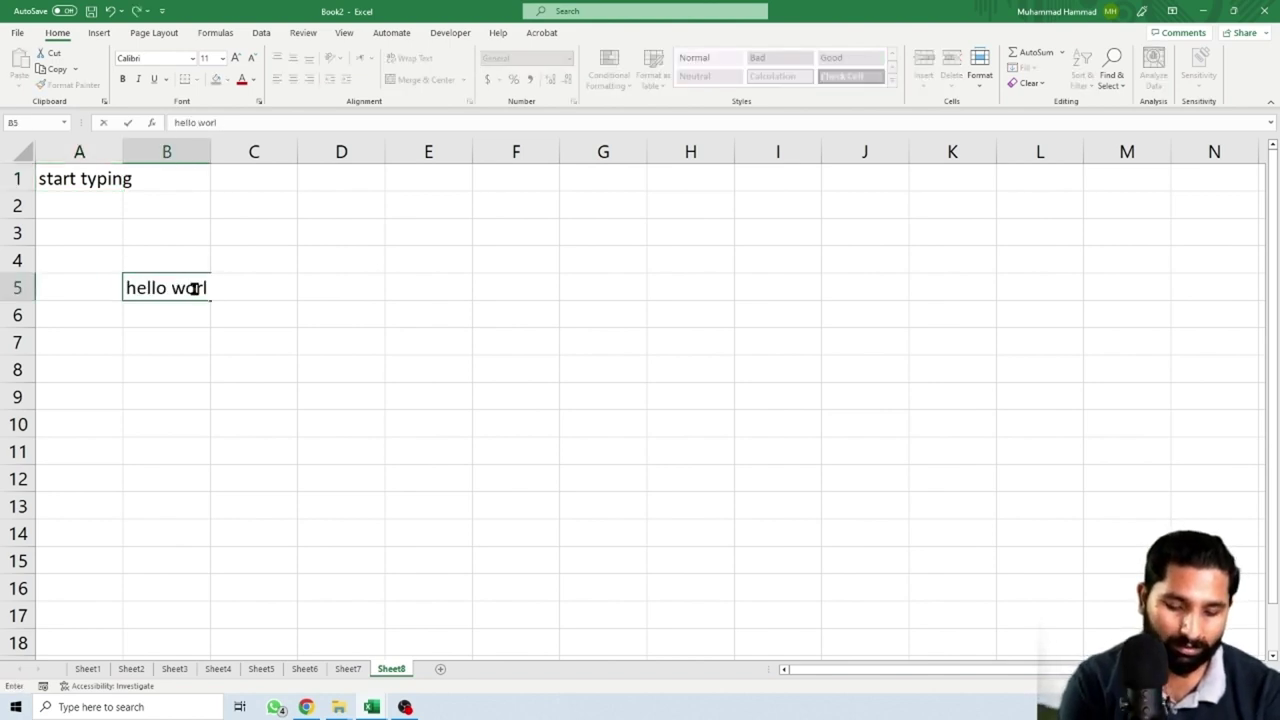
pyautogui.write('d')
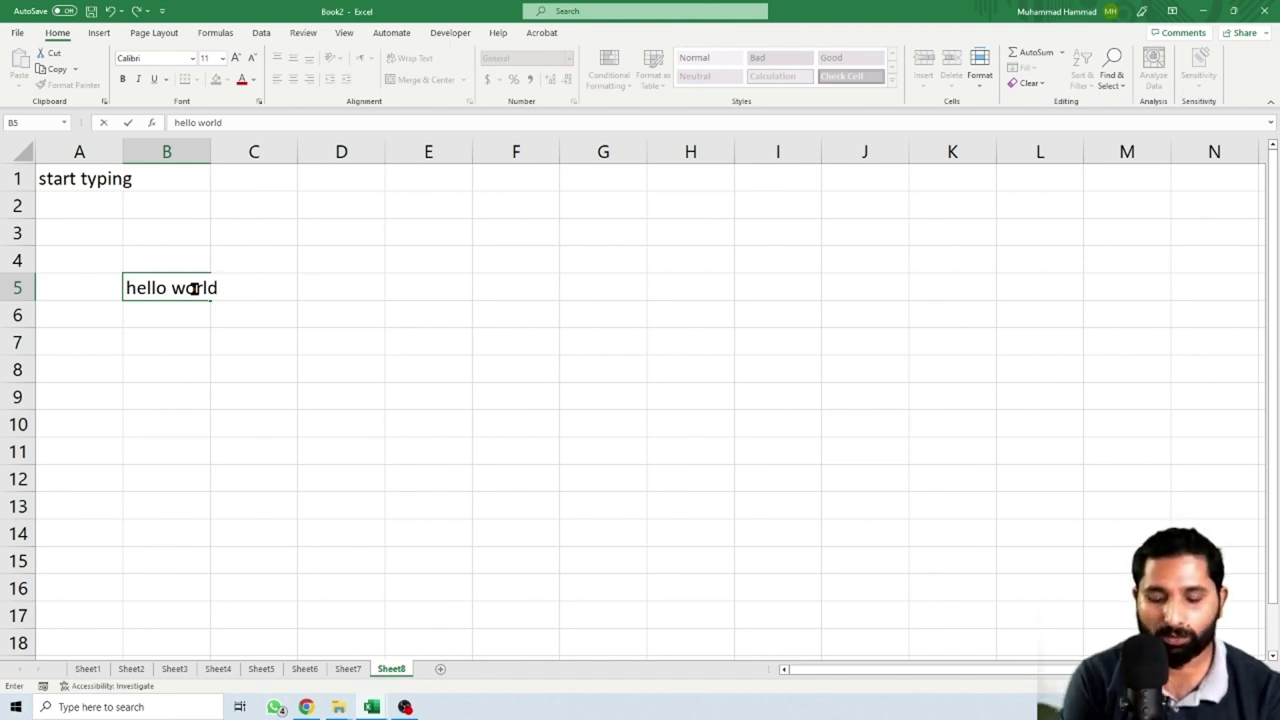
pyautogui.press('Up')
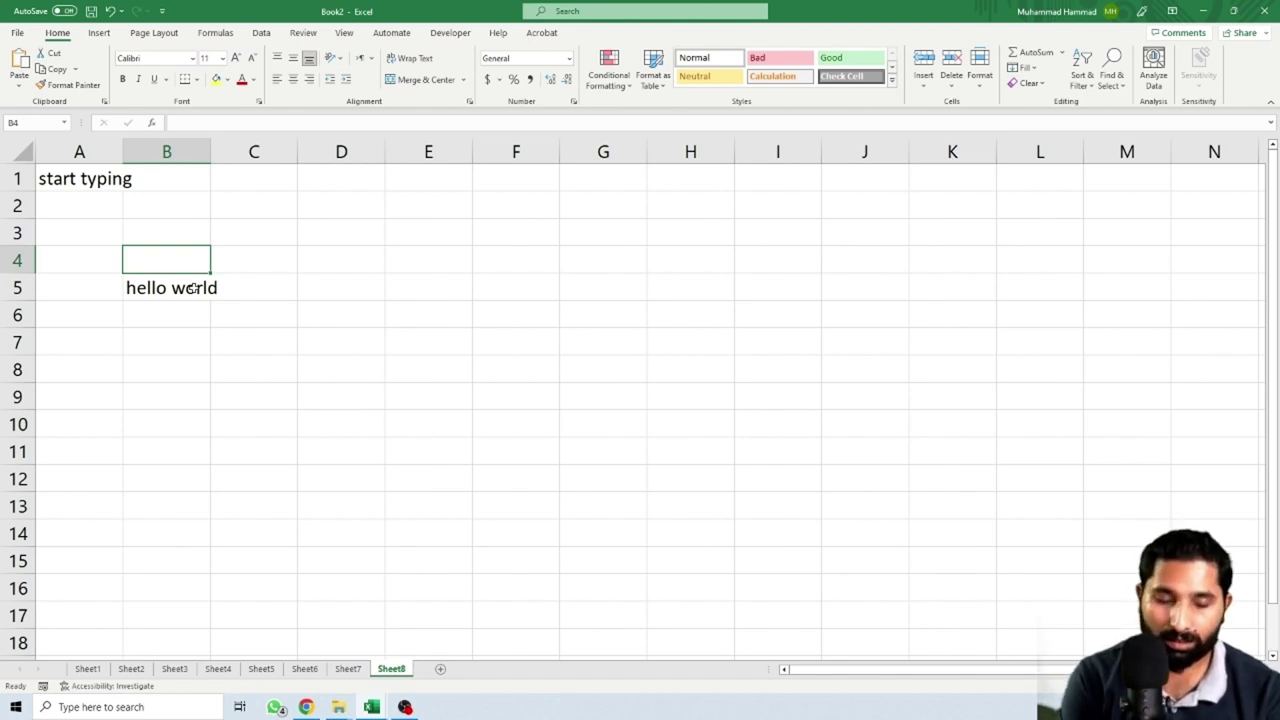
pyautogui.click(192, 288)
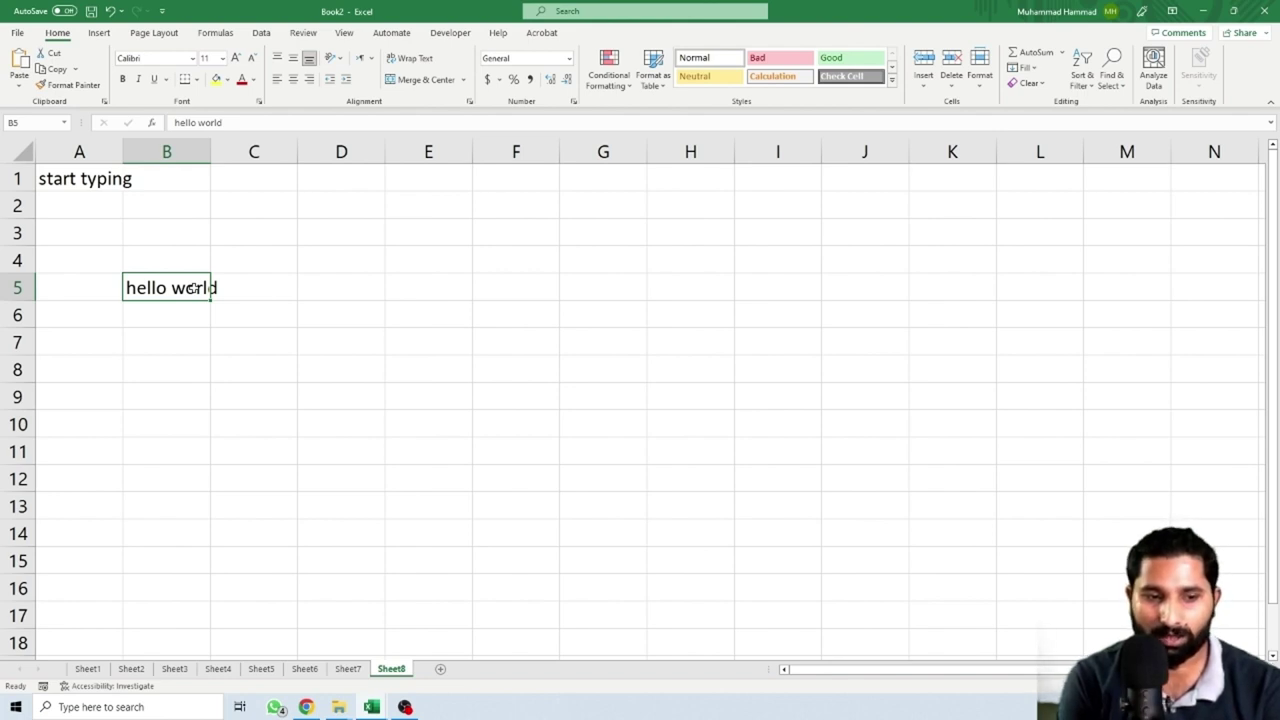
pyautogui.press('Down')
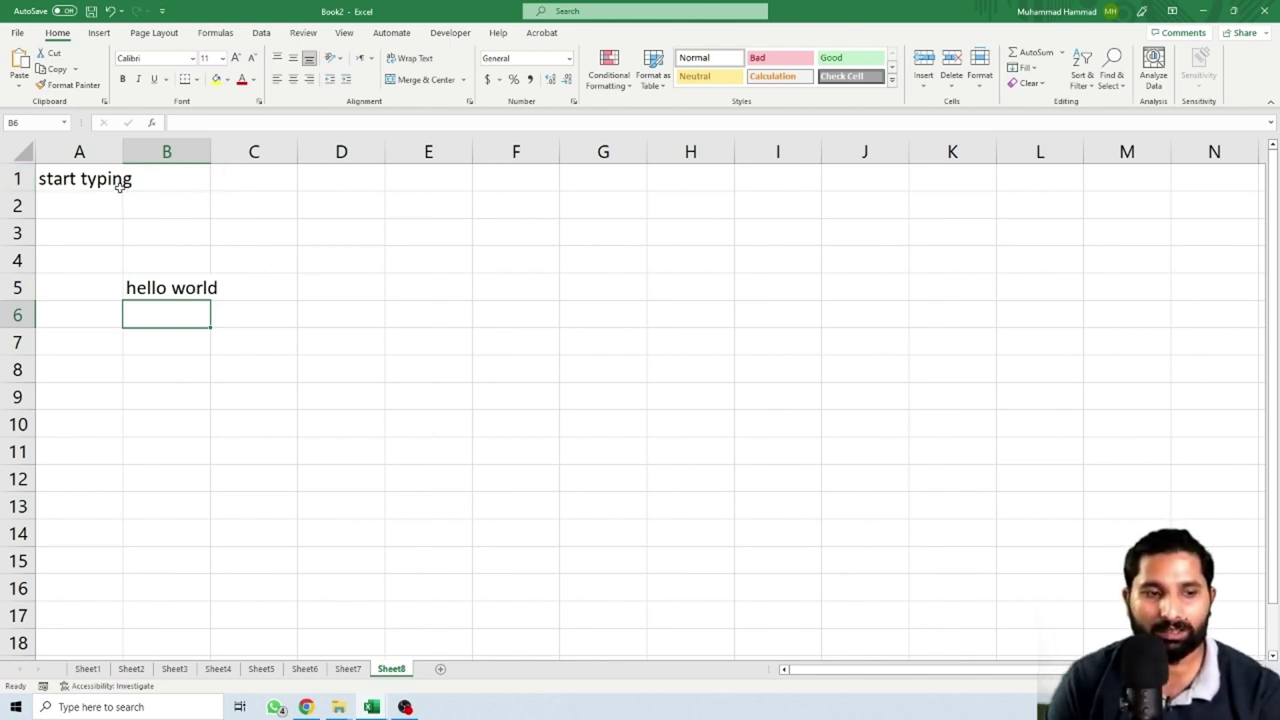
# Select cell A1 and move right along row 1 with the arrow keys
pyautogui.click(89, 177)
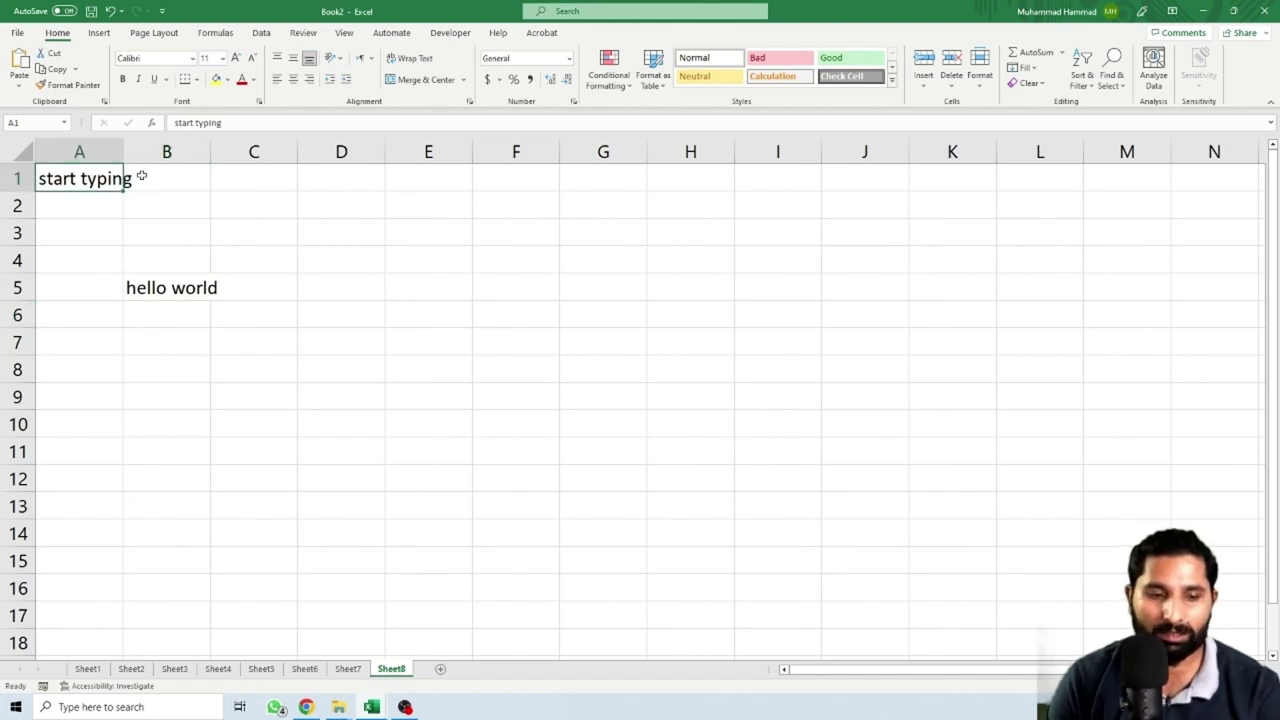
pyautogui.press('Right')
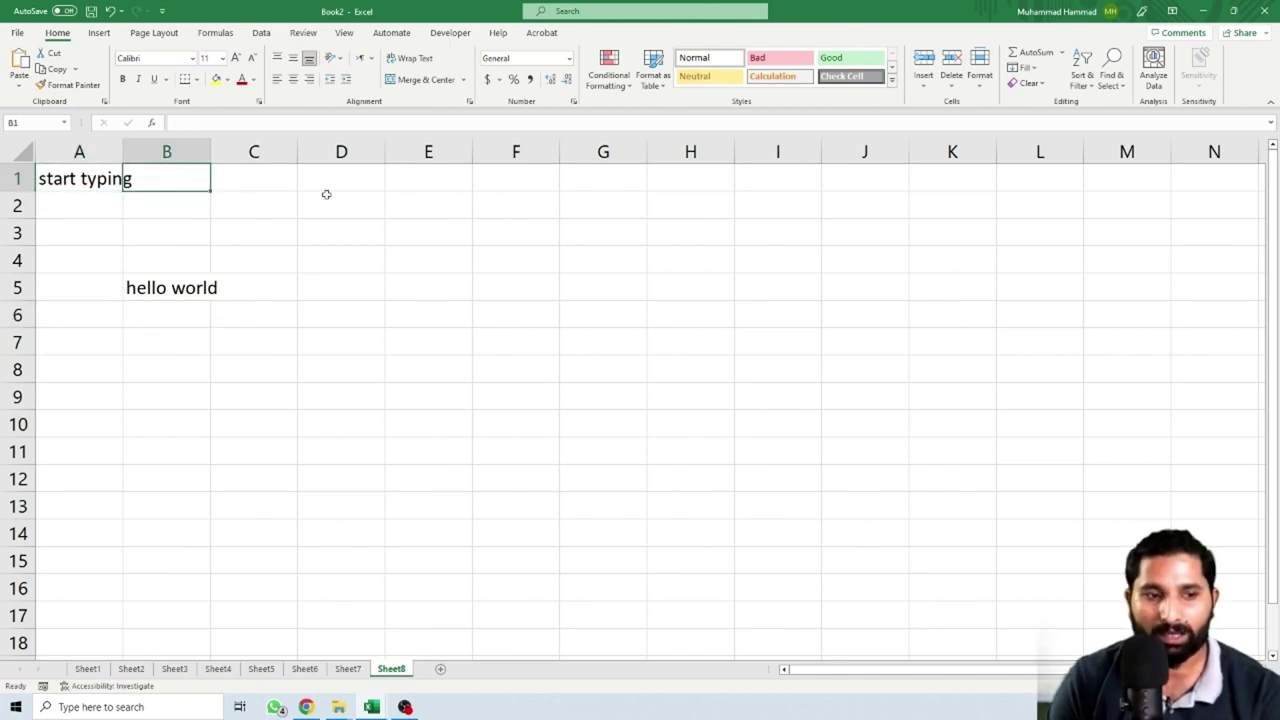
pyautogui.press('Right')
pyautogui.press('Right')
pyautogui.press('Right')
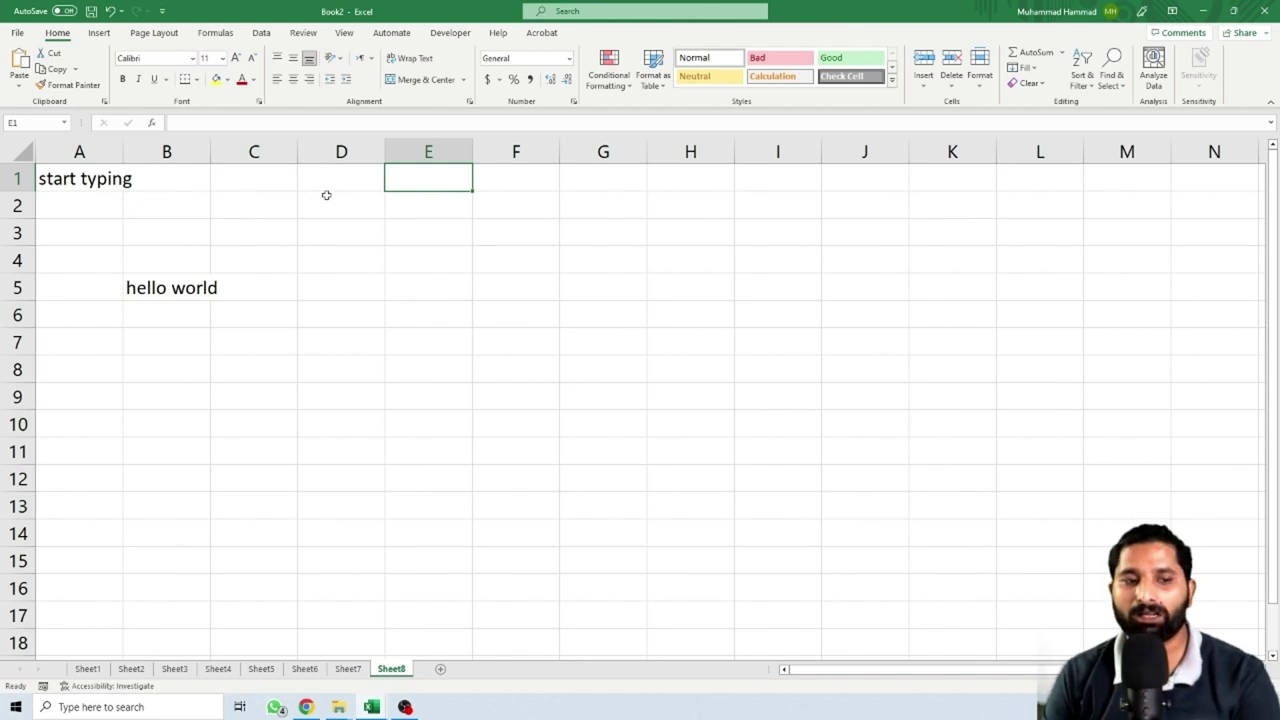
pyautogui.press('Right')
pyautogui.press('Right')
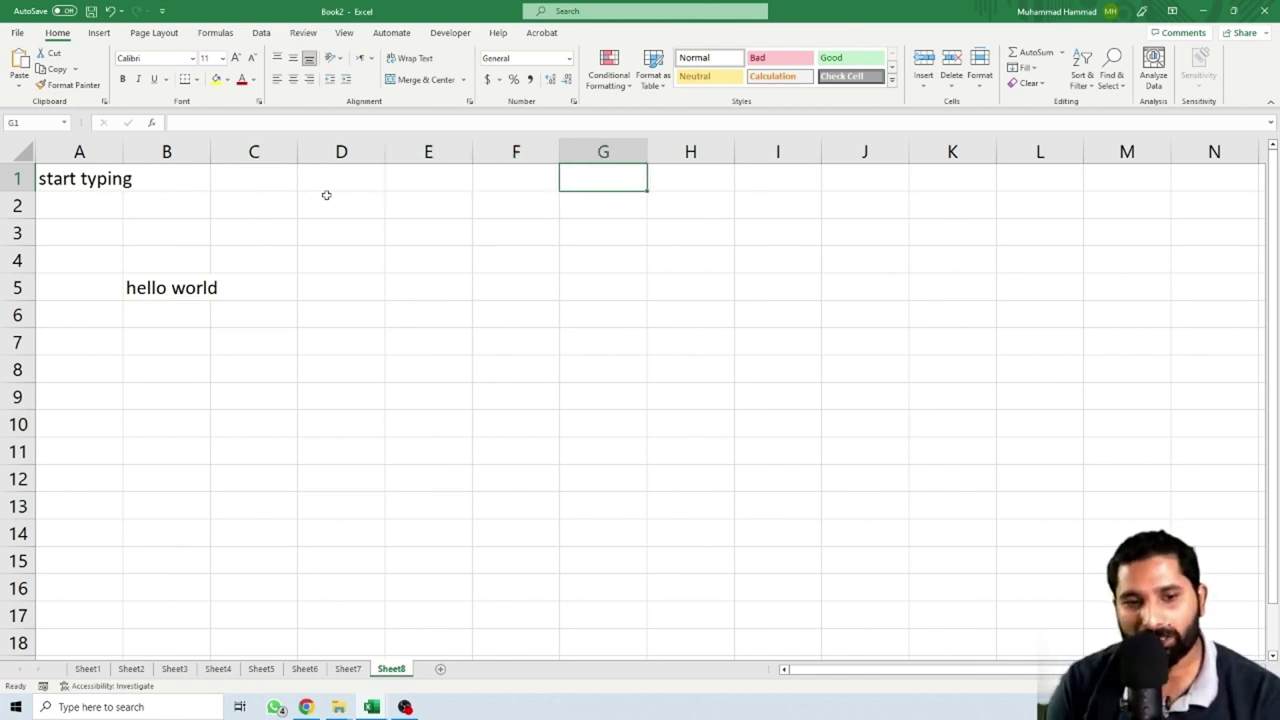
pyautogui.press('Right')
pyautogui.press('Right')
pyautogui.press('Right')
pyautogui.press('Right')
pyautogui.press('Right')
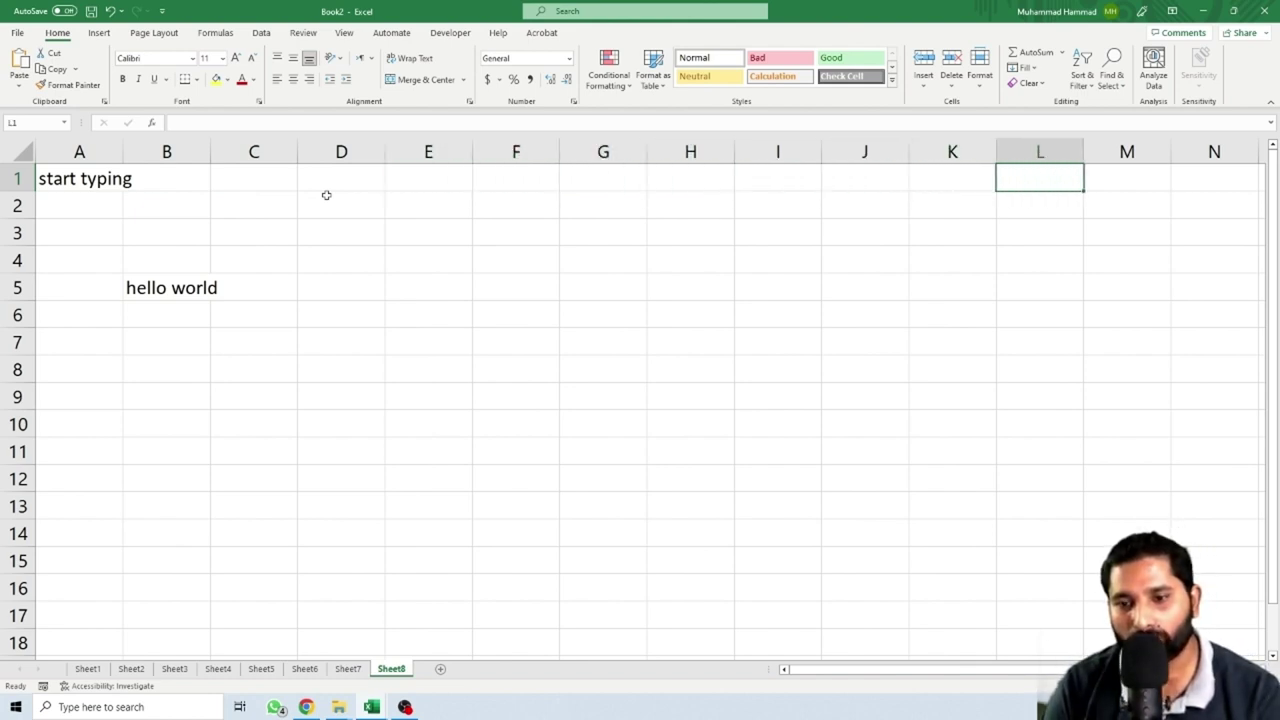
pyautogui.press('Right')
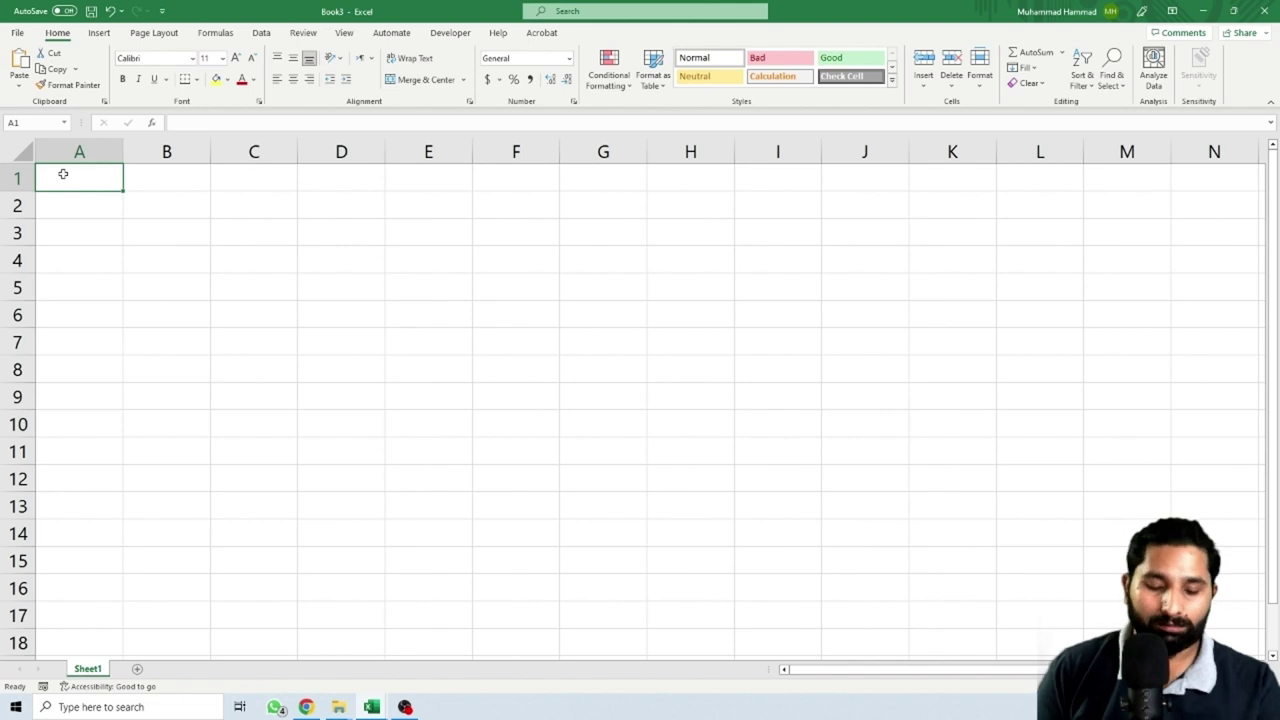
# Type the title 'Employee data' in cell A1
pyautogui.write('e')
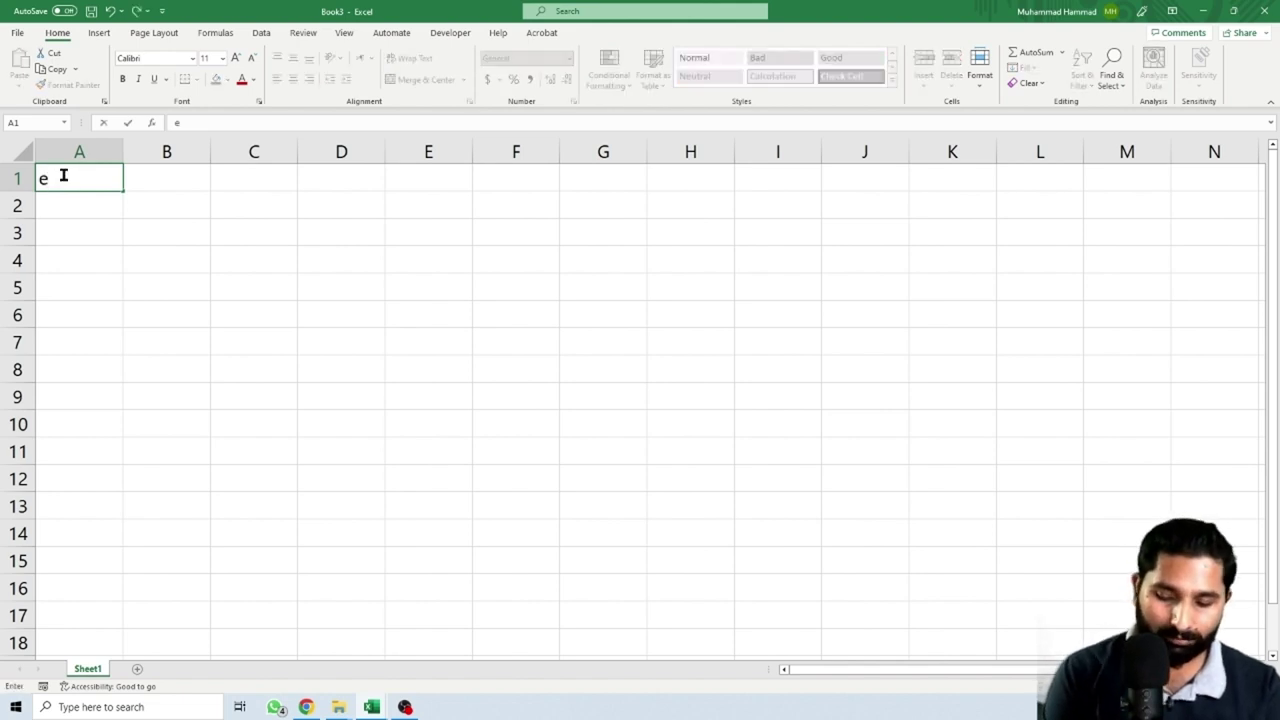
pyautogui.press('BackSpace')
pyautogui.write('eM')
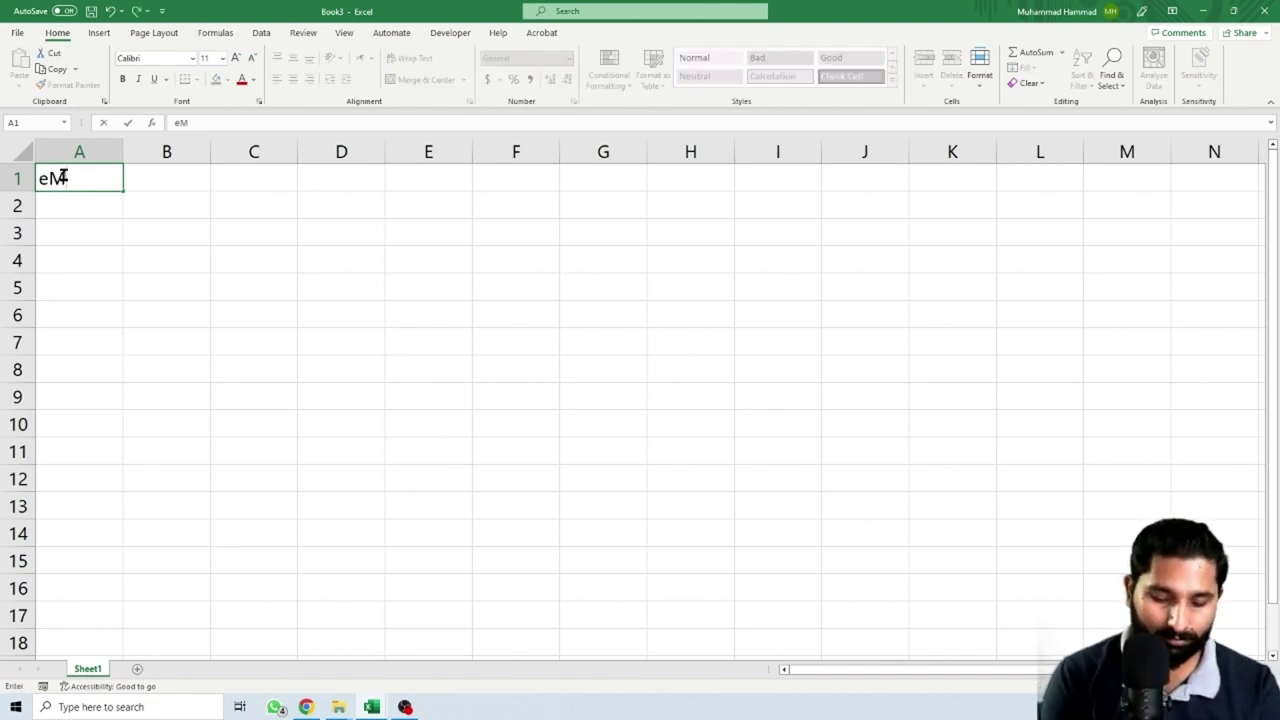
pyautogui.write('PLOYEE ')
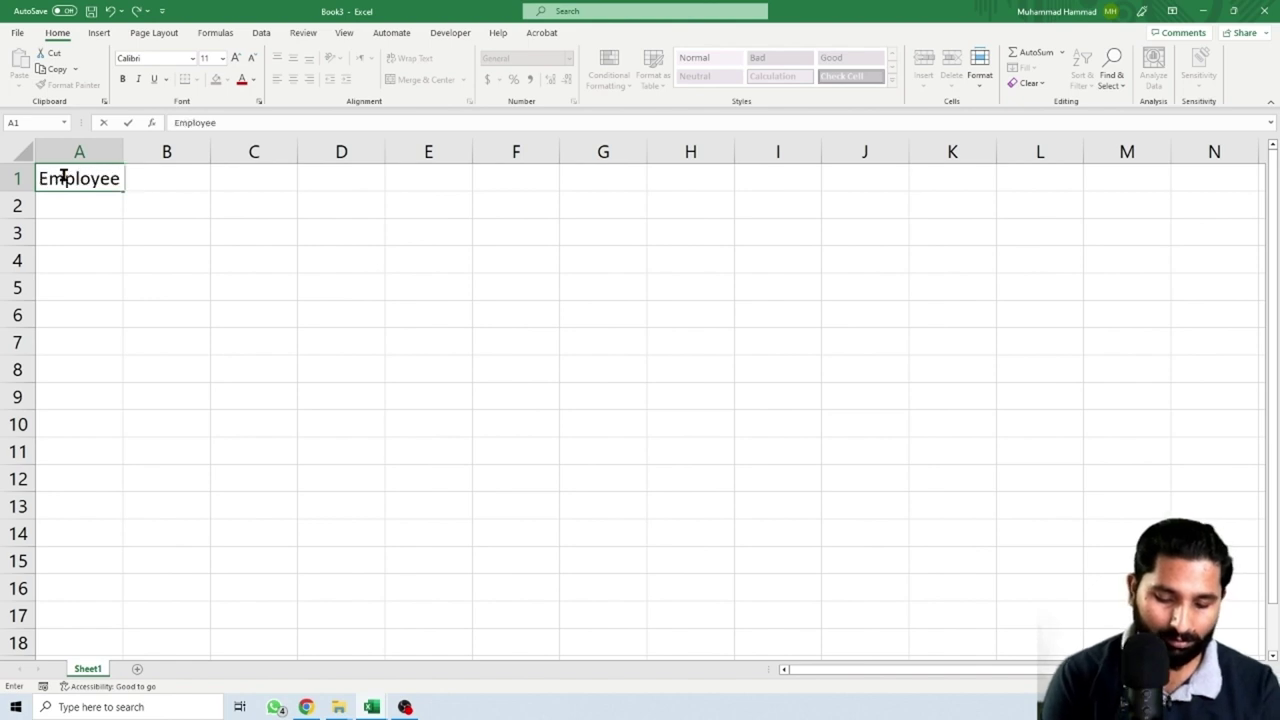
pyautogui.write('data')
pyautogui.press('Return')
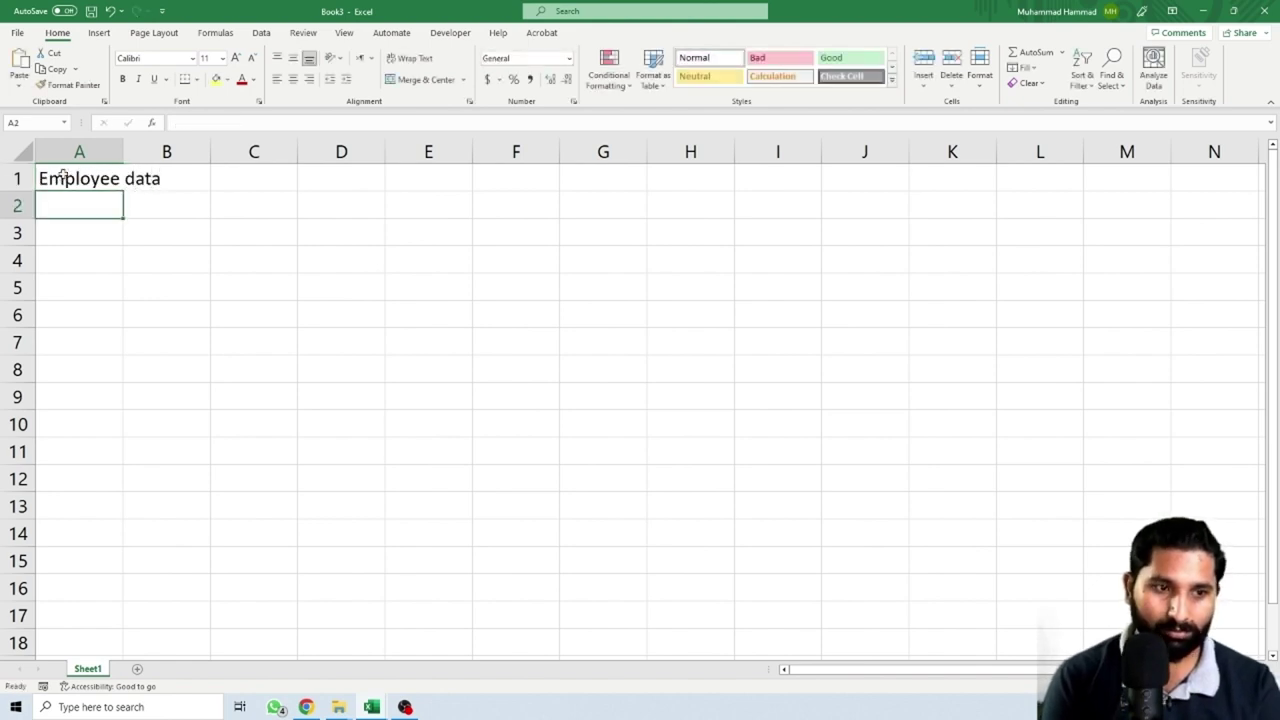
# Enter headers Name, Emp #, Designation, Salary, Contact # and Blood group across A2:F2
pyautogui.write('Name')
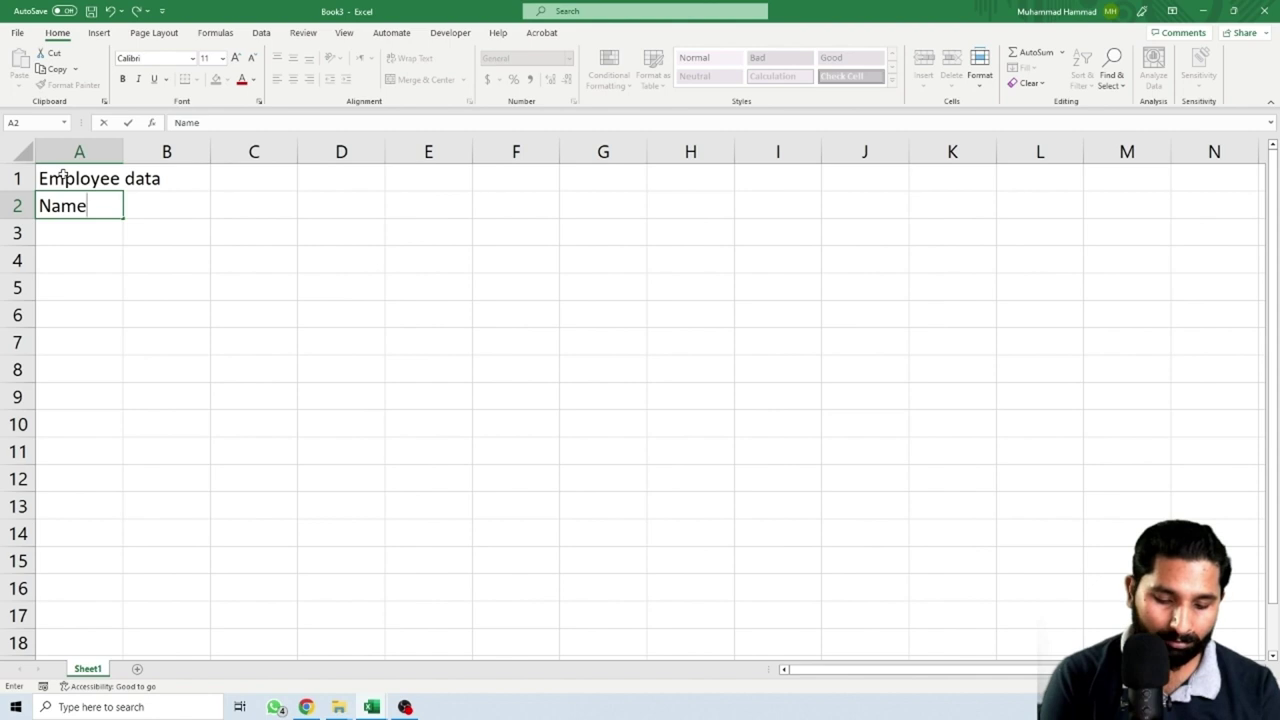
pyautogui.press('Tab')
pyautogui.write('Emp')
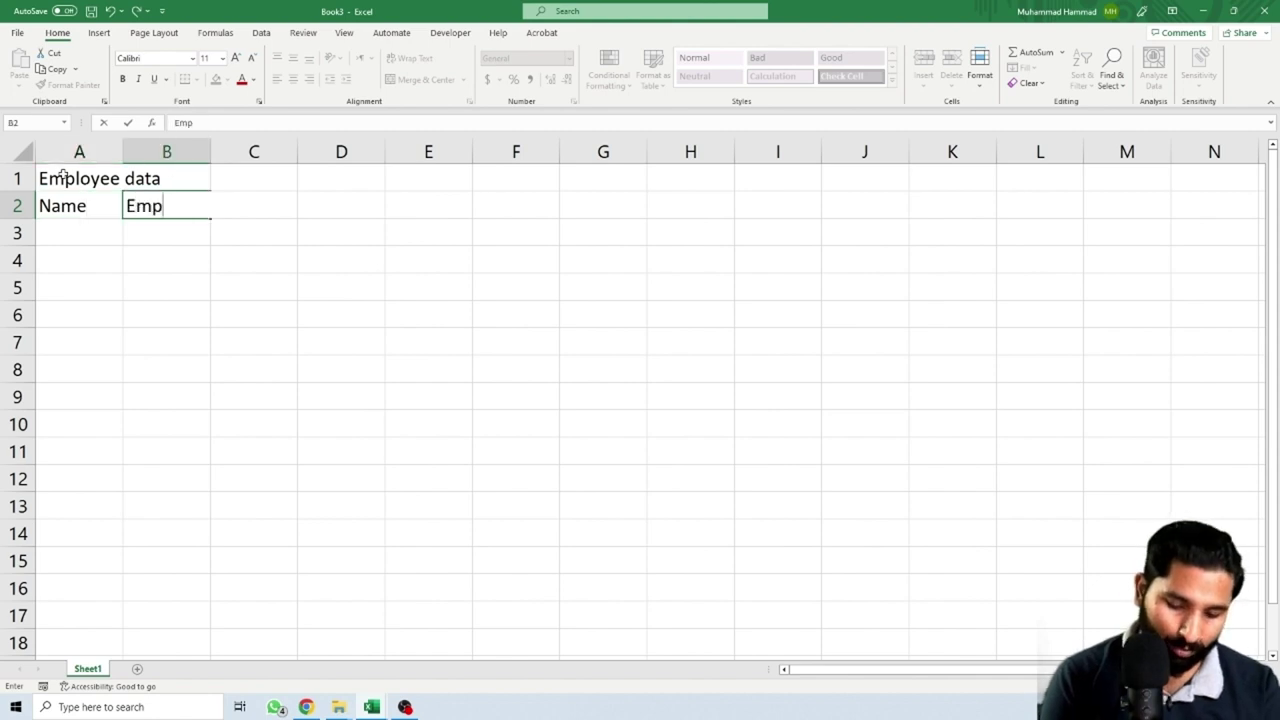
pyautogui.write(' #')
pyautogui.press('Tab')
pyautogui.write('De')
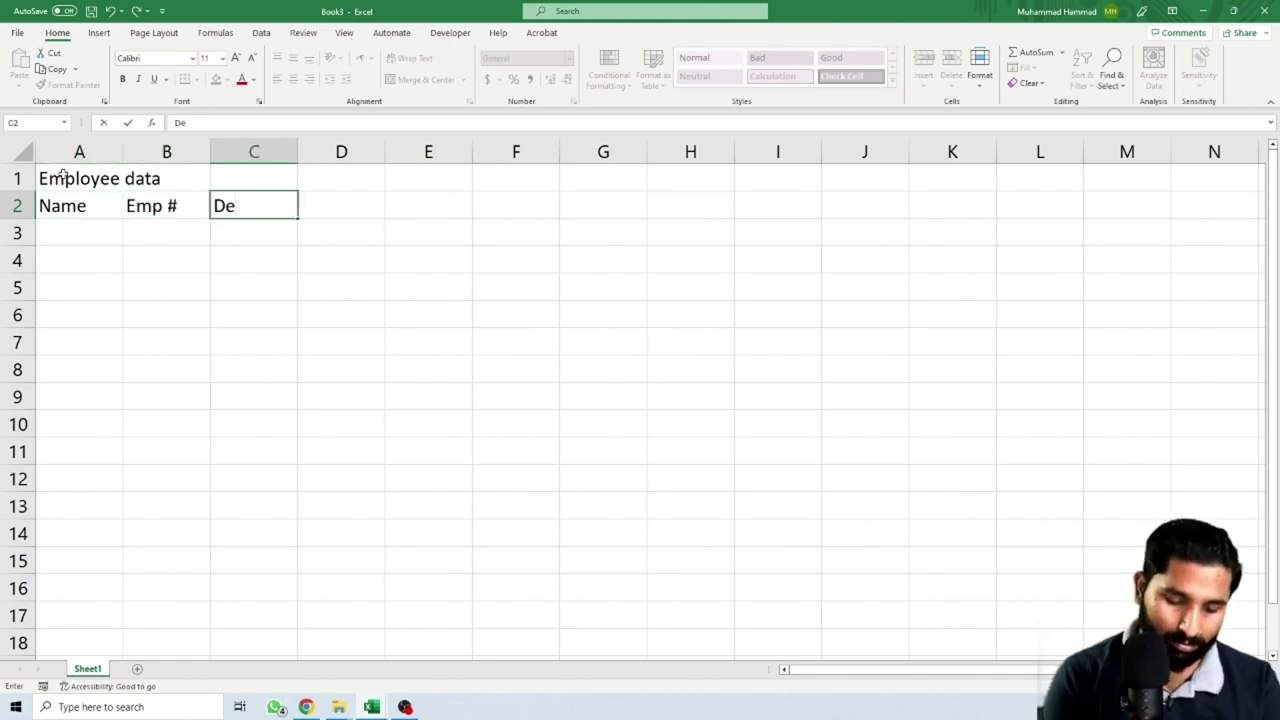
pyautogui.write('signa')
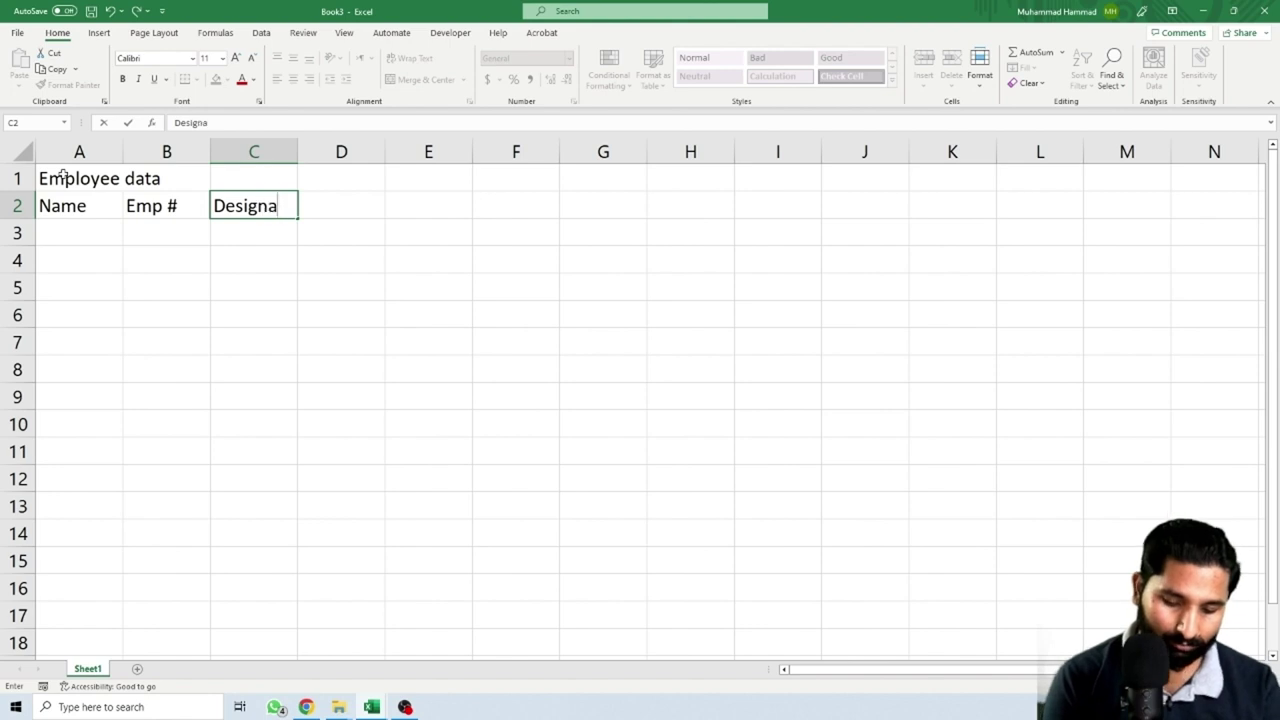
pyautogui.write('tion')
pyautogui.press('Tab')
pyautogui.write('S')
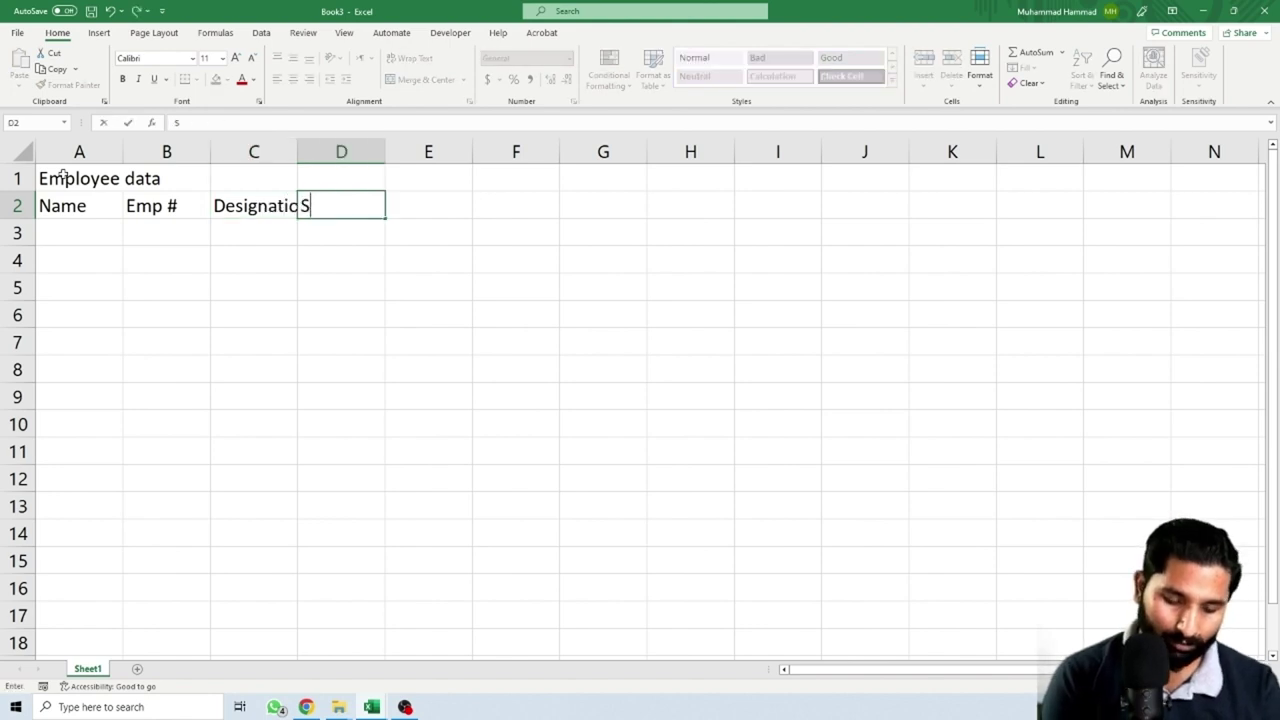
pyautogui.write('alary')
pyautogui.press('Tab')
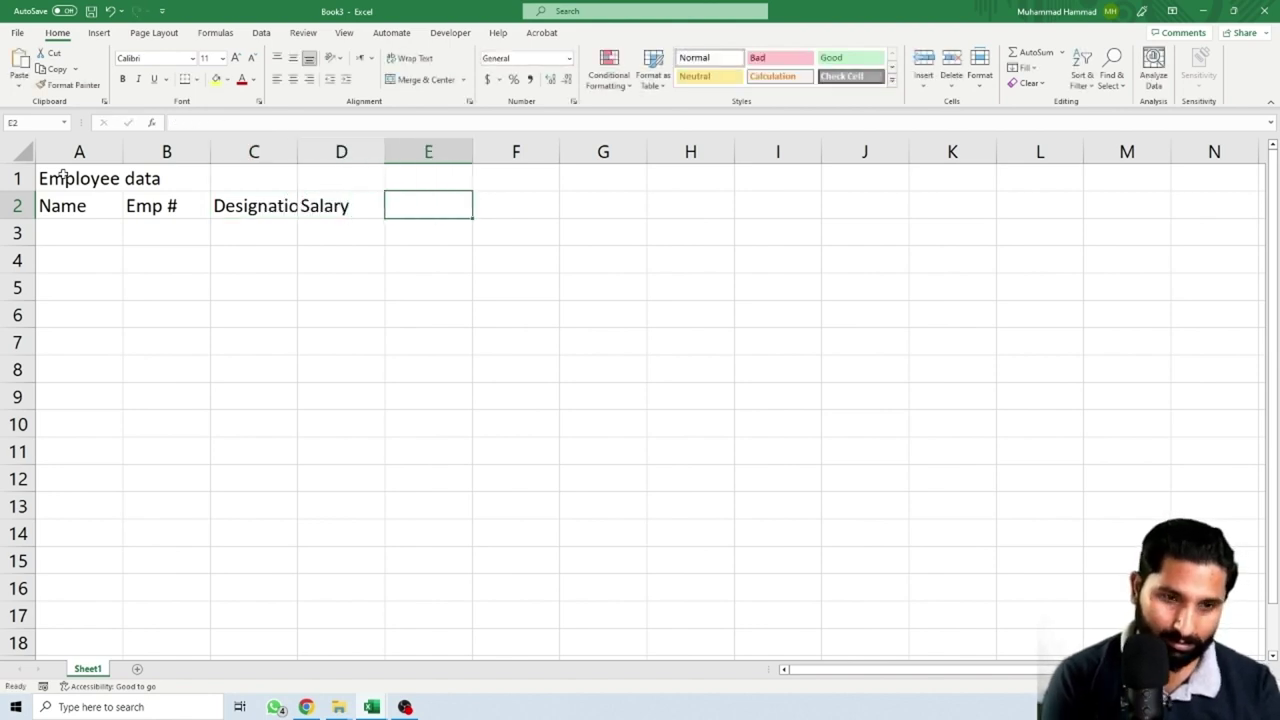
pyautogui.write('Conta')
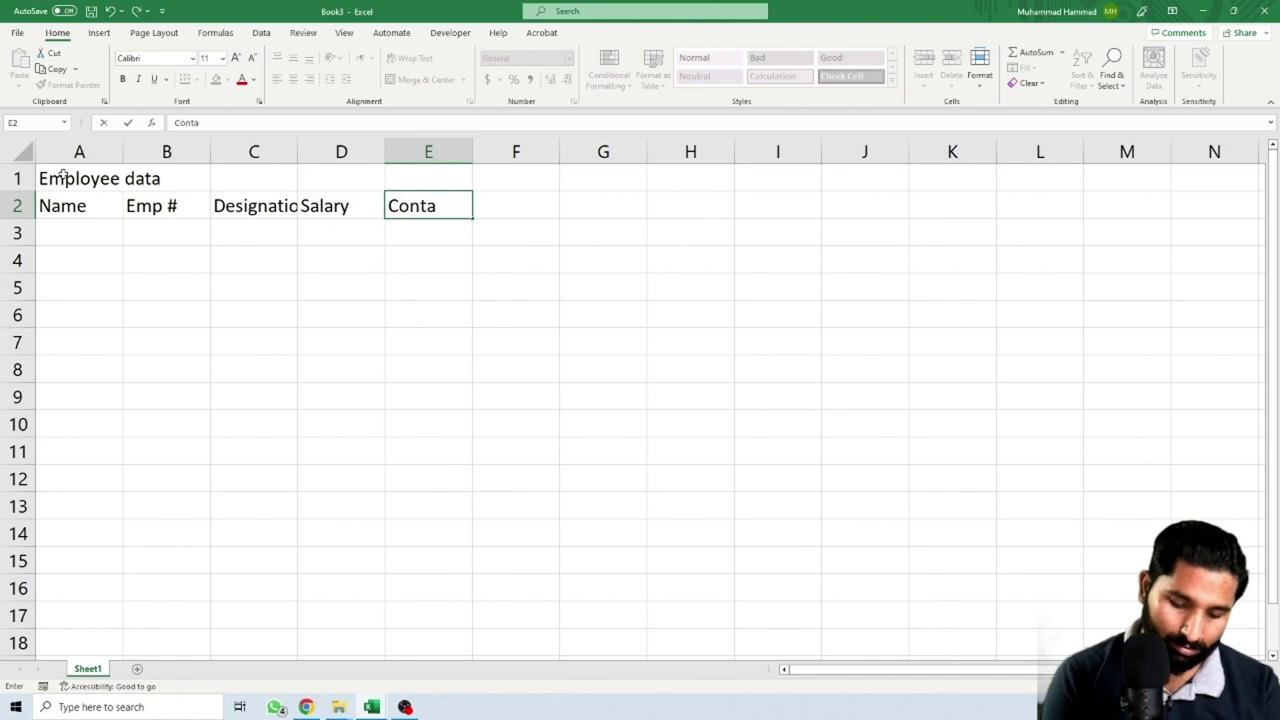
pyautogui.write('v')
pyautogui.press('BackSpace')
pyautogui.write('ct')
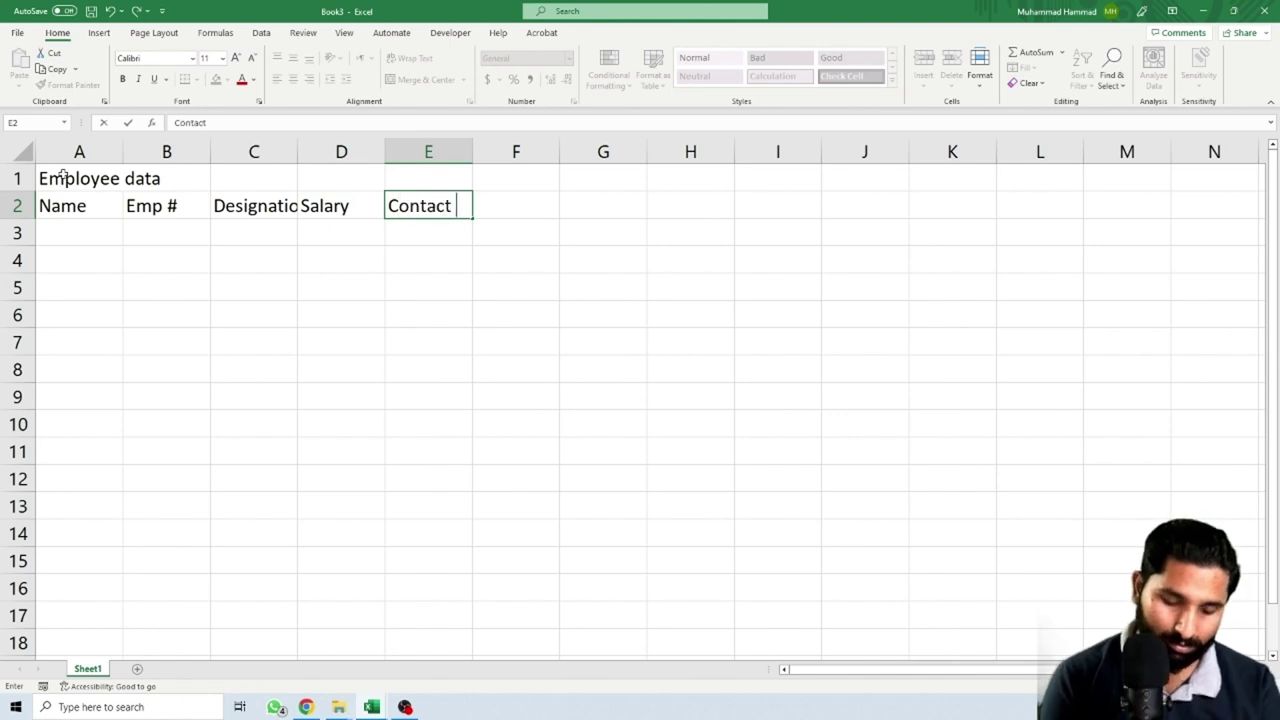
pyautogui.write(' #')
pyautogui.click(500, 206)
pyautogui.write('Blo')
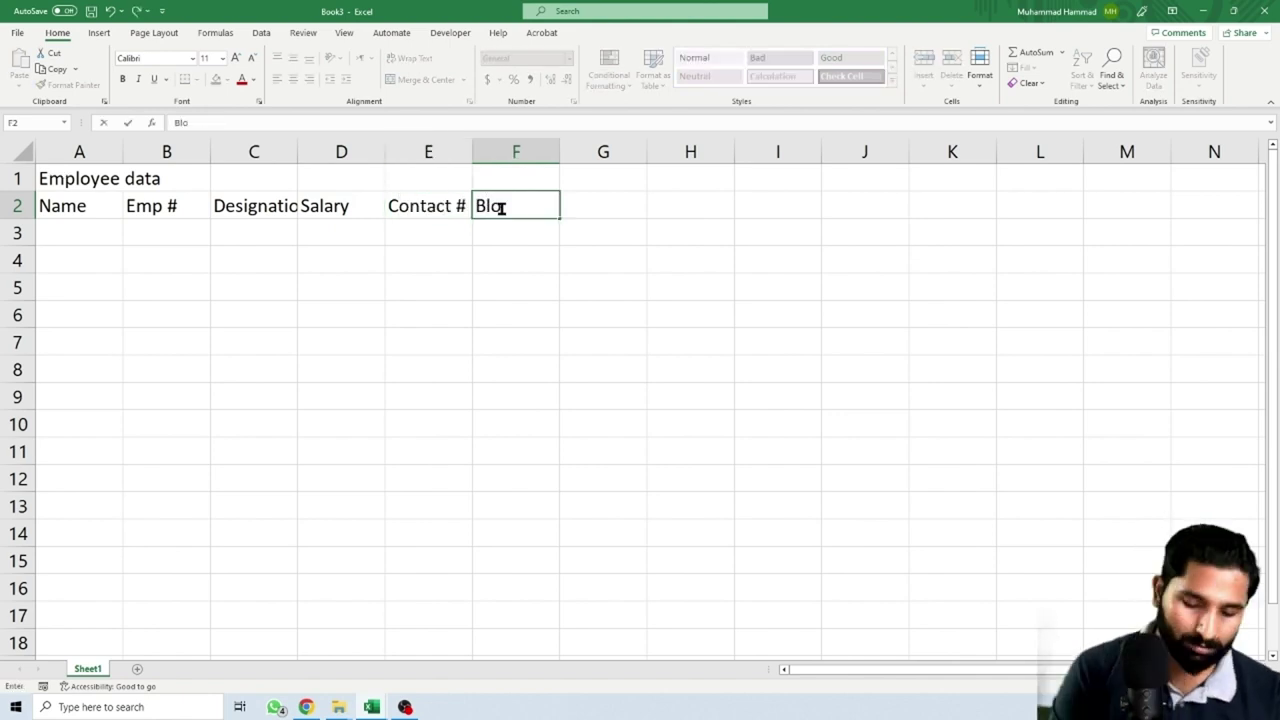
pyautogui.write('od gro')
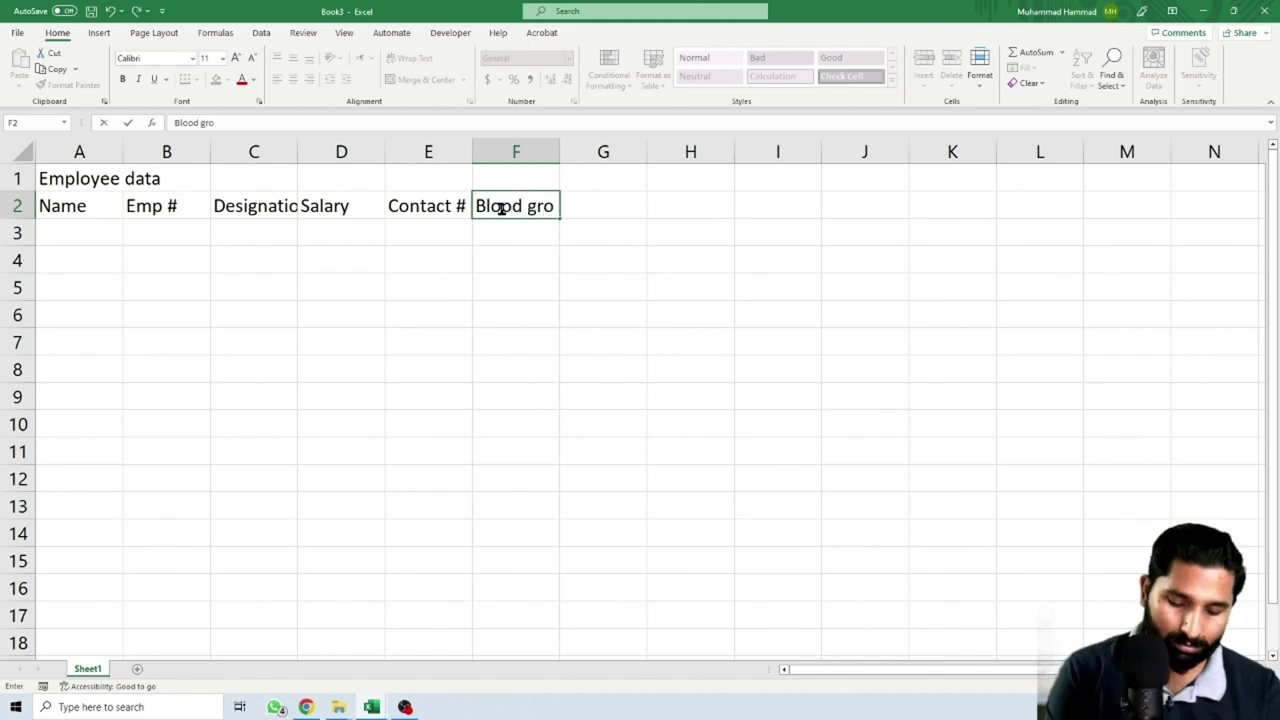
pyautogui.write('up')
pyautogui.press('Return')
pyautogui.press('Return')
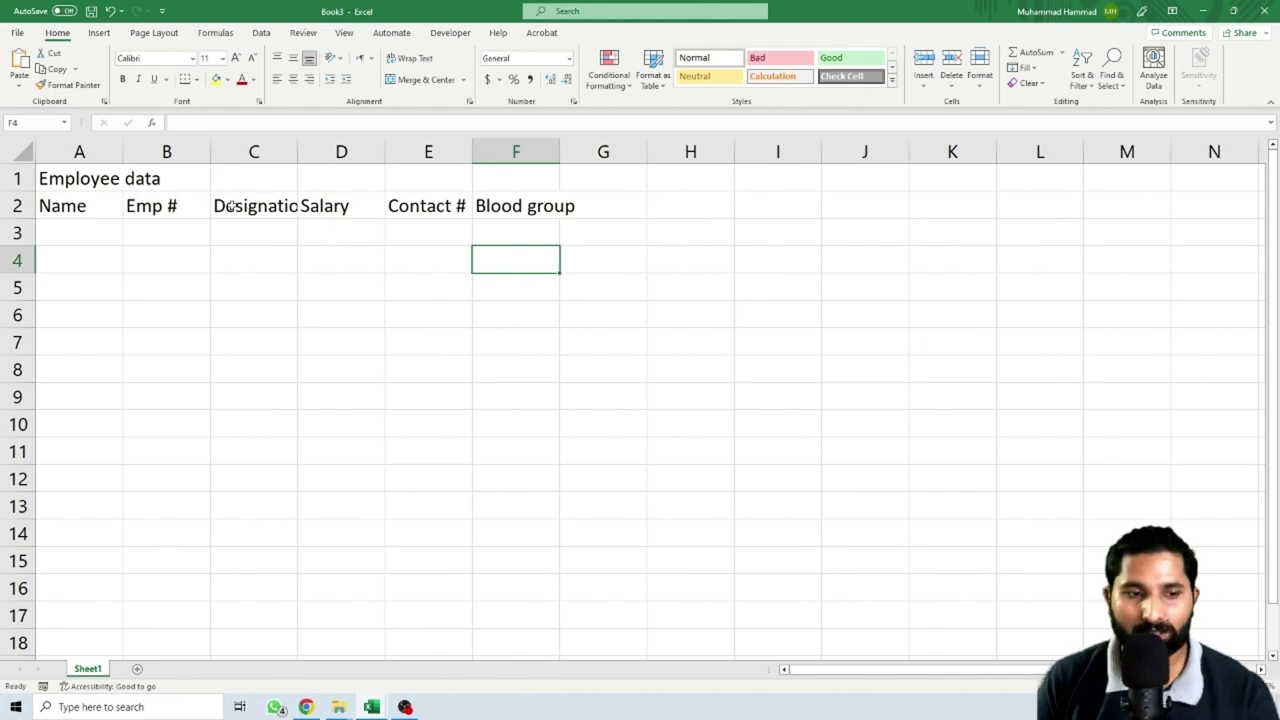
# Merge and centre the Employee data title across cells A1:F1
pyautogui.click(88, 181)
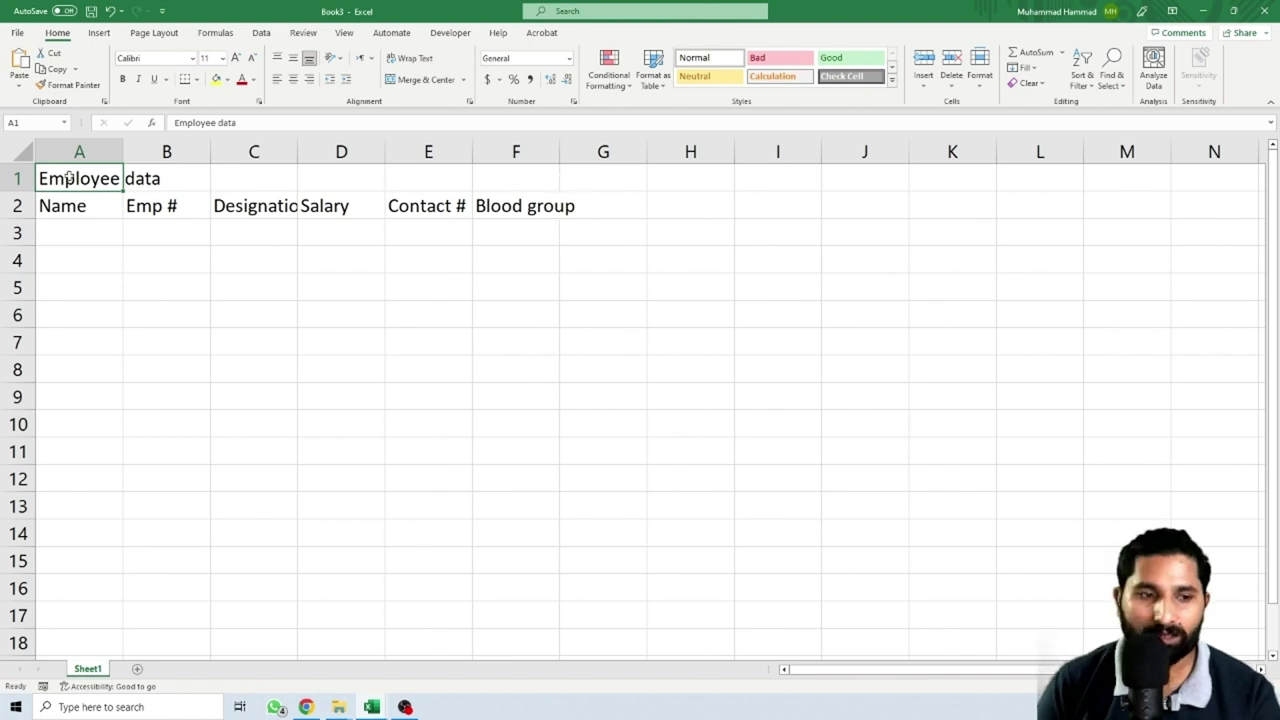
pyautogui.moveTo(67, 178); pyautogui.dragTo(534, 176)
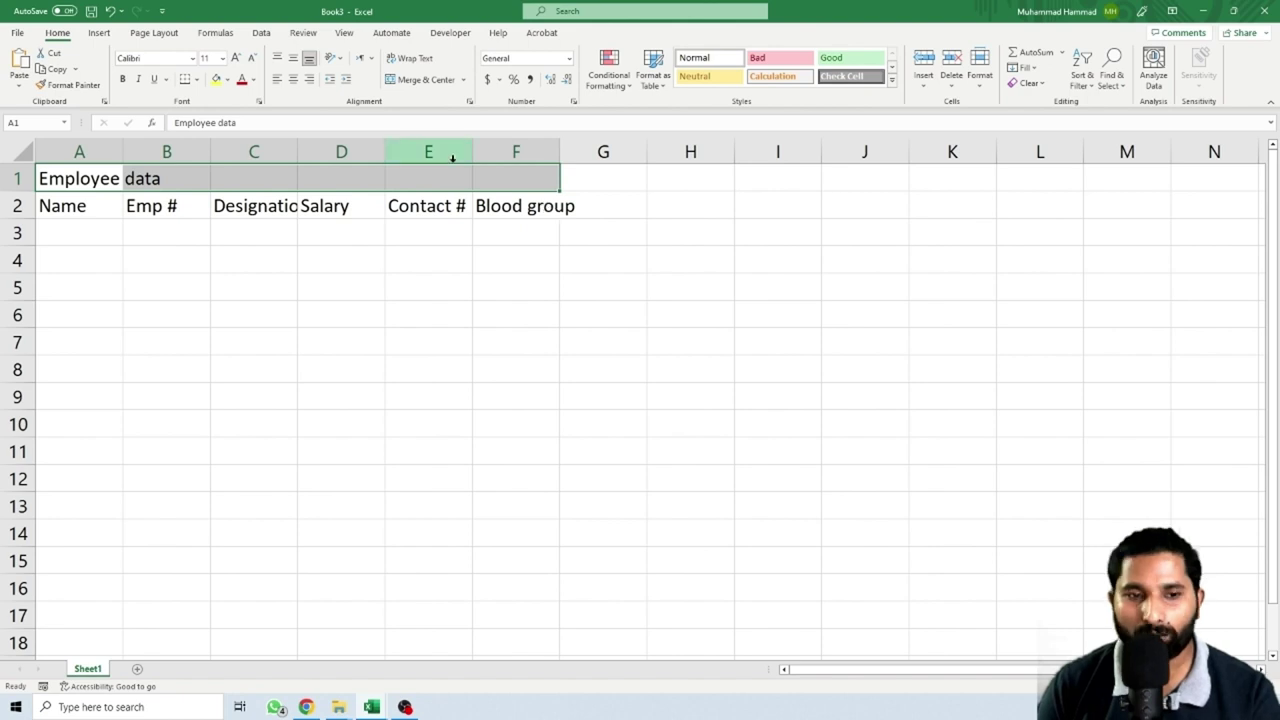
pyautogui.click(414, 80)
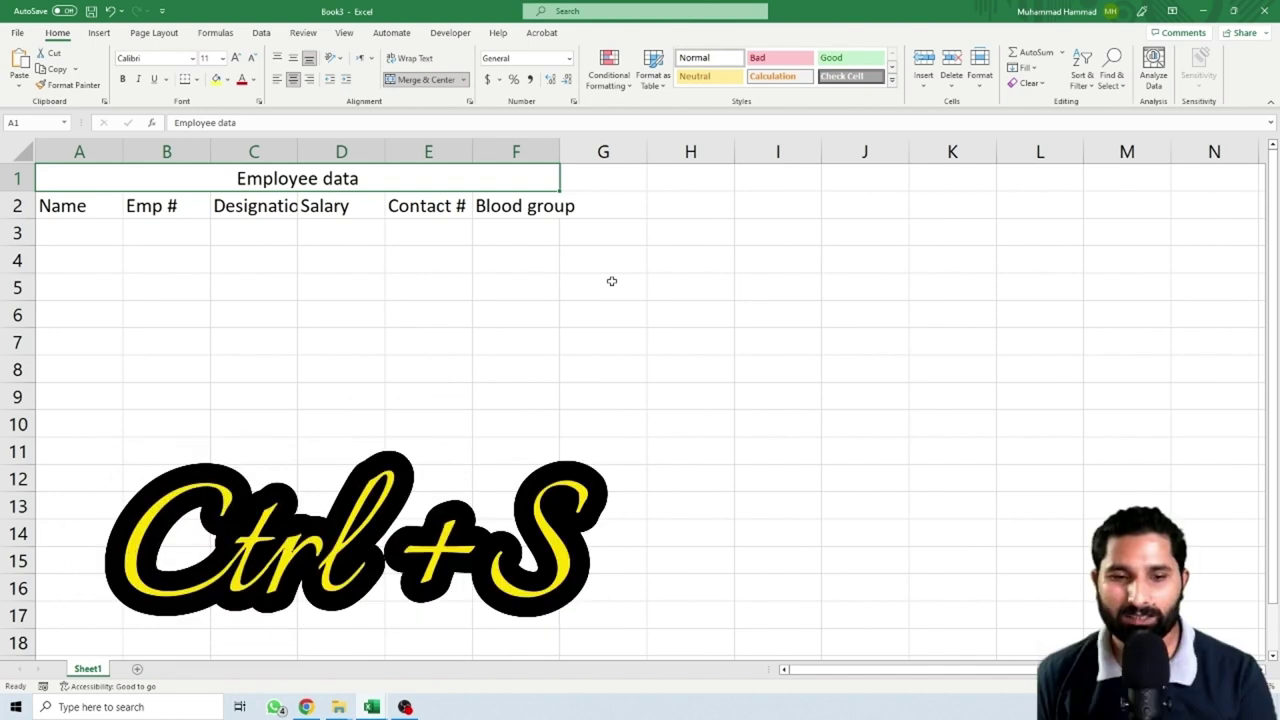
# Save Book3 with Ctrl+S to the Excel for codanics location
pyautogui.hotkey('ctrl', 's')
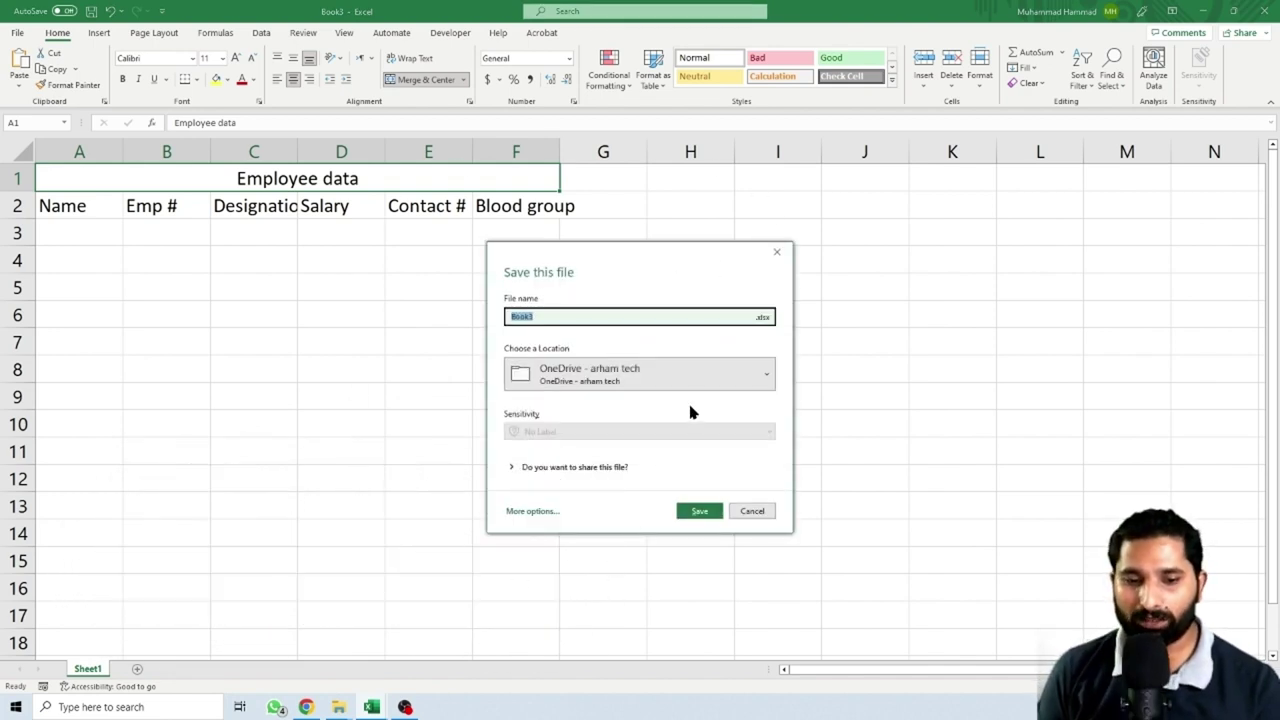
pyautogui.click(740, 380)
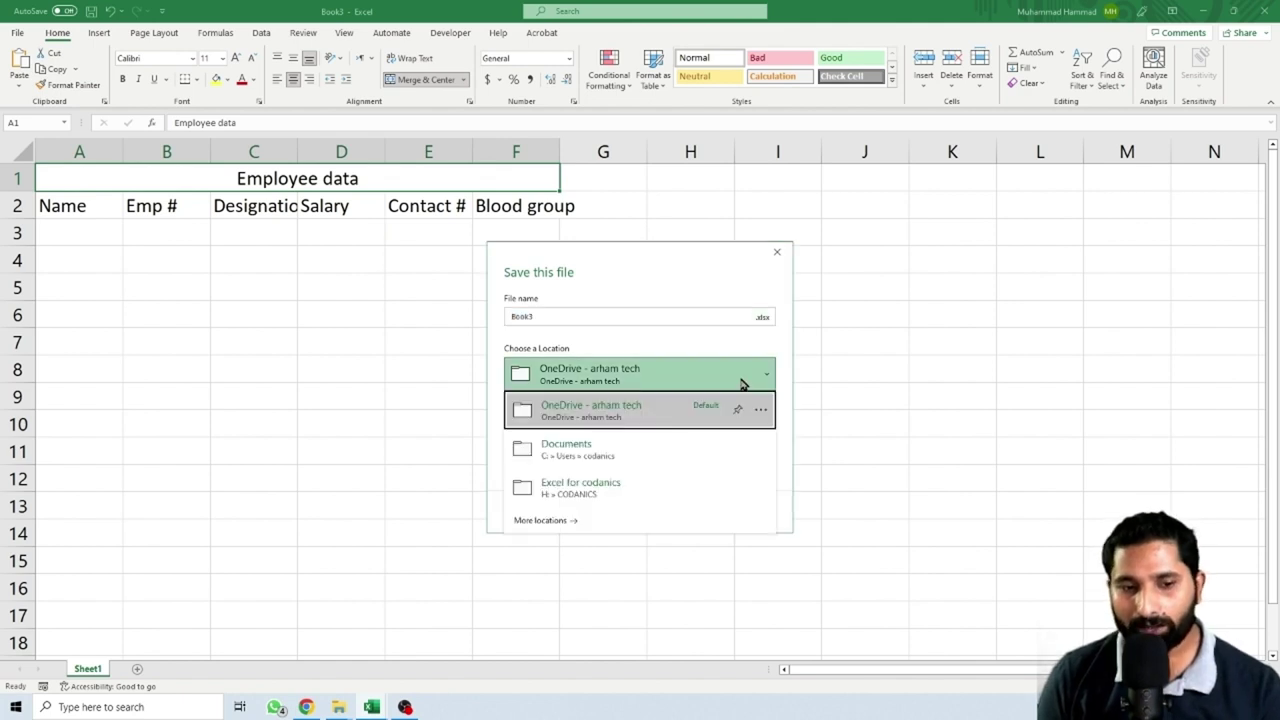
pyautogui.click(742, 384)
pyautogui.scroll(-2, 716, 383)
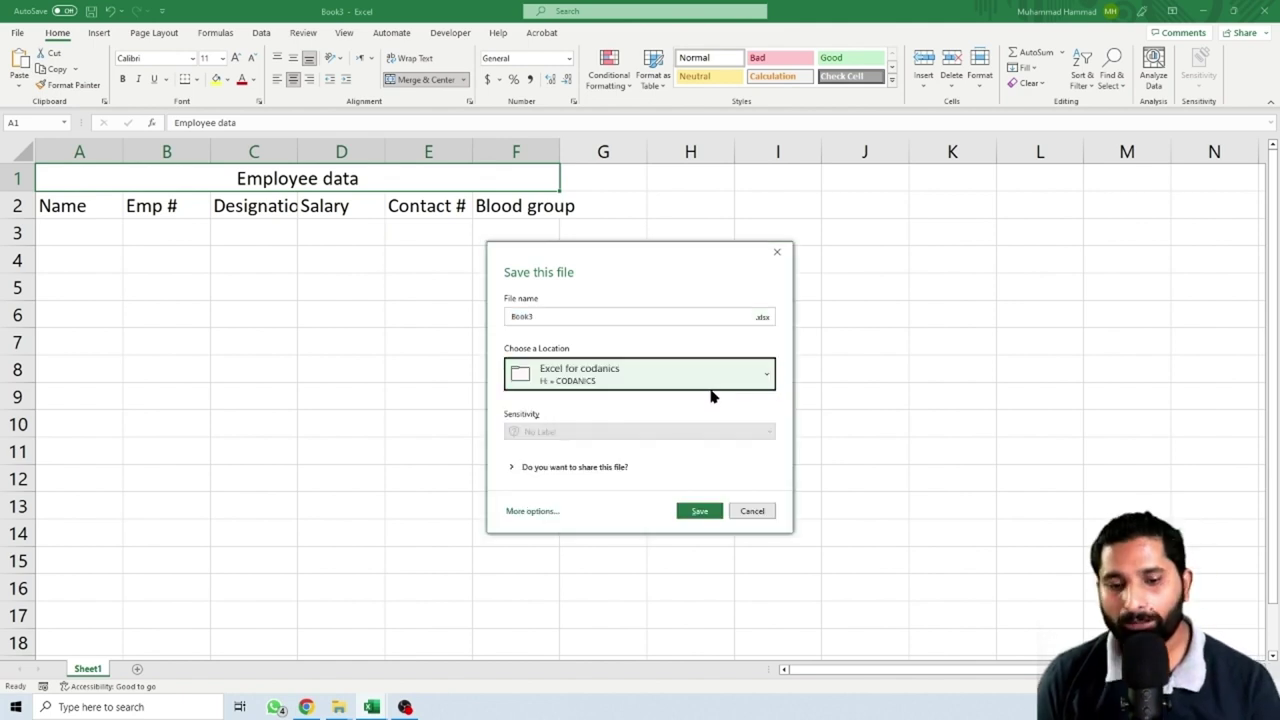
pyautogui.click(712, 382)
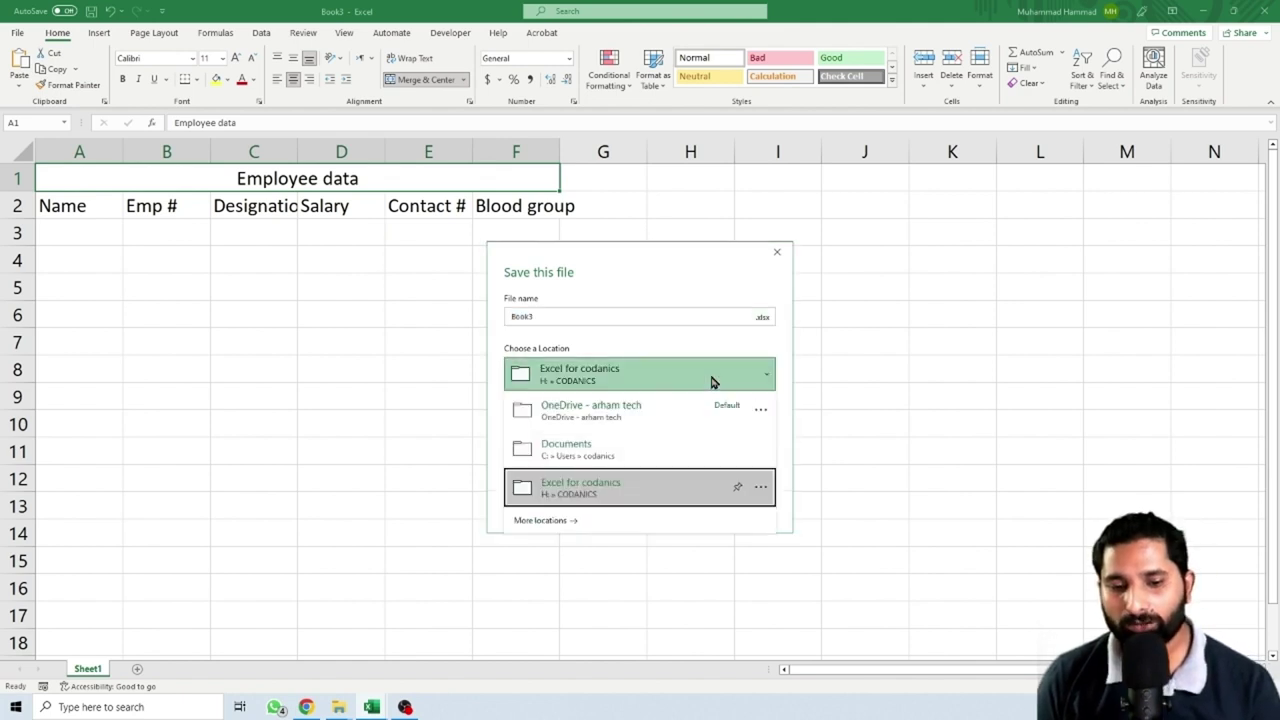
pyautogui.click(655, 494)
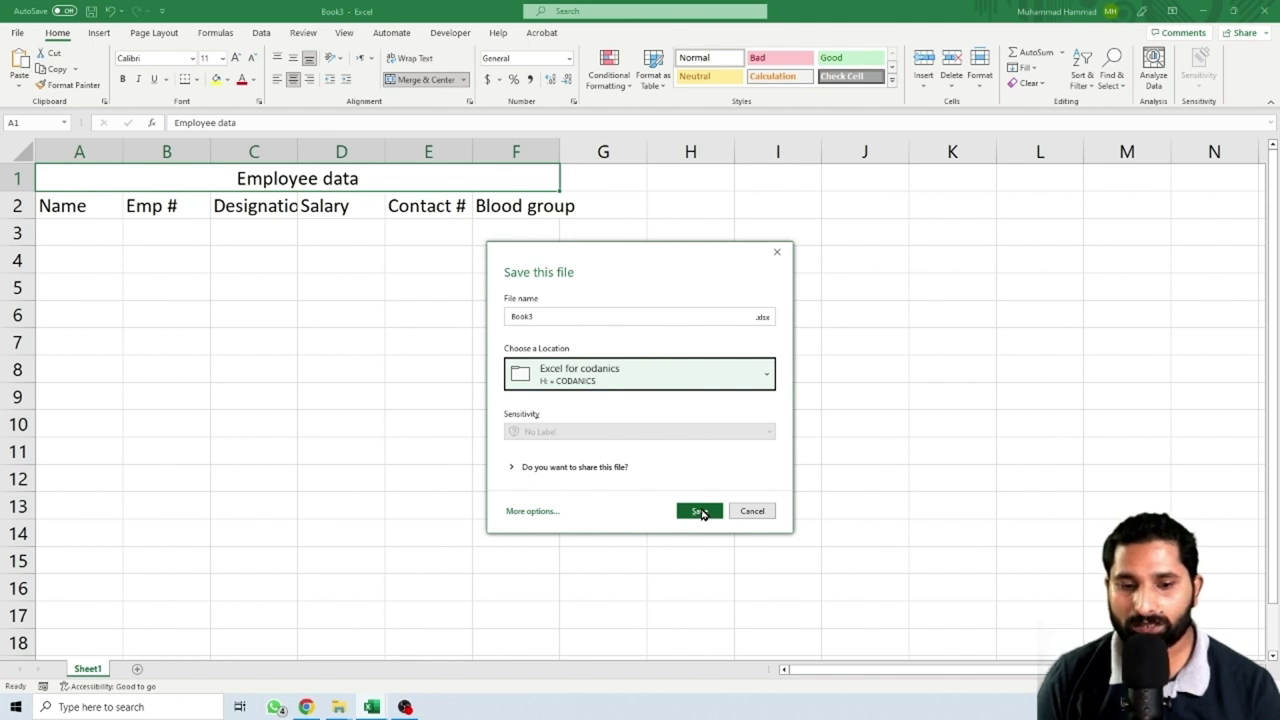
pyautogui.click(700, 512)
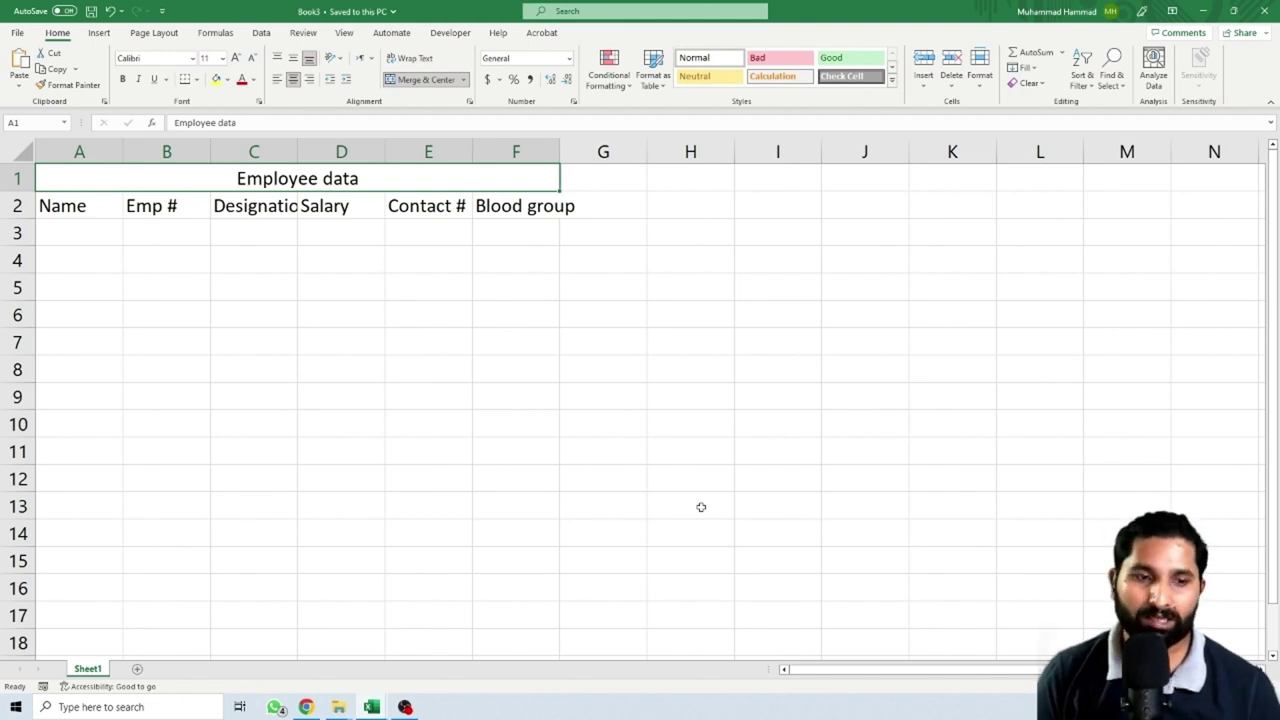
# Enter the first five employee names in cells A3 through A7
pyautogui.doubleClick(91, 231)
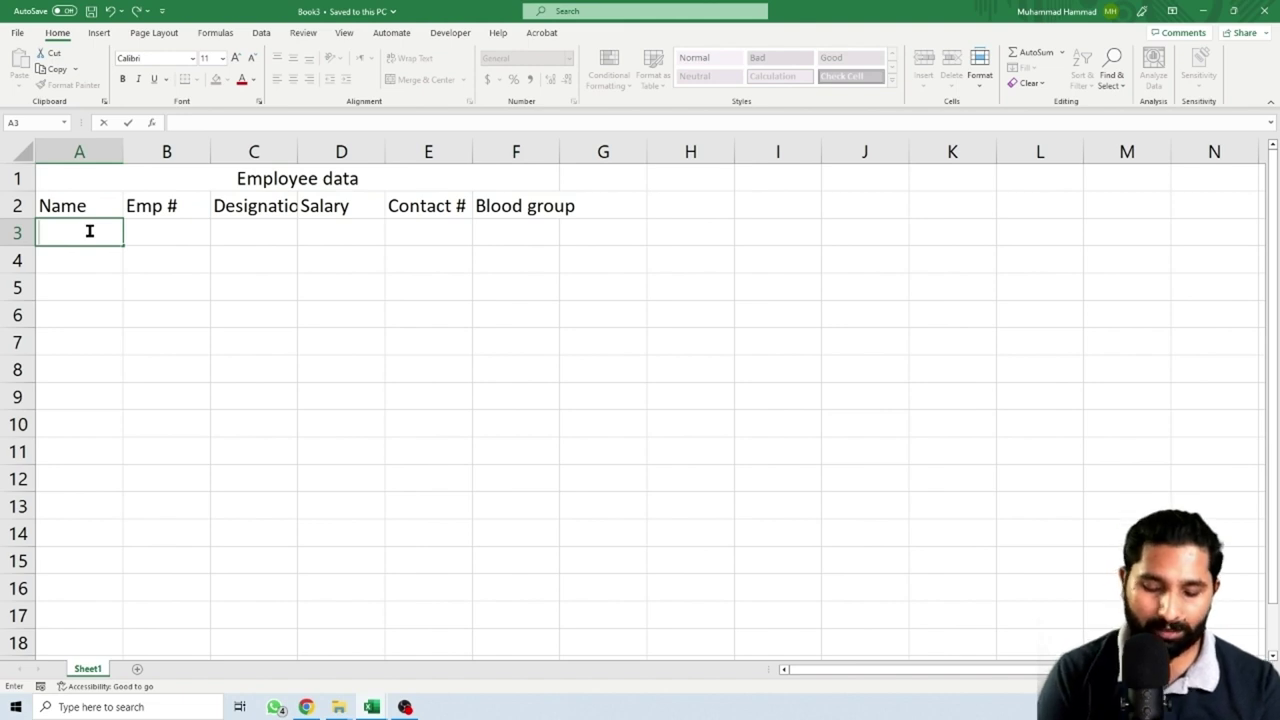
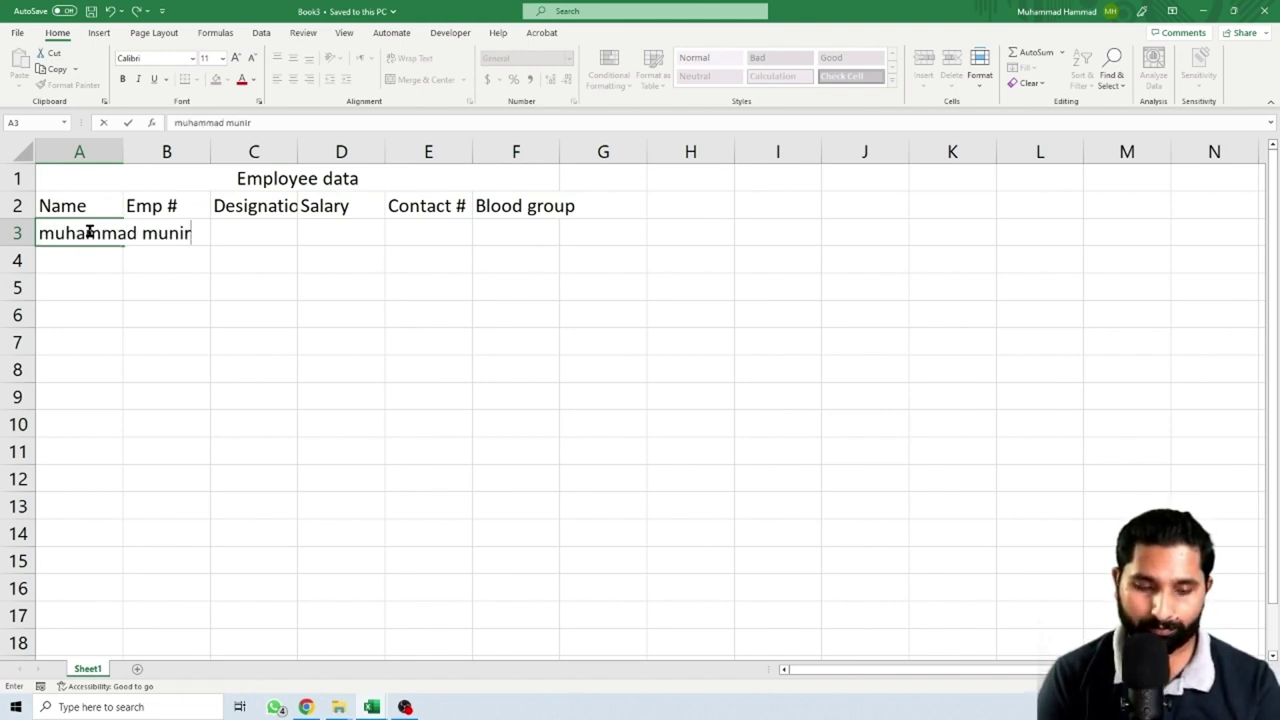
pyautogui.press('Return')
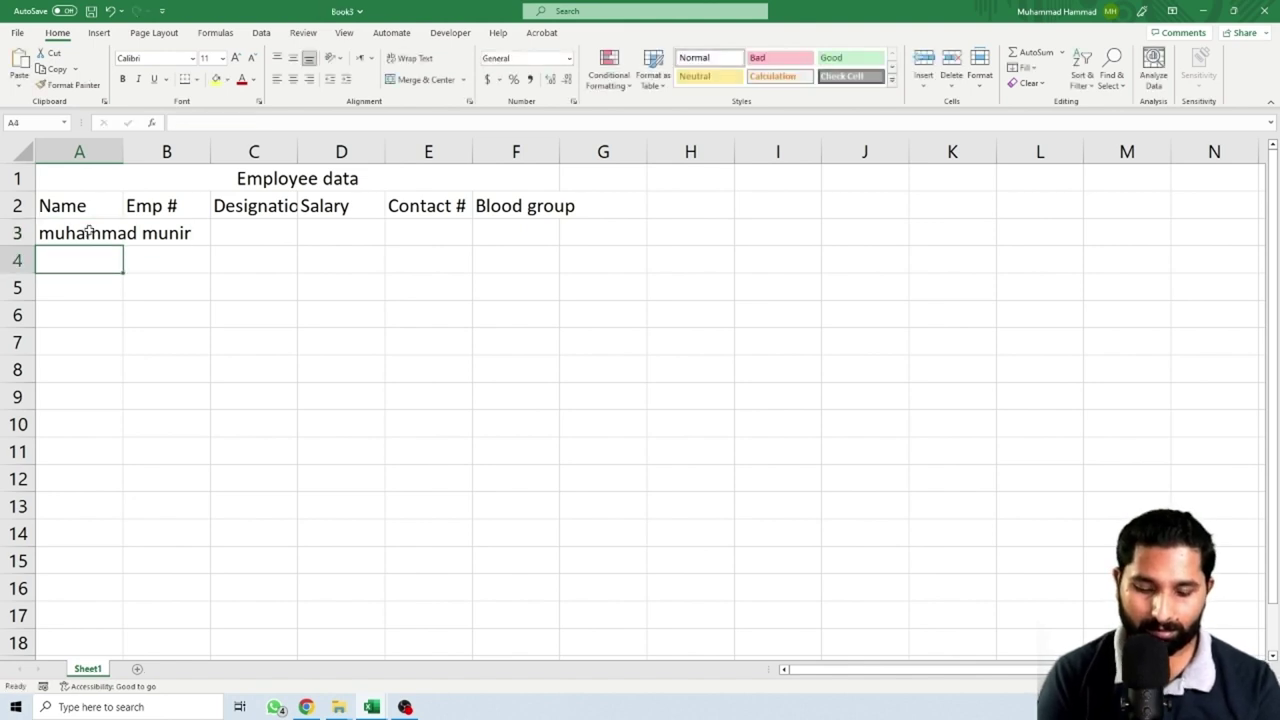
pyautogui.write('shahid')
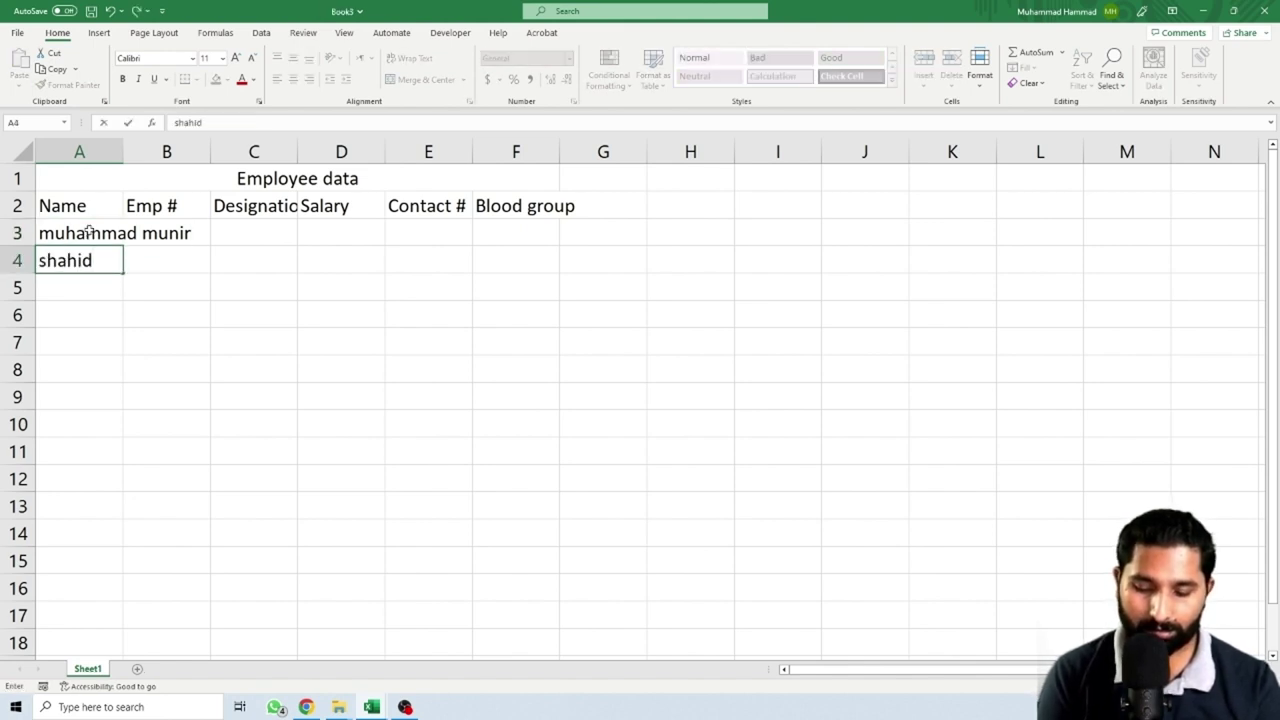
pyautogui.press('Return')
pyautogui.write('talgh')
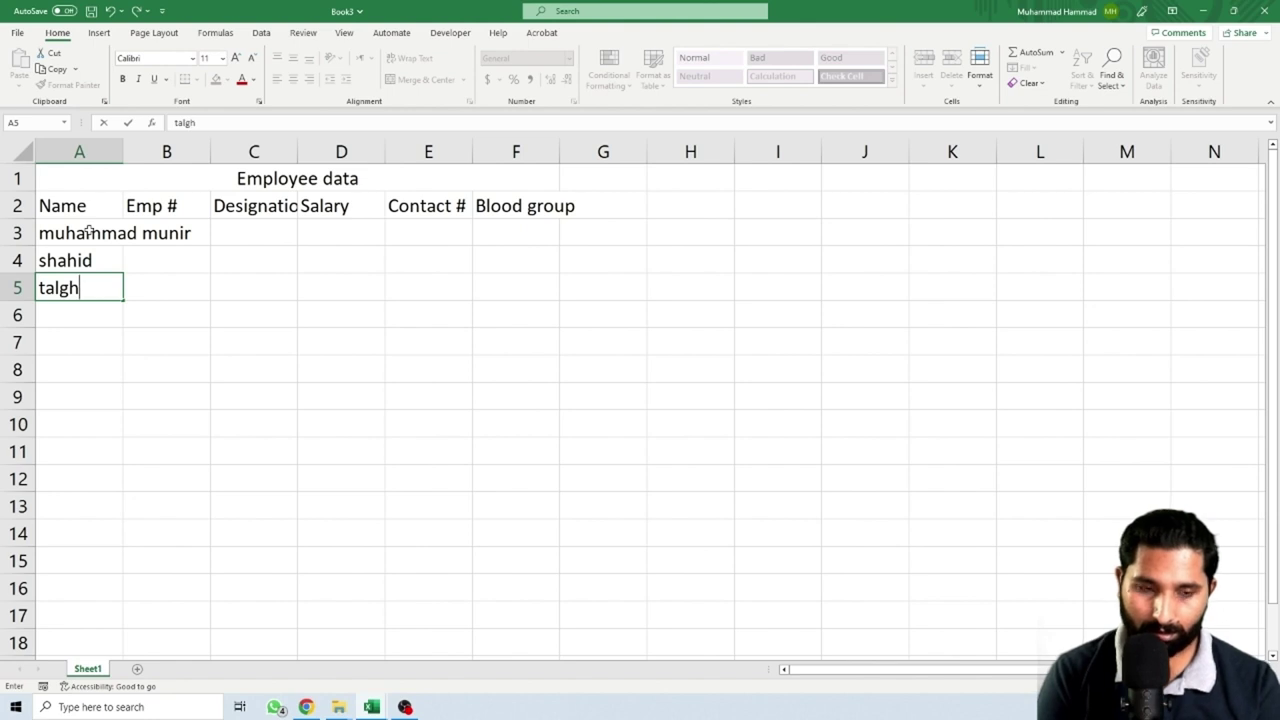
pyautogui.press('BackSpace')
pyautogui.press('BackSpace')
pyautogui.write('ha')
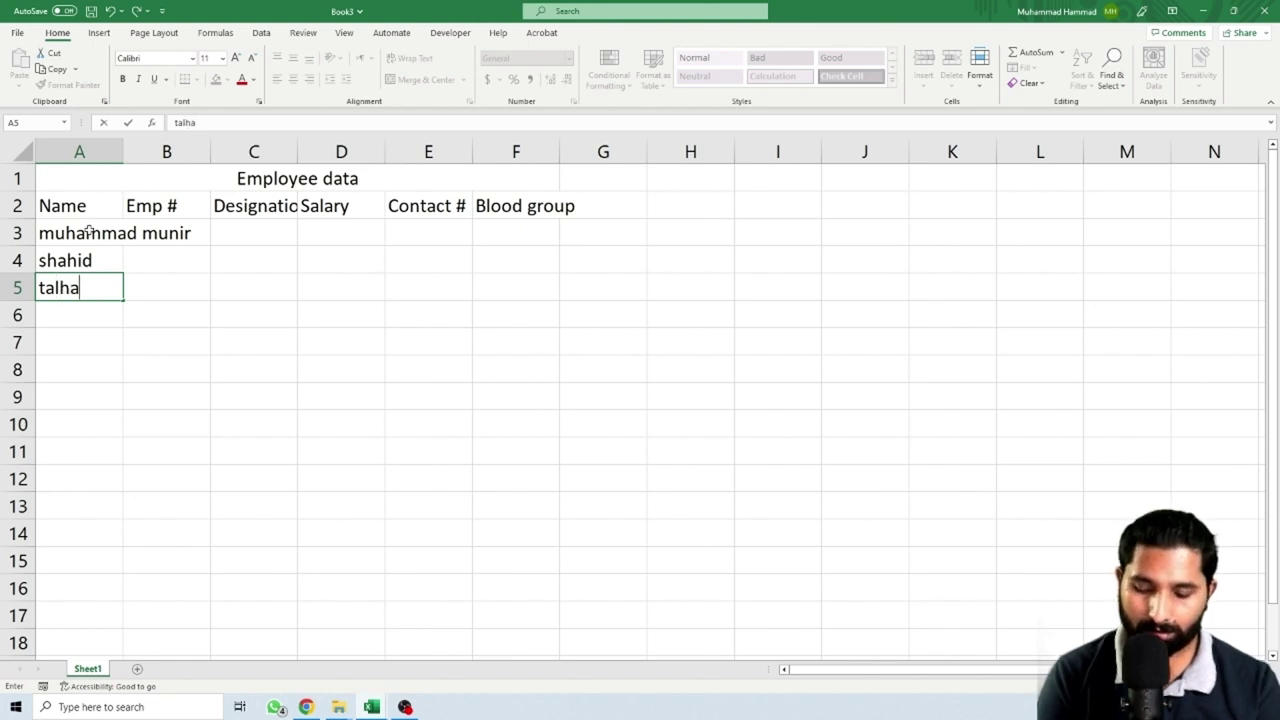
pyautogui.press('Return')
pyautogui.write('musaddiq')
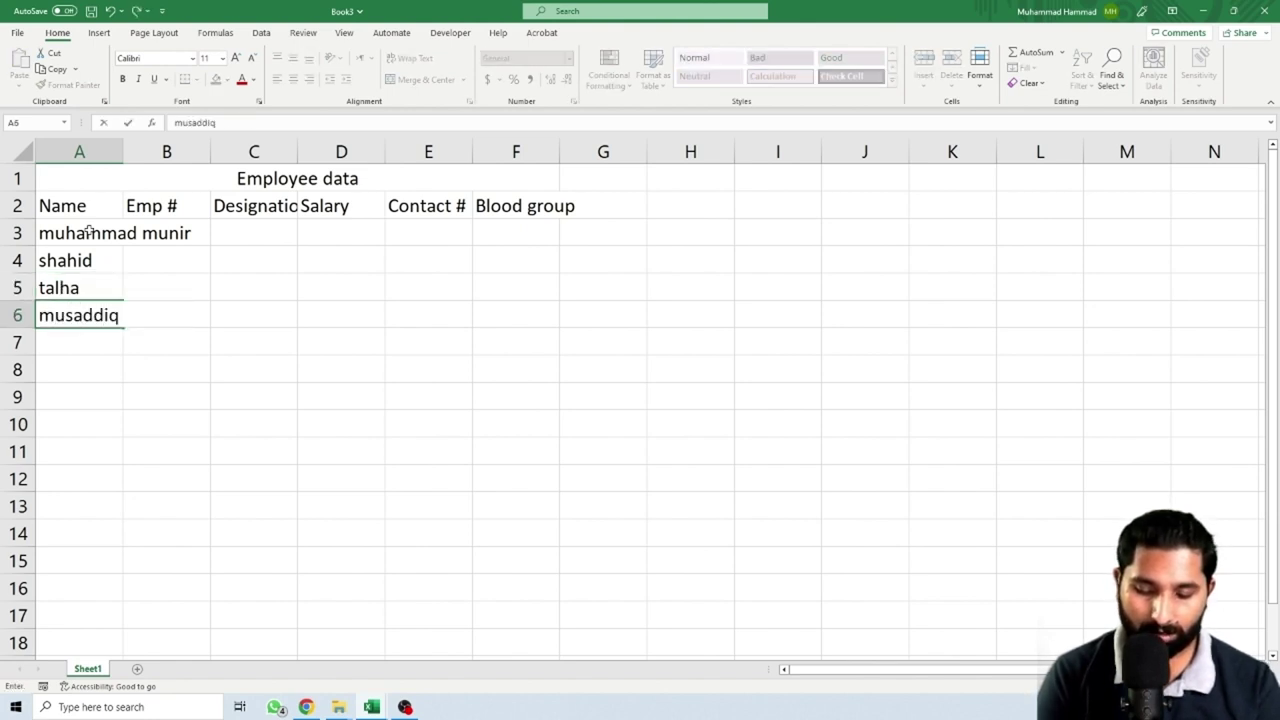
pyautogui.press('Return')
pyautogui.write('muzahir')
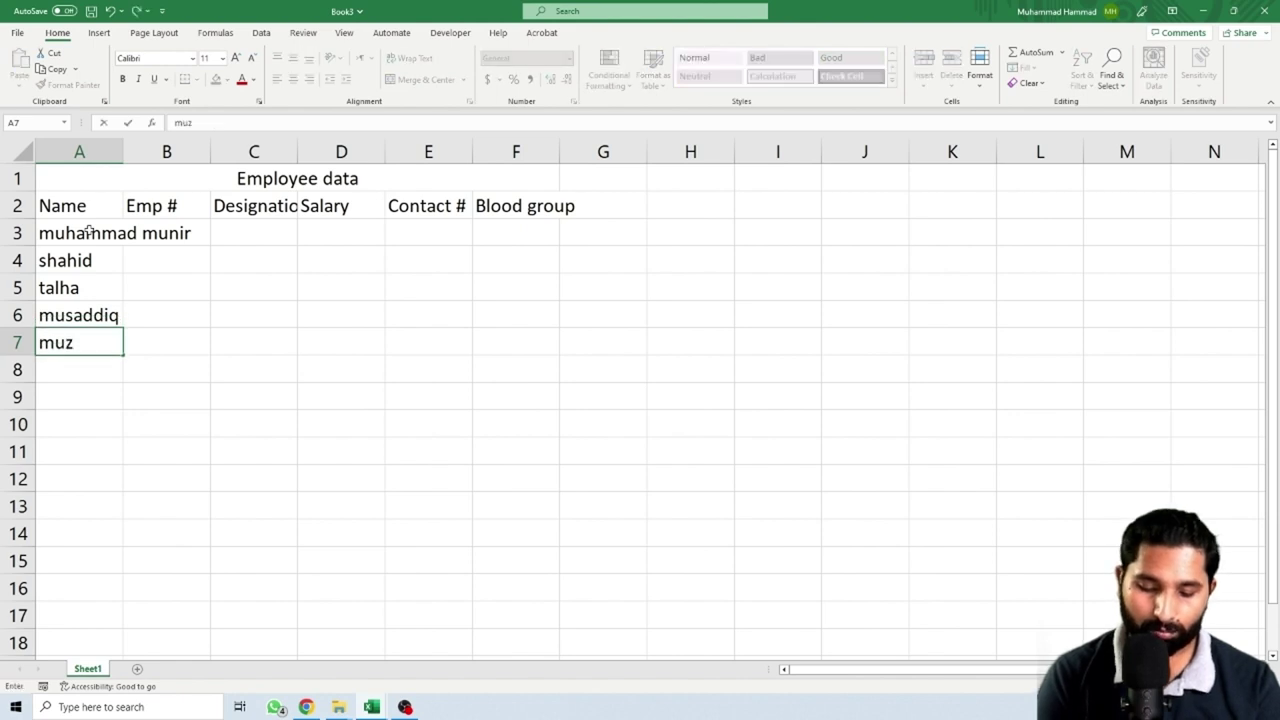
pyautogui.press('Return')
# Enter the remaining four employee names in cells A8 through A11
pyautogui.write('munae')
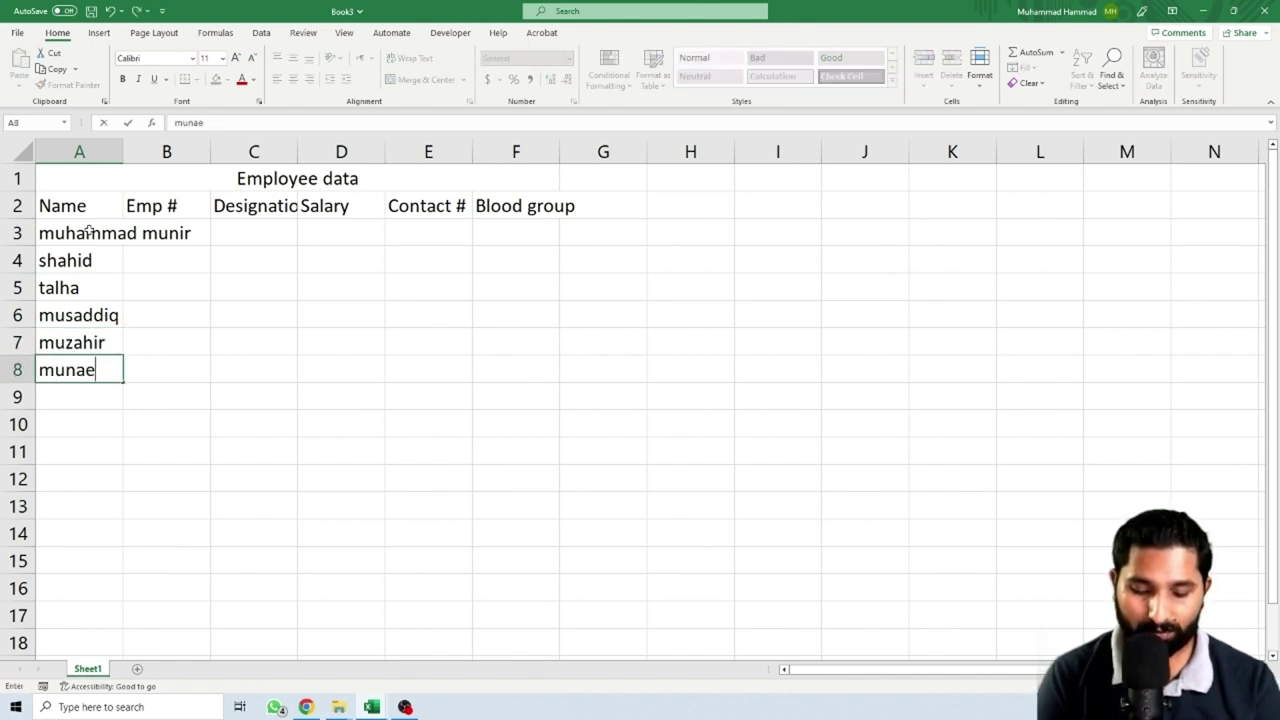
pyautogui.press('BackSpace')
pyautogui.write('war')
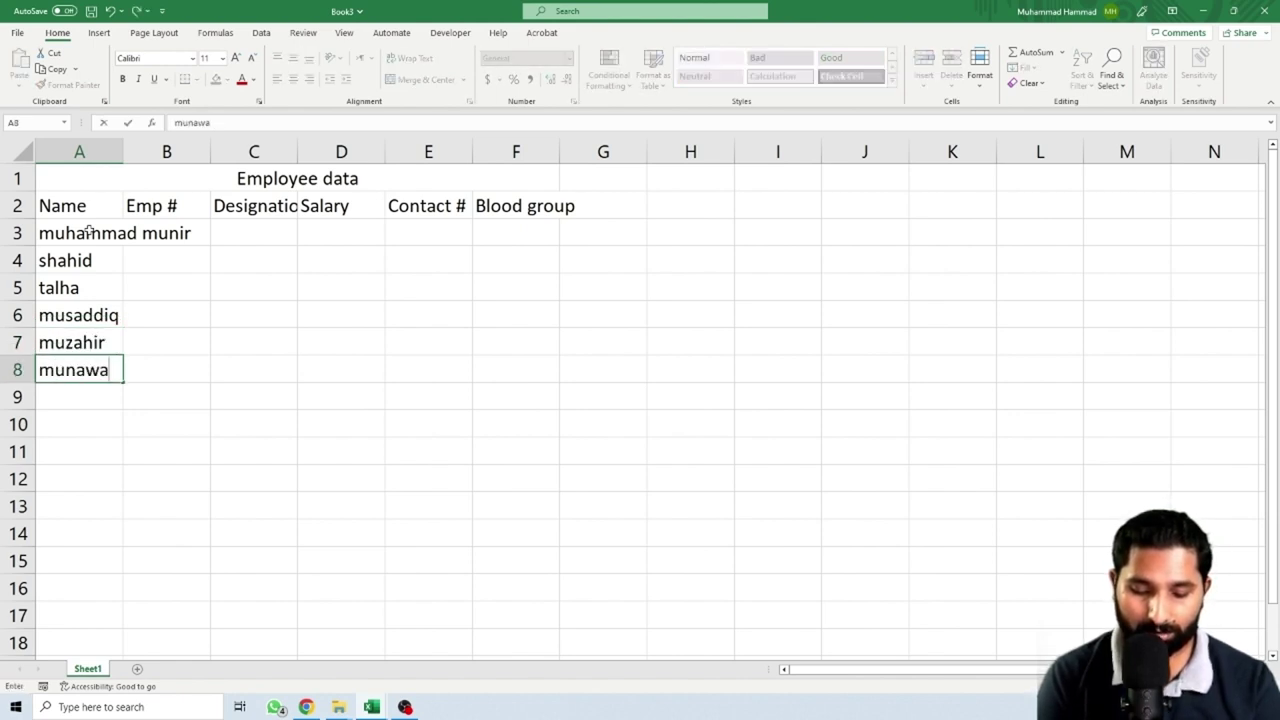
pyautogui.press('Return')
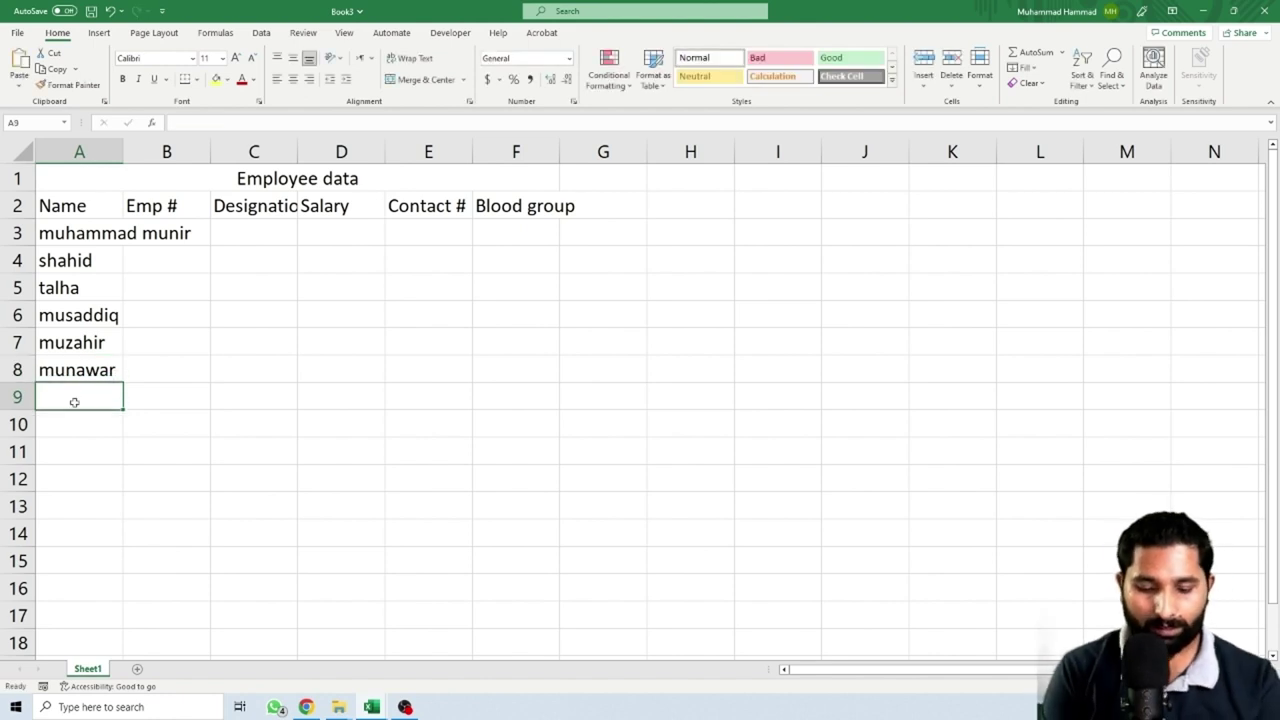
pyautogui.write('asad')
pyautogui.press('Return')
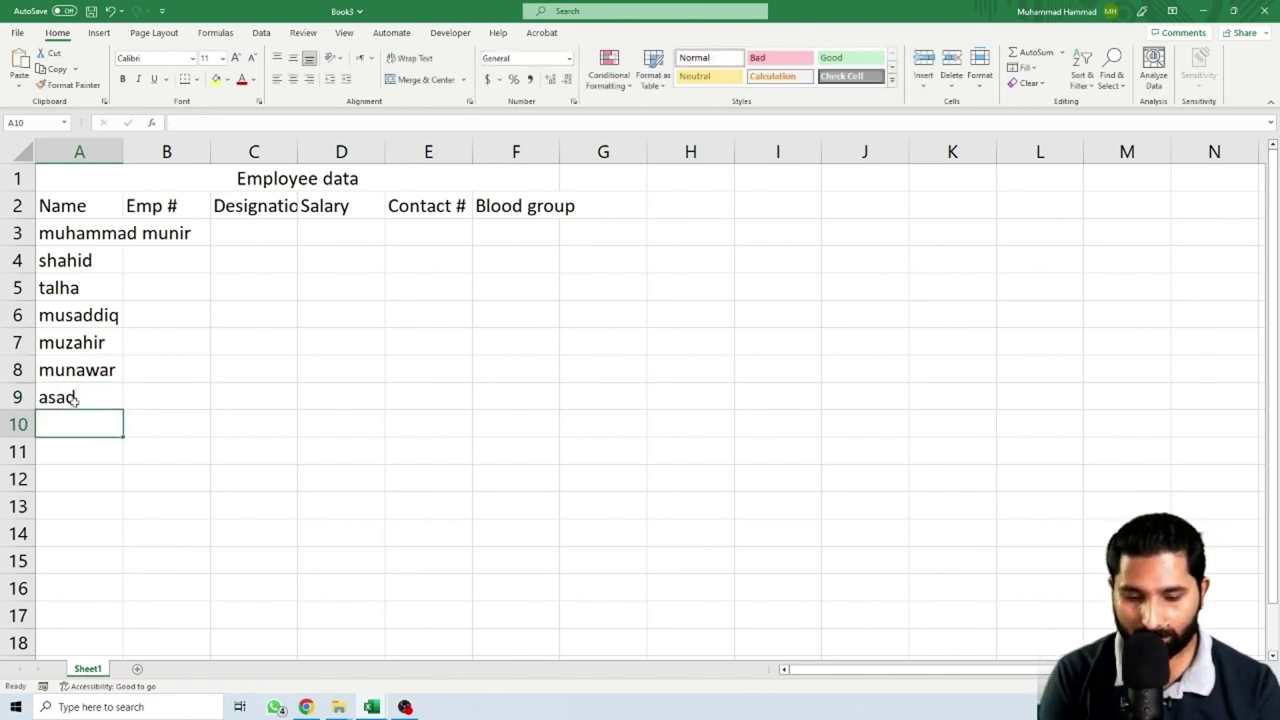
pyautogui.write('zia')
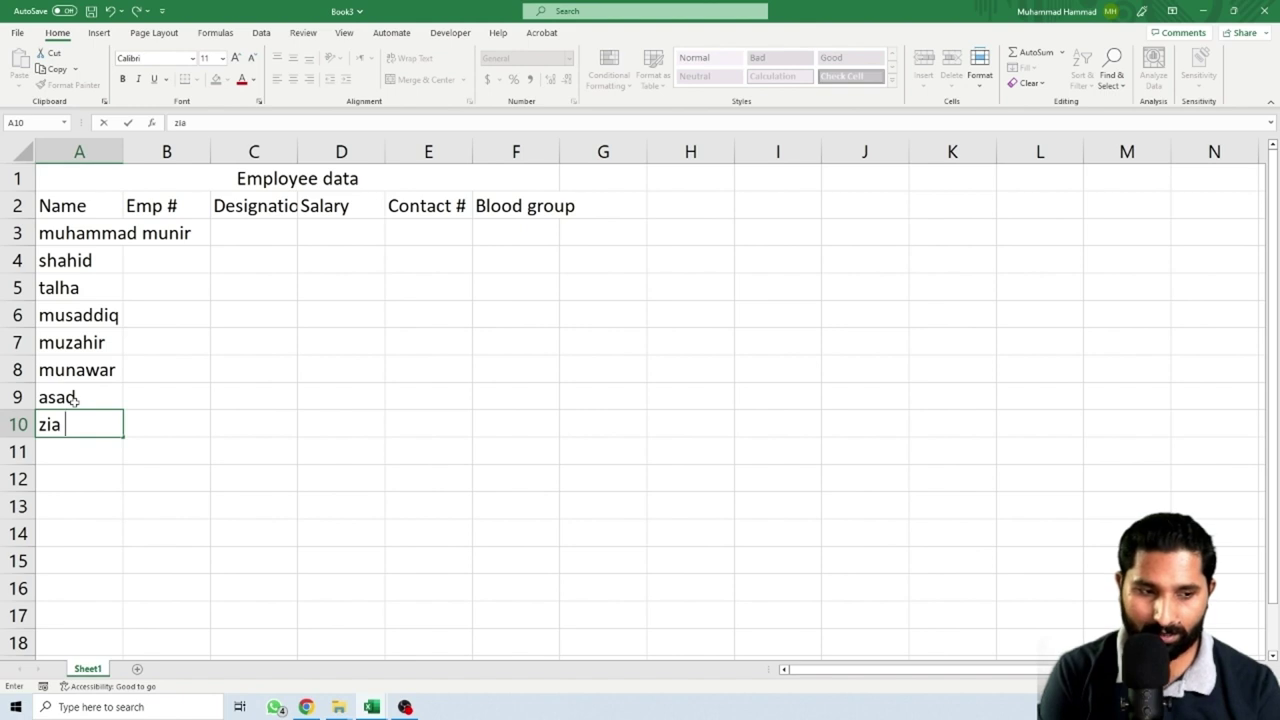
pyautogui.press('Return')
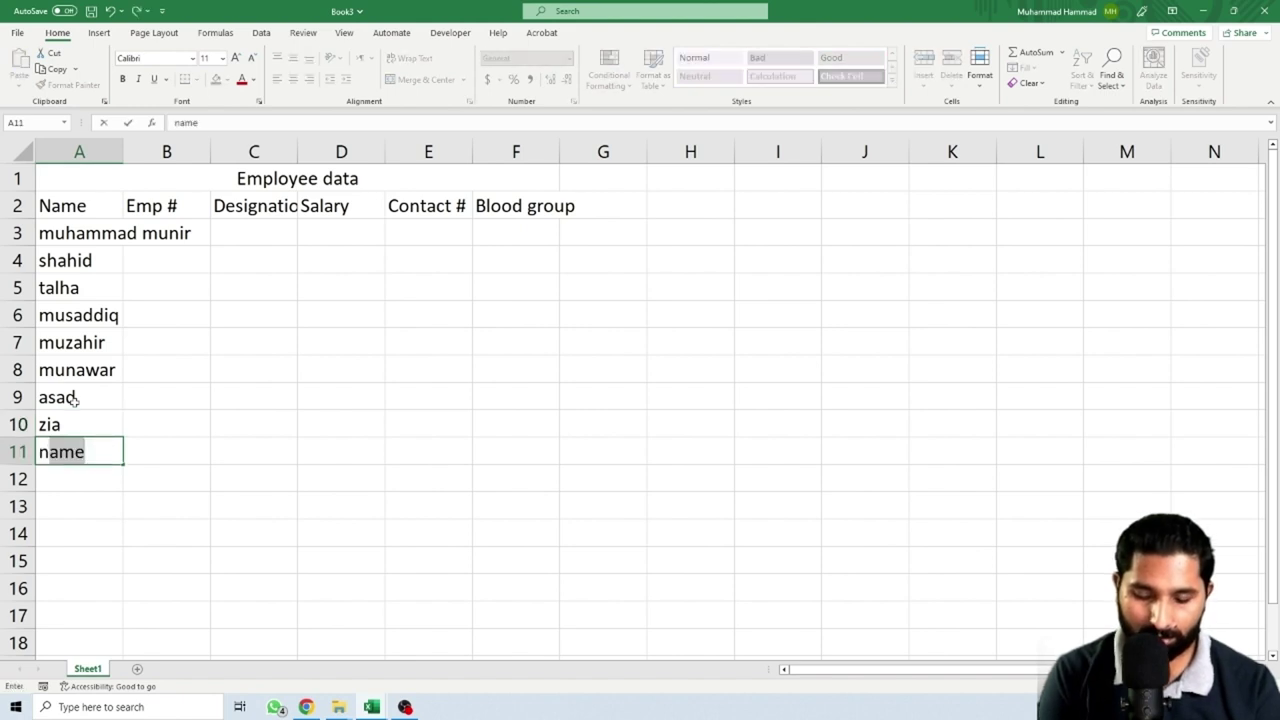
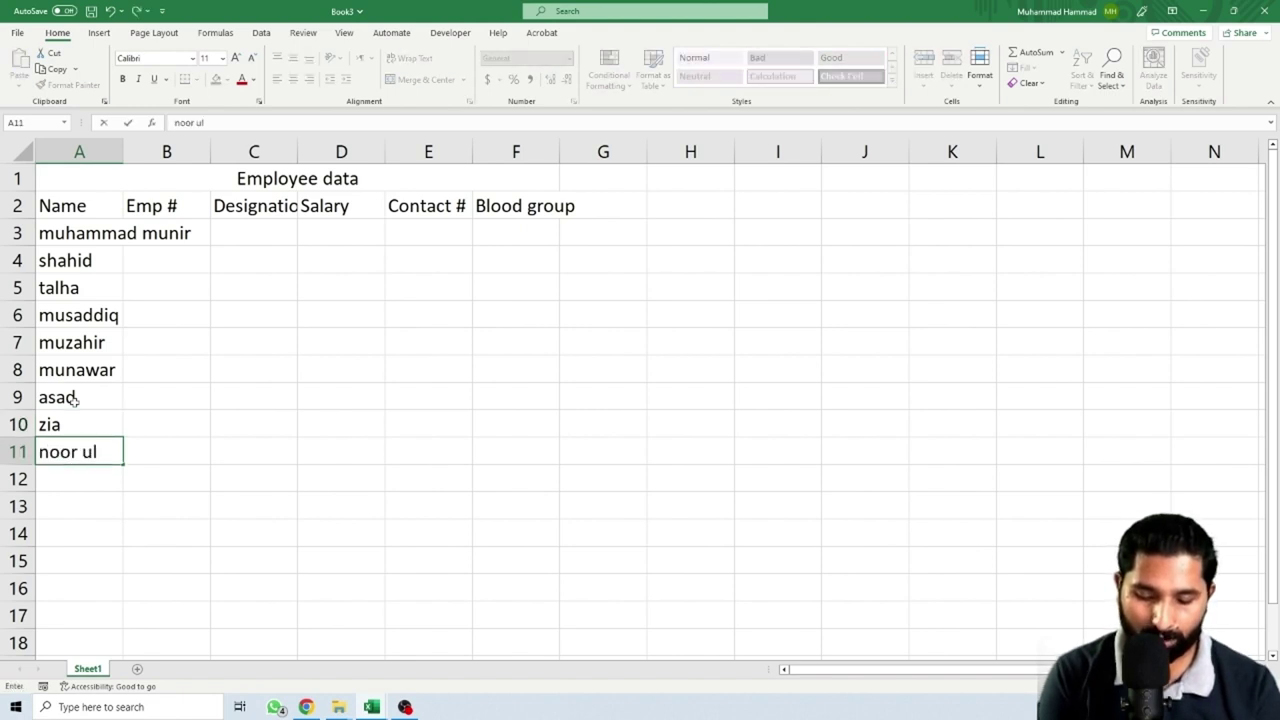
pyautogui.press('Return')
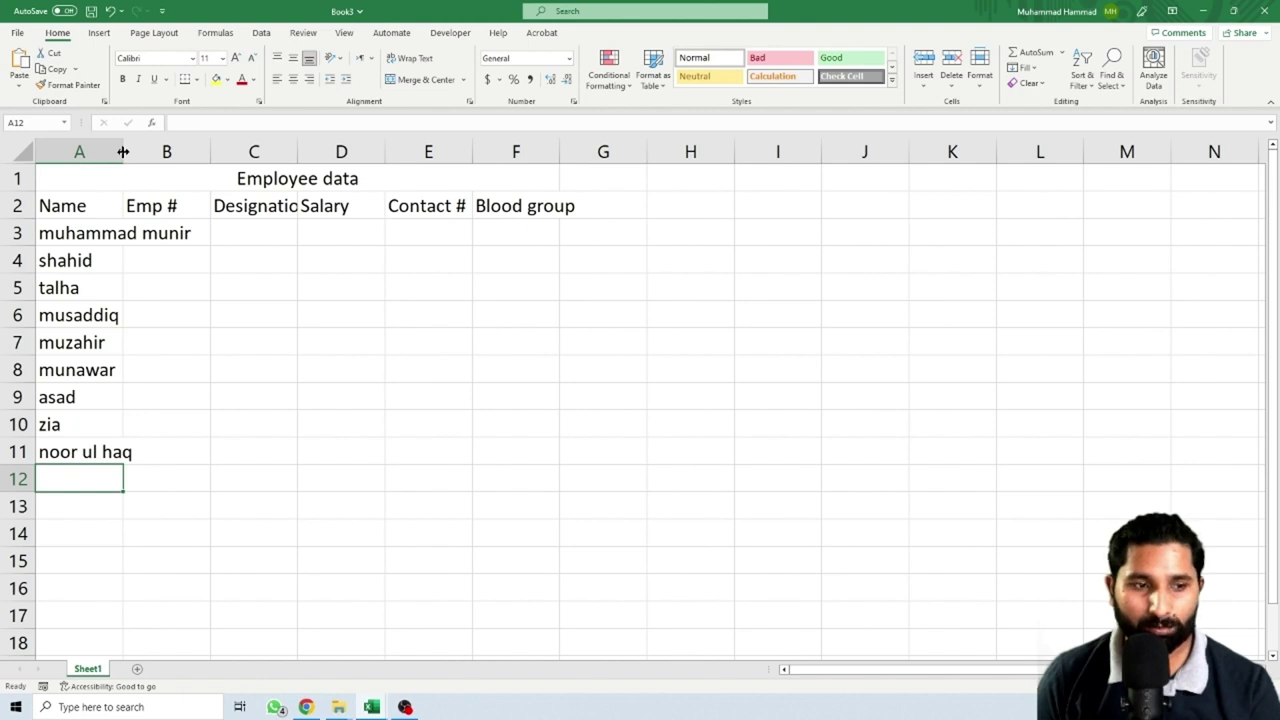
# Autofit column A and enter employee numbers 23469, 25689, 24698 and 24697 in B3:B6
pyautogui.doubleClick(123, 151)
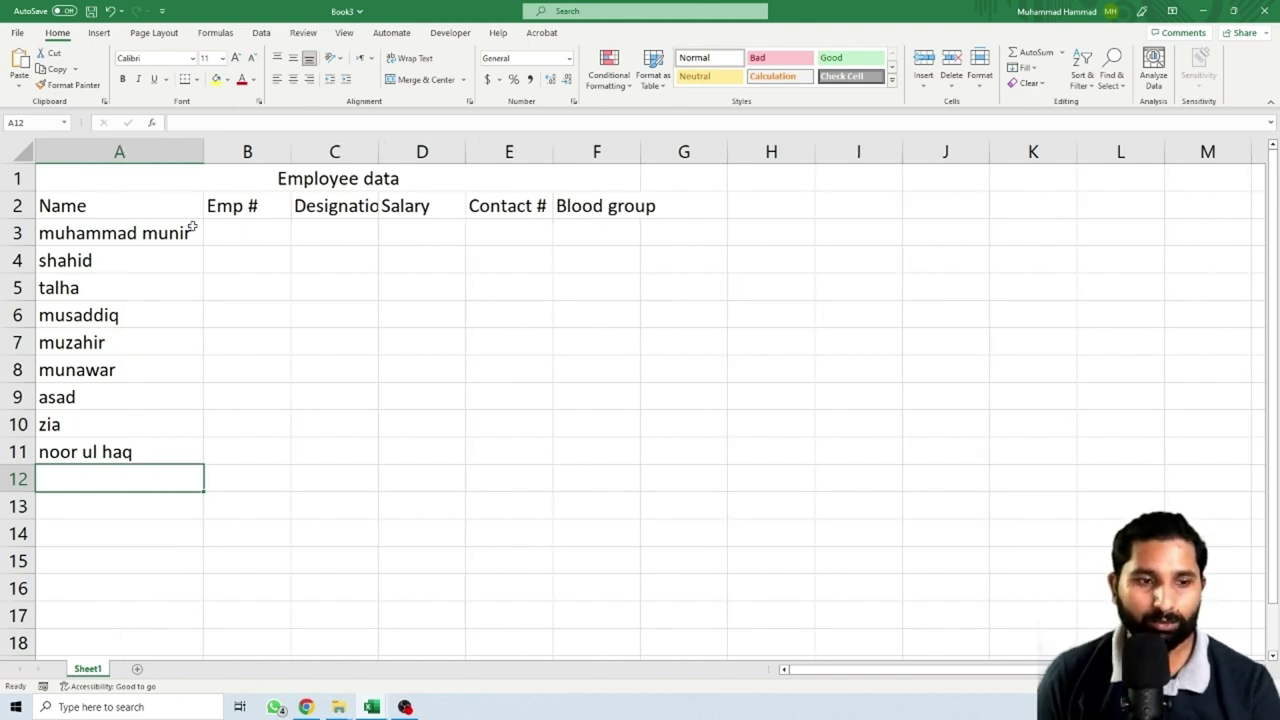
pyautogui.click(233, 232)
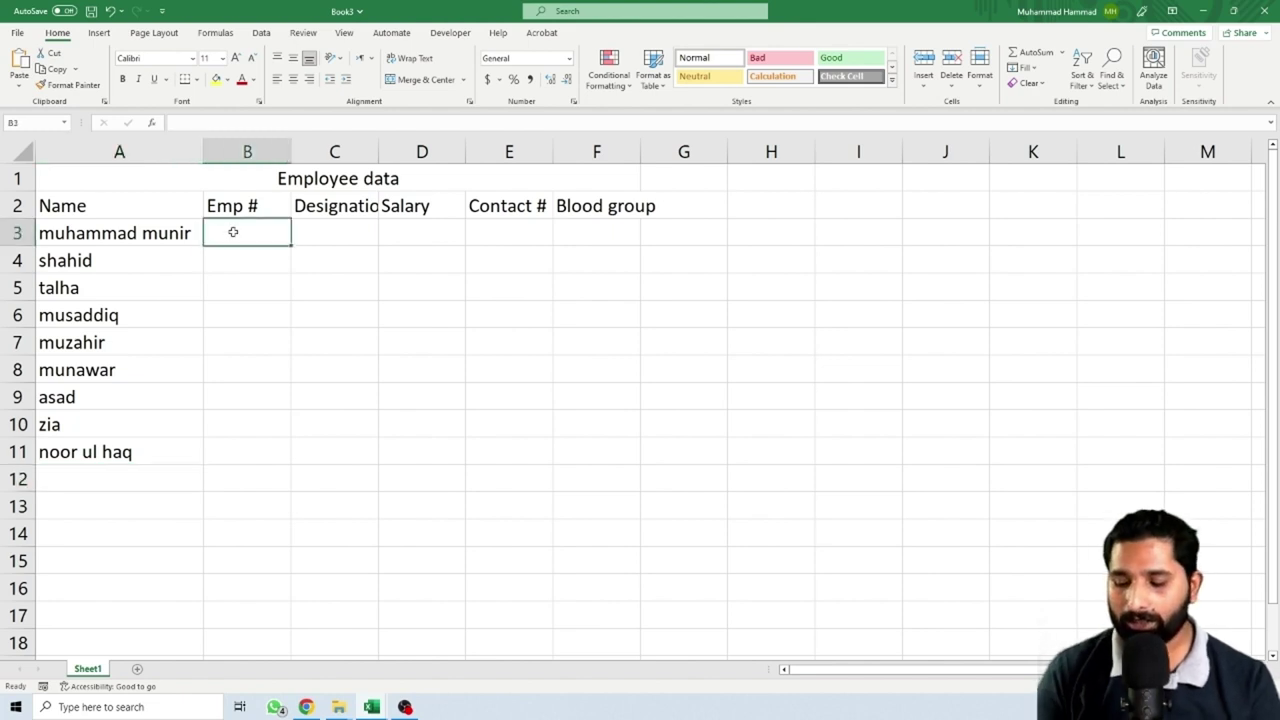
pyautogui.write('23469')
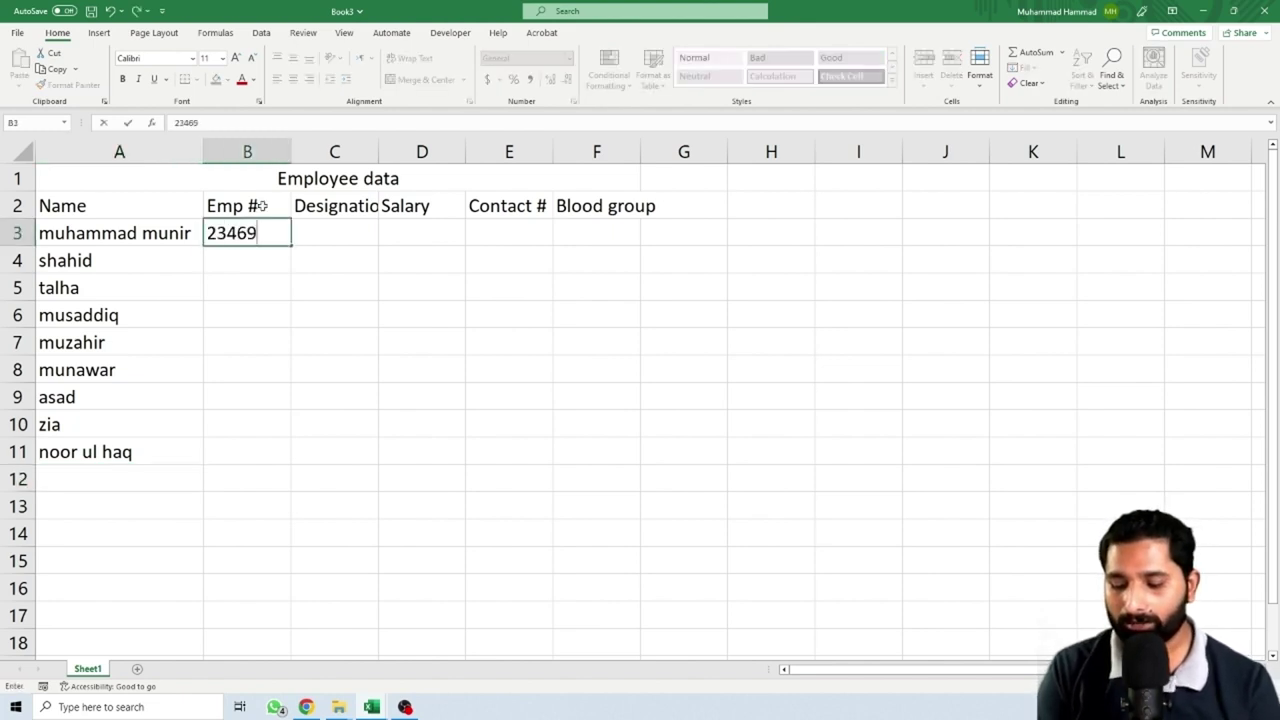
pyautogui.press('Return')
pyautogui.write('25689')
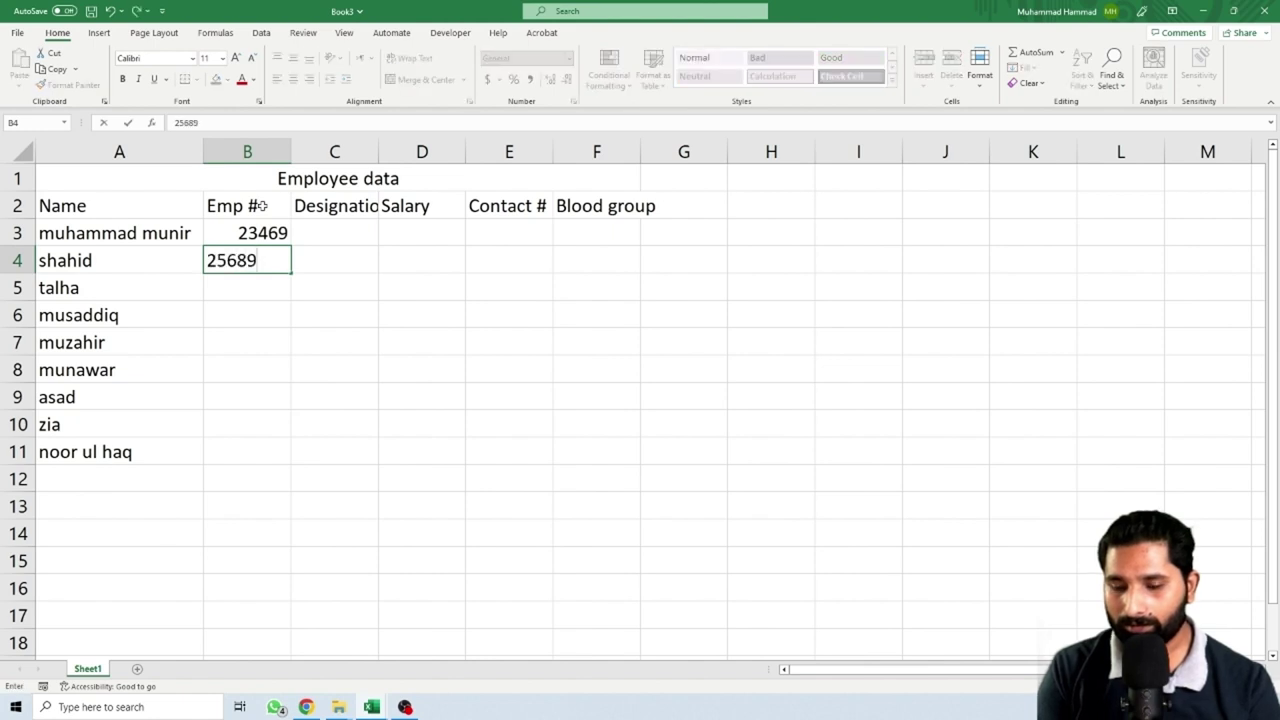
pyautogui.press('Return')
pyautogui.write('24698')
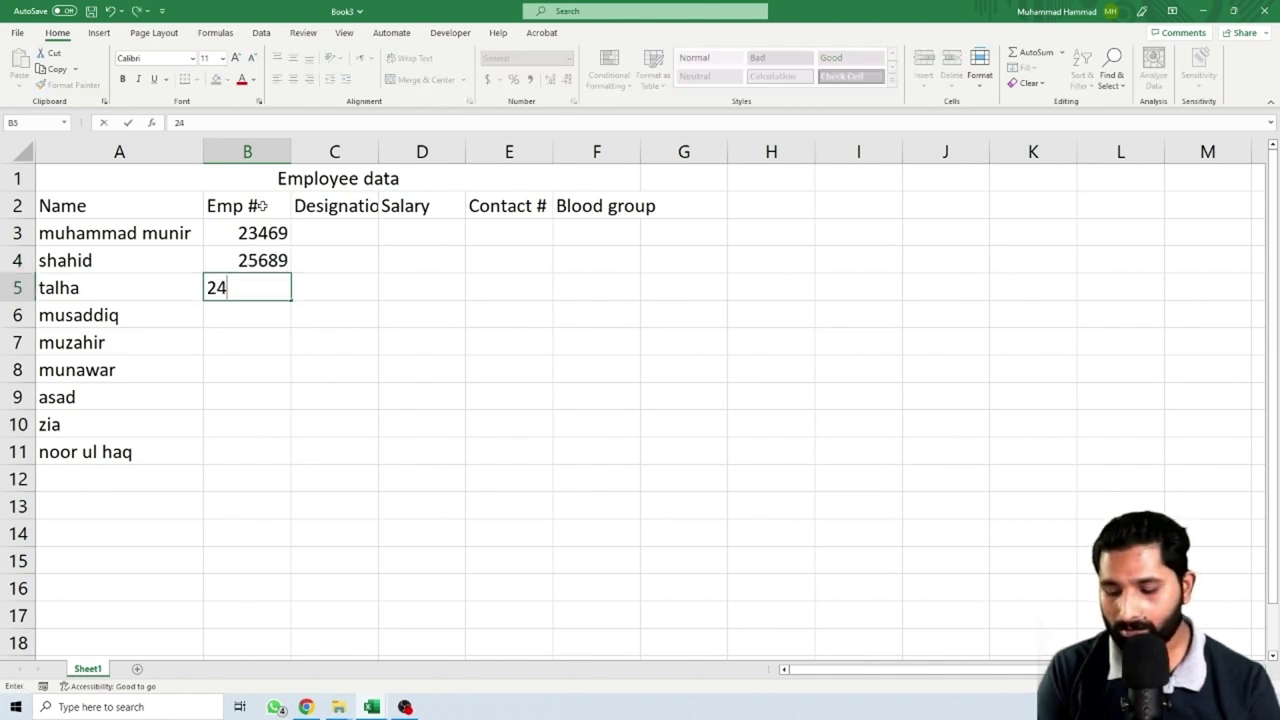
pyautogui.press('Return')
pyautogui.write('24697')
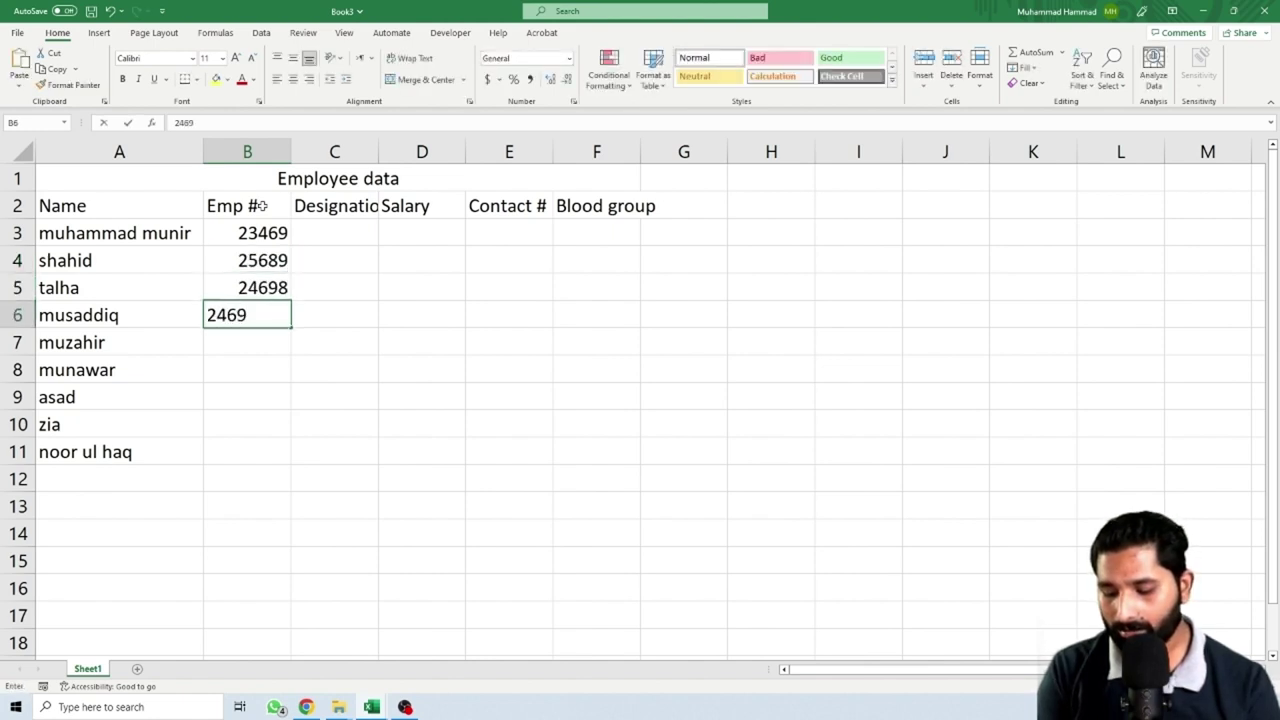
pyautogui.press('Return')
# Enter employee numbers 25698, 2469, 24698, 2365473 and 246985 in B7:B11
pyautogui.write('25698')
pyautogui.press('Return')
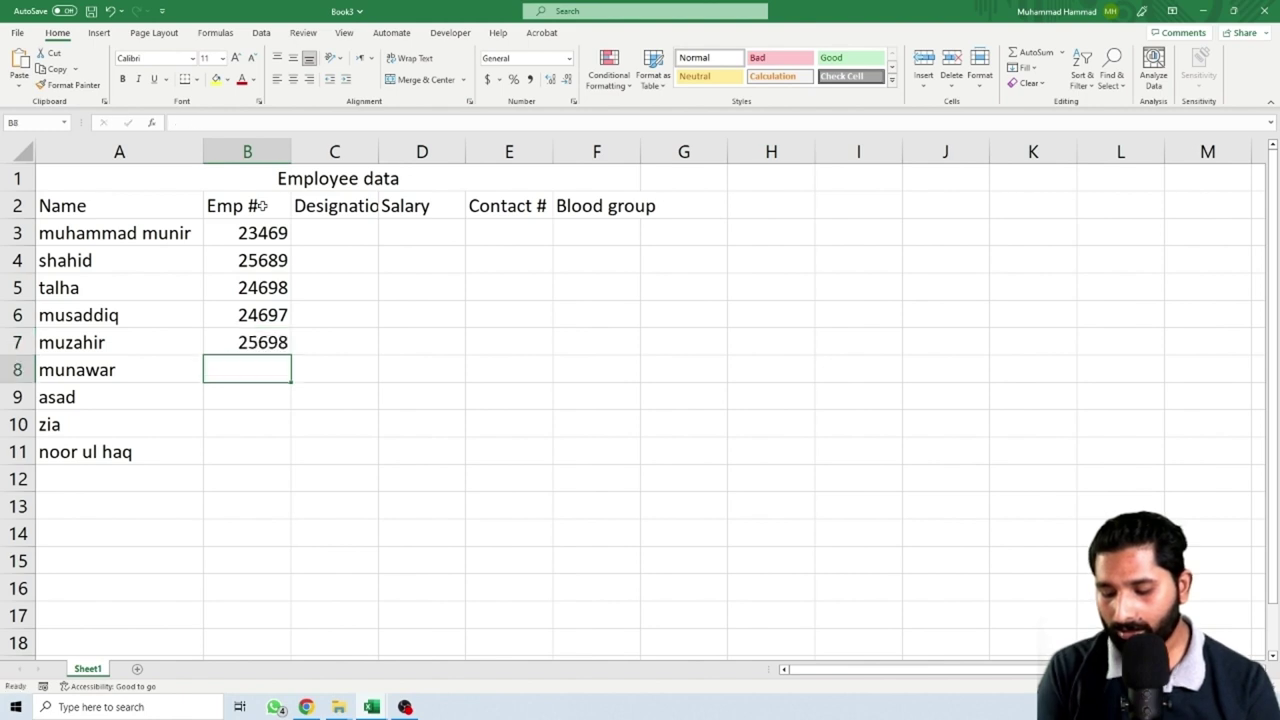
pyautogui.write('2469')
pyautogui.press('Return')
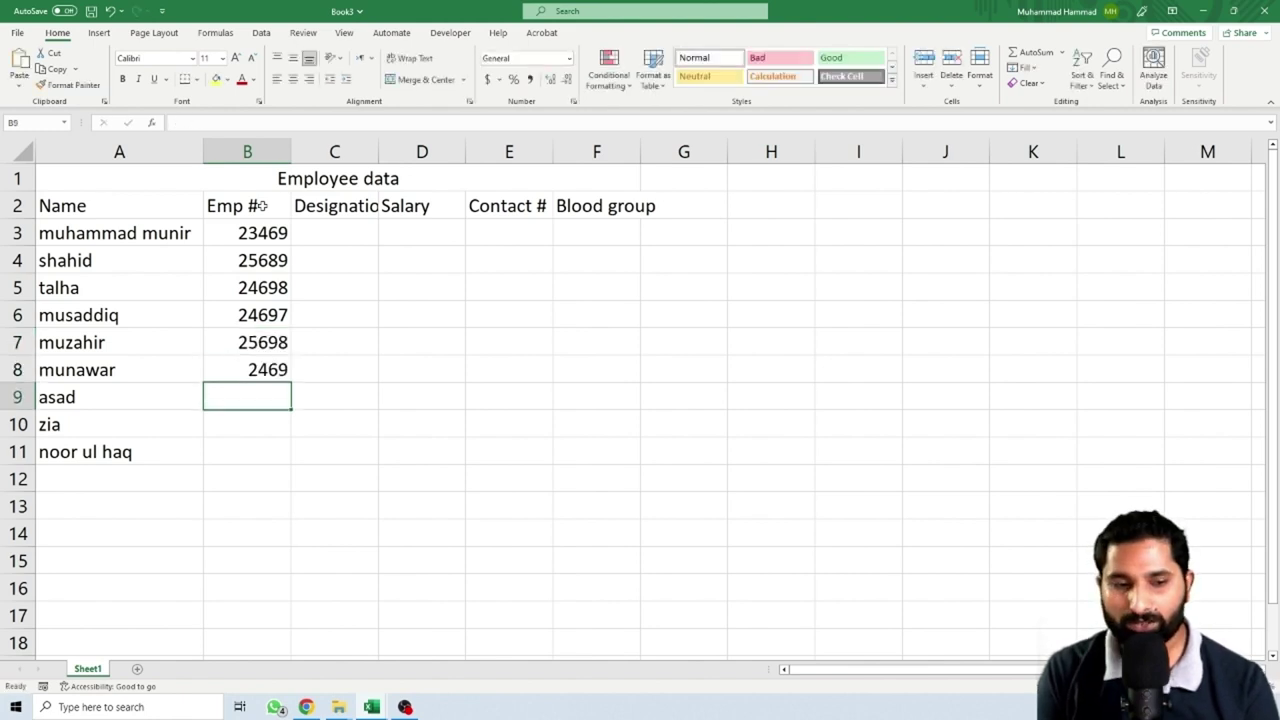
pyautogui.write('24698')
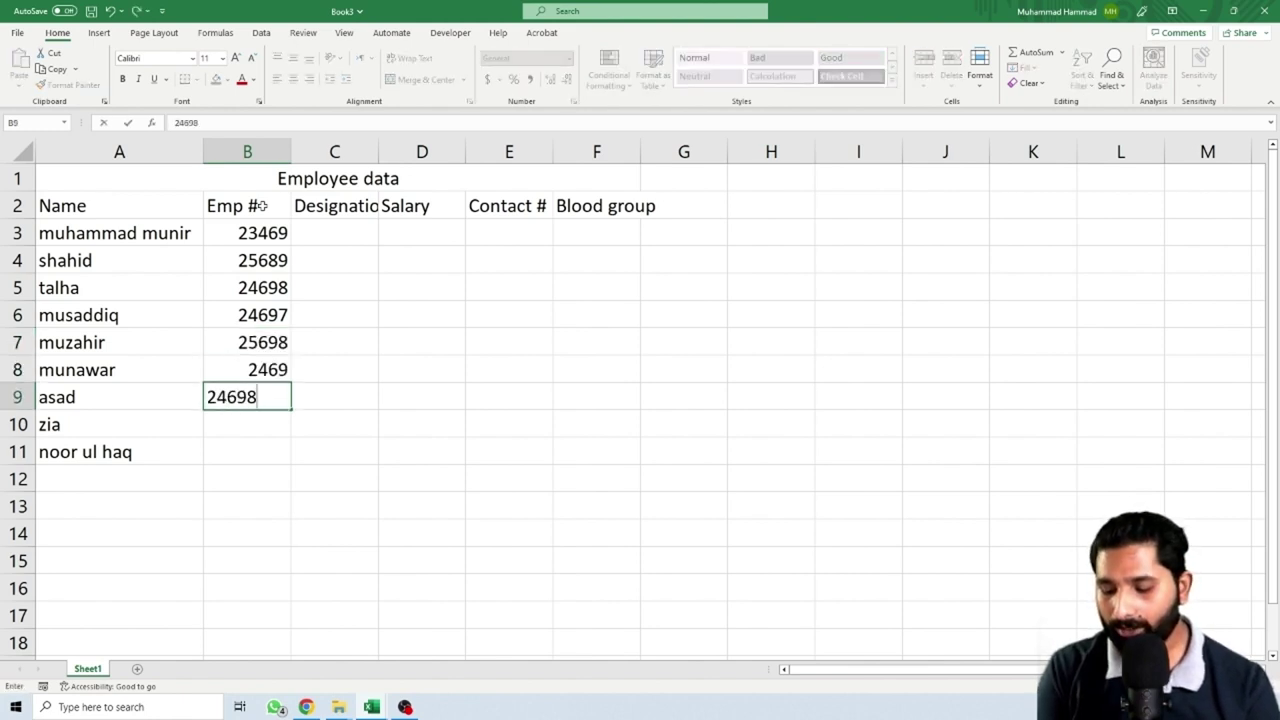
pyautogui.press('Return')
pyautogui.write('2365473')
pyautogui.press('Return')
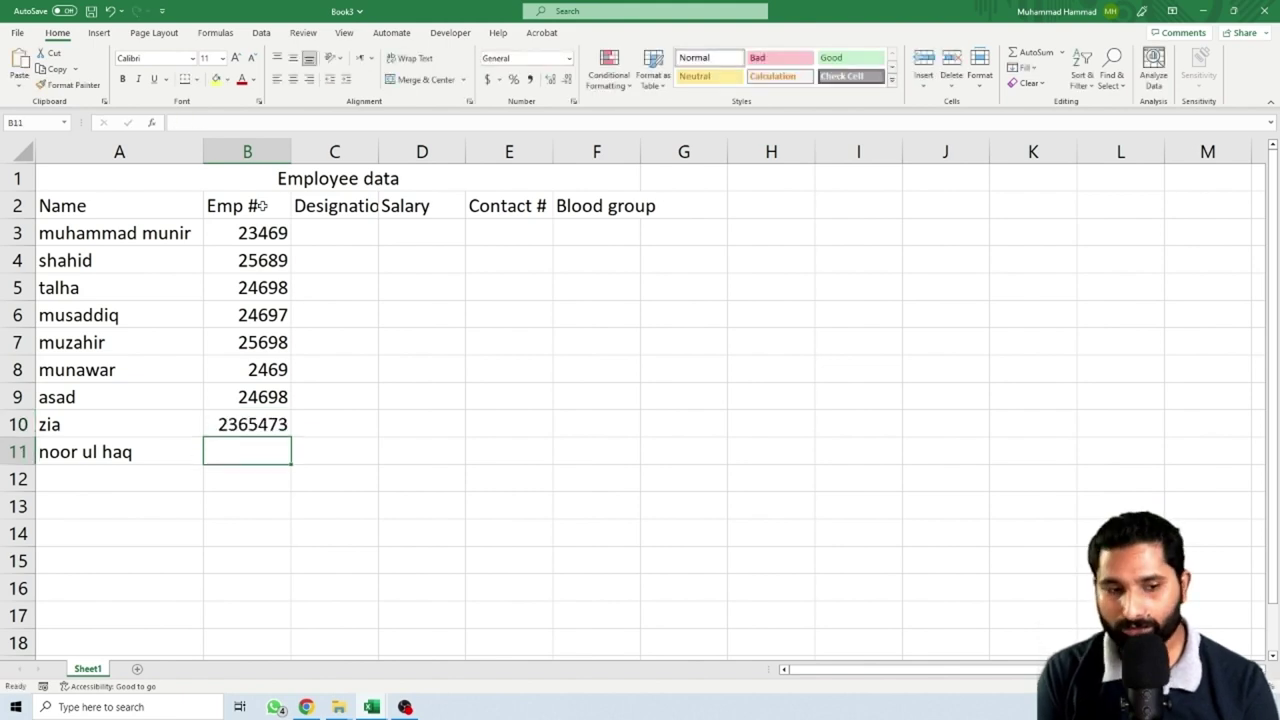
pyautogui.write('246985')
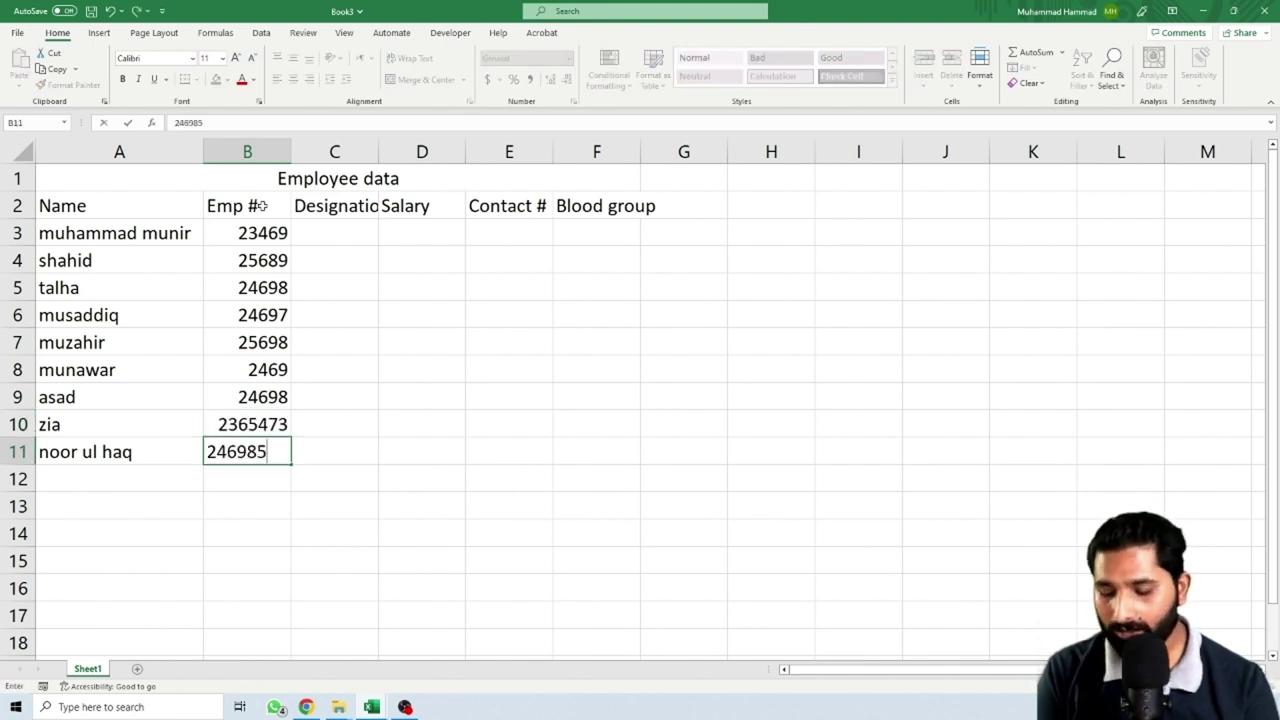
pyautogui.press('Return')
# Remove the stray 26498 entry so cell B12 stays empty
pyautogui.write('26498')
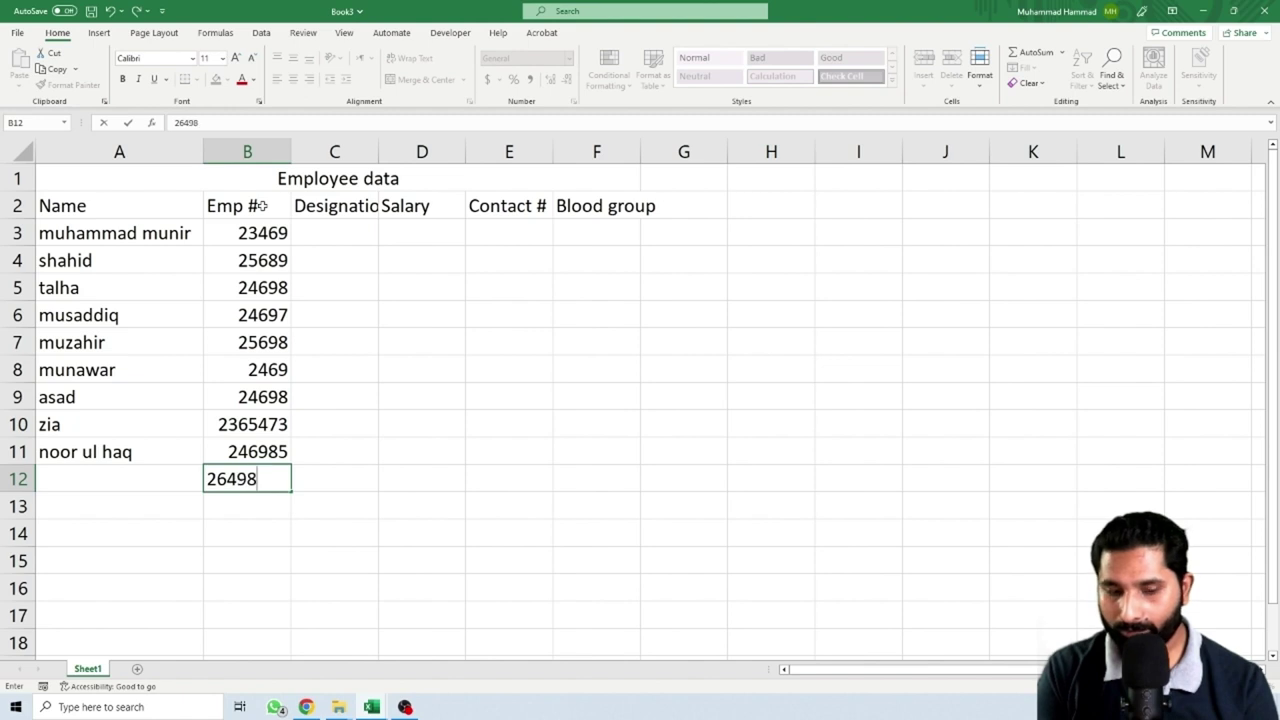
pyautogui.press('Return')
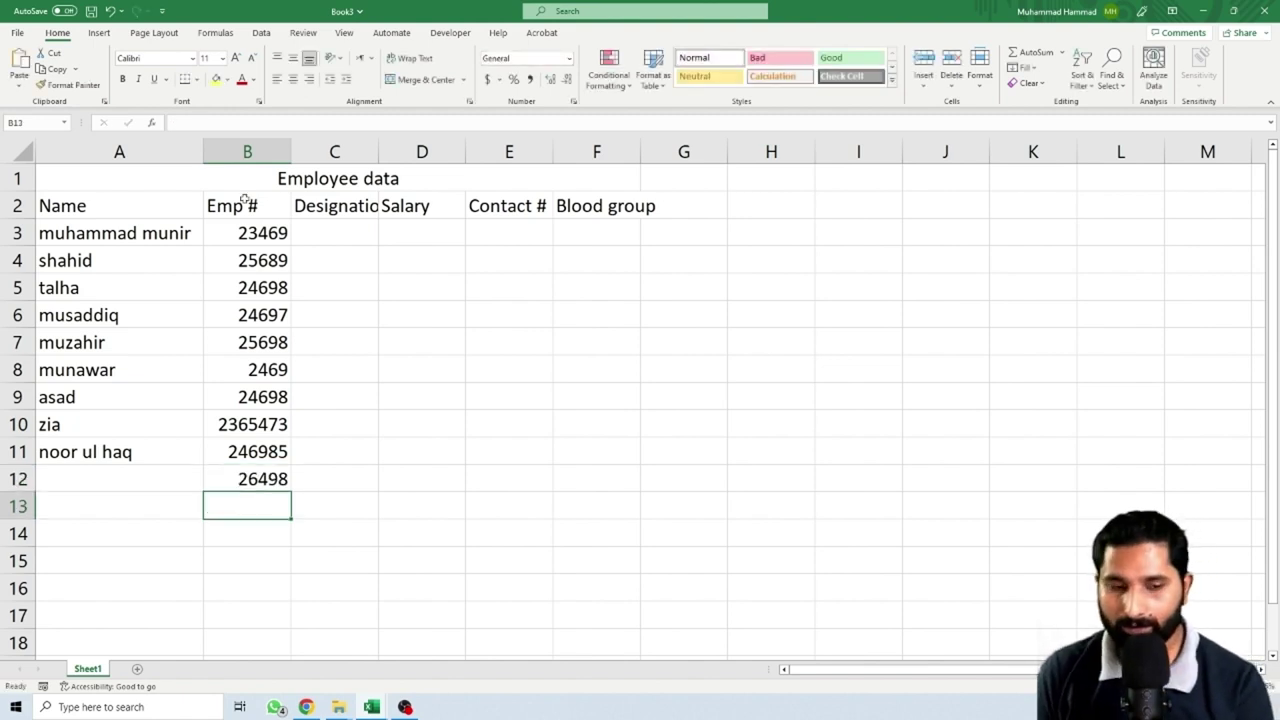
pyautogui.press('Up')
pyautogui.press('BackSpace')
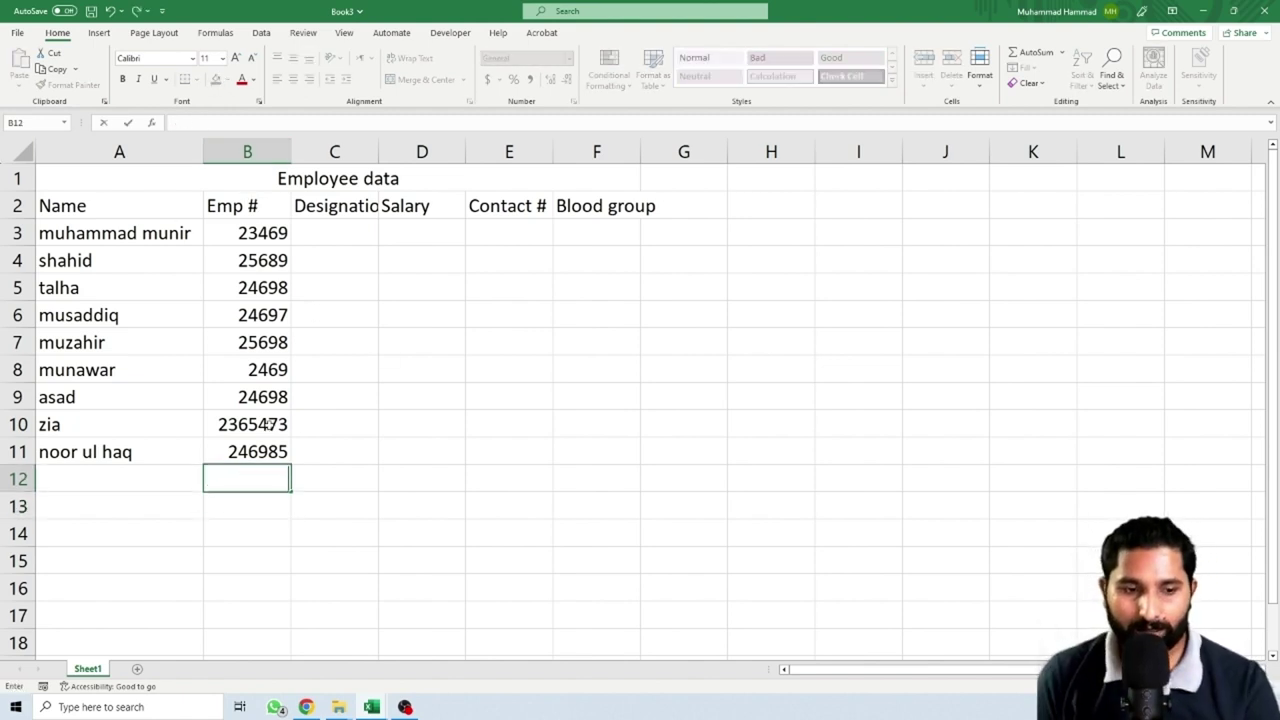
pyautogui.click(260, 443)
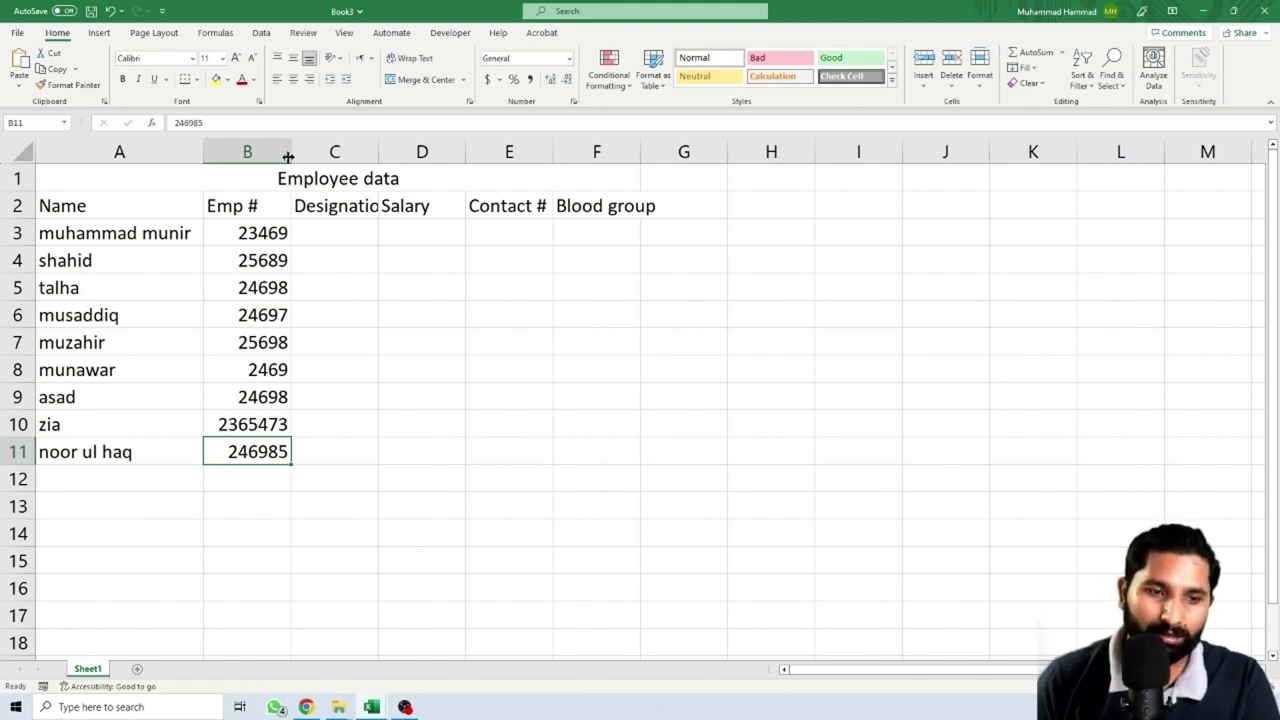
# Autofit columns B and C, then select C3 for the designations
pyautogui.doubleClick(288, 157)
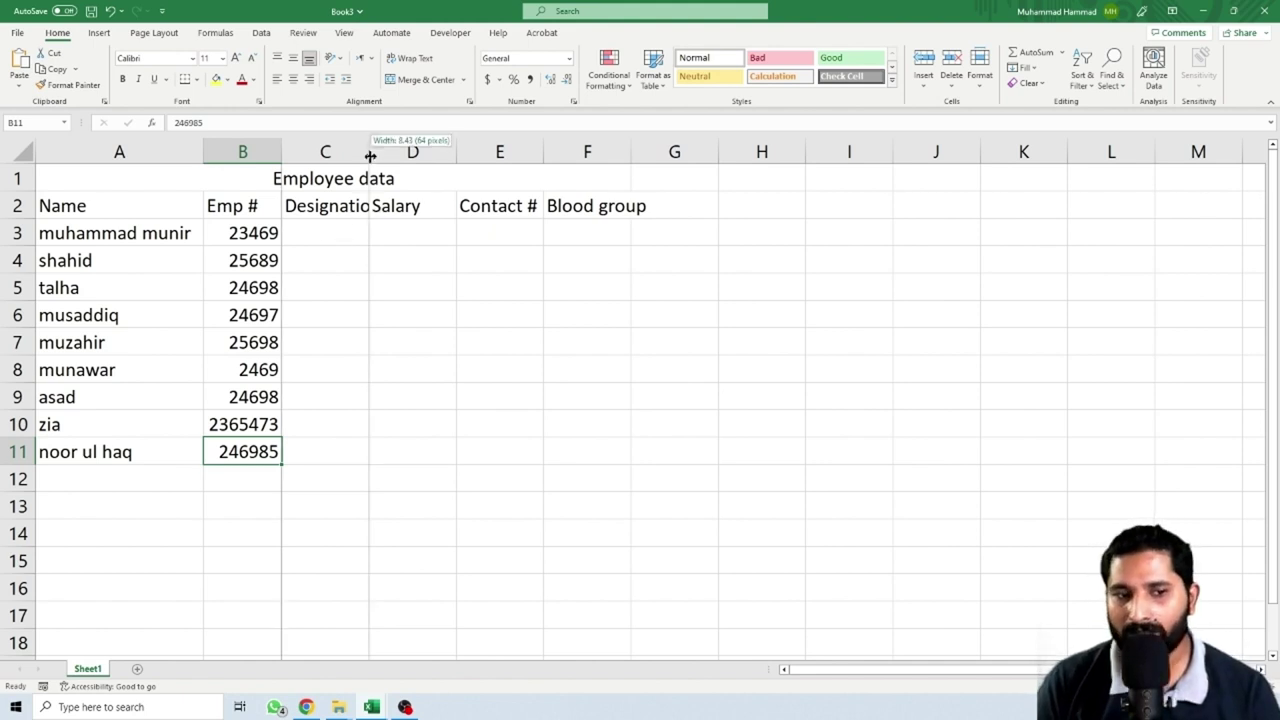
pyautogui.doubleClick(370, 156)
pyautogui.click(332, 252)
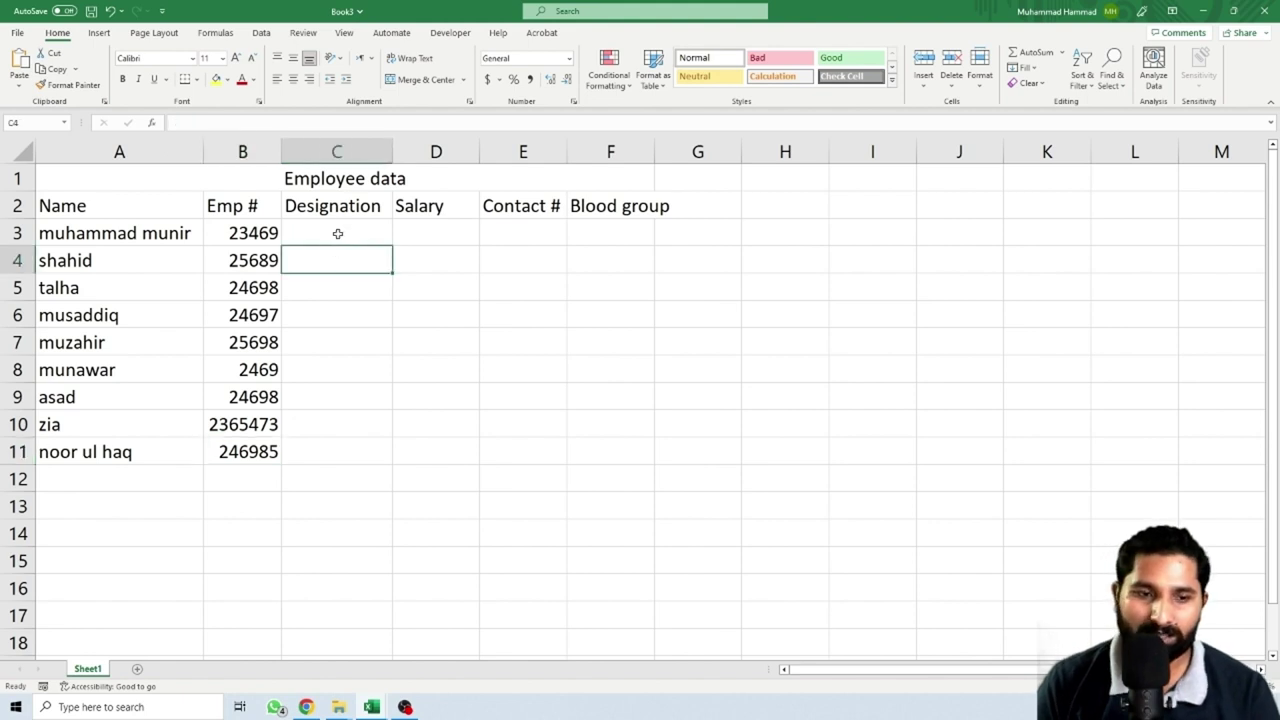
pyautogui.click(340, 230)
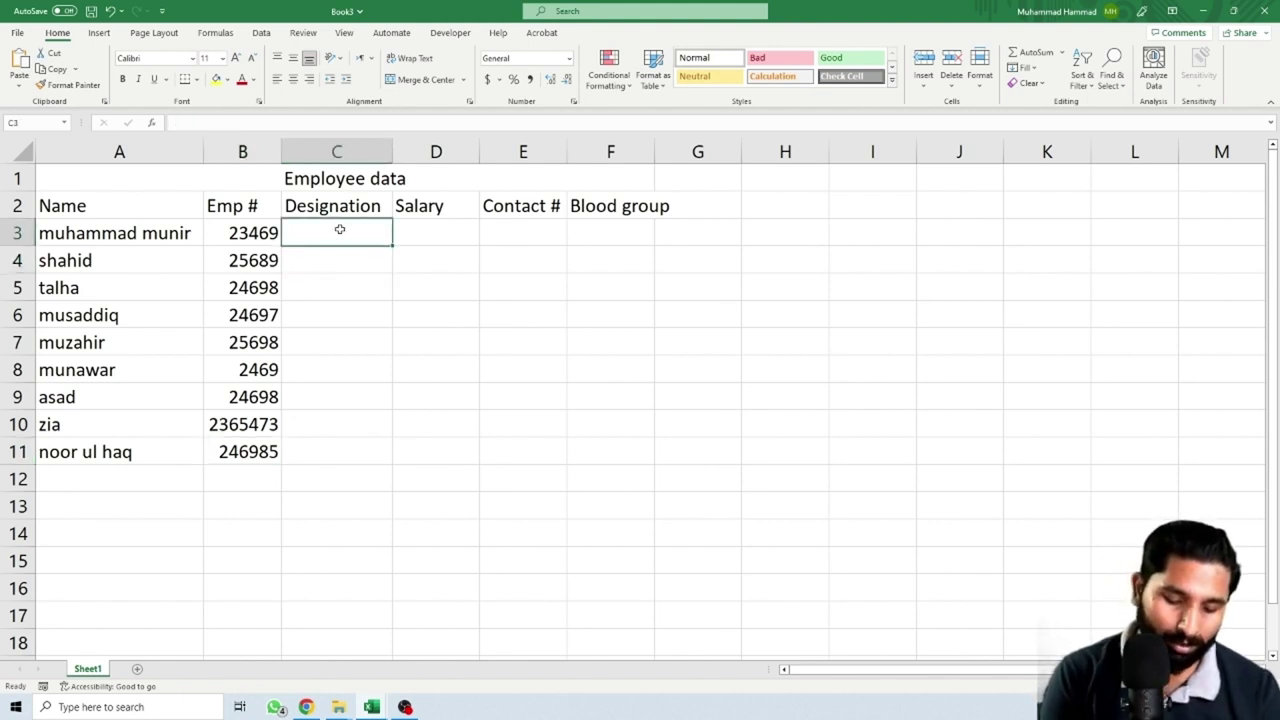
# Enter designations C.E.O, DGM, GM and AM in cells C3:C6
pyautogui.write('C.E.O')
pyautogui.press('Return')
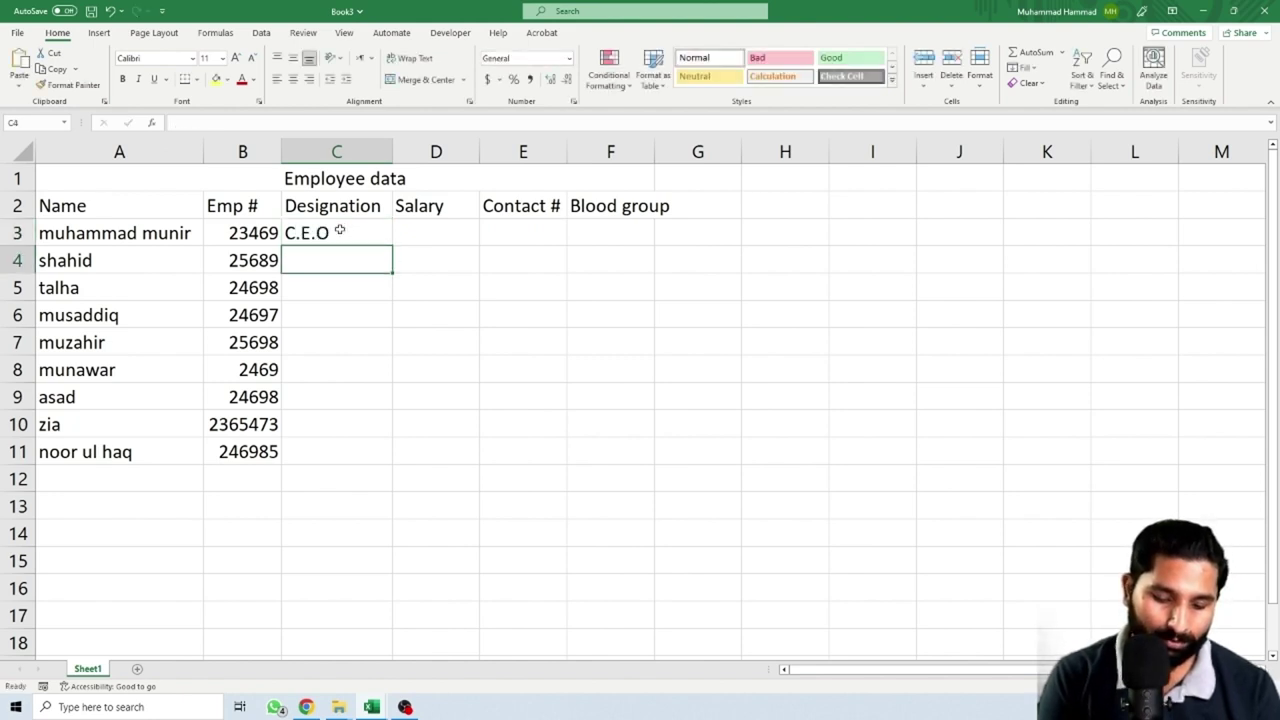
pyautogui.write('DGM')
pyautogui.press('Return')
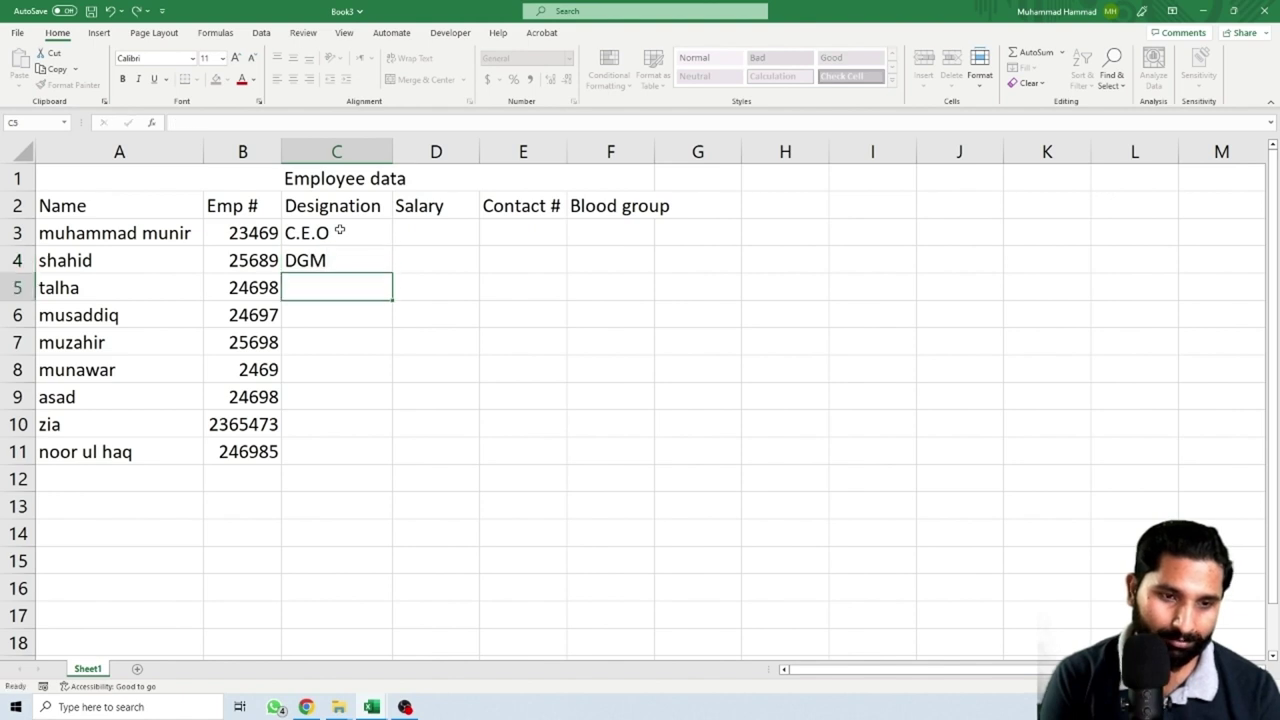
pyautogui.press('Return')
pyautogui.press('Up')
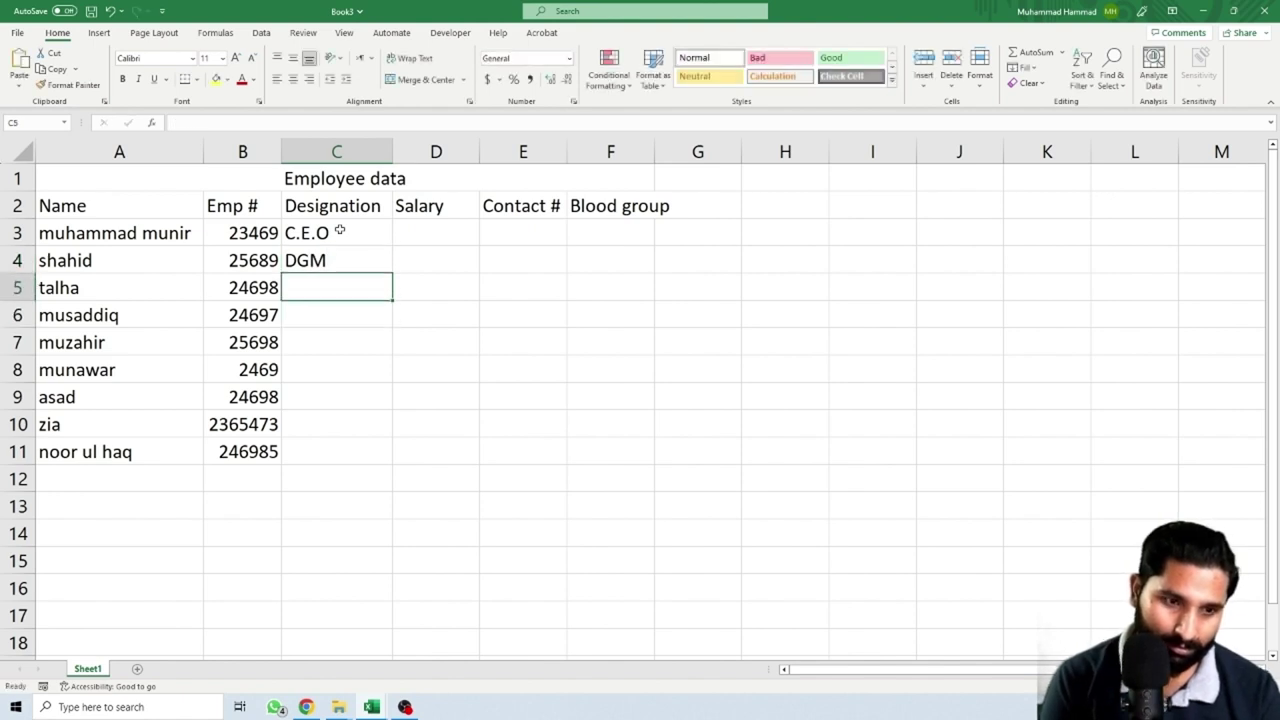
pyautogui.write('GM')
pyautogui.press('Return')
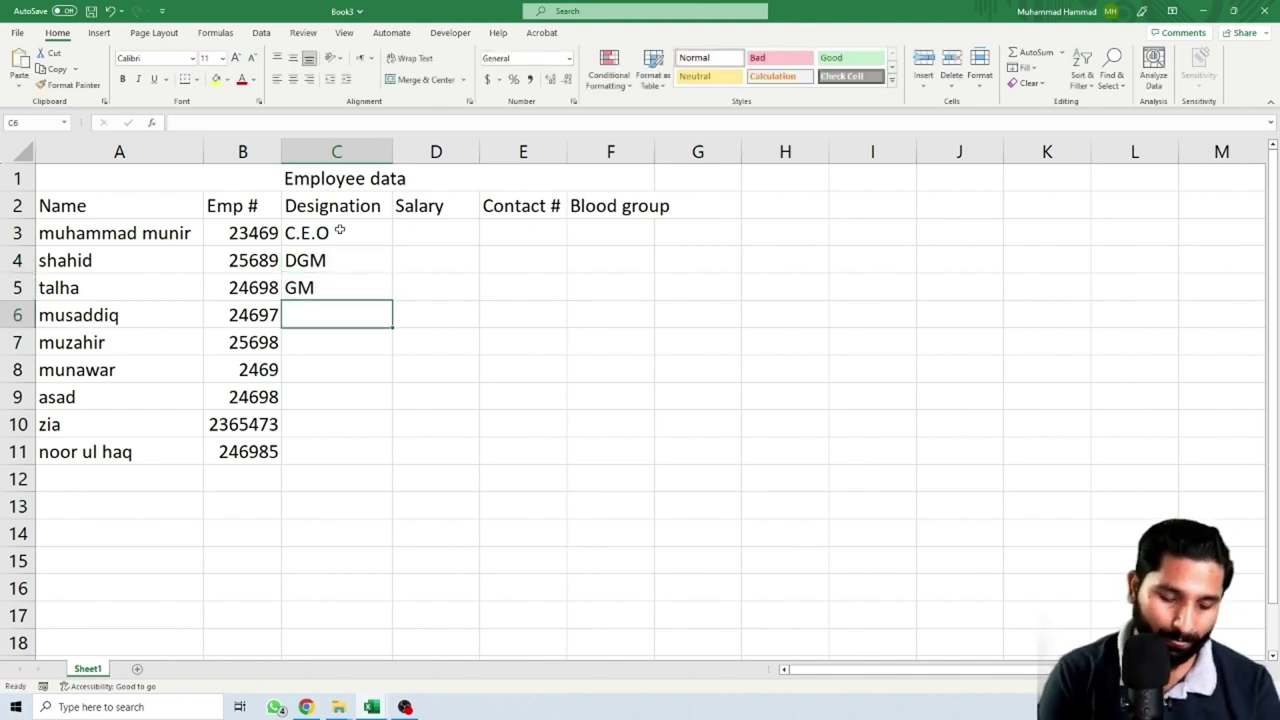
pyautogui.write('AM')
pyautogui.press('Return')
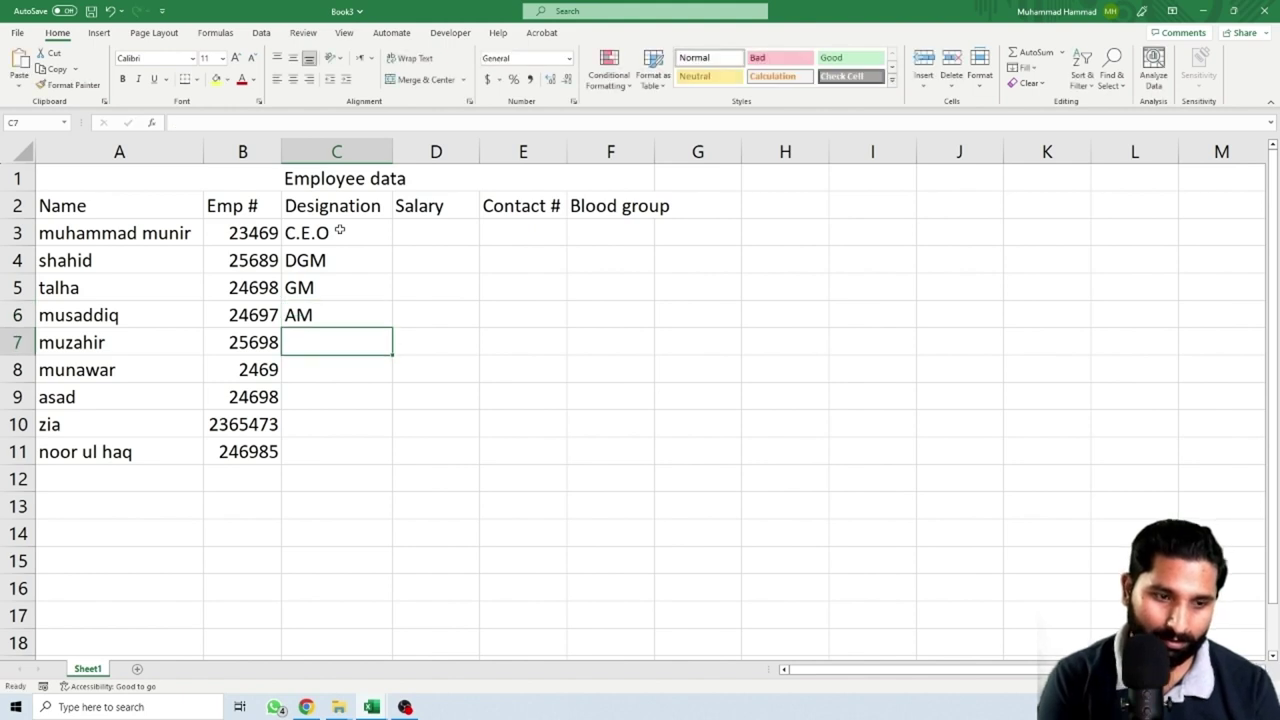
# Enter ASSISTANT OFFICIER in C7, replacing H.O.D, and OFFICIER in C8
pyautogui.write('HEAD')
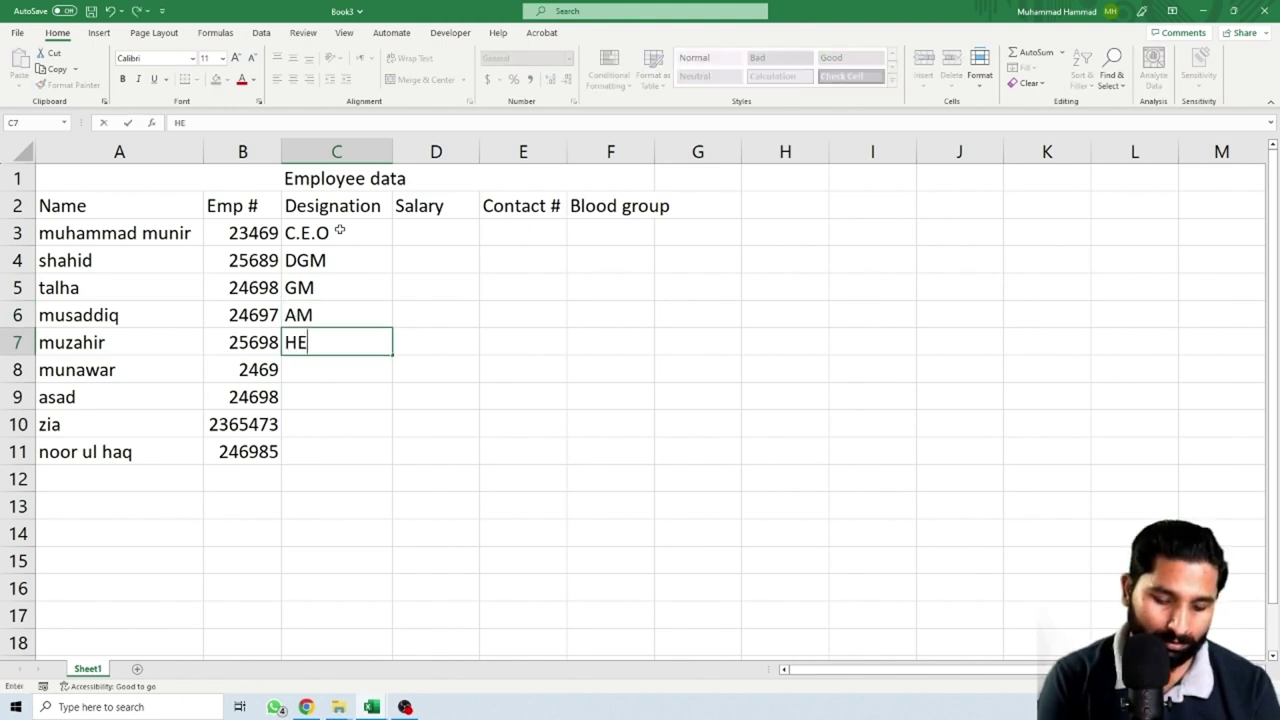
pyautogui.press('BackSpace')
pyautogui.press('BackSpace')
pyautogui.press('BackSpace')
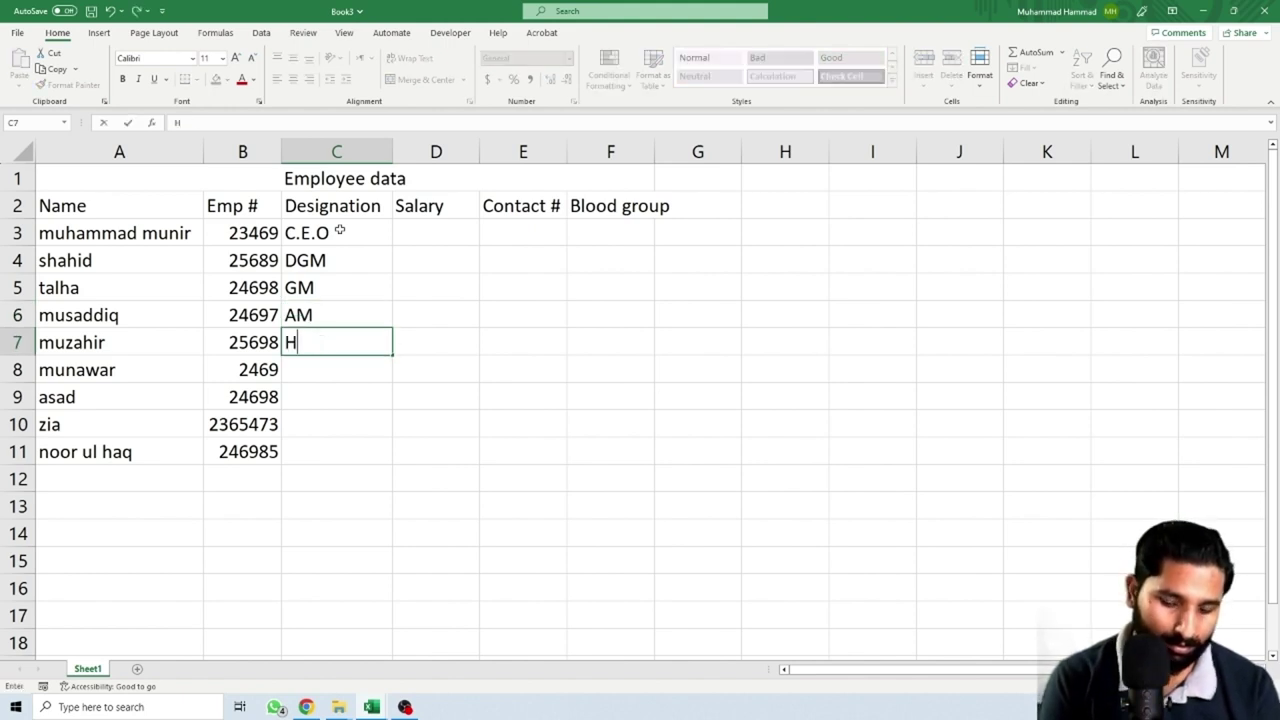
pyautogui.write('.O.D')
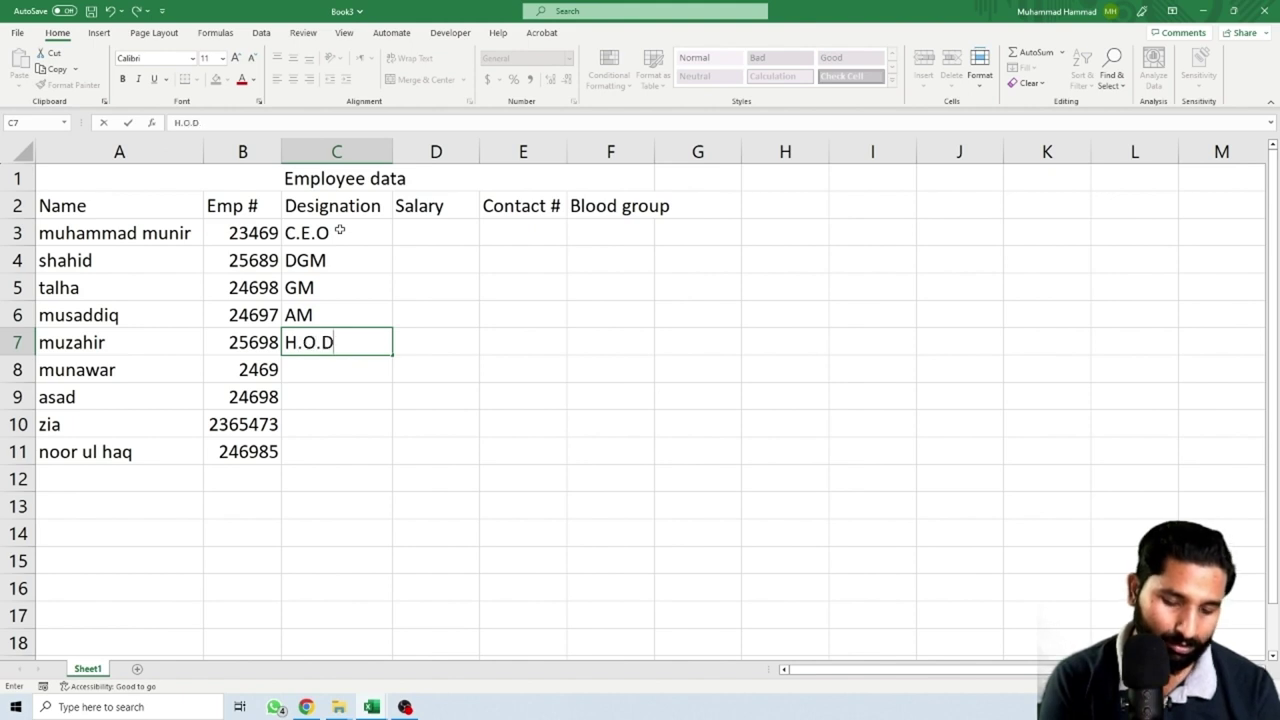
pyautogui.press('Return')
pyautogui.press('Up')
pyautogui.press('BackSpace')
pyautogui.write('ASSI')
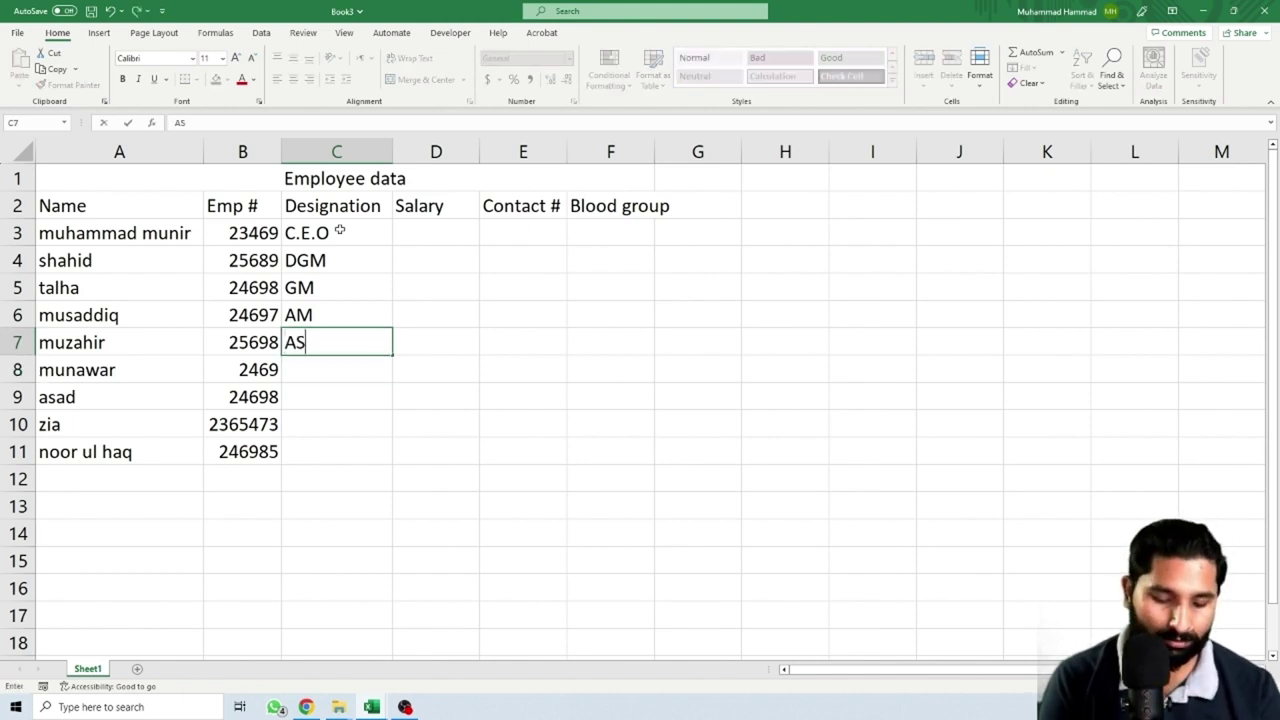
pyautogui.press('BackSpace')
pyautogui.press('BackSpace')
pyautogui.press('BackSpace')
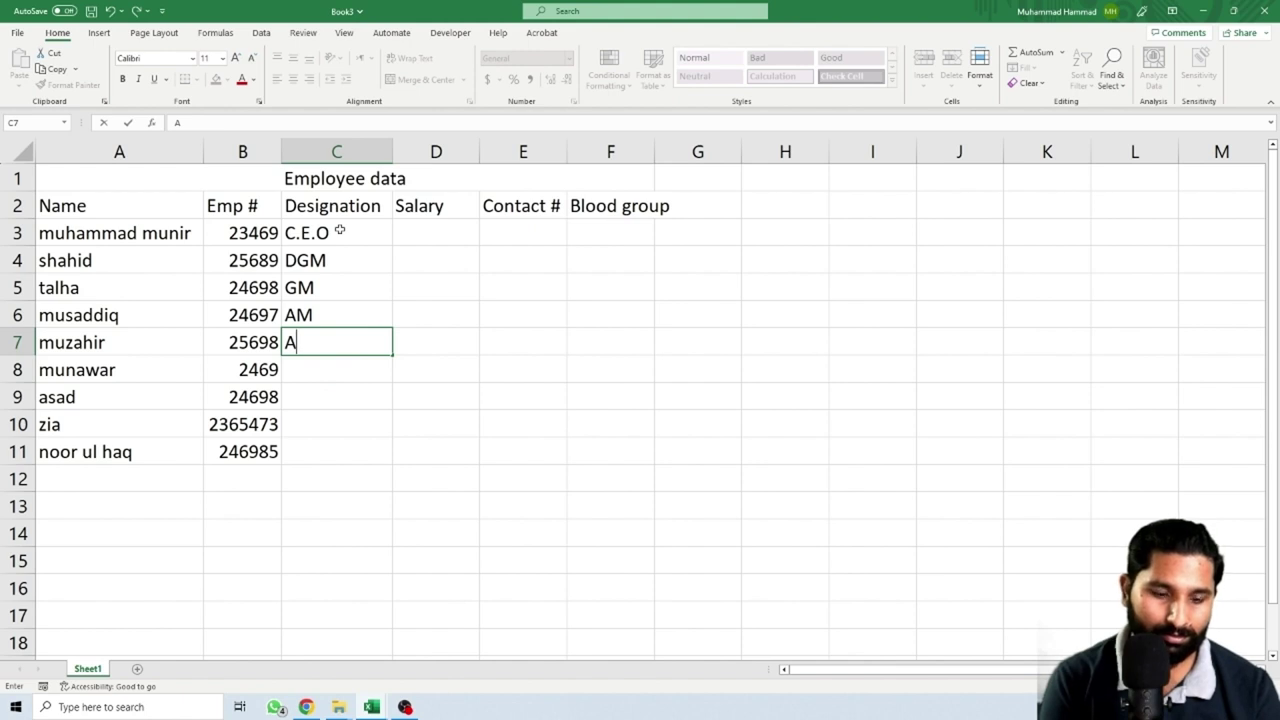
pyautogui.write('SSIS')
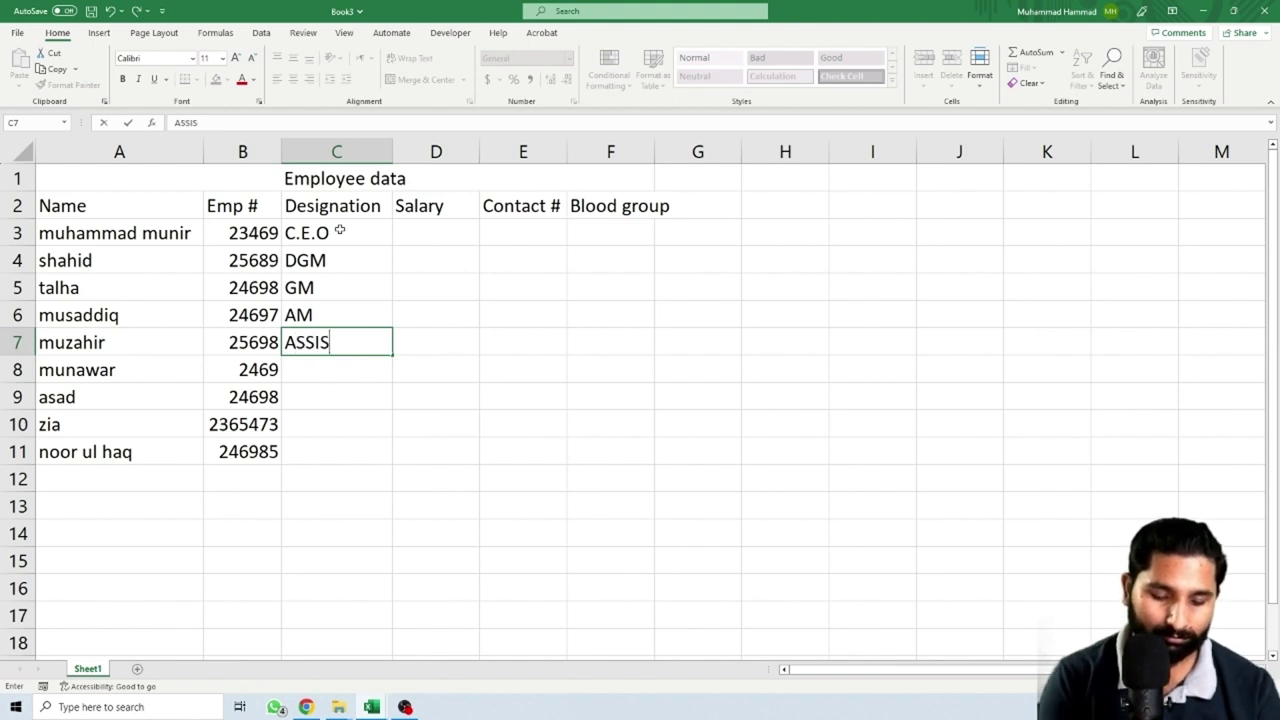
pyautogui.write('TANT OFFI')
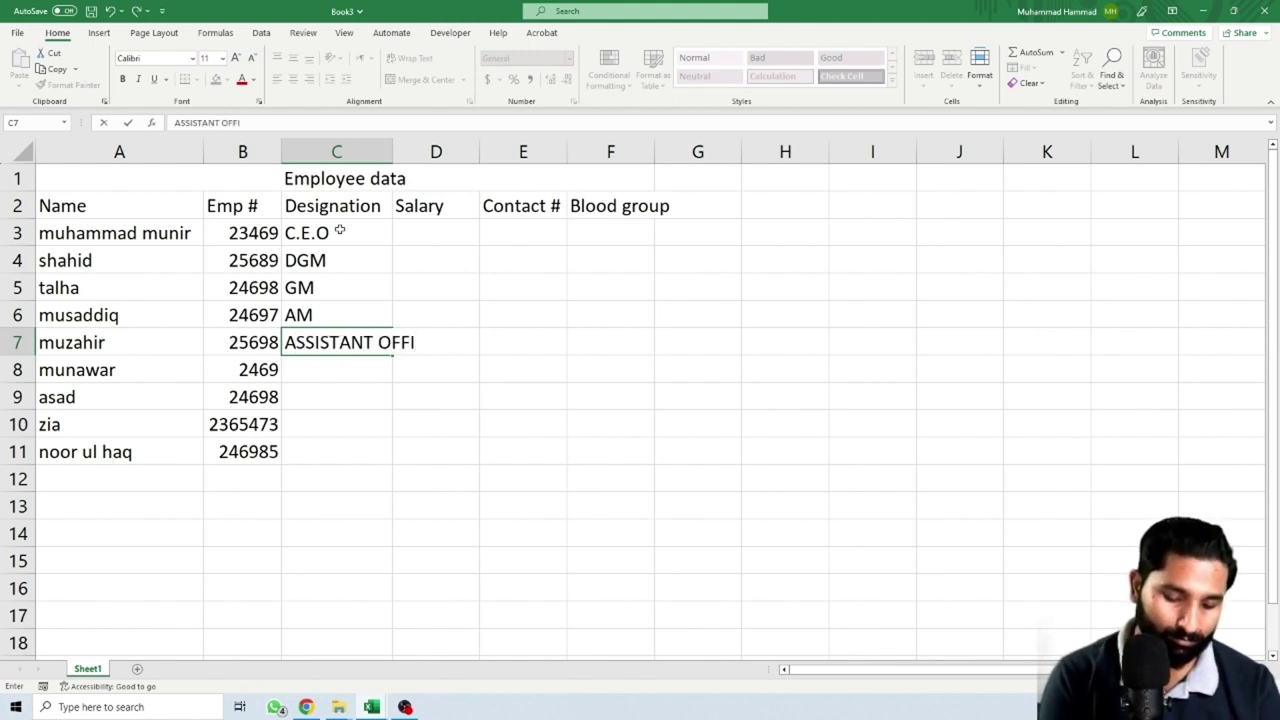
pyautogui.write('CIER')
pyautogui.press('Return')
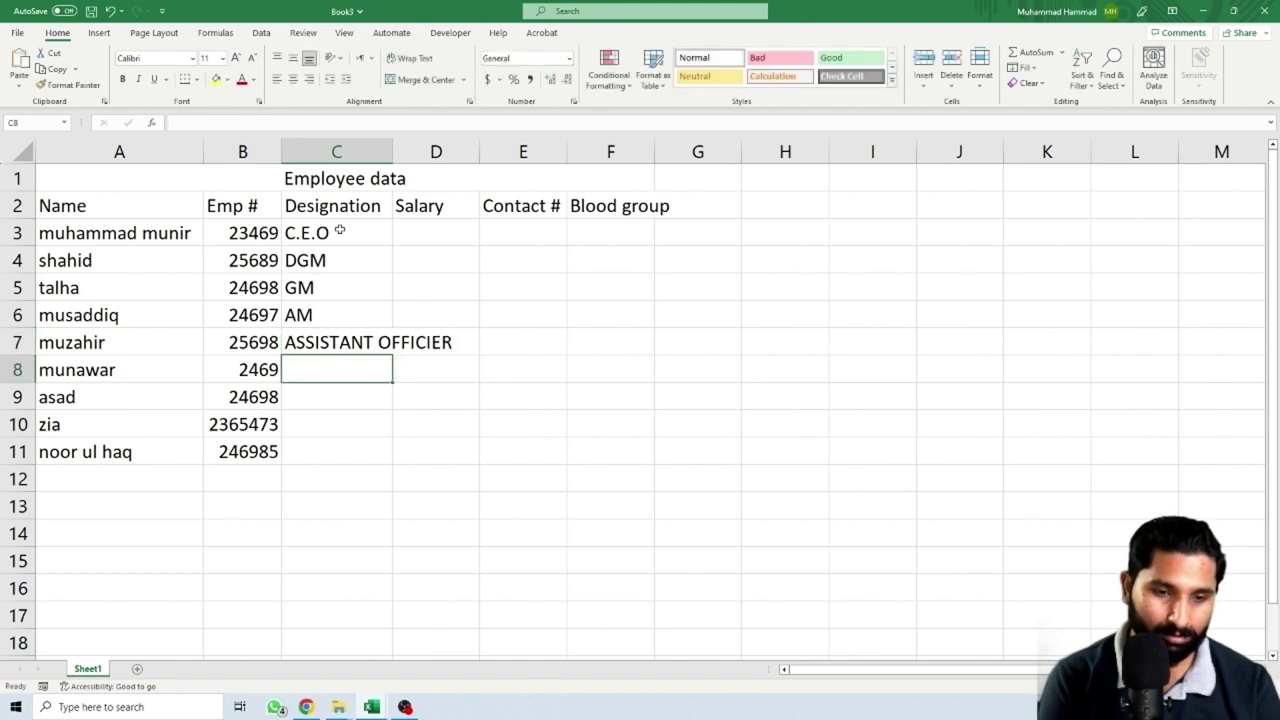
pyautogui.write('OFFICO')
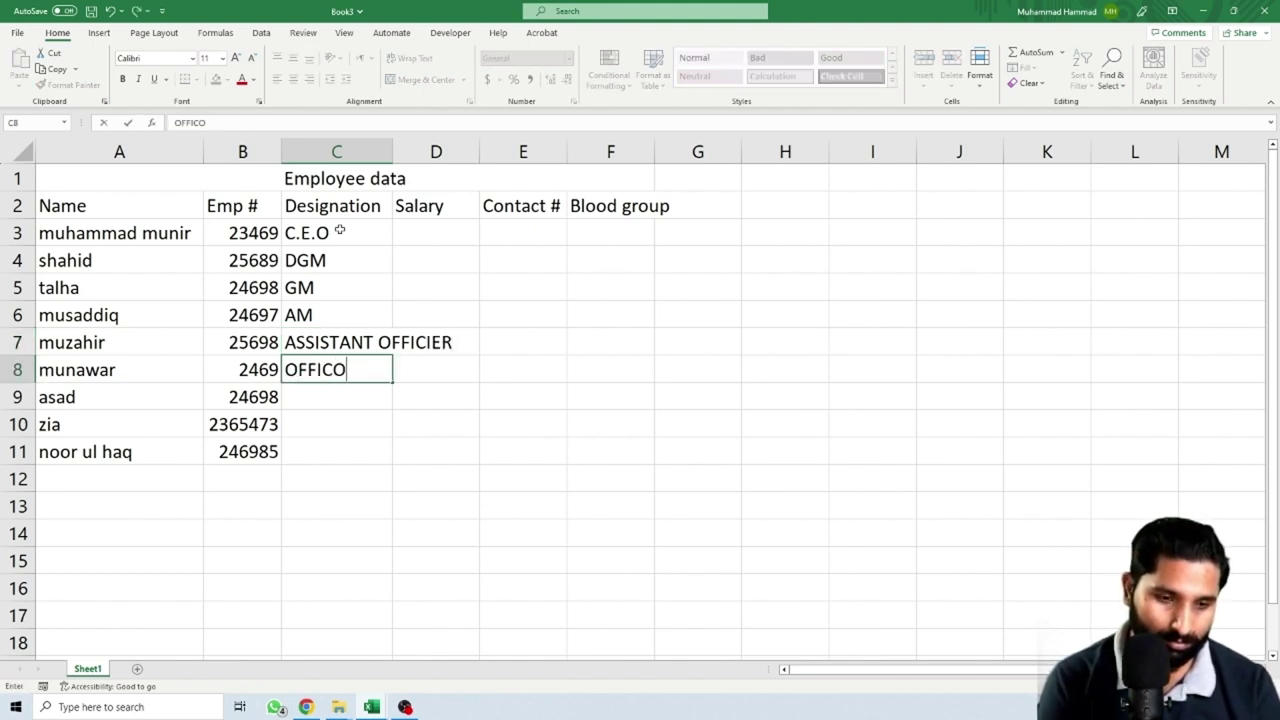
pyautogui.press('BackSpace')
pyautogui.press('BackSpace')
pyautogui.write('CIER')
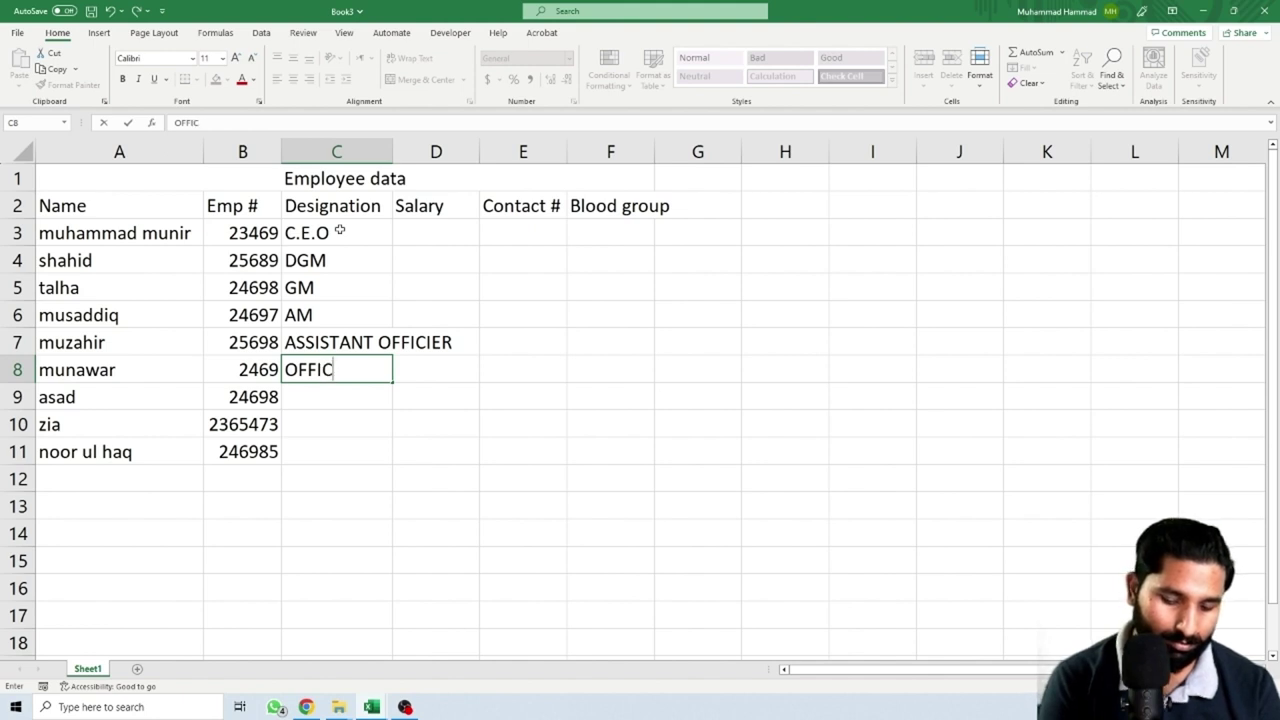
pyautogui.press('Return')
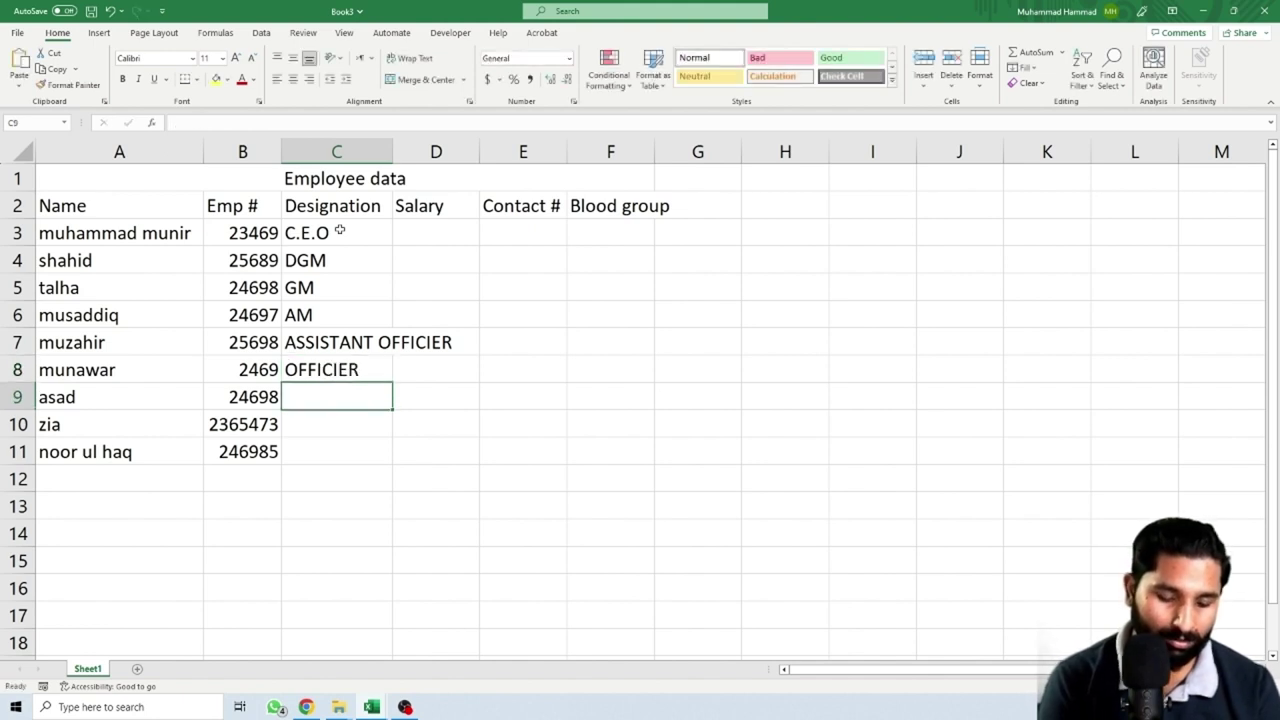
# Enter SUPERVISOR, JR SUPERVISOR and SUPERVISOR in cells C9:C11
pyautogui.write('SU')
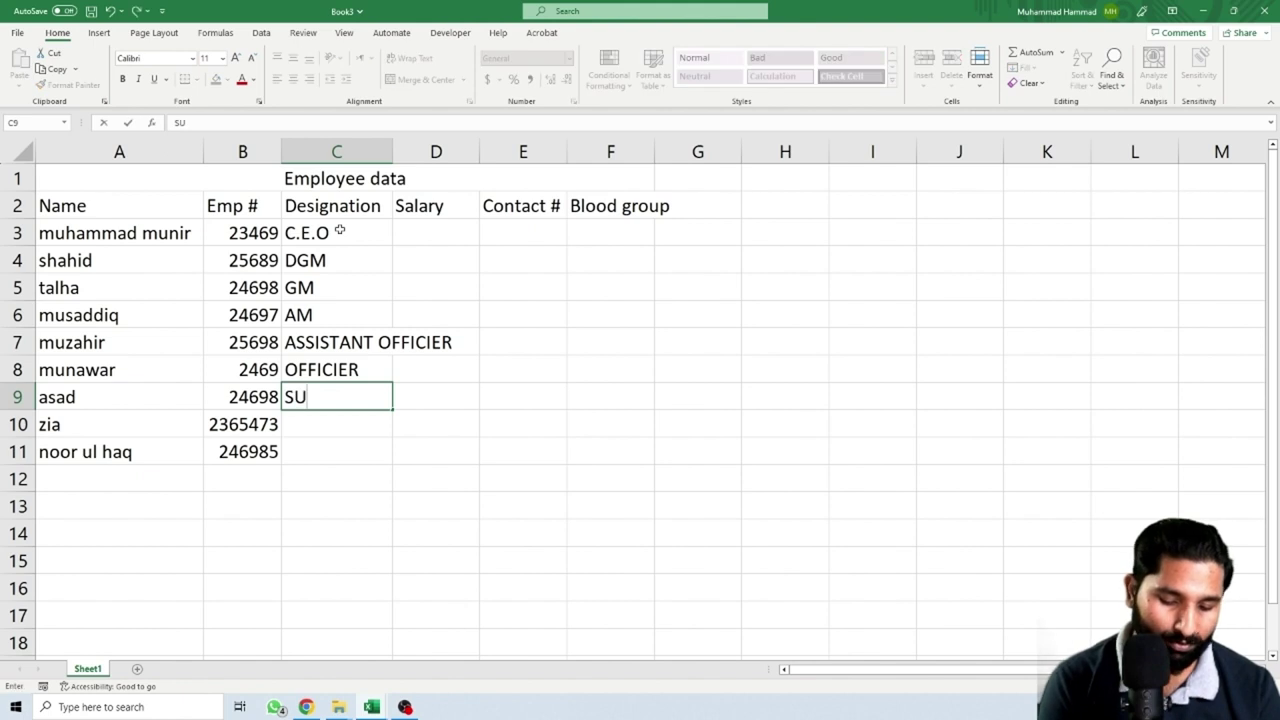
pyautogui.write('PERVISOR')
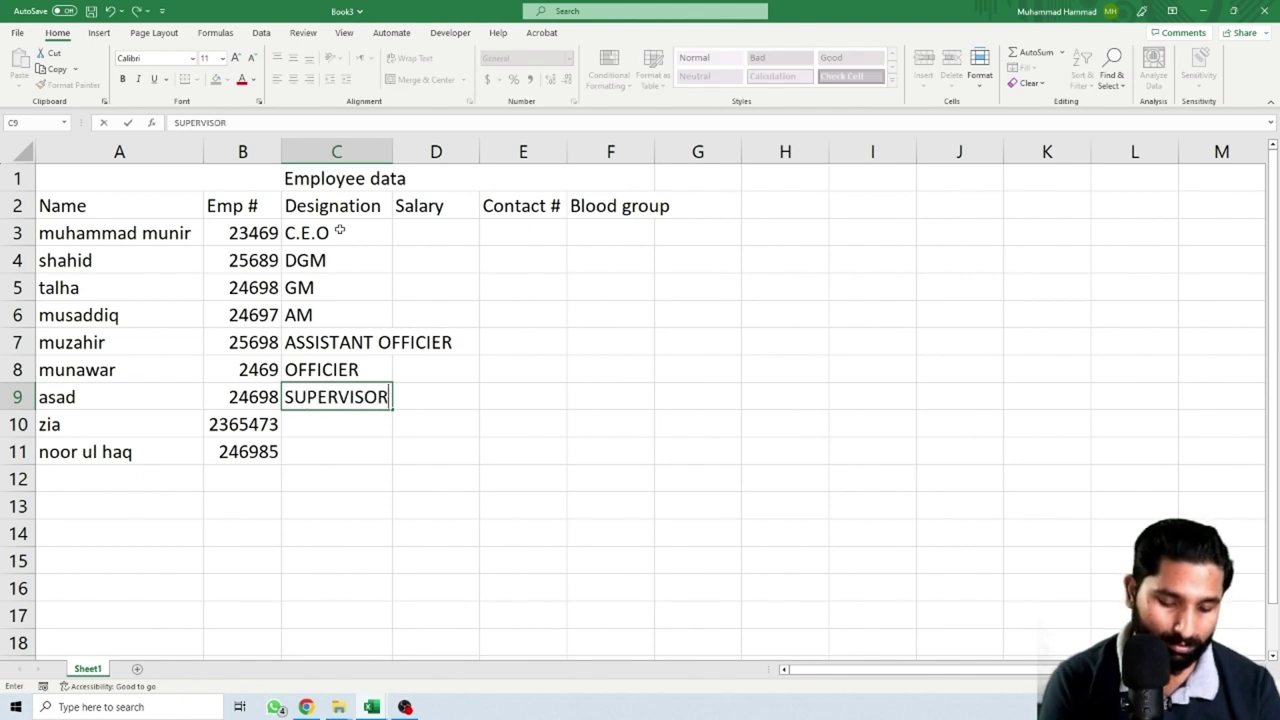
pyautogui.press('Return')
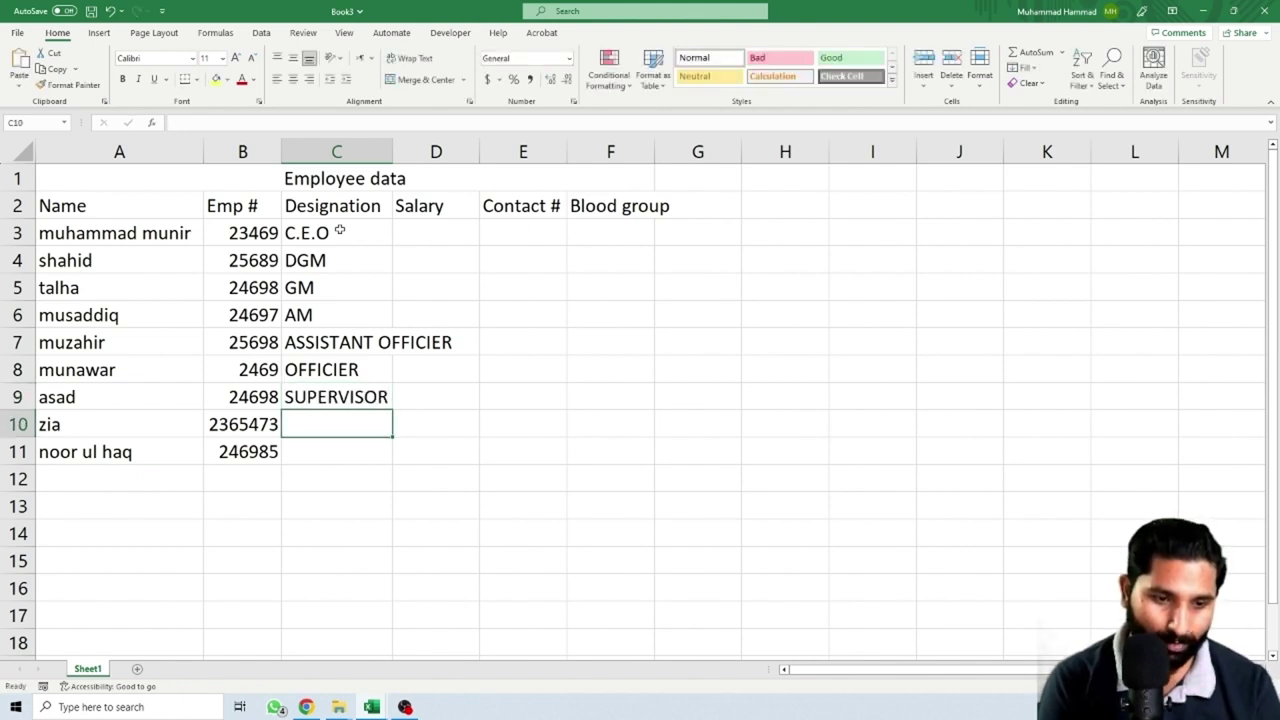
pyautogui.write('JR ')
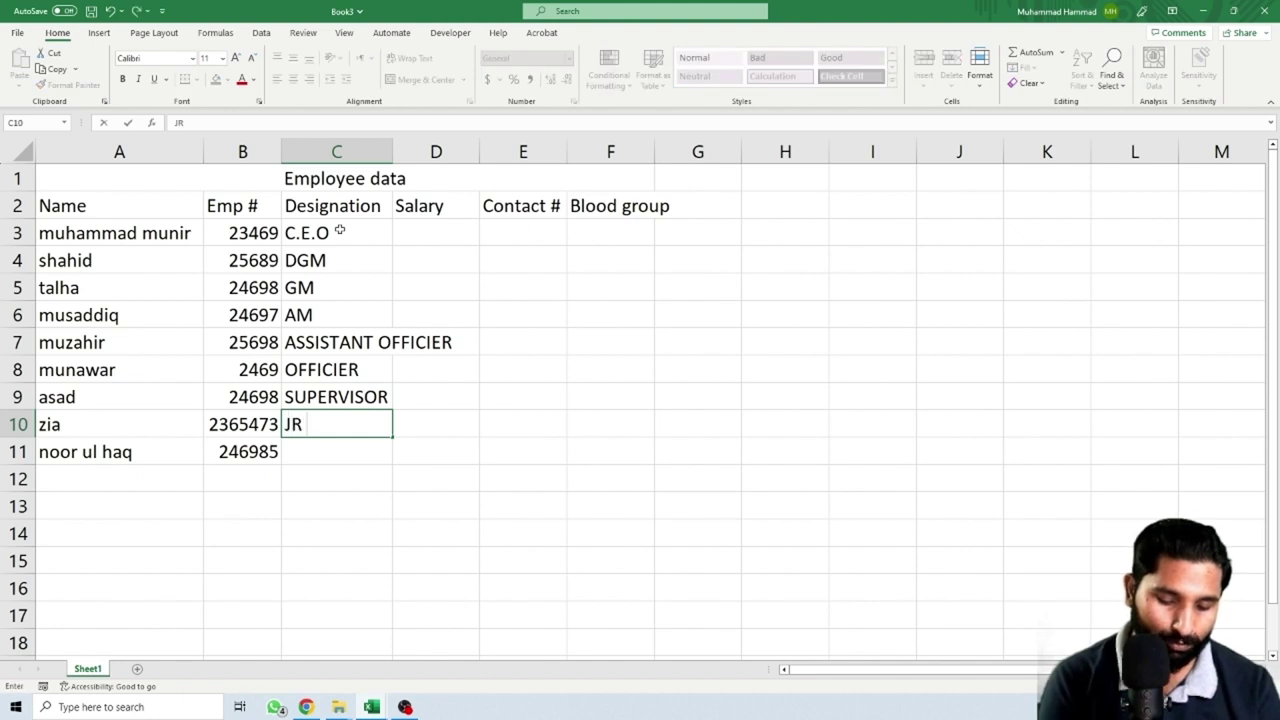
pyautogui.write('SUPERVISOR')
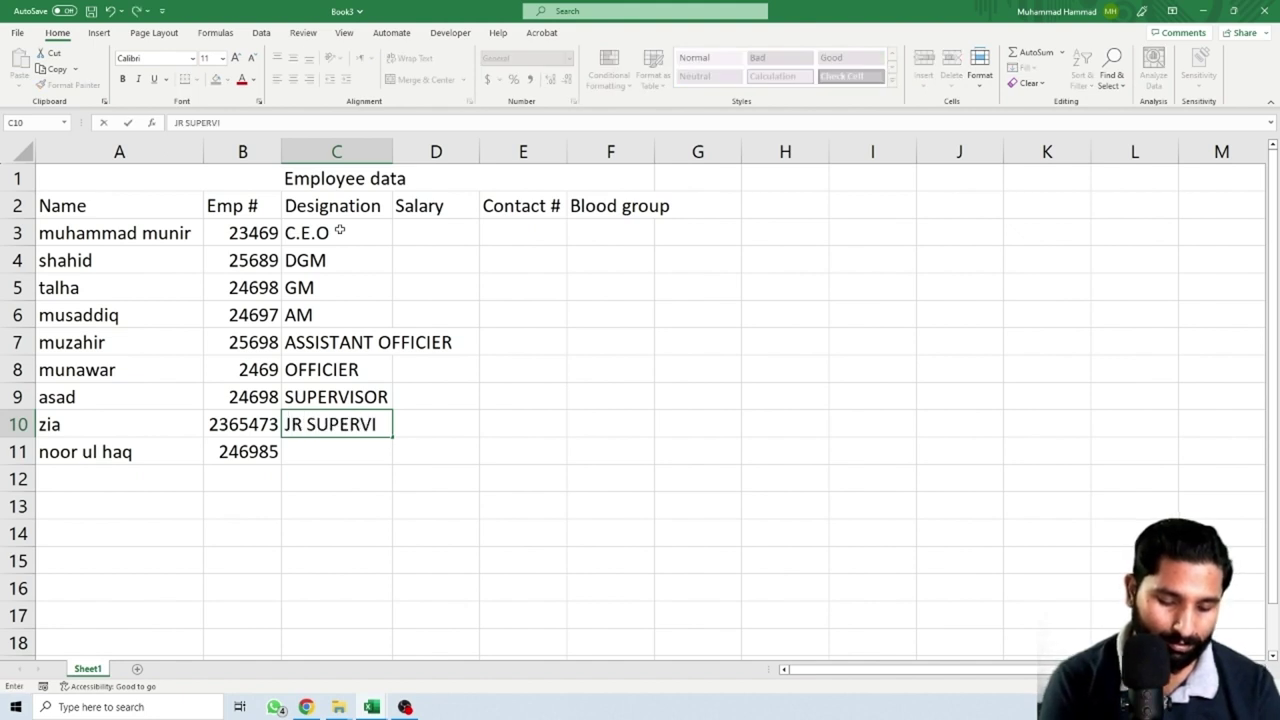
pyautogui.press('Return')
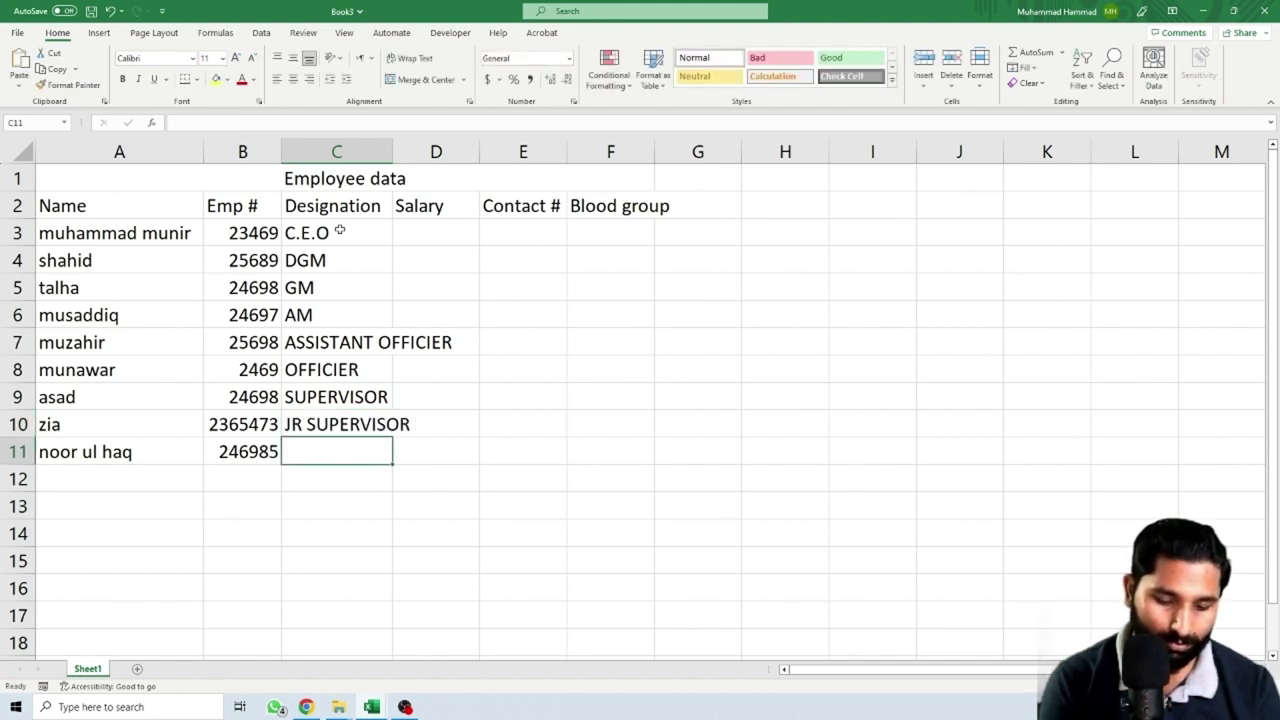
pyautogui.write('SUPERVISOR')
pyautogui.press('Return')
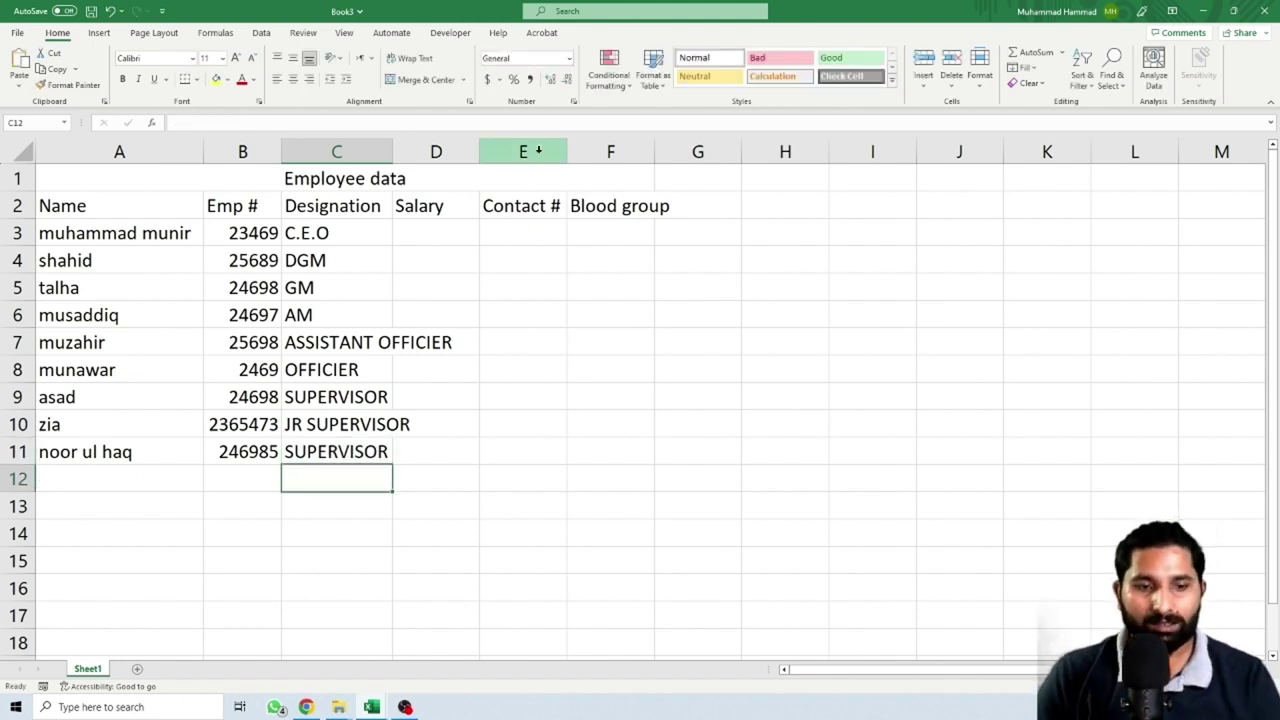
# Autofit column C to fit ASSISTANT OFFICIER and enter 600000 in cell D3
pyautogui.doubleClick(395, 161)
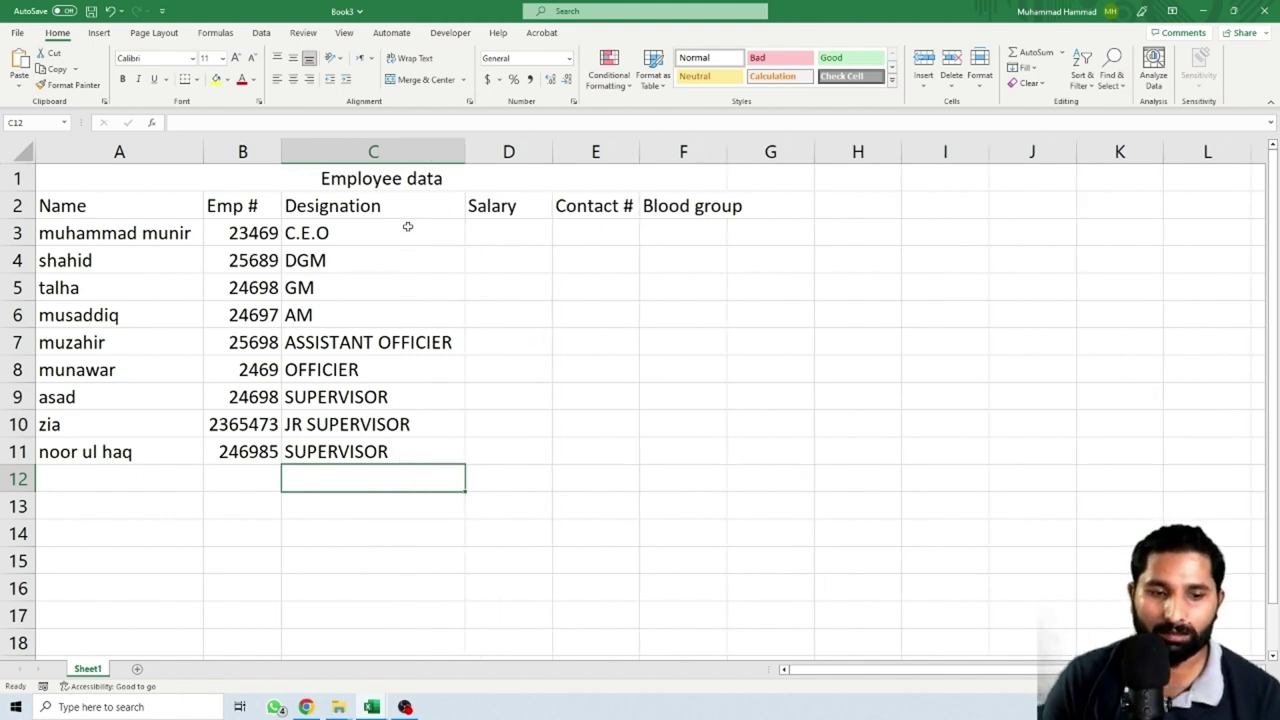
pyautogui.click(512, 237)
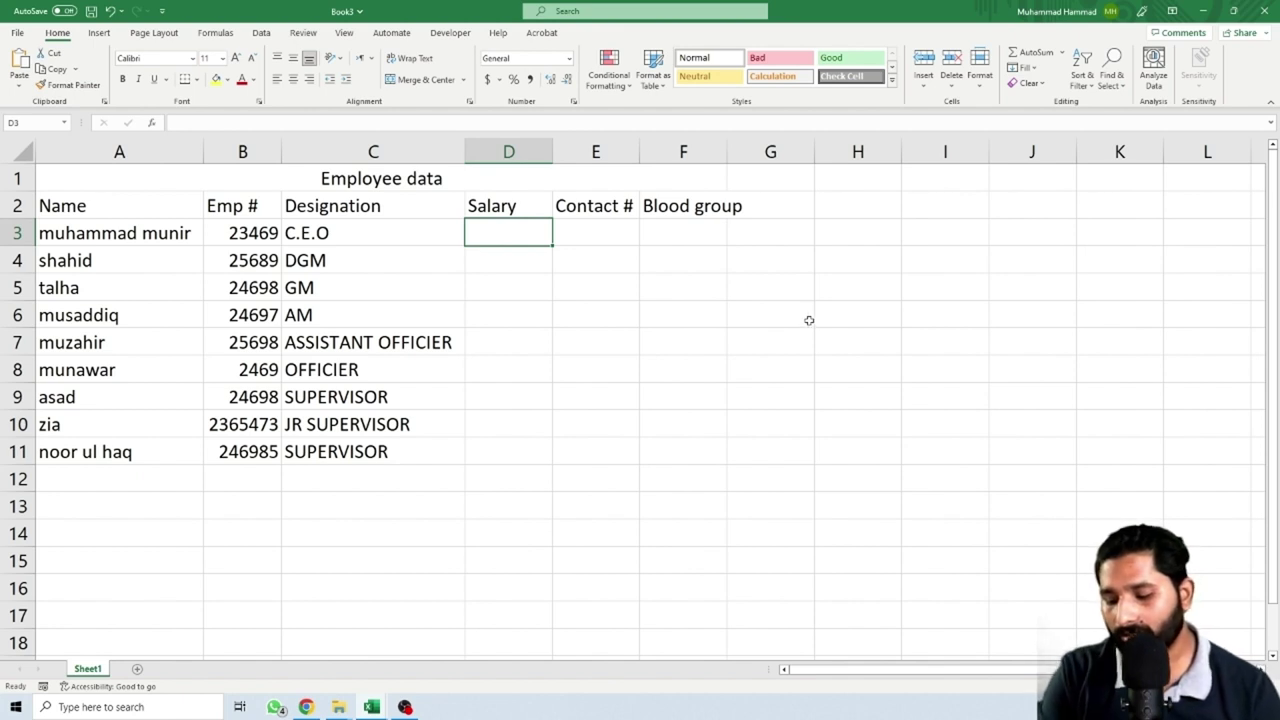
pyautogui.write('600000')
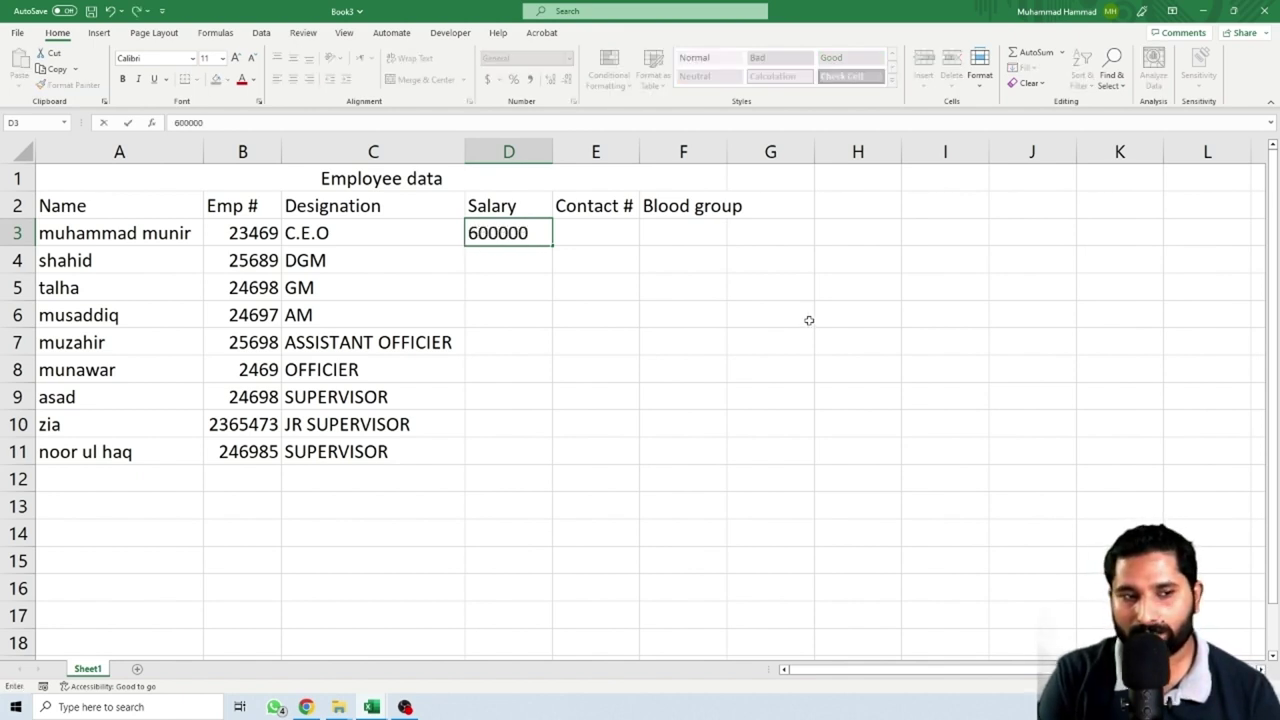
pyautogui.hotkey('ctrl', 'Return')
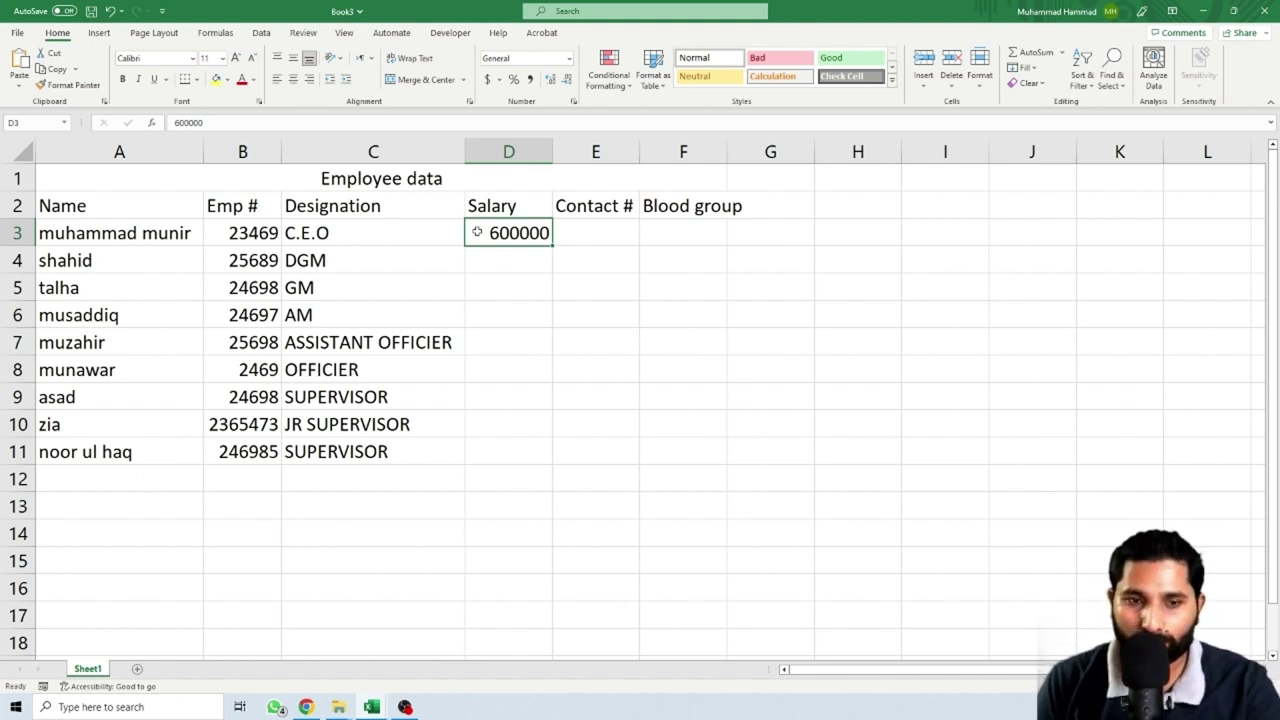
# Apply Currency format to the C.E.O's salary in D3 so it reads $600,000.00
pyautogui.click(569, 62)
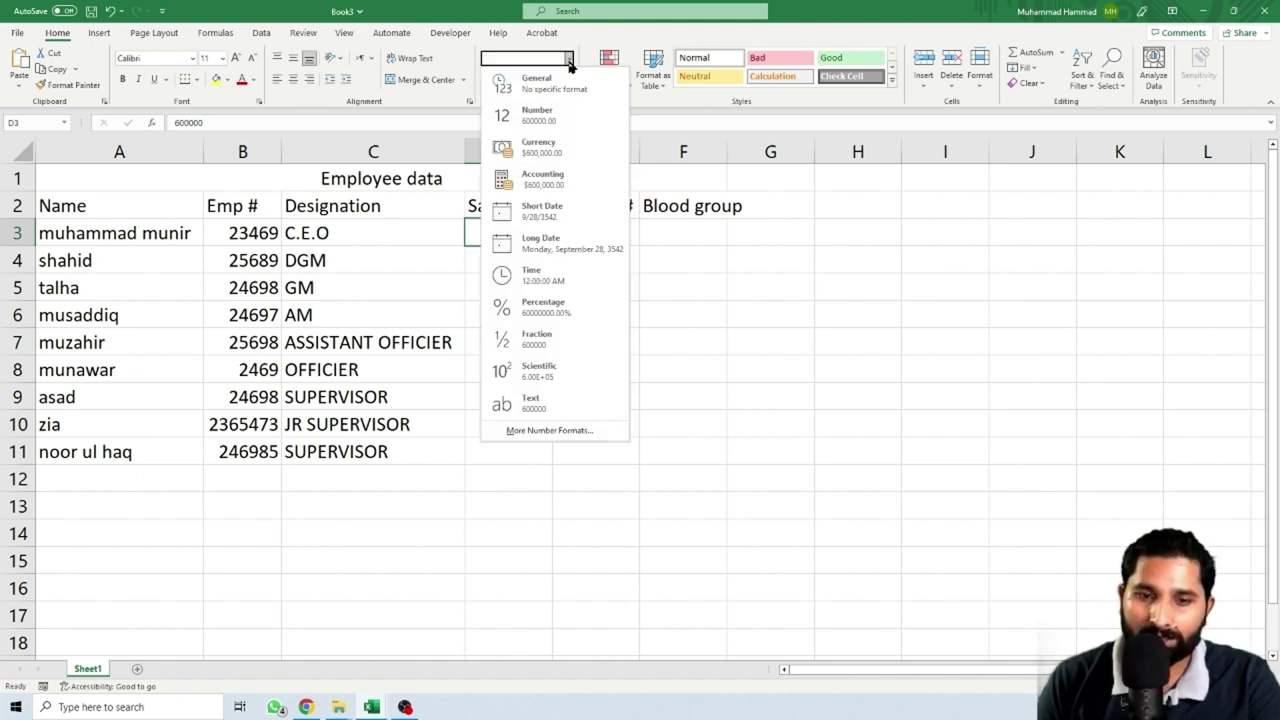
pyautogui.click(548, 152)
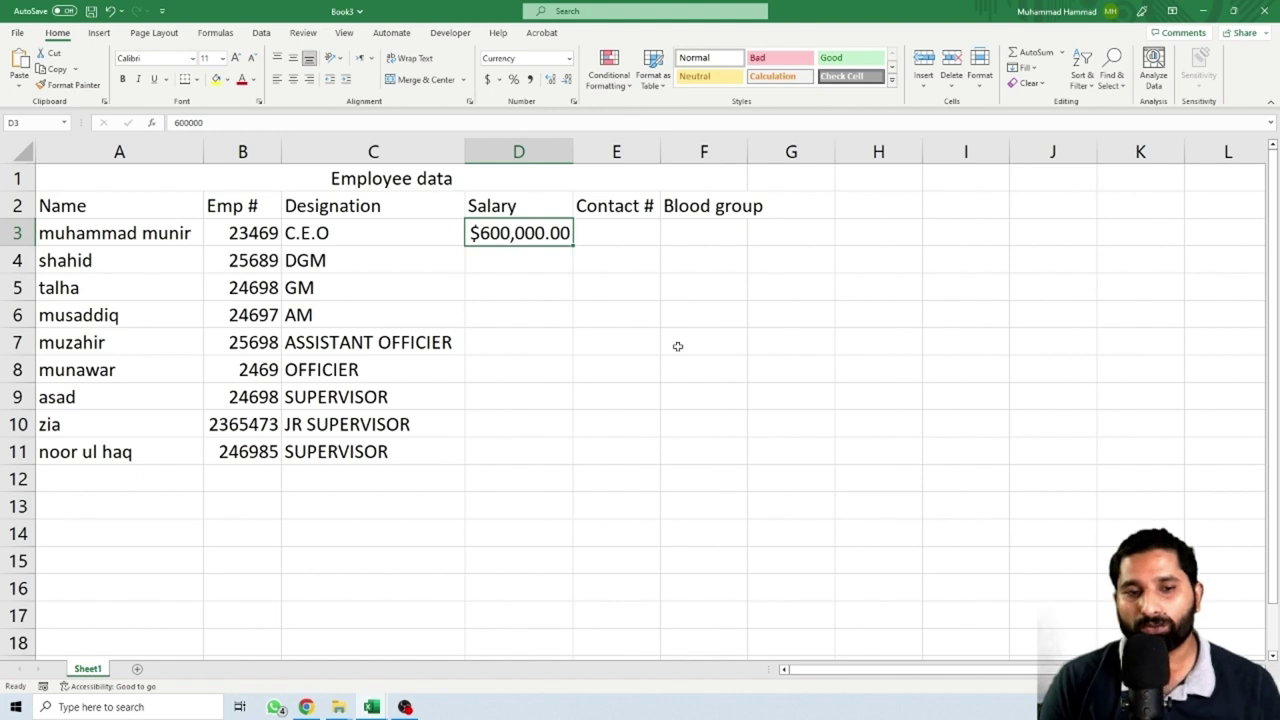
# Reformat D3 as PKR currency with 0 decimal places, showing PKR 600,000
pyautogui.click(574, 102)
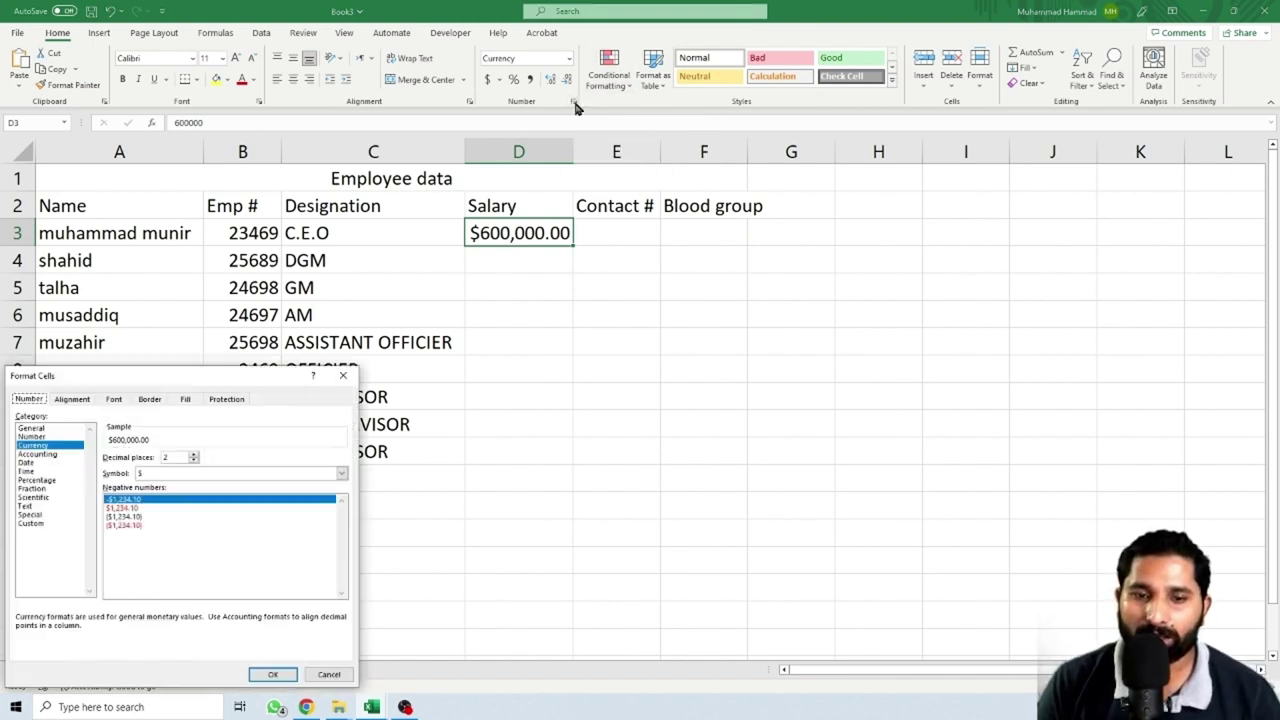
pyautogui.moveTo(237, 371); pyautogui.dragTo(617, 114)
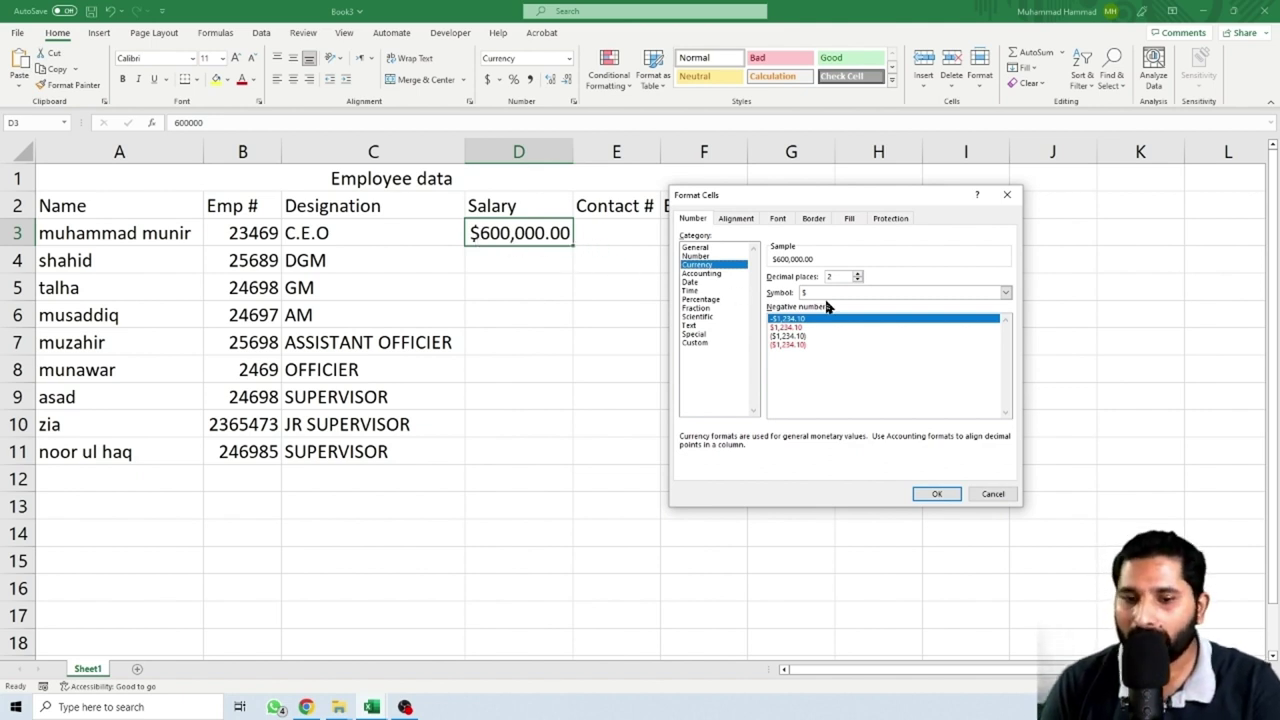
pyautogui.click(857, 280)
pyautogui.click(857, 280)
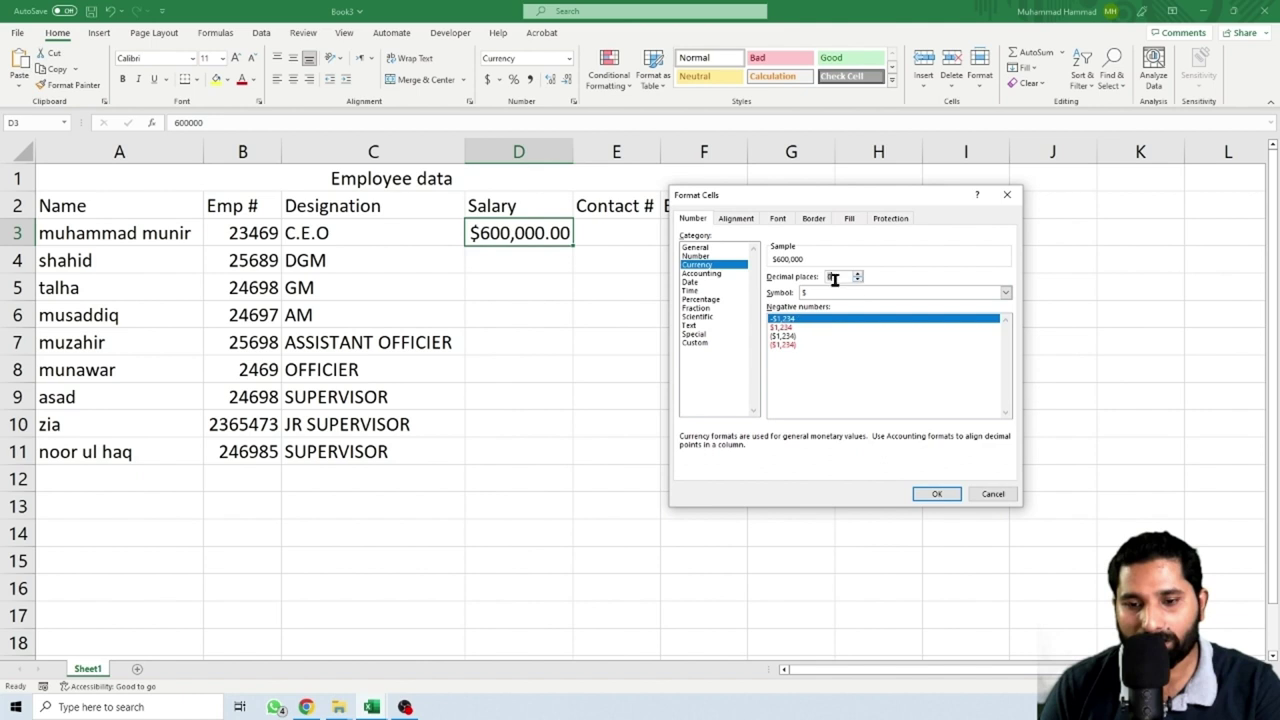
pyautogui.click(1006, 292)
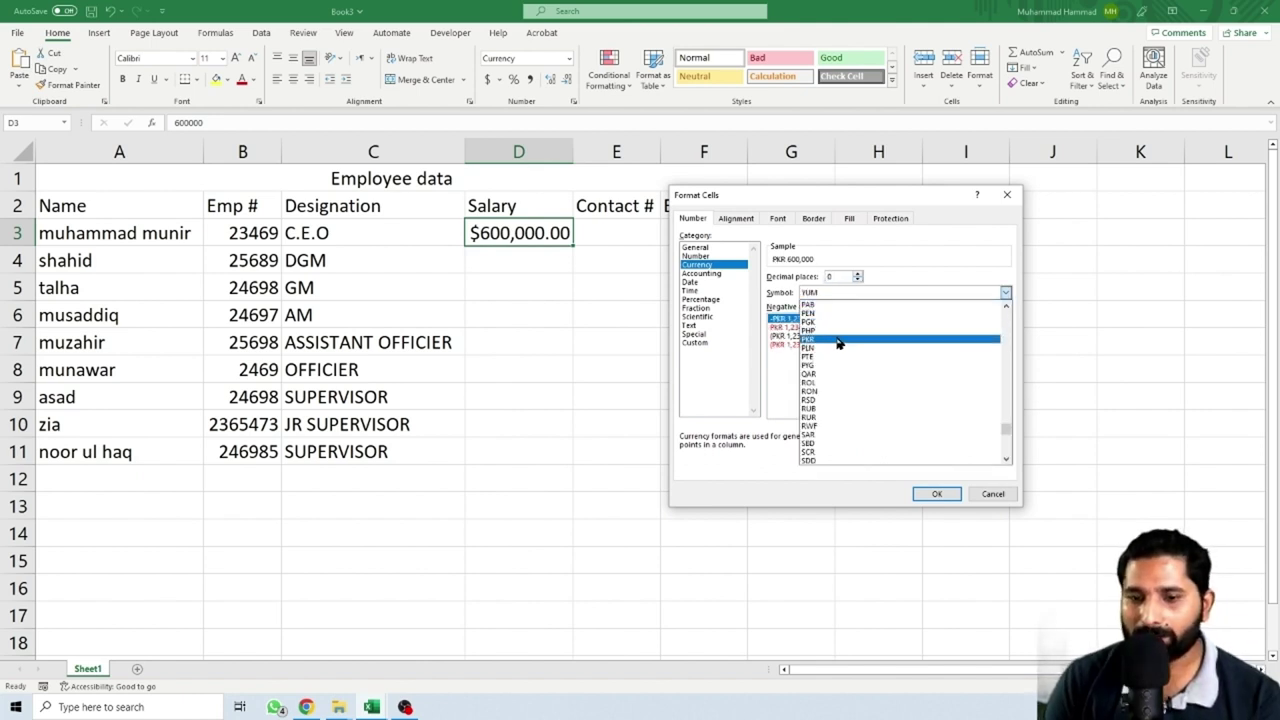
pyautogui.click(838, 340)
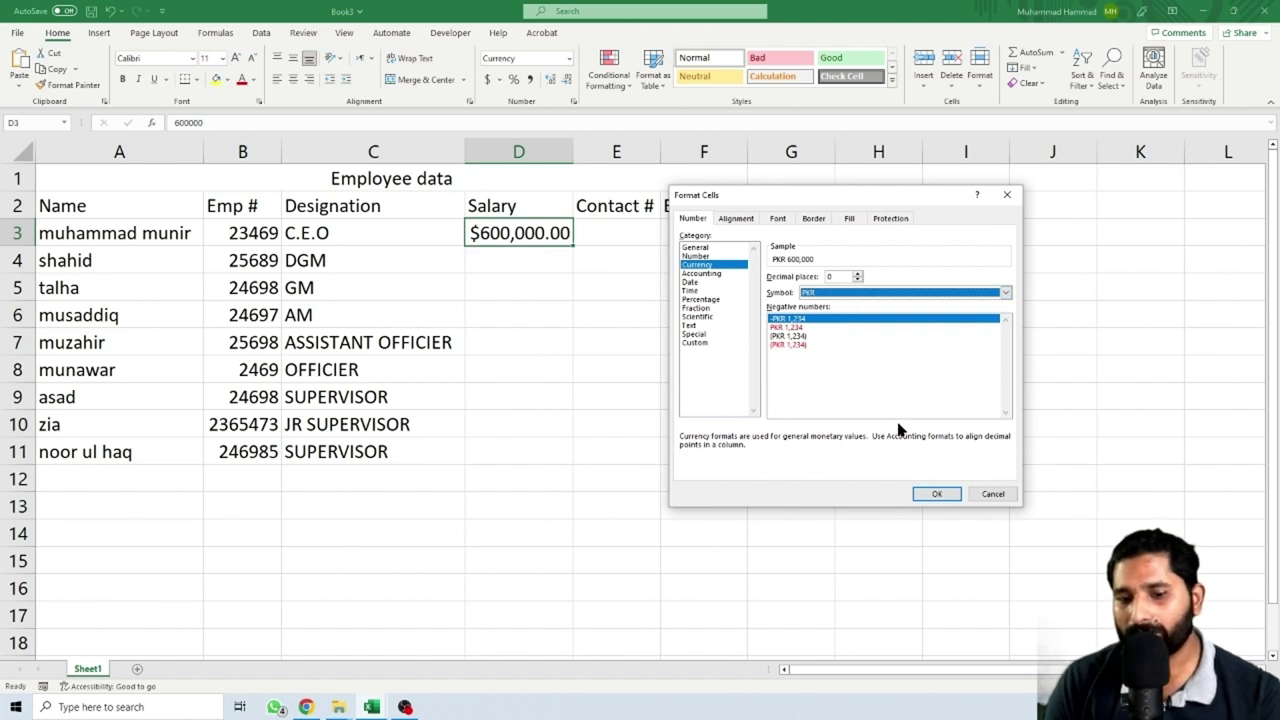
pyautogui.click(937, 494)
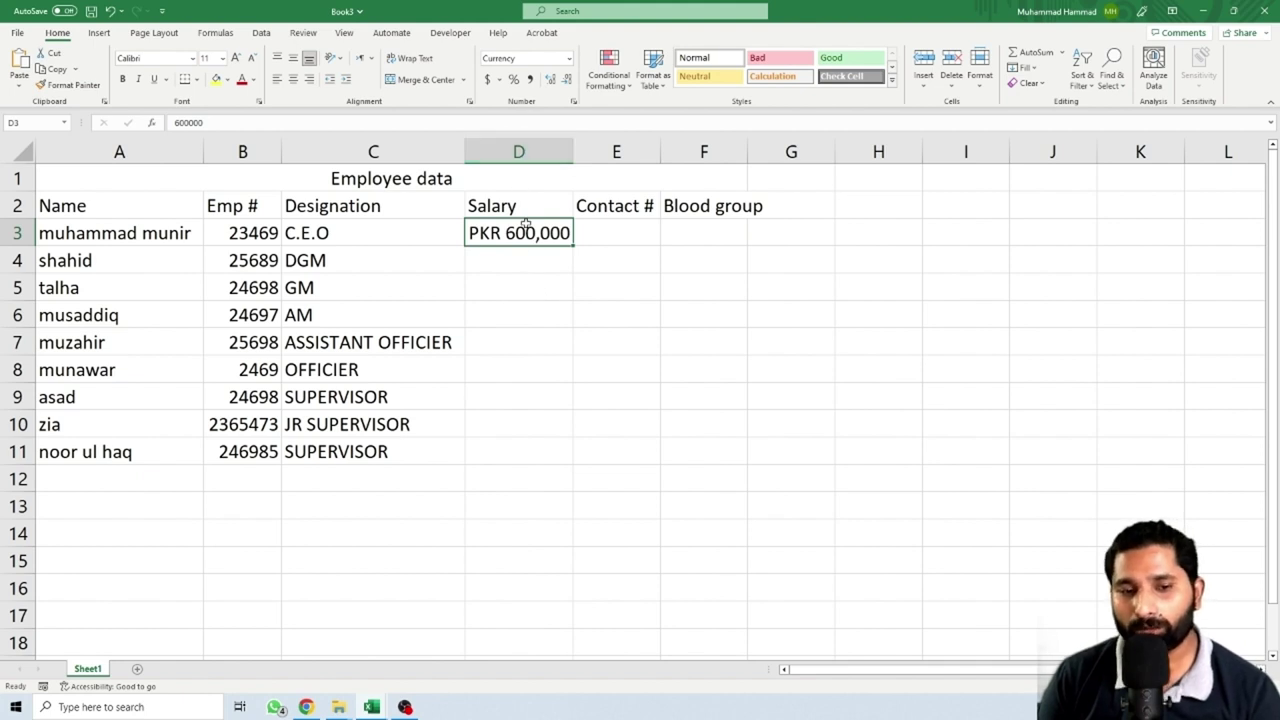
pyautogui.click(519, 150)
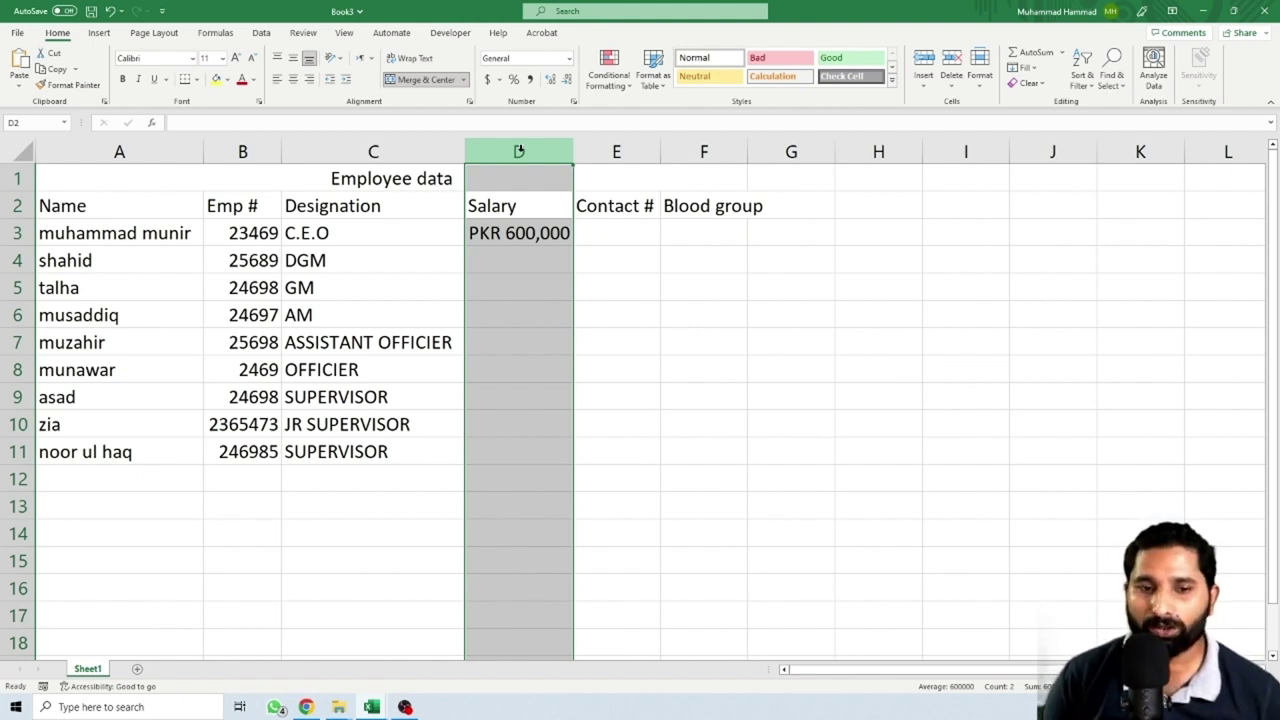
# Apply a PKR Currency format with two decimals to all of column D
pyautogui.click(573, 101)
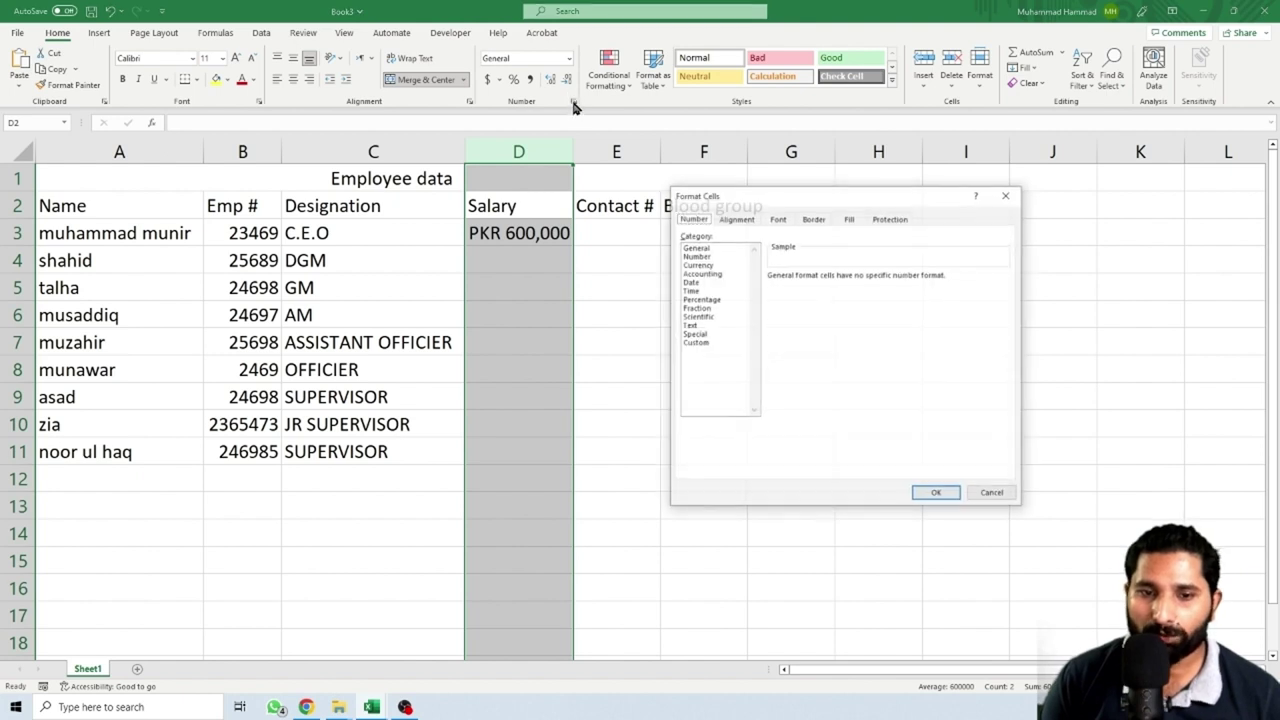
pyautogui.click(697, 264)
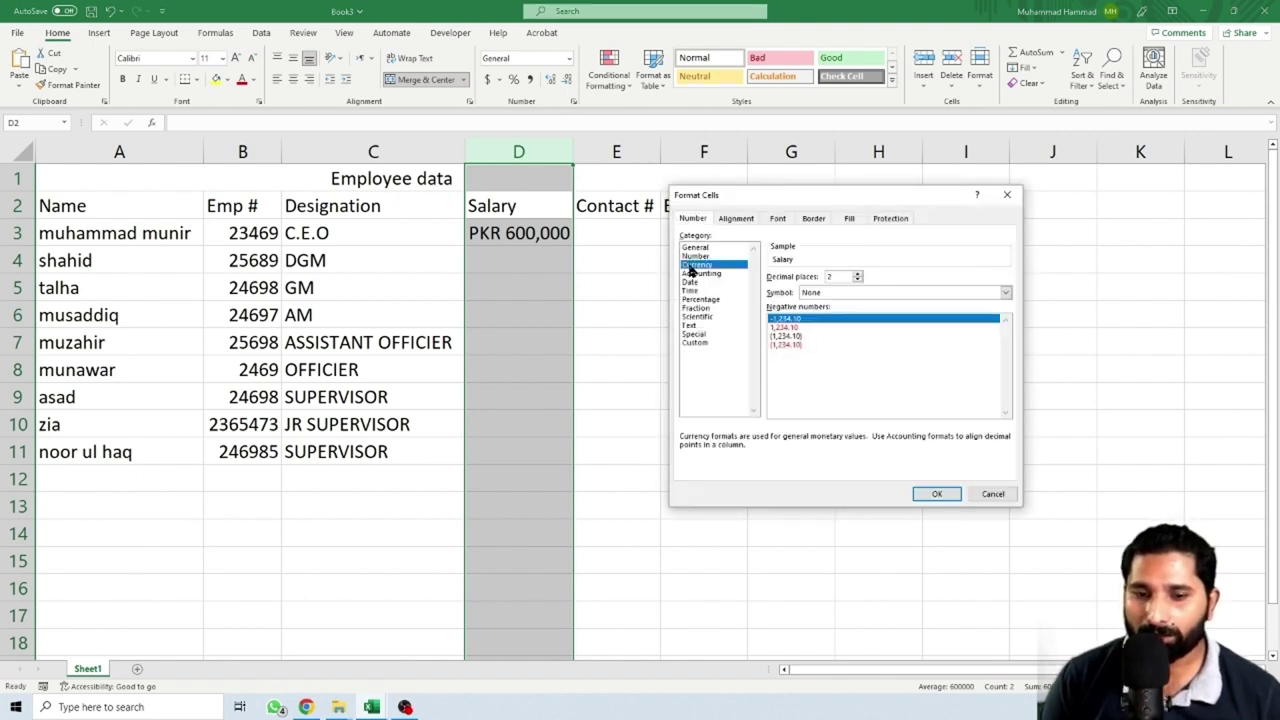
pyautogui.click(858, 280)
pyautogui.click(858, 280)
pyautogui.click(925, 293)
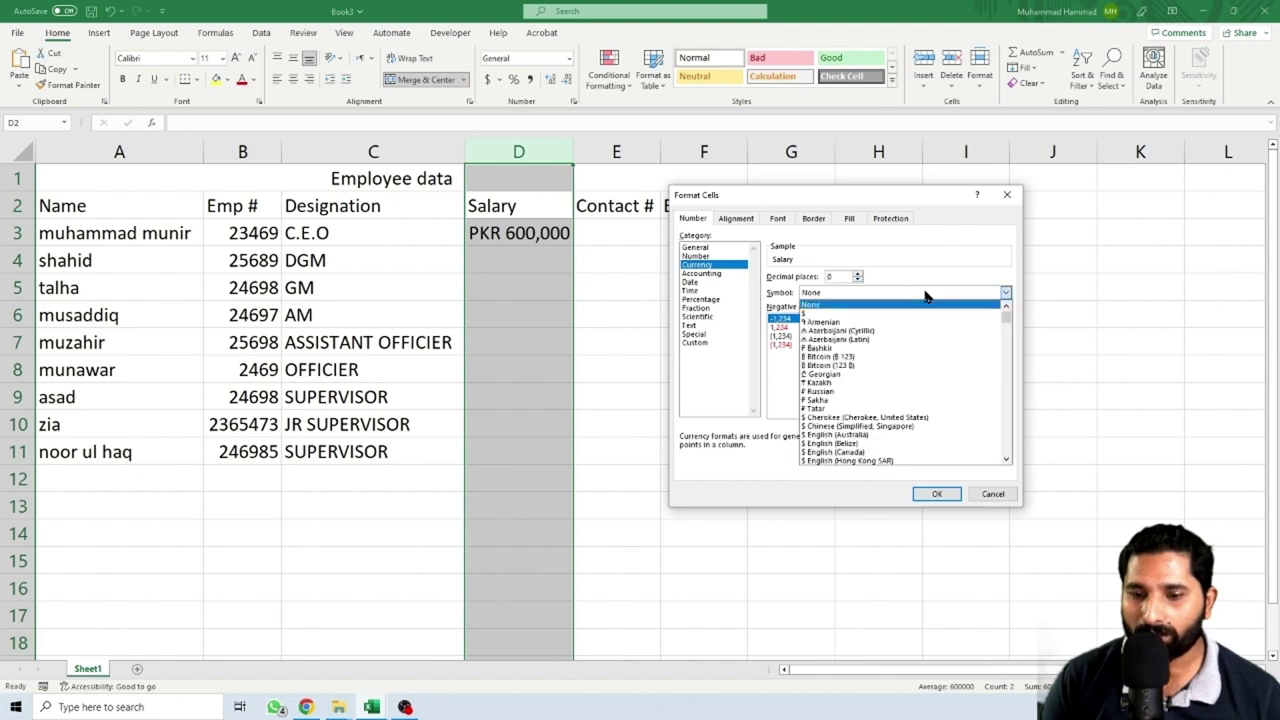
pyautogui.press('p')
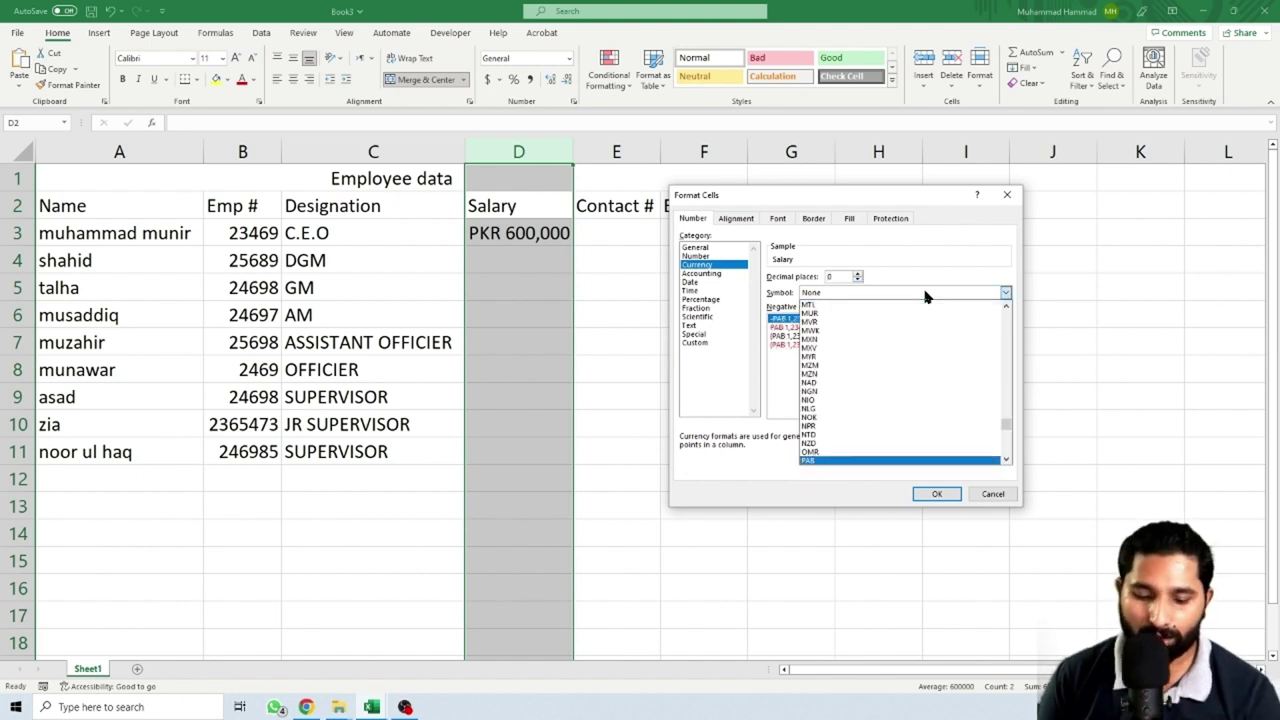
pyautogui.press('k')
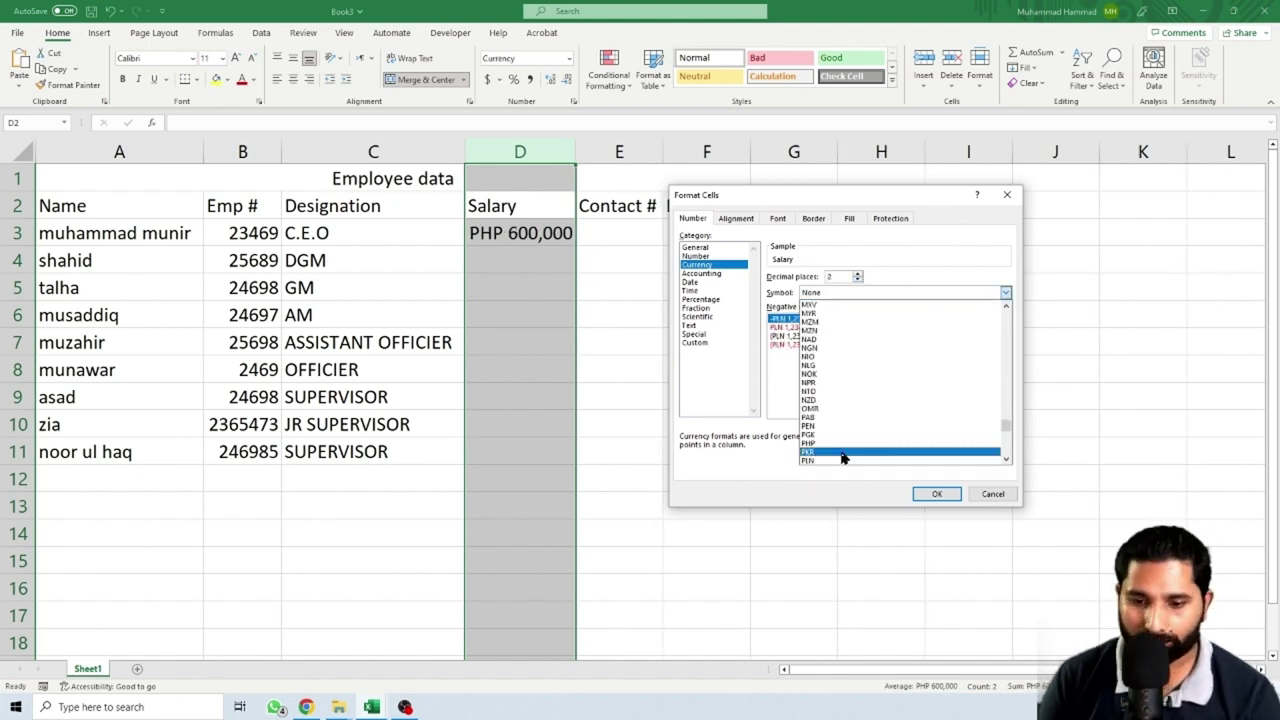
pyautogui.click(841, 449)
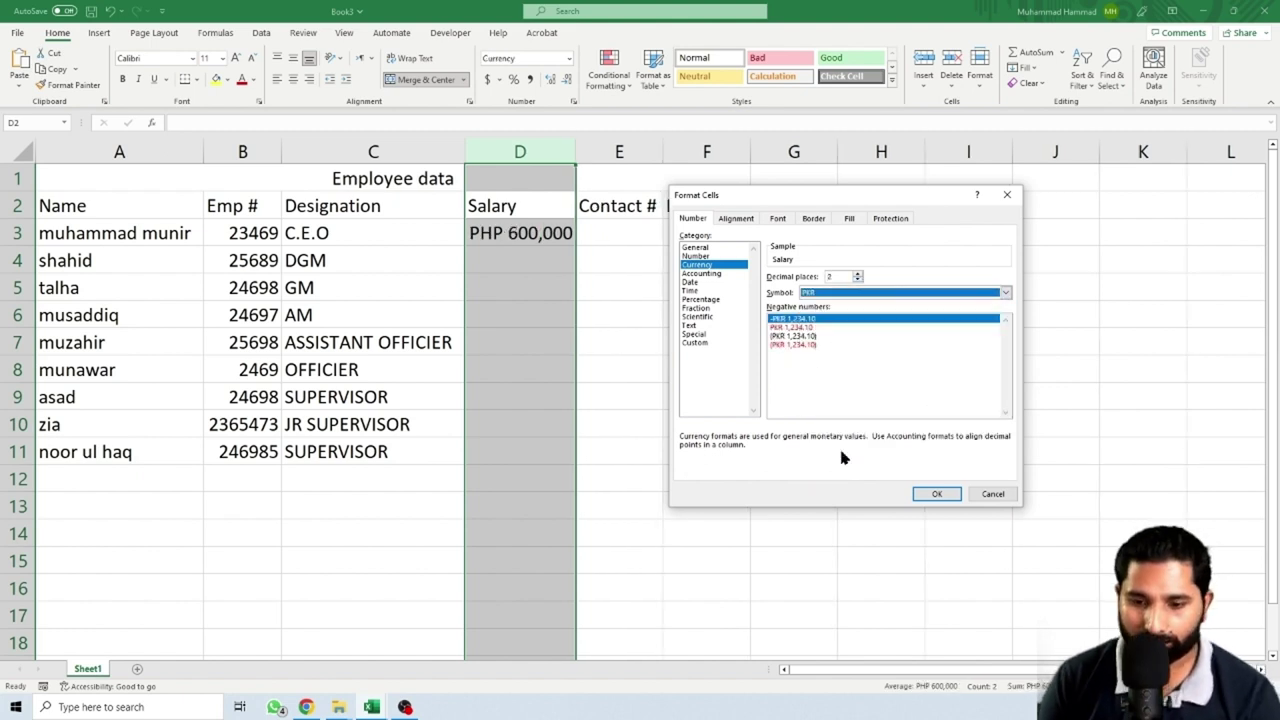
pyautogui.click(937, 494)
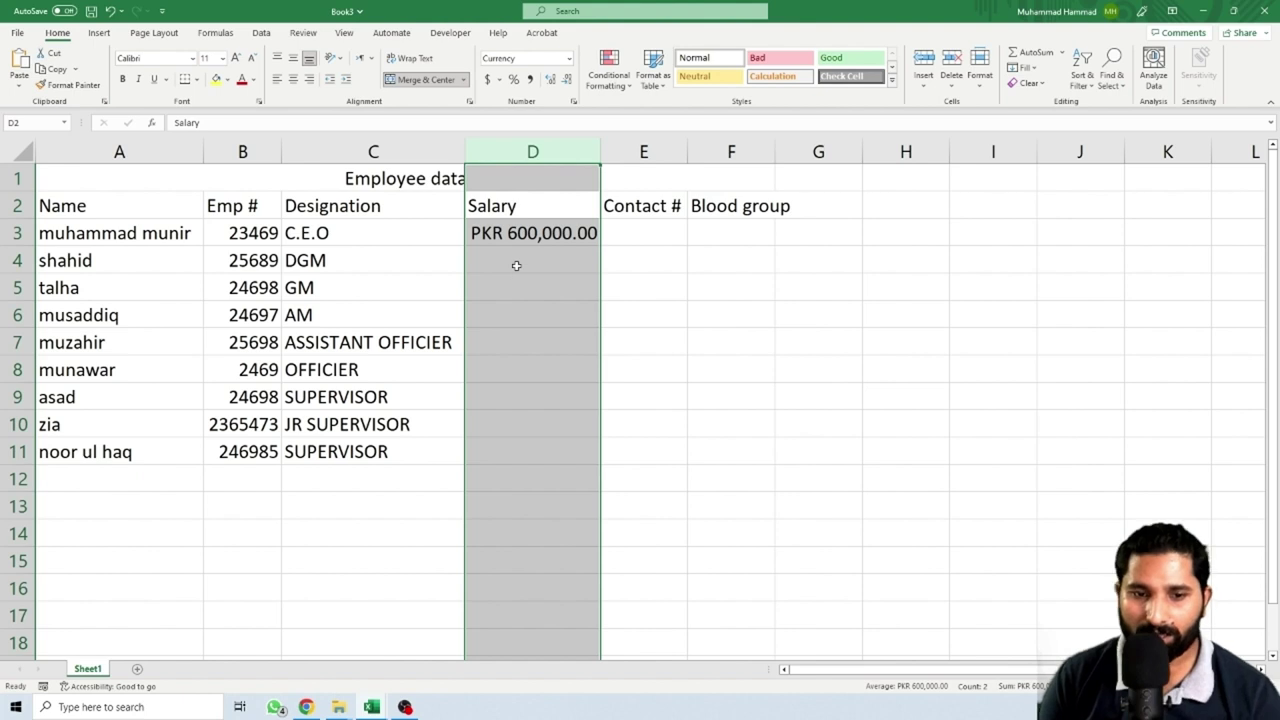
pyautogui.click(511, 233)
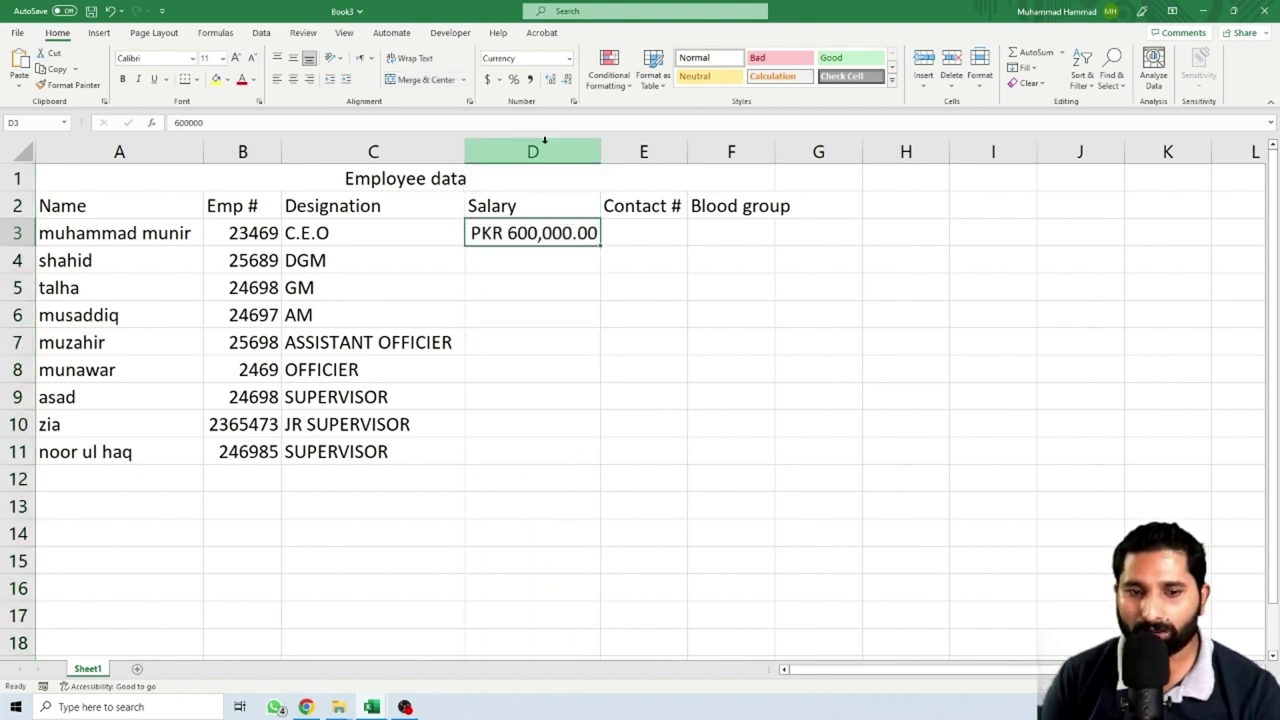
# Enter salaries 550,000, 500,000, 300,000 and 200,000 in D4:D7
pyautogui.click(557, 79)
pyautogui.click(557, 79)
pyautogui.click(540, 260)
pyautogui.write('550,000')
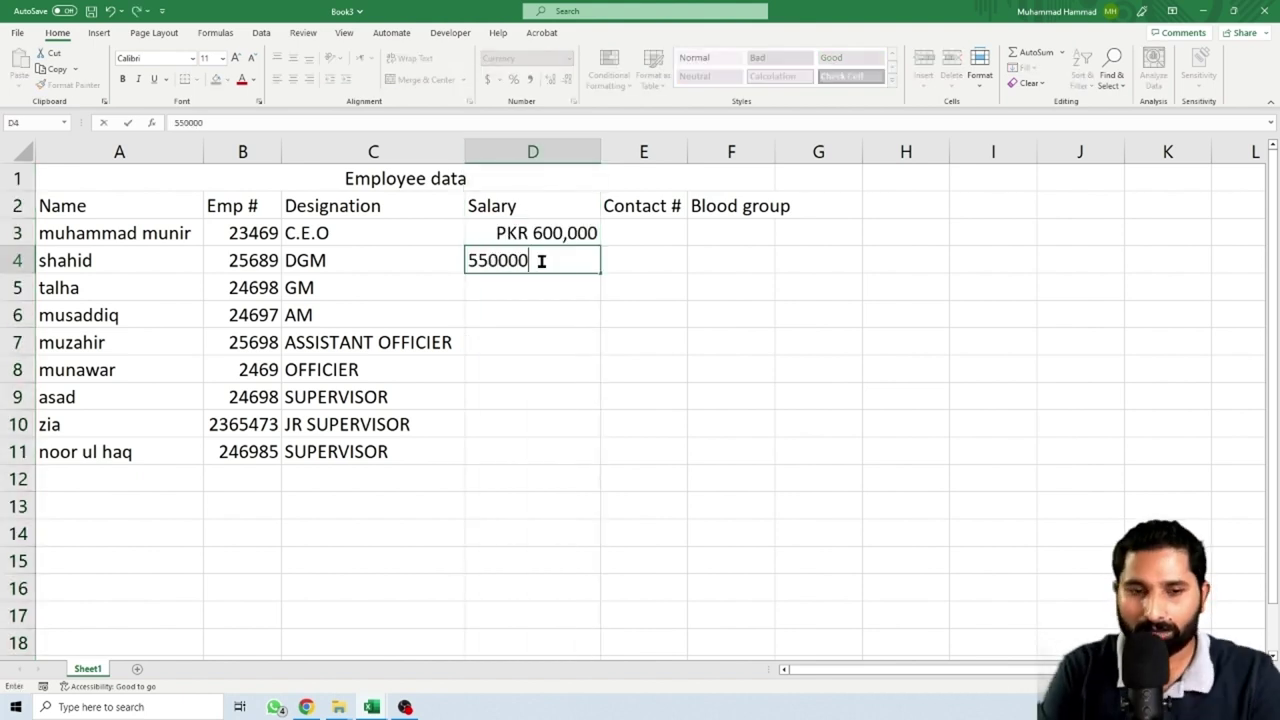
pyautogui.press('Return')
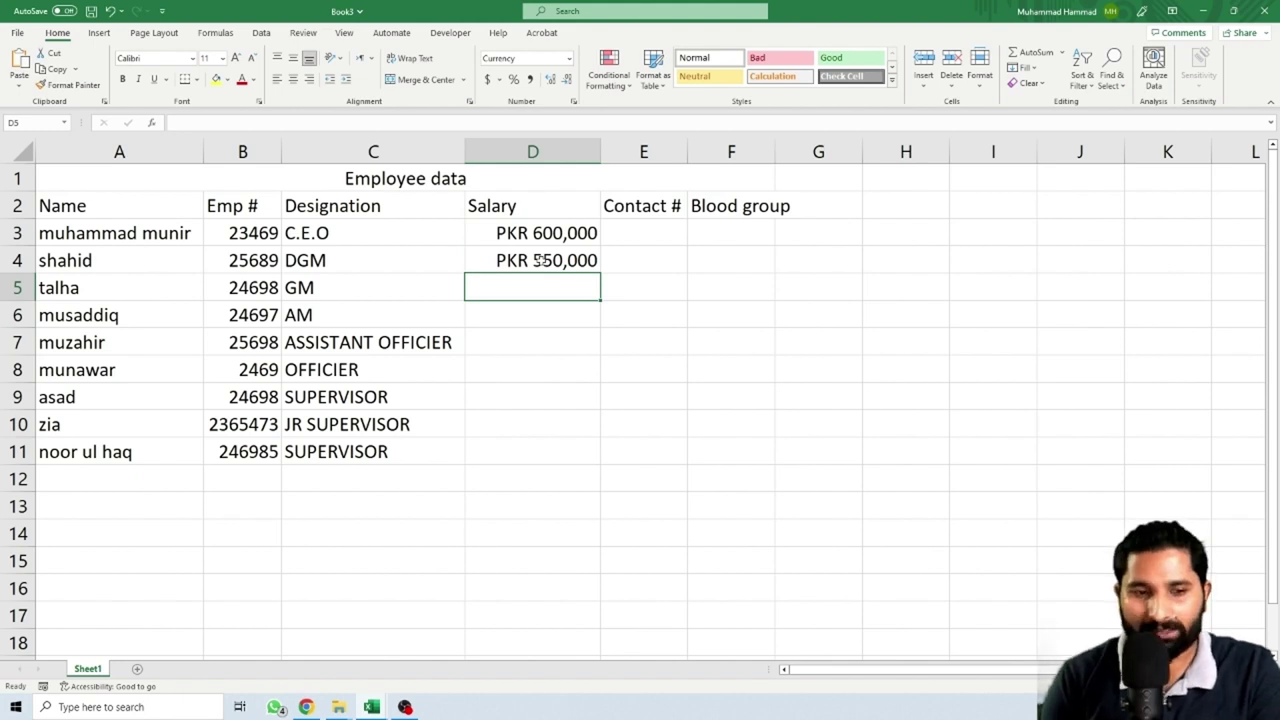
pyautogui.write('500000')
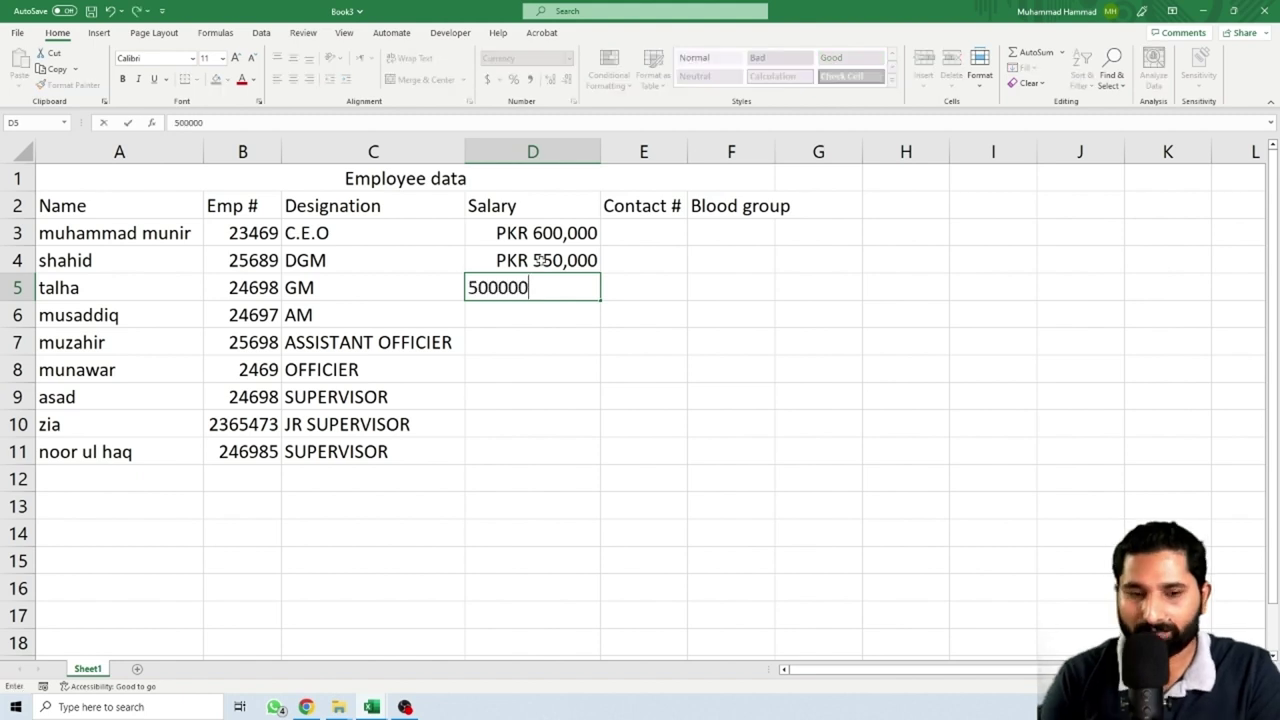
pyautogui.press('Return')
pyautogui.write('3')
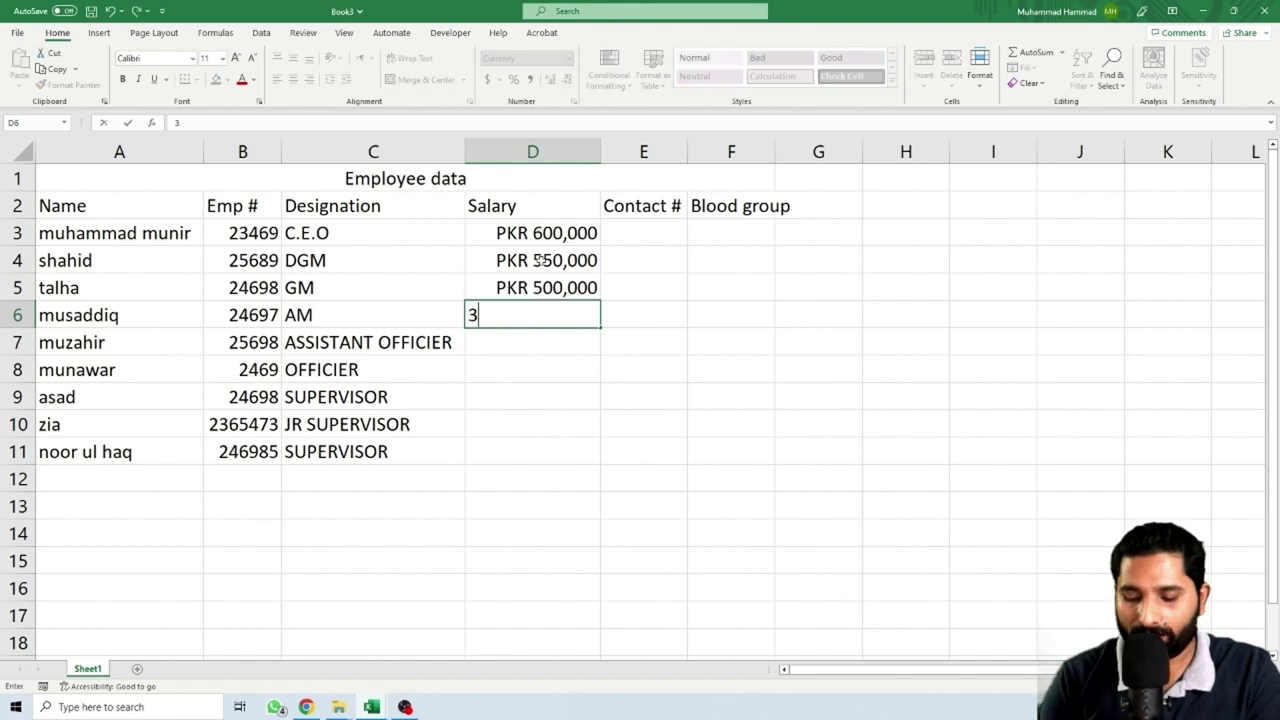
pyautogui.write('00,000')
pyautogui.press('Return')
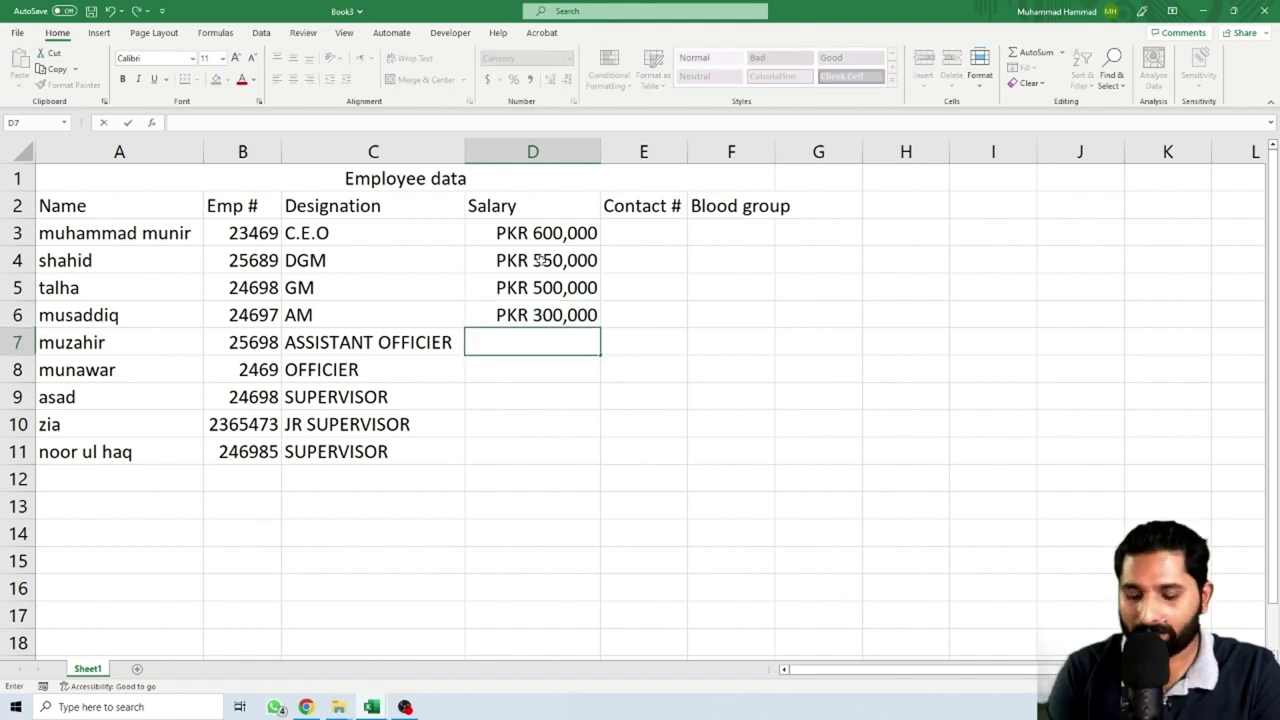
pyautogui.write('200,')
pyautogui.write('0000')
pyautogui.press('Return')
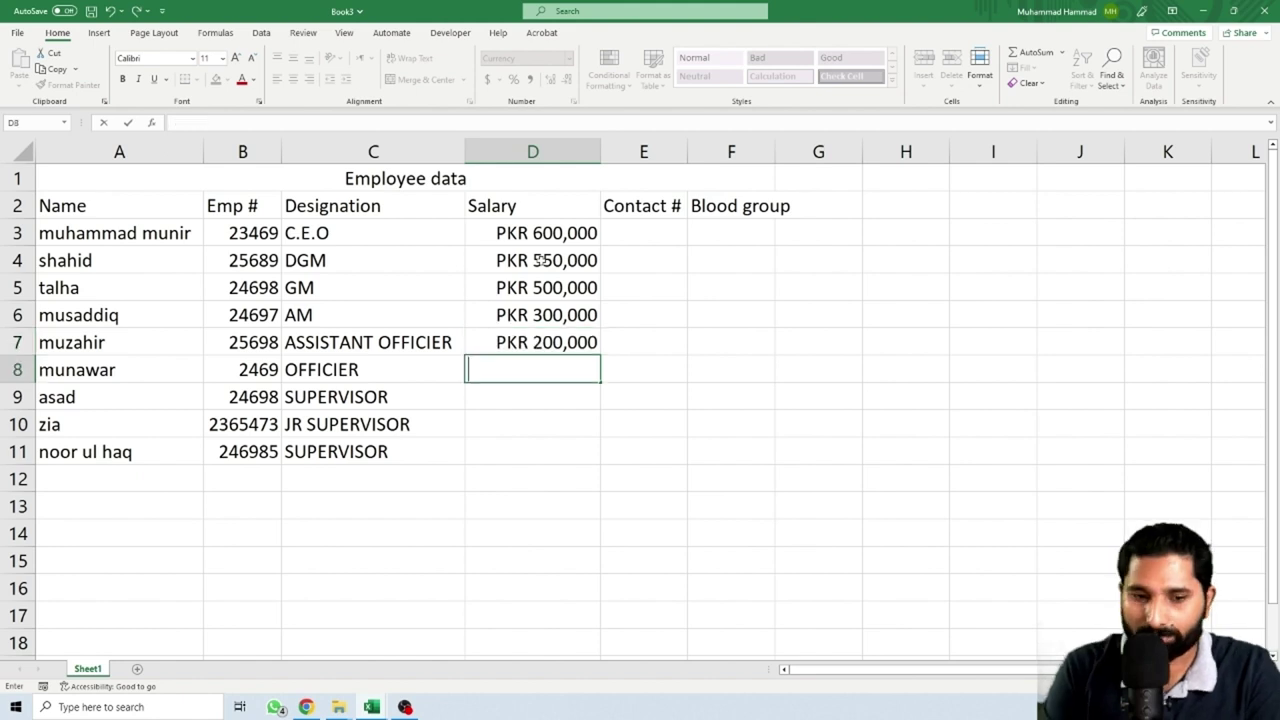
# Enter salaries 125,000, 70,000, 49,000 and 70,000 in D8:D11
pyautogui.write('1')
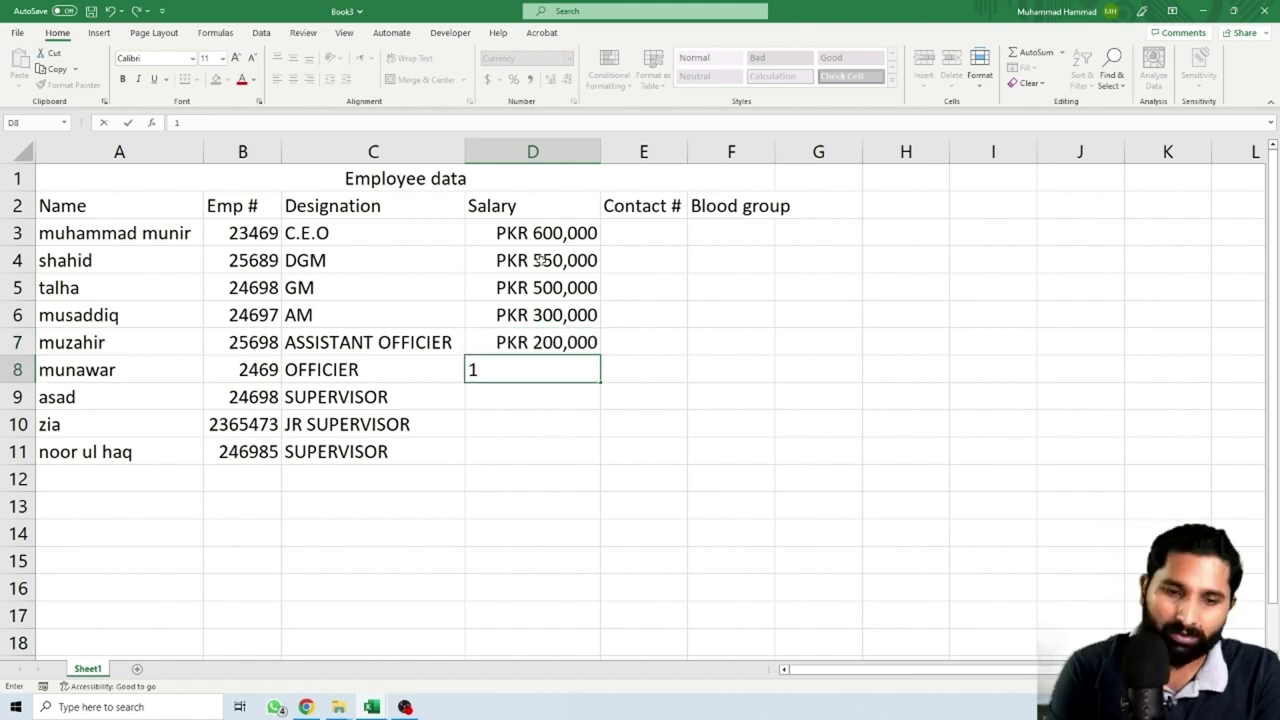
pyautogui.write('25,00000')
pyautogui.press('Return')
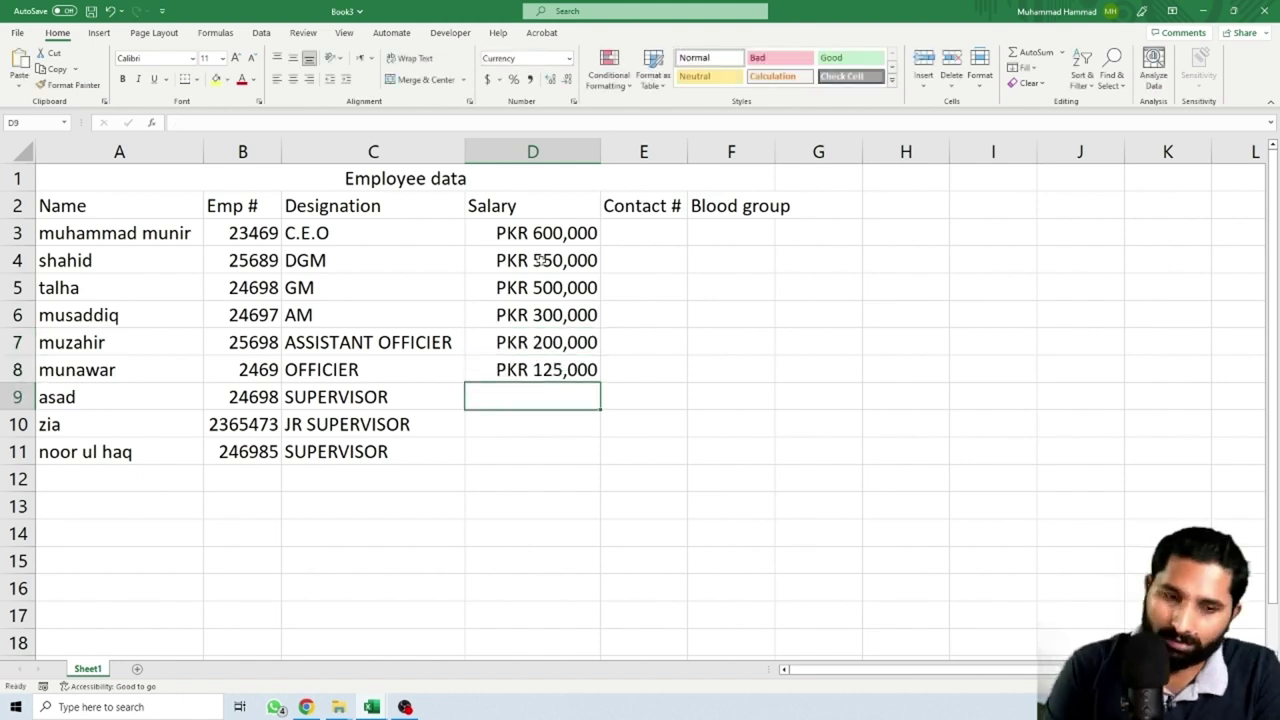
pyautogui.write('70000')
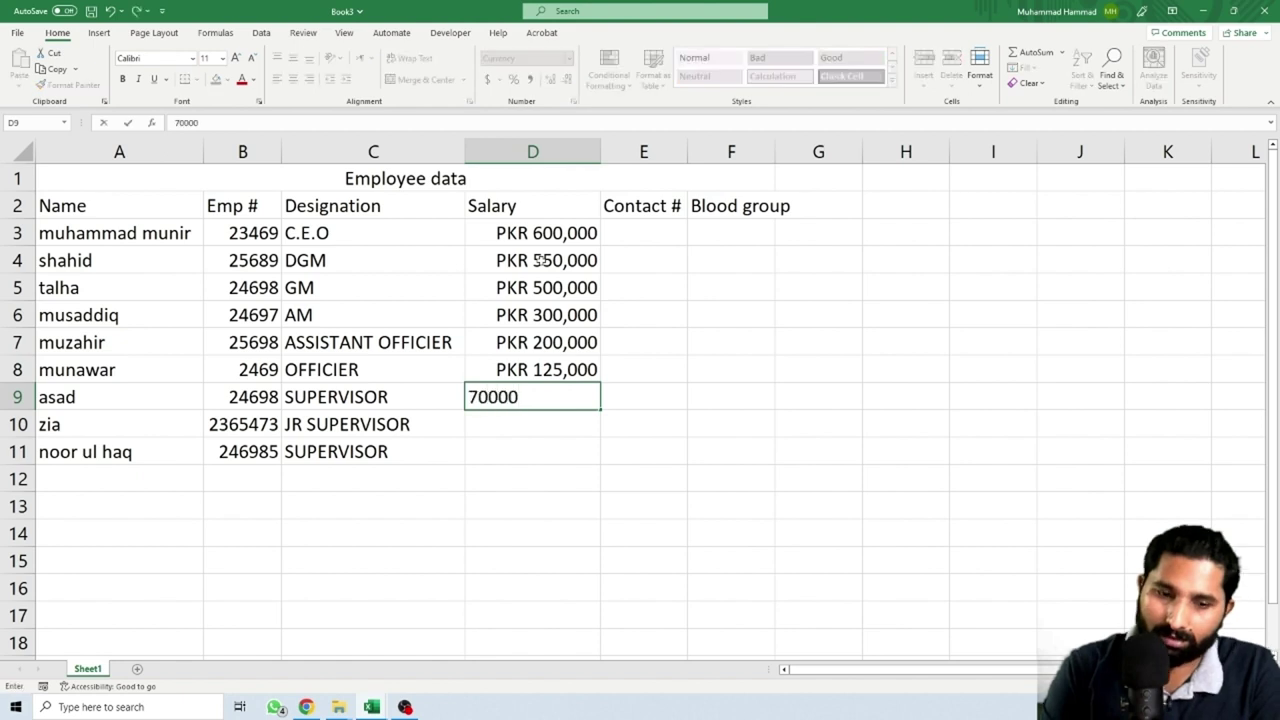
pyautogui.press('Return')
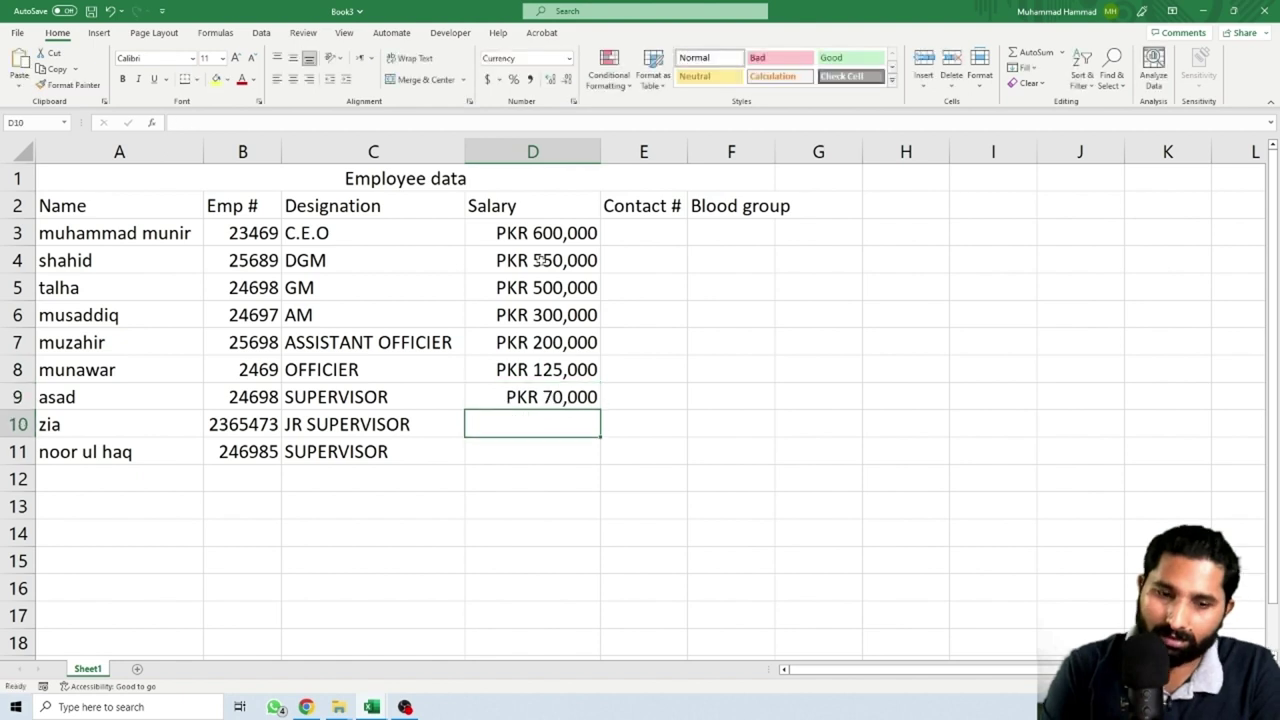
pyautogui.write('49000')
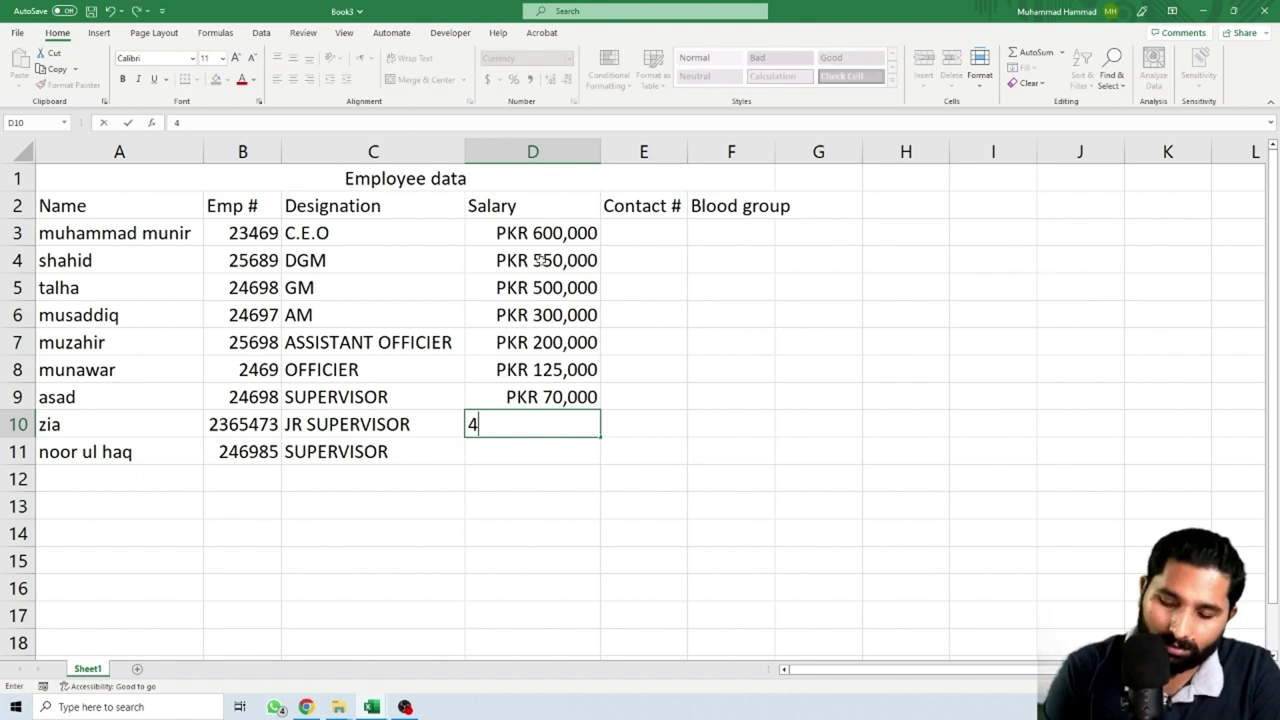
pyautogui.press('Return')
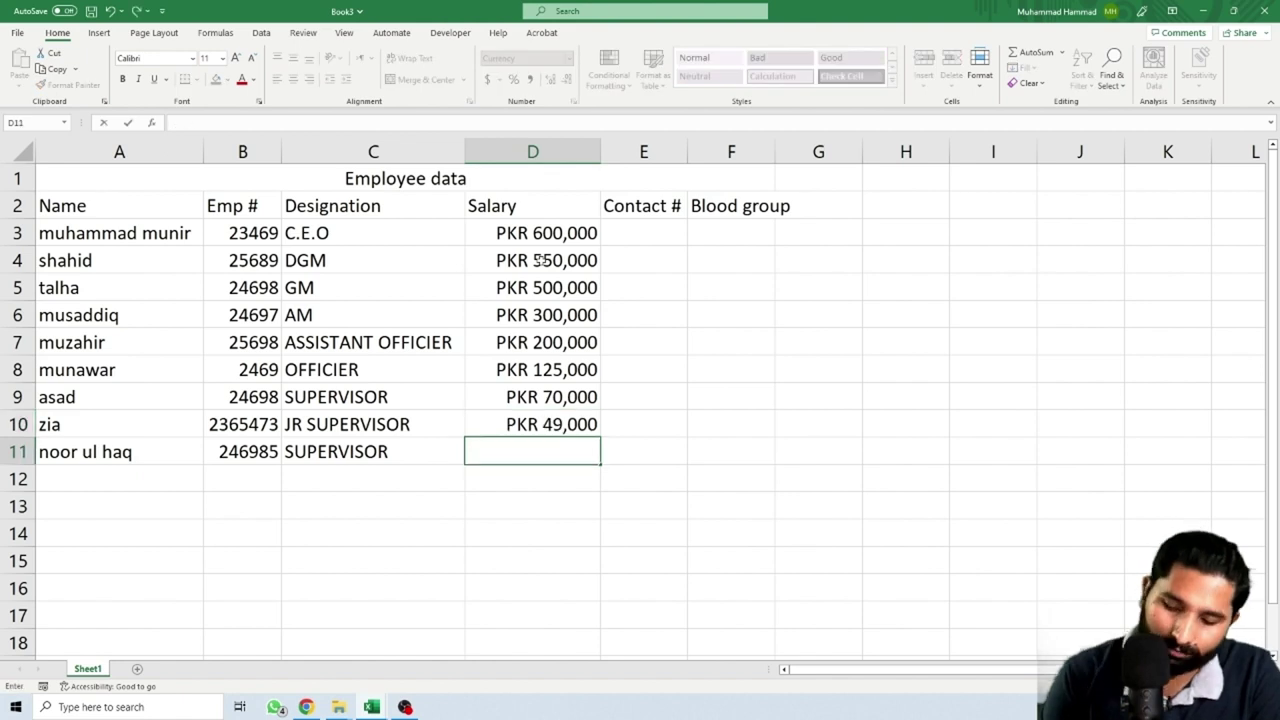
pyautogui.write('70000')
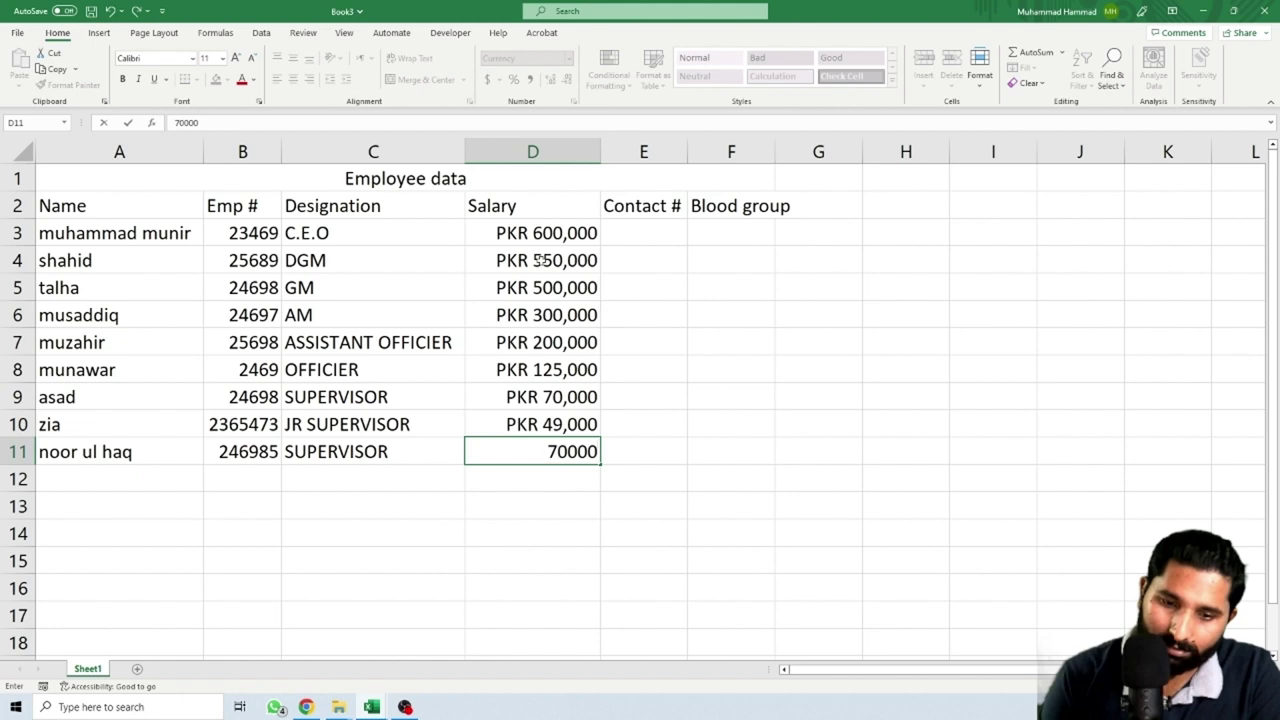
pyautogui.press('Return')
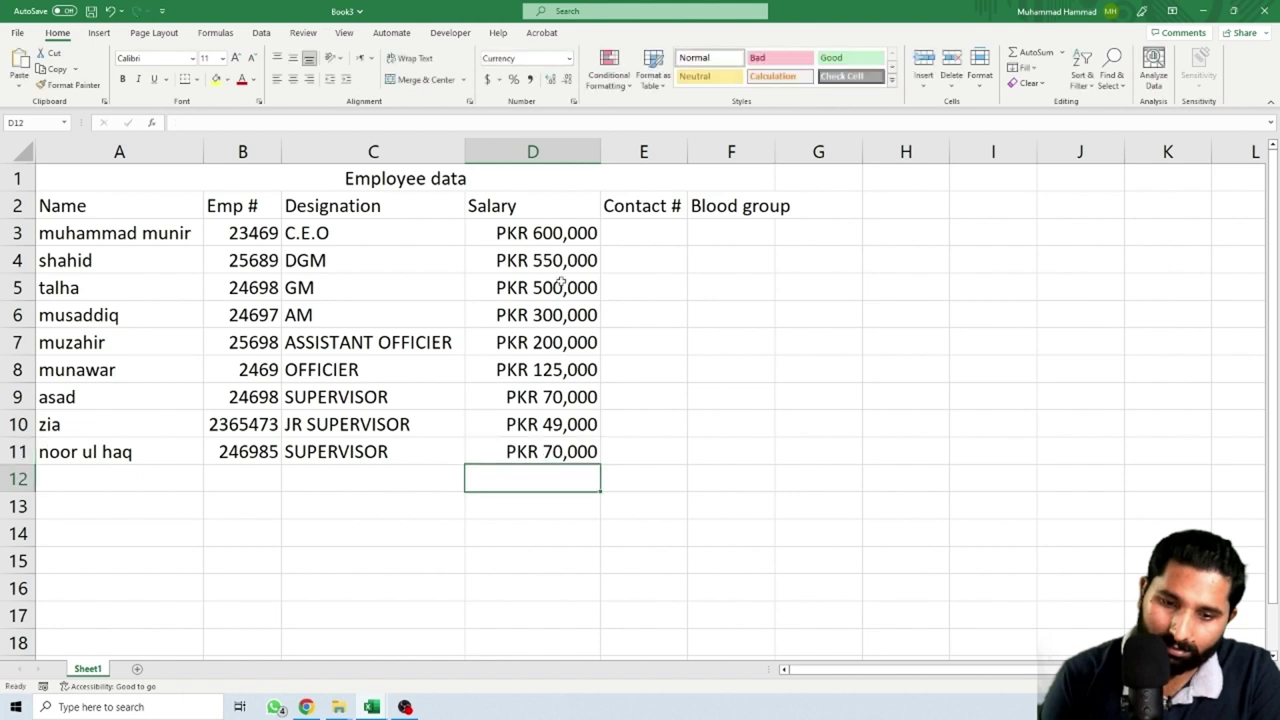
pyautogui.click(652, 230)
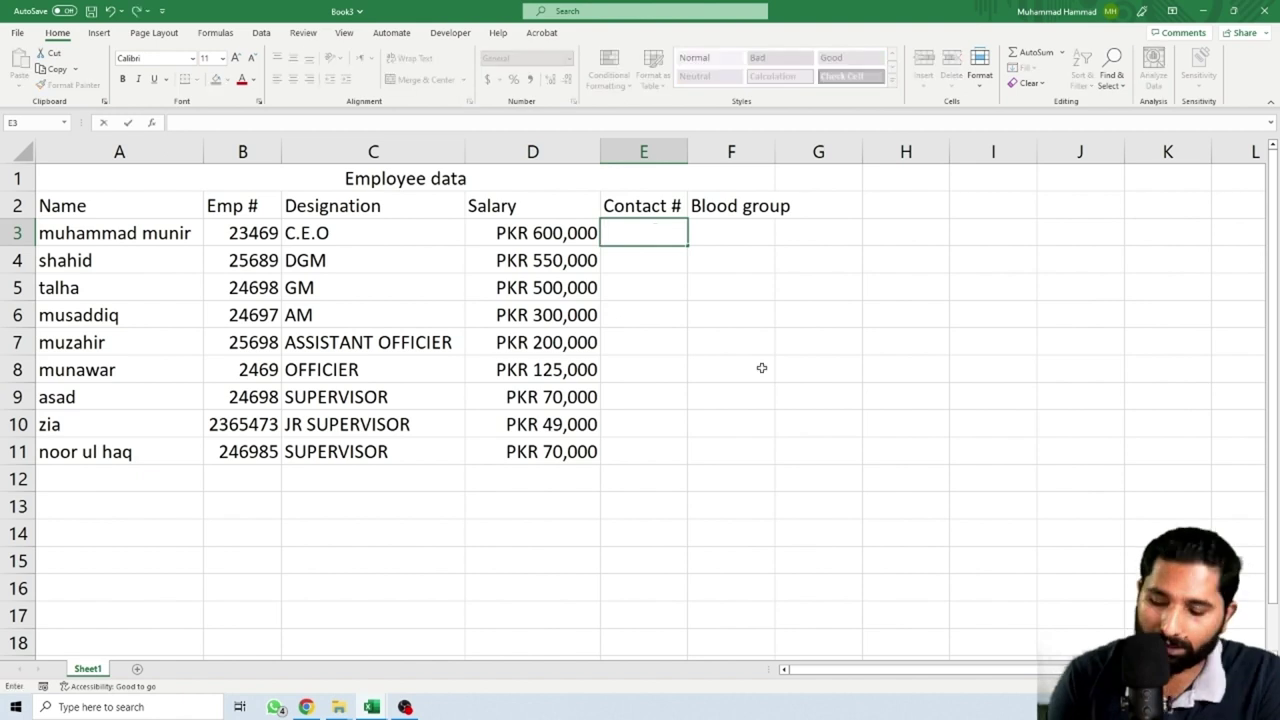
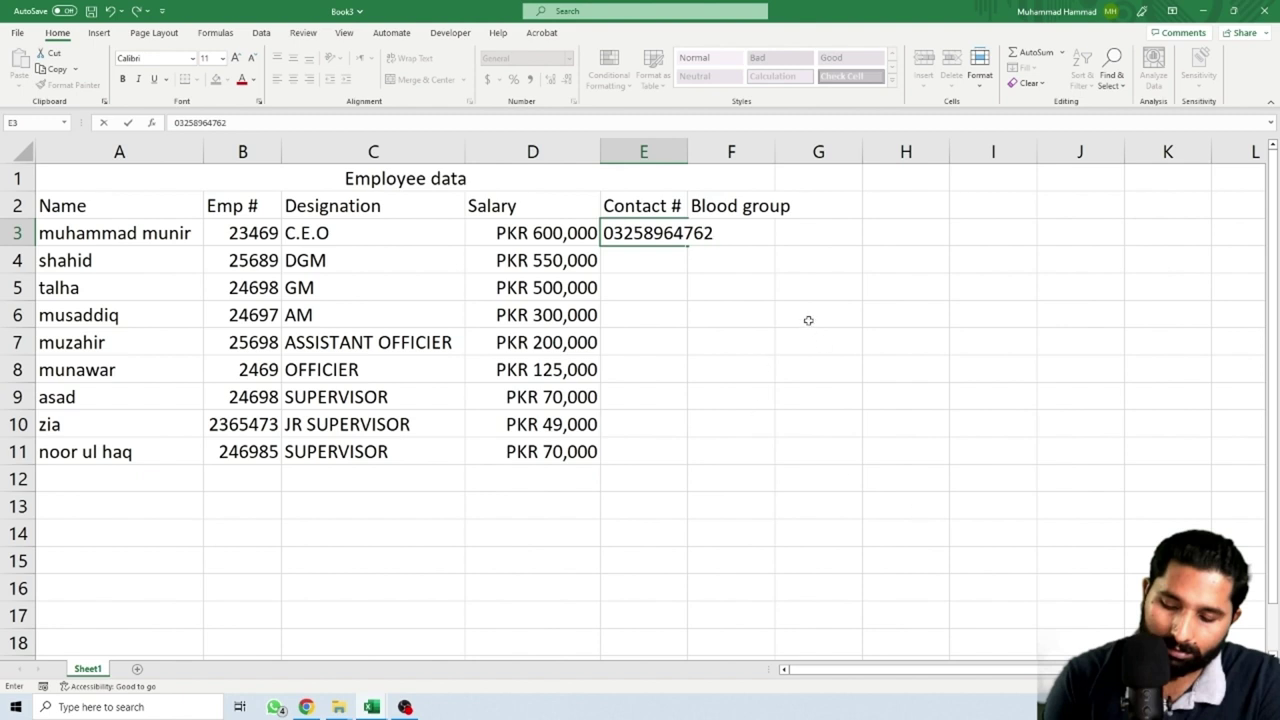
# Enter the first employee's contact number in E3 and widen column E to fit it
pyautogui.press('Return')
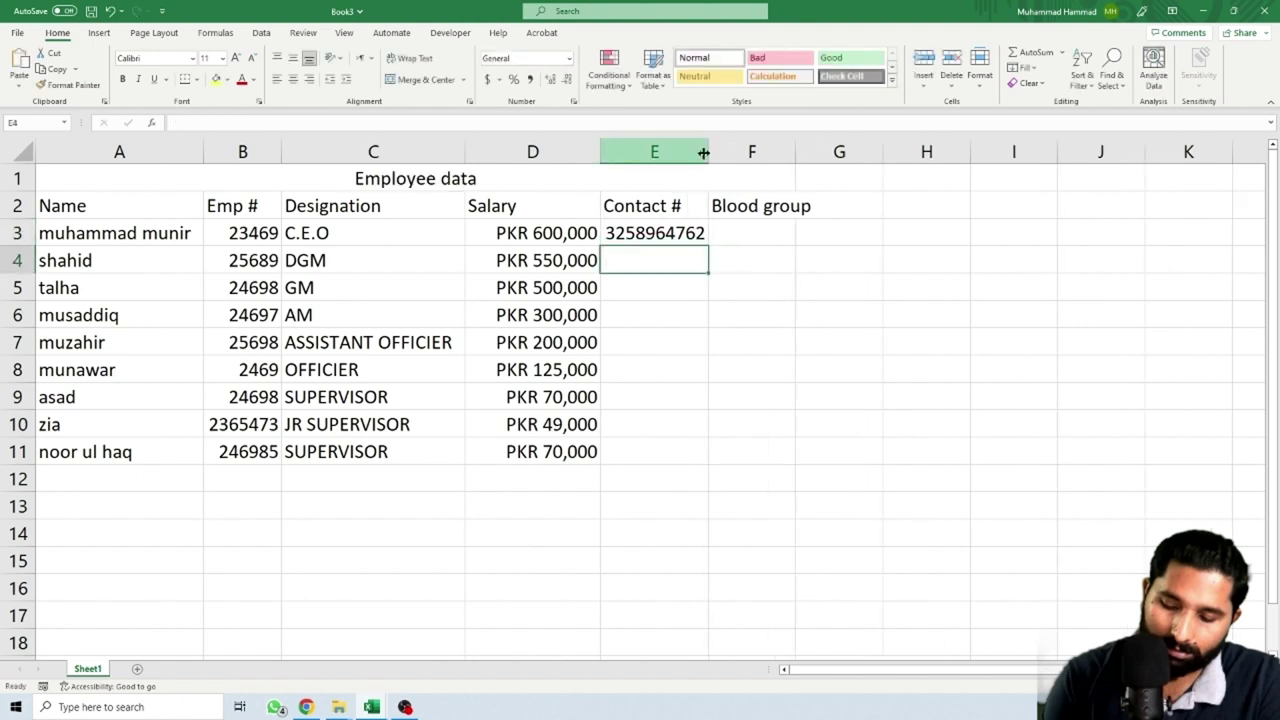
pyautogui.moveTo(706, 151); pyautogui.dragTo(733, 151)
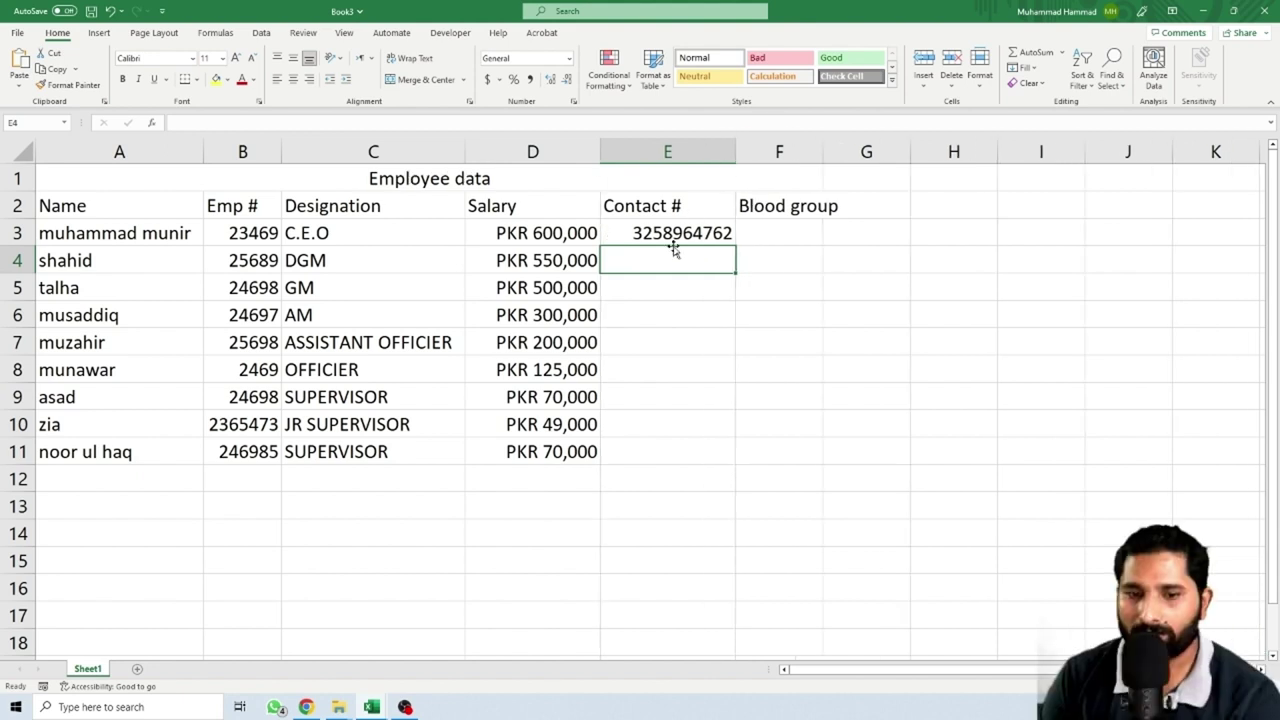
pyautogui.click(690, 210)
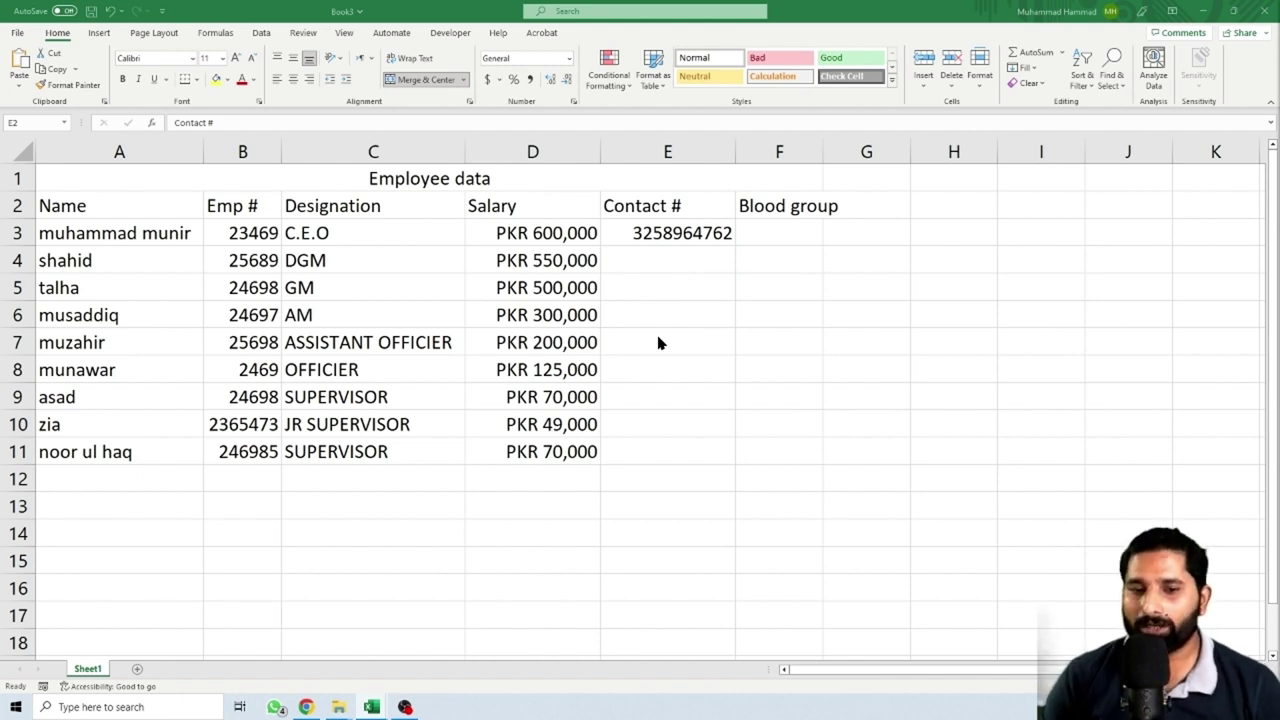
pyautogui.click(694, 148)
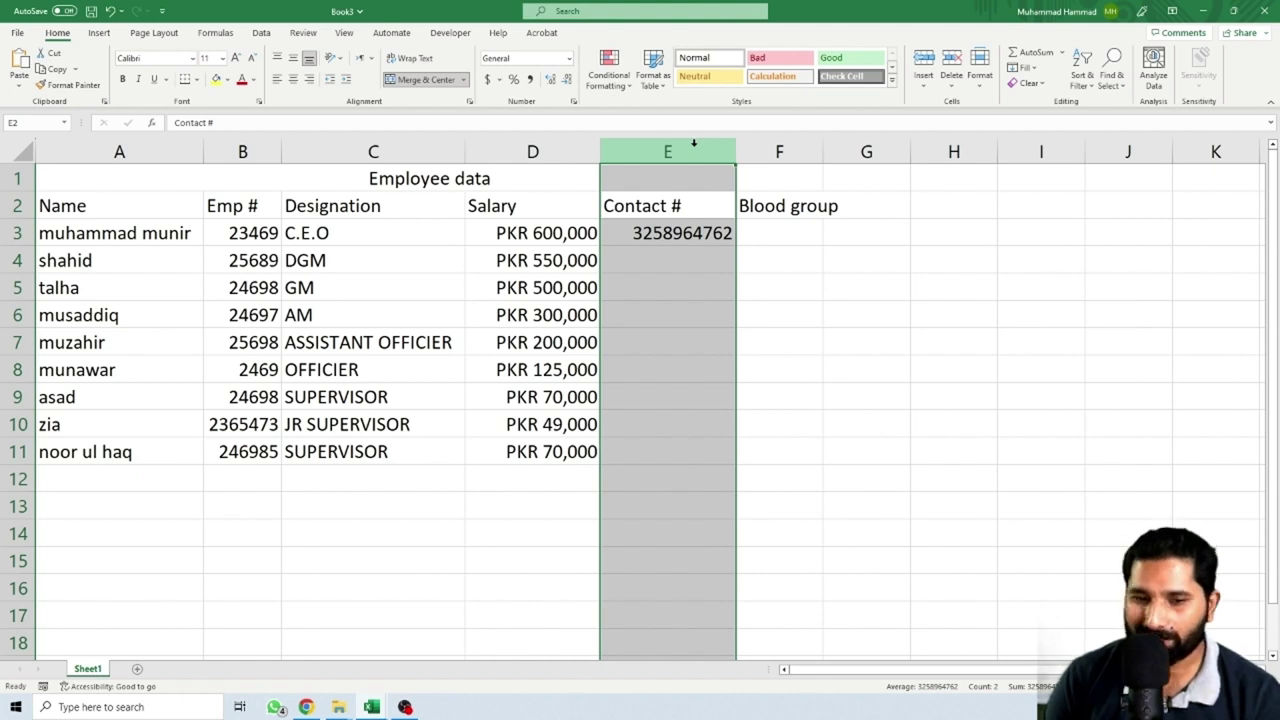
pyautogui.click(697, 148)
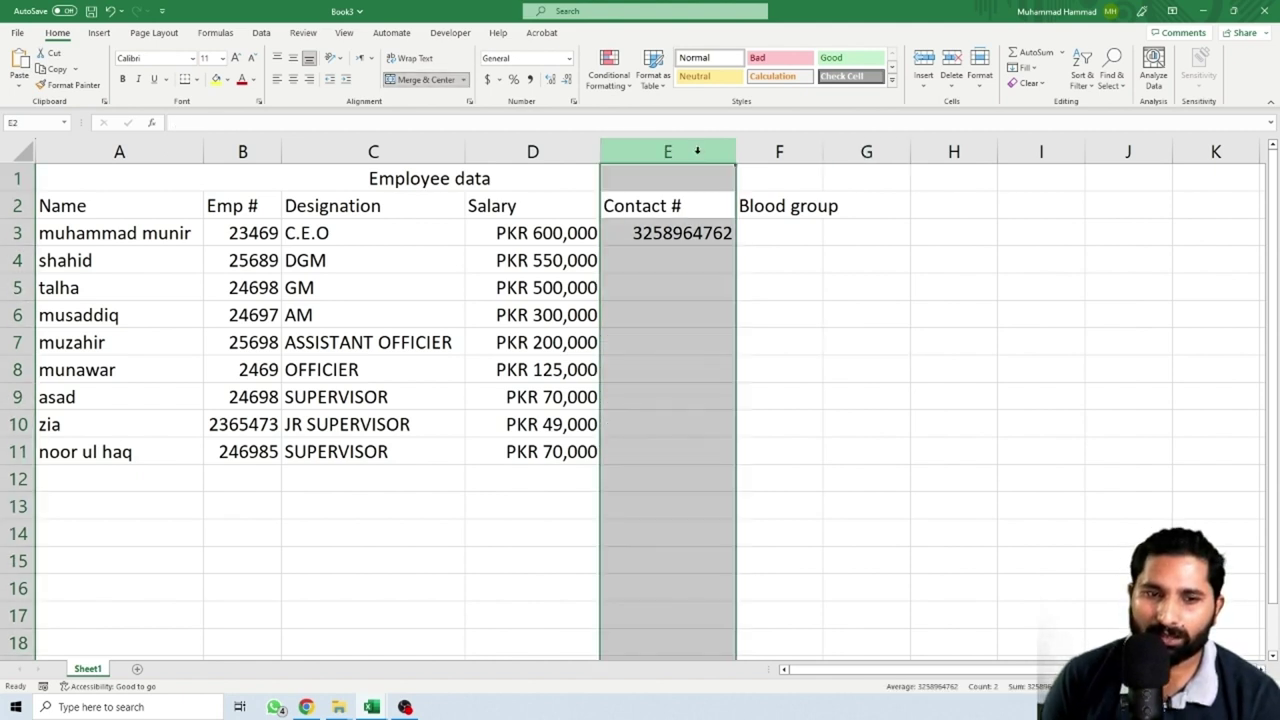
pyautogui.click(574, 102)
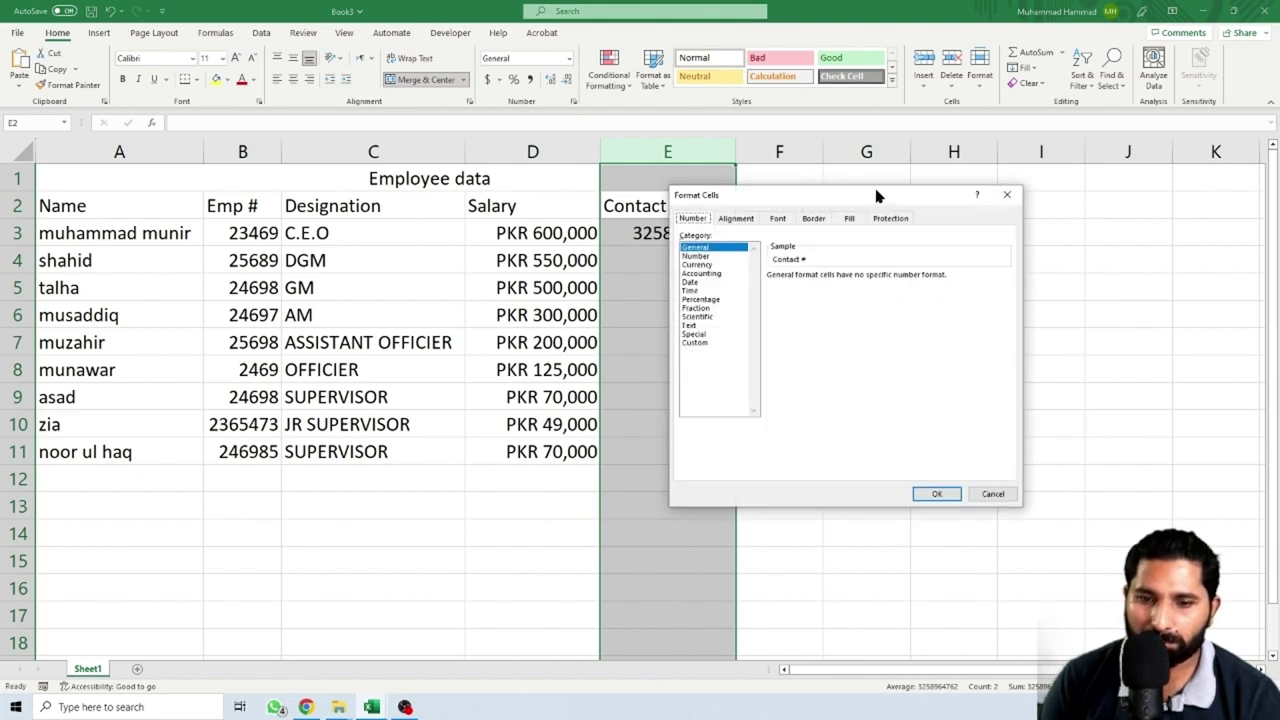
pyautogui.moveTo(876, 196); pyautogui.dragTo(868, 167)
pyautogui.click(688, 313)
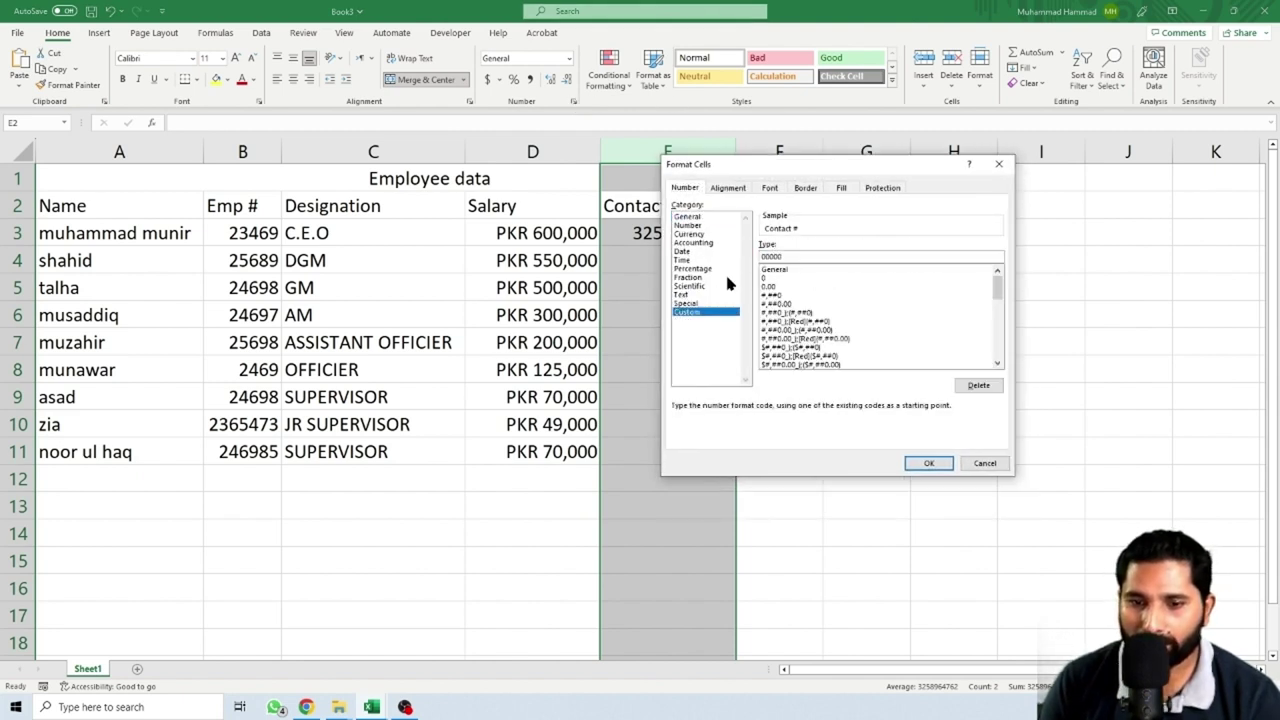
pyautogui.moveTo(797, 257); pyautogui.dragTo(757, 257)
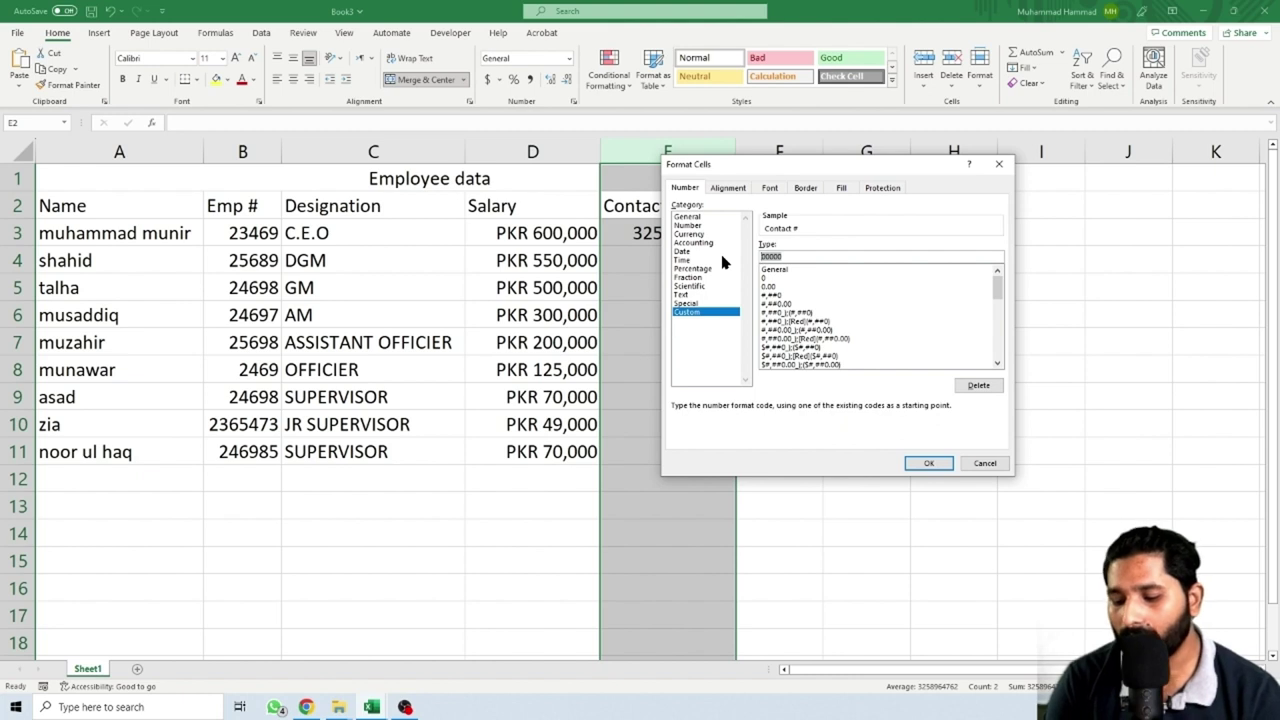
pyautogui.write('+9')
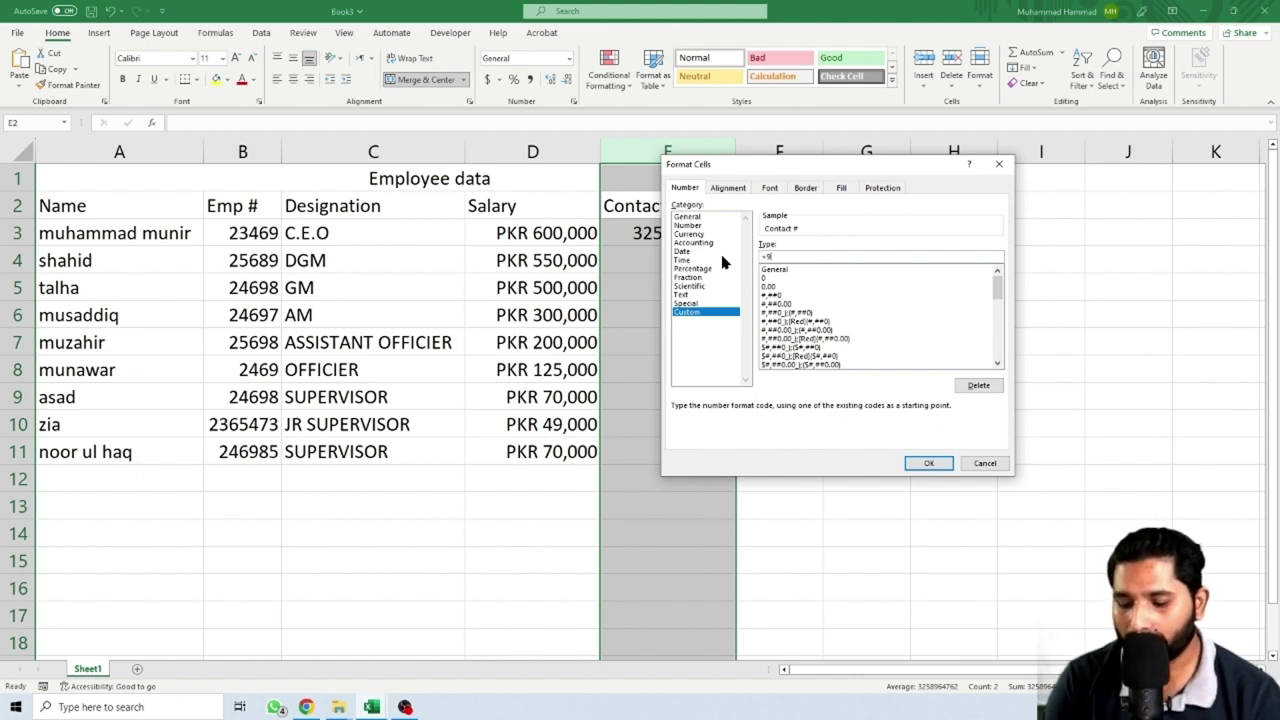
pyautogui.write('2')
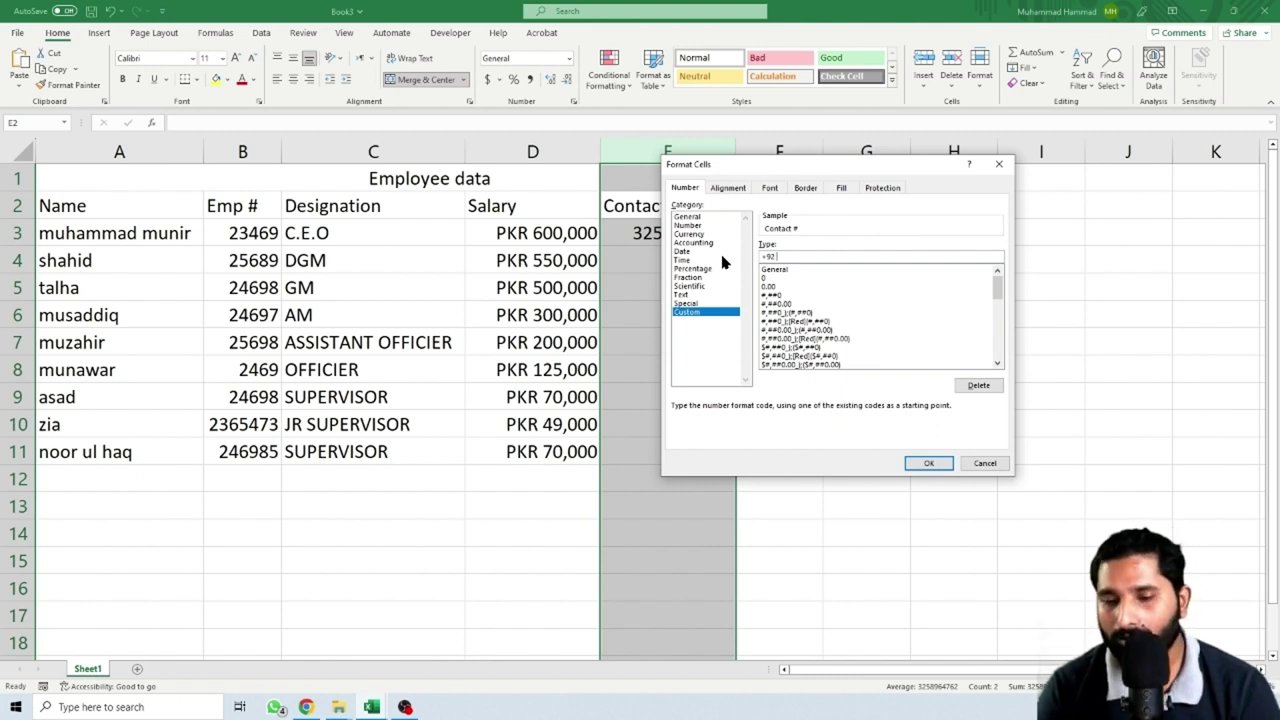
pyautogui.write('3')
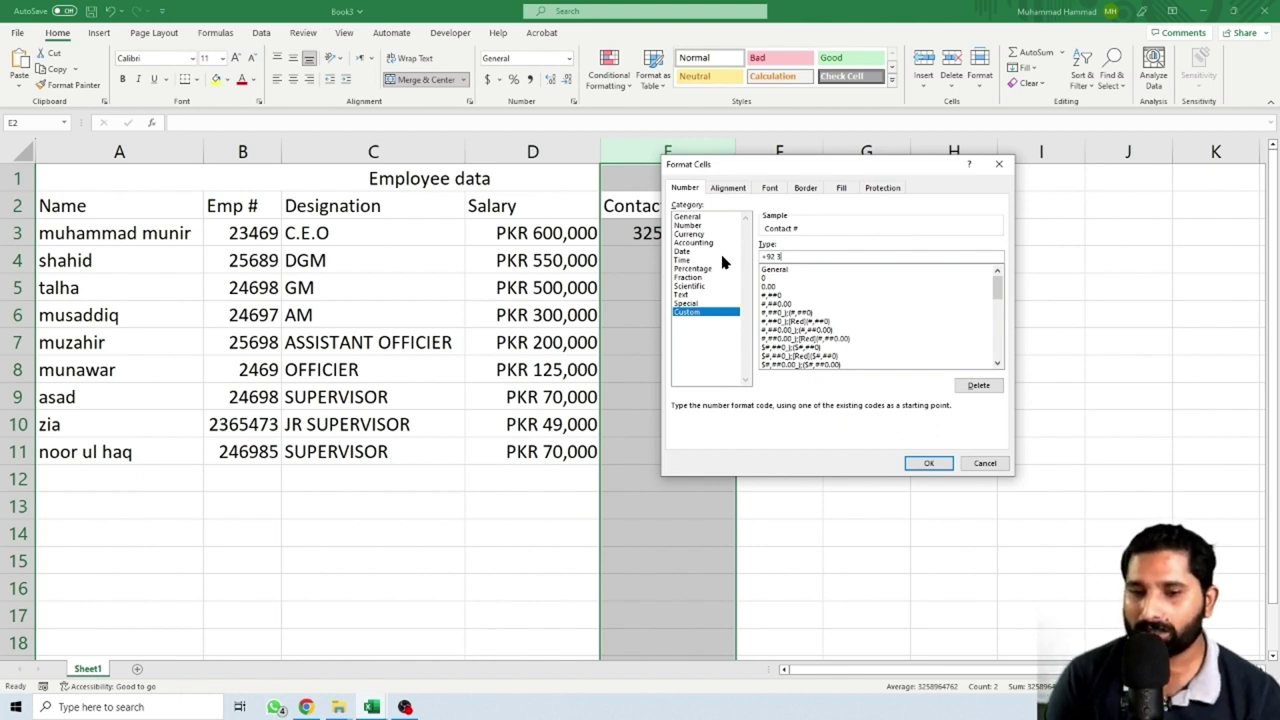
pyautogui.write('00')
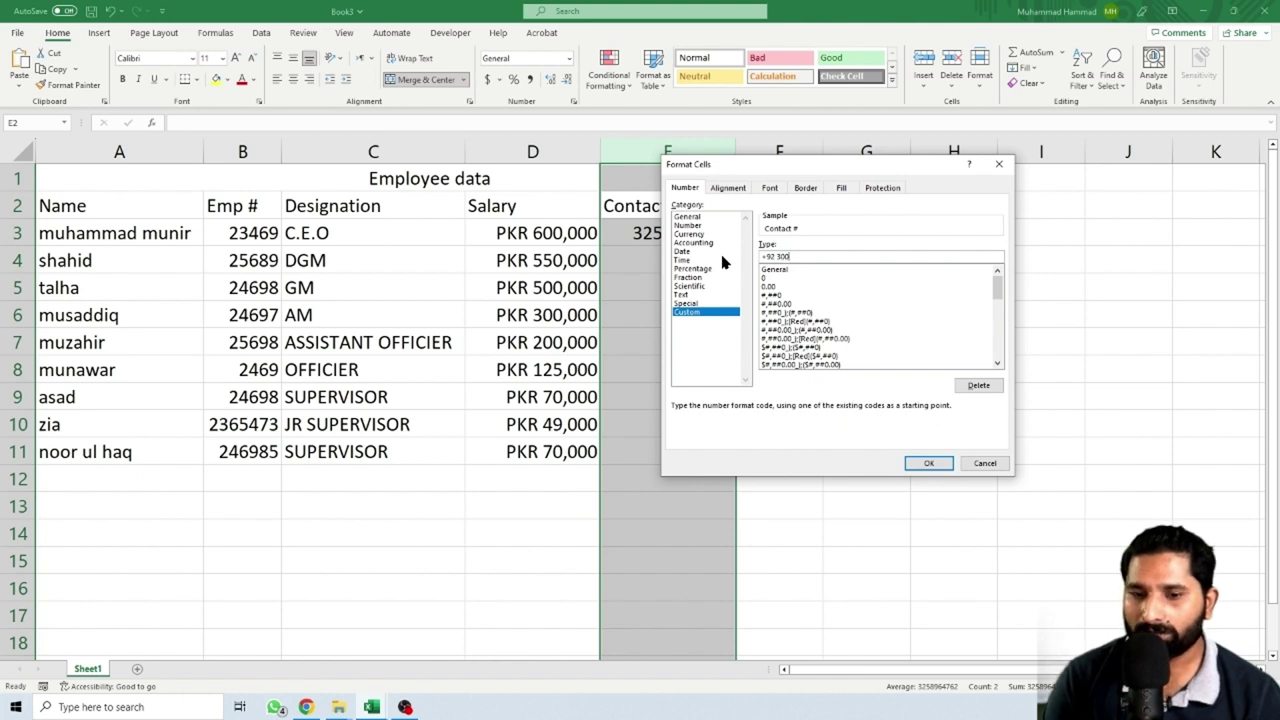
pyautogui.write('00000')
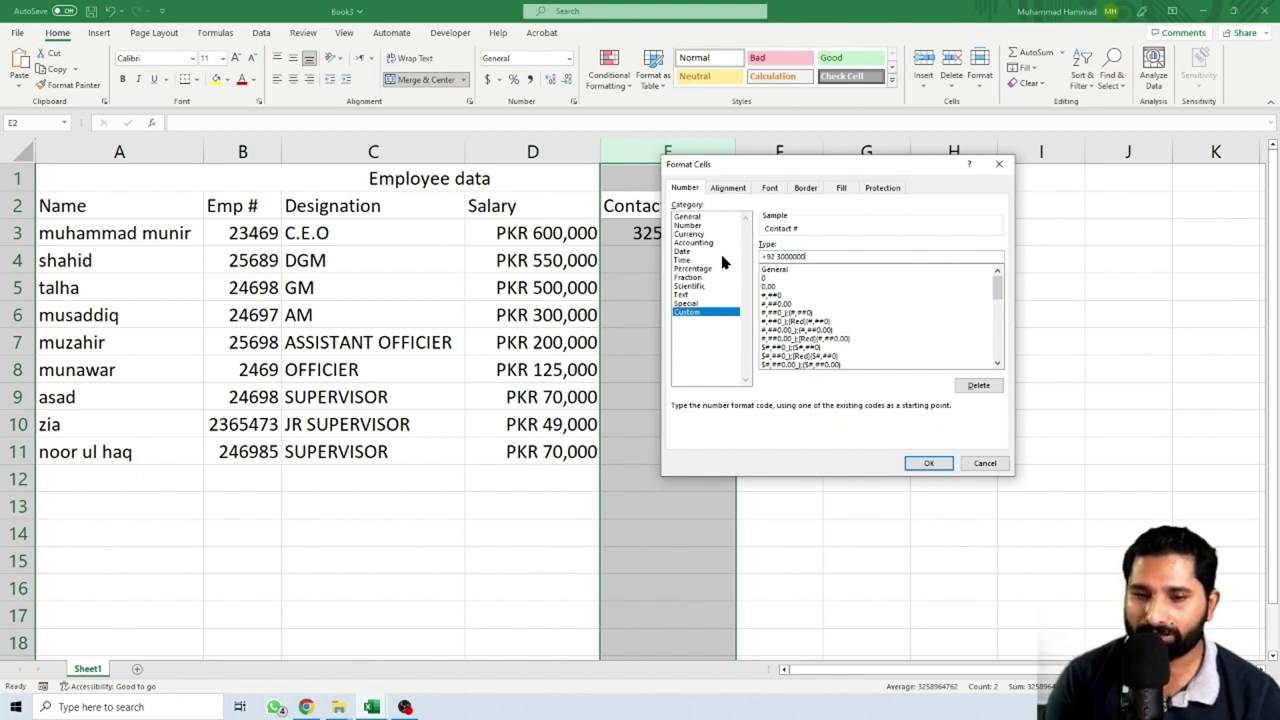
pyautogui.write('000')
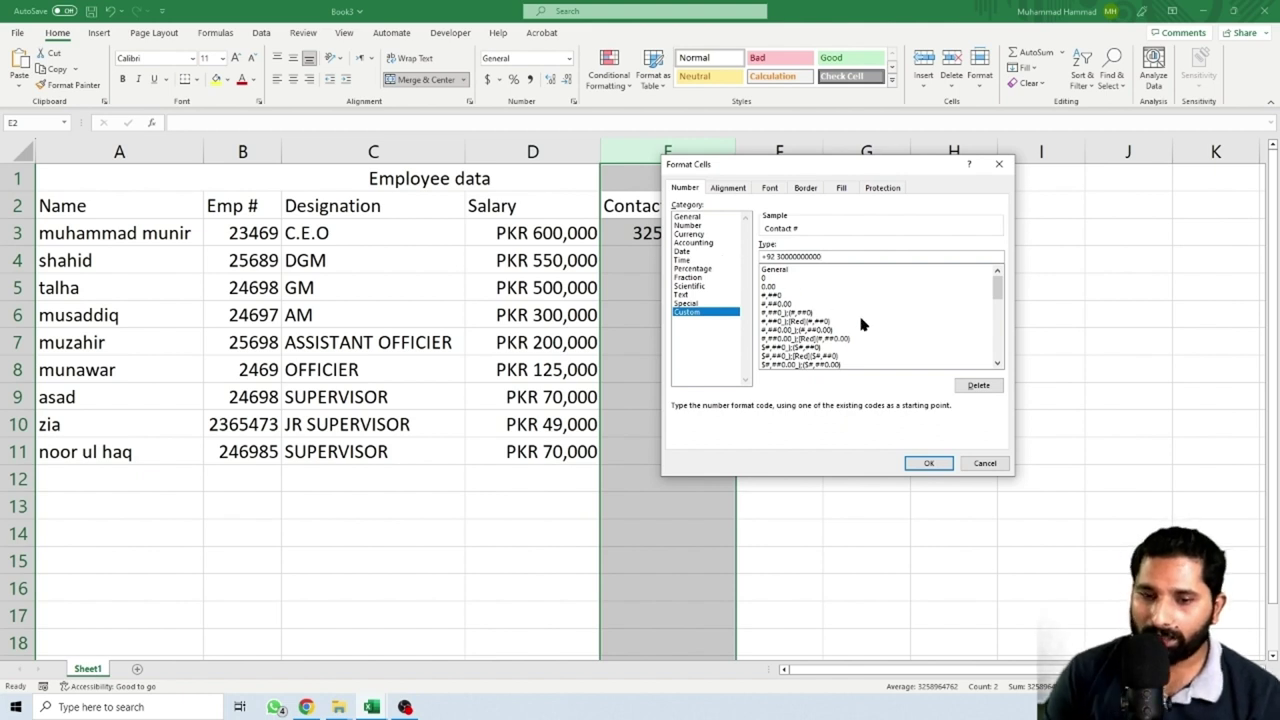
# Apply the +92 custom format to column E and autofit the column
pyautogui.click(929, 464)
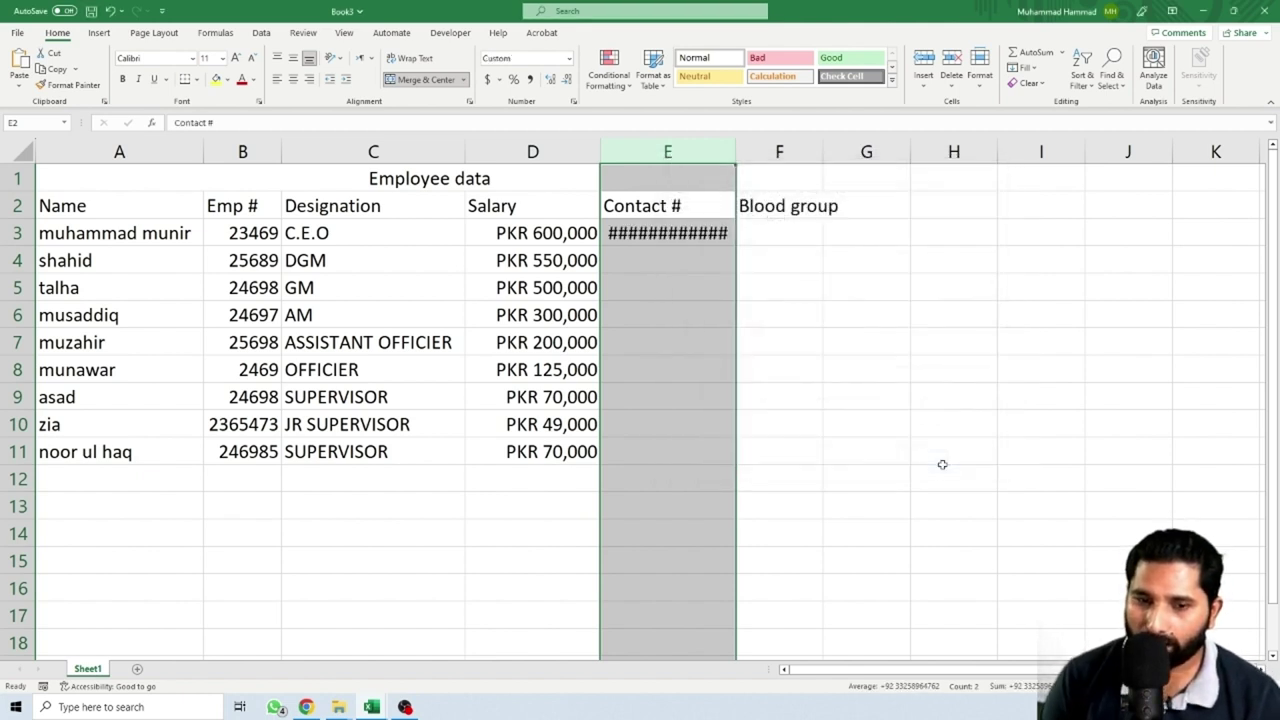
pyautogui.doubleClick(736, 151)
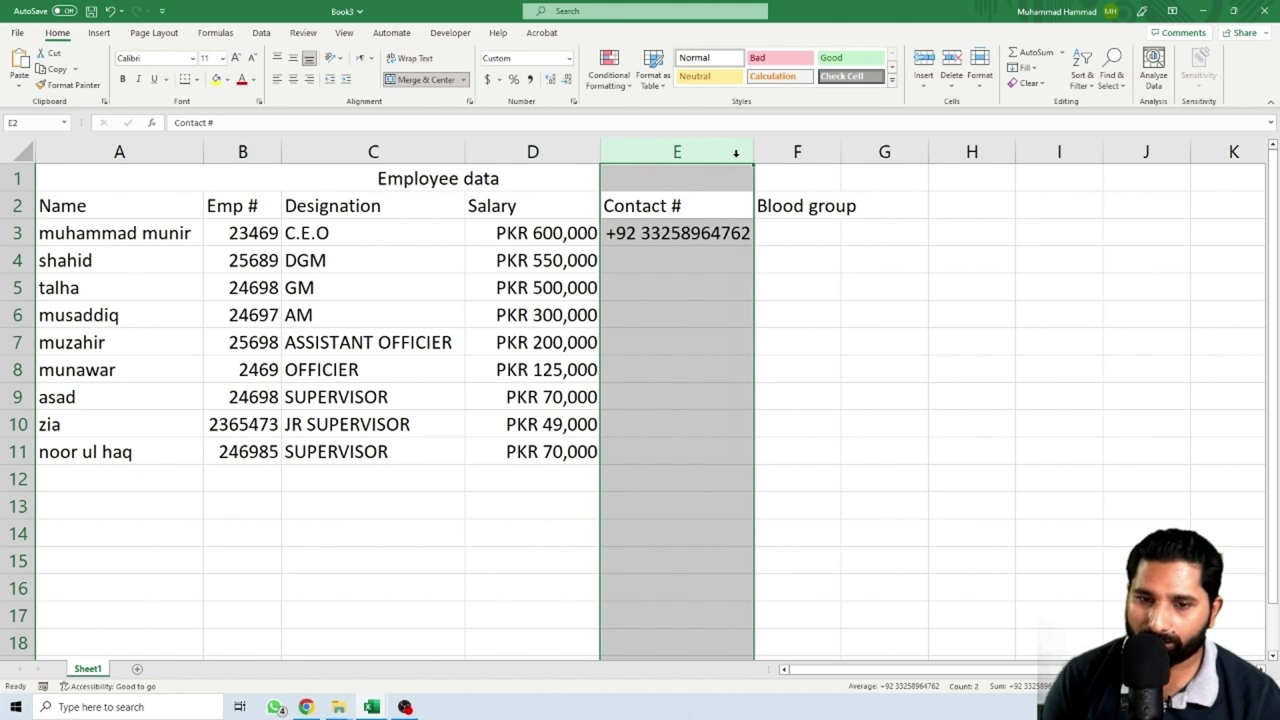
pyautogui.click(768, 292)
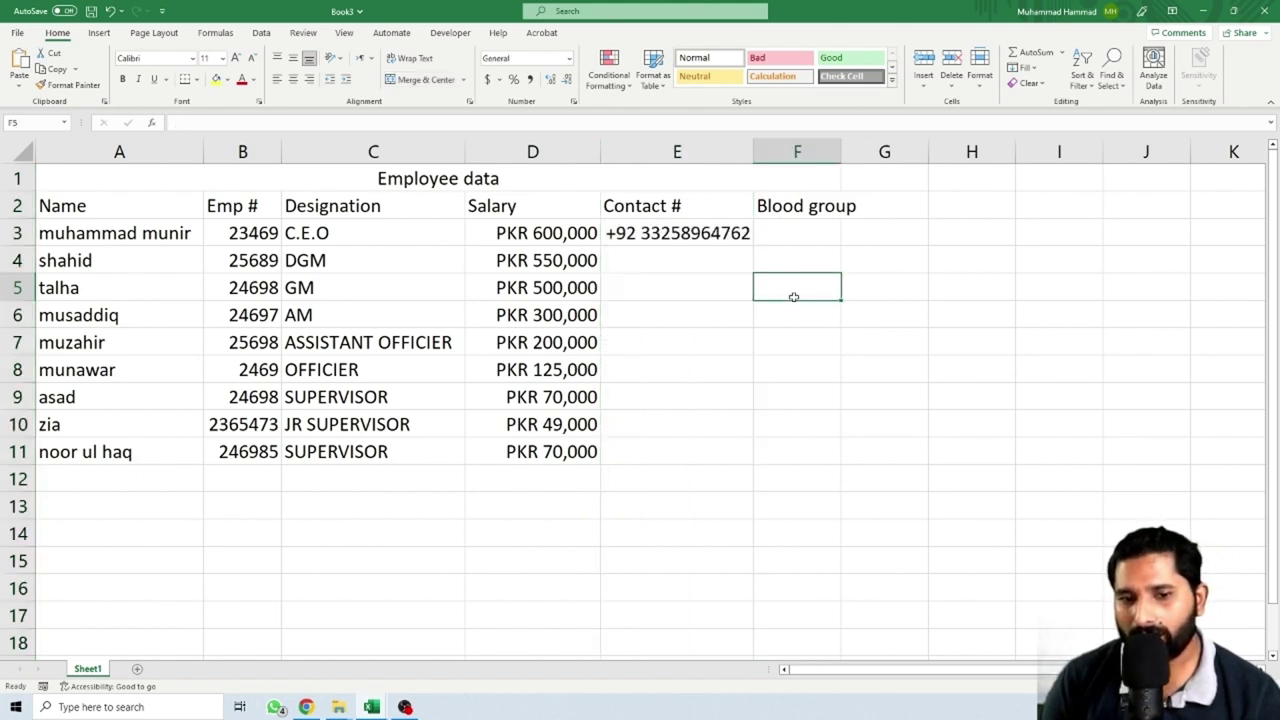
pyautogui.click(684, 236)
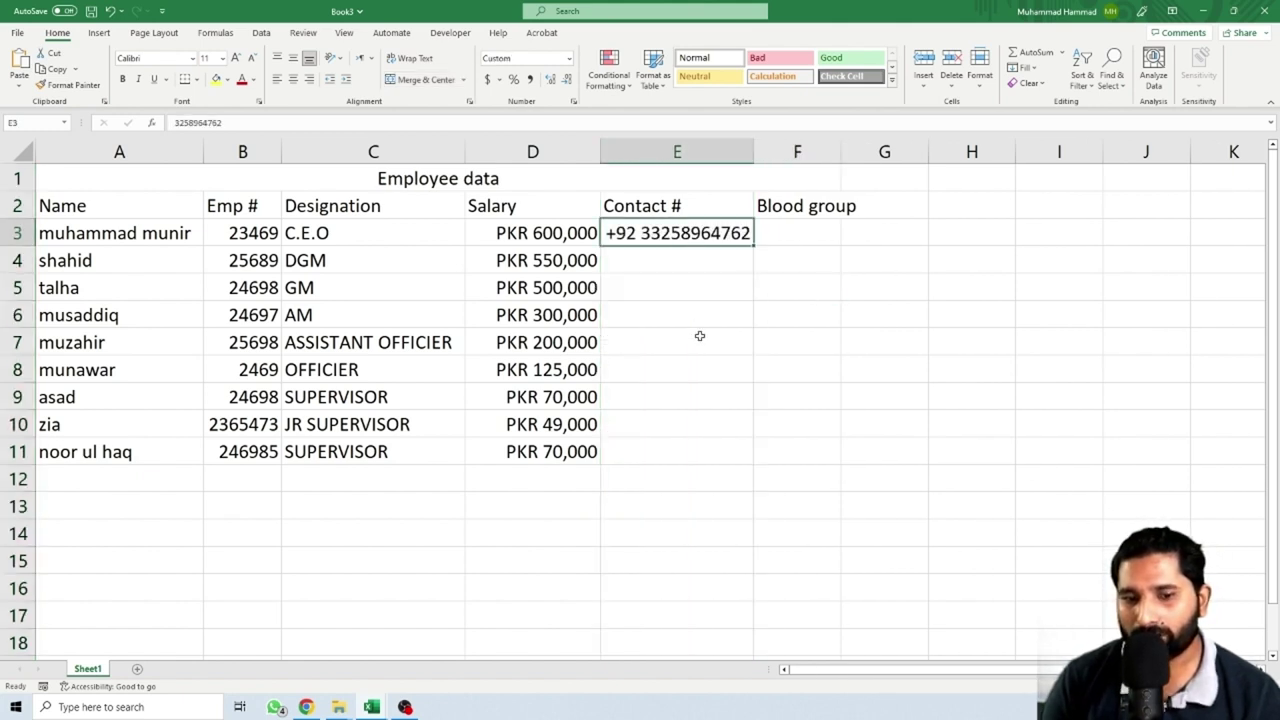
# Enter the second and third employees' contact numbers in E4 and E5
pyautogui.click(676, 265)
pyautogui.write('3')
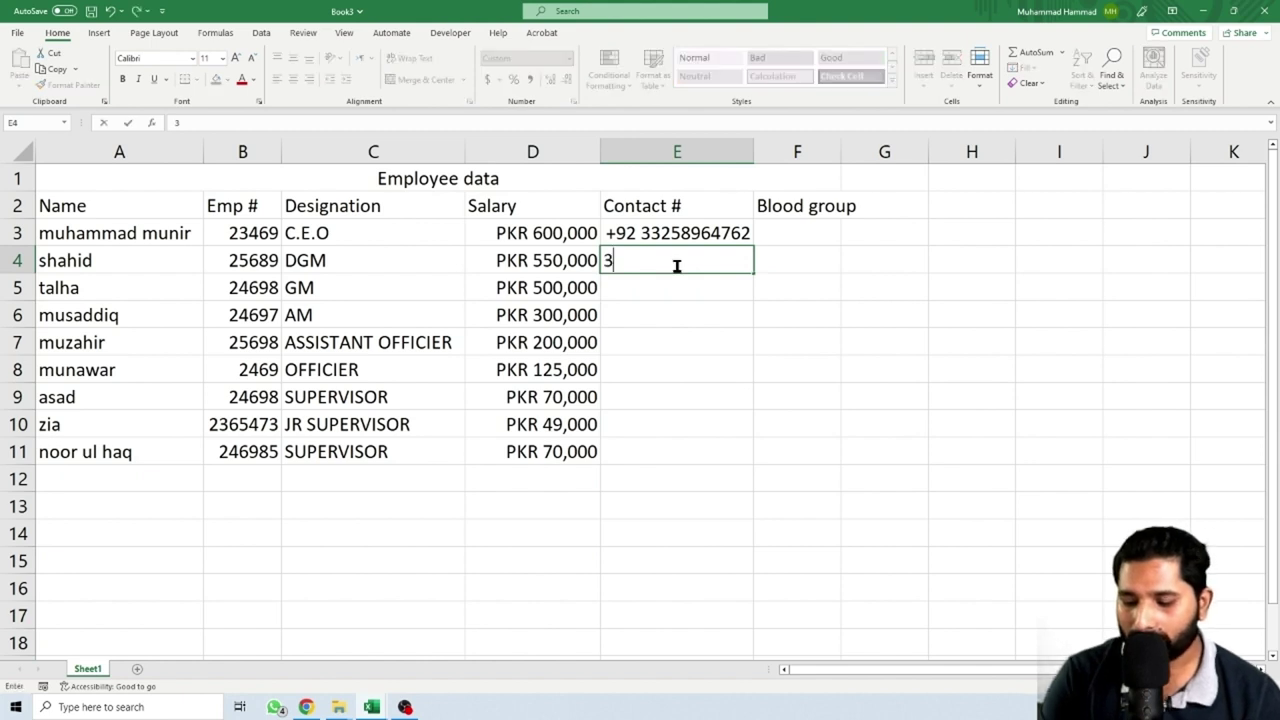
pyautogui.write('25698469')
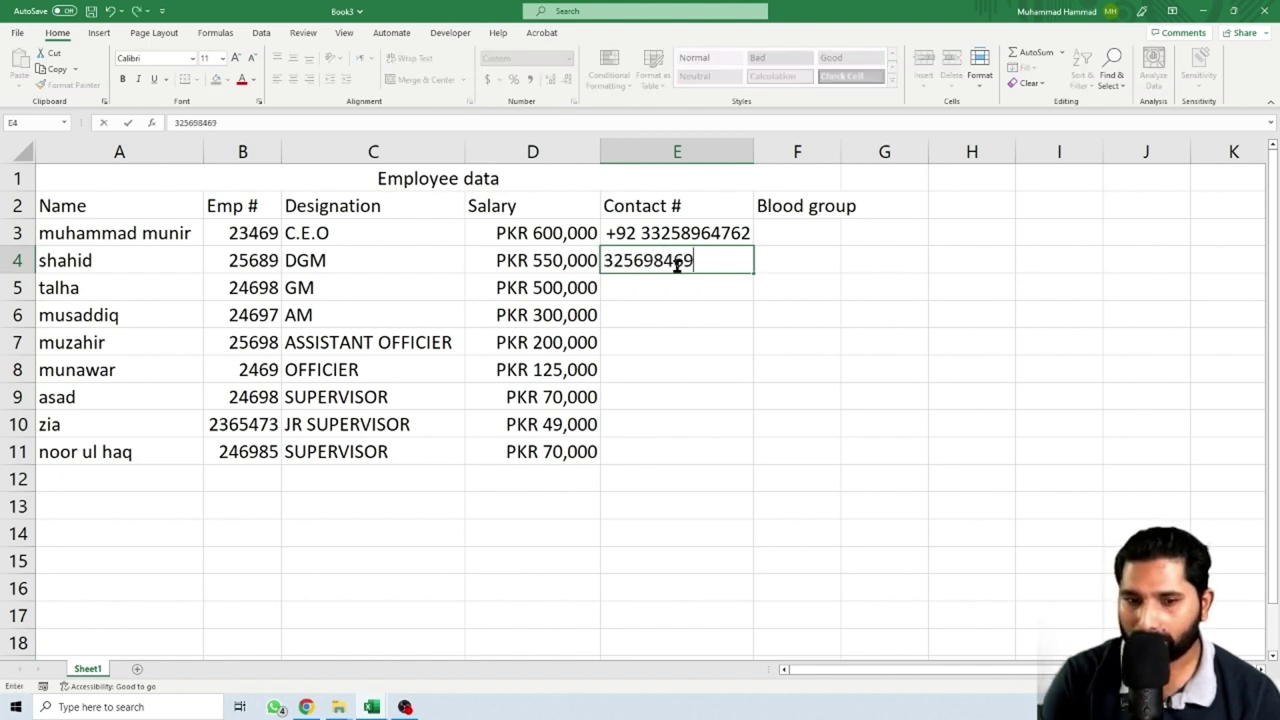
pyautogui.press('Return')
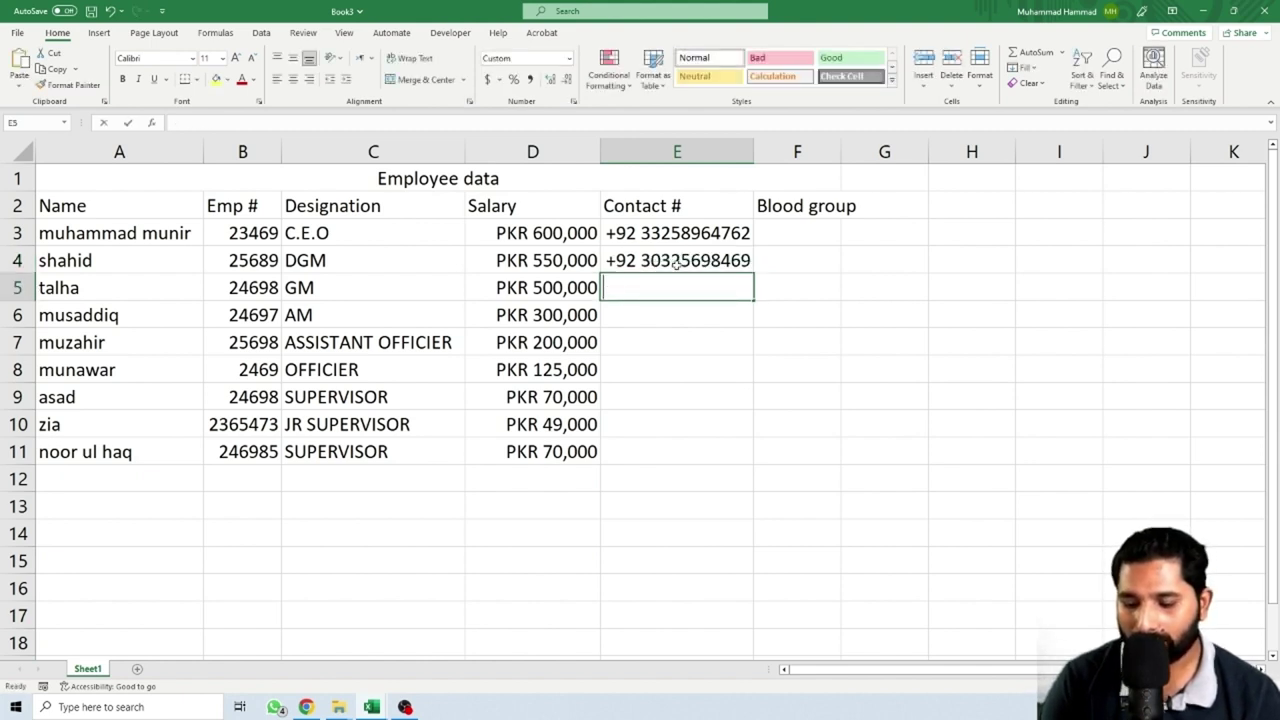
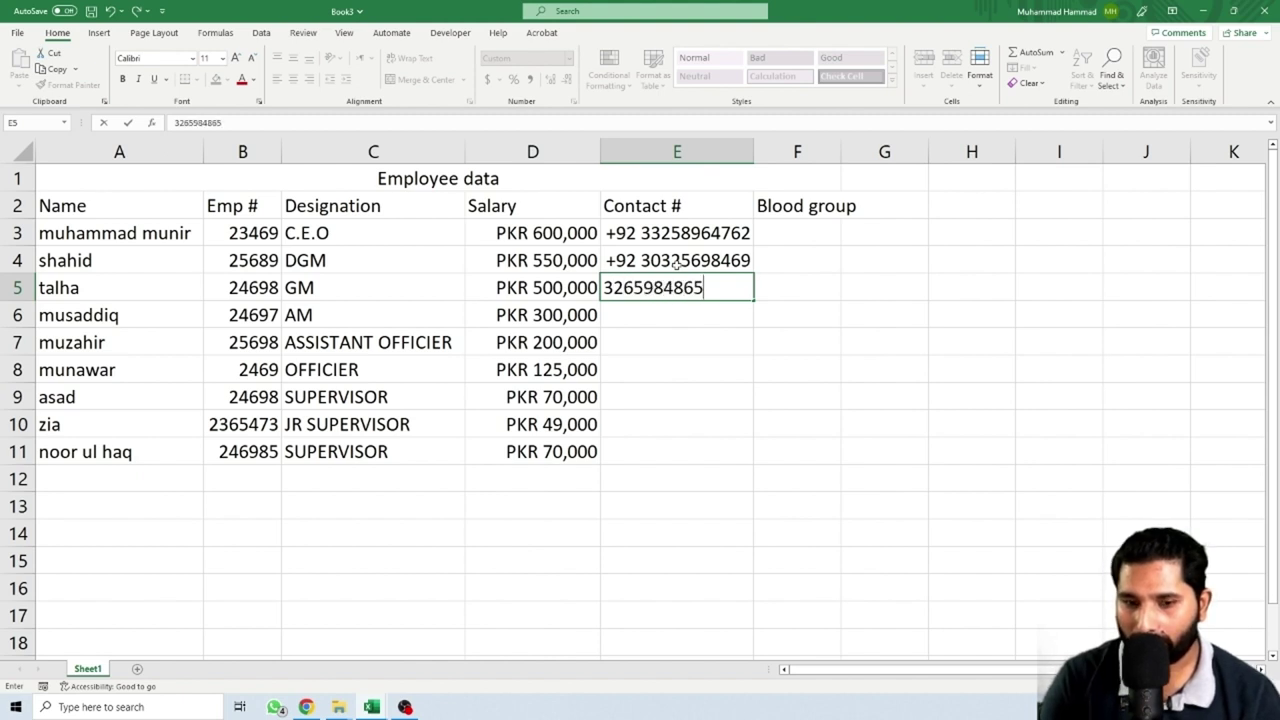
pyautogui.press('Return')
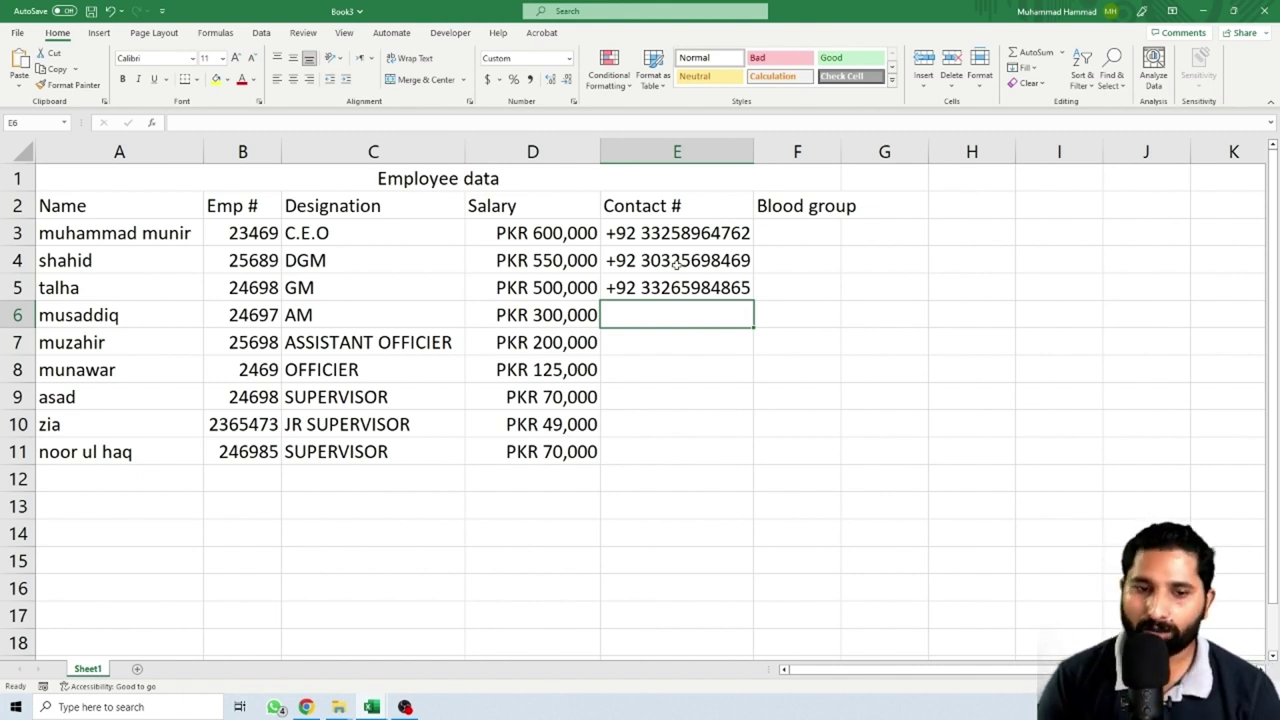
# Enter blood groups B+, AB+ and O+ in F3:F5
pyautogui.click(786, 241)
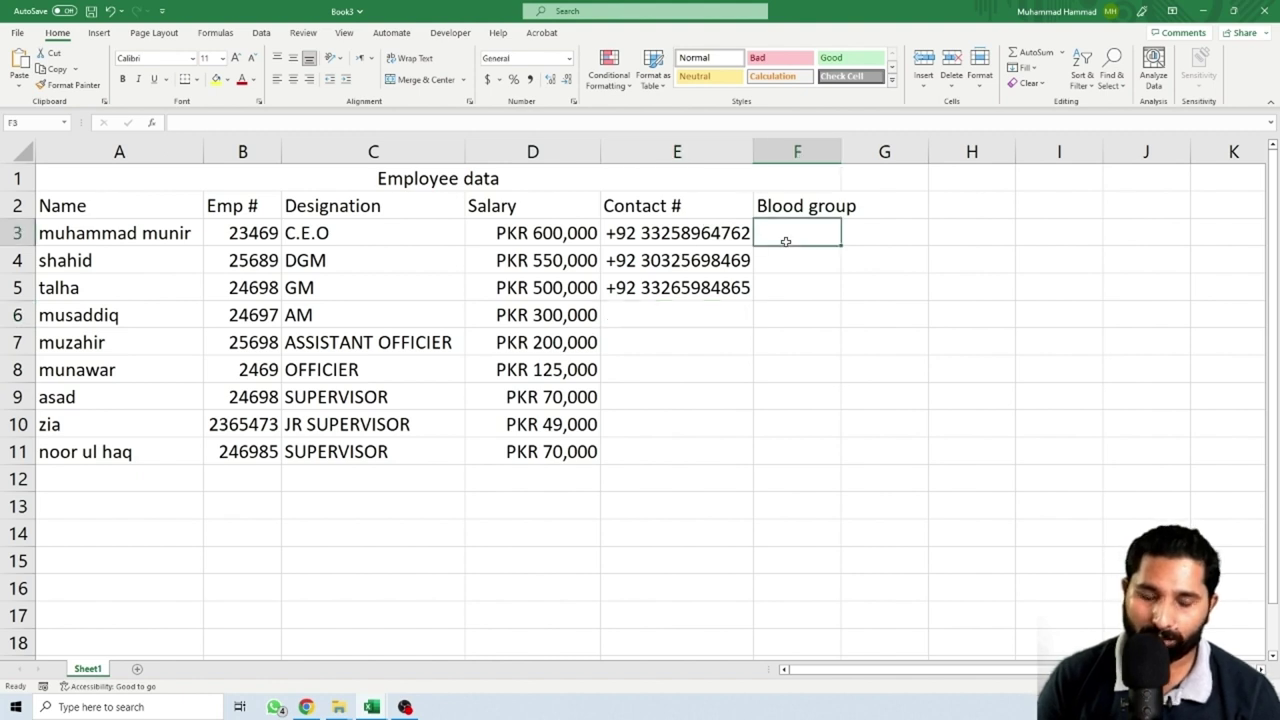
pyautogui.doubleClick(786, 241)
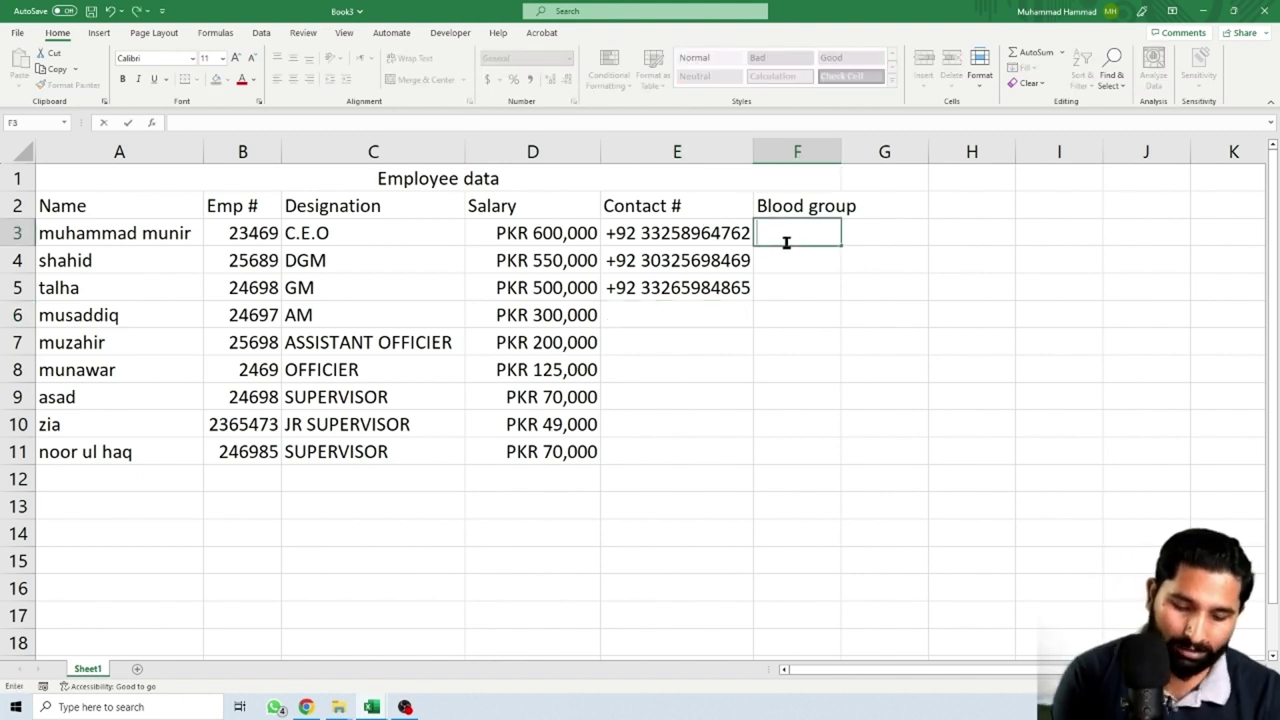
pyautogui.write('B+')
pyautogui.press('Return')
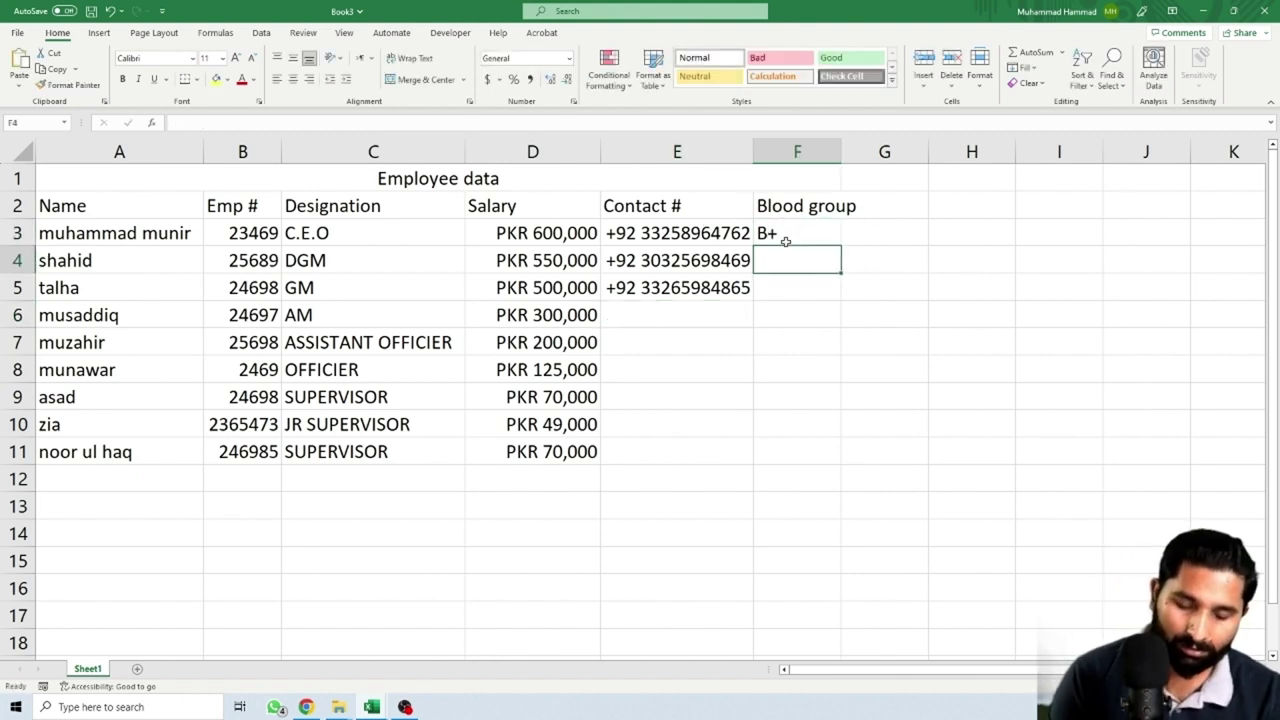
pyautogui.write('AB+')
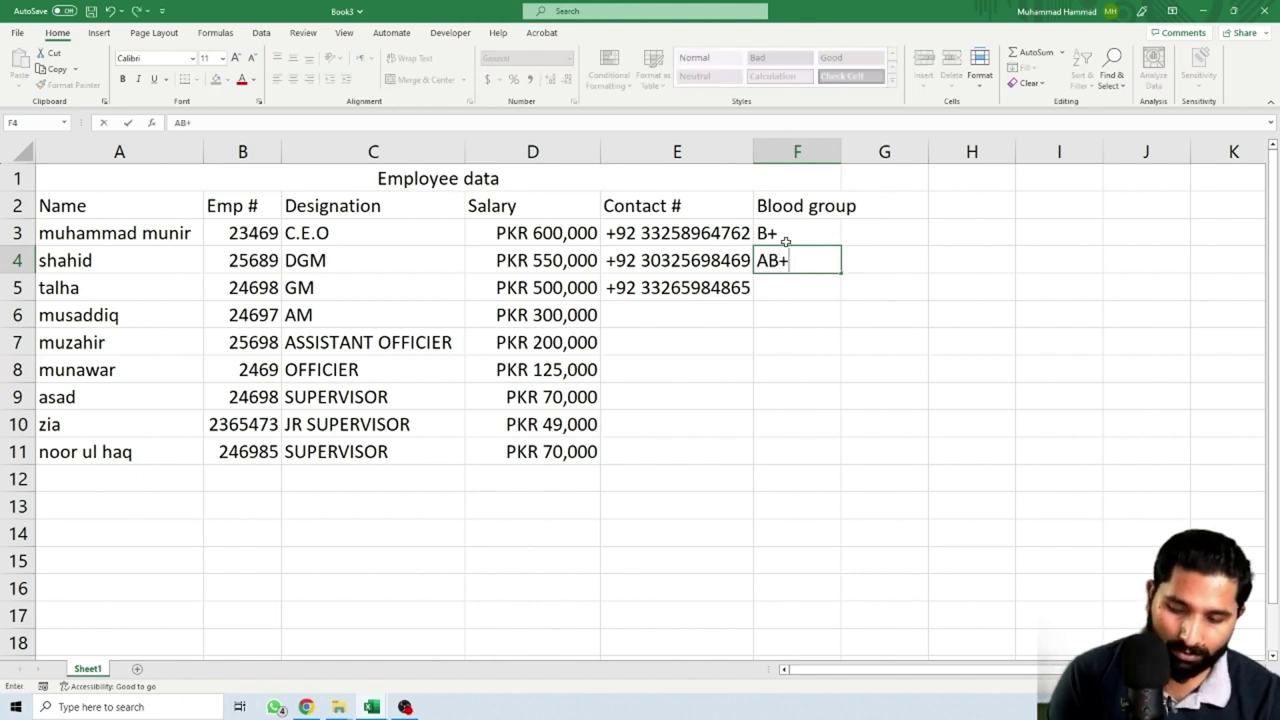
pyautogui.press('Return')
pyautogui.write('C')
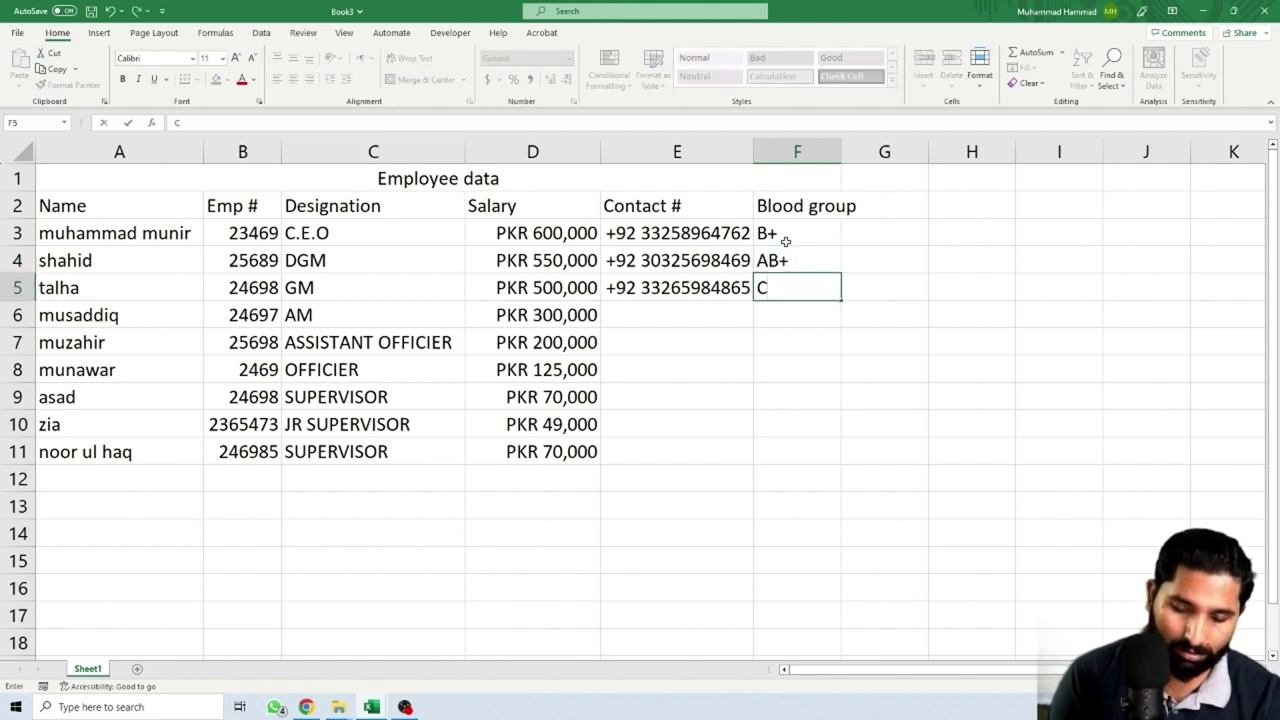
pyautogui.press('BackSpace')
pyautogui.write('O+')
pyautogui.press('Return')
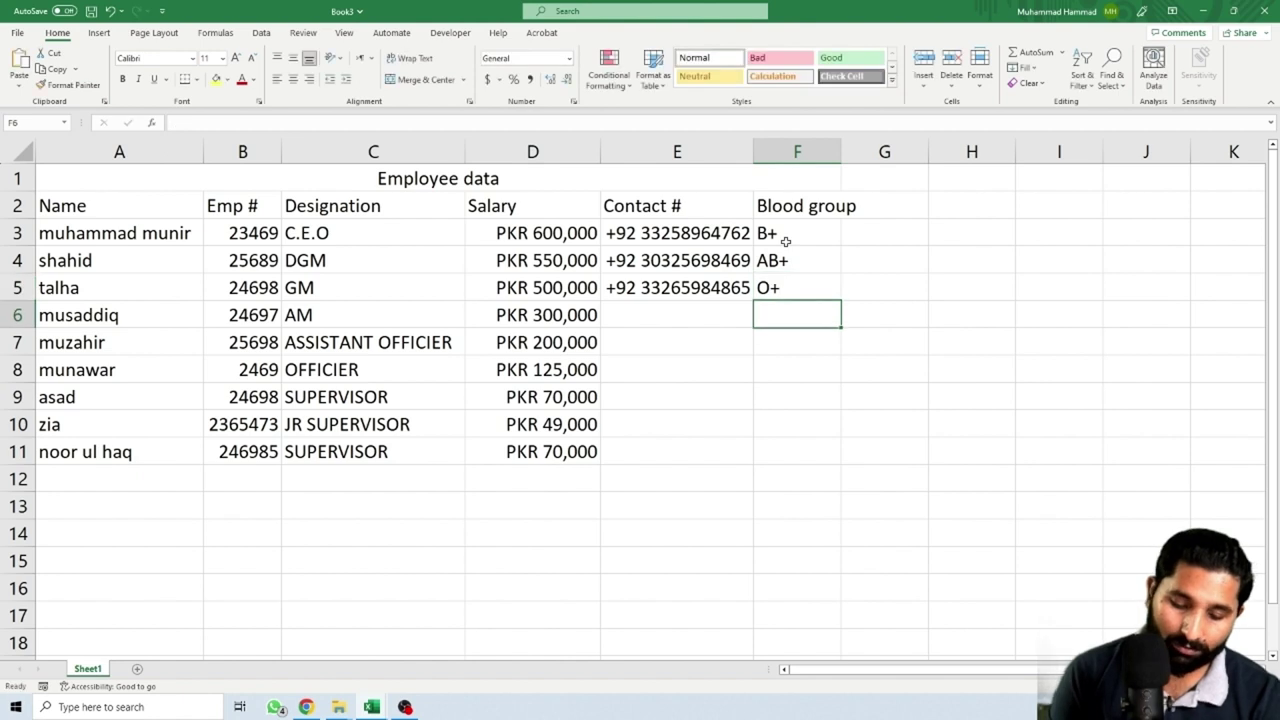
# Enter AB-, ABB+, O+, O-, B+ and B- in F6:F11 and save the workbook
pyautogui.write('AB+')
pyautogui.press('BackSpace')
pyautogui.write('-')
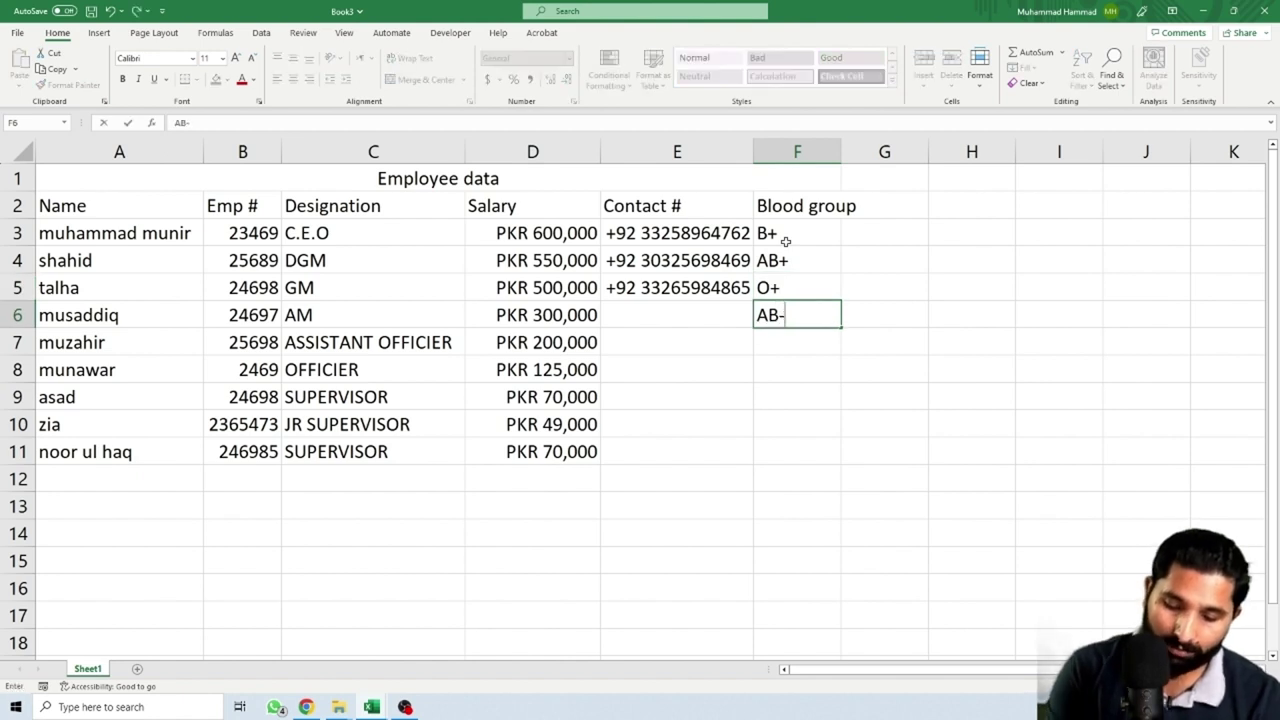
pyautogui.press('Return')
pyautogui.write('ABB+')
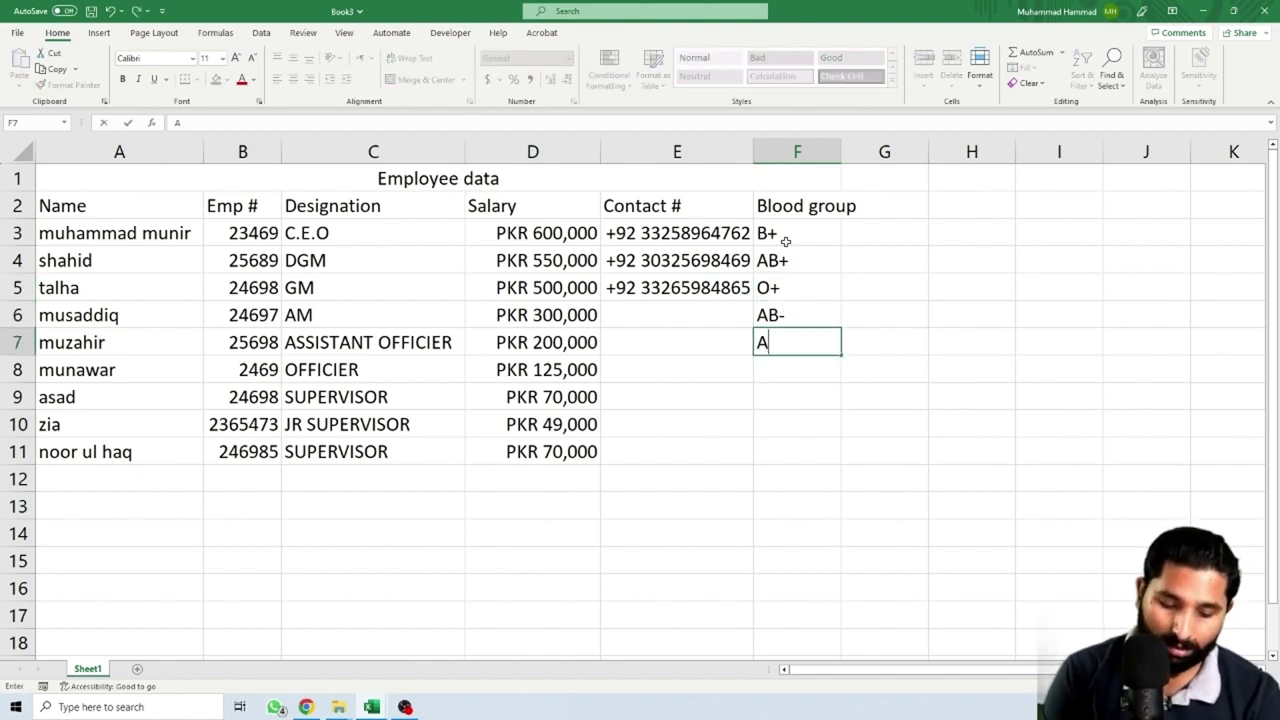
pyautogui.press('Return')
pyautogui.write('O+')
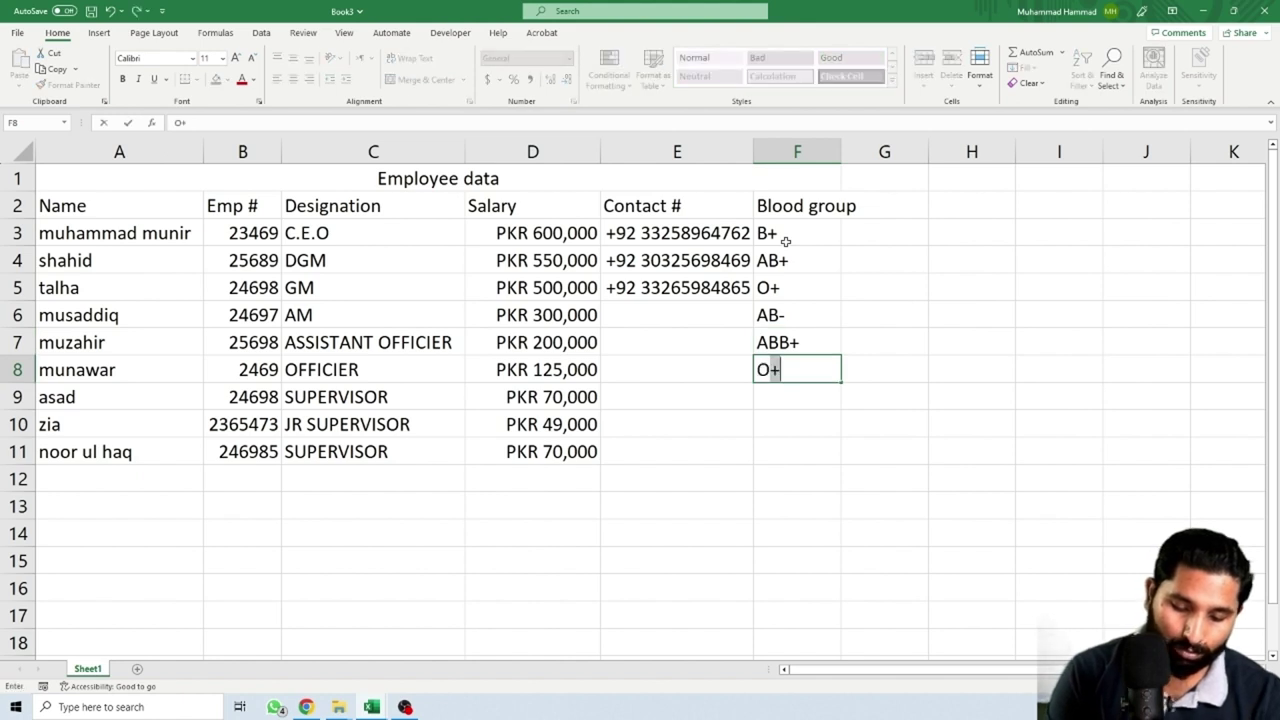
pyautogui.press('Return')
pyautogui.write('O-')
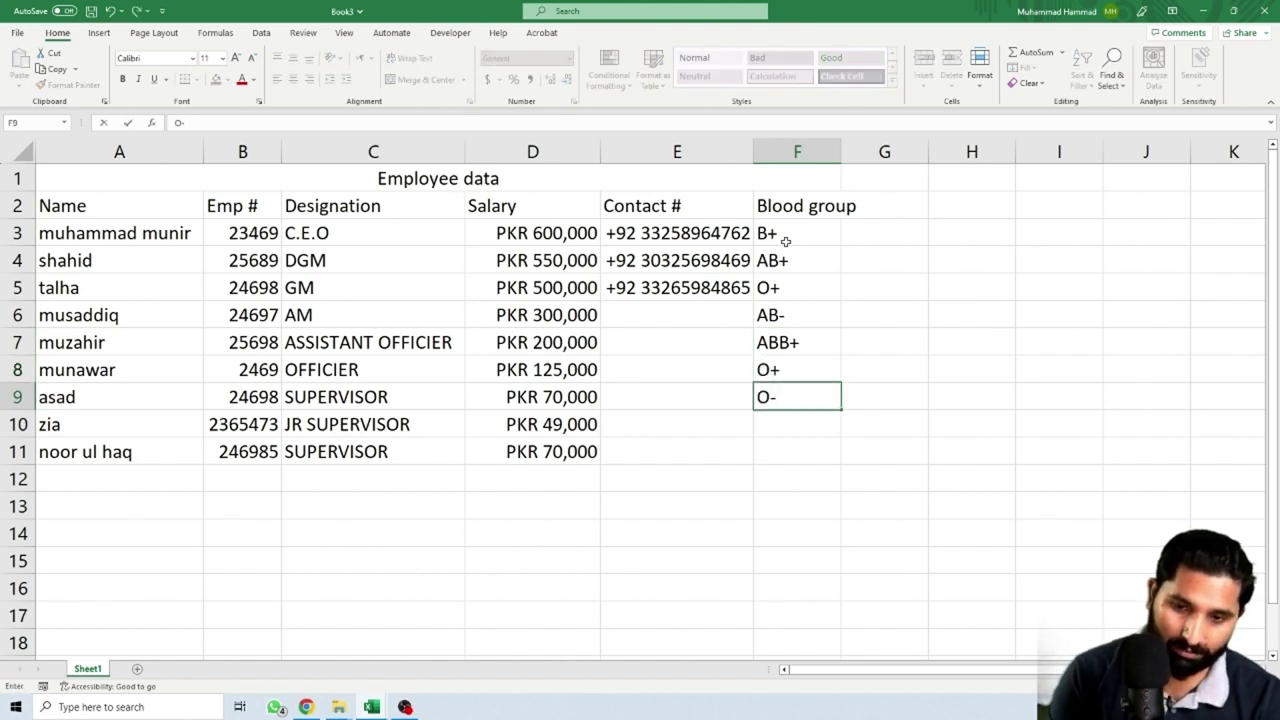
pyautogui.press('Return')
pyautogui.write('B')
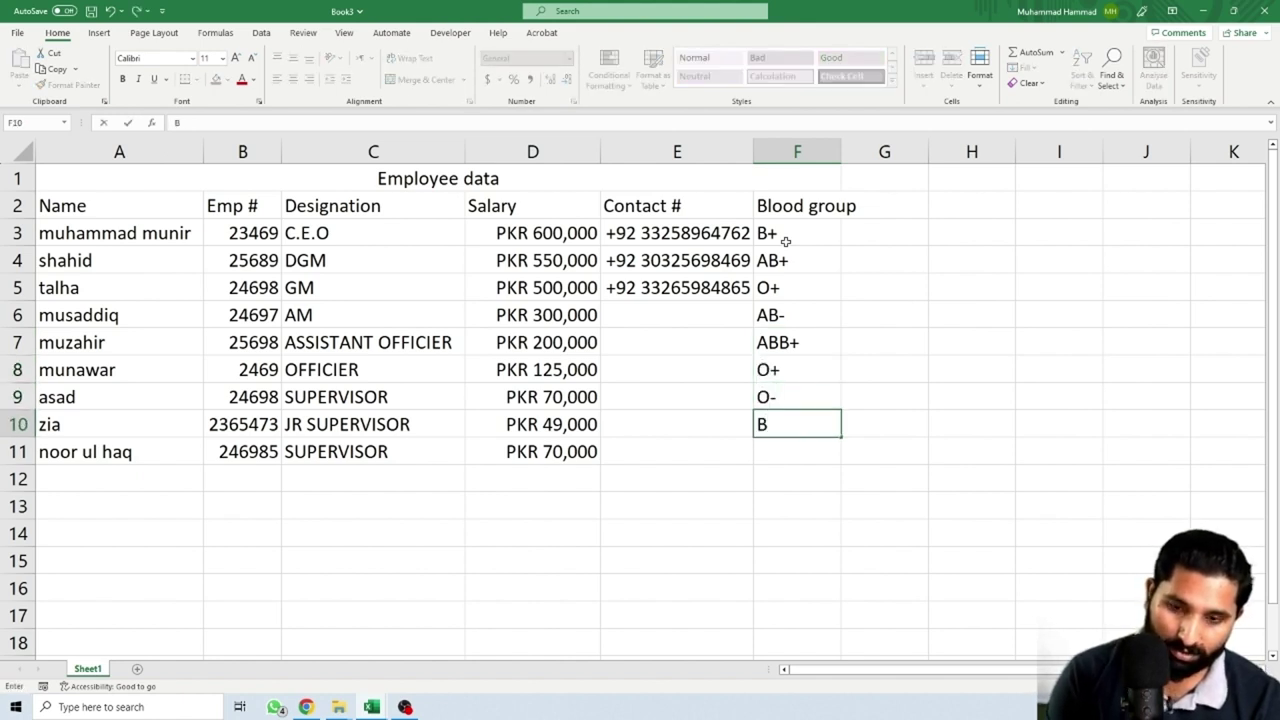
pyautogui.write('+')
pyautogui.press('Return')
pyautogui.write('B-')
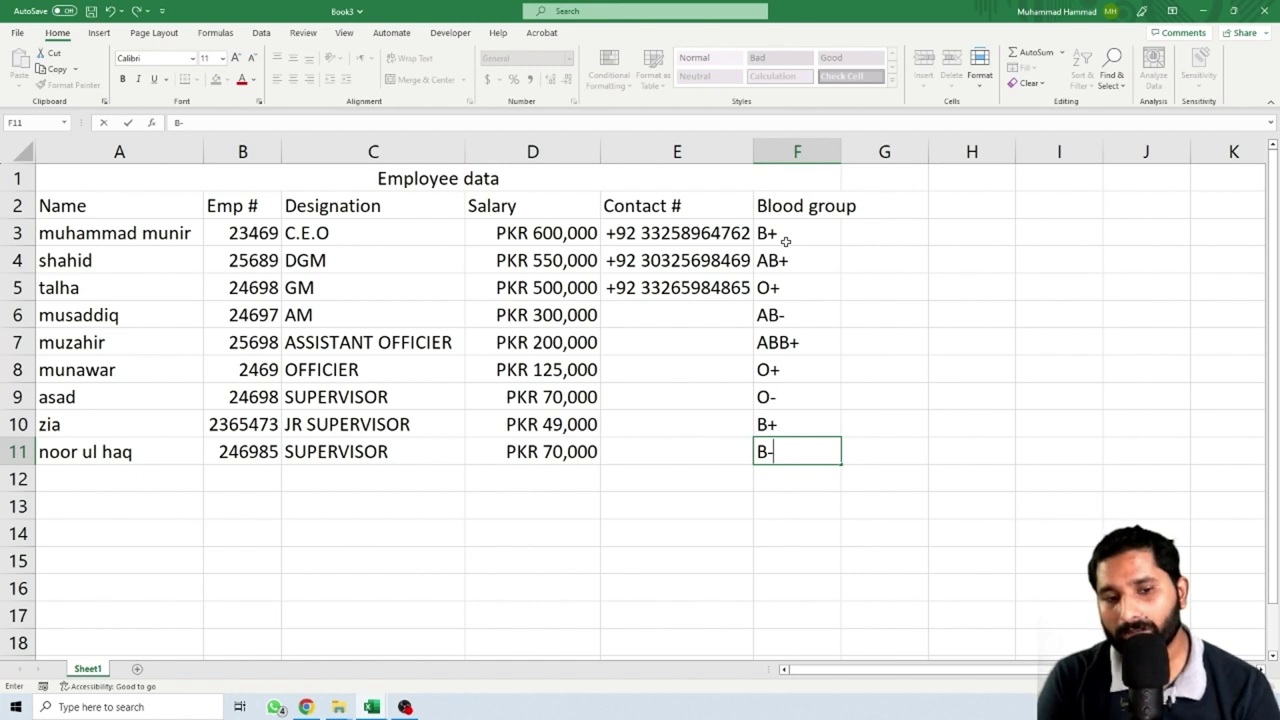
pyautogui.hotkey('ctrl', 's')
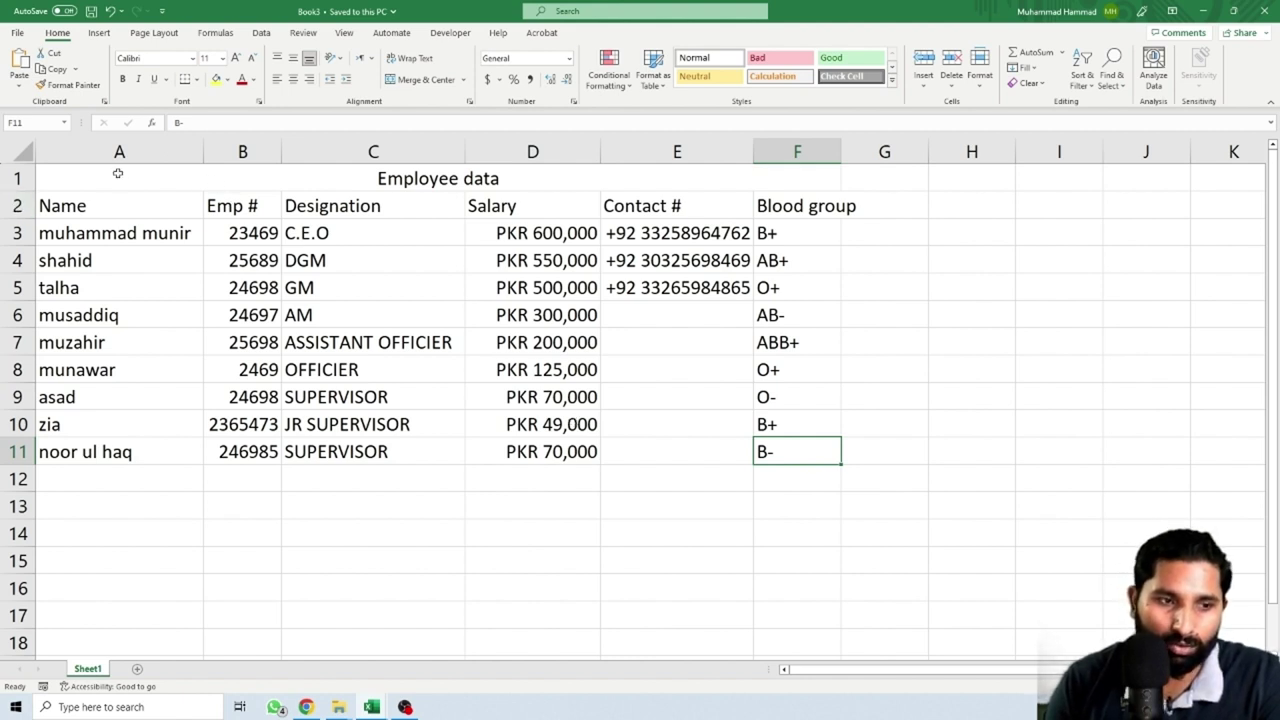
# Merge and centre the Employee data title across columns A–F
pyautogui.click(114, 174)
pyautogui.click(88, 204)
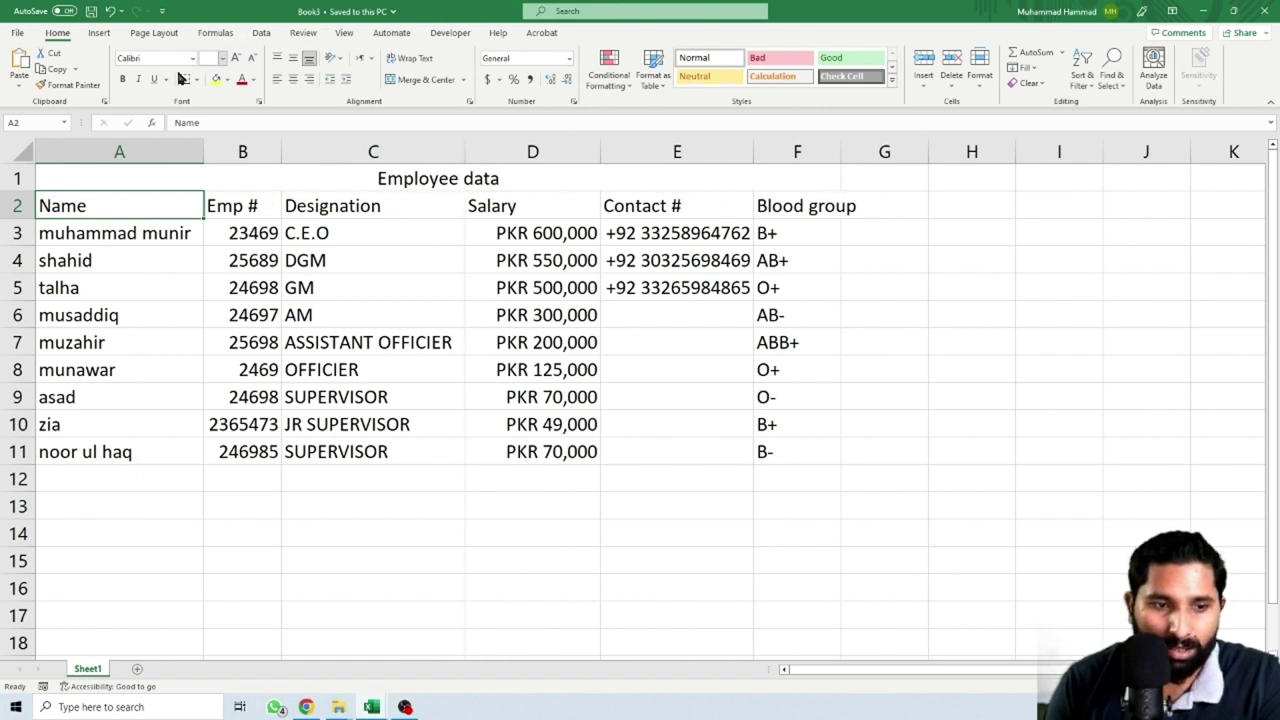
pyautogui.moveTo(47, 179); pyautogui.dragTo(82, 204)
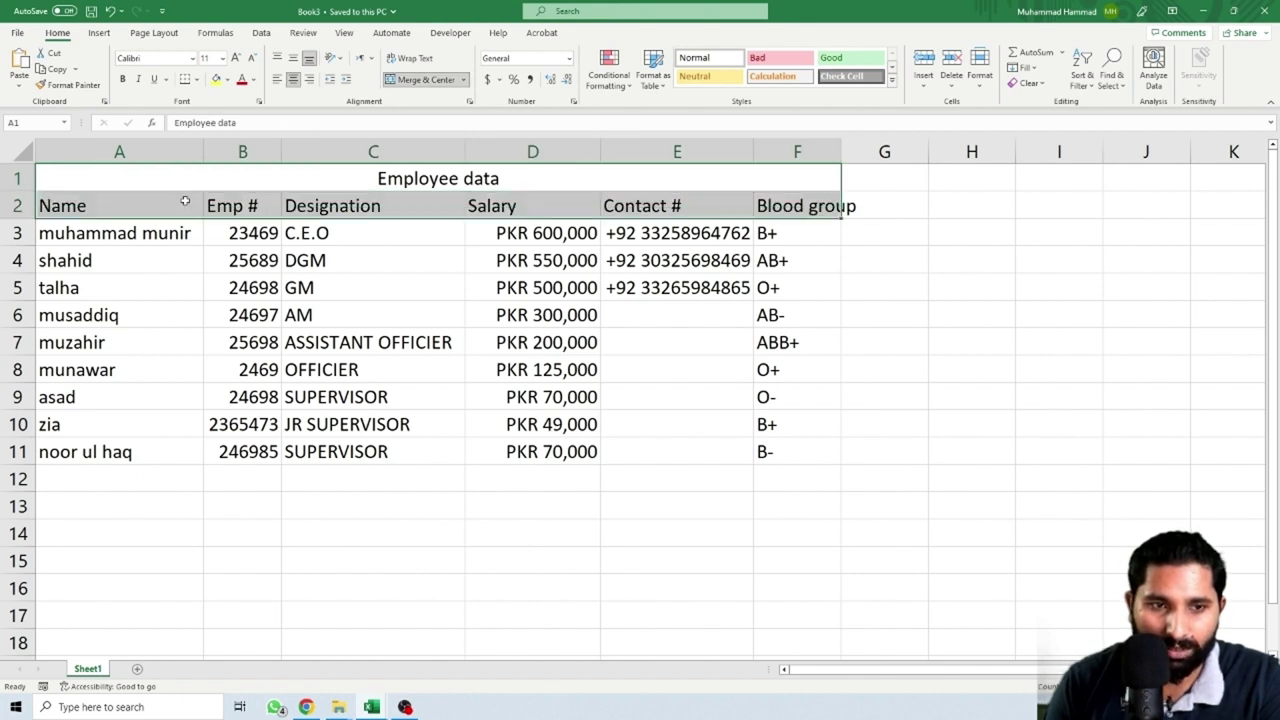
pyautogui.click(290, 80)
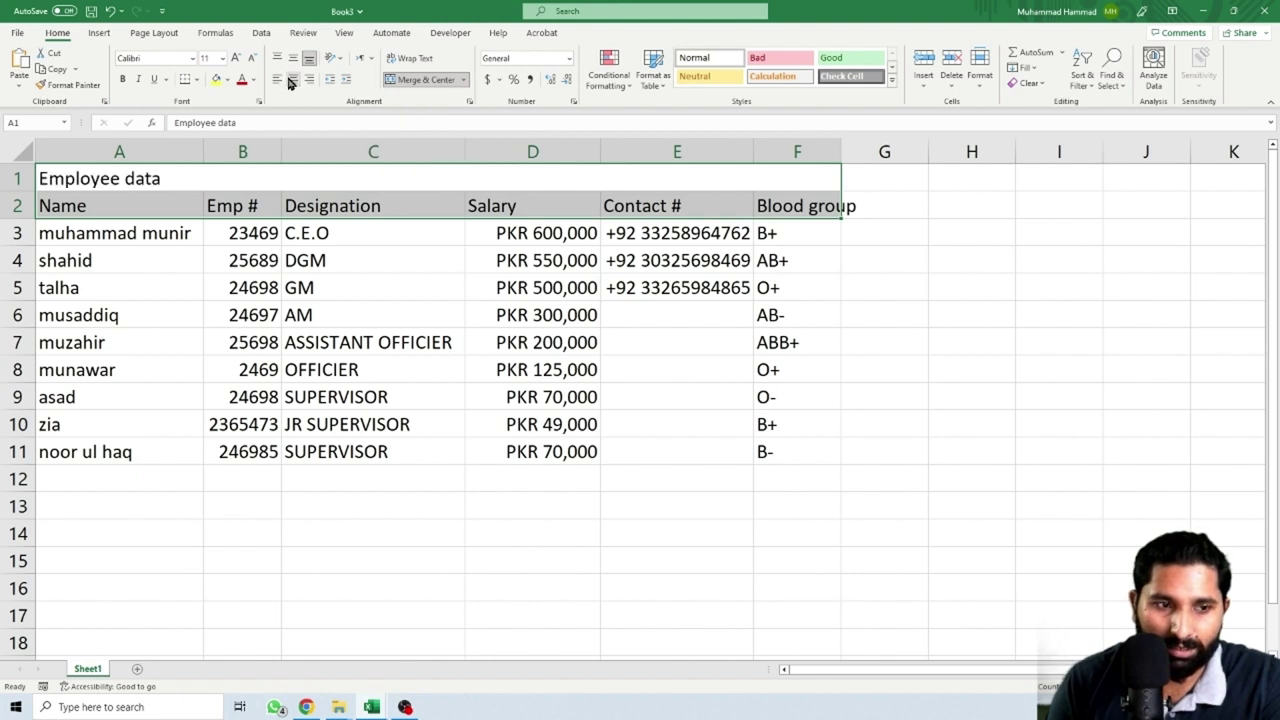
pyautogui.click(290, 80)
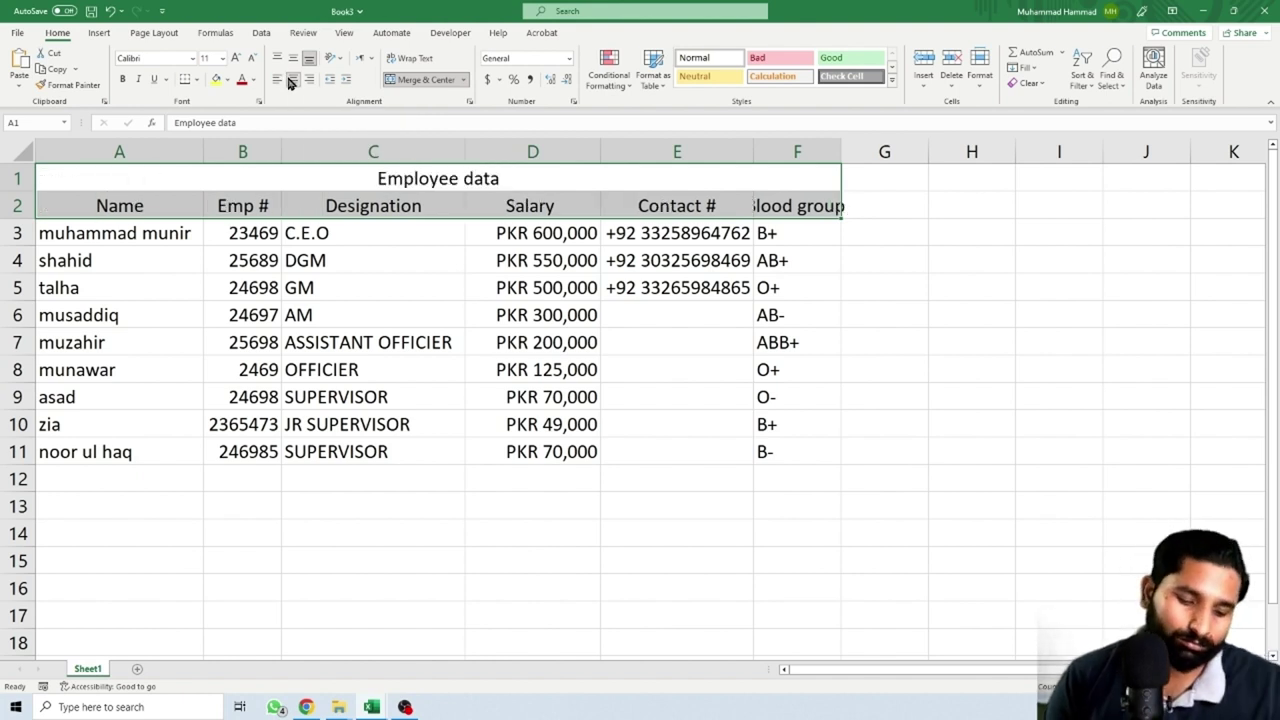
pyautogui.click(291, 81)
pyautogui.click(290, 82)
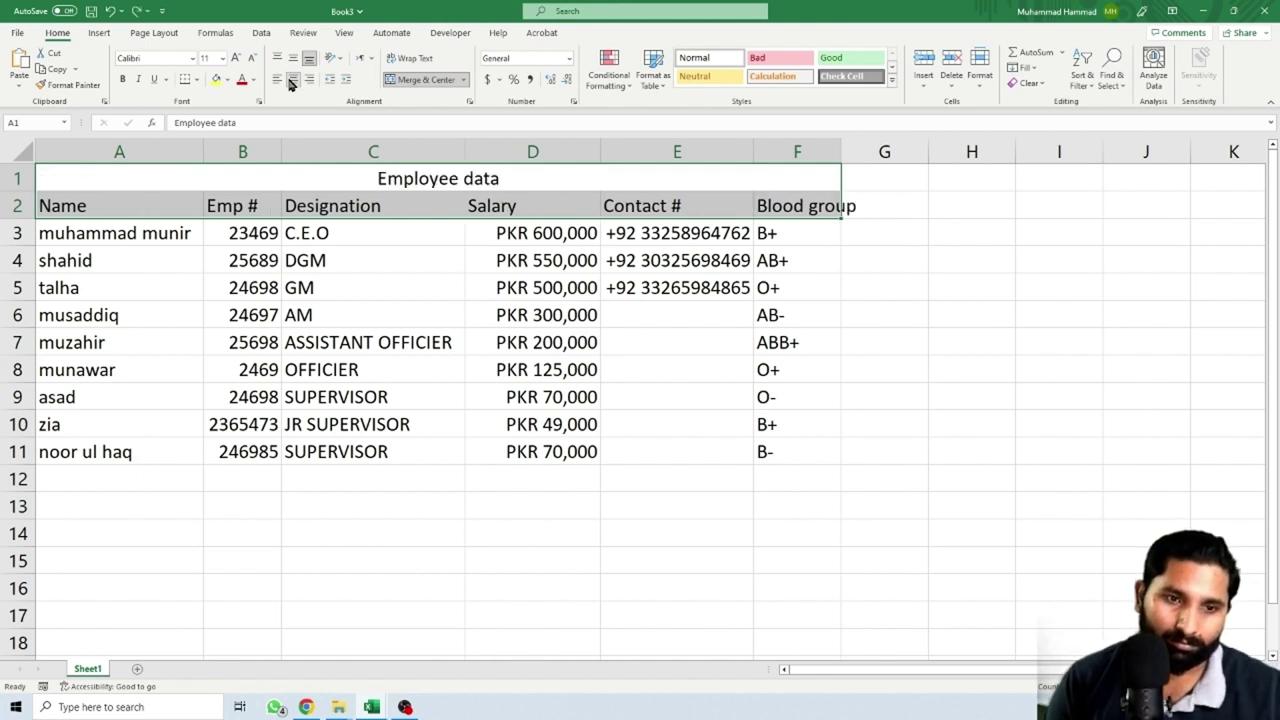
pyautogui.click(896, 322)
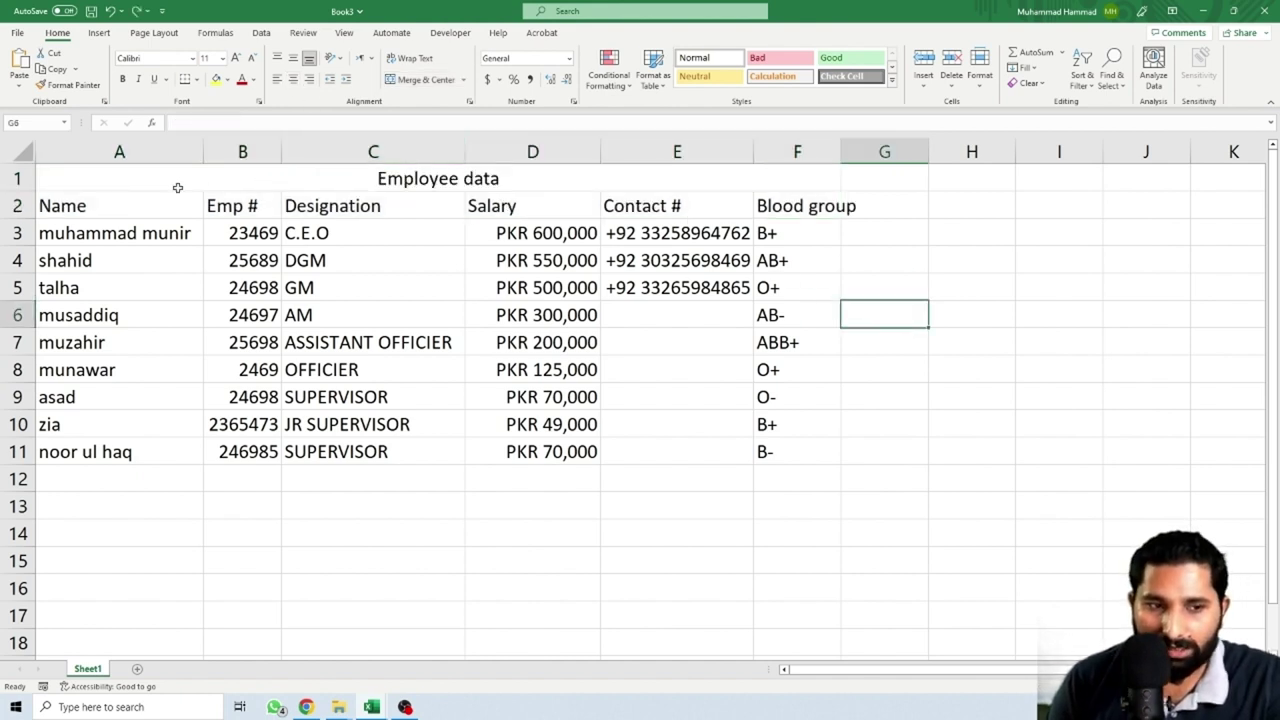
# Centre the A2:F2 header labels horizontally and vertically in their cells
pyautogui.click(44, 205)
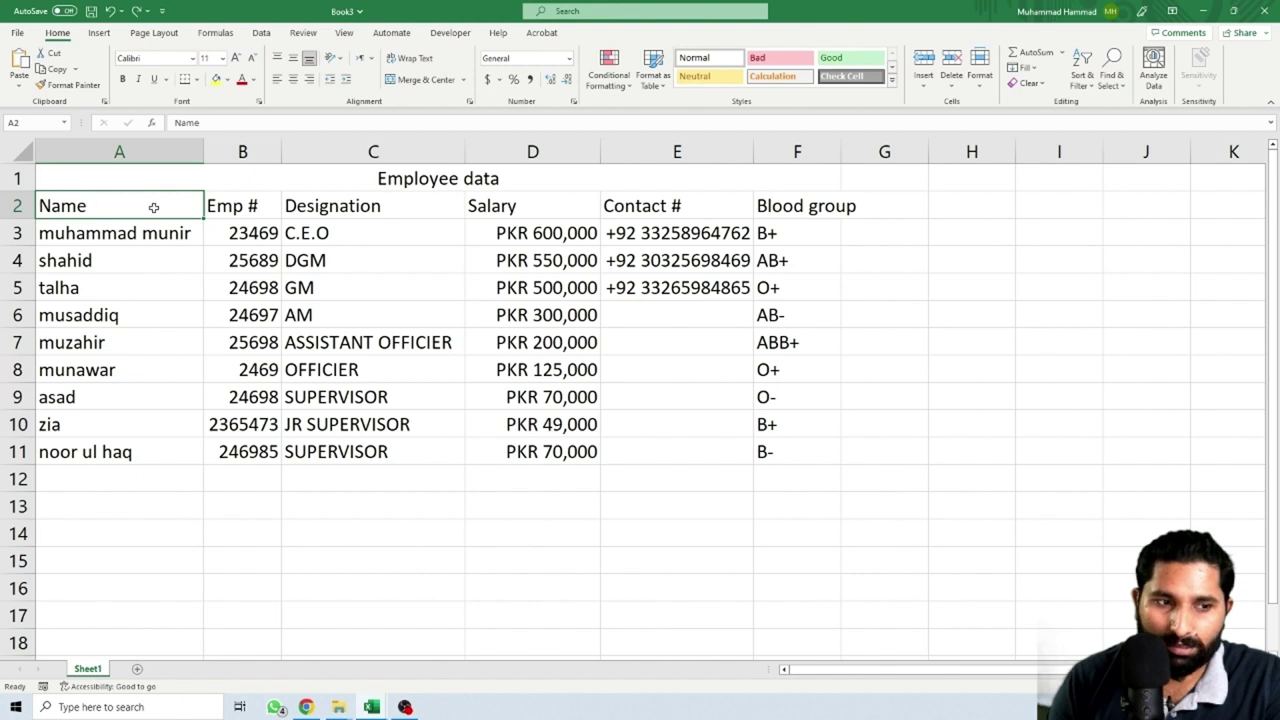
pyautogui.moveTo(154, 206); pyautogui.dragTo(828, 210)
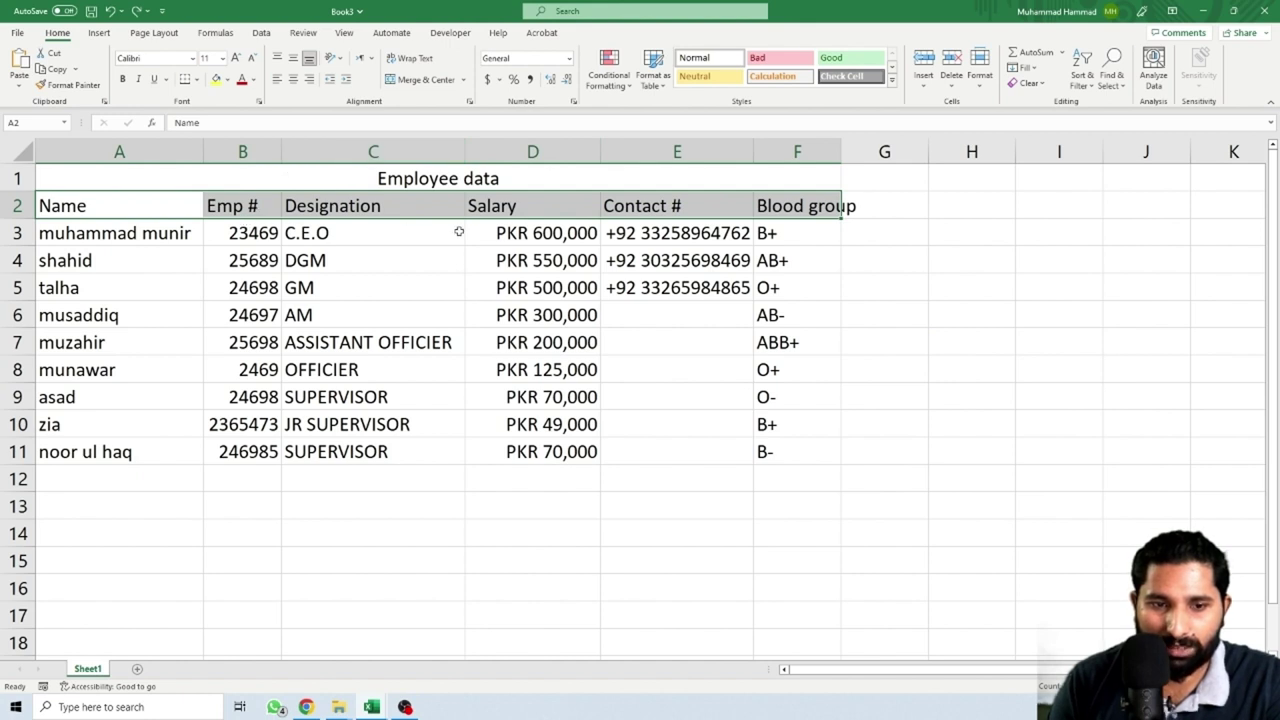
pyautogui.moveTo(843, 210)
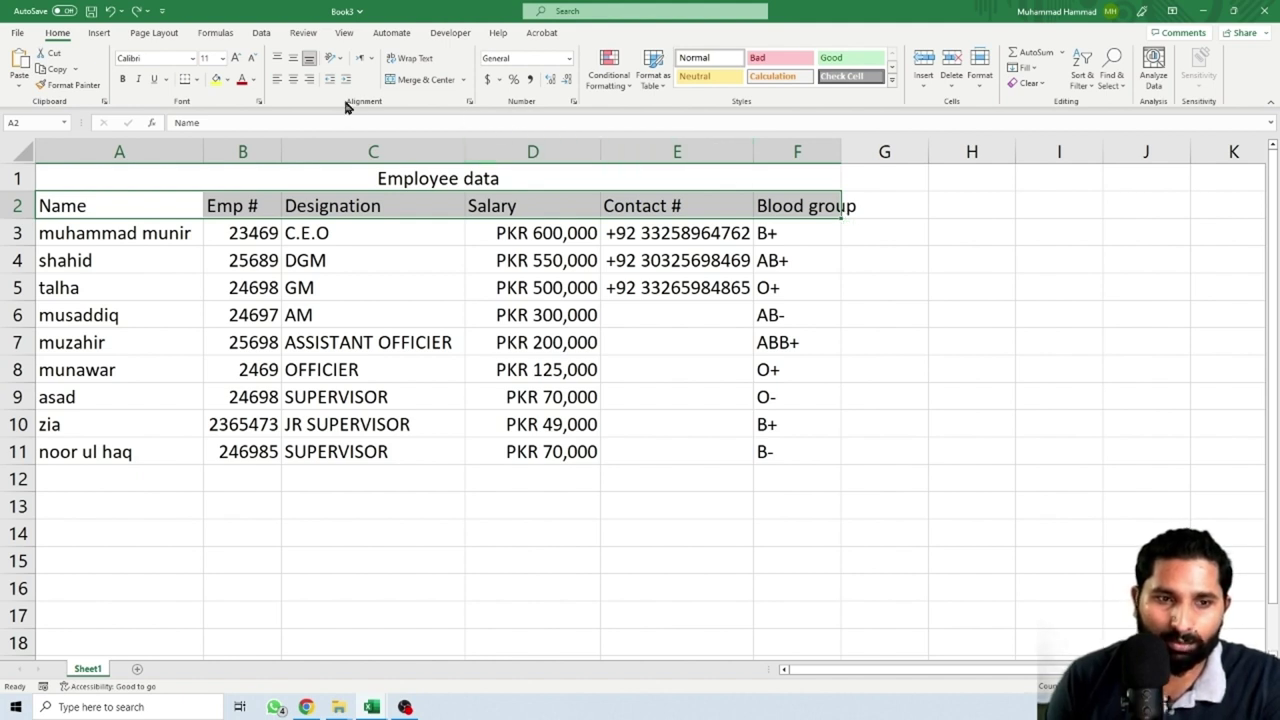
pyautogui.click(293, 80)
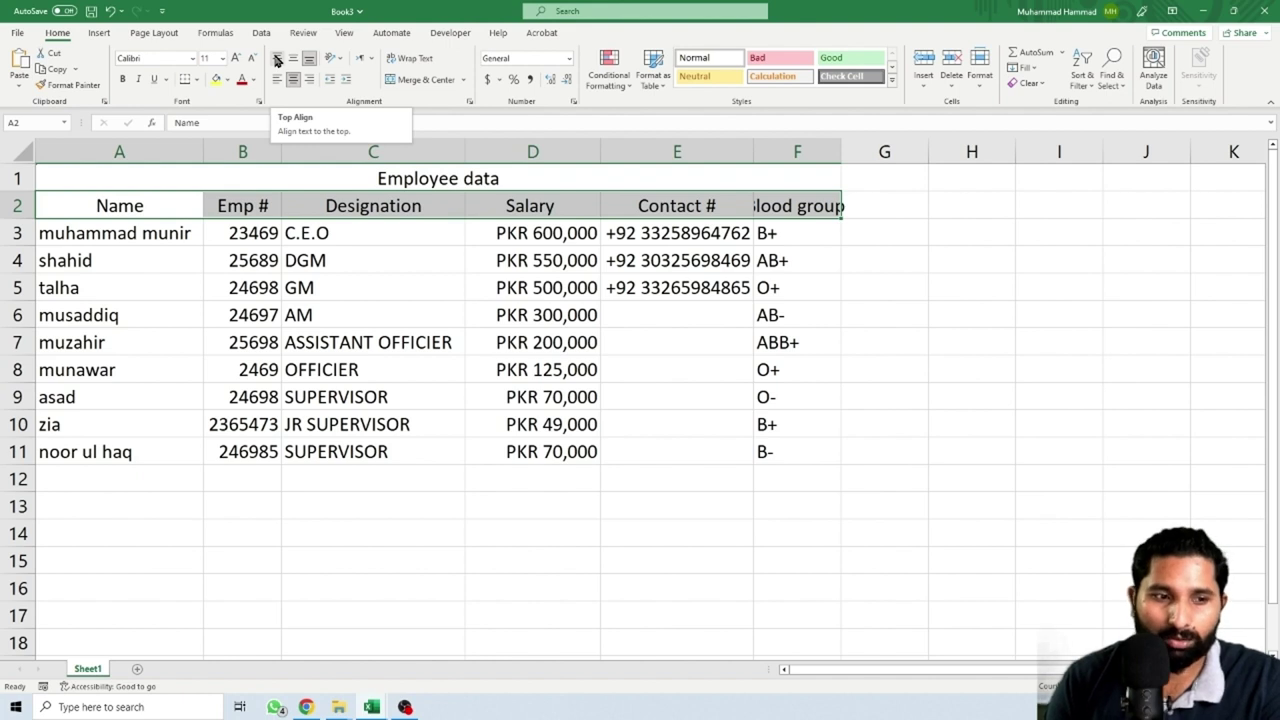
pyautogui.click(277, 60)
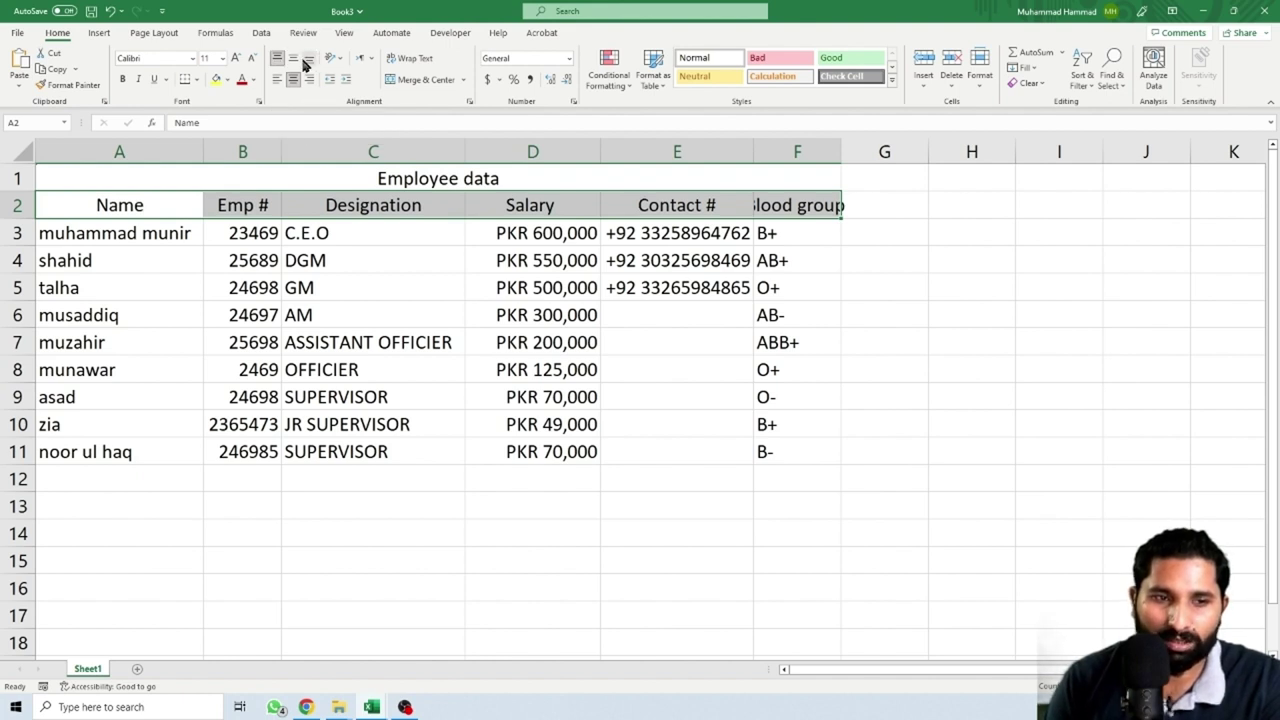
pyautogui.click(295, 60)
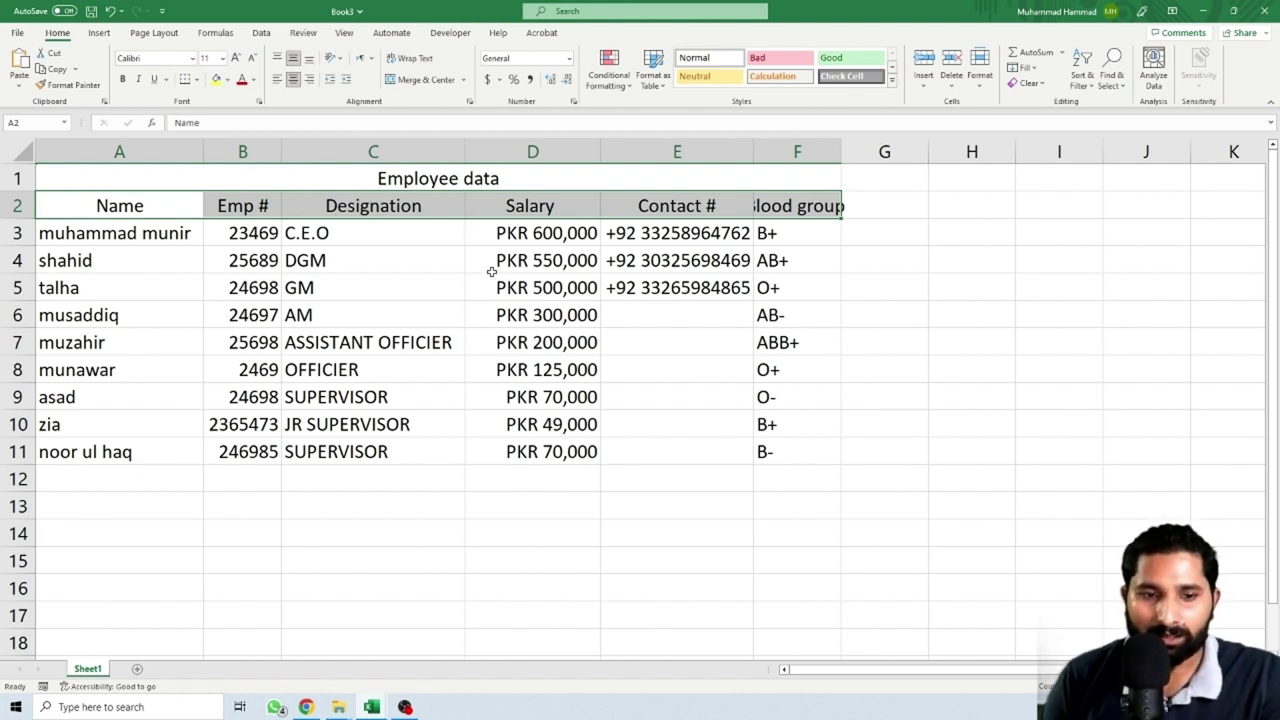
# Autofit column F to the Blood group heading, then select the title and header rows
pyautogui.doubleClick(841, 151)
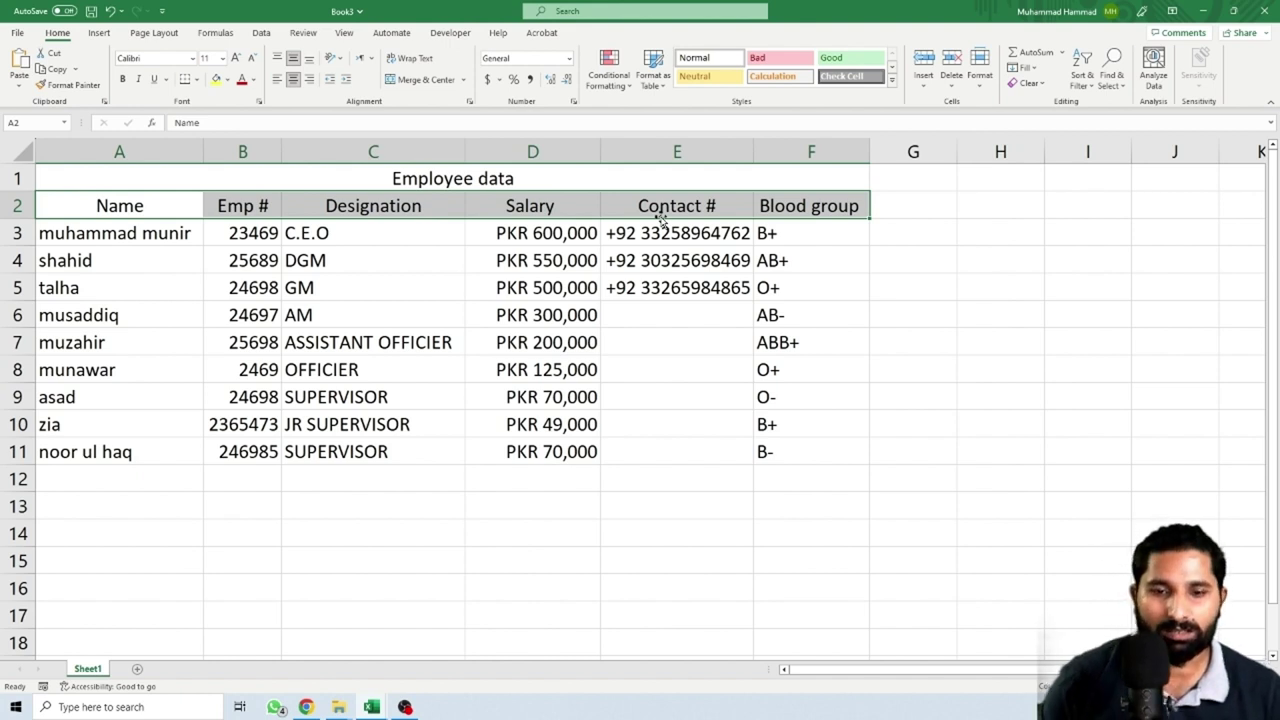
pyautogui.moveTo(50, 180); pyautogui.dragTo(50, 201)
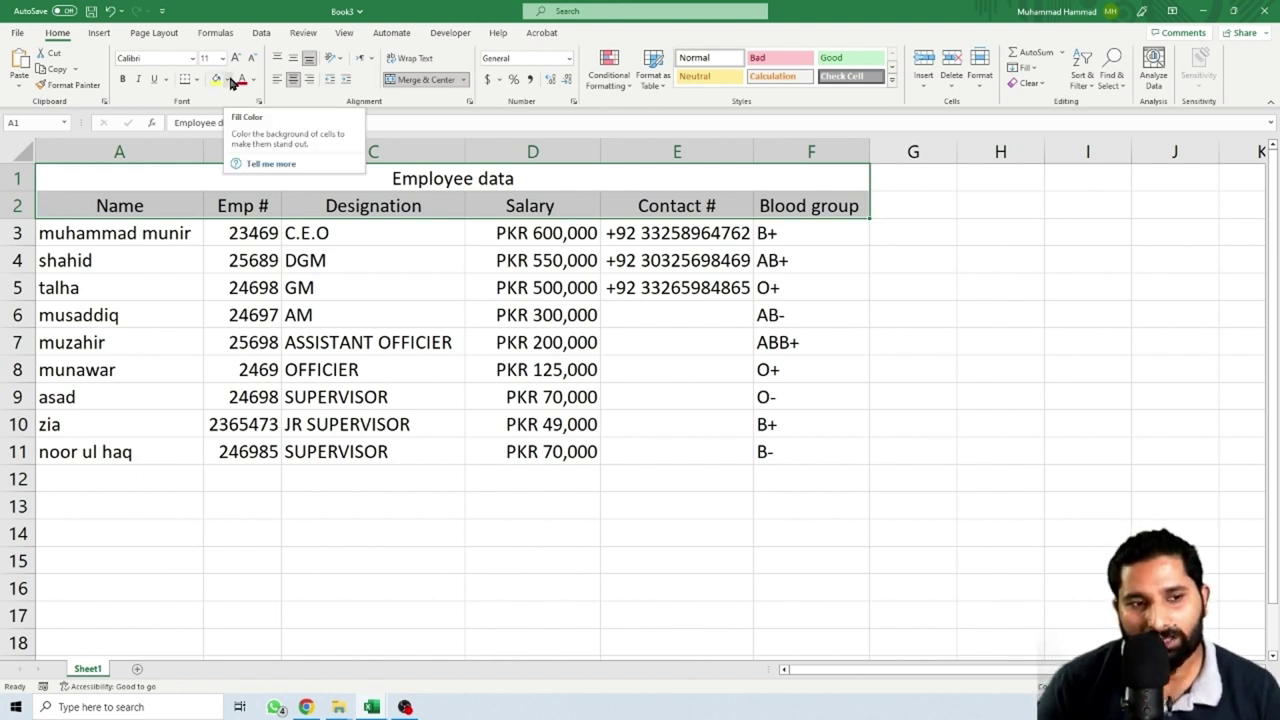
# Give the title and header rows A1:F2 a light blue fill
pyautogui.click(230, 80)
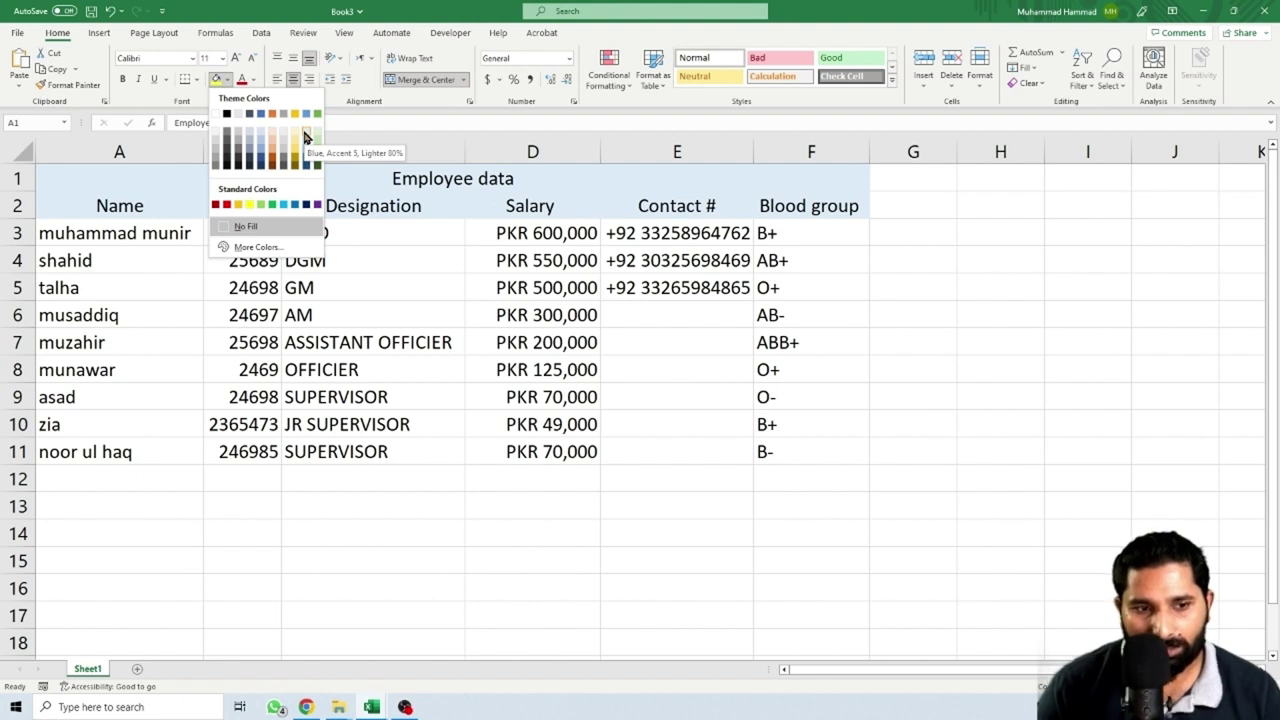
pyautogui.click(305, 137)
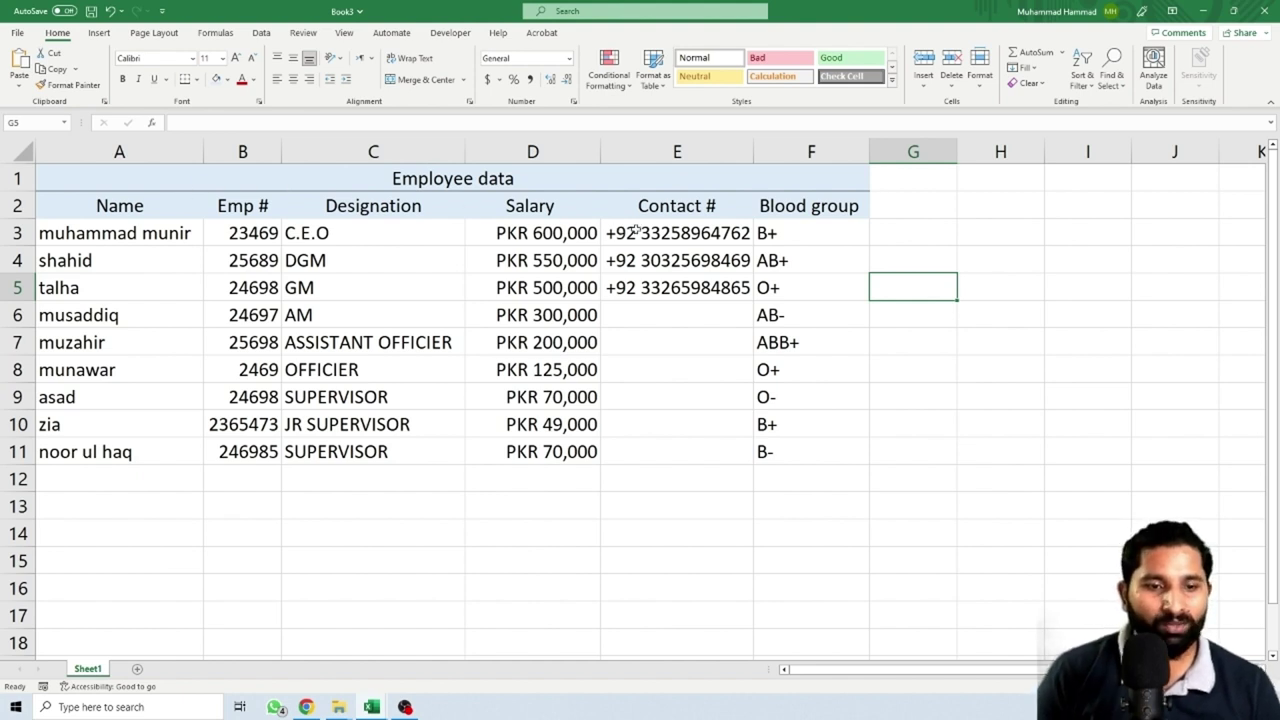
pyautogui.click(44, 178)
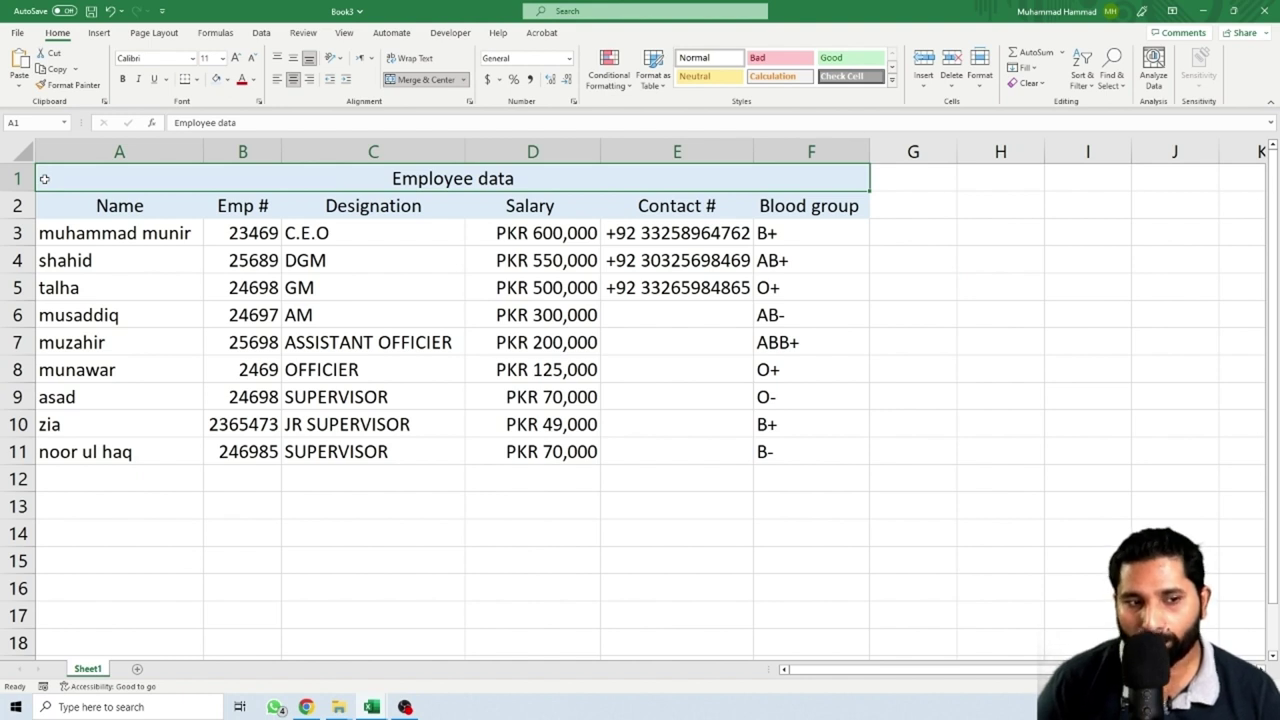
# Apply All Borders to every cell of the employee table A1:F11
pyautogui.moveTo(44, 178); pyautogui.dragTo(27, 447)
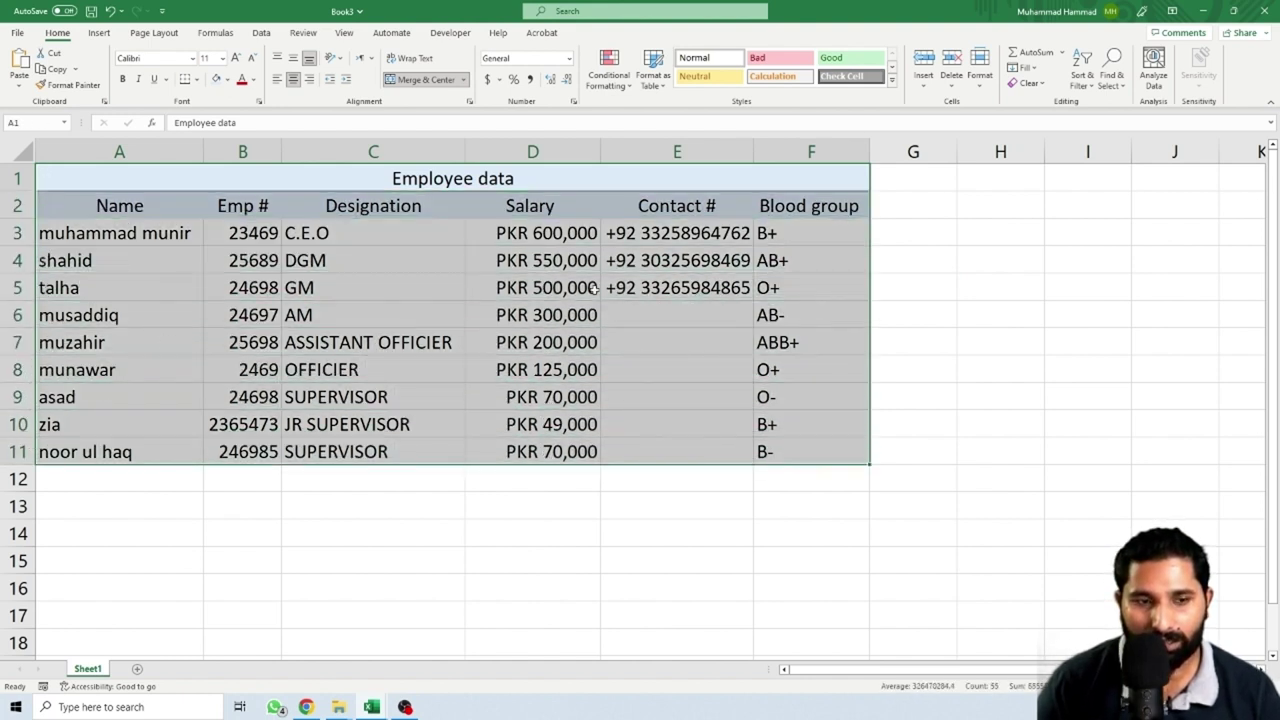
pyautogui.click(198, 80)
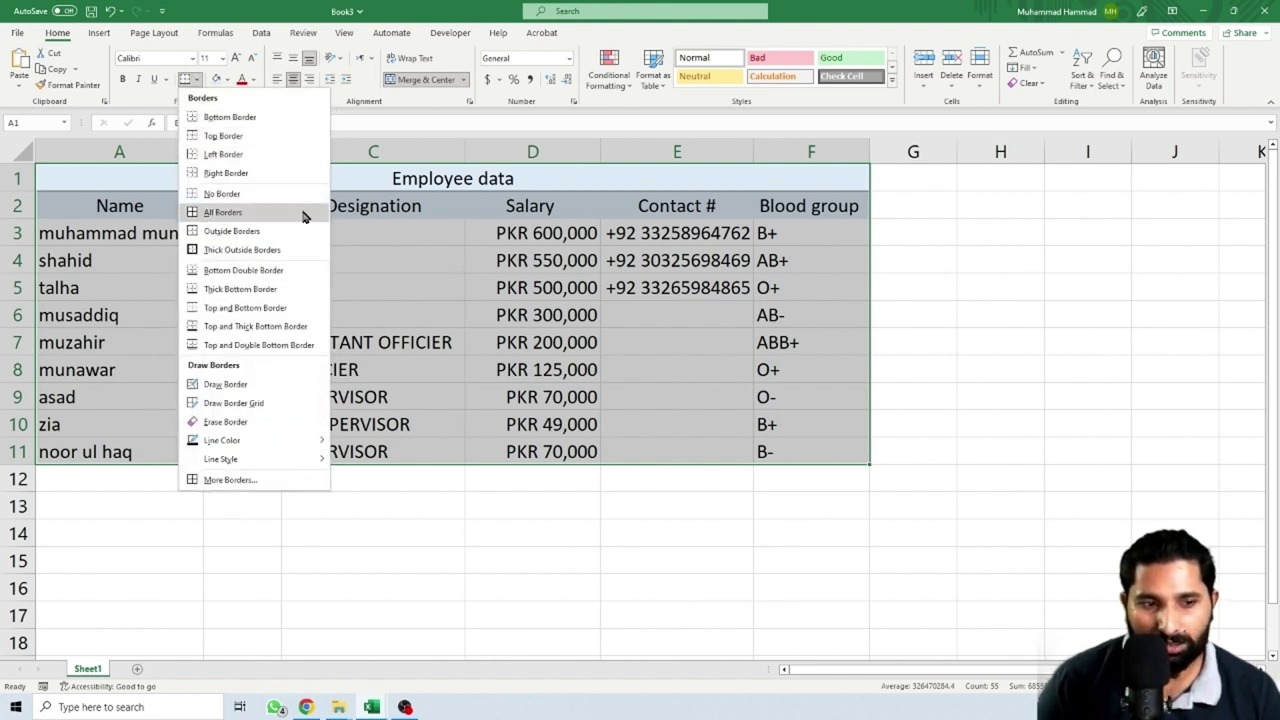
pyautogui.click(254, 217)
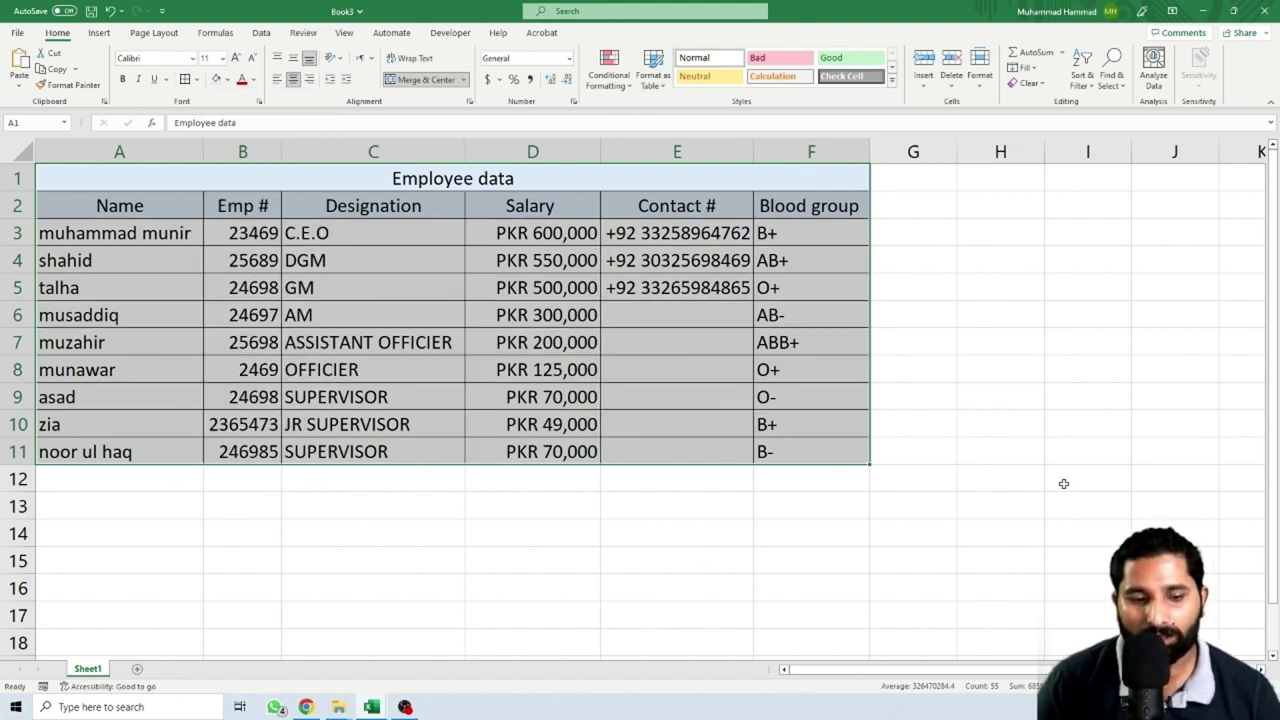
pyautogui.click(1006, 485)
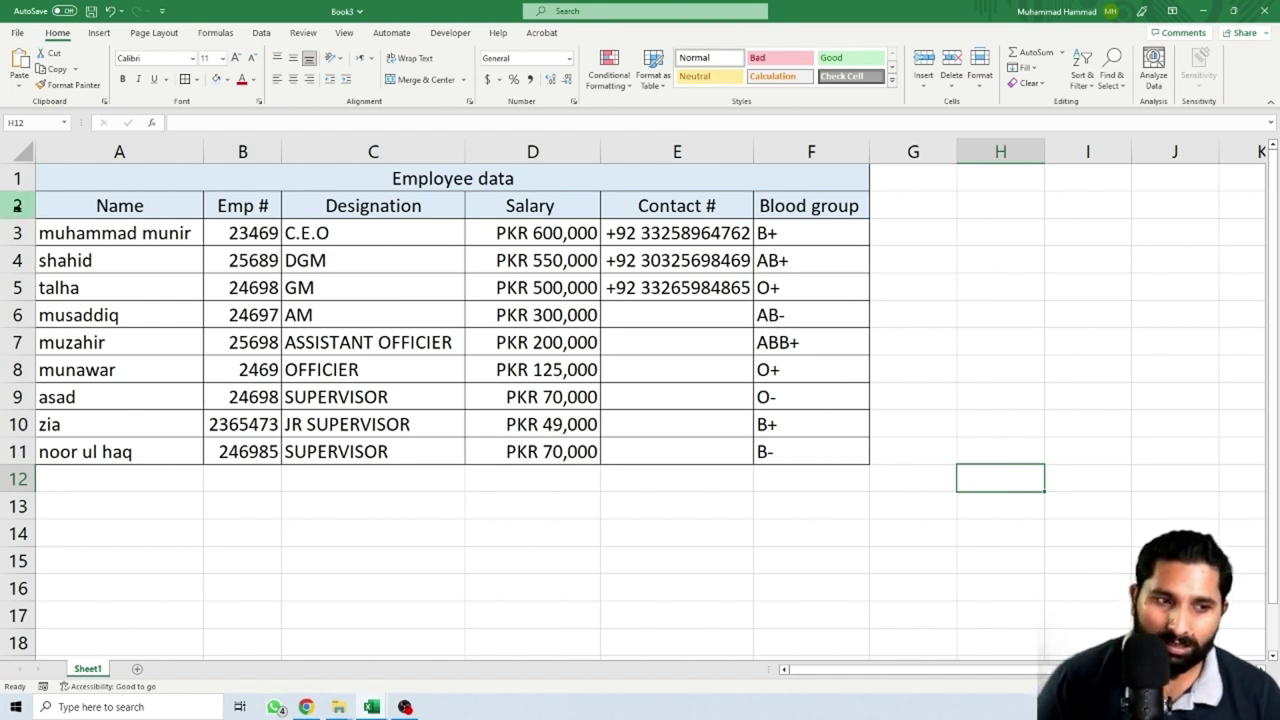
# Colour the row 2 header labels Green, Accent 6, Darker 25%
pyautogui.moveTo(43, 205); pyautogui.dragTo(801, 208)
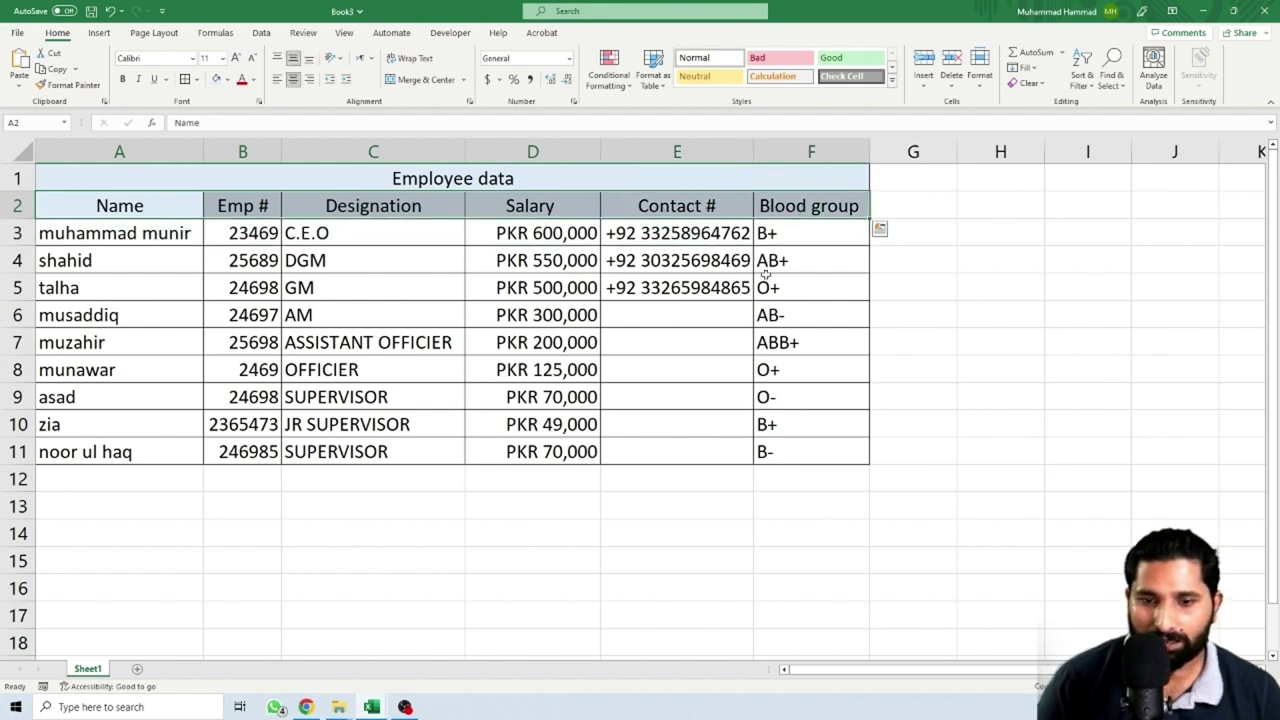
pyautogui.click(254, 82)
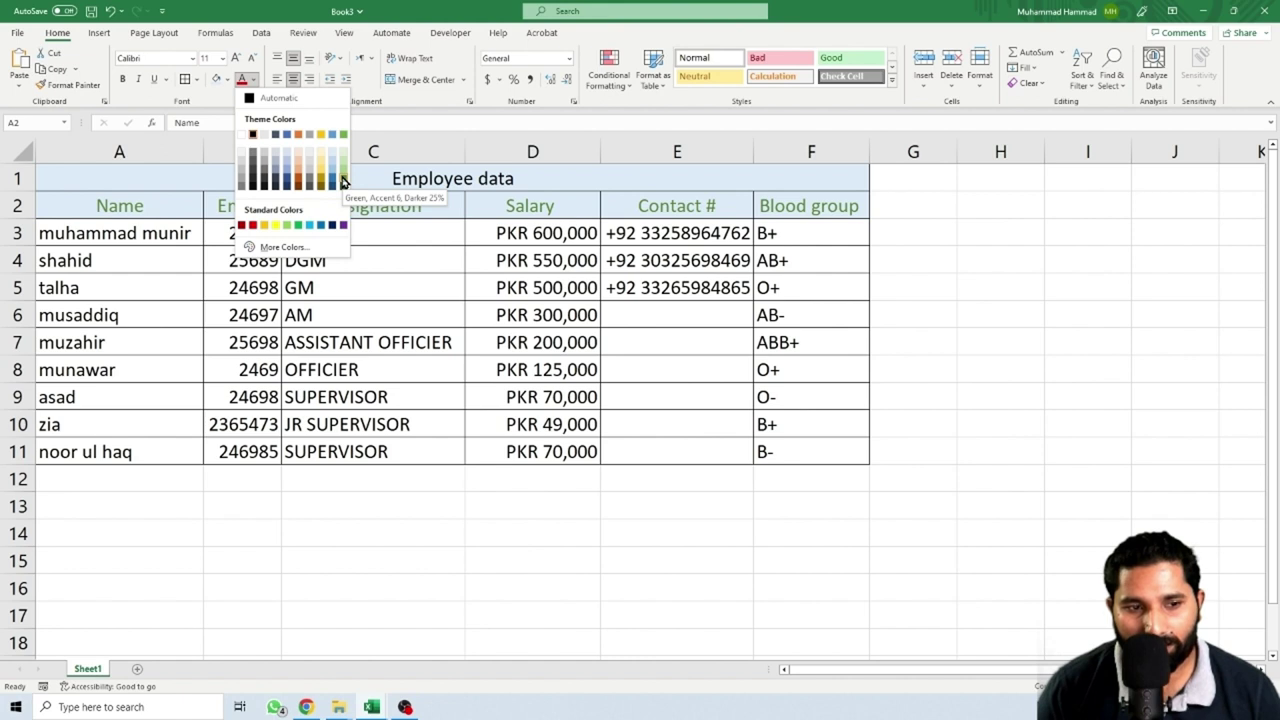
pyautogui.click(343, 181)
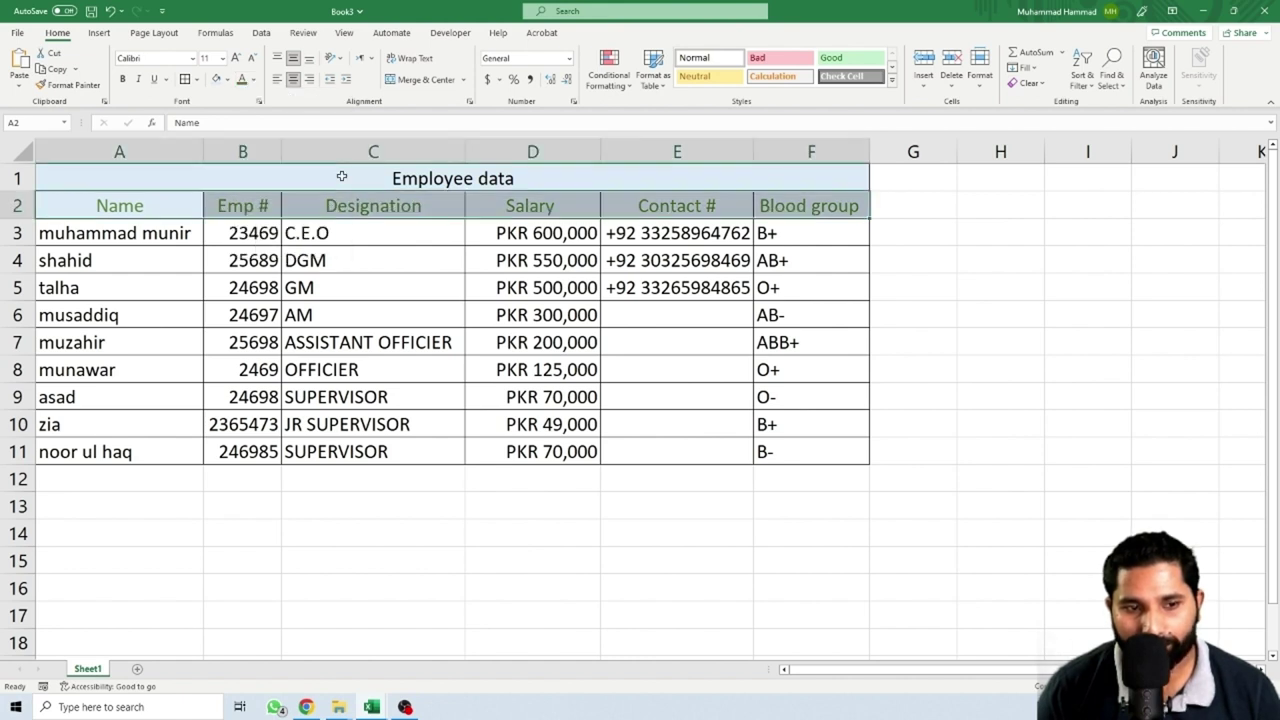
pyautogui.click(908, 260)
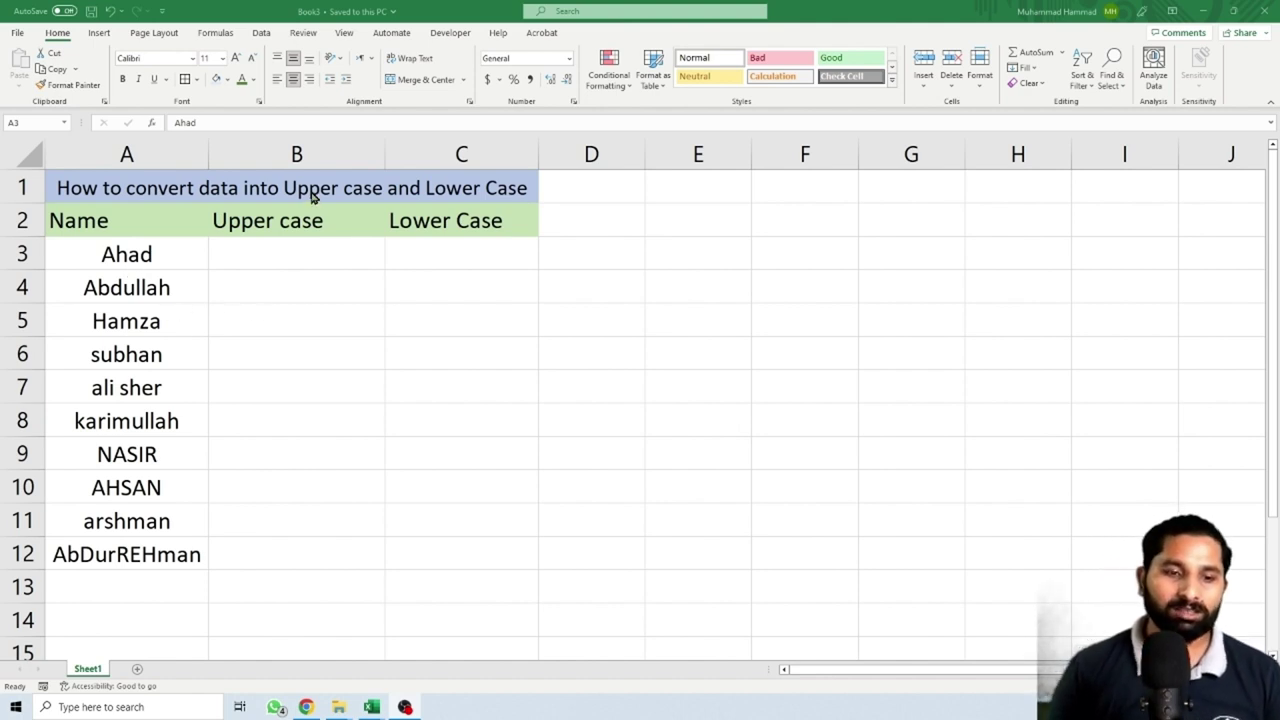
# Select cell B3 under Upper case on the name-list sheet
pyautogui.click(268, 256)
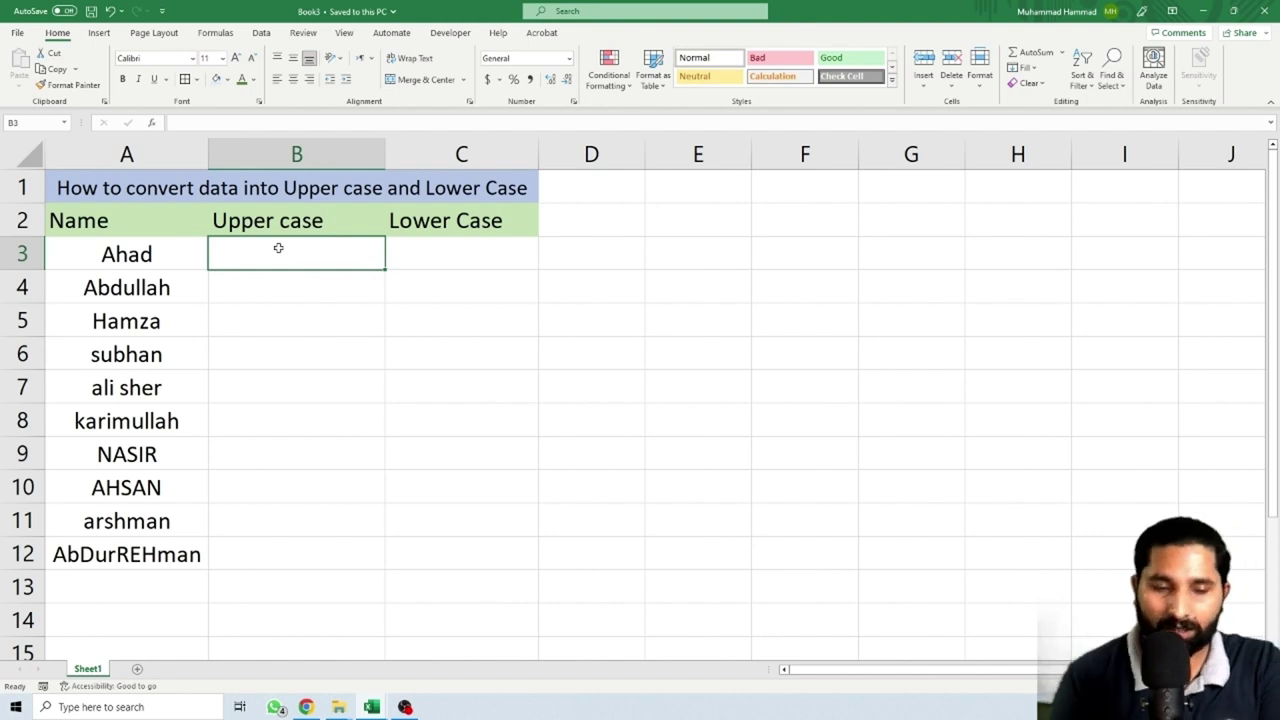
# Enter =UPPER(A3) in B3, check it, then delete it so B3 is empty
pyautogui.write('=')
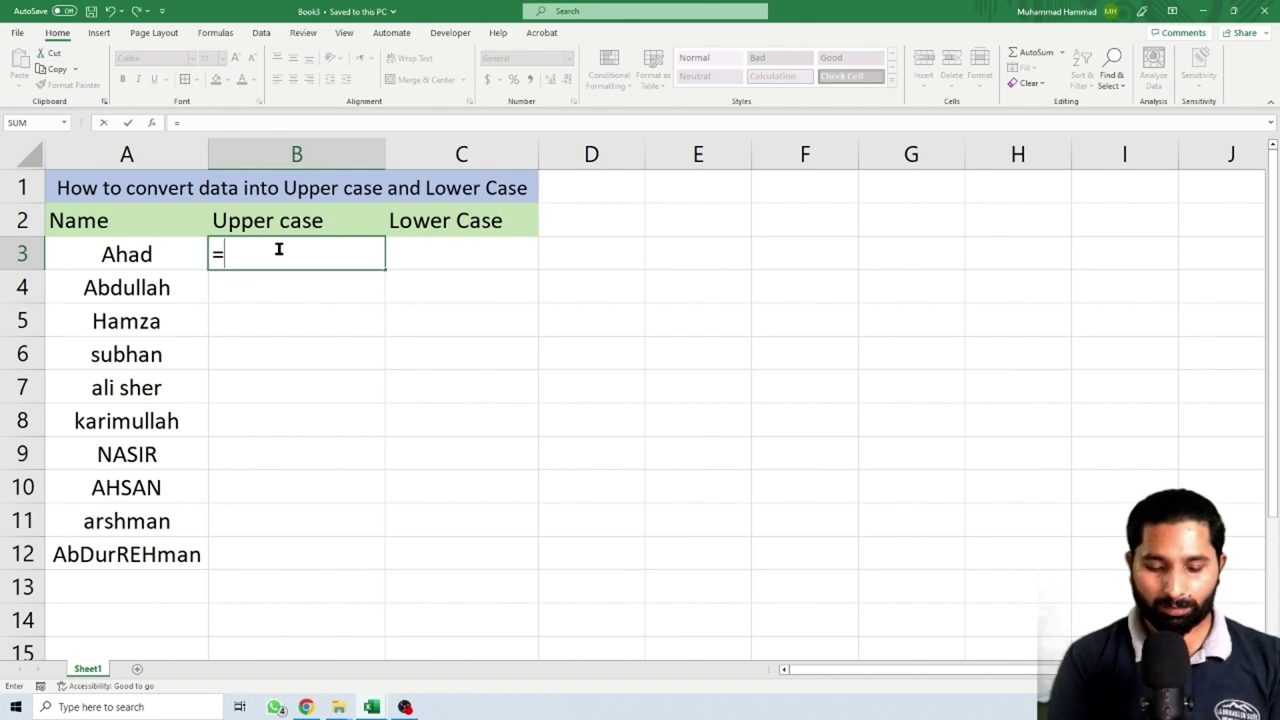
pyautogui.write('u')
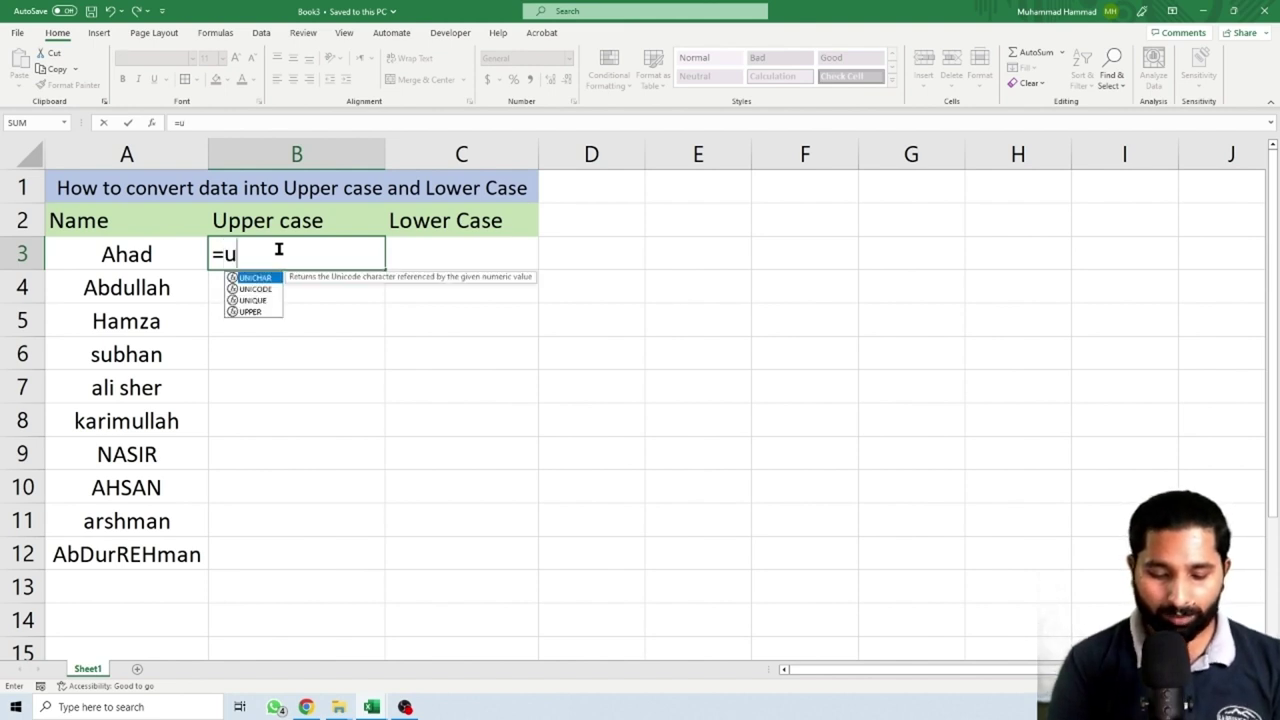
pyautogui.write('pper')
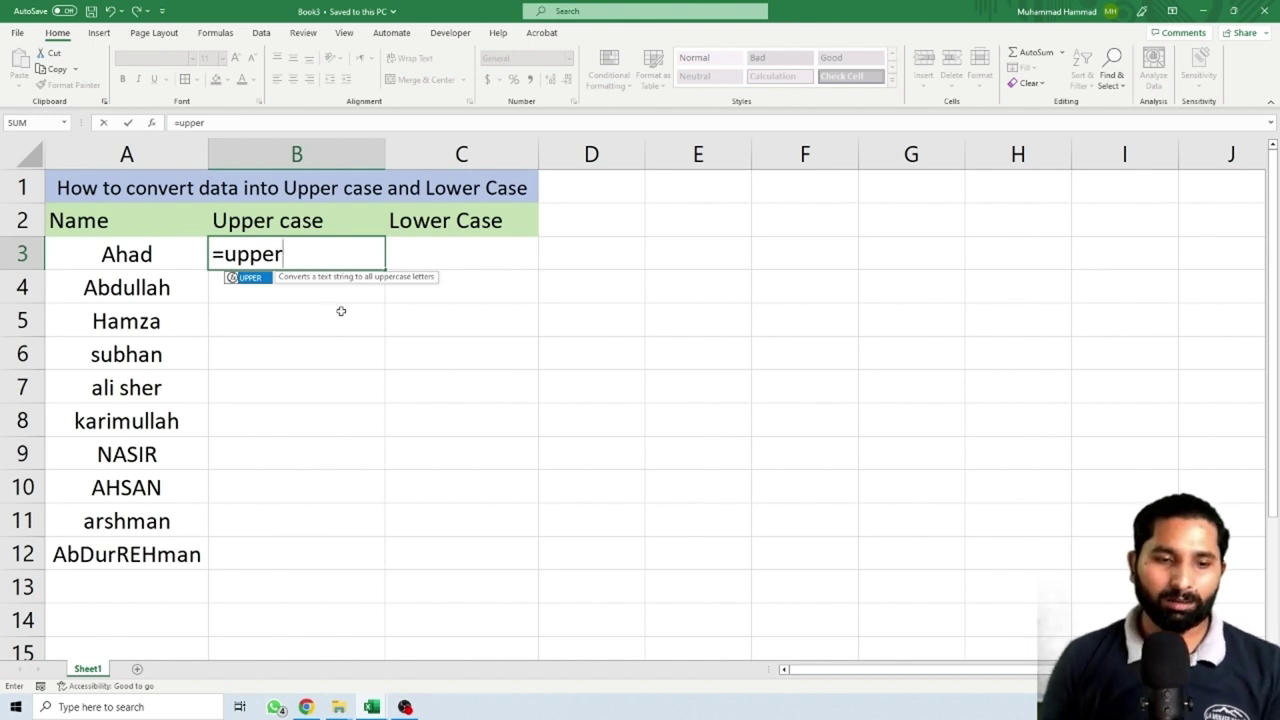
pyautogui.doubleClick(248, 279)
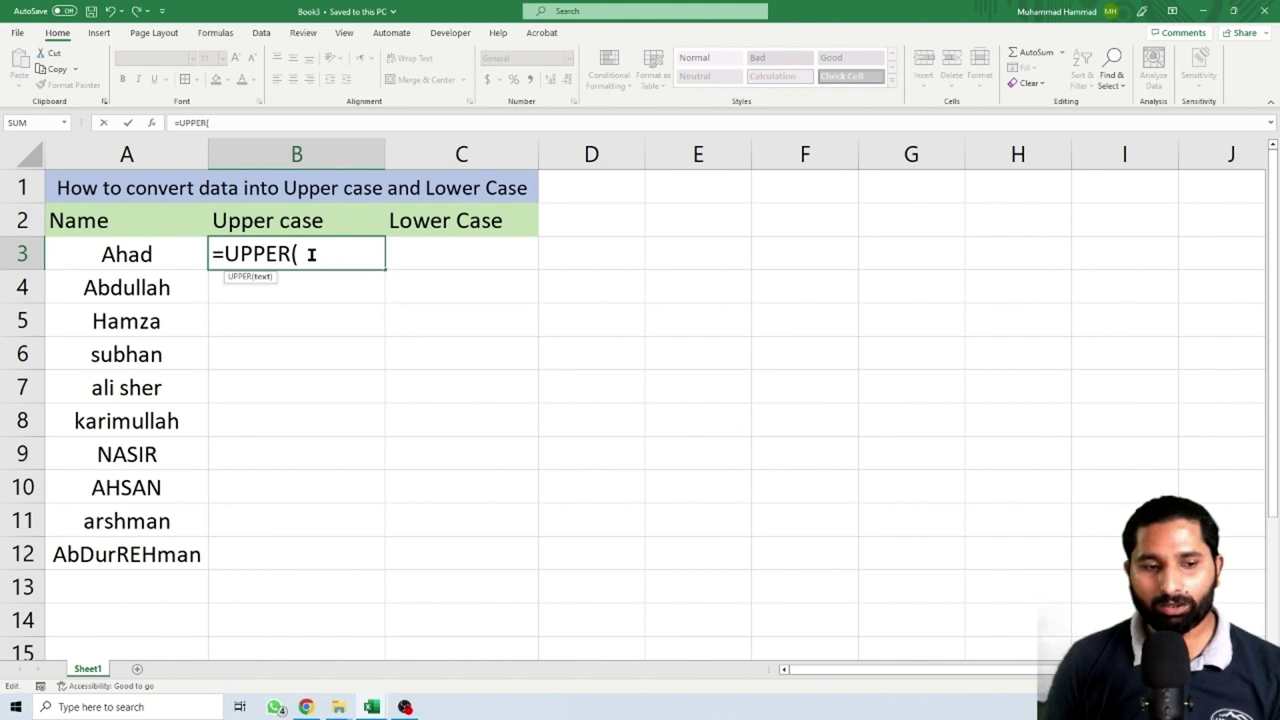
pyautogui.click(95, 253)
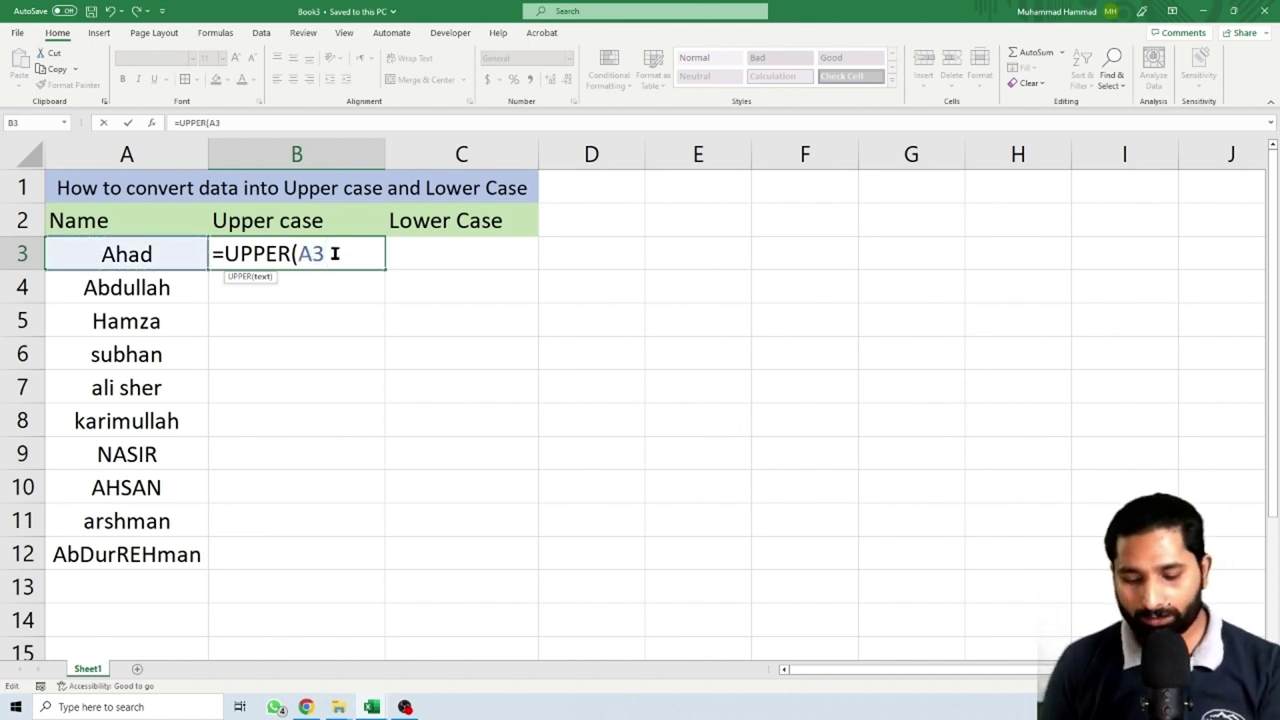
pyautogui.write(')')
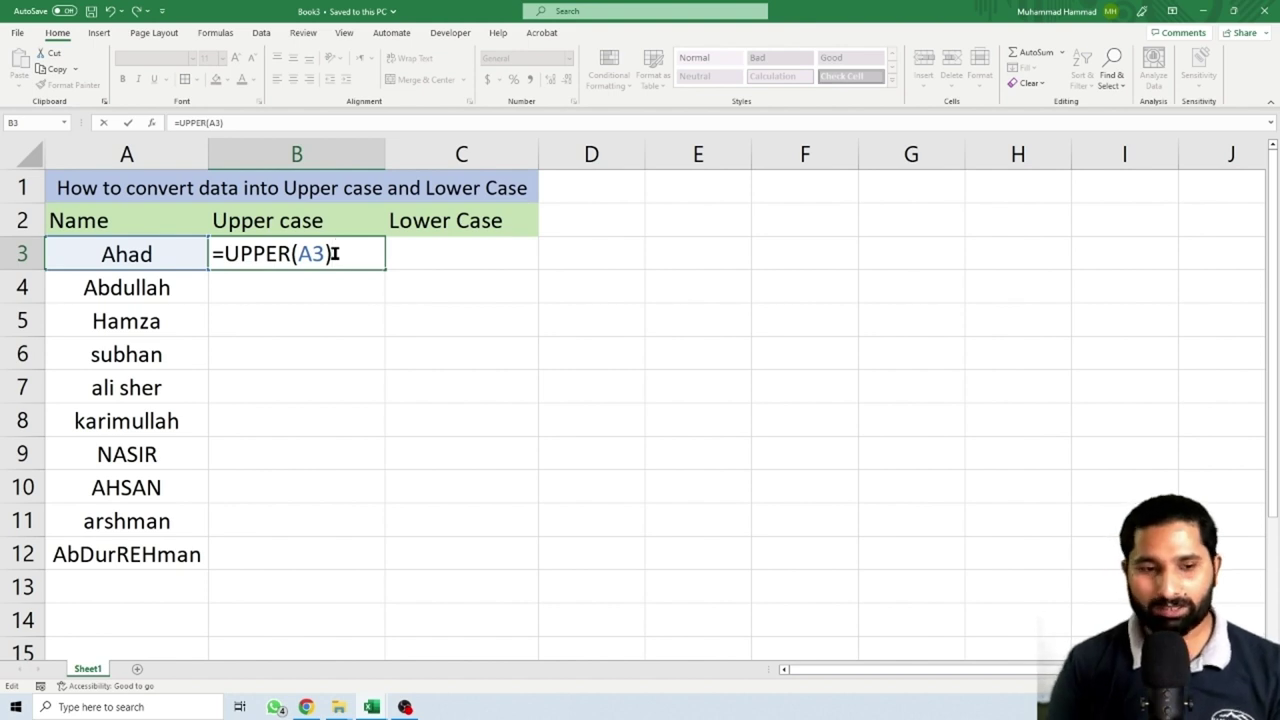
pyautogui.press('Return')
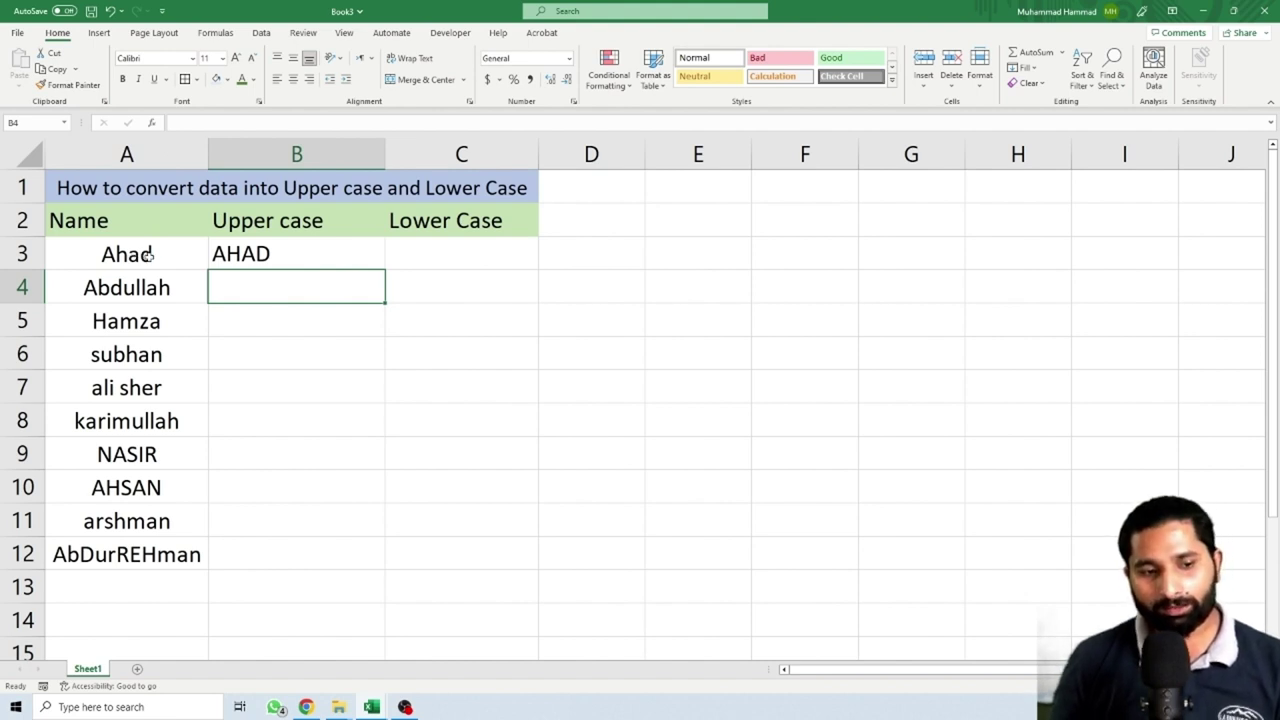
pyautogui.click(256, 254)
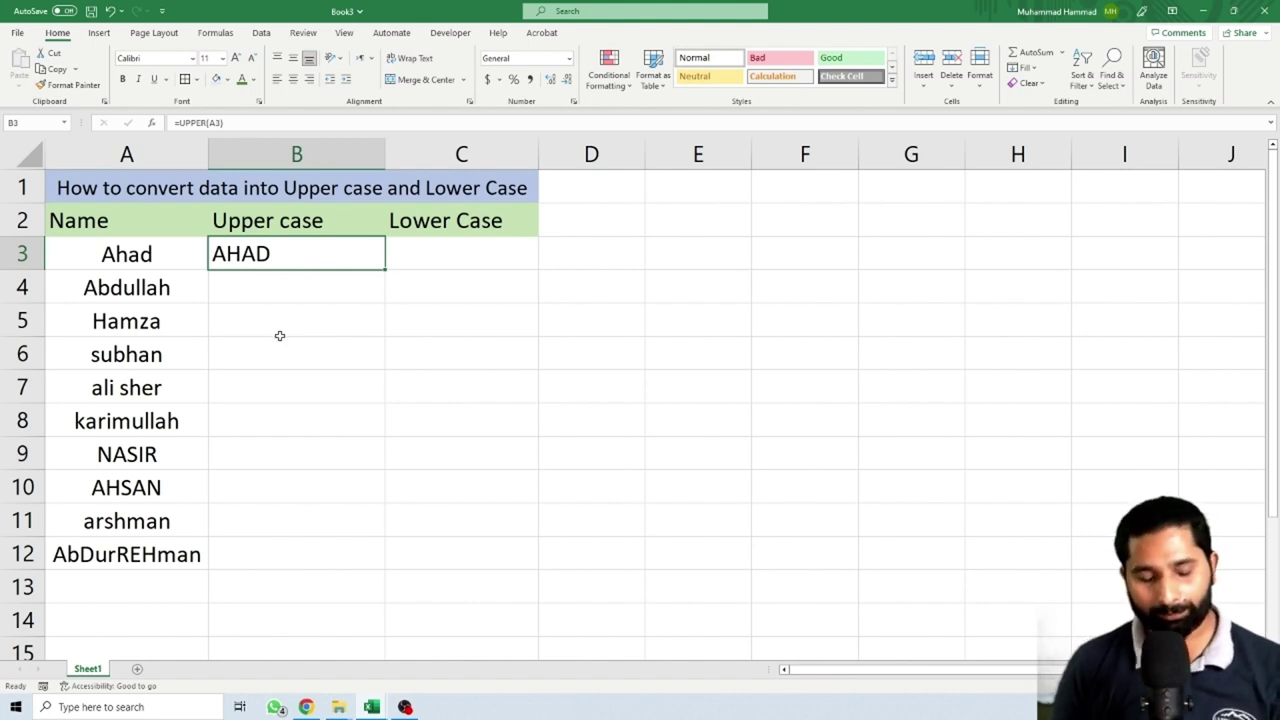
pyautogui.press('Delete')
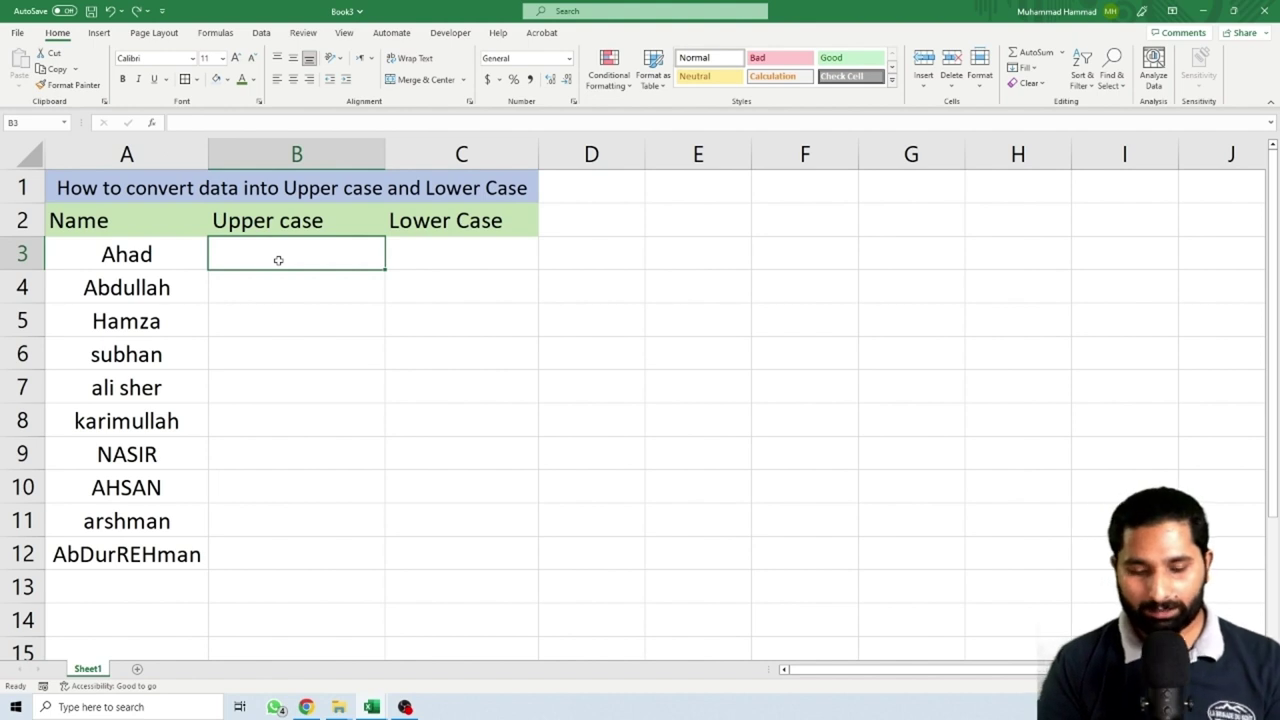
# Enter =UPPER(A3) in B3 and fill it down through B12
pyautogui.write('=up')
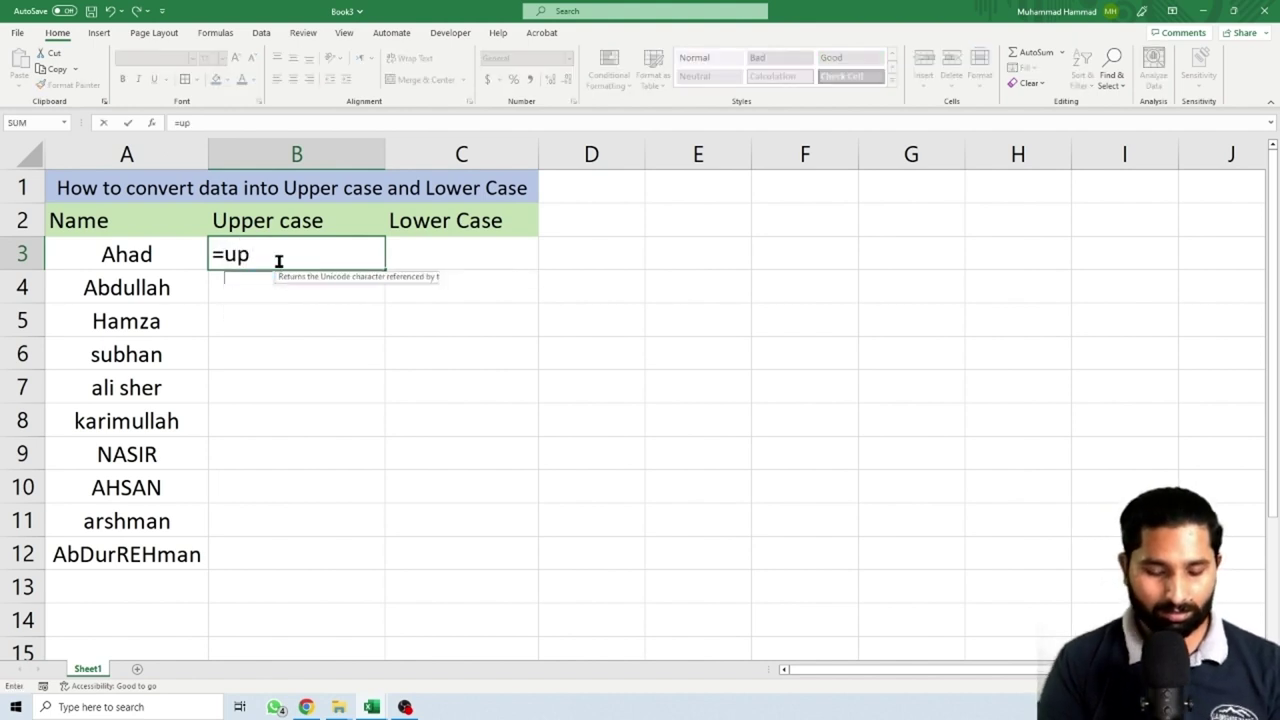
pyautogui.write('per')
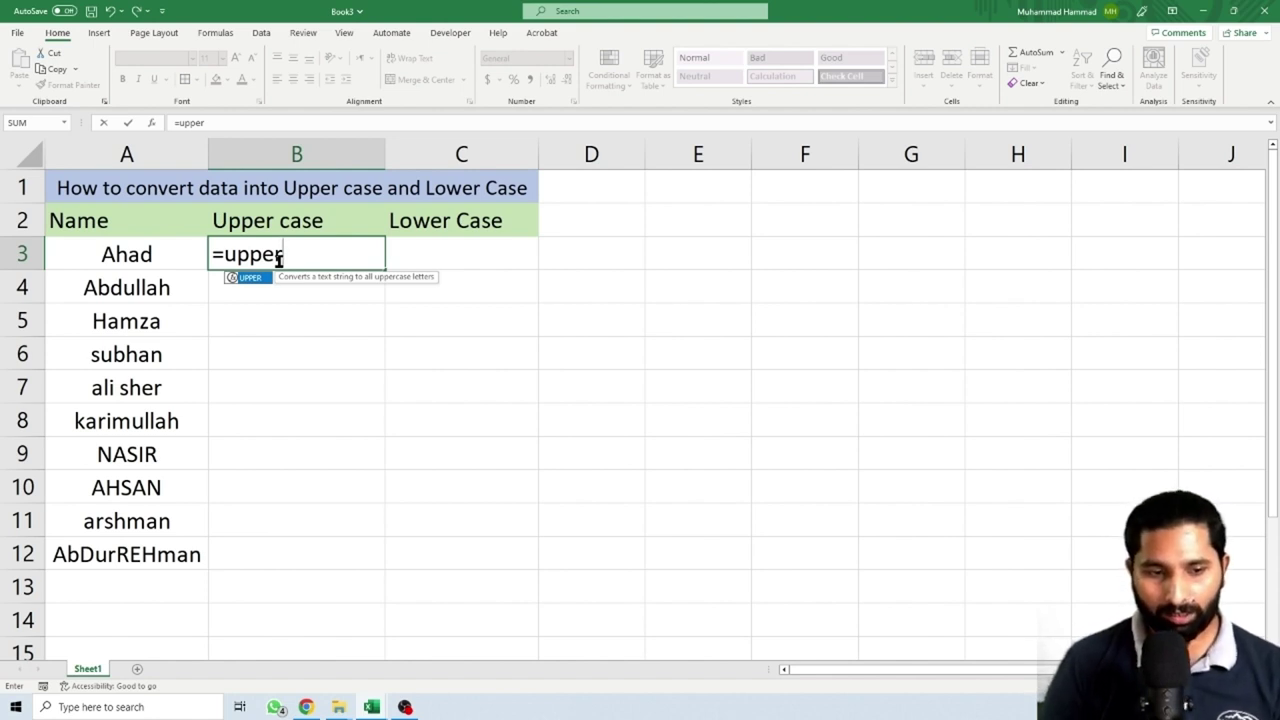
pyautogui.press('Tab')
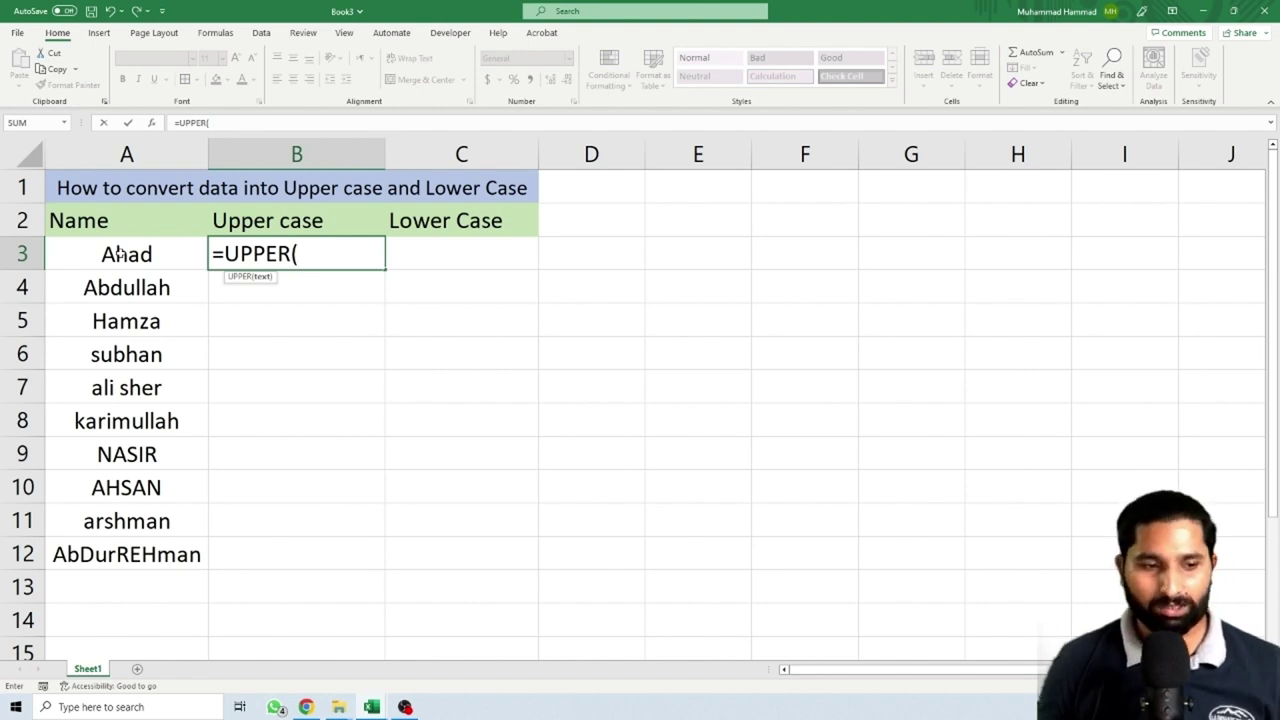
pyautogui.click(118, 254)
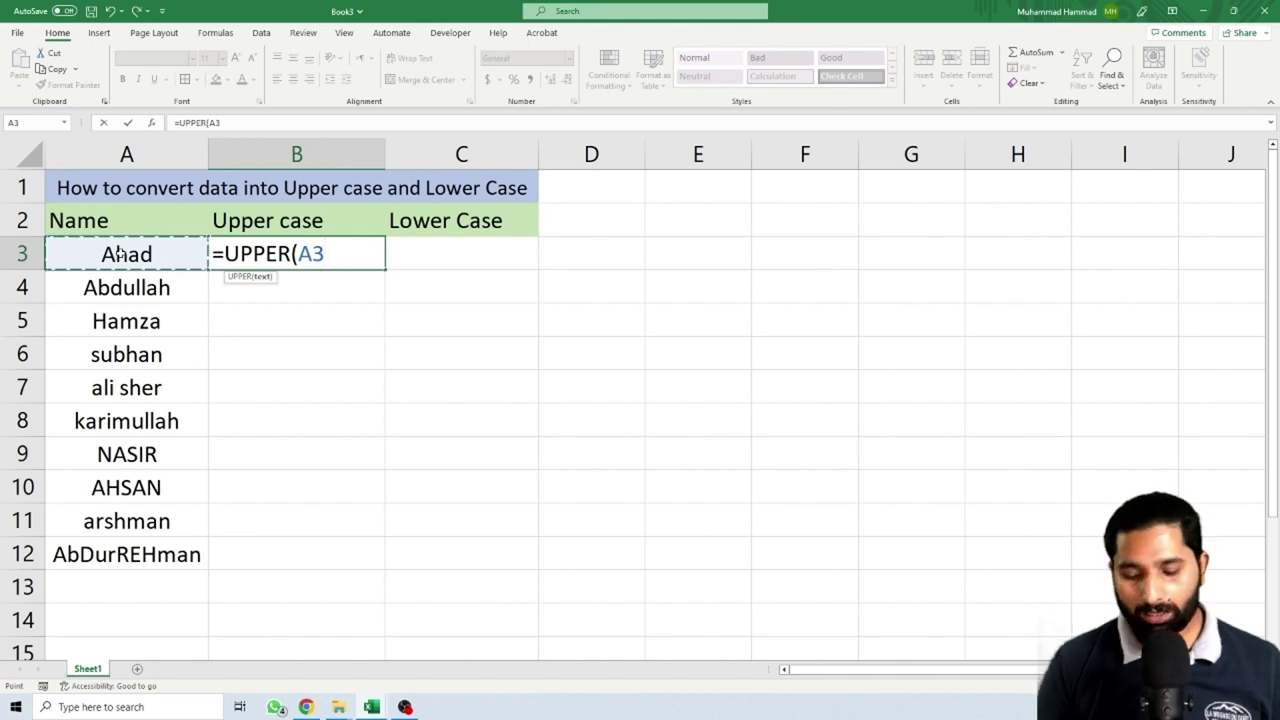
pyautogui.write(')')
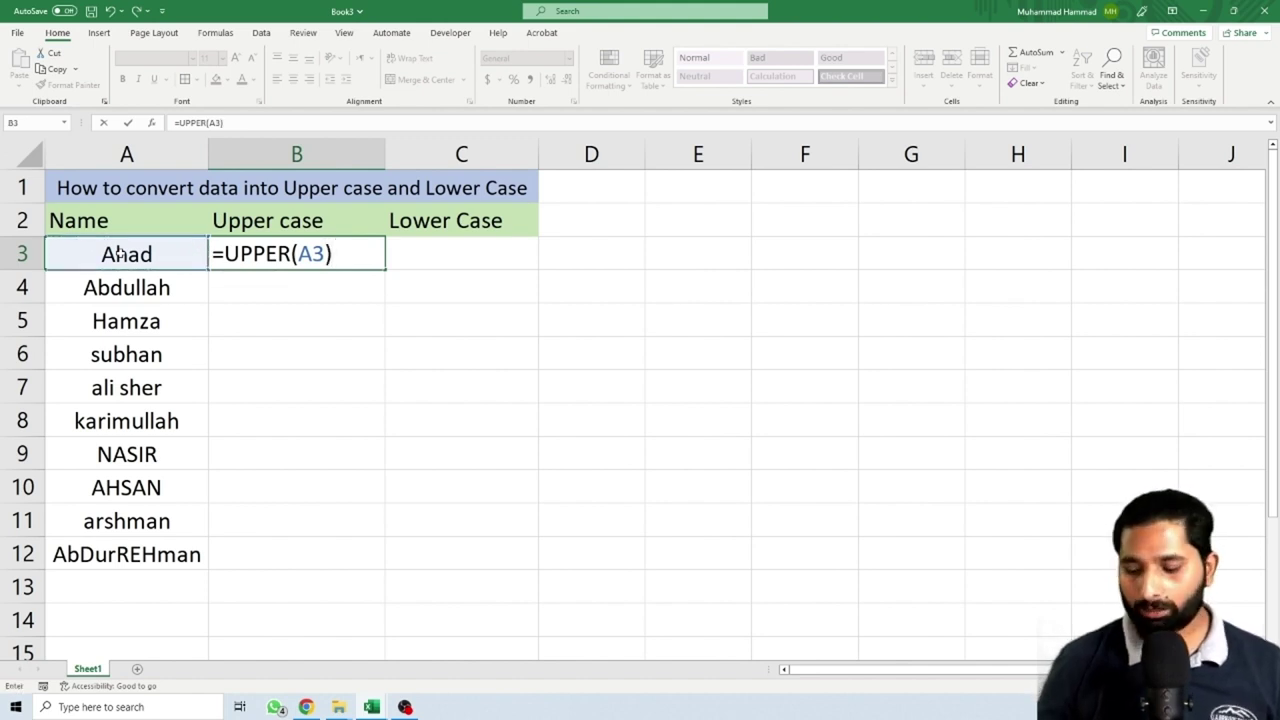
pyautogui.press('Return')
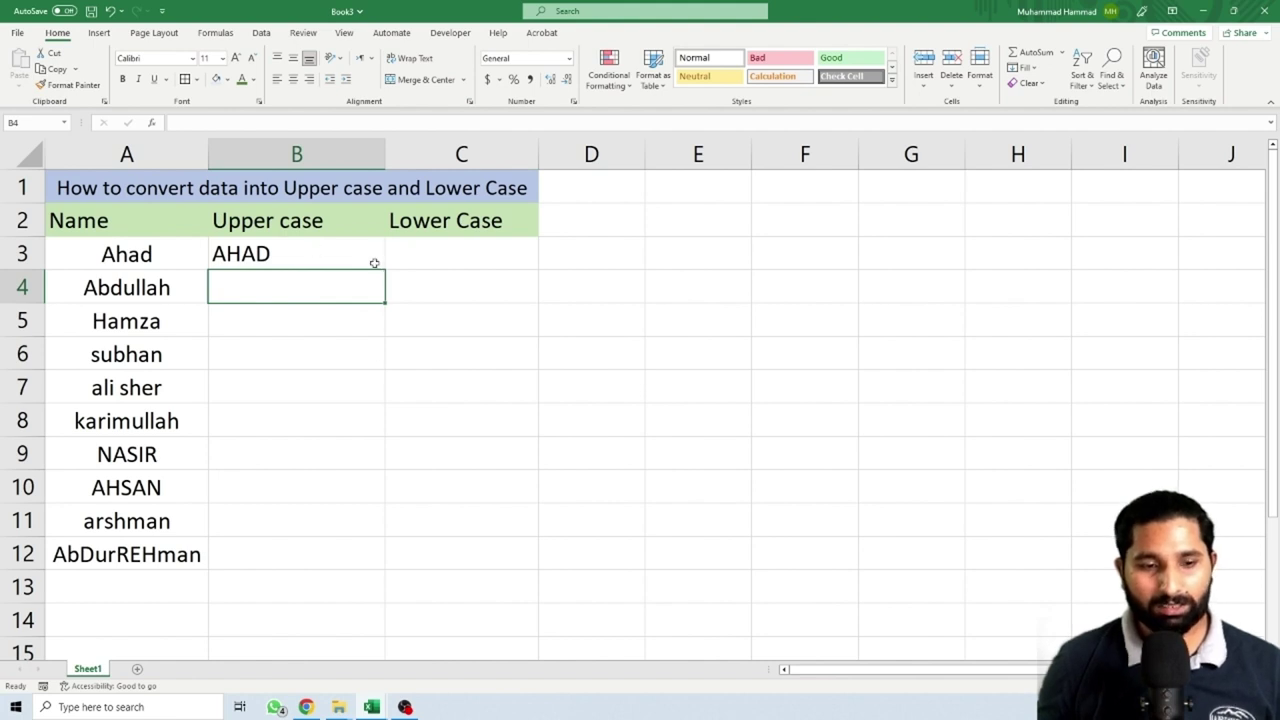
pyautogui.click(372, 262)
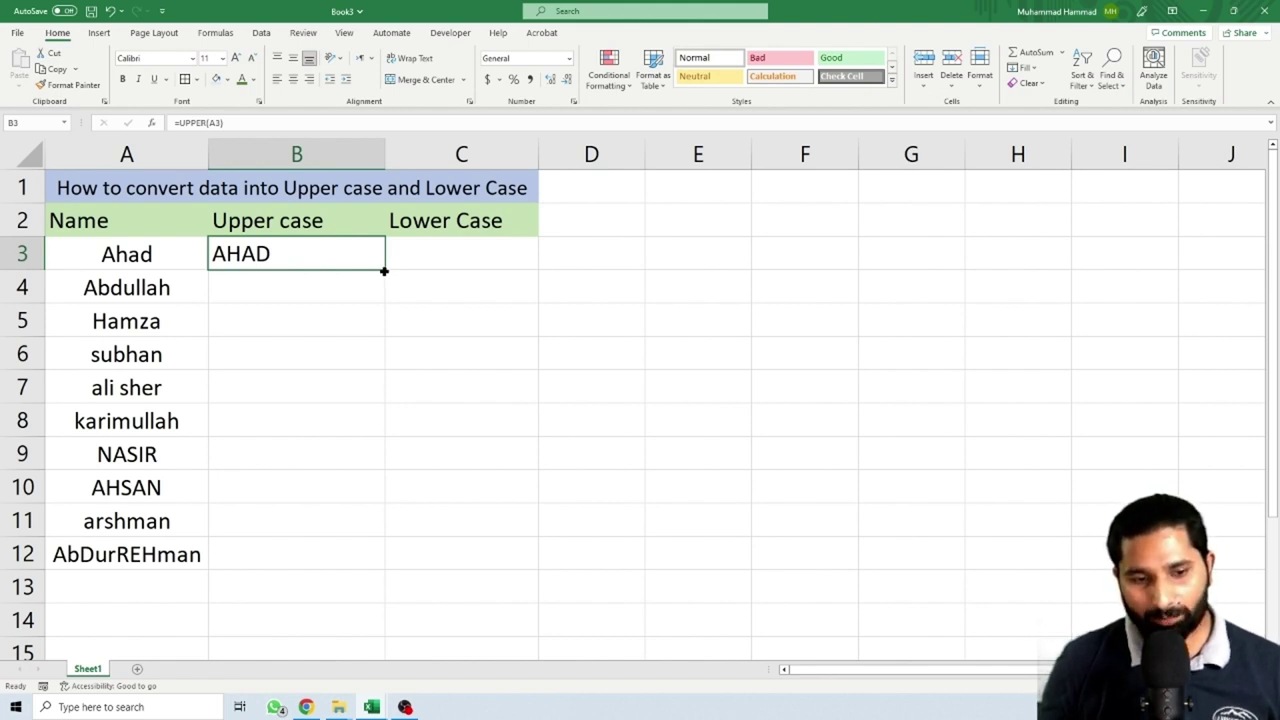
pyautogui.moveTo(384, 271); pyautogui.dragTo(339, 563)
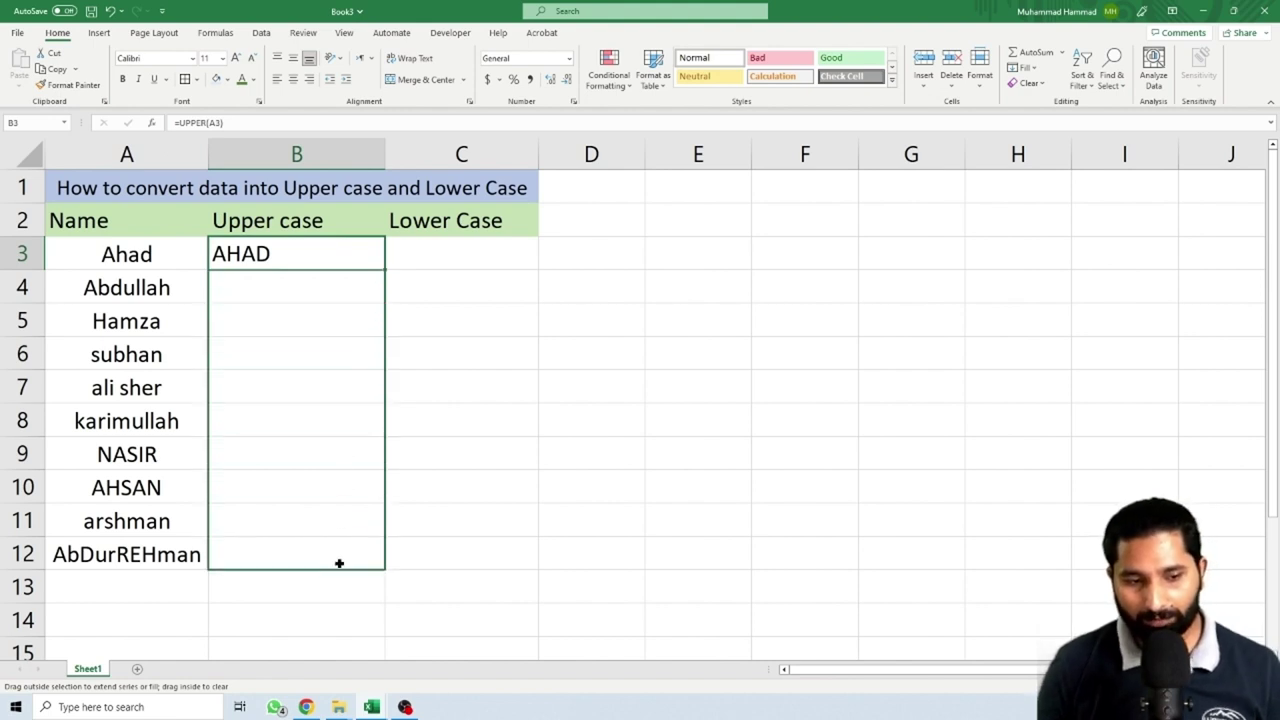
pyautogui.moveTo(339, 563); pyautogui.dragTo(340, 563)
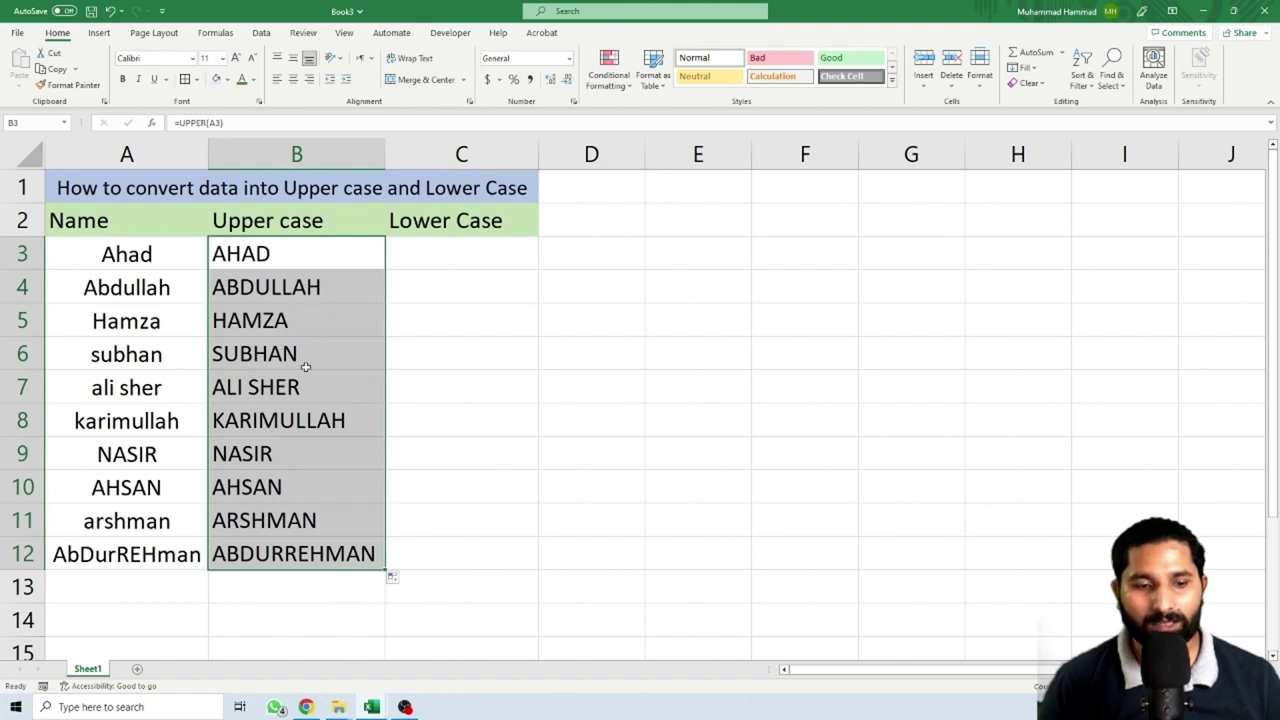
# Enter =LOWER(B3) in C3 and fill it down through C12
pyautogui.click(423, 256)
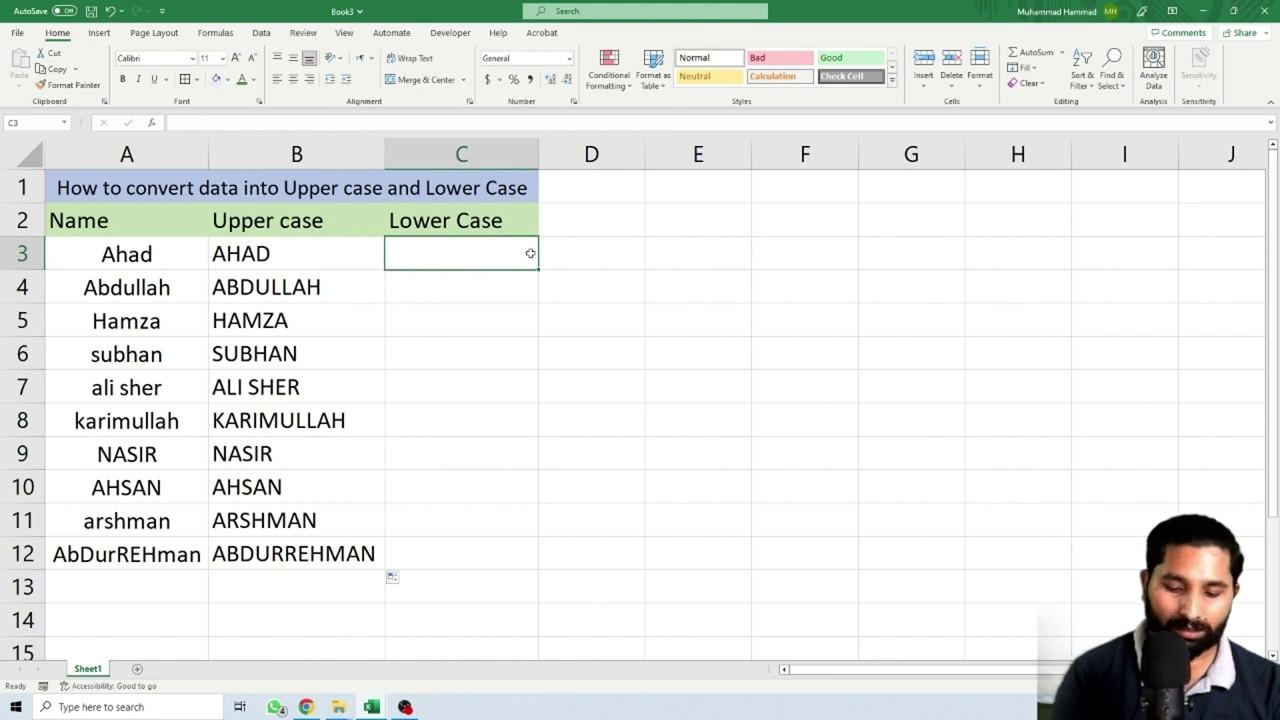
pyautogui.write('=')
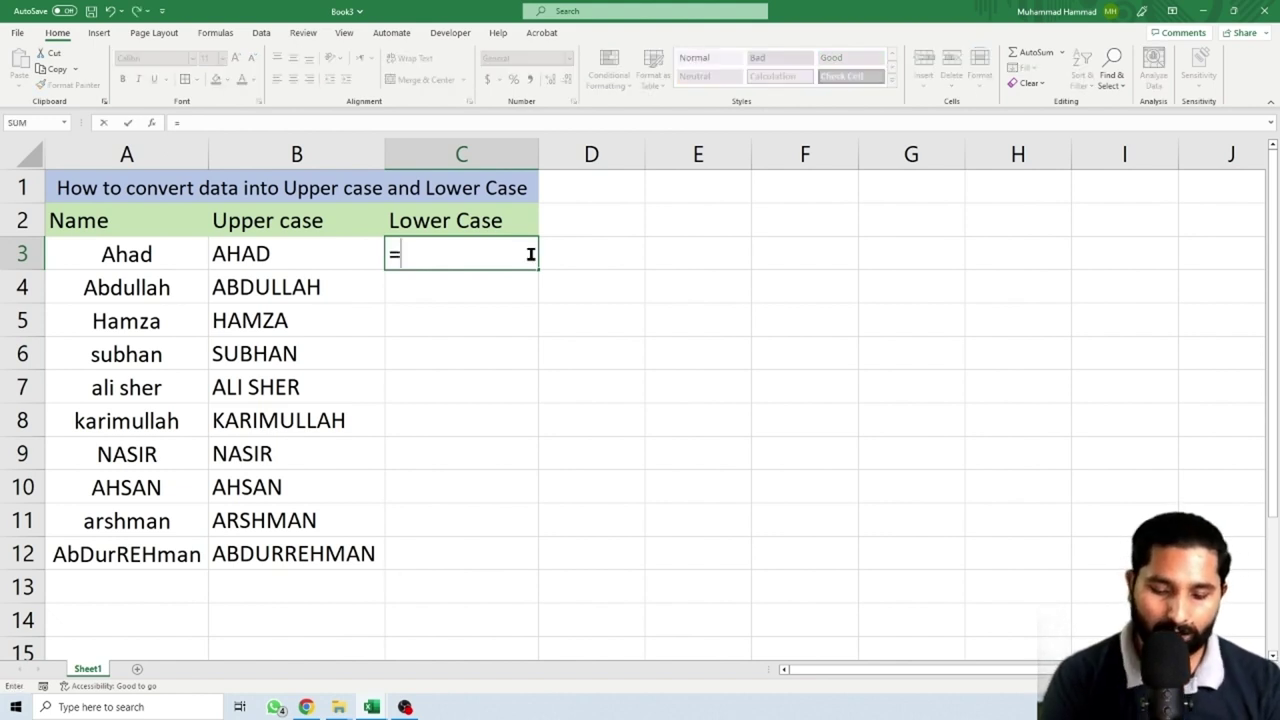
pyautogui.write('l')
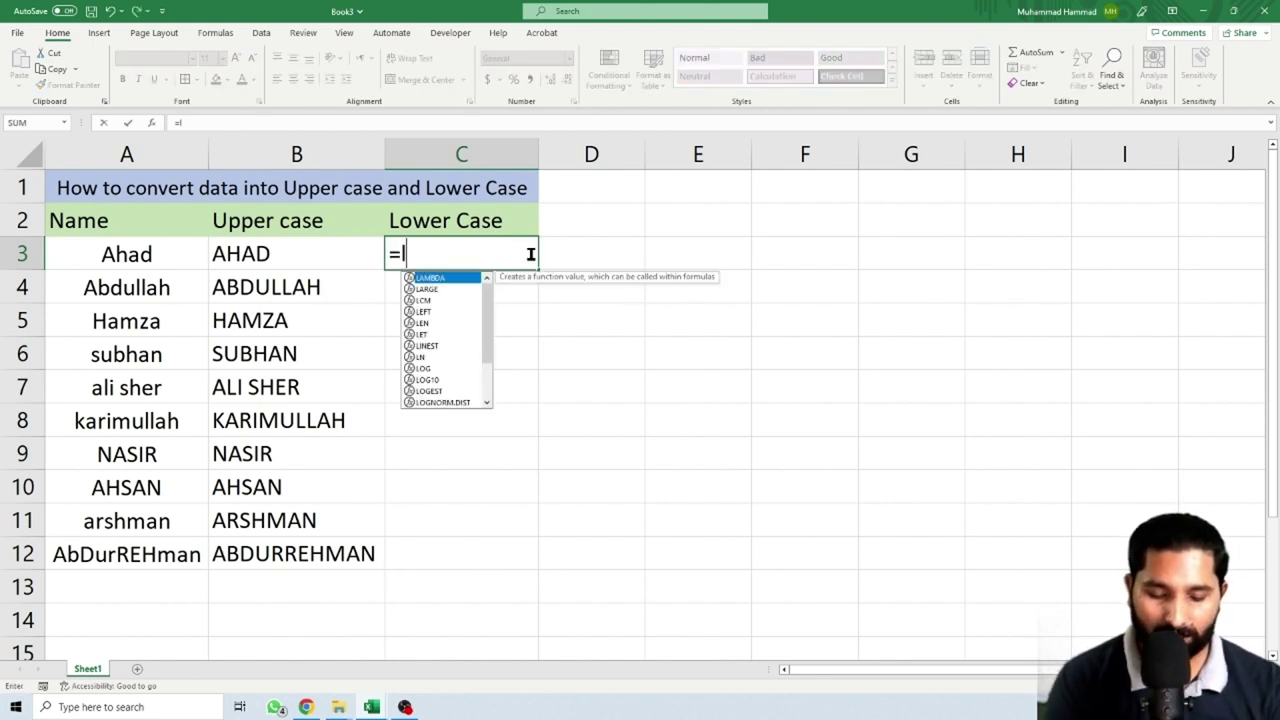
pyautogui.write('ower')
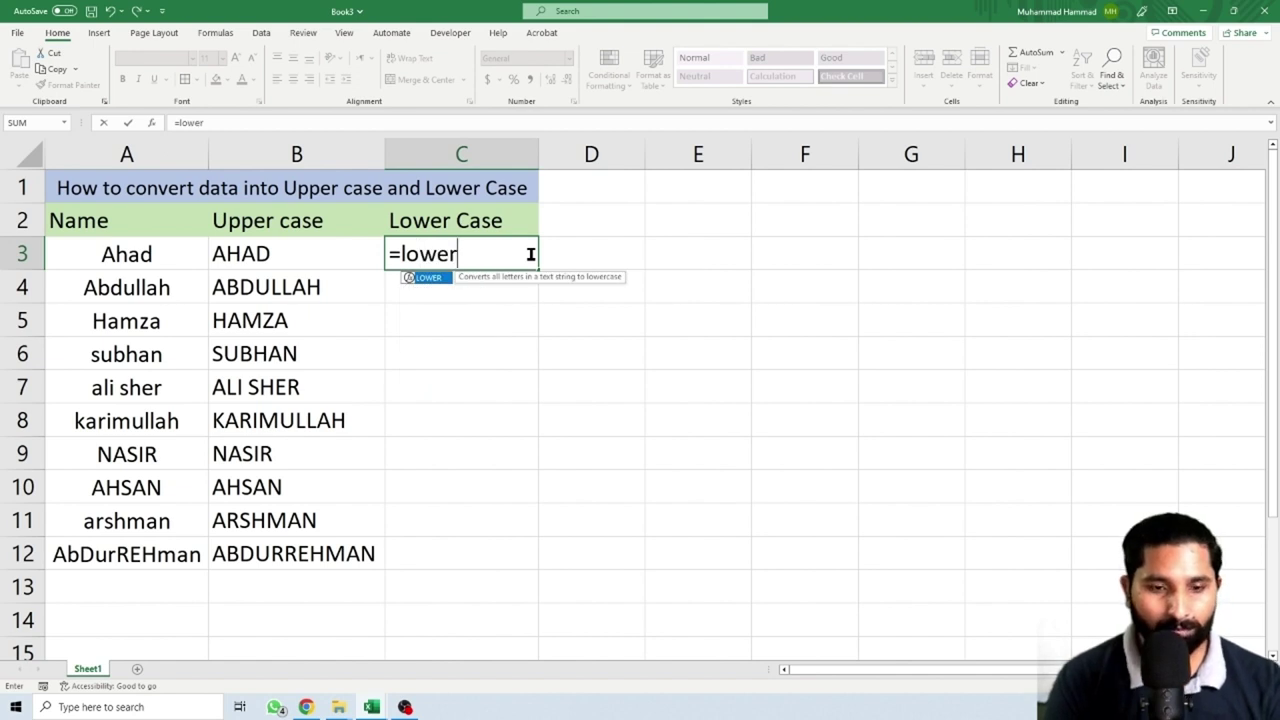
pyautogui.press('Tab')
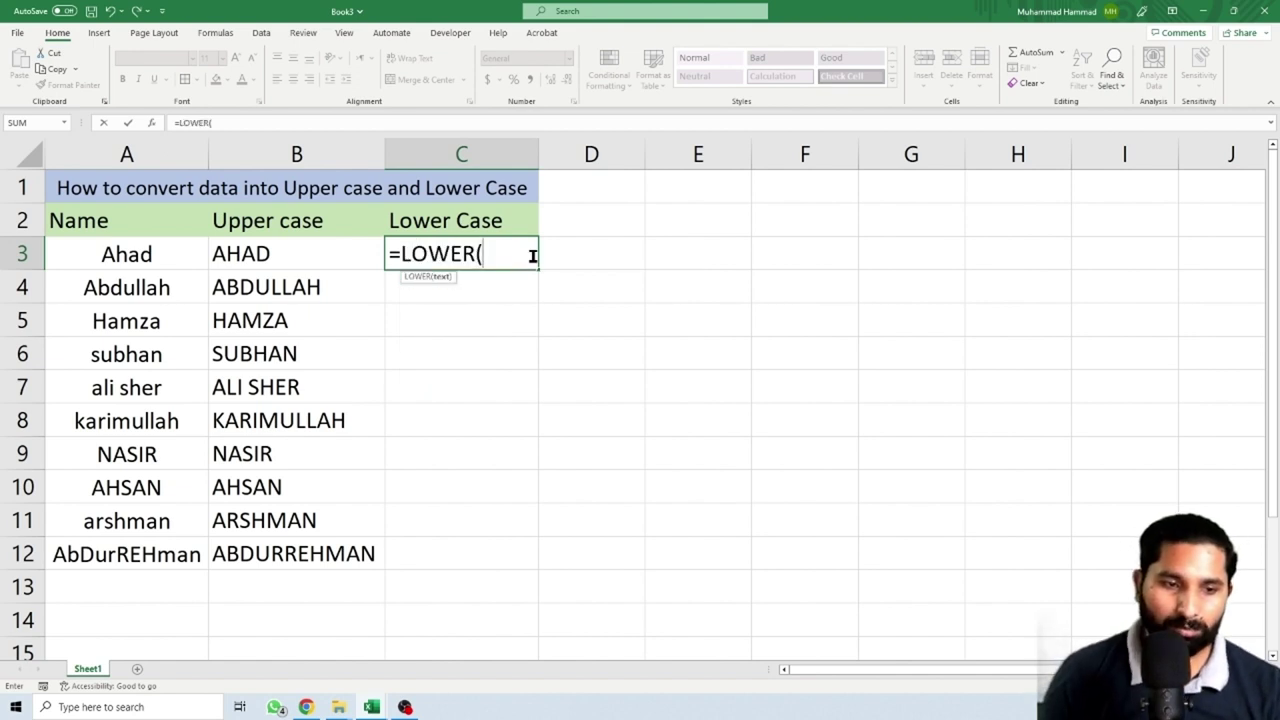
pyautogui.click(297, 254)
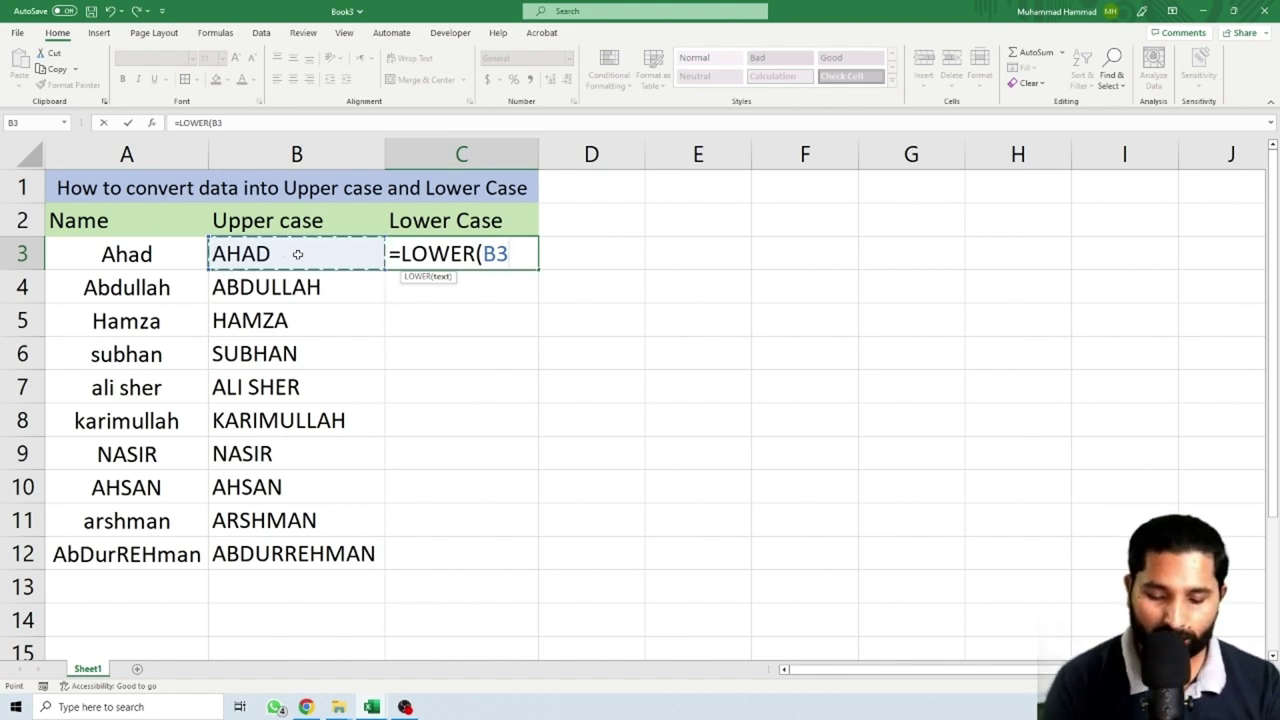
pyautogui.write(')')
pyautogui.press('Return')
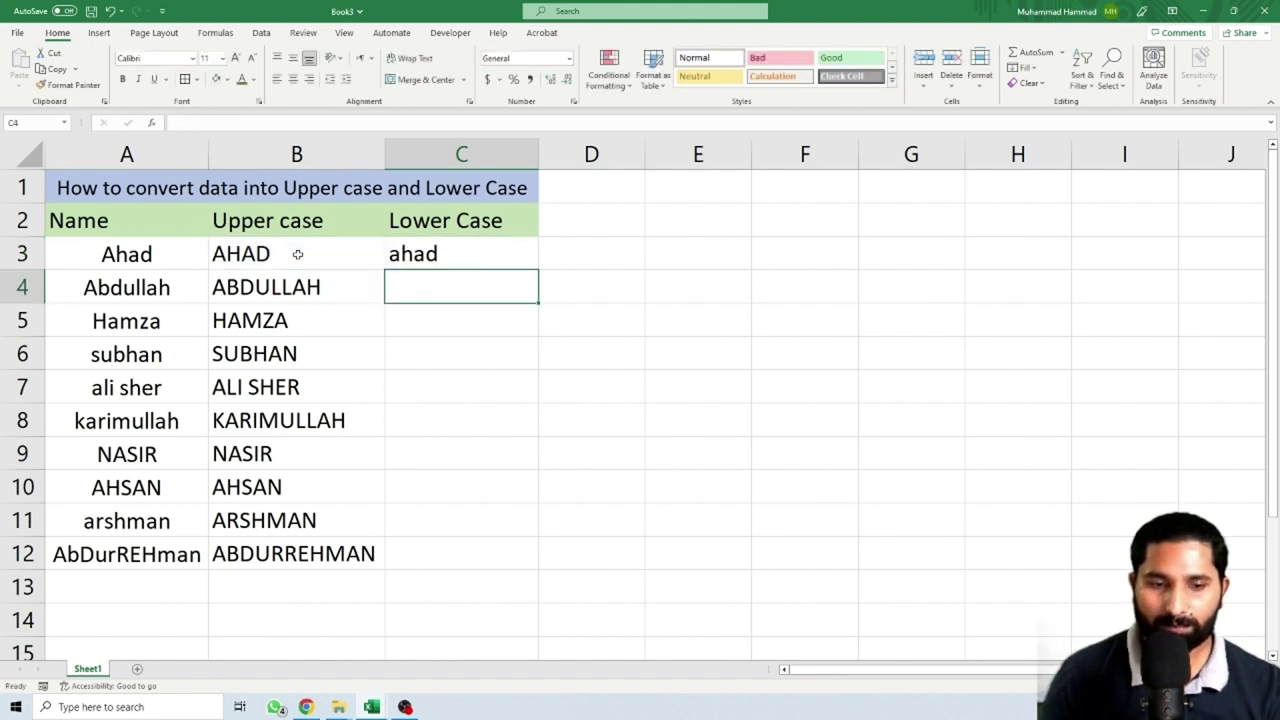
pyautogui.click(296, 253)
pyautogui.click(460, 249)
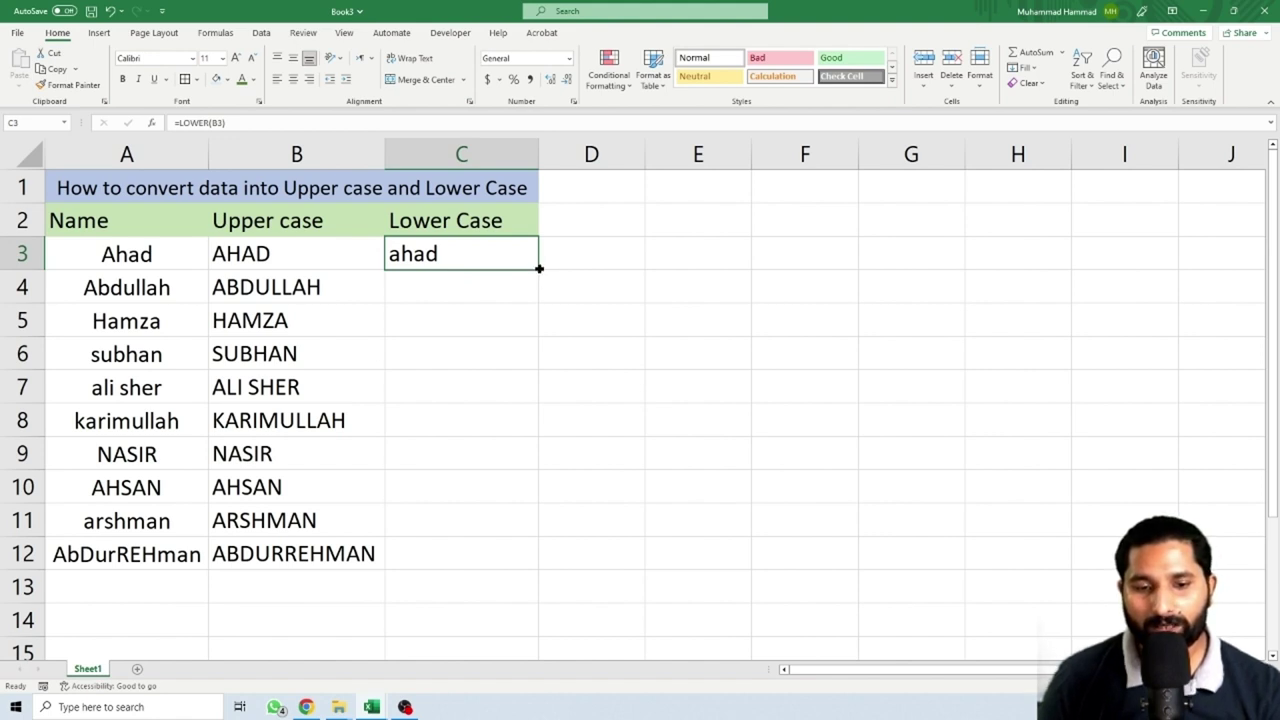
pyautogui.moveTo(539, 269); pyautogui.dragTo(526, 562)
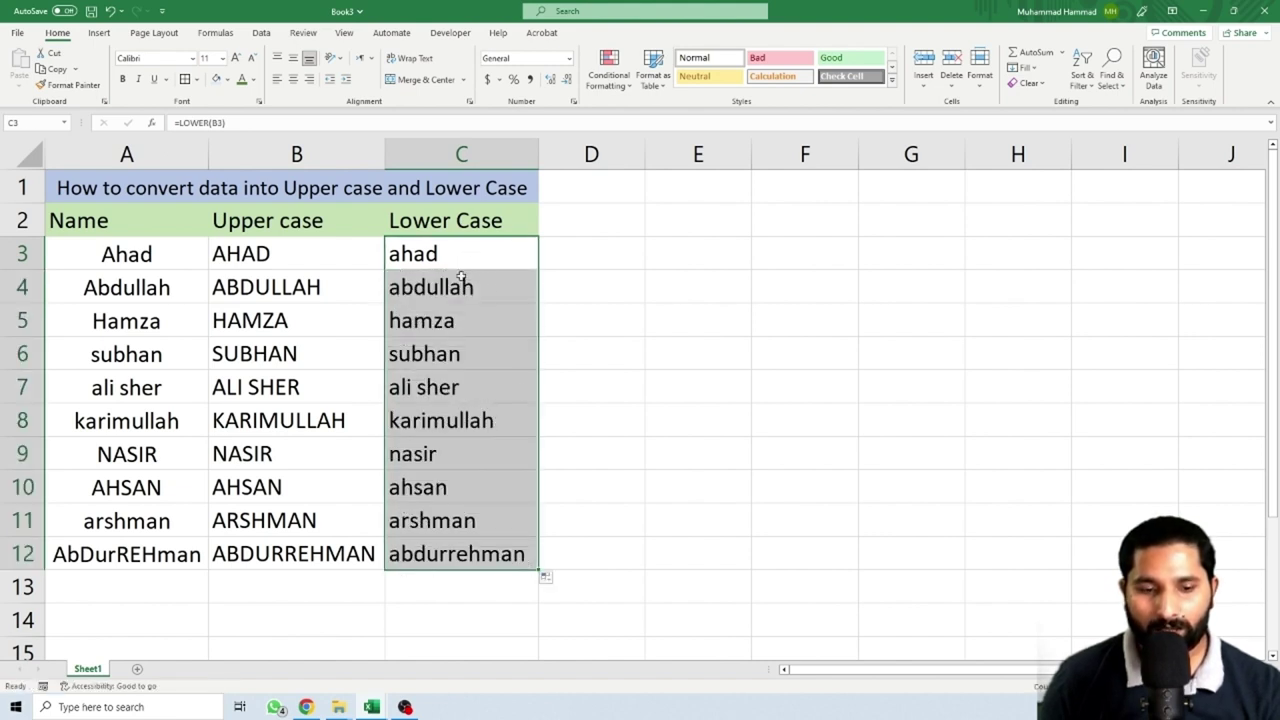
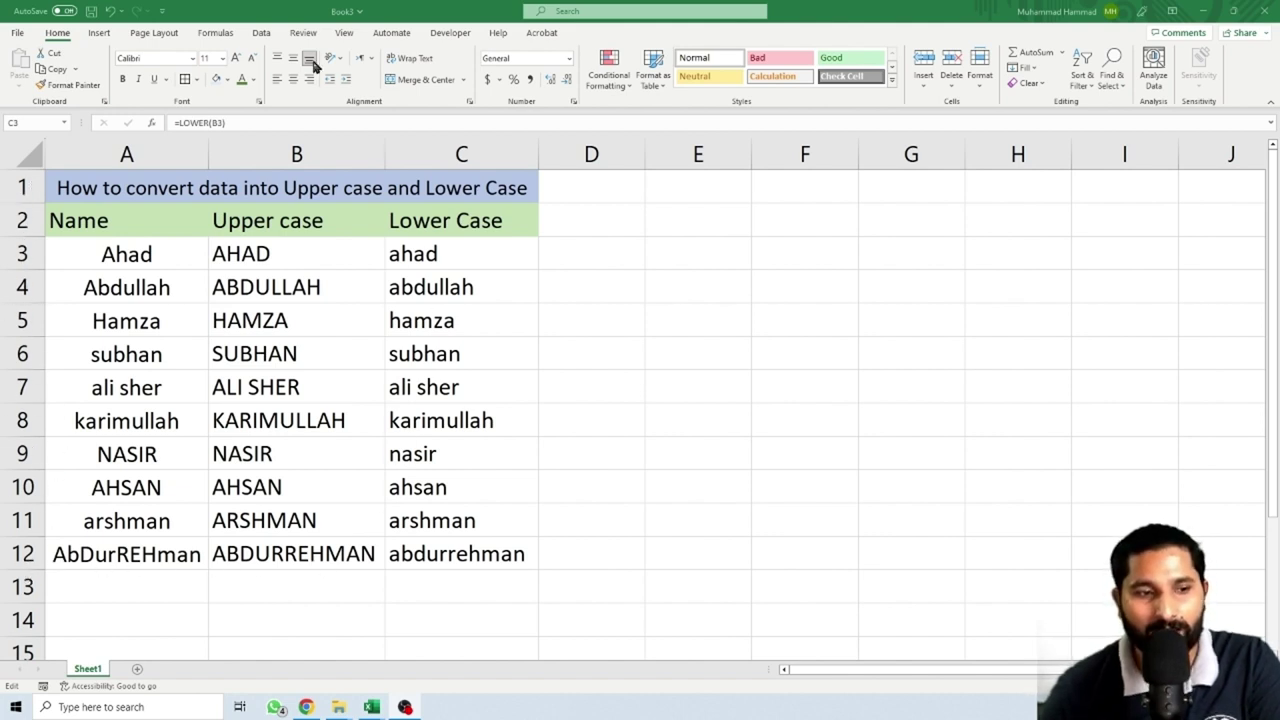
# Insert a blank row at row 2, between the title and the Name, Upper case and Lower Case headers
pyautogui.press('Left')
pyautogui.press('Down')
pyautogui.press('Down')
pyautogui.press('Down')
pyautogui.press('Down')
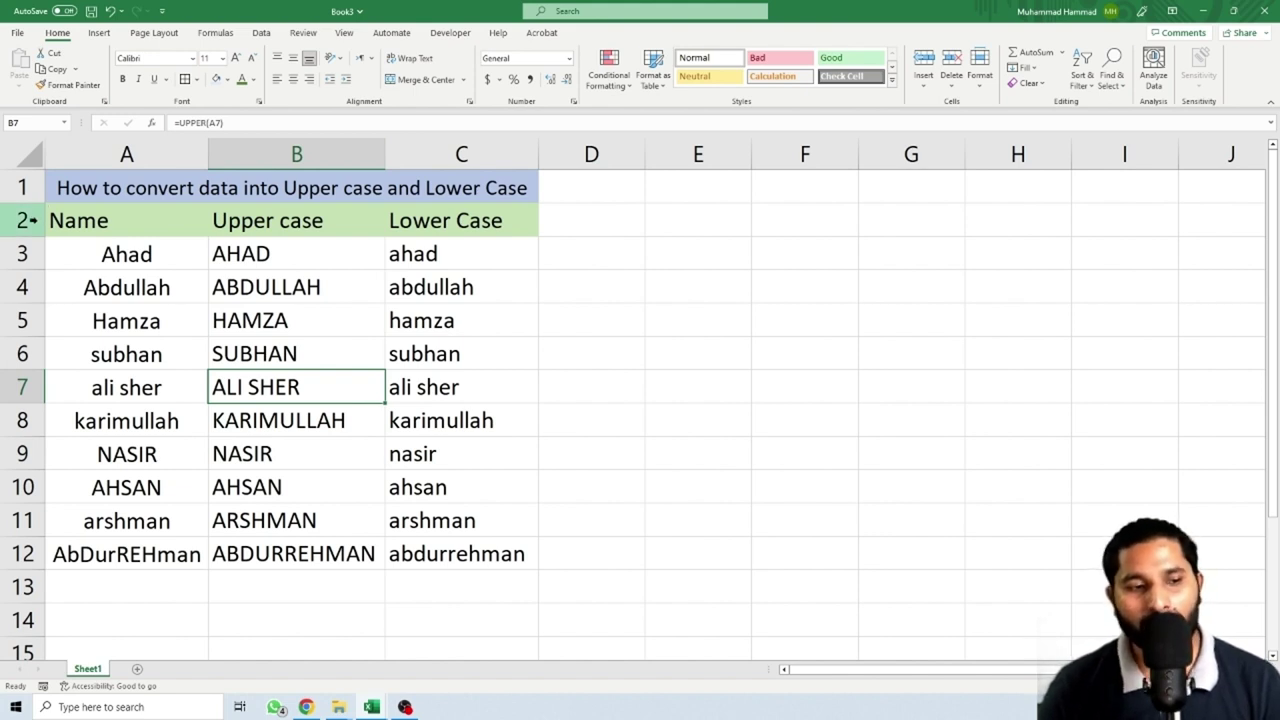
pyautogui.click(30, 220)
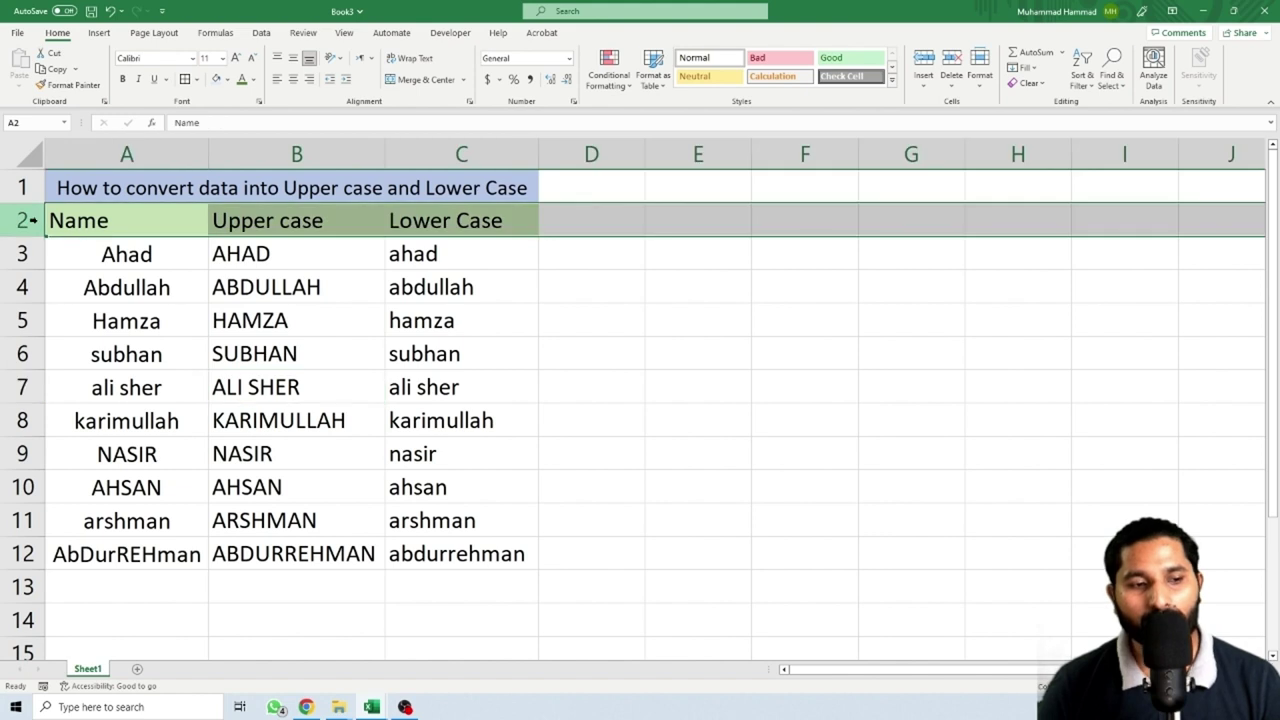
pyautogui.rightClick(175, 221)
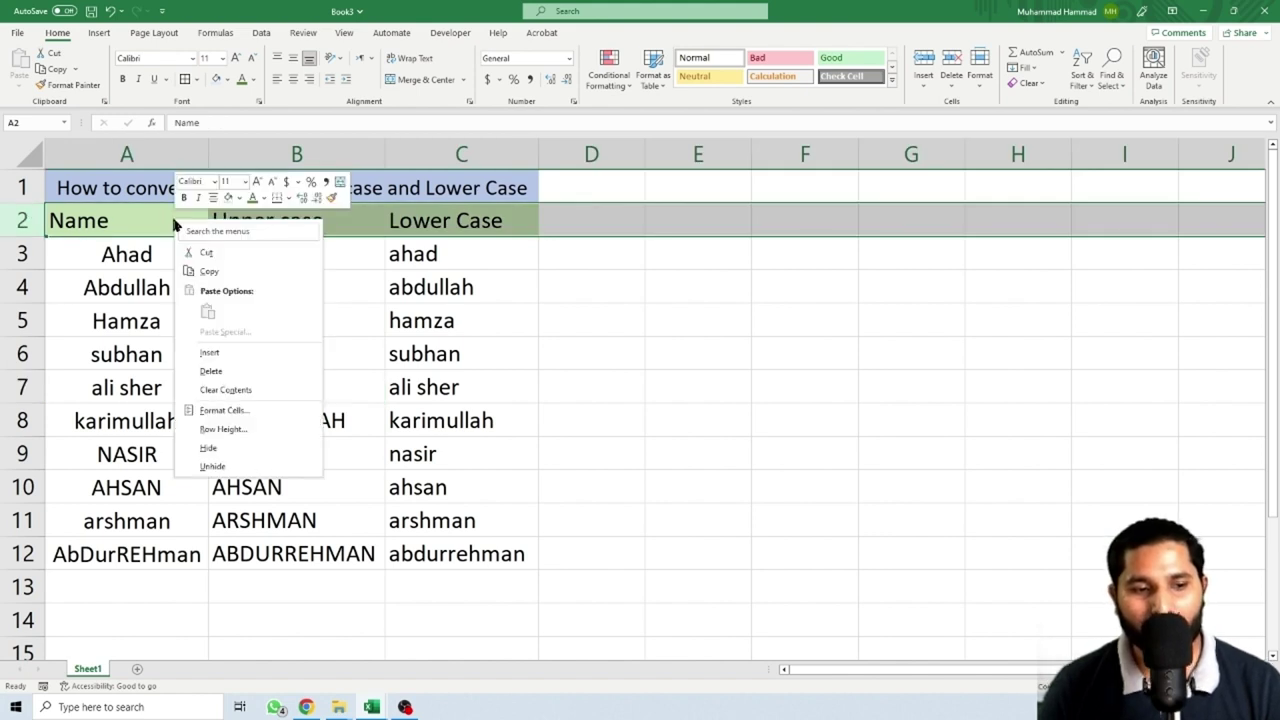
pyautogui.click(210, 353)
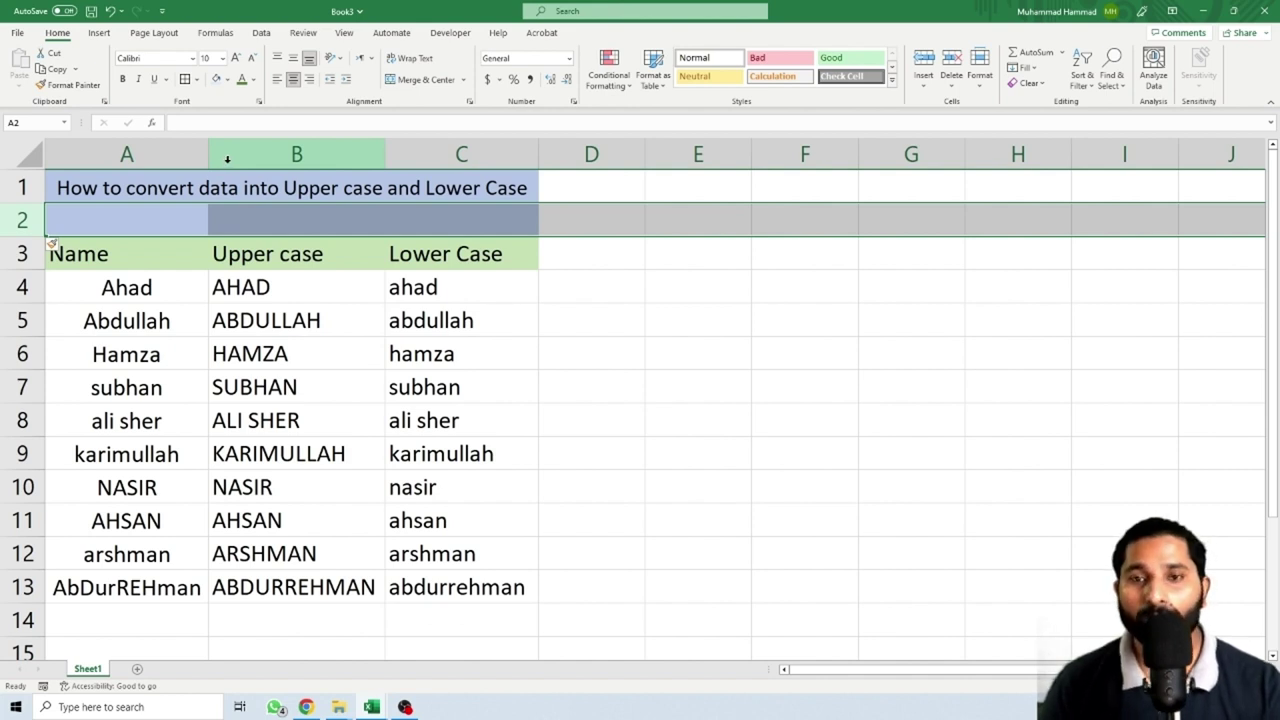
pyautogui.click(285, 151)
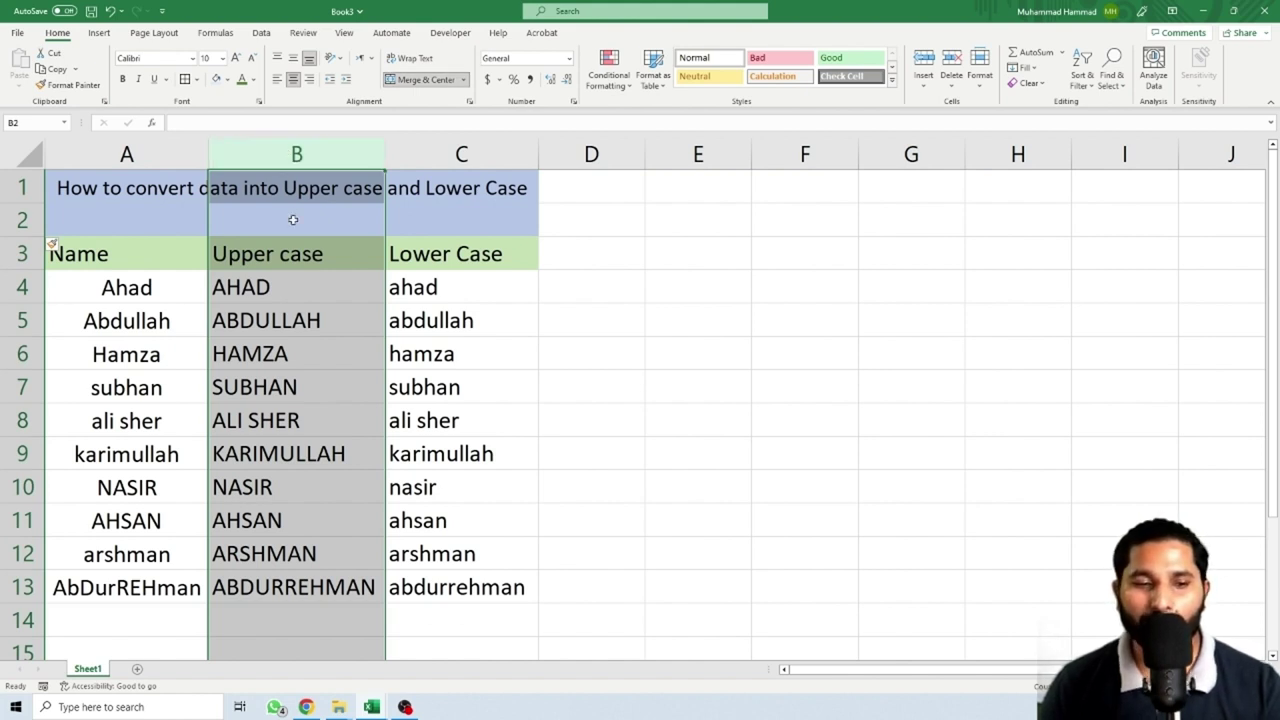
pyautogui.rightClick(293, 219)
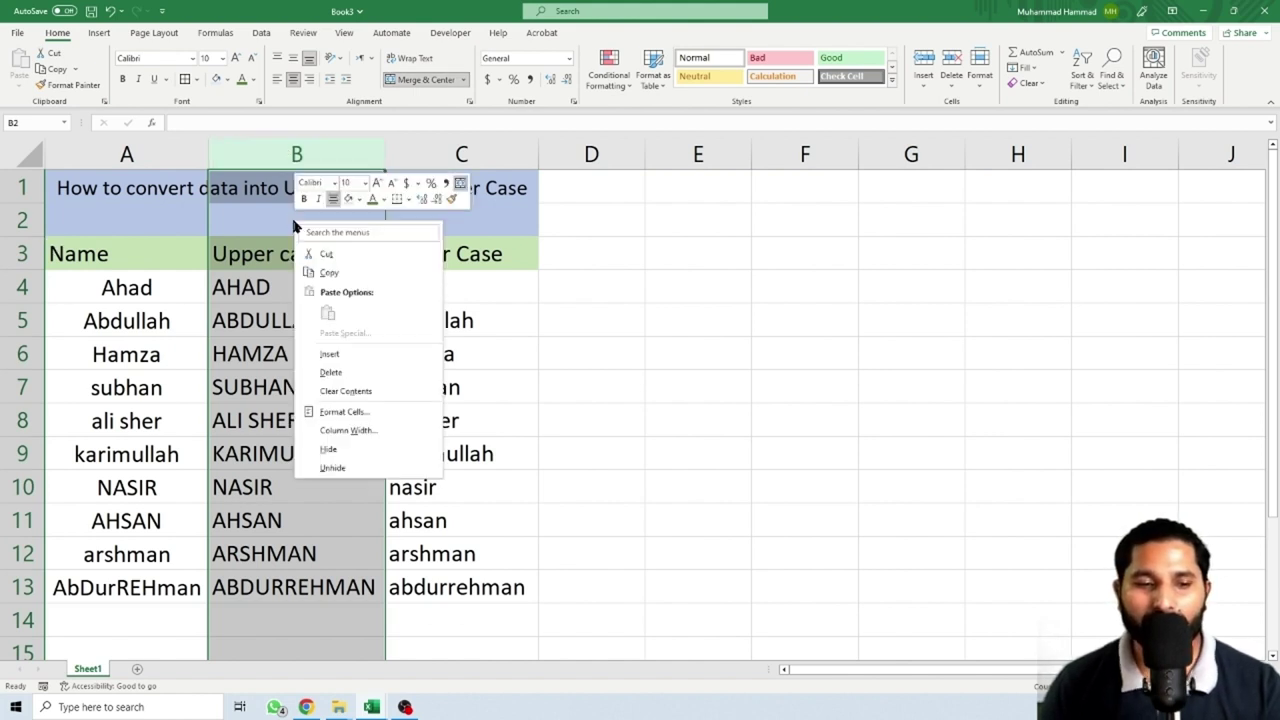
pyautogui.click(363, 352)
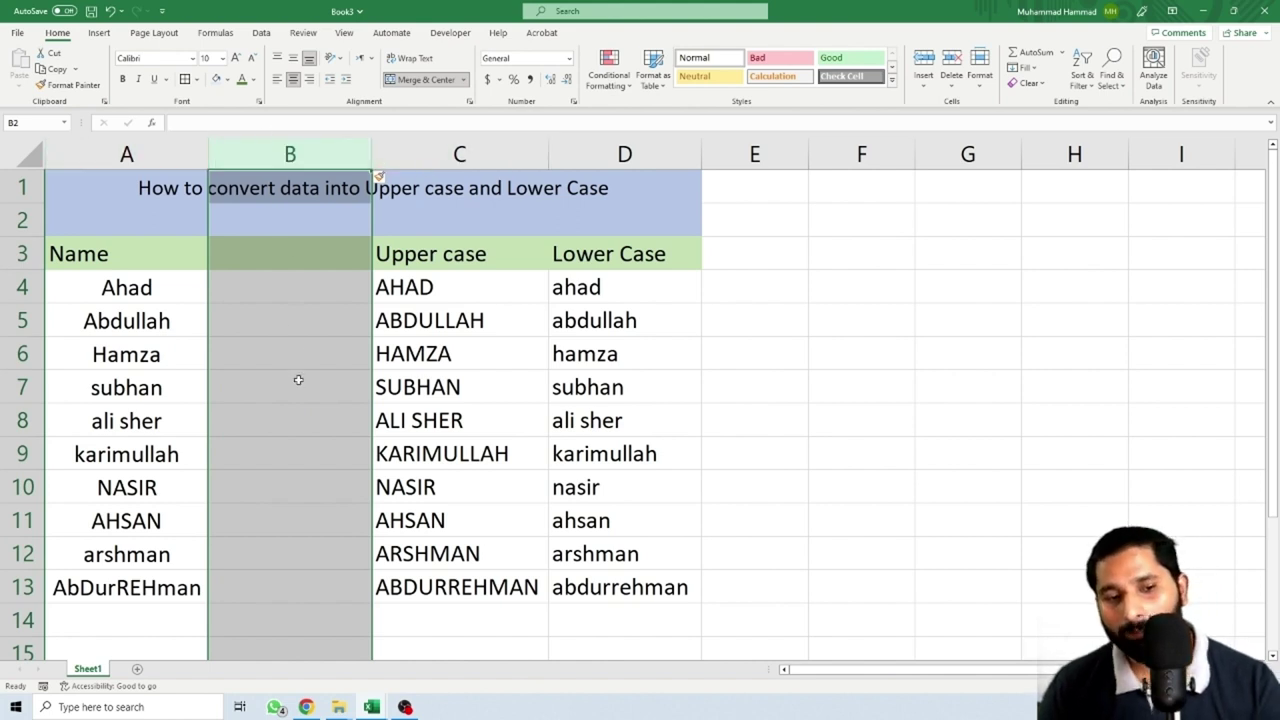
pyautogui.hotkey('ctrl', '-')
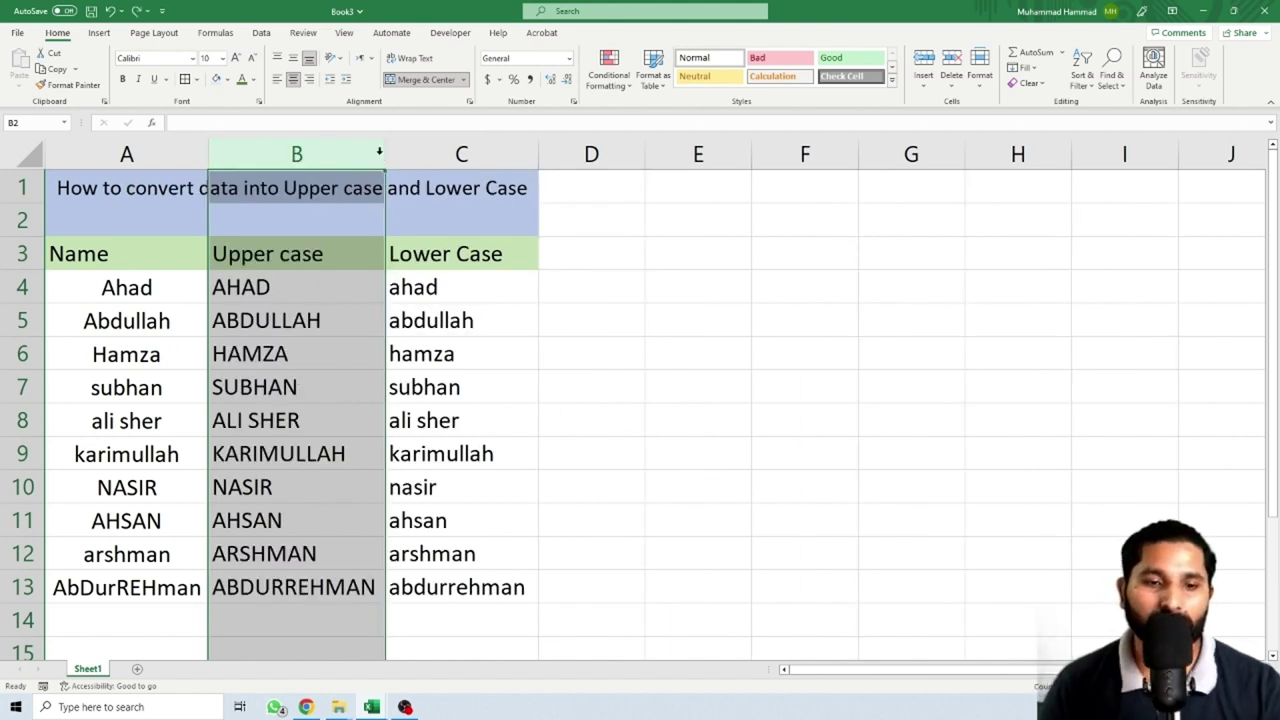
pyautogui.click(388, 294)
pyautogui.click(294, 154)
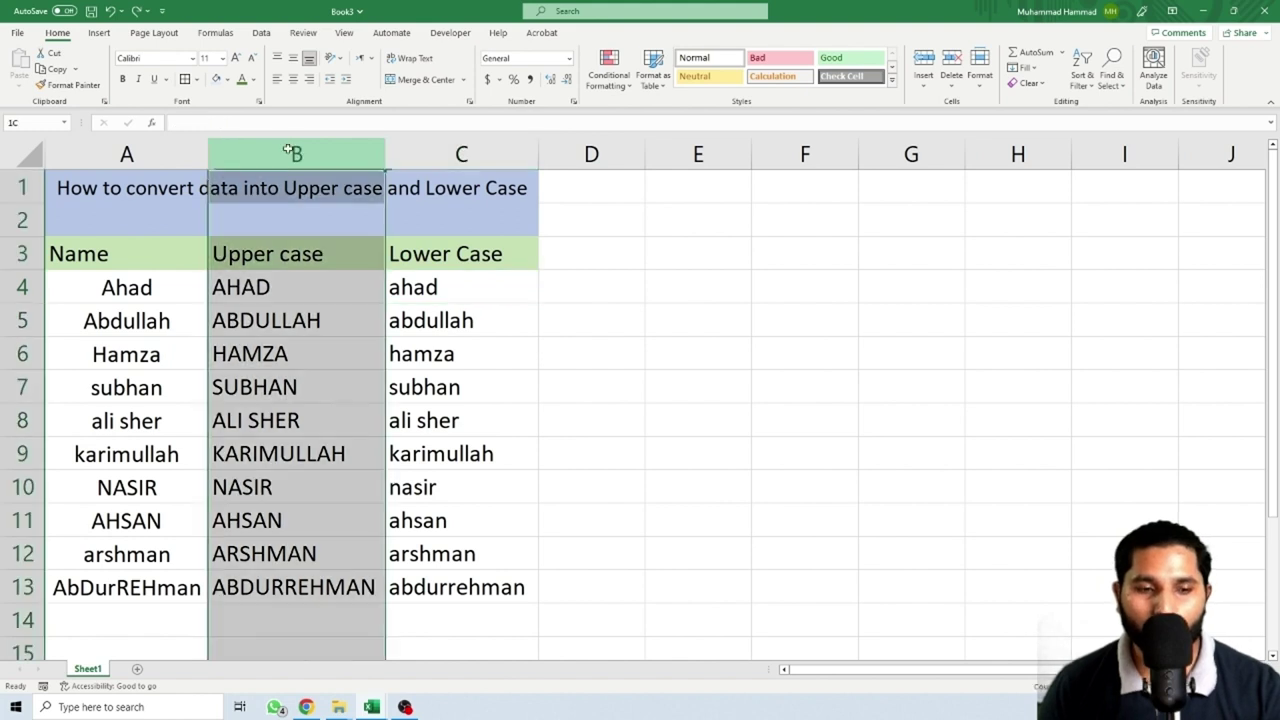
pyautogui.rightClick(300, 220)
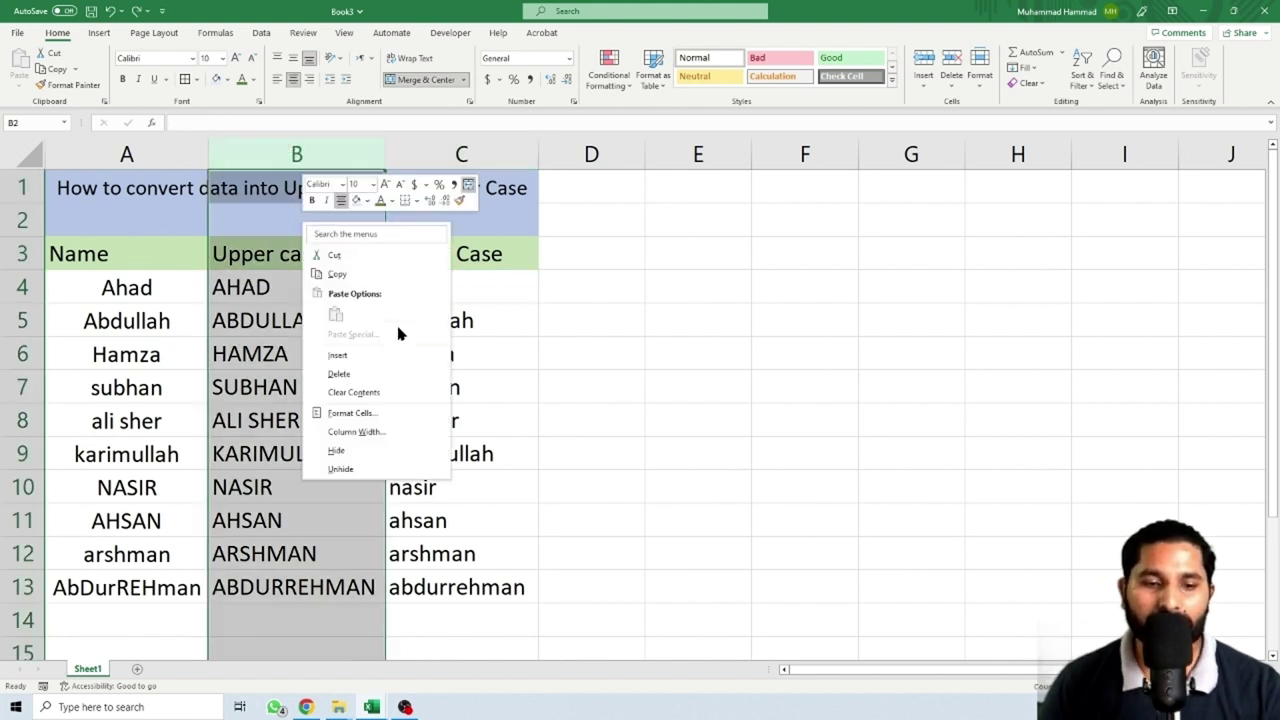
pyautogui.click(385, 356)
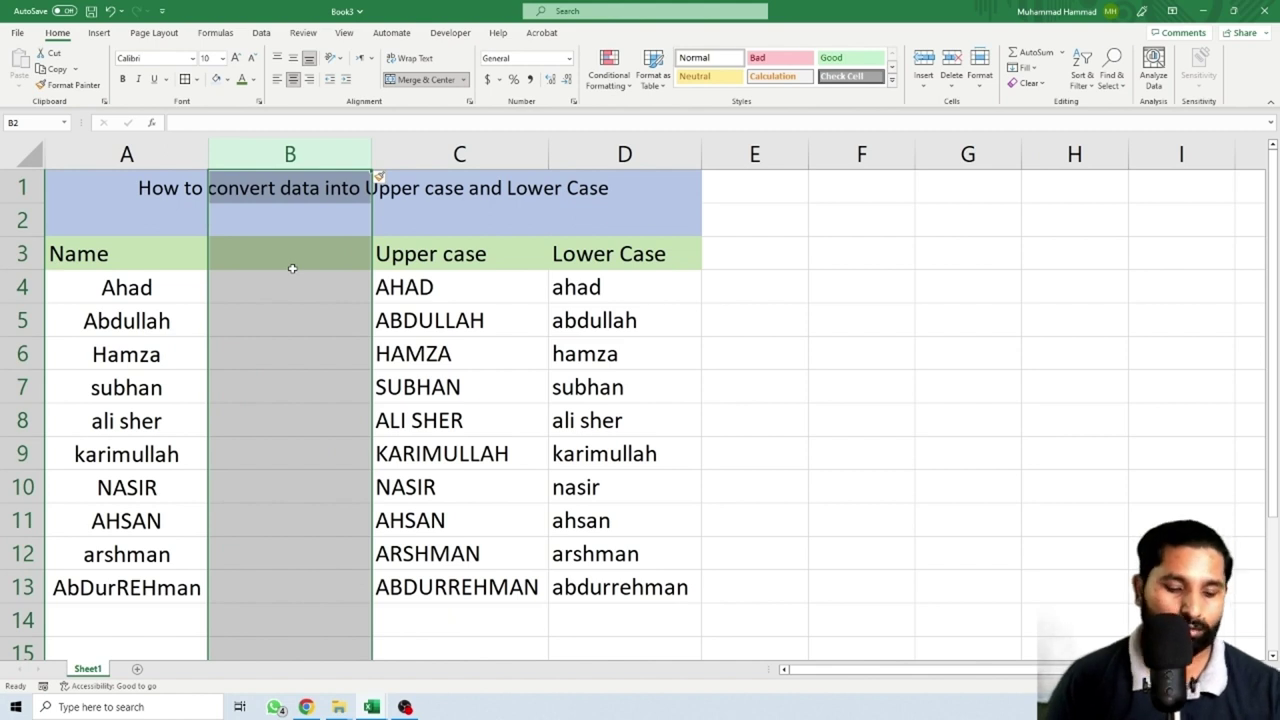
pyautogui.hotkey('ctrl', 'z')
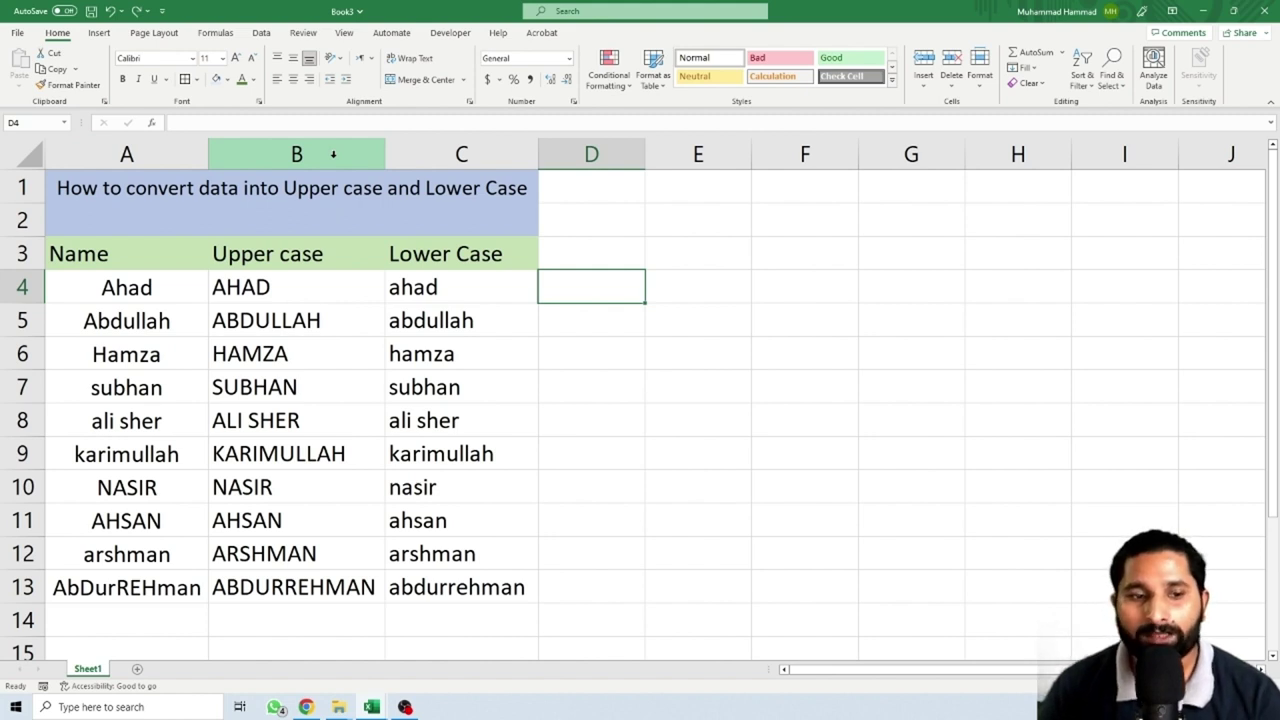
# Insert two empty columns before Upper case, shifting Upper case and Lower Case to columns D and E
pyautogui.click(333, 154)
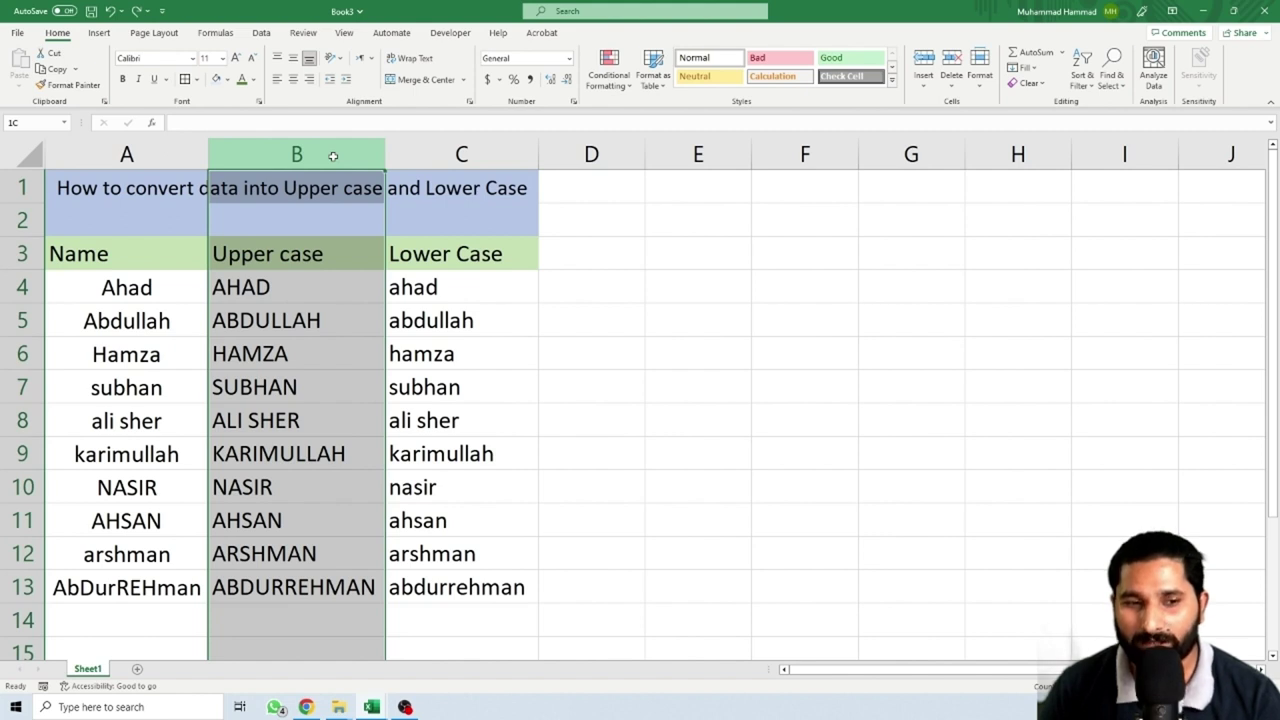
pyautogui.moveTo(333, 155); pyautogui.dragTo(434, 156)
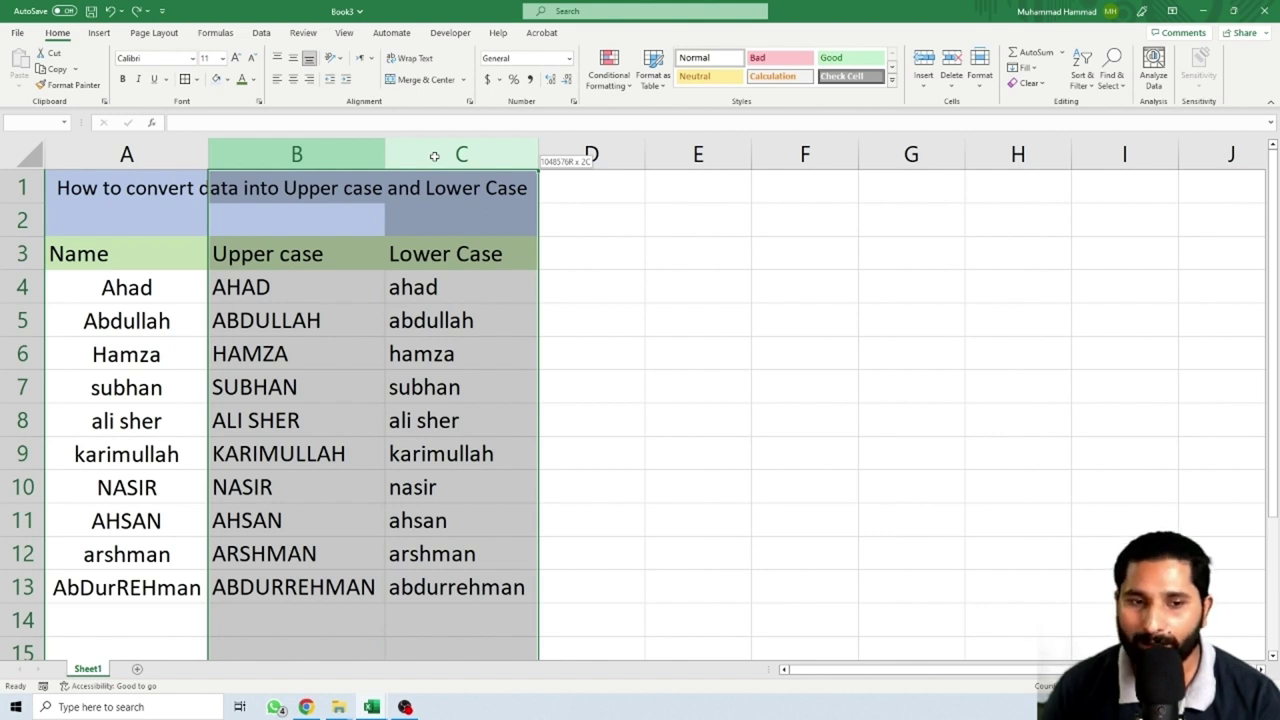
pyautogui.moveTo(434, 156); pyautogui.dragTo(443, 157)
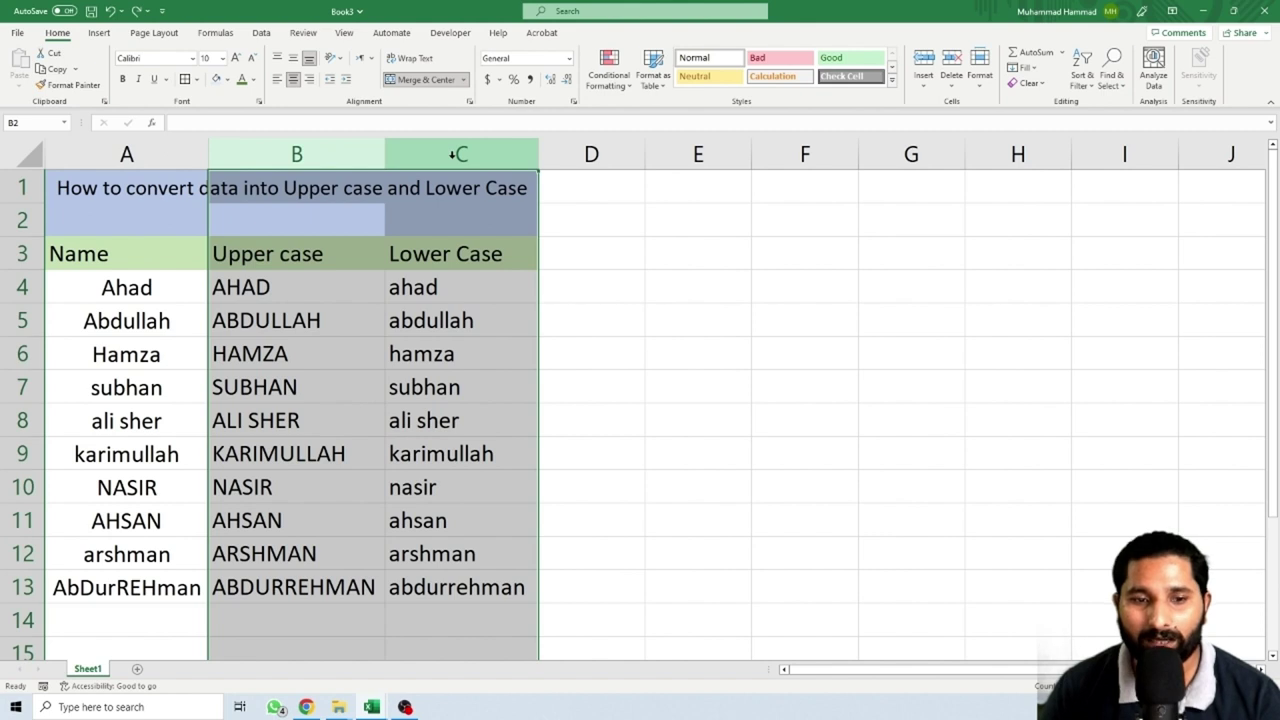
pyautogui.rightClick(455, 154)
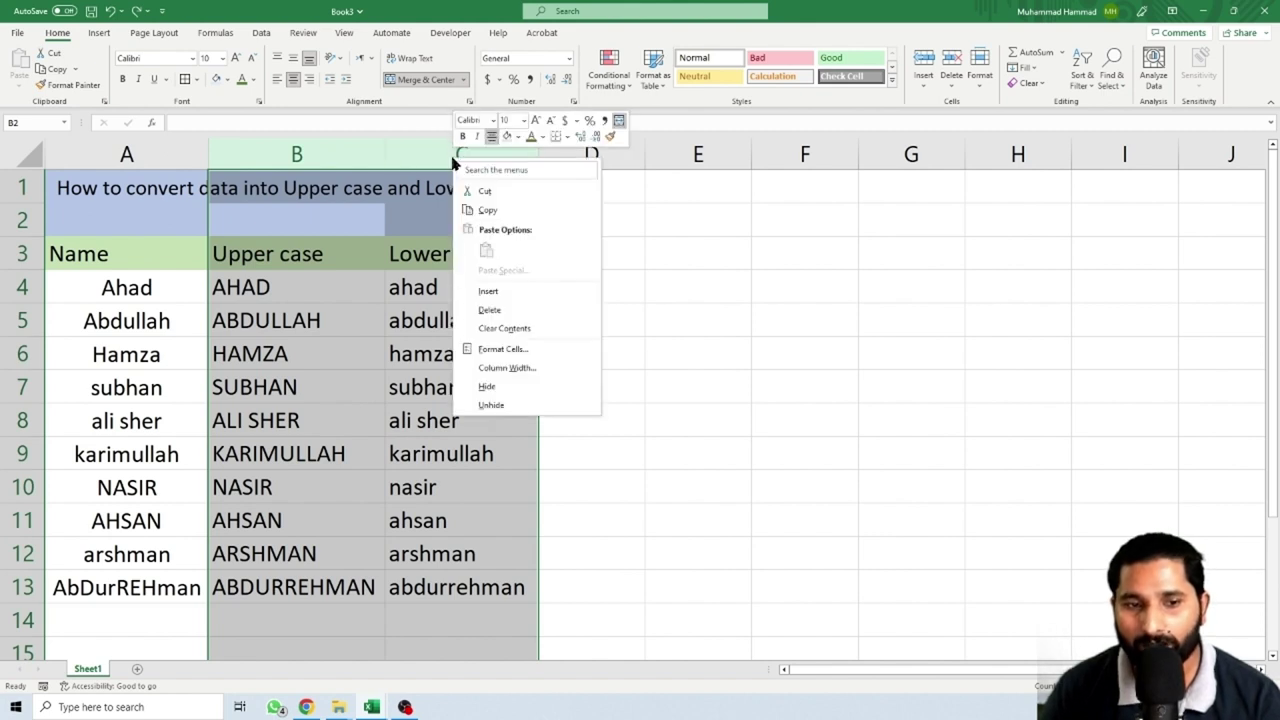
pyautogui.click(522, 296)
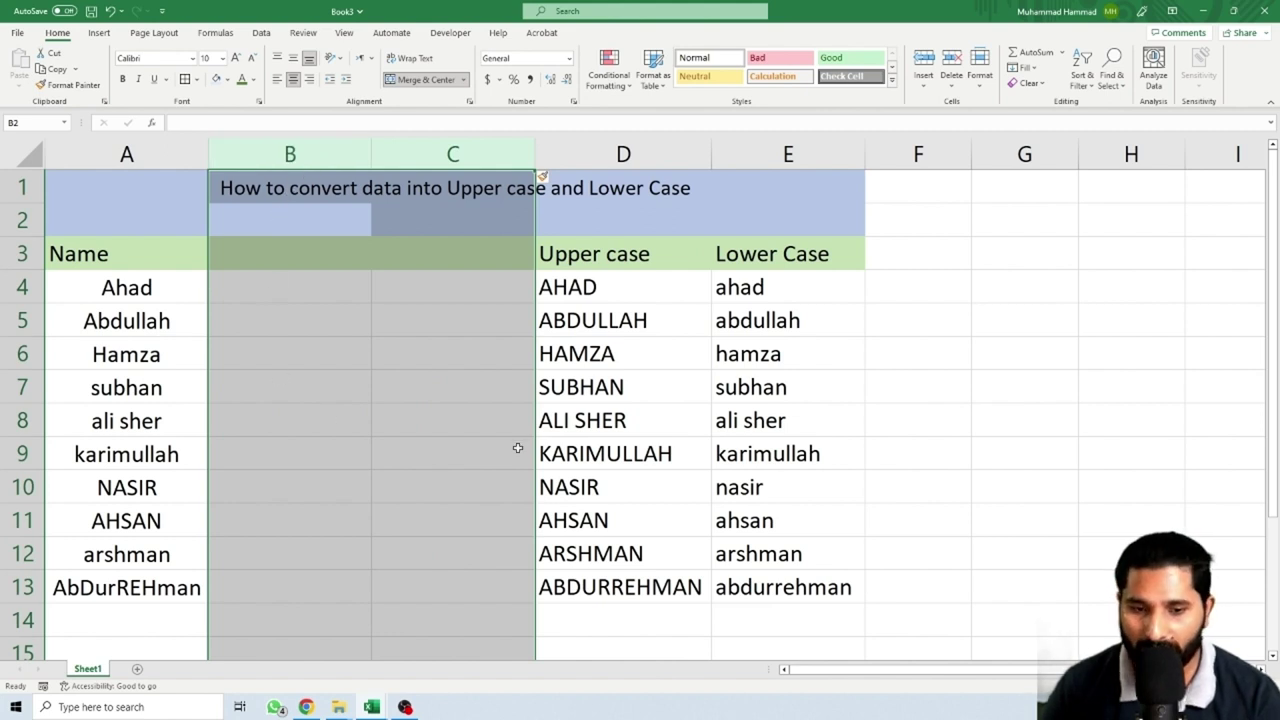
pyautogui.click(24, 320)
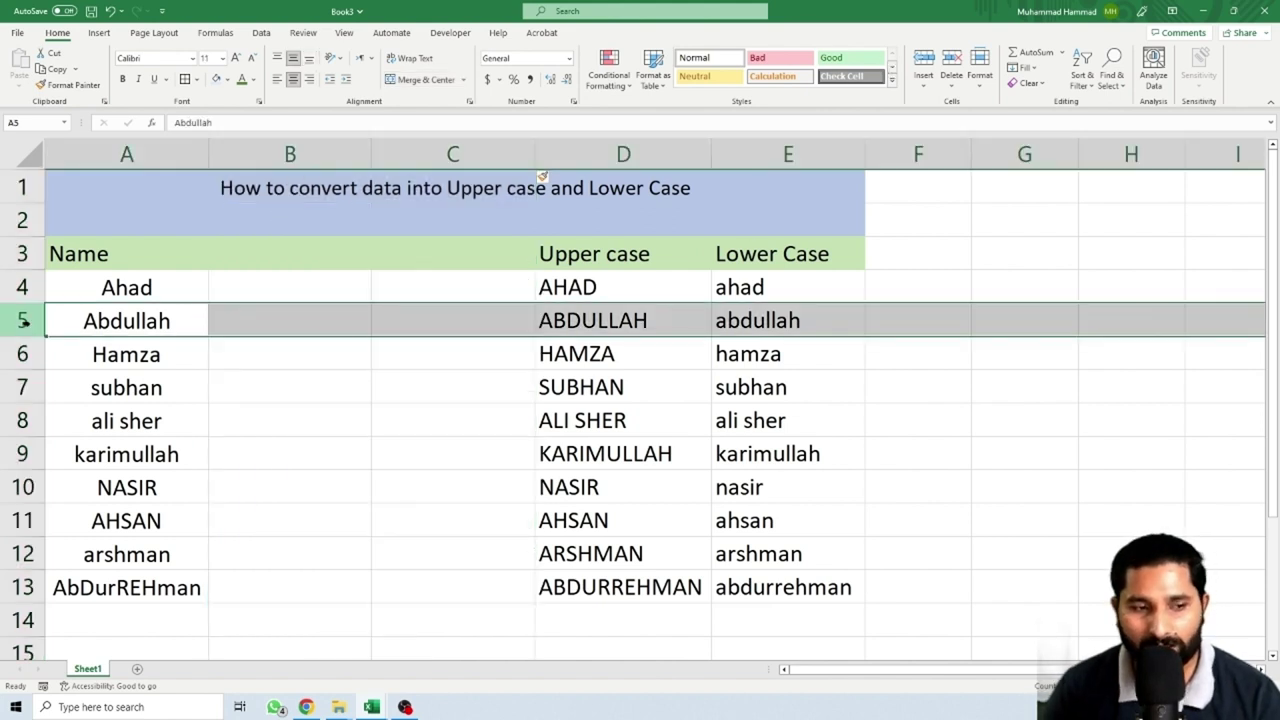
# Insert five blank rows (rows 5–9) between Ahad and Abdullah
pyautogui.moveTo(24, 320); pyautogui.dragTo(28, 321)
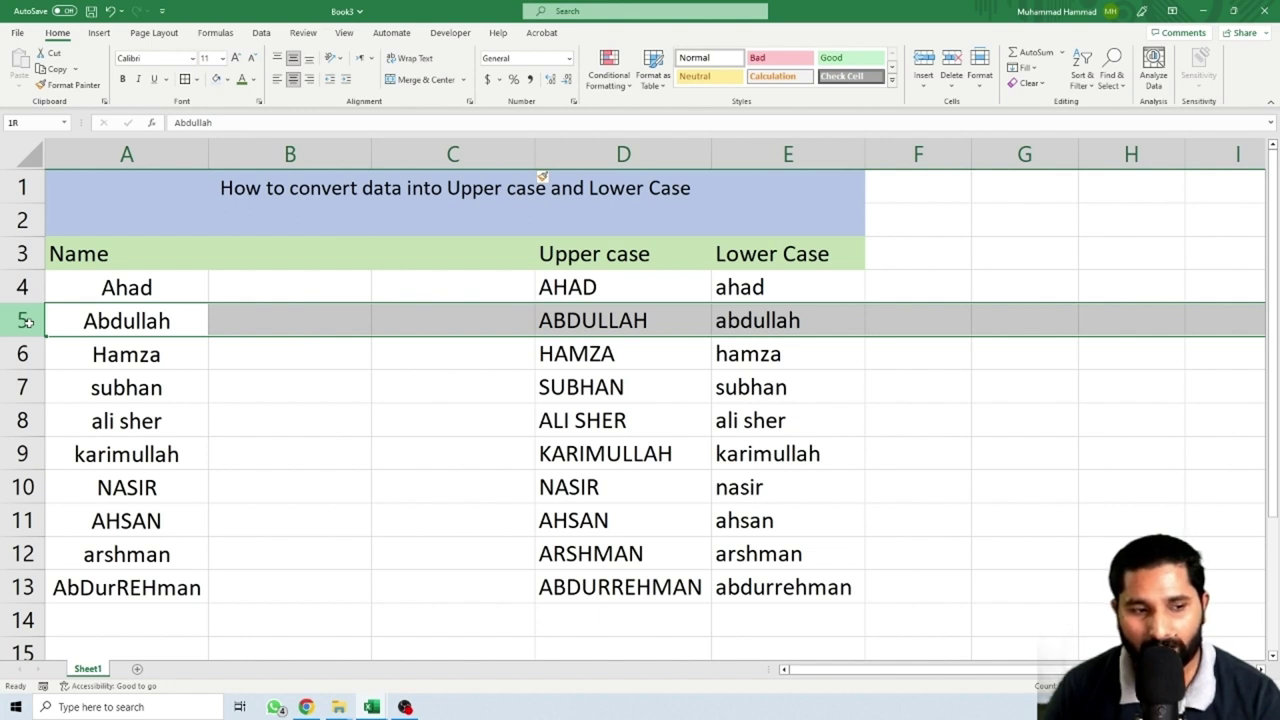
pyautogui.moveTo(28, 321); pyautogui.dragTo(18, 451)
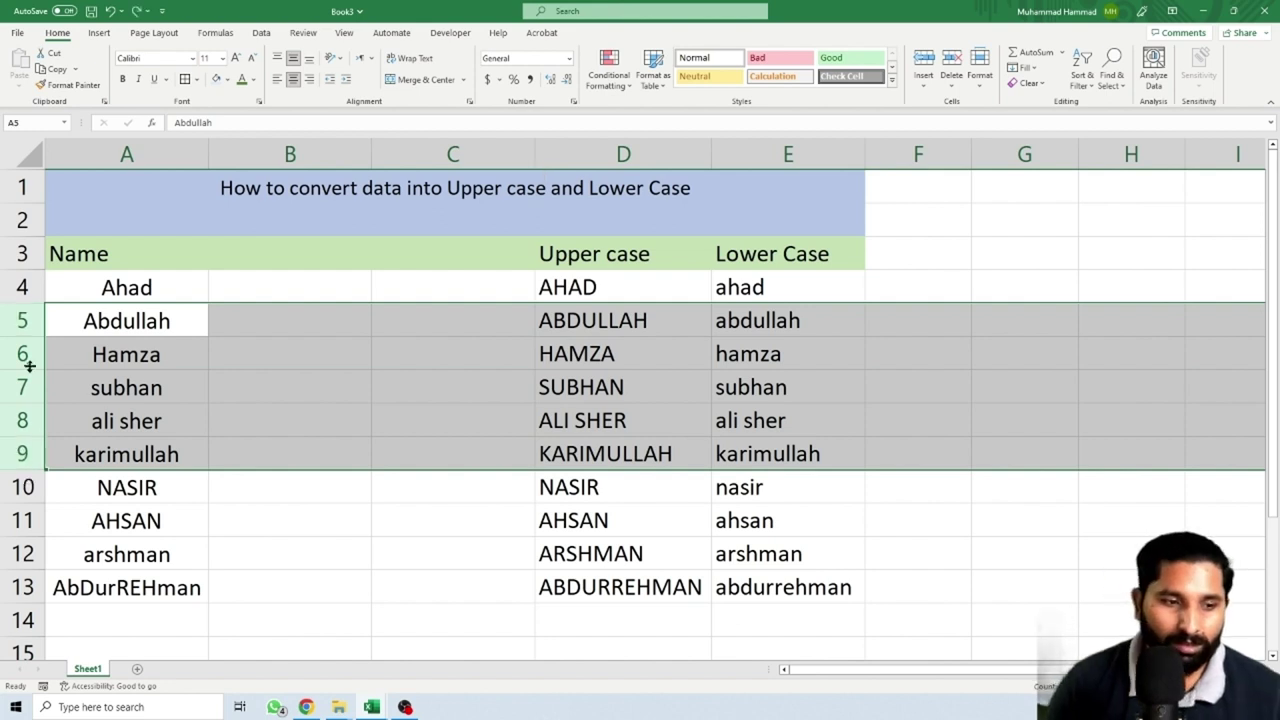
pyautogui.rightClick(30, 367)
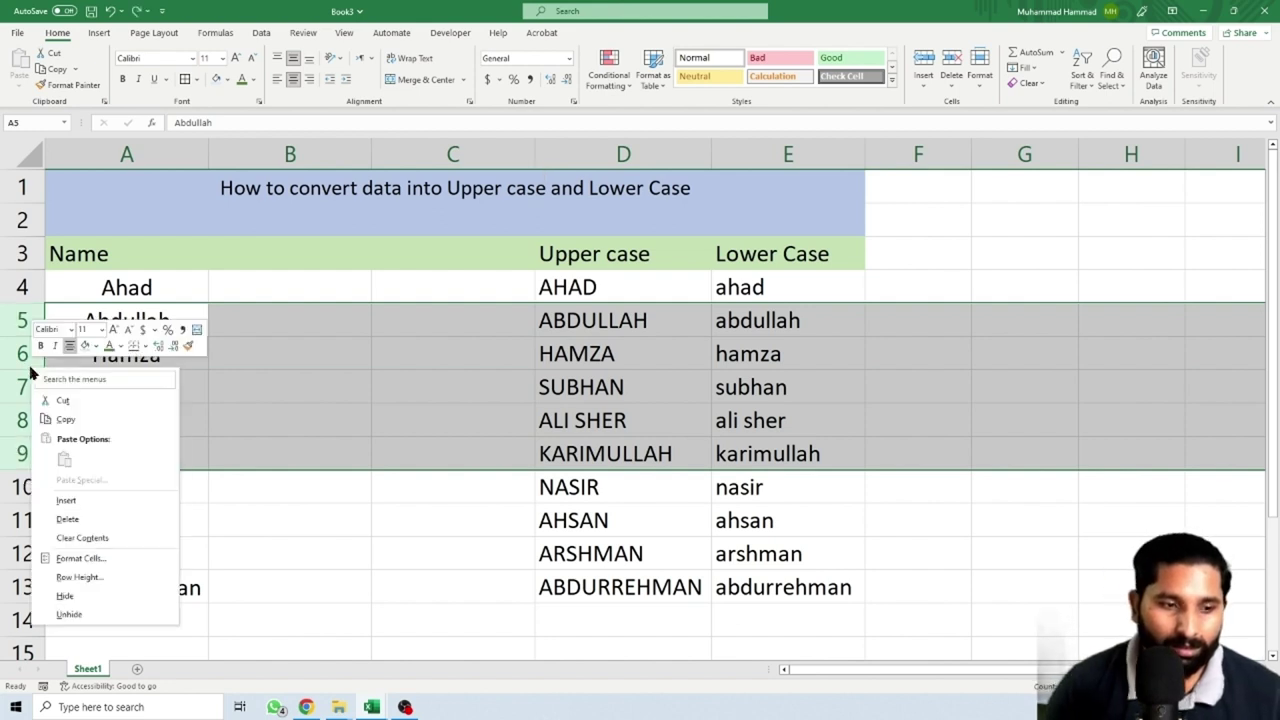
pyautogui.click(90, 501)
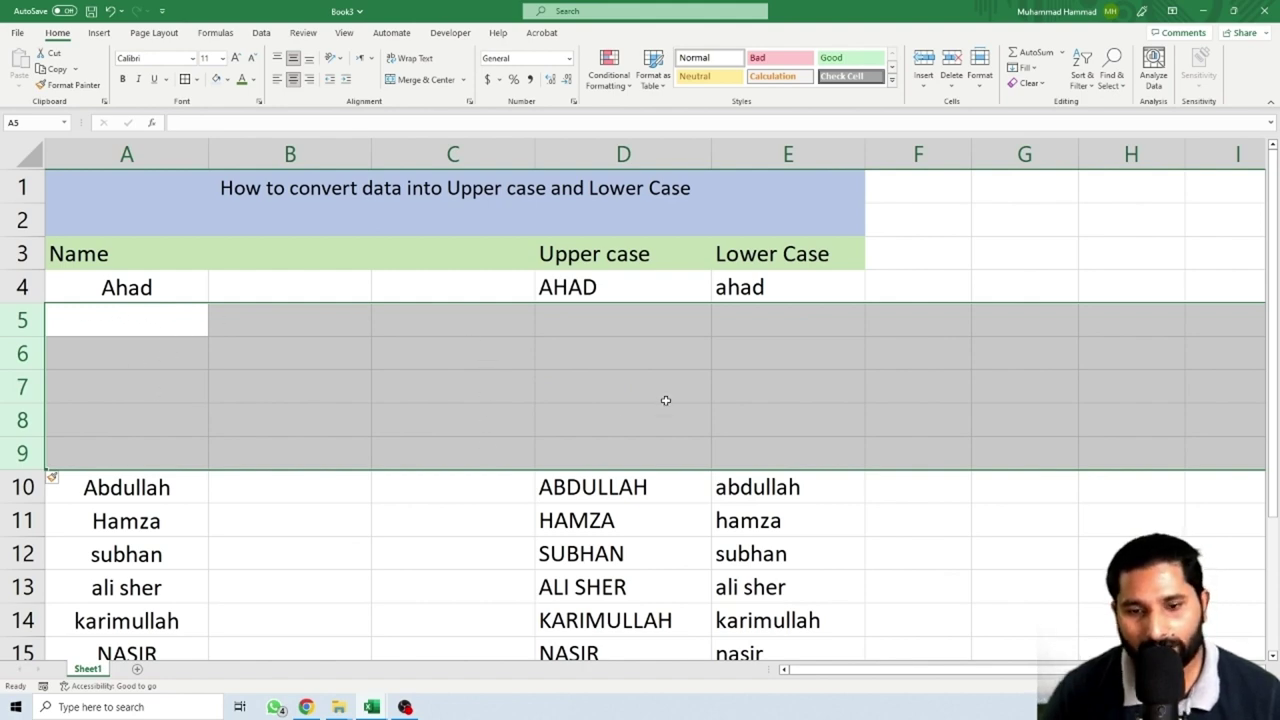
# Bring the Book3 invoice sheet into focus and select the entire Sales Amount column E
pyautogui.scroll(-1, 665, 398)
pyautogui.scroll(-2, 665, 398)
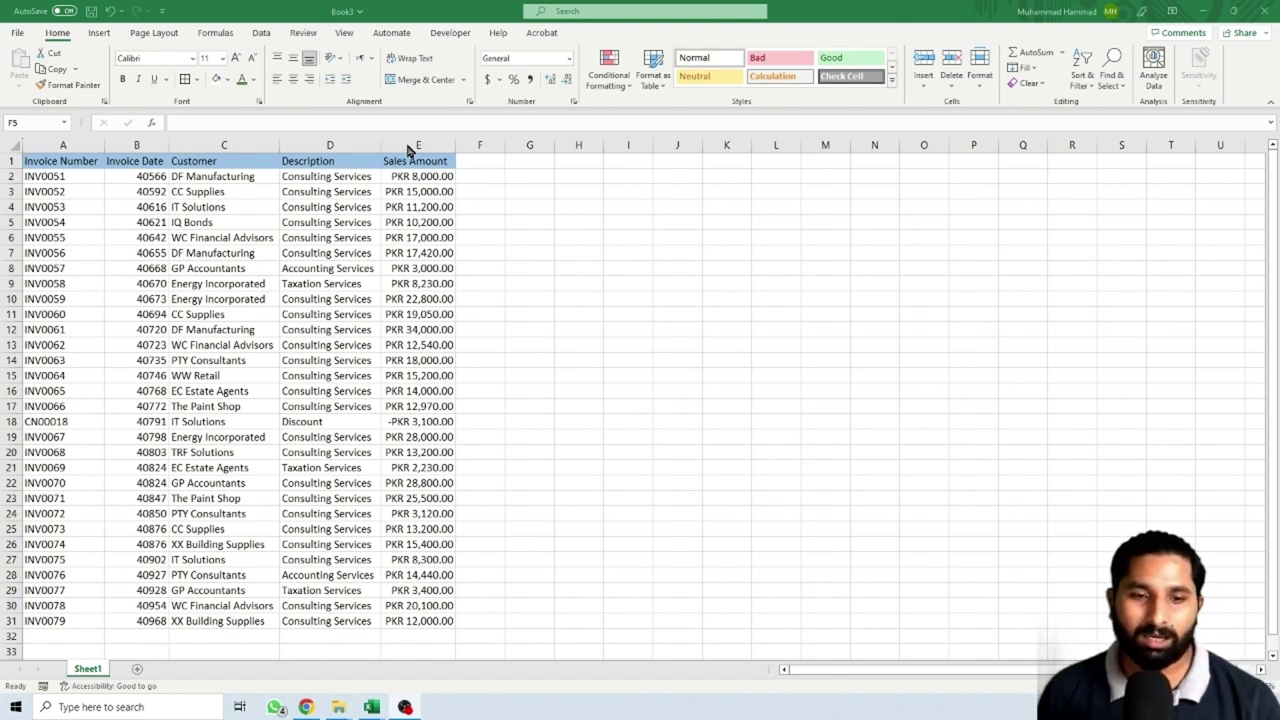
pyautogui.click(419, 141)
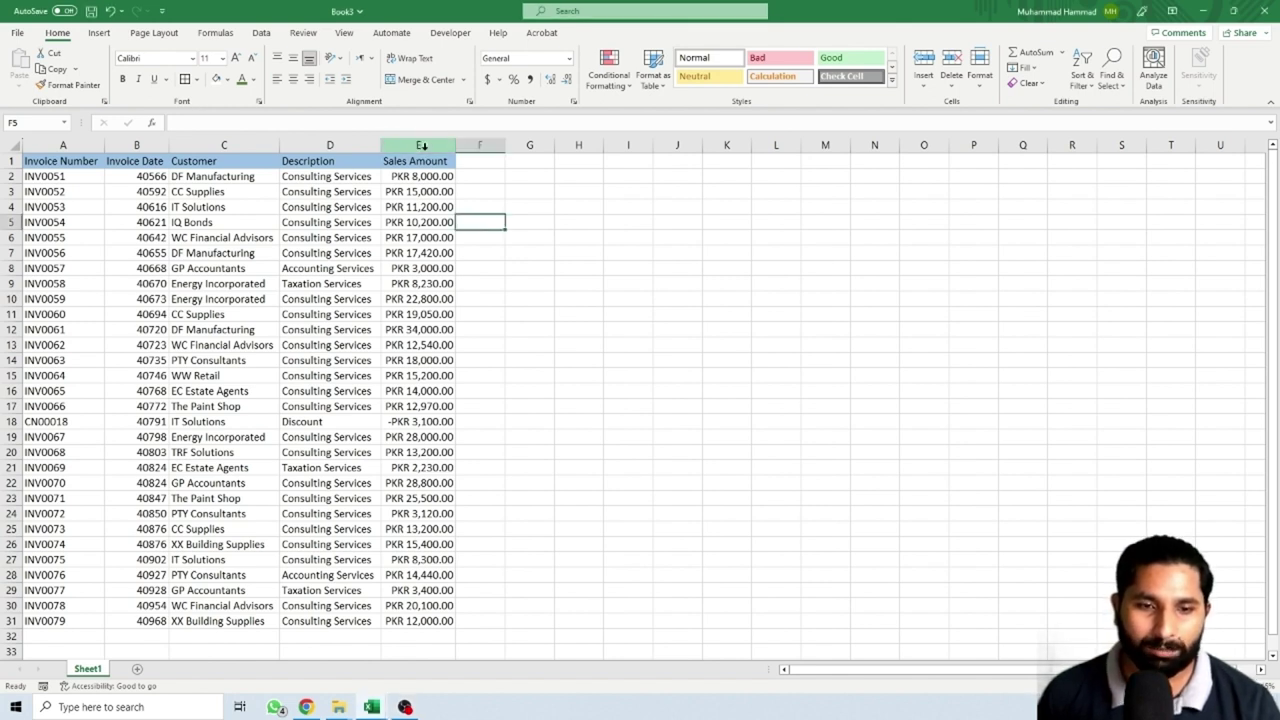
pyautogui.click(423, 146)
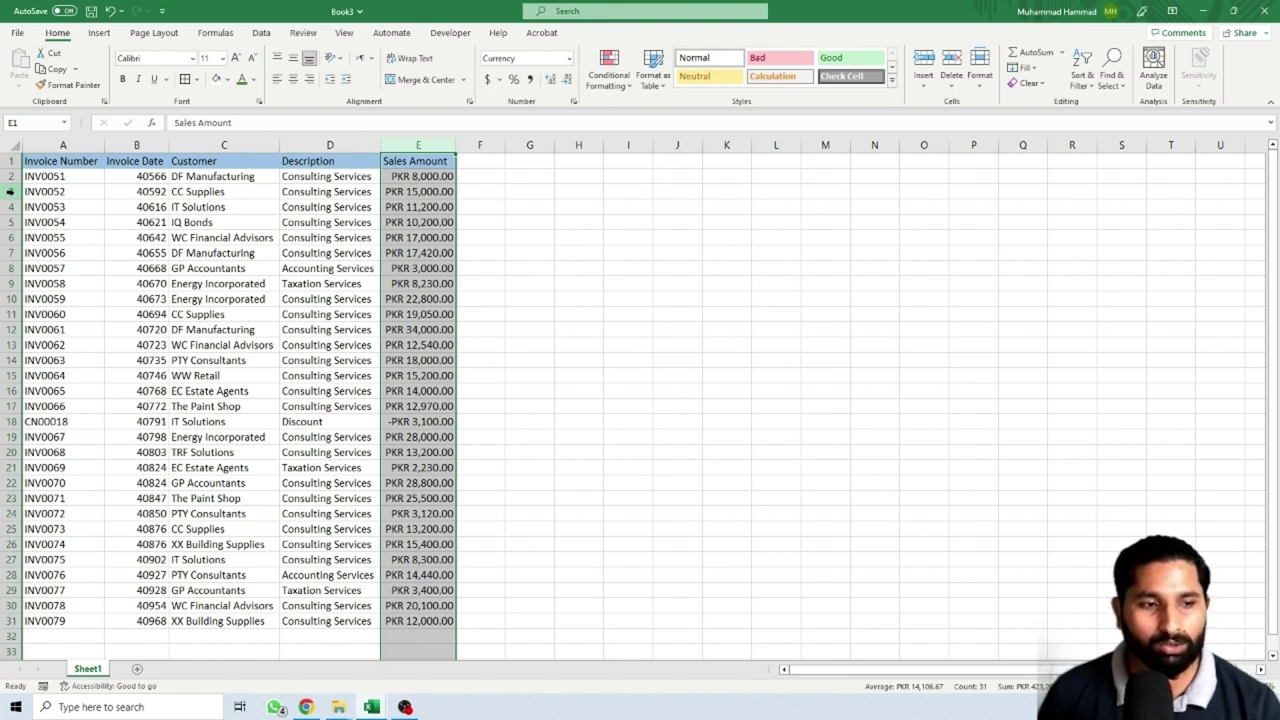
pyautogui.click(10, 191)
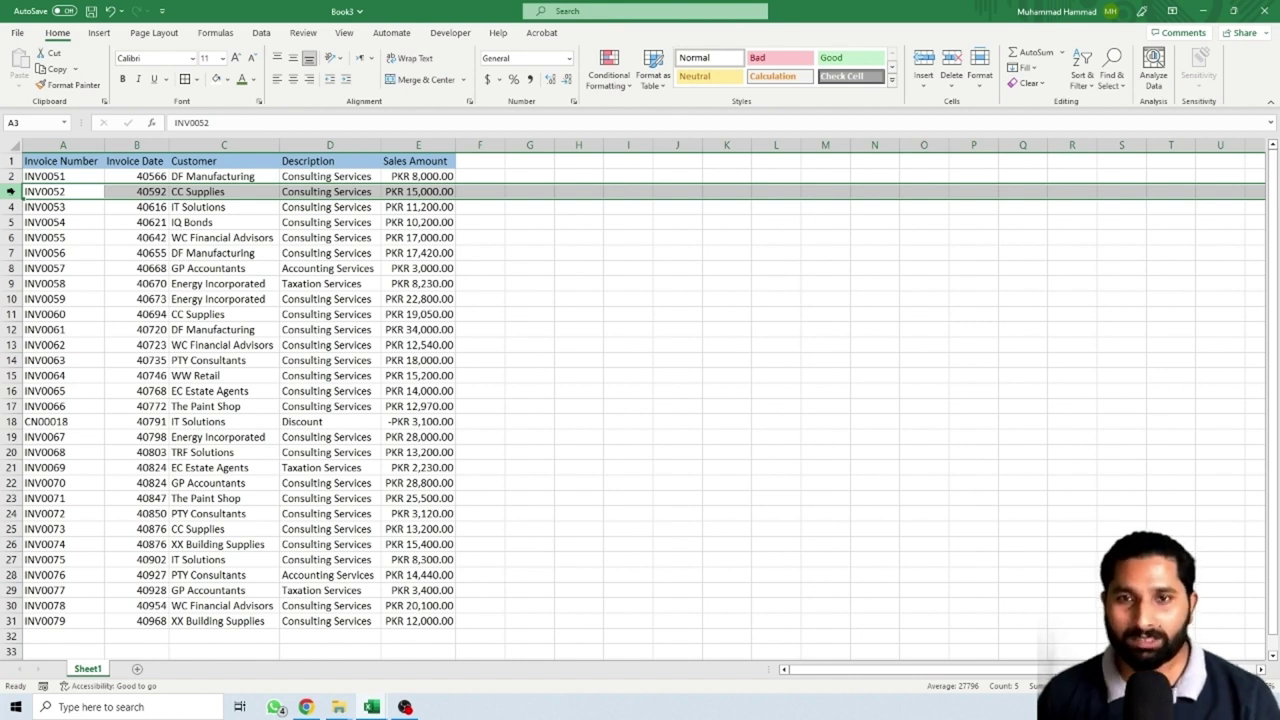
pyautogui.click(558, 266)
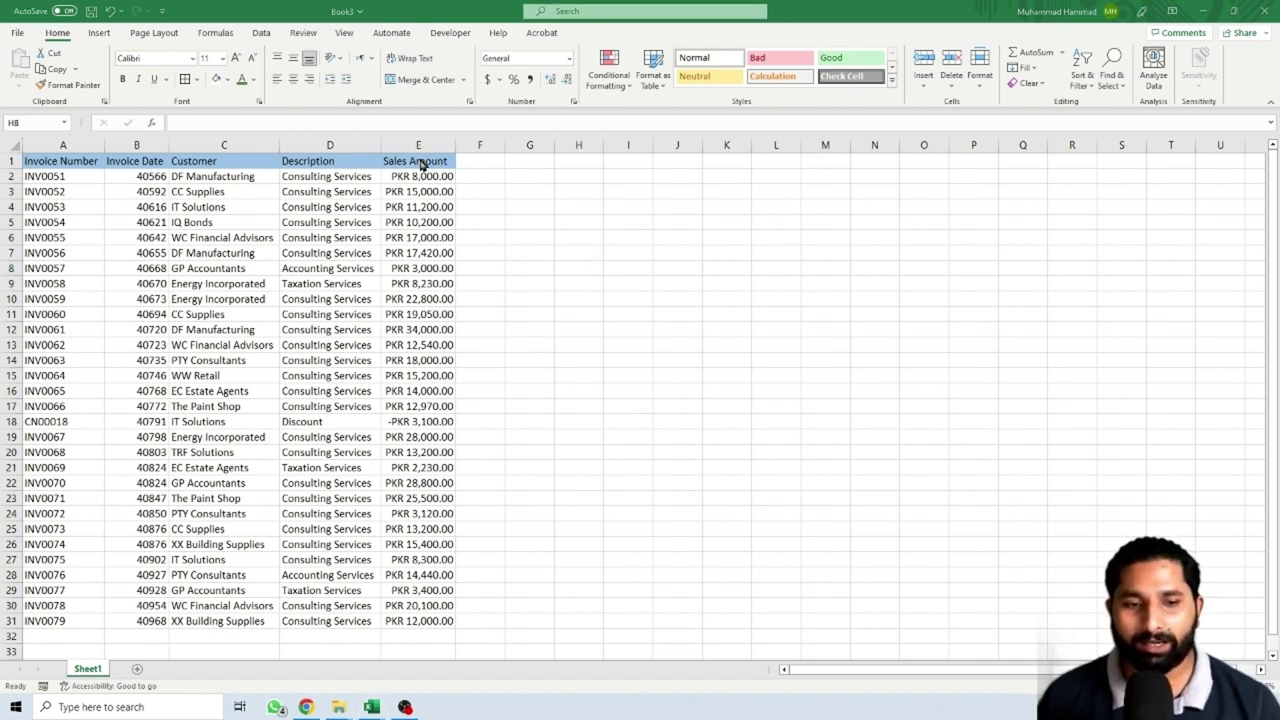
pyautogui.click(420, 158)
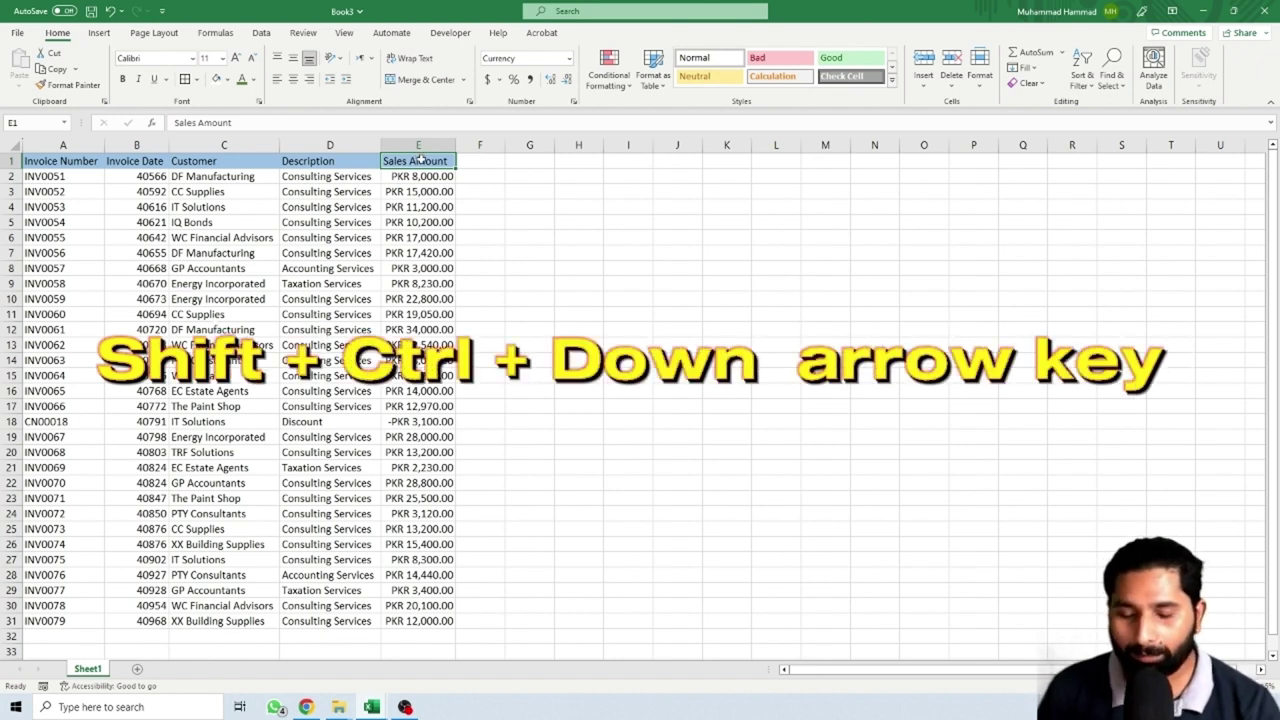
pyautogui.hotkey('ctrl', 'shift', 'Down')
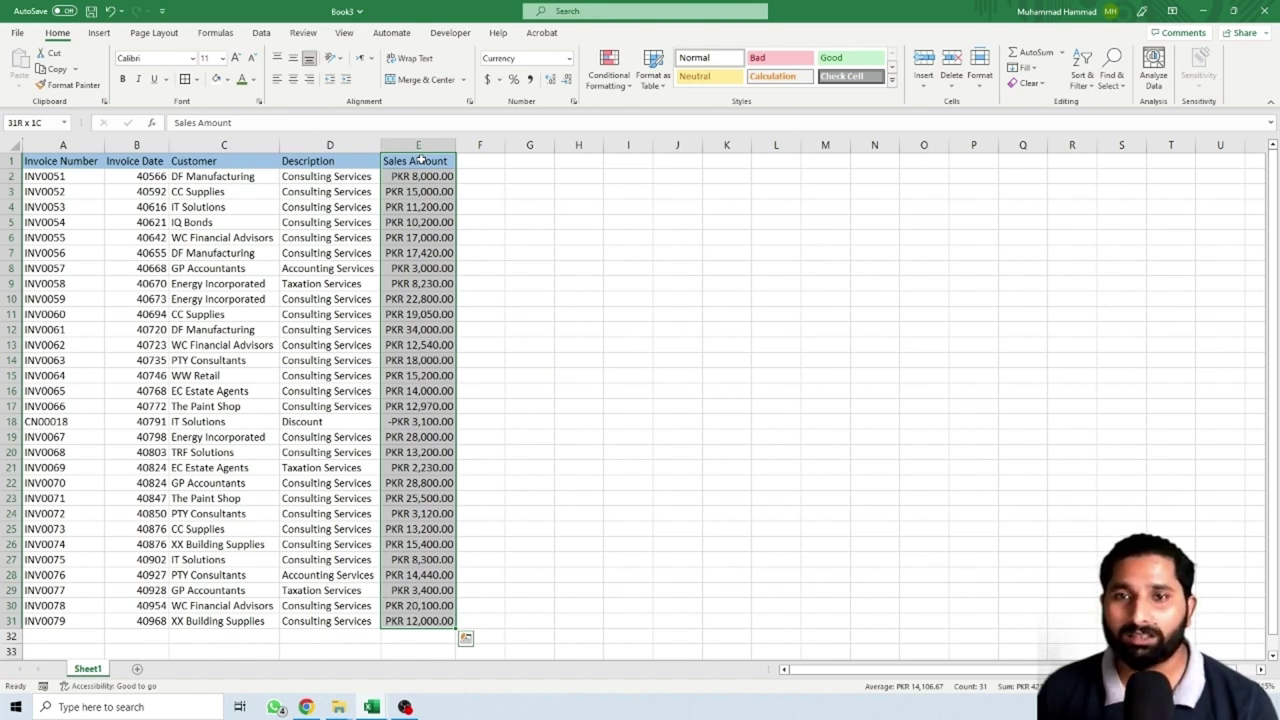
pyautogui.click(533, 189)
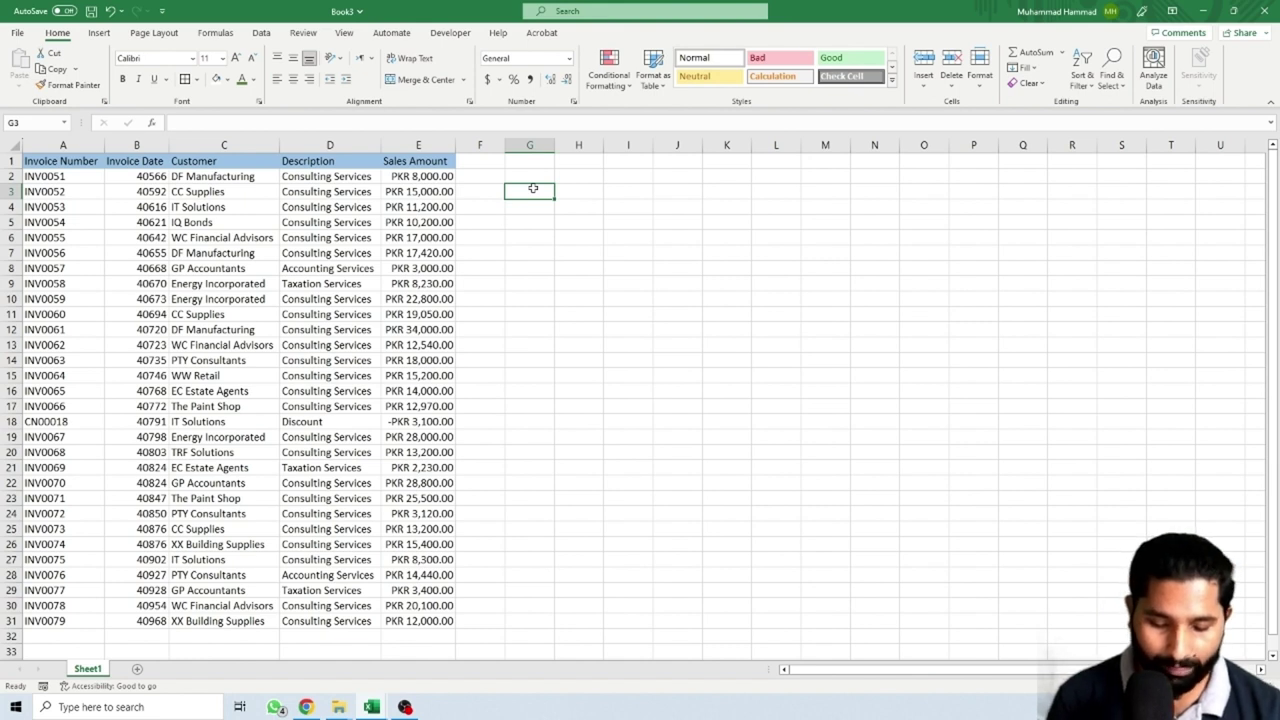
# Note in G3:H3 that 'shift+ctrl+down arrow key' is 'for selection of column having data'
pyautogui.write('shift')
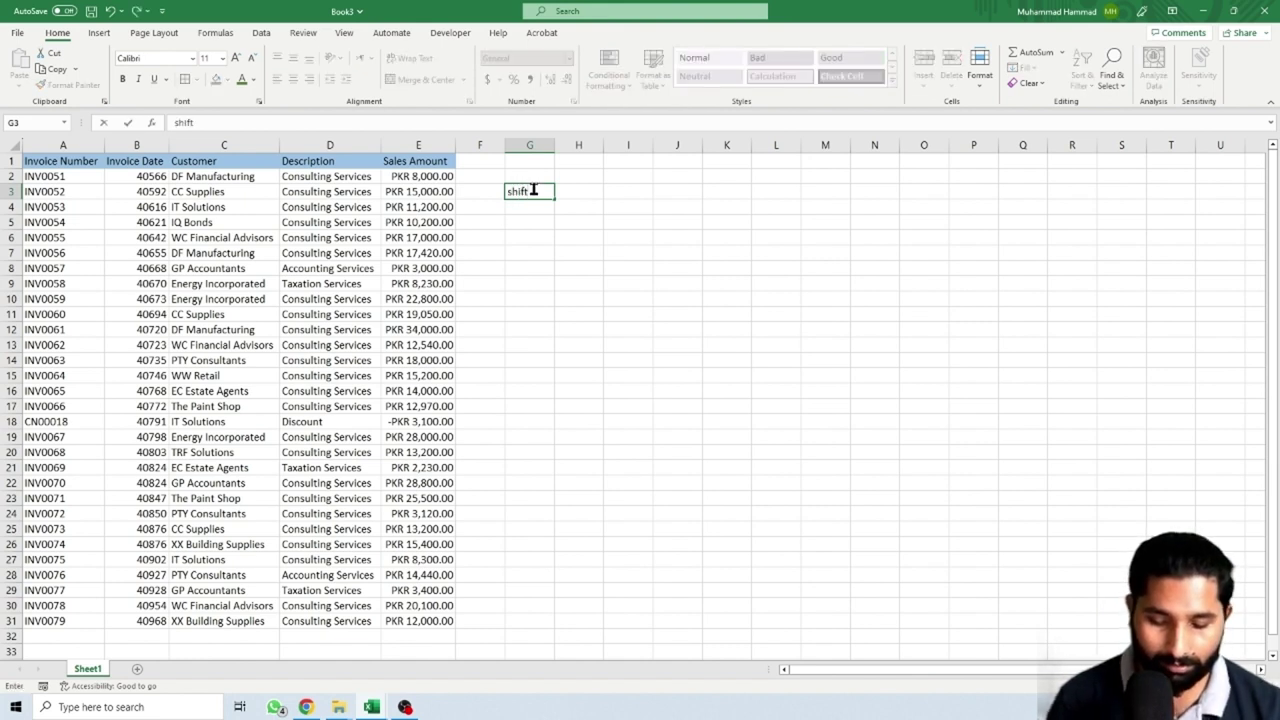
pyautogui.write('+ct')
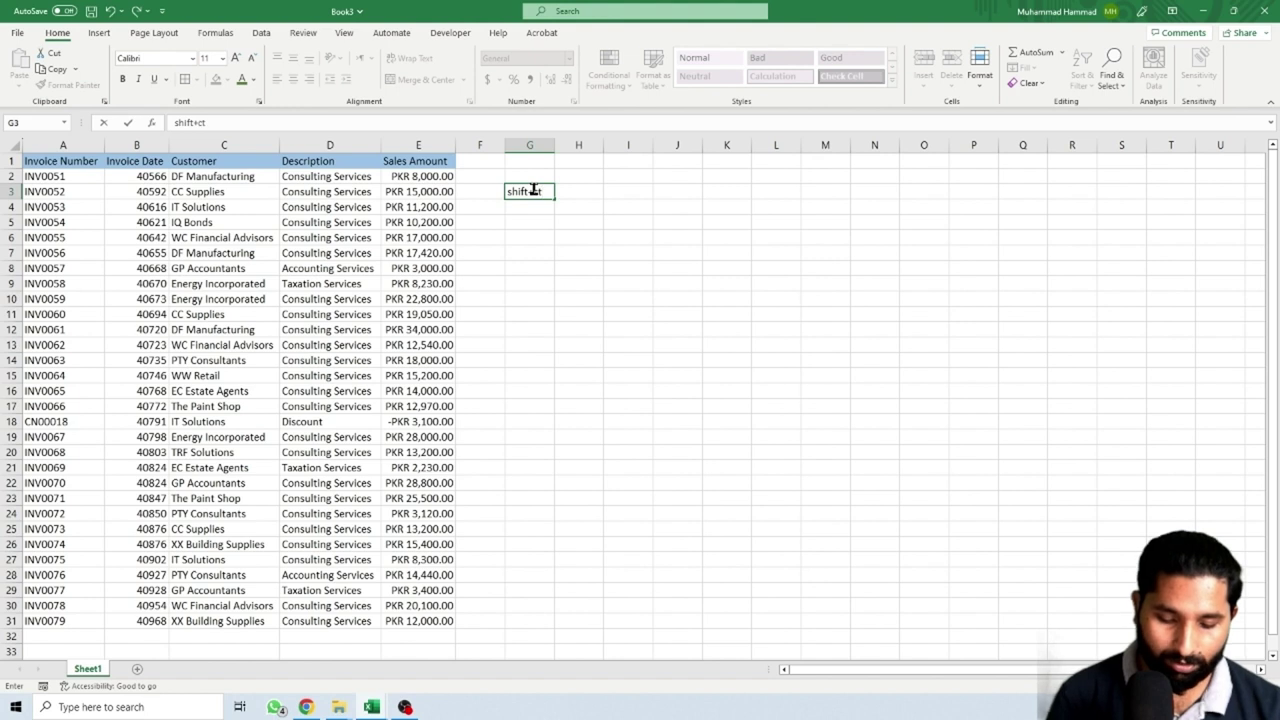
pyautogui.write('rl')
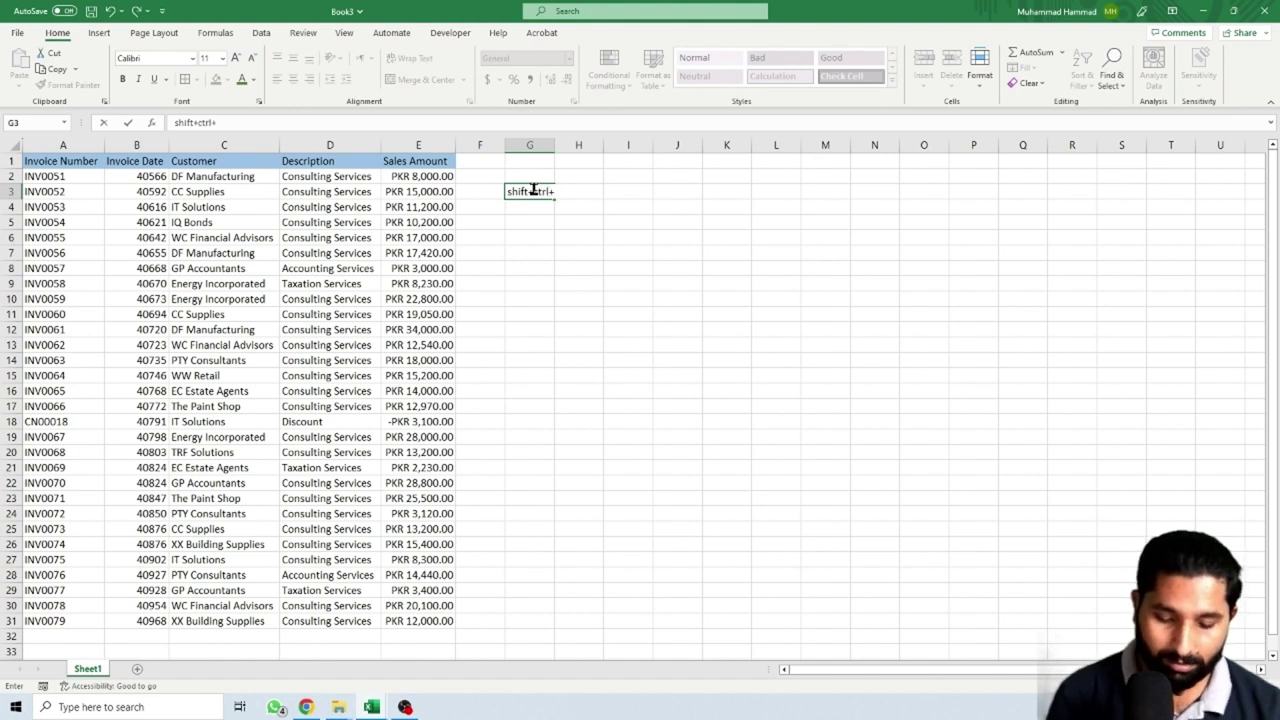
pyautogui.write('+down arrow key')
pyautogui.press('Tab')
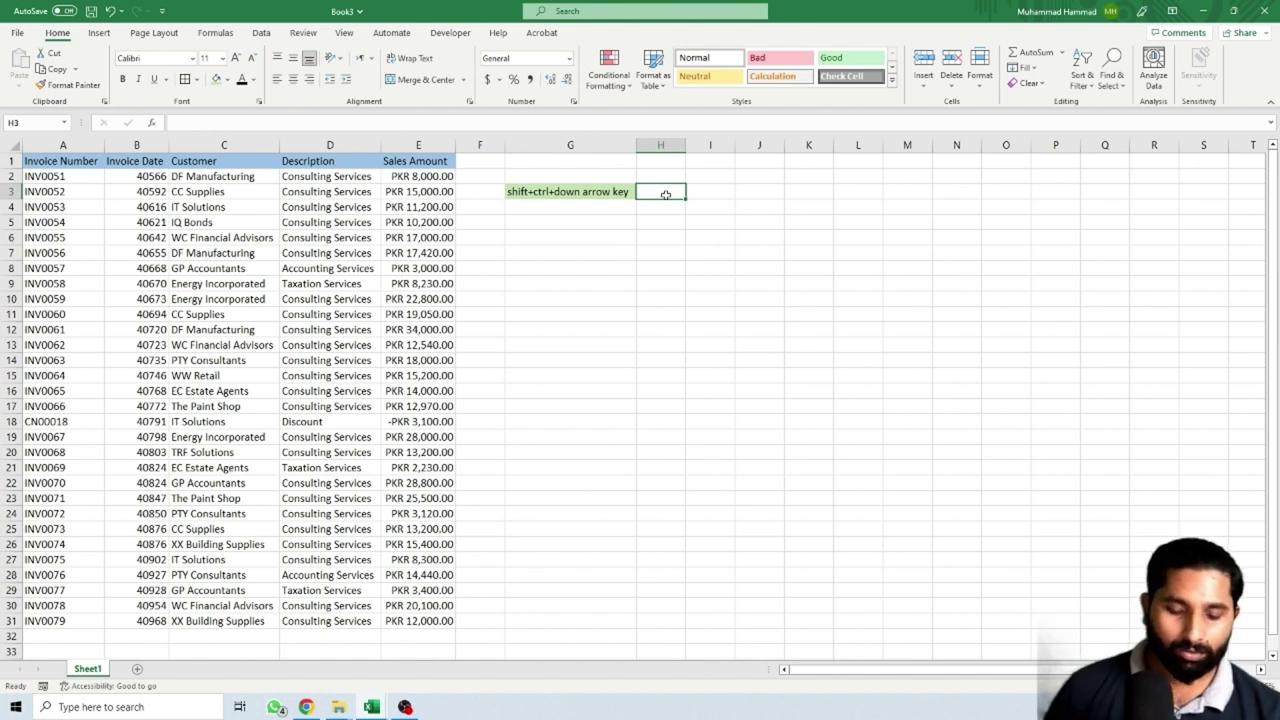
pyautogui.write('for')
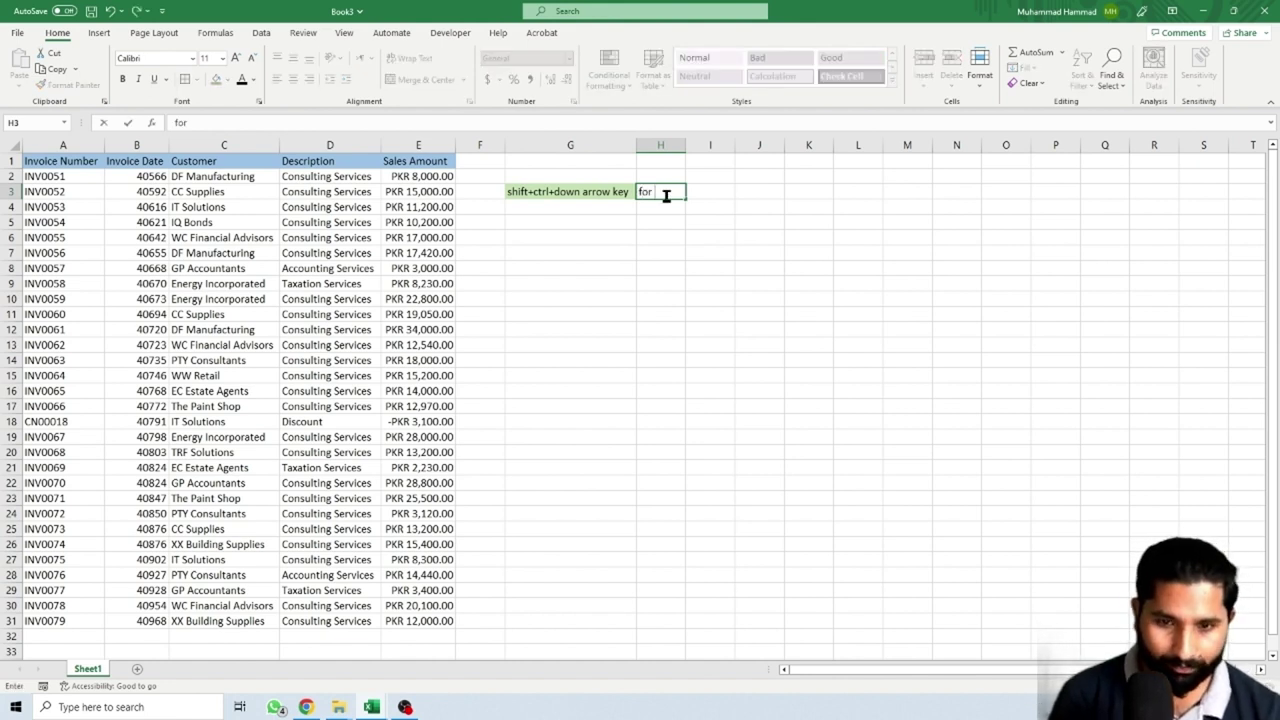
pyautogui.write(' sele')
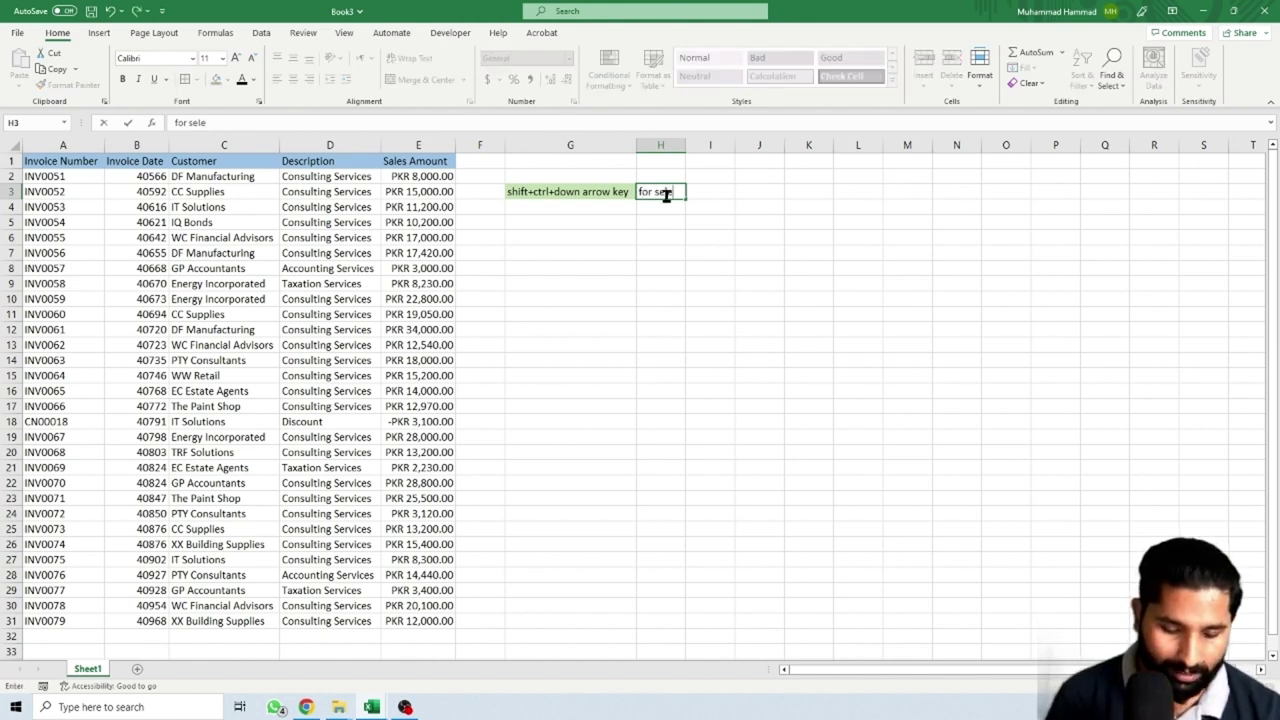
pyautogui.write('ction of')
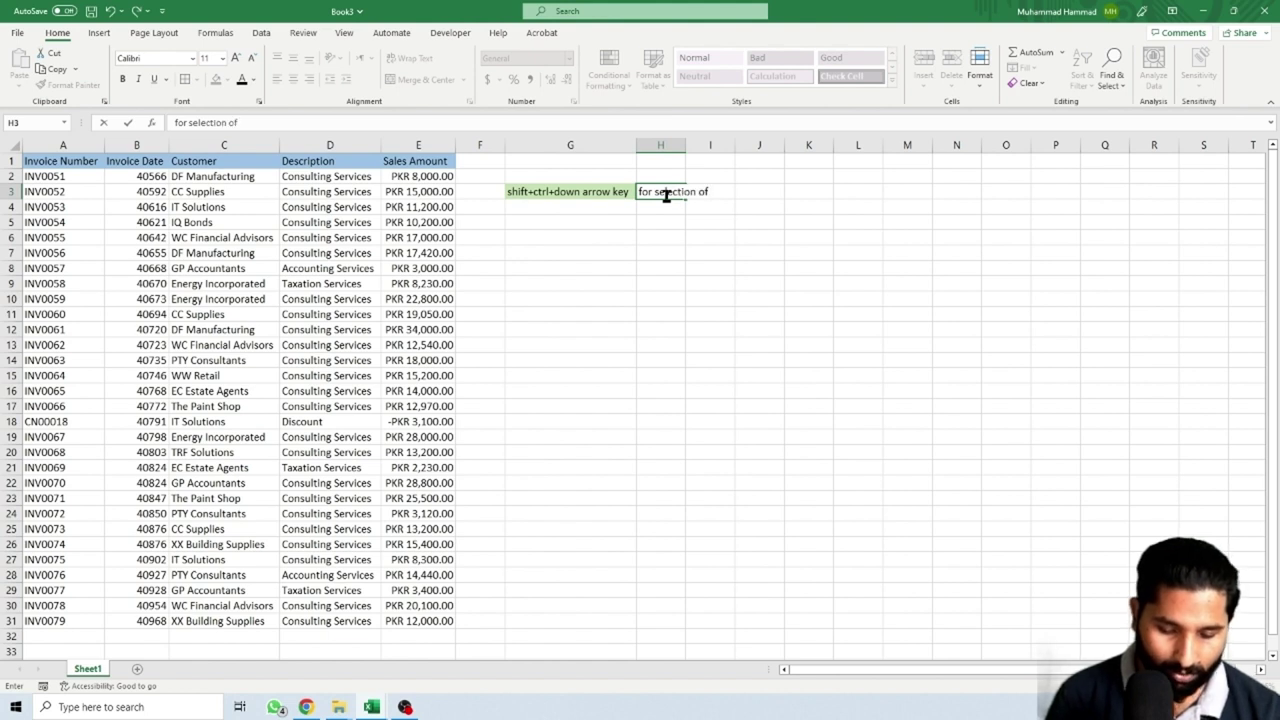
pyautogui.write(' colu')
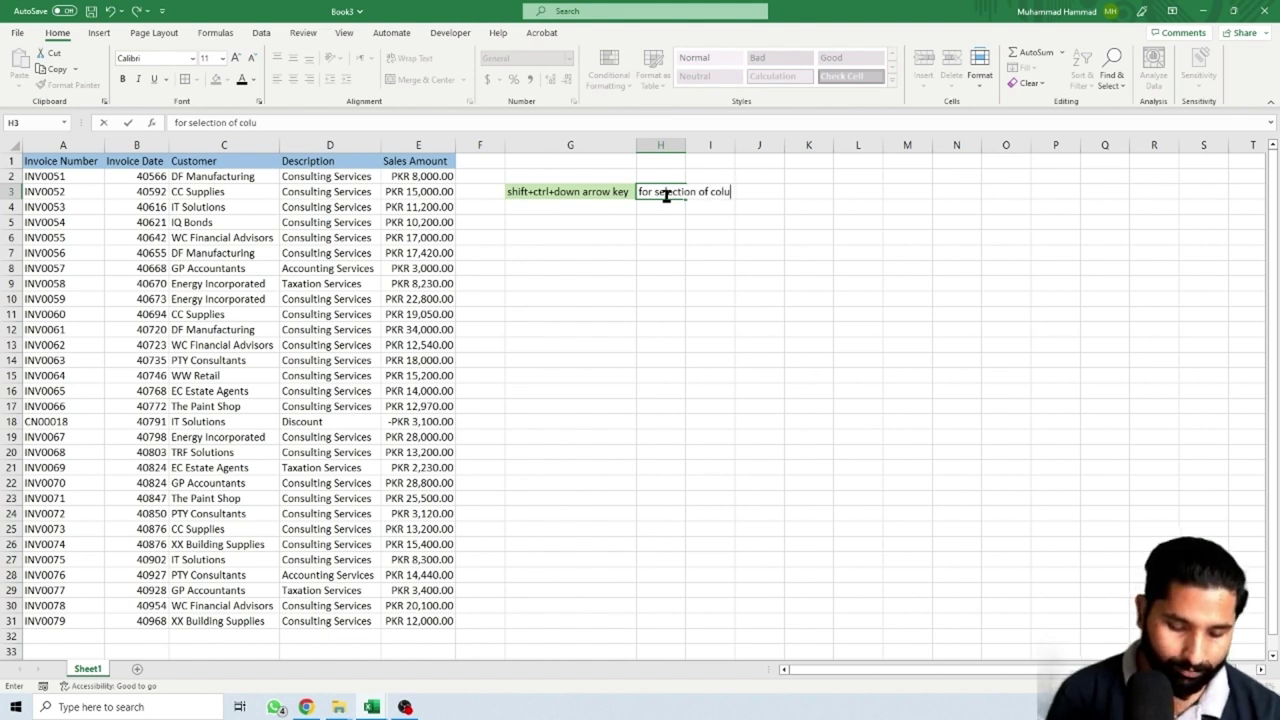
pyautogui.write('mn hav')
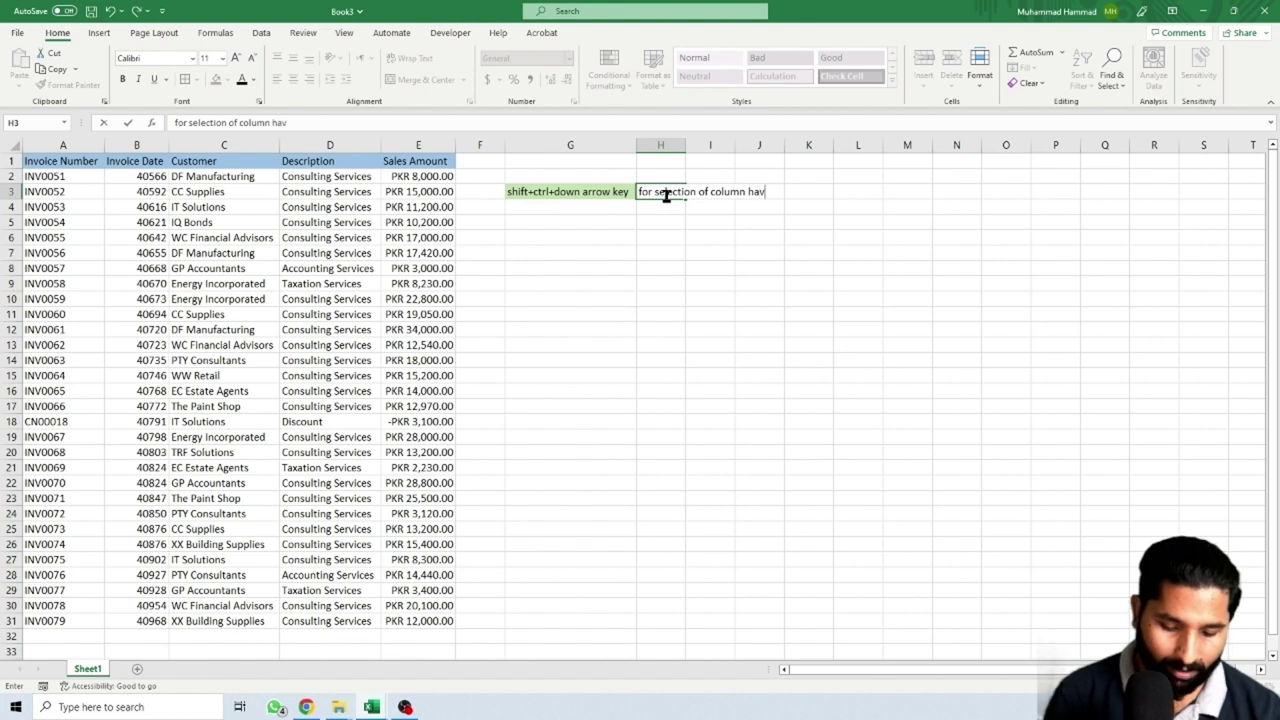
pyautogui.write('ing data')
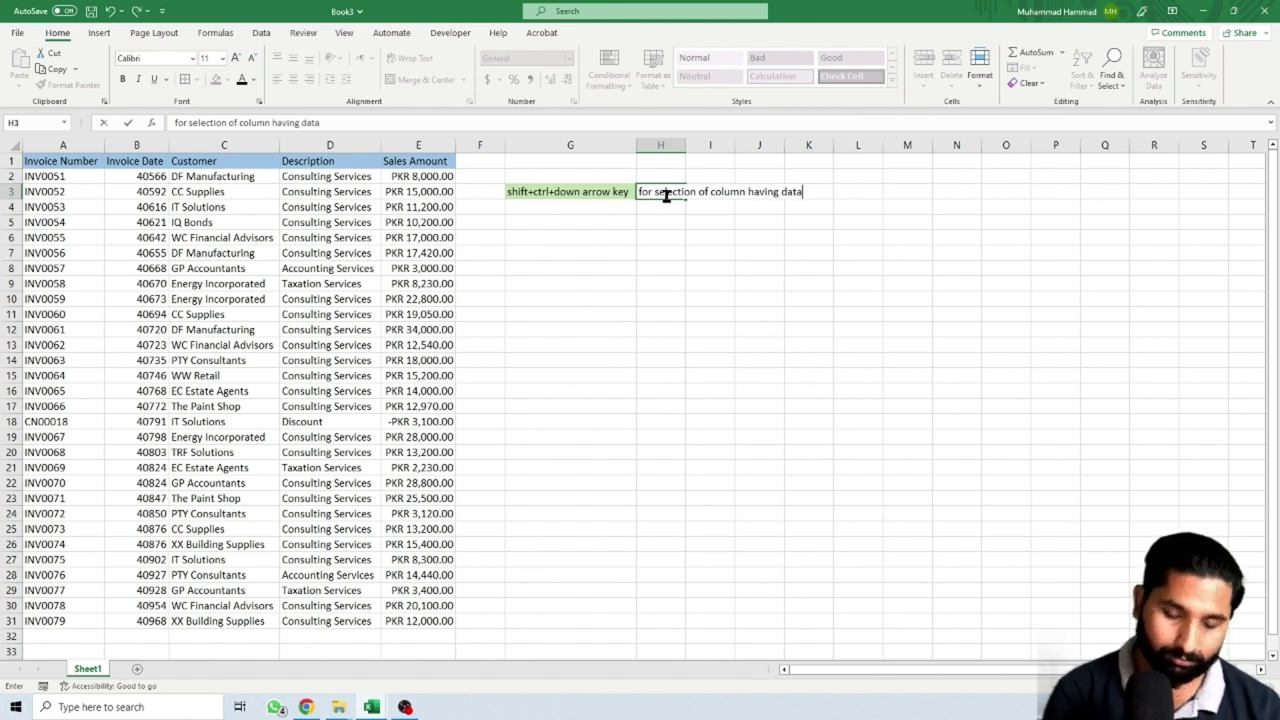
pyautogui.click(545, 208)
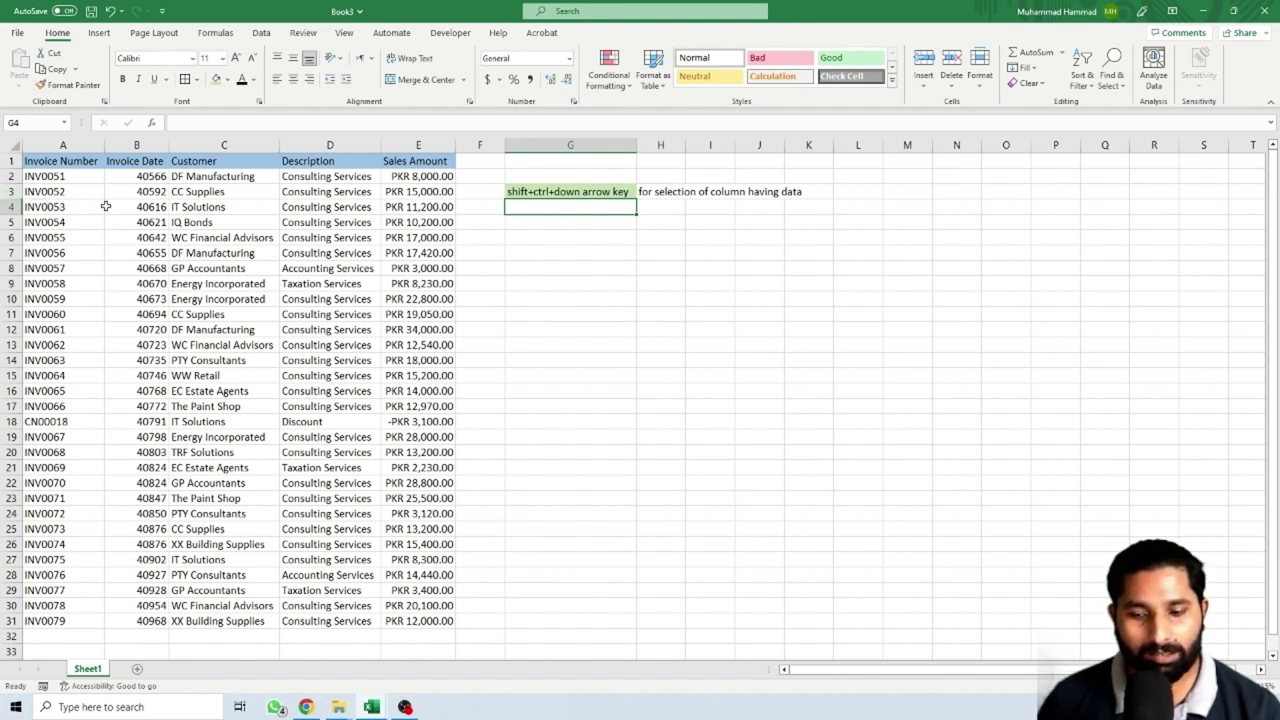
# Demonstrate Ctrl+Shift+Right from A4, then change 'column' to 'row' in the H4 explanation
pyautogui.click(52, 207)
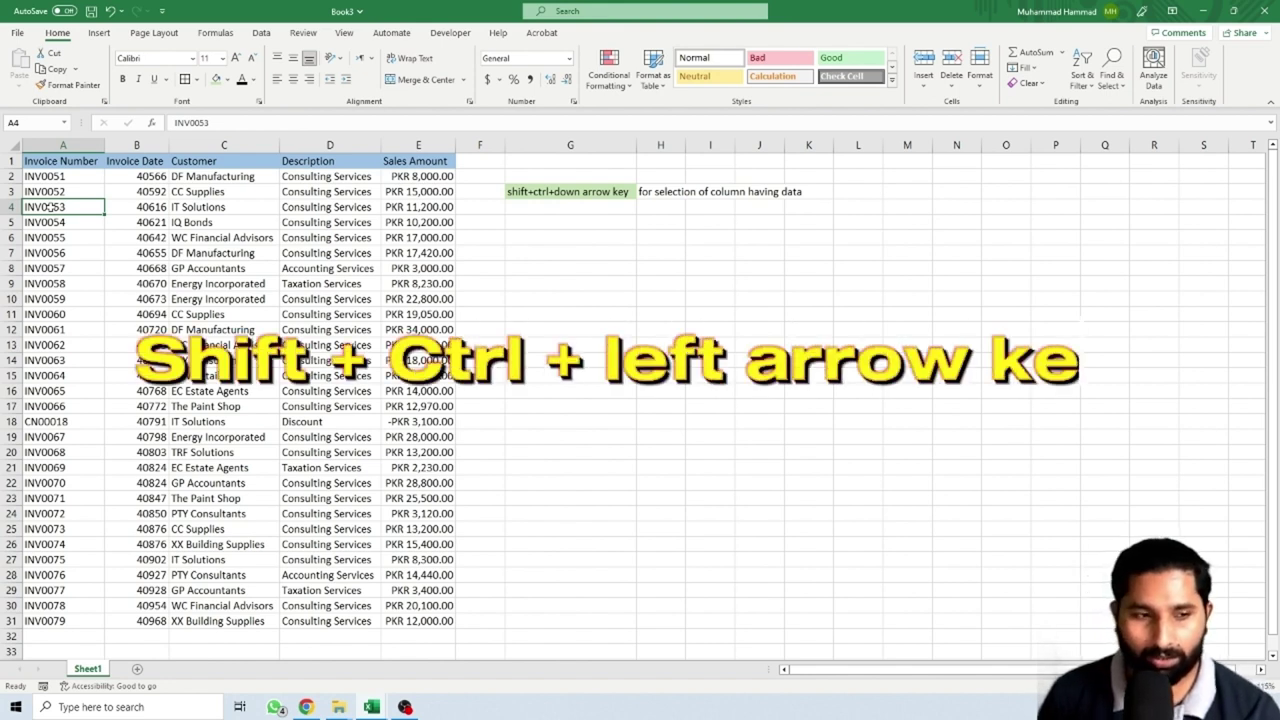
pyautogui.hotkey('ctrl', 'shift', 'Right')
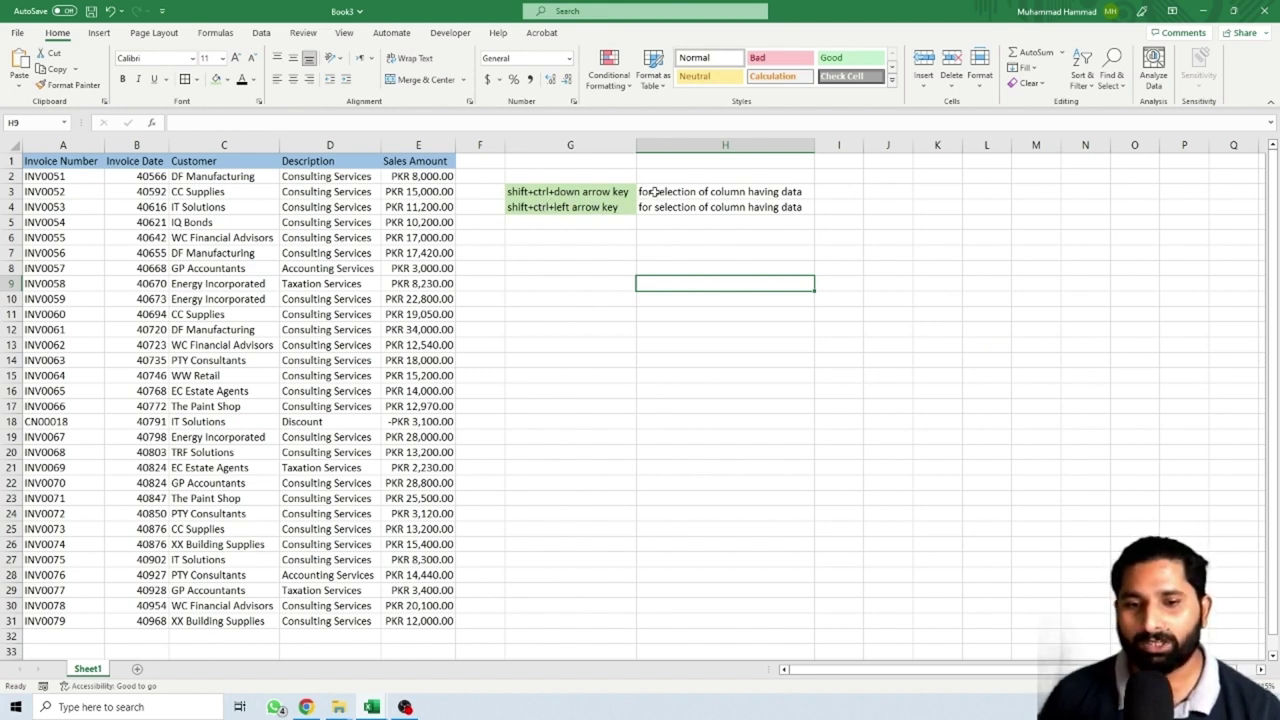
pyautogui.doubleClick(745, 208)
pyautogui.moveTo(745, 208); pyautogui.dragTo(711, 208)
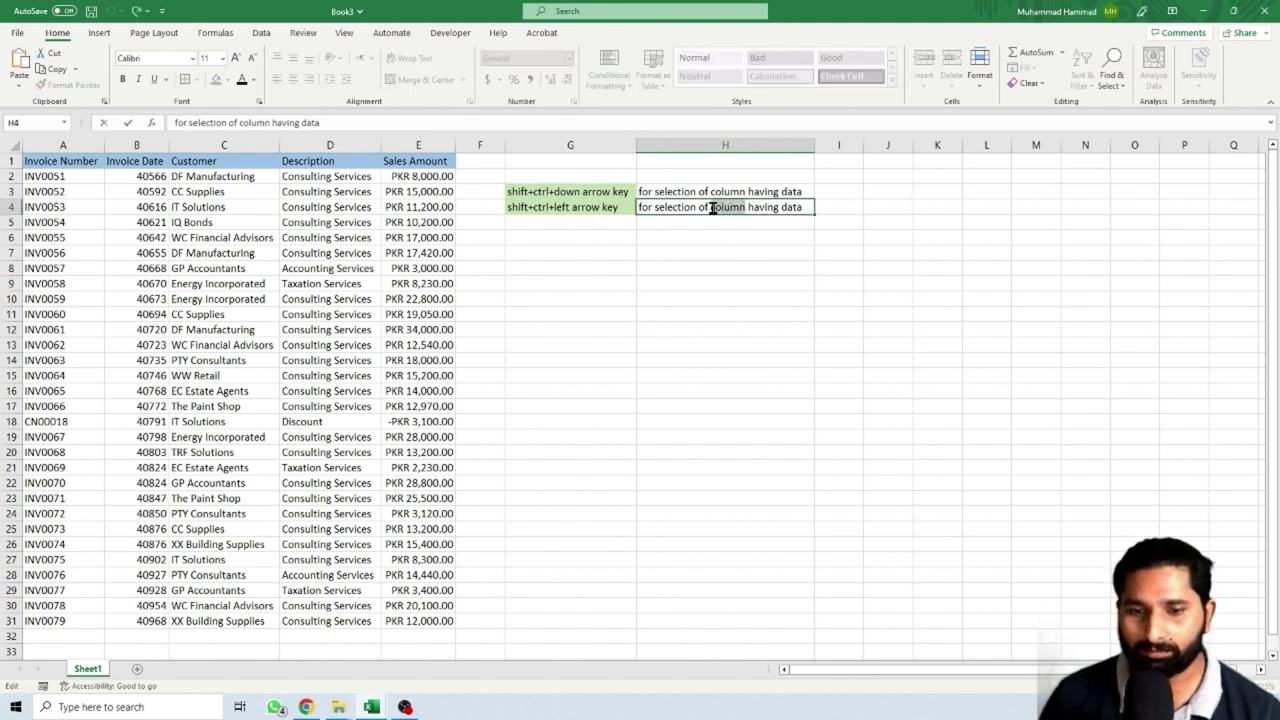
pyautogui.write('row')
pyautogui.press('Return')
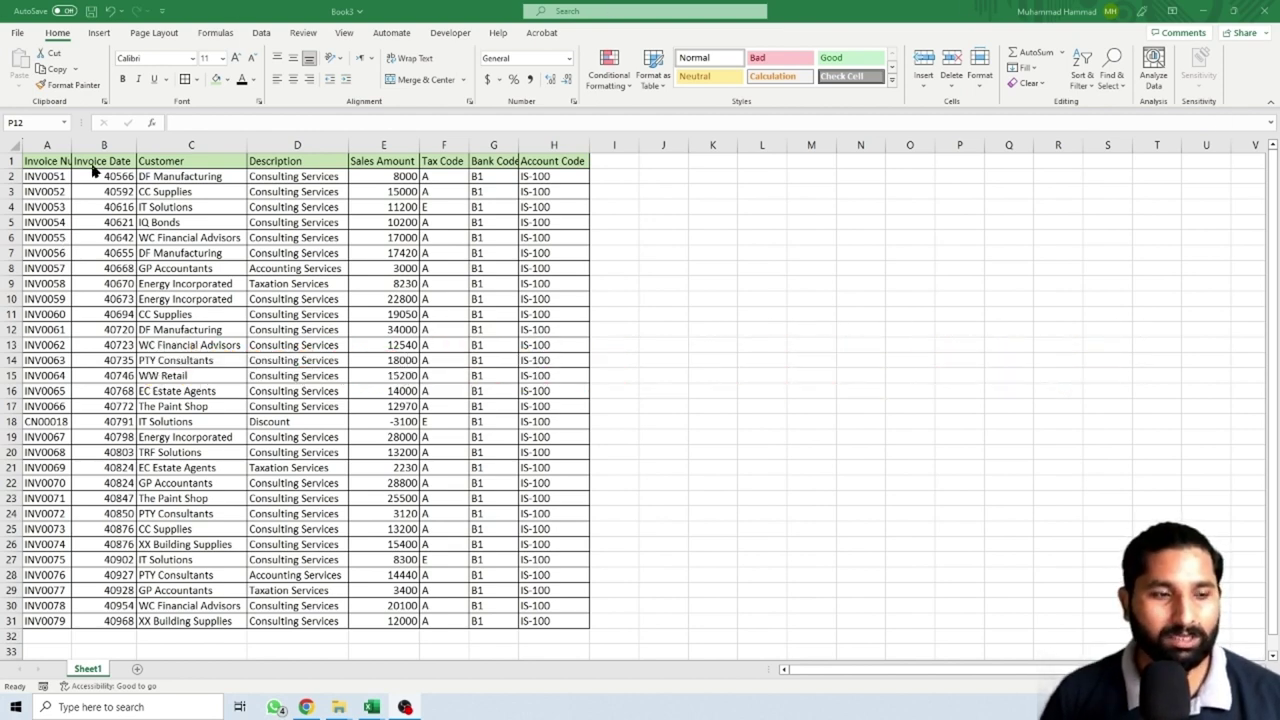
# Select columns C to E (Customer, Description, Sales Amount) and show the Data ribbon
pyautogui.click(208, 149)
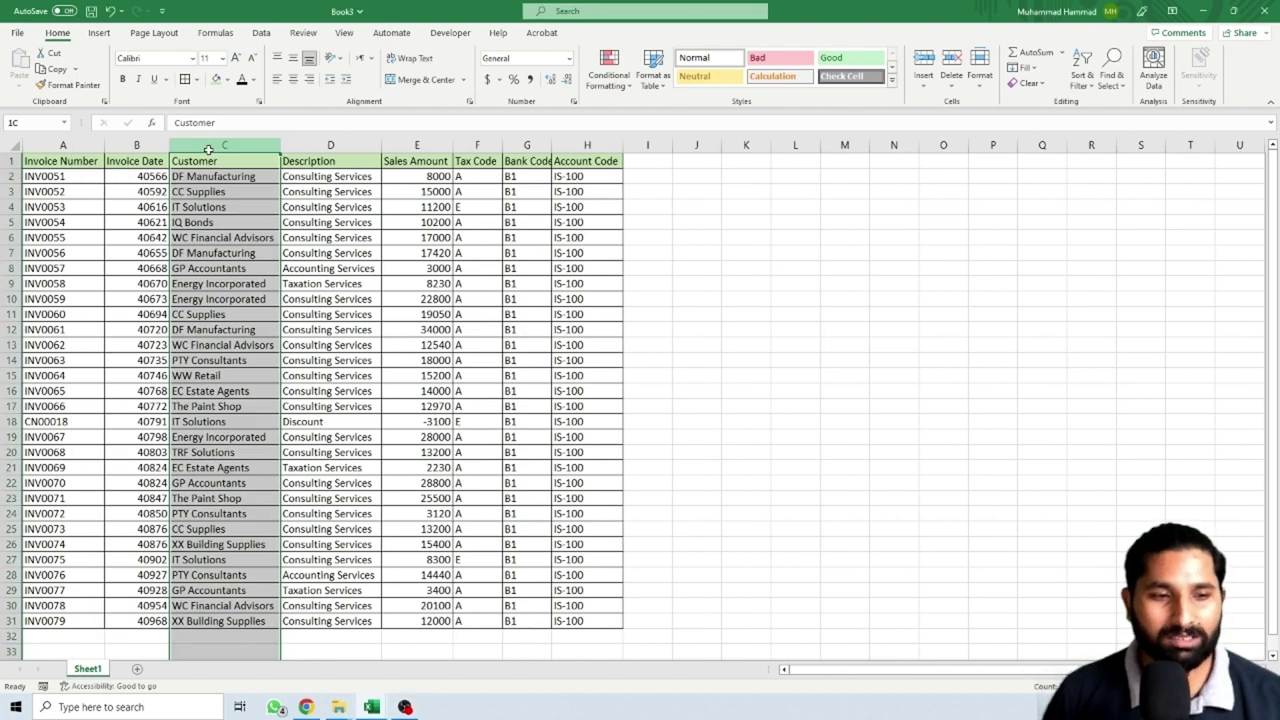
pyautogui.moveTo(208, 149); pyautogui.dragTo(421, 146)
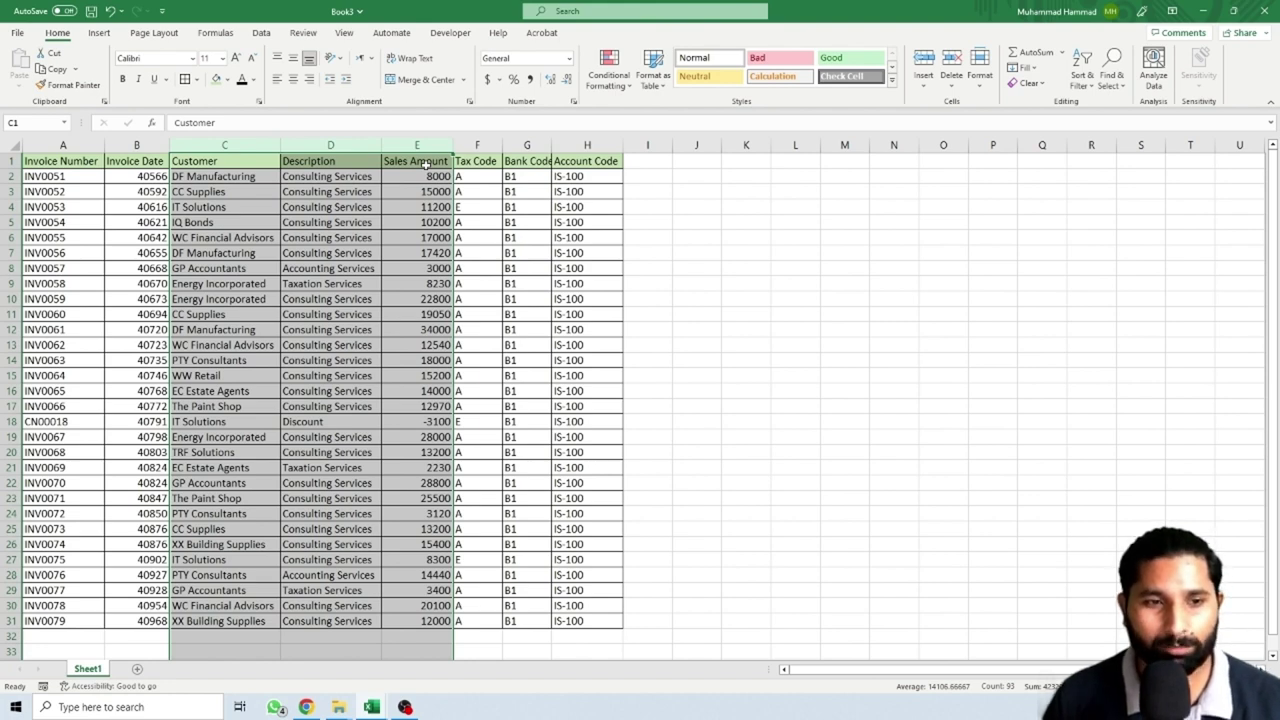
pyautogui.click(261, 33)
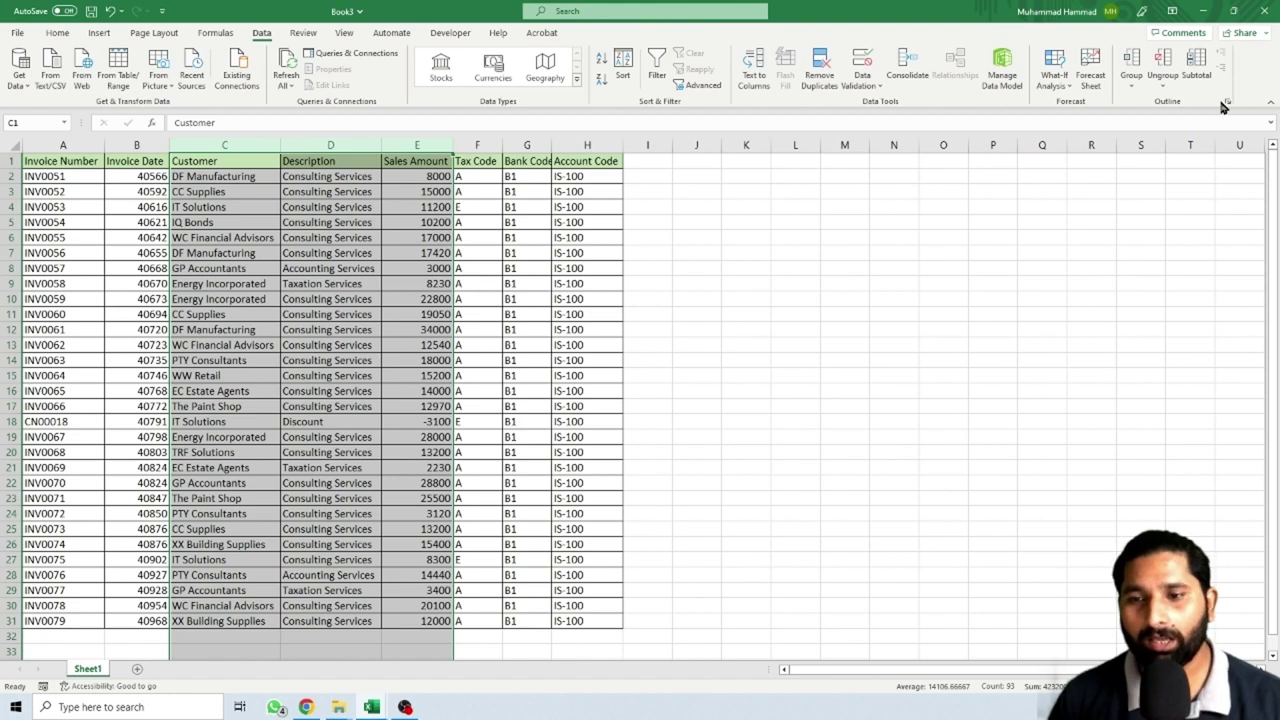
# Group columns C:E, then collapse and re-expand the column outline
pyautogui.click(1131, 75)
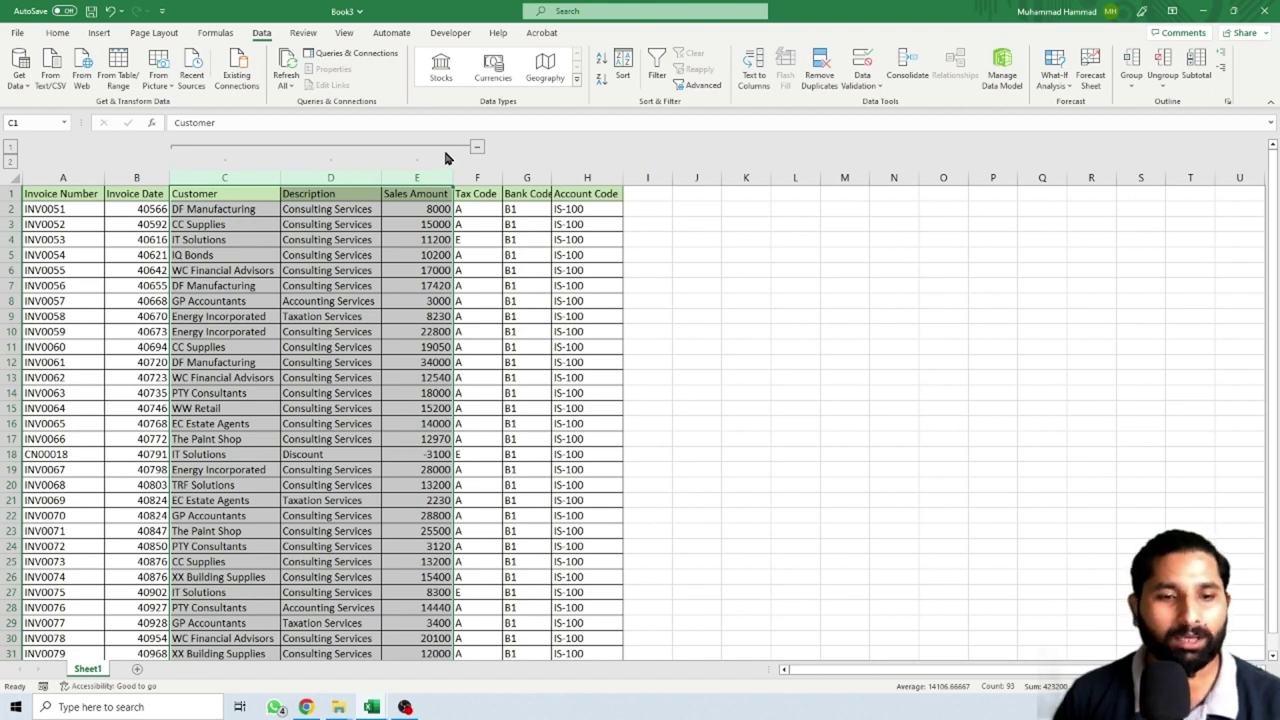
pyautogui.click(478, 148)
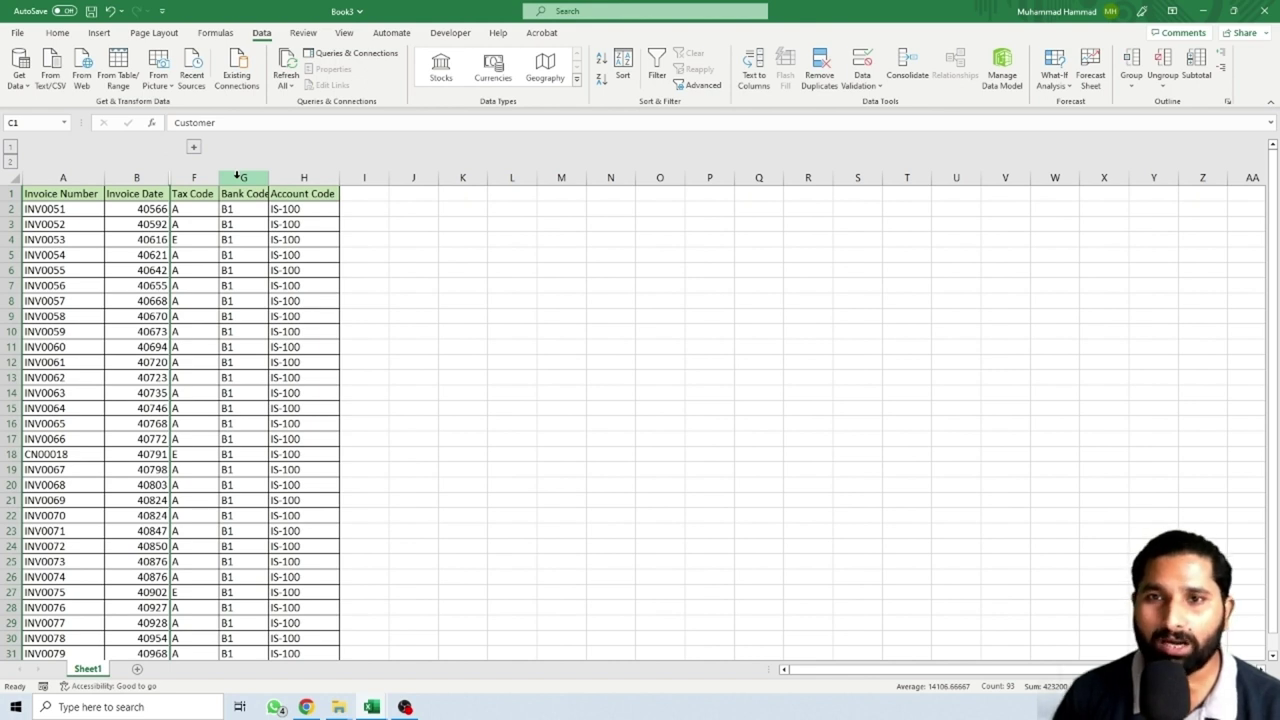
pyautogui.click(195, 149)
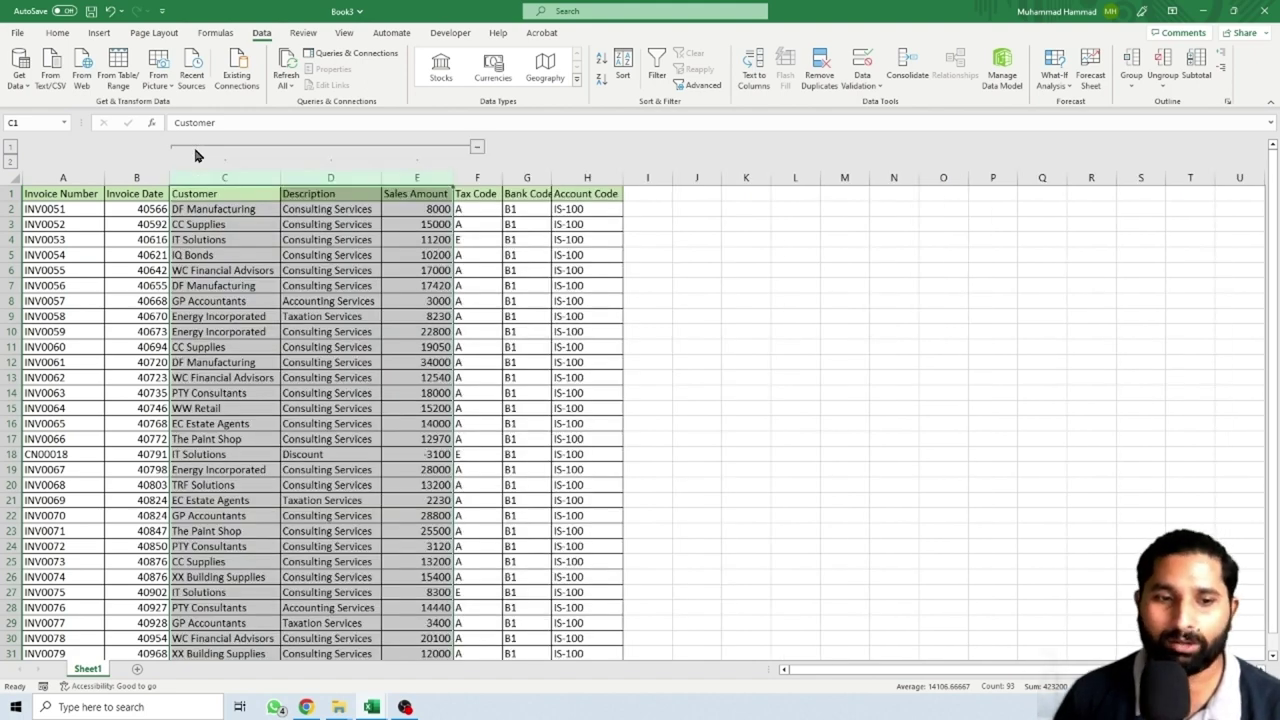
pyautogui.click(706, 265)
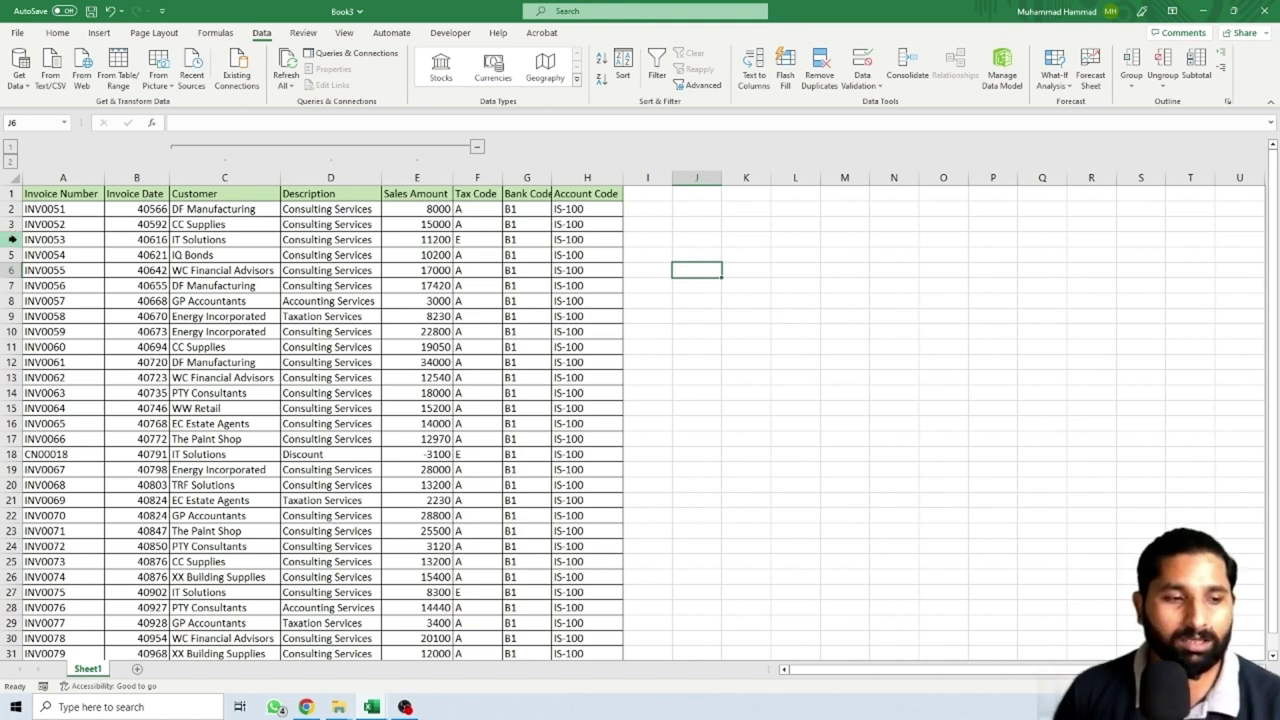
# Group rows 4–10 of the invoice table, then collapse and re-expand them
pyautogui.moveTo(12, 240); pyautogui.dragTo(12, 330)
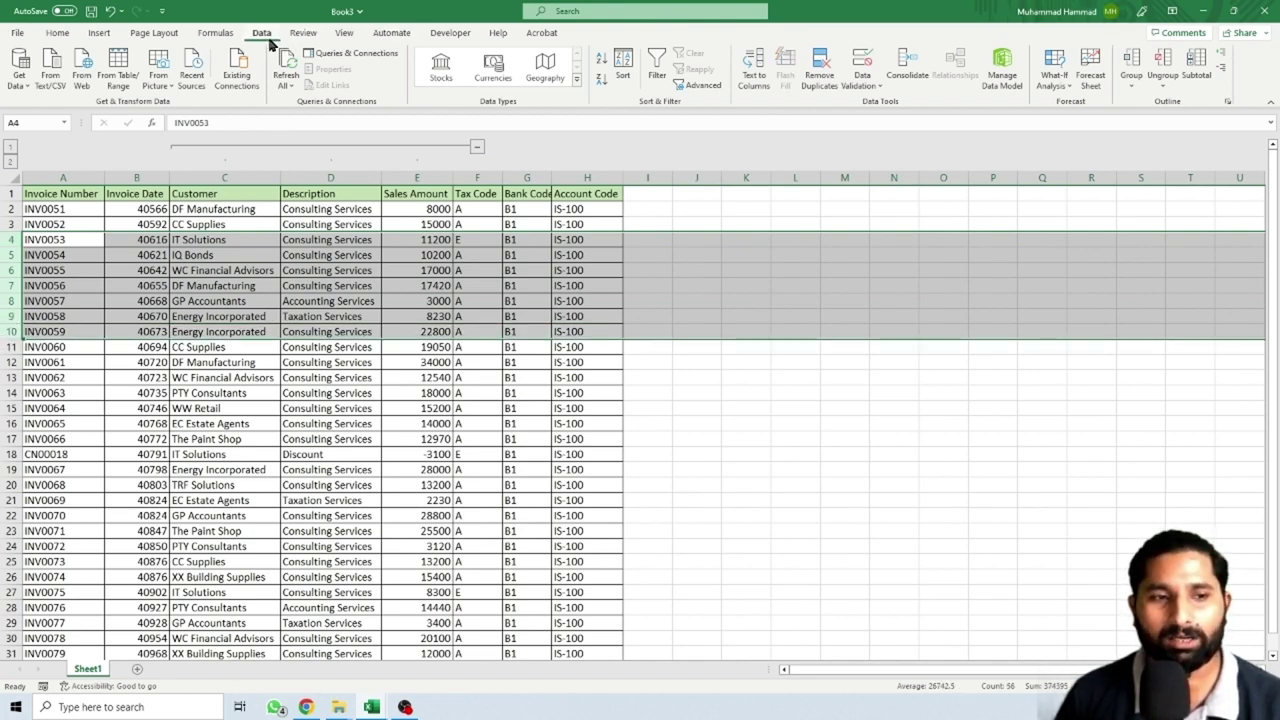
pyautogui.click(1131, 66)
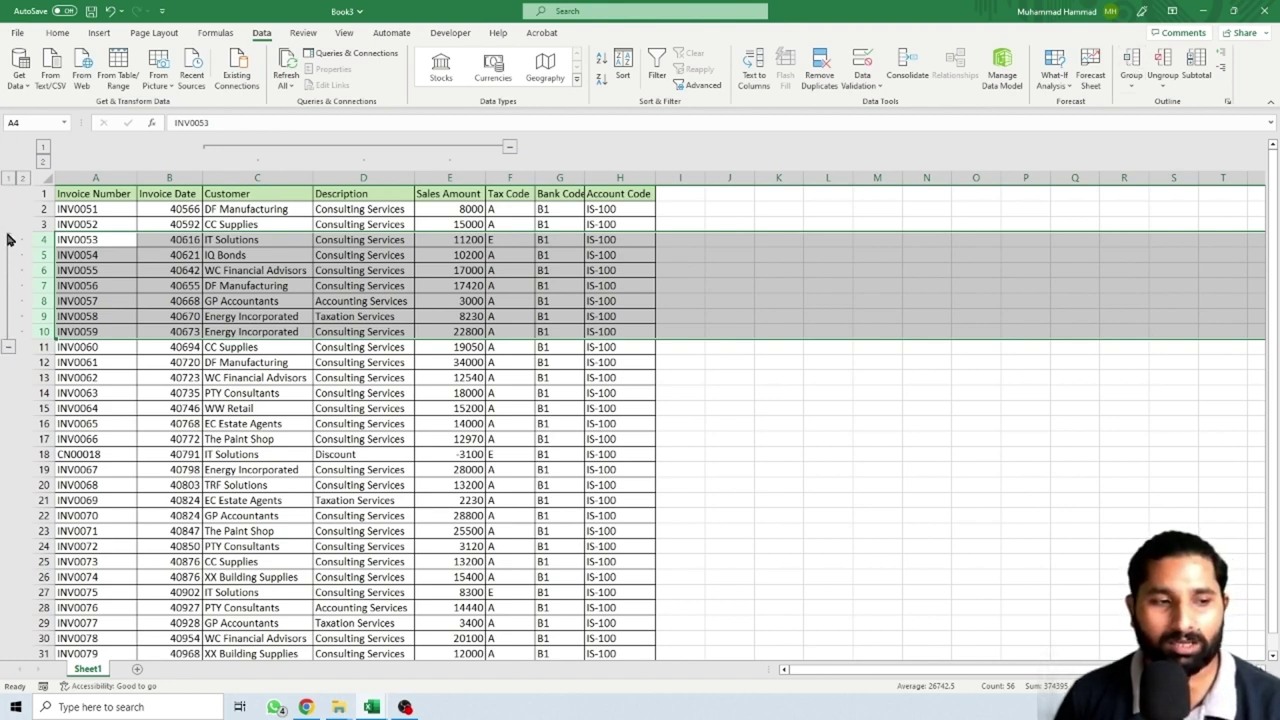
pyautogui.click(9, 350)
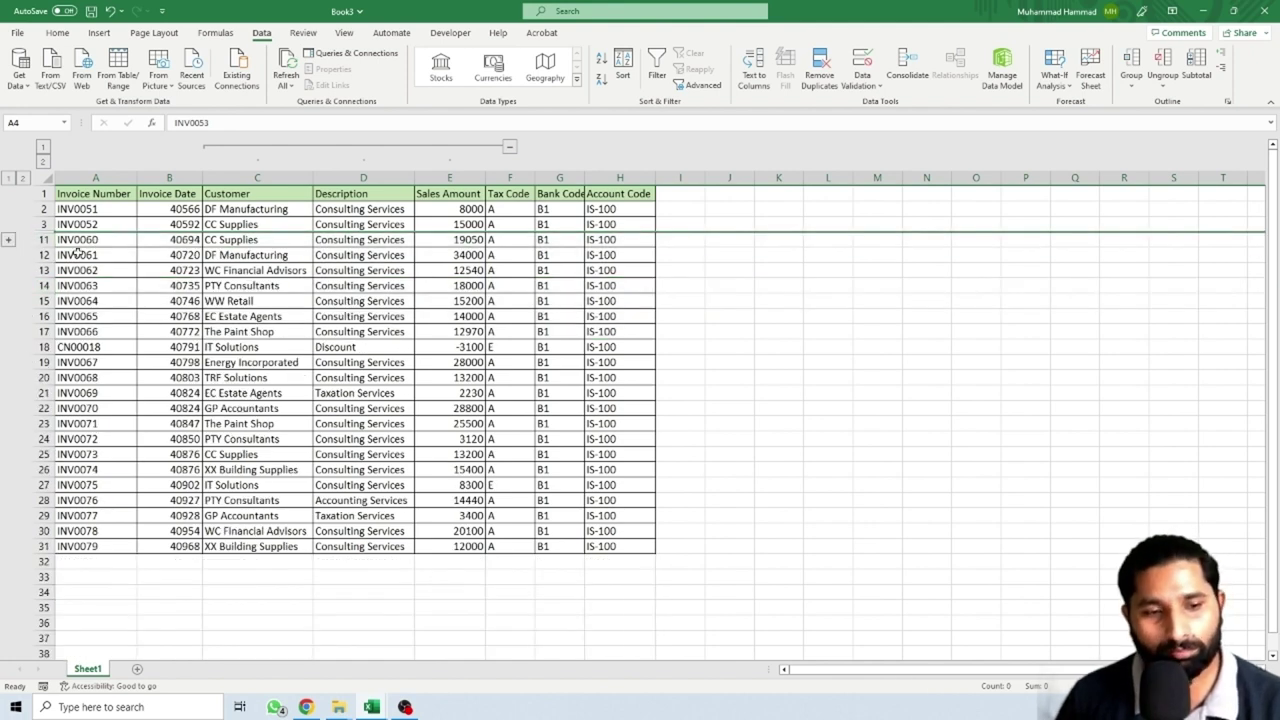
pyautogui.click(10, 241)
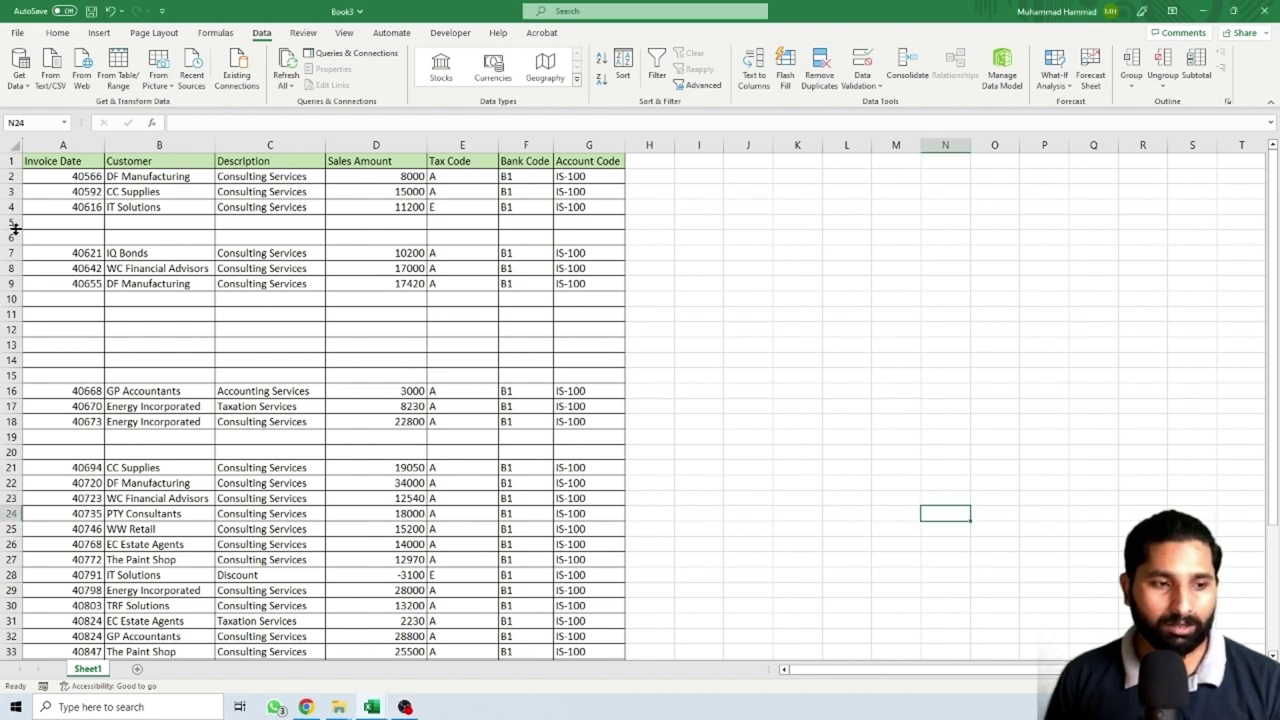
pyautogui.moveTo(10, 222); pyautogui.dragTo(13, 237)
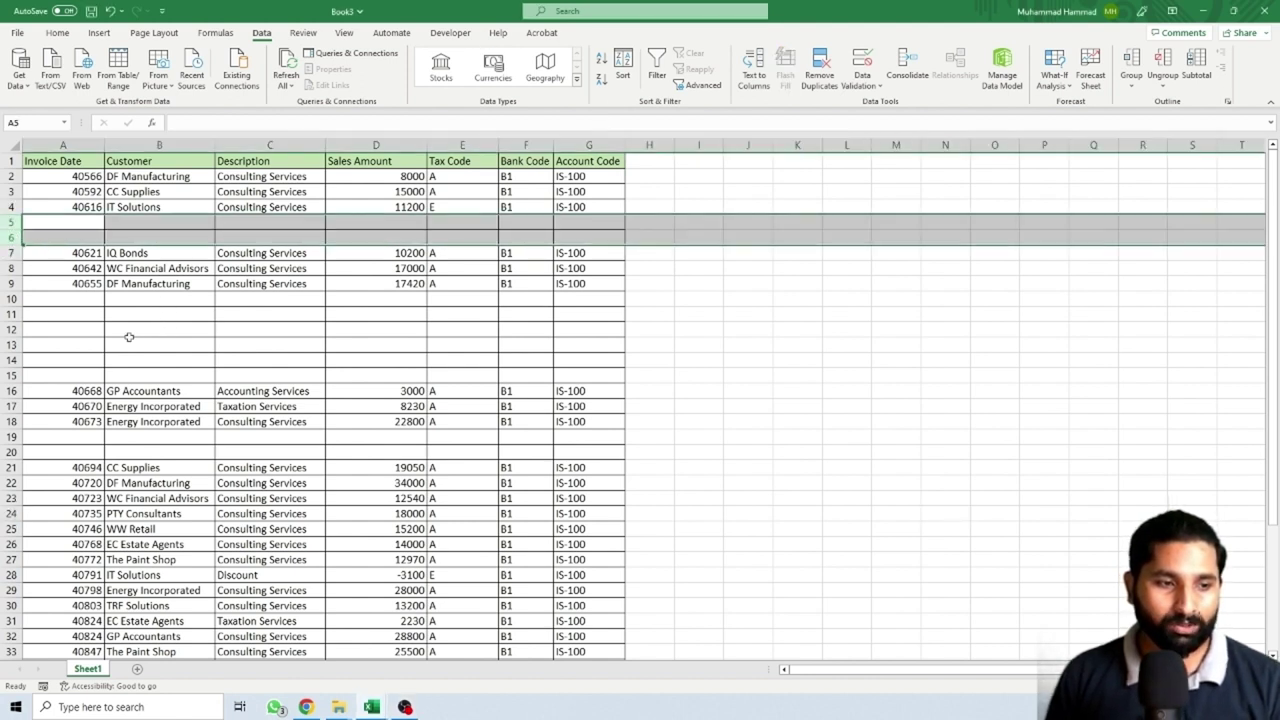
pyautogui.moveTo(10, 298); pyautogui.dragTo(4, 376)
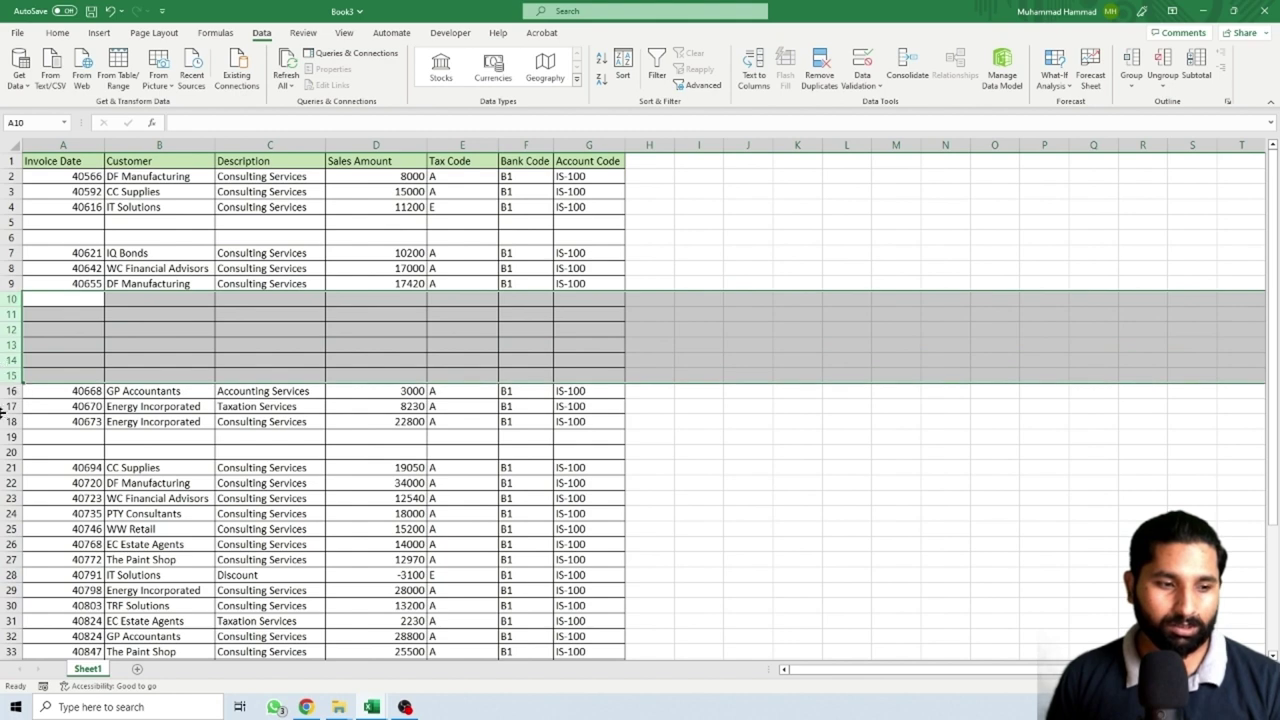
pyautogui.moveTo(10, 437); pyautogui.dragTo(10, 453)
pyautogui.scroll(-8, 10, 453)
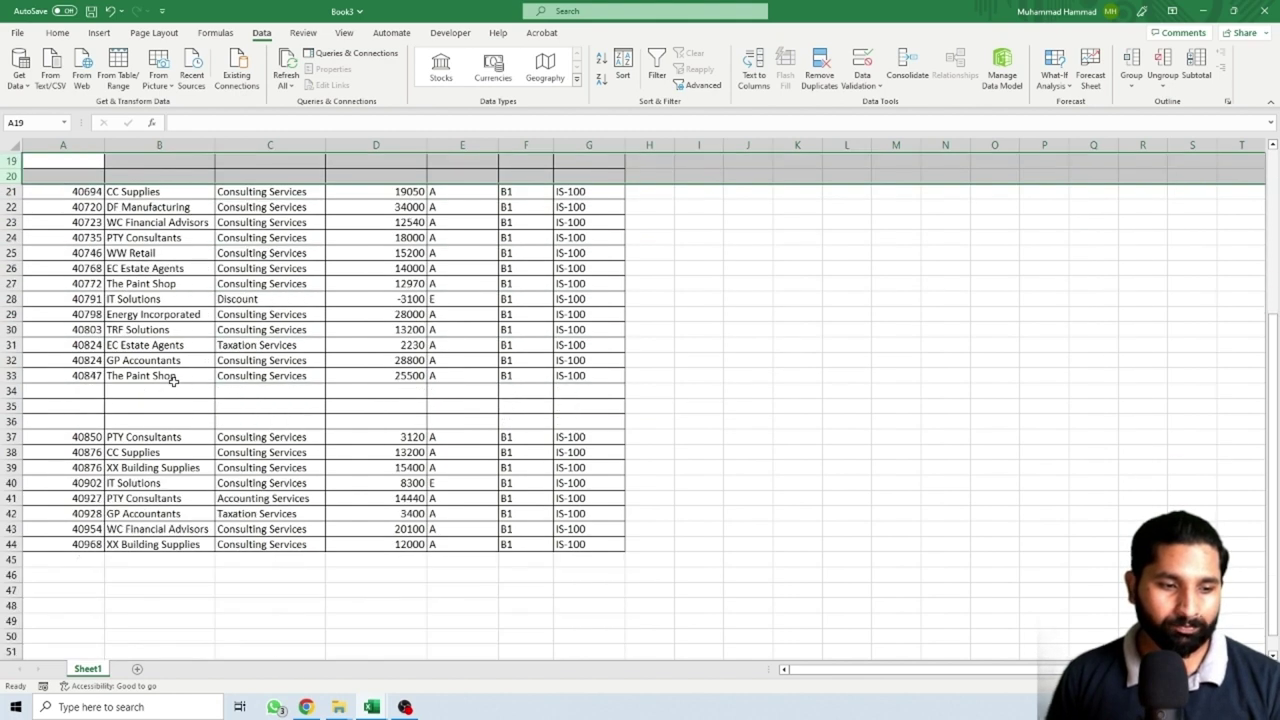
pyautogui.moveTo(15, 298); pyautogui.dragTo(12, 329)
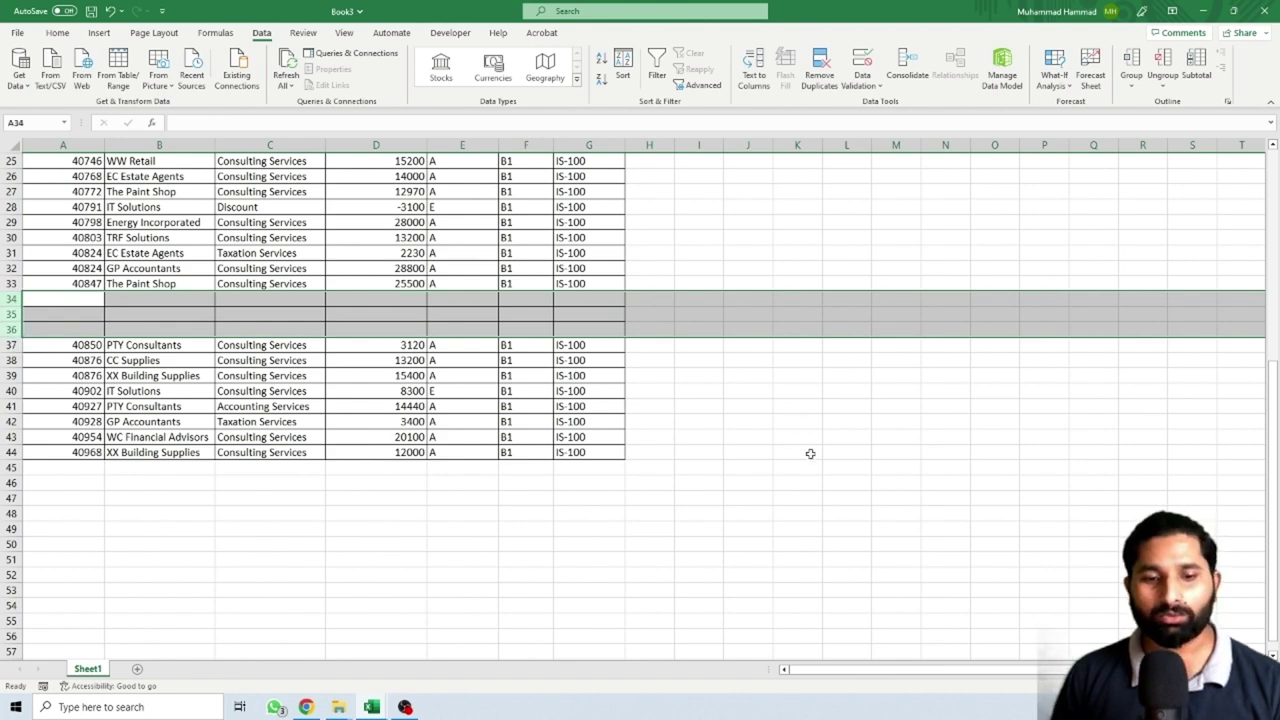
pyautogui.scroll(6, 810, 453)
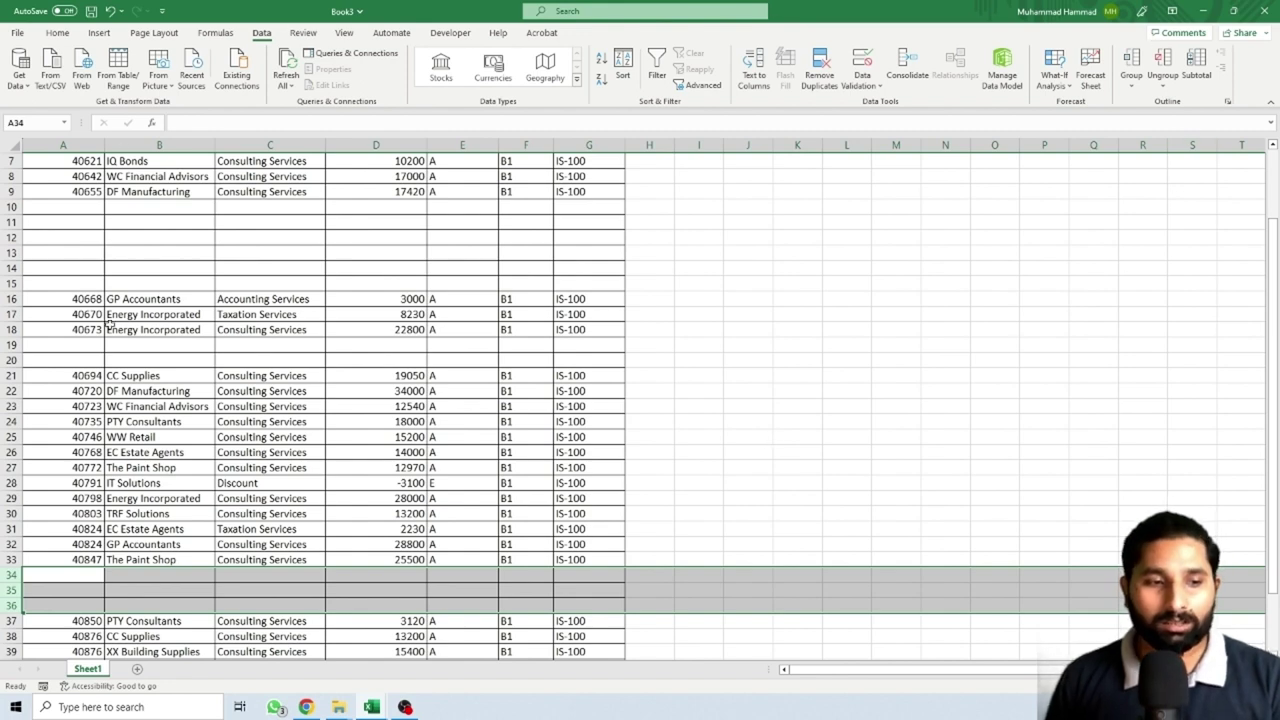
pyautogui.scroll(2, 108, 322)
pyautogui.moveTo(11, 222); pyautogui.dragTo(11, 238)
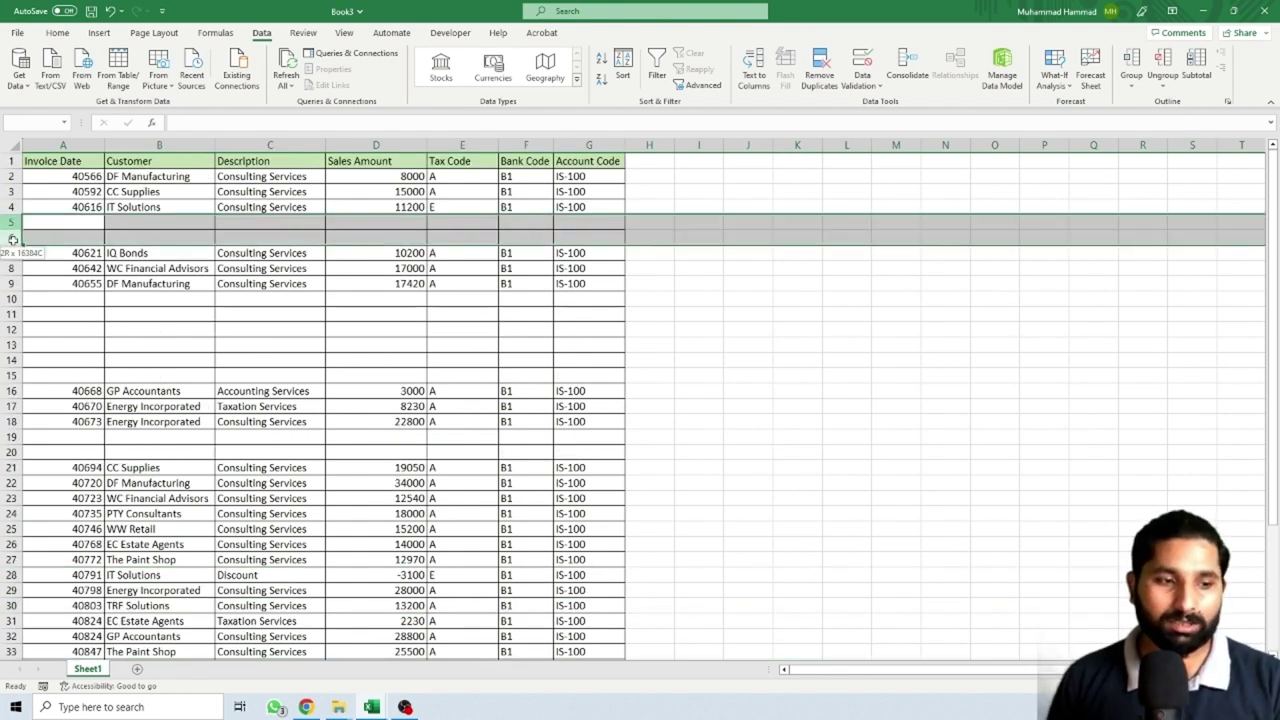
pyautogui.moveTo(30, 298); pyautogui.dragTo(30, 369)
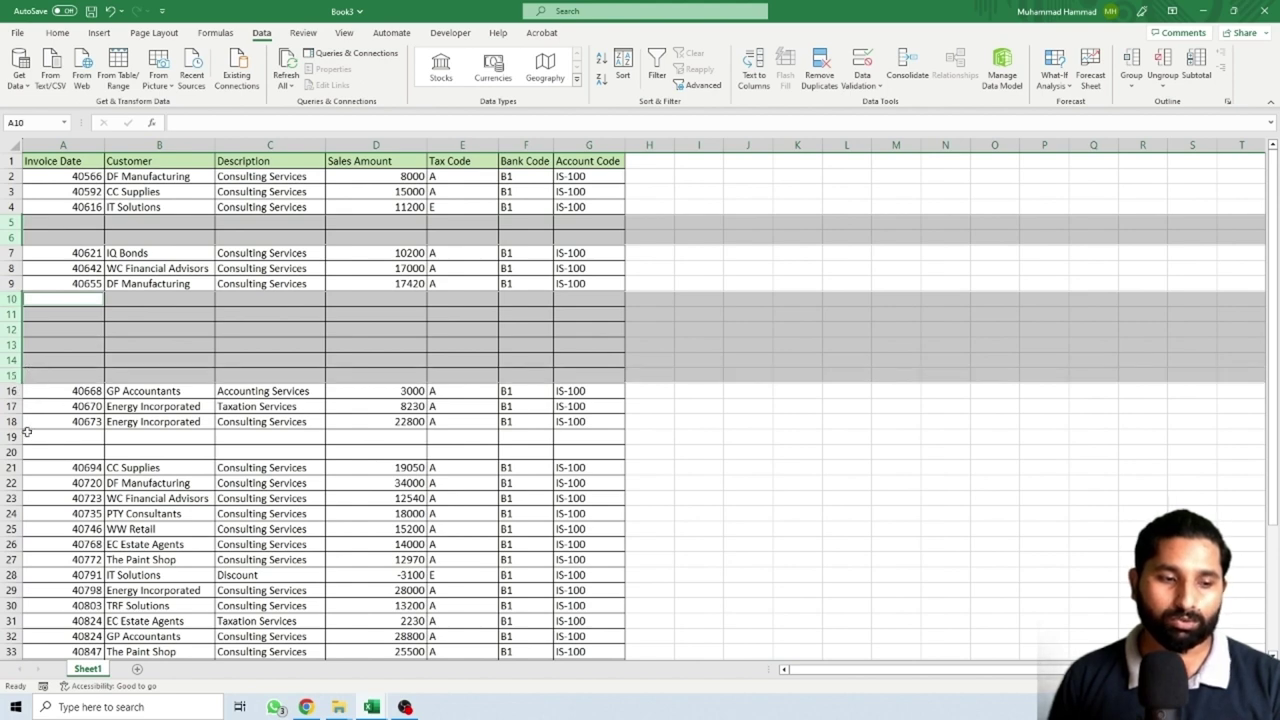
pyautogui.moveTo(10, 436); pyautogui.dragTo(13, 453)
pyautogui.scroll(-6, 12, 420)
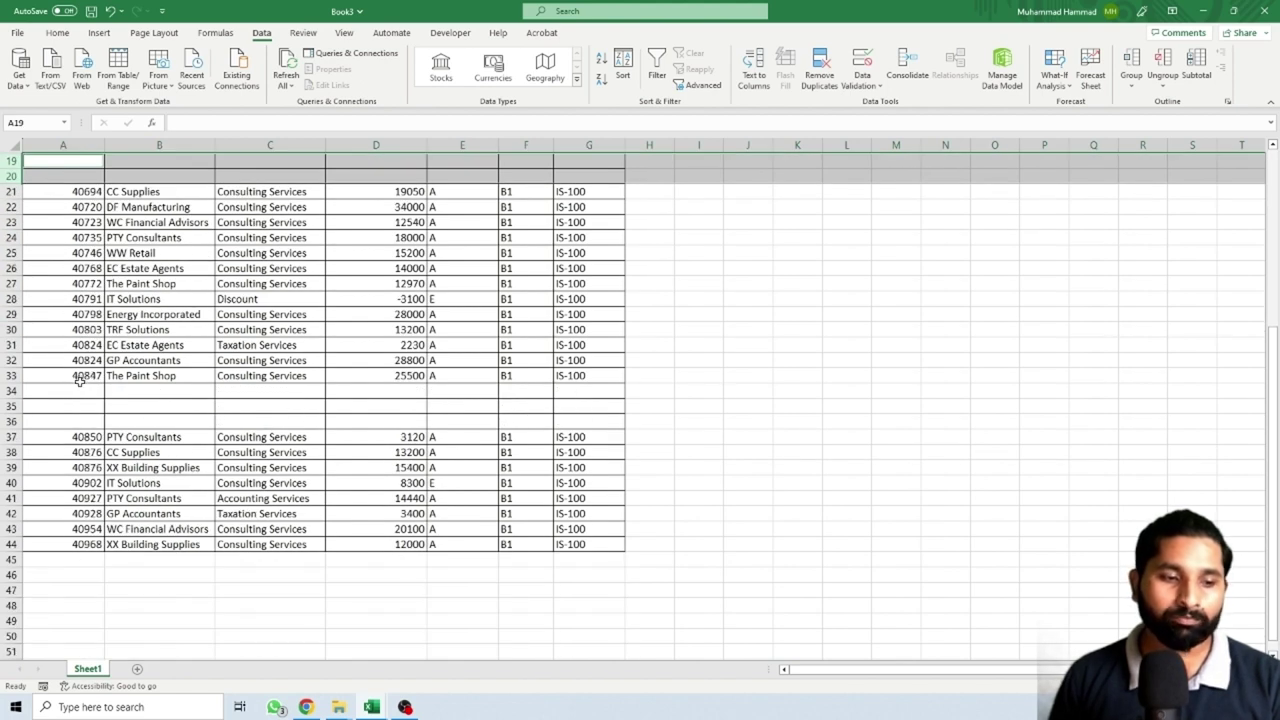
pyautogui.moveTo(10, 392); pyautogui.dragTo(12, 421)
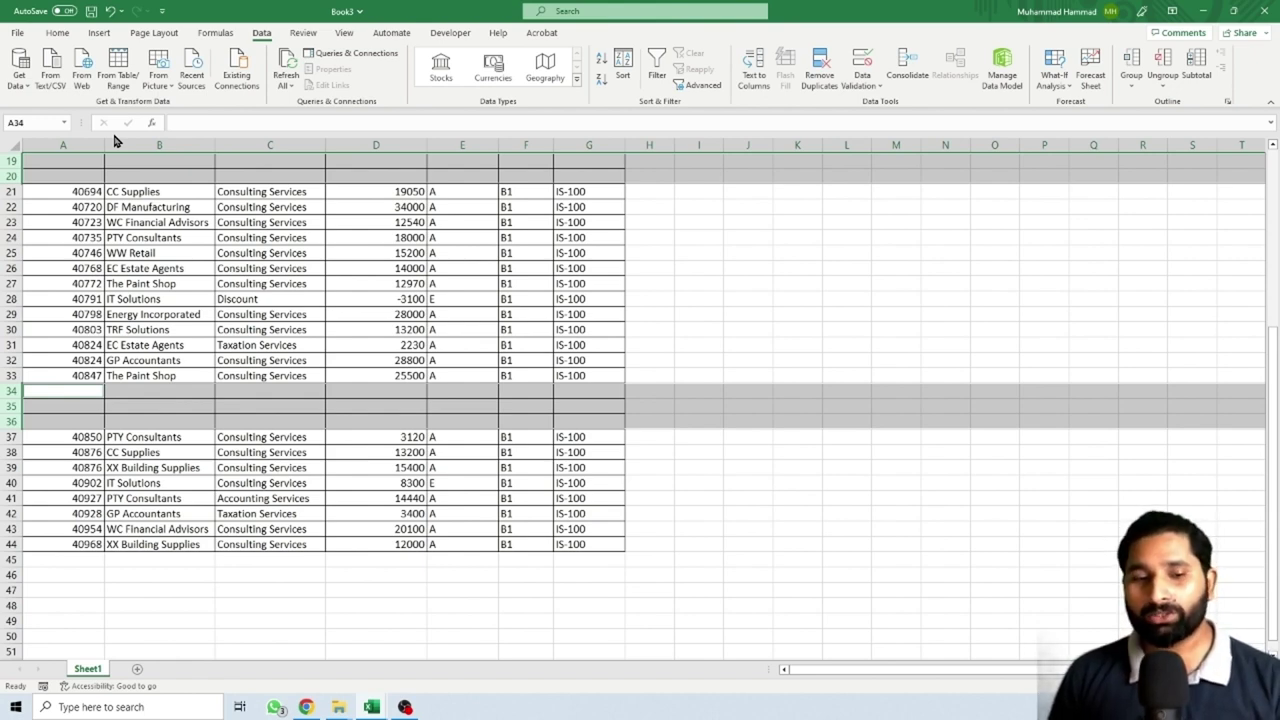
pyautogui.click(651, 312)
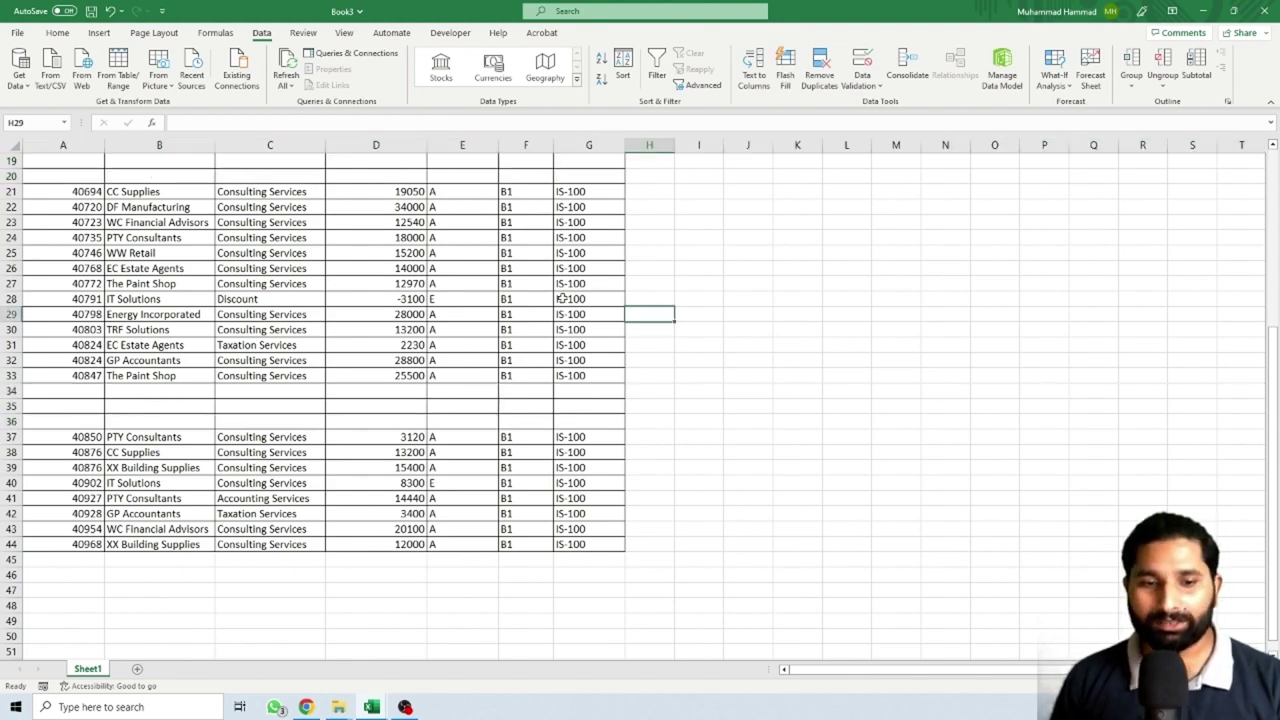
pyautogui.scroll(4, 450, 330)
pyautogui.click(57, 32)
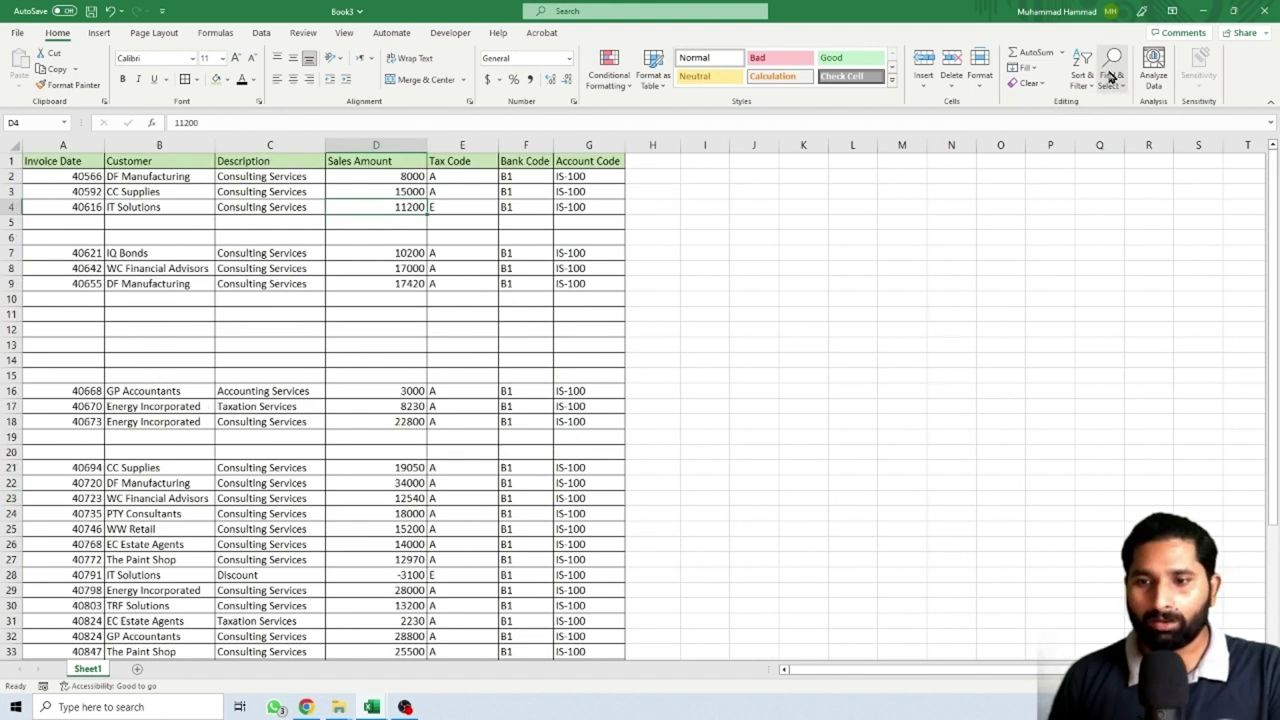
# Select all blank cells via Go To Special > Blanks, then call up the Delete dialog with Ctrl+-
pyautogui.click(1113, 80)
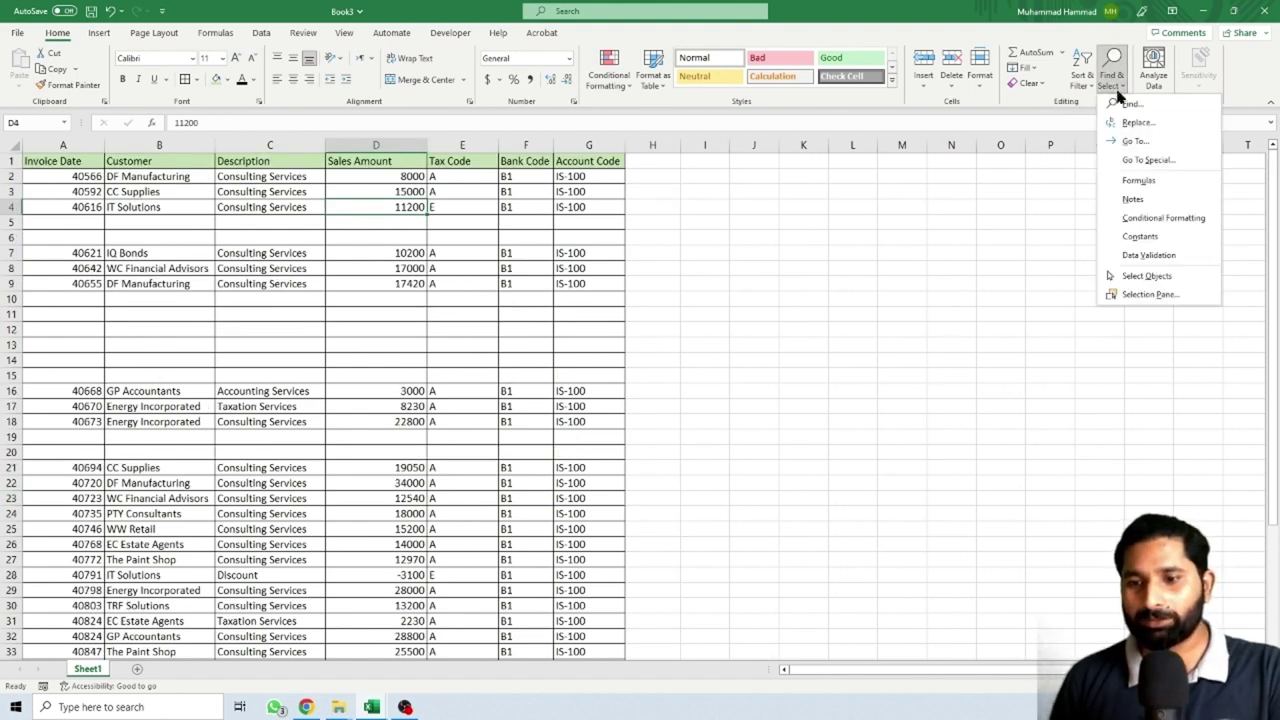
pyautogui.click(1140, 160)
pyautogui.click(759, 341)
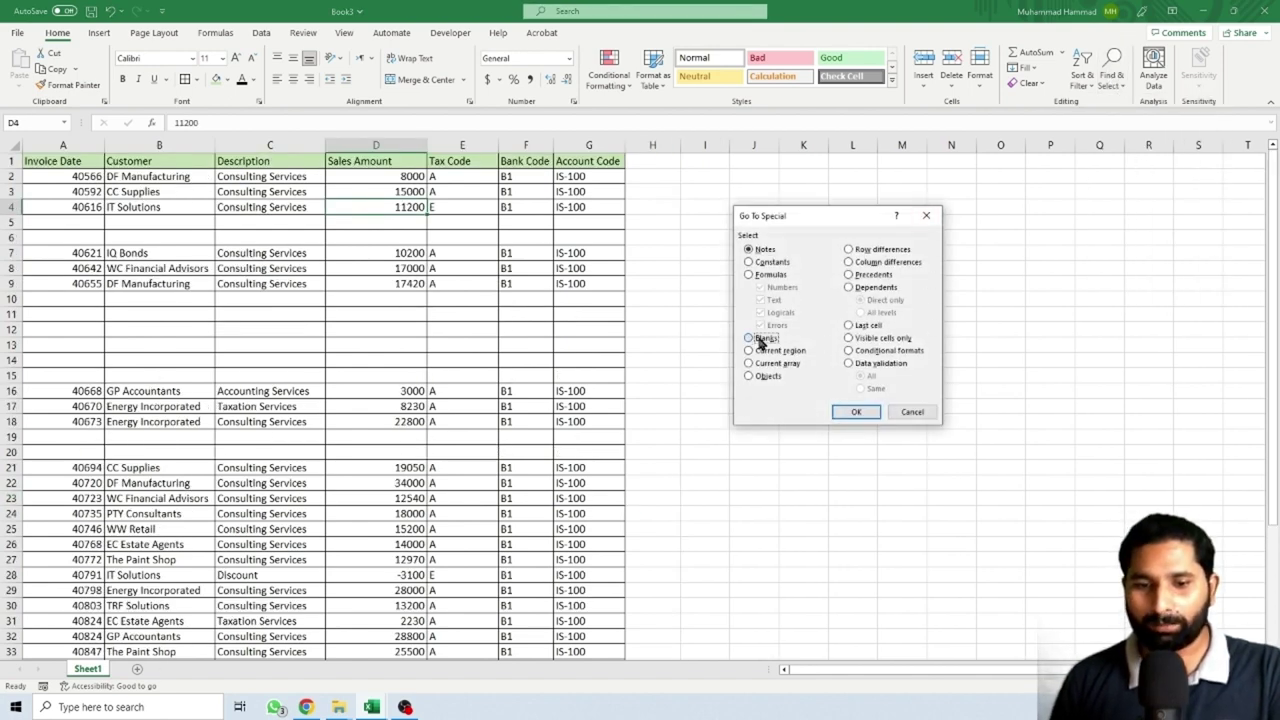
pyautogui.click(856, 411)
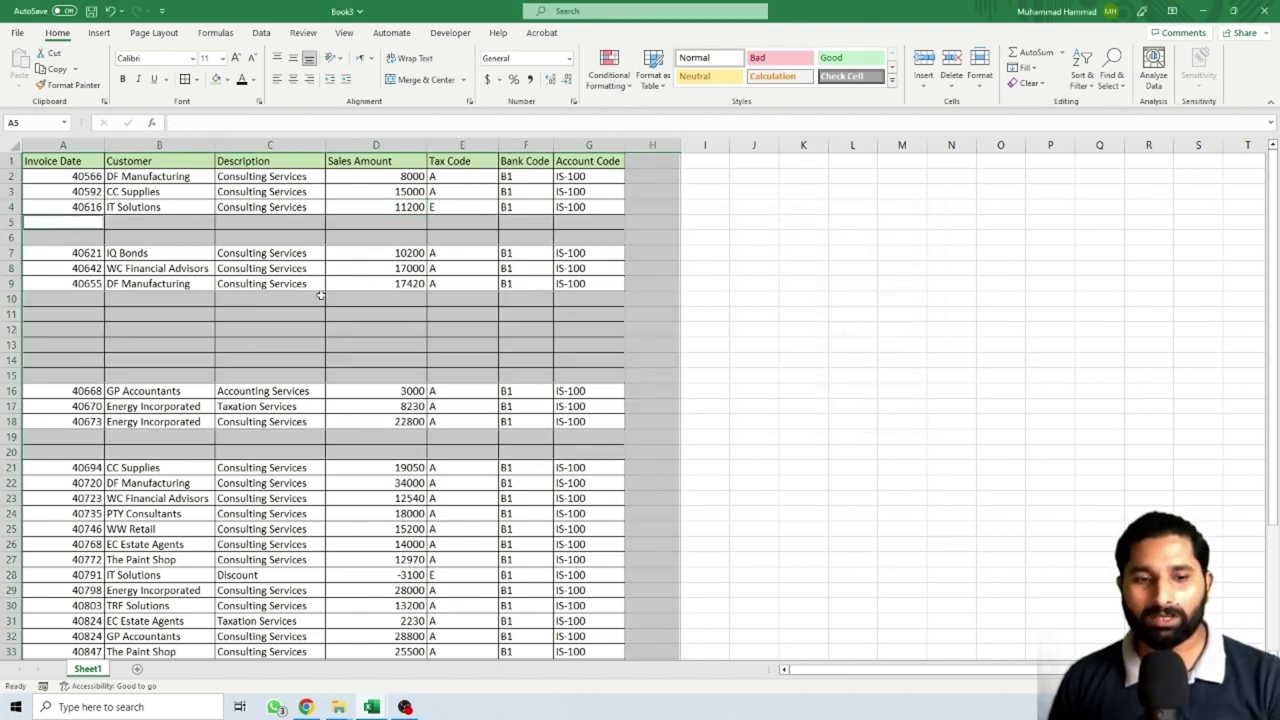
pyautogui.scroll(-13, 320, 295)
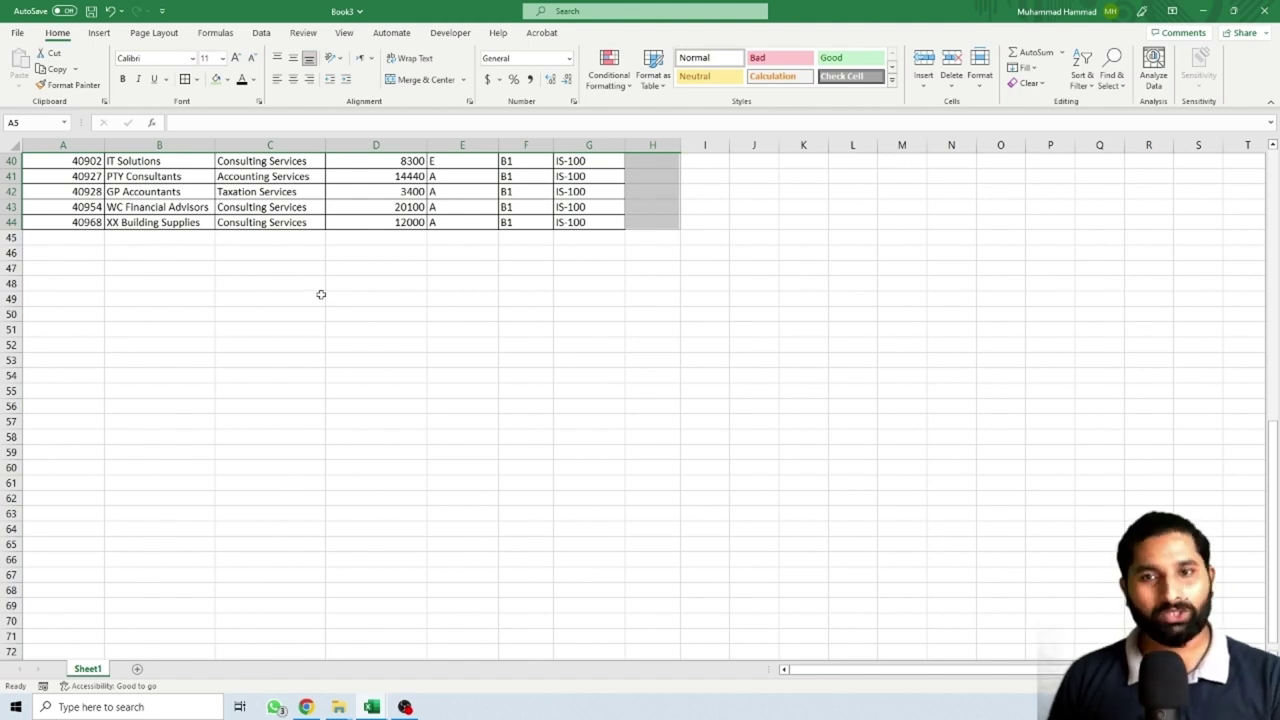
pyautogui.scroll(13, 789, 298)
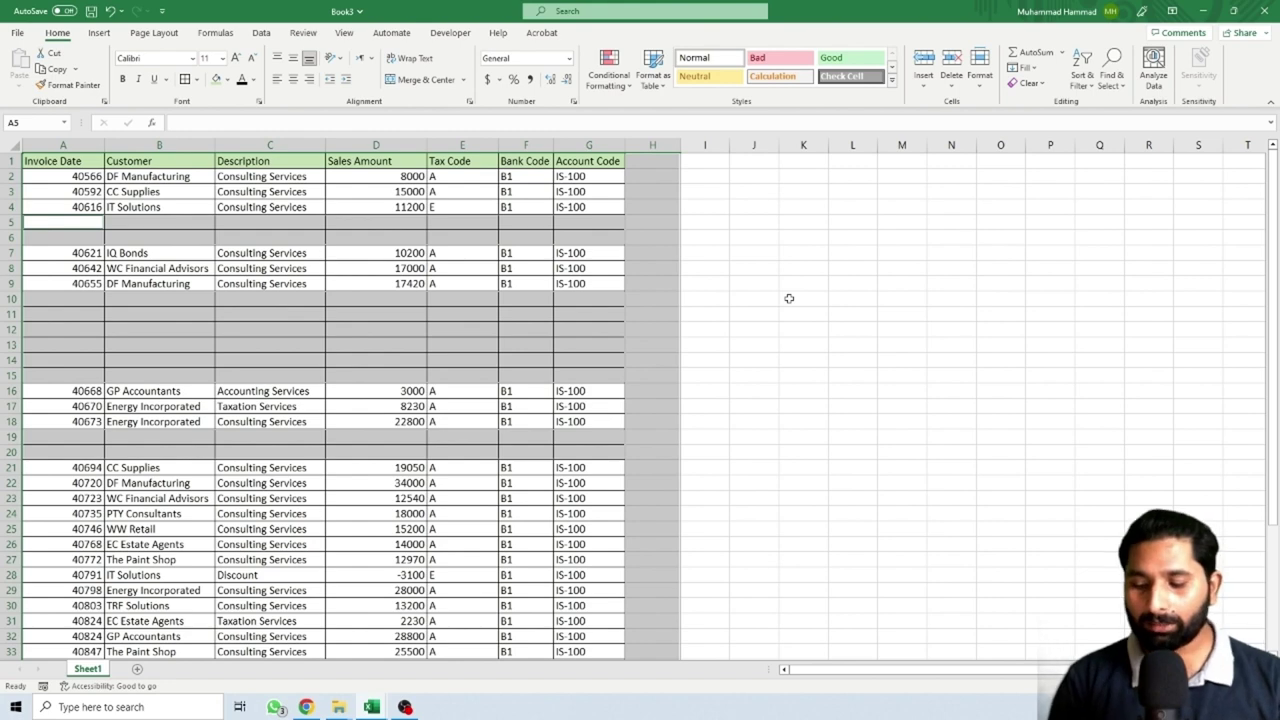
pyautogui.hotkey('ctrl', '-')
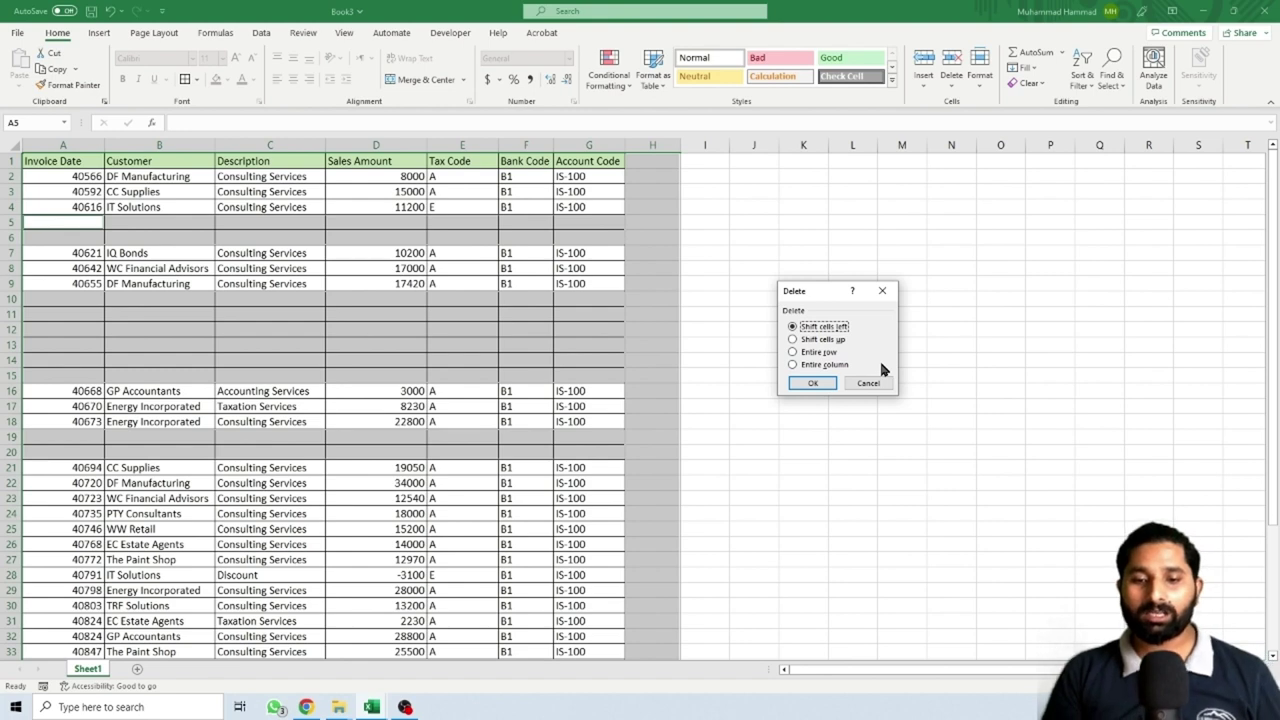
# Delete the entire rows containing the selected blanks, then deselect and check the table for gaps
pyautogui.click(812, 358)
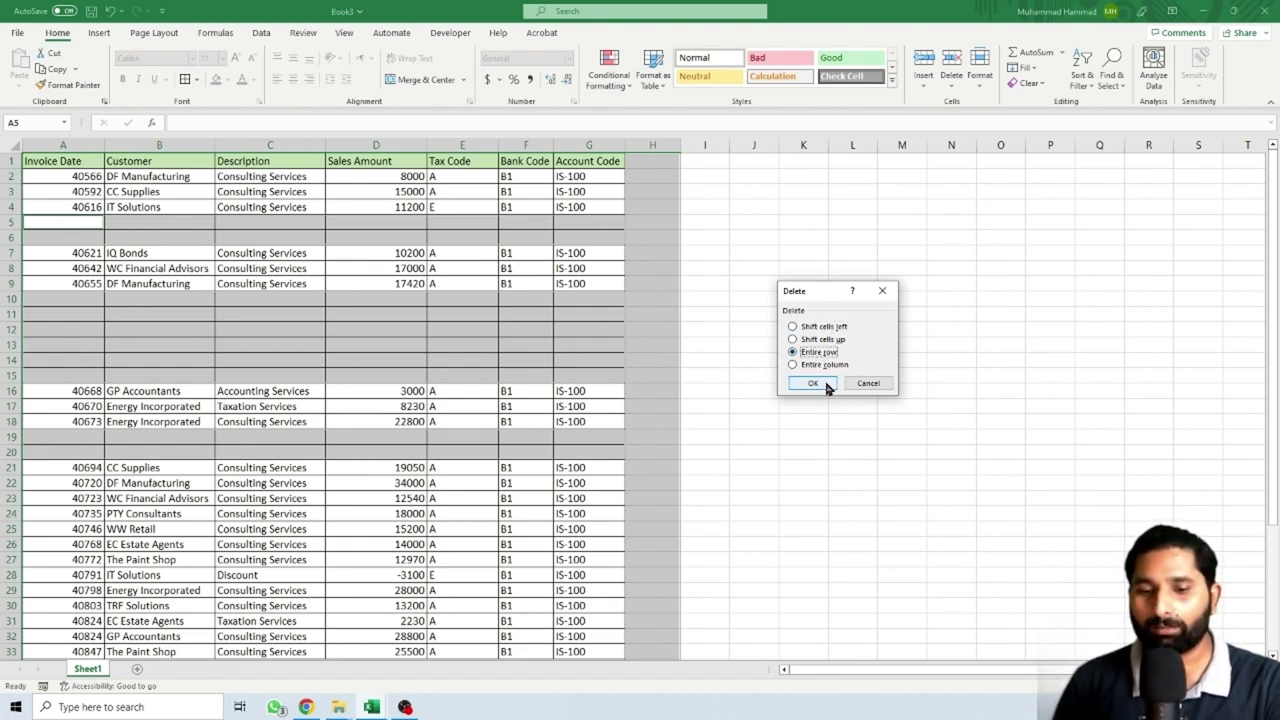
pyautogui.click(813, 384)
pyautogui.scroll(-3, 826, 382)
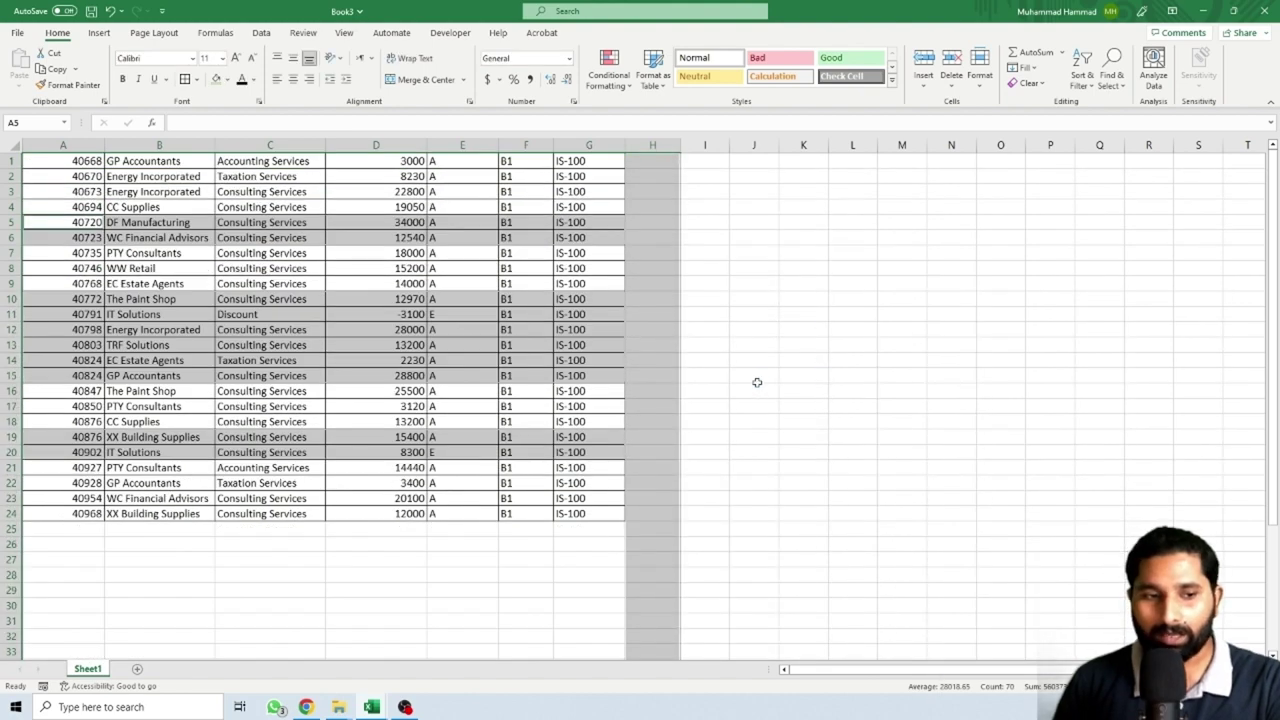
pyautogui.scroll(-15, 401, 237)
pyautogui.scroll(14, 401, 237)
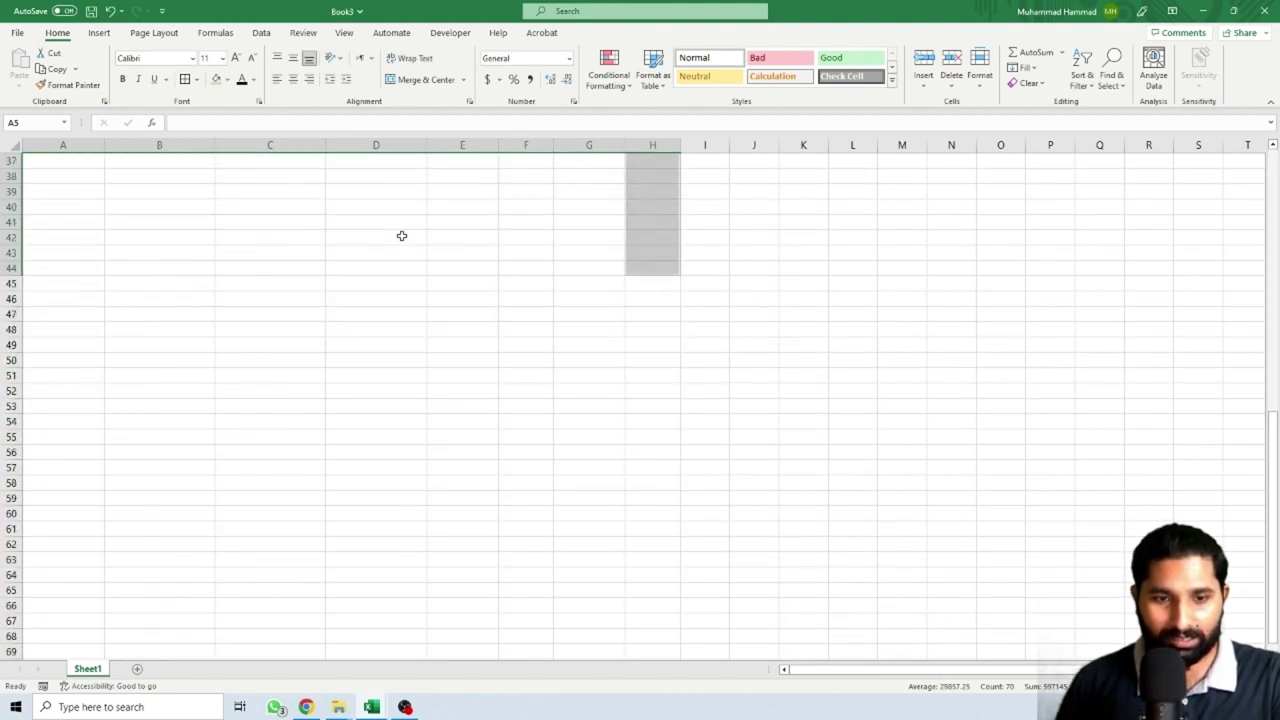
pyautogui.scroll(4, 401, 237)
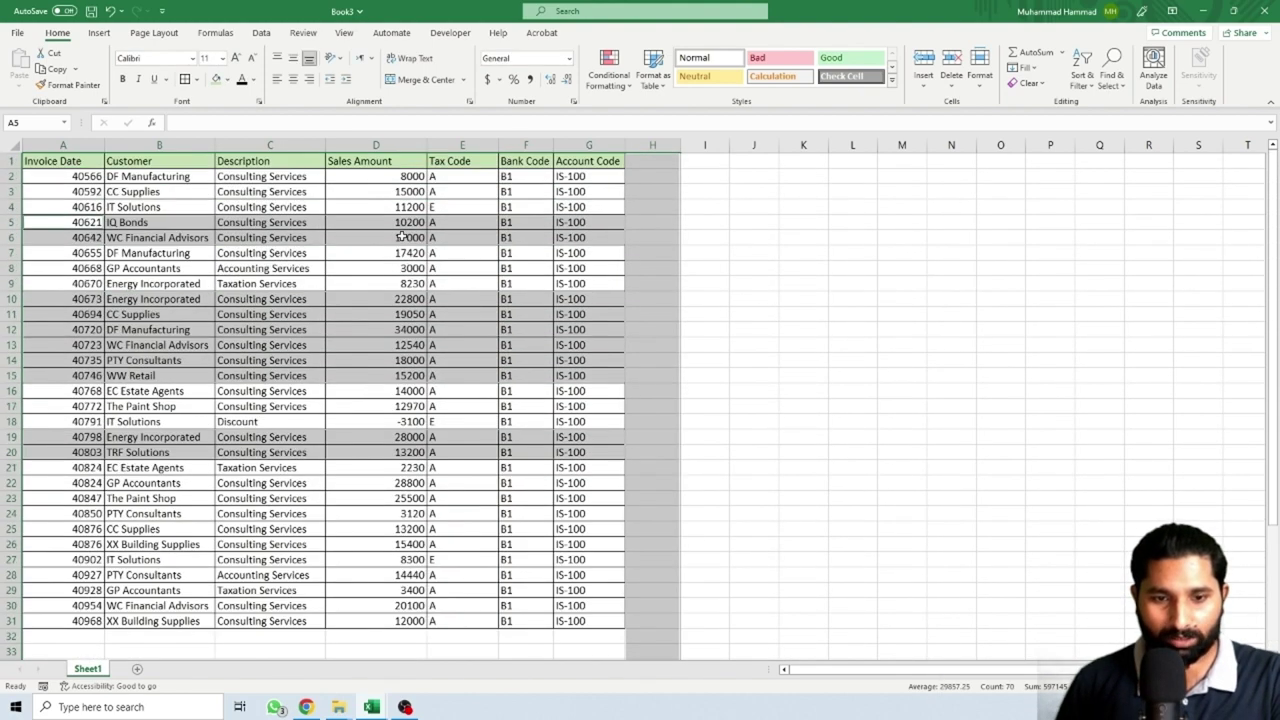
pyautogui.click(752, 187)
pyautogui.scroll(-4, 271, 224)
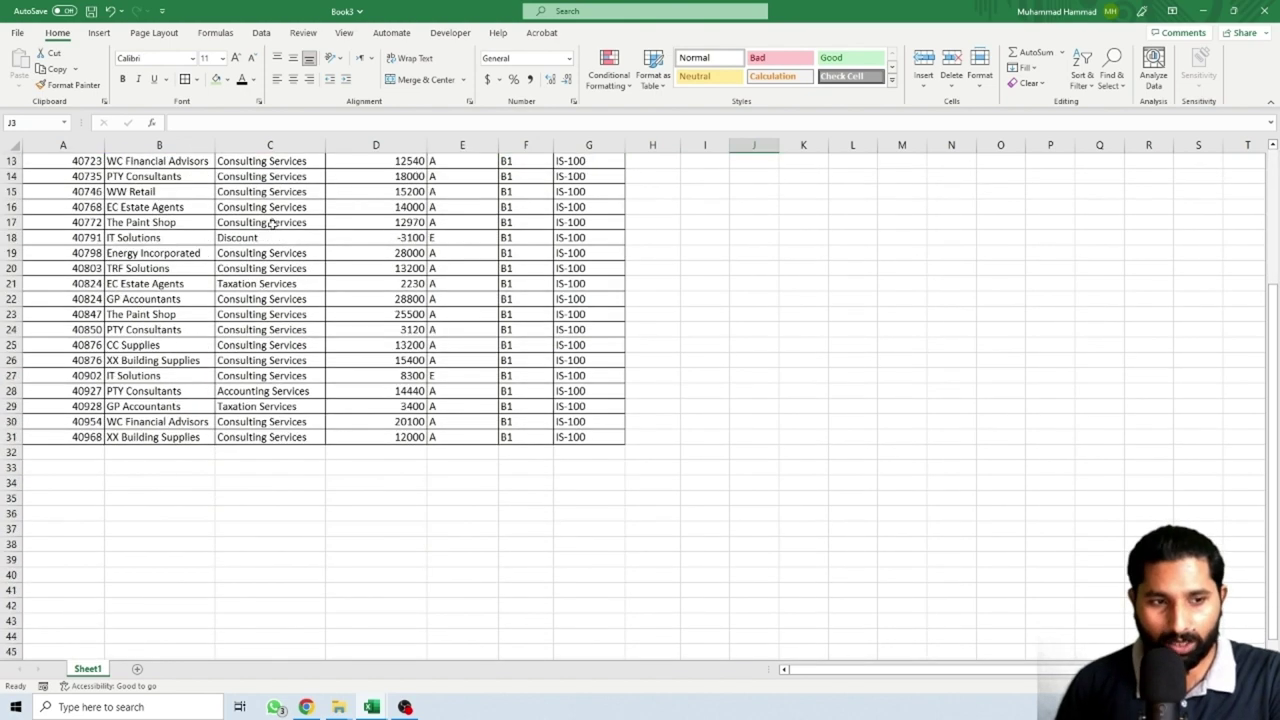
pyautogui.scroll(4, 271, 224)
pyautogui.scroll(-2, 271, 224)
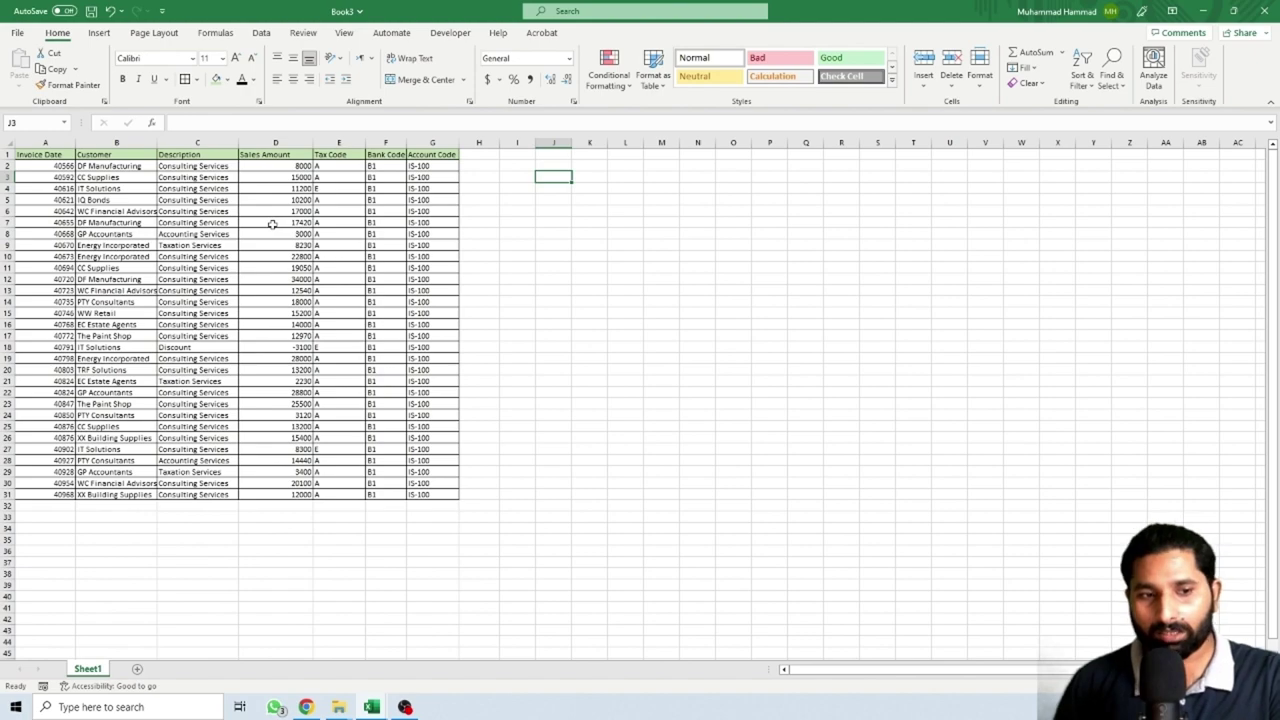
pyautogui.scroll(2, 271, 224)
pyautogui.scroll(1, 271, 224)
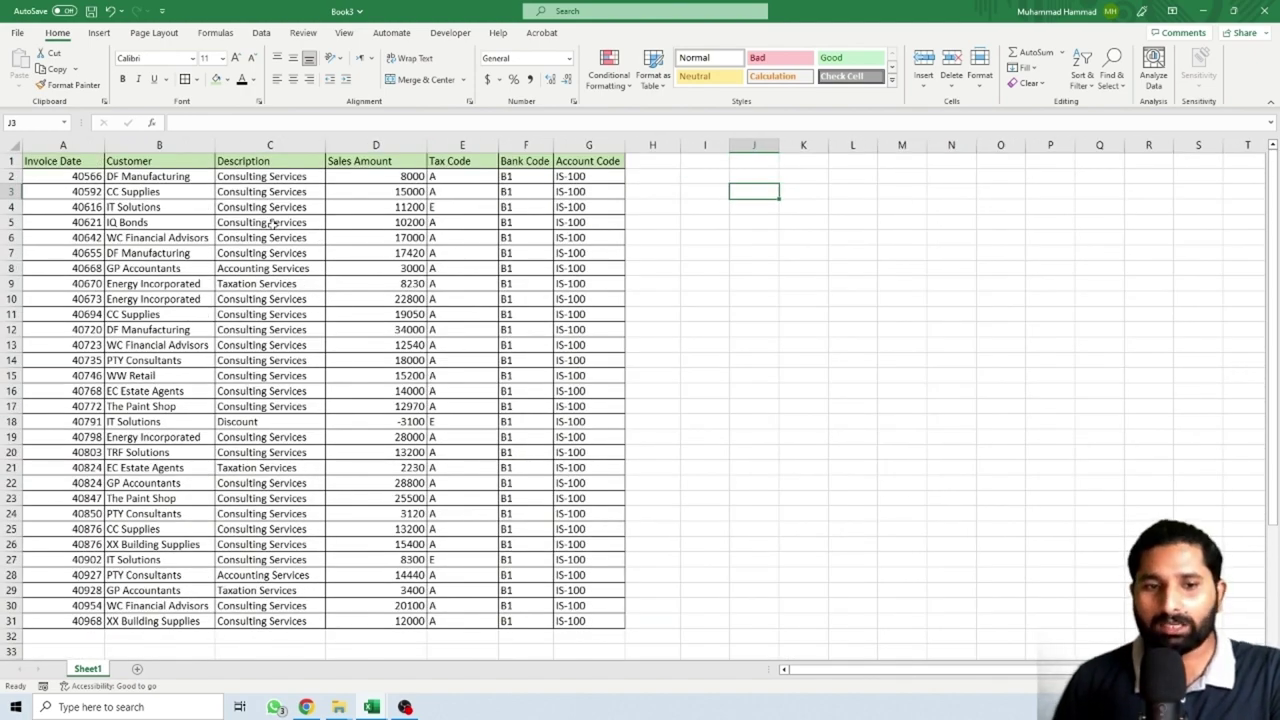
pyautogui.click(781, 299)
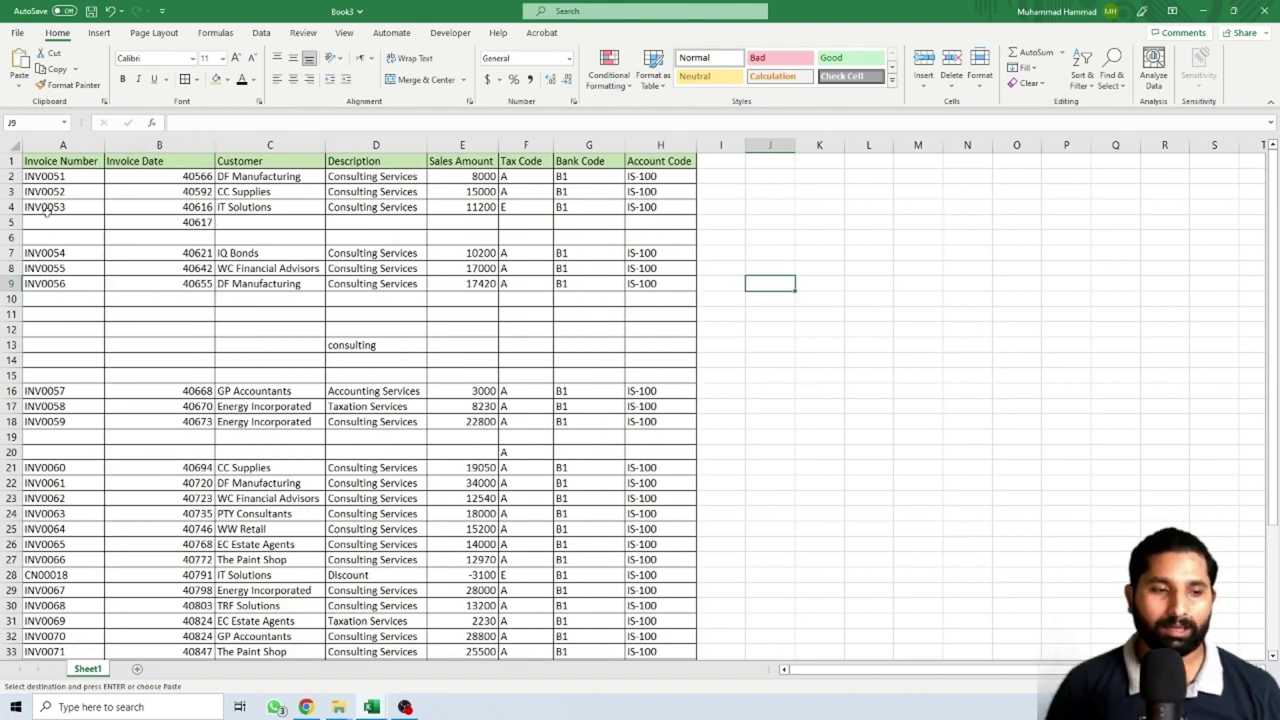
# Inspect the stray entries: date 40617 in row 5, 'consulting' in row 13 and 'A' in F20
pyautogui.click(185, 228)
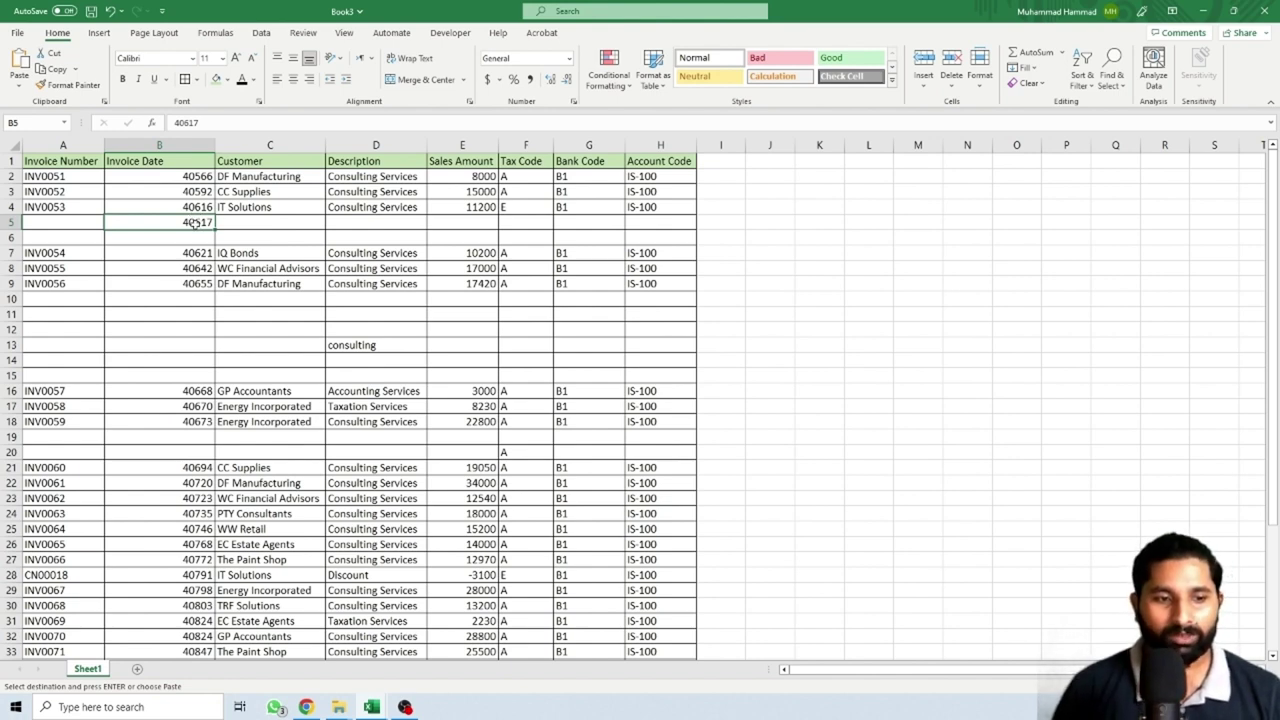
pyautogui.click(363, 345)
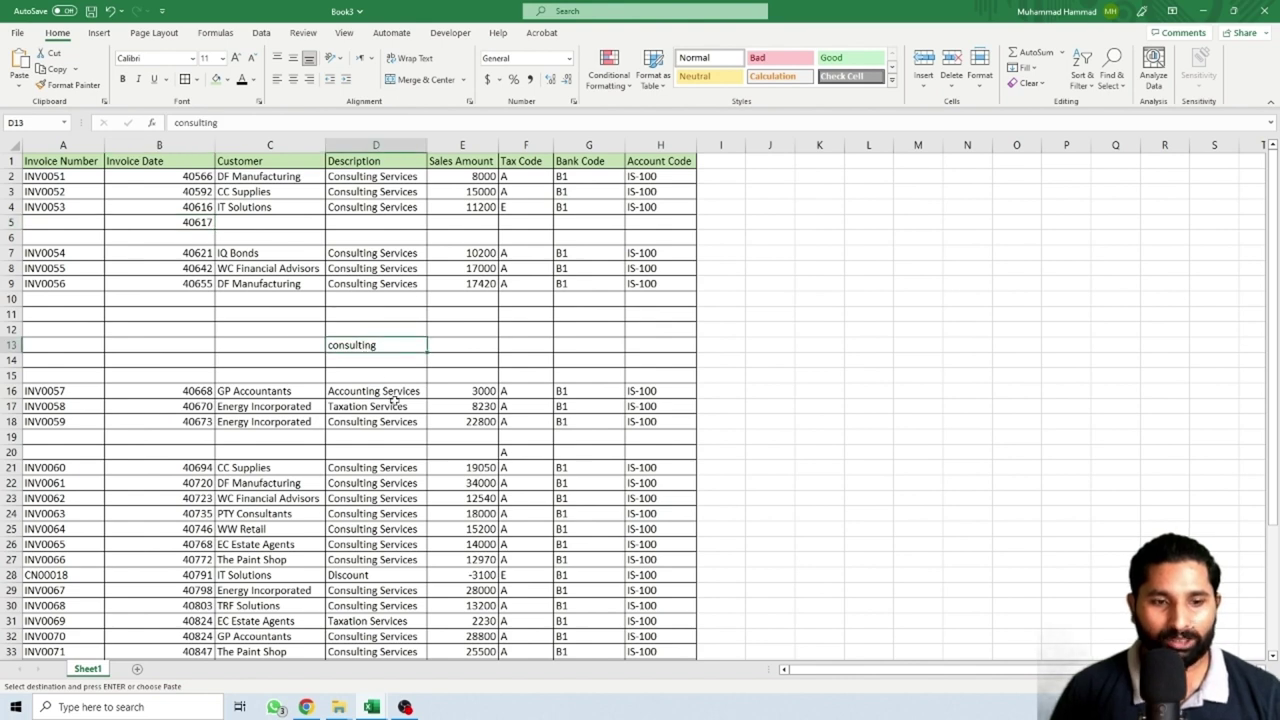
pyautogui.scroll(-4, 393, 400)
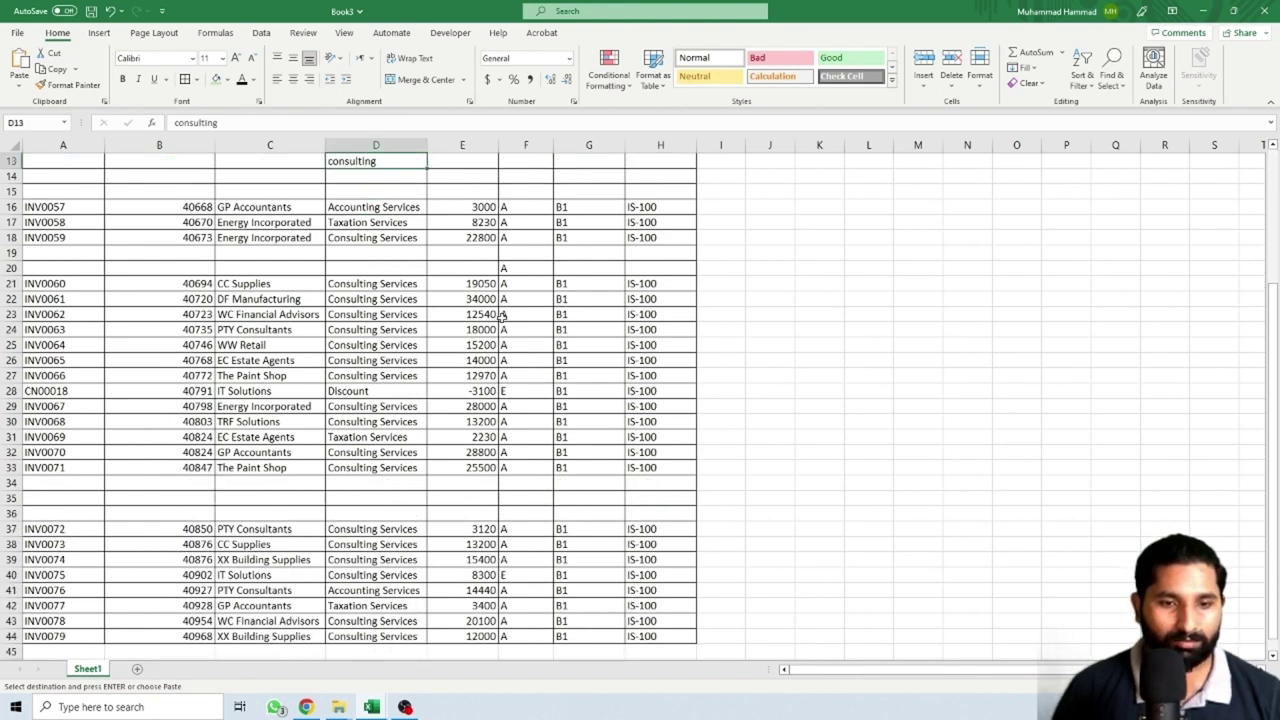
pyautogui.click(520, 267)
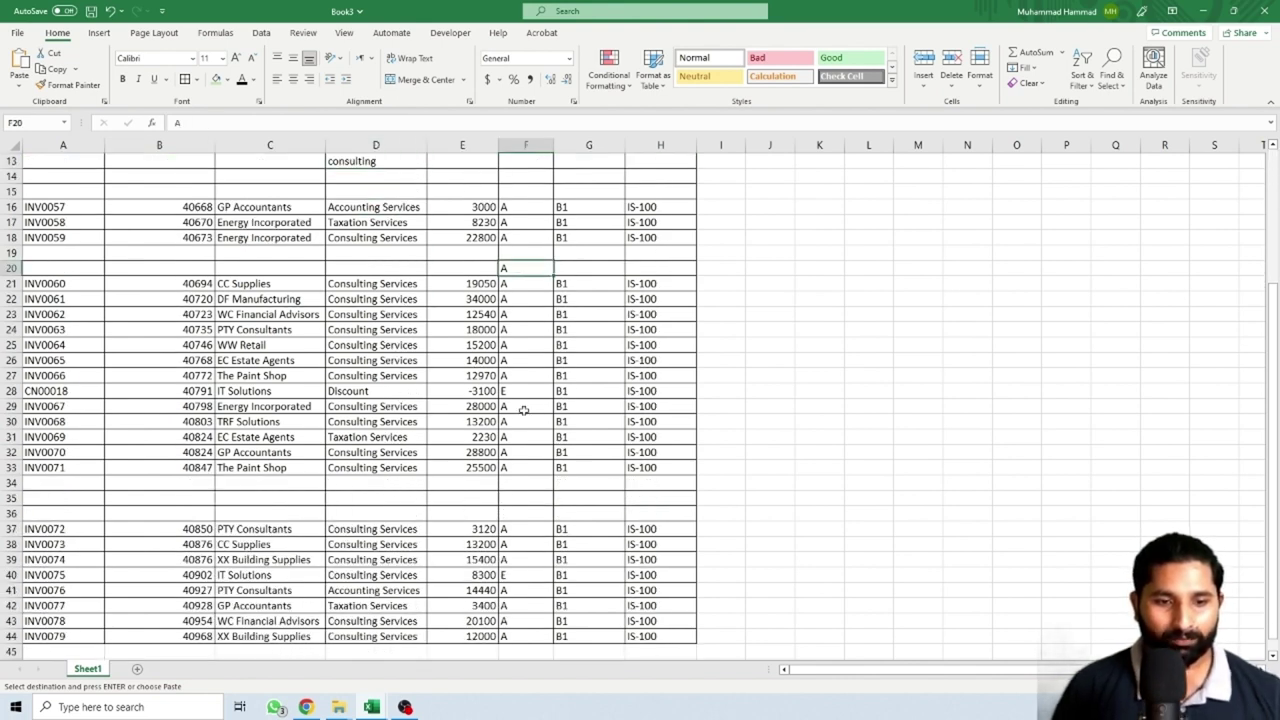
pyautogui.scroll(-3, 436, 419)
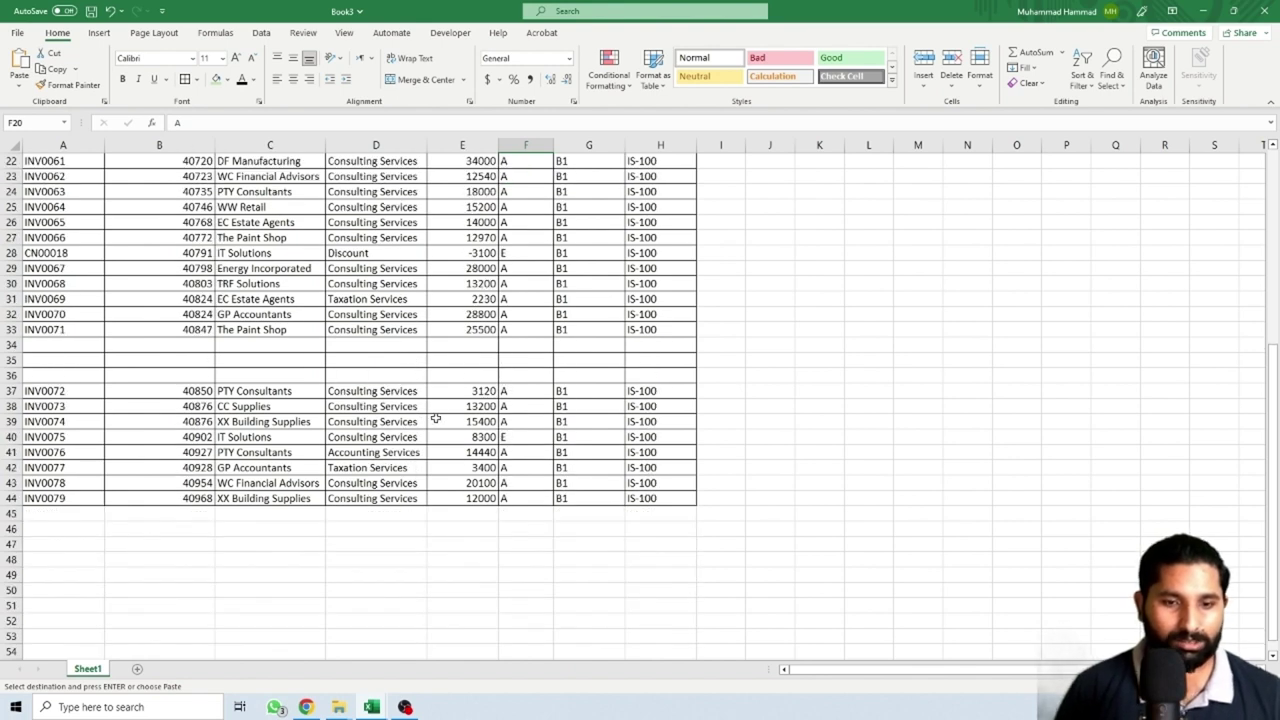
pyautogui.scroll(7, 436, 419)
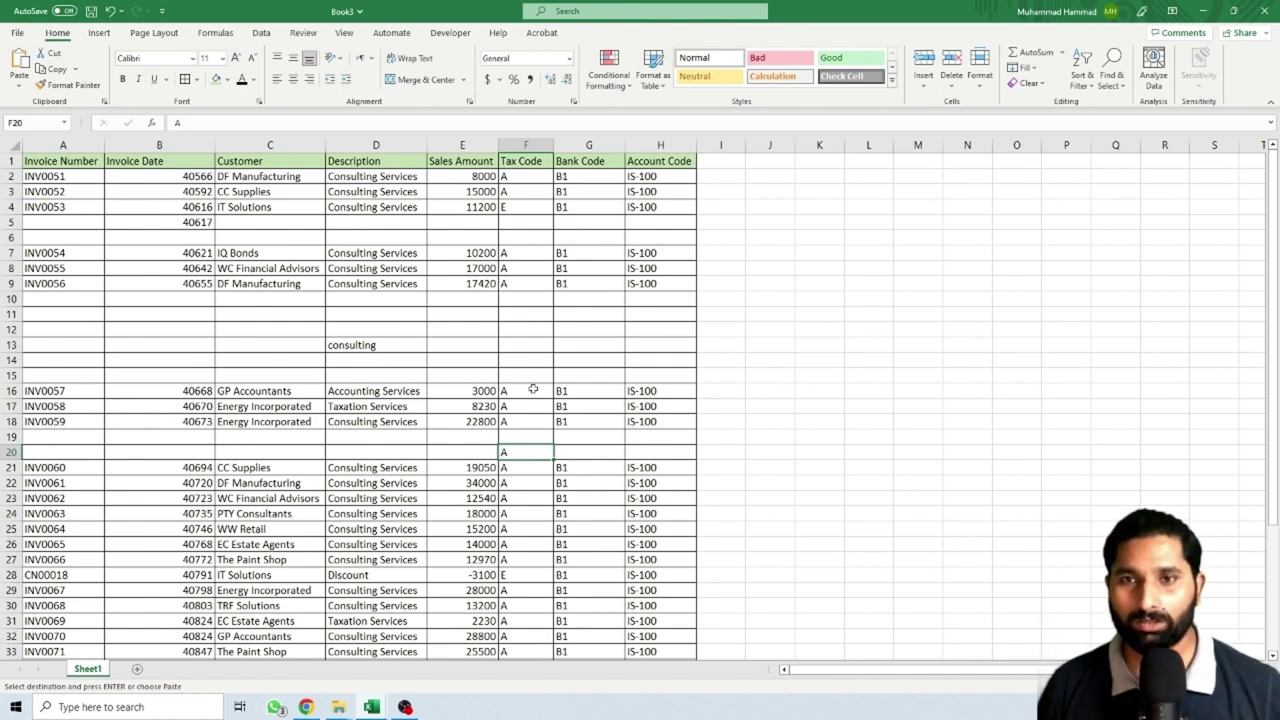
# Enter the heading 'count' in I1 and start editing cell I2 for a formula
pyautogui.click(723, 159)
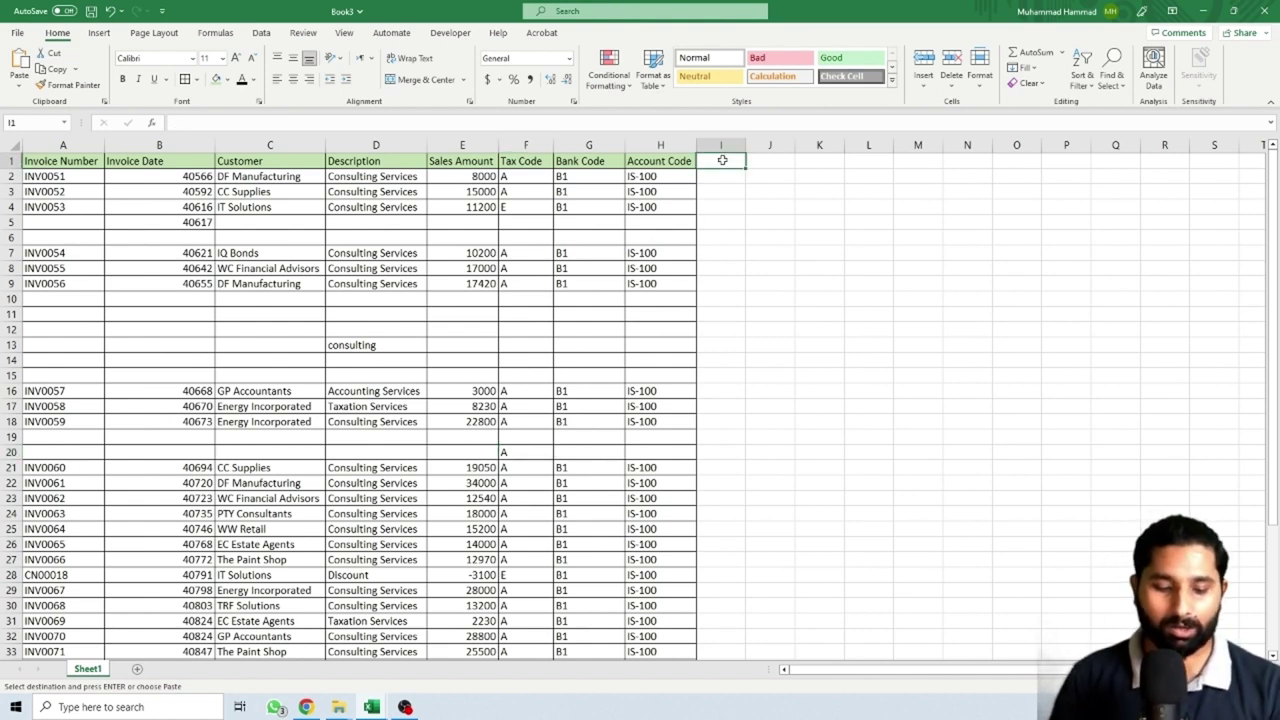
pyautogui.write('count')
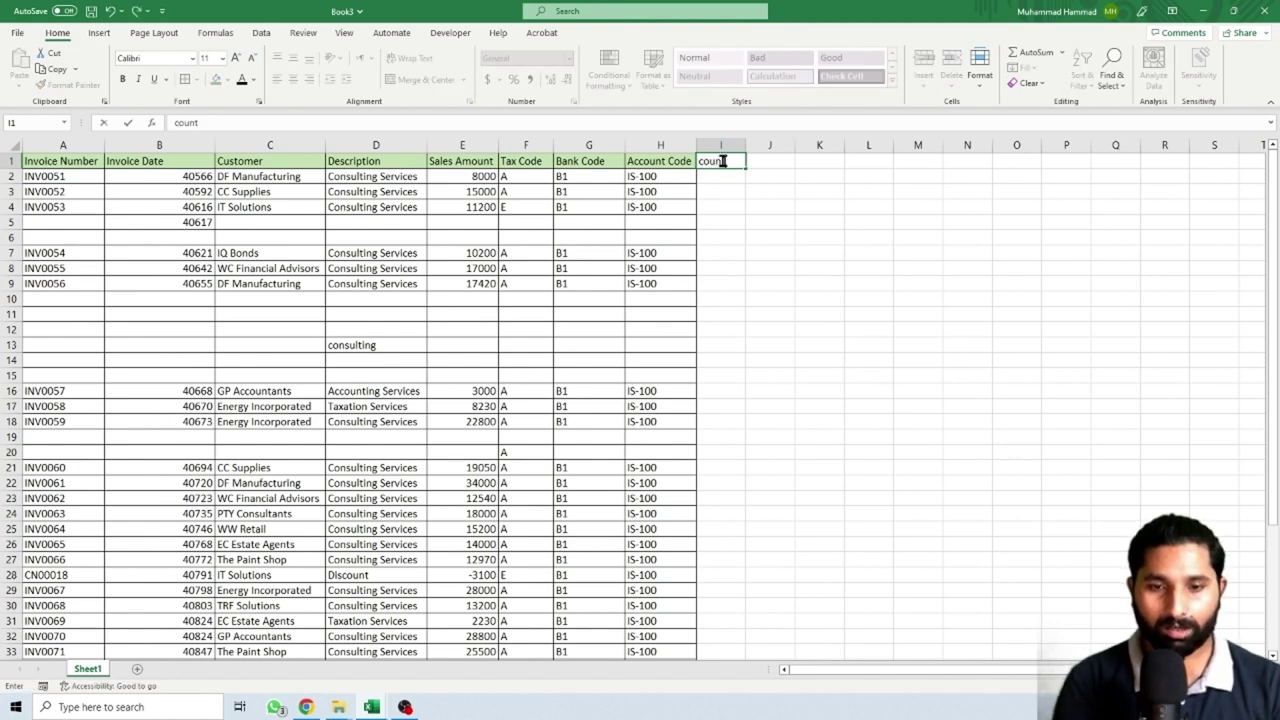
pyautogui.press('Return')
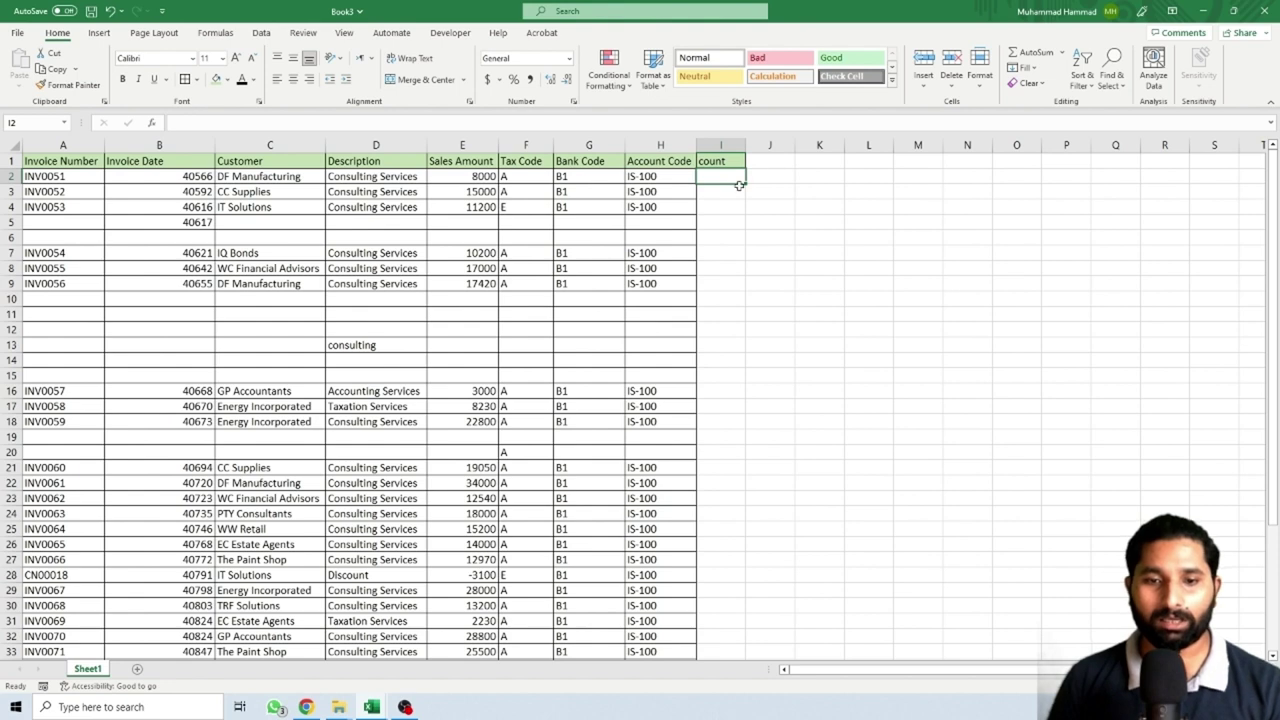
pyautogui.write('=')
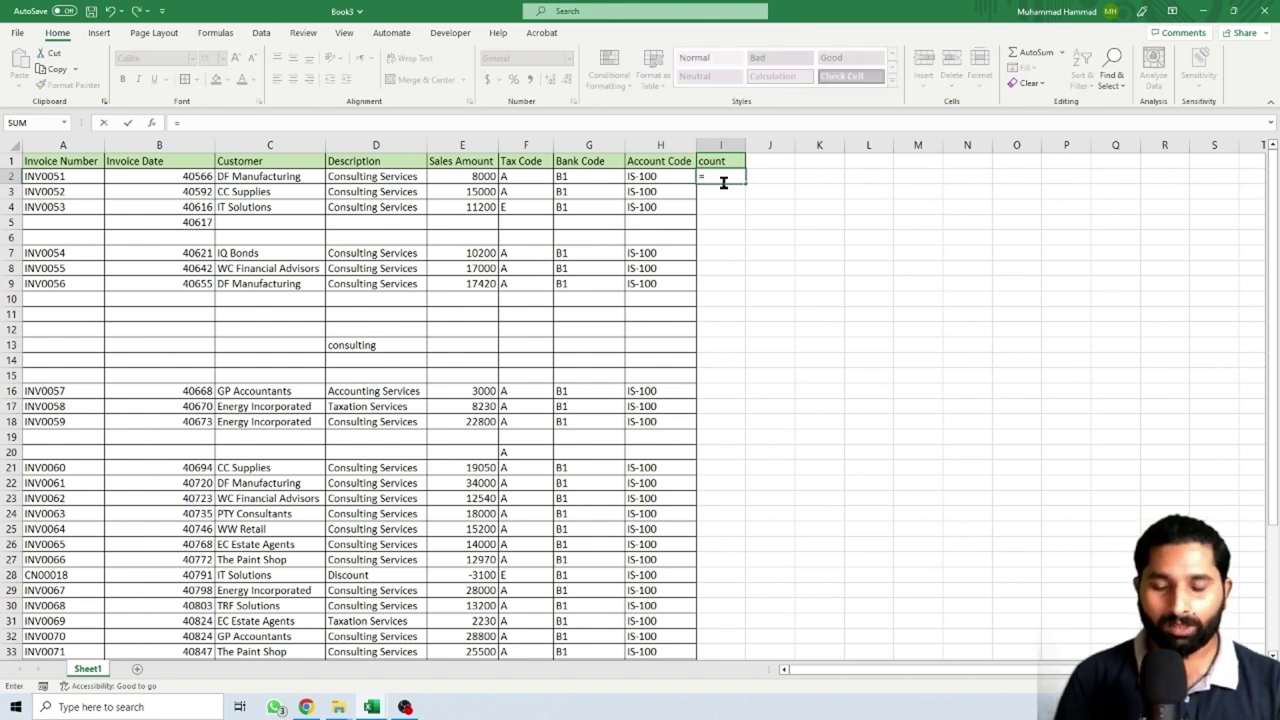
pyautogui.press('BackSpace')
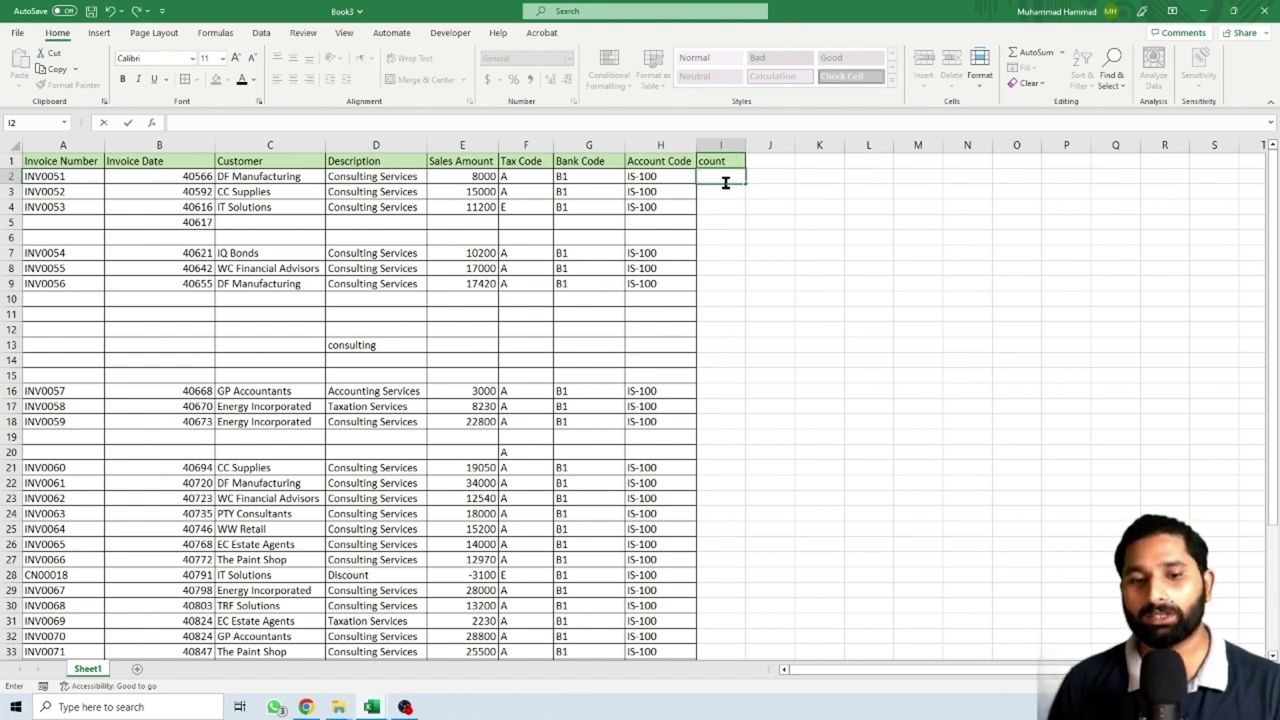
pyautogui.doubleClick(722, 176)
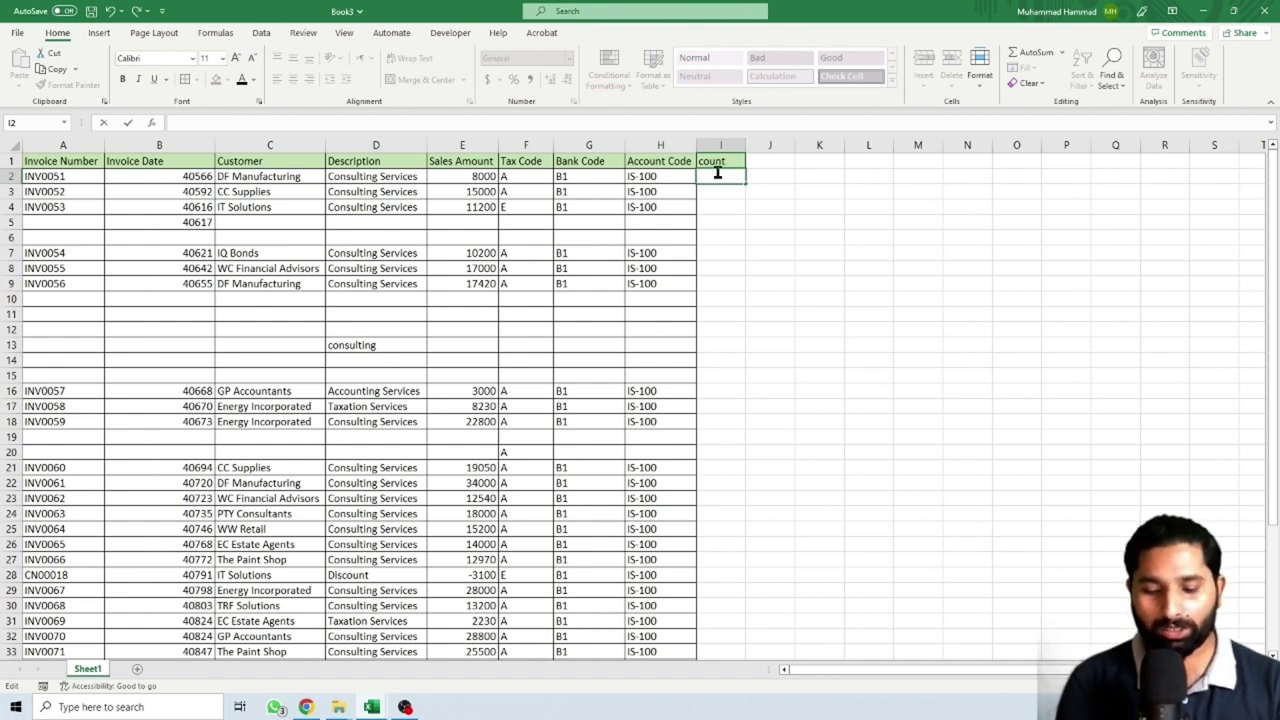
# Enter =COUNTA(A2:H2) in I2, returning 8 for the first invoice row
pyautogui.write('=count')
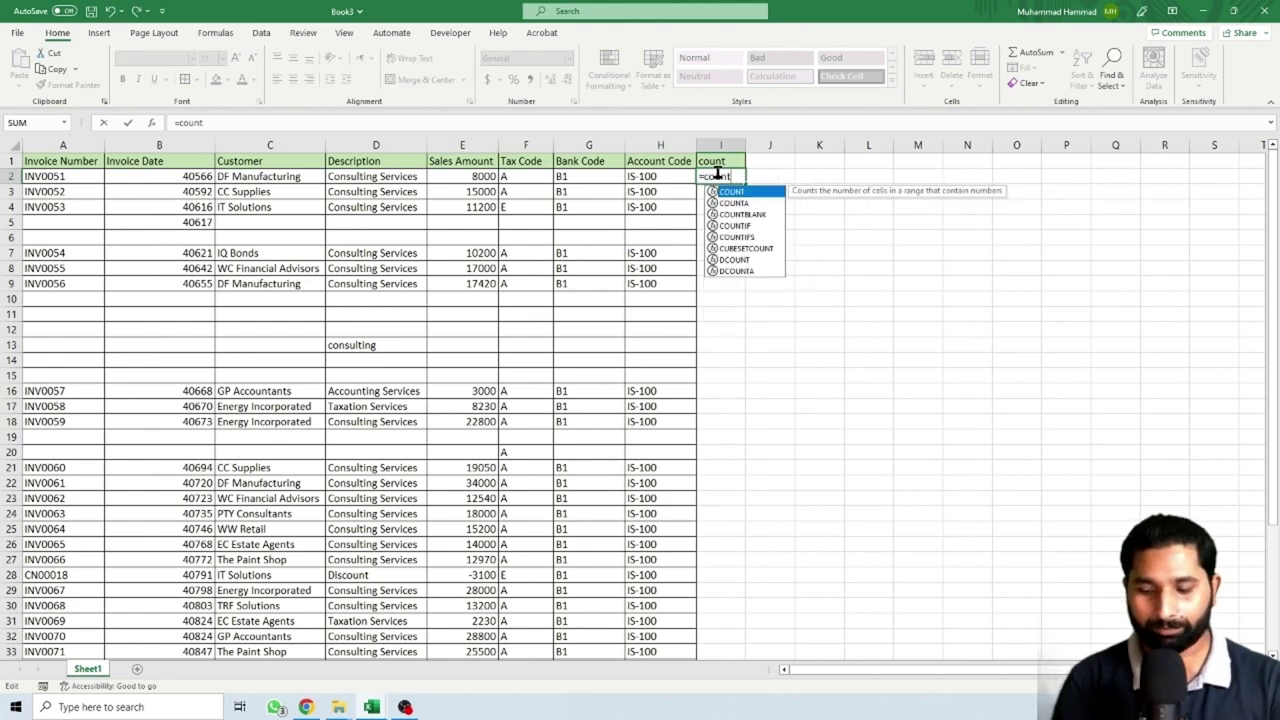
pyautogui.press('Down')
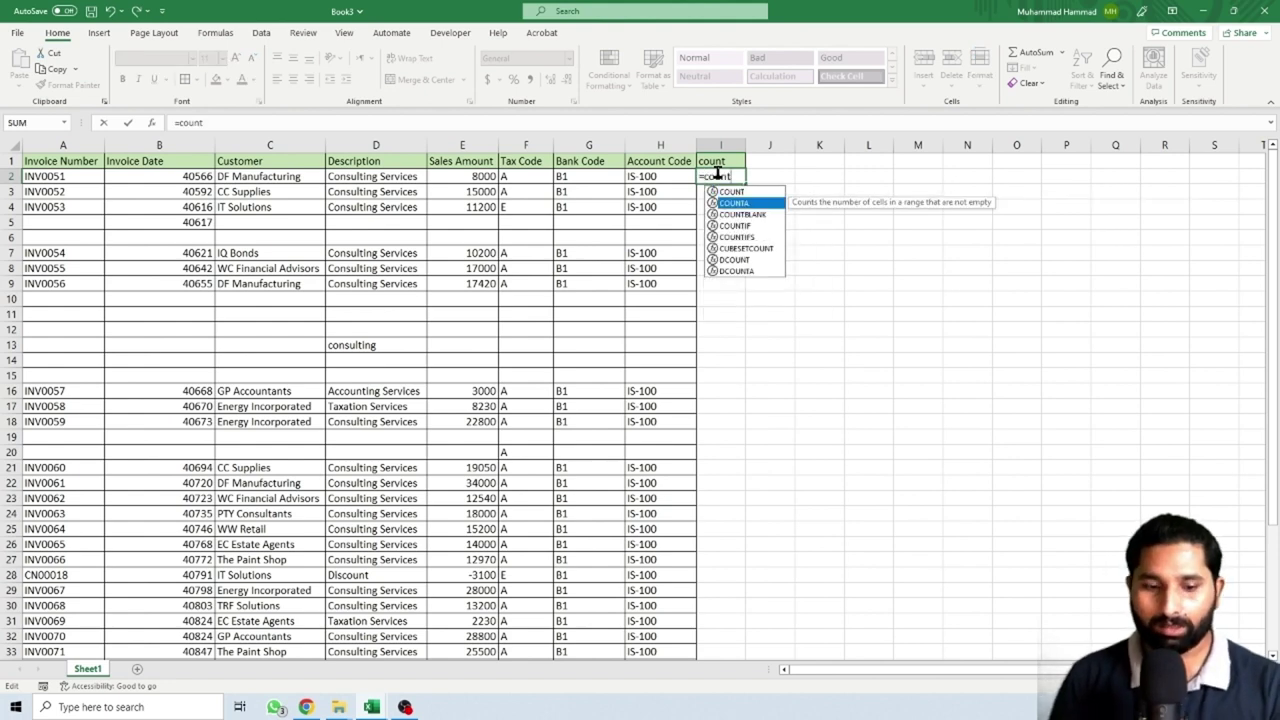
pyautogui.press('Tab')
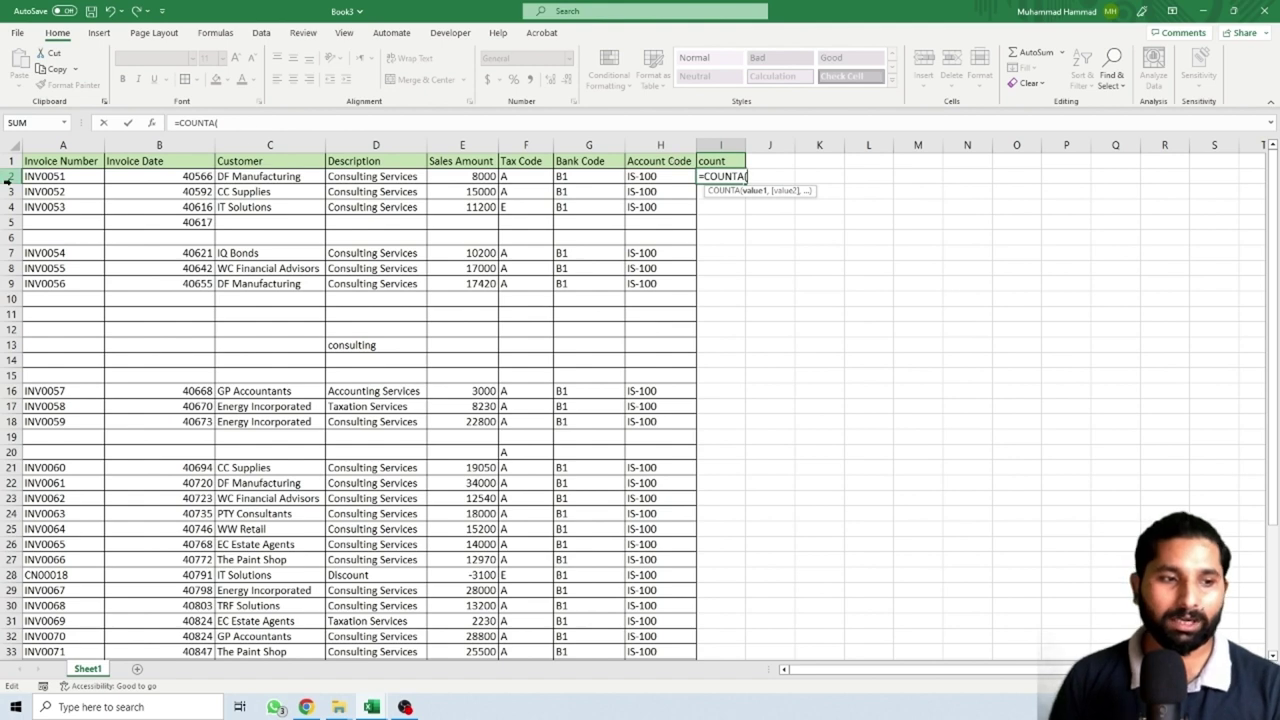
pyautogui.moveTo(38, 178); pyautogui.dragTo(663, 174)
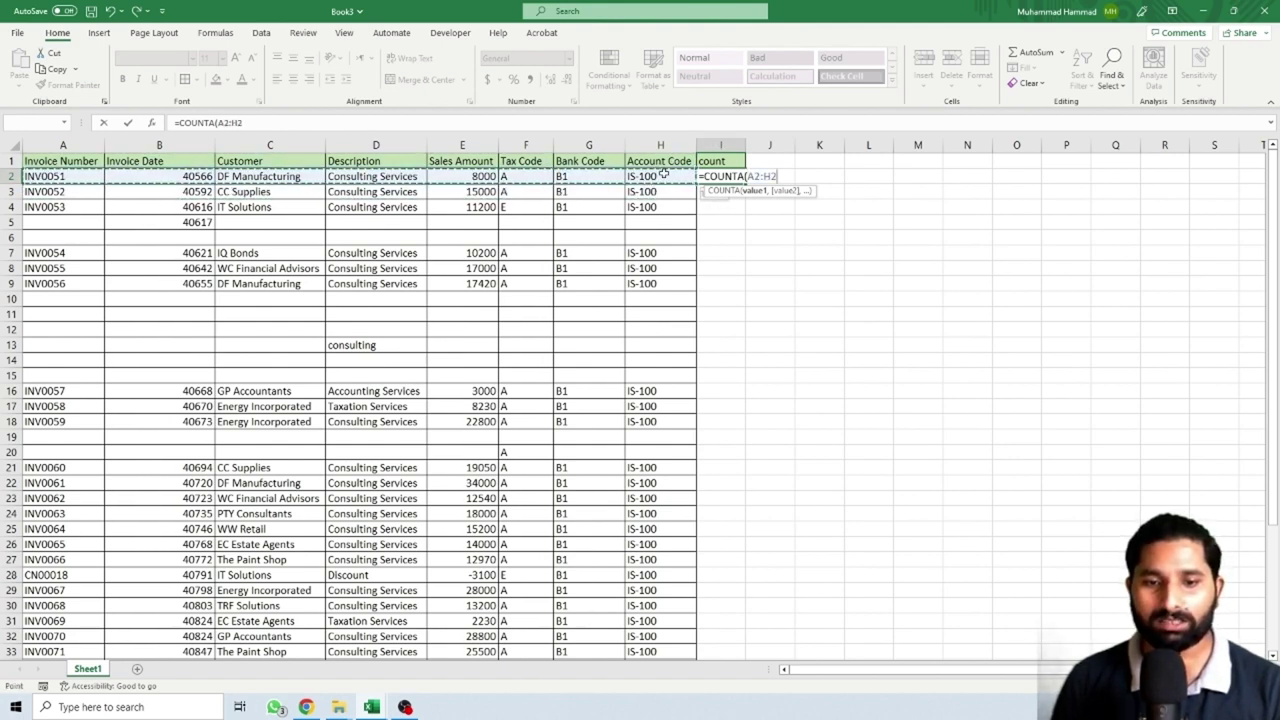
pyautogui.write(')')
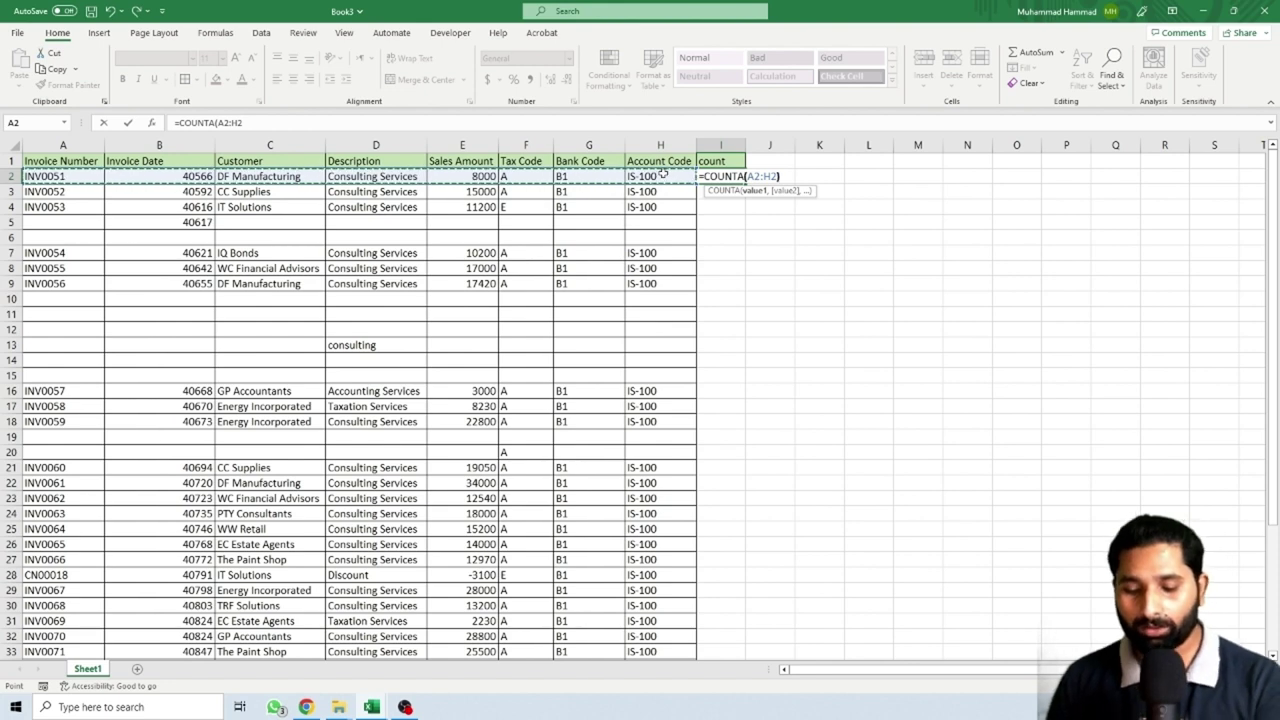
pyautogui.press('Return')
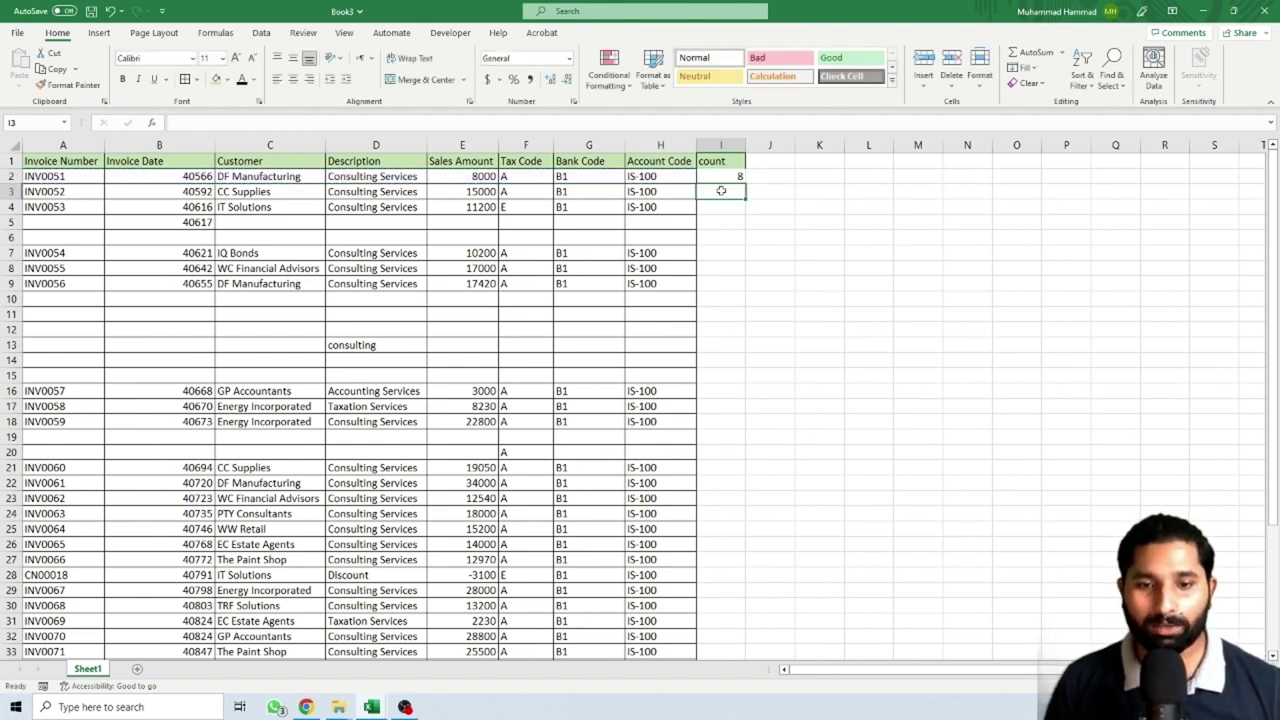
pyautogui.click(733, 177)
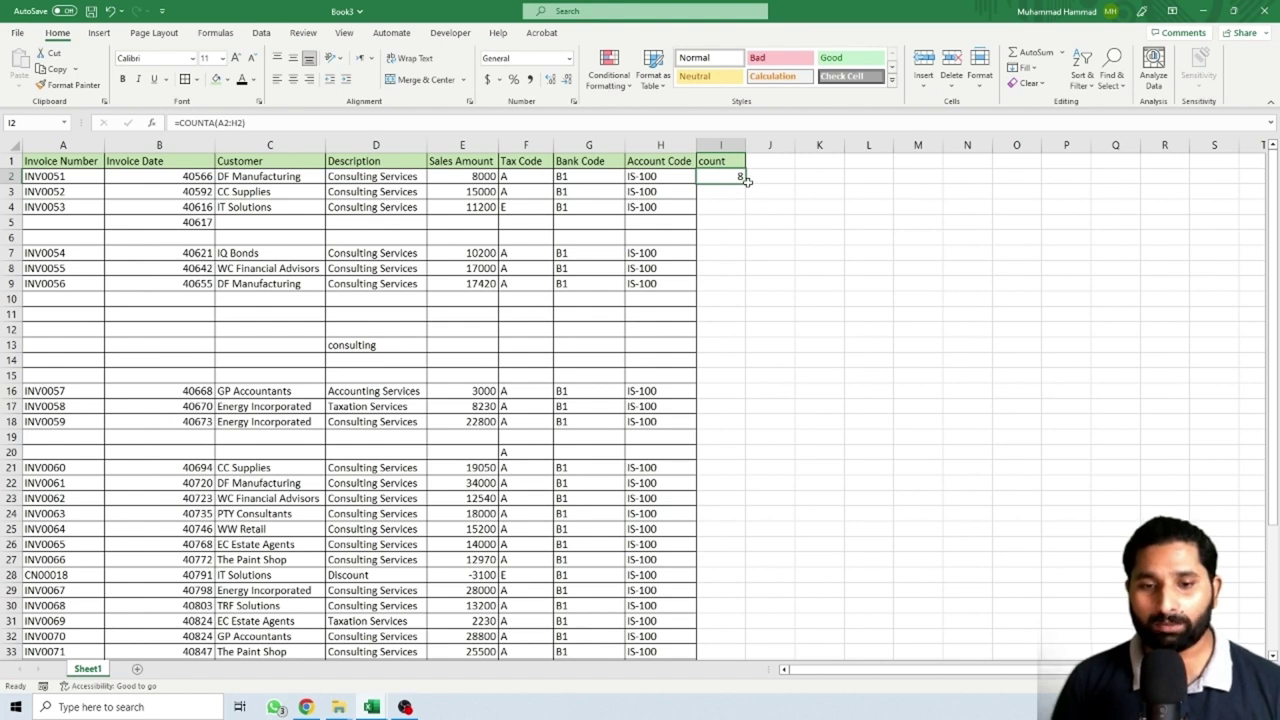
# Fill the COUNTA formula down to I44 and apply All Borders to I1:I44
pyautogui.moveTo(747, 183); pyautogui.dragTo(740, 637)
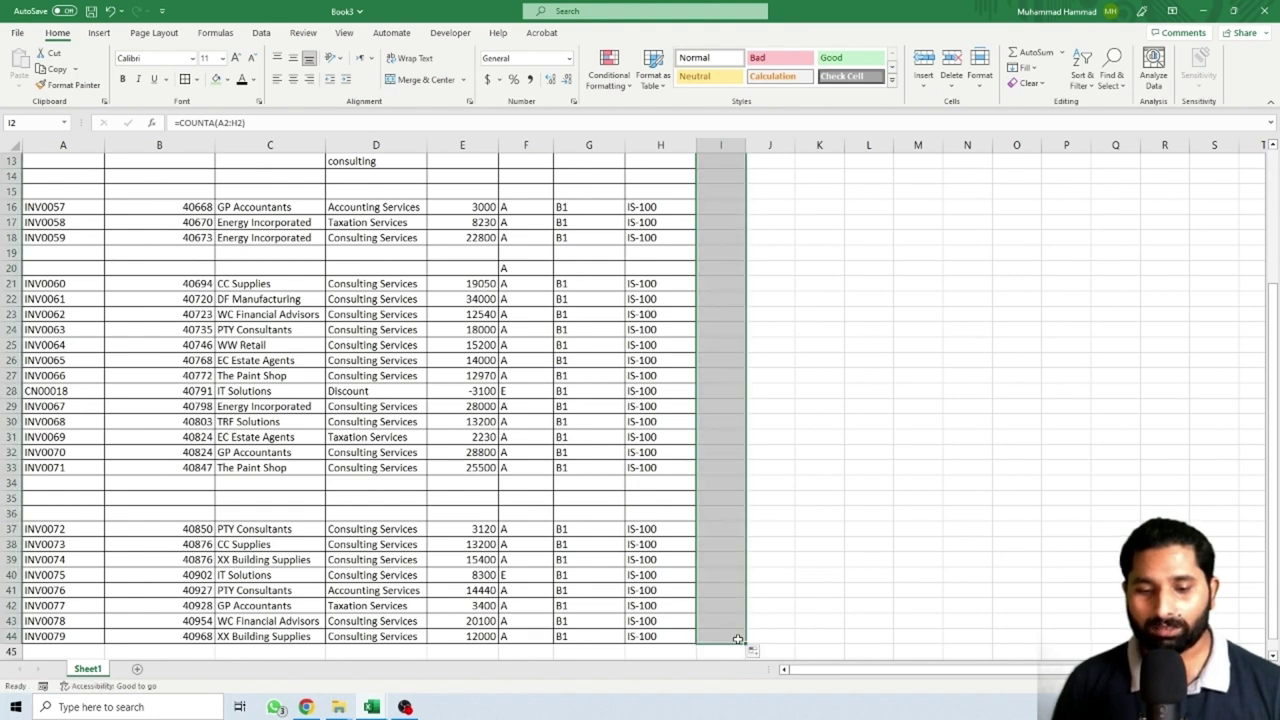
pyautogui.scroll(1, 778, 391)
pyautogui.scroll(3, 778, 391)
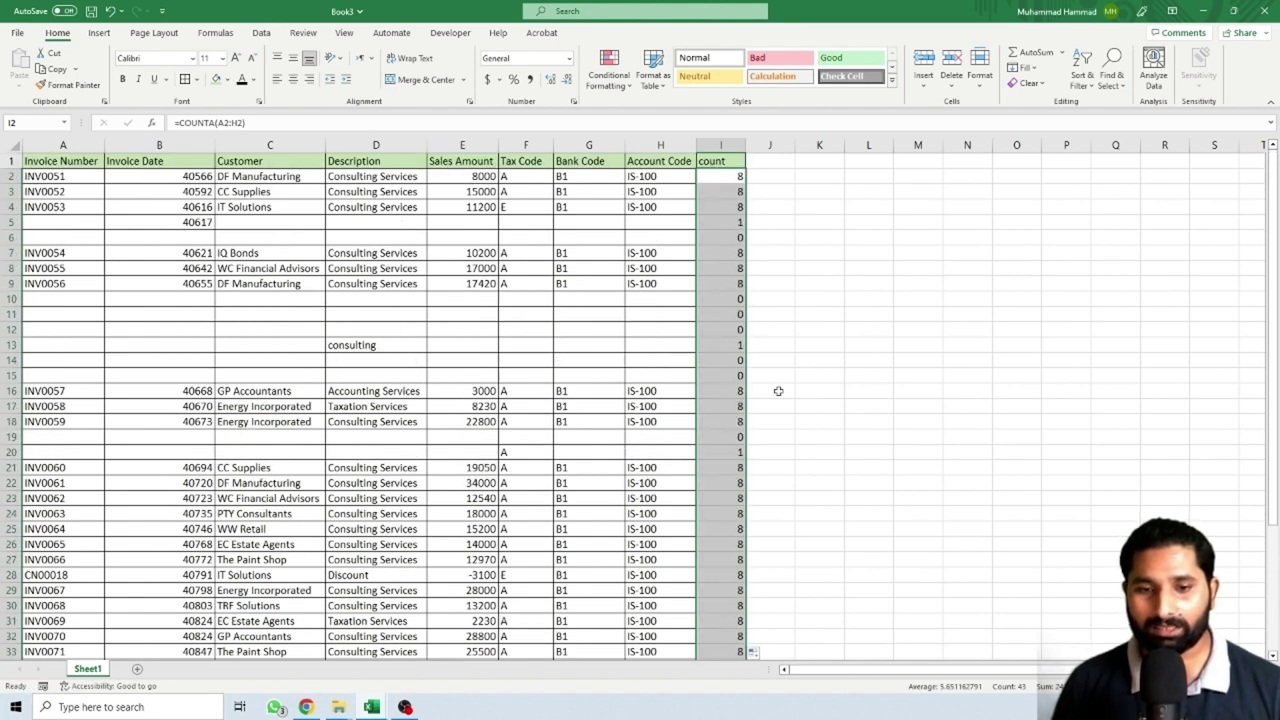
pyautogui.click(722, 161)
pyautogui.moveTo(723, 162); pyautogui.dragTo(721, 629)
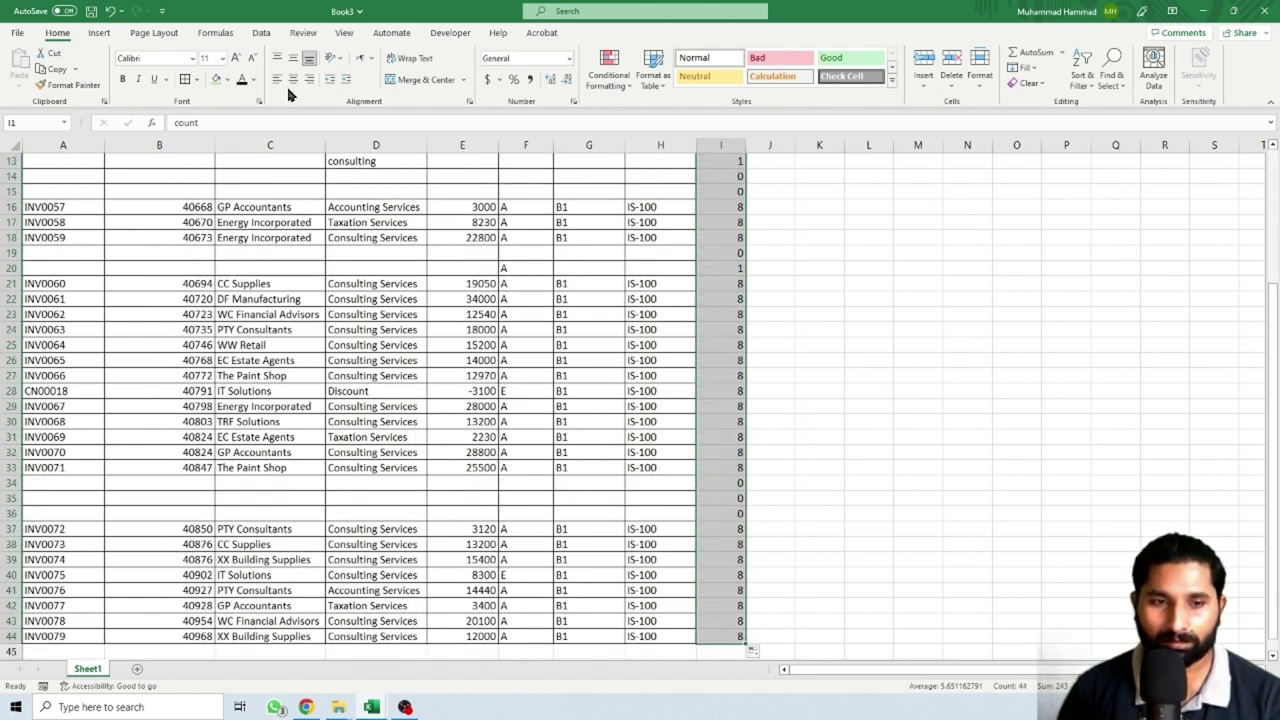
pyautogui.scroll(4, 193, 88)
pyautogui.click(193, 86)
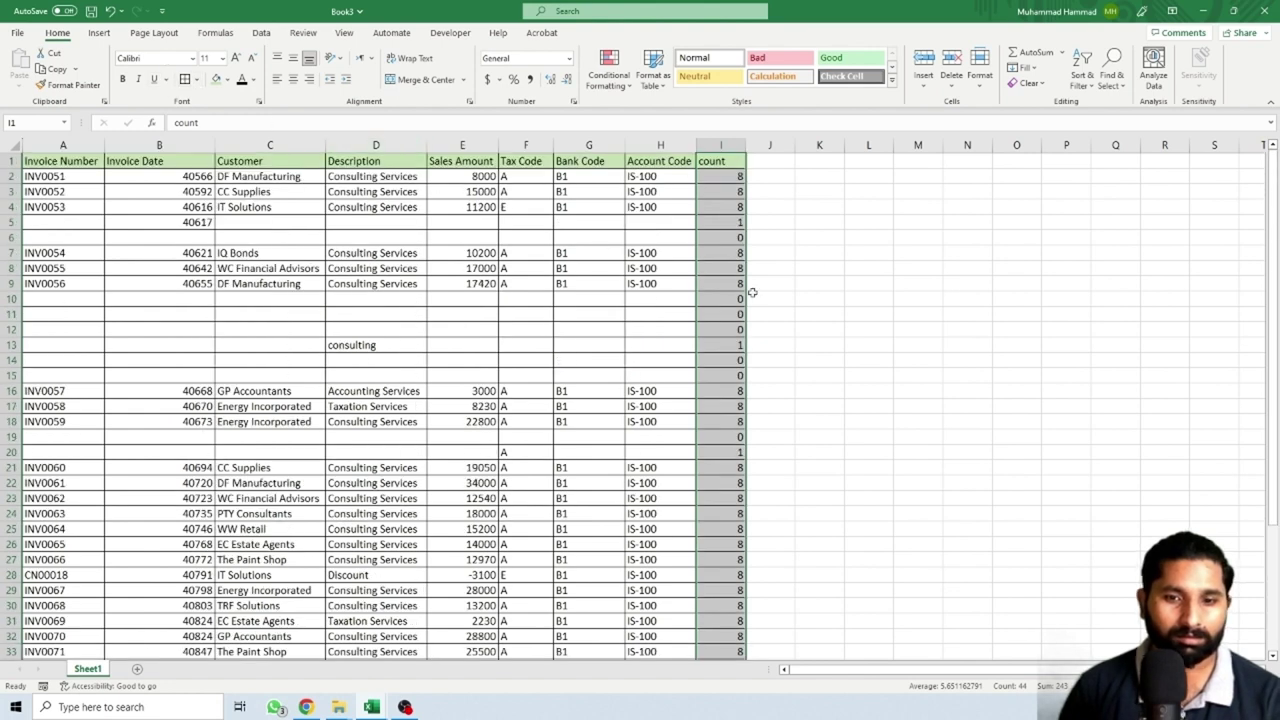
pyautogui.click(752, 294)
# Check the count results in I5, I13 and I20 for the stray-value rows
pyautogui.click(746, 224)
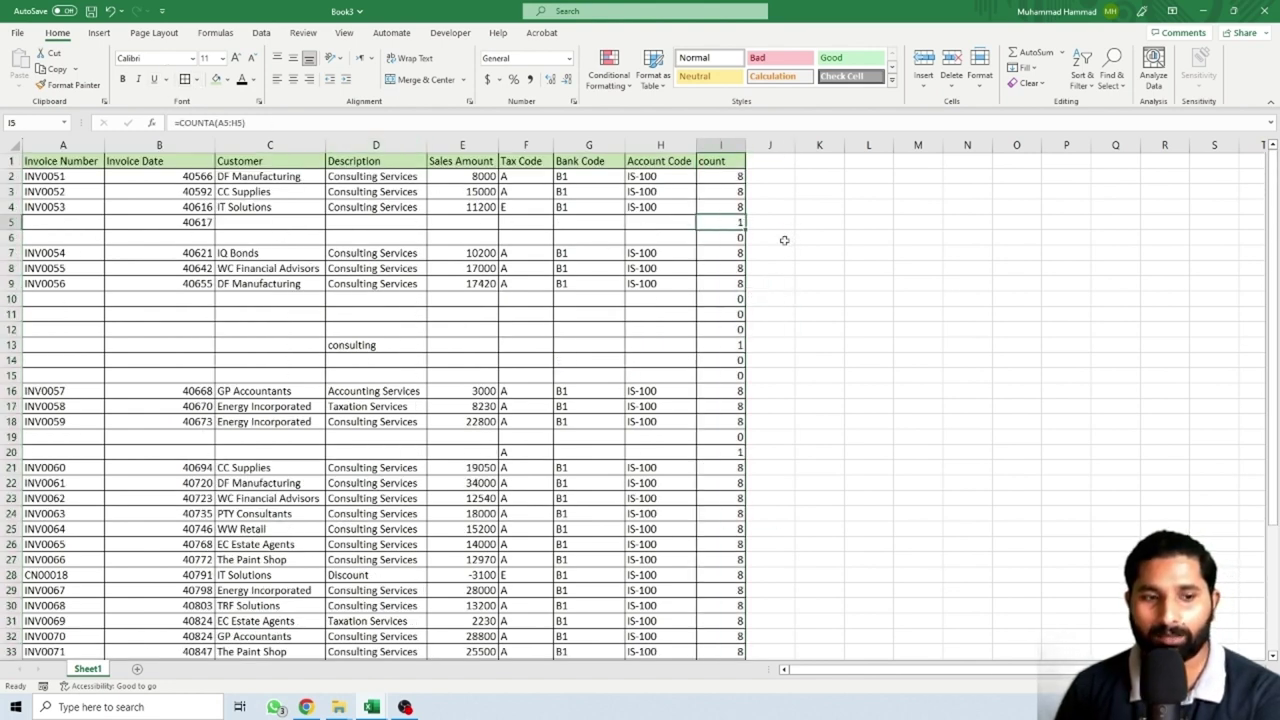
pyautogui.scroll(-1, 784, 240)
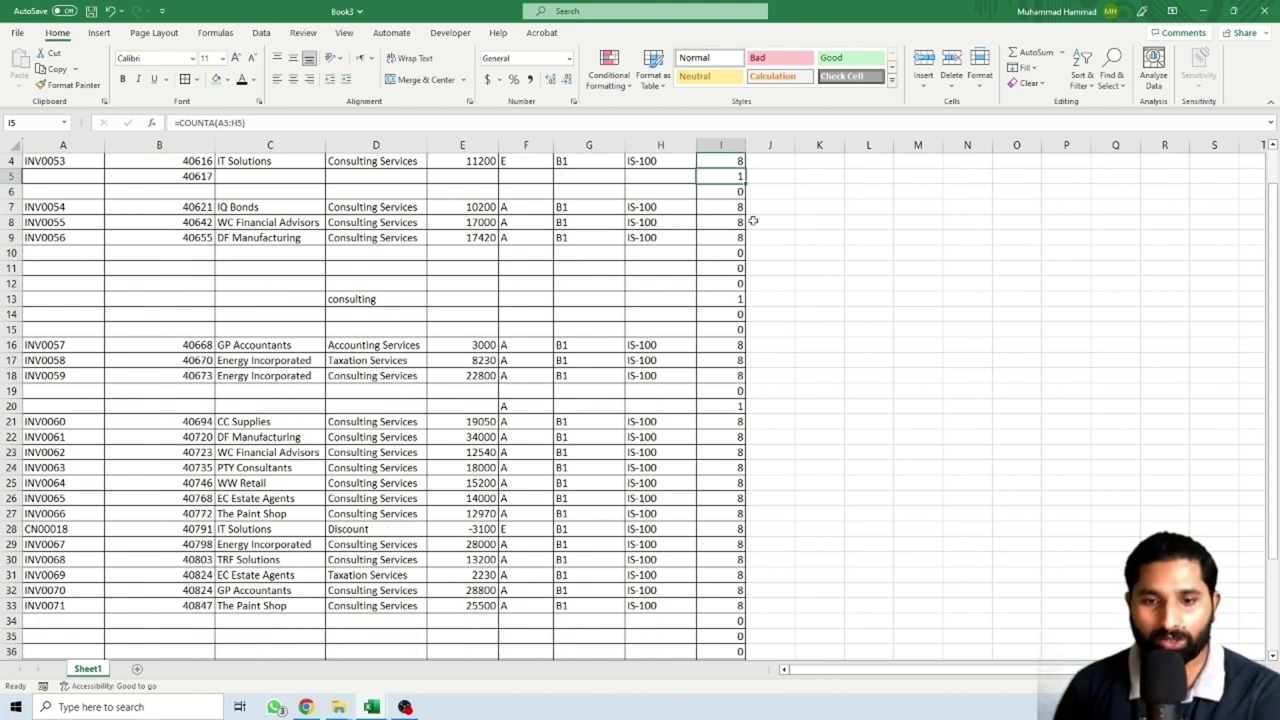
pyautogui.click(736, 302)
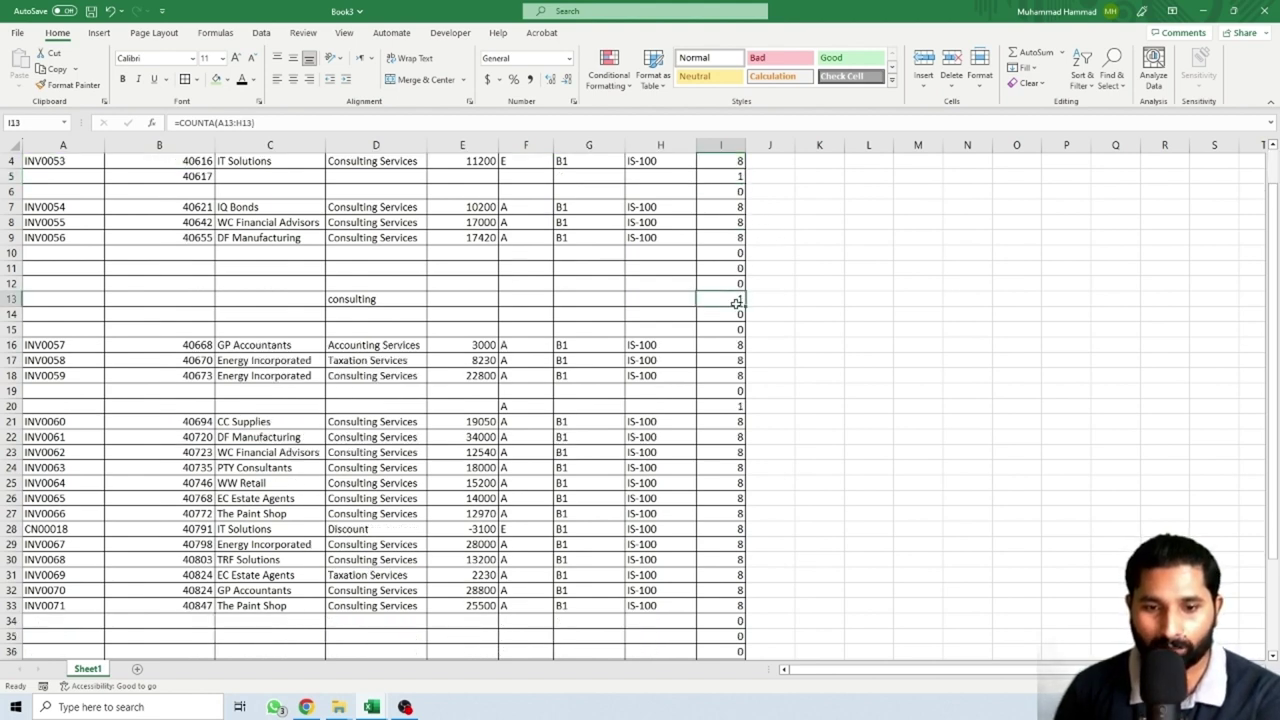
pyautogui.scroll(-2, 736, 302)
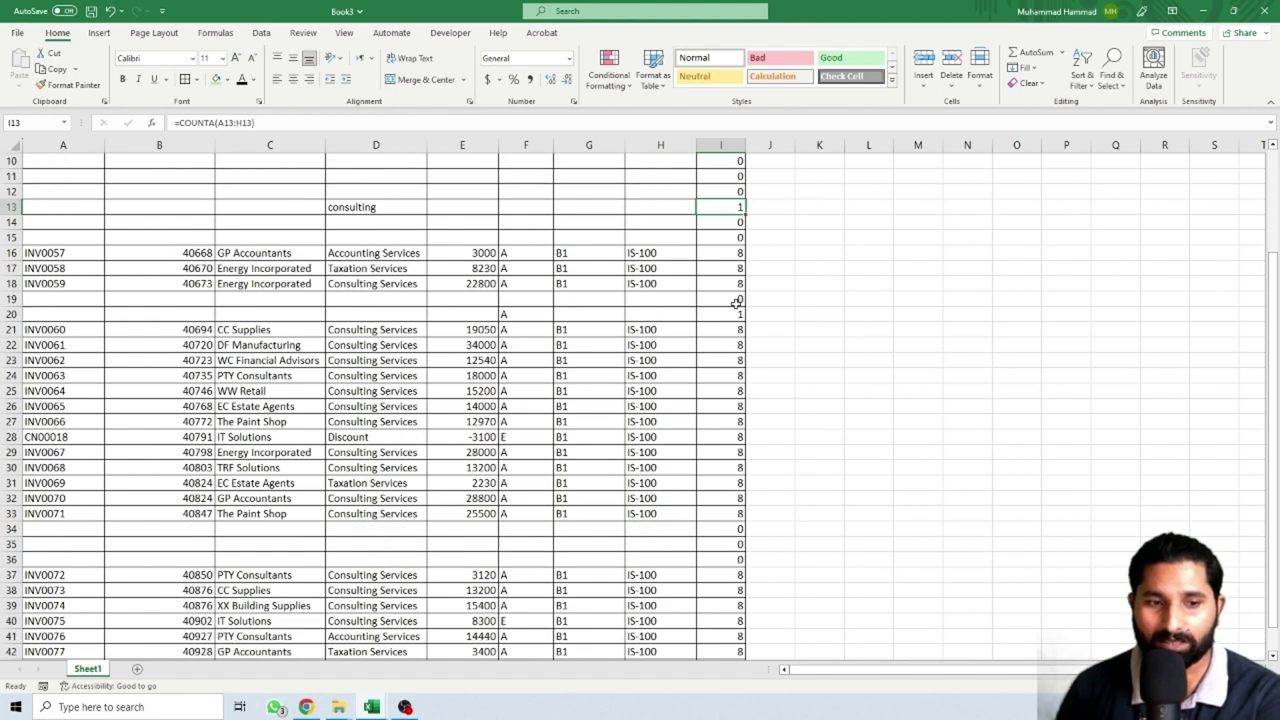
pyautogui.click(734, 315)
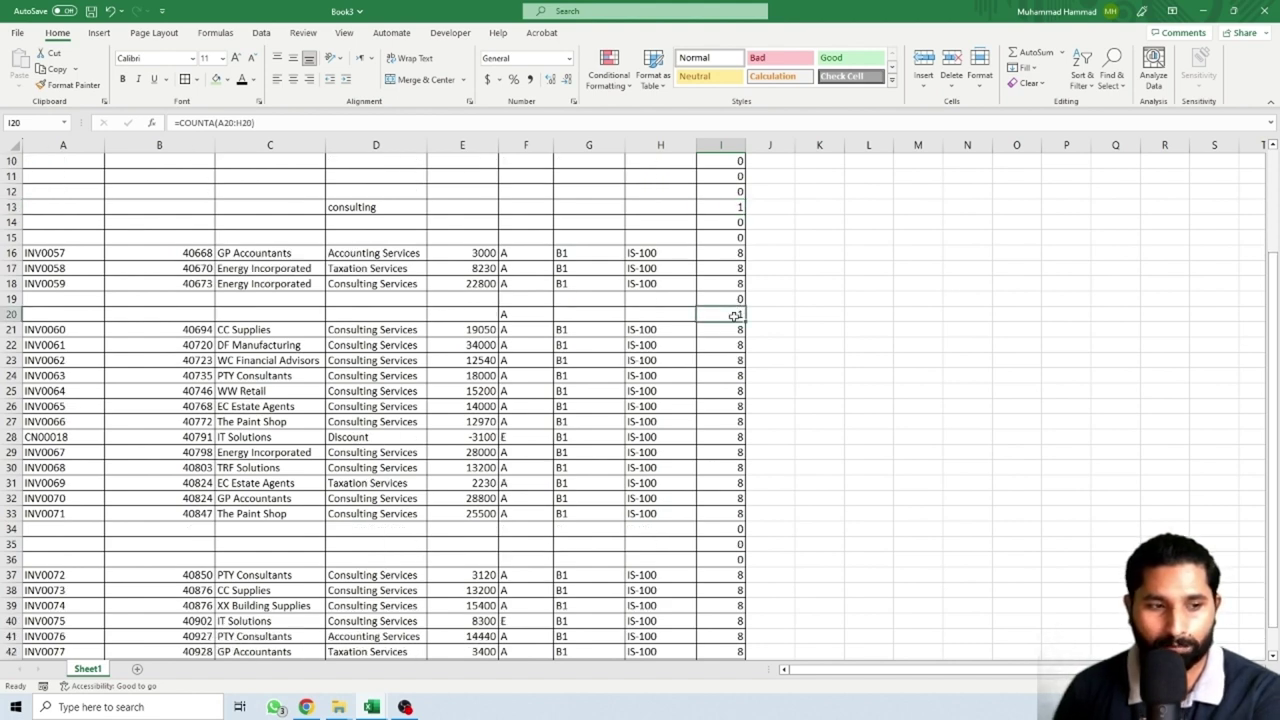
pyautogui.scroll(-3, 734, 315)
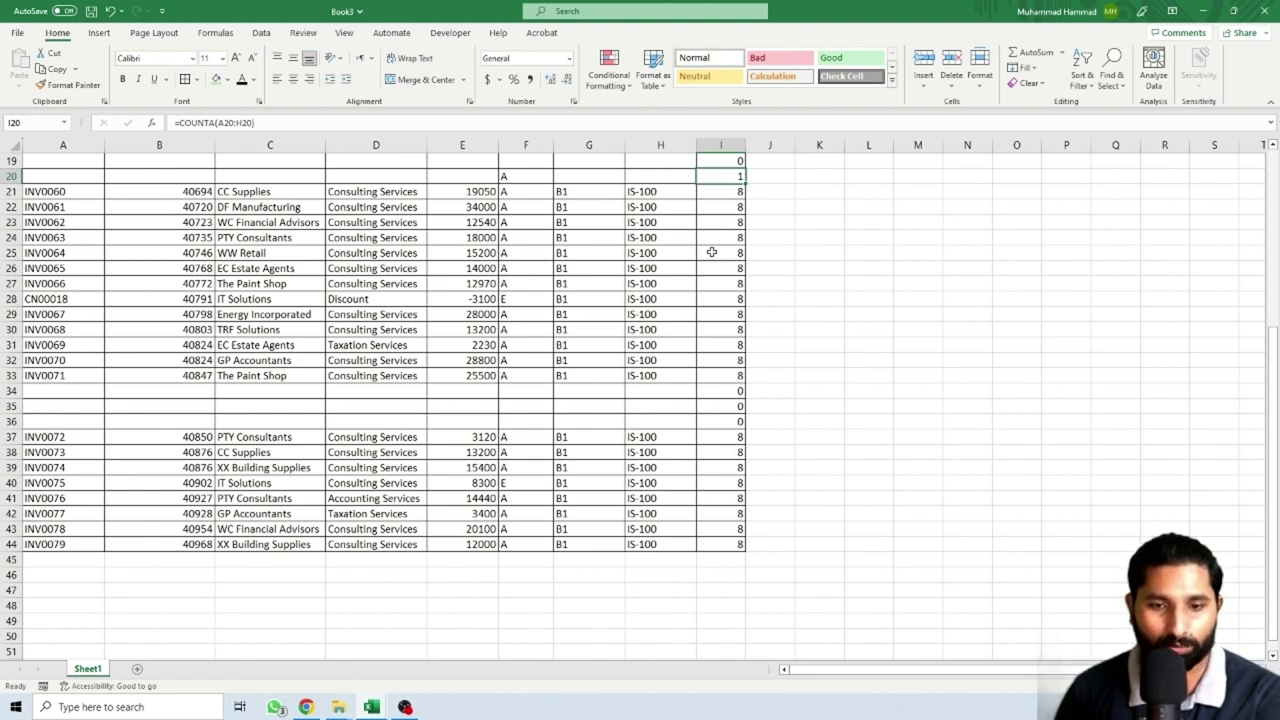
pyautogui.scroll(4, 711, 252)
pyautogui.scroll(2, 711, 252)
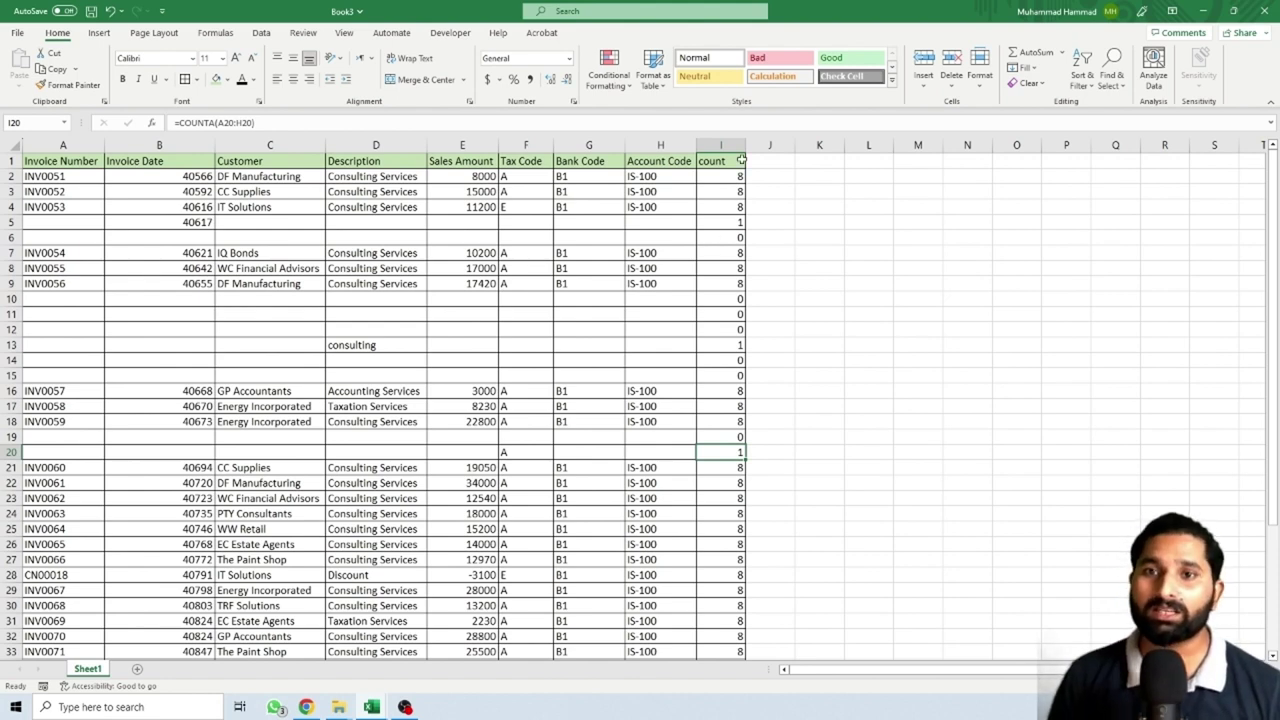
# Convert the range A1:I44 into an Excel table with Ctrl+T
pyautogui.moveTo(60, 160); pyautogui.dragTo(718, 668)
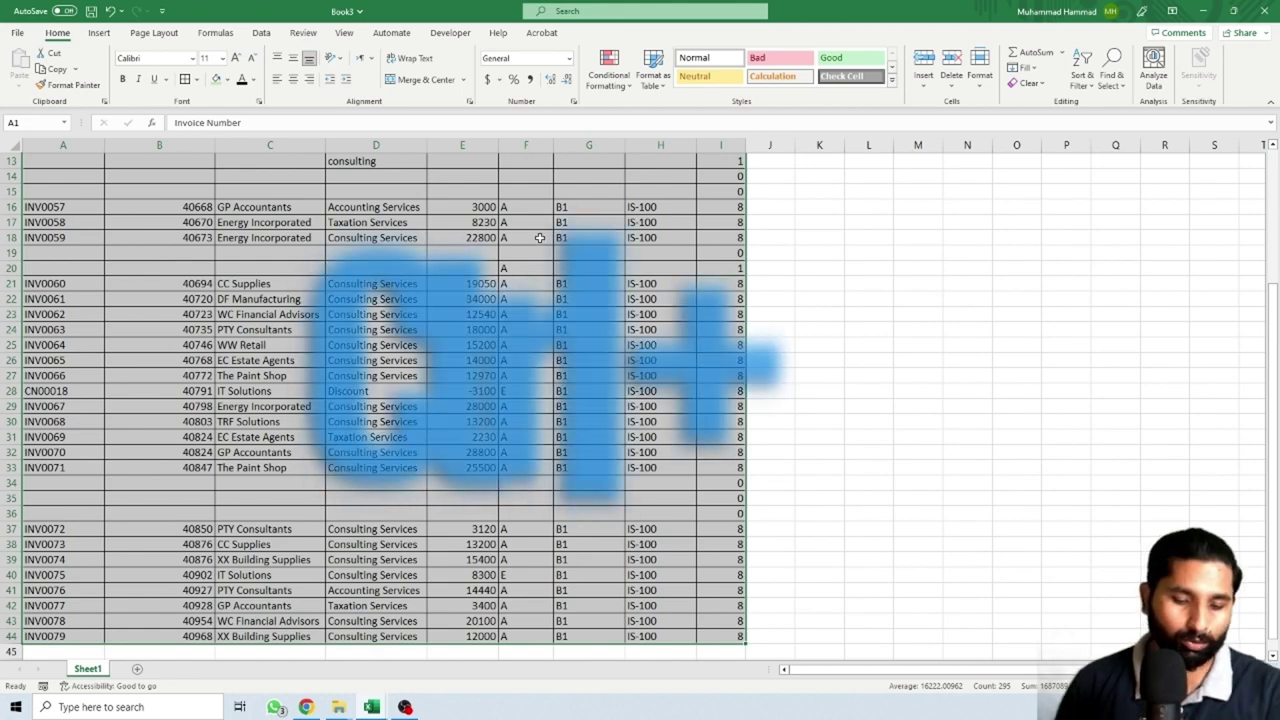
pyautogui.hotkey('ctrl', 't')
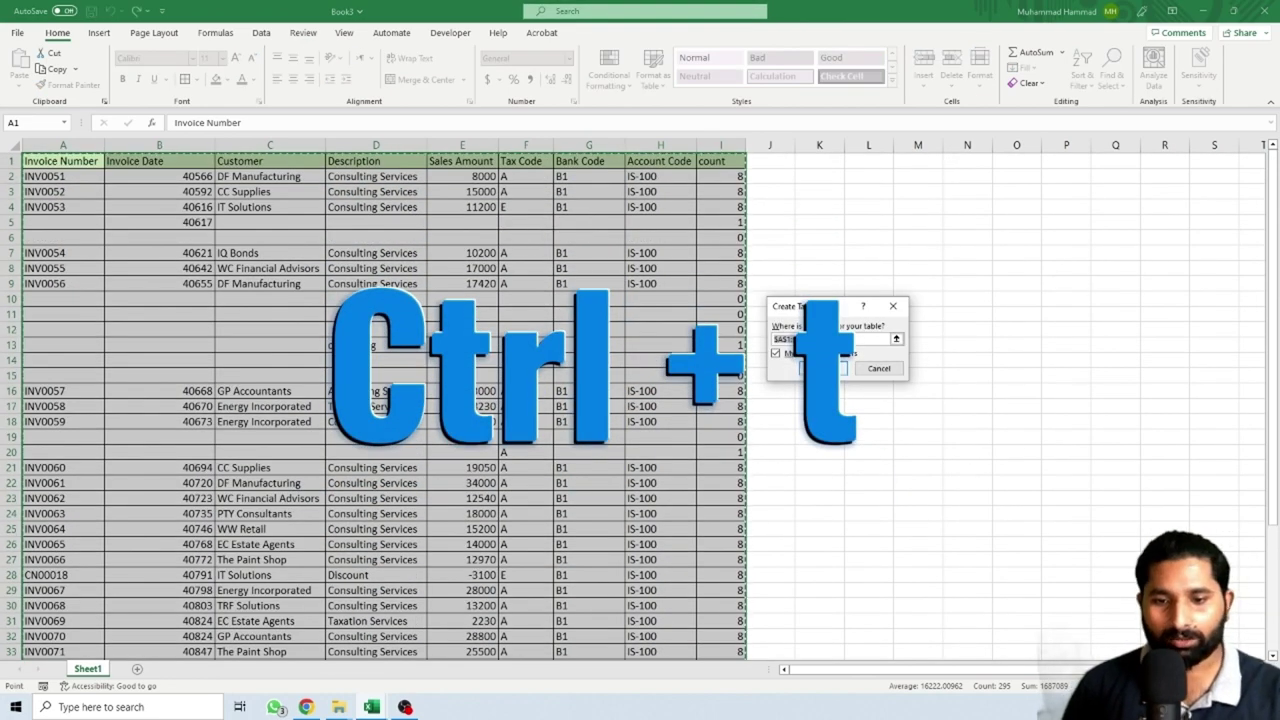
pyautogui.click(816, 365)
pyautogui.click(840, 298)
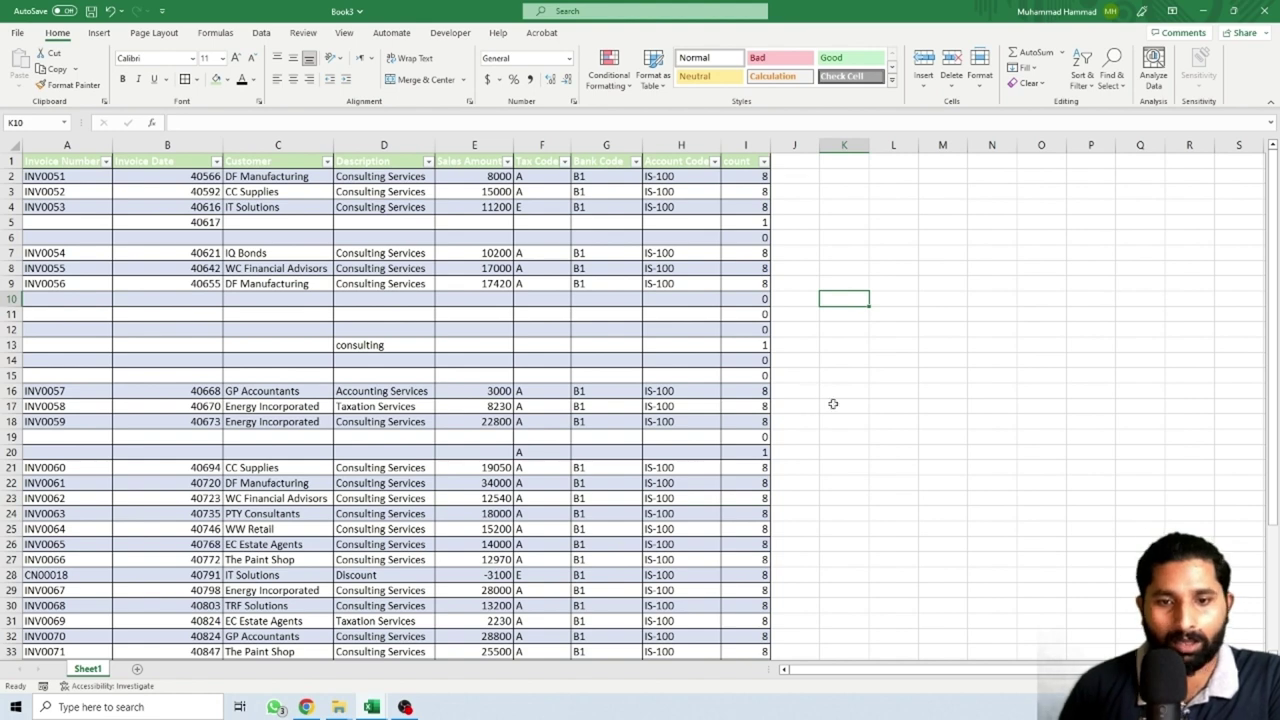
# Filter the count column to show only rows with a count of 0
pyautogui.click(765, 163)
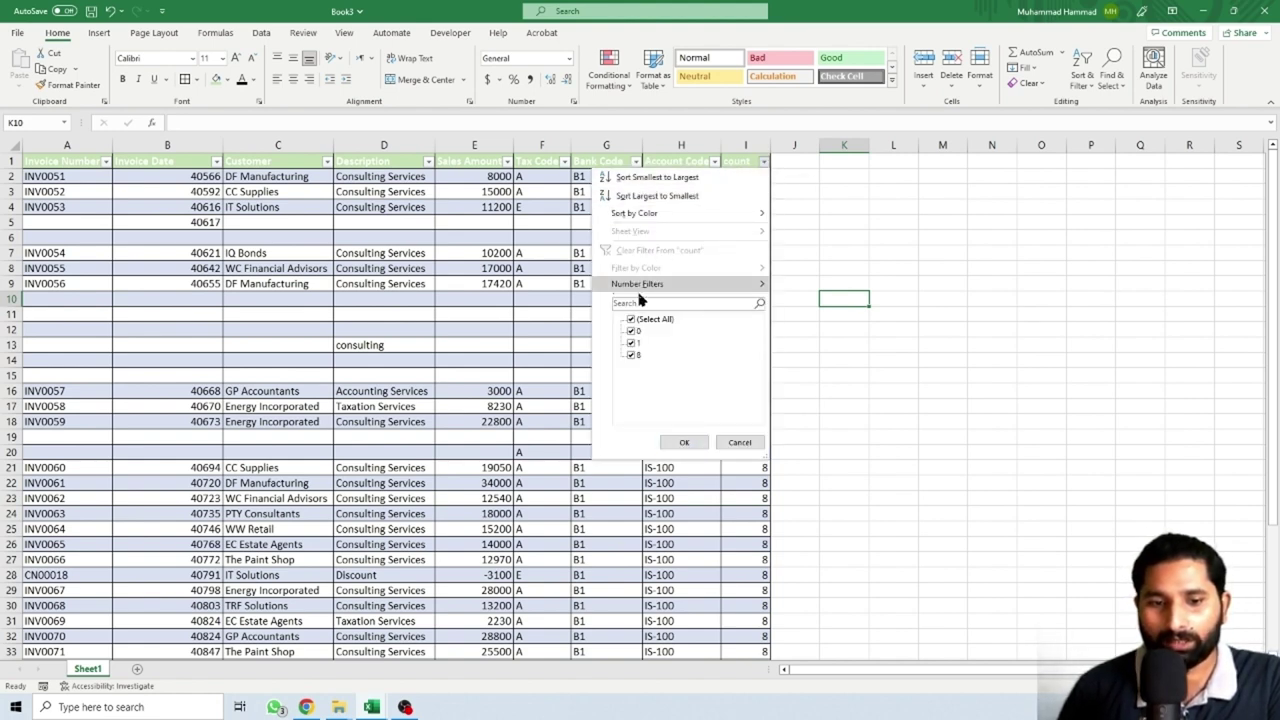
pyautogui.click(632, 320)
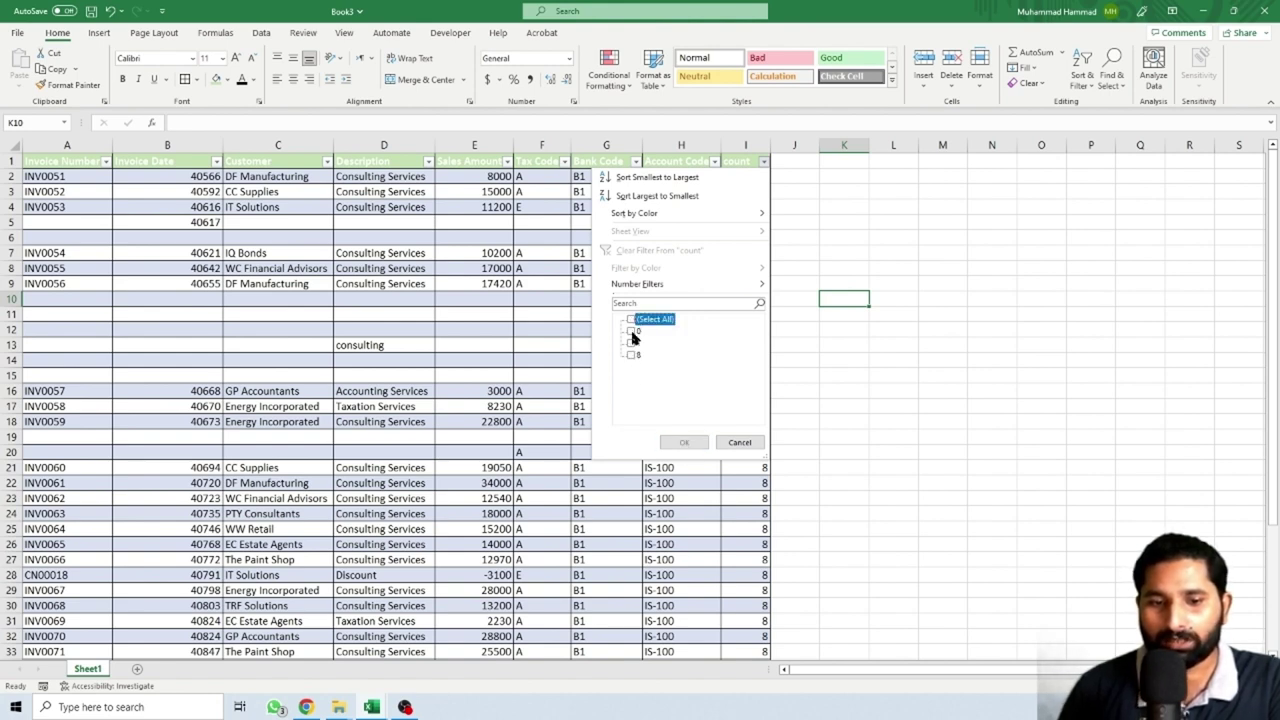
pyautogui.click(632, 332)
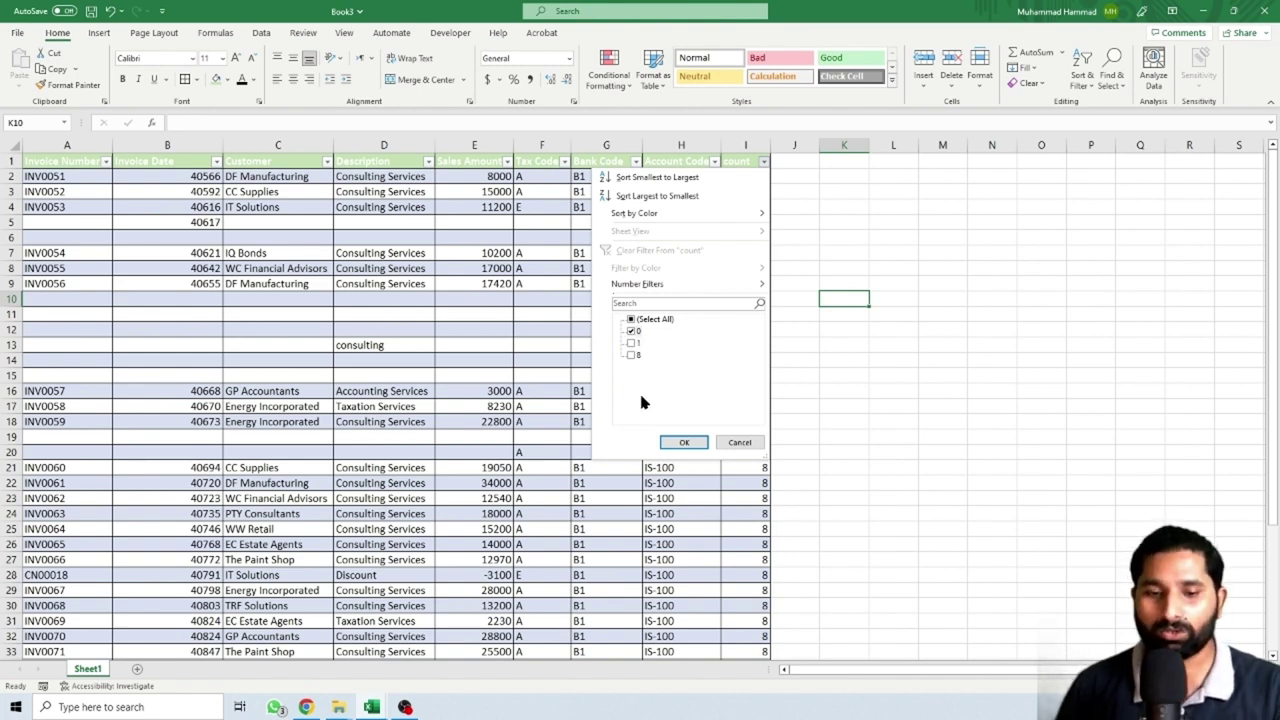
pyautogui.click(678, 442)
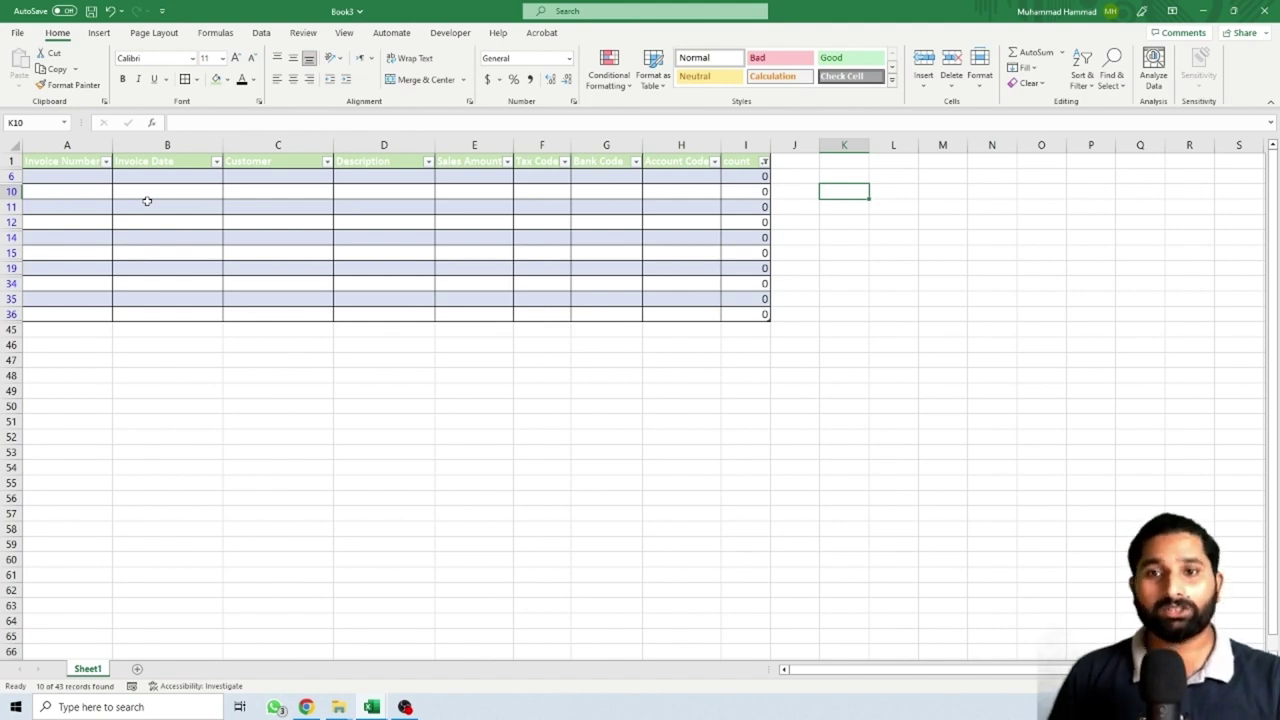
# Delete the ten visible count-0 blank rows as entire sheet rows
pyautogui.moveTo(40, 176); pyautogui.dragTo(745, 314)
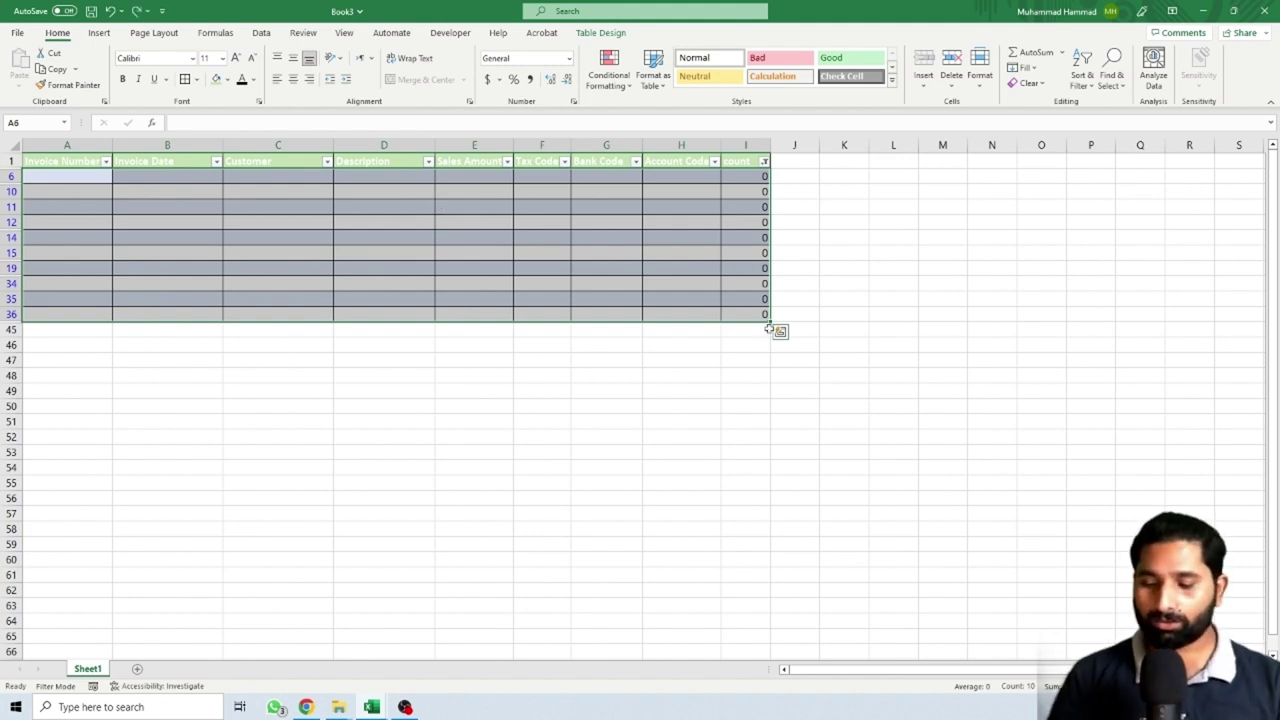
pyautogui.hotkey('ctrl', '-')
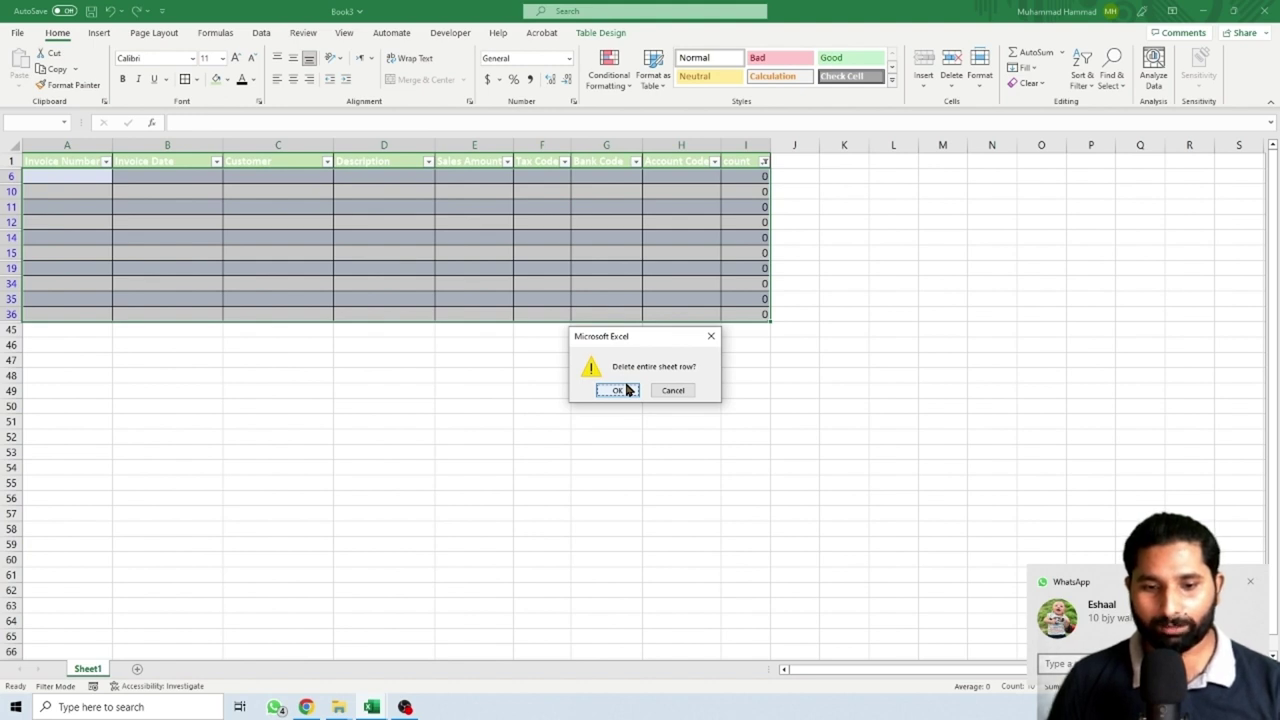
pyautogui.click(625, 388)
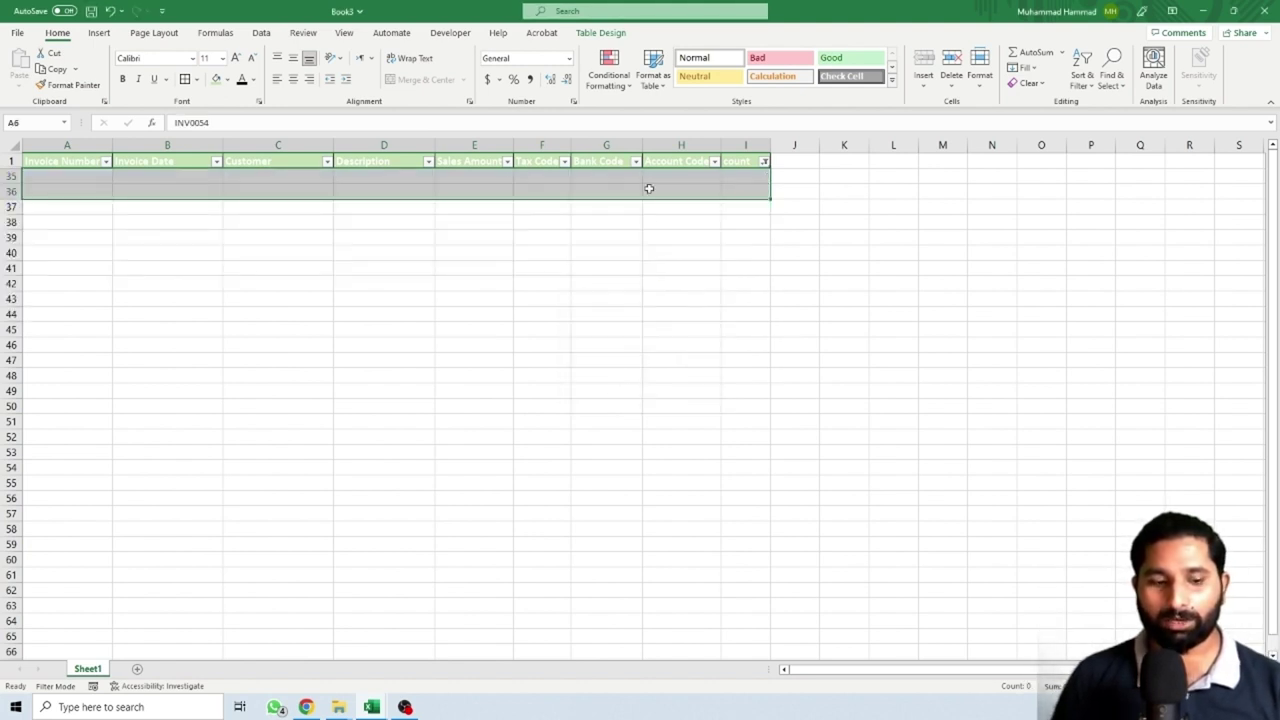
# Reselect all count values in the filter so every invoice row shows again
pyautogui.click(646, 364)
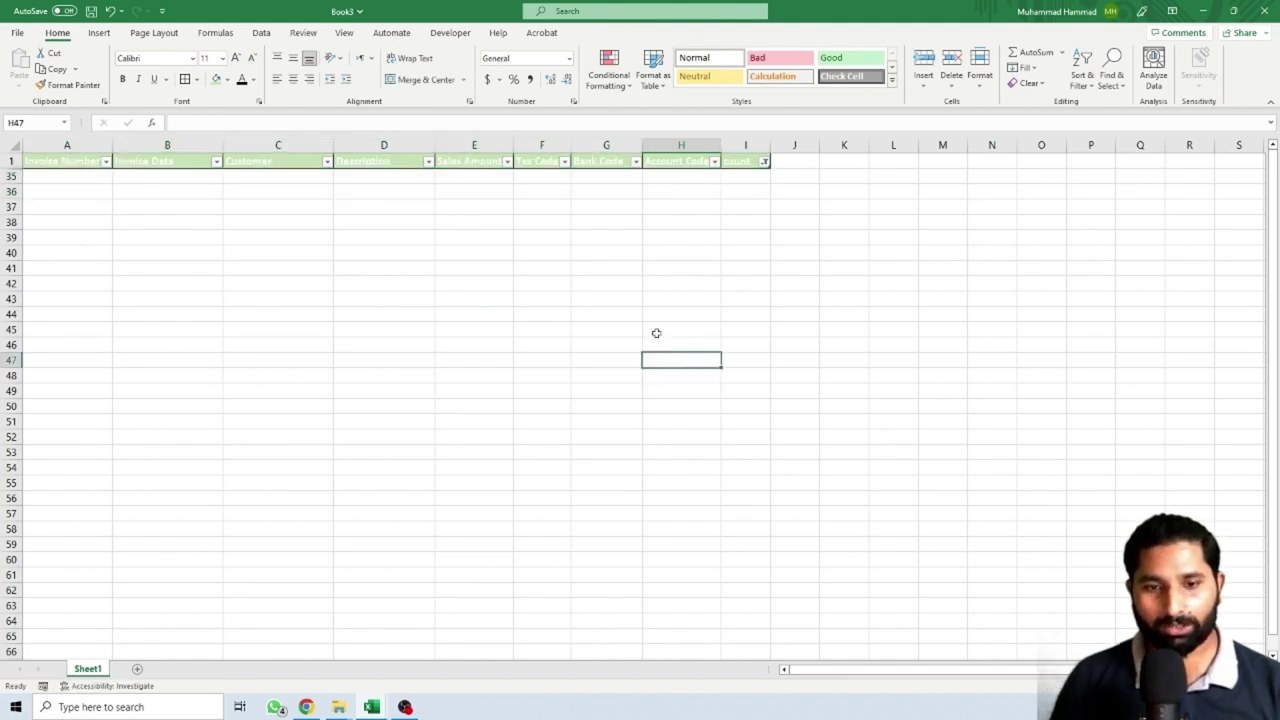
pyautogui.click(765, 162)
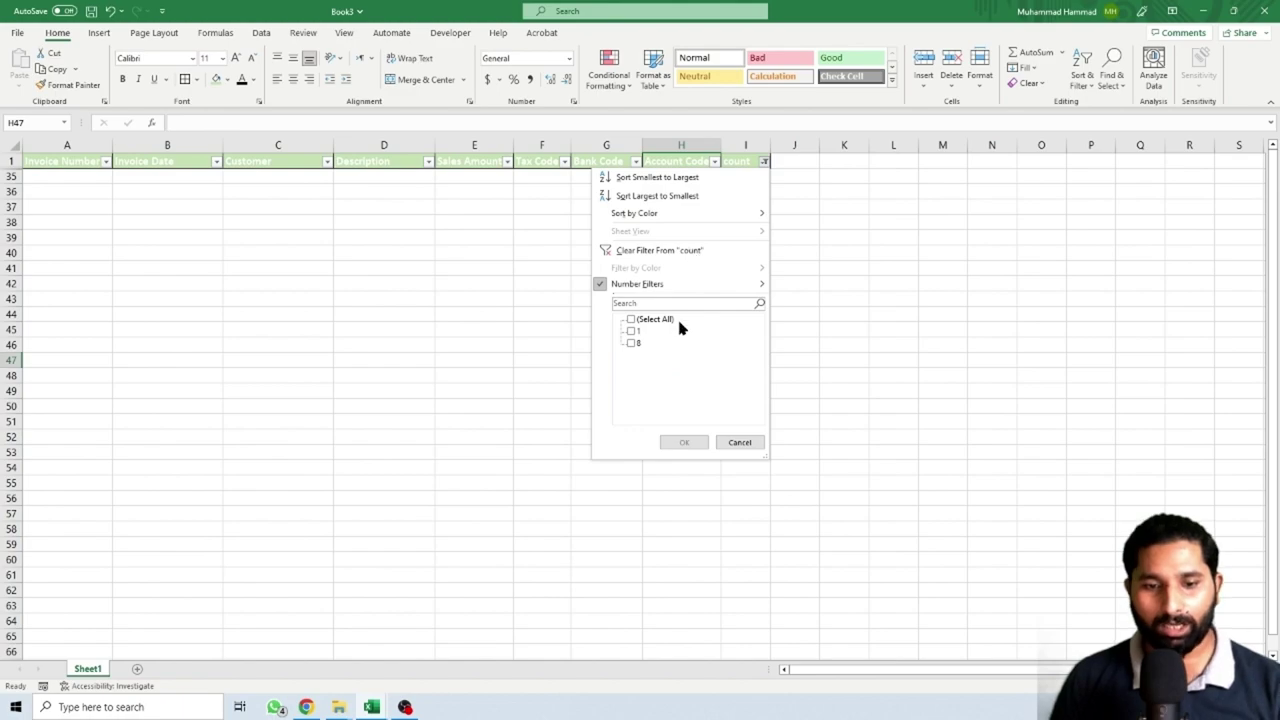
pyautogui.click(631, 319)
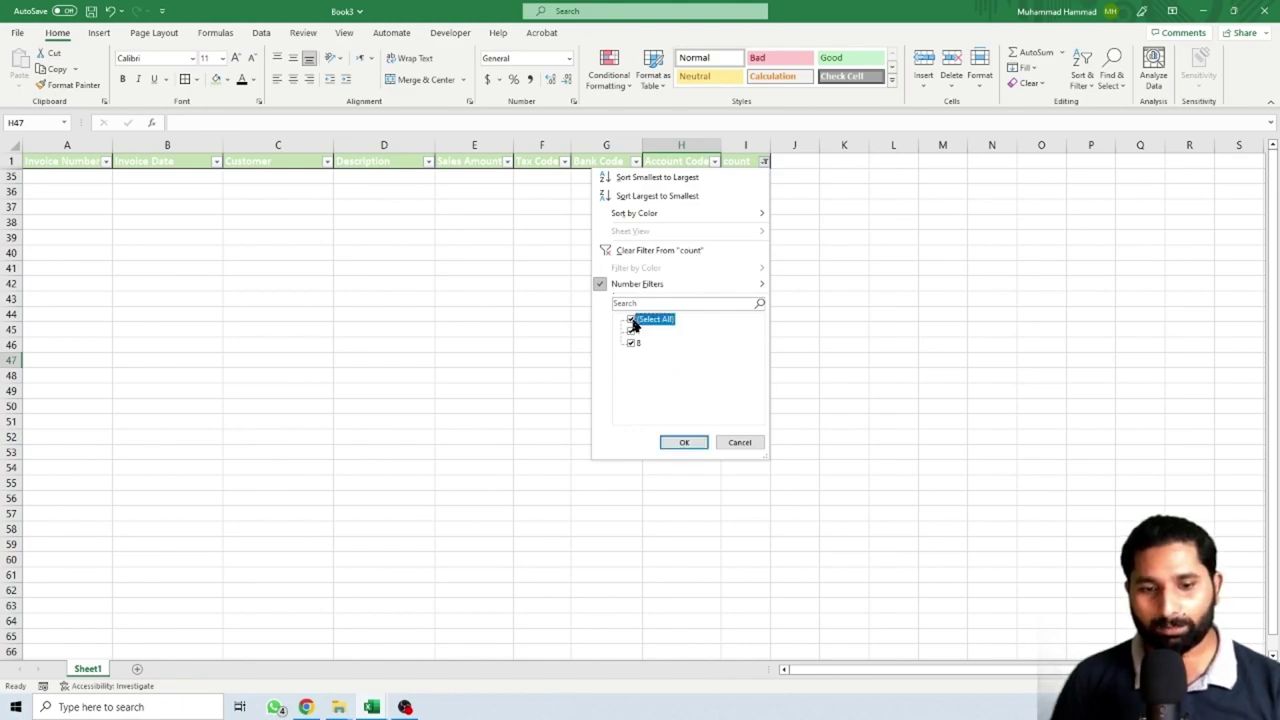
pyautogui.click(686, 443)
pyautogui.scroll(-5, 679, 362)
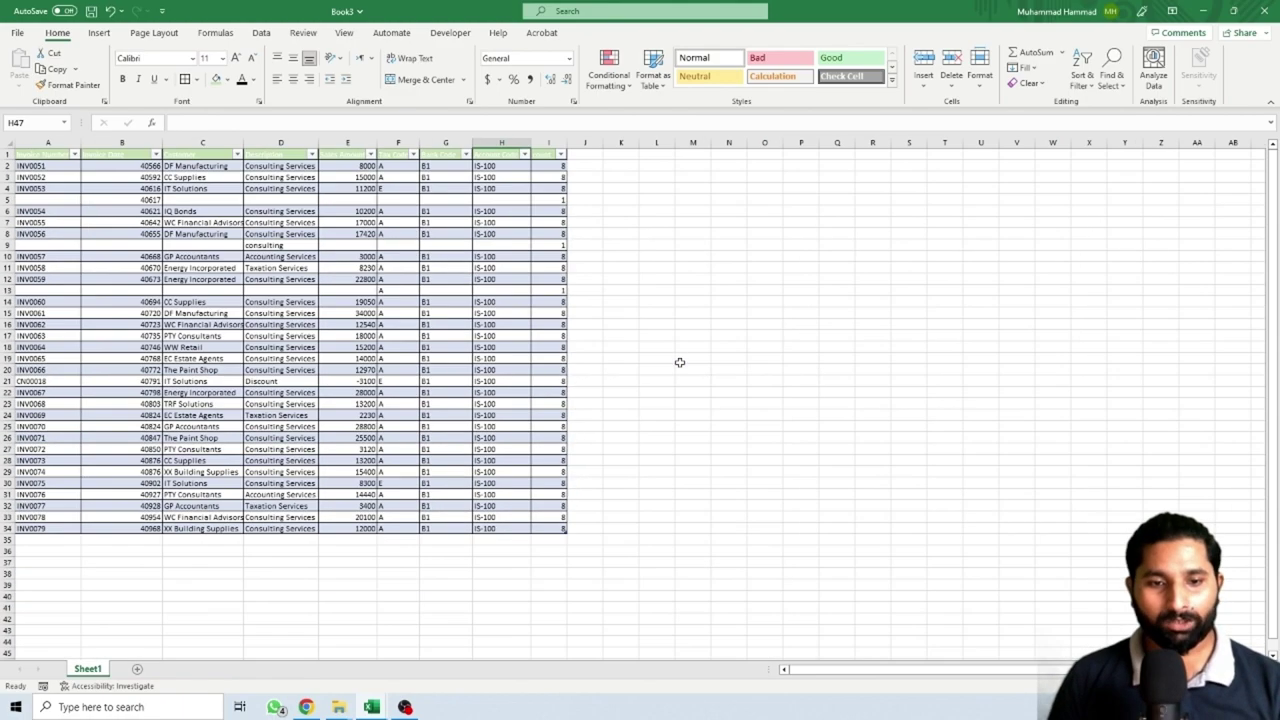
pyautogui.scroll(5, 679, 362)
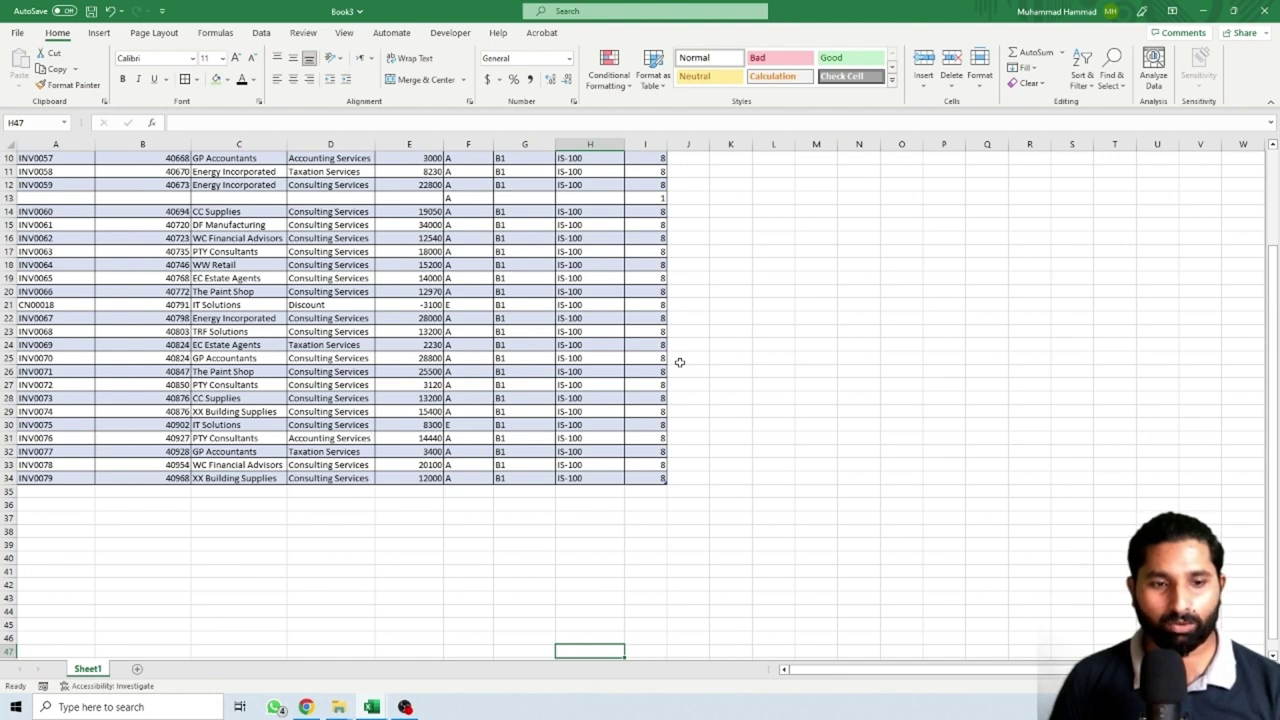
pyautogui.scroll(3, 679, 362)
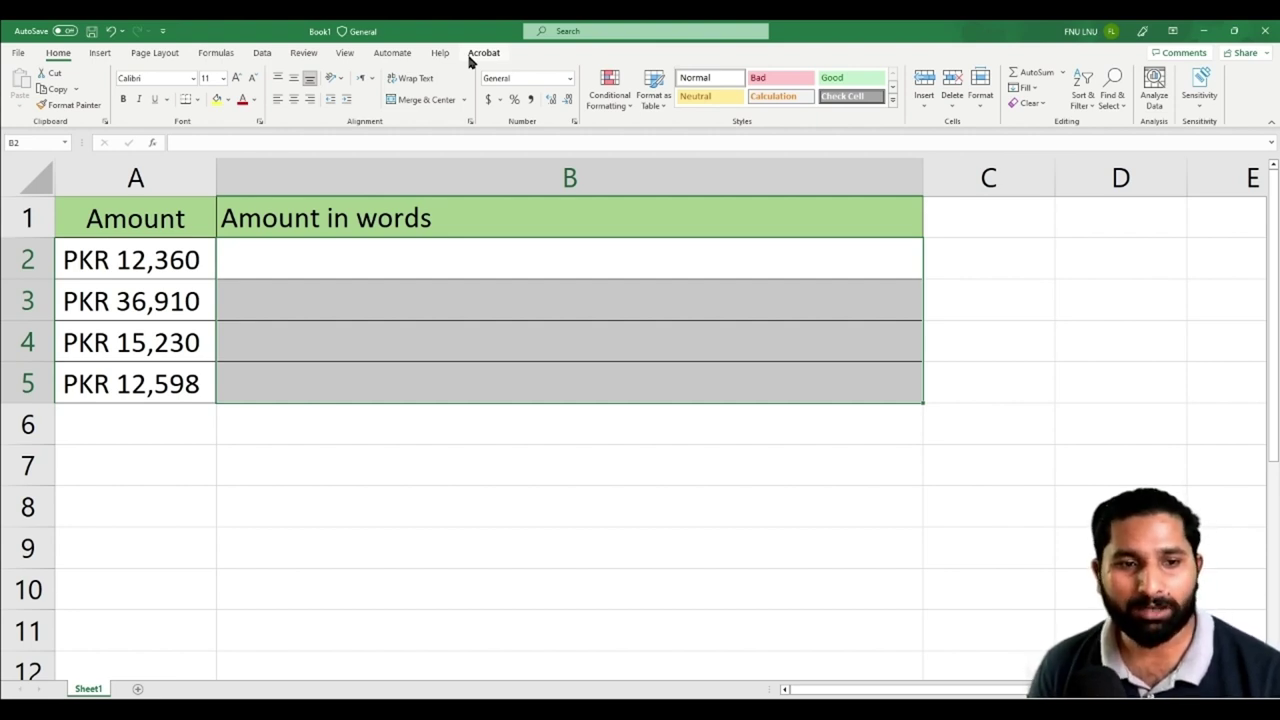
# Tick Developer under Main Tabs in Excel Options' Customize Ribbon and save
pyautogui.click(27, 55)
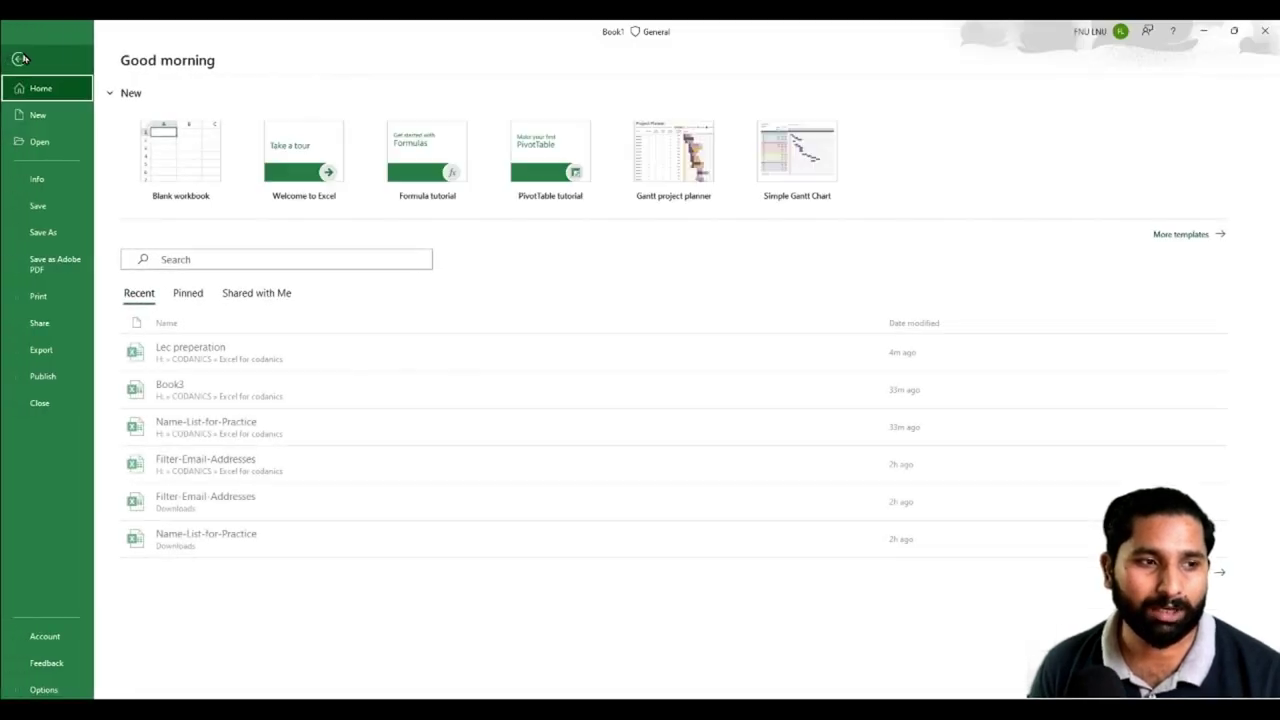
pyautogui.click(50, 688)
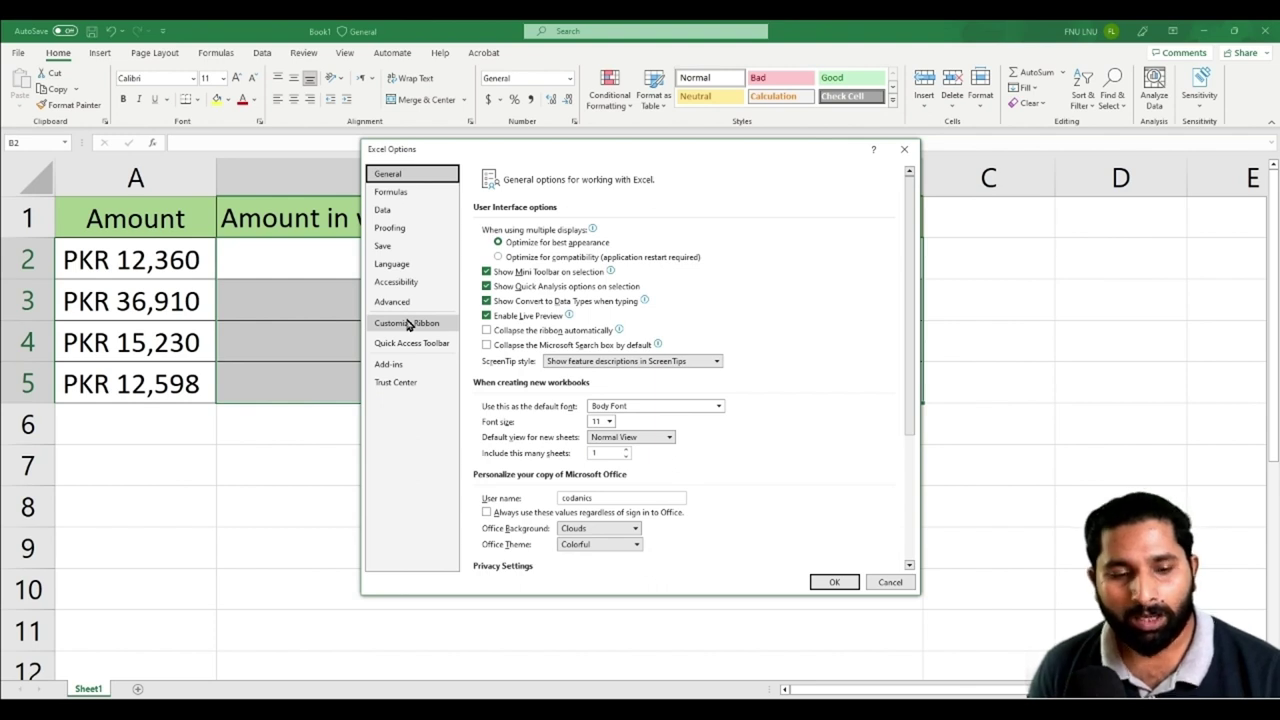
pyautogui.click(409, 328)
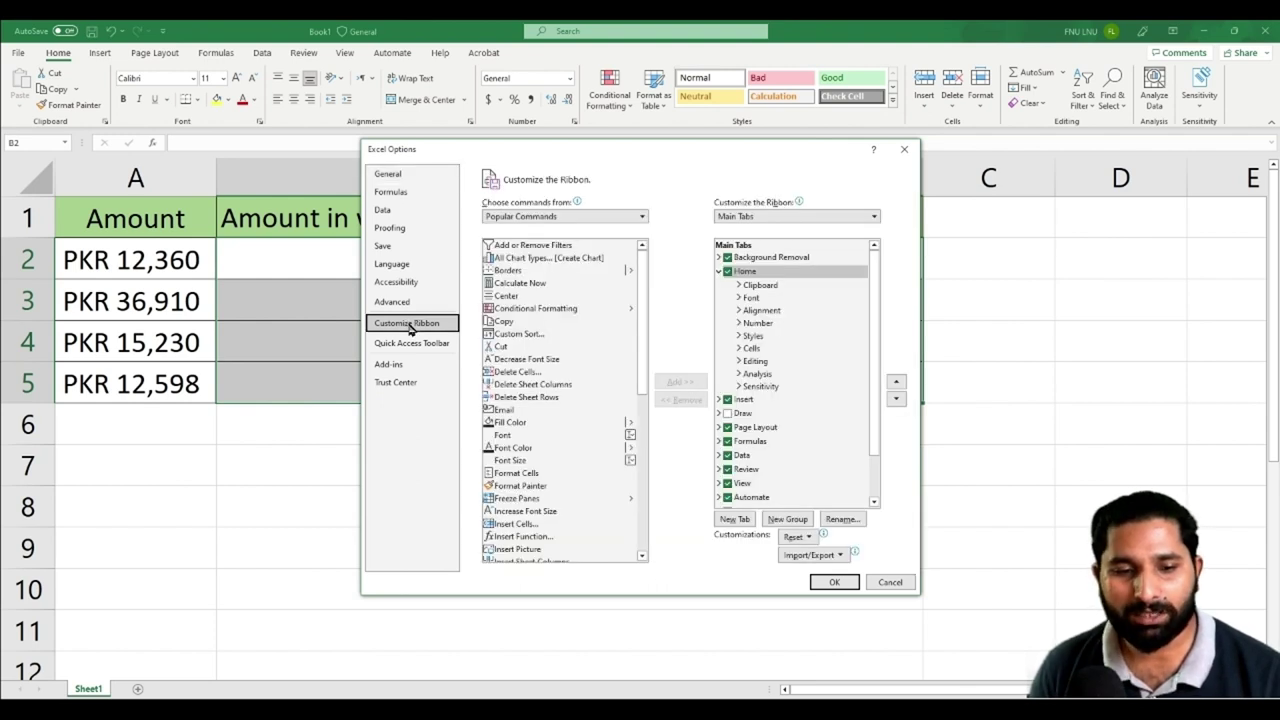
pyautogui.scroll(-2, 760, 490)
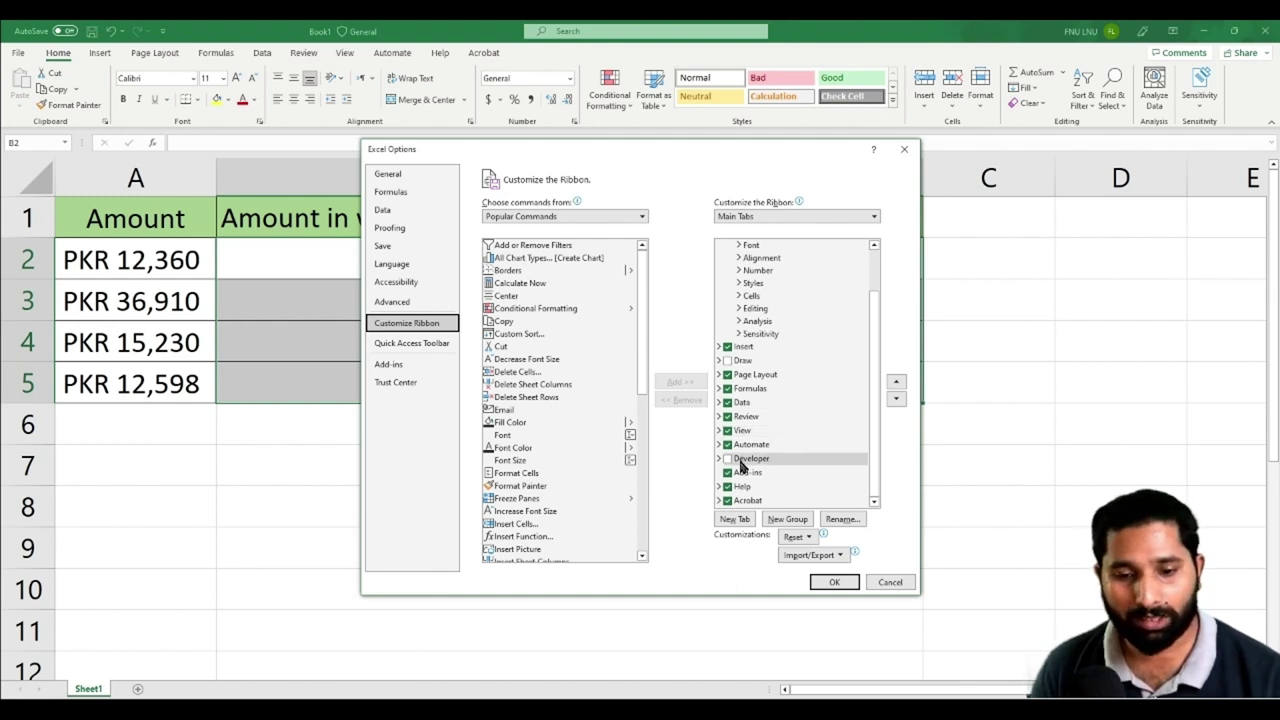
pyautogui.click(741, 463)
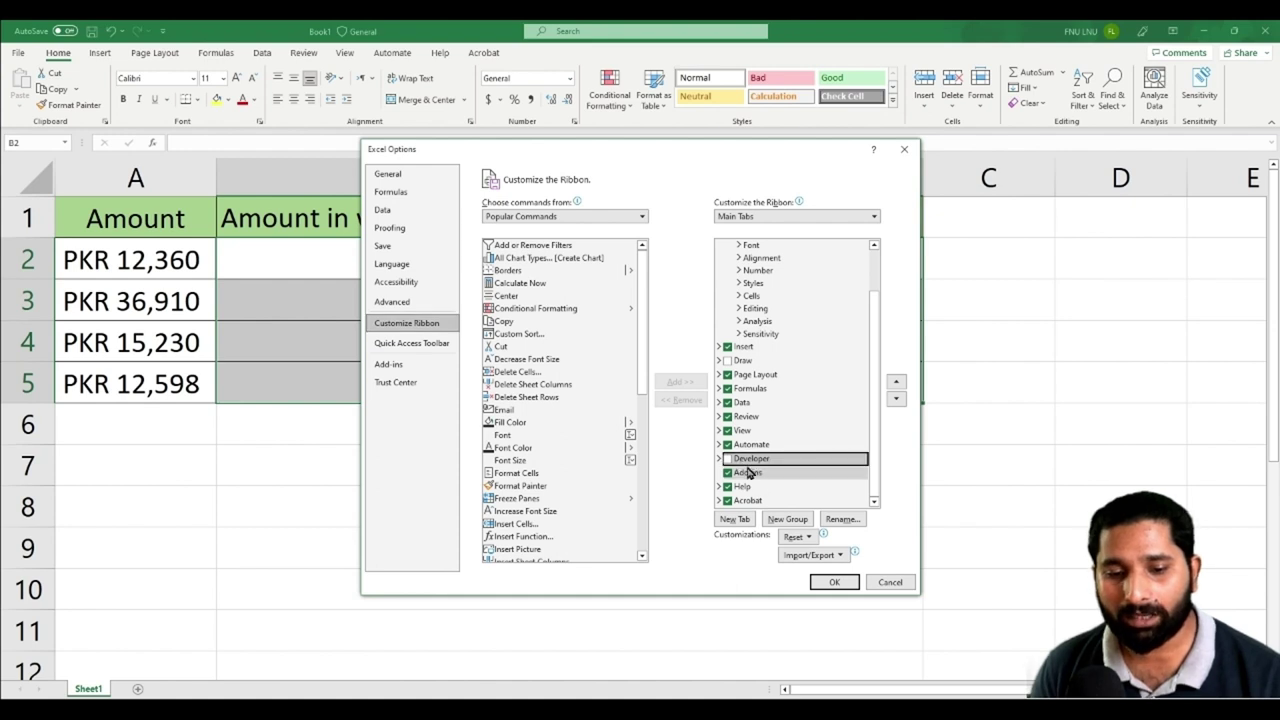
pyautogui.click(727, 459)
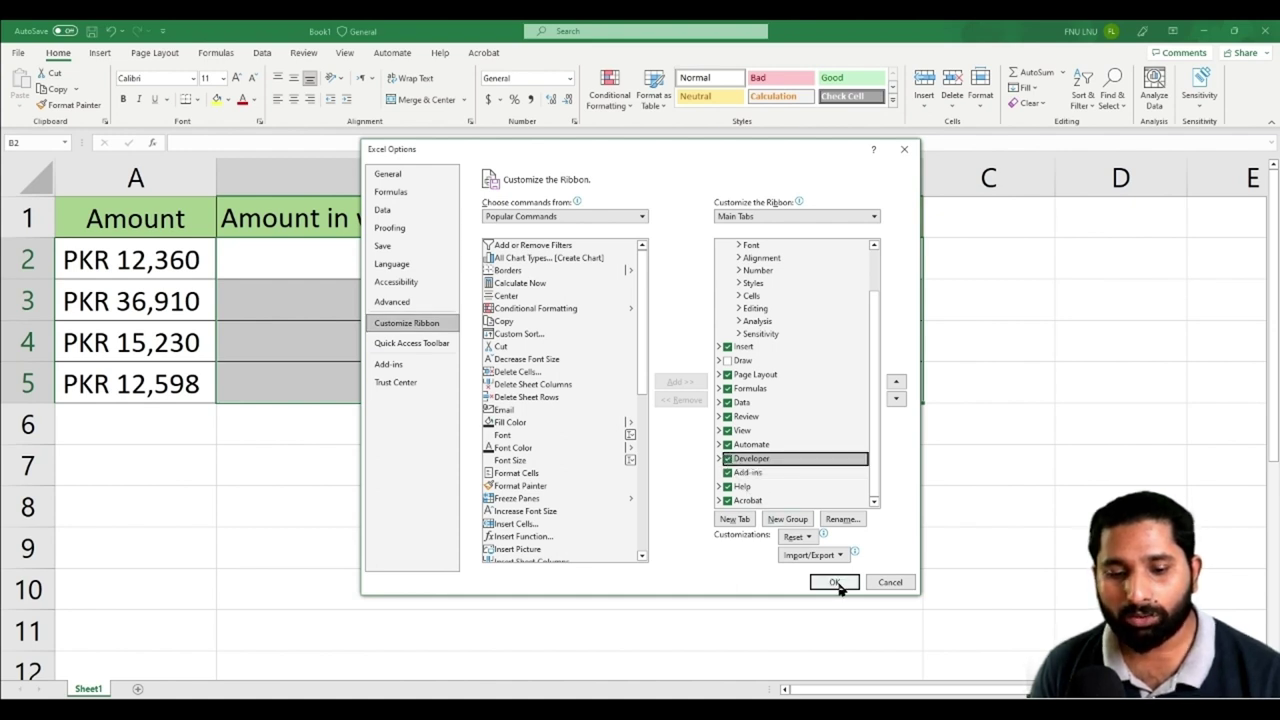
pyautogui.click(834, 582)
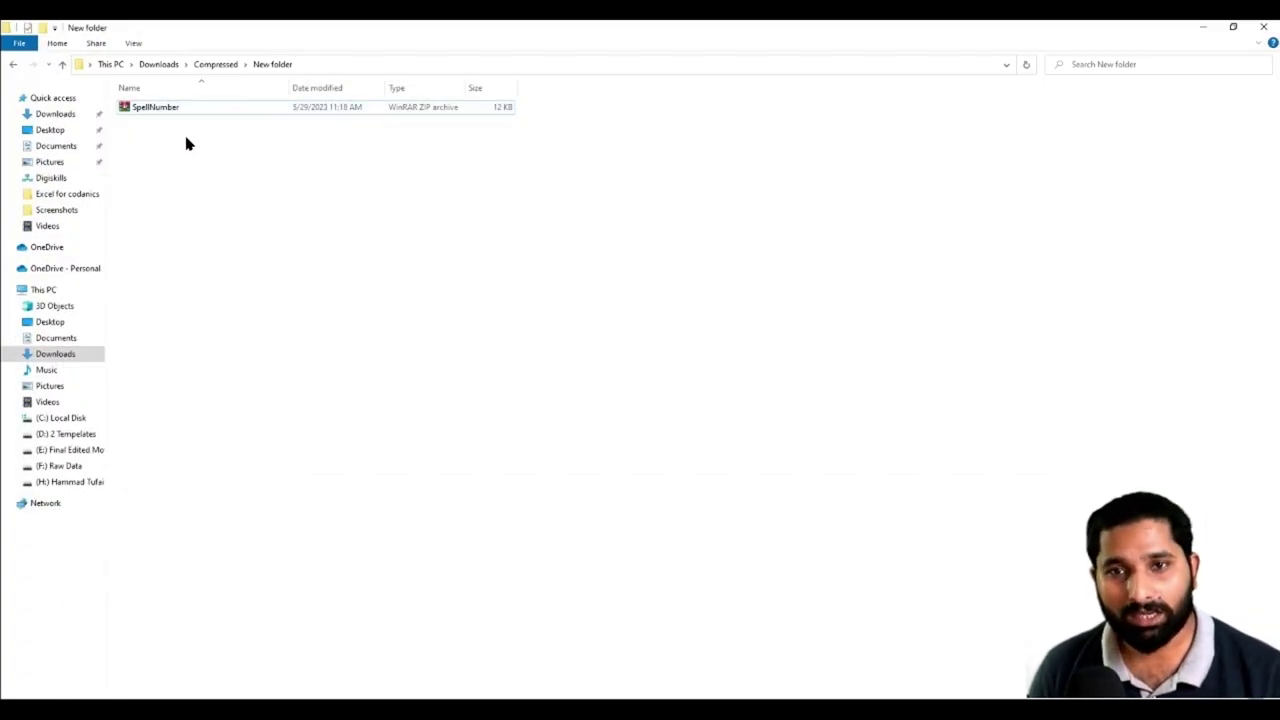
# Extract the SpellNumber zip here, producing the 15 KB SpellNumber workbook
pyautogui.rightClick(171, 107)
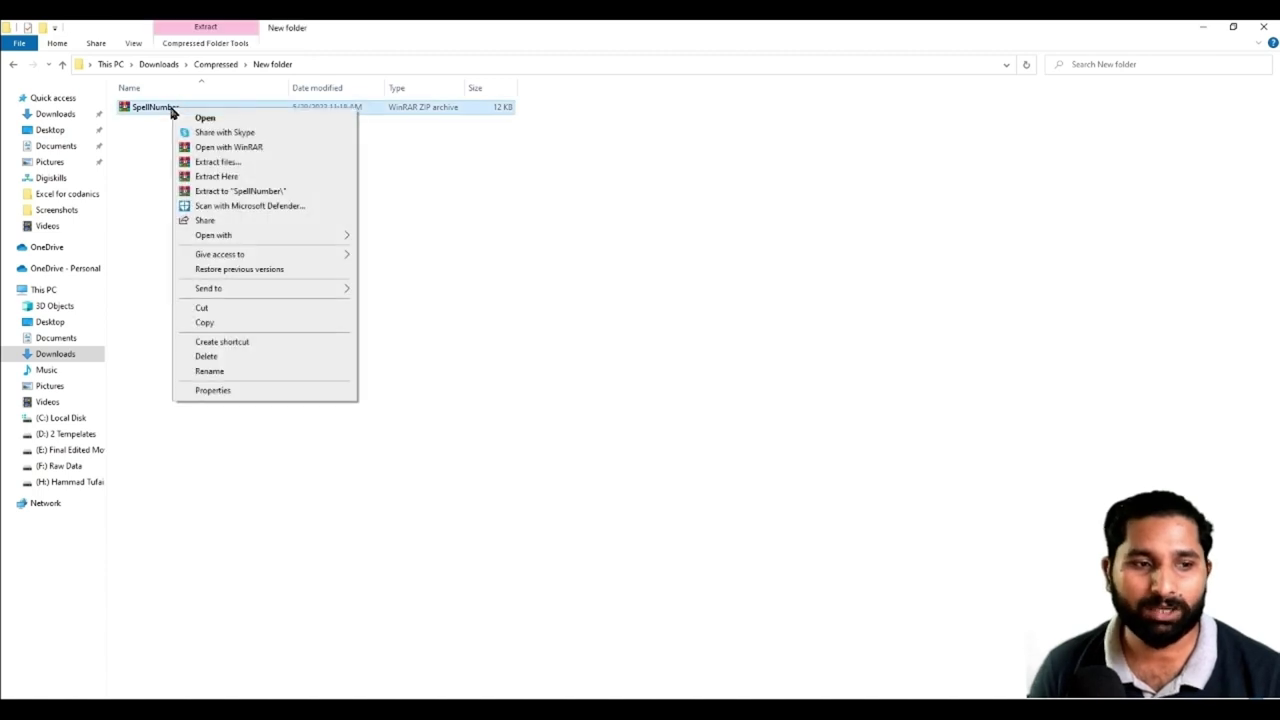
pyautogui.click(247, 175)
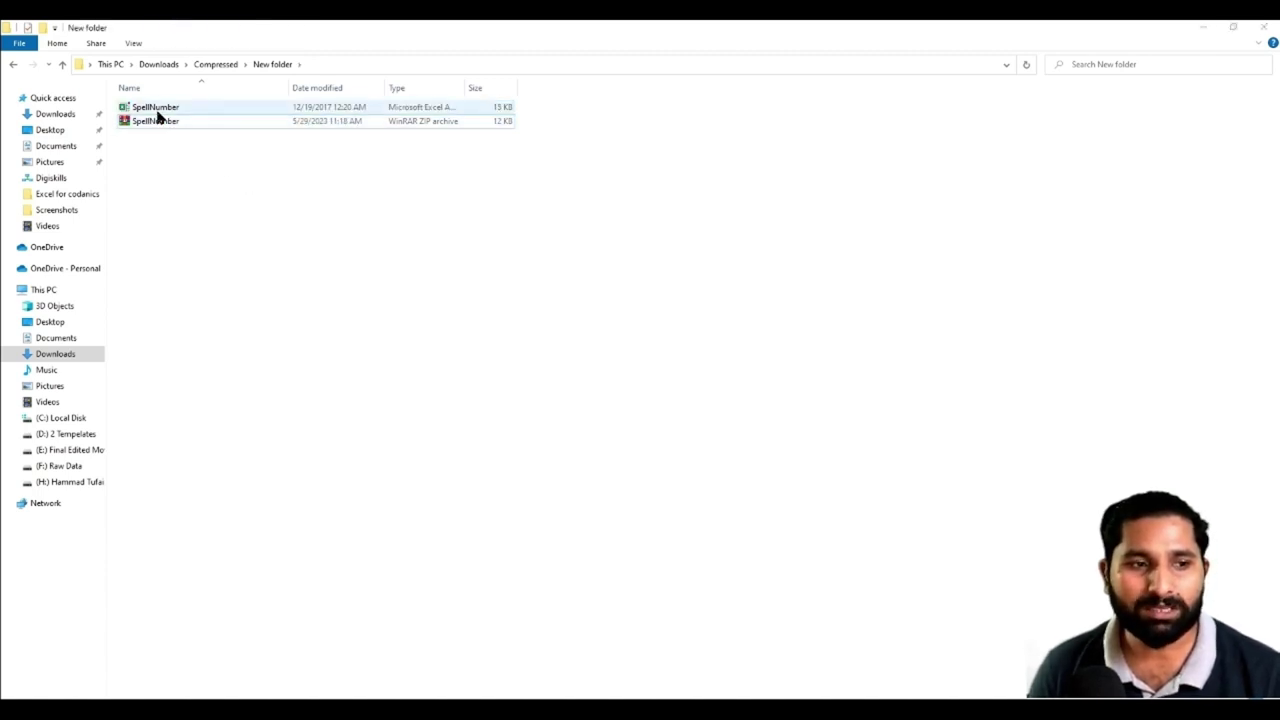
pyautogui.click(156, 111)
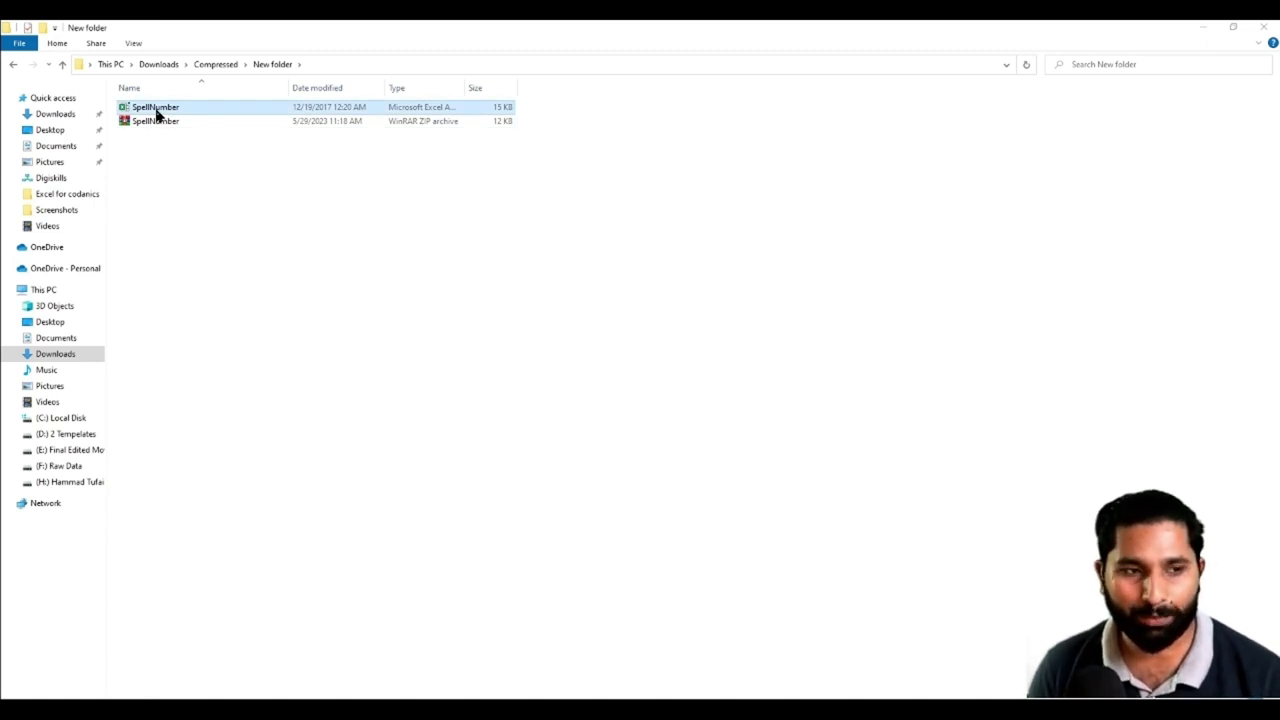
pyautogui.click(226, 346)
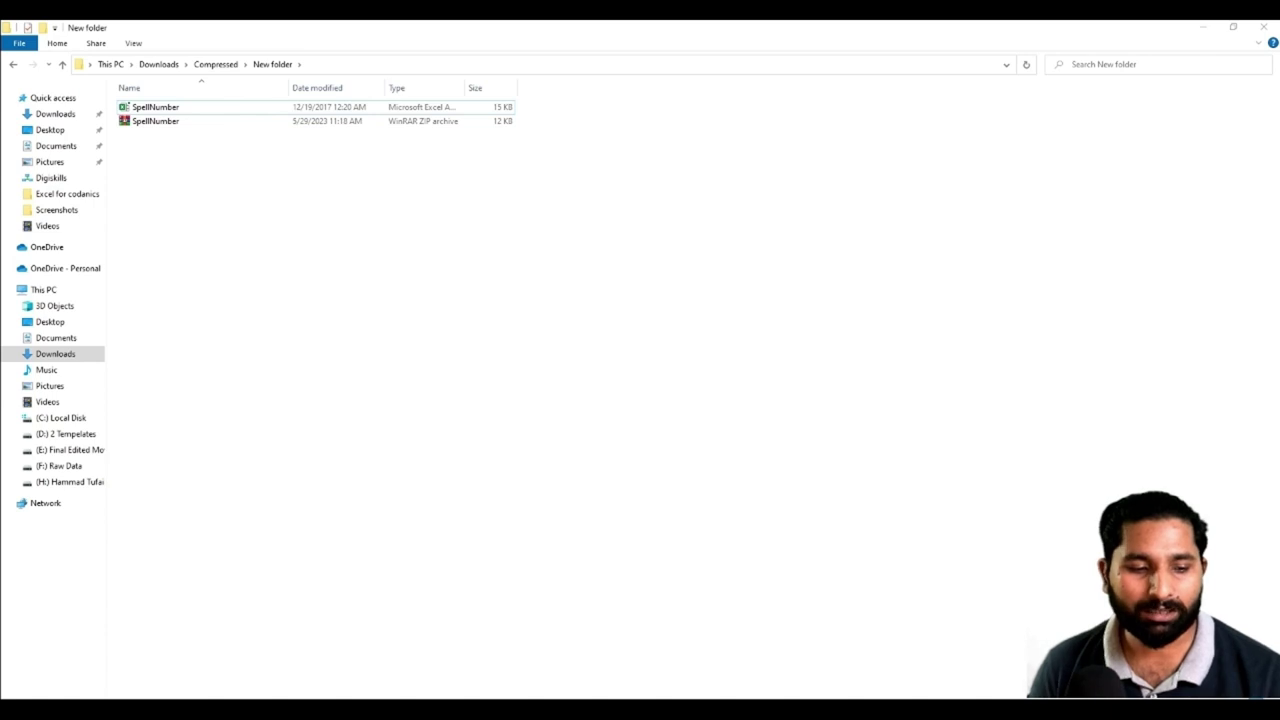
pyautogui.press('super')
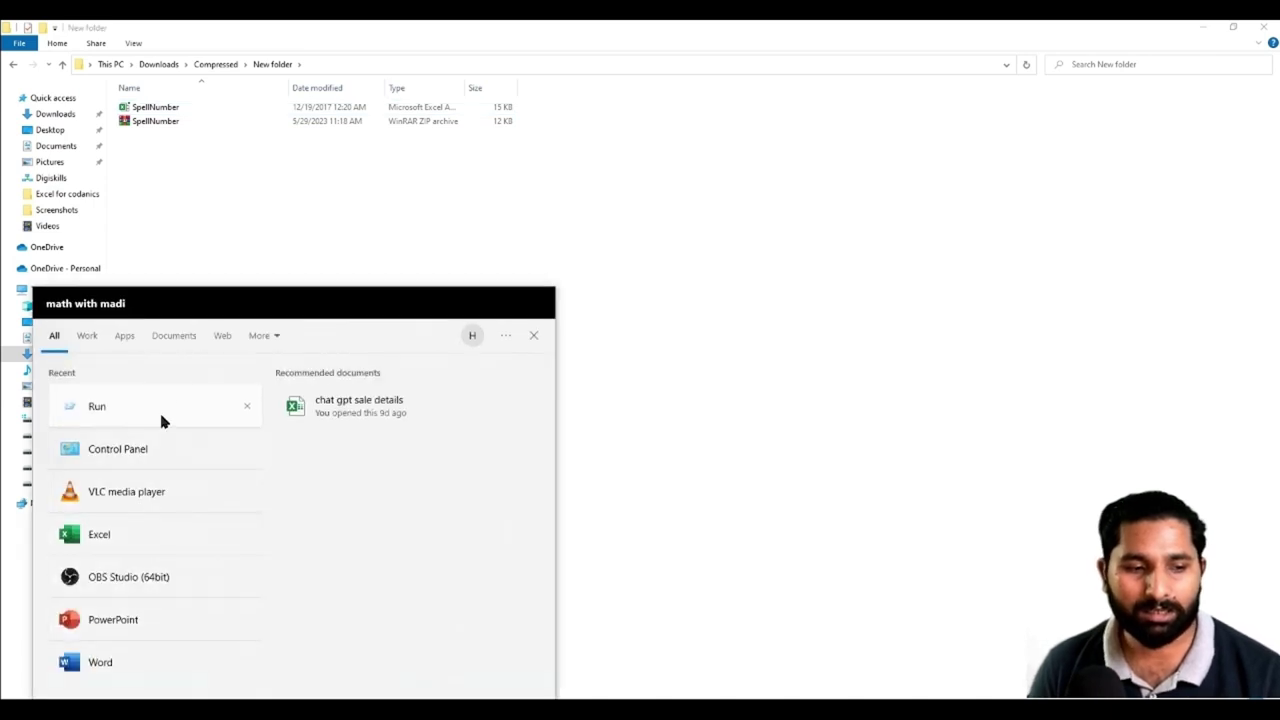
# Open the %appdata% folder through the Run dialog
pyautogui.write('run')
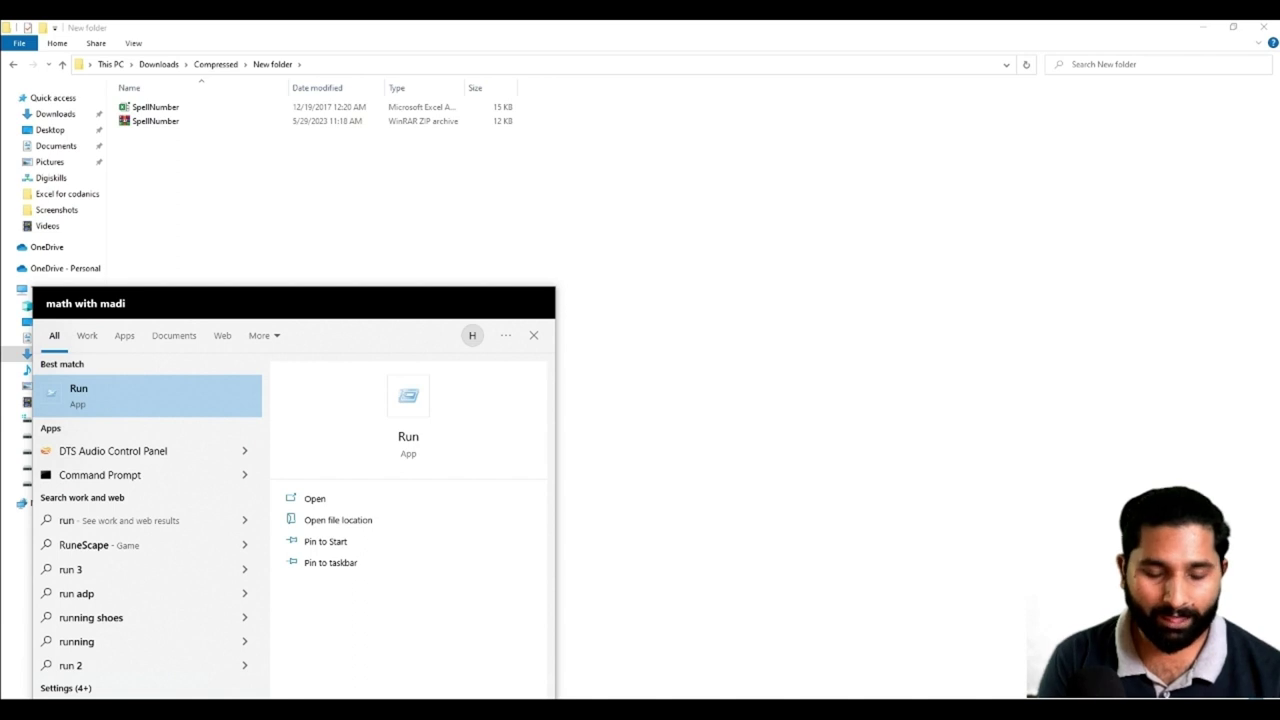
pyautogui.press('Return')
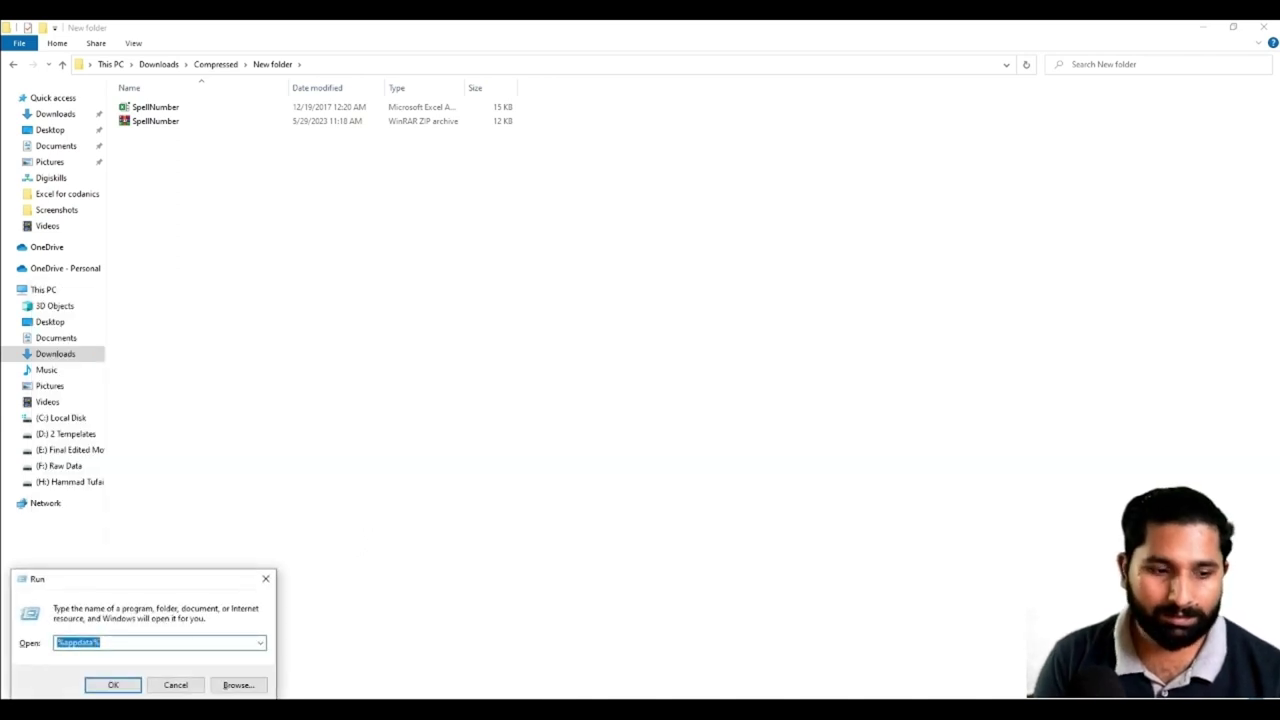
pyautogui.moveTo(217, 577); pyautogui.dragTo(592, 239)
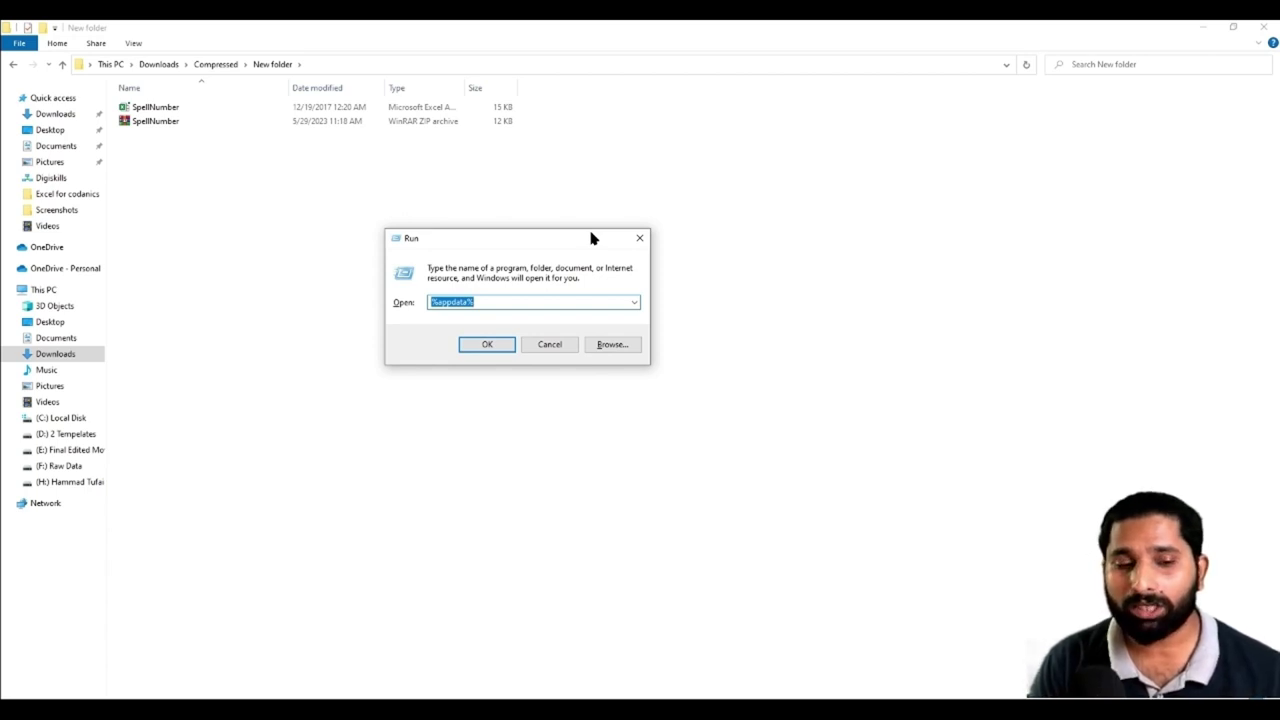
pyautogui.click(573, 301)
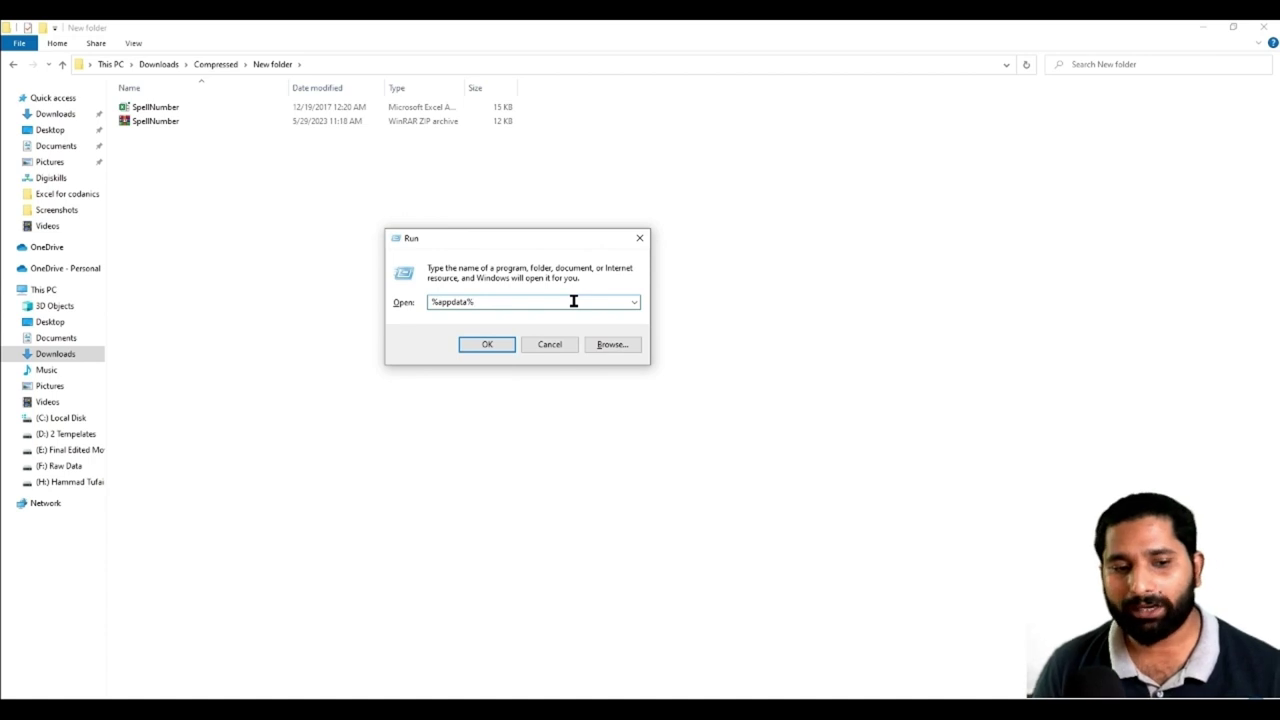
pyautogui.click(507, 348)
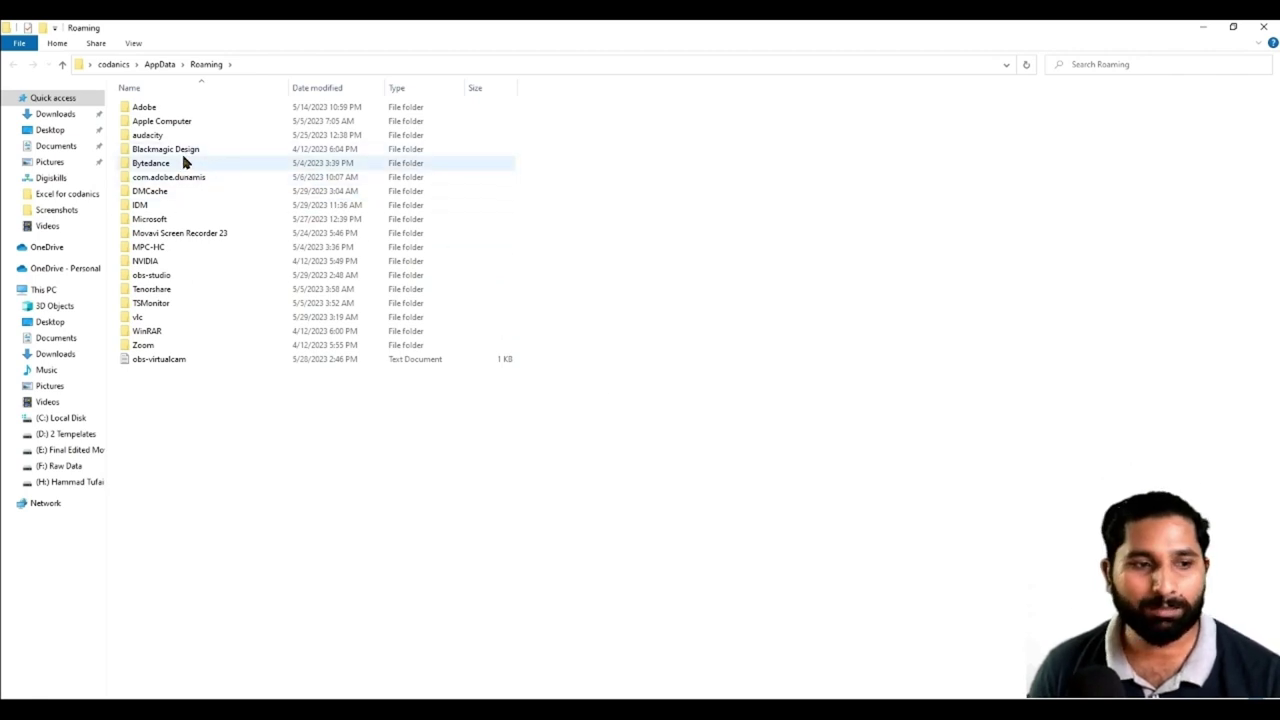
# Go into the Microsoft folder and then its AddIns subfolder
pyautogui.click(174, 220)
pyautogui.doubleClick(172, 220)
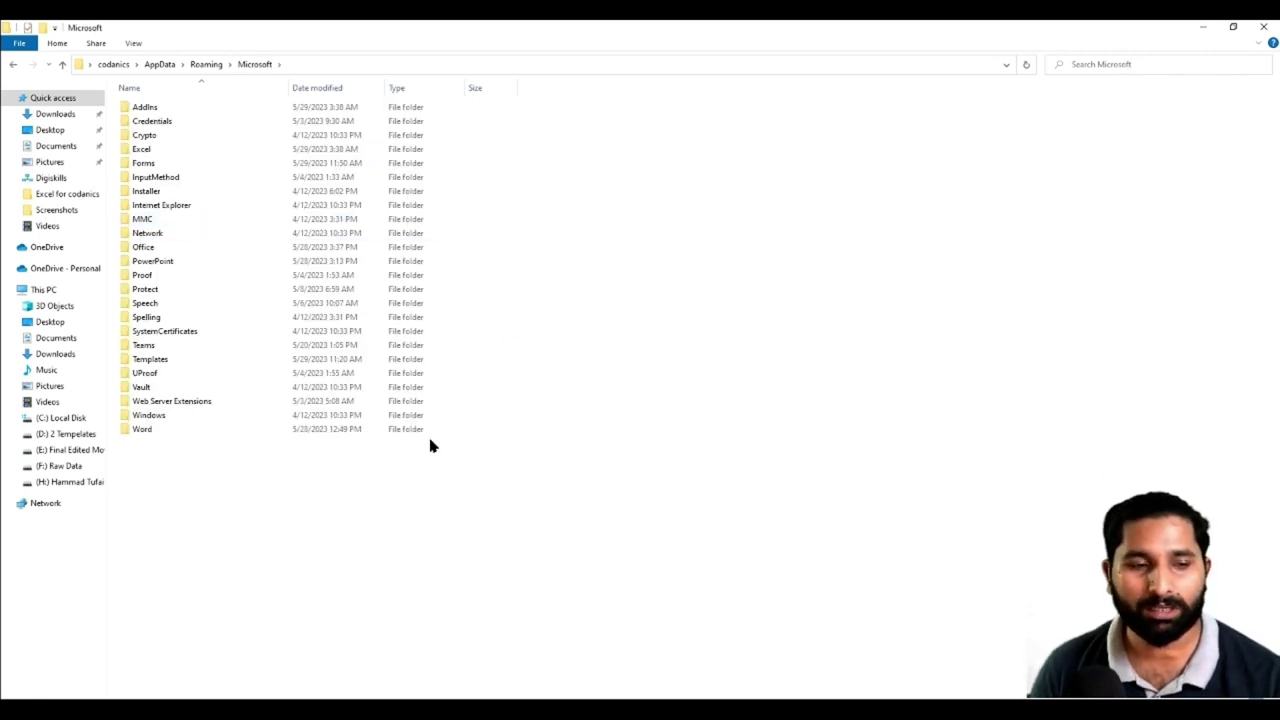
pyautogui.doubleClick(190, 112)
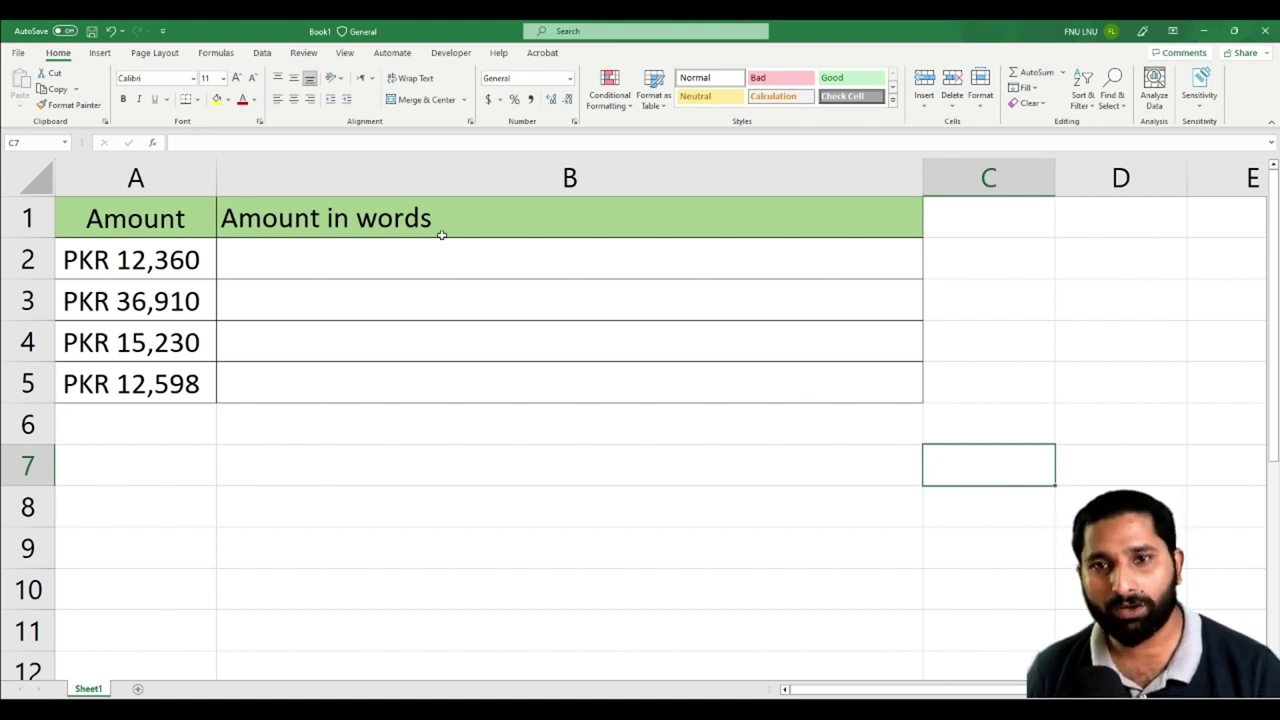
# Show the Add-ins page of Excel Options and select the Spellnumber add-in
pyautogui.click(18, 52)
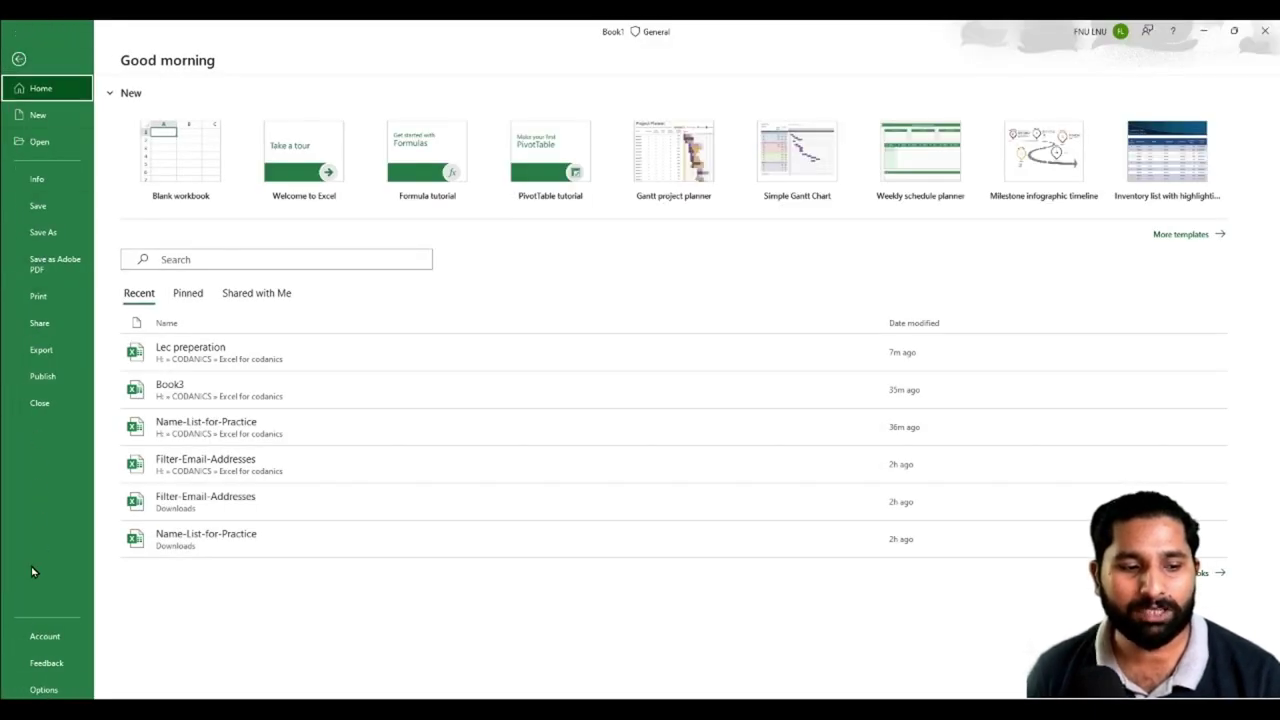
pyautogui.click(45, 689)
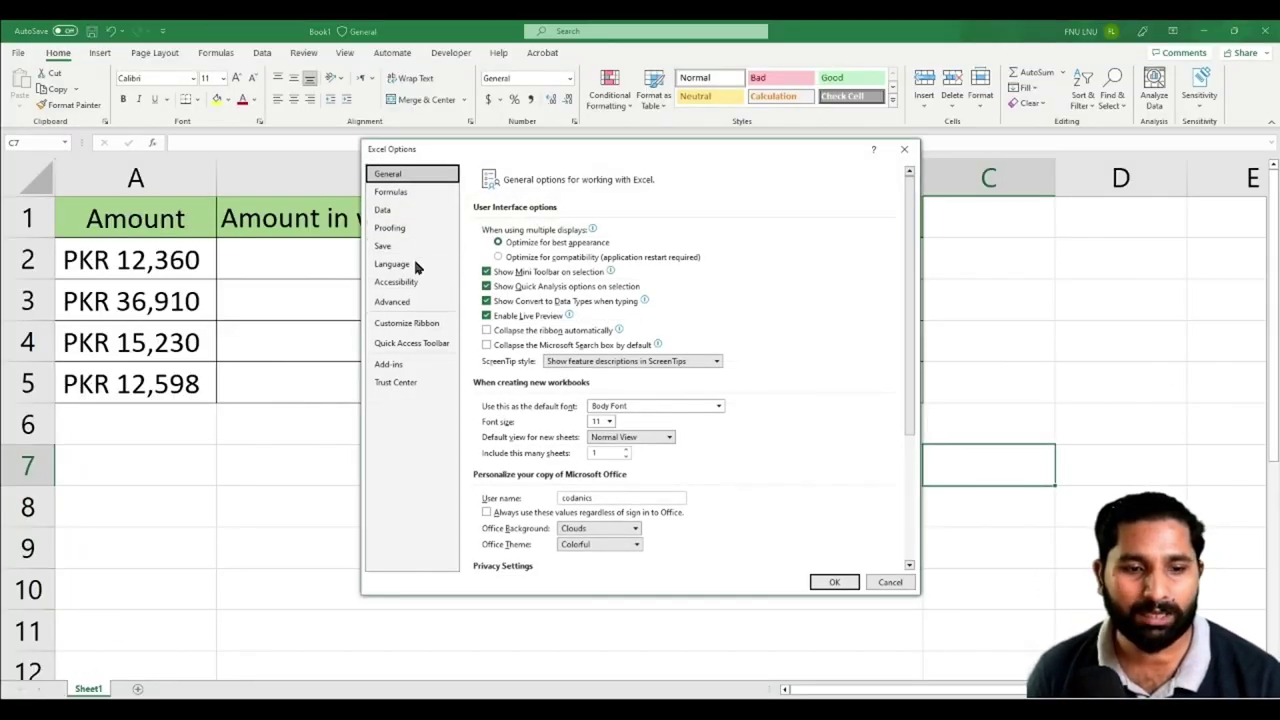
pyautogui.click(405, 366)
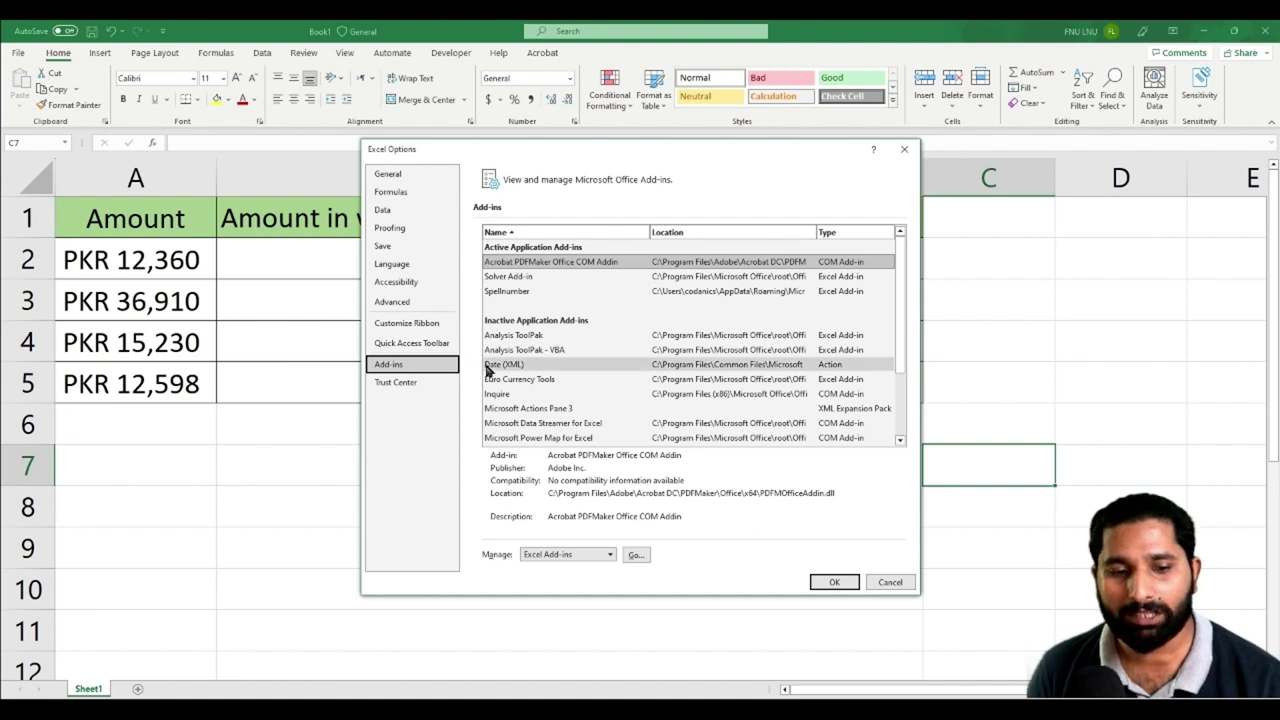
pyautogui.scroll(-2, 548, 358)
pyautogui.scroll(1, 491, 290)
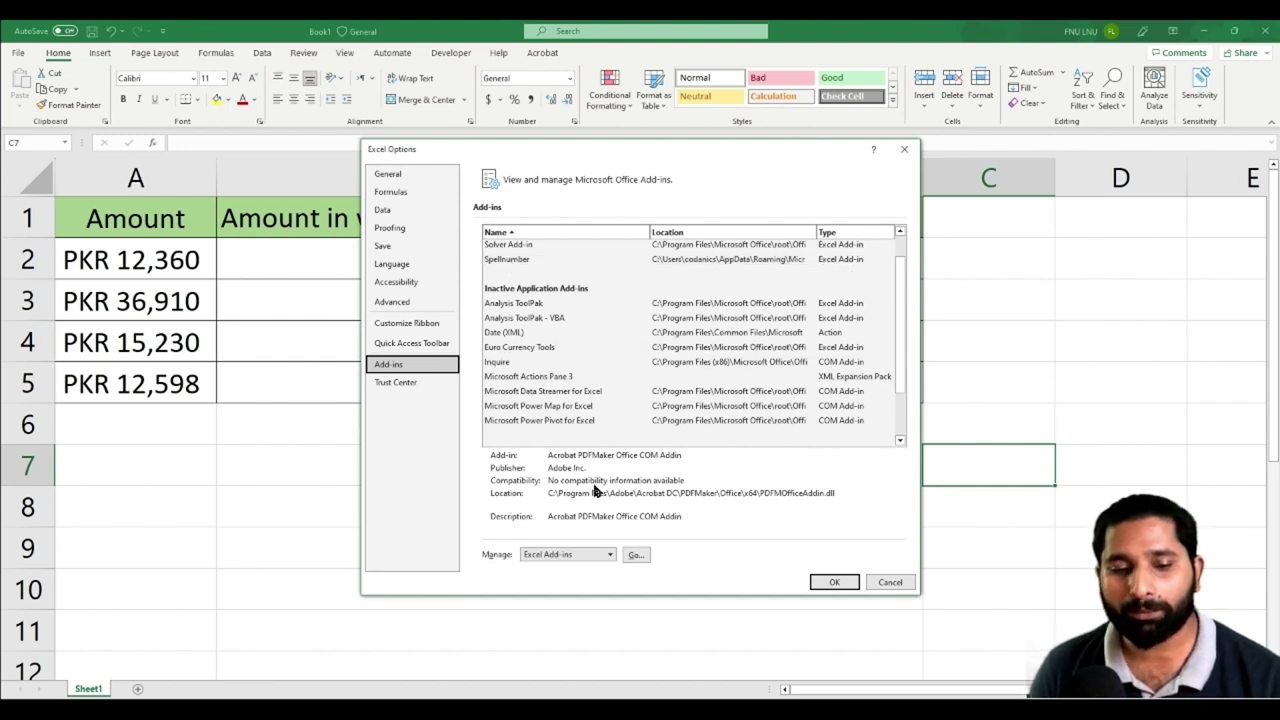
pyautogui.click(501, 264)
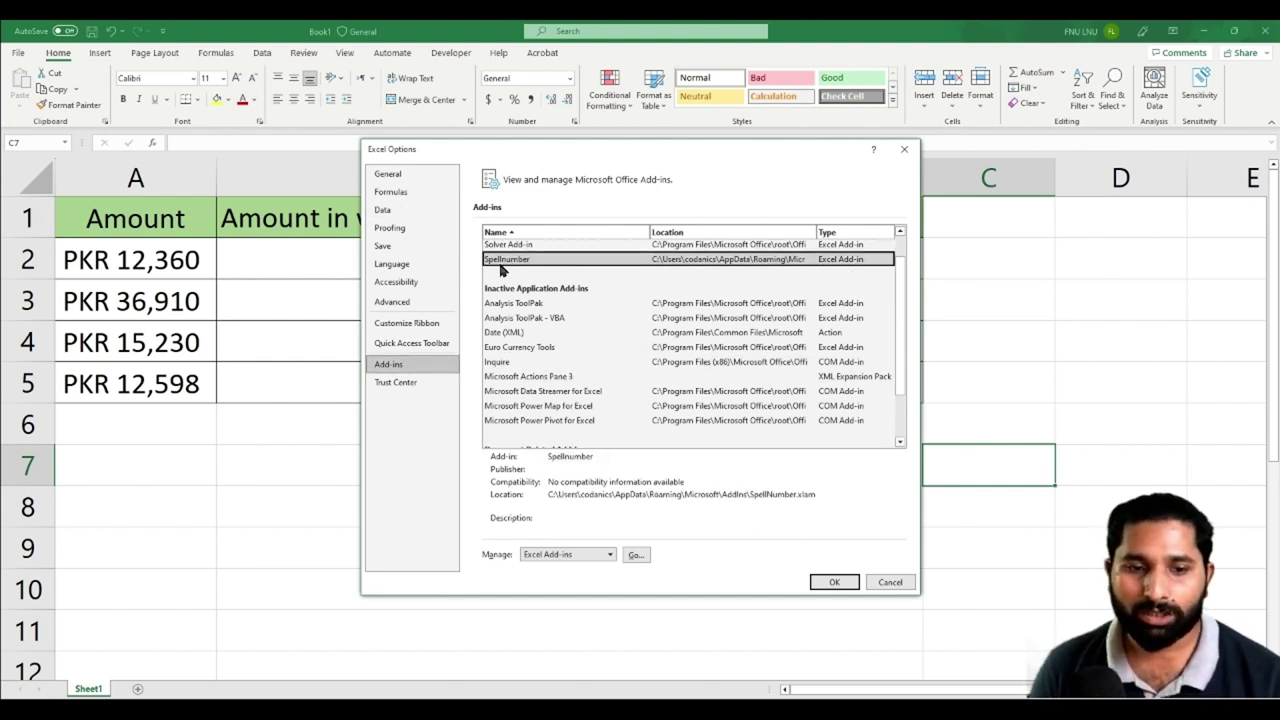
# Tick Spellnumber in the Excel Add-ins manager and confirm
pyautogui.click(636, 554)
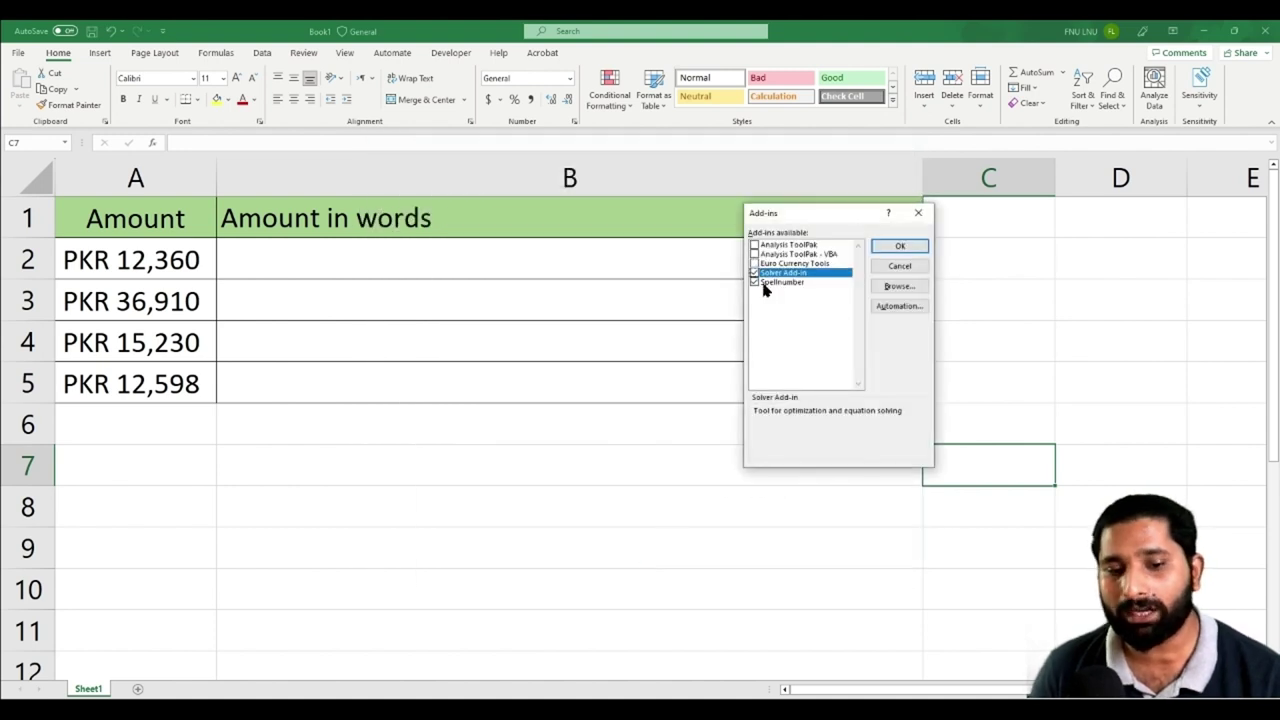
pyautogui.click(755, 283)
pyautogui.click(756, 274)
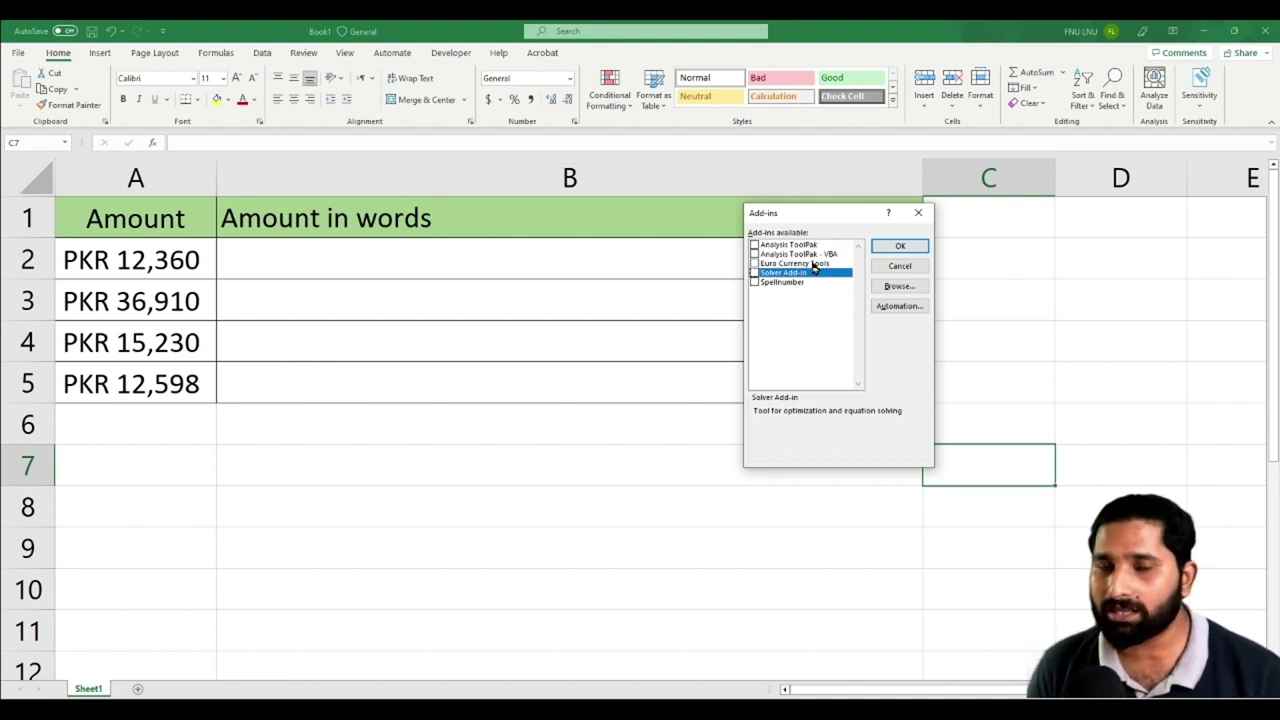
pyautogui.click(755, 281)
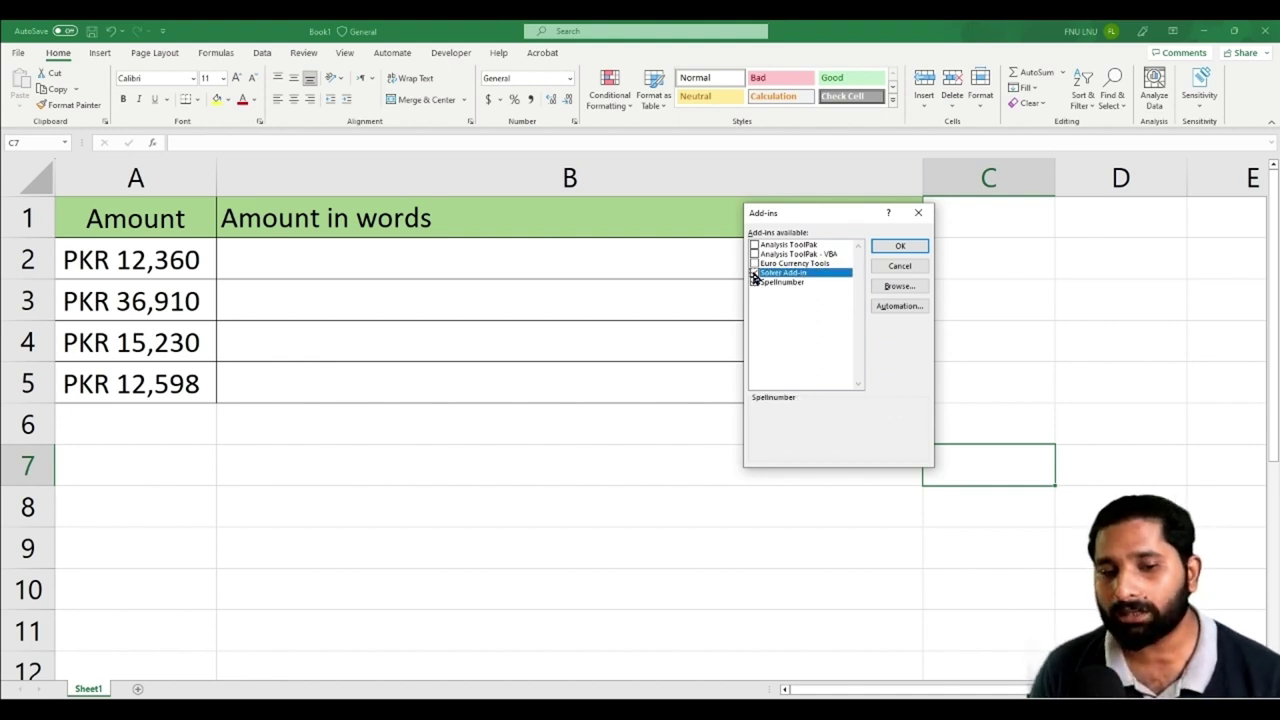
pyautogui.click(897, 247)
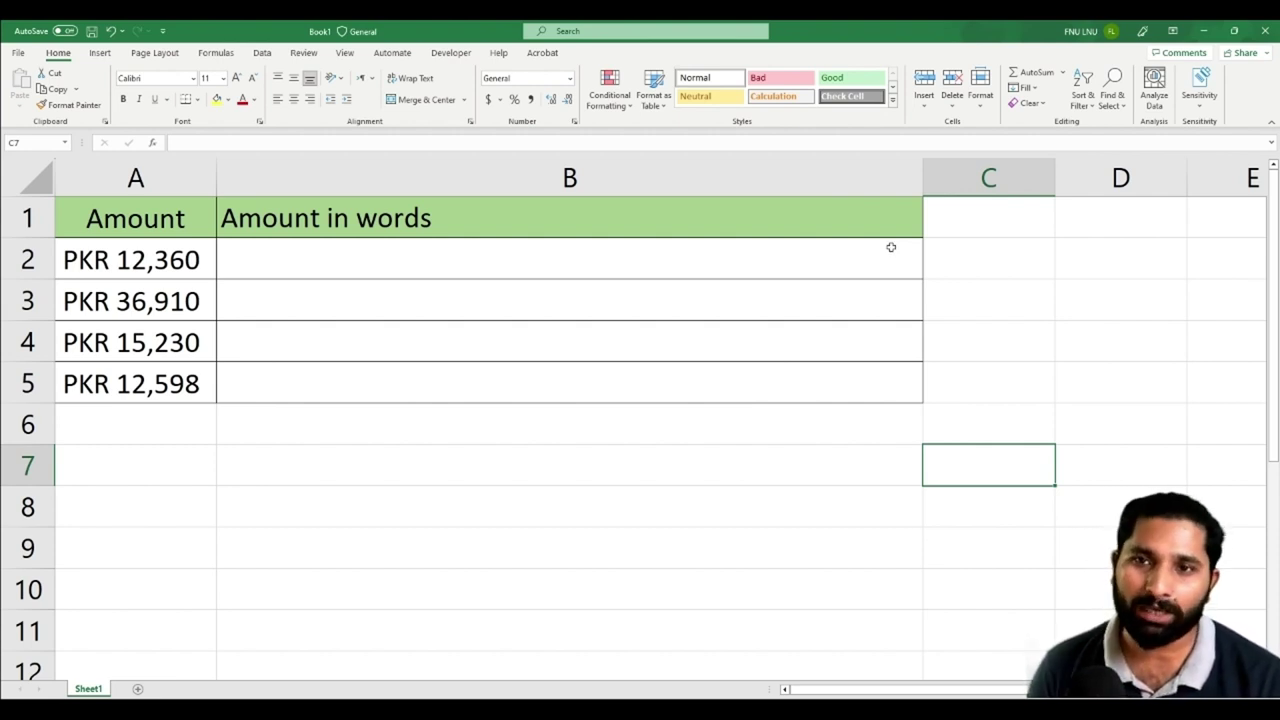
# Enter =SpellNumber(A2) in B2 and fill it down to B5
pyautogui.click(377, 263)
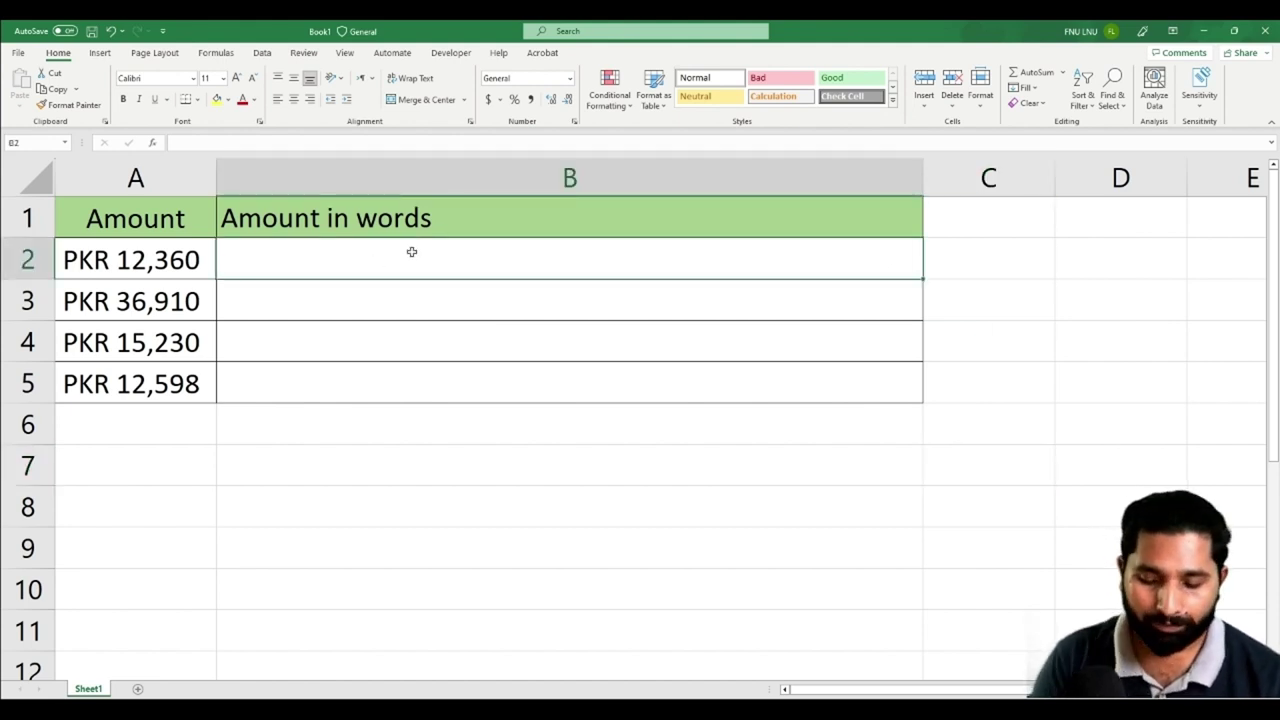
pyautogui.write('=spe')
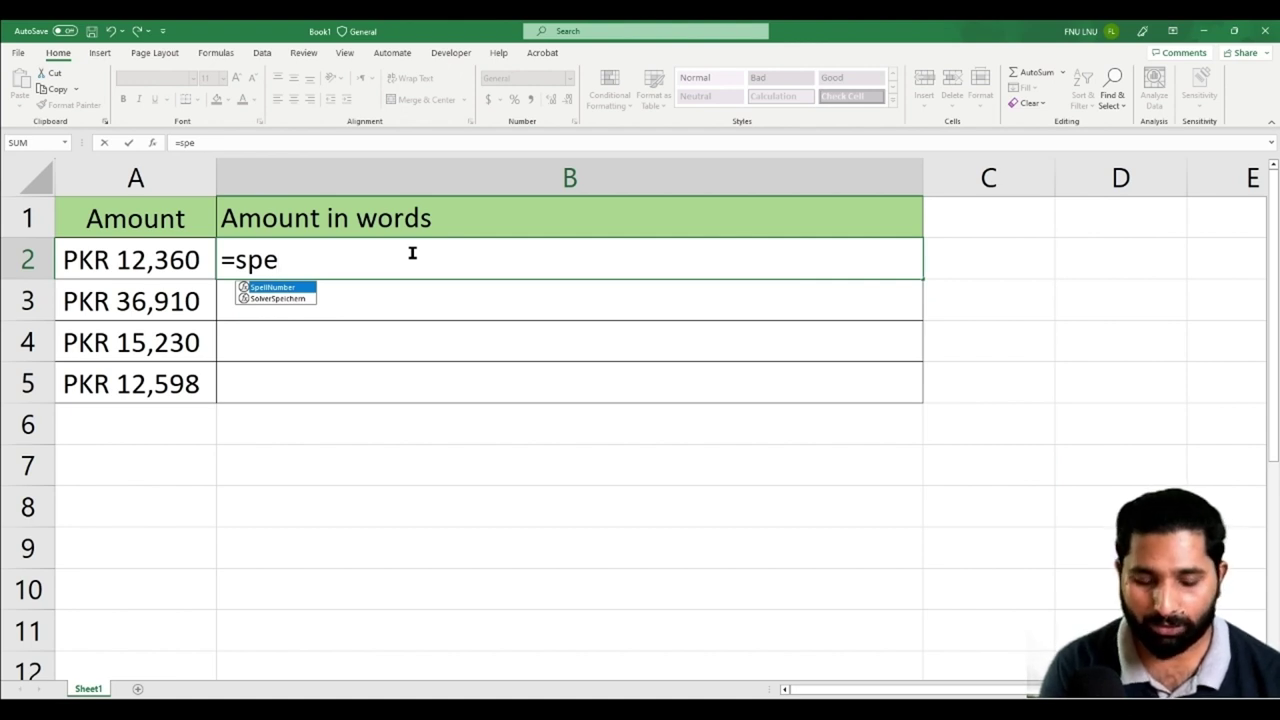
pyautogui.press('Tab')
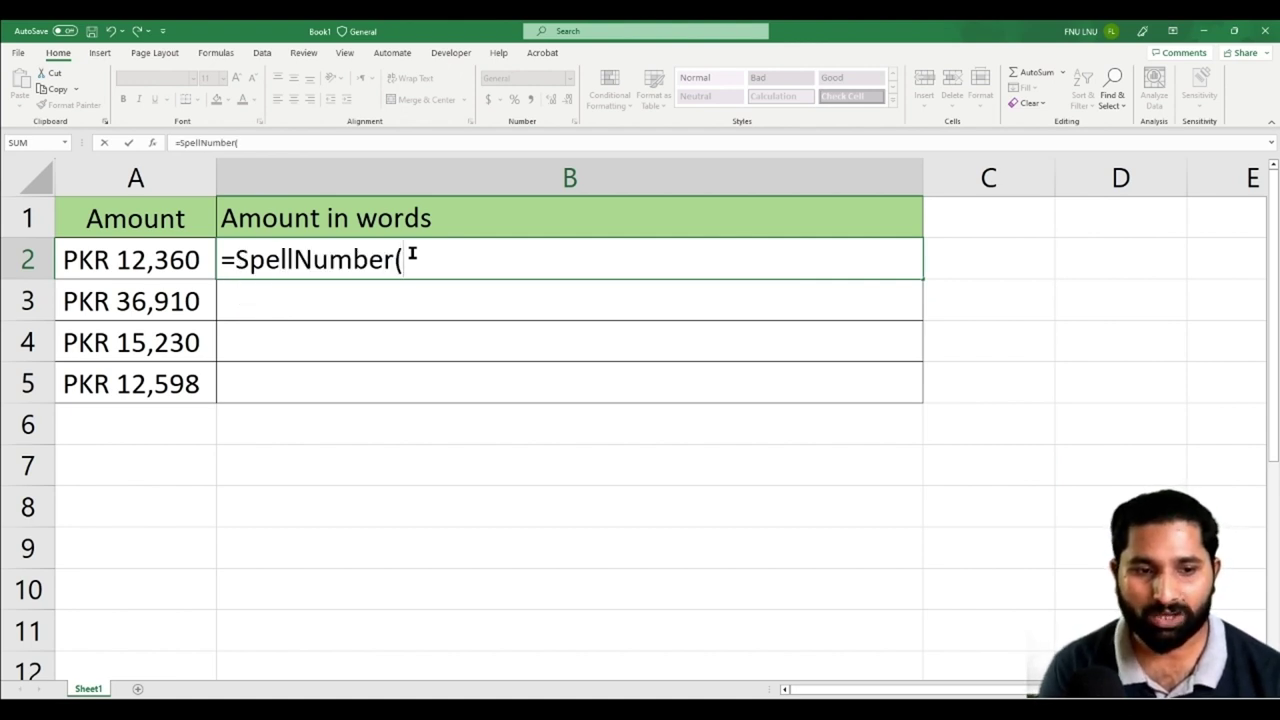
pyautogui.press('Left')
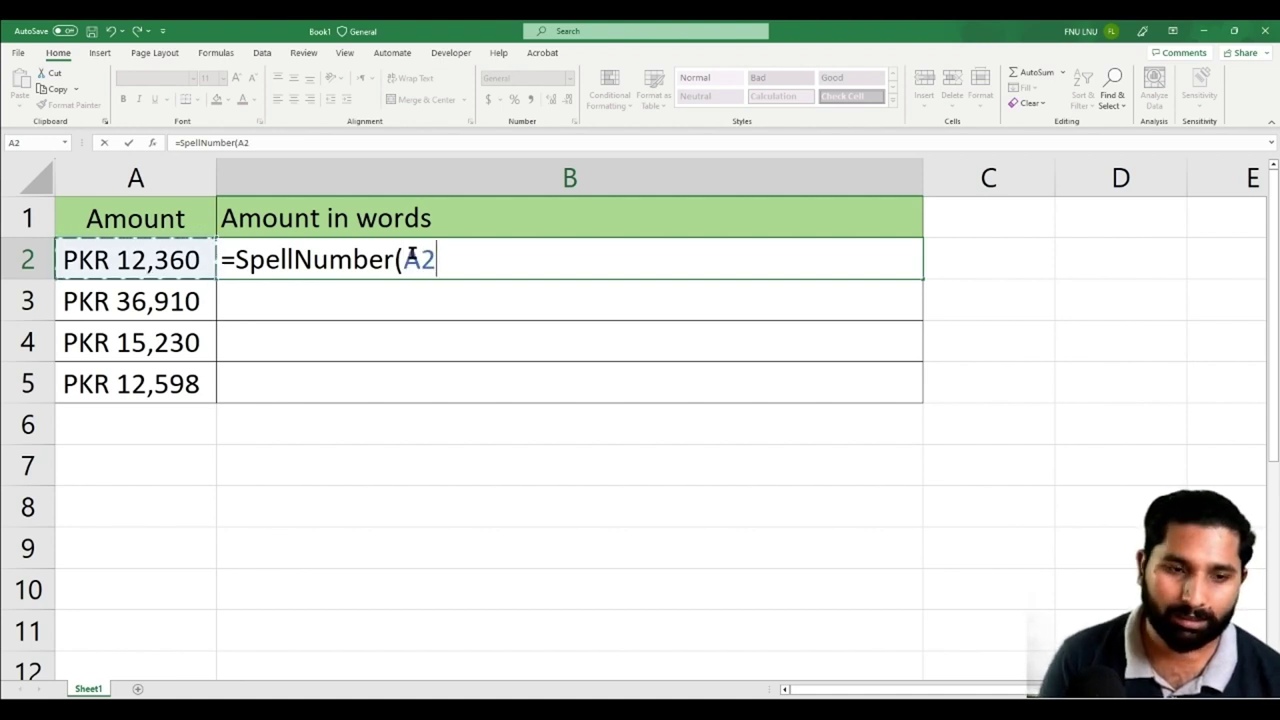
pyautogui.write(')')
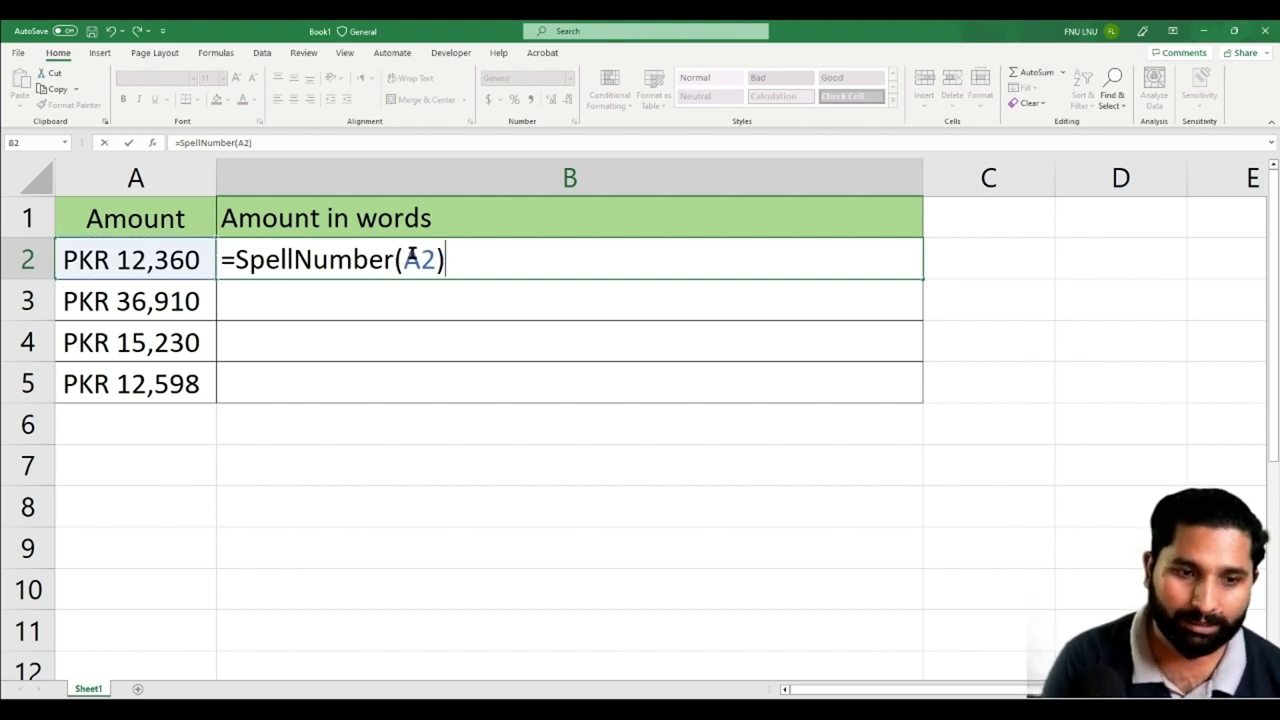
pyautogui.press('Return')
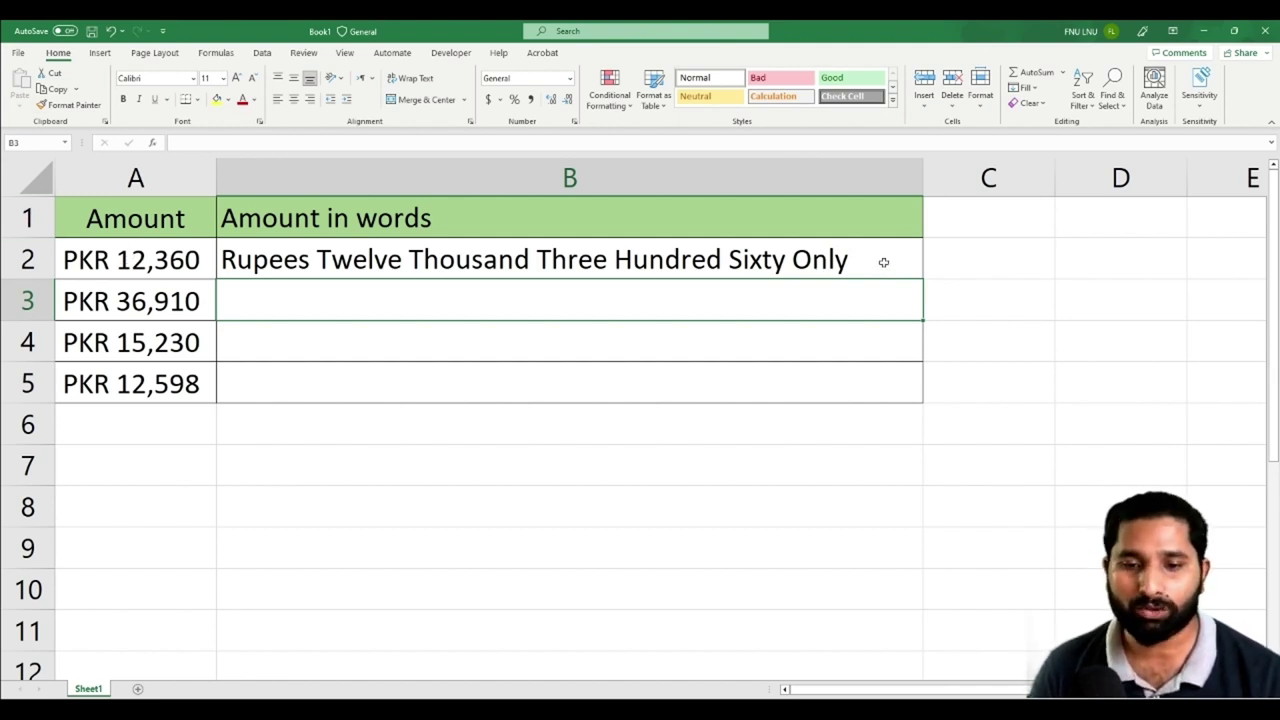
pyautogui.click(917, 274)
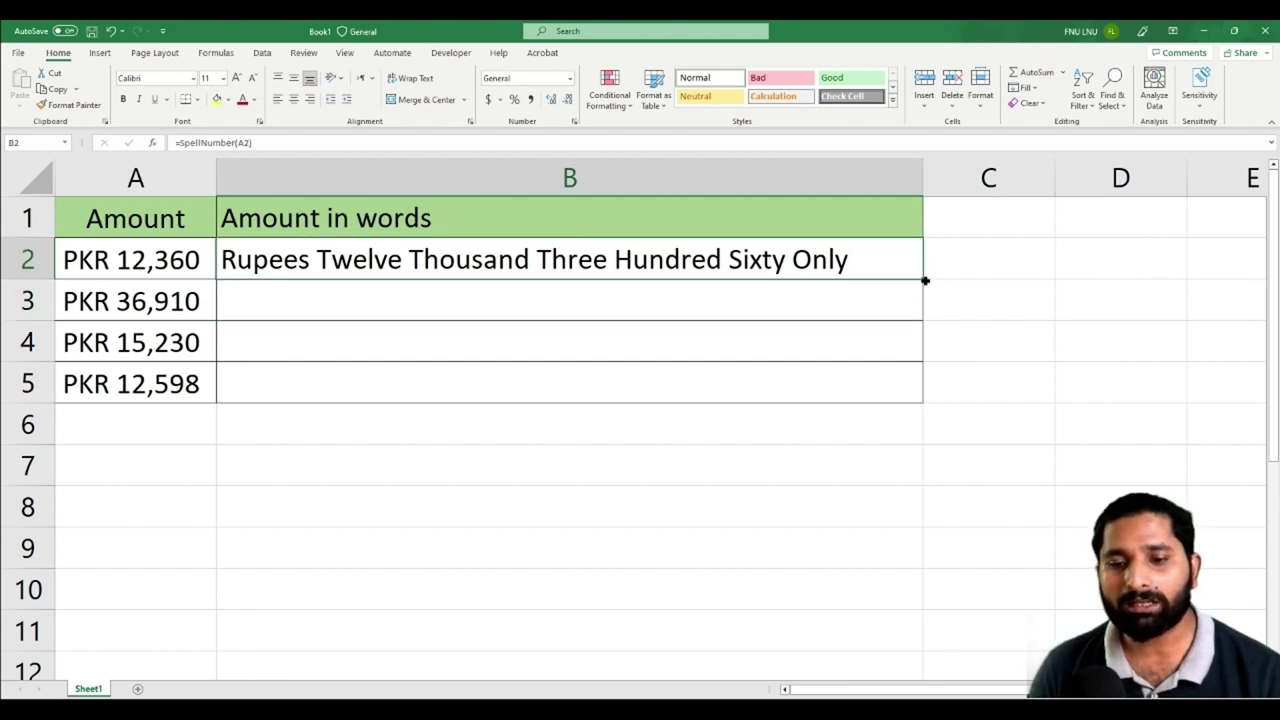
pyautogui.doubleClick(925, 281)
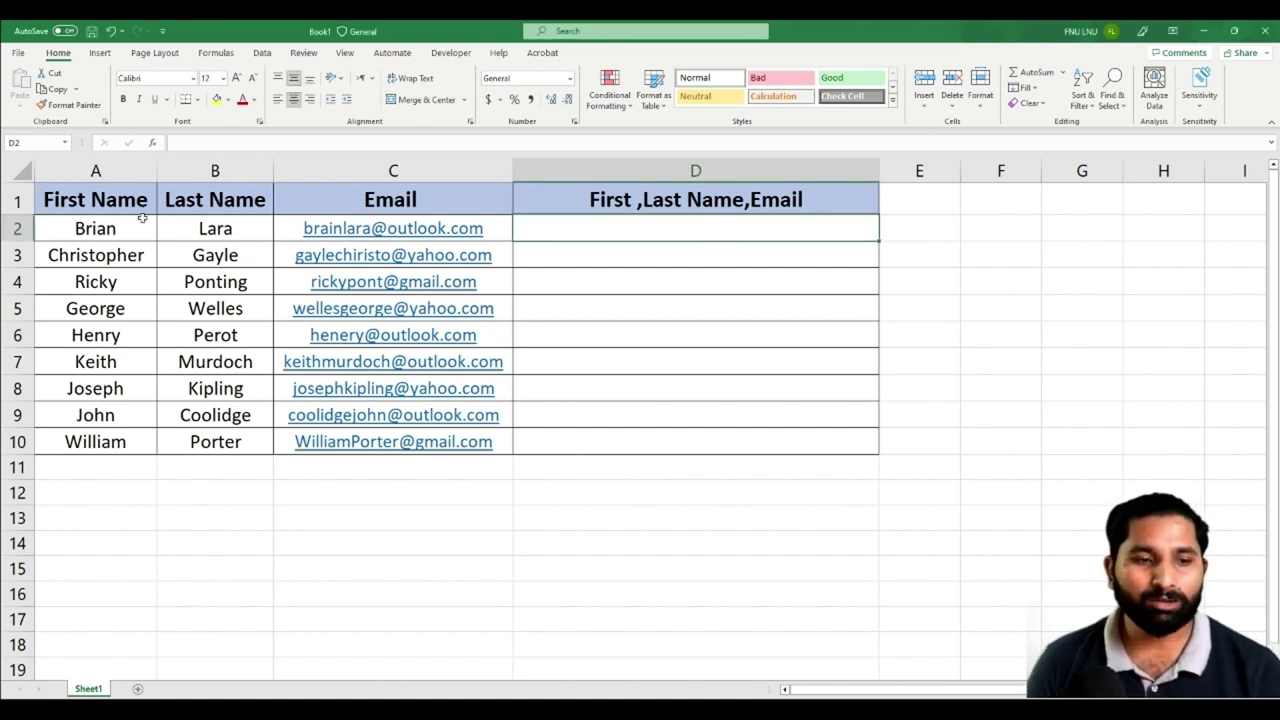
# Copy row 2's first name, last name and email cells, with D2 as the destination
pyautogui.moveTo(114, 228); pyautogui.dragTo(338, 237)
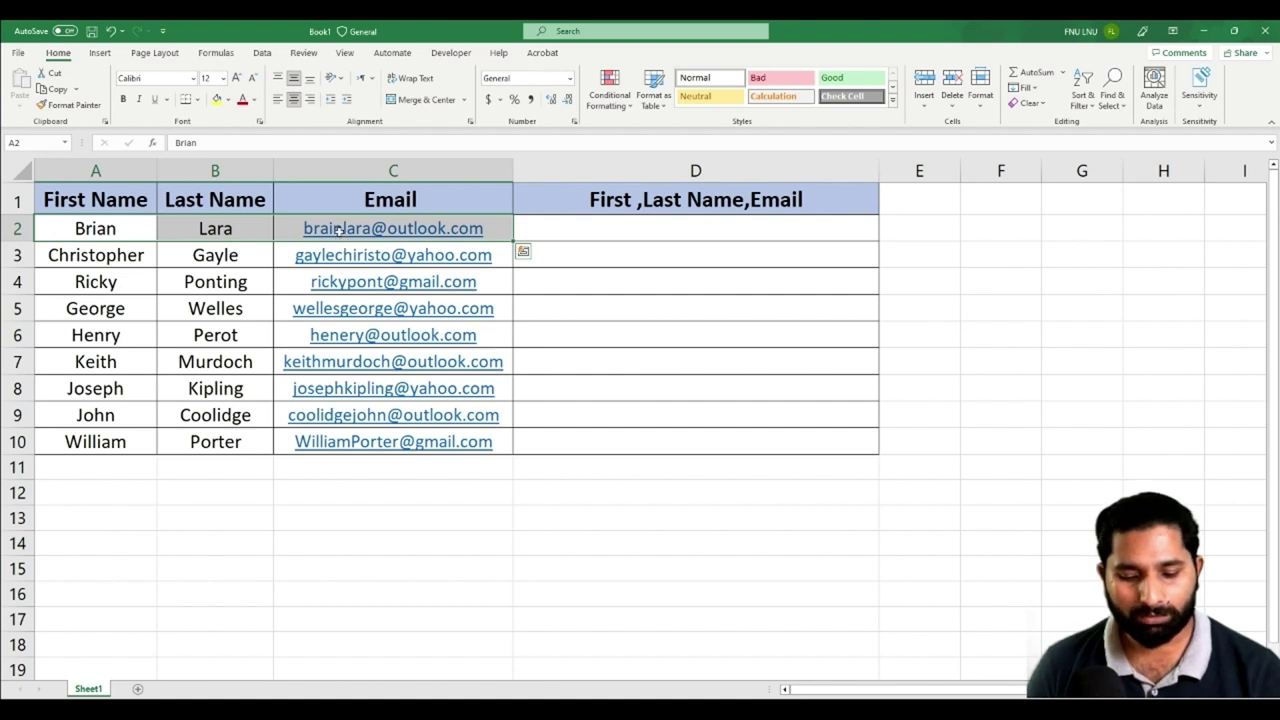
pyautogui.hotkey('ctrl', 'c')
pyautogui.click(697, 232)
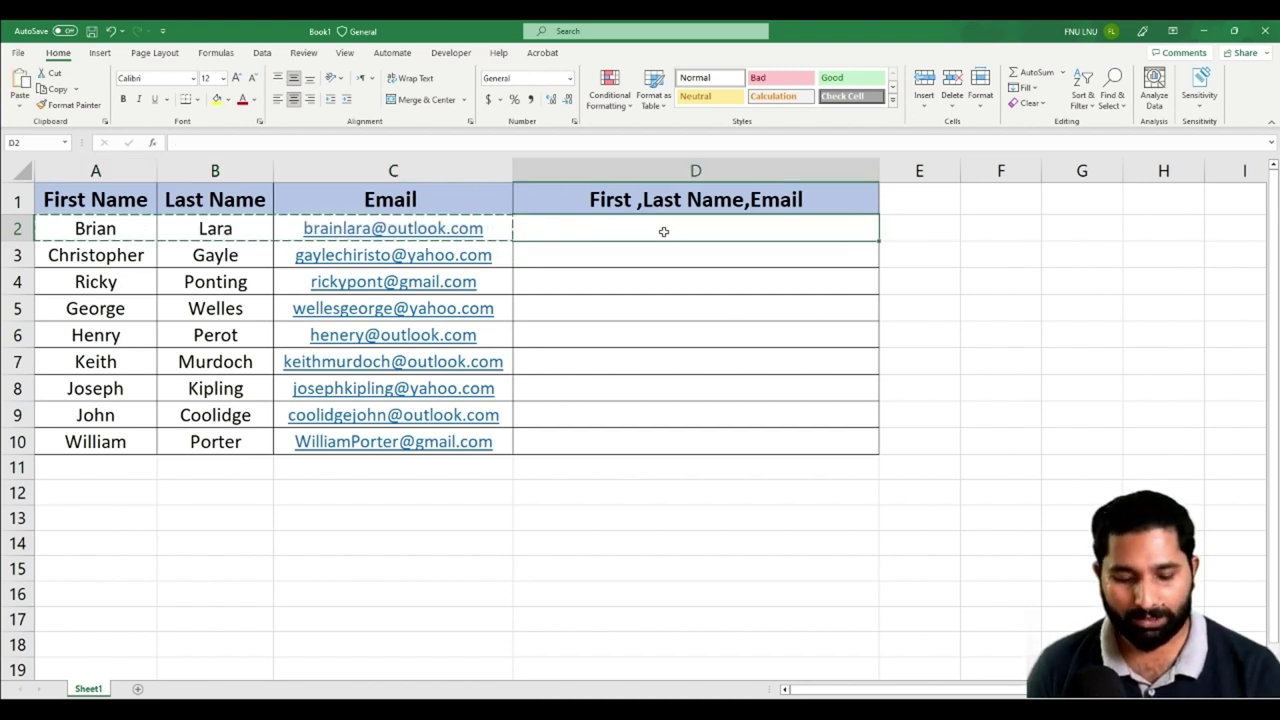
pyautogui.hotkey('ctrl', 'v')
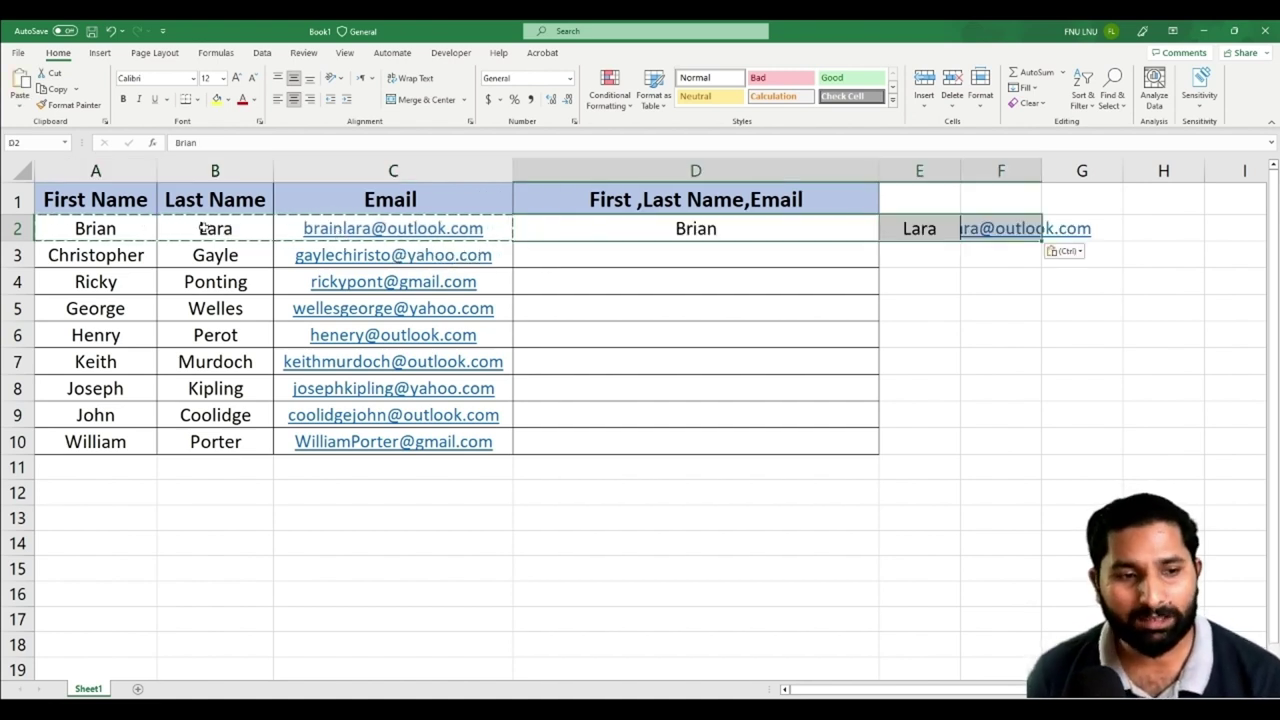
pyautogui.rightClick(770, 233)
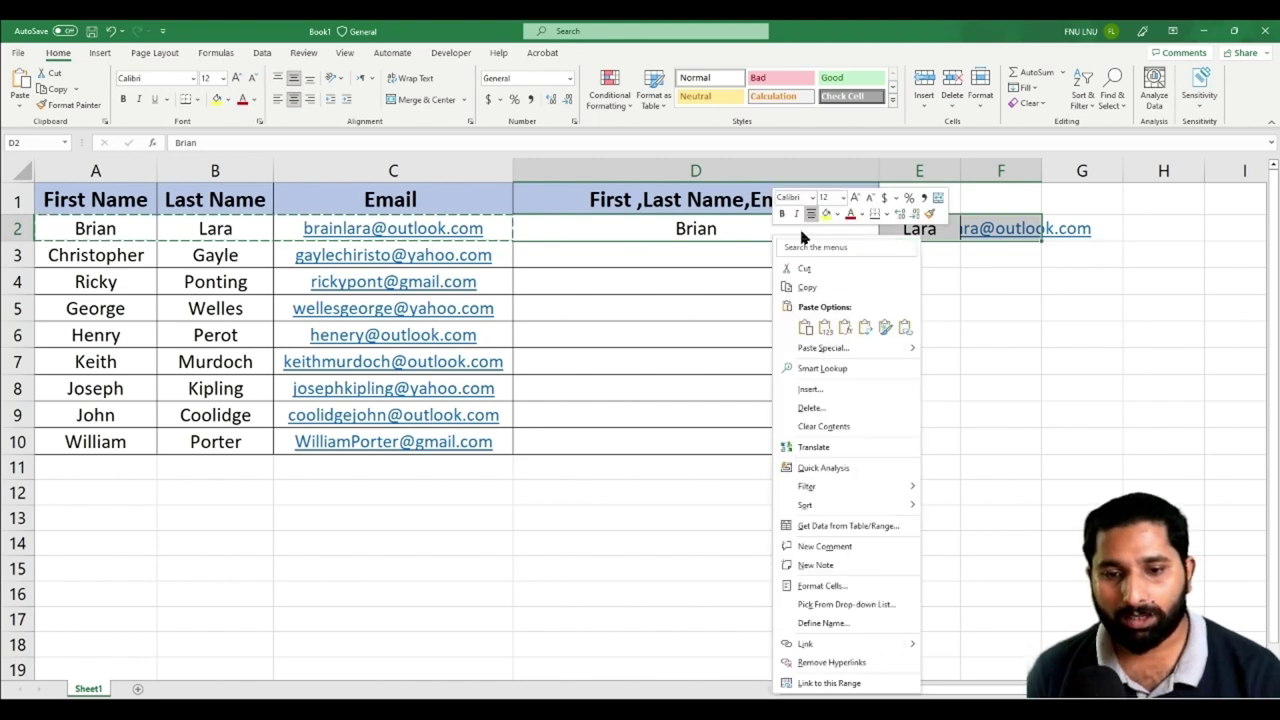
pyautogui.click(832, 408)
pyautogui.click(800, 458)
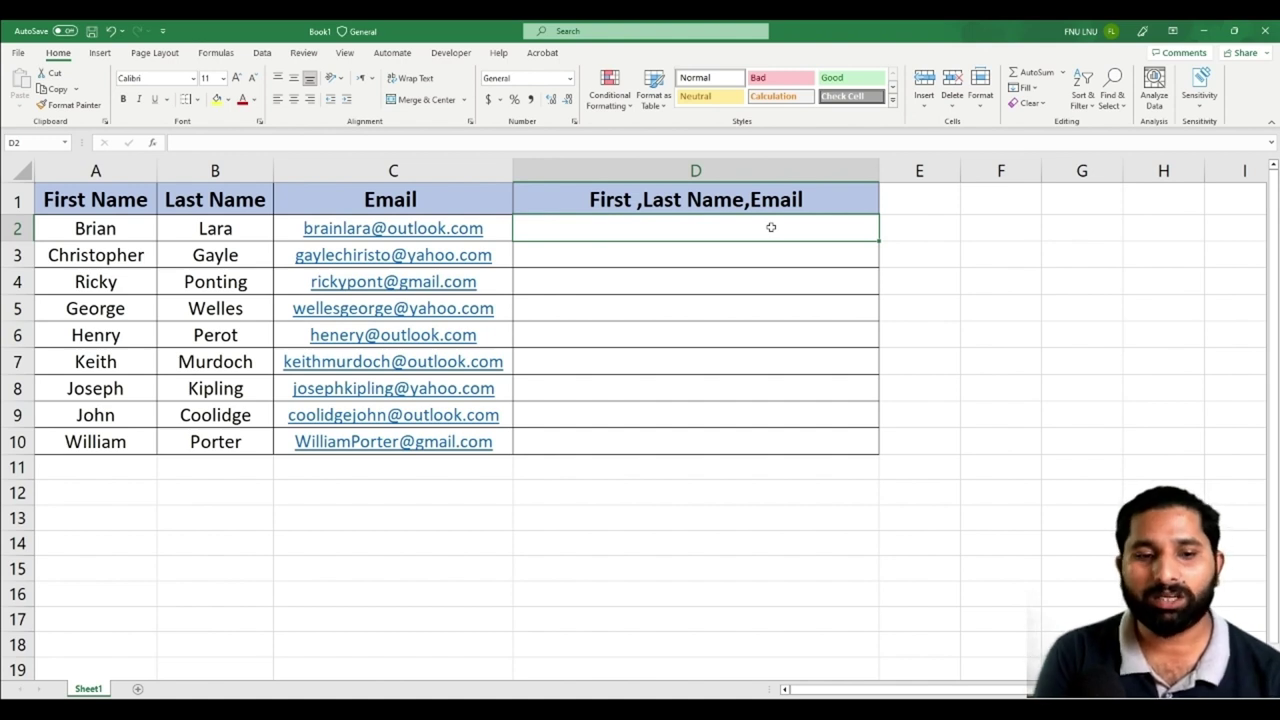
# Enter =A2&B2&C2 in D2 to join the first name, last name and email
pyautogui.write('=')
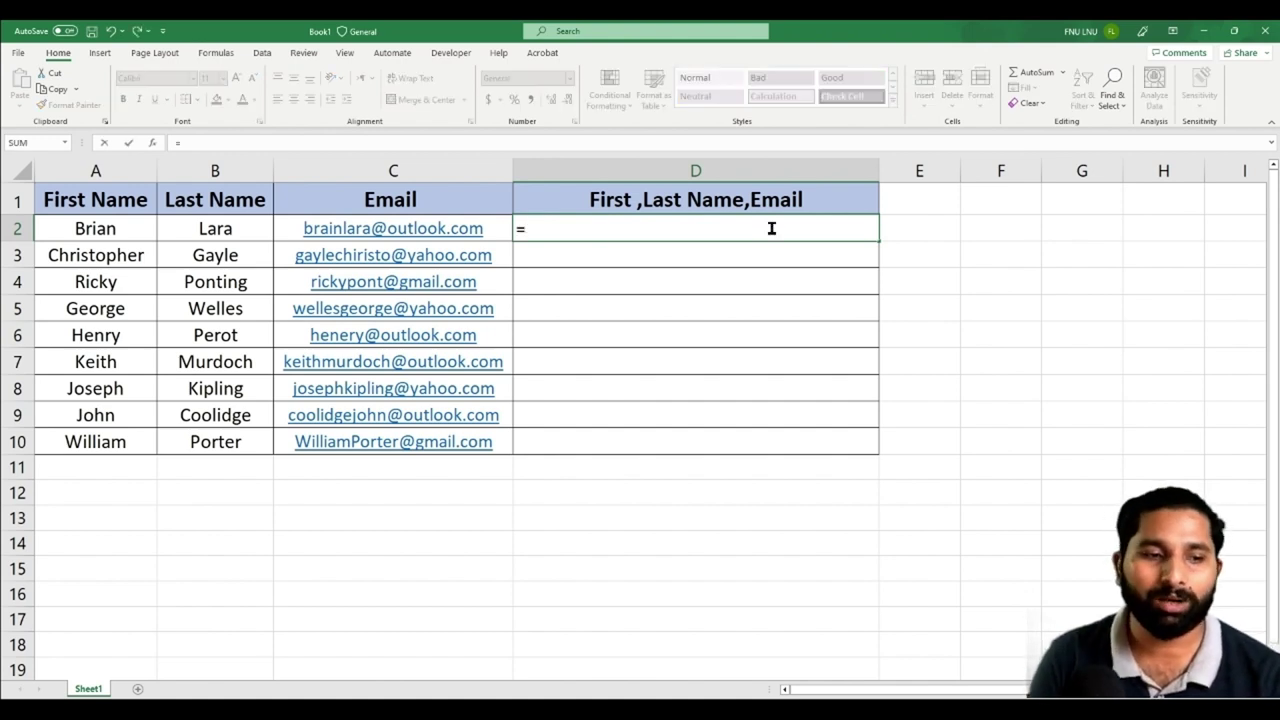
pyautogui.click(111, 229)
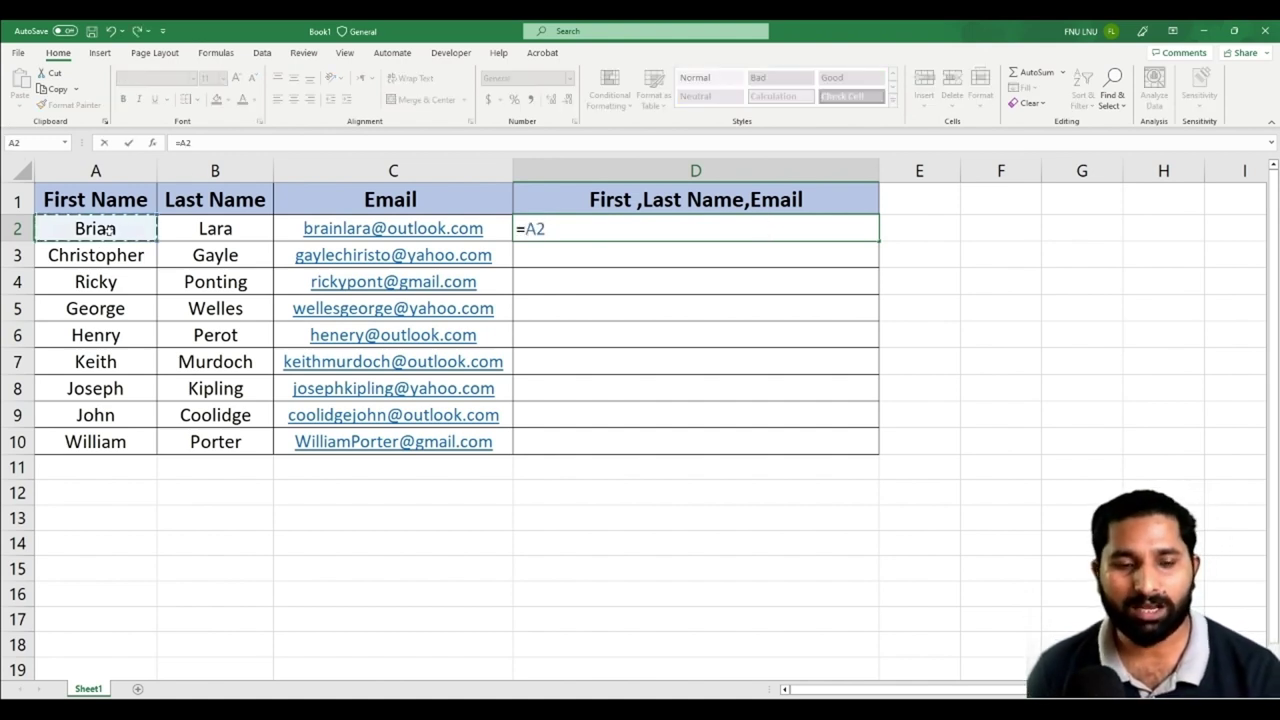
pyautogui.write('&')
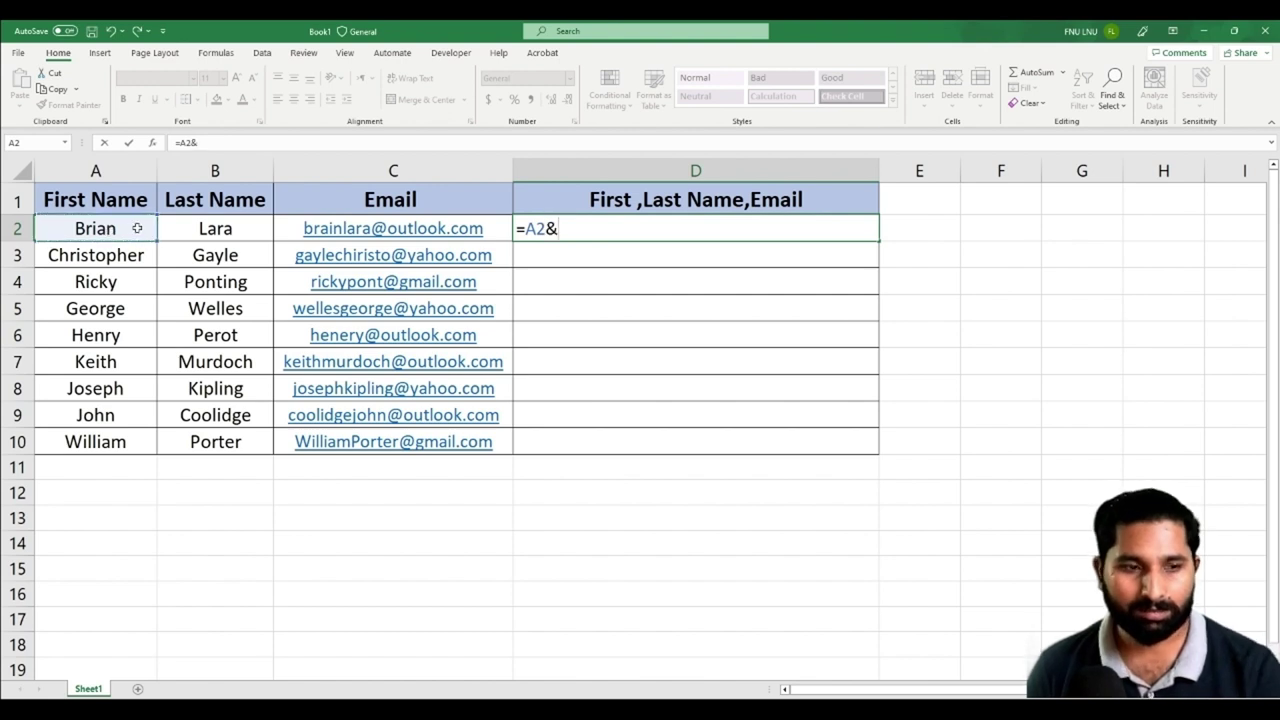
pyautogui.click(181, 232)
pyautogui.write('&')
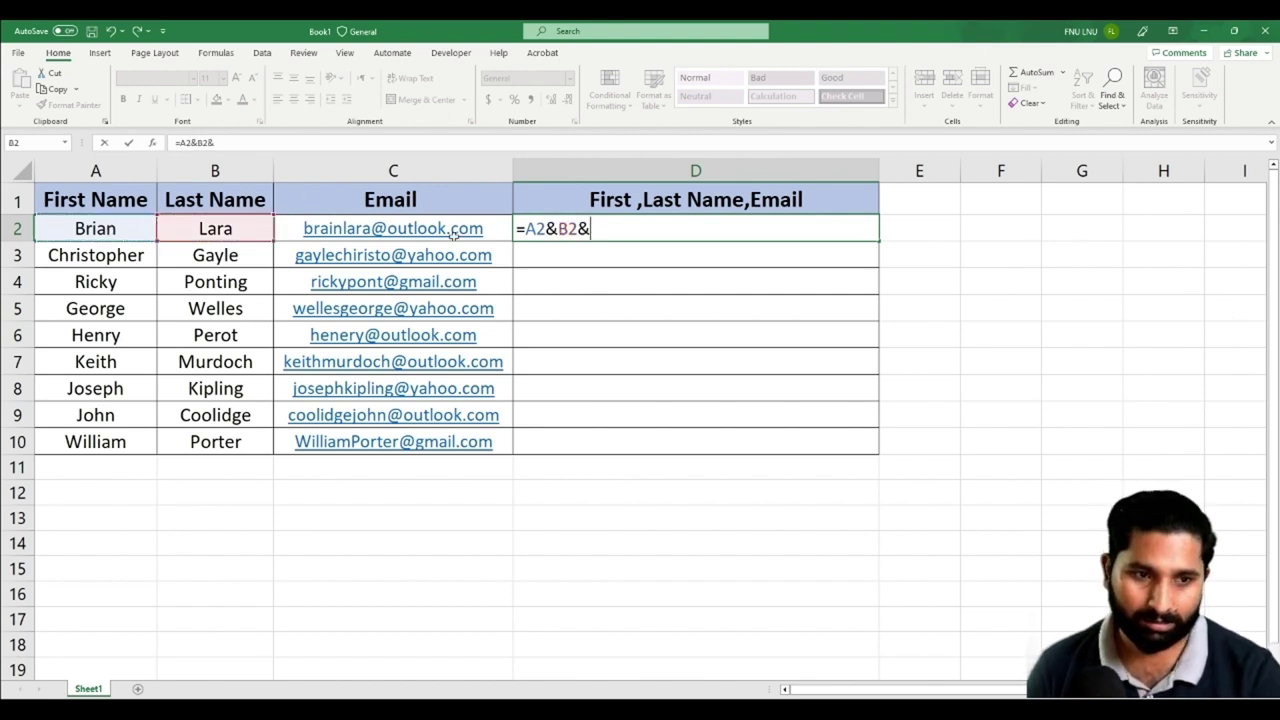
pyautogui.click(450, 236)
pyautogui.press('Return')
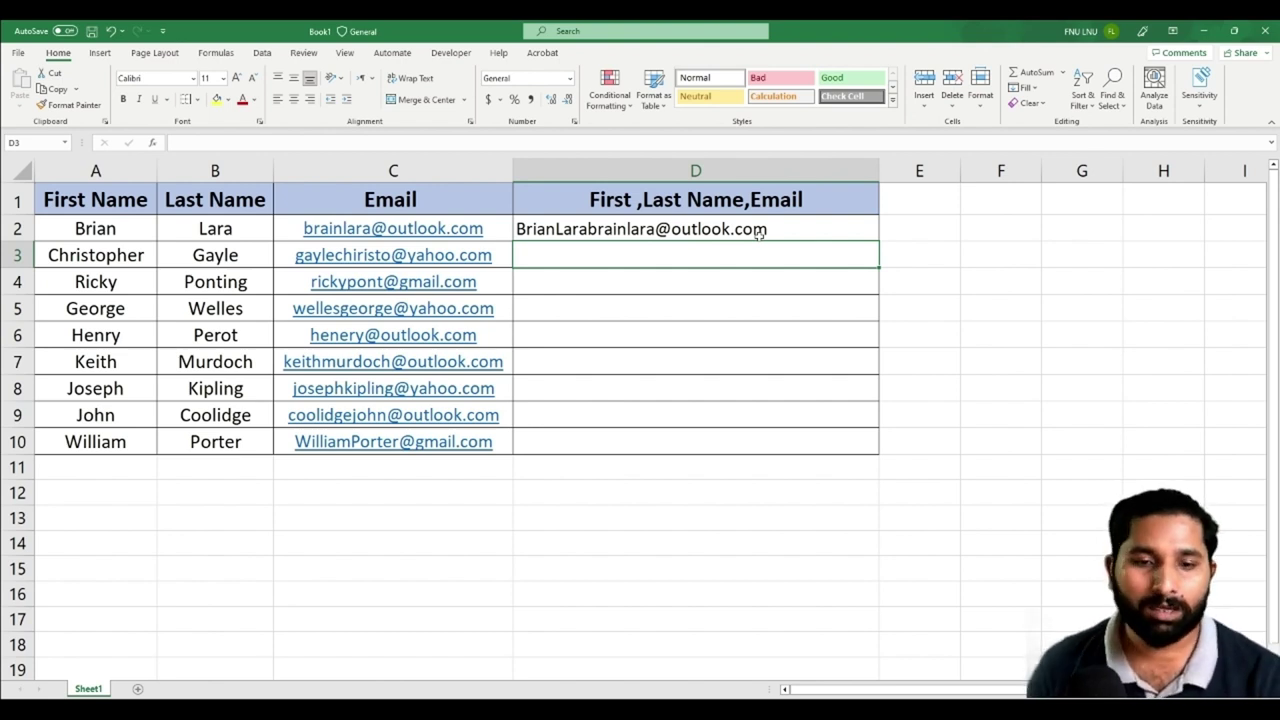
# Replace D2 with =A2&" "&B2&":"&C2, separating names by a space and email by a colon
pyautogui.click(759, 233)
pyautogui.press('Delete')
pyautogui.write('=')
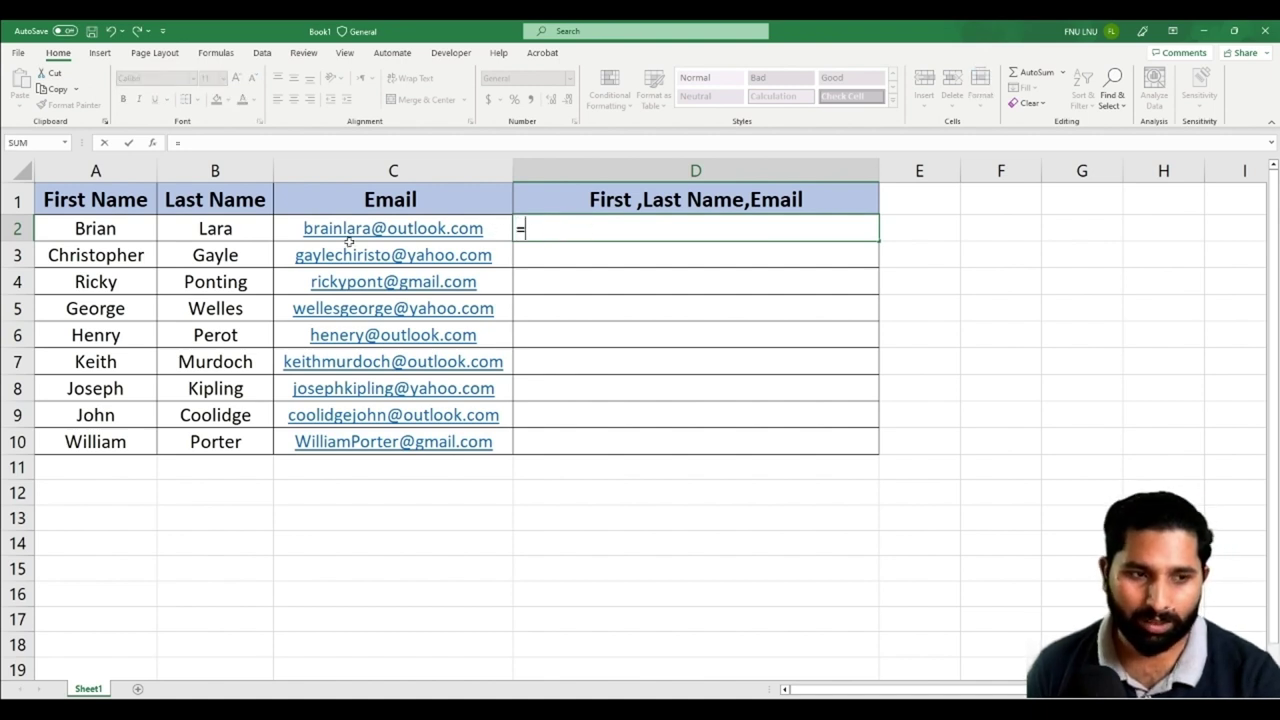
pyautogui.click(139, 228)
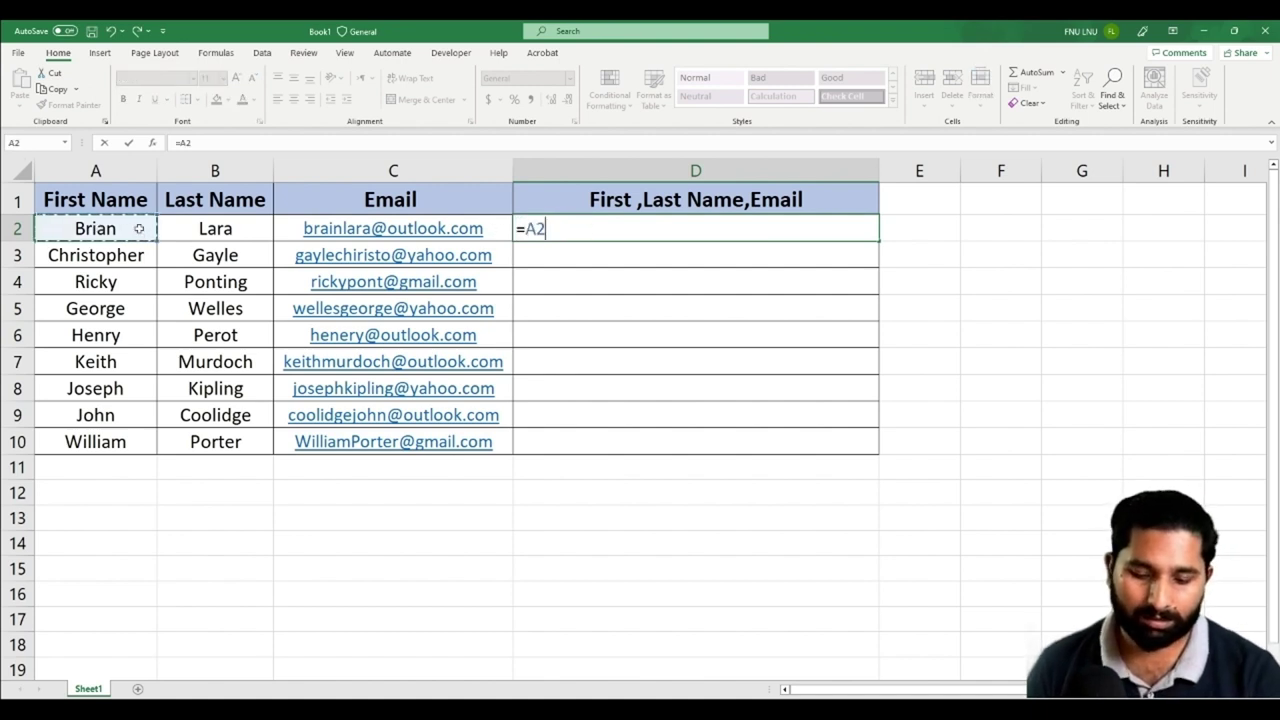
pyautogui.write('&')
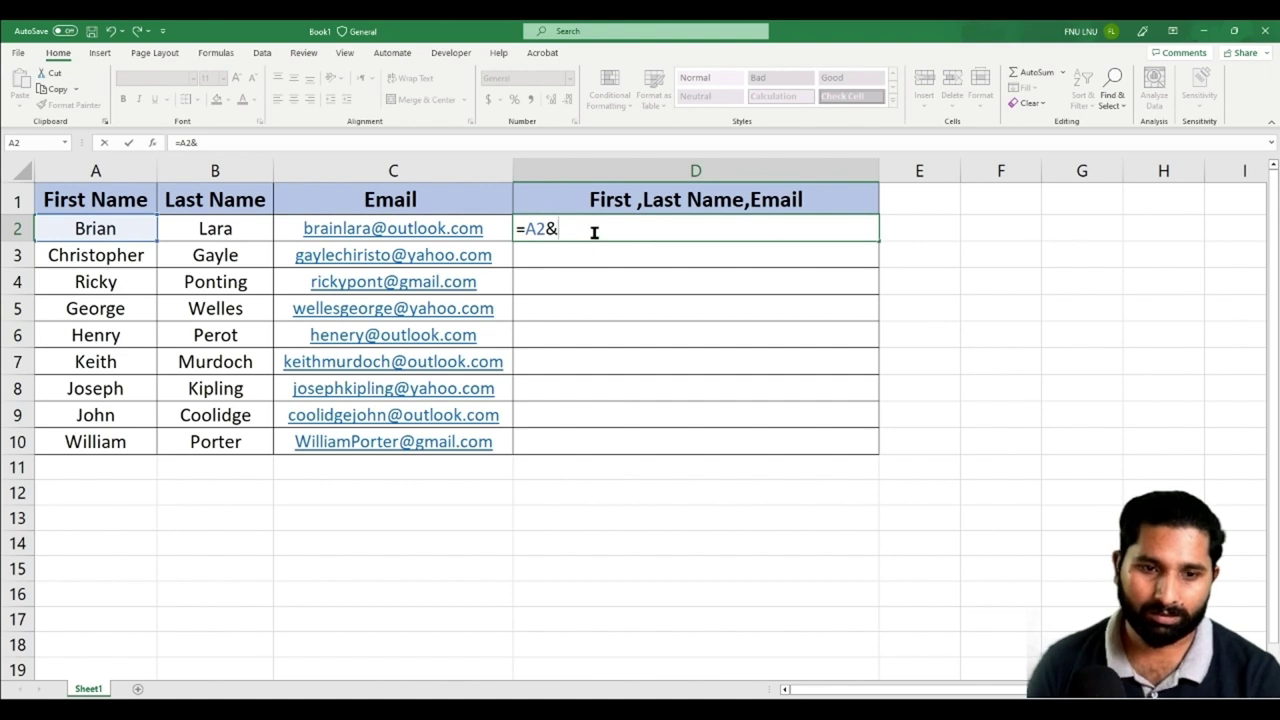
pyautogui.write('" " ')
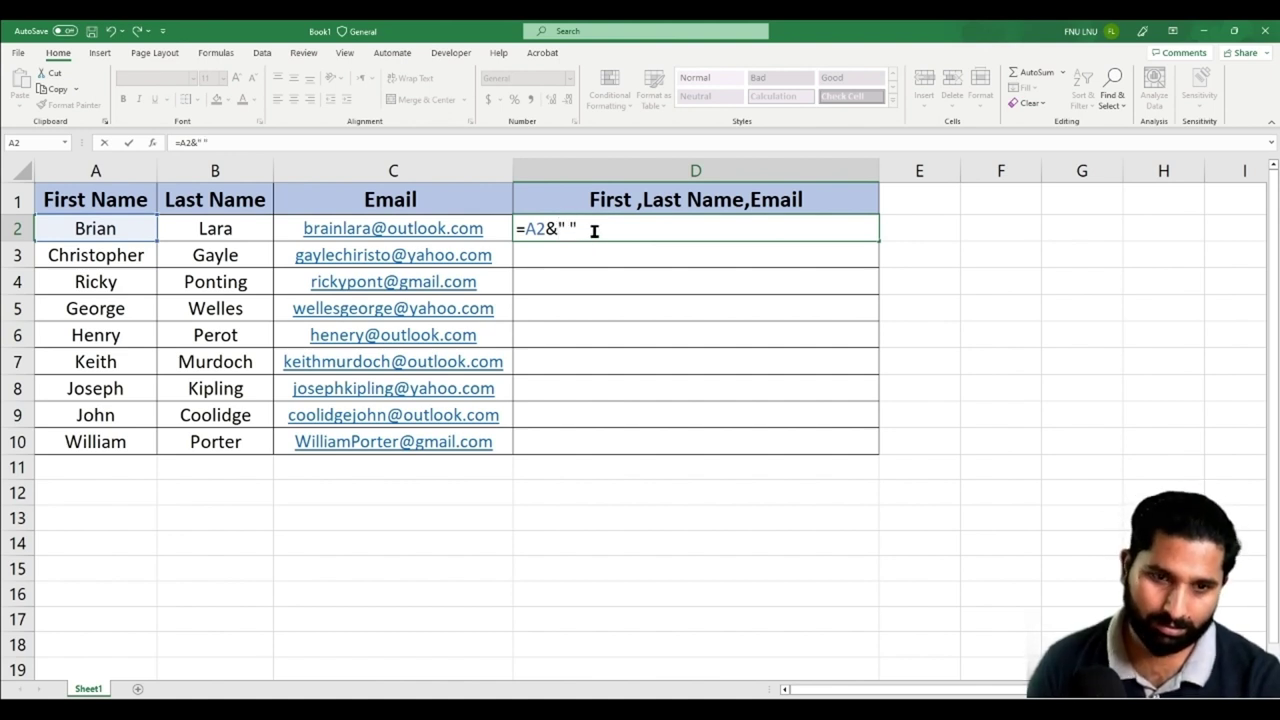
pyautogui.write('"&')
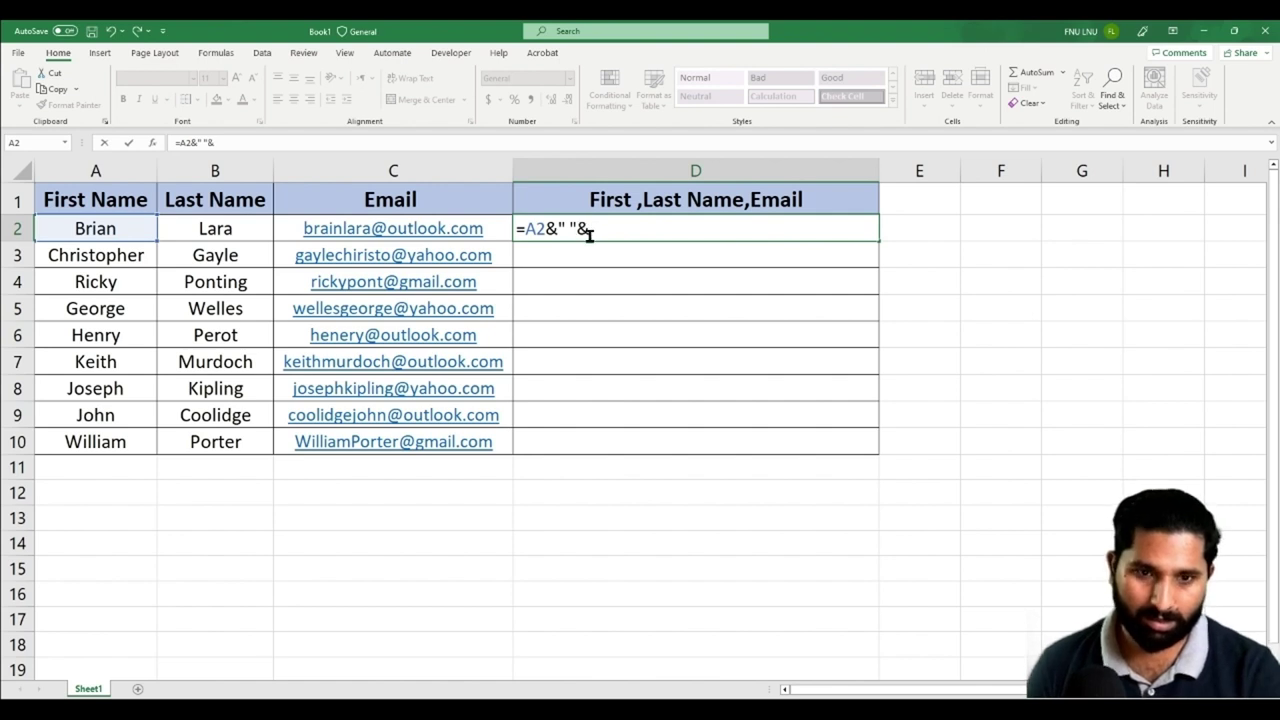
pyautogui.click(251, 231)
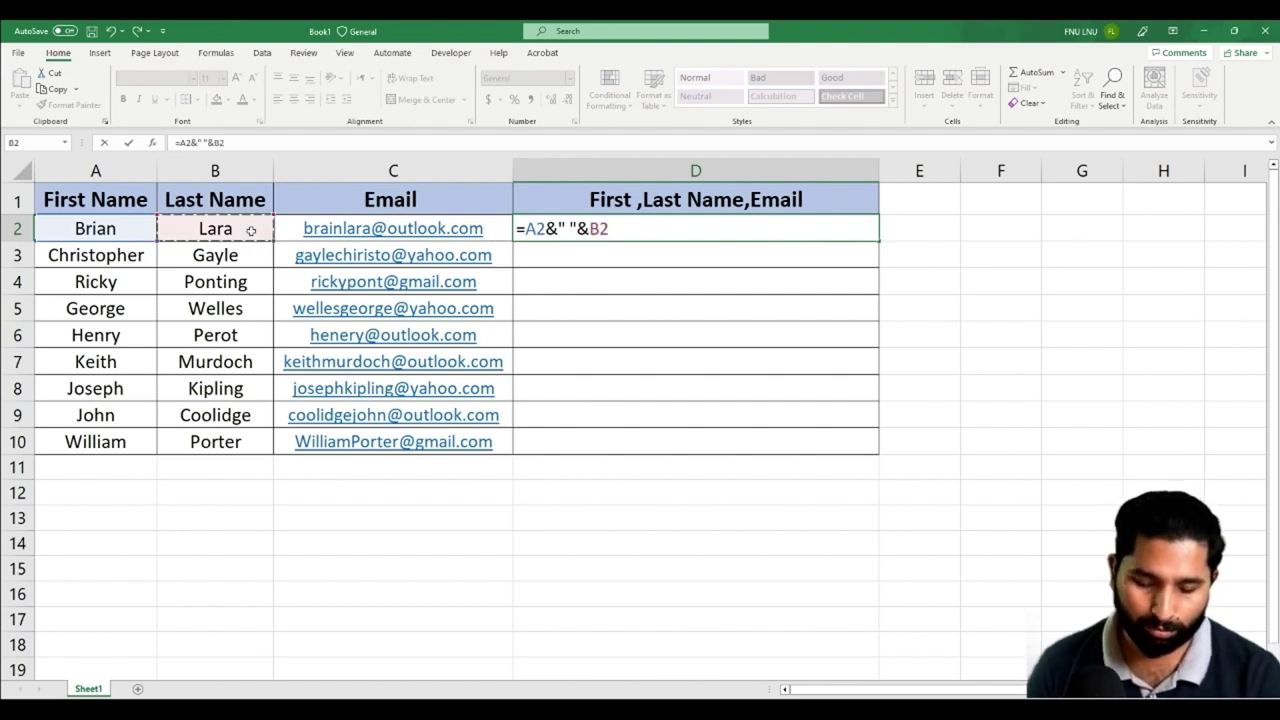
pyautogui.write('&')
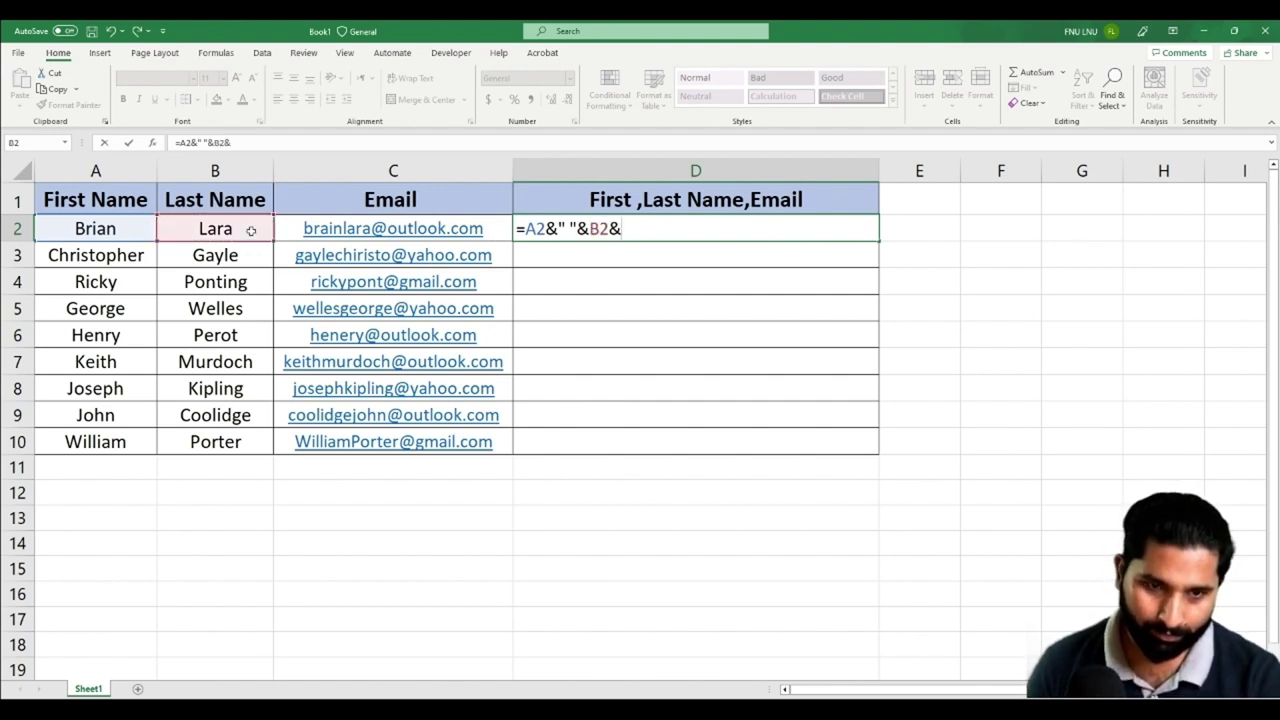
pyautogui.write('"')
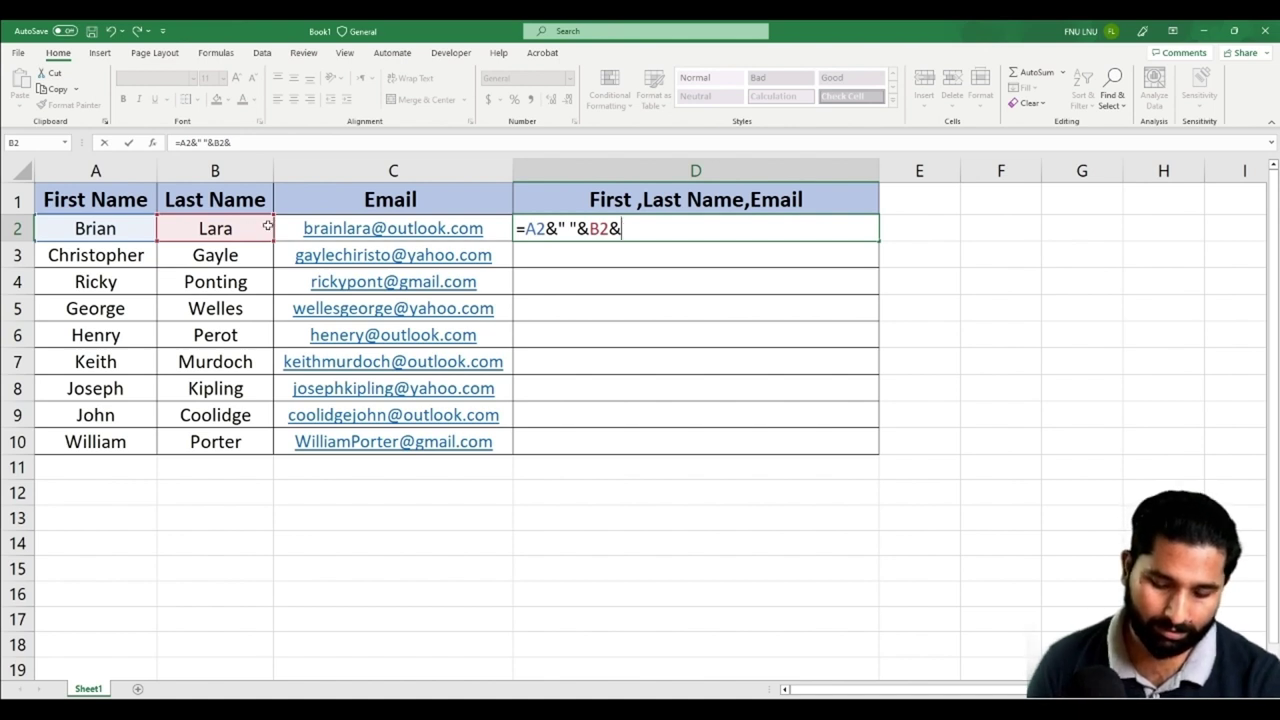
pyautogui.write(' "')
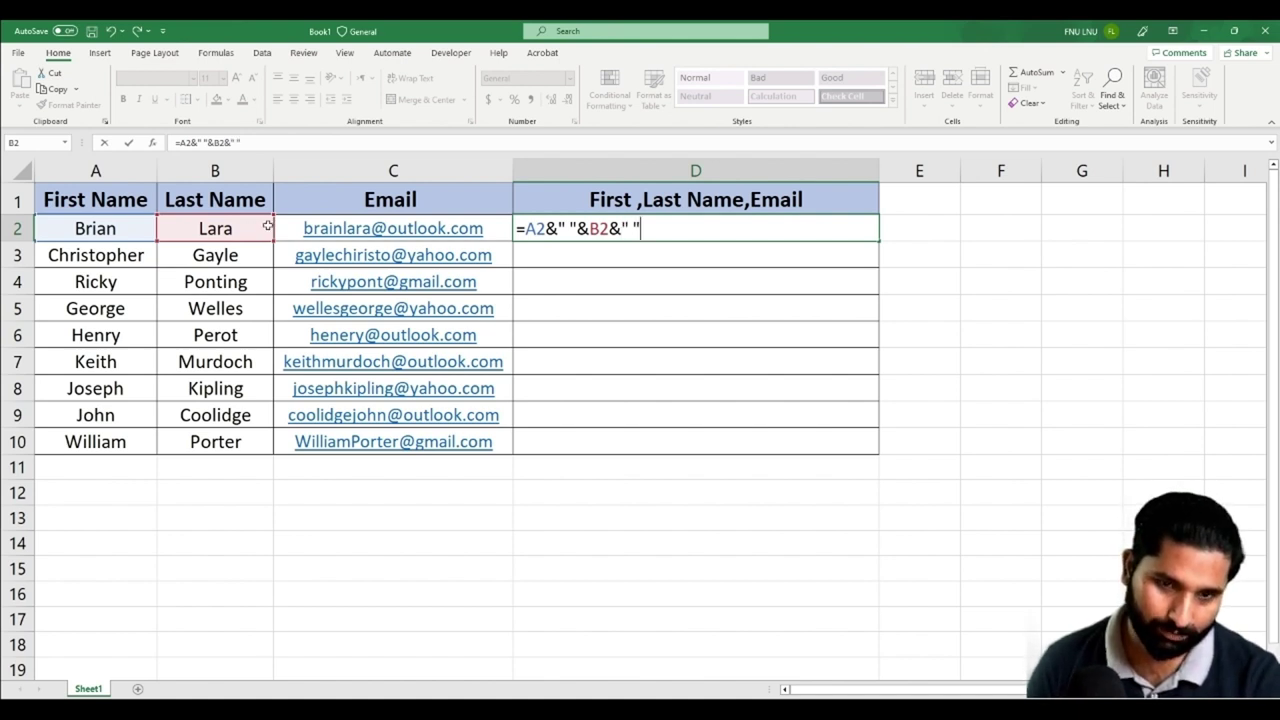
pyautogui.press('BackSpace')
pyautogui.press('BackSpace')
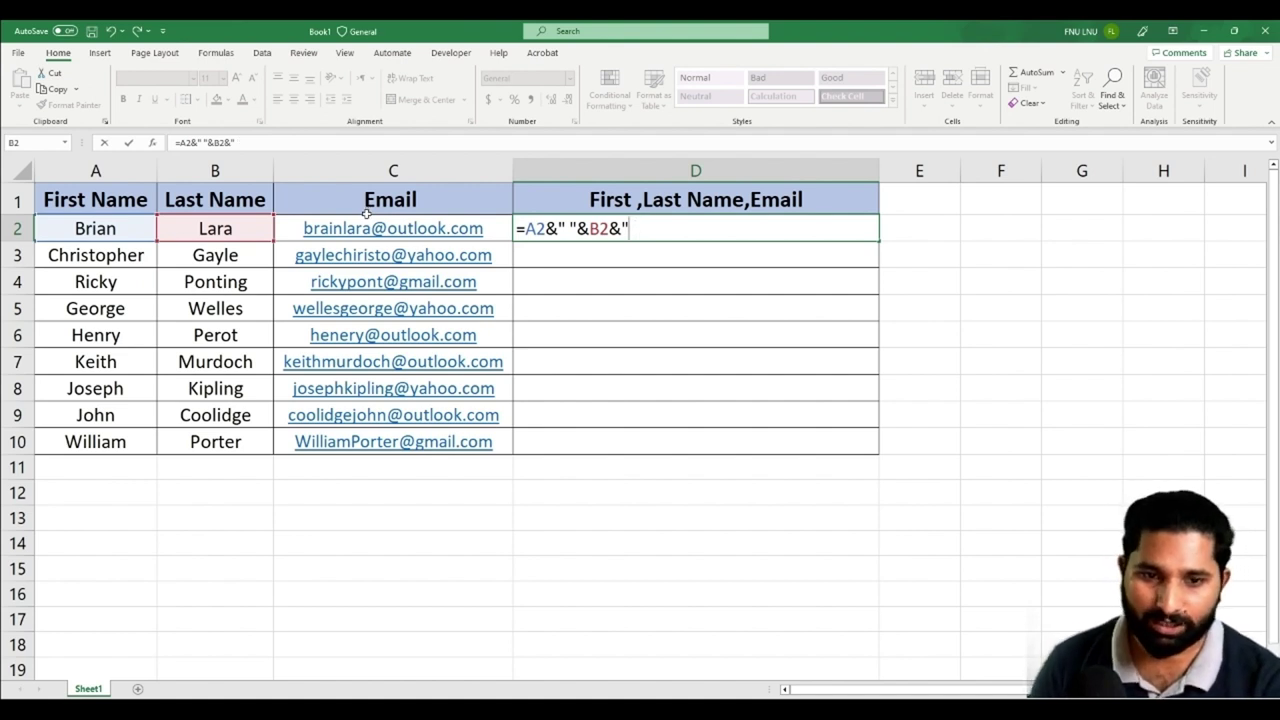
pyautogui.write(':')
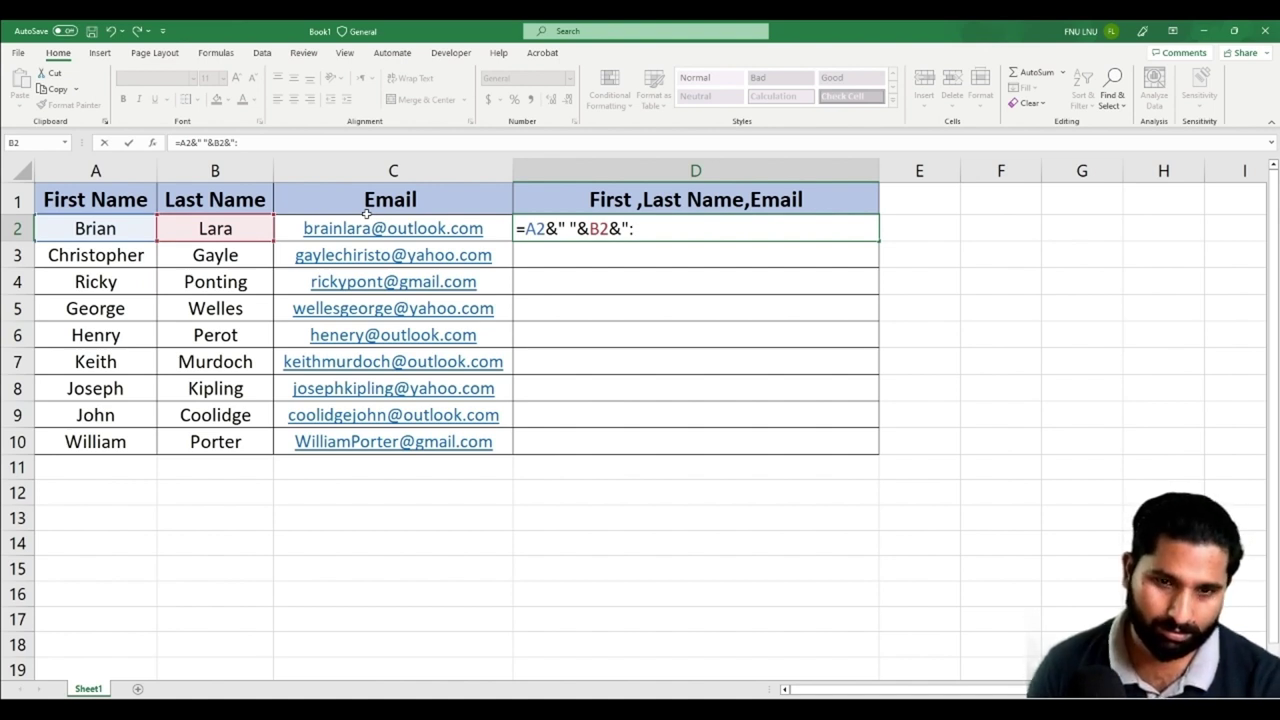
pyautogui.write('"&')
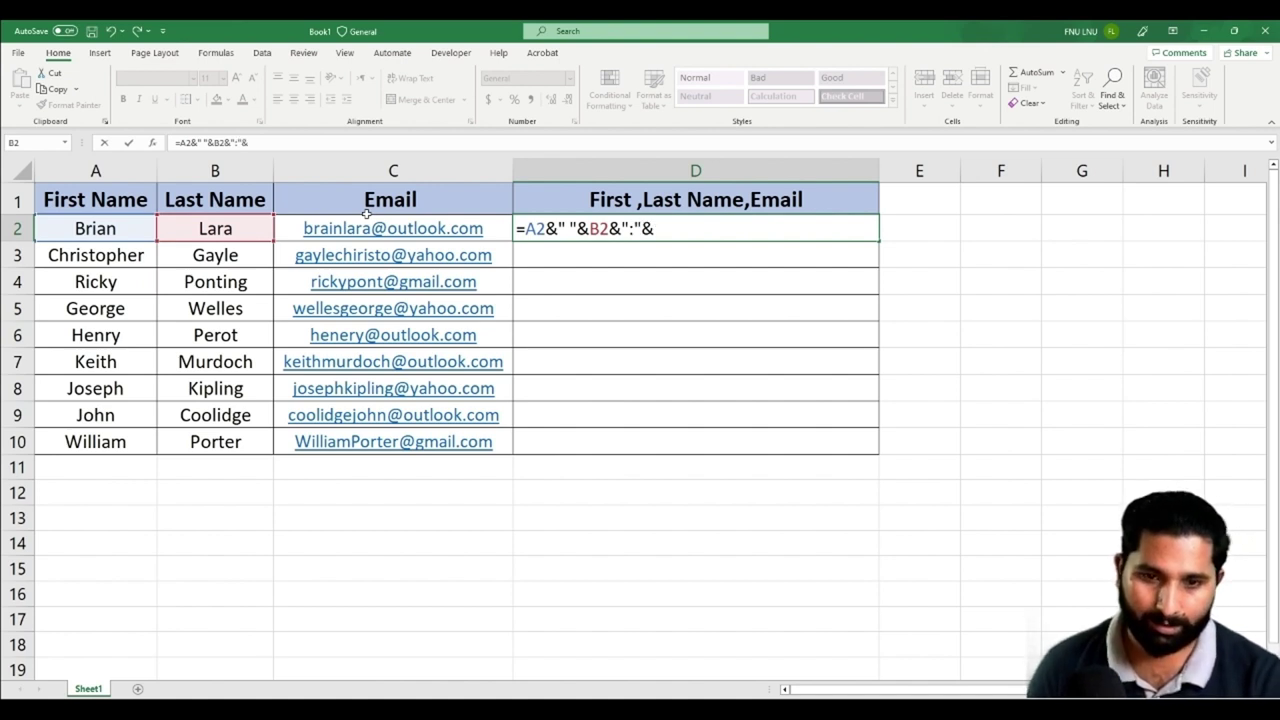
pyautogui.click(386, 226)
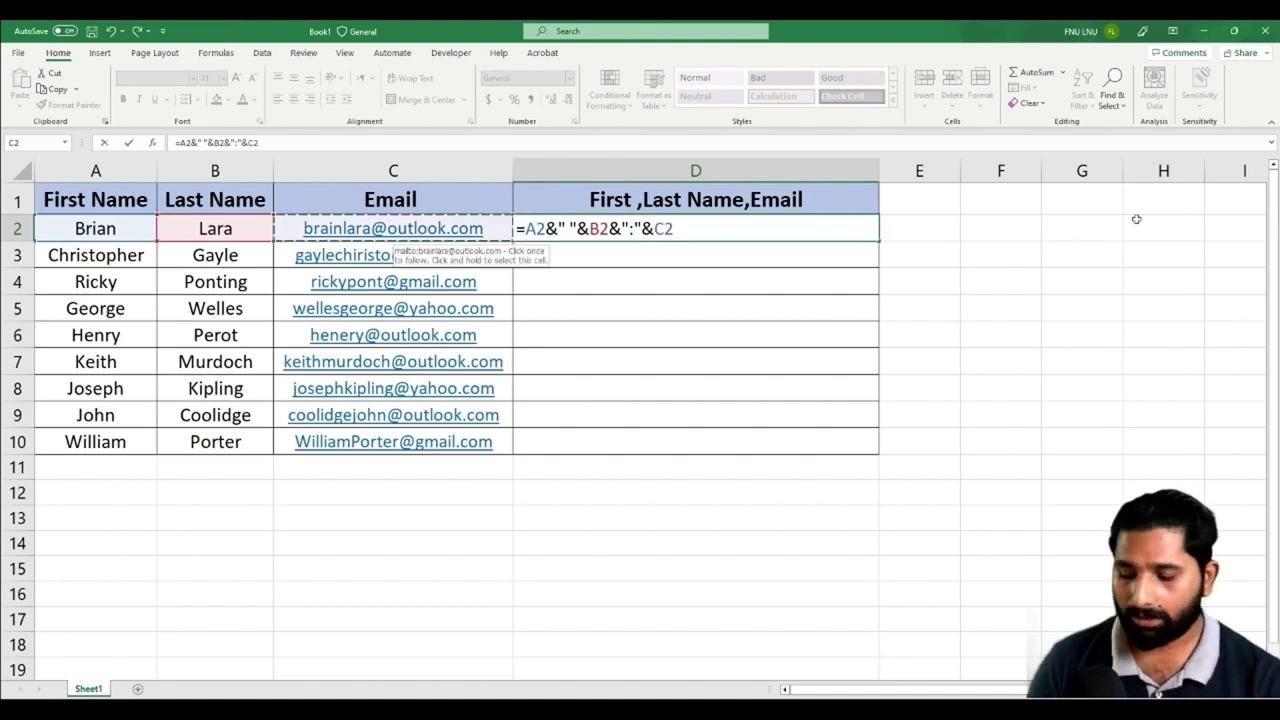
pyautogui.press('Return')
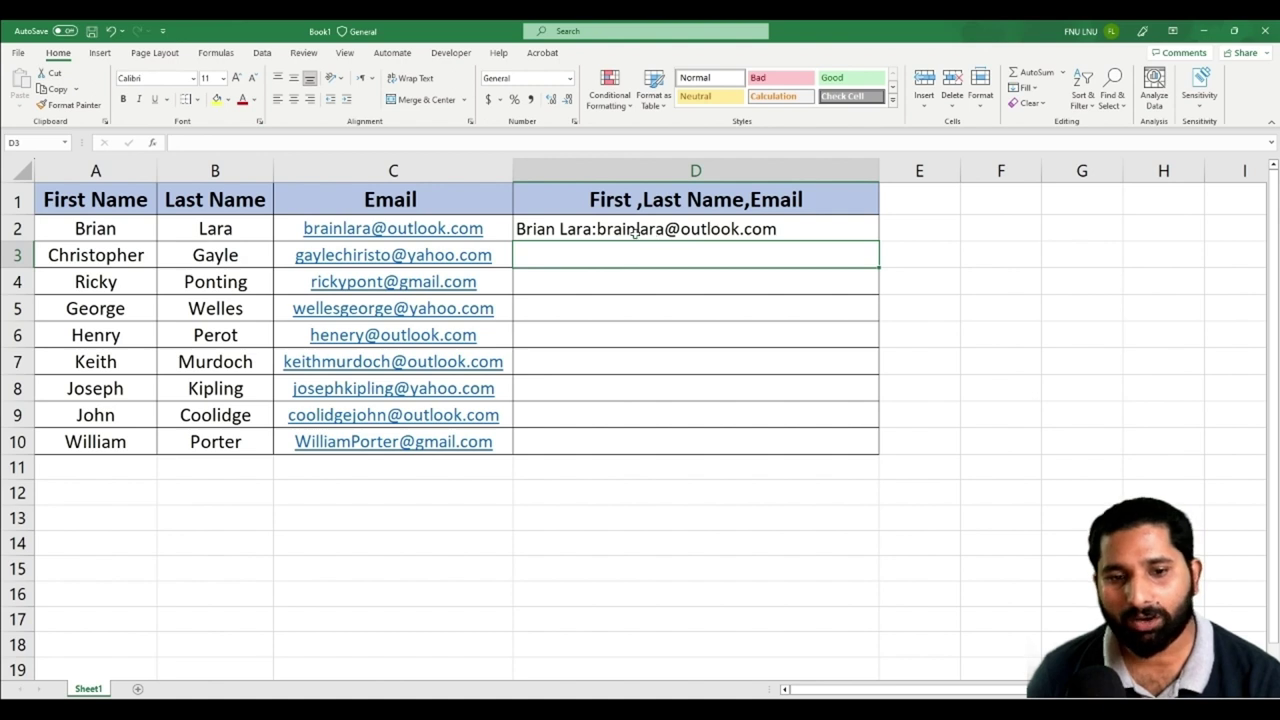
# Copy D2's combined name-and-email formula down through D10
pyautogui.click(742, 229)
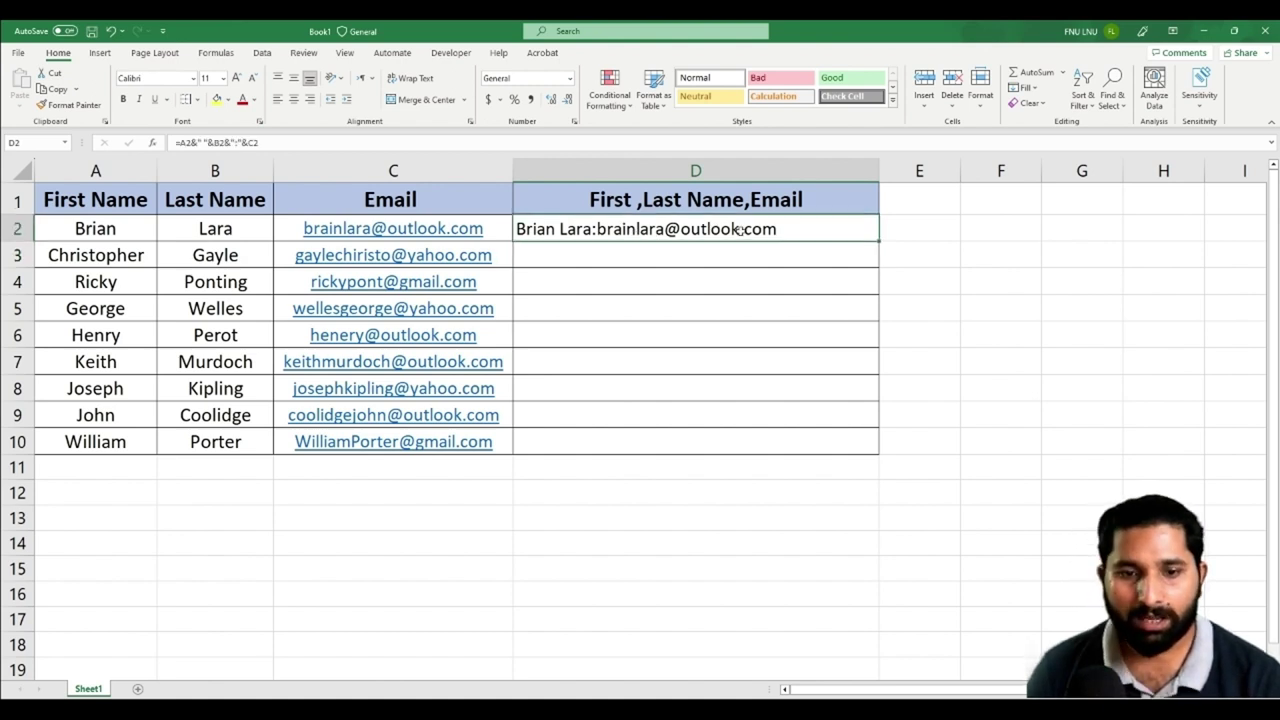
pyautogui.doubleClick(879, 241)
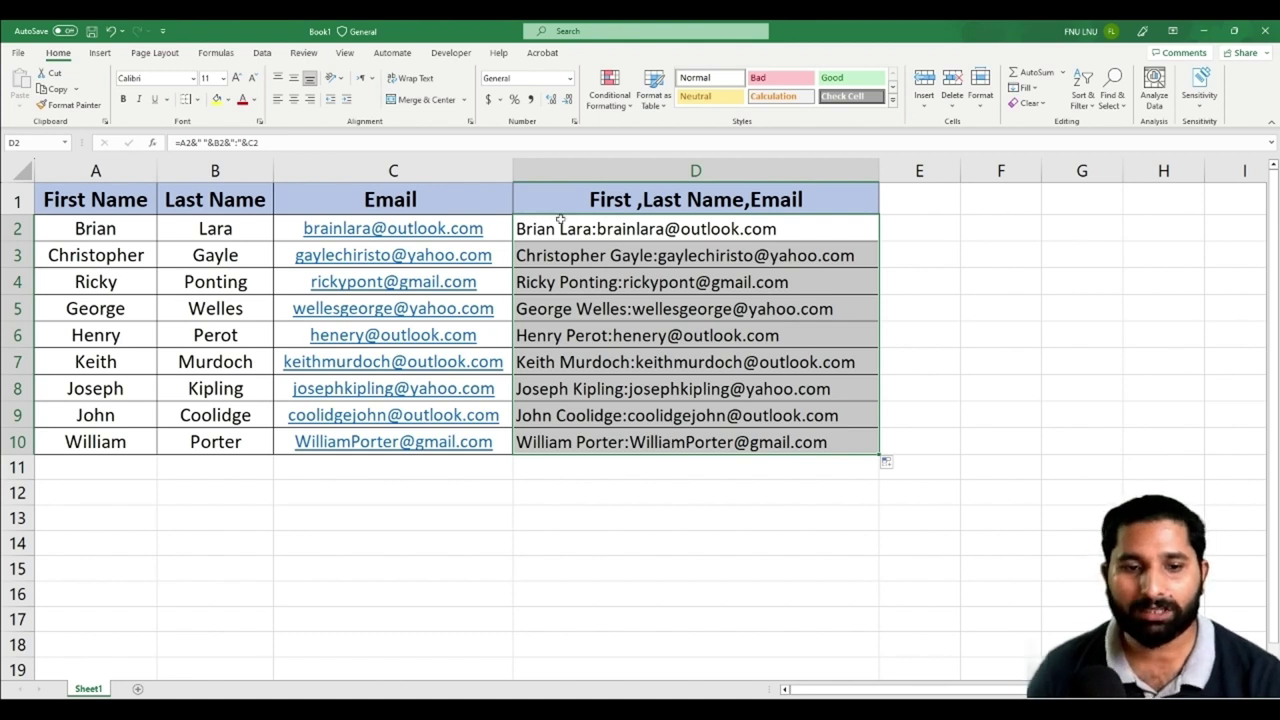
pyautogui.click(537, 227)
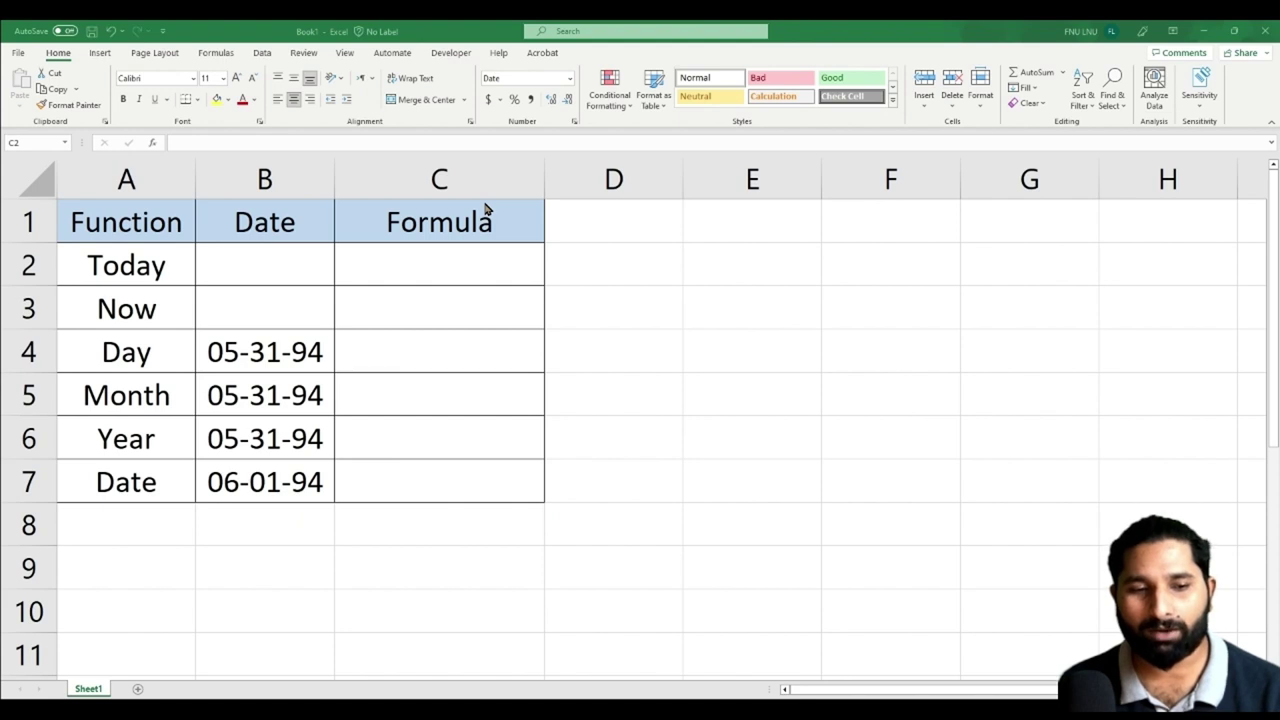
# Enter =TODAY() in C2 so it returns 29-05-23
pyautogui.click(437, 265)
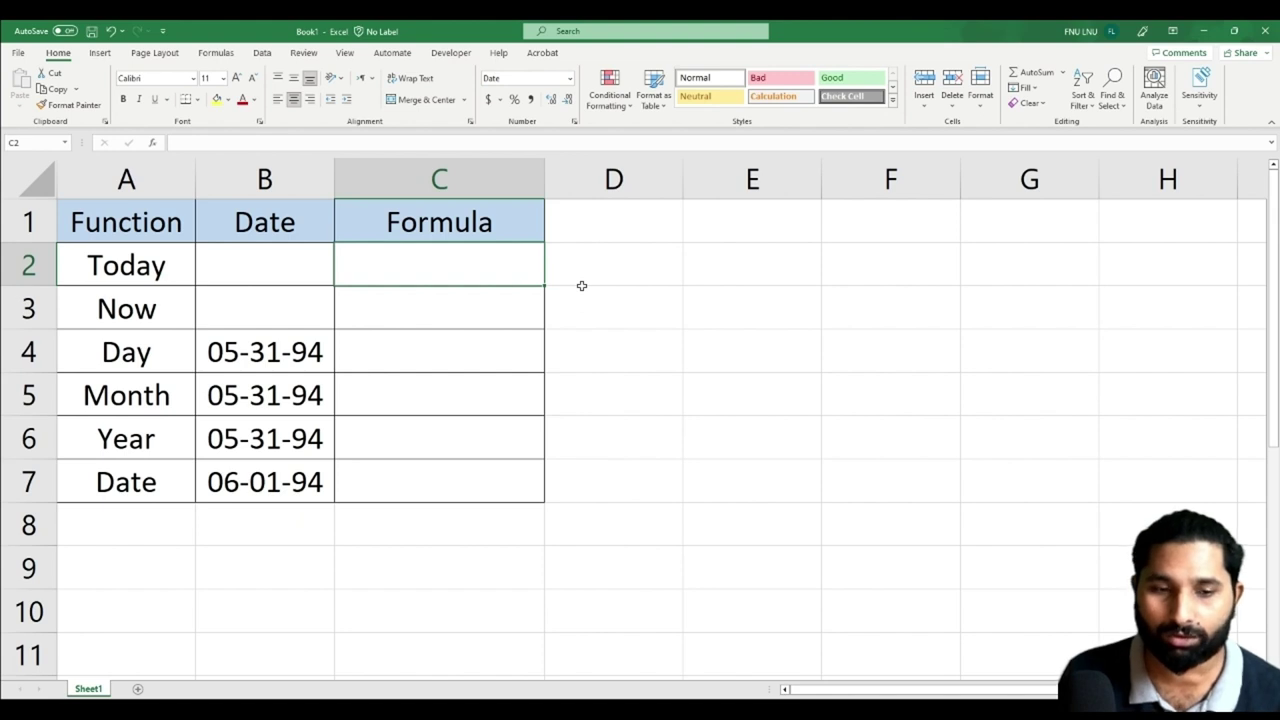
pyautogui.write('=t')
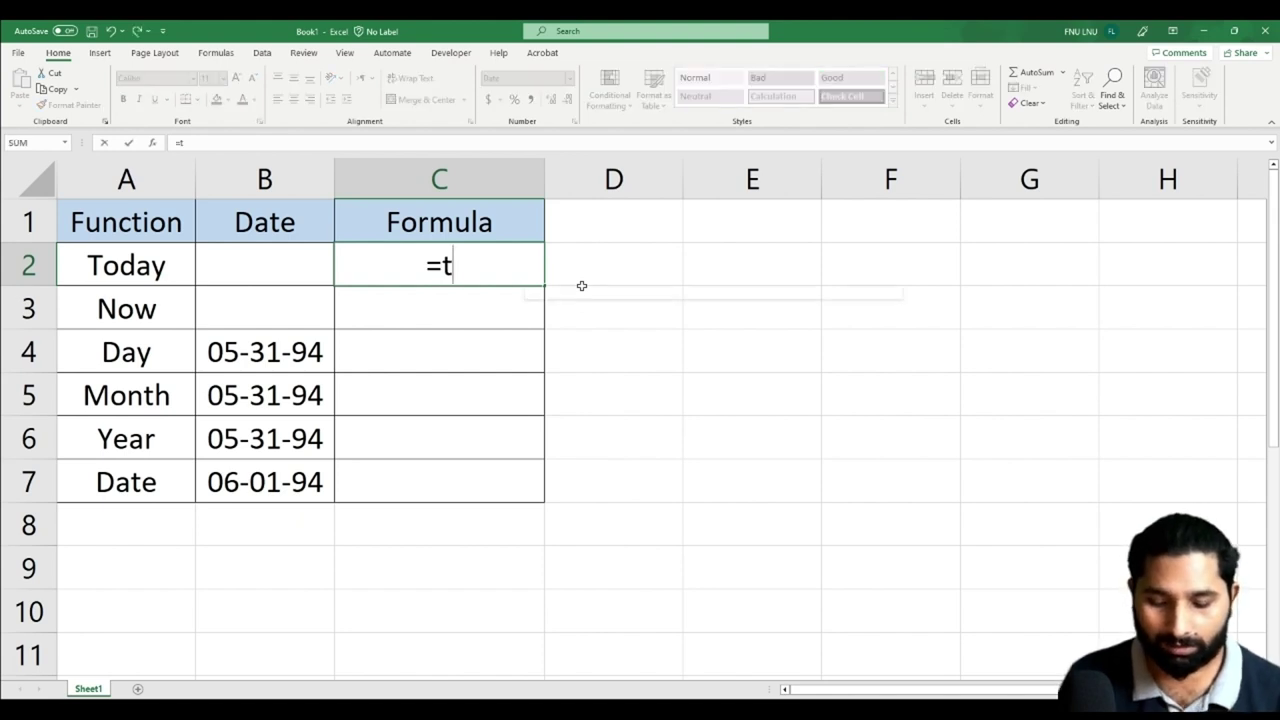
pyautogui.write('oday')
pyautogui.press('Tab')
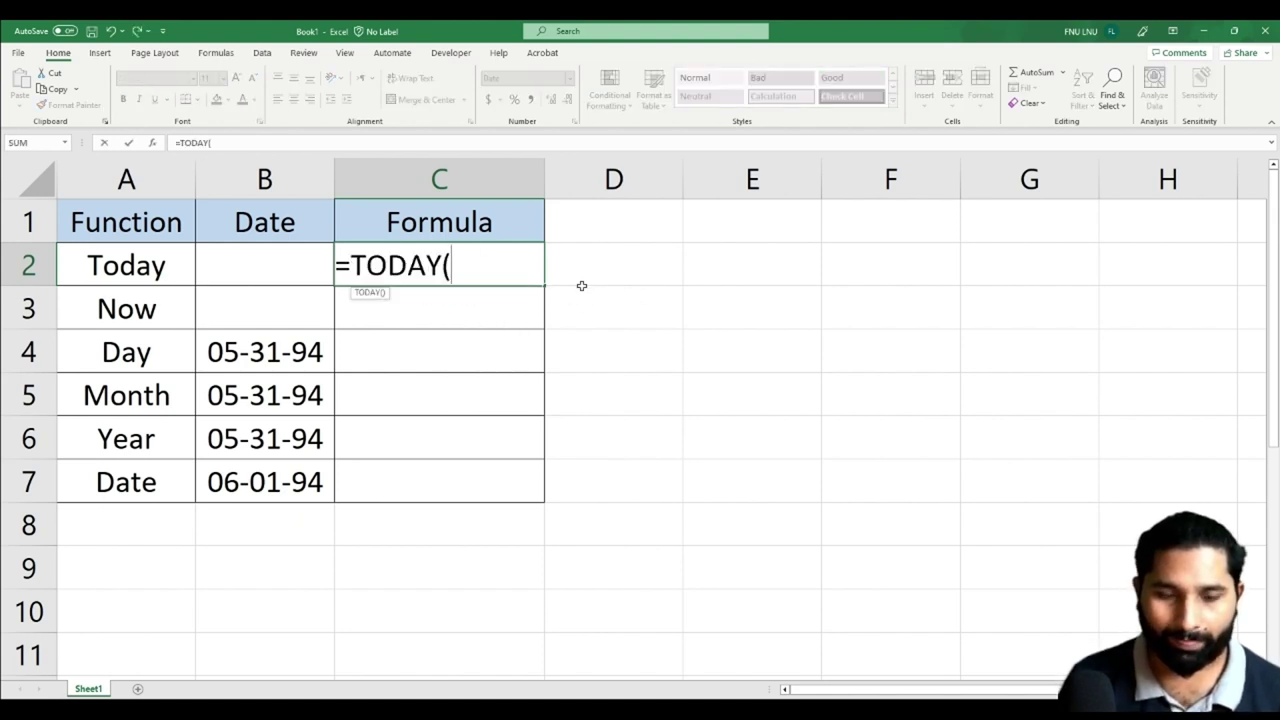
pyautogui.write(')')
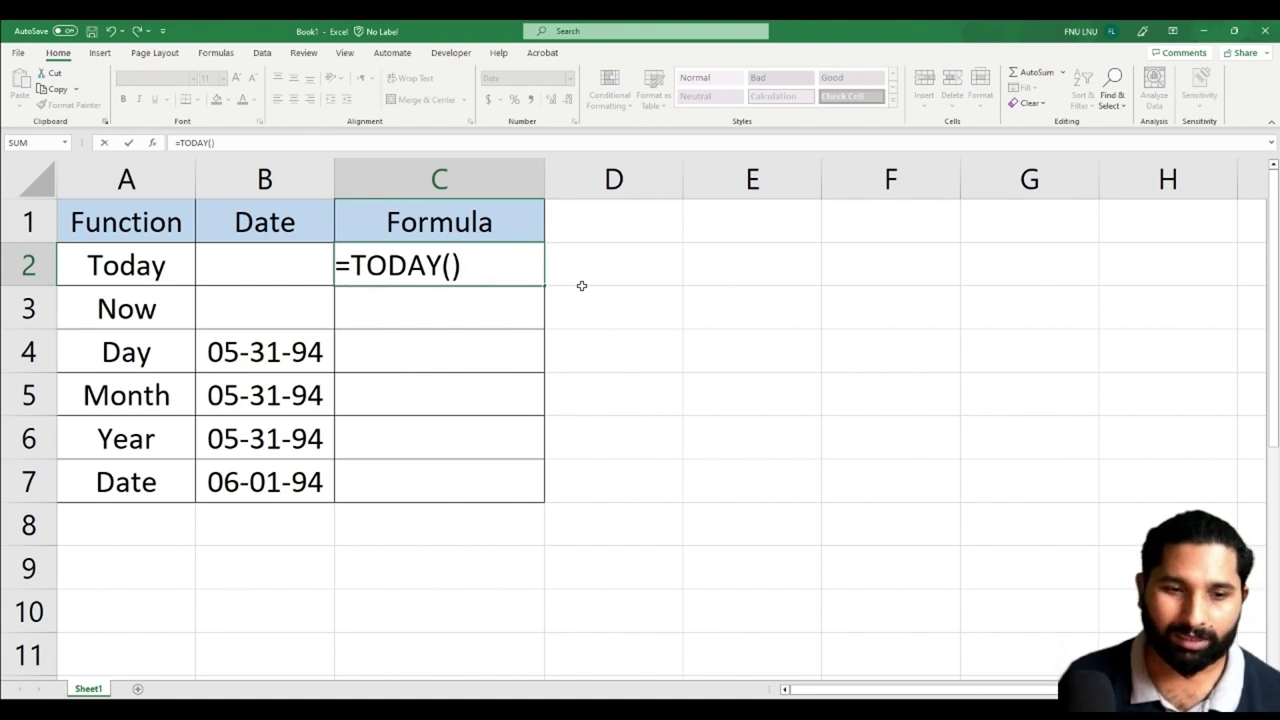
pyautogui.press('Return')
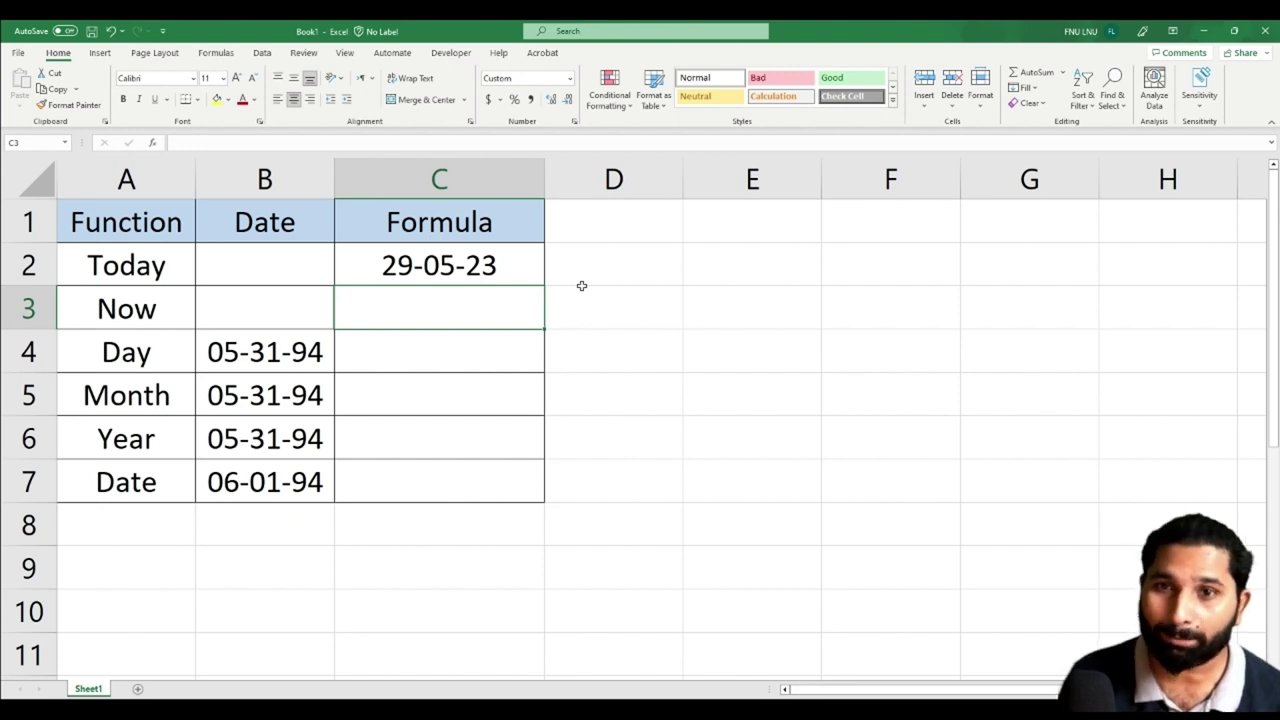
# Enter =NOW() in C3 and autofit column C to show 29-05-23 22:40
pyautogui.write('=now')
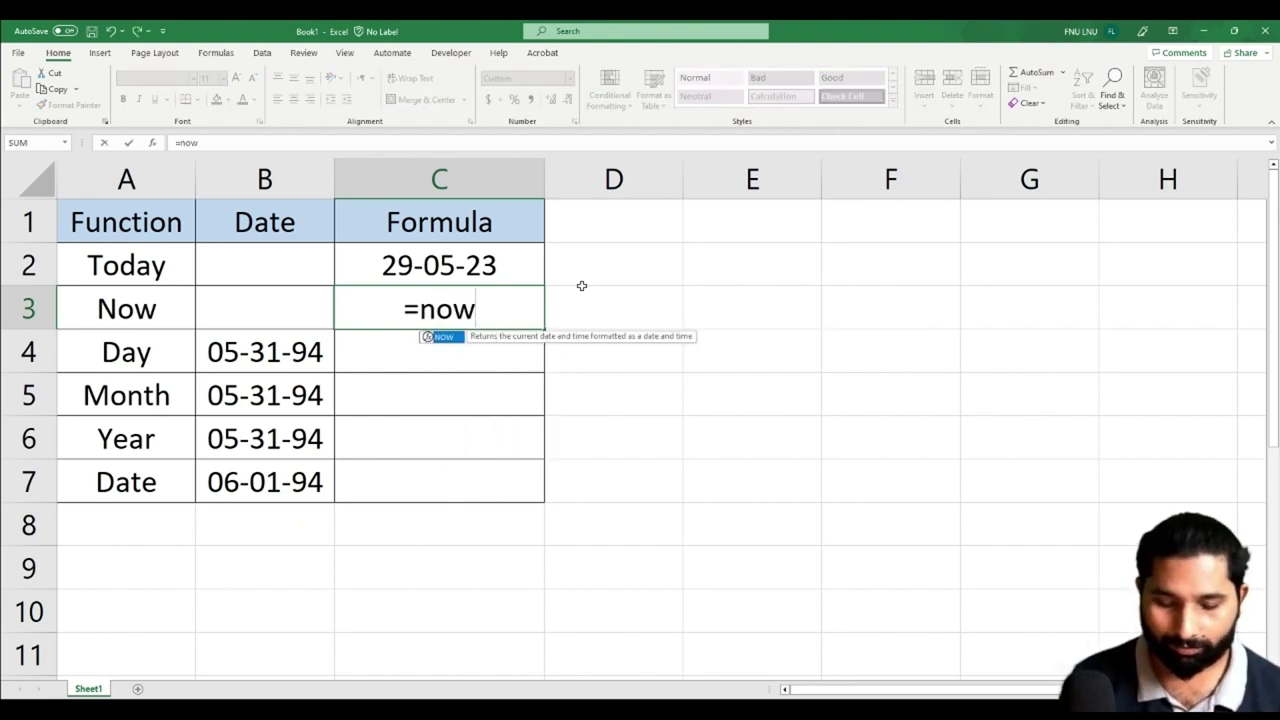
pyautogui.press('Tab')
pyautogui.write(')')
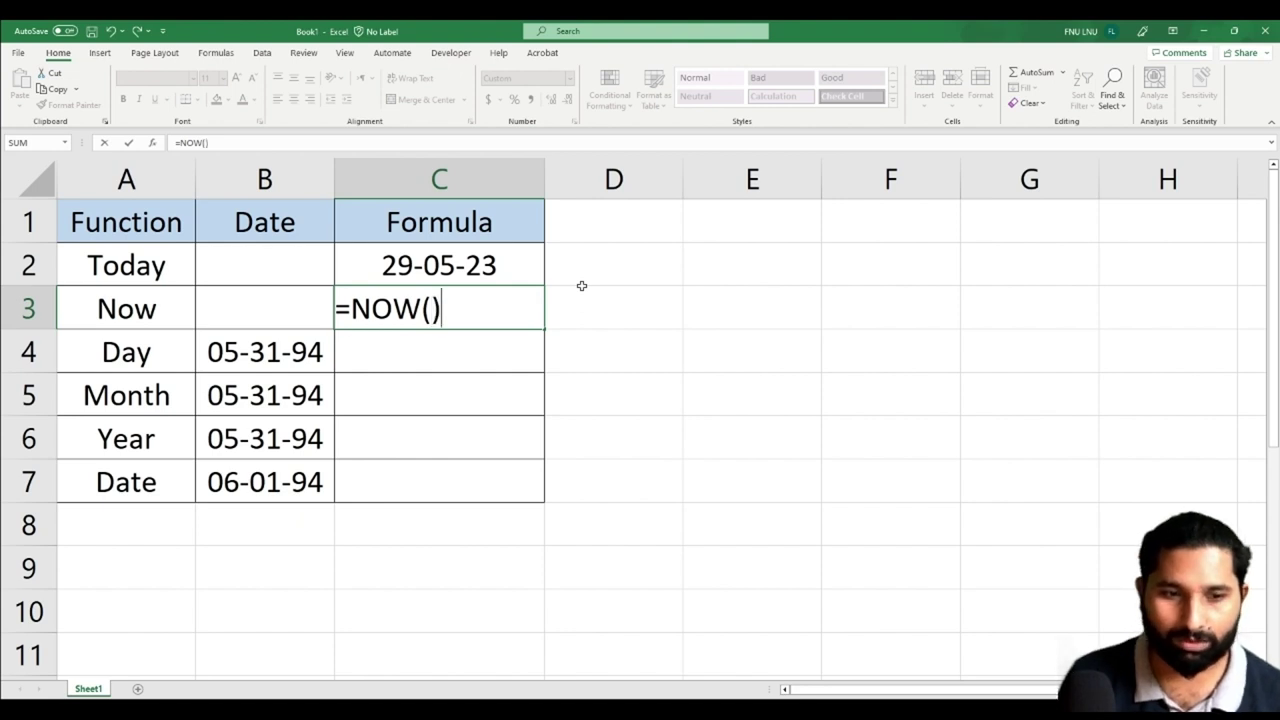
pyautogui.press('Return')
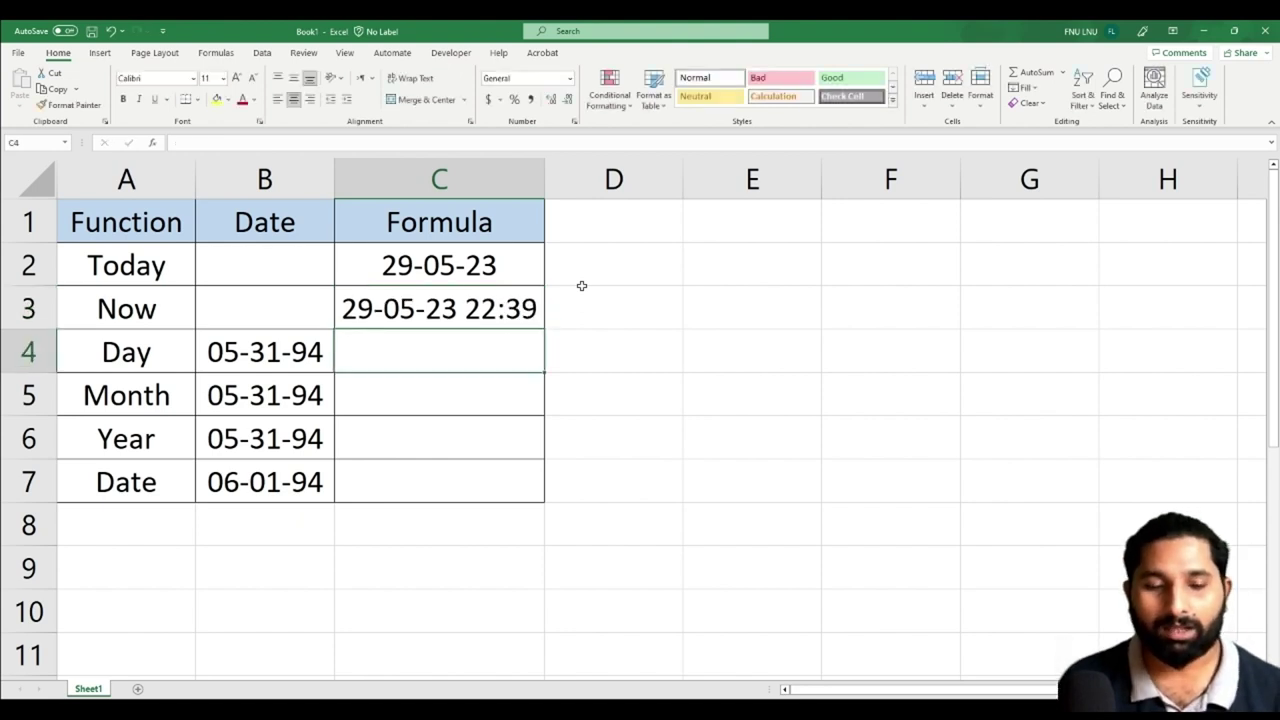
pyautogui.doubleClick(544, 180)
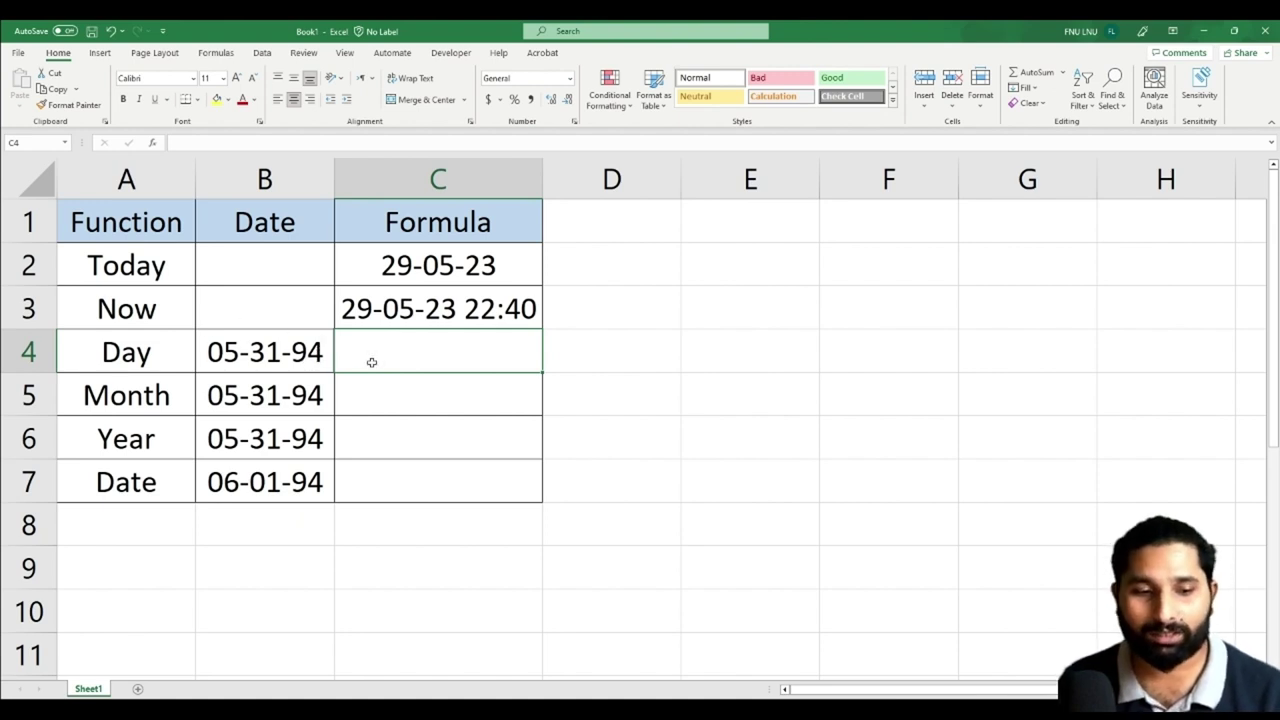
# Enter =DAY(B4) in C4, returning 31
pyautogui.write('=day')
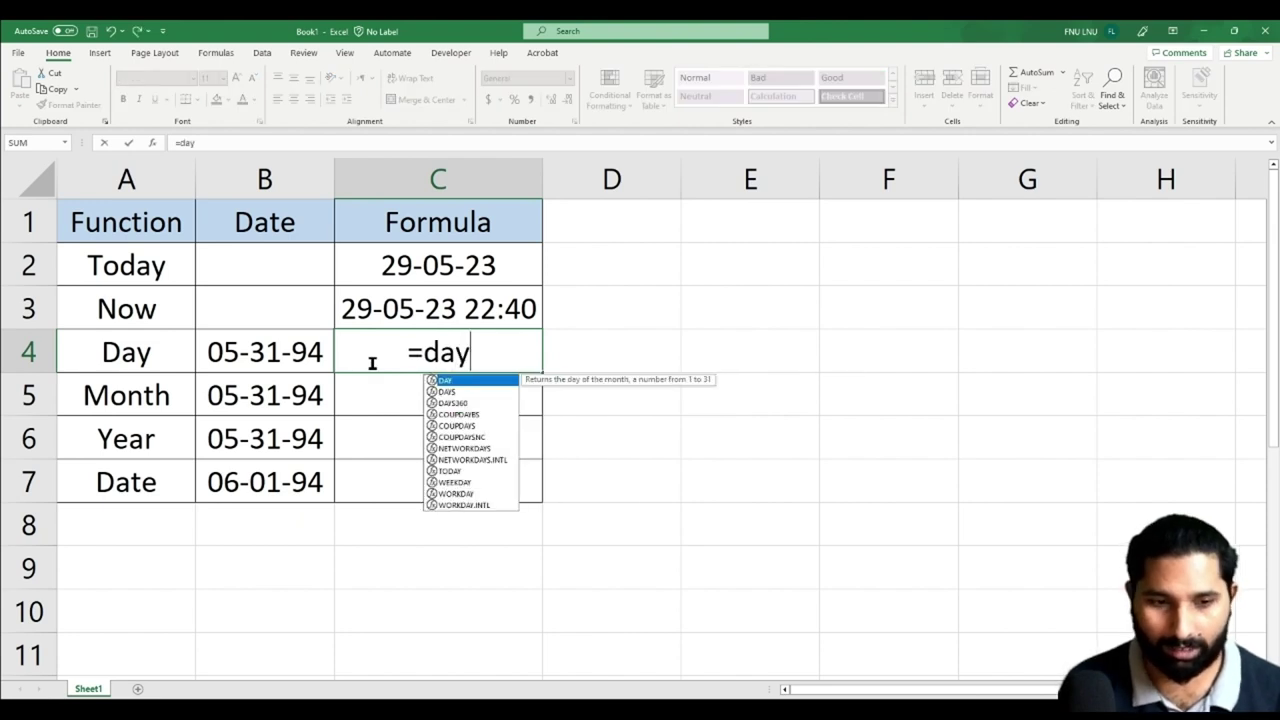
pyautogui.press('Tab')
pyautogui.press('Left')
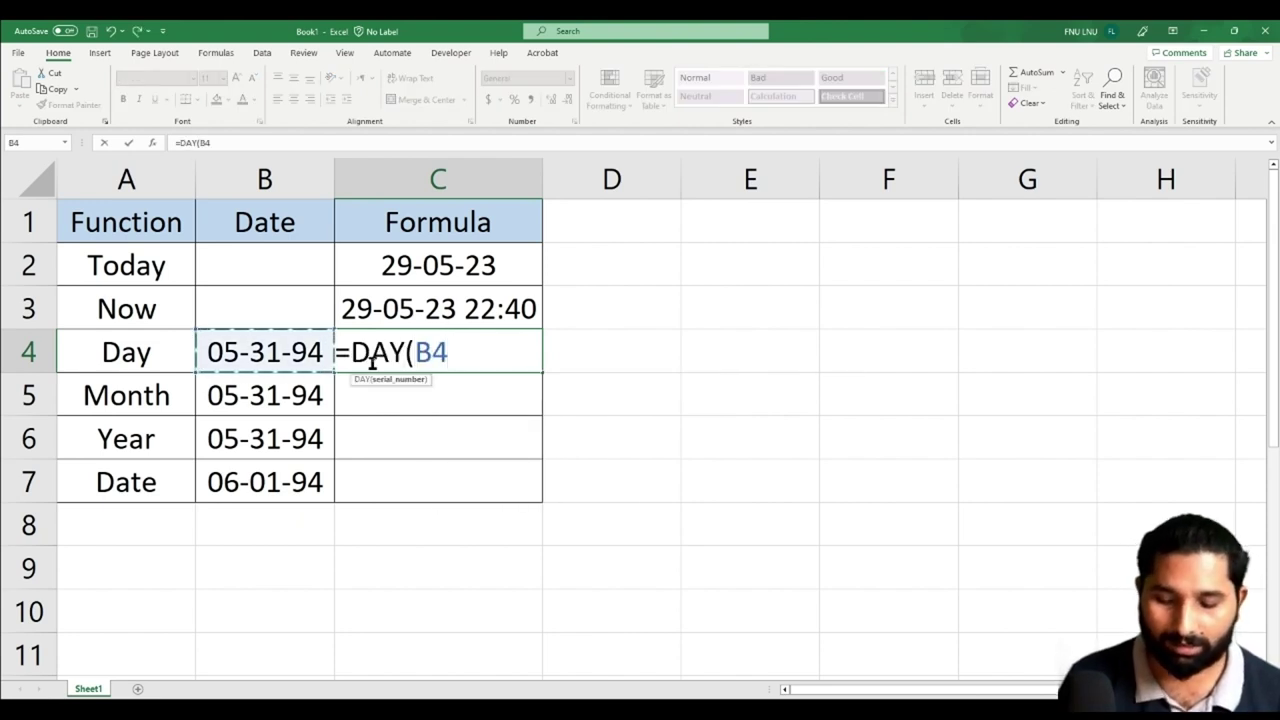
pyautogui.write(')')
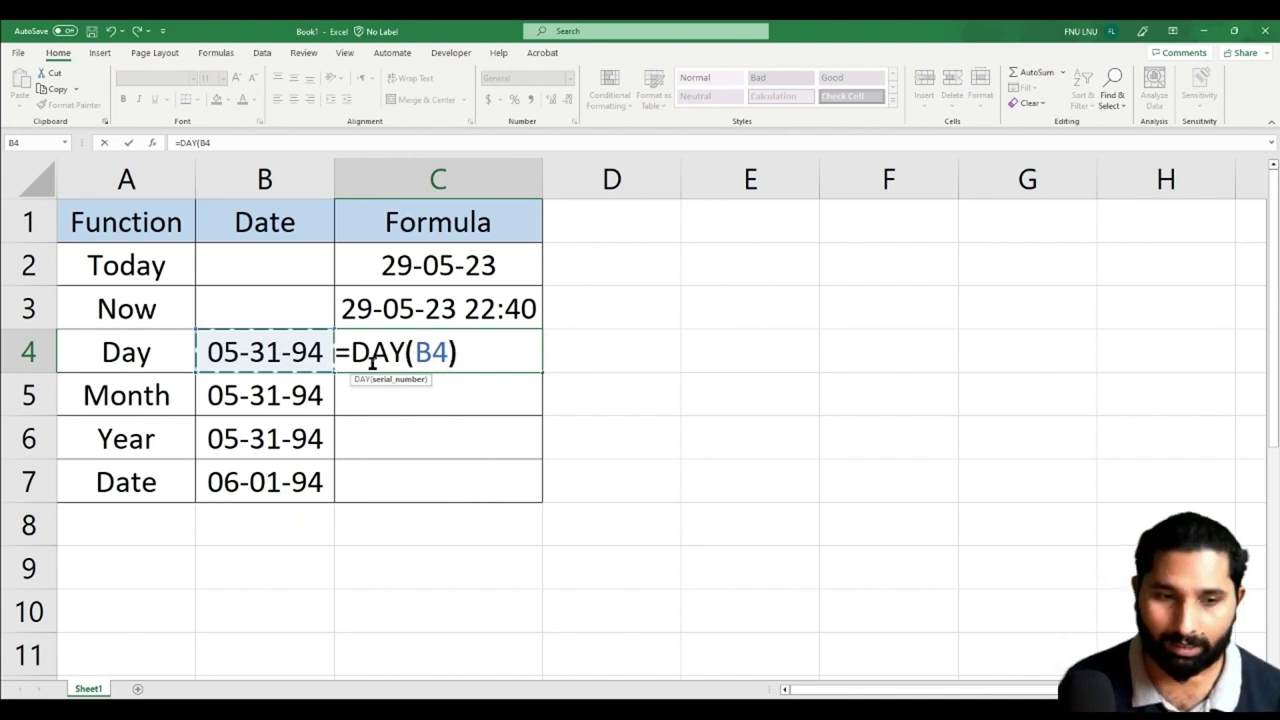
pyautogui.press('Return')
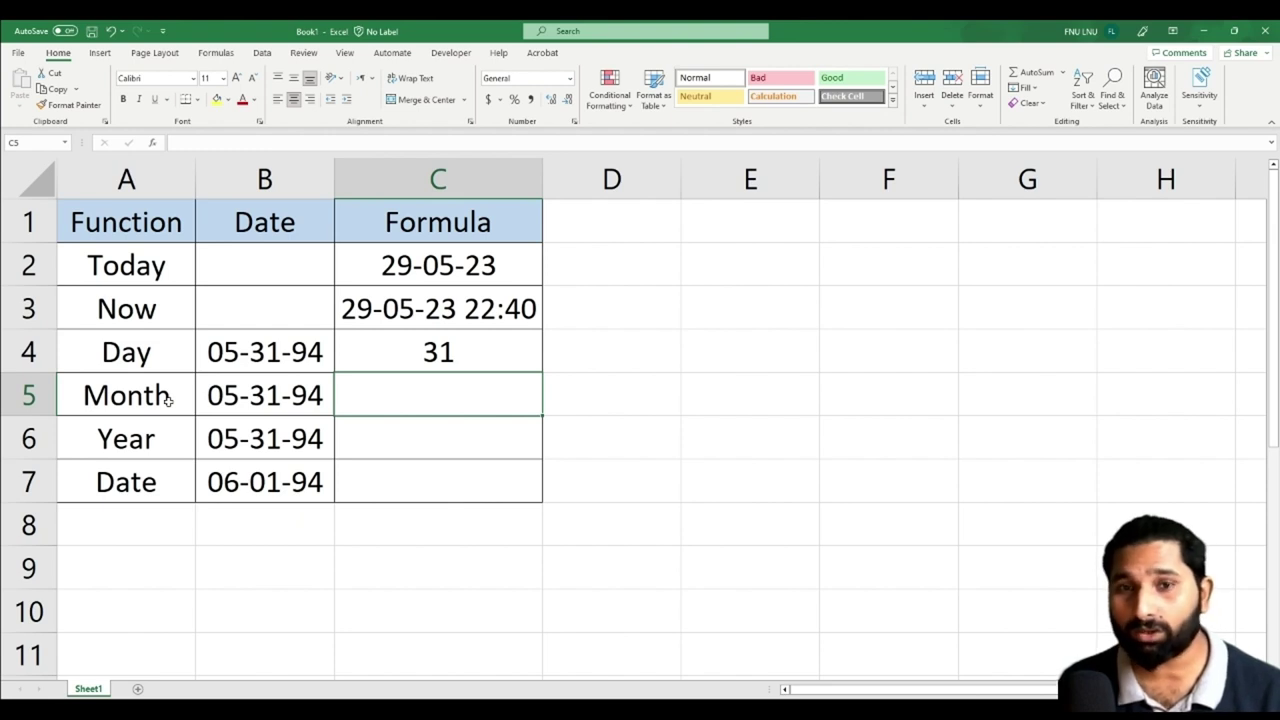
# Enter =MONTH(B5) in C5, returning 5
pyautogui.doubleClick(417, 401)
pyautogui.write('=month')
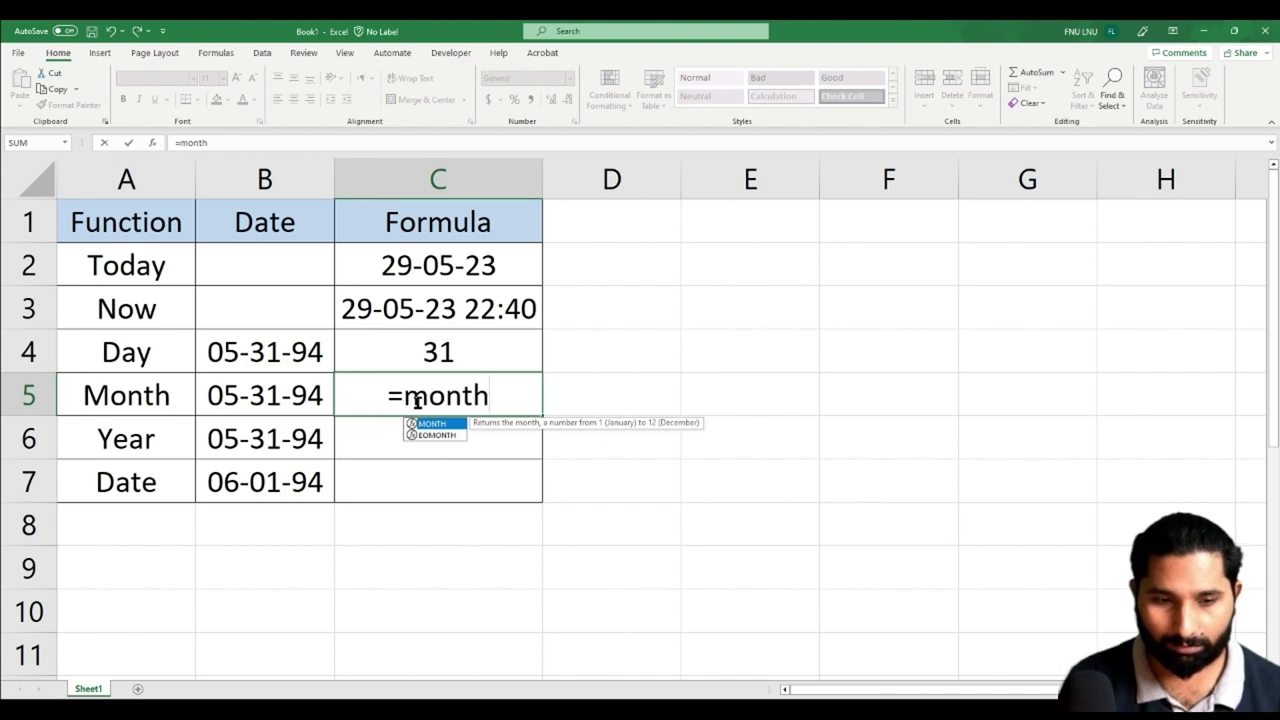
pyautogui.press('Tab')
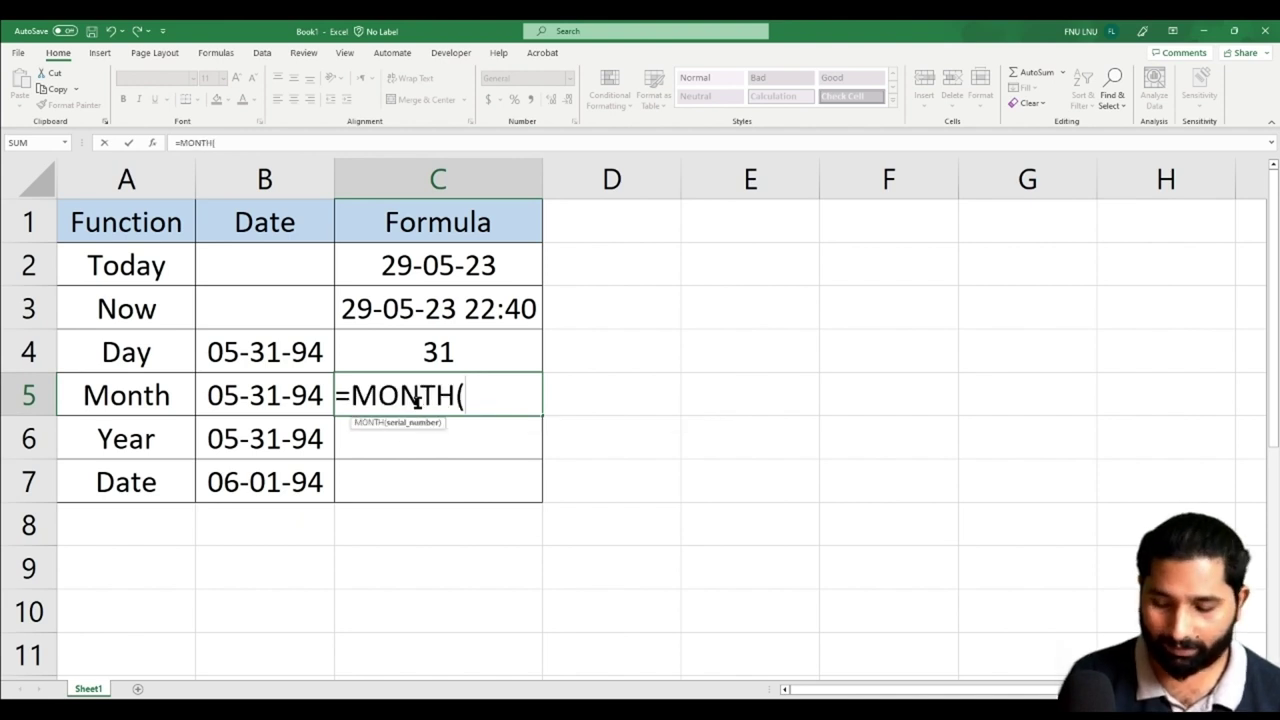
pyautogui.press('Left')
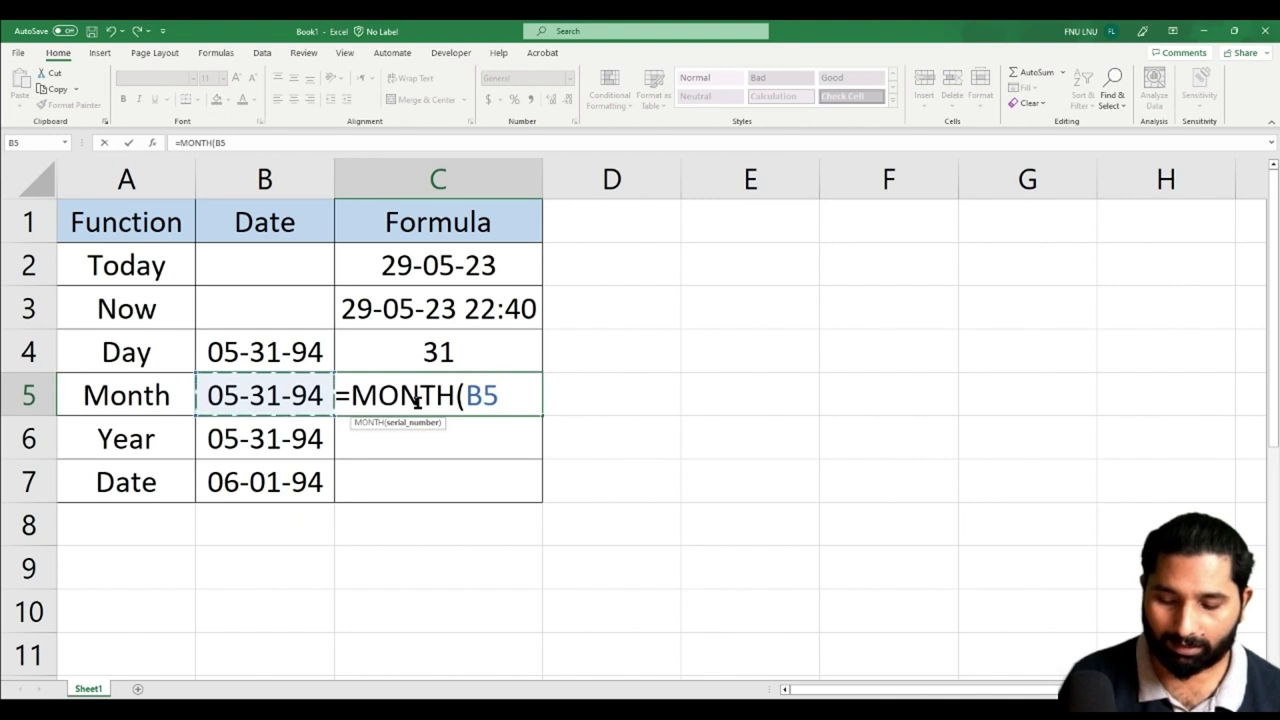
pyautogui.write(')')
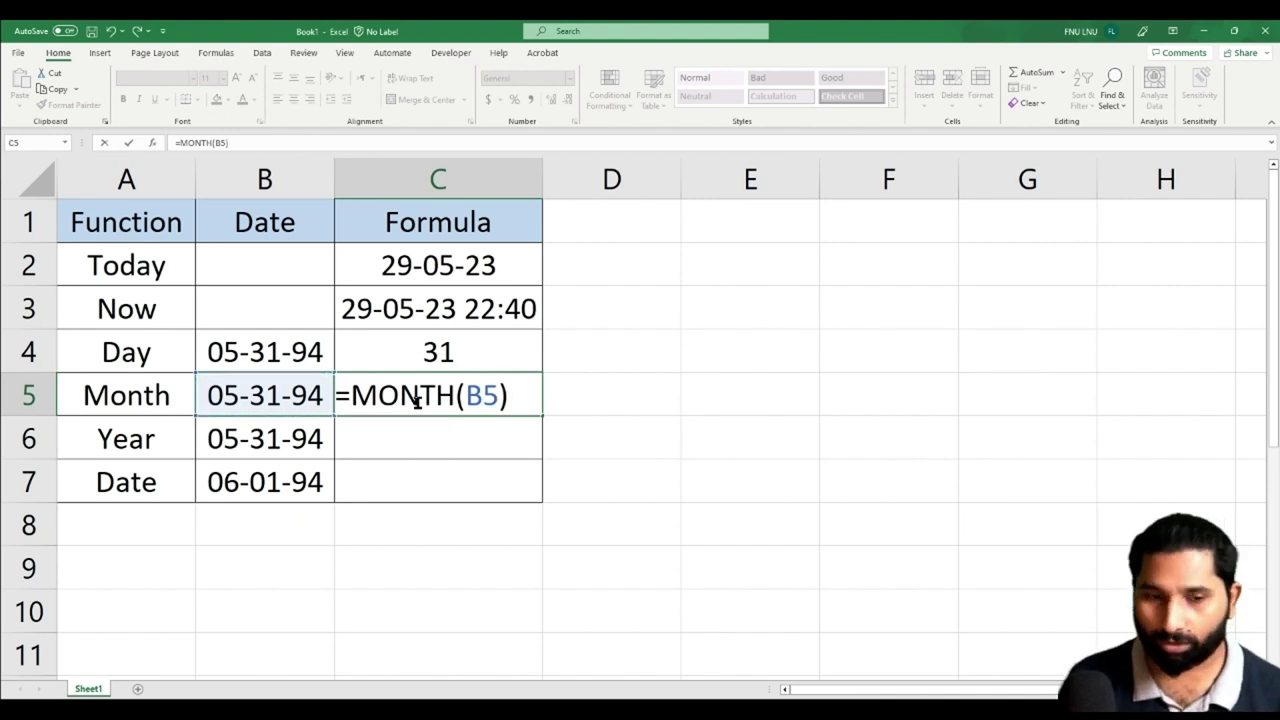
pyautogui.press('Return')
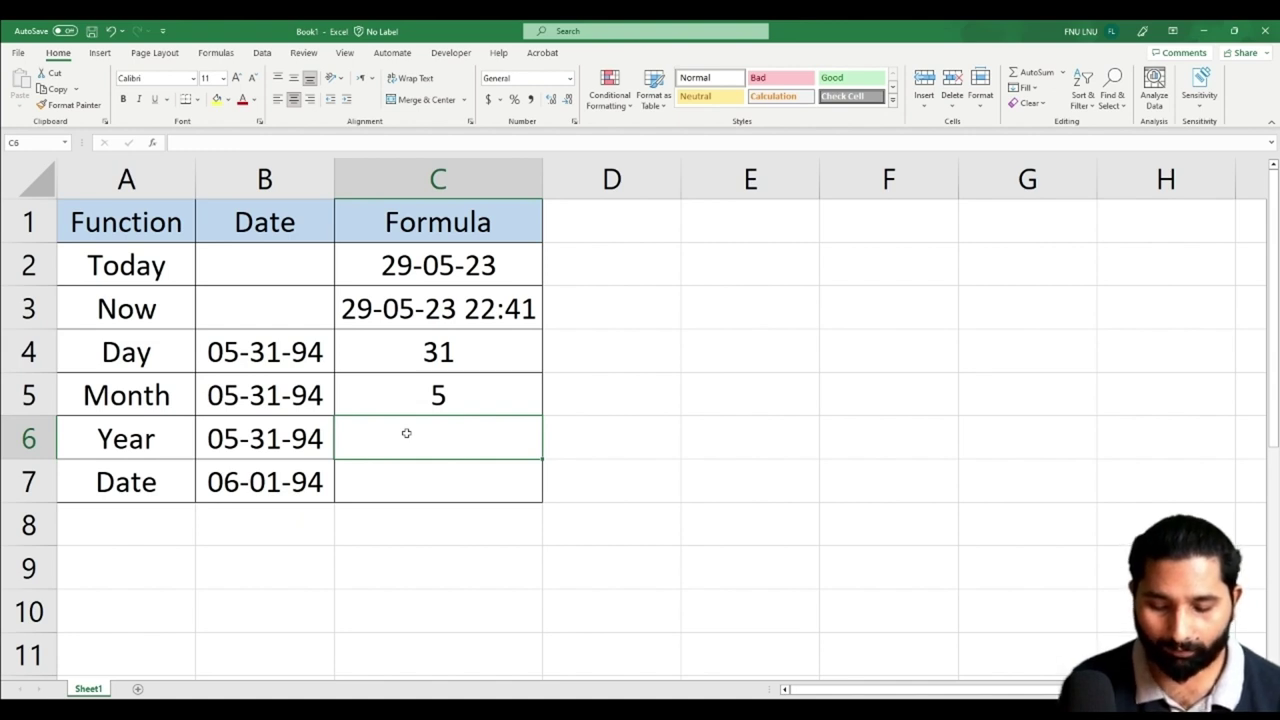
# Enter =YEAR(B6) in C6, returning 1994
pyautogui.write('=ye')
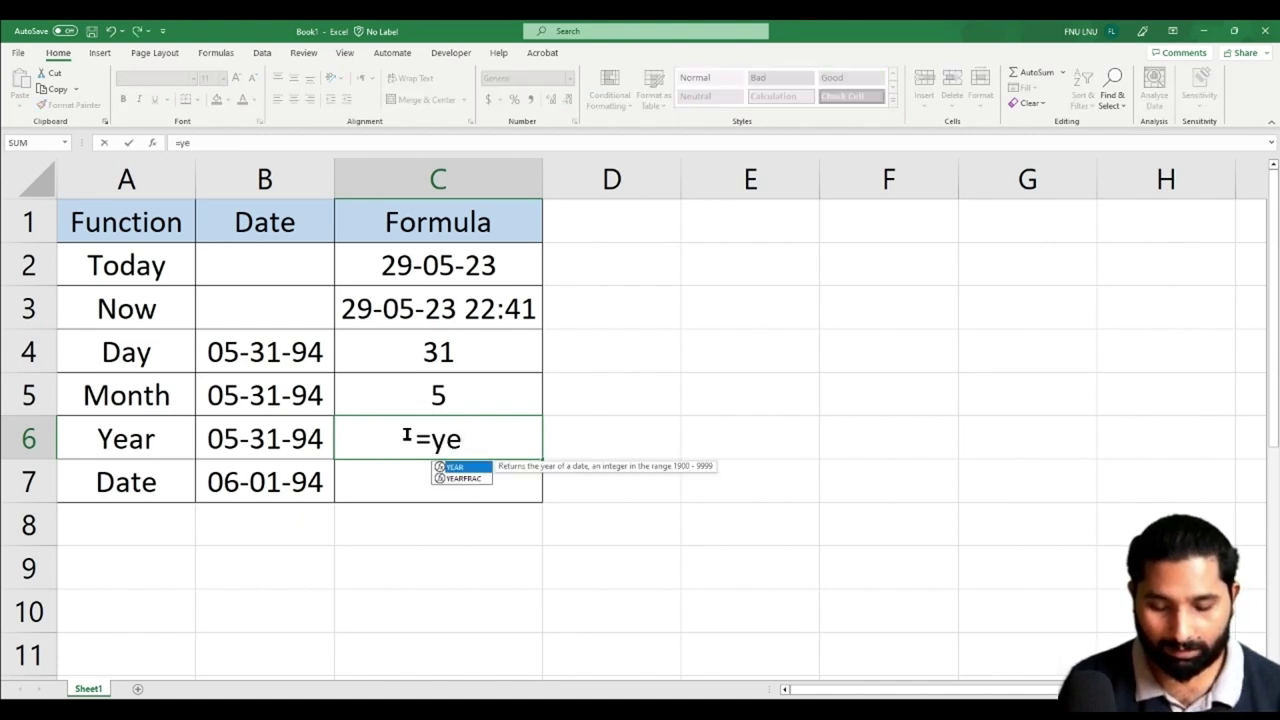
pyautogui.write('ar')
pyautogui.press('Tab')
pyautogui.press('Left')
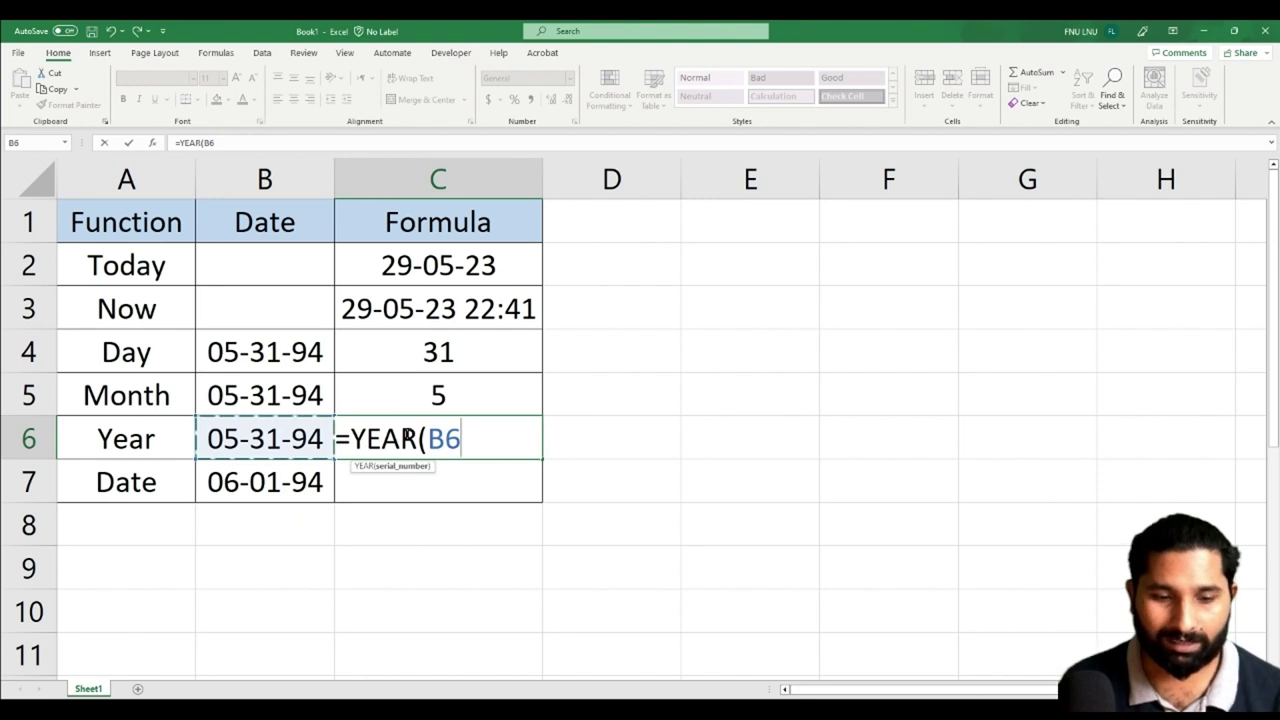
pyautogui.write(')')
pyautogui.press('Return')
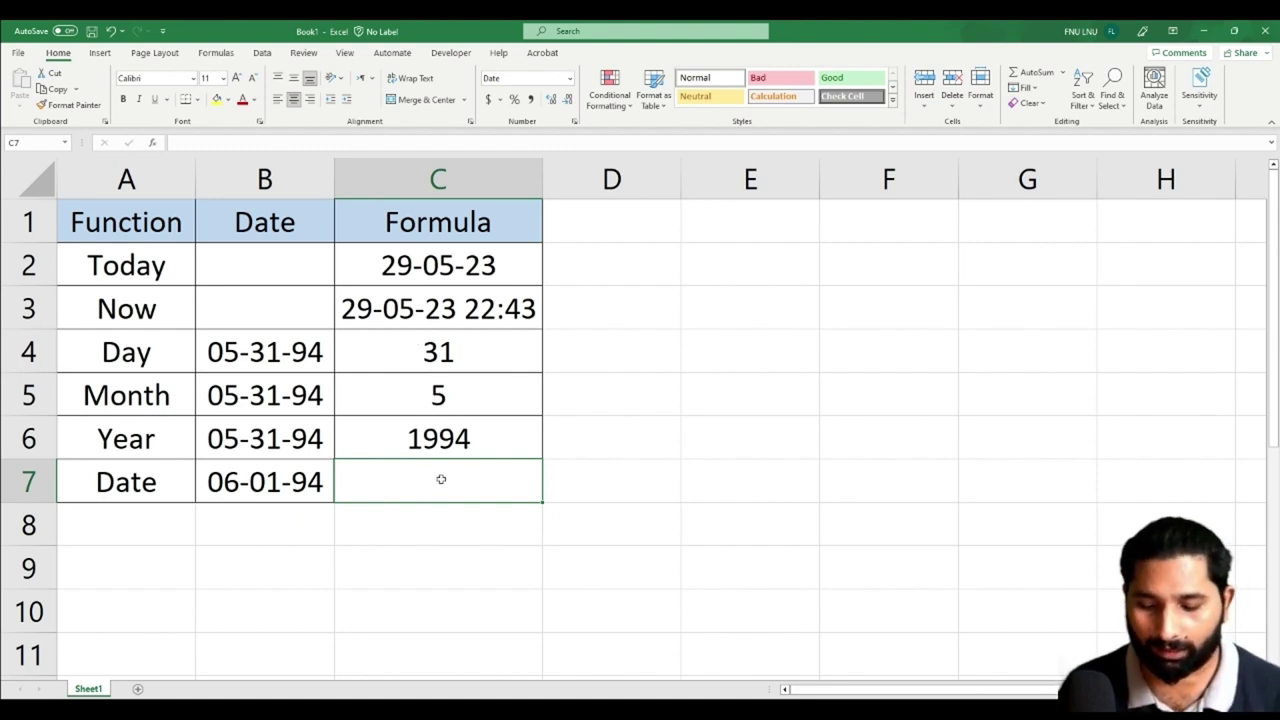
# Enter =DATE(C6,C5,C4) in C7, returning 31-05-94
pyautogui.write('=date')
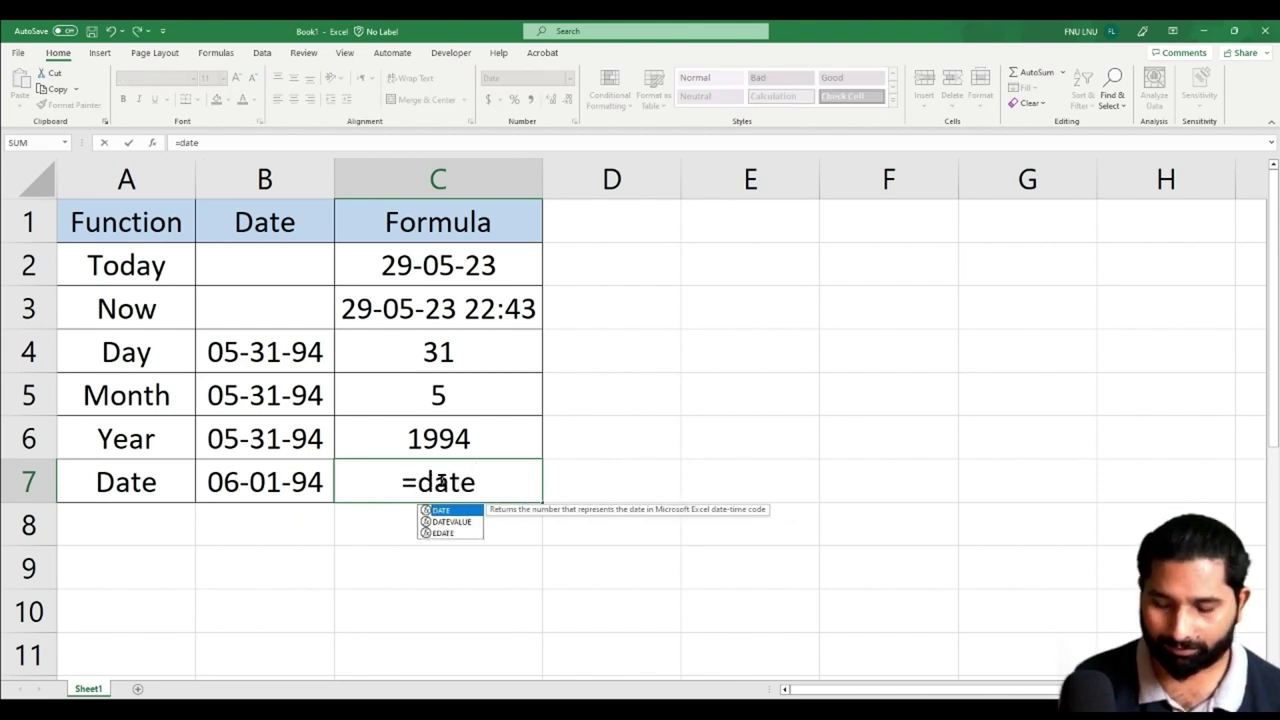
pyautogui.write('(')
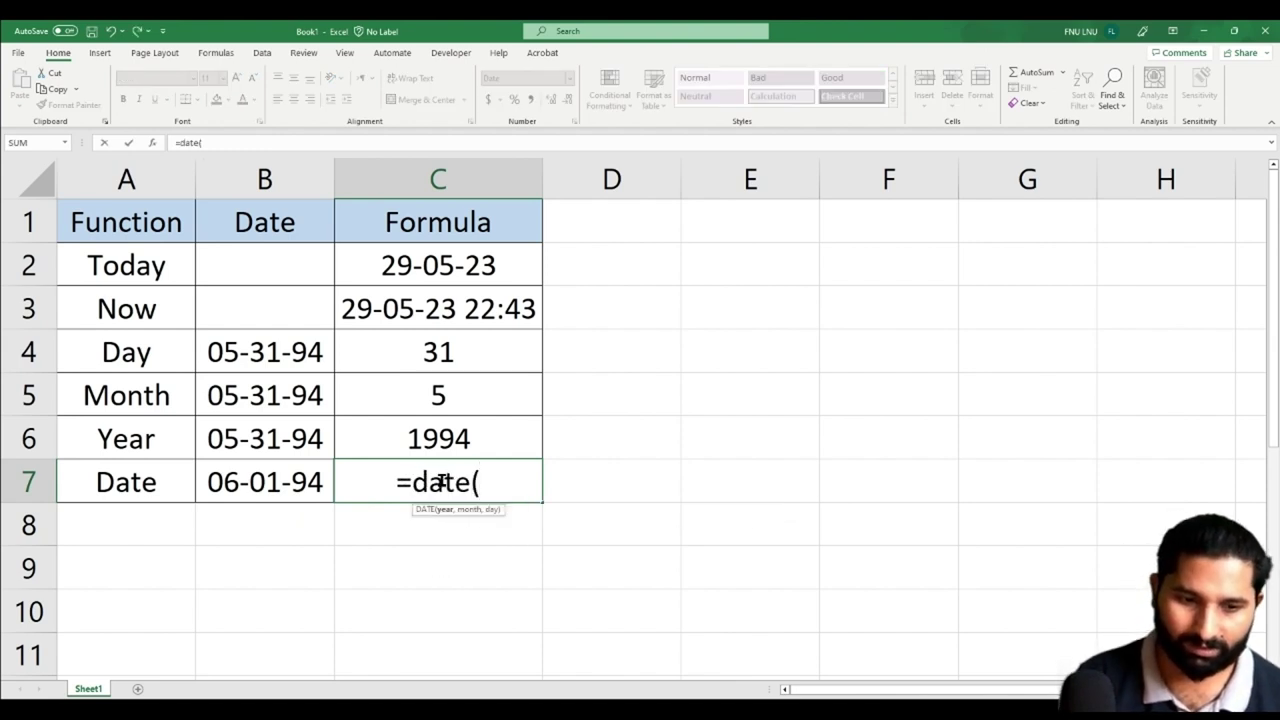
pyautogui.click(447, 432)
pyautogui.write(',')
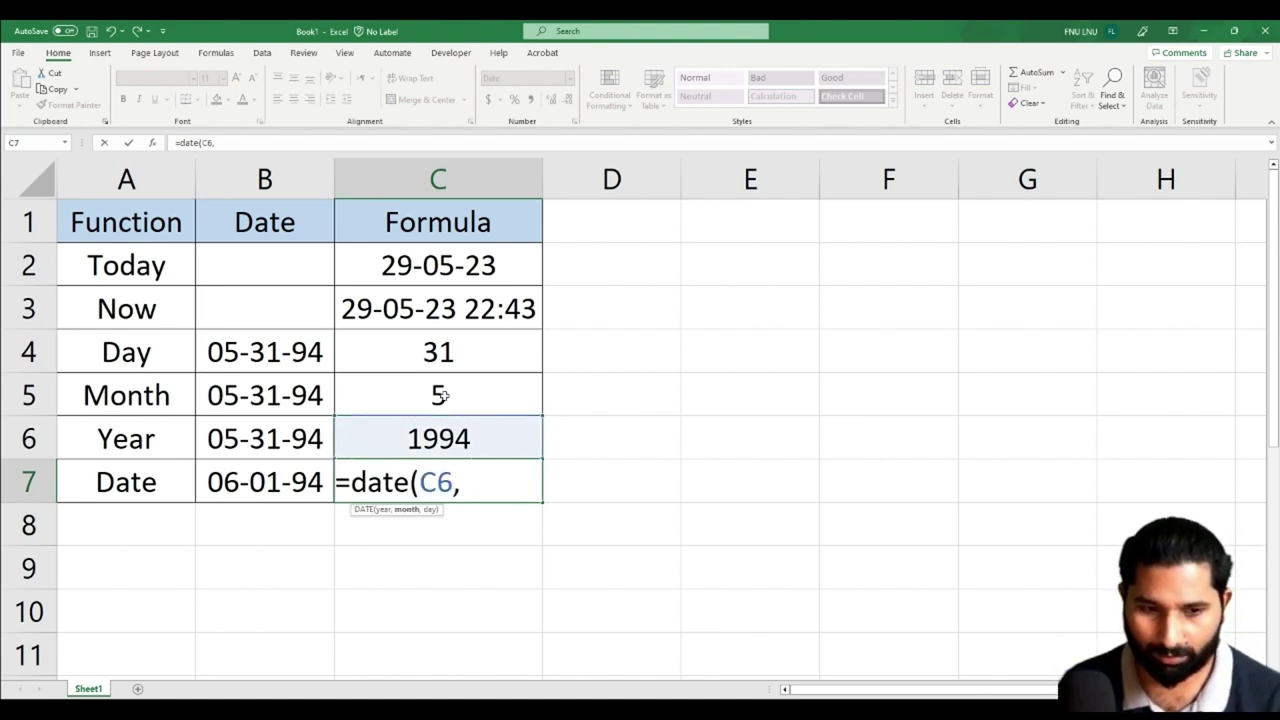
pyautogui.click(445, 393)
pyautogui.write(',')
pyautogui.click(443, 367)
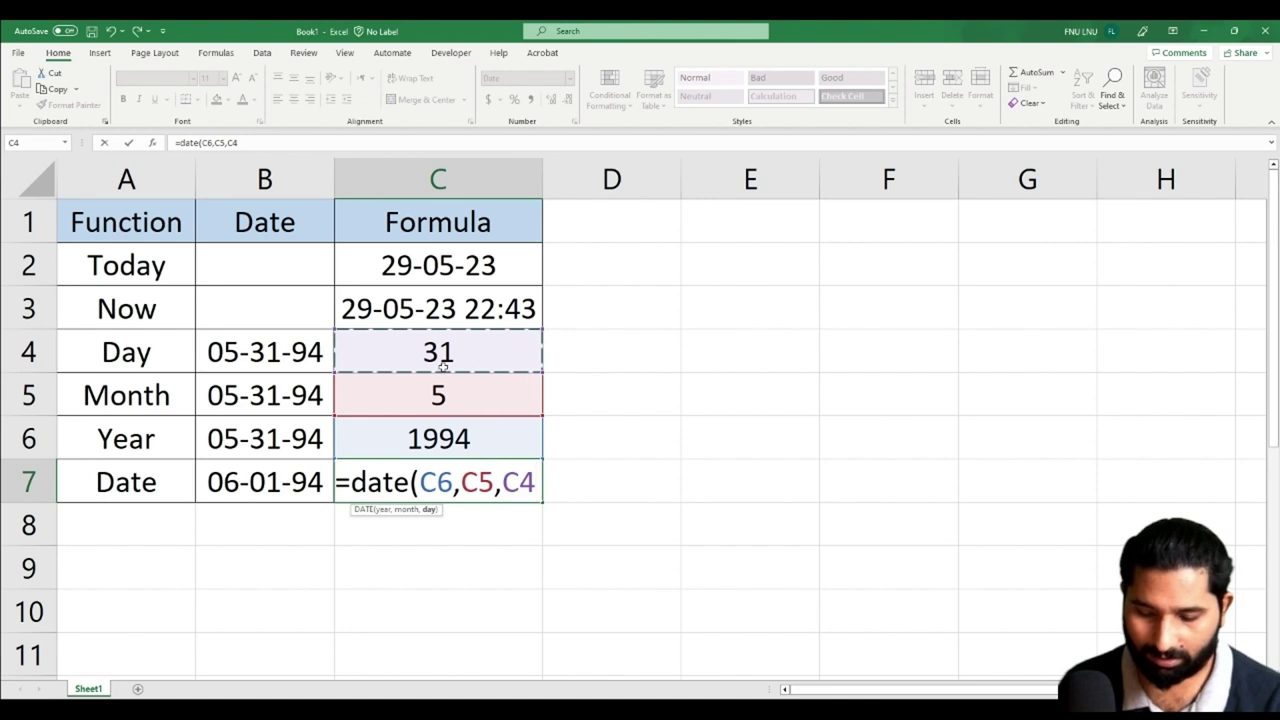
pyautogui.write(')')
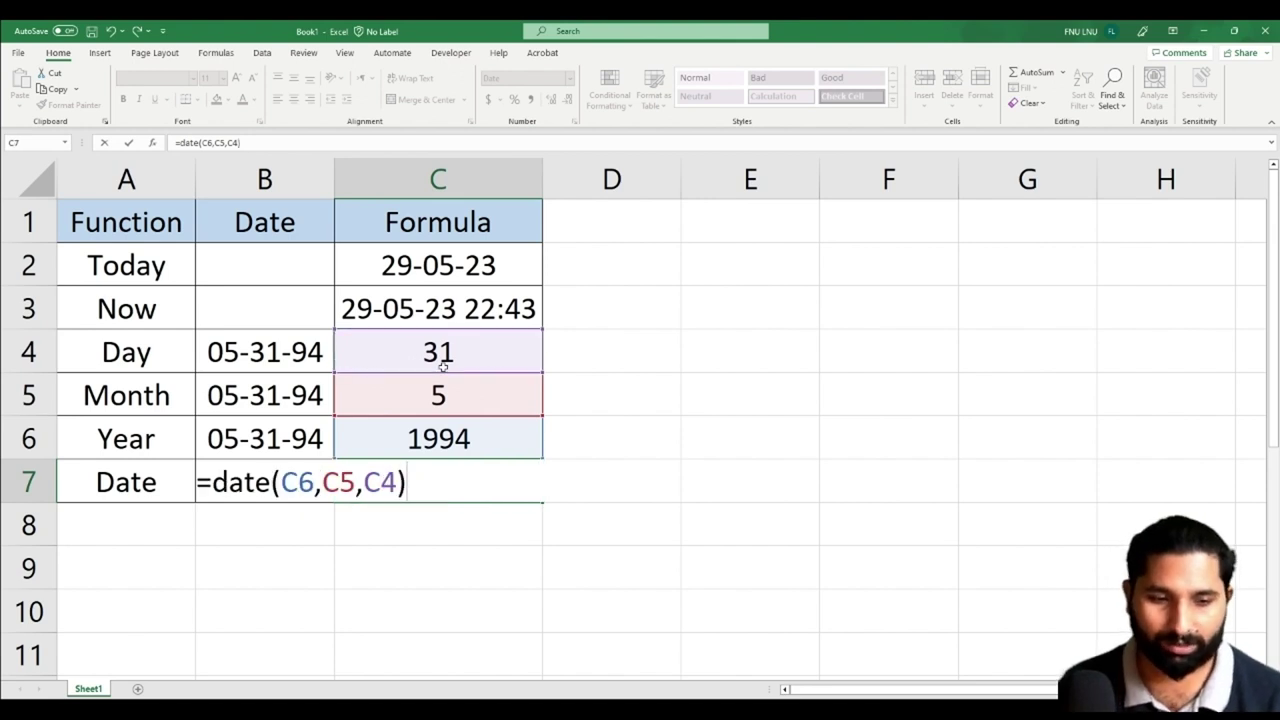
pyautogui.press('Return')
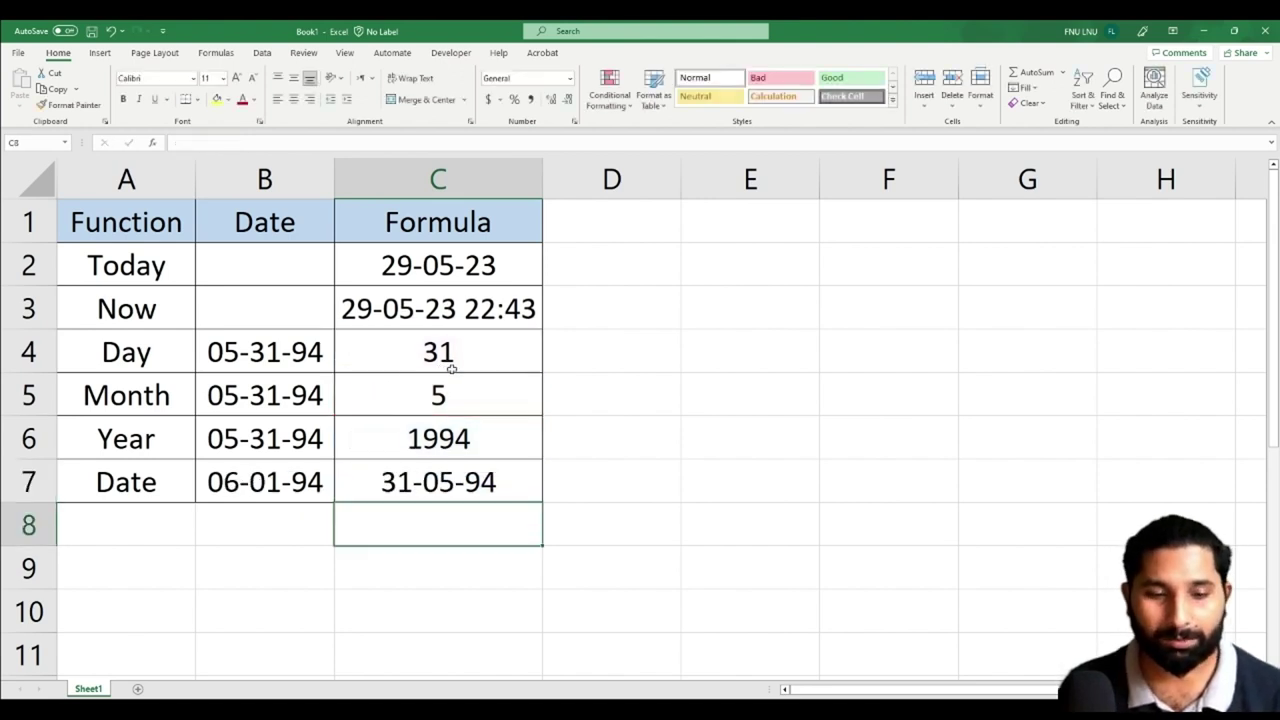
# After selecting C4:C6, enter =B13+5 in B14 so date+5 days shows 03-06-23
pyautogui.click(454, 368)
pyautogui.moveTo(454, 372); pyautogui.dragTo(455, 438)
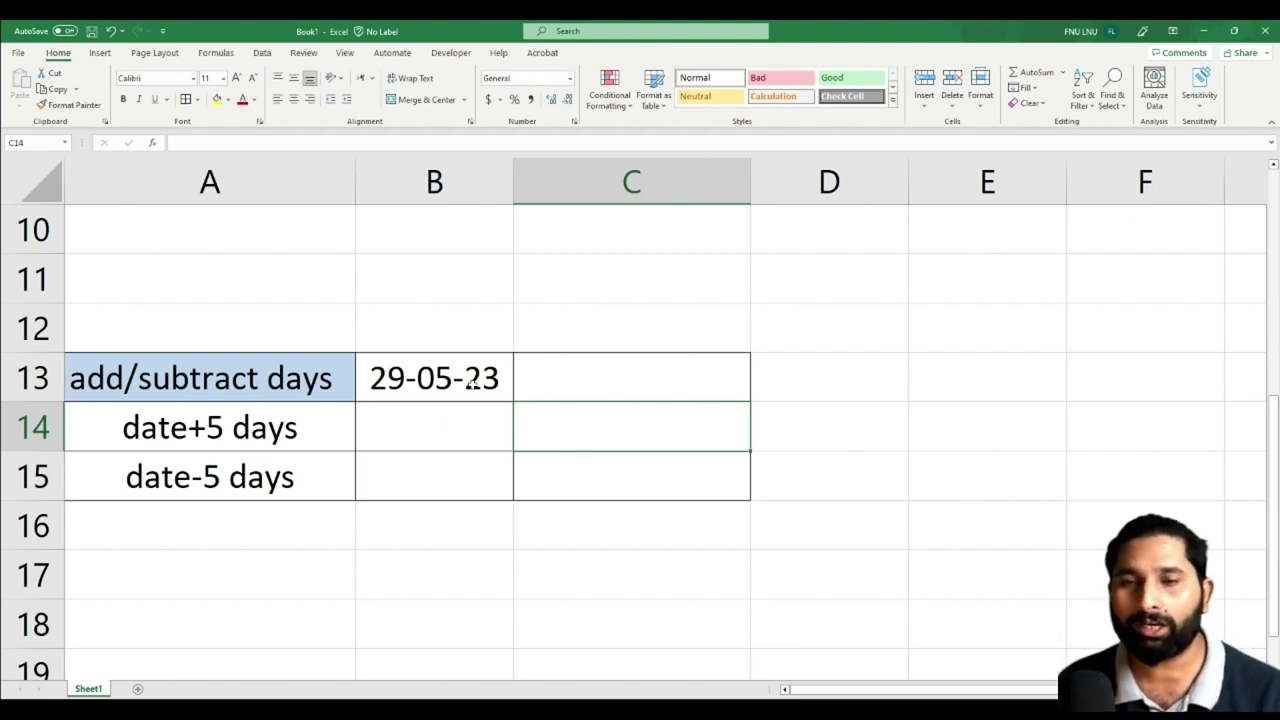
pyautogui.press('Left')
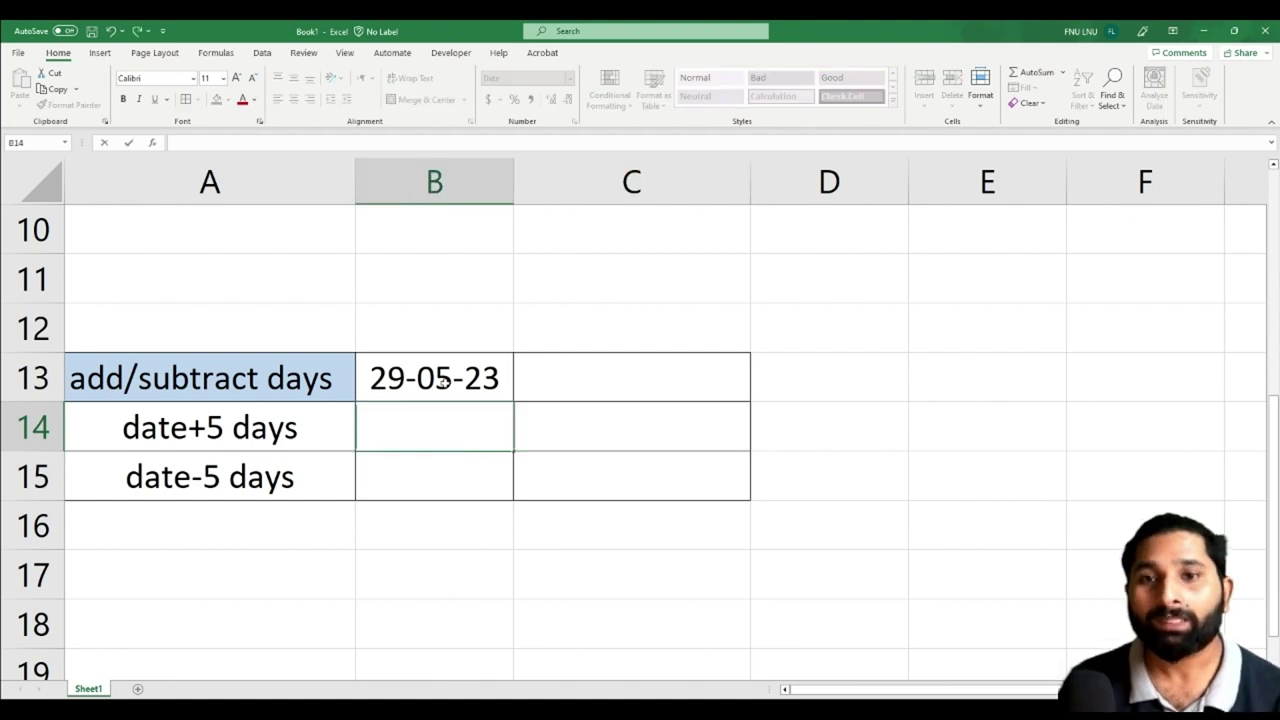
pyautogui.write('=')
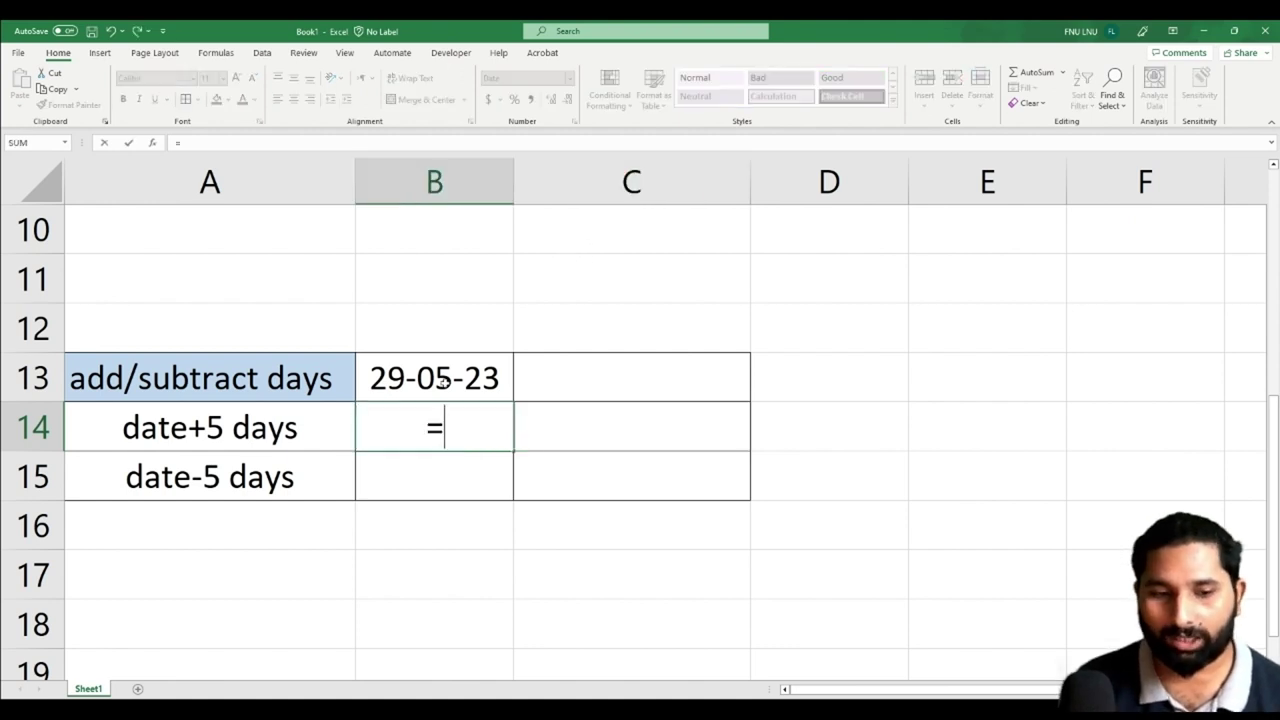
pyautogui.click(441, 381)
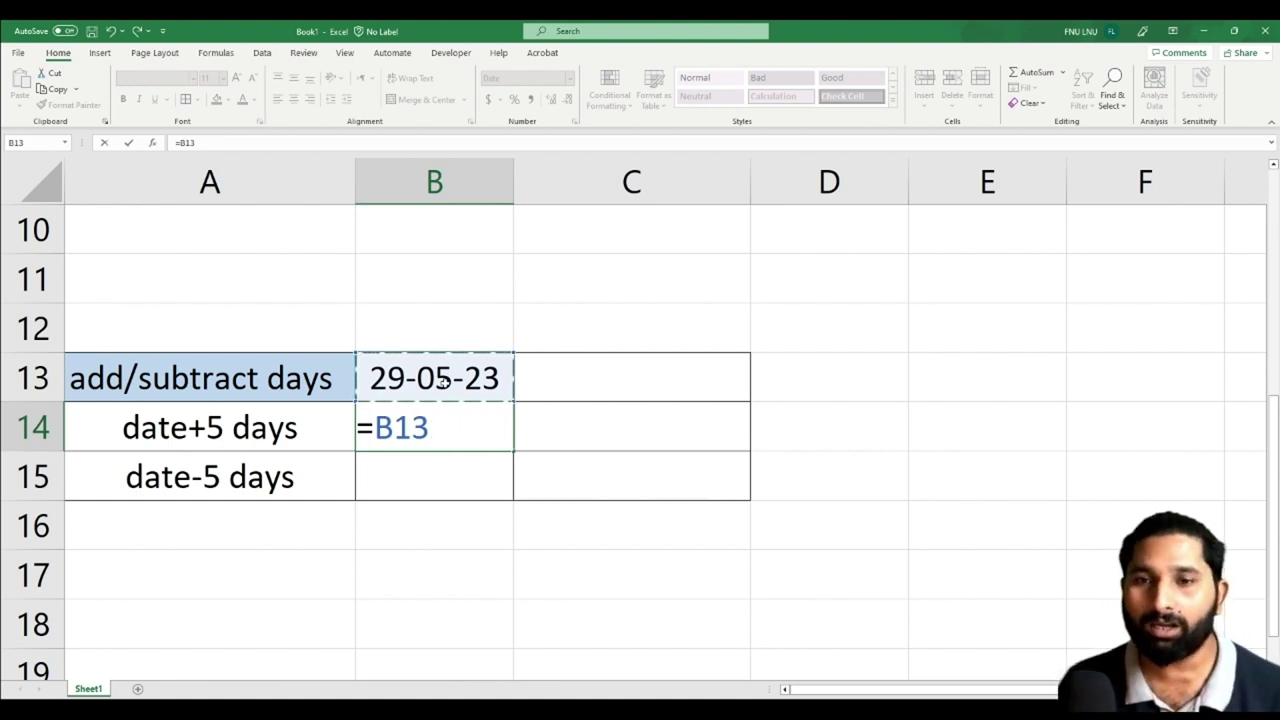
pyautogui.write('+')
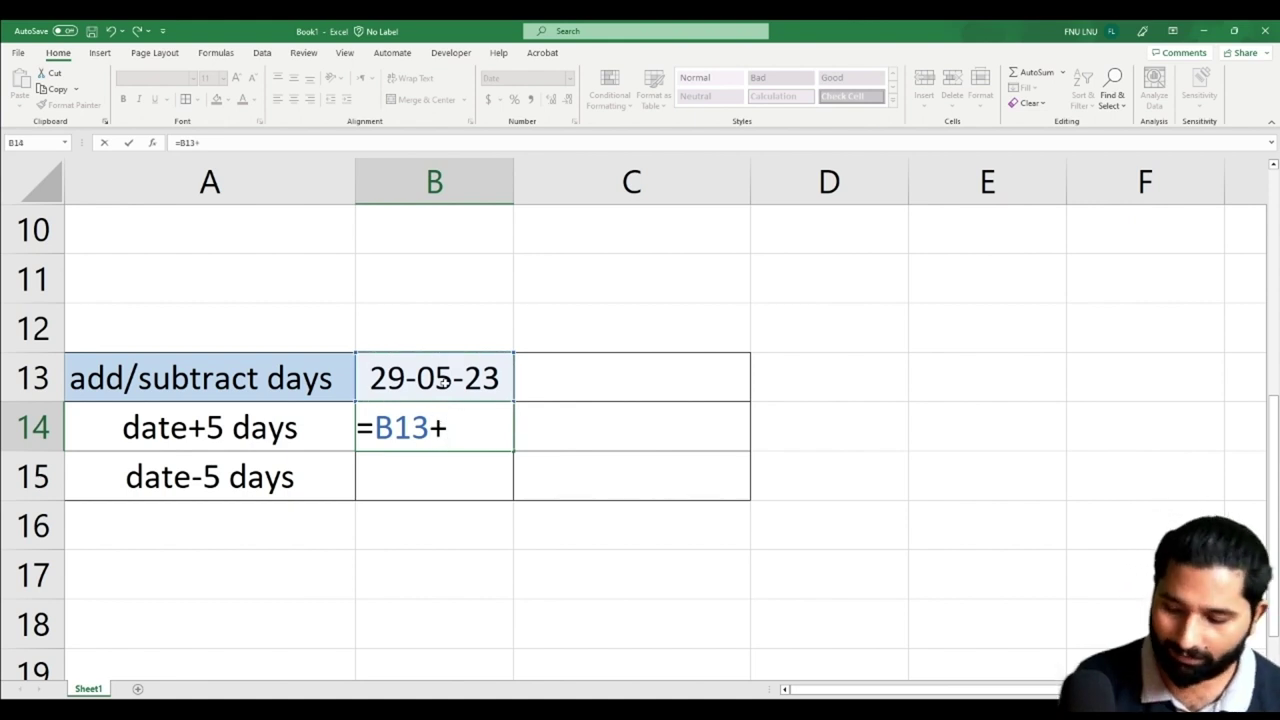
pyautogui.write('5')
pyautogui.press('Return')
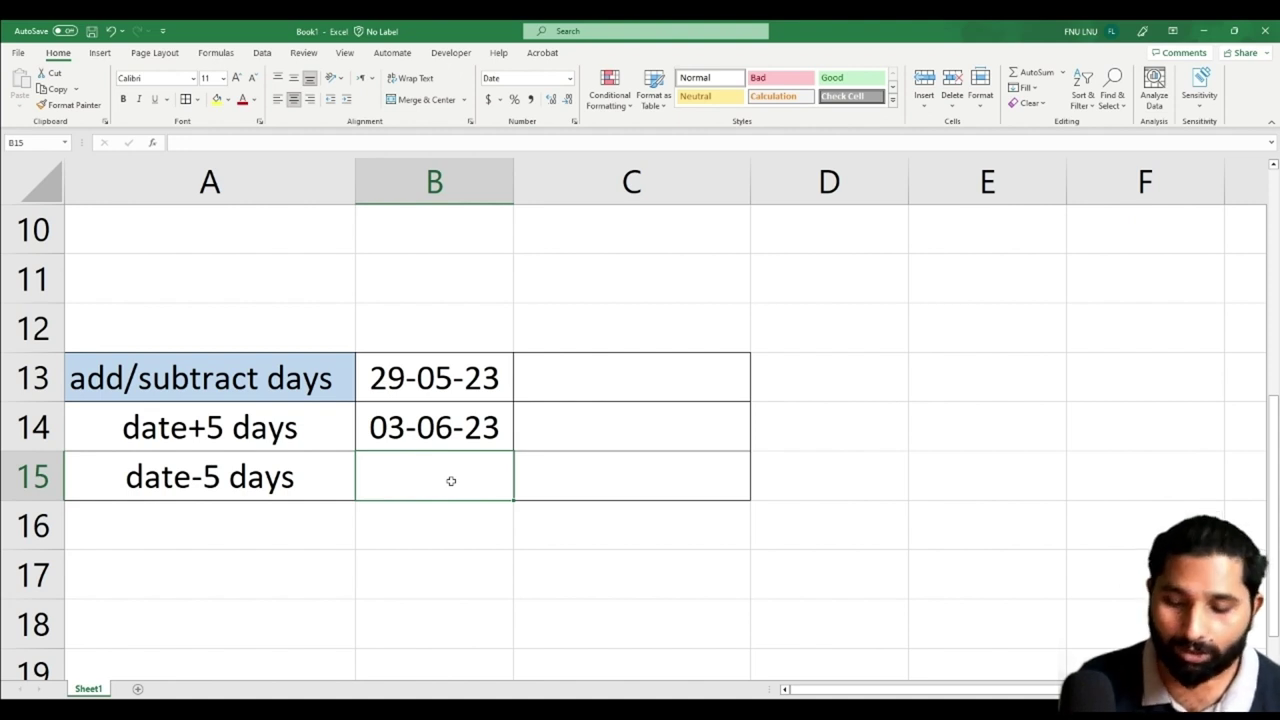
# Enter =B13-5 in B15 to get the date five days before 29-05-23
pyautogui.write('=')
pyautogui.press('Up')
pyautogui.press('Up')
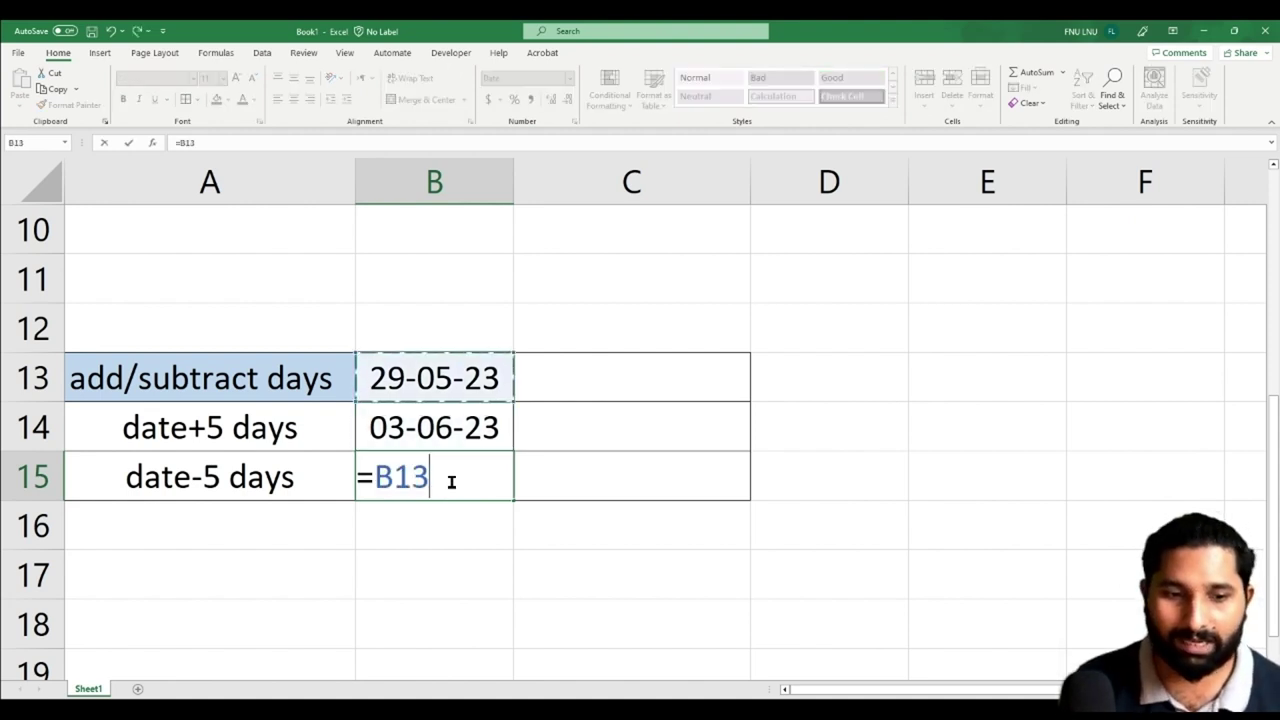
pyautogui.write('-5')
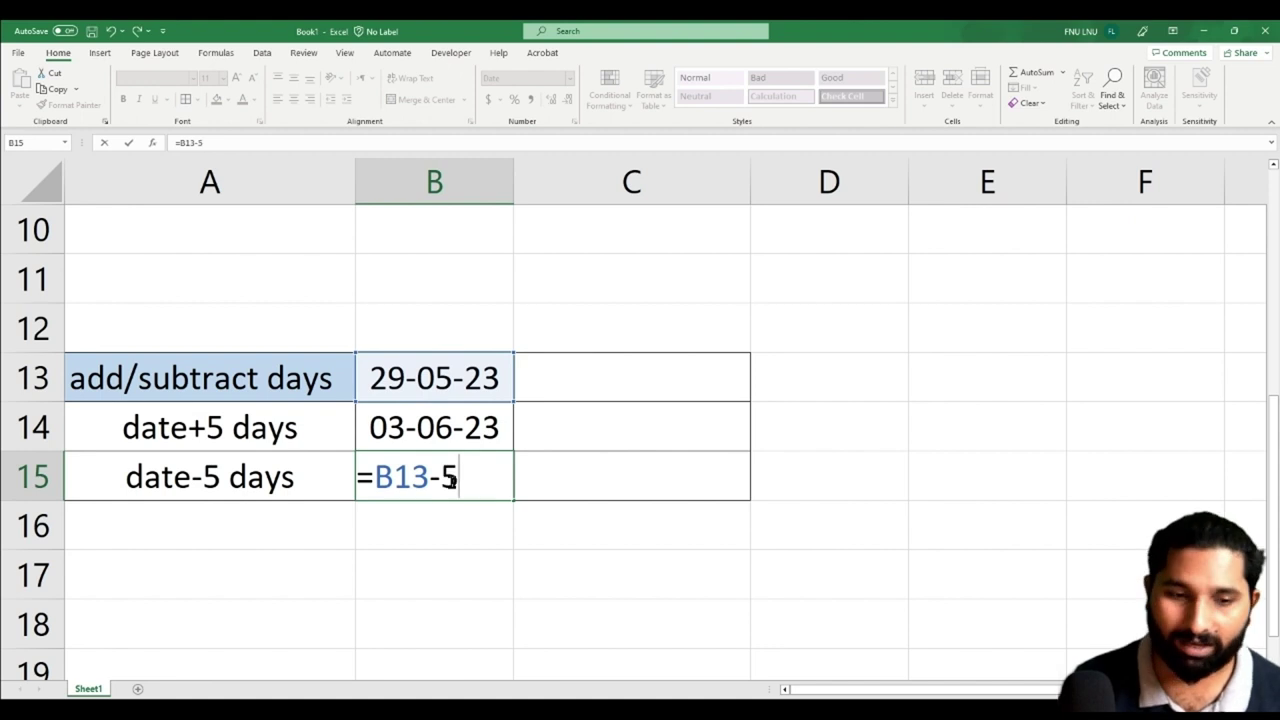
pyautogui.press('Return')
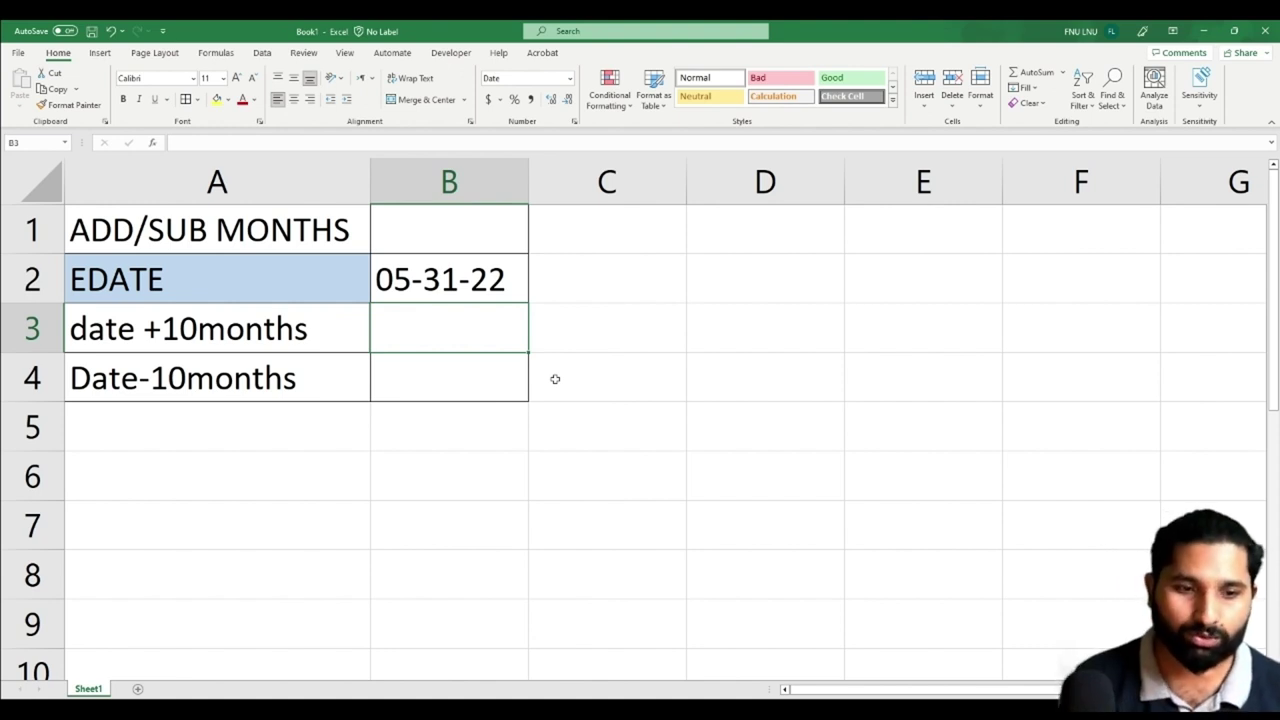
# Enter =EDATE(B2,10) in B3 to return 03-31-23, then check the B2 start date
pyautogui.write('=')
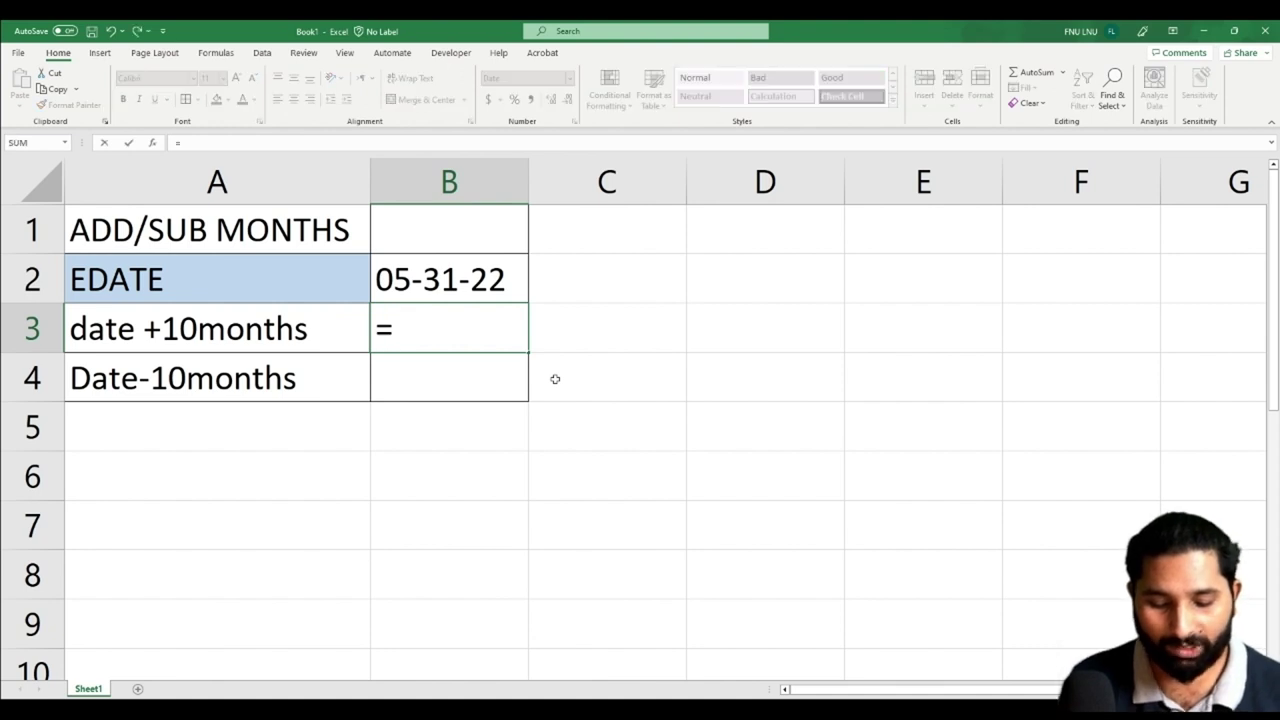
pyautogui.write('edate')
pyautogui.press('Tab')
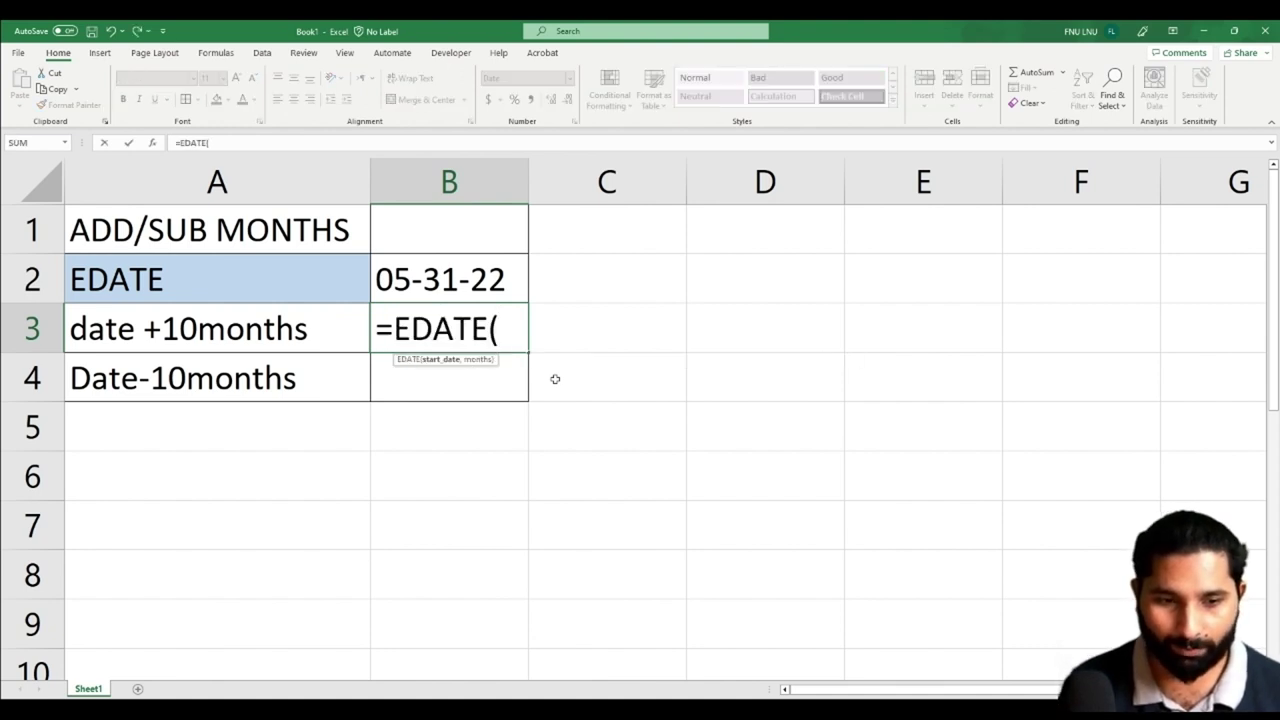
pyautogui.press('Up')
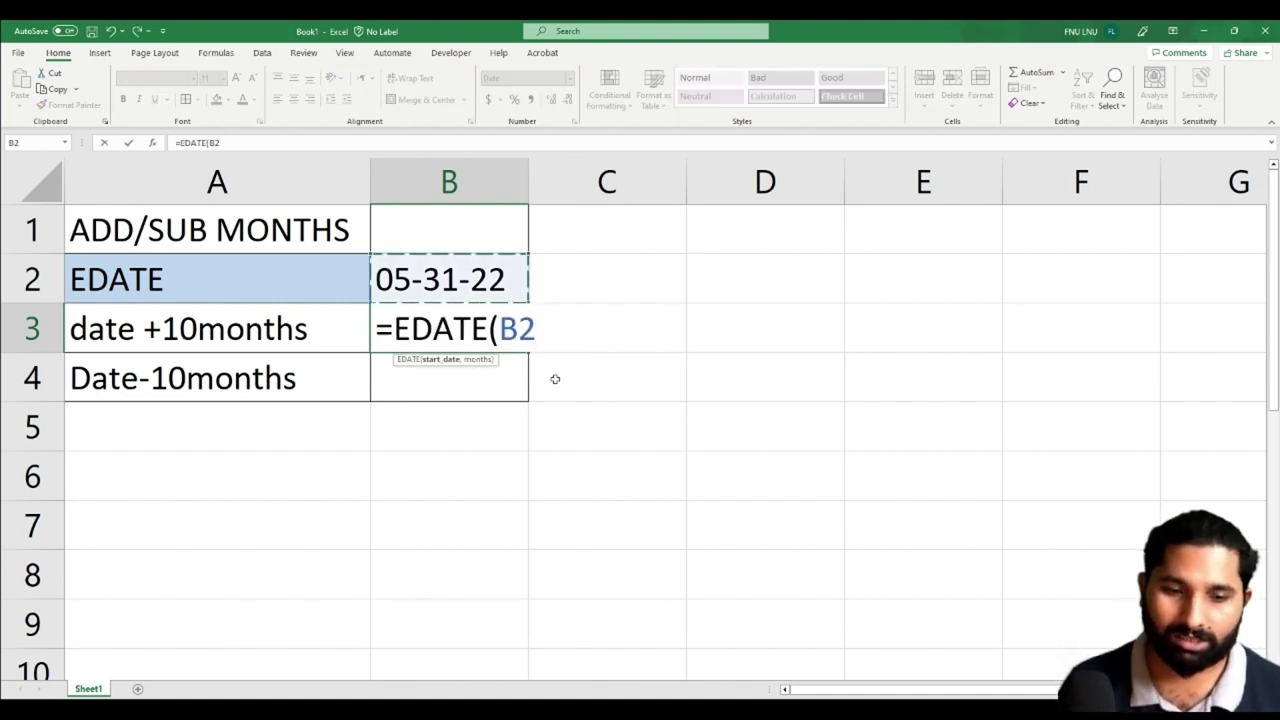
pyautogui.write(',')
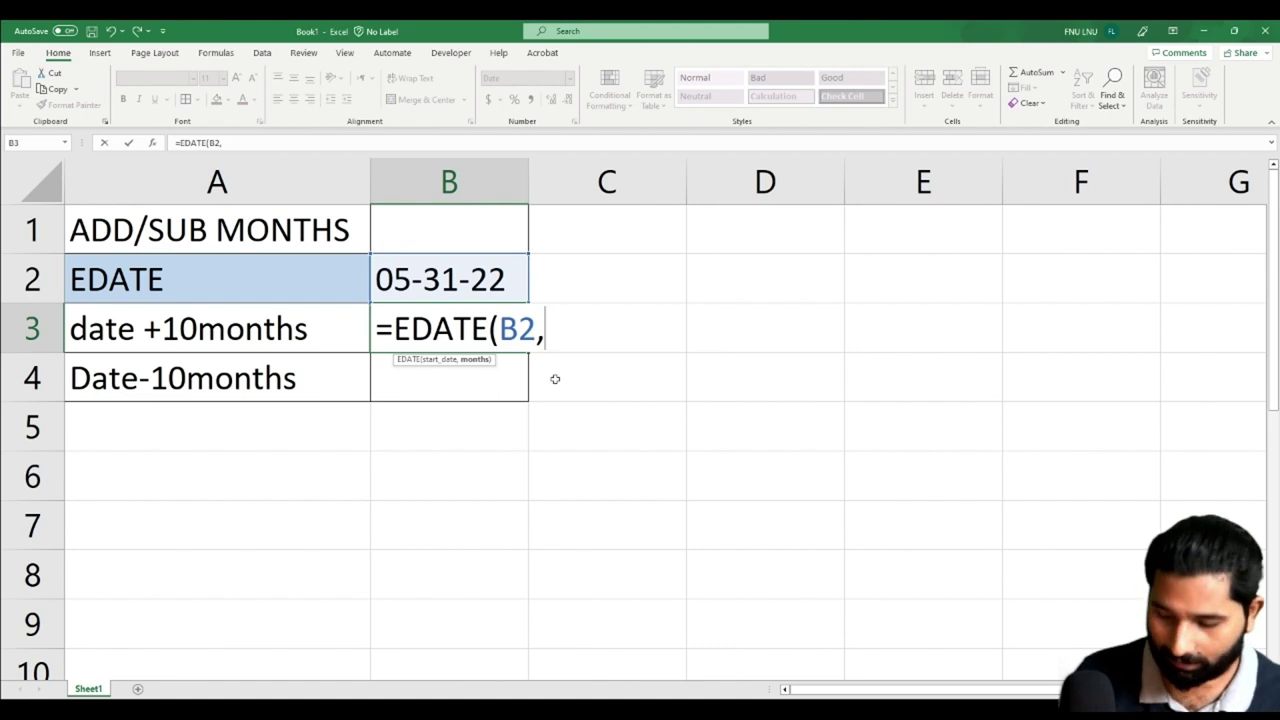
pyautogui.write('10)')
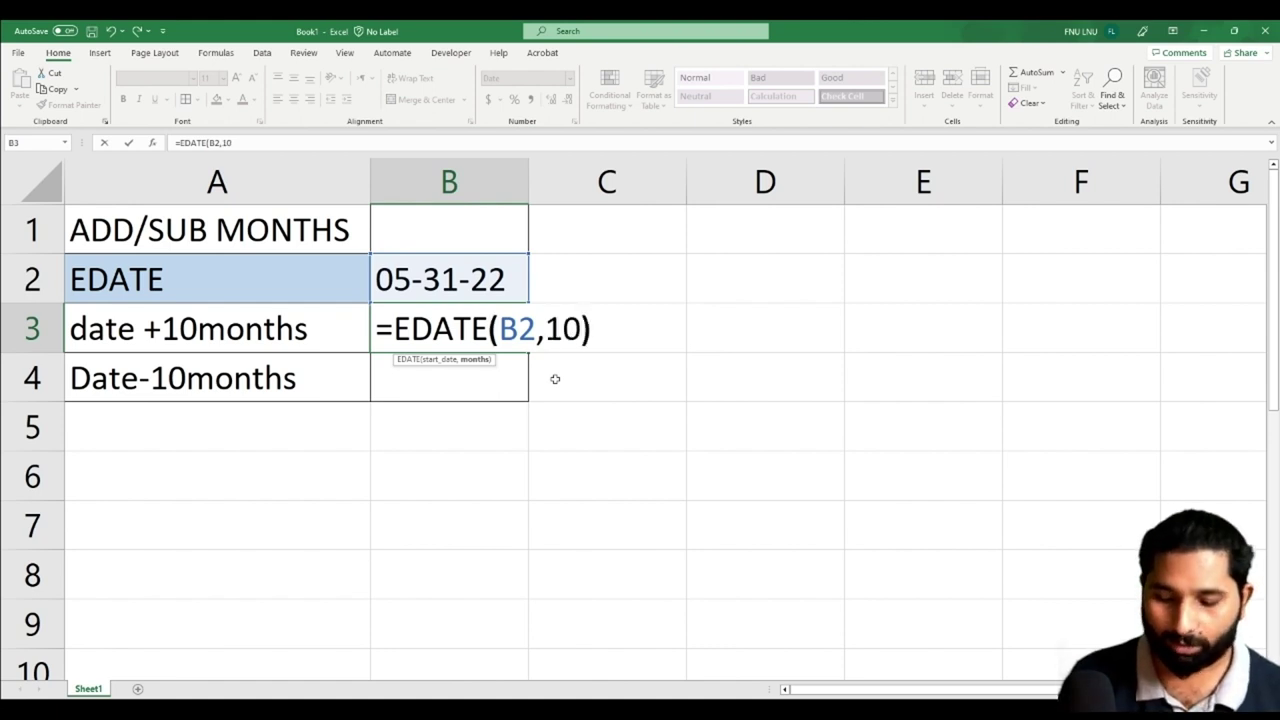
pyautogui.press('Return')
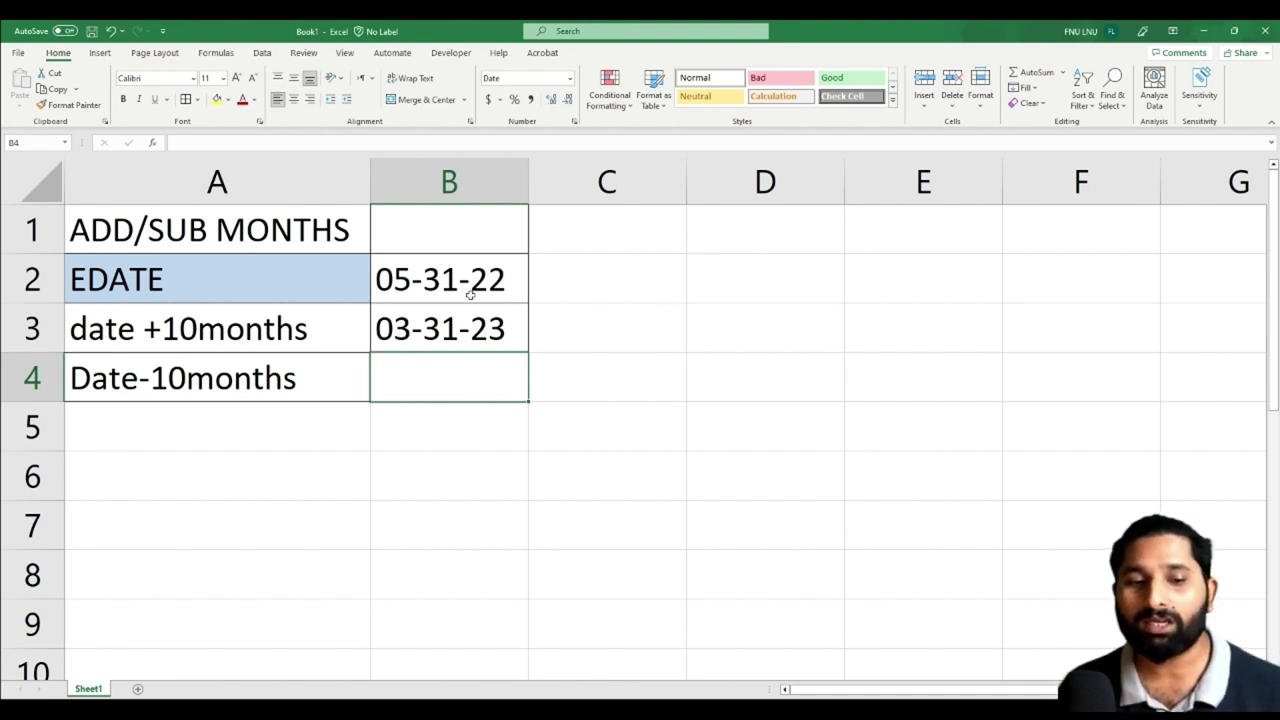
pyautogui.click(468, 291)
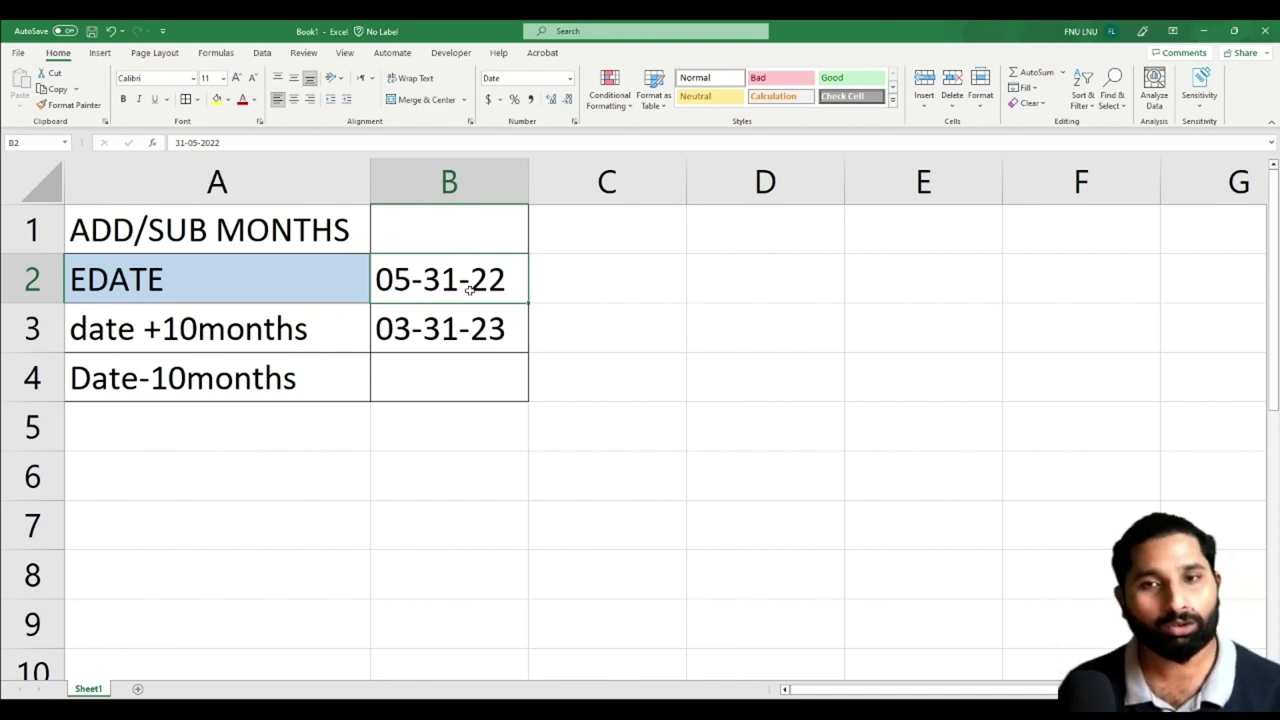
# Enter =EDATE(B2,-10) in B4, fixing a typo, to return 07-31-21
pyautogui.click(457, 384)
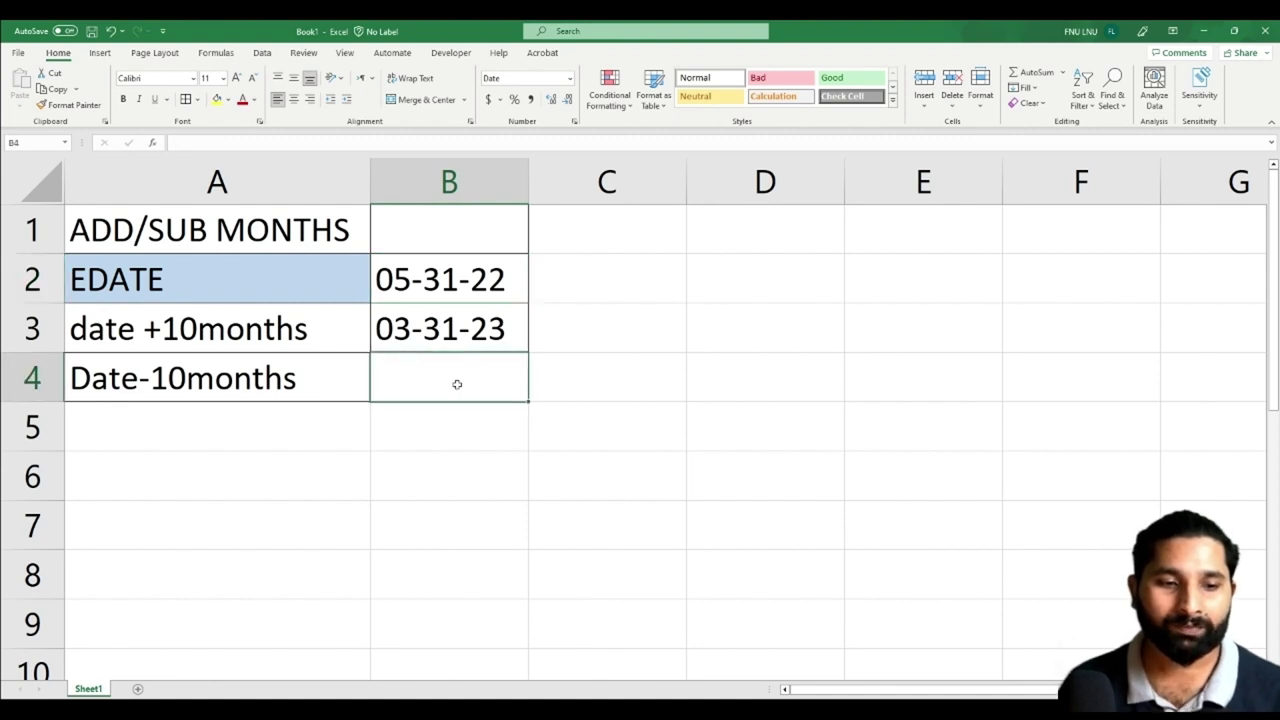
pyautogui.write('=edatwe')
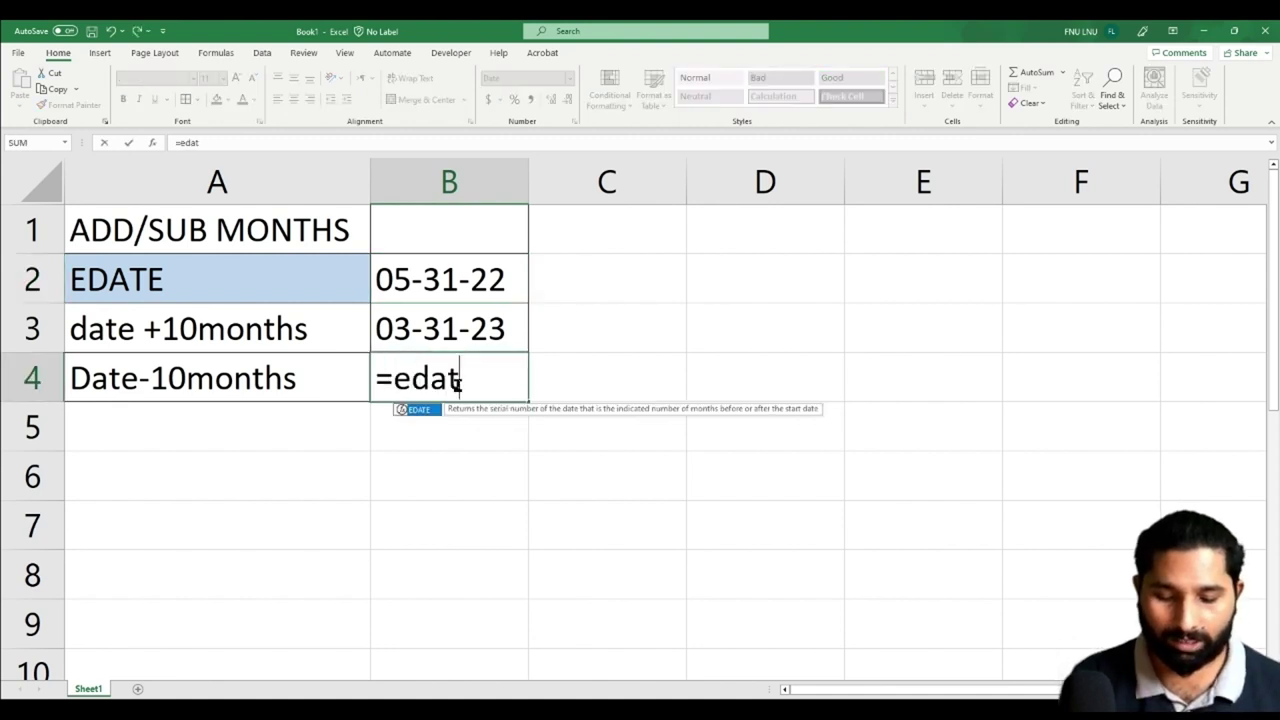
pyautogui.press('BackSpace')
pyautogui.press('BackSpace')
pyautogui.press('BackSpace')
pyautogui.press('BackSpace')
pyautogui.press('BackSpace')
pyautogui.press('BackSpace')
pyautogui.press('BackSpace')
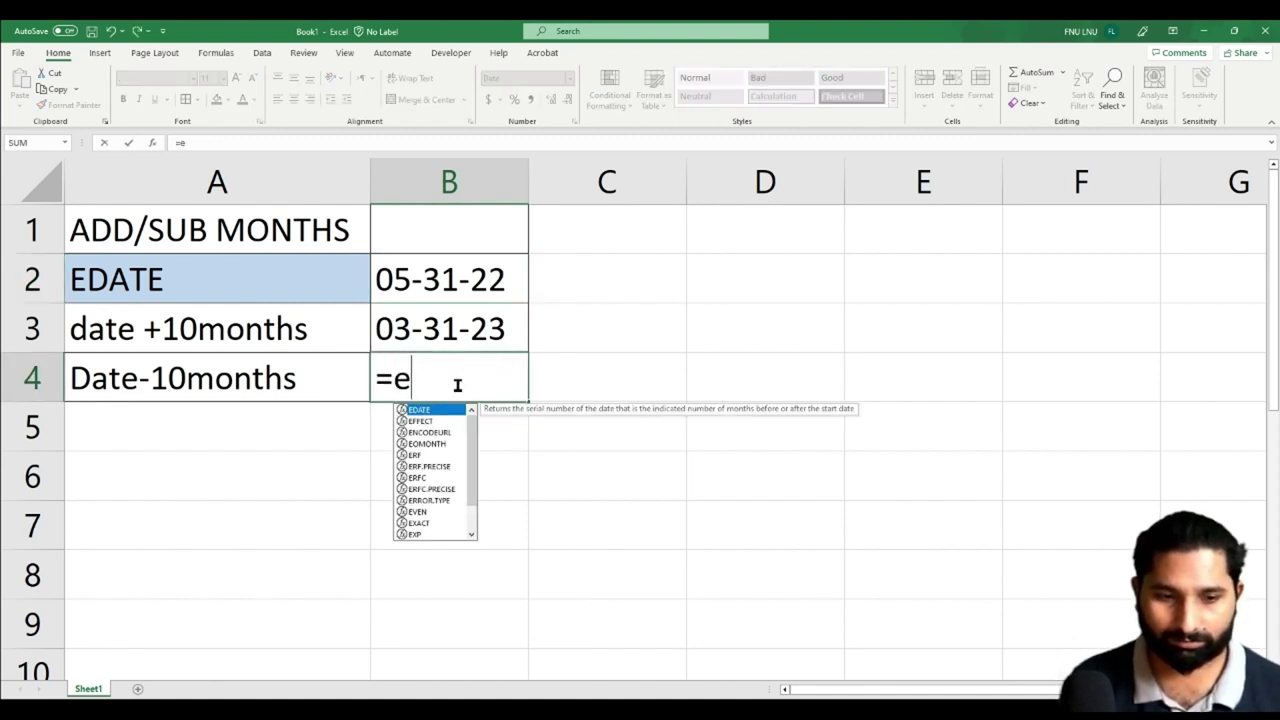
pyautogui.write('=edat')
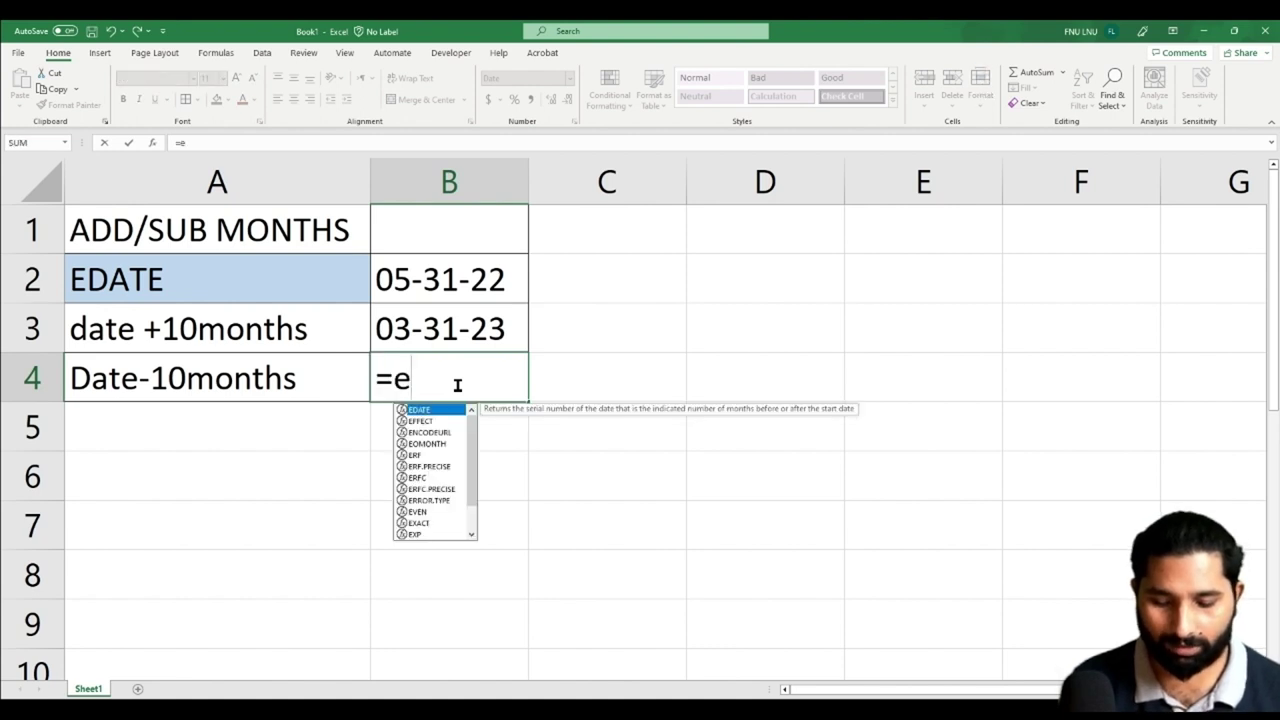
pyautogui.write('e')
pyautogui.press('Tab')
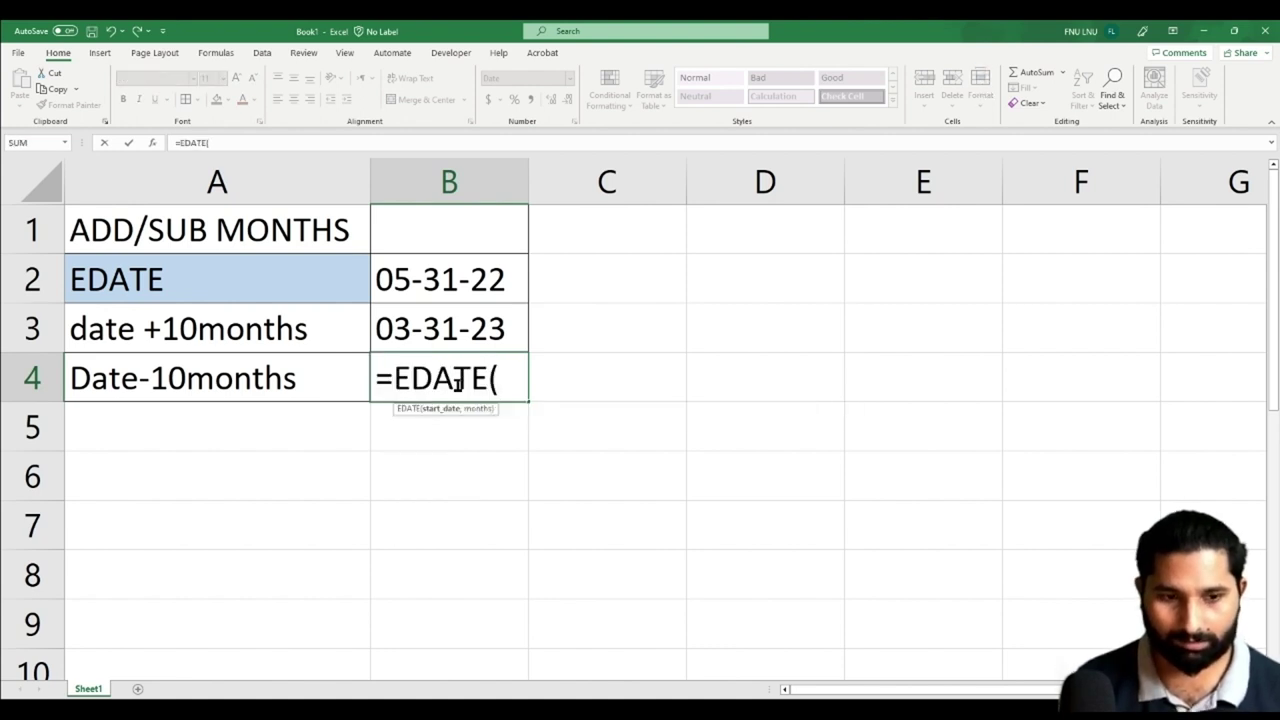
pyautogui.press('Up')
pyautogui.press('Up')
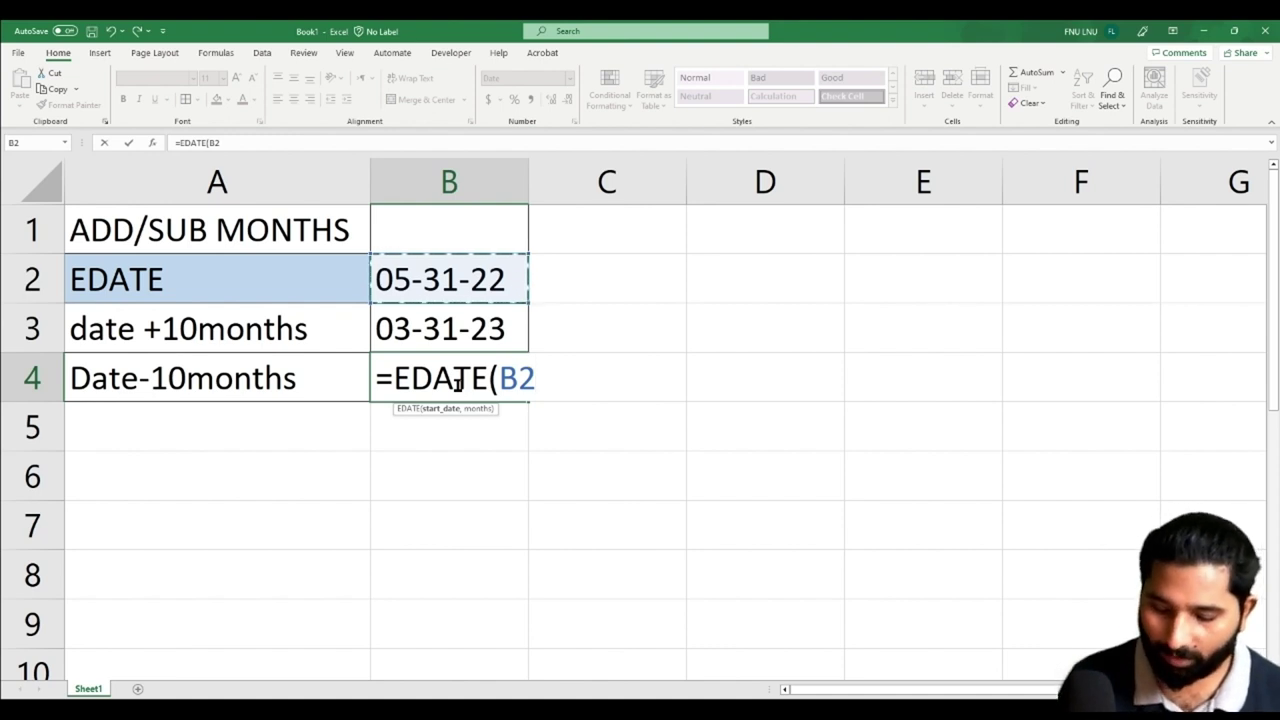
pyautogui.write(',-')
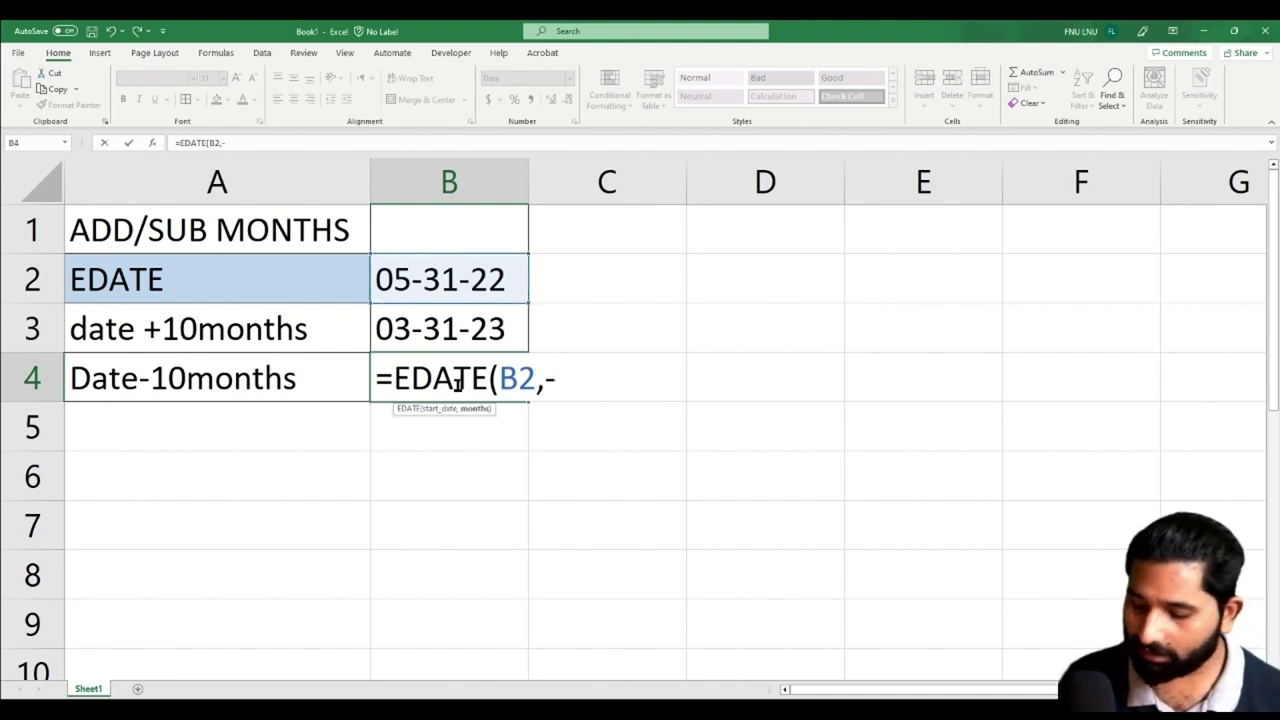
pyautogui.write('10)')
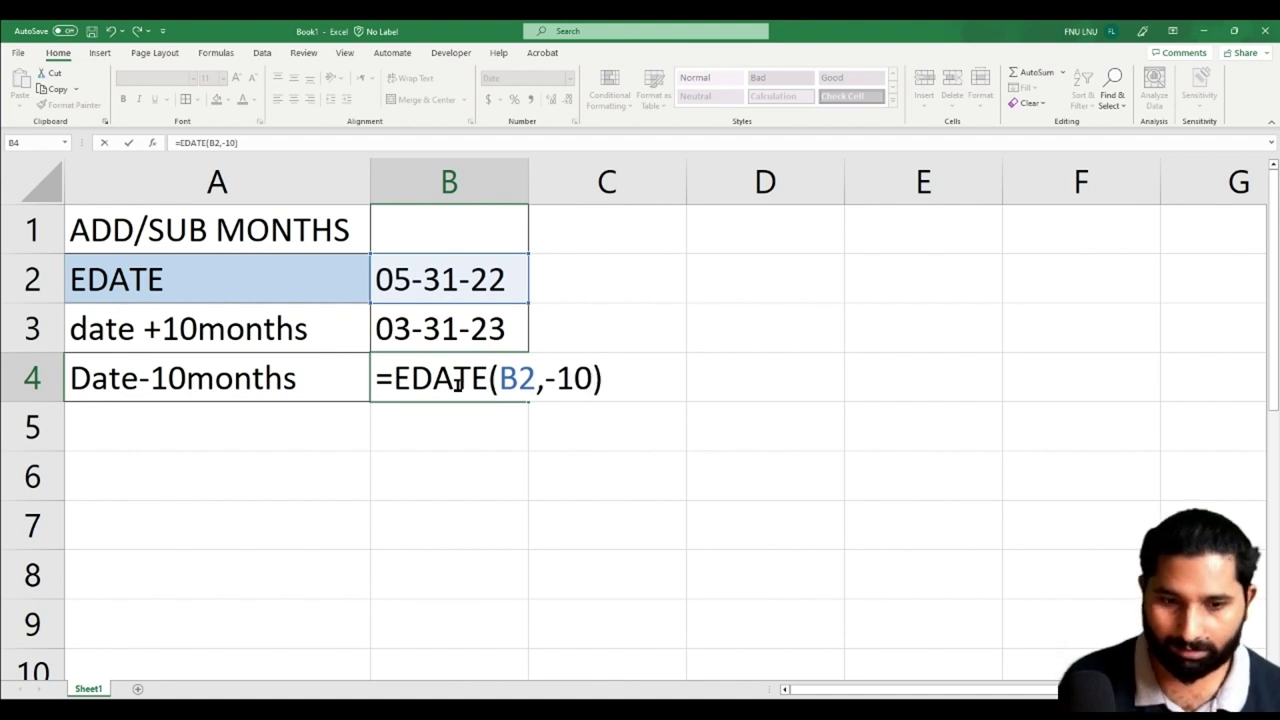
pyautogui.press('Return')
# Review the +10 and -10 month EDATE formulas in B3 and B4
pyautogui.click(454, 347)
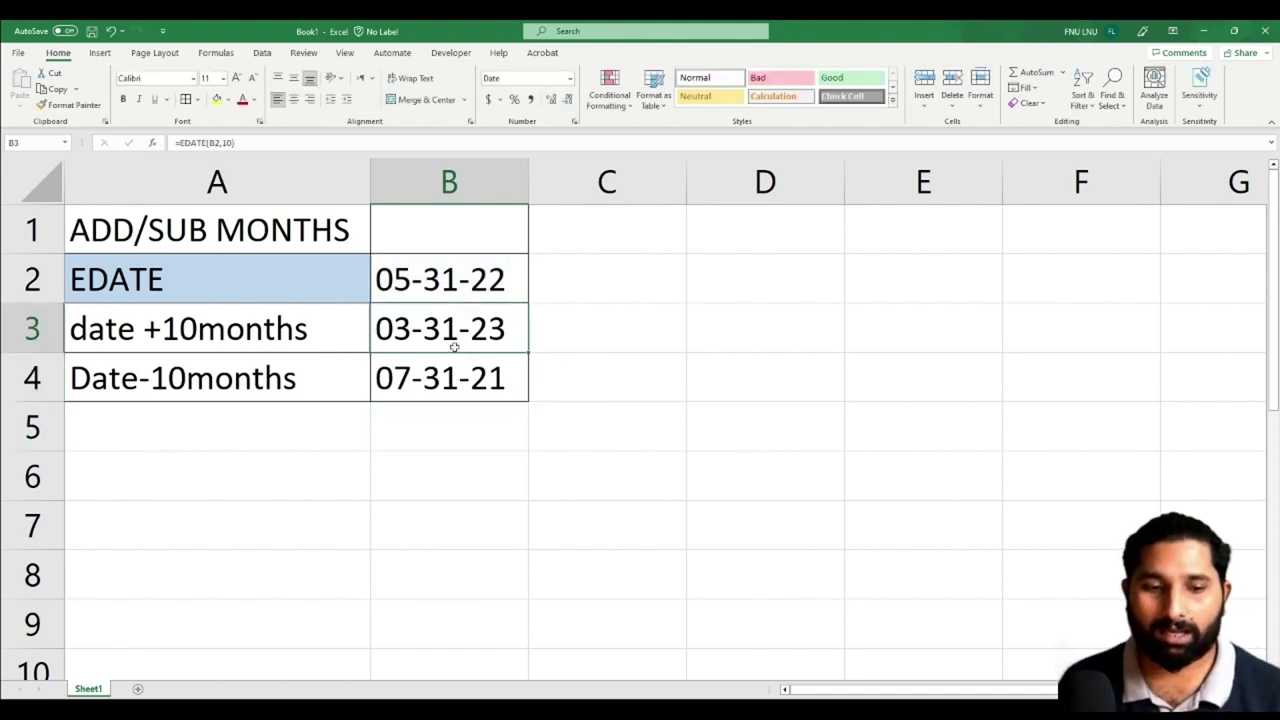
pyautogui.click(451, 372)
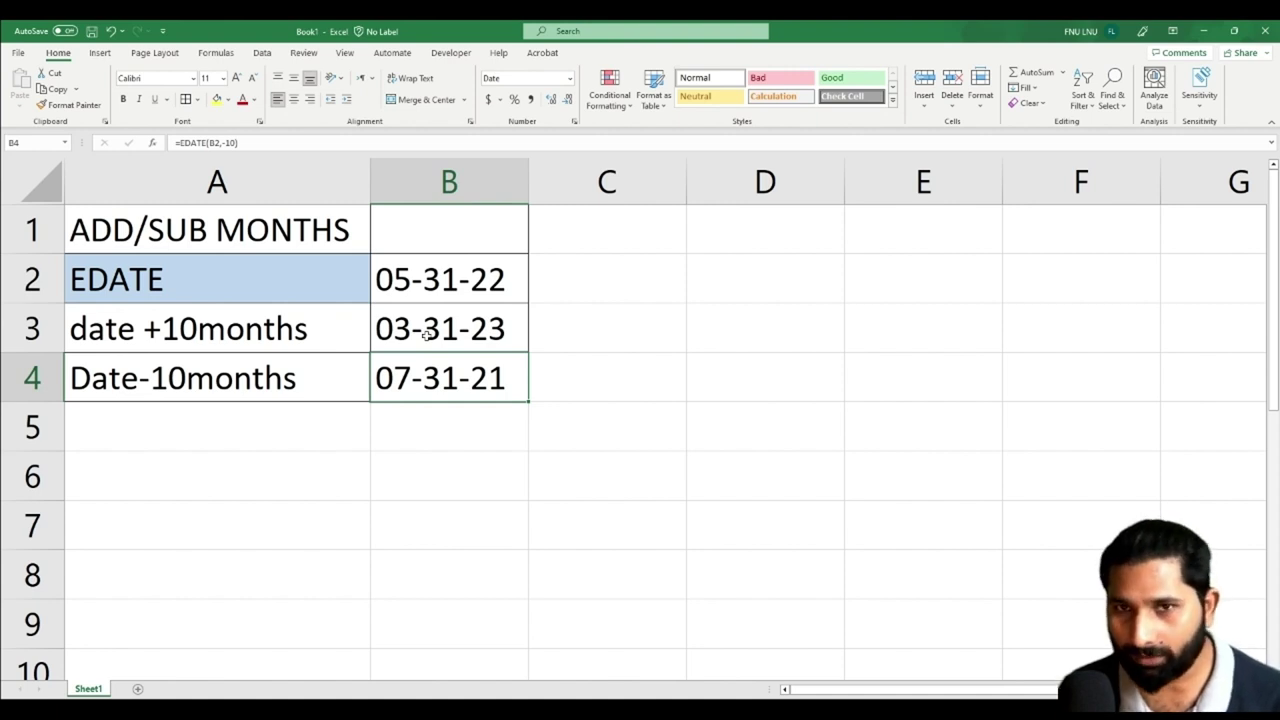
pyautogui.click(496, 326)
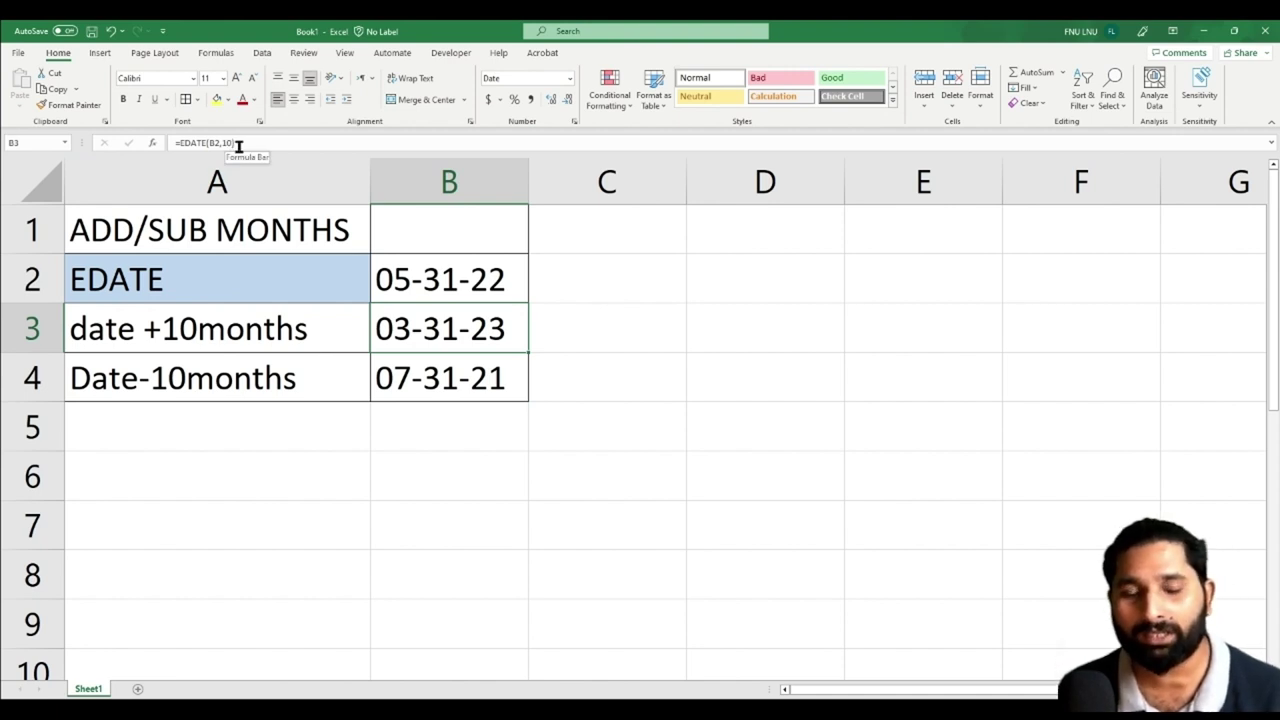
pyautogui.click(456, 370)
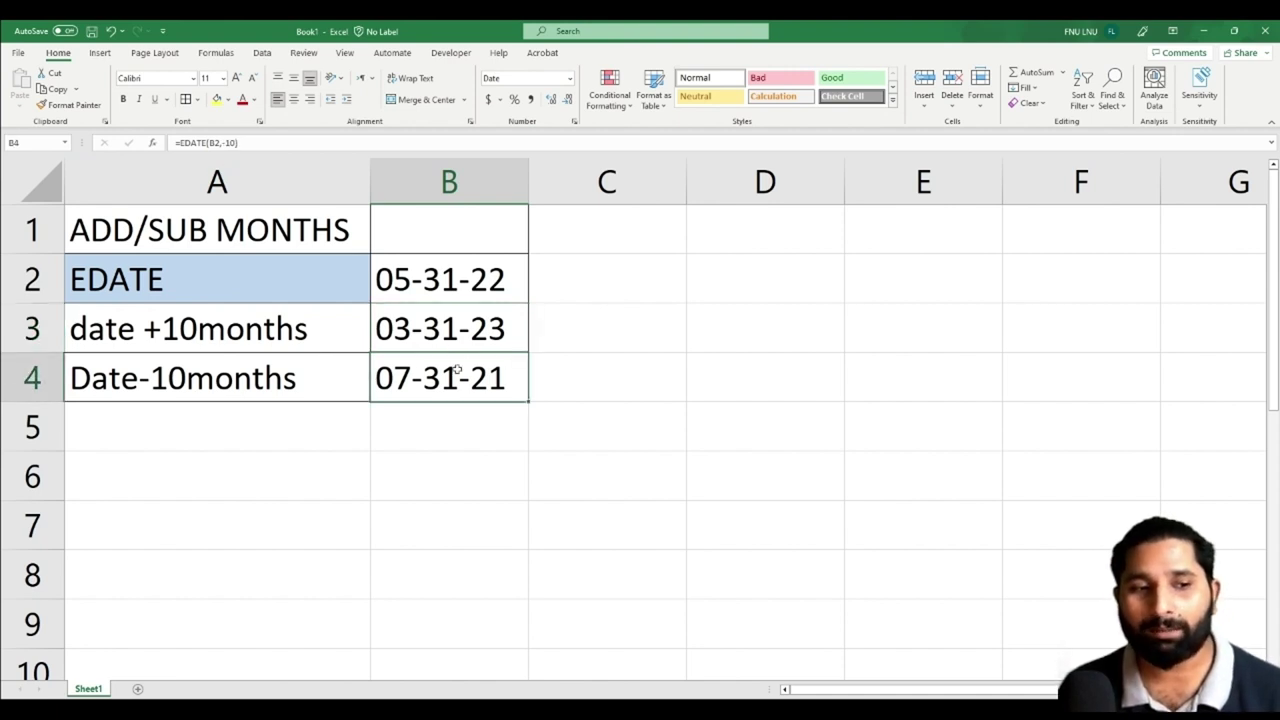
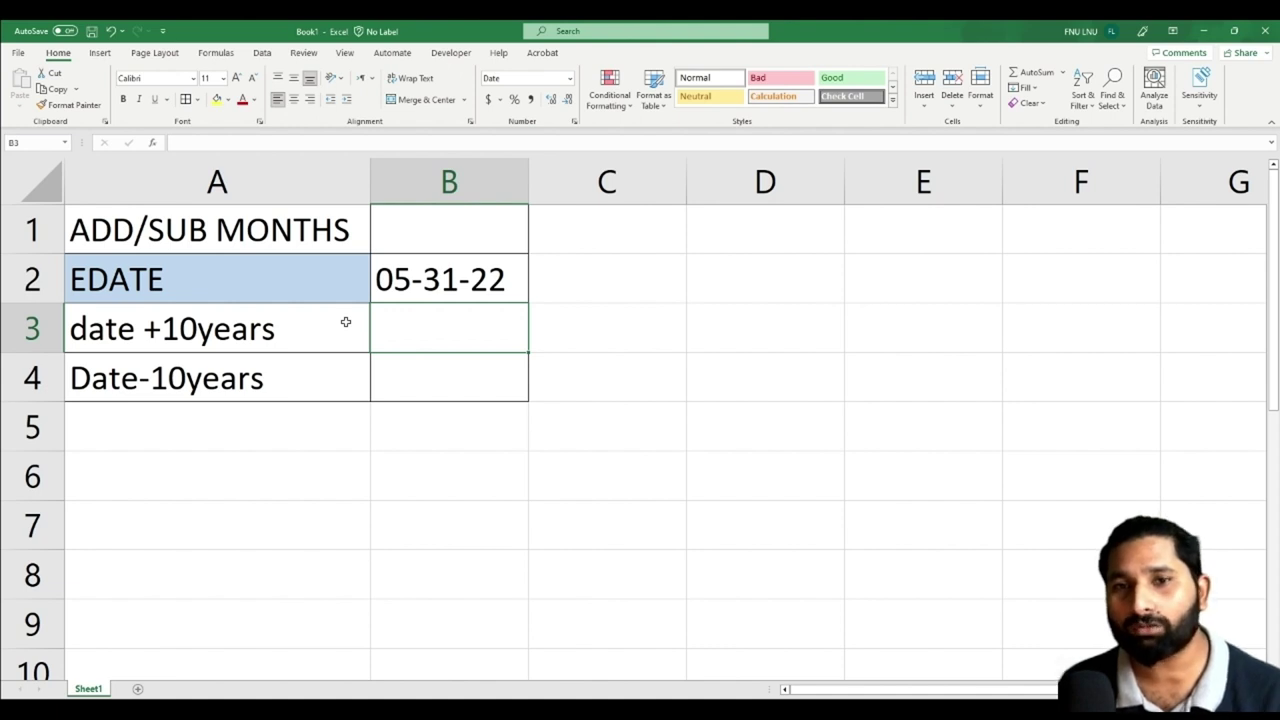
# Enter =10*12 in D3 to get 120 months
pyautogui.click(708, 333)
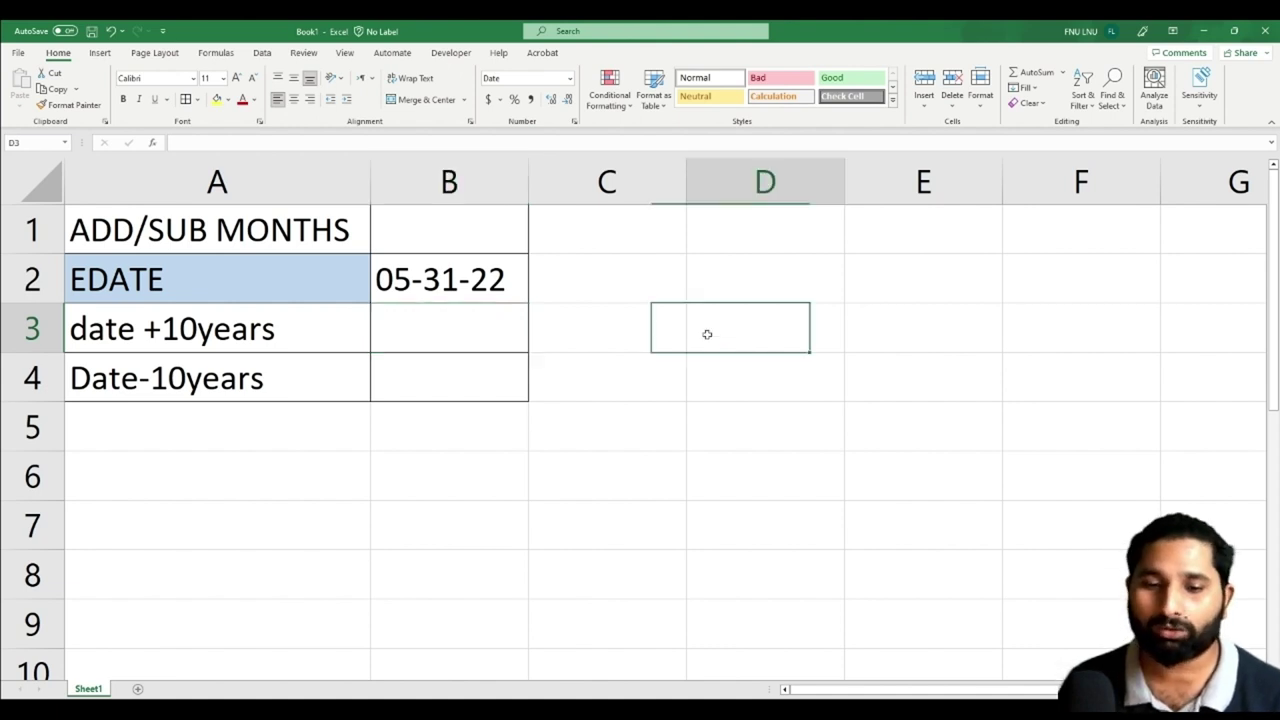
pyautogui.write('=')
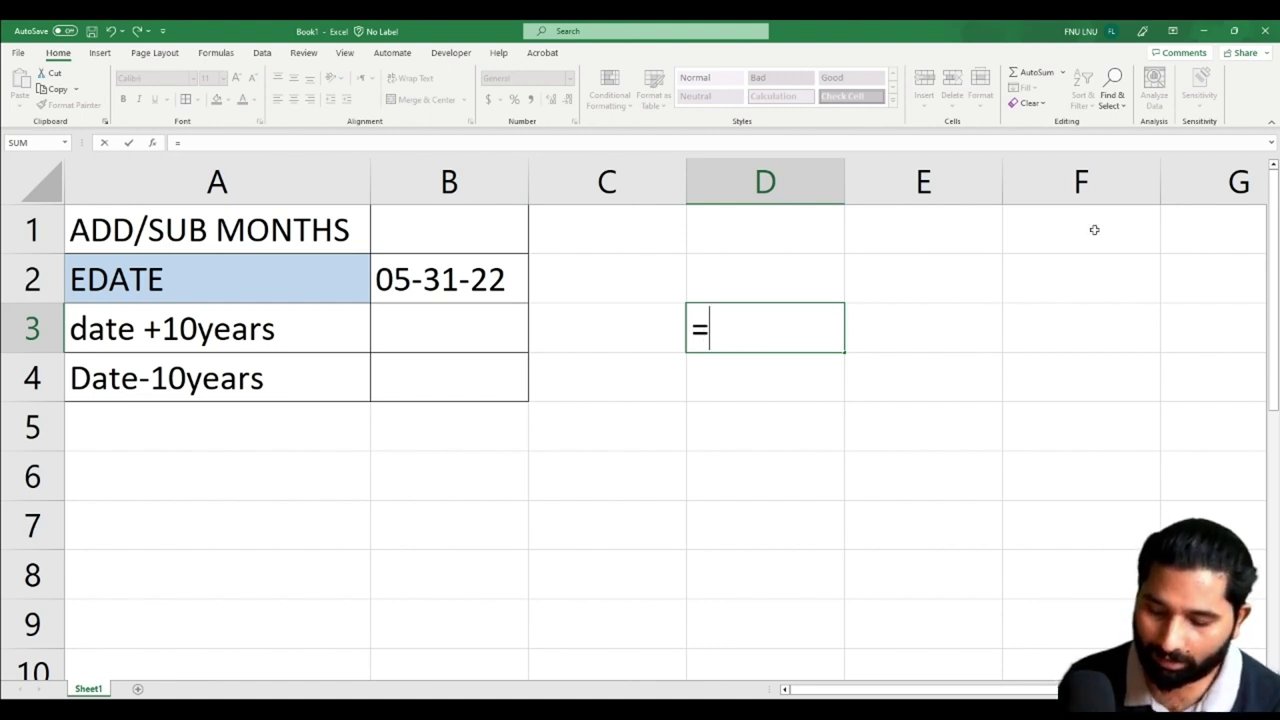
pyautogui.write('10*')
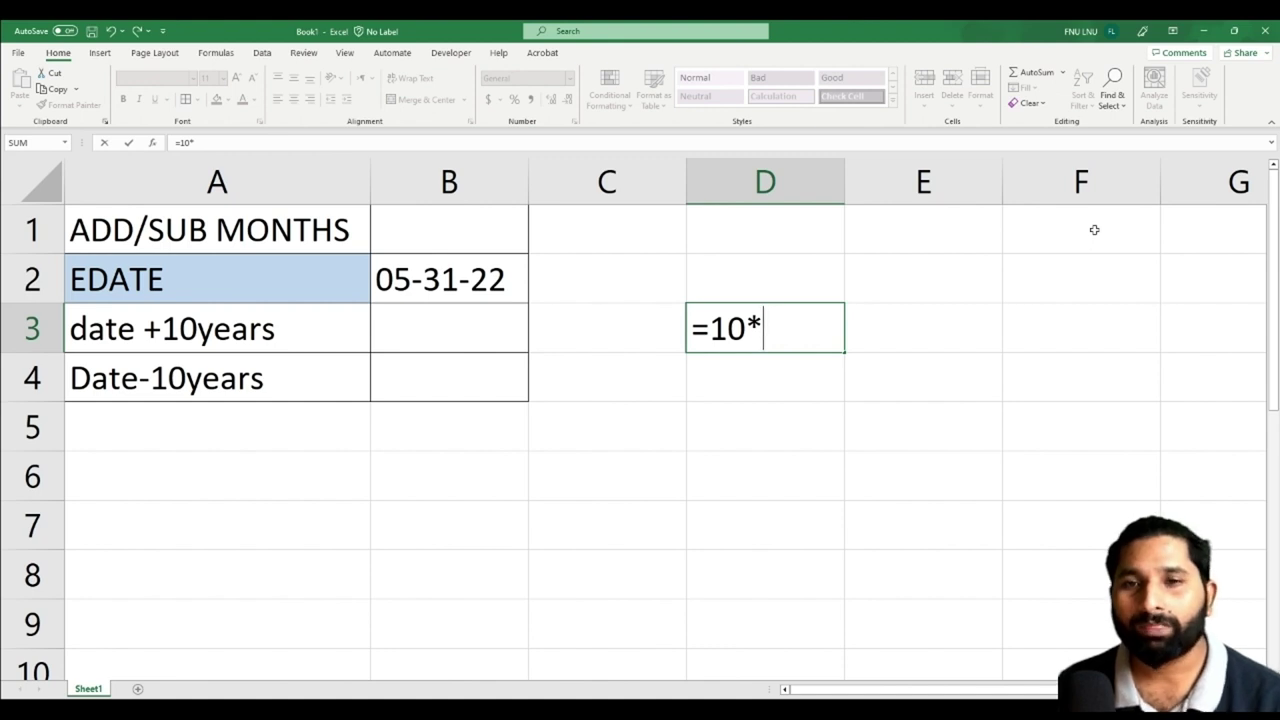
pyautogui.write('12')
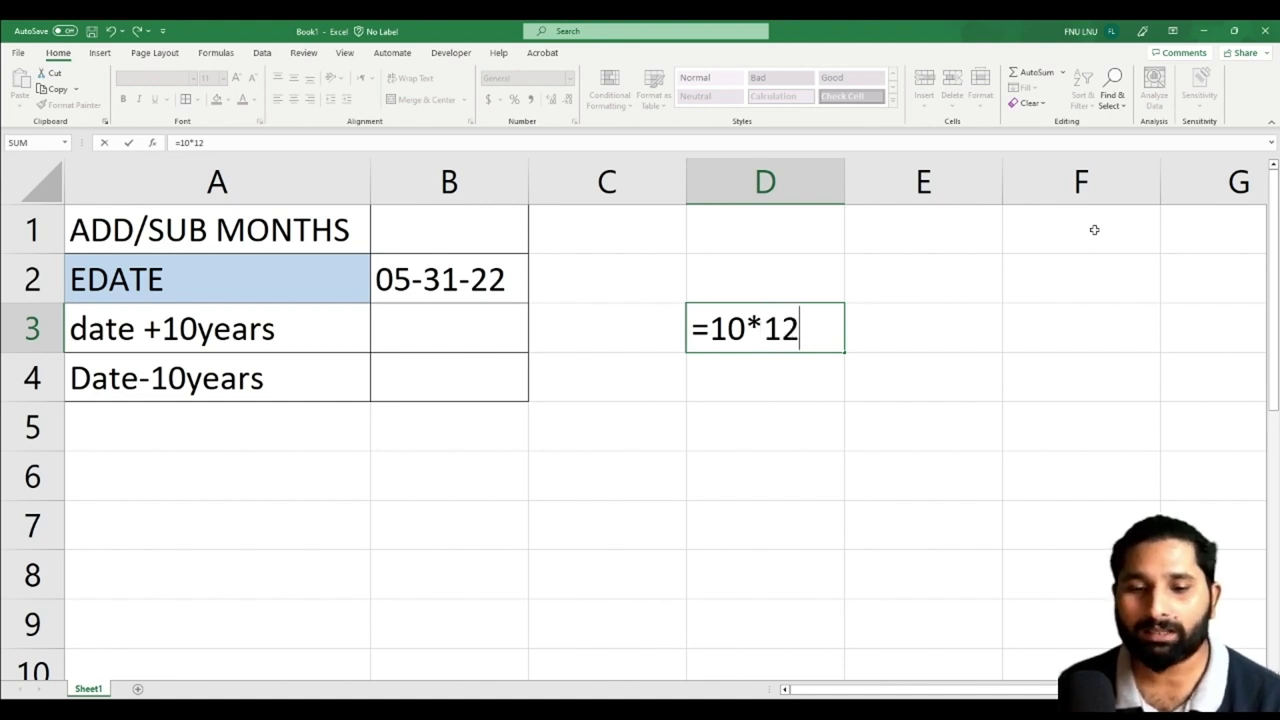
pyautogui.press('Return')
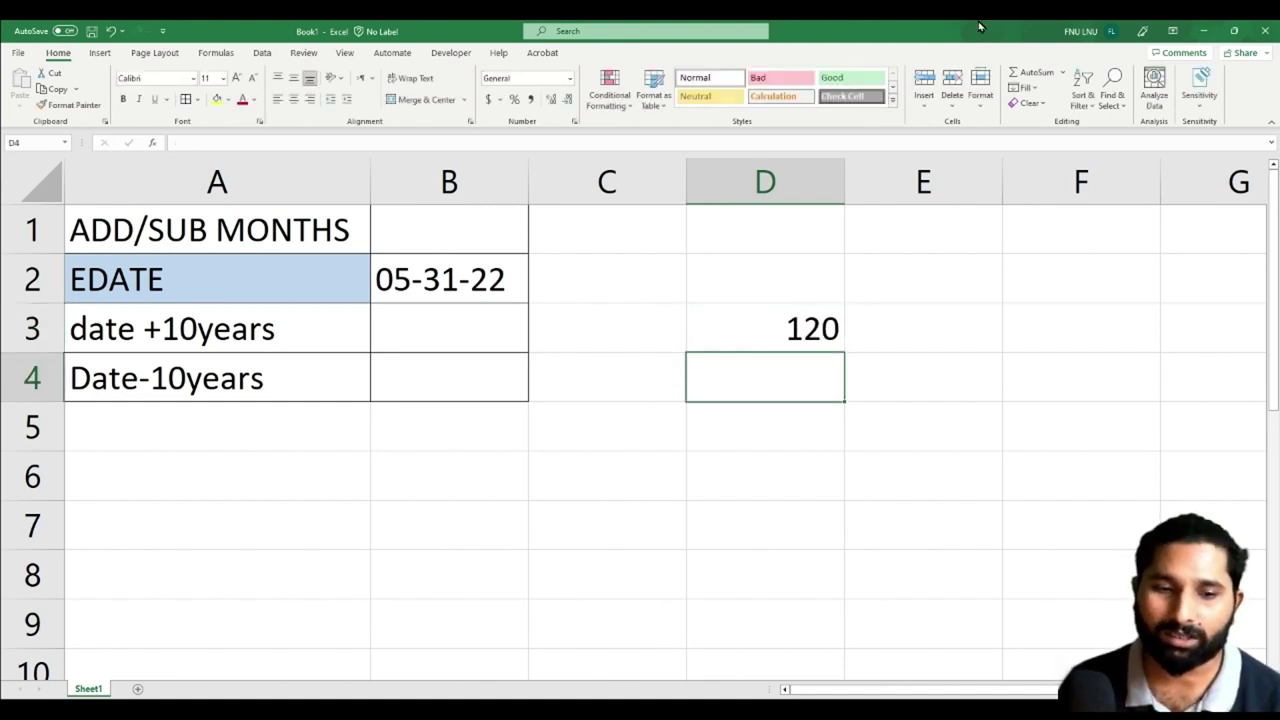
# Enter =EDATE(B2,120) in B3 to get the date ten years later, 05-31-32
pyautogui.doubleClick(405, 332)
pyautogui.write('=')
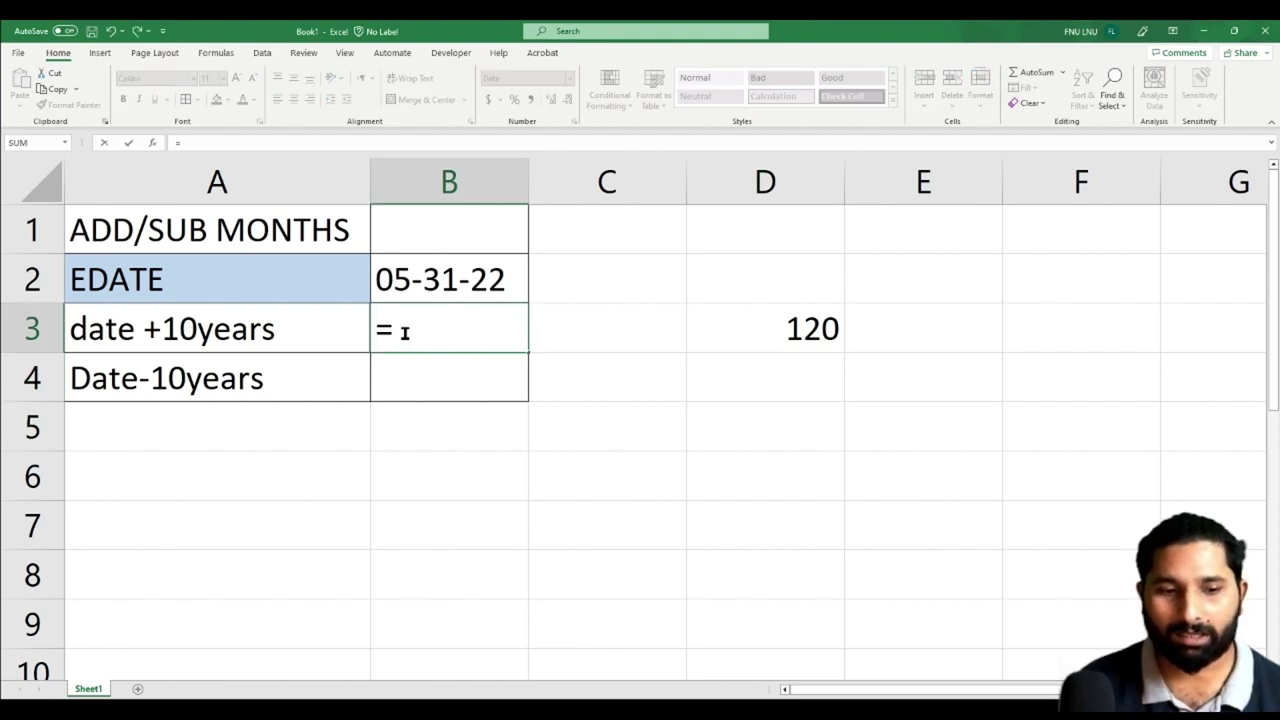
pyautogui.write('edate')
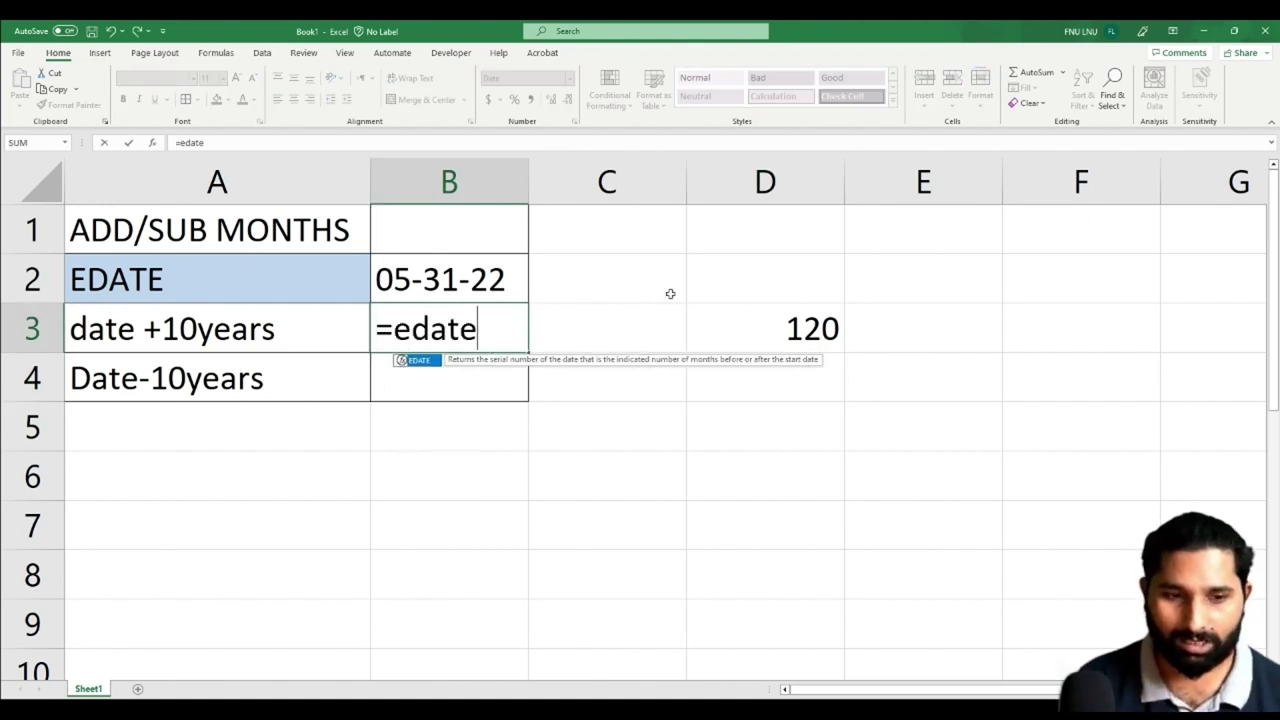
pyautogui.press('Tab')
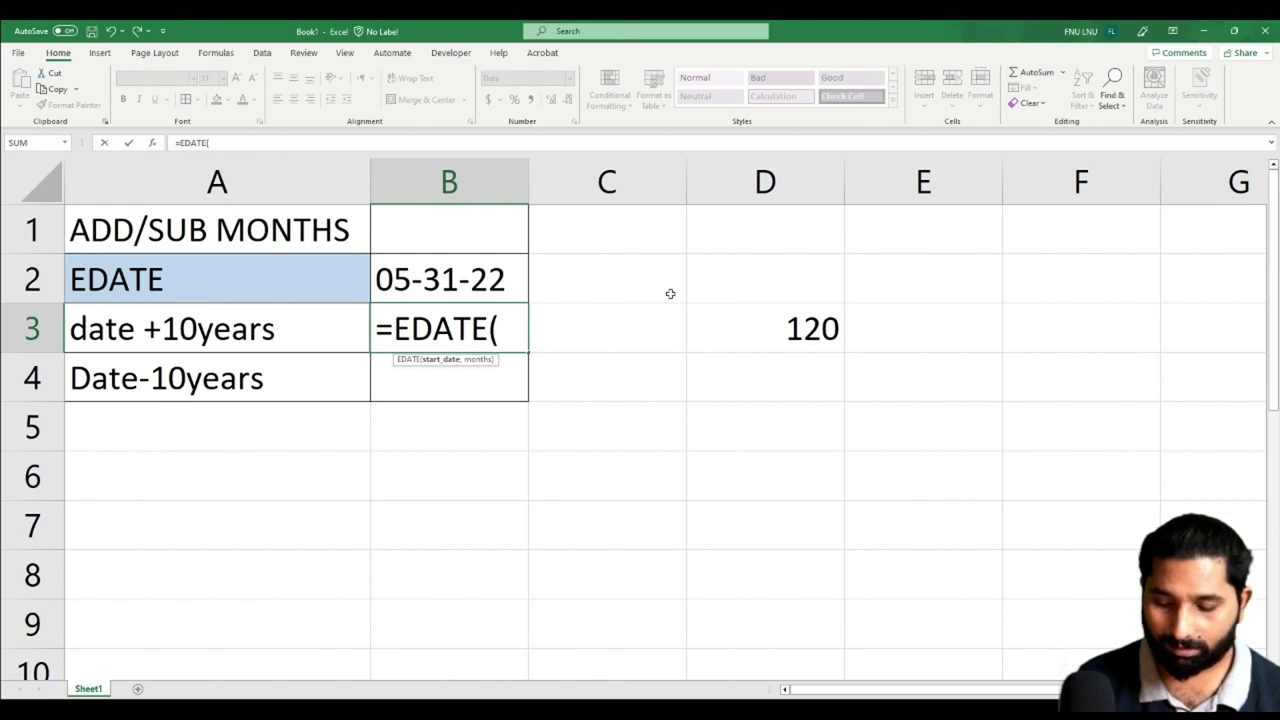
pyautogui.press('Up')
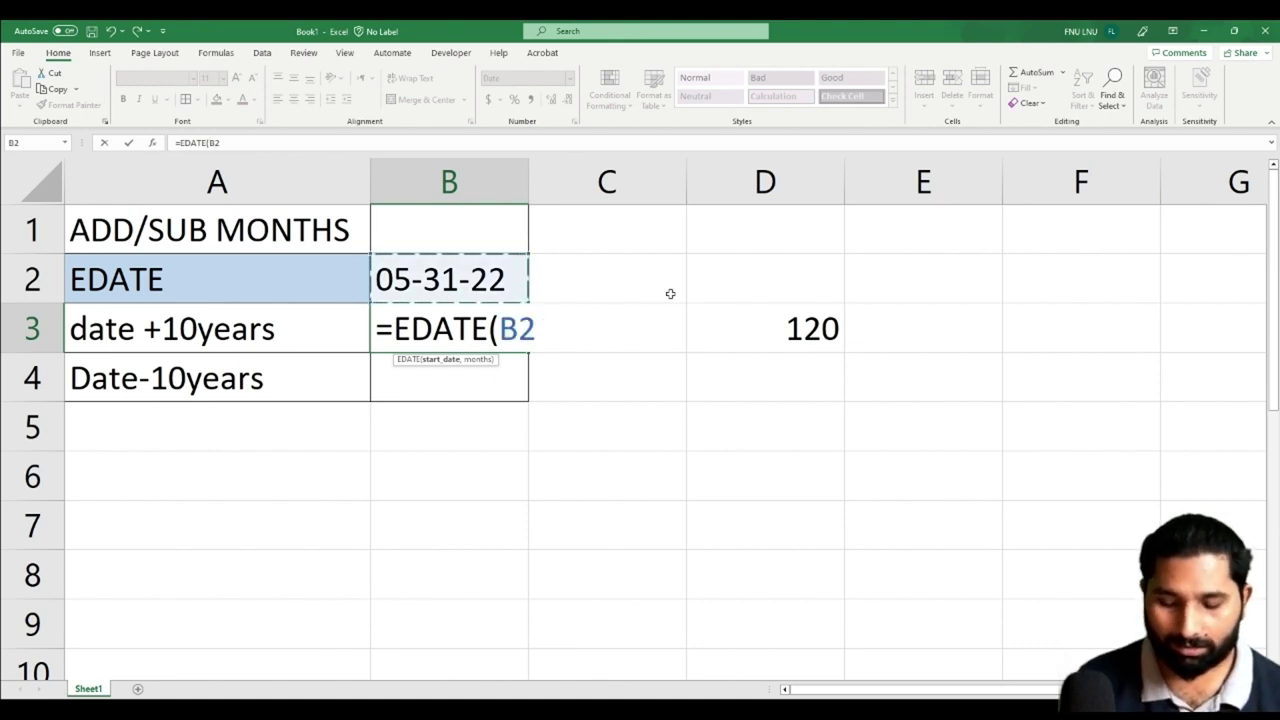
pyautogui.write(',120)')
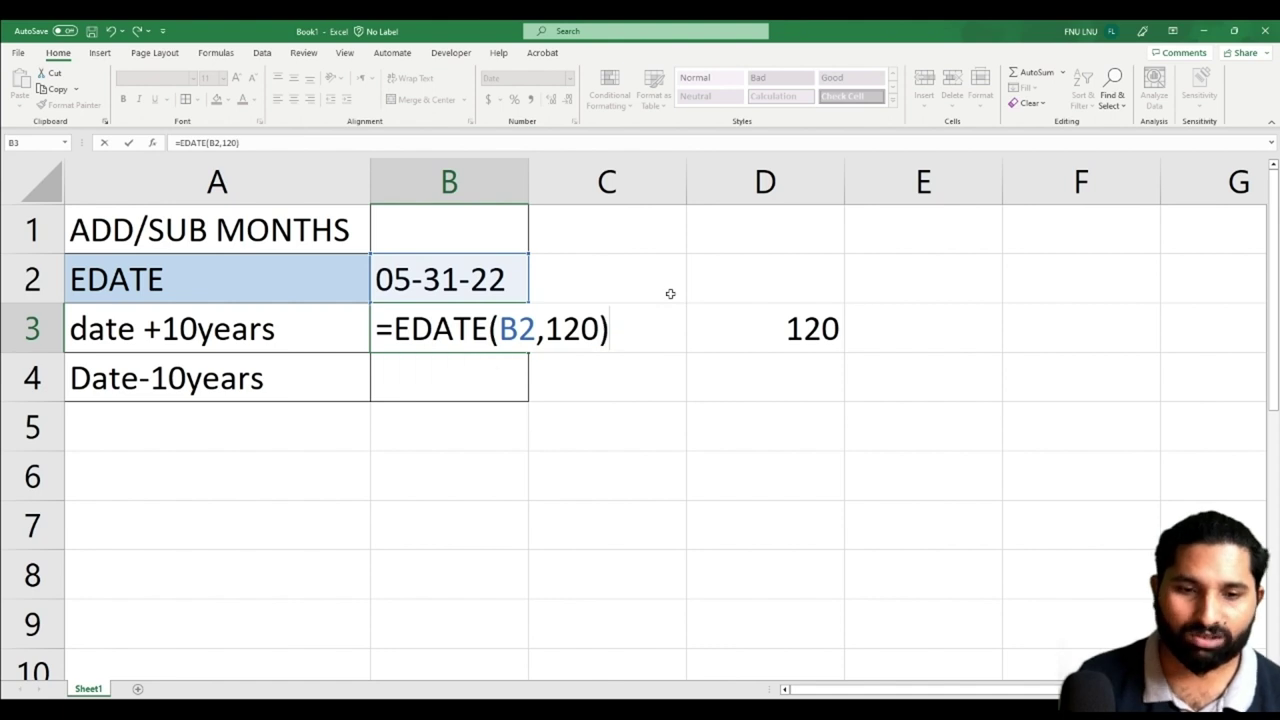
pyautogui.press('Return')
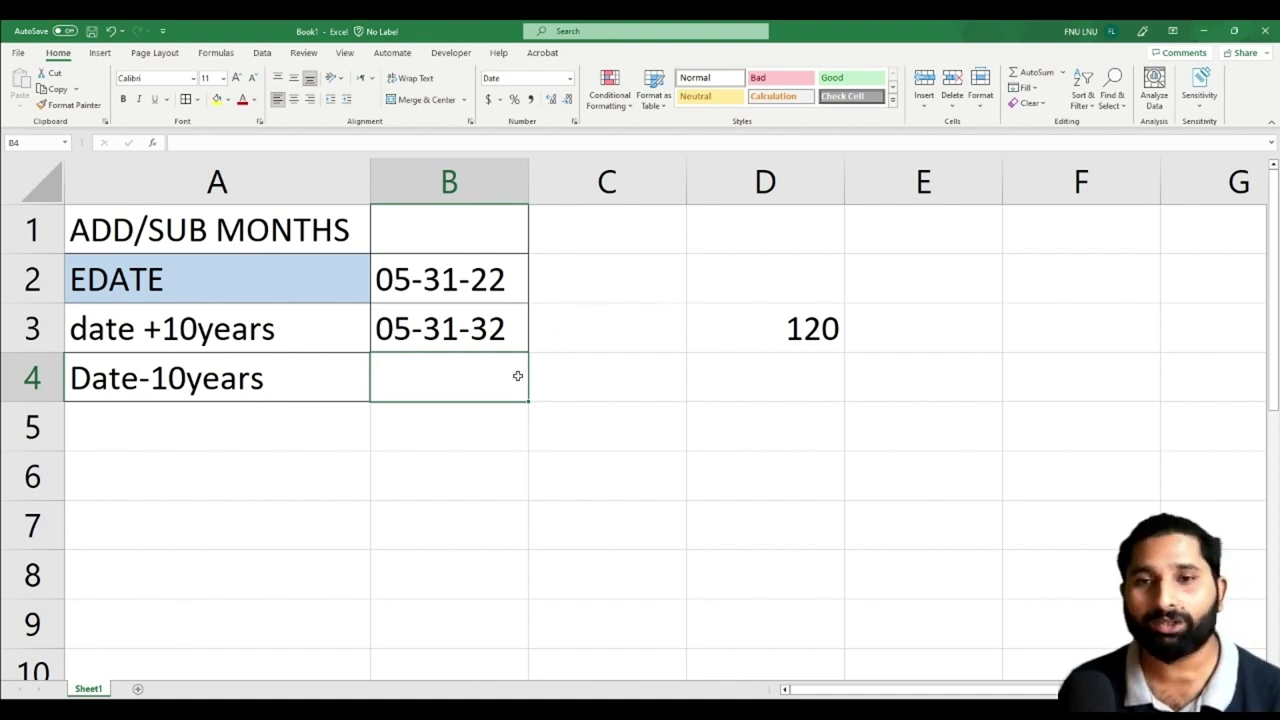
# Enter =EDATE(B2,-120) in B4 to get 05-31-12
pyautogui.doubleClick(517, 375)
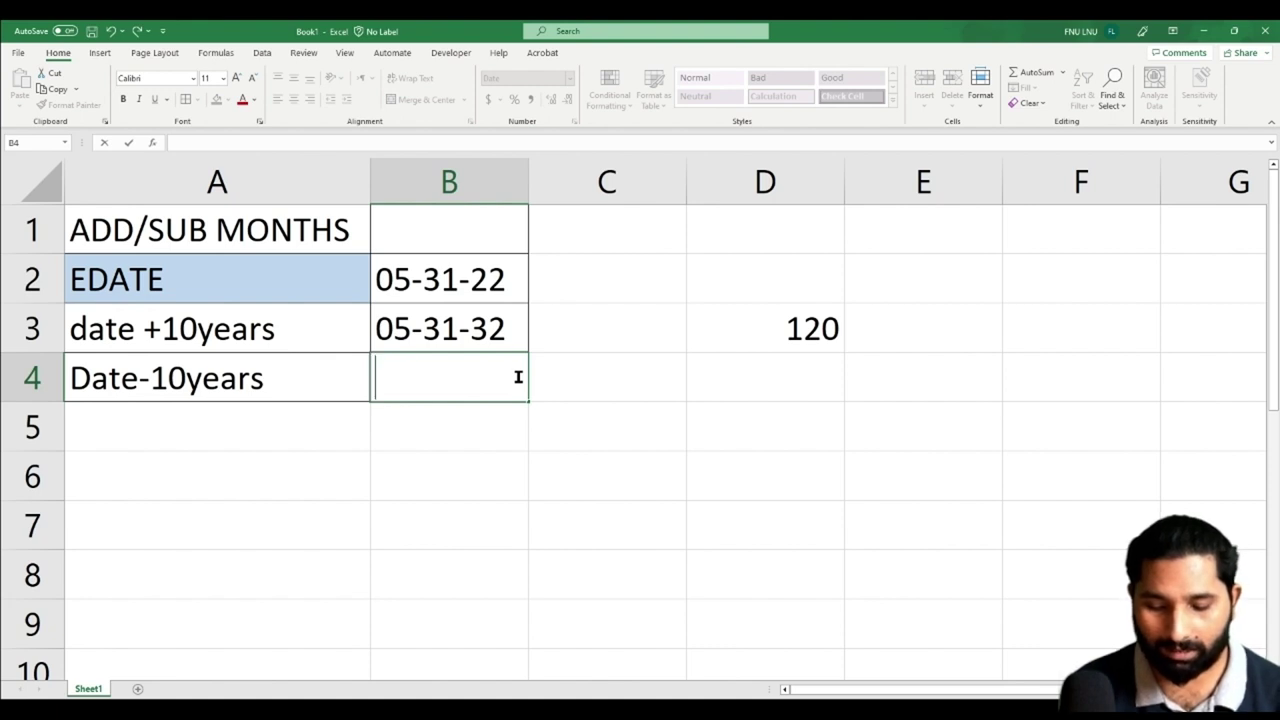
pyautogui.write('=edate')
pyautogui.press('Tab')
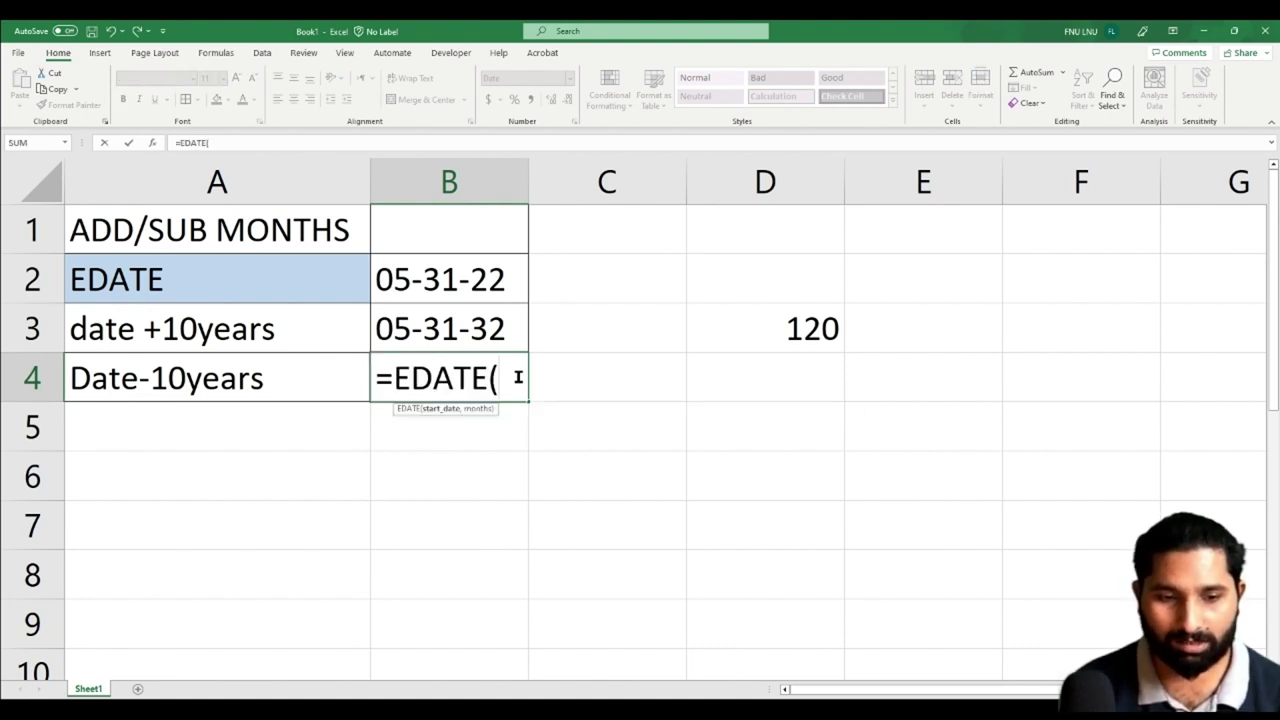
pyautogui.press('Up')
pyautogui.press('Up')
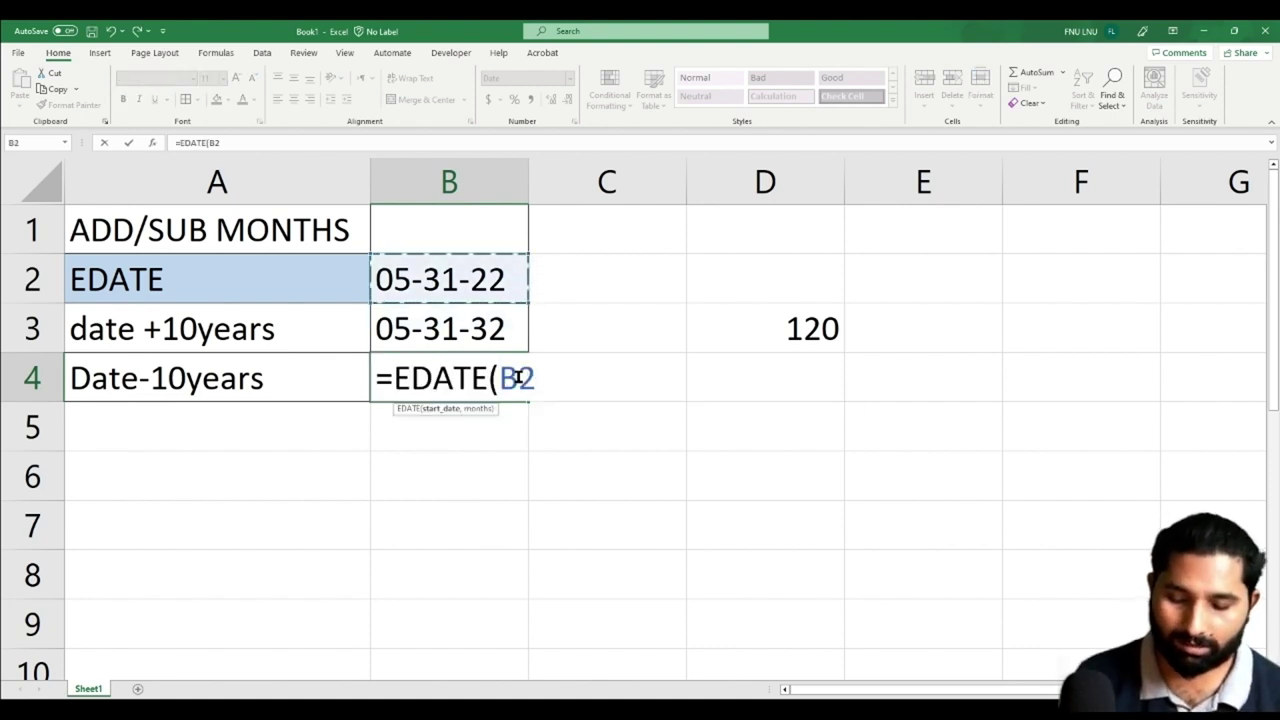
pyautogui.write(',-')
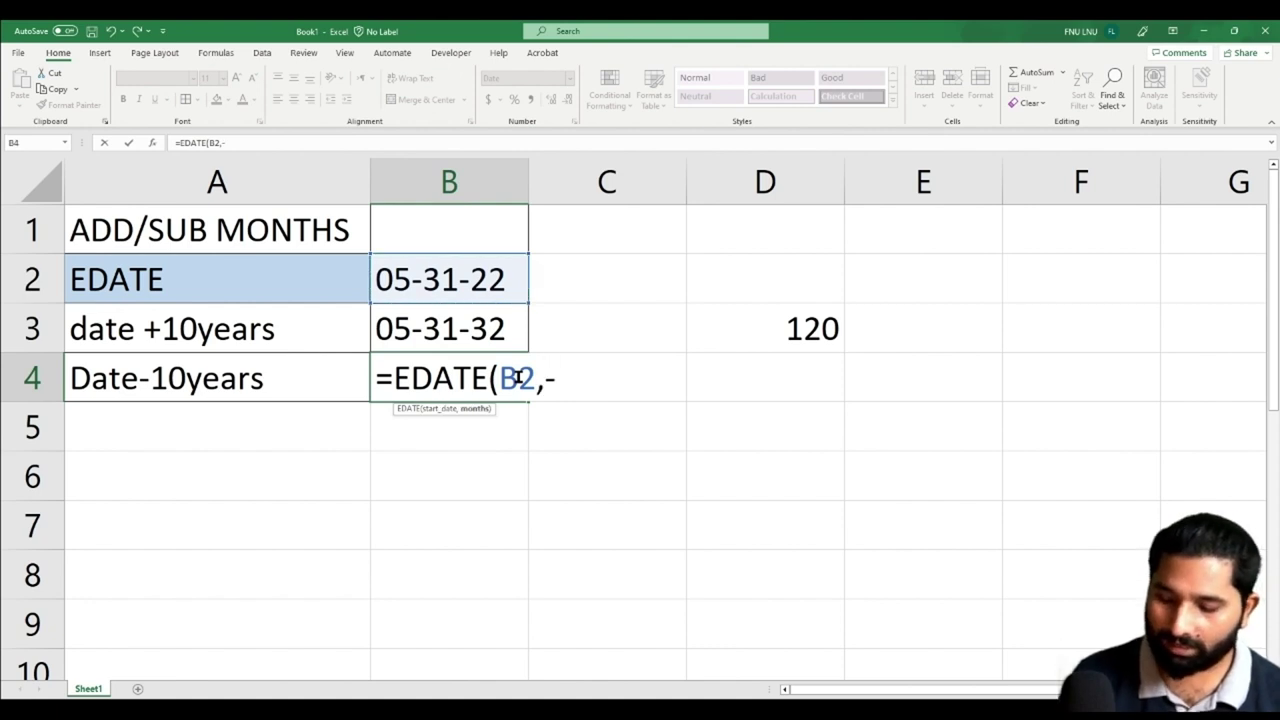
pyautogui.write('120)')
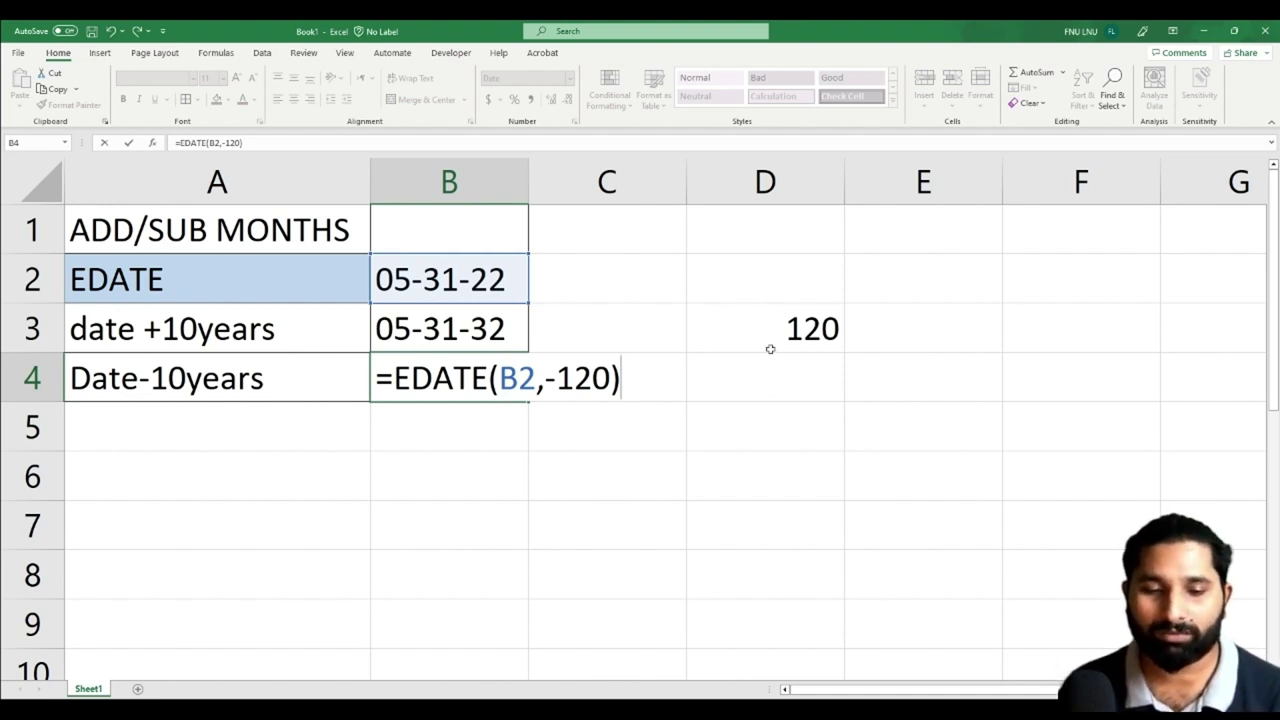
pyautogui.press('Return')
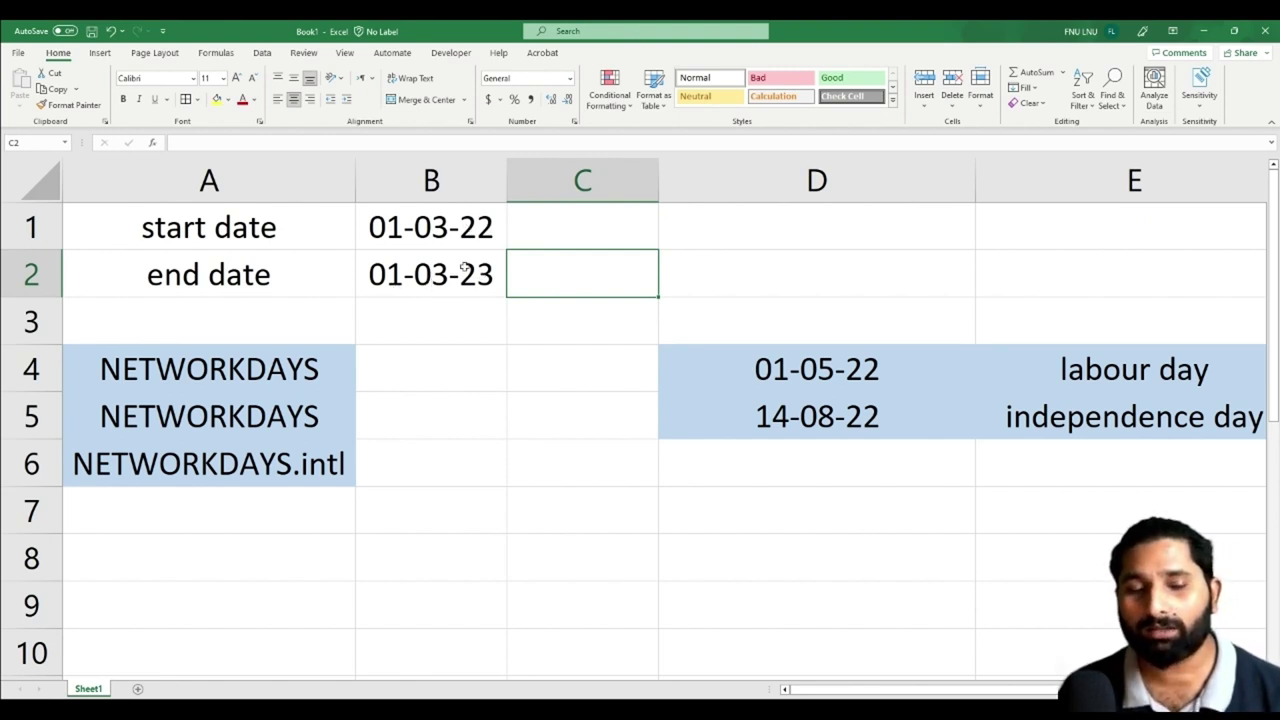
# Put the scratch value 365 in D1
pyautogui.click(740, 242)
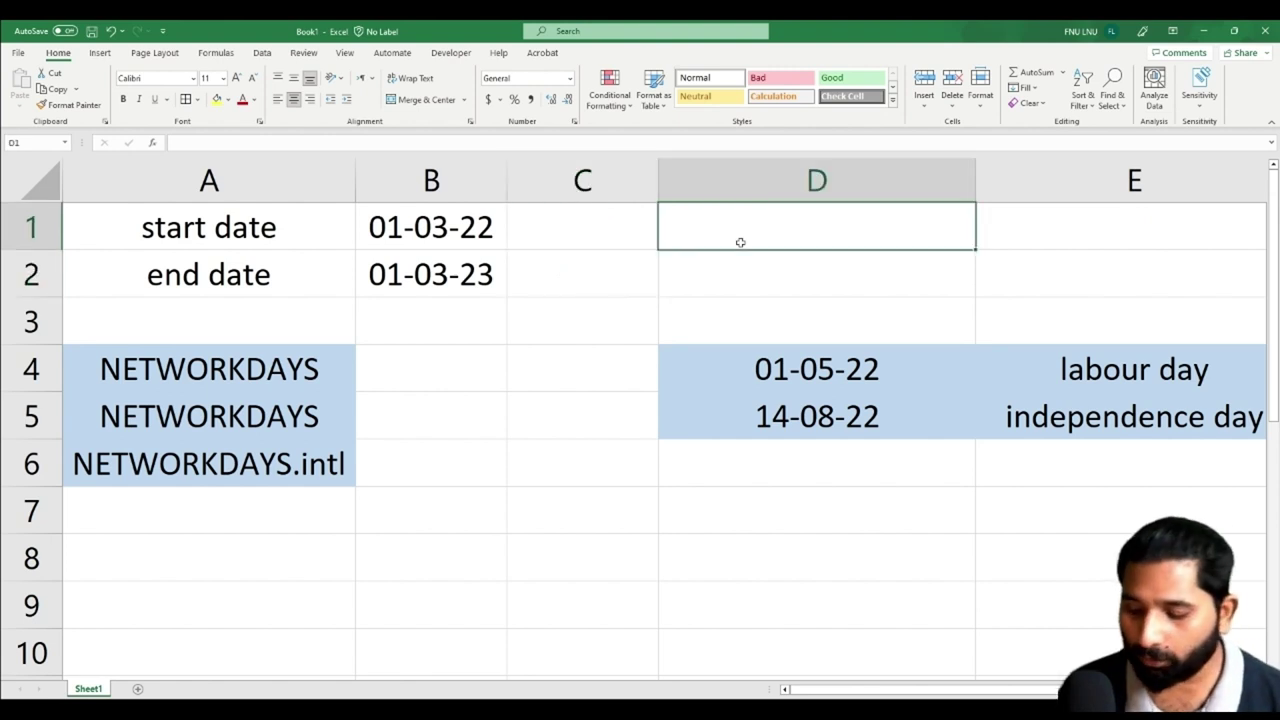
pyautogui.write('365')
pyautogui.press('Return')
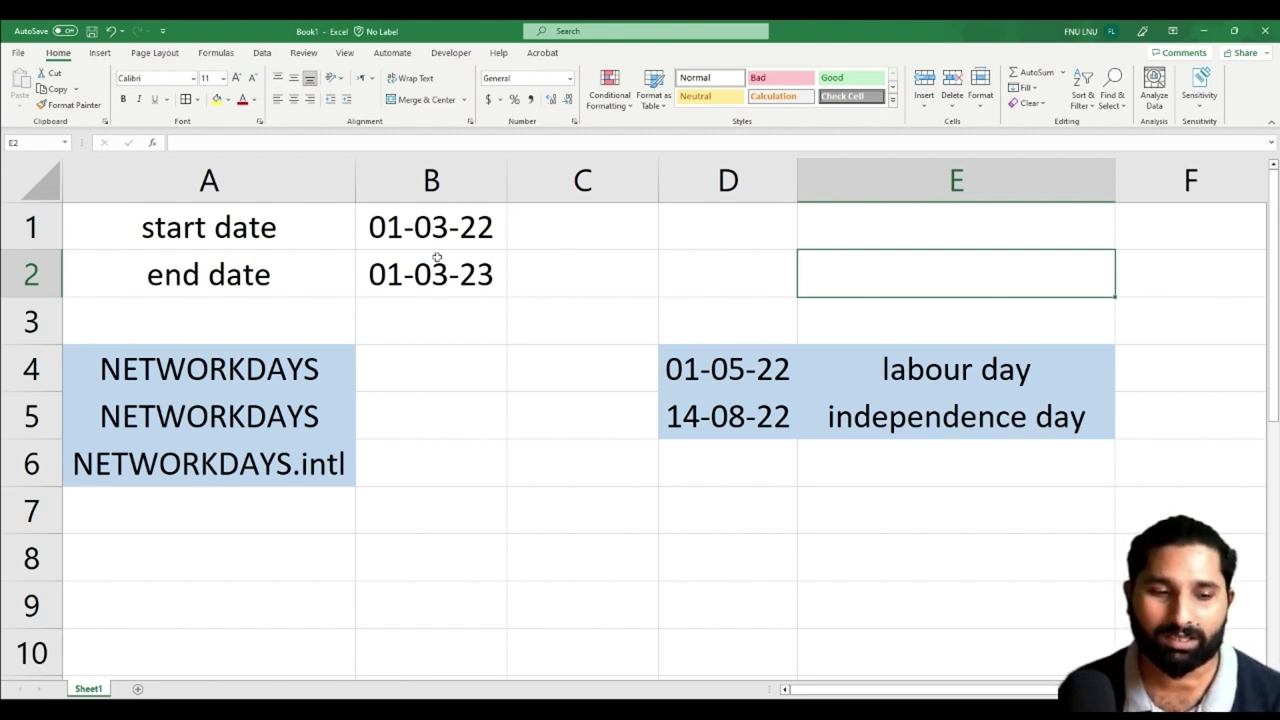
# Enter =NETWORKDAYS(B1,B2) in B4, returning 262 working days
pyautogui.click(462, 362)
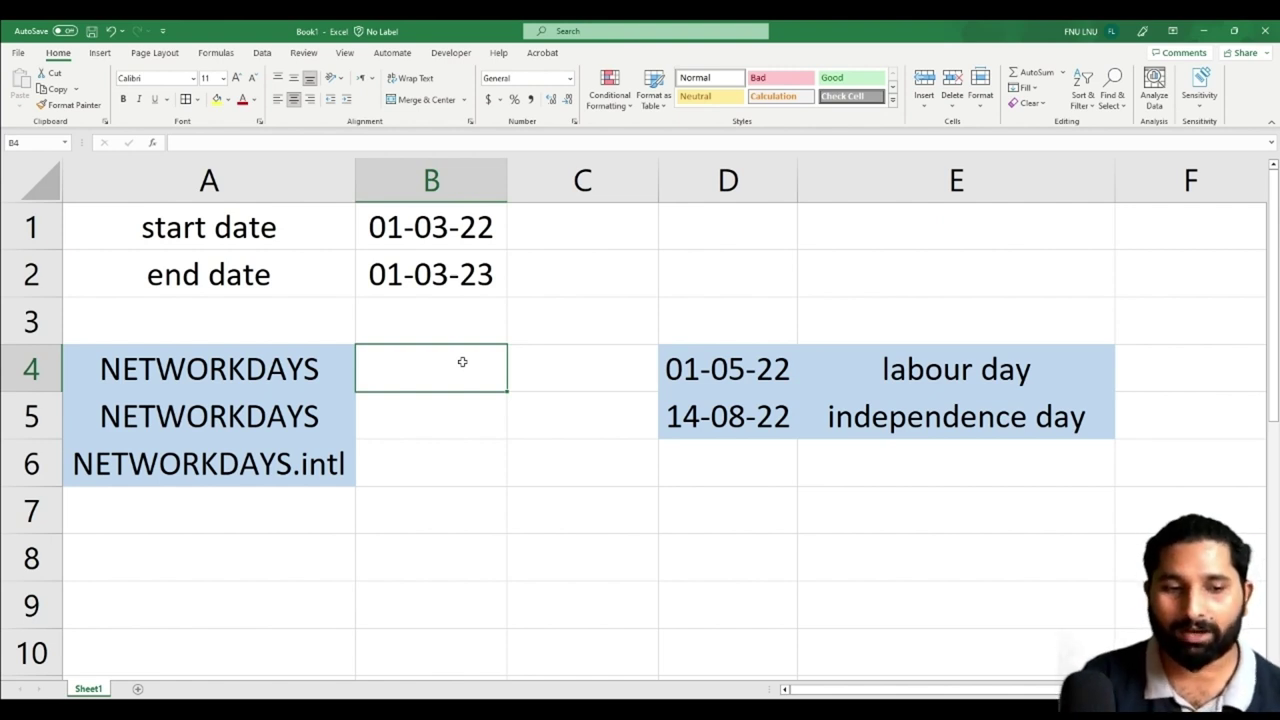
pyautogui.write('=net')
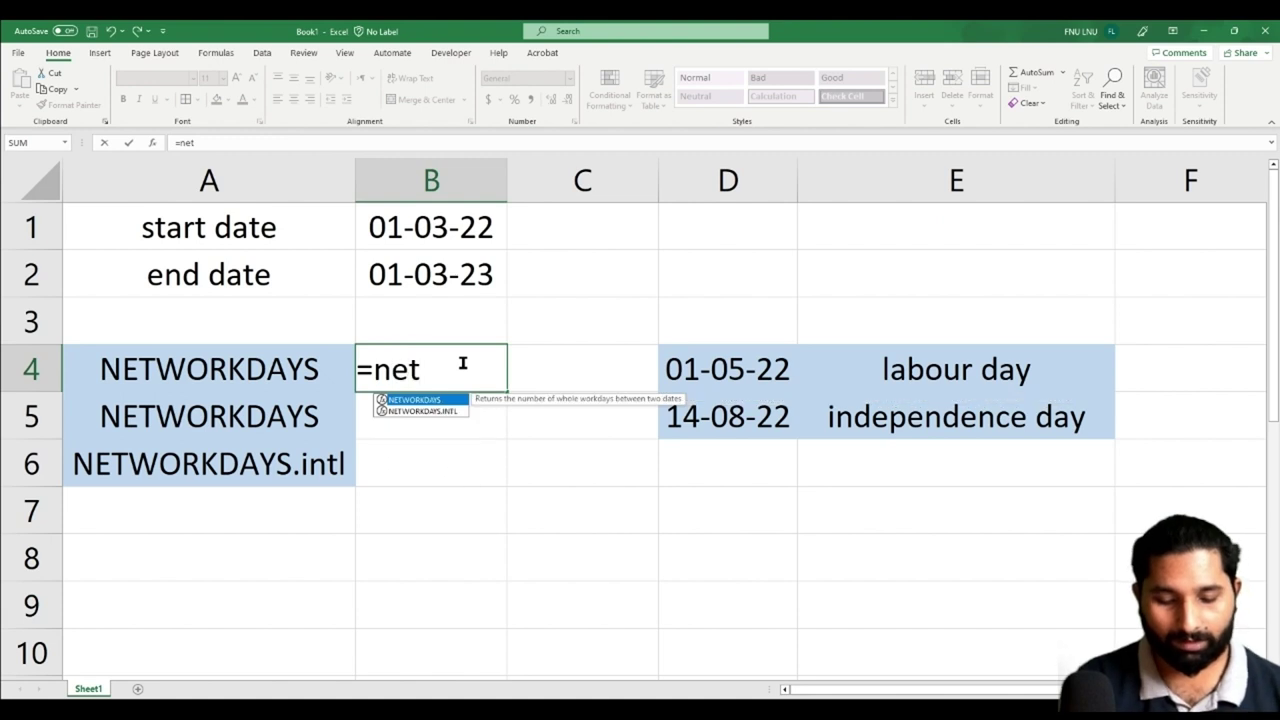
pyautogui.press('Tab')
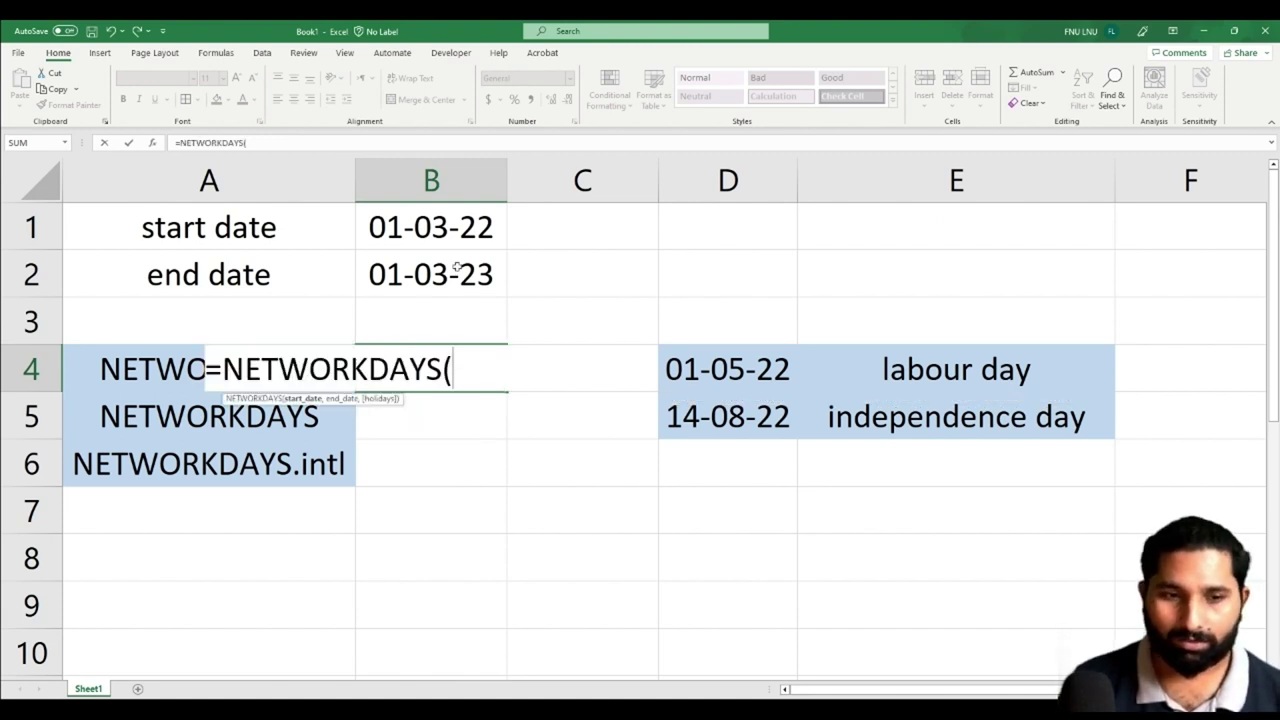
pyautogui.click(451, 232)
pyautogui.write(',')
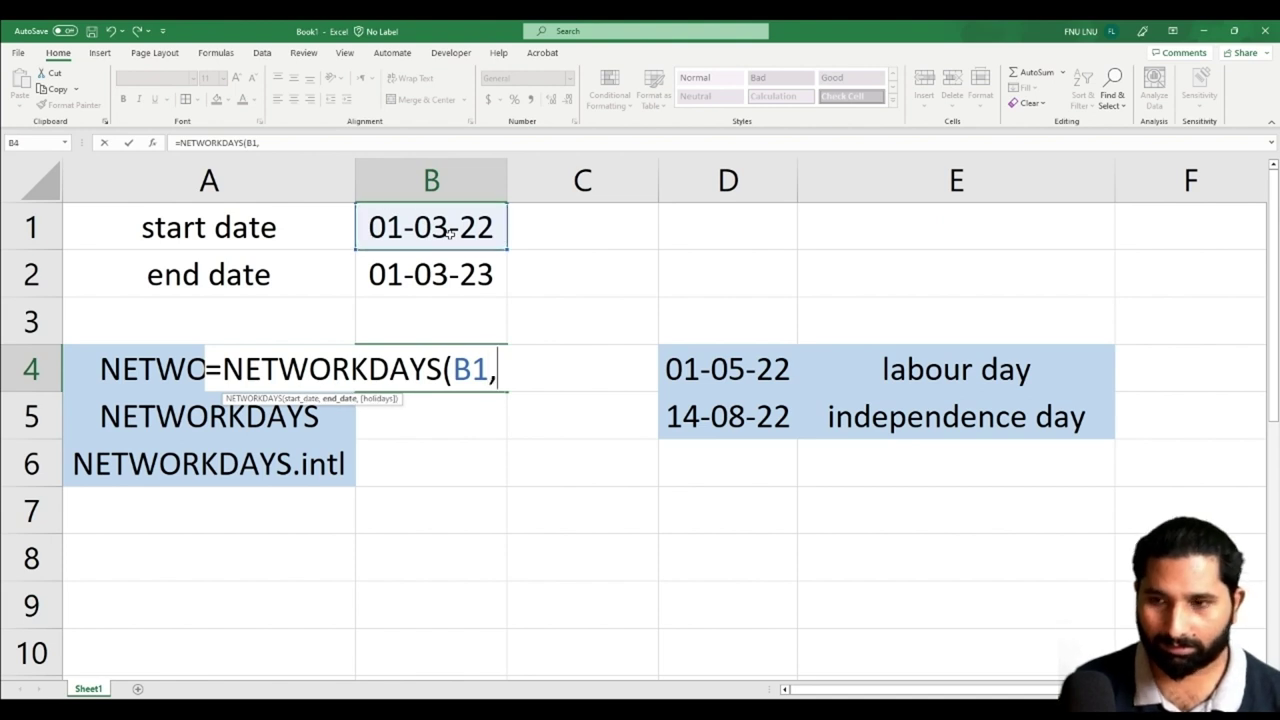
pyautogui.click(438, 267)
pyautogui.write(')')
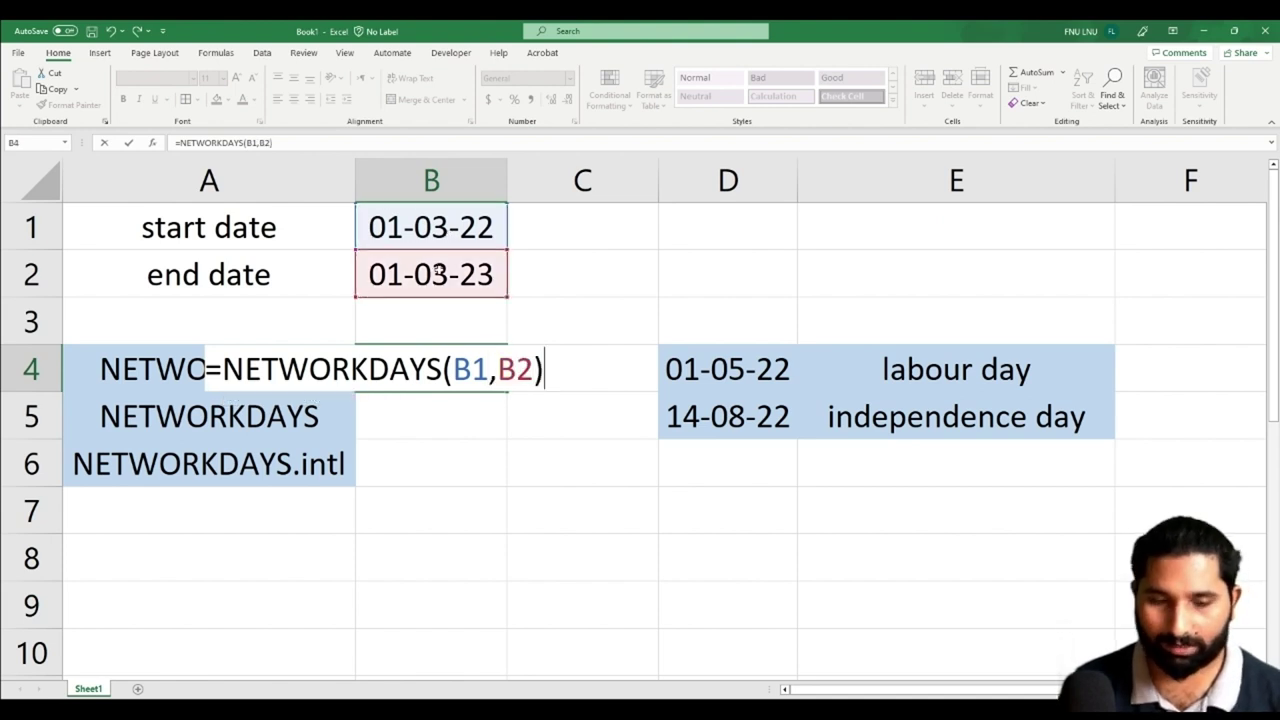
pyautogui.press('Return')
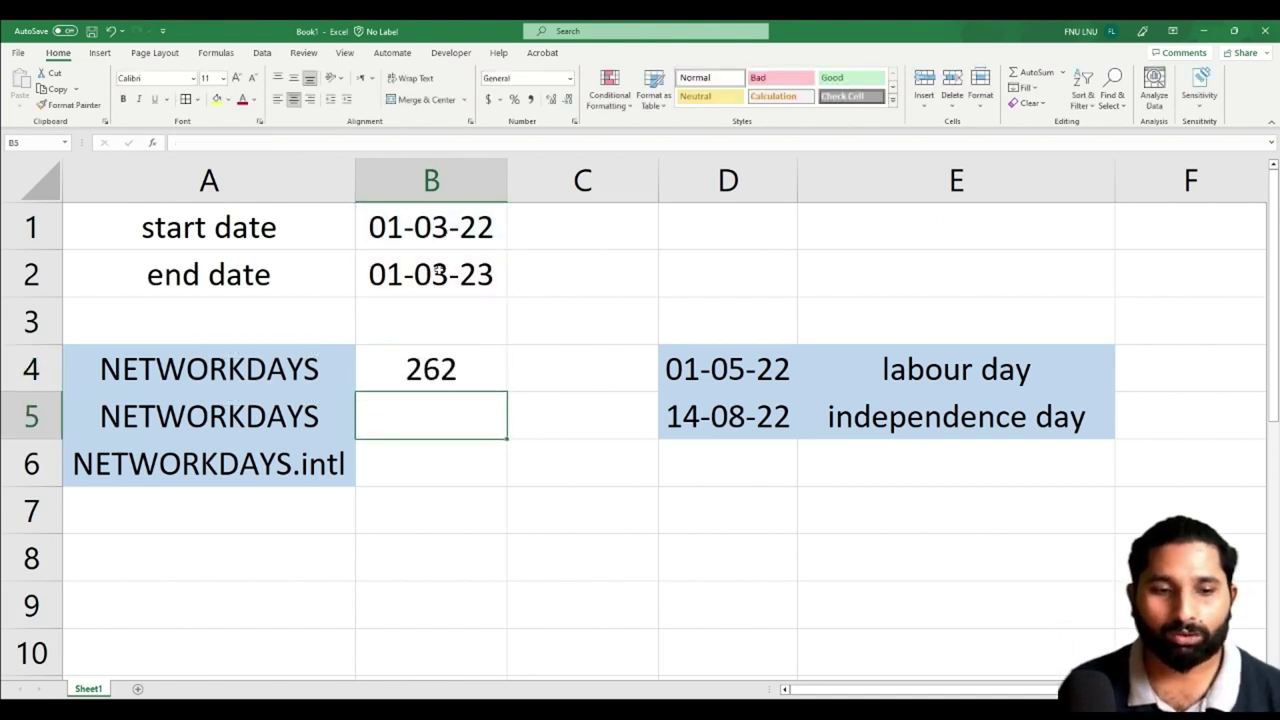
pyautogui.click(481, 377)
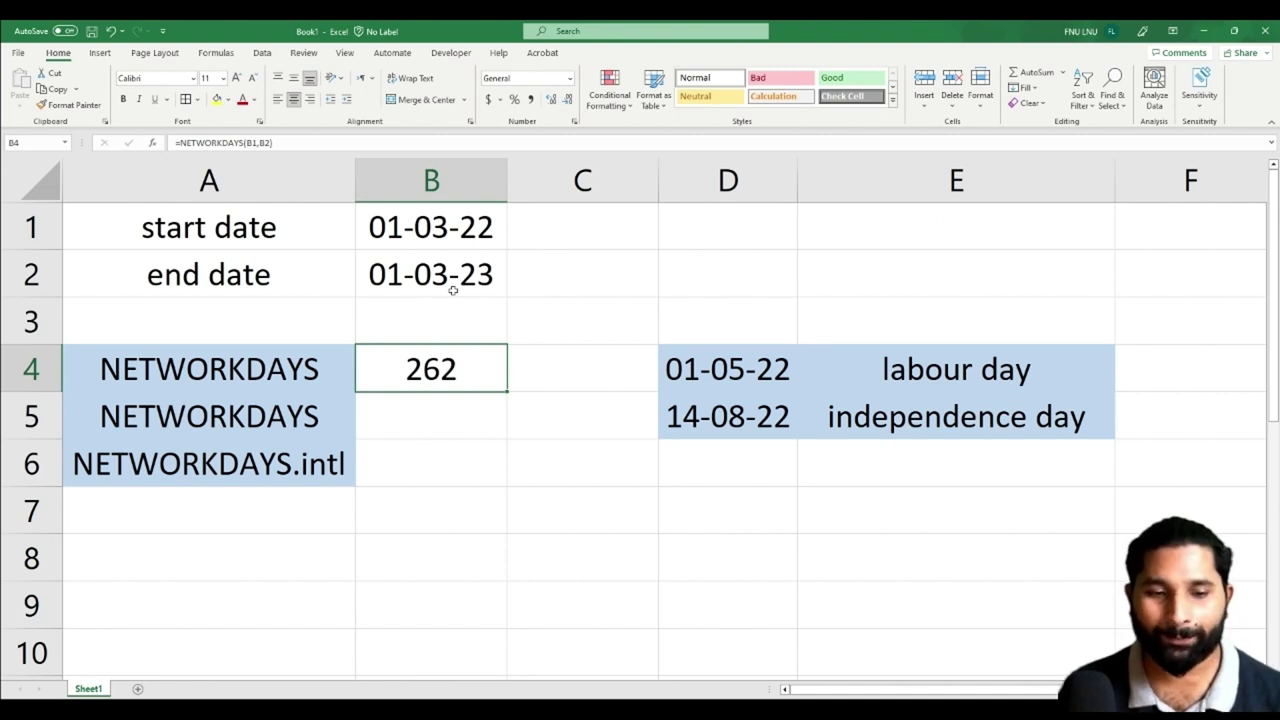
pyautogui.click(416, 414)
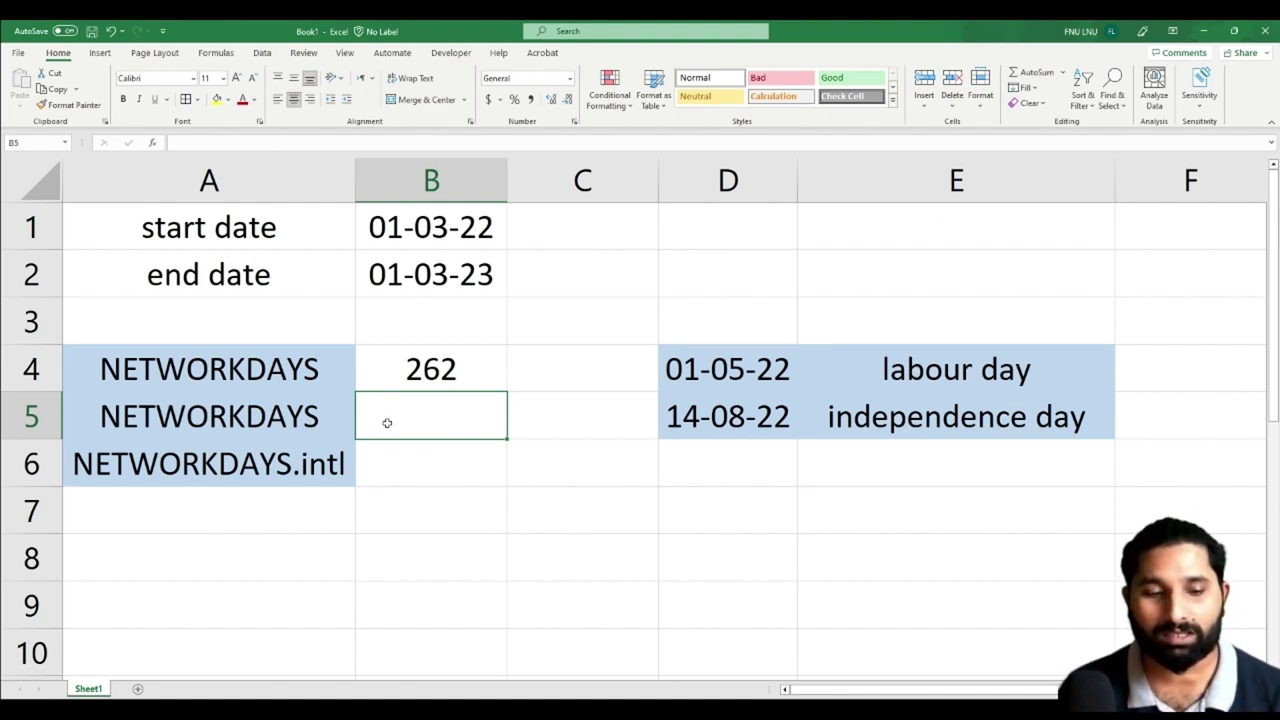
# Enter =NETWORKDAYS(B1,B2,D4:D5) in B5 to exclude the two holidays
pyautogui.write('=ne')
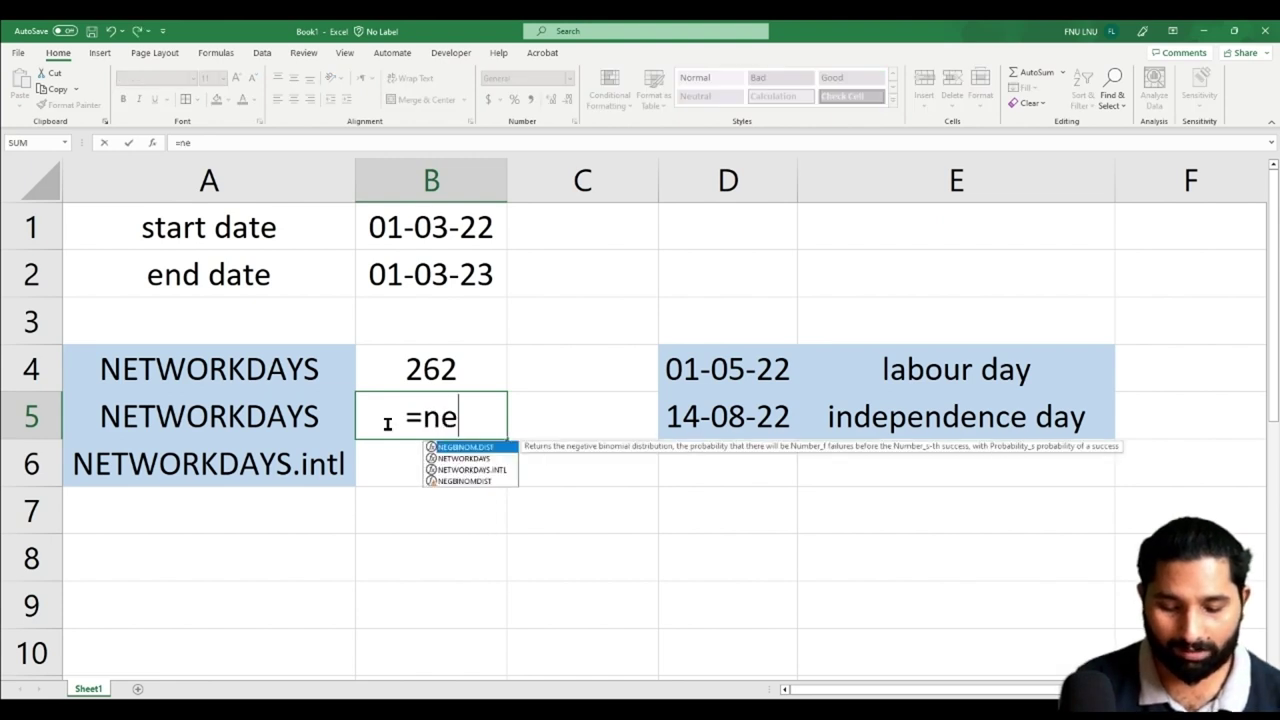
pyautogui.press('Tab')
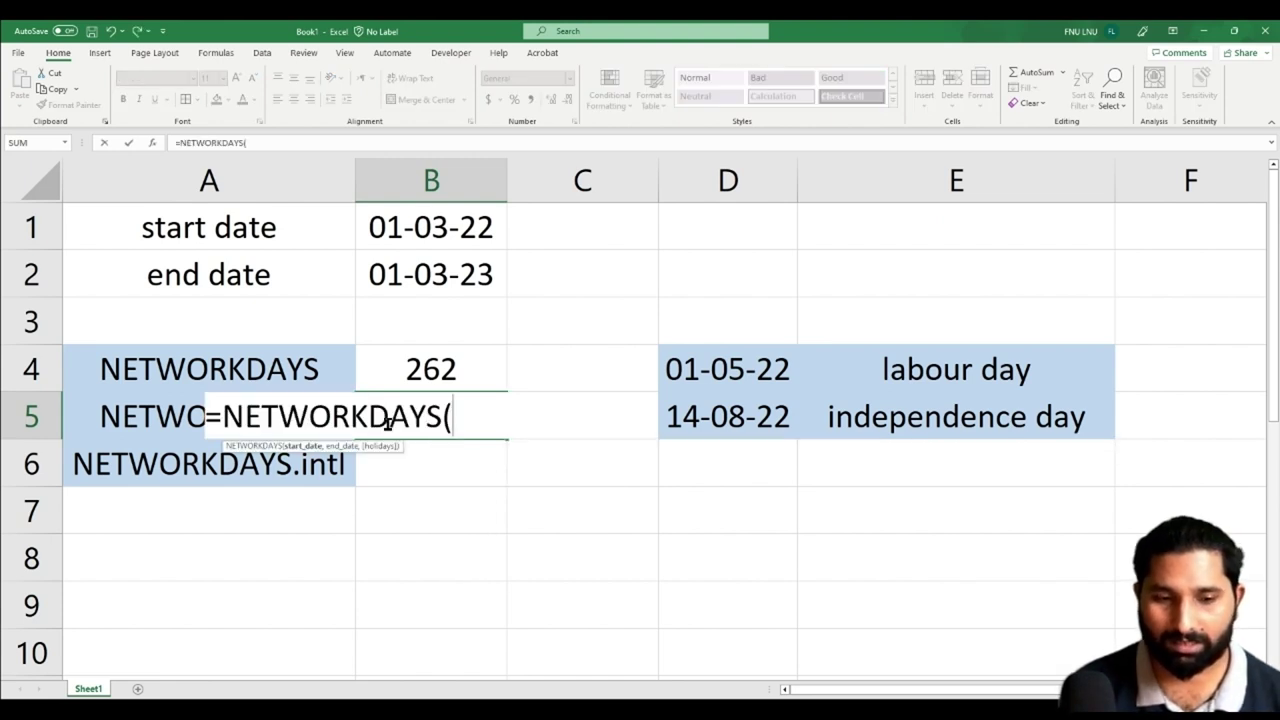
pyautogui.click(476, 231)
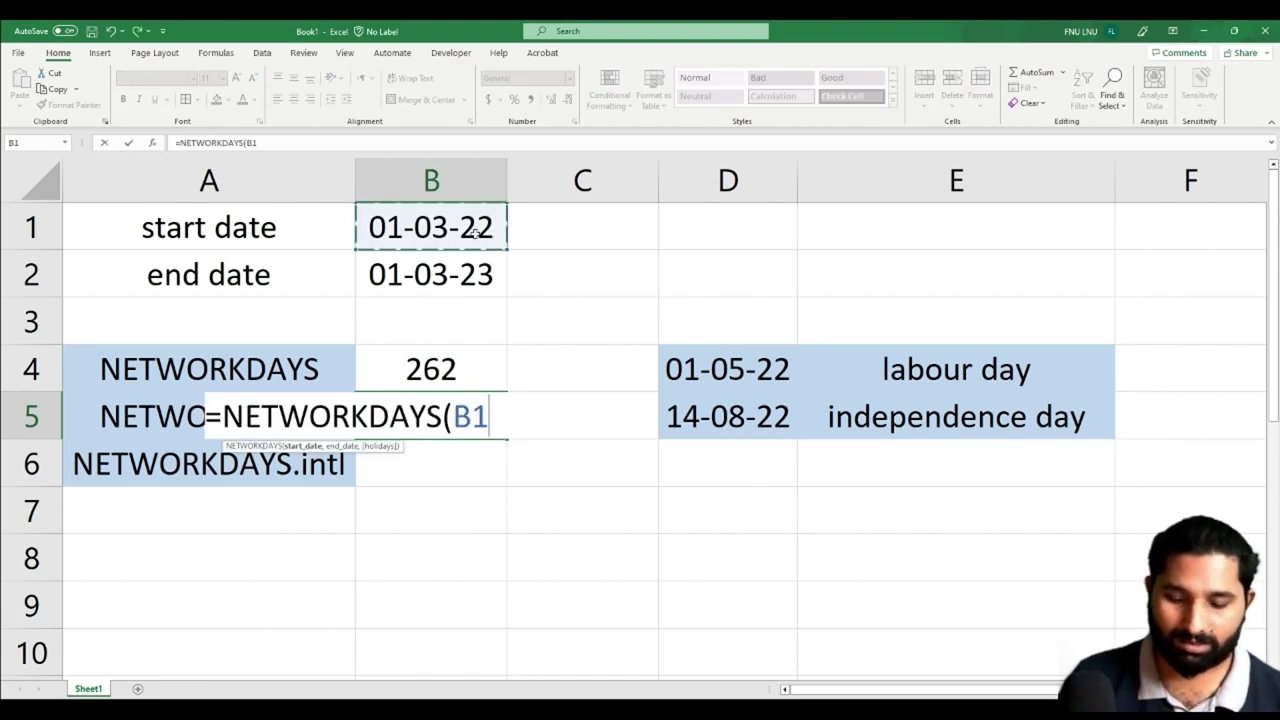
pyautogui.write(',')
pyautogui.click(443, 268)
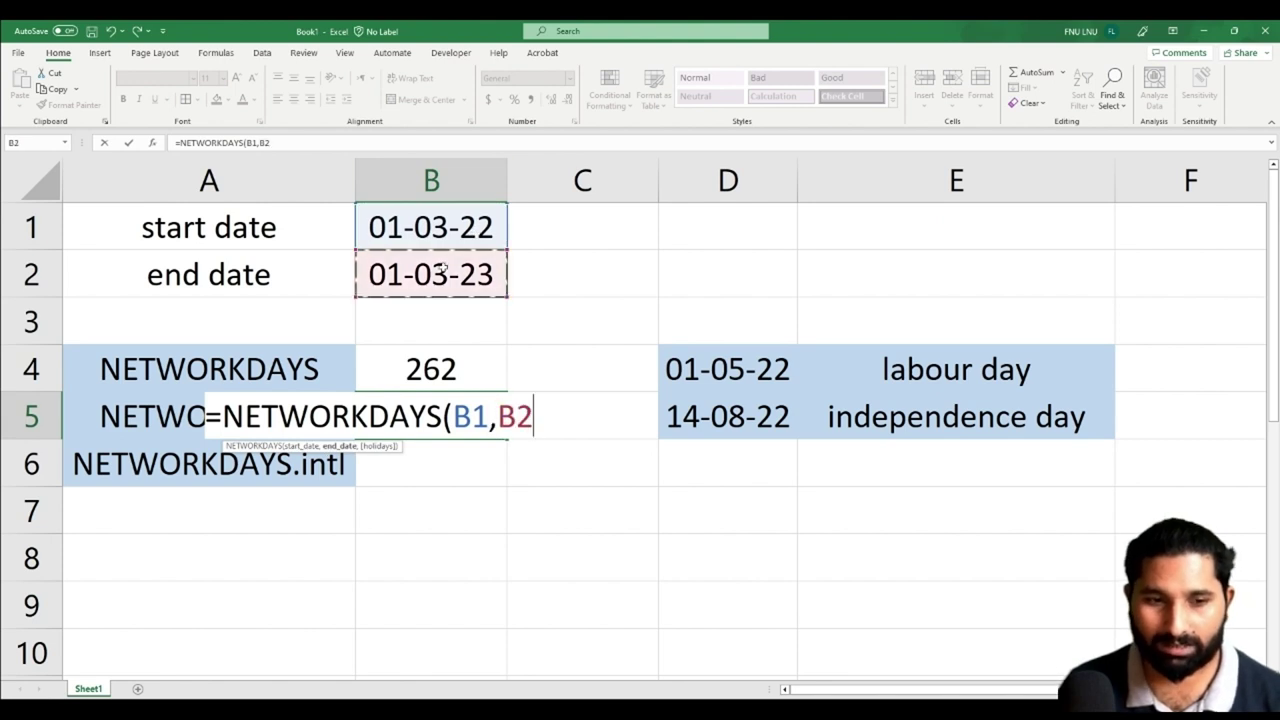
pyautogui.write(',')
pyautogui.moveTo(704, 365); pyautogui.dragTo(708, 406)
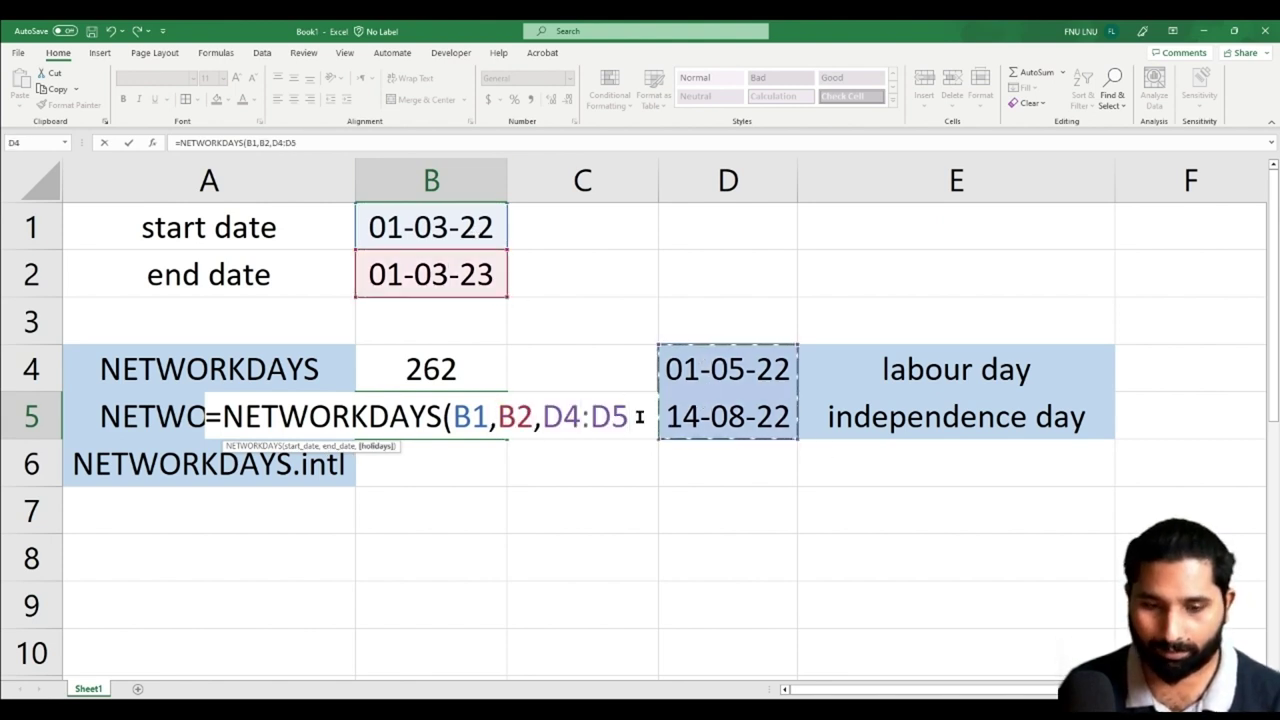
pyautogui.write(')')
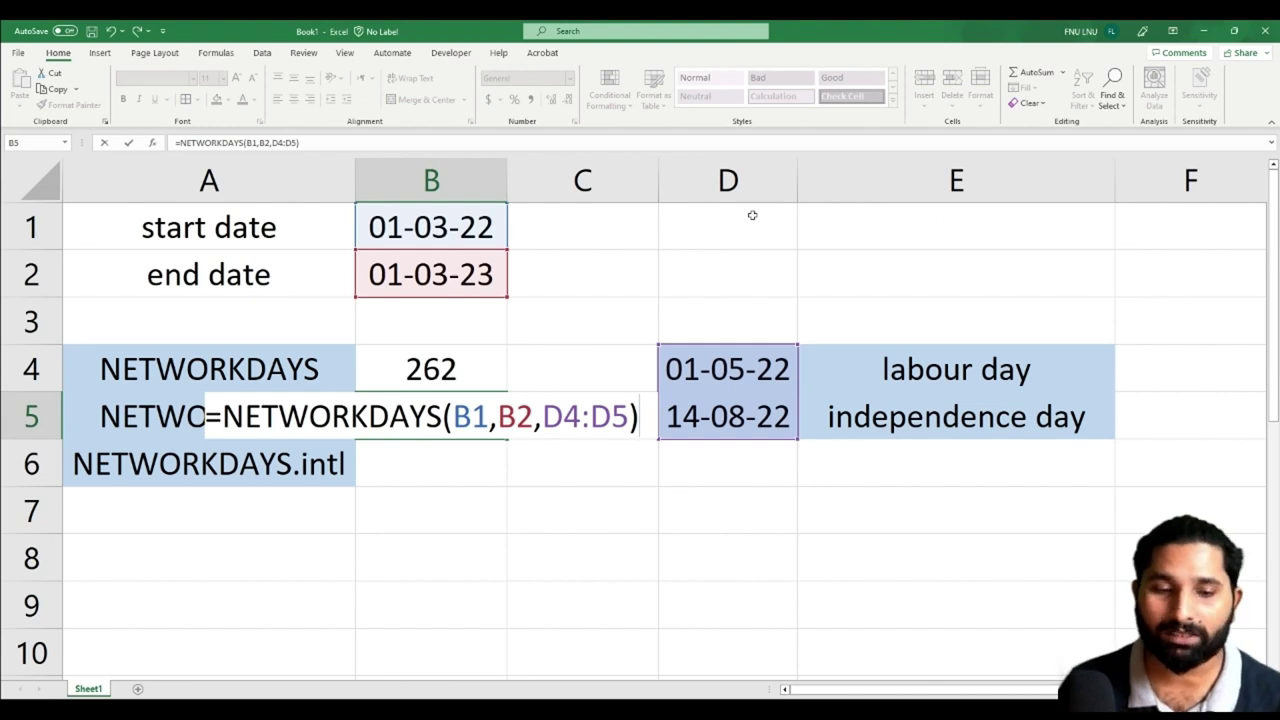
pyautogui.press('Return')
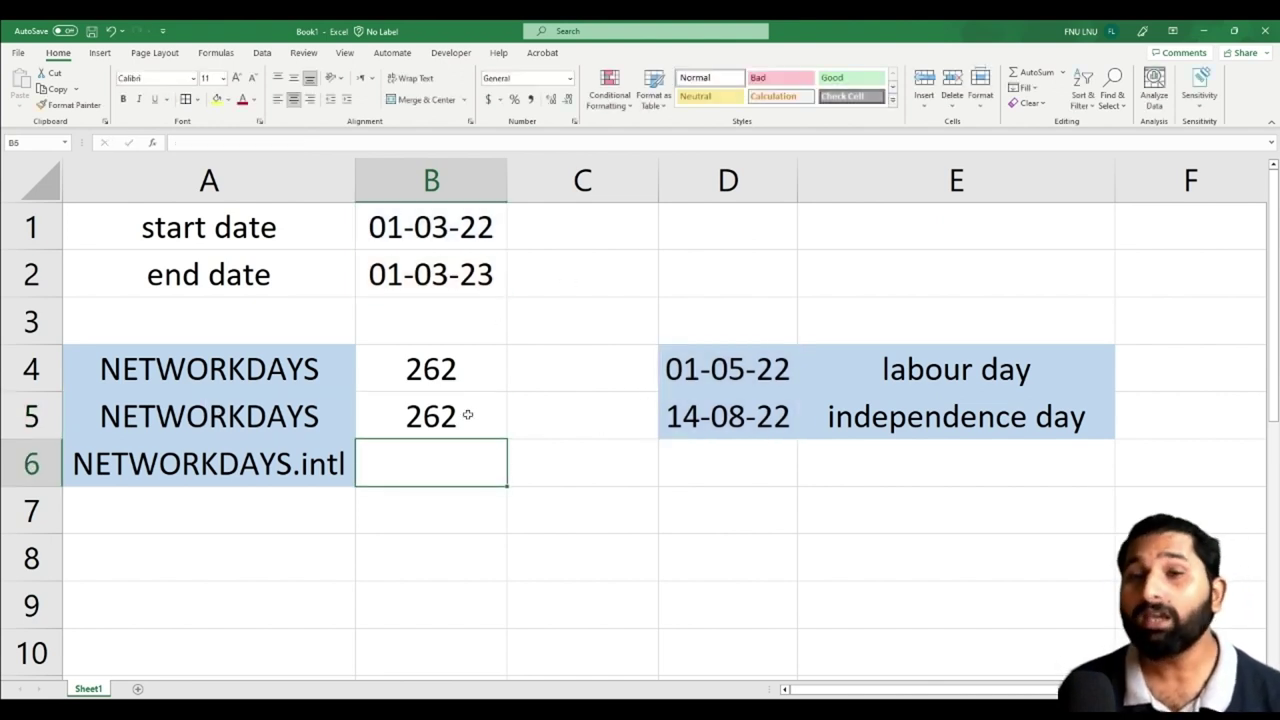
# Compare the B4 and B5 formulas, pointing out the holiday dates in D4:D5
pyautogui.moveTo(704, 367); pyautogui.dragTo(711, 416)
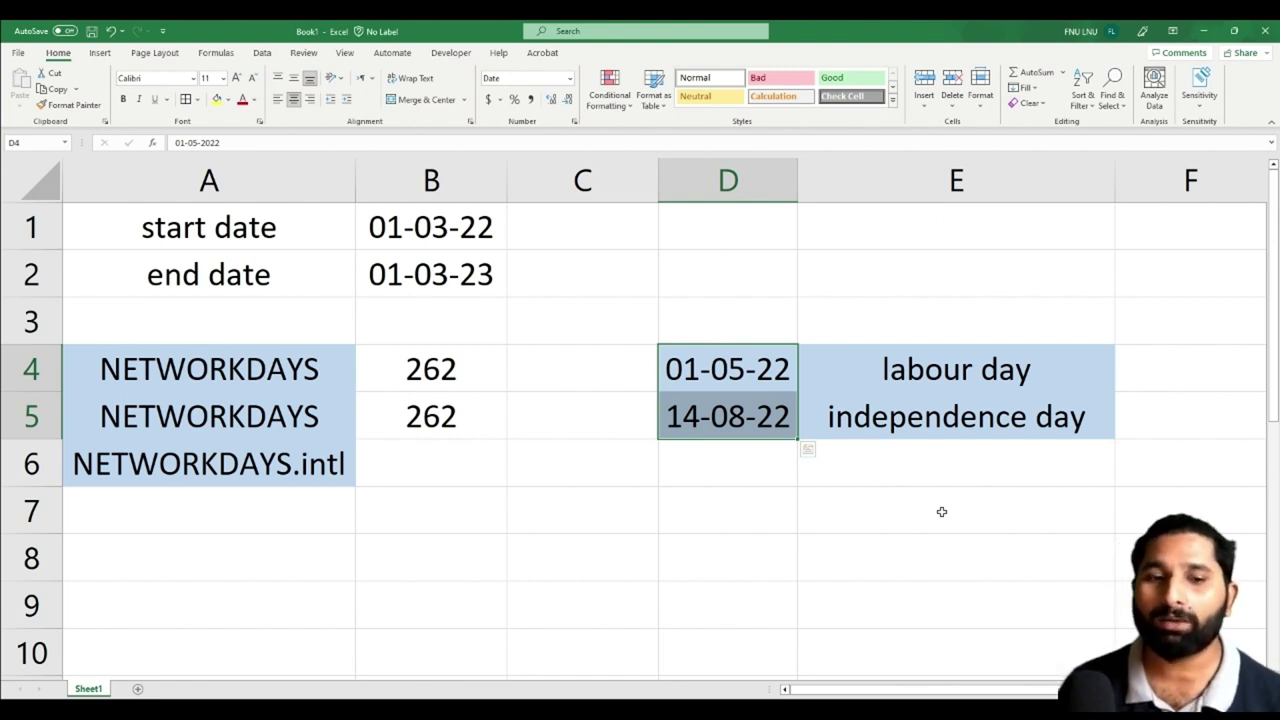
pyautogui.click(421, 364)
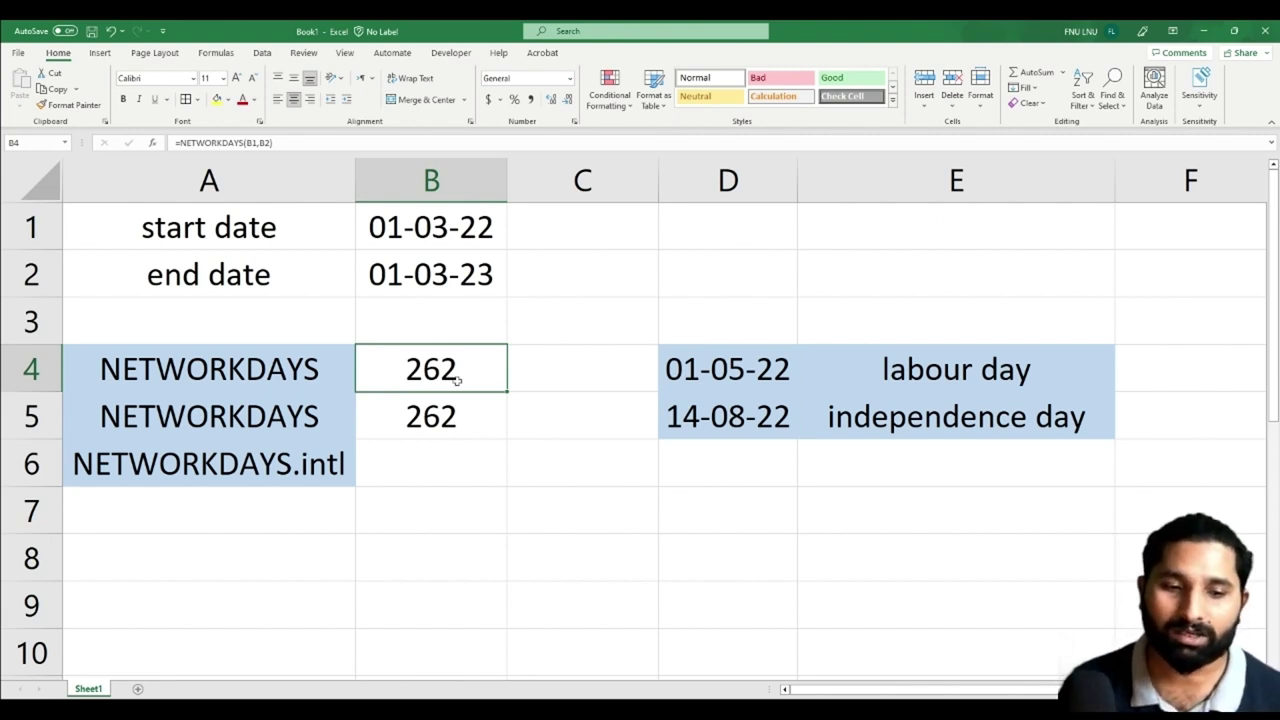
pyautogui.click(450, 418)
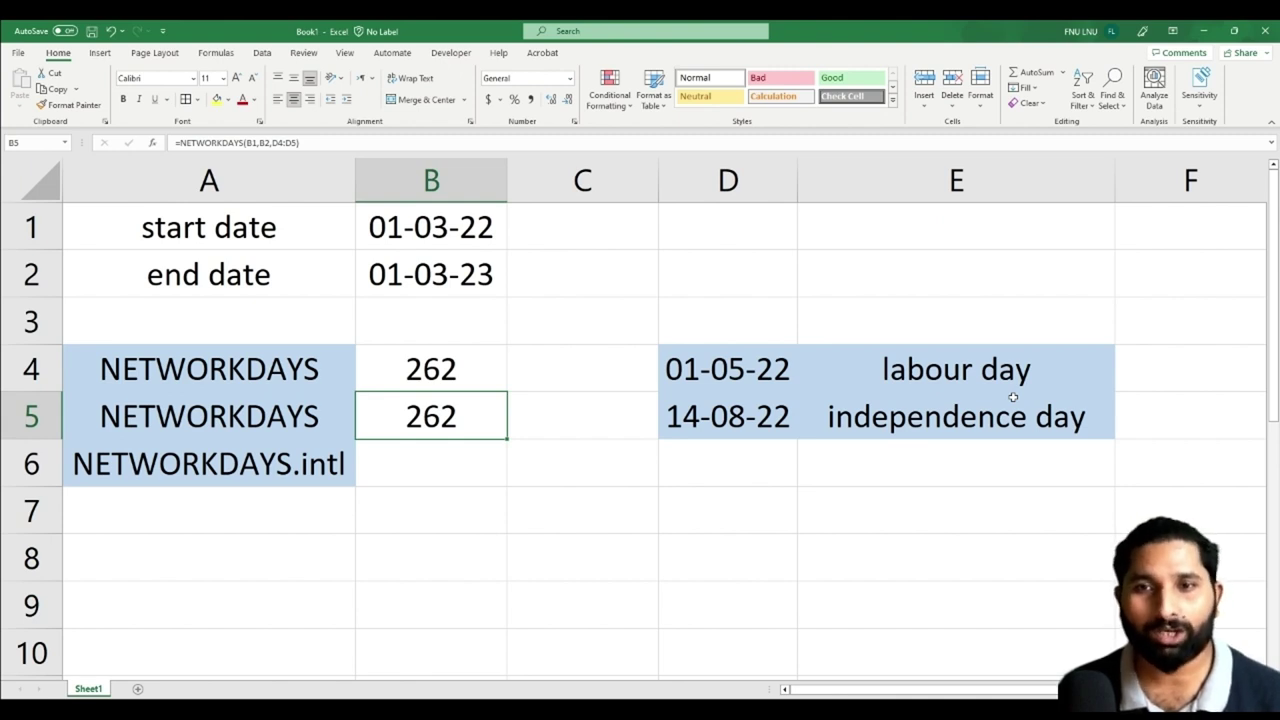
pyautogui.click(404, 467)
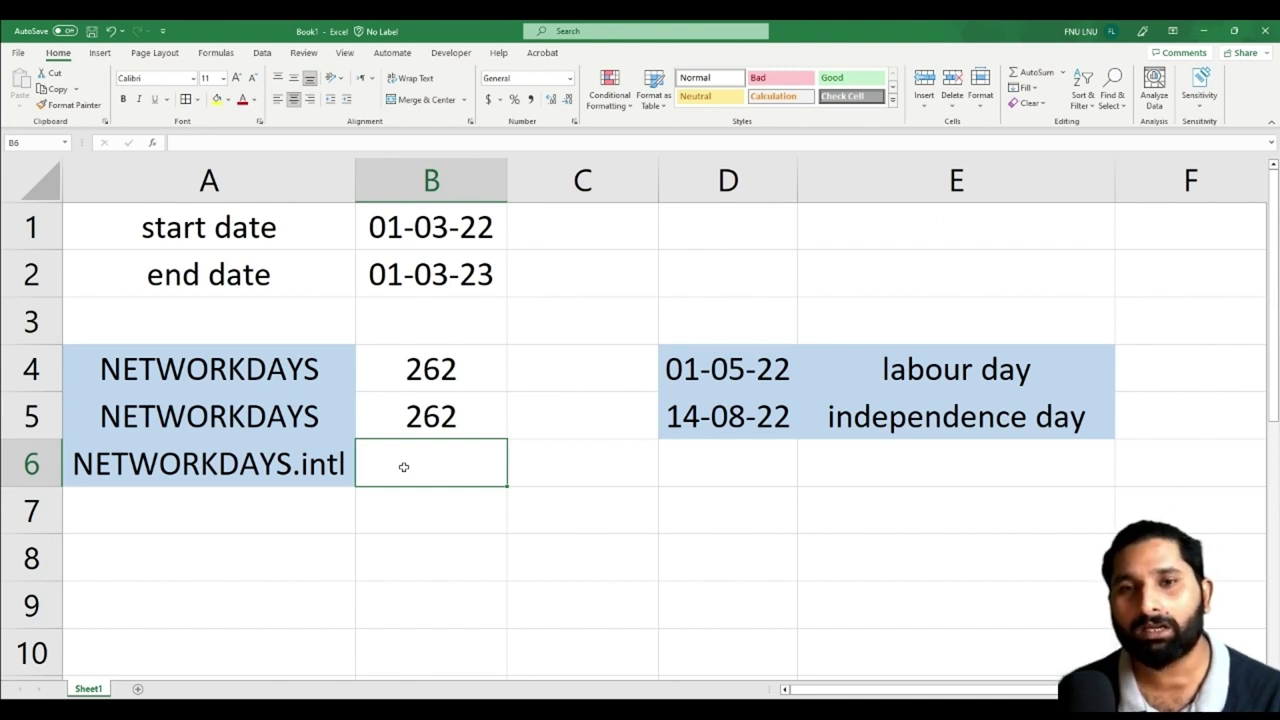
# Start a NETWORKDAYS.INTL formula in B6 with B1 and B2 as start and end dates
pyautogui.write('=')
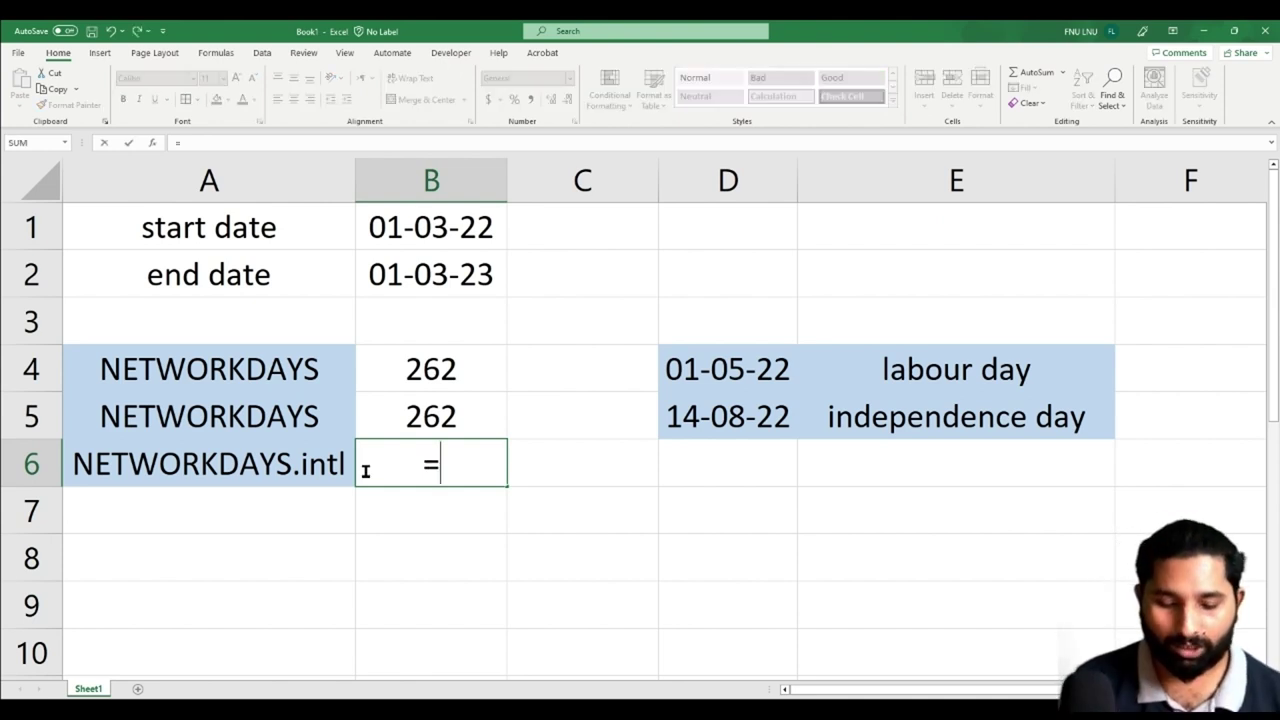
pyautogui.write('networ')
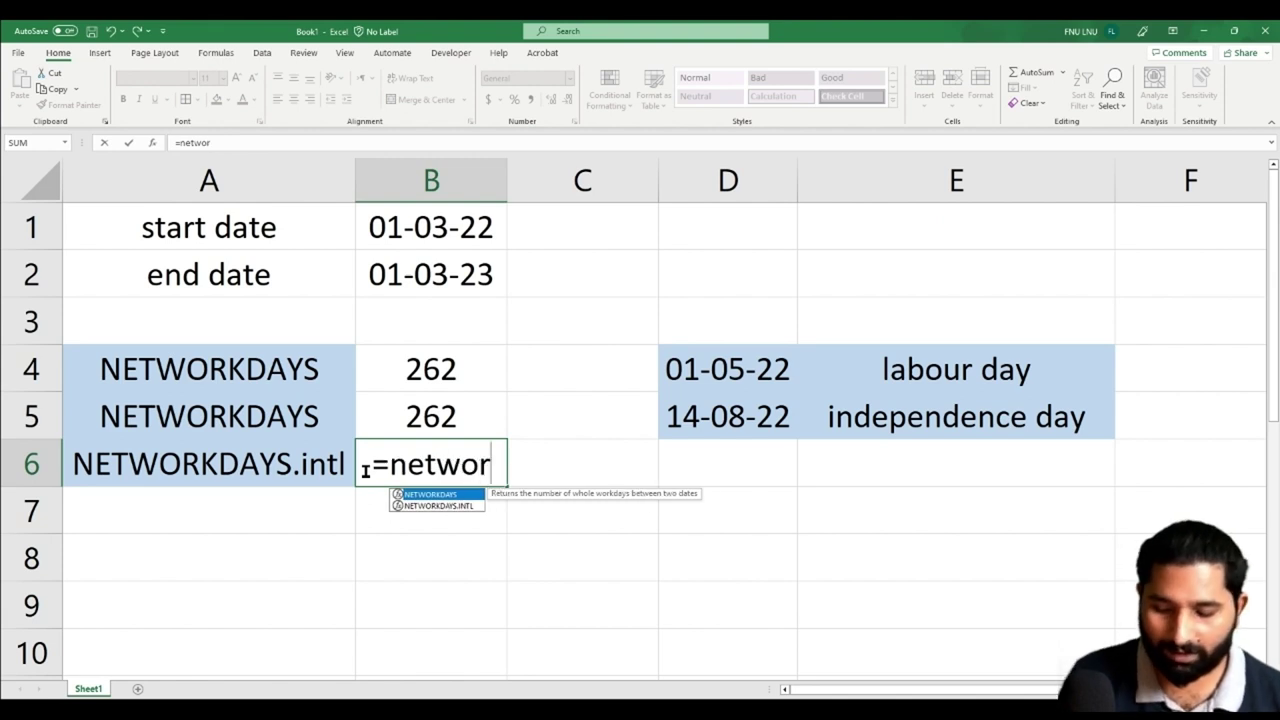
pyautogui.press('Down')
pyautogui.press('Tab')
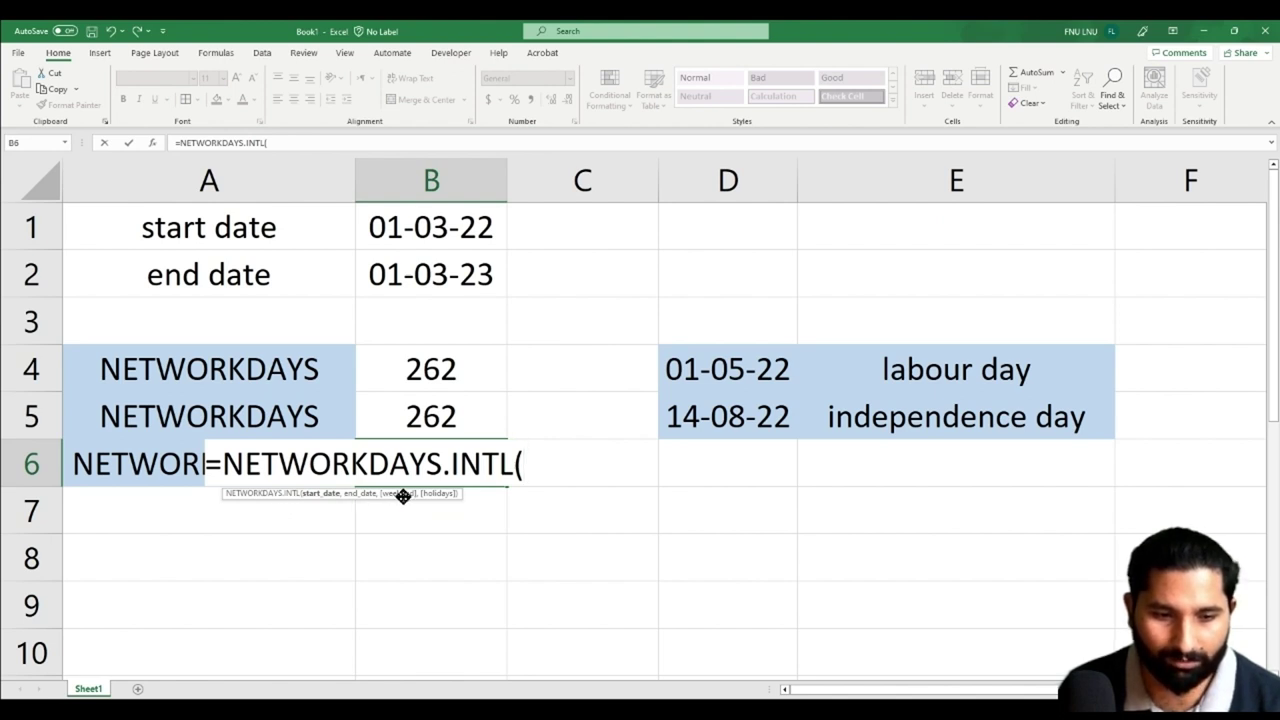
pyautogui.click(456, 241)
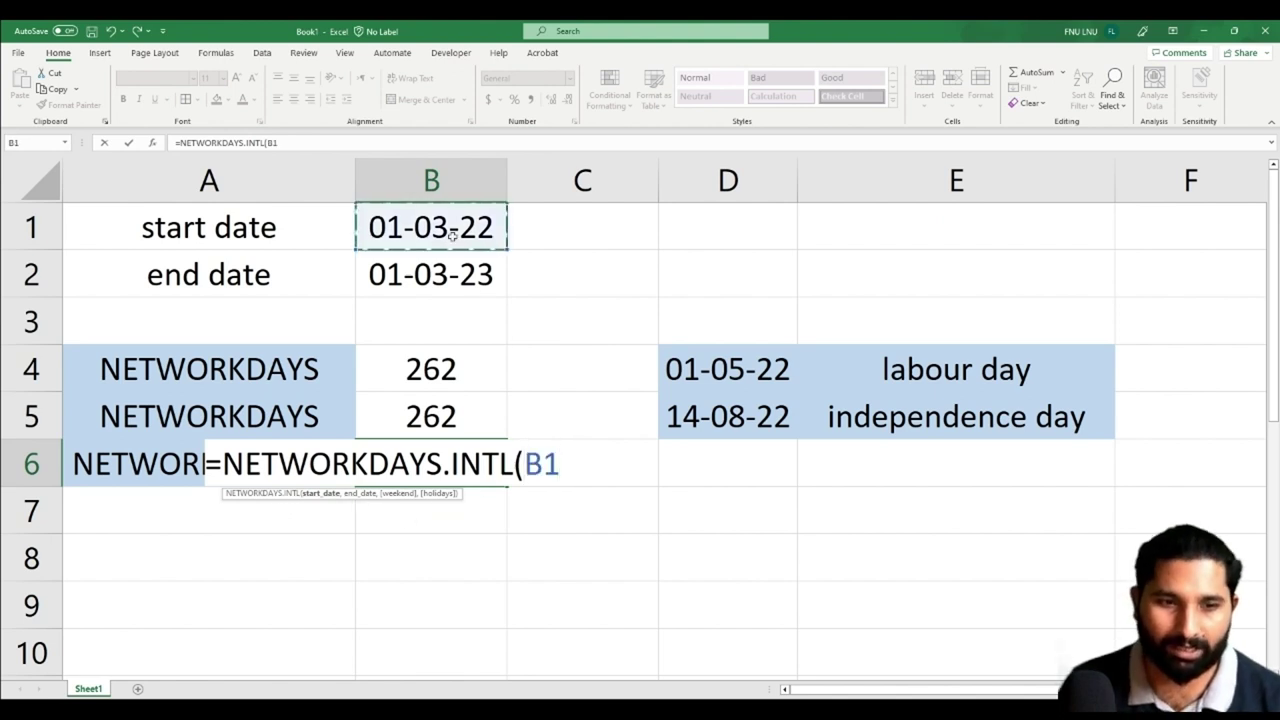
pyautogui.write(',')
pyautogui.click(448, 290)
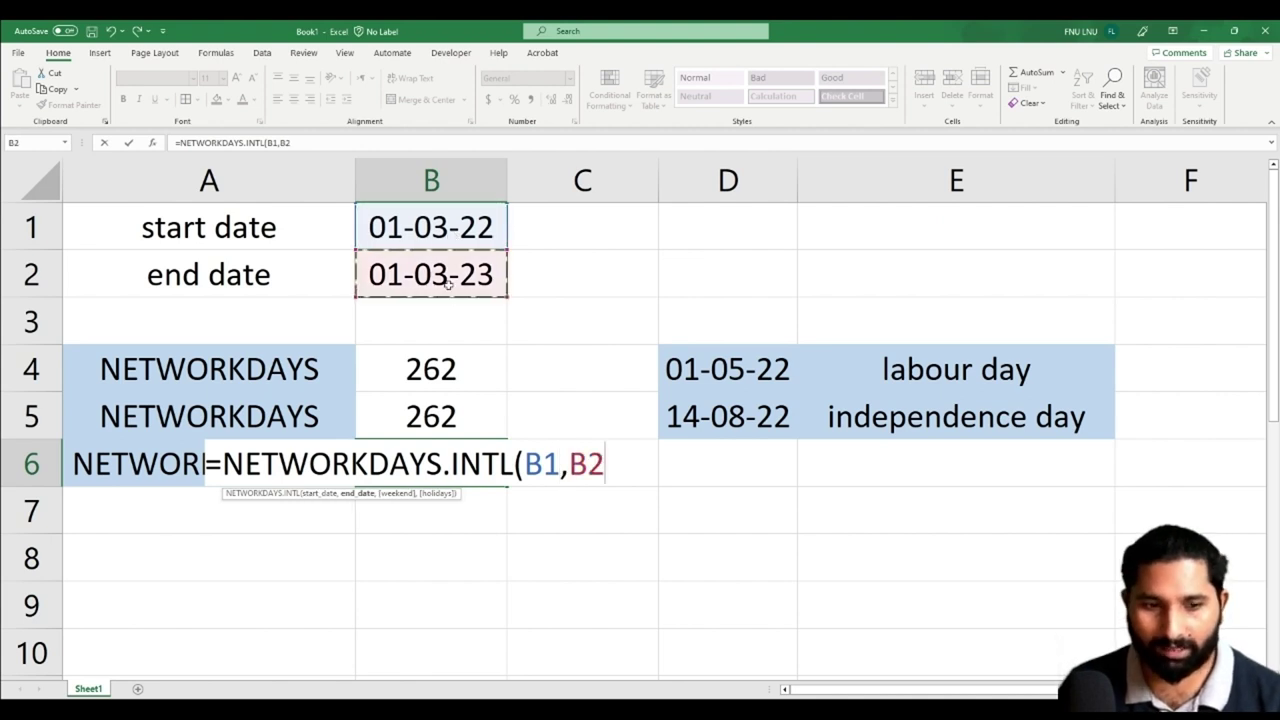
pyautogui.write(',')
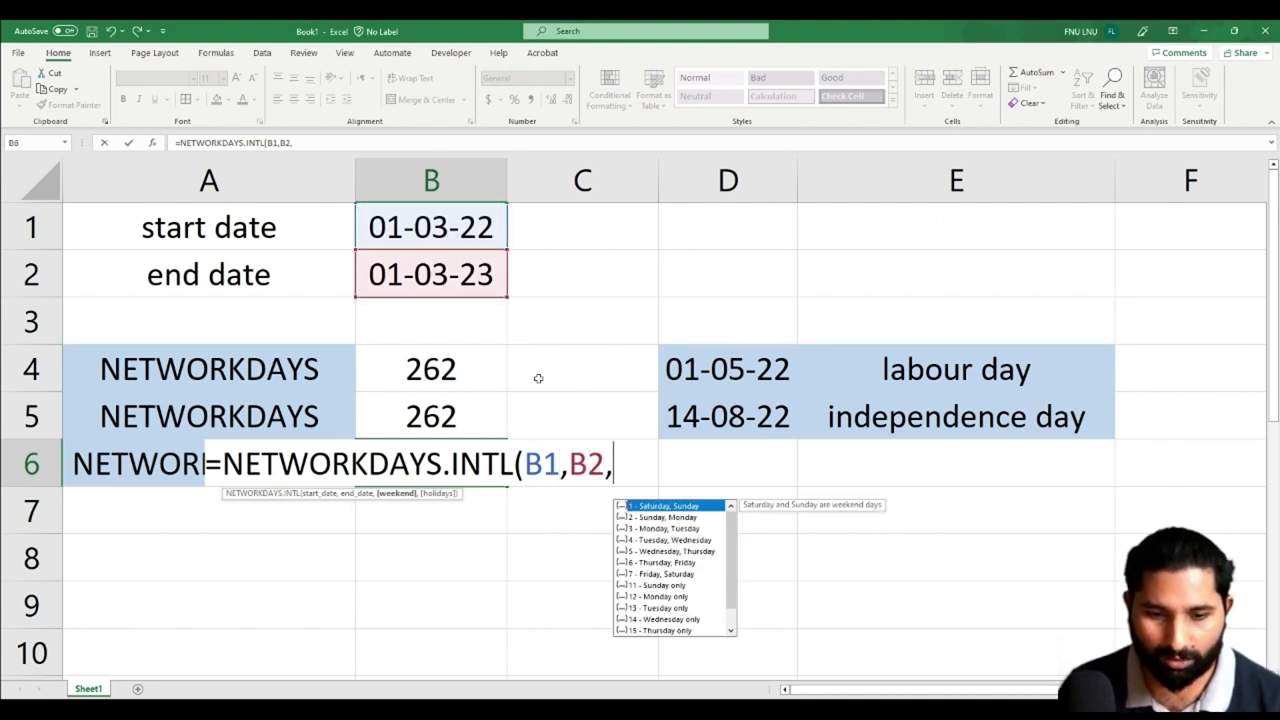
# Add weekend code 17 (Saturday only) and holidays D4:D5, returning 312
pyautogui.press('Down')
pyautogui.press('Down')
pyautogui.press('Down')
pyautogui.press('Down')
pyautogui.press('Down')
pyautogui.press('Down')
pyautogui.press('Down')
pyautogui.press('Down')
pyautogui.press('Down')
pyautogui.press('Down')
pyautogui.press('Down')
pyautogui.press('Down')
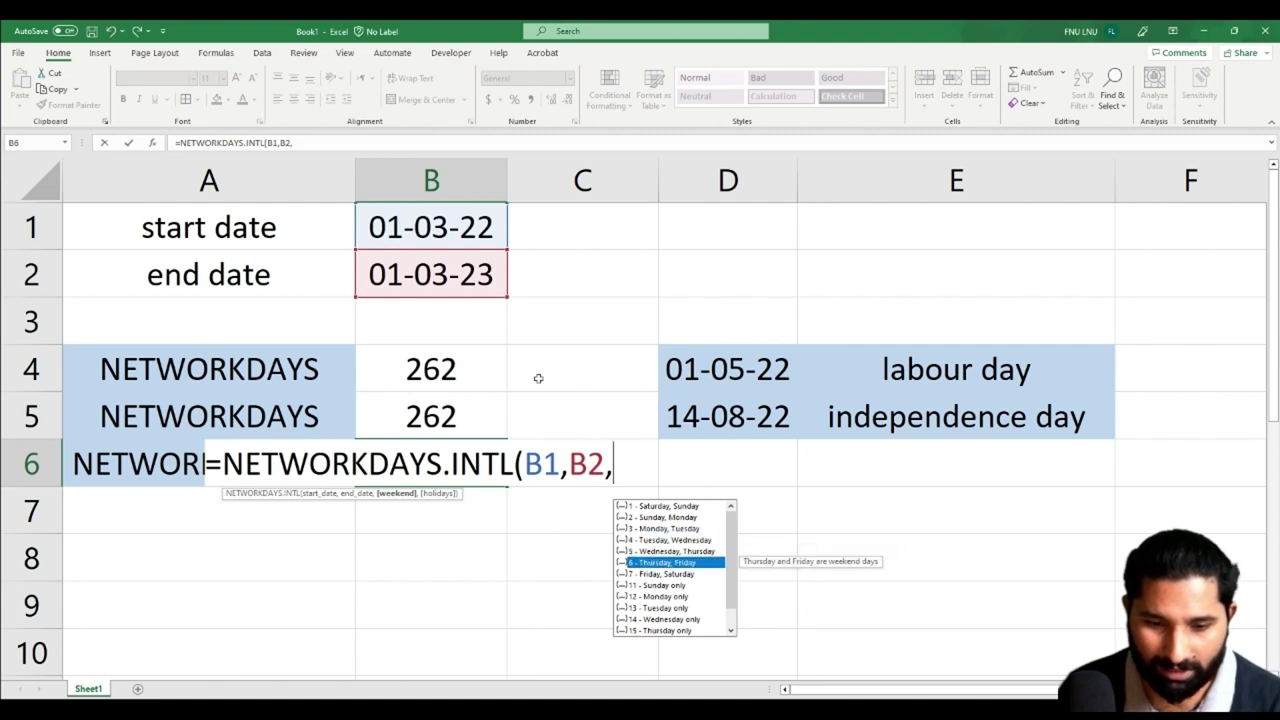
pyautogui.press('Down')
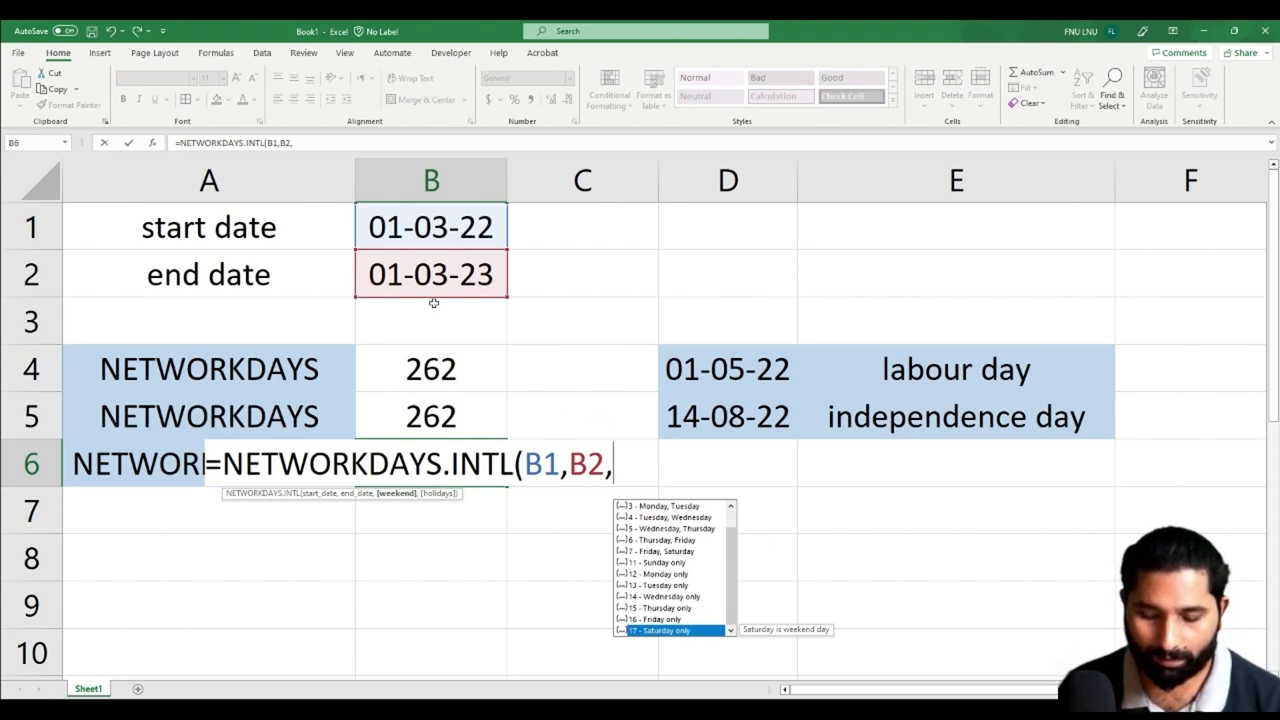
pyautogui.press('Tab')
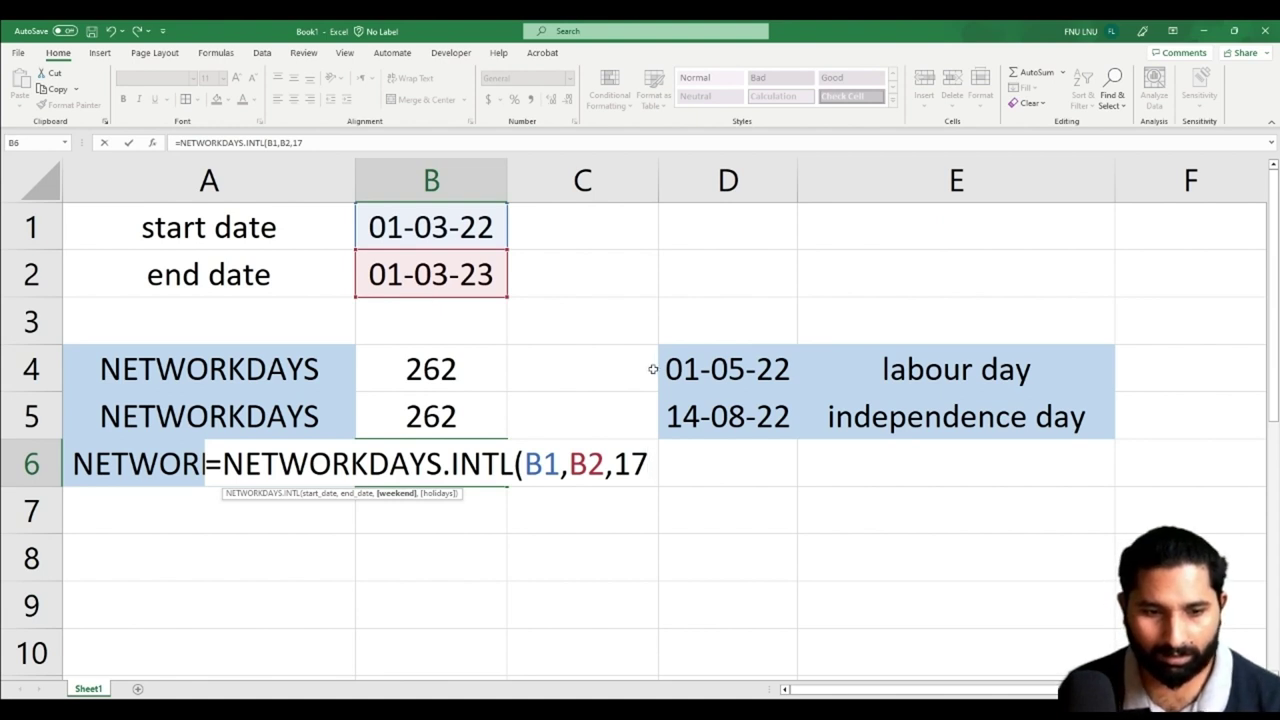
pyautogui.write(',')
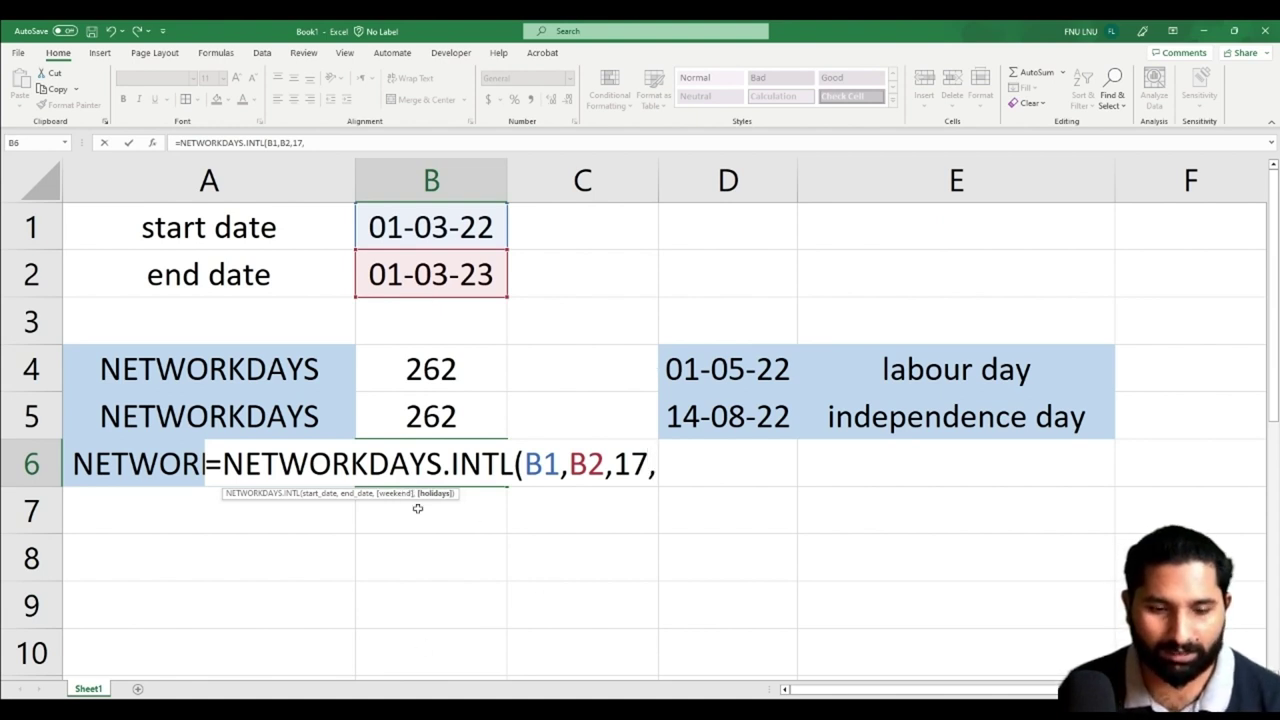
pyautogui.moveTo(731, 367); pyautogui.dragTo(694, 405)
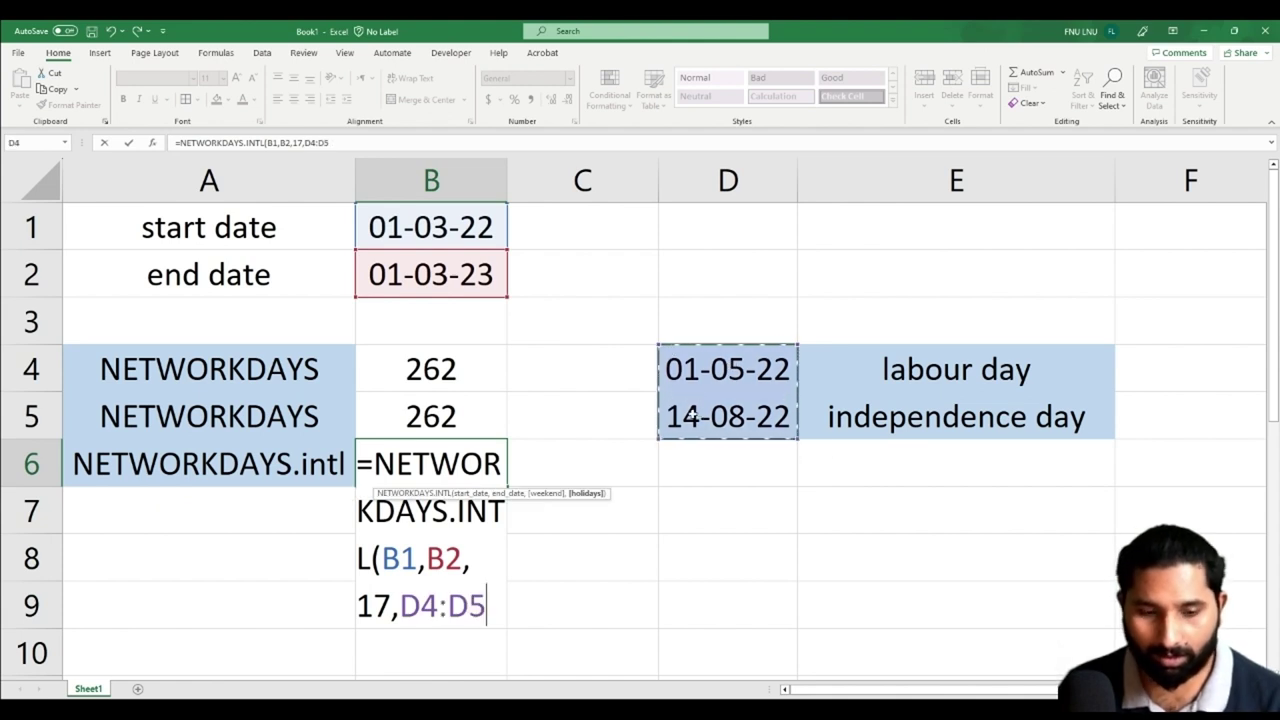
pyautogui.write(')')
pyautogui.press('Return')
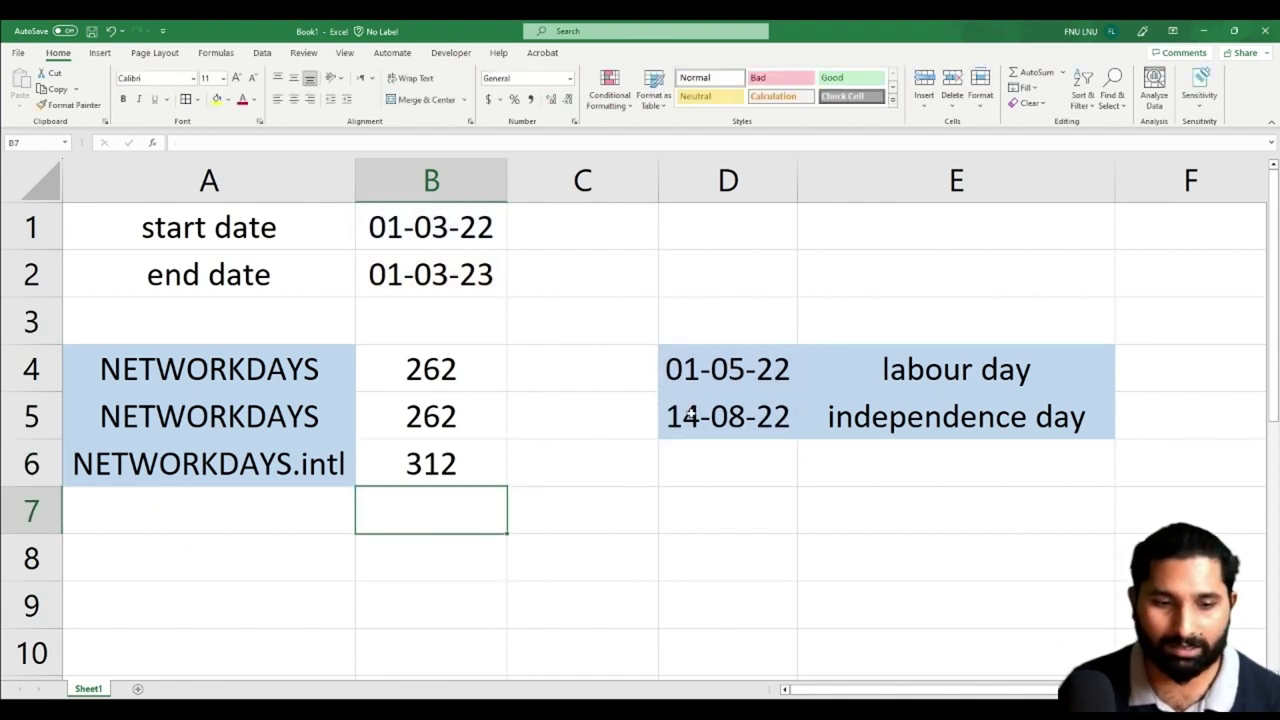
# Review the NETWORKDAYS.INTL formula in B6
pyautogui.click(454, 466)
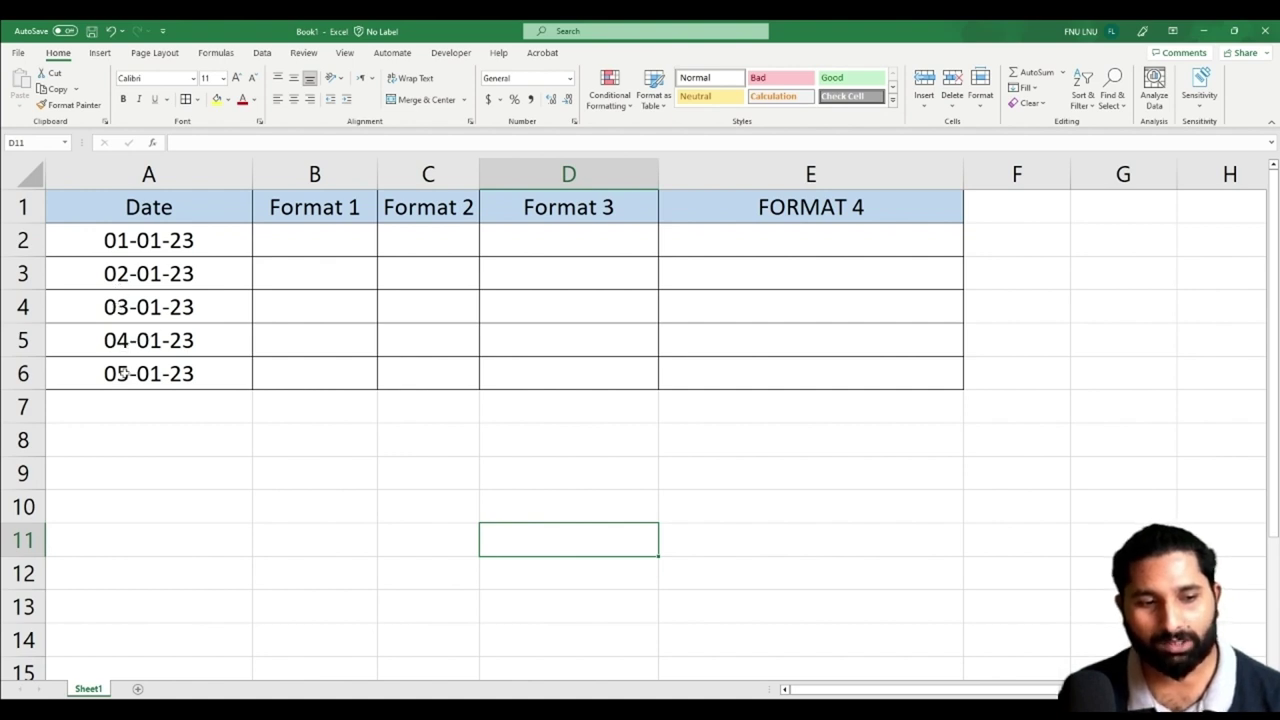
# Copy the dates A2:A6 into the Format 1 cells B2:B6
pyautogui.click(314, 242)
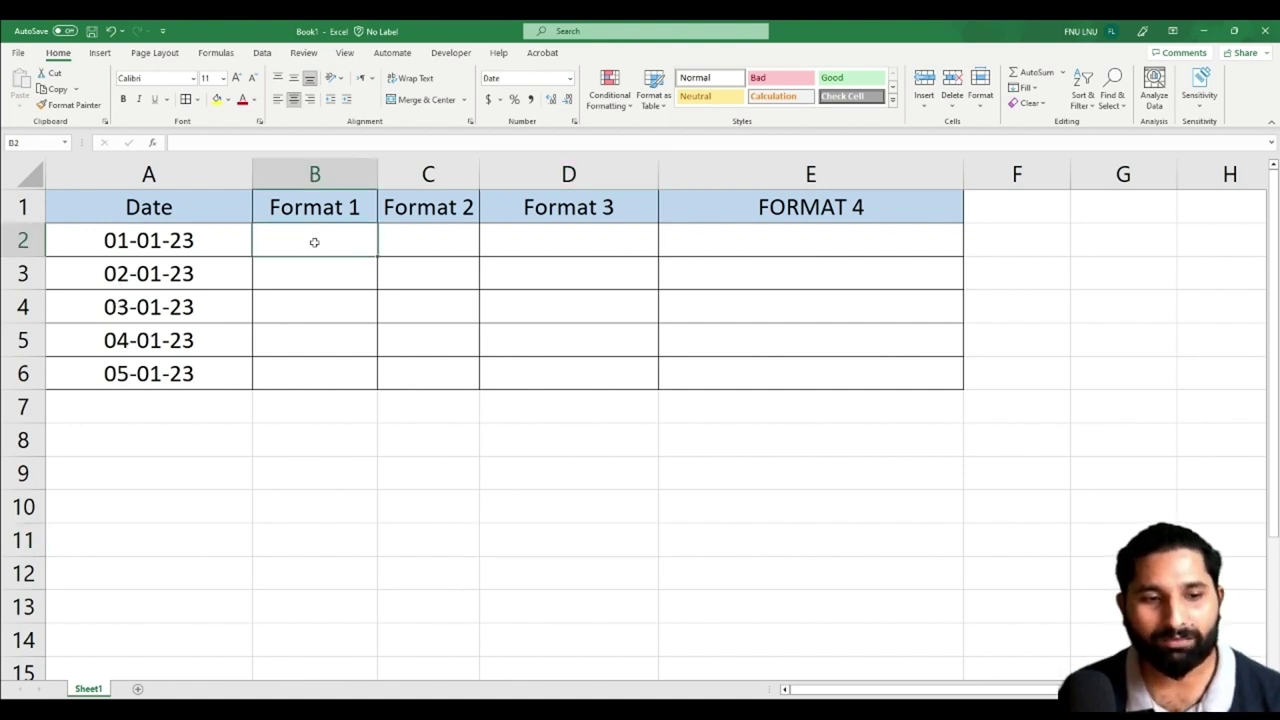
pyautogui.moveTo(176, 254); pyautogui.dragTo(176, 368)
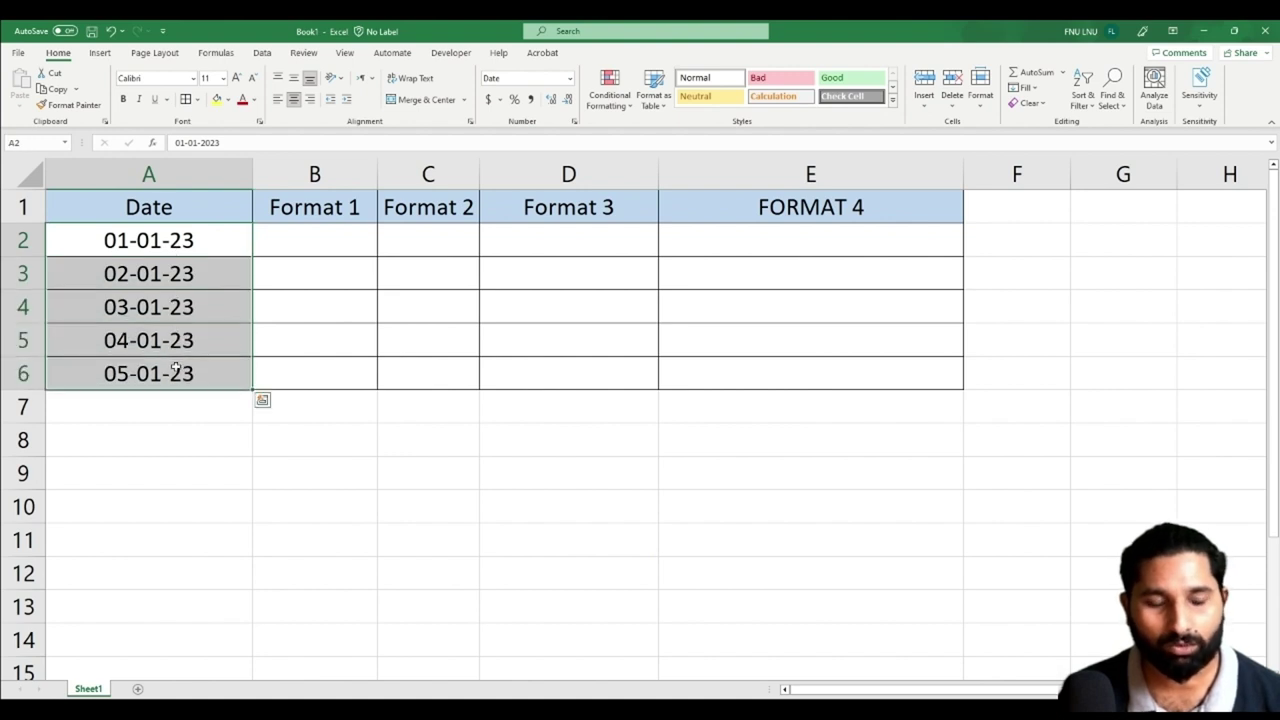
pyautogui.hotkey('ctrl', 'c')
pyautogui.click(314, 240)
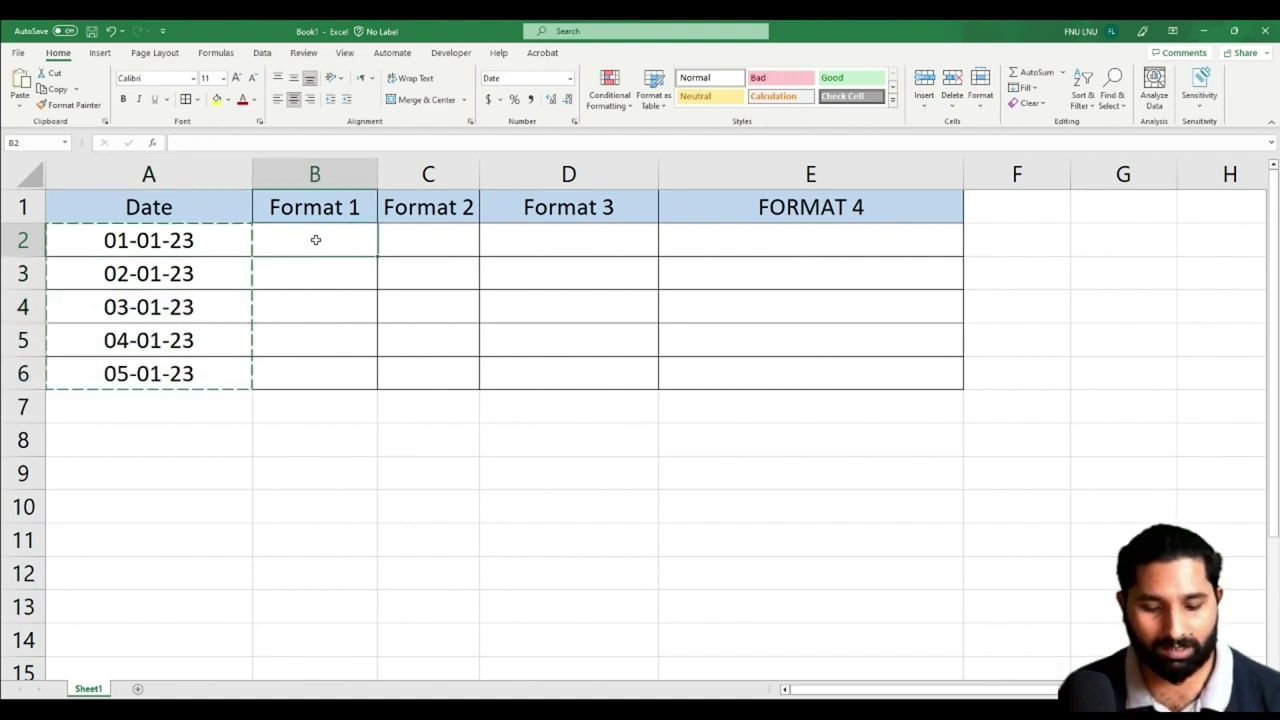
pyautogui.hotkey('ctrl', 'v')
pyautogui.click(316, 240)
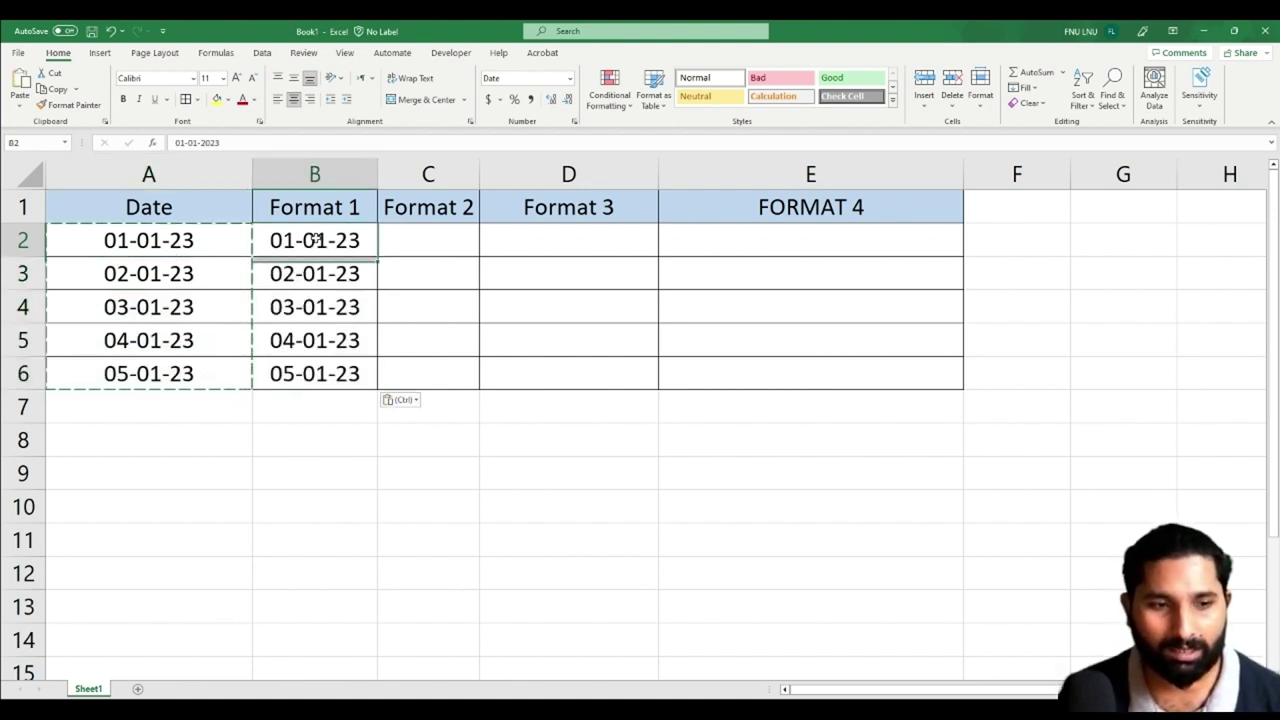
pyautogui.doubleClick(314, 254)
pyautogui.click(426, 270)
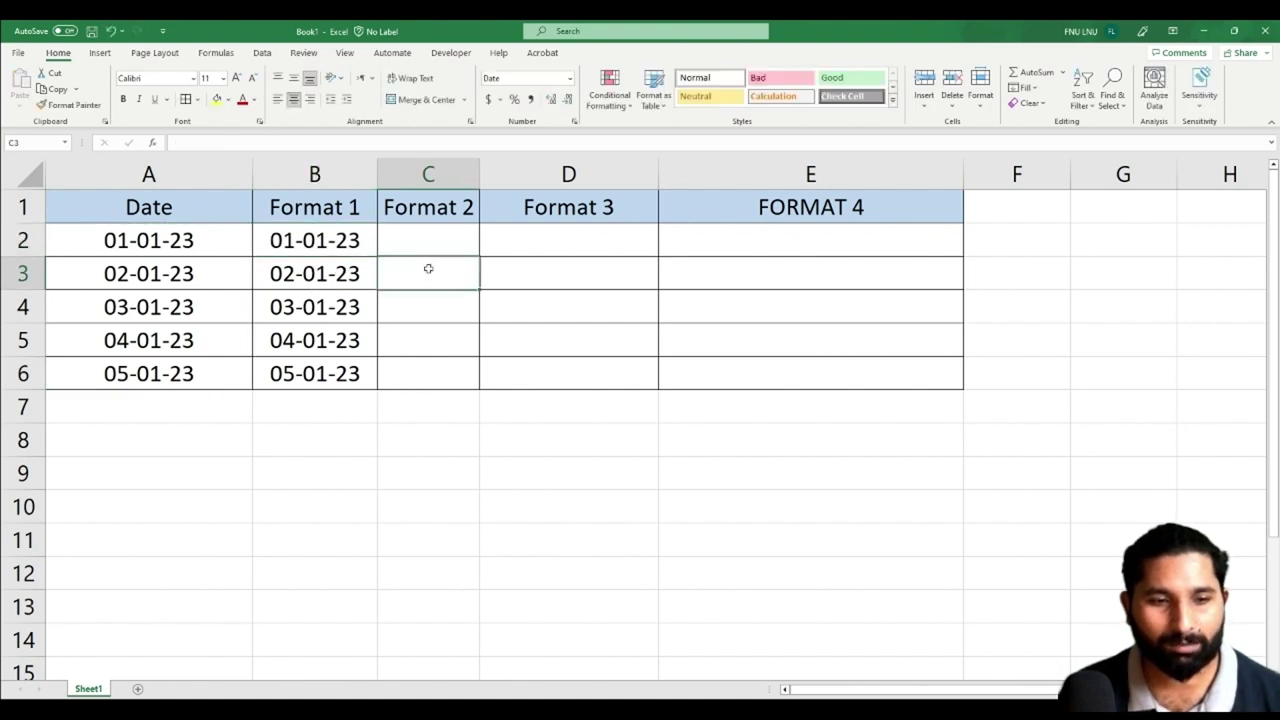
# Format B2:B6 with the 14-Mar-12 date type, showing 1-Jan-23 to 5-Jan-23
pyautogui.moveTo(309, 243); pyautogui.dragTo(308, 370)
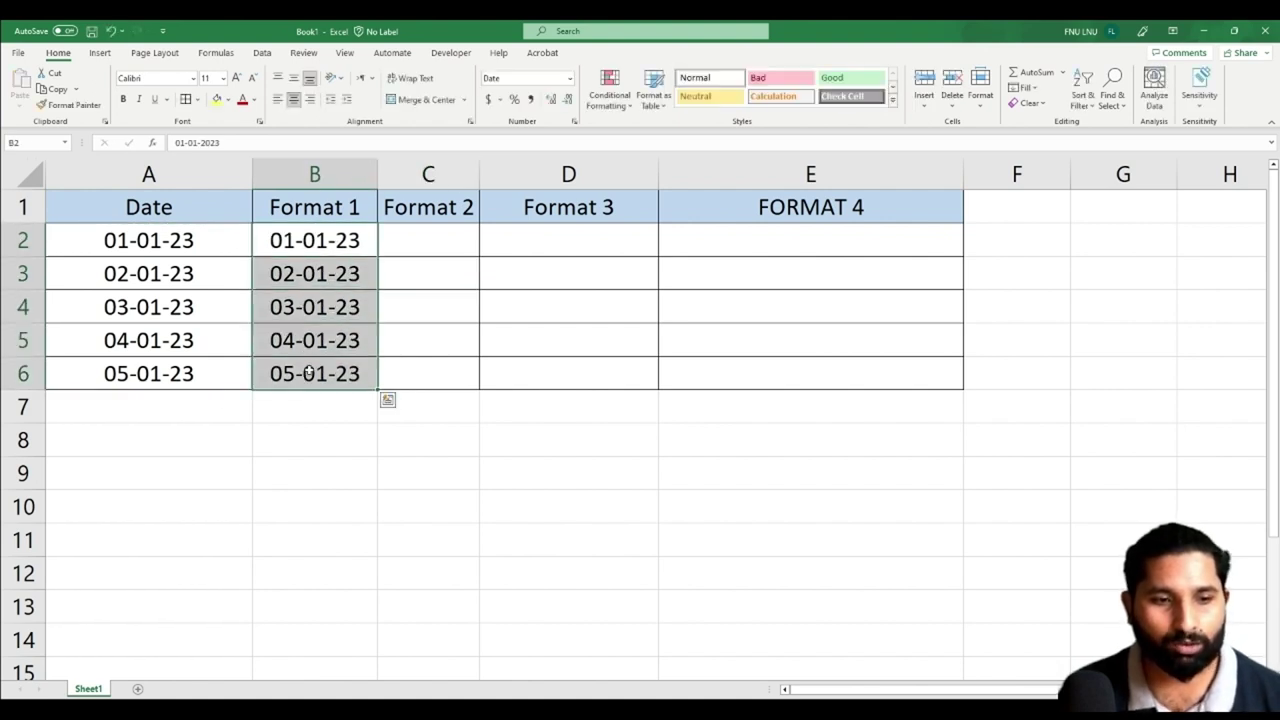
pyautogui.rightClick(314, 247)
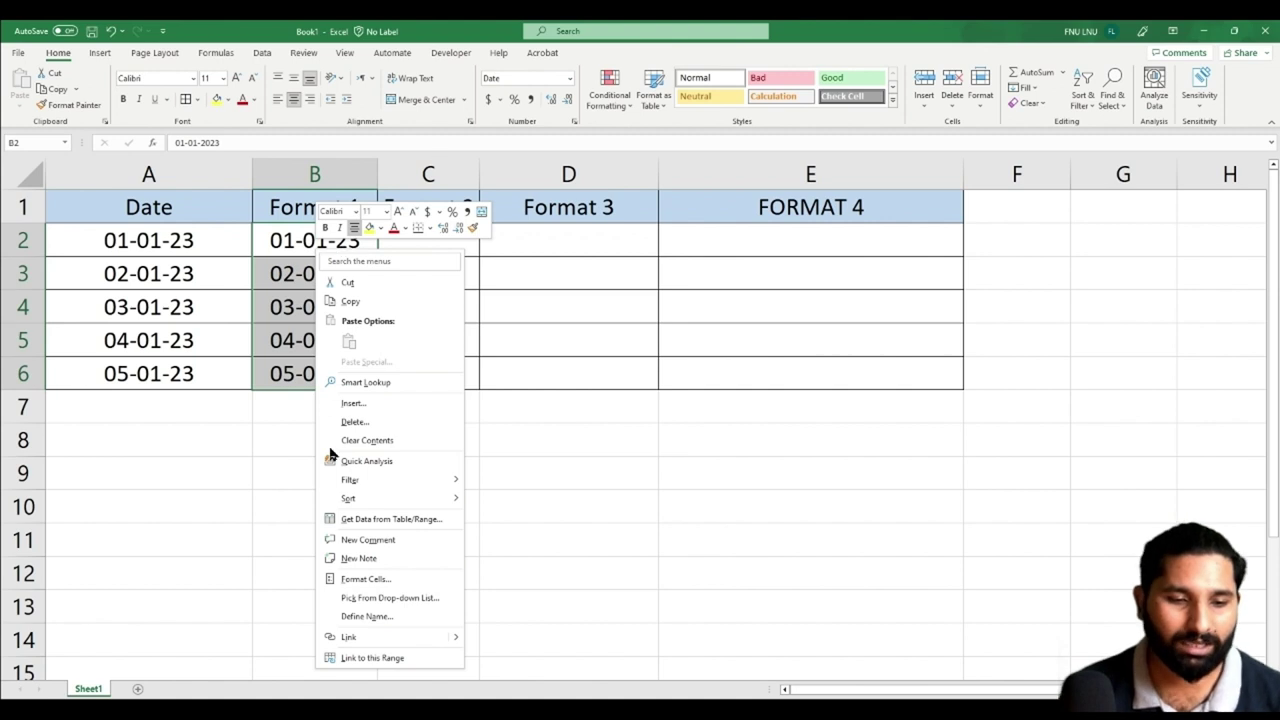
pyautogui.click(412, 579)
pyautogui.moveTo(463, 406); pyautogui.dragTo(530, 250)
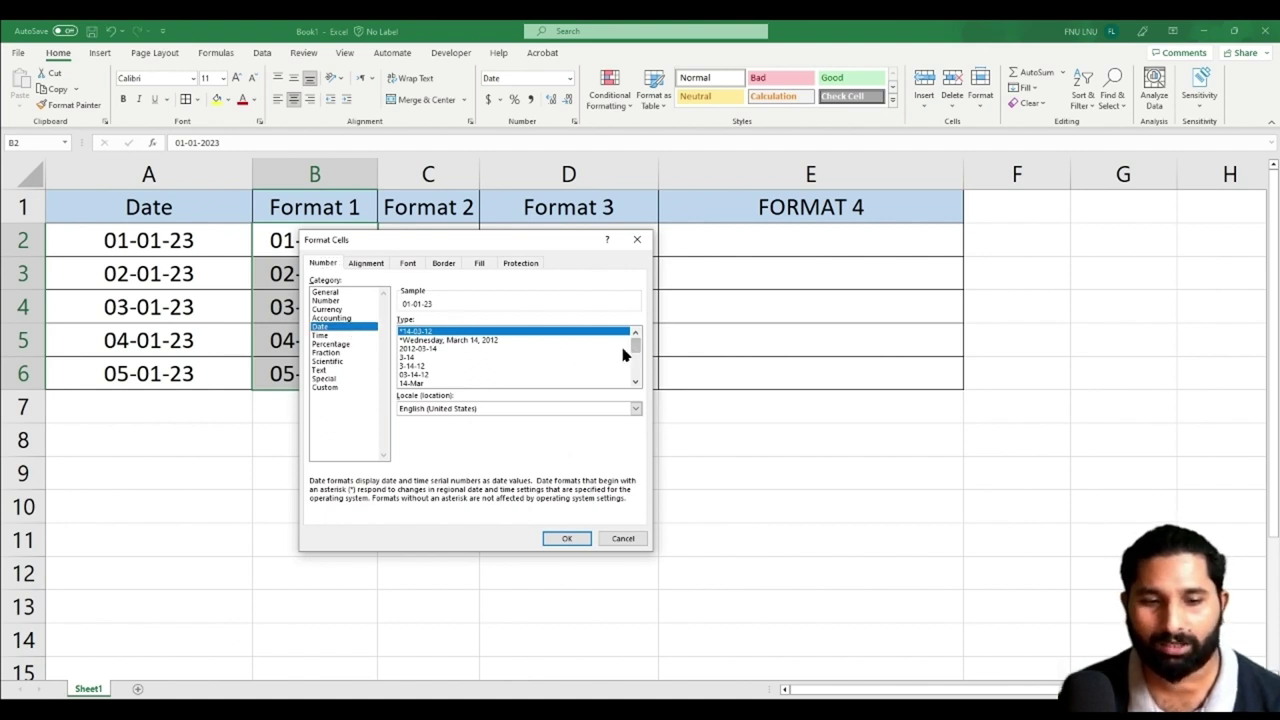
pyautogui.moveTo(633, 346); pyautogui.dragTo(634, 336)
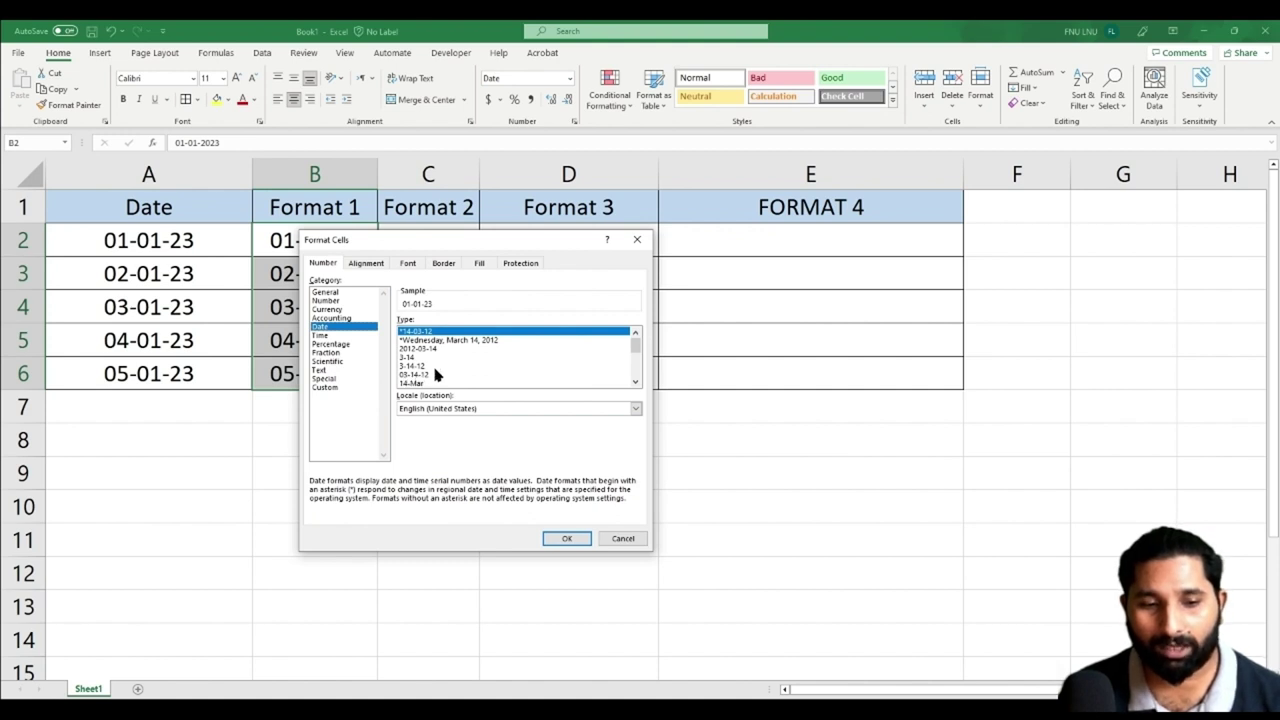
pyautogui.click(636, 383)
pyautogui.click(636, 384)
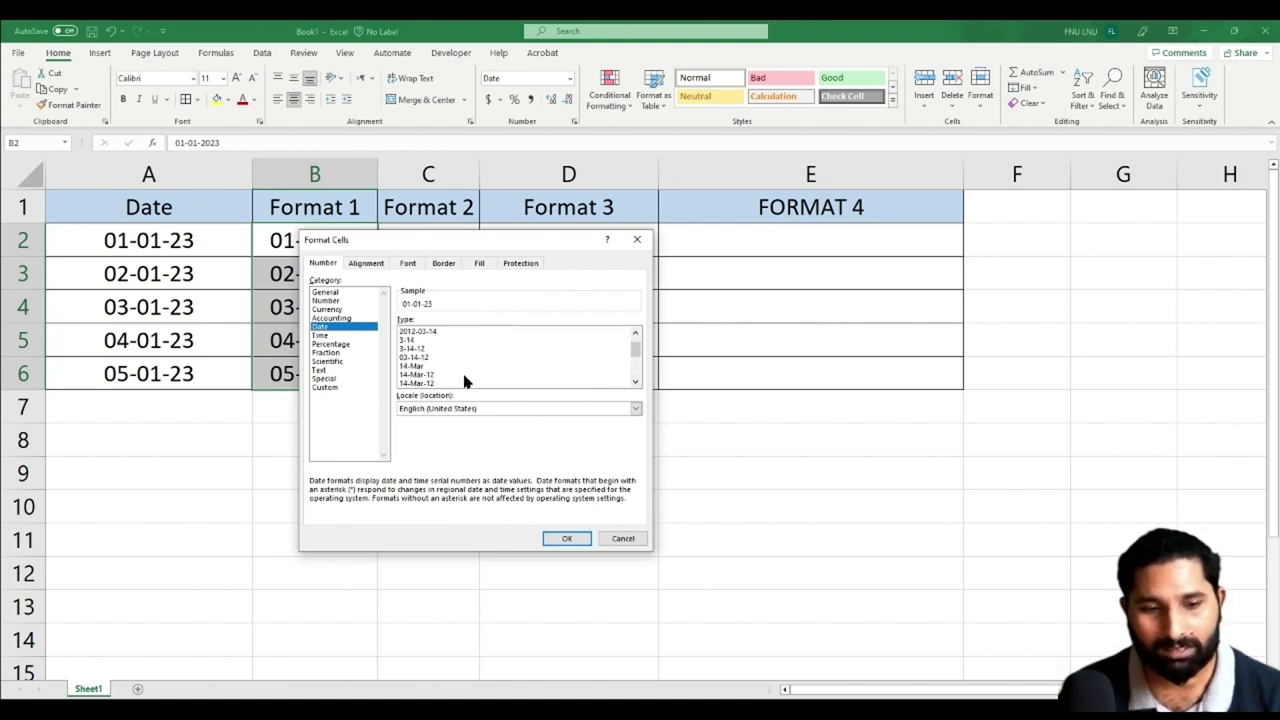
pyautogui.moveTo(638, 349); pyautogui.dragTo(637, 356)
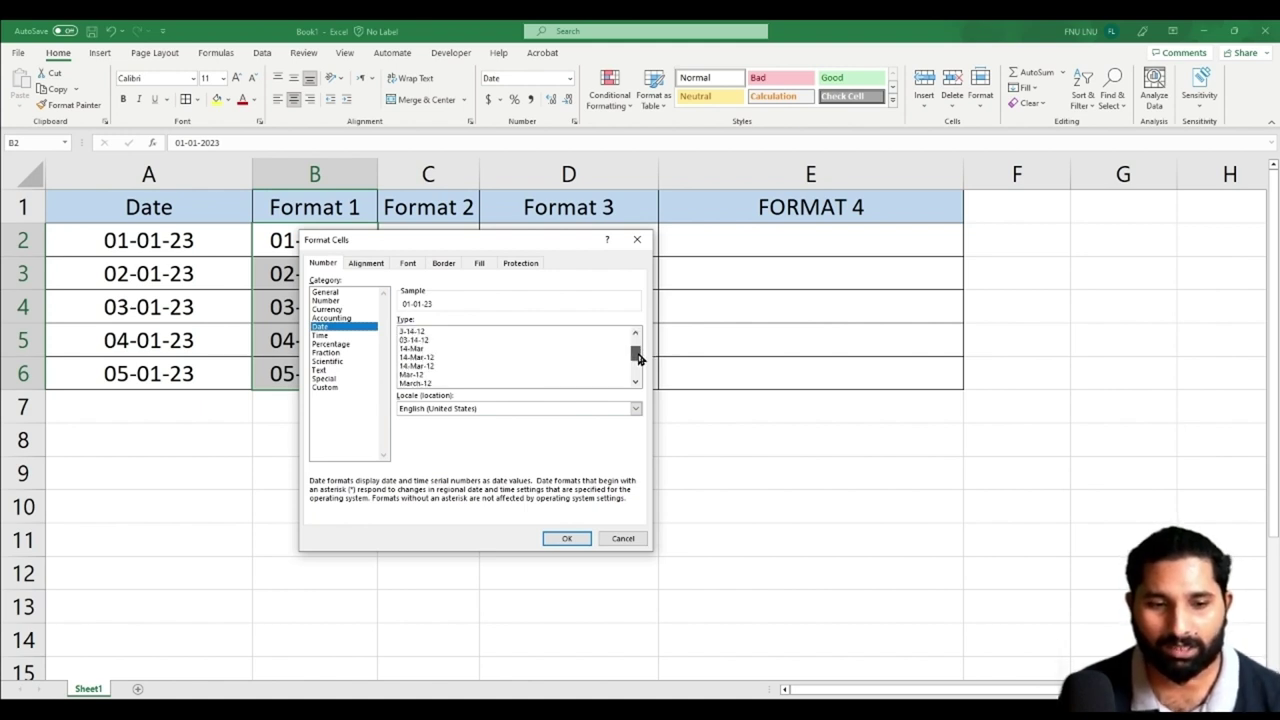
pyautogui.click(417, 358)
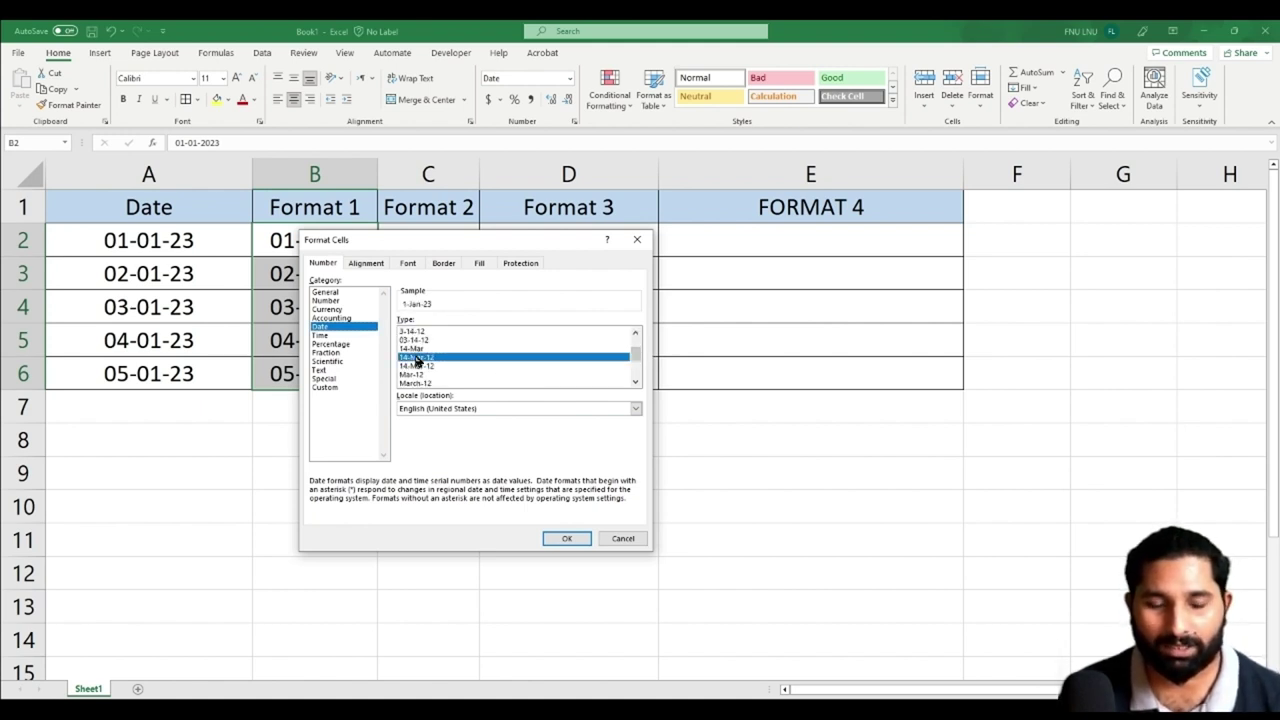
pyautogui.click(568, 540)
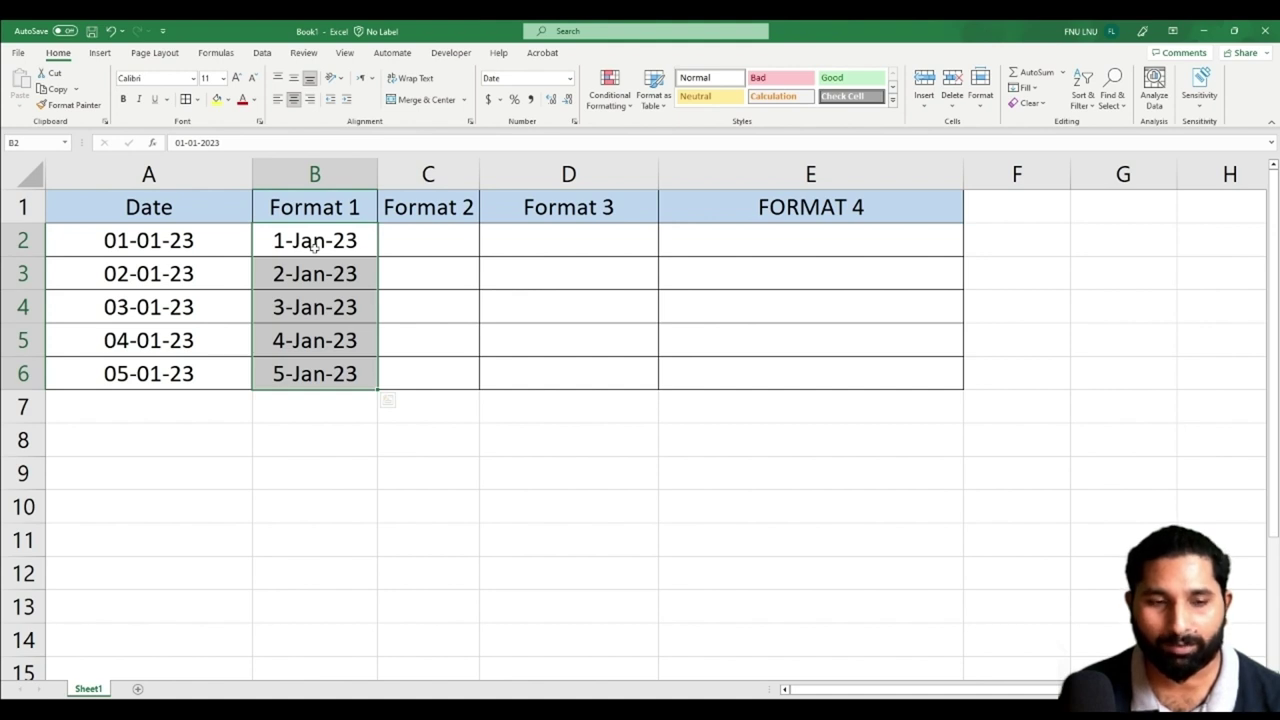
pyautogui.moveTo(157, 242); pyautogui.dragTo(174, 372)
pyautogui.hotkey('ctrl', 'c')
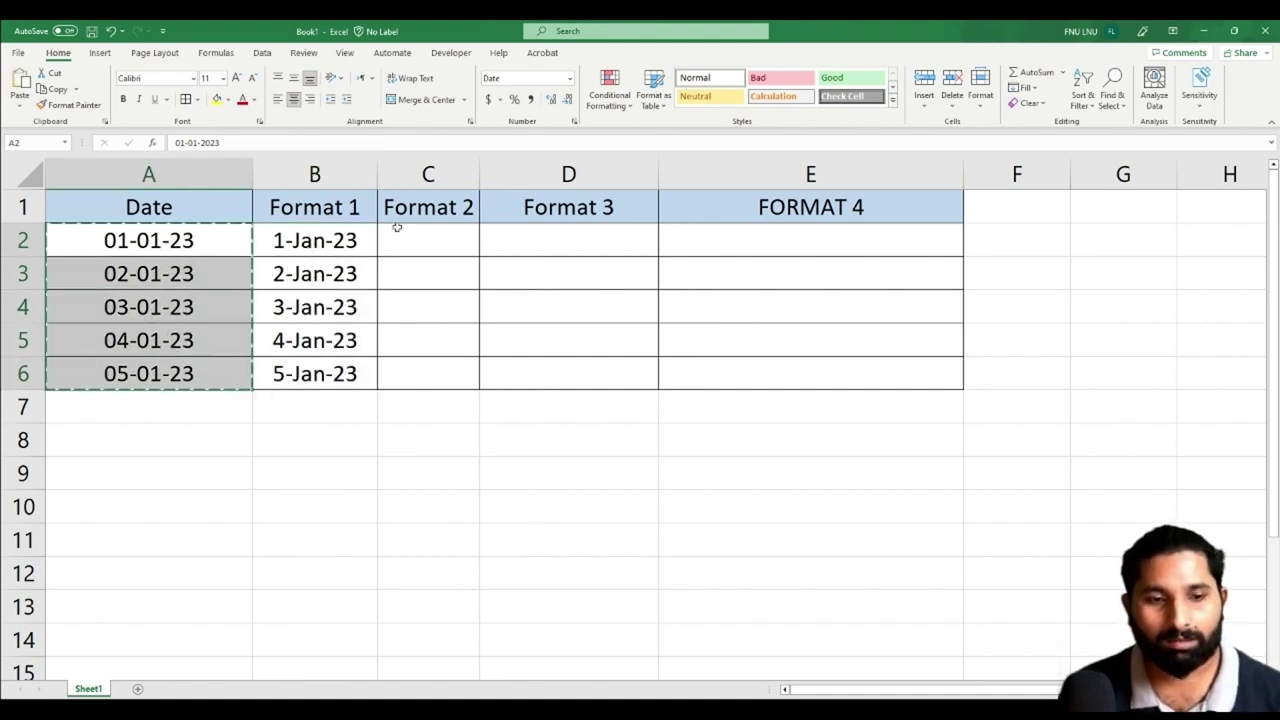
# Paste the dates into C2:C6 and format them with the English (South Africa) locale as 2023-01-01
pyautogui.click(397, 235)
pyautogui.hotkey('ctrl', 'v')
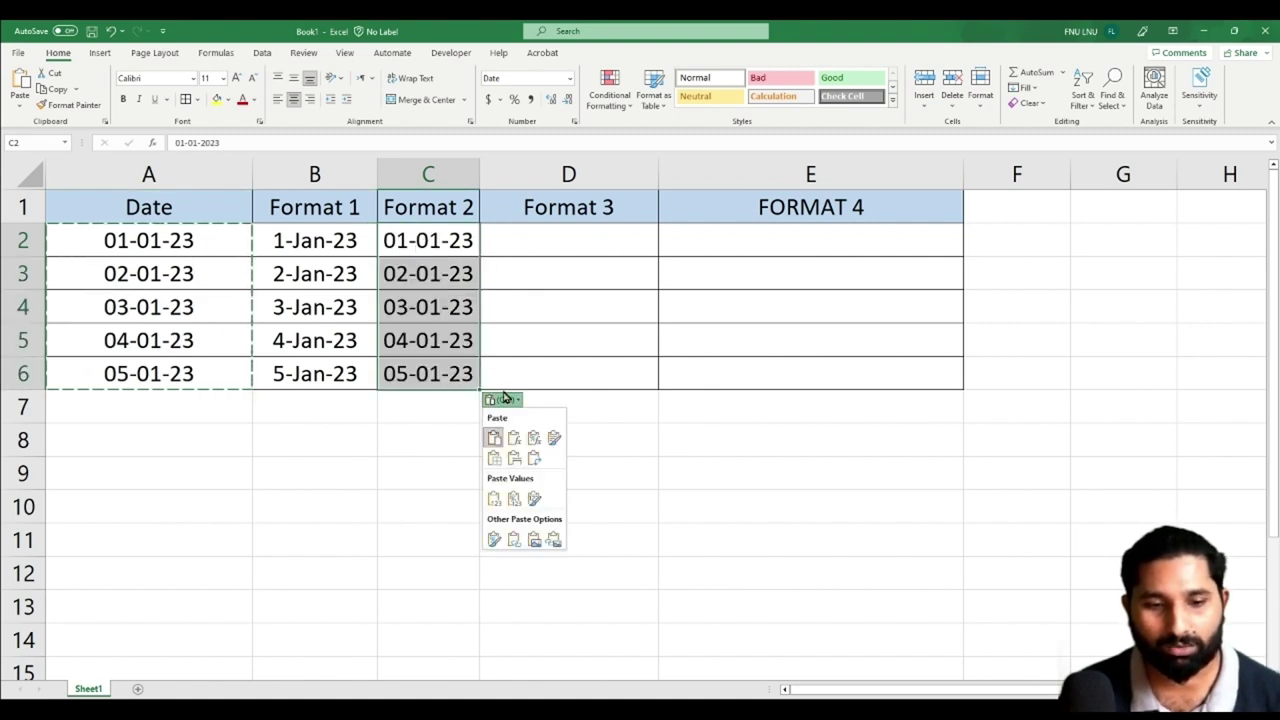
pyautogui.rightClick(460, 296)
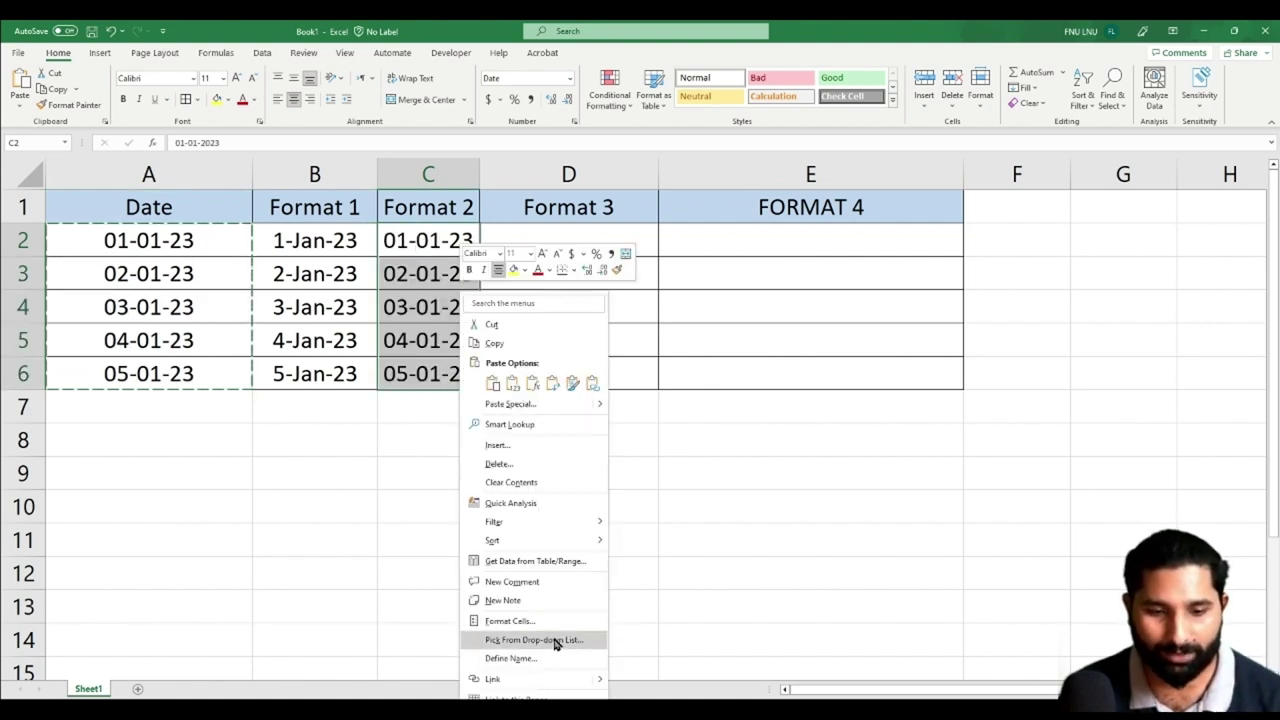
pyautogui.click(520, 621)
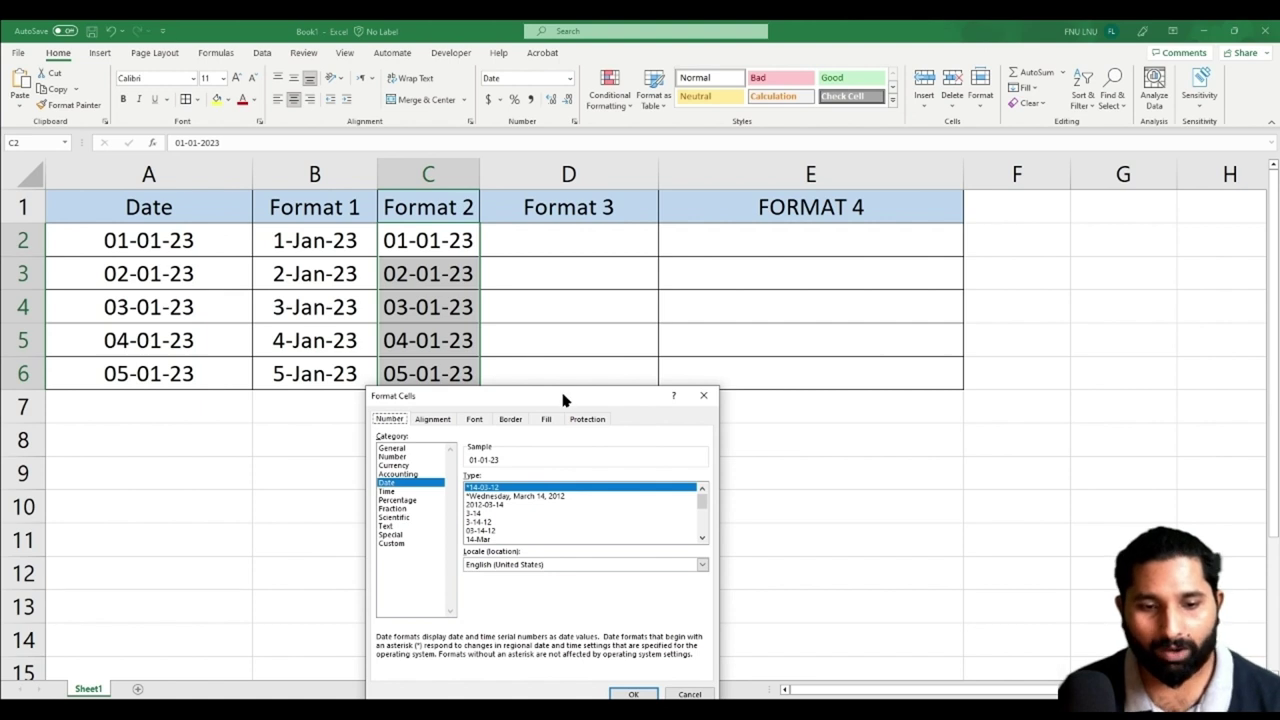
pyautogui.moveTo(566, 395); pyautogui.dragTo(570, 196)
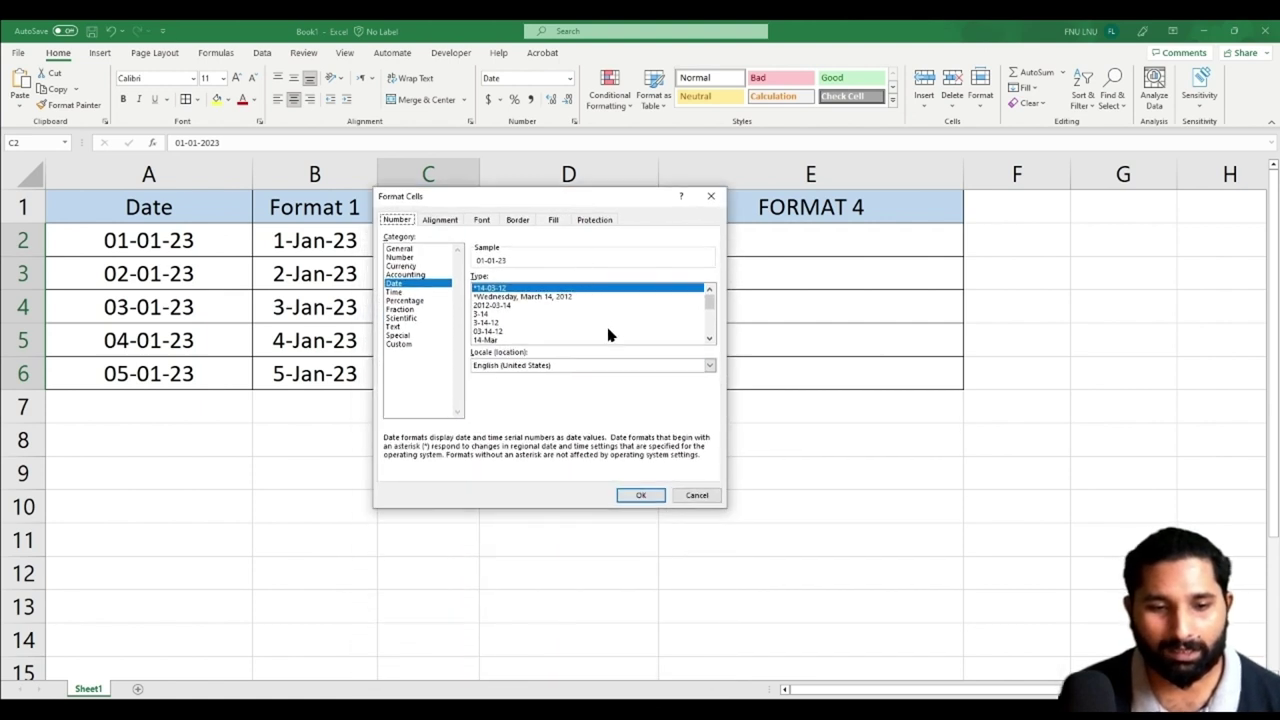
pyautogui.click(660, 374)
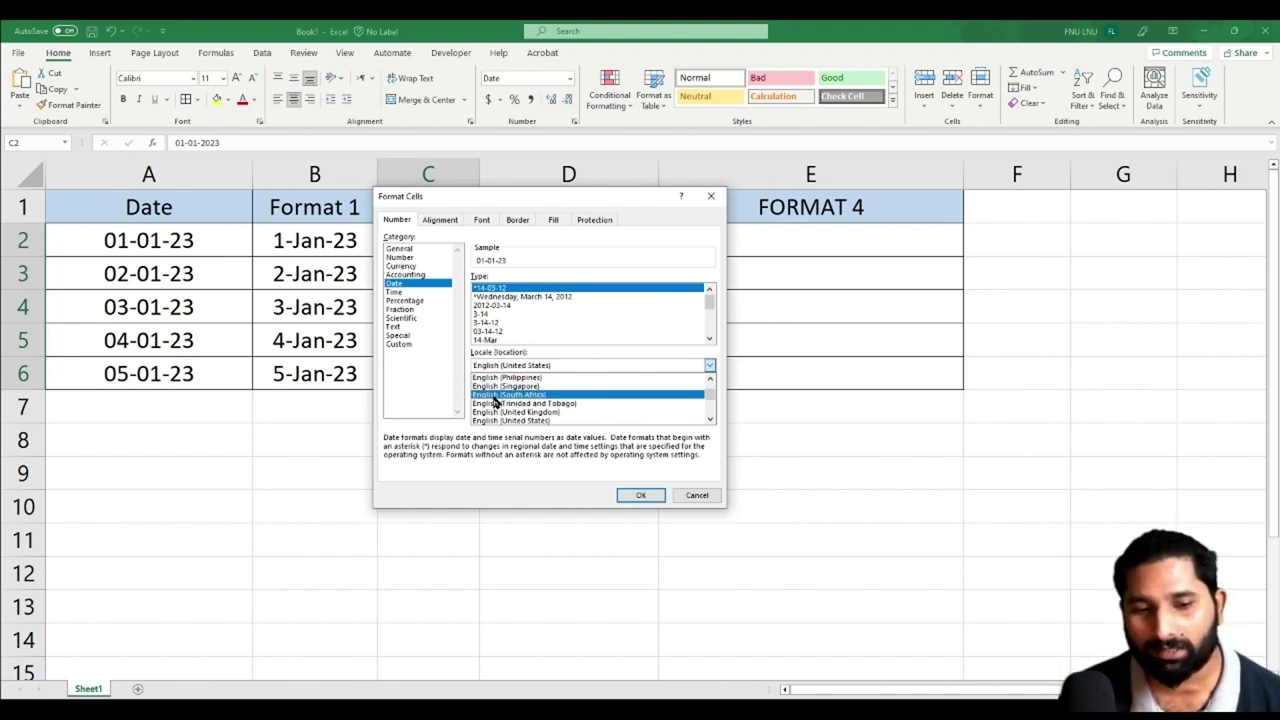
pyautogui.click(494, 401)
pyautogui.click(641, 494)
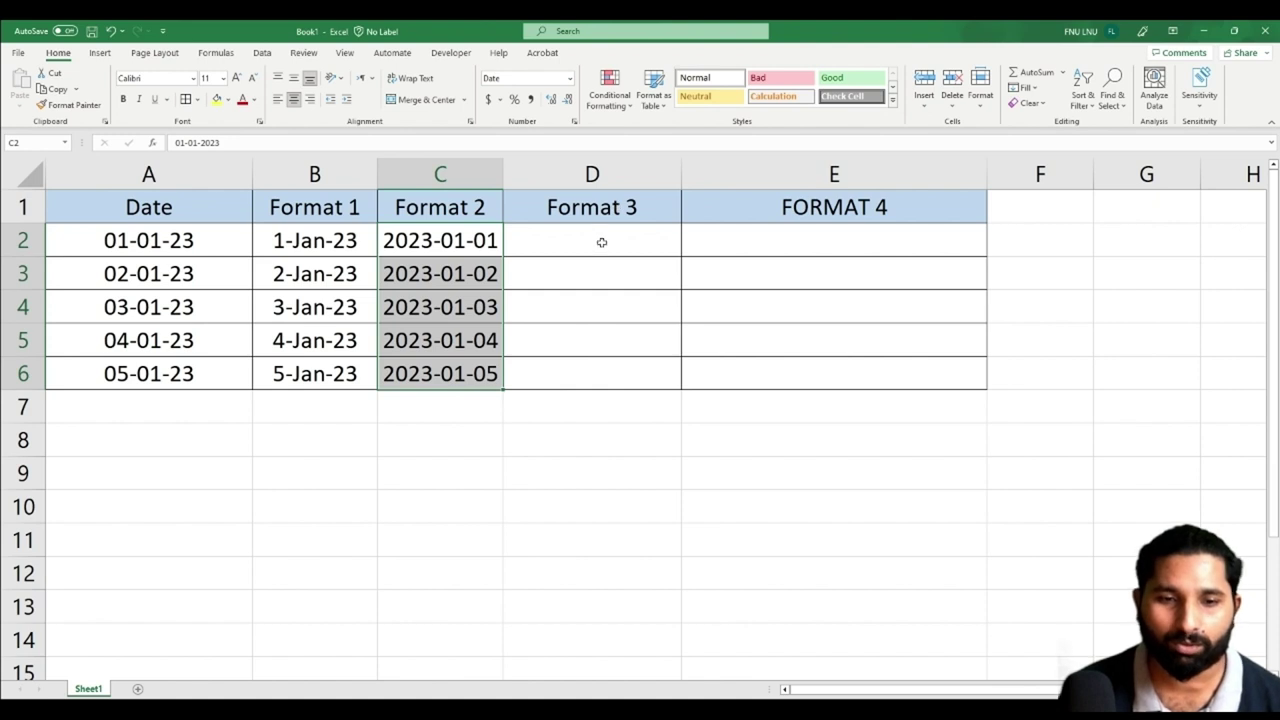
pyautogui.moveTo(602, 242); pyautogui.dragTo(595, 365)
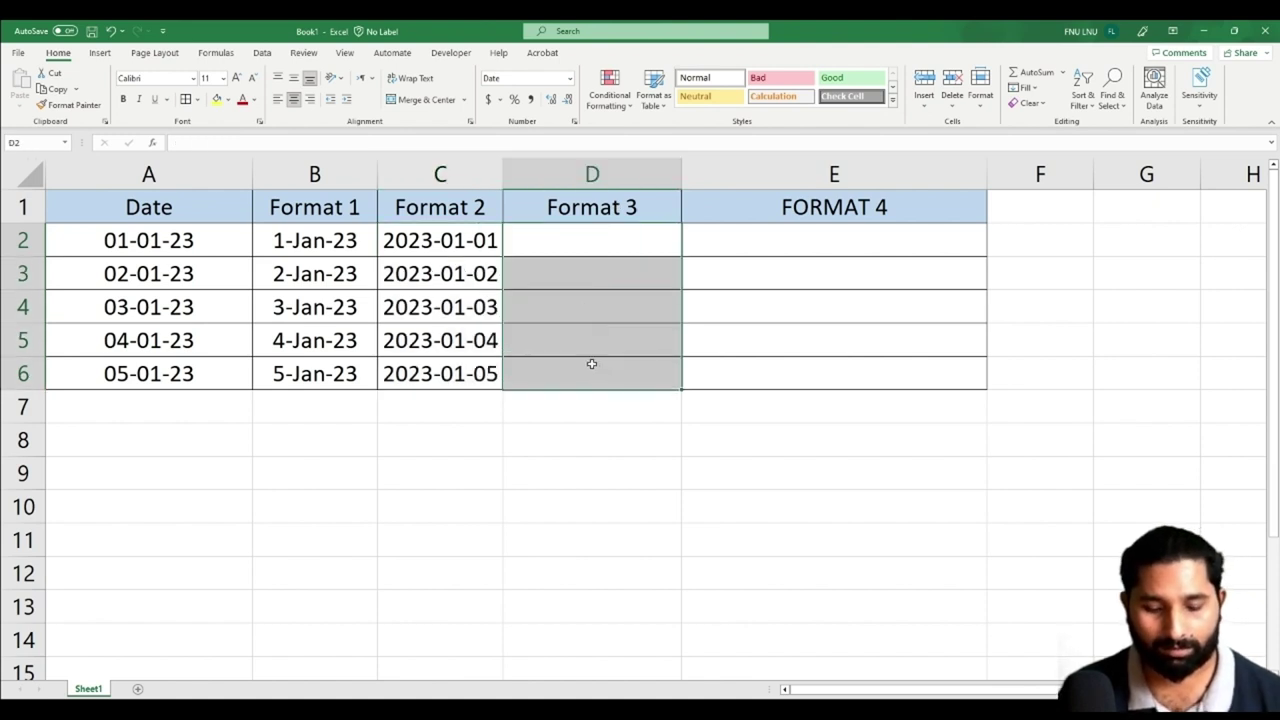
# Paste the dates into D2:D6 and apply the 3-14-12 1:30 PM date-time type
pyautogui.moveTo(190, 246); pyautogui.dragTo(195, 370)
pyautogui.hotkey('ctrl', 'c')
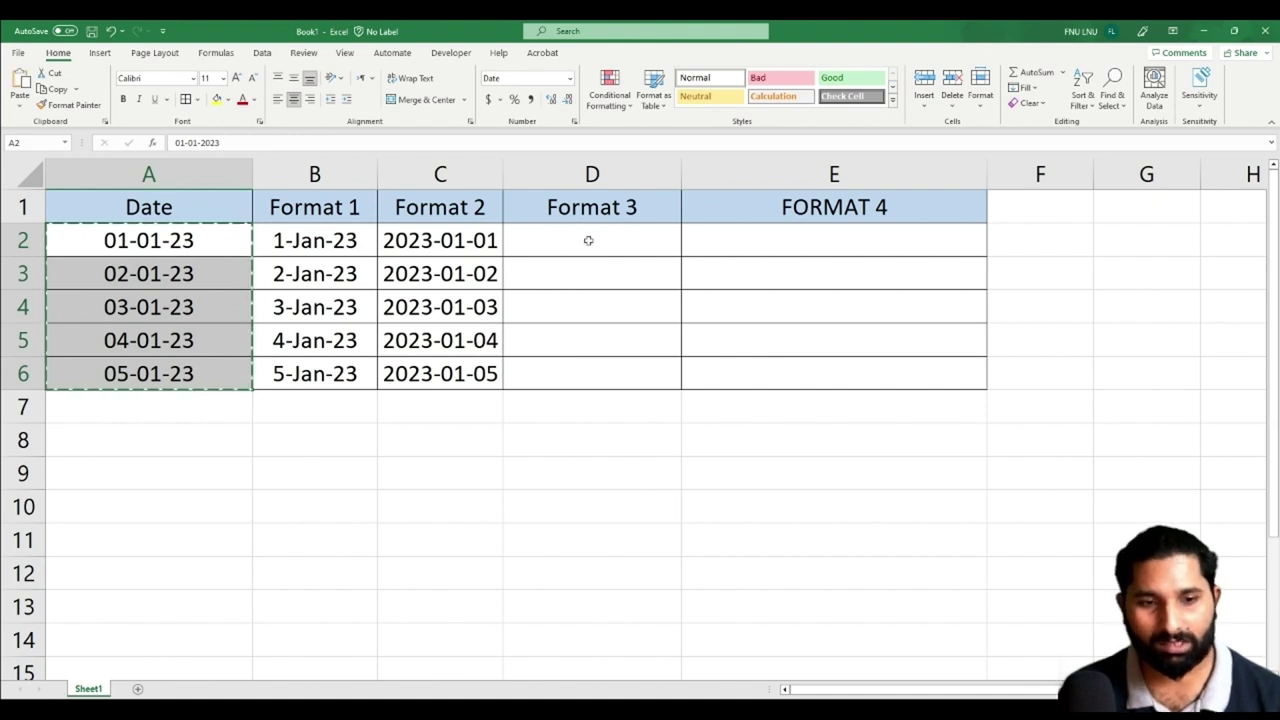
pyautogui.click(588, 240)
pyautogui.hotkey('ctrl', 'v')
pyautogui.rightClick(593, 278)
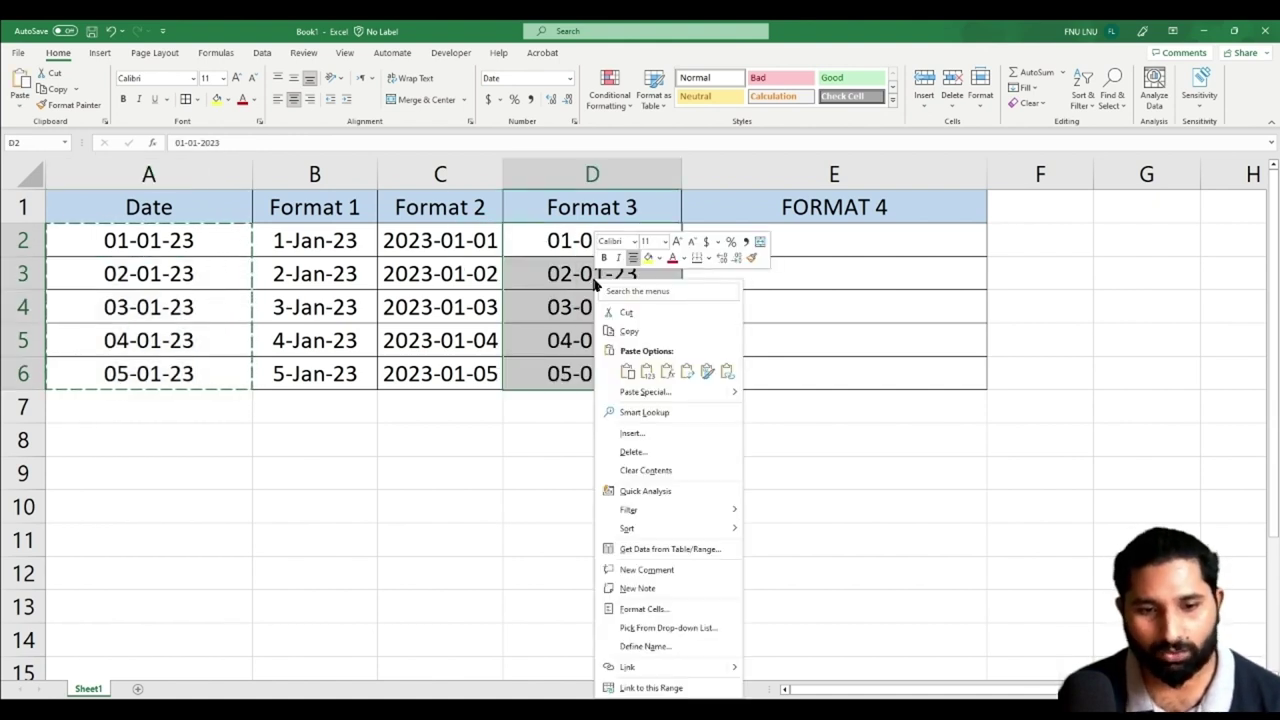
pyautogui.click(655, 608)
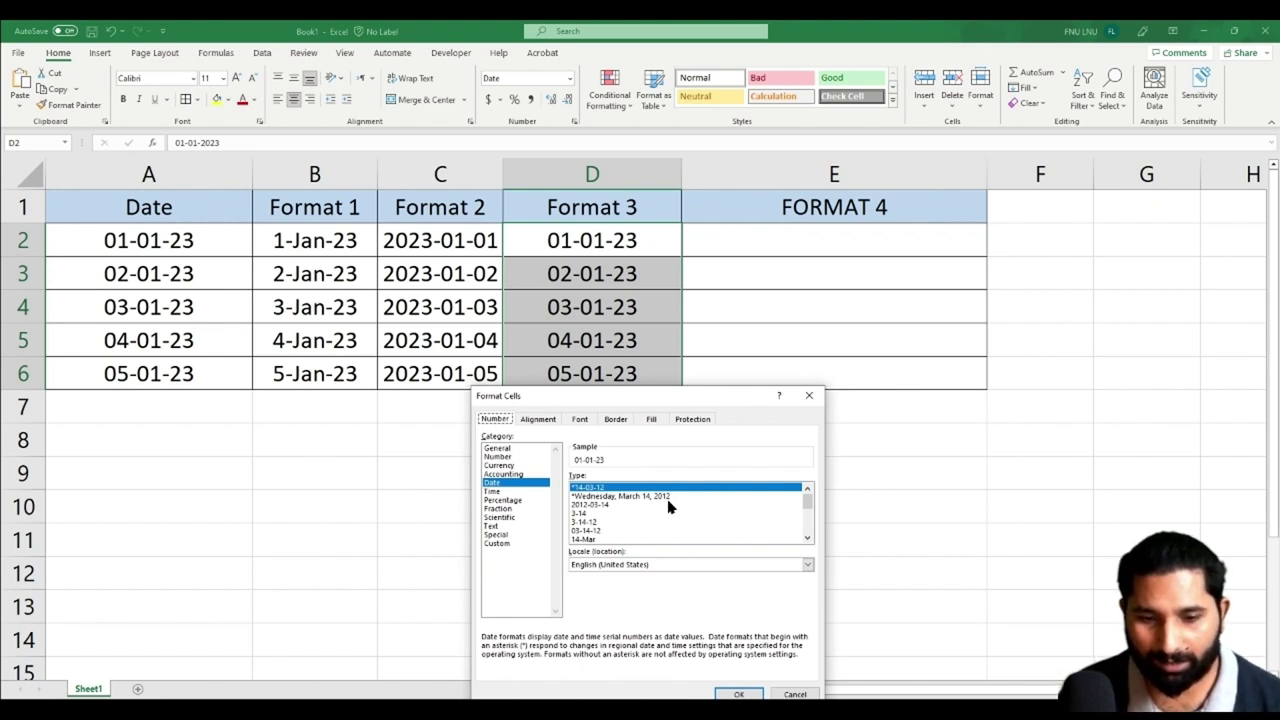
pyautogui.click(808, 514)
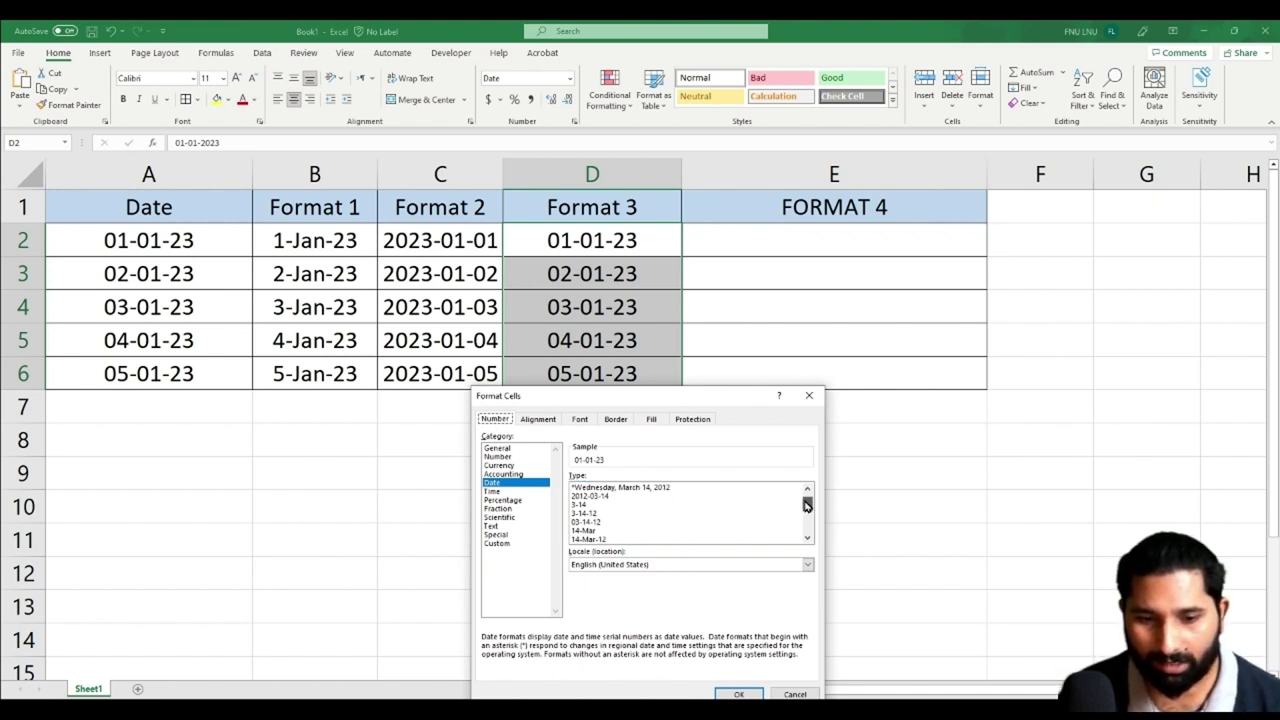
pyautogui.scroll(-1, 808, 514)
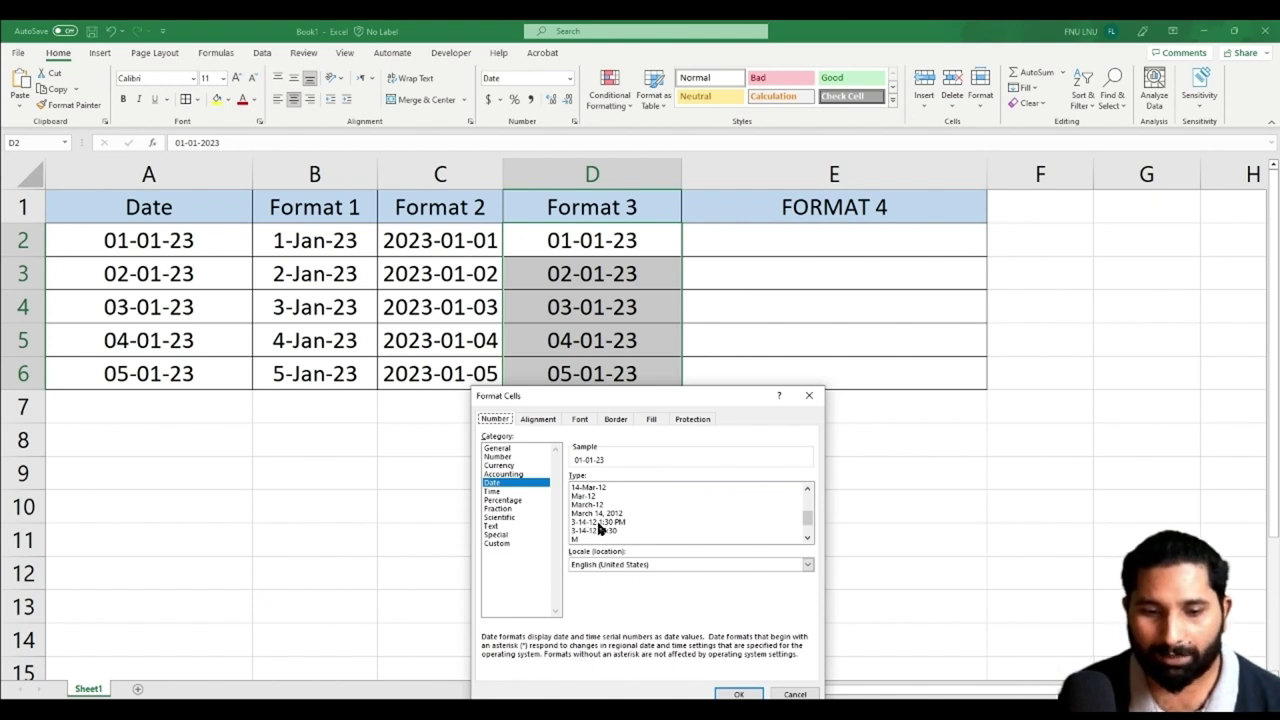
pyautogui.click(598, 523)
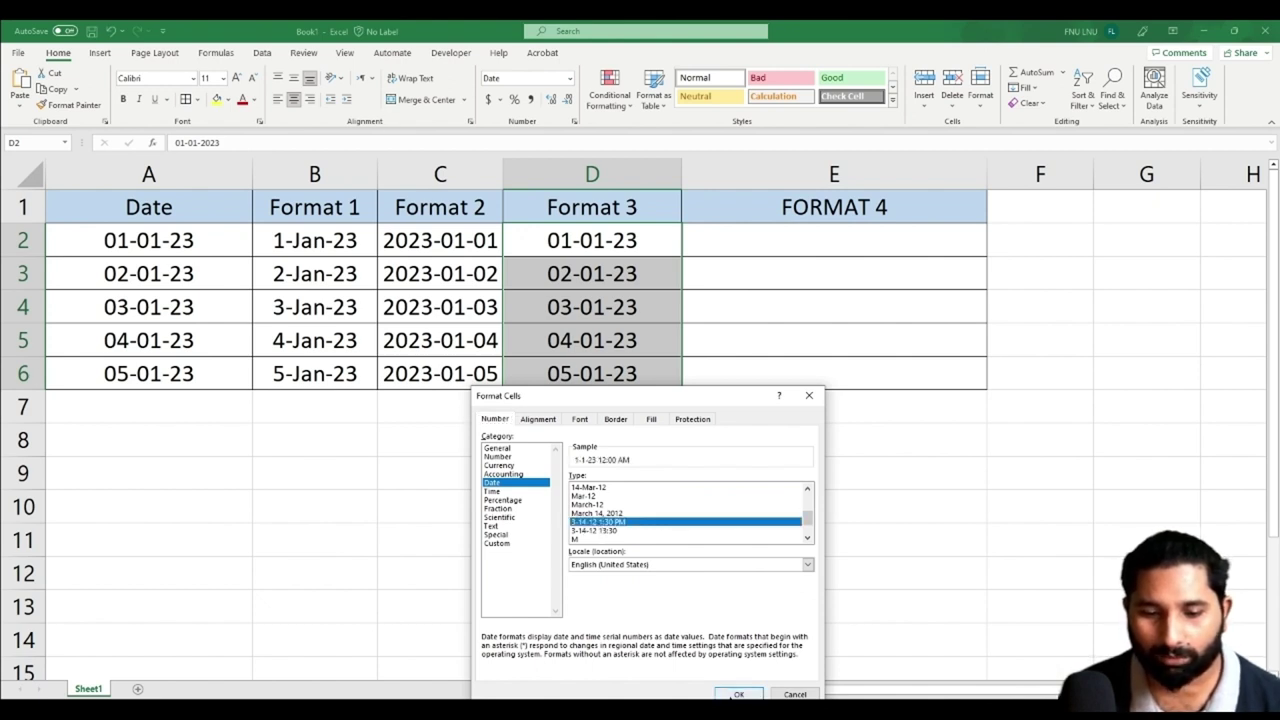
pyautogui.click(738, 694)
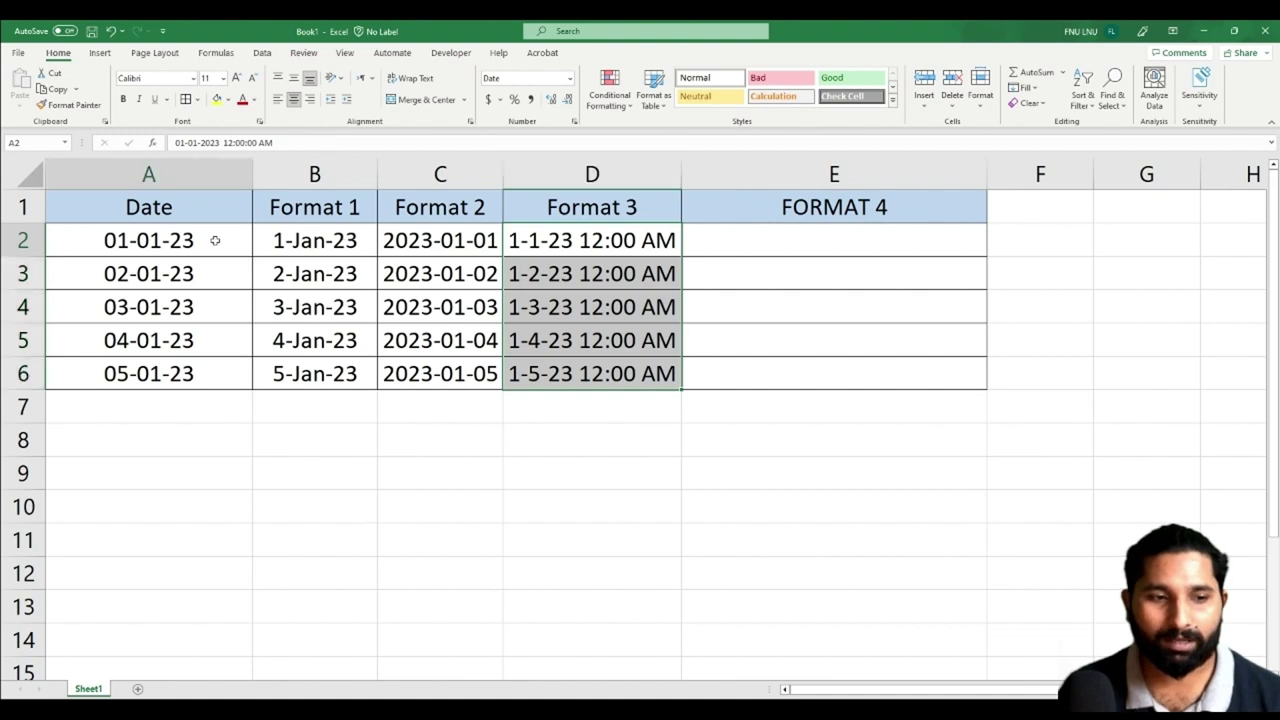
pyautogui.moveTo(214, 240); pyautogui.dragTo(198, 370)
# Paste the dates into E2:E6 and apply the long 'Wednesday, March 14, 2012' date type
pyautogui.hotkey('ctrl', 'c')
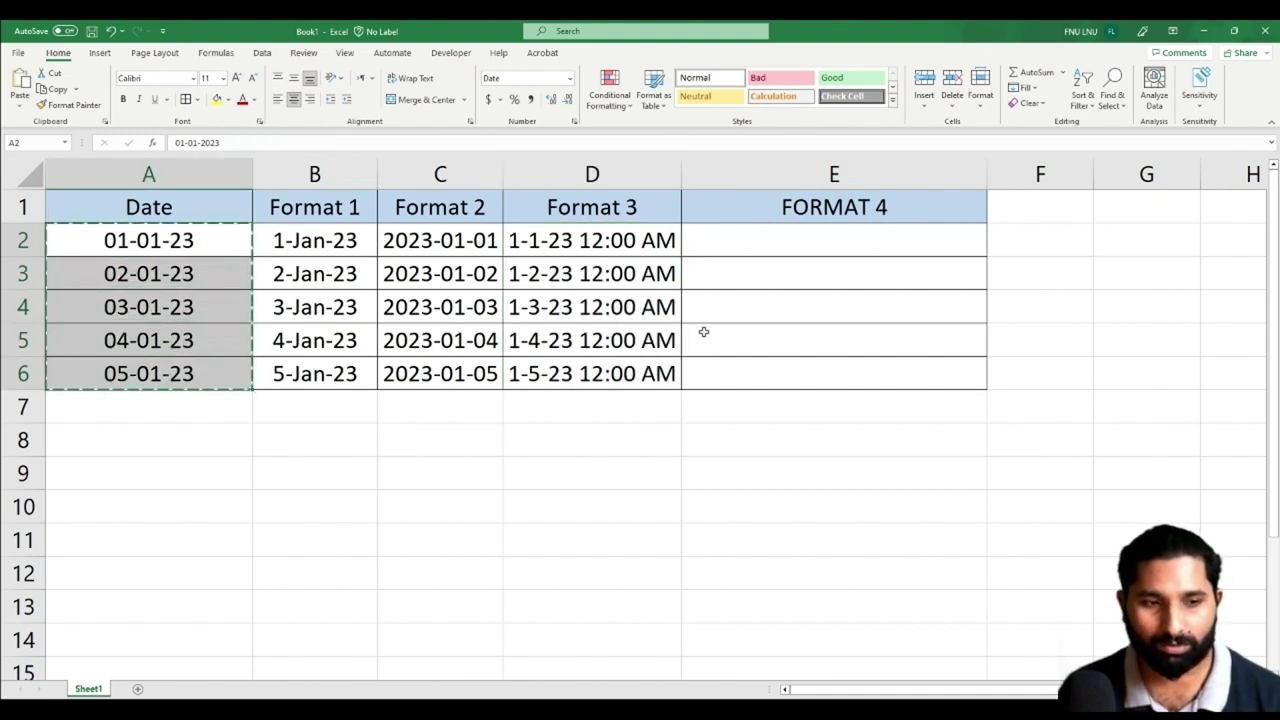
pyautogui.click(801, 240)
pyautogui.hotkey('ctrl', 'v')
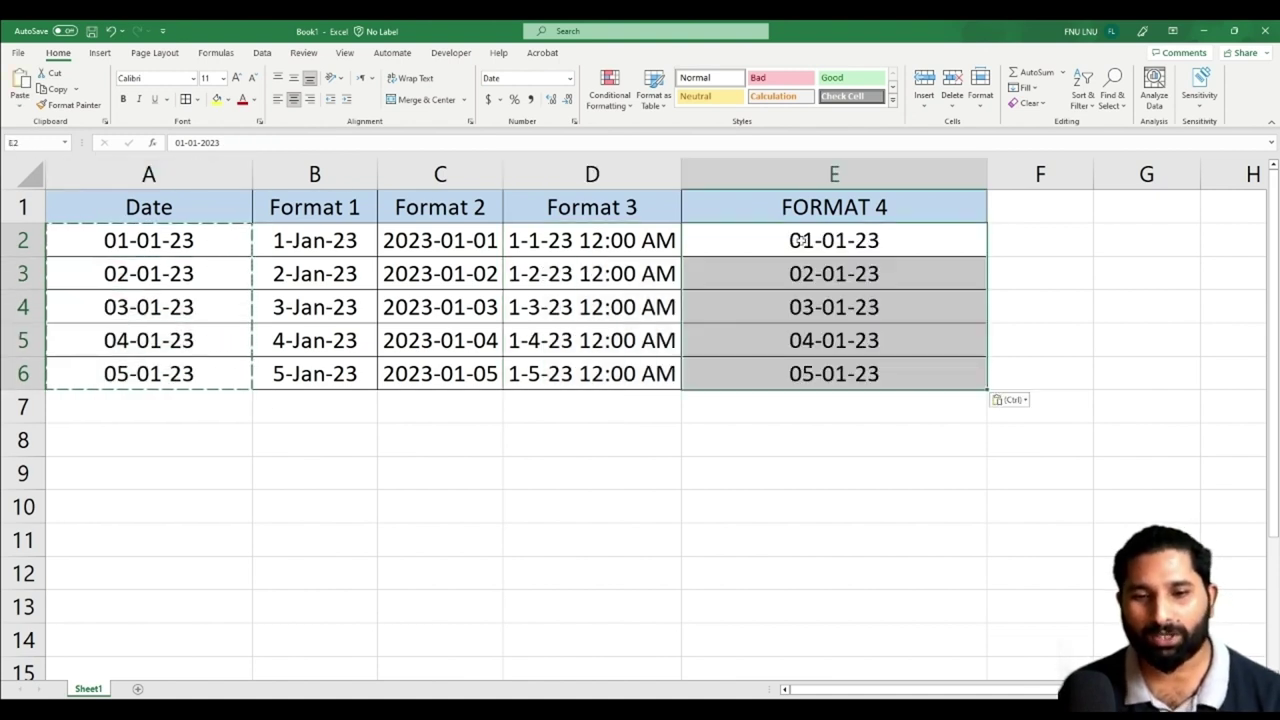
pyautogui.rightClick(802, 300)
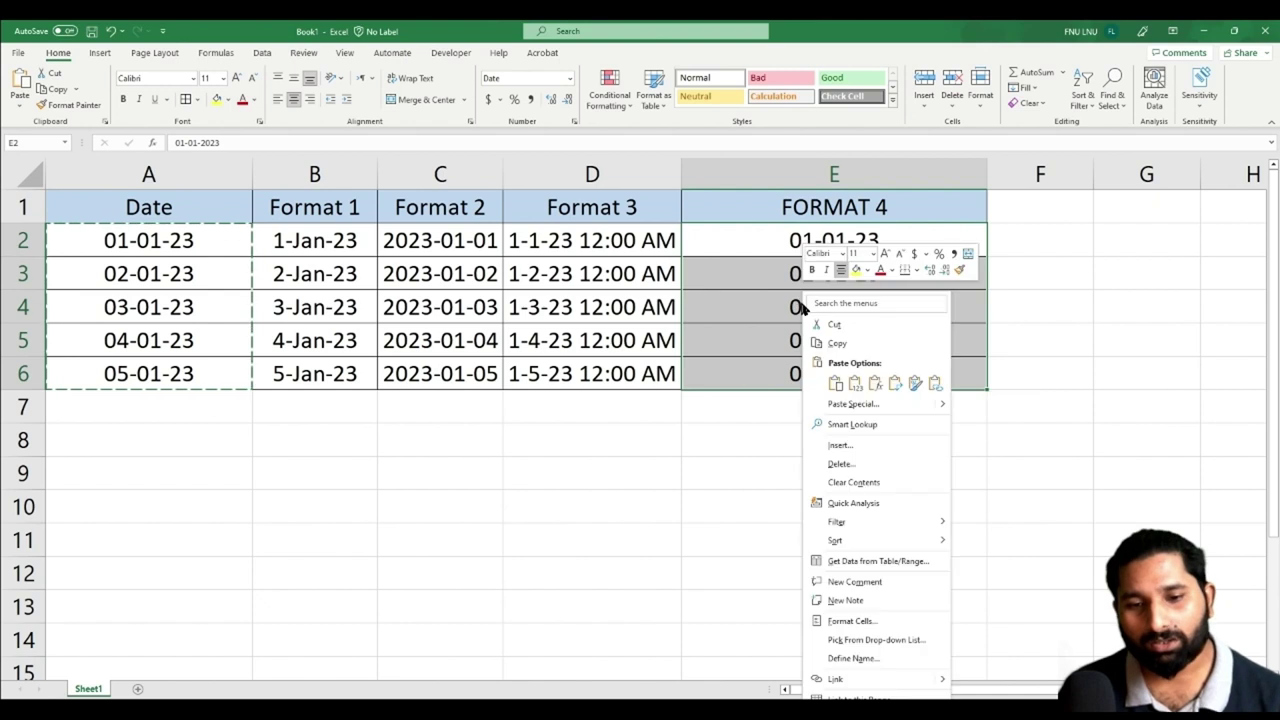
pyautogui.click(849, 624)
pyautogui.moveTo(757, 394); pyautogui.dragTo(627, 170)
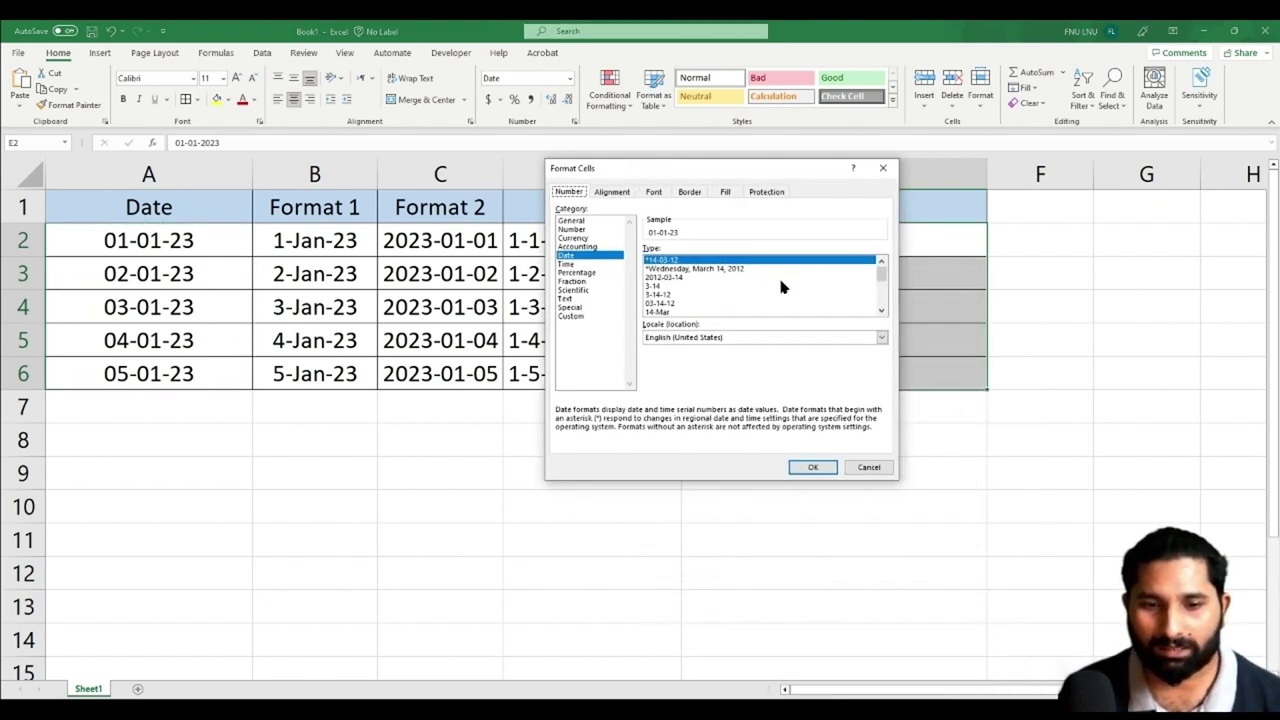
pyautogui.click(697, 270)
pyautogui.click(818, 467)
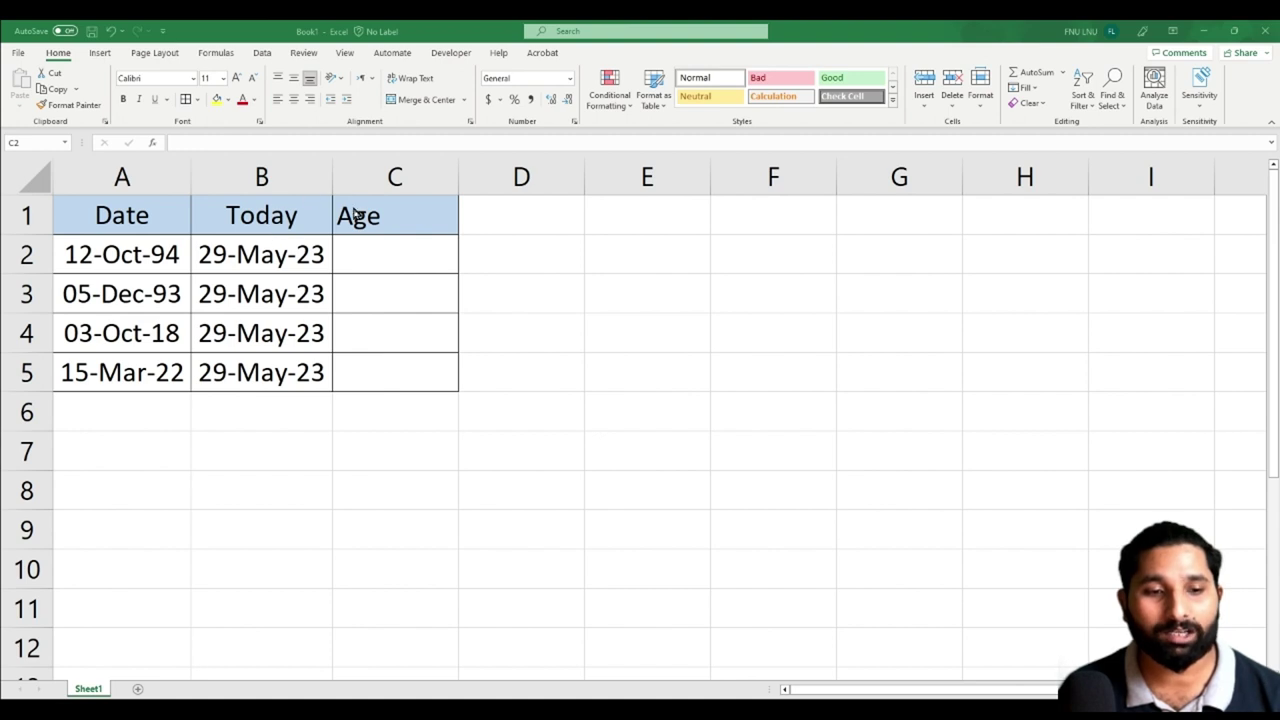
# Enter =DATEDIF(A2,B2,"y") in C2 to get the 28-year gap
pyautogui.click(413, 259)
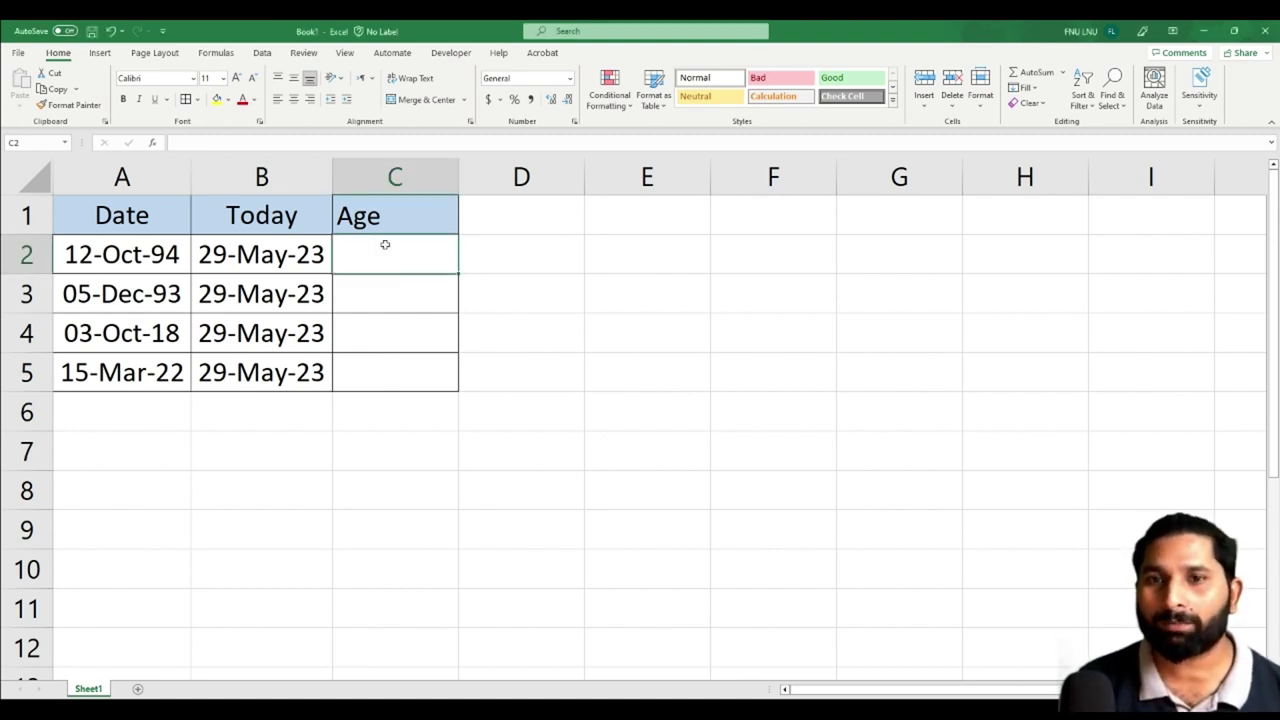
pyautogui.write('=')
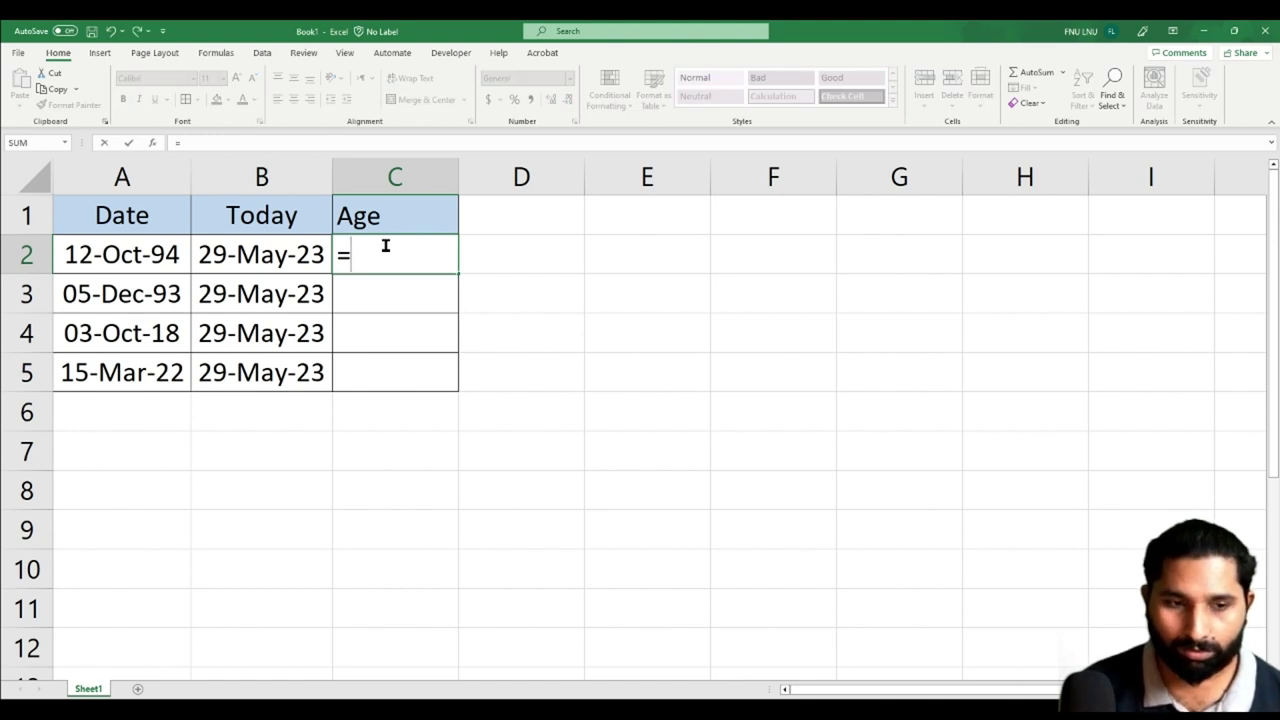
pyautogui.write('datedif')
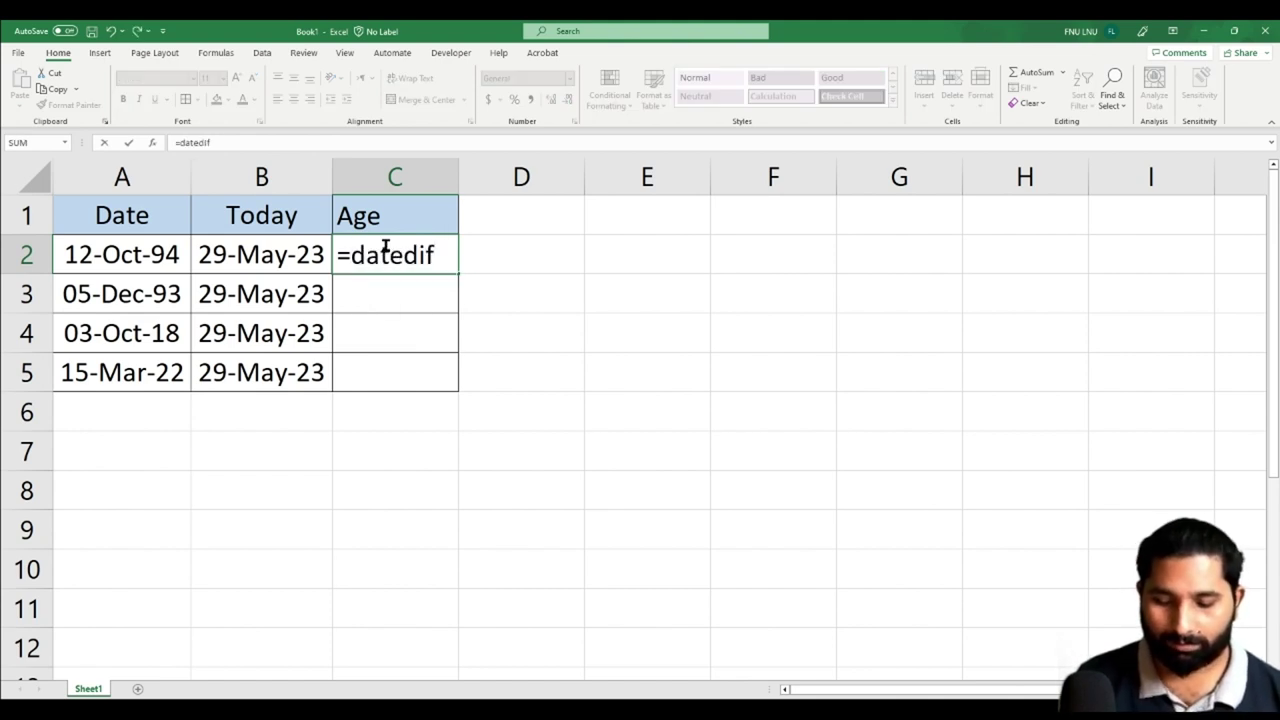
pyautogui.write('(')
pyautogui.press('Left')
pyautogui.press('Left')
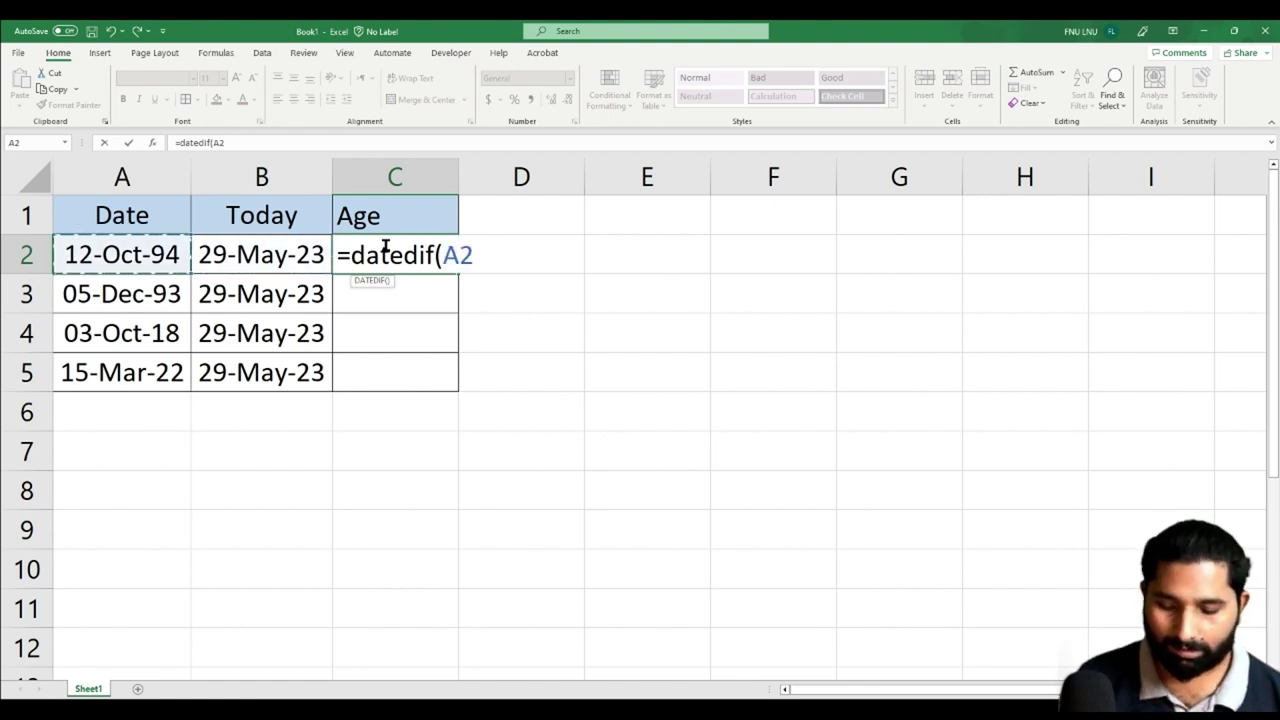
pyautogui.write(',')
pyautogui.press('Left')
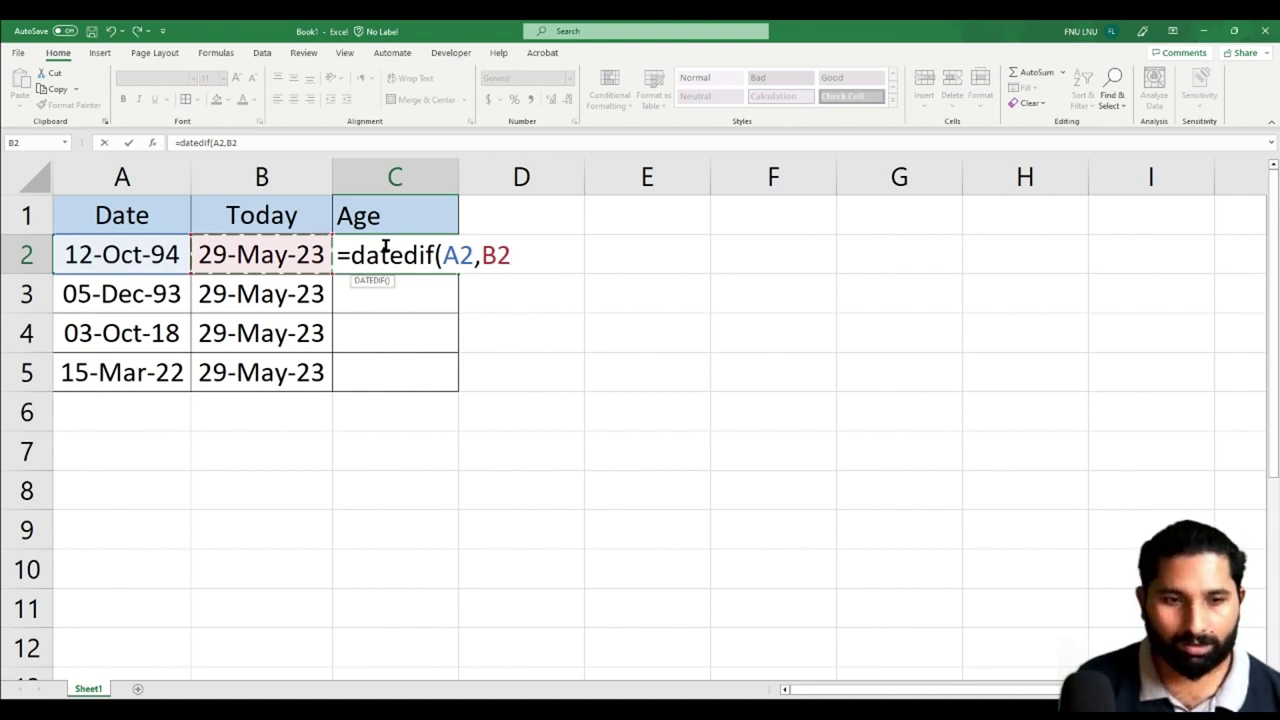
pyautogui.write(',')
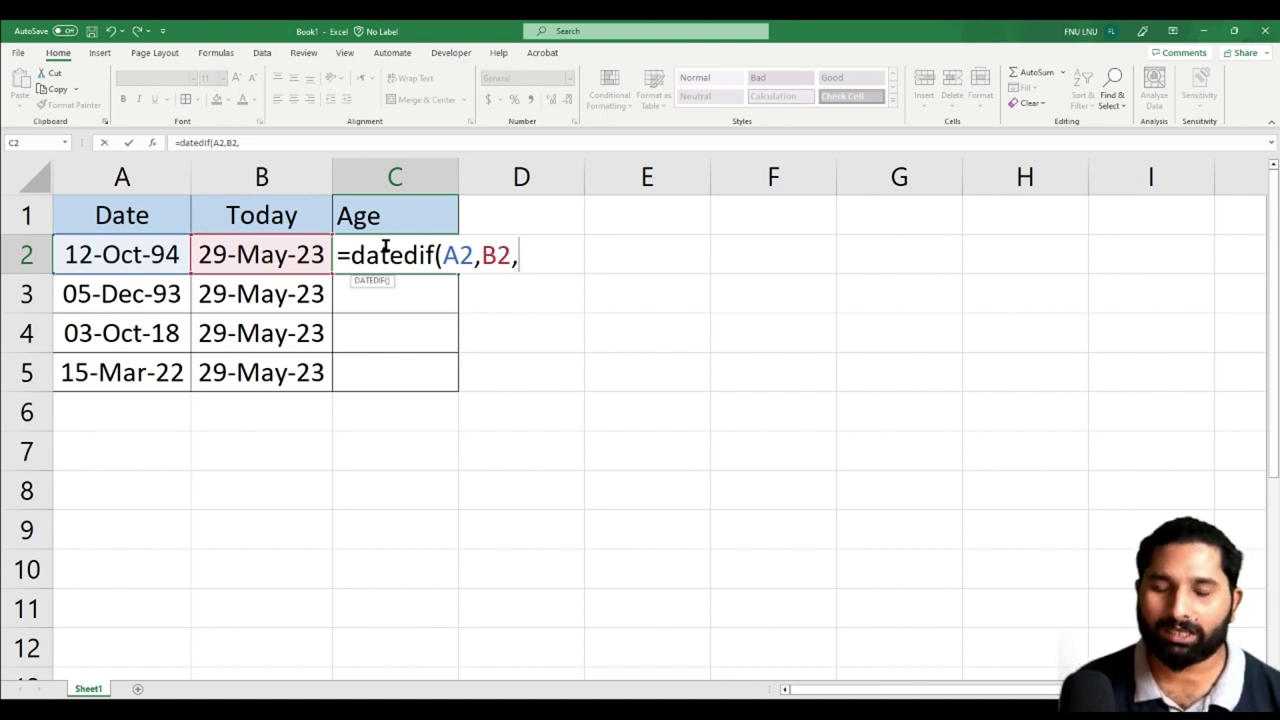
pyautogui.write('"')
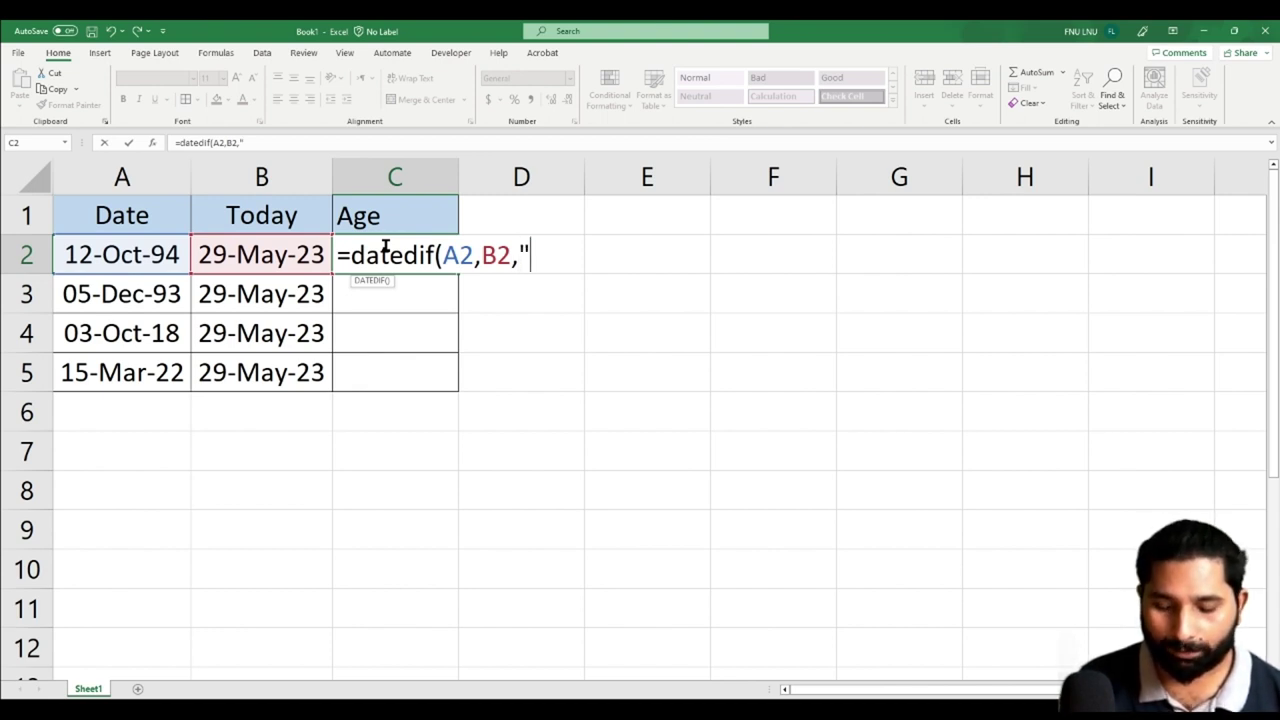
pyautogui.write('y')
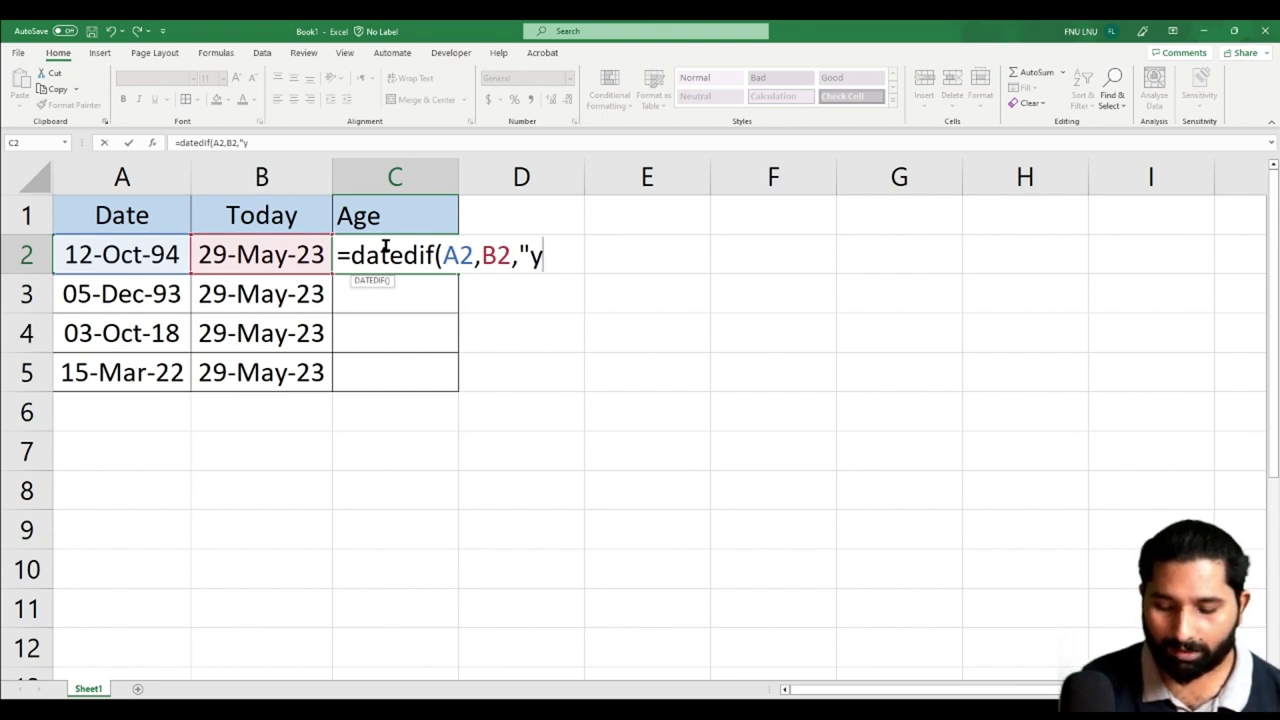
pyautogui.write('")')
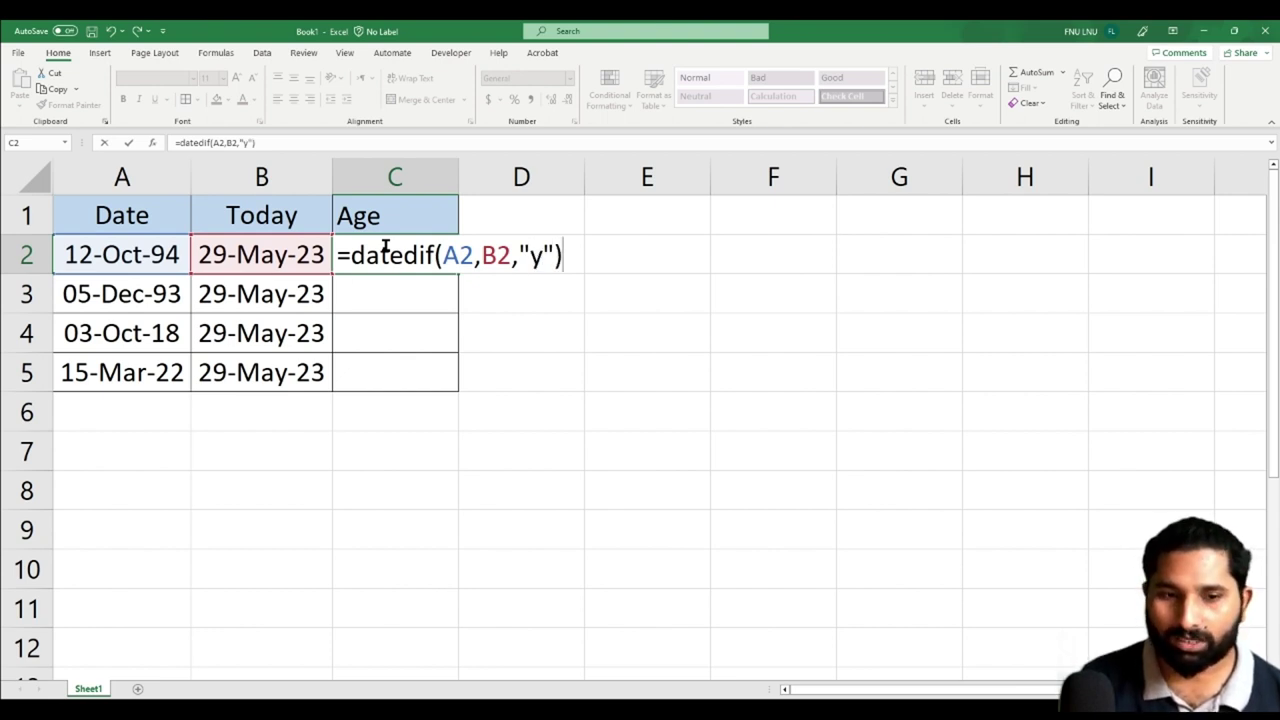
pyautogui.press('Return')
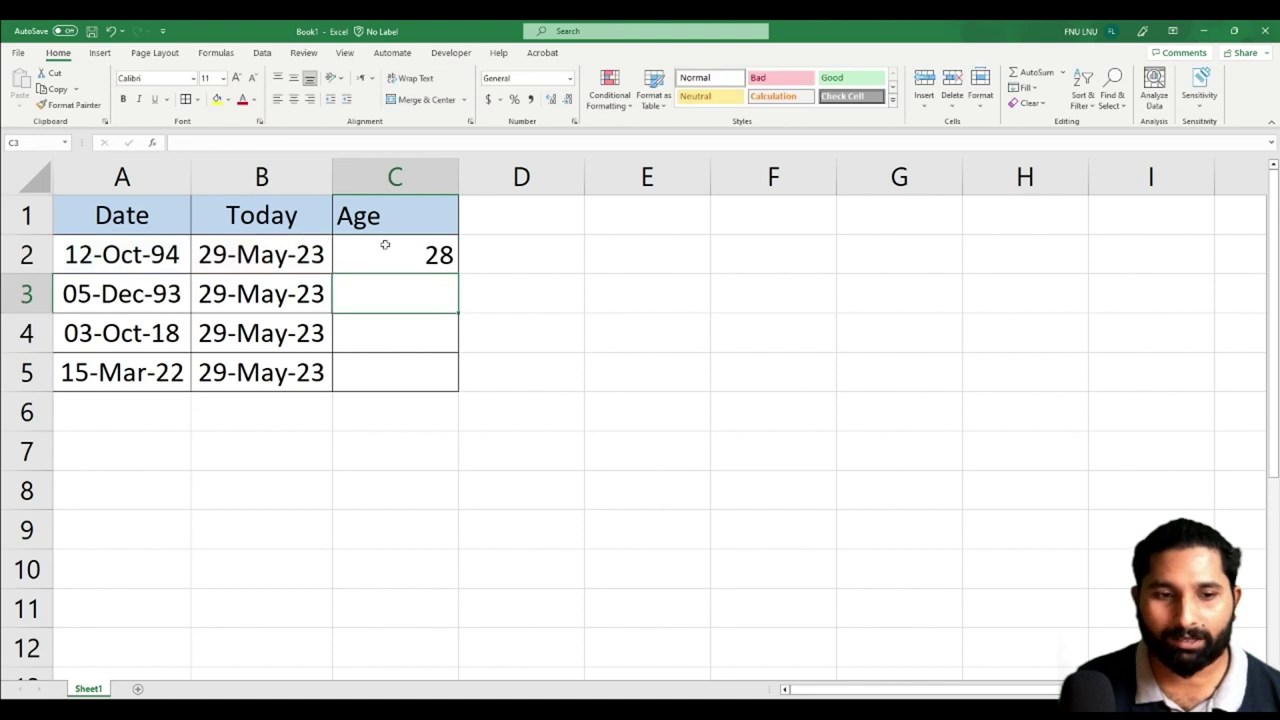
pyautogui.click(446, 258)
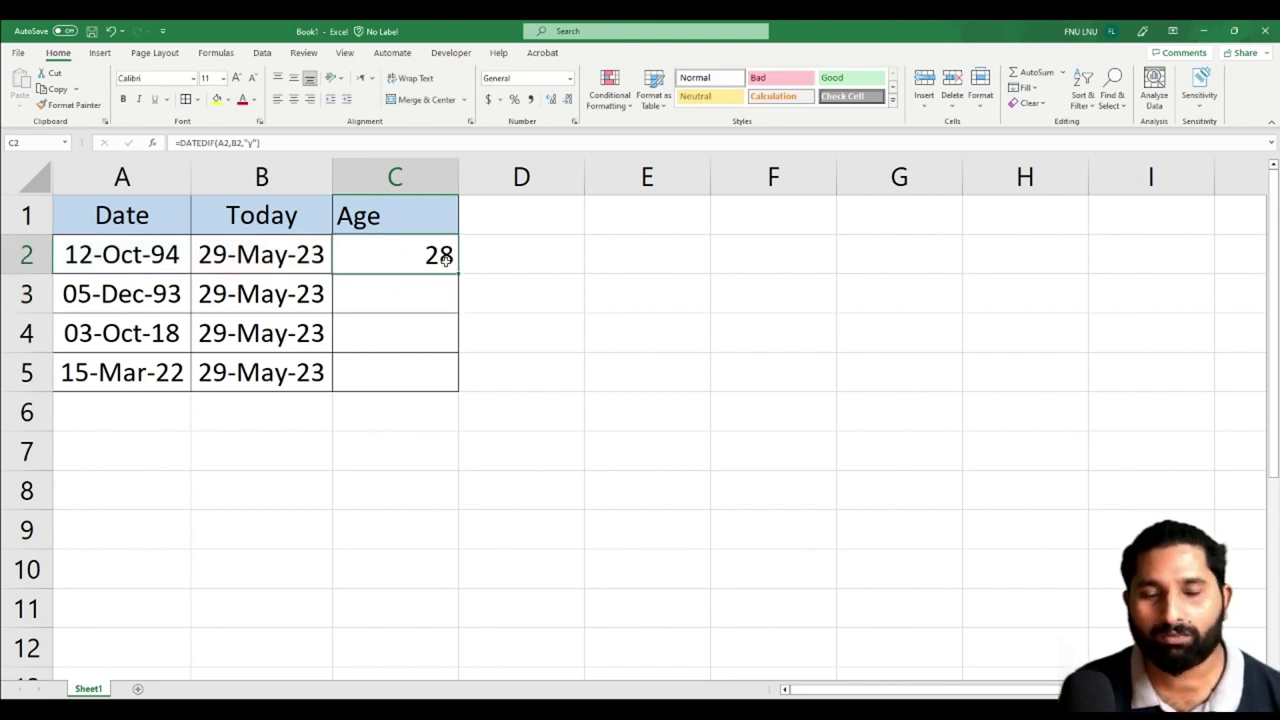
# Enter =DATEDIF(A3,B3,"m") in C3 to get 353 months
pyautogui.click(385, 297)
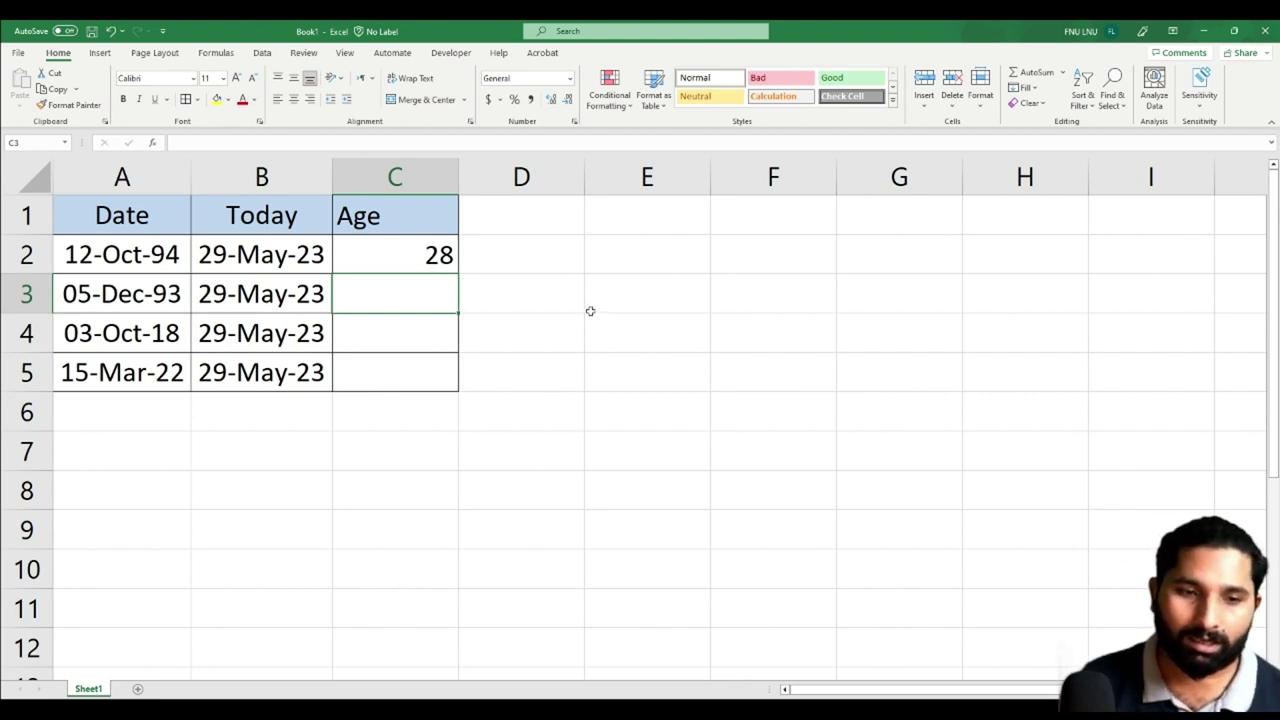
pyautogui.write('=d')
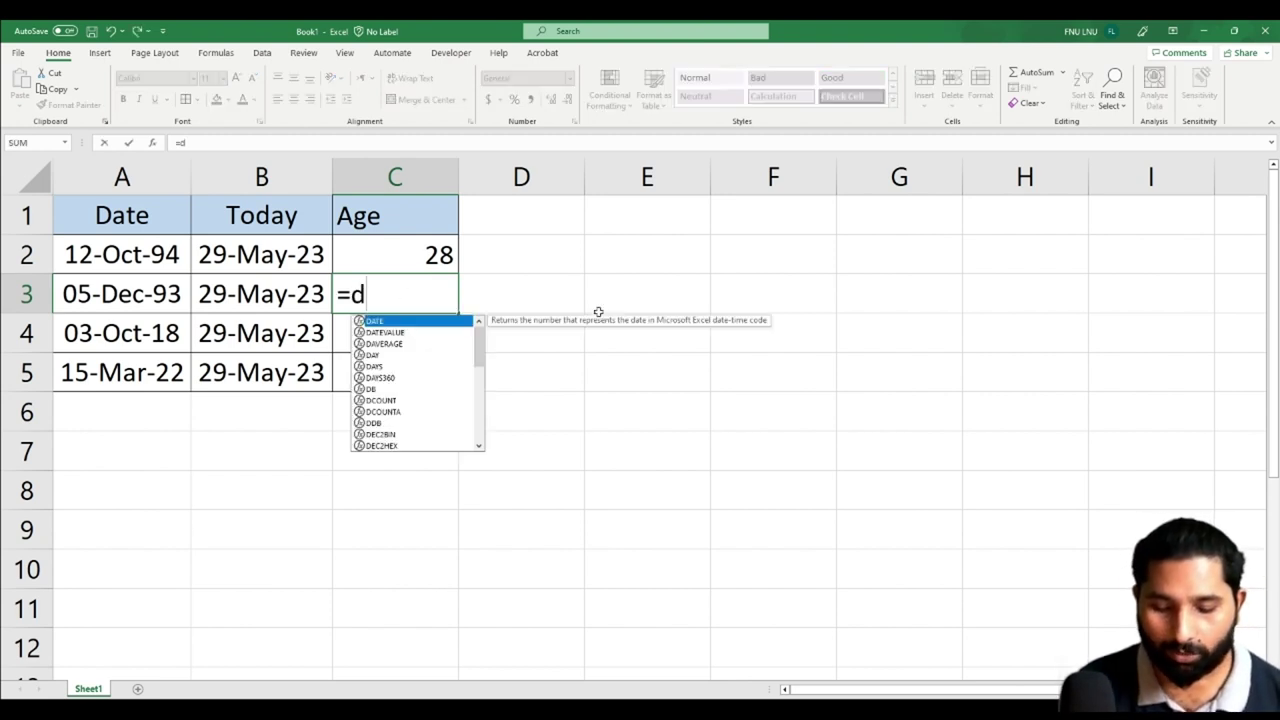
pyautogui.write('atedif(')
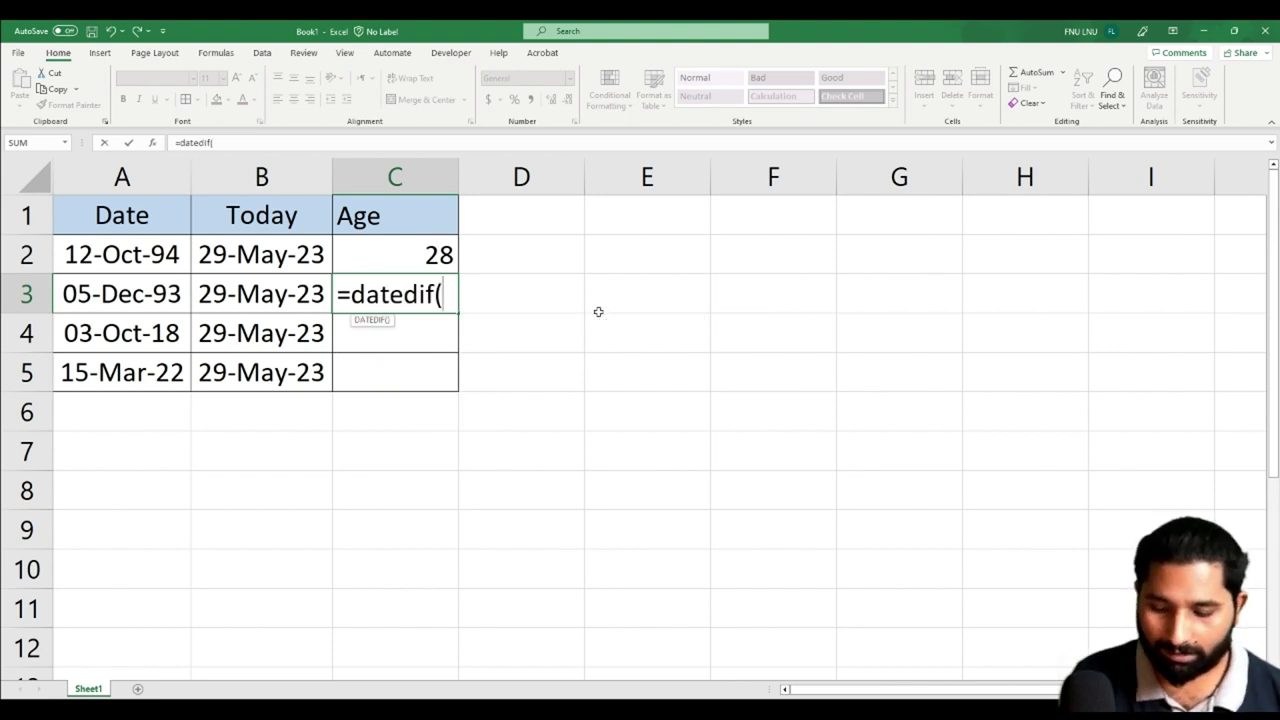
pyautogui.press('Left')
pyautogui.press('Left')
pyautogui.write(',')
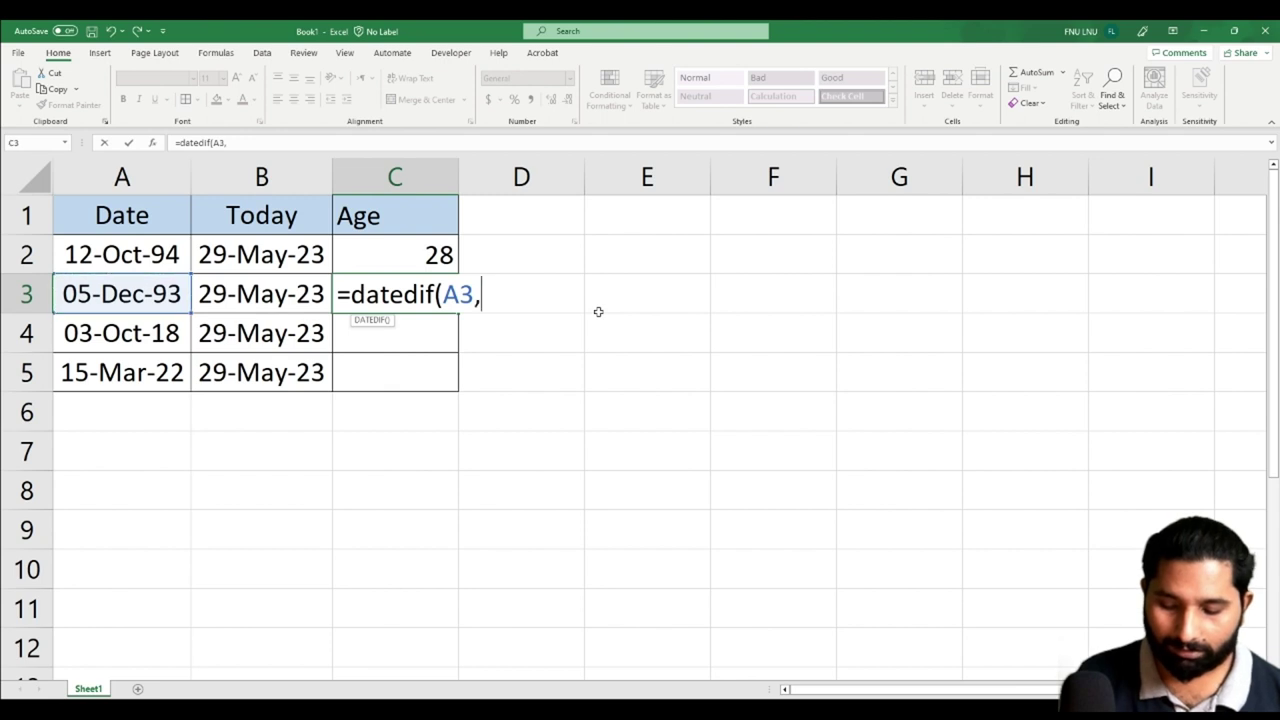
pyautogui.press('Left')
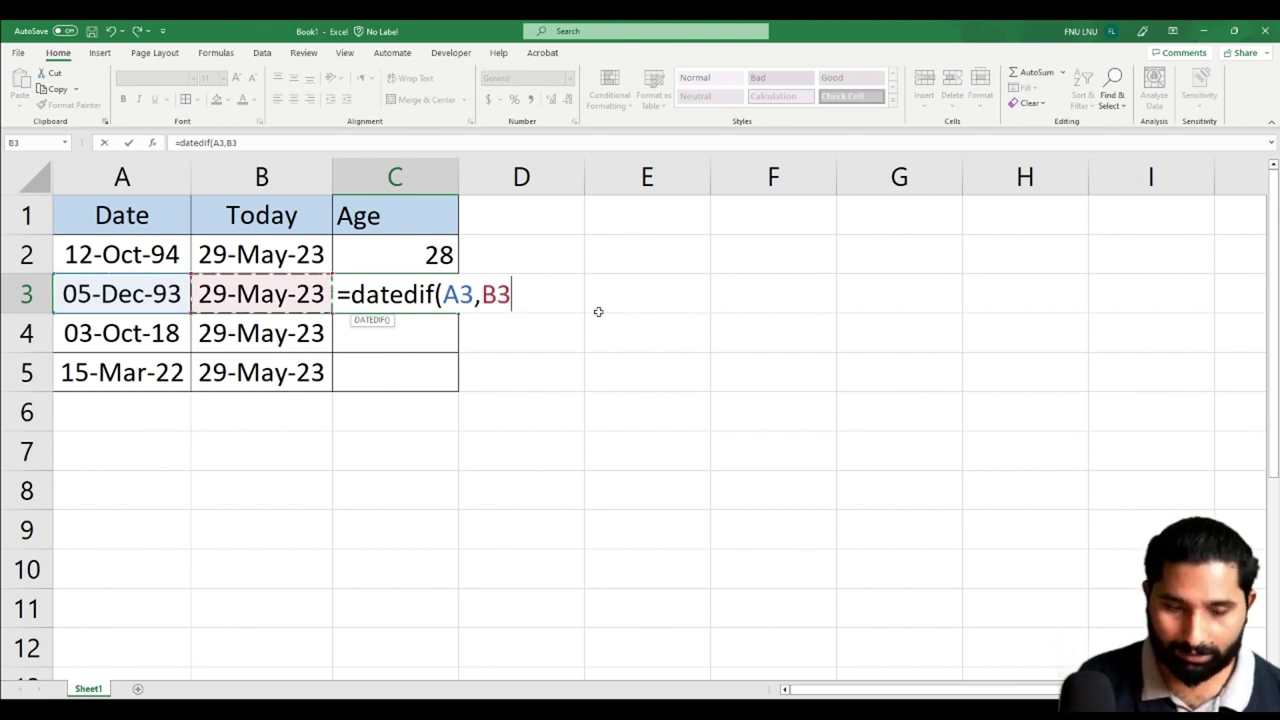
pyautogui.write(',"m')
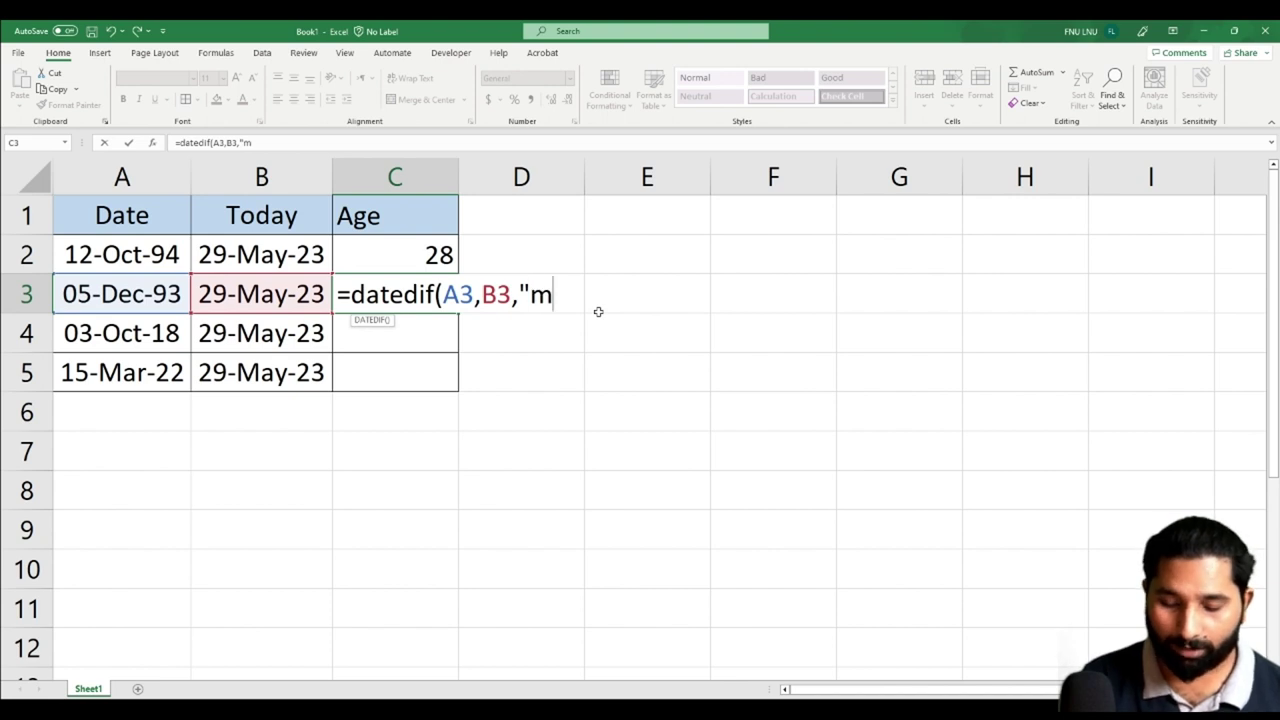
pyautogui.write('")')
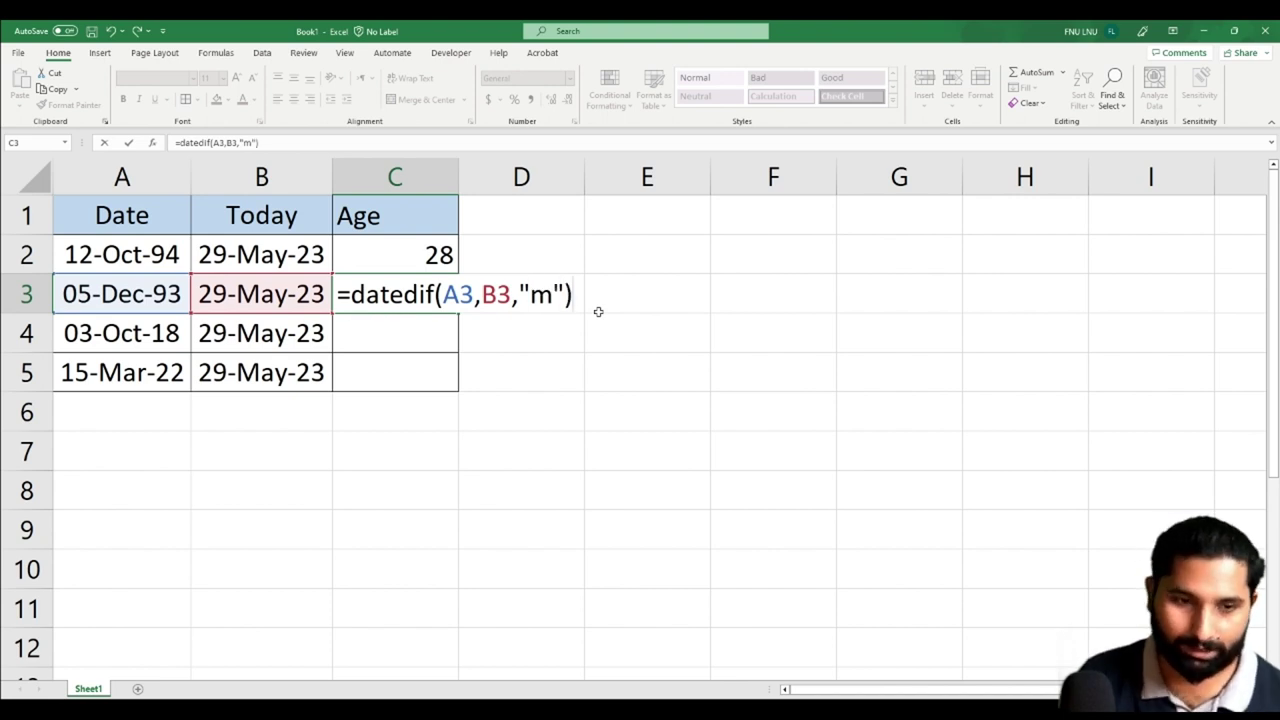
pyautogui.press('Return')
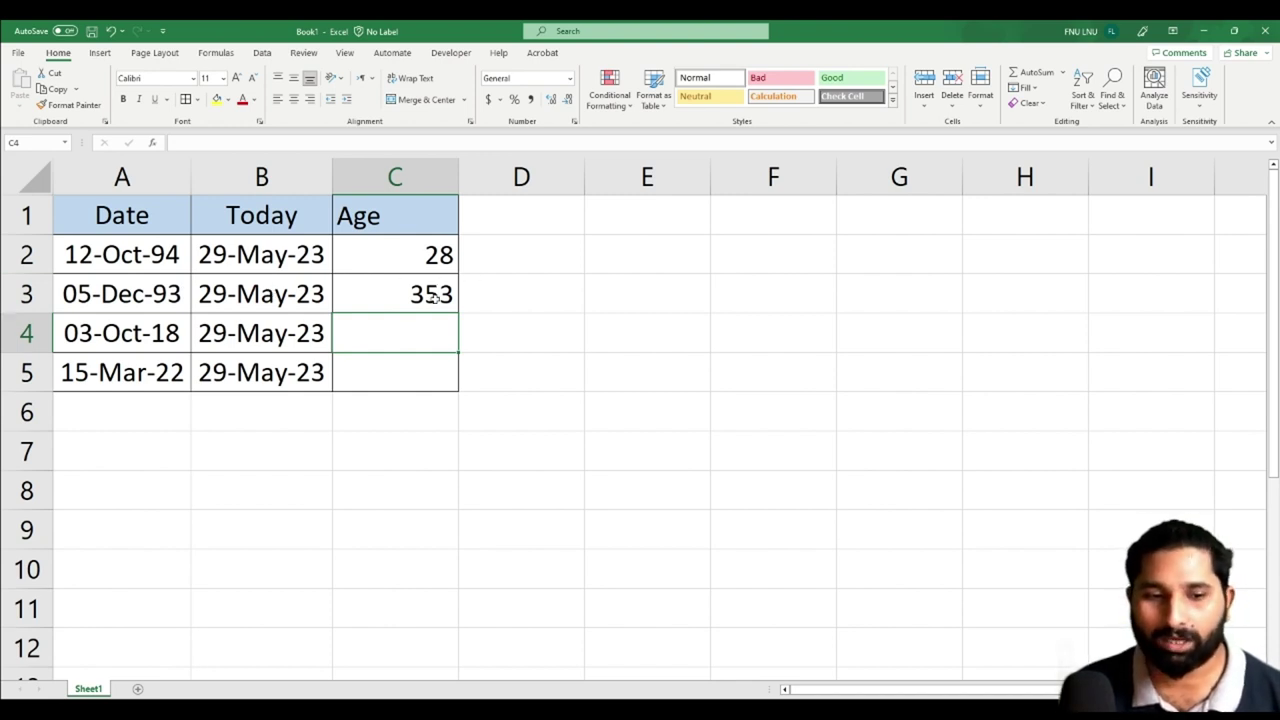
# Enter =DATEDIF(A4,B4,"d") in C4 to get 1699 days
pyautogui.press('Return')
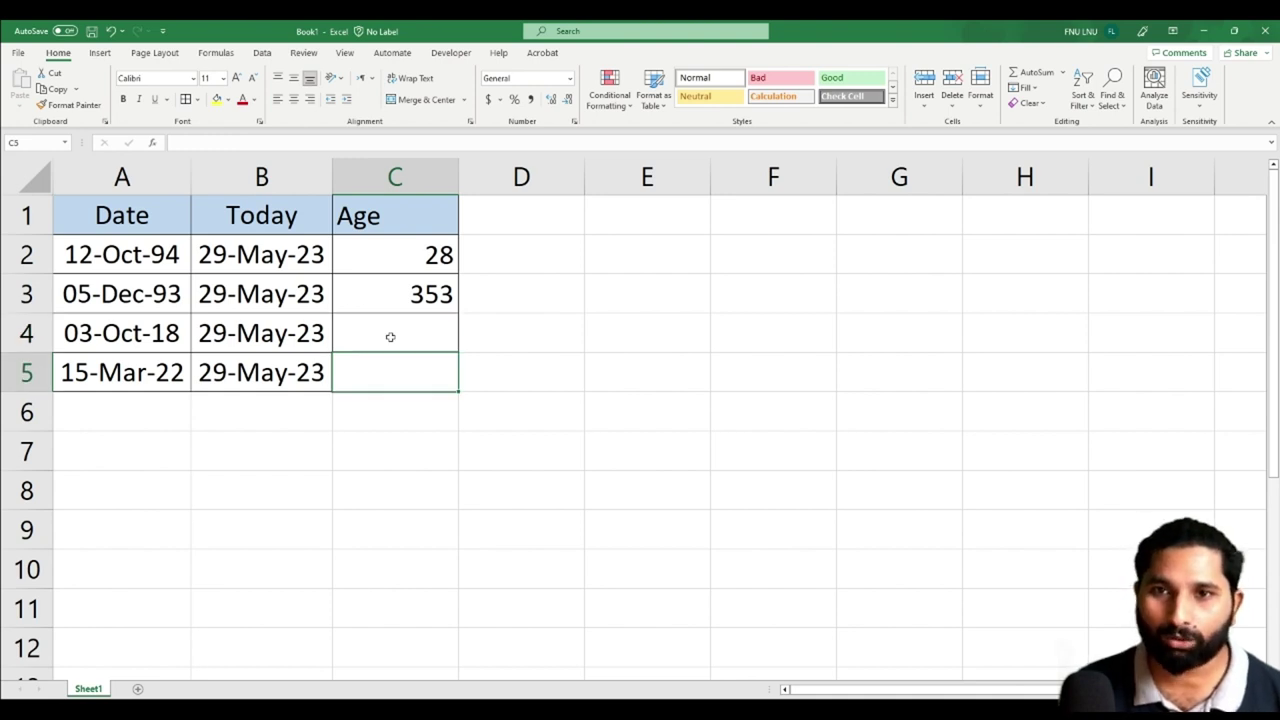
pyautogui.click(380, 340)
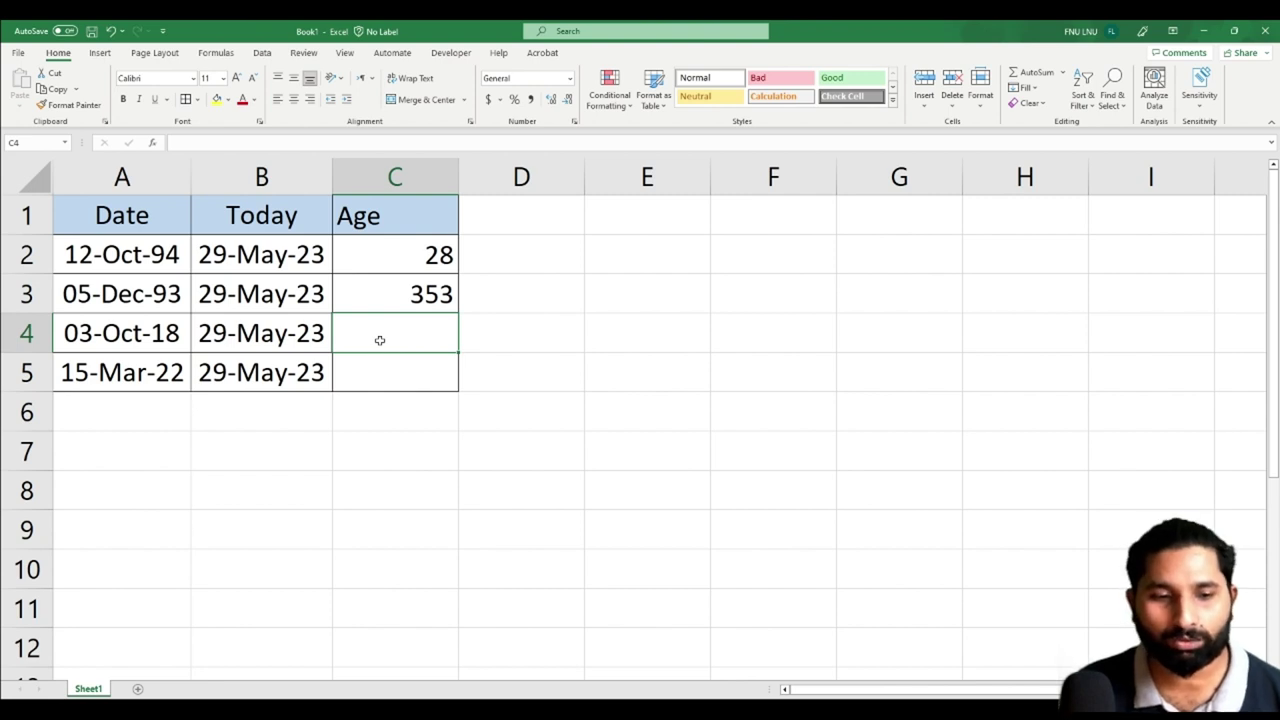
pyautogui.write('=')
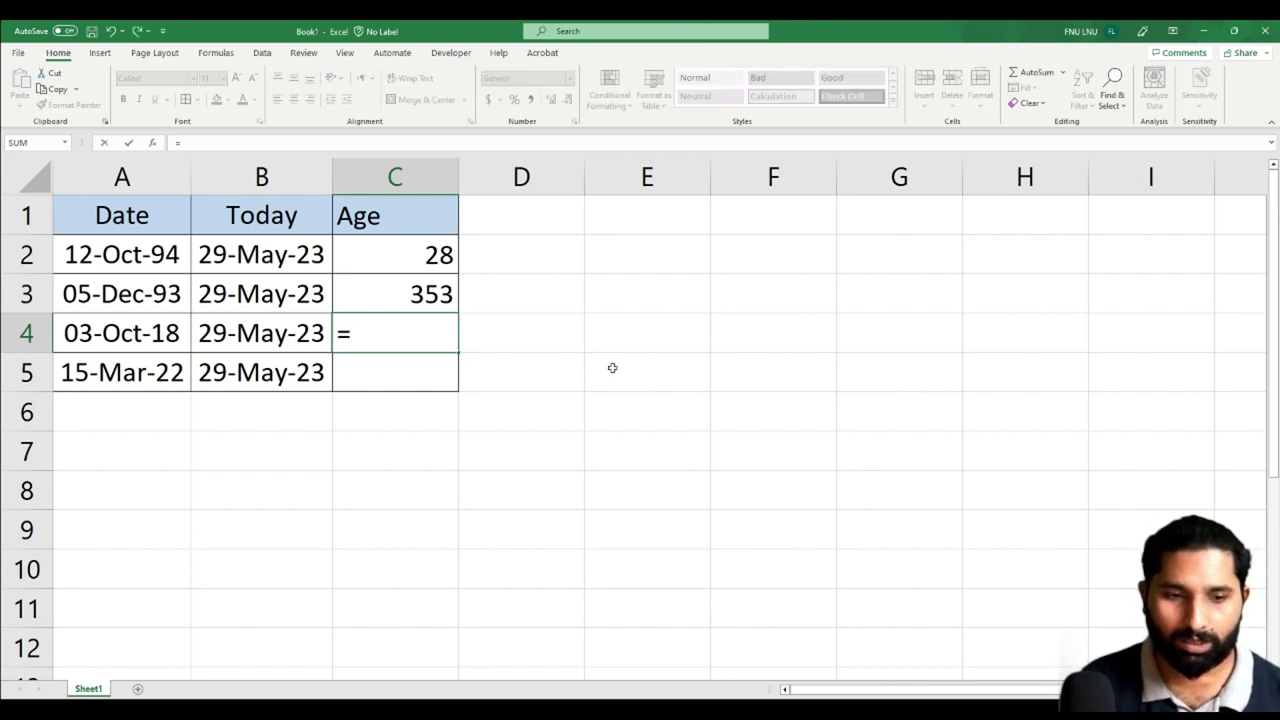
pyautogui.write('datedif')
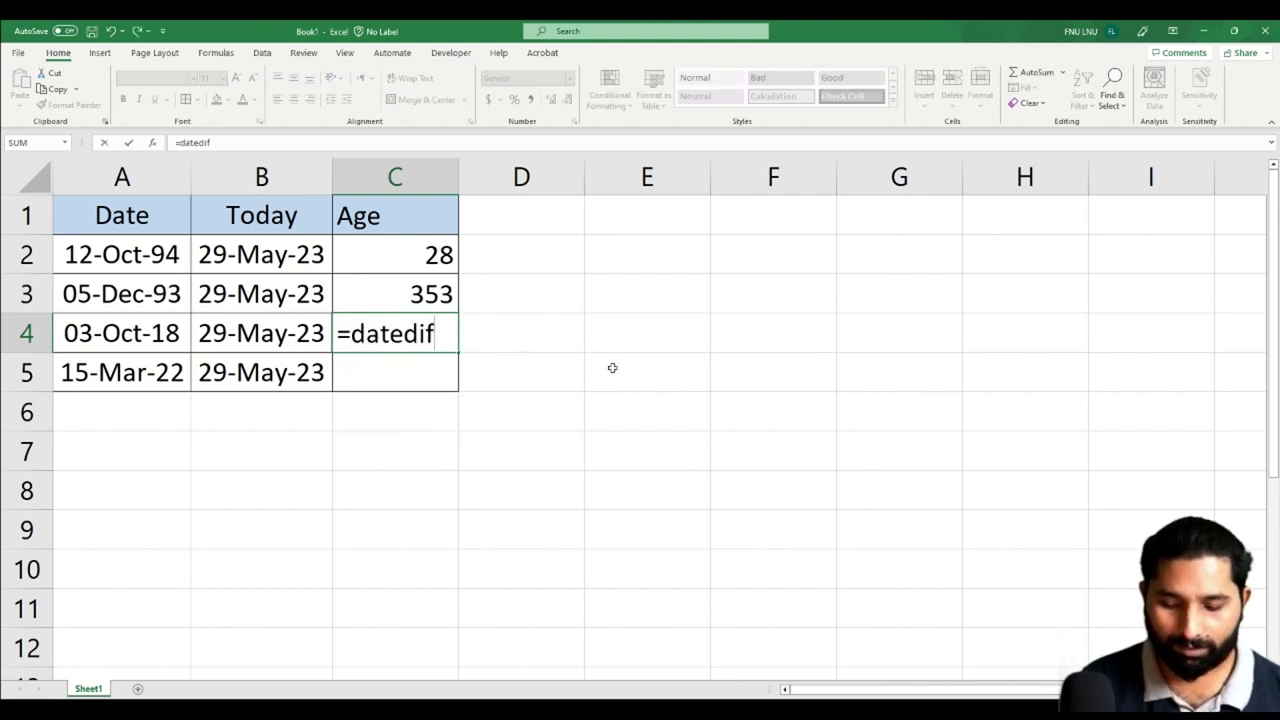
pyautogui.write('(')
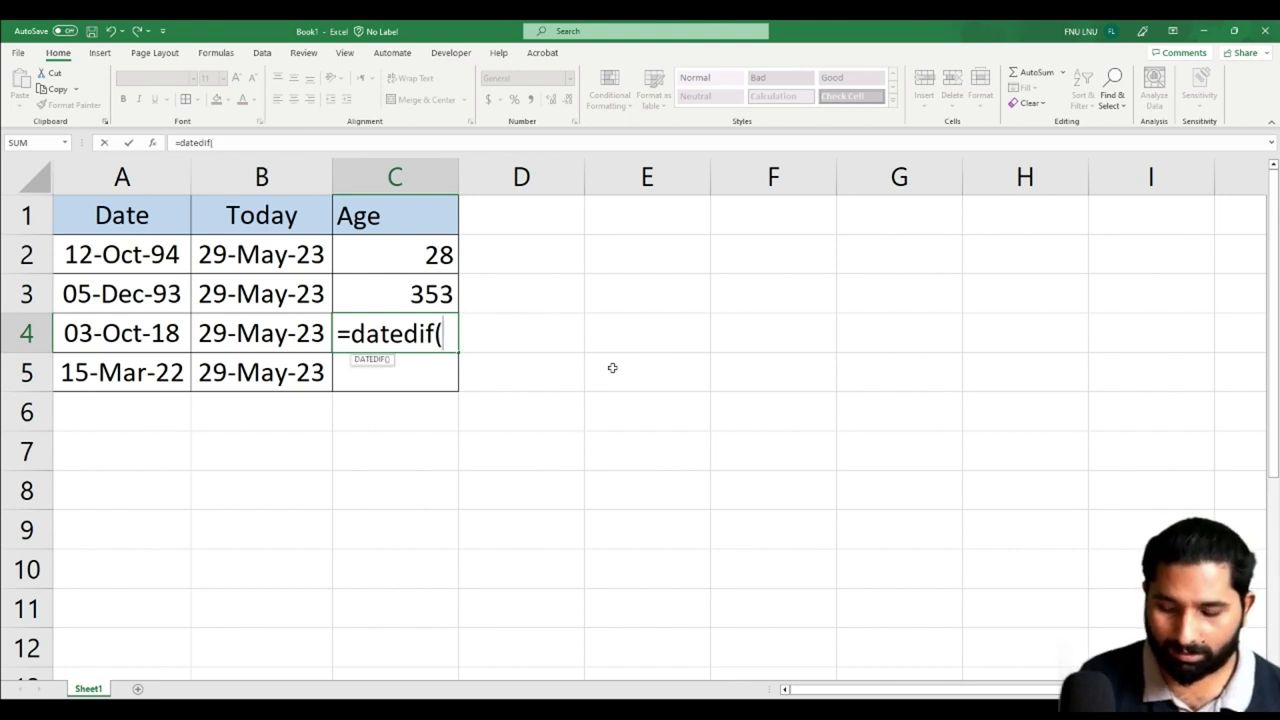
pyautogui.press('Left')
pyautogui.press('Left')
pyautogui.write(',')
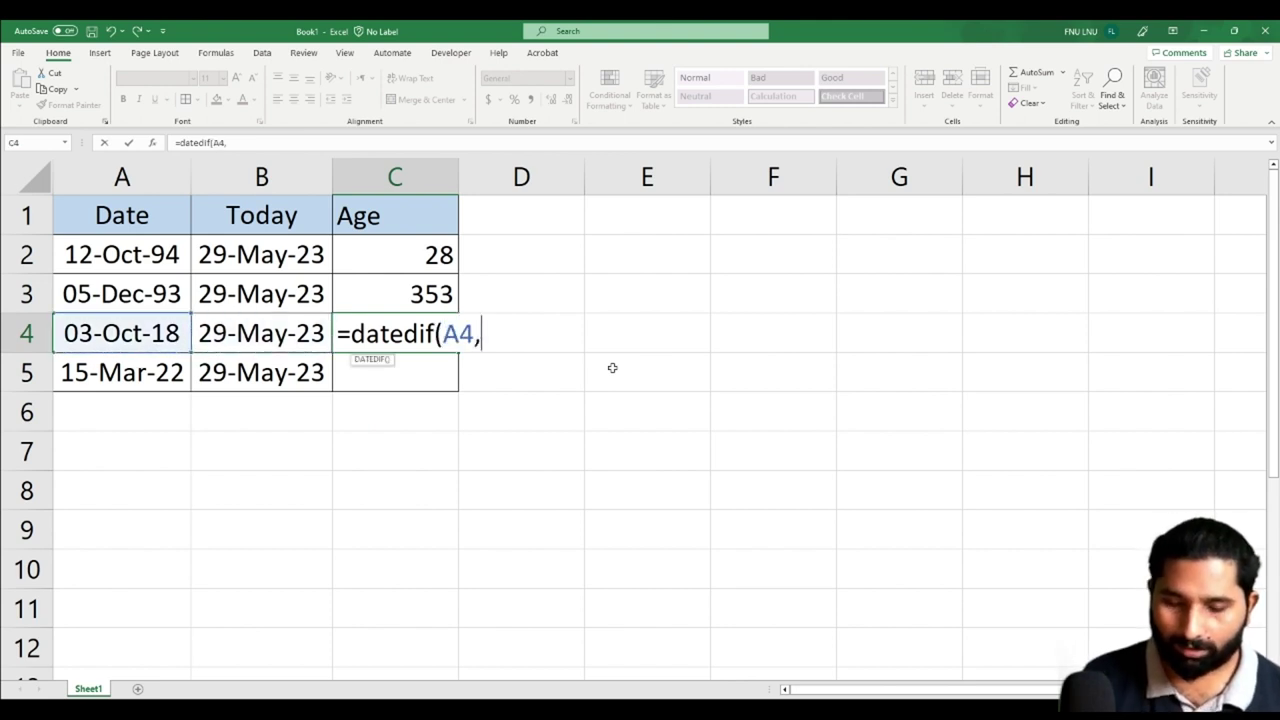
pyautogui.press('Left')
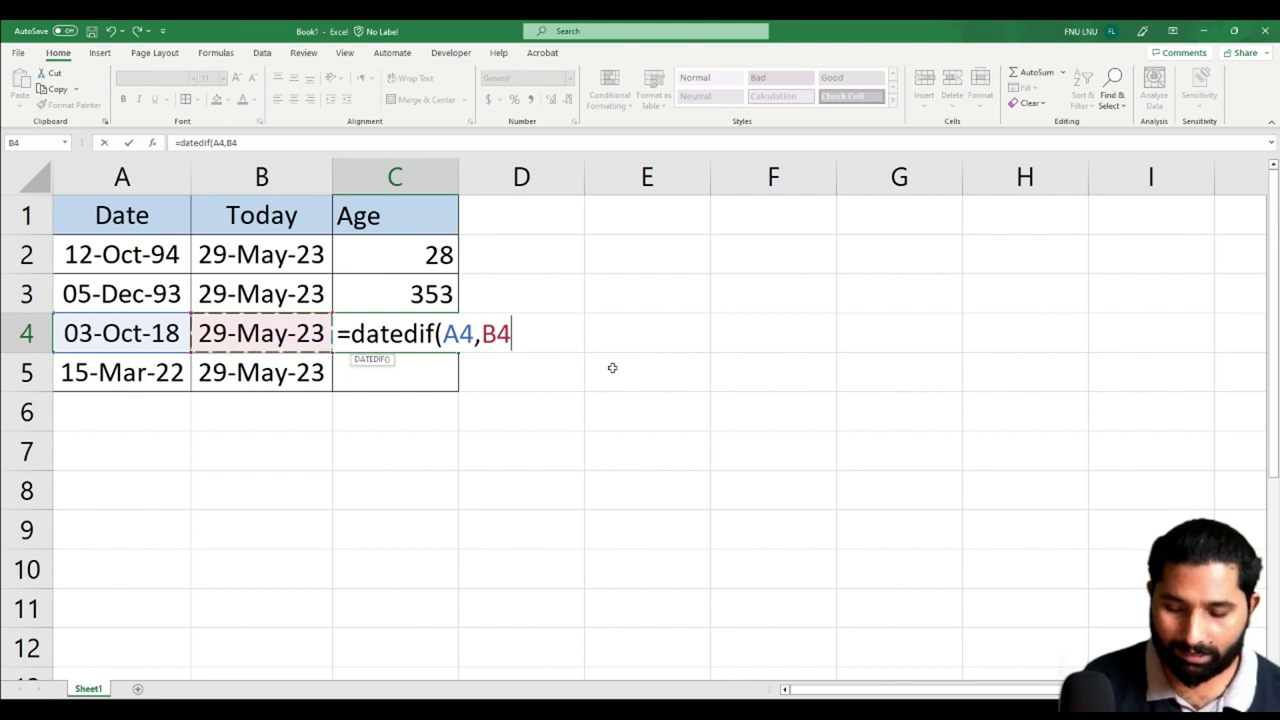
pyautogui.write(',')
pyautogui.write('"d')
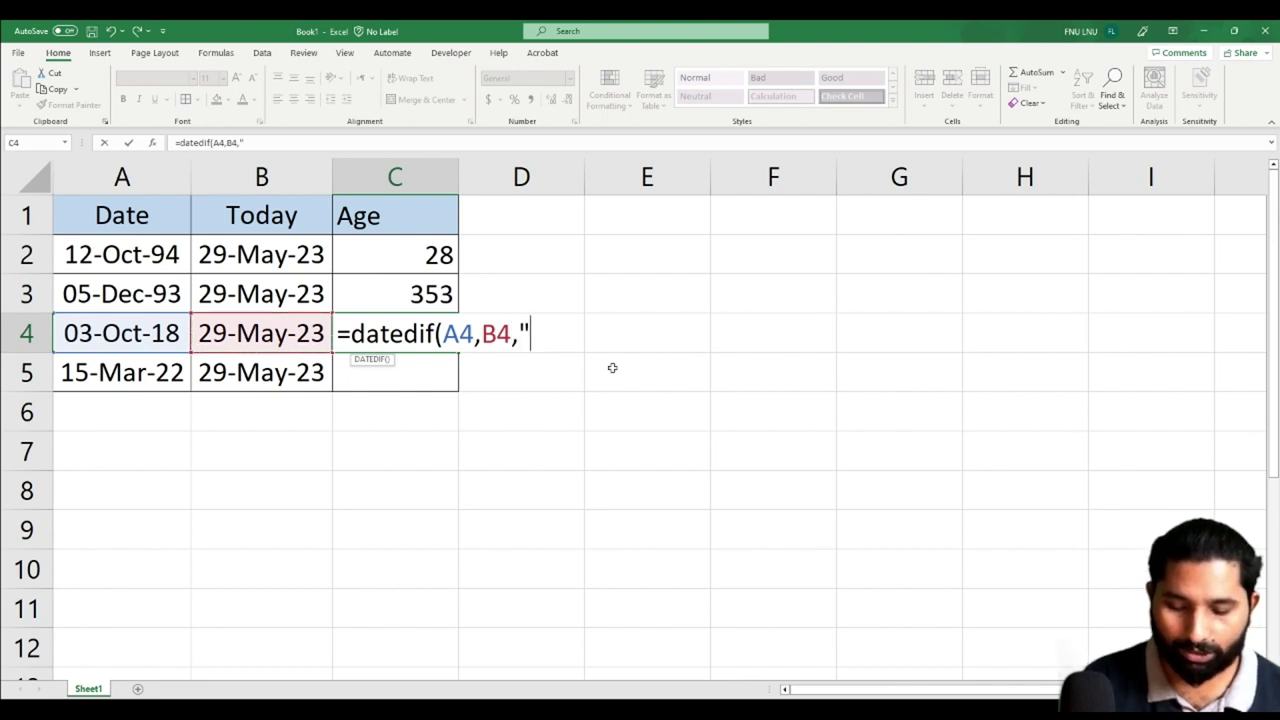
pyautogui.write('")')
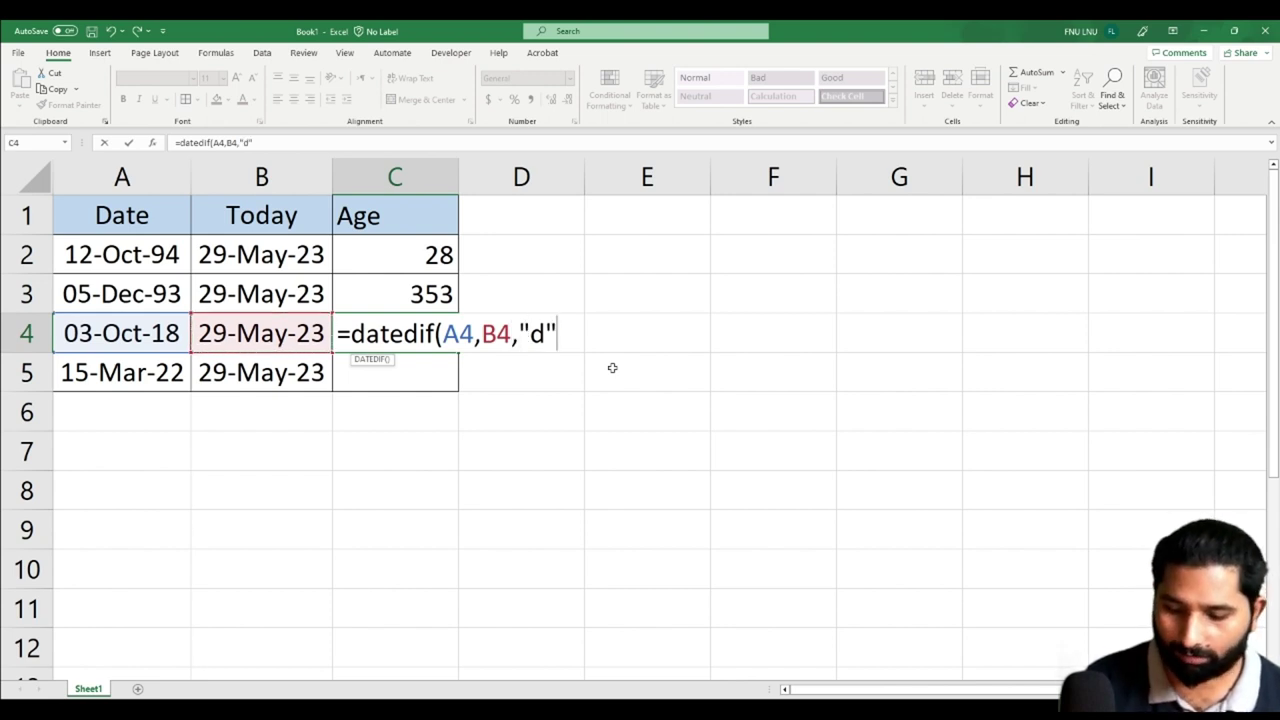
pyautogui.press('Return')
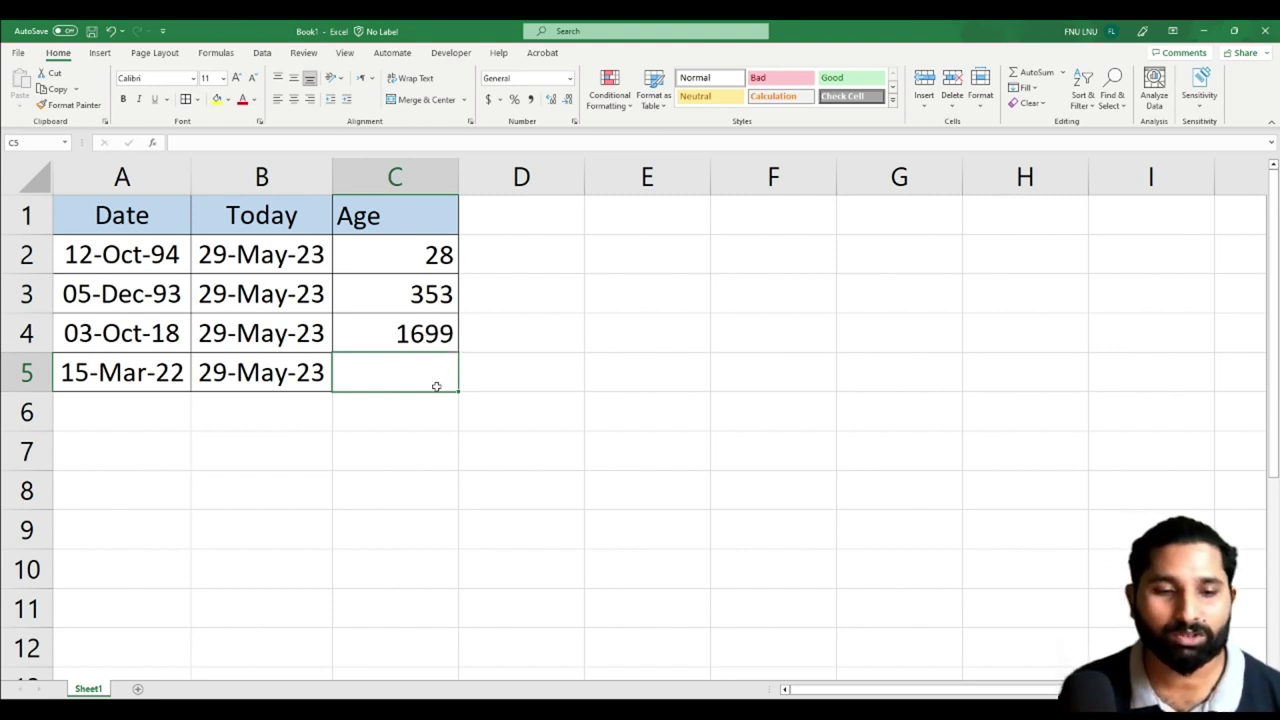
# Label the results in D2:D4 as years, months and days
pyautogui.click(482, 256)
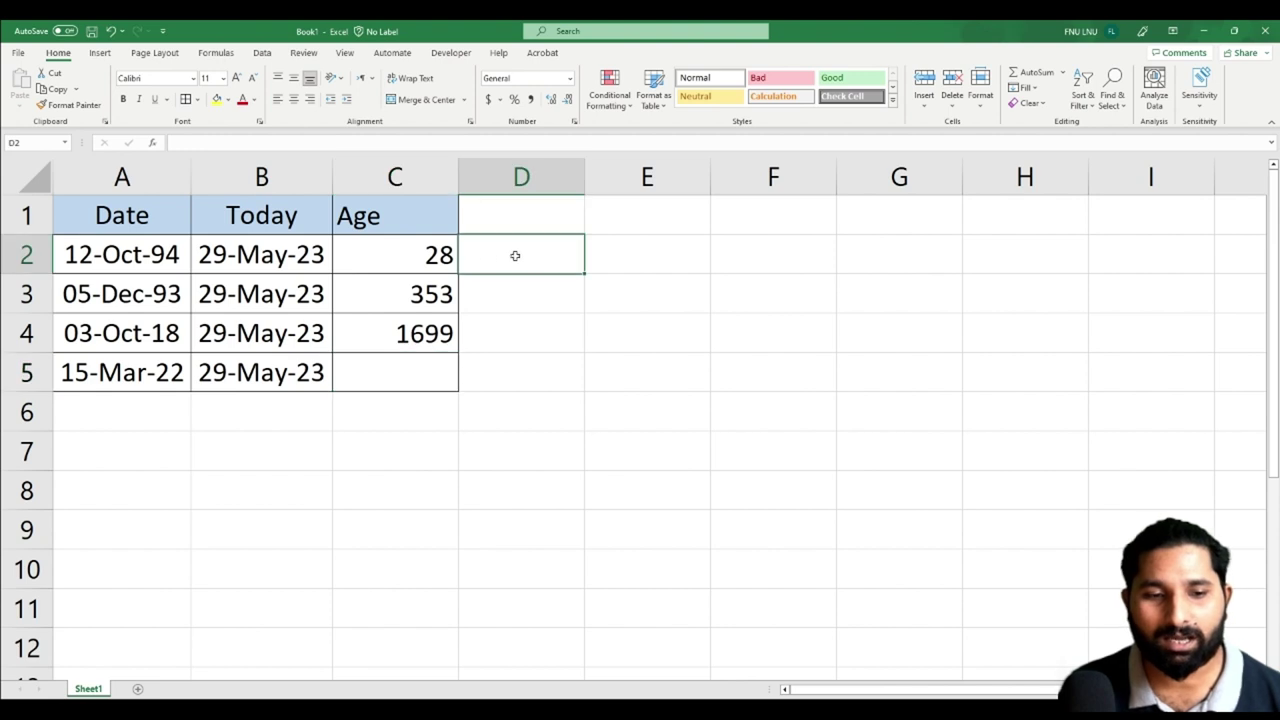
pyautogui.write('years')
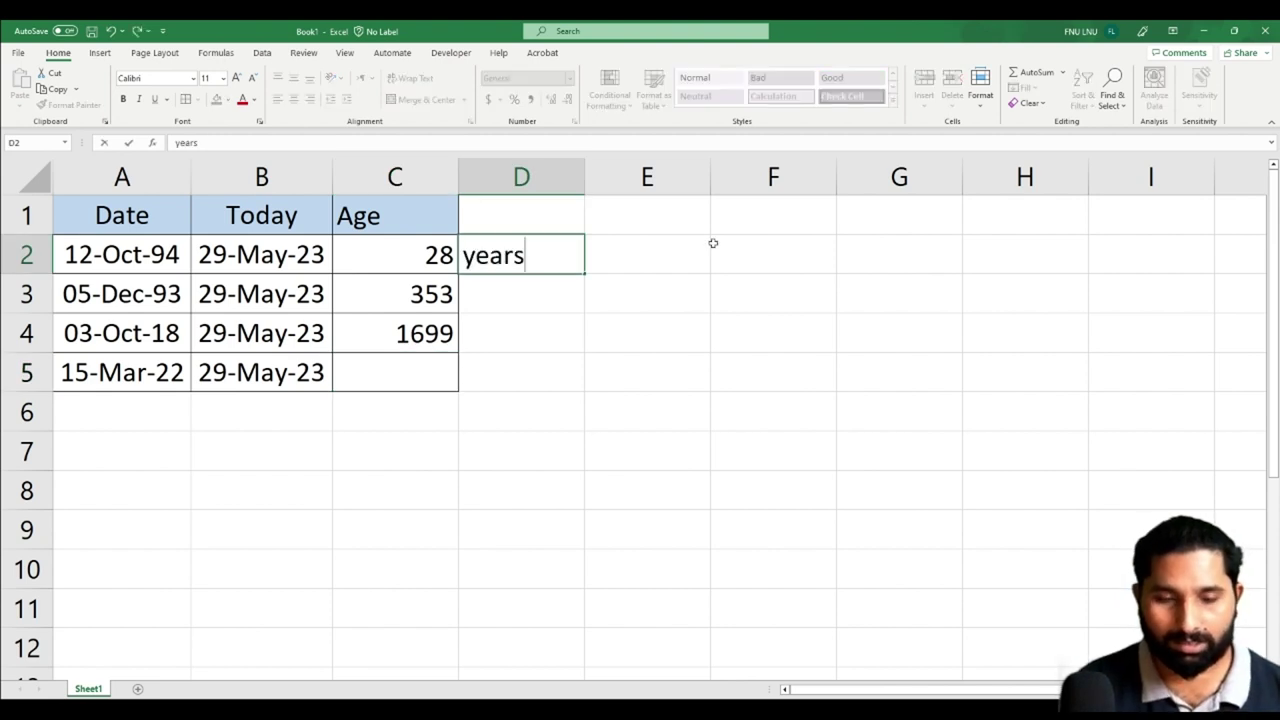
pyautogui.press('Return')
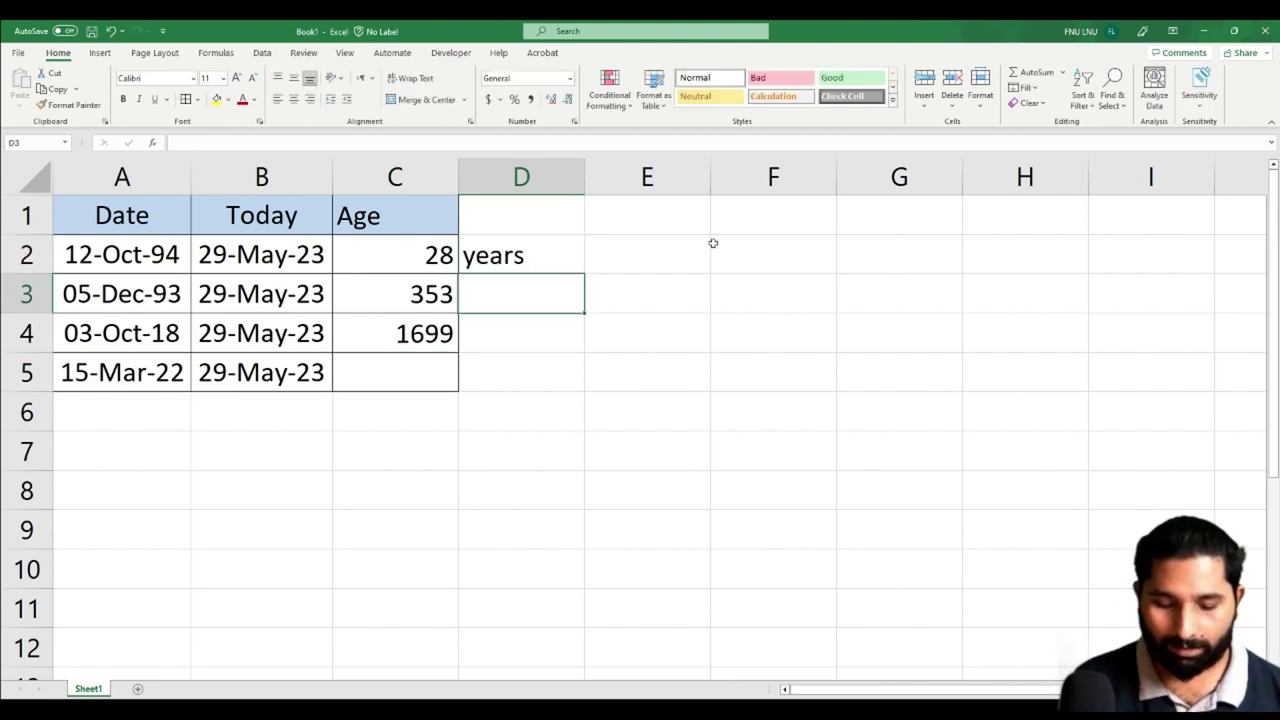
pyautogui.write('months')
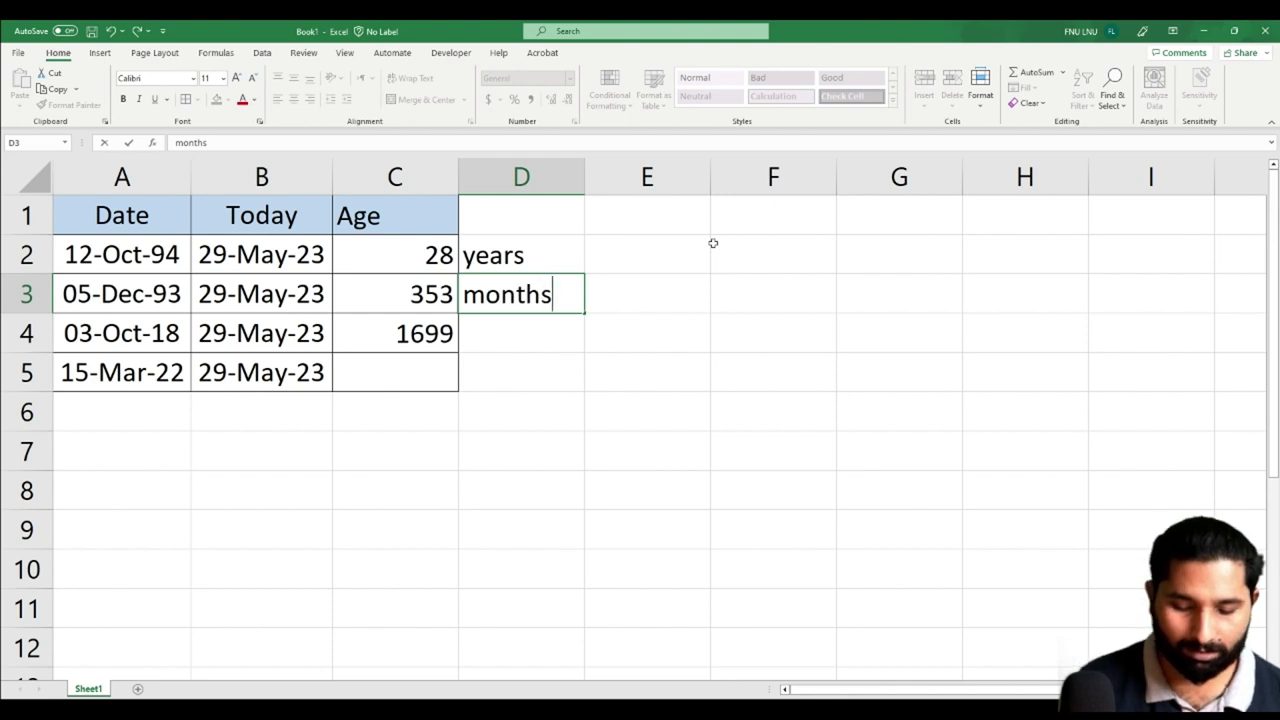
pyautogui.press('Return')
pyautogui.write('days')
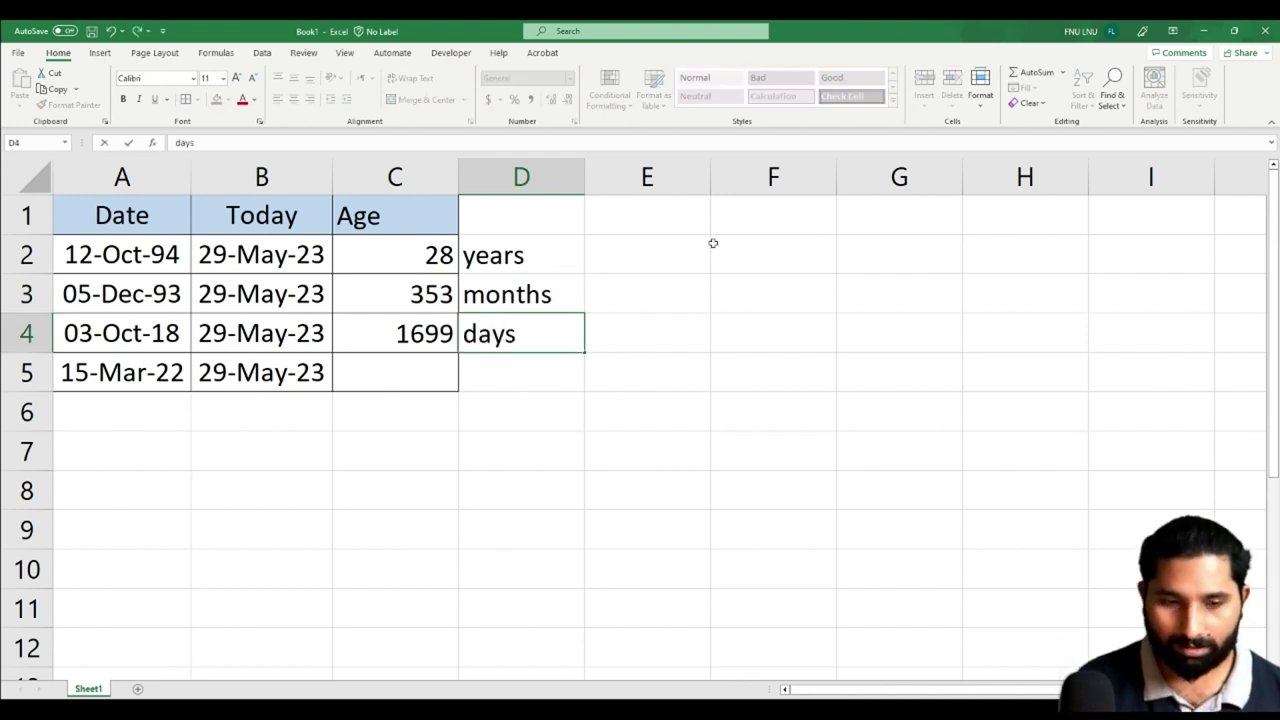
pyautogui.press('Return')
# Enter =DATEDIF(A5,B5,"y") in C5 and label D5 as years
pyautogui.press('Left')
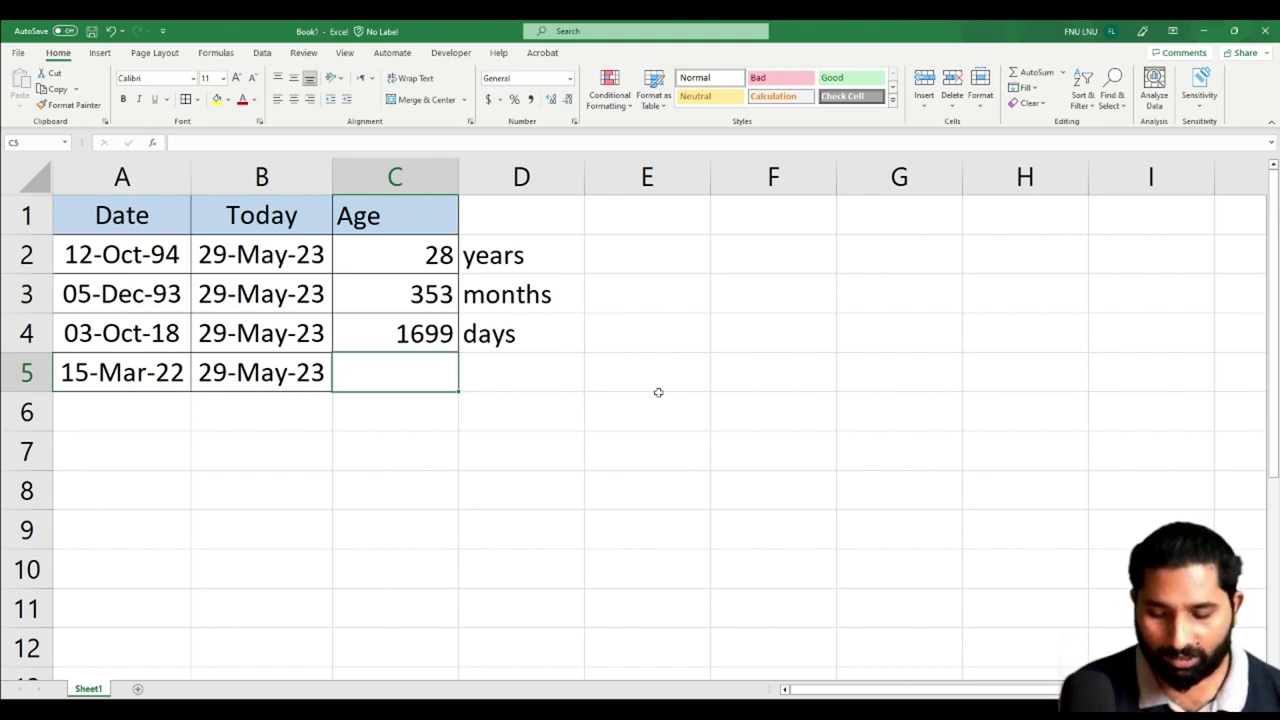
pyautogui.write('=datedi')
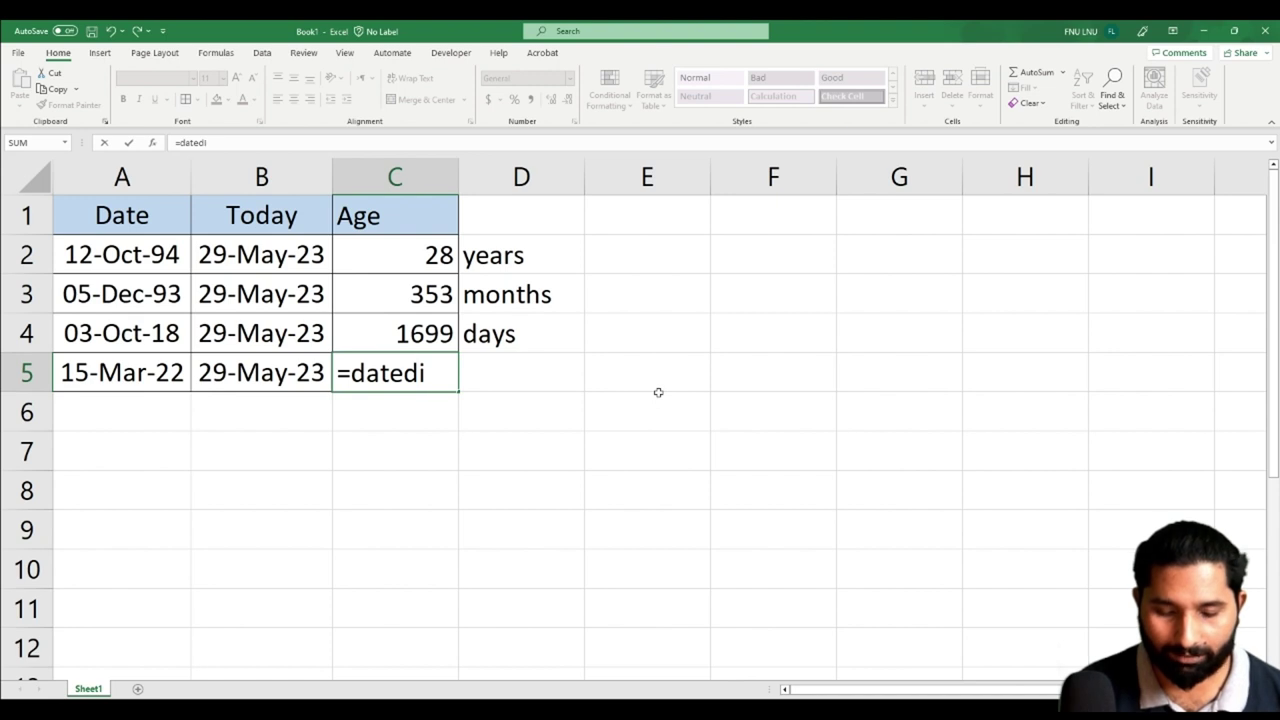
pyautogui.write('f(')
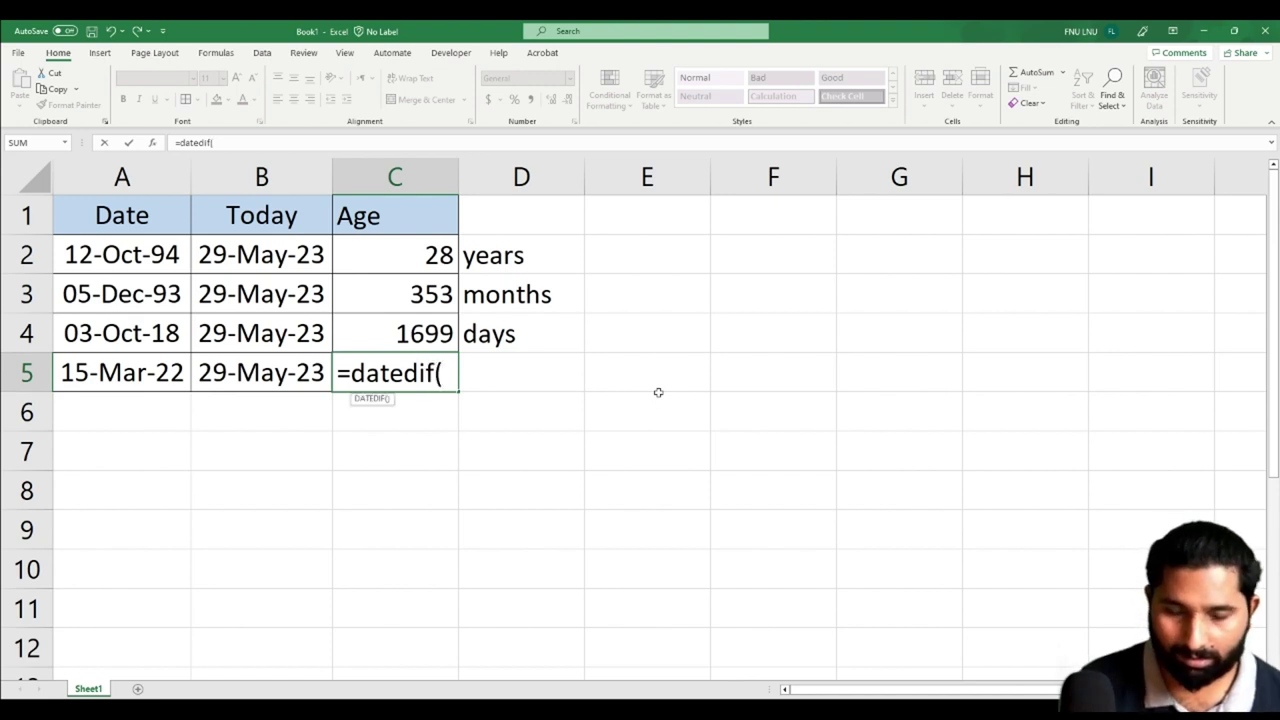
pyautogui.press('Left')
pyautogui.press('Left')
pyautogui.write(',')
pyautogui.press('Left')
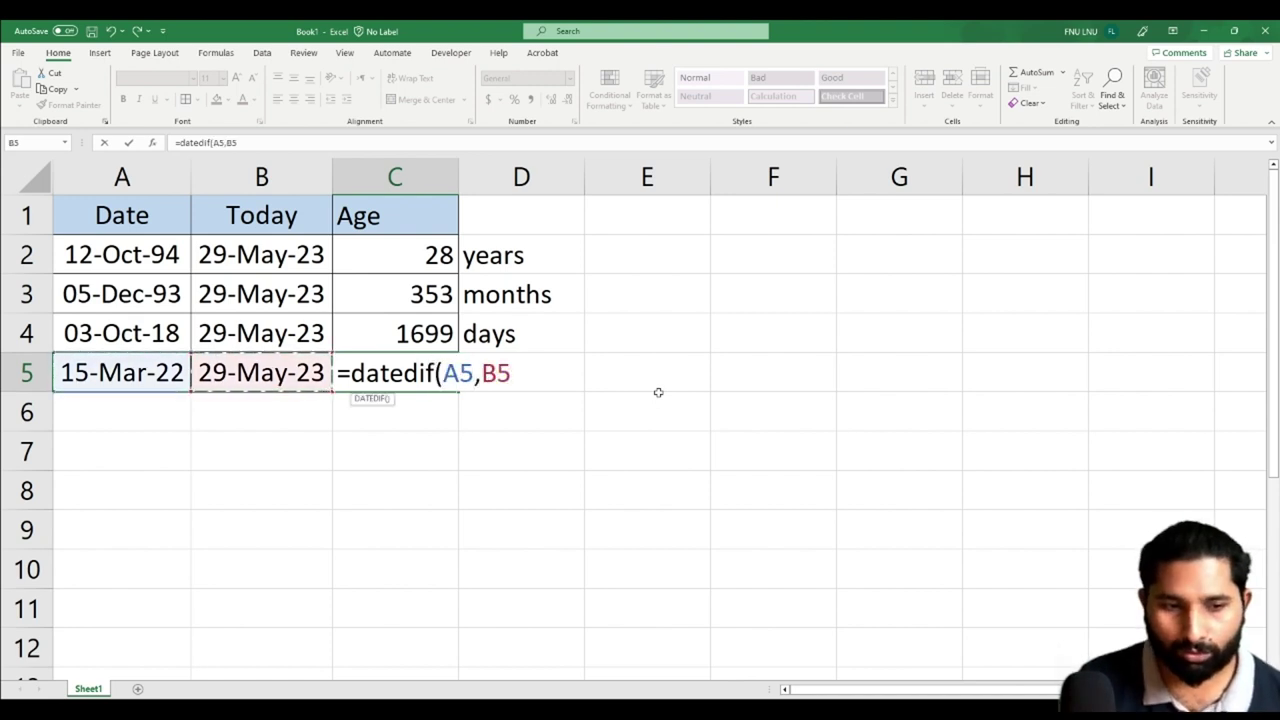
pyautogui.write(',')
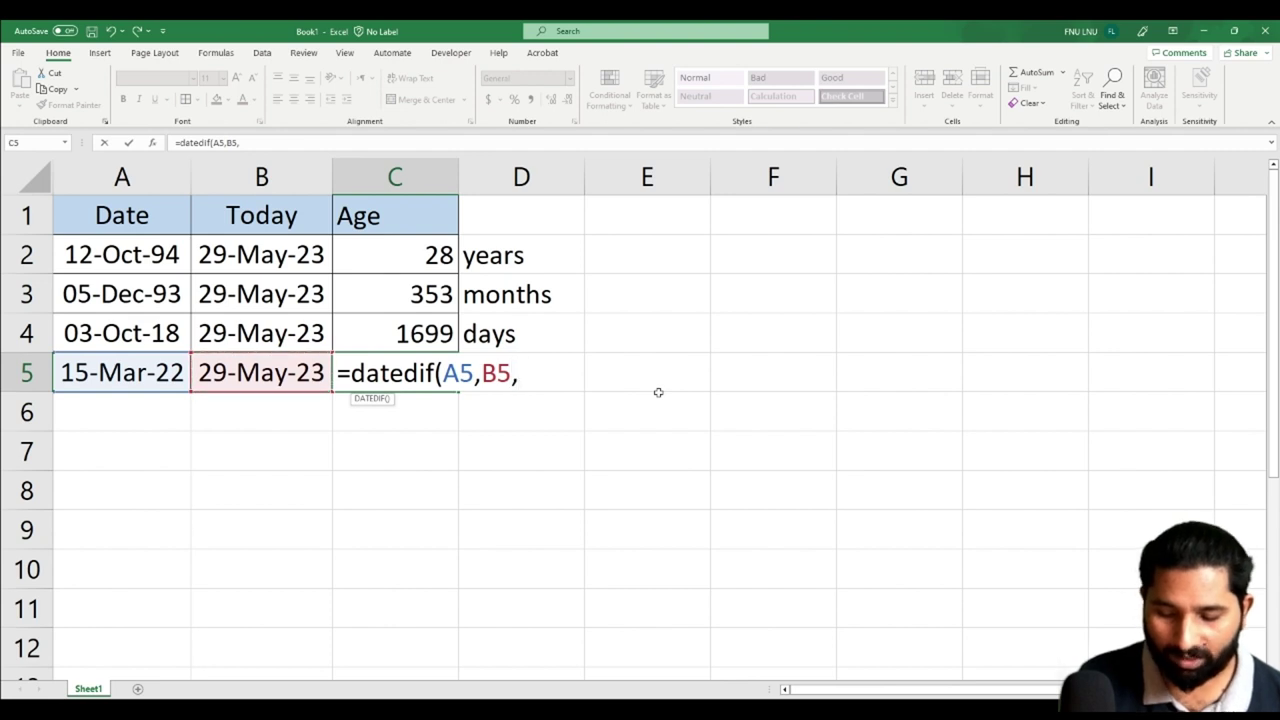
pyautogui.write('"y"')
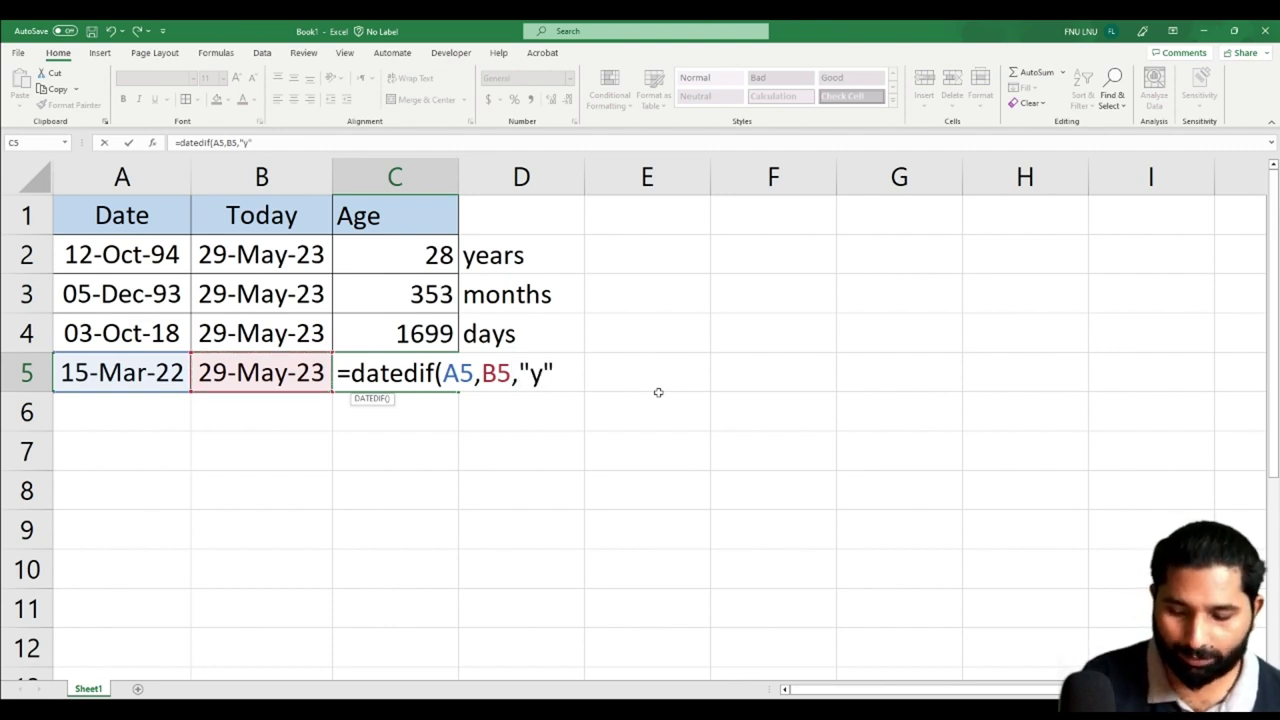
pyautogui.write(')')
pyautogui.press('Return')
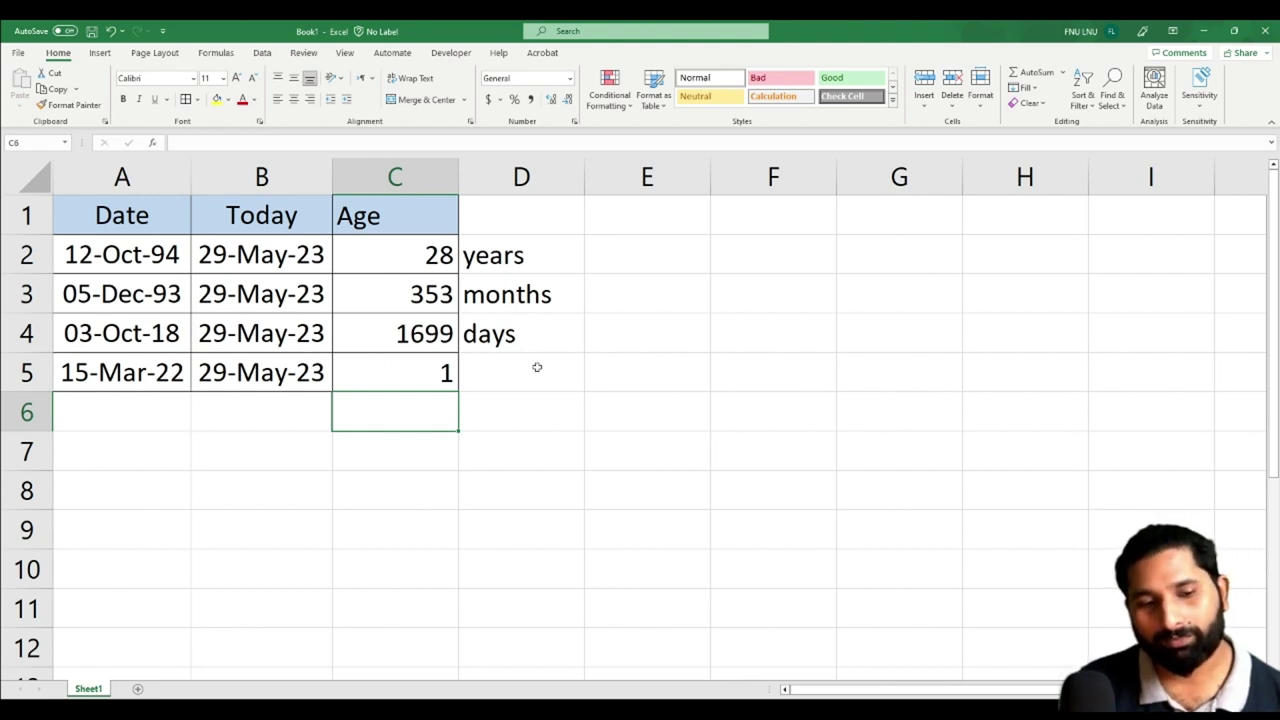
pyautogui.click(500, 367)
pyautogui.write('years')
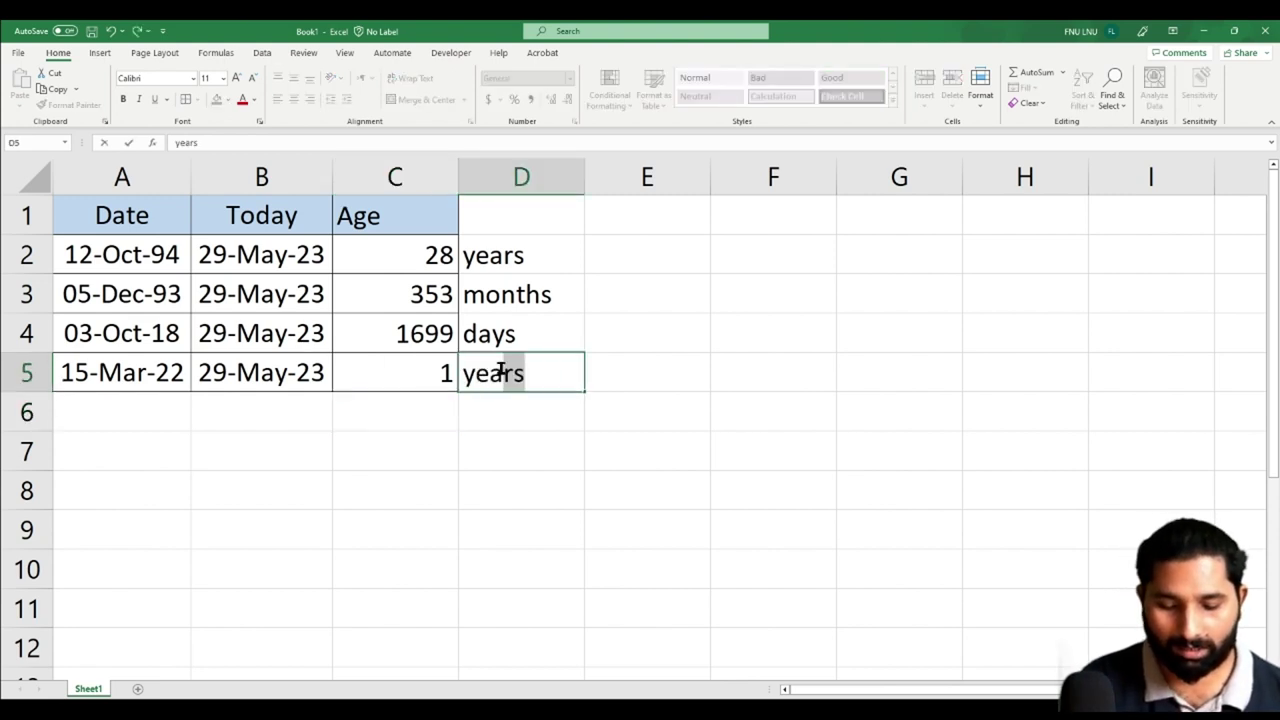
pyautogui.press('Tab')
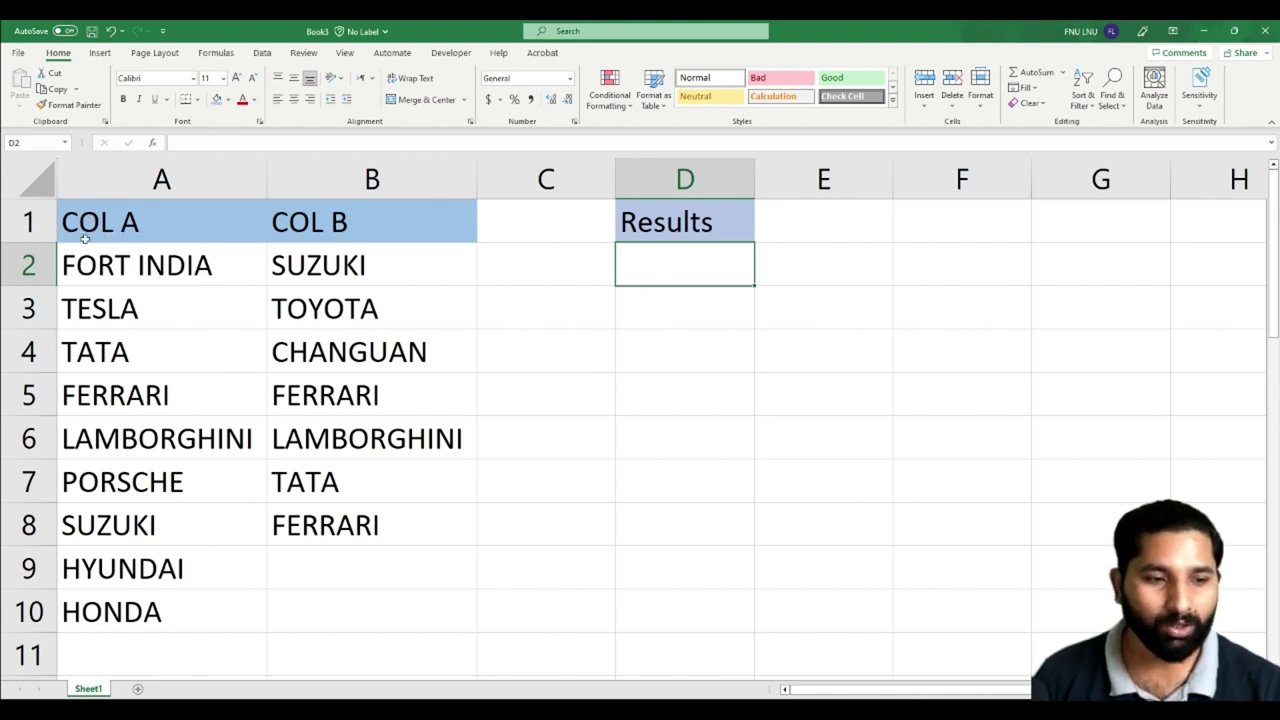
# Highlight duplicate car names in A1:B10 with a green fill
pyautogui.moveTo(87, 221); pyautogui.dragTo(349, 600)
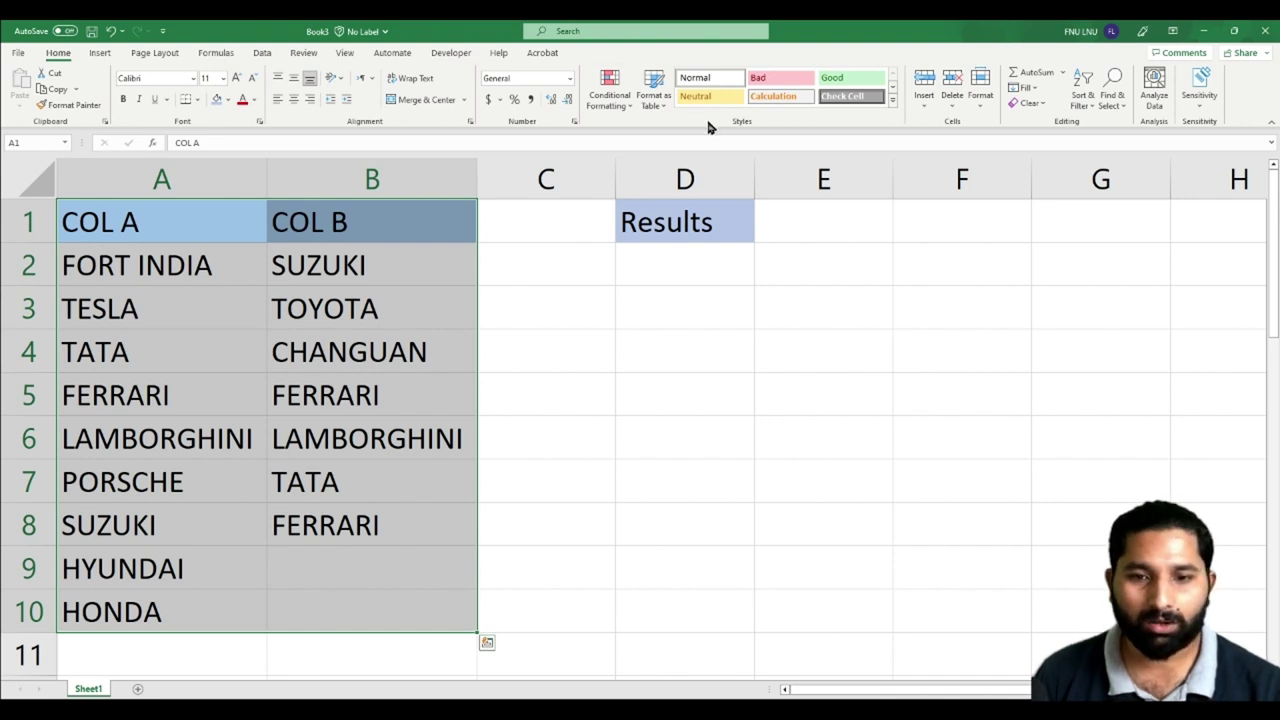
pyautogui.click(609, 86)
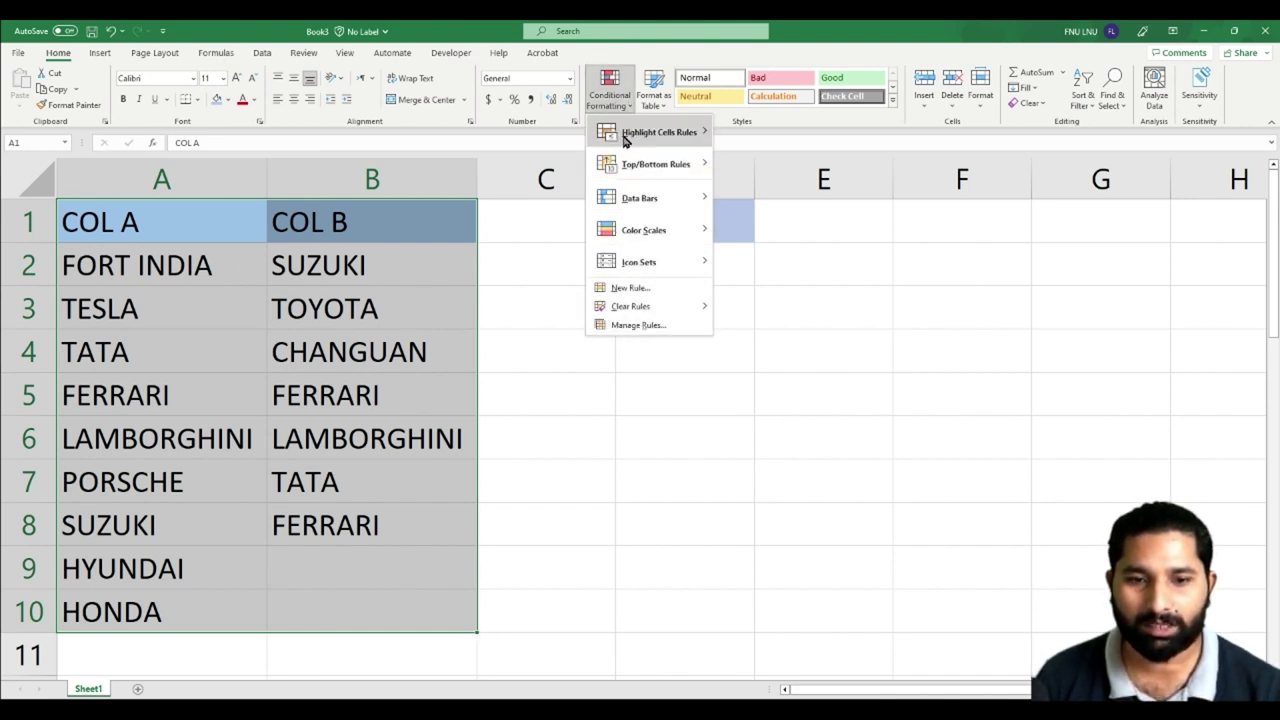
pyautogui.moveTo(625, 136)
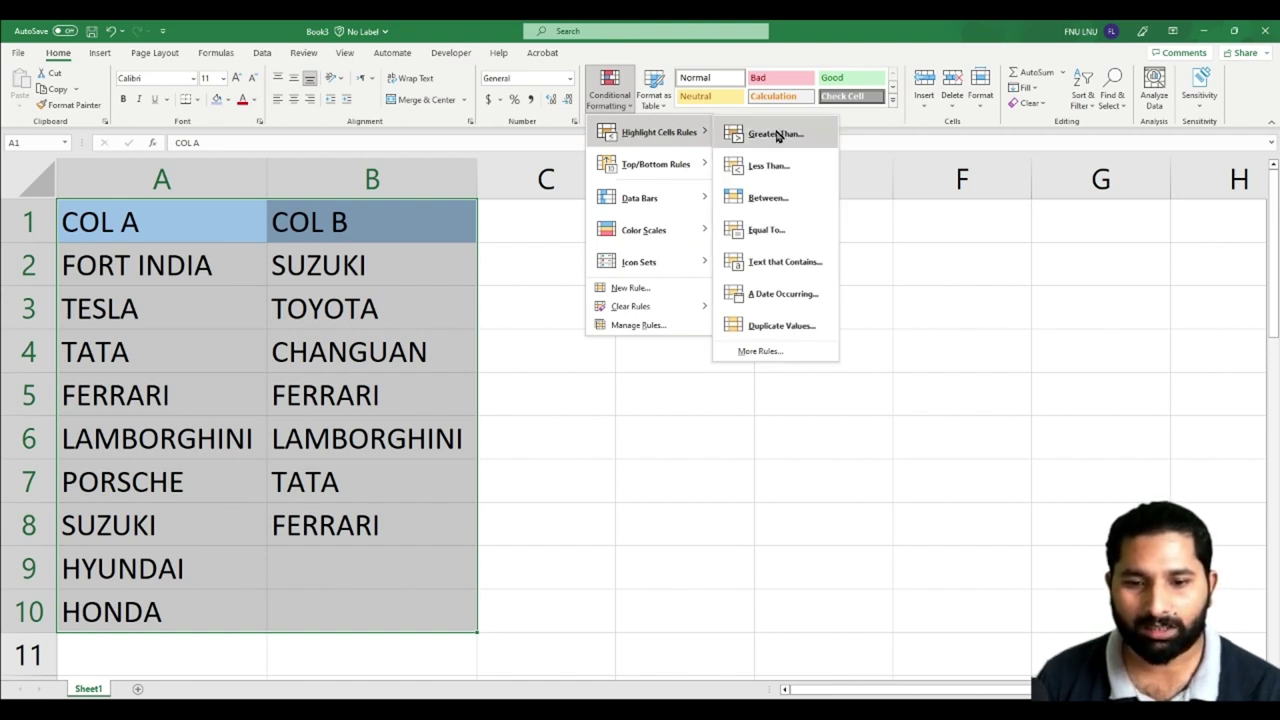
pyautogui.click(791, 336)
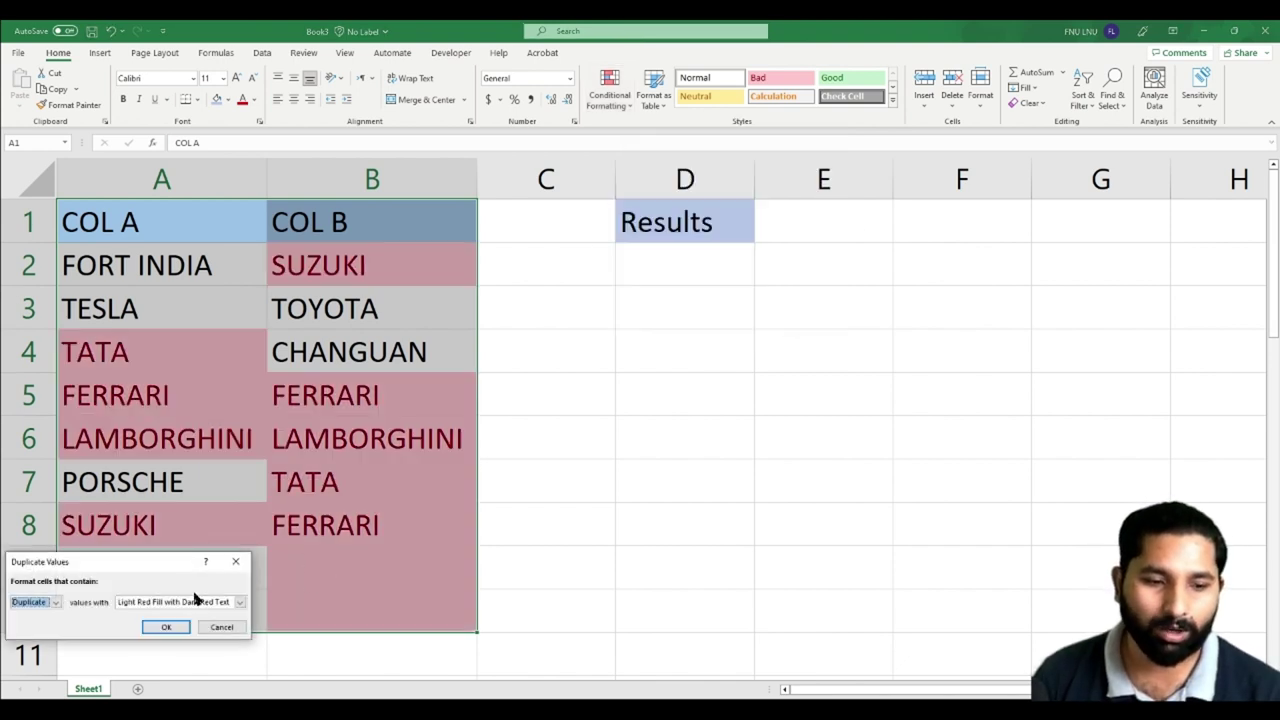
pyautogui.moveTo(171, 565); pyautogui.dragTo(697, 282)
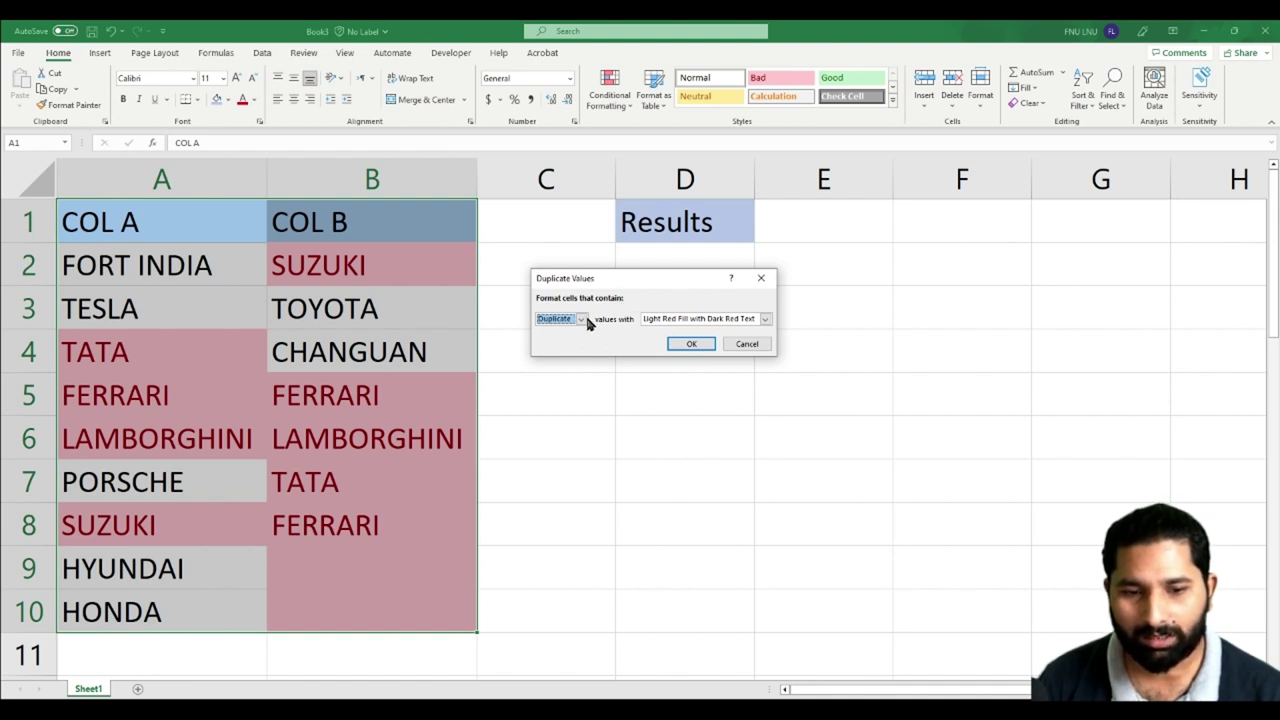
pyautogui.click(764, 320)
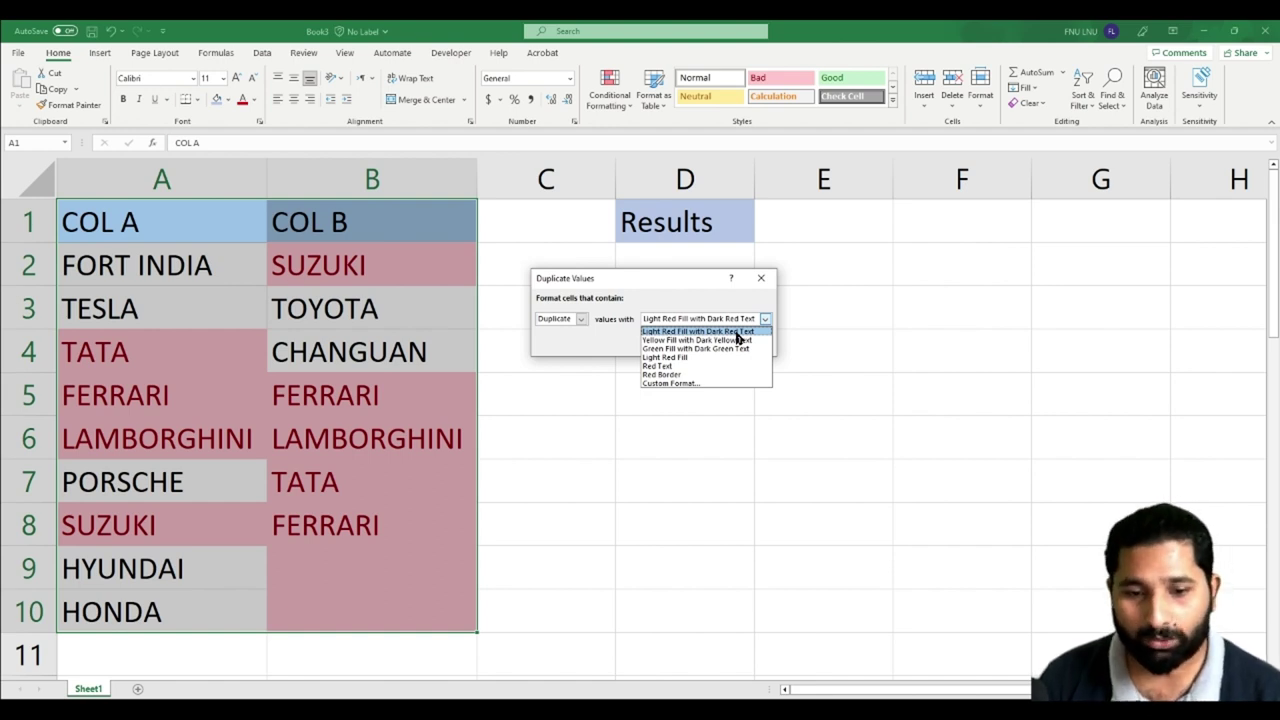
pyautogui.click(738, 340)
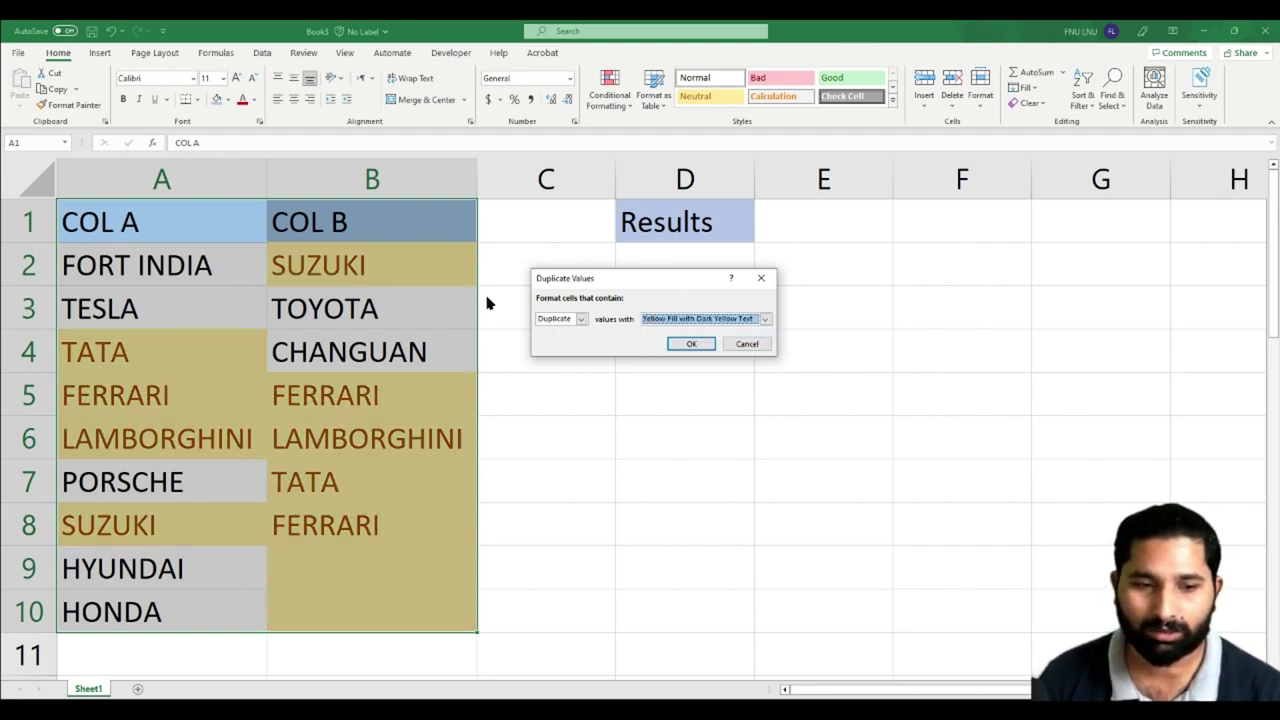
pyautogui.click(766, 319)
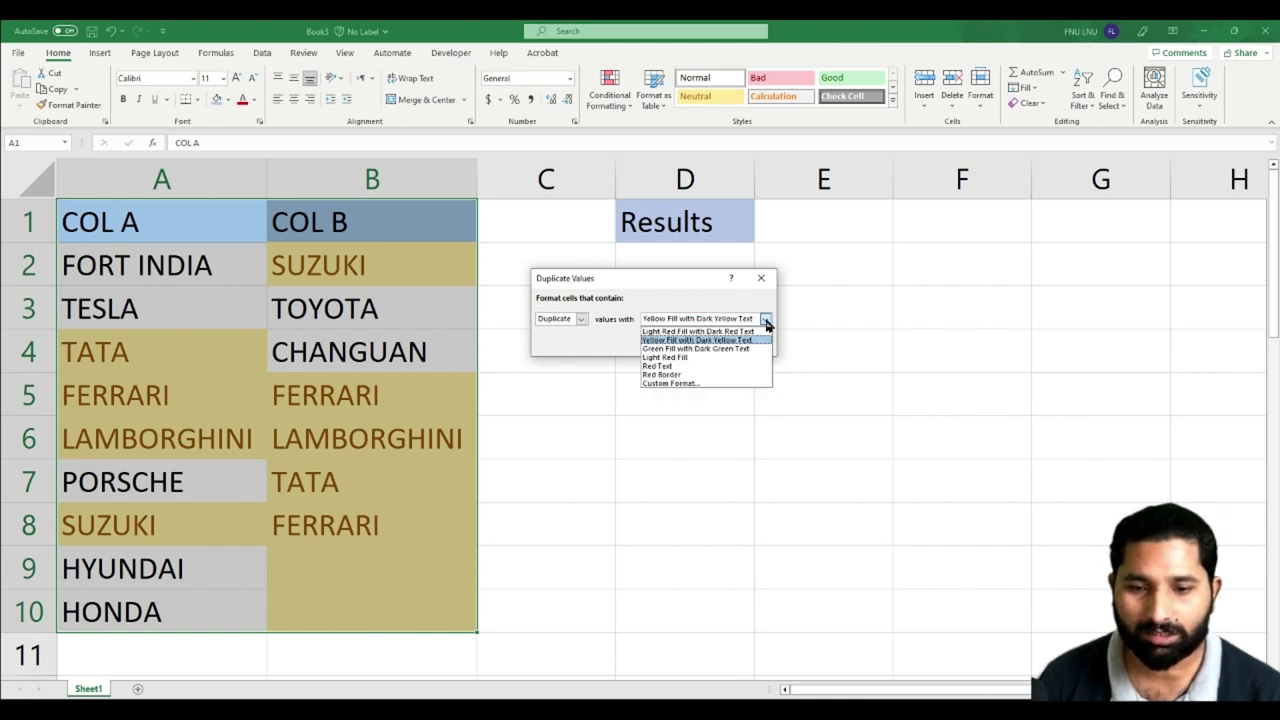
pyautogui.click(725, 349)
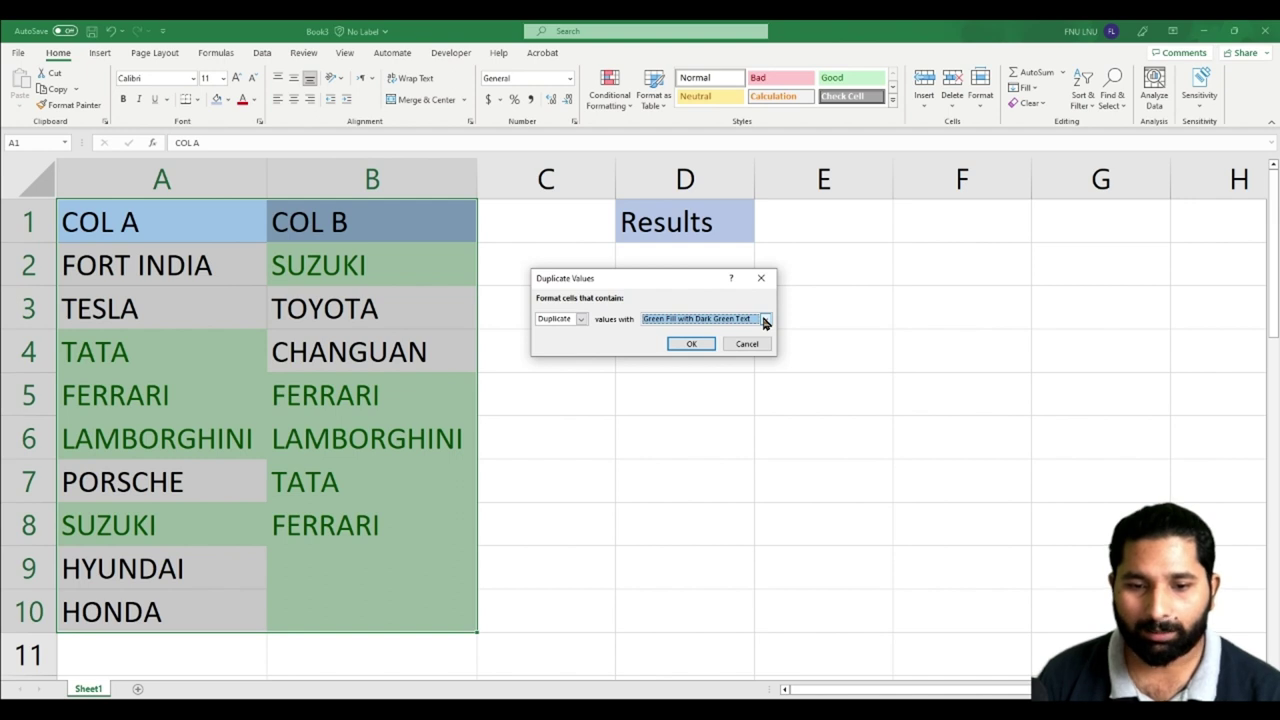
pyautogui.click(700, 345)
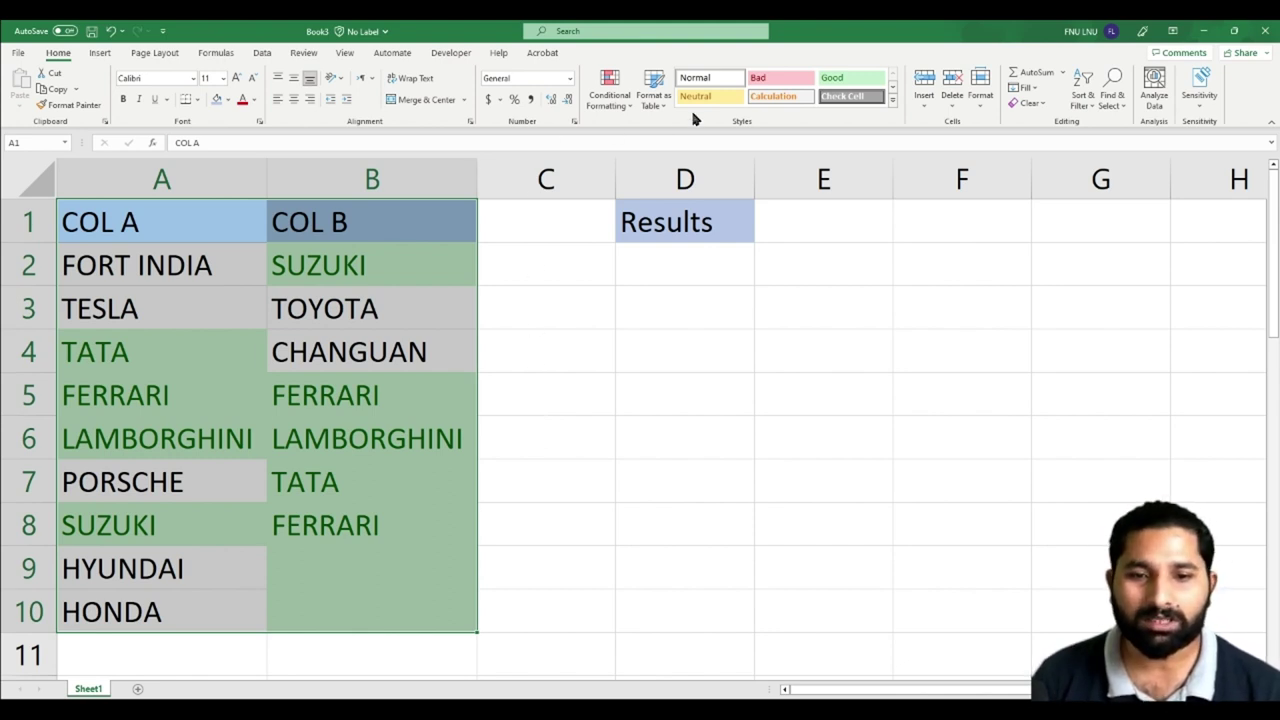
# Add a Unique values rule with light red fill to the same range
pyautogui.click(620, 98)
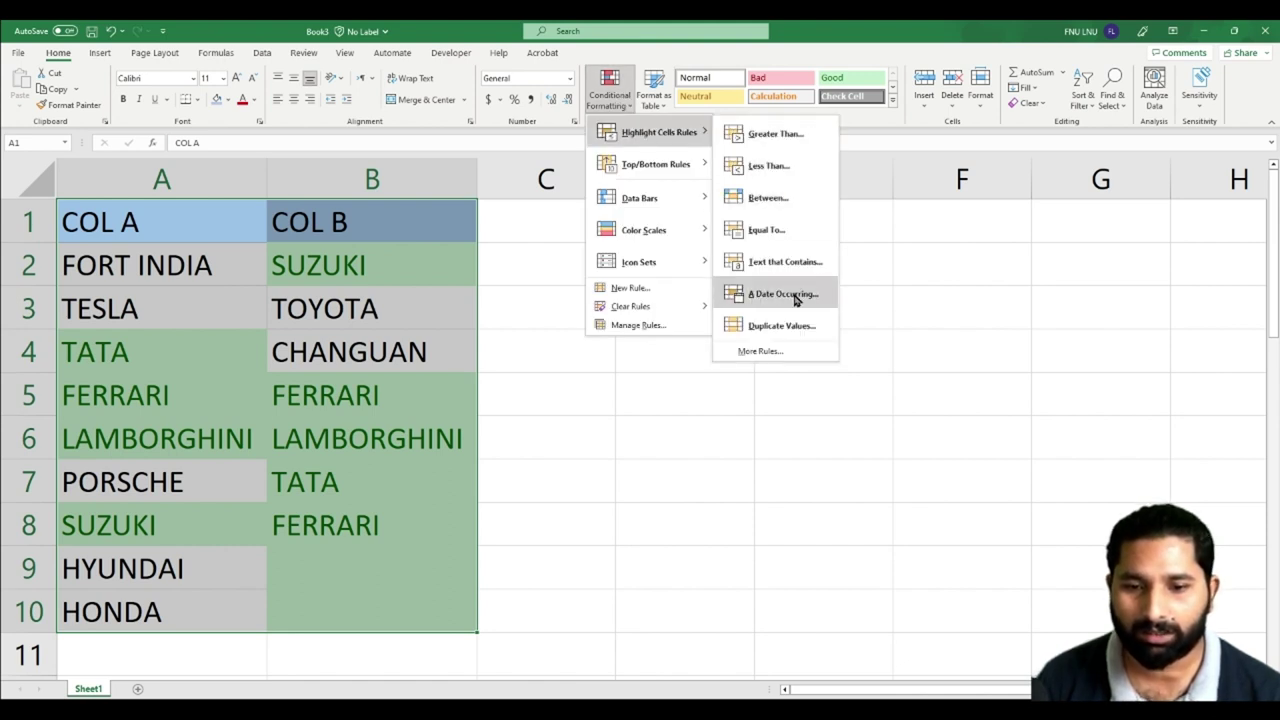
pyautogui.click(795, 338)
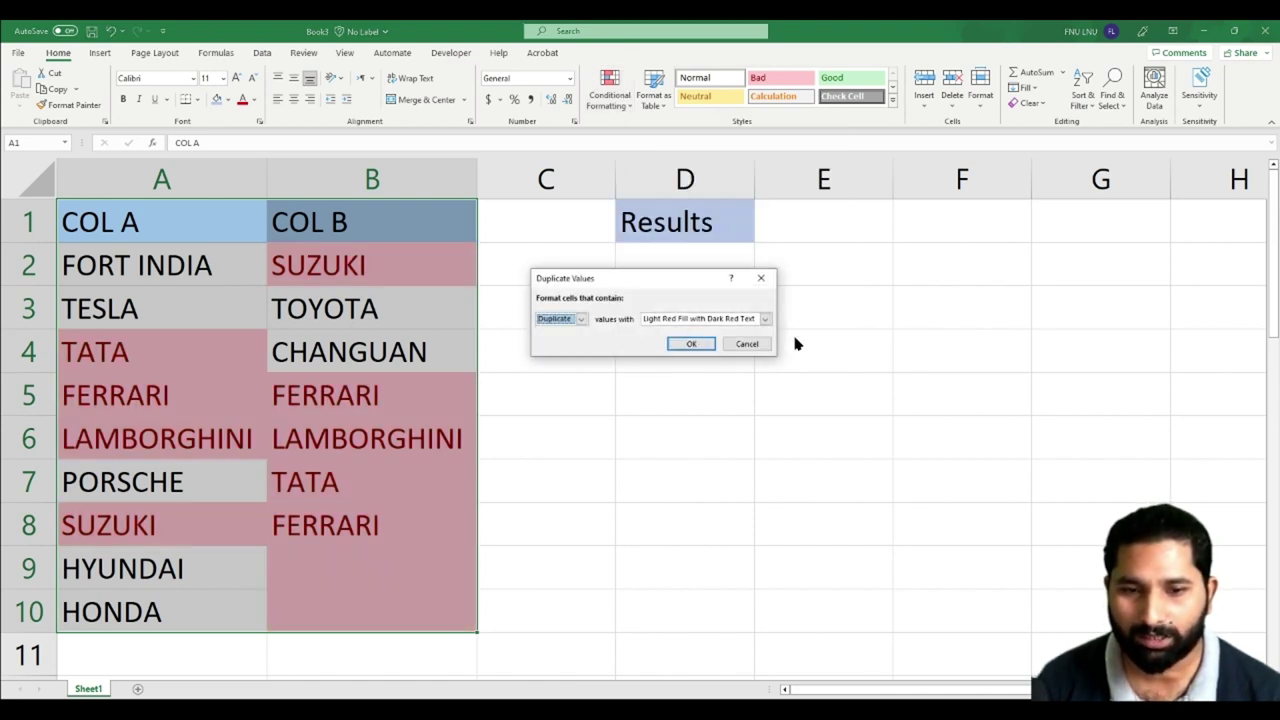
pyautogui.click(581, 319)
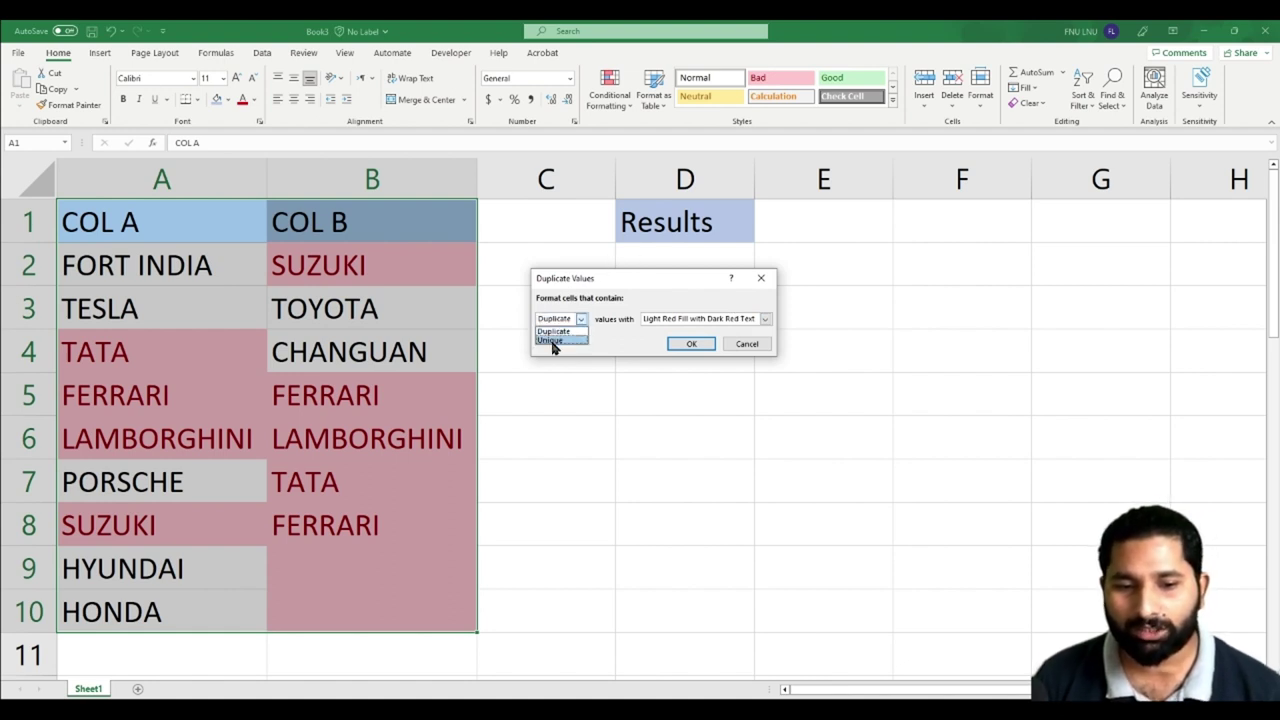
pyautogui.click(552, 344)
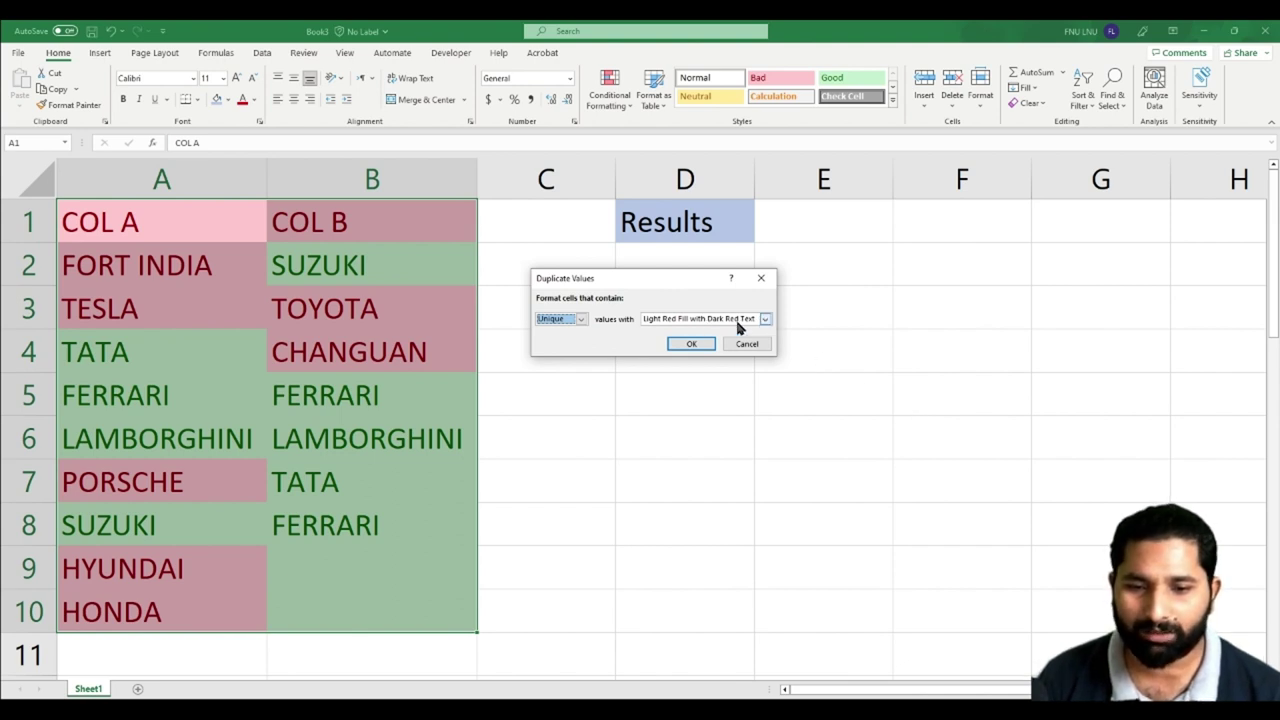
pyautogui.click(692, 344)
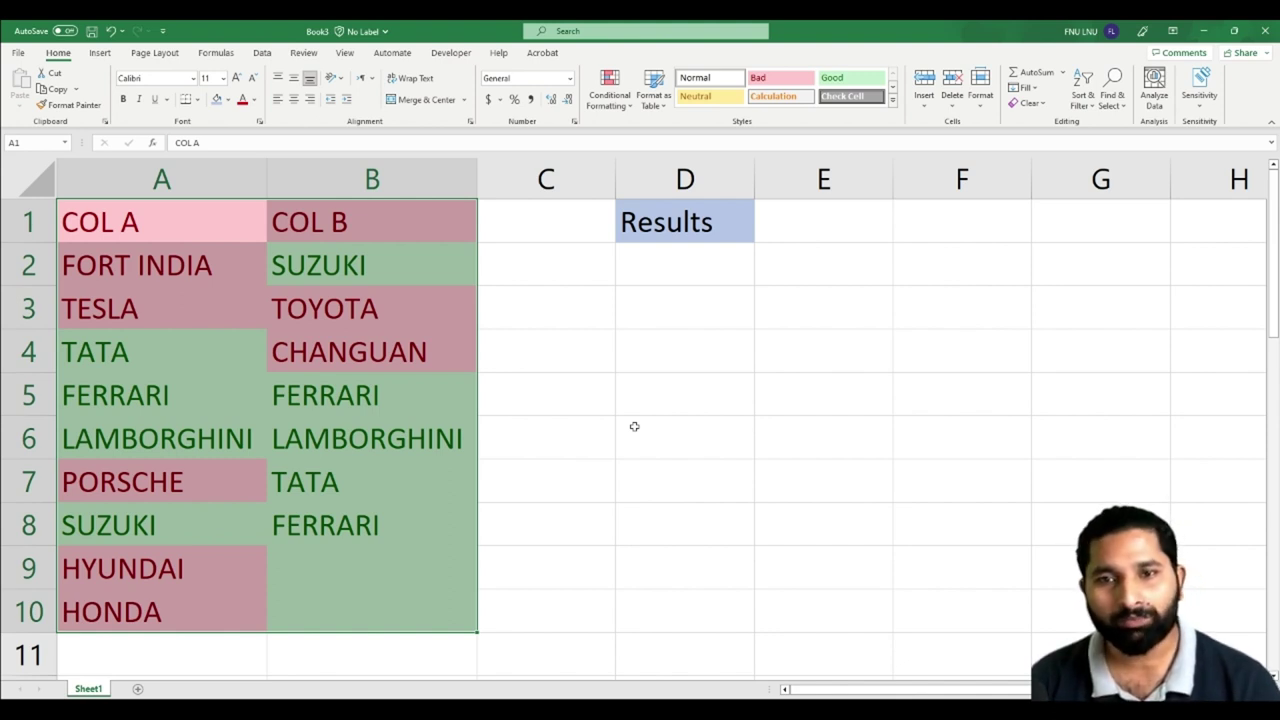
# Undo the highlighting and enter =A2=B2 in D2 to compare the first row
pyautogui.hotkey('ctrl', 'z')
pyautogui.click(652, 263)
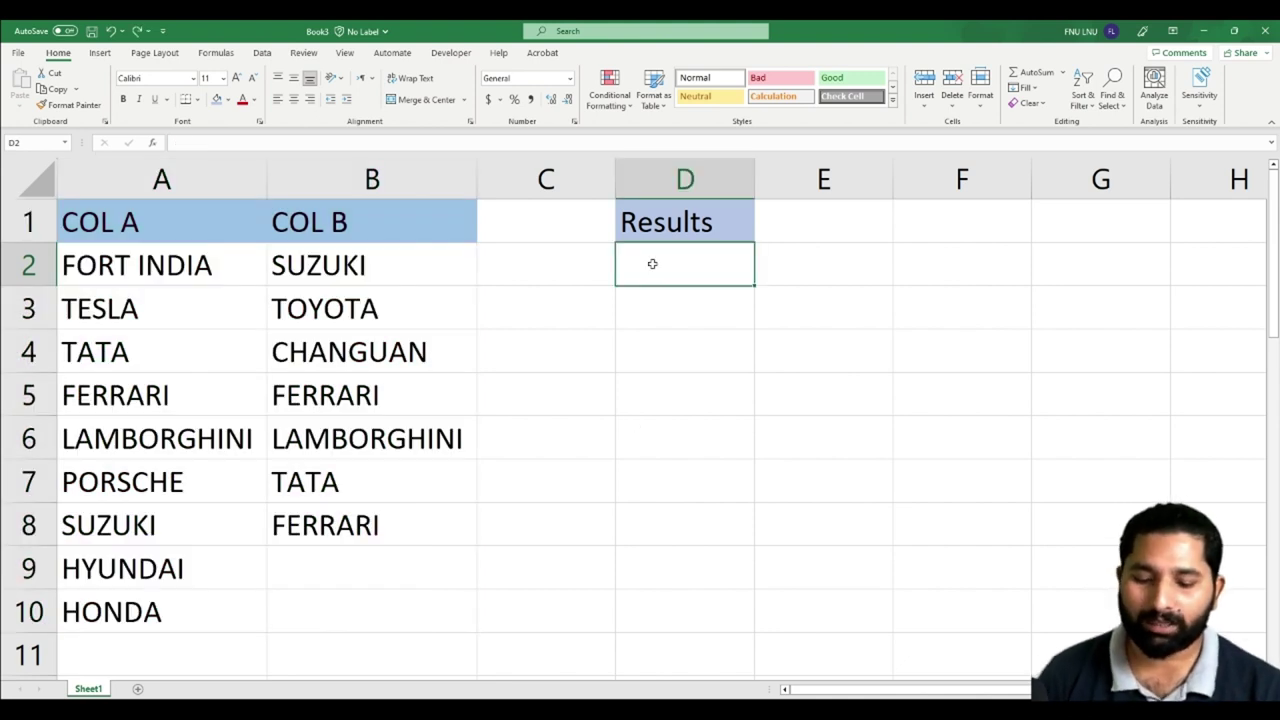
pyautogui.write('=')
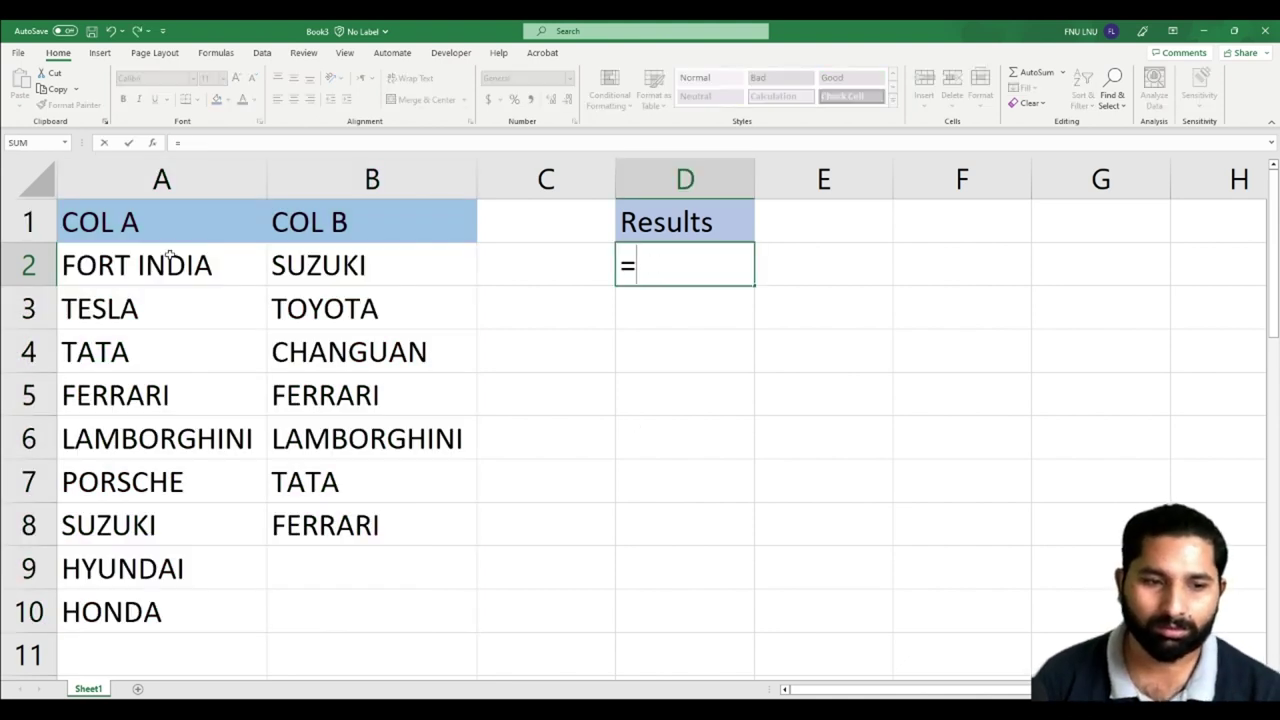
pyautogui.click(170, 255)
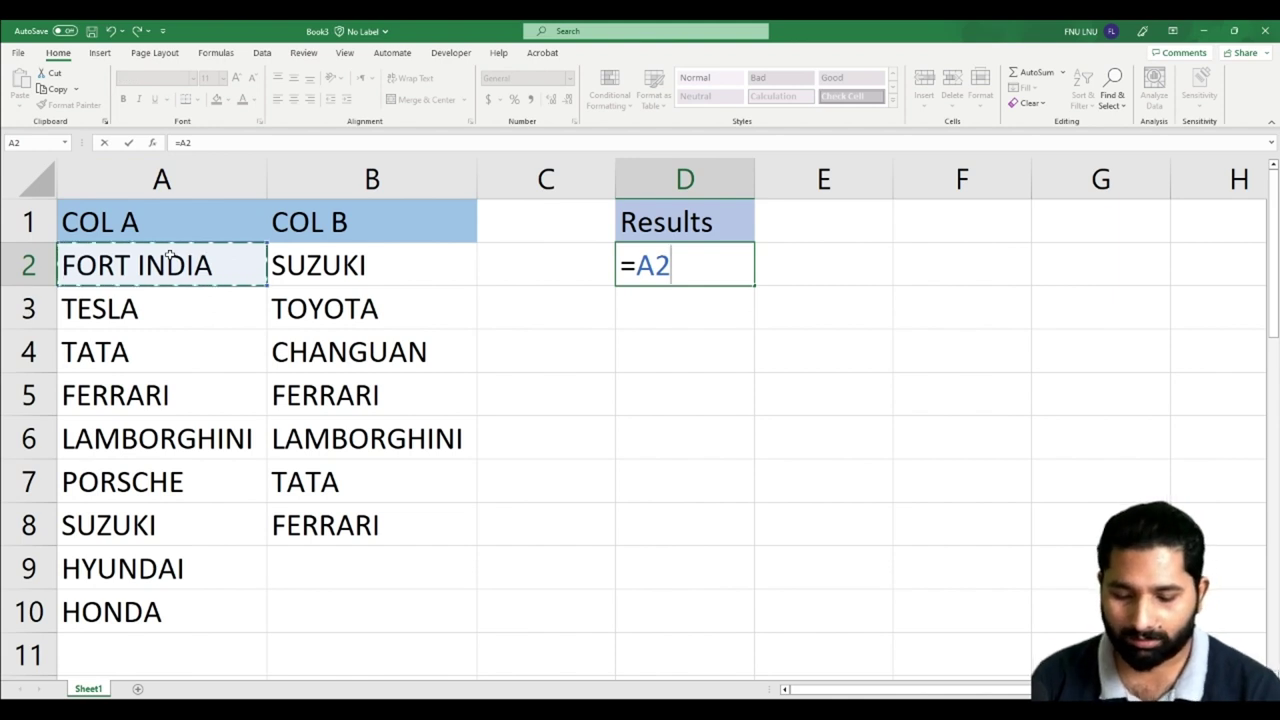
pyautogui.write('=')
pyautogui.click(342, 265)
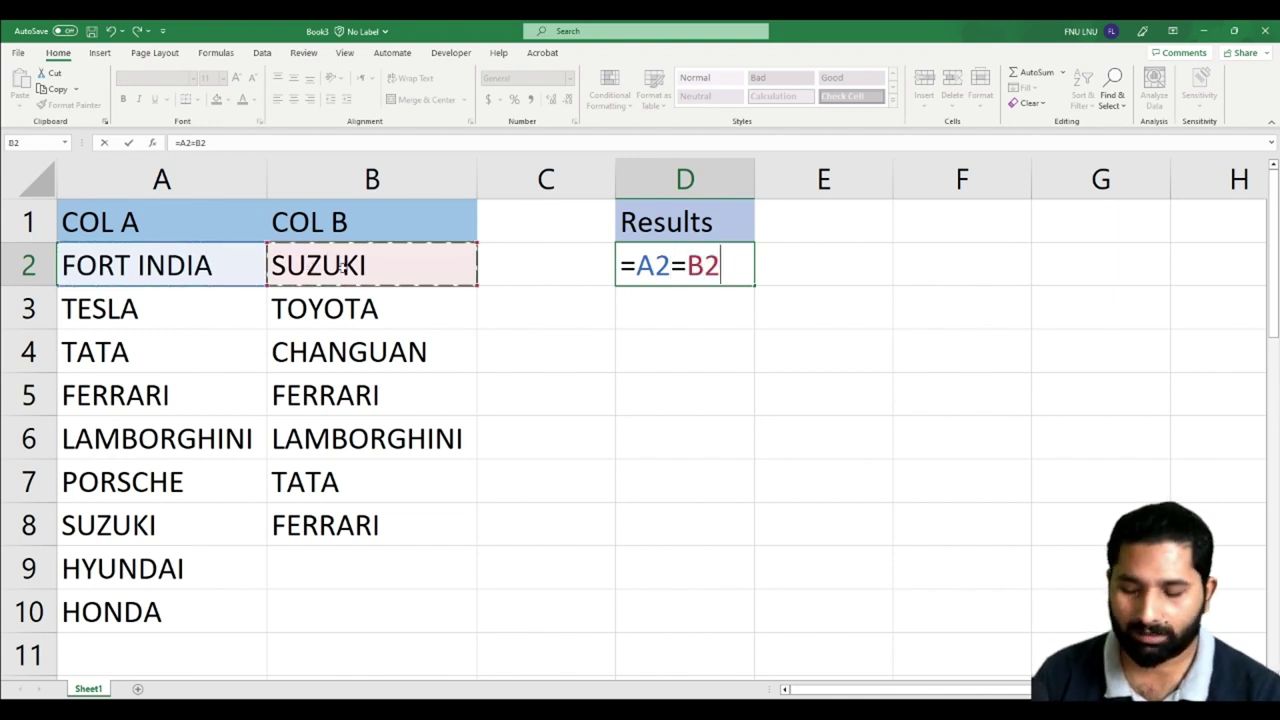
pyautogui.press('Return')
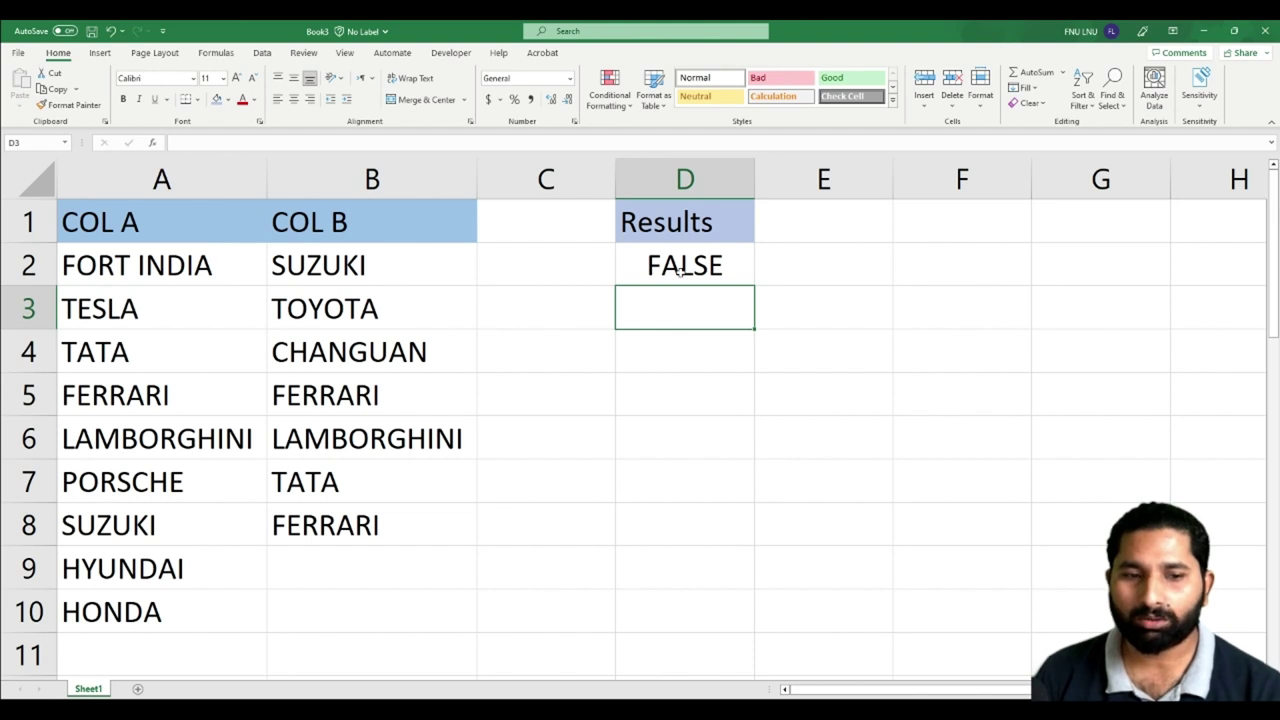
# Fill the comparison down to D10 and check the TRUE results in D5:D6
pyautogui.click(680, 268)
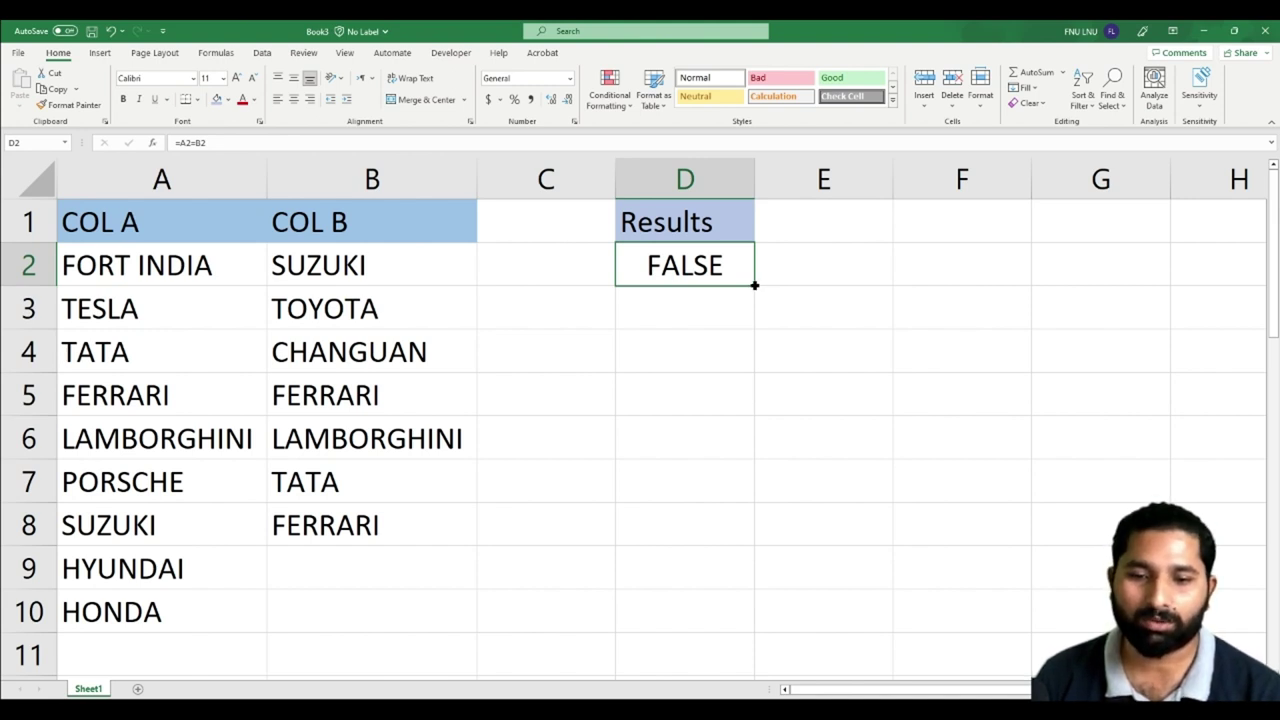
pyautogui.moveTo(755, 287); pyautogui.dragTo(711, 620)
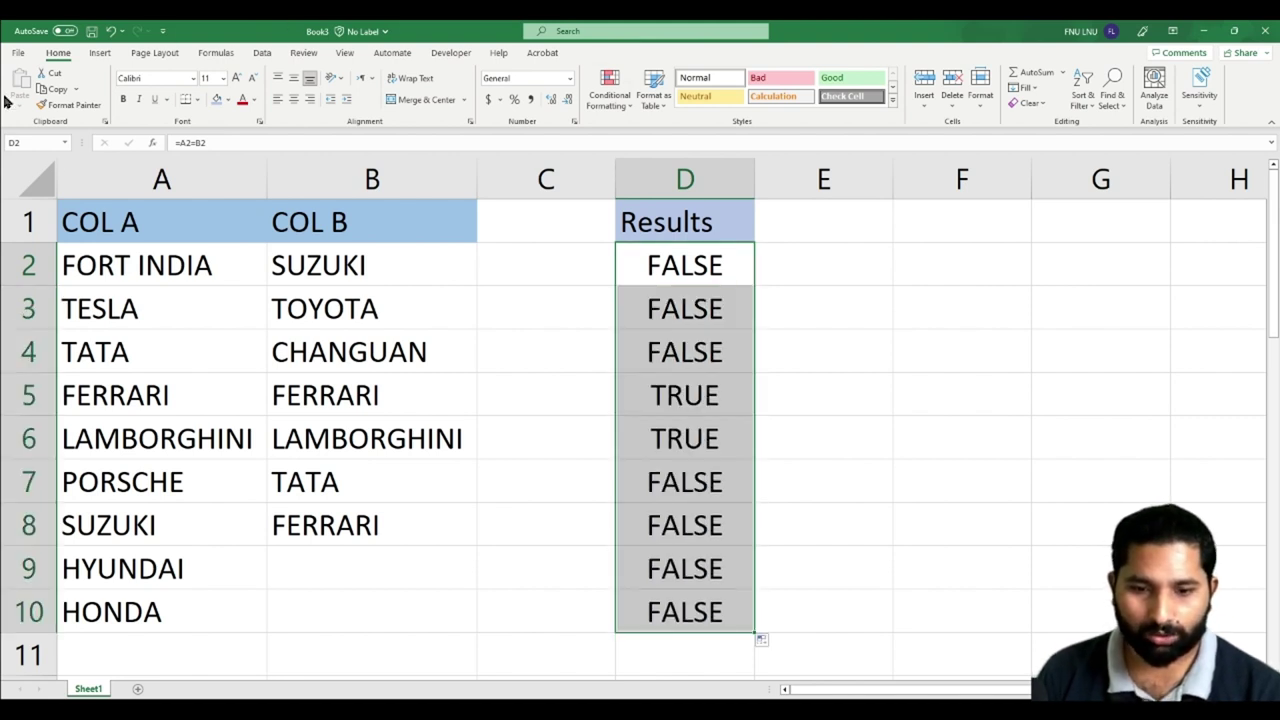
pyautogui.click(651, 395)
pyautogui.doubleClick(651, 395)
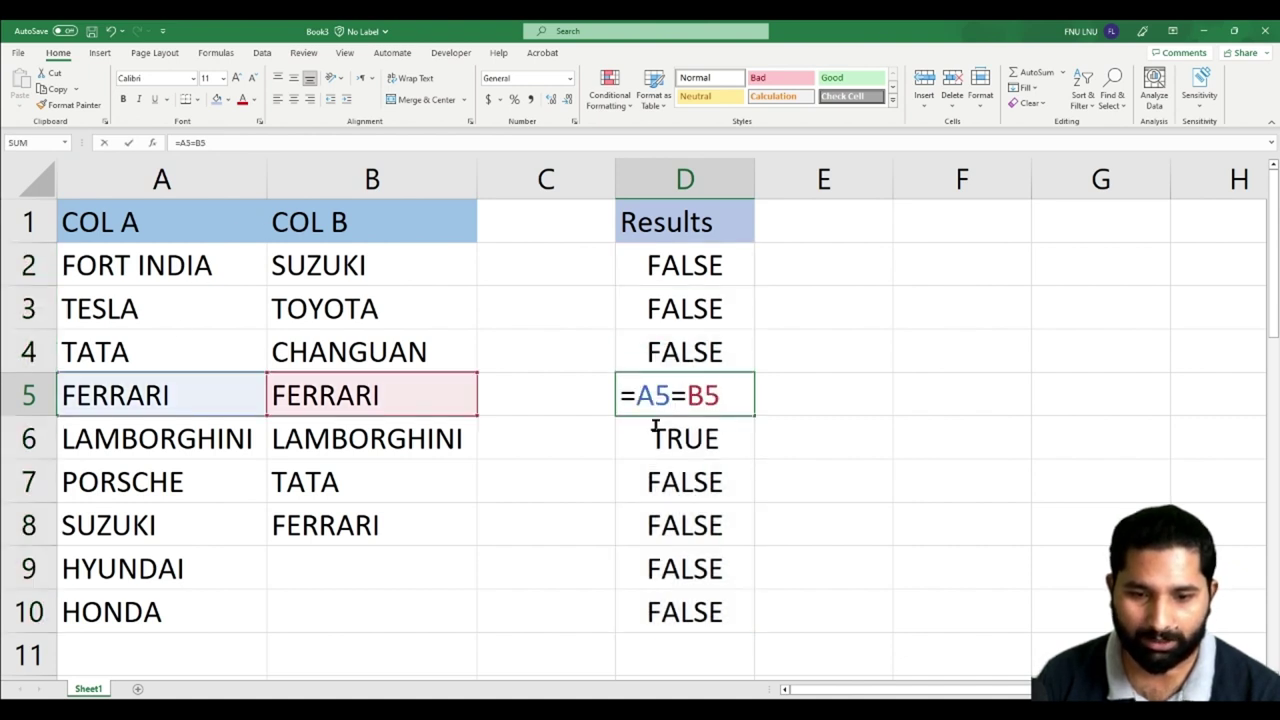
pyautogui.click(778, 418)
pyautogui.moveTo(680, 400); pyautogui.dragTo(692, 432)
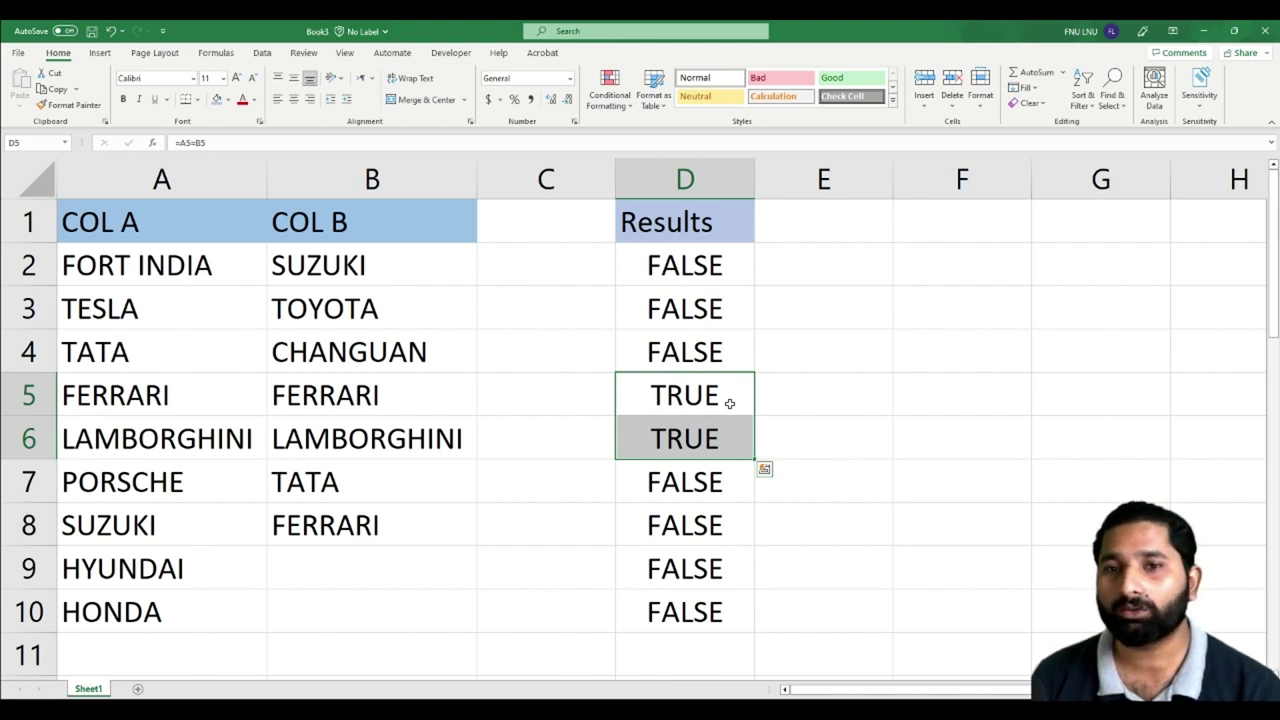
# Clear the TRUE/FALSE results and enter =IF(A2=B2,"1","0") in D2
pyautogui.click(677, 266)
pyautogui.hotkey('ctrl', 'shift', 'Down')
pyautogui.press('Delete')
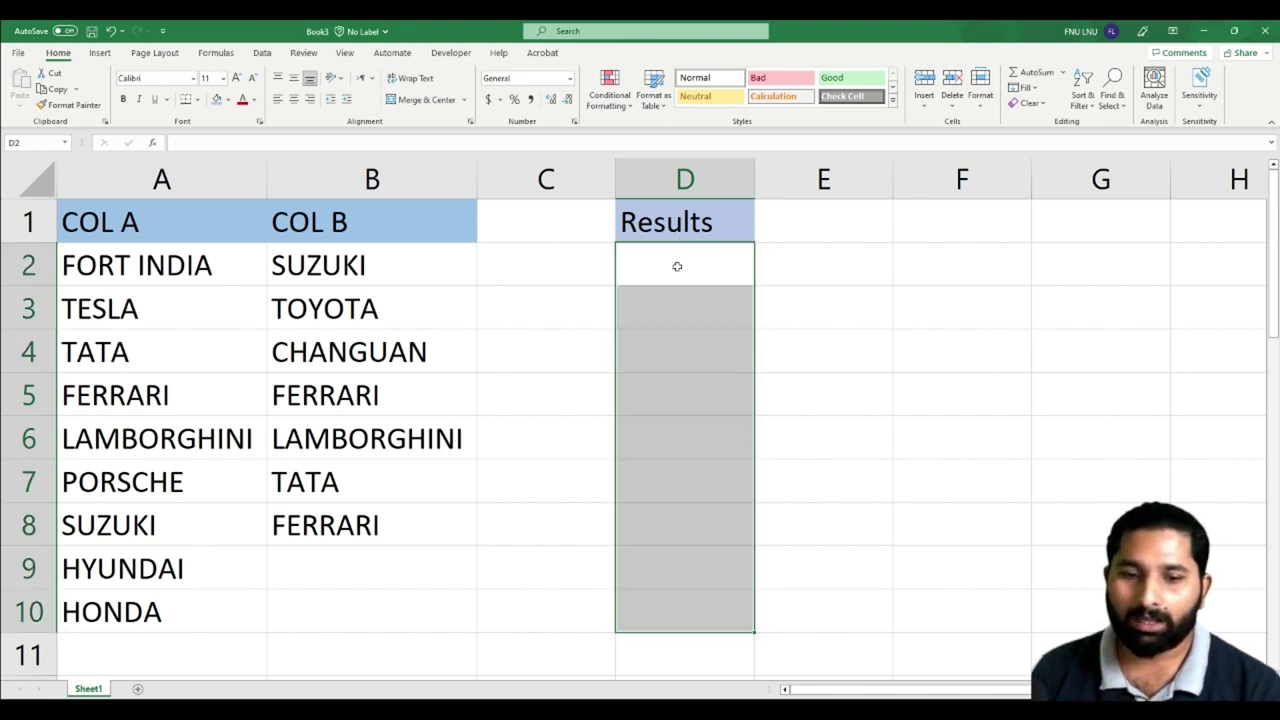
pyautogui.click(677, 266)
pyautogui.write('=if')
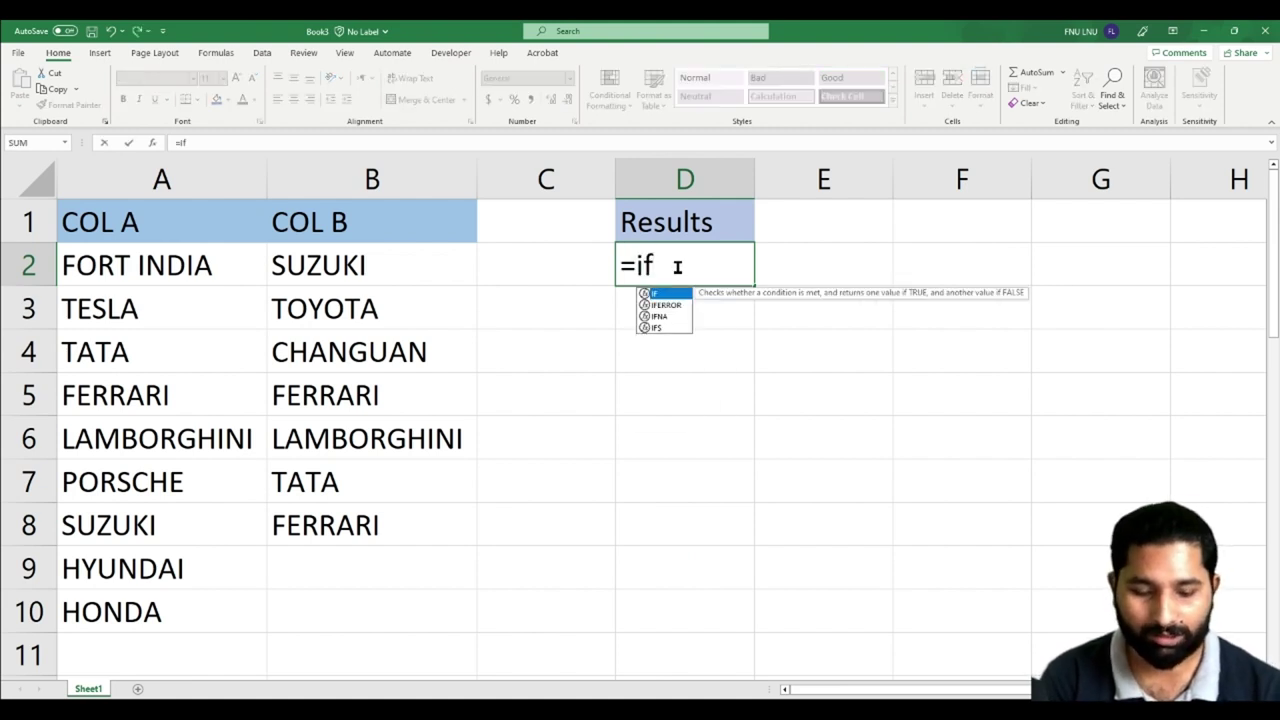
pyautogui.press('Tab')
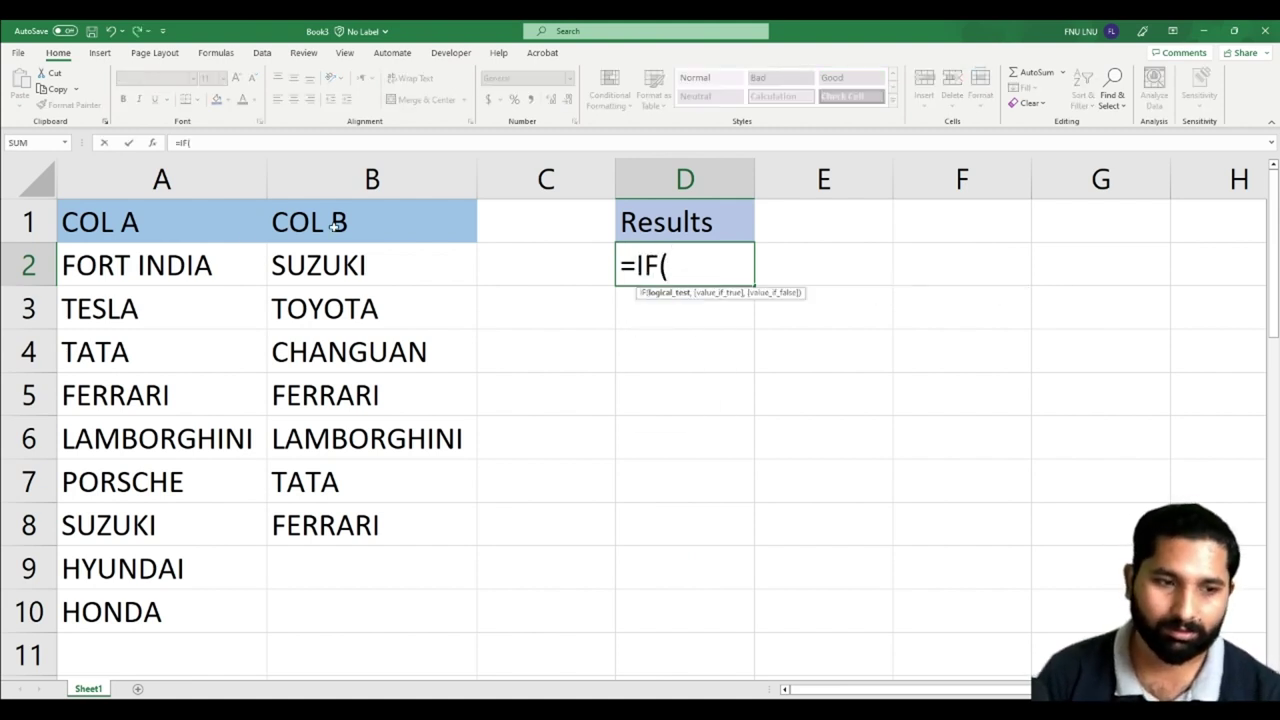
pyautogui.click(200, 265)
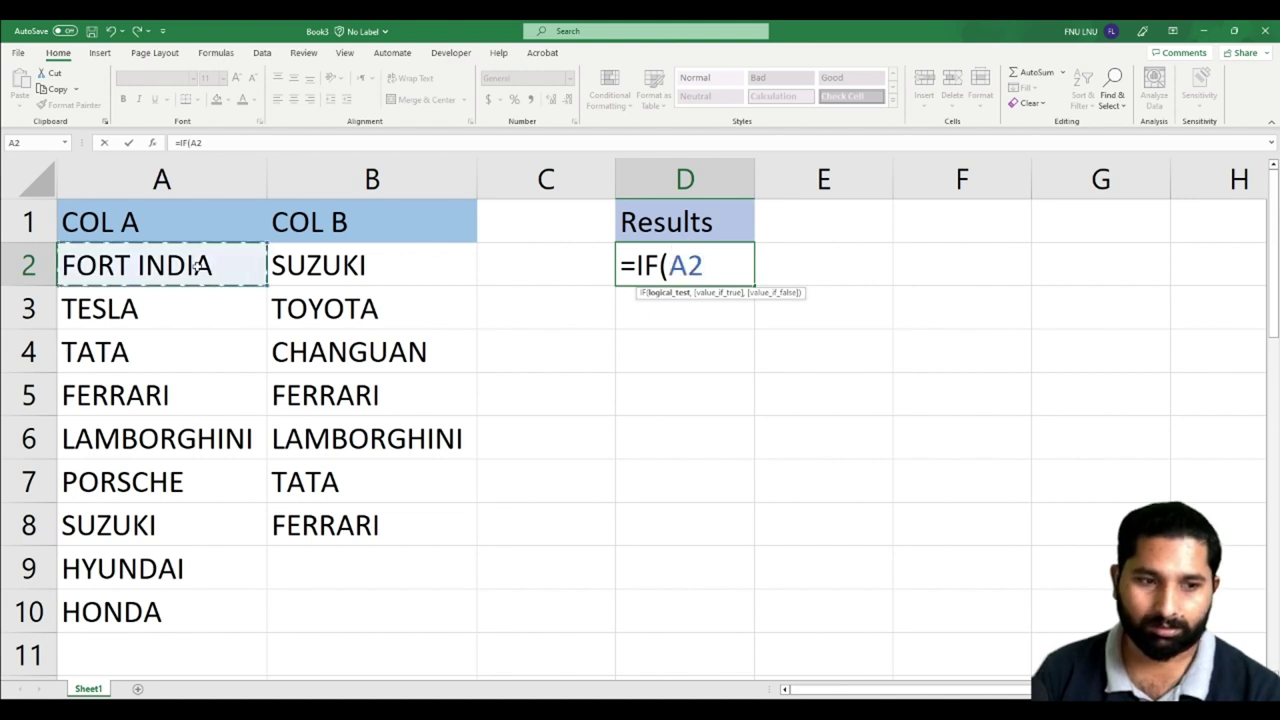
pyautogui.write('=')
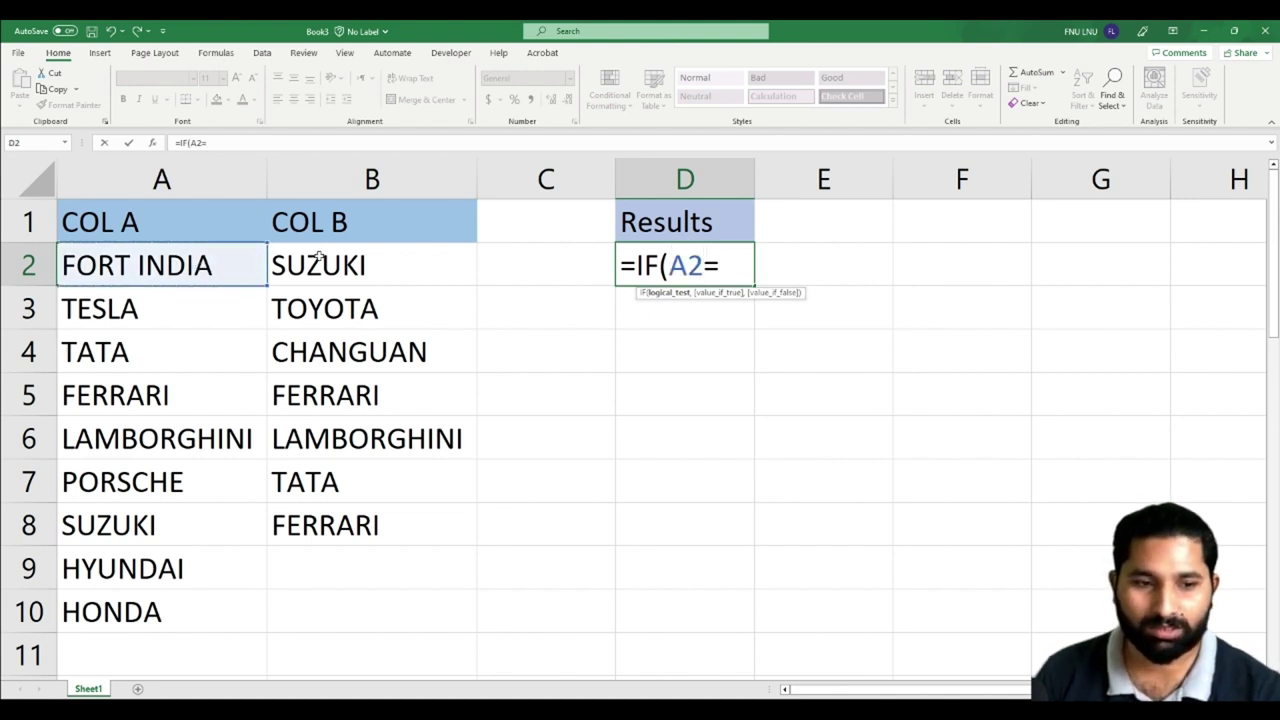
pyautogui.click(319, 259)
pyautogui.write(',')
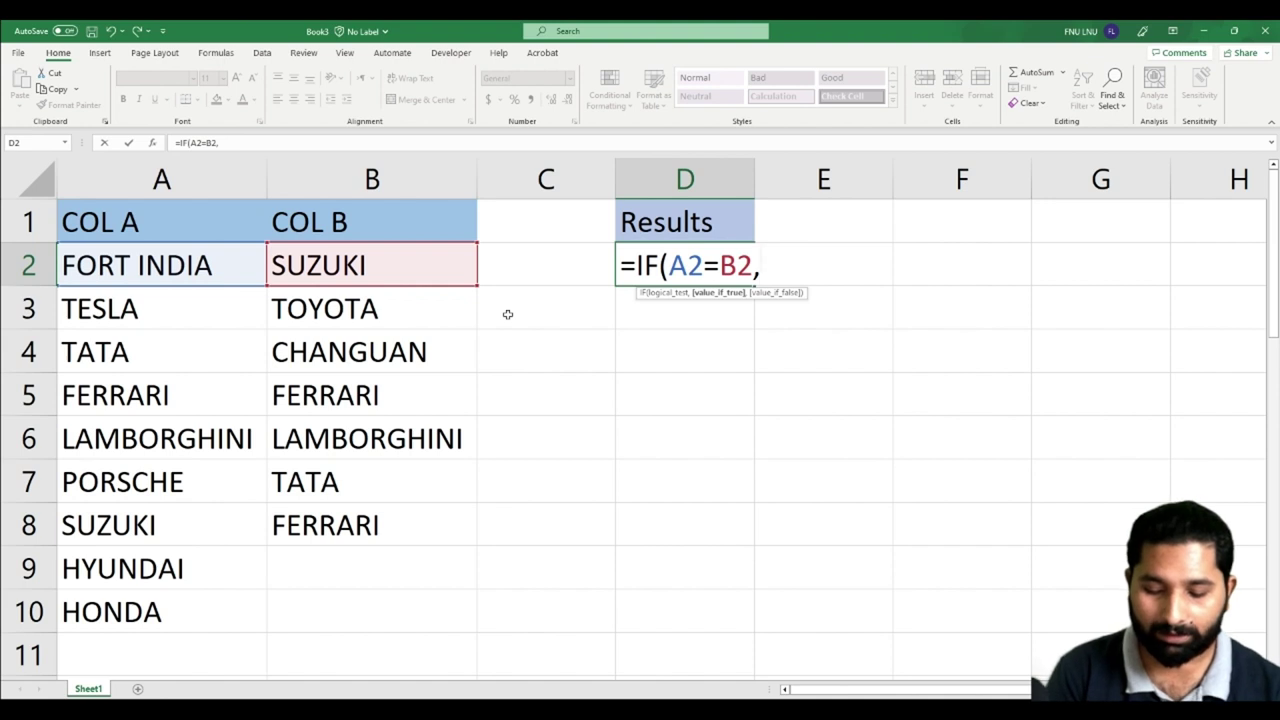
pyautogui.write('"1')
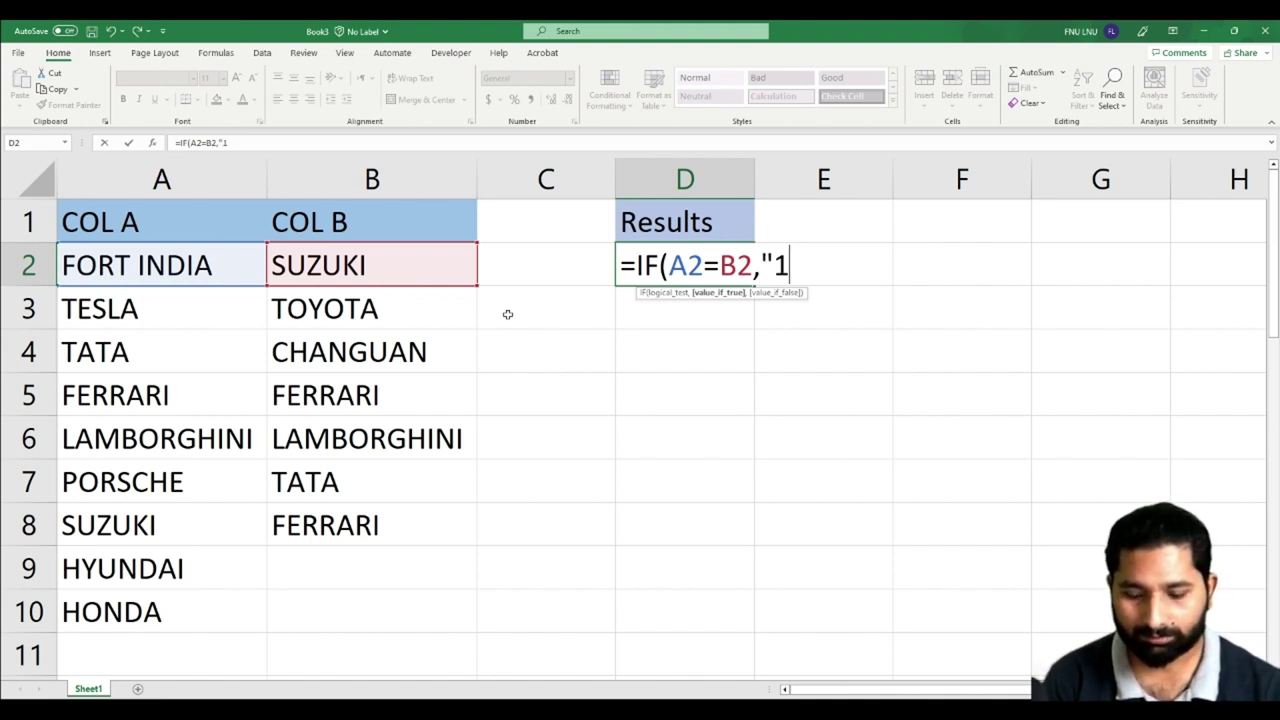
pyautogui.write('"')
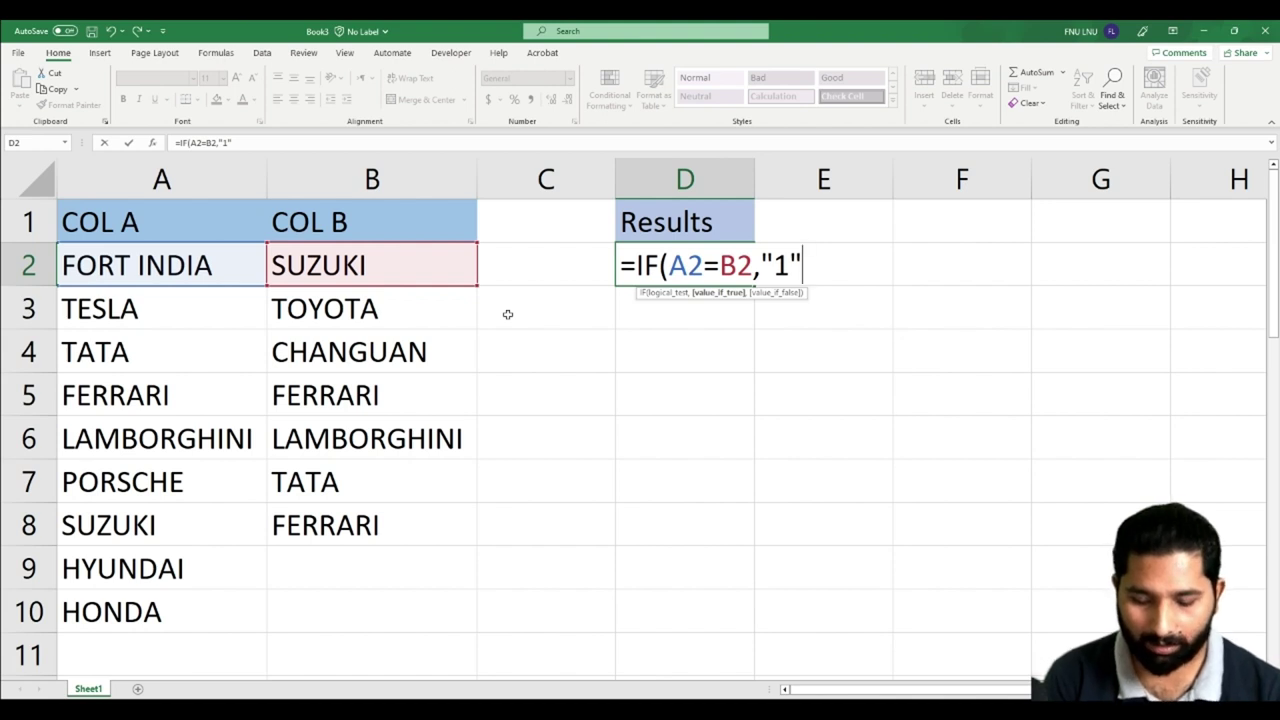
pyautogui.write(',')
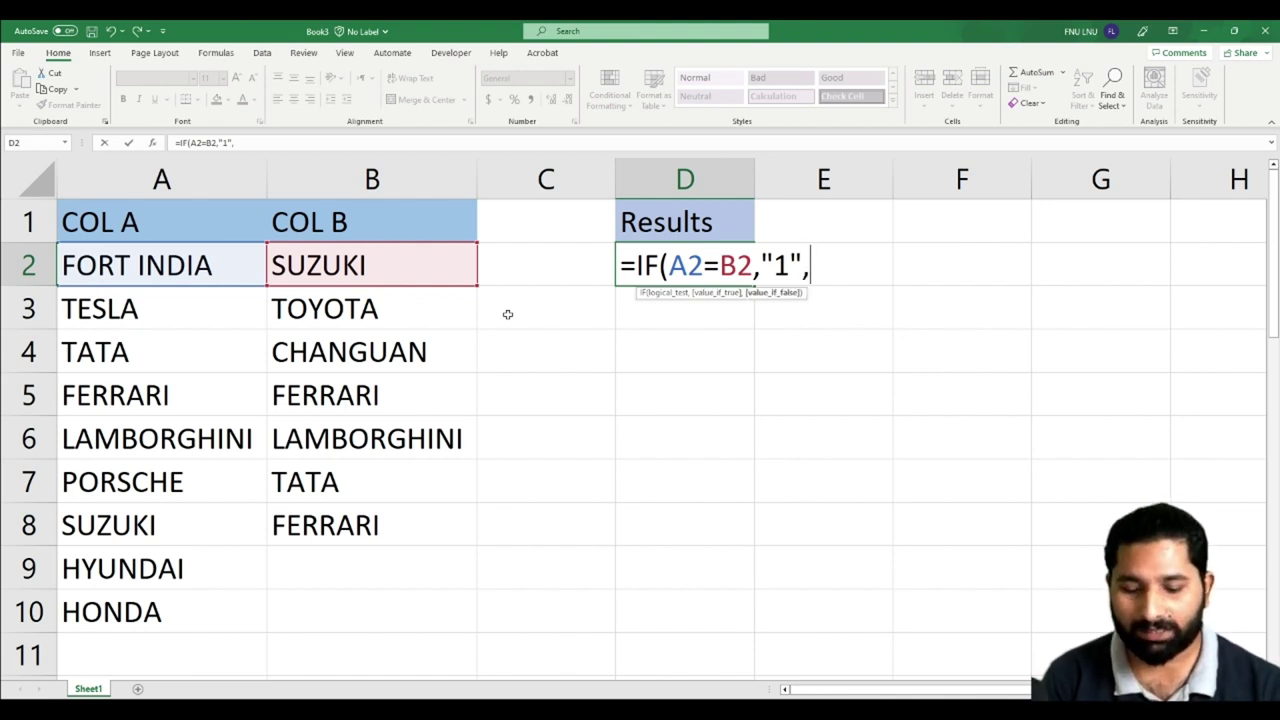
pyautogui.write('"')
pyautogui.write('0')
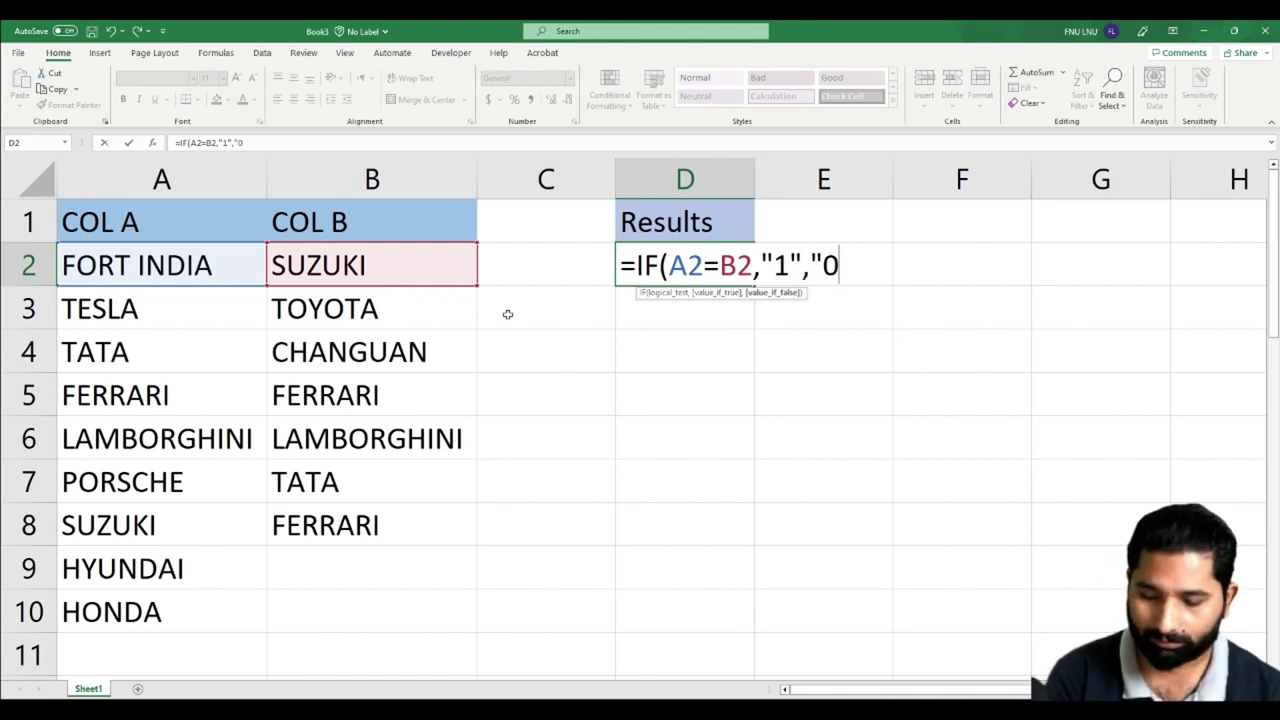
pyautogui.write('")')
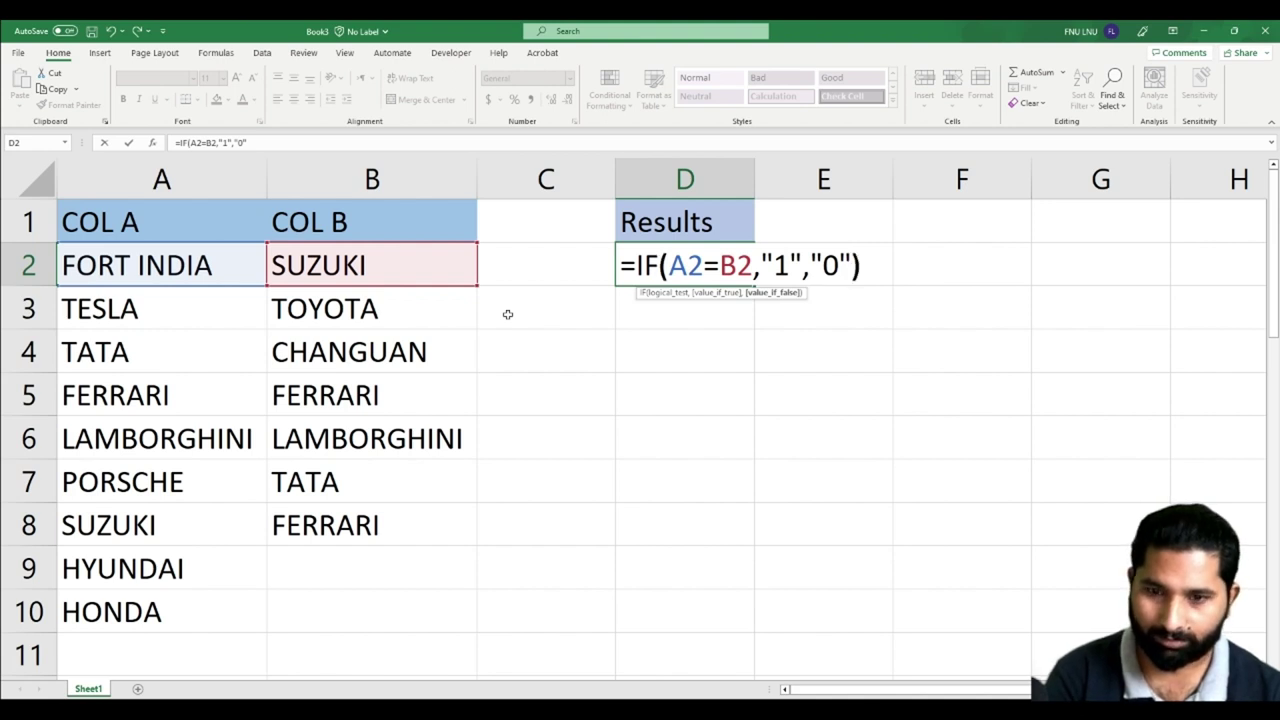
pyautogui.press('Return')
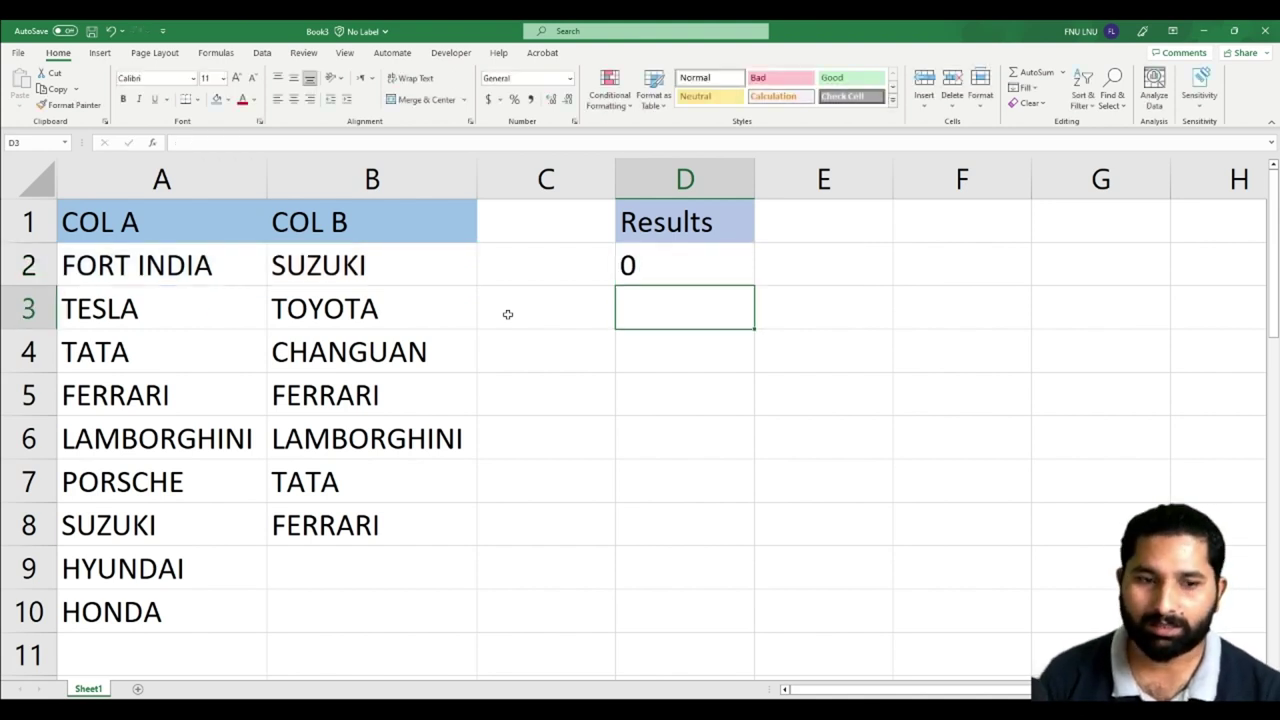
# Fill the IF formula down to D10, review the 1/0 results, then clear them
pyautogui.click(664, 270)
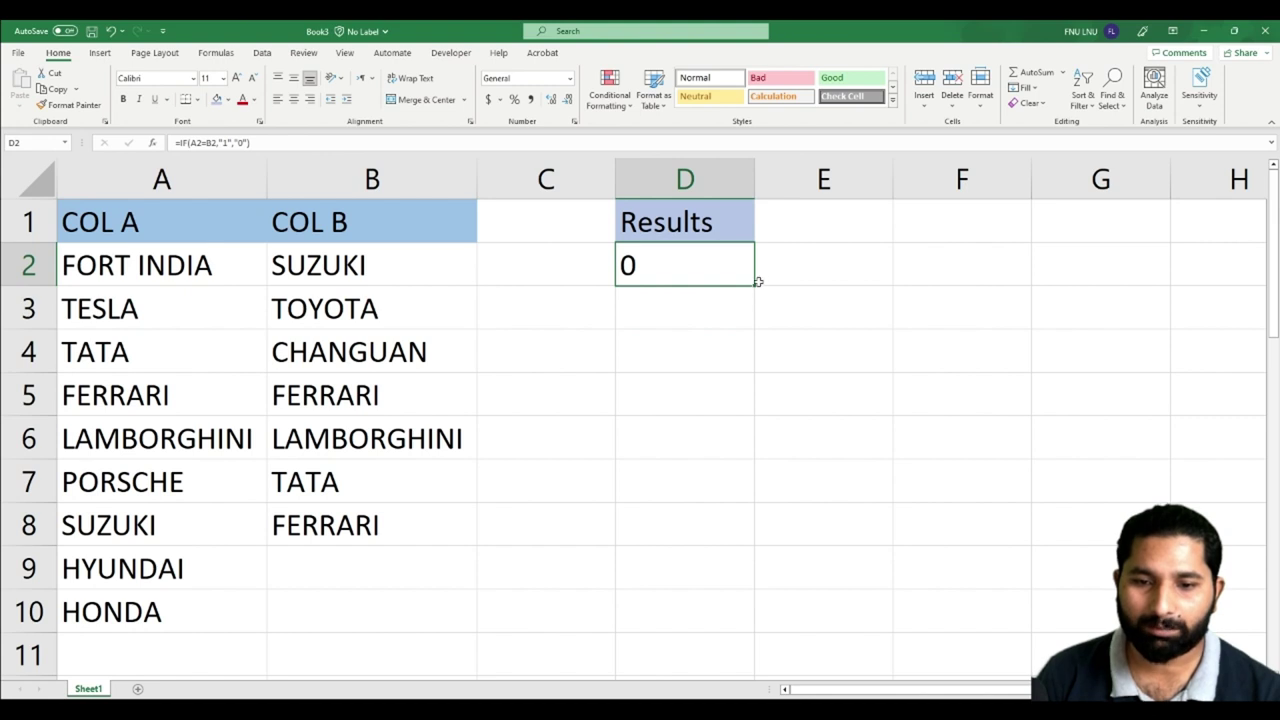
pyautogui.moveTo(756, 287); pyautogui.dragTo(760, 611)
pyautogui.click(796, 318)
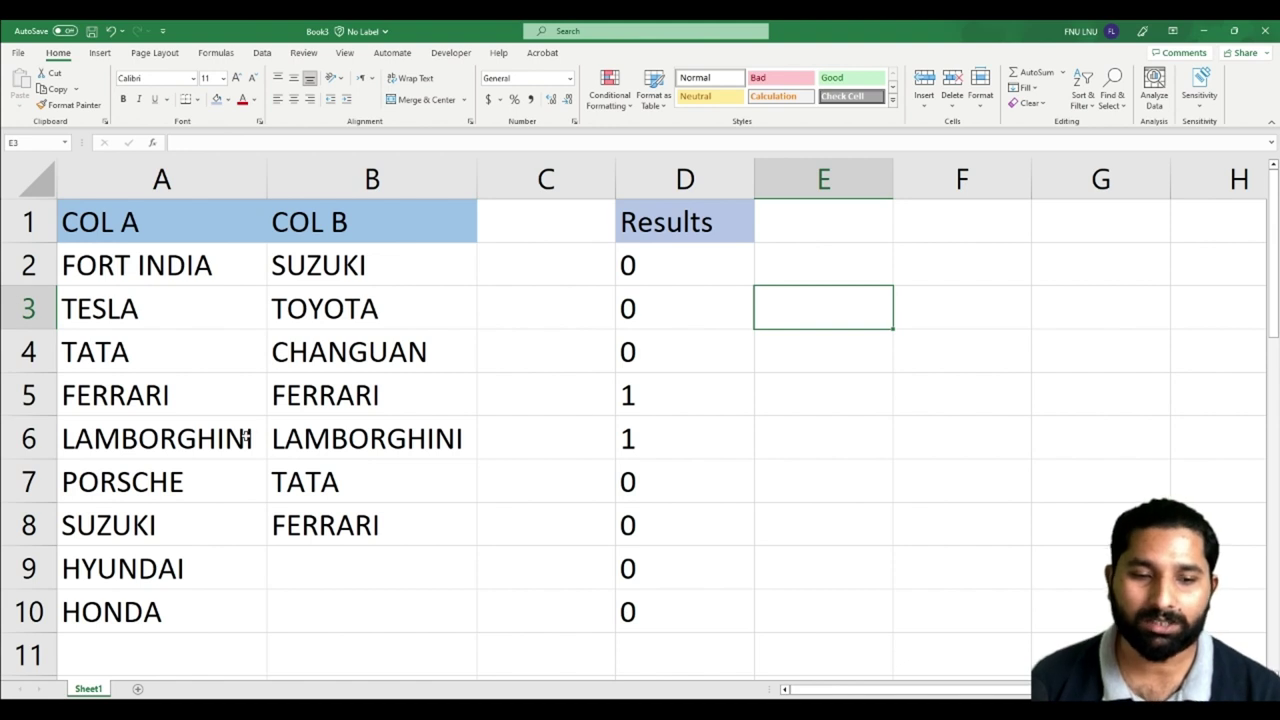
pyautogui.moveTo(632, 388); pyautogui.dragTo(656, 445)
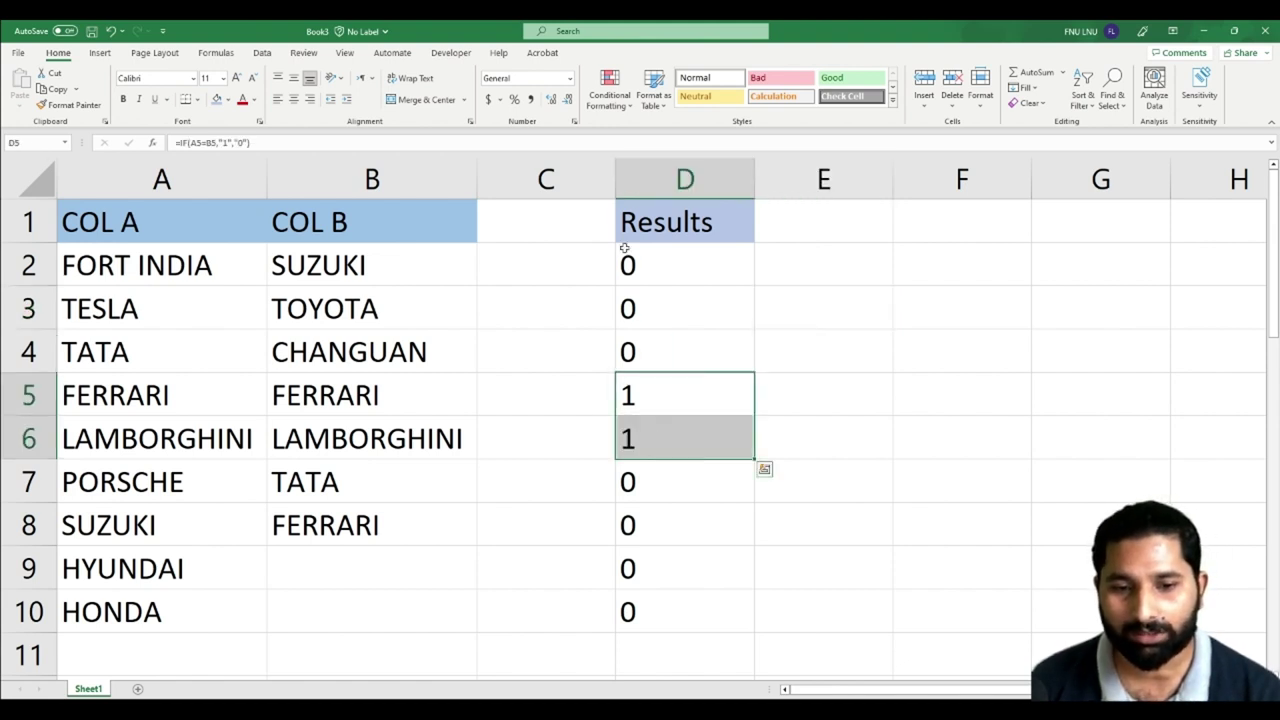
pyautogui.moveTo(630, 262); pyautogui.dragTo(674, 362)
pyautogui.moveTo(646, 485); pyautogui.dragTo(663, 614)
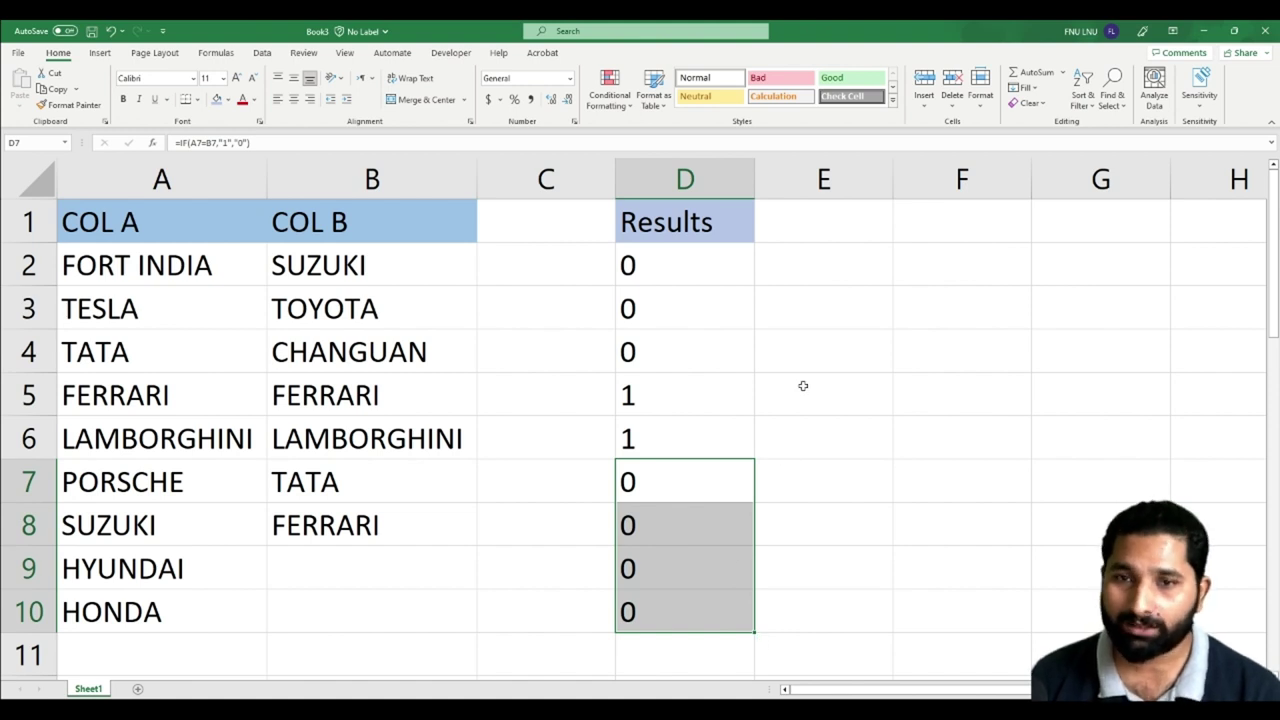
pyautogui.hotkey('ctrl', 'z')
pyautogui.hotkey('ctrl', 'z')
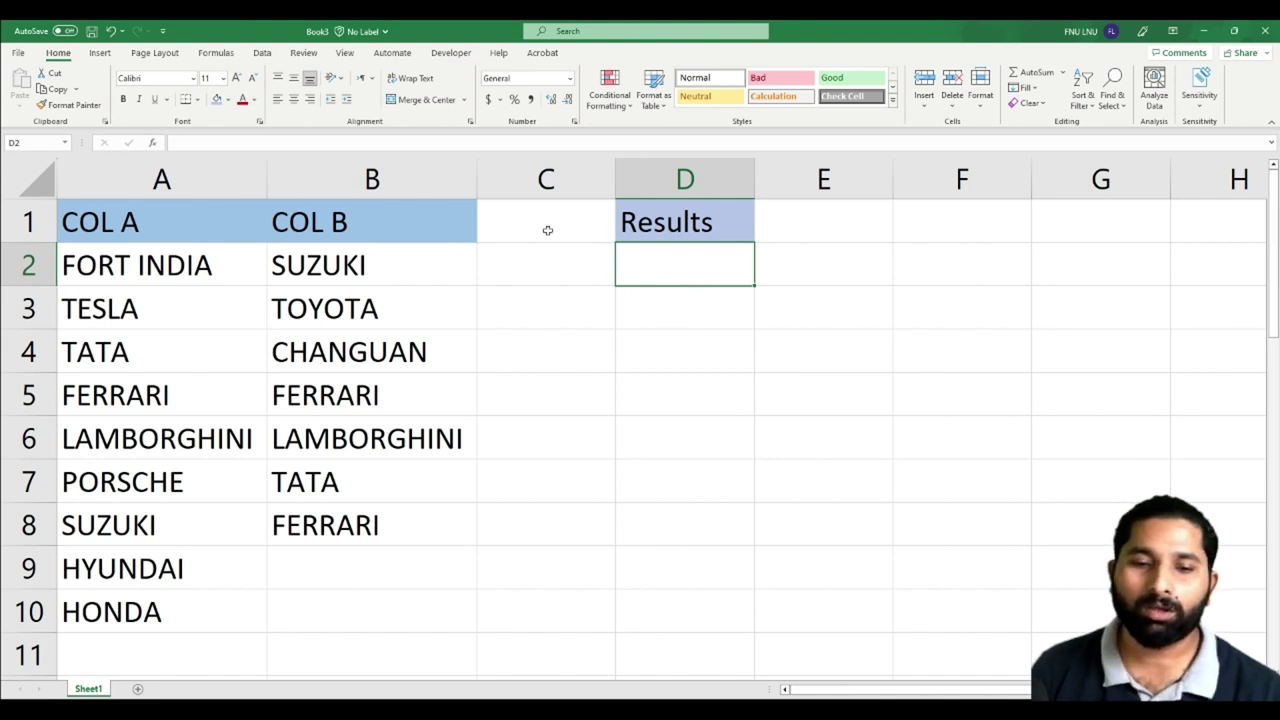
# Enter =VLOOKUP(B2,$A$2:$A$10,1,0) in D2, returning SUZUKI
pyautogui.write('=')
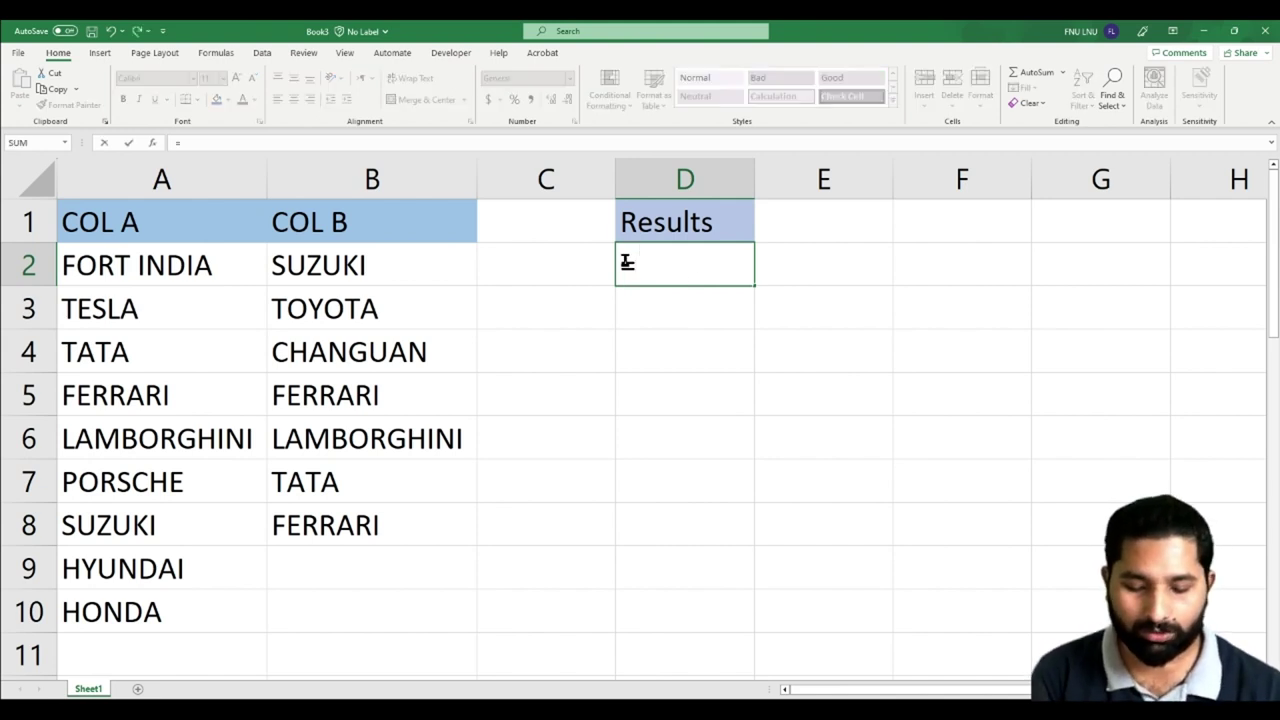
pyautogui.write('vlook')
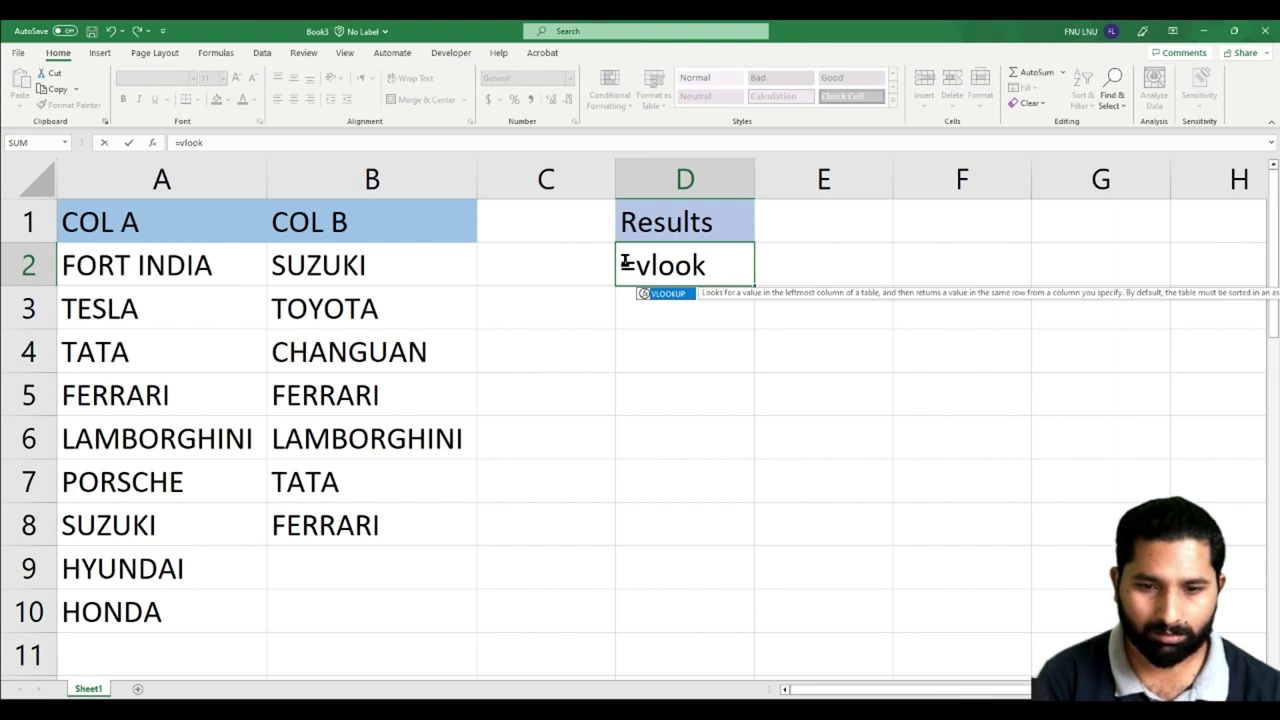
pyautogui.press('Tab')
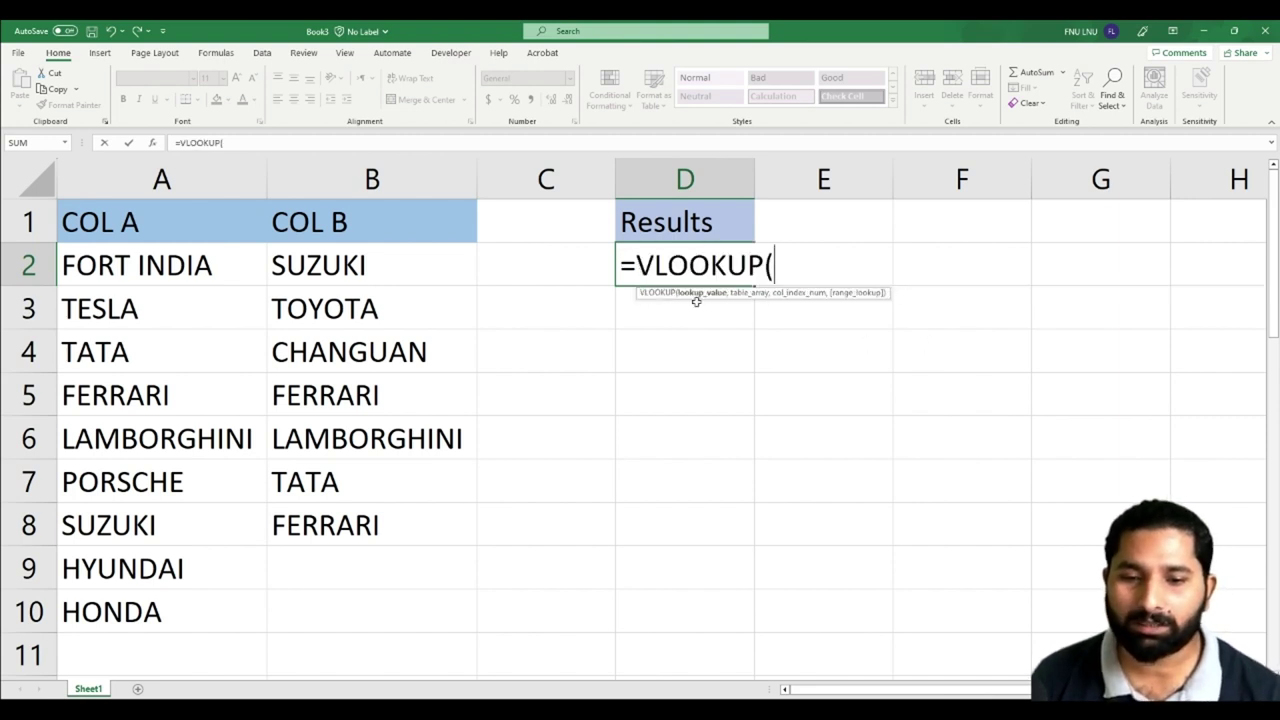
pyautogui.click(391, 267)
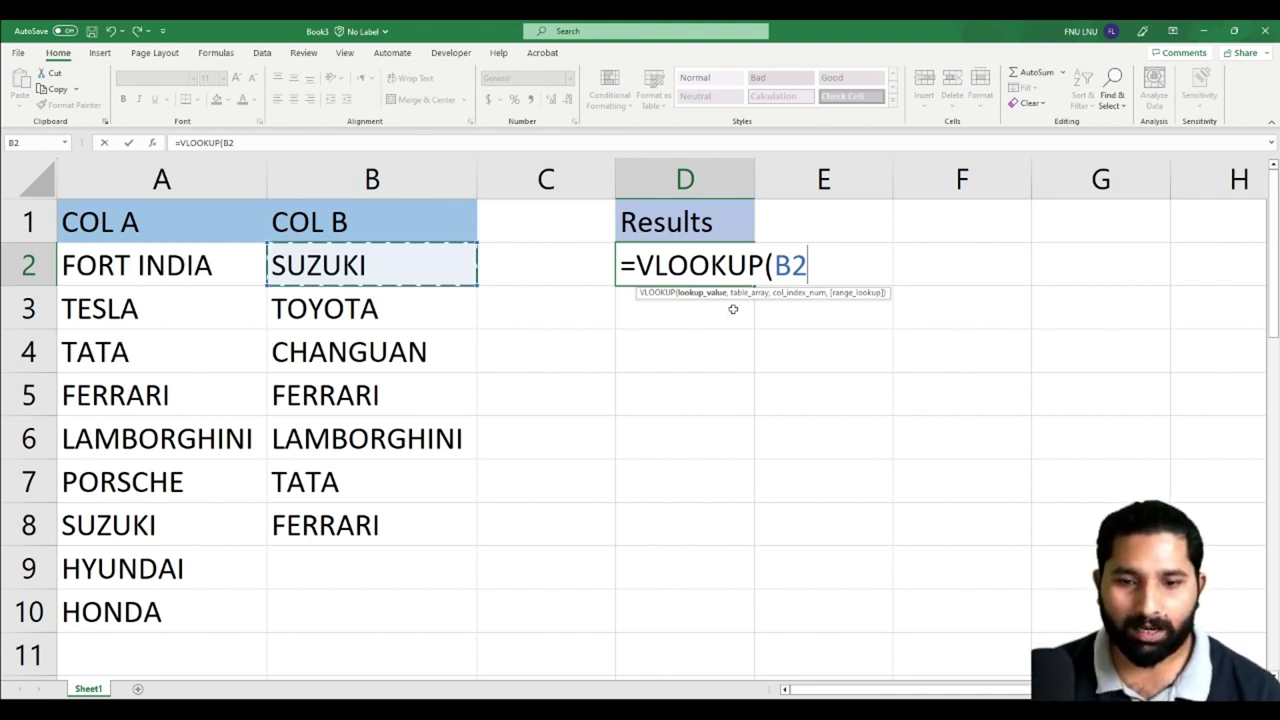
pyautogui.write(',')
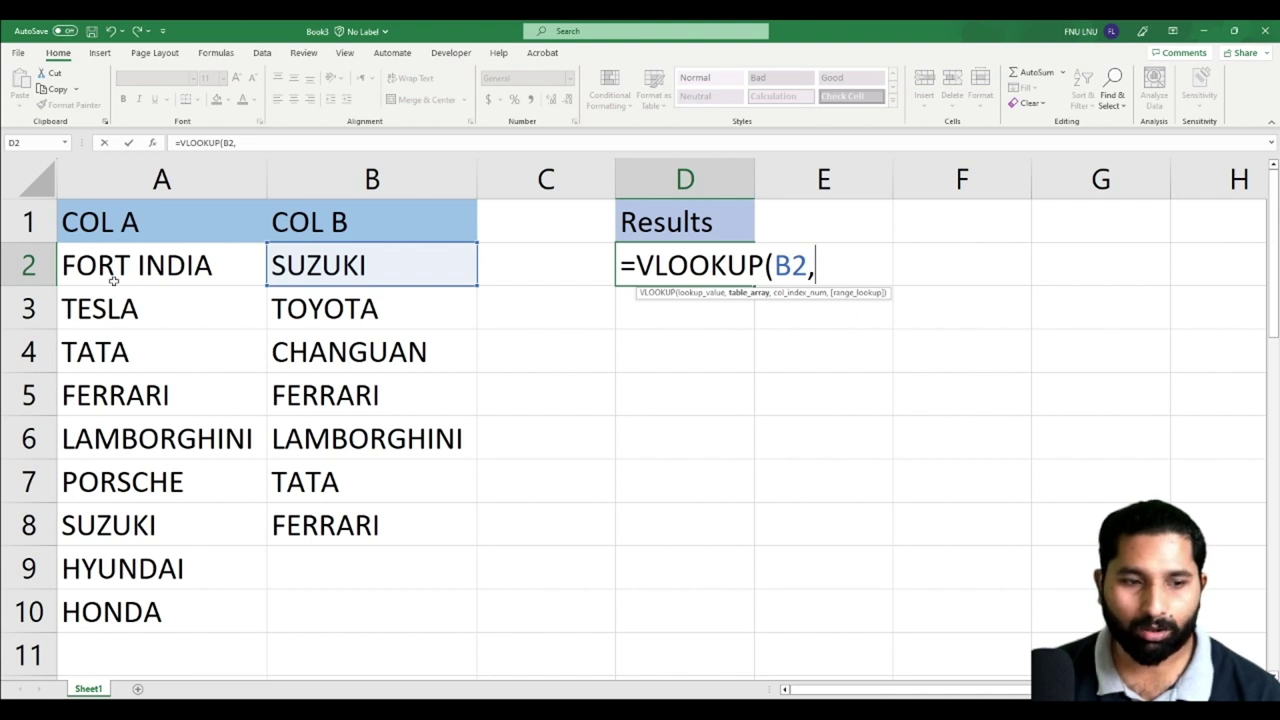
pyautogui.moveTo(106, 263); pyautogui.dragTo(102, 614)
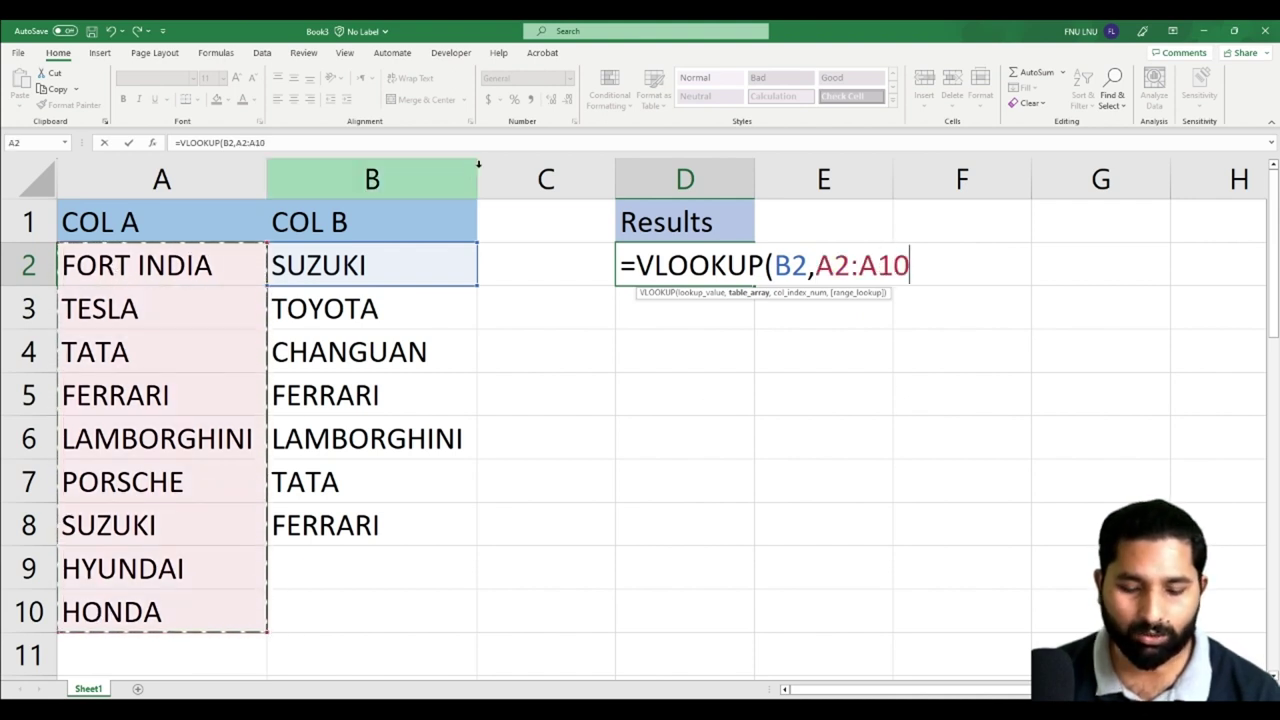
pyautogui.press('F4')
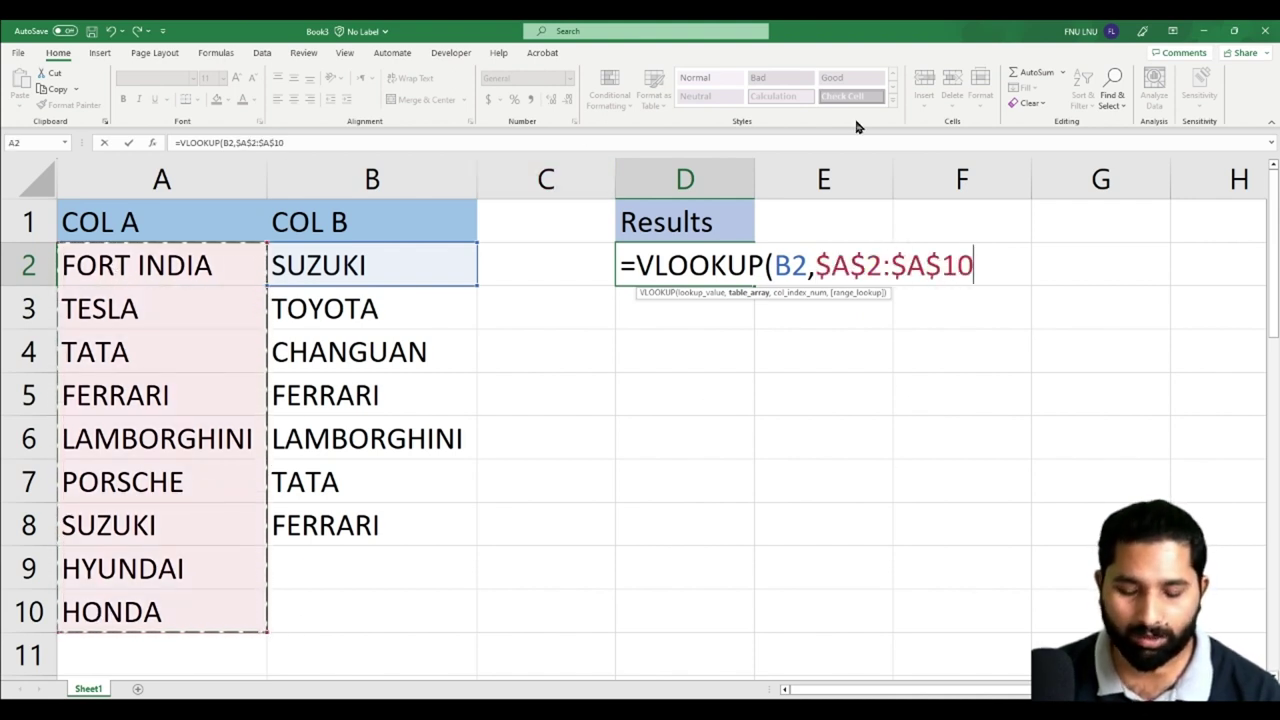
pyautogui.write(',')
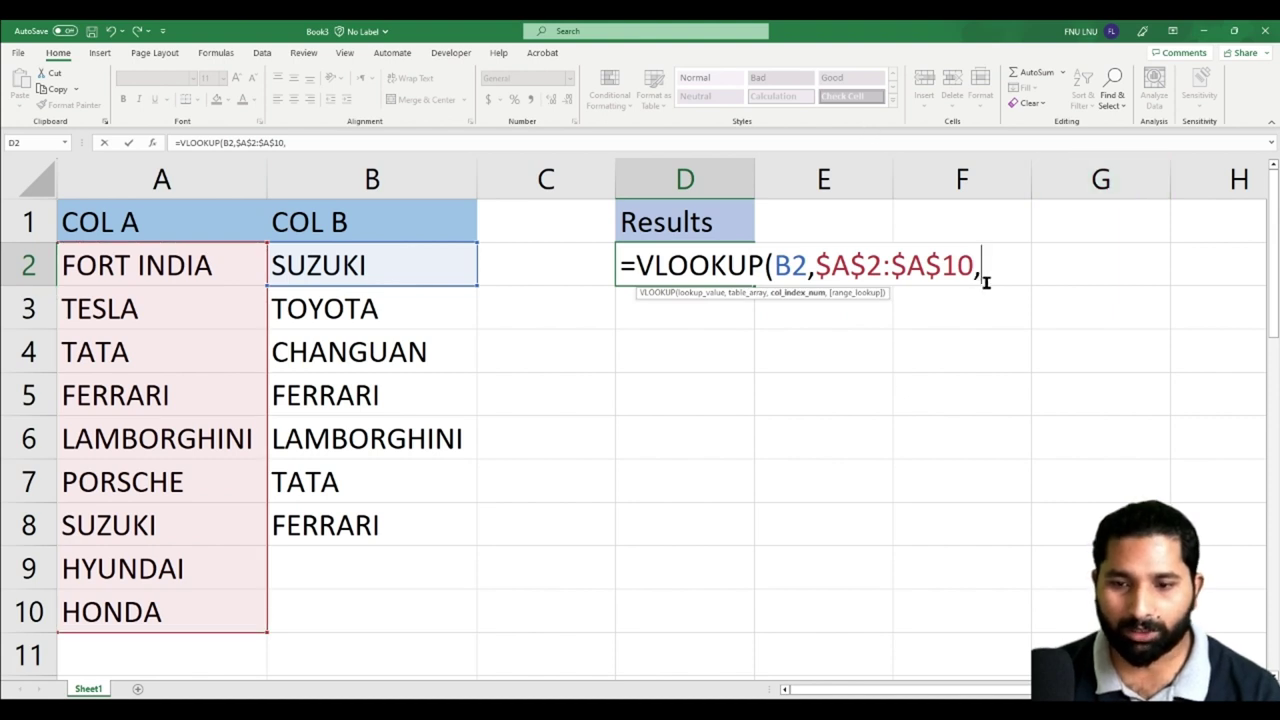
pyautogui.write('1')
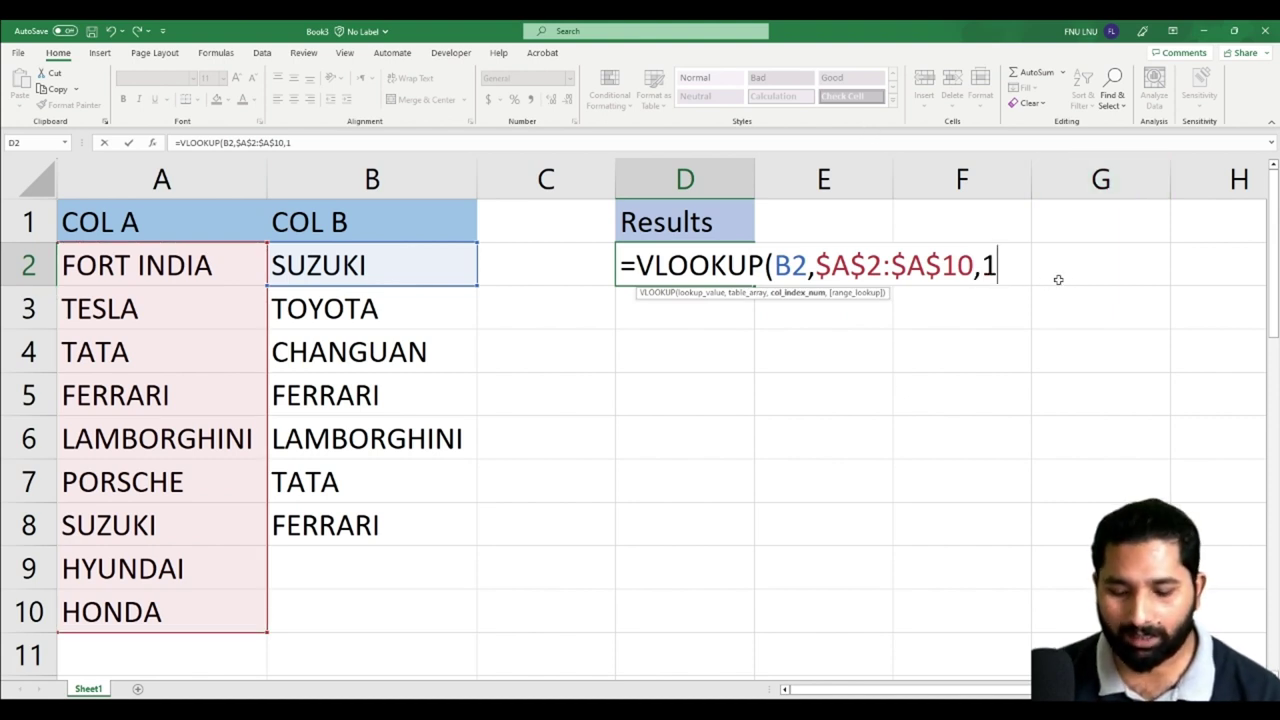
pyautogui.write(',')
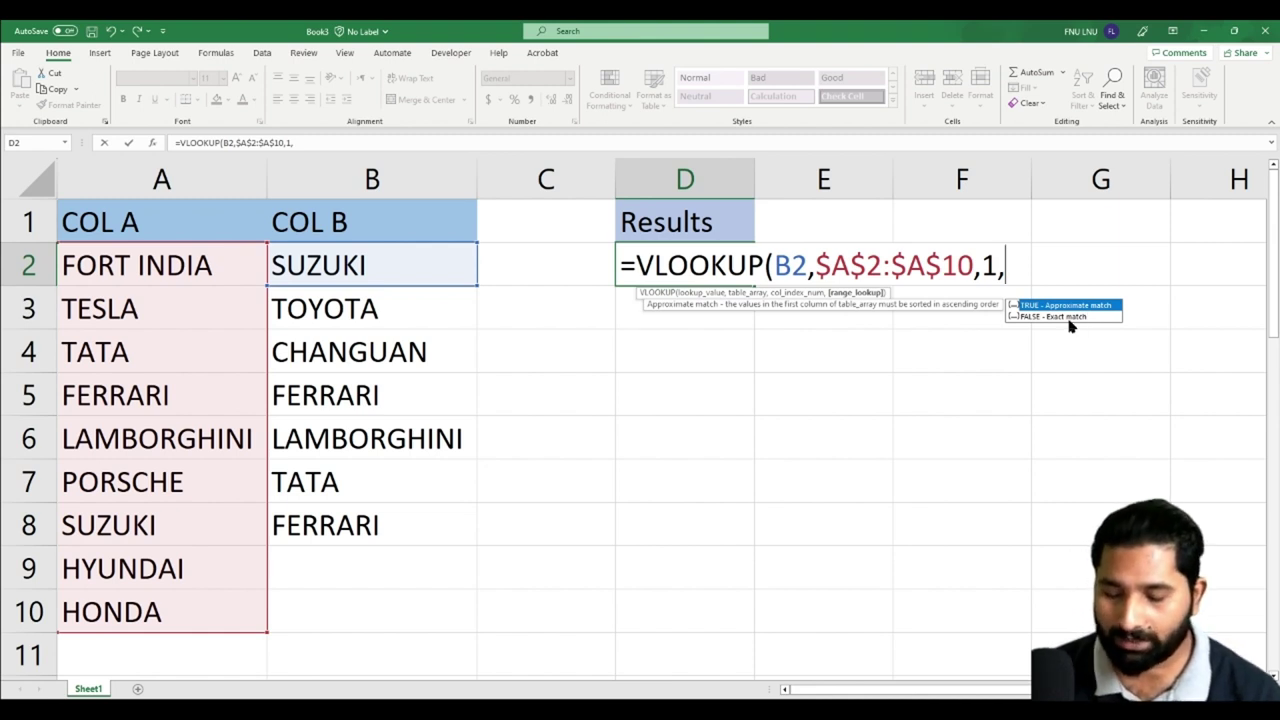
pyautogui.write('0)')
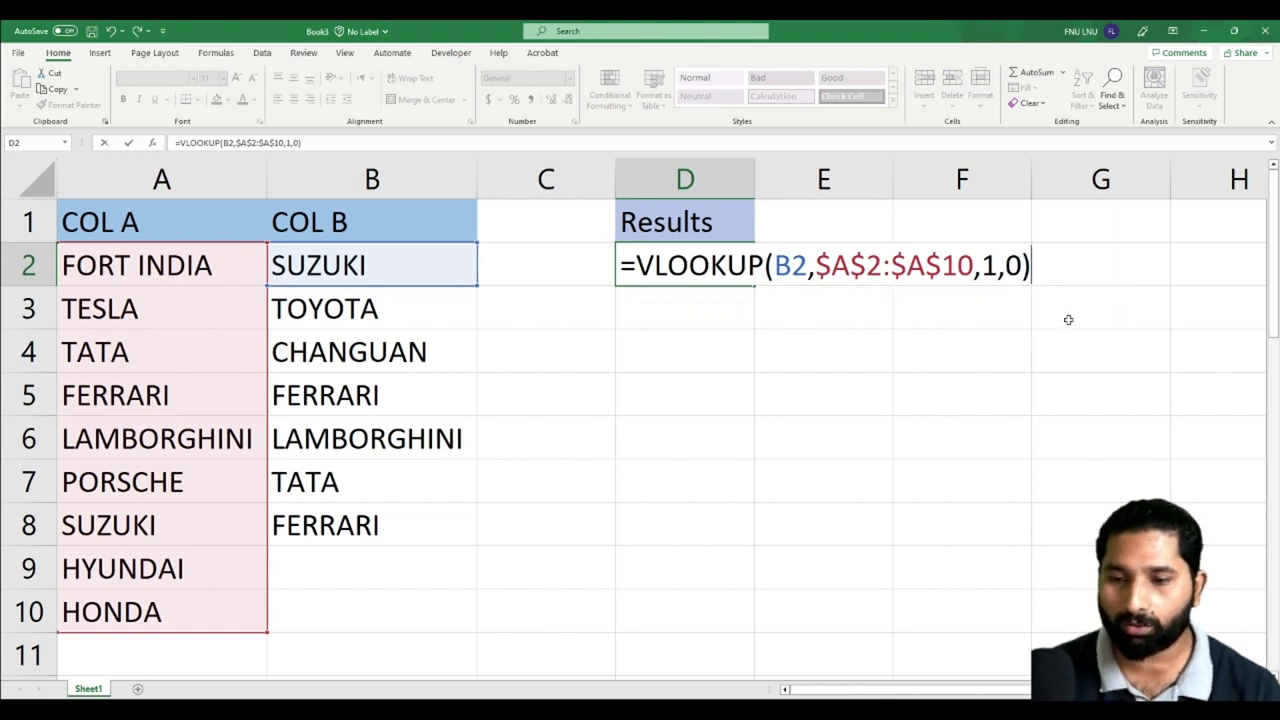
pyautogui.press('Return')
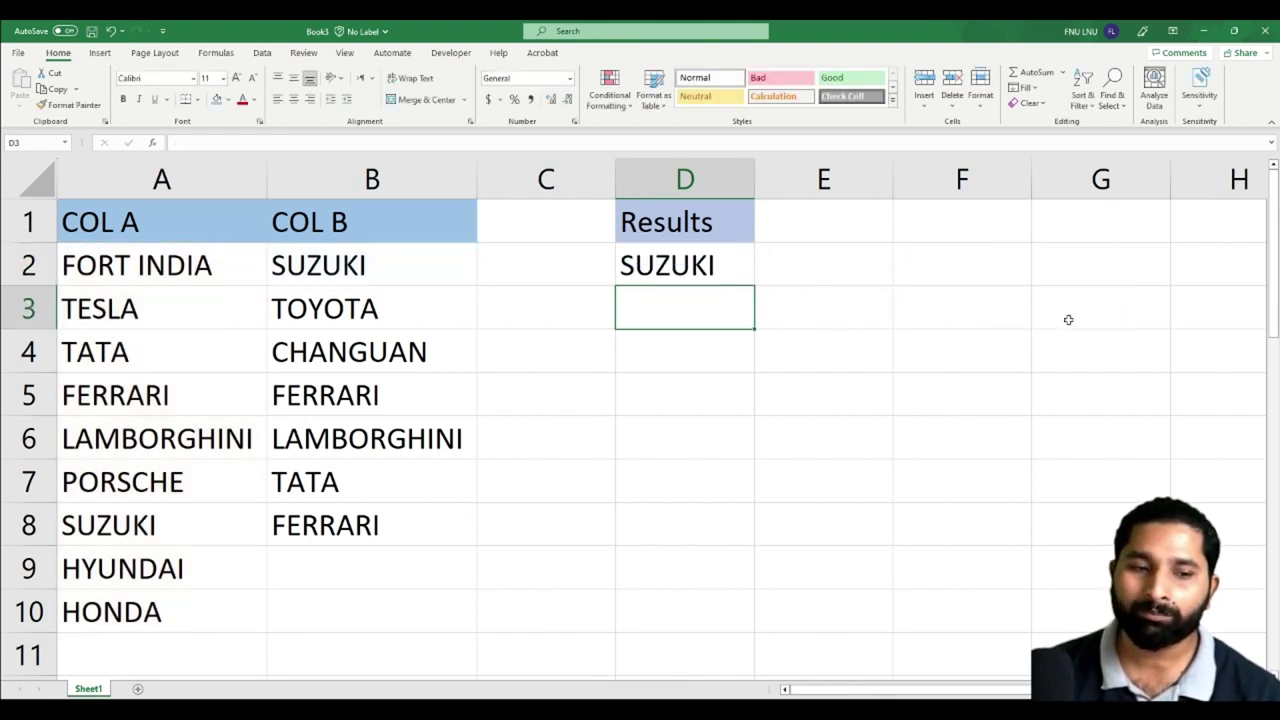
pyautogui.click(731, 267)
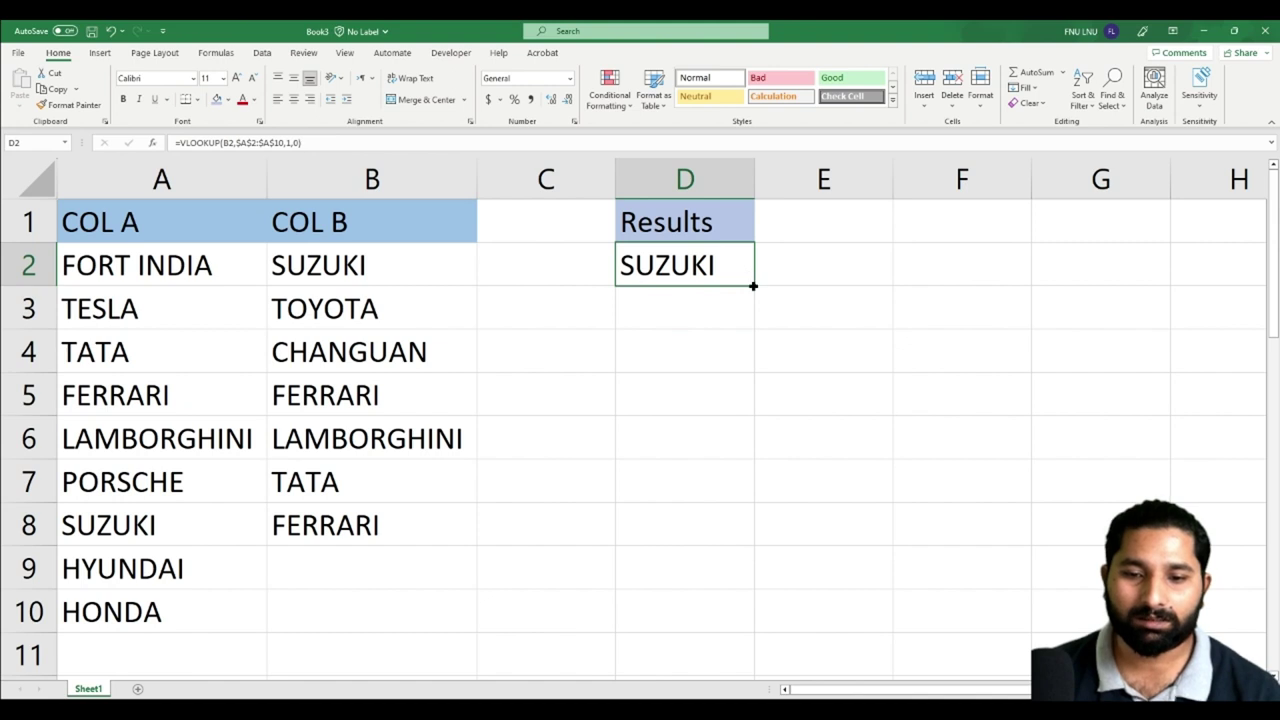
# Fill the VLOOKUP down to D10 and compare matched brands against the #N/A rows
pyautogui.moveTo(753, 286); pyautogui.dragTo(737, 625)
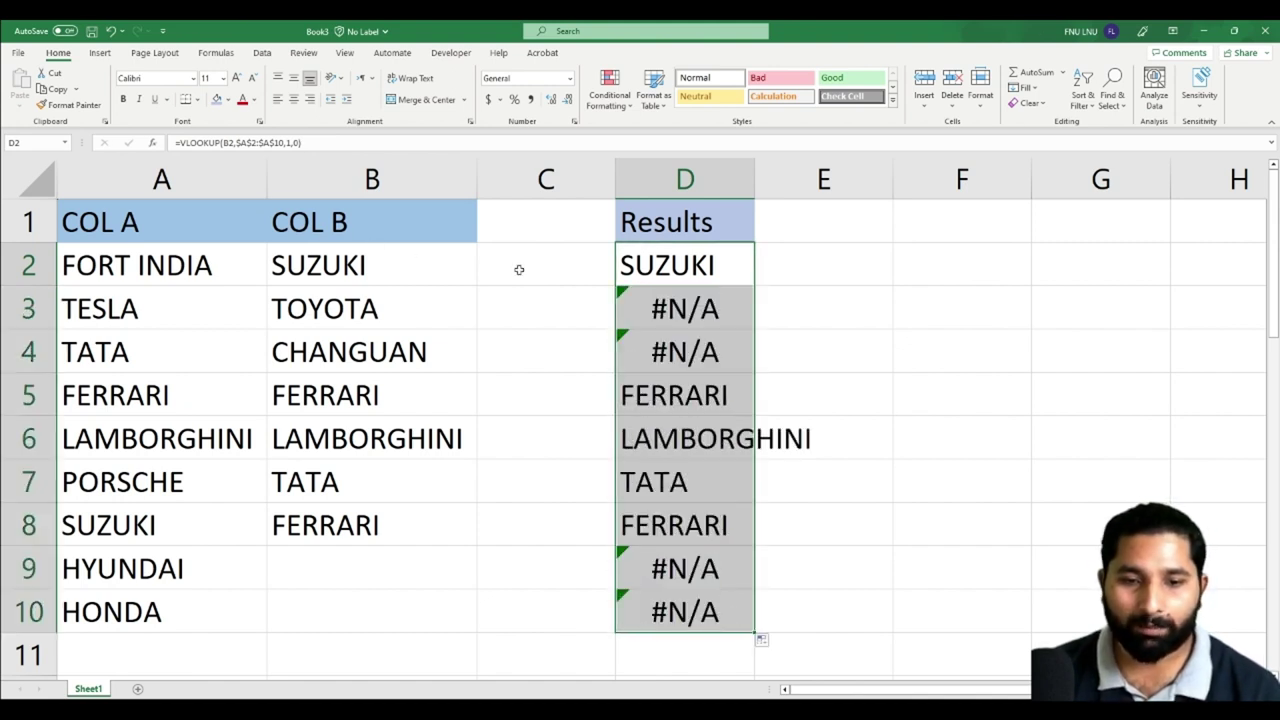
pyautogui.click(386, 268)
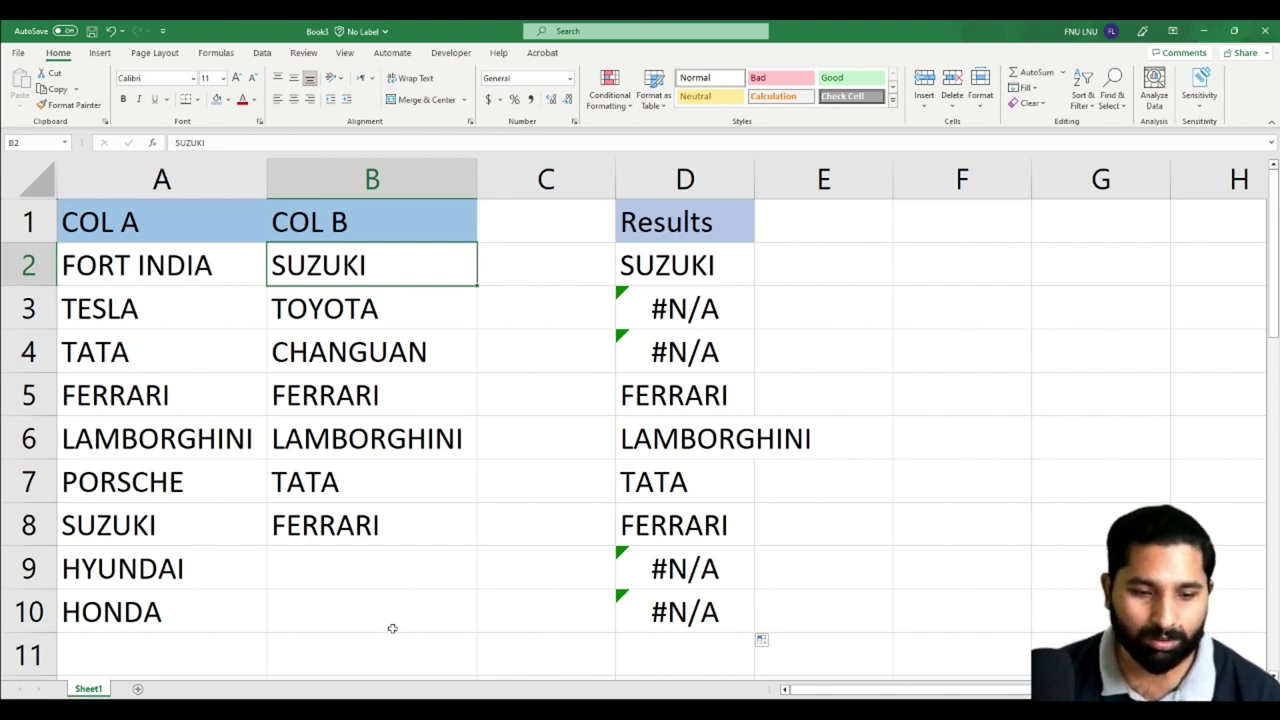
pyautogui.moveTo(397, 580); pyautogui.dragTo(397, 620)
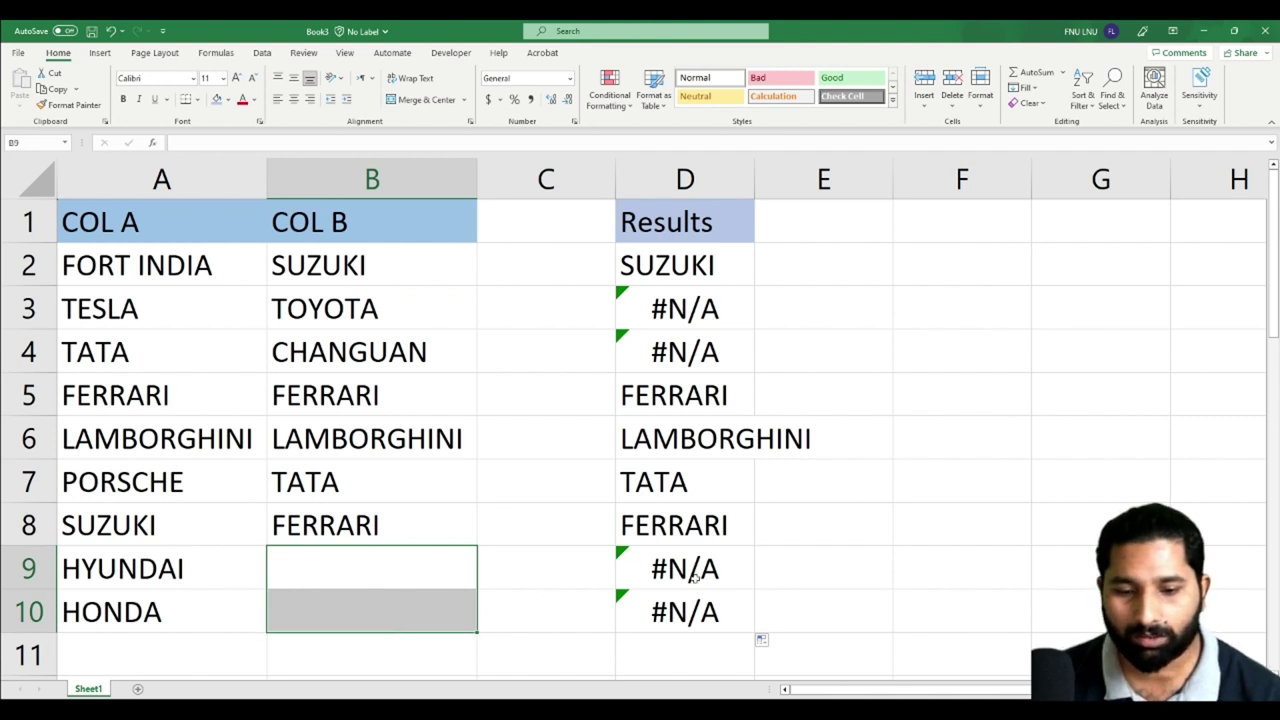
pyautogui.moveTo(693, 307); pyautogui.dragTo(700, 345)
pyautogui.moveTo(358, 300); pyautogui.dragTo(346, 346)
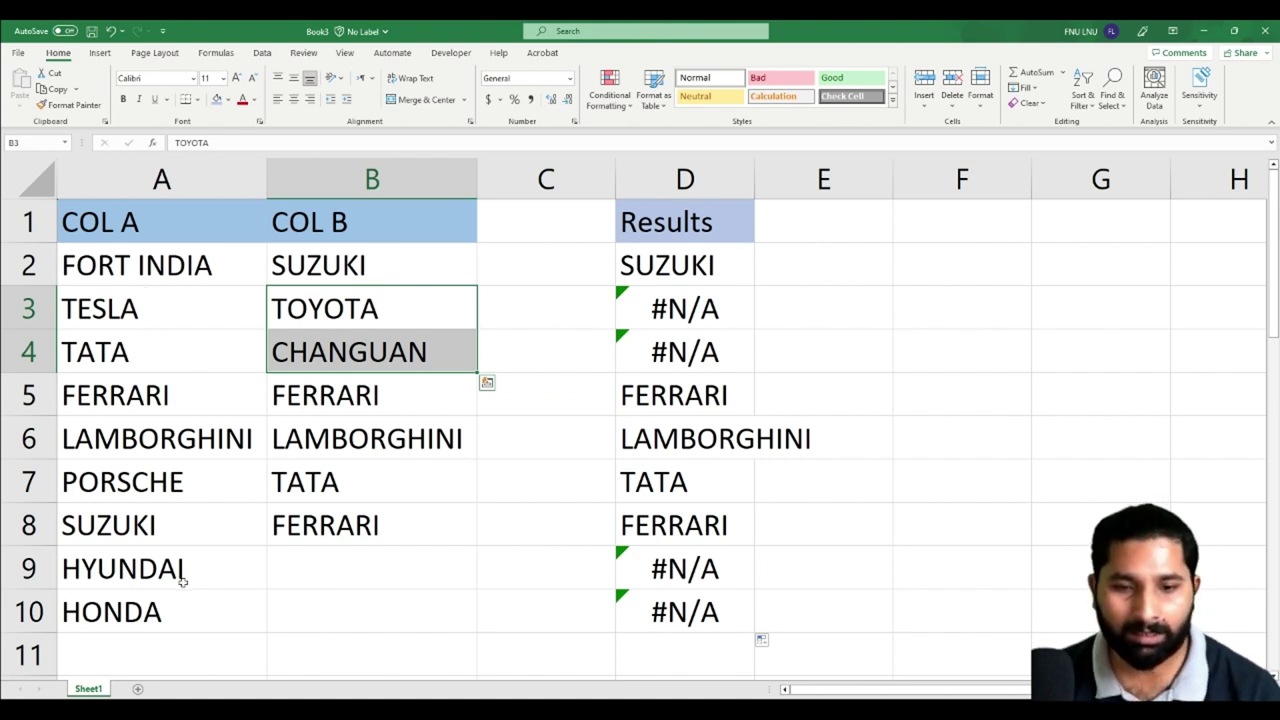
# Open D2's VLOOKUP formula for editing with the cursor after the equals sign
pyautogui.click(679, 264)
pyautogui.doubleClick(745, 266)
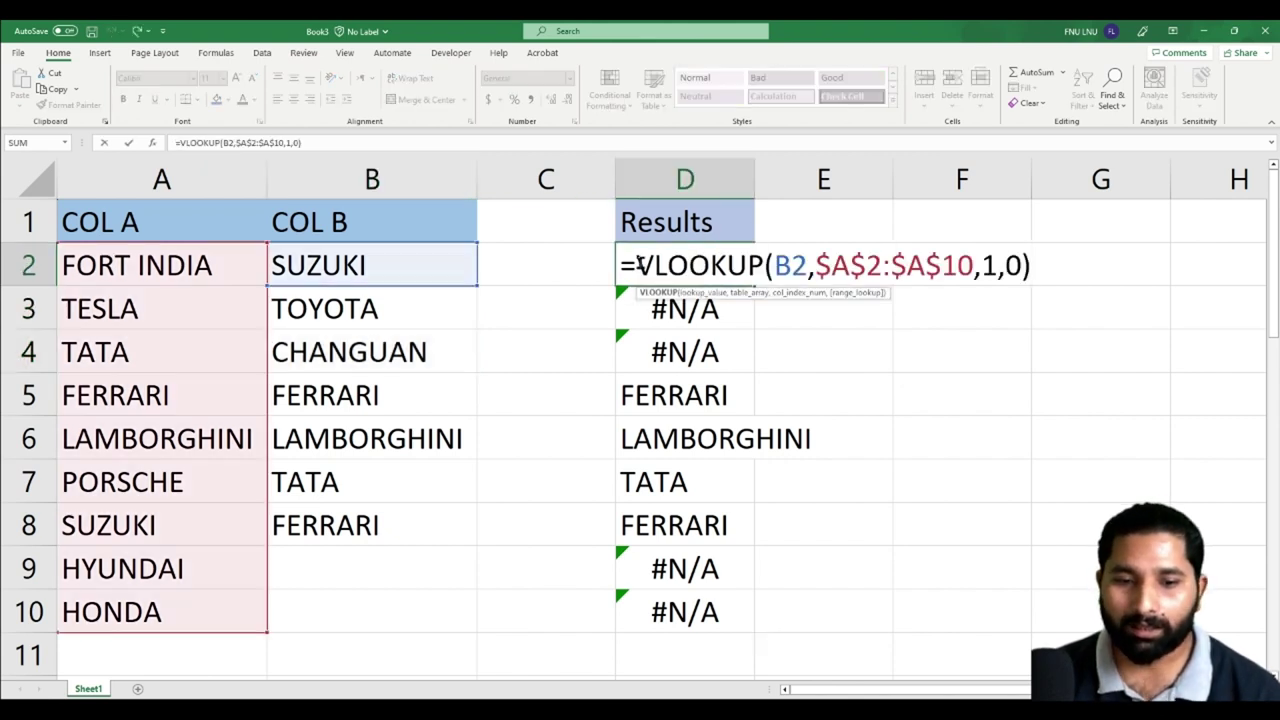
pyautogui.click(637, 265)
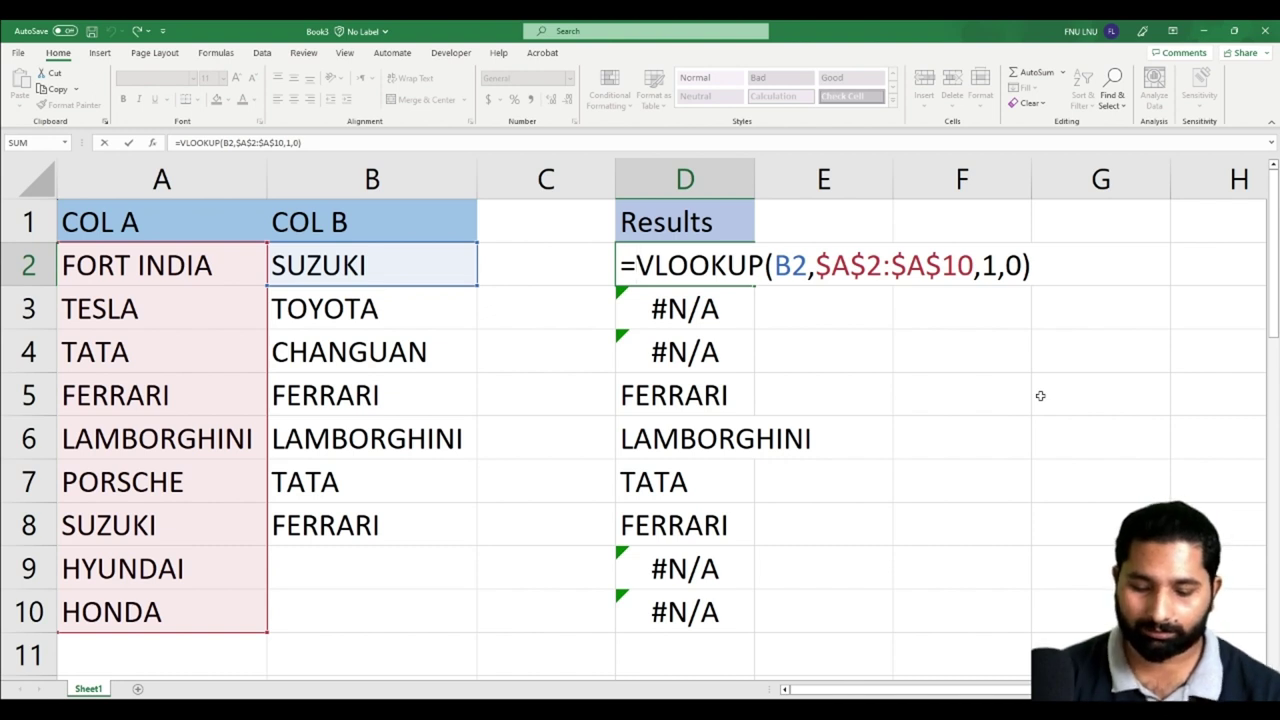
# Wrap D2's lookup as =IFERROR(VLOOKUP(B2,$A$2:$A$10,1,0),"Not Found")
pyautogui.write('if')
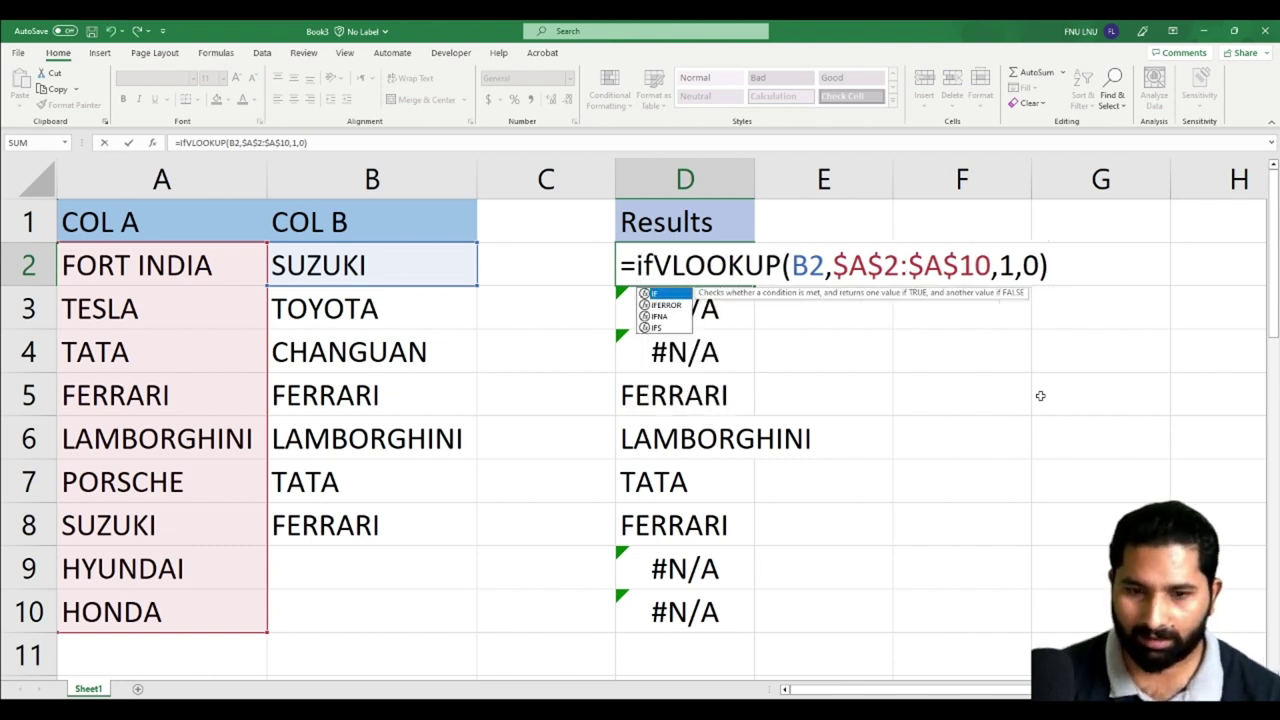
pyautogui.press('Down')
pyautogui.press('Tab')
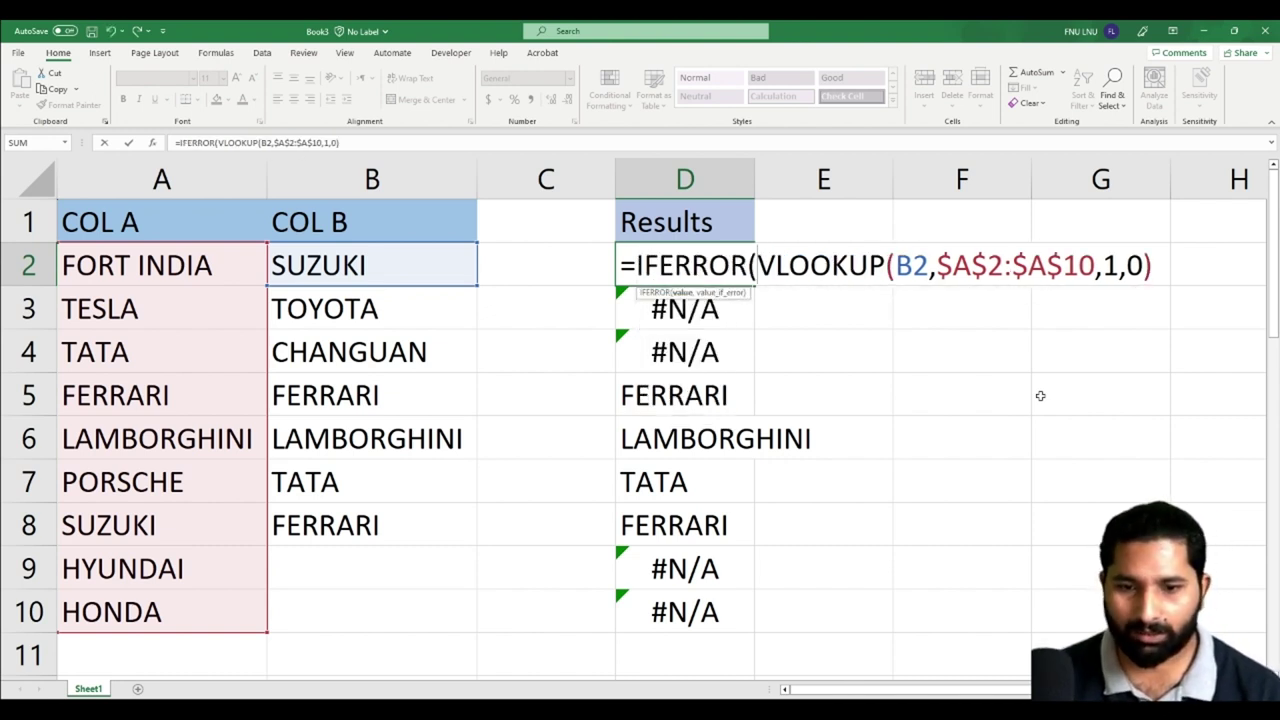
pyautogui.press('Right')
pyautogui.press('Right')
pyautogui.press('Right')
pyautogui.press('Right')
pyautogui.press('Right')
pyautogui.press('Right')
pyautogui.press('Right')
pyautogui.press('Right')
pyautogui.press('Right')
pyautogui.press('Right')
pyautogui.press('Right')
pyautogui.press('Right')
pyautogui.press('Right')
pyautogui.press('Right')
pyautogui.press('Right')
pyautogui.press('Right')
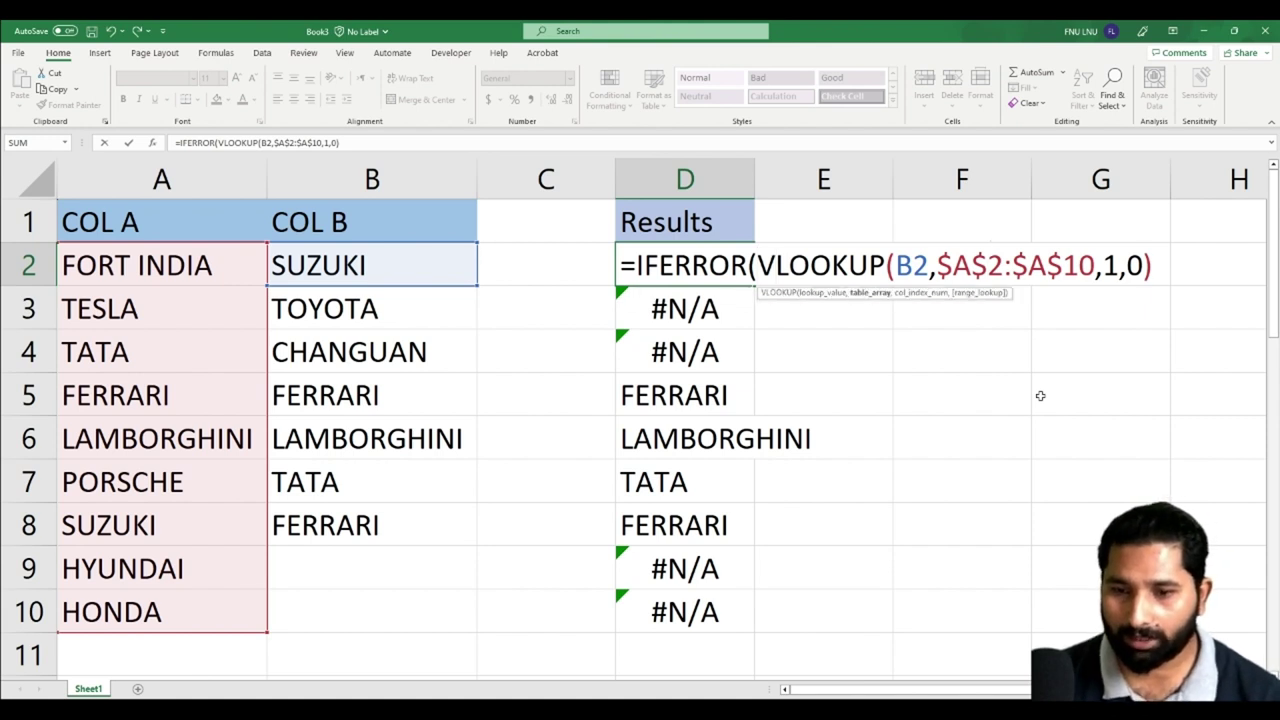
pyautogui.press('Right')
pyautogui.press('Right')
pyautogui.press('Right')
pyautogui.press('Right')
pyautogui.press('Right')
pyautogui.press('Right')
pyautogui.press('Right')
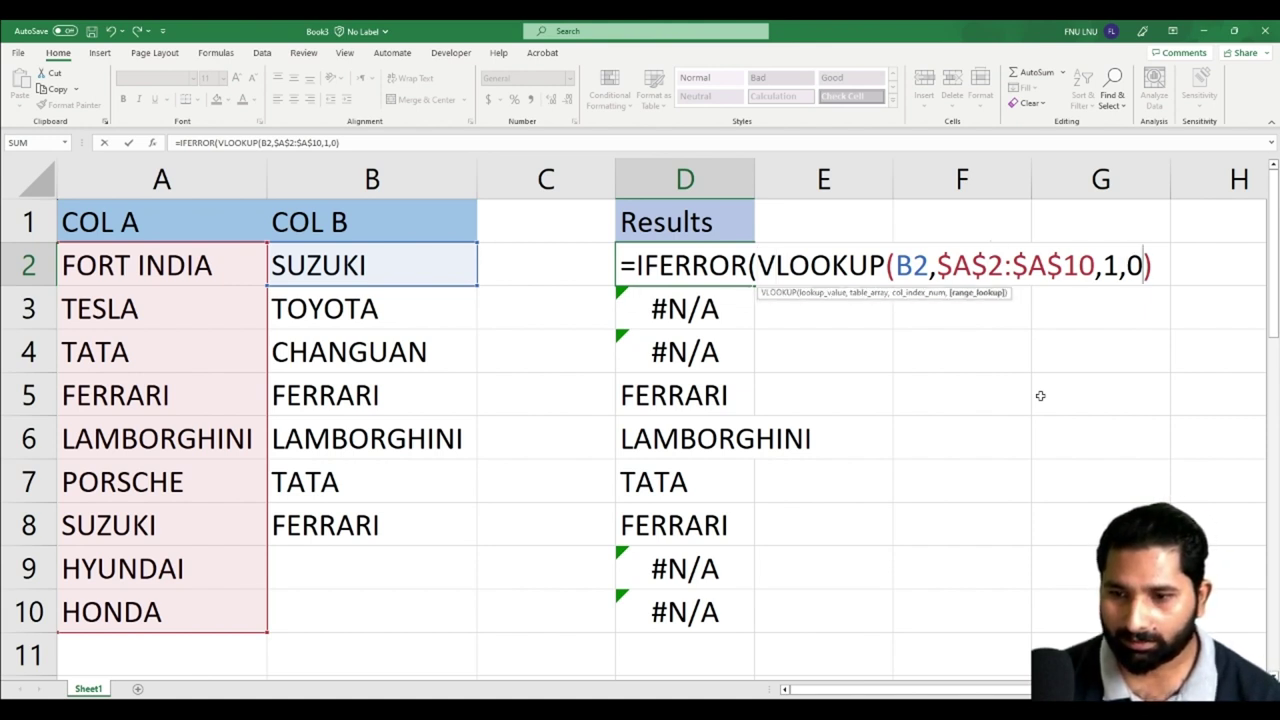
pyautogui.press('Right')
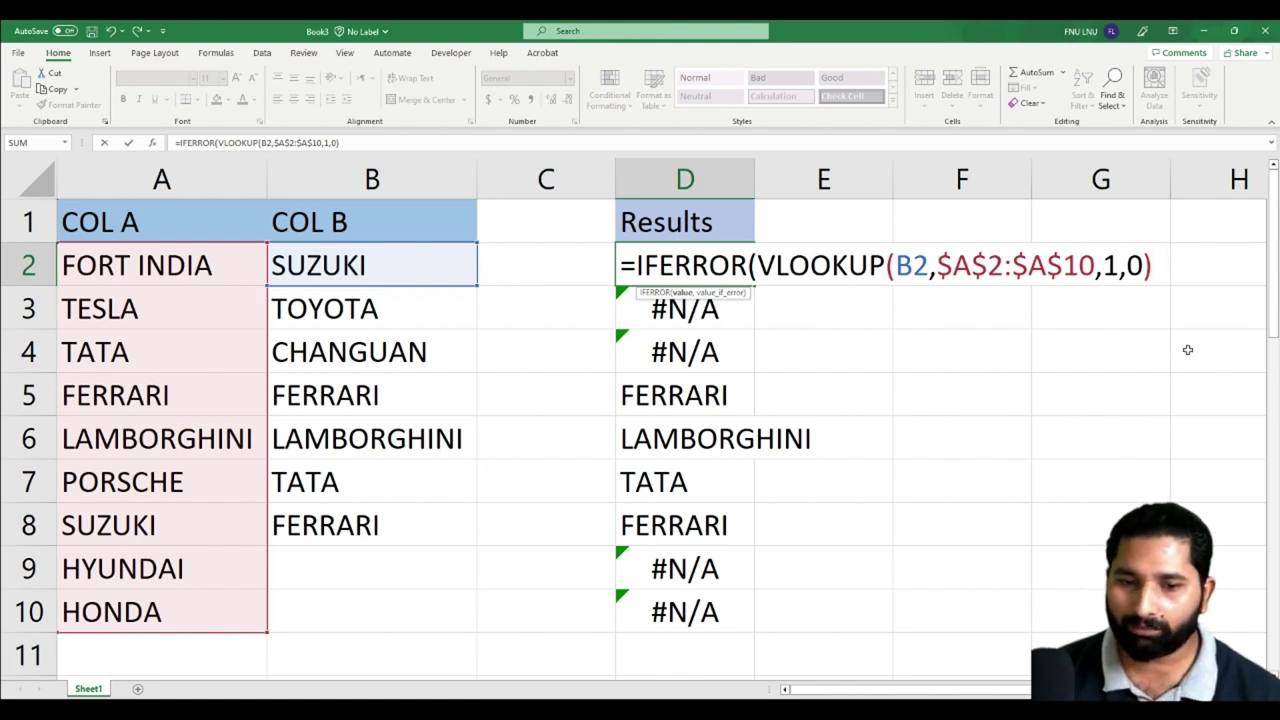
pyautogui.write(',')
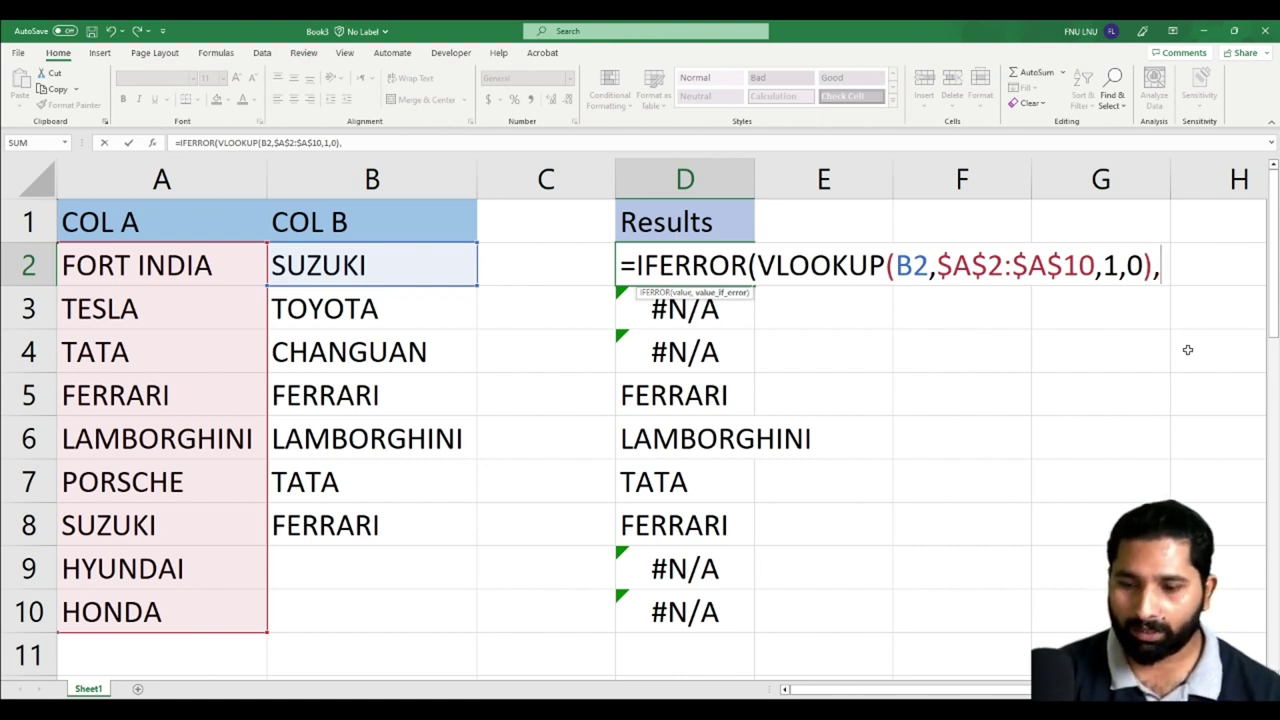
pyautogui.write('"')
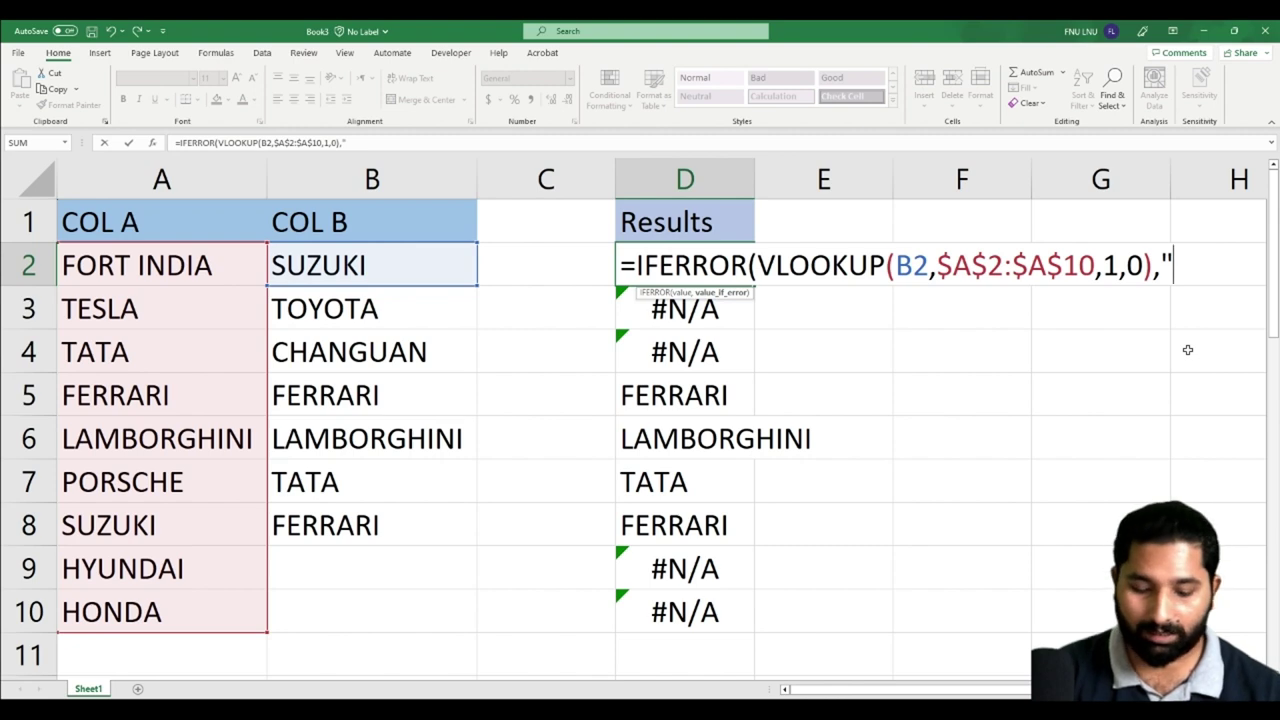
pyautogui.write('Not')
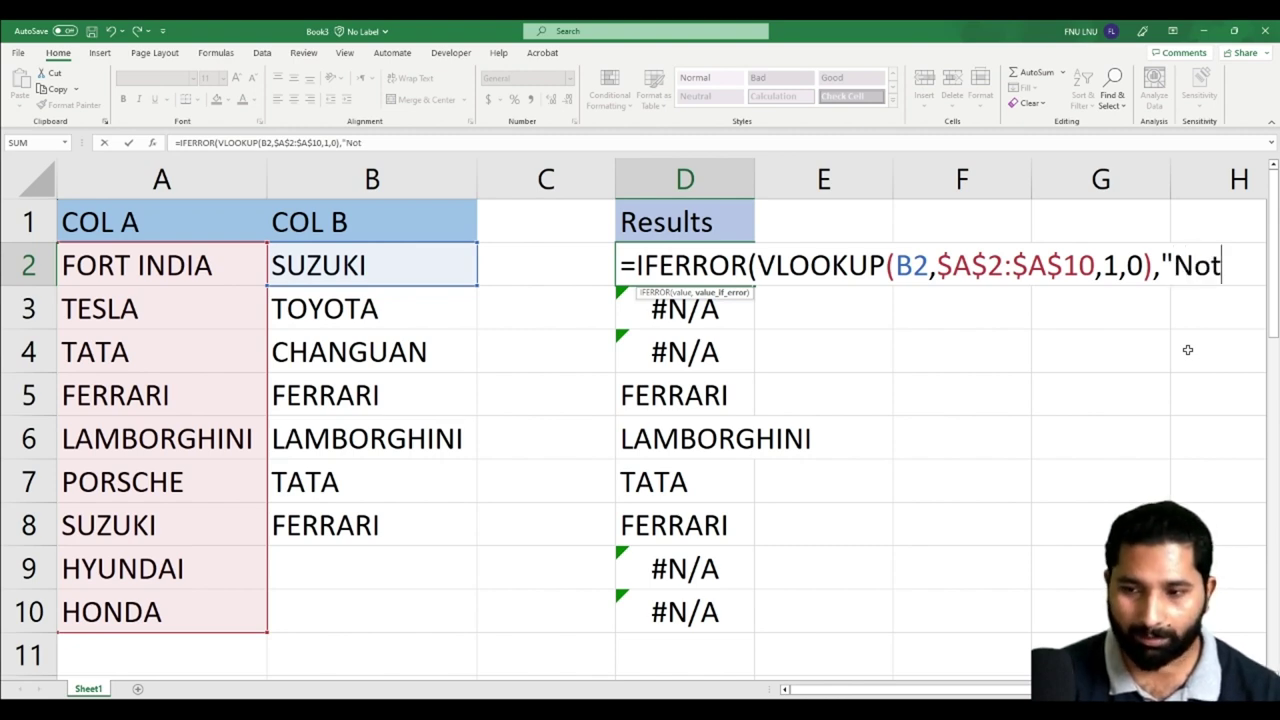
pyautogui.write(' Fo')
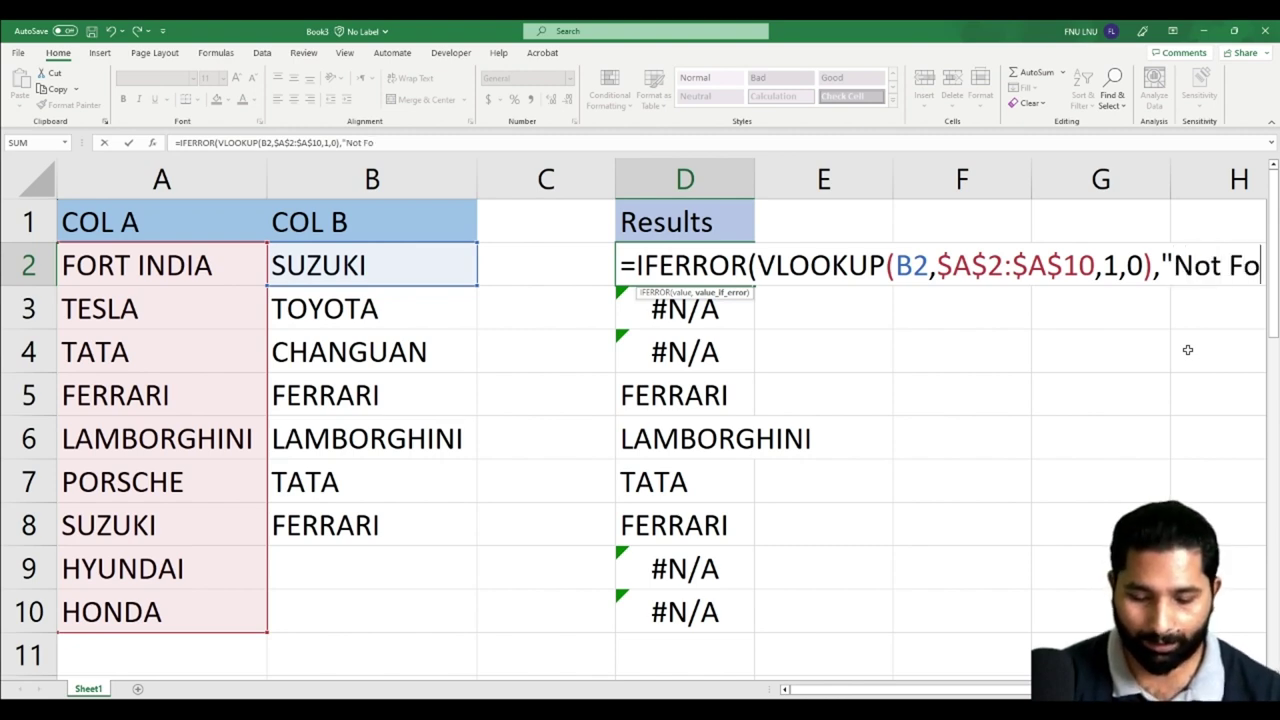
pyautogui.write('und"')
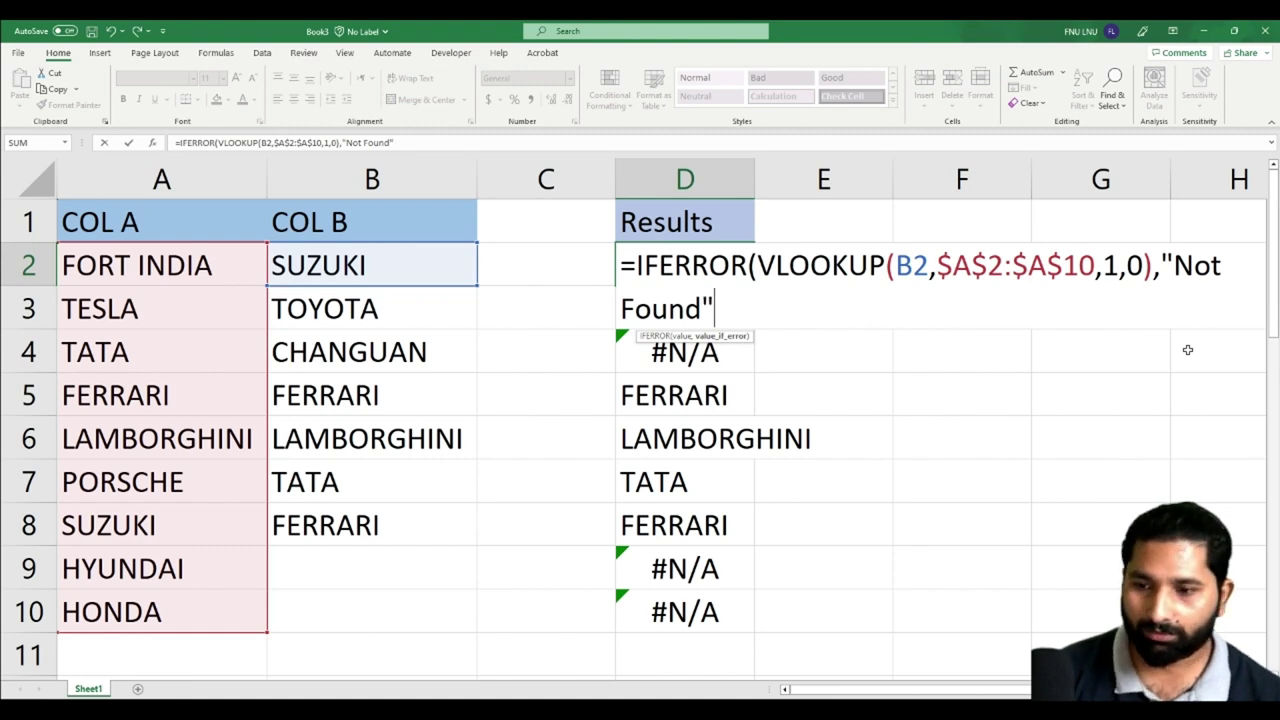
pyautogui.write(')')
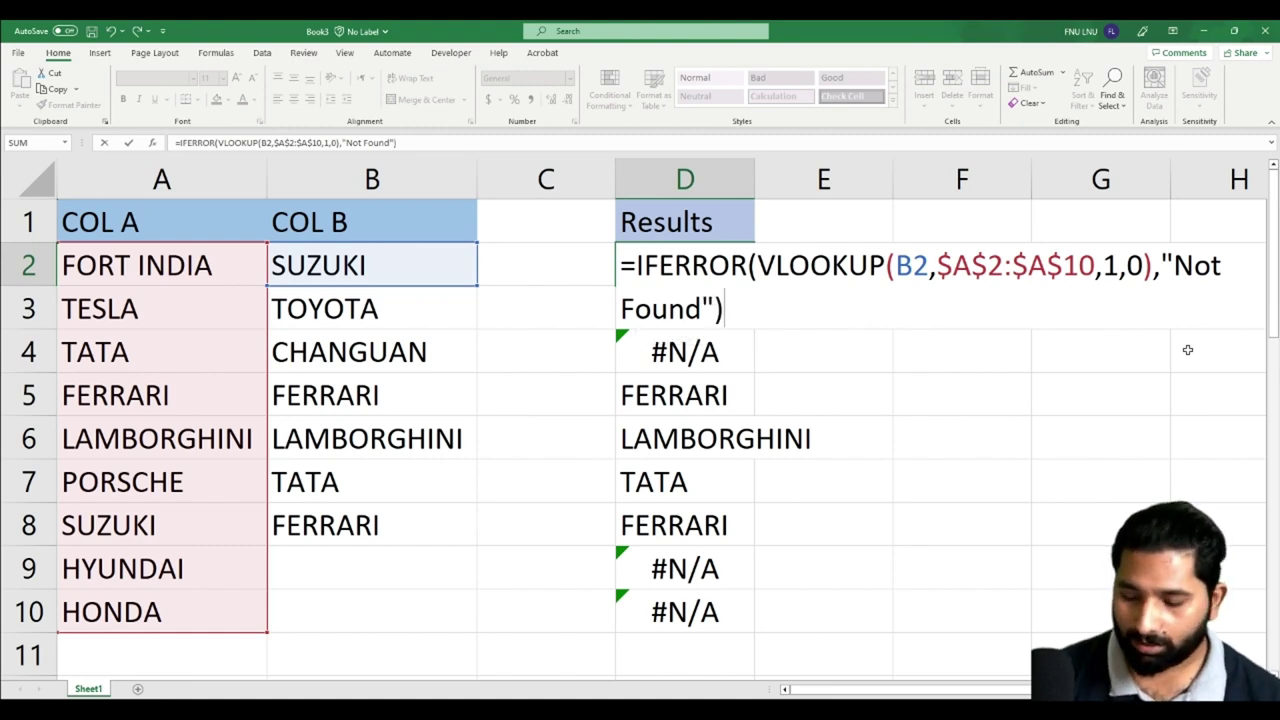
pyautogui.press('Return')
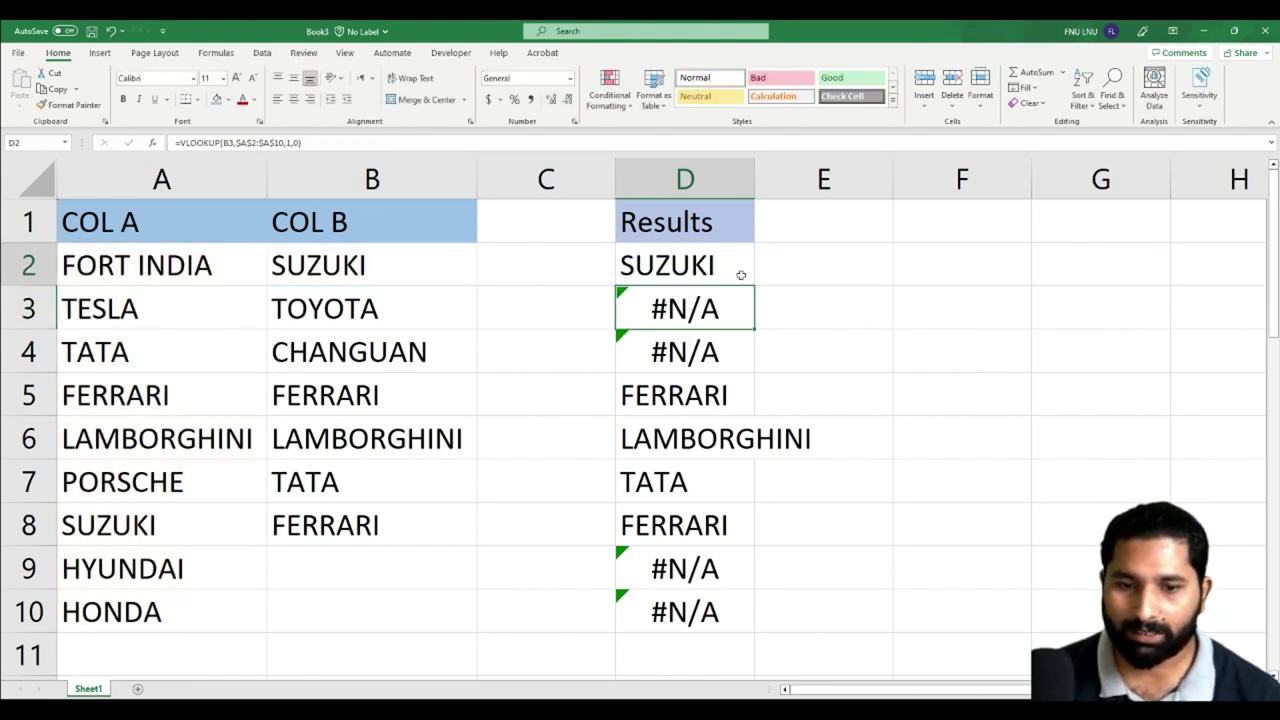
# Fill the IFERROR formula down to D10, autofit column D, and review the Not Found rows
pyautogui.click(741, 275)
pyautogui.moveTo(752, 286); pyautogui.dragTo(757, 619)
pyautogui.doubleClick(755, 172)
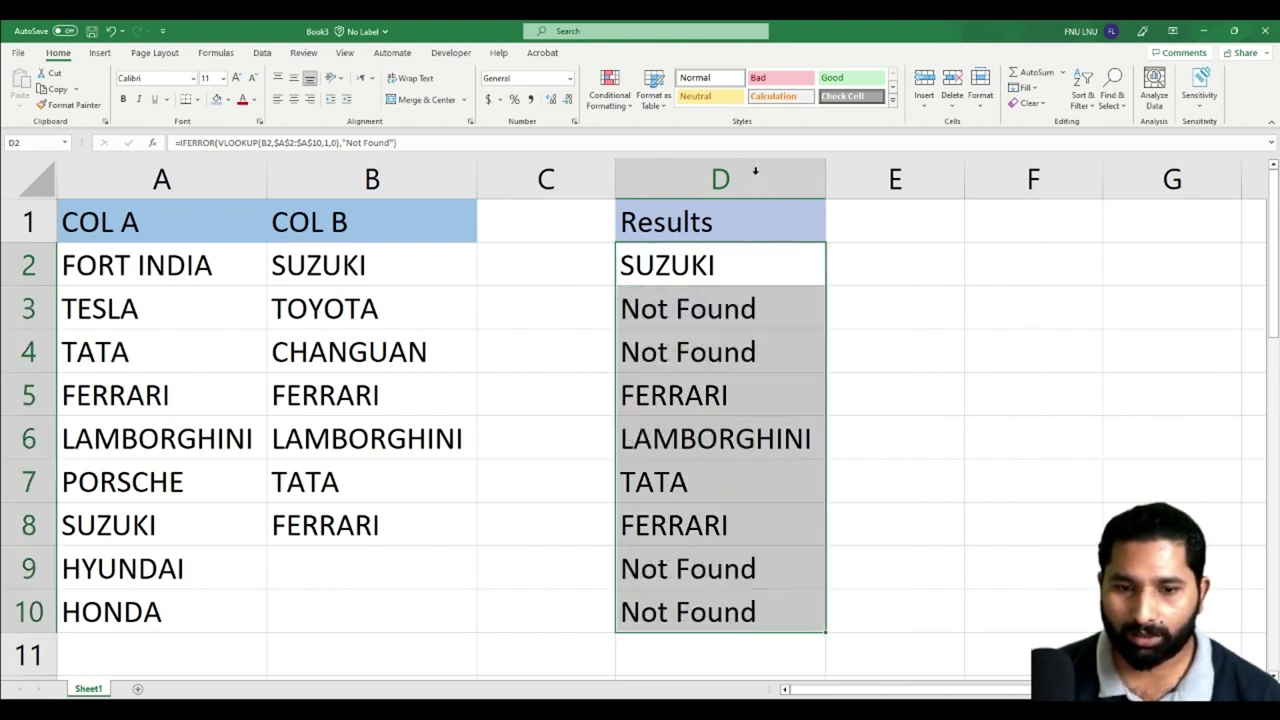
pyautogui.click(890, 380)
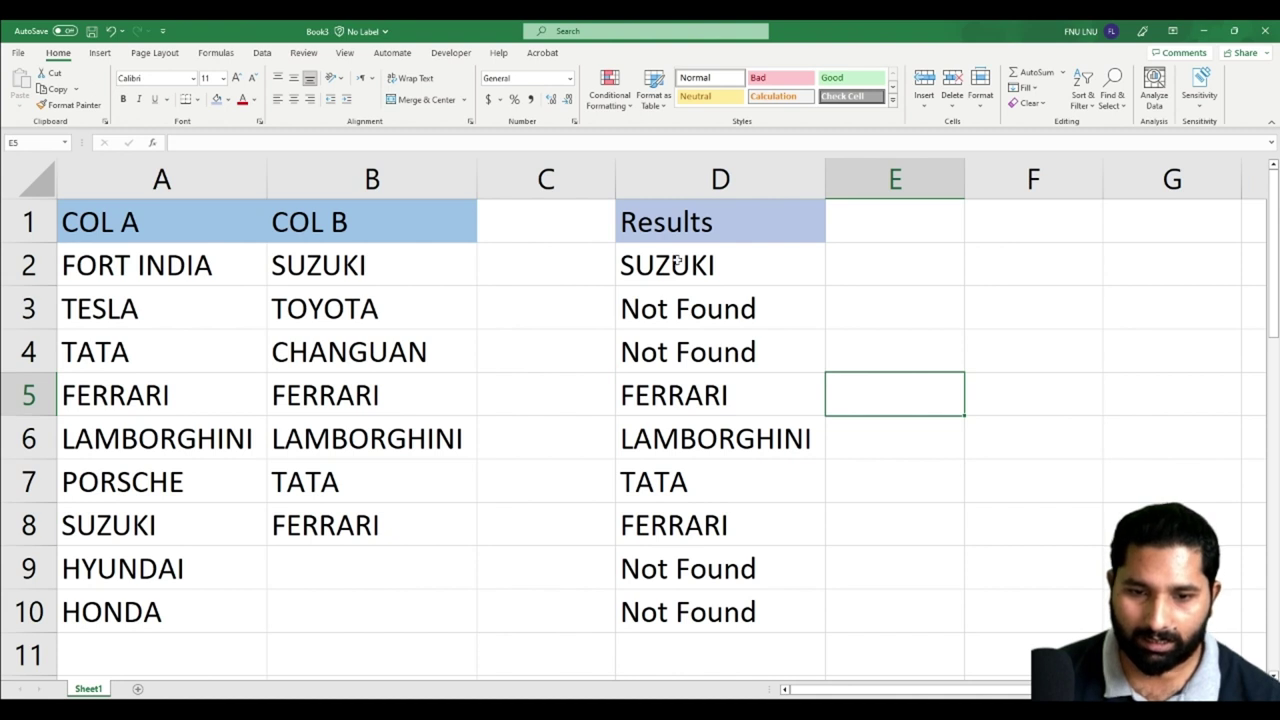
pyautogui.click(724, 265)
pyautogui.moveTo(655, 303); pyautogui.dragTo(653, 350)
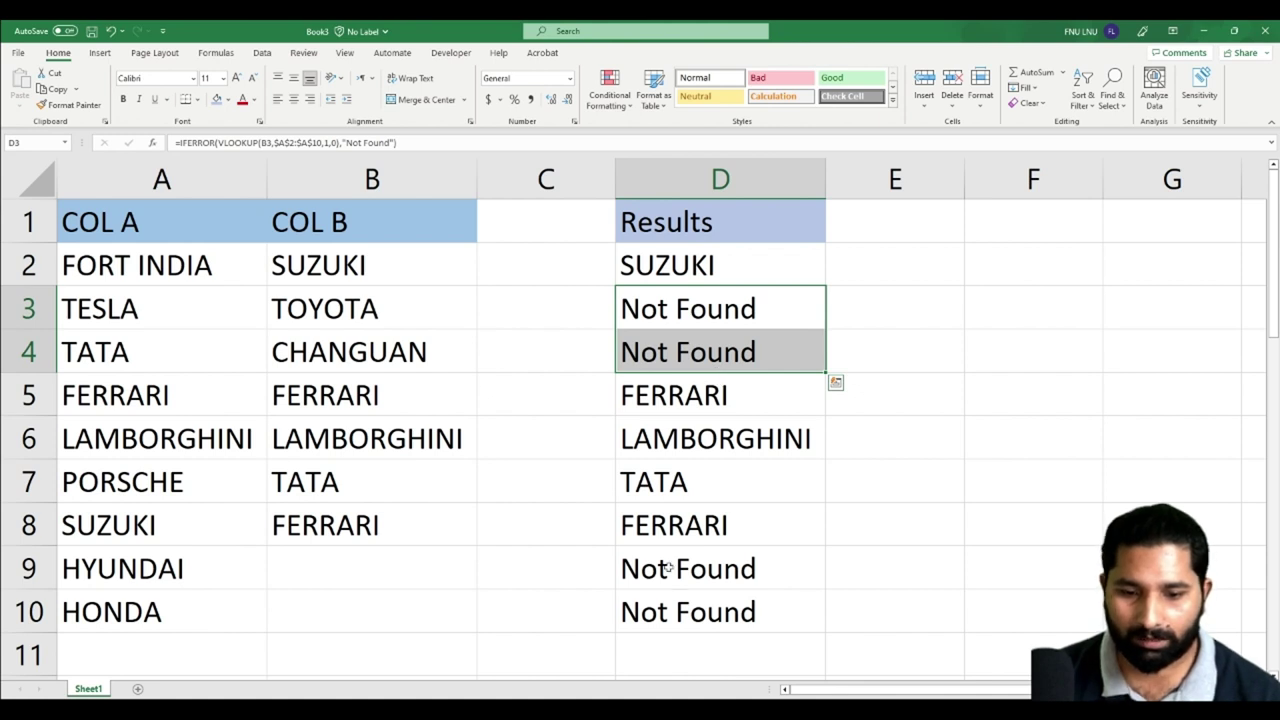
pyautogui.moveTo(668, 568); pyautogui.dragTo(677, 608)
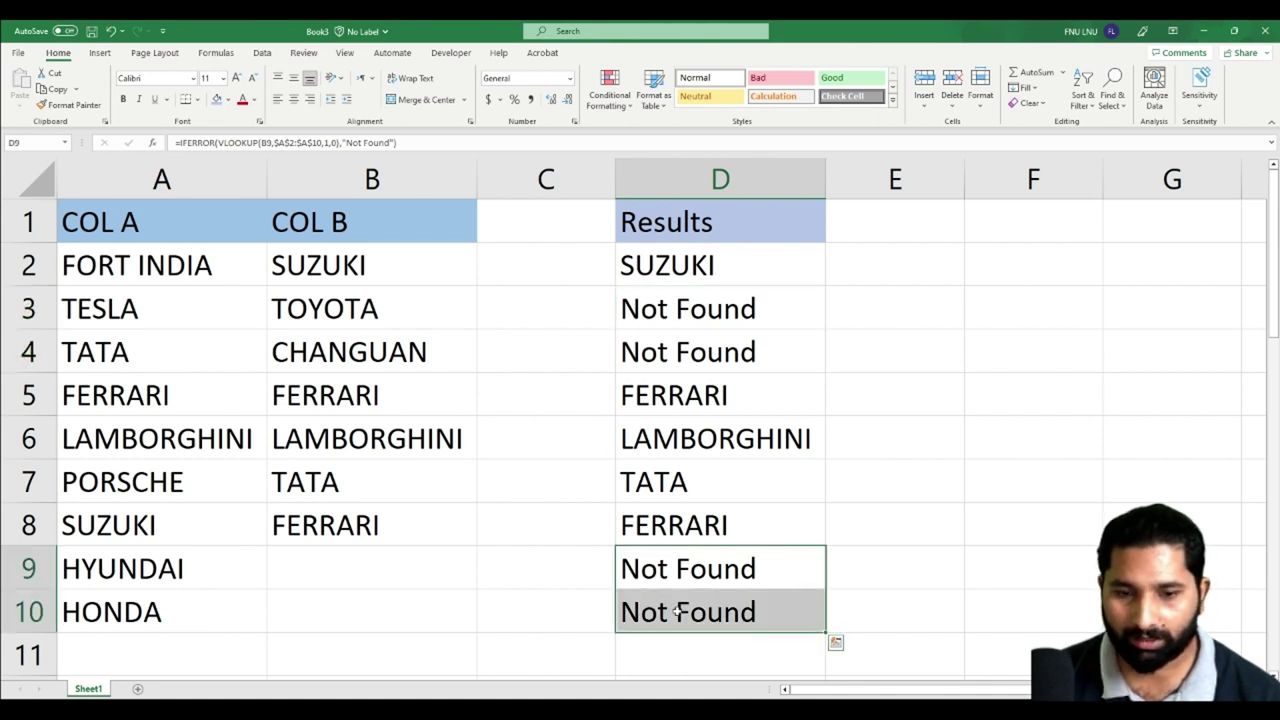
pyautogui.doubleClick(725, 254)
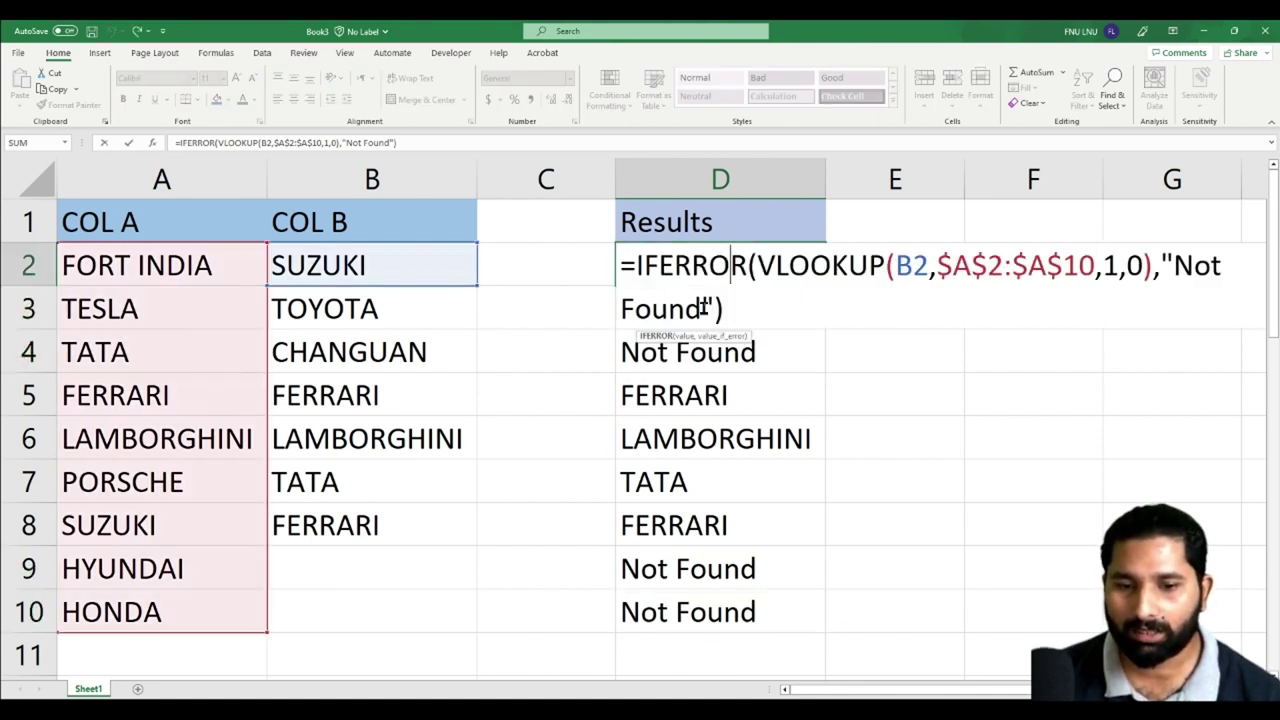
# Change "Not Found" to "false" in D2's formula and fill it down to D10
pyautogui.moveTo(703, 308); pyautogui.dragTo(1172, 265)
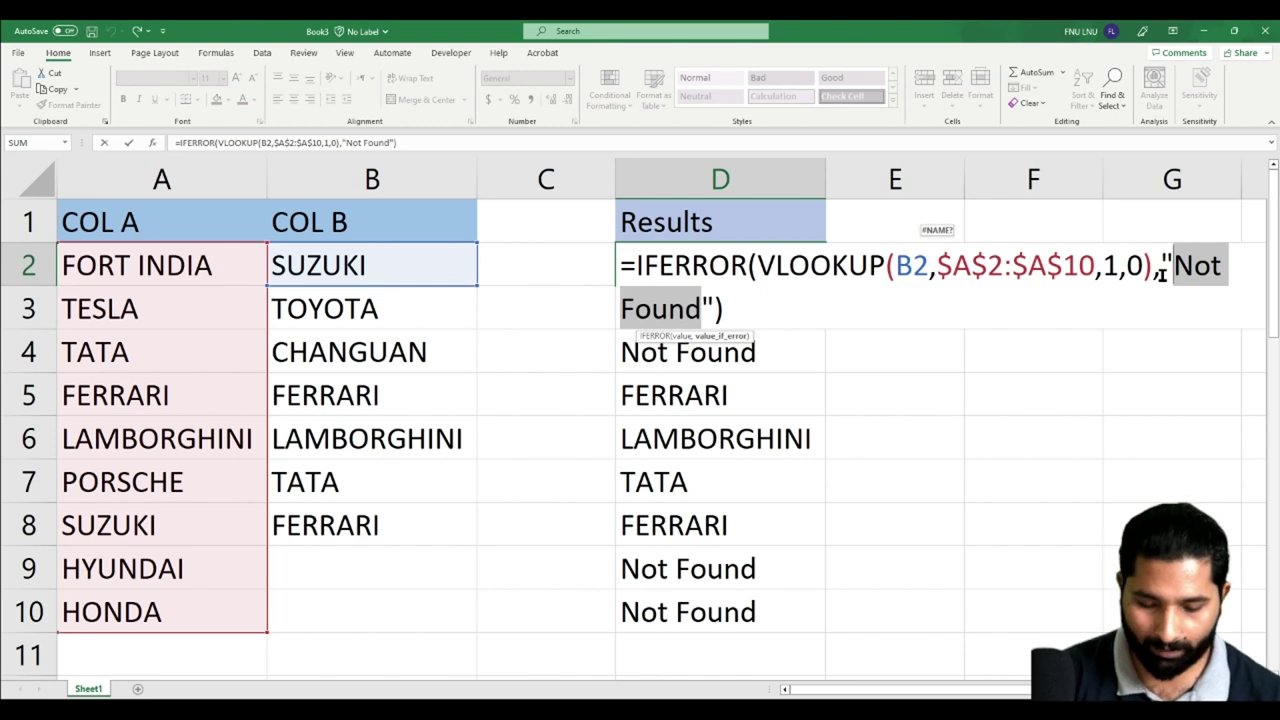
pyautogui.write('false')
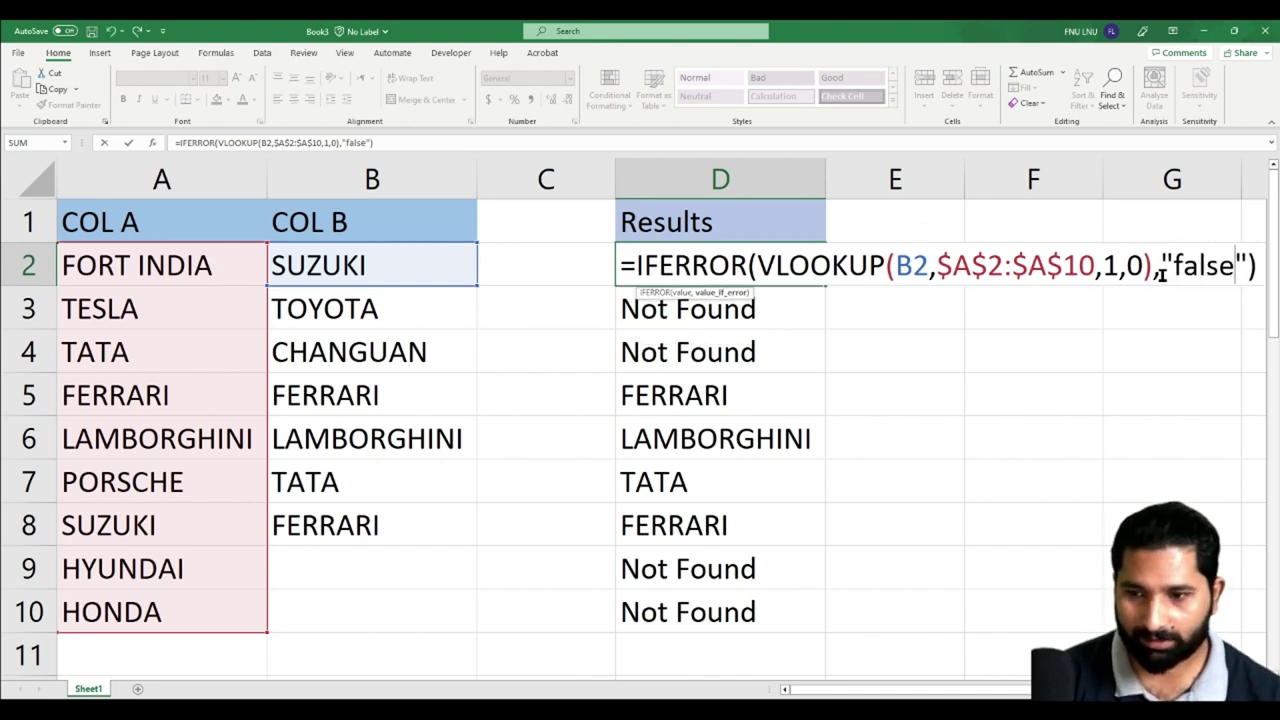
pyautogui.press('Return')
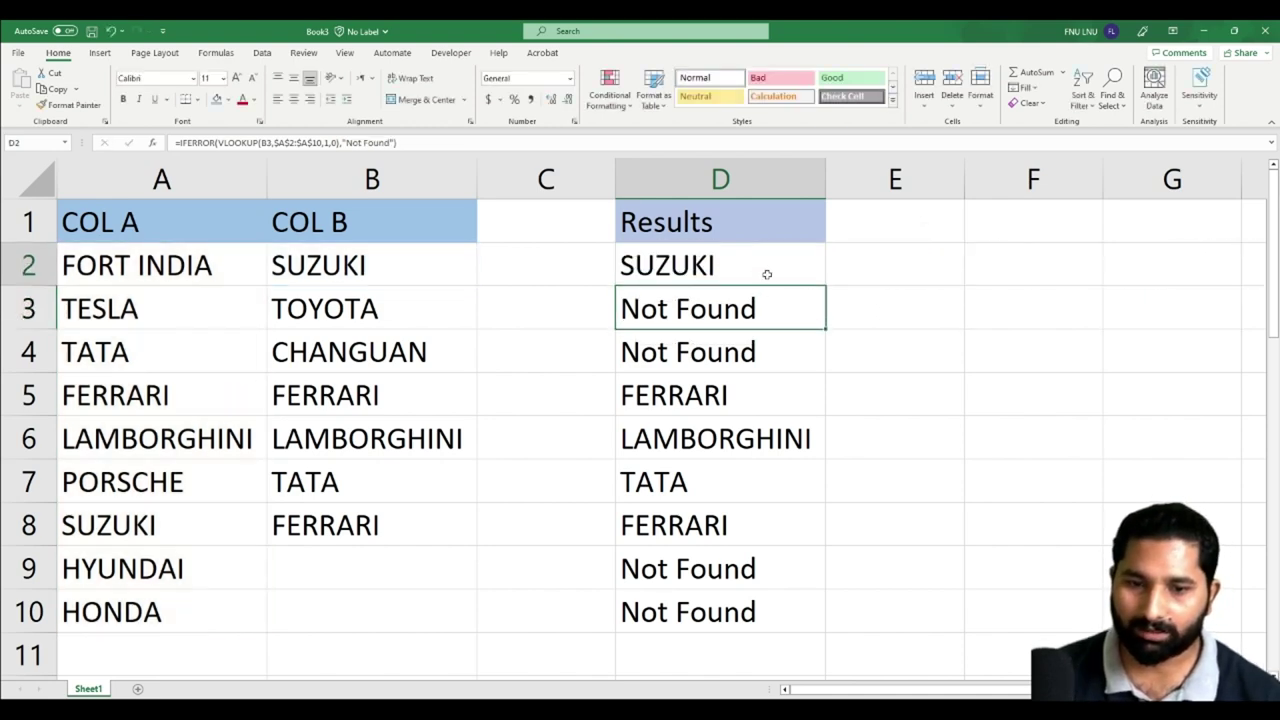
pyautogui.click(770, 272)
pyautogui.moveTo(827, 287); pyautogui.dragTo(820, 632)
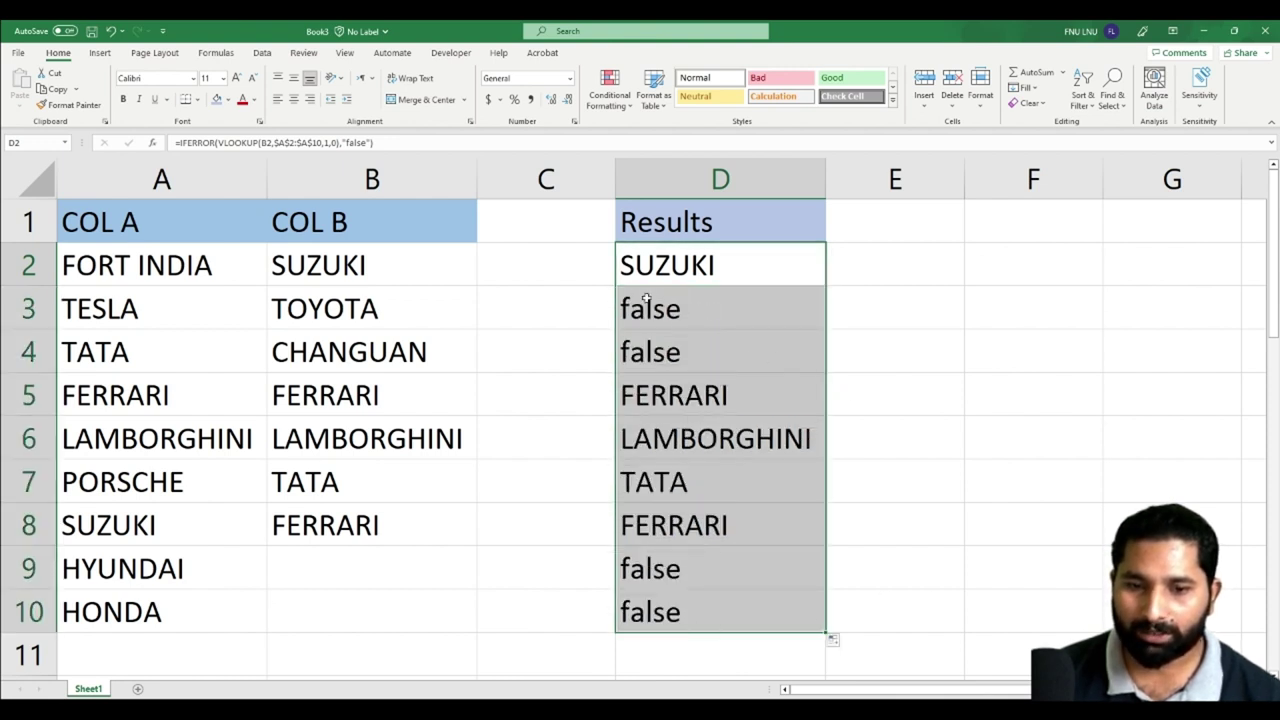
pyautogui.moveTo(646, 298); pyautogui.dragTo(658, 347)
pyautogui.moveTo(652, 572); pyautogui.dragTo(650, 602)
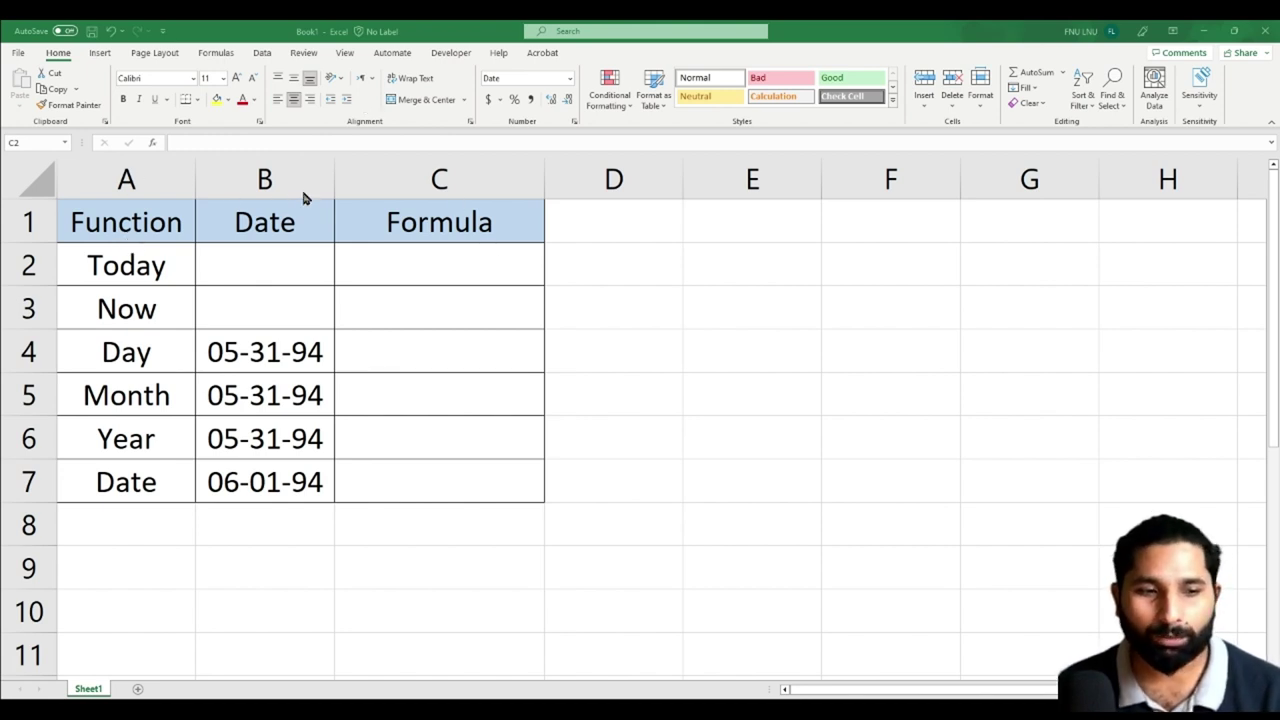
# Enter =TODAY() in C2 beside Today, returning 29-05-23
pyautogui.click(437, 263)
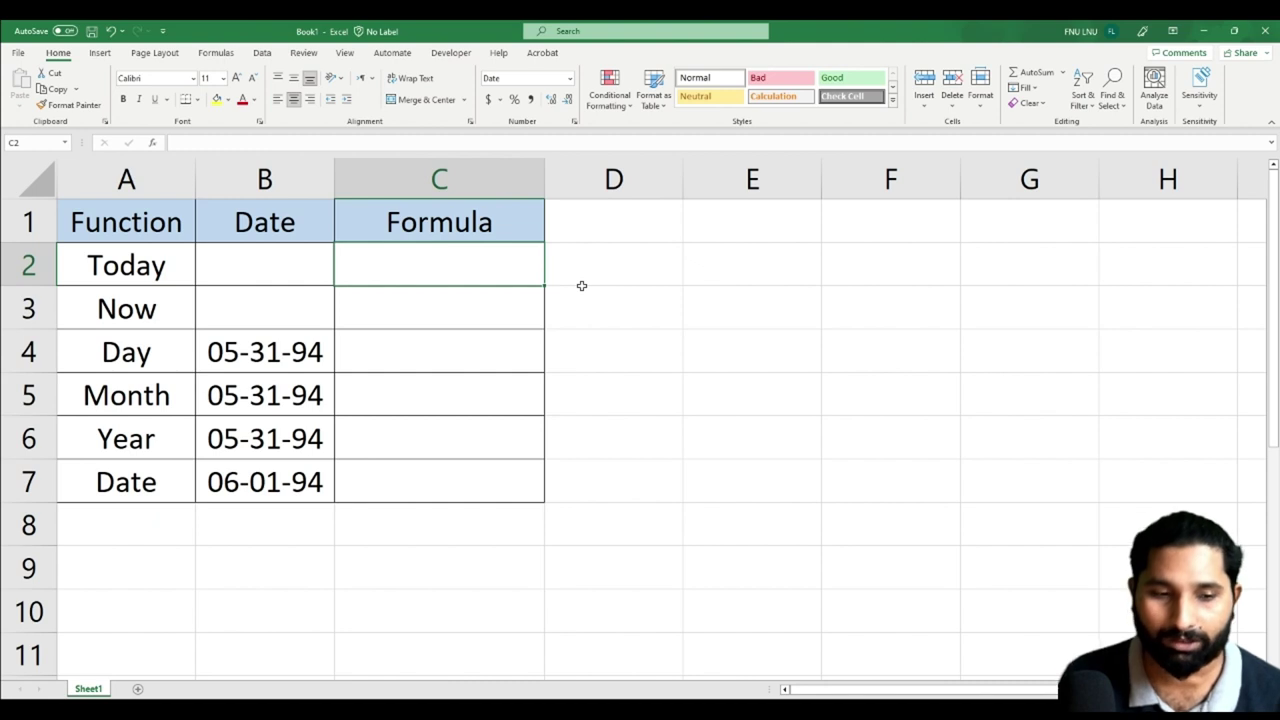
pyautogui.write('=')
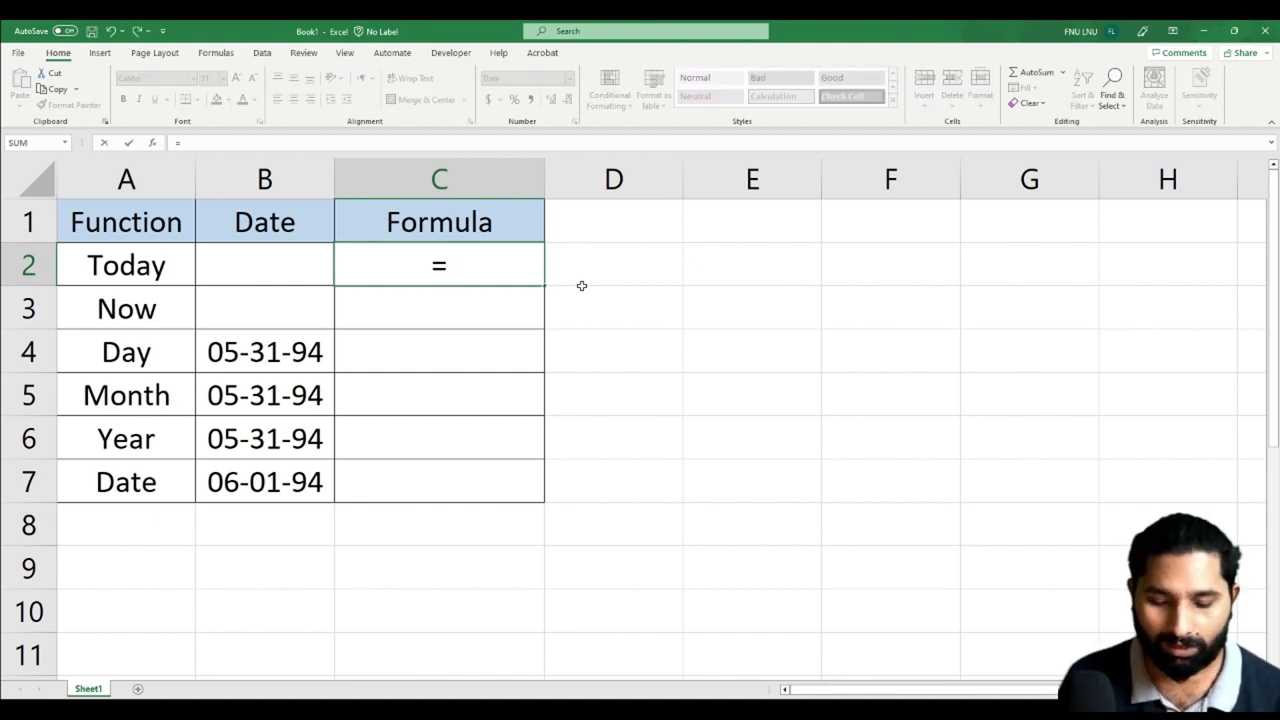
pyautogui.write('today')
pyautogui.press('Tab')
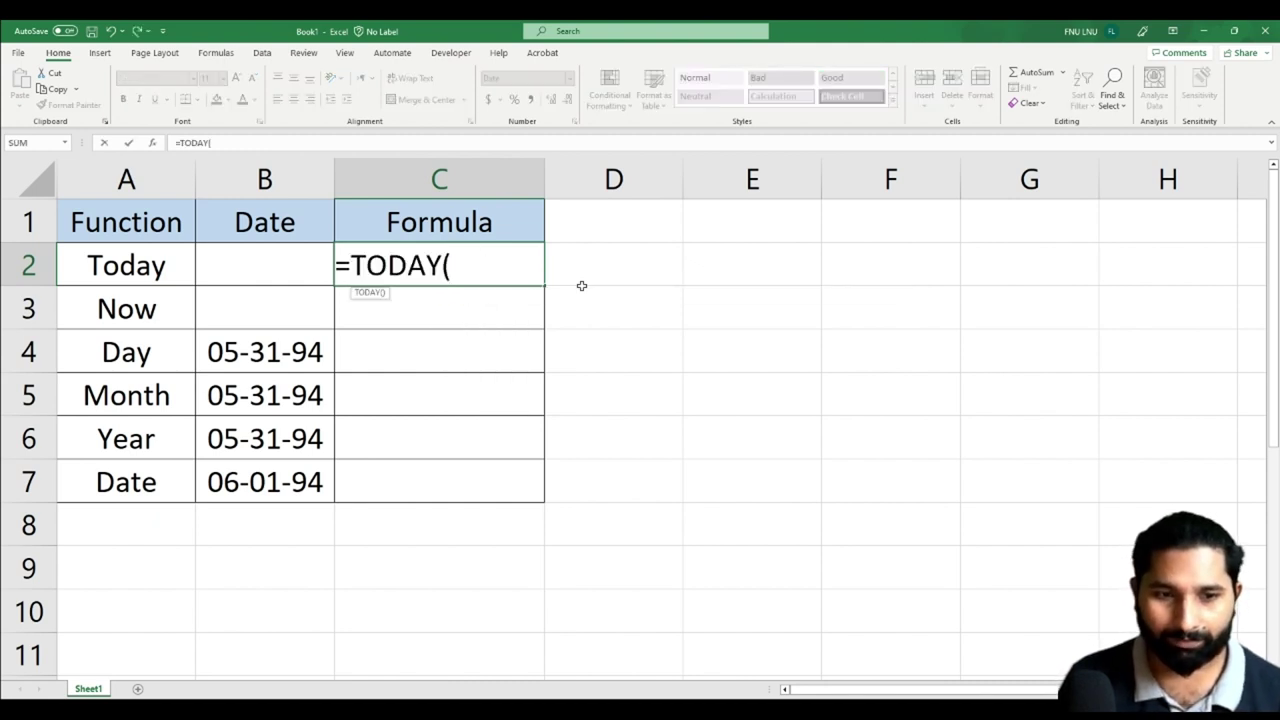
pyautogui.write(')')
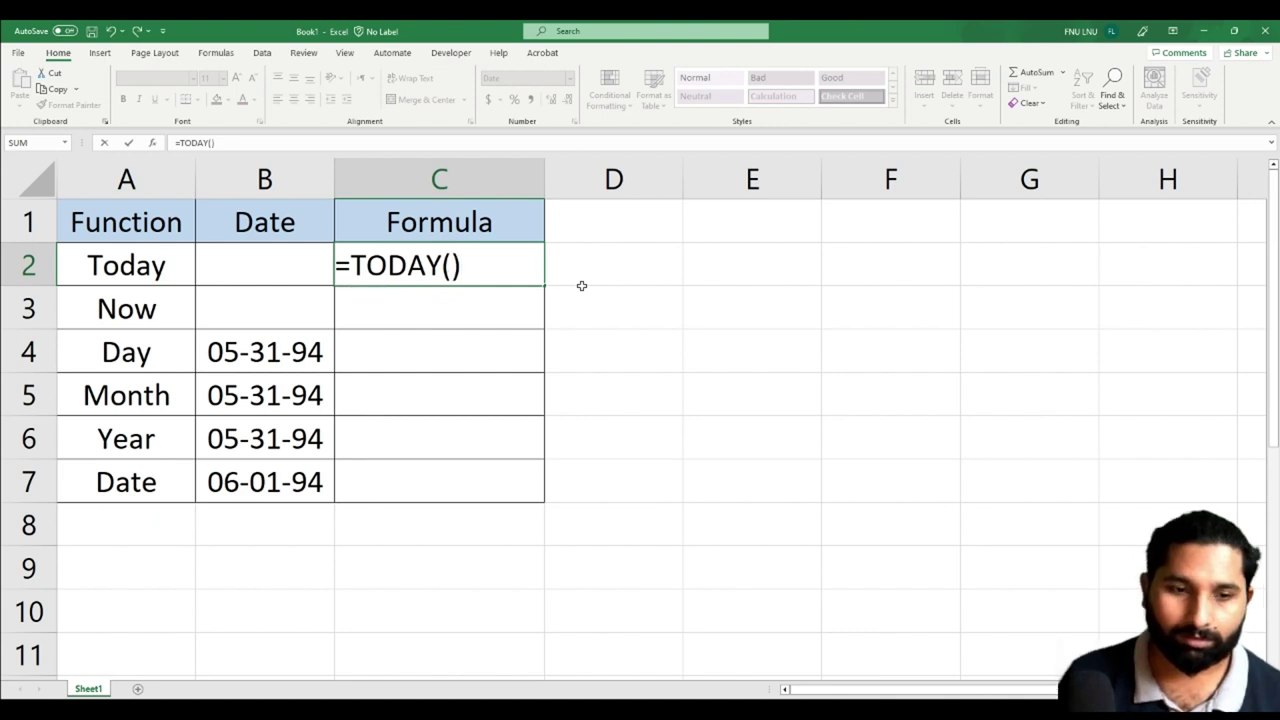
pyautogui.press('Return')
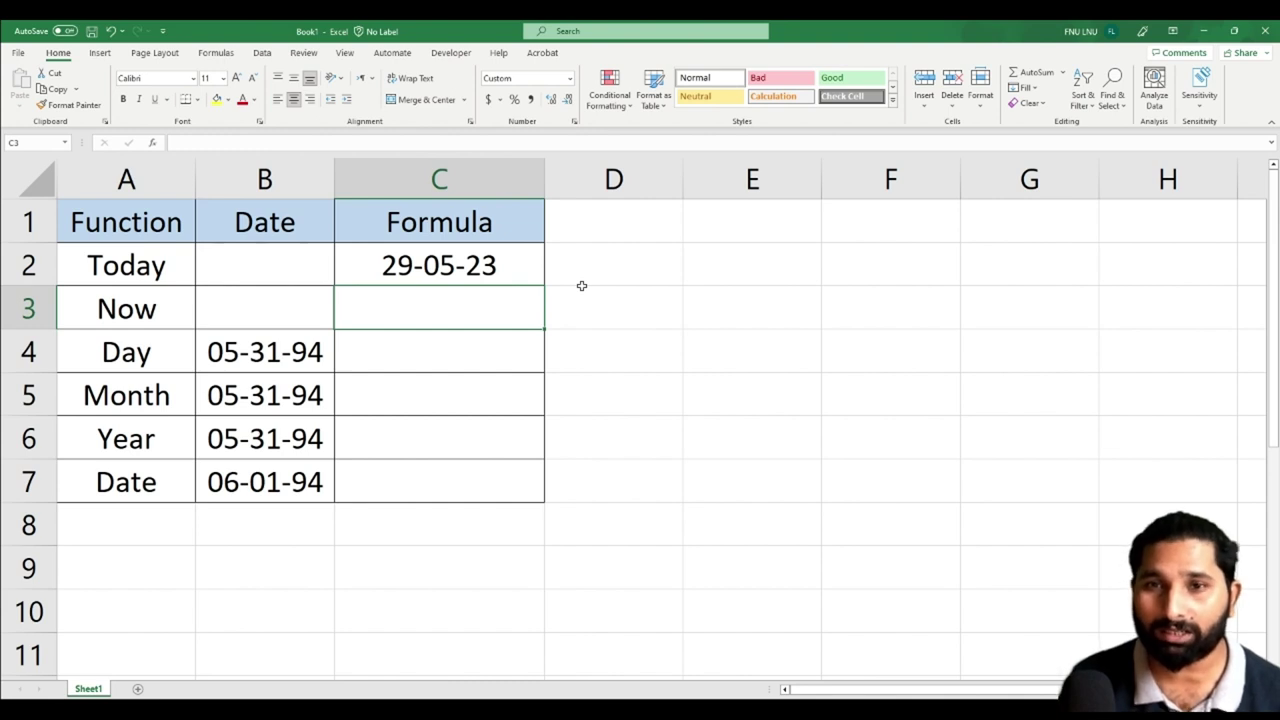
# Enter =NOW() in C3 and autofit column C to show 29-05-23 22:40
pyautogui.write('=now')
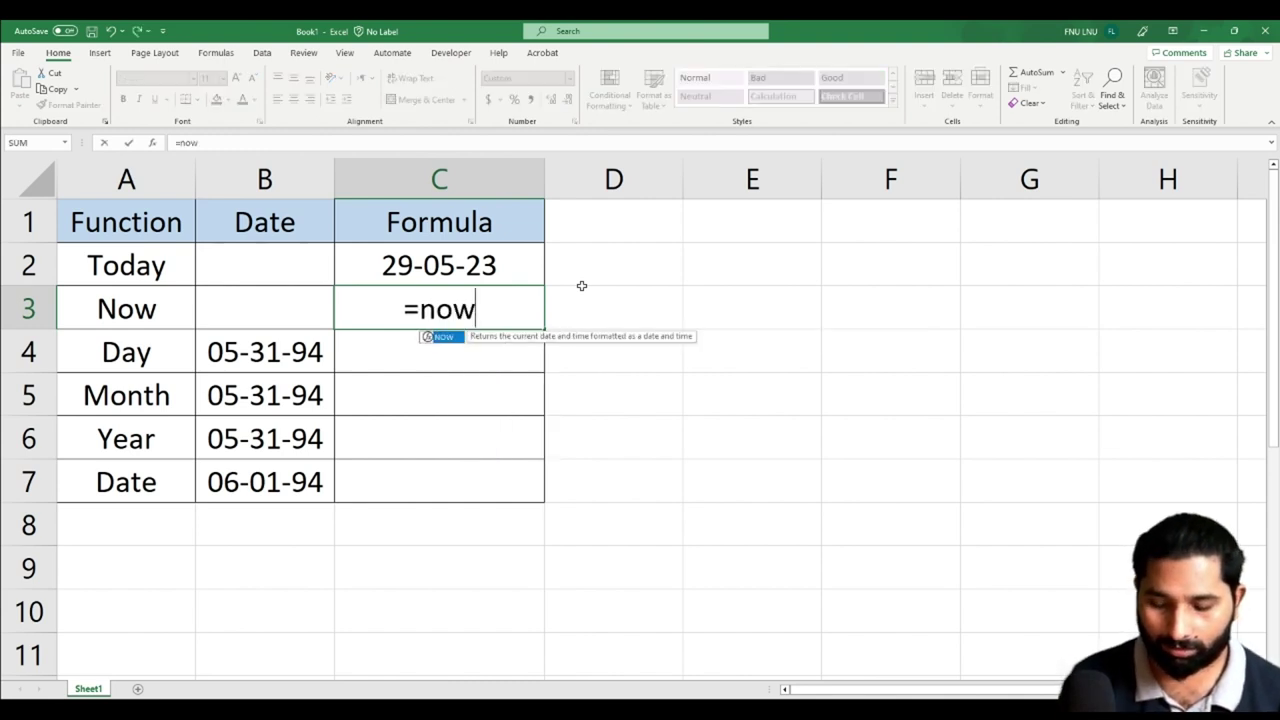
pyautogui.press('Tab')
pyautogui.write(')')
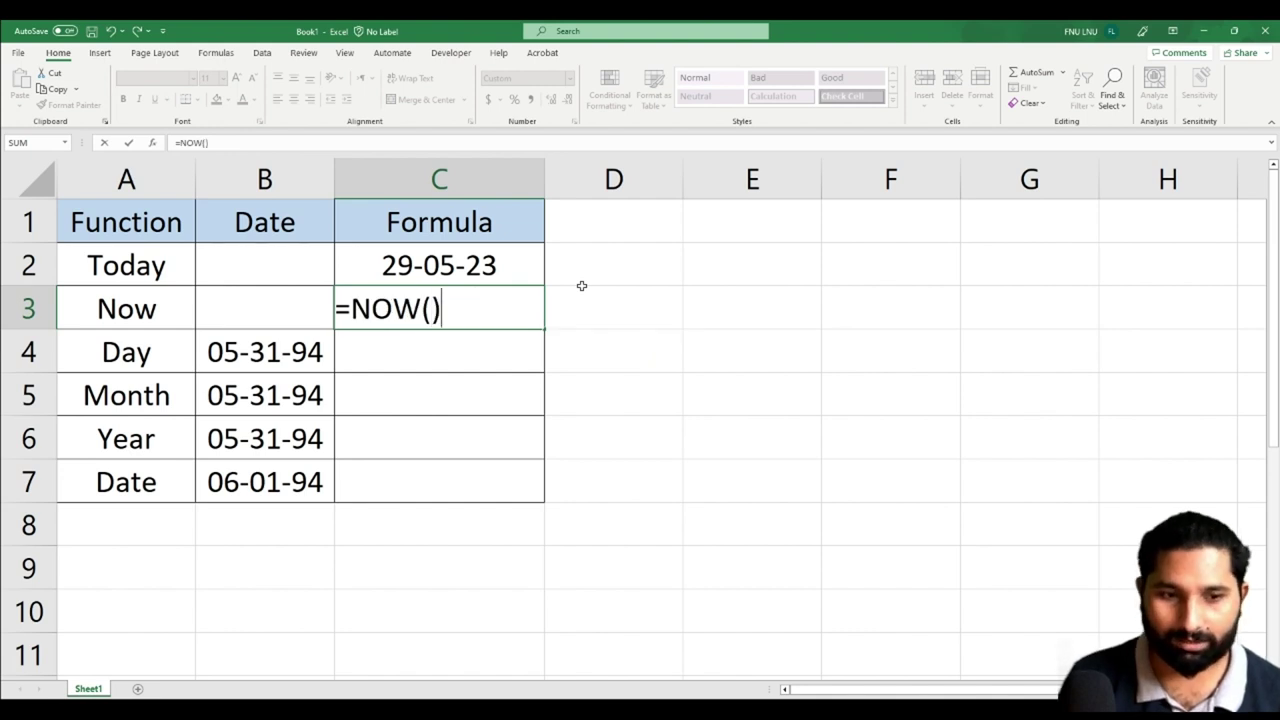
pyautogui.press('Return')
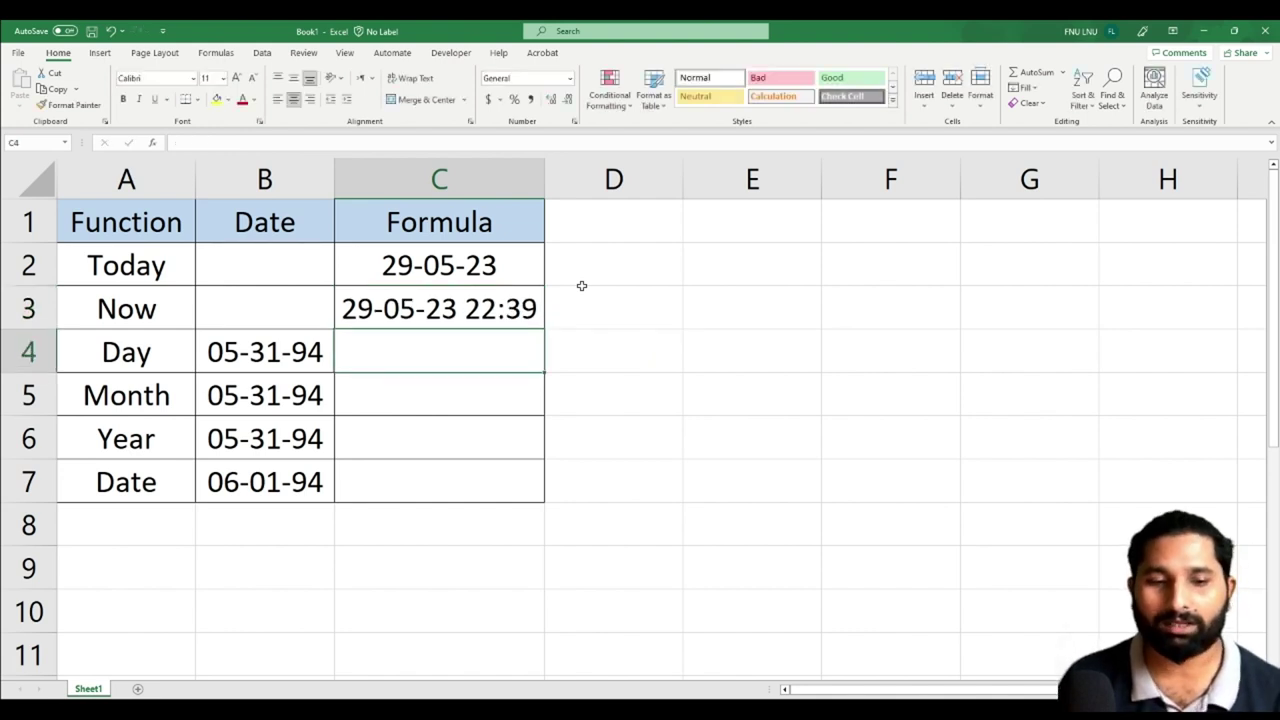
pyautogui.doubleClick(544, 179)
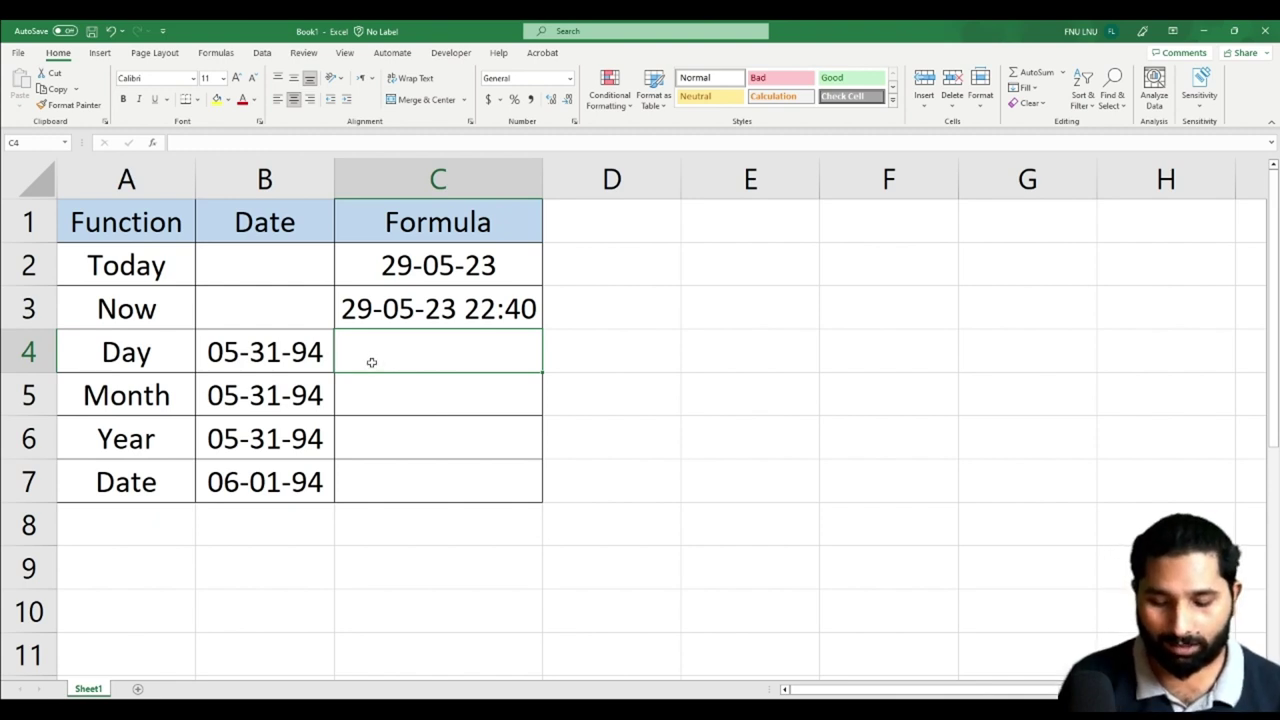
# Enter =DAY(B4) in C4, returning 31
pyautogui.write('=day')
pyautogui.press('Tab')
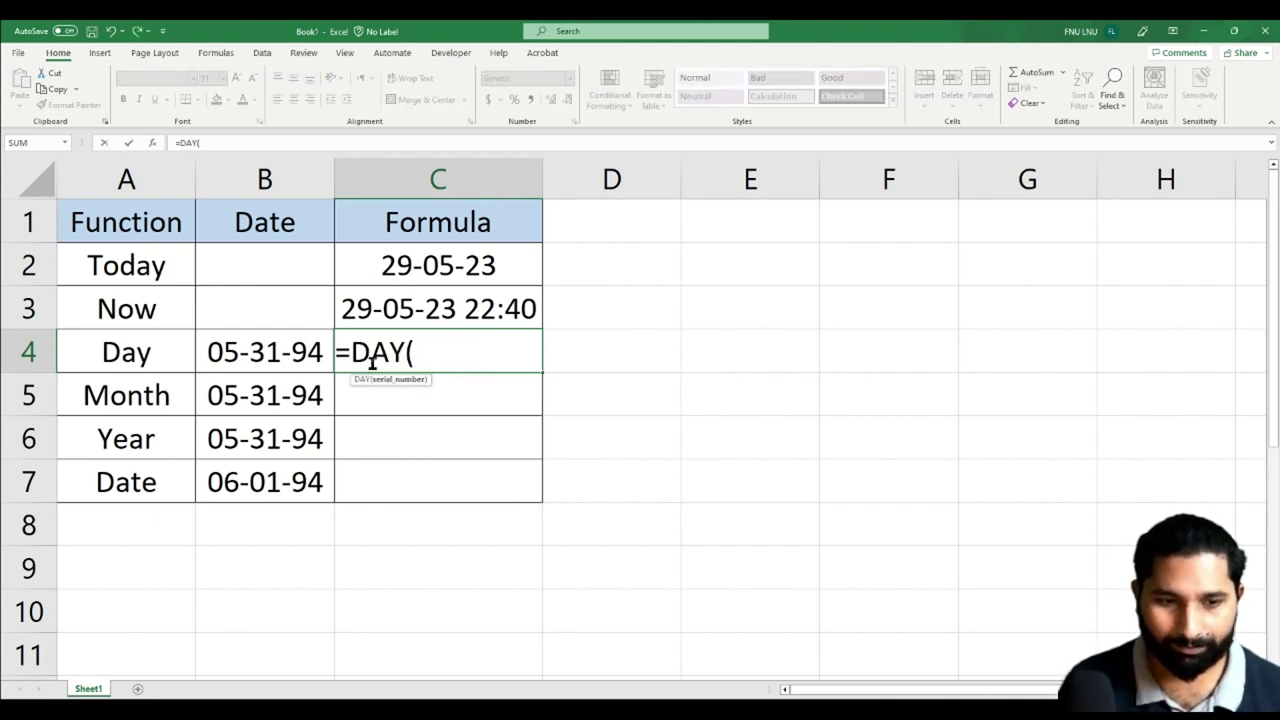
pyautogui.press('Left')
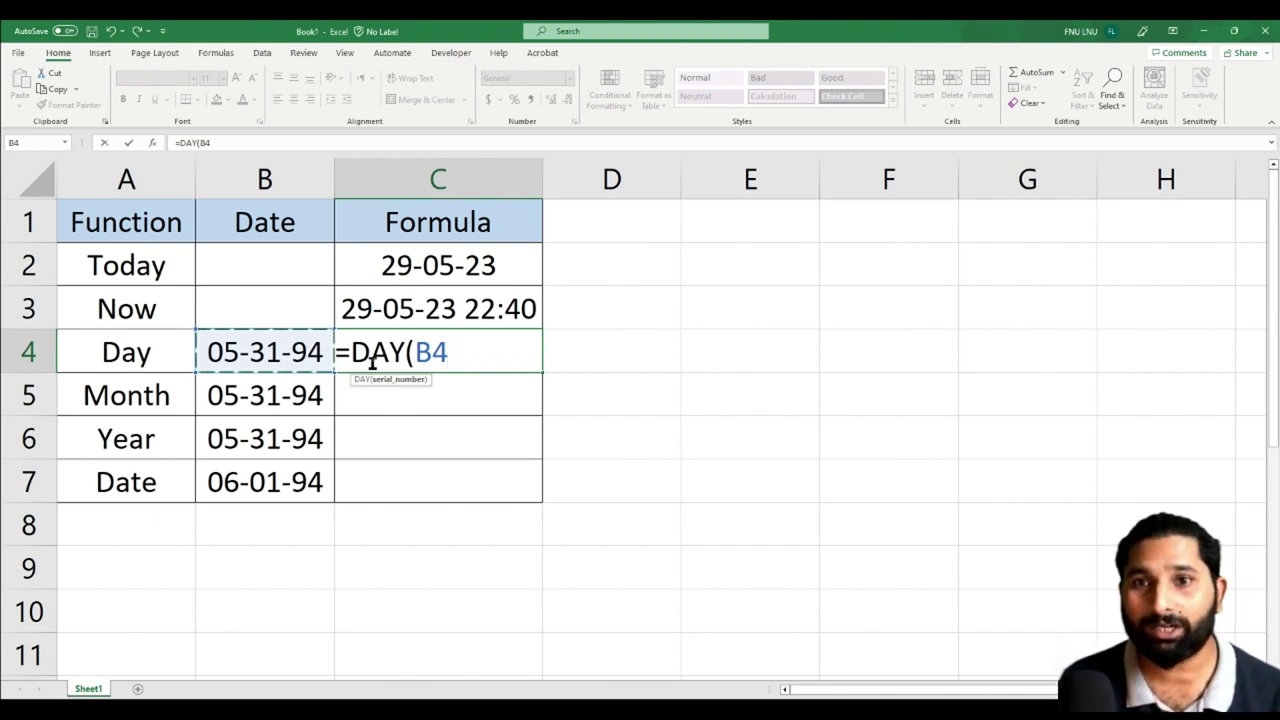
pyautogui.write(')')
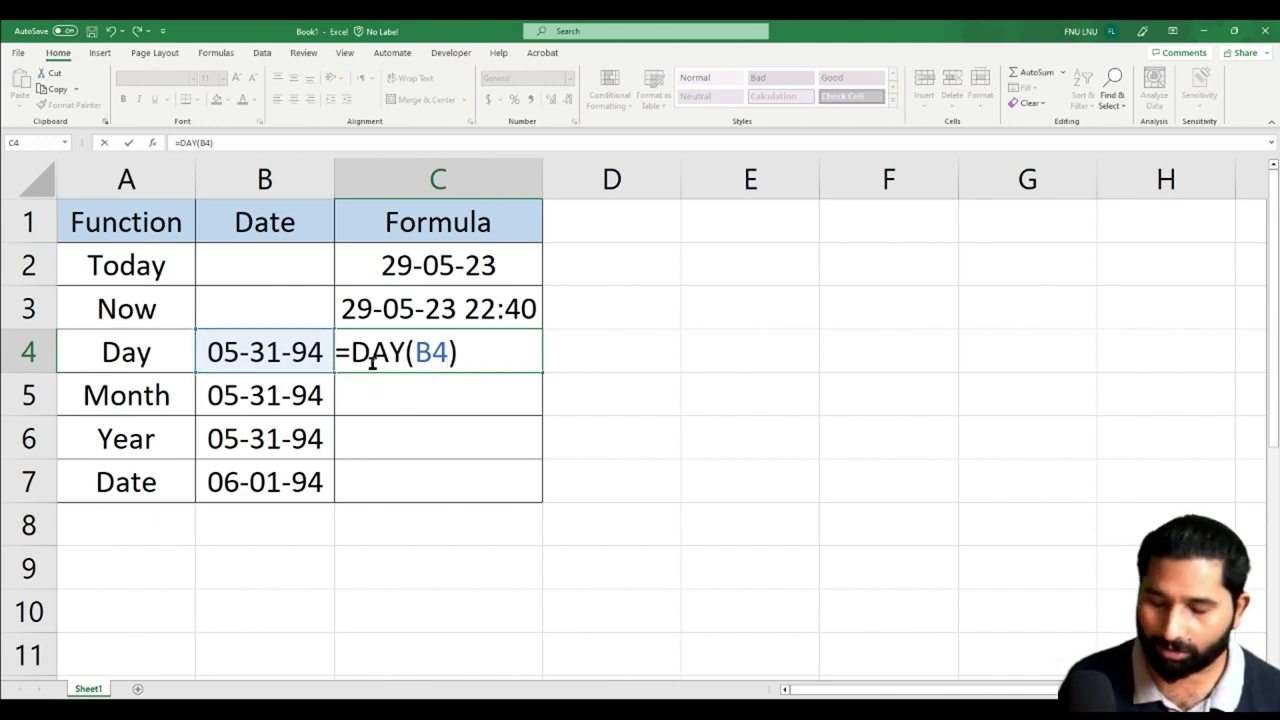
pyautogui.press('Return')
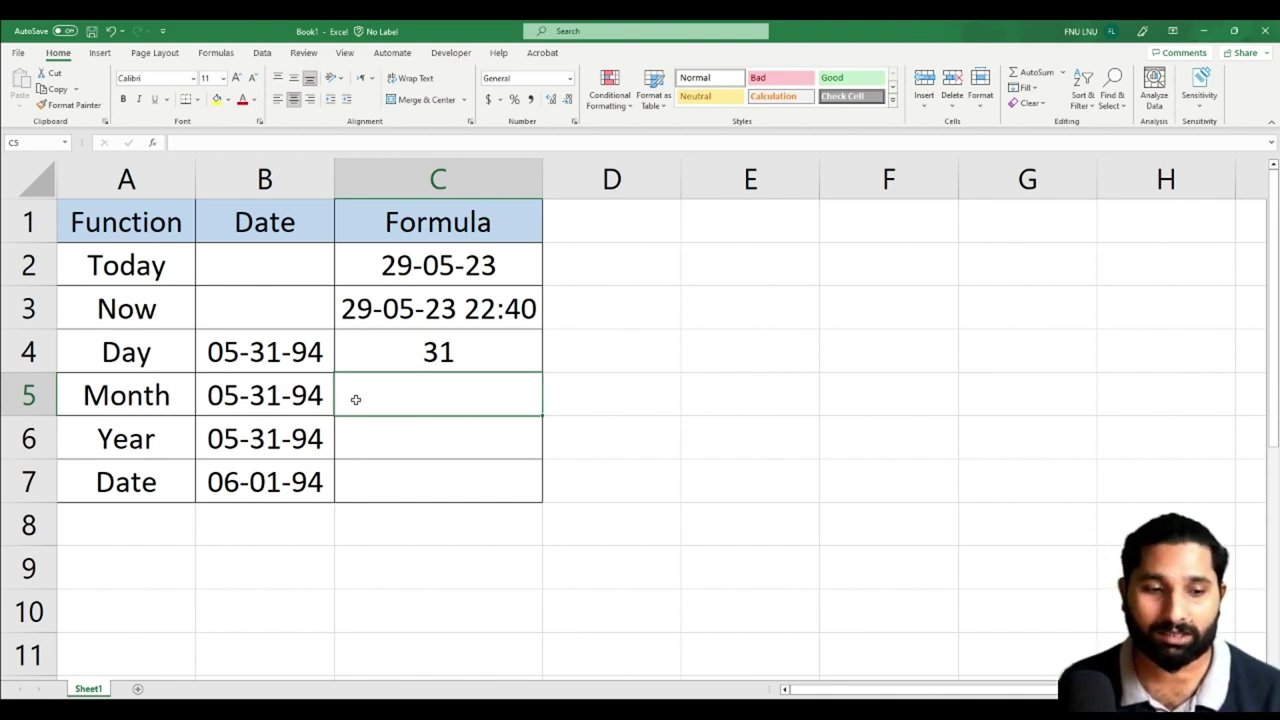
# Enter =MONTH(B5) in C5, returning 5
pyautogui.write('=month')
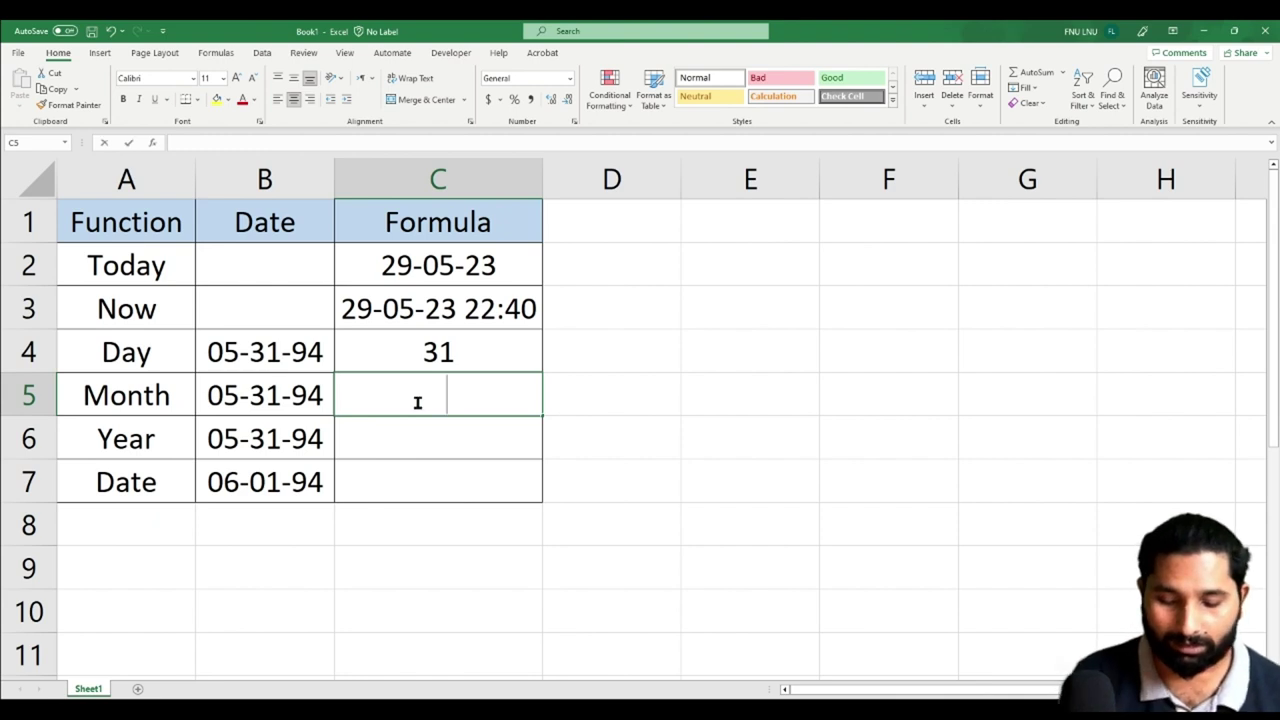
pyautogui.press('Tab')
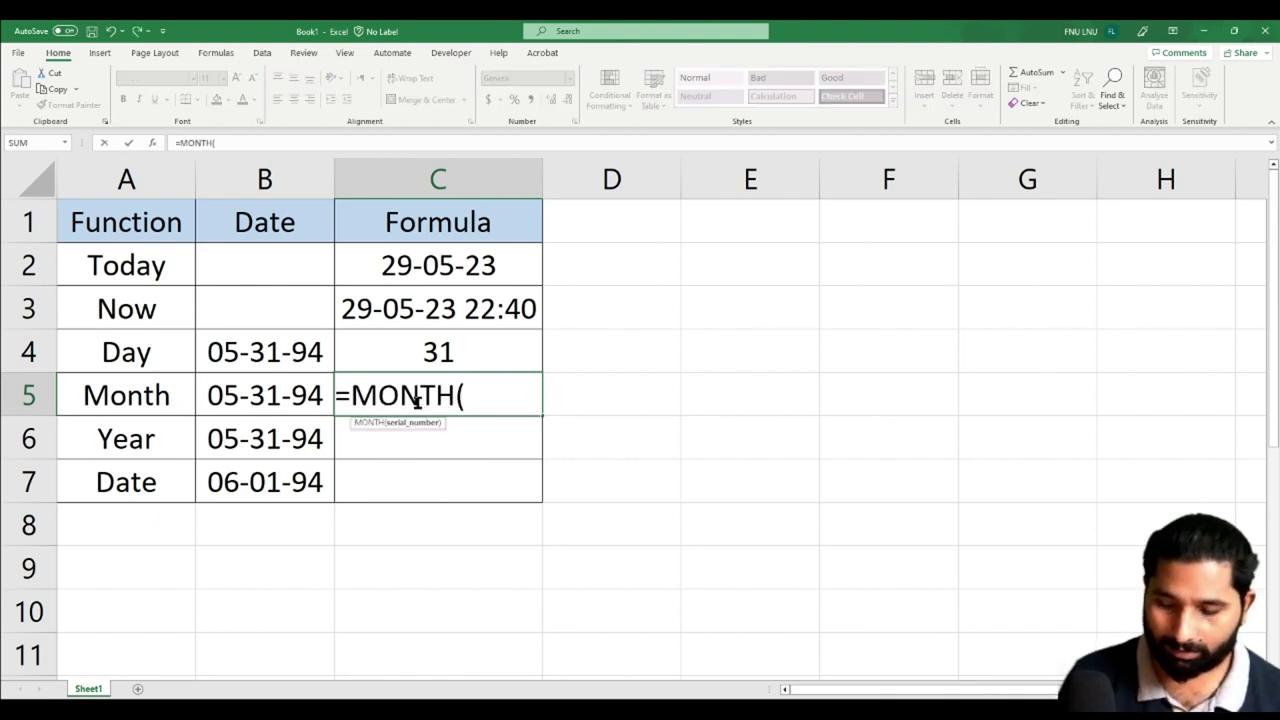
pyautogui.press('Left')
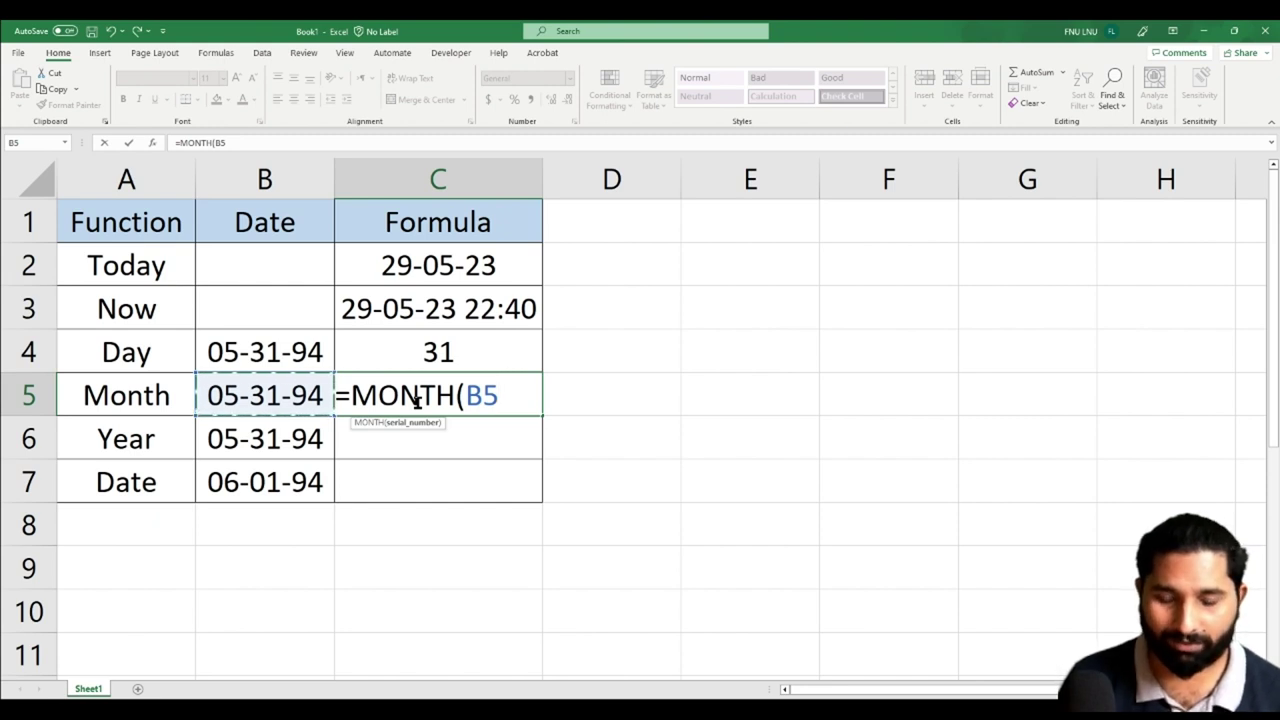
pyautogui.write(')')
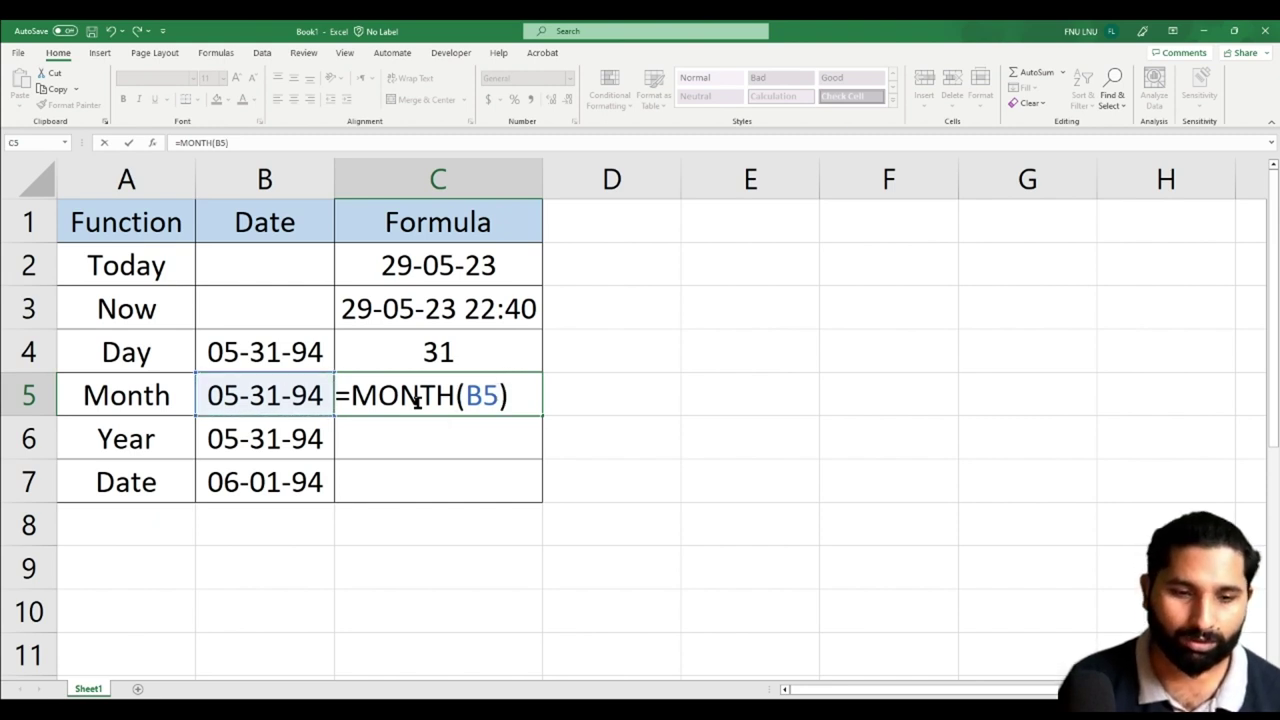
pyautogui.press('Return')
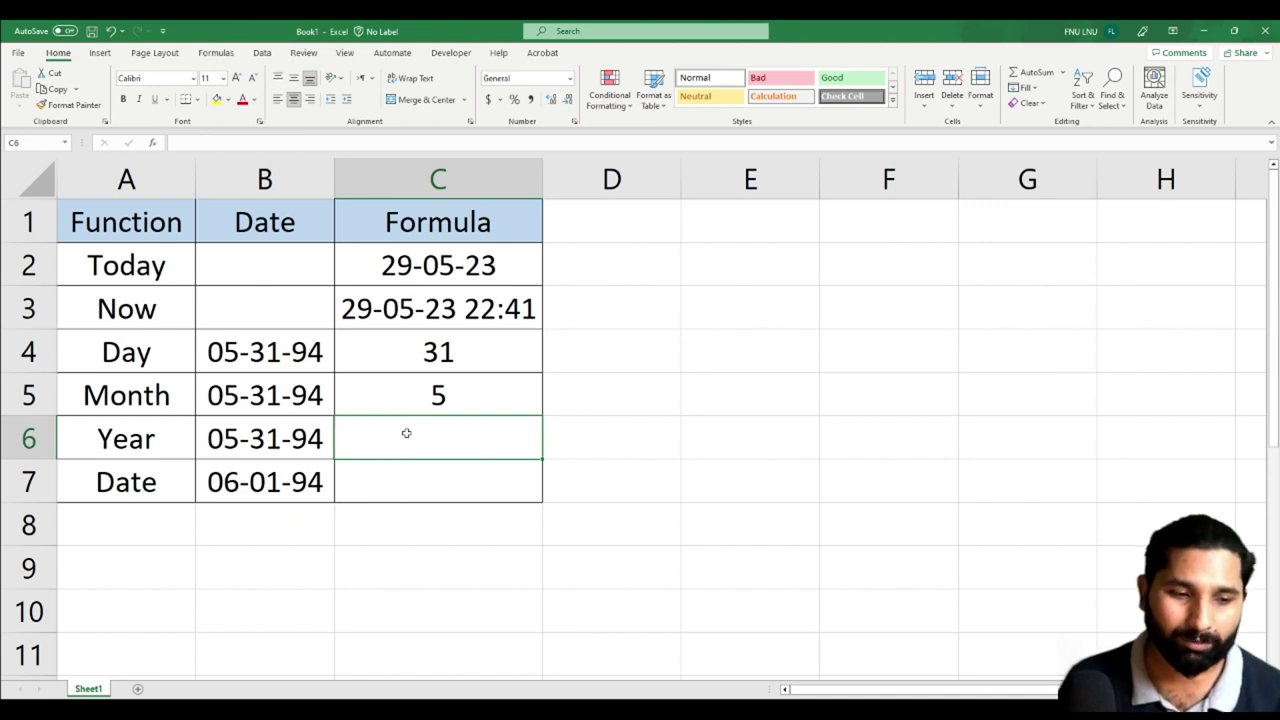
# Enter =YEAR(B6) in C6, returning 1994
pyautogui.write('=year')
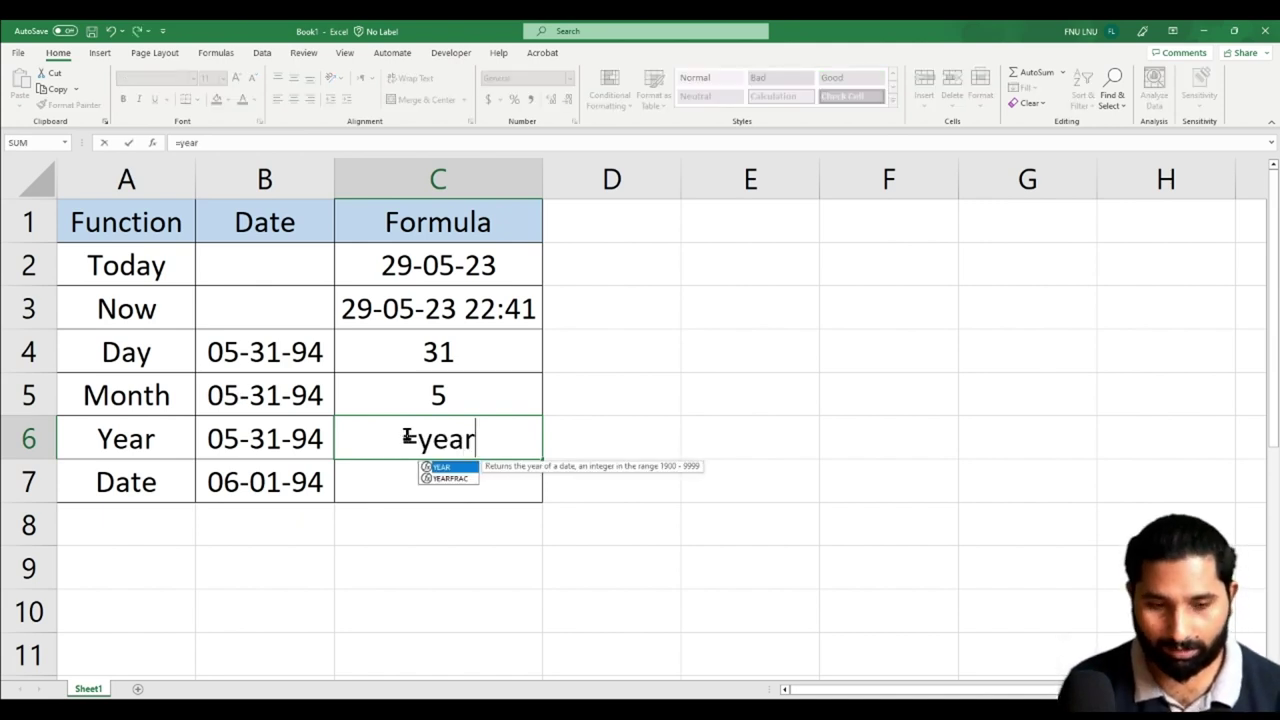
pyautogui.press('Tab')
pyautogui.press('Left')
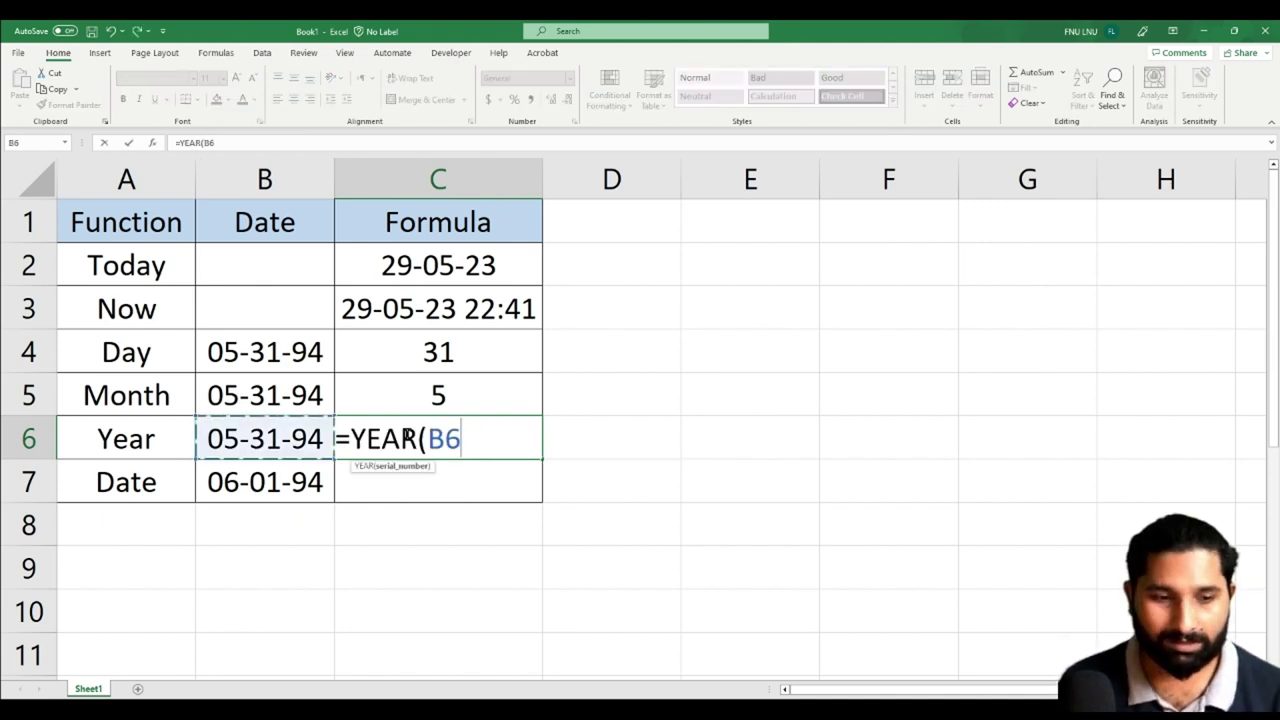
pyautogui.write(')')
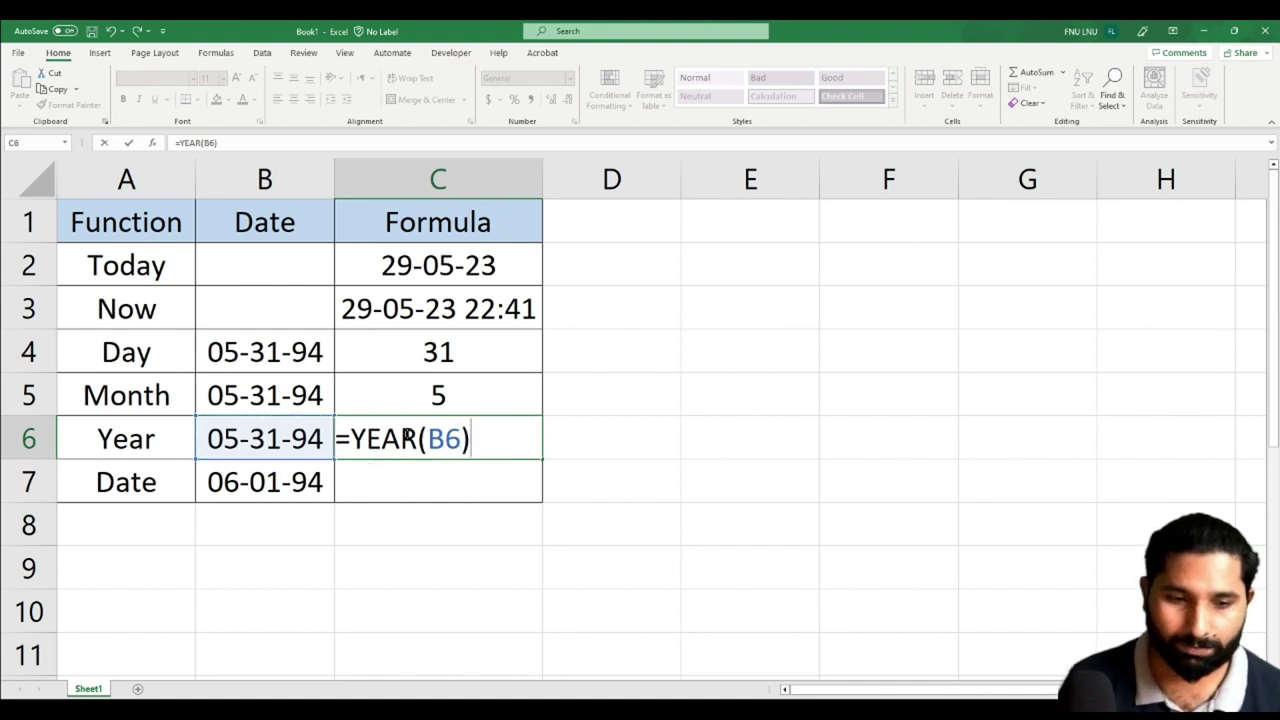
pyautogui.press('Return')
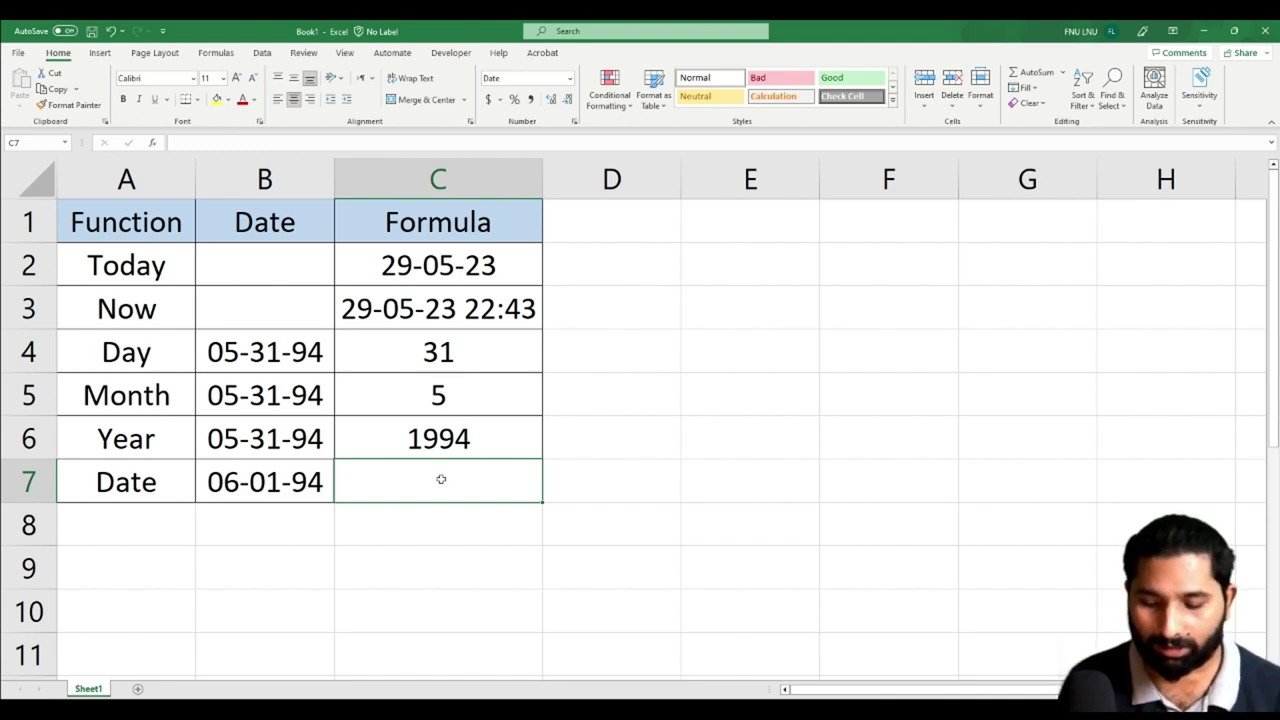
# Enter =DATE(C6,C5,C4) in C7 to rebuild 31-05-94, then select C4:C6
pyautogui.write('=date(')
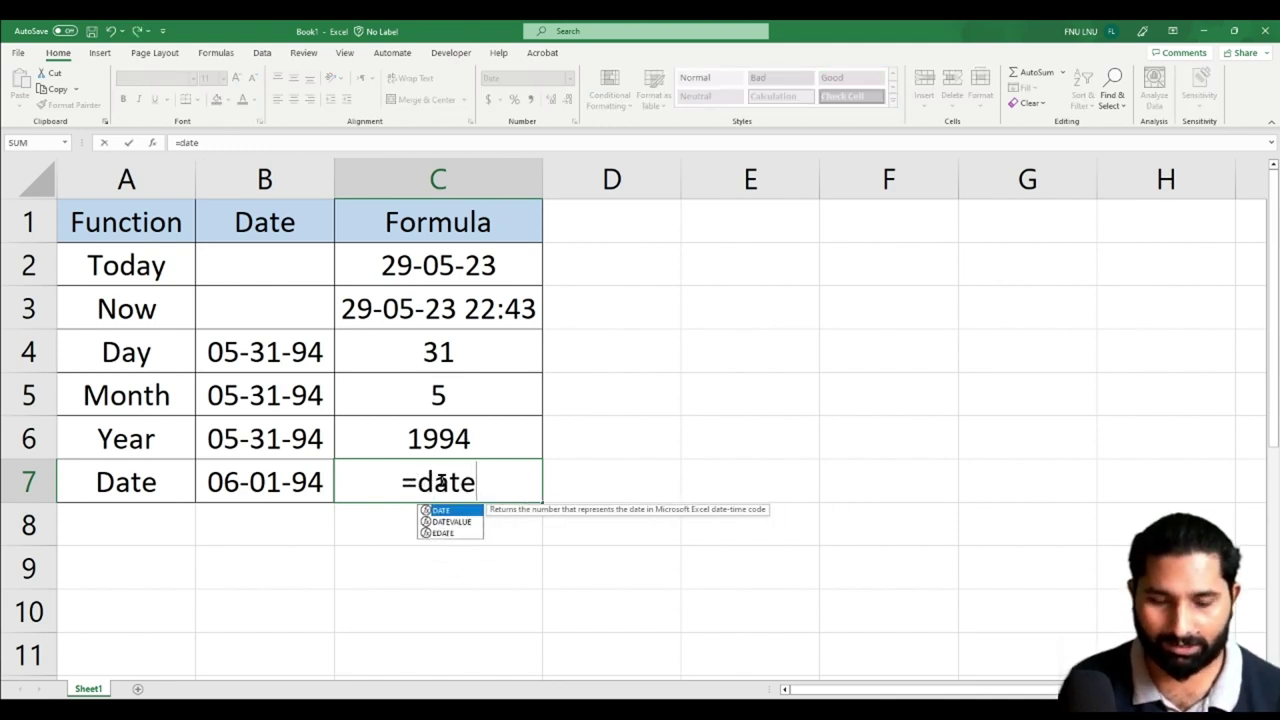
pyautogui.click(446, 432)
pyautogui.write(',')
pyautogui.click(437, 392)
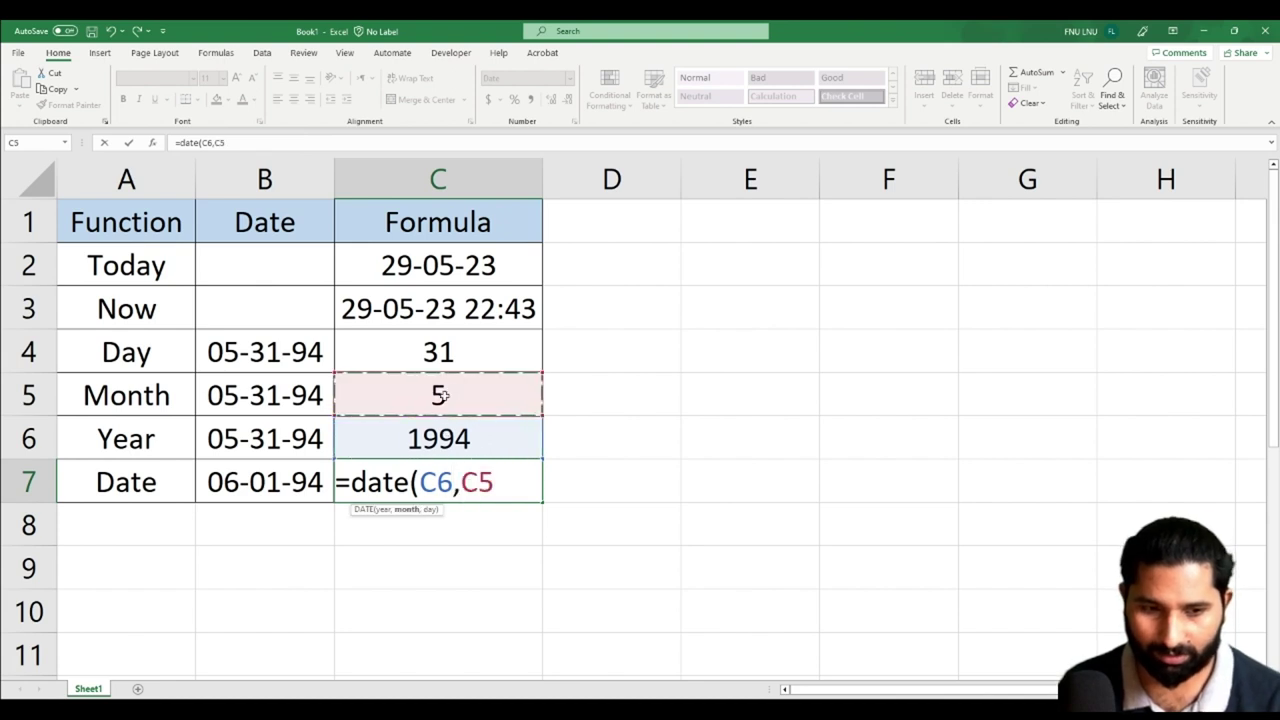
pyautogui.write(',')
pyautogui.click(443, 362)
pyautogui.write(')')
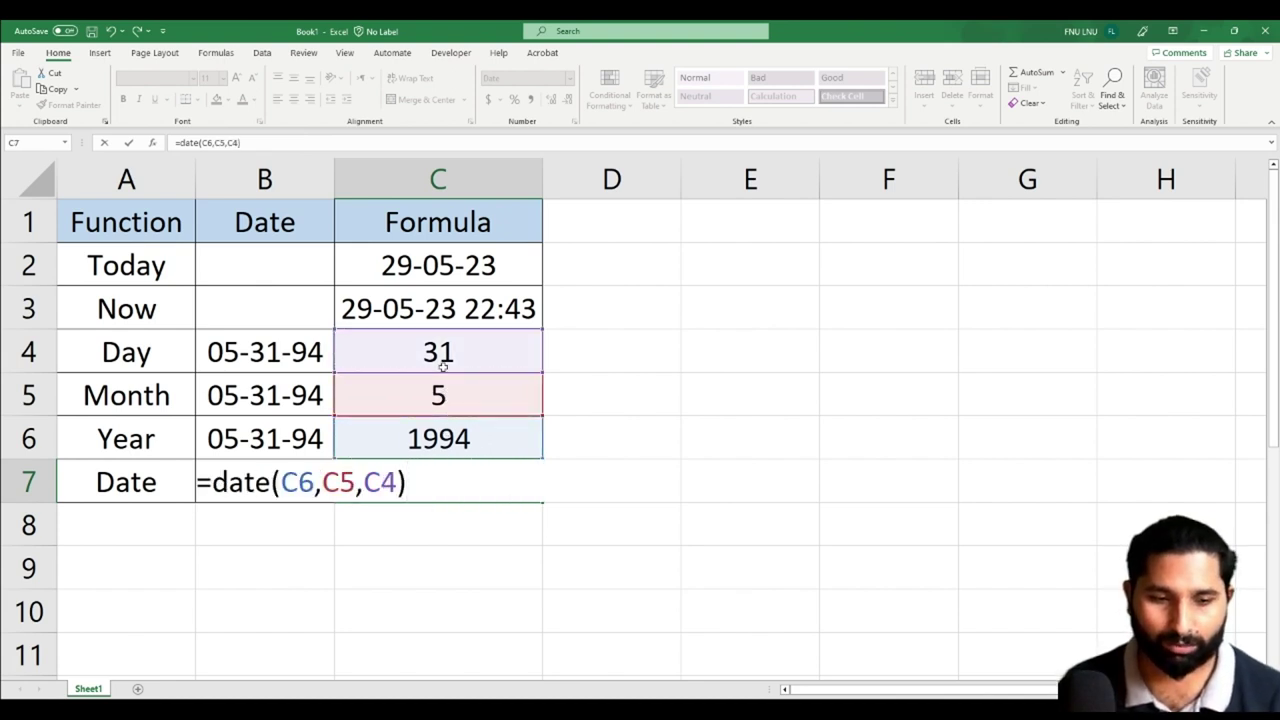
pyautogui.press('Return')
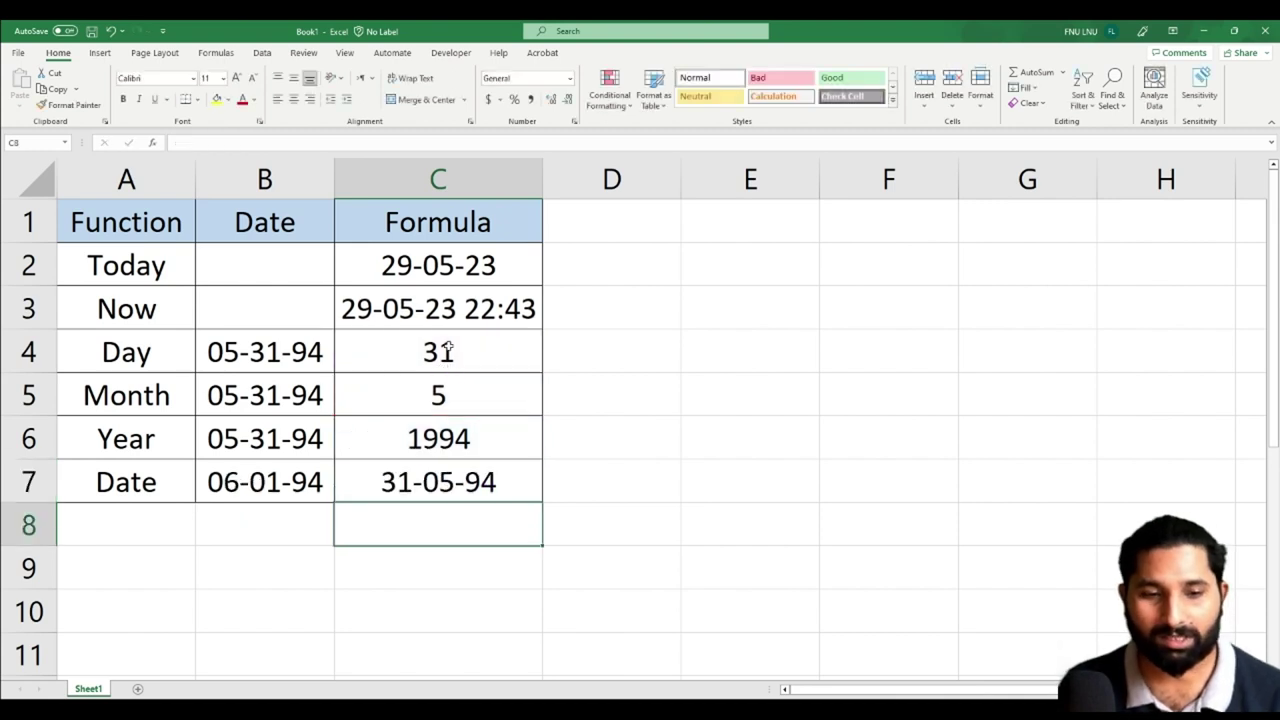
pyautogui.moveTo(449, 345); pyautogui.dragTo(455, 440)
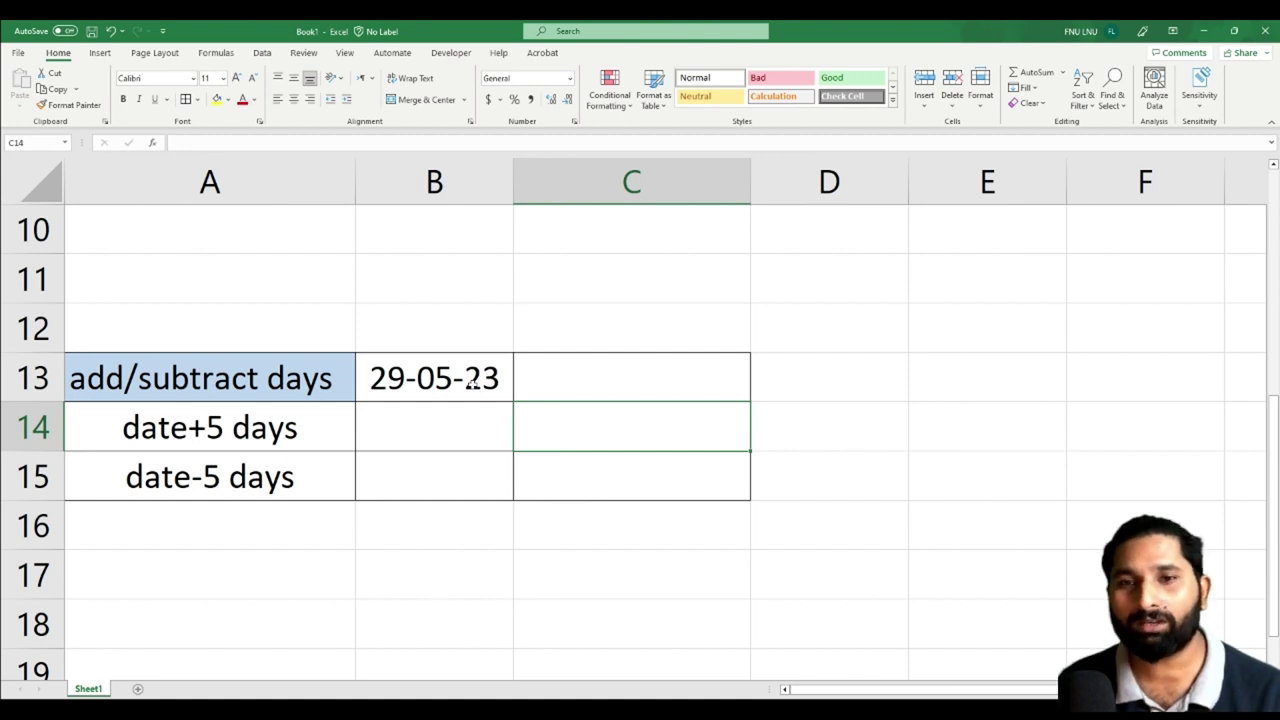
# Enter =B13+5 in B14, showing 03-06-23
pyautogui.doubleClick(434, 426)
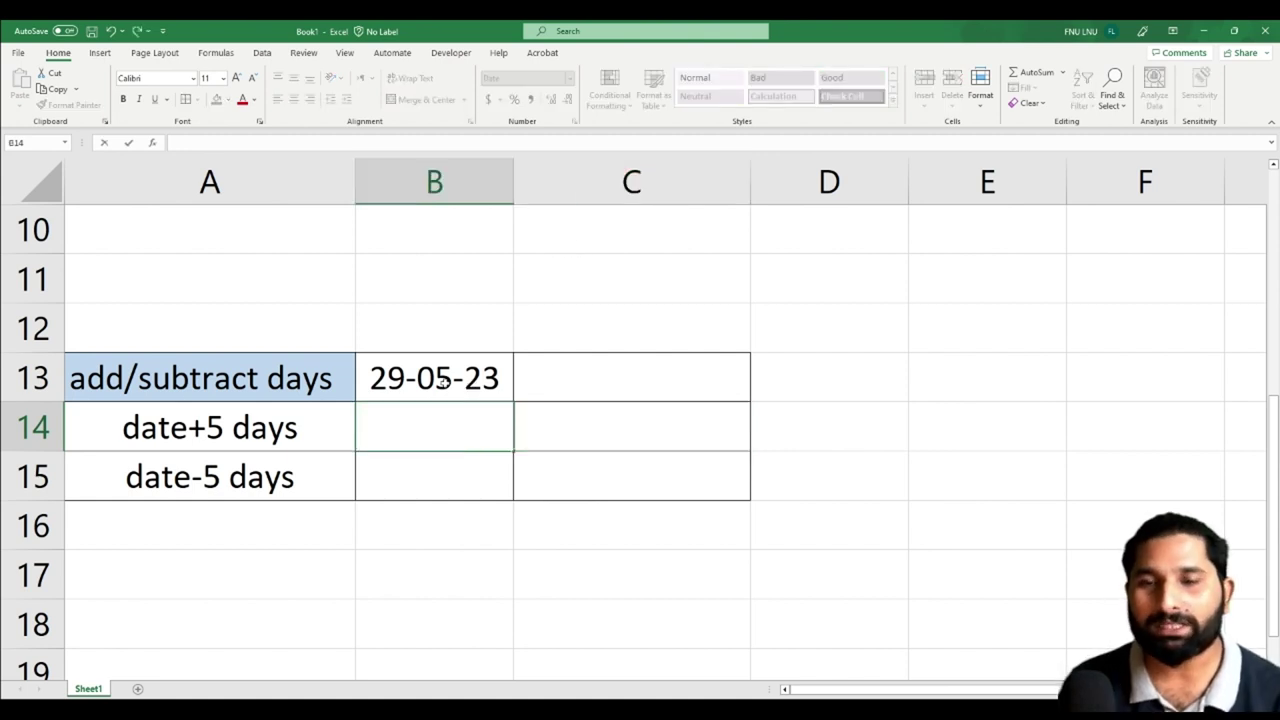
pyautogui.write('=')
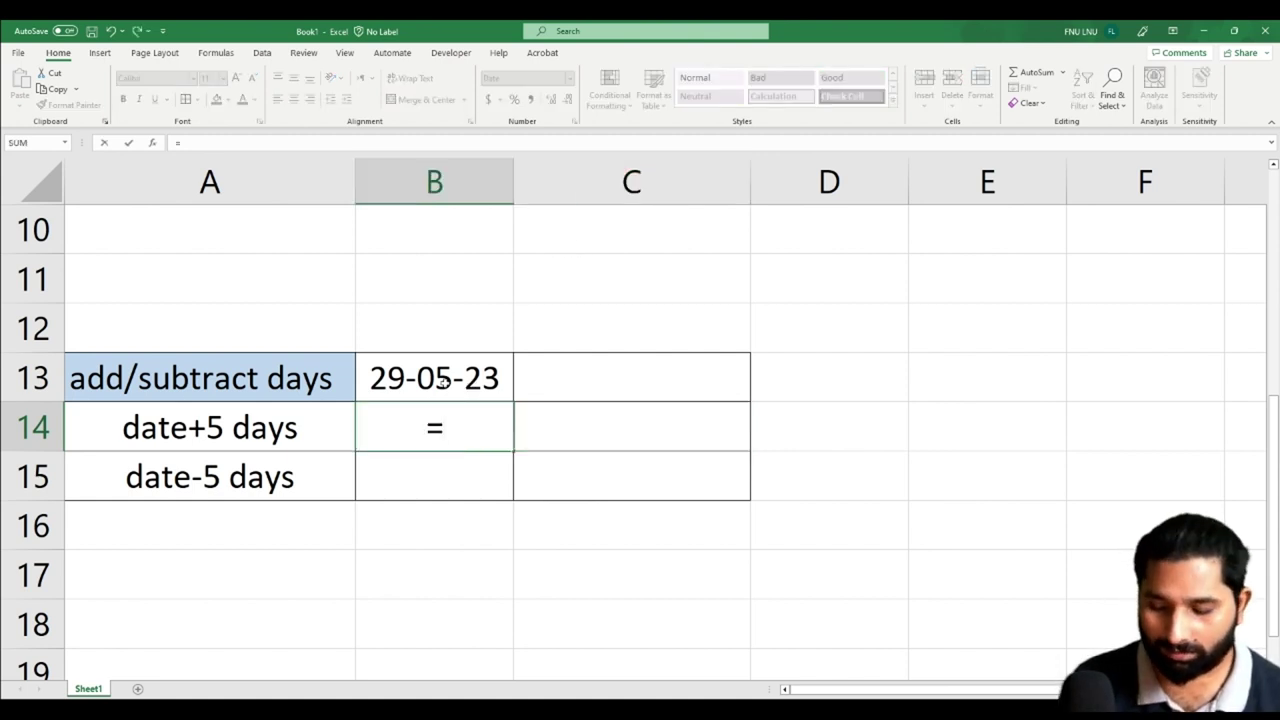
pyautogui.click(441, 381)
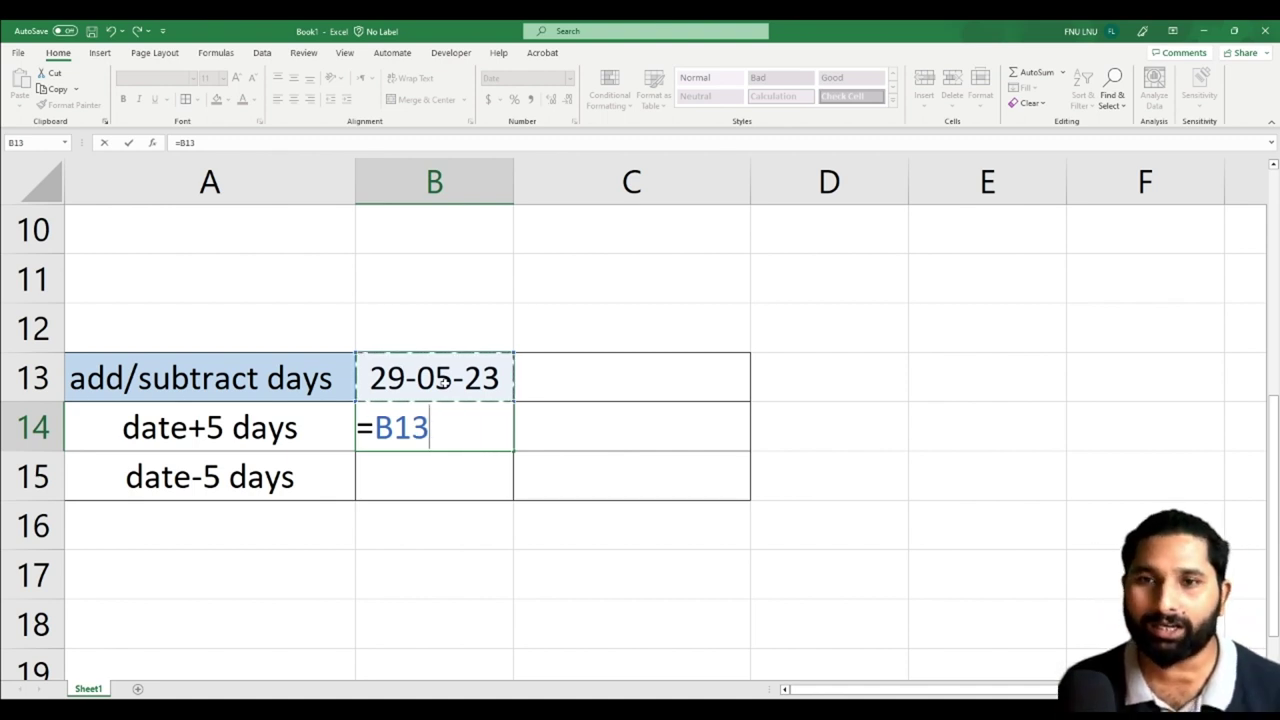
pyautogui.write('+')
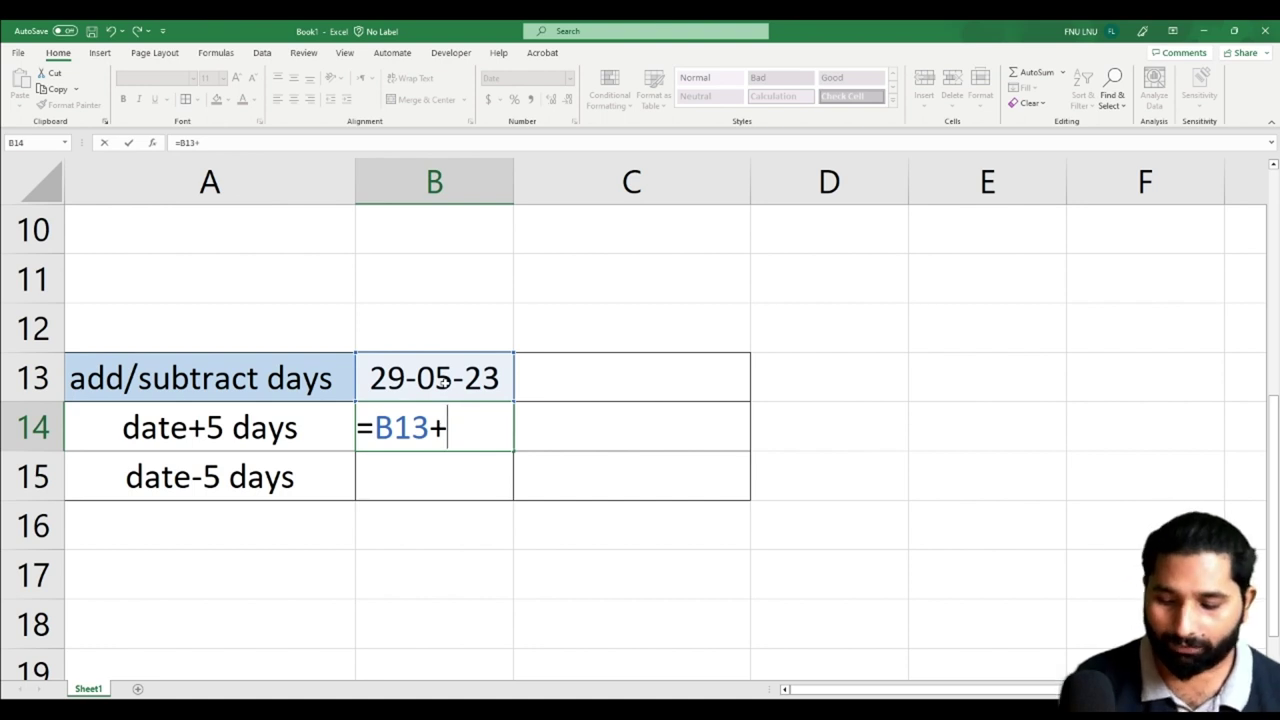
pyautogui.write('5')
pyautogui.press('Return')
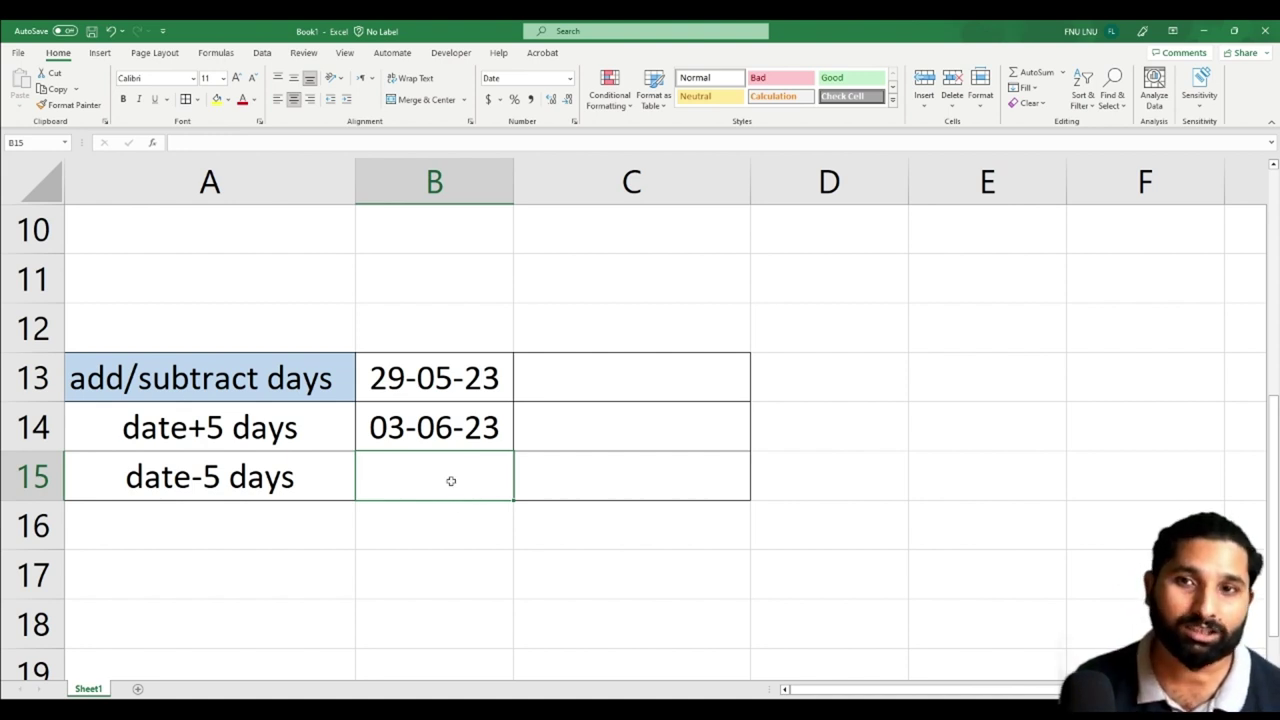
# Enter =B13-5 in B15, showing 24-05-23
pyautogui.doubleClick(451, 481)
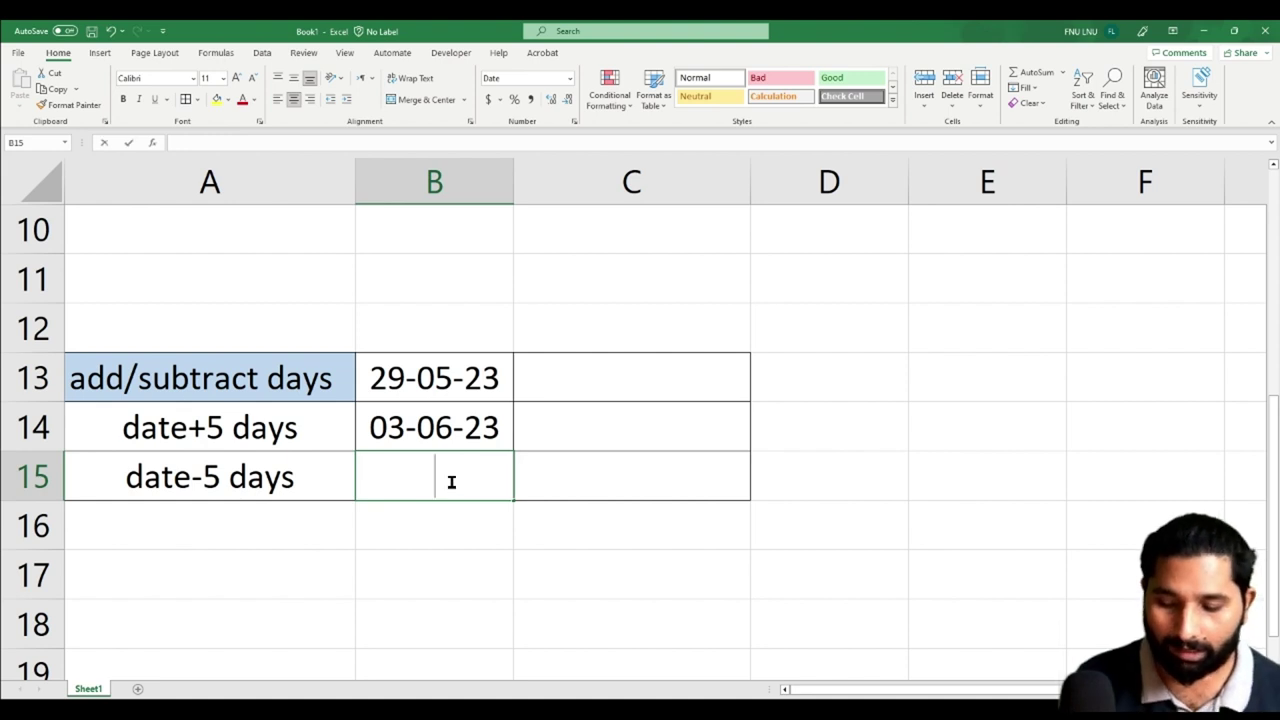
pyautogui.write('=')
pyautogui.press('Up')
pyautogui.press('Up')
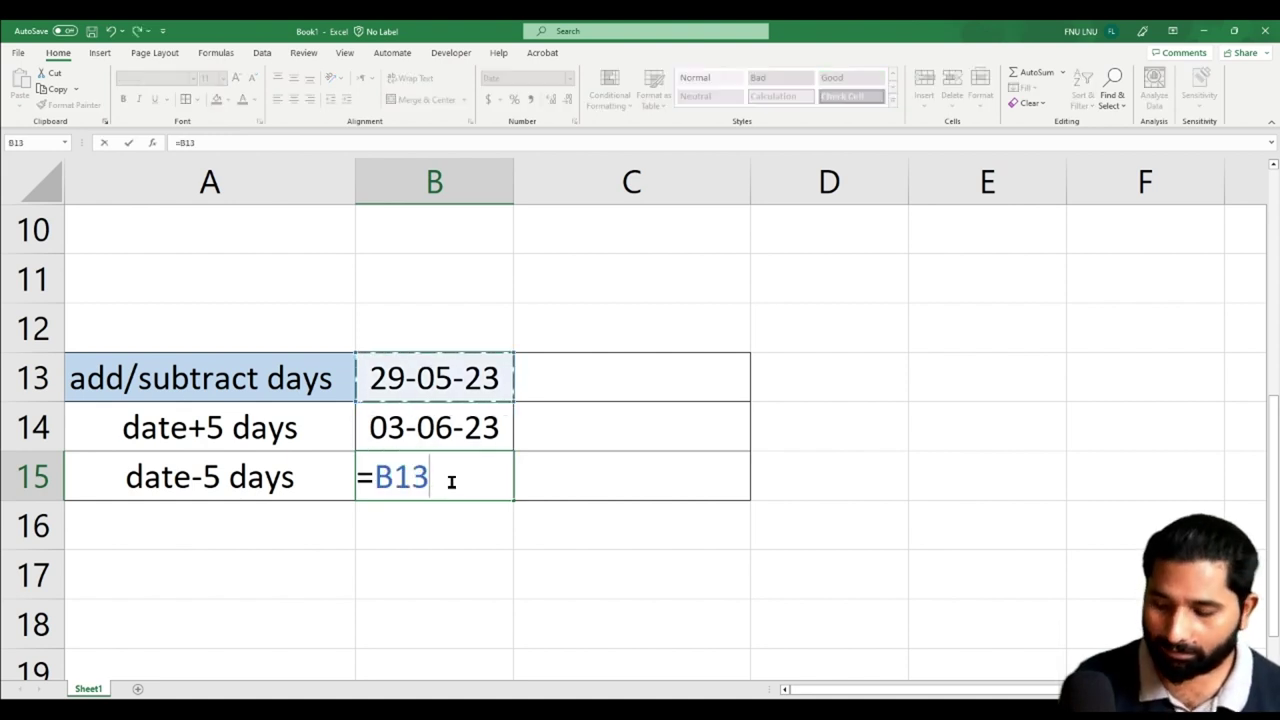
pyautogui.write('-5')
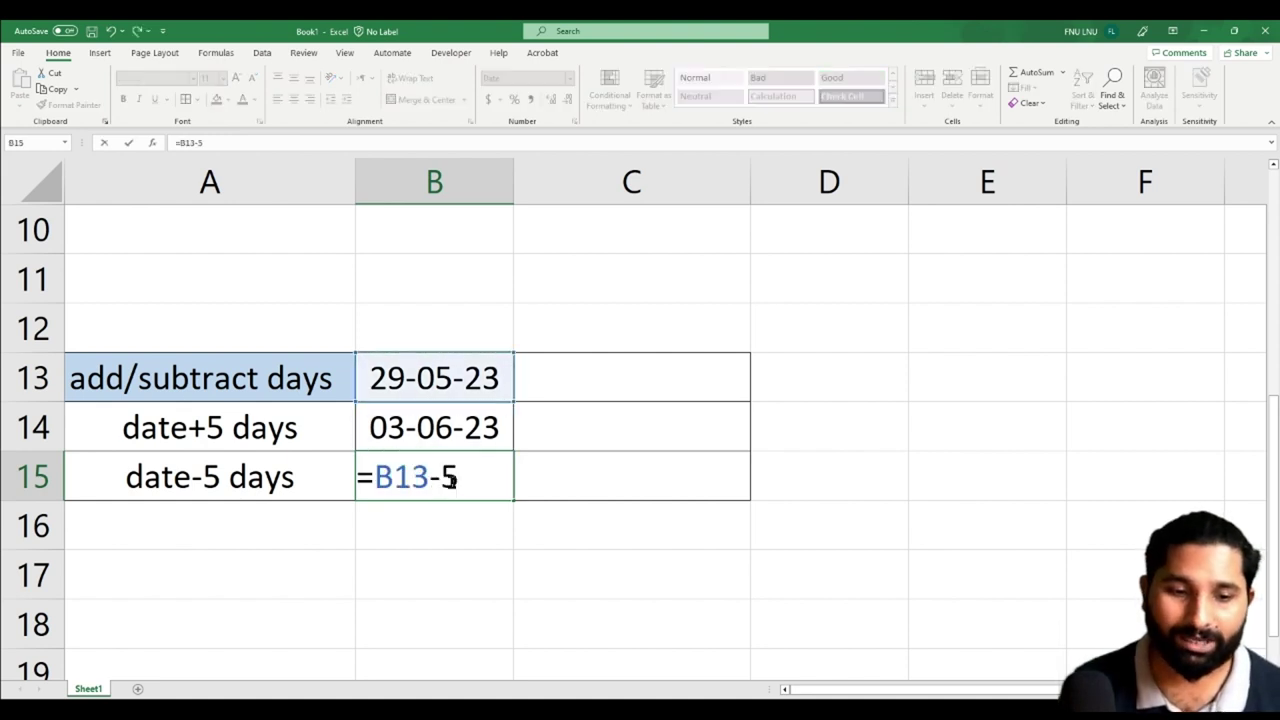
pyautogui.press('Return')
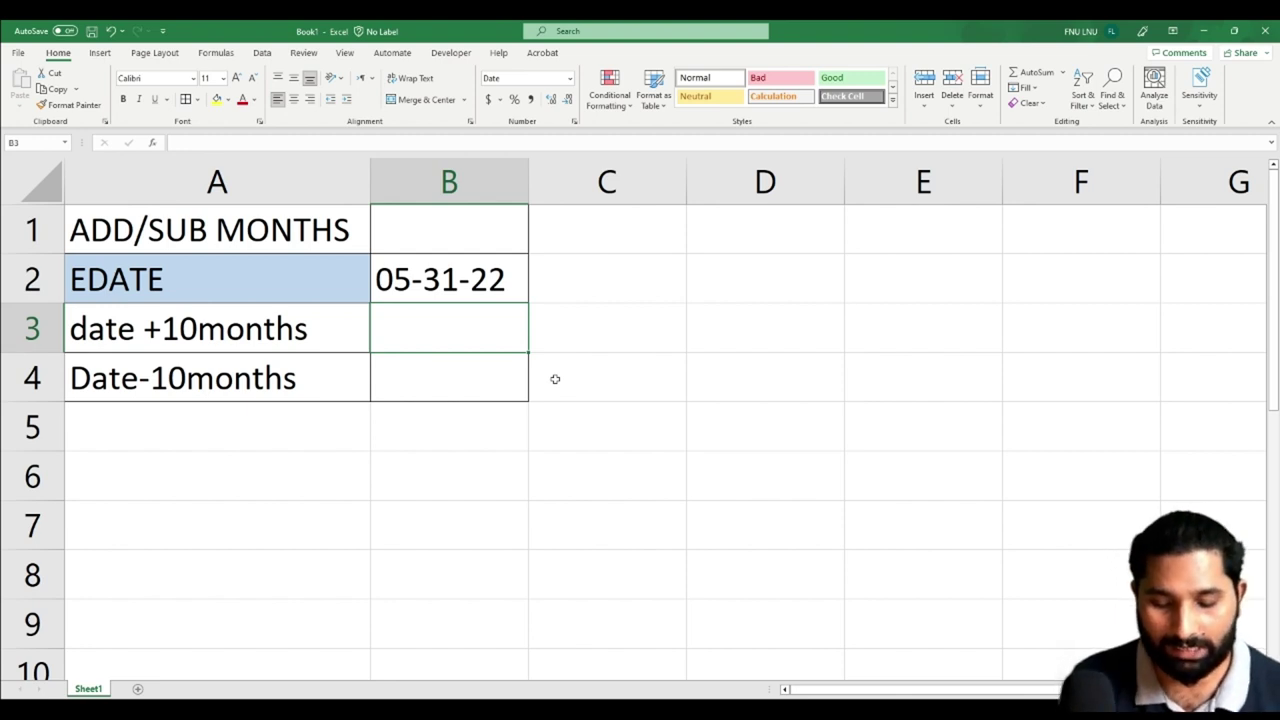
# Enter =EDATE(B2,10) in B3, giving 03-31-23
pyautogui.write('=edate')
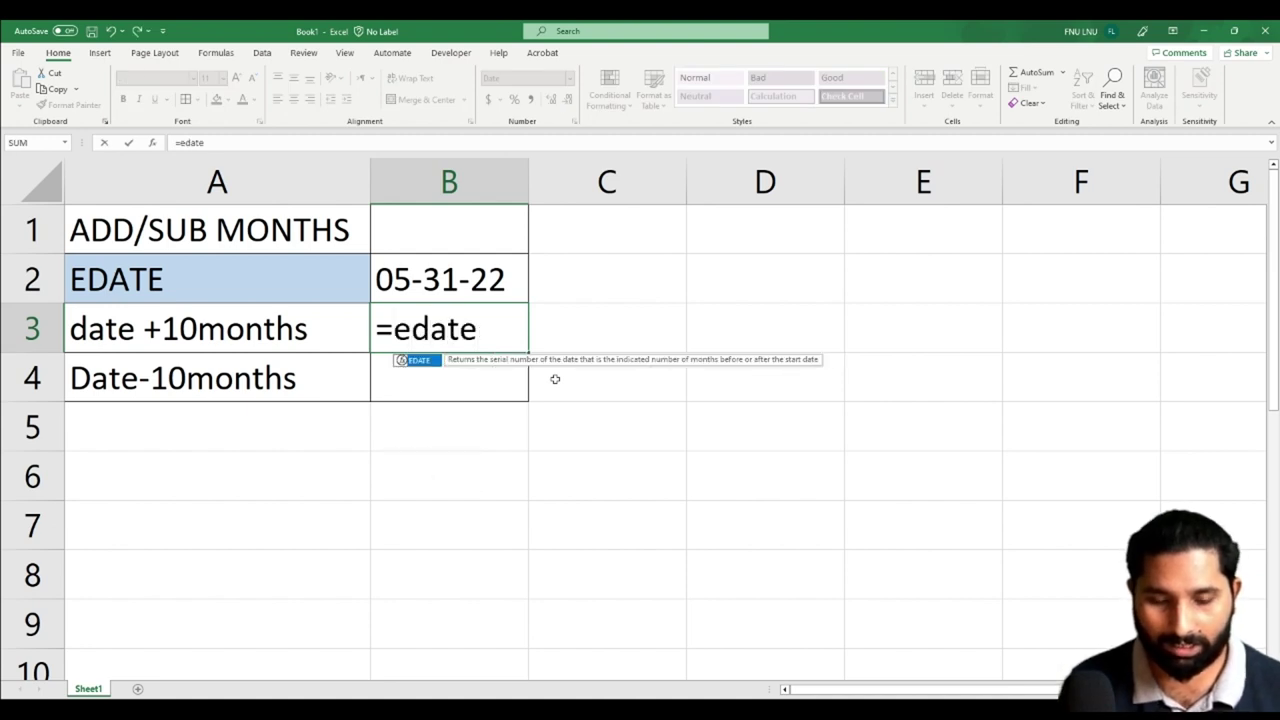
pyautogui.press('Tab')
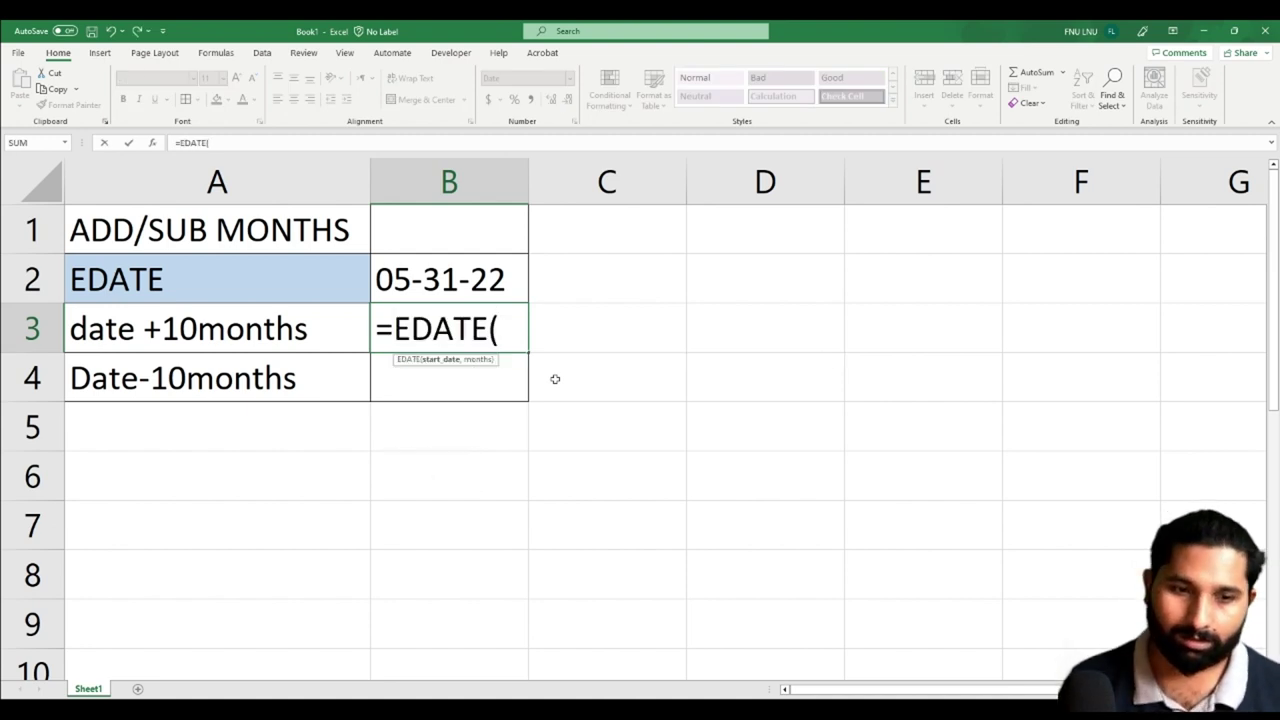
pyautogui.press('Up')
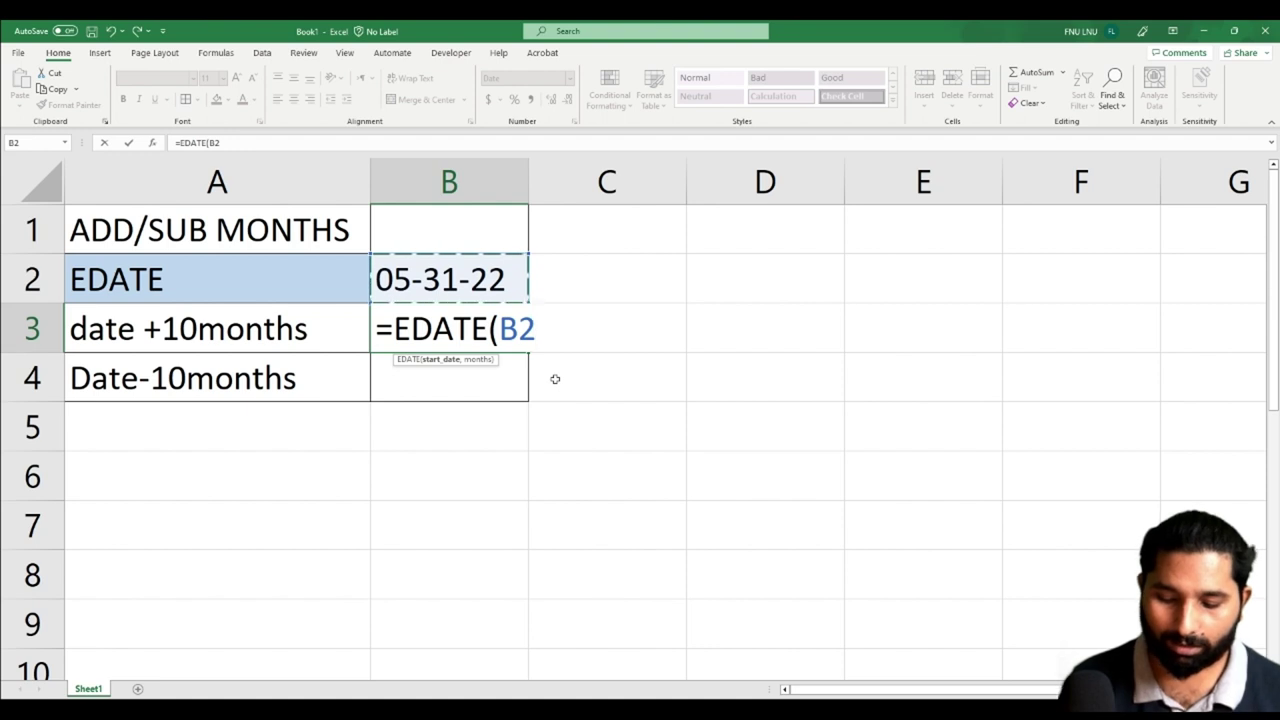
pyautogui.write(',')
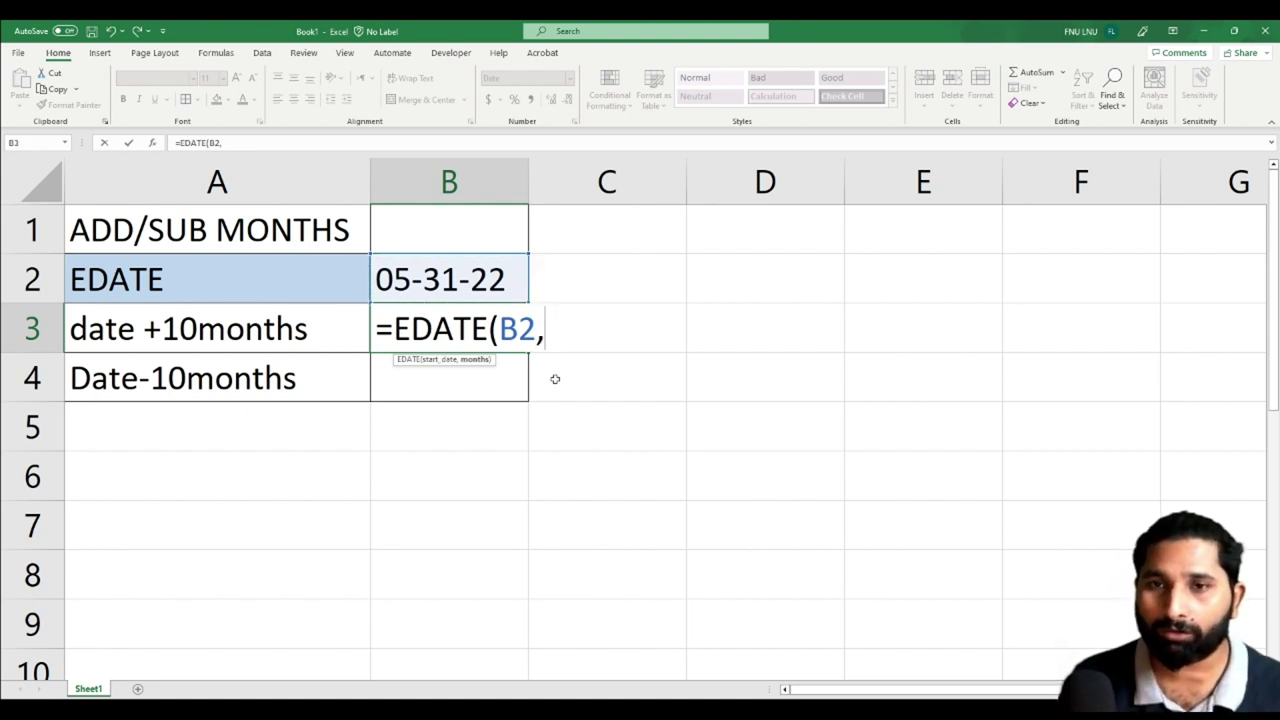
pyautogui.write('10')
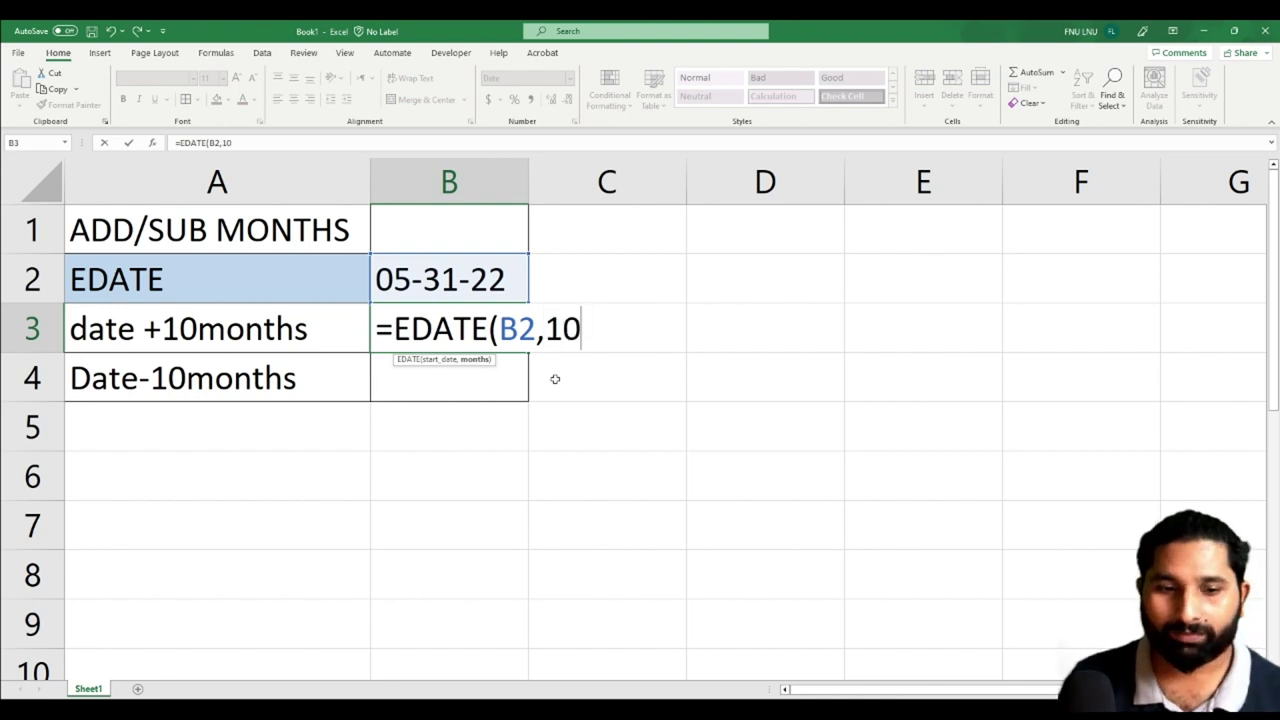
pyautogui.write(')')
pyautogui.press('Return')
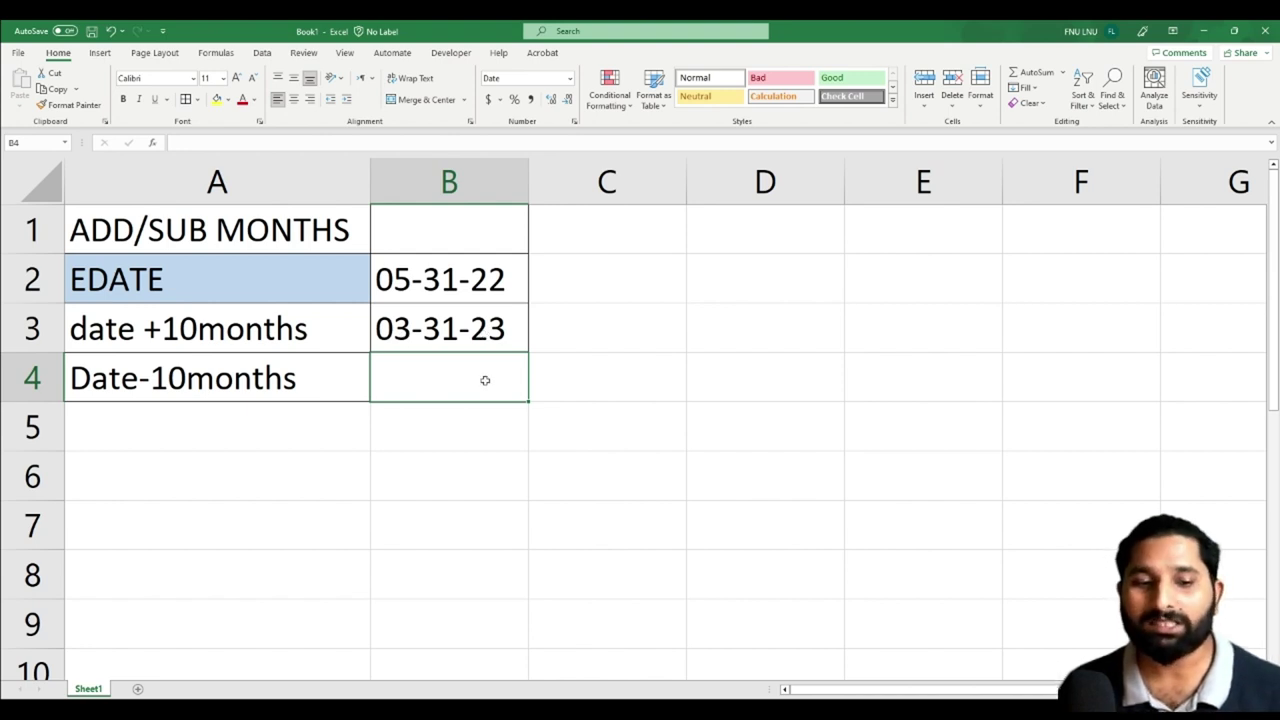
# Enter =EDATE(B2,-10) in B4 for 07-31-21, then review the B3 and B4 formulas
pyautogui.click(469, 291)
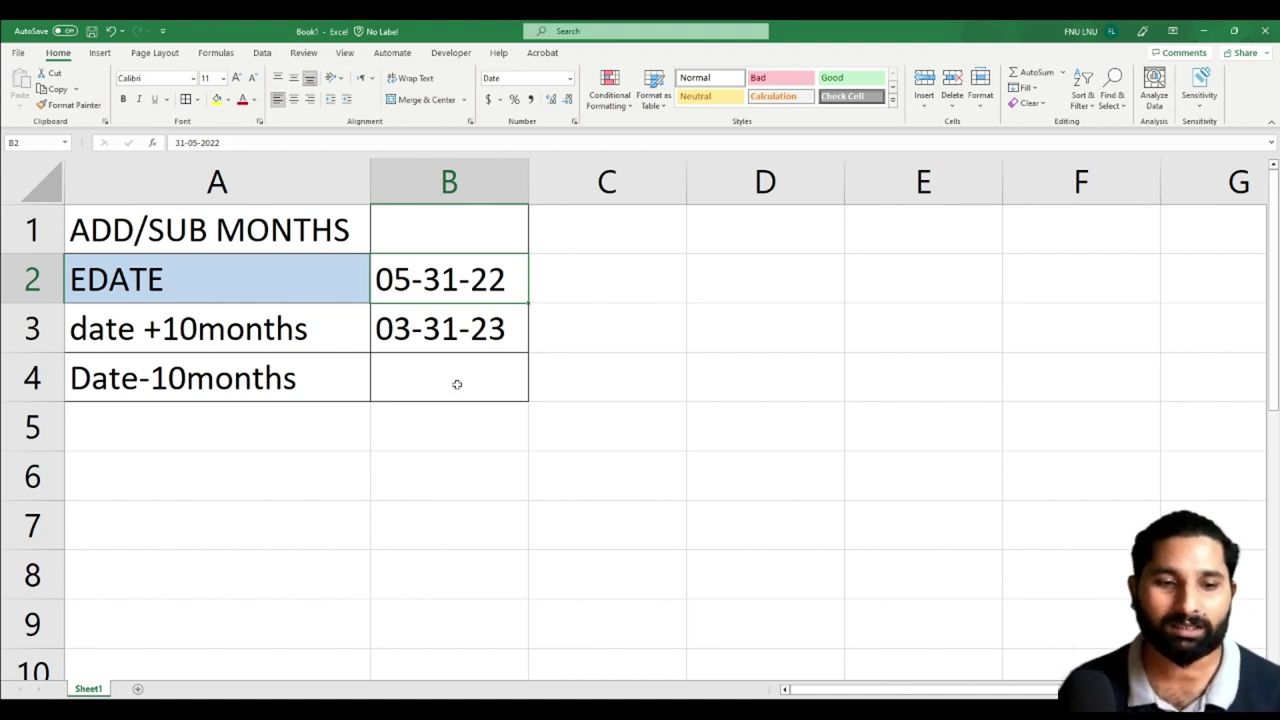
pyautogui.click(457, 389)
pyautogui.write('=edate')
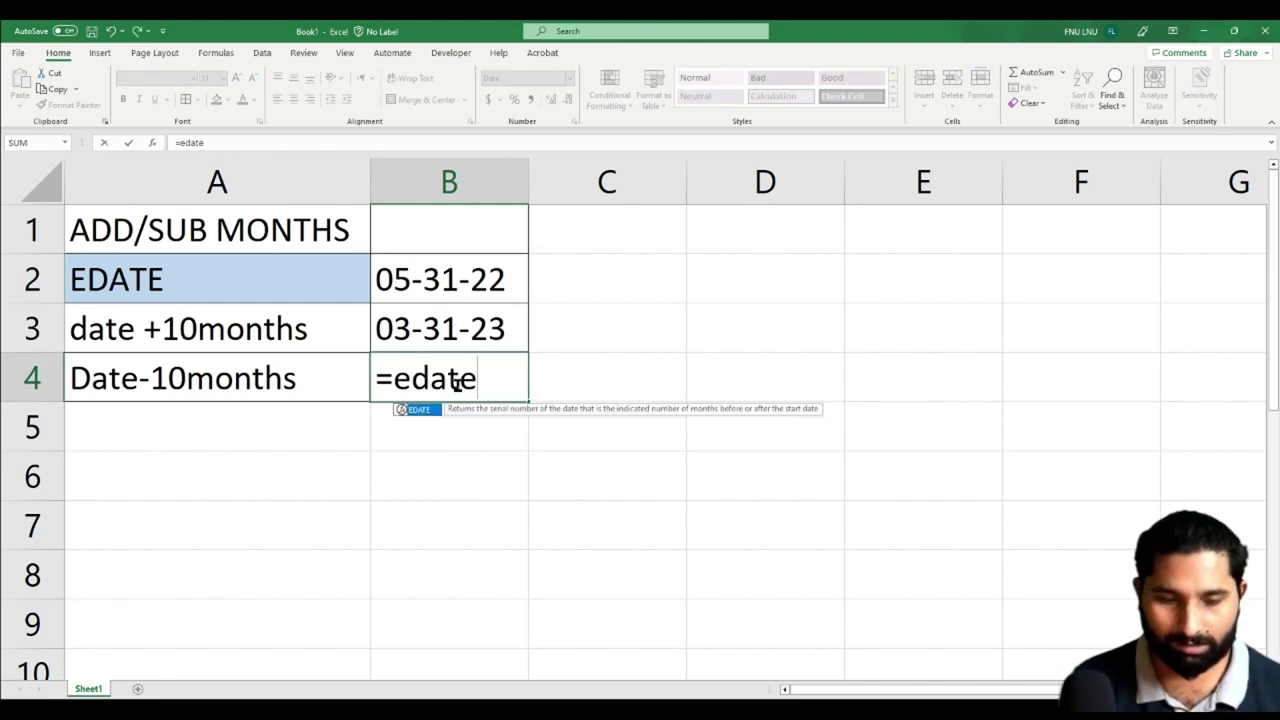
pyautogui.press('Tab')
pyautogui.press('Up')
pyautogui.press('Up')
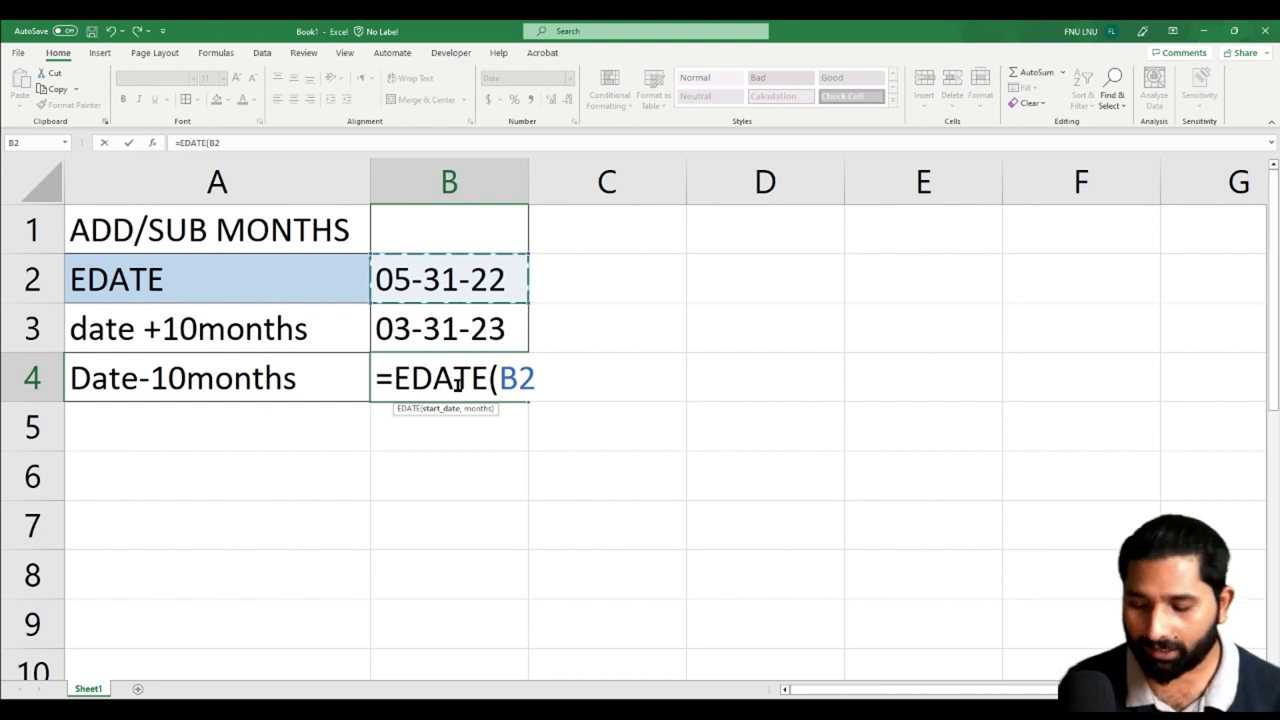
pyautogui.write(',')
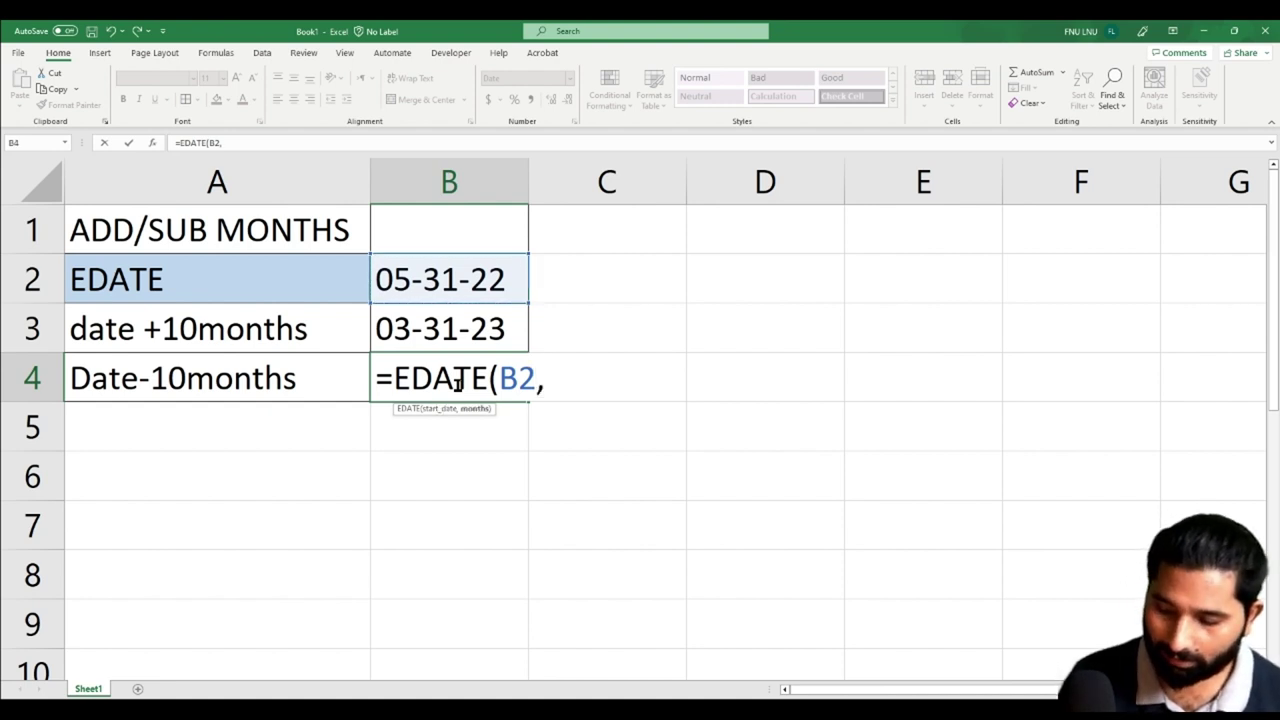
pyautogui.write('-10)')
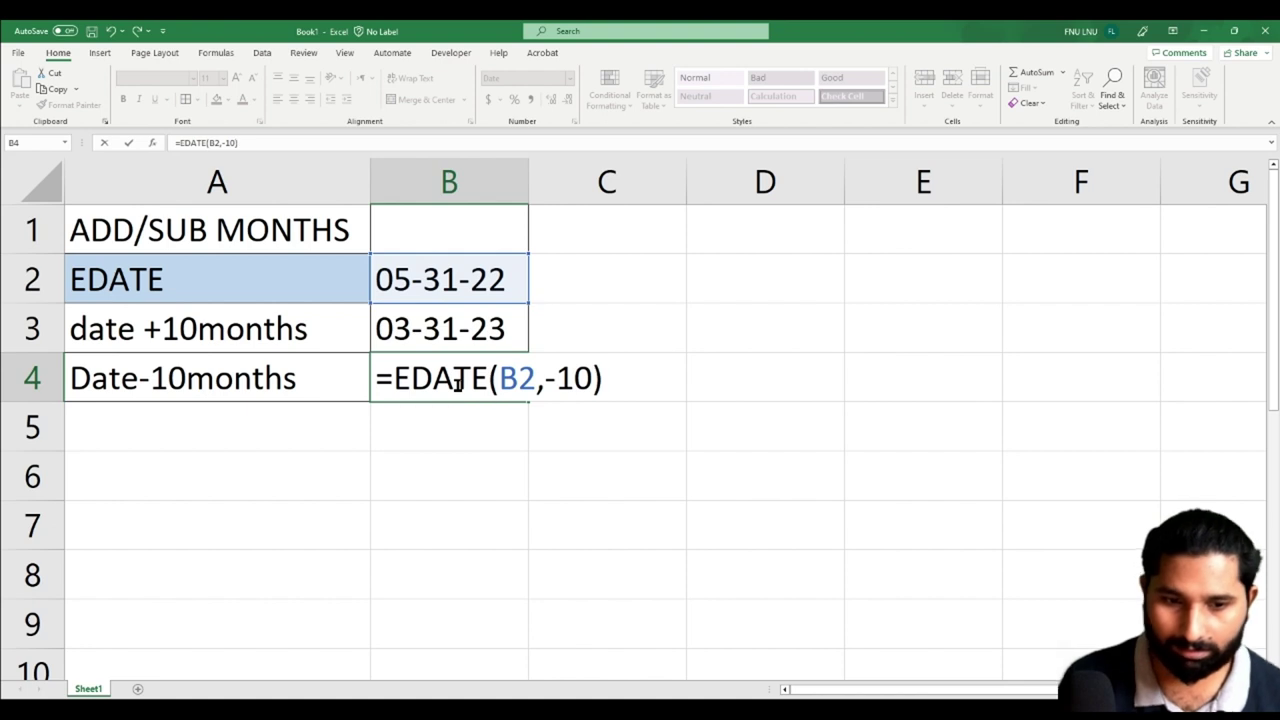
pyautogui.press('Return')
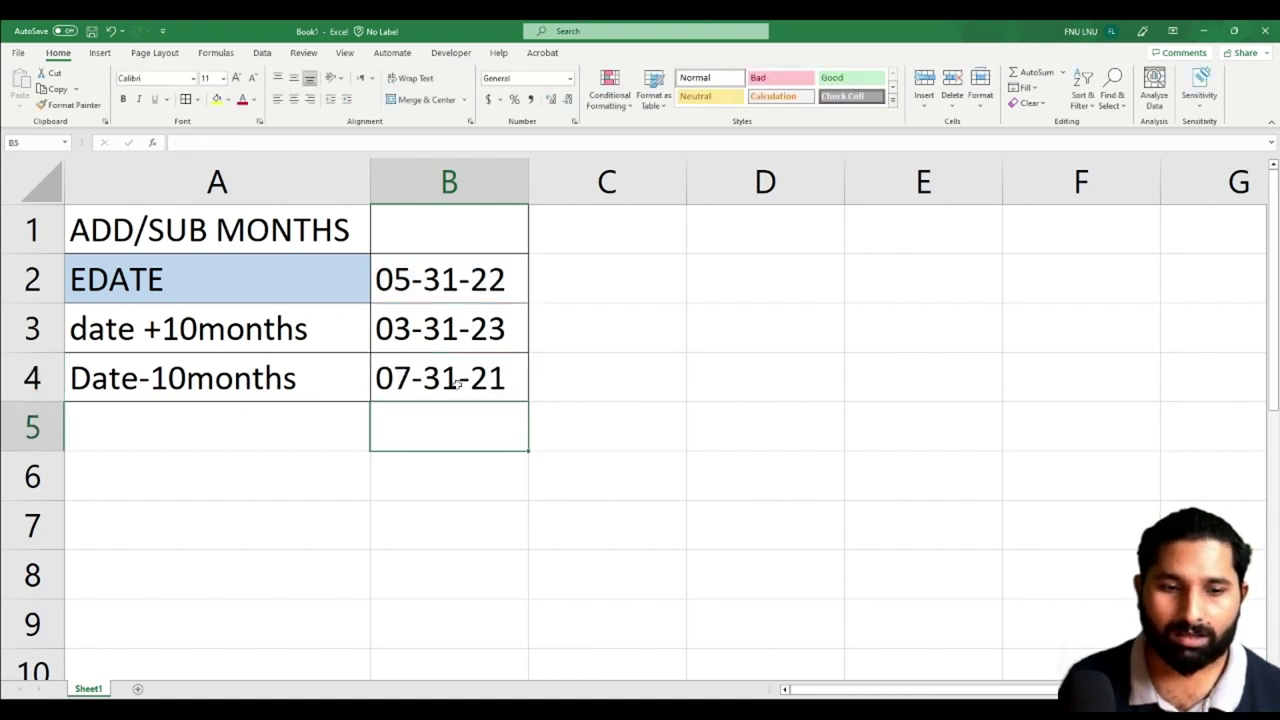
pyautogui.click(455, 348)
pyautogui.click(452, 372)
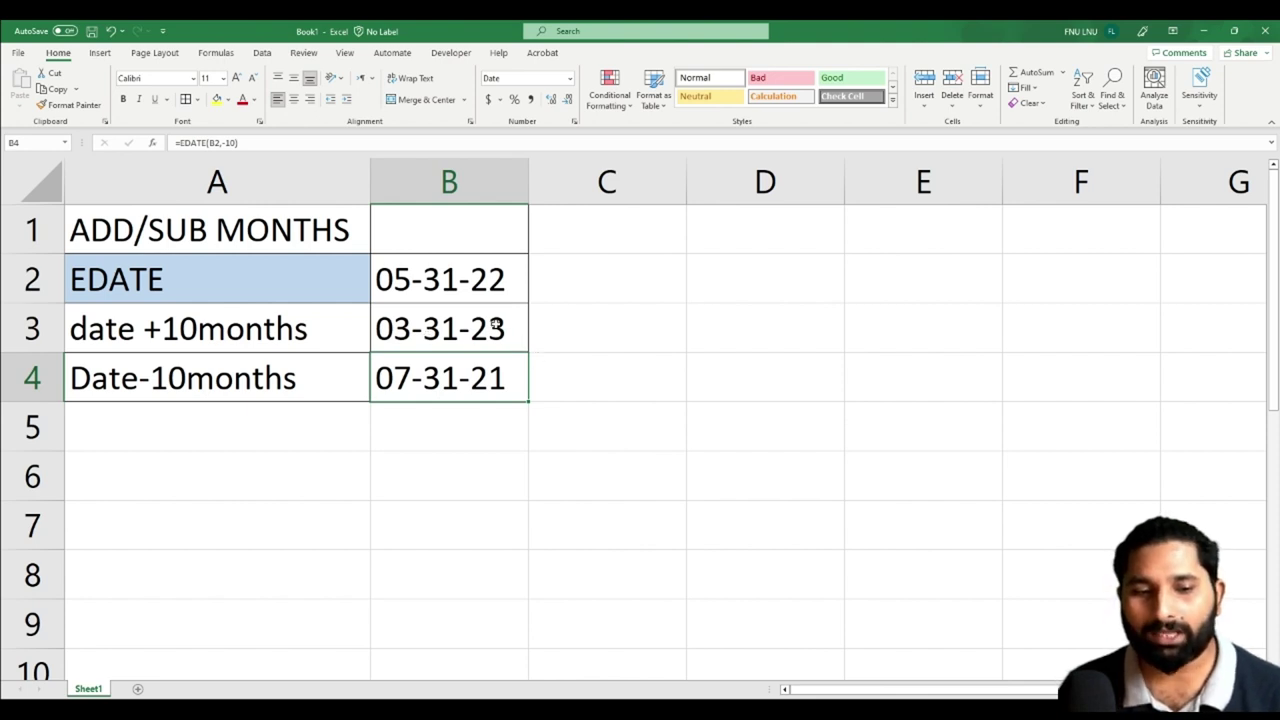
# Inspect the ten-month EDATE formulas in B3 and B4
pyautogui.click(495, 324)
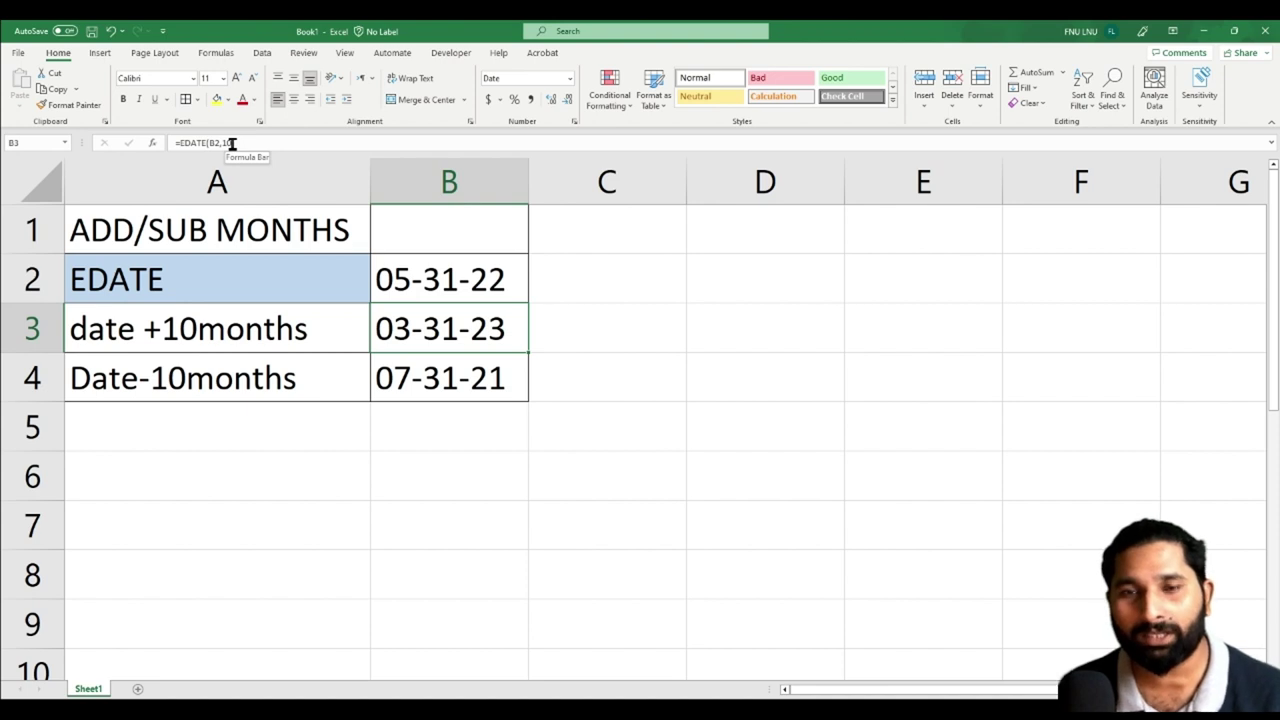
pyautogui.click(456, 370)
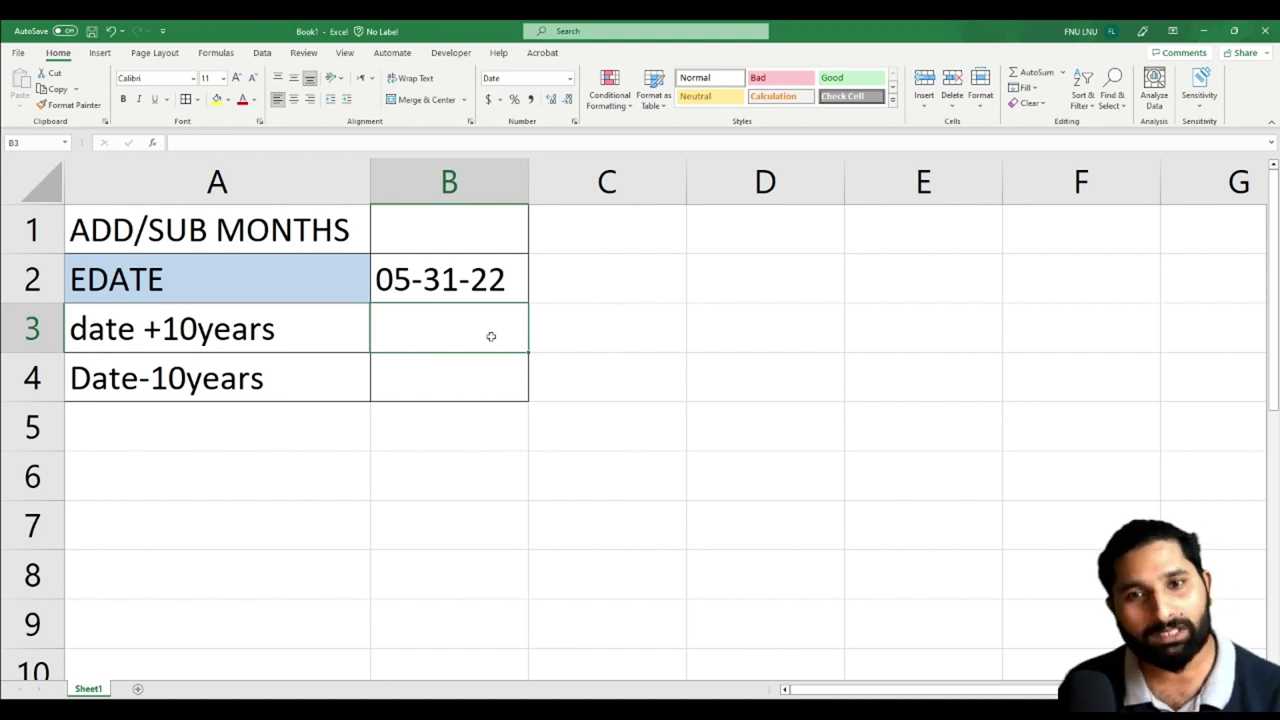
# Calculate 120 months in D3 with =10*12
pyautogui.doubleClick(707, 335)
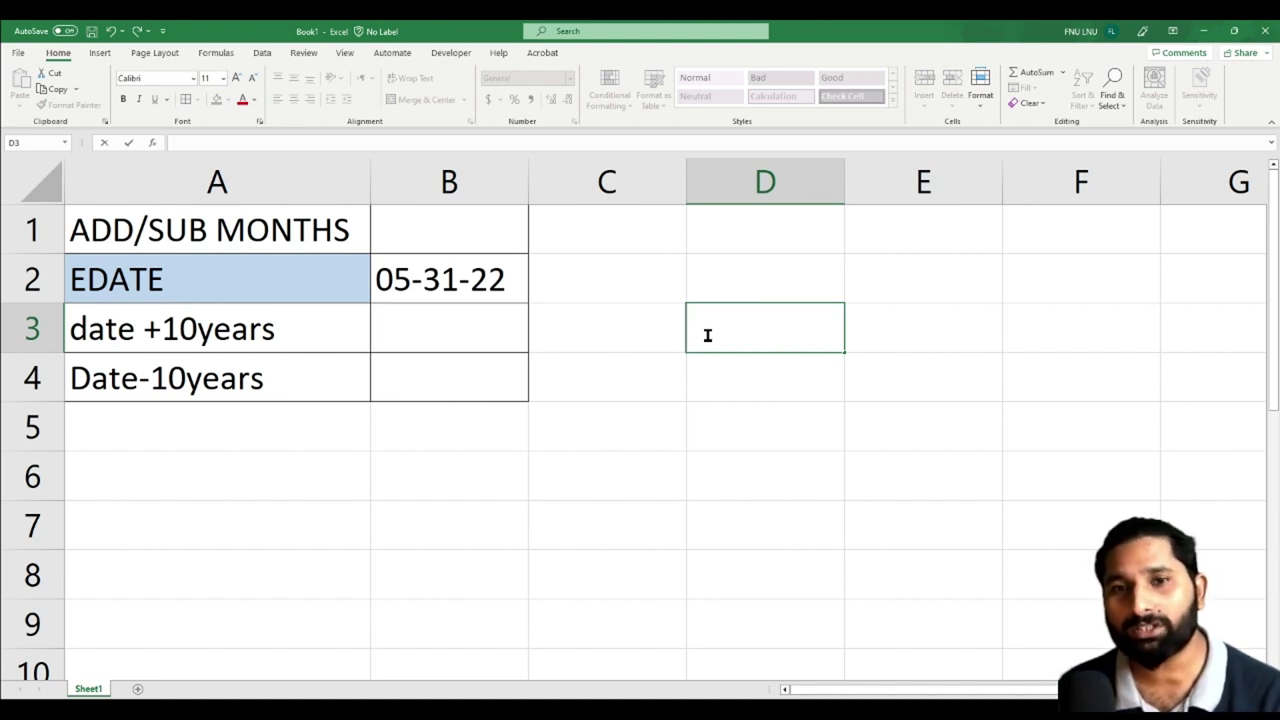
pyautogui.write('=')
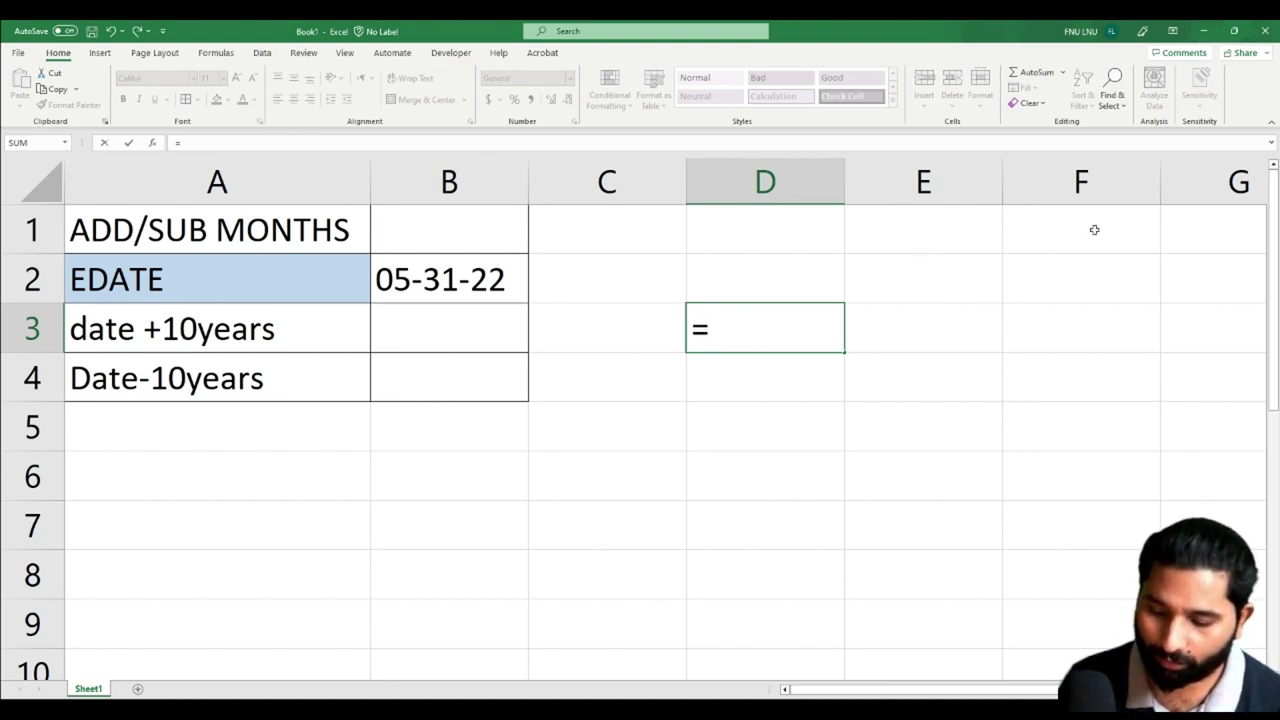
pyautogui.write('10*')
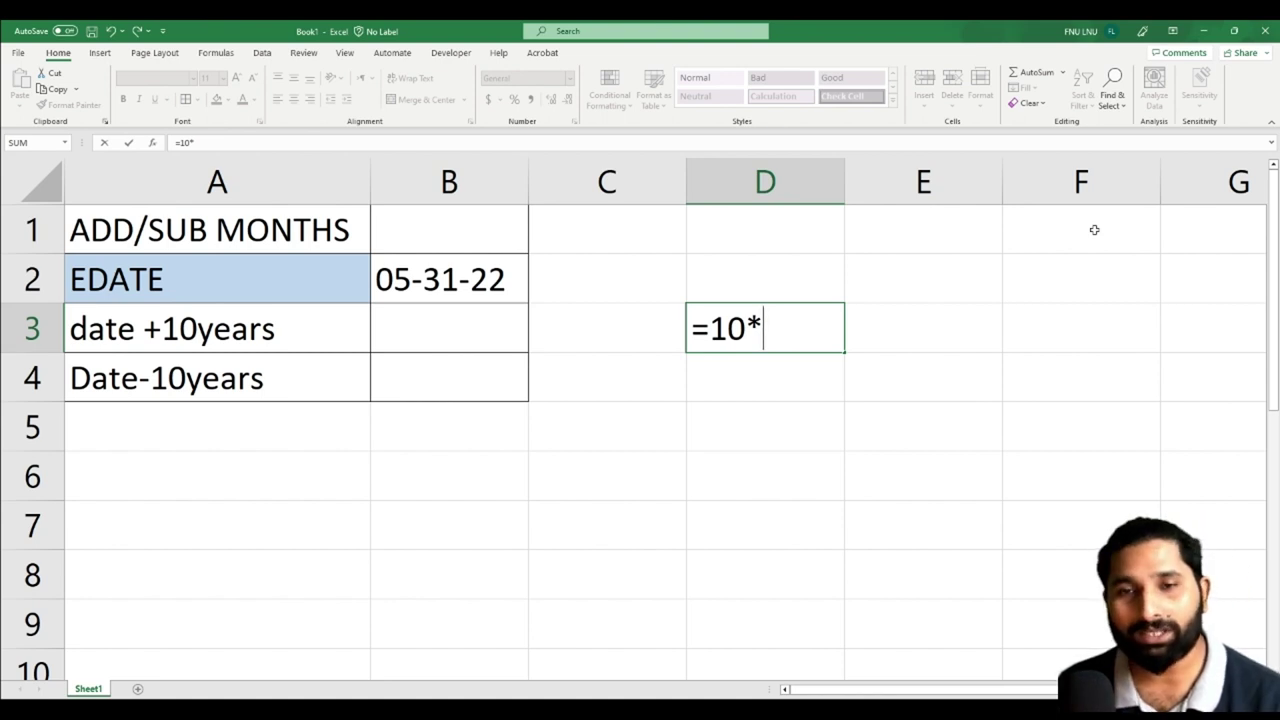
pyautogui.write('12')
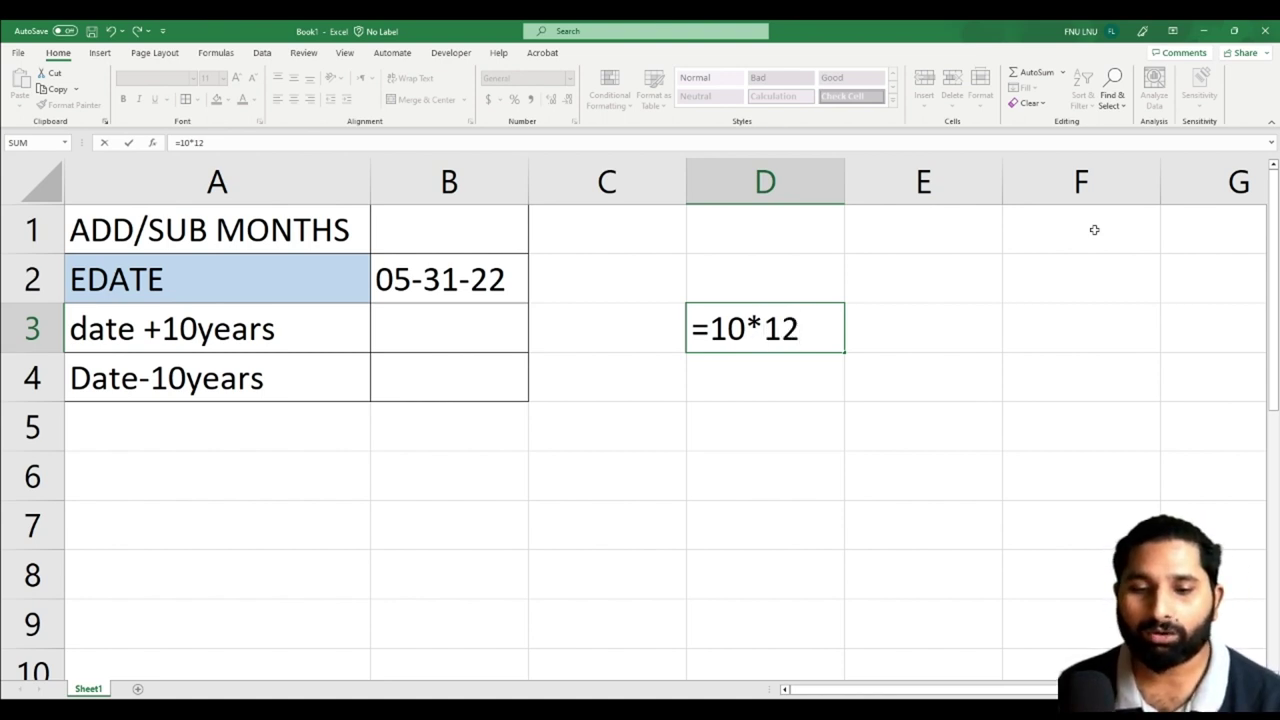
pyautogui.press('Return')
# Enter =EDATE(B2,120) in B3, giving 05-31-32
pyautogui.click(404, 333)
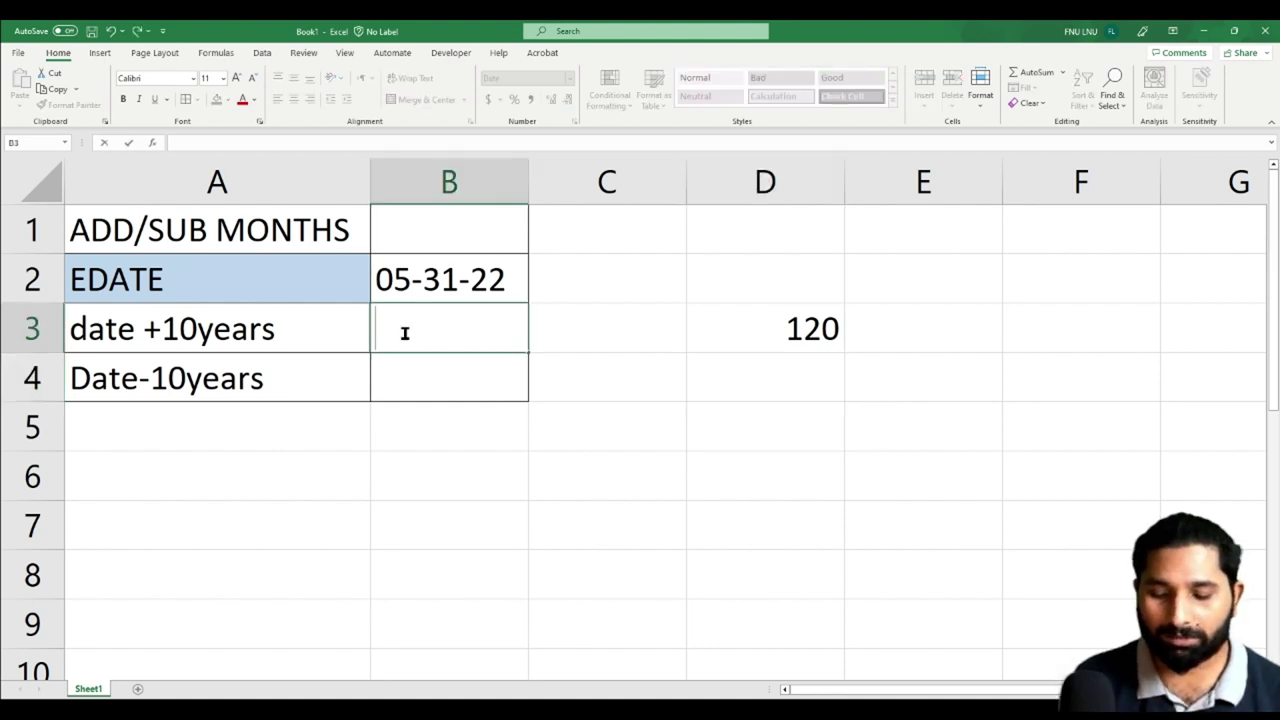
pyautogui.write('=')
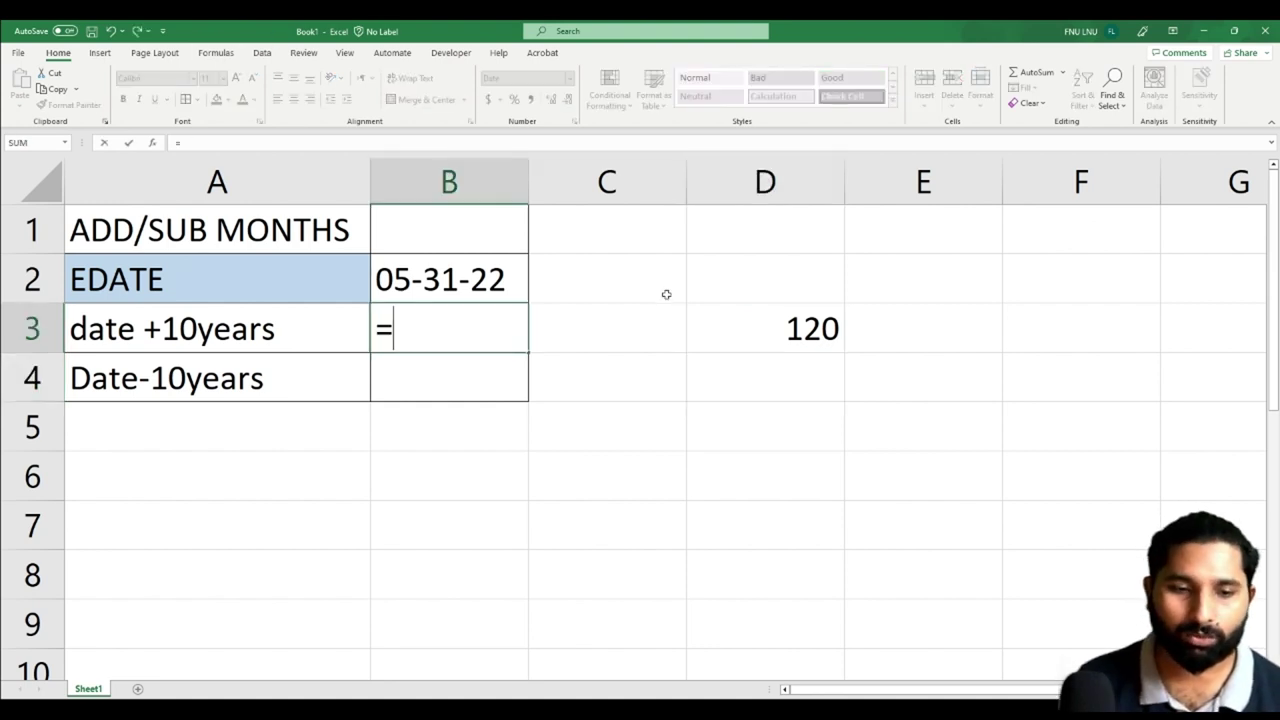
pyautogui.write('edat')
pyautogui.press('Tab')
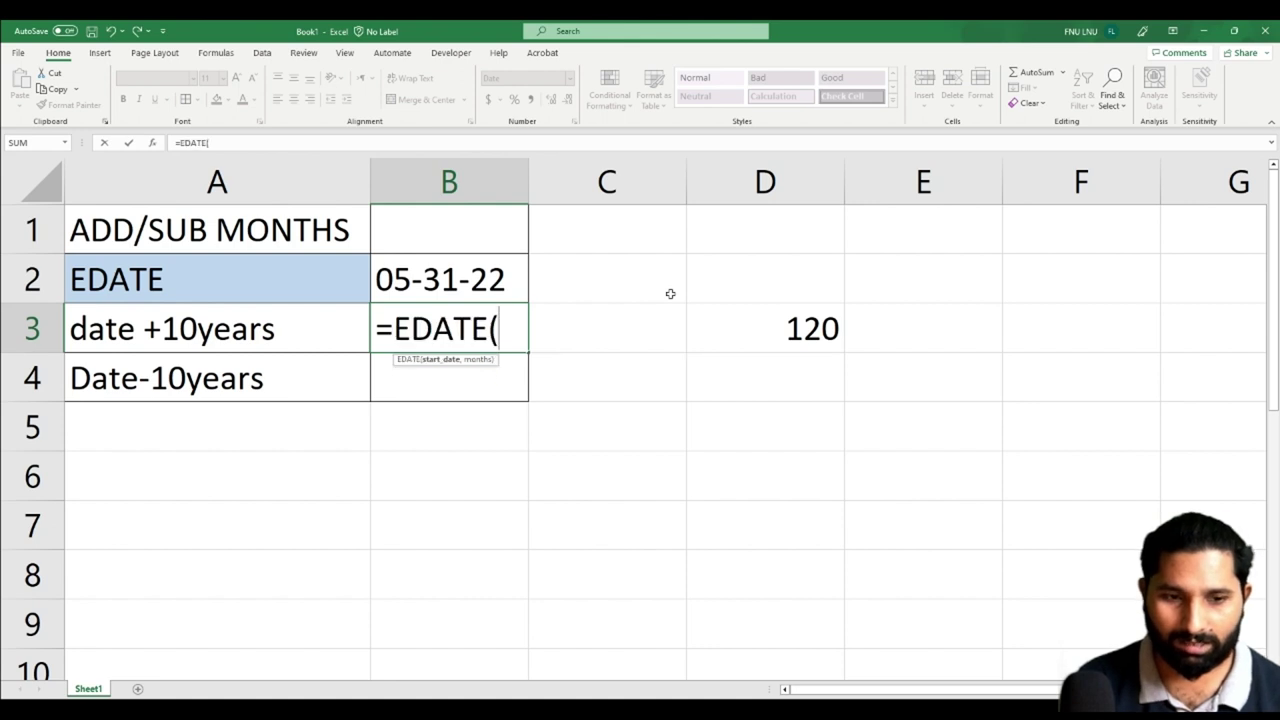
pyautogui.press('Up')
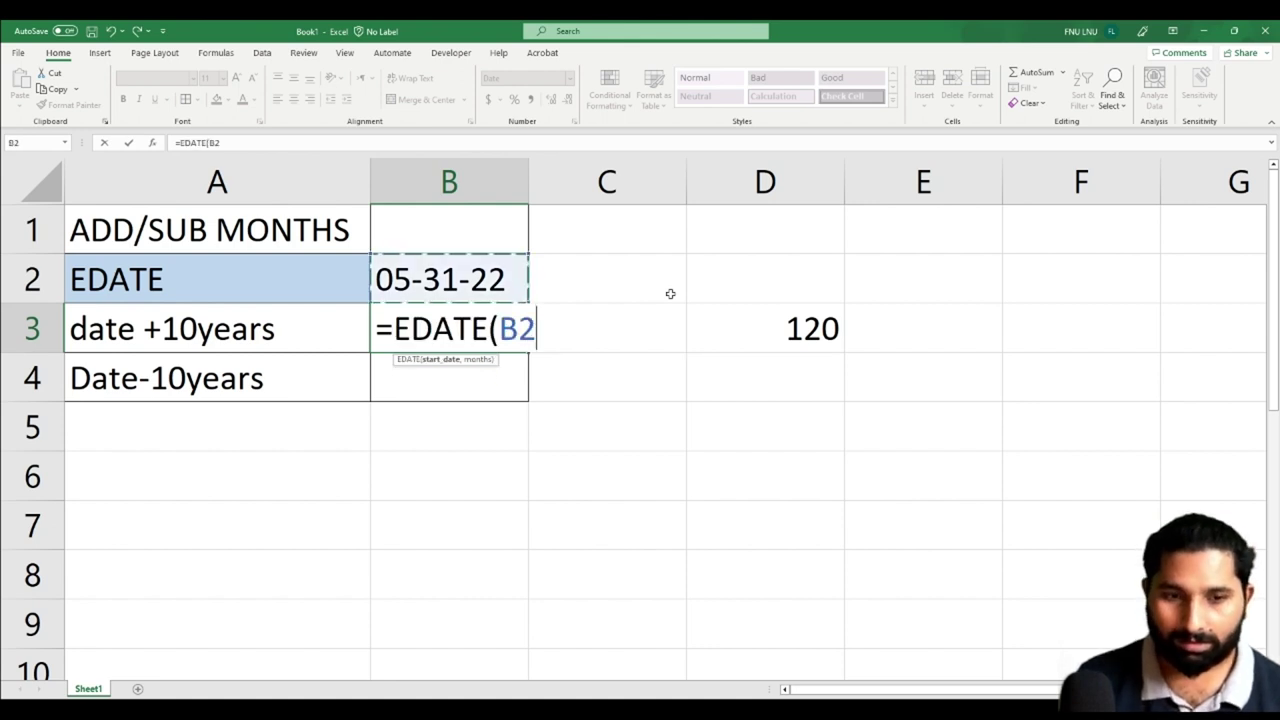
pyautogui.write(',120')
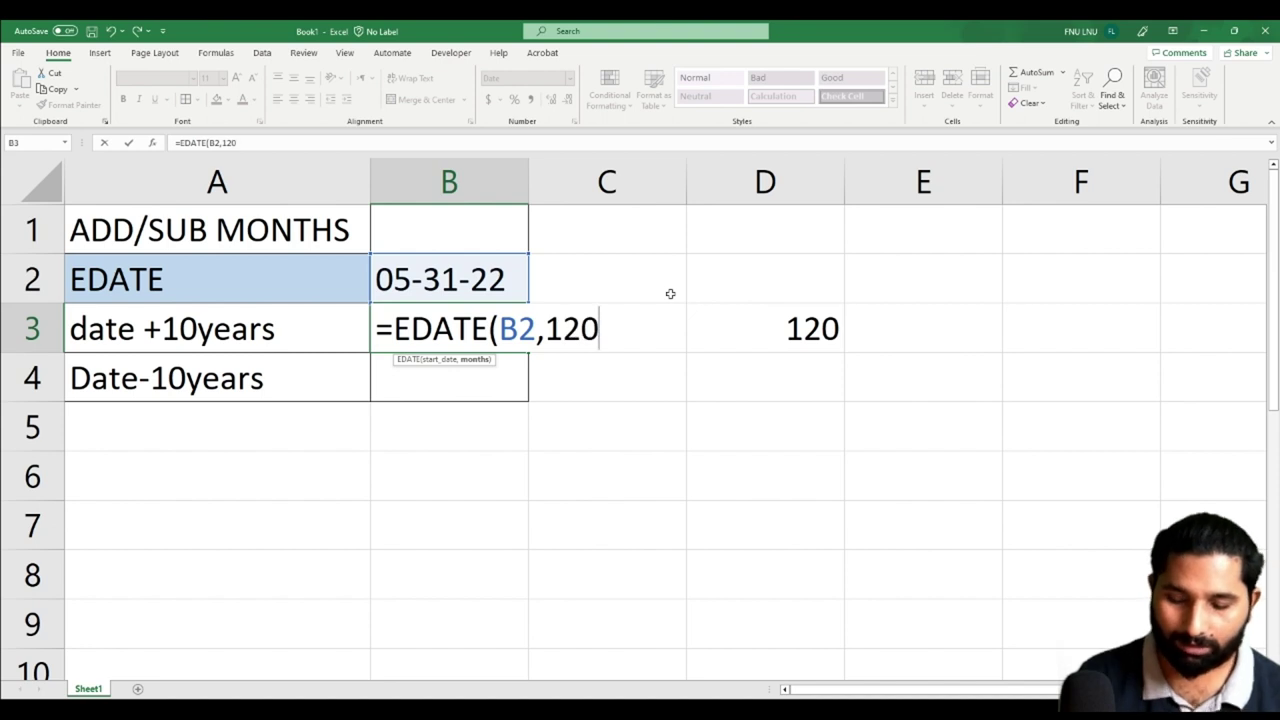
pyautogui.write(')')
pyautogui.press('Return')
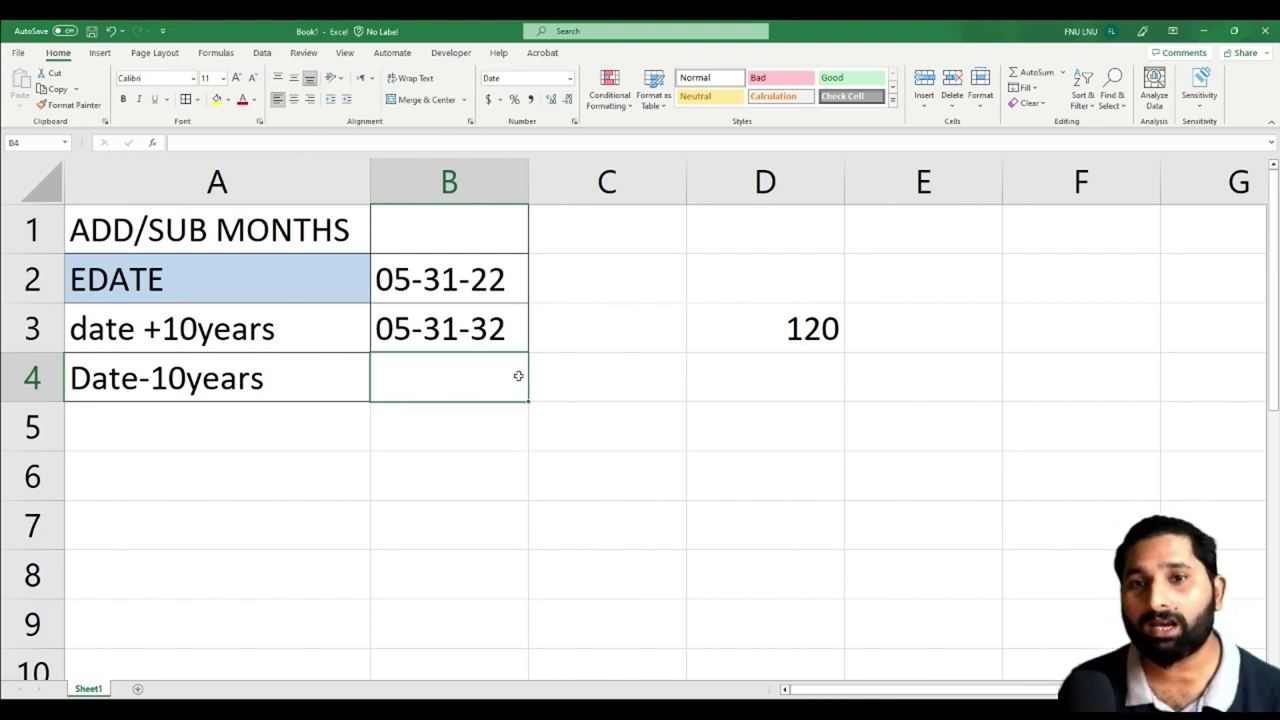
# Enter =EDATE(B2,-120) in B4, giving 05-31-12
pyautogui.doubleClick(517, 376)
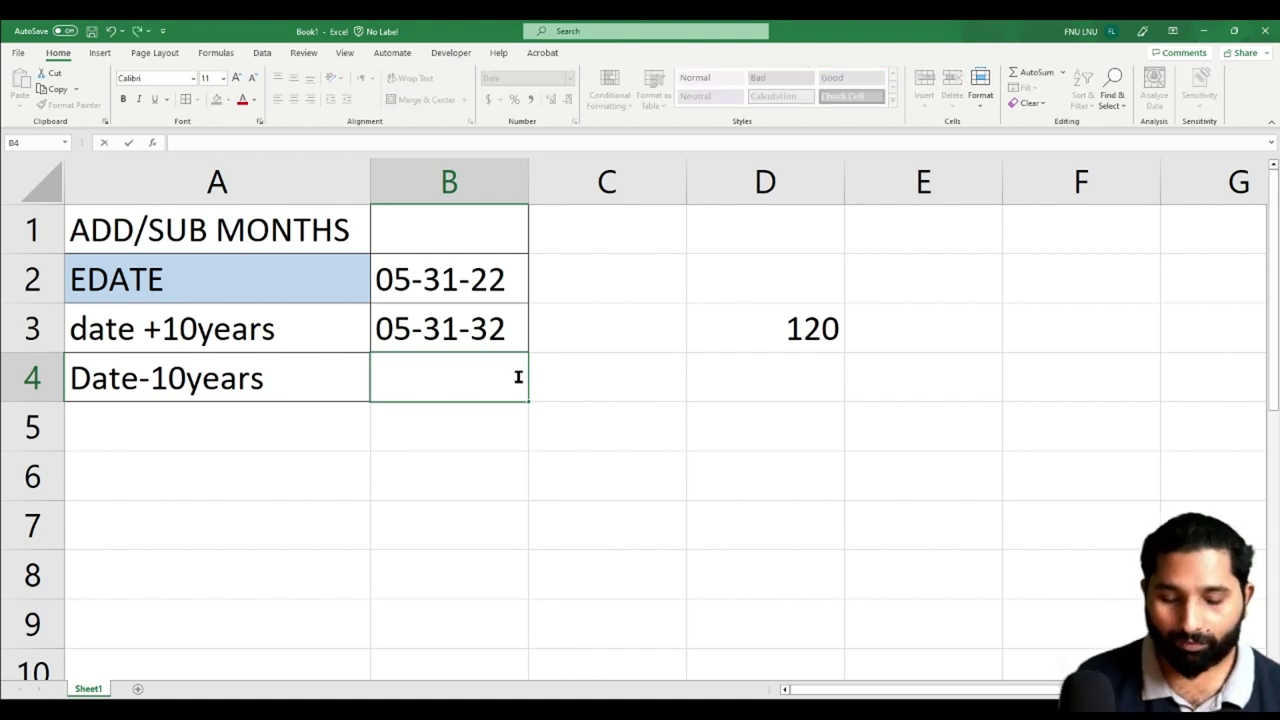
pyautogui.write('=edate')
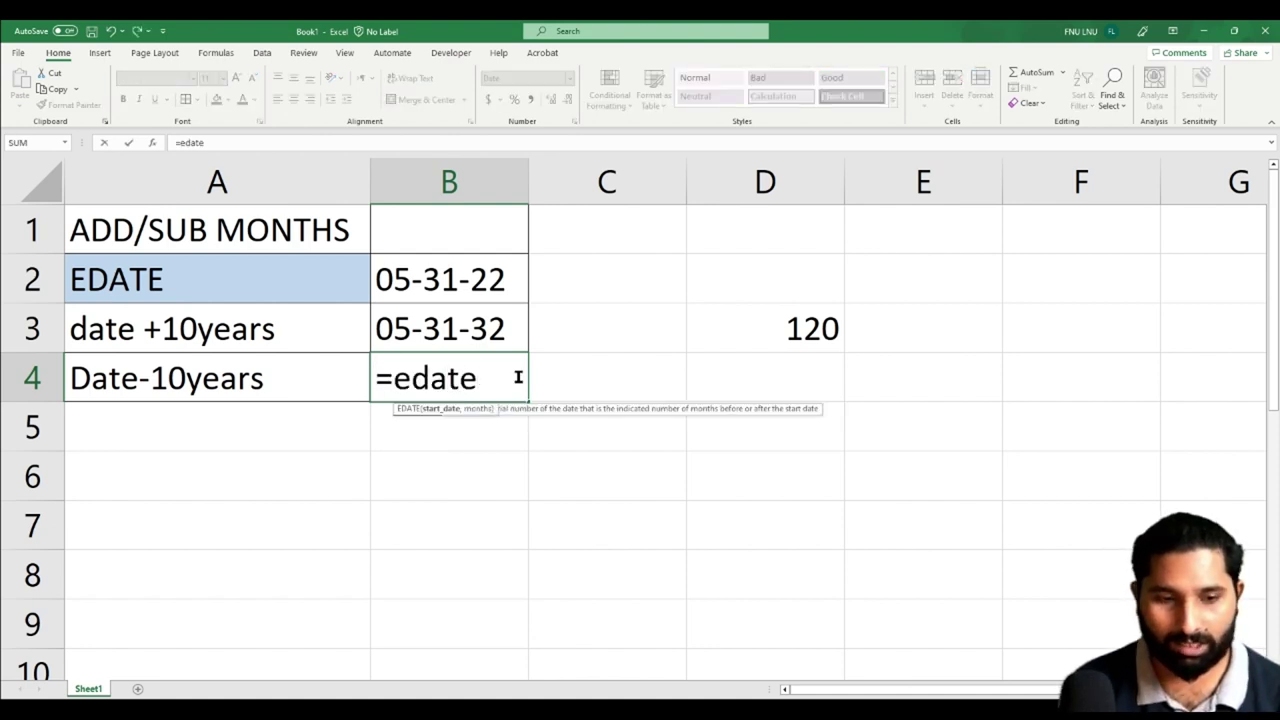
pyautogui.press('Tab')
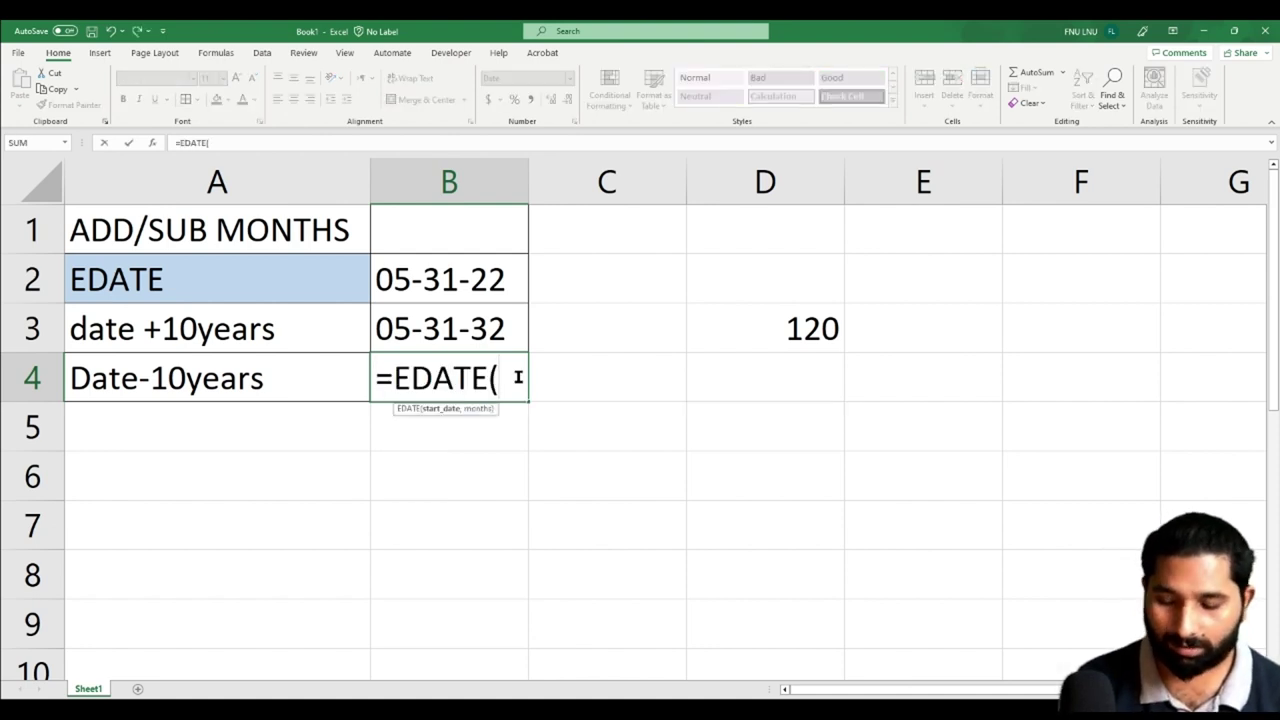
pyautogui.press('Up')
pyautogui.press('Up')
pyautogui.write(',')
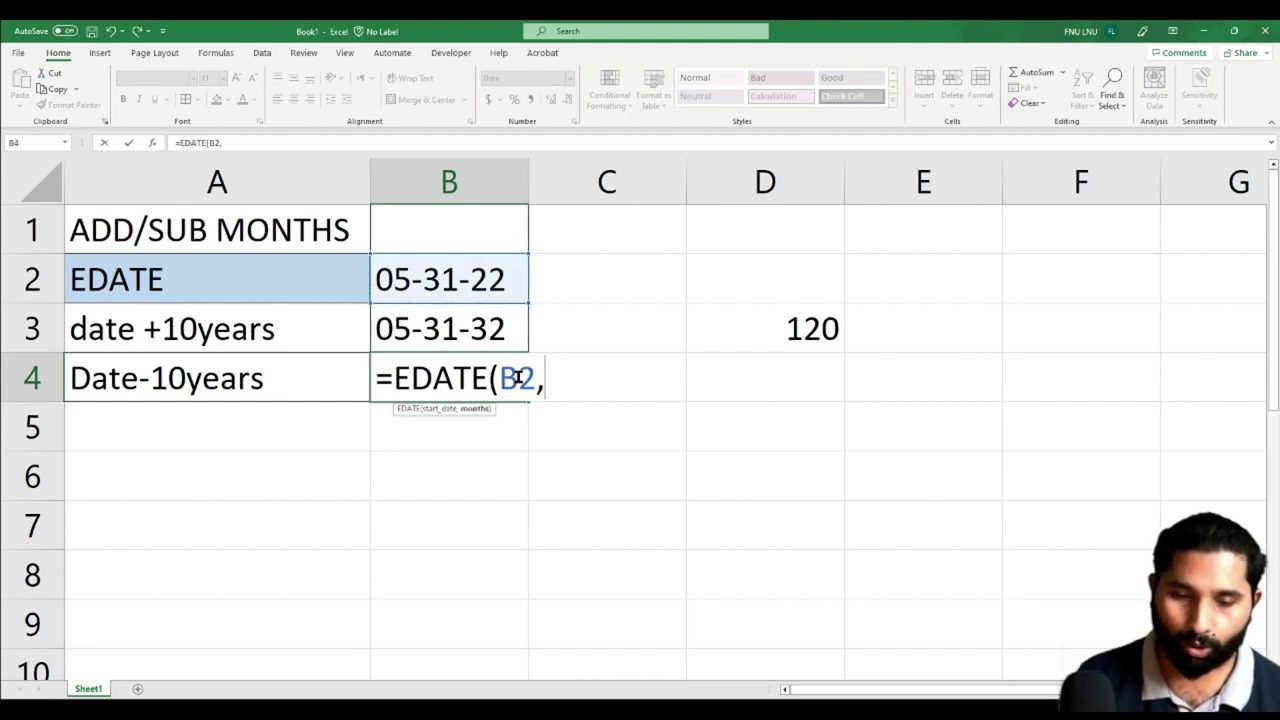
pyautogui.write('-120)')
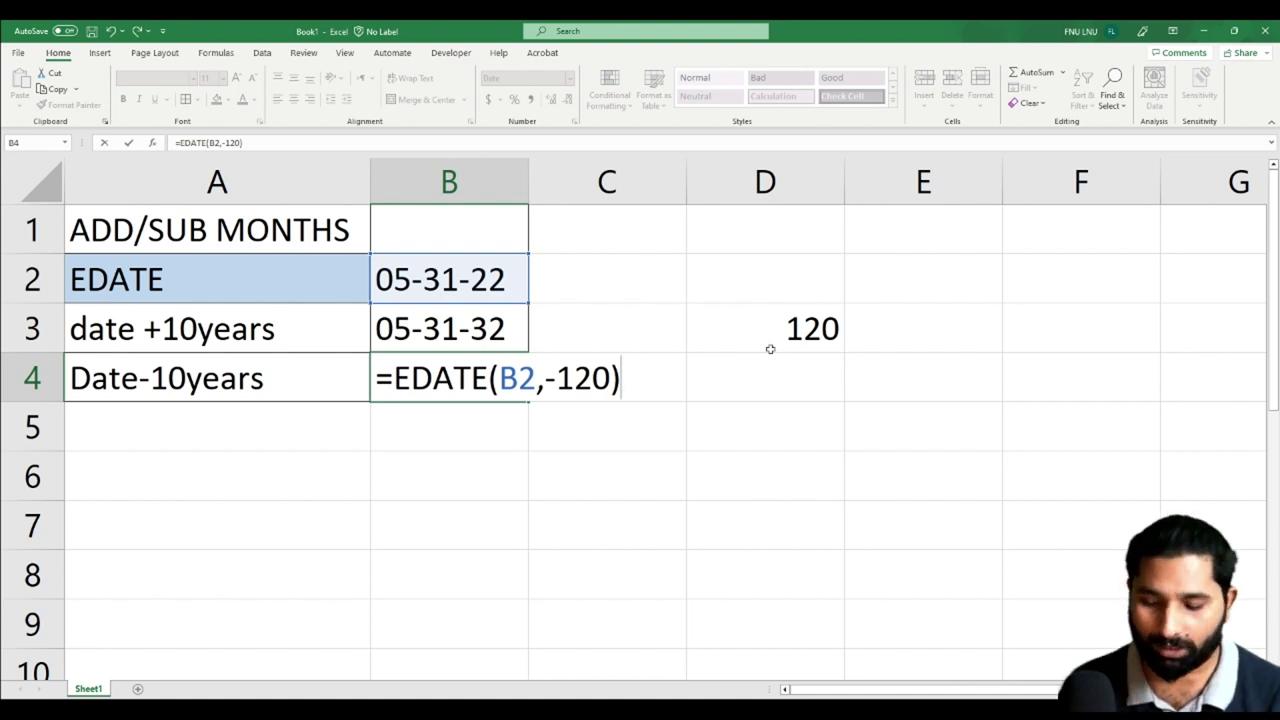
pyautogui.press('Return')
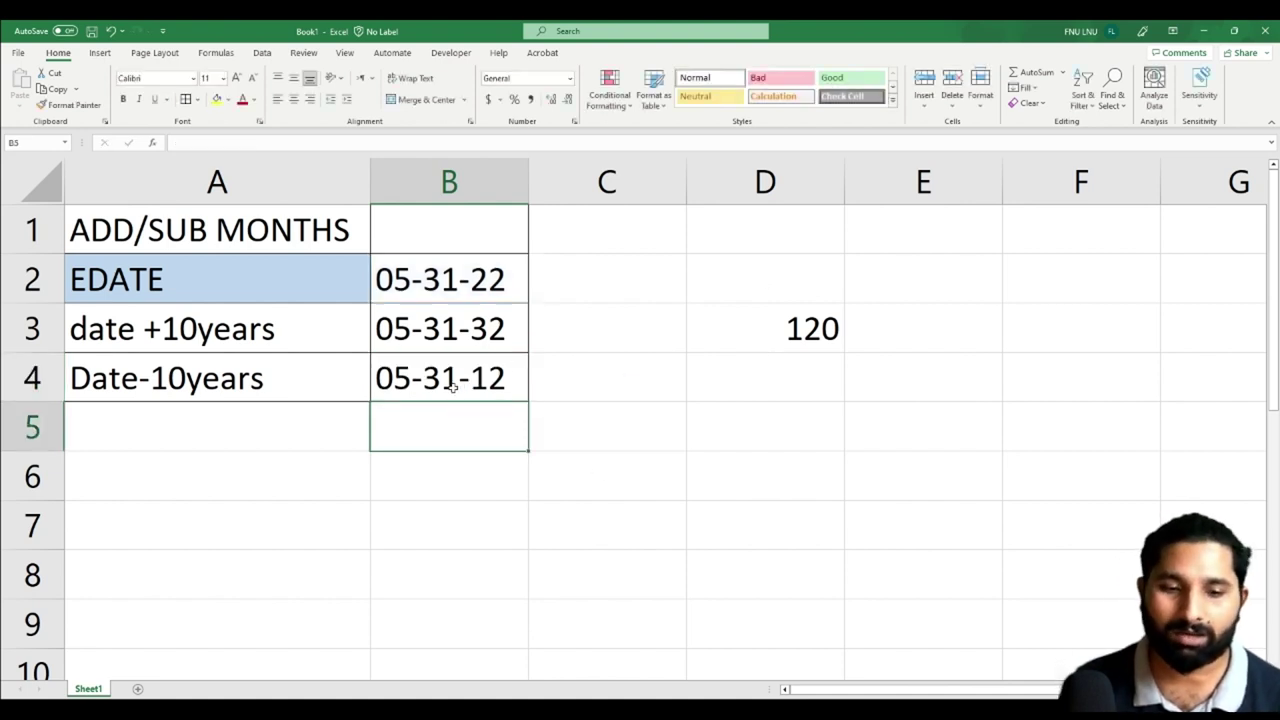
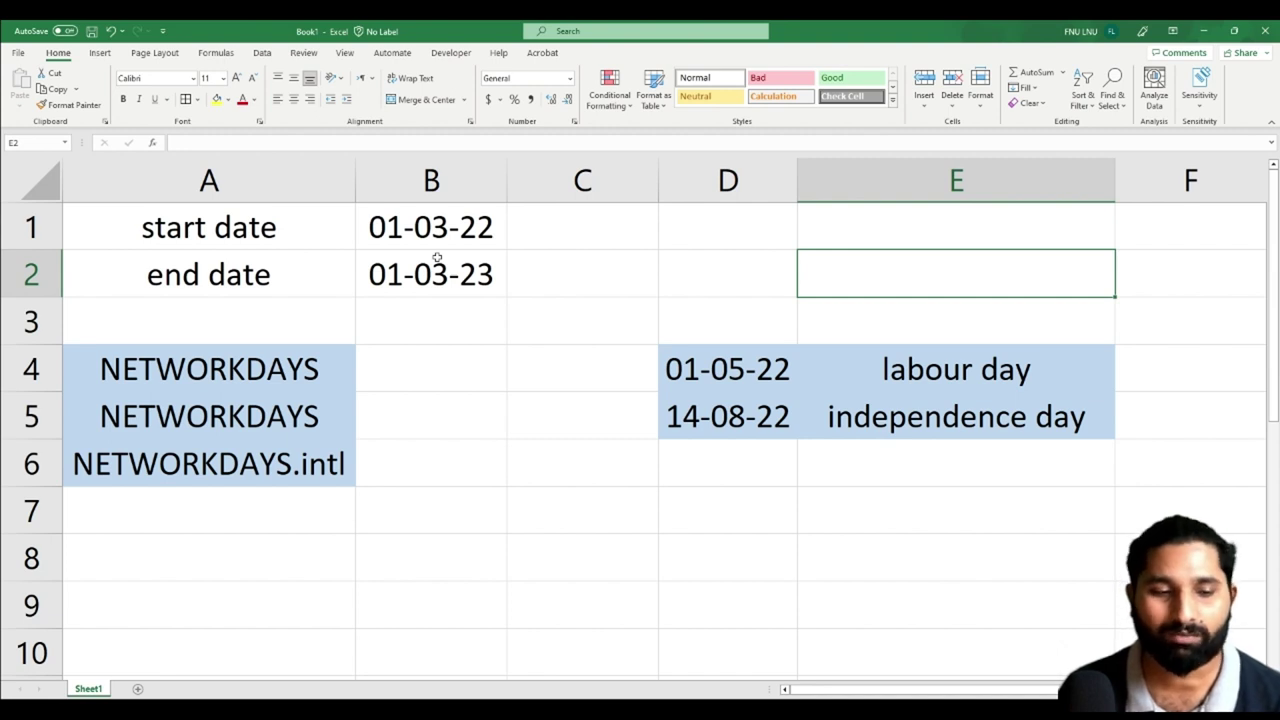
# Enter =NETWORKDAYS(B1,B2) in B4 to get 262 working days, then check the formula
pyautogui.click(462, 362)
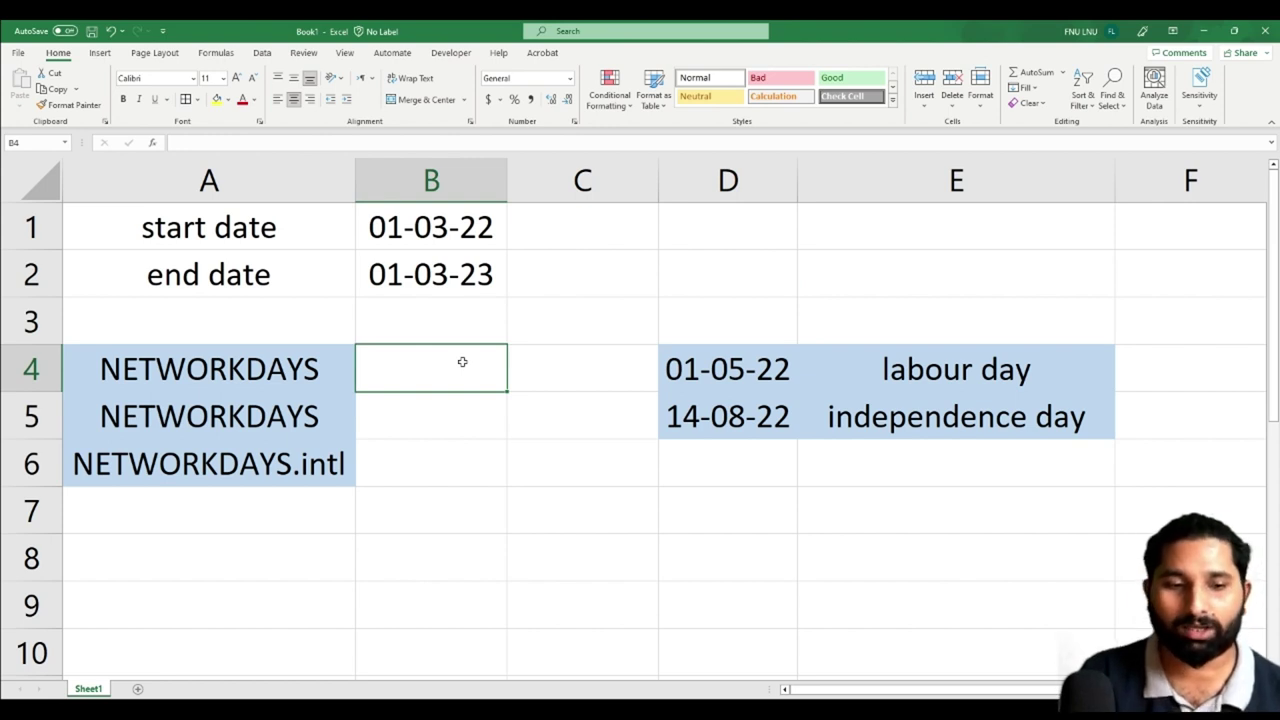
pyautogui.write('=net')
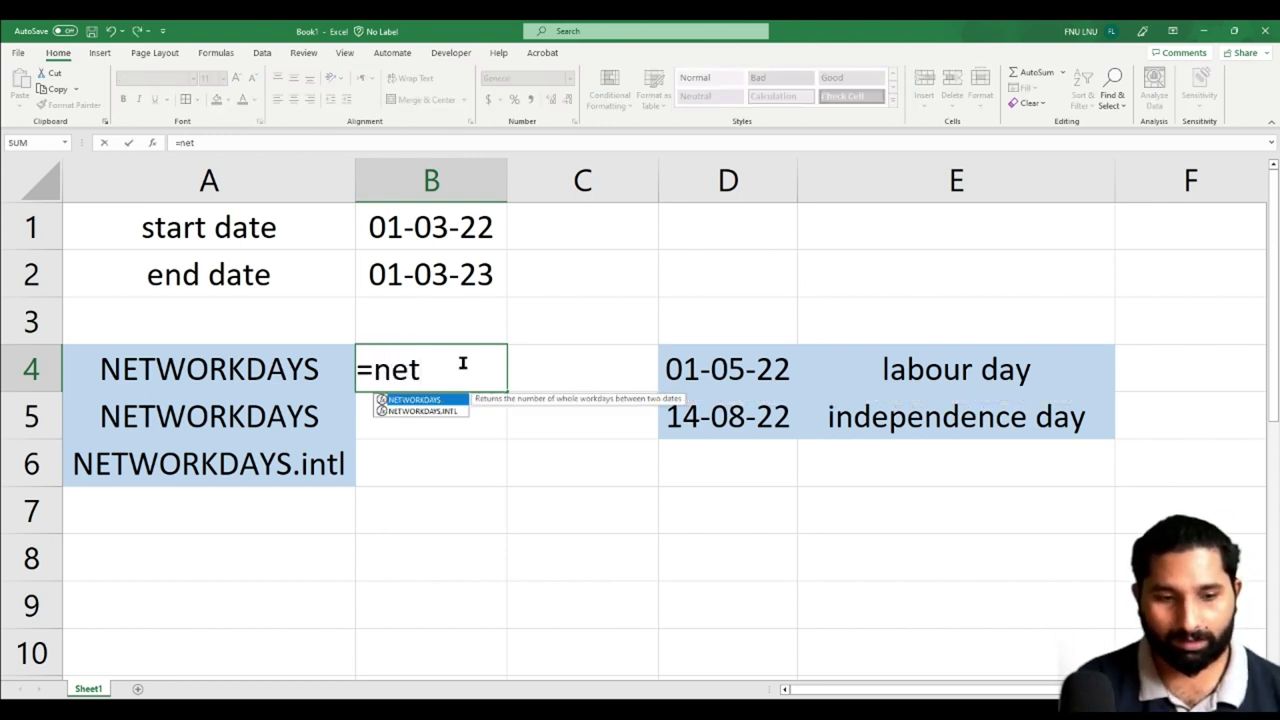
pyautogui.press('Tab')
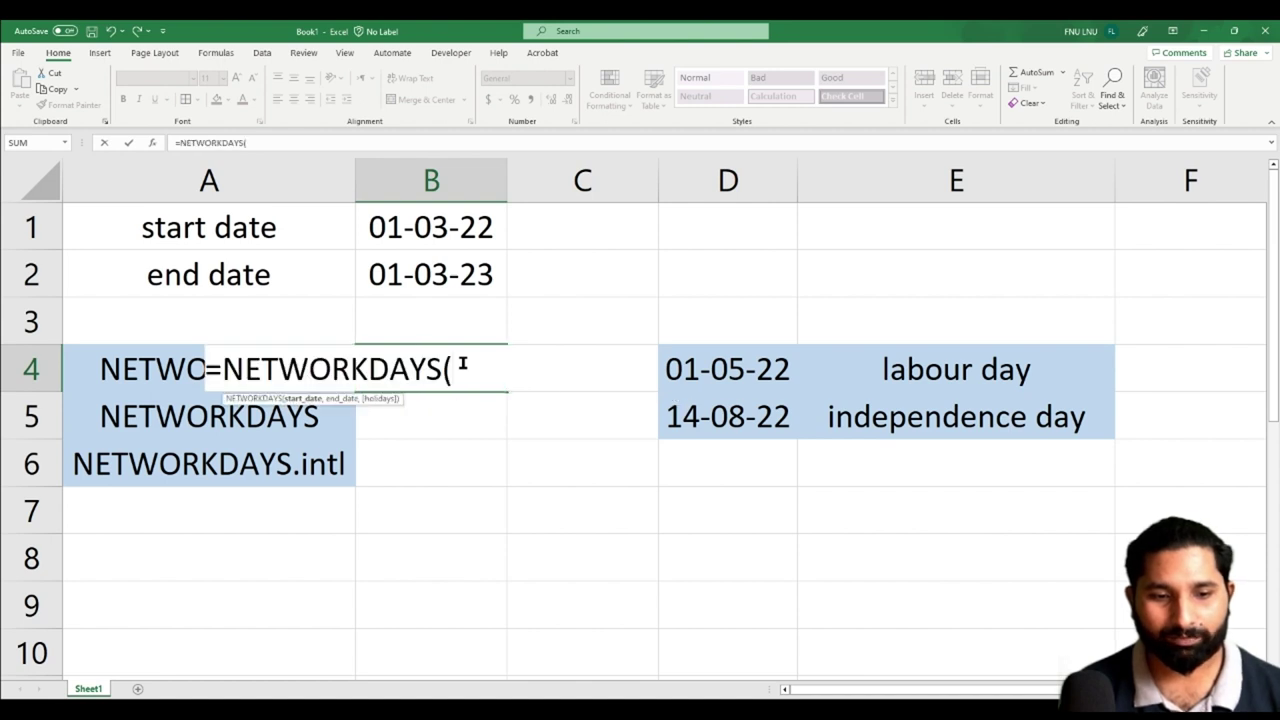
pyautogui.click(450, 232)
pyautogui.write(',')
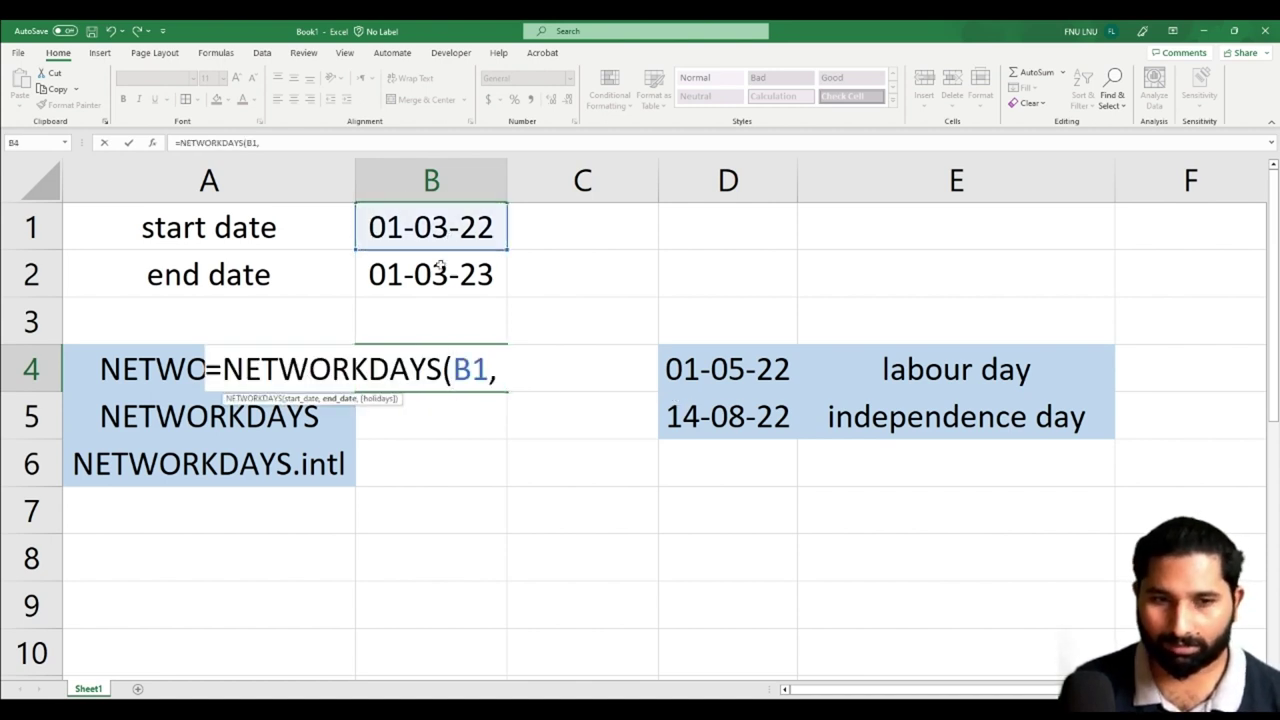
pyautogui.click(438, 268)
pyautogui.write(')')
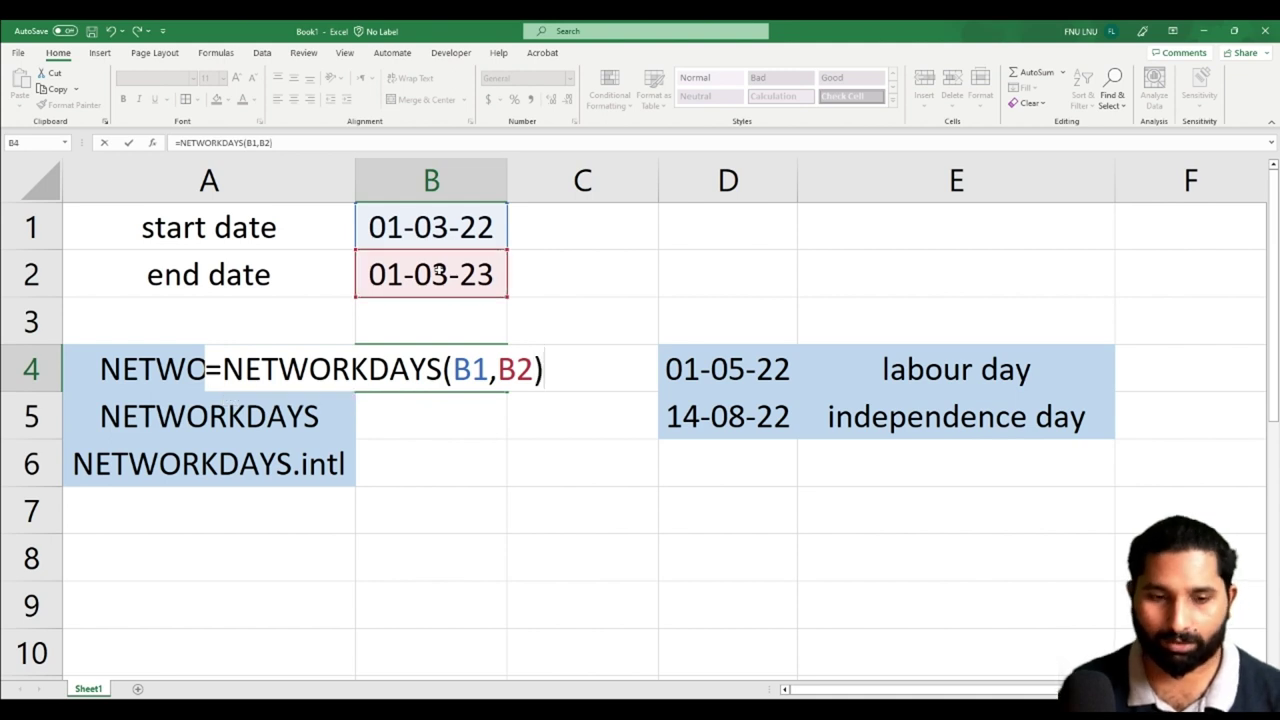
pyautogui.press('Return')
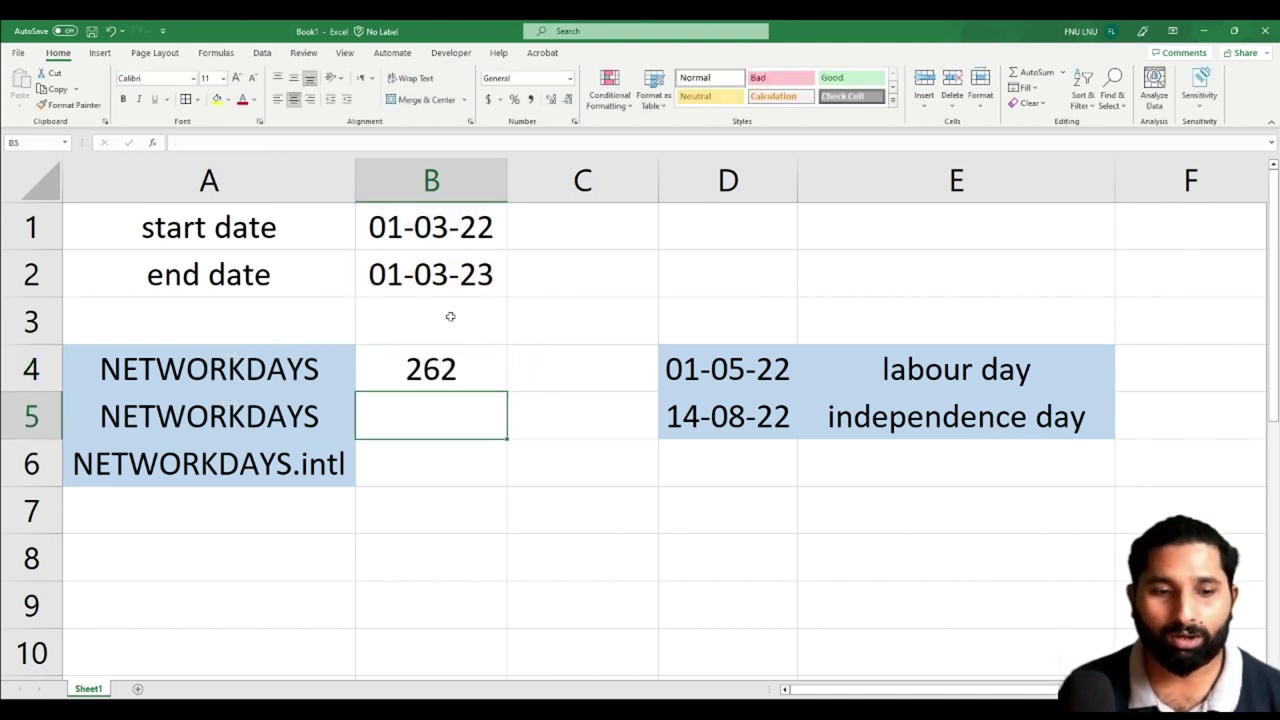
pyautogui.click(481, 377)
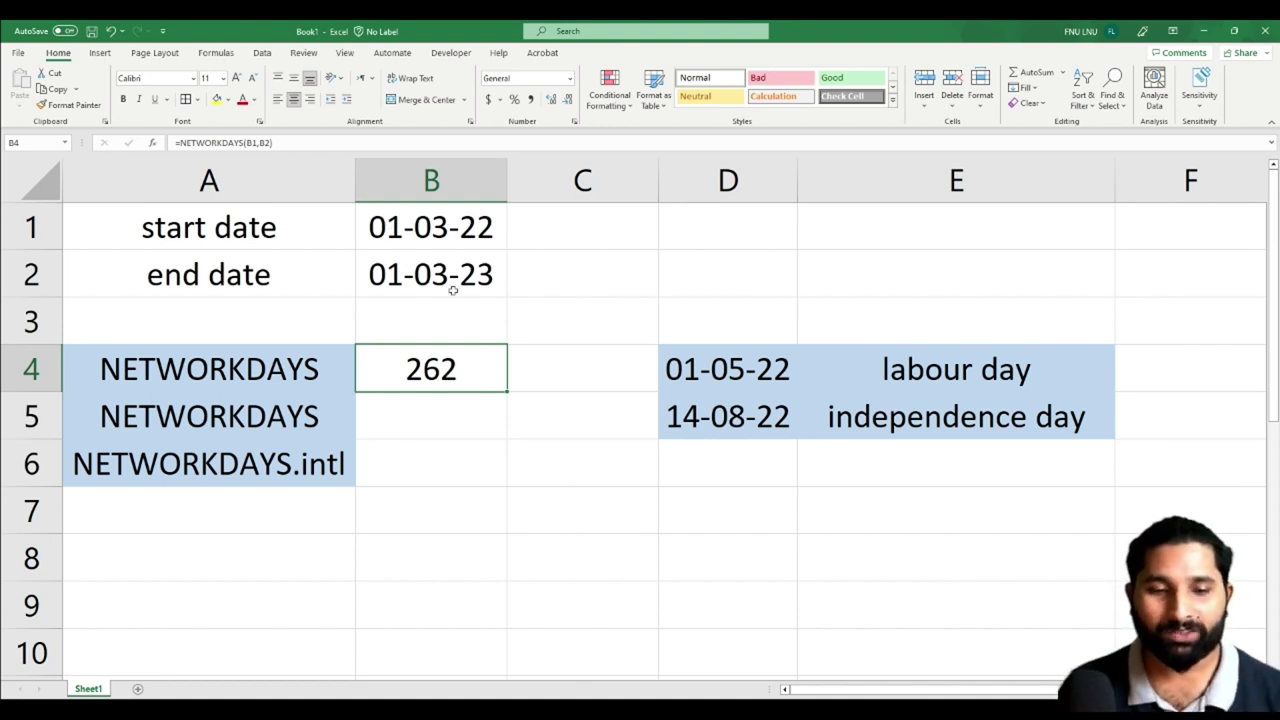
pyautogui.click(416, 413)
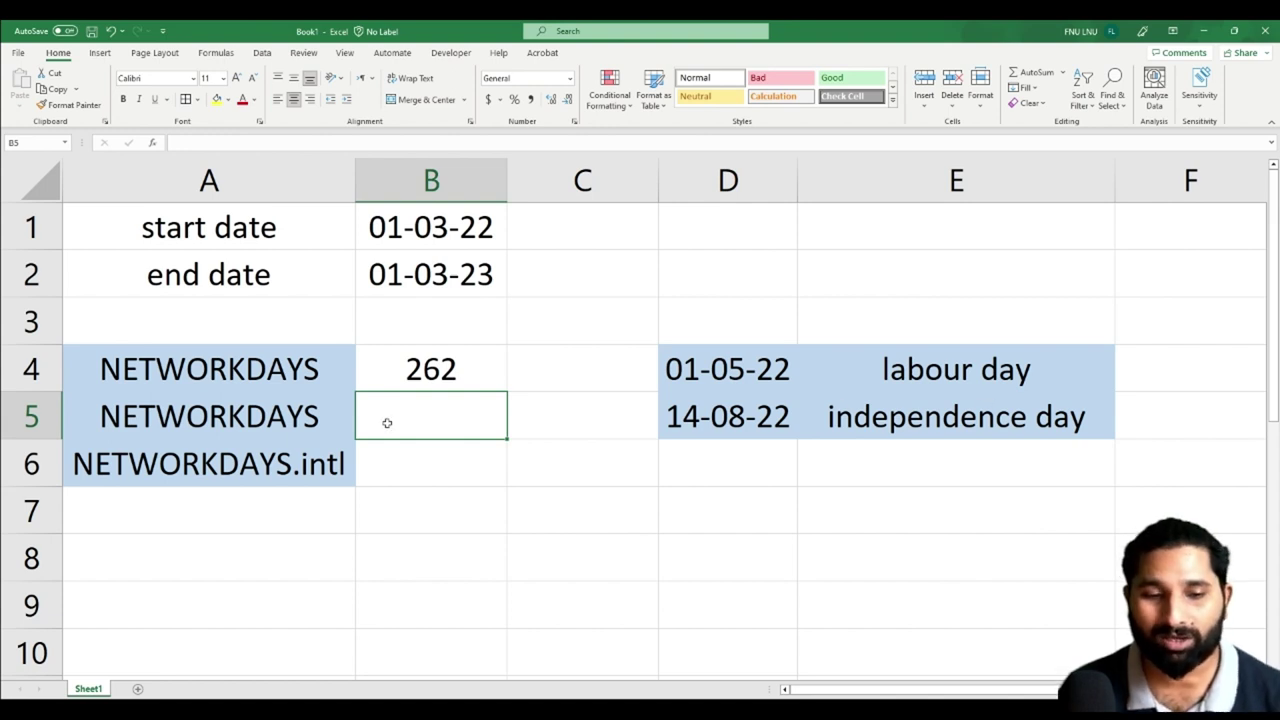
# Enter =NETWORKDAYS(B1,B2,D4:D5) in B5 to exclude the listed holidays
pyautogui.write('=net')
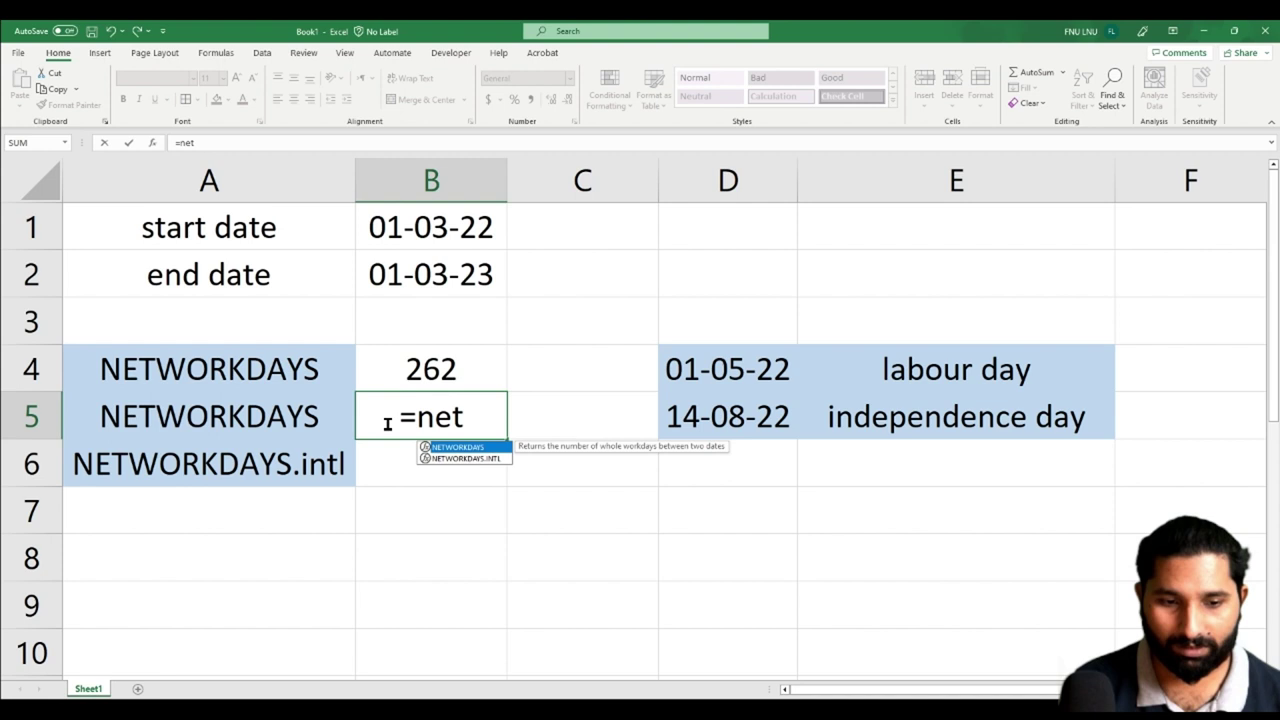
pyautogui.press('Tab')
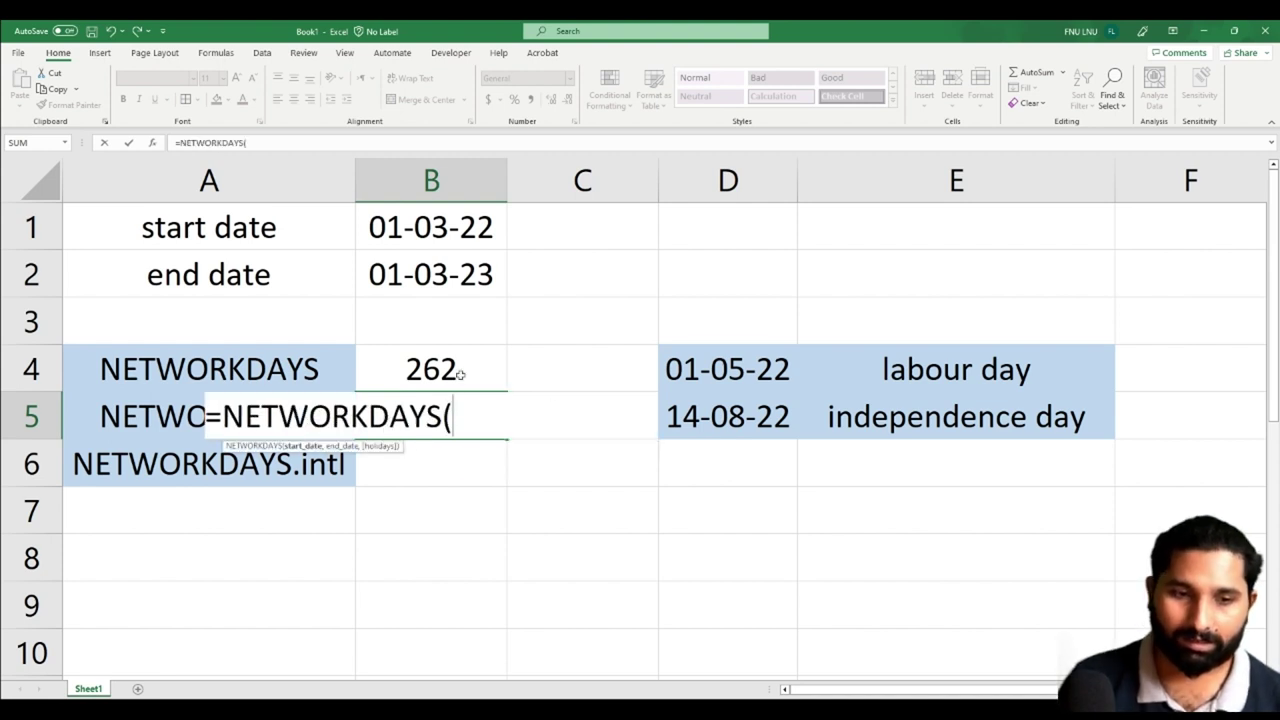
pyautogui.click(477, 230)
pyautogui.write(',')
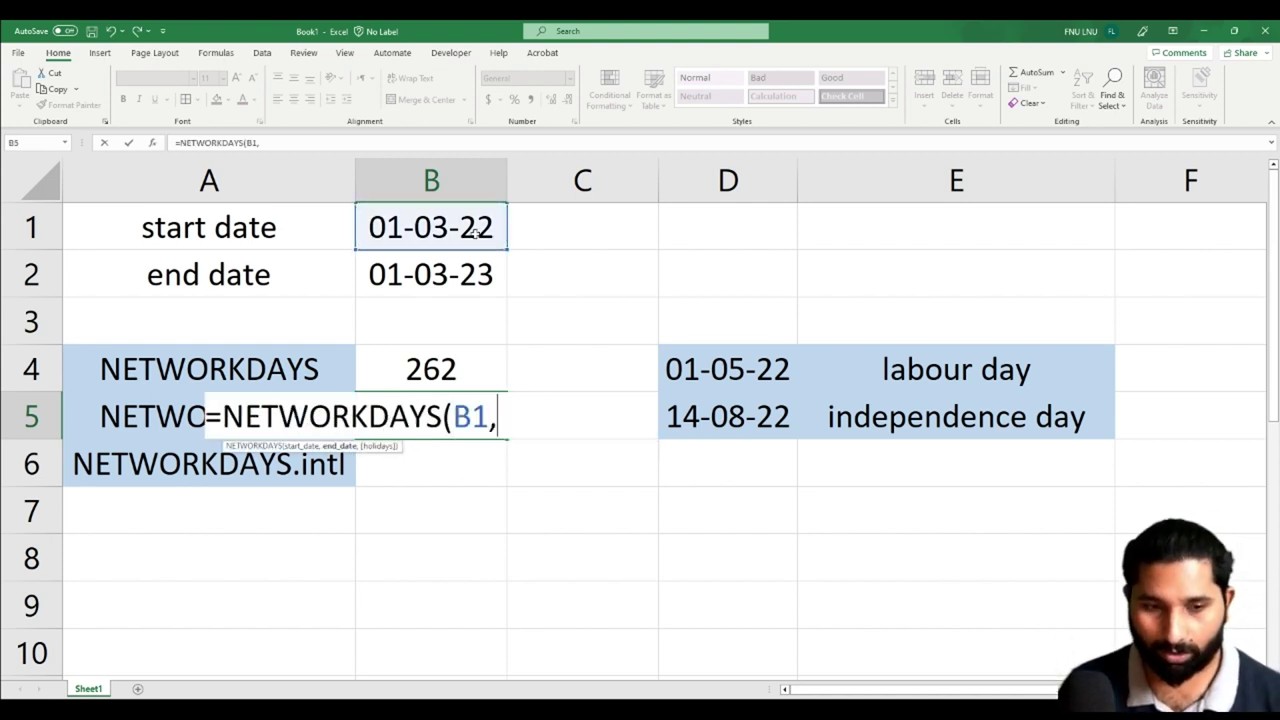
pyautogui.click(441, 266)
pyautogui.write(',')
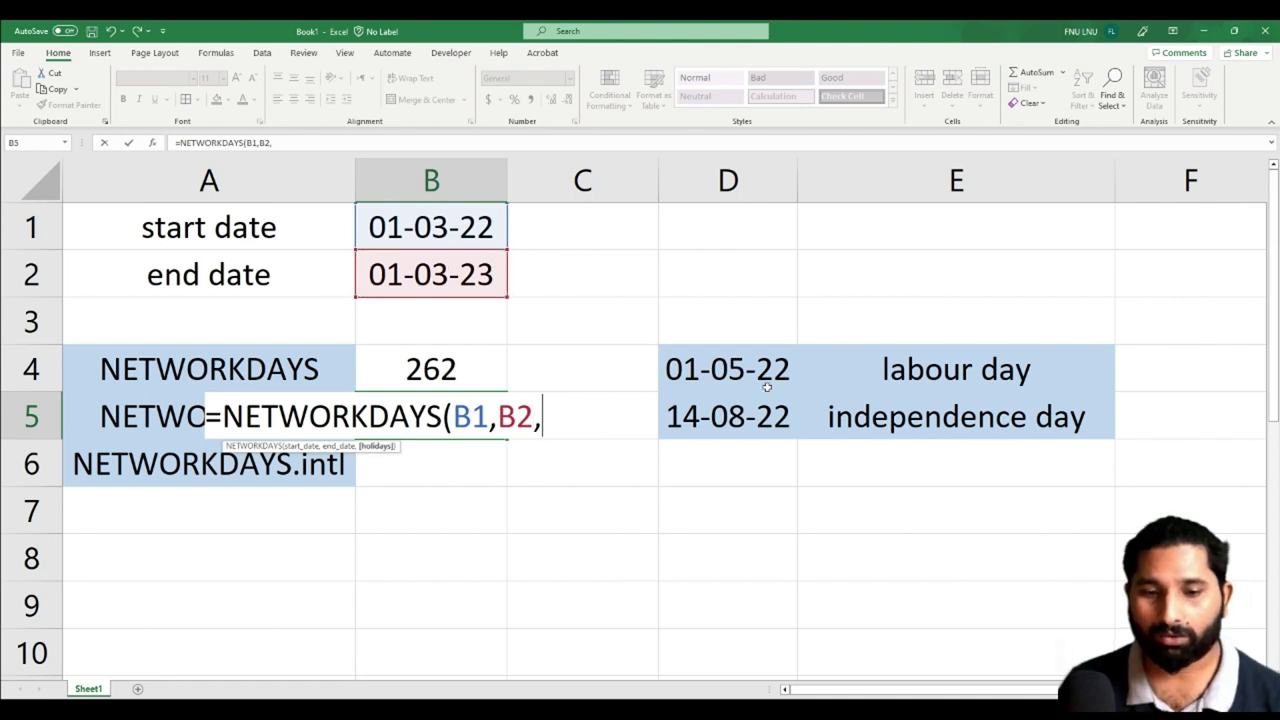
pyautogui.click(701, 362)
pyautogui.moveTo(707, 395); pyautogui.dragTo(712, 416)
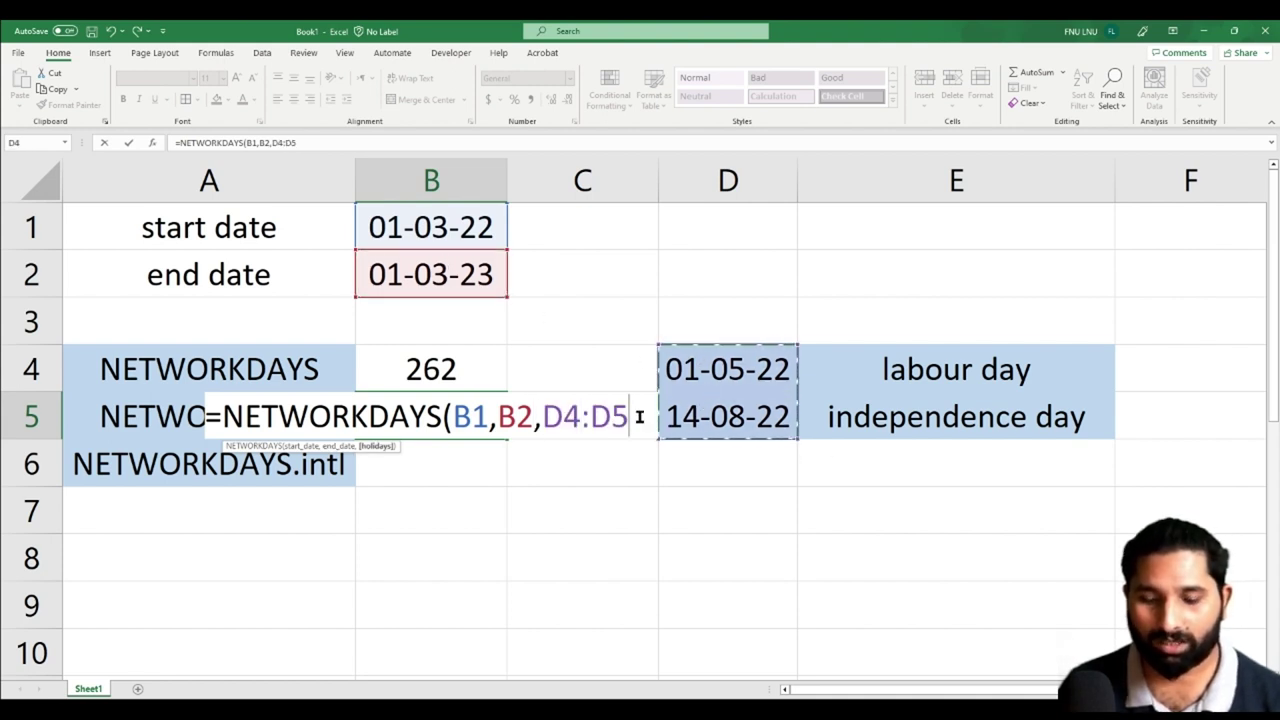
pyautogui.write(')')
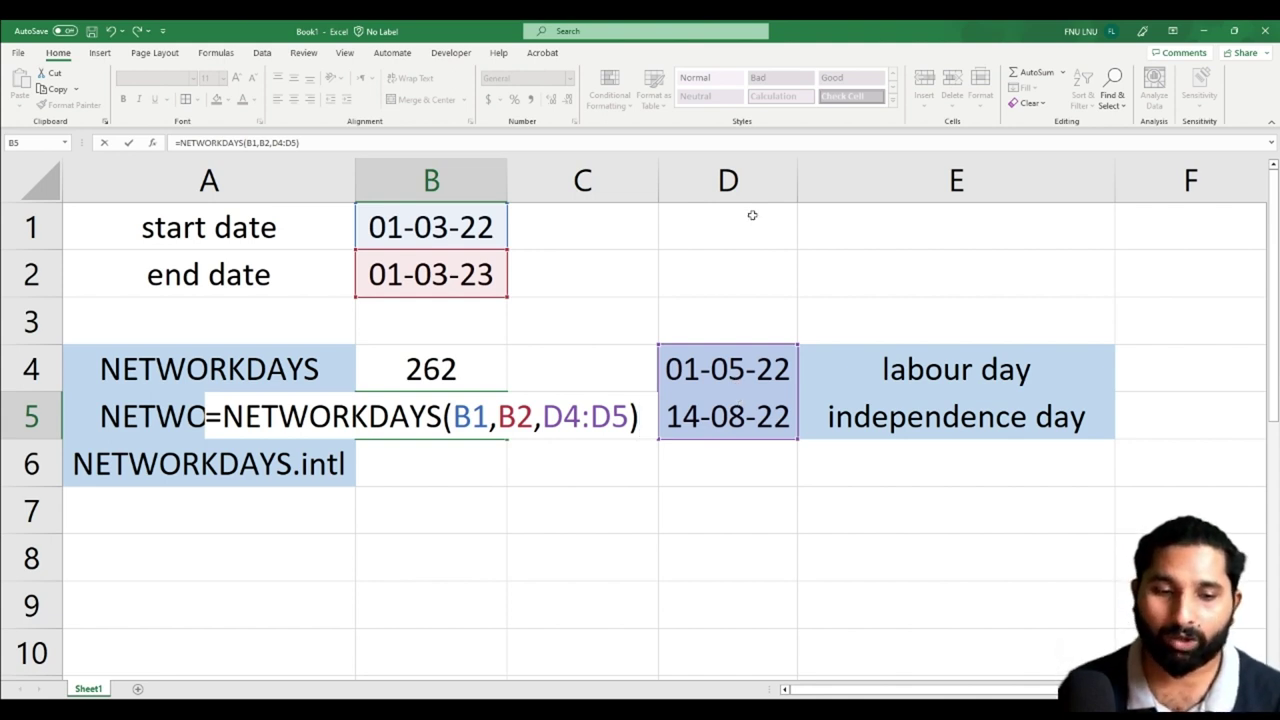
pyautogui.press('Return')
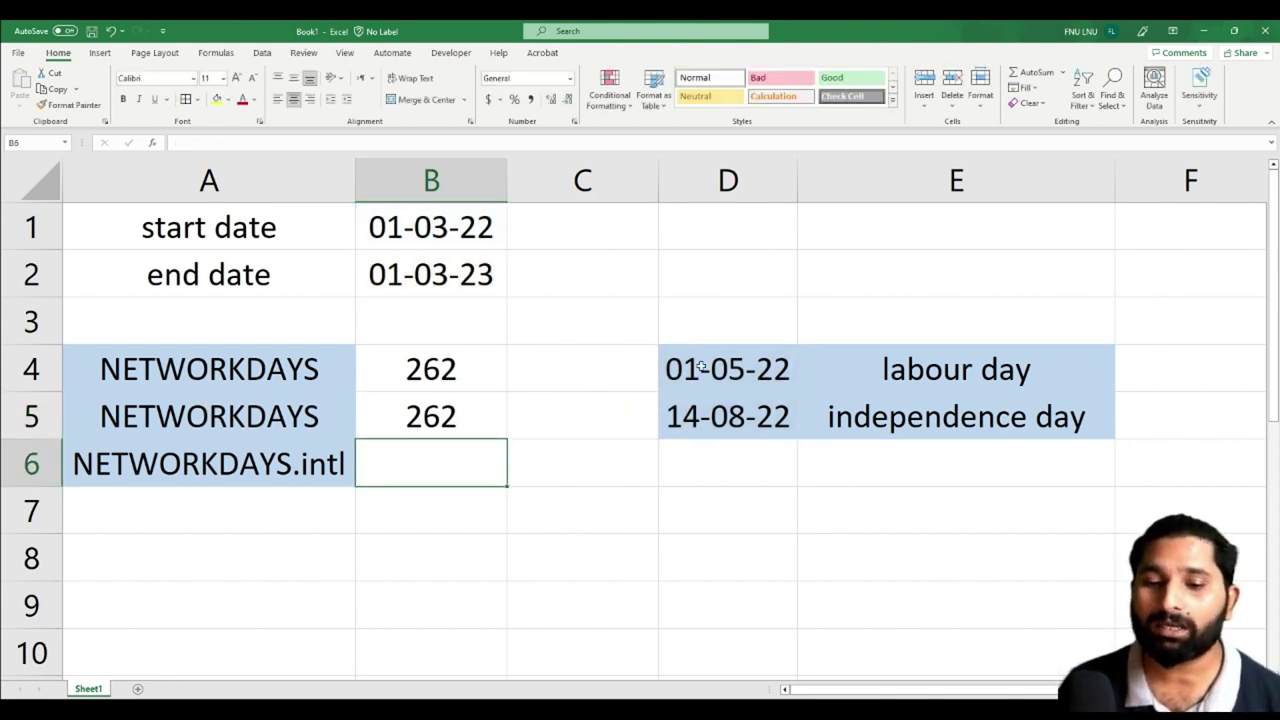
# Compare the B4 and B5 formulas against the holiday dates in D4:D5
pyautogui.moveTo(698, 368); pyautogui.dragTo(710, 416)
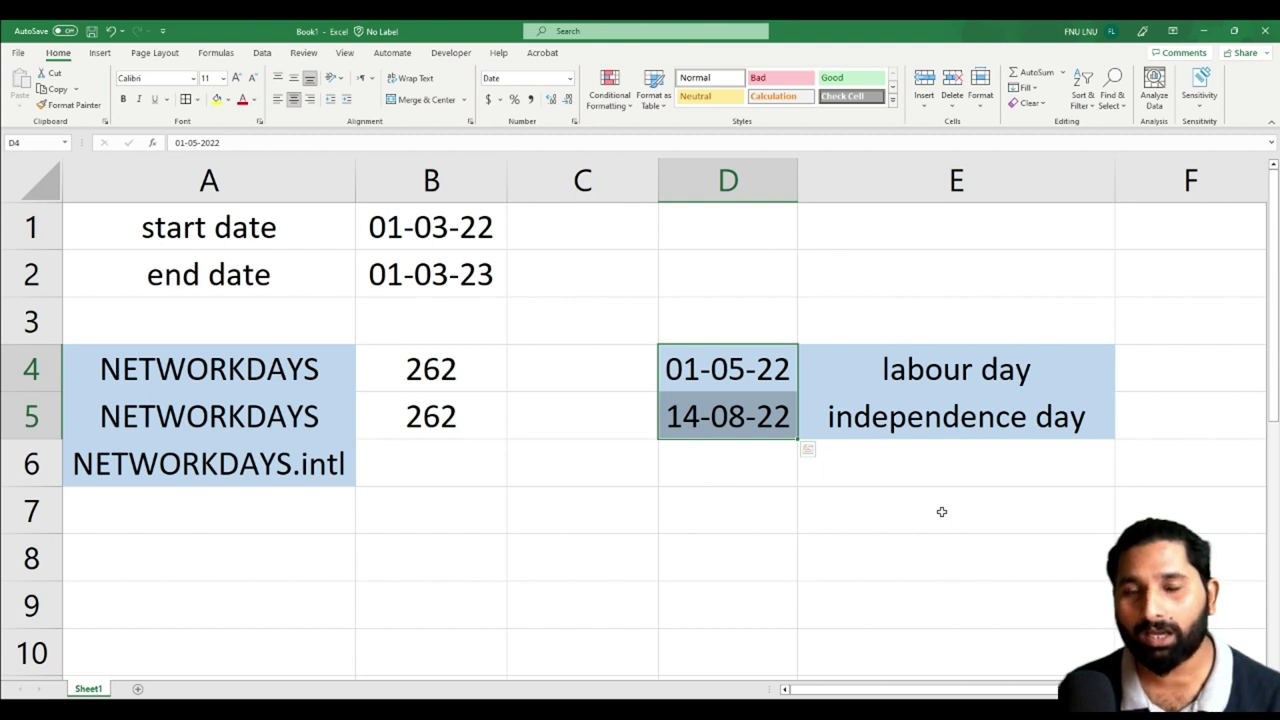
pyautogui.click(421, 366)
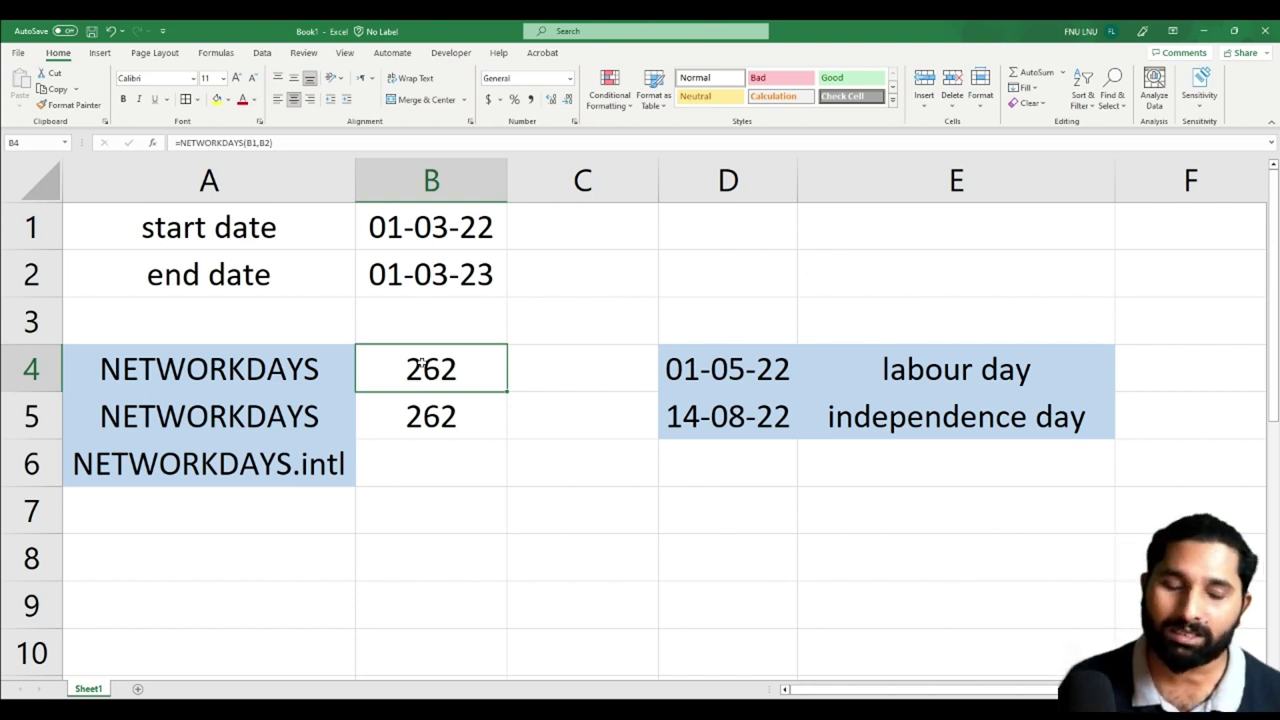
pyautogui.click(449, 418)
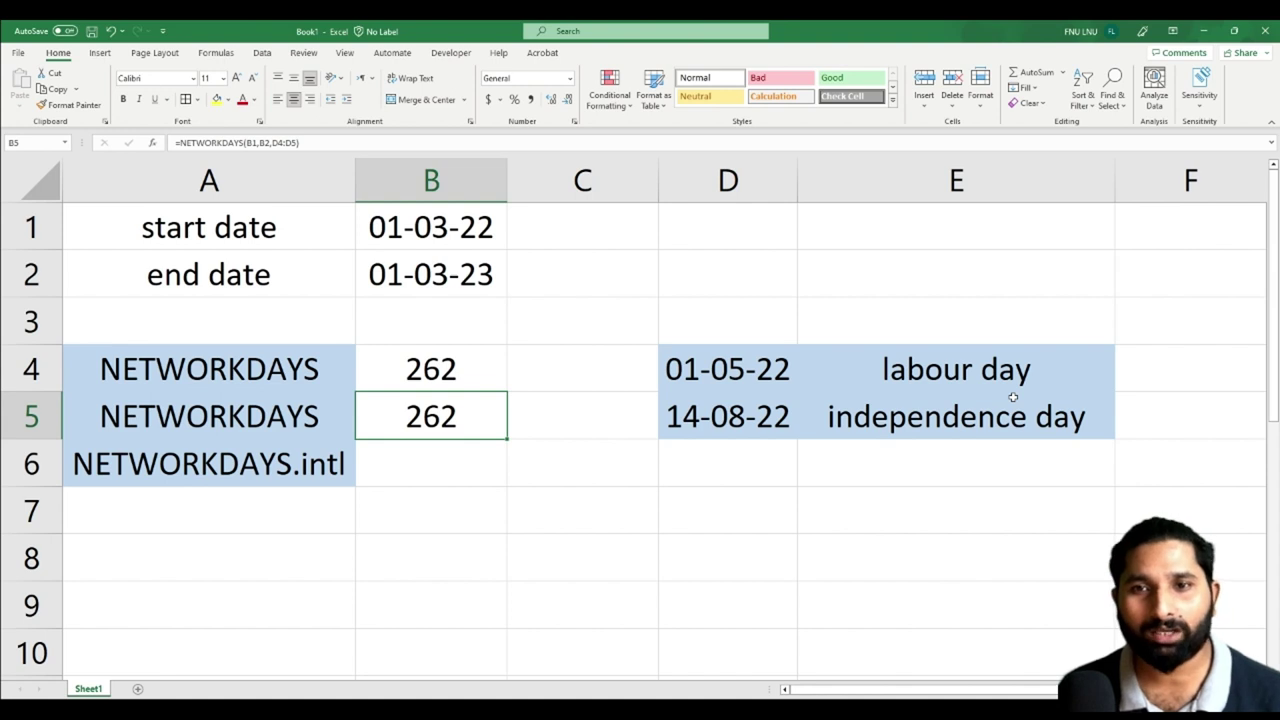
pyautogui.click(403, 466)
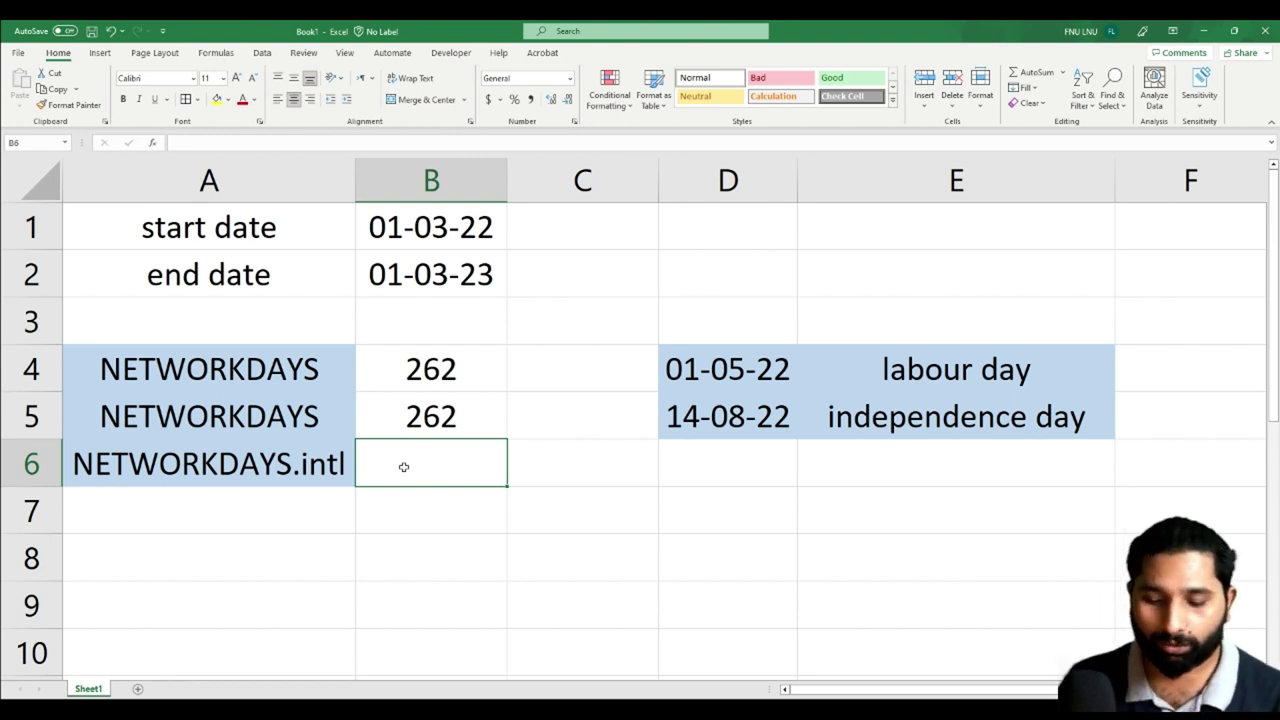
# Start =NETWORKDAYS.INTL in B6 with B1 as start date and B2 as end date
pyautogui.write('=n')
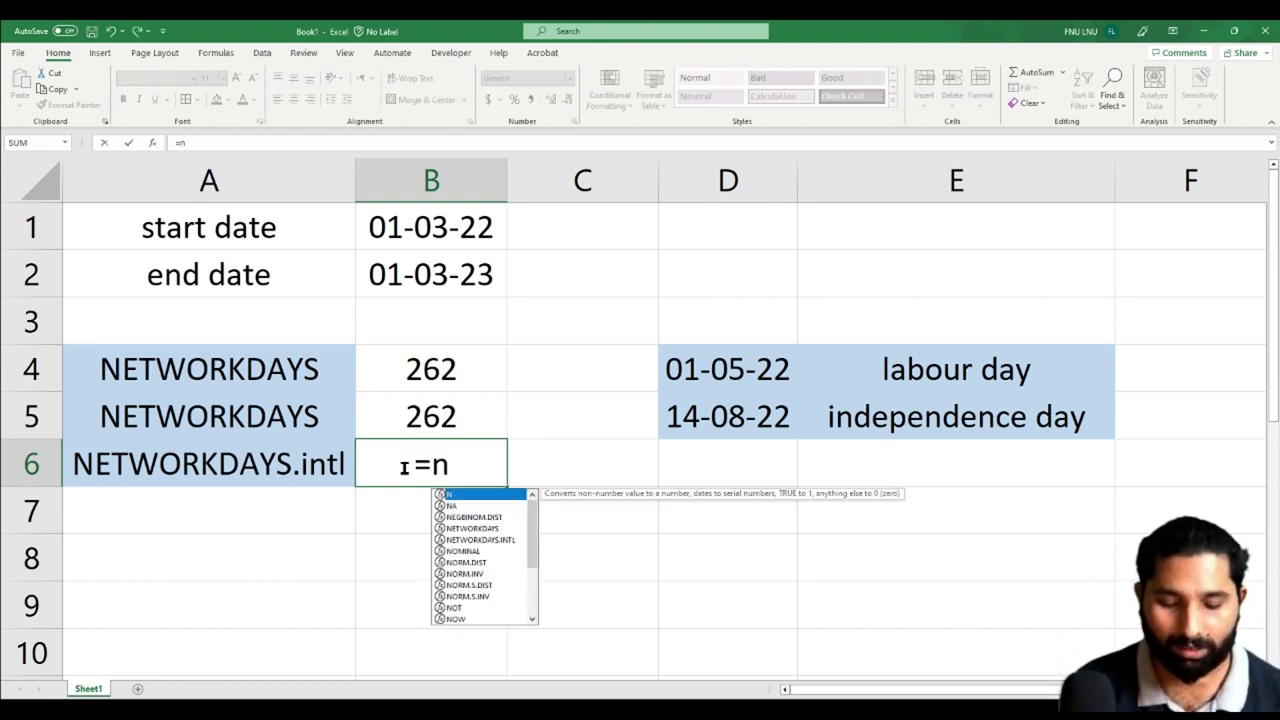
pyautogui.press('BackSpace')
pyautogui.write('ne')
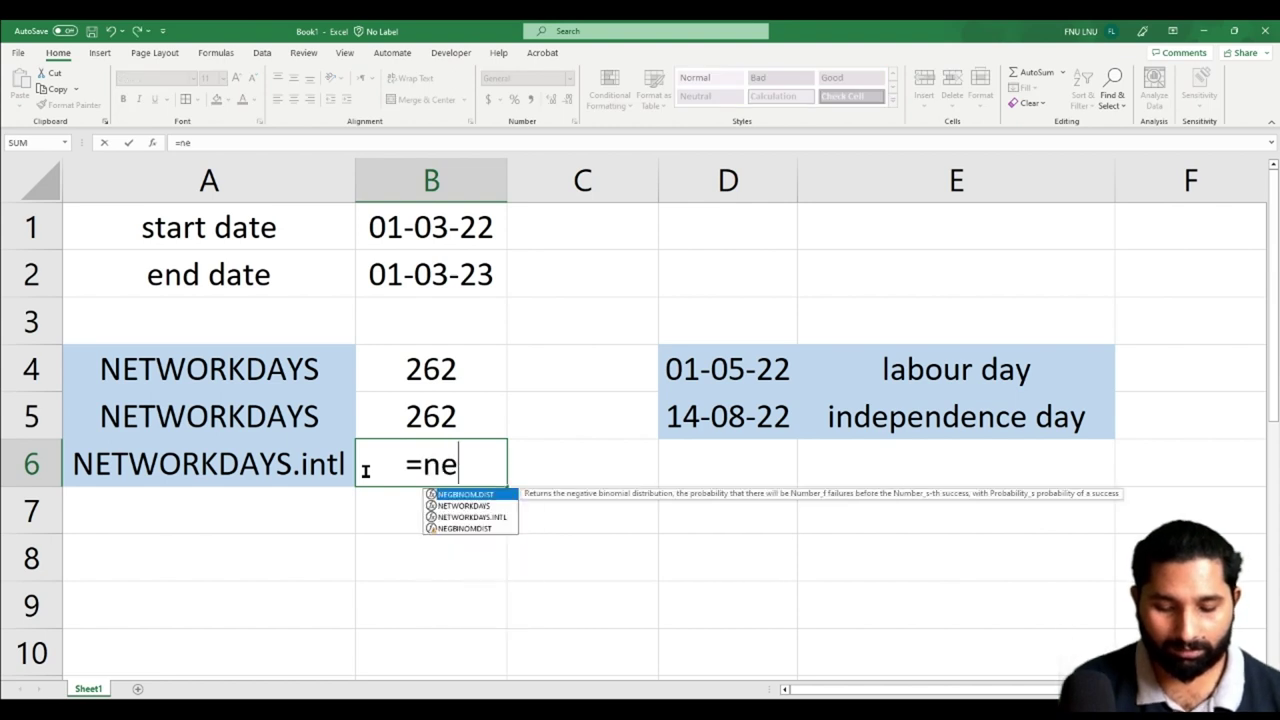
pyautogui.write('twor')
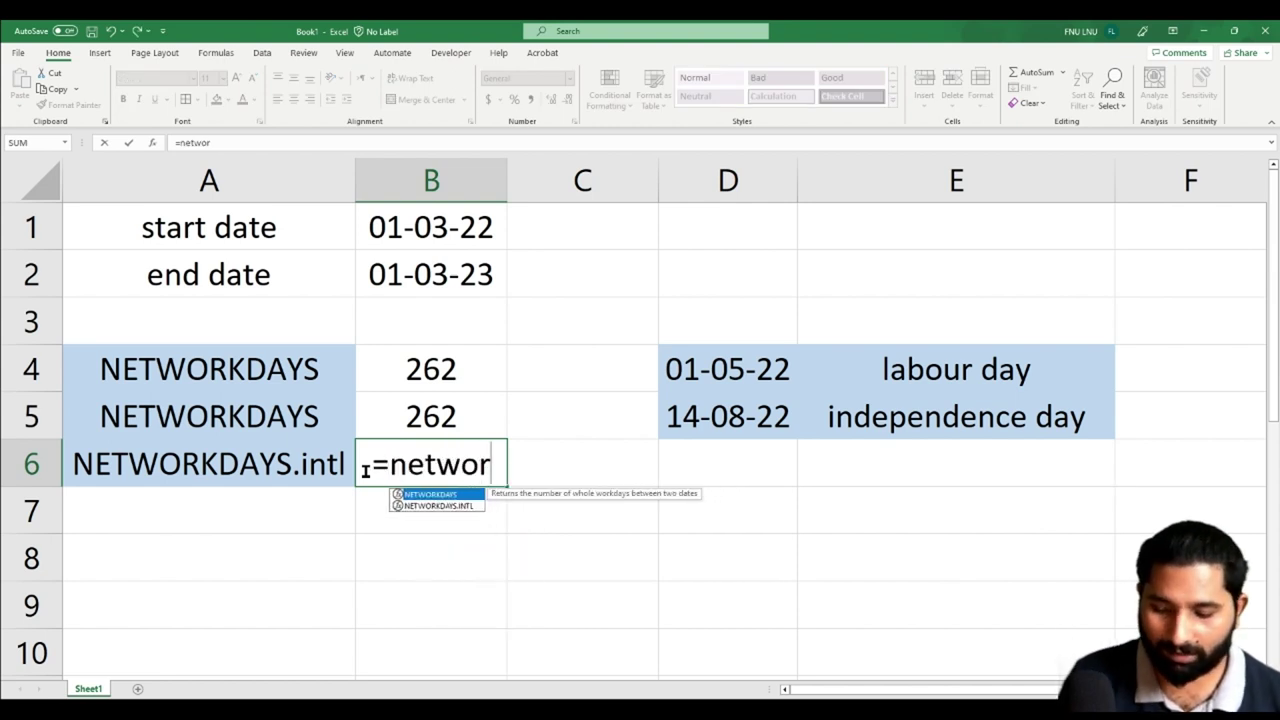
pyautogui.press('Down')
pyautogui.press('Tab')
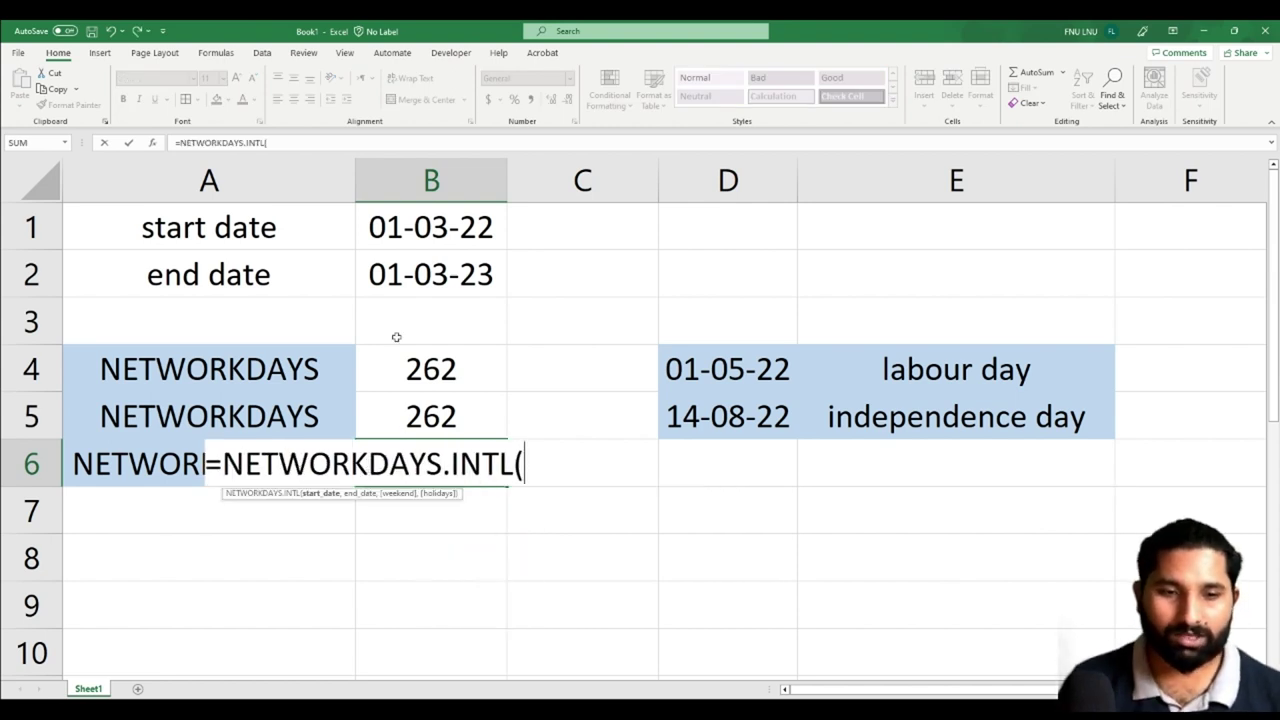
pyautogui.click(421, 249)
pyautogui.write(',')
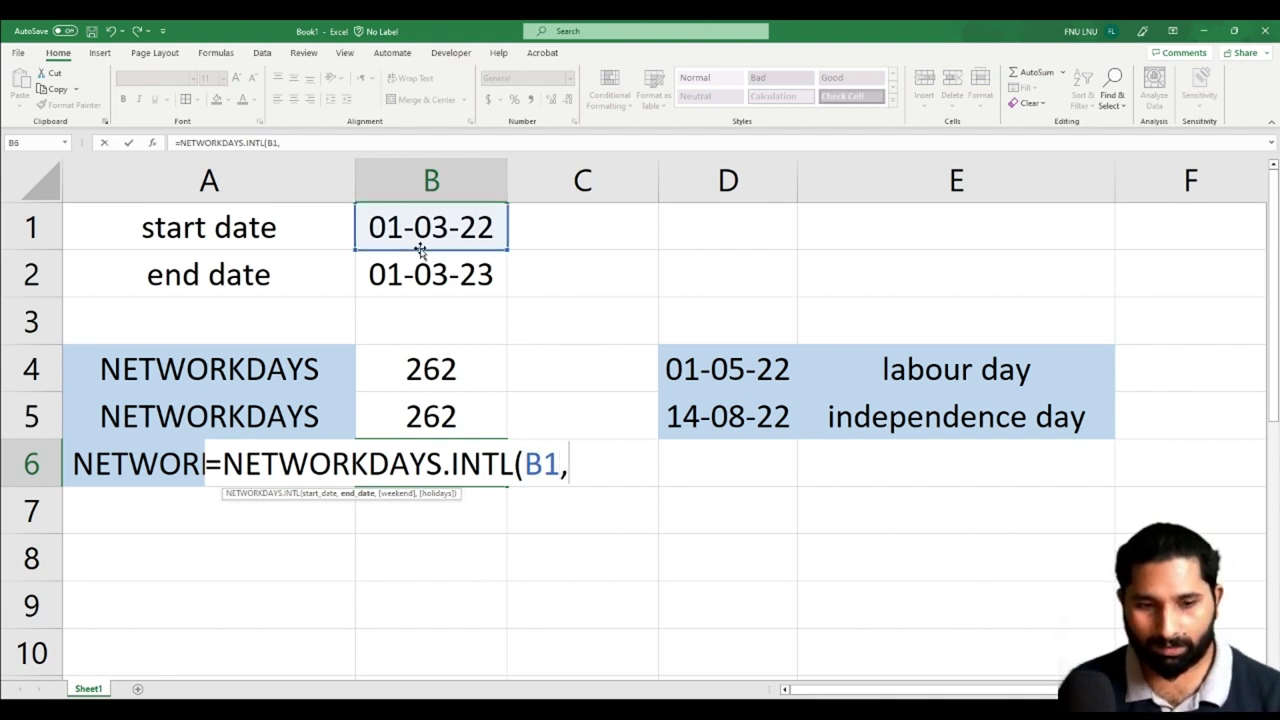
pyautogui.press('BackSpace')
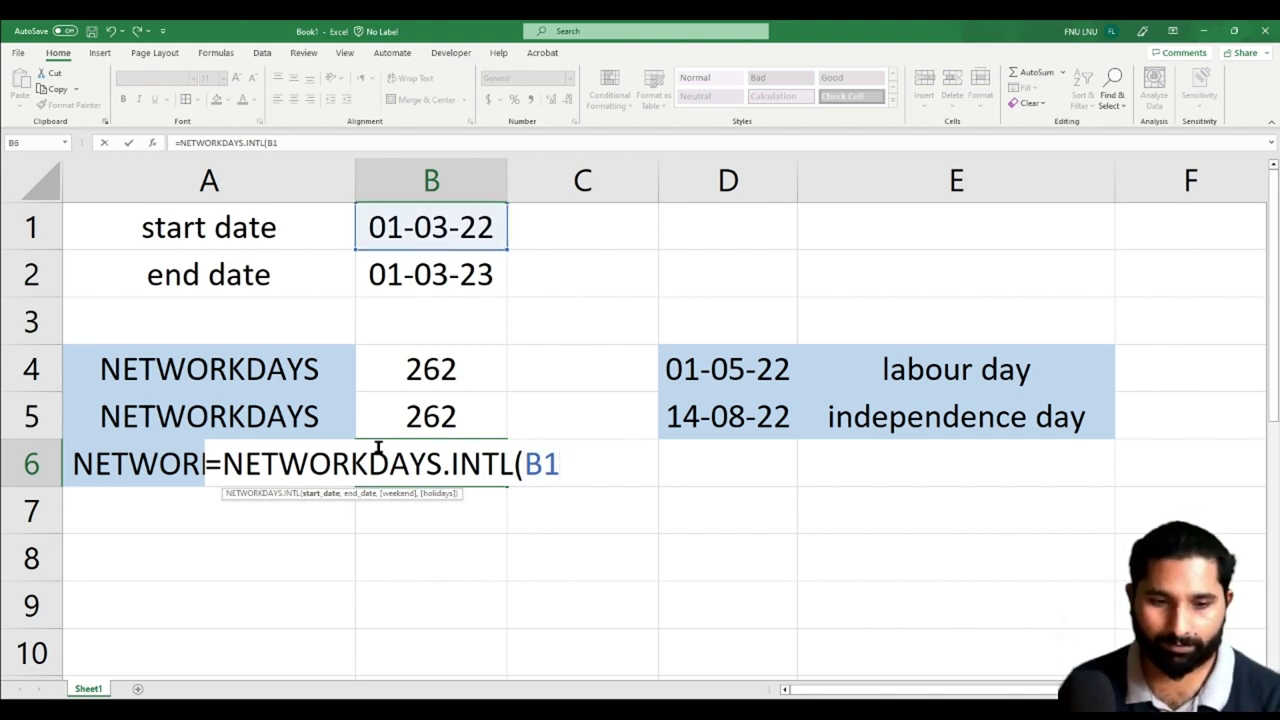
pyautogui.press('BackSpace')
pyautogui.press('BackSpace')
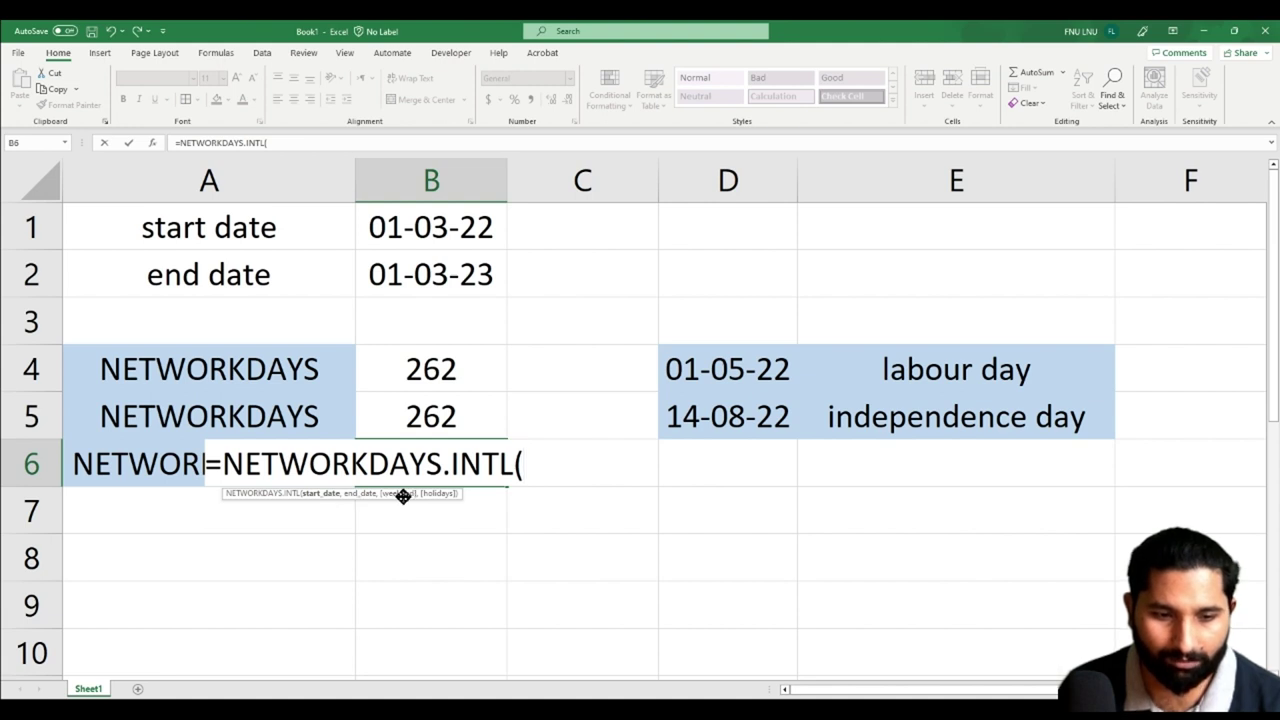
pyautogui.click(452, 233)
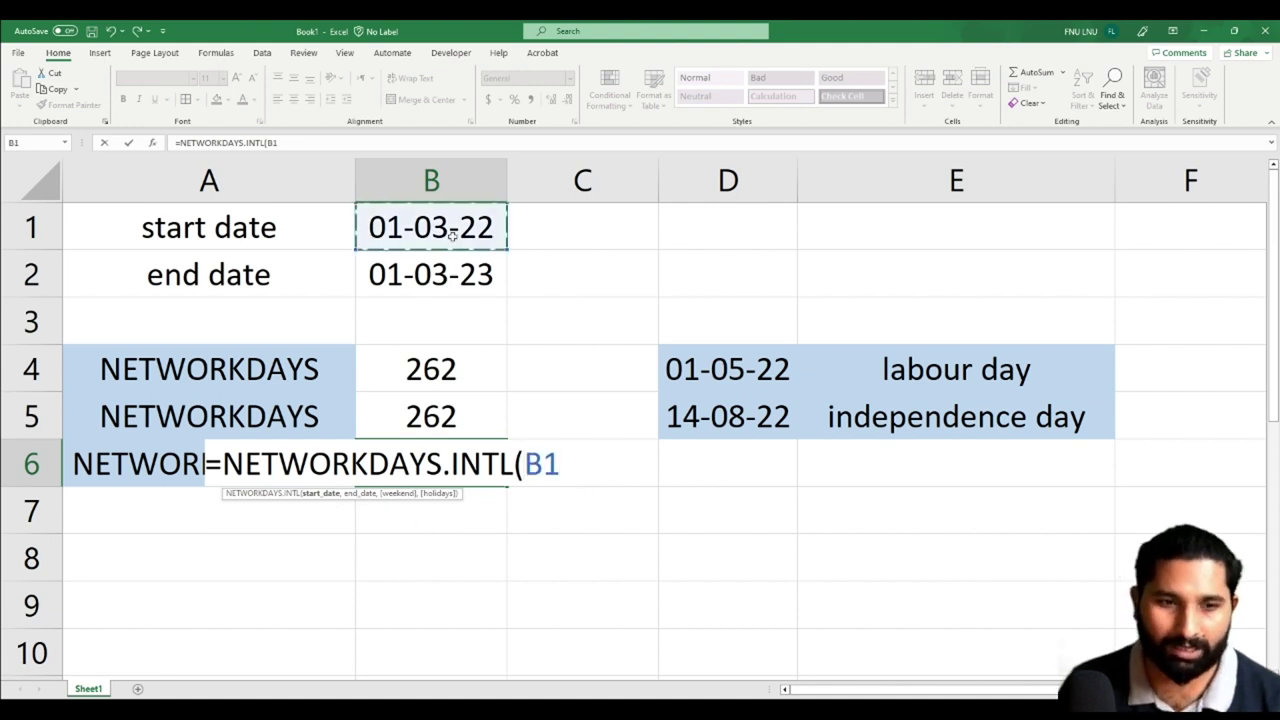
pyautogui.write(',')
pyautogui.click(449, 283)
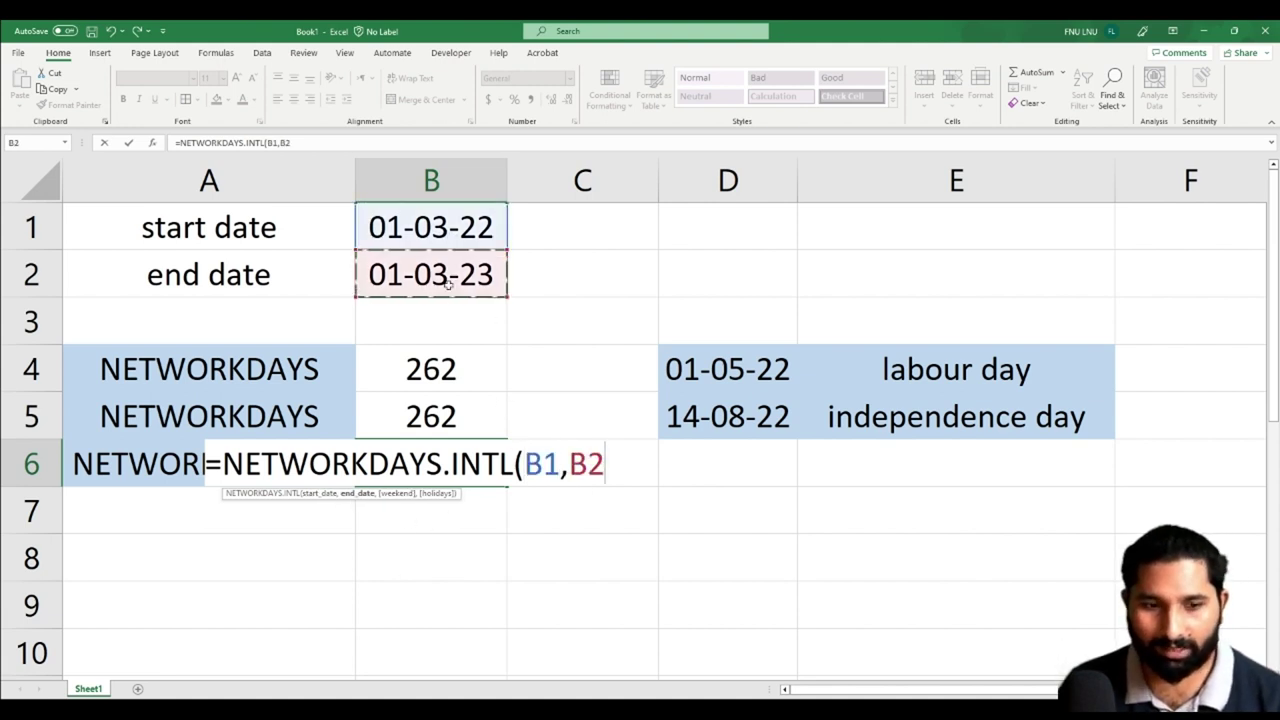
pyautogui.write(',')
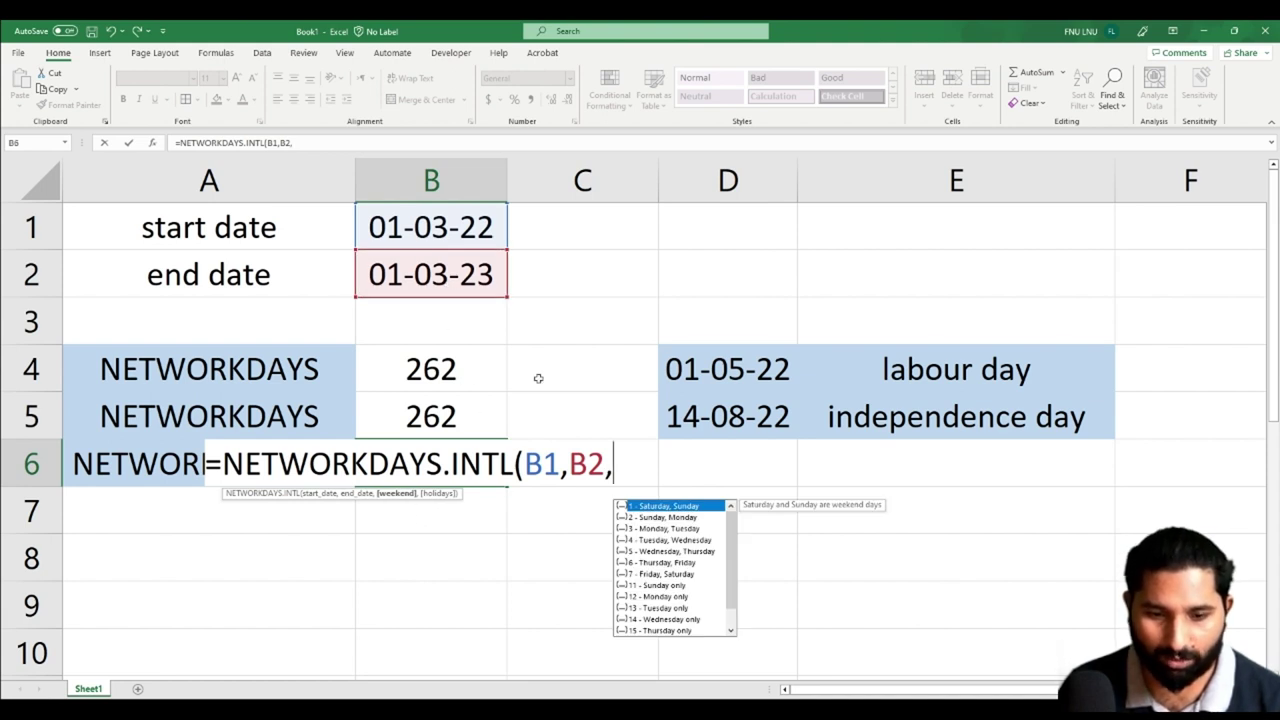
# Complete it with weekend code 17 (Saturday only) and holidays D4:D5, giving 312
pyautogui.press('Down')
pyautogui.press('Down')
pyautogui.press('Down')
pyautogui.press('Down')
pyautogui.press('Down')
pyautogui.press('Down')
pyautogui.press('Down')
pyautogui.press('Down')
pyautogui.press('Down')
pyautogui.press('Down')
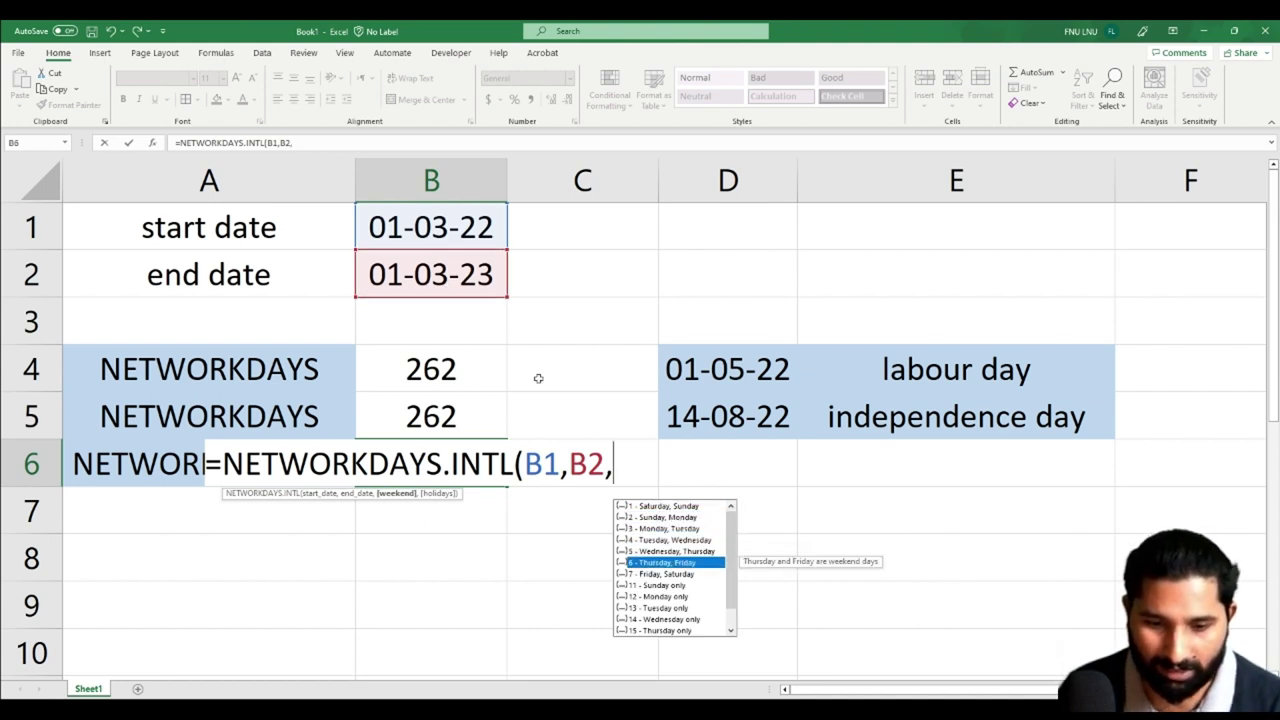
pyautogui.press('Down')
pyautogui.press('Down')
pyautogui.press('Down')
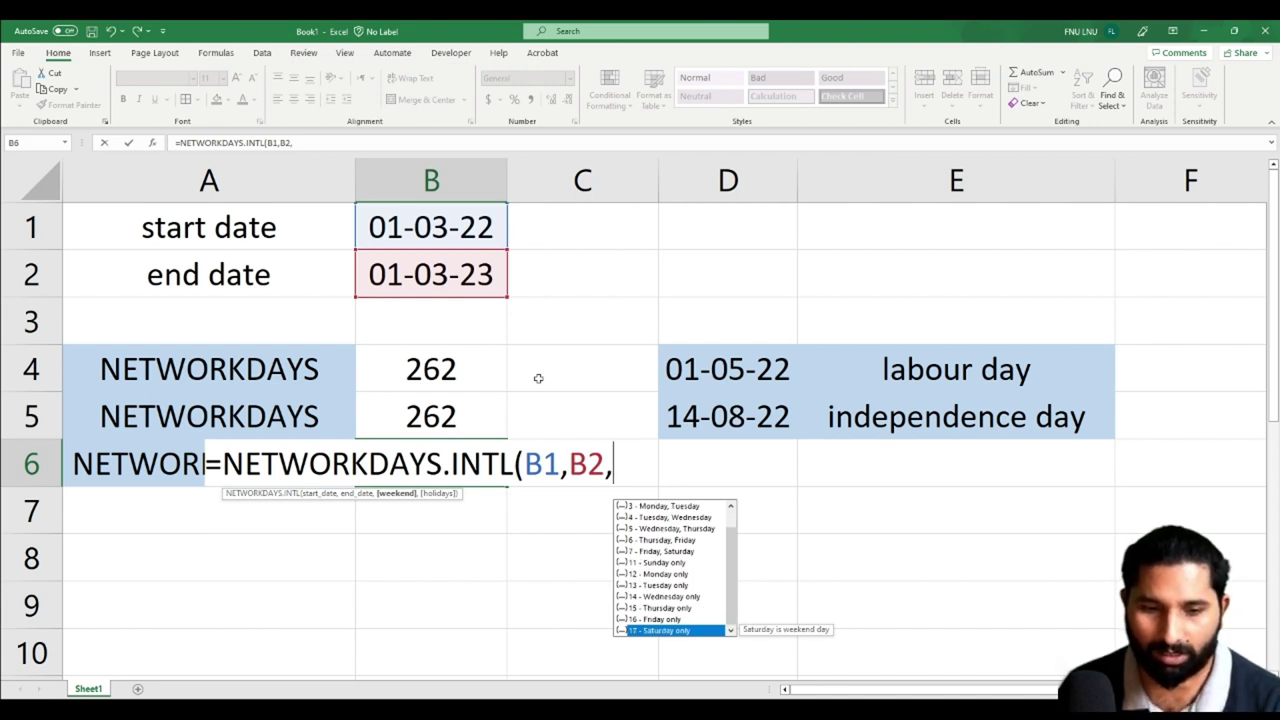
pyautogui.press('Tab')
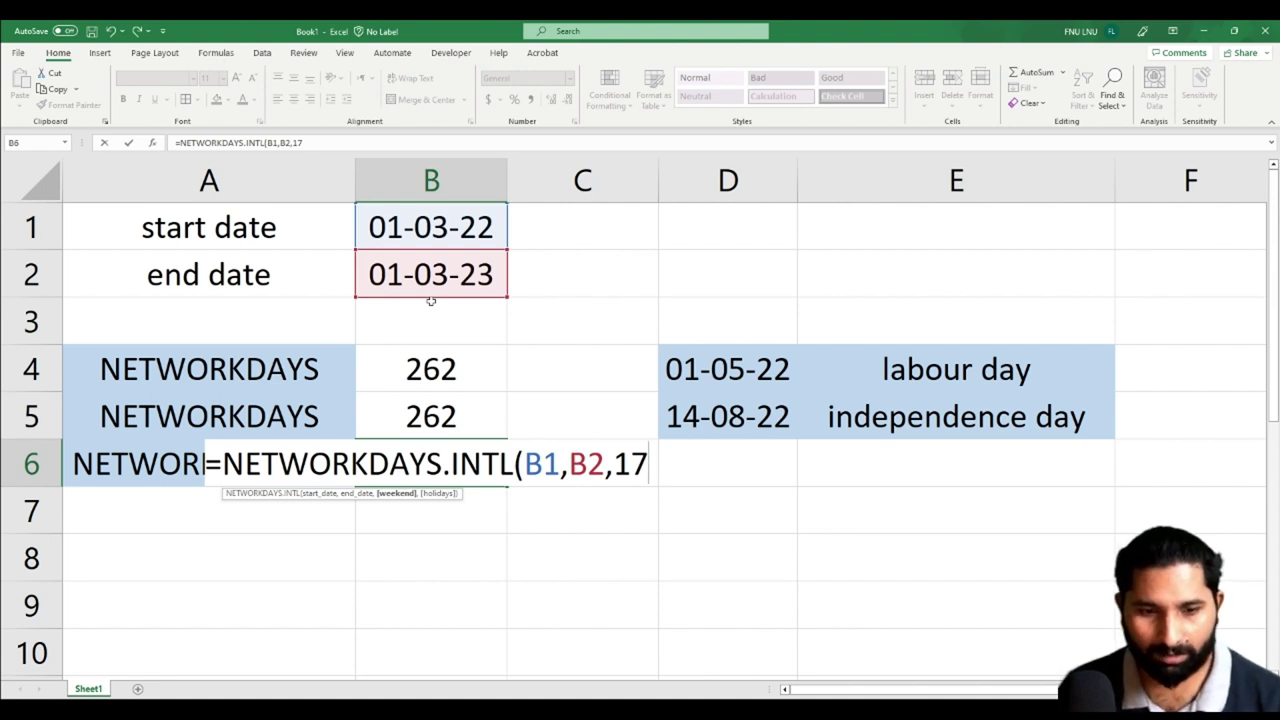
pyautogui.write(',')
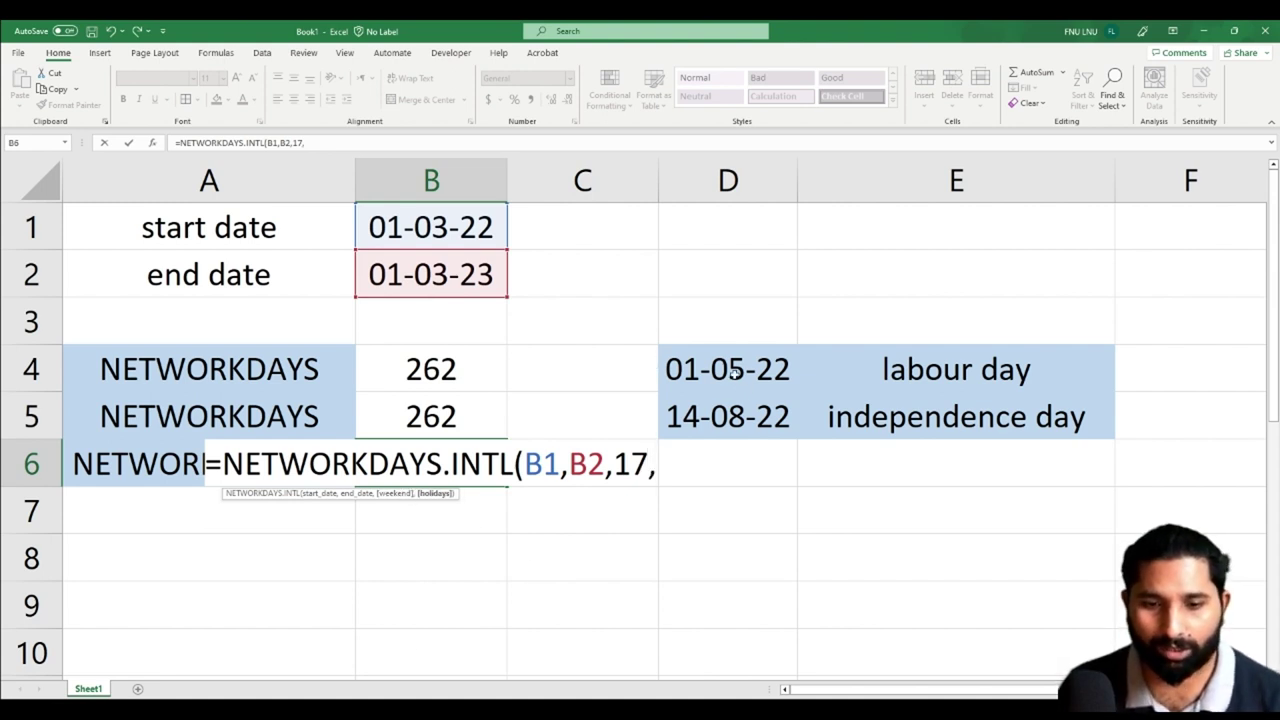
pyautogui.click(672, 356)
pyautogui.moveTo(672, 355); pyautogui.dragTo(690, 414)
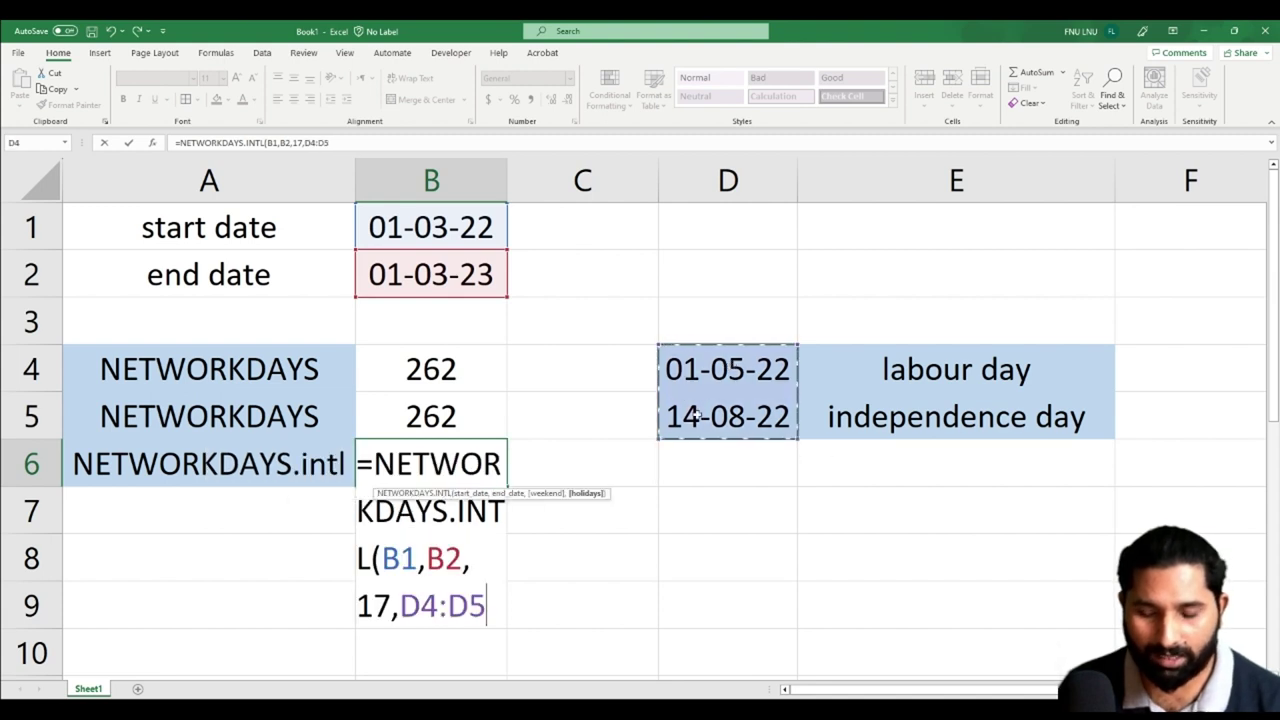
pyautogui.write(')')
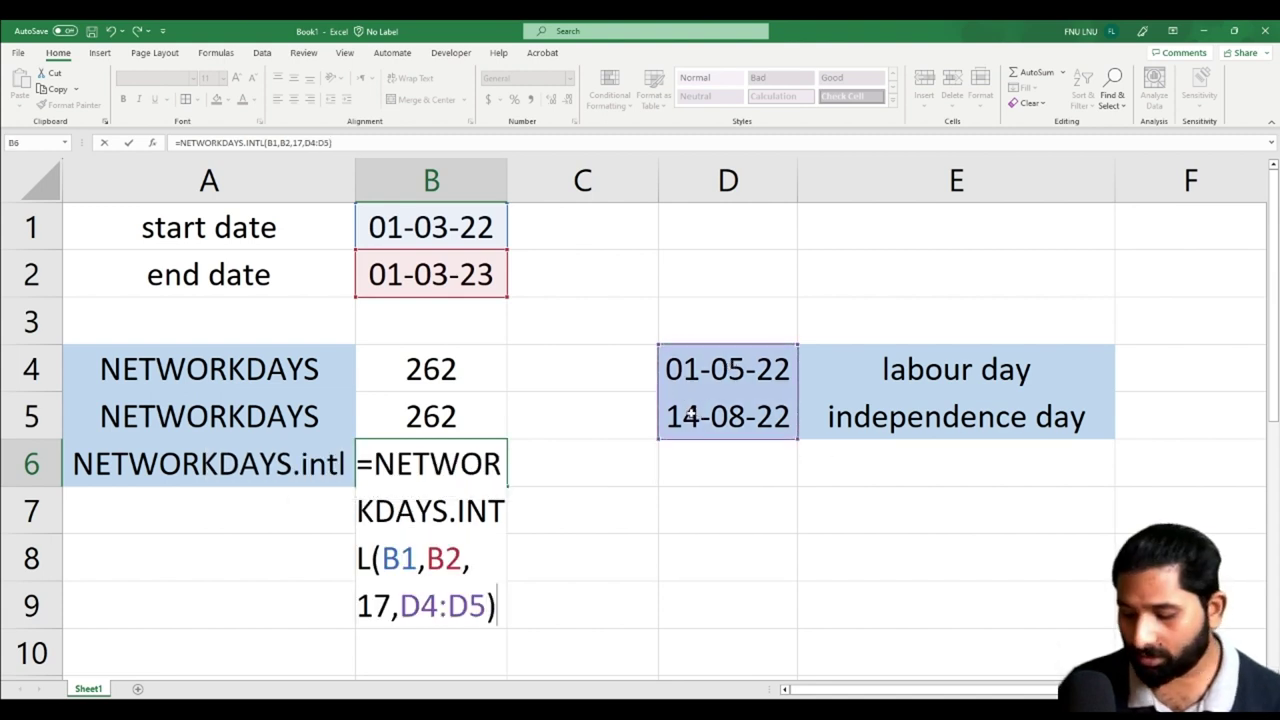
pyautogui.press('Return')
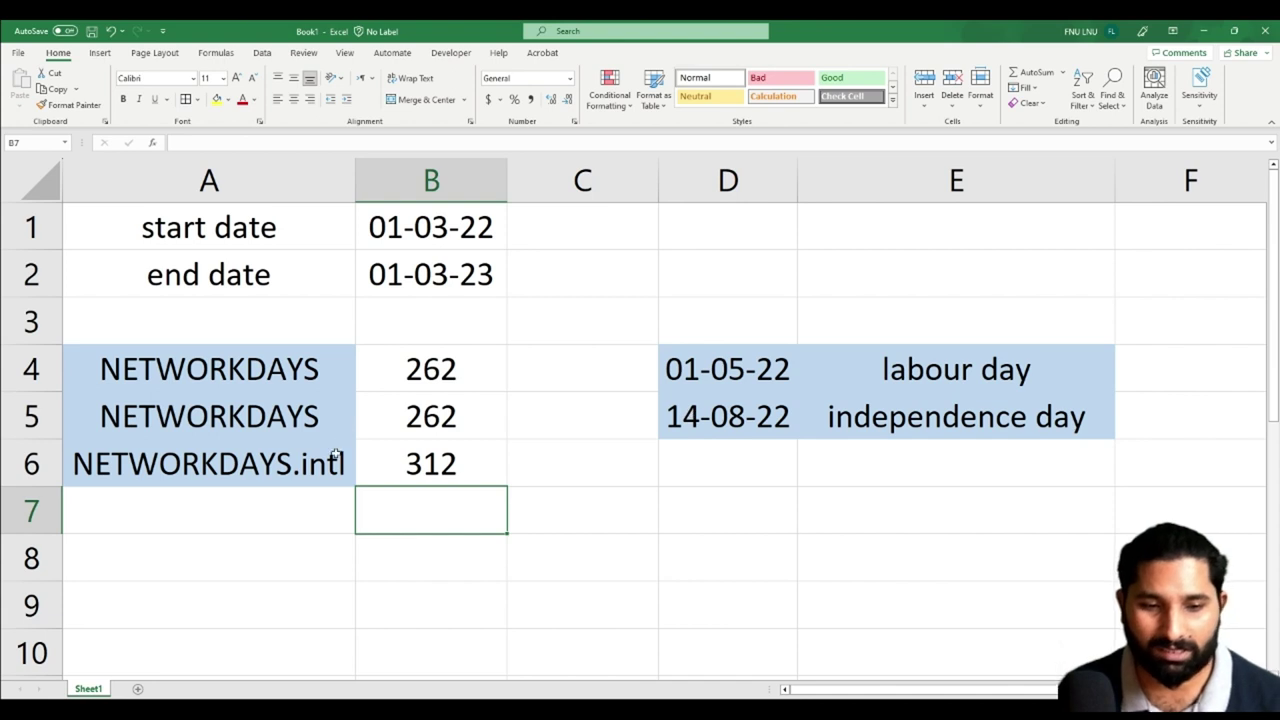
# Select B6 to review its NETWORKDAYS.INTL formula
pyautogui.click(456, 466)
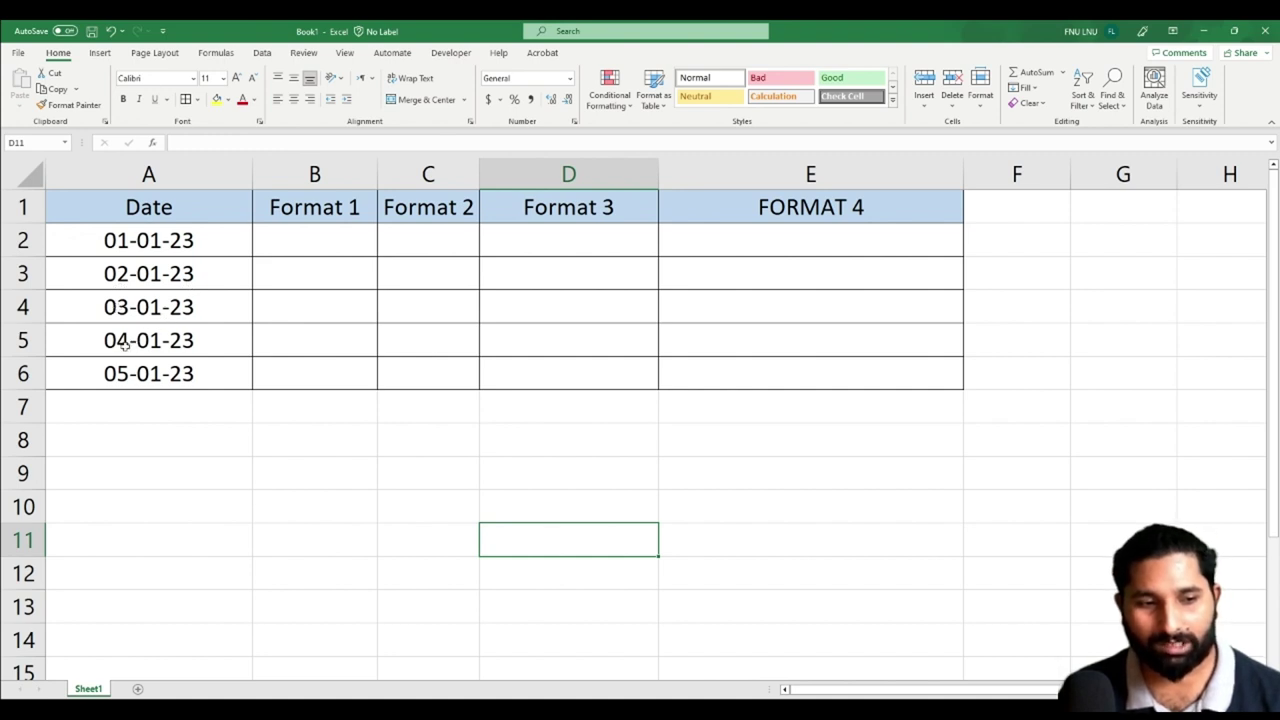
# Copy the dates from A2:A6 into the Format 1 column at B2
pyautogui.click(314, 242)
pyautogui.moveTo(174, 242); pyautogui.dragTo(175, 372)
pyautogui.hotkey('ctrl', 'c')
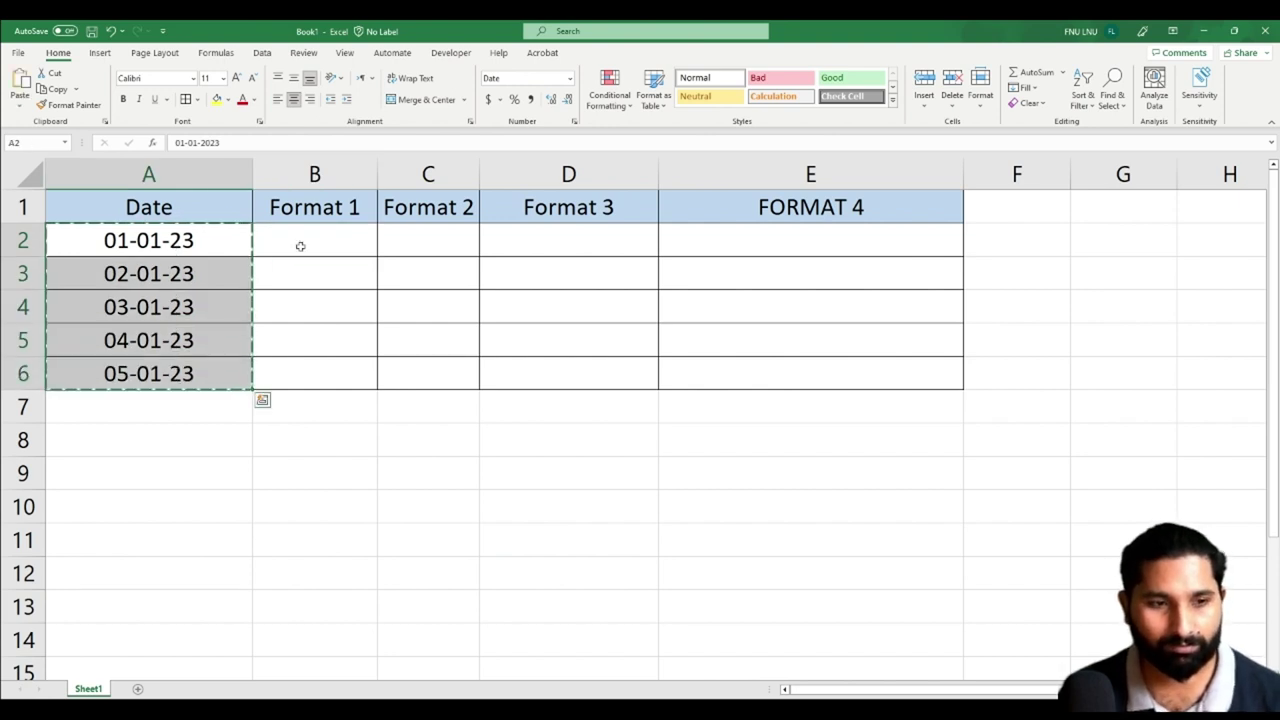
pyautogui.click(314, 240)
pyautogui.hotkey('ctrl', 'v')
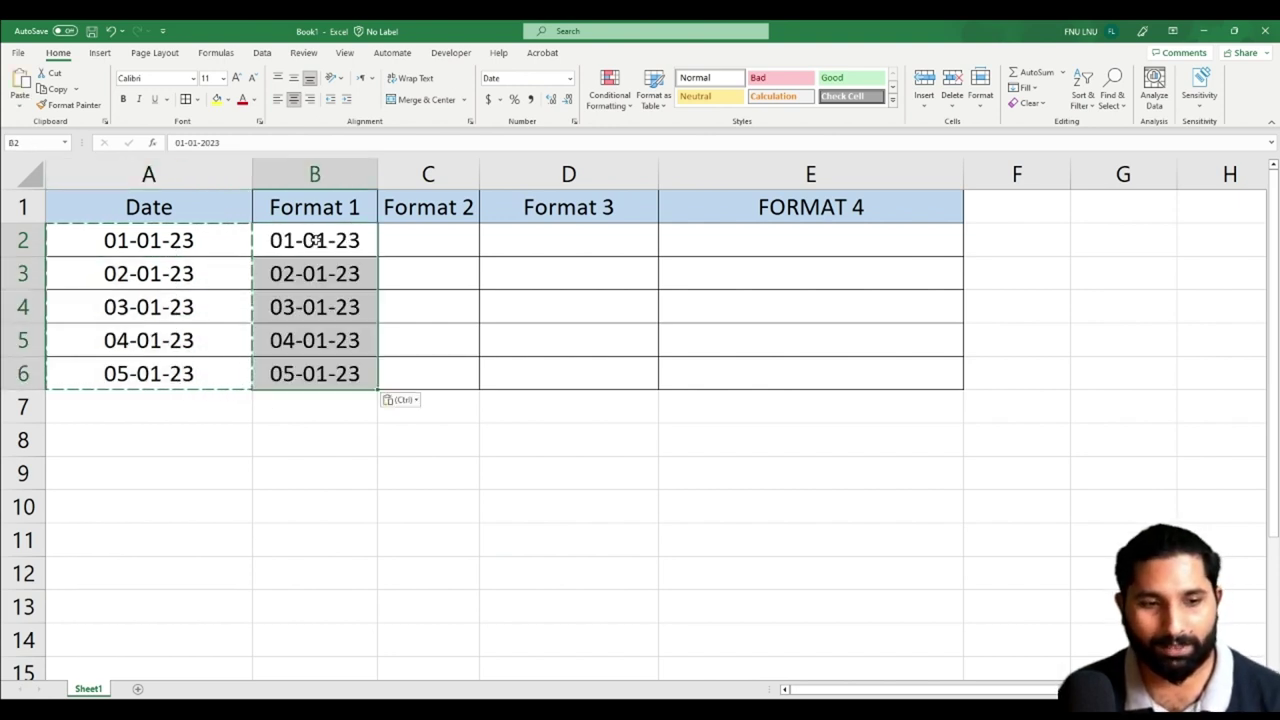
pyautogui.doubleClick(314, 240)
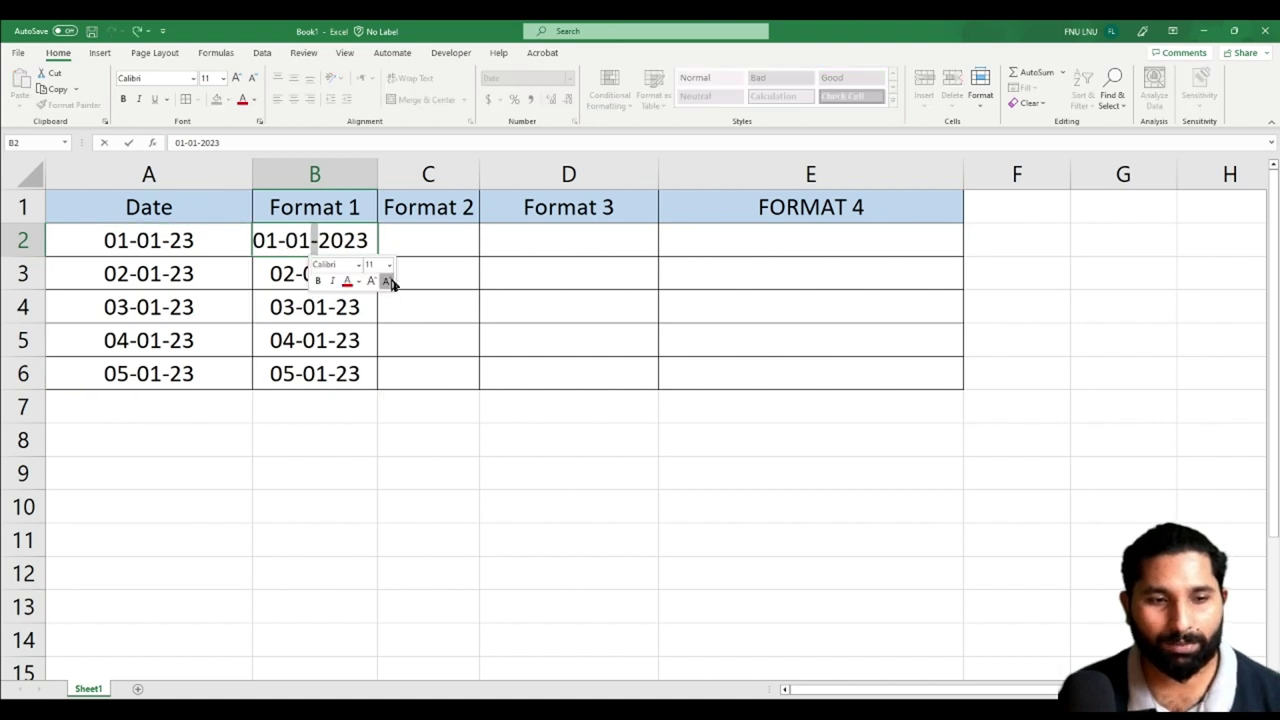
pyautogui.click(428, 268)
pyautogui.click(310, 243)
# Format B2:B6 with the 14-Mar-12 date type
pyautogui.moveTo(310, 243); pyautogui.dragTo(308, 370)
pyautogui.rightClick(314, 248)
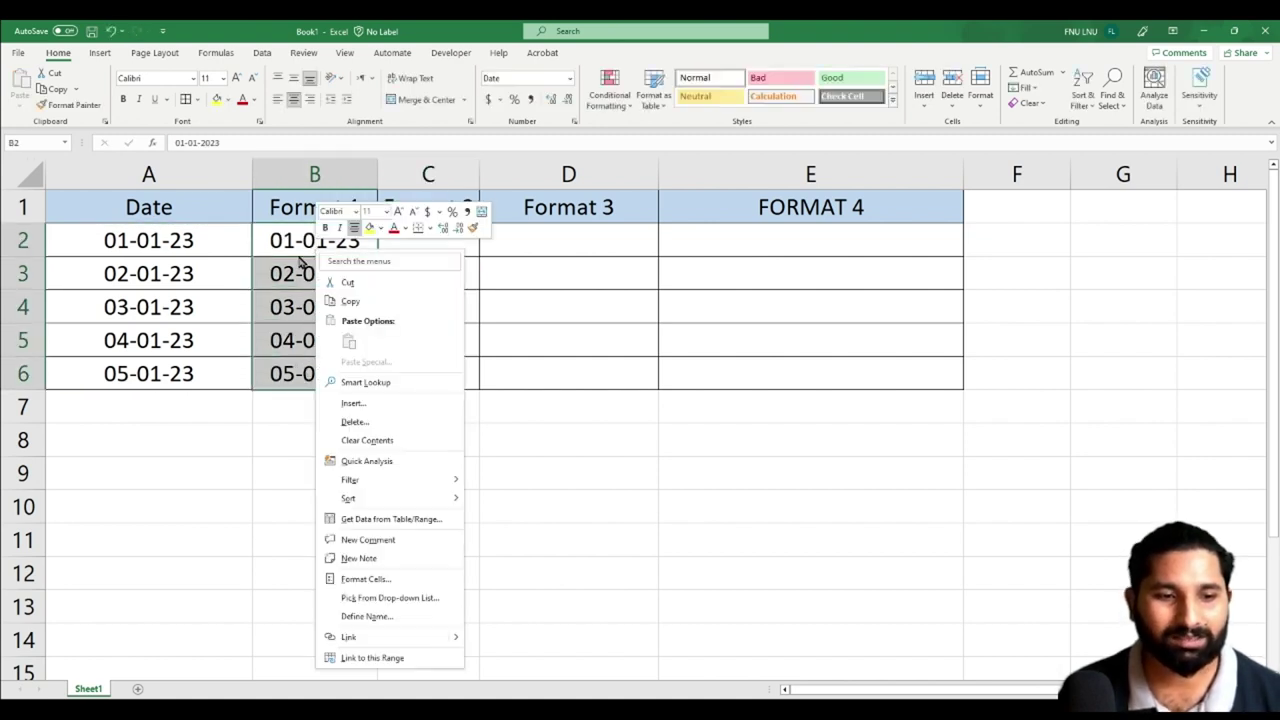
pyautogui.click(412, 579)
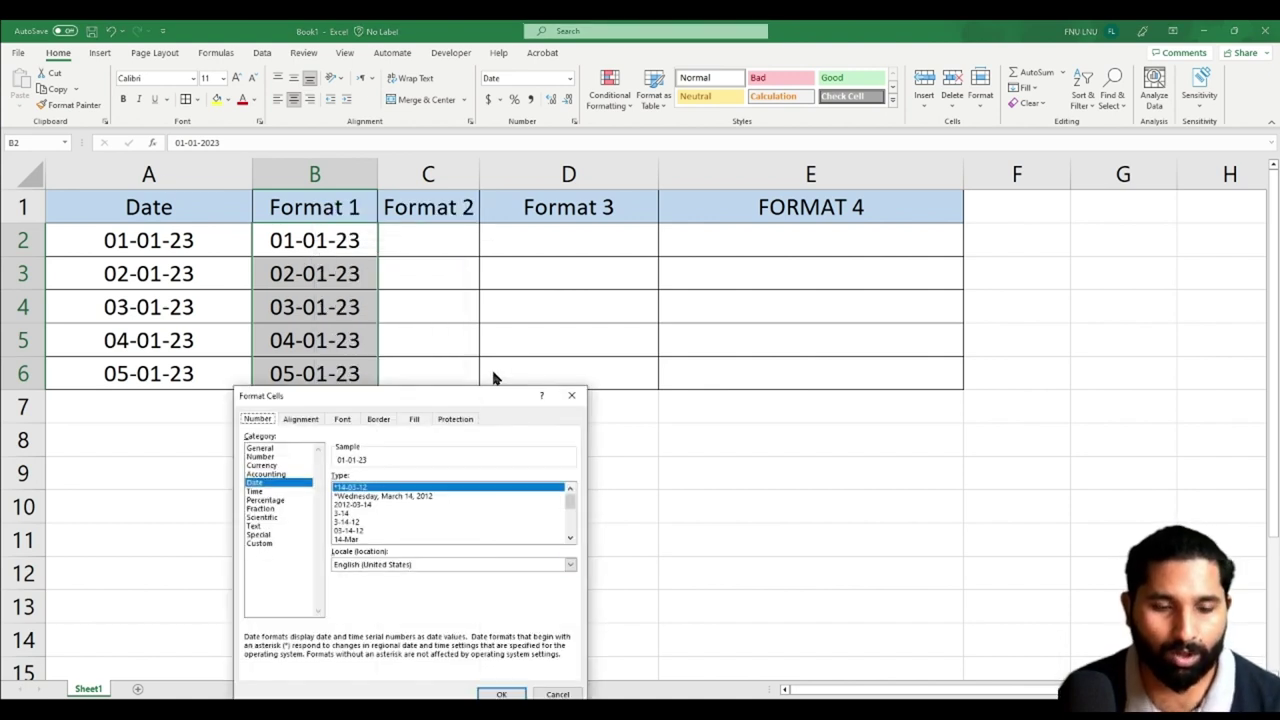
pyautogui.moveTo(467, 400); pyautogui.dragTo(529, 255)
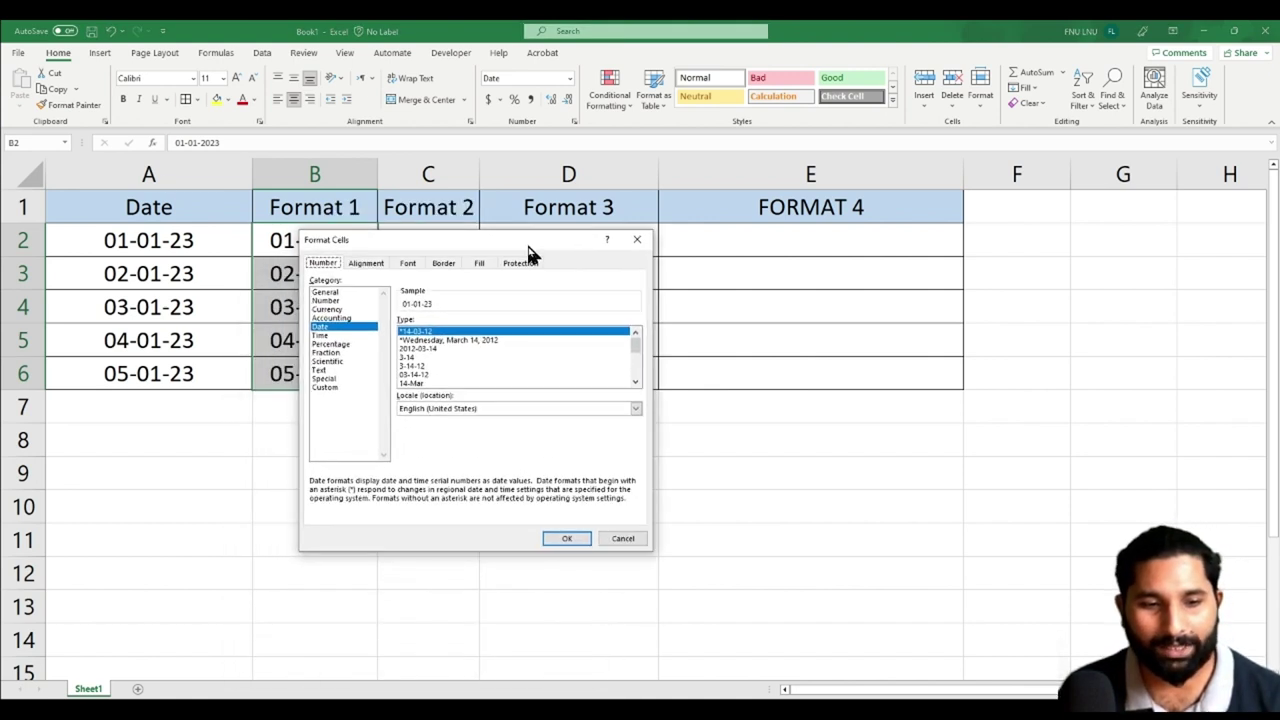
pyautogui.click(352, 328)
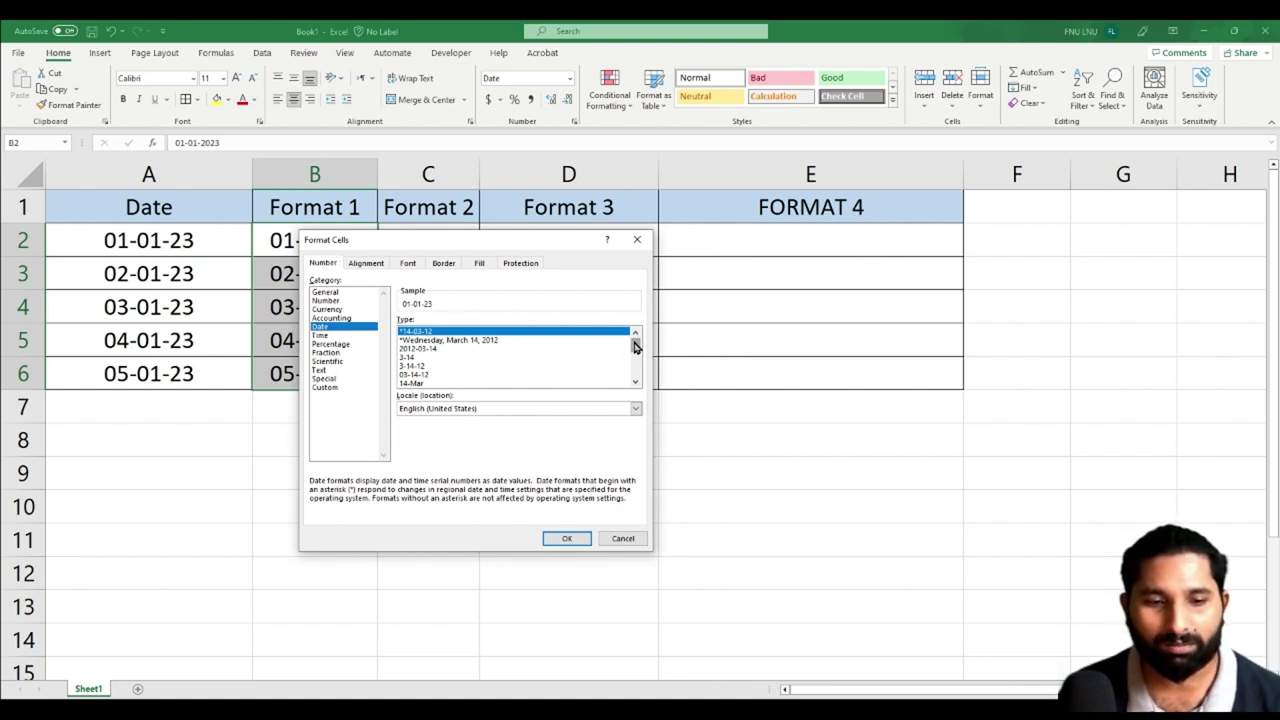
pyautogui.scroll(-1, 635, 346)
pyautogui.scroll(1, 634, 338)
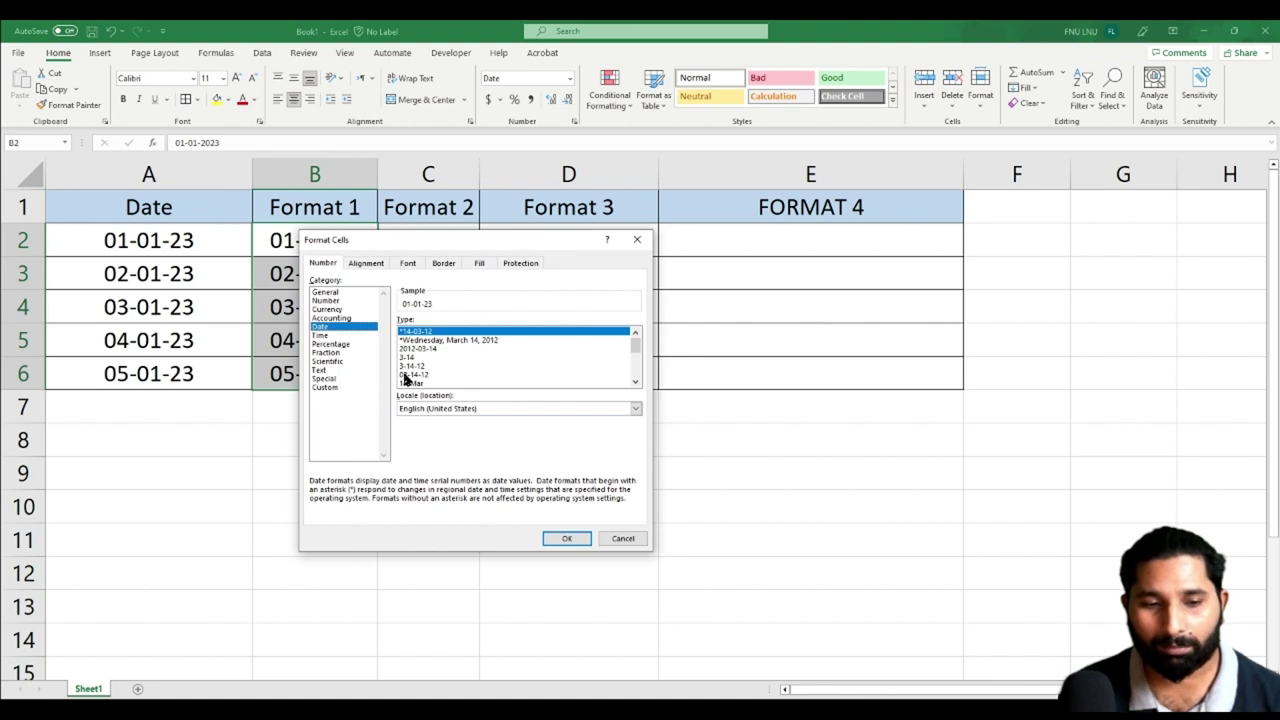
pyautogui.click(636, 384)
pyautogui.click(636, 384)
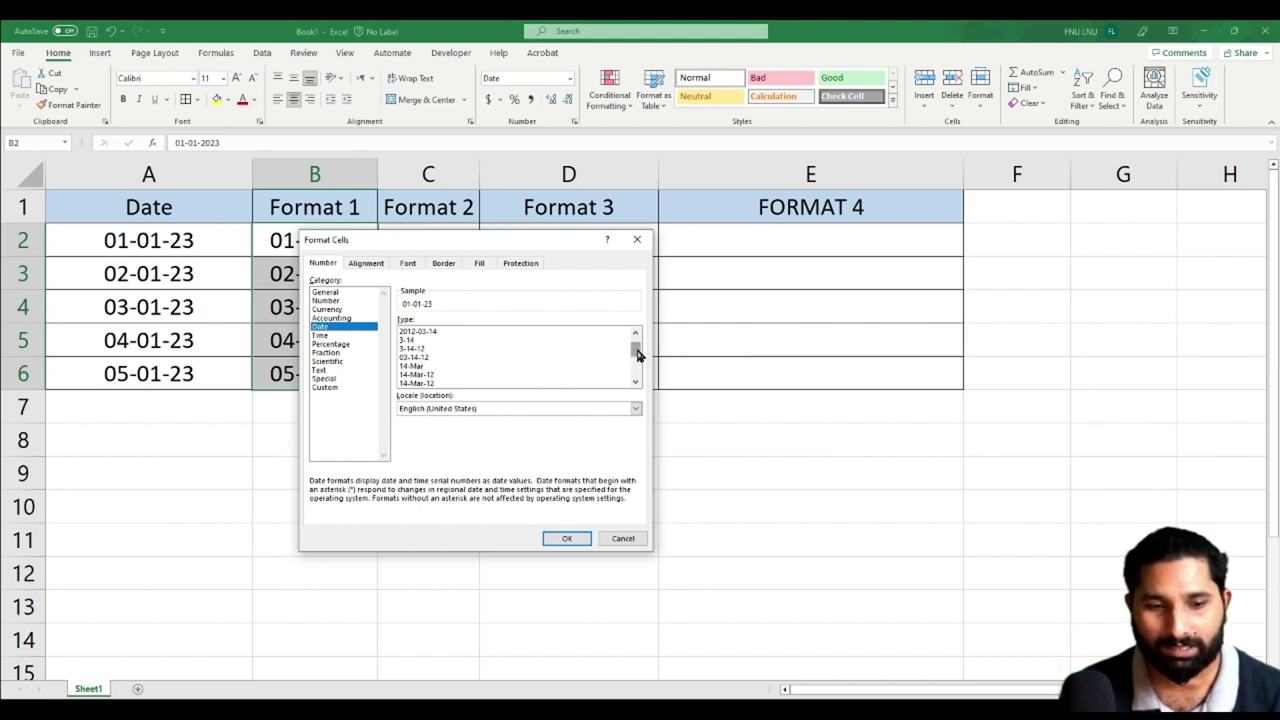
pyautogui.moveTo(637, 354)
pyautogui.mouseDown()
pyautogui.moveTo(637, 343)
pyautogui.moveTo(637, 356)
pyautogui.mouseUp()
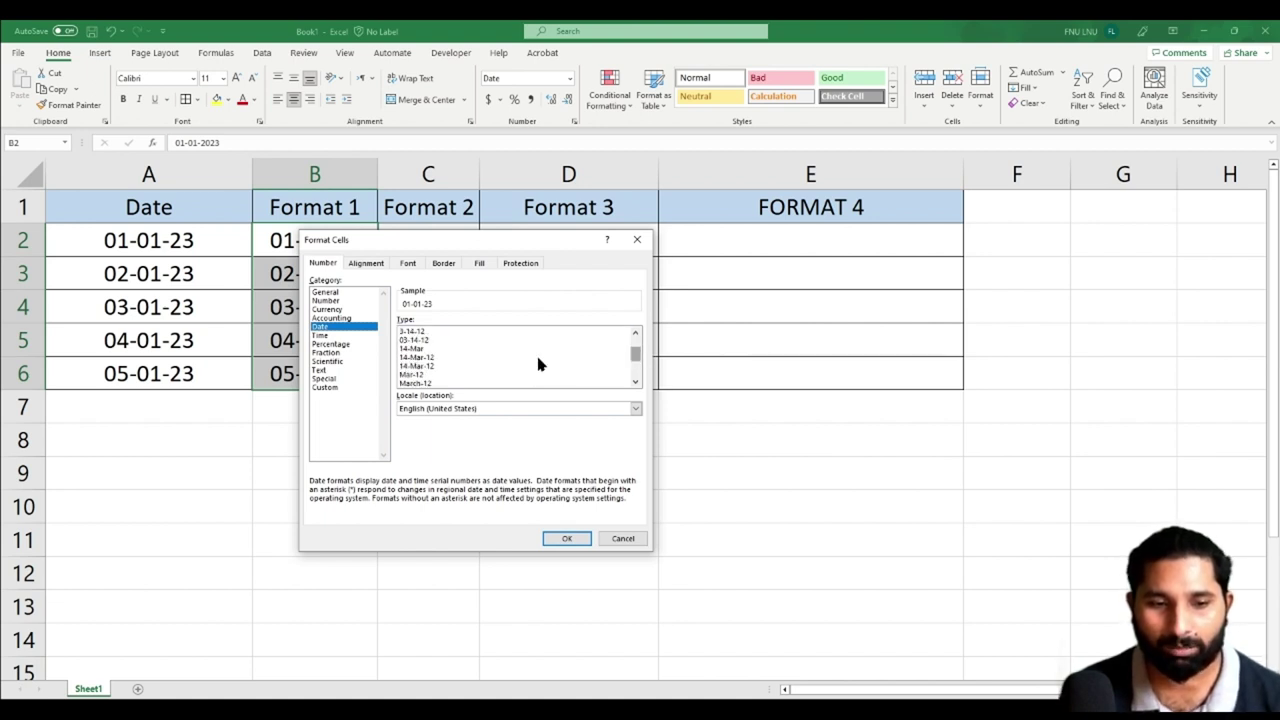
pyautogui.click(418, 358)
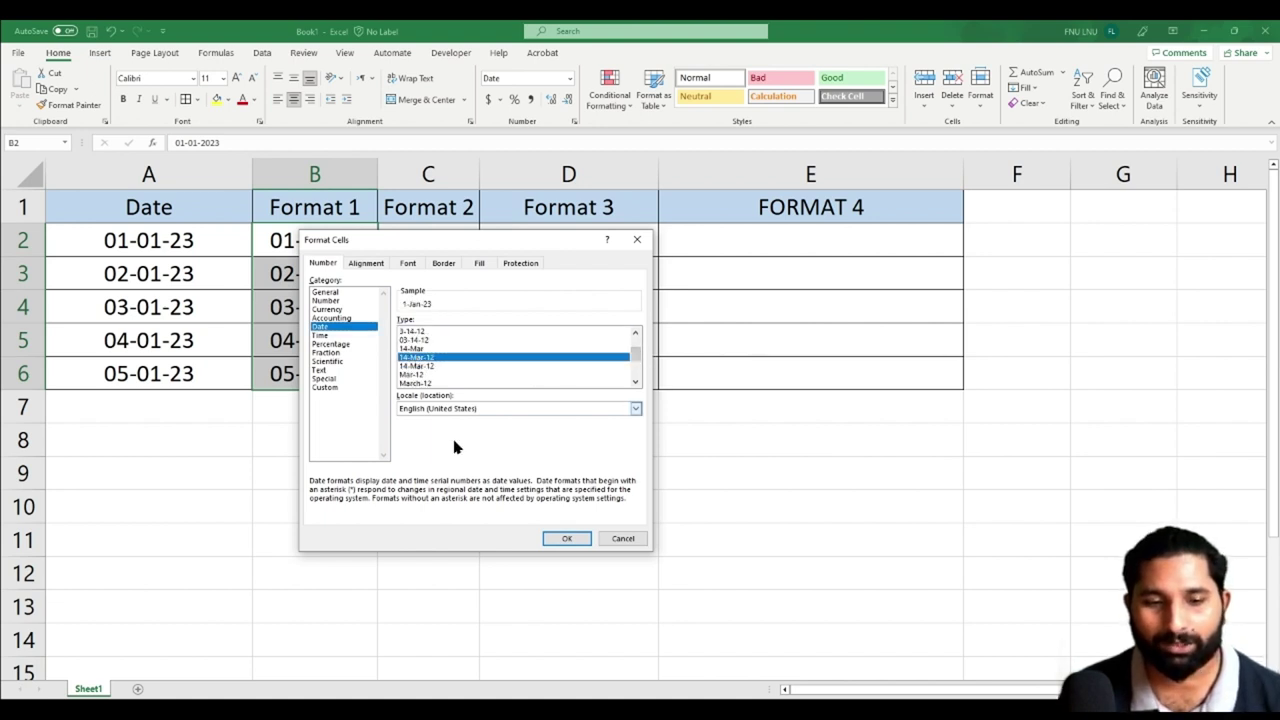
pyautogui.click(568, 541)
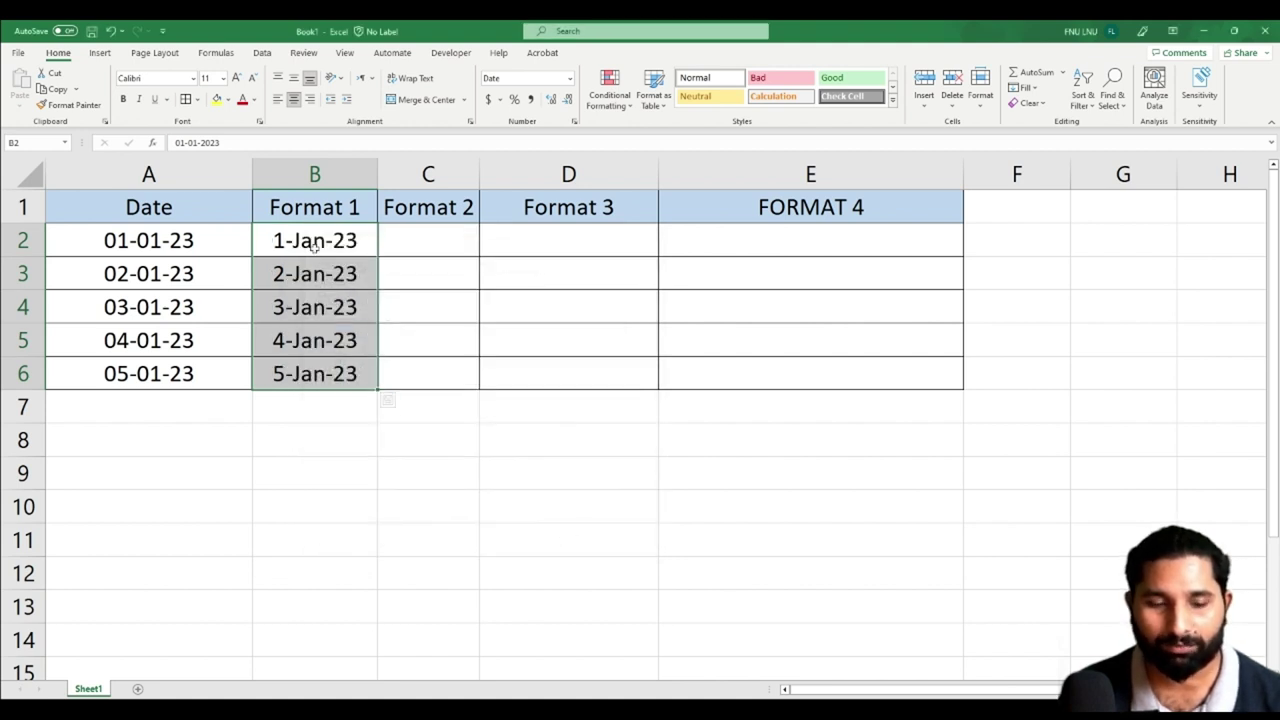
# Copy the dates from A2:A6 into the Format 2 column at C2
pyautogui.moveTo(160, 248); pyautogui.dragTo(173, 373)
pyautogui.hotkey('ctrl', 'c')
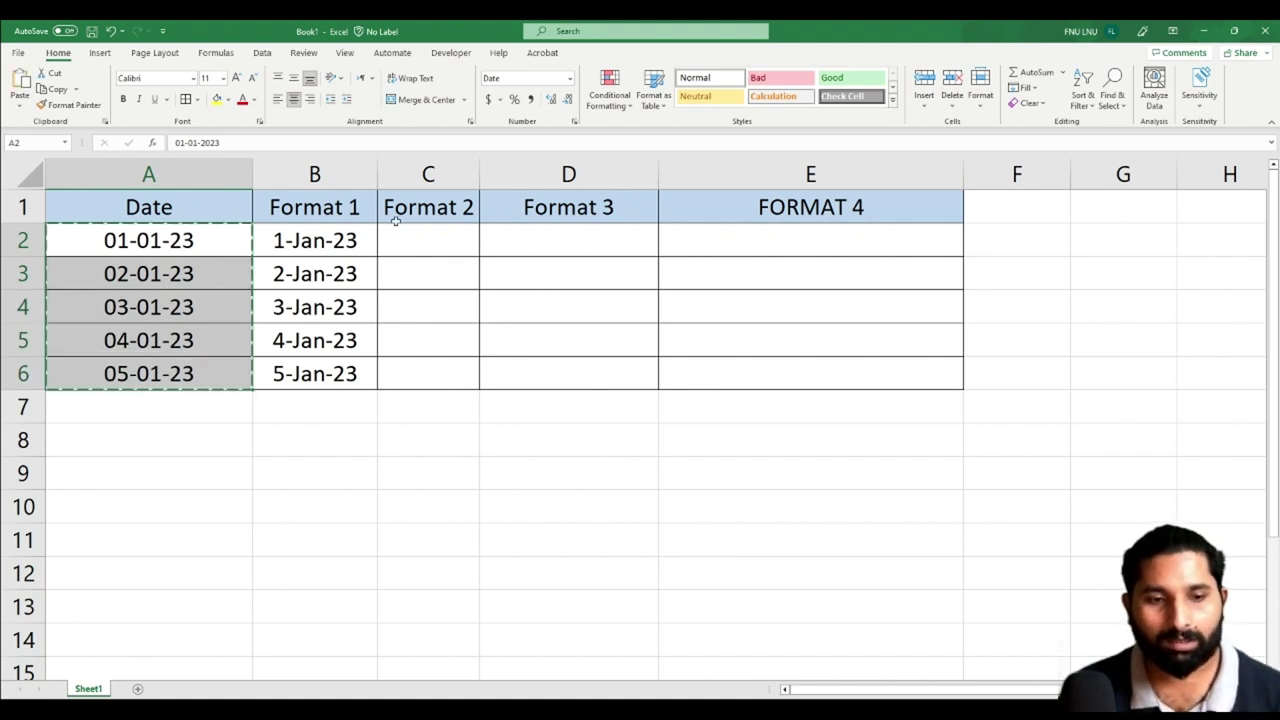
pyautogui.click(400, 240)
pyautogui.hotkey('ctrl', 'v')
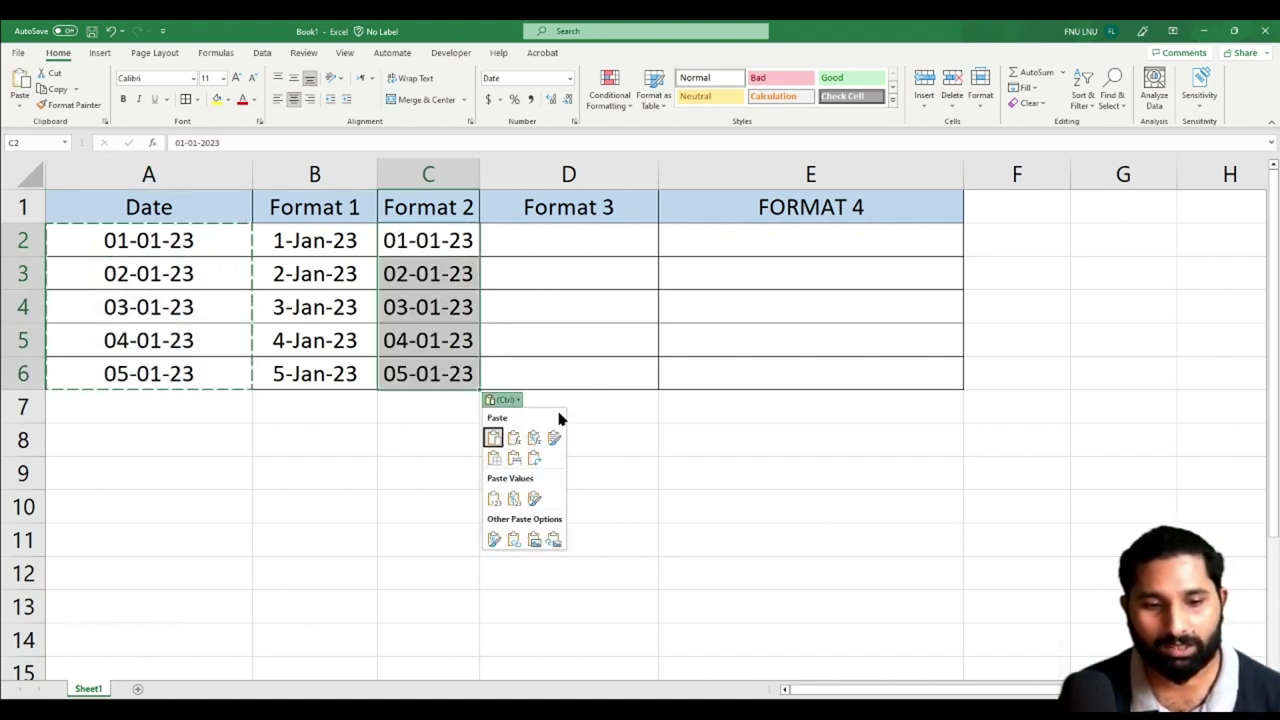
# Change the date locale for C2:C6 so they show as 2023-01-01
pyautogui.rightClick(460, 293)
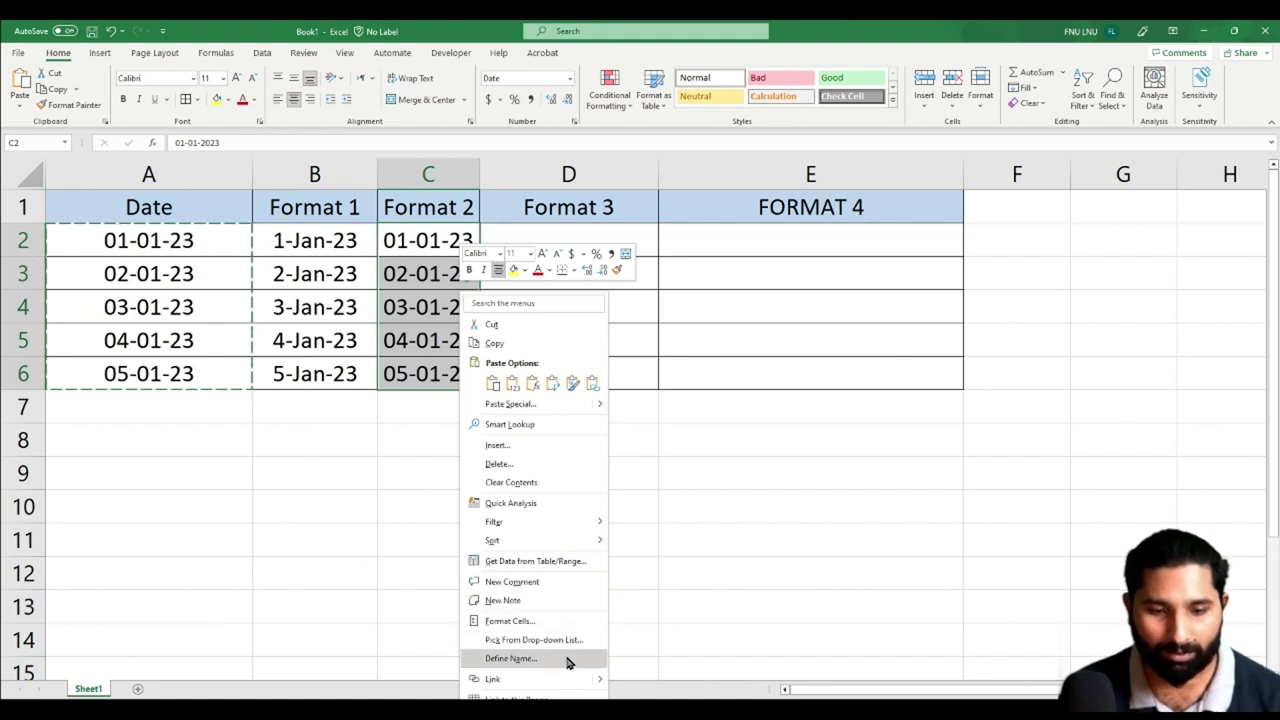
pyautogui.click(543, 621)
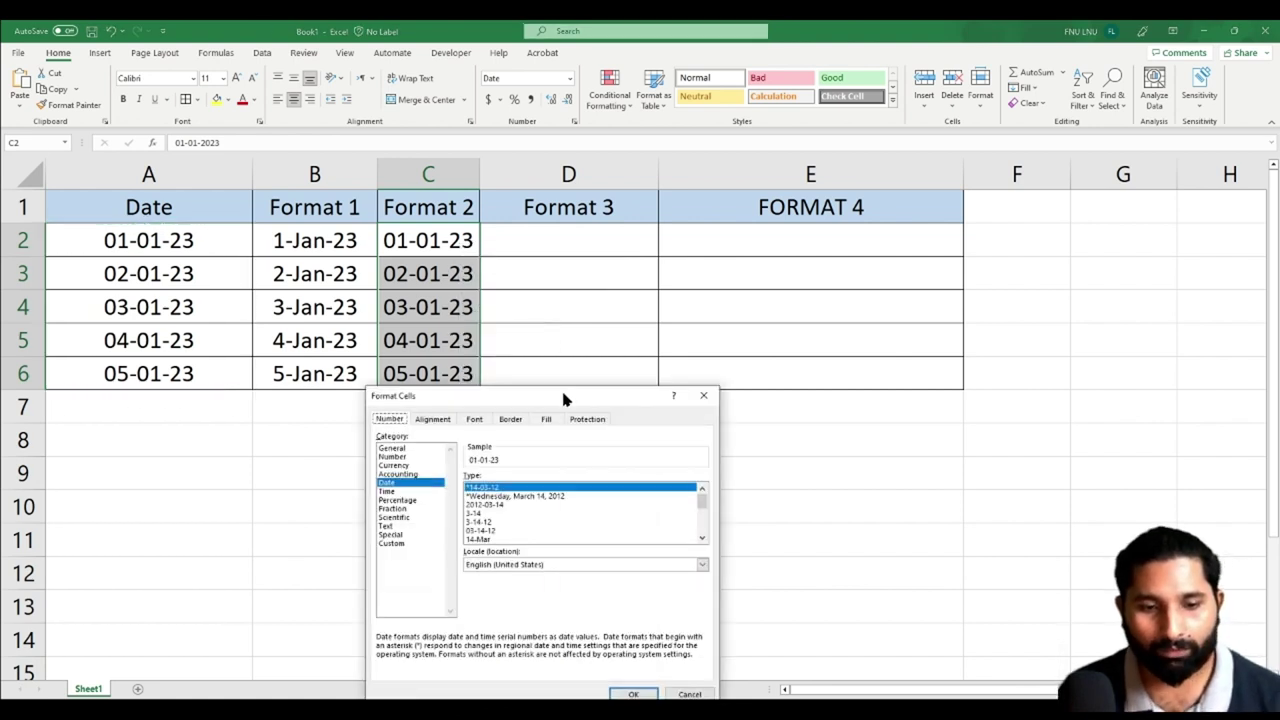
pyautogui.moveTo(568, 396); pyautogui.dragTo(575, 197)
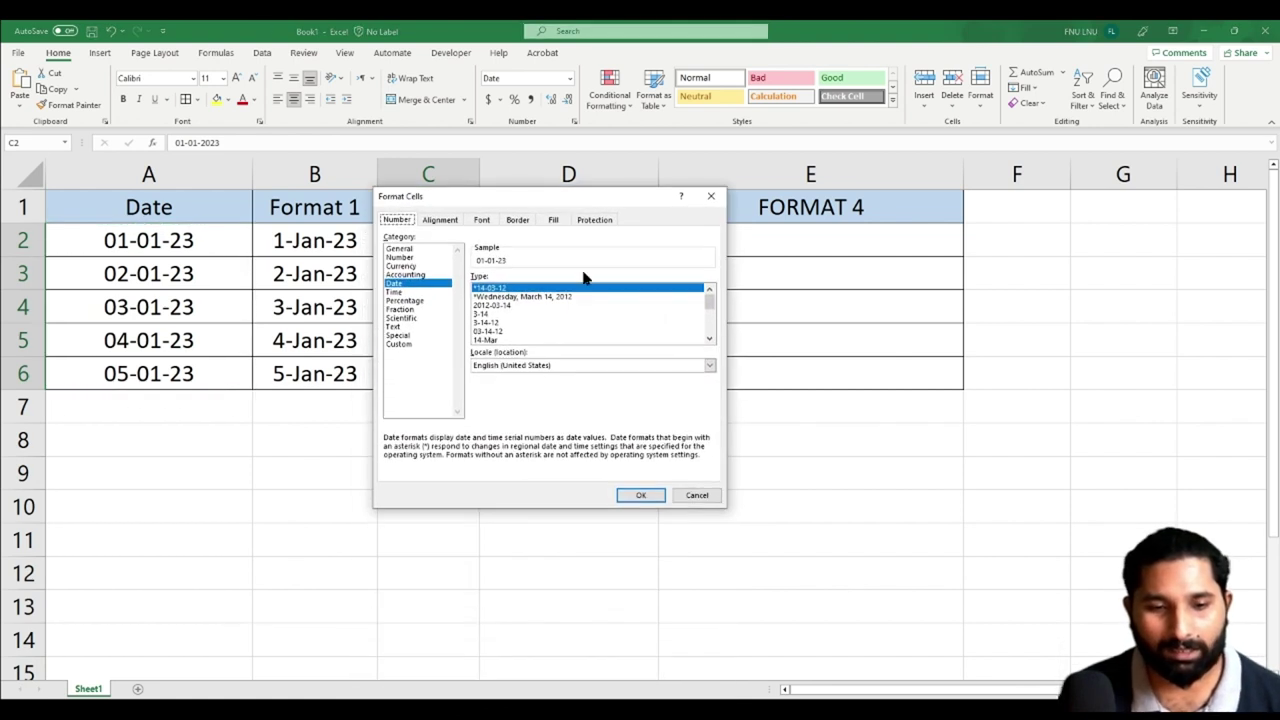
pyautogui.click(664, 368)
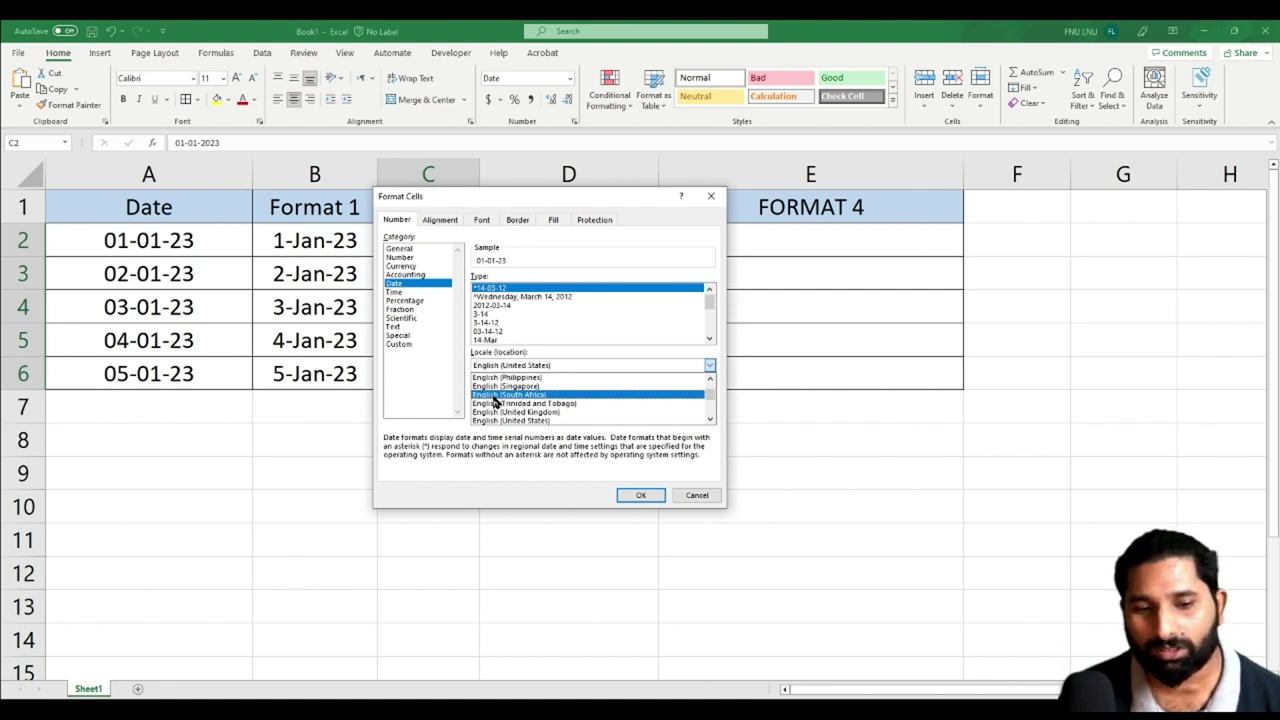
pyautogui.click(494, 396)
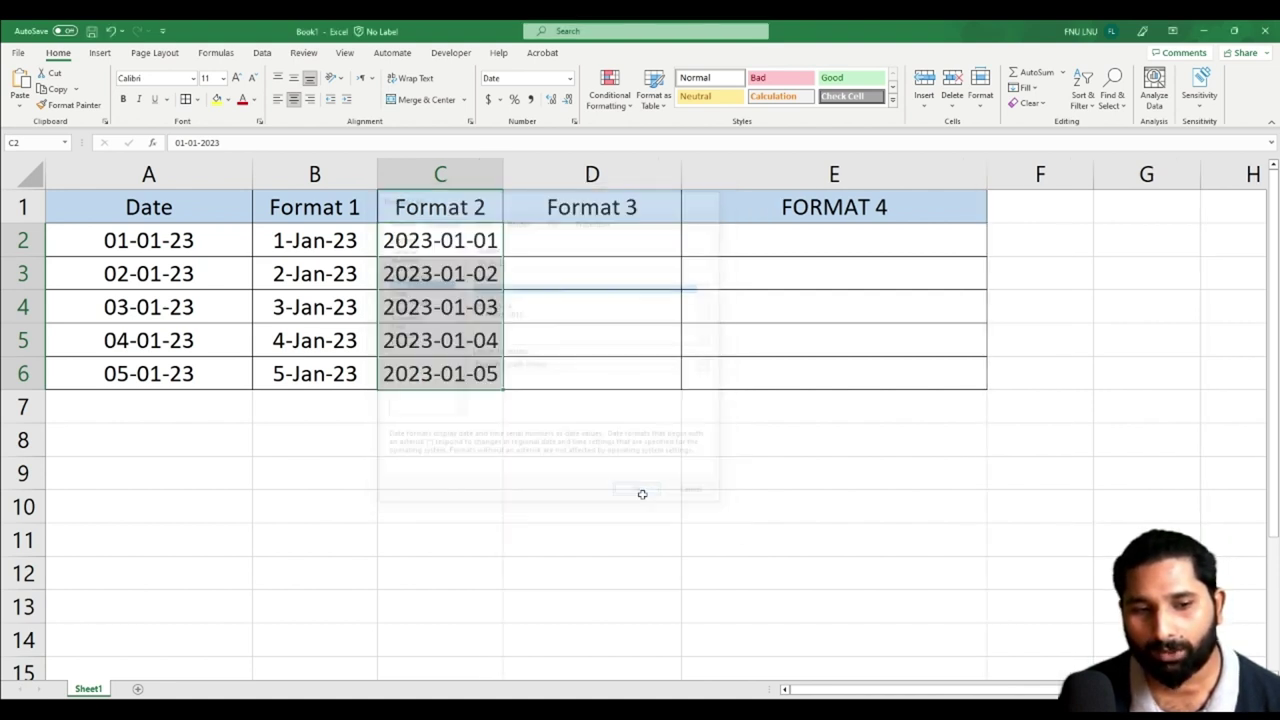
pyautogui.click(639, 495)
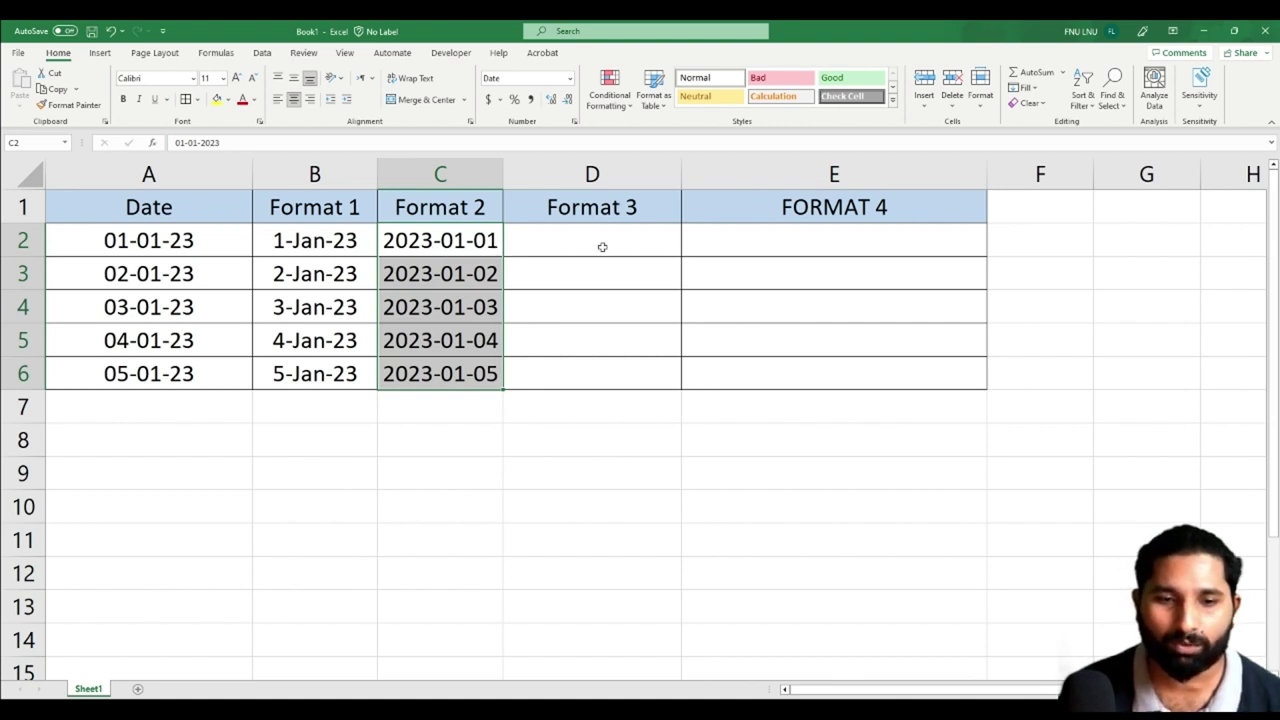
# Copy the dates from A2:A6 into the Format 3 column D2:D6
pyautogui.moveTo(602, 247); pyautogui.dragTo(595, 366)
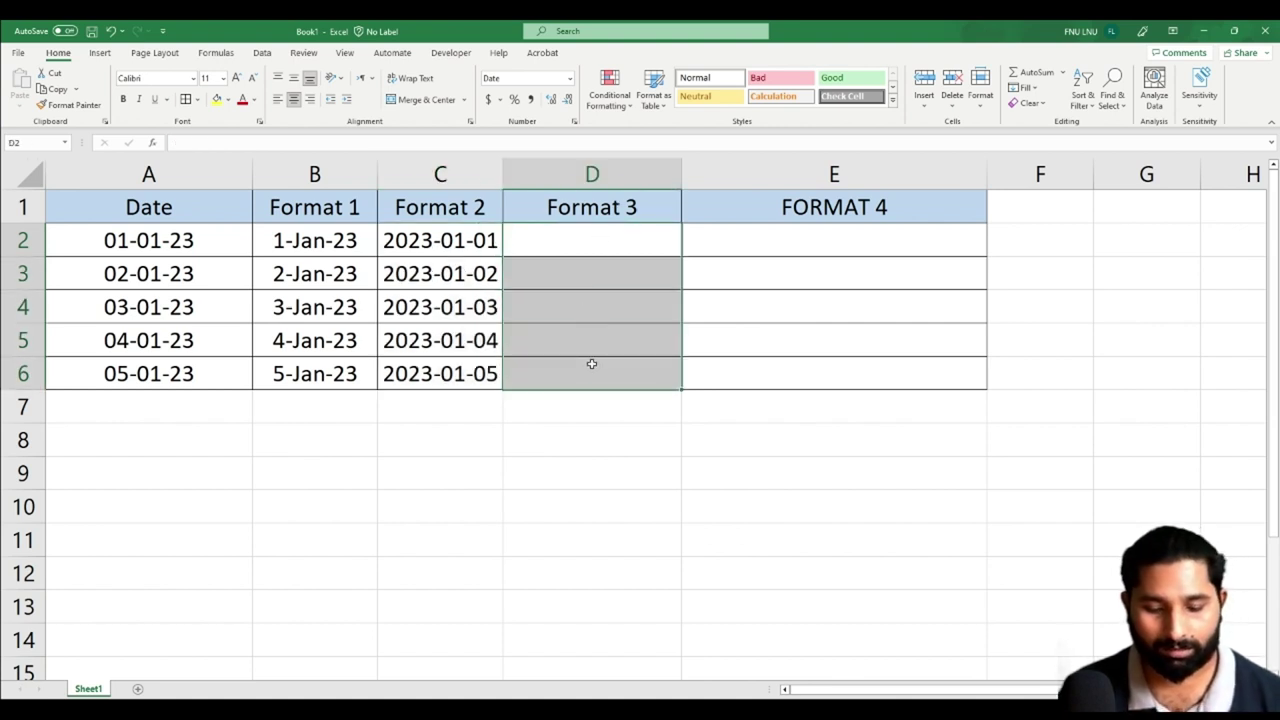
pyautogui.moveTo(186, 247); pyautogui.dragTo(195, 366)
pyautogui.hotkey('ctrl', 'c')
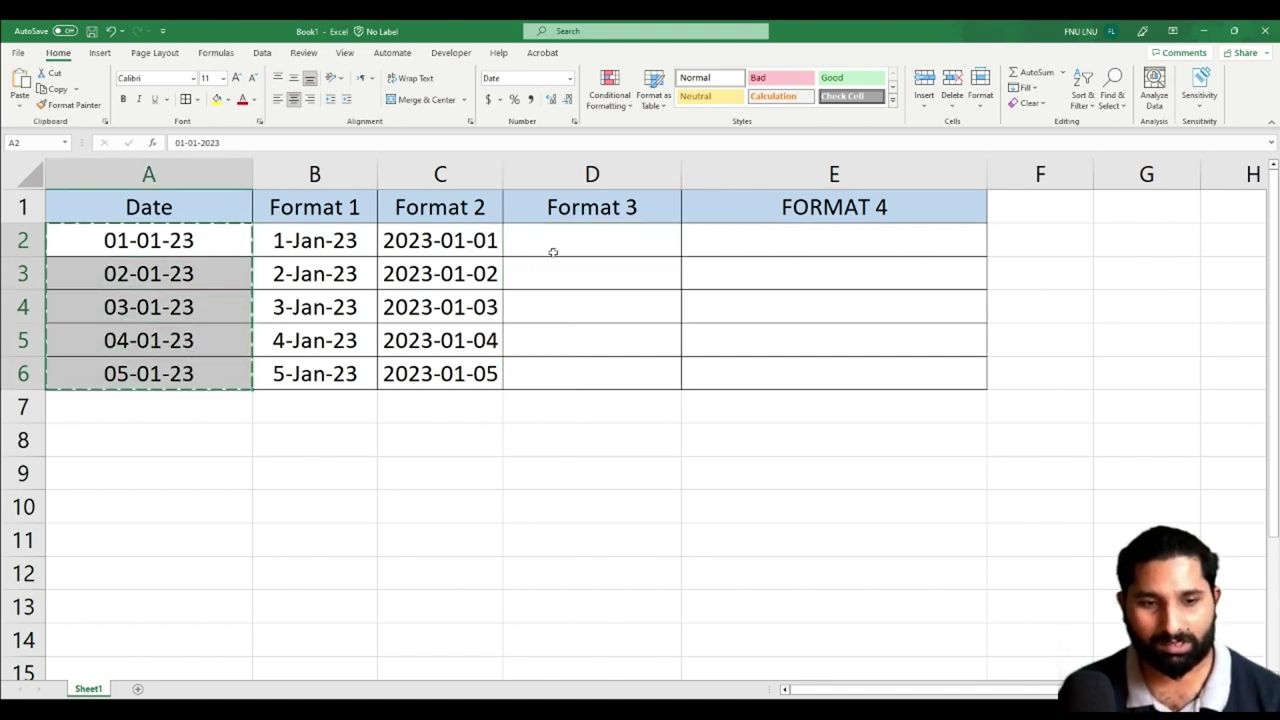
pyautogui.click(588, 240)
pyautogui.hotkey('ctrl', 'v')
# Format D2:D6 with the 3-14-12 1:30 PM date-and-time type
pyautogui.rightClick(593, 279)
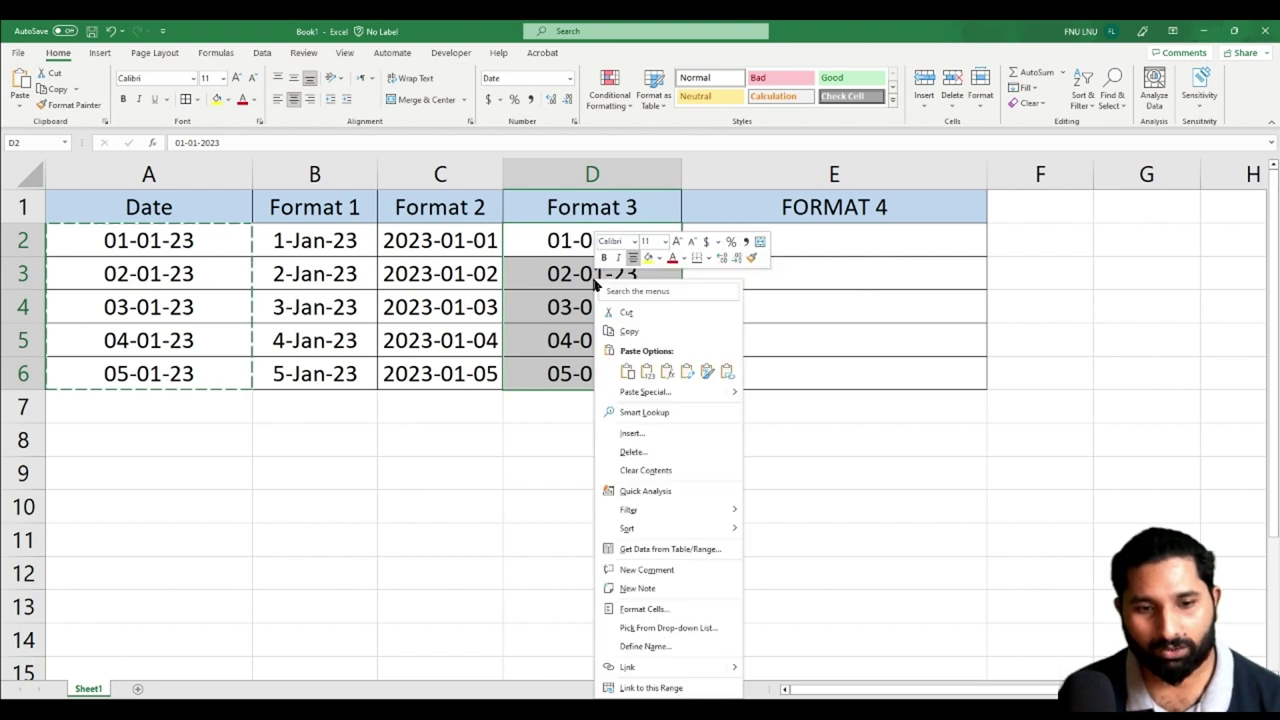
pyautogui.click(648, 609)
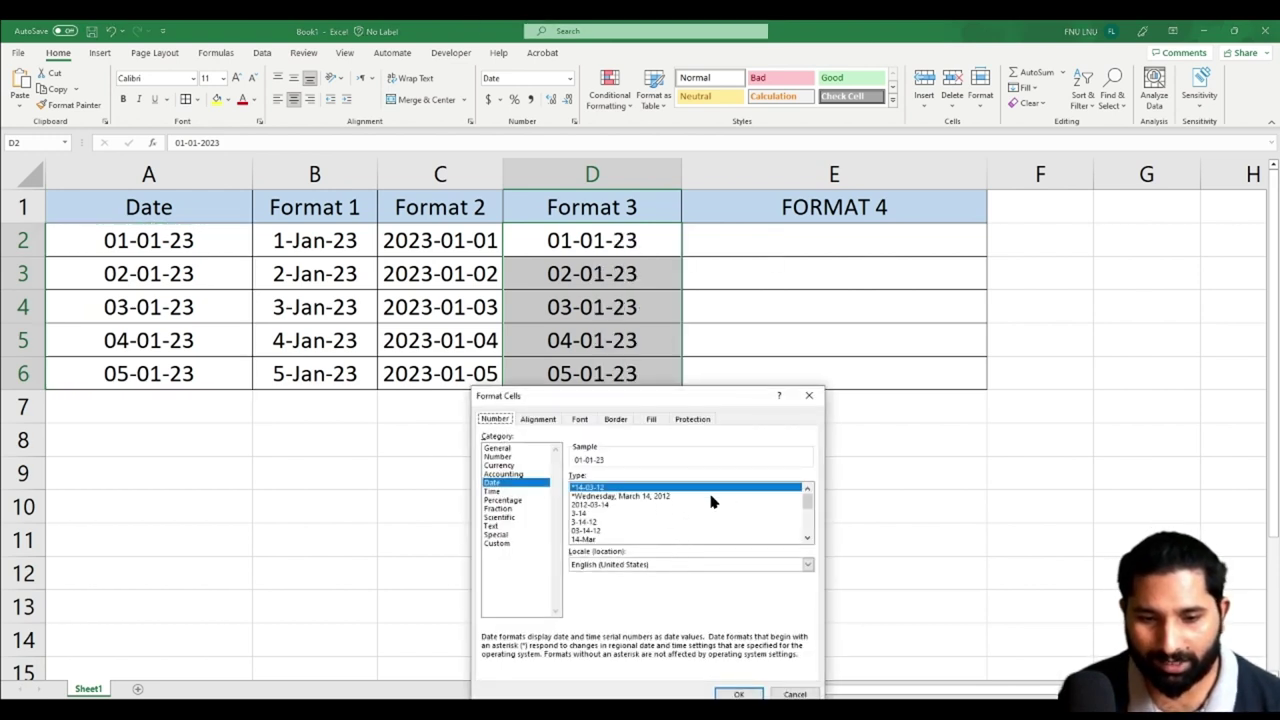
pyautogui.moveTo(806, 500); pyautogui.dragTo(809, 518)
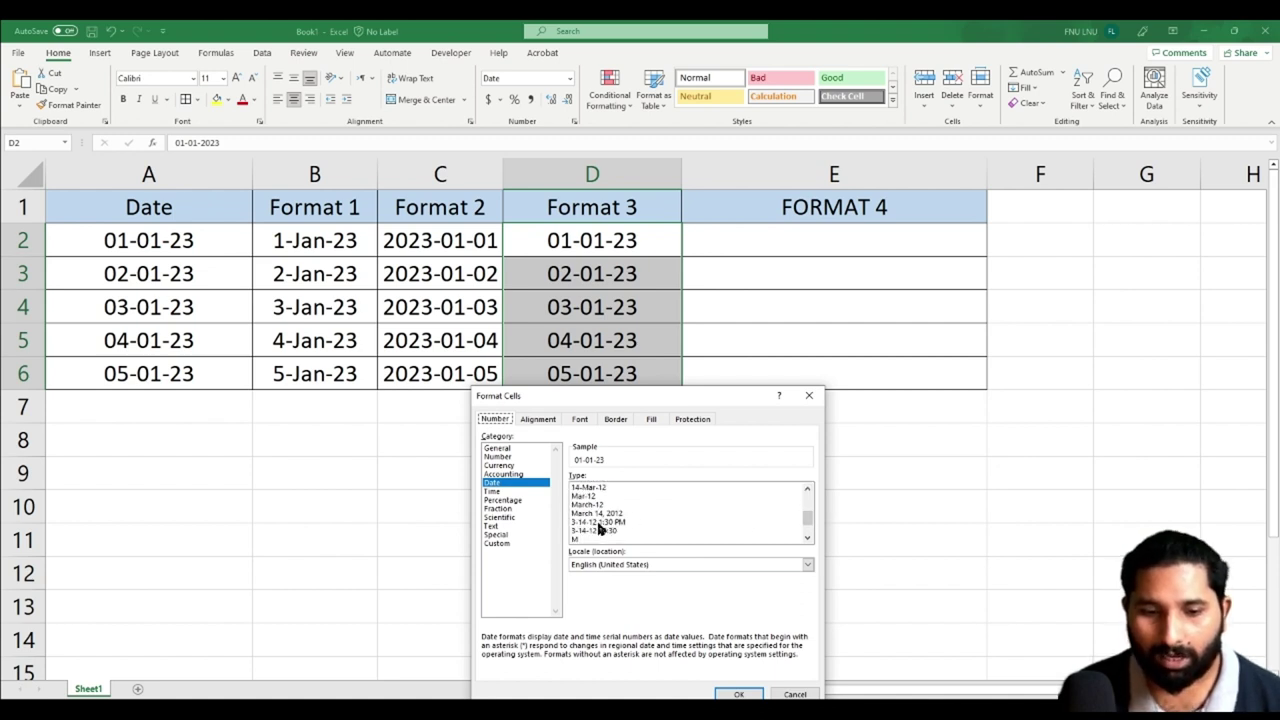
pyautogui.click(598, 522)
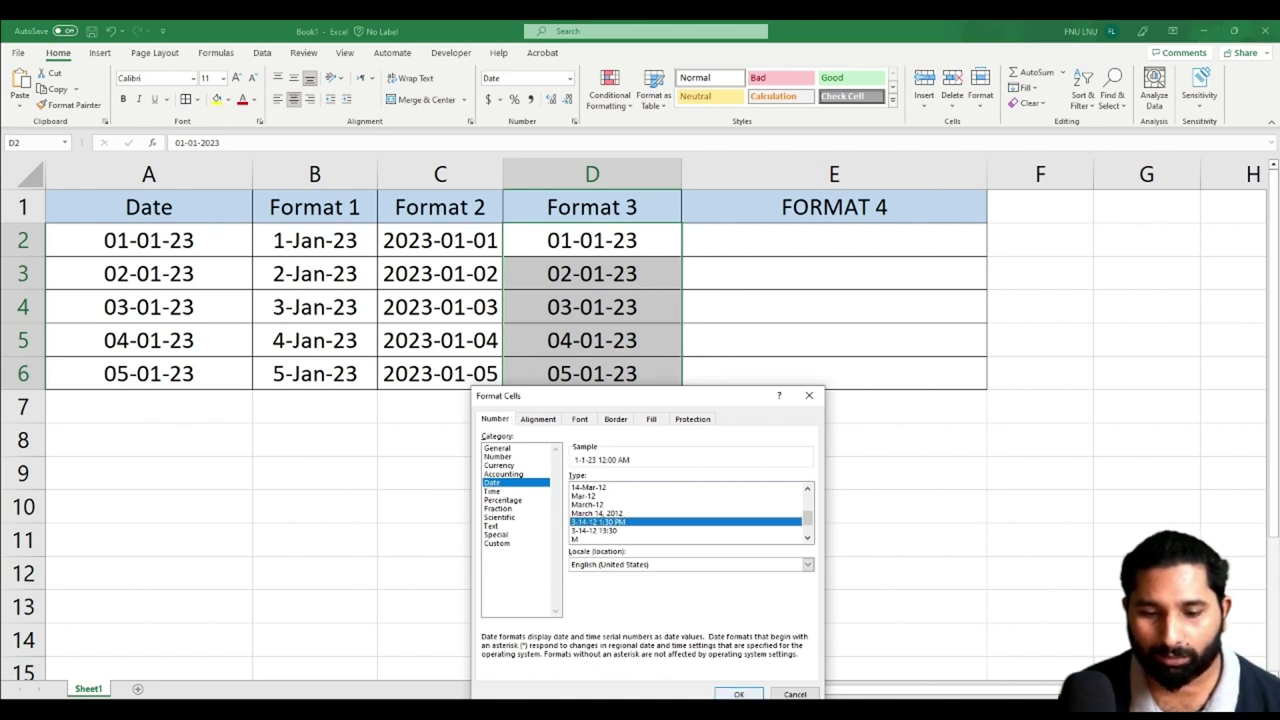
pyautogui.click(736, 694)
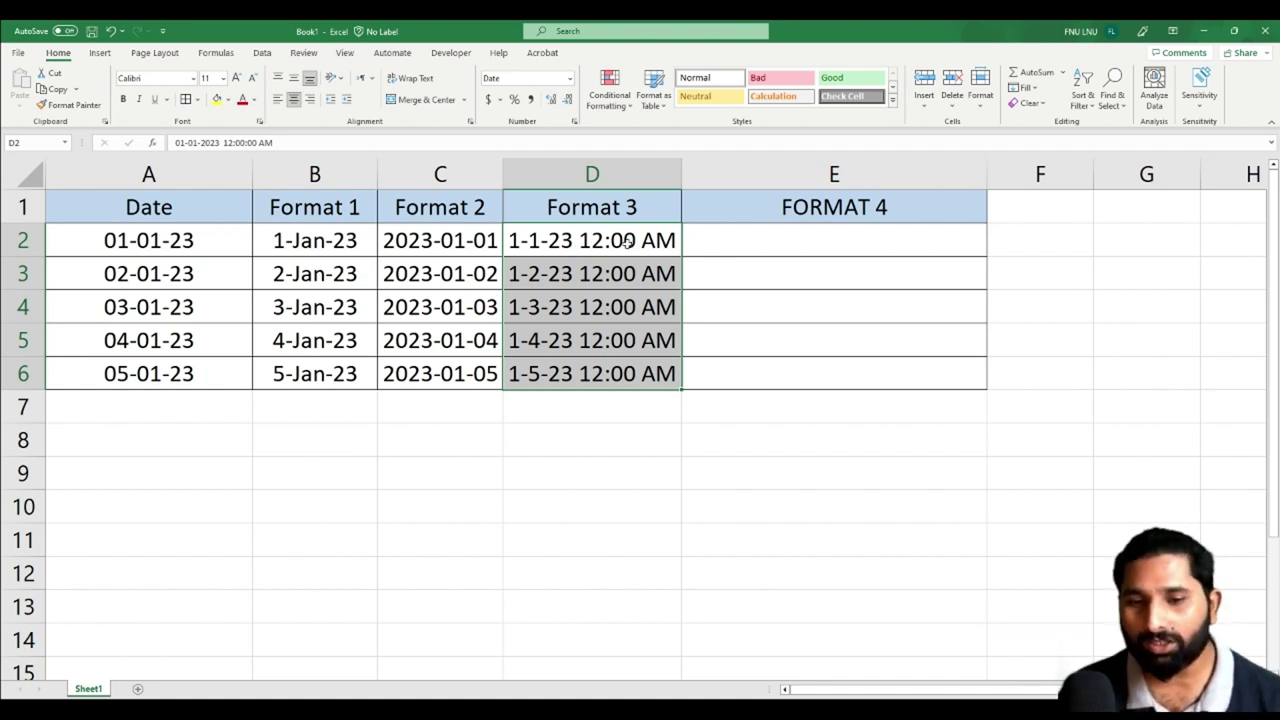
pyautogui.moveTo(216, 241); pyautogui.dragTo(198, 371)
# Paste the copied dates into the FORMAT 4 column at E2
pyautogui.hotkey('ctrl', 'c')
pyautogui.click(800, 240)
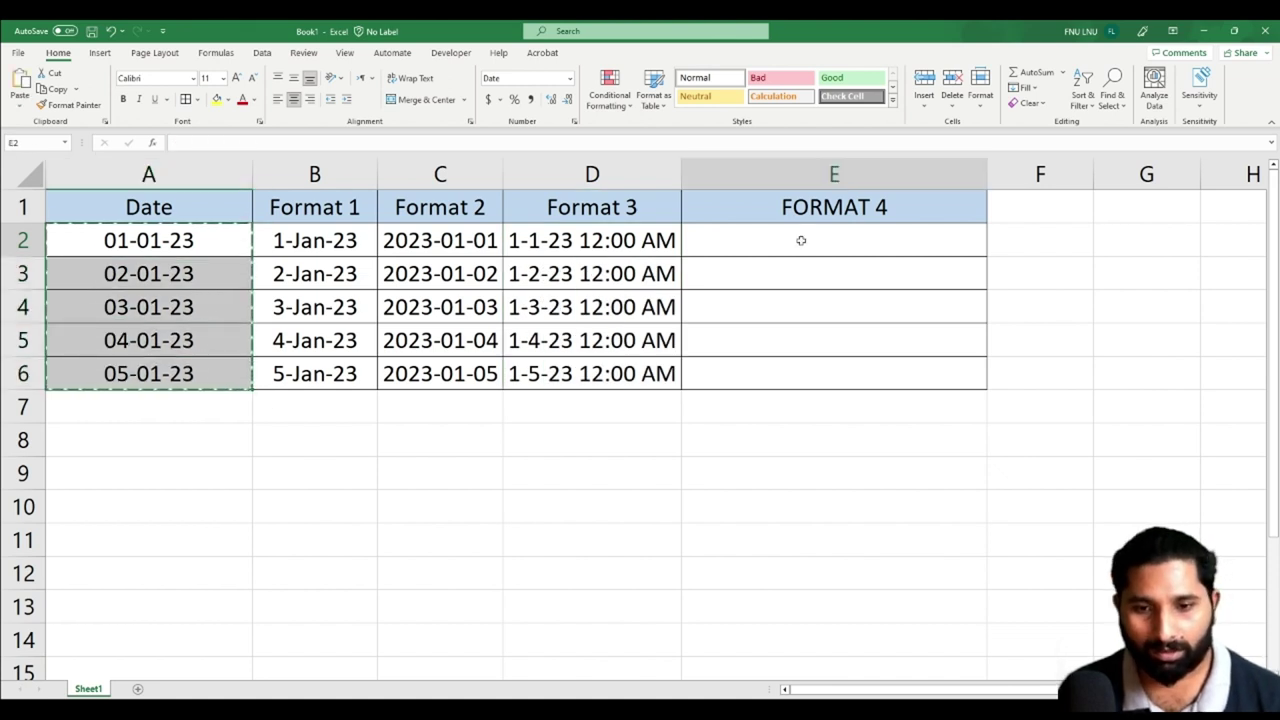
pyautogui.hotkey('ctrl', 'v')
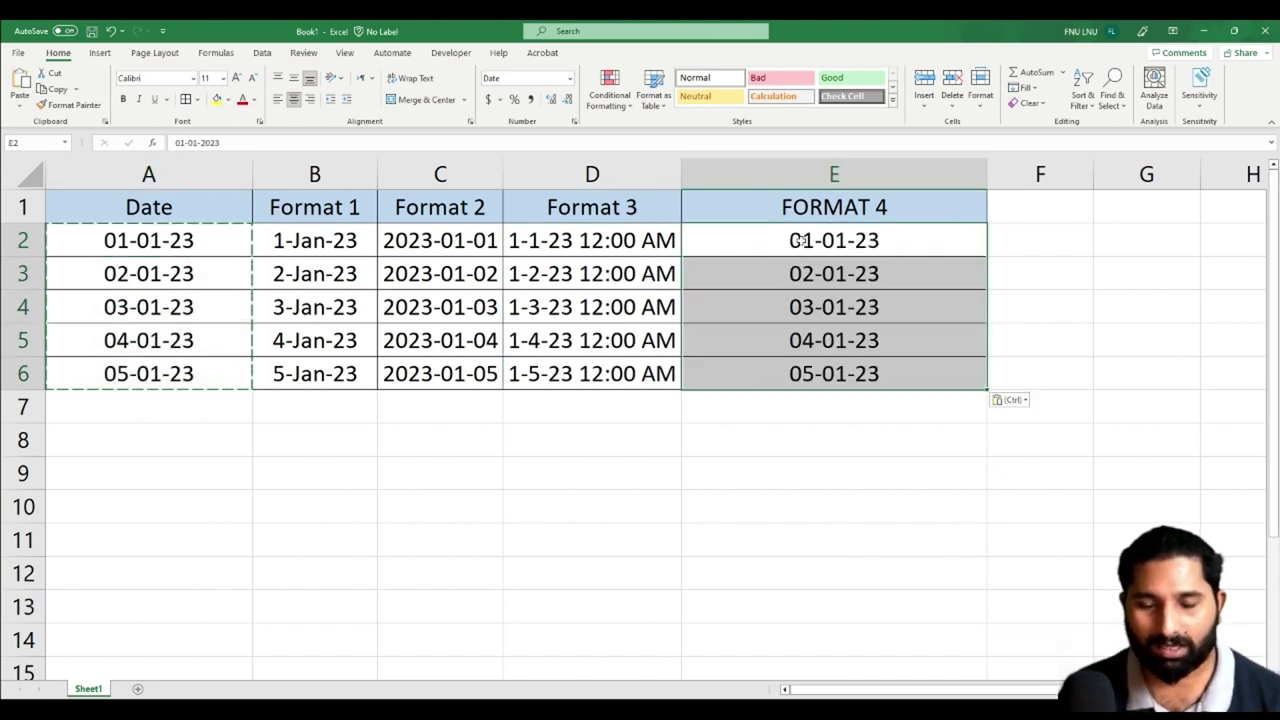
# Format the E column dates with the Wednesday, March 14, 2012 long date type
pyautogui.rightClick(802, 300)
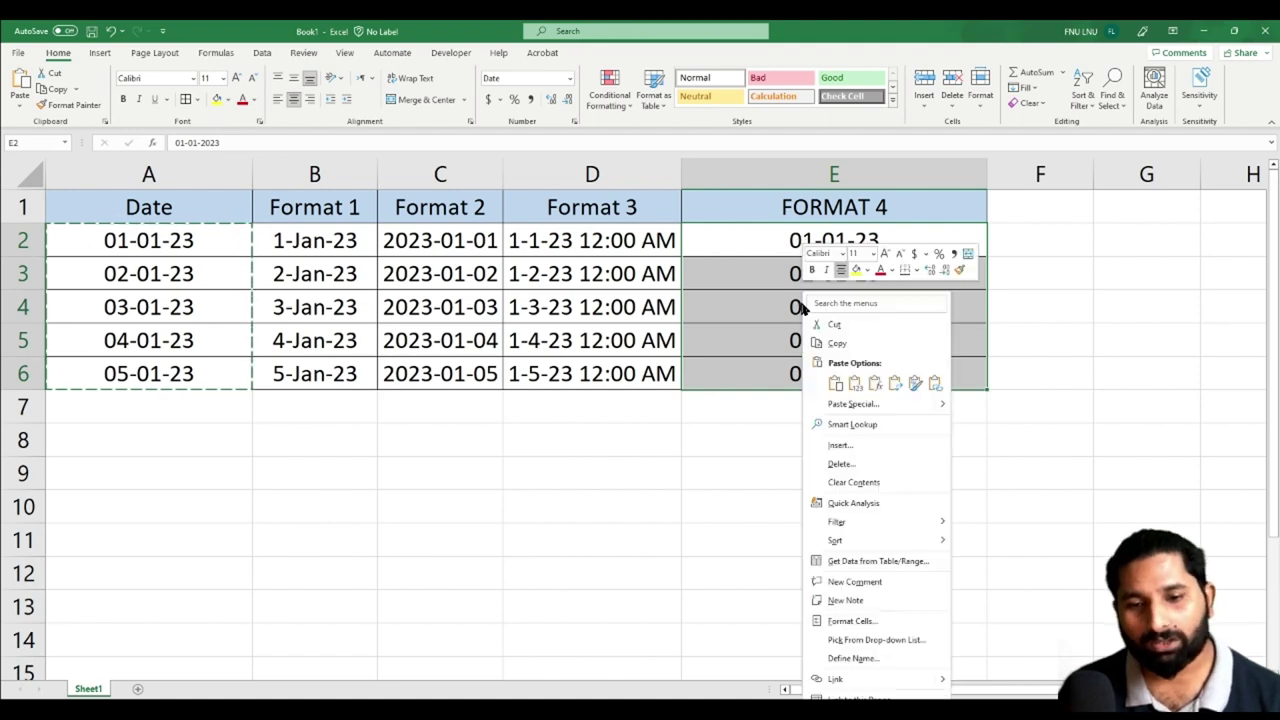
pyautogui.click(850, 624)
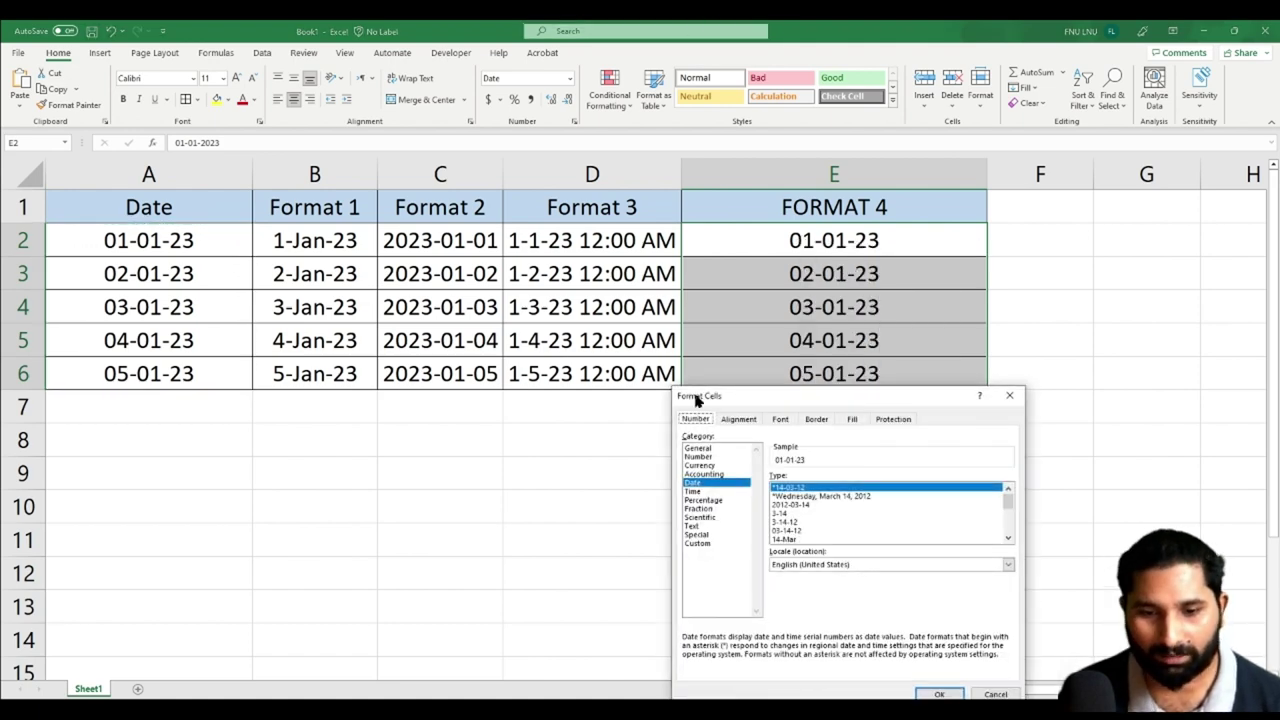
pyautogui.moveTo(752, 396); pyautogui.dragTo(625, 170)
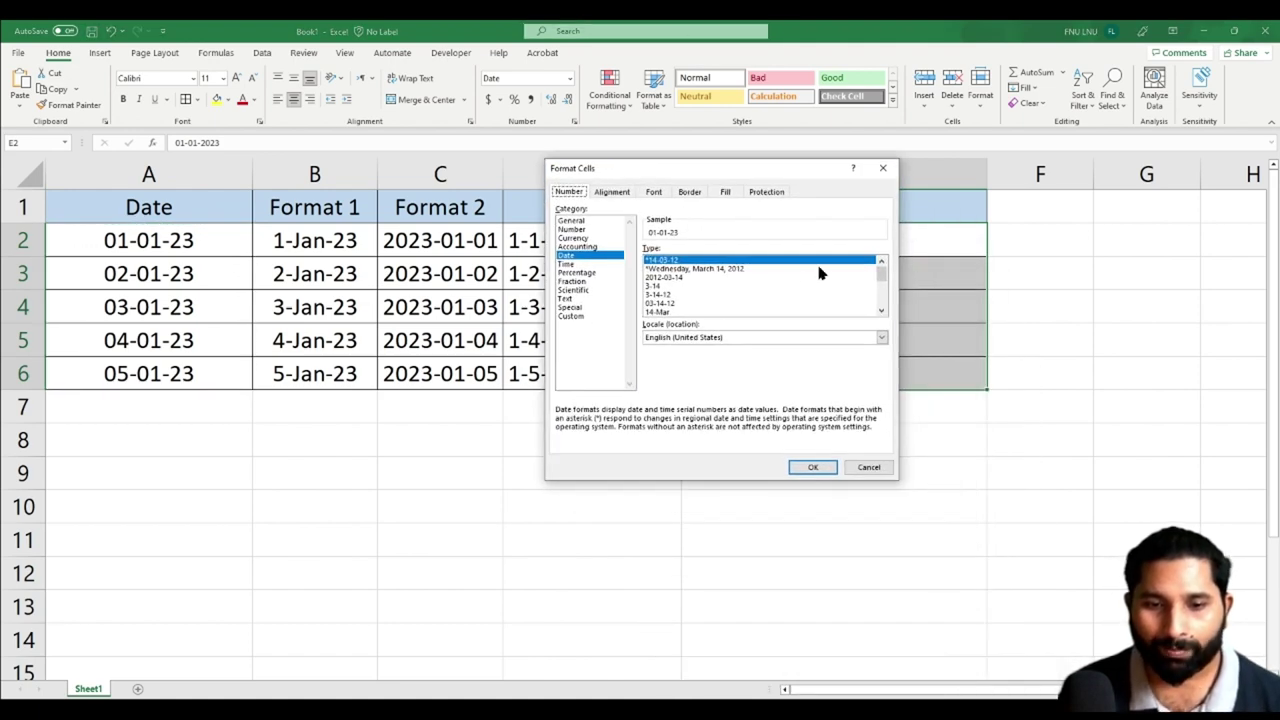
pyautogui.click(697, 270)
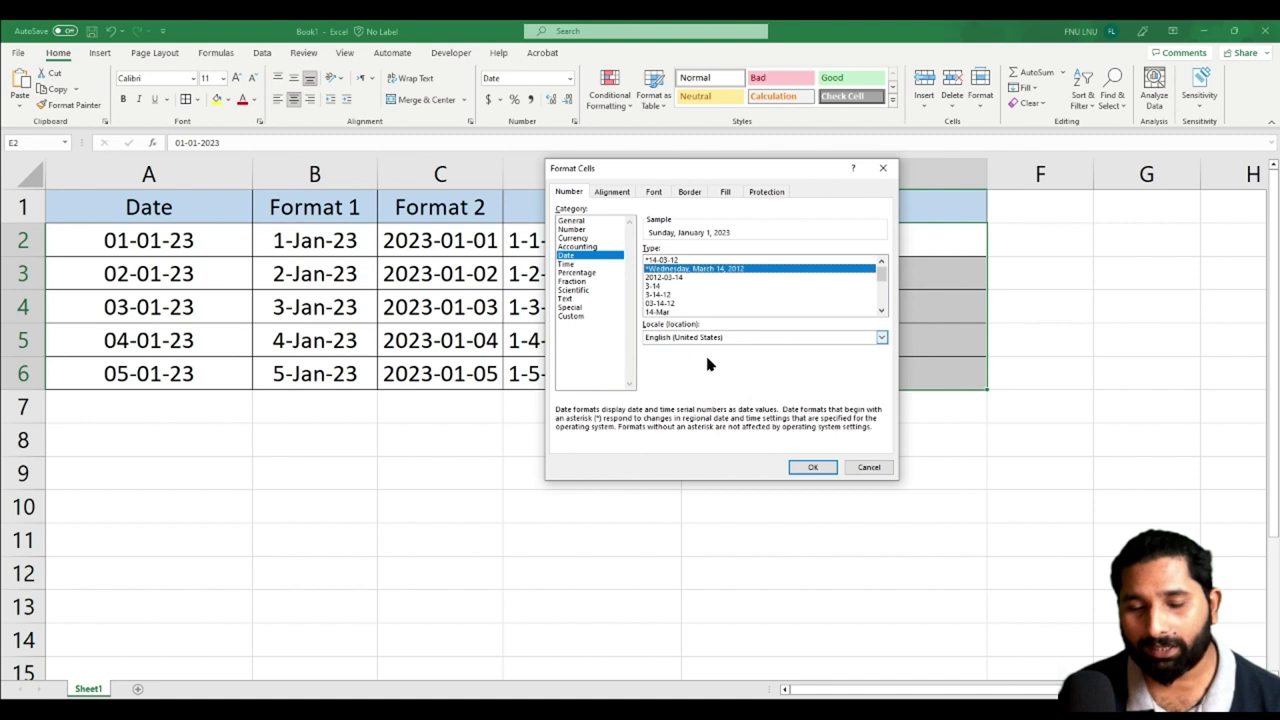
pyautogui.click(819, 467)
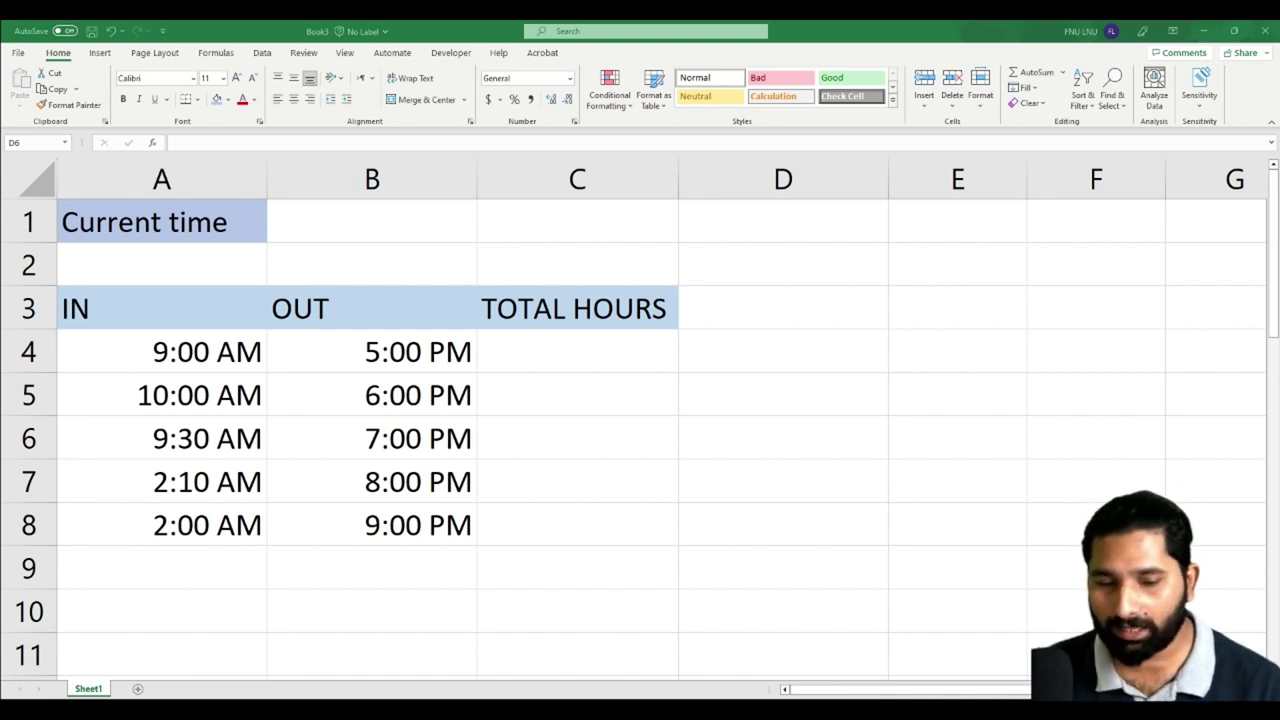
# Insert the current time, 11:07 AM, into B1 with Ctrl+Shift+;
pyautogui.click(424, 220)
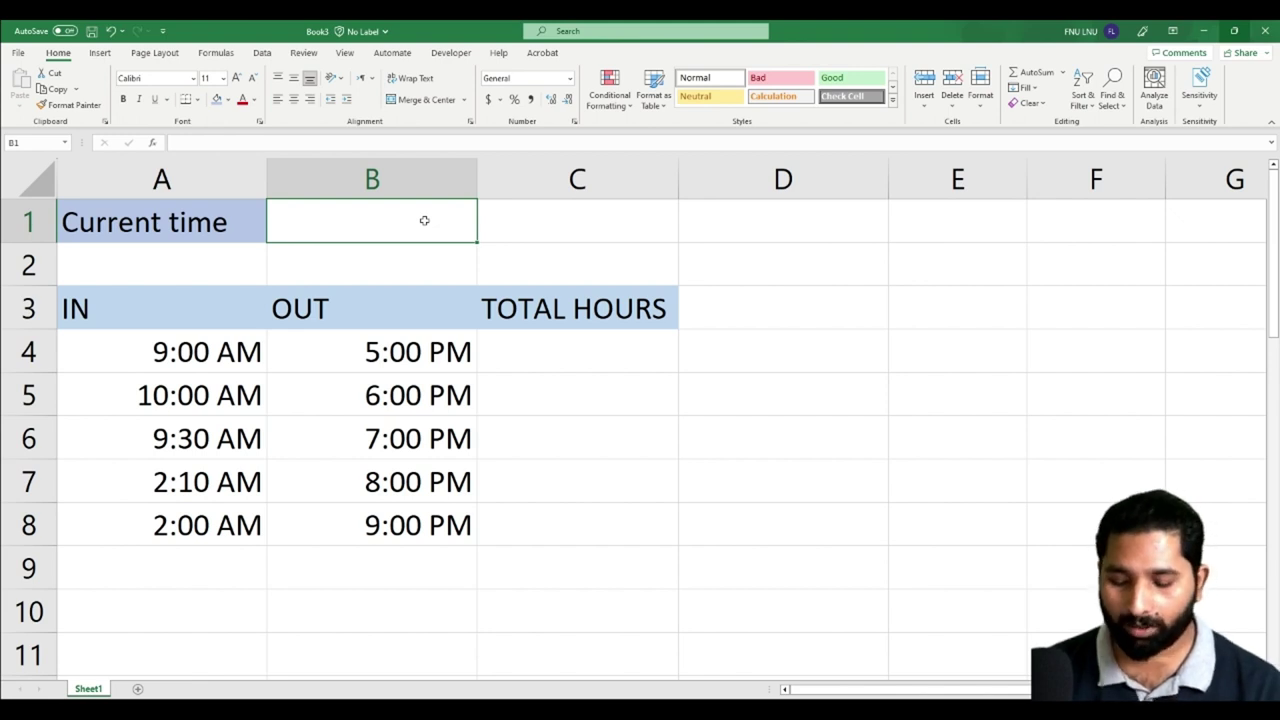
pyautogui.hotkey('ctrl', 'shift', ';')
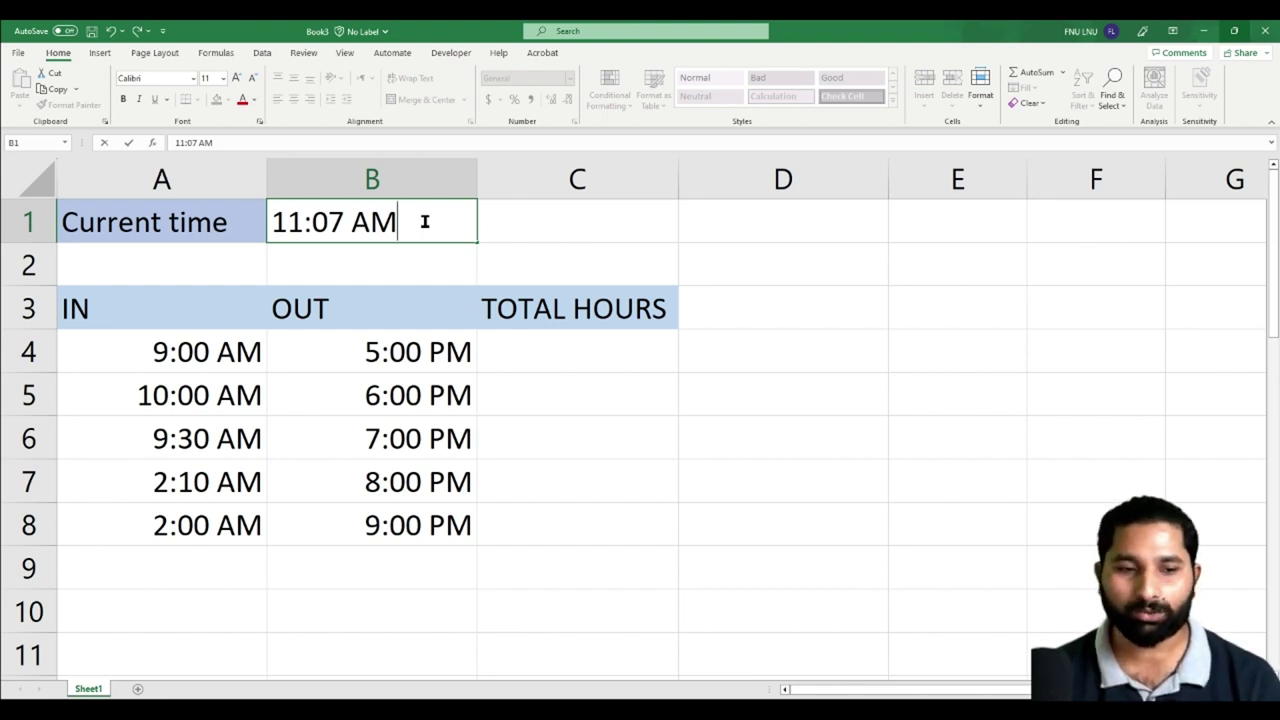
pyautogui.click(515, 239)
pyautogui.click(414, 234)
# Pick the 13:30:55 time format with seconds for B1
pyautogui.rightClick(390, 236)
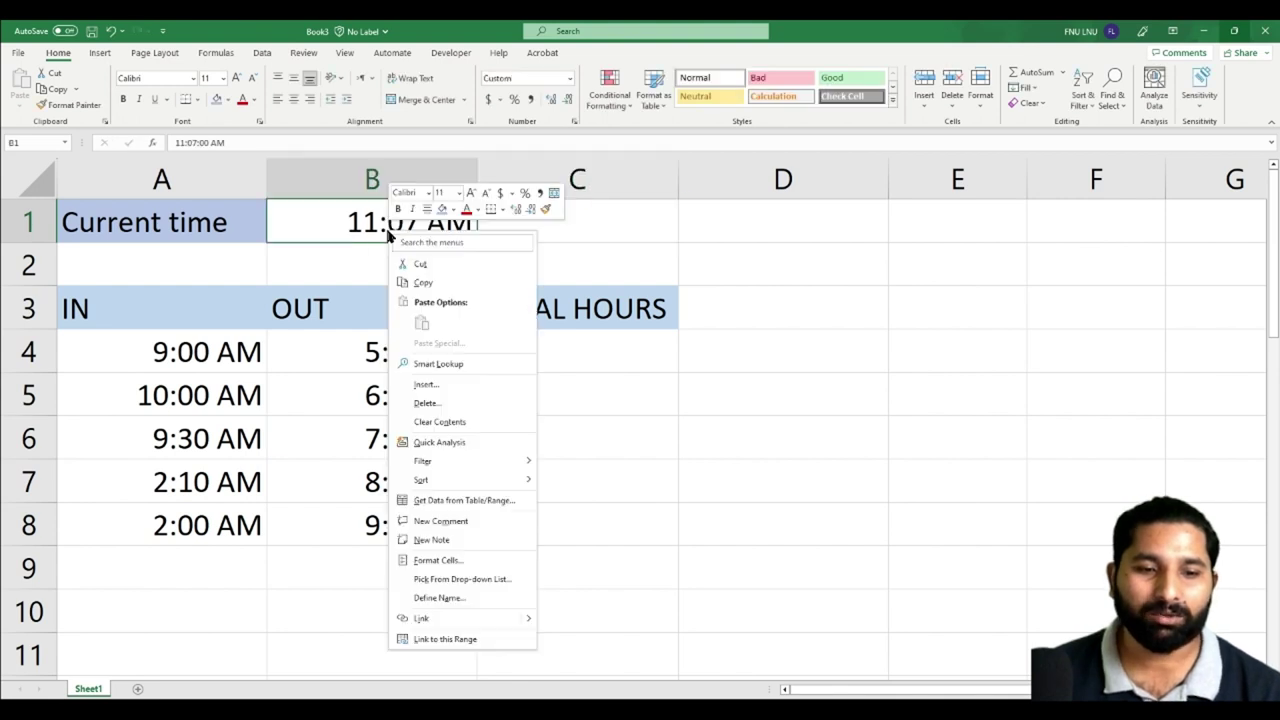
pyautogui.click(438, 561)
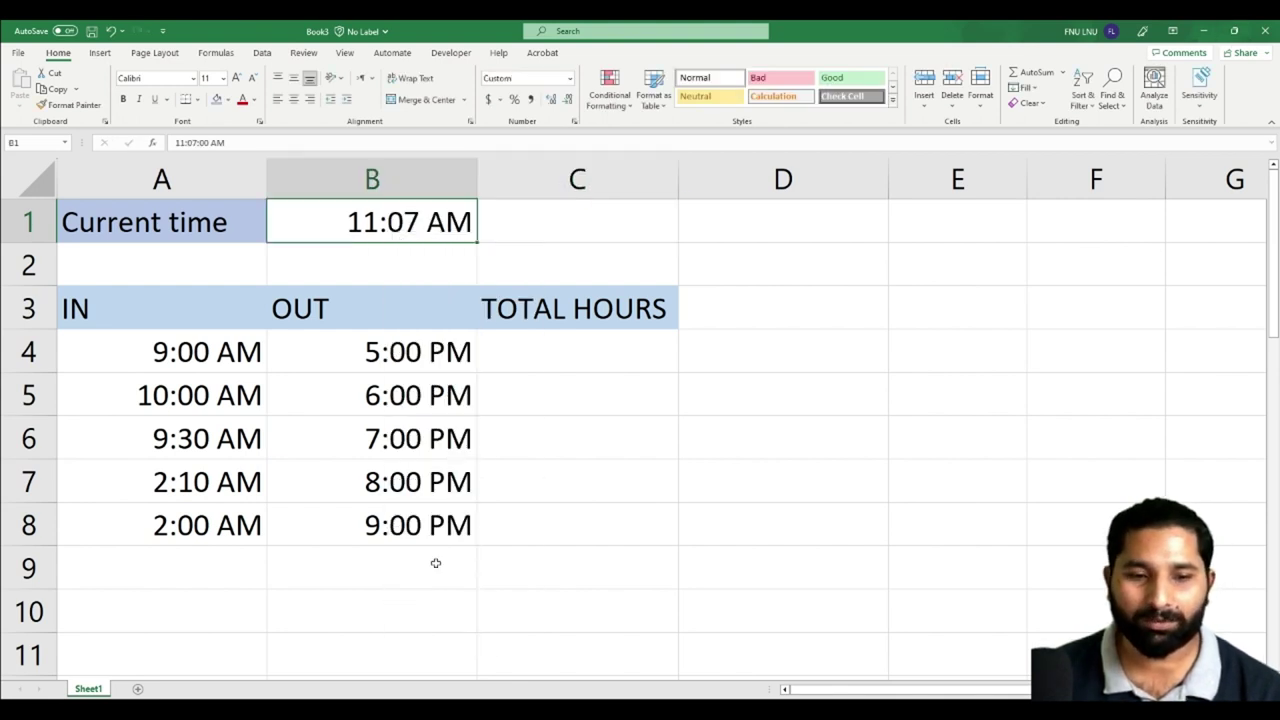
pyautogui.click(314, 487)
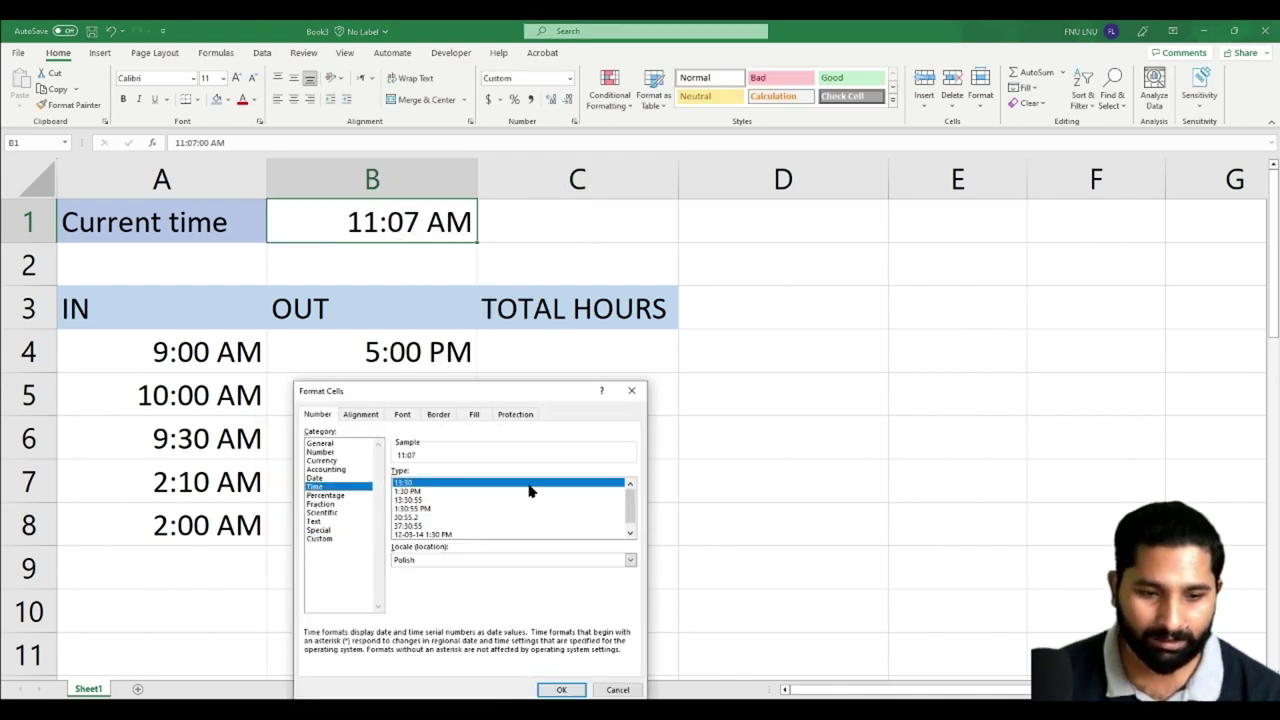
pyautogui.moveTo(545, 400); pyautogui.dragTo(735, 143)
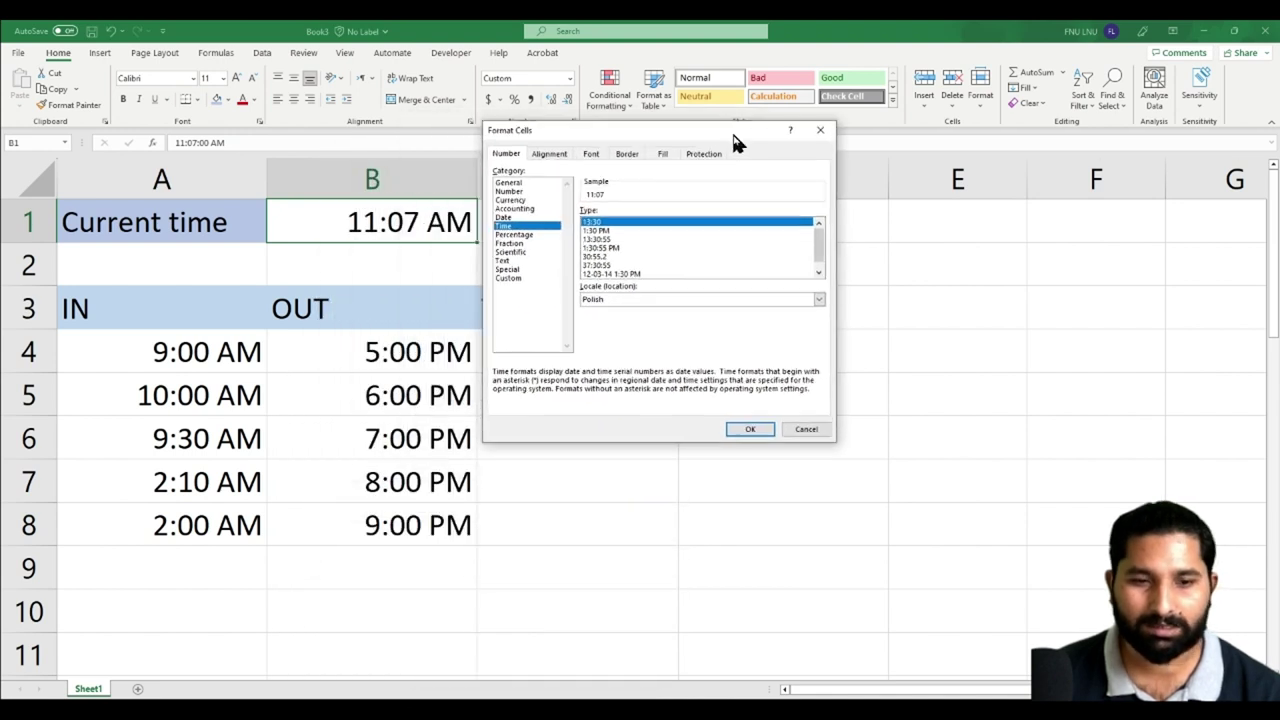
pyautogui.click(597, 231)
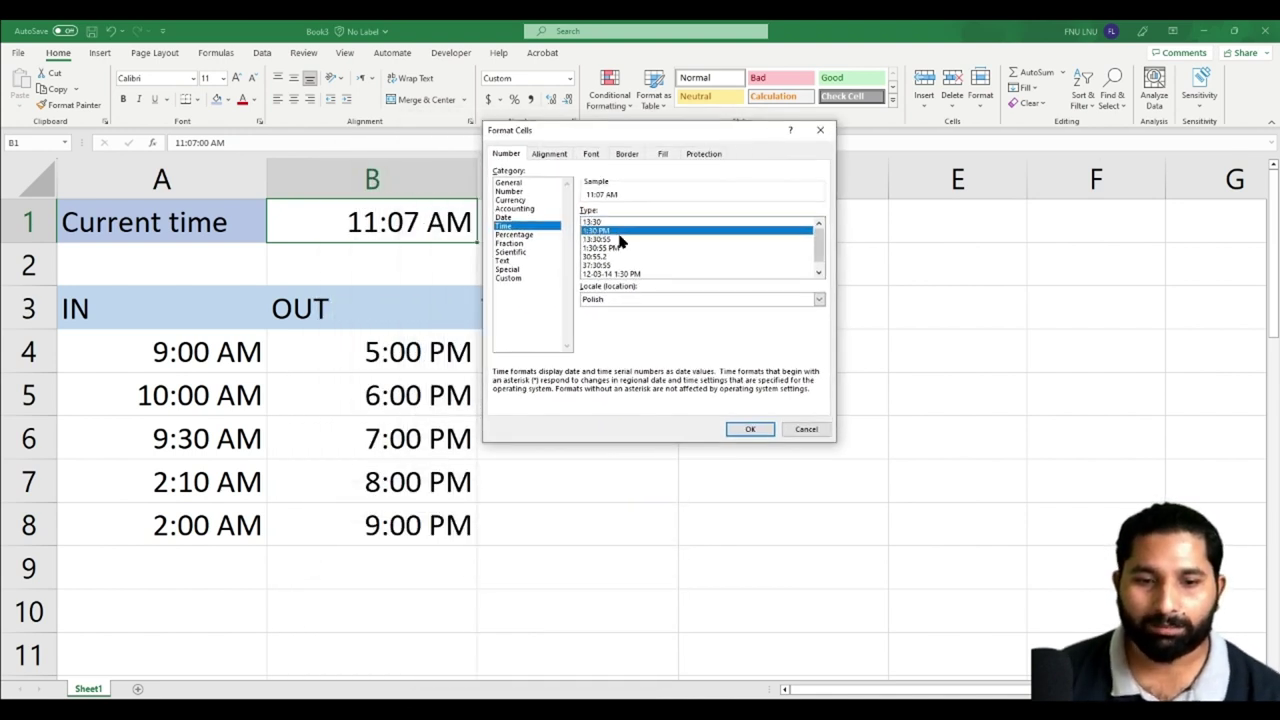
pyautogui.click(597, 240)
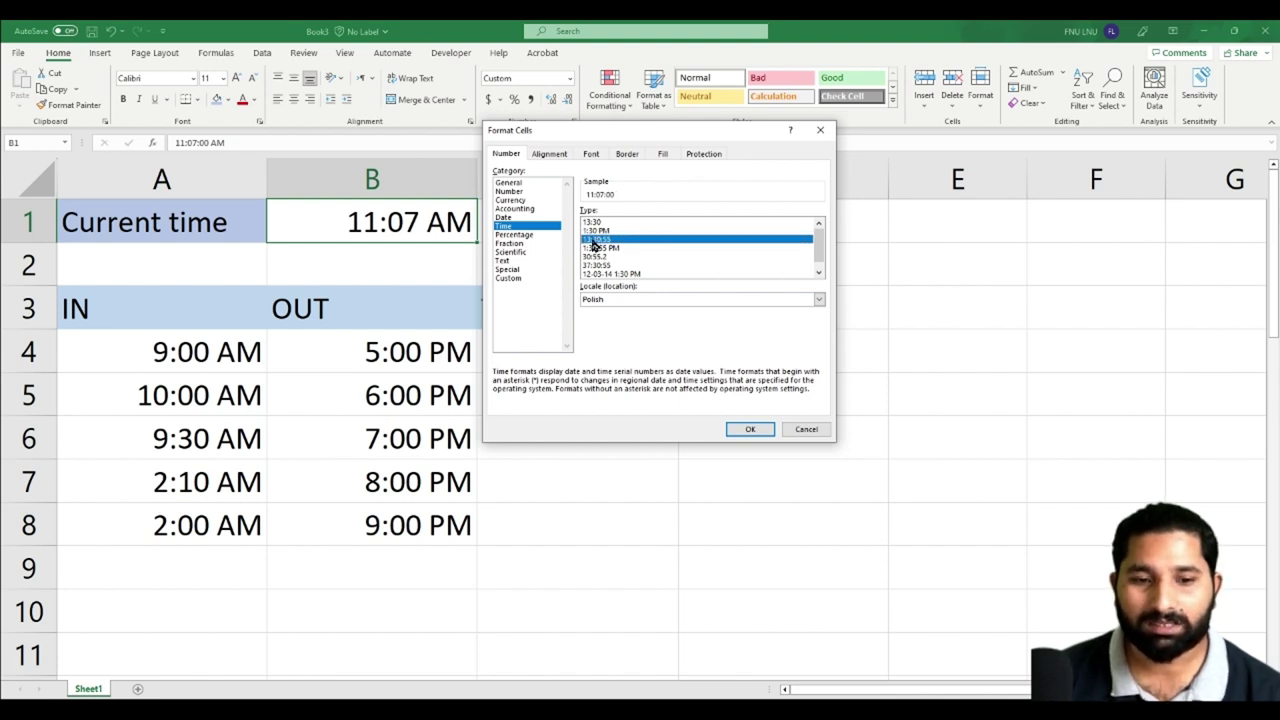
# Apply the seconds format to B1, then try the 30:55.2 style, showing 07:00.0
pyautogui.click(742, 427)
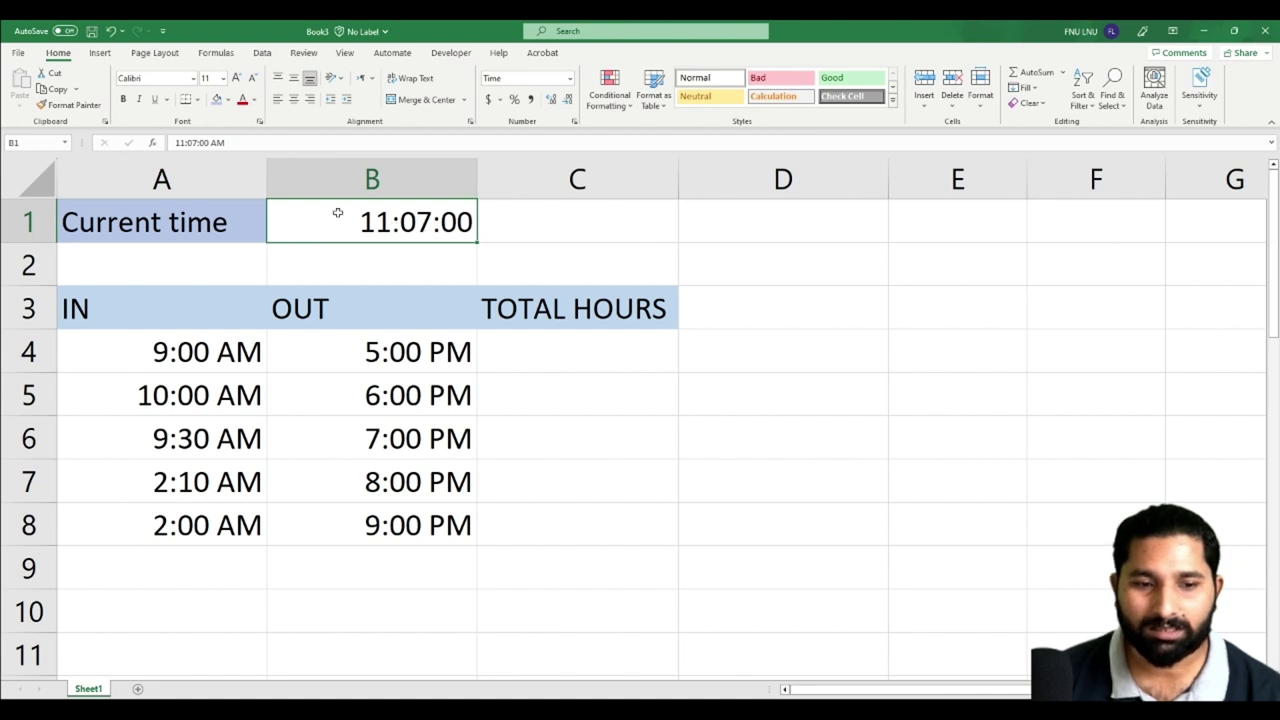
pyautogui.rightClick(375, 218)
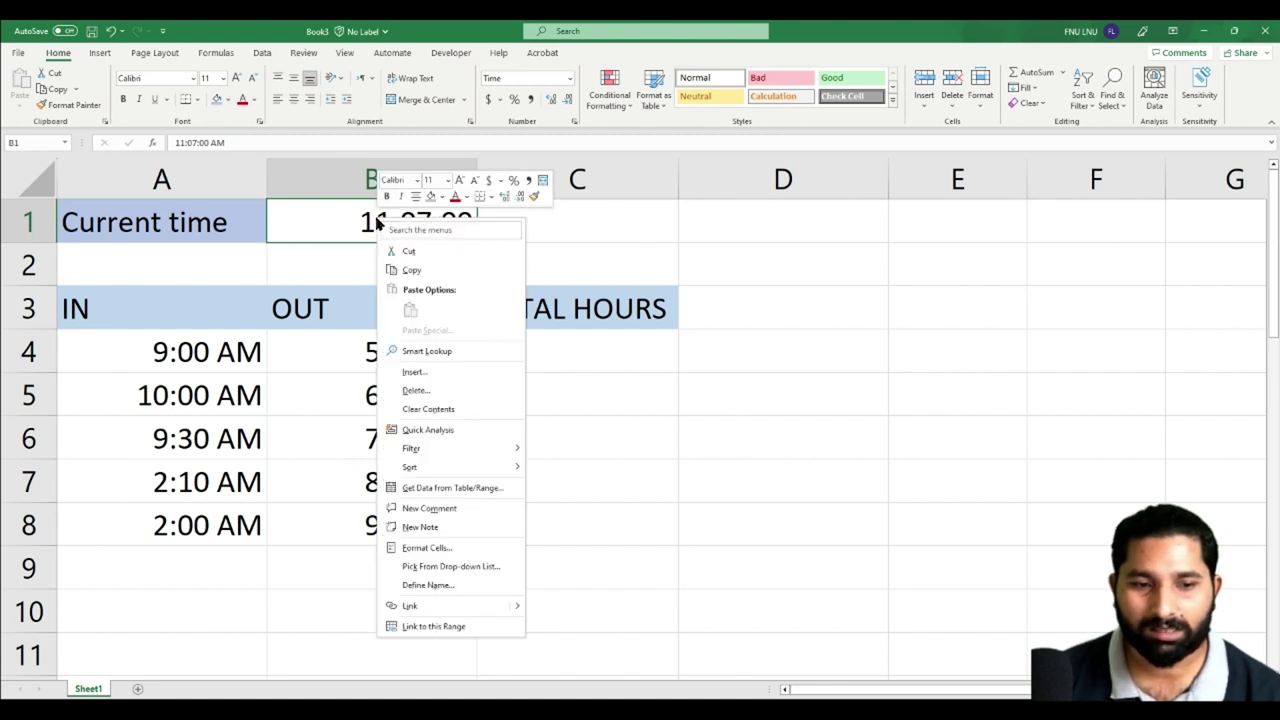
pyautogui.click(440, 548)
pyautogui.moveTo(436, 397); pyautogui.dragTo(684, 105)
pyautogui.click(631, 228)
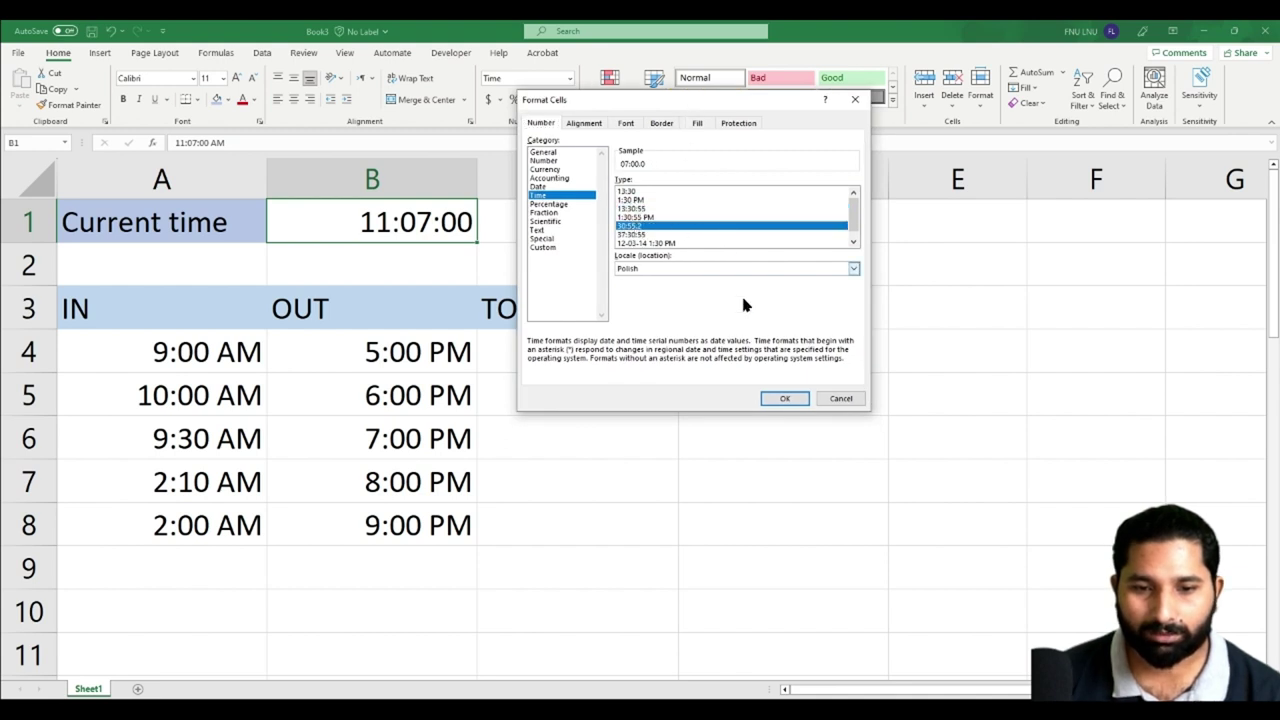
pyautogui.click(780, 398)
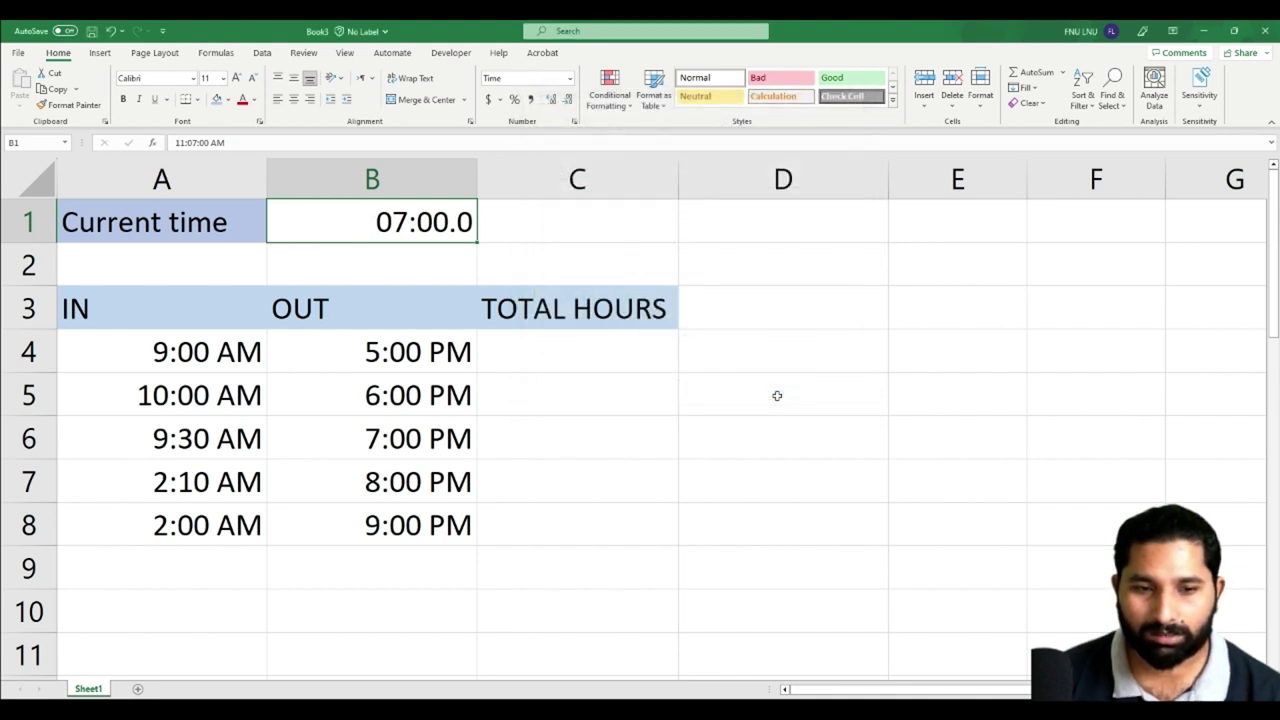
# Switch B1 to the 1:30 PM time format so it shows 11:07 AM
pyautogui.rightClick(405, 229)
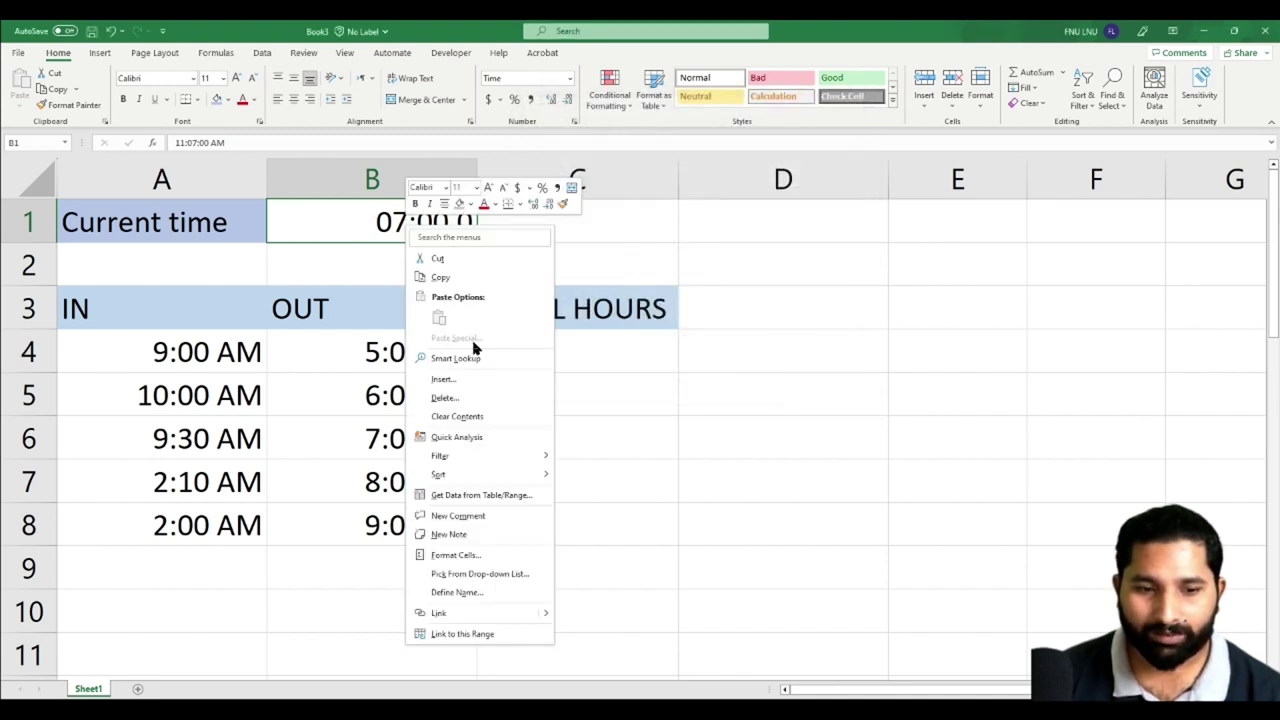
pyautogui.click(494, 555)
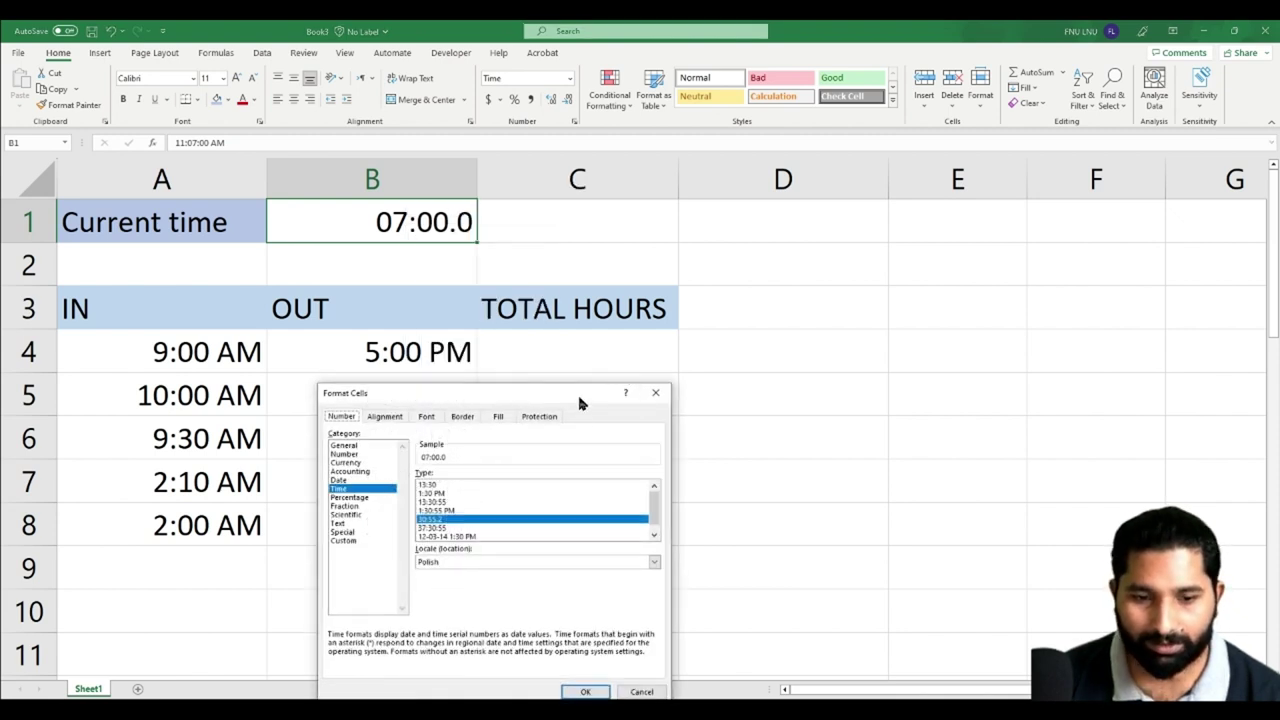
pyautogui.moveTo(577, 391); pyautogui.dragTo(735, 84)
pyautogui.moveTo(810, 198); pyautogui.dragTo(810, 205)
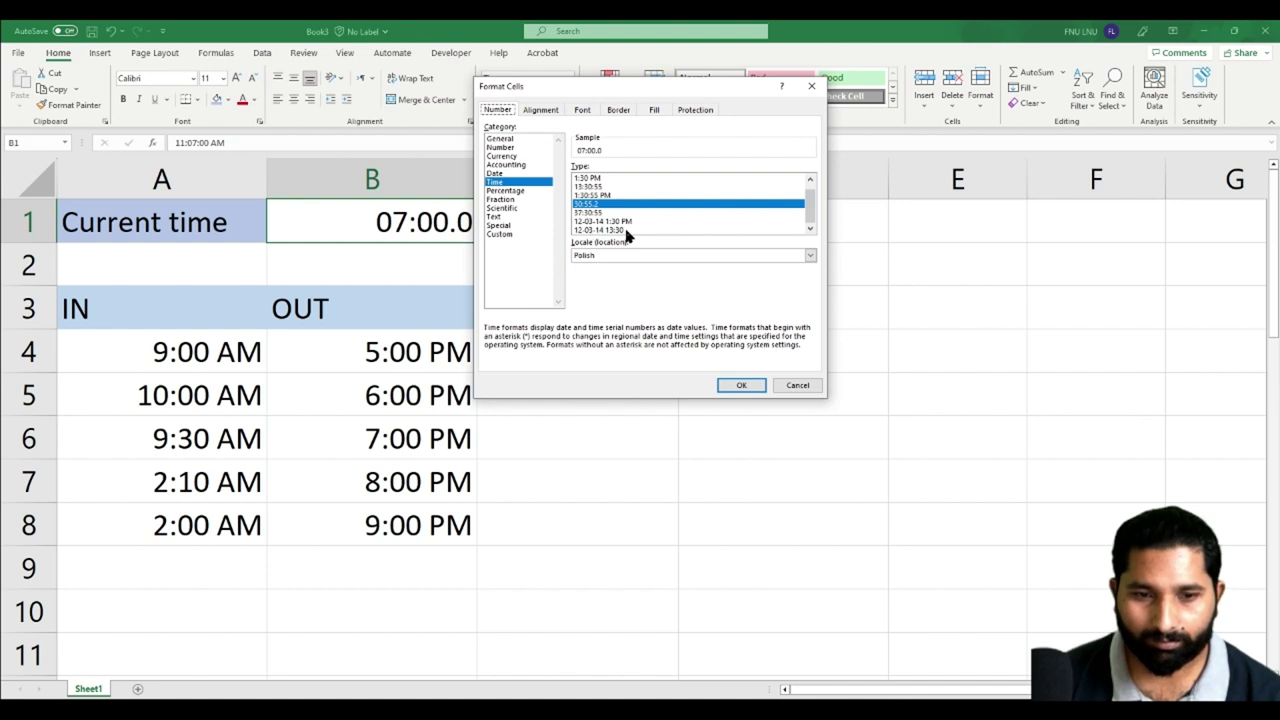
pyautogui.scroll(1, 600, 205)
pyautogui.click(581, 179)
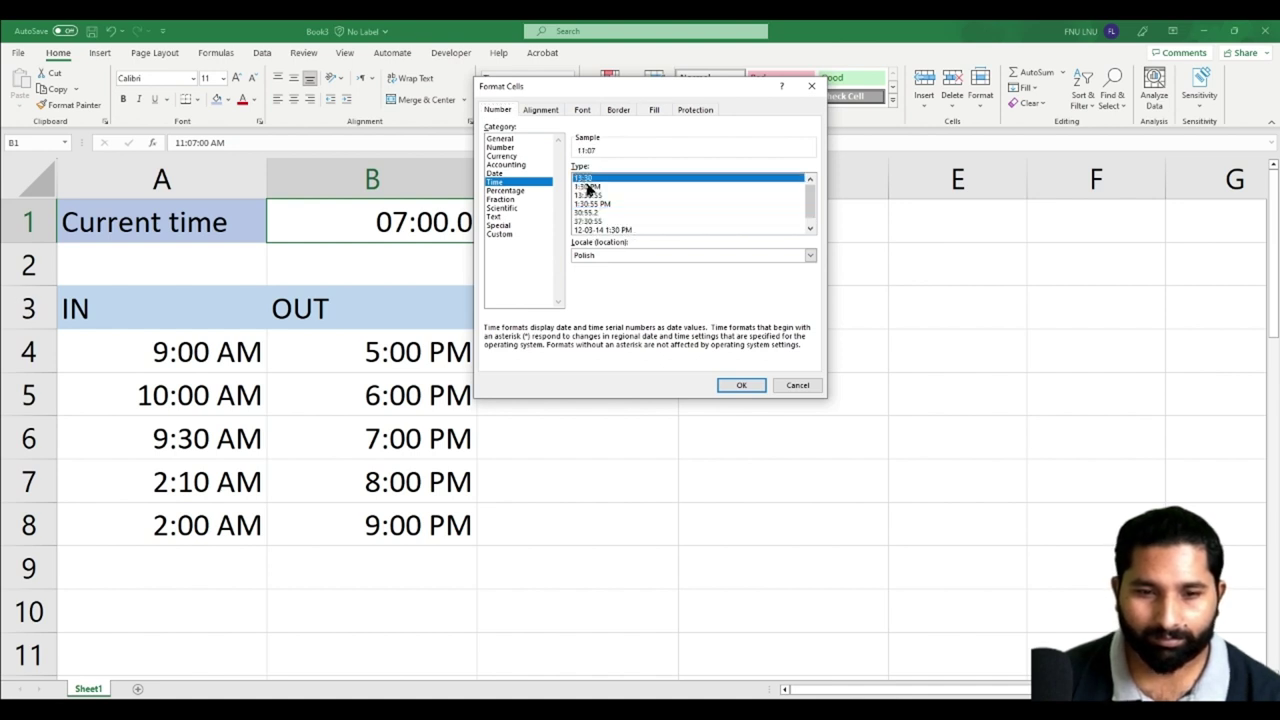
pyautogui.click(587, 187)
pyautogui.click(740, 384)
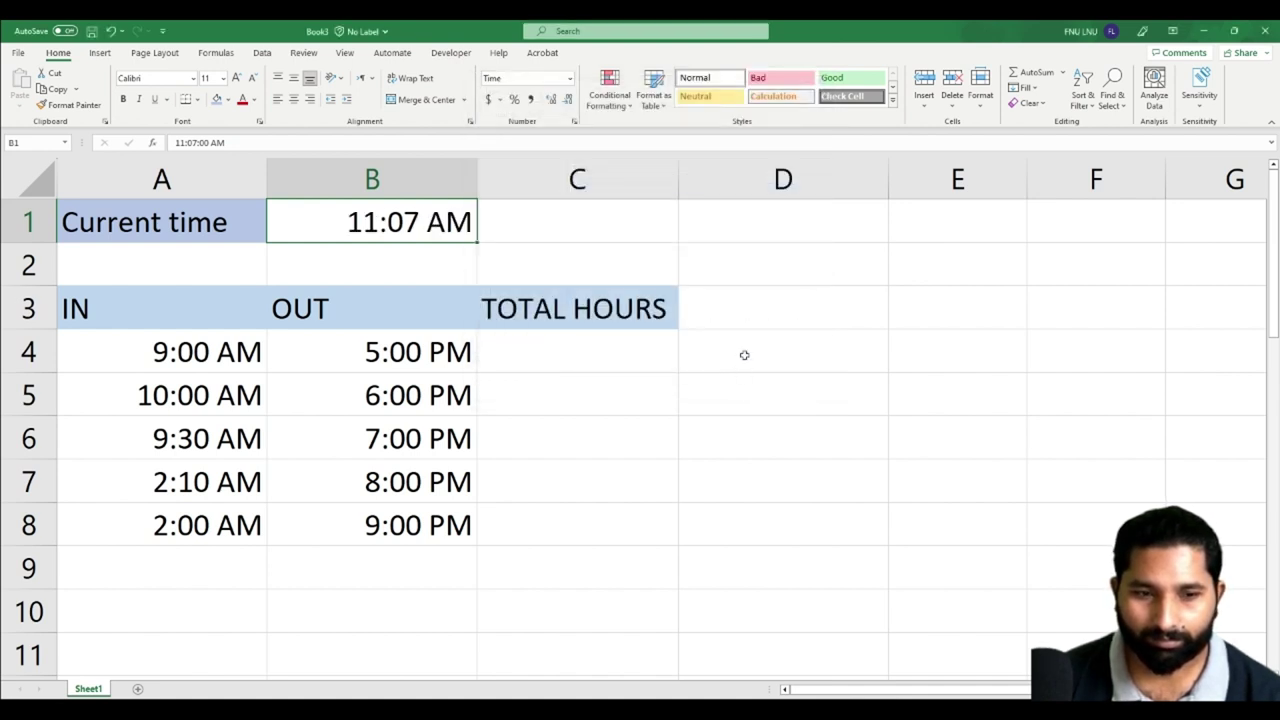
pyautogui.click(560, 252)
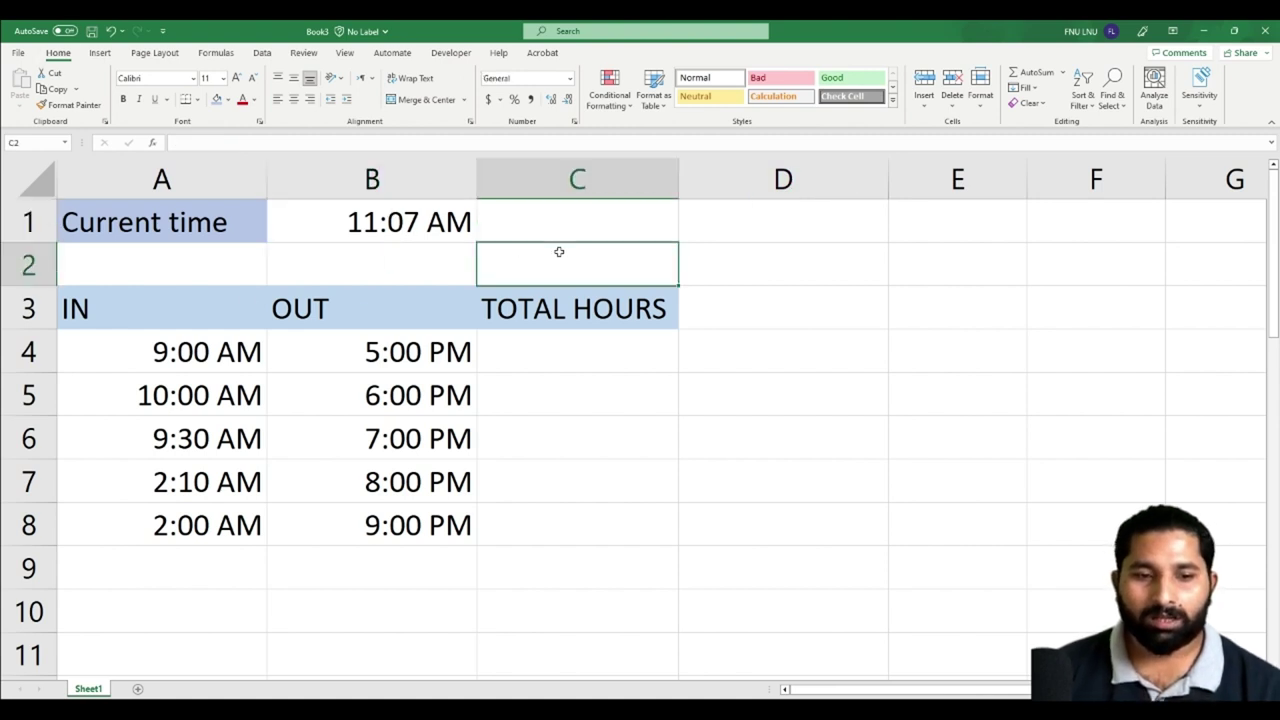
# Go back to cell B1, which holds the current time 11:07 AM
pyautogui.click(442, 234)
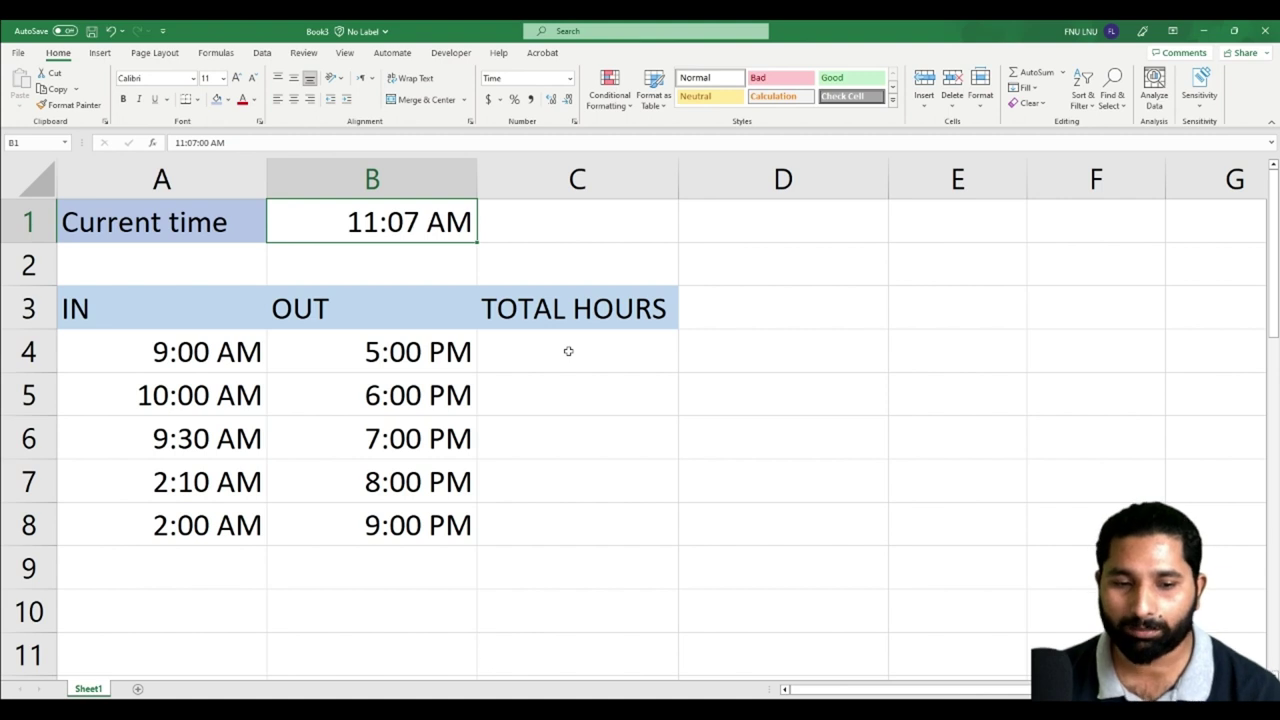
# Enter =B4-A4 in C4 and fill it down through C8 for TOTAL HOURS
pyautogui.click(568, 351)
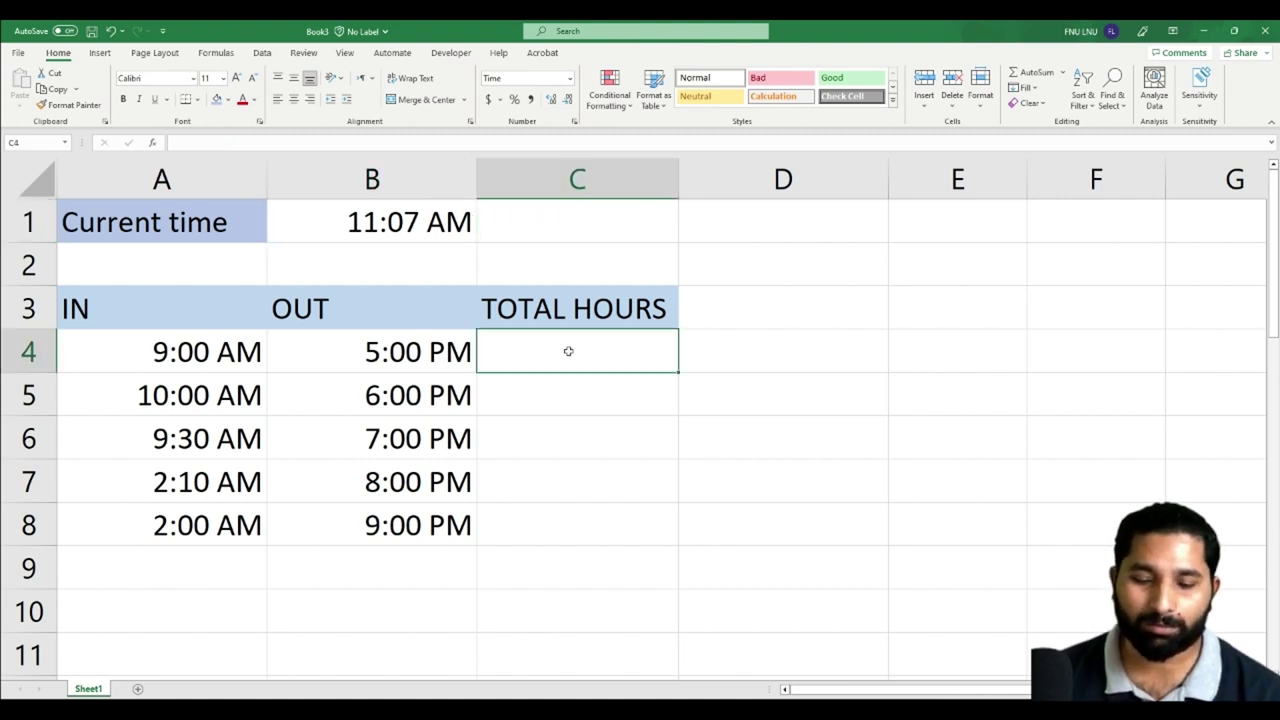
pyautogui.write('=')
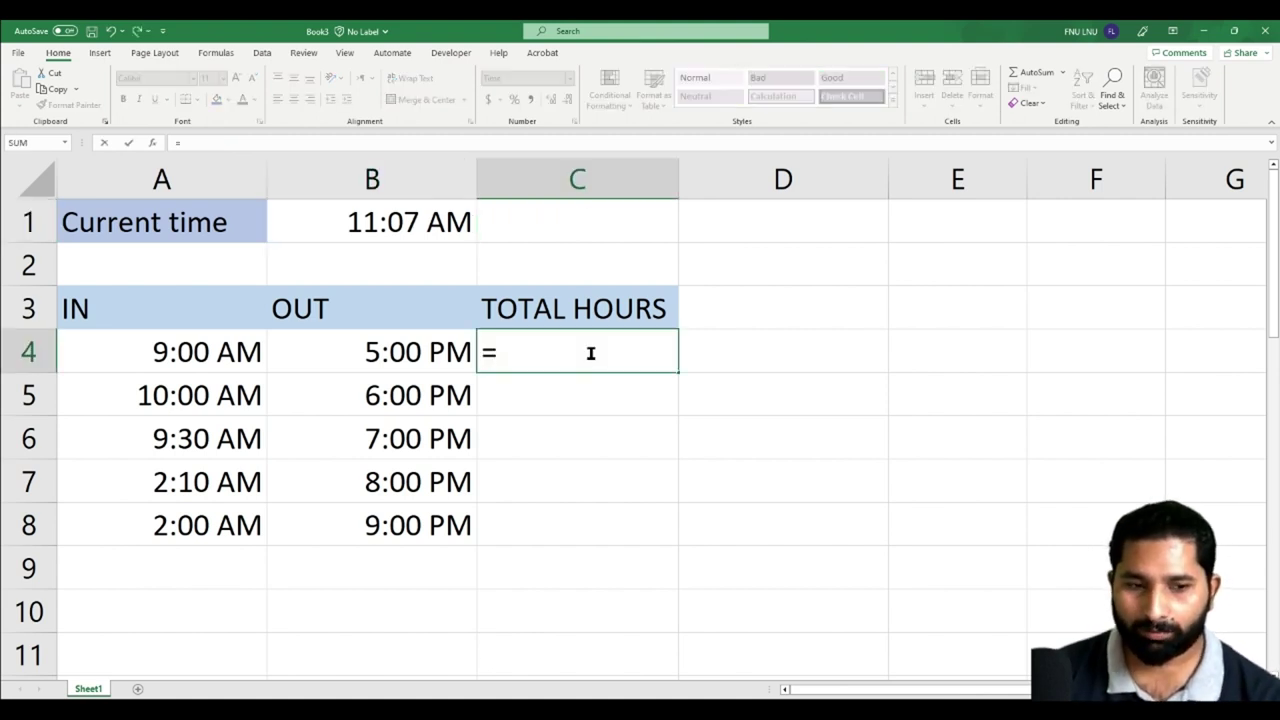
pyautogui.press('Left')
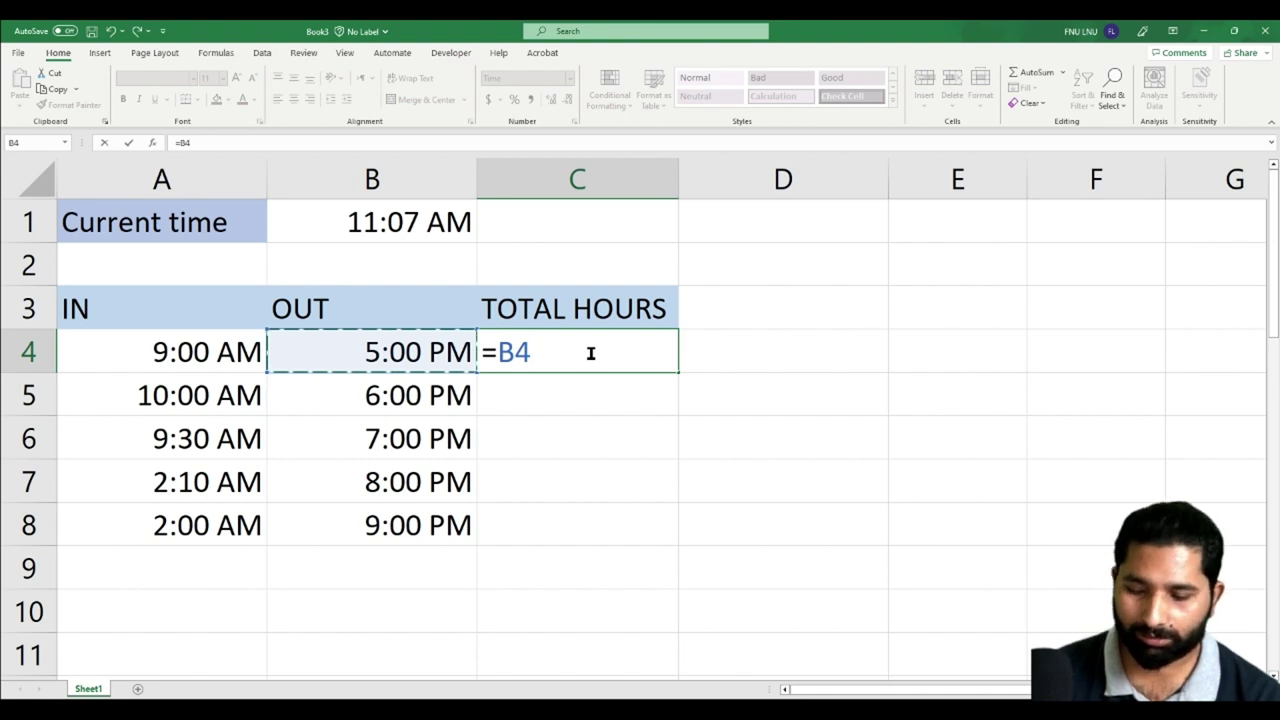
pyautogui.write('-')
pyautogui.press('Left')
pyautogui.press('Left')
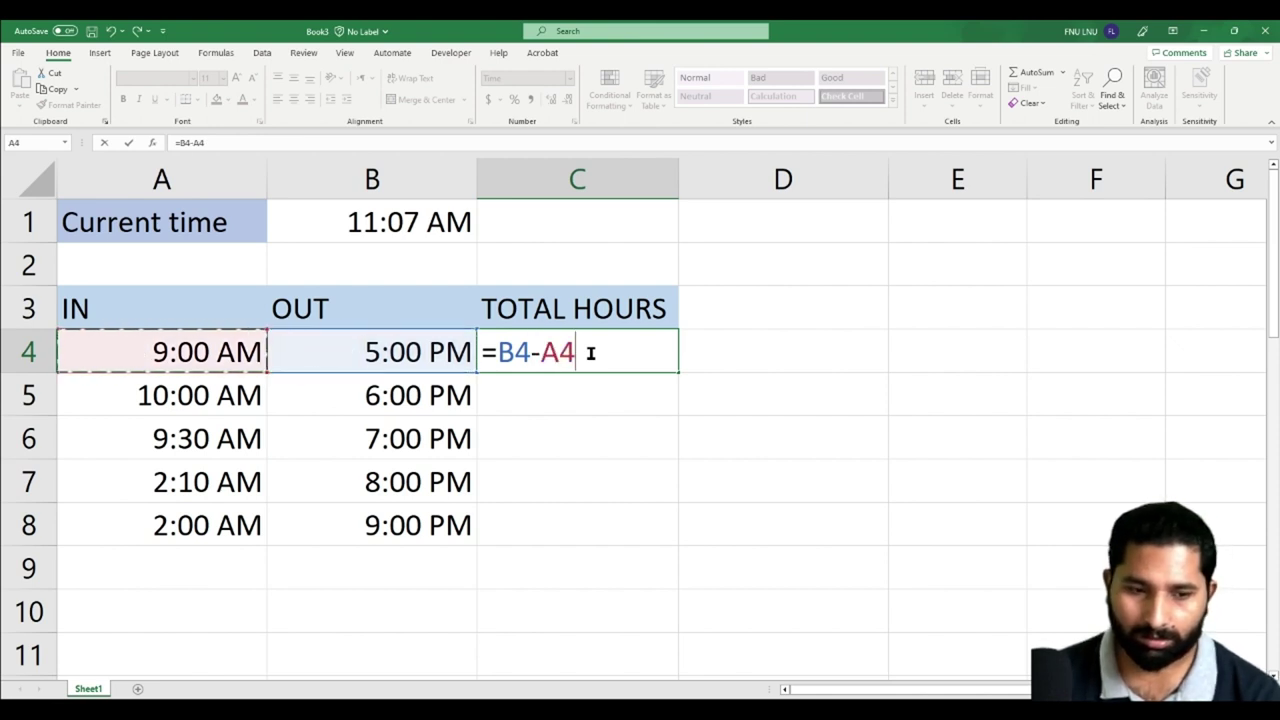
pyautogui.press('Return')
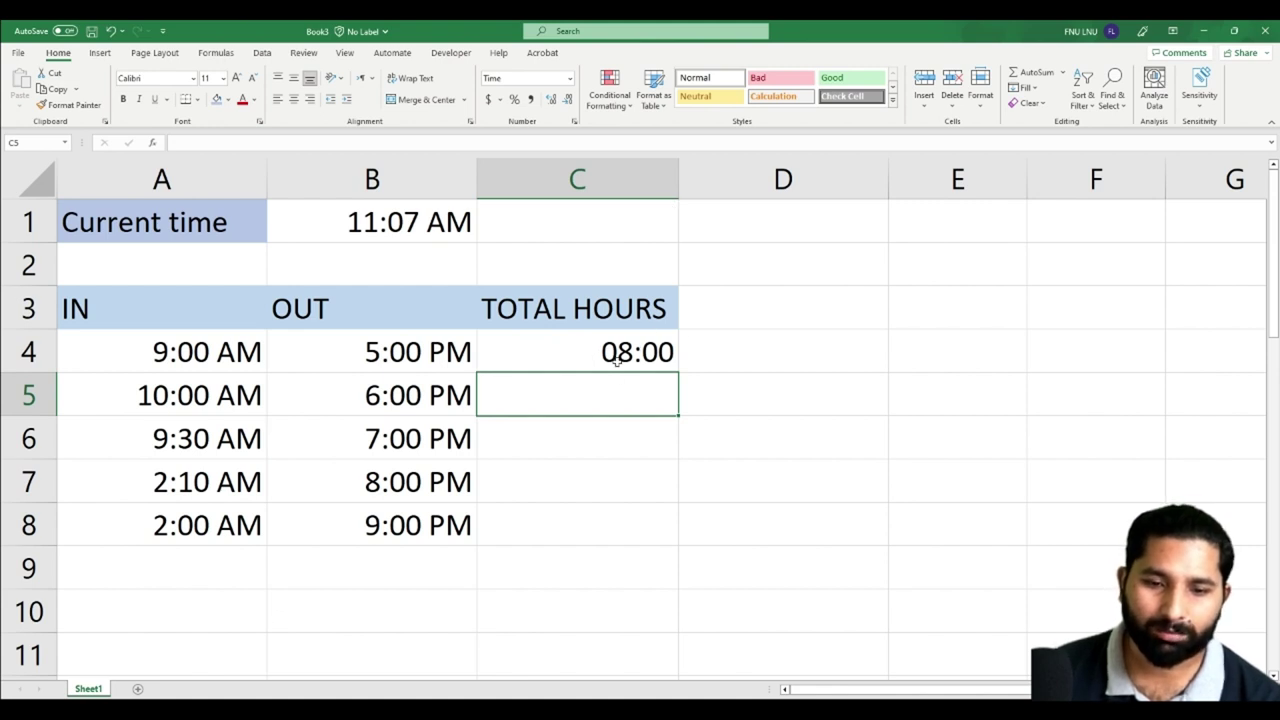
pyautogui.click(620, 360)
pyautogui.moveTo(678, 371); pyautogui.dragTo(674, 538)
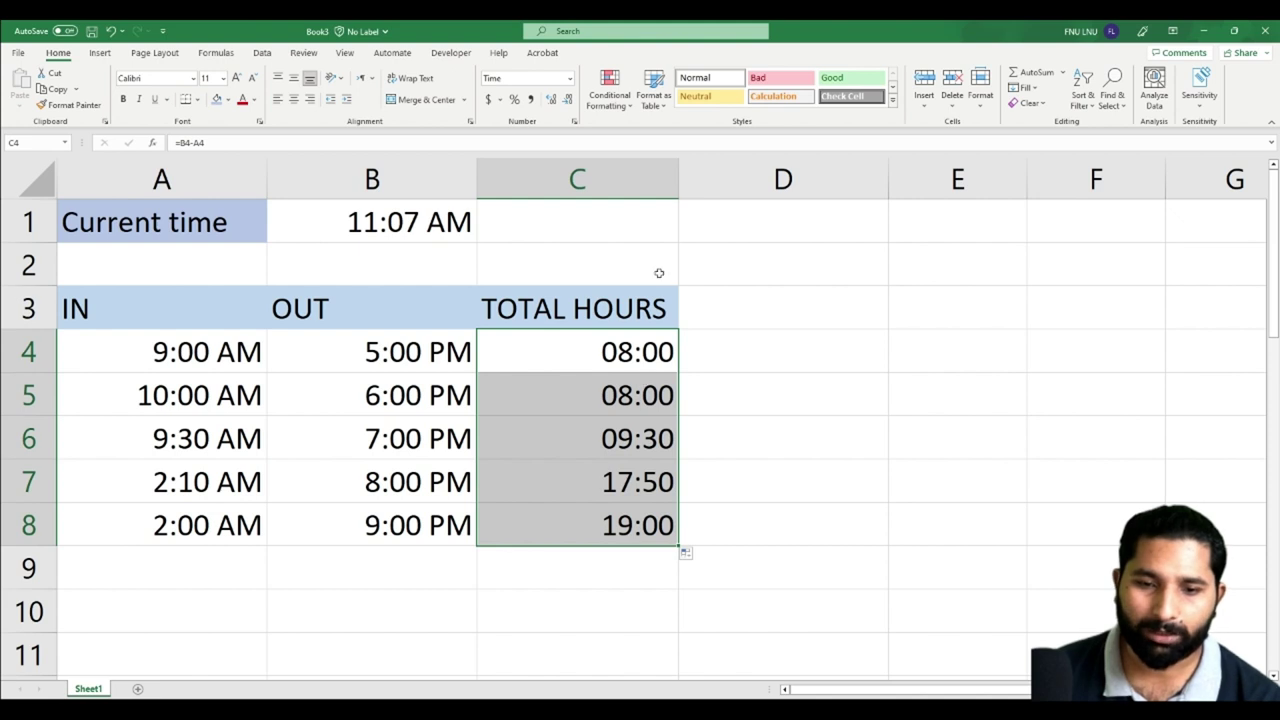
# Centre the TOTAL HOURS values and select cells C4 to C7
pyautogui.click(677, 182)
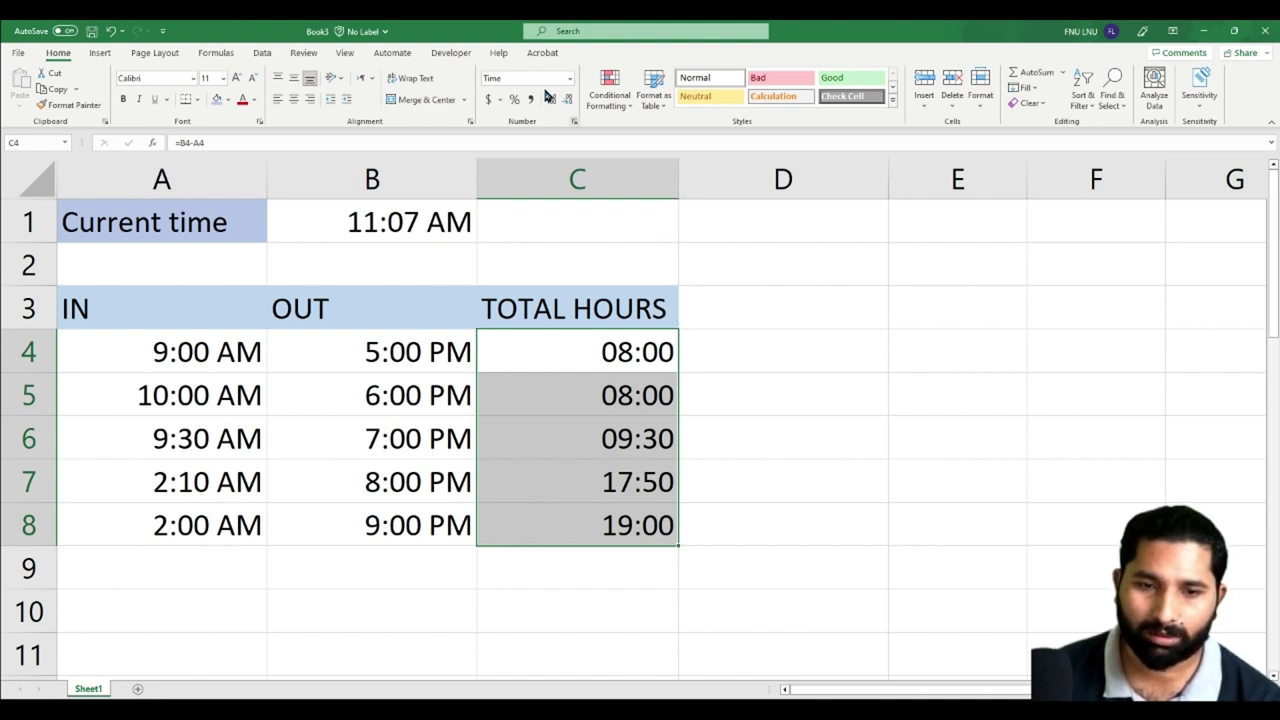
pyautogui.click(293, 99)
pyautogui.moveTo(614, 350); pyautogui.dragTo(606, 528)
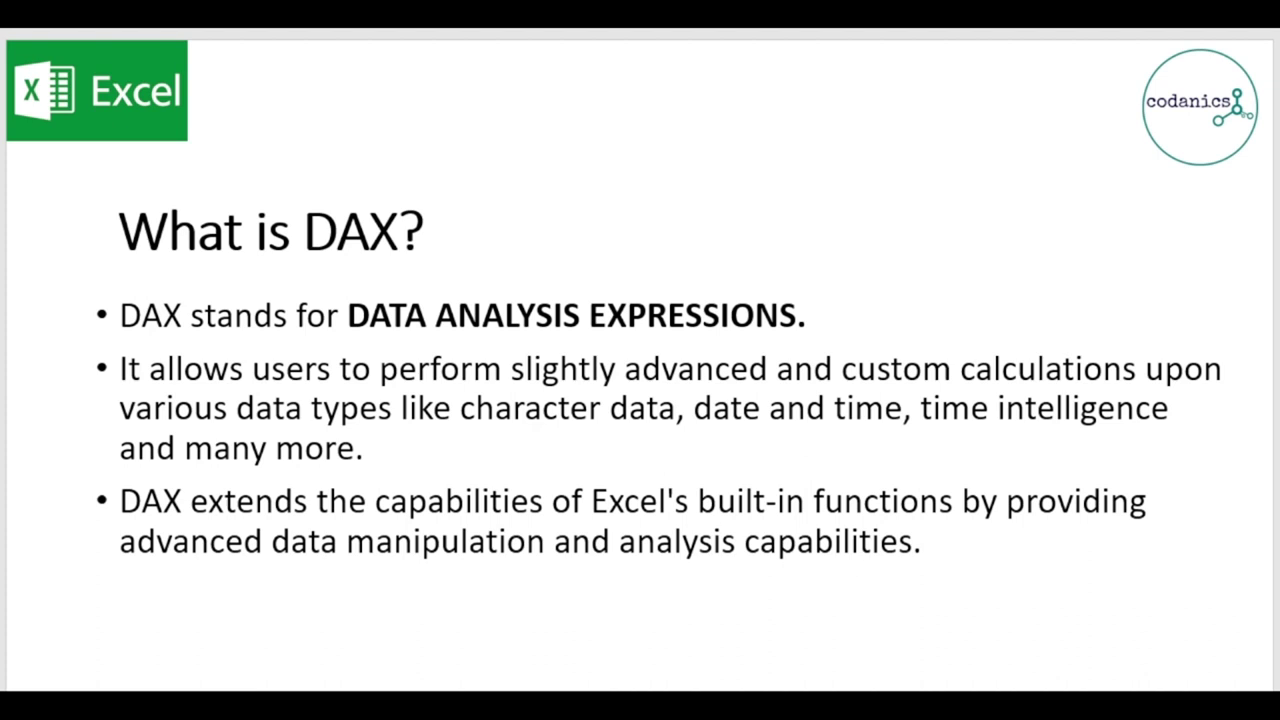
# Advance the slideshow to the 'Functions of DAX' slide
pyautogui.click(530, 600)
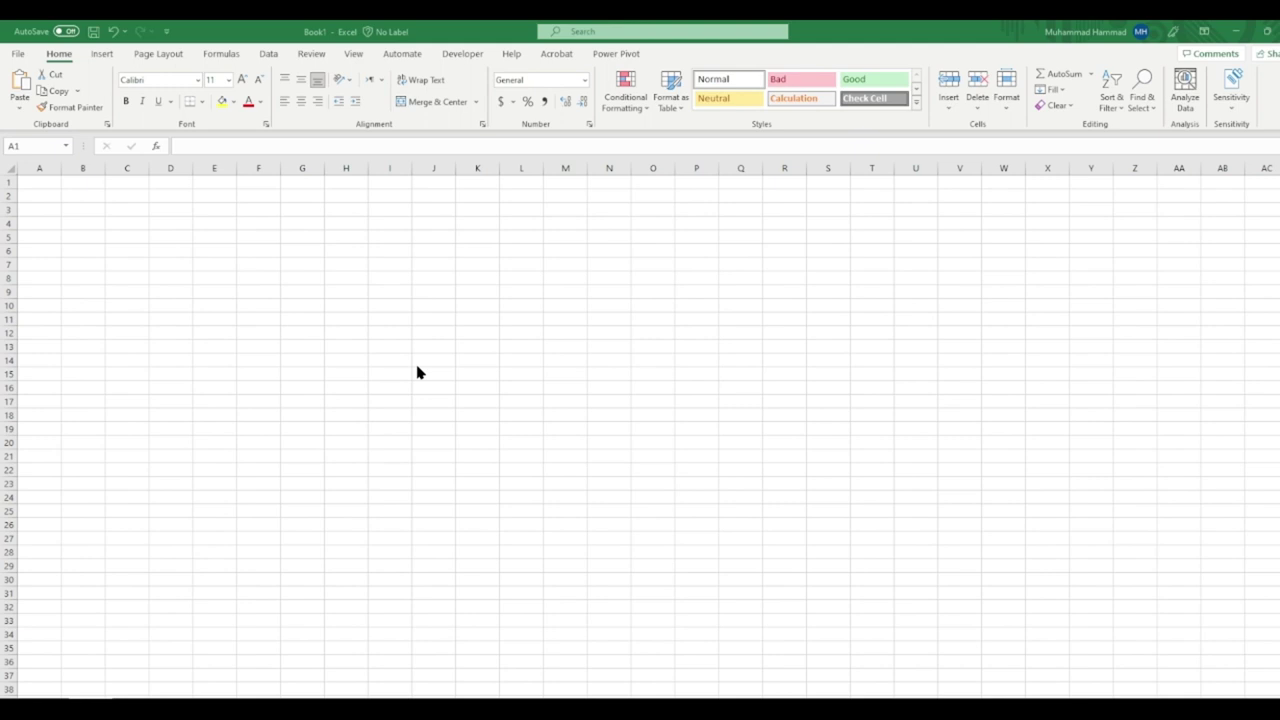
# Open Book1's data model in Power Pivot, centre the window, and show Get External Data options
pyautogui.click(265, 60)
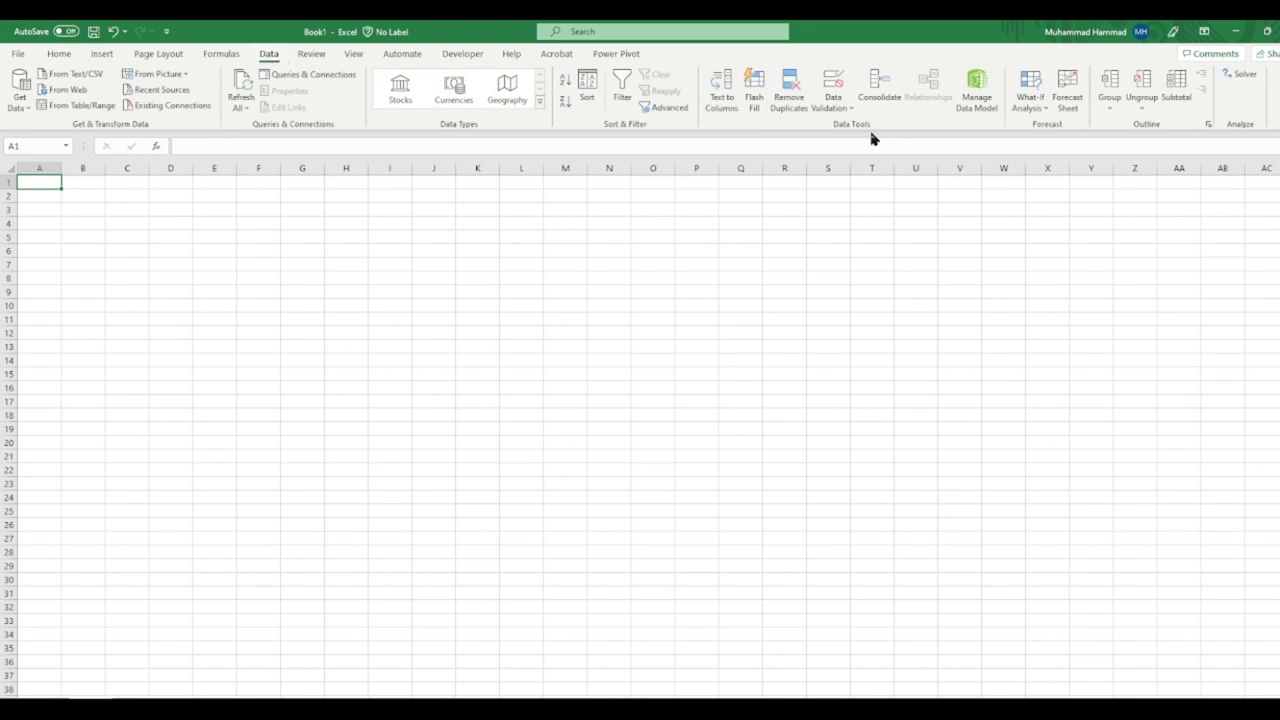
pyautogui.click(988, 103)
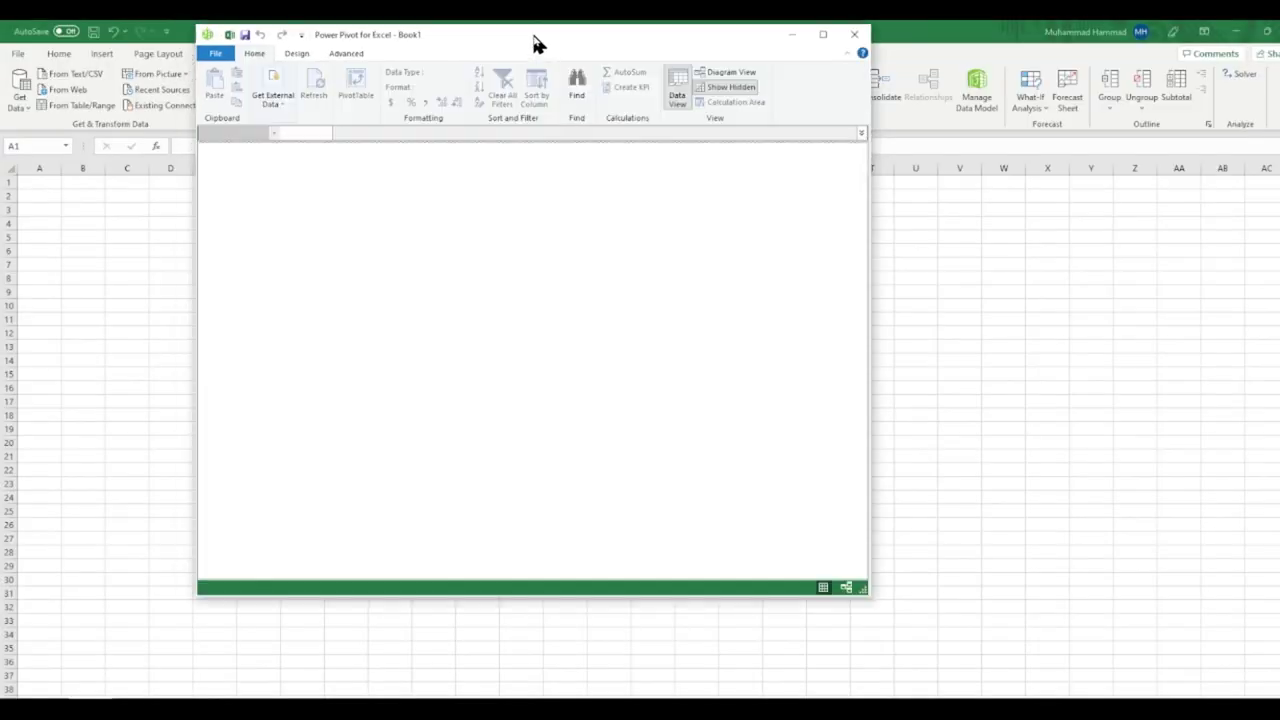
pyautogui.moveTo(688, 57); pyautogui.dragTo(779, 74)
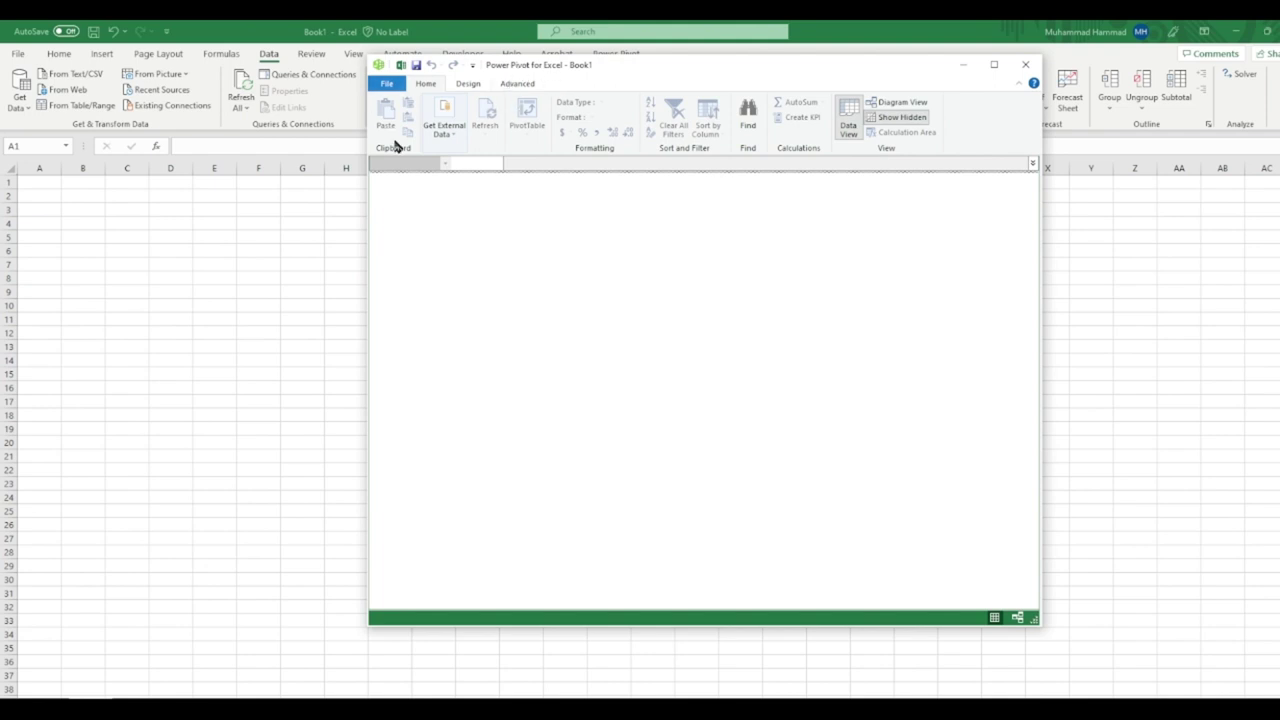
pyautogui.click(450, 148)
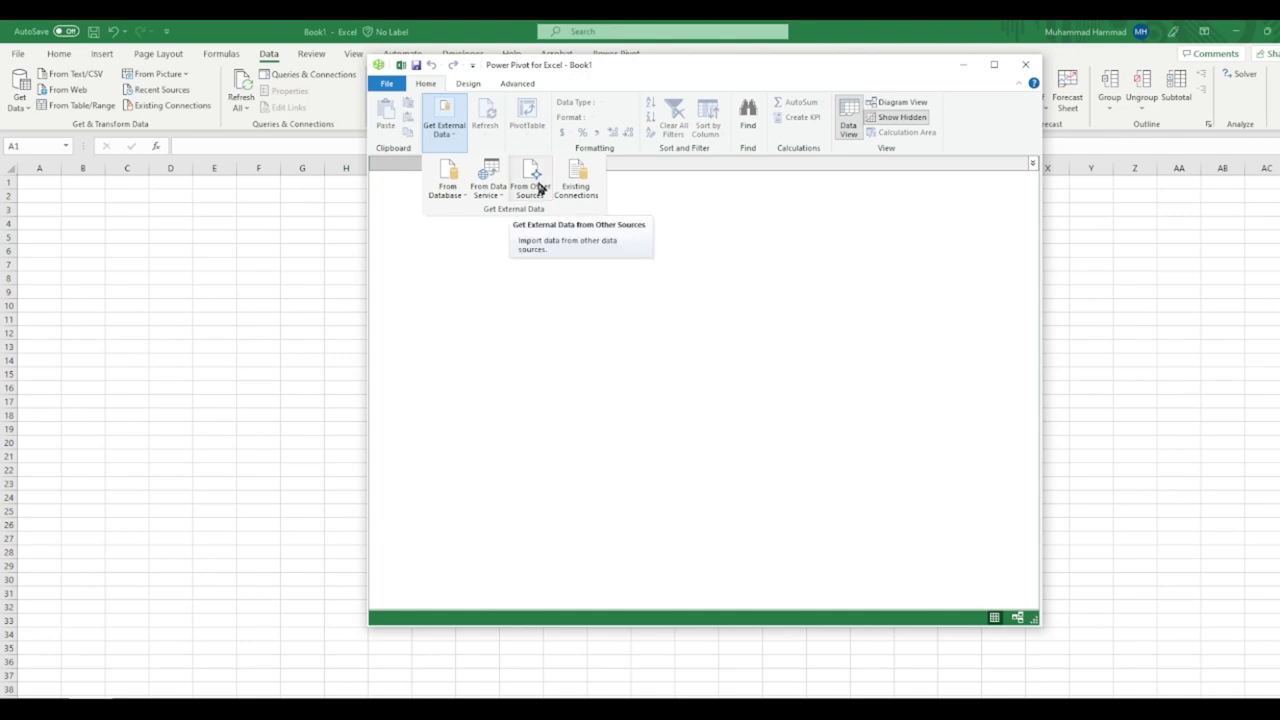
# Import Sheet1 from power pivot.xlsx as an Excel File source, transferring 11 rows
pyautogui.click(538, 188)
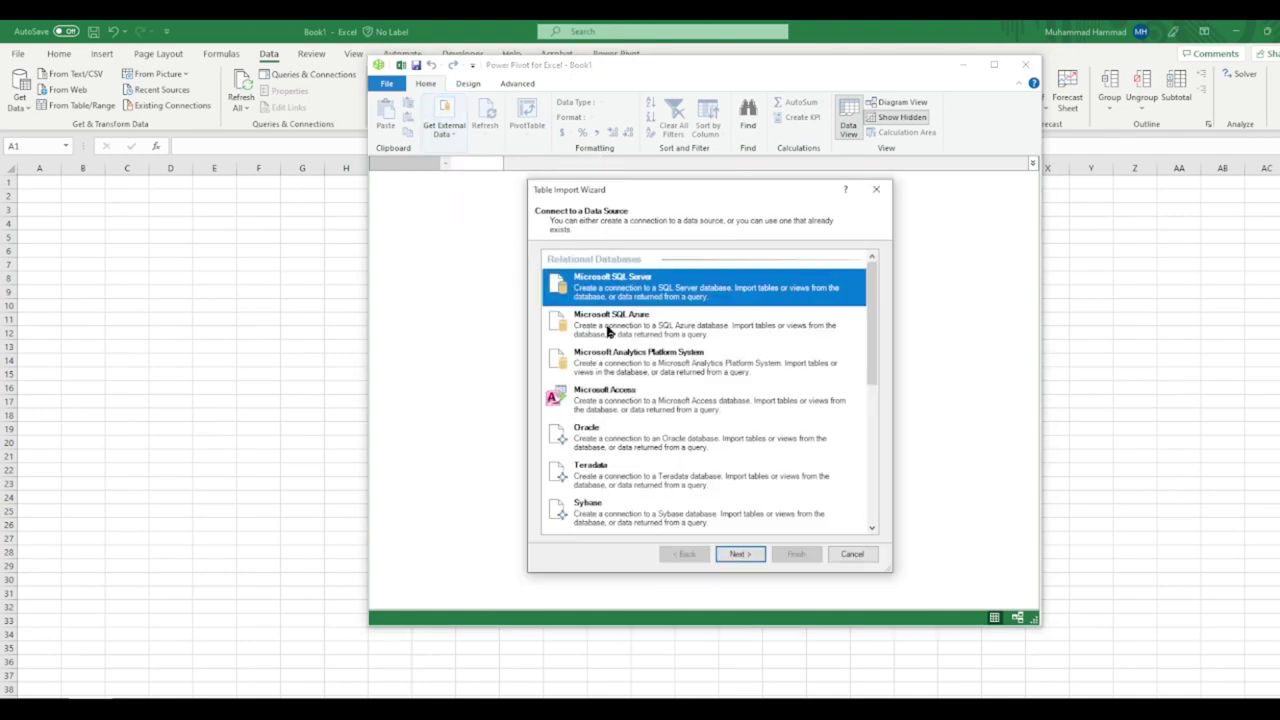
pyautogui.scroll(-5, 630, 332)
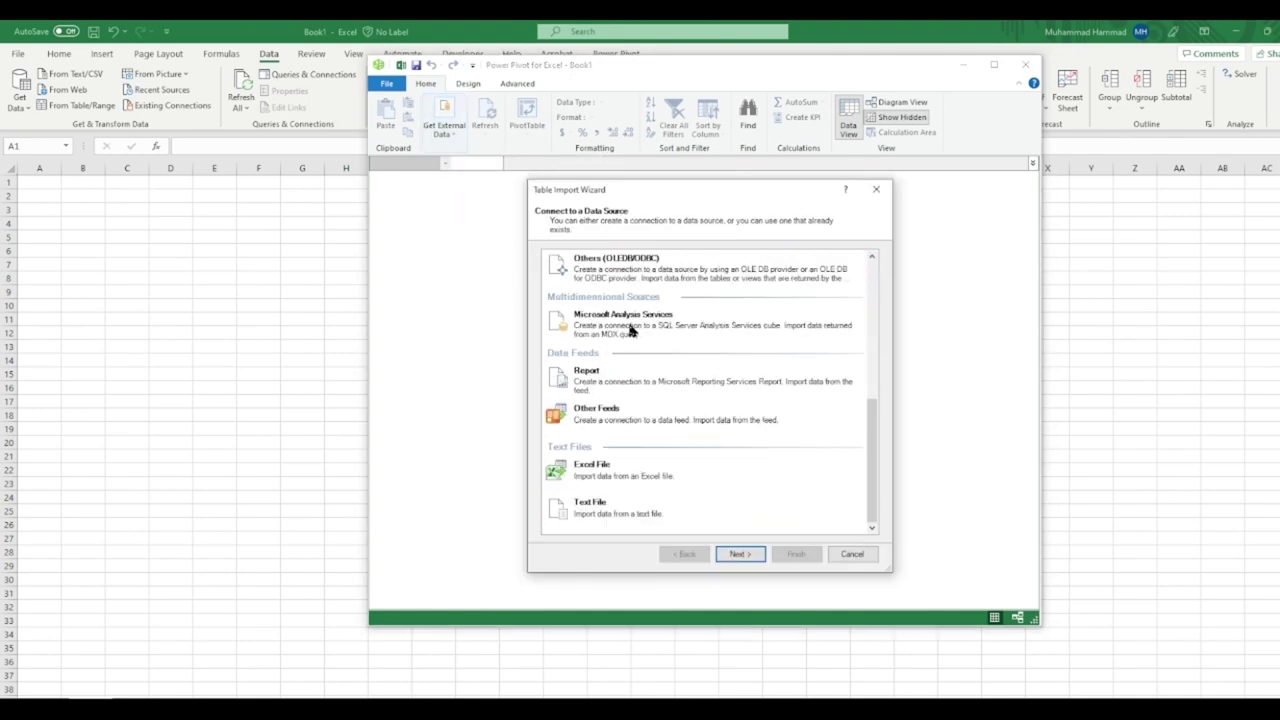
pyautogui.click(598, 482)
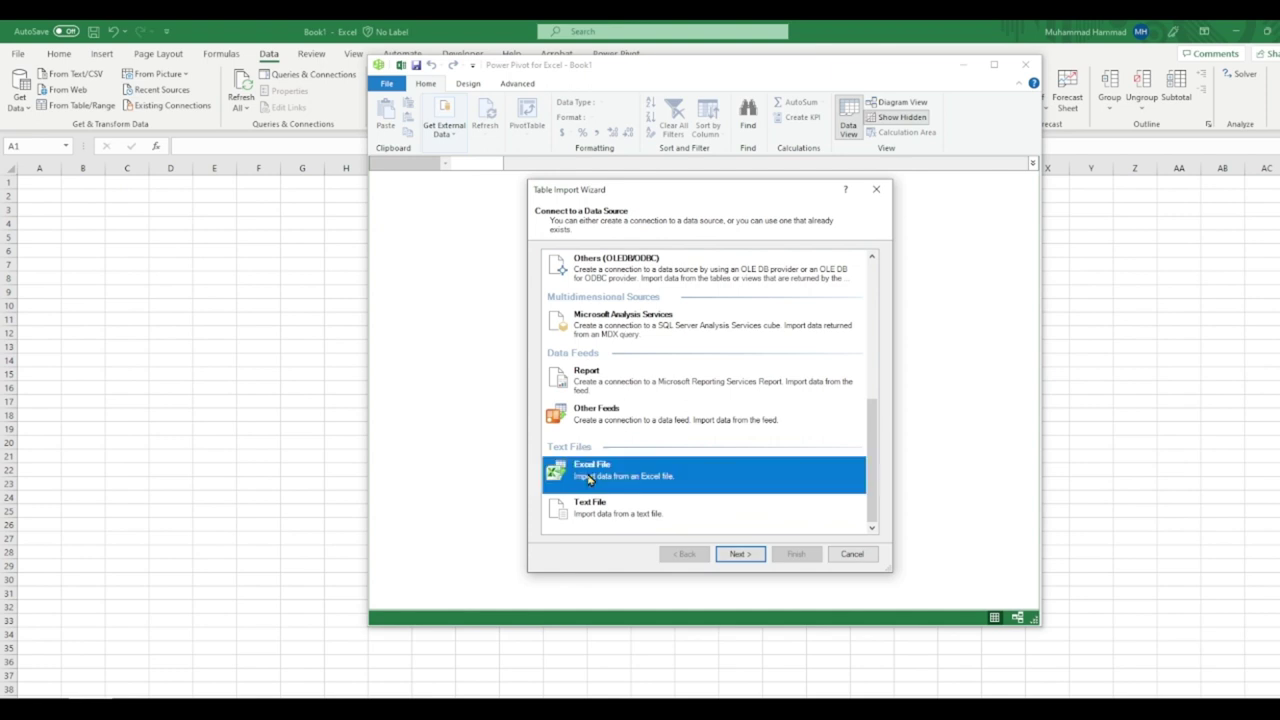
pyautogui.click(731, 556)
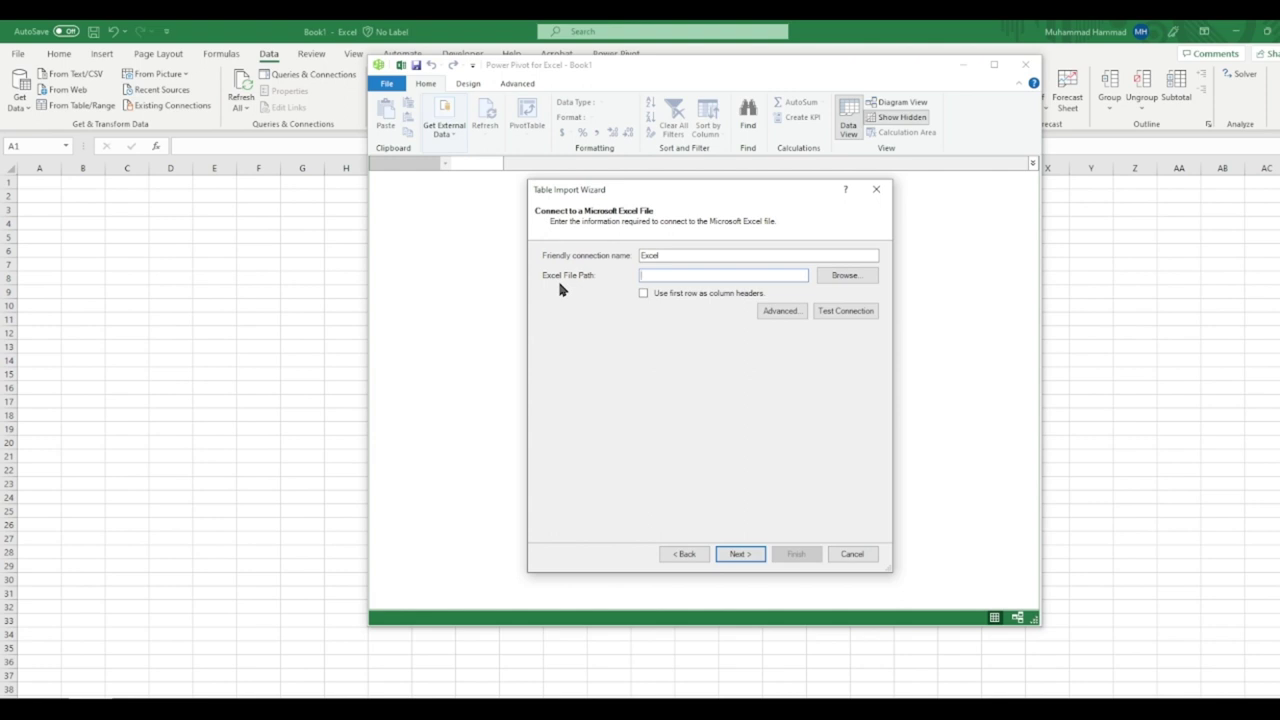
pyautogui.click(841, 277)
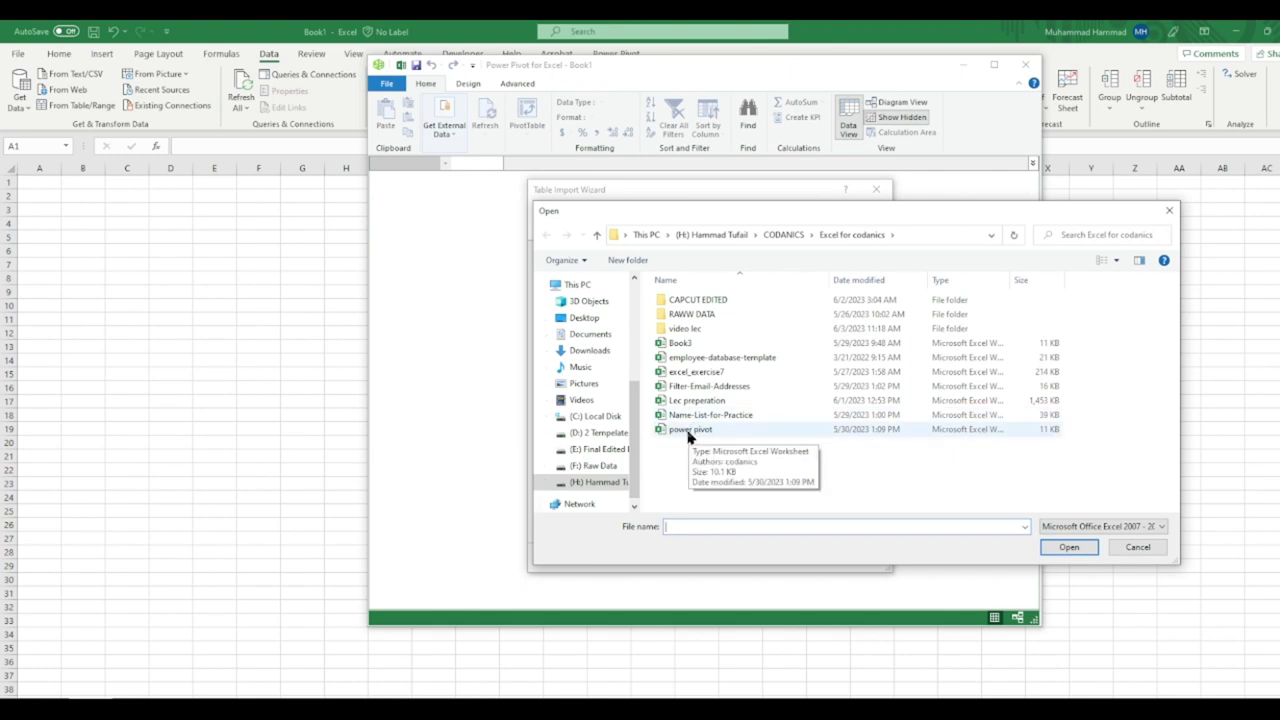
pyautogui.click(689, 430)
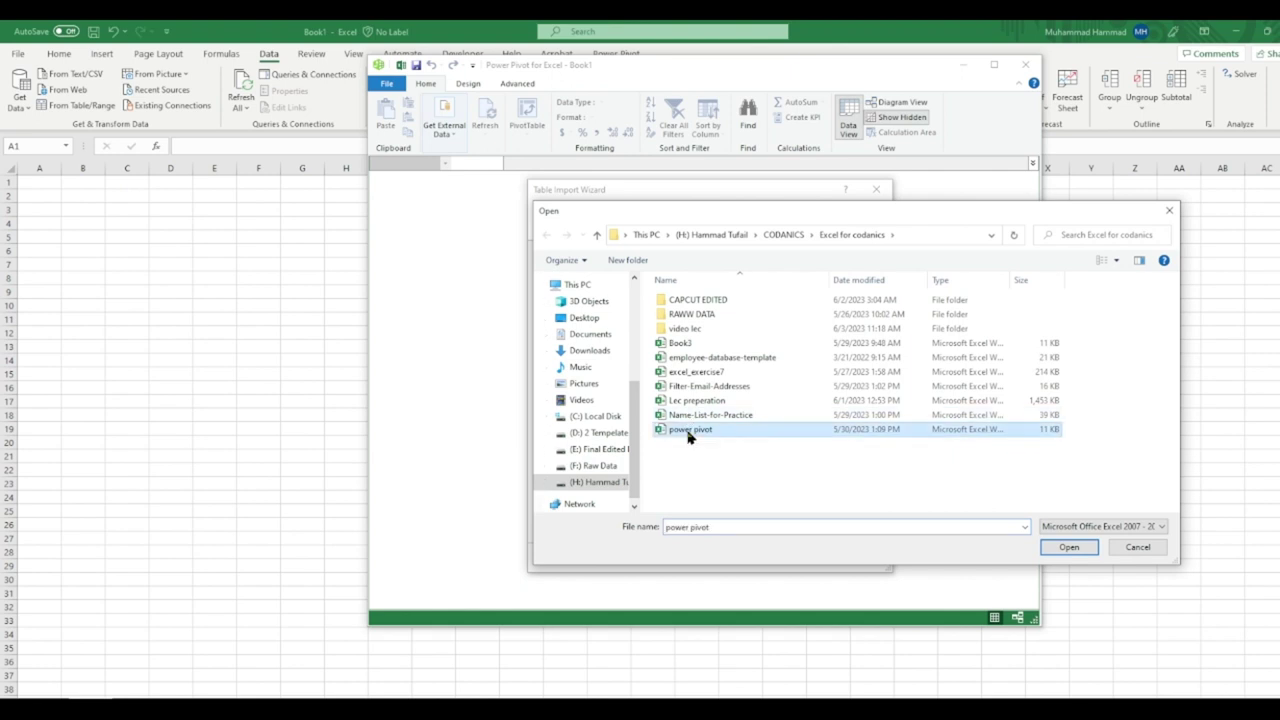
pyautogui.click(1068, 547)
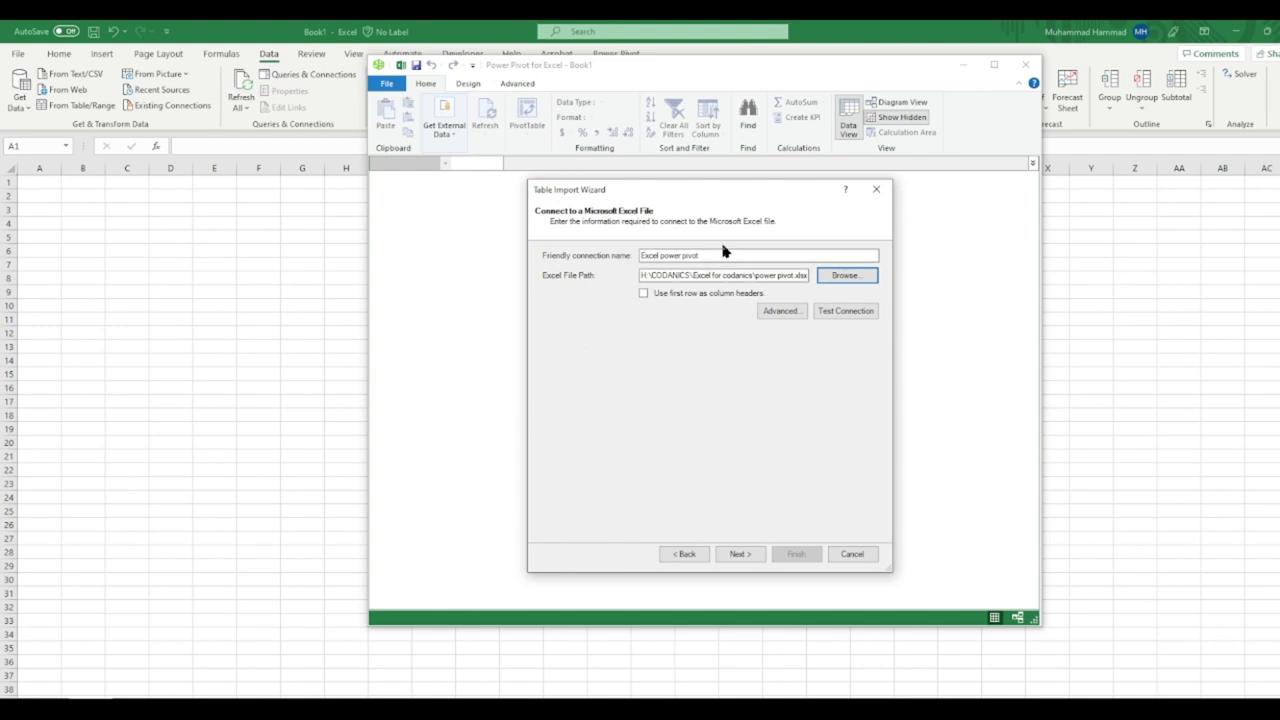
pyautogui.click(748, 555)
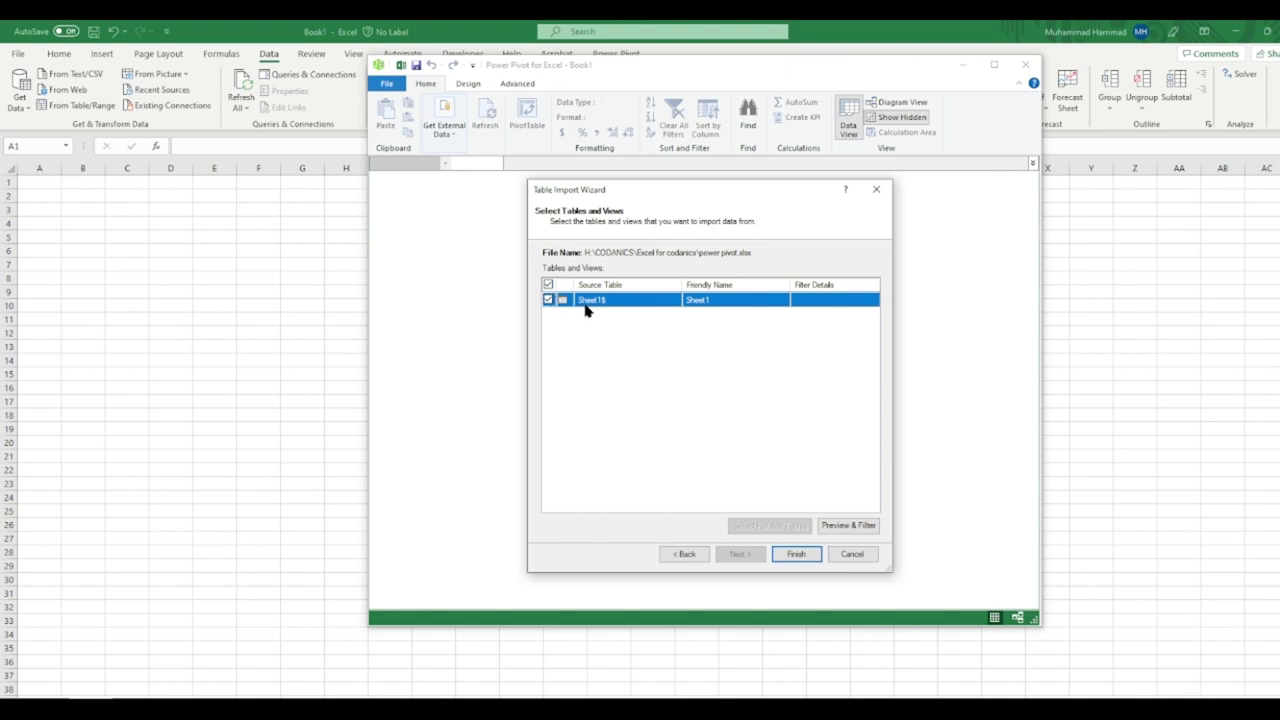
pyautogui.click(785, 555)
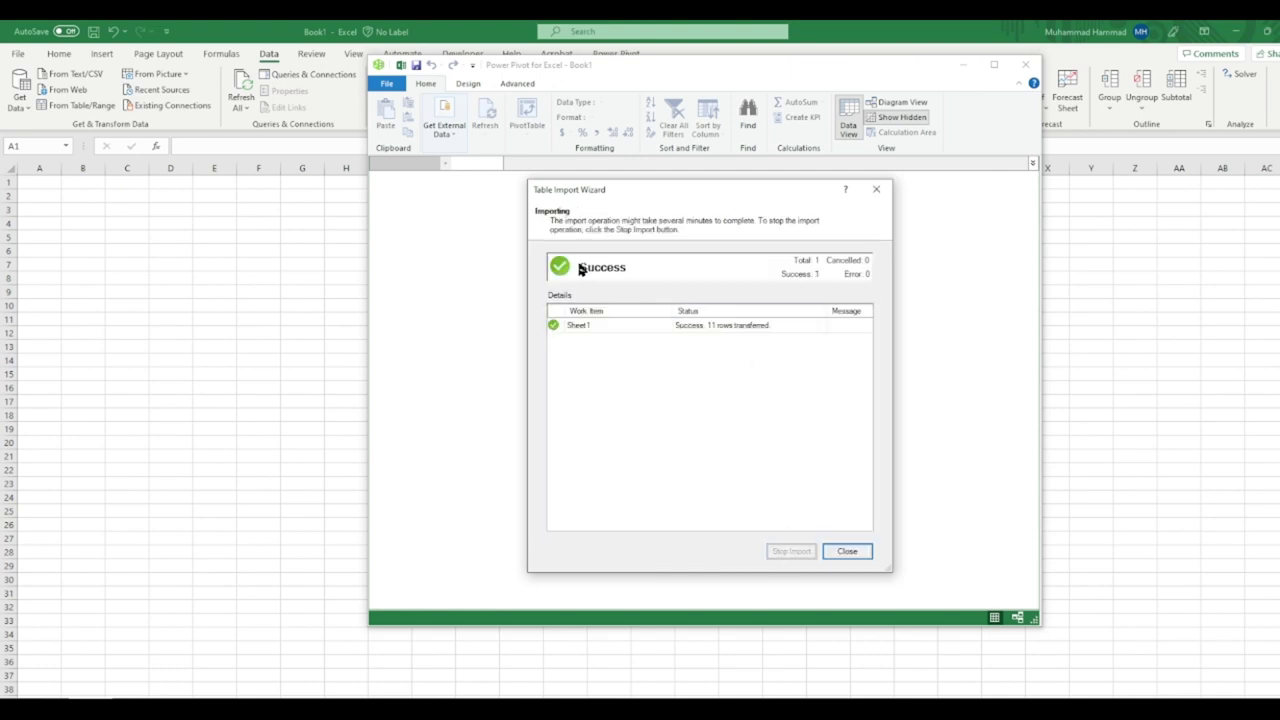
pyautogui.click(848, 553)
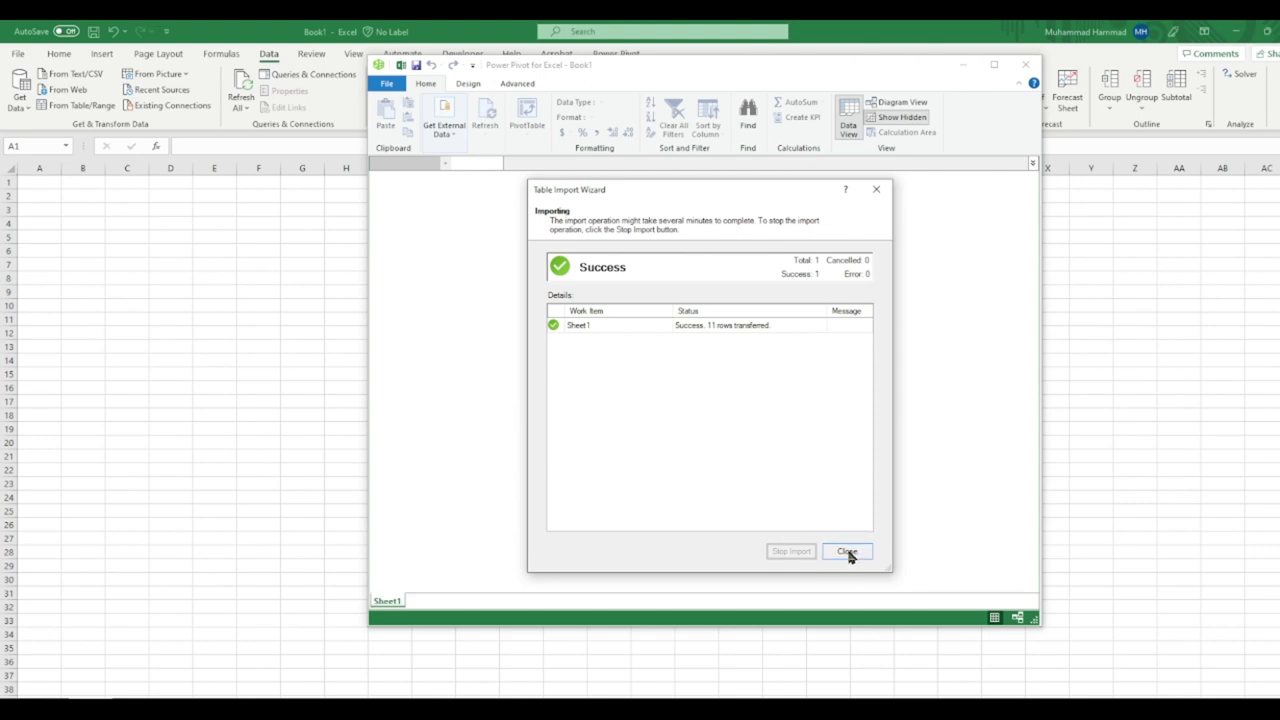
# Autofit columns F5 through F1 of the imported table to their contents
pyautogui.moveTo(720, 74); pyautogui.dragTo(855, 74)
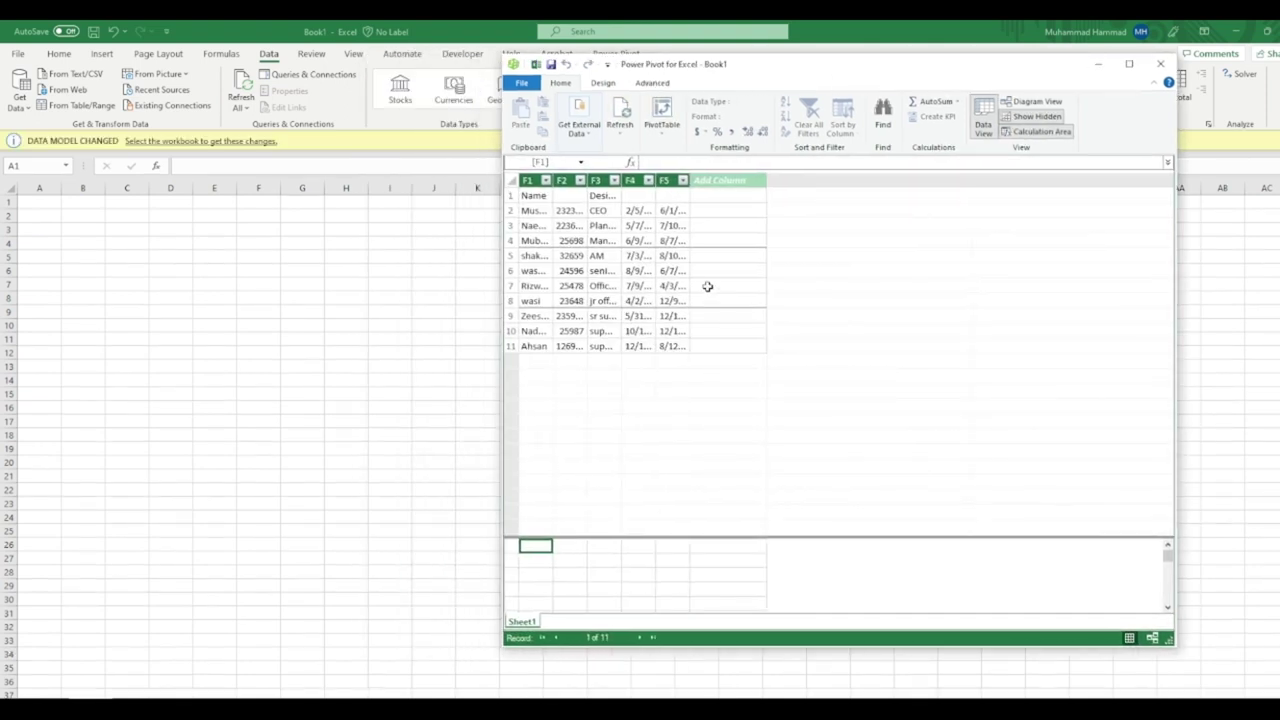
pyautogui.click(664, 180)
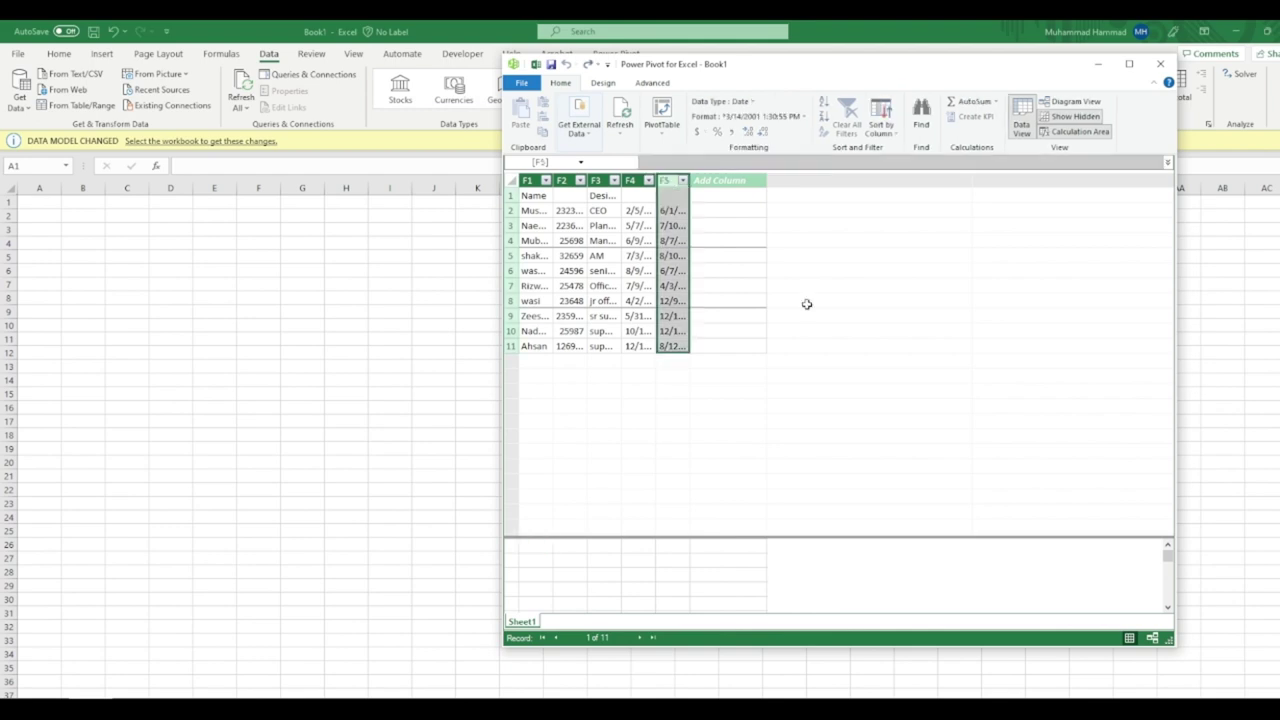
pyautogui.doubleClick(689, 179)
pyautogui.doubleClick(653, 180)
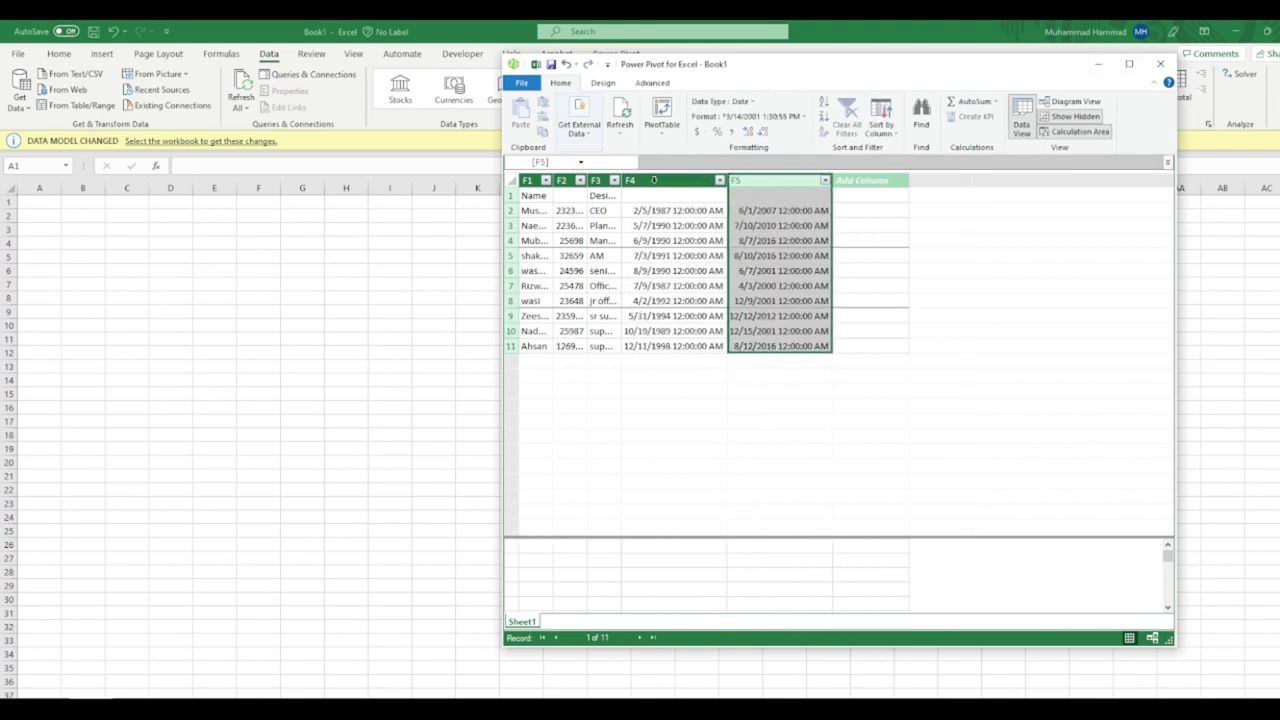
pyautogui.doubleClick(621, 180)
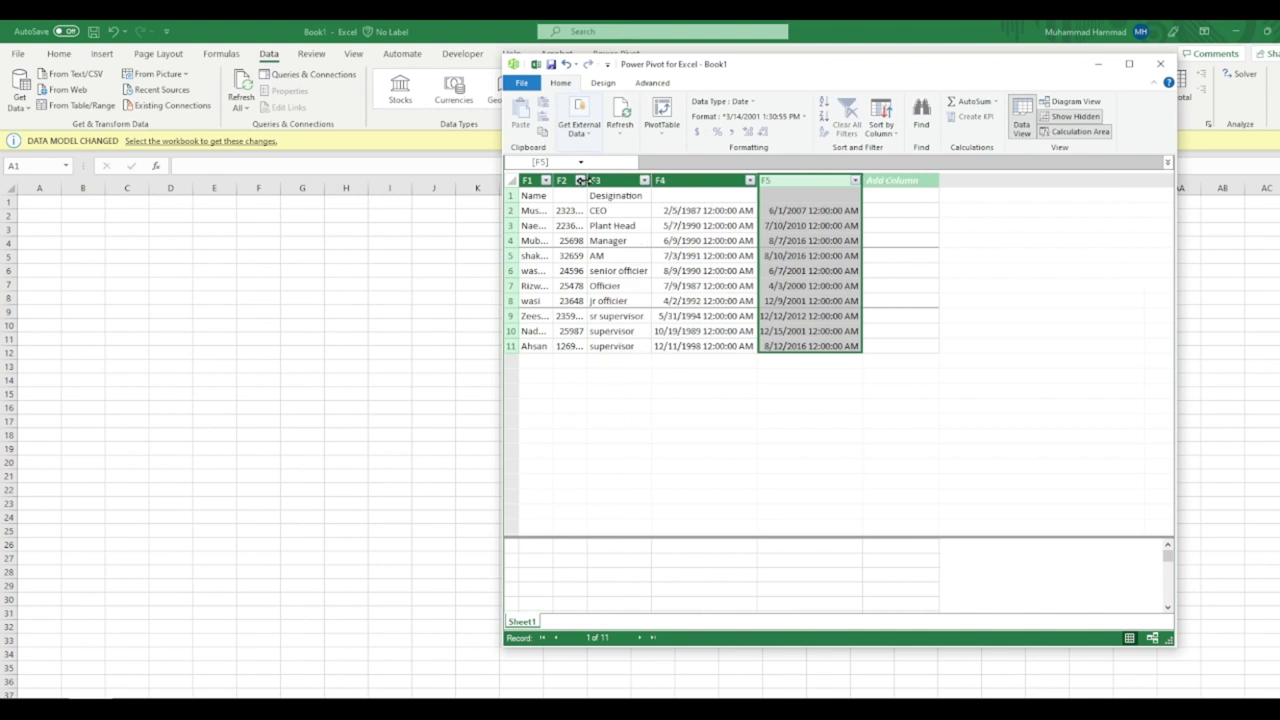
pyautogui.doubleClick(586, 180)
pyautogui.doubleClick(553, 180)
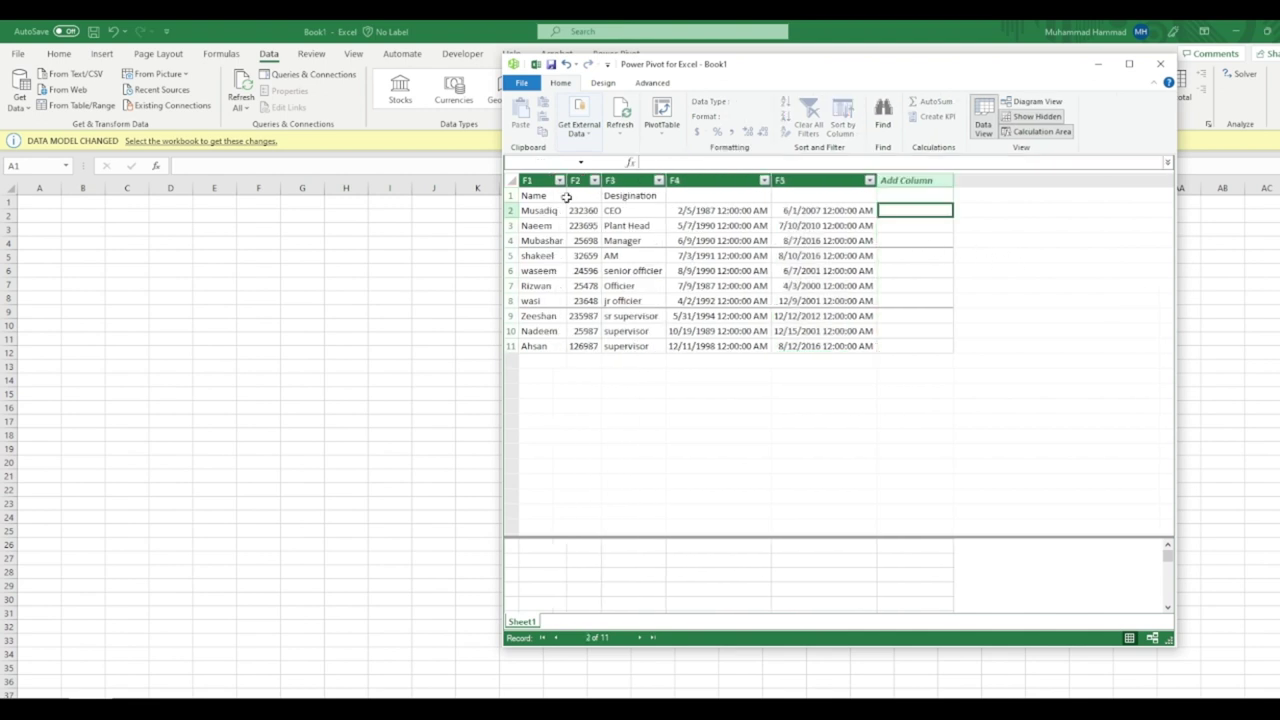
# Add a new column and type its header 'retirement age'
pyautogui.click(915, 210)
pyautogui.doubleClick(914, 182)
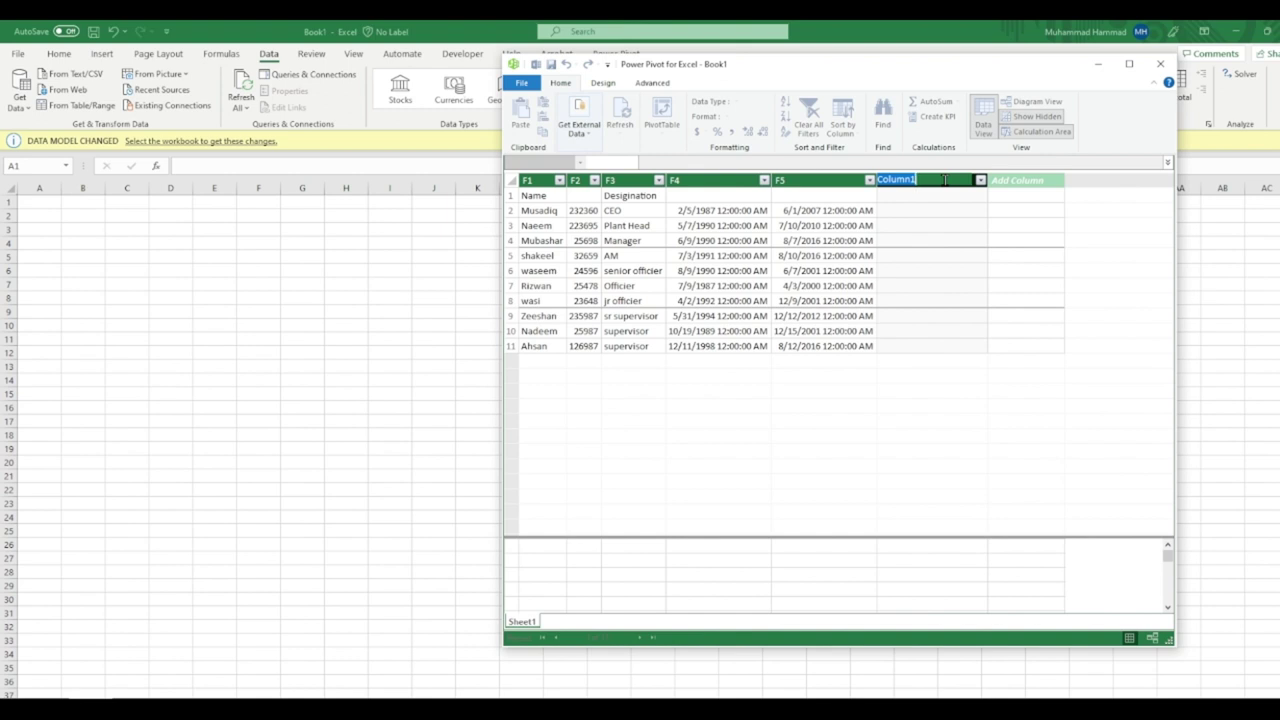
pyautogui.write('retirement age')
# Commit the 'retirement age' header and select the column's first cell for a formula
pyautogui.press('Return')
pyautogui.click(951, 179)
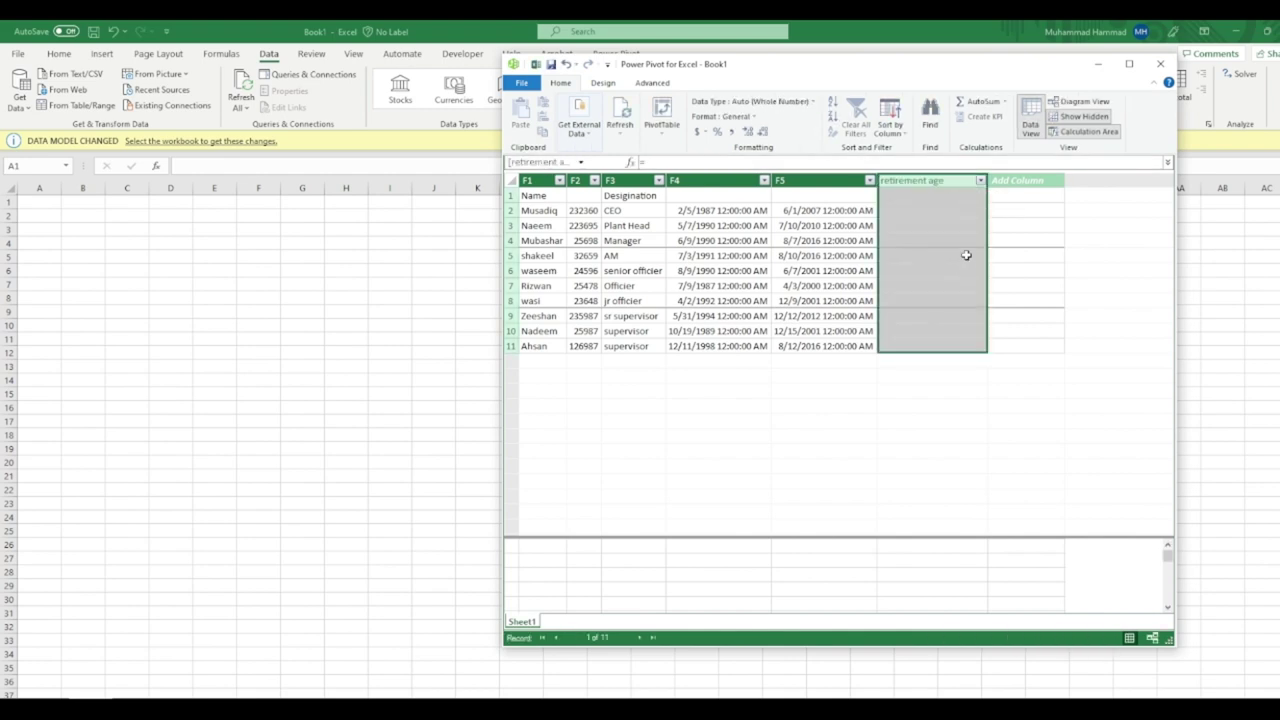
pyautogui.click(1011, 329)
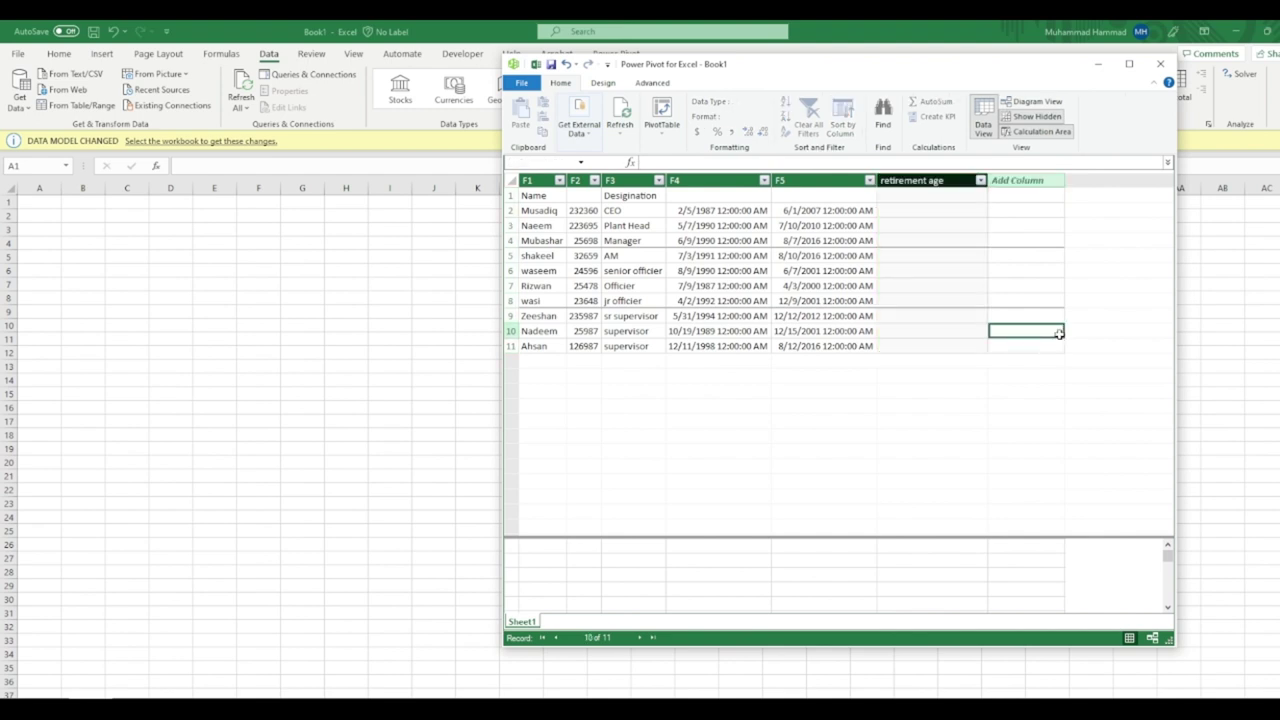
pyautogui.click(906, 197)
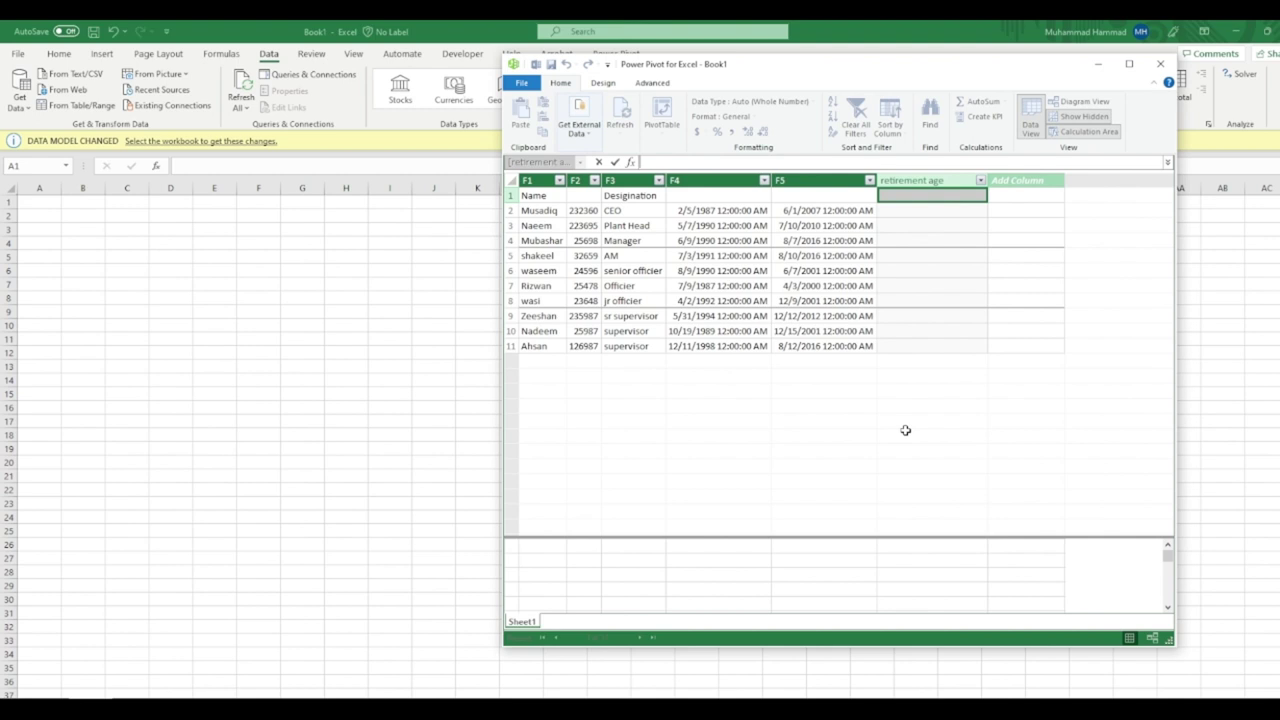
# Enter =EDATE(Sheet1[F4],12*65) so retirement age shows dates 65 years after F4
pyautogui.write('=eda')
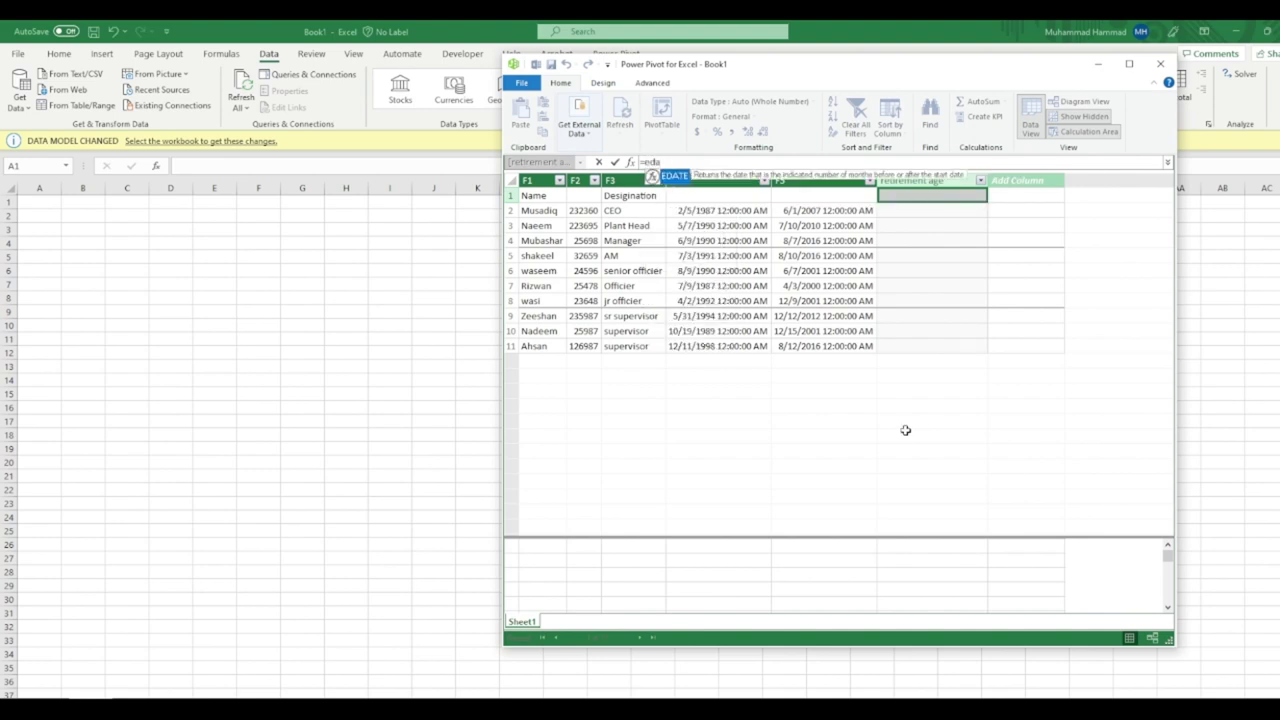
pyautogui.press('Tab')
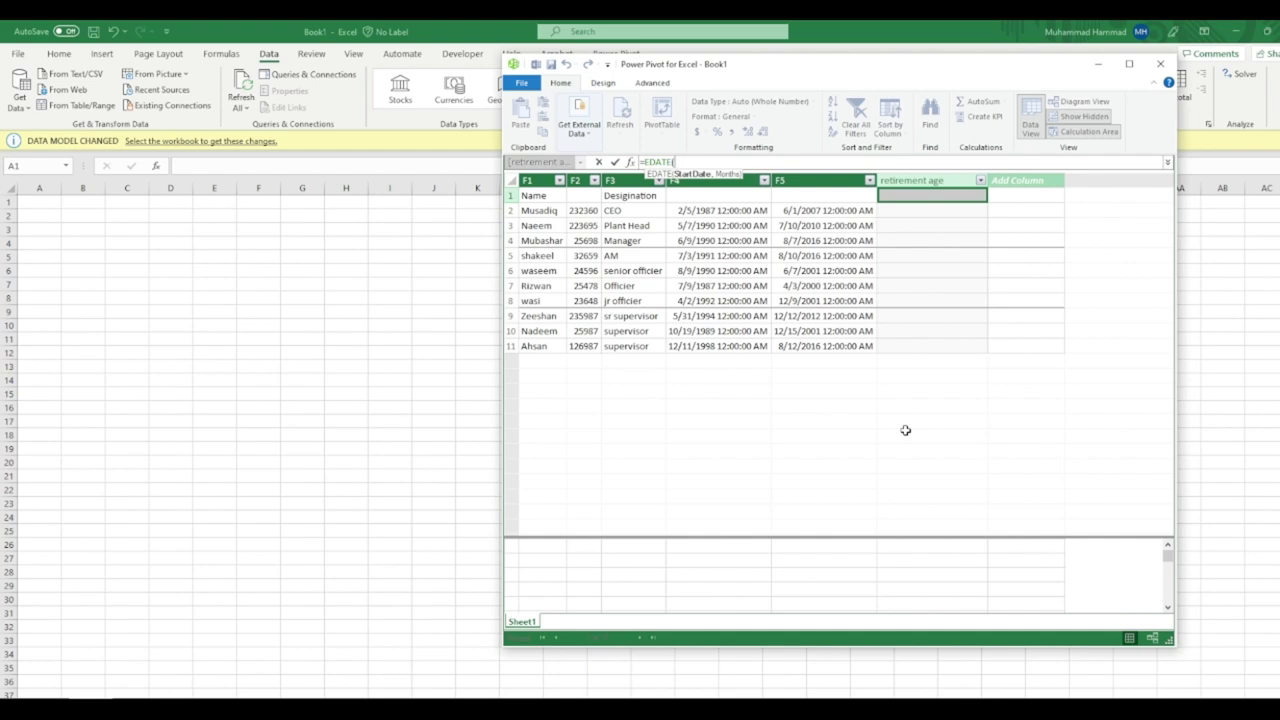
pyautogui.write('sh')
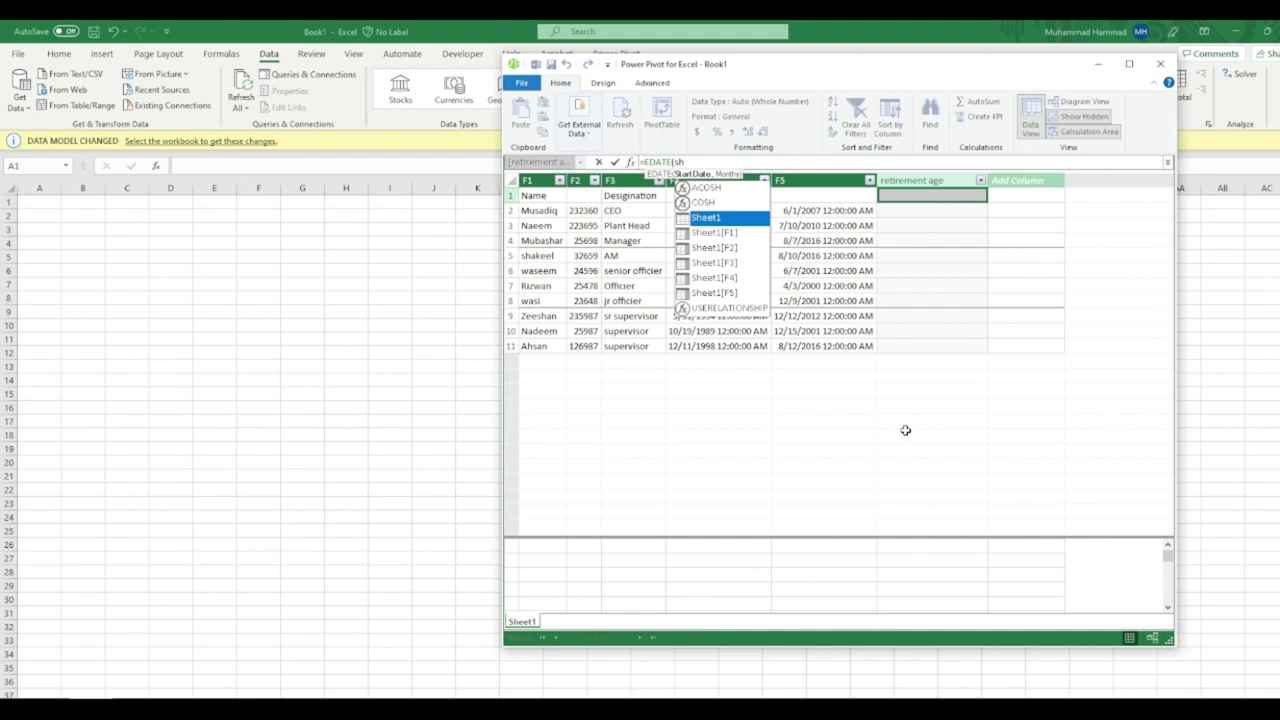
pyautogui.press('Down')
pyautogui.press('Down')
pyautogui.press('Down')
pyautogui.press('Down')
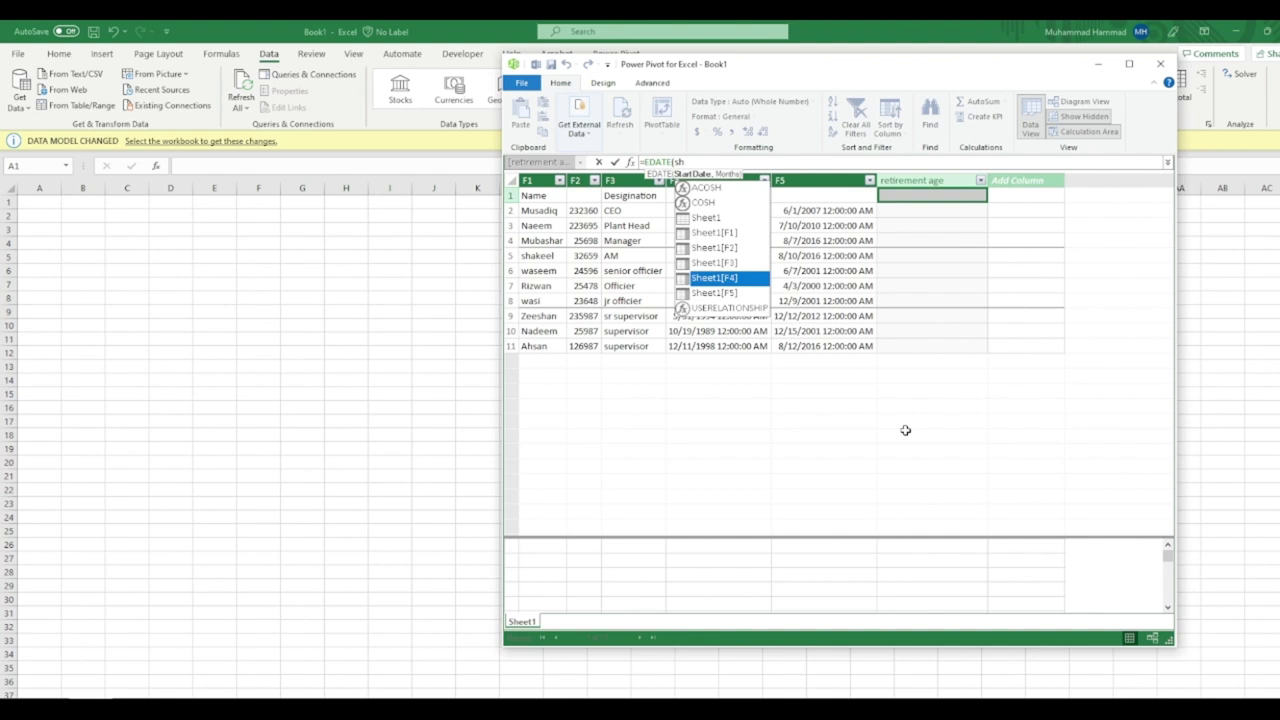
pyautogui.press('Tab')
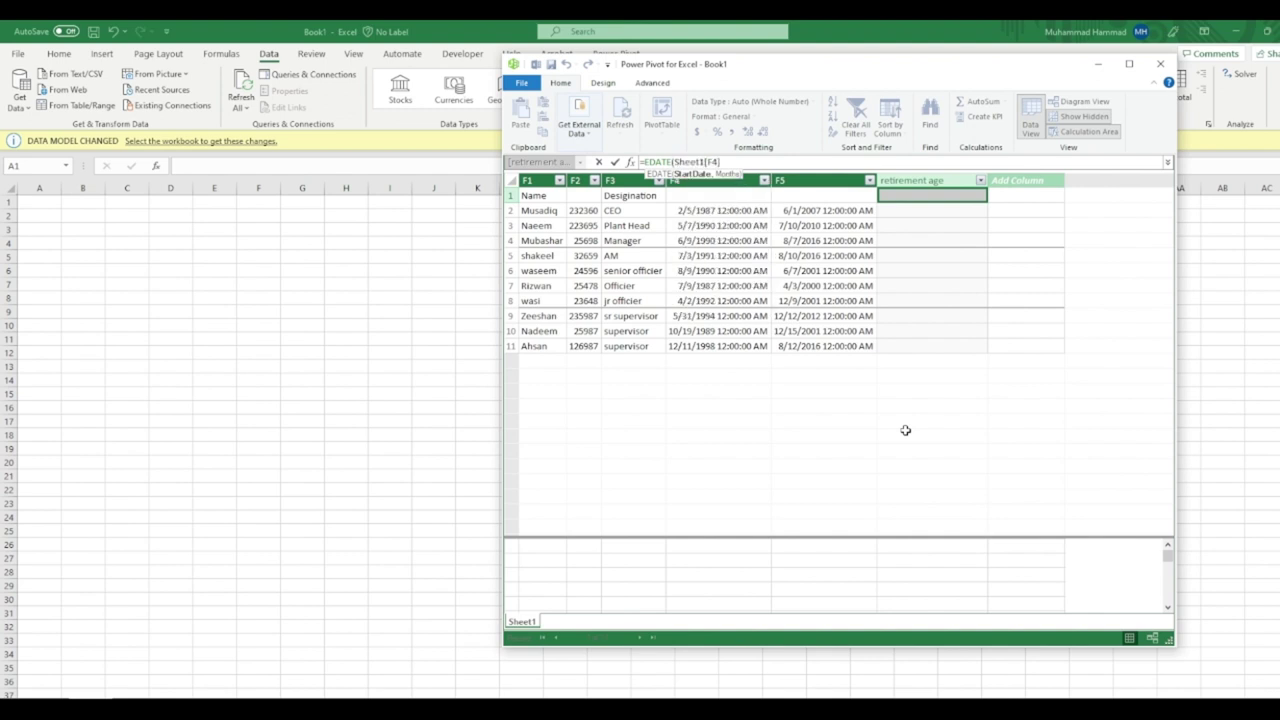
pyautogui.write(',12*')
pyautogui.write('65)')
pyautogui.press('Return')
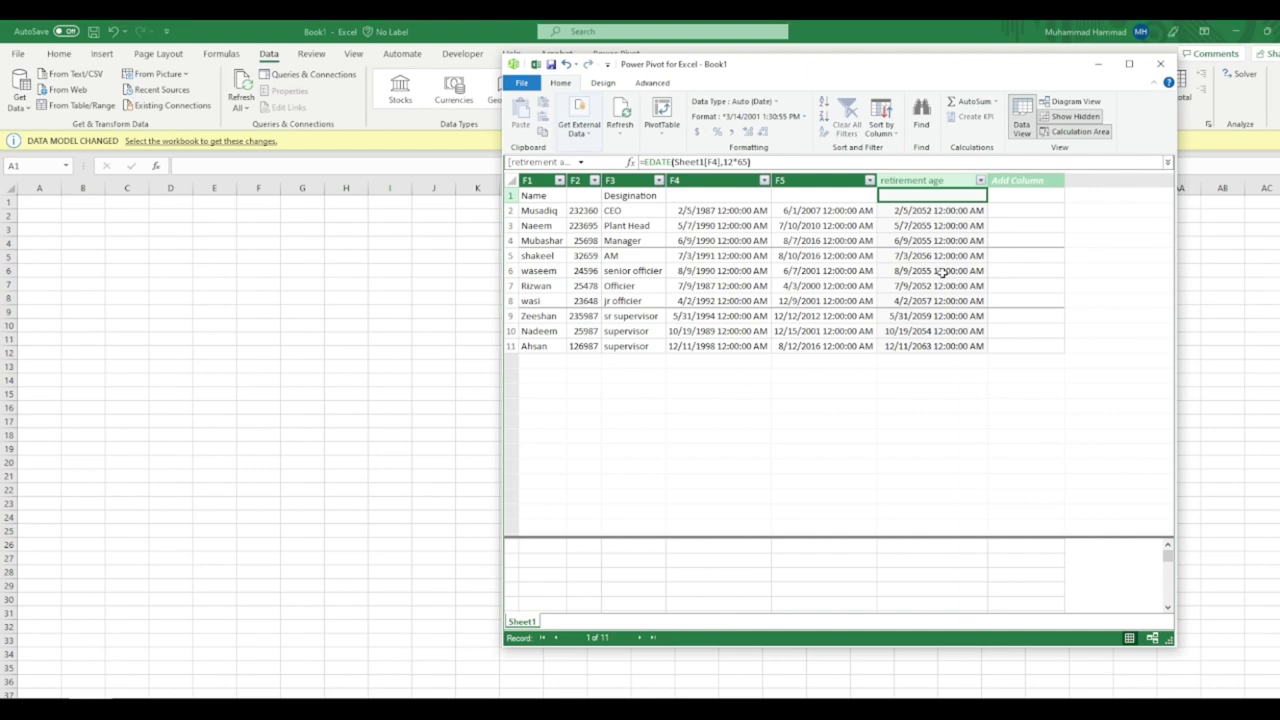
# Select the second retirement age date to inspect its value
pyautogui.click(913, 213)
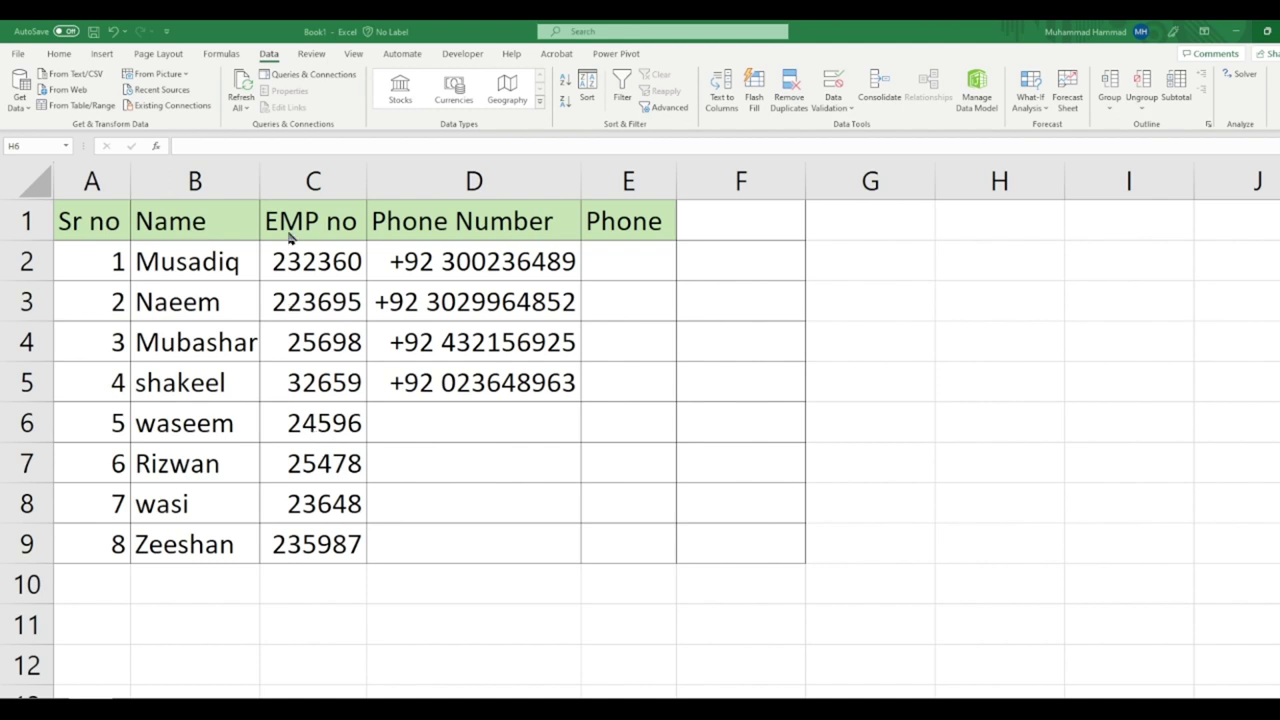
# Insert a Check Box form control from the Developer tab into cell E2
pyautogui.click(604, 254)
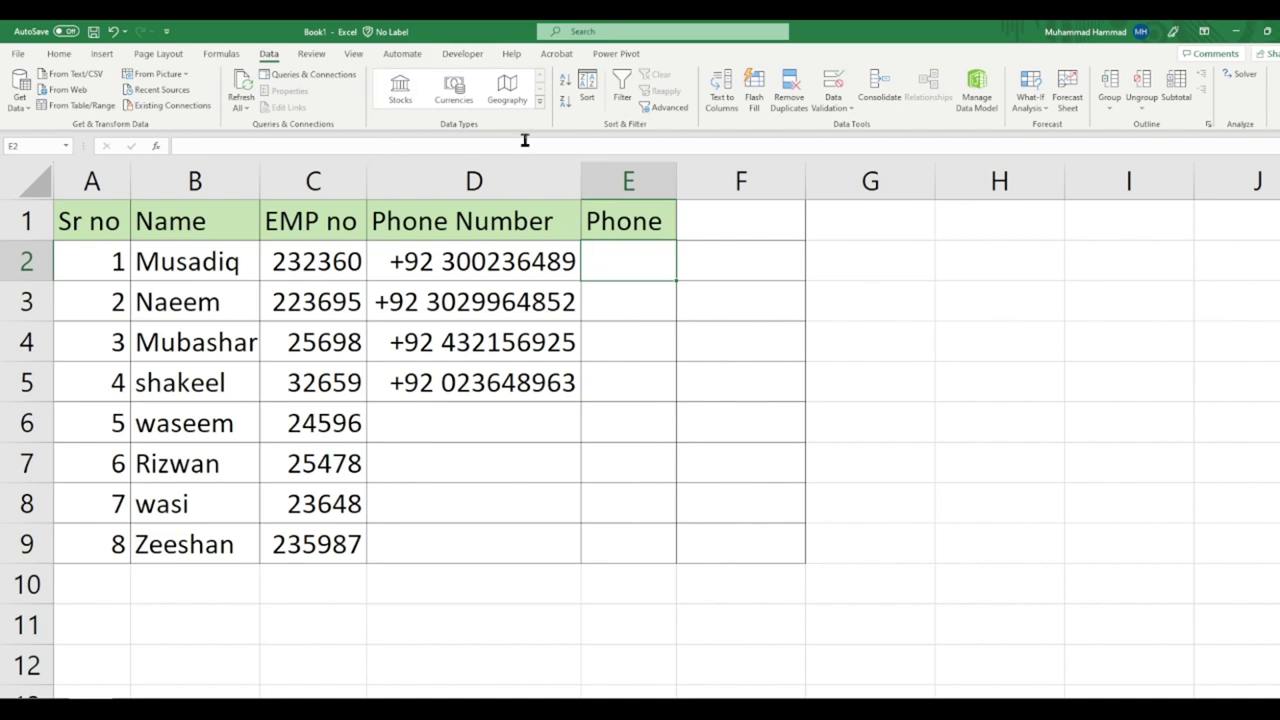
pyautogui.click(464, 54)
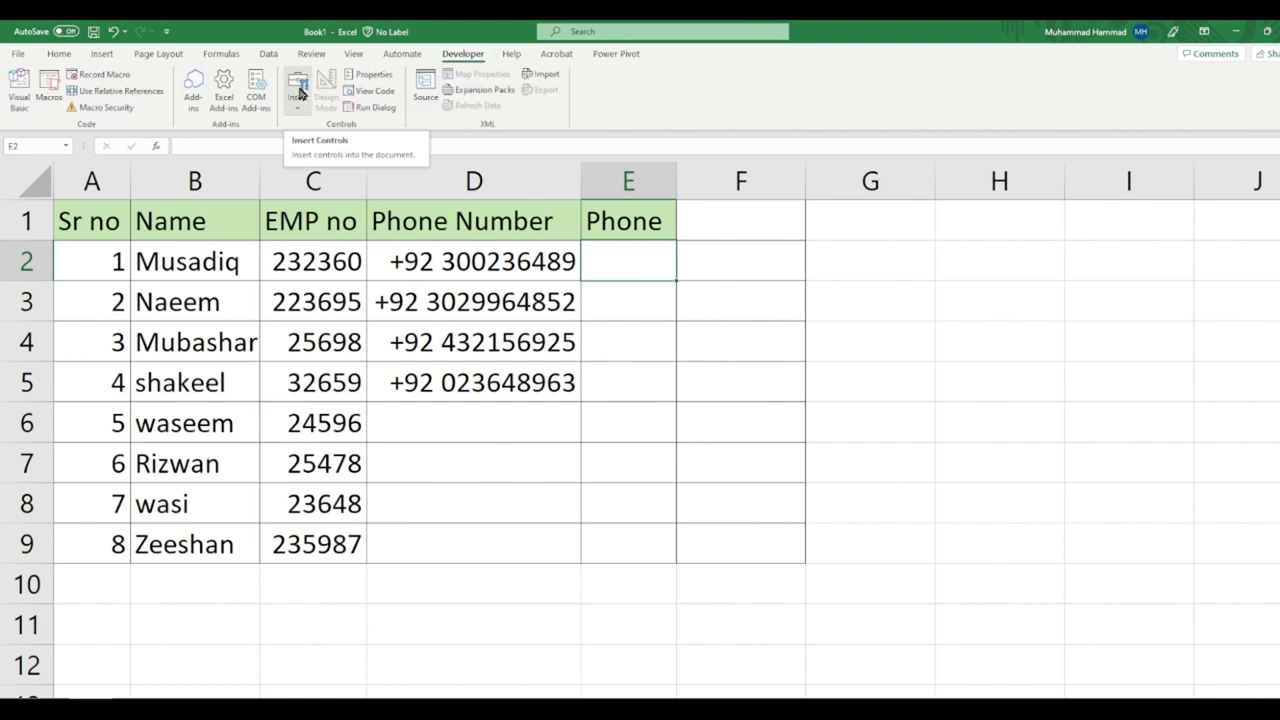
pyautogui.click(297, 90)
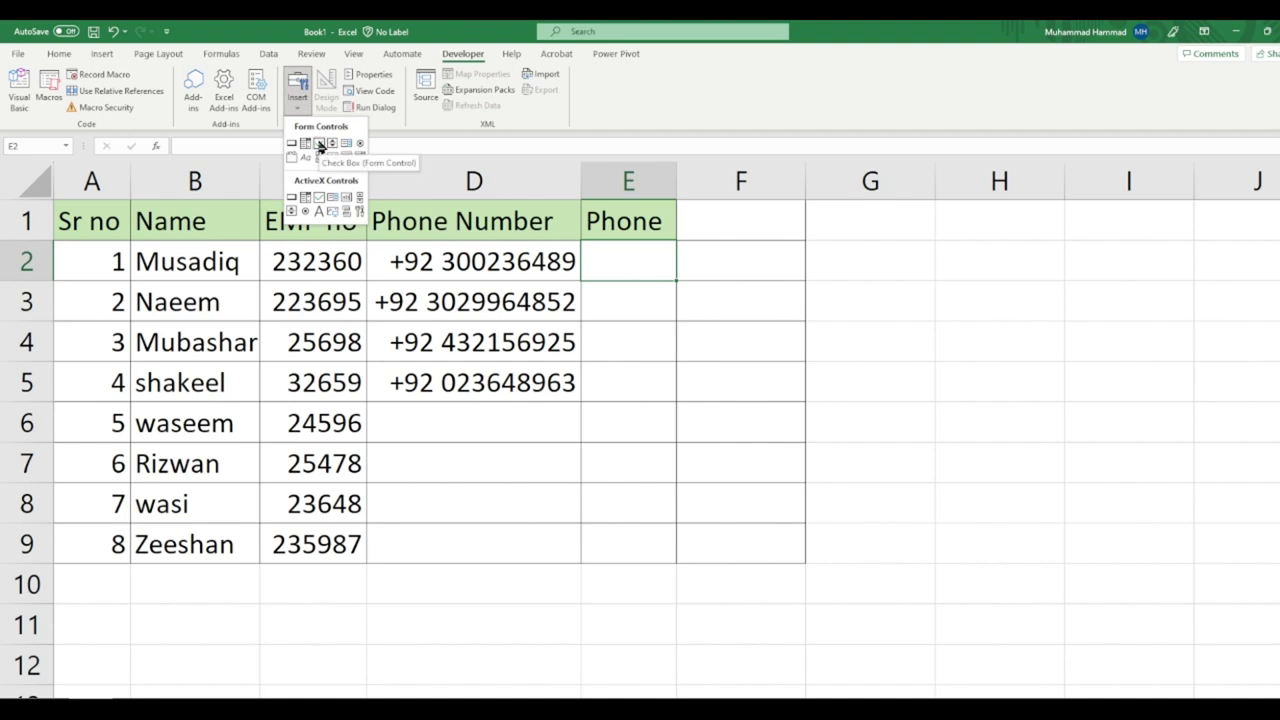
pyautogui.click(319, 145)
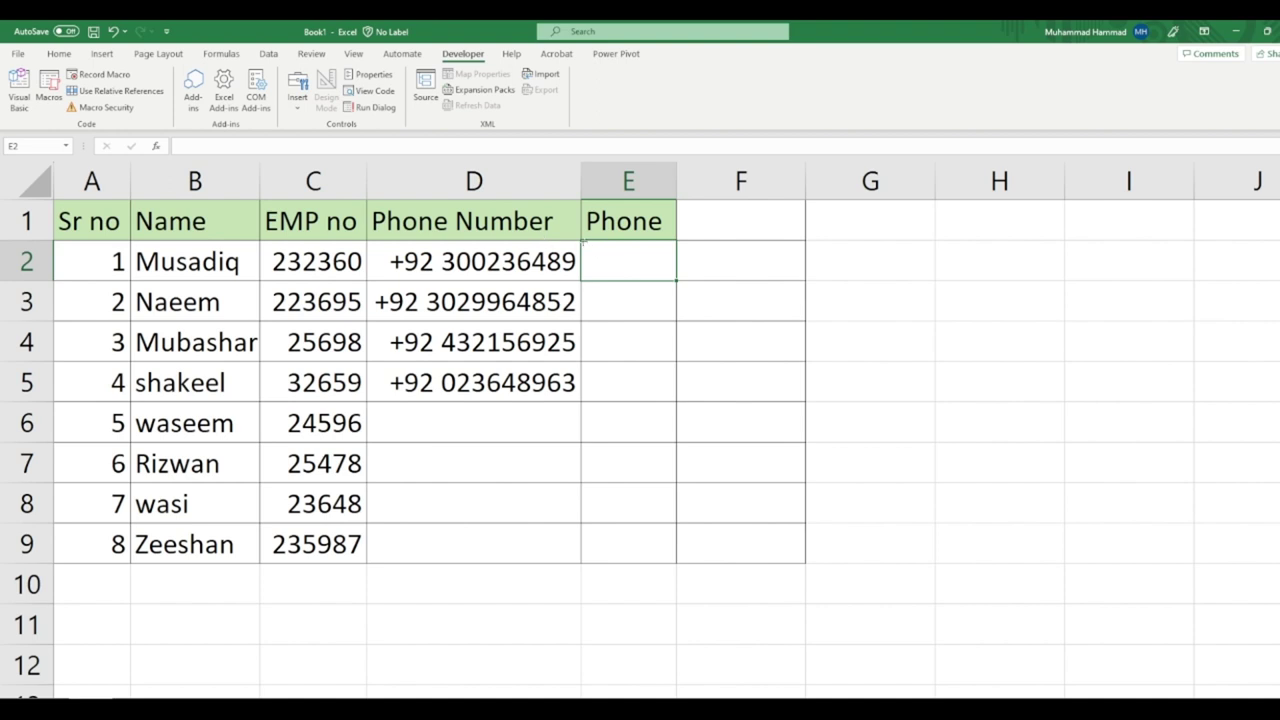
pyautogui.click(583, 241)
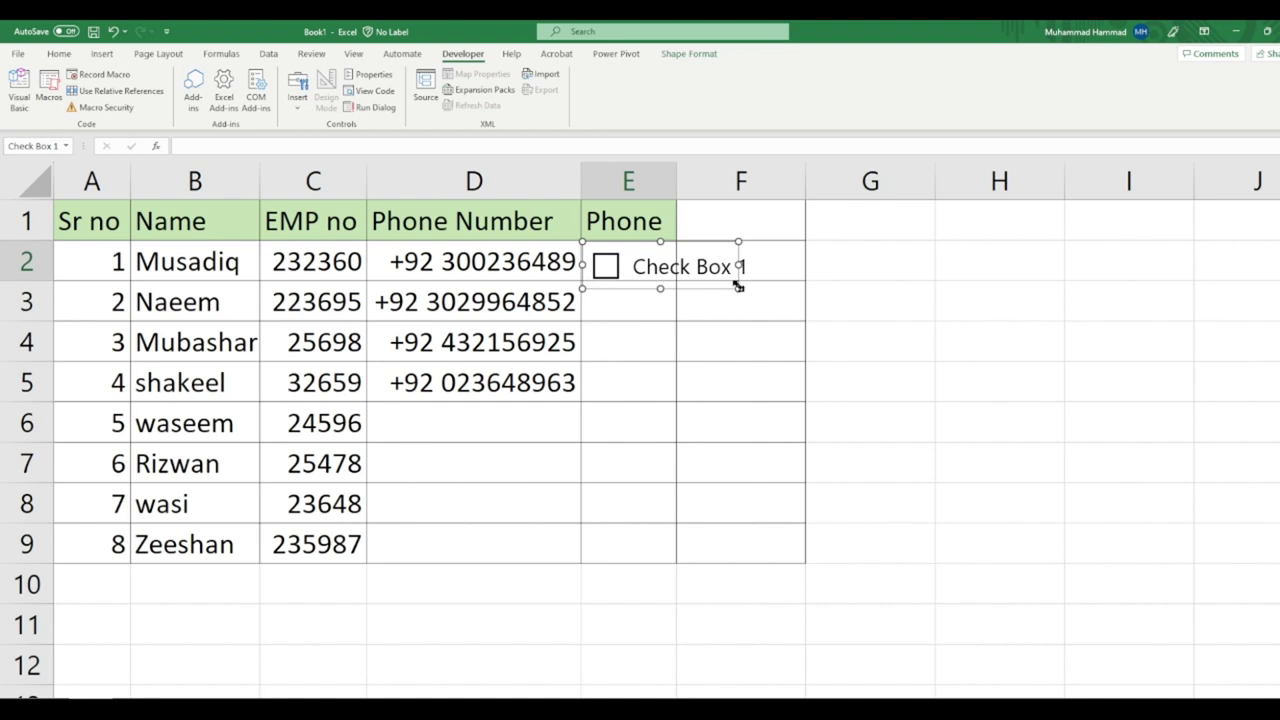
# Shrink the E2 check box to fit its cell and relabel it 'Done'
pyautogui.moveTo(737, 287); pyautogui.dragTo(656, 271)
pyautogui.press('BackSpace')
pyautogui.write('D')
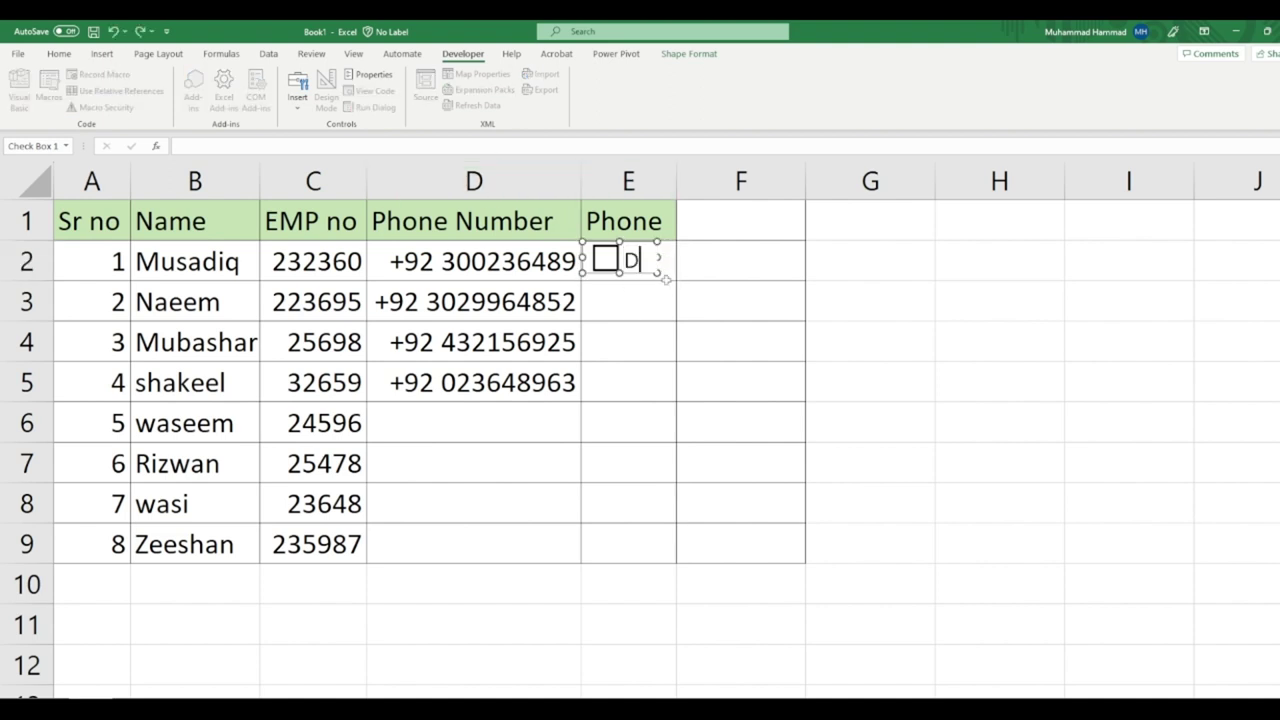
pyautogui.write('one')
pyautogui.click(662, 330)
# Test the Done check box by ticking and unticking it, then reselect E2
pyautogui.click(662, 316)
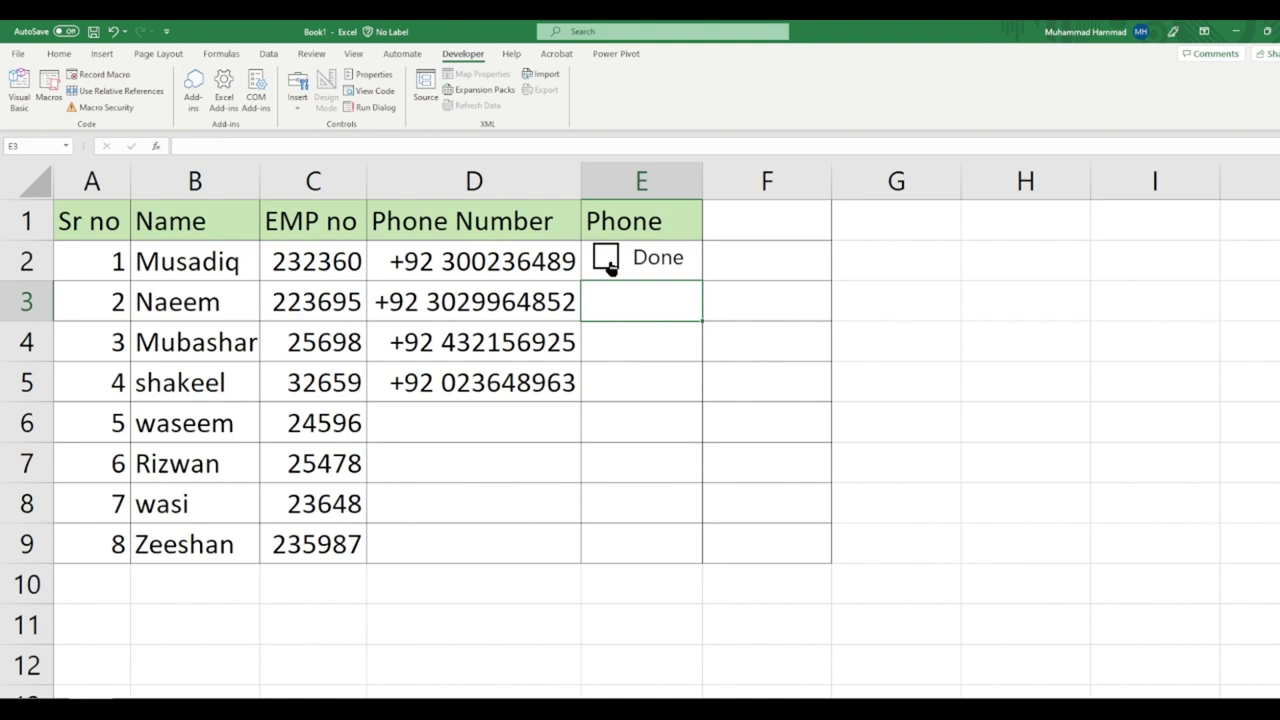
pyautogui.click(608, 262)
pyautogui.click(606, 258)
pyautogui.click(648, 276)
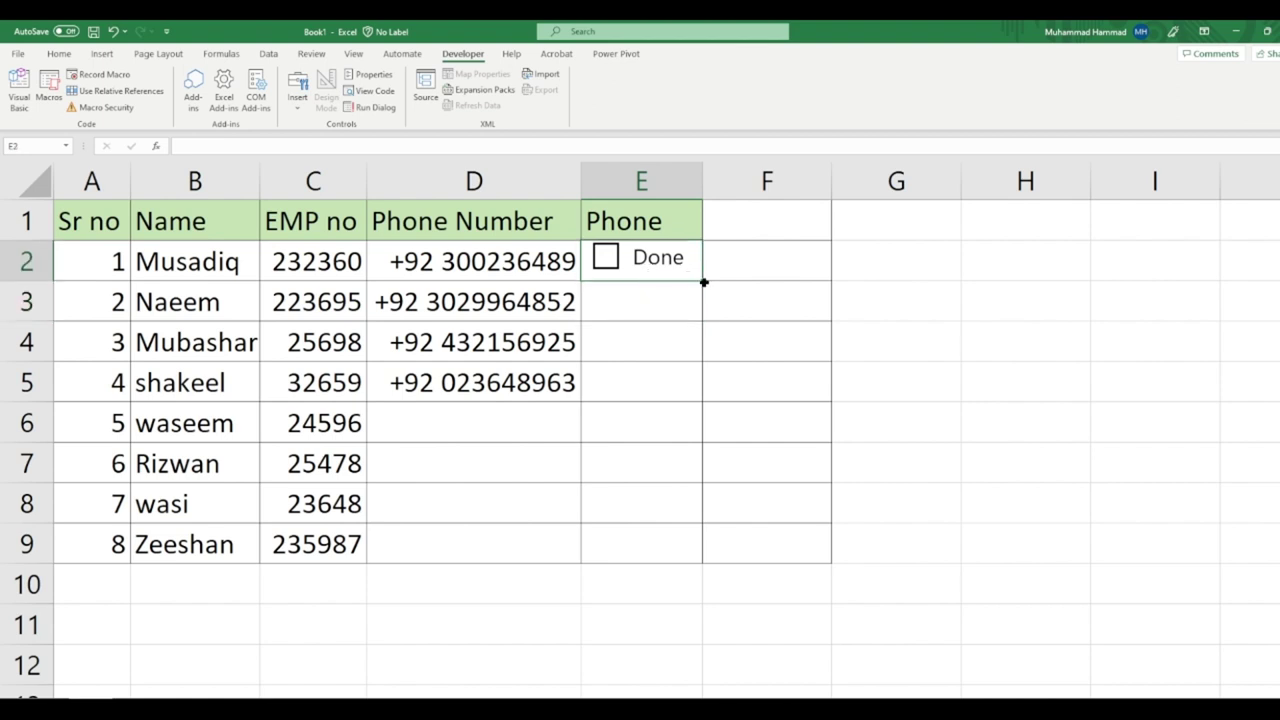
# Fill the Done check box down to E9 and tick the boxes in E3, E4 and E5
pyautogui.moveTo(700, 282); pyautogui.dragTo(694, 531)
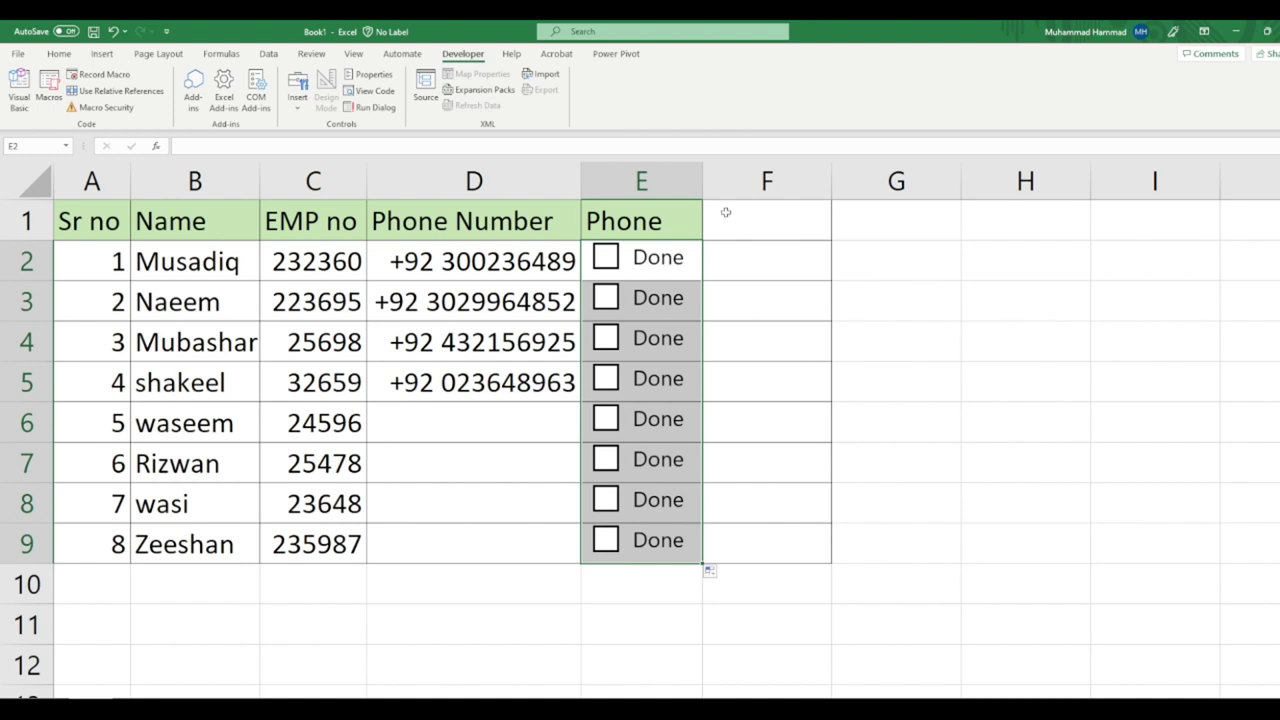
pyautogui.click(737, 255)
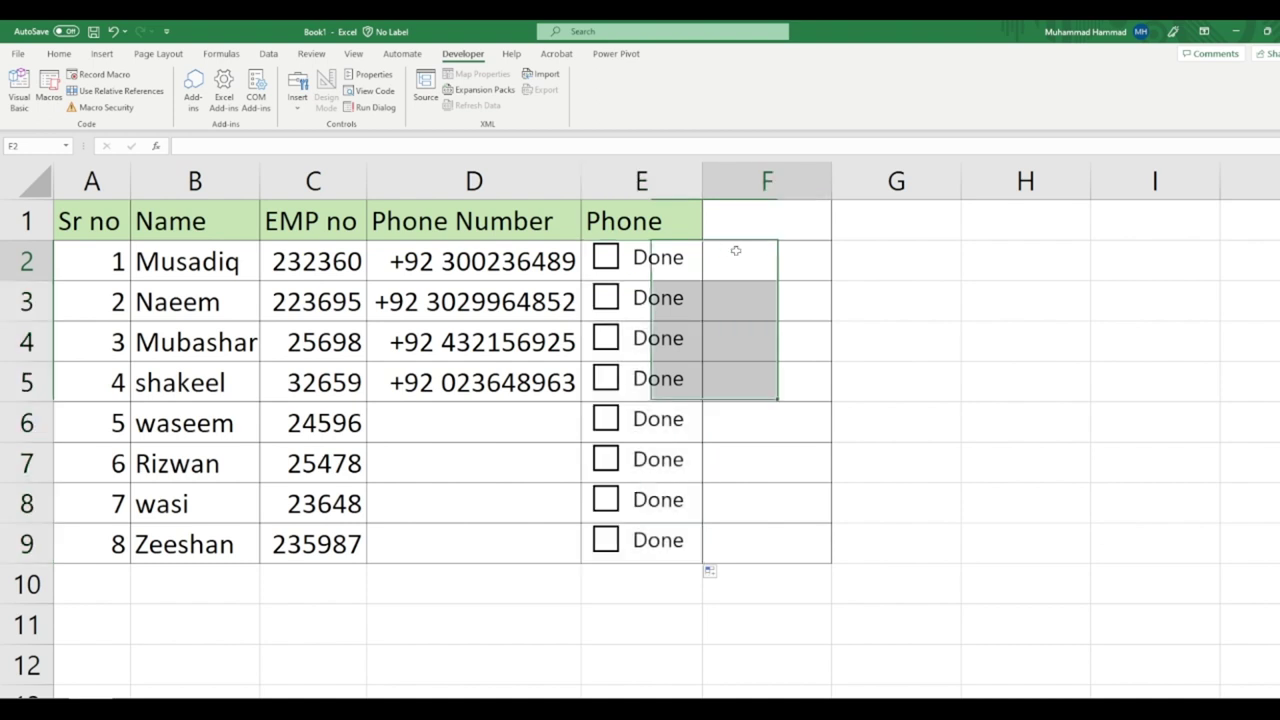
pyautogui.click(608, 258)
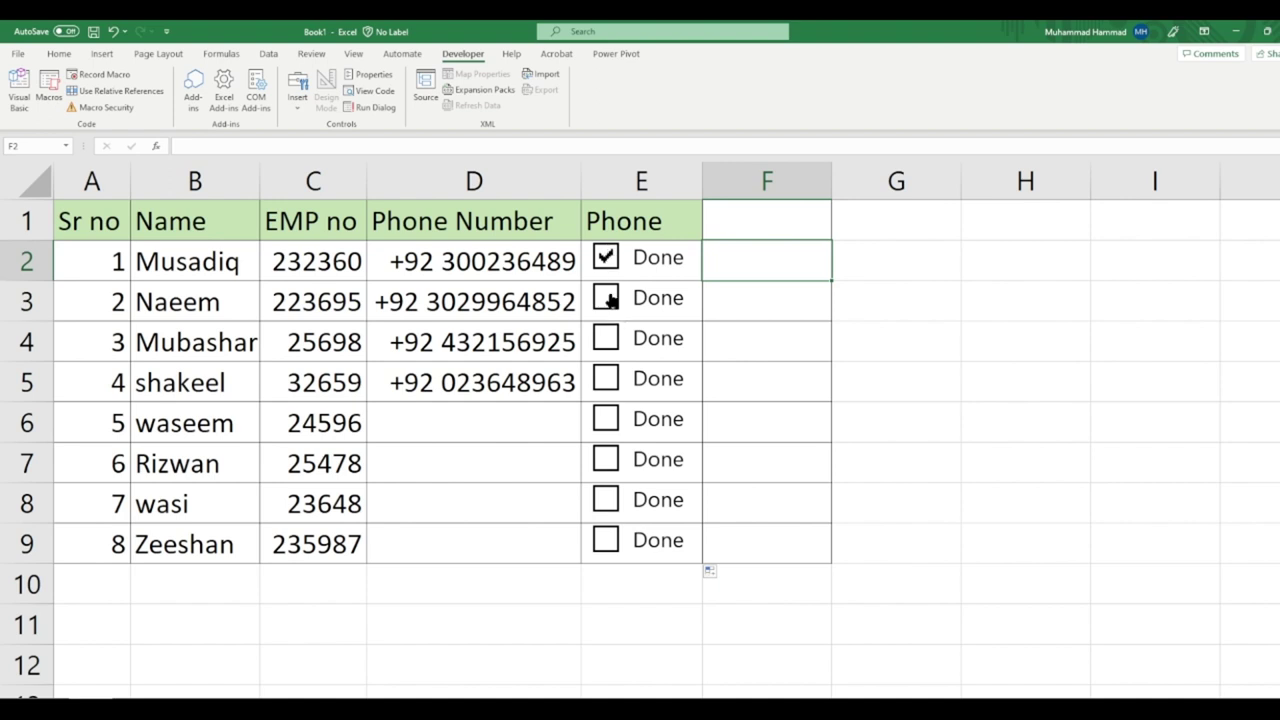
pyautogui.click(610, 298)
pyautogui.click(608, 340)
pyautogui.click(606, 380)
pyautogui.click(606, 256)
# Link the E2 check box to cell F2 and test that F2 shows TRUE then FALSE
pyautogui.rightClick(655, 263)
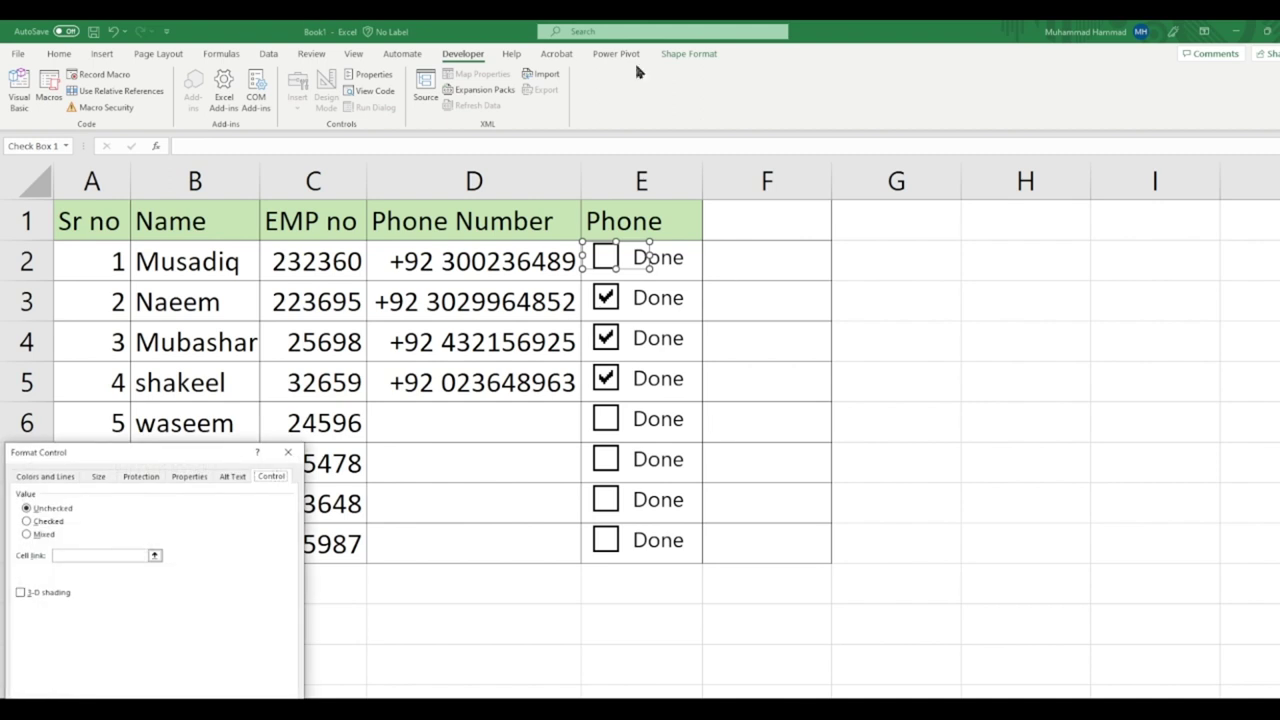
pyautogui.moveTo(122, 452); pyautogui.dragTo(397, 223)
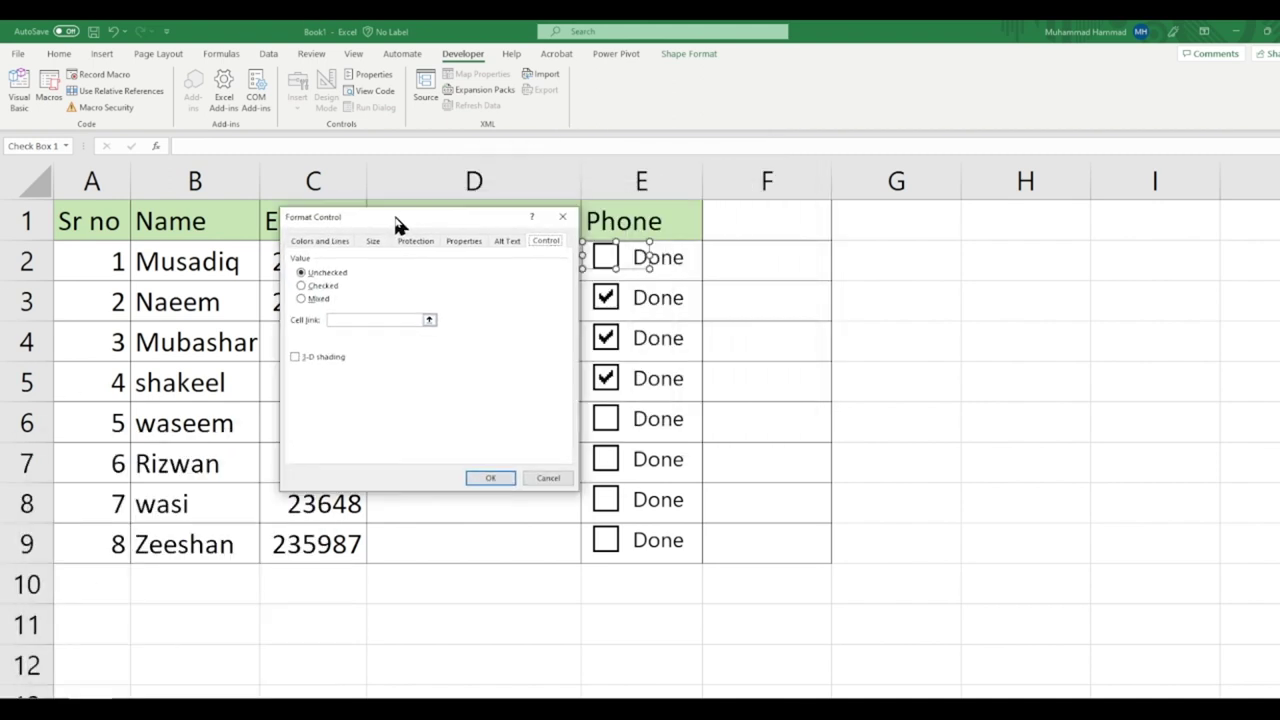
pyautogui.click(386, 319)
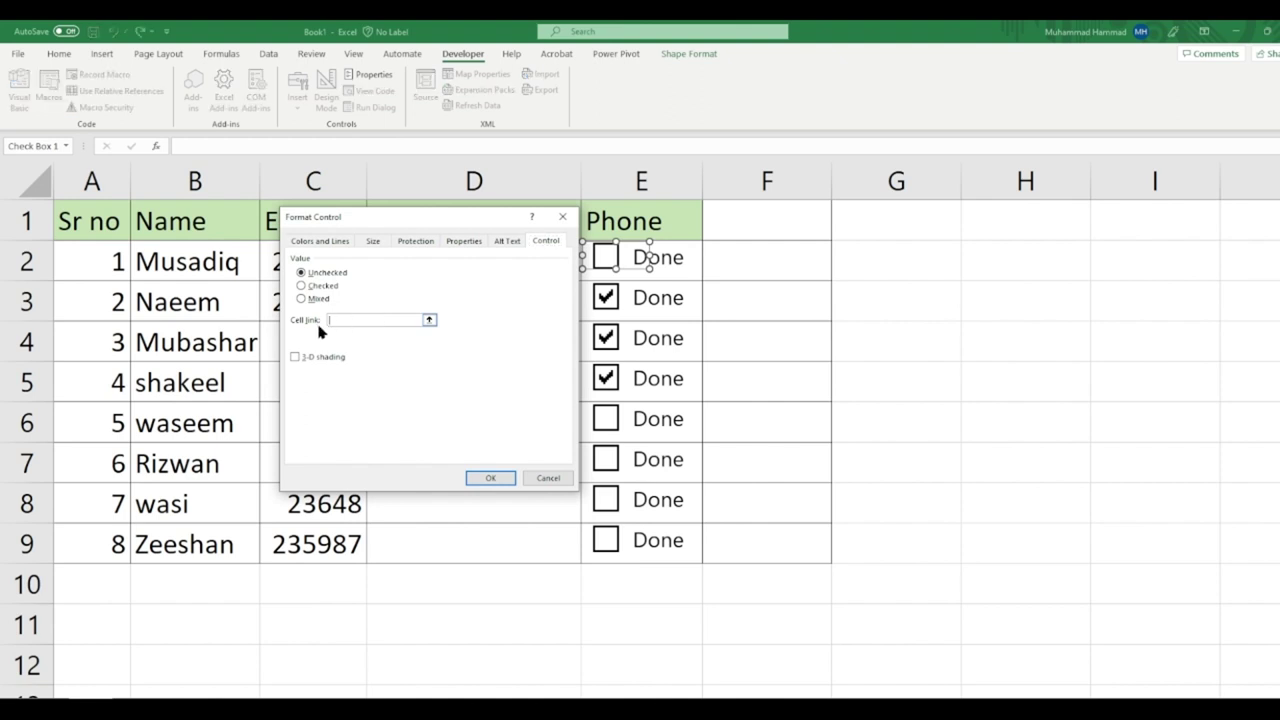
pyautogui.click(740, 271)
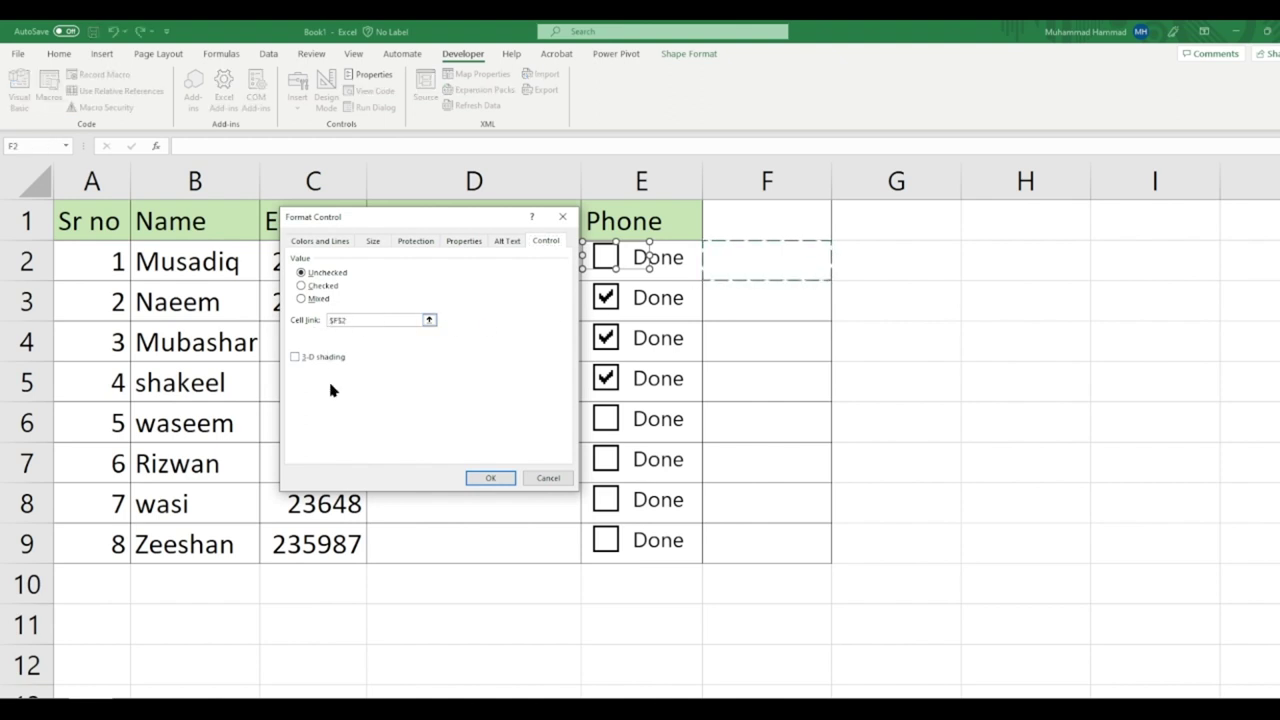
pyautogui.click(488, 477)
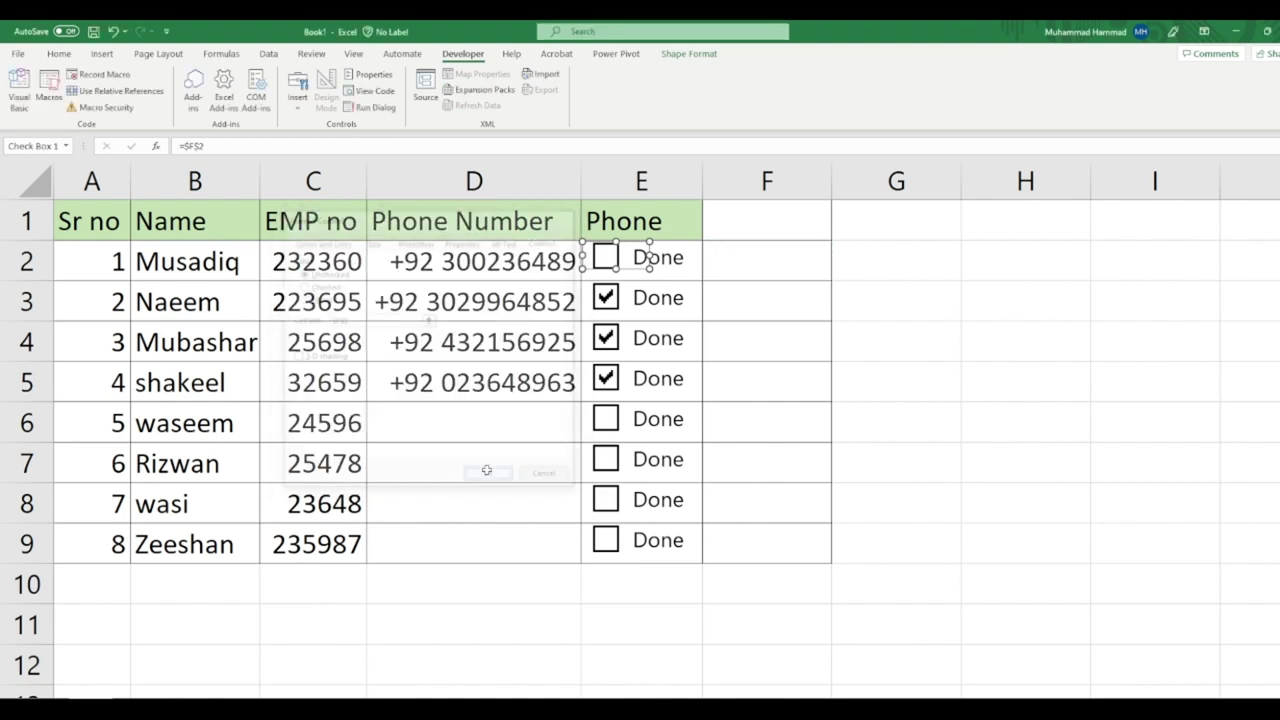
pyautogui.click(612, 260)
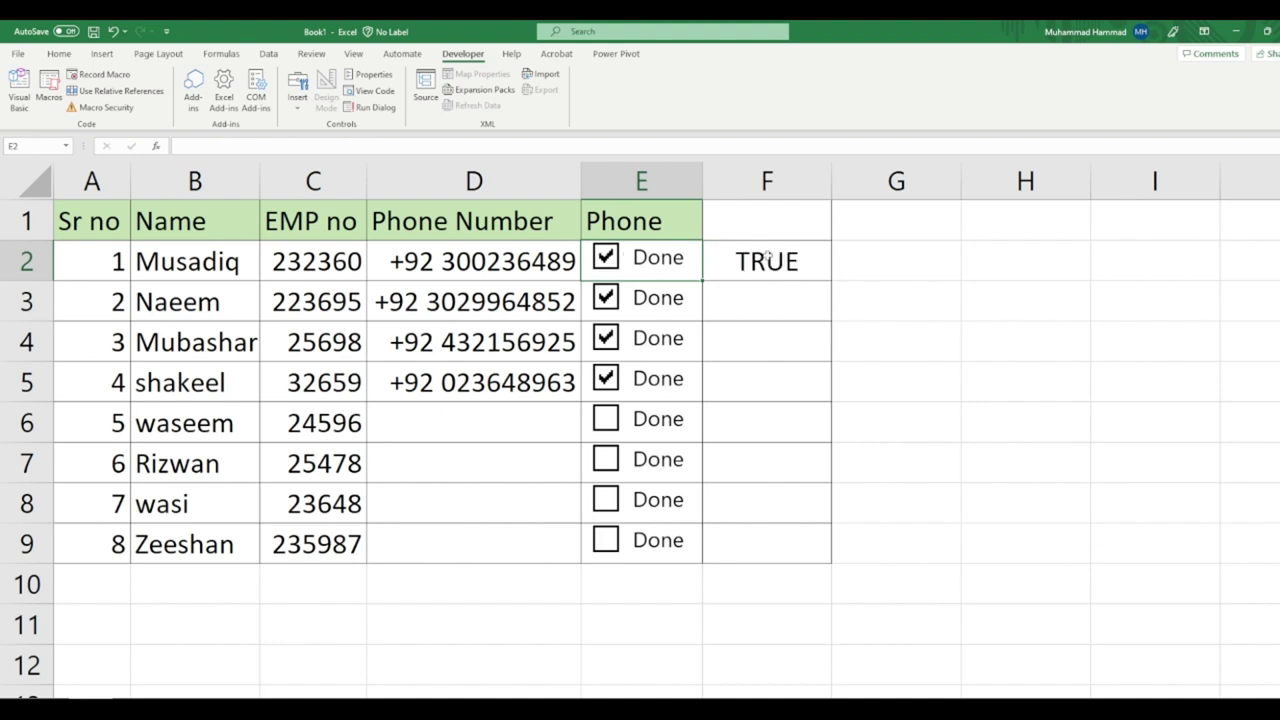
pyautogui.click(606, 258)
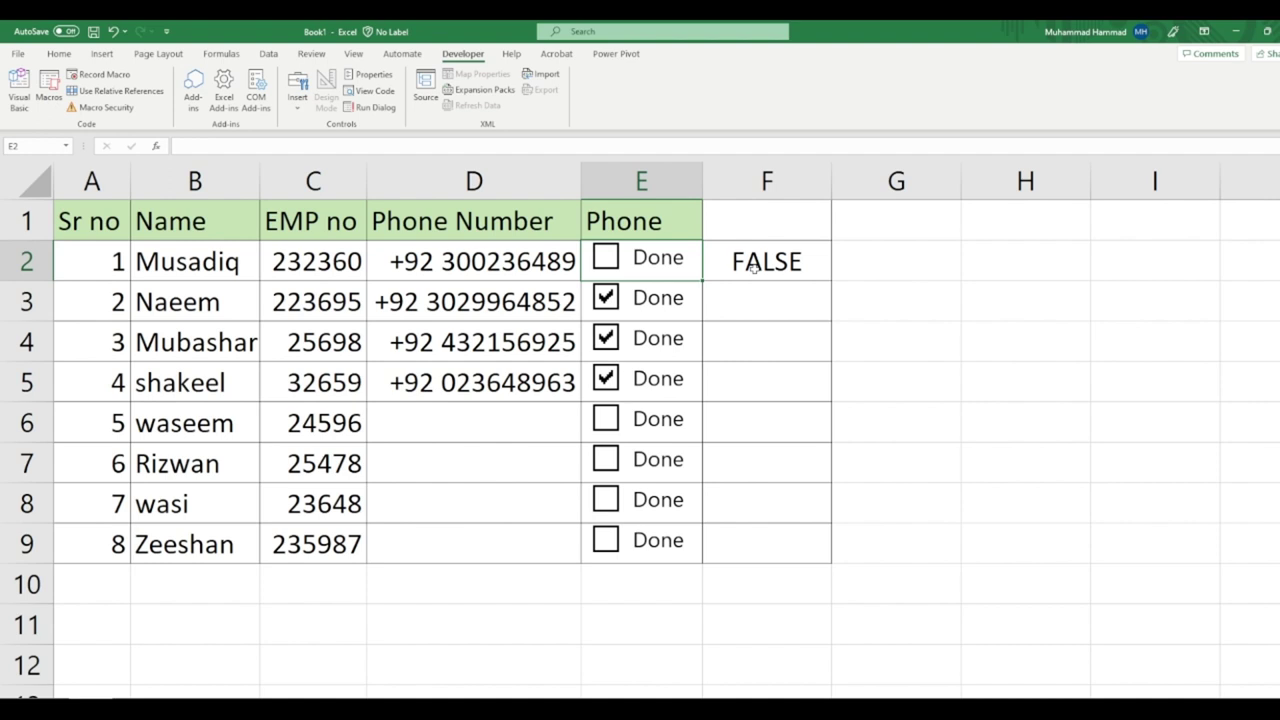
pyautogui.click(860, 300)
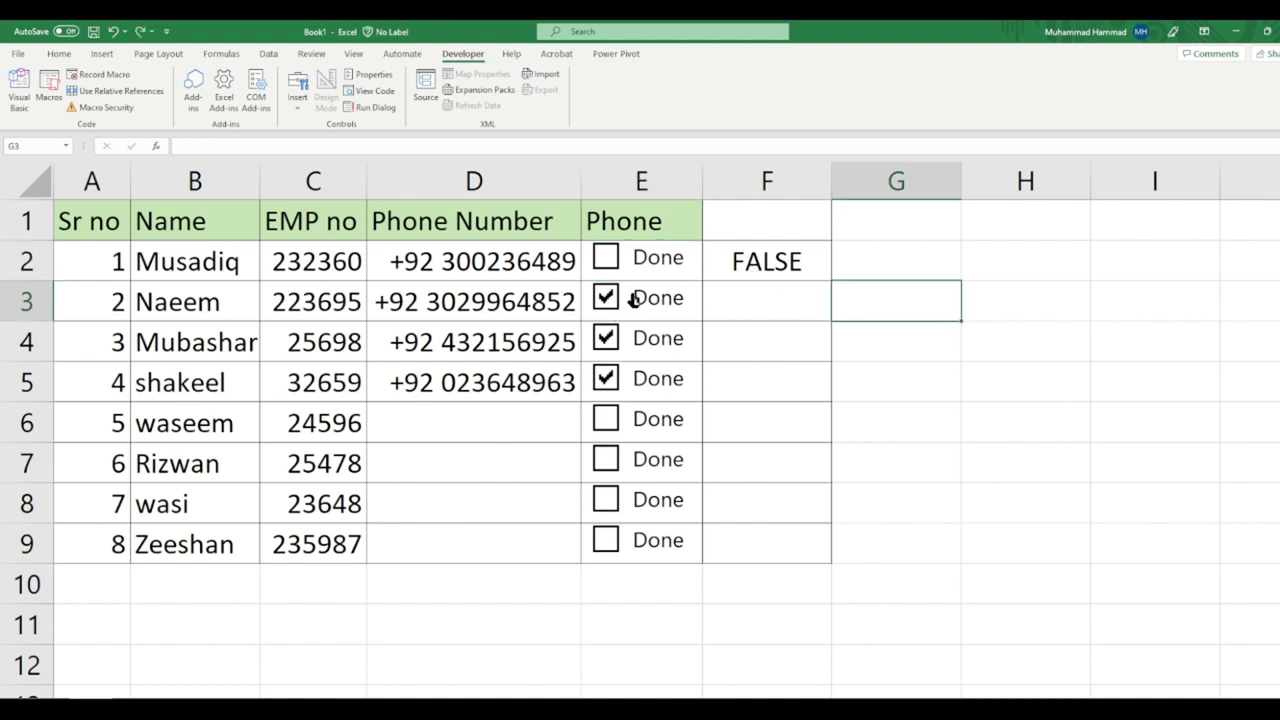
# Link the E3 check box to cell F3, then tick and untick it so F3 reads FALSE
pyautogui.rightClick(632, 300)
pyautogui.click(690, 465)
pyautogui.click(337, 322)
pyautogui.click(733, 313)
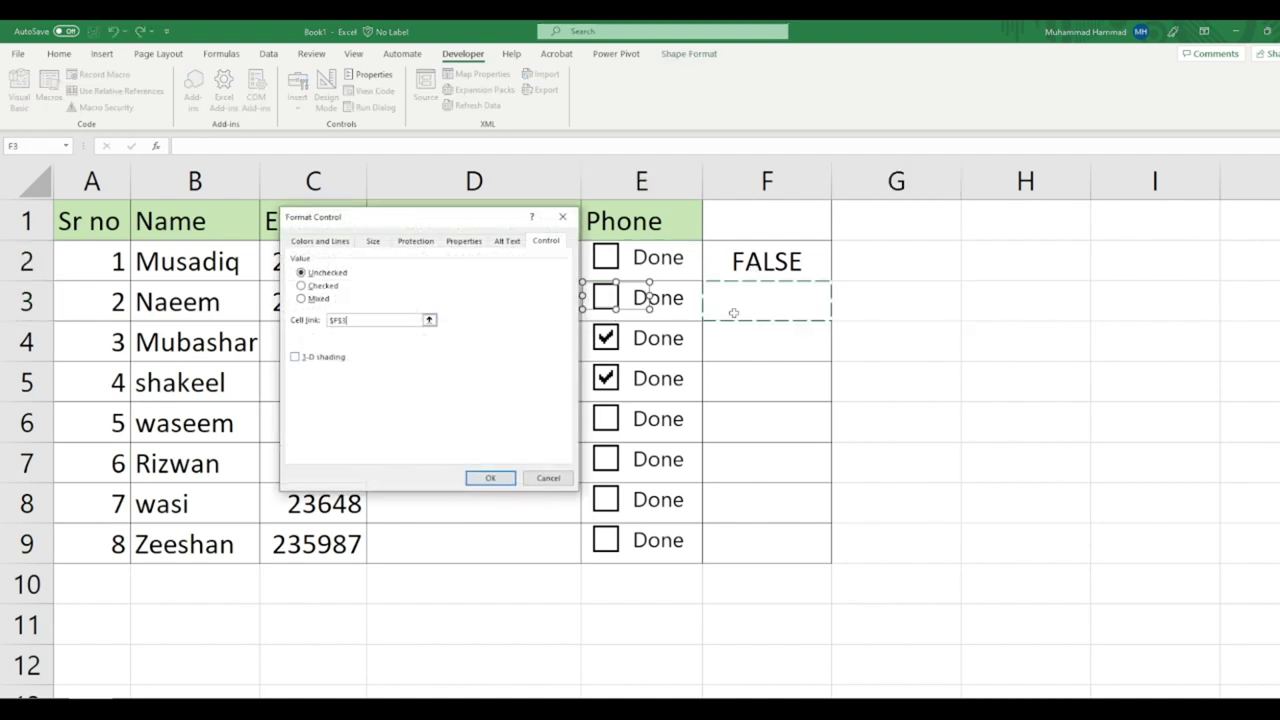
pyautogui.click(490, 478)
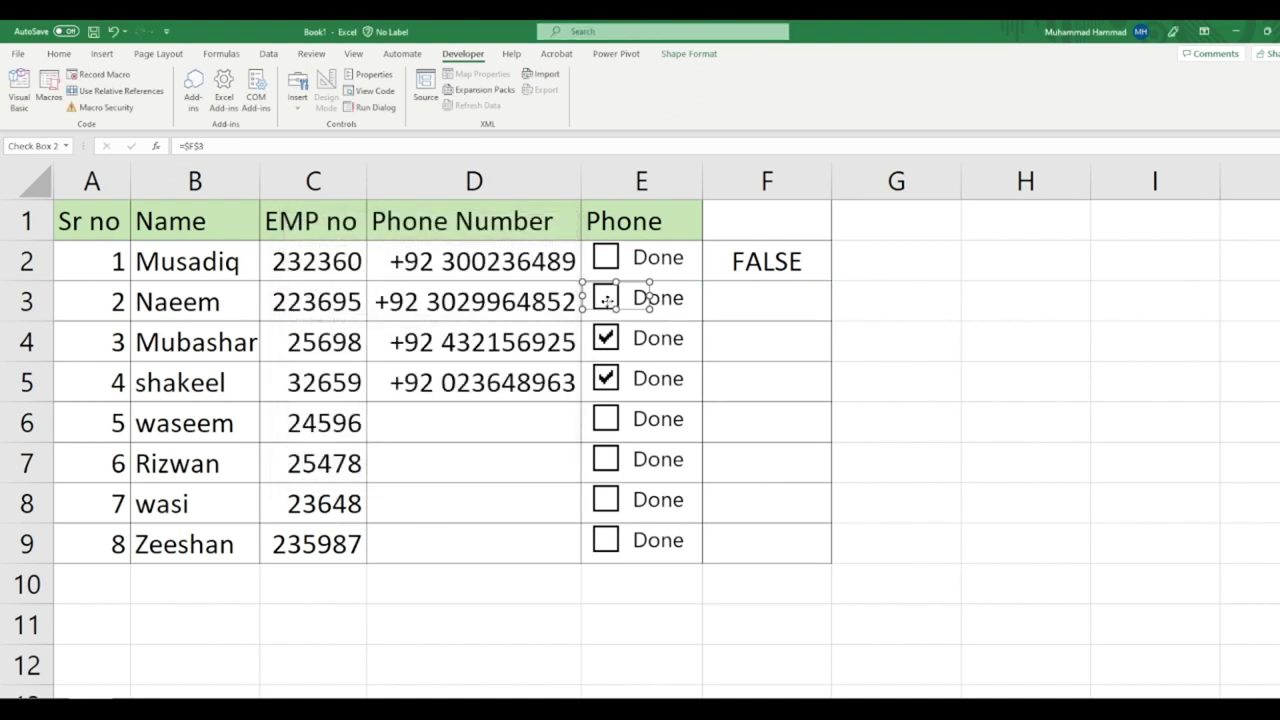
pyautogui.click(657, 337)
pyautogui.click(607, 299)
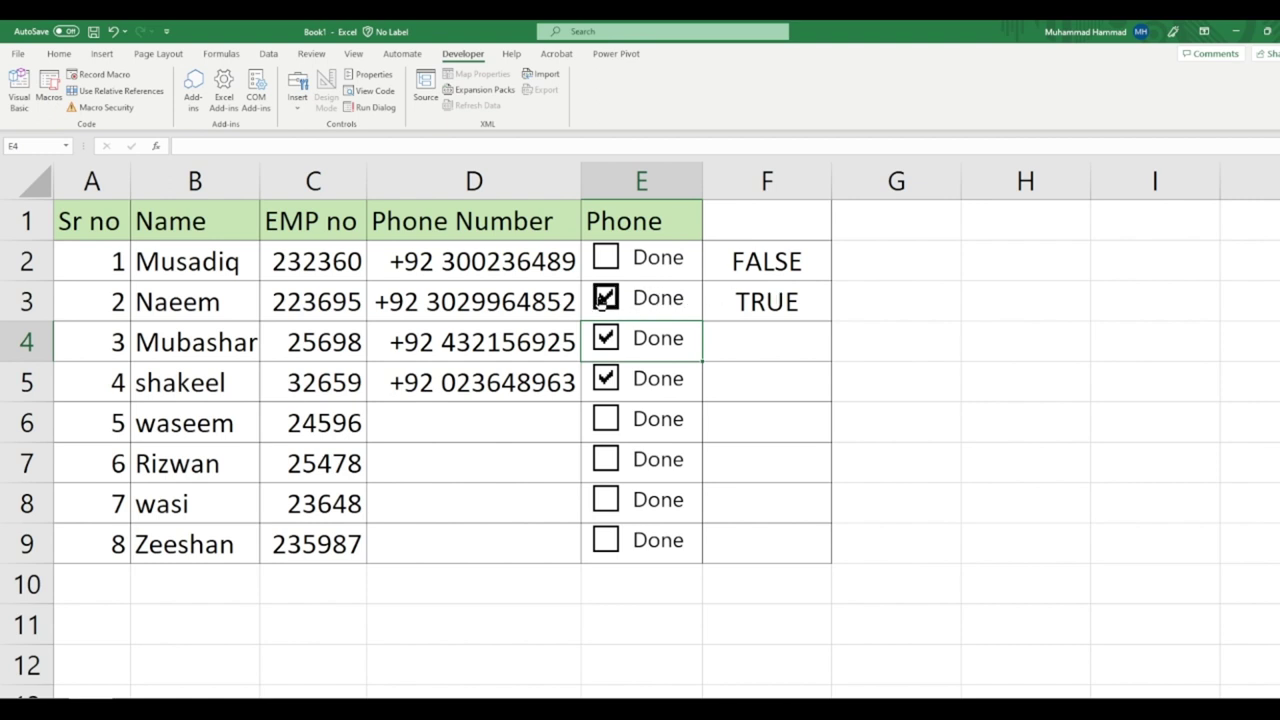
pyautogui.click(603, 299)
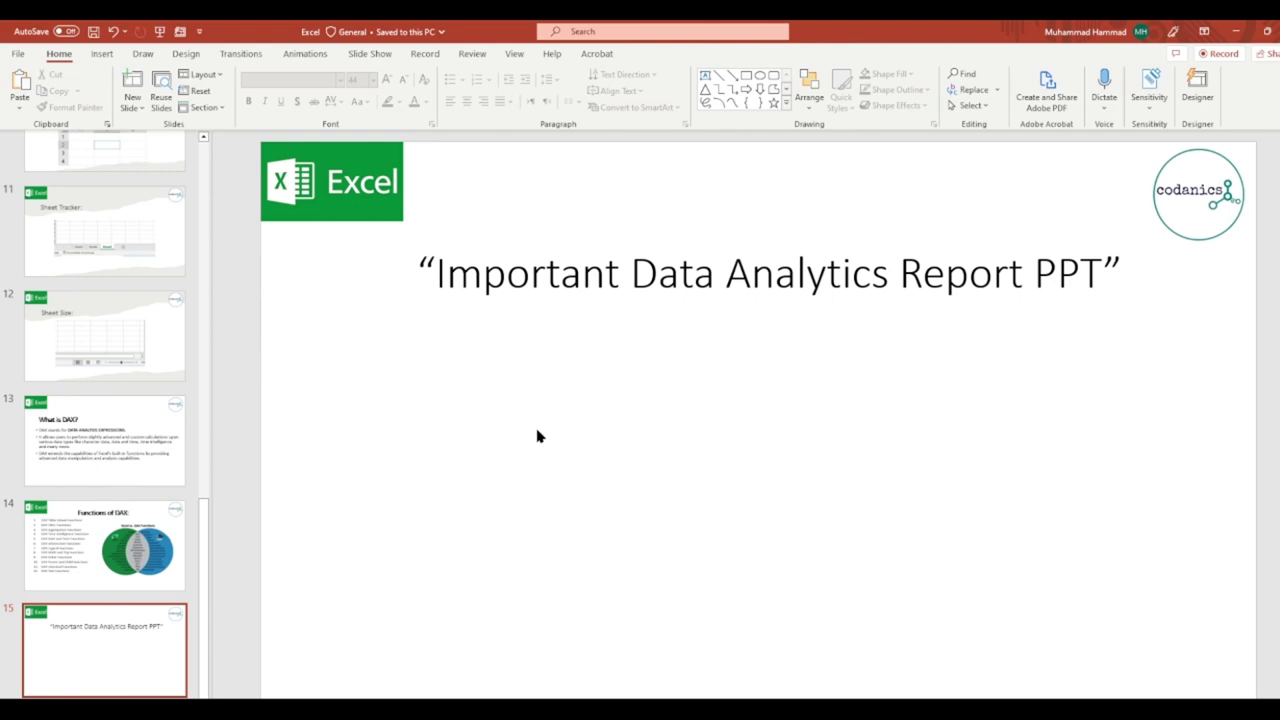
pyautogui.hotkey('ctrl', 'v')
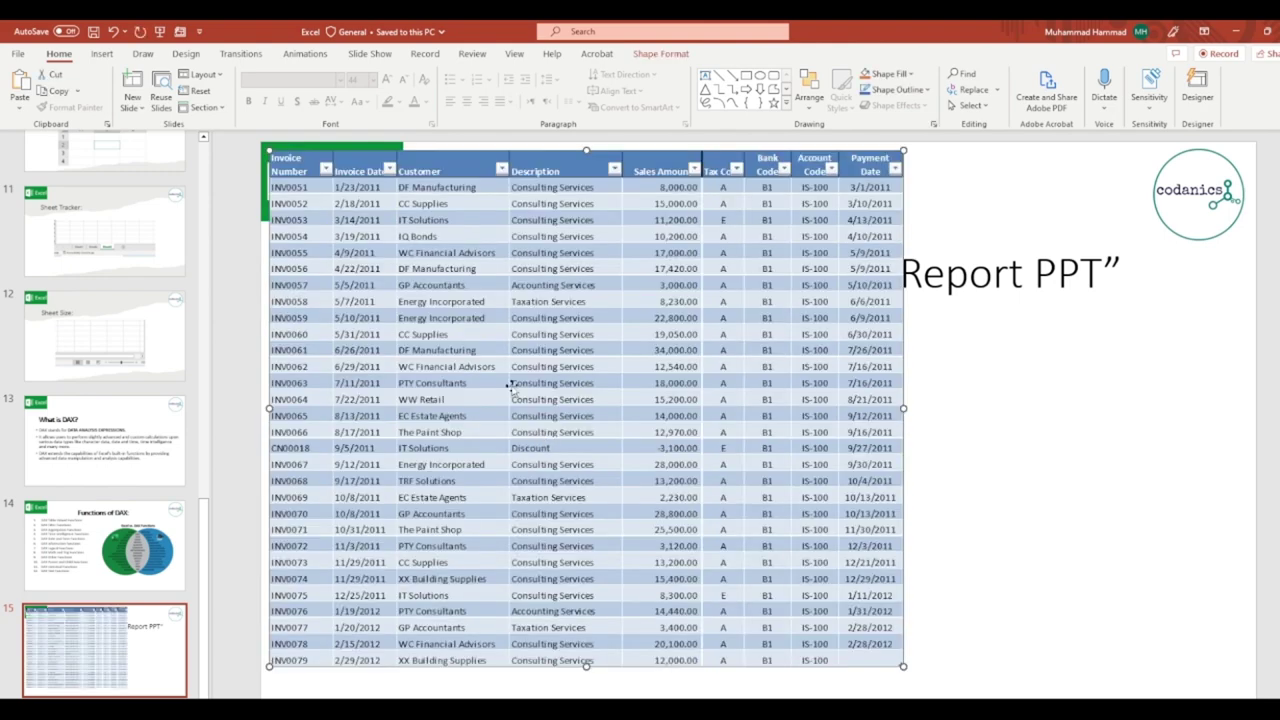
pyautogui.moveTo(558, 156); pyautogui.dragTo(747, 212)
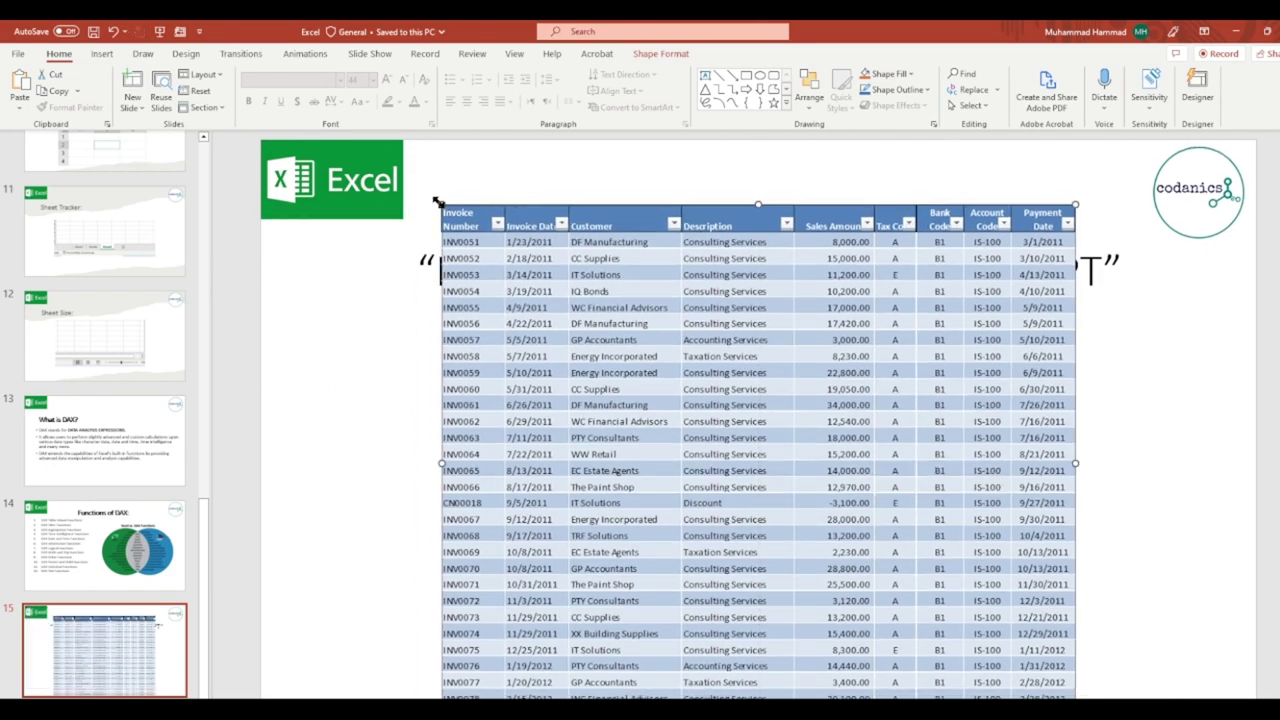
pyautogui.moveTo(437, 201); pyautogui.dragTo(614, 347)
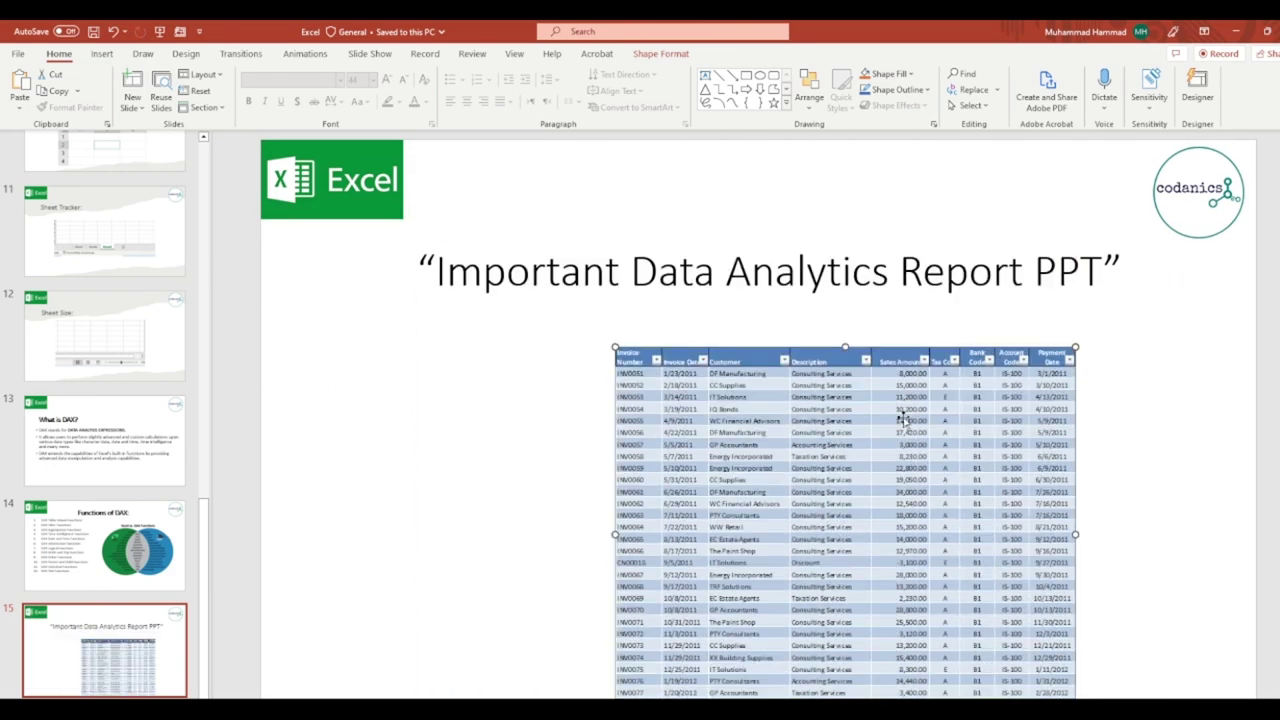
pyautogui.moveTo(892, 368); pyautogui.dragTo(788, 326)
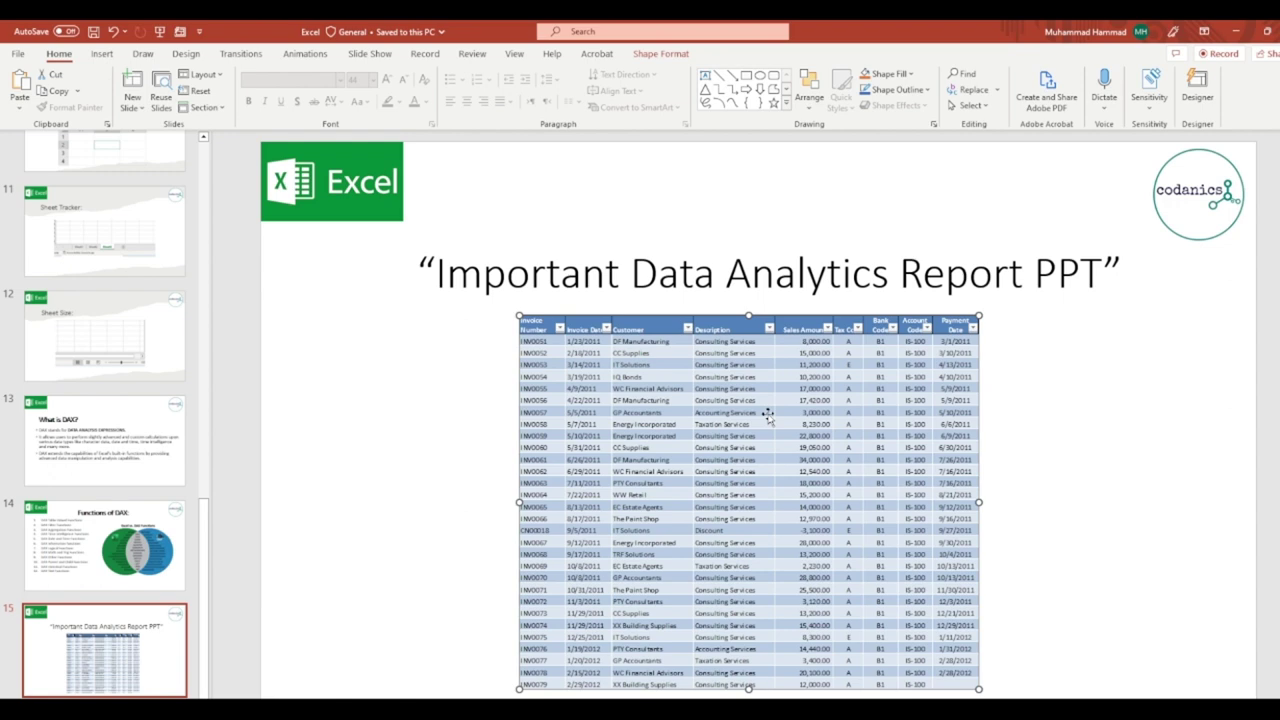
pyautogui.press('Delete')
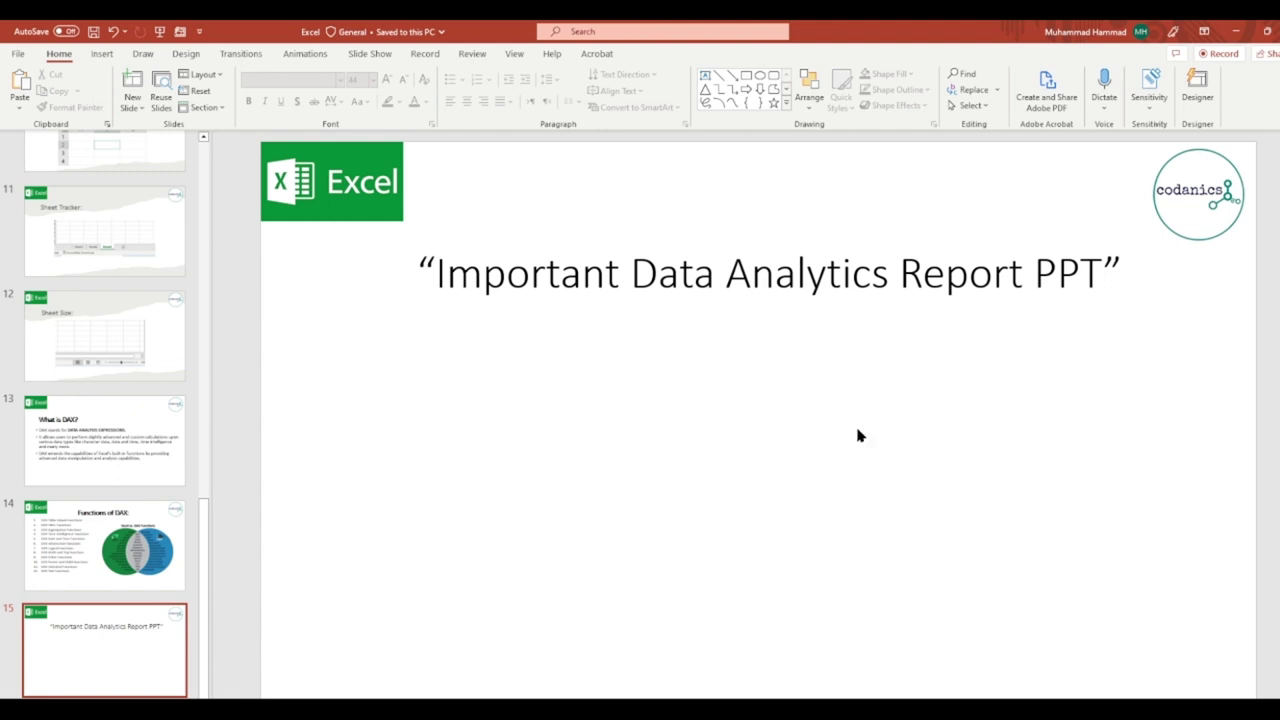
# Set up an object from file Downloads\Documents\Ms Excel.xlsx, displayed as an icon
pyautogui.click(103, 53)
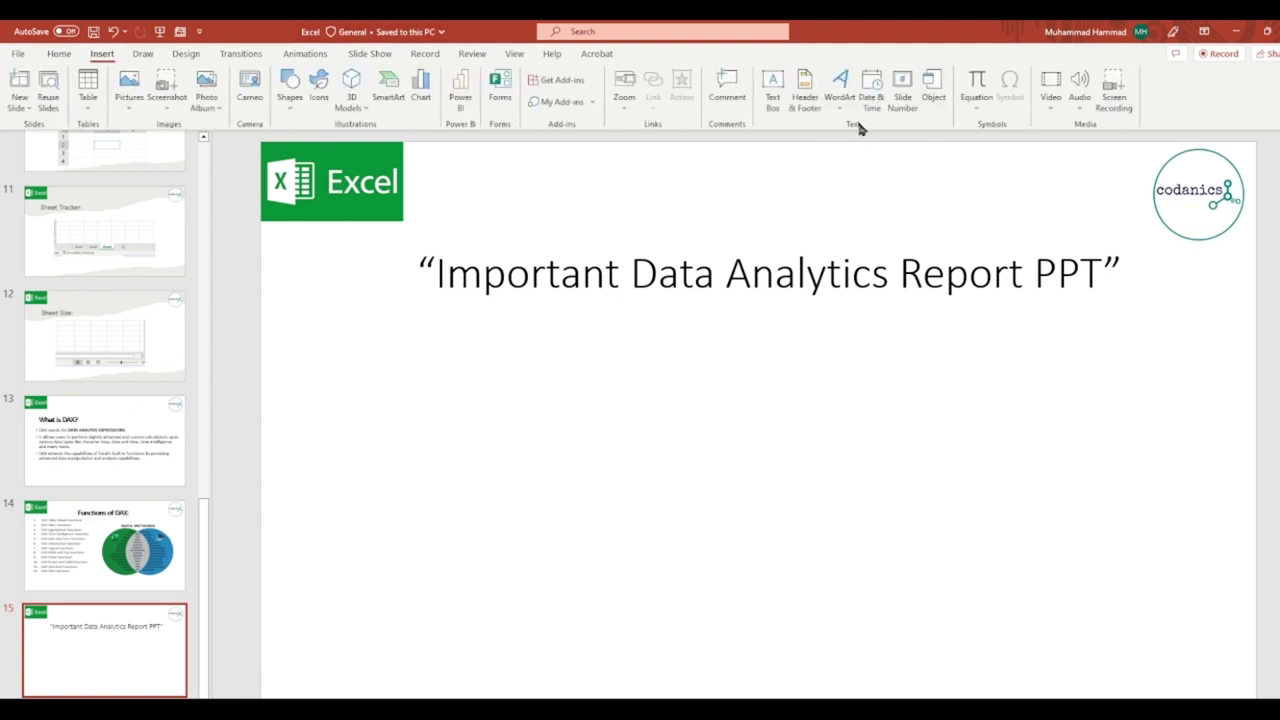
pyautogui.click(932, 85)
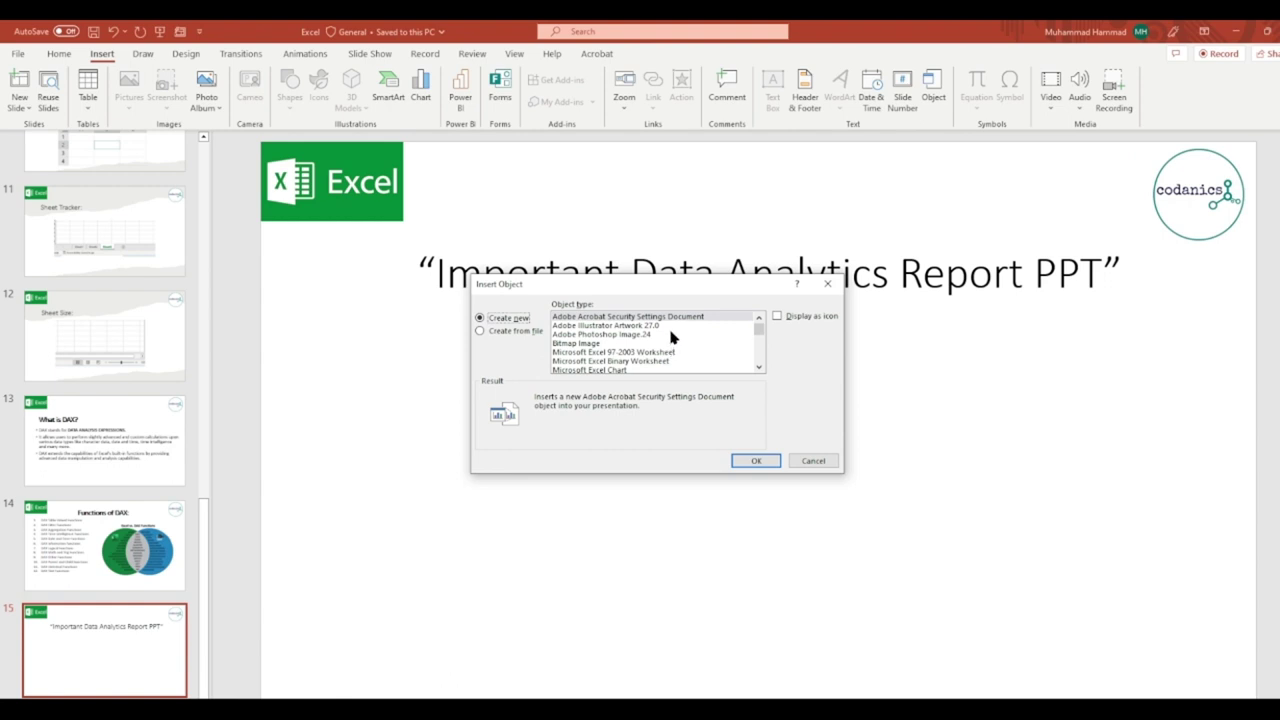
pyautogui.scroll(-3, 672, 338)
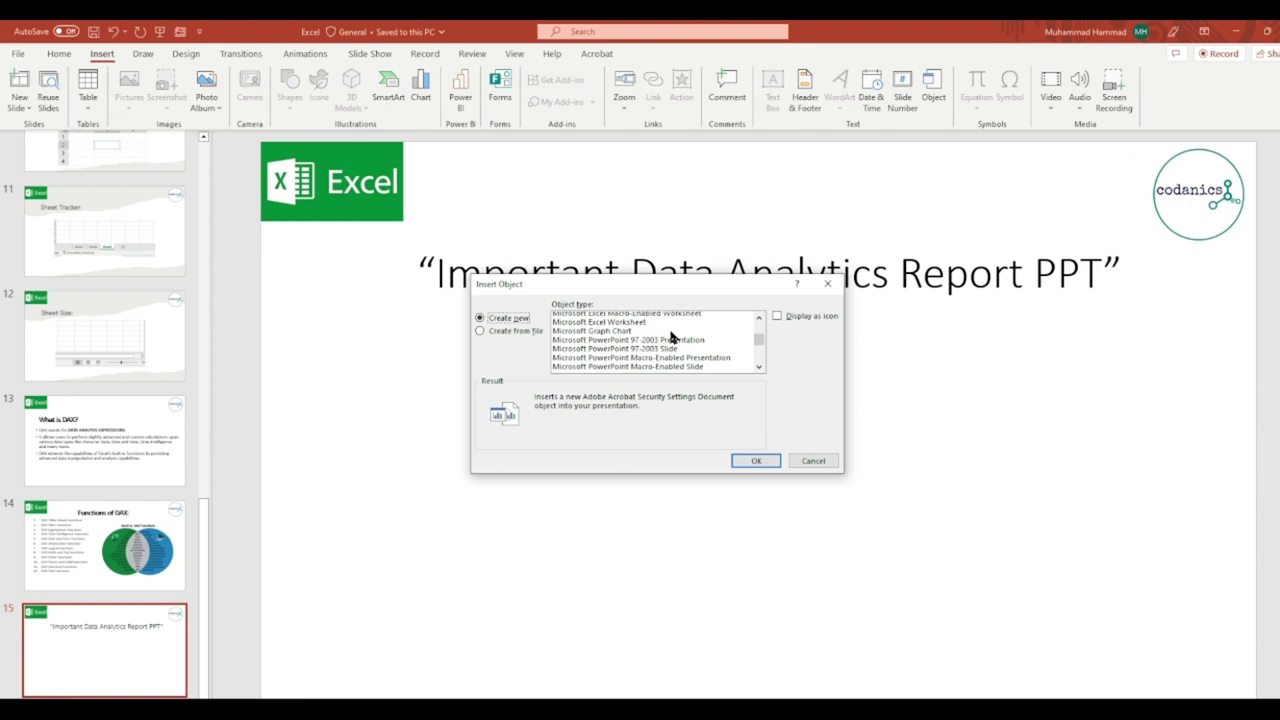
pyautogui.click(490, 334)
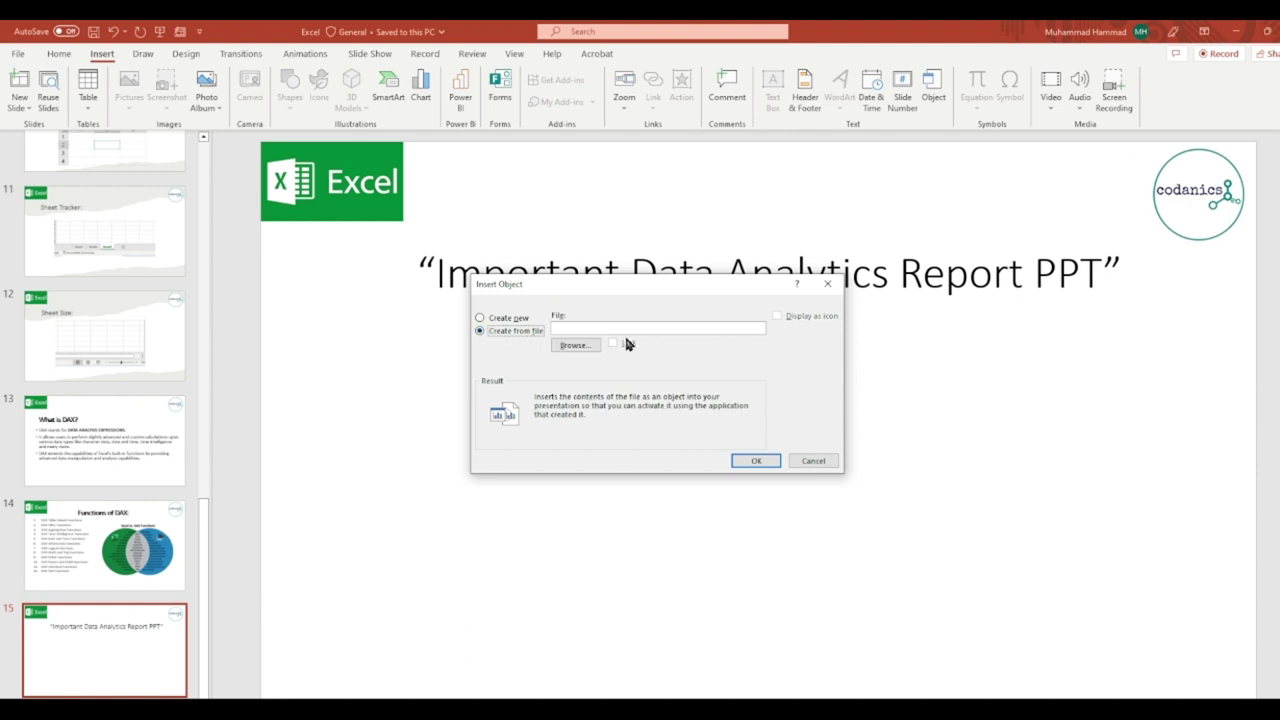
pyautogui.click(580, 347)
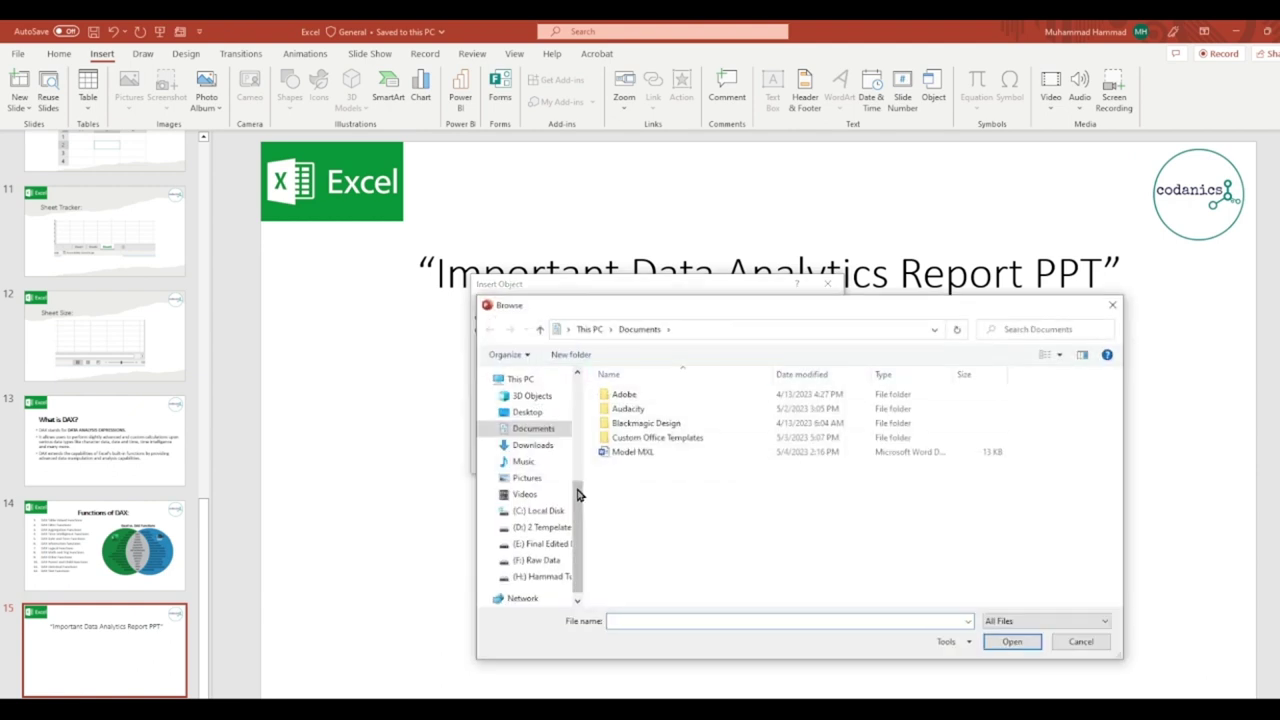
pyautogui.click(532, 445)
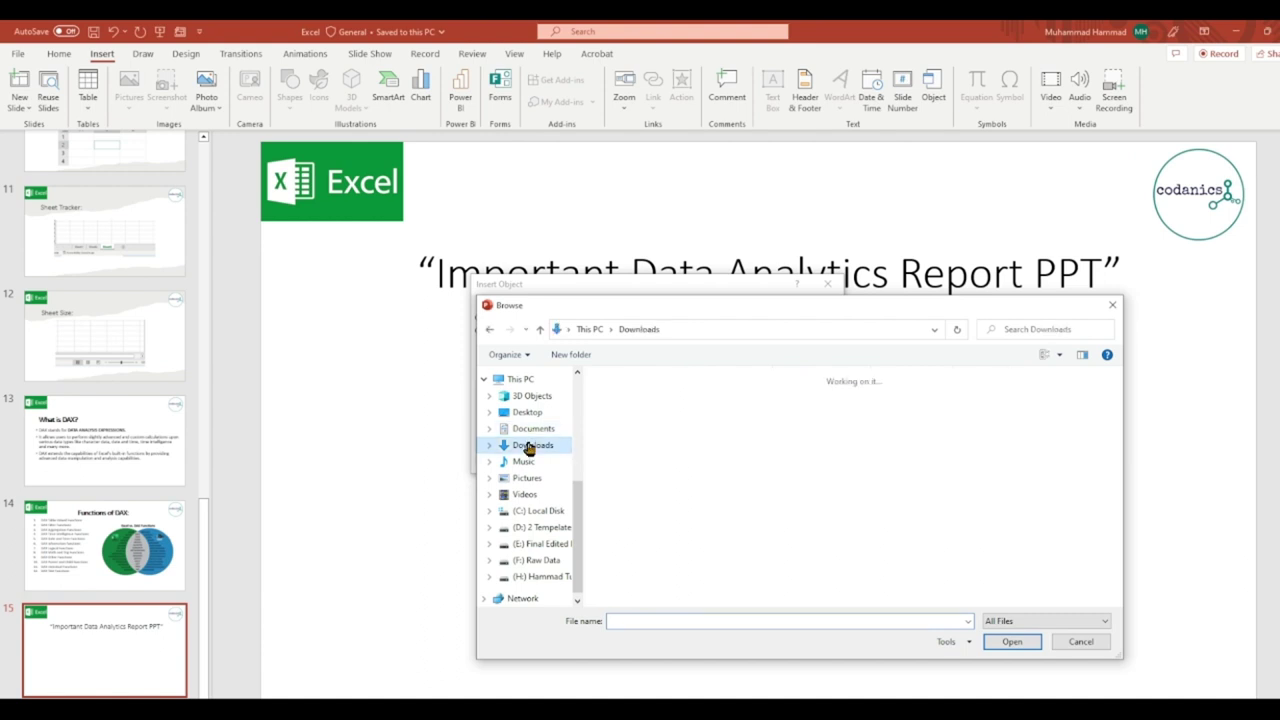
pyautogui.doubleClick(627, 412)
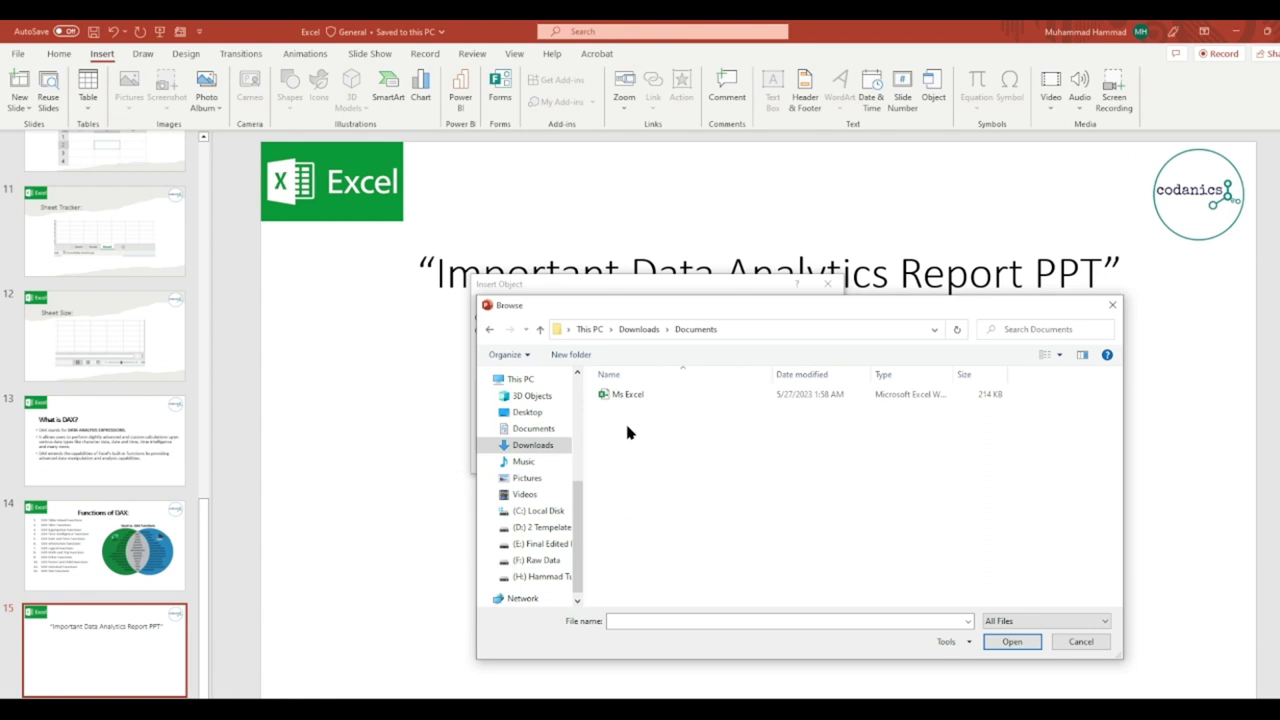
pyautogui.click(612, 398)
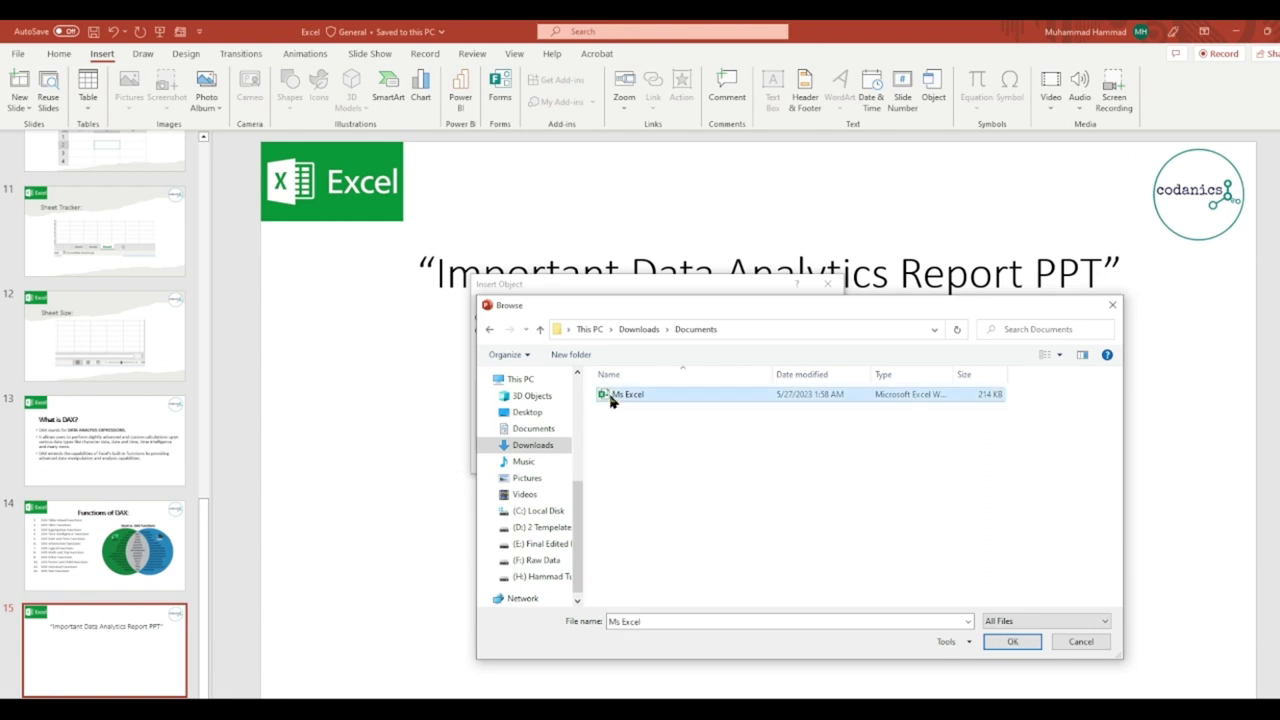
pyautogui.click(1020, 640)
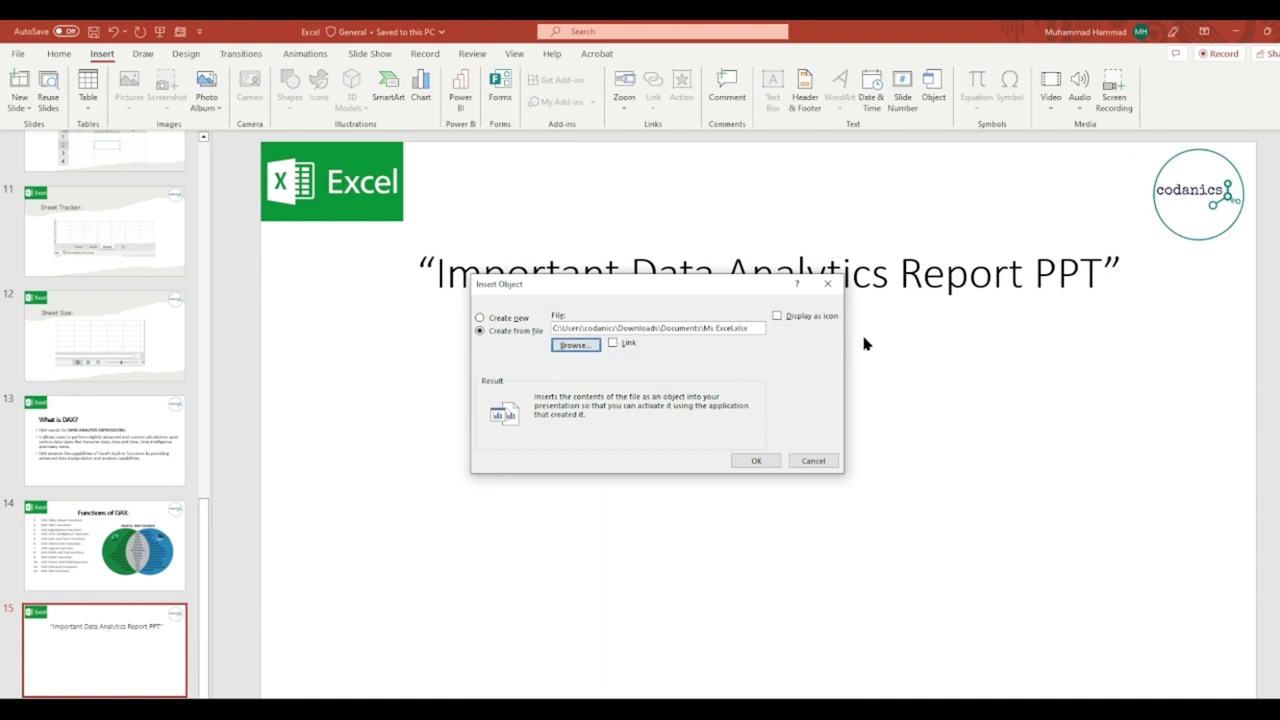
pyautogui.click(777, 318)
pyautogui.click(777, 316)
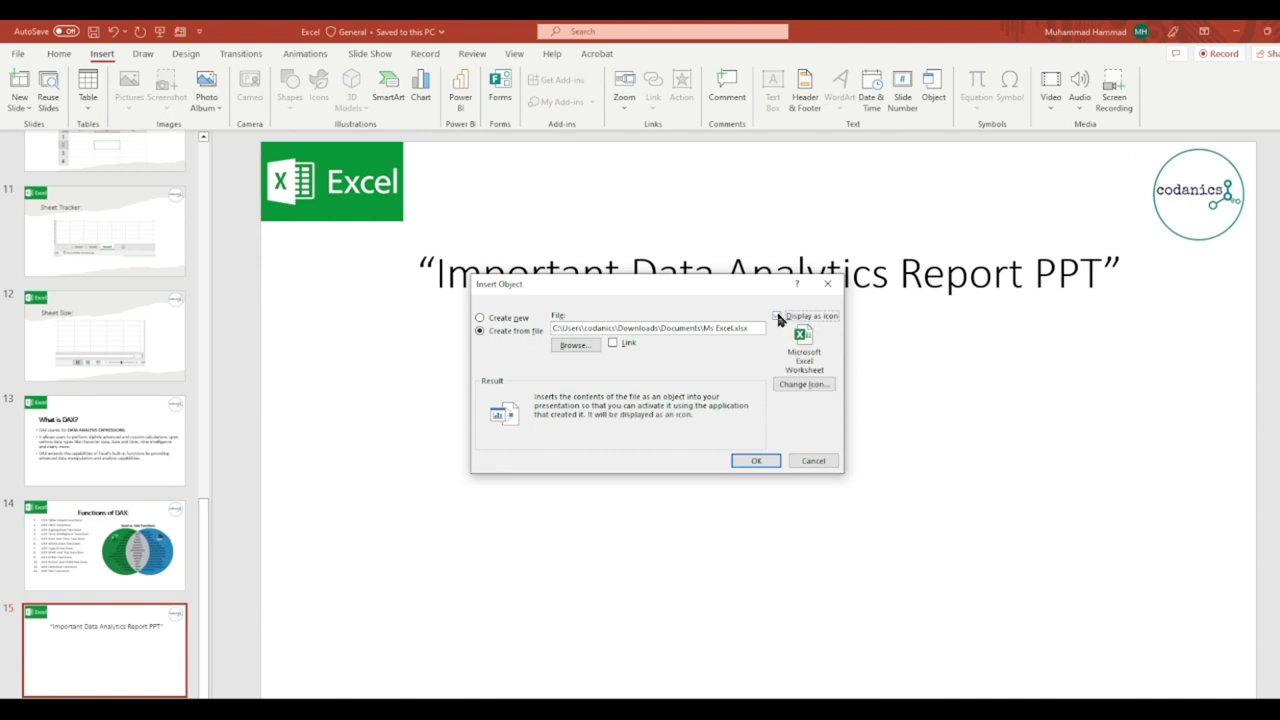
# Insert the Ms Excel workbook icon, enlarge it and move it under the slide title
pyautogui.click(756, 461)
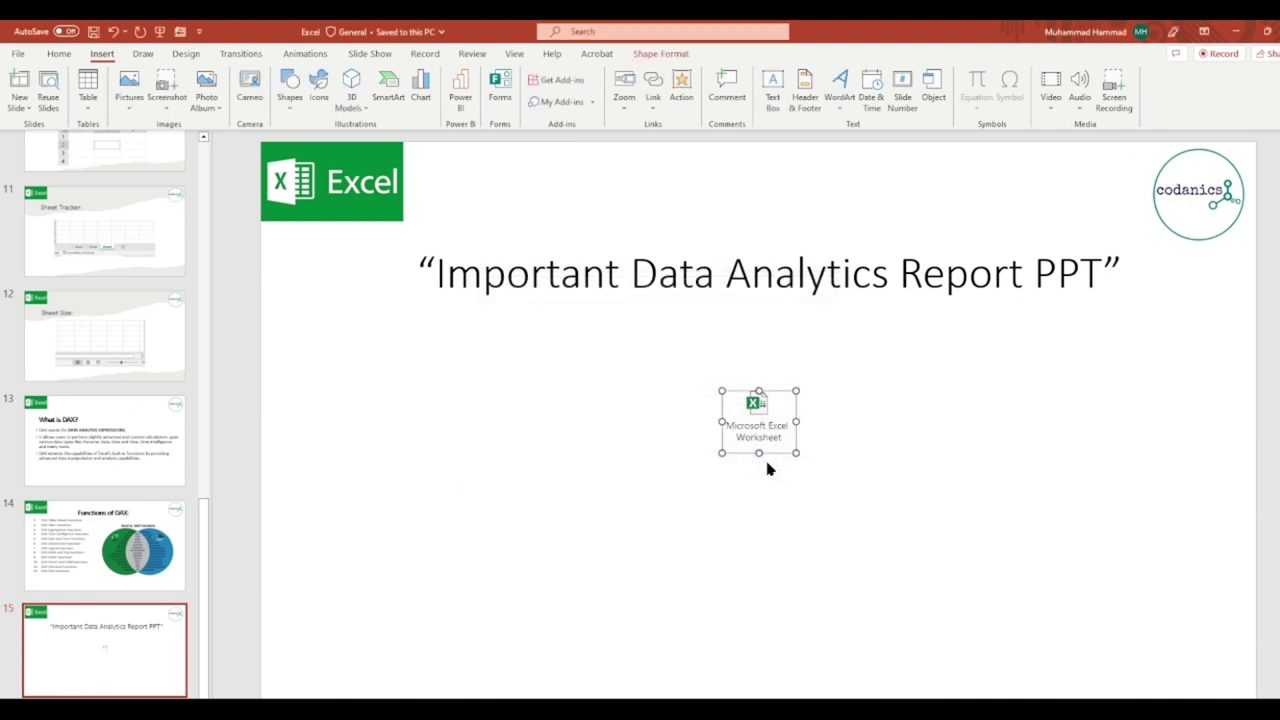
pyautogui.moveTo(800, 464); pyautogui.dragTo(940, 631)
pyautogui.moveTo(726, 394); pyautogui.dragTo(590, 371)
pyautogui.click(1116, 534)
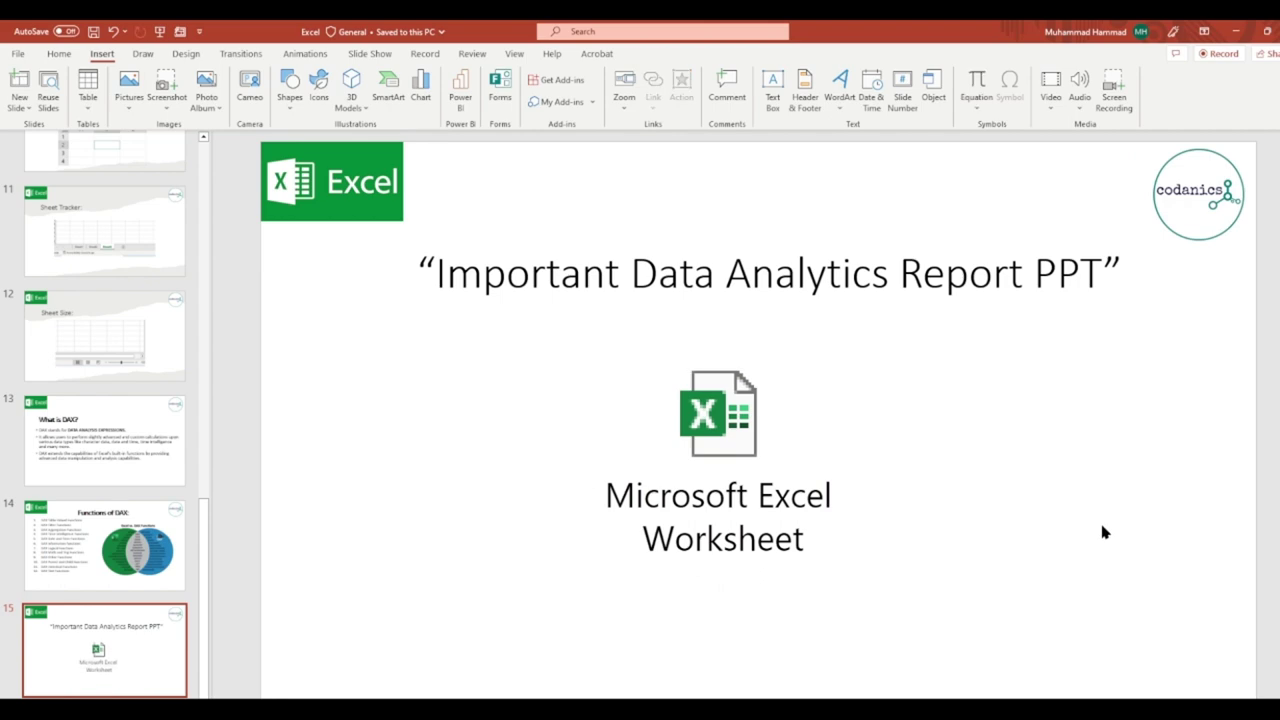
pyautogui.click(737, 524)
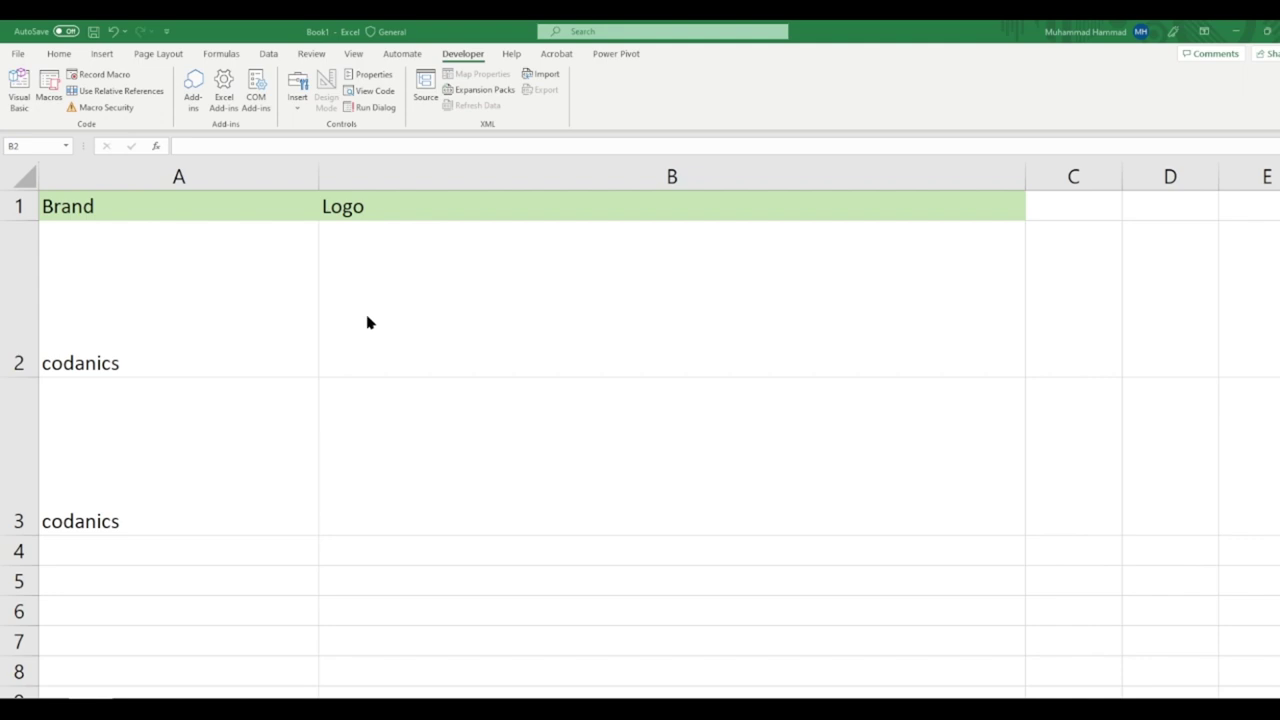
# With B2 selected, insert the whatsapp logo image from H:\CODANICS\Codanics LOGO\Logo
pyautogui.click(366, 316)
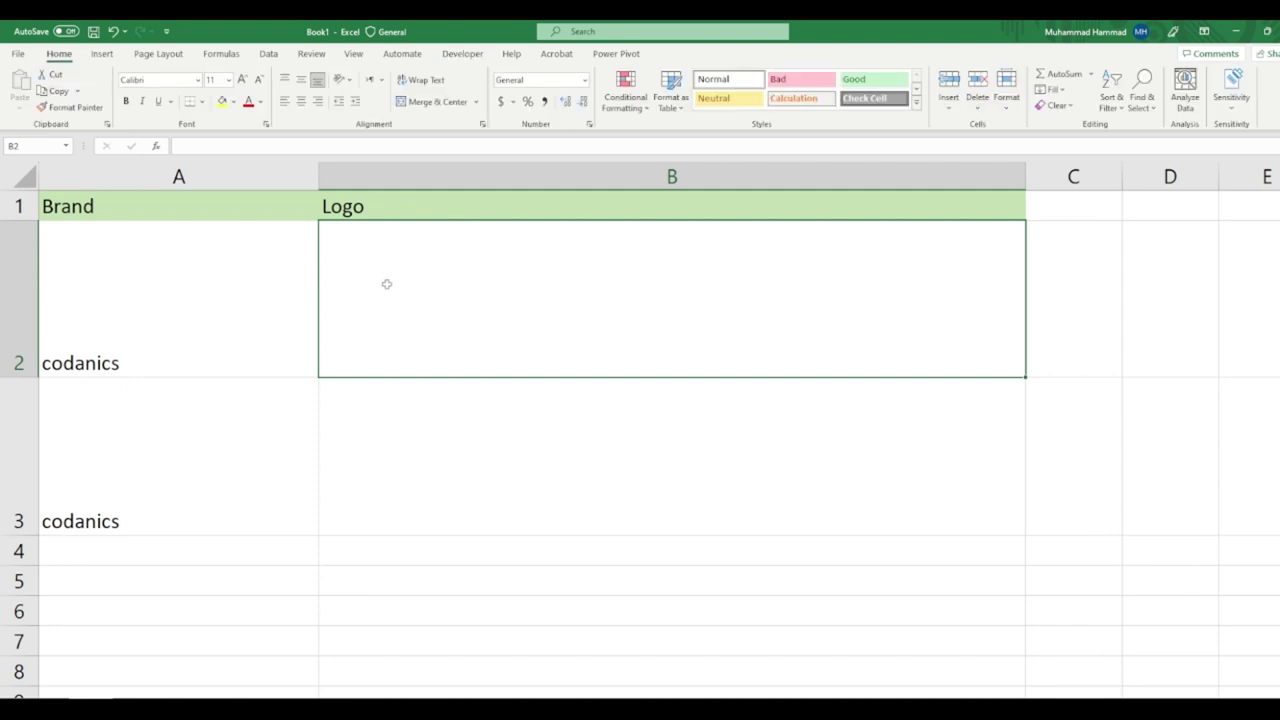
pyautogui.click(102, 55)
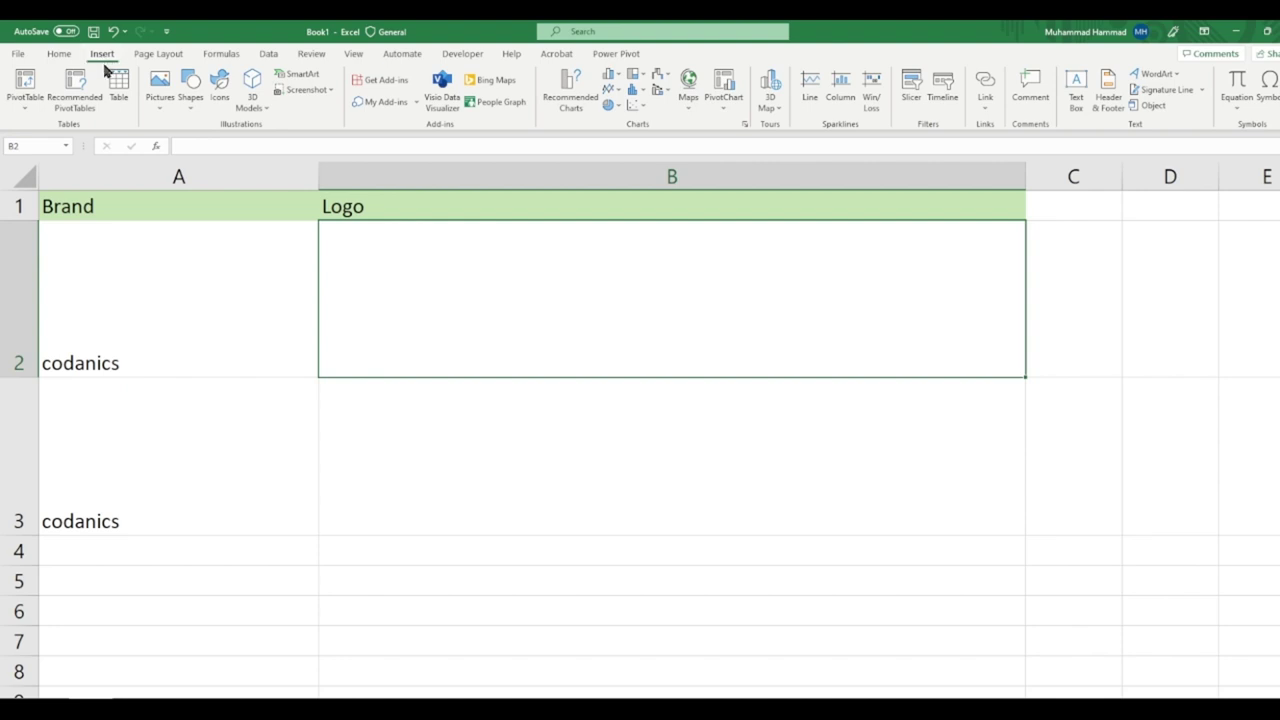
pyautogui.click(159, 104)
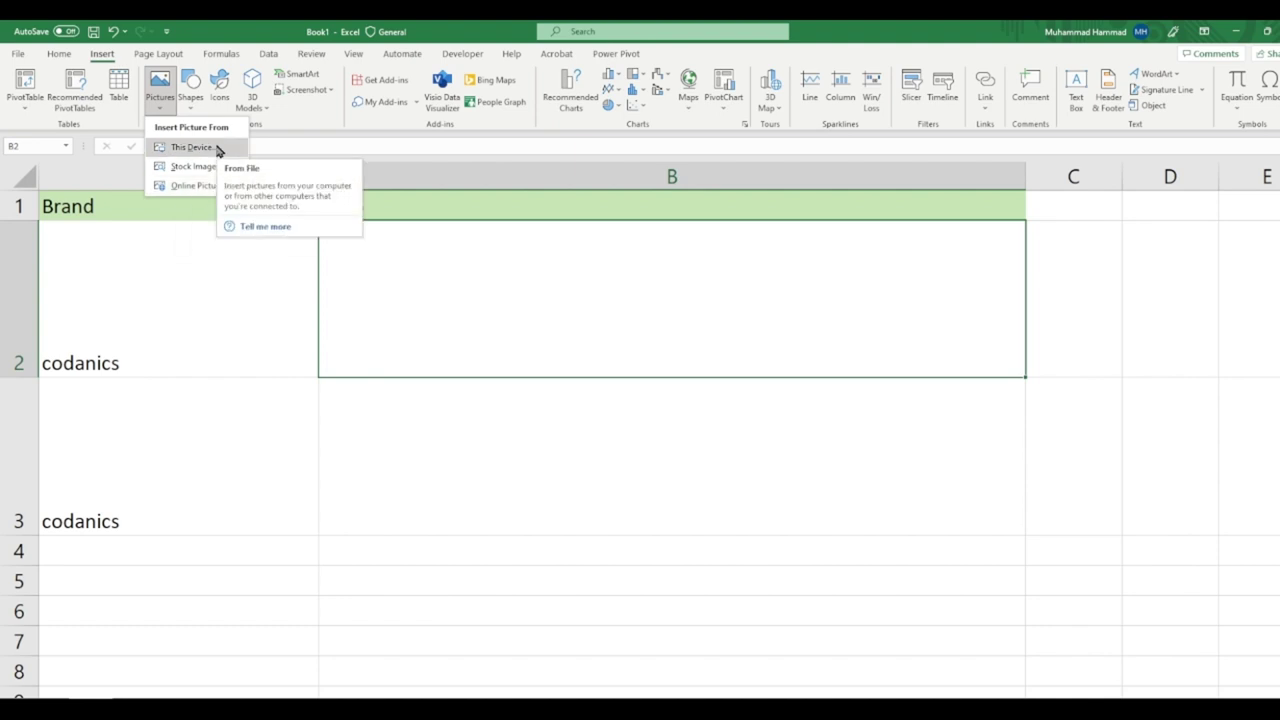
pyautogui.click(218, 149)
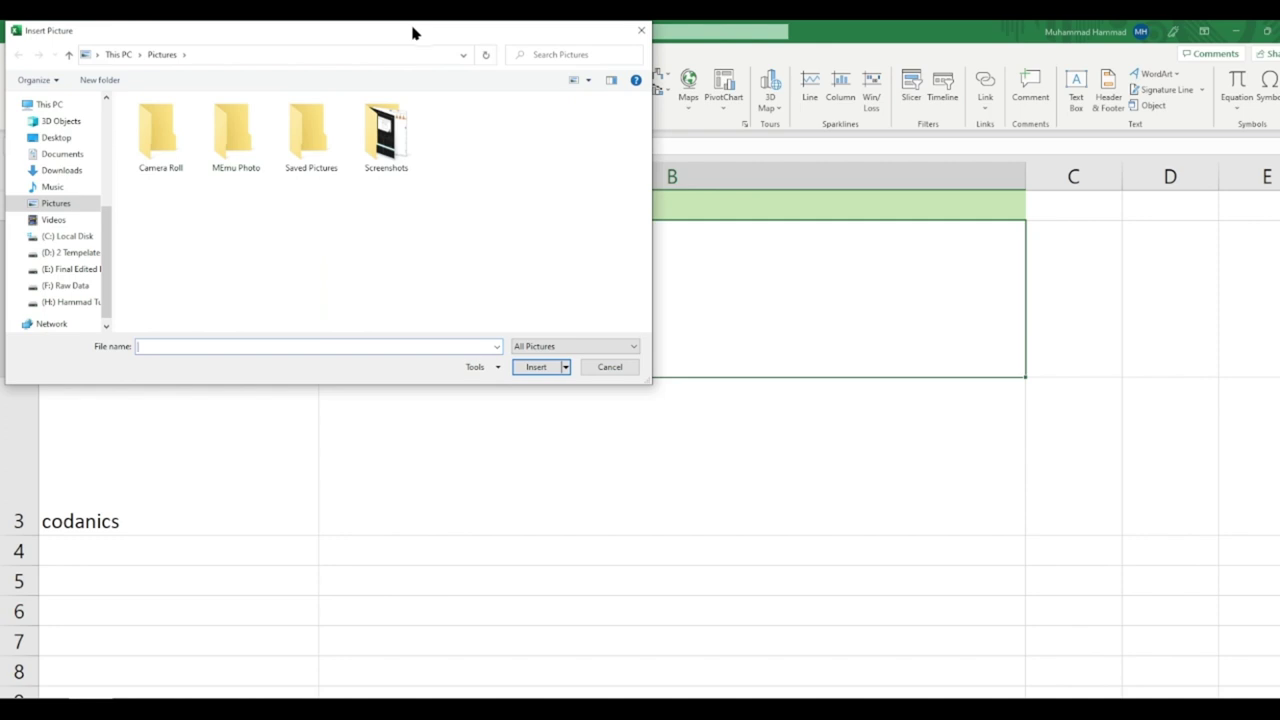
pyautogui.moveTo(412, 33); pyautogui.dragTo(857, 198)
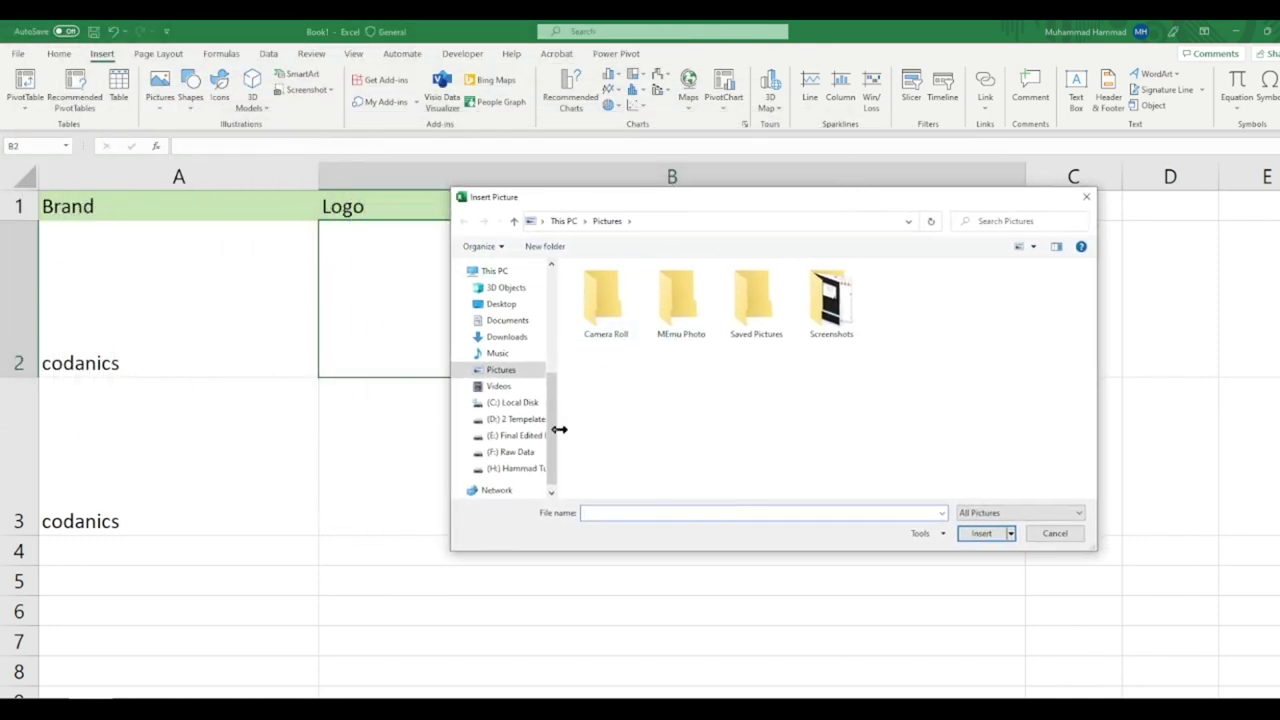
pyautogui.click(540, 469)
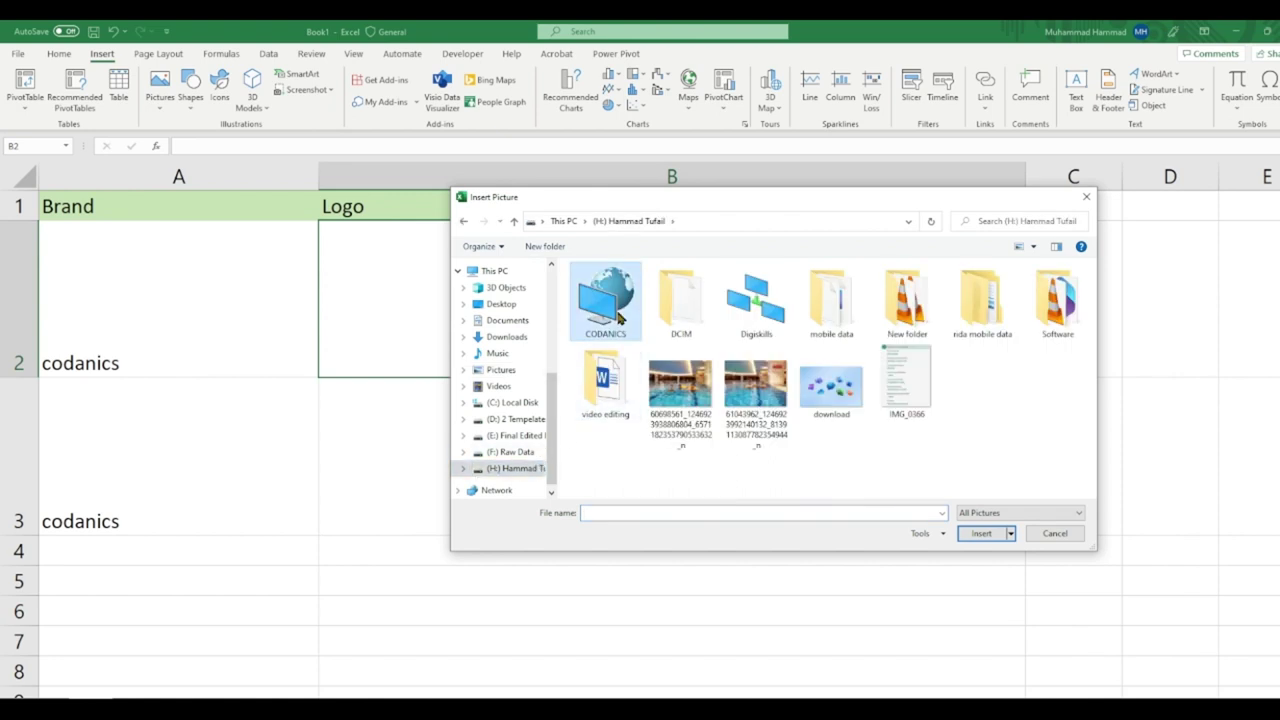
pyautogui.doubleClick(618, 317)
pyautogui.doubleClick(609, 289)
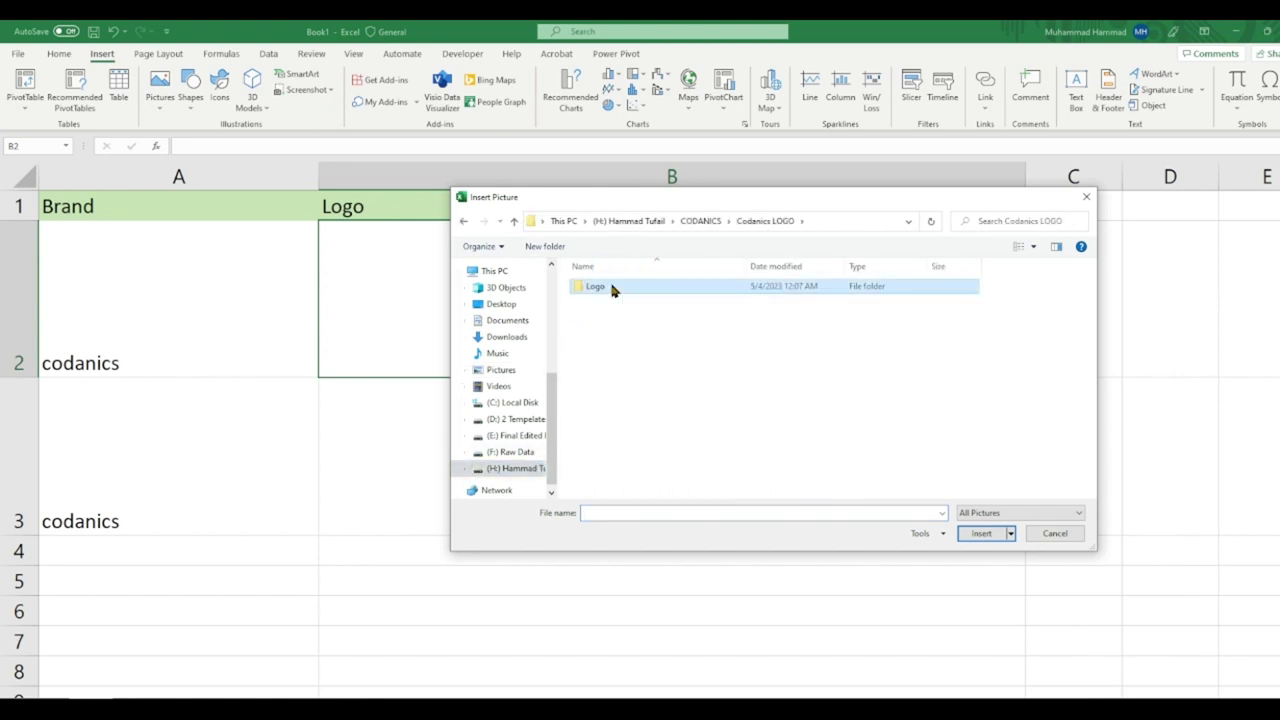
pyautogui.doubleClick(612, 289)
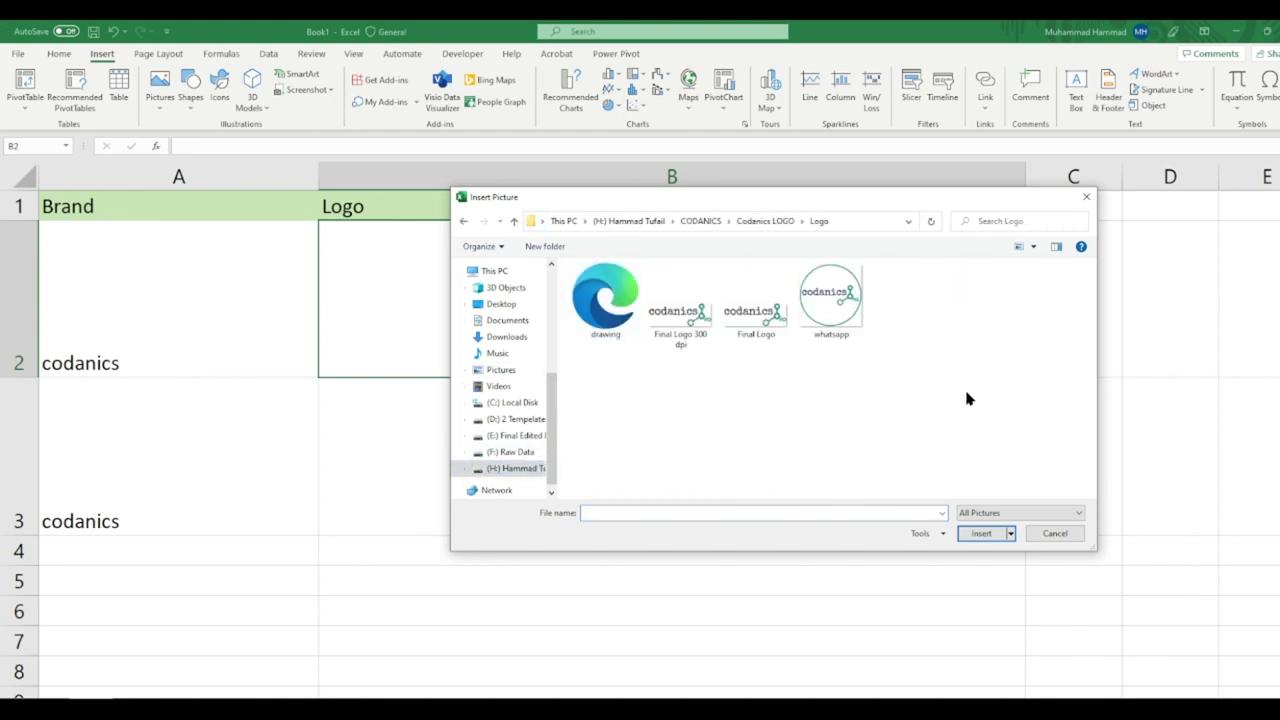
pyautogui.click(843, 334)
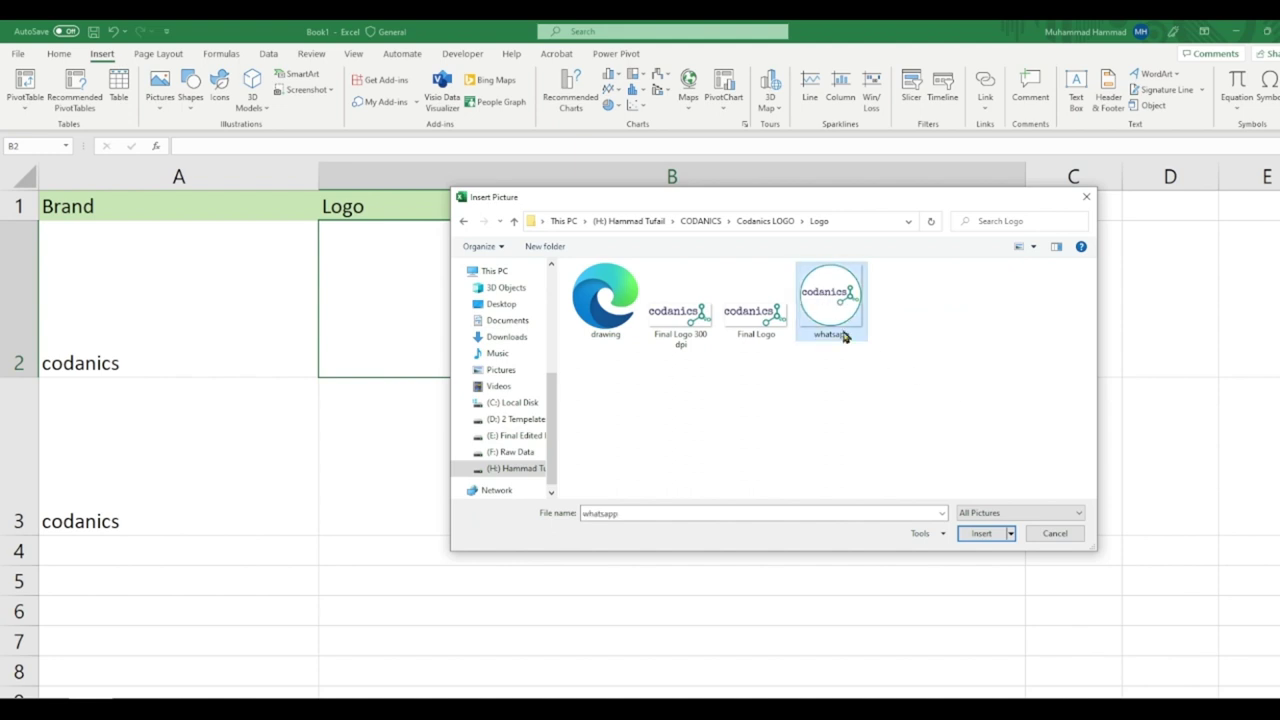
pyautogui.click(983, 535)
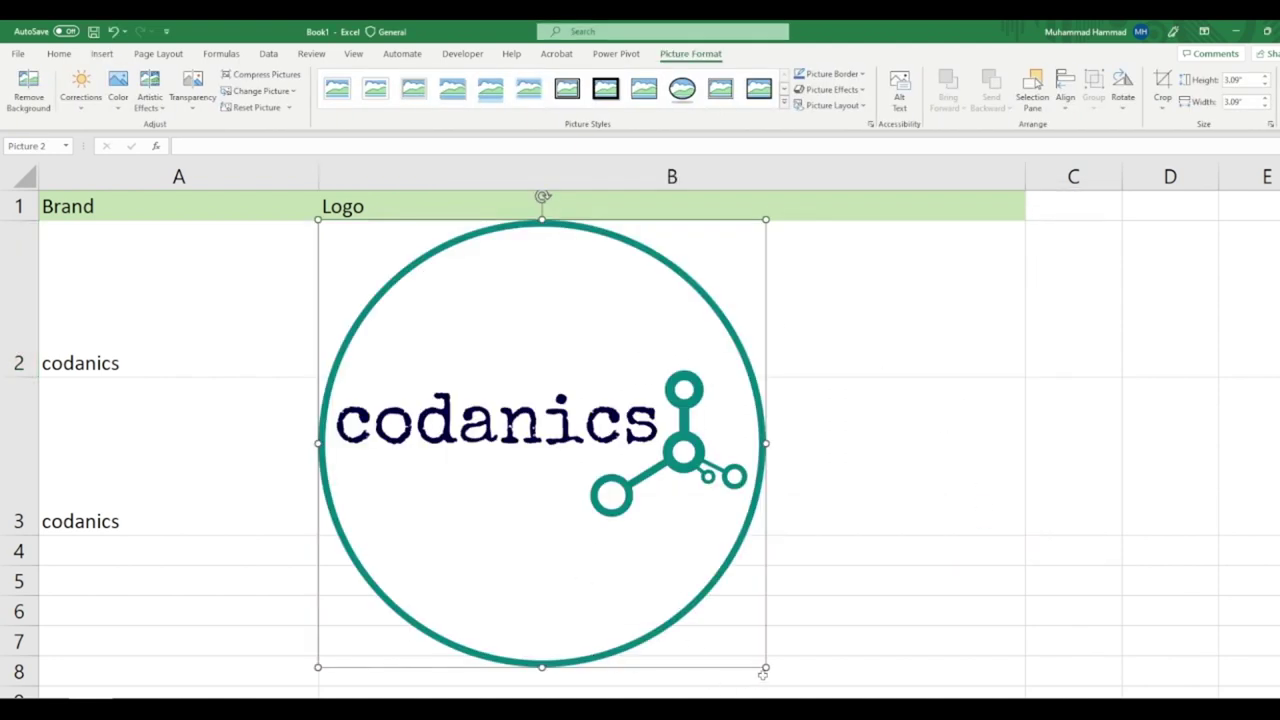
# Shrink the circular logo and nudge it to sit inside cell B2
pyautogui.moveTo(763, 666); pyautogui.dragTo(528, 323)
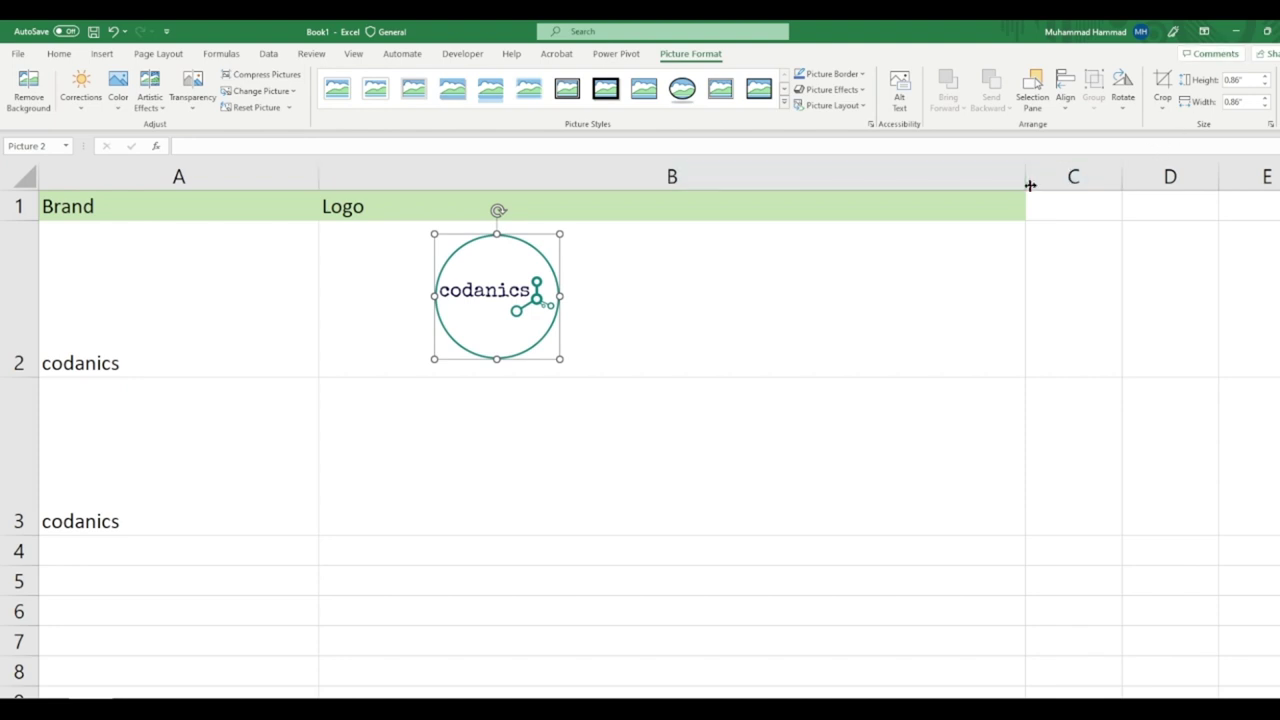
pyautogui.moveTo(523, 299); pyautogui.dragTo(517, 300)
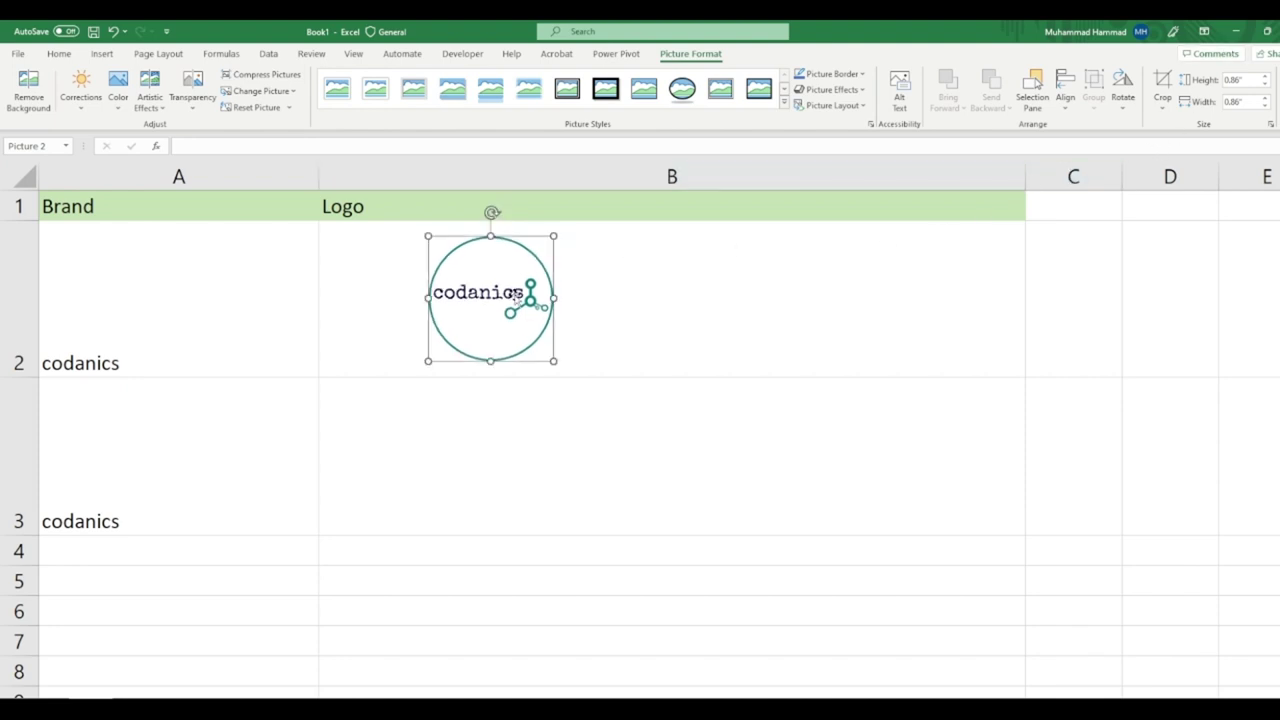
pyautogui.click(759, 295)
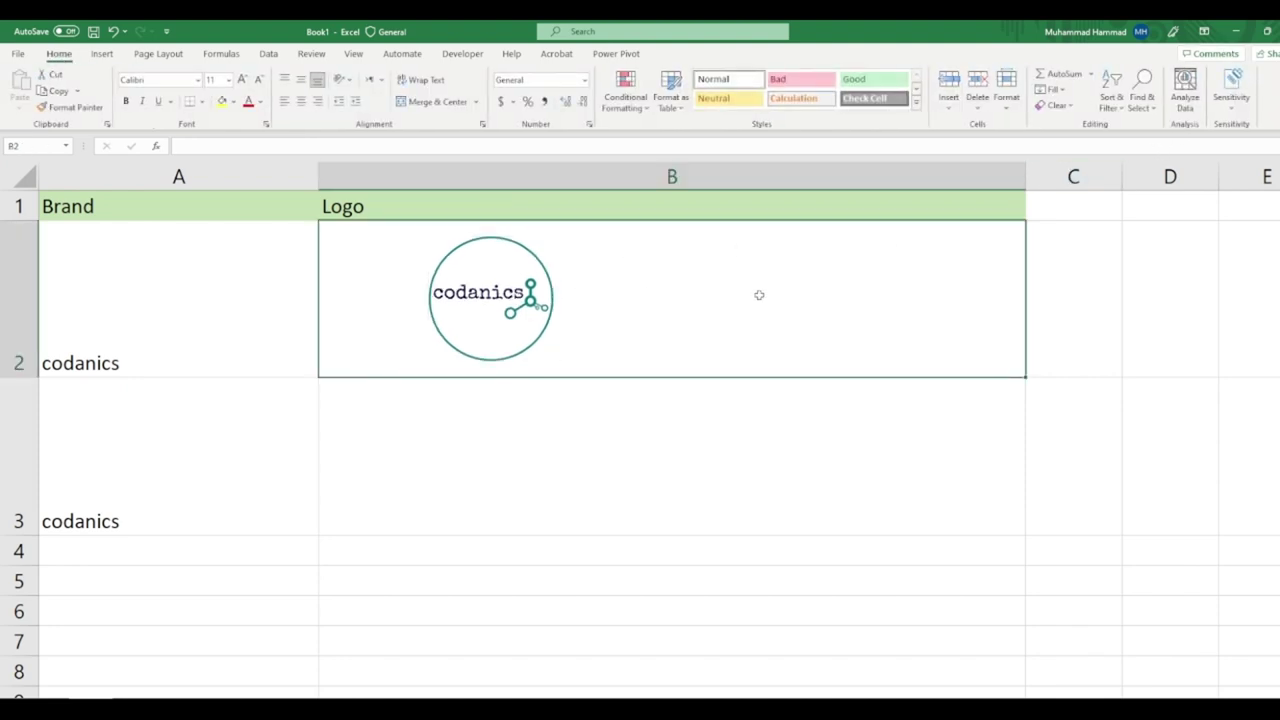
# Insert the Final Logo 300 dpi picture at B3 and resize it to fit the cell
pyautogui.click(443, 443)
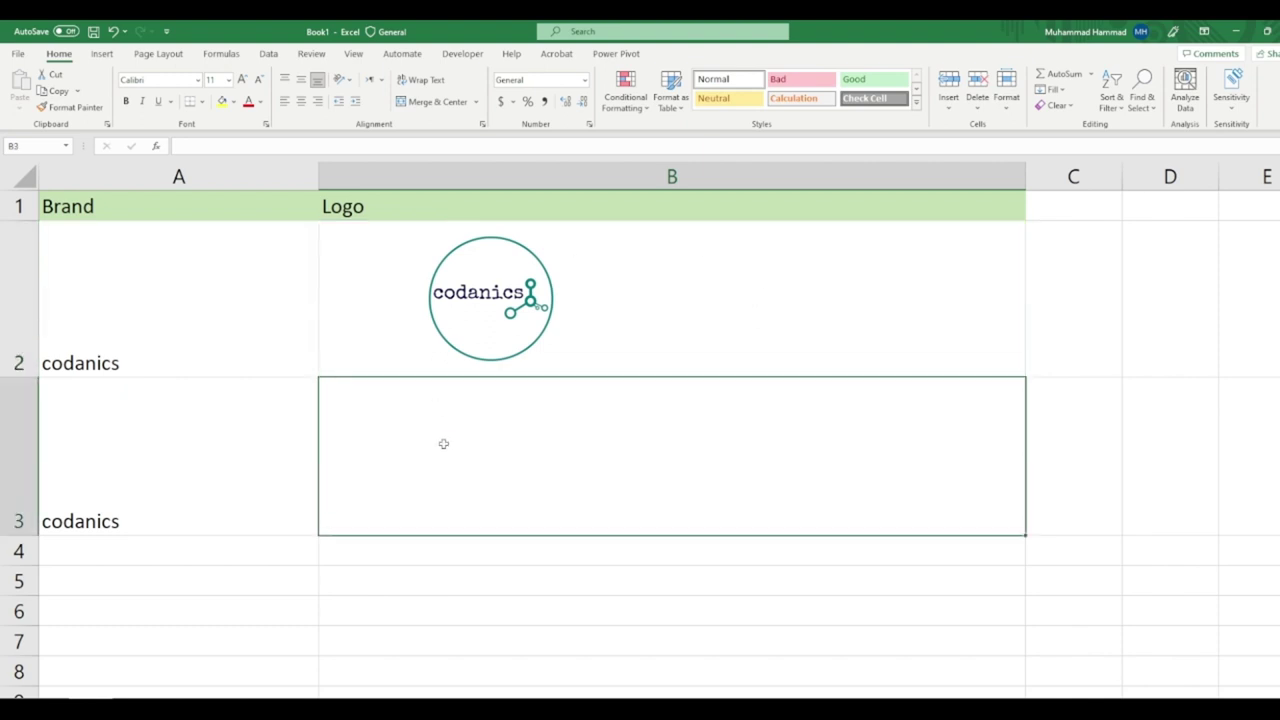
pyautogui.click(103, 55)
pyautogui.click(160, 88)
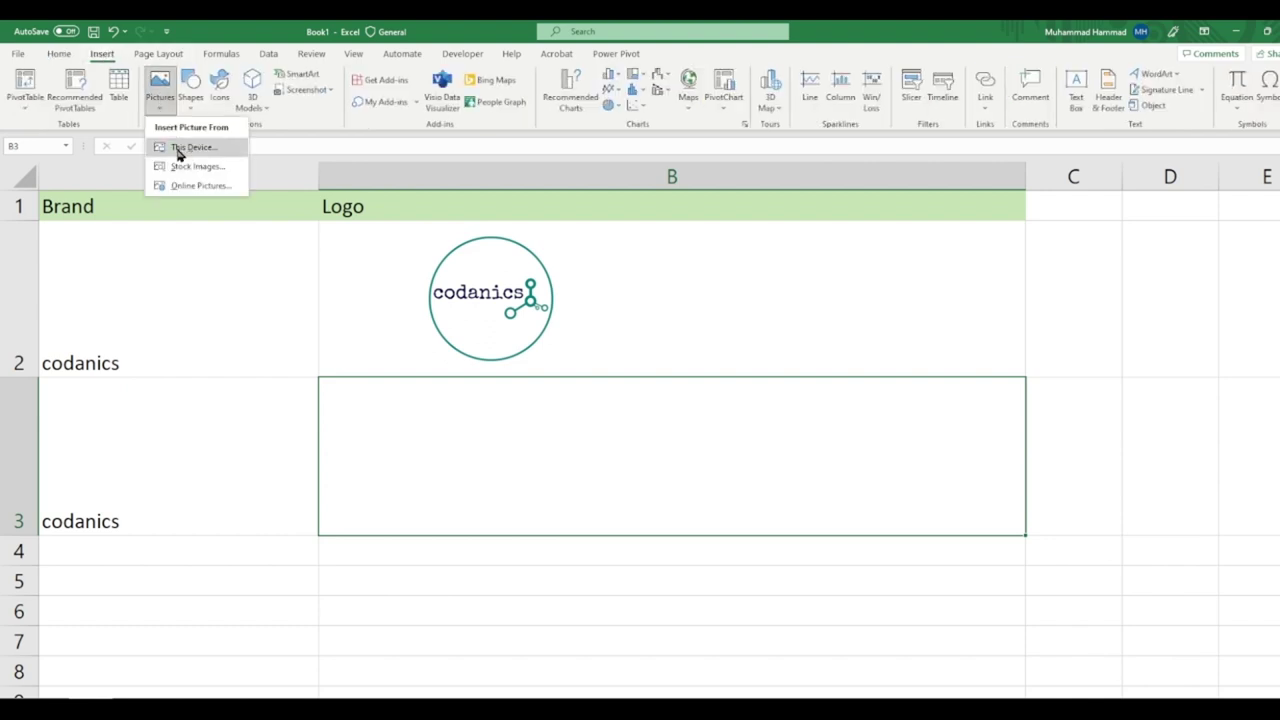
pyautogui.click(180, 157)
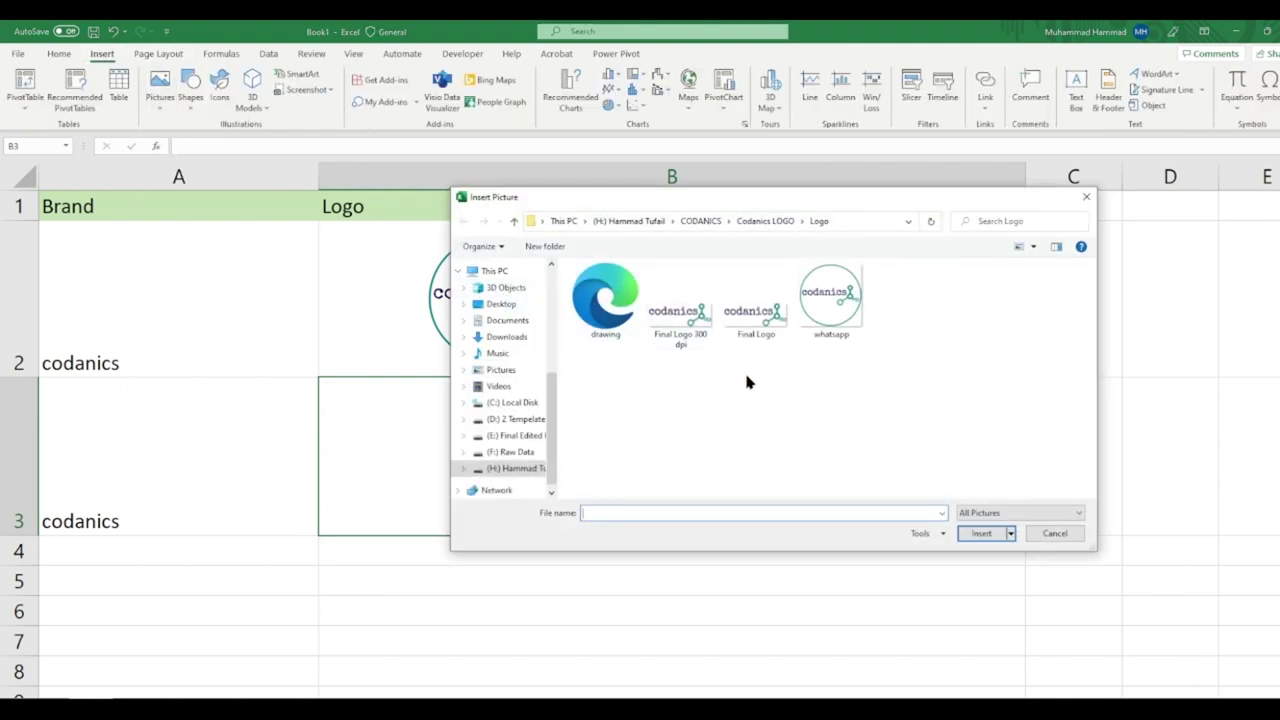
pyautogui.click(675, 322)
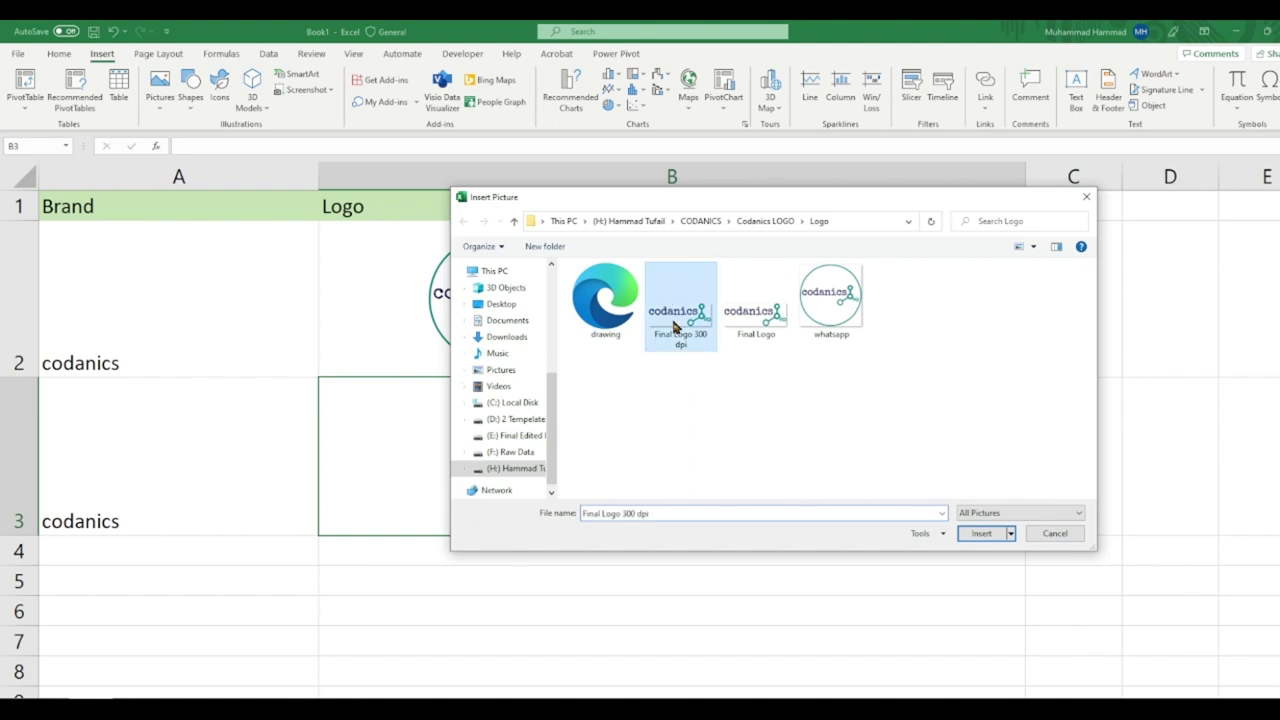
pyautogui.click(983, 533)
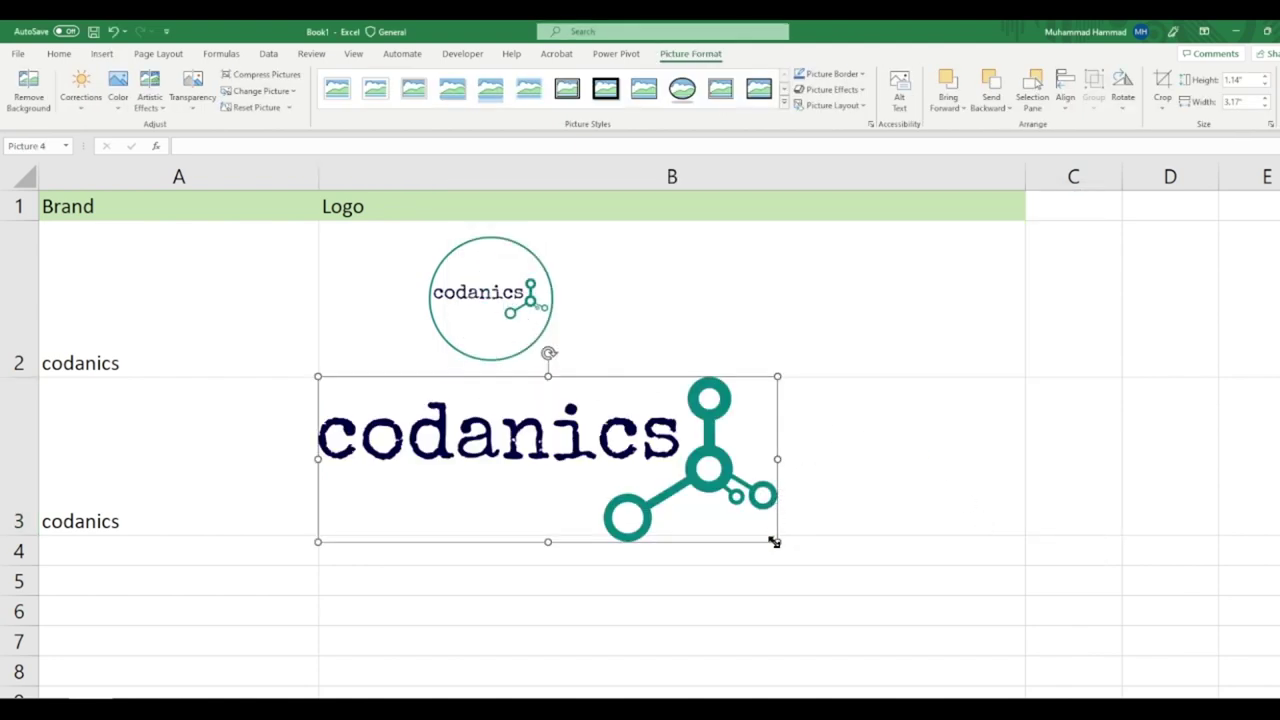
pyautogui.moveTo(774, 542); pyautogui.dragTo(738, 495)
pyautogui.press('Escape')
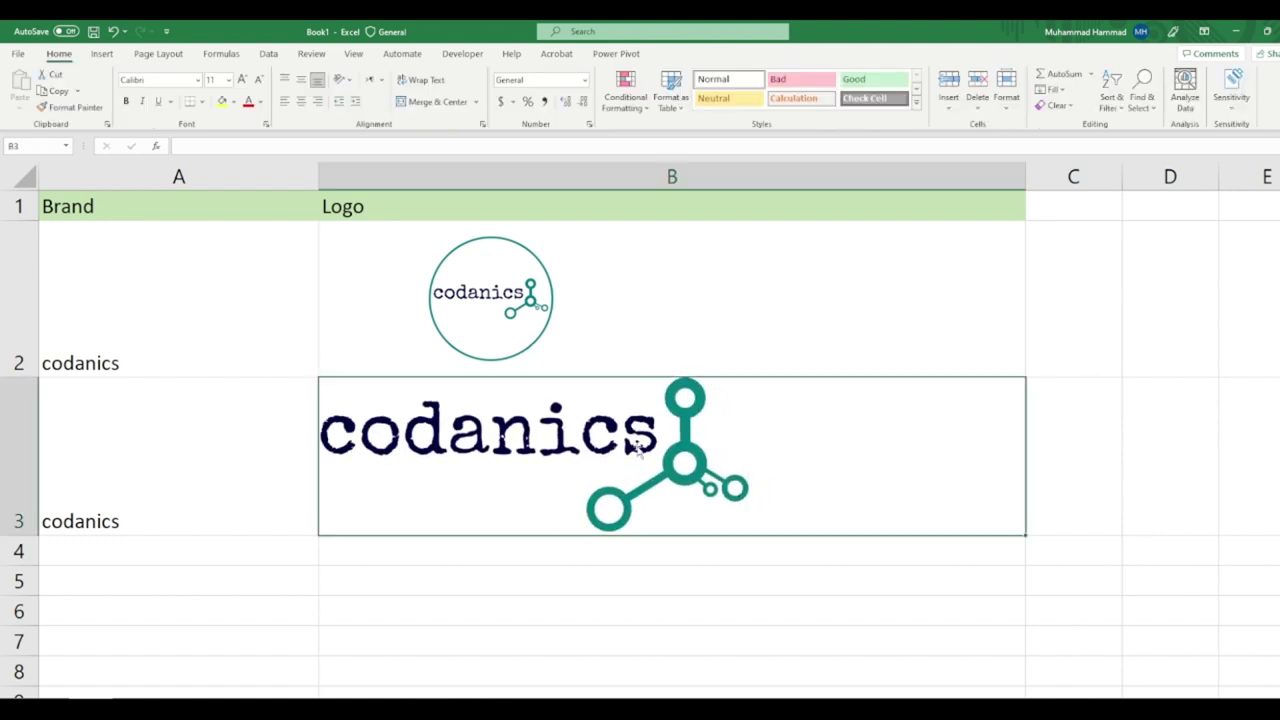
# Narrow column B to fit the logos, then select row 3
pyautogui.moveTo(1023, 177); pyautogui.dragTo(779, 219)
pyautogui.click(880, 309)
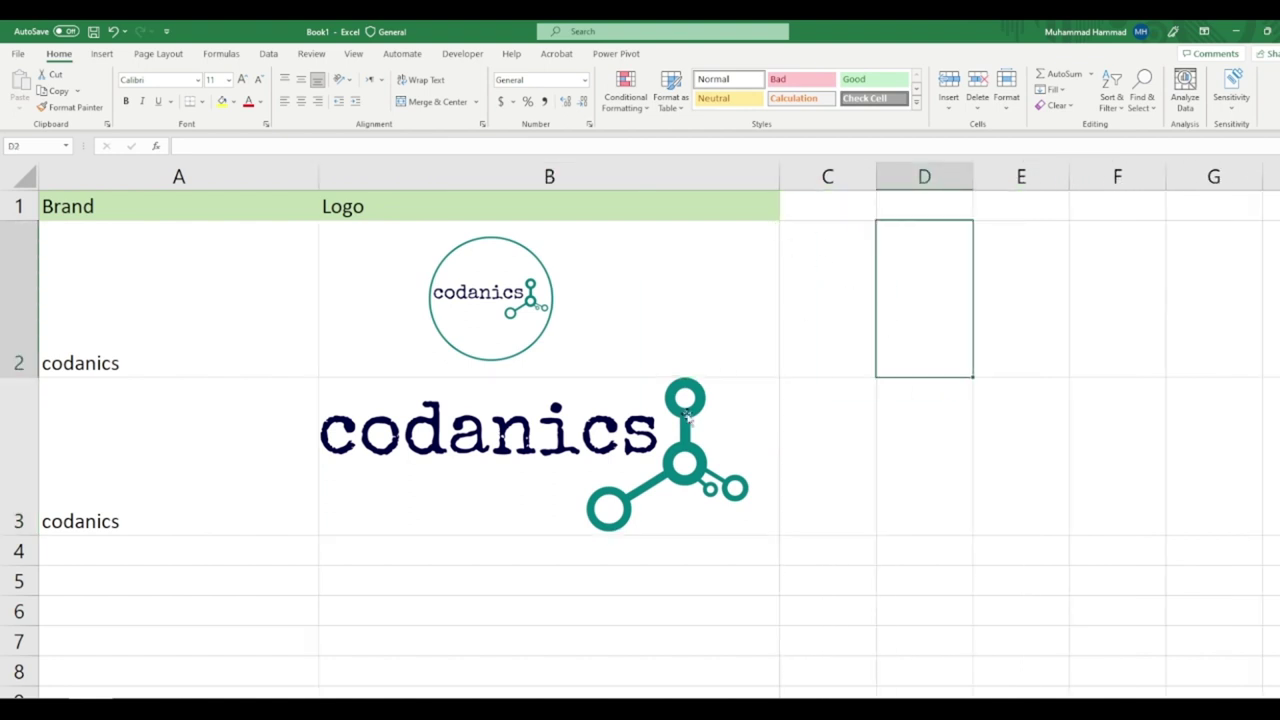
pyautogui.click(625, 457)
pyautogui.click(590, 334)
pyautogui.click(894, 434)
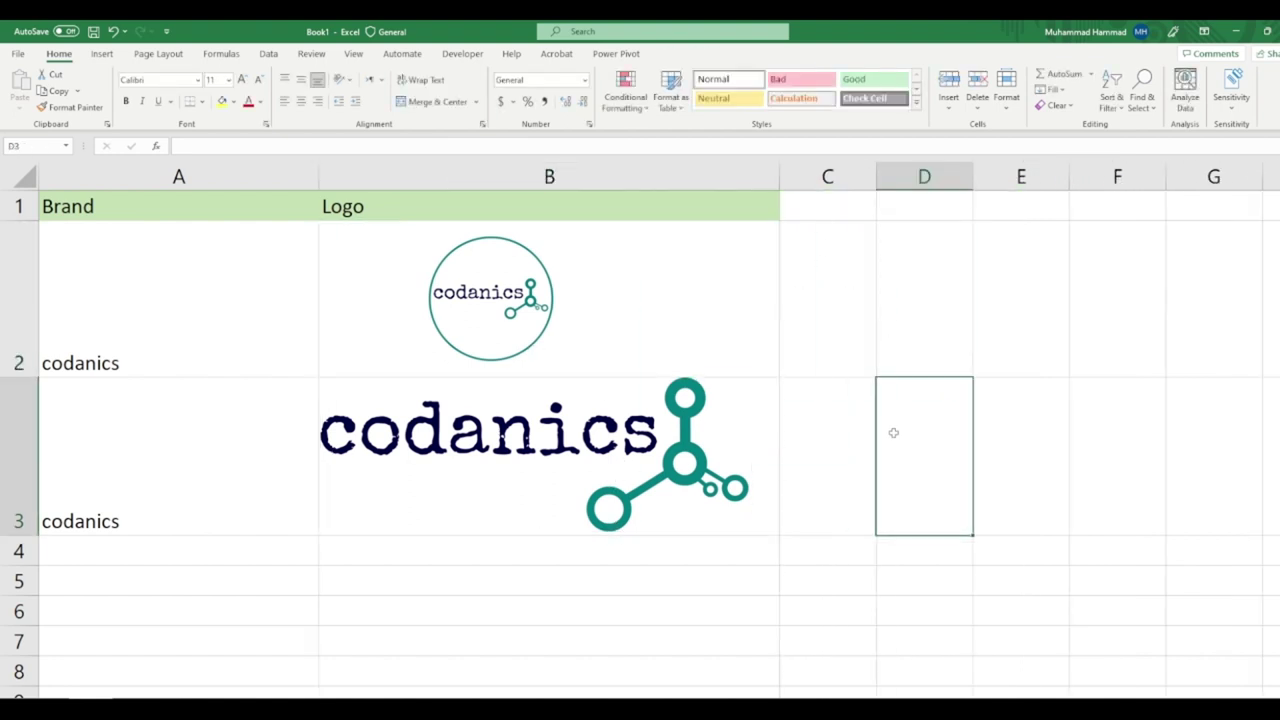
pyautogui.hotkey('alt', 'w')
pyautogui.click(6, 462)
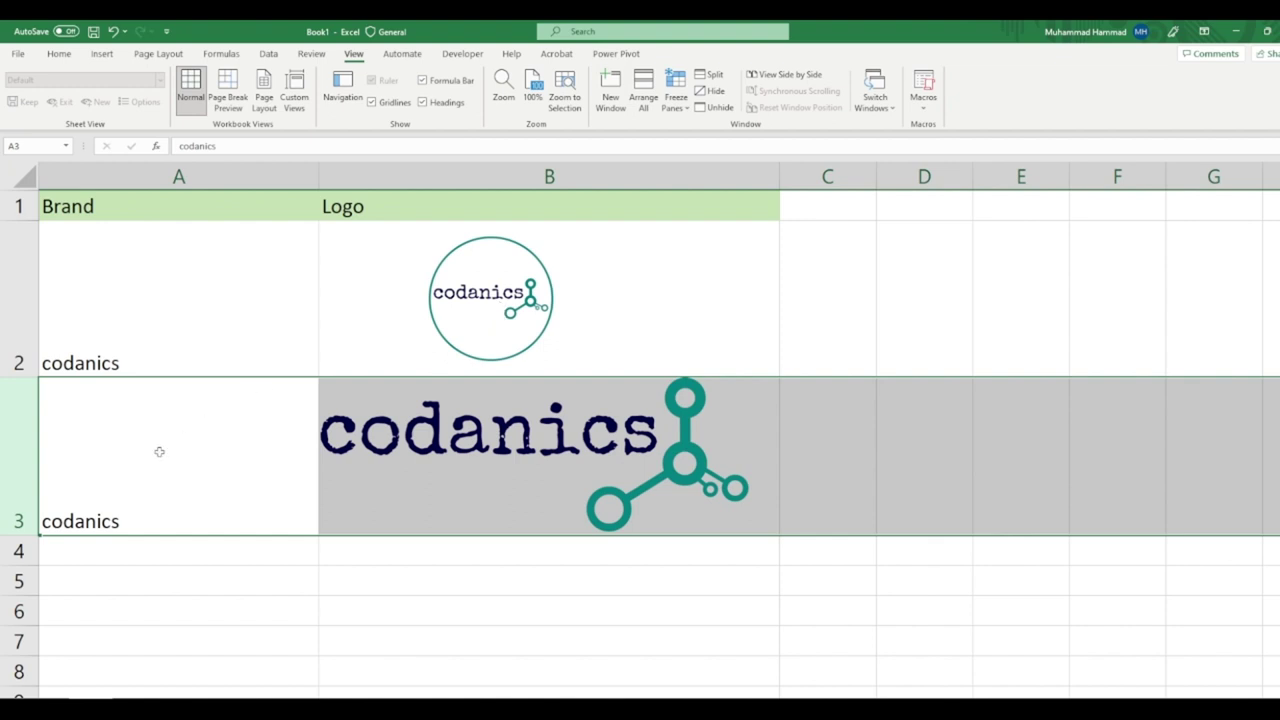
pyautogui.rightClick(159, 452)
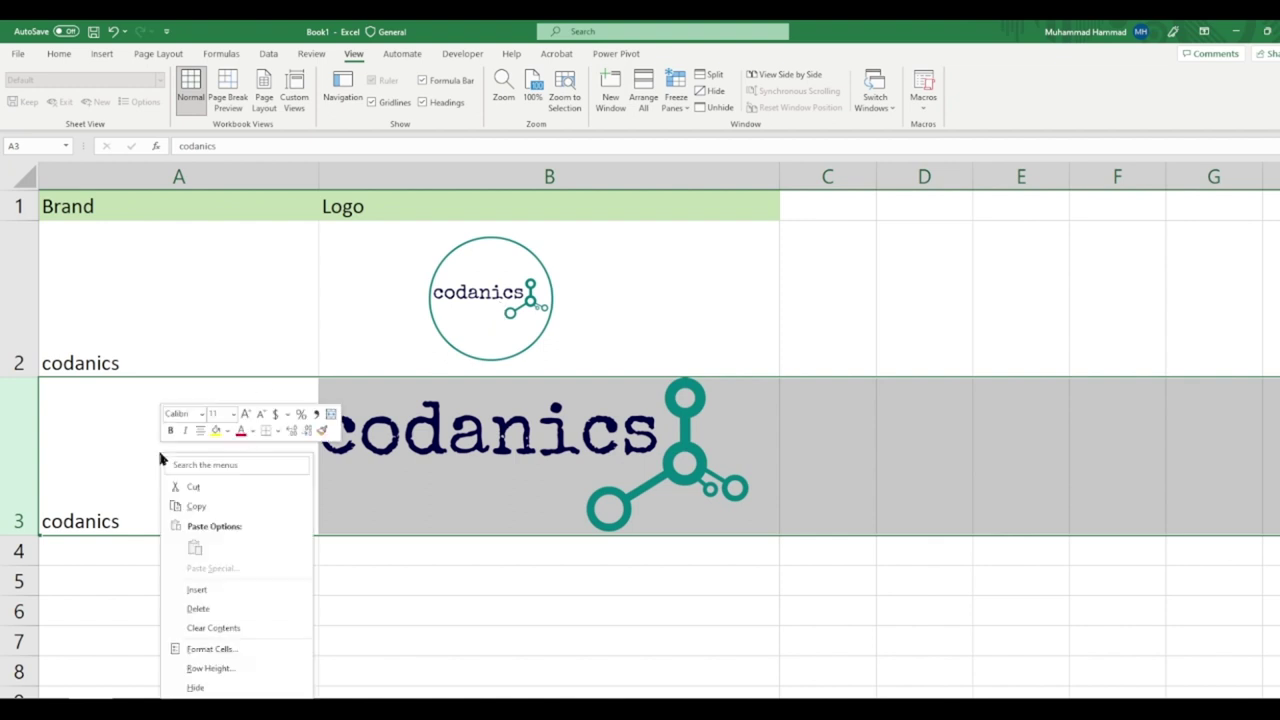
pyautogui.click(196, 688)
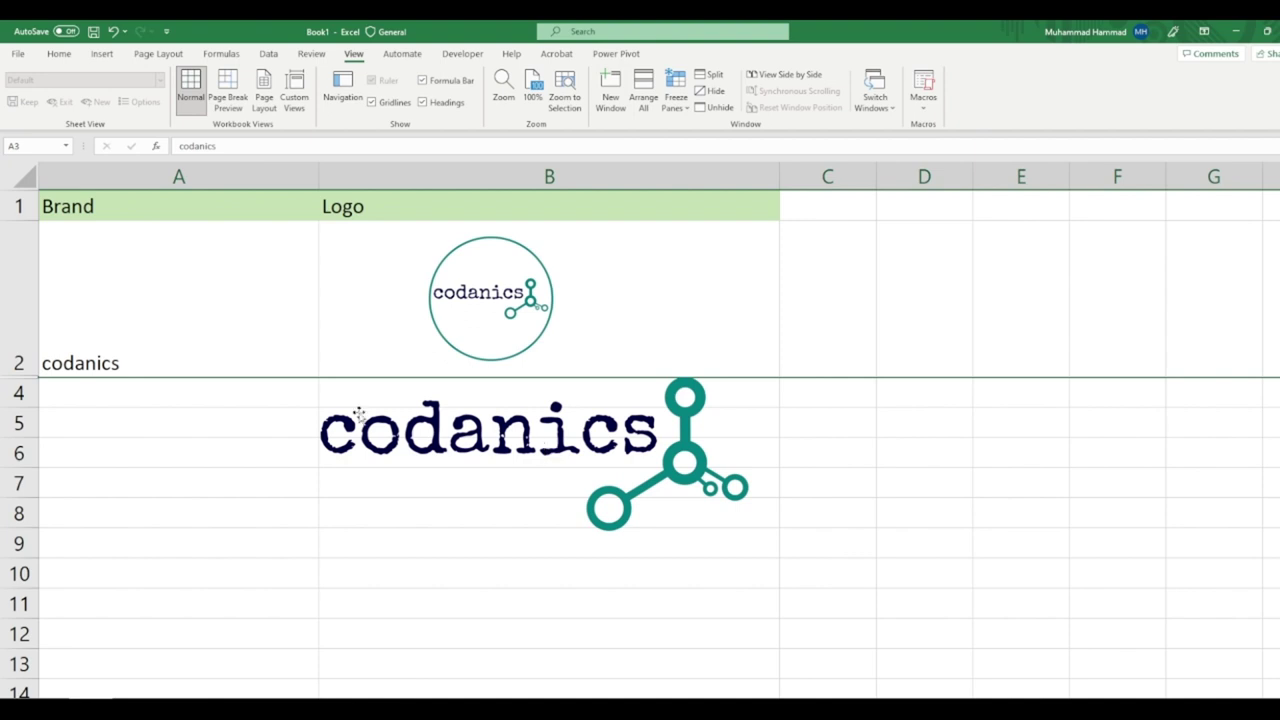
pyautogui.rightClick(20, 380)
pyautogui.click(77, 633)
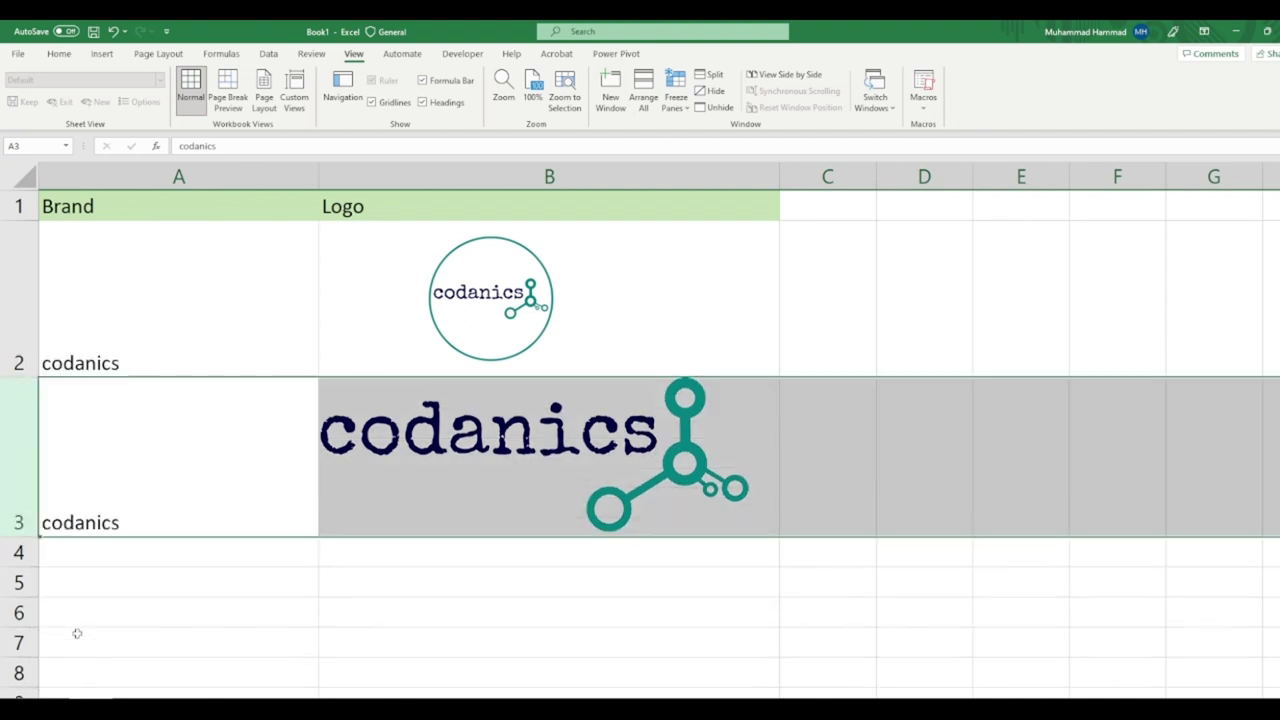
pyautogui.click(487, 596)
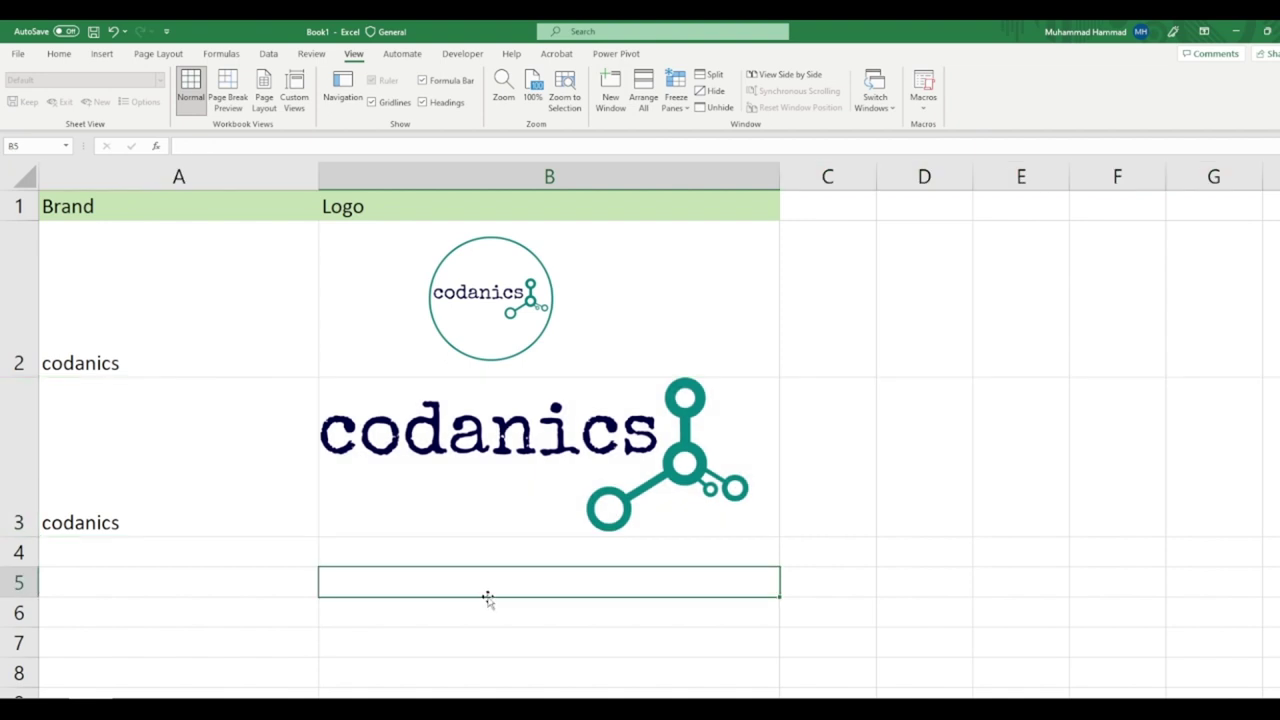
# Open Format Picture for the large logo and check its Size & Properties positioning option
pyautogui.click(534, 382)
pyautogui.rightClick(470, 447)
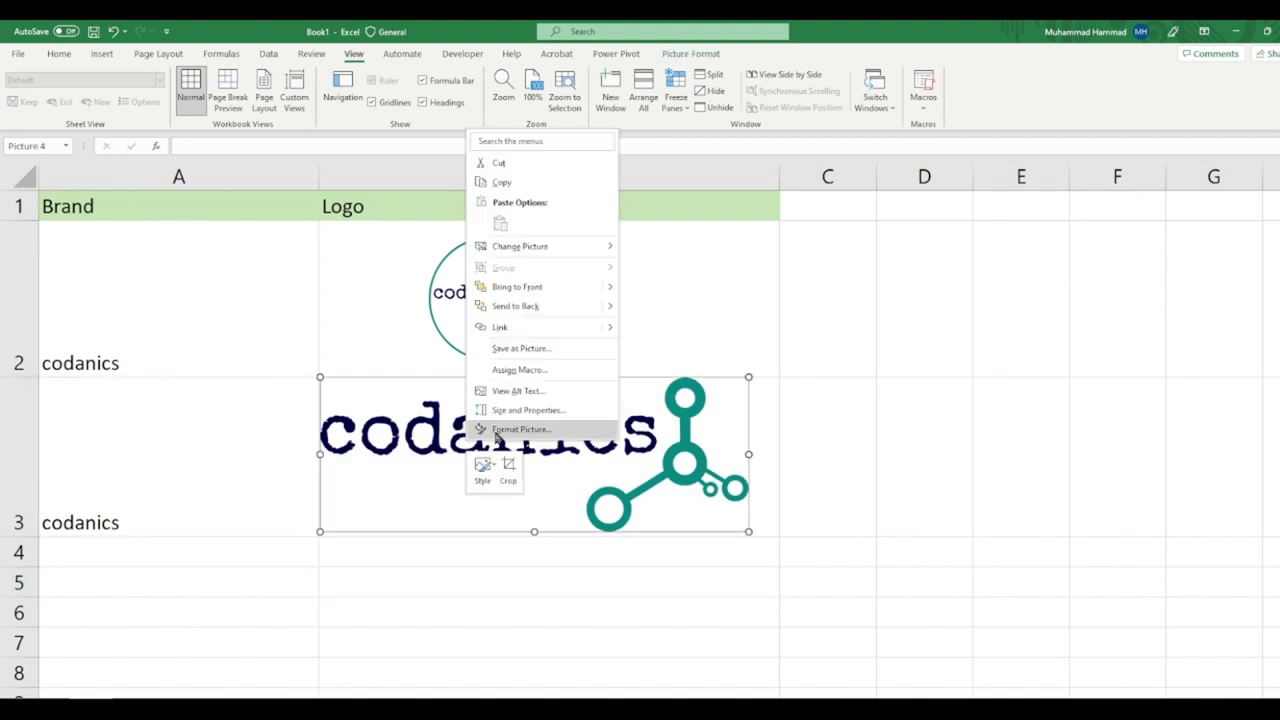
pyautogui.click(500, 429)
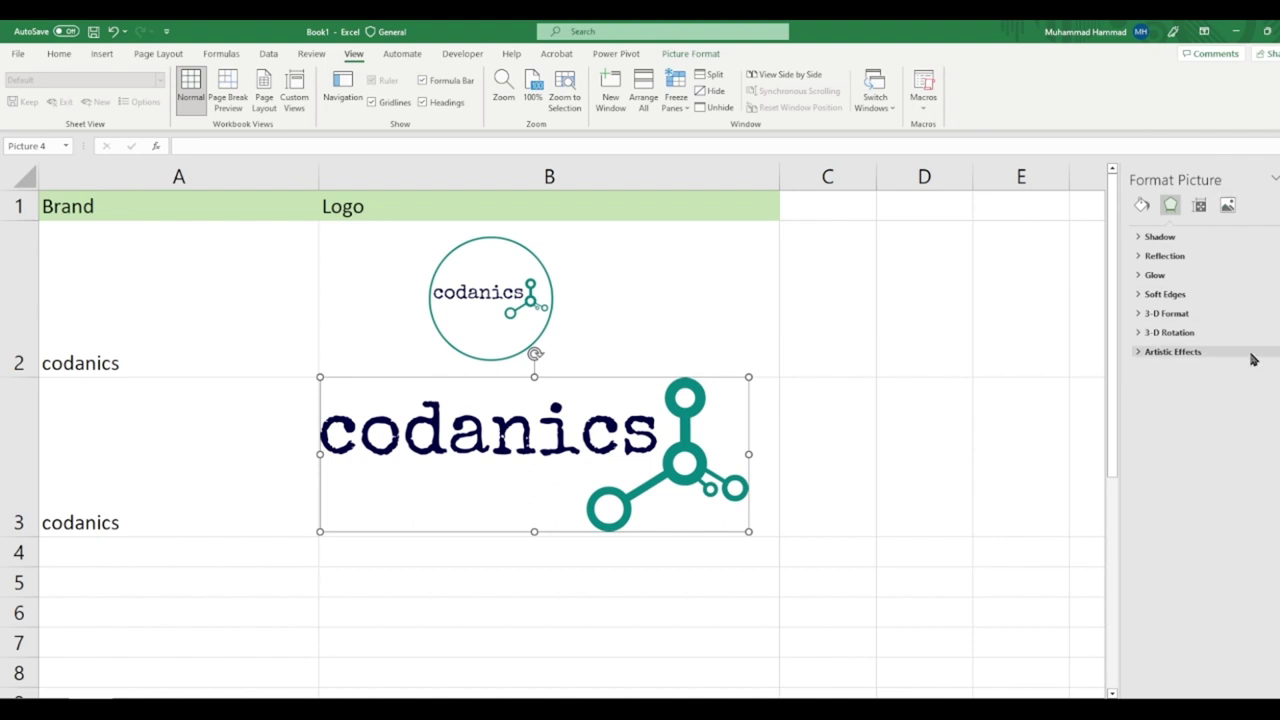
pyautogui.click(1200, 207)
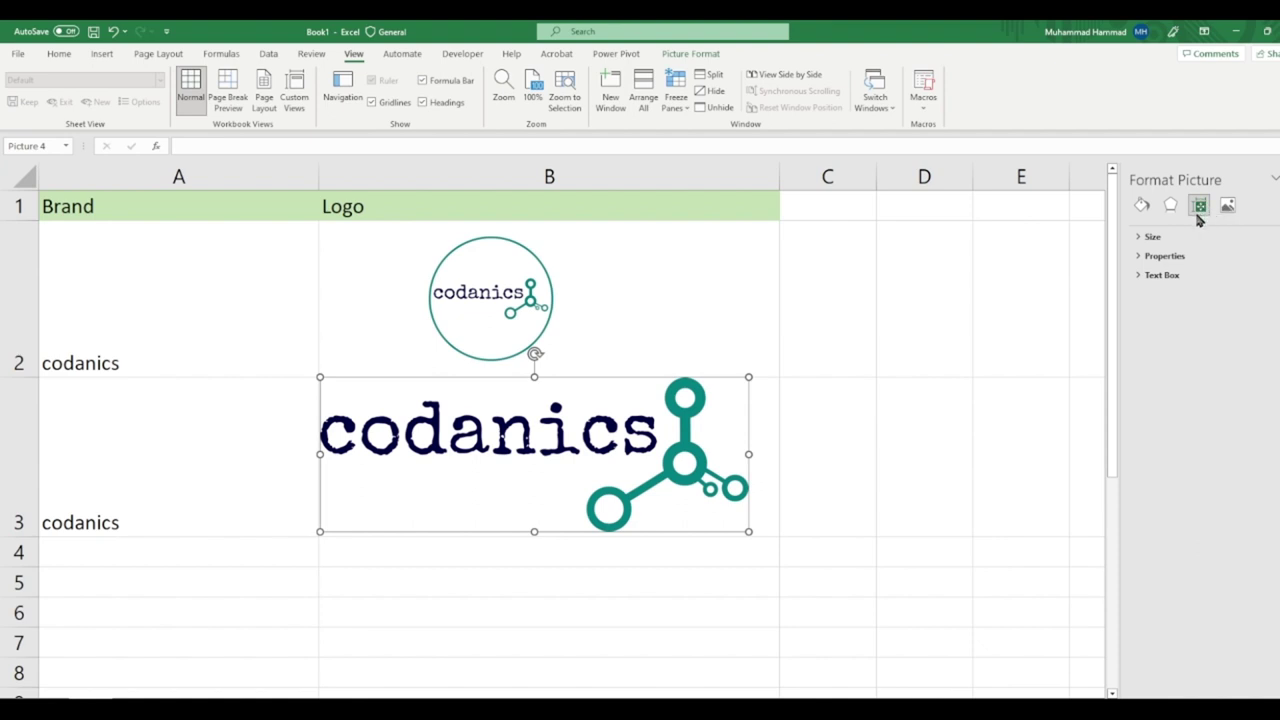
pyautogui.click(1145, 256)
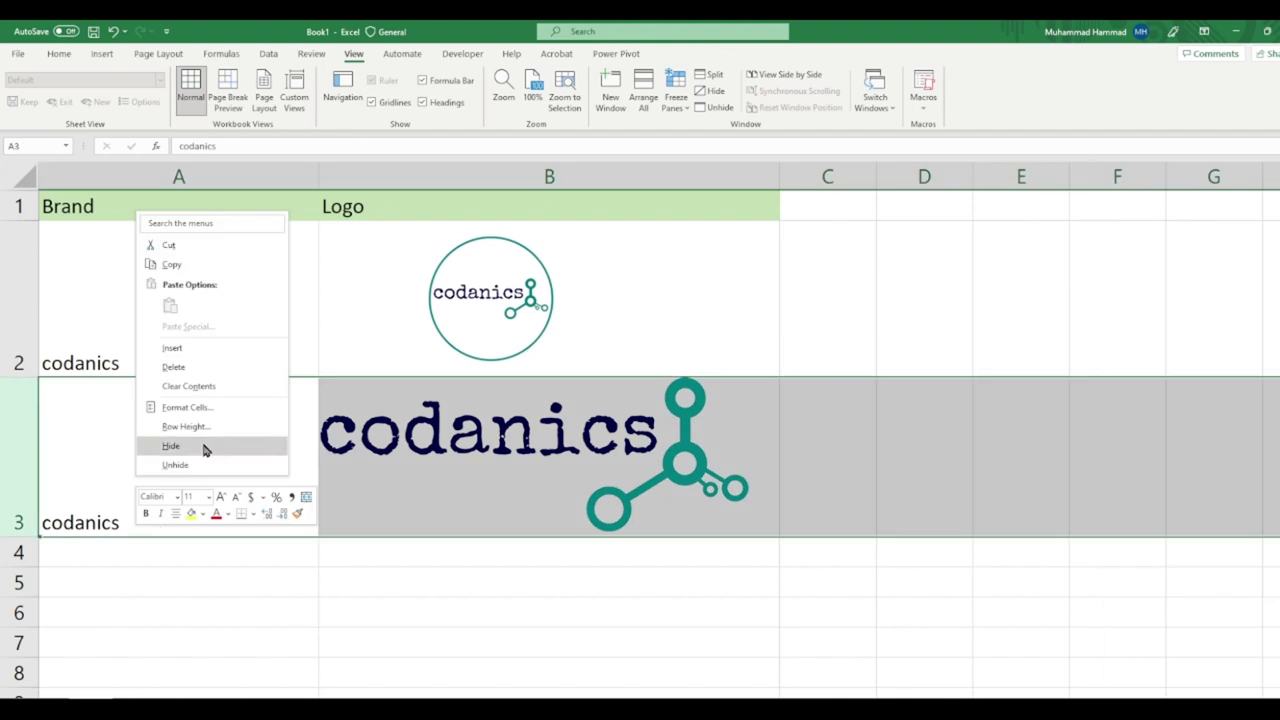
# Hide row 3 with its logo, then unhide it from the row header menu
pyautogui.click(171, 446)
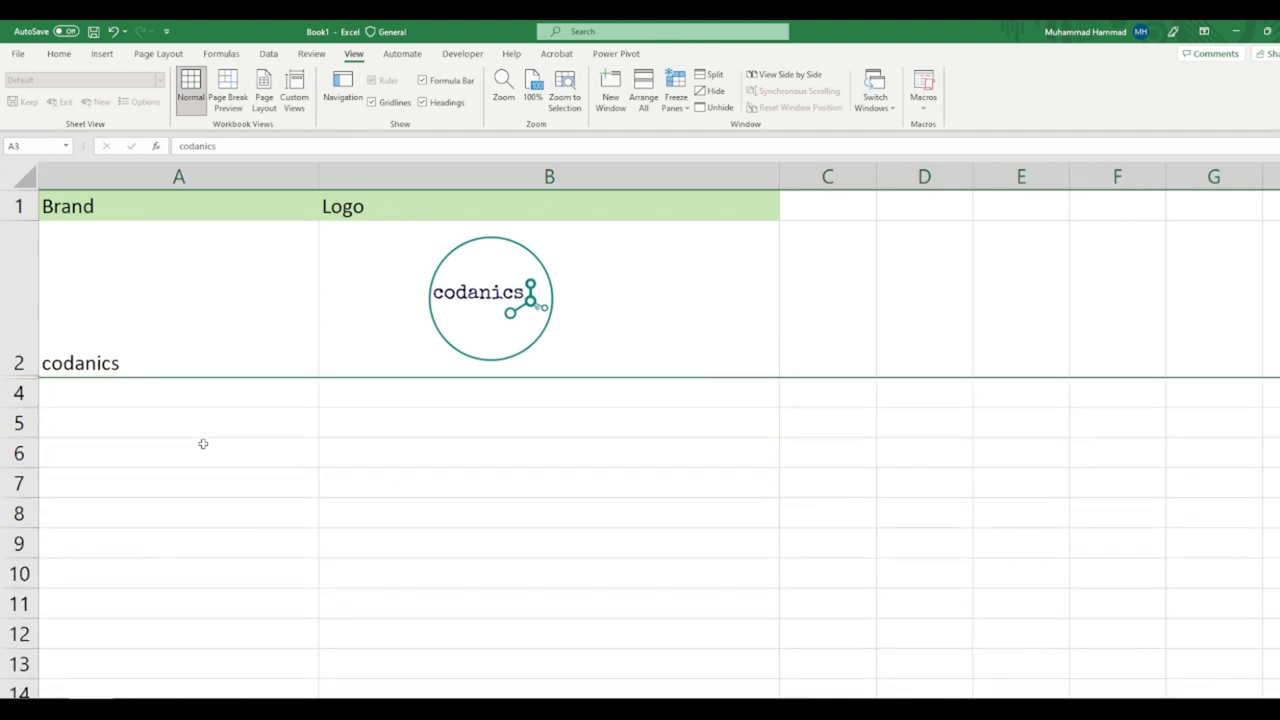
pyautogui.rightClick(5, 380)
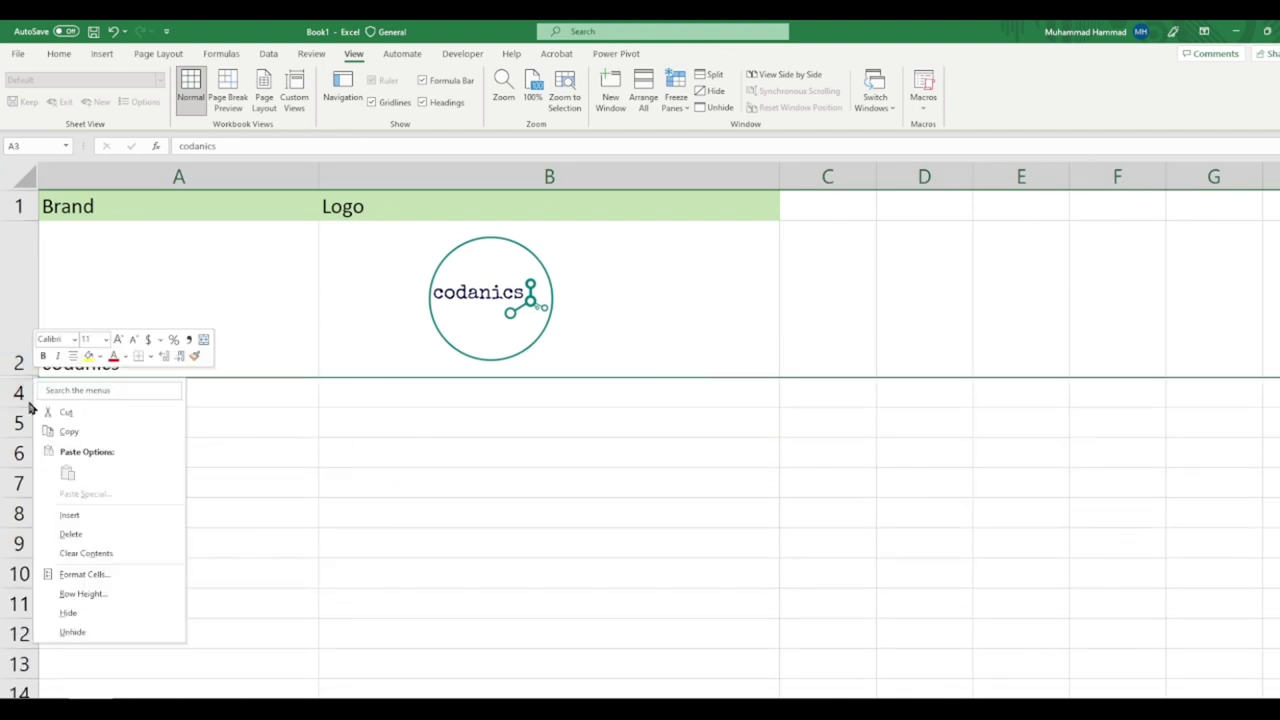
pyautogui.rightClick(17, 386)
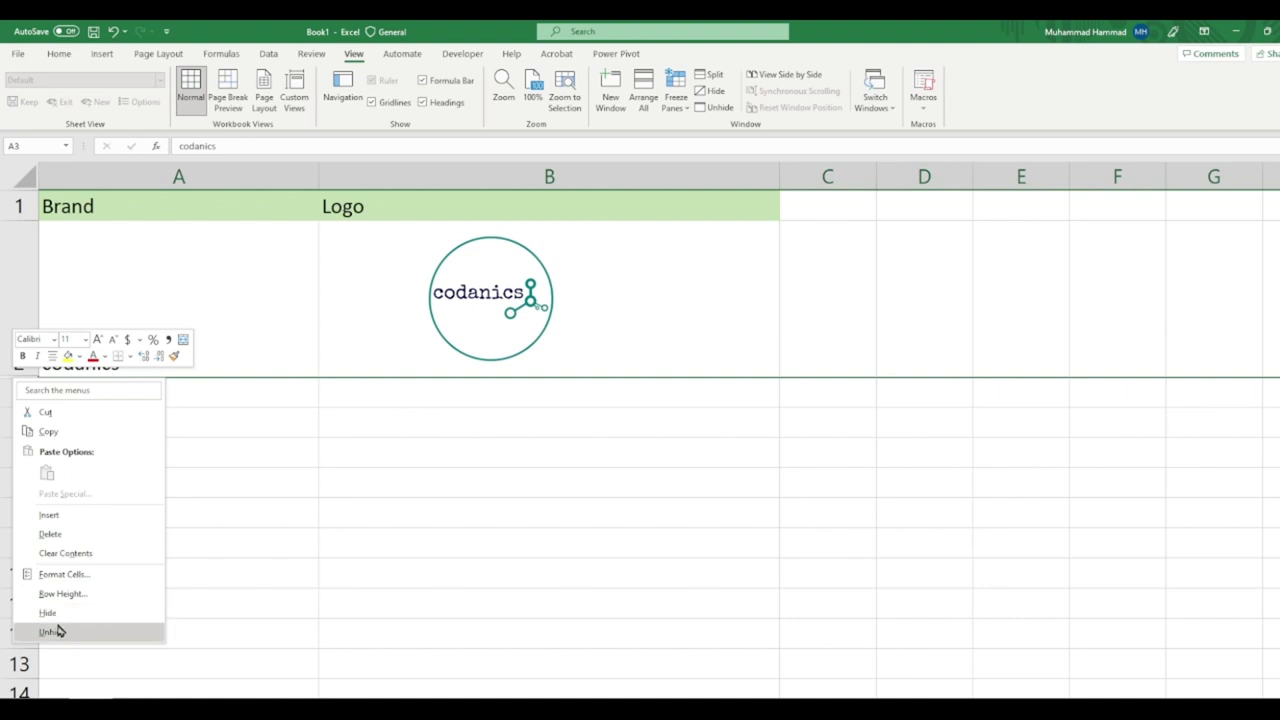
pyautogui.click(52, 631)
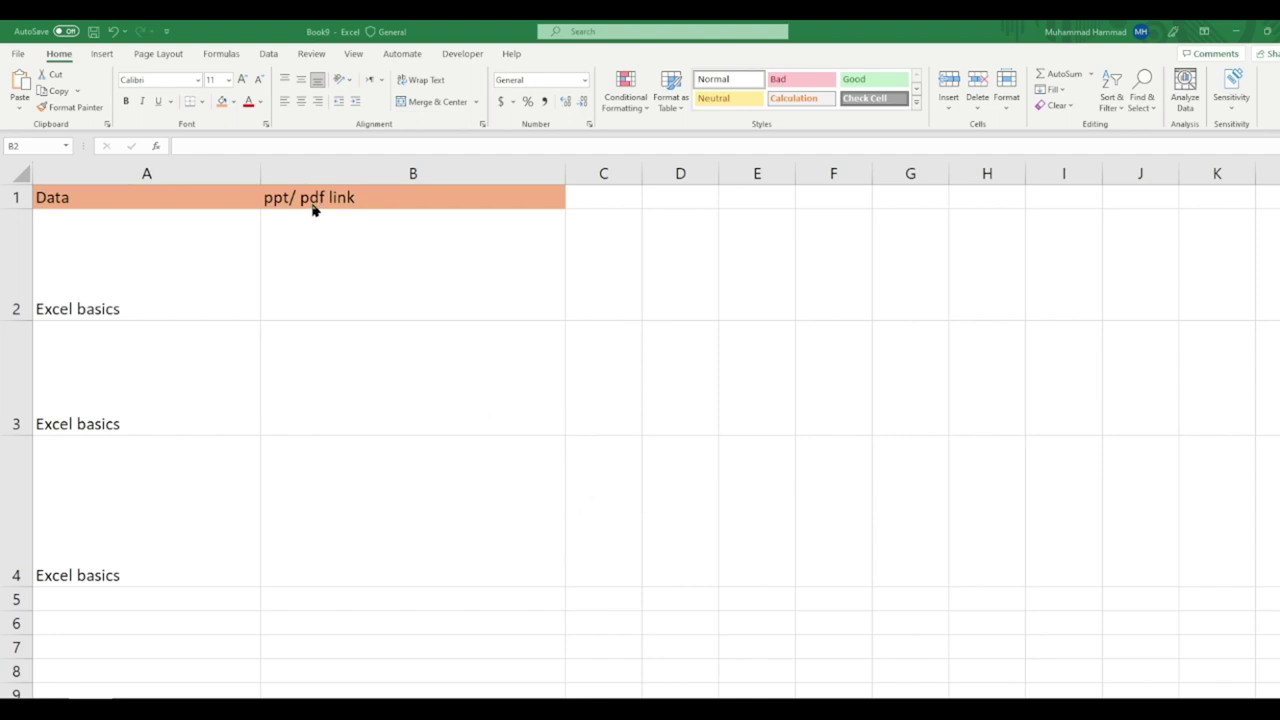
# Embed the Excel presentation file as an object at cell B2
pyautogui.click(367, 264)
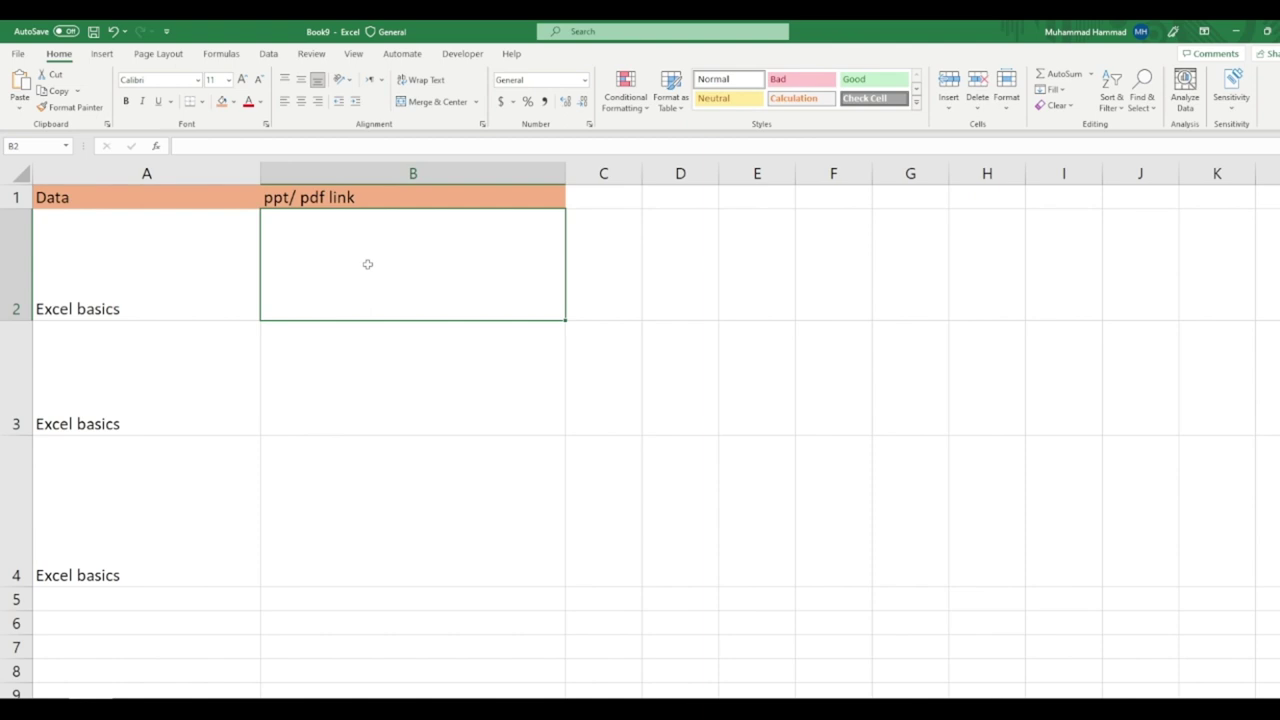
pyautogui.click(103, 54)
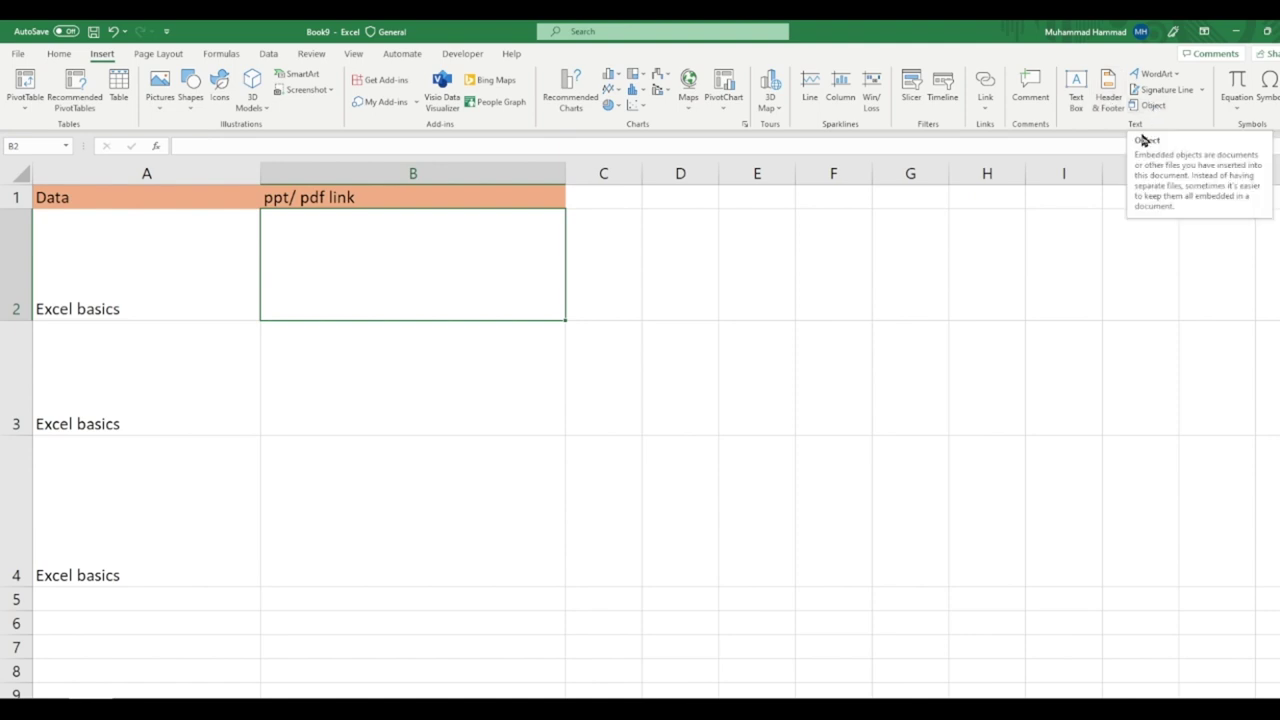
pyautogui.click(1149, 106)
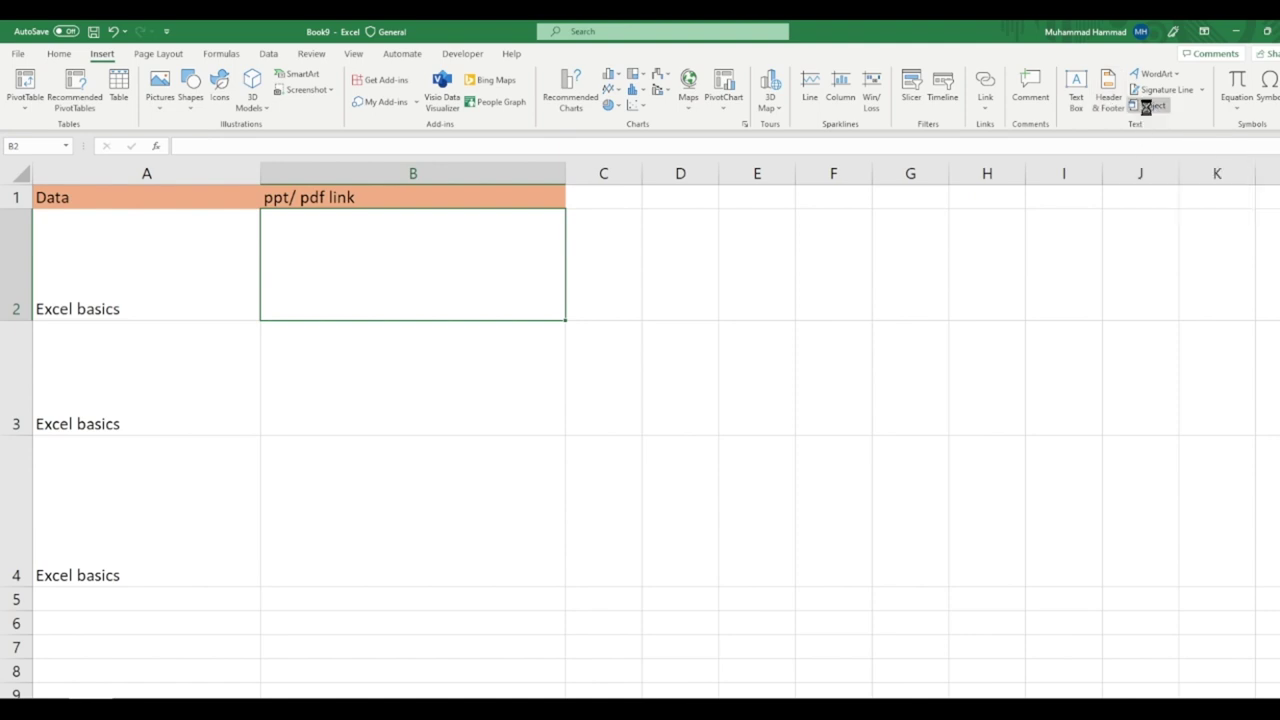
pyautogui.click(502, 221)
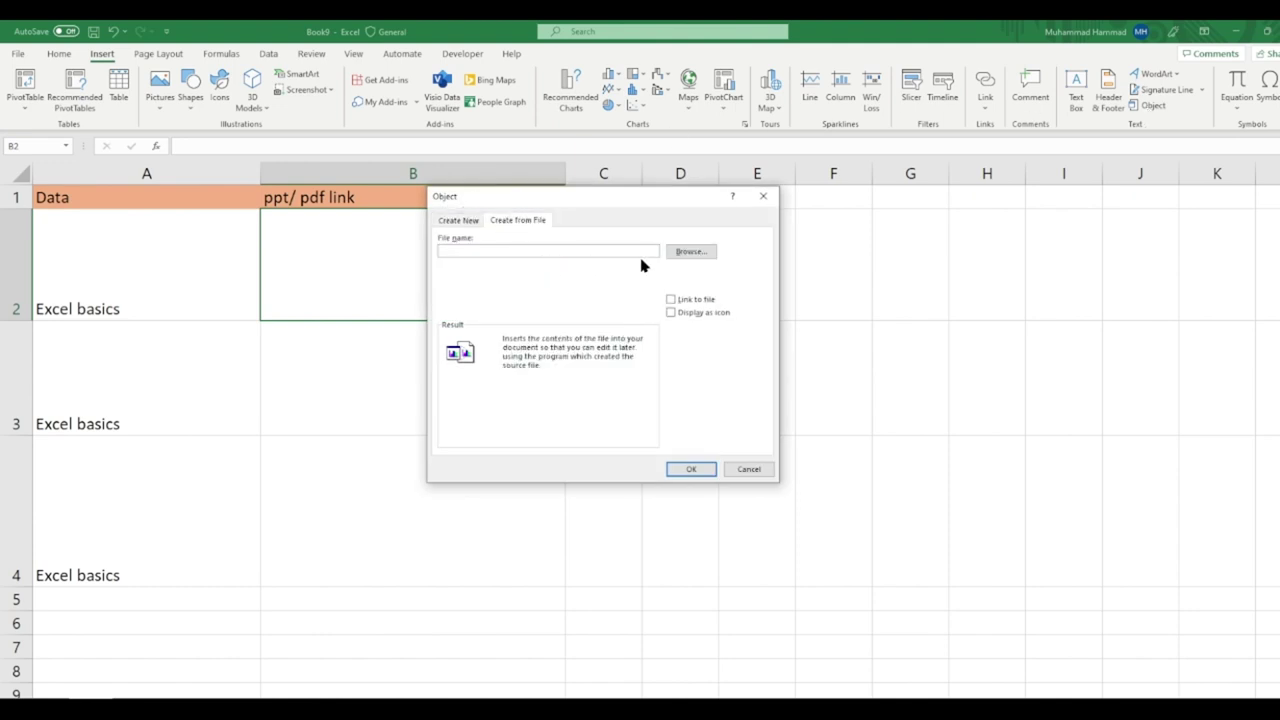
pyautogui.click(678, 253)
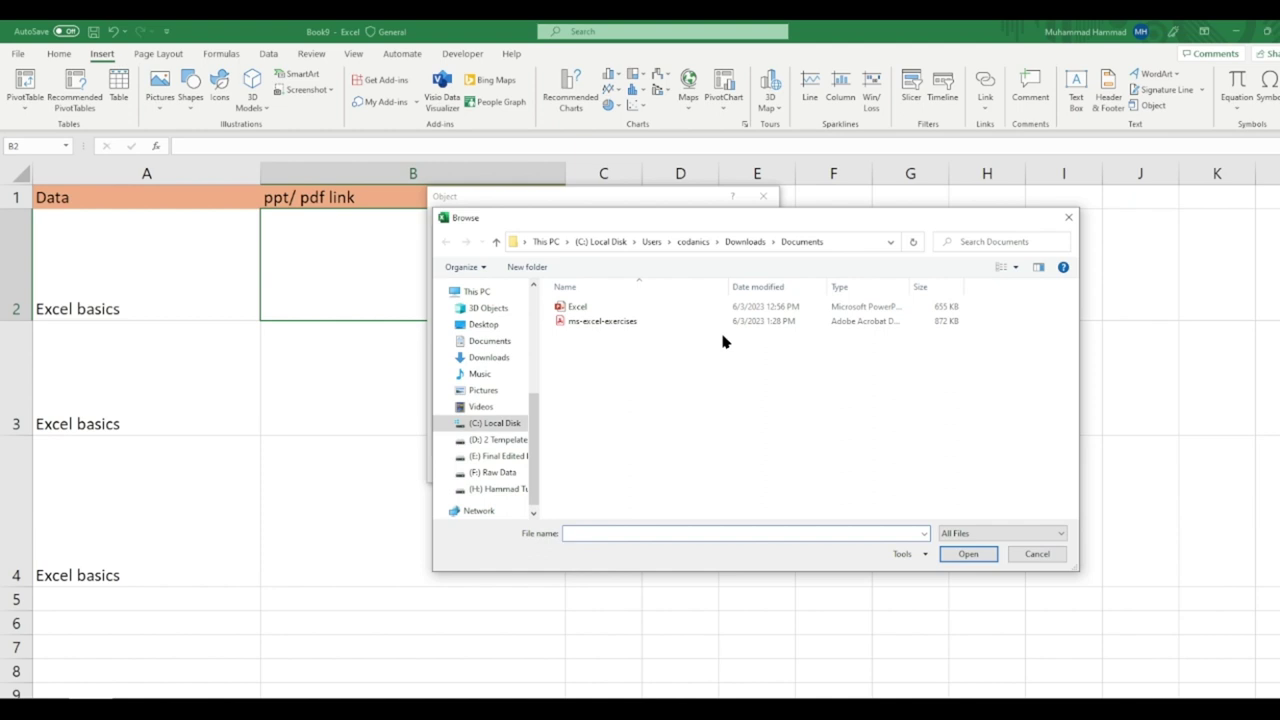
pyautogui.click(636, 310)
pyautogui.click(968, 554)
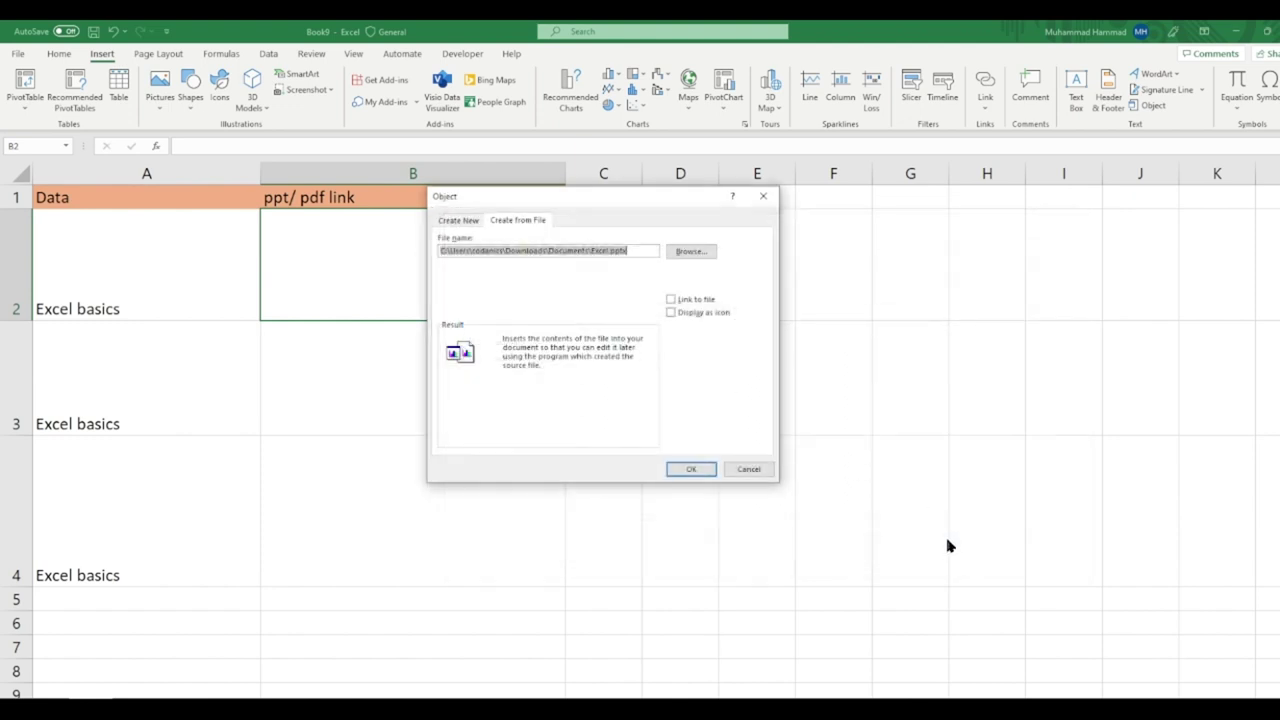
pyautogui.click(690, 469)
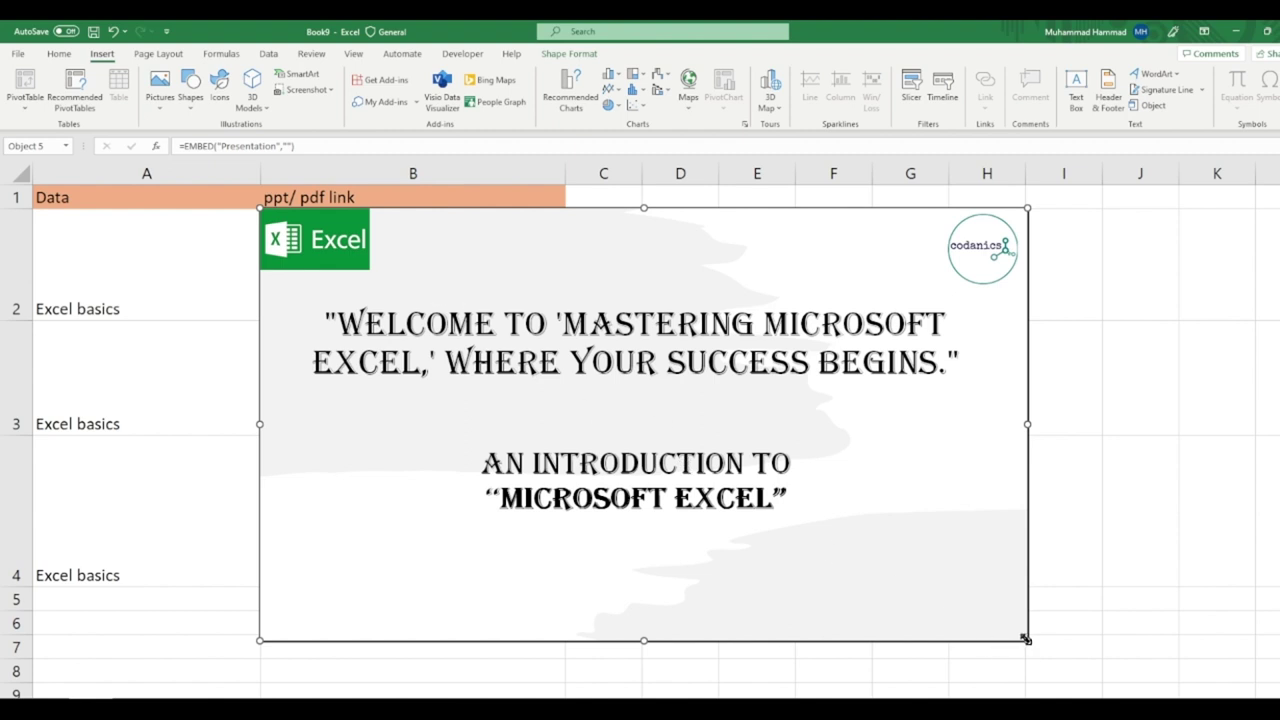
# Shrink the embedded slide preview's width and height until it fits inside B2
pyautogui.moveTo(1025, 638); pyautogui.dragTo(497, 338)
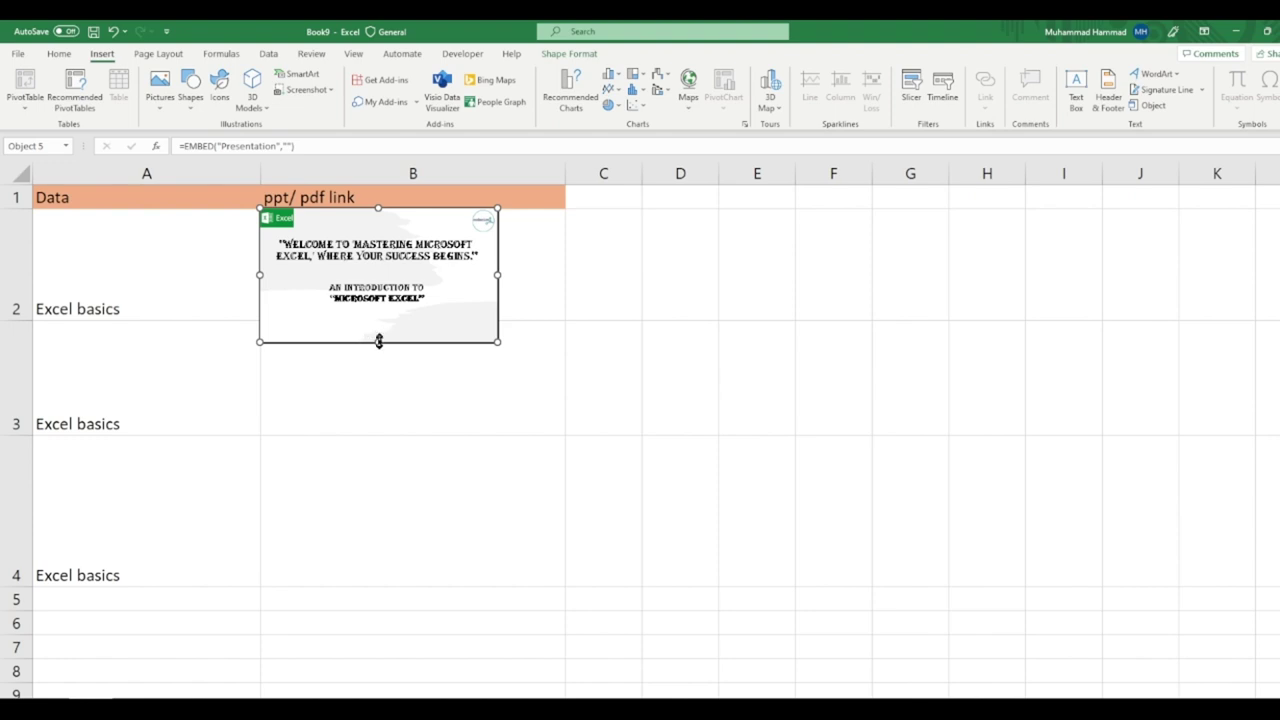
pyautogui.moveTo(378, 341); pyautogui.dragTo(379, 308)
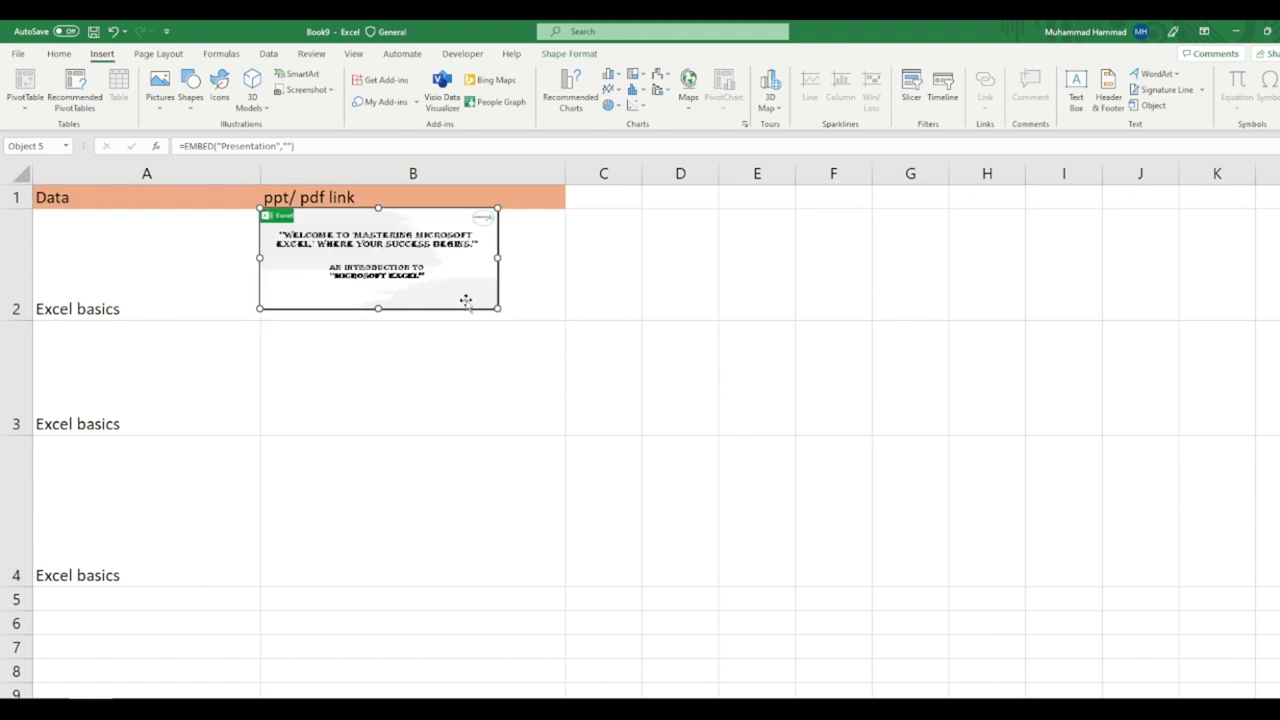
pyautogui.moveTo(498, 257); pyautogui.dragTo(428, 264)
pyautogui.click(520, 298)
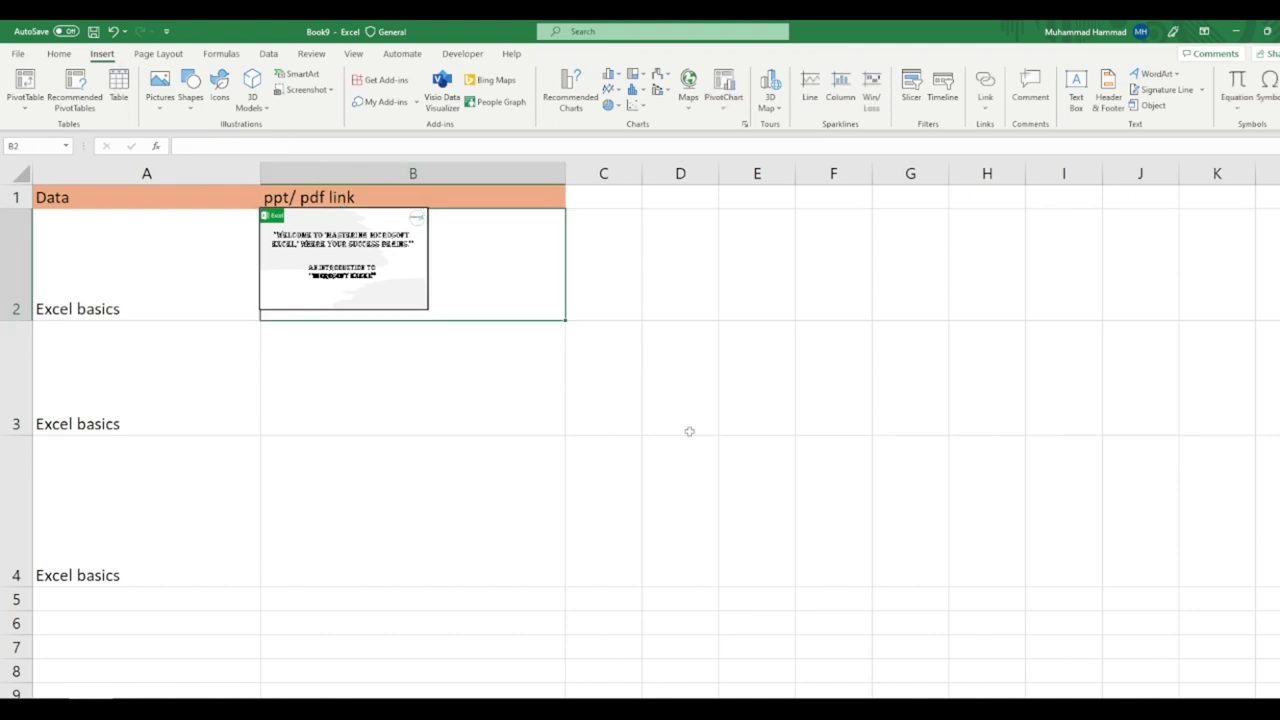
pyautogui.click(381, 265)
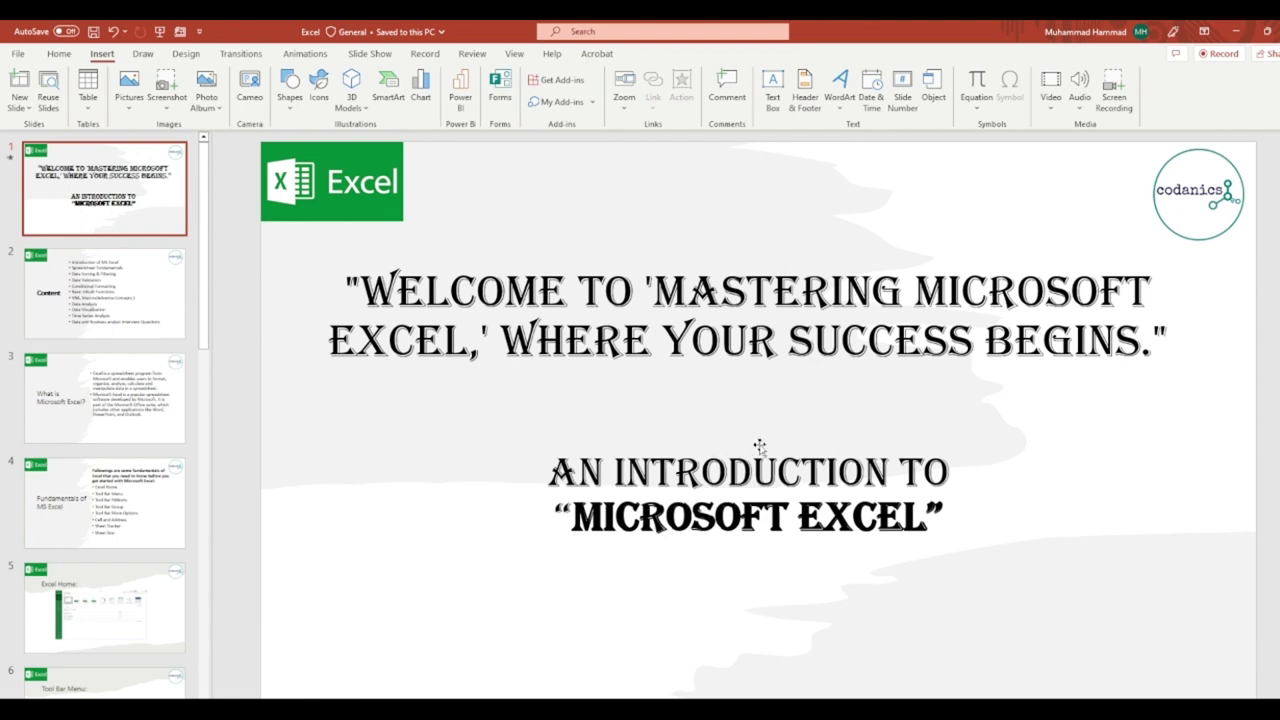
# Leave PowerPoint for the Excel sheet with the B2 slide preview and select cell B3
pyautogui.hotkey('alt', 'Tab')
pyautogui.click(322, 394)
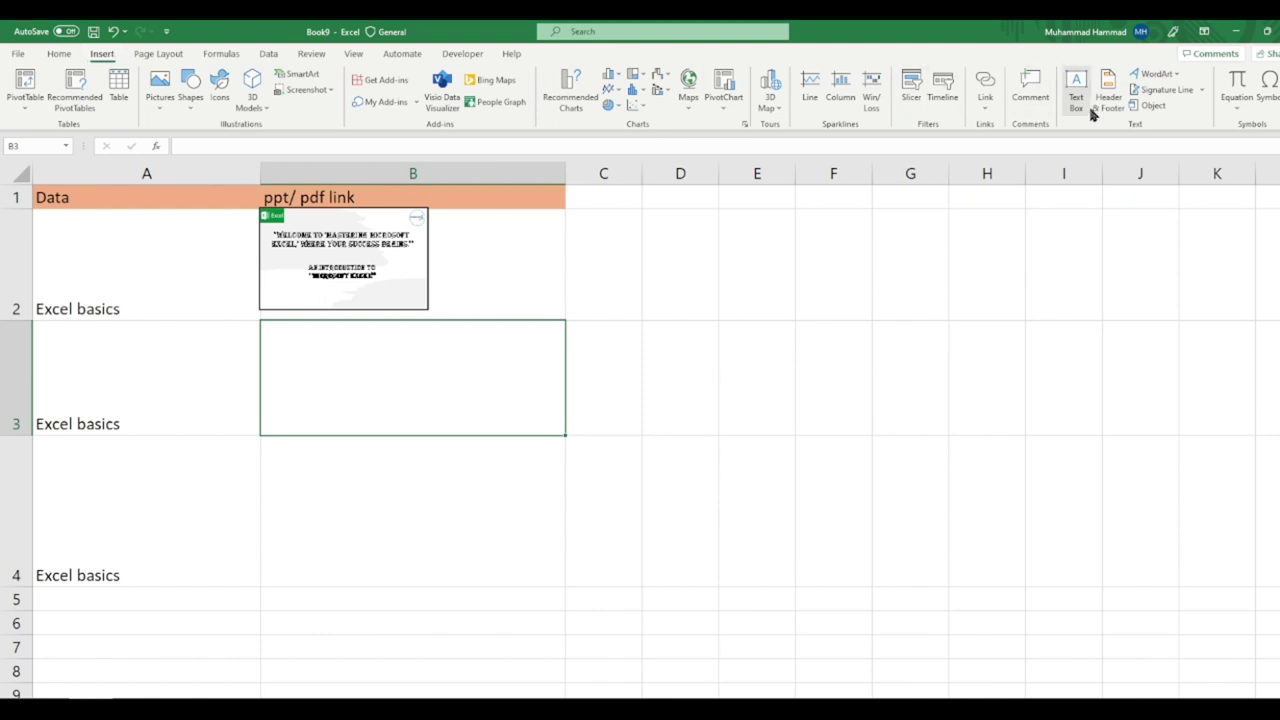
# Embed Excel.pptx from file into B3 displayed as an icon, then select B4
pyautogui.click(1143, 108)
pyautogui.click(505, 224)
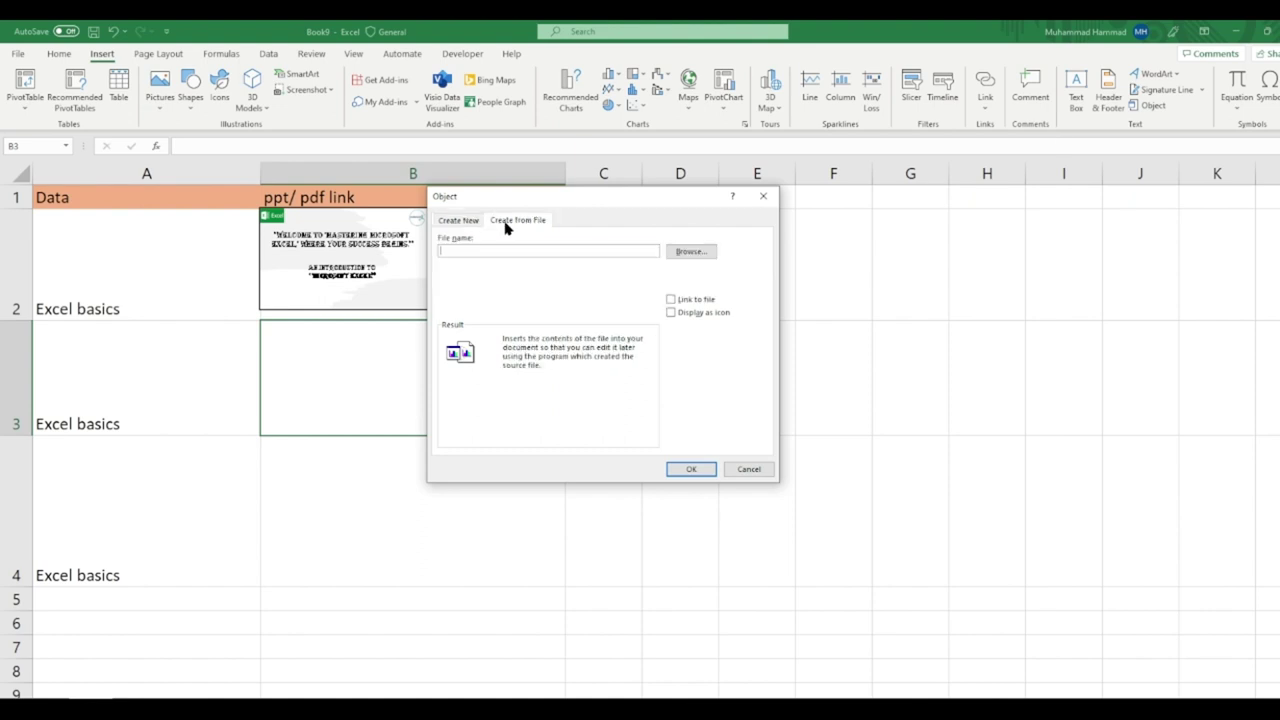
pyautogui.click(710, 251)
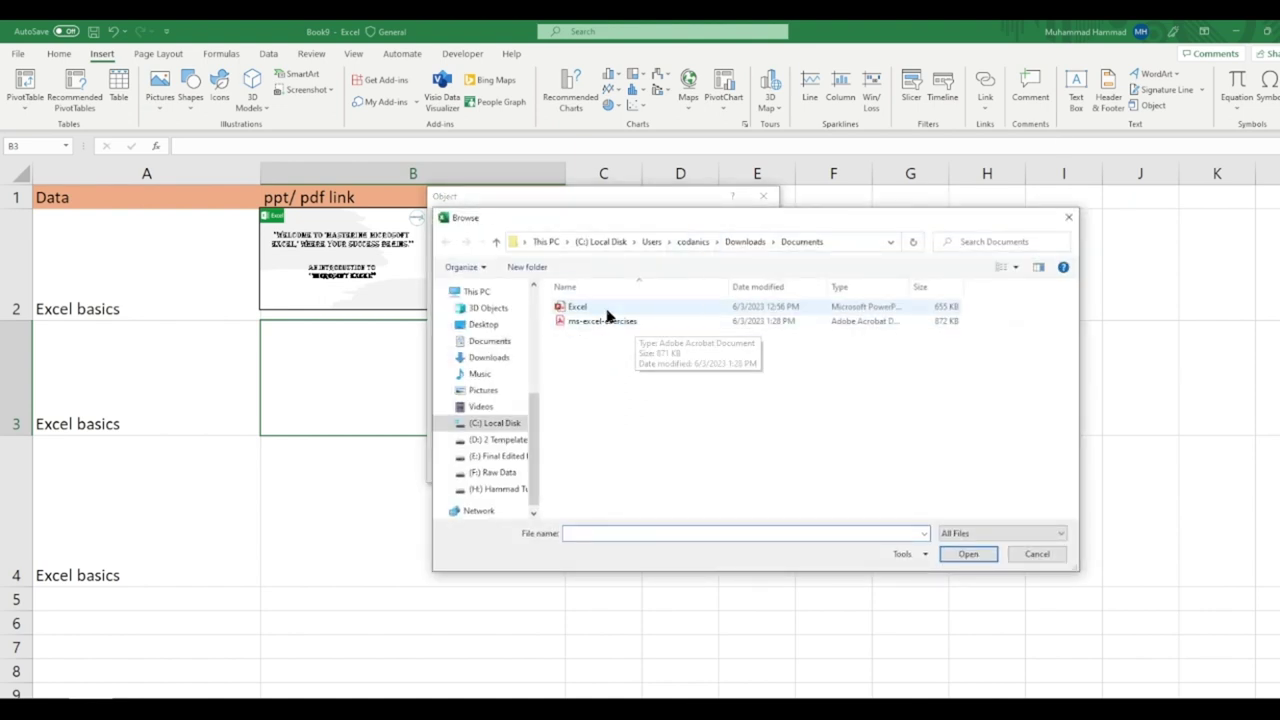
pyautogui.click(604, 306)
pyautogui.click(978, 555)
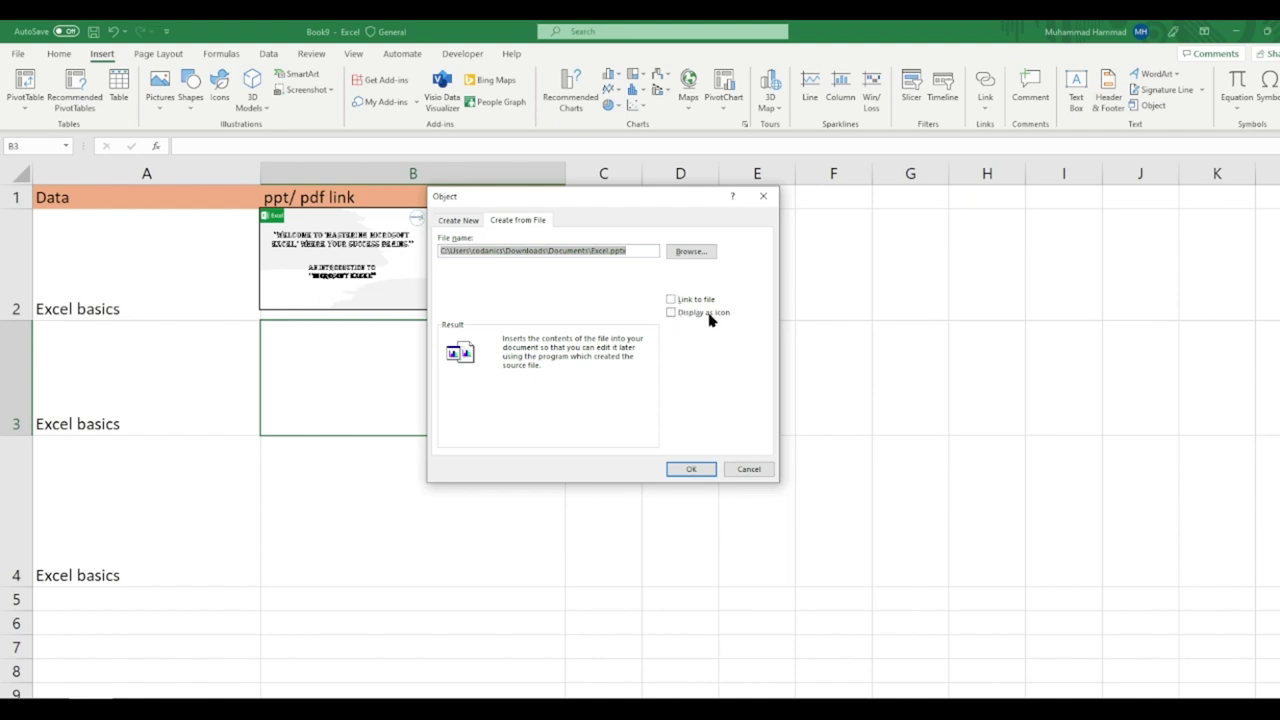
pyautogui.click(688, 318)
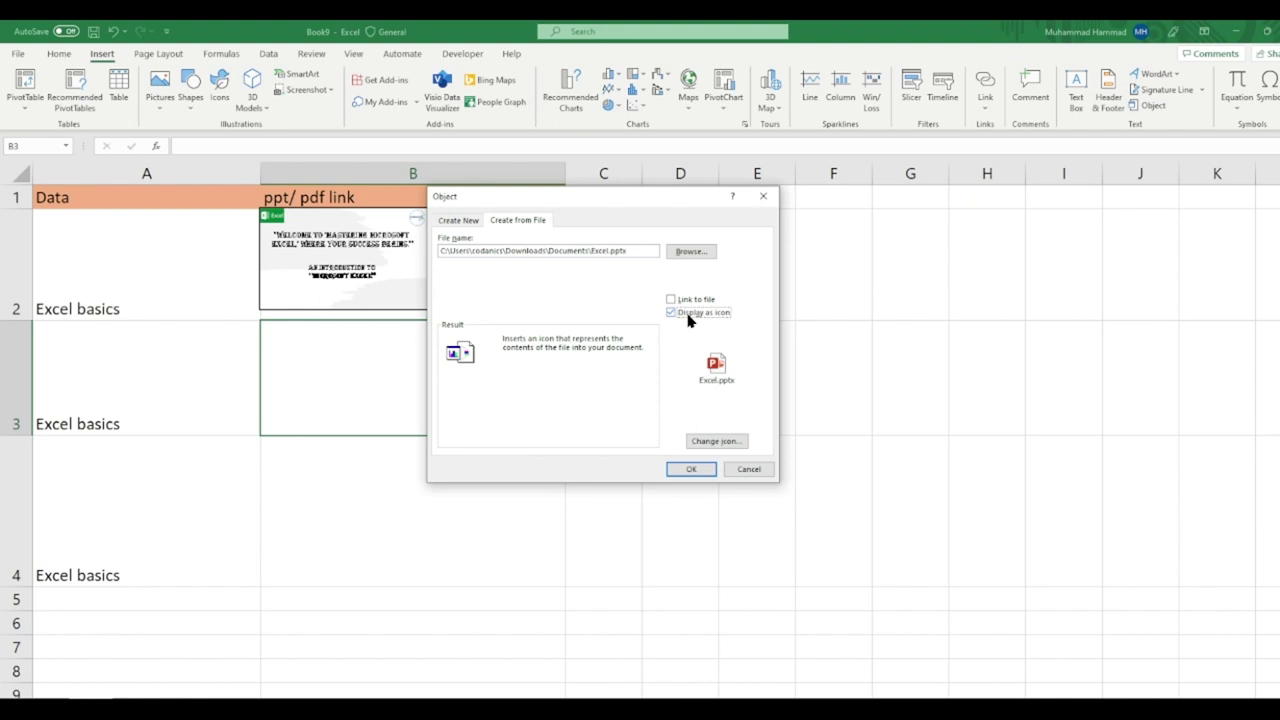
pyautogui.click(691, 469)
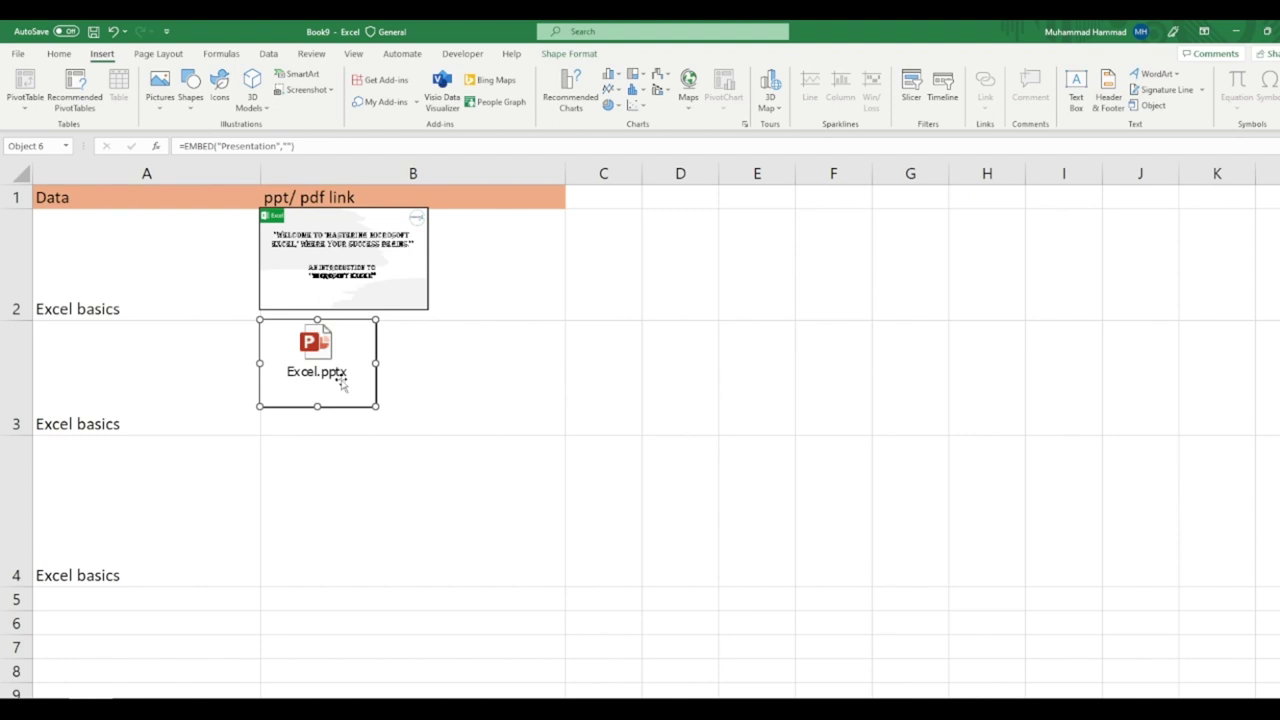
pyautogui.click(315, 487)
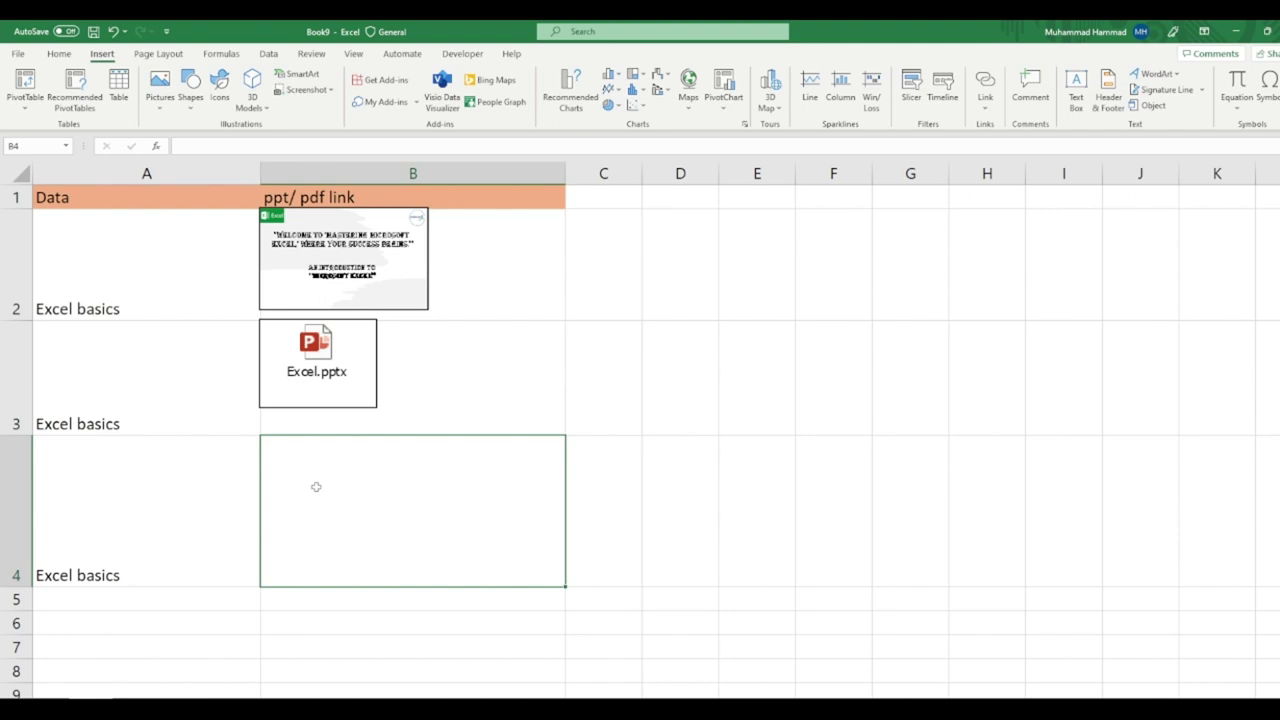
# Insert the Final Logo picture from this device and shrink it to fit cell B4
pyautogui.click(163, 113)
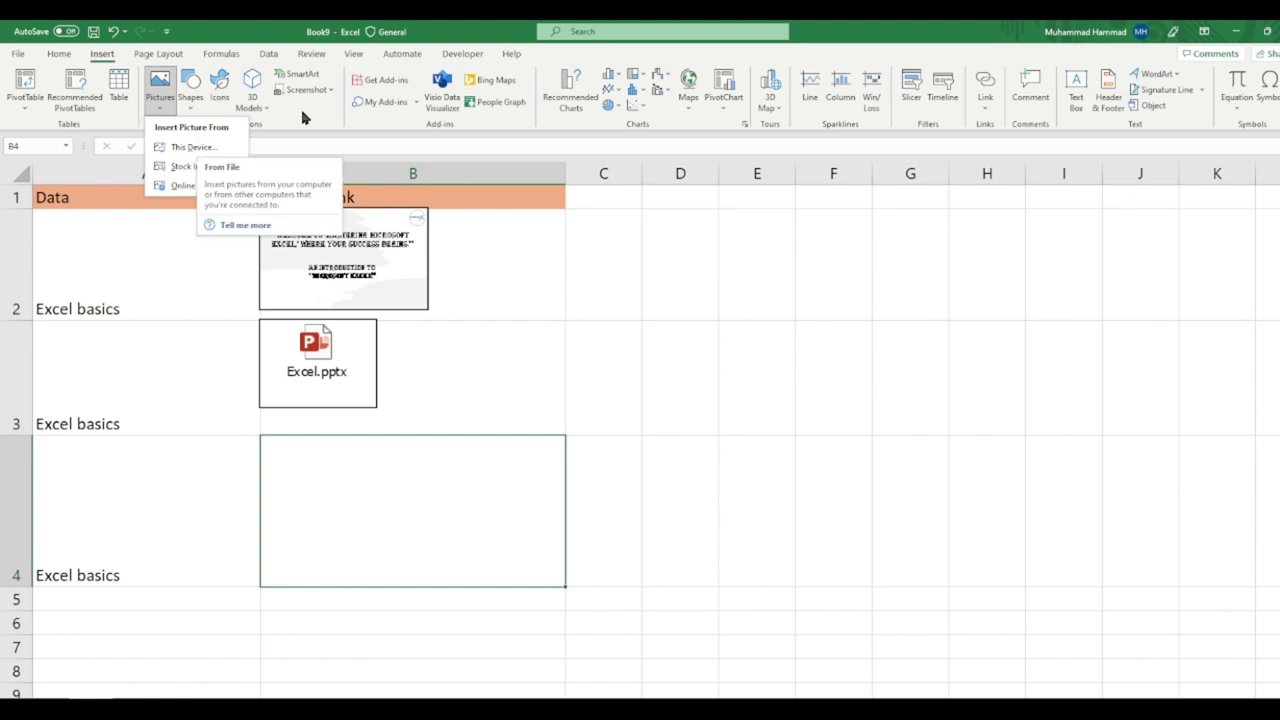
pyautogui.click(106, 53)
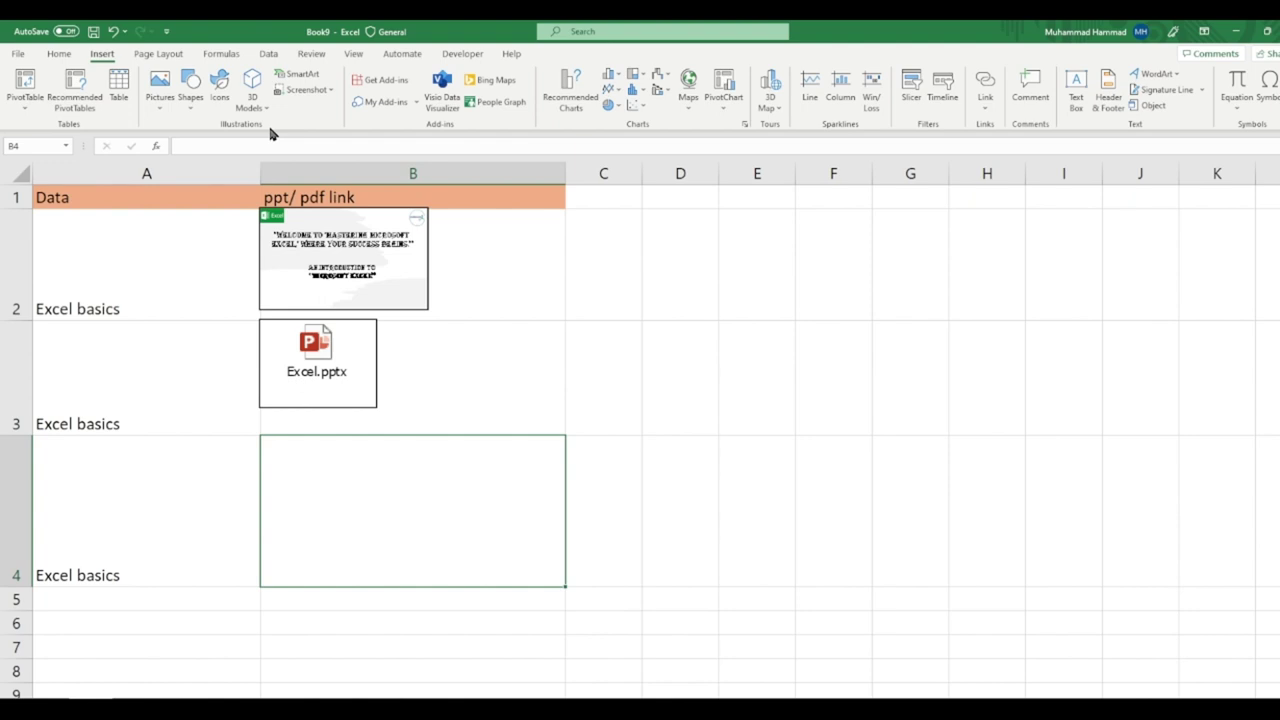
pyautogui.click(158, 105)
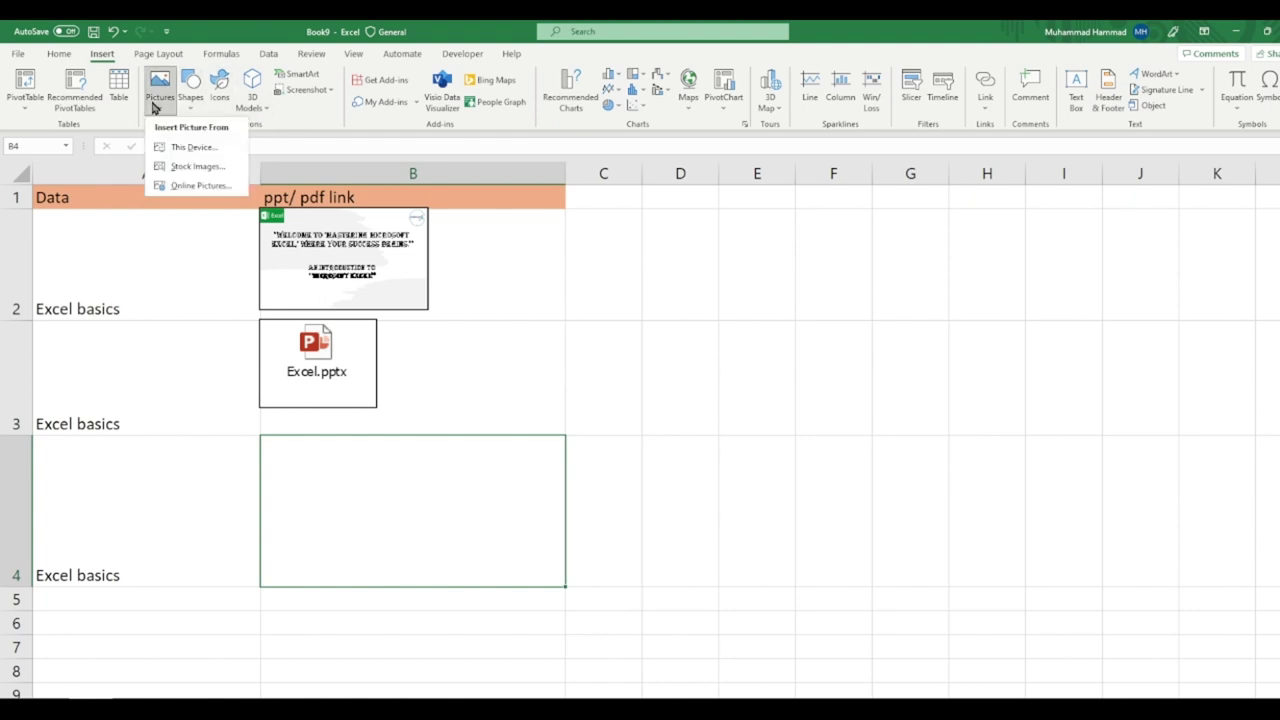
pyautogui.click(176, 150)
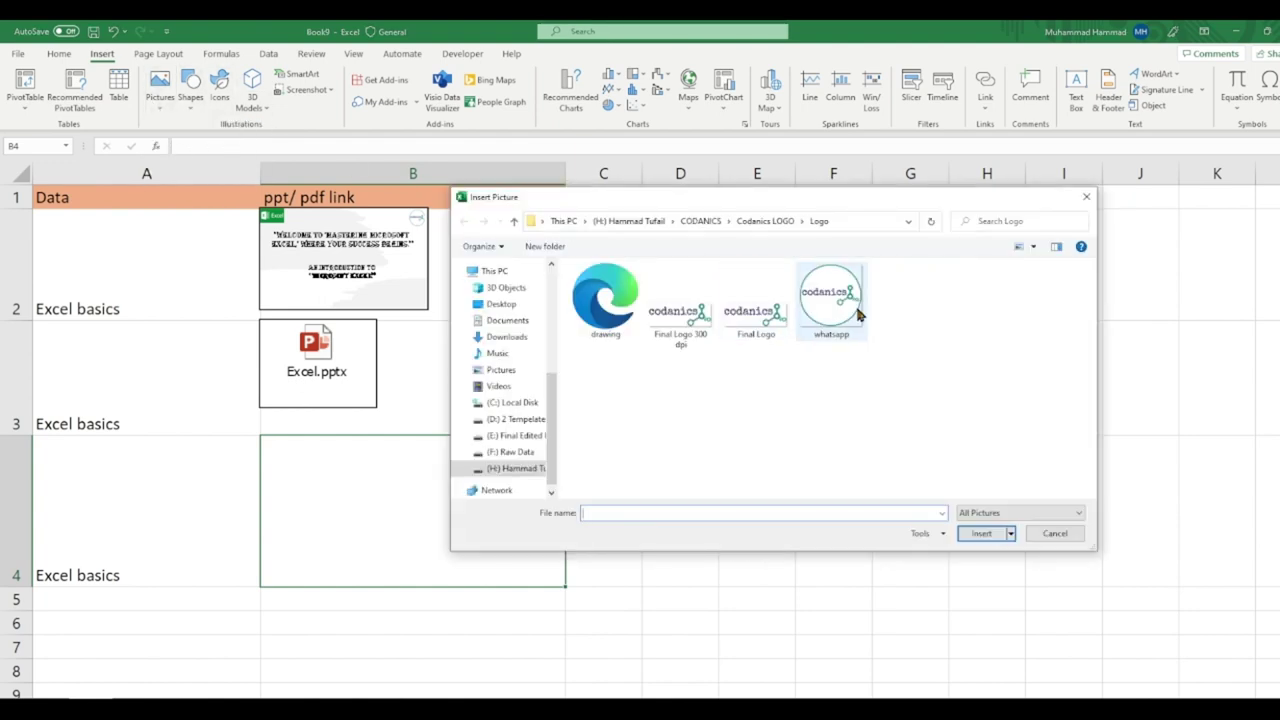
pyautogui.click(857, 315)
pyautogui.click(783, 340)
pyautogui.click(984, 536)
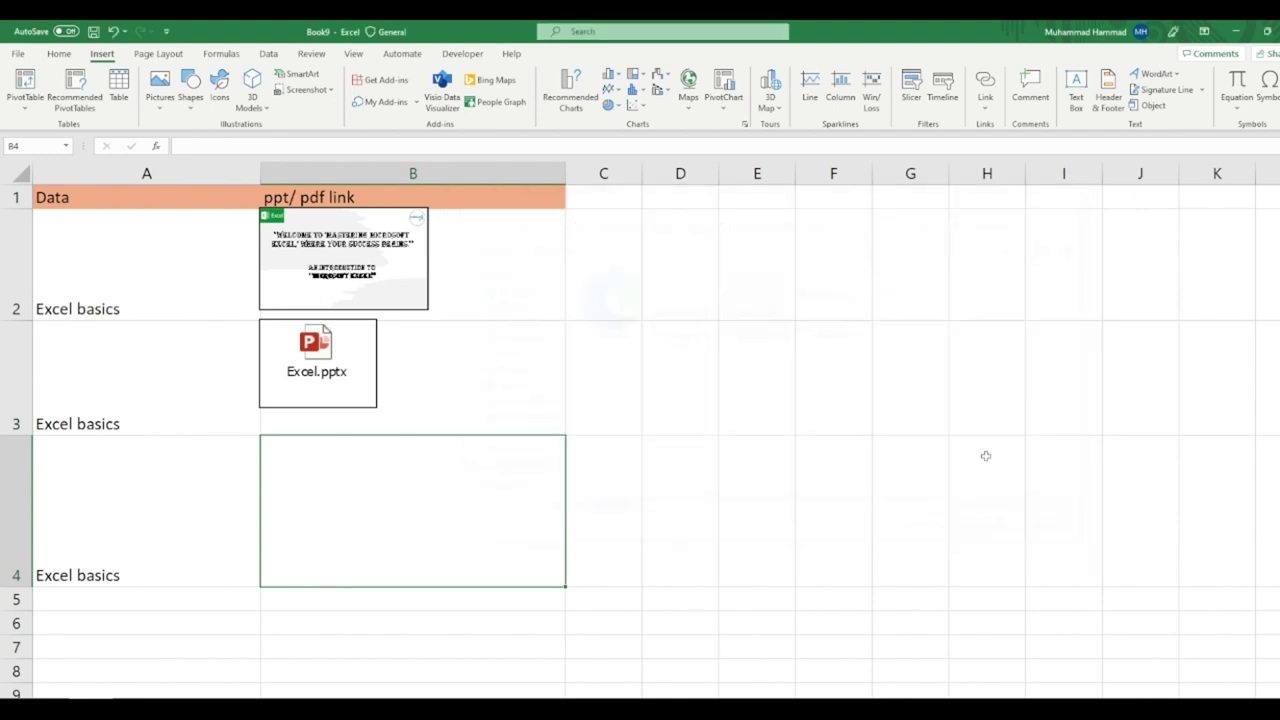
pyautogui.moveTo(622, 568); pyautogui.dragTo(490, 505)
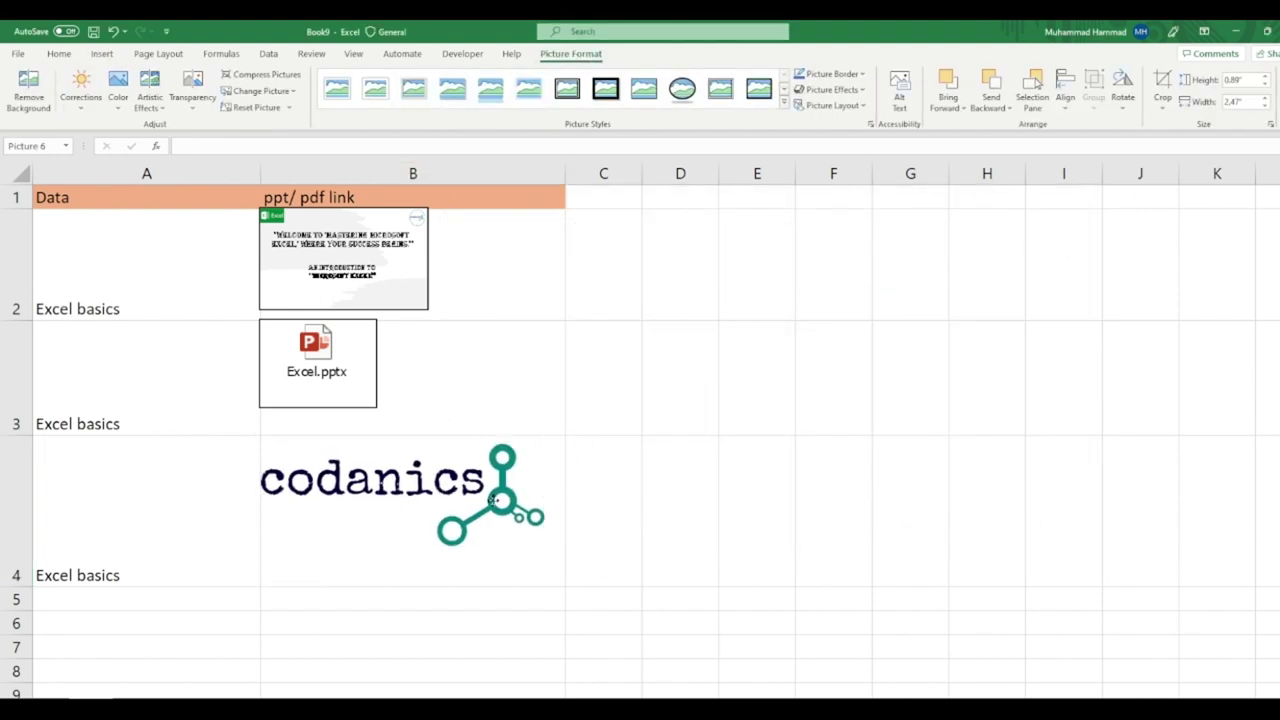
# Hyperlink the B4 logo to Excel.pptx in Downloads > Documents and test that it opens
pyautogui.rightClick(430, 474)
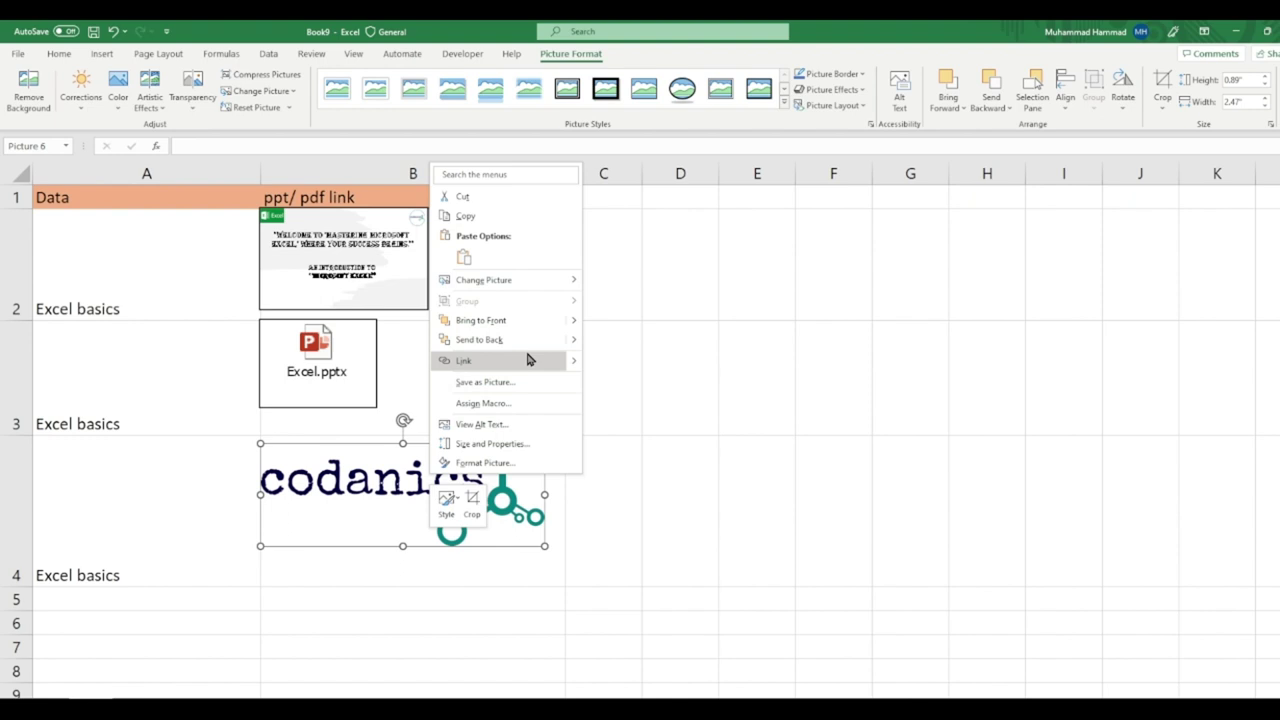
pyautogui.click(528, 360)
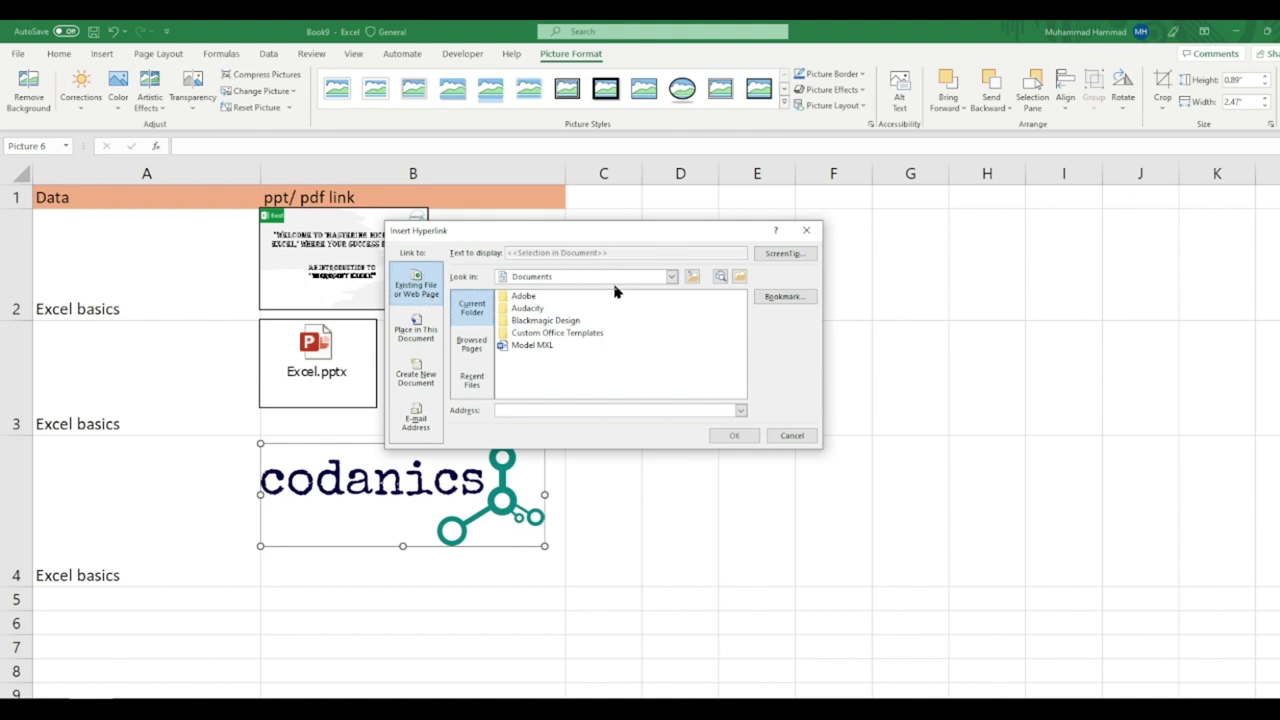
pyautogui.click(671, 276)
pyautogui.click(558, 312)
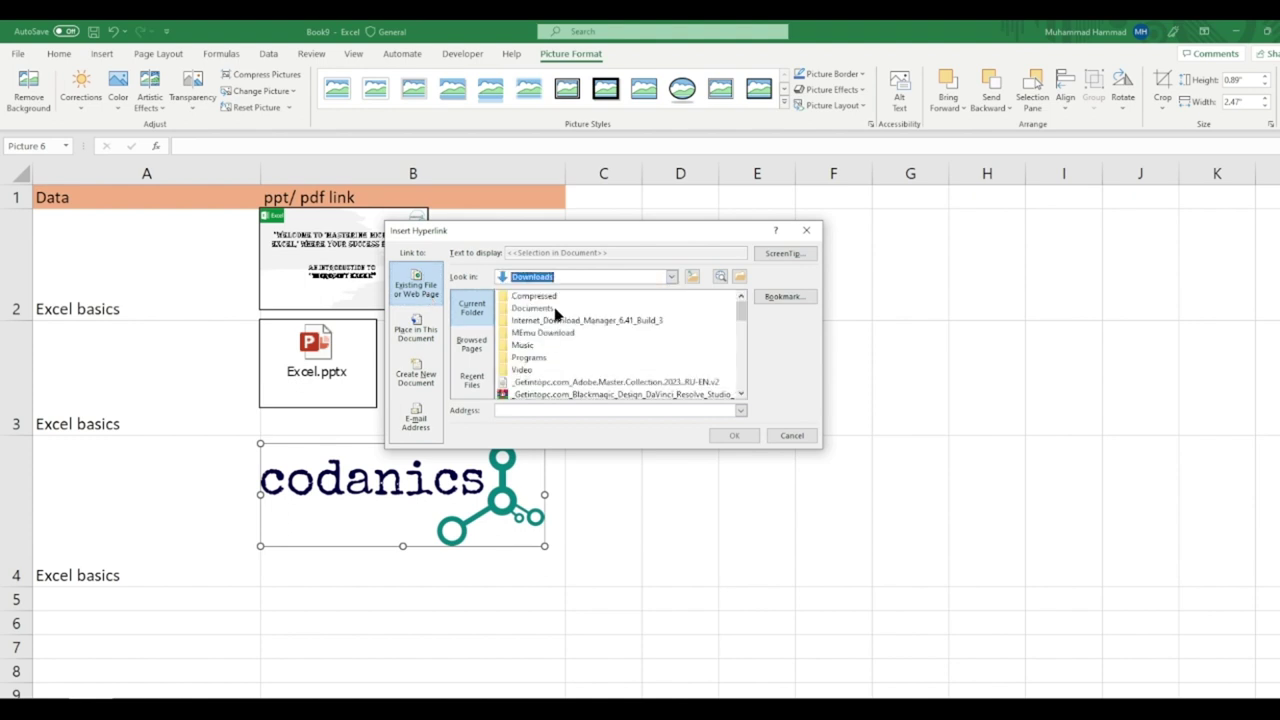
pyautogui.doubleClick(530, 308)
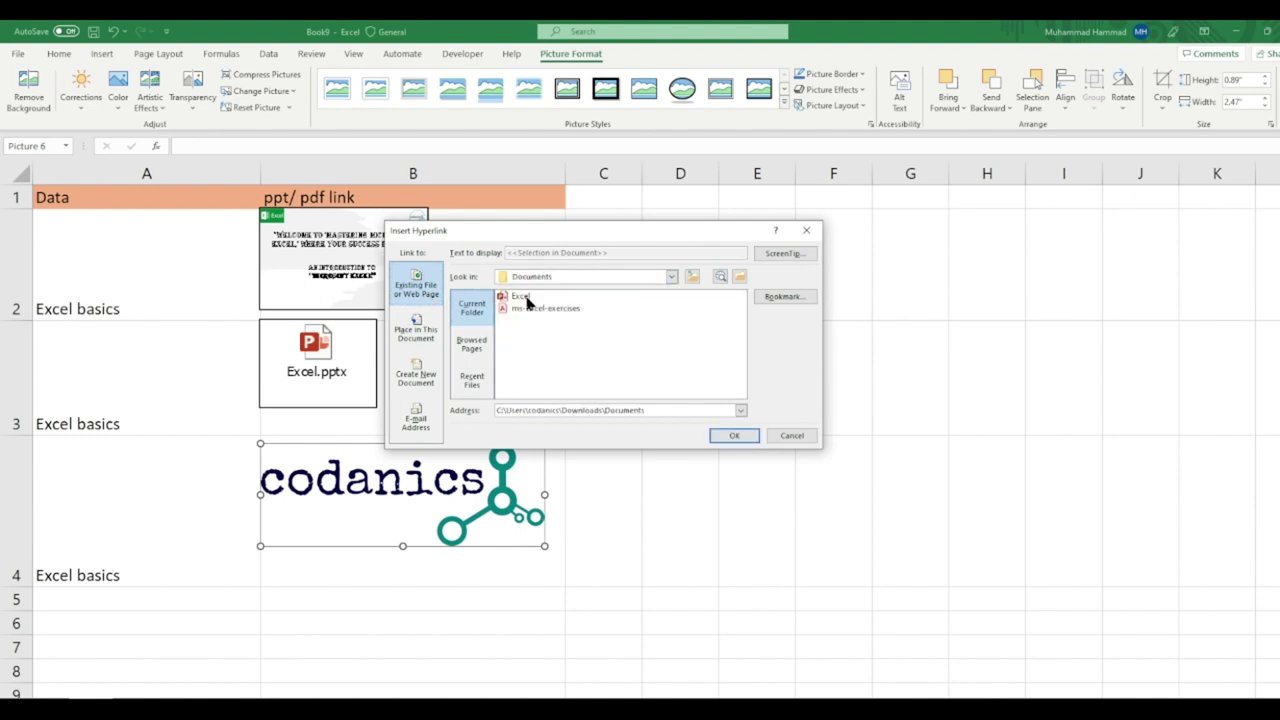
pyautogui.click(528, 297)
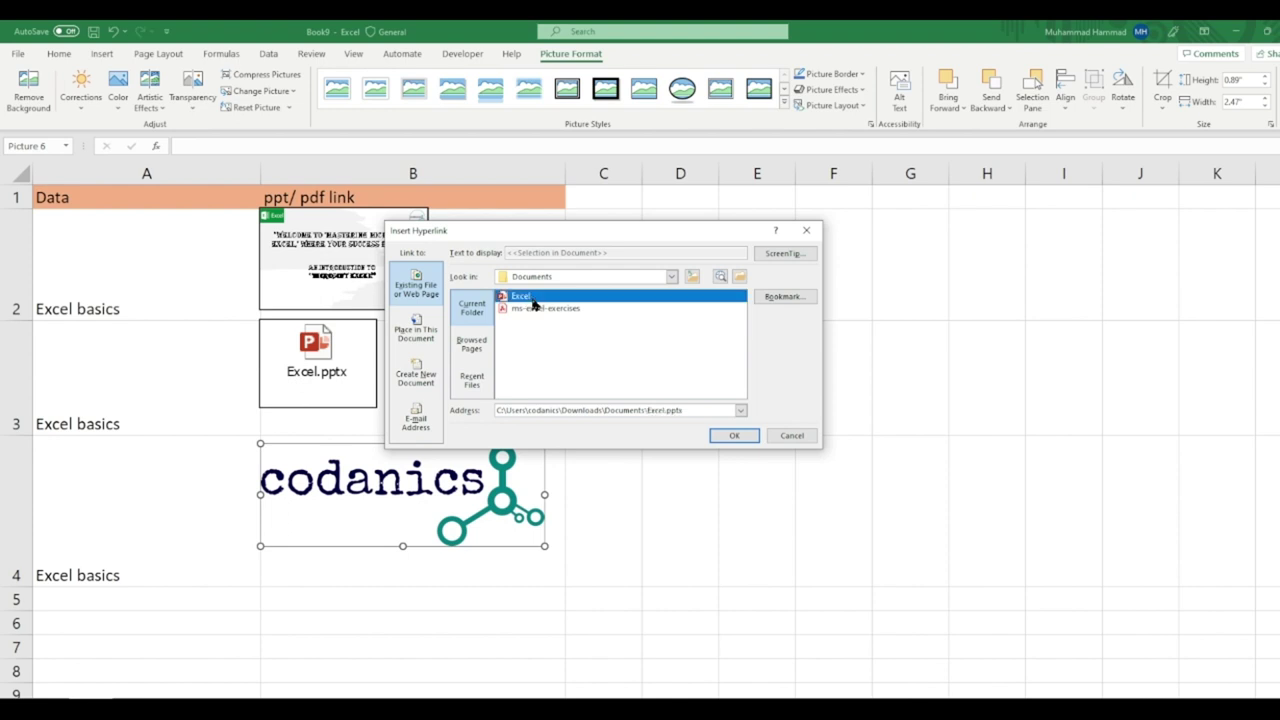
pyautogui.click(745, 437)
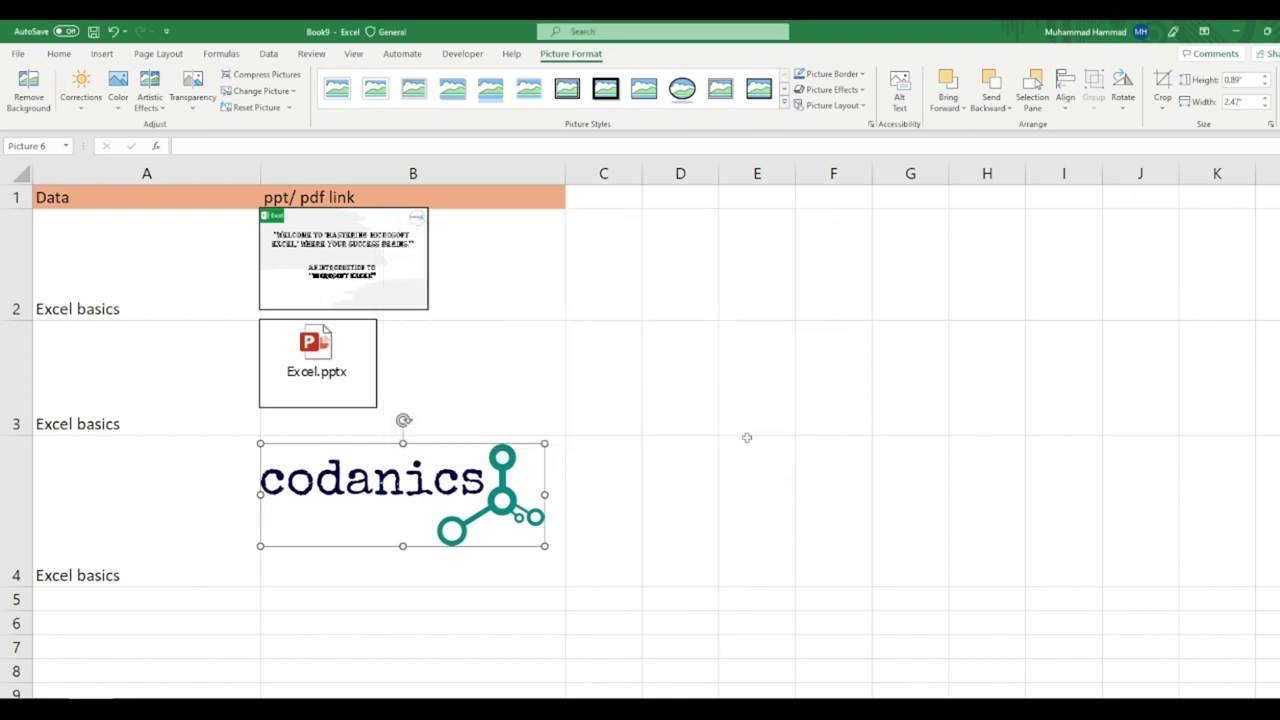
pyautogui.click(398, 490)
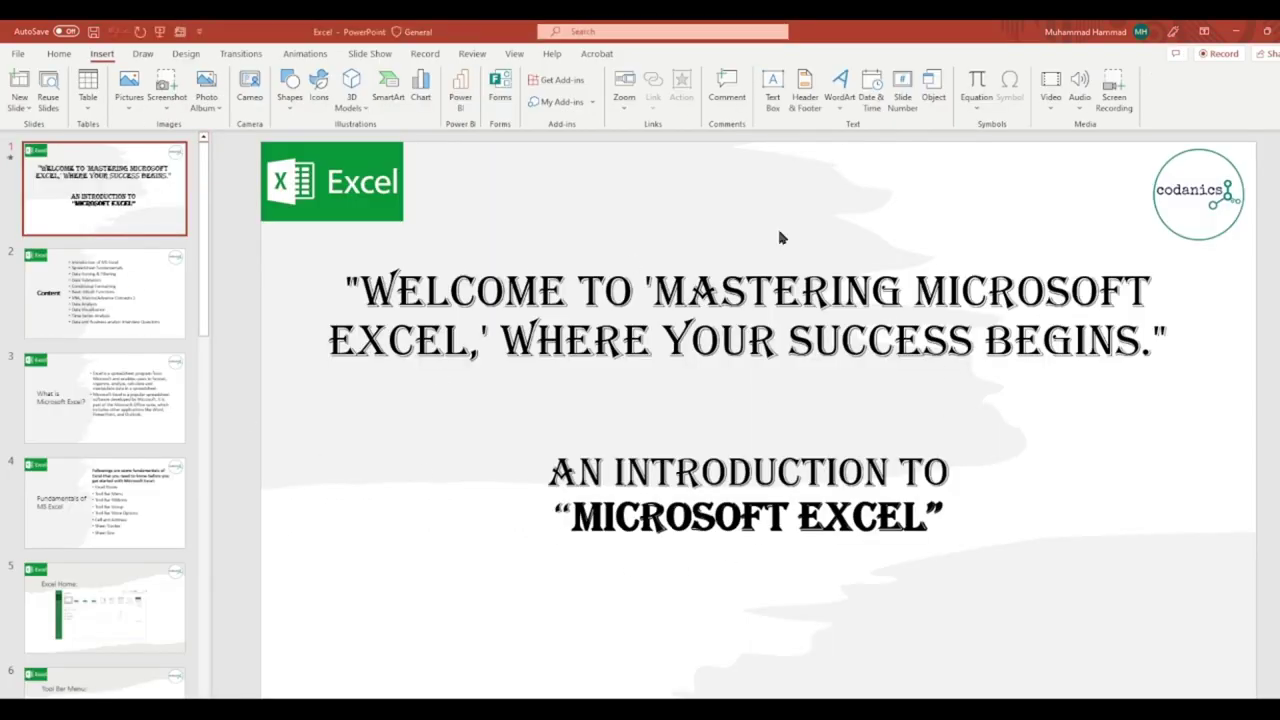
pyautogui.hotkey('alt', 'Tab')
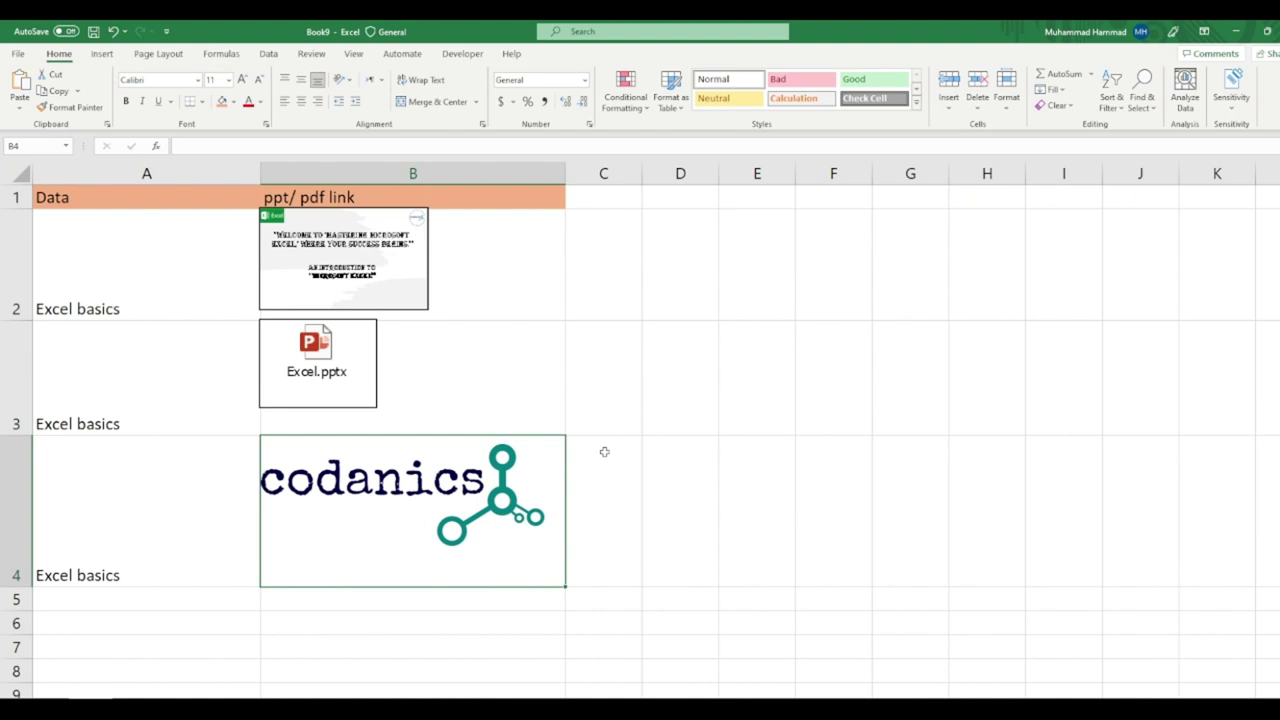
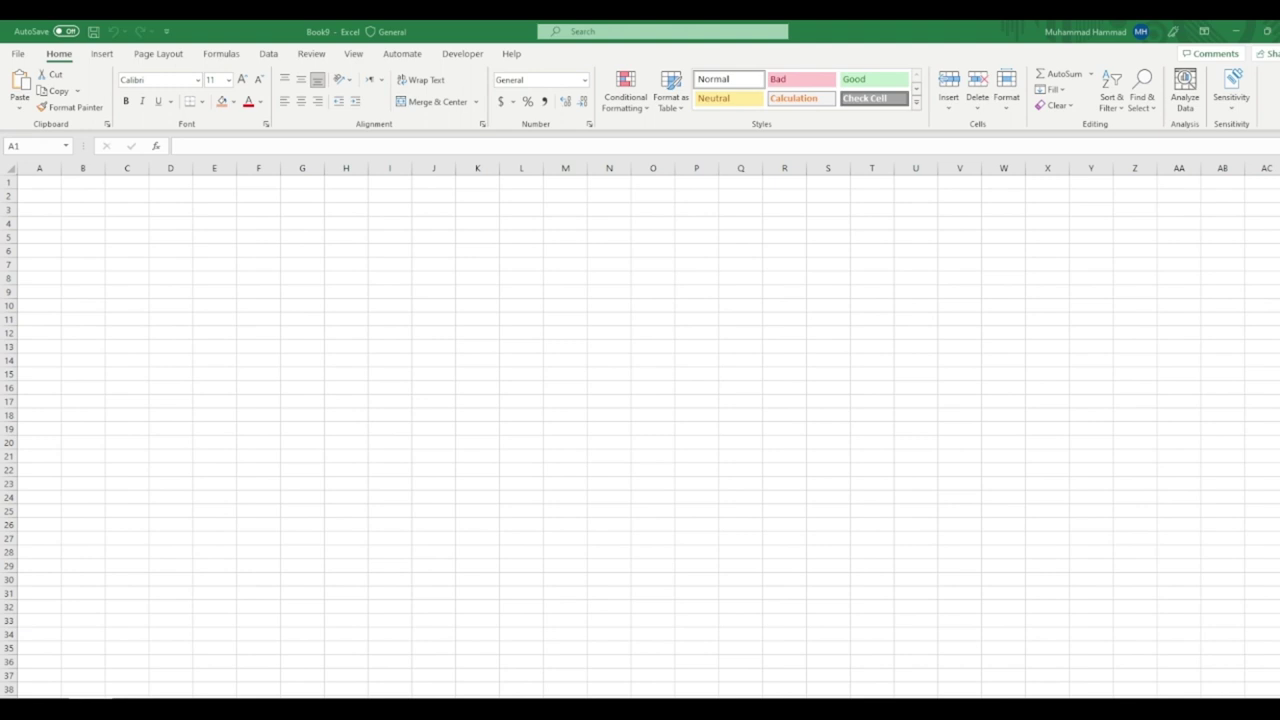
# Start a Get Data From PDF import and pick ms-excel-exercises from the Documents folder
pyautogui.click(269, 55)
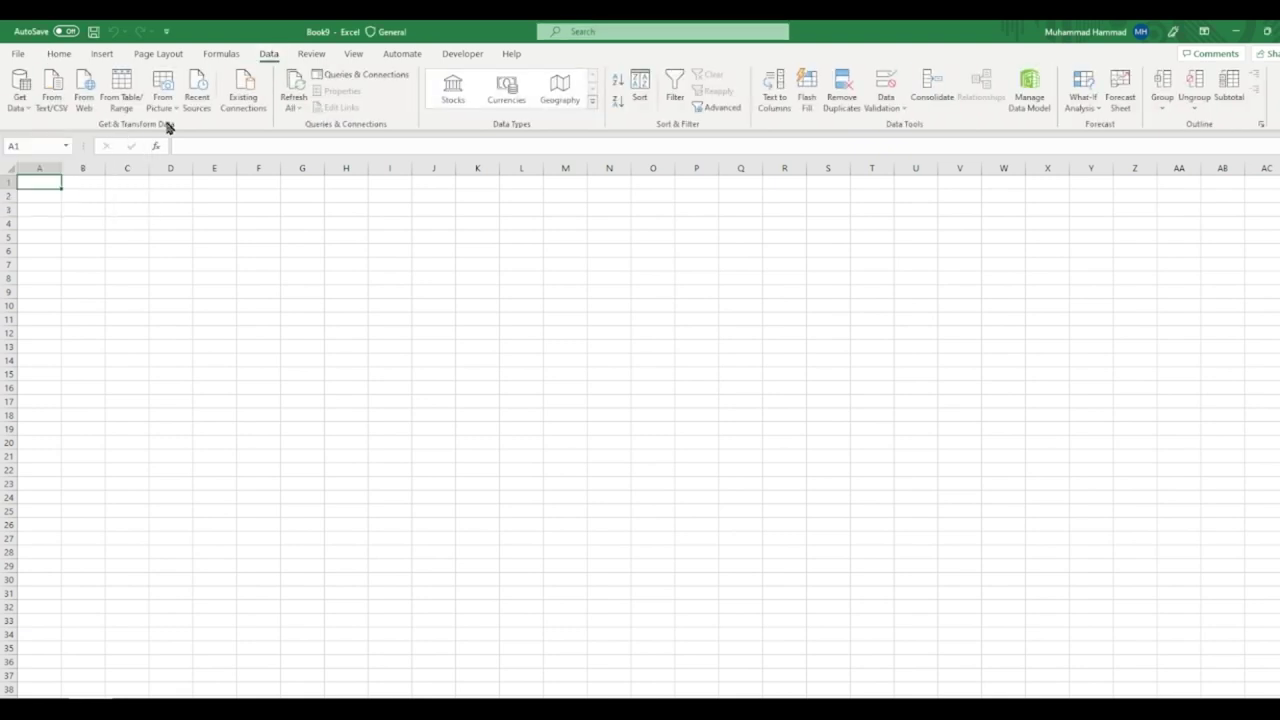
pyautogui.click(20, 100)
pyautogui.click(20, 100)
pyautogui.click(20, 100)
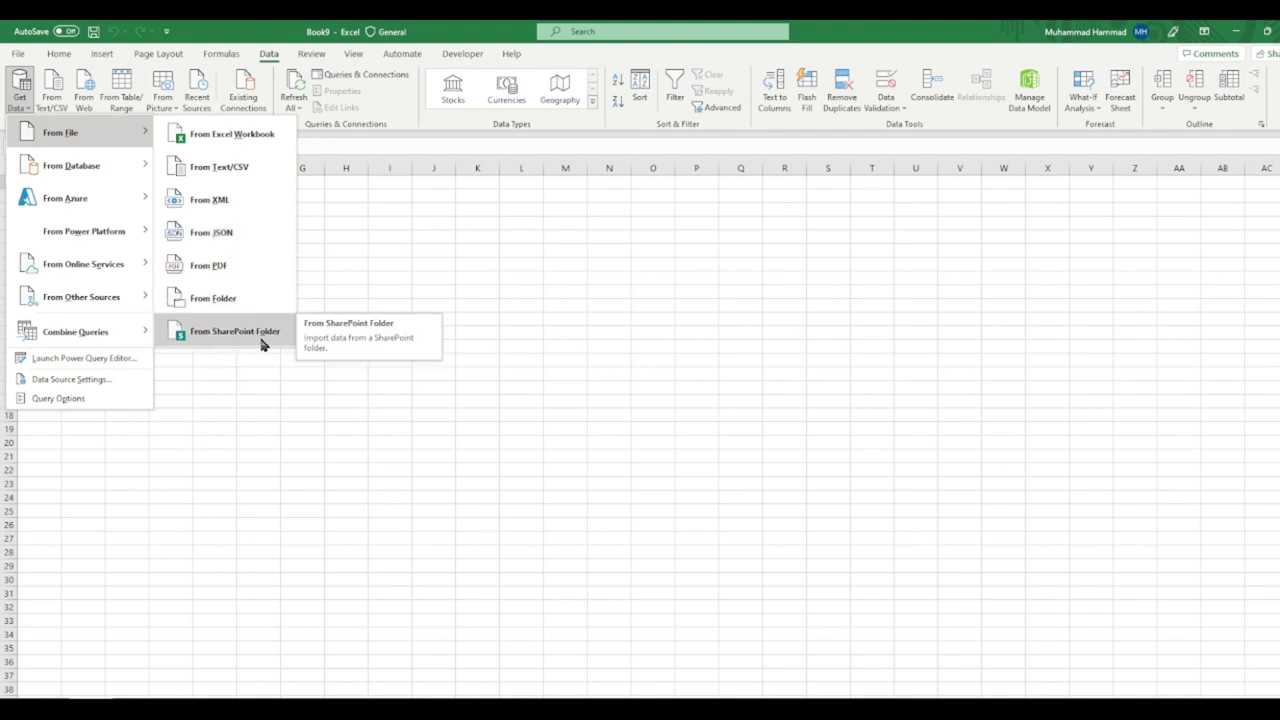
pyautogui.click(267, 272)
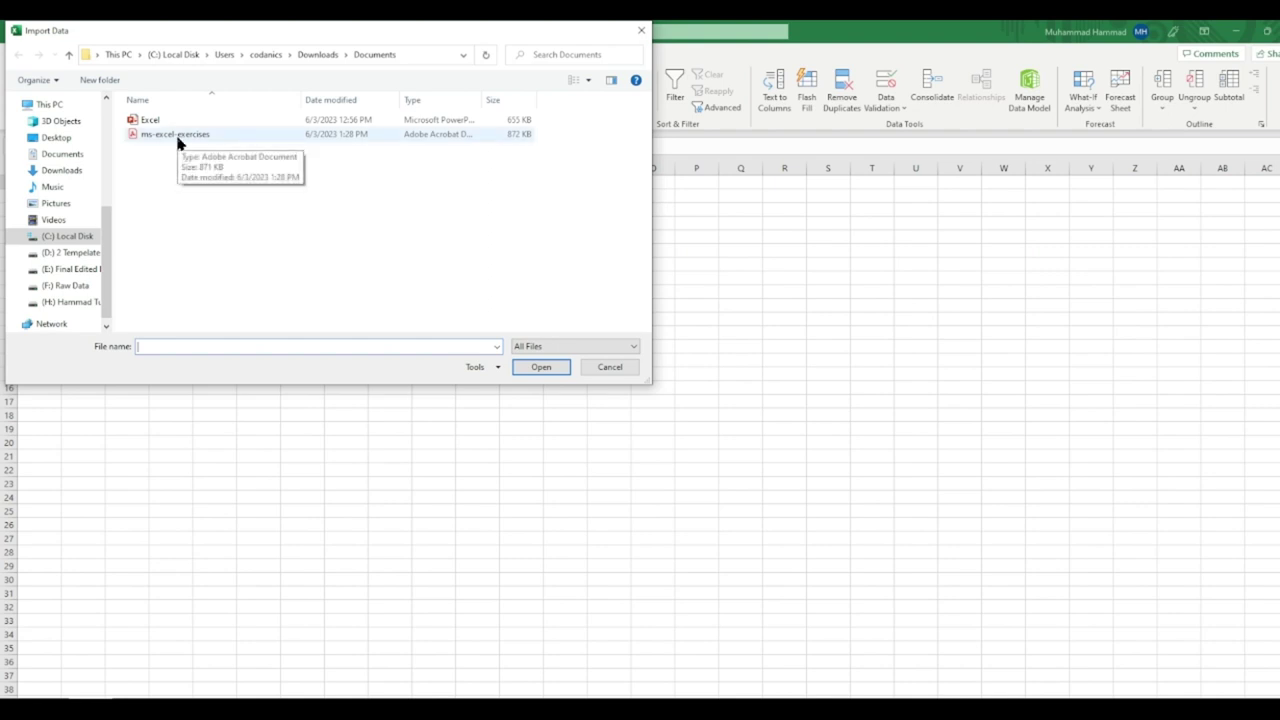
pyautogui.click(176, 136)
# Open ms-excel-exercises.pdf in Navigator and preview its tables from Table001 through Table009
pyautogui.click(540, 367)
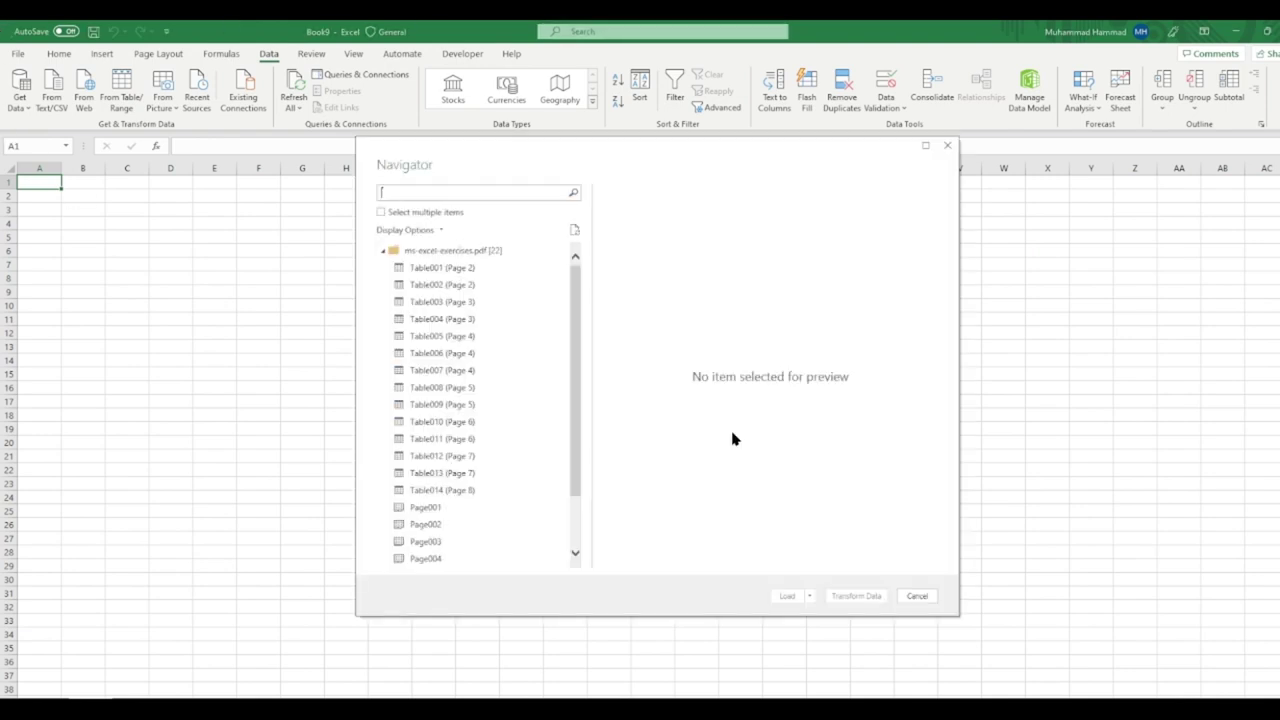
pyautogui.click(426, 268)
pyautogui.click(426, 286)
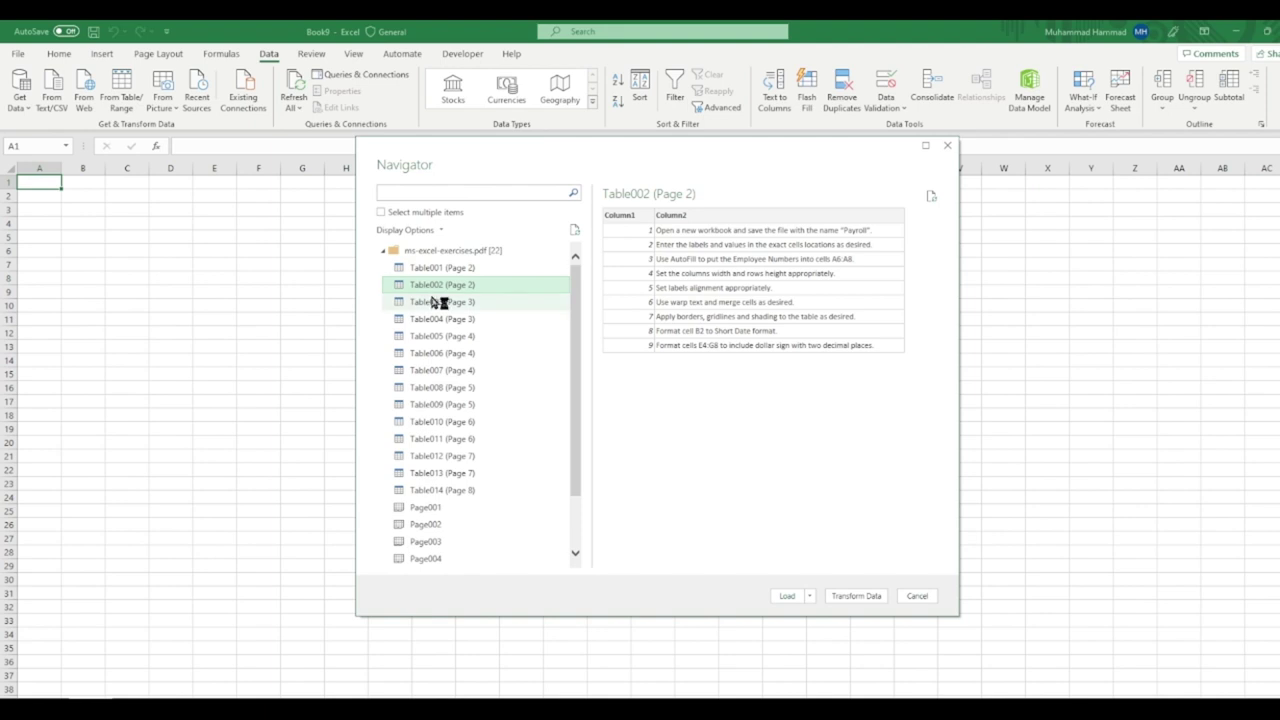
pyautogui.click(434, 302)
pyautogui.click(434, 319)
pyautogui.click(433, 337)
pyautogui.click(434, 353)
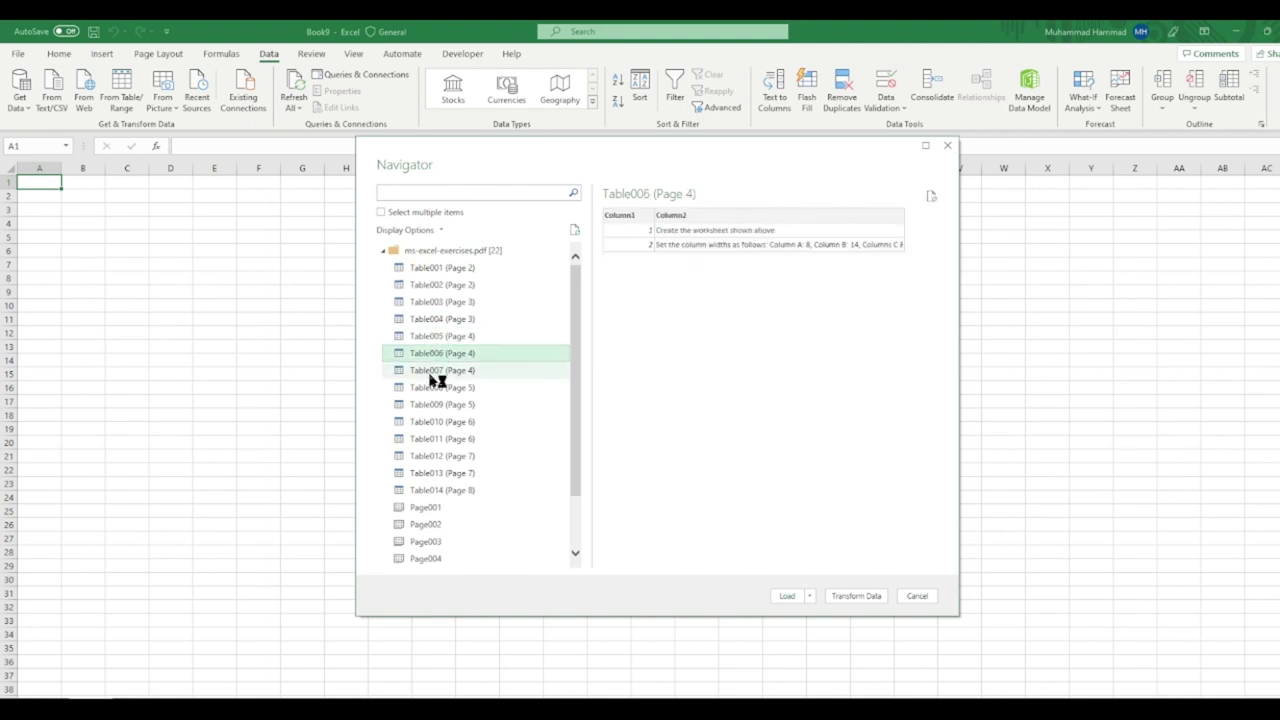
pyautogui.click(434, 370)
pyautogui.click(434, 387)
pyautogui.click(434, 405)
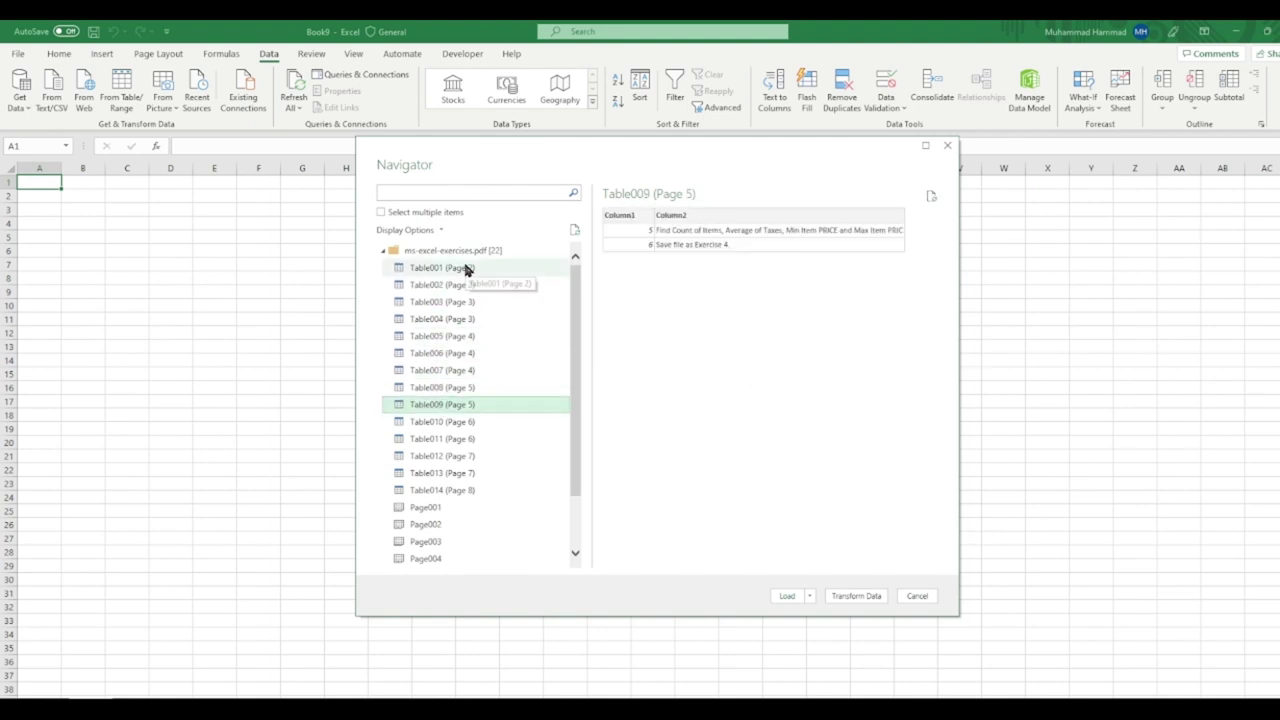
# Enable multiple selection and tick Table001, Table003, Table006, Table008 and Table012
pyautogui.click(381, 213)
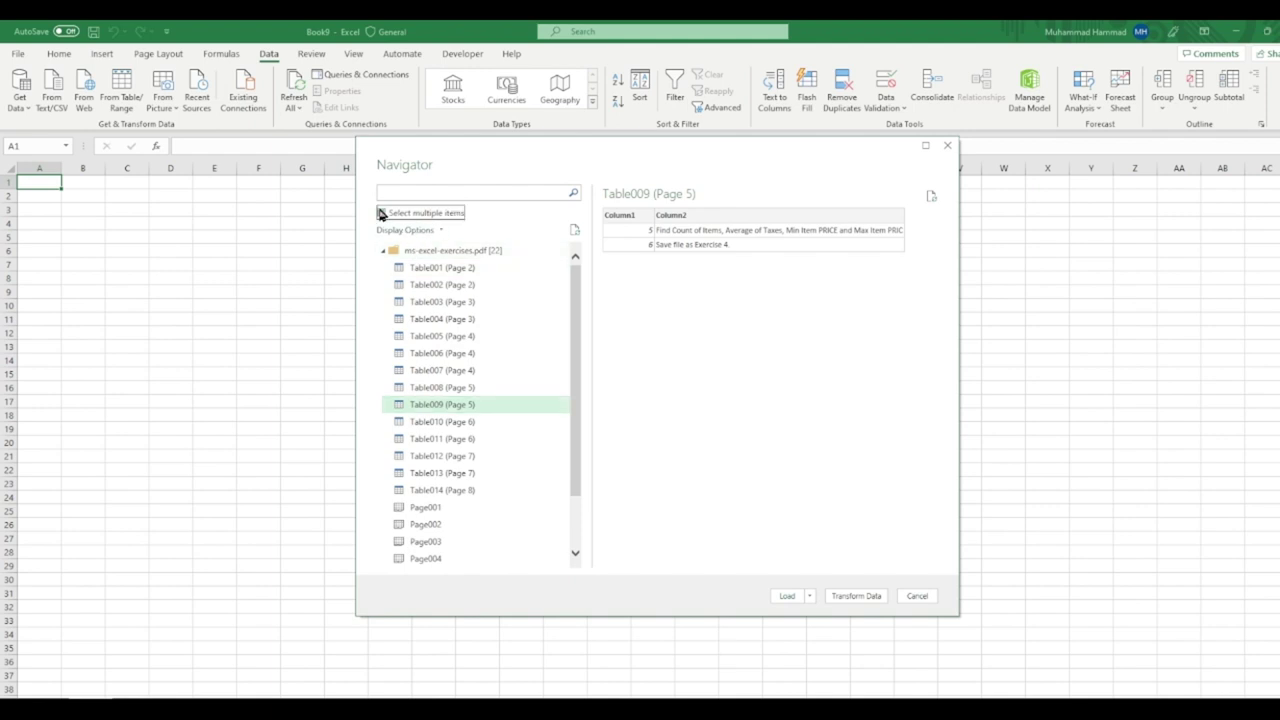
pyautogui.click(460, 268)
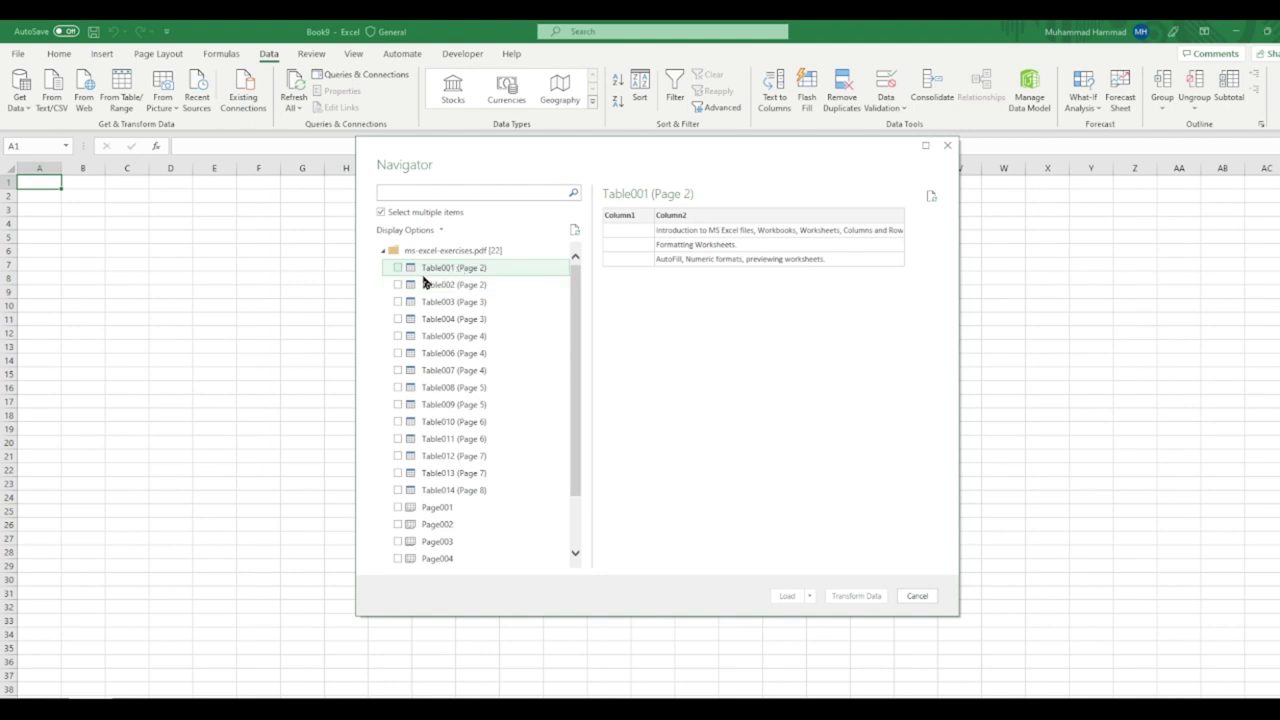
pyautogui.click(397, 268)
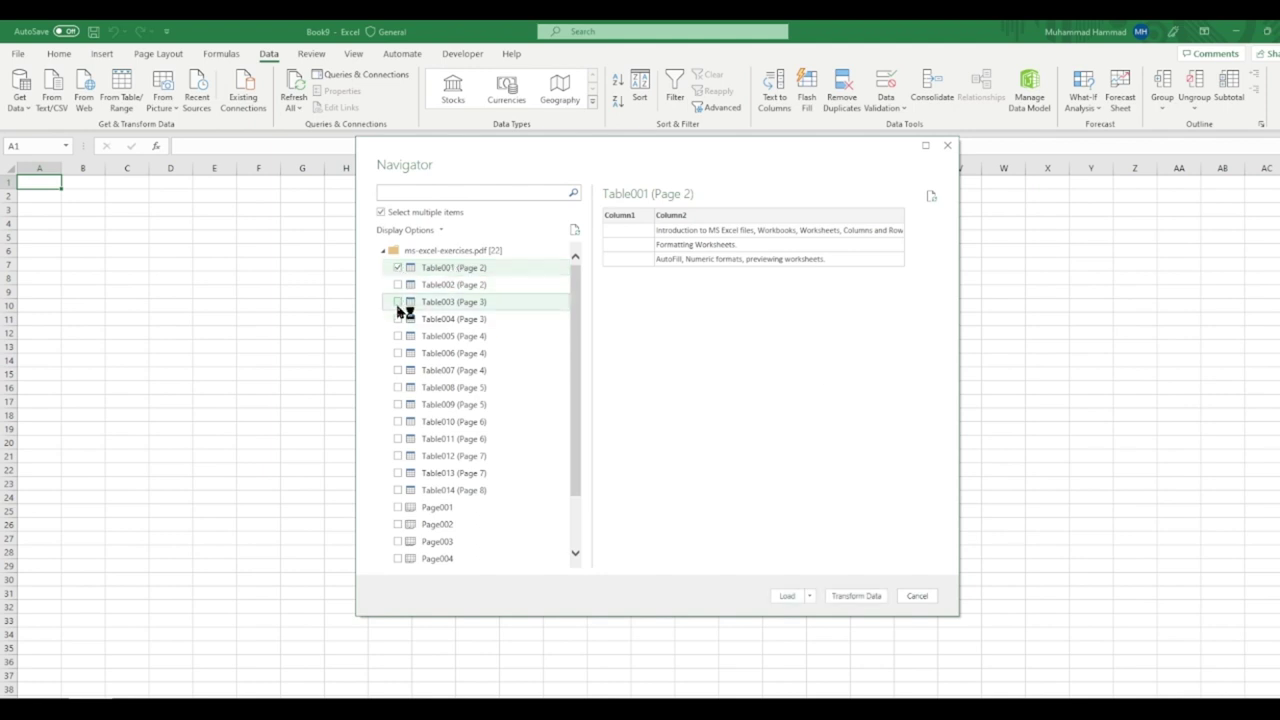
pyautogui.click(401, 304)
pyautogui.click(398, 303)
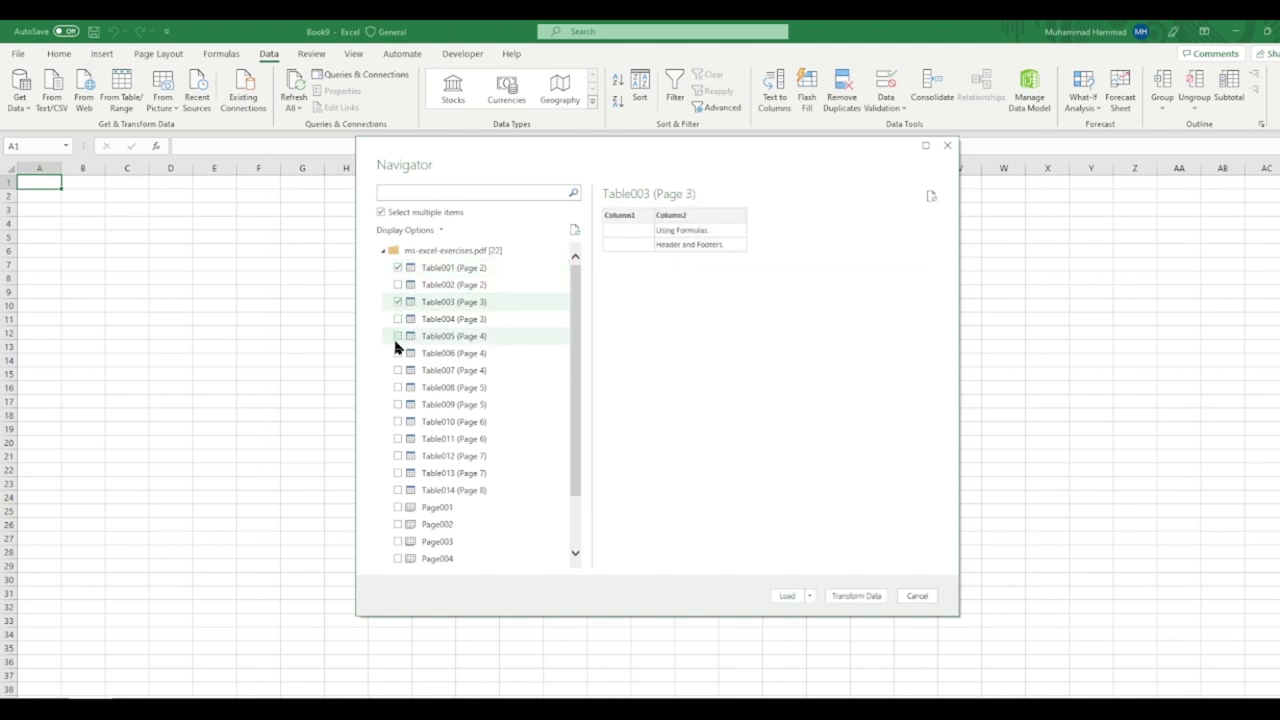
pyautogui.click(398, 354)
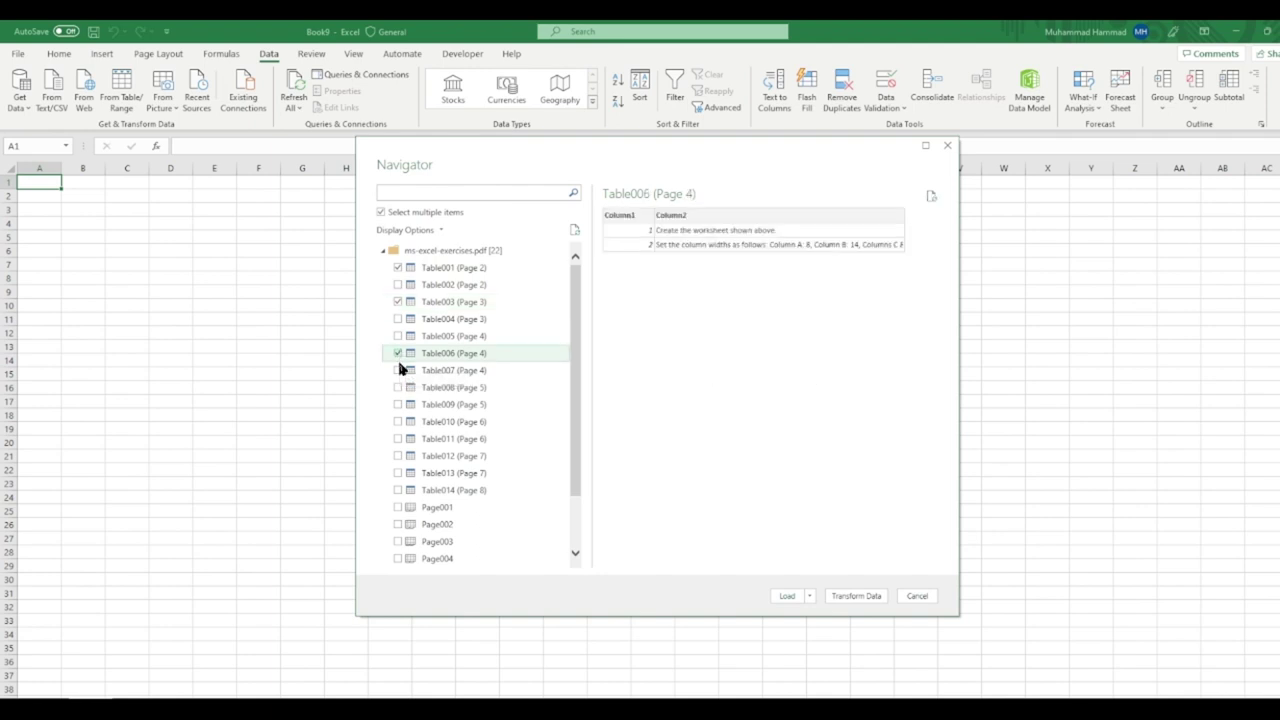
pyautogui.click(398, 388)
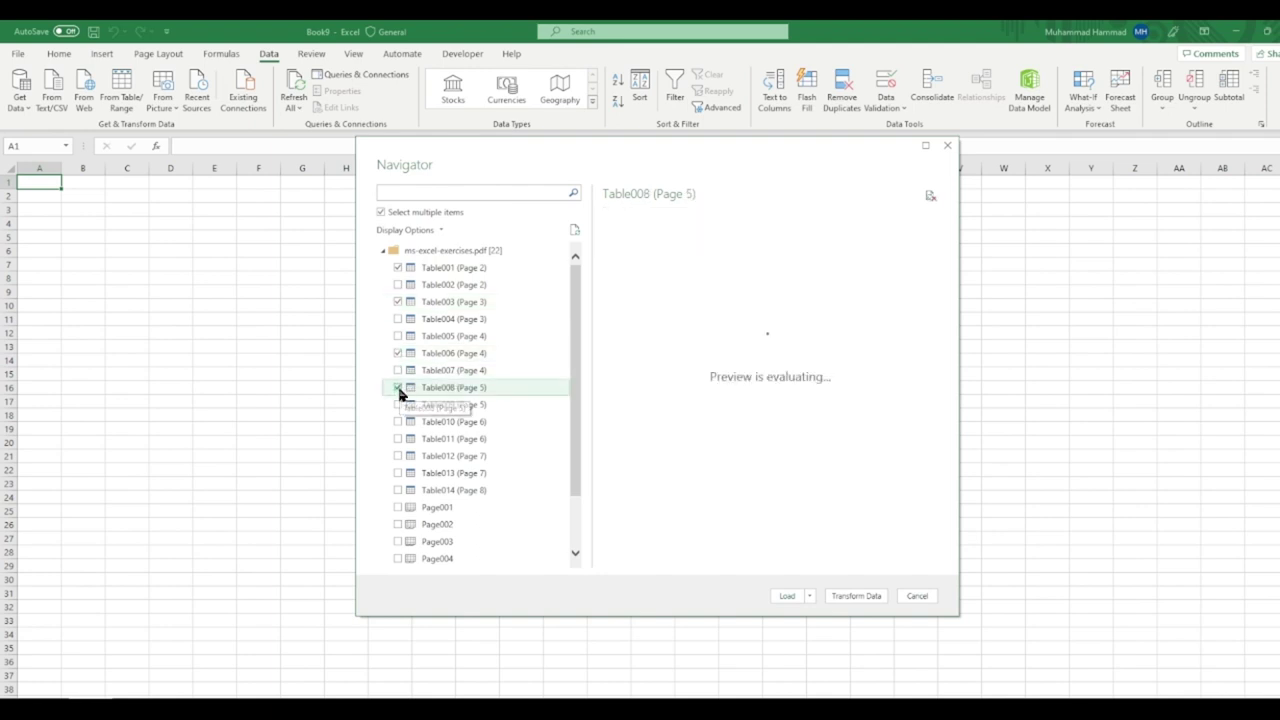
pyautogui.click(398, 456)
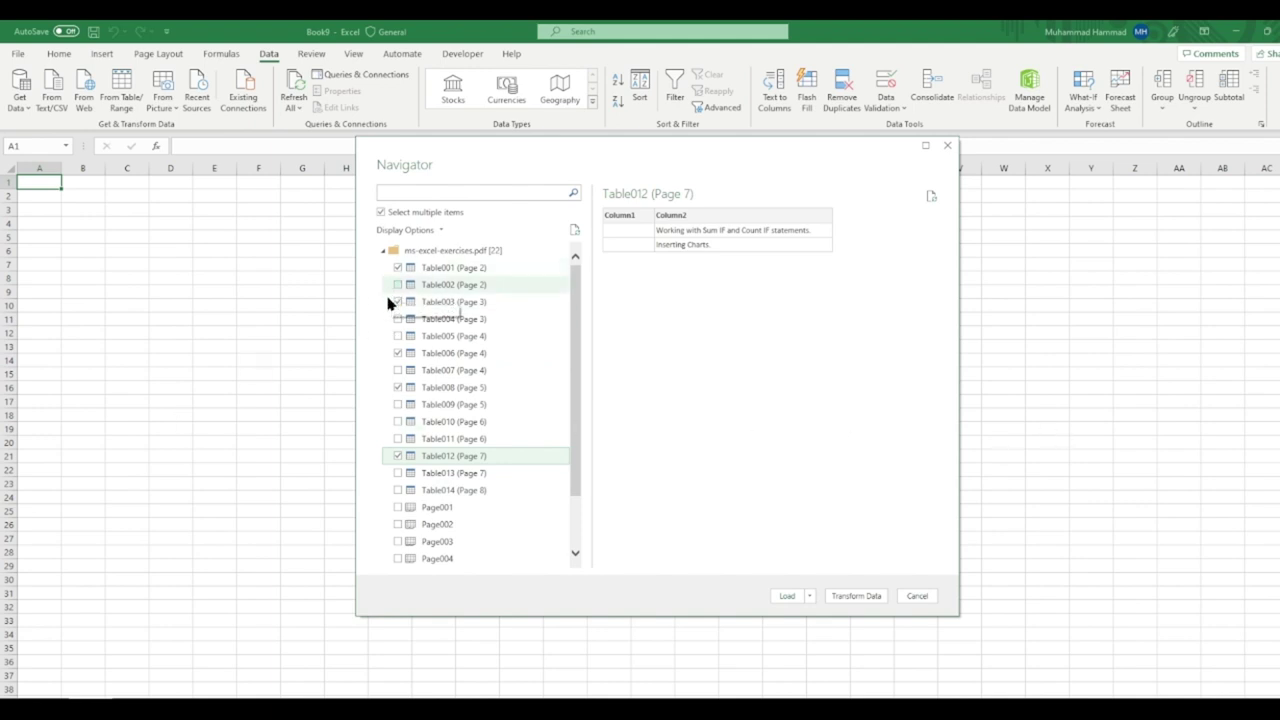
# Load the five selected tables as queries and show the Queries & Connections pane
pyautogui.click(797, 598)
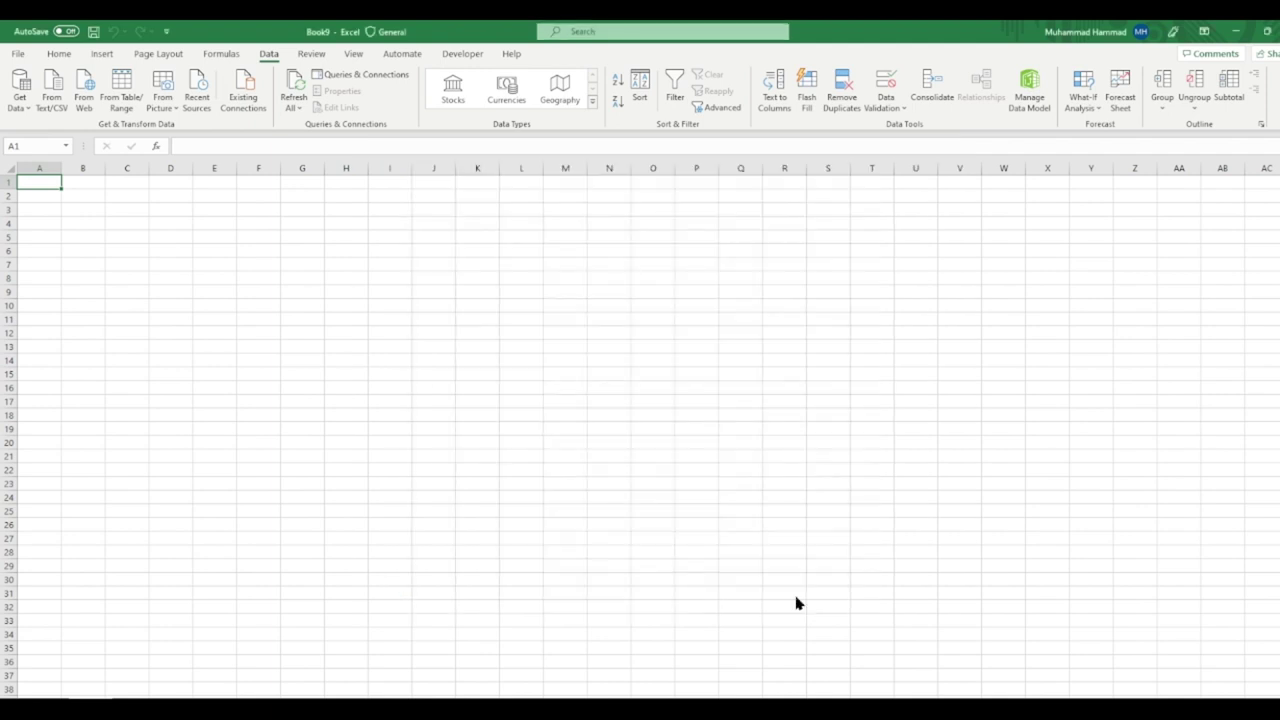
pyautogui.click(774, 479)
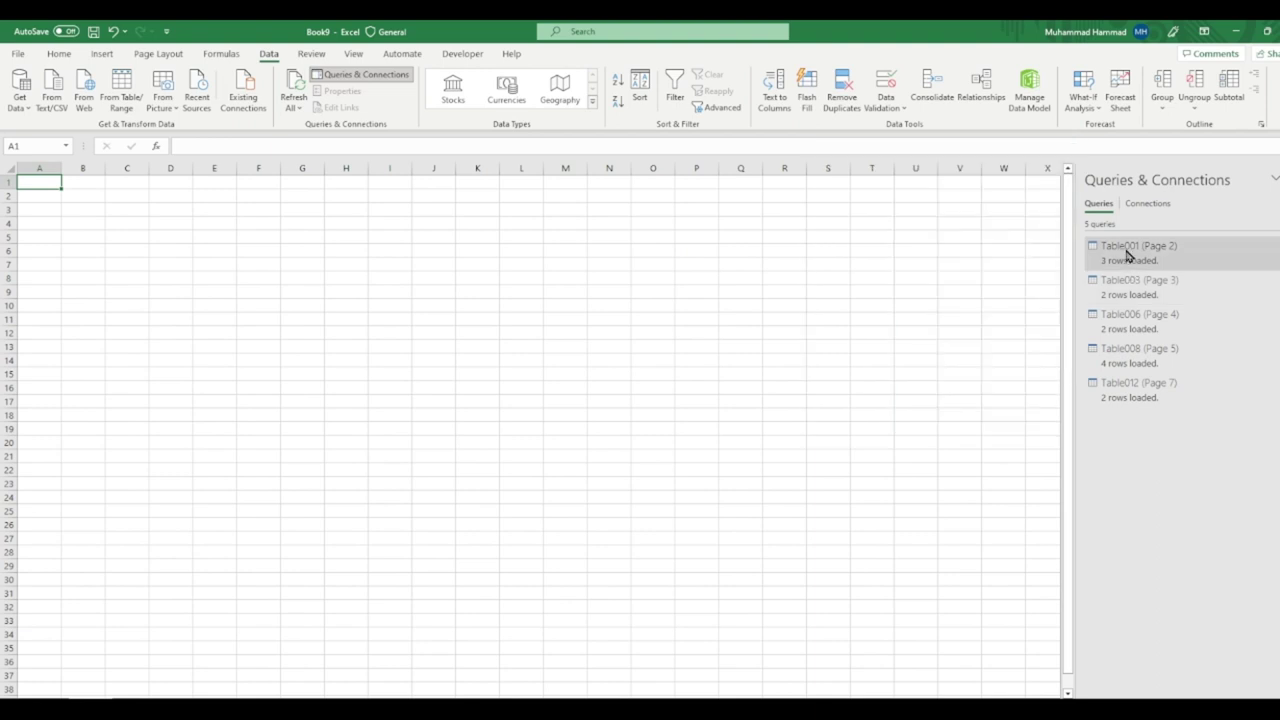
pyautogui.moveTo(1128, 251)
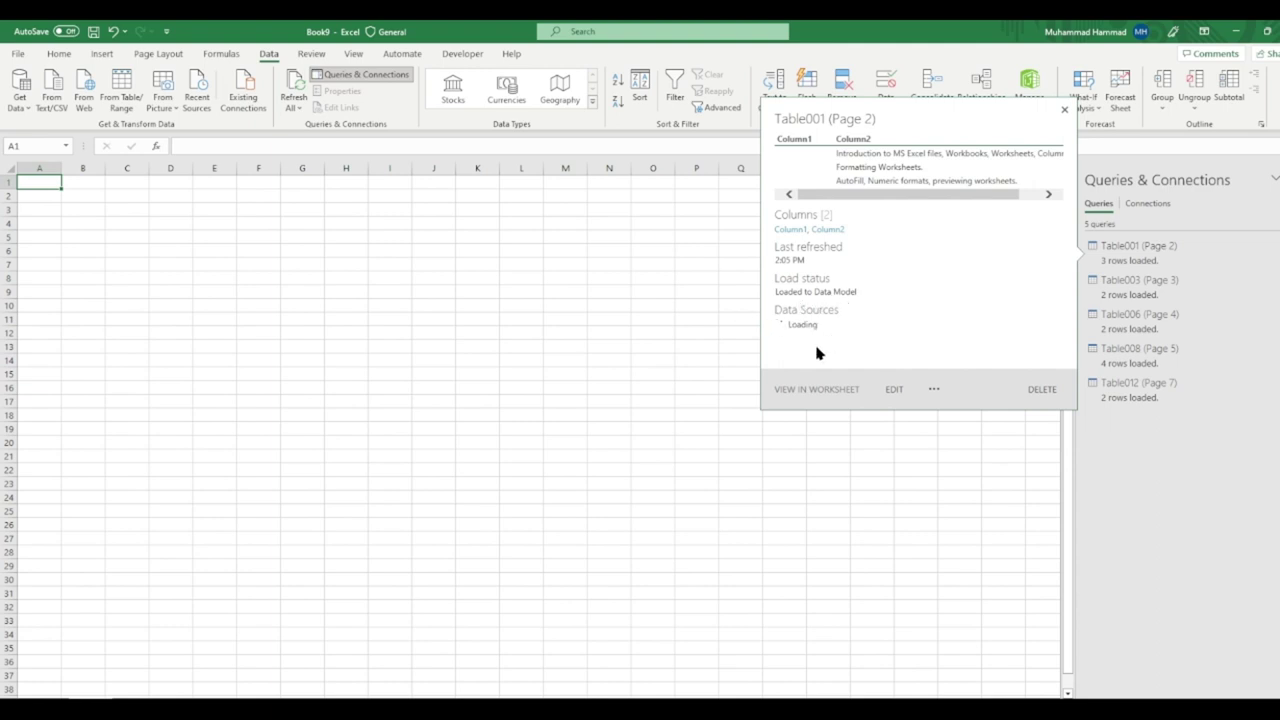
pyautogui.click(706, 363)
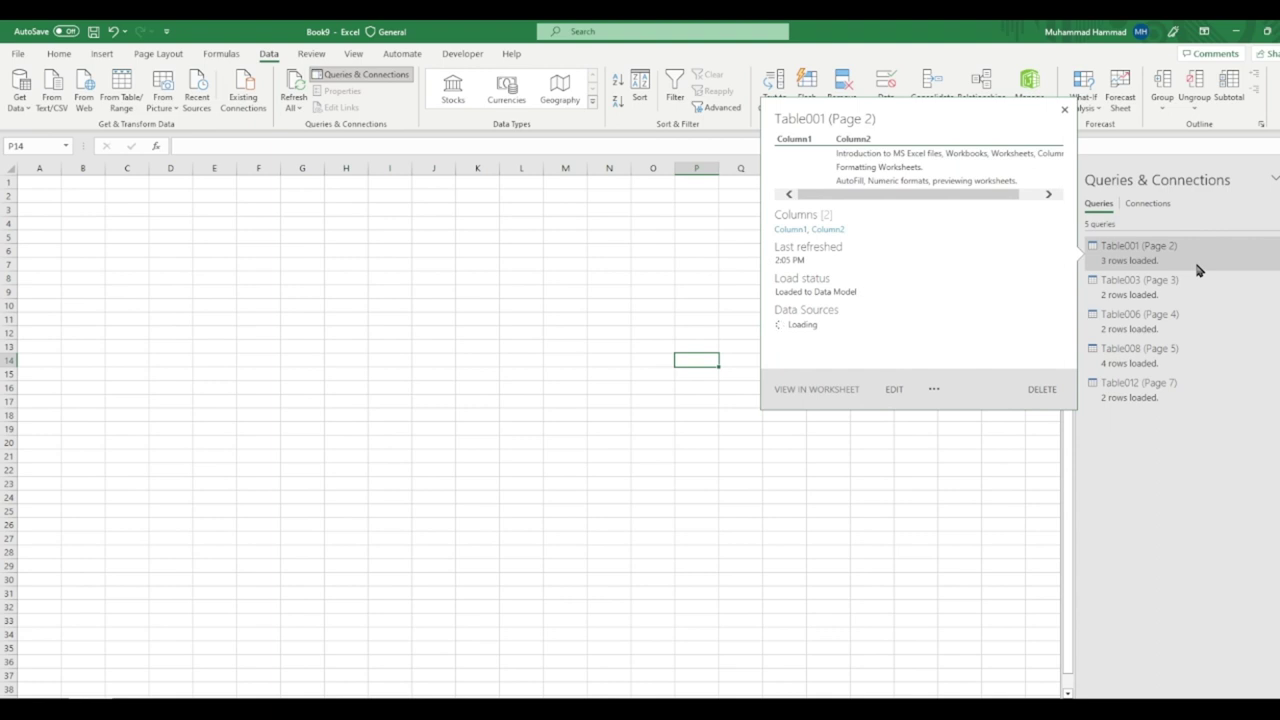
# Load the Table001 (Page 2) query as a table at $A$1 on the existing worksheet
pyautogui.rightClick(1101, 252)
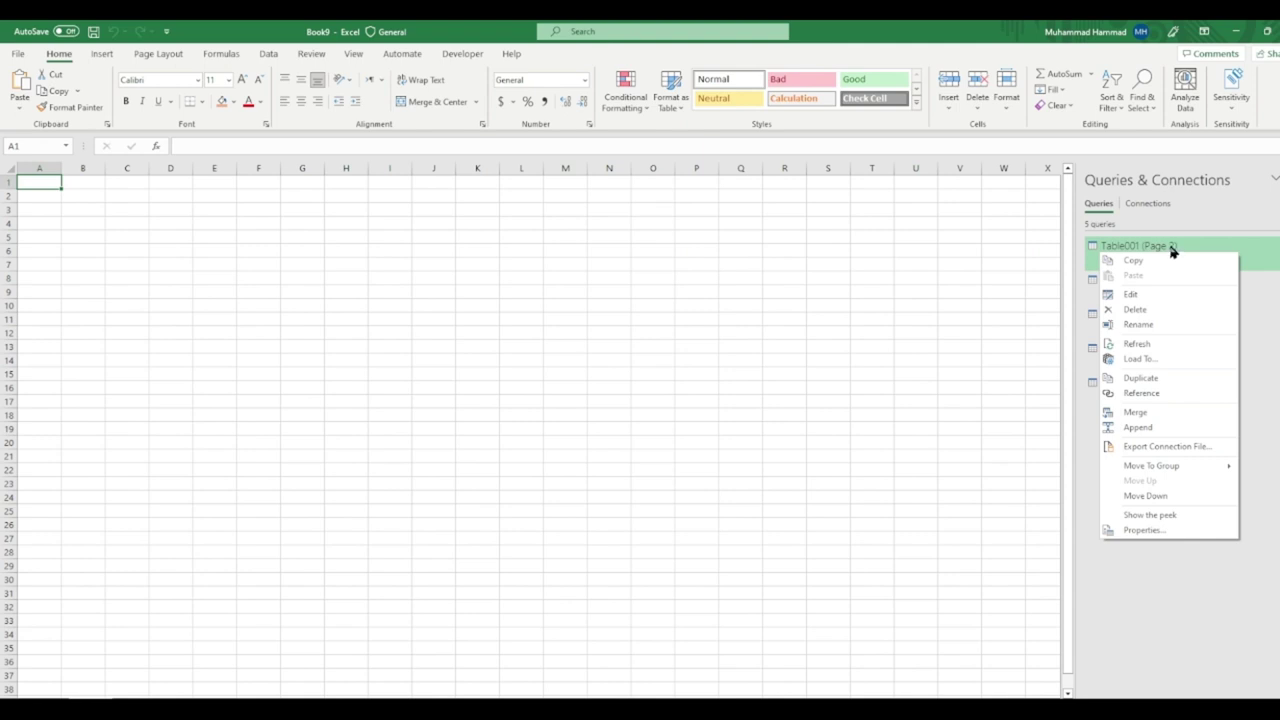
pyautogui.click(1171, 360)
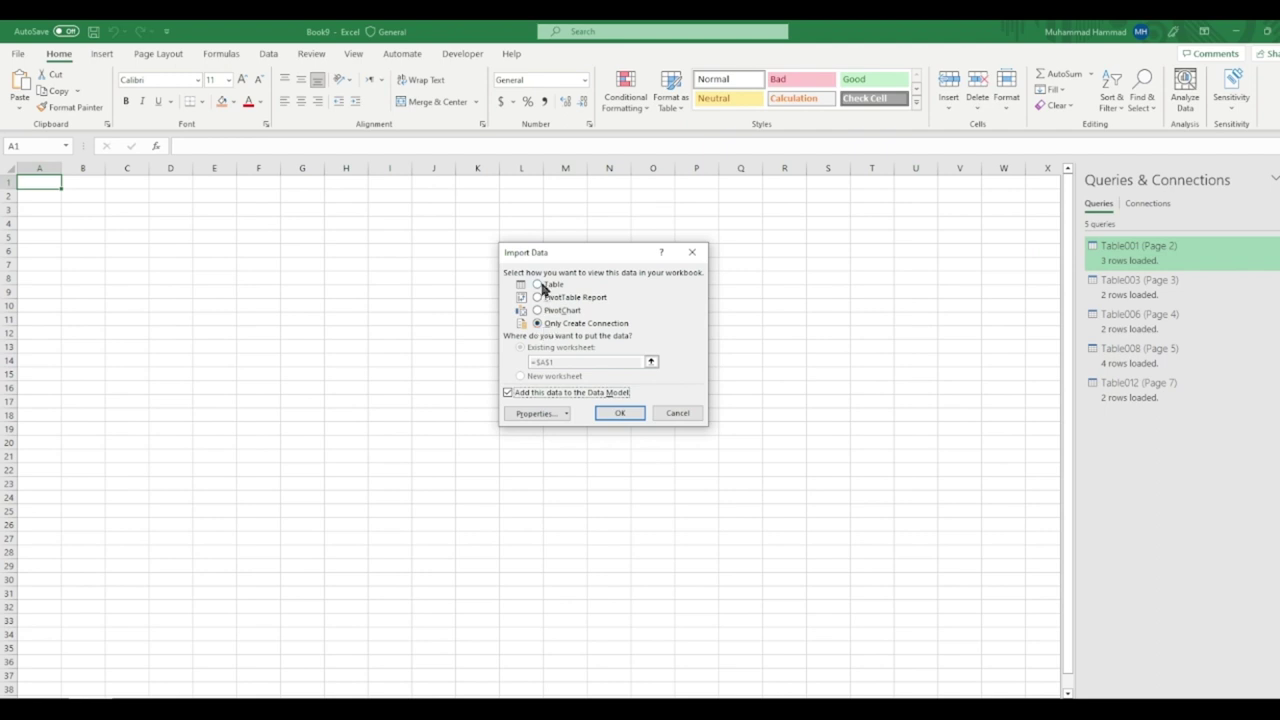
pyautogui.click(546, 285)
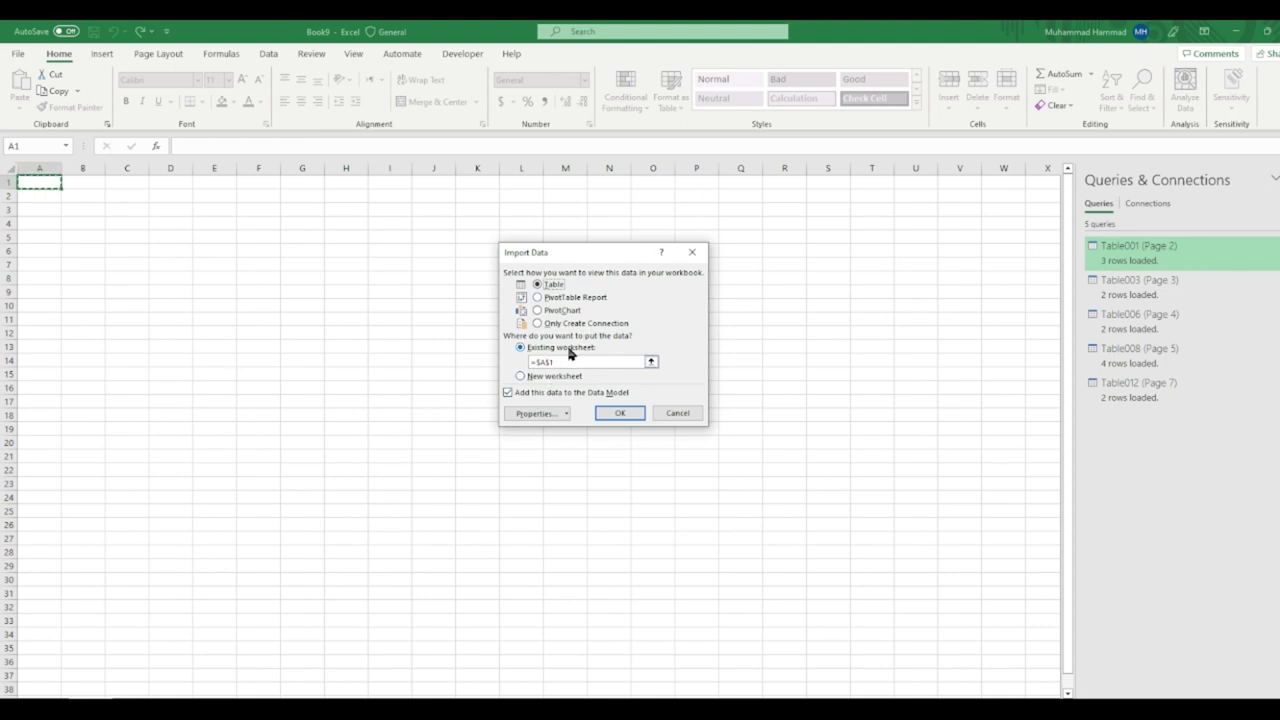
pyautogui.click(620, 413)
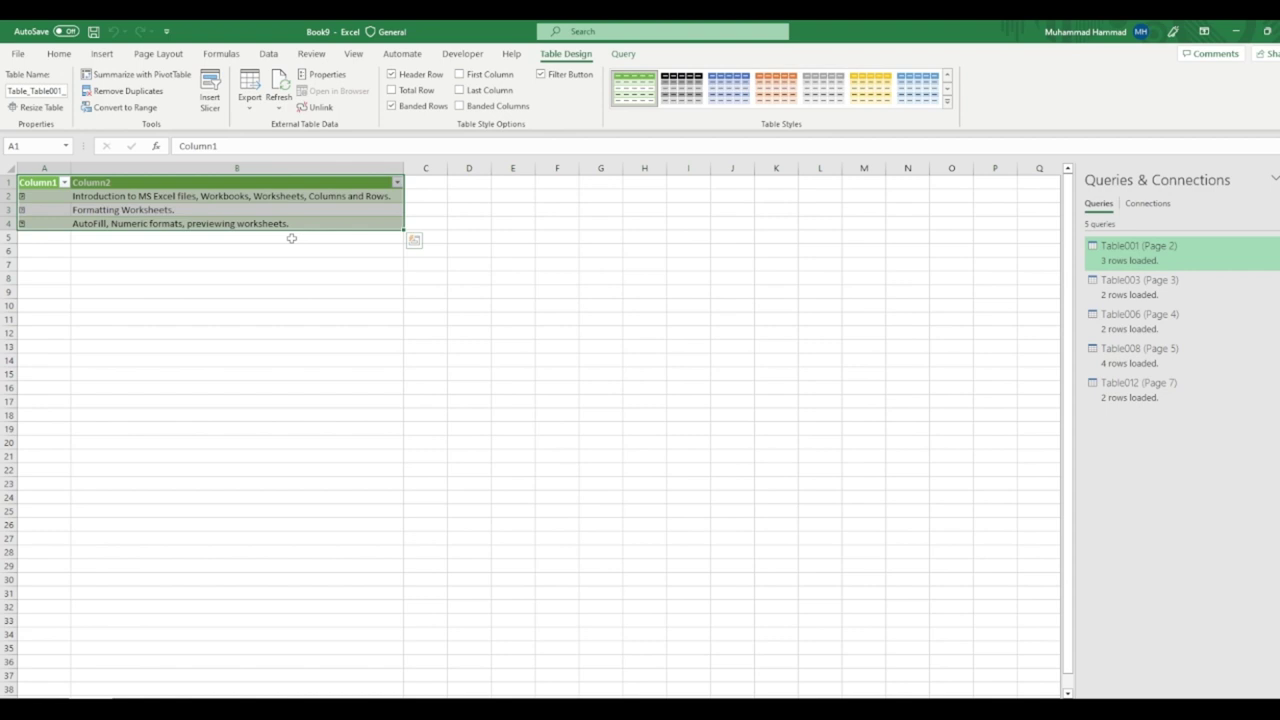
# Use Load To for Table006 (Page 4), placing it as a table on a new worksheet
pyautogui.rightClick(1178, 316)
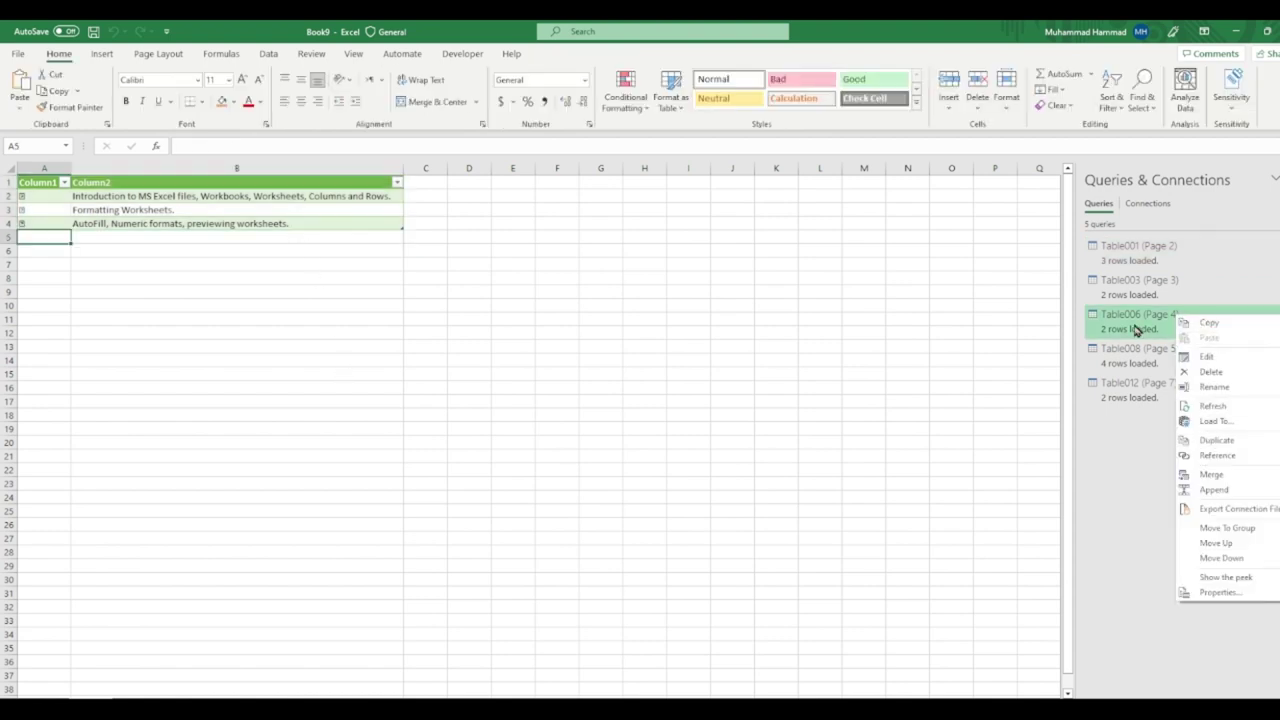
pyautogui.click(1214, 421)
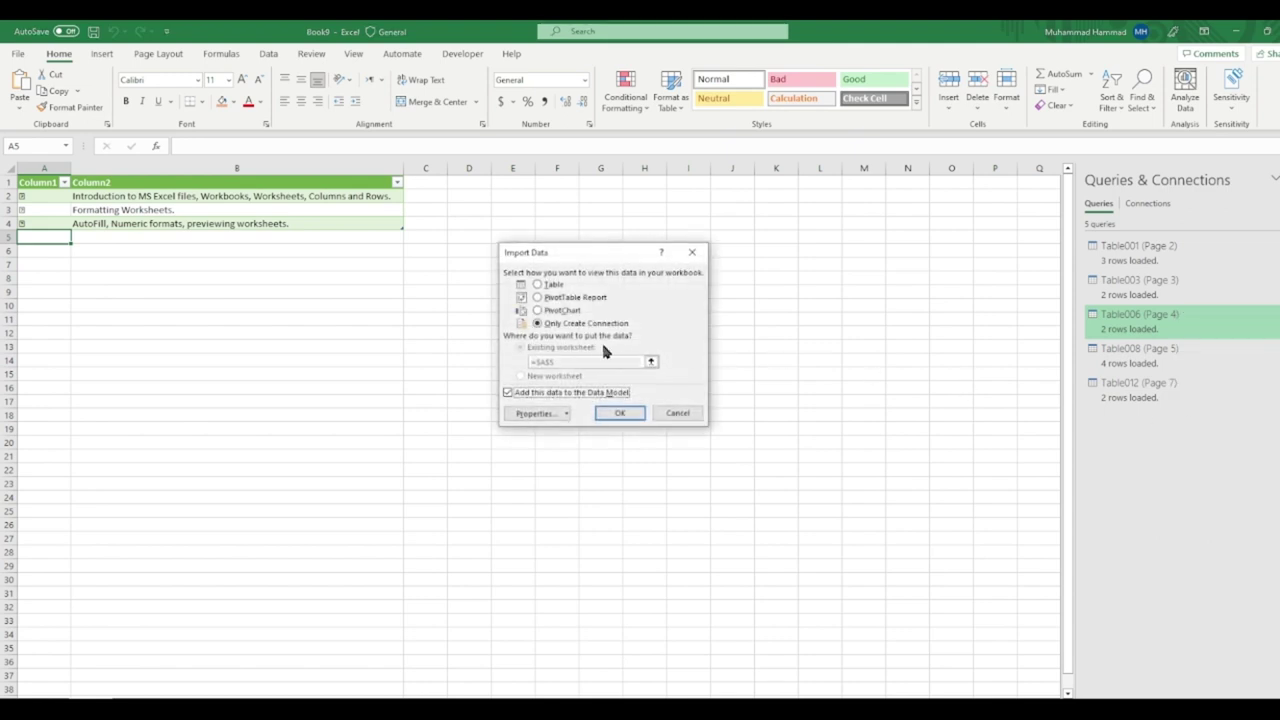
pyautogui.click(538, 285)
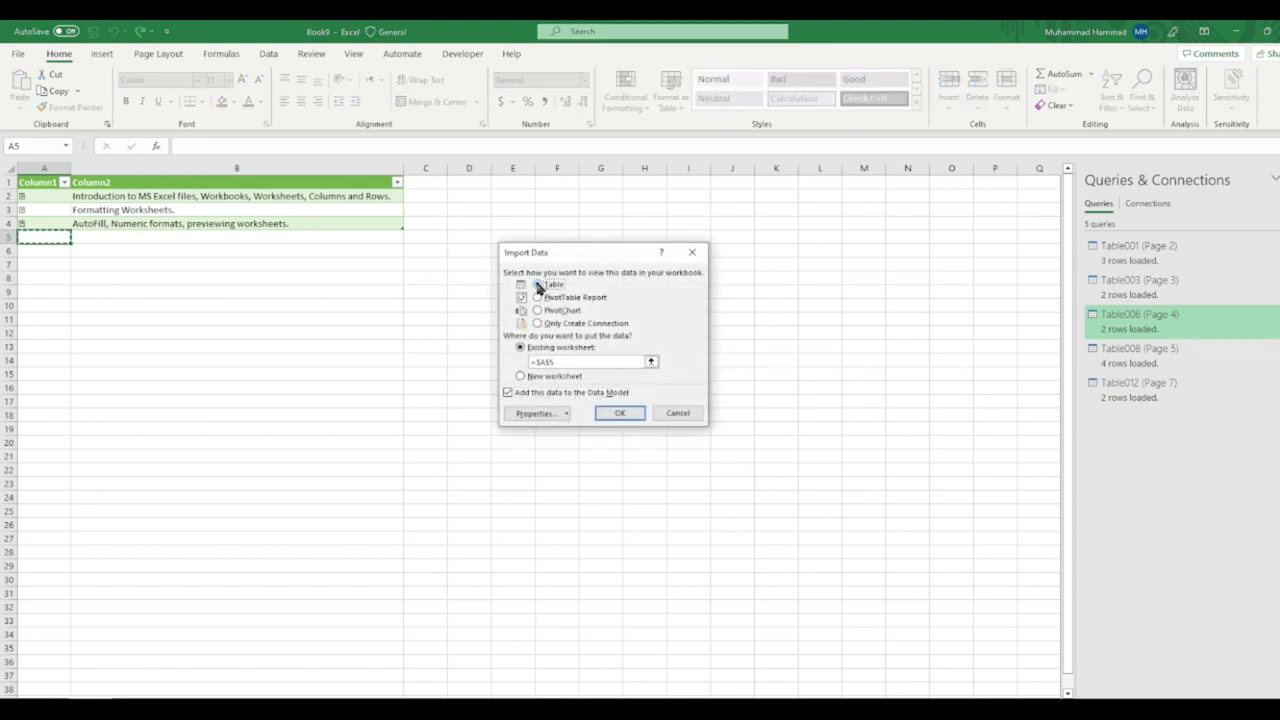
pyautogui.click(550, 380)
pyautogui.click(624, 413)
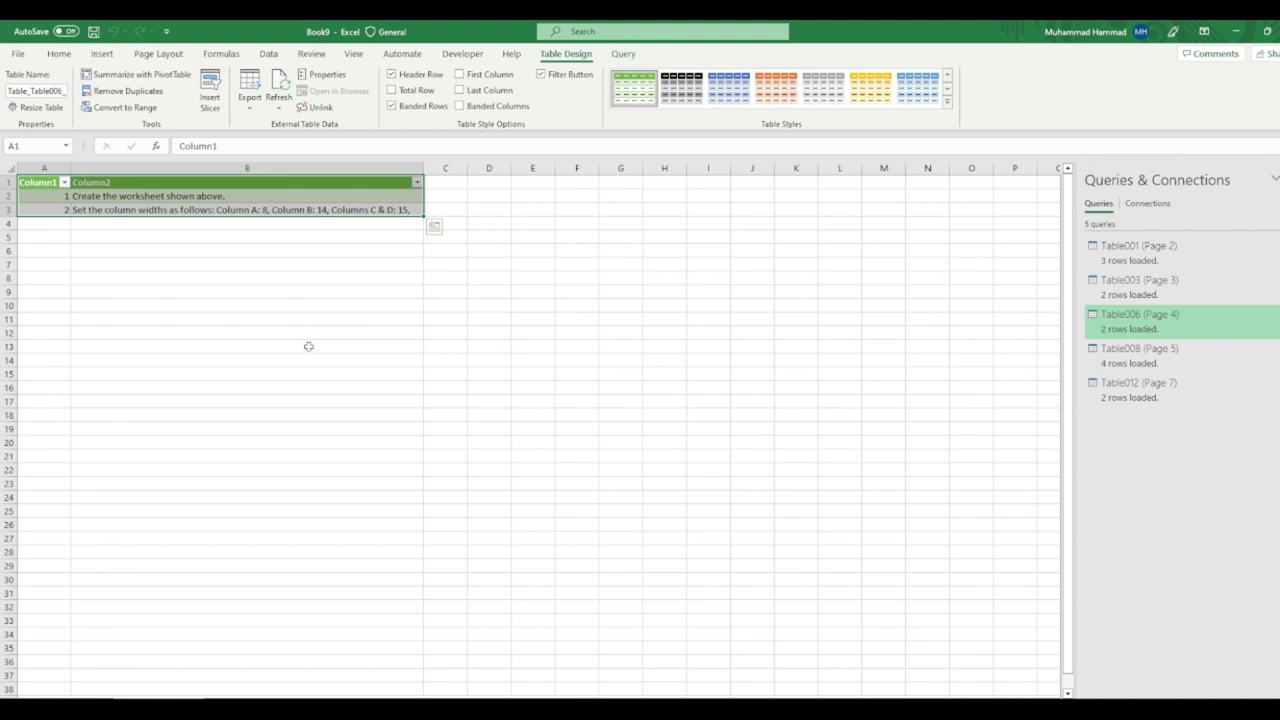
pyautogui.moveTo(1130, 253)
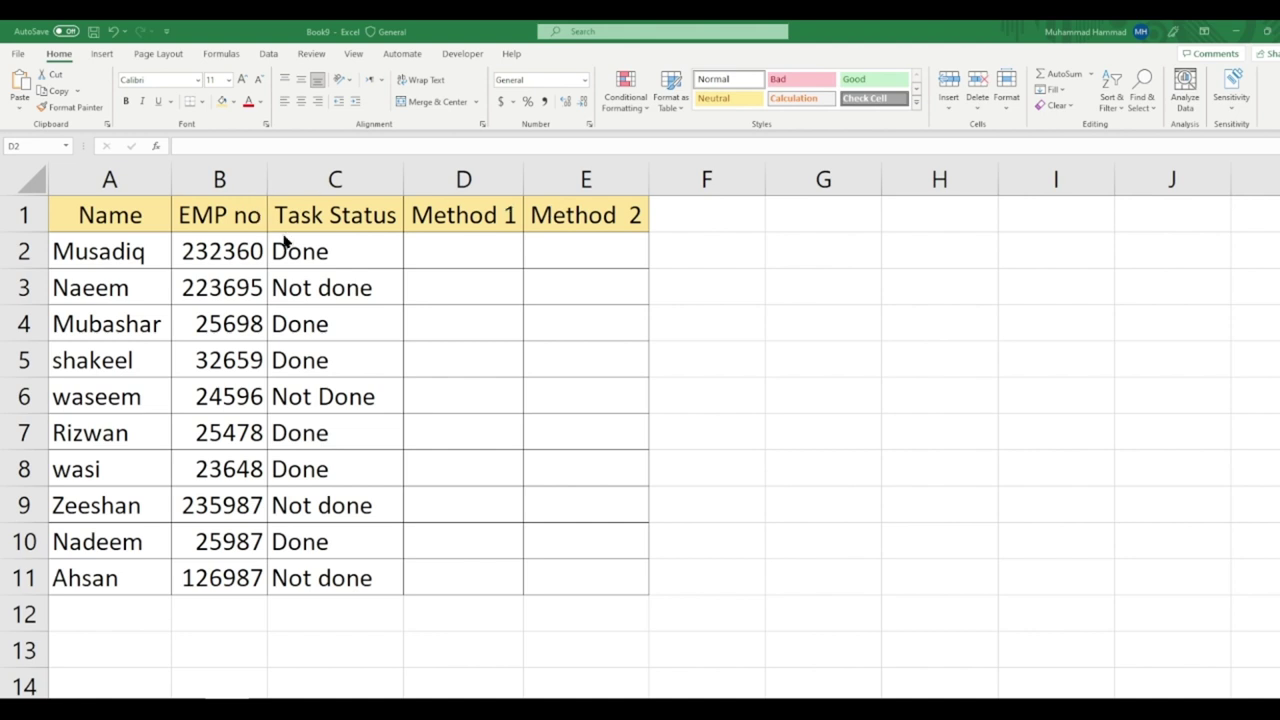
# Select the Task Status column, then settle on cell D2 under Method 1
pyautogui.click(358, 178)
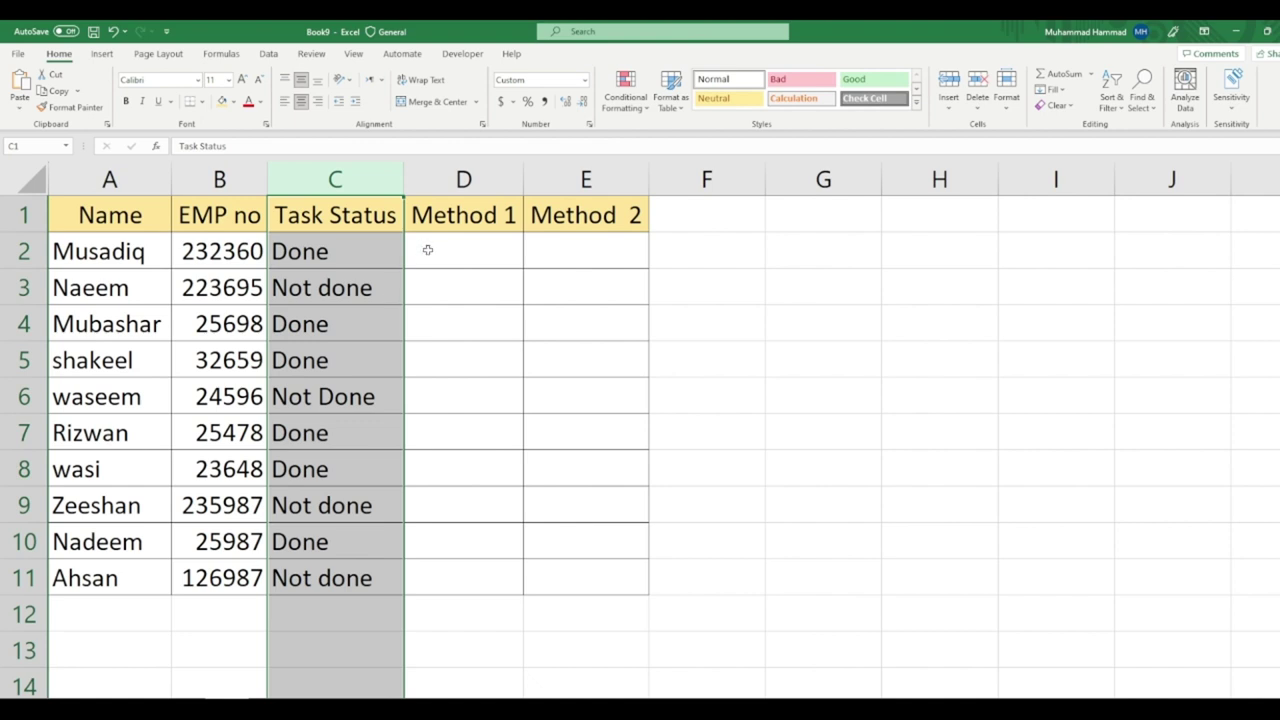
pyautogui.click(427, 250)
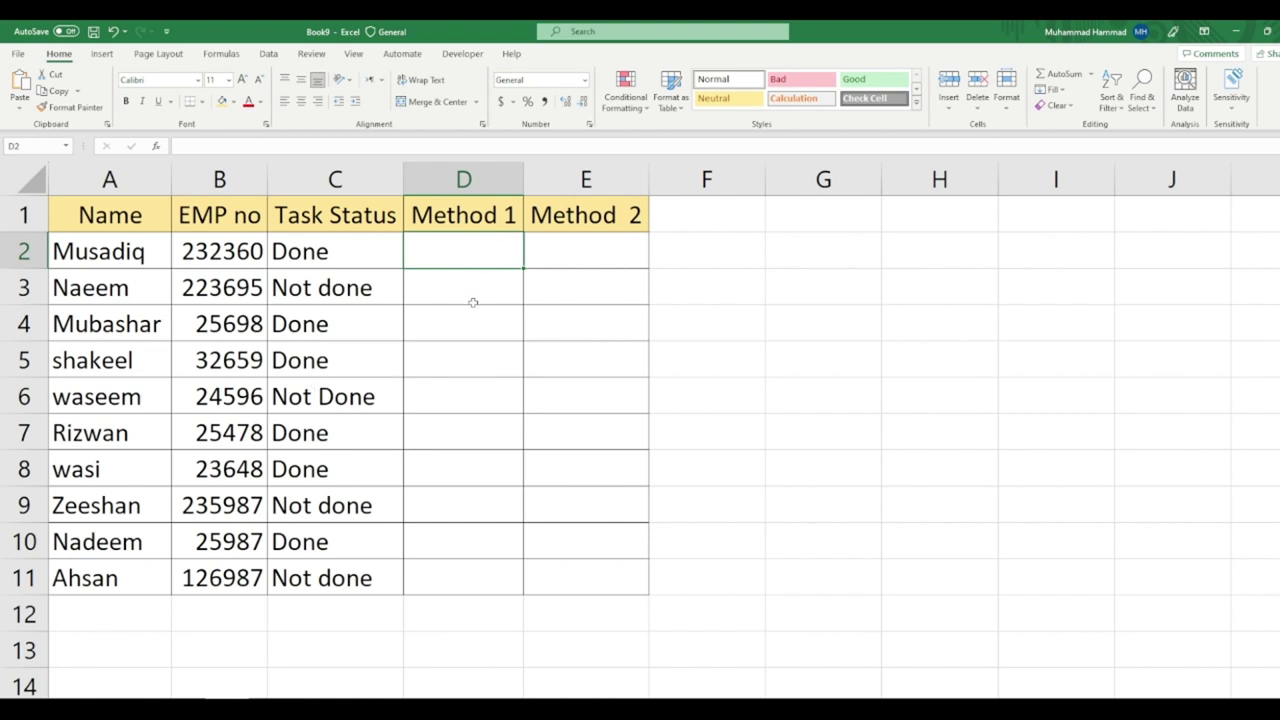
pyautogui.click(474, 301)
pyautogui.click(445, 258)
# Browse the Conditional Formatting submenus, open and close More Rules, then reopen the dropdown
pyautogui.click(618, 104)
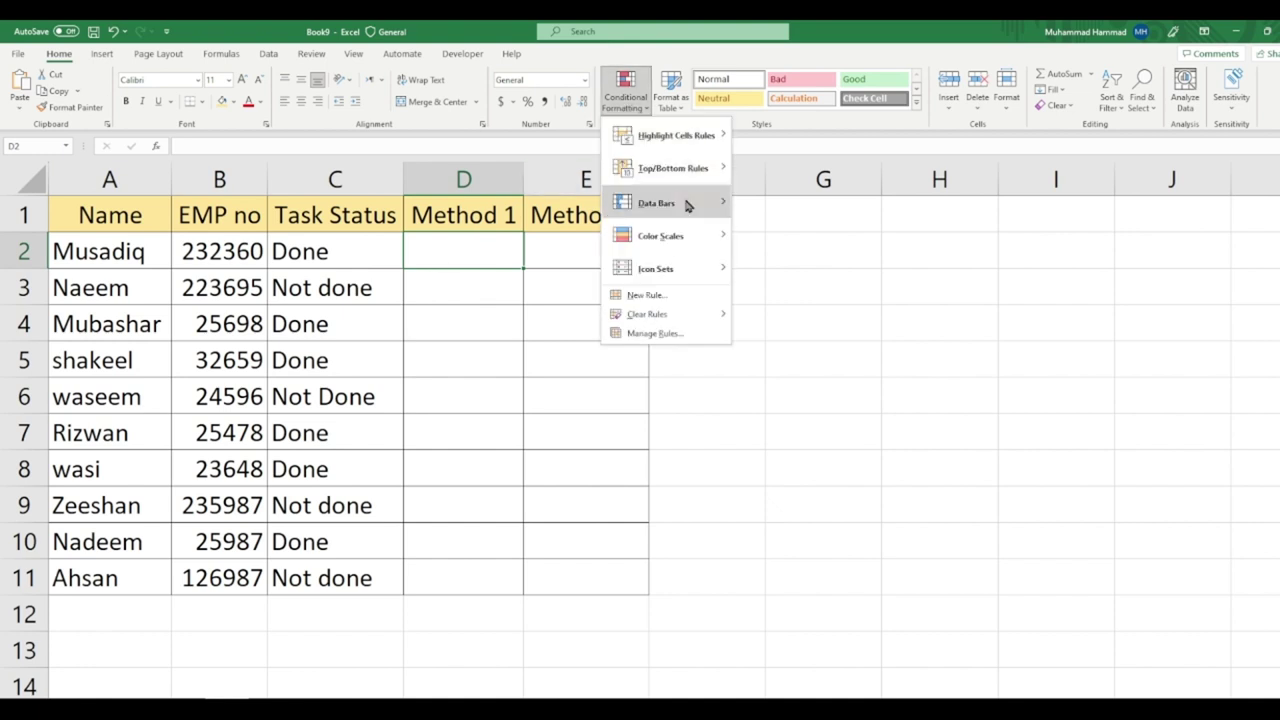
pyautogui.moveTo(707, 146)
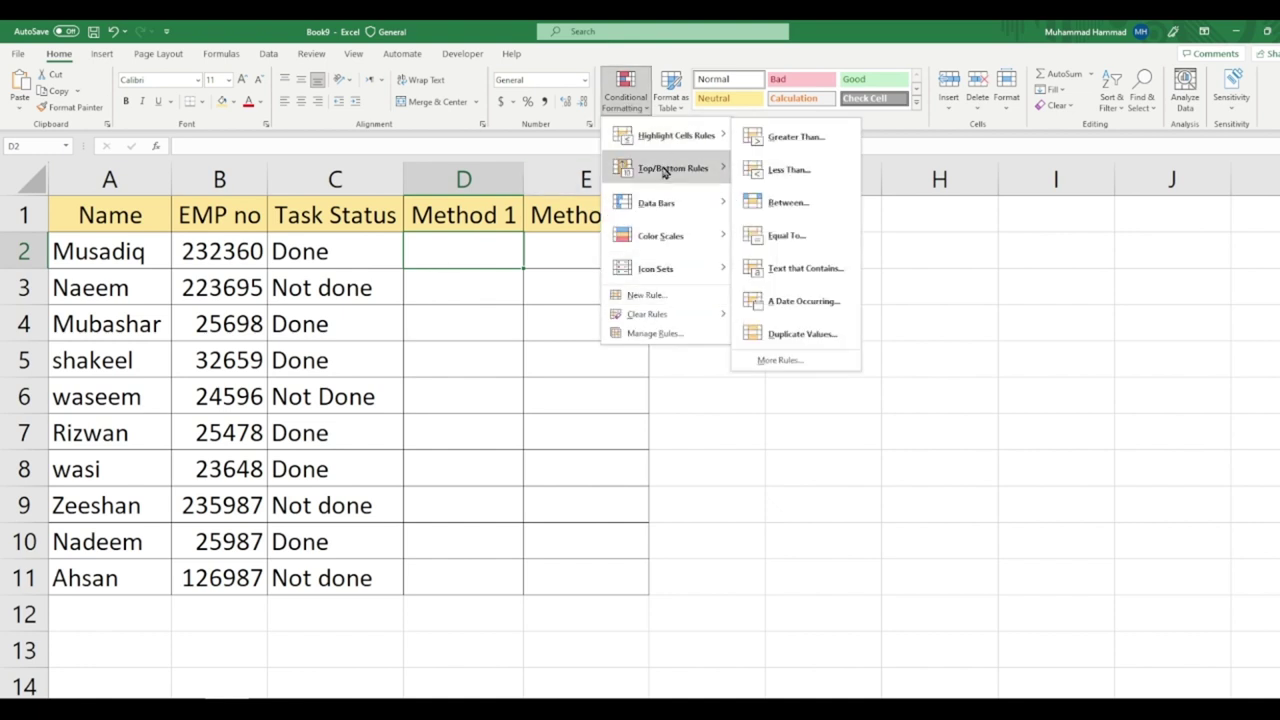
pyautogui.moveTo(636, 212)
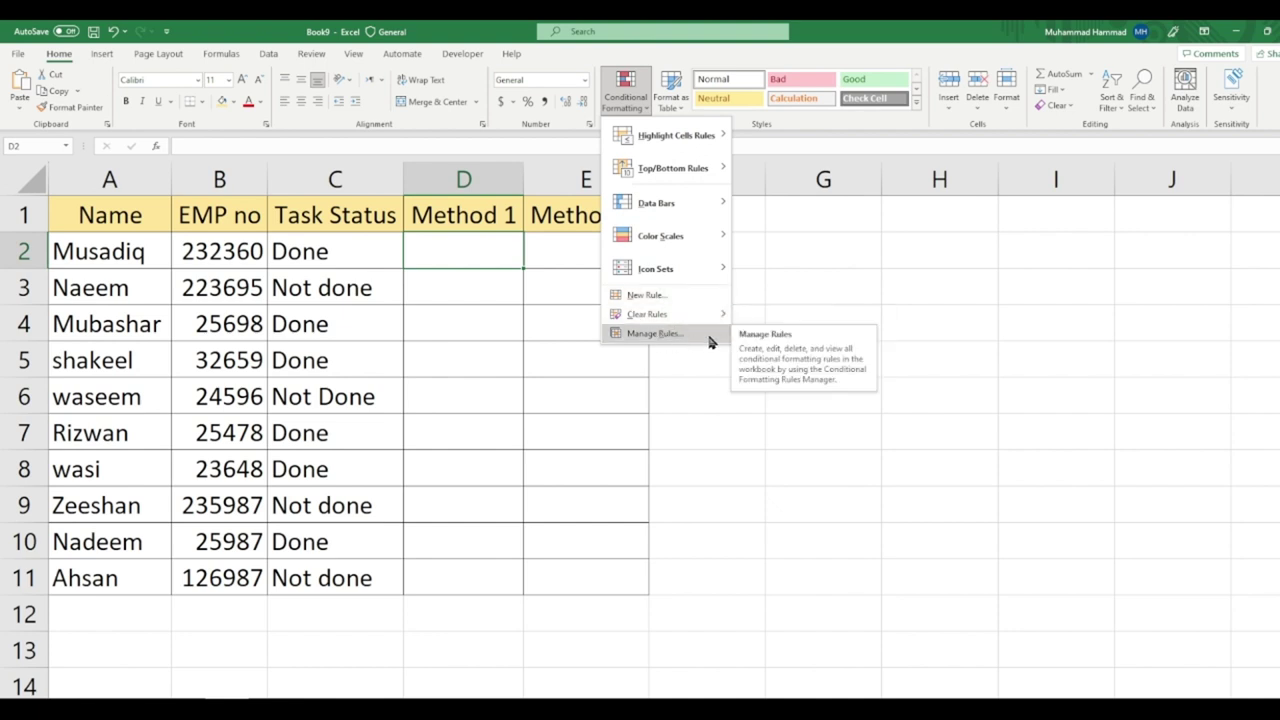
pyautogui.moveTo(706, 277)
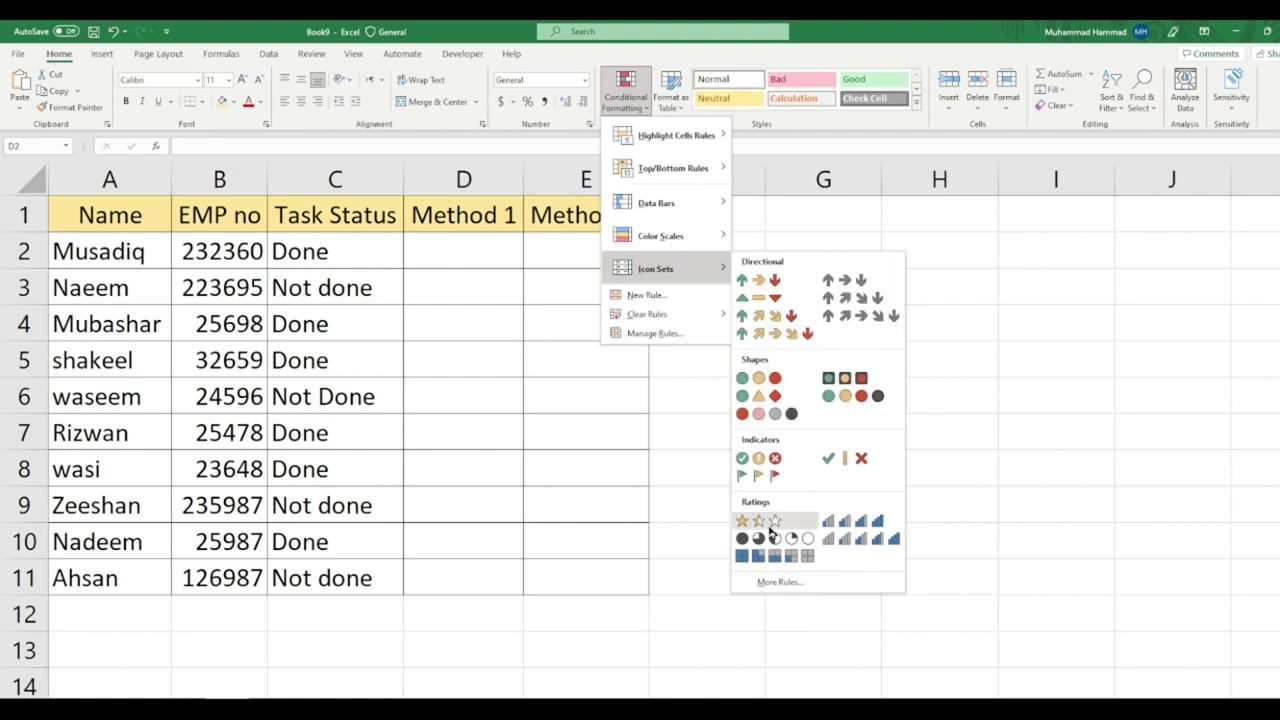
pyautogui.click(779, 582)
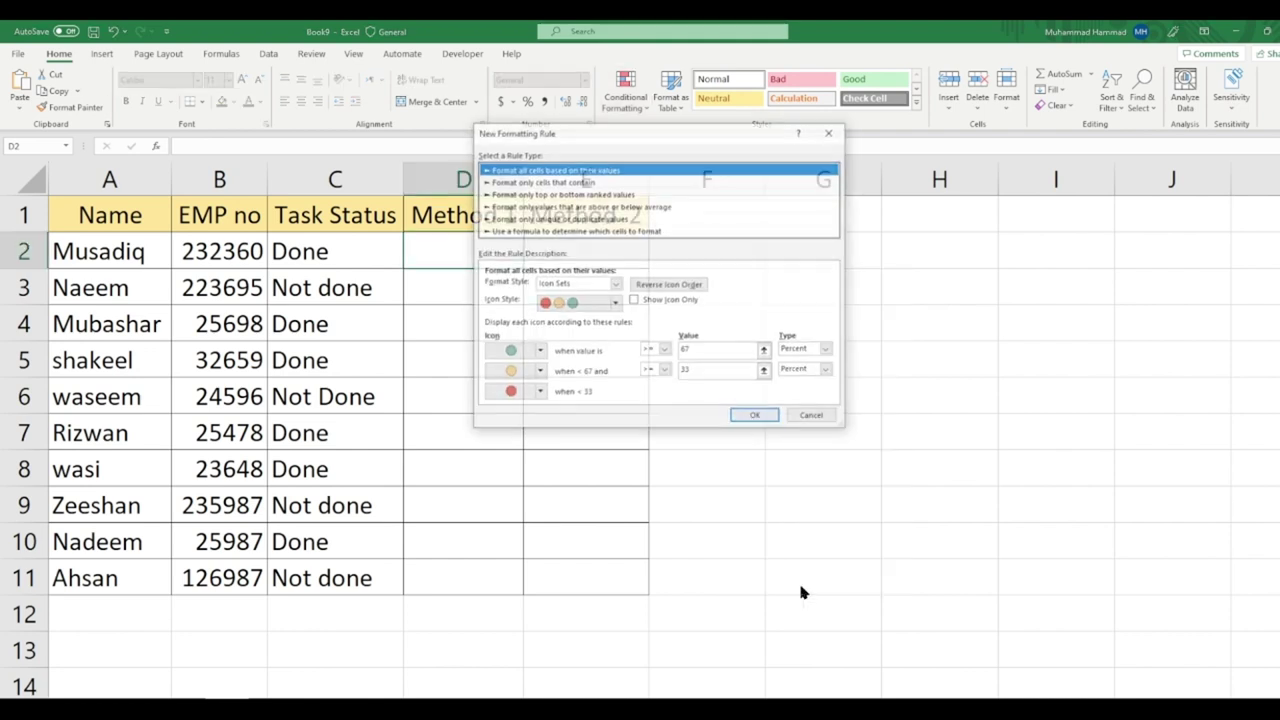
pyautogui.click(830, 131)
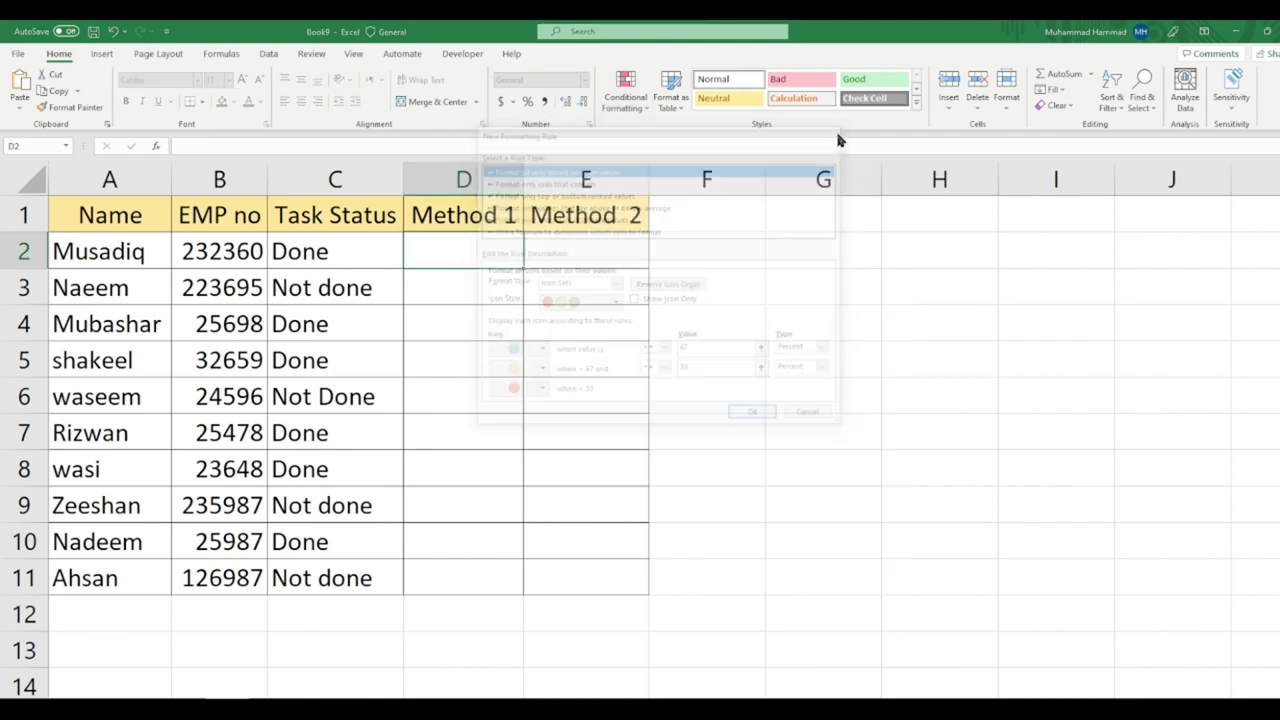
pyautogui.click(611, 107)
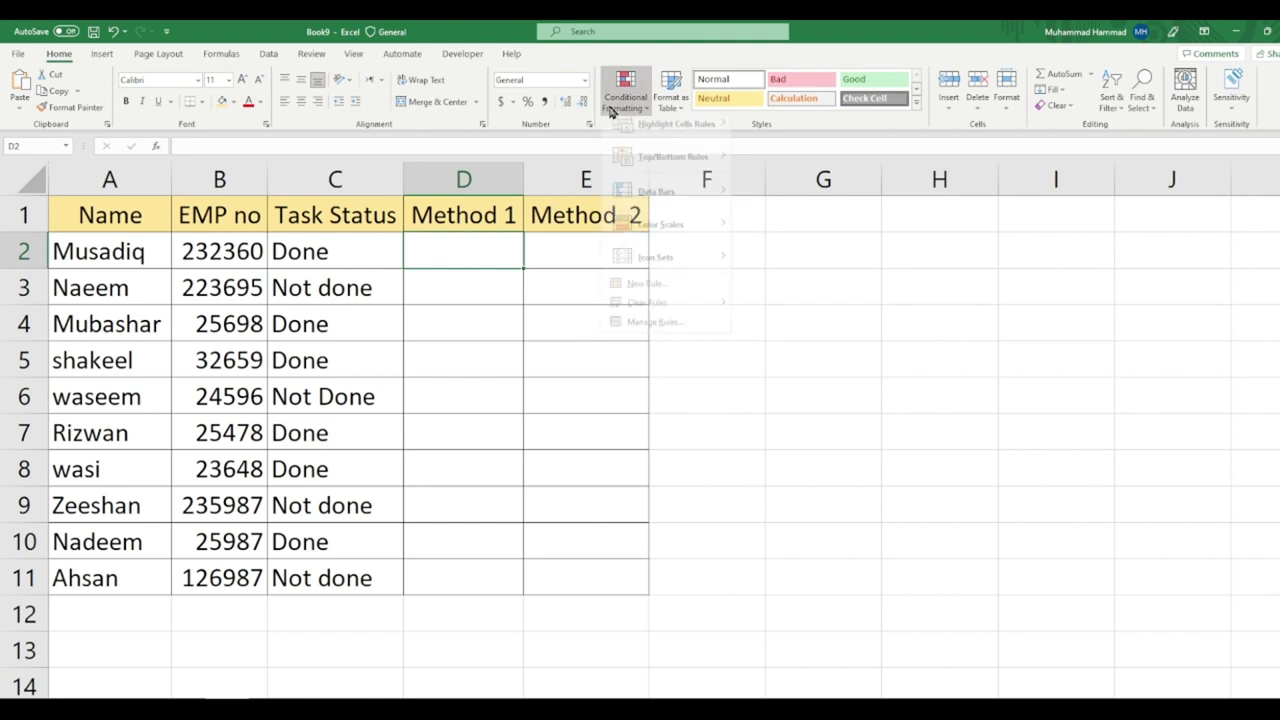
# Start a new rule using the Icon Sets format style with the 3 Symbols icons
pyautogui.click(668, 295)
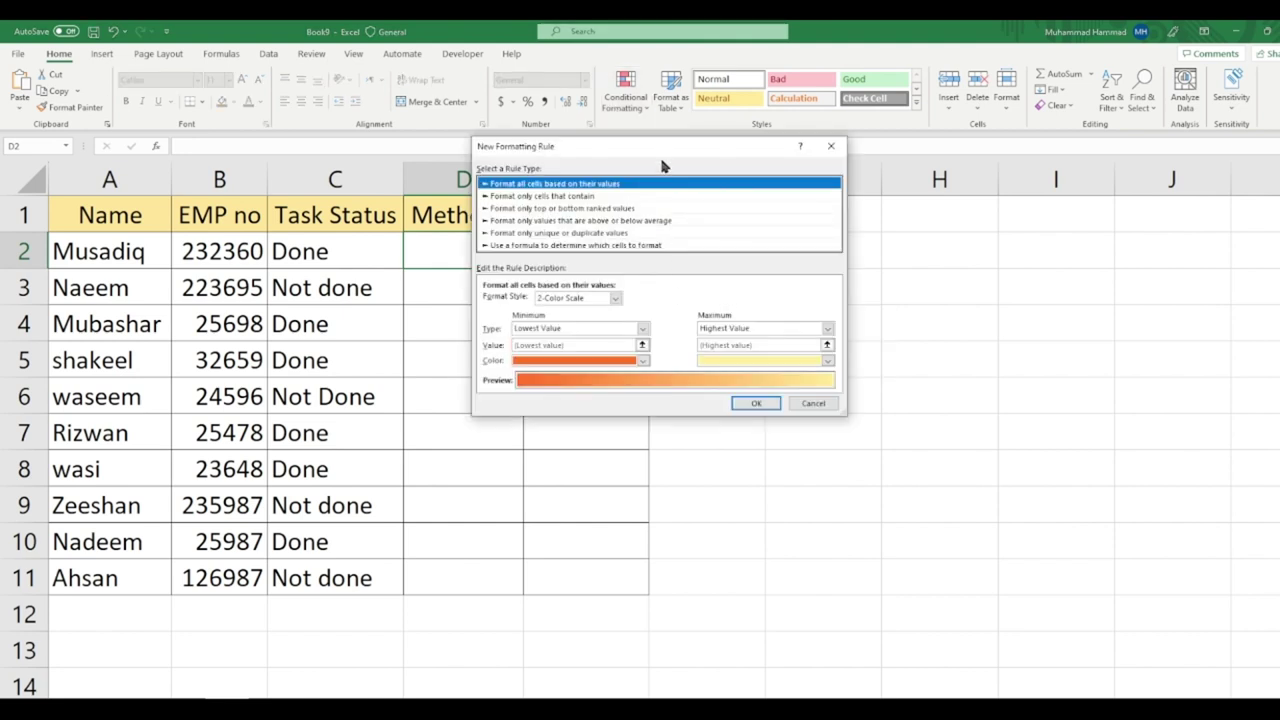
pyautogui.moveTo(656, 148); pyautogui.dragTo(673, 201)
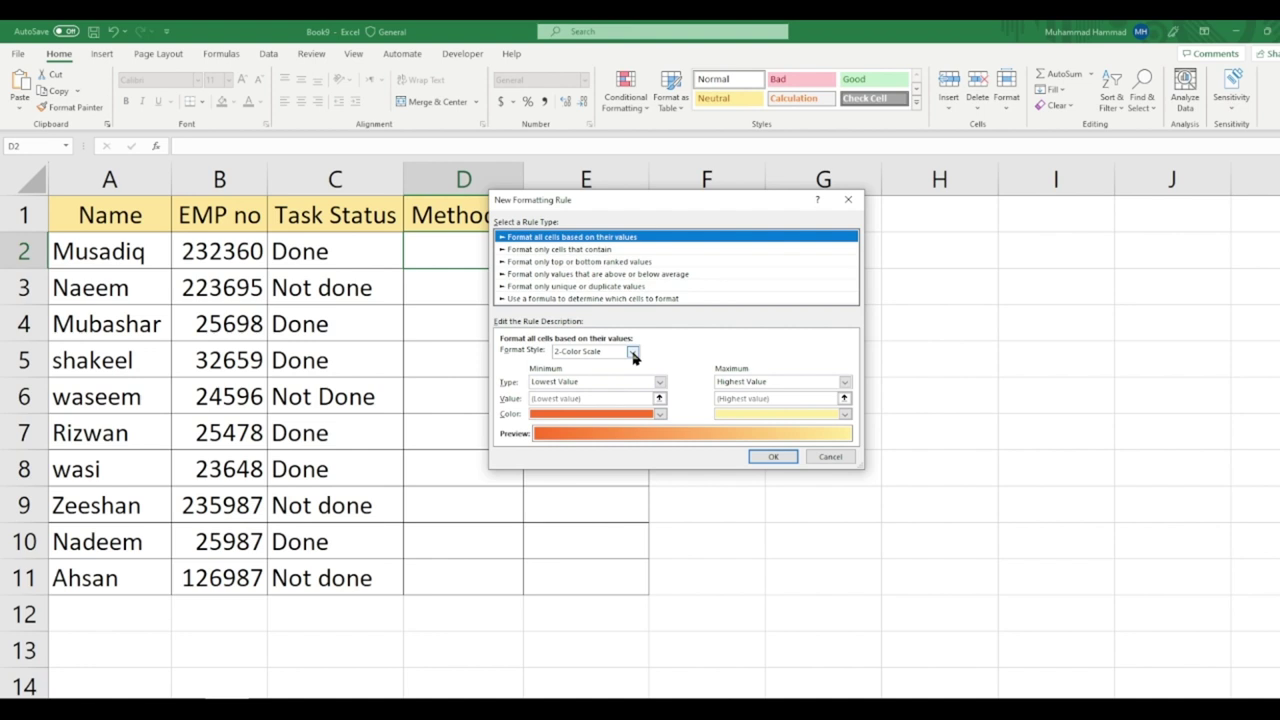
pyautogui.click(633, 353)
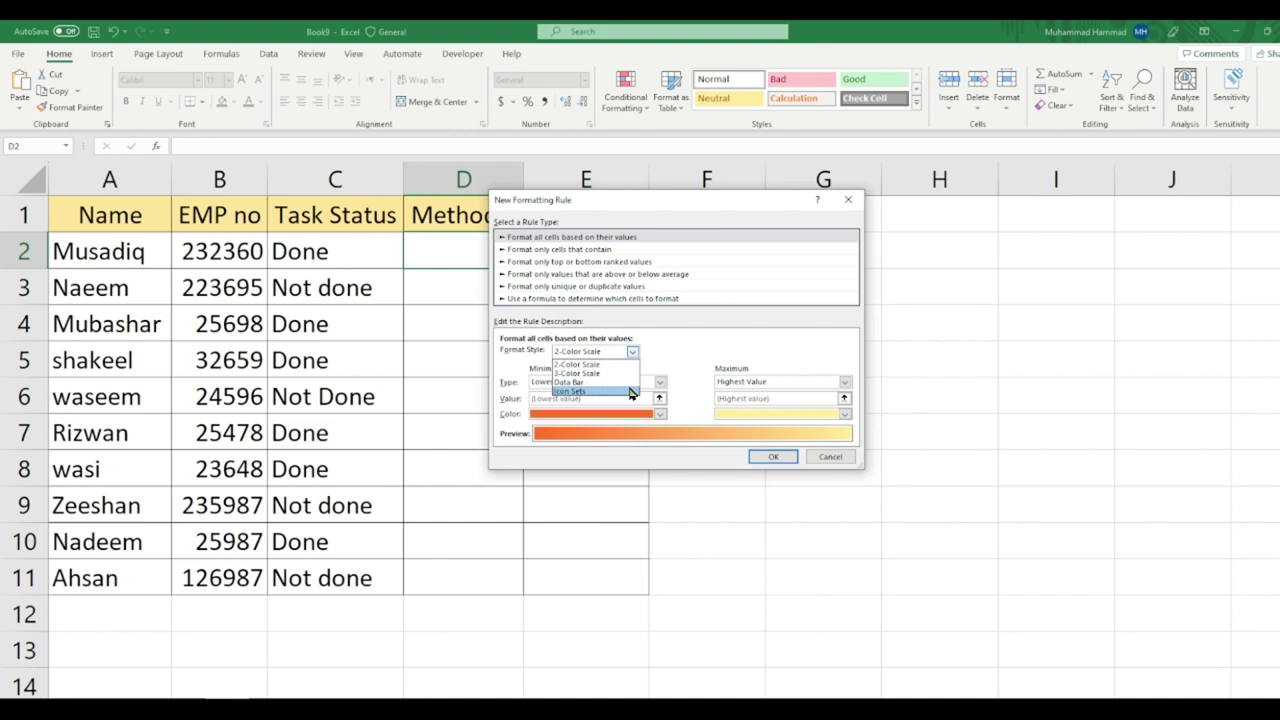
pyautogui.click(631, 391)
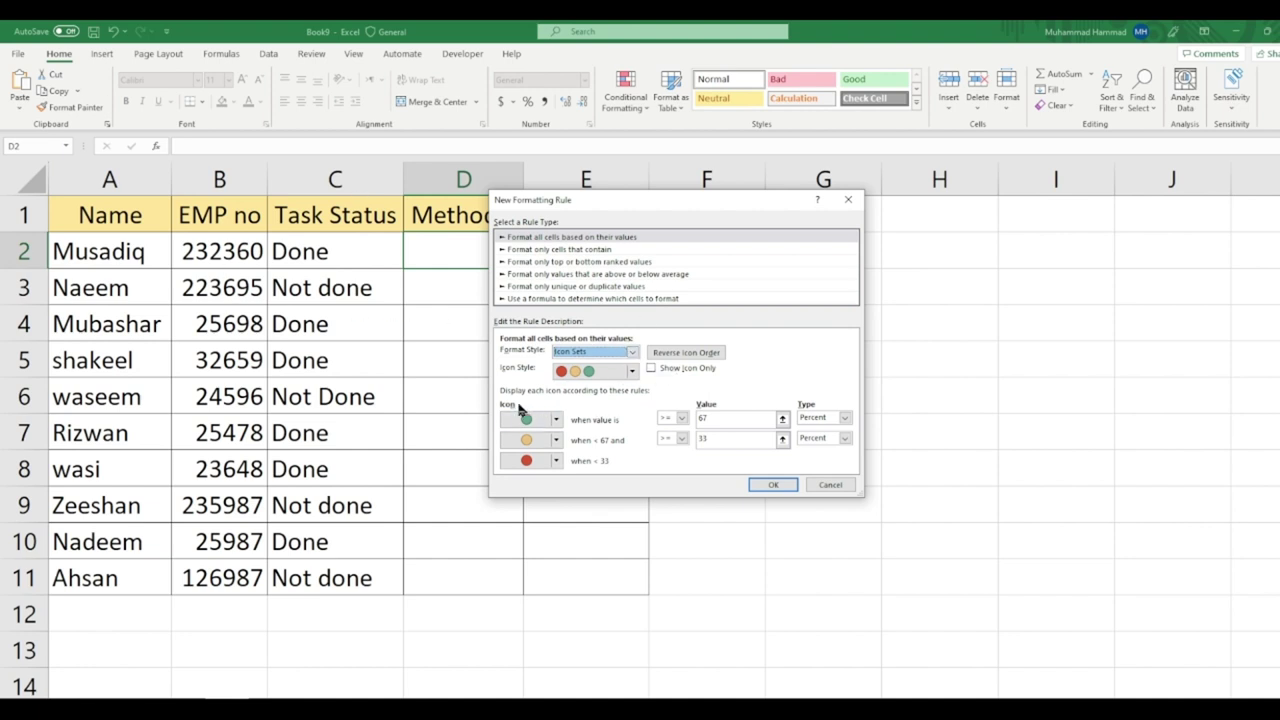
pyautogui.click(632, 371)
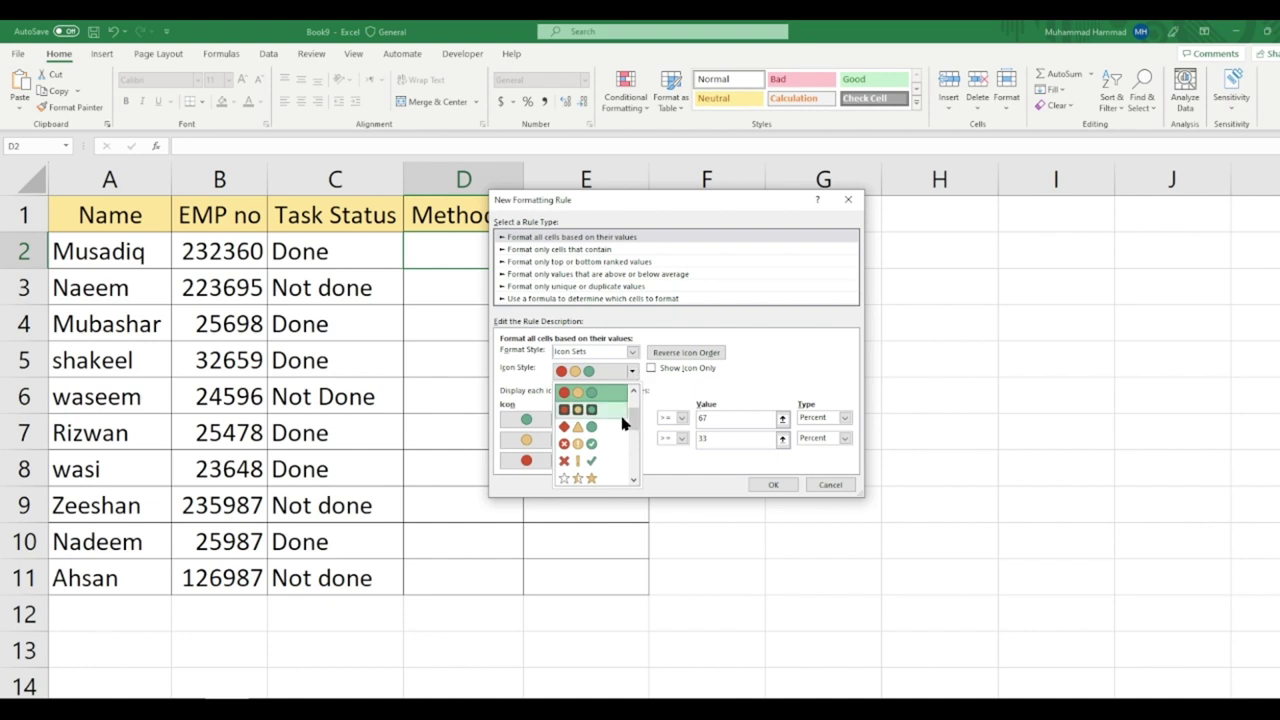
pyautogui.click(578, 463)
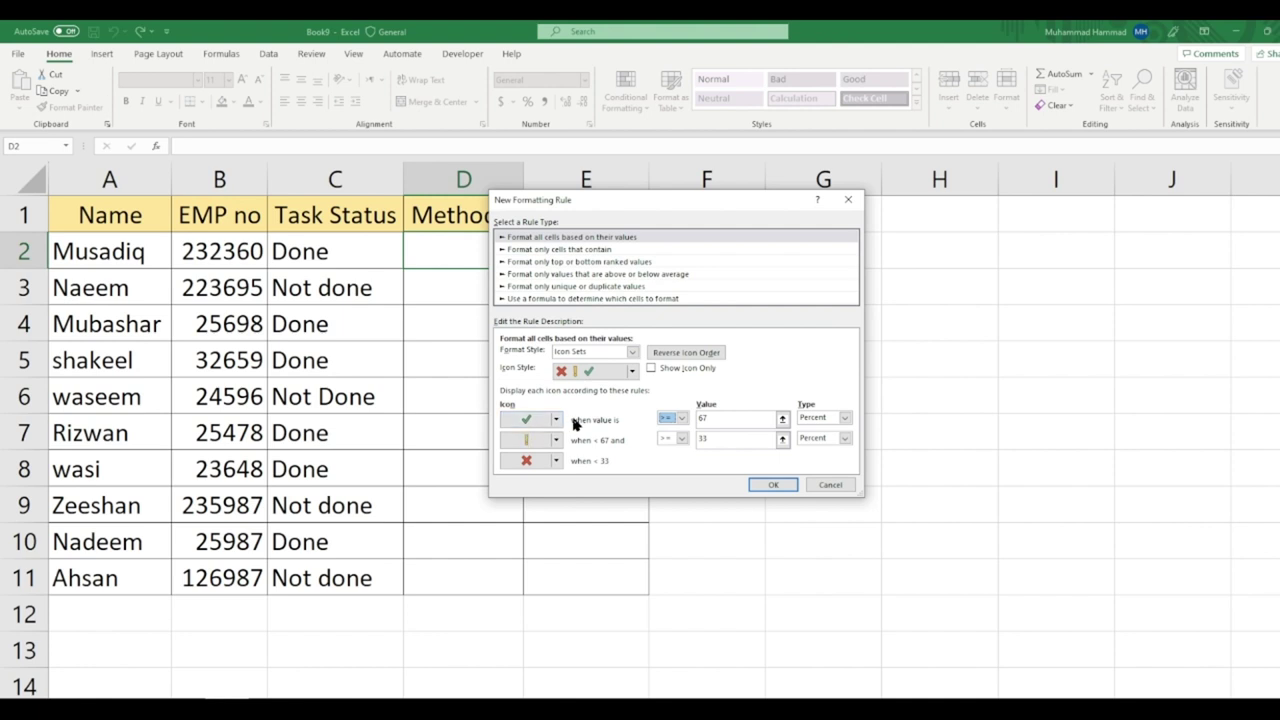
# Set the green check threshold to > 0 with type Number
pyautogui.click(684, 420)
pyautogui.click(668, 441)
pyautogui.click(740, 423)
pyautogui.write('0')
pyautogui.click(845, 418)
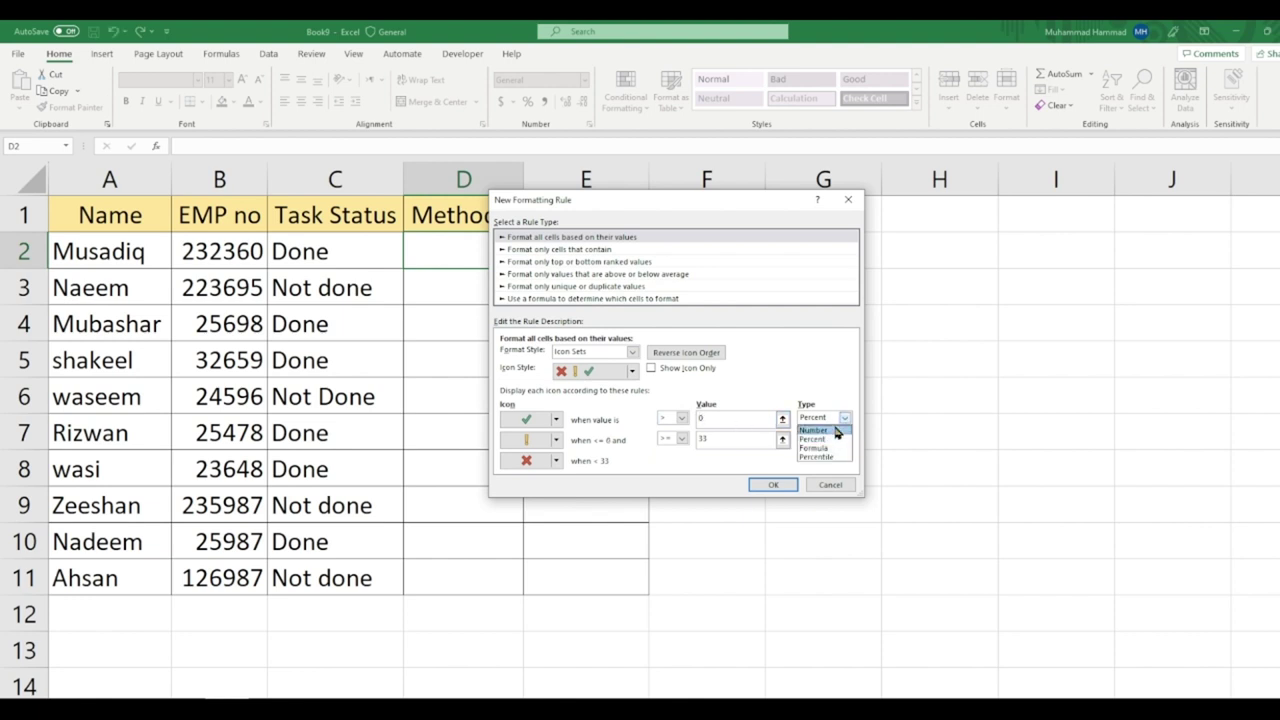
pyautogui.click(838, 431)
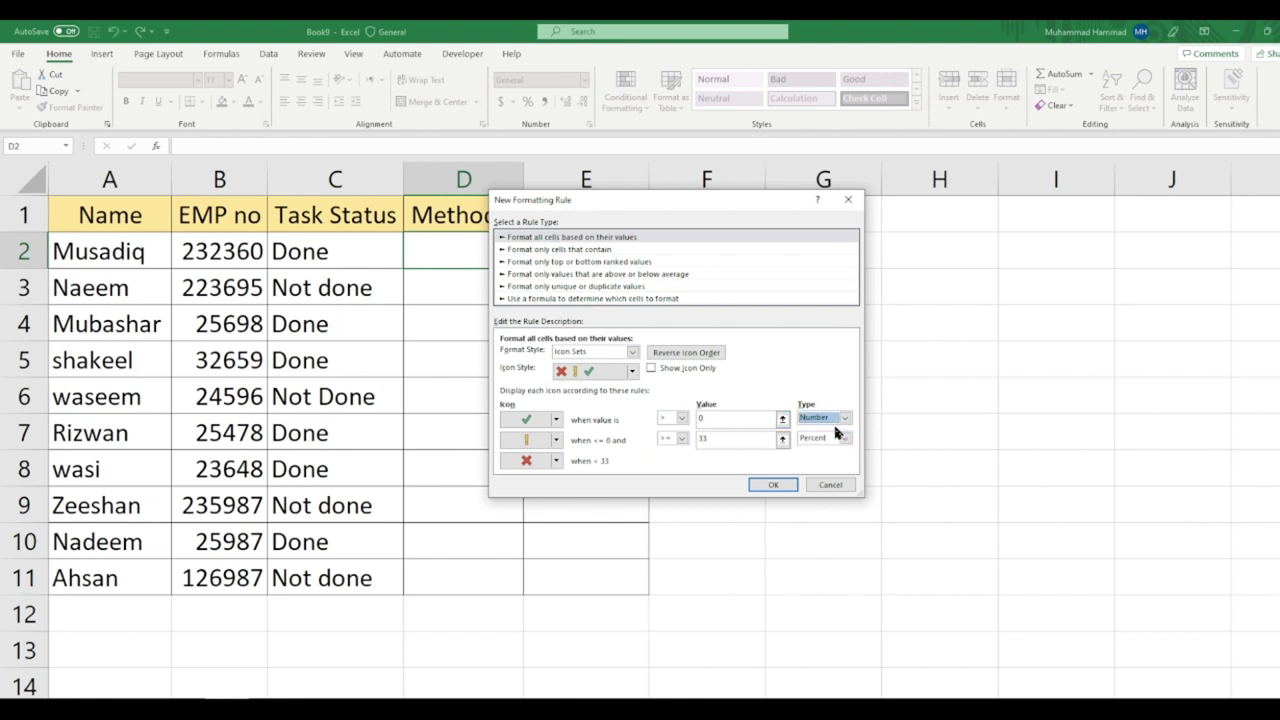
# Give a red X for >= 0 as Number, No Cell Icon below 0, and apply the rule
pyautogui.click(556, 440)
pyautogui.click(635, 507)
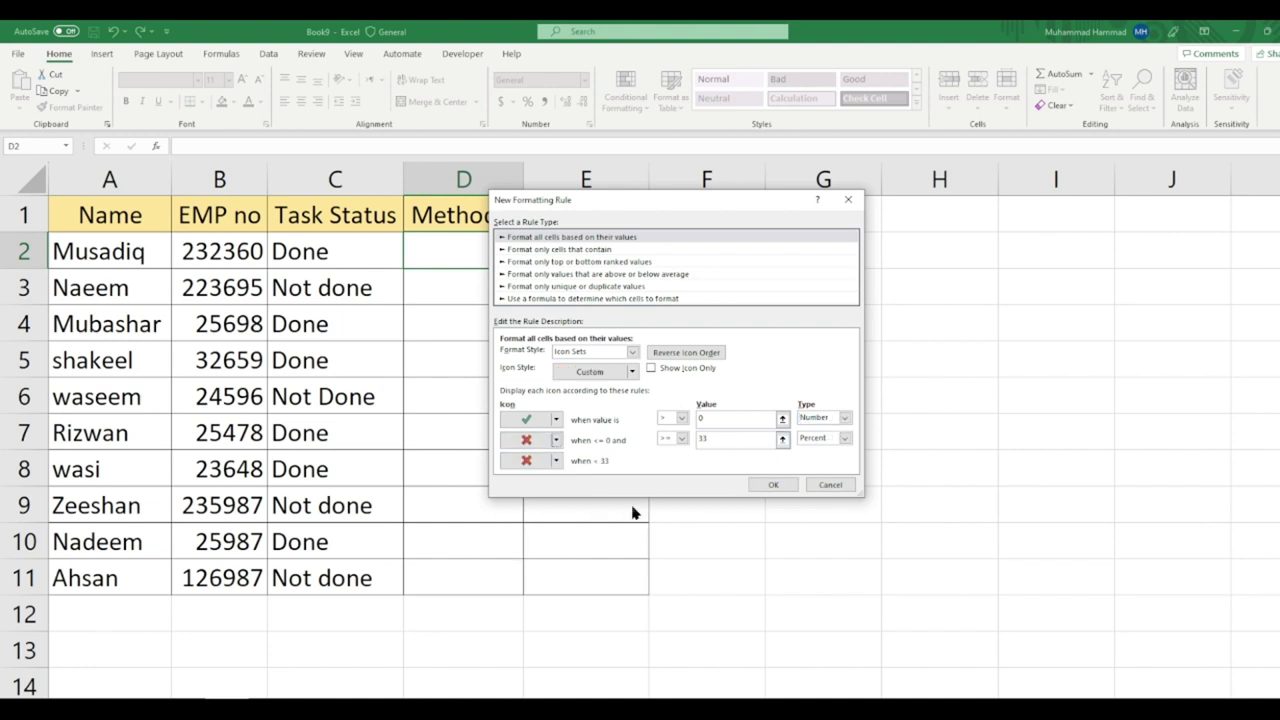
pyautogui.click(680, 440)
pyautogui.click(679, 452)
pyautogui.doubleClick(745, 439)
pyautogui.write('0')
pyautogui.click(845, 443)
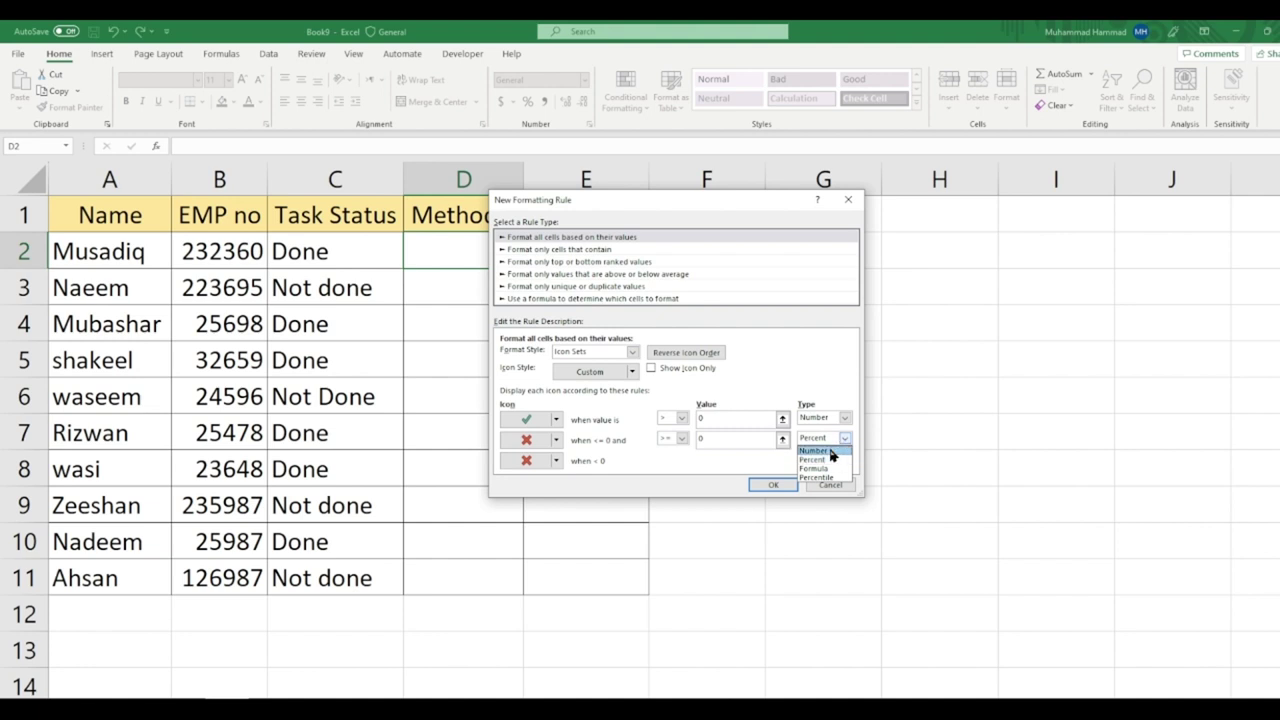
pyautogui.click(836, 450)
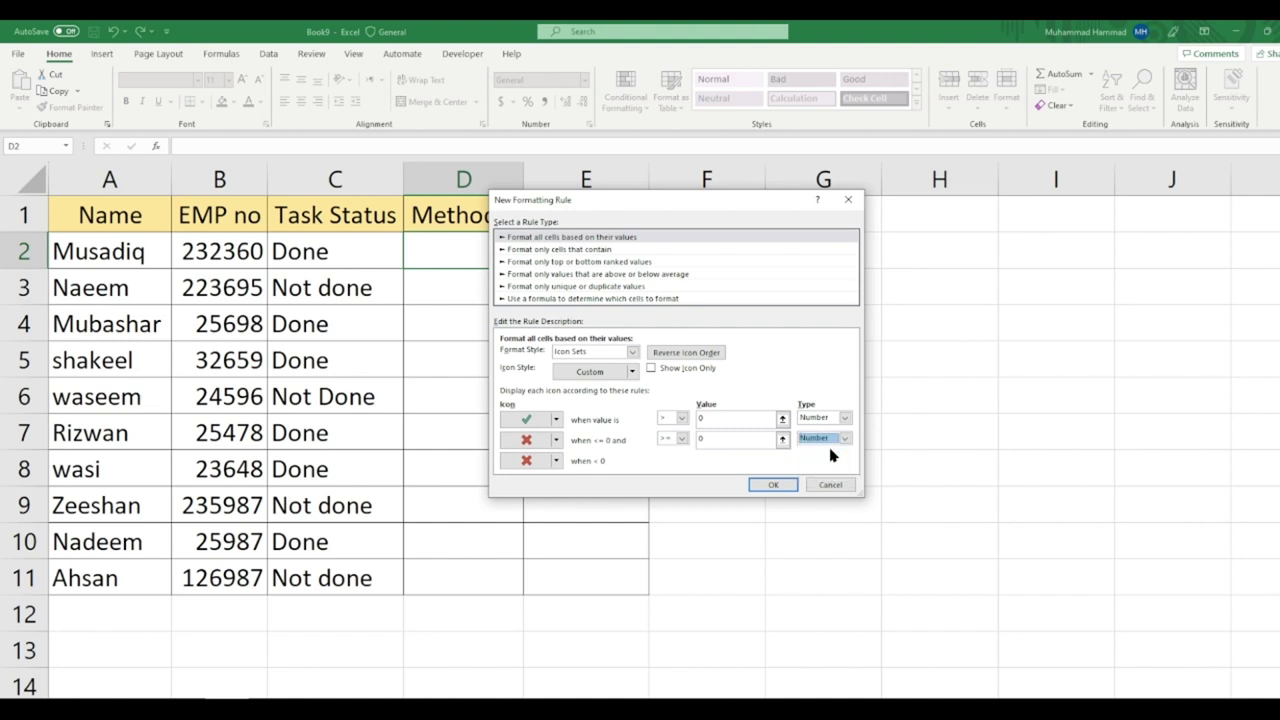
pyautogui.click(557, 461)
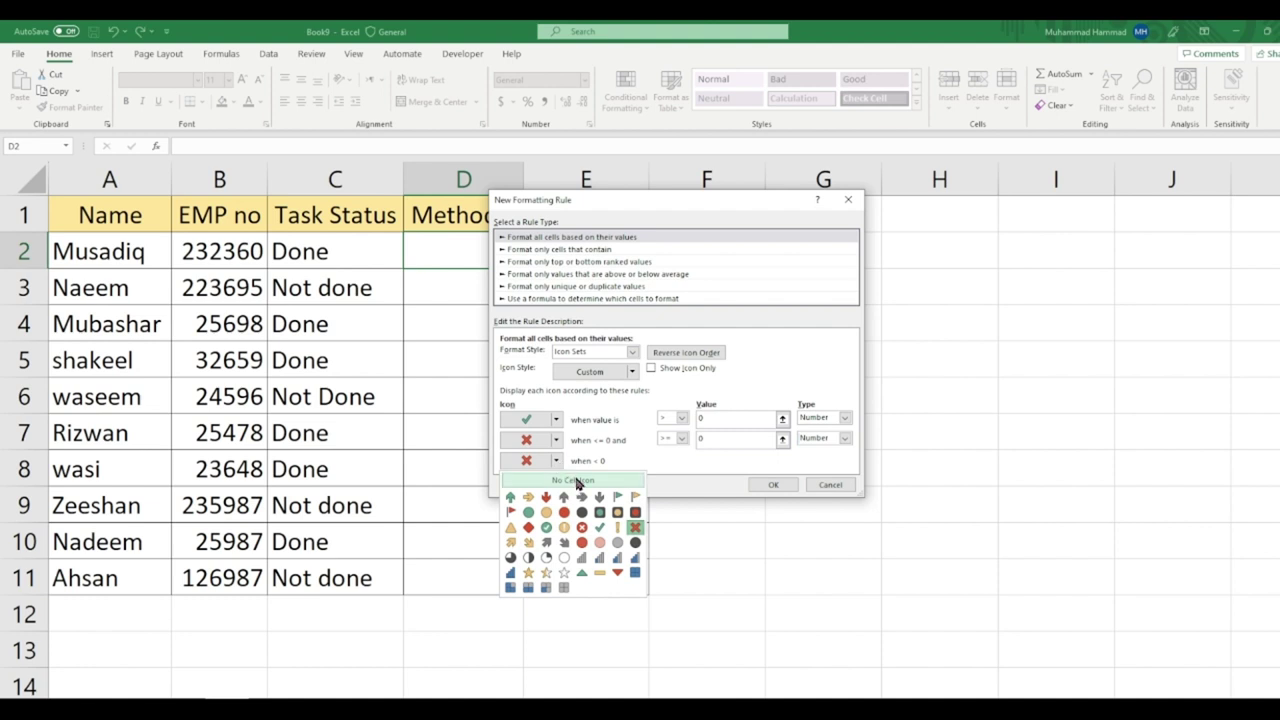
pyautogui.click(576, 482)
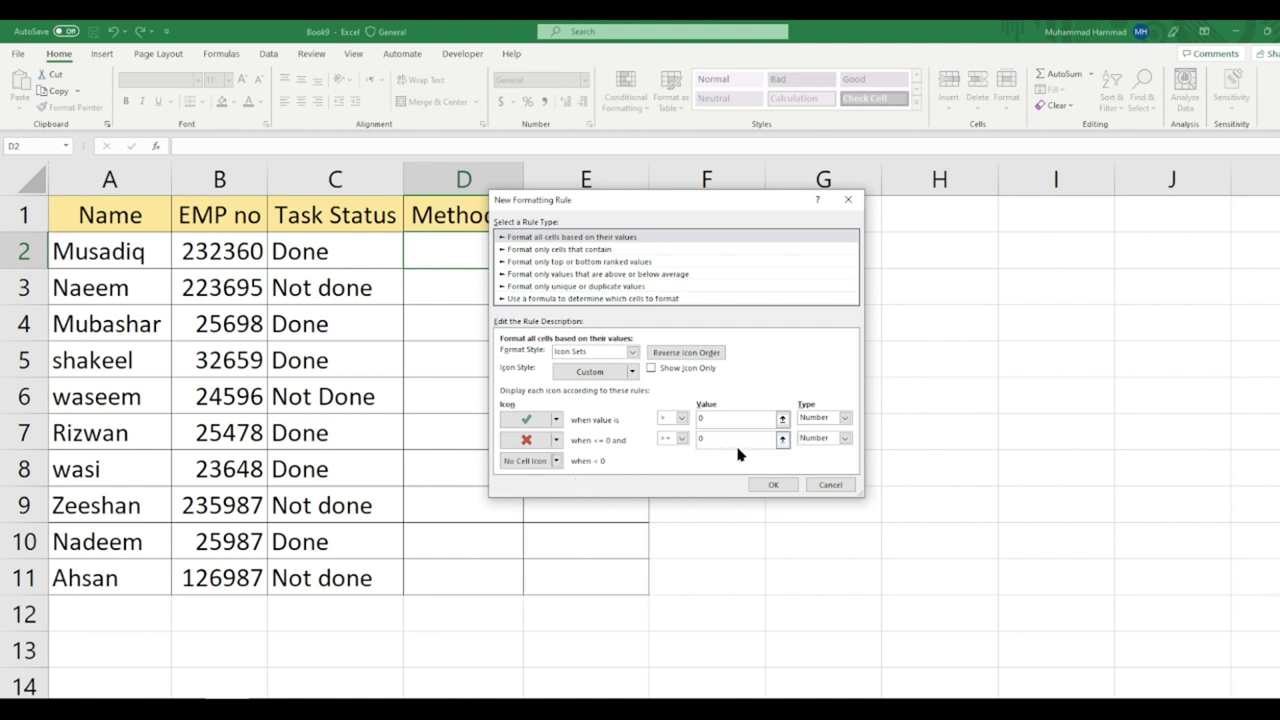
pyautogui.click(770, 484)
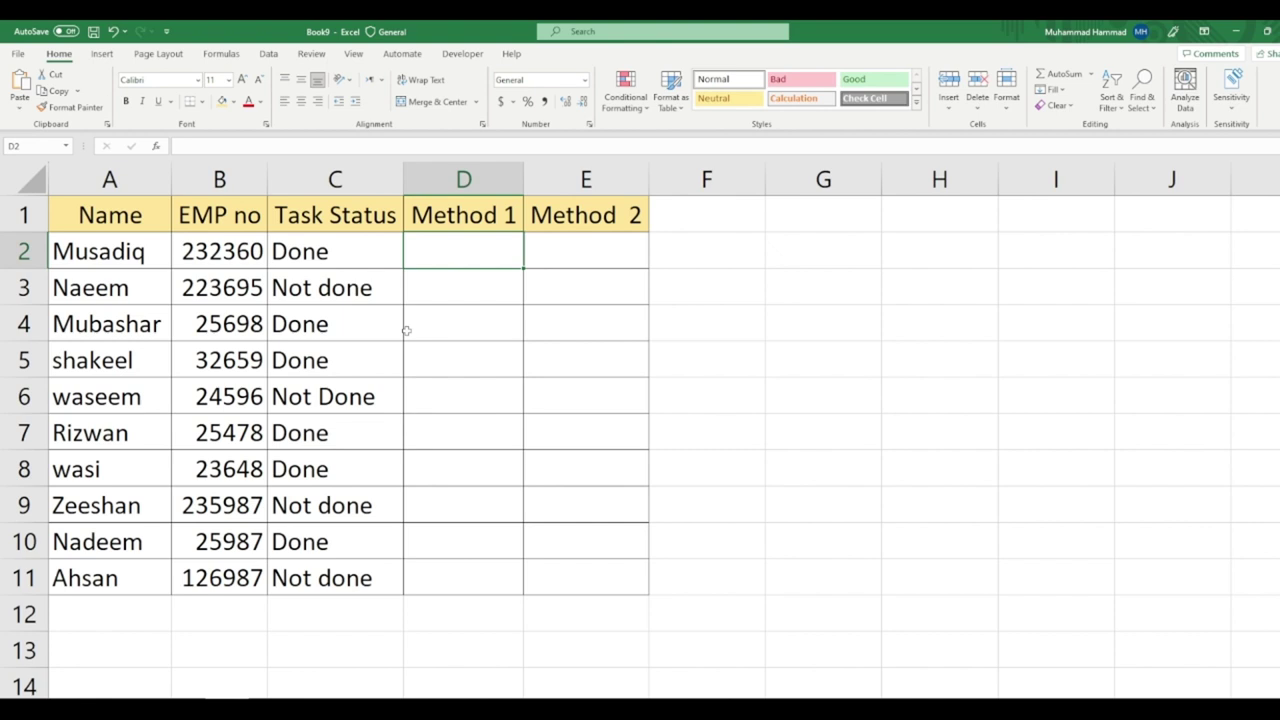
# Enter =IF(C2="Done",1,0) in cell D2
pyautogui.press('F2')
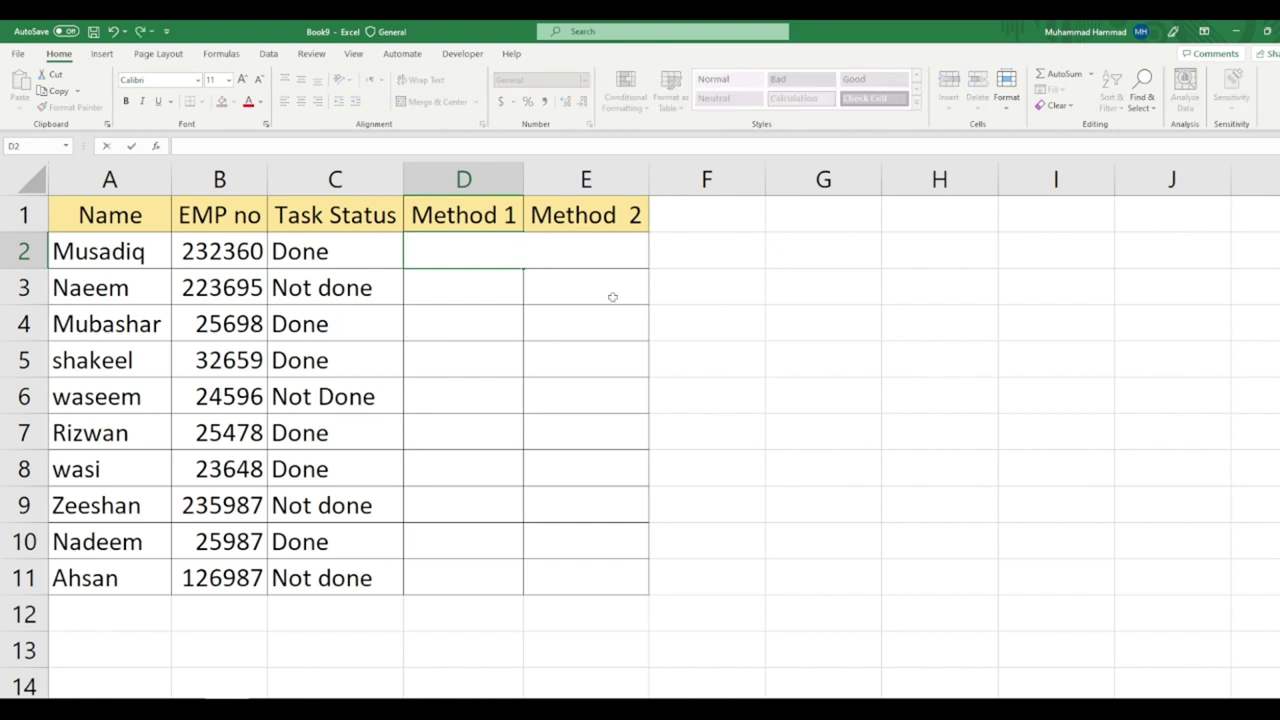
pyautogui.write('=')
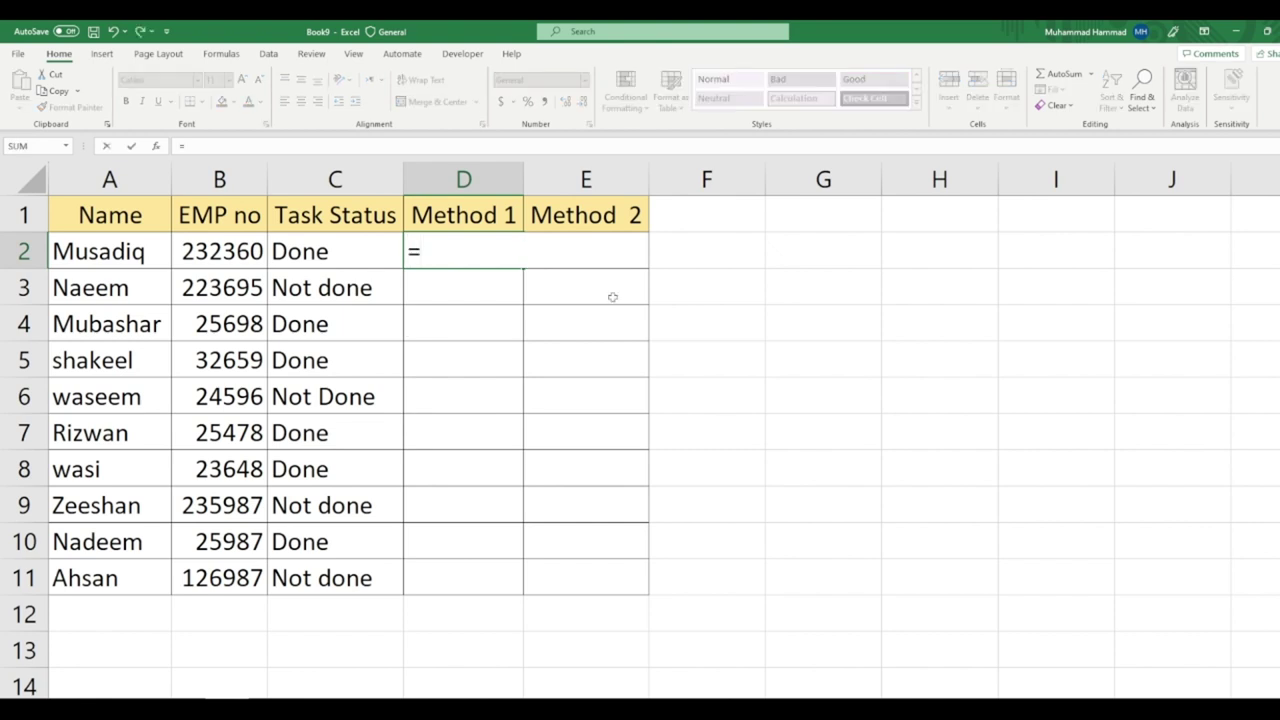
pyautogui.write('if')
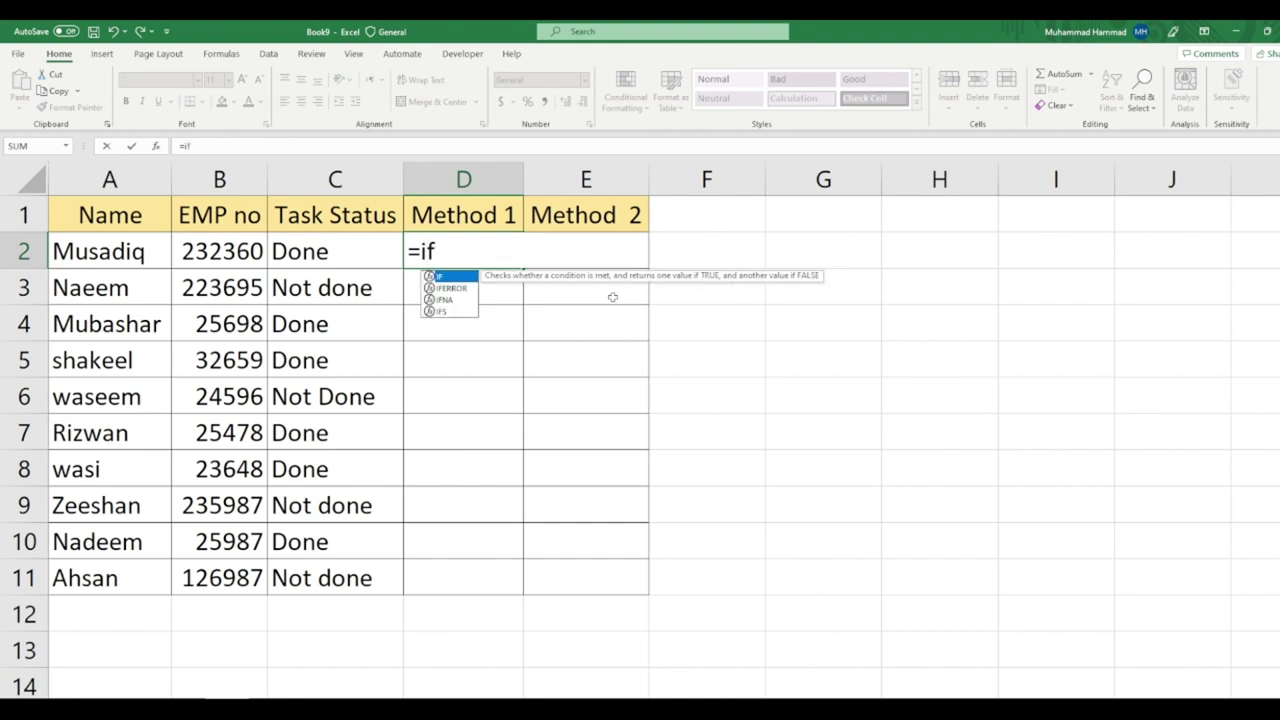
pyautogui.press('Tab')
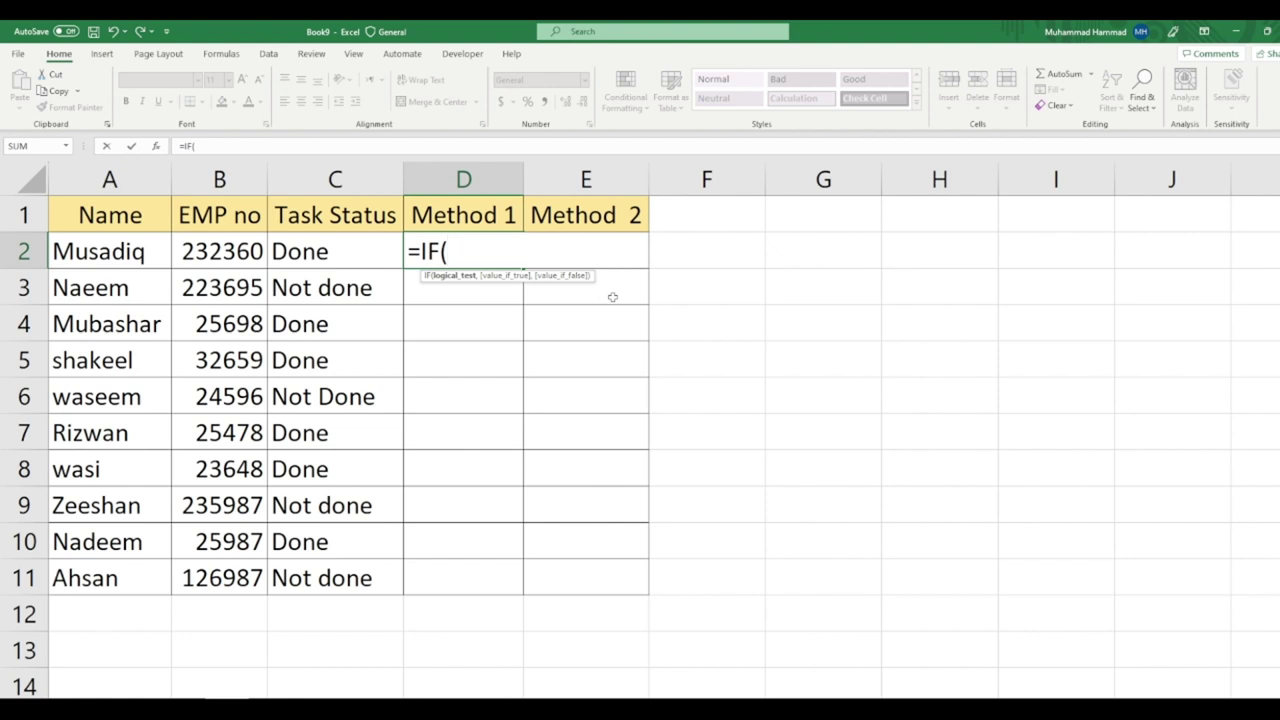
pyautogui.click(289, 247)
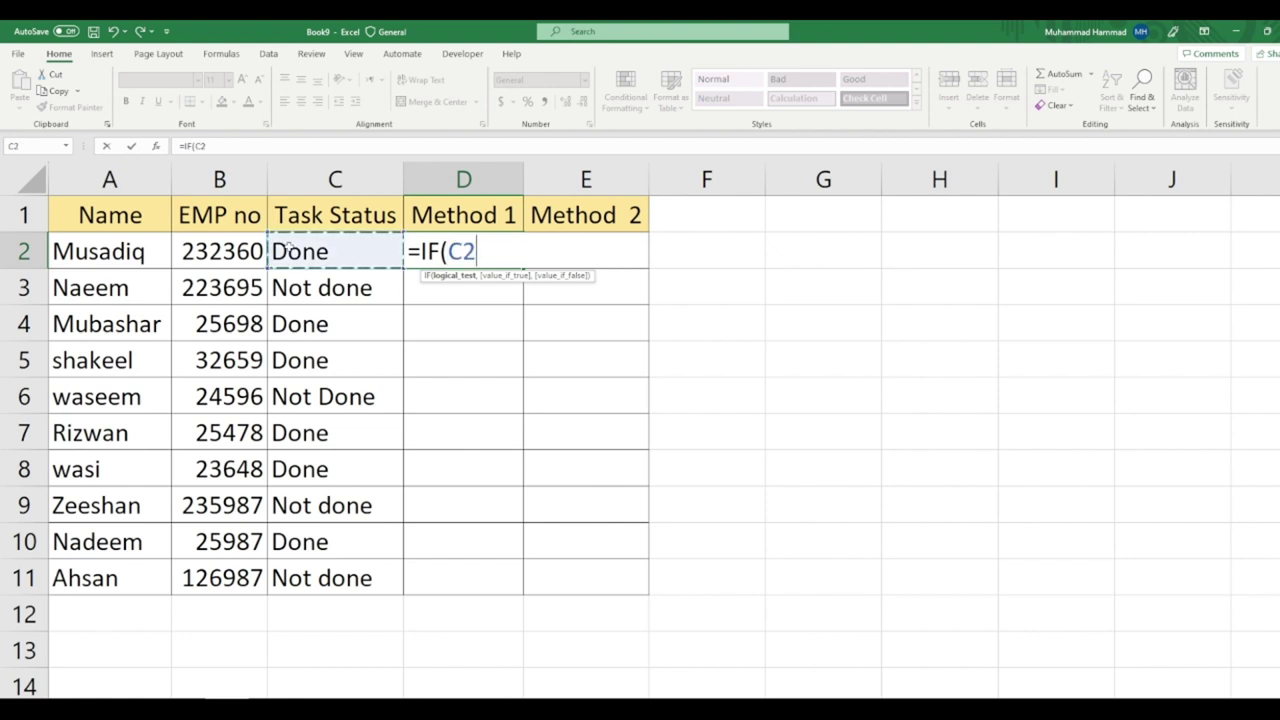
pyautogui.write('="Done')
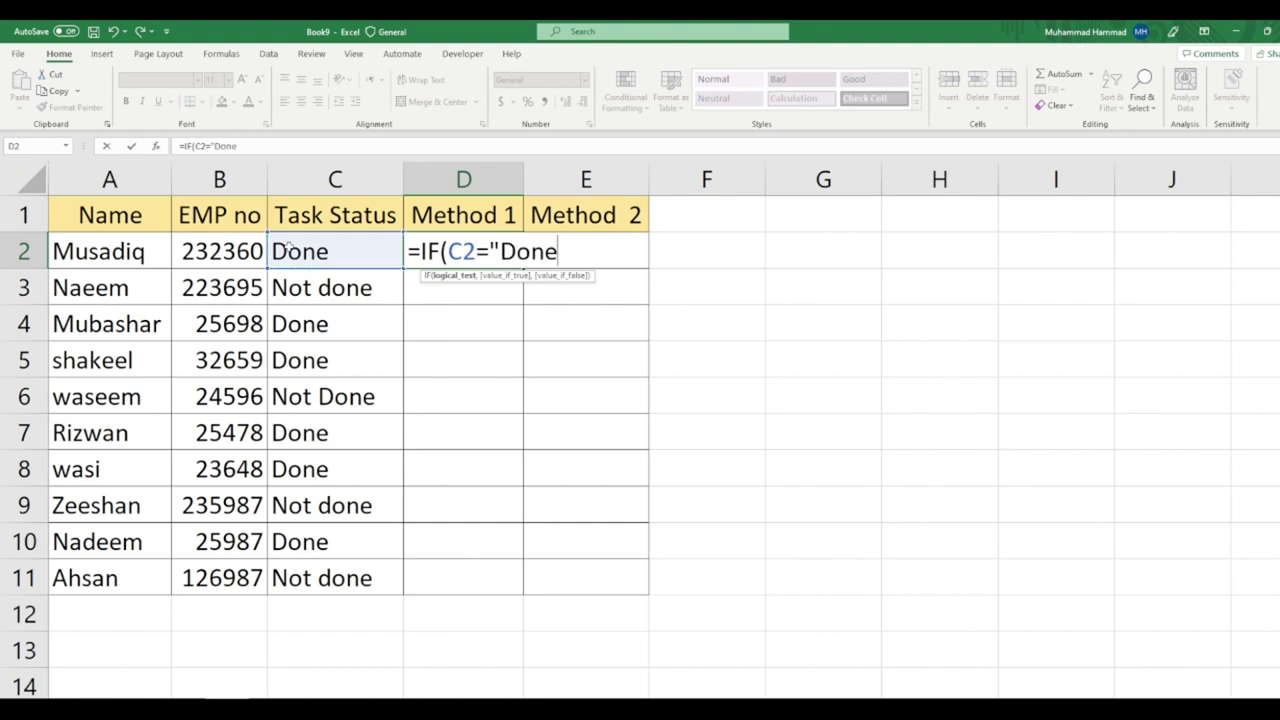
pyautogui.write('",1')
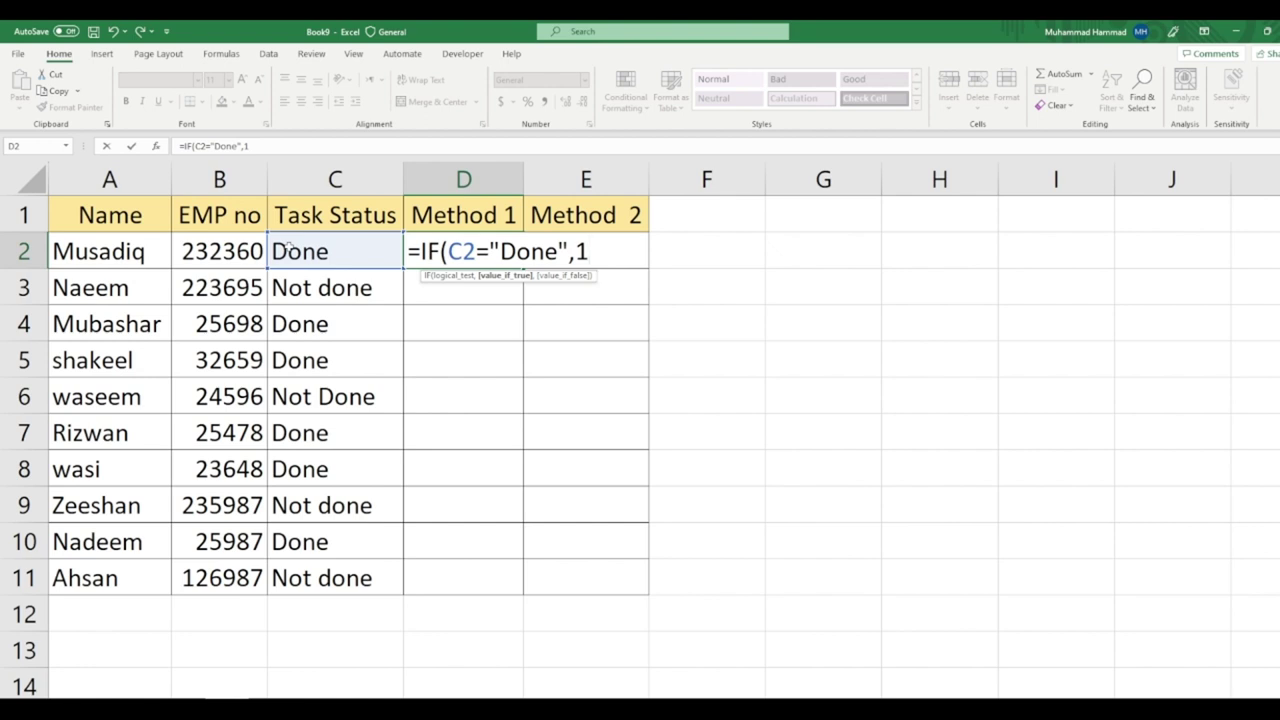
pyautogui.write(',0)')
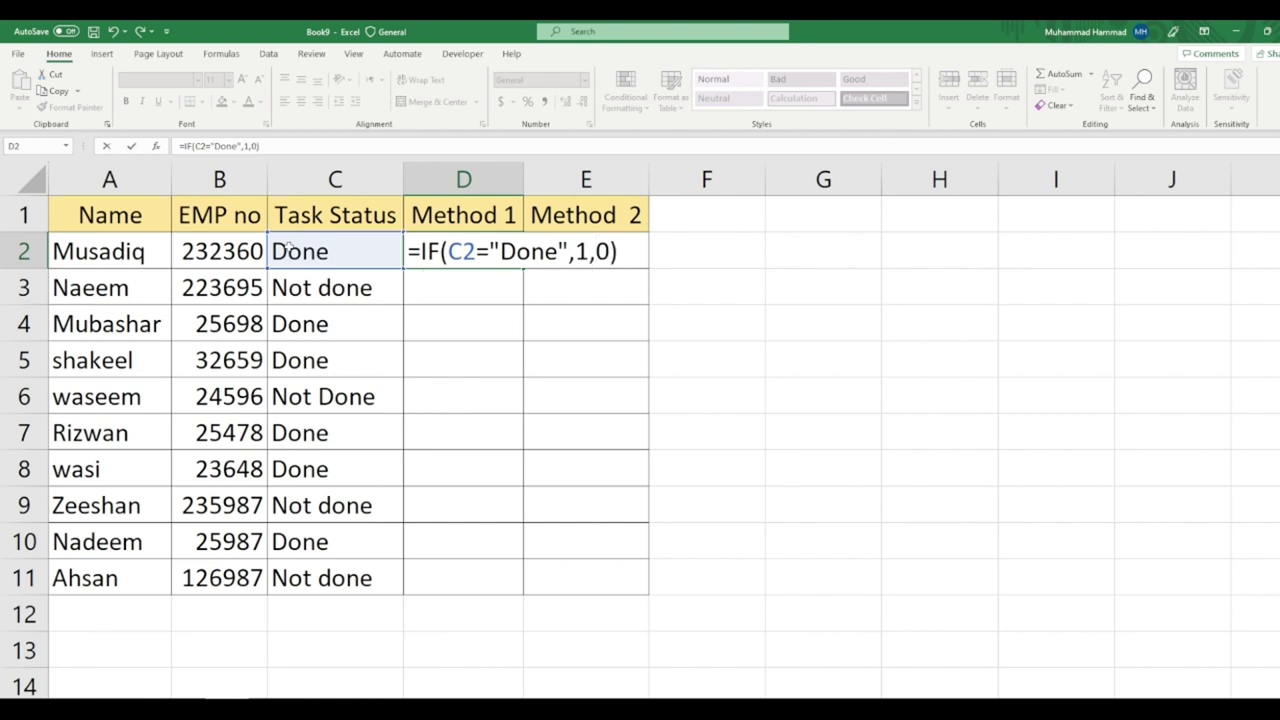
pyautogui.press('Return')
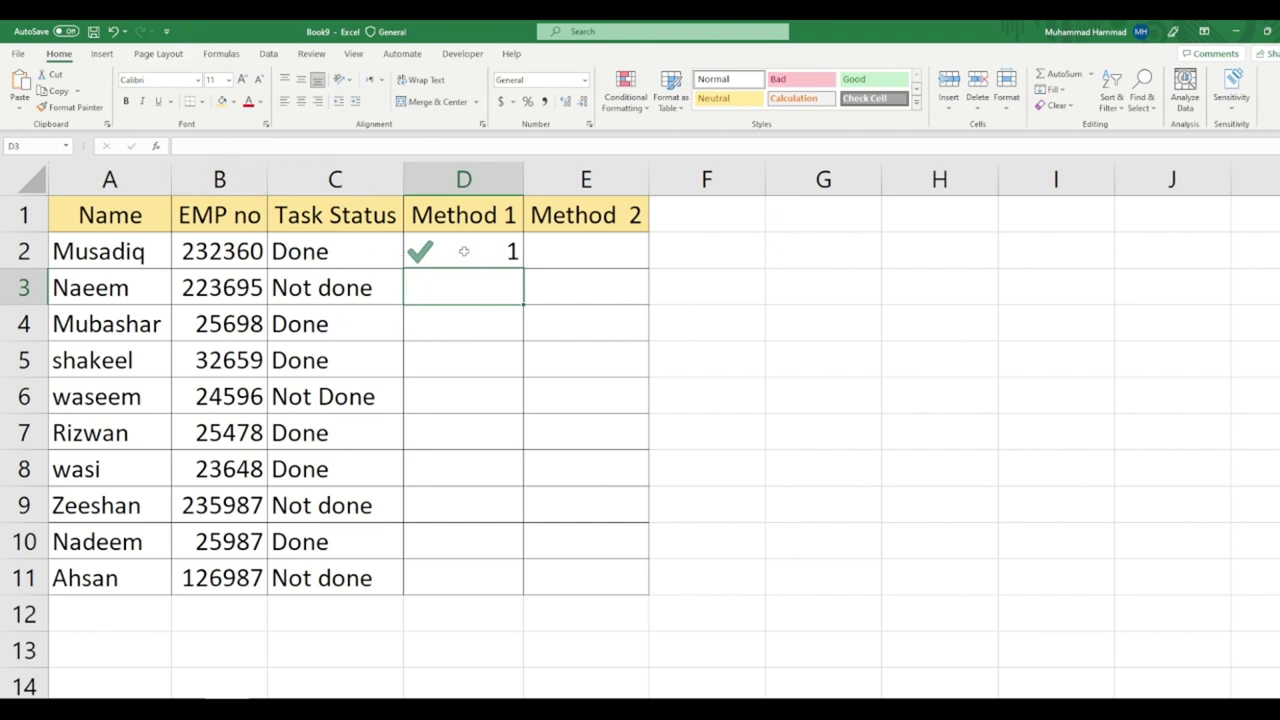
# Fill the D2 formula down through D11
pyautogui.click(464, 252)
pyautogui.moveTo(524, 269); pyautogui.dragTo(491, 580)
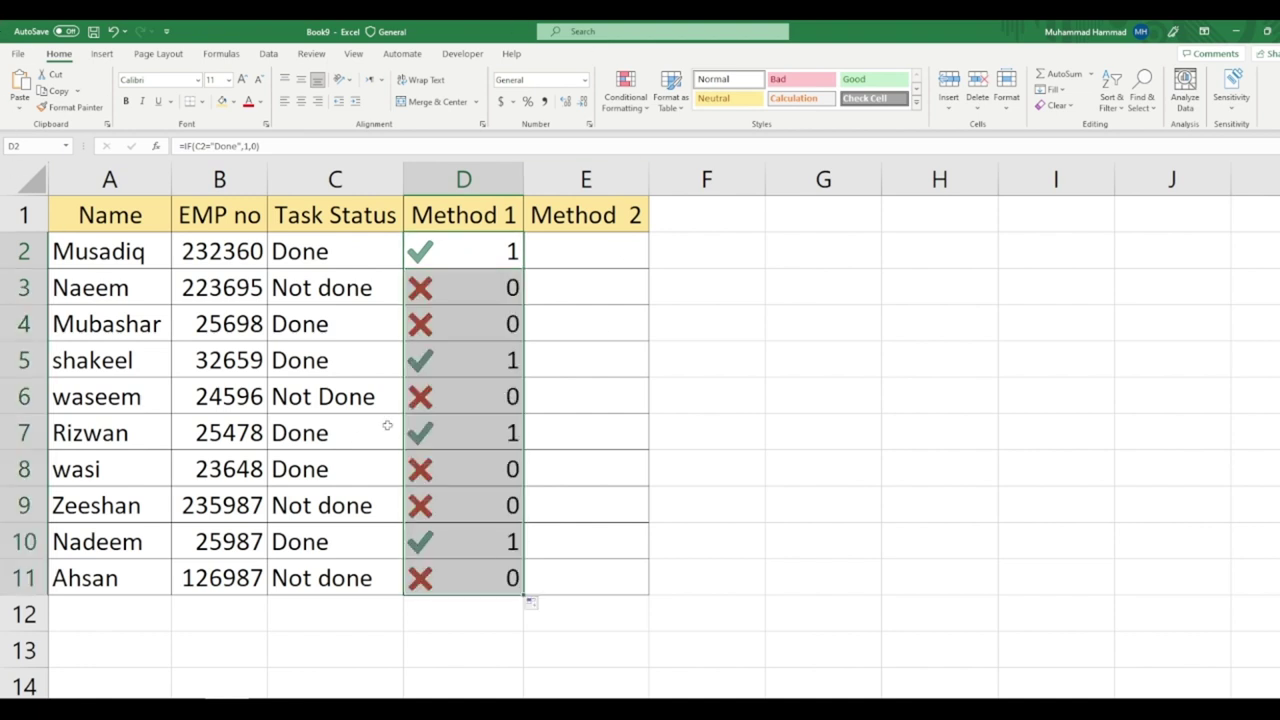
pyautogui.click(569, 356)
pyautogui.click(493, 252)
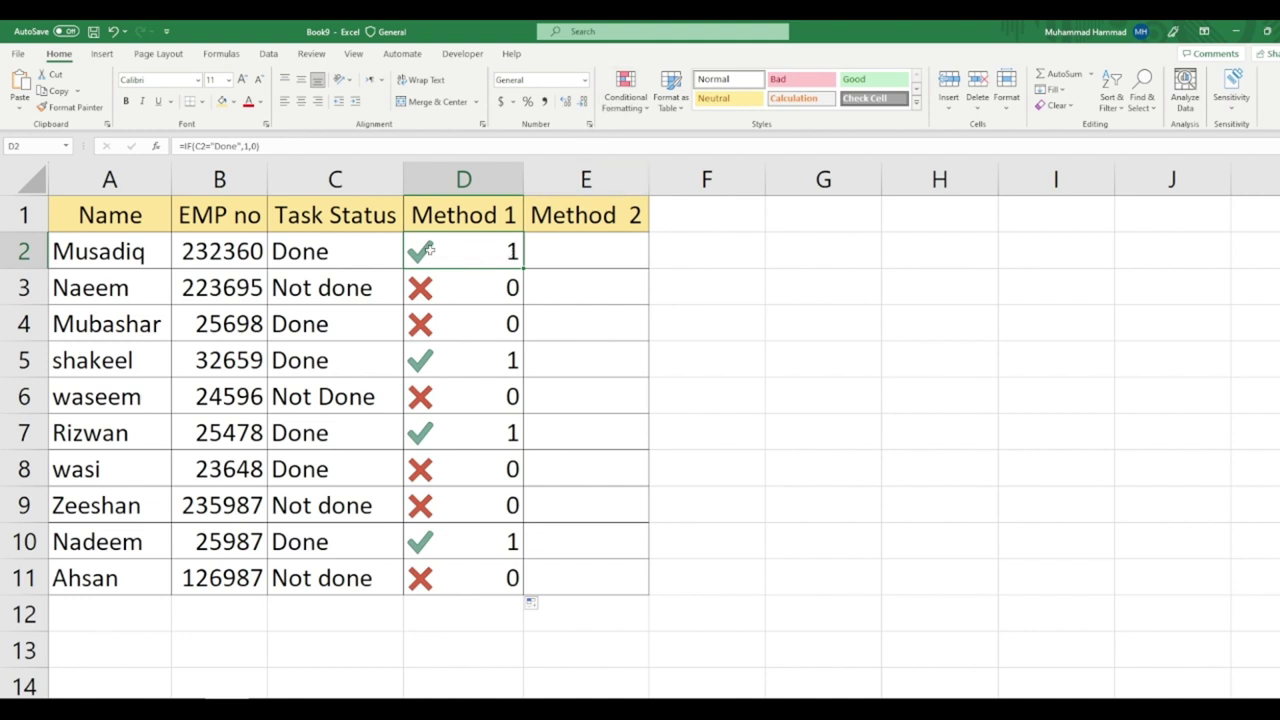
# Edit the Method 1 icon set rule in Manage Rules to Show Icon Only
pyautogui.click(630, 100)
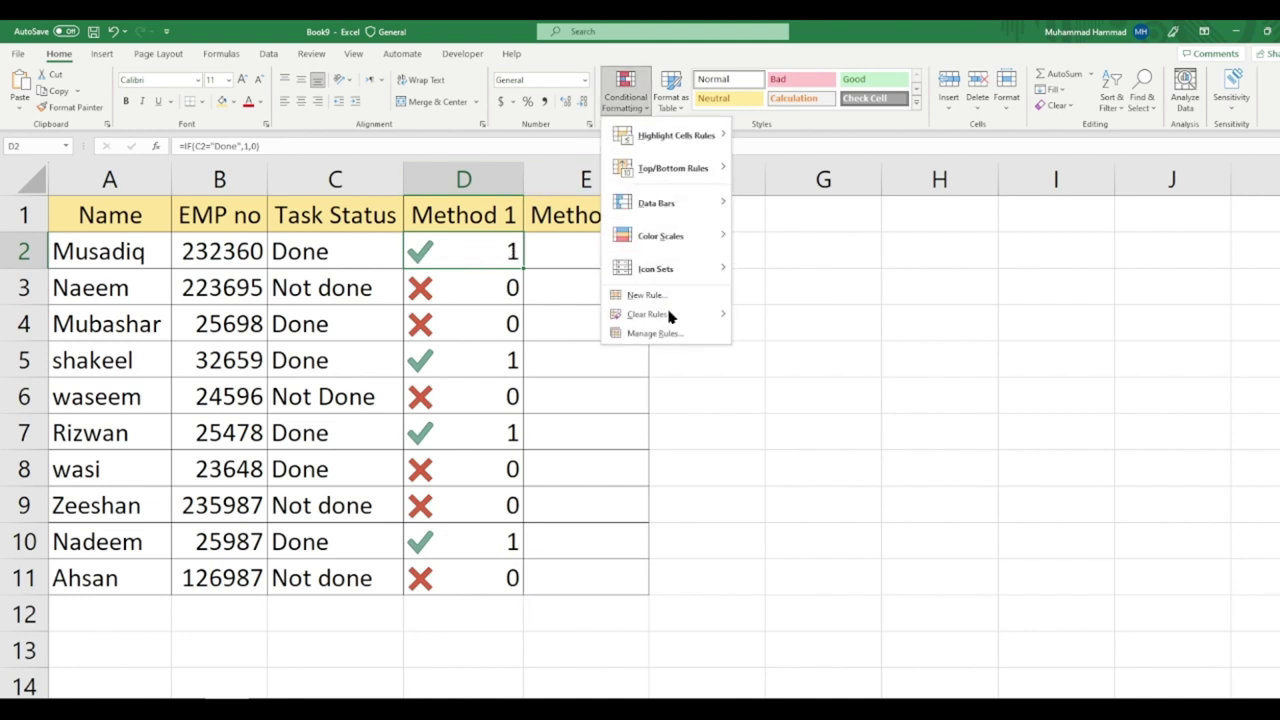
pyautogui.click(655, 333)
pyautogui.doubleClick(638, 338)
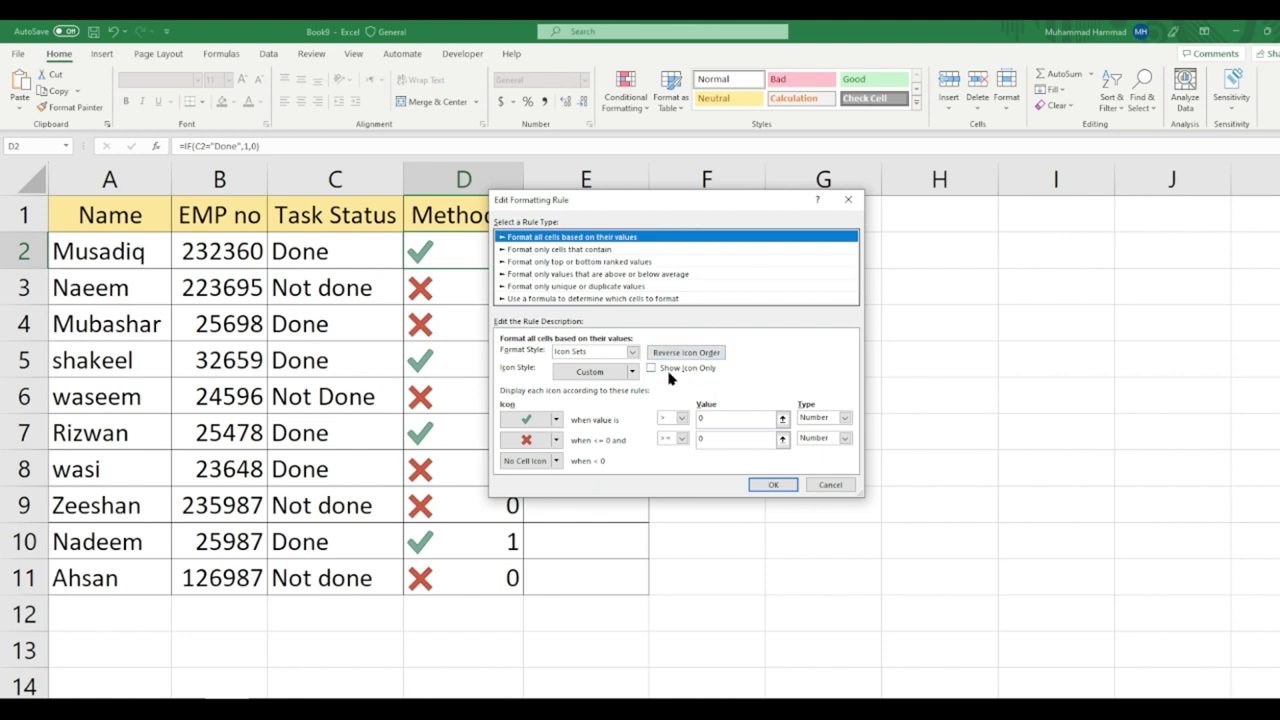
pyautogui.click(652, 368)
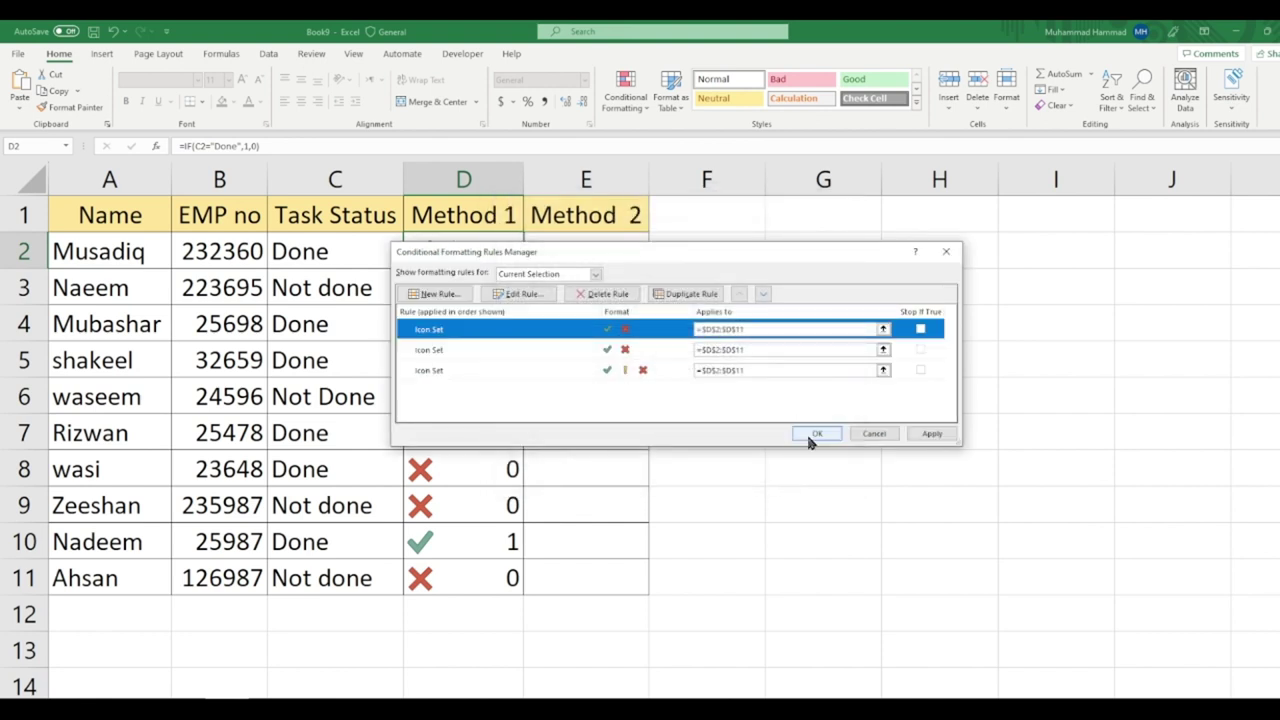
pyautogui.click(812, 435)
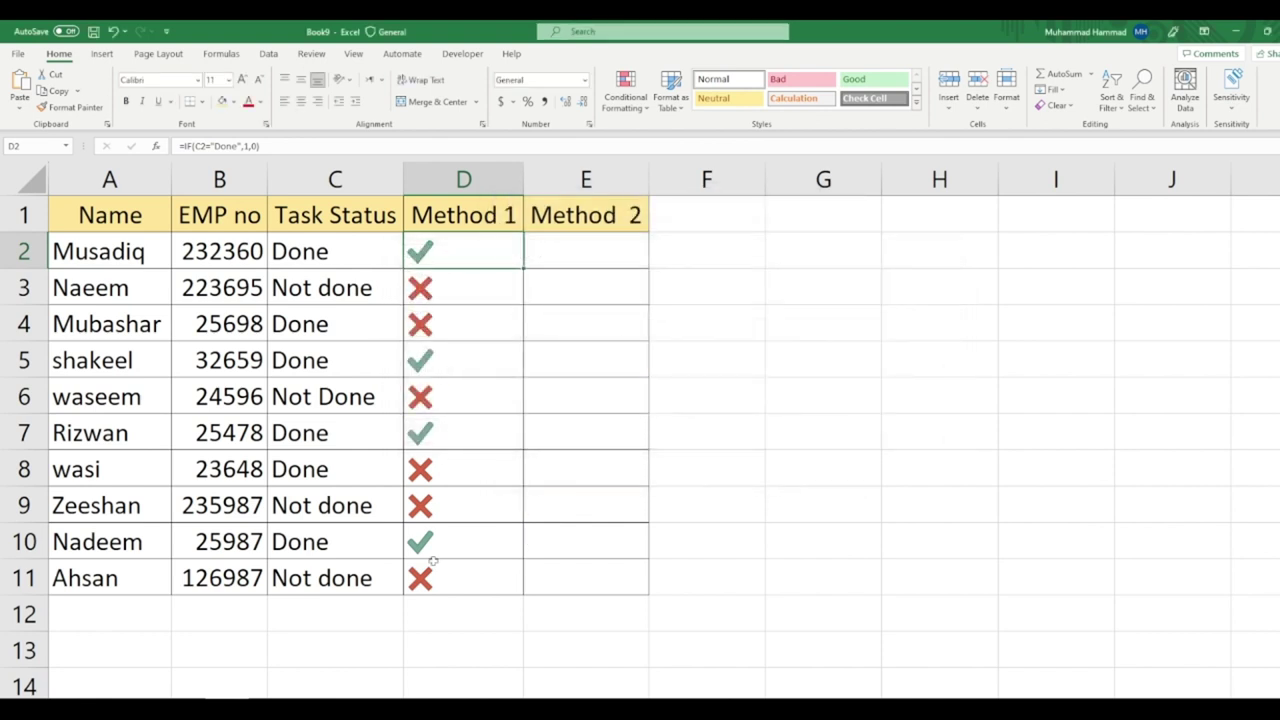
# Centre the contents of column D
pyautogui.click(463, 179)
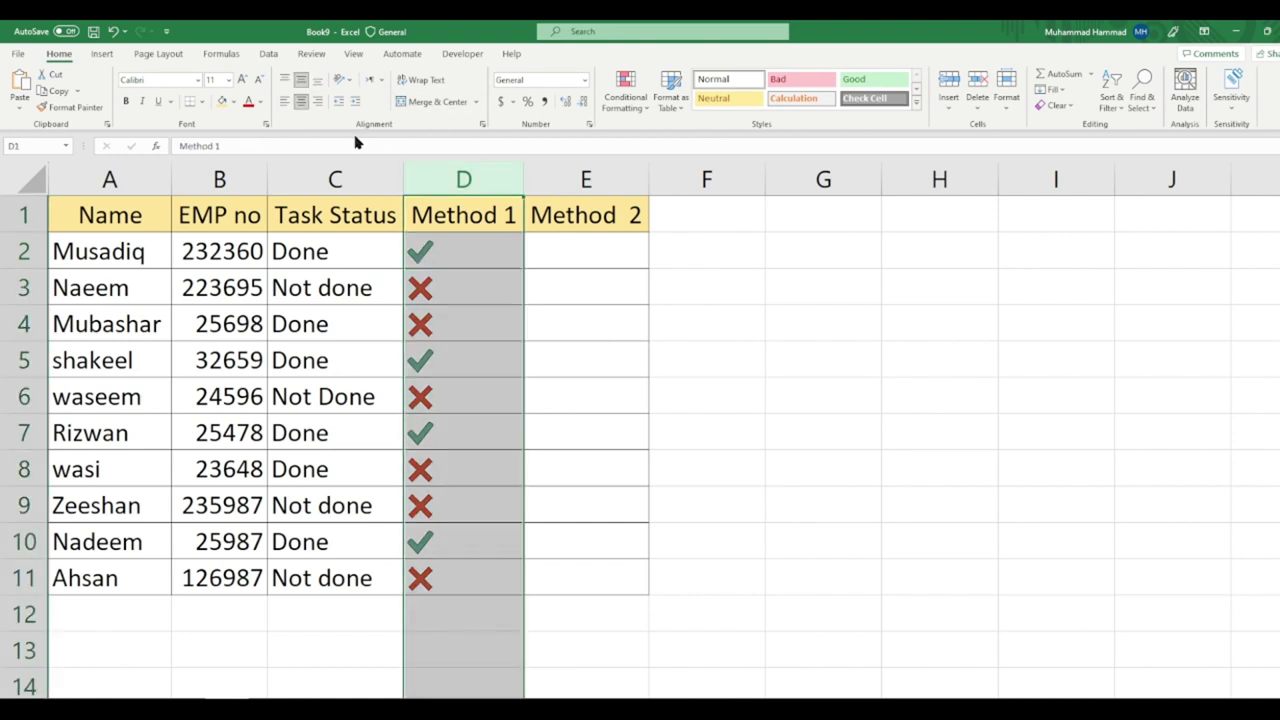
pyautogui.click(301, 106)
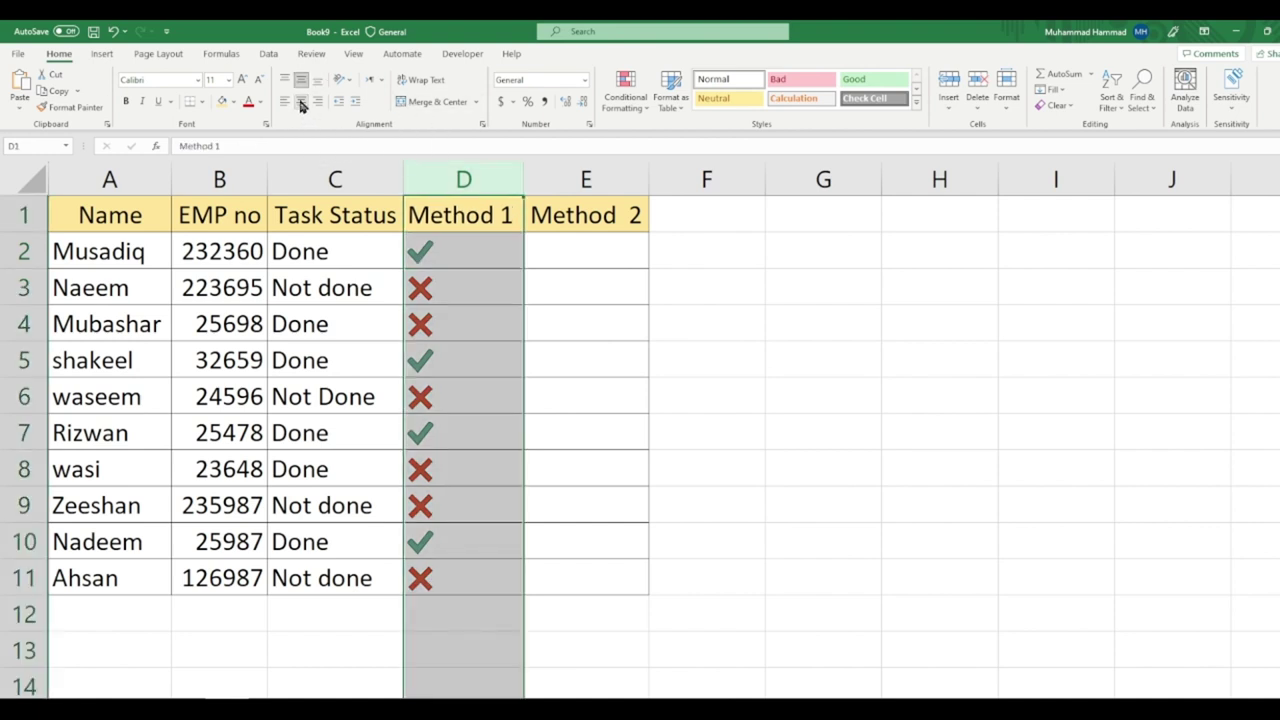
pyautogui.click(301, 106)
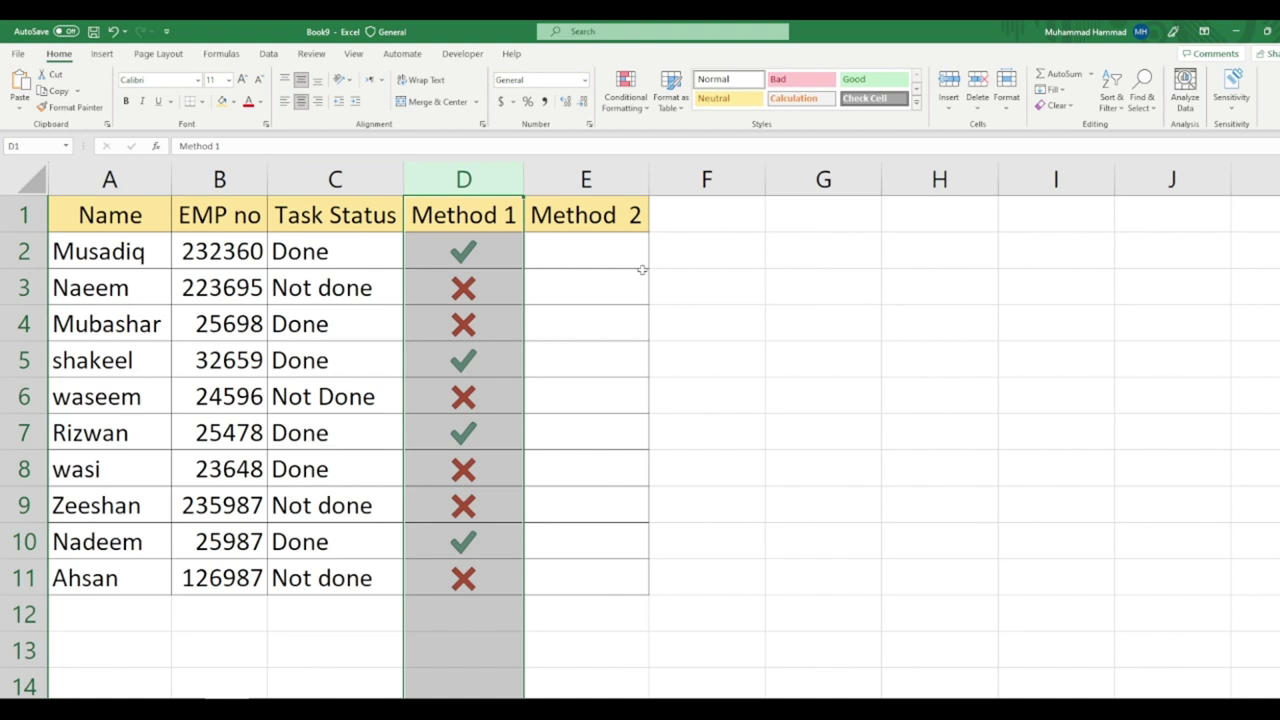
pyautogui.click(584, 252)
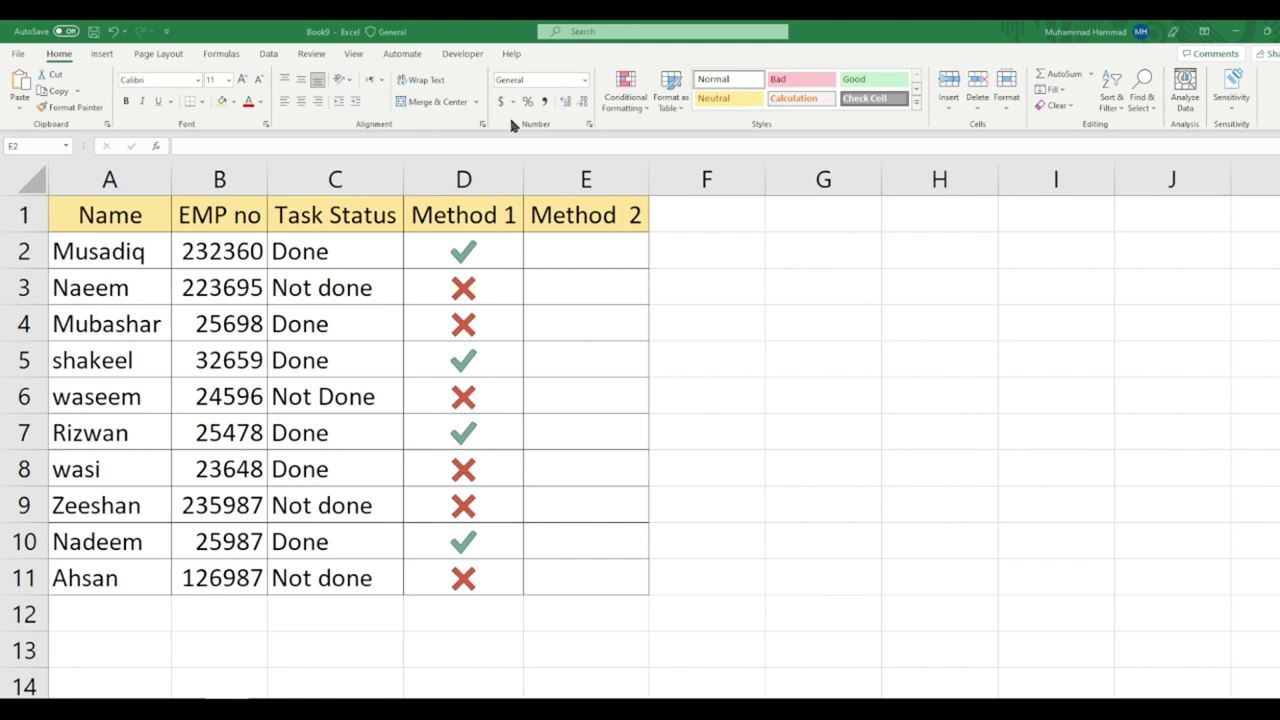
# Insert a Form Controls check box from the Developer tab into cell E2
pyautogui.click(463, 57)
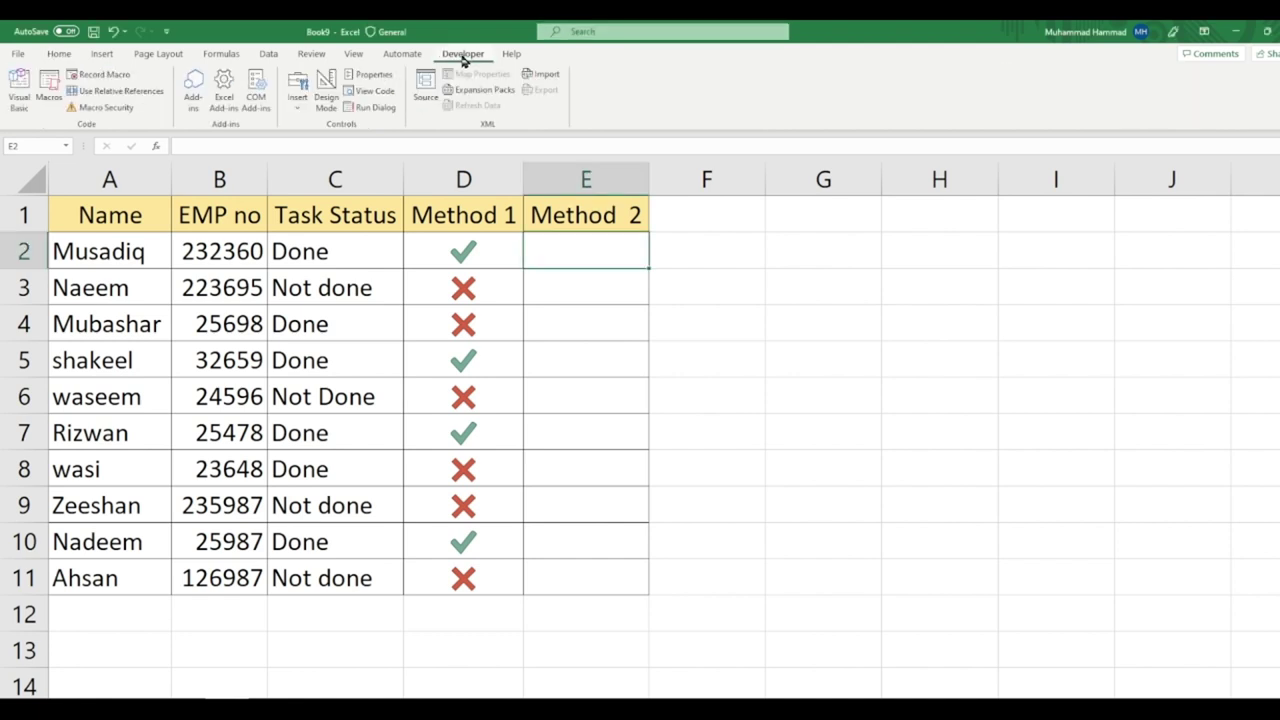
pyautogui.click(297, 88)
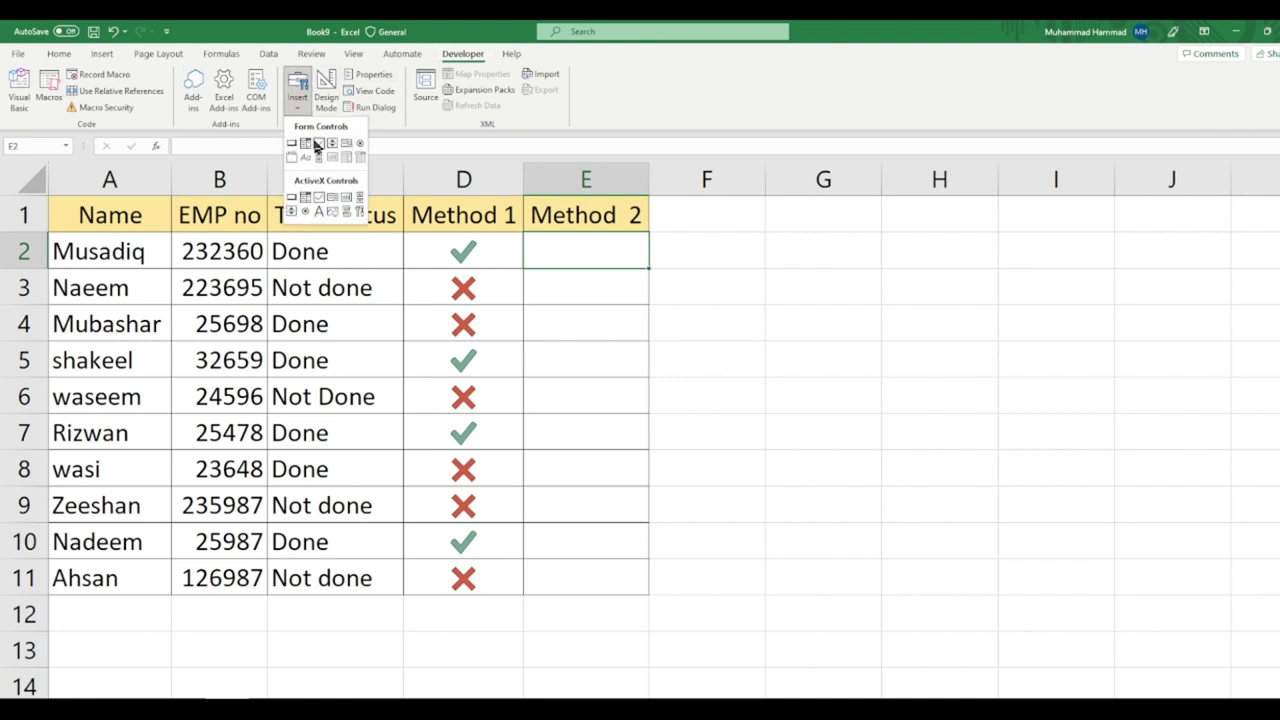
pyautogui.click(317, 145)
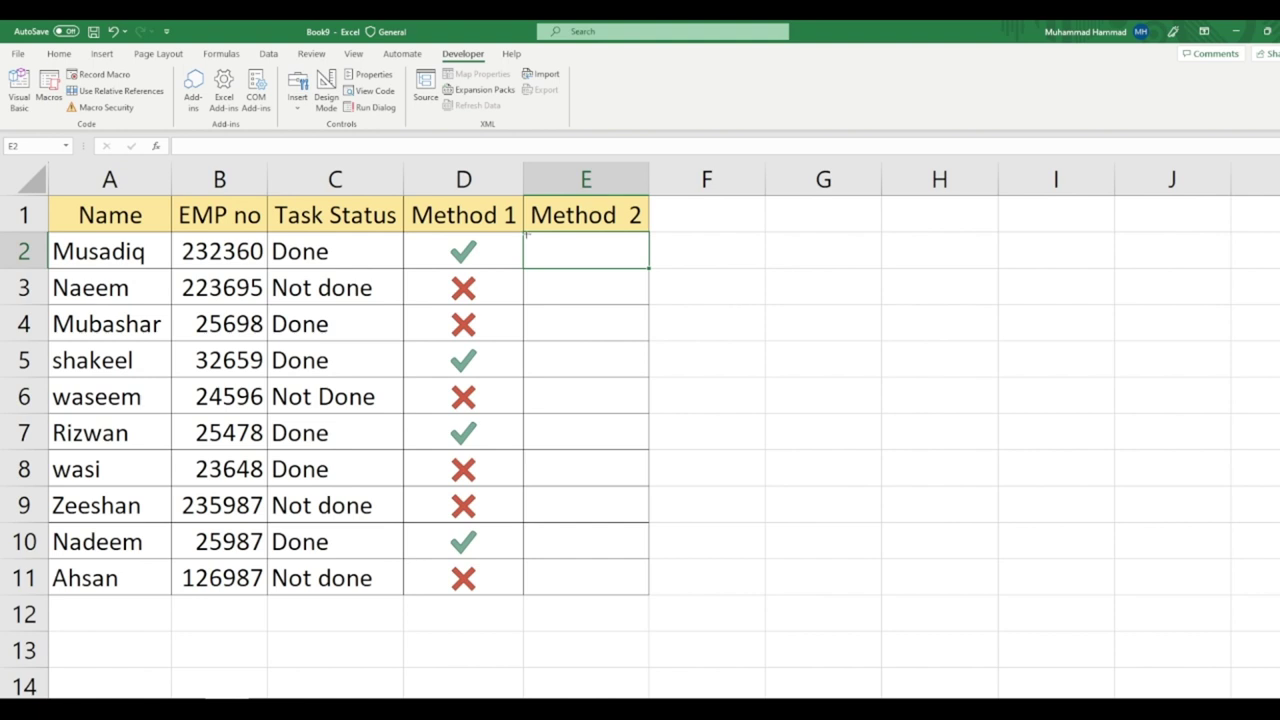
pyautogui.click(526, 234)
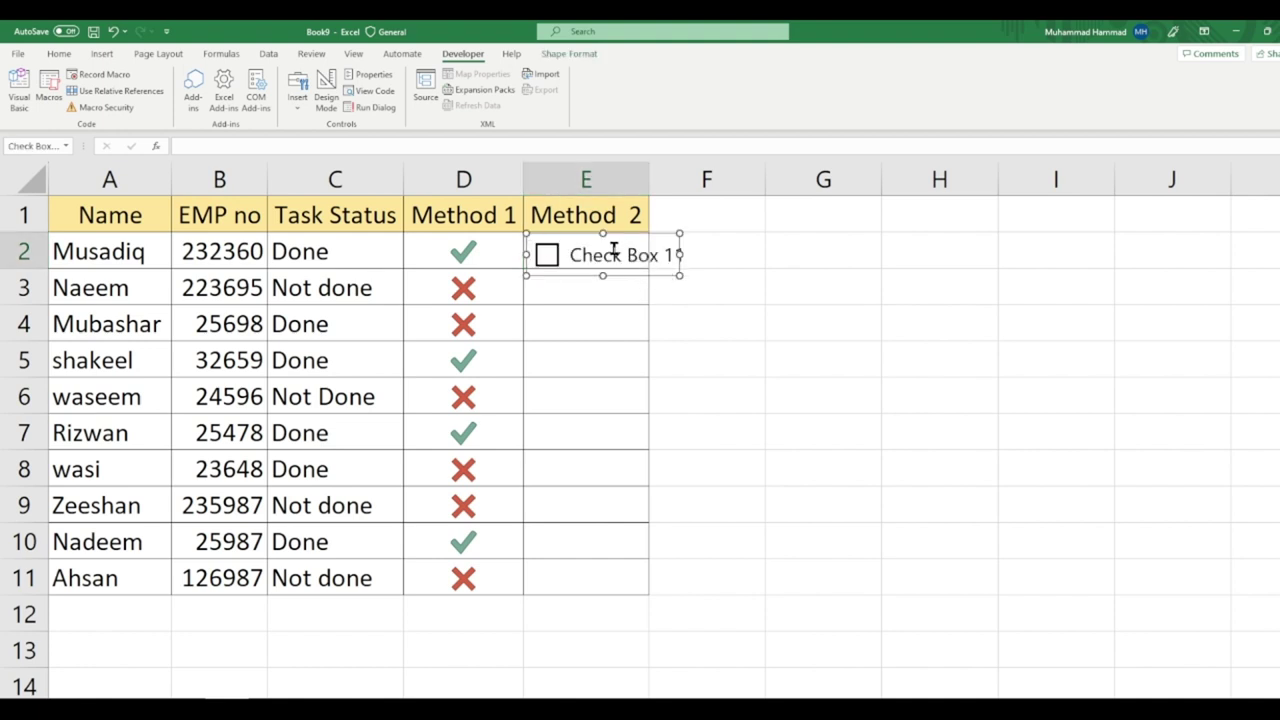
pyautogui.press('Delete')
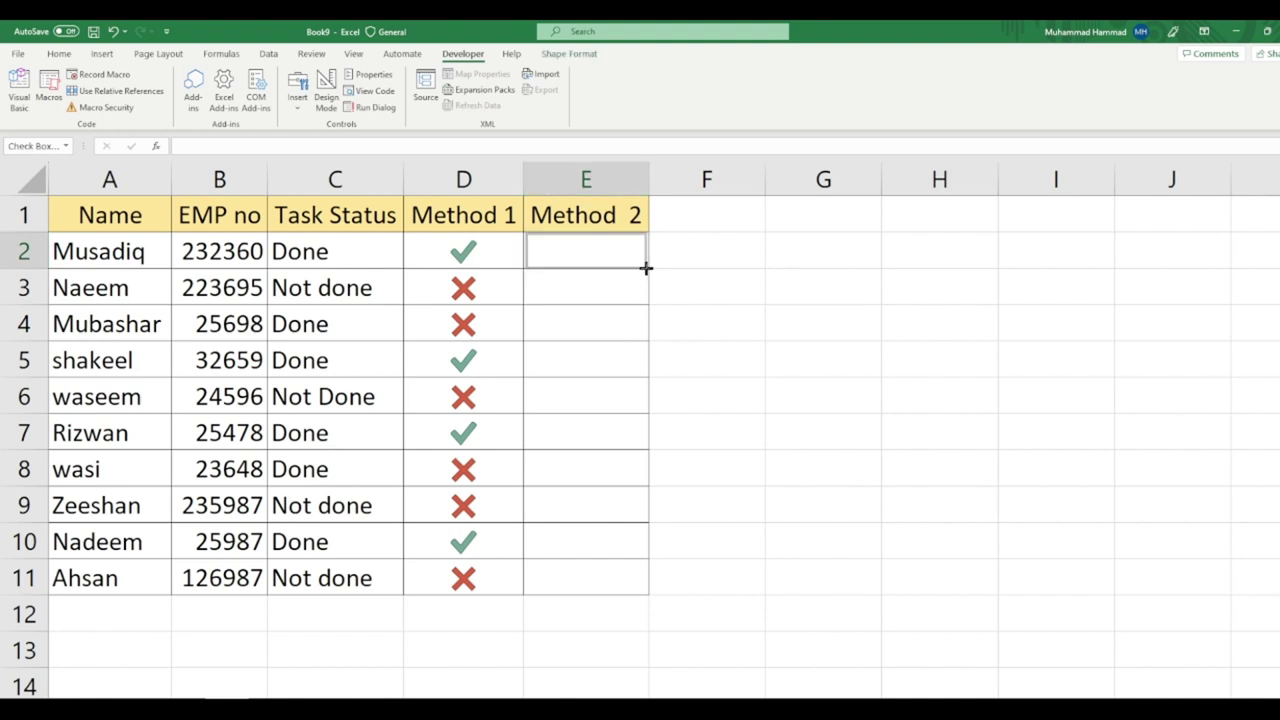
pyautogui.moveTo(645, 268); pyautogui.dragTo(645, 268)
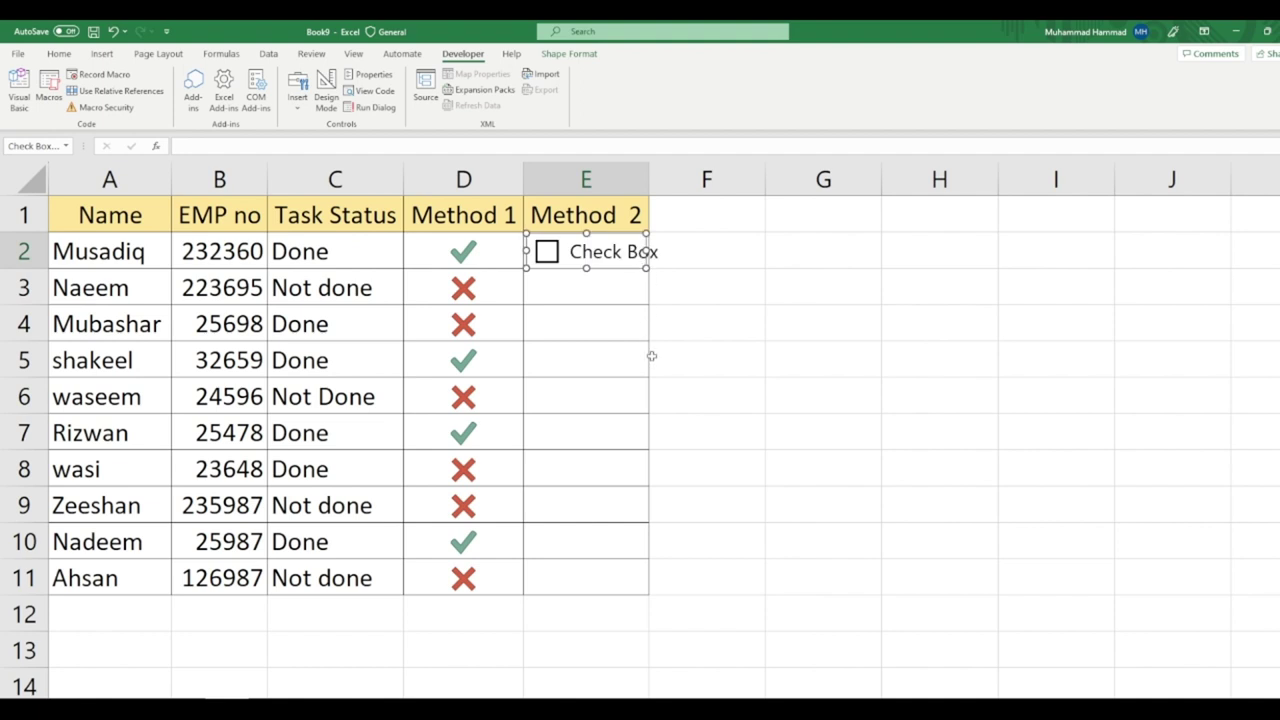
# Change the check box label text to 'Done'
pyautogui.rightClick(612, 256)
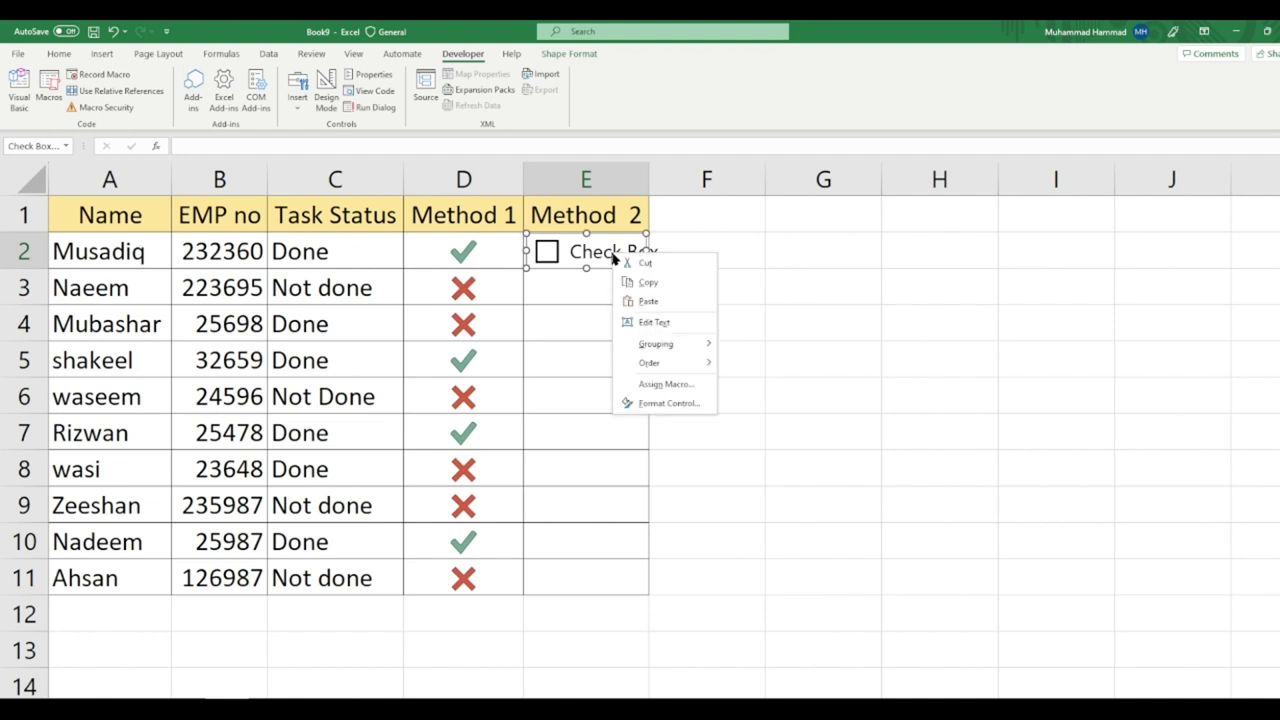
pyautogui.click(655, 322)
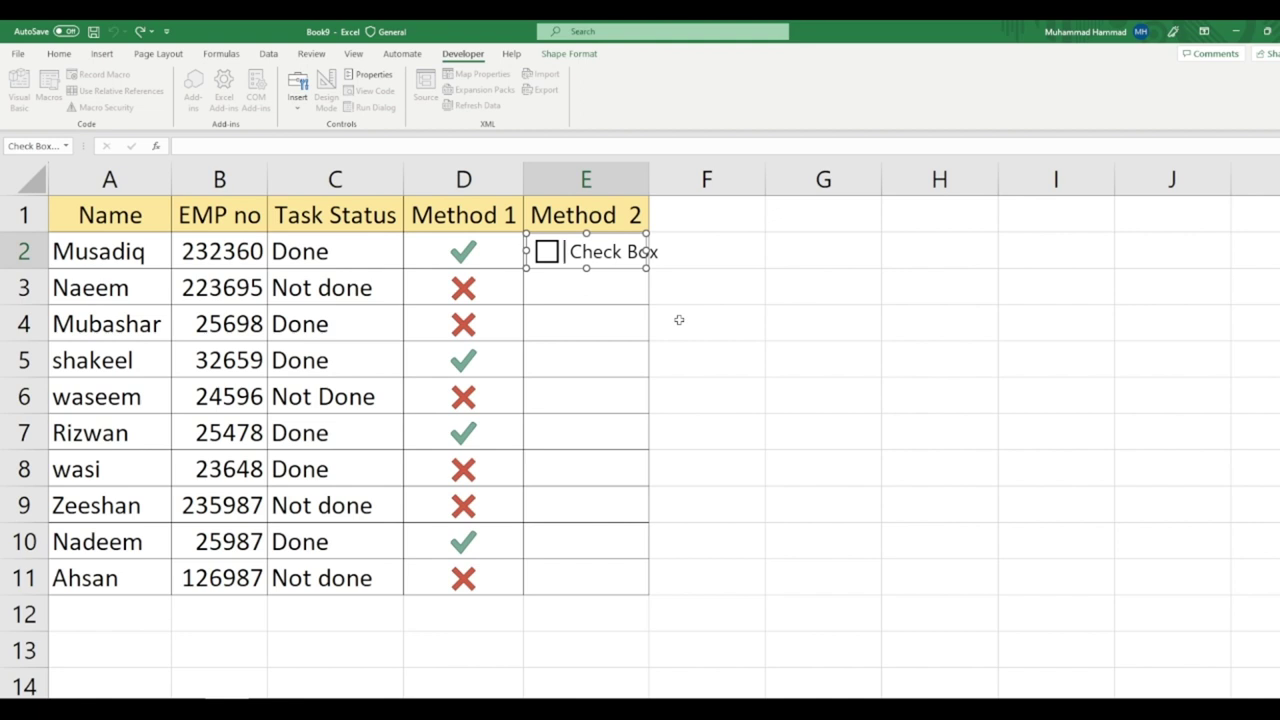
pyautogui.write('D')
pyautogui.hotkey('ctrl', 'a')
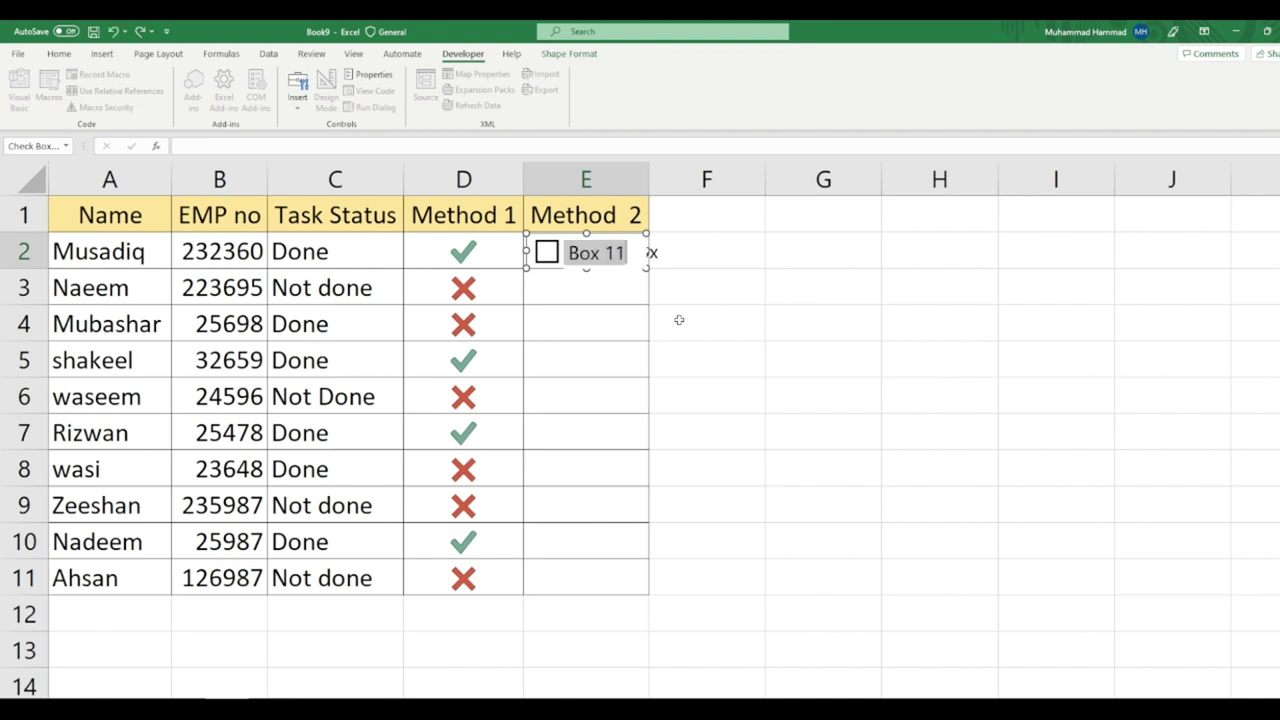
pyautogui.write('Done')
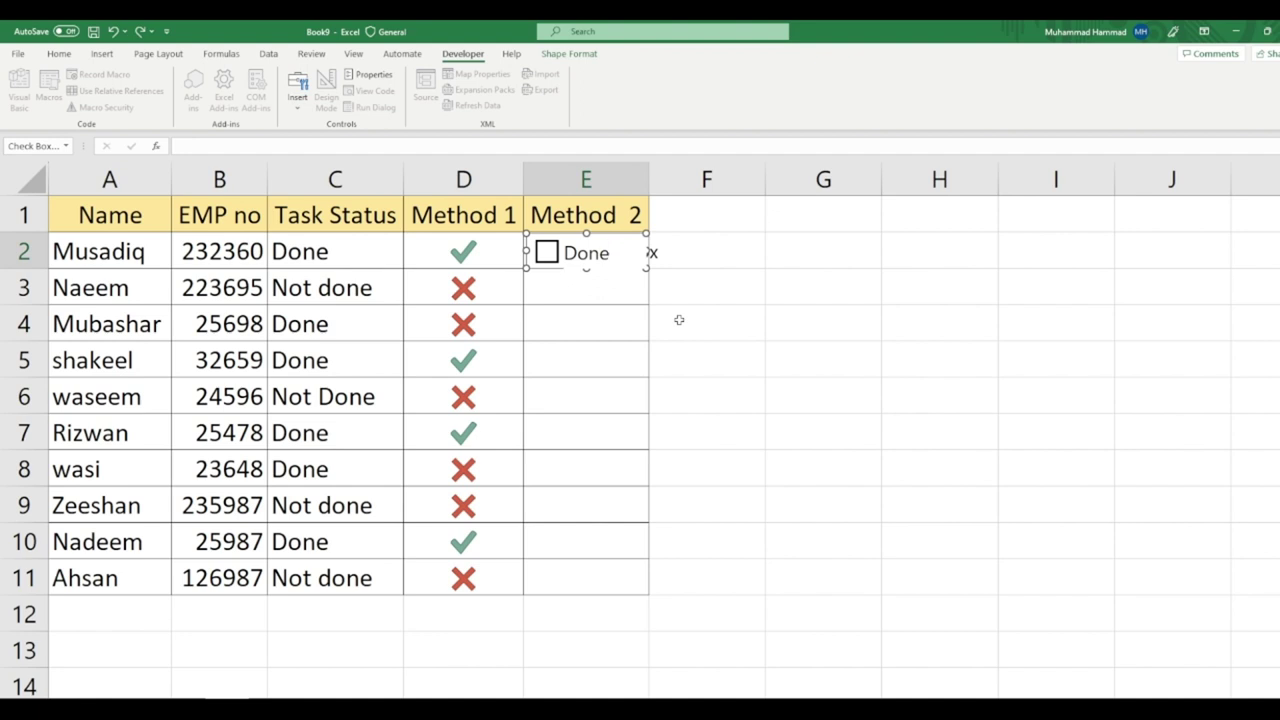
pyautogui.click(651, 289)
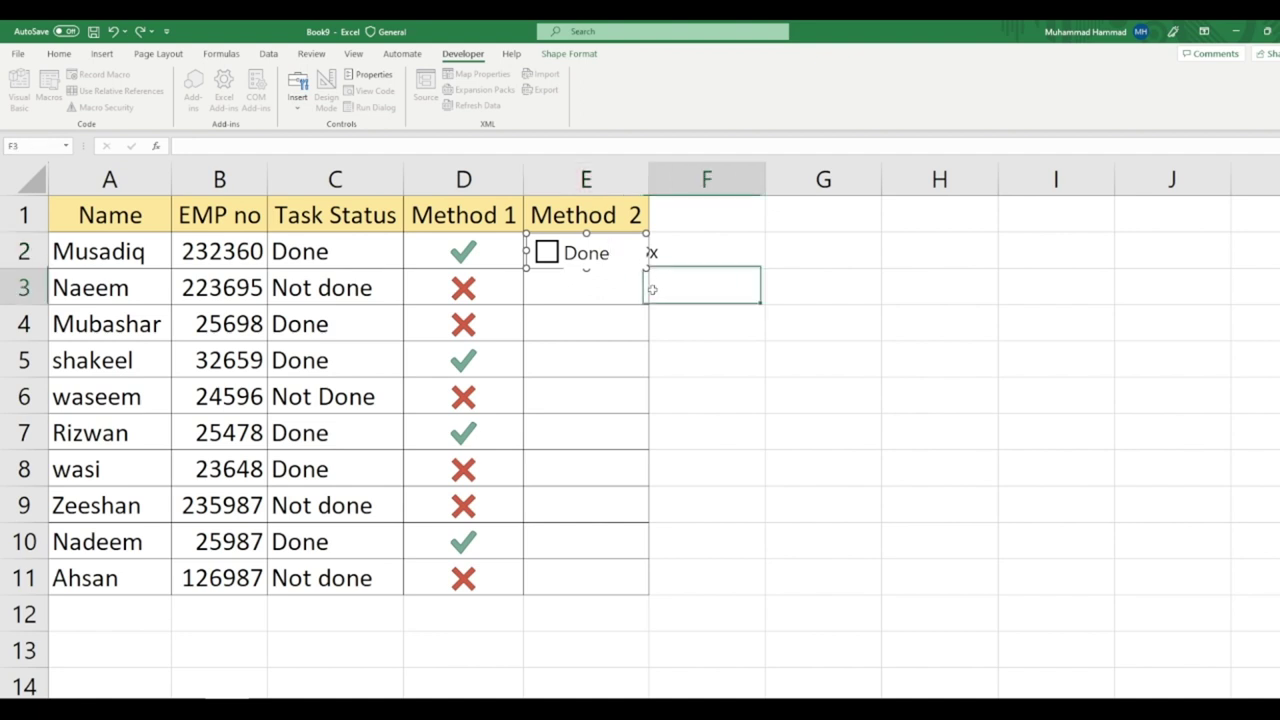
# Test the Done check box by ticking and unticking it
pyautogui.click(603, 254)
pyautogui.click(587, 261)
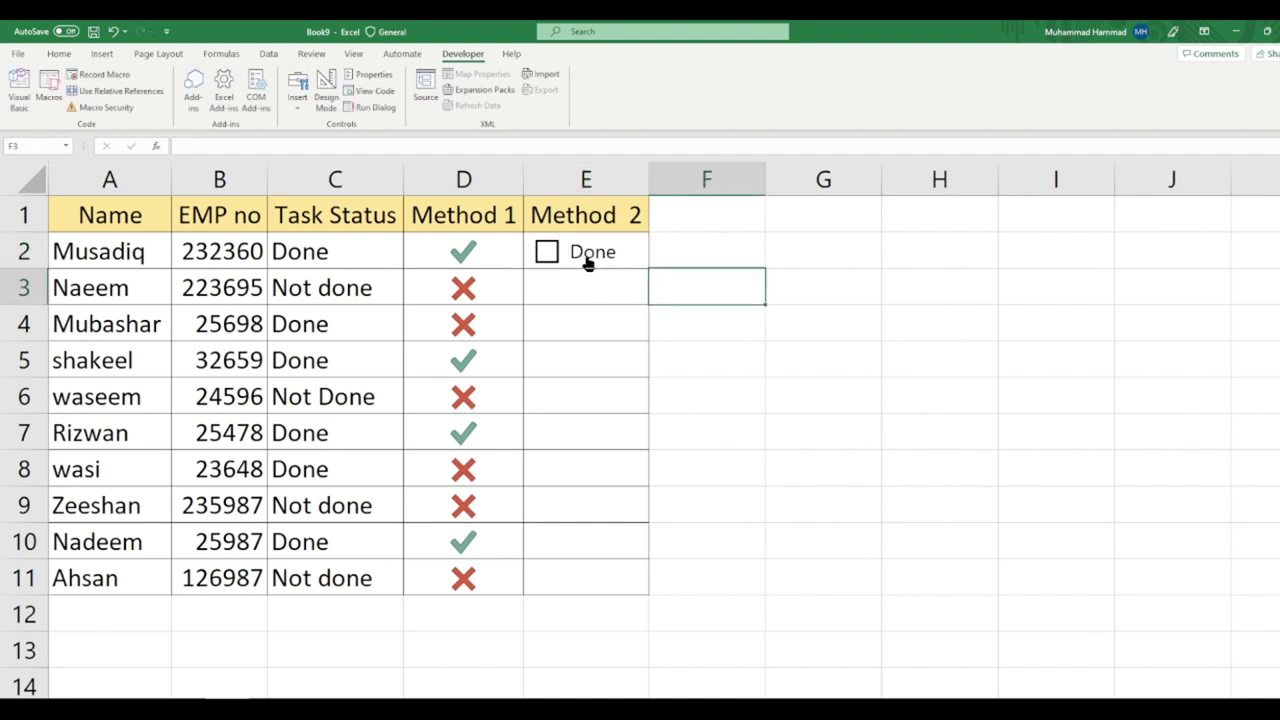
pyautogui.click(606, 293)
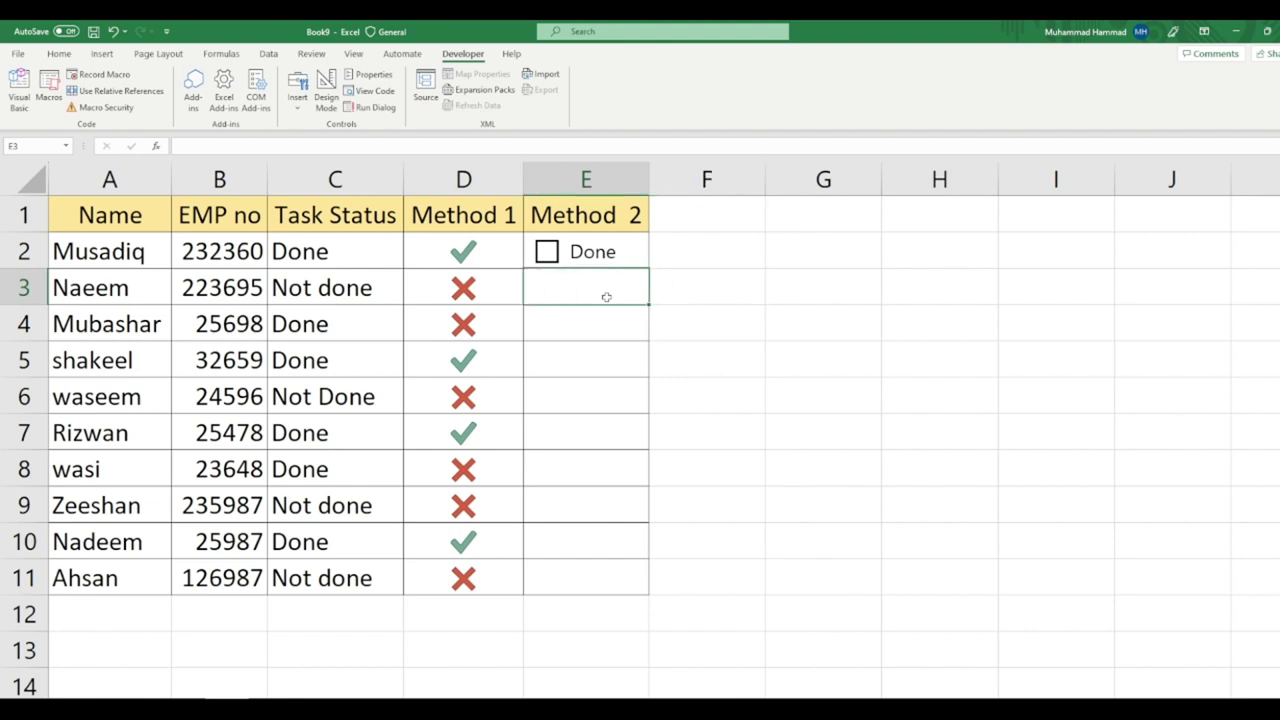
pyautogui.click(640, 253)
pyautogui.click(640, 251)
# Fill the Done check box down to E11 and tick it in E2, E4, E5, E7, E8 and E10
pyautogui.click(647, 265)
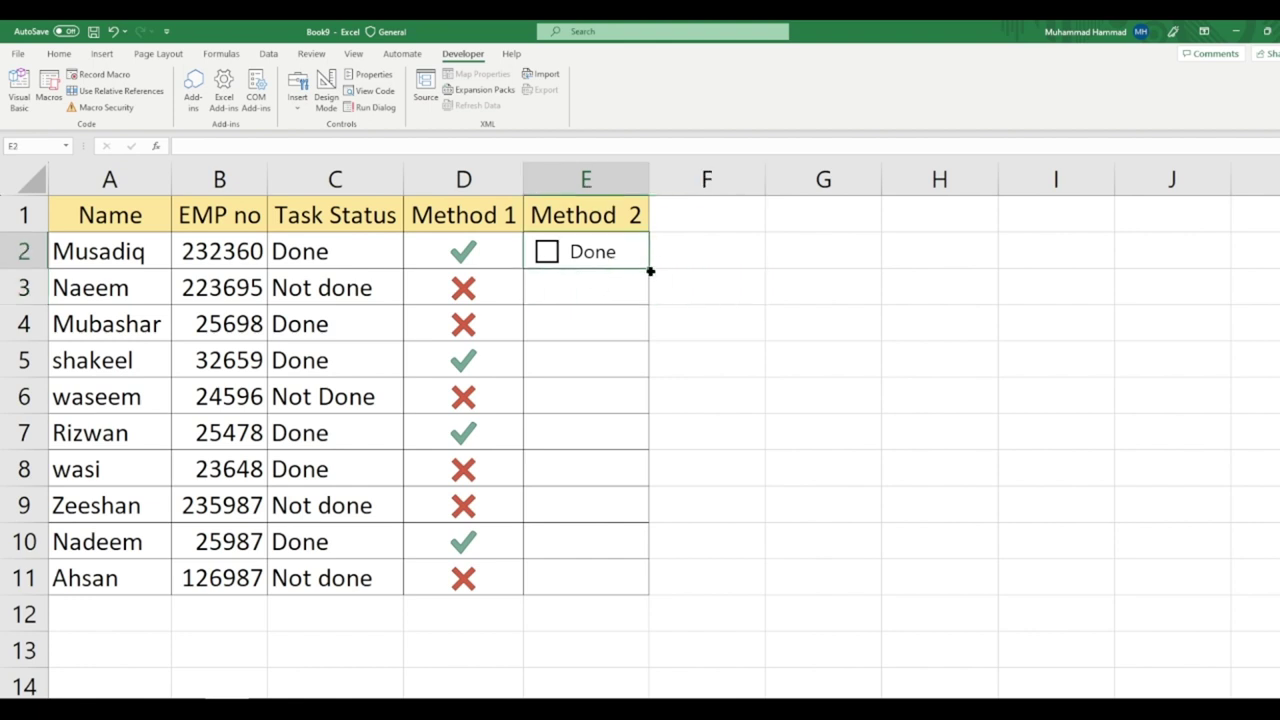
pyautogui.moveTo(650, 271); pyautogui.dragTo(637, 584)
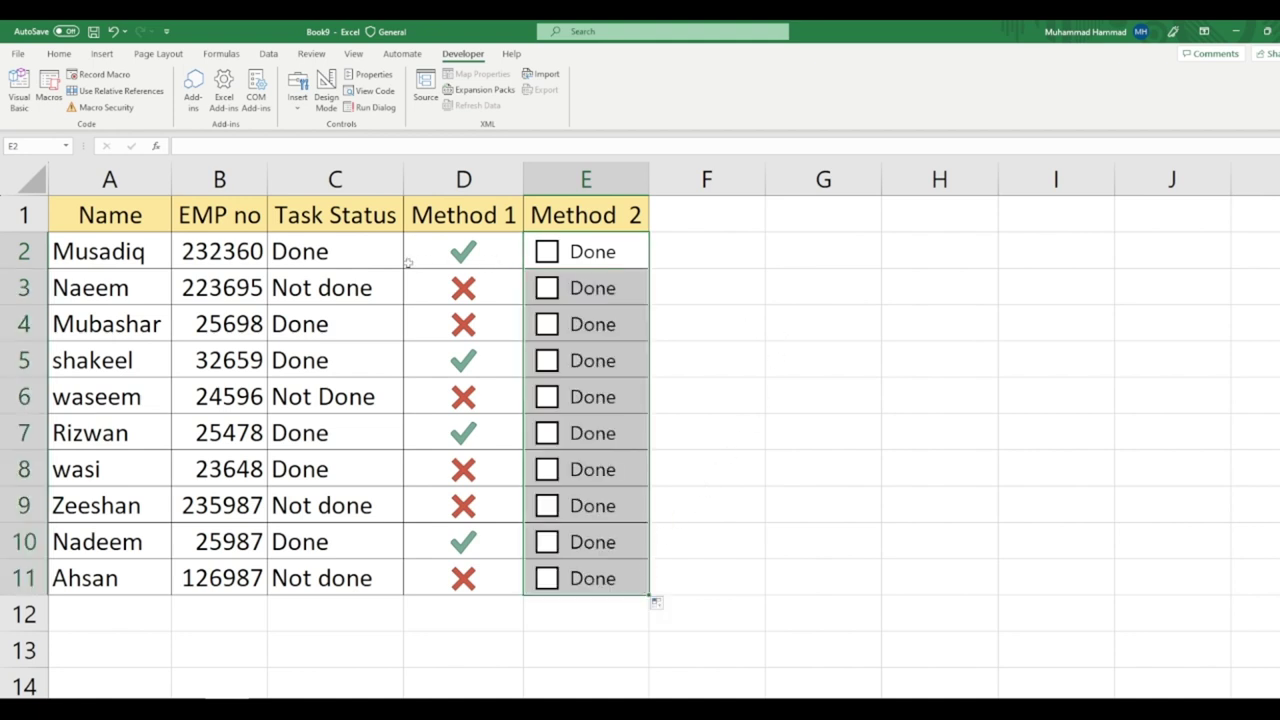
pyautogui.click(547, 253)
pyautogui.click(548, 326)
pyautogui.click(548, 368)
pyautogui.click(545, 433)
pyautogui.click(552, 472)
pyautogui.click(547, 542)
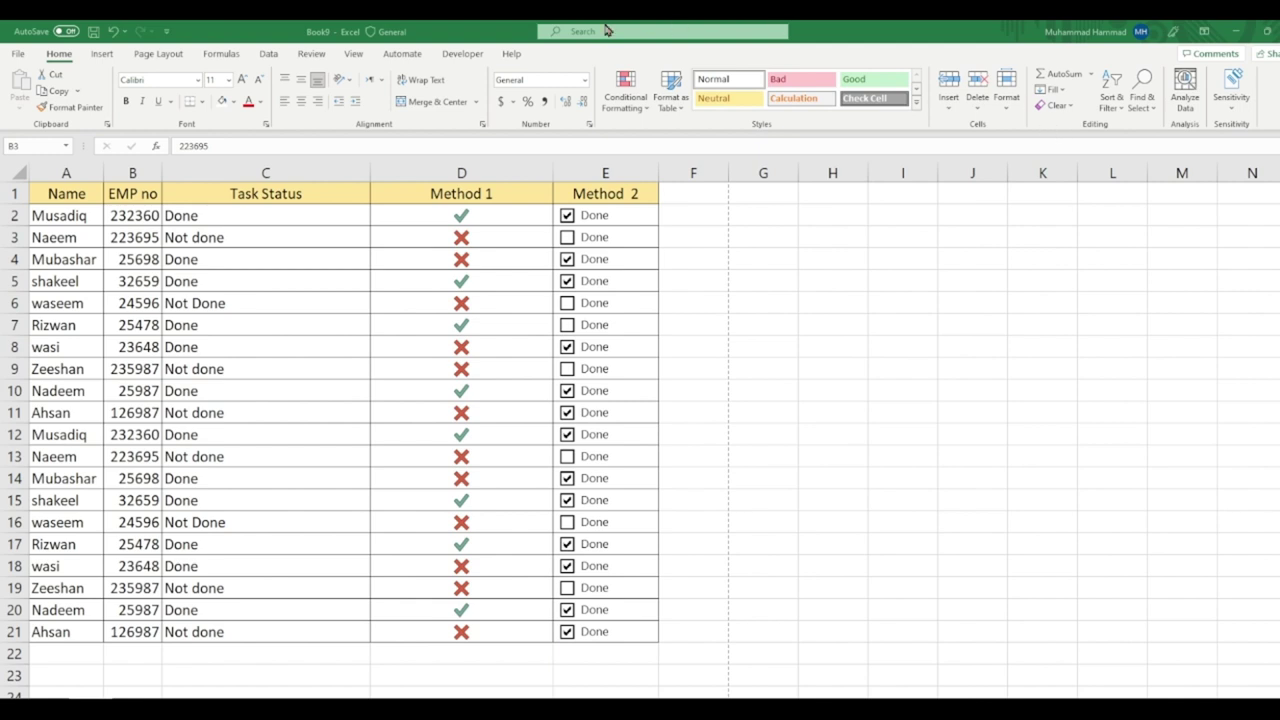
# Show Book9's 21-row table in page layout via Insert > Header & Footer
pyautogui.click(101, 54)
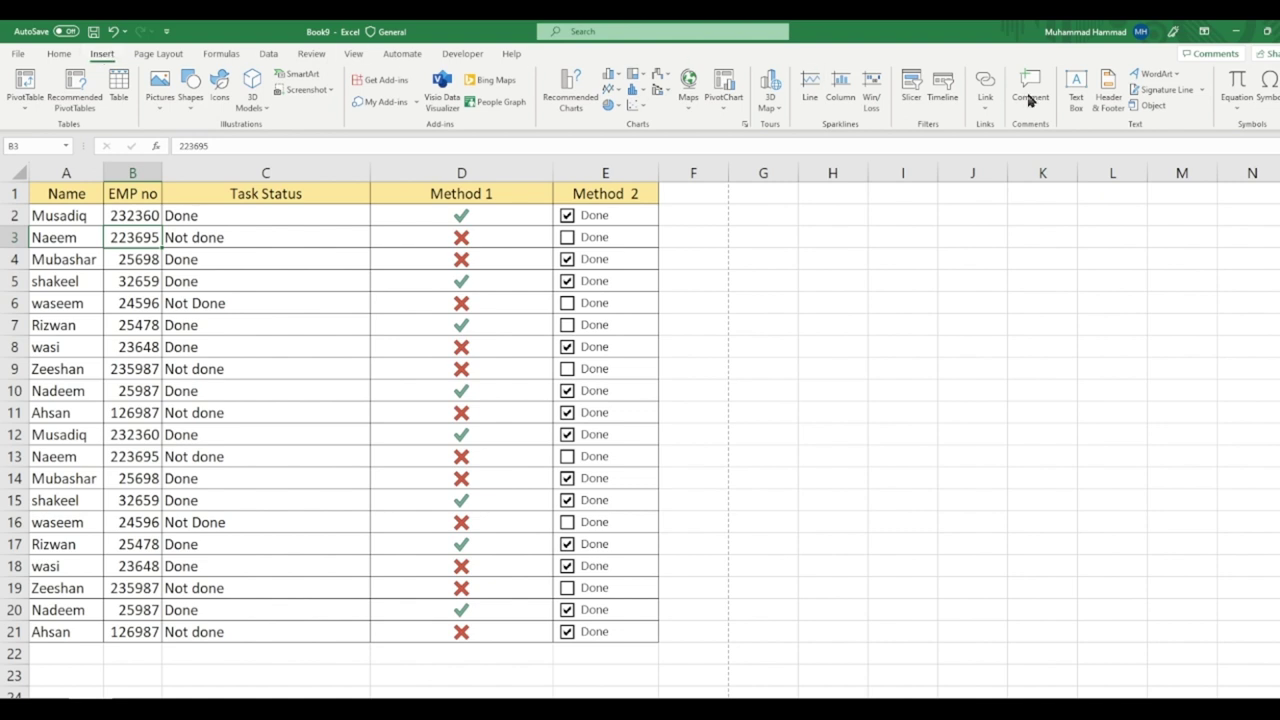
pyautogui.click(1112, 95)
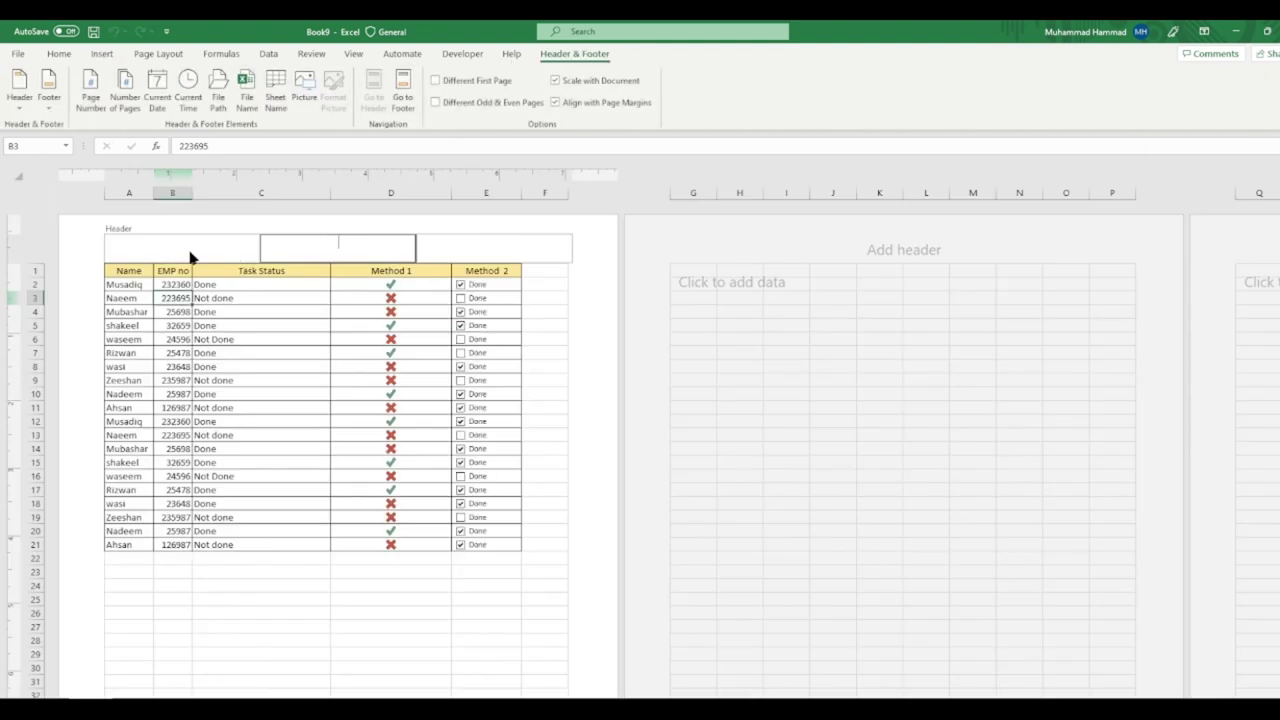
# Insert the whatsapp logo image from file into the centre header as a watermark
pyautogui.click(367, 241)
pyautogui.click(304, 90)
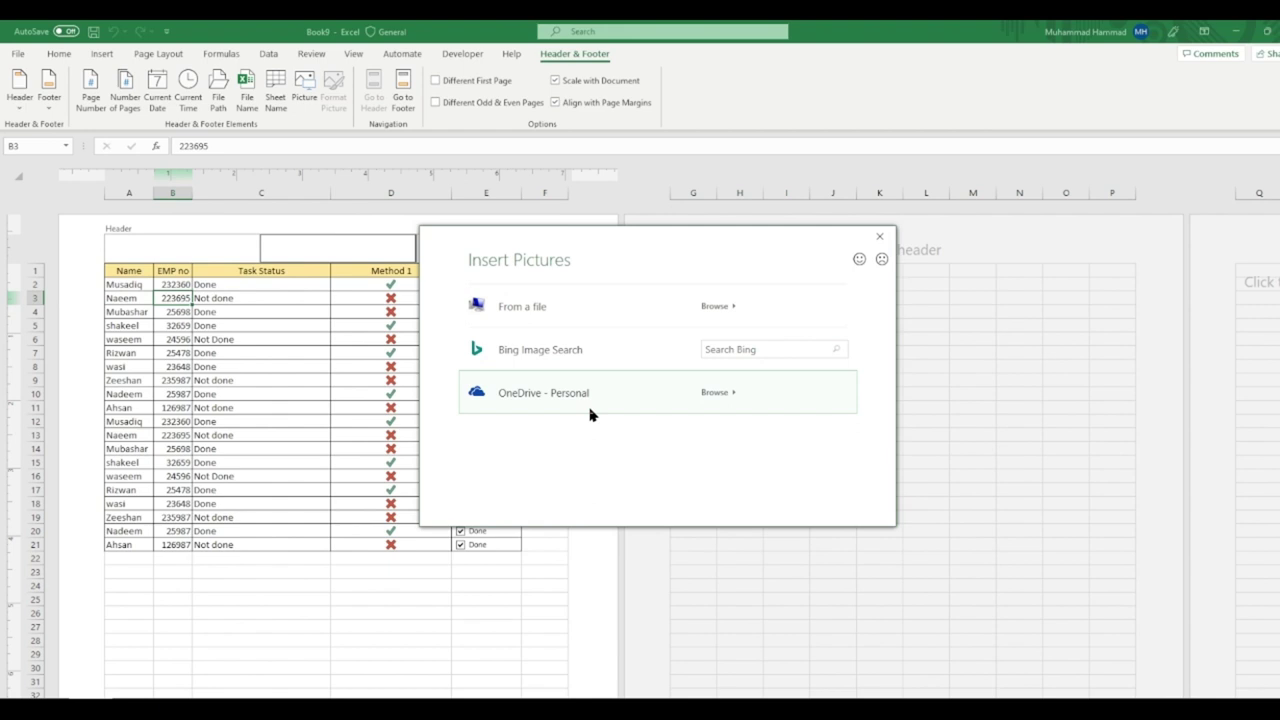
pyautogui.click(718, 308)
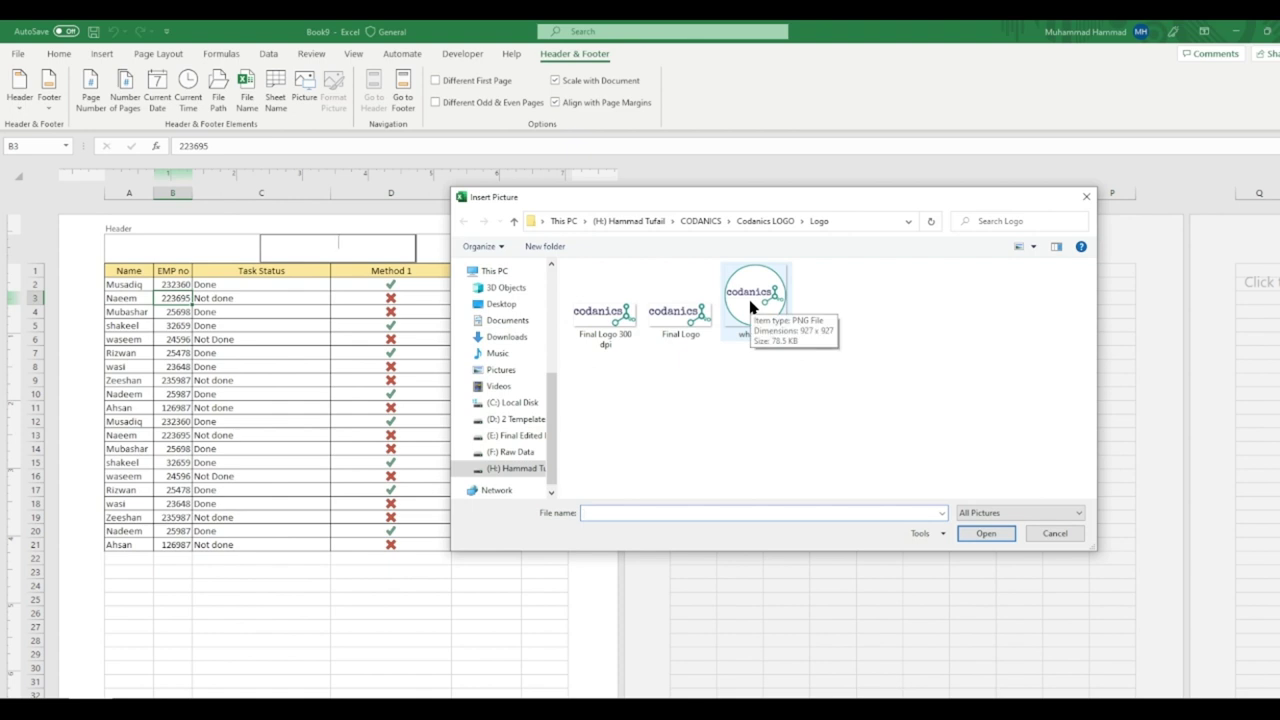
pyautogui.click(750, 307)
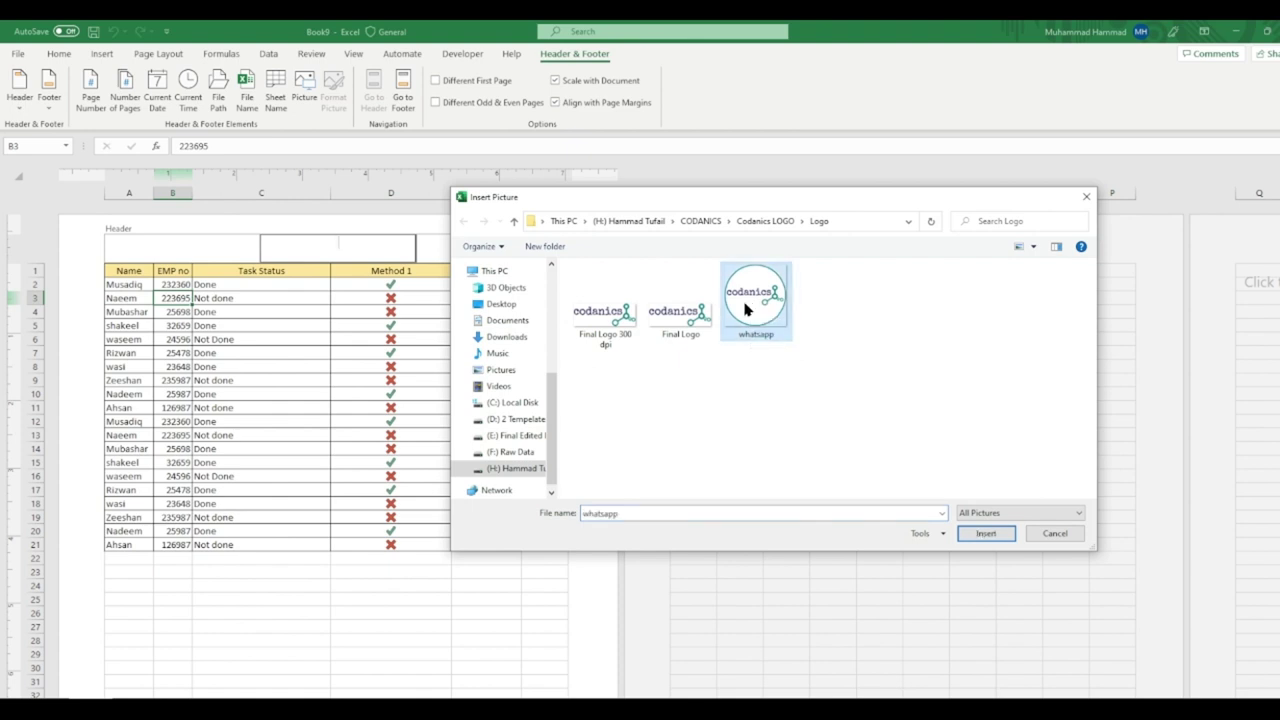
pyautogui.click(985, 533)
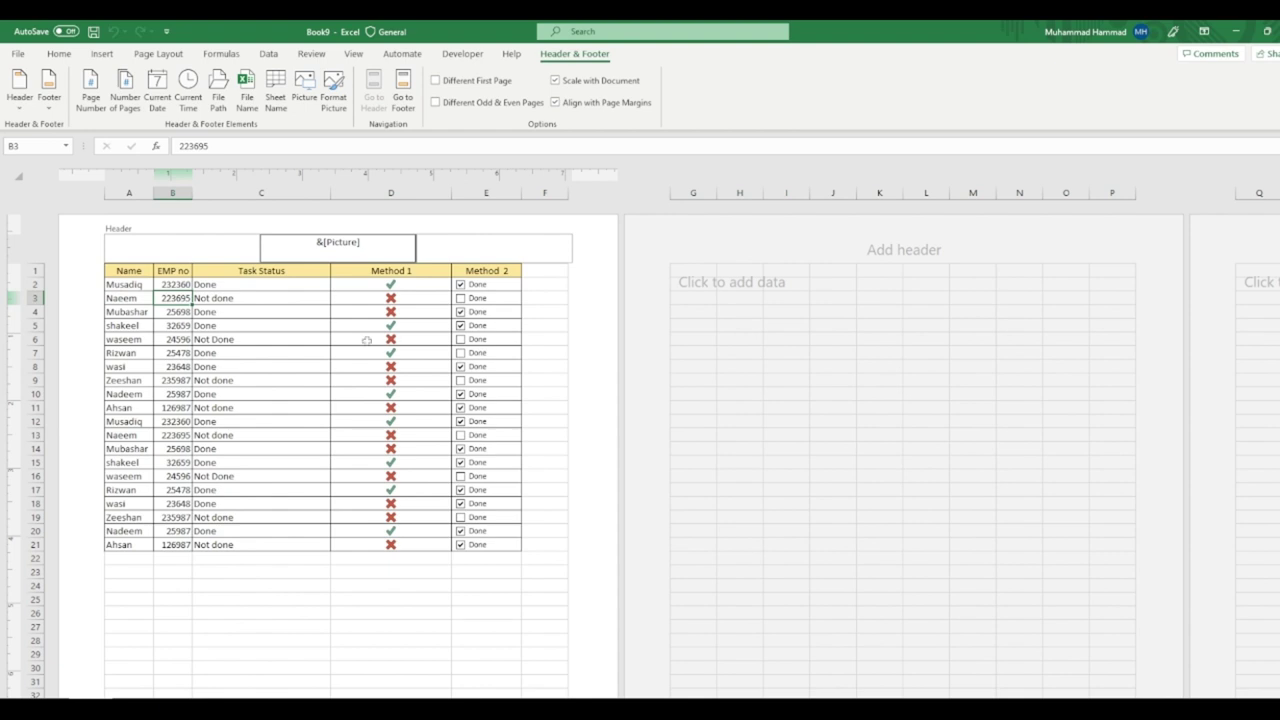
pyautogui.click(298, 343)
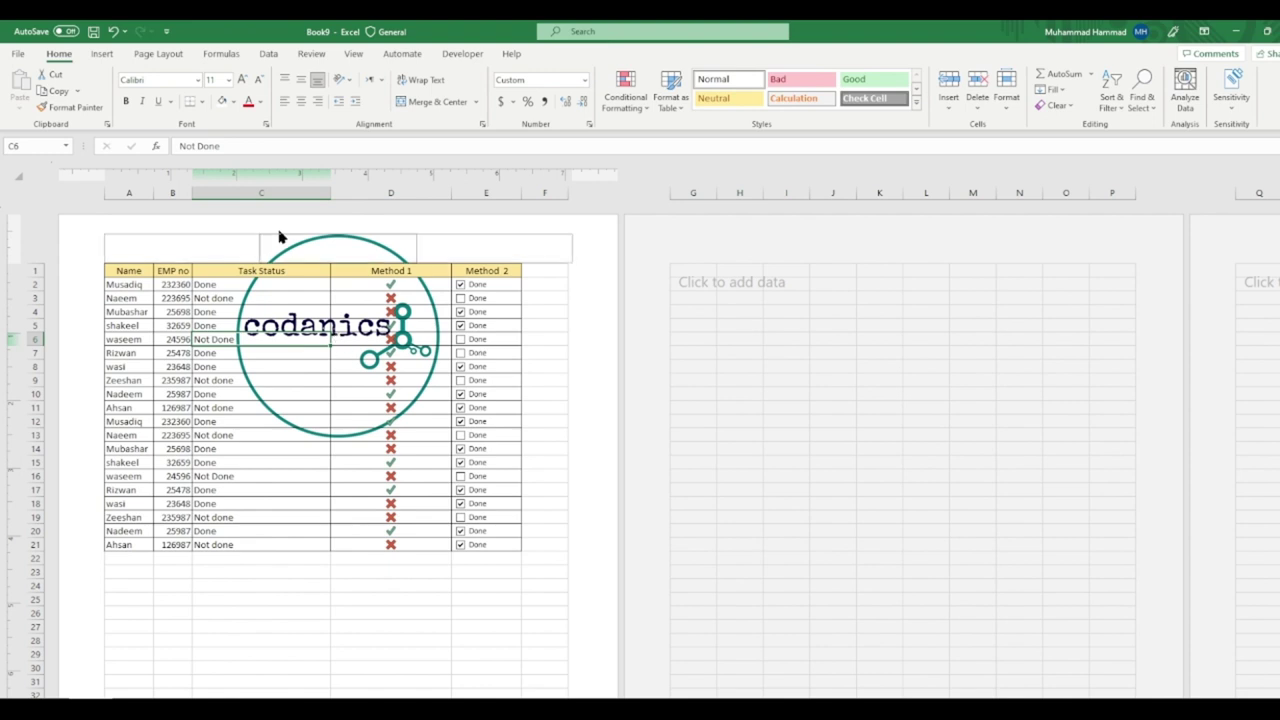
# Add a line break before &[Picture] to lower the logo watermark, then reopen the header
pyautogui.click(303, 248)
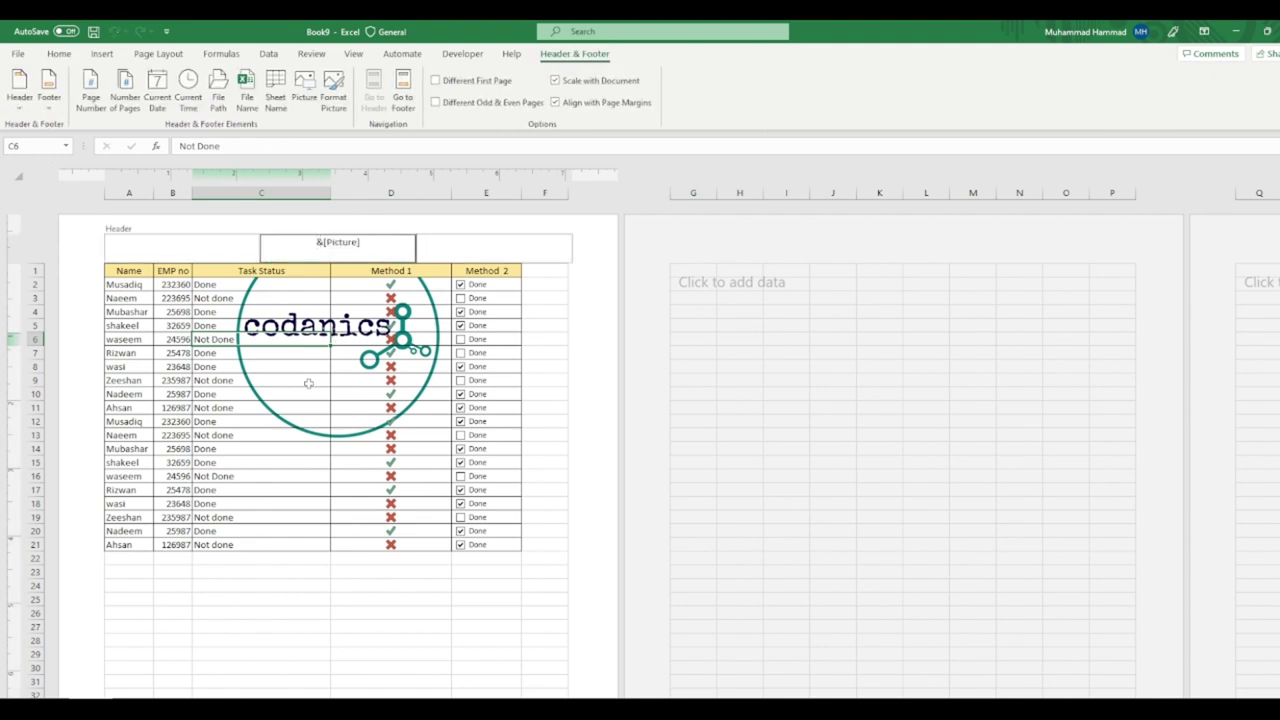
pyautogui.press('Return')
pyautogui.press('Return')
pyautogui.press('Return')
pyautogui.press('Return')
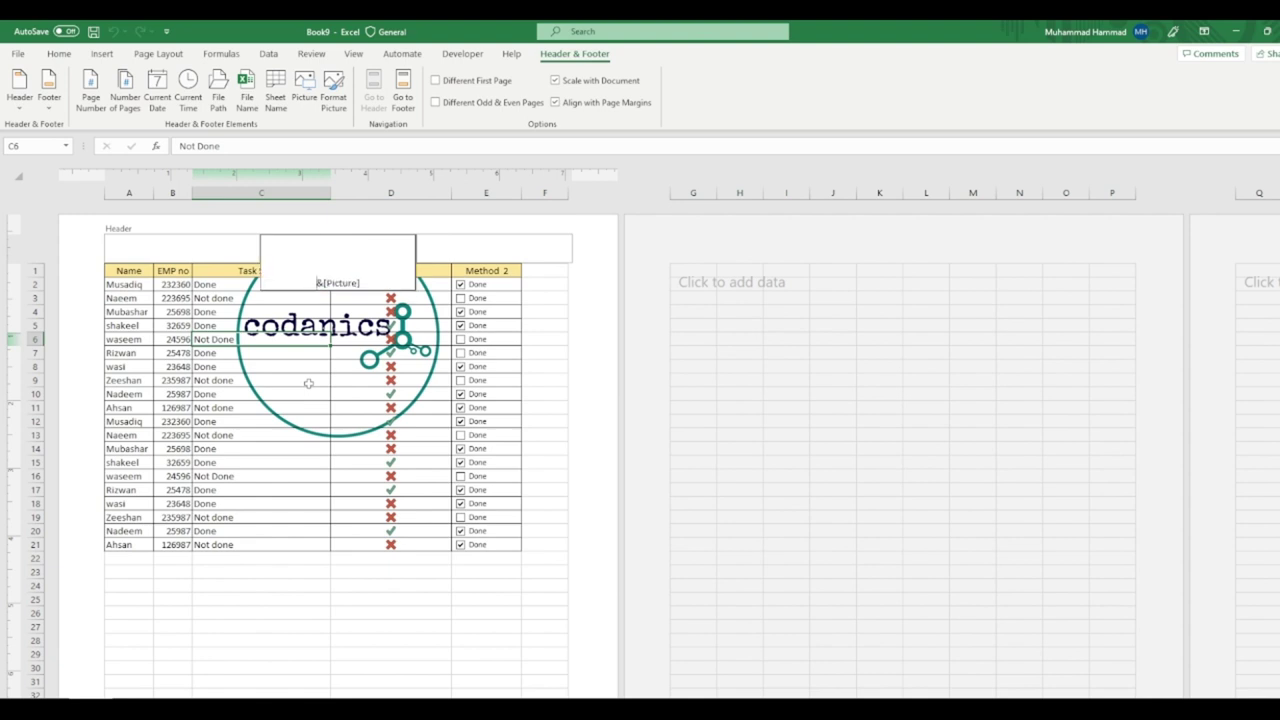
pyautogui.click(301, 434)
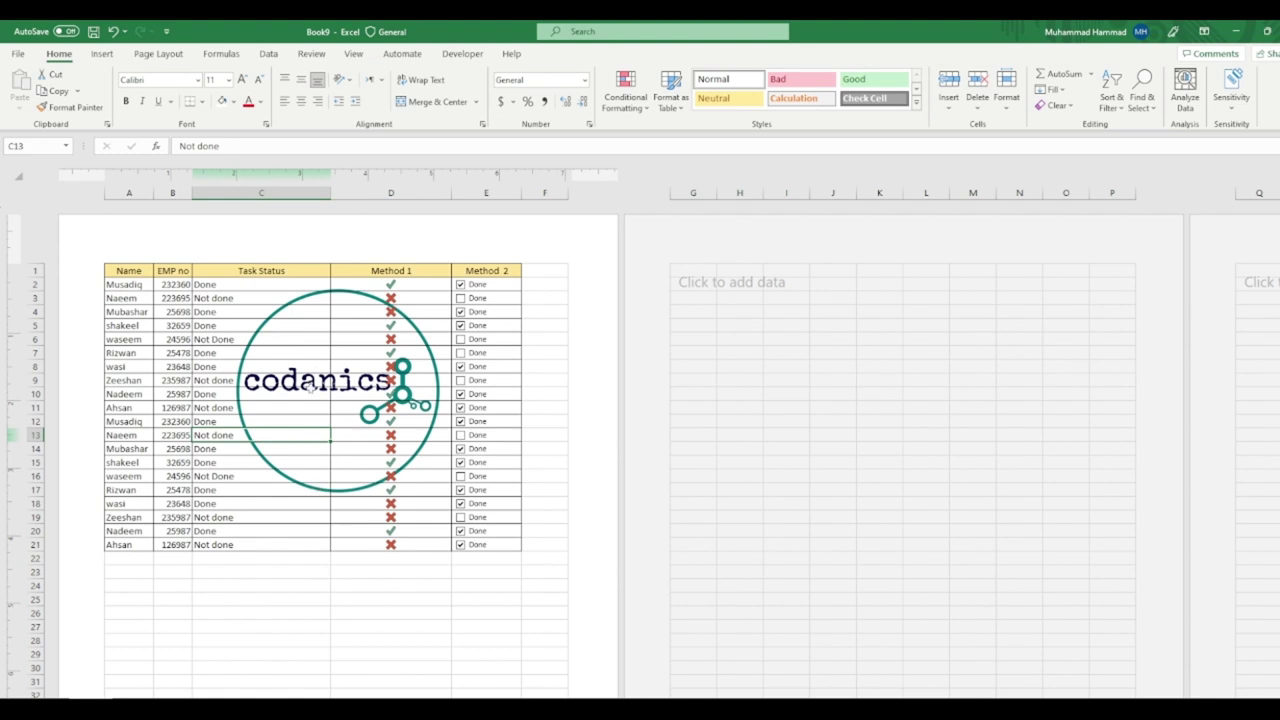
pyautogui.click(337, 248)
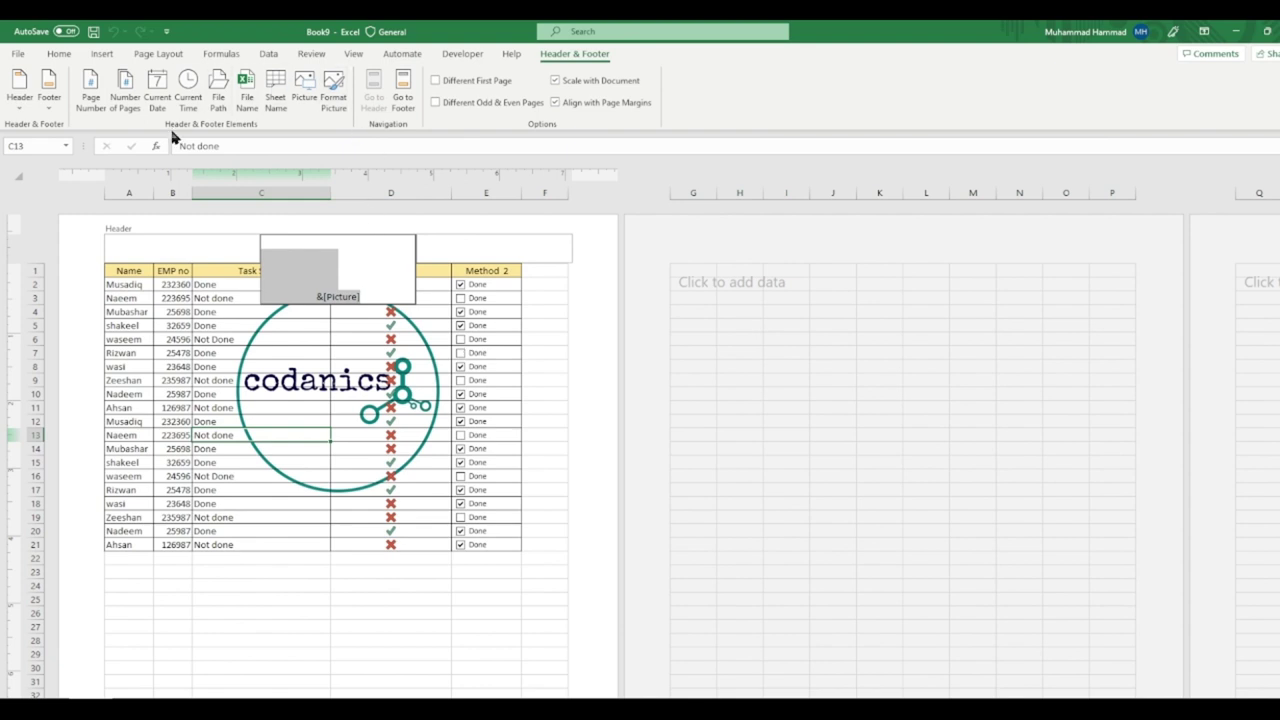
# Keep the watermark picture's Color on Automatic in Format Picture and exit the header
pyautogui.click(330, 97)
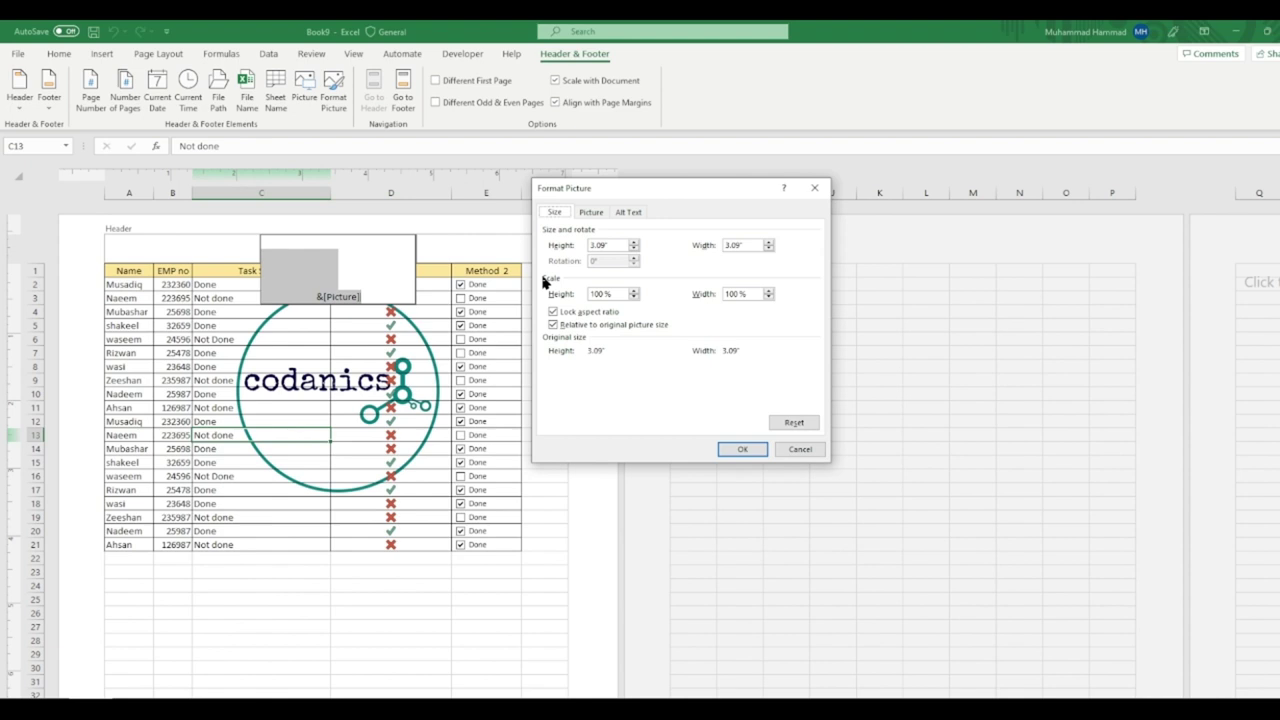
pyautogui.click(592, 212)
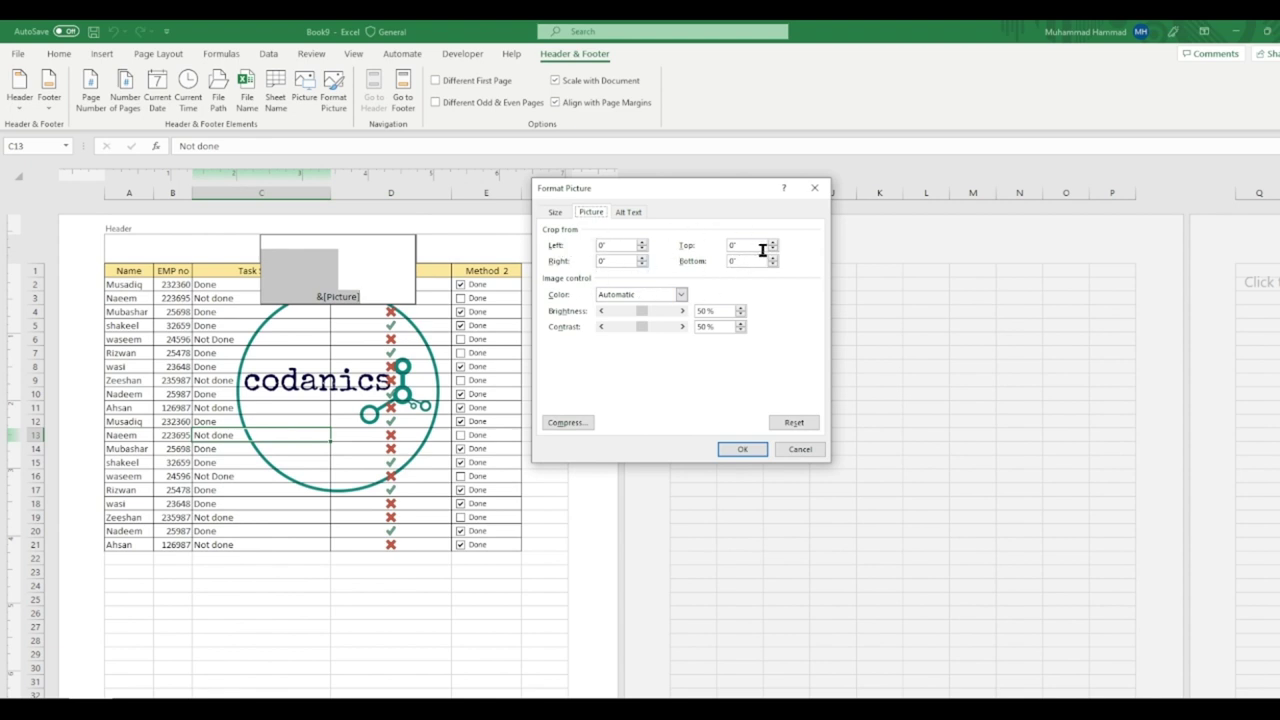
pyautogui.click(681, 294)
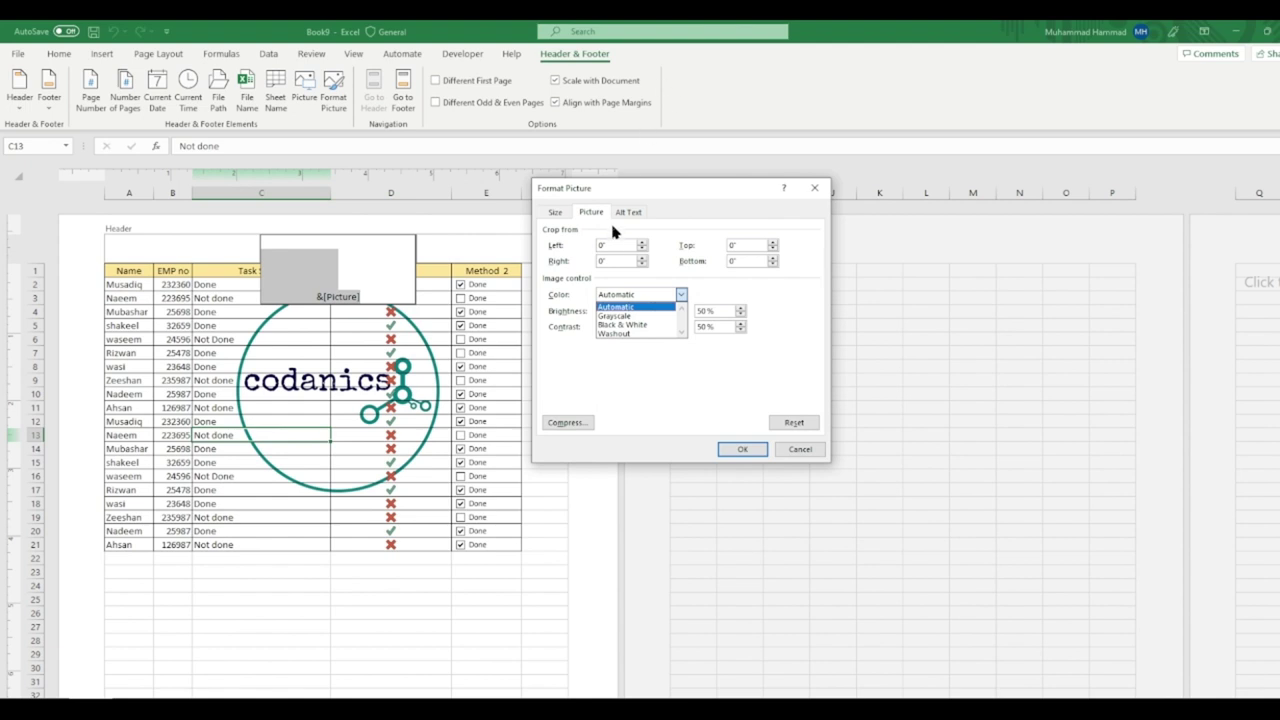
pyautogui.click(641, 316)
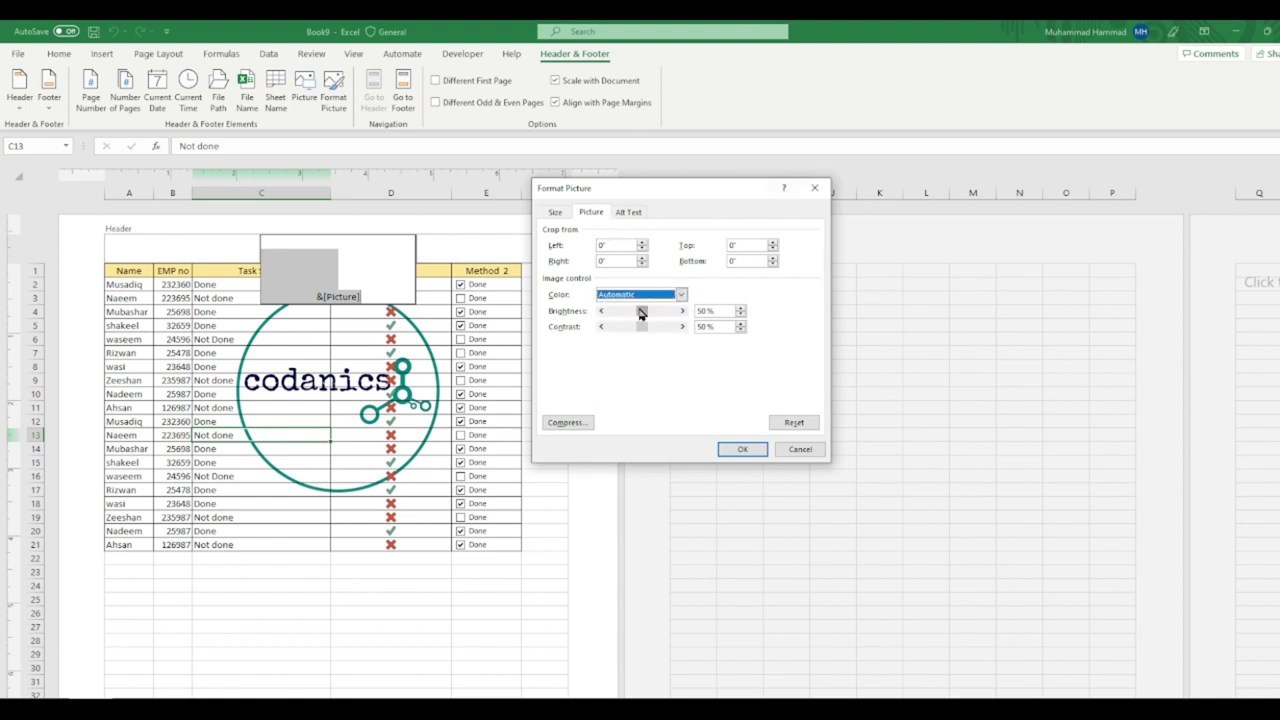
pyautogui.click(741, 449)
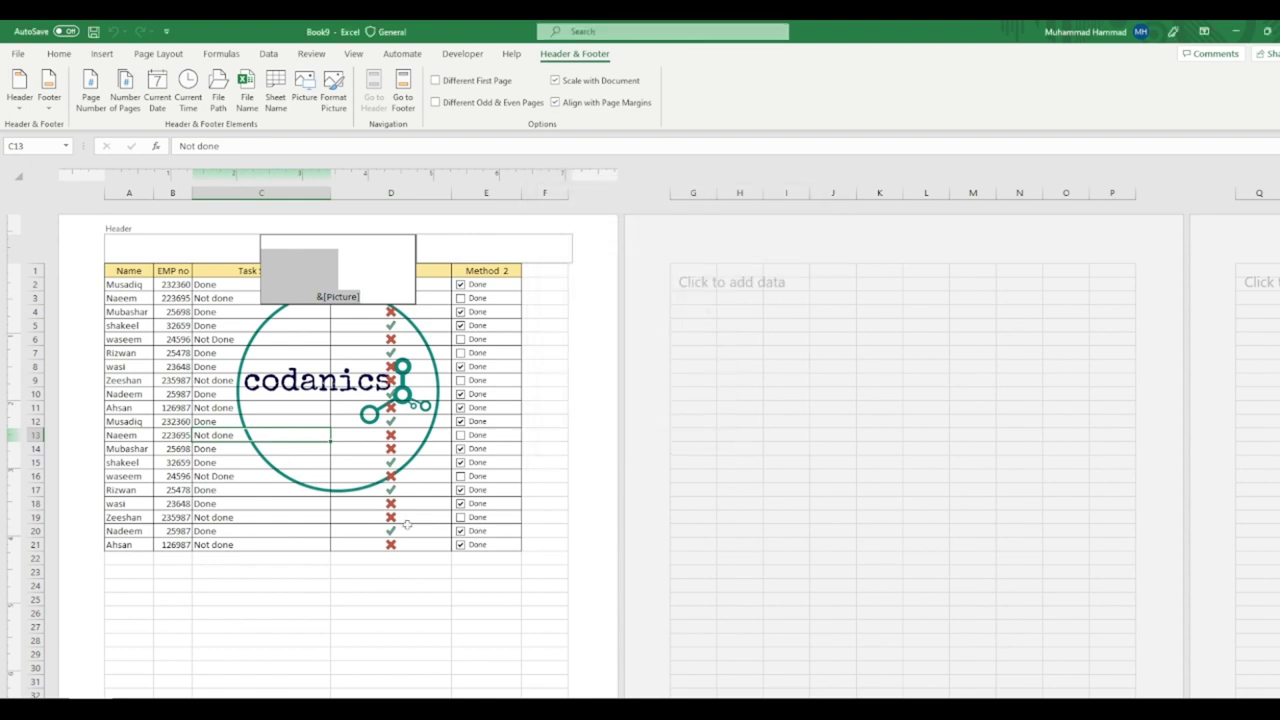
pyautogui.click(554, 502)
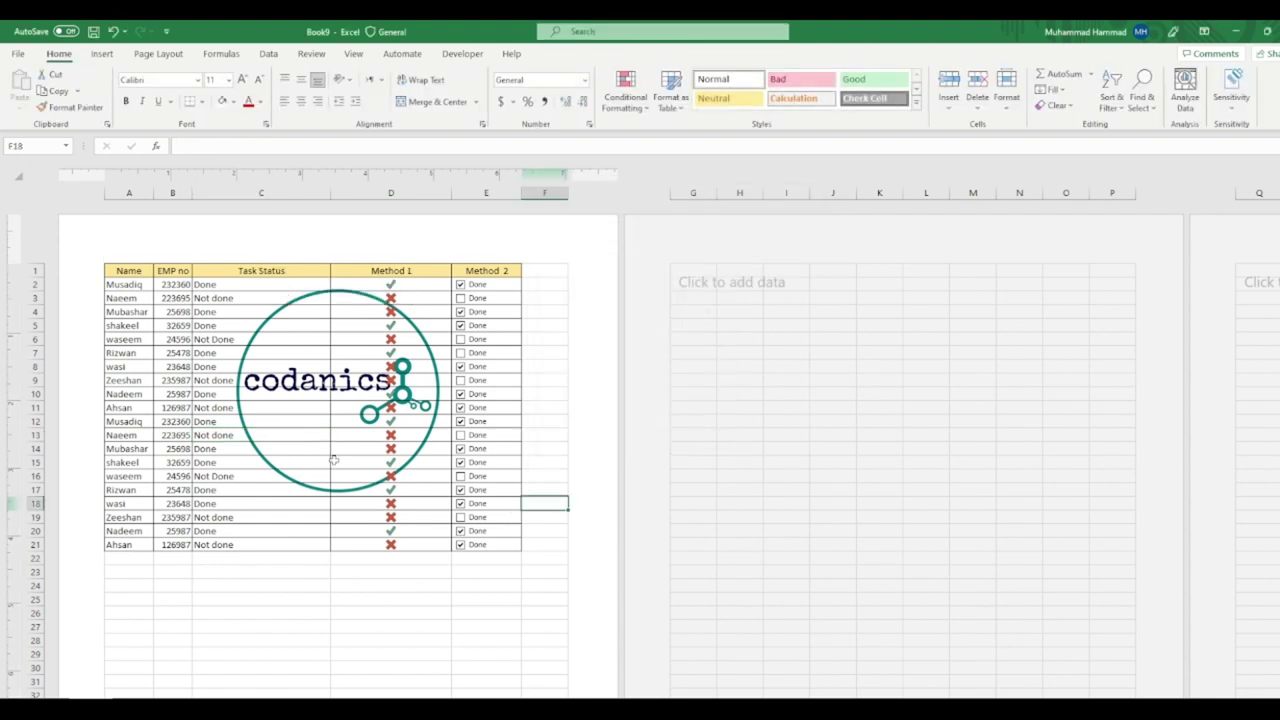
# Switch Book9 back to Normal view and open the Ctrl+P print preview
pyautogui.click(390, 571)
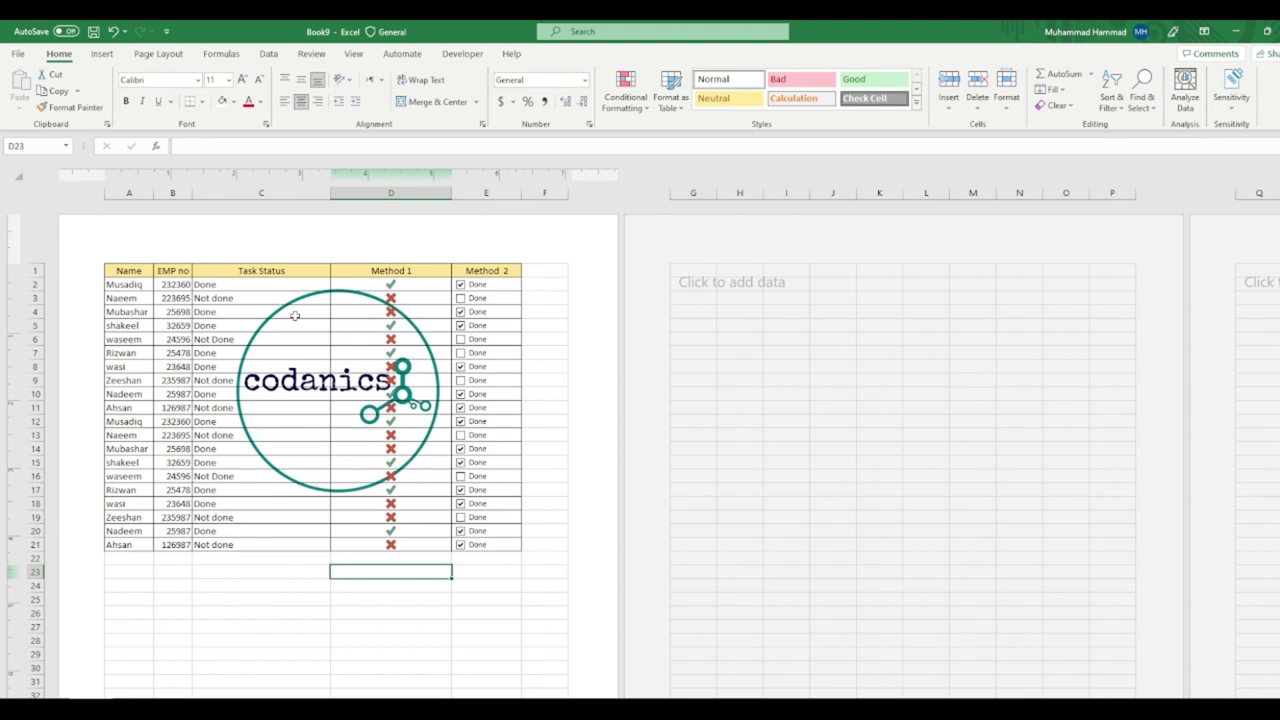
pyautogui.click(355, 53)
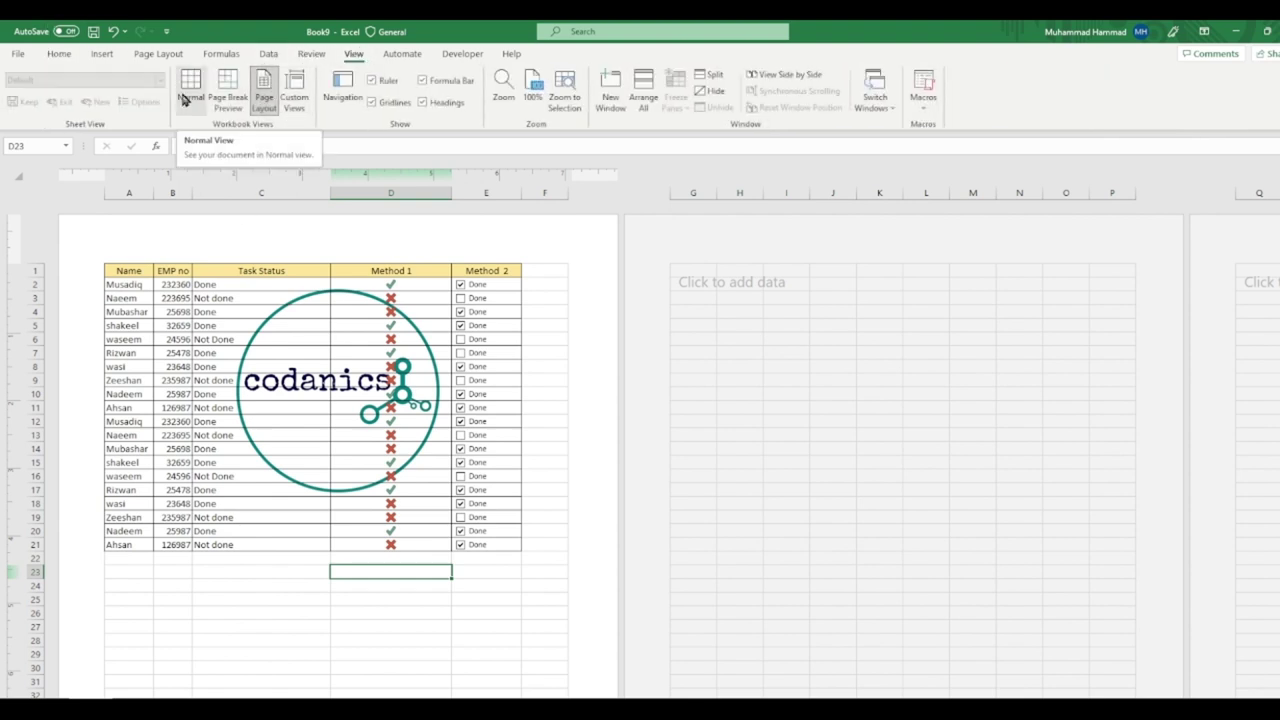
pyautogui.click(184, 97)
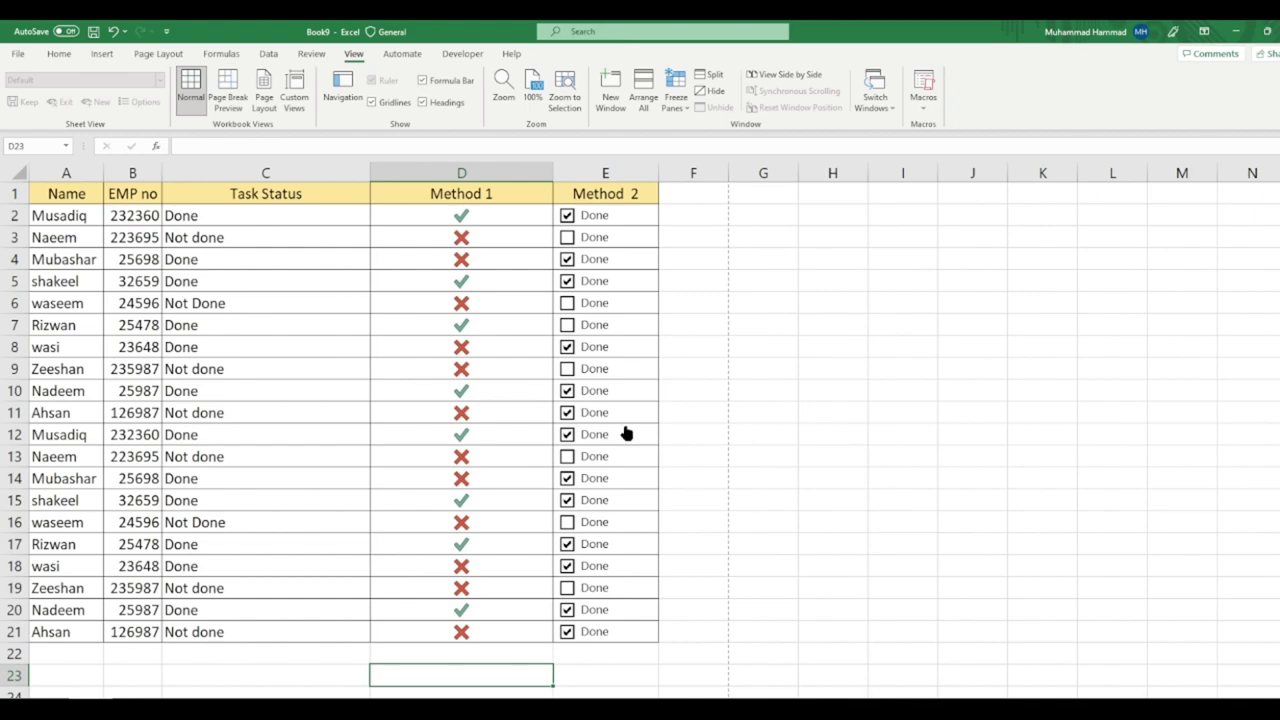
pyautogui.hotkey('ctrl', 'p')
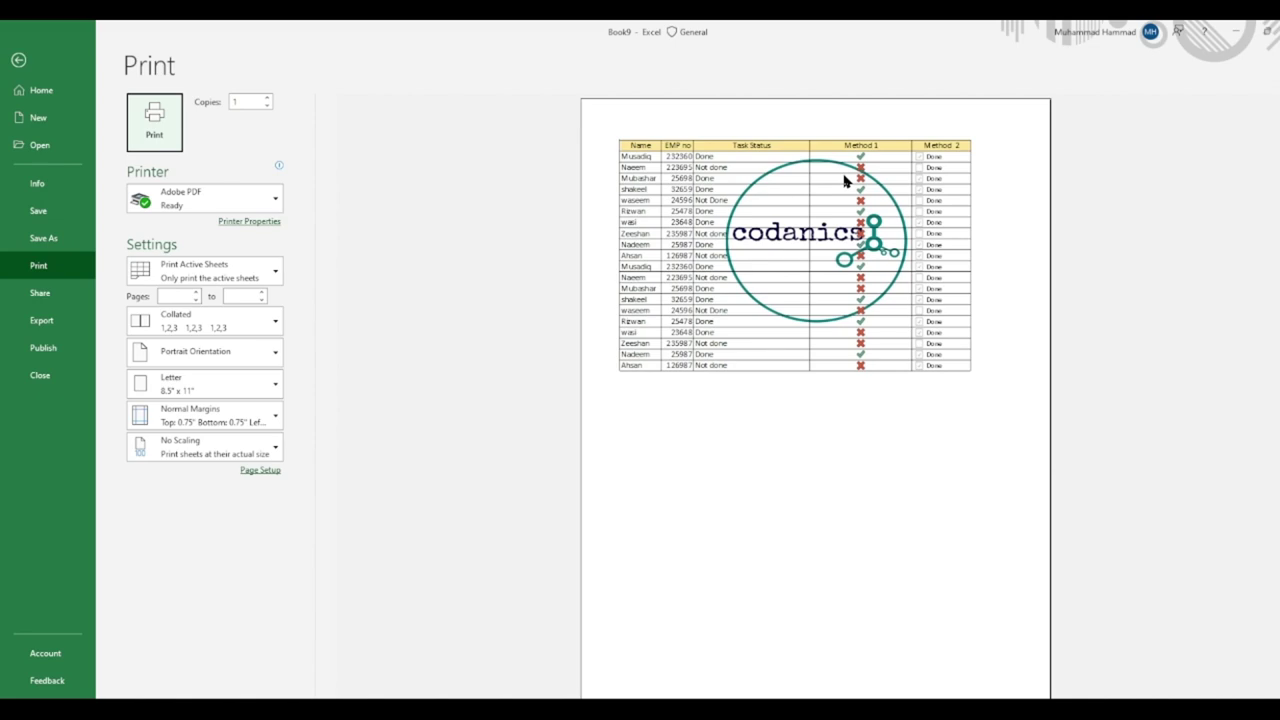
# Close the print preview and return to the worksheet
pyautogui.click(19, 61)
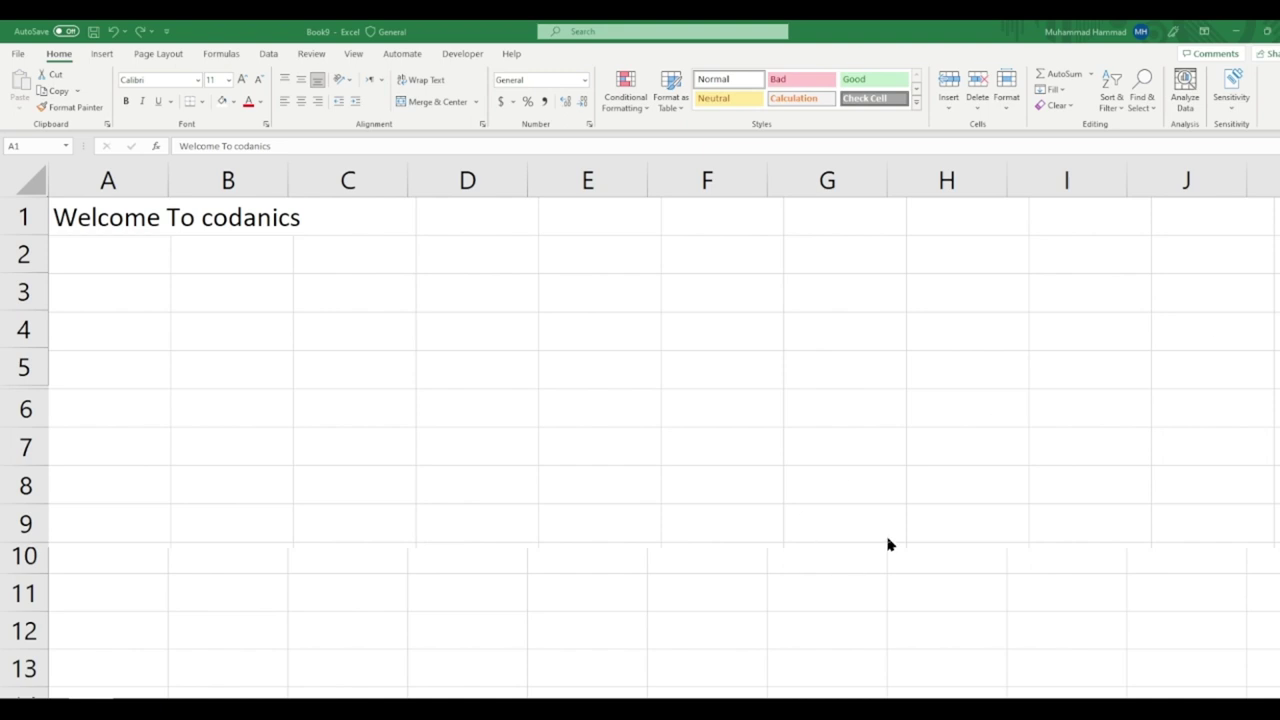
# AutoFit column A to 'Welcome To codanics' and make row 1 slightly taller
pyautogui.click(115, 219)
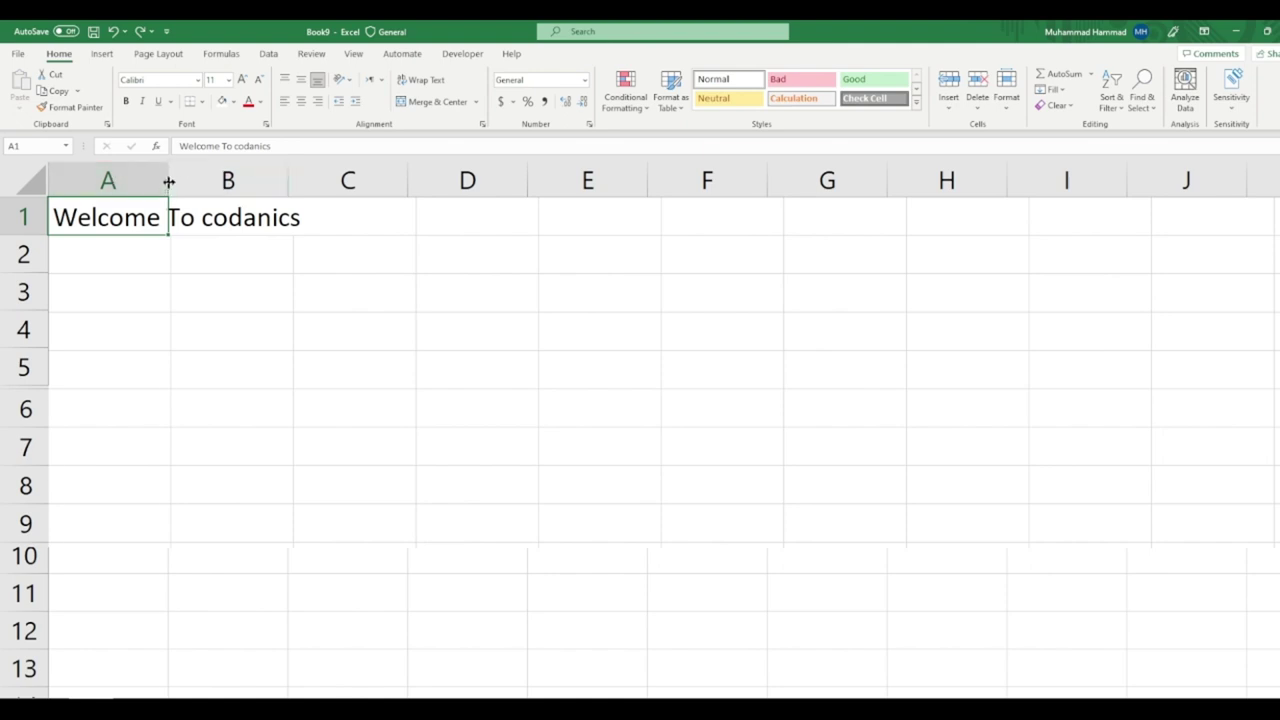
pyautogui.moveTo(168, 183)
pyautogui.mouseDown()
pyautogui.moveTo(302, 185)
pyautogui.moveTo(182, 180)
pyautogui.mouseUp()
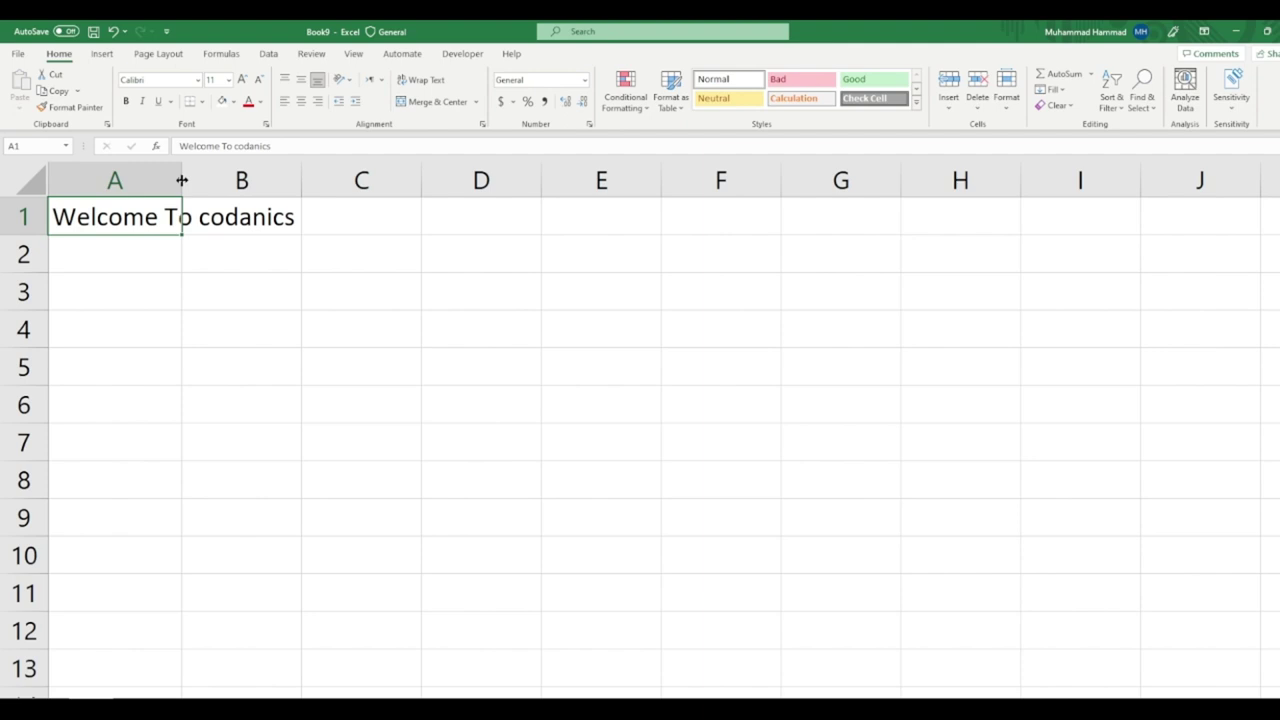
pyautogui.doubleClick(182, 180)
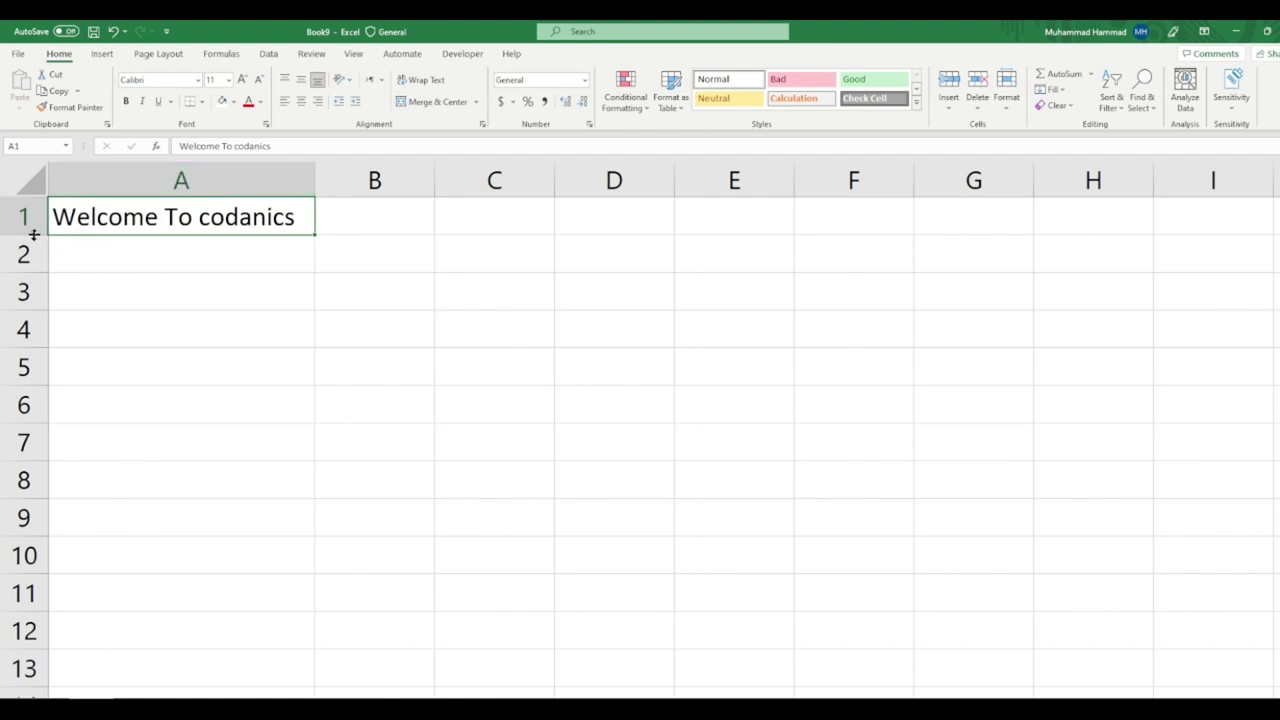
pyautogui.moveTo(33, 235); pyautogui.dragTo(29, 234)
# Fit column A to its text, then make row 1 about three rows tall and column A much wider
pyautogui.doubleClick(314, 192)
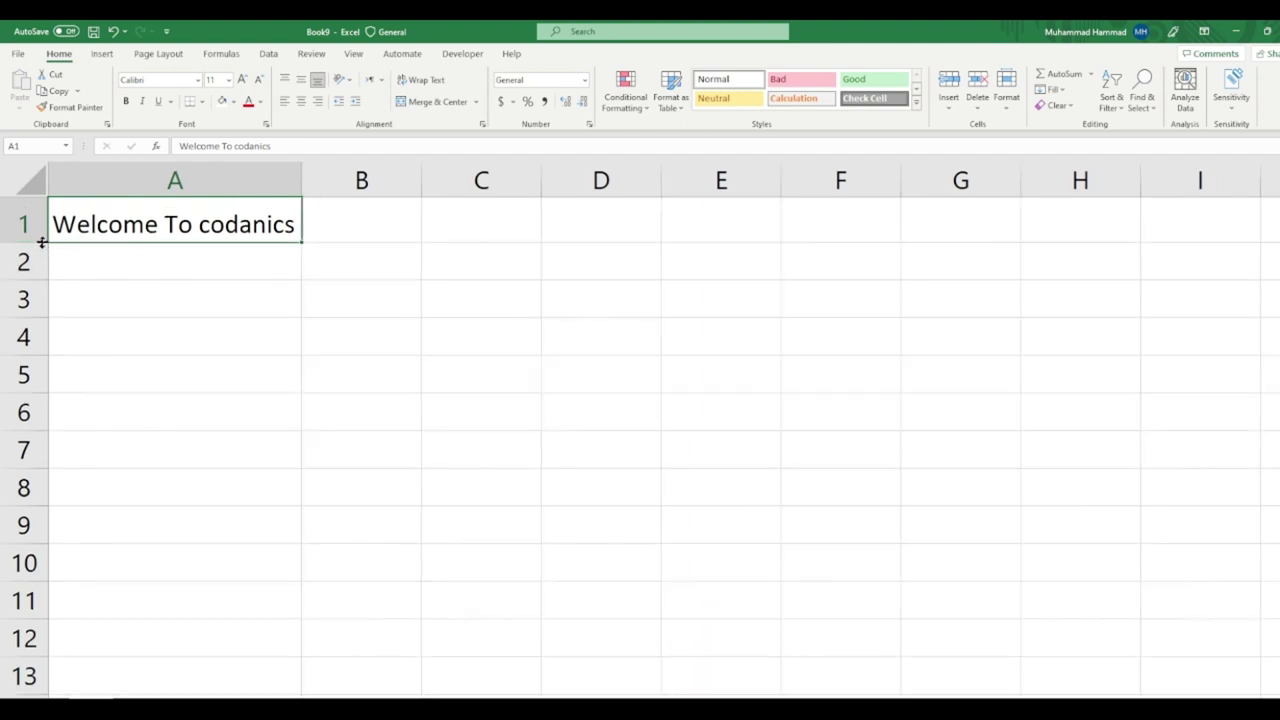
pyautogui.moveTo(41, 242); pyautogui.dragTo(41, 318)
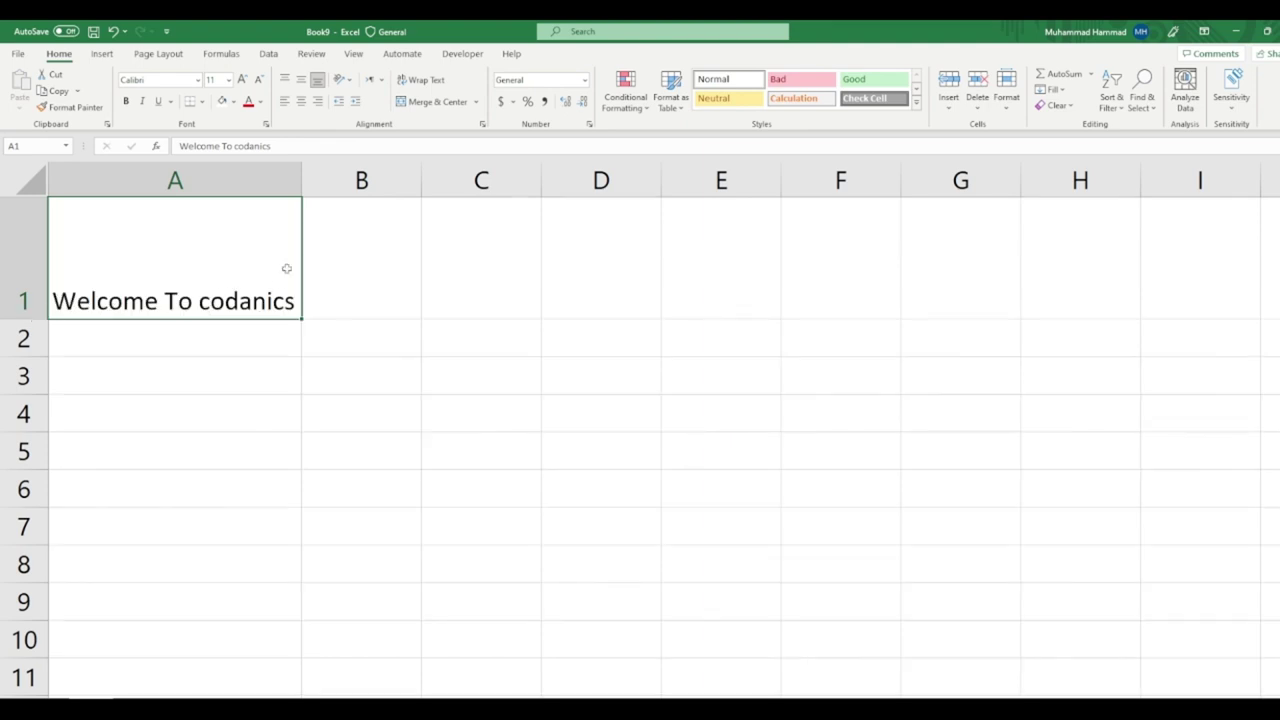
pyautogui.moveTo(302, 182); pyautogui.dragTo(404, 191)
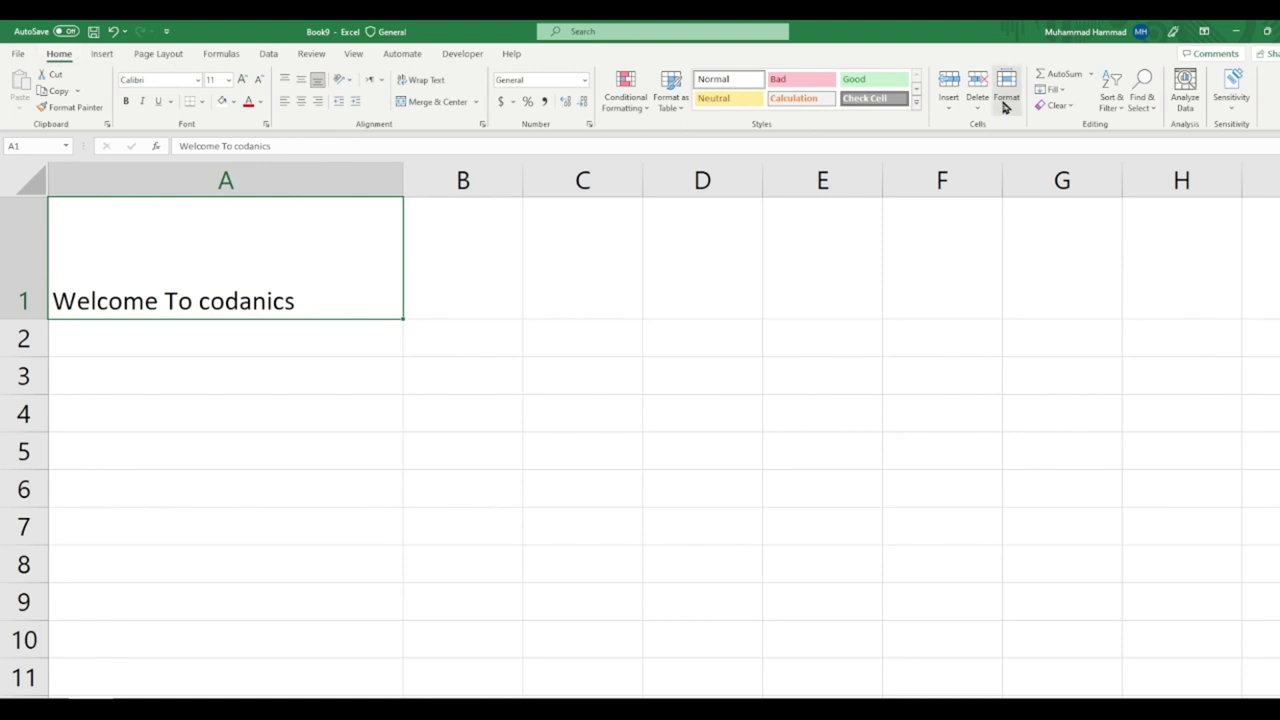
# Apply Home > Format's AutoFit Row Height to row 1 and AutoFit Column Width to column A
pyautogui.click(1007, 100)
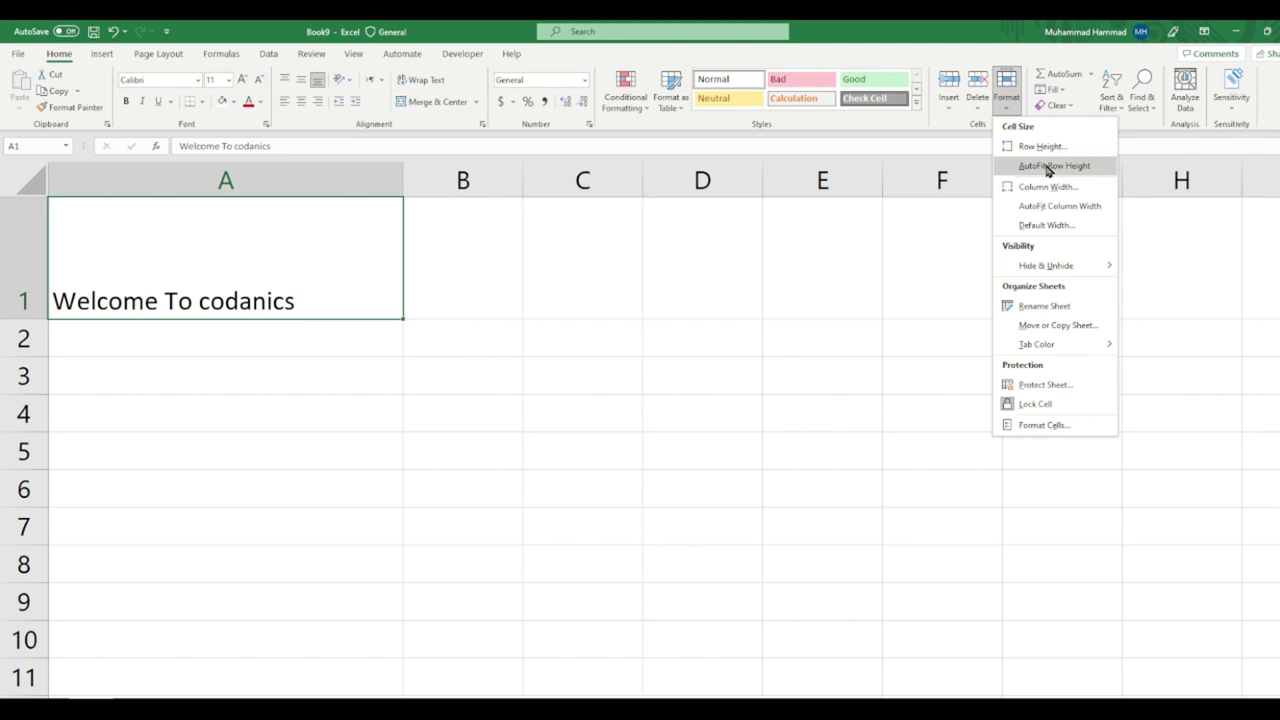
pyautogui.click(1049, 166)
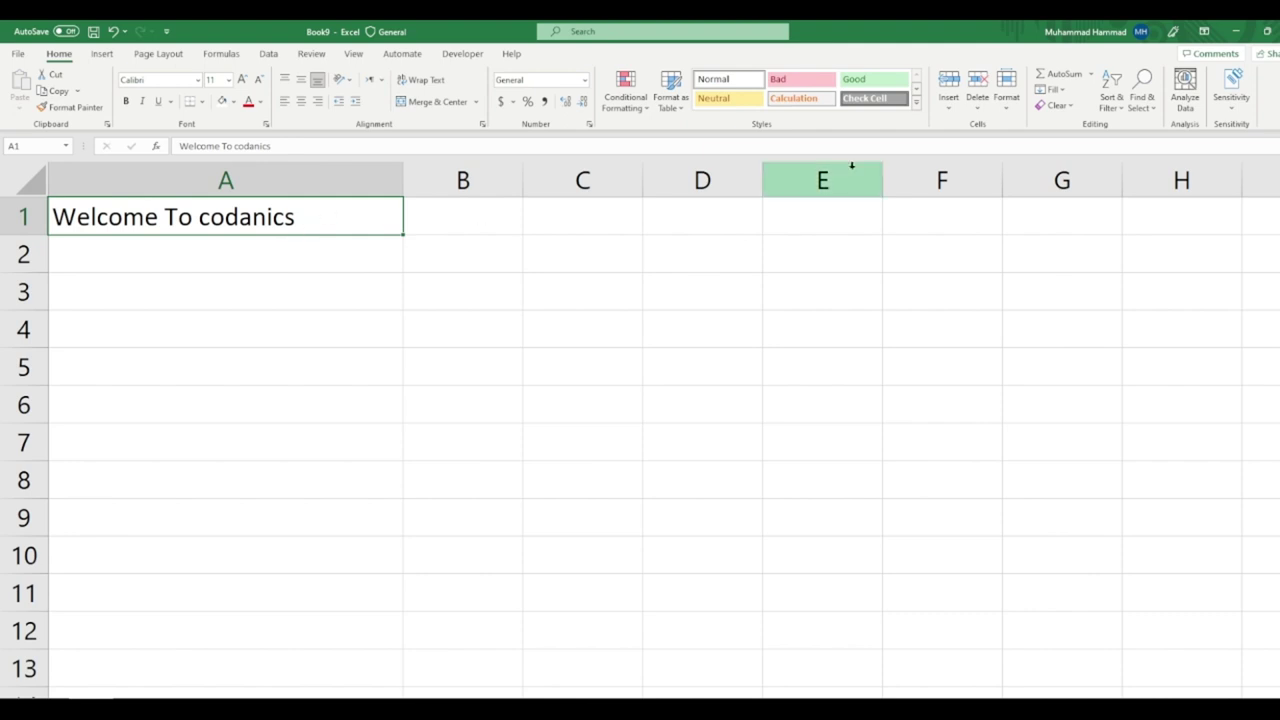
pyautogui.click(1006, 90)
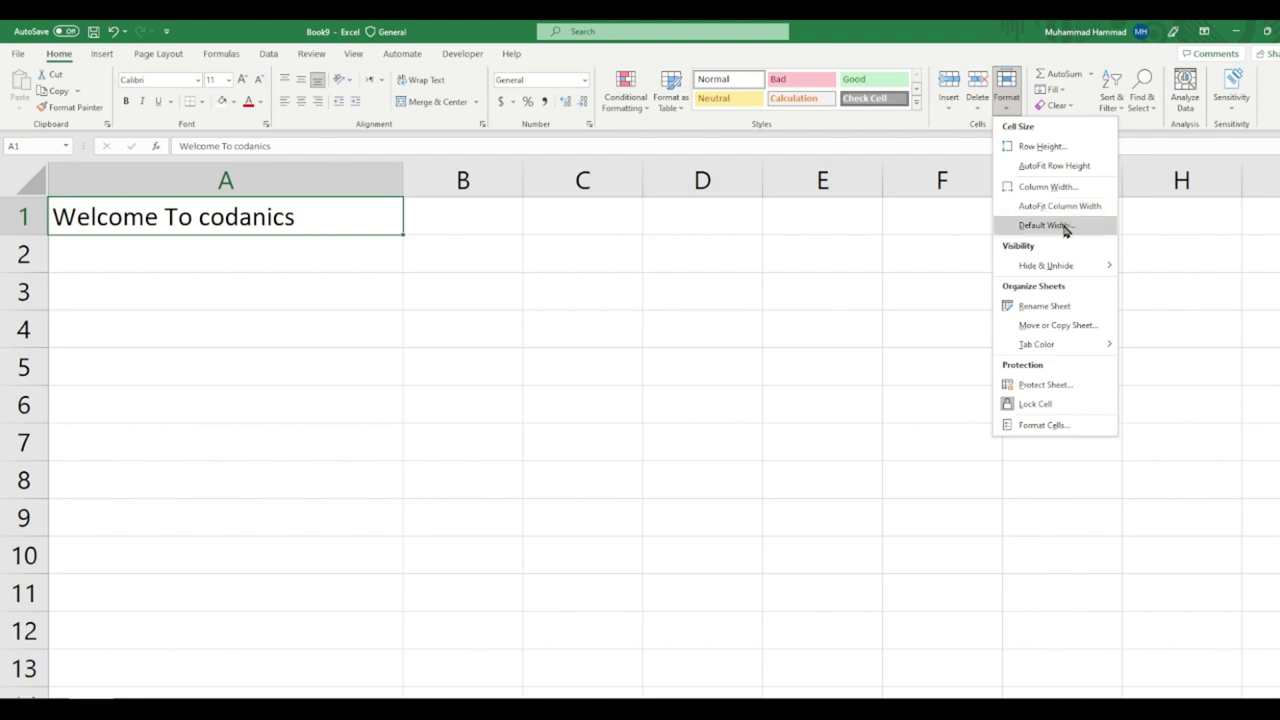
pyautogui.click(1062, 207)
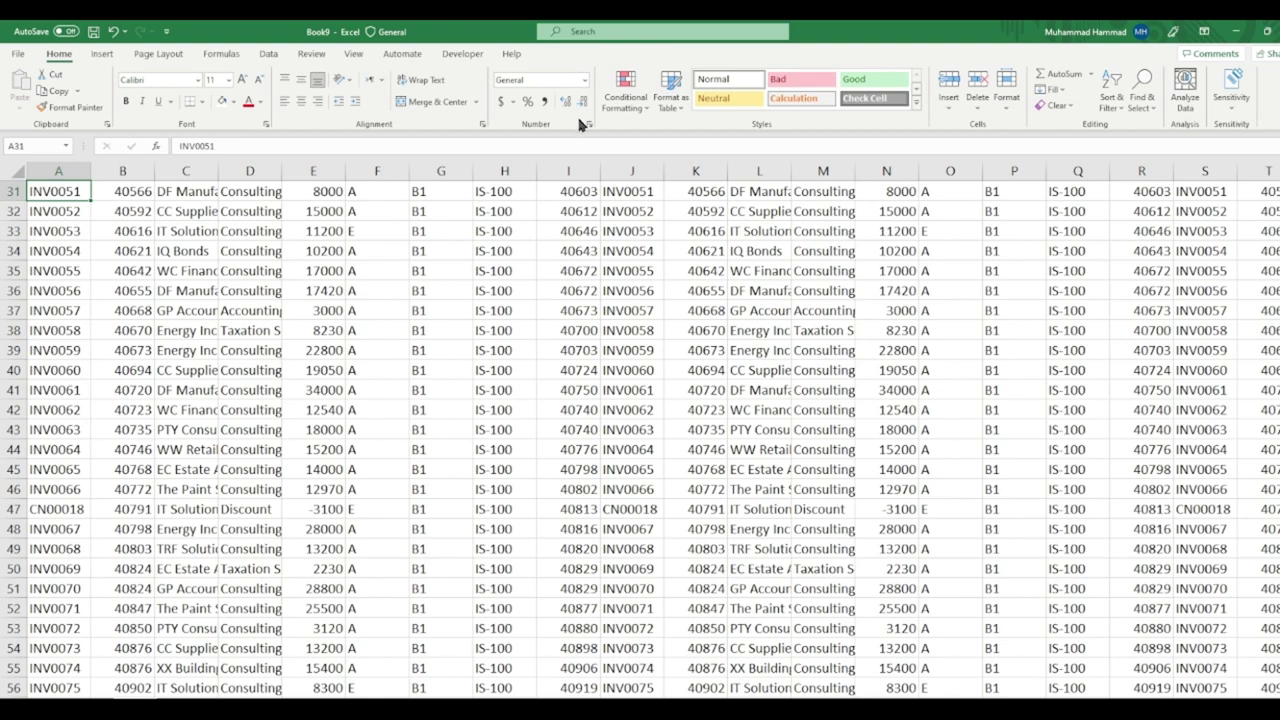
pyautogui.hotkey('ctrl', 'shift', 'End')
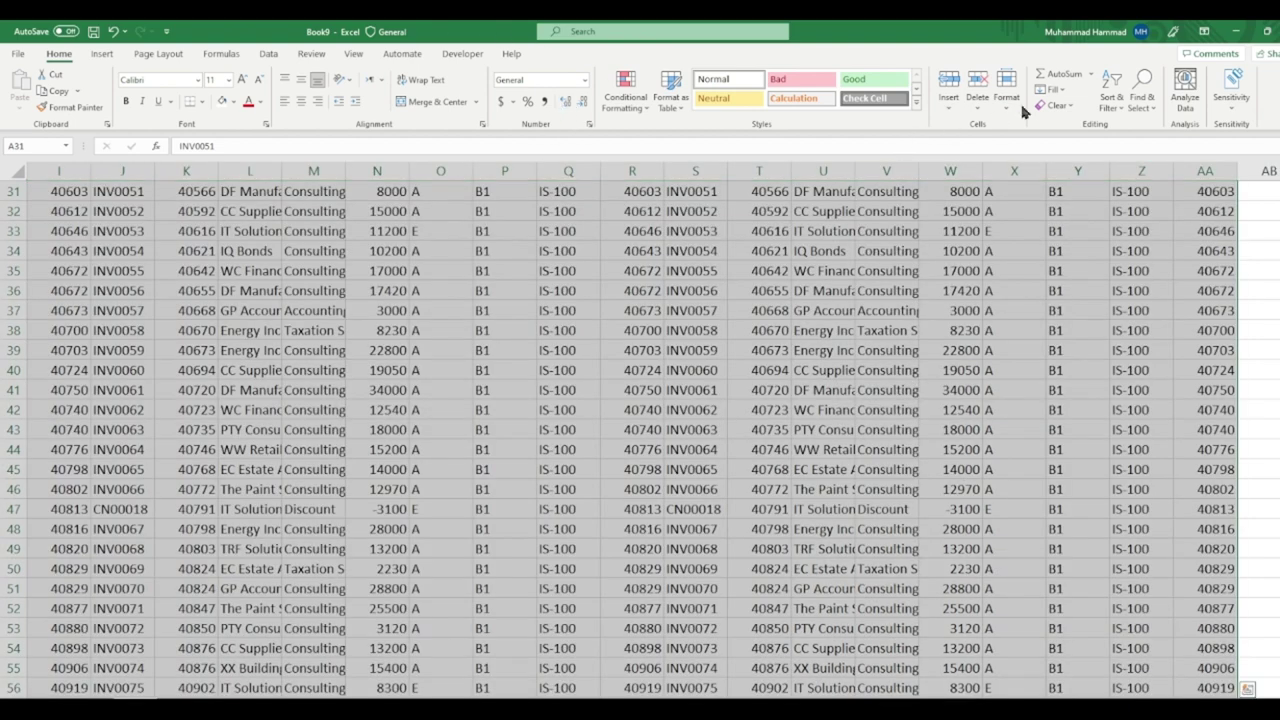
pyautogui.click(1012, 105)
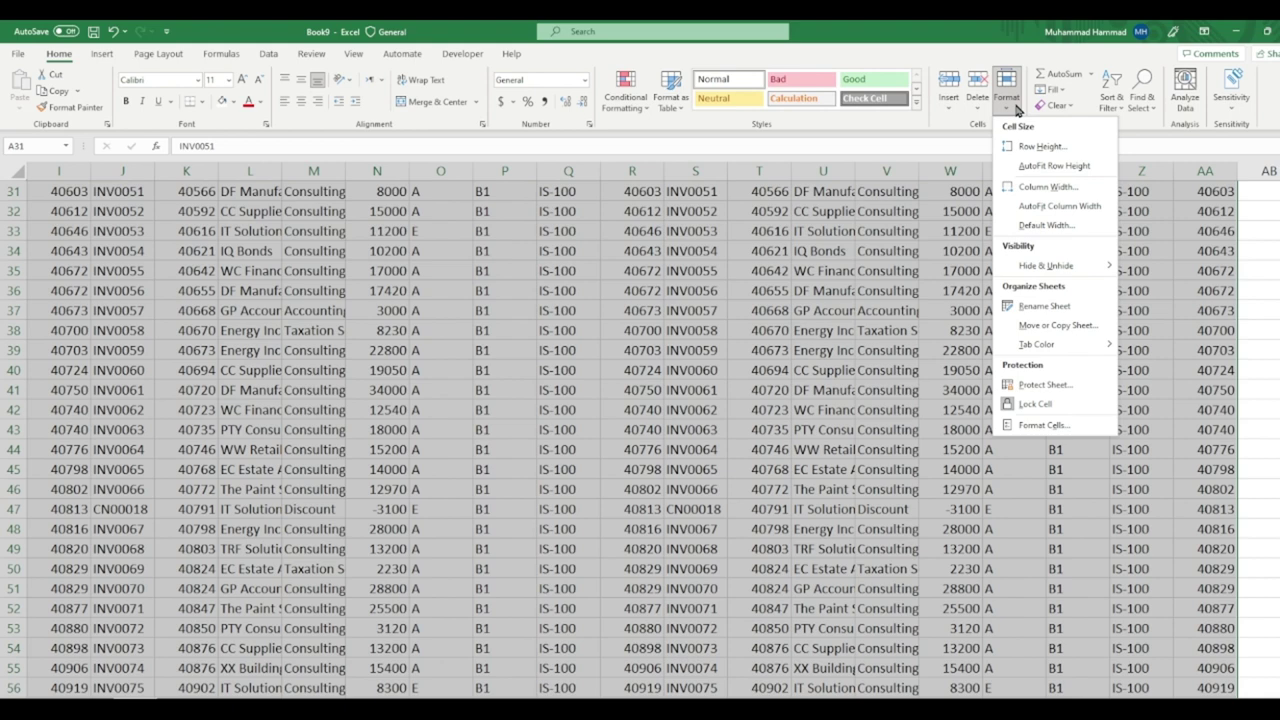
pyautogui.click(1052, 167)
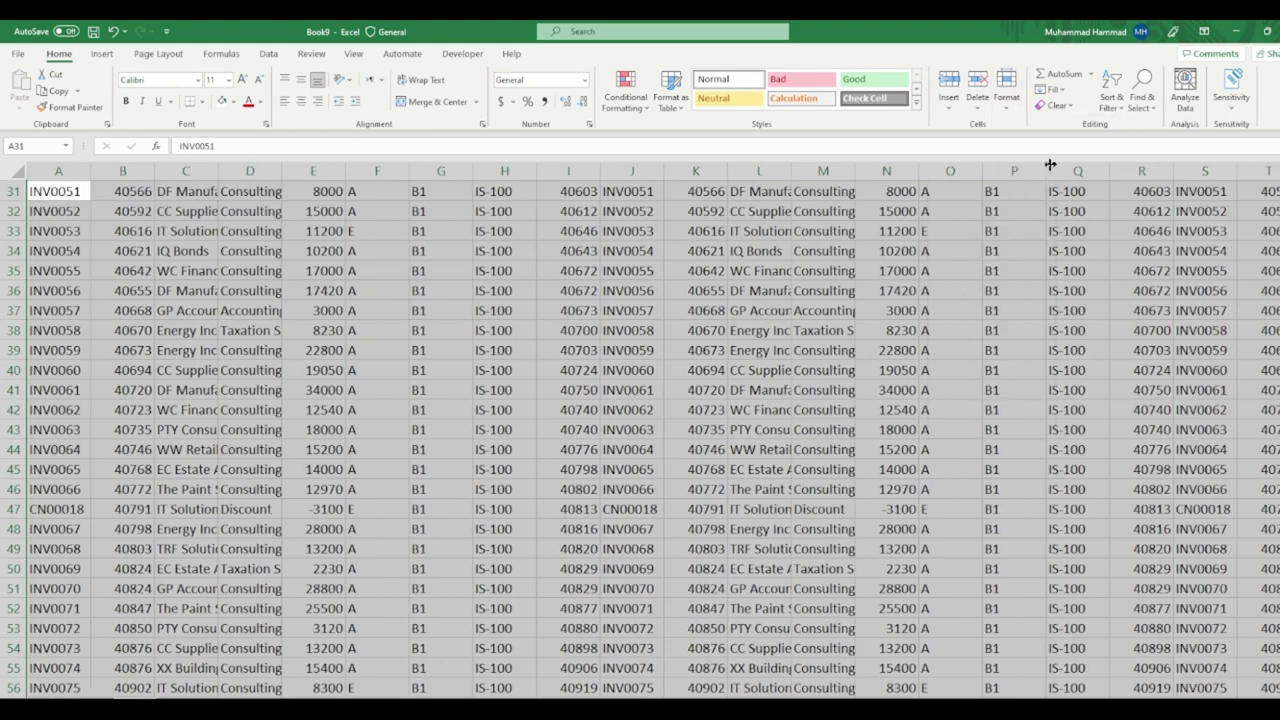
pyautogui.click(1013, 105)
pyautogui.click(1020, 207)
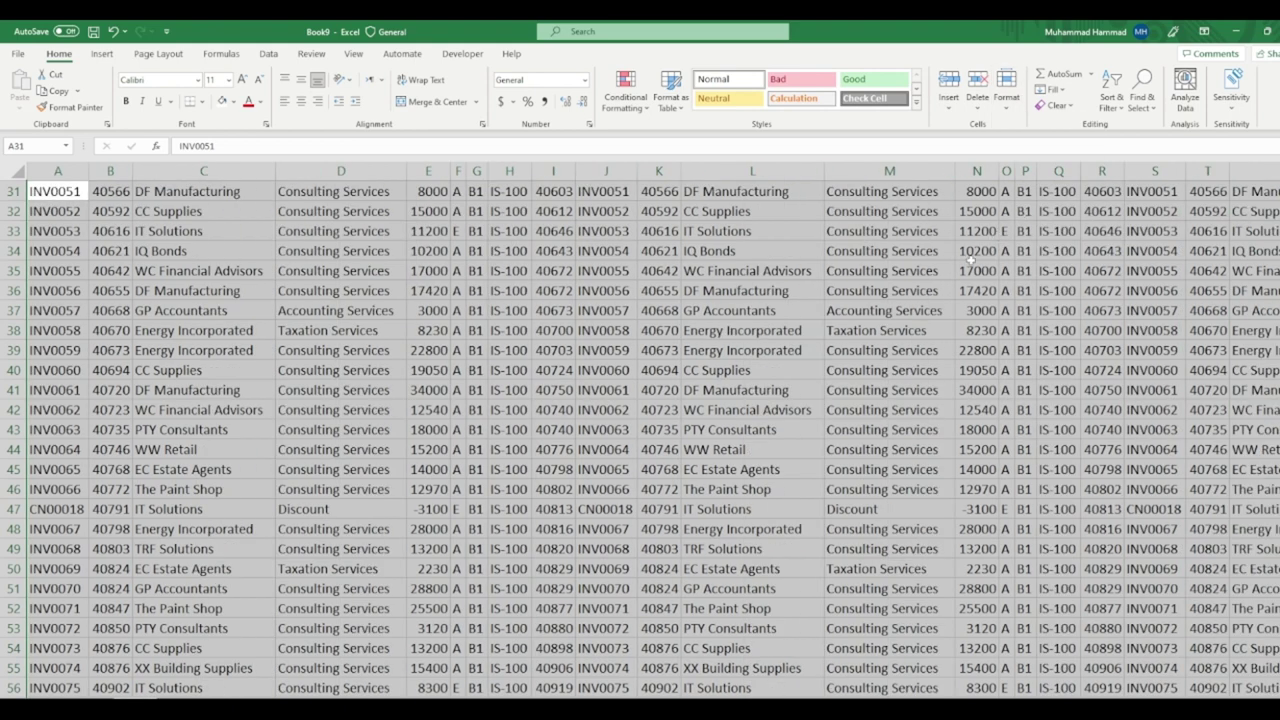
pyautogui.scroll(1, 780, 362)
pyautogui.scroll(-2, 780, 366)
pyautogui.scroll(3, 780, 366)
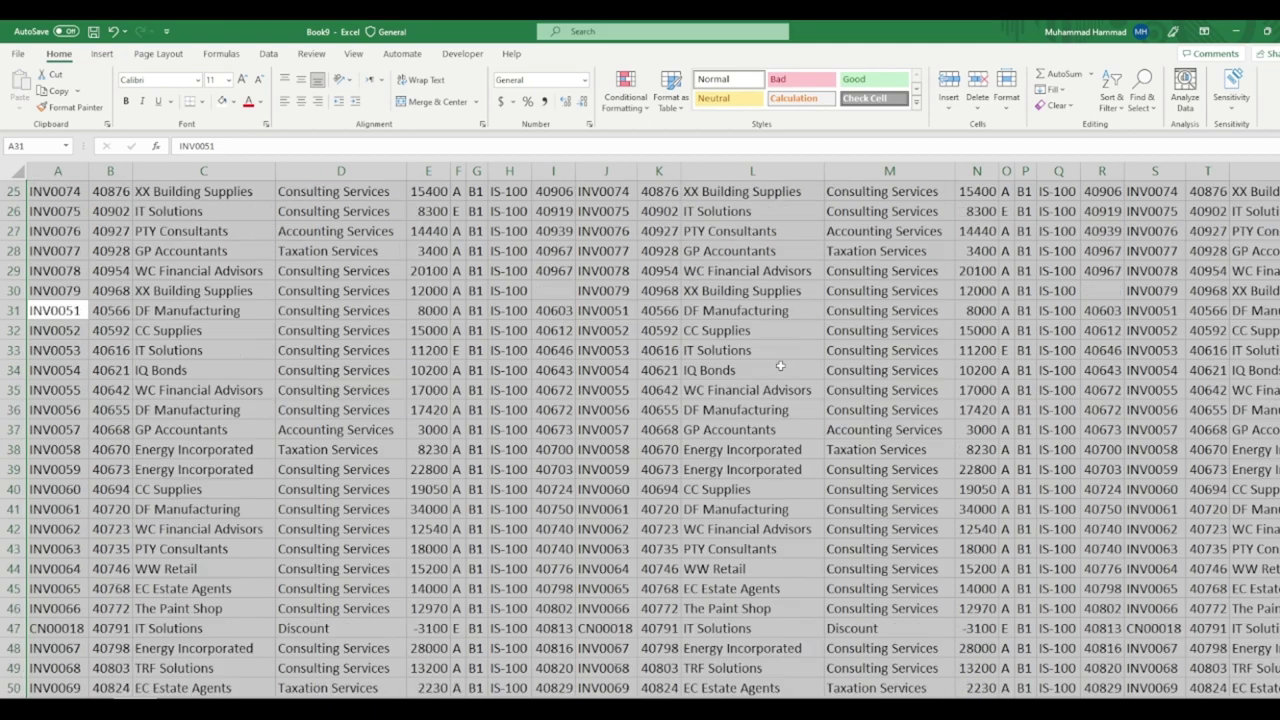
pyautogui.scroll(4, 780, 366)
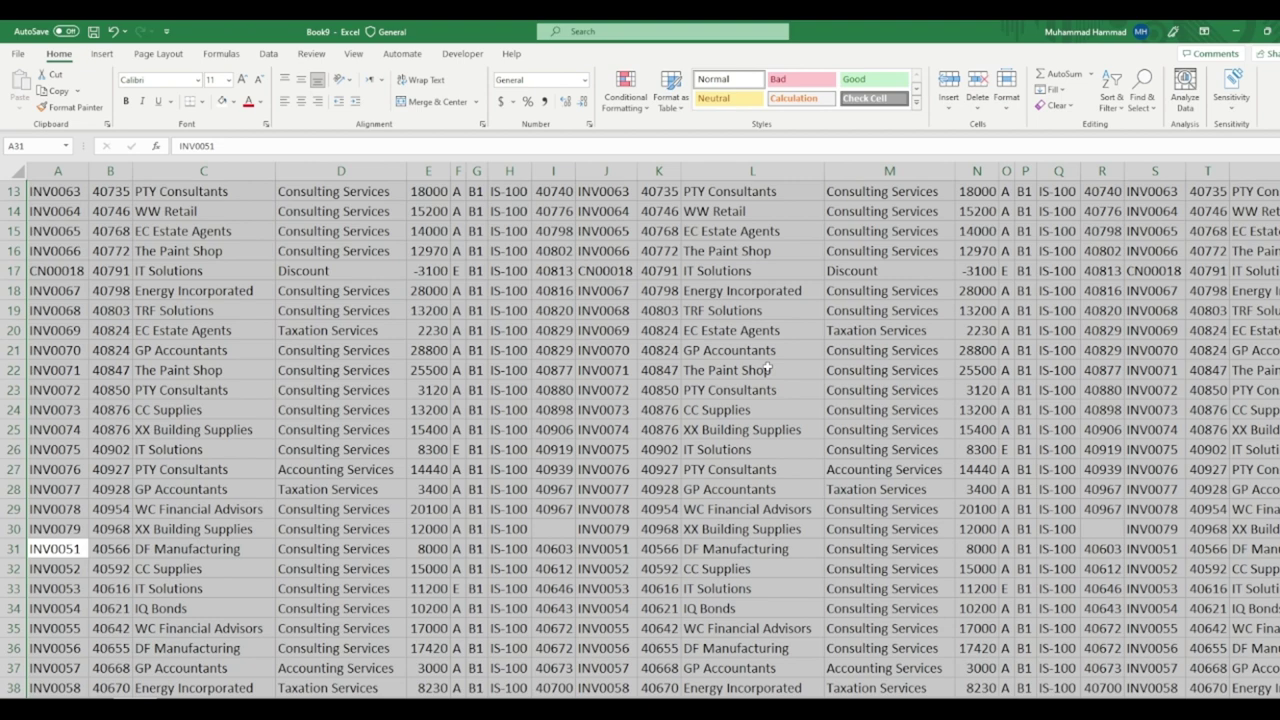
pyautogui.click(70, 190)
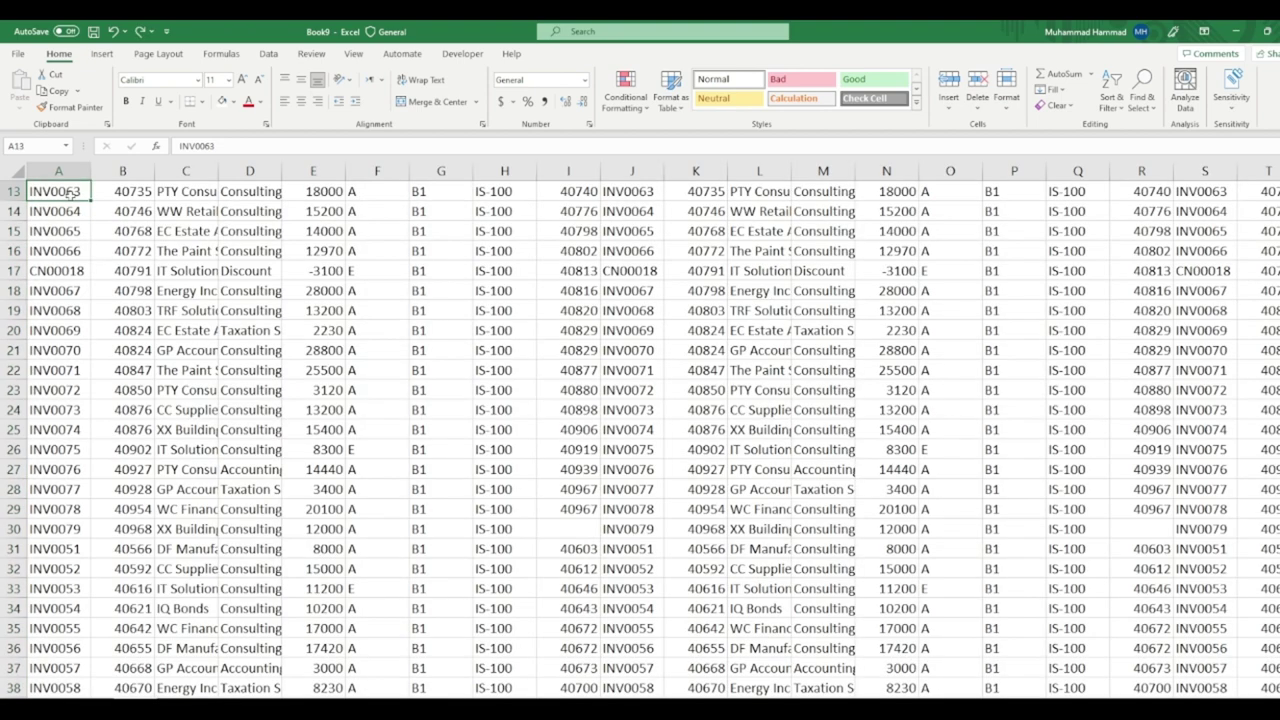
pyautogui.hotkey('ctrl', 'shift', 'End')
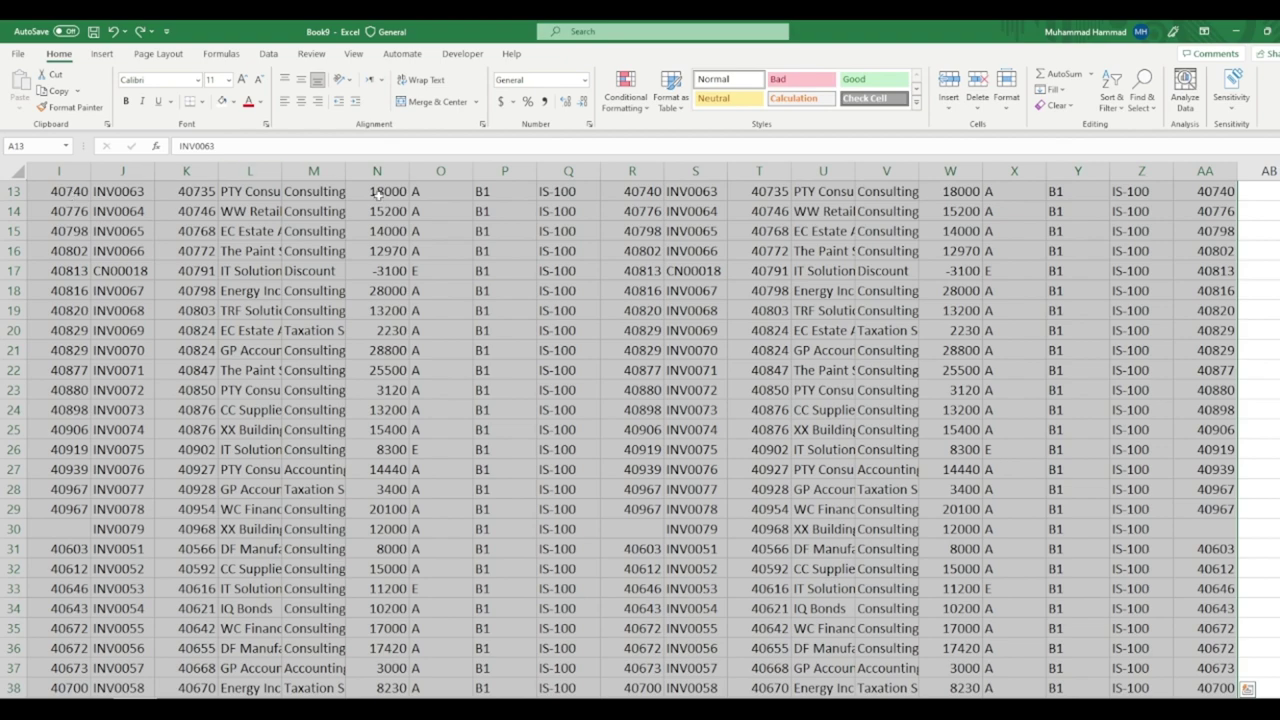
pyautogui.scroll(-9, 377, 193)
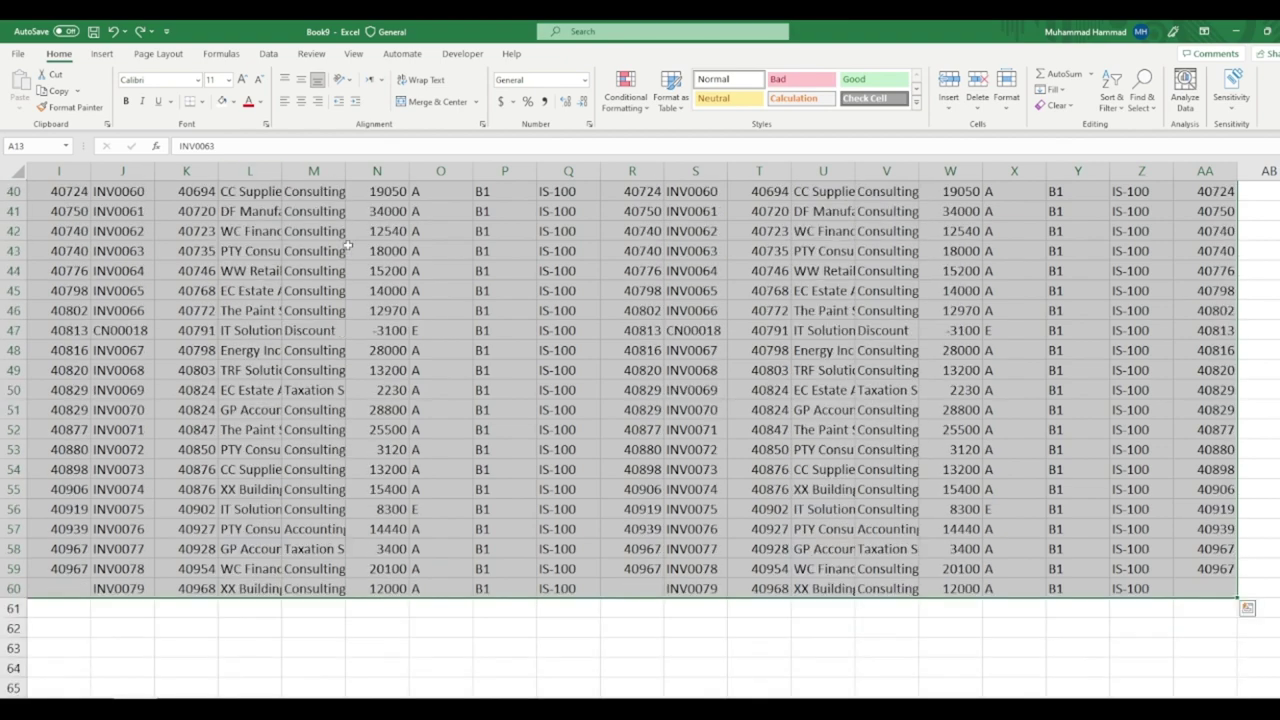
pyautogui.scroll(13, 632, 390)
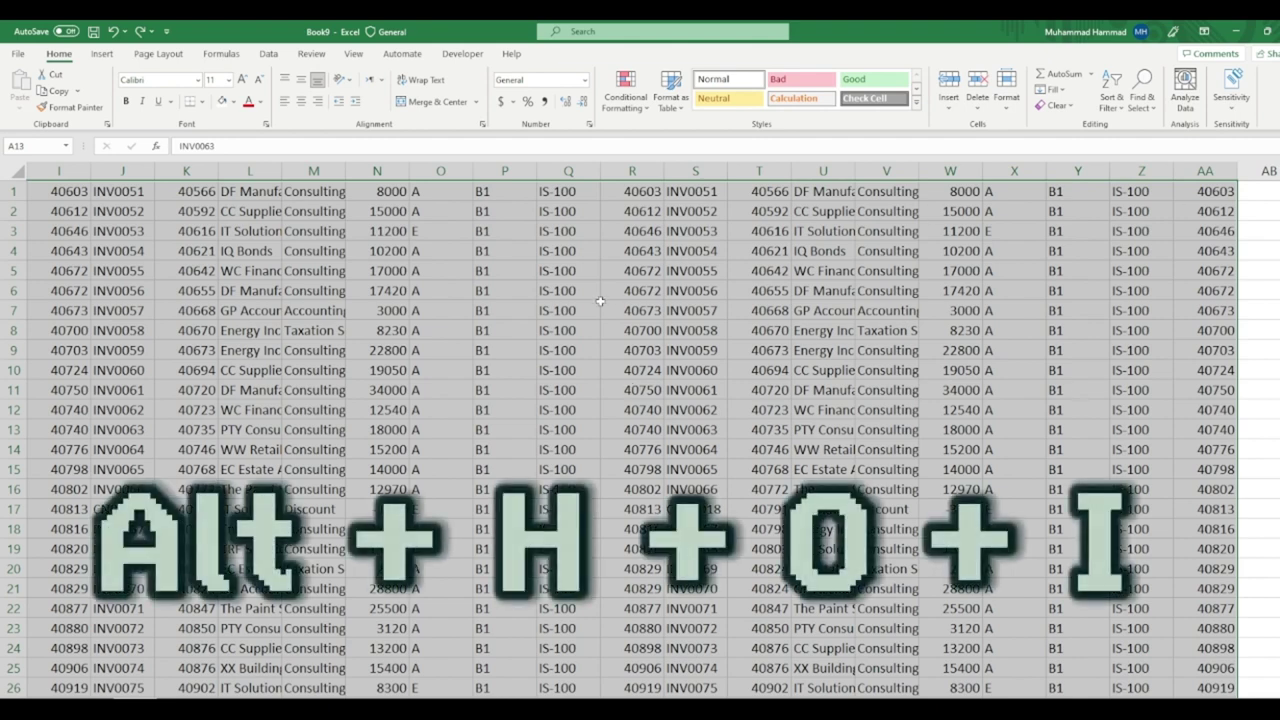
# AutoFit all invoice sheet column widths with the Alt+H, O, I shortcut
pyautogui.press('alt')
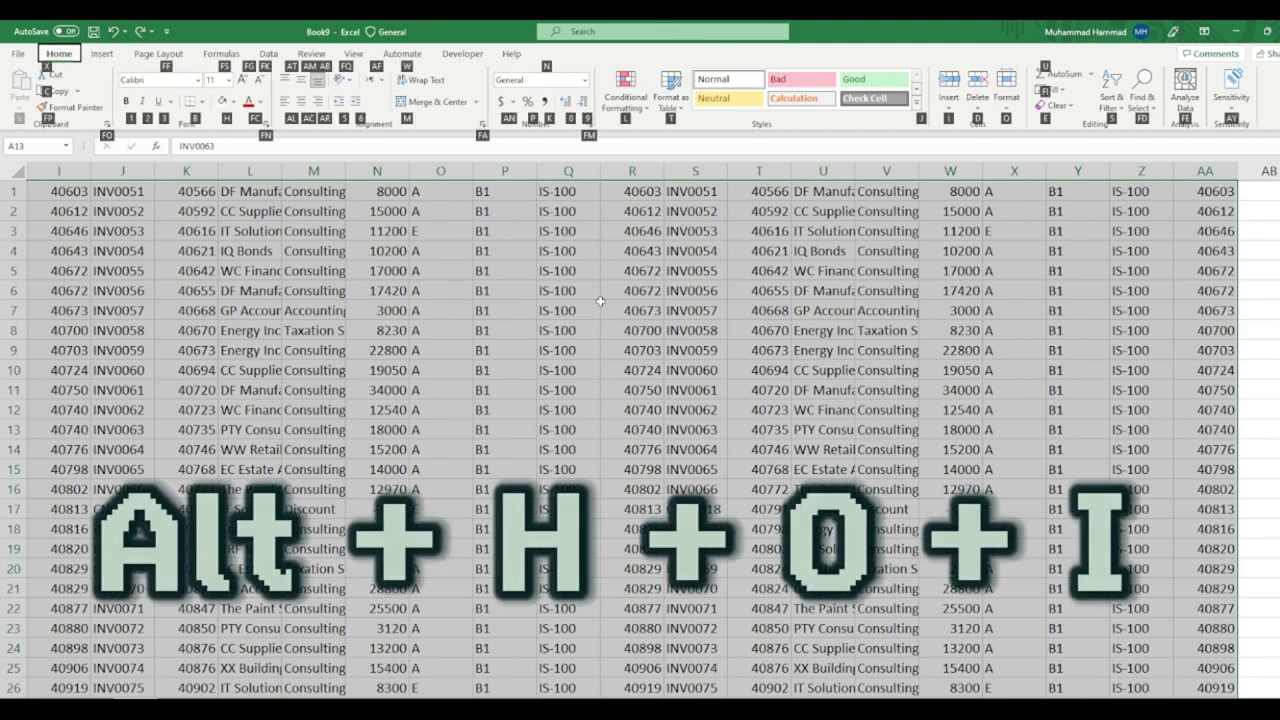
pyautogui.press('h')
pyautogui.press('o')
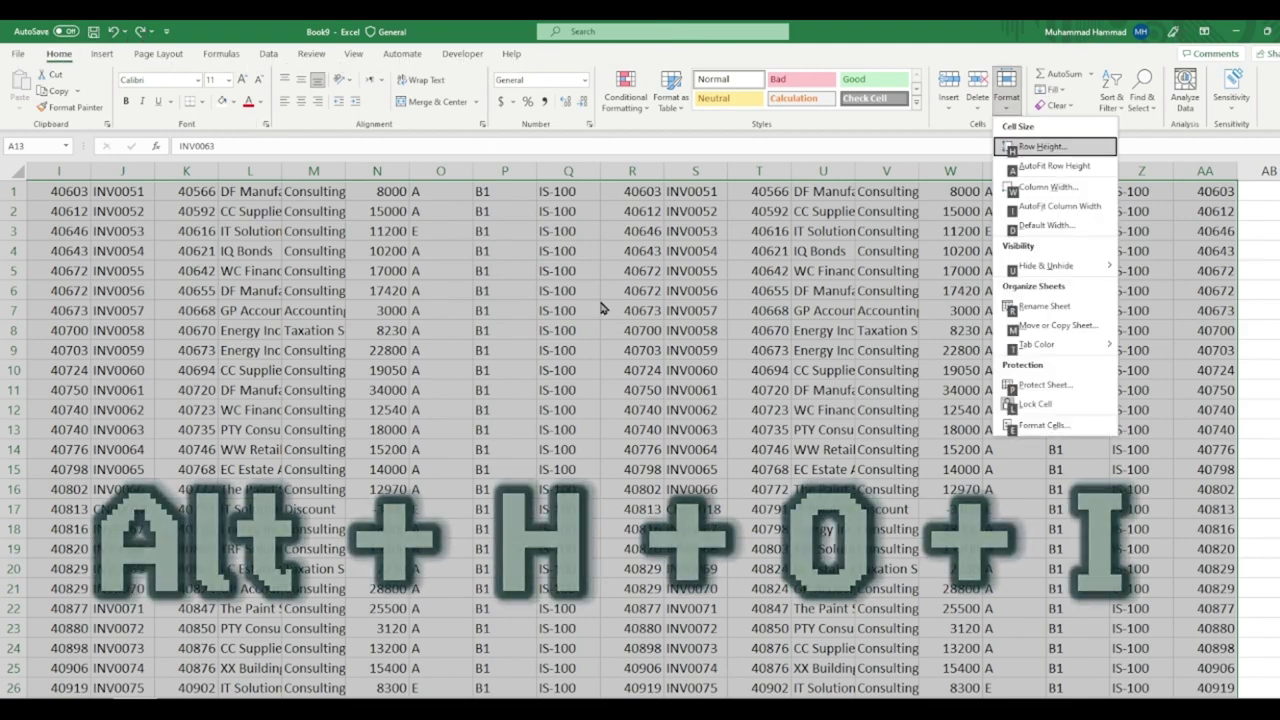
pyautogui.press('i')
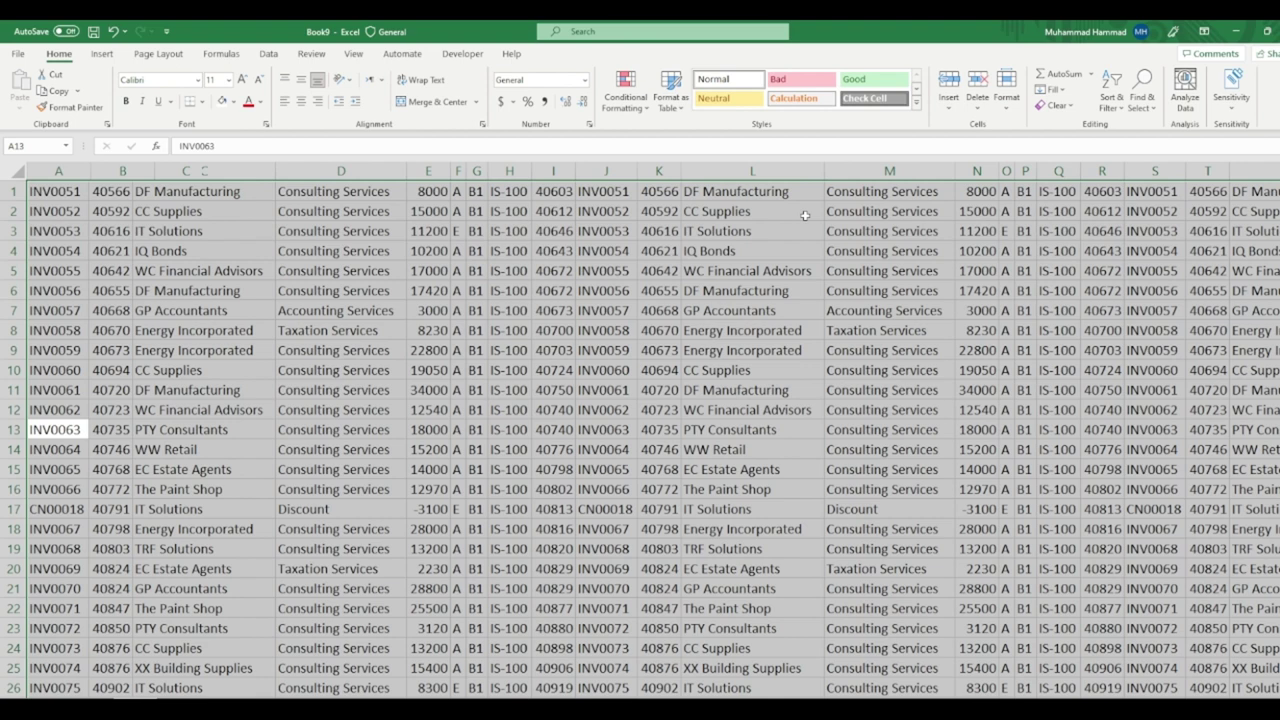
# AutoFit all row heights to their contents with Alt+H, O, A and scroll through the data
pyautogui.hotkey('alt', 'h')
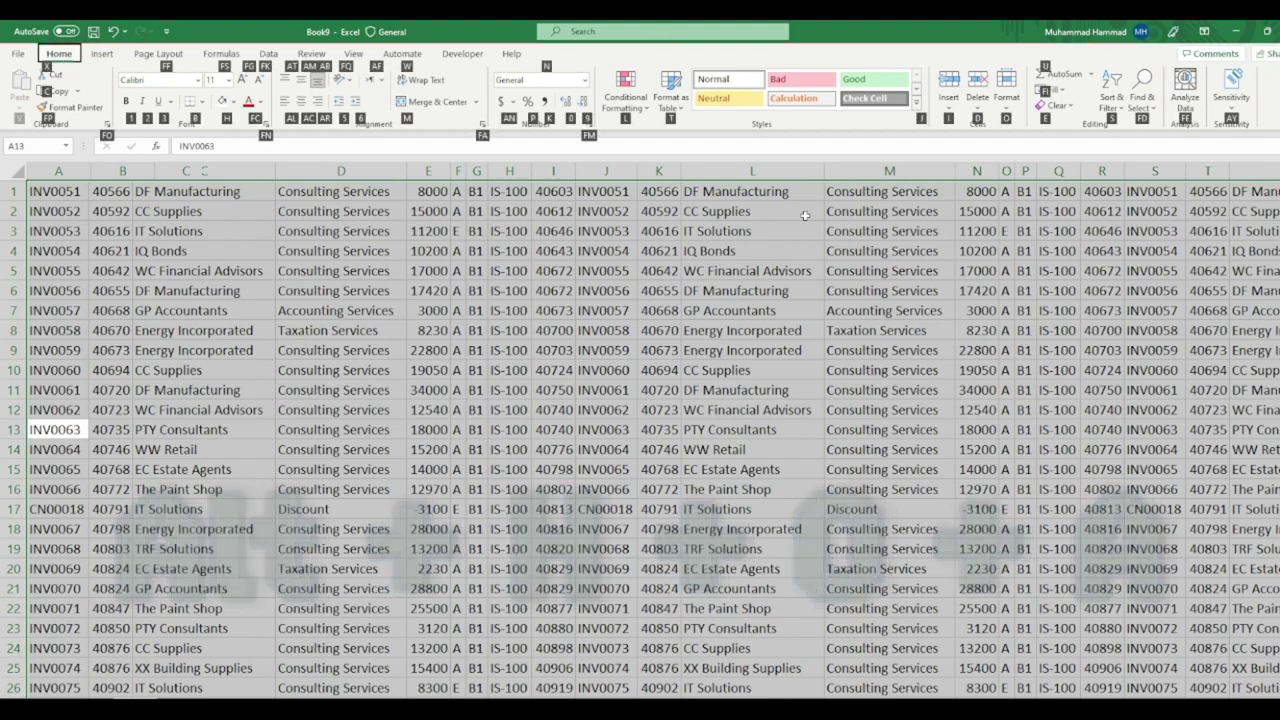
pyautogui.press('o')
pyautogui.press('a')
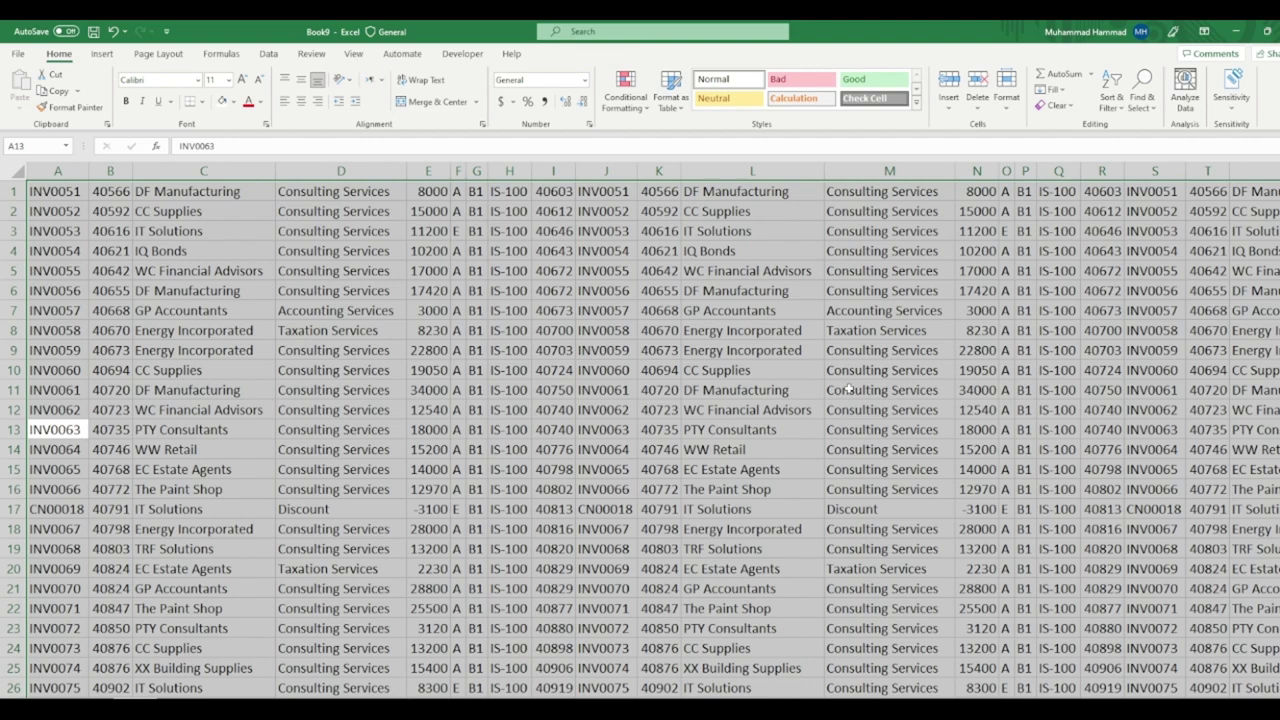
pyautogui.scroll(-6, 848, 388)
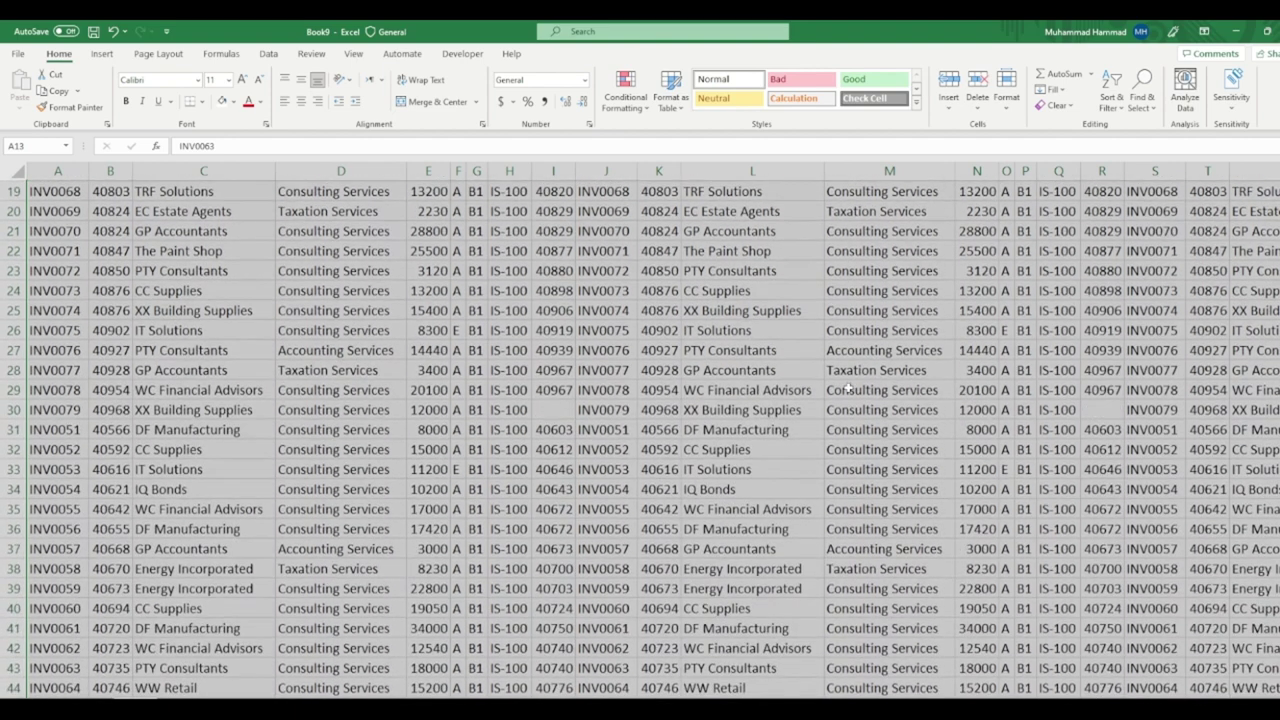
pyautogui.scroll(-3, 848, 388)
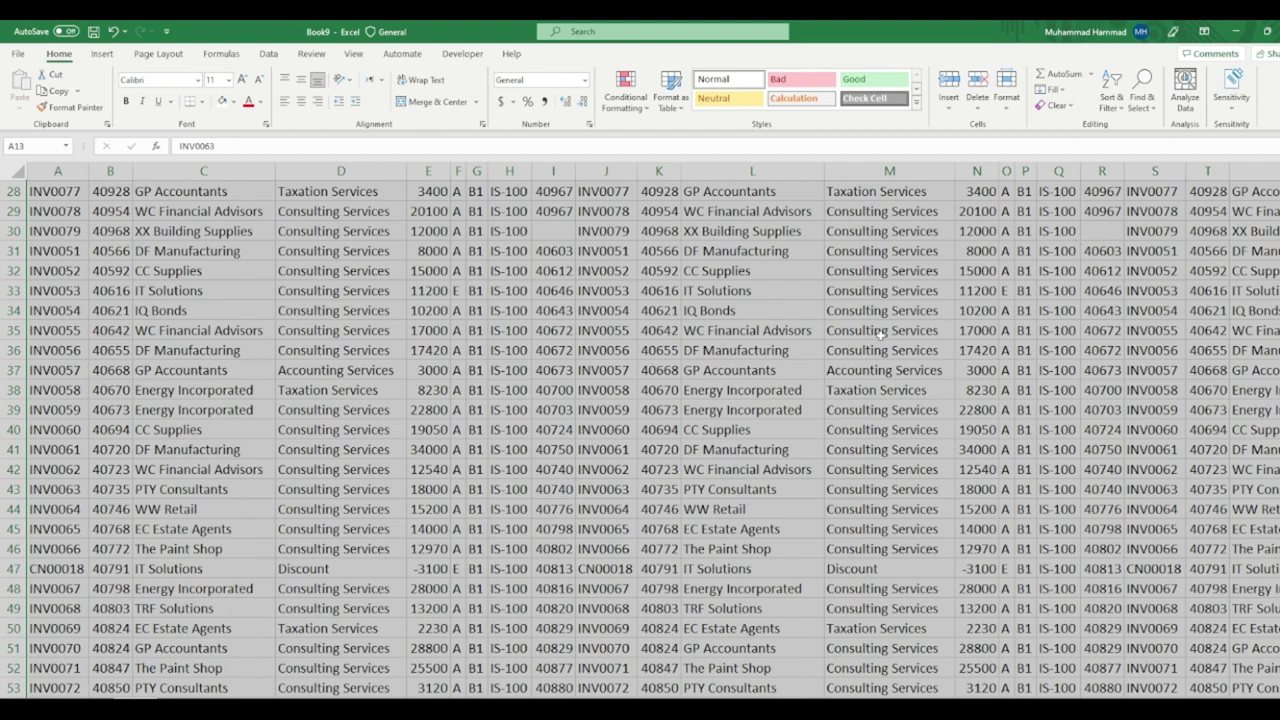
pyautogui.scroll(-7, 881, 333)
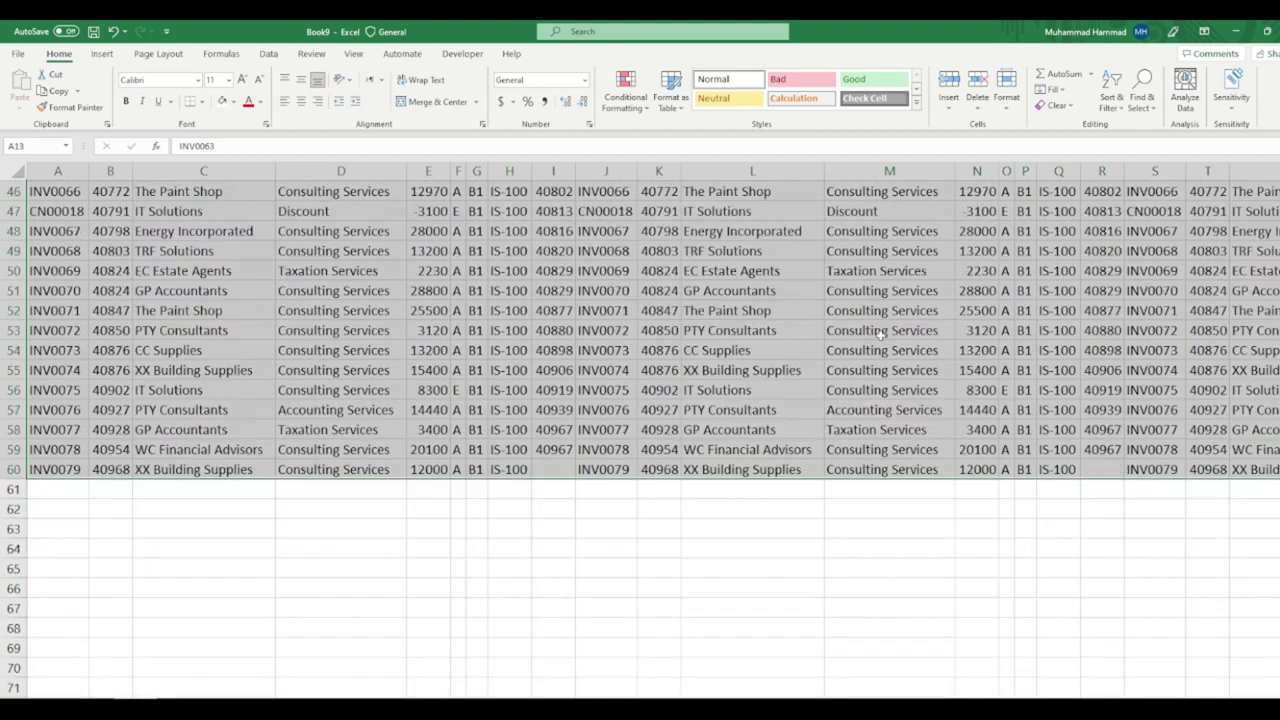
pyautogui.scroll(4, 881, 333)
pyautogui.scroll(7, 881, 333)
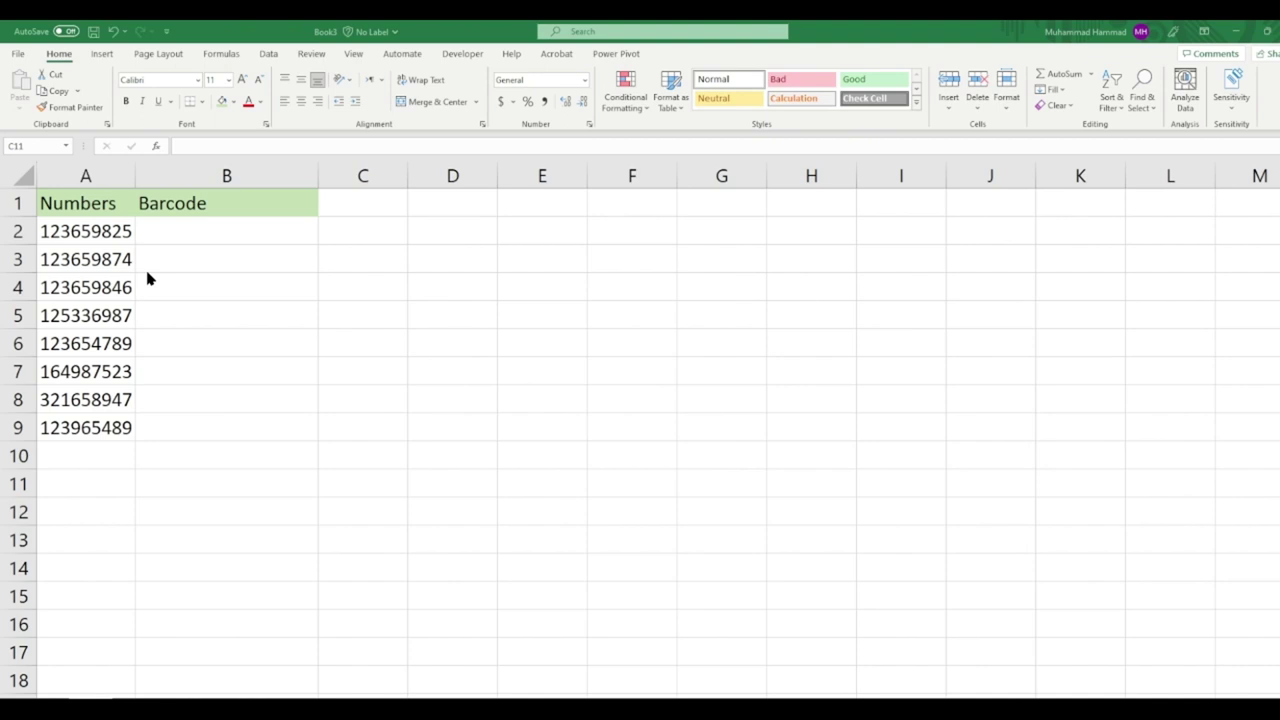
# Format the whole of column A as Text
pyautogui.click(71, 173)
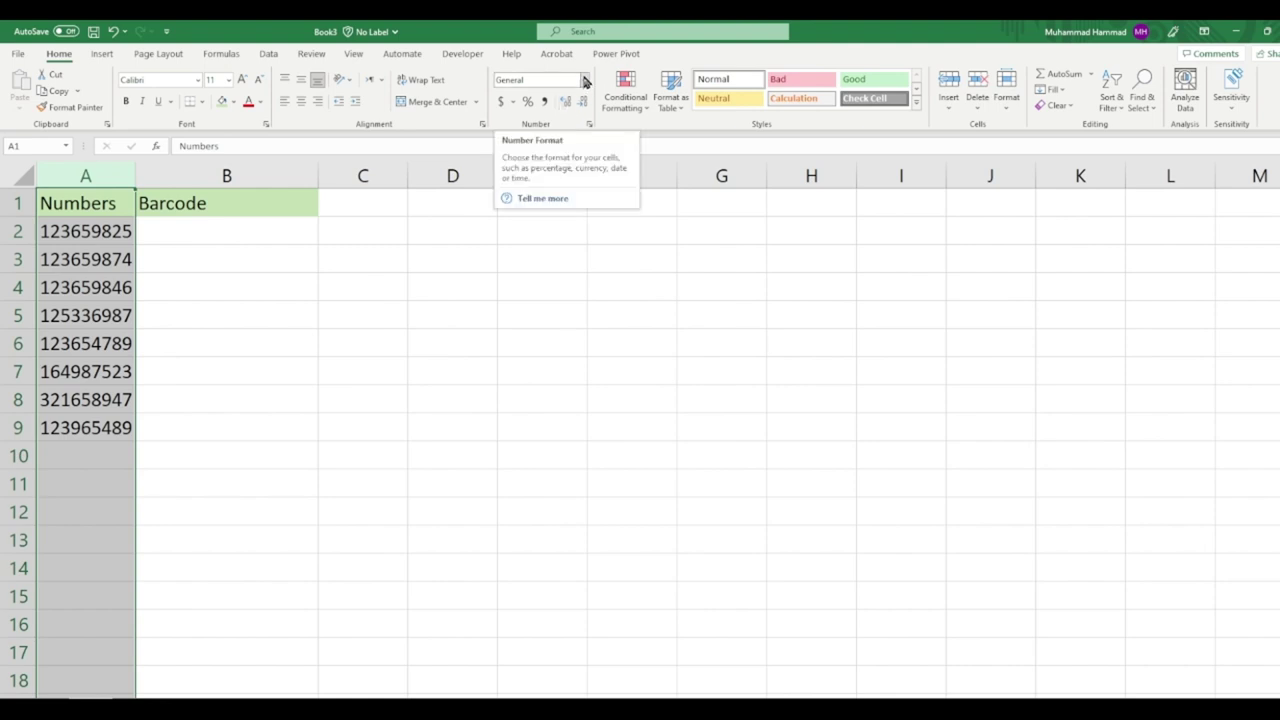
pyautogui.click(585, 80)
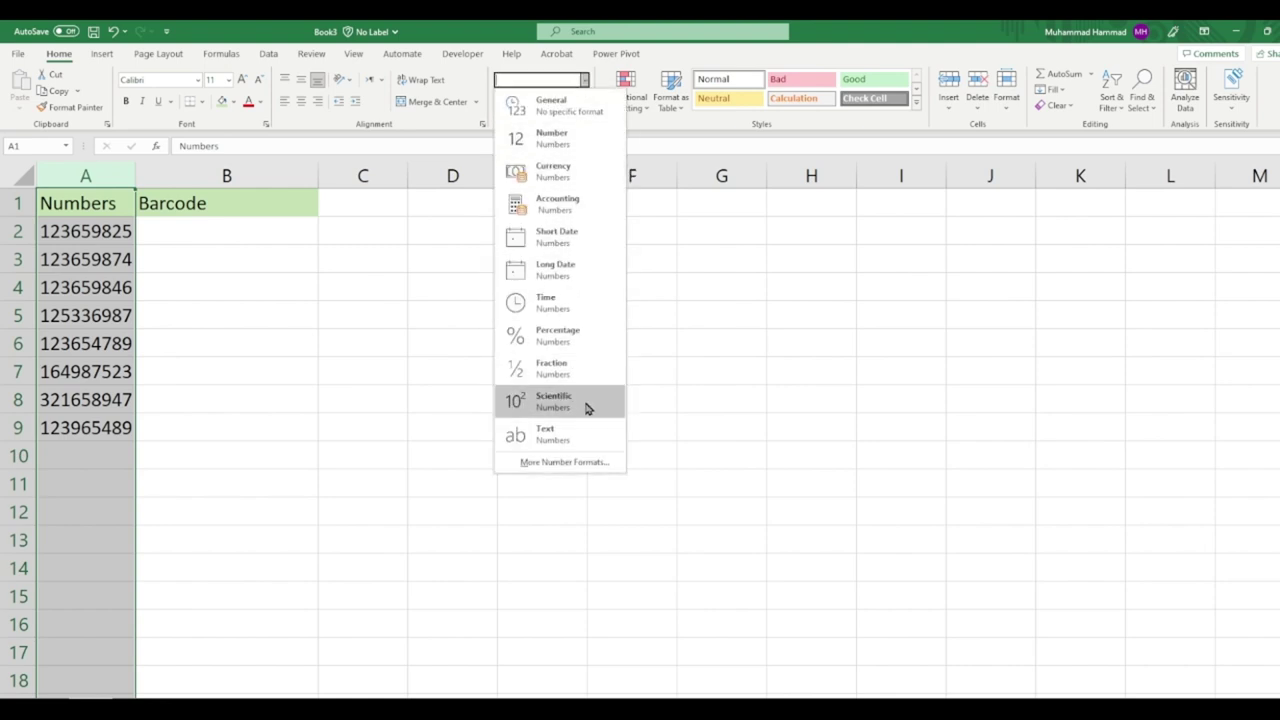
pyautogui.click(587, 432)
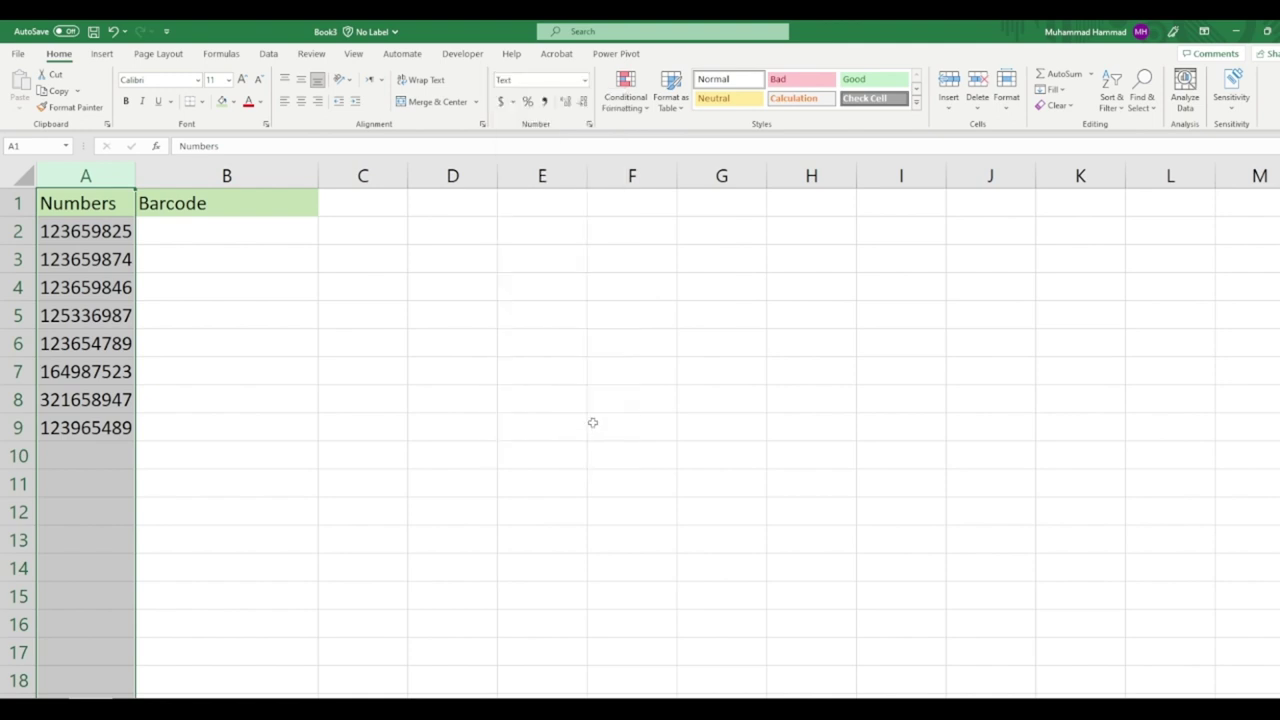
# Check the stored number in each cell from A2 down to A9
pyautogui.click(177, 234)
pyautogui.click(95, 236)
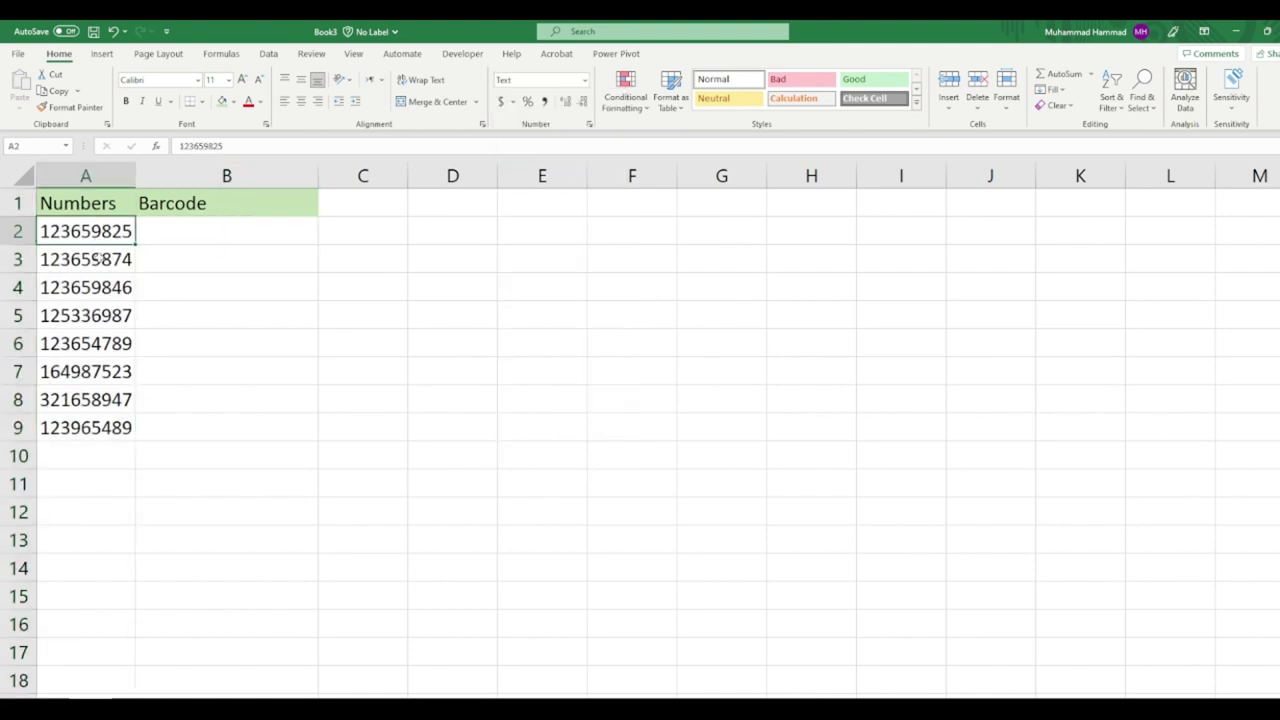
pyautogui.click(98, 258)
pyautogui.click(103, 286)
pyautogui.click(108, 320)
pyautogui.click(115, 343)
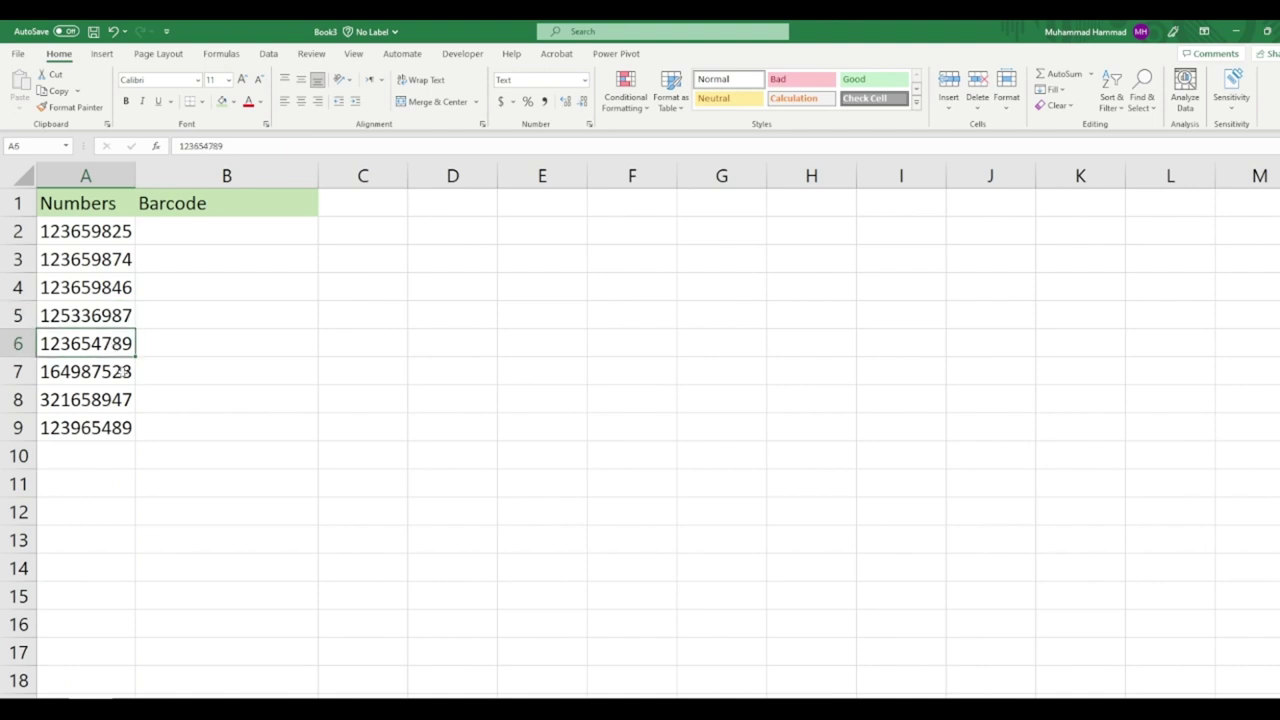
pyautogui.click(120, 373)
pyautogui.click(123, 402)
pyautogui.click(125, 429)
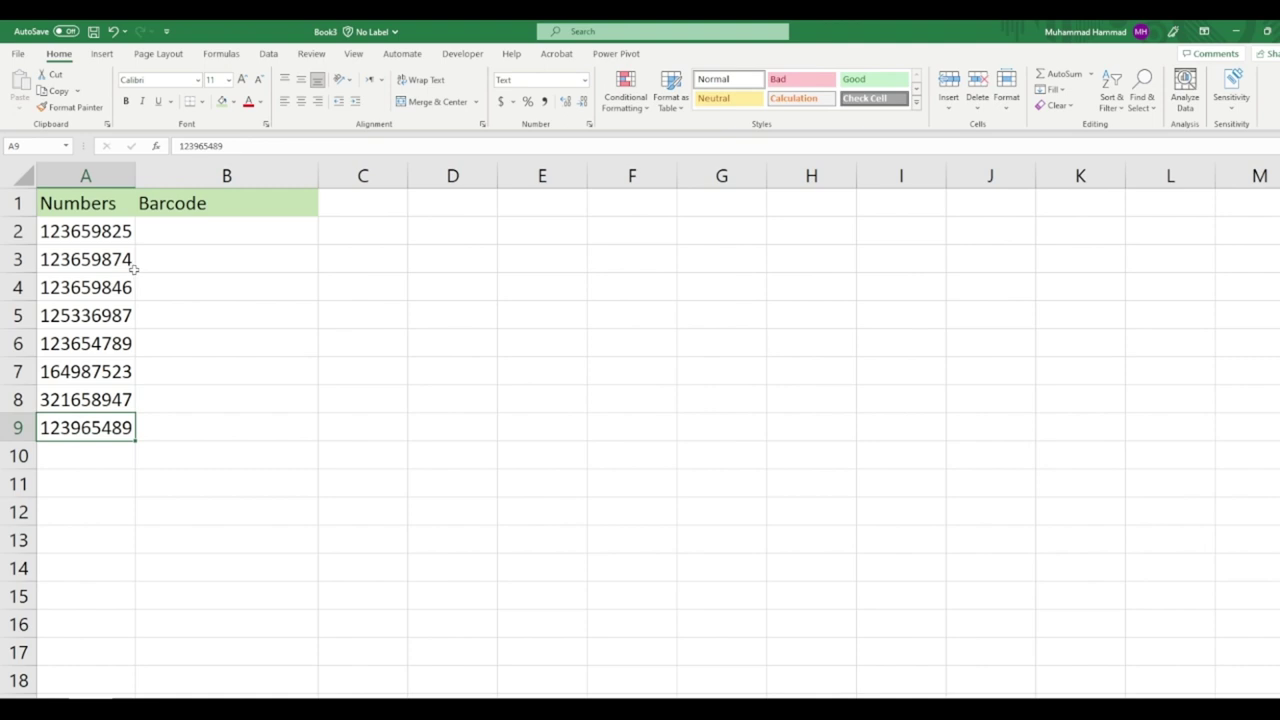
# Select B2 and look through the Font list for a barcode font, leaving the font unchanged
pyautogui.click(216, 241)
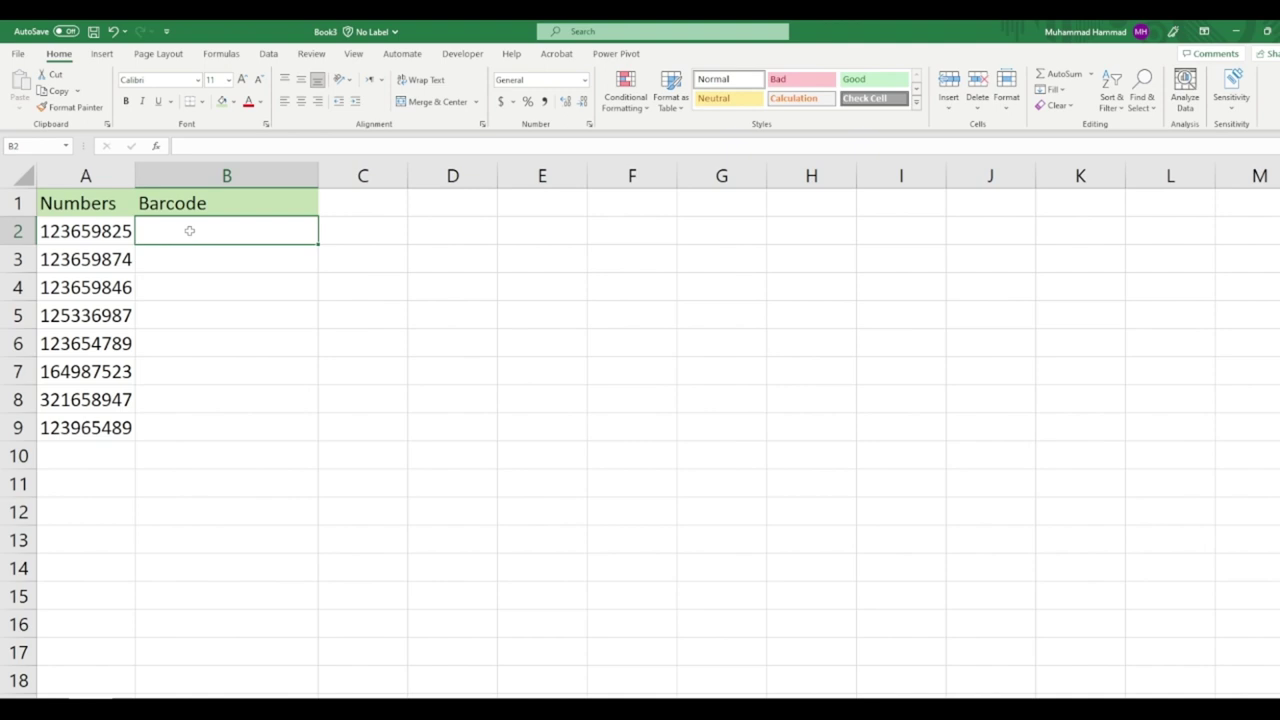
pyautogui.click(199, 80)
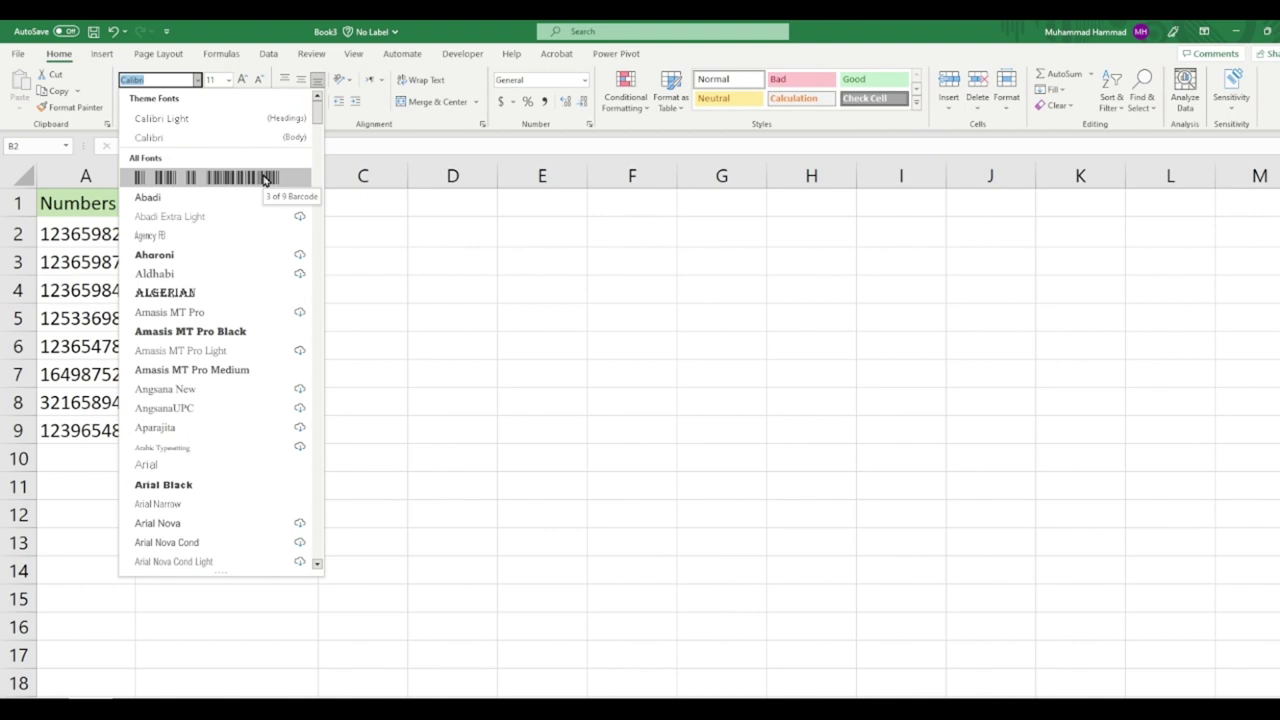
pyautogui.click(199, 80)
pyautogui.click(468, 373)
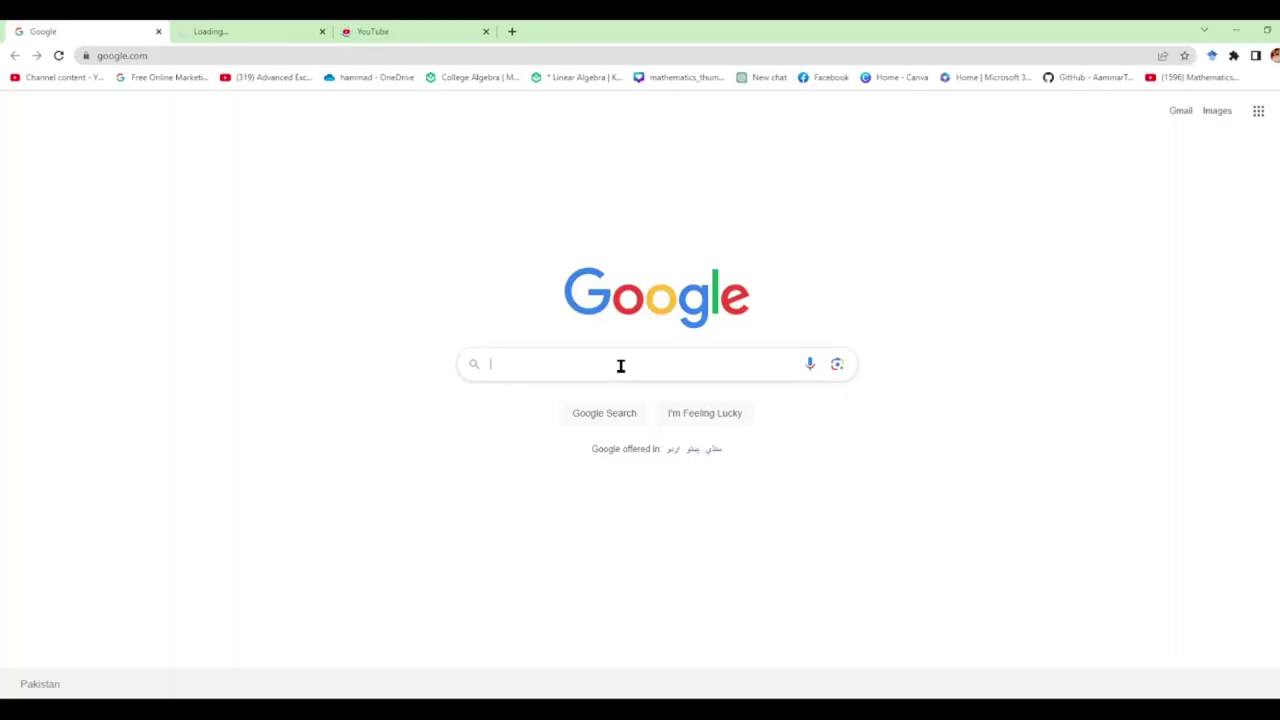
# Search Google in Chrome for the 3 of 9 barcode font and open its dafont.com result
pyautogui.click(620, 366)
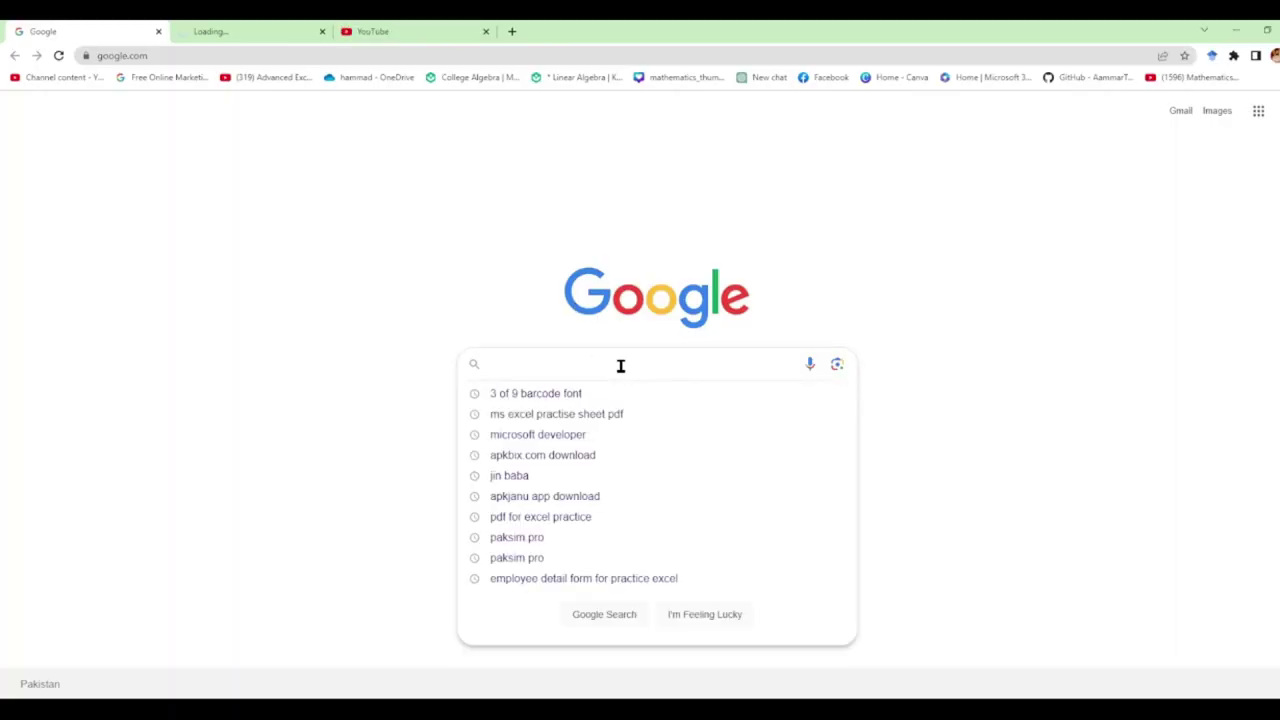
pyautogui.write('3')
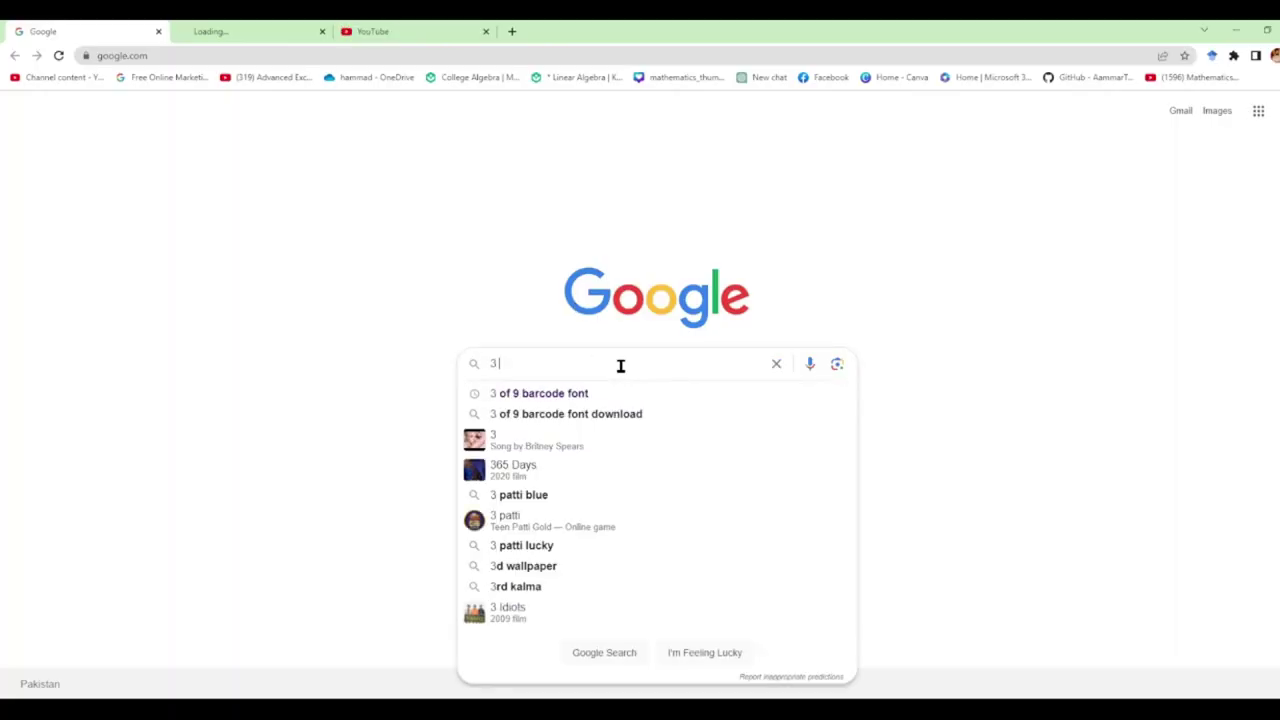
pyautogui.click(592, 394)
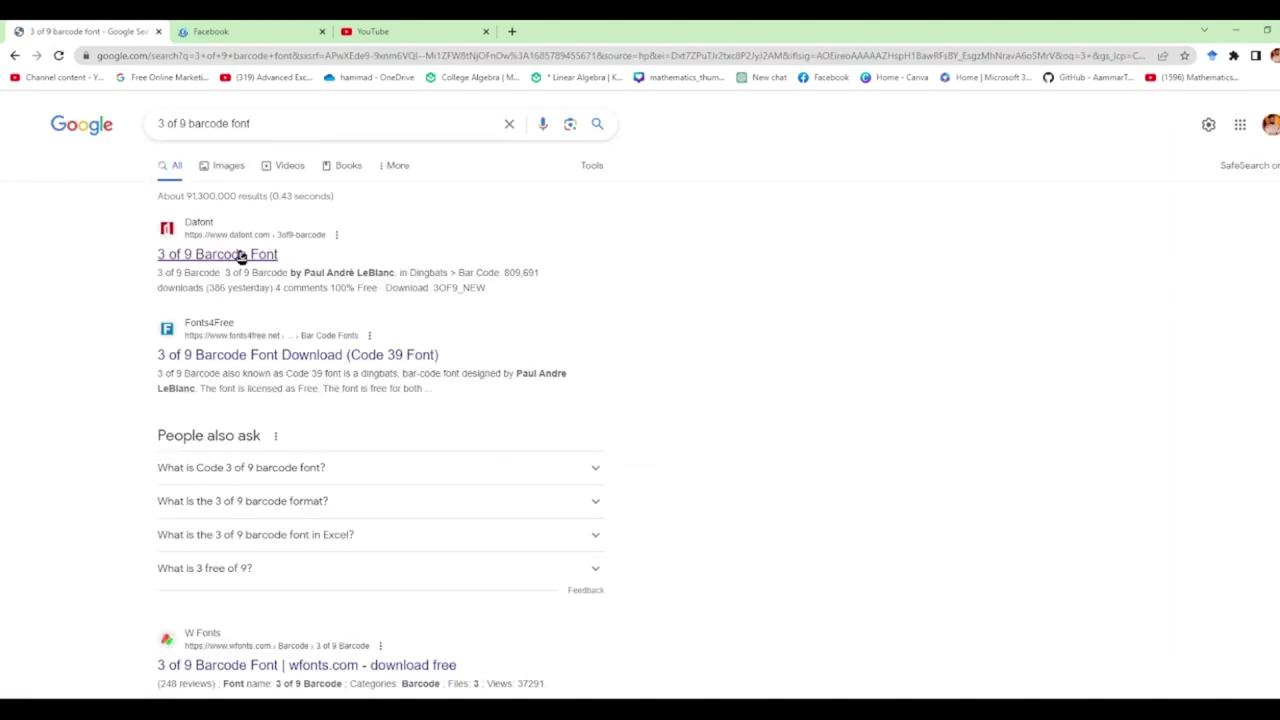
pyautogui.click(241, 257)
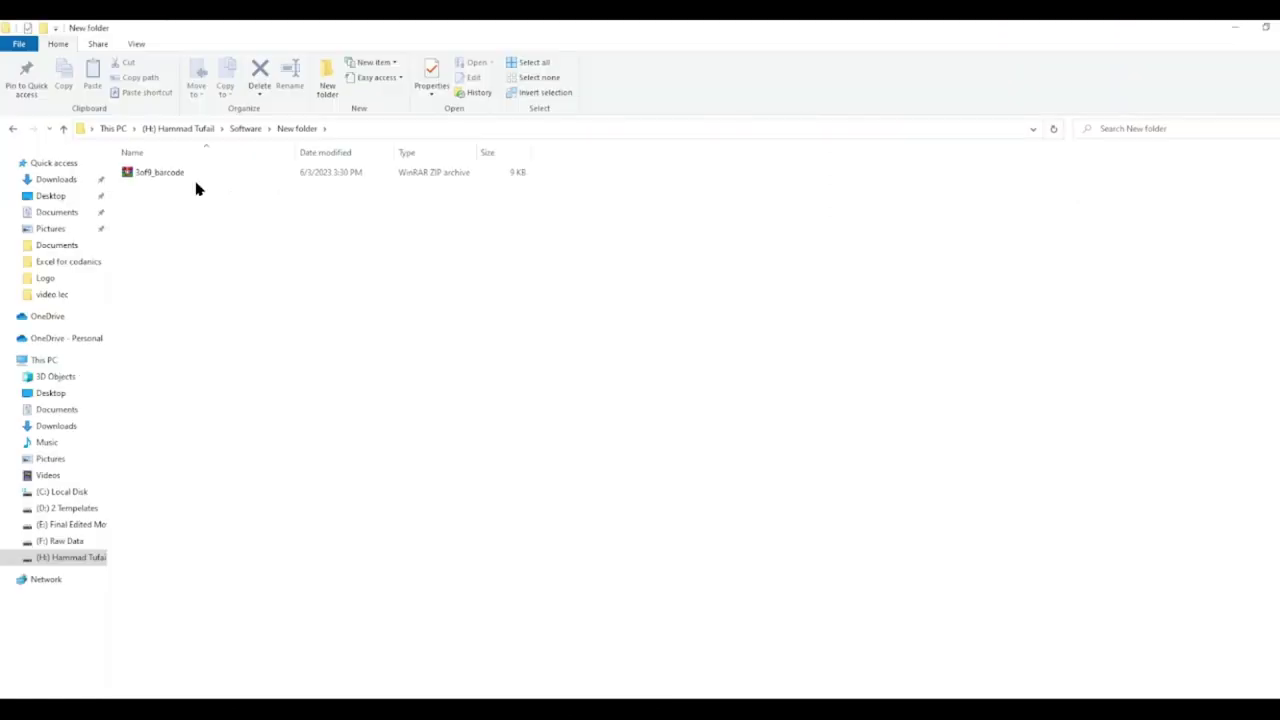
# Extract the 3of9_barcode ZIP here, preview the 3OF9_NEW font, then return to Excel
pyautogui.rightClick(197, 176)
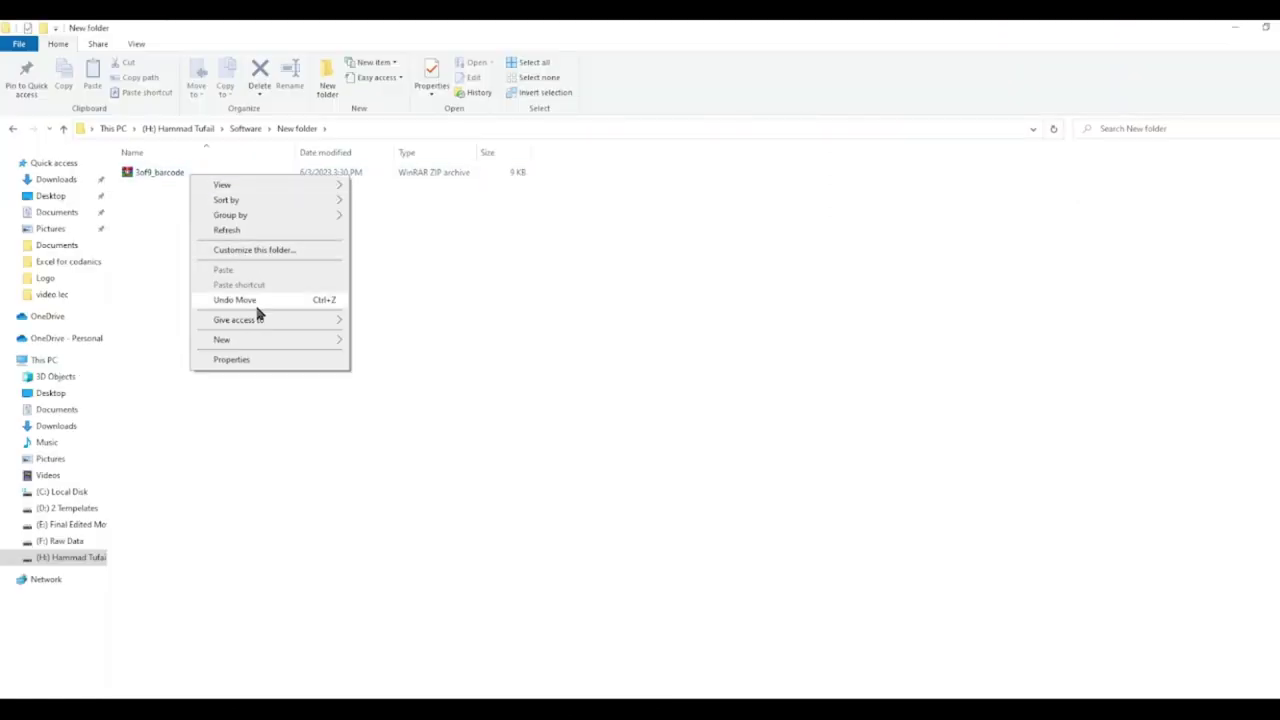
pyautogui.click(143, 174)
pyautogui.rightClick(143, 172)
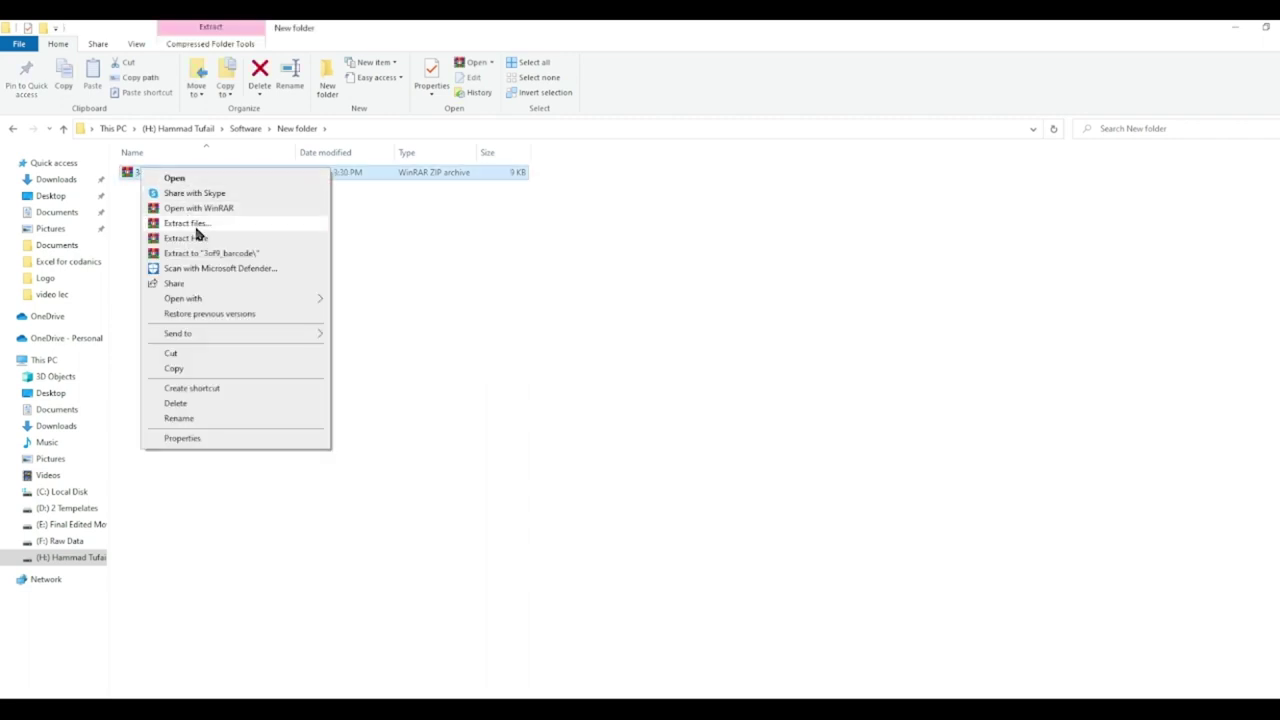
pyautogui.click(195, 224)
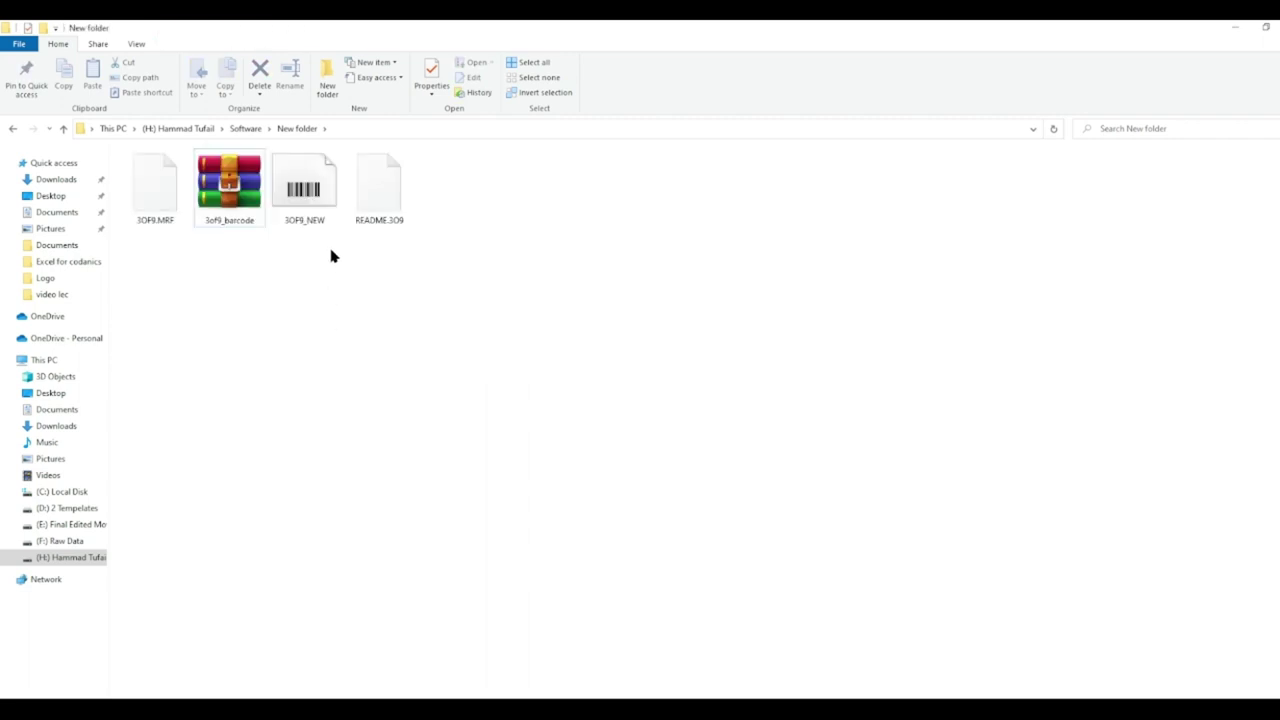
pyautogui.doubleClick(302, 178)
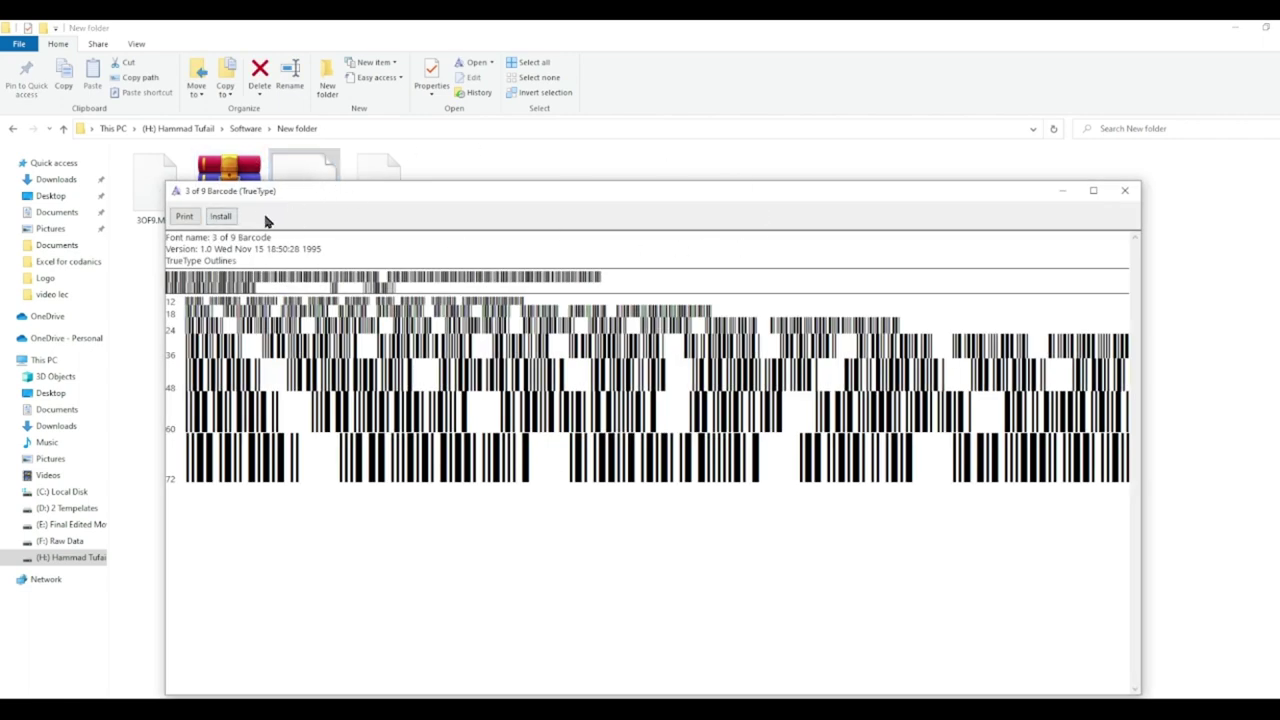
pyautogui.click(1124, 193)
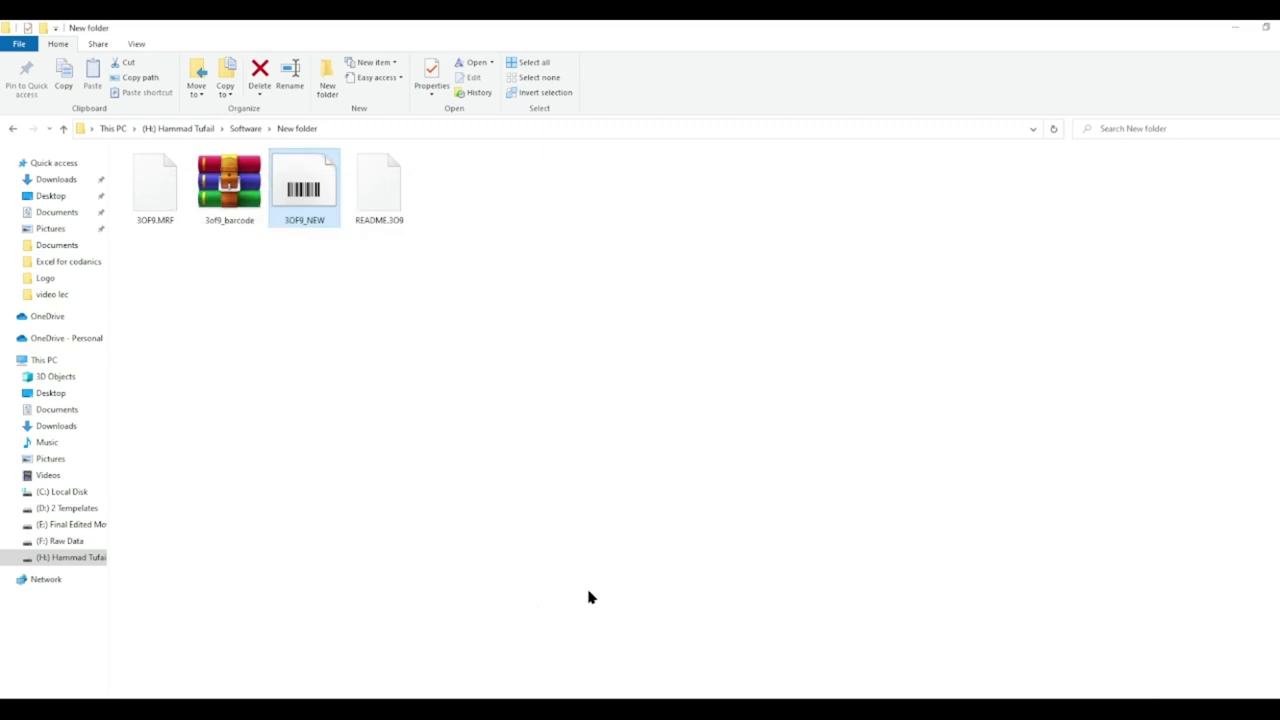
pyautogui.hotkey('alt', 'Tab')
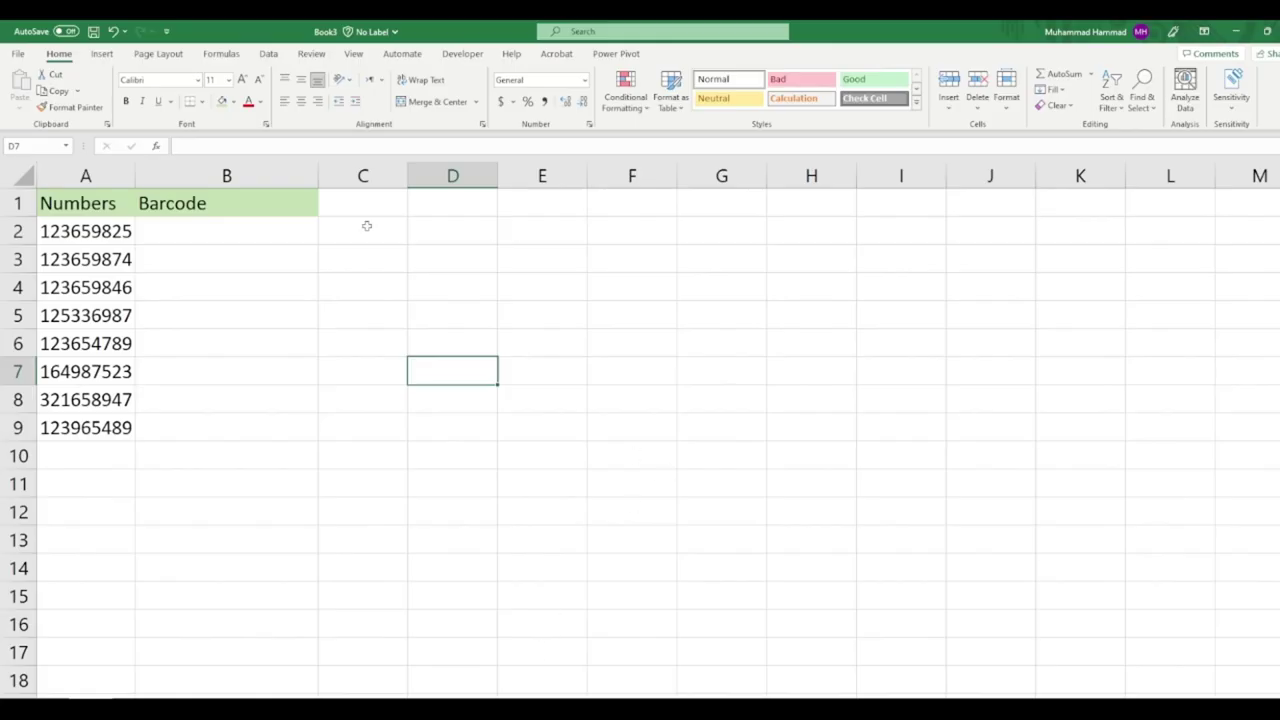
# Open the Font list to show the barcode font, then close it without changing anything
pyautogui.click(199, 80)
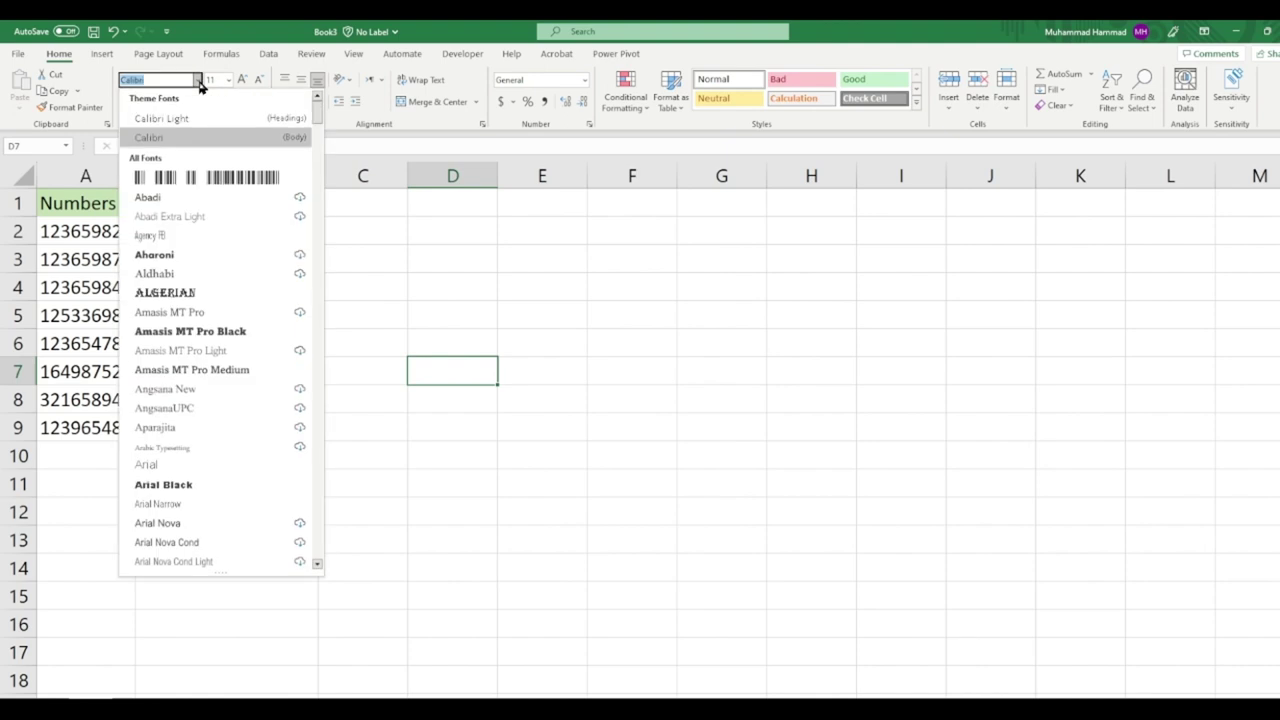
pyautogui.click(199, 80)
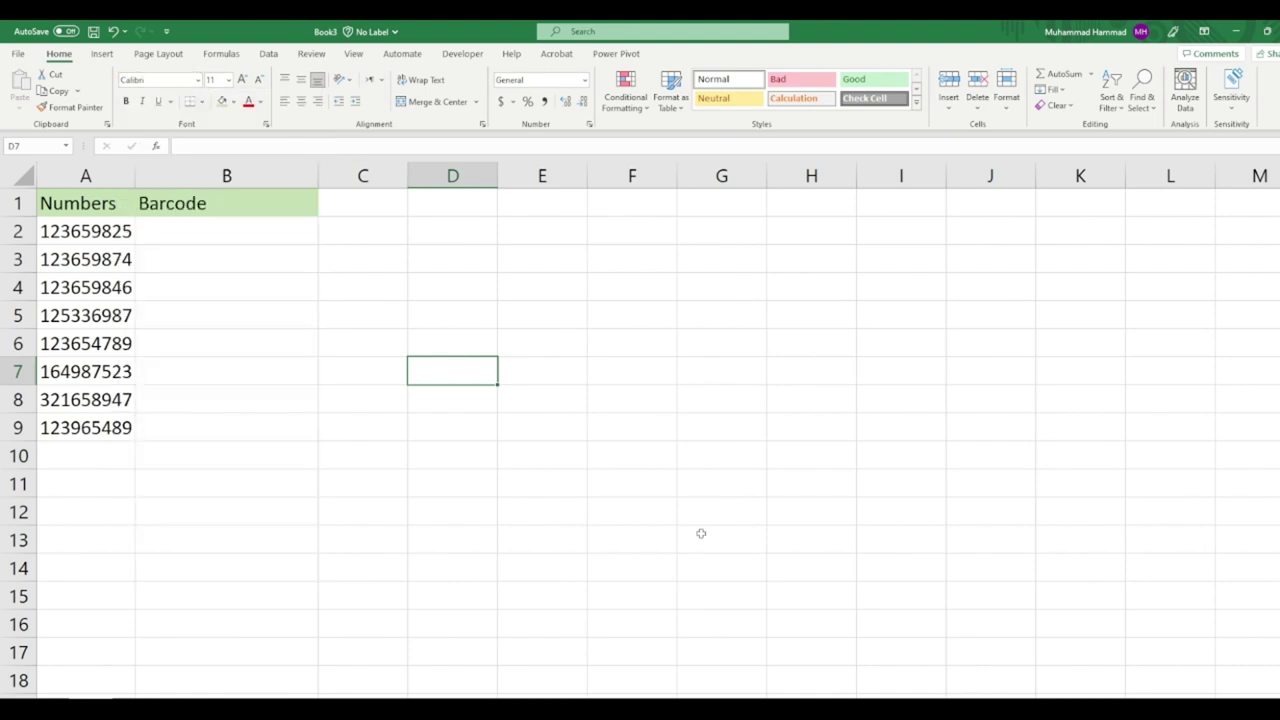
pyautogui.click(199, 80)
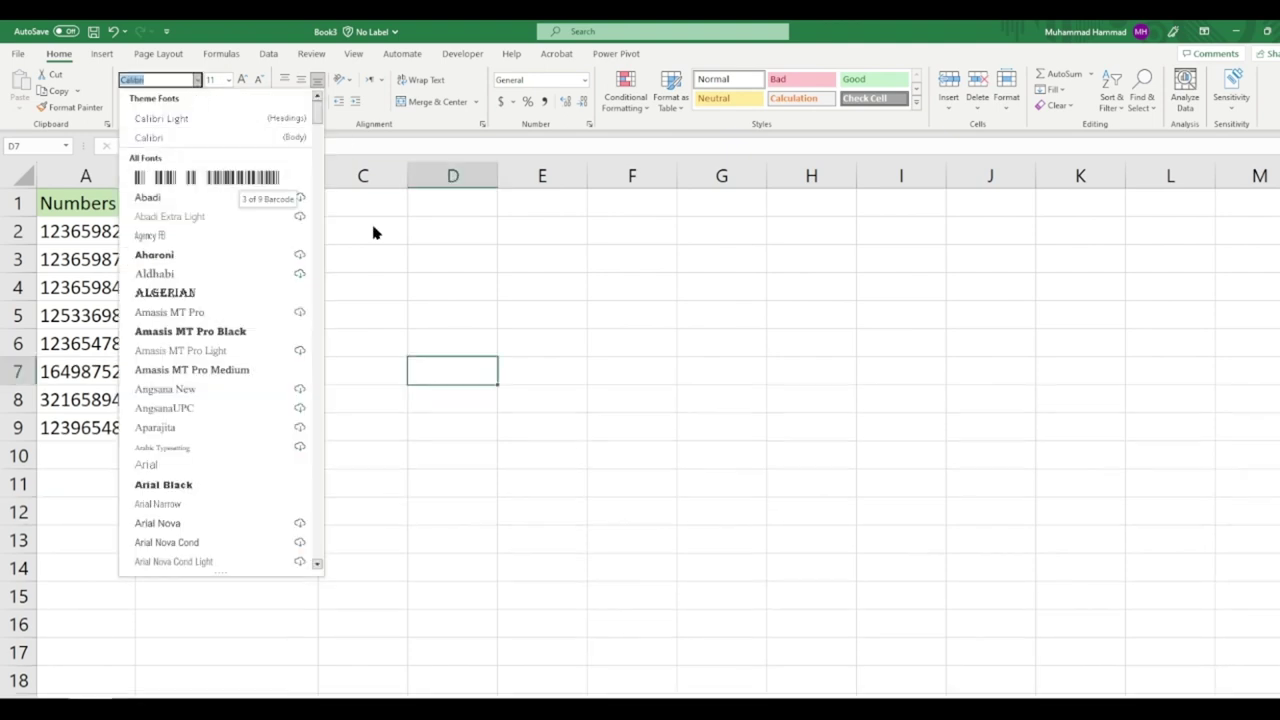
pyautogui.click(495, 306)
# Enter ="*"&A2&"*" in B2 so it shows *123659825*
pyautogui.click(225, 233)
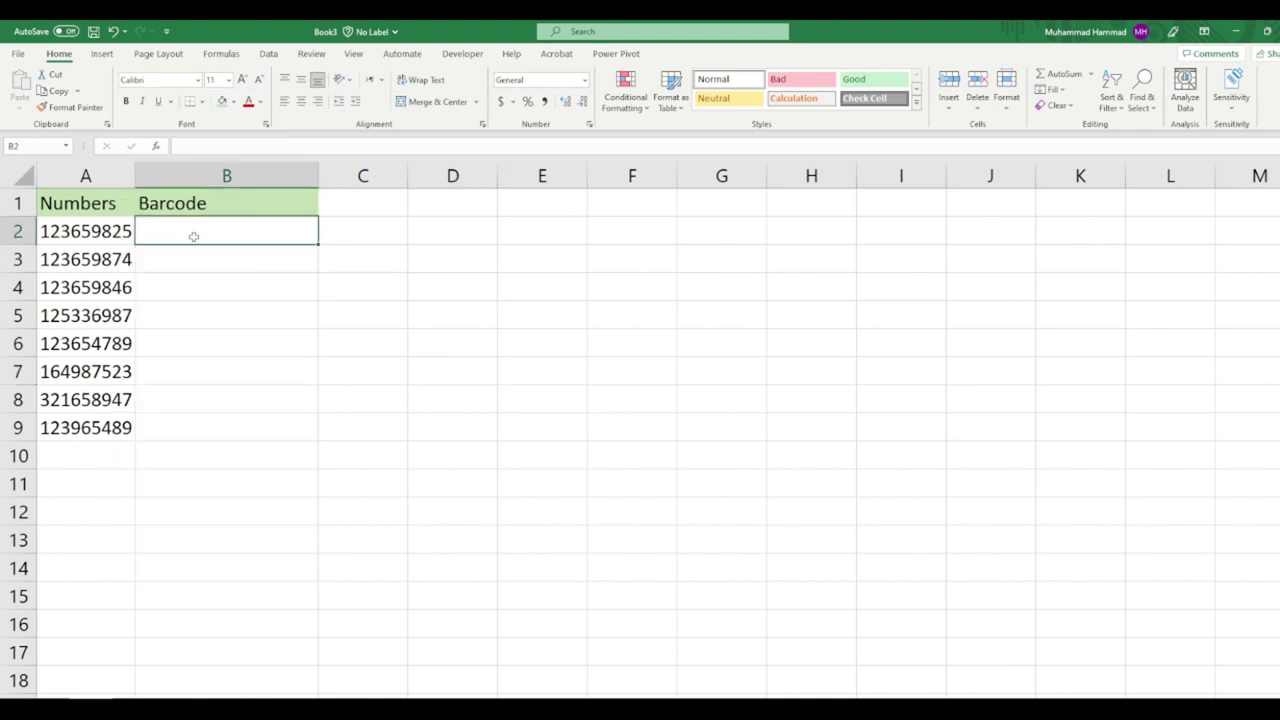
pyautogui.doubleClick(193, 236)
pyautogui.write('=')
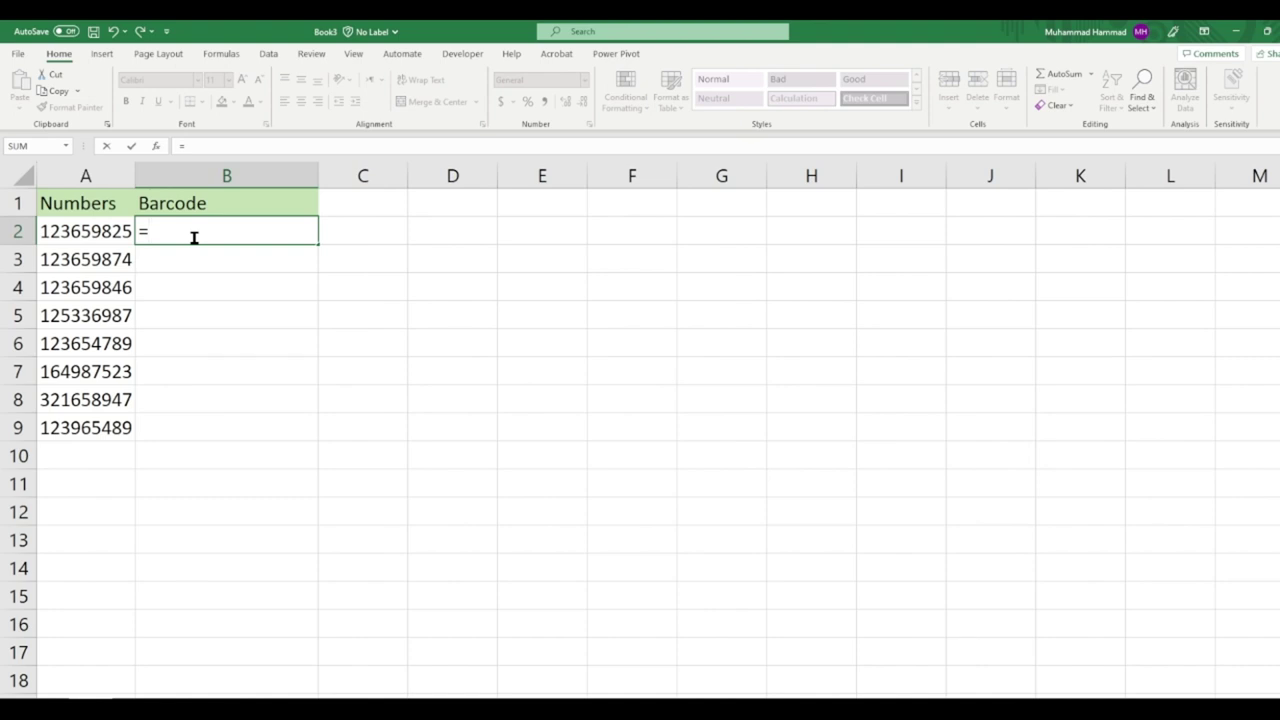
pyautogui.write('"*"&')
pyautogui.press('Left')
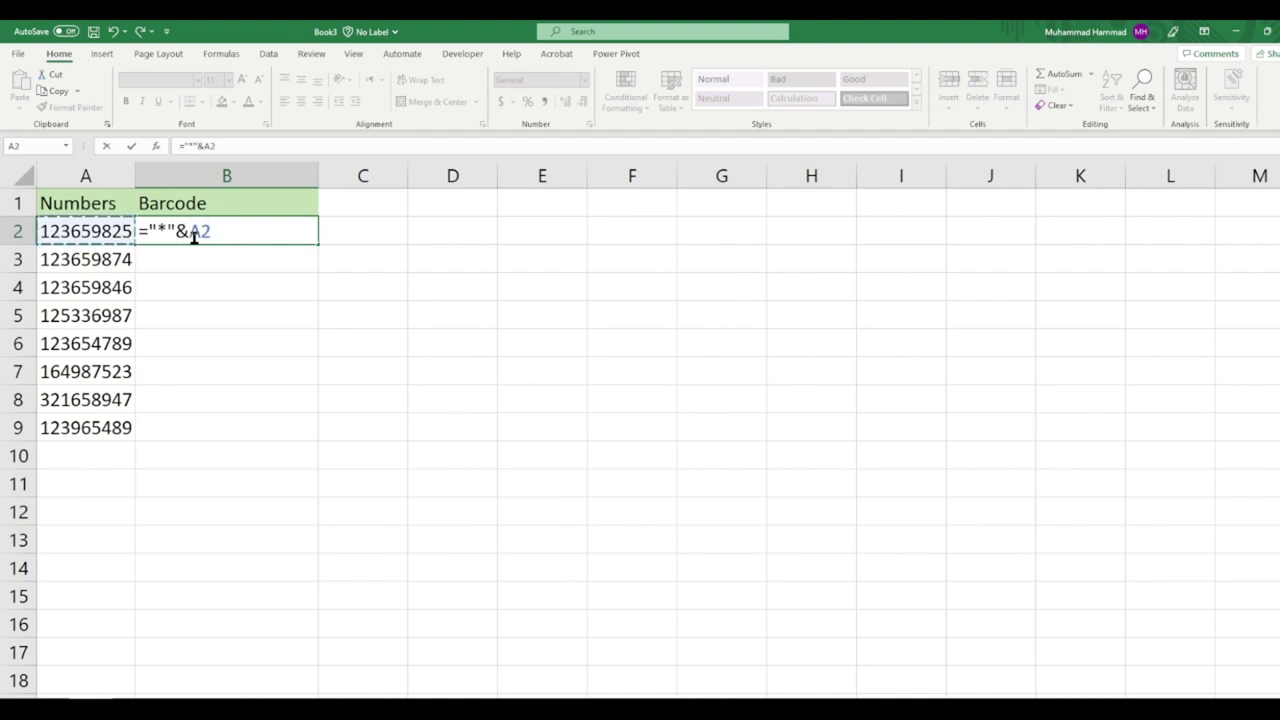
pyautogui.write('&"*"')
pyautogui.press('Return')
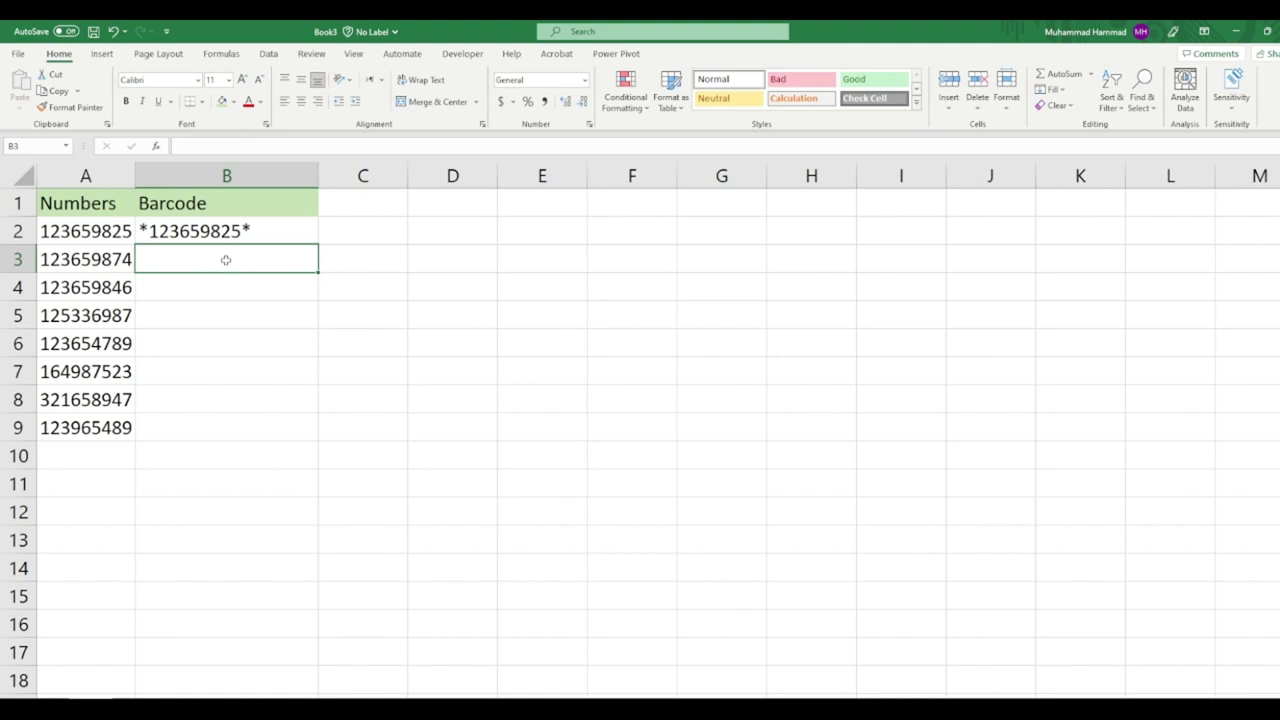
# Enter ="("&A3&")" in B3 to wrap its number in parentheses
pyautogui.write('=')
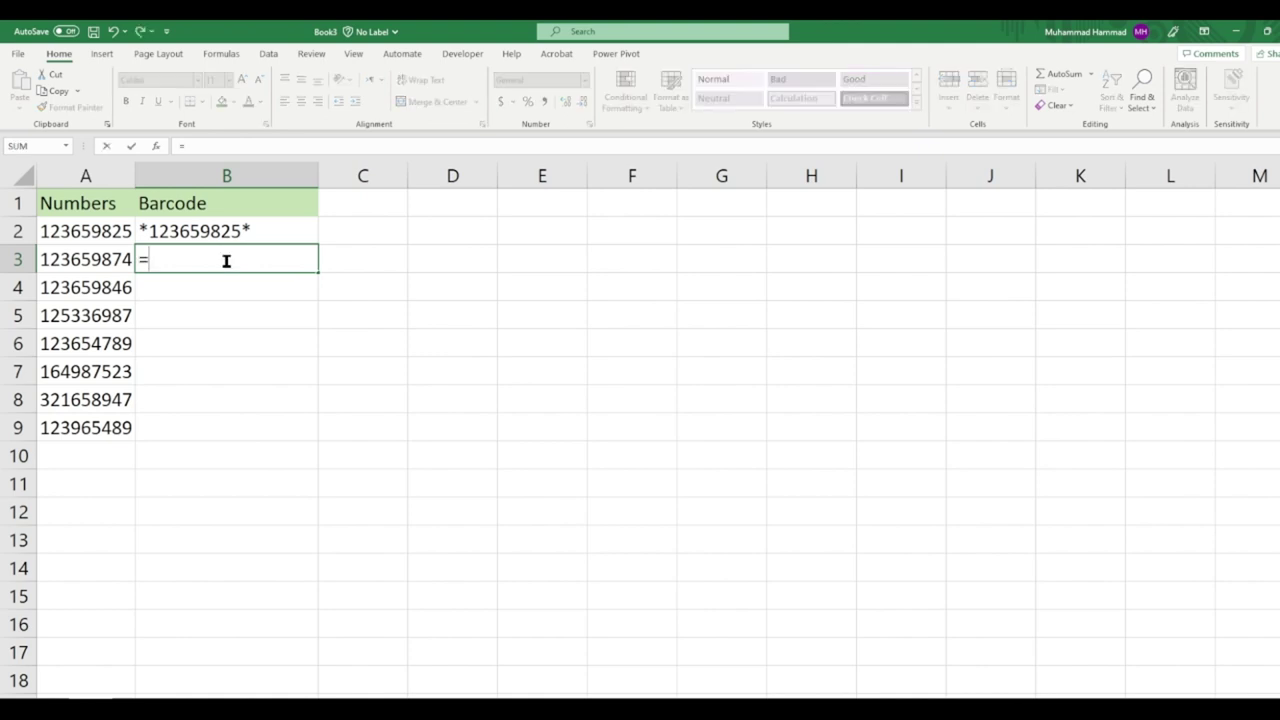
pyautogui.write('"("&')
pyautogui.press('Left')
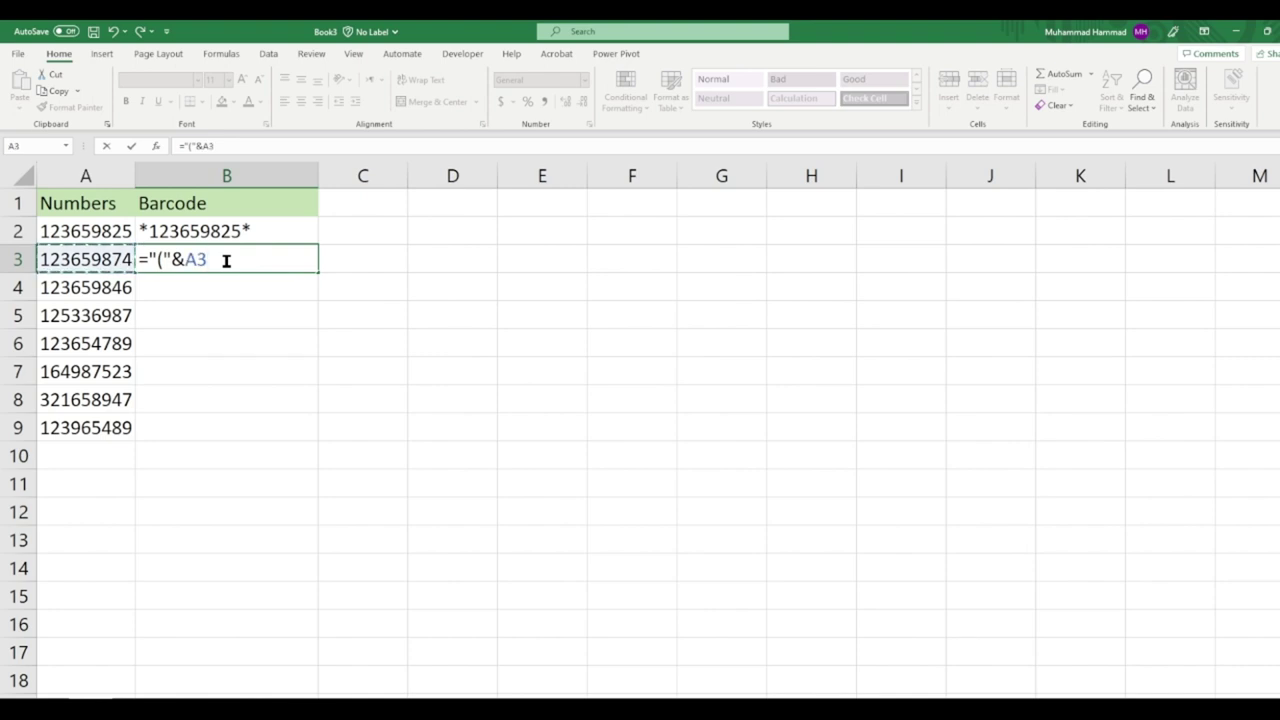
pyautogui.write('&")"')
pyautogui.press('Return')
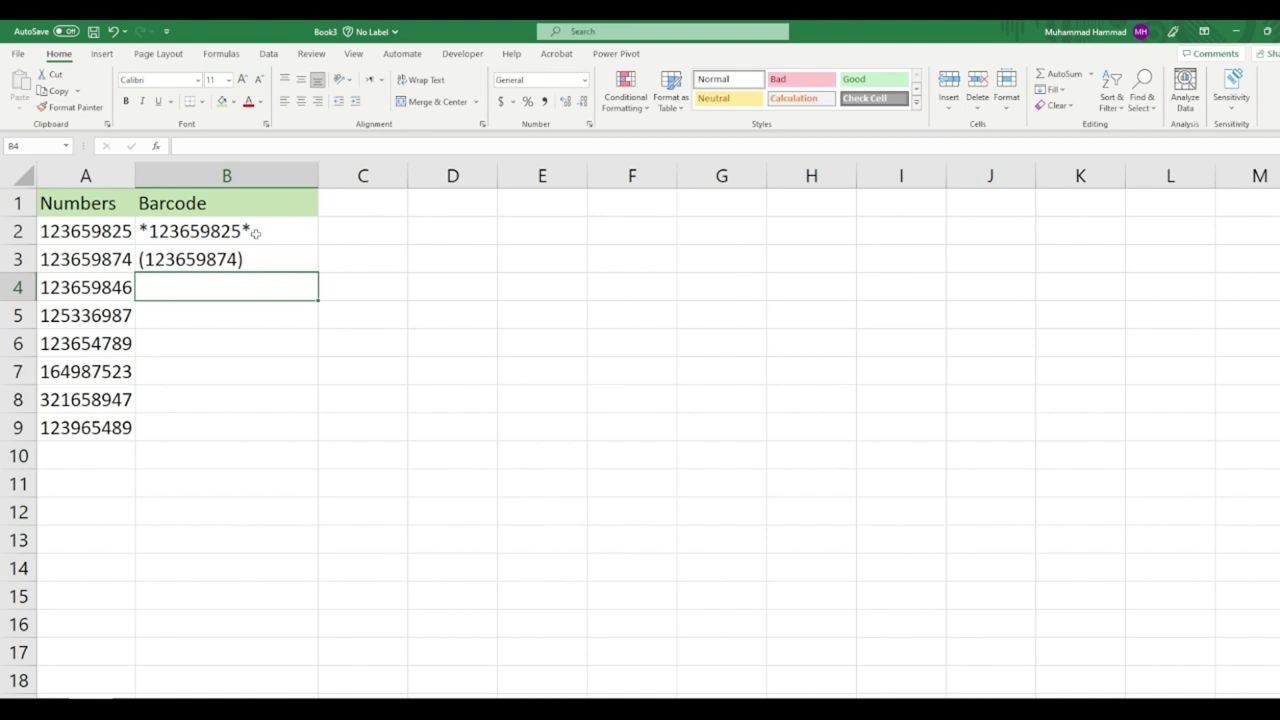
# Fill the B3 parentheses formula down through B9
pyautogui.click(265, 258)
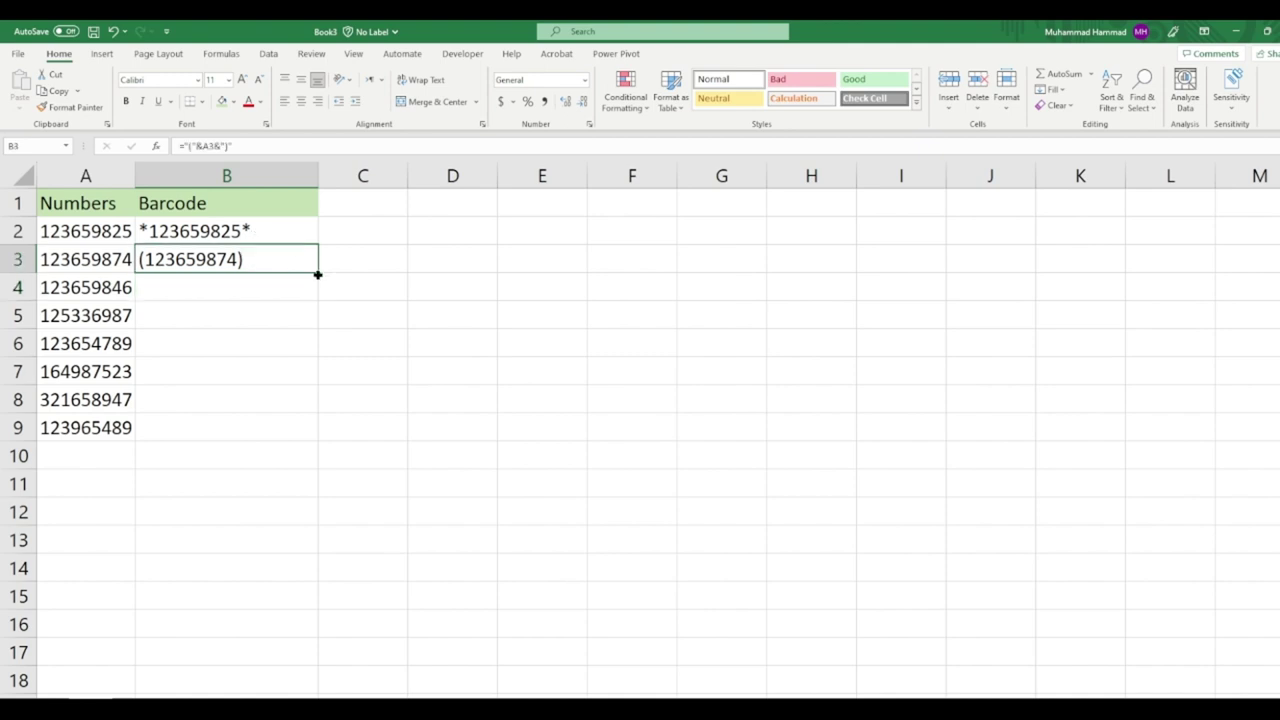
pyautogui.moveTo(318, 274); pyautogui.dragTo(316, 438)
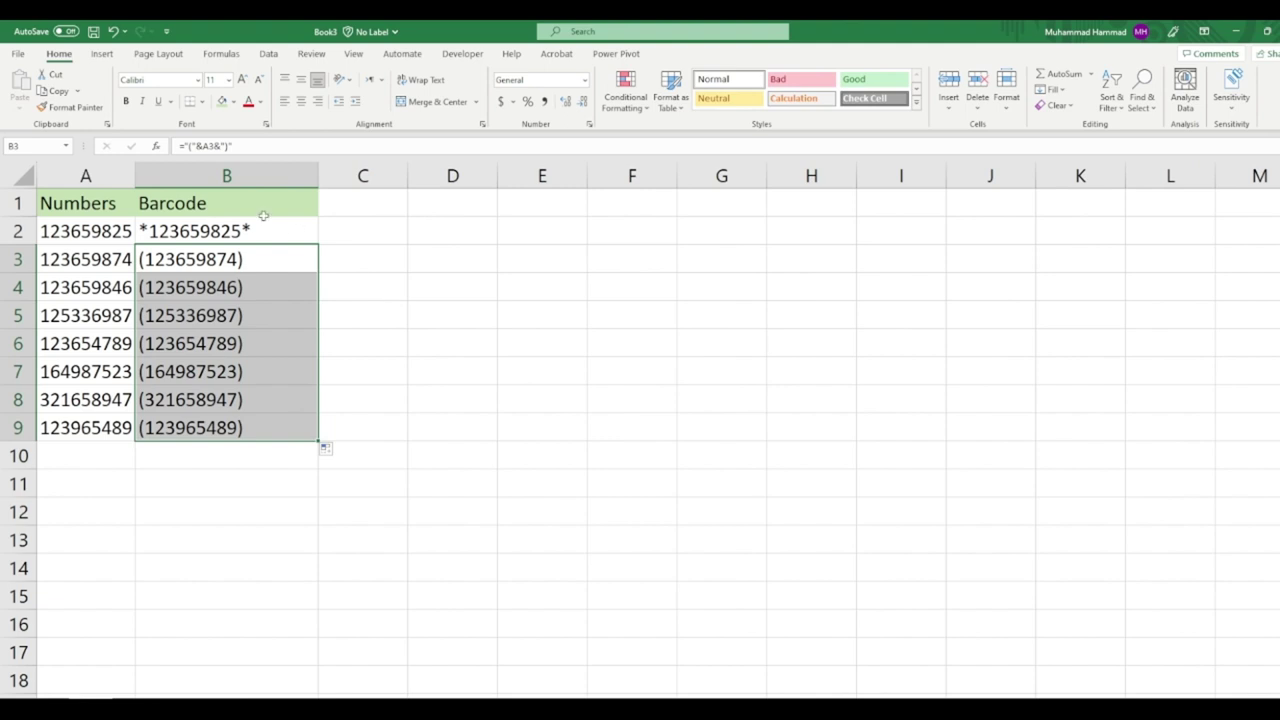
pyautogui.click(343, 340)
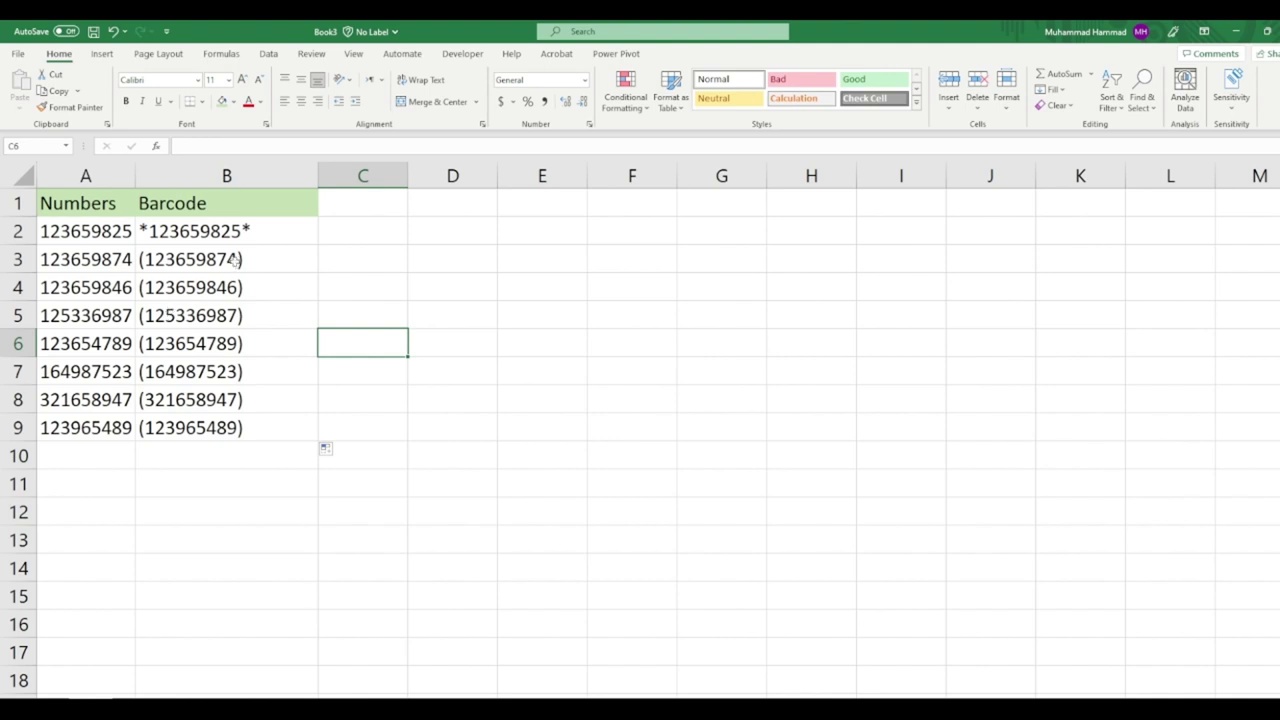
pyautogui.click(210, 233)
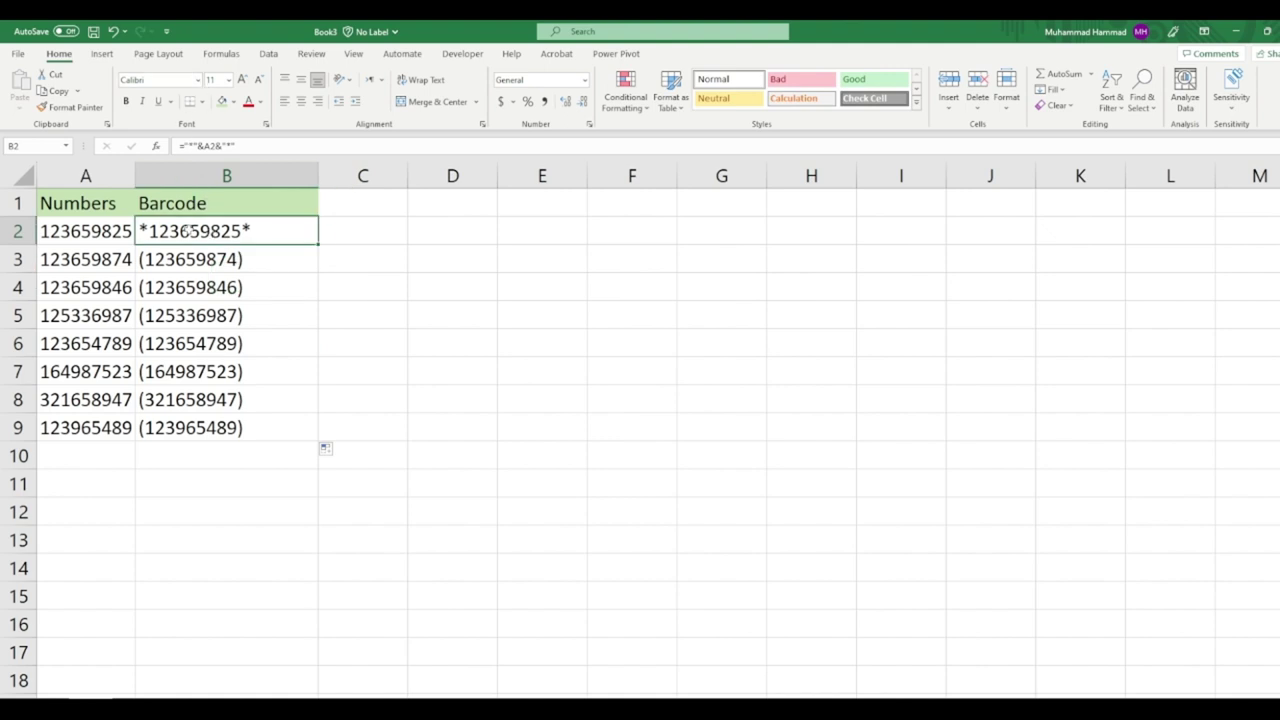
# Apply the barcode font to the Barcode values in B2:B9
pyautogui.moveTo(189, 230); pyautogui.dragTo(230, 419)
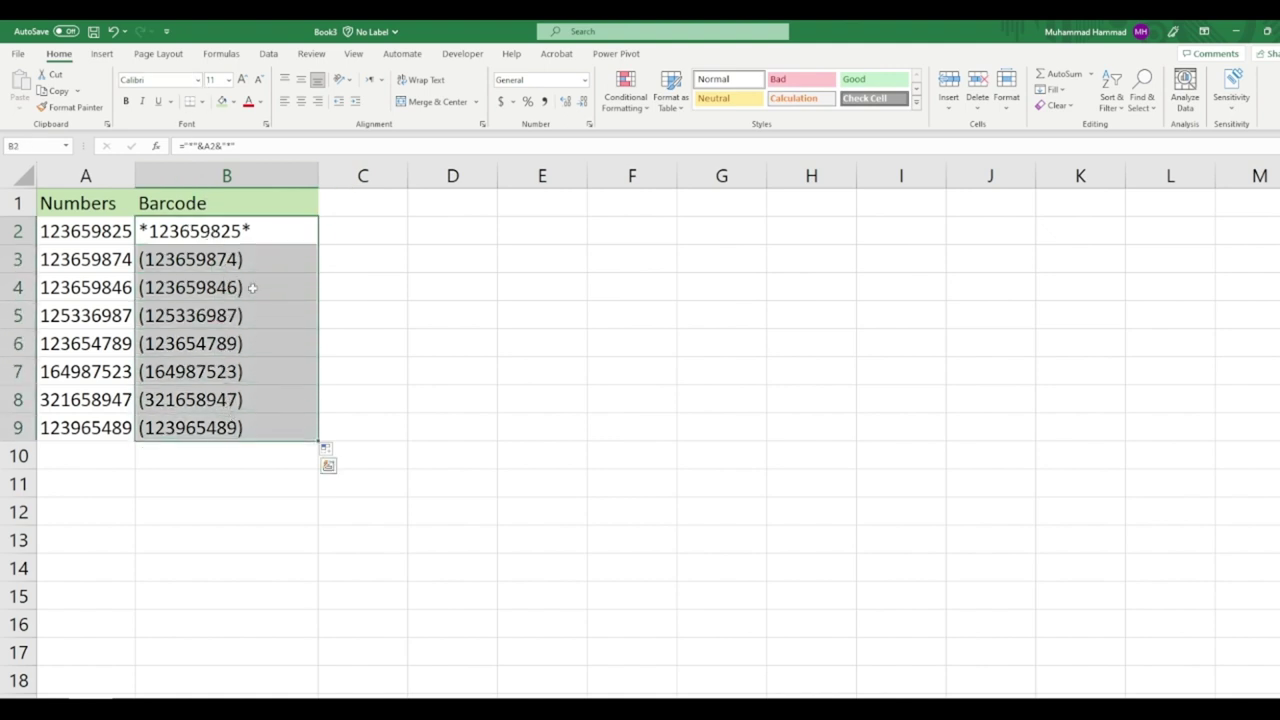
pyautogui.click(197, 79)
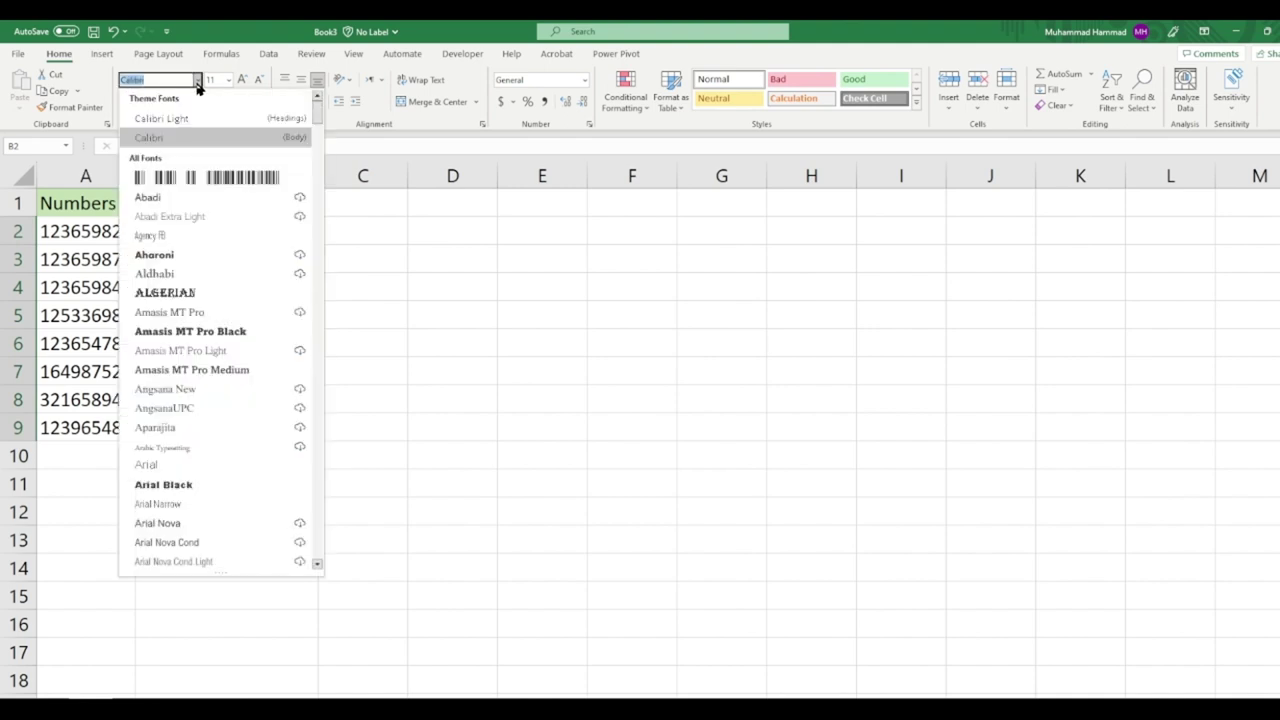
pyautogui.click(203, 177)
pyautogui.click(418, 293)
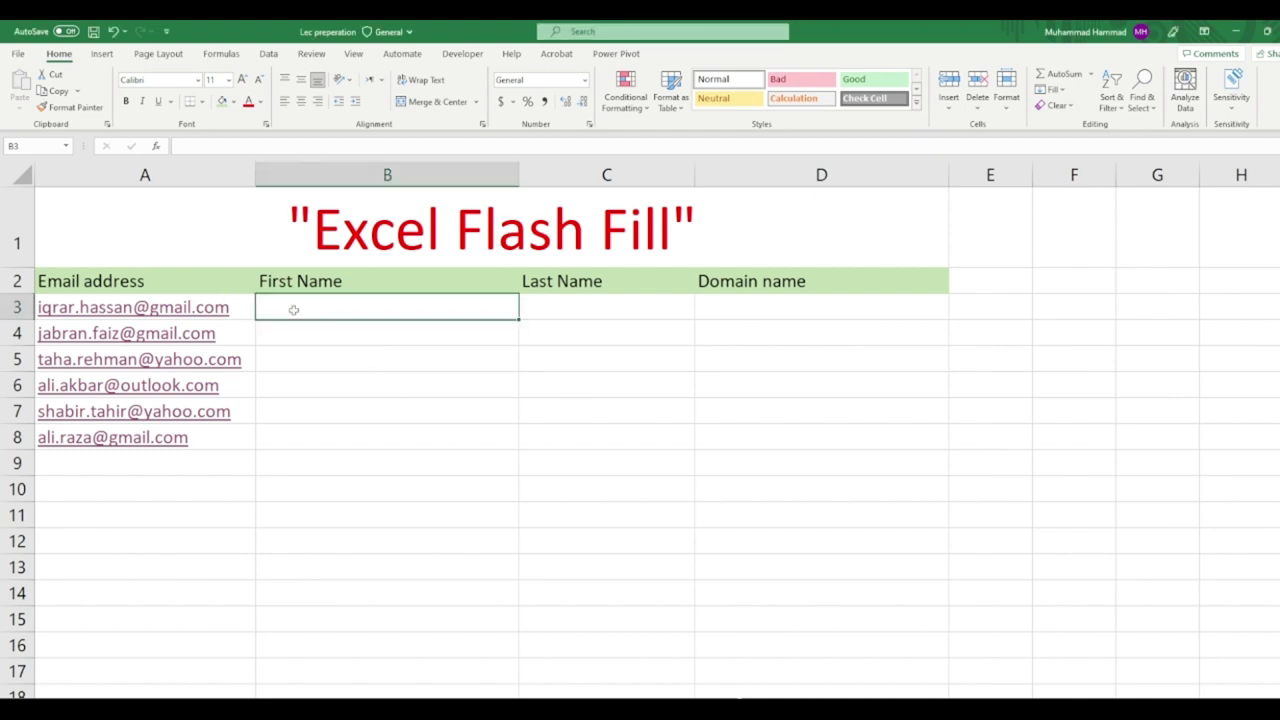
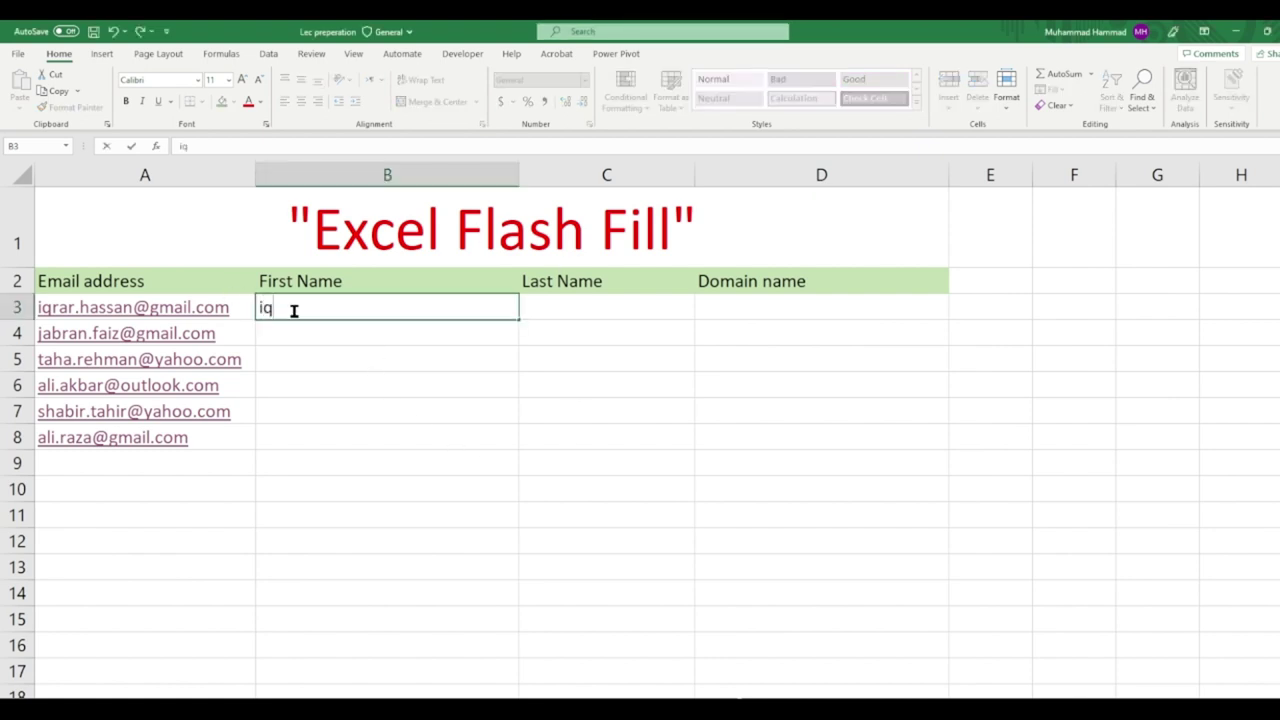
# Enter the first-name, last-name and gmail domain examples in B3, C3 and D3
pyautogui.press('Tab')
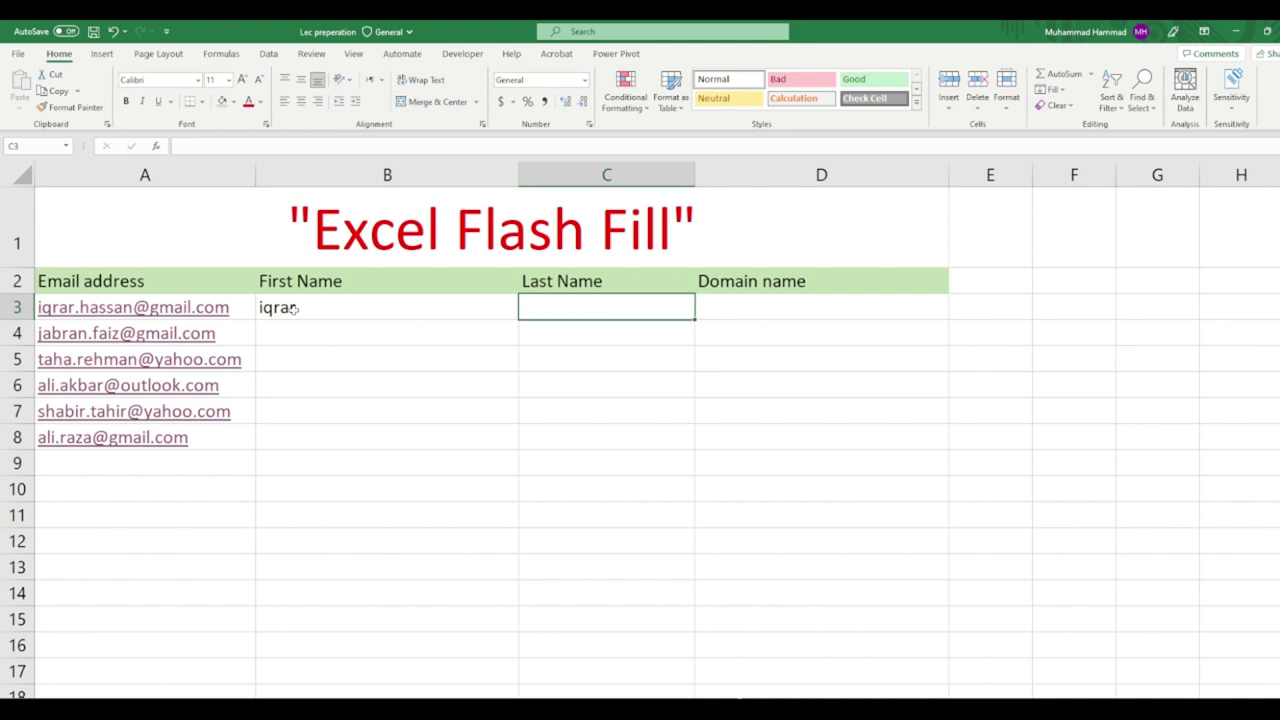
pyautogui.press('Tab')
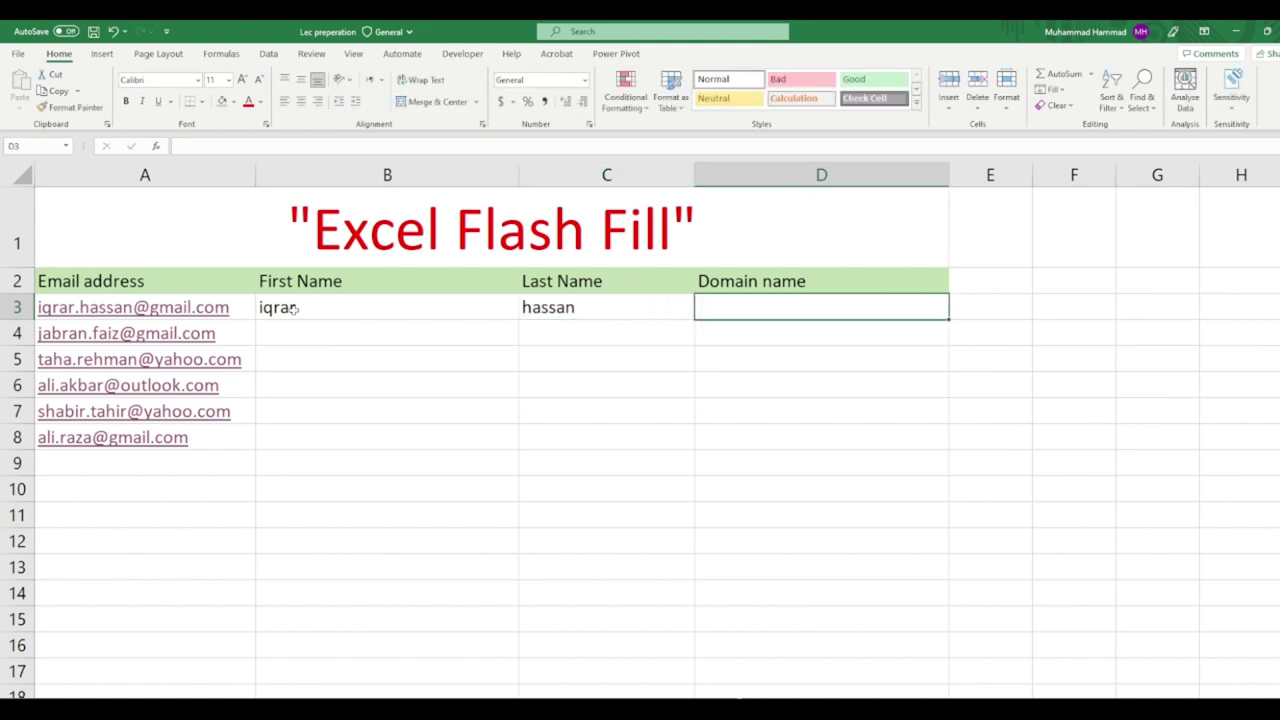
pyautogui.write('gmail')
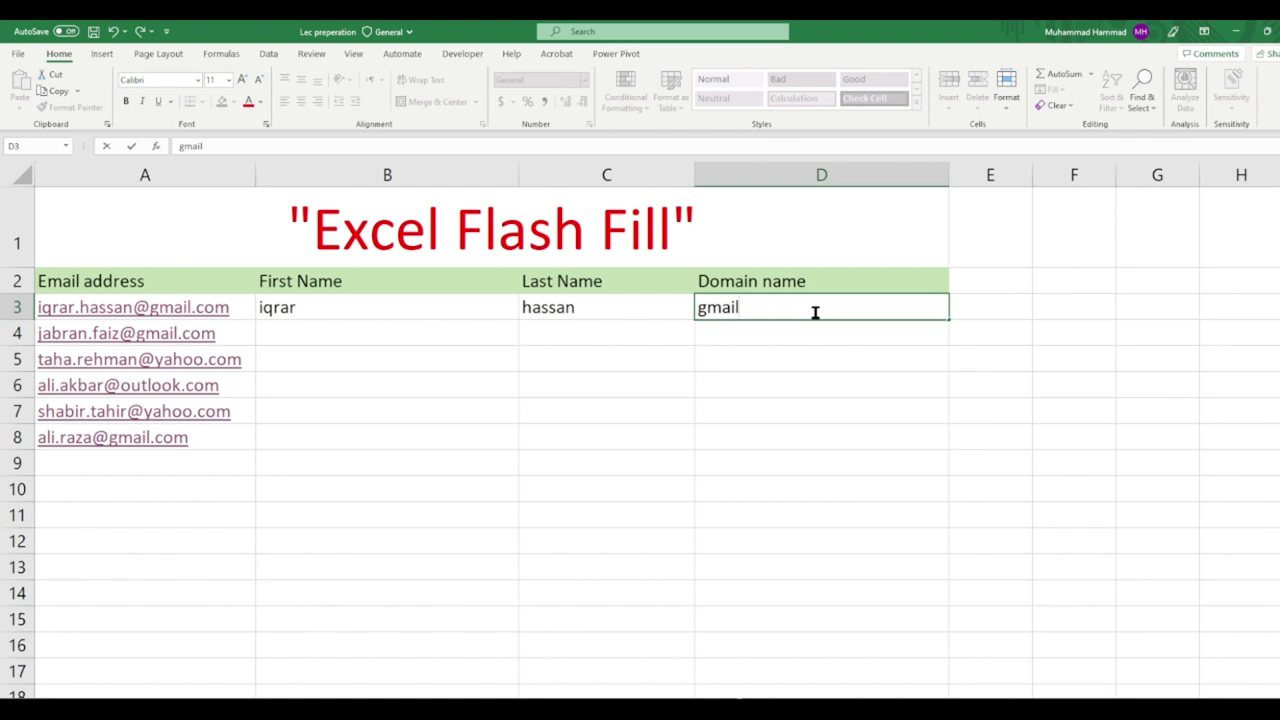
pyautogui.click(312, 340)
# Flash Fill the first and last names down to row 8 from Auto Fill Options
pyautogui.click(337, 309)
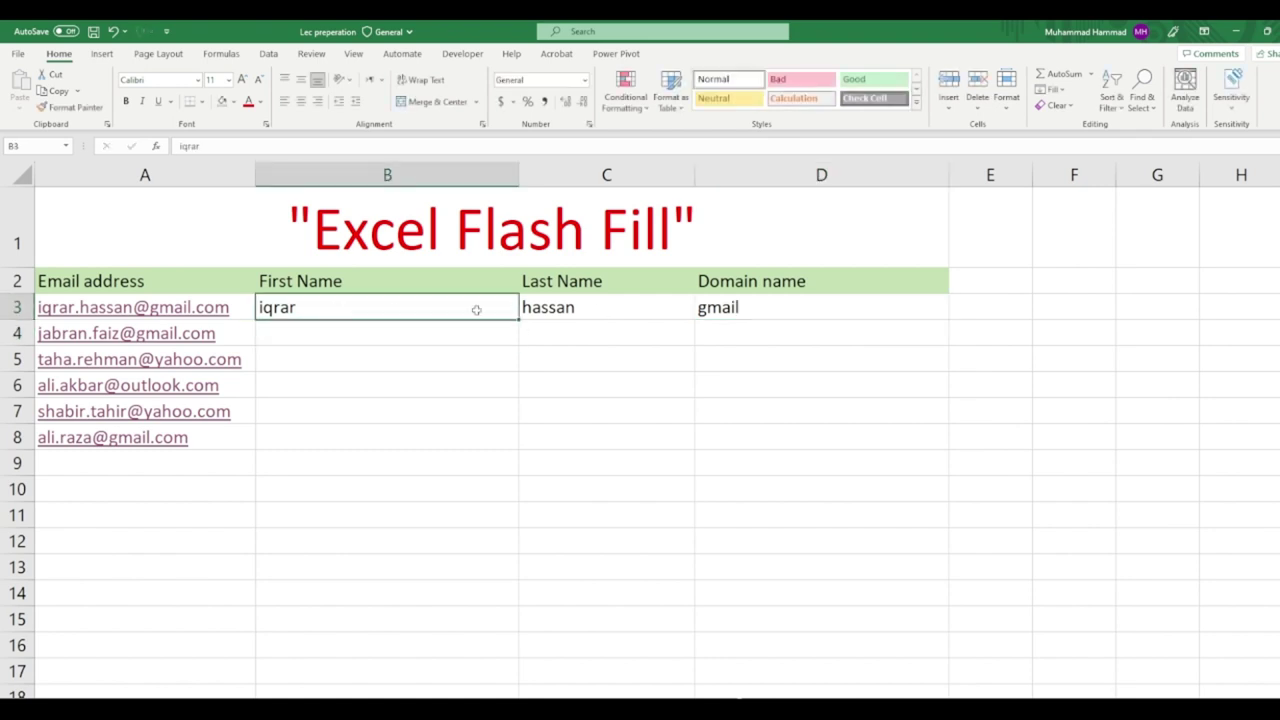
pyautogui.moveTo(521, 321); pyautogui.dragTo(516, 460)
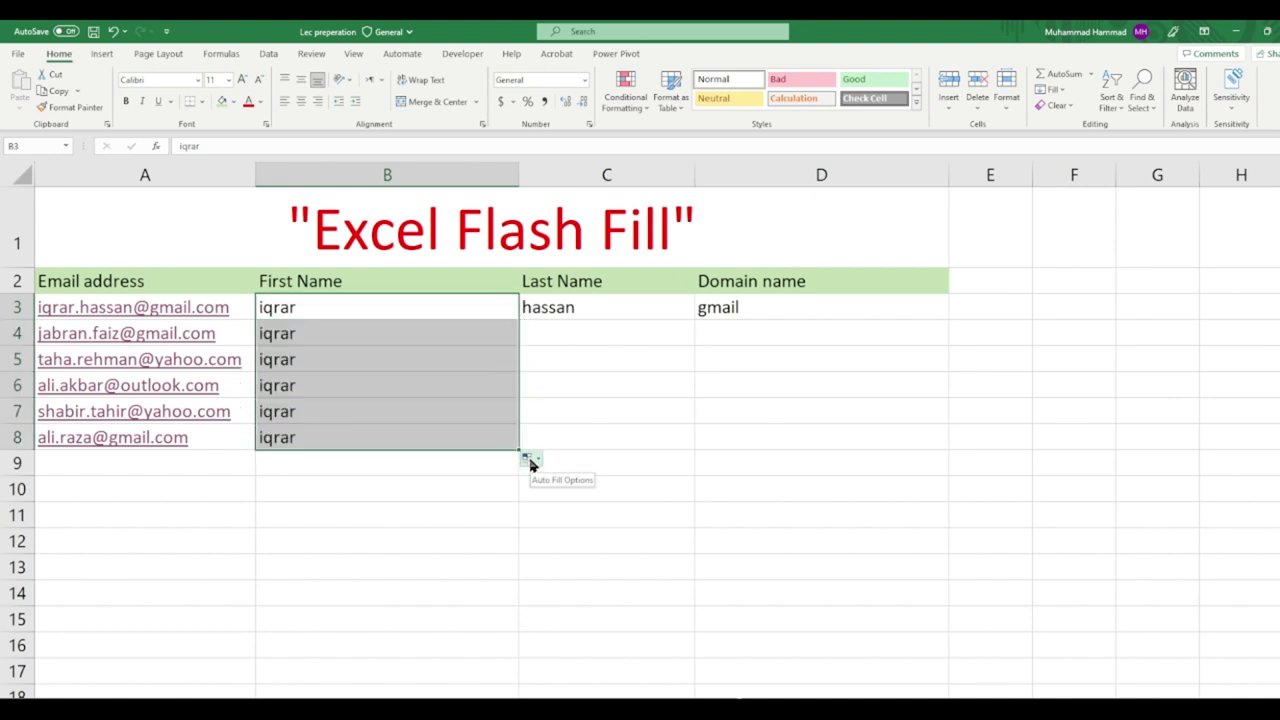
pyautogui.click(531, 462)
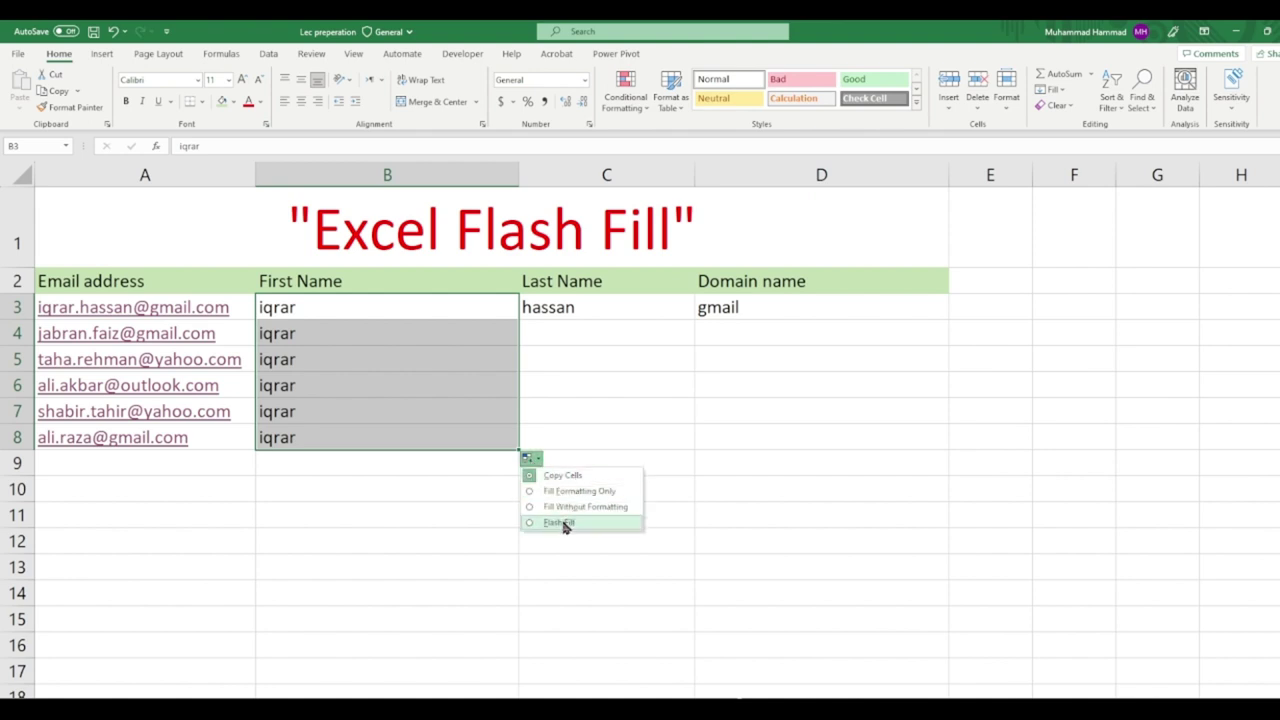
pyautogui.click(560, 523)
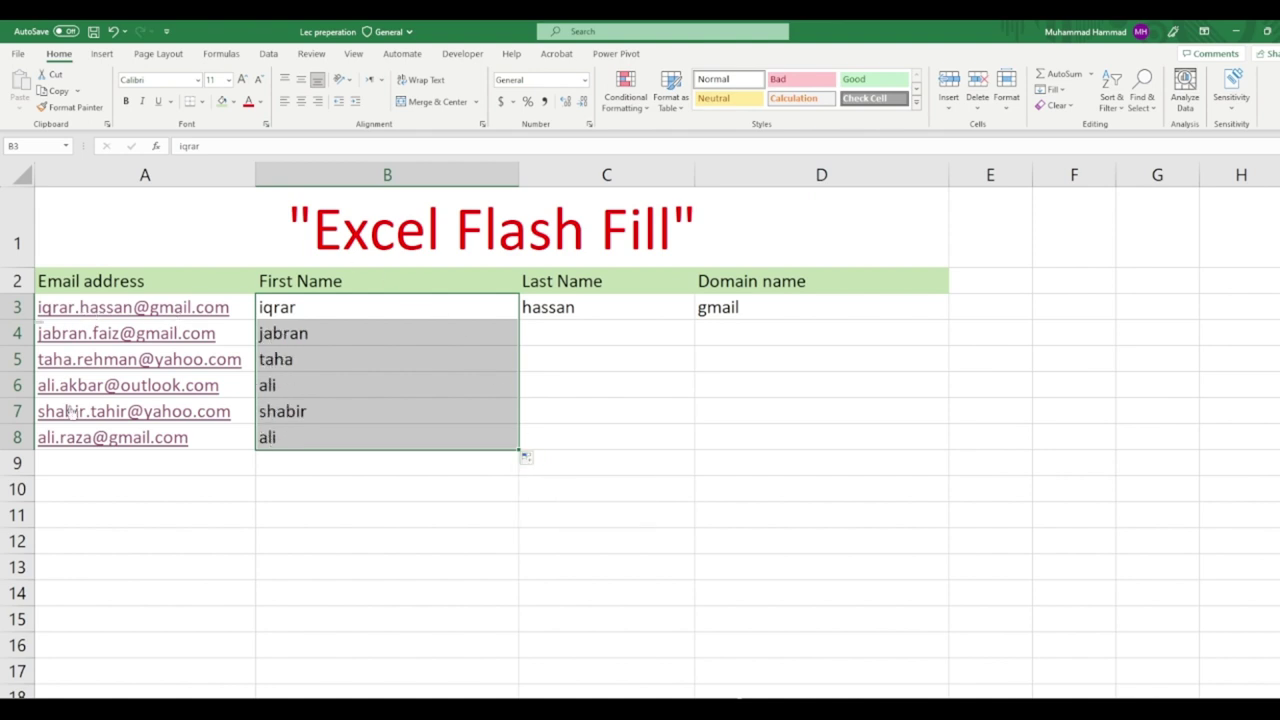
pyautogui.click(600, 307)
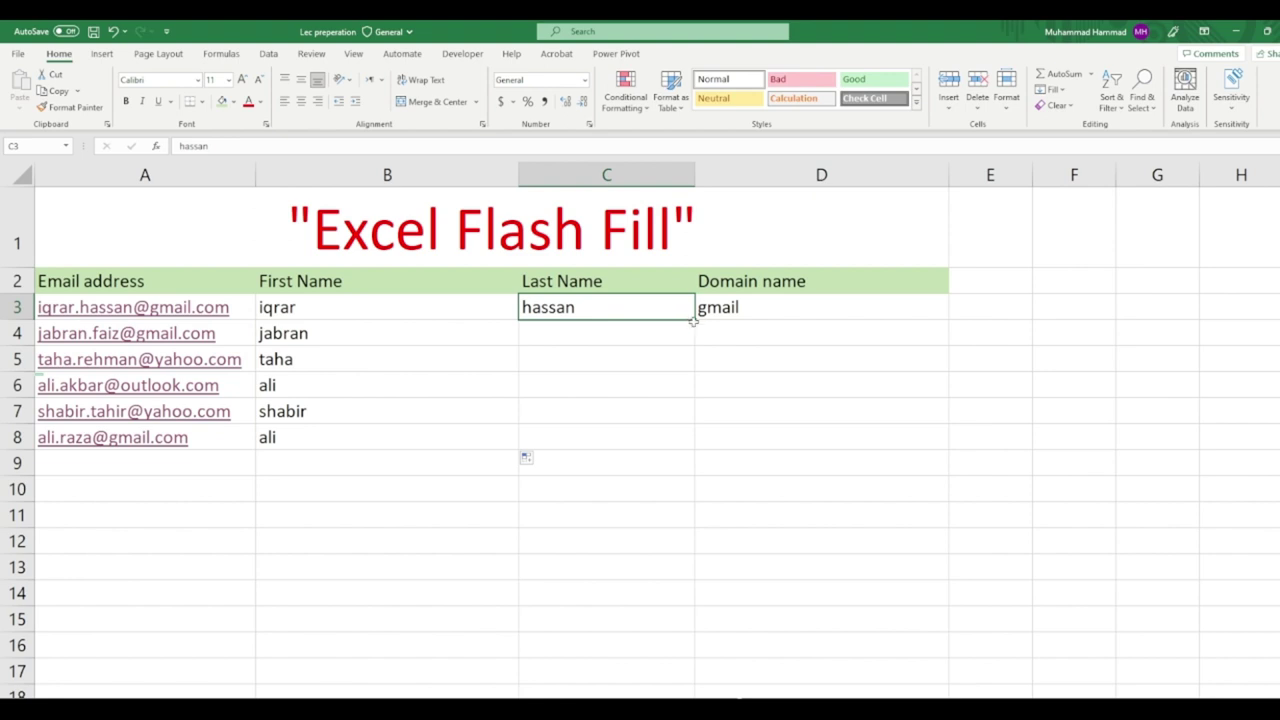
pyautogui.moveTo(693, 320); pyautogui.dragTo(705, 461)
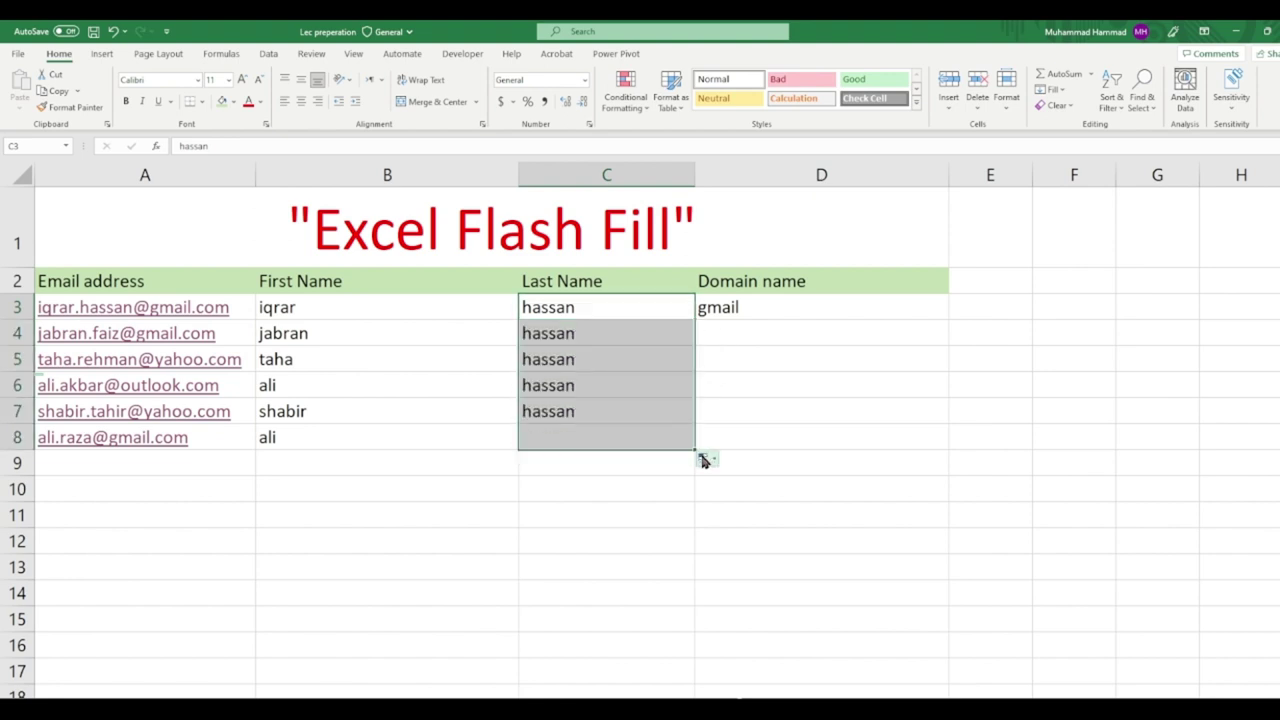
pyautogui.click(703, 460)
pyautogui.click(728, 524)
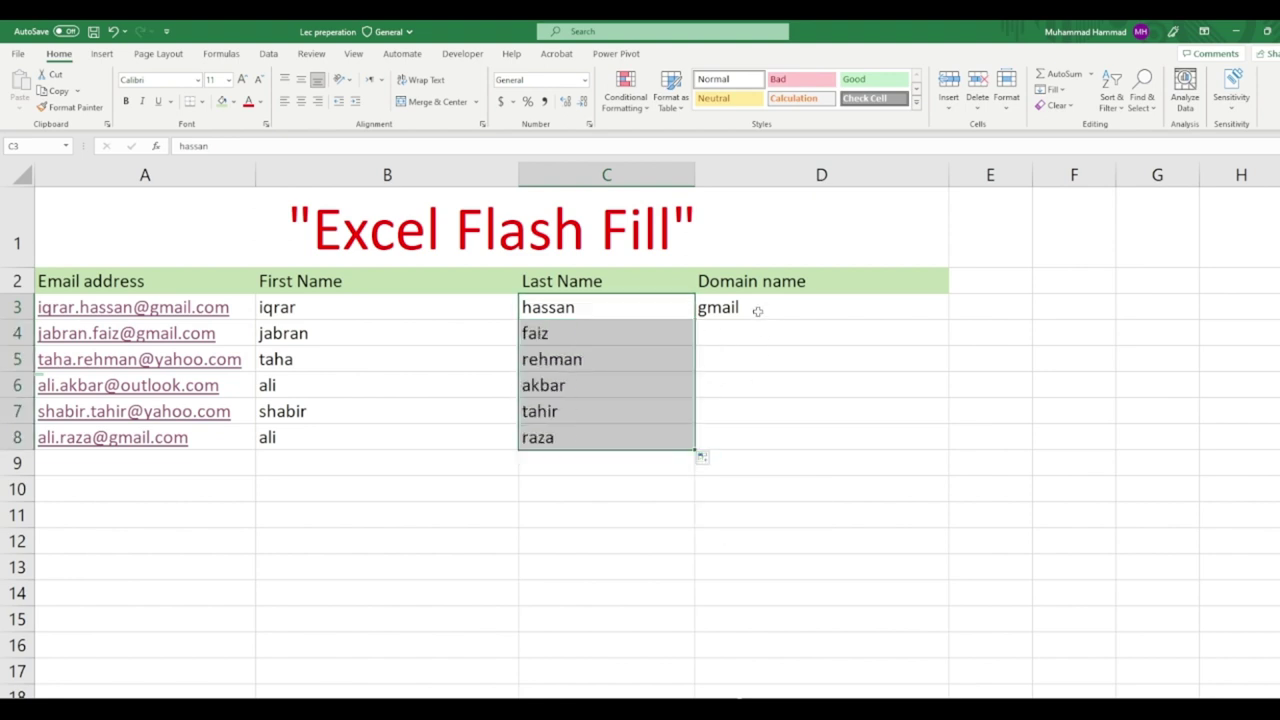
# Flash Fill the domain names down to row 8, then clear the results in B4:D8
pyautogui.click(815, 312)
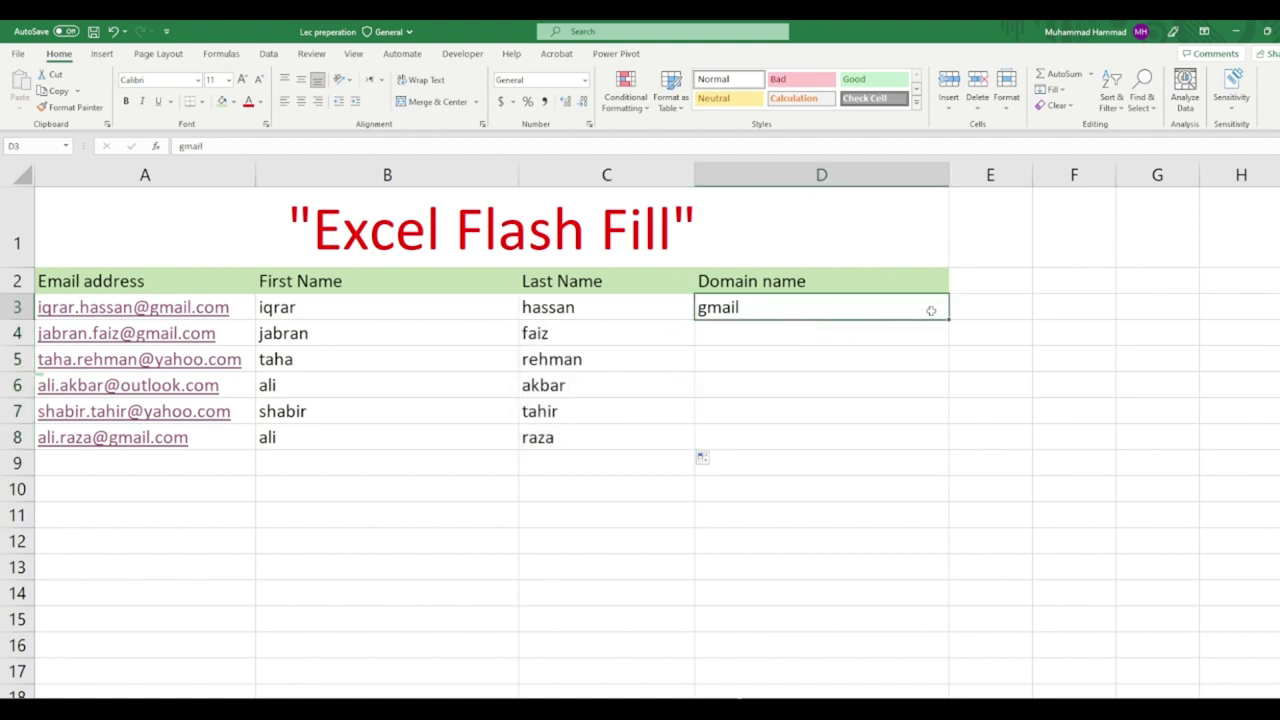
pyautogui.moveTo(949, 320); pyautogui.dragTo(955, 449)
pyautogui.click(956, 458)
pyautogui.click(985, 514)
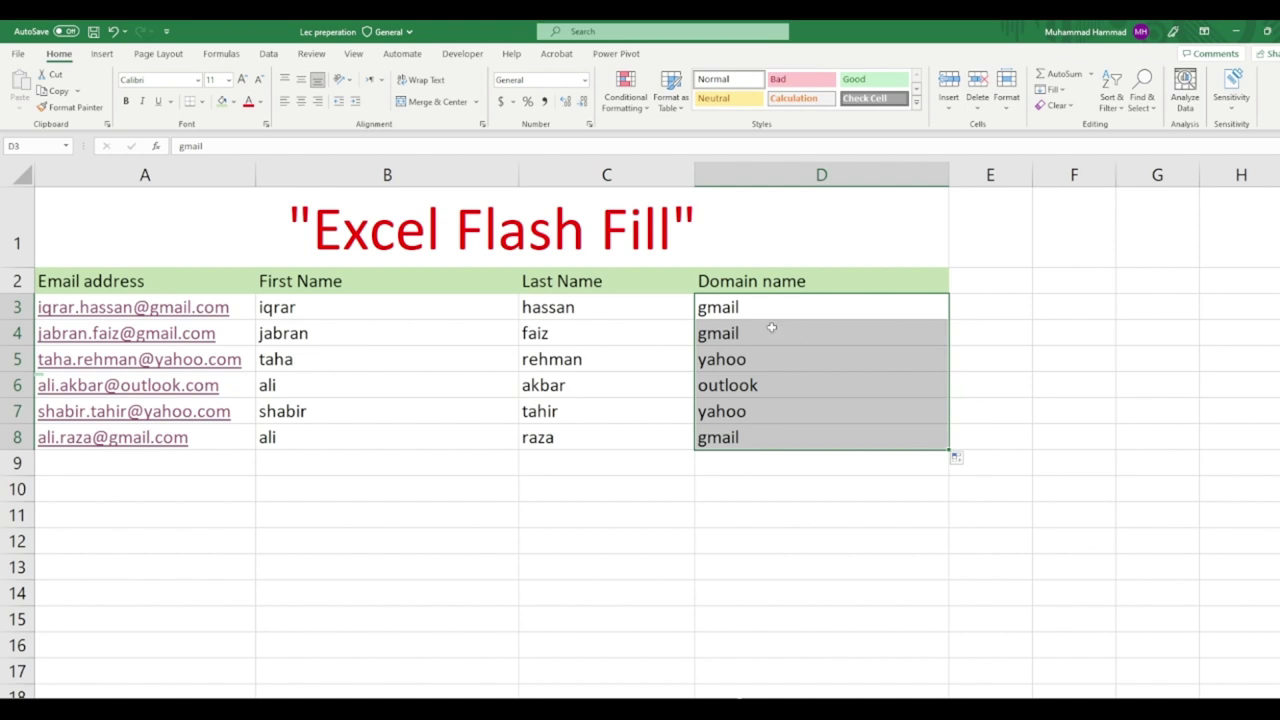
pyautogui.moveTo(324, 330); pyautogui.dragTo(755, 433)
pyautogui.press('Delete')
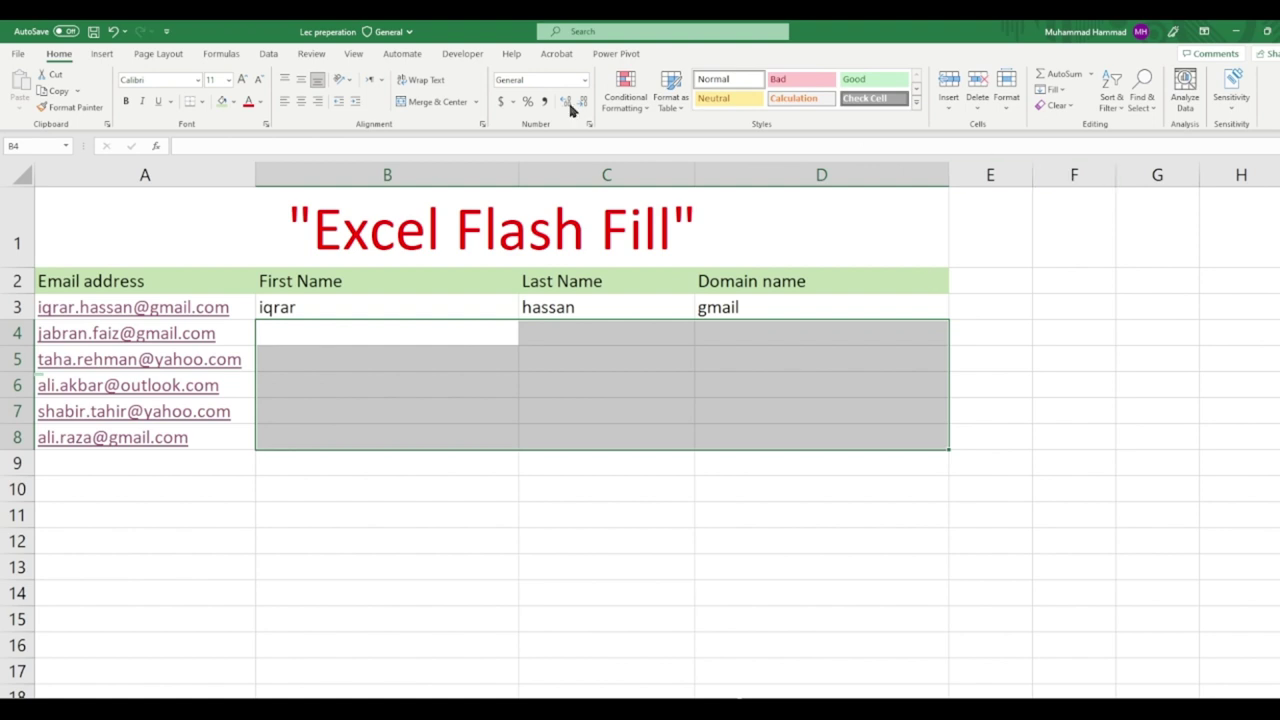
# Flash Fill the remaining first names from B4 and domain names from D4 with Ctrl+E
pyautogui.click(305, 313)
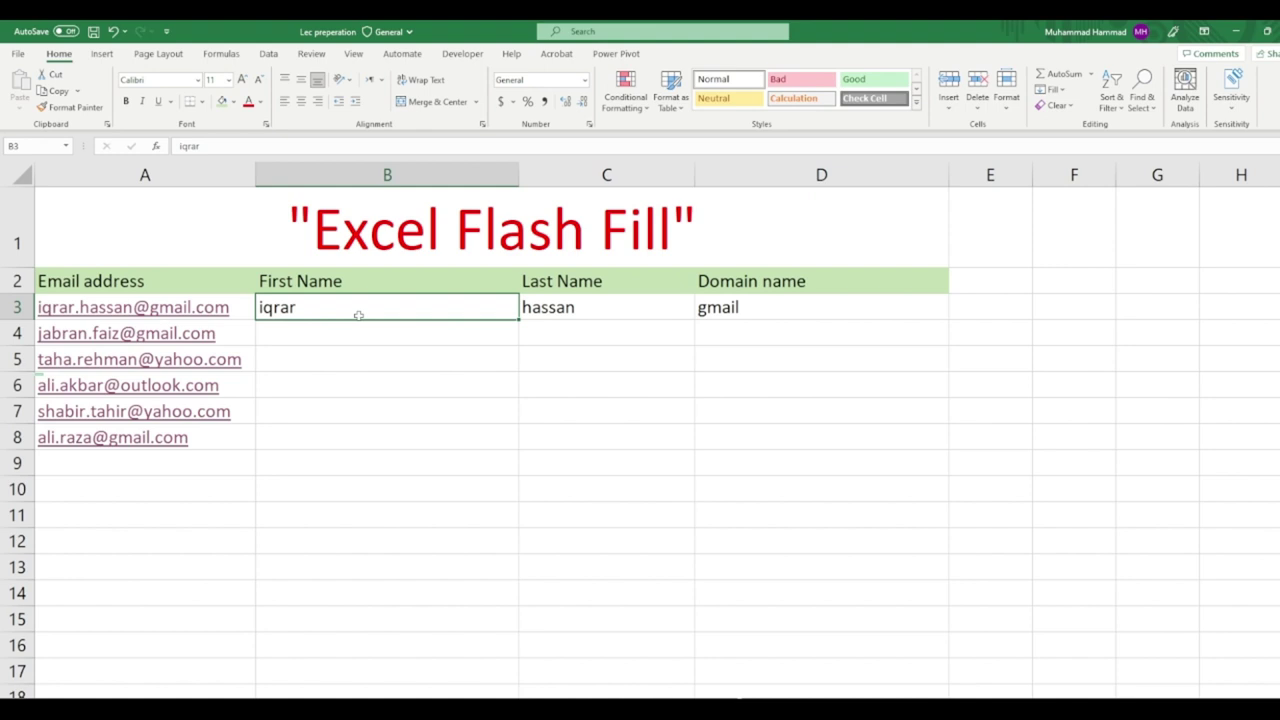
pyautogui.click(368, 332)
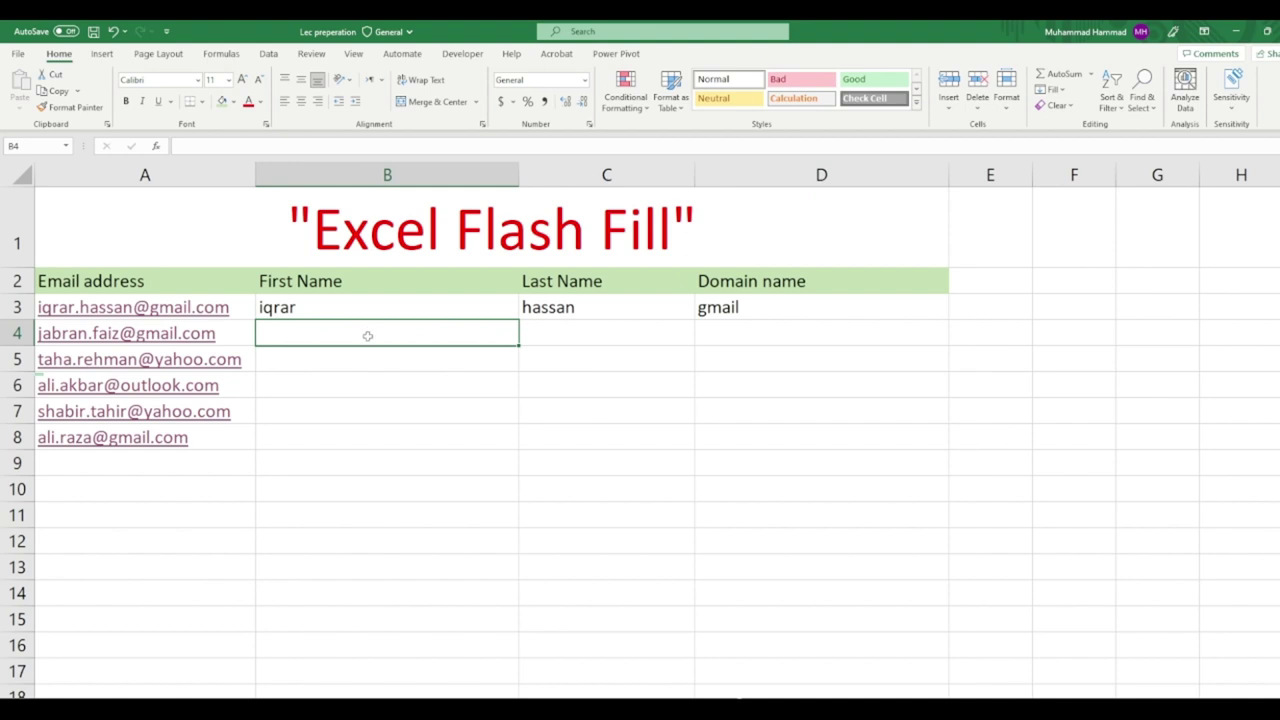
pyautogui.hotkey('ctrl', 'e')
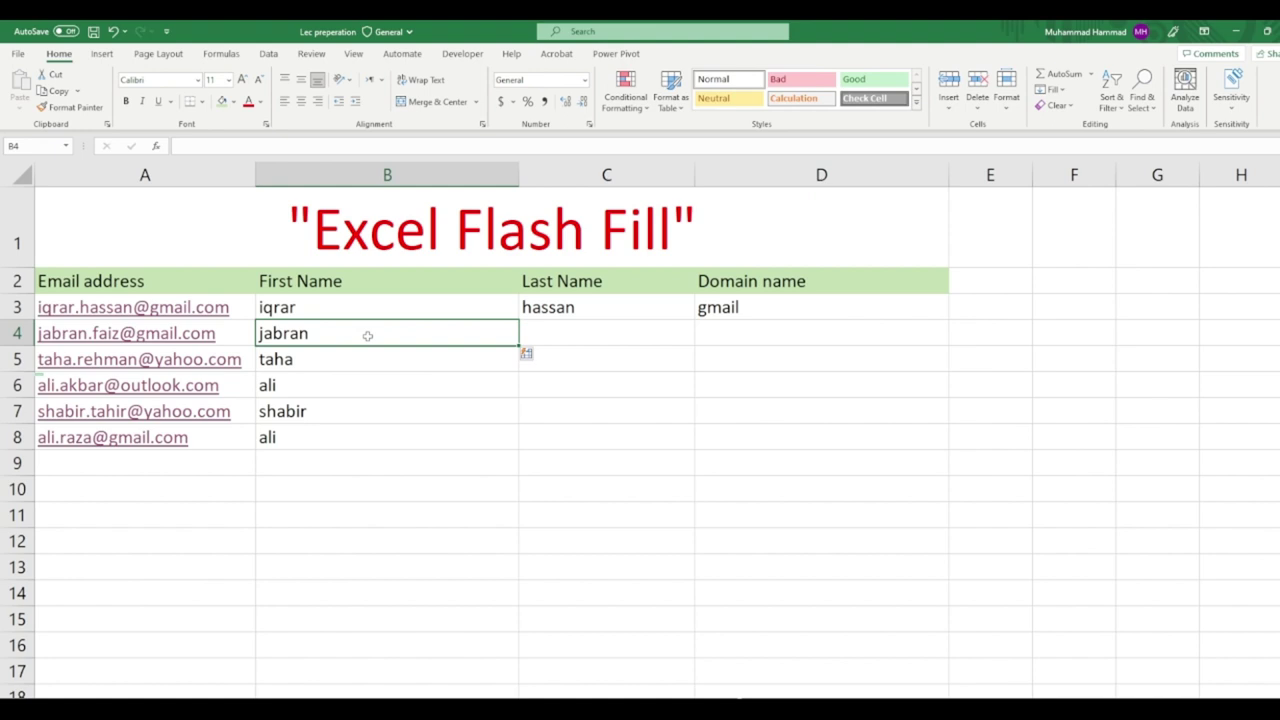
pyautogui.click(585, 329)
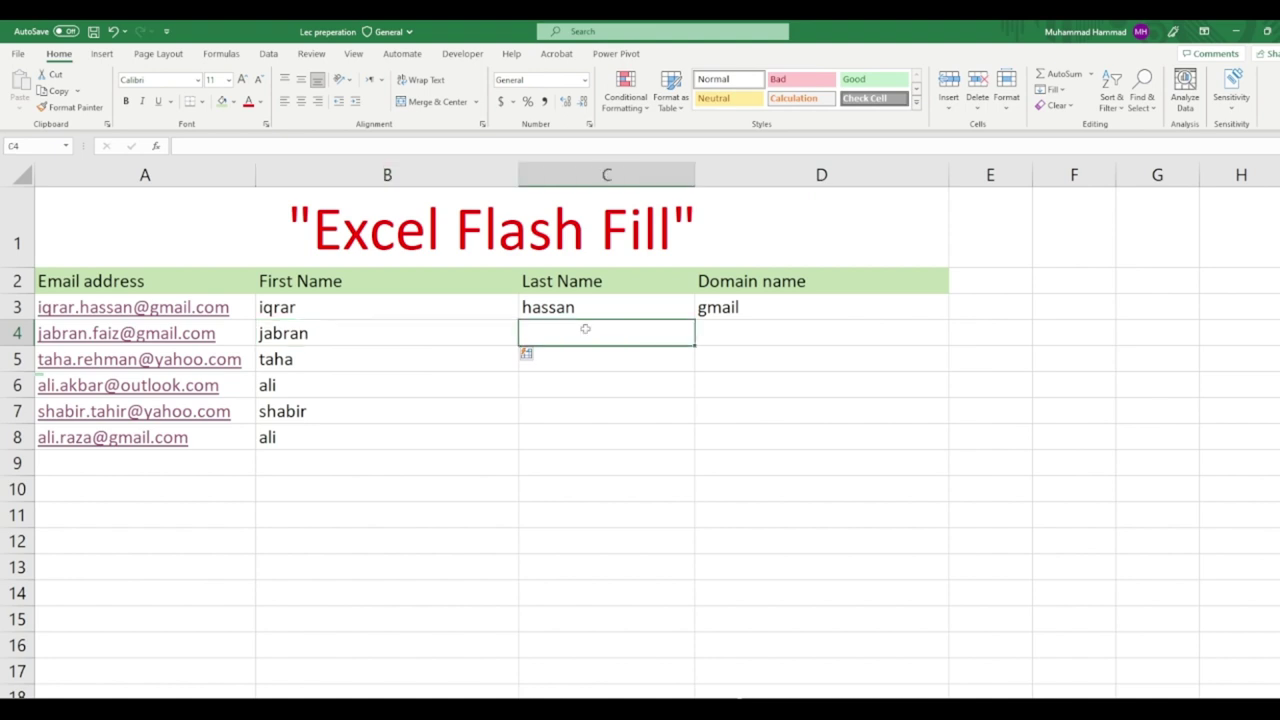
pyautogui.click(735, 339)
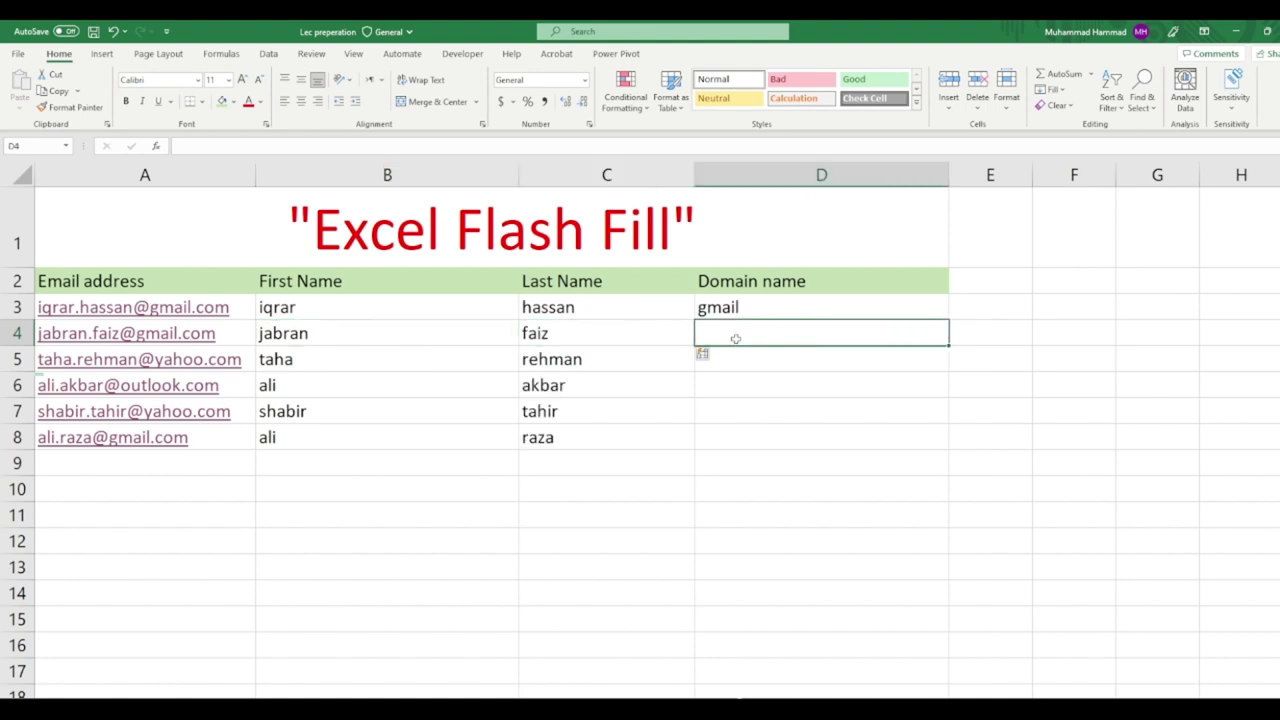
pyautogui.hotkey('ctrl', 'e')
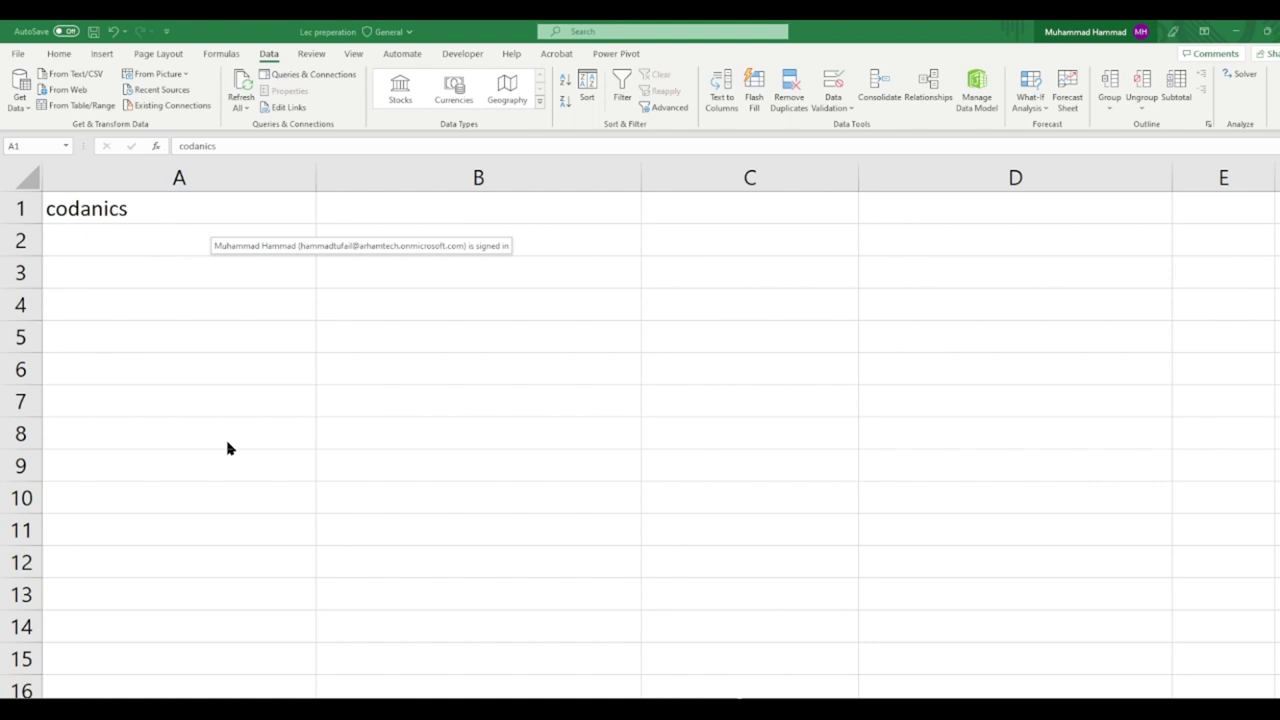
# Open and close Insert Hyperlink for A1, first with Ctrl+K, then from Insert > Link
pyautogui.click(134, 209)
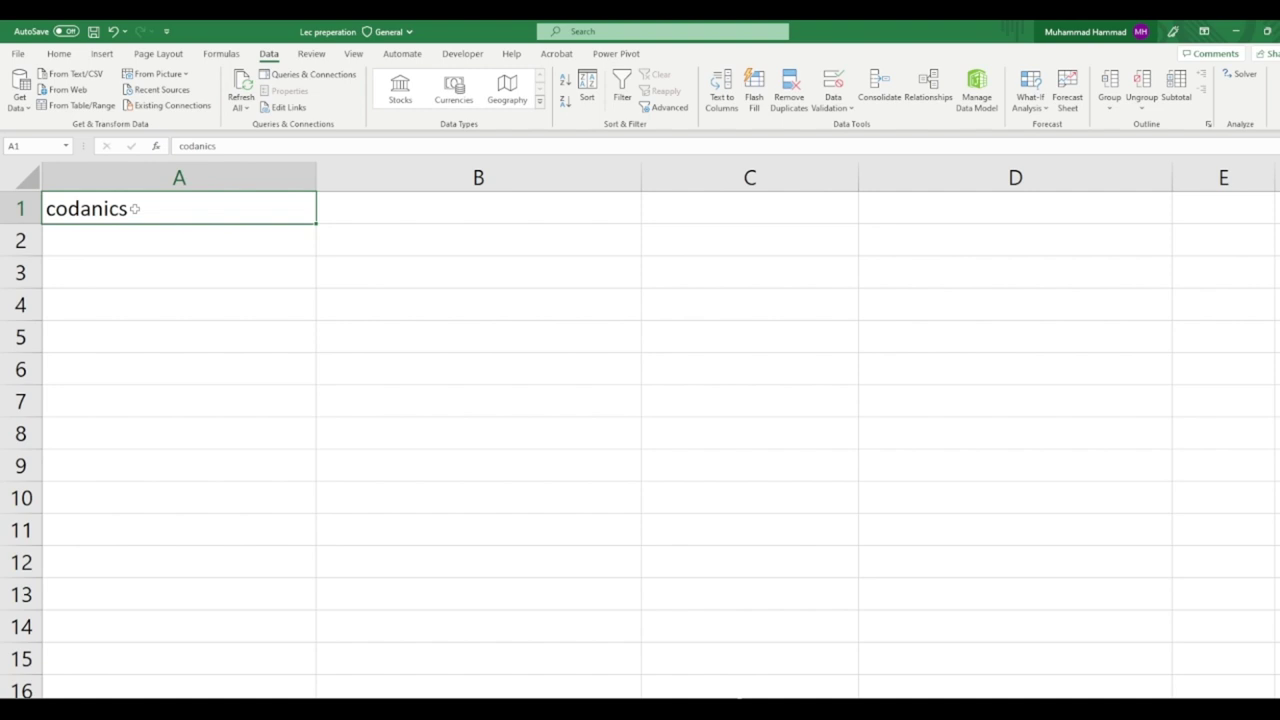
pyautogui.hotkey('ctrl', 'k')
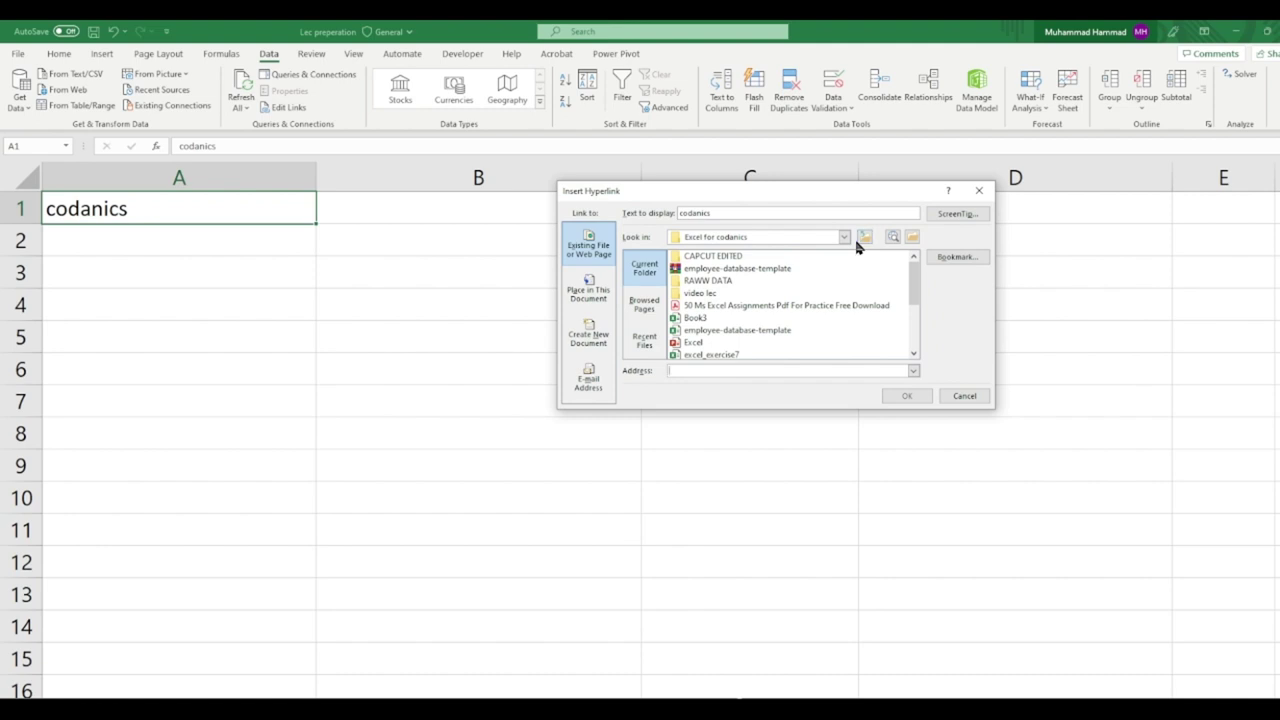
pyautogui.click(978, 191)
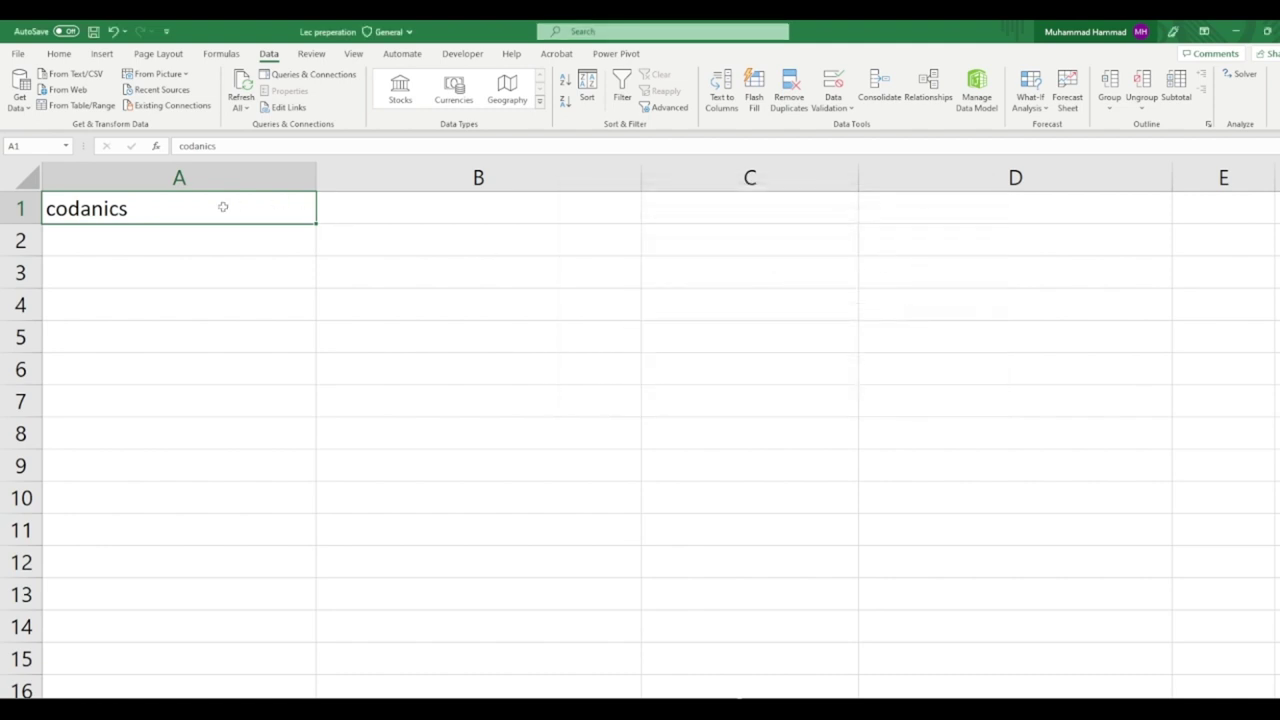
pyautogui.click(103, 55)
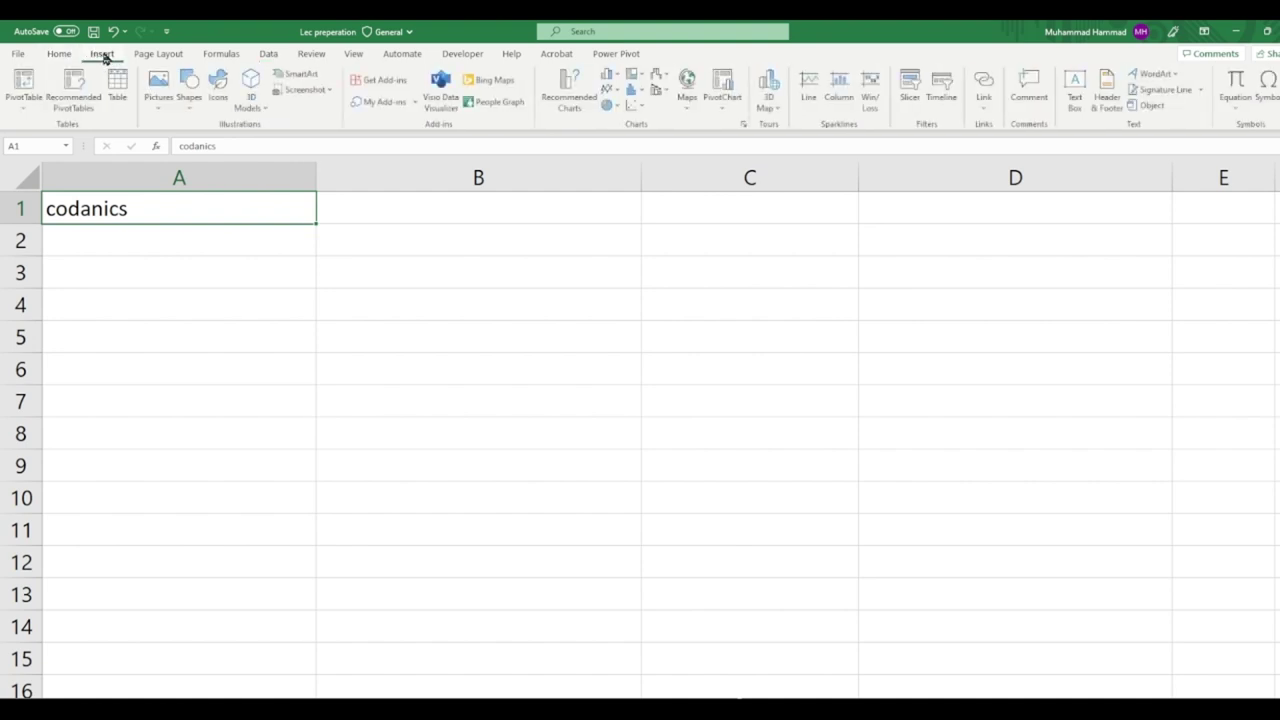
pyautogui.click(981, 88)
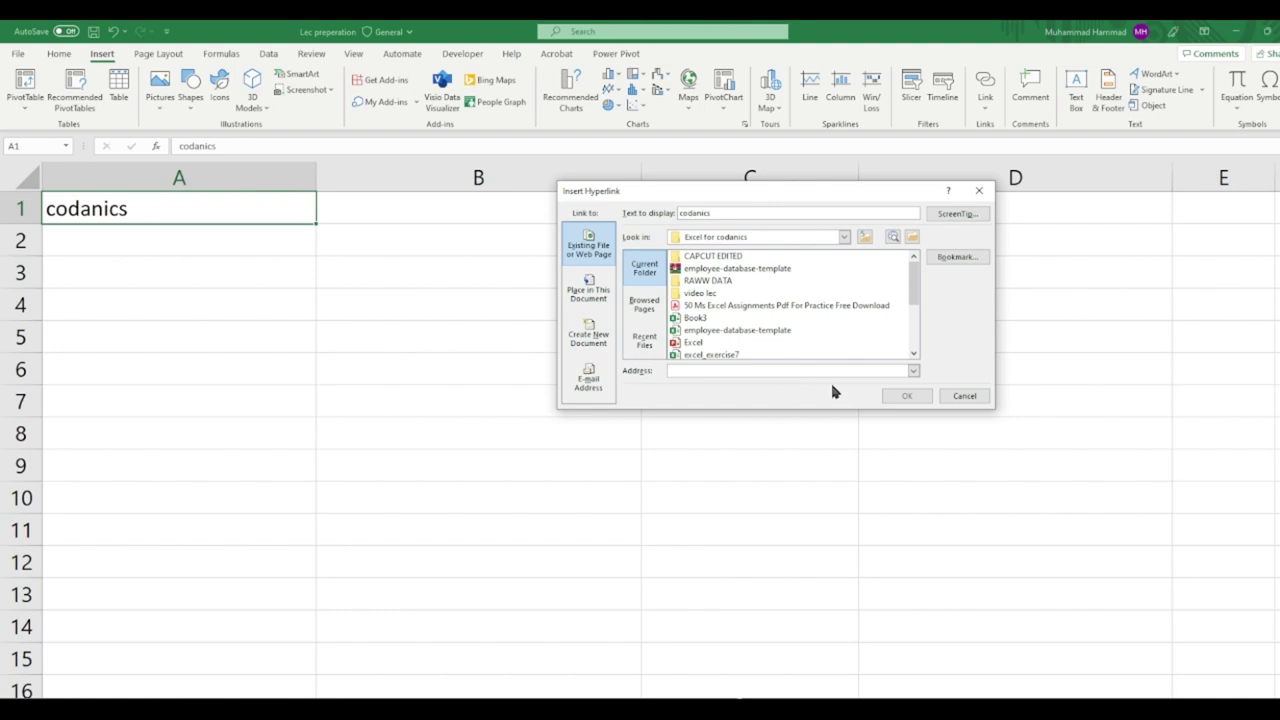
pyautogui.click(965, 398)
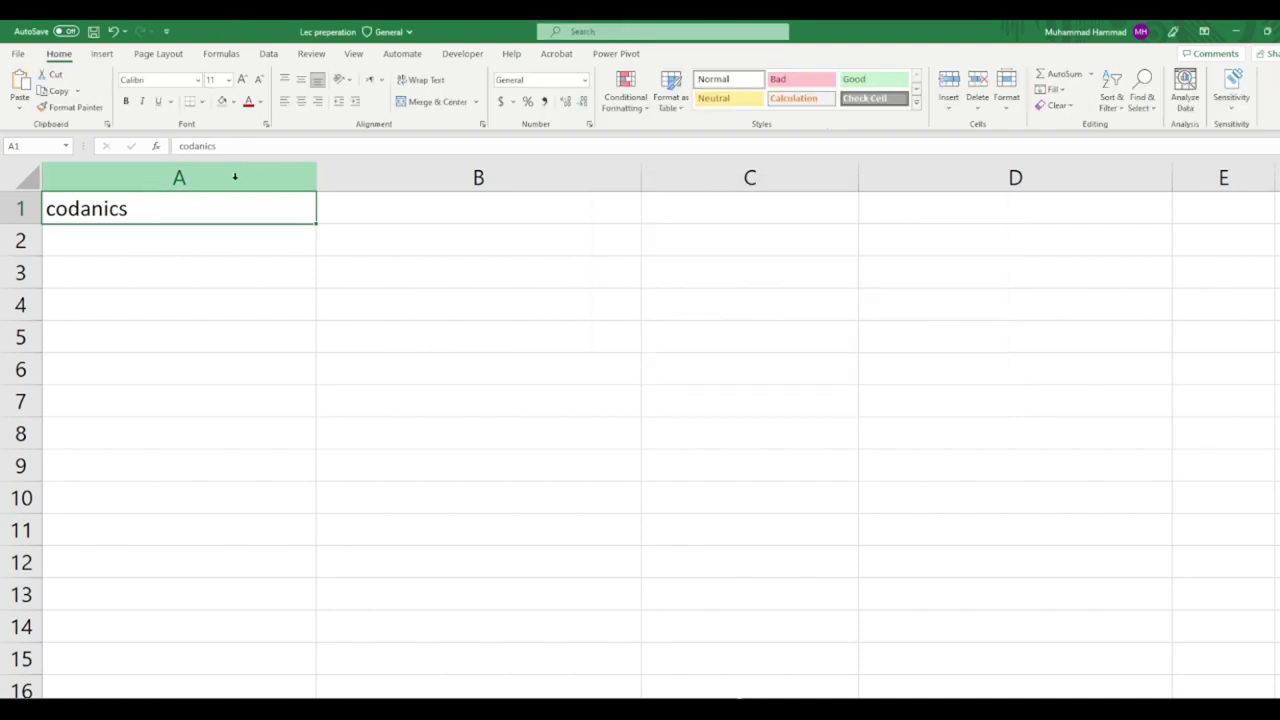
# Open A1's hyperlink settings again from the right-click Link command
pyautogui.rightClick(152, 205)
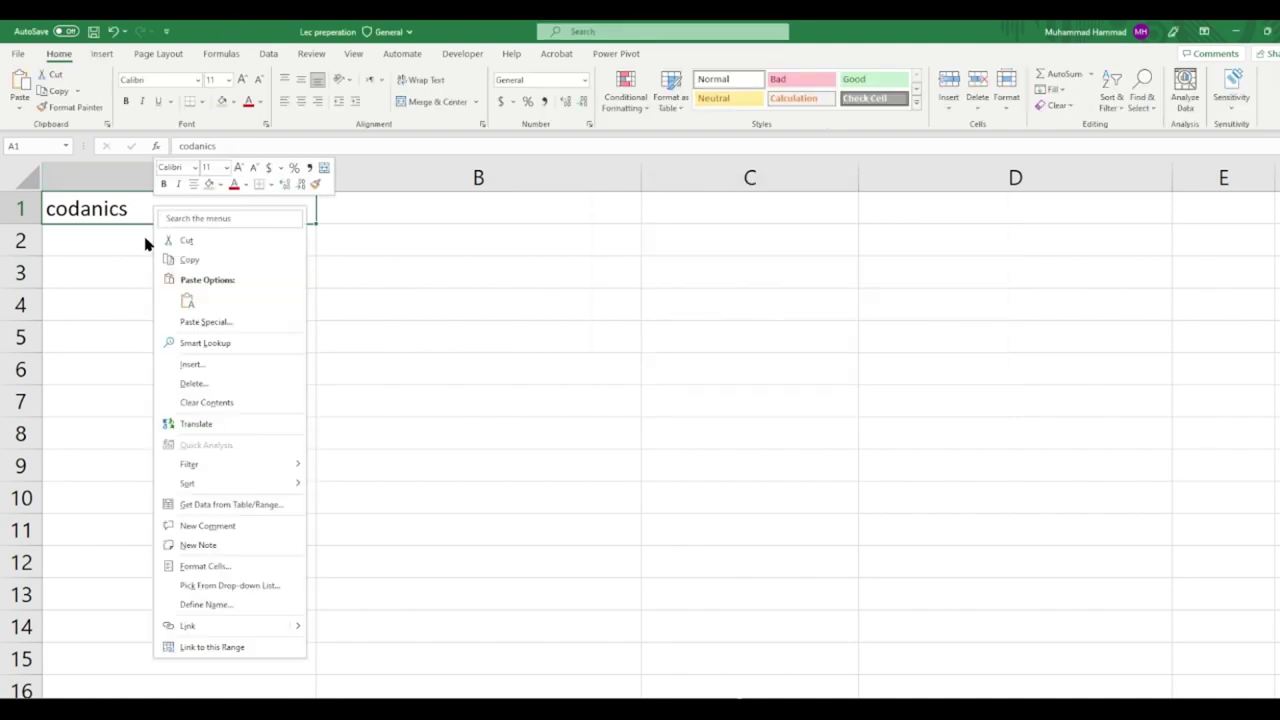
pyautogui.click(228, 626)
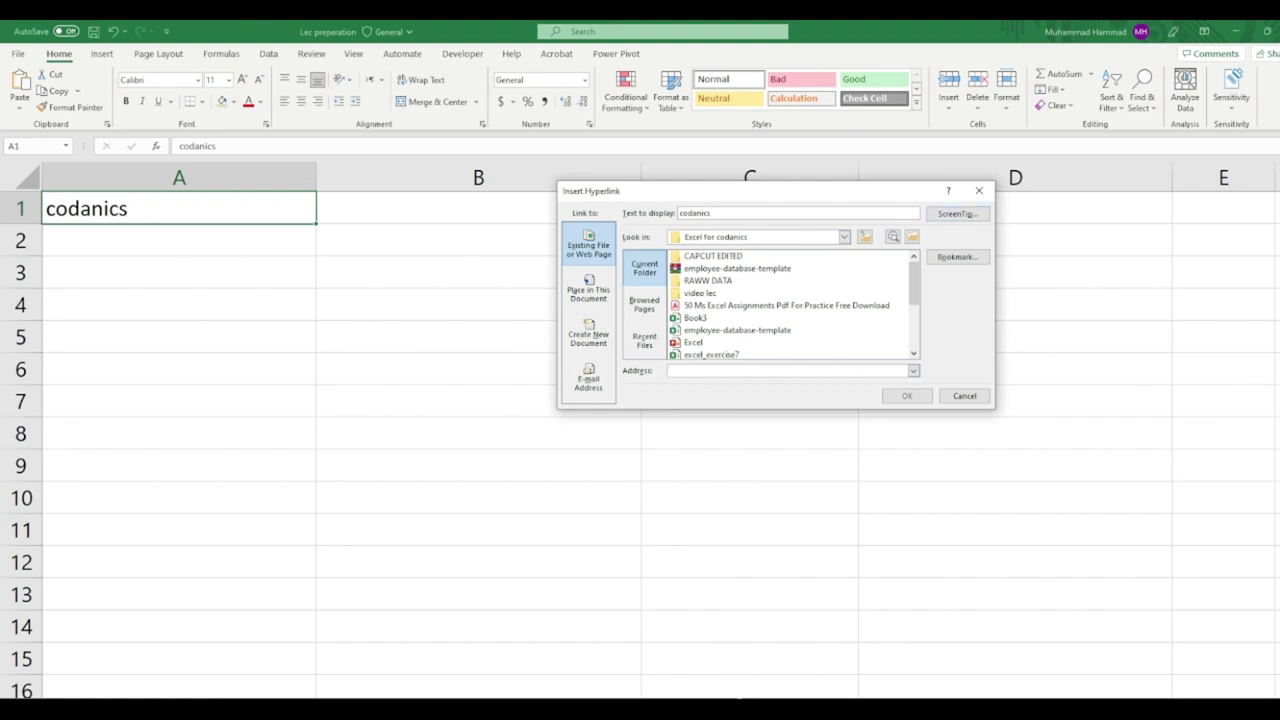
pyautogui.moveTo(314, 710)
pyautogui.hotkey('alt', 'Tab')
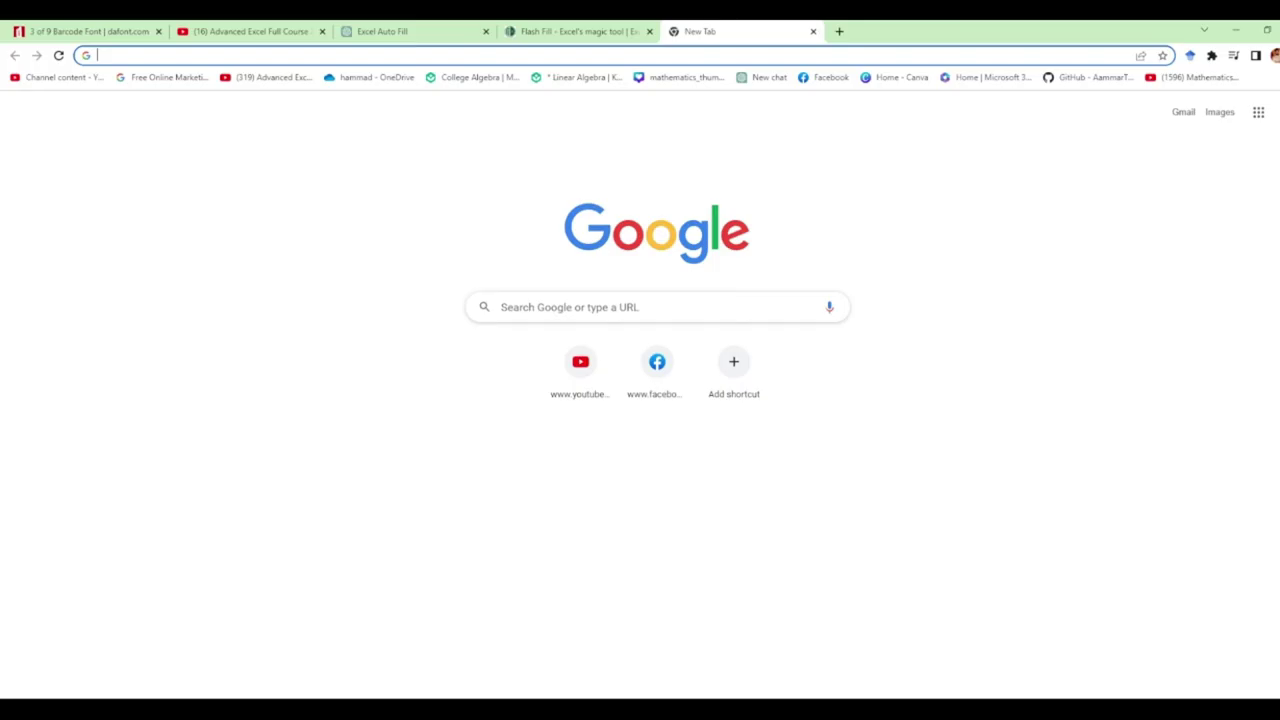
pyautogui.click(565, 388)
pyautogui.click(457, 57)
pyautogui.write('codanics')
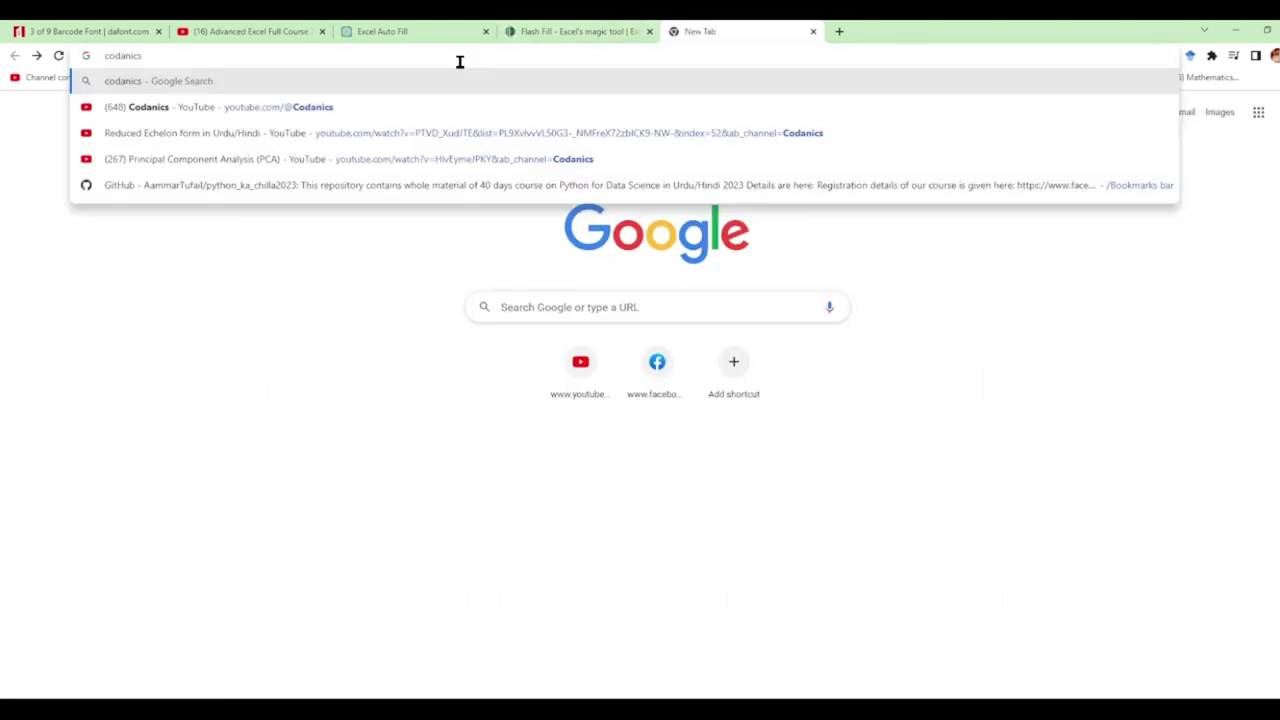
pyautogui.press('Down')
pyautogui.press('Return')
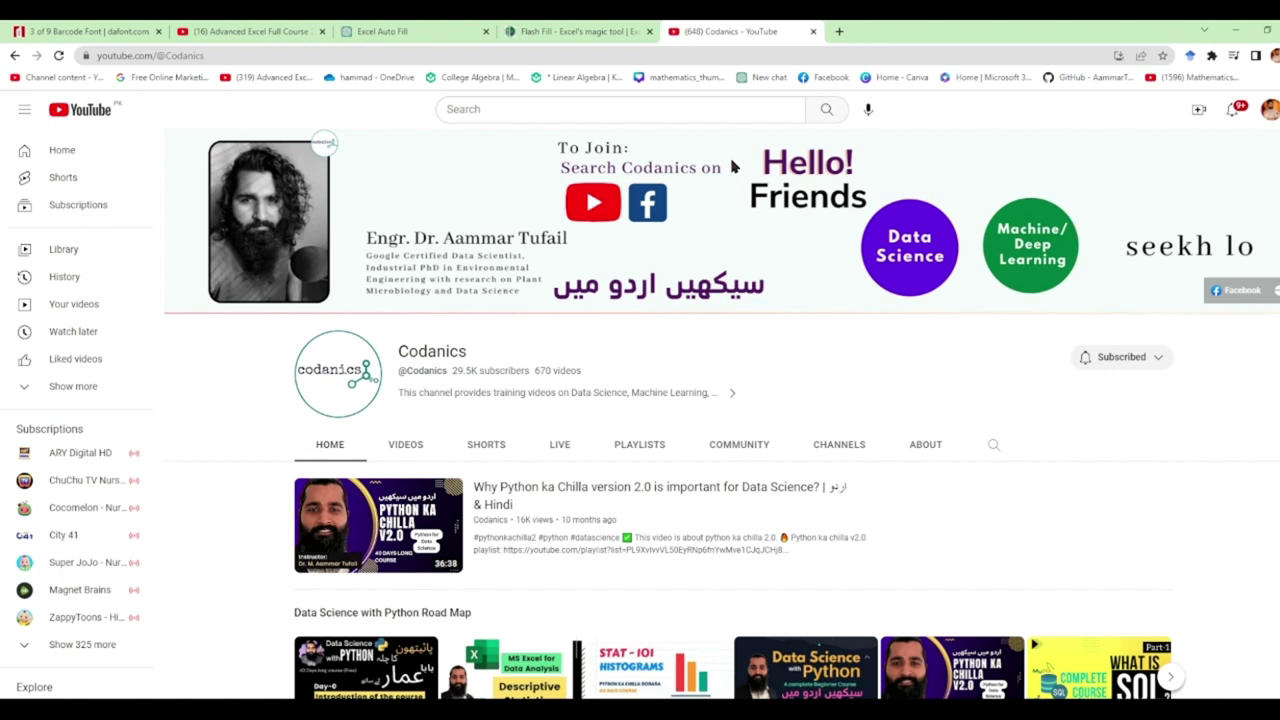
pyautogui.click(243, 57)
pyautogui.hotkey('ctrl', 'c')
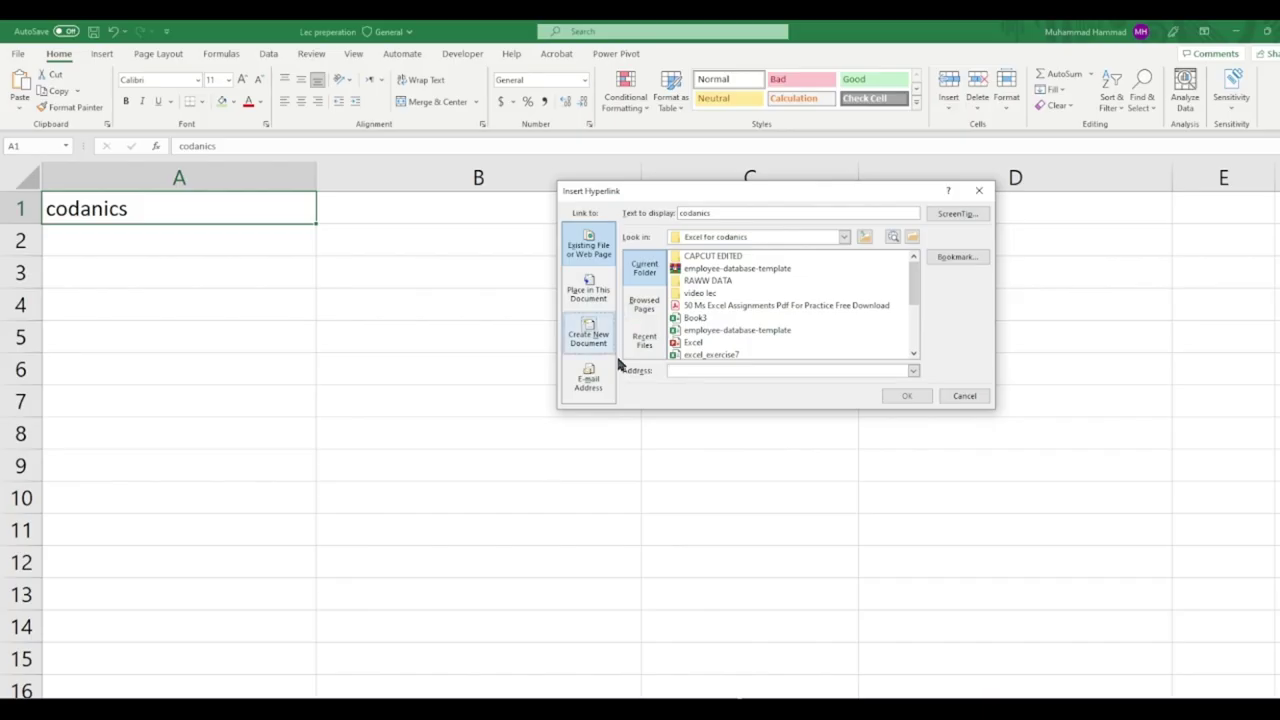
# Paste the Codanics channel URL as the codanics hyperlink address and confirm it
pyautogui.click(703, 371)
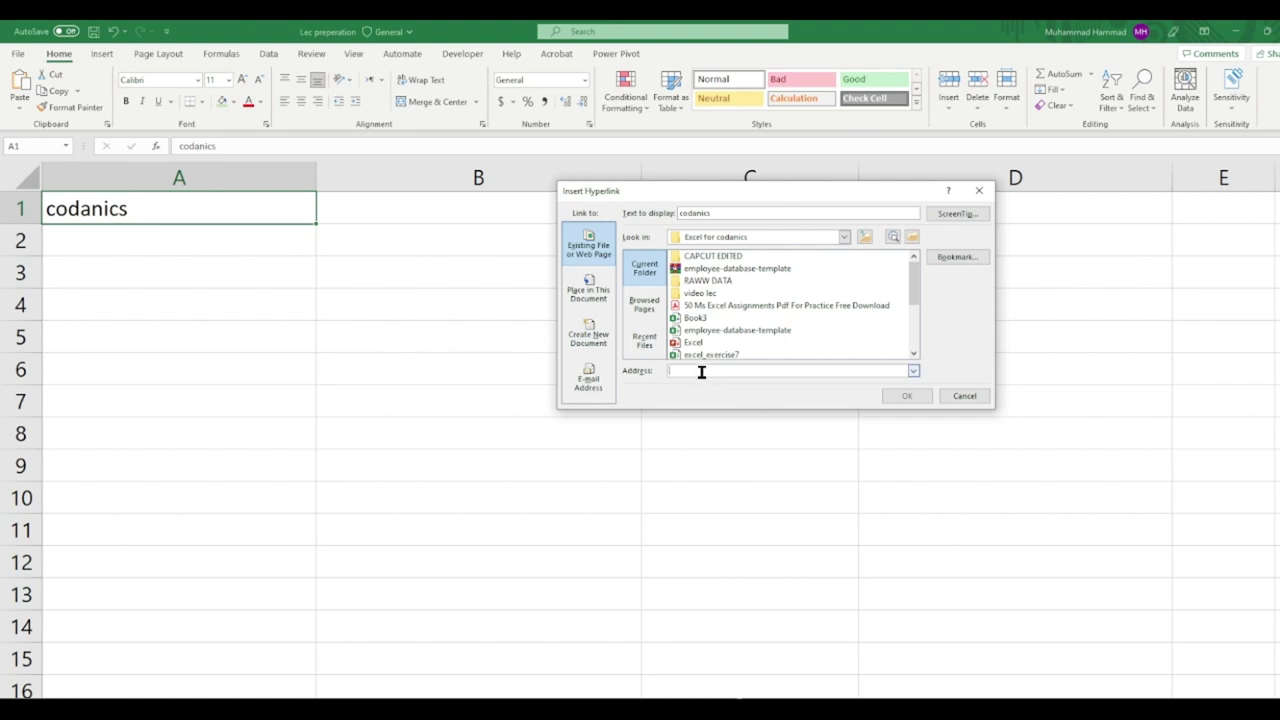
pyautogui.hotkey('ctrl', 'v')
pyautogui.click(906, 396)
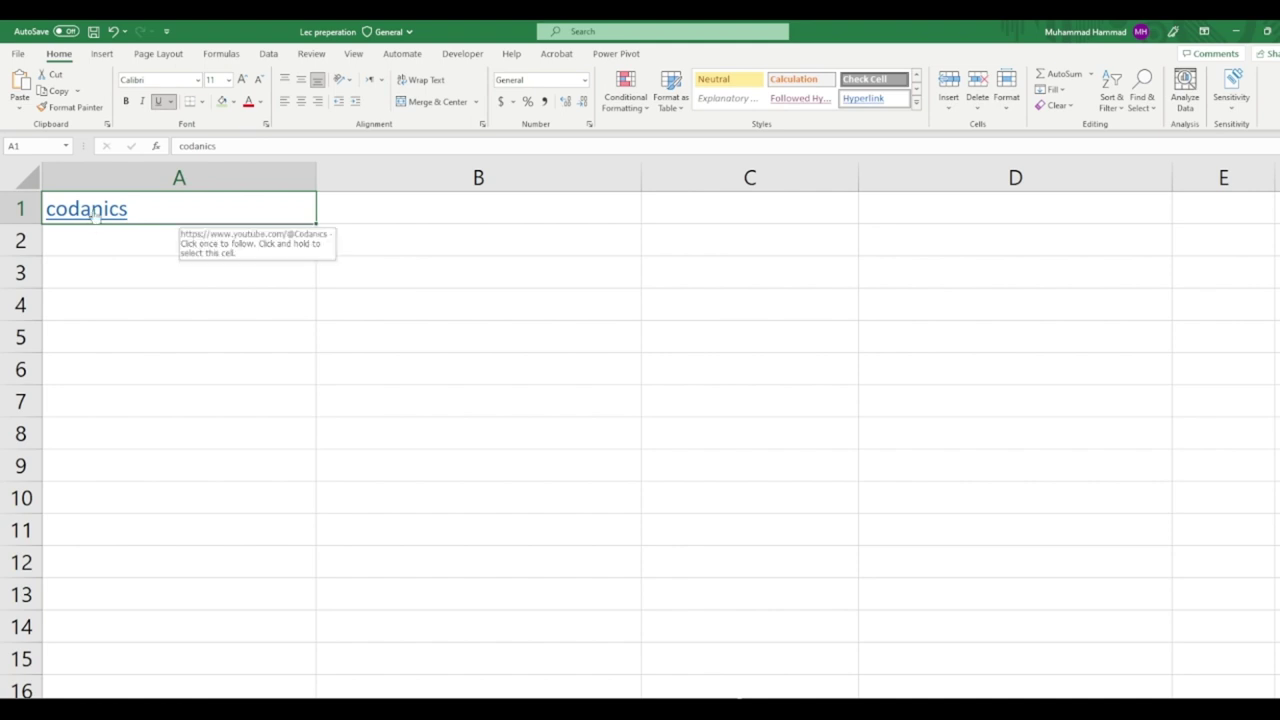
# Test the codanics link, remove its hyperlink, then start a new hyperlink for A3
pyautogui.click(94, 215)
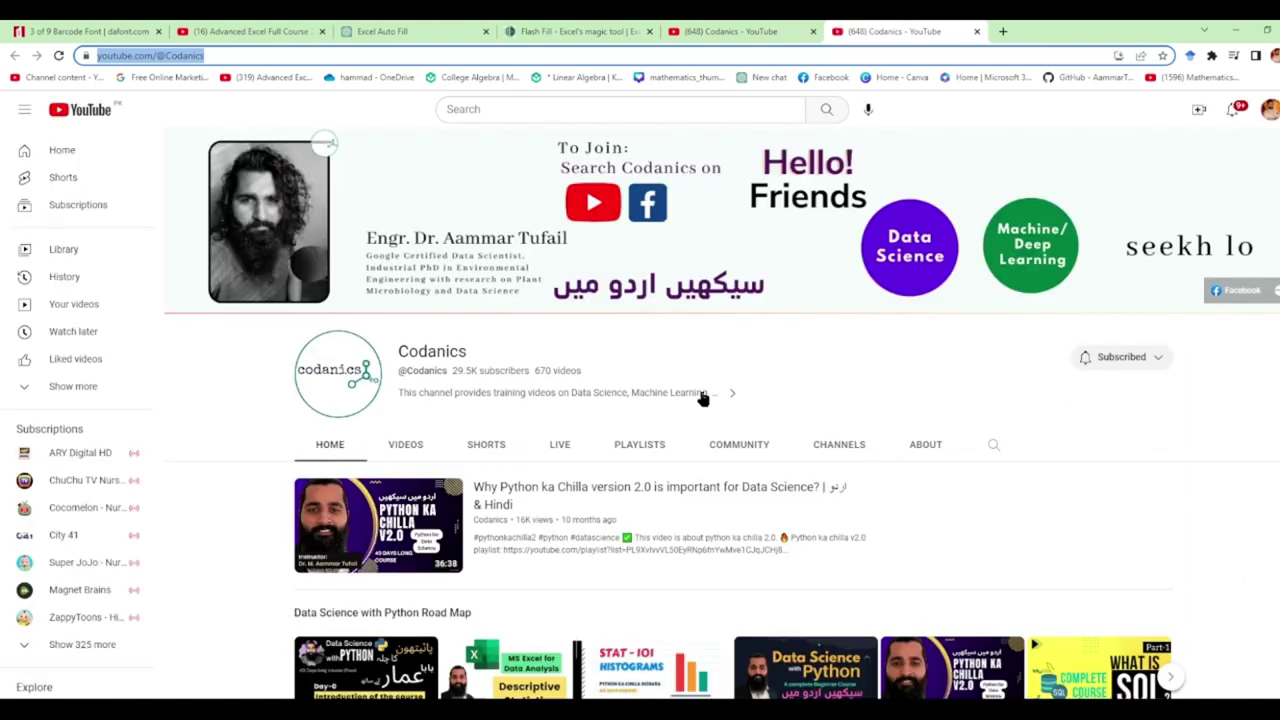
pyautogui.hotkey('alt', 'Tab')
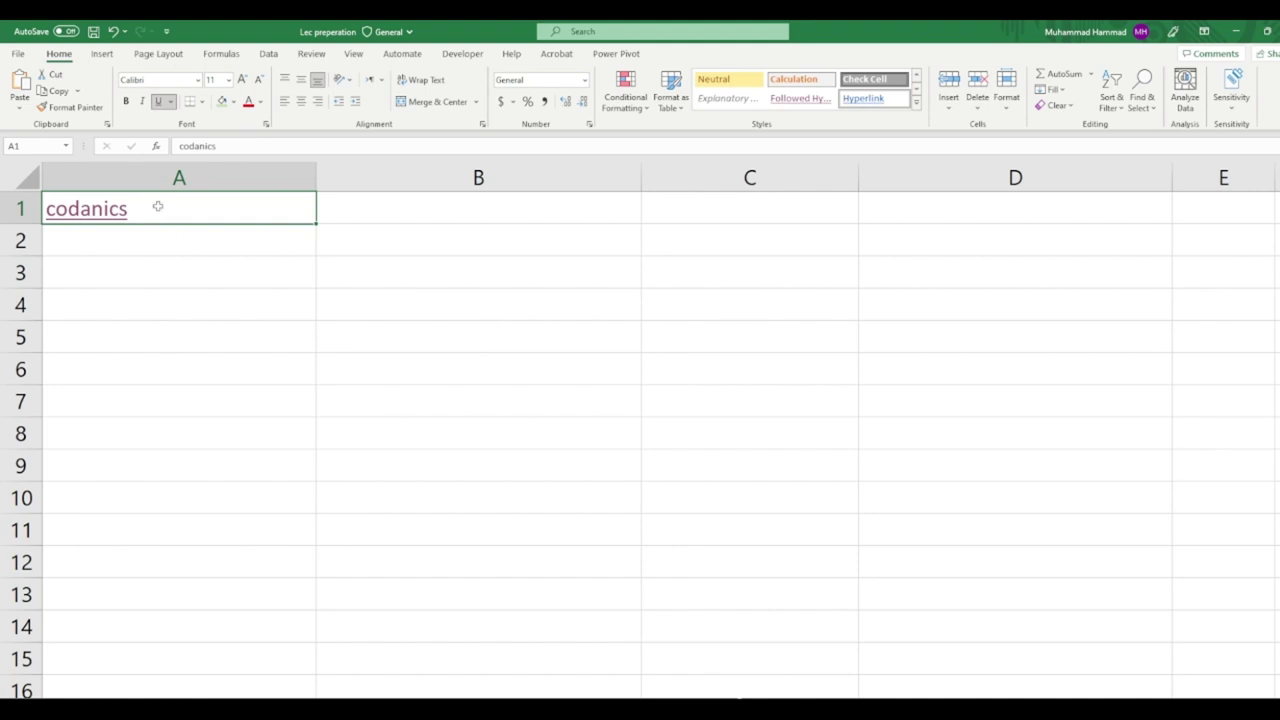
pyautogui.rightClick(158, 206)
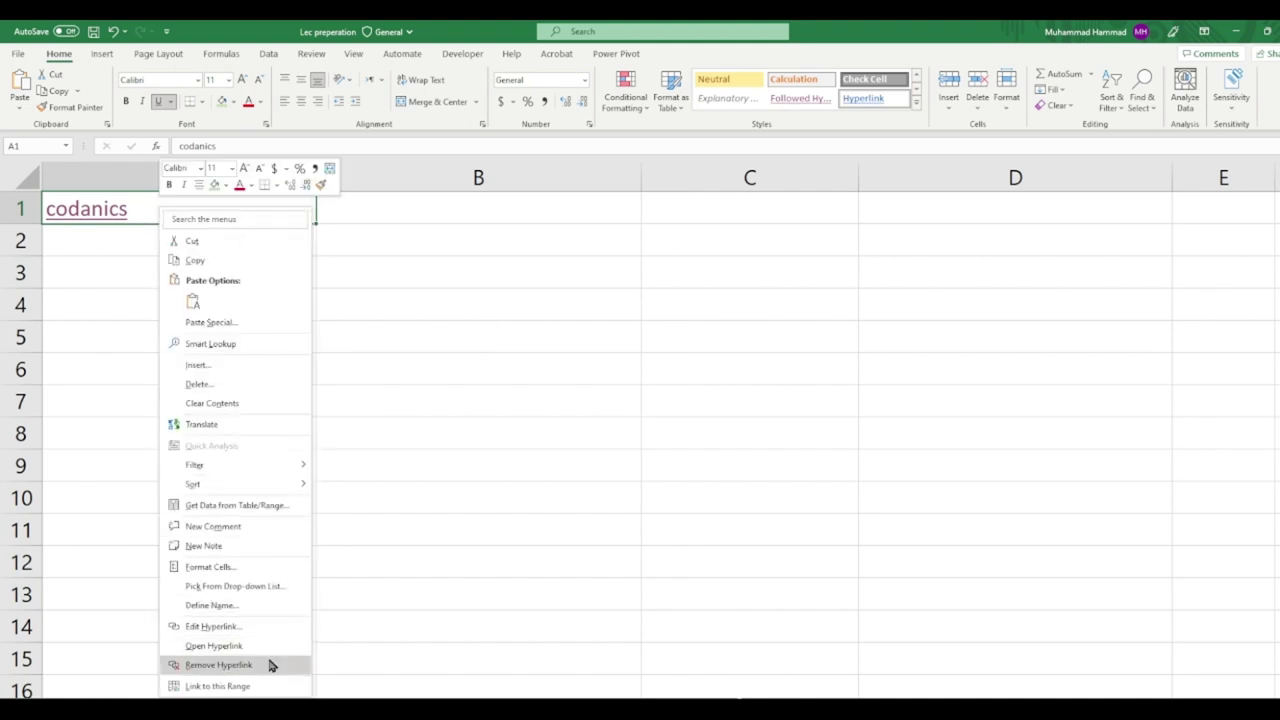
pyautogui.click(218, 665)
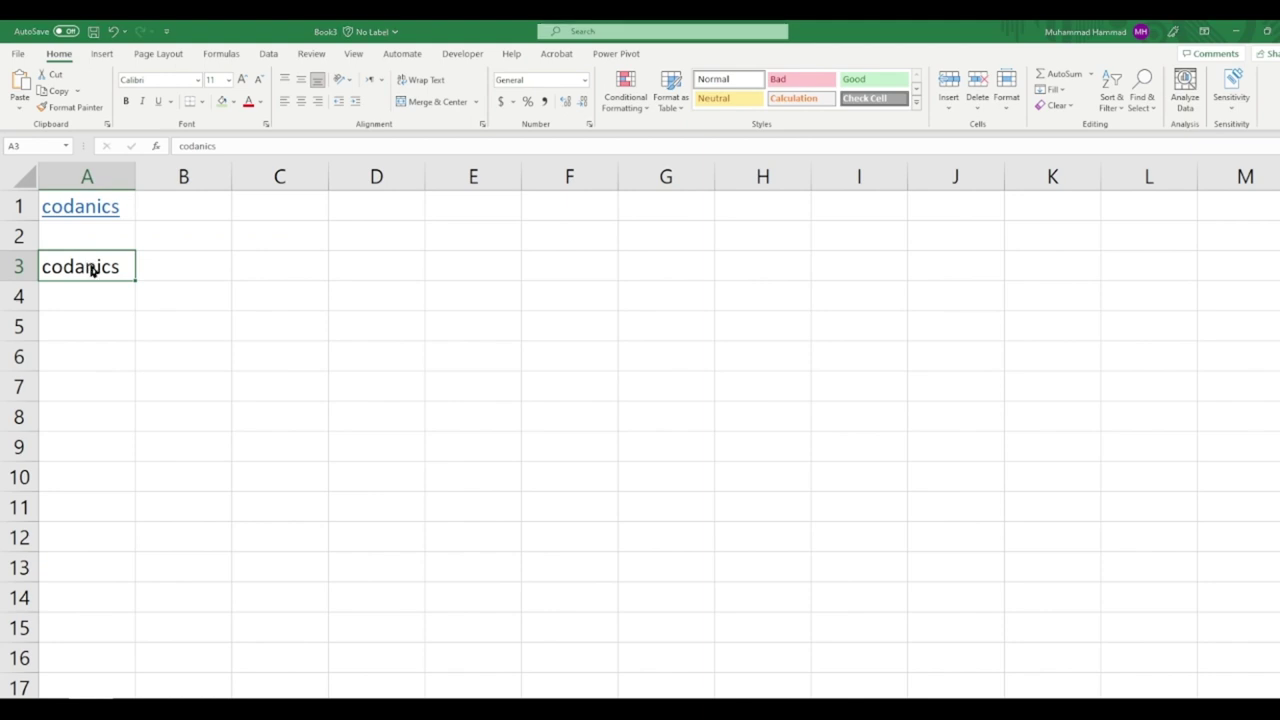
pyautogui.hotkey('ctrl', 'k')
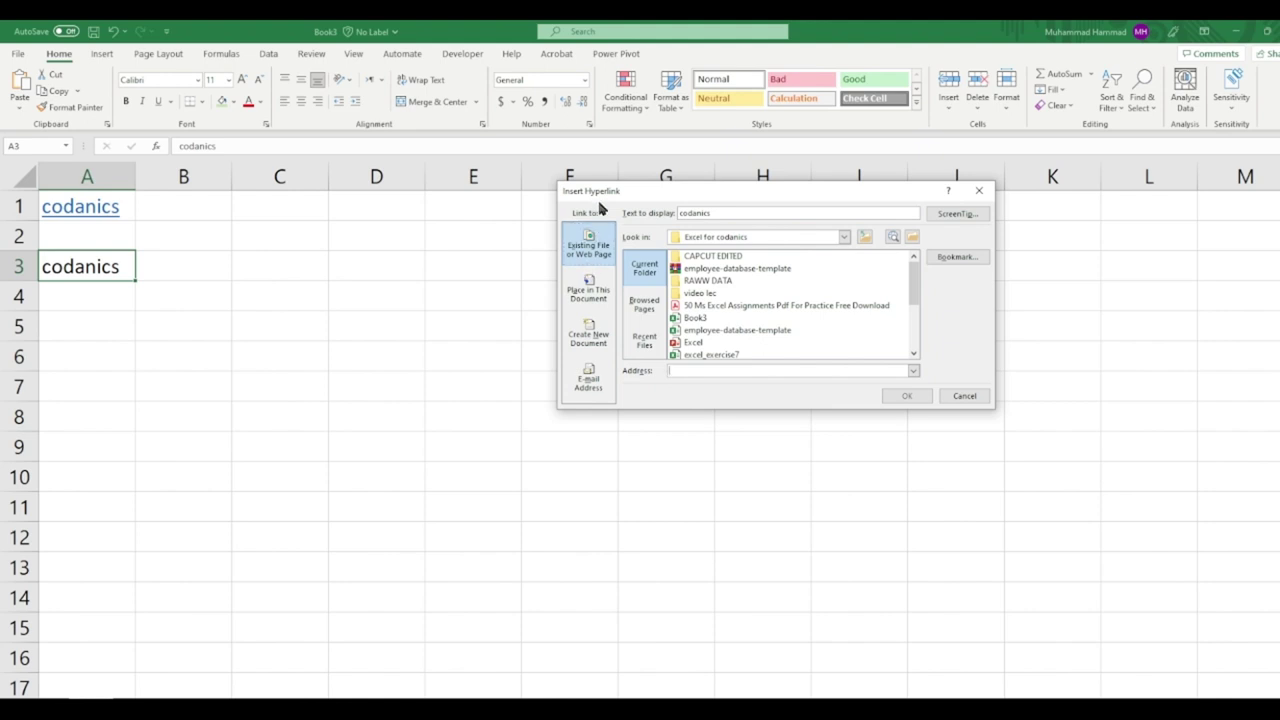
# Link A3's codanics to Sheet3 in this workbook, follow it, and select Sheet3's A1
pyautogui.click(591, 297)
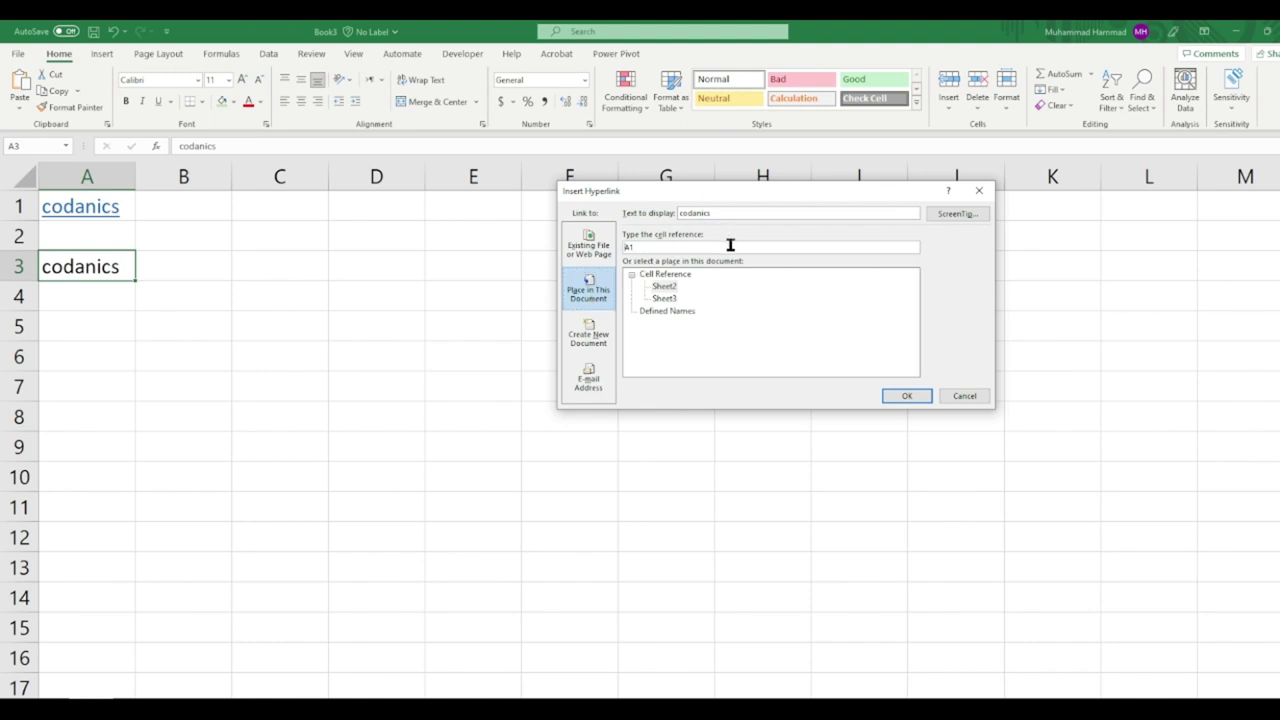
pyautogui.doubleClick(664, 298)
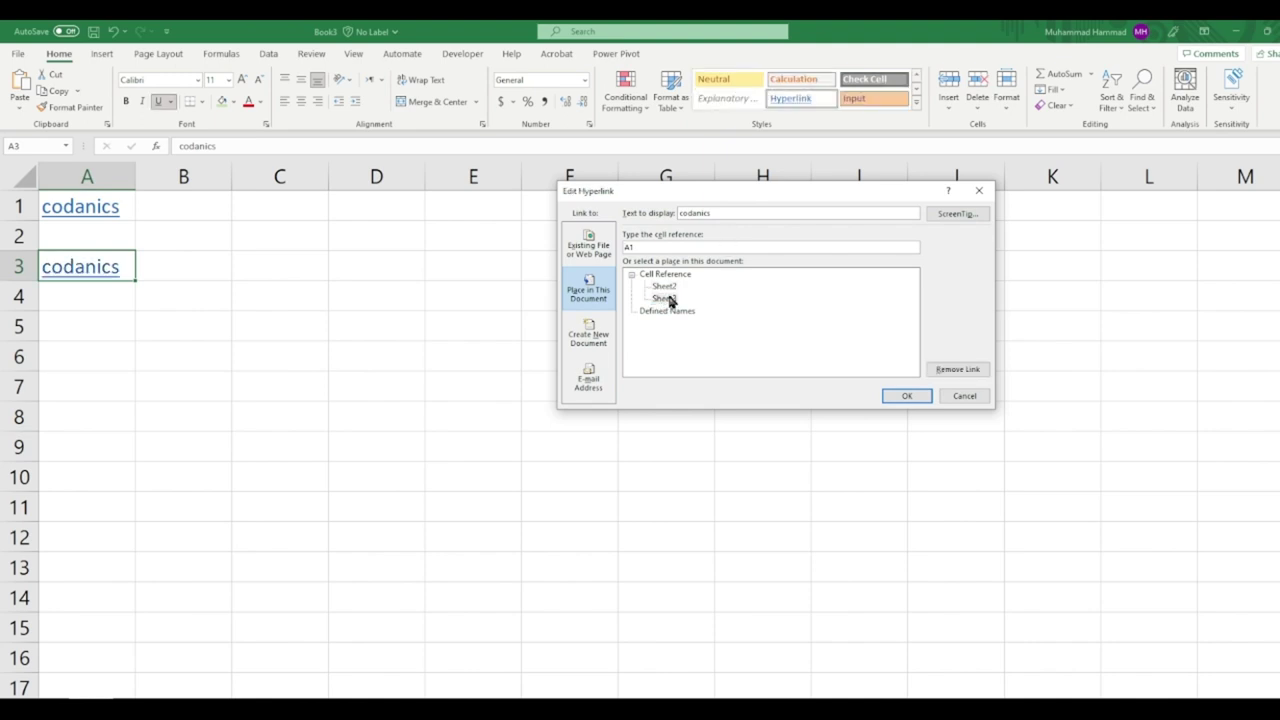
pyautogui.click(921, 394)
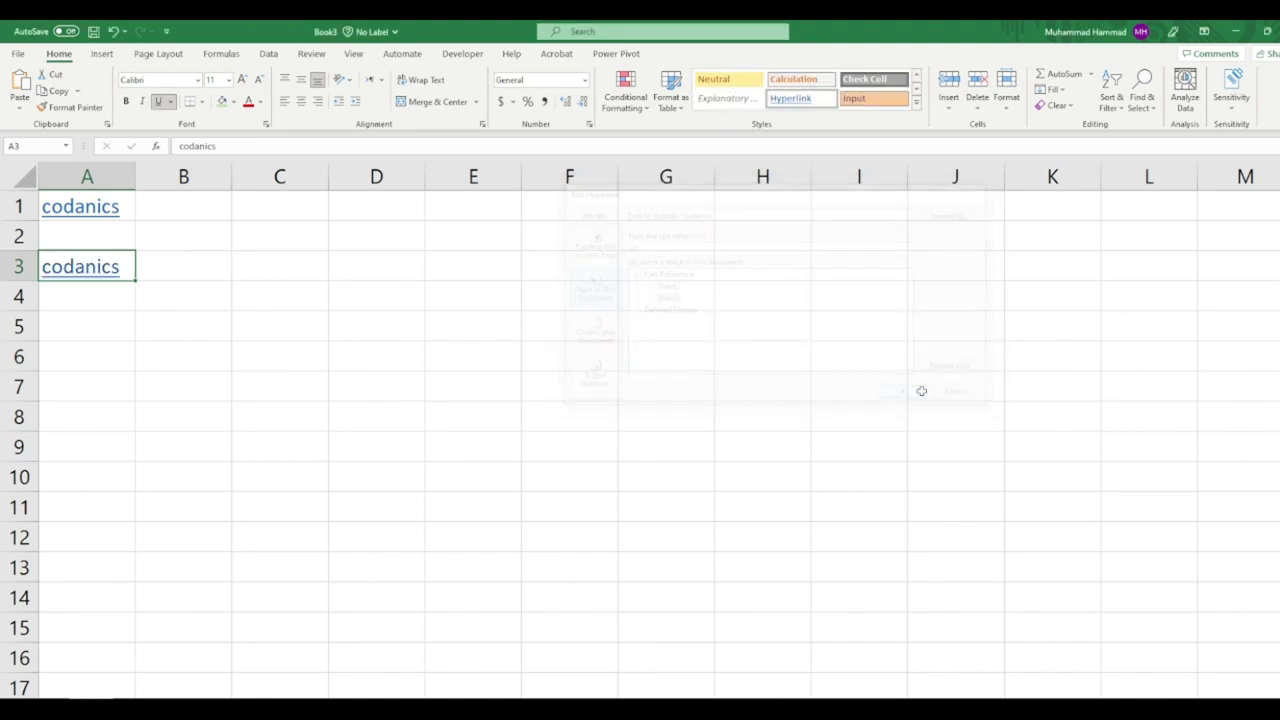
pyautogui.click(100, 273)
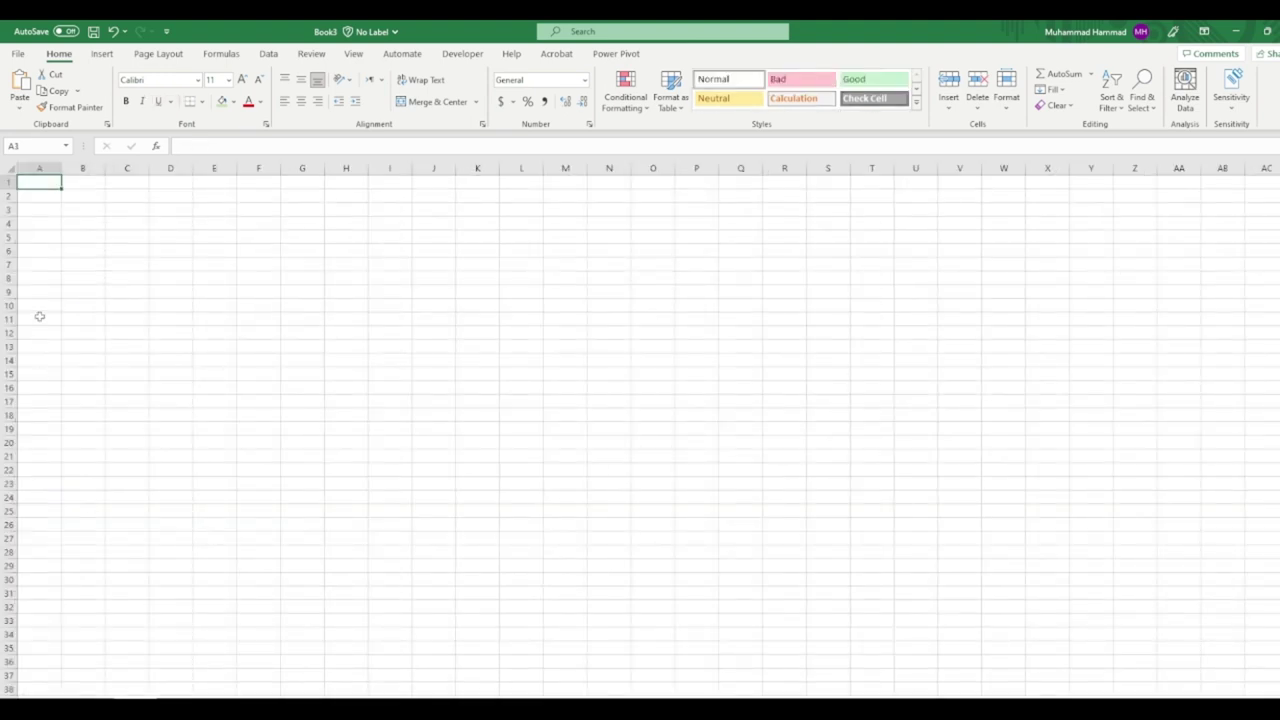
pyautogui.click(34, 186)
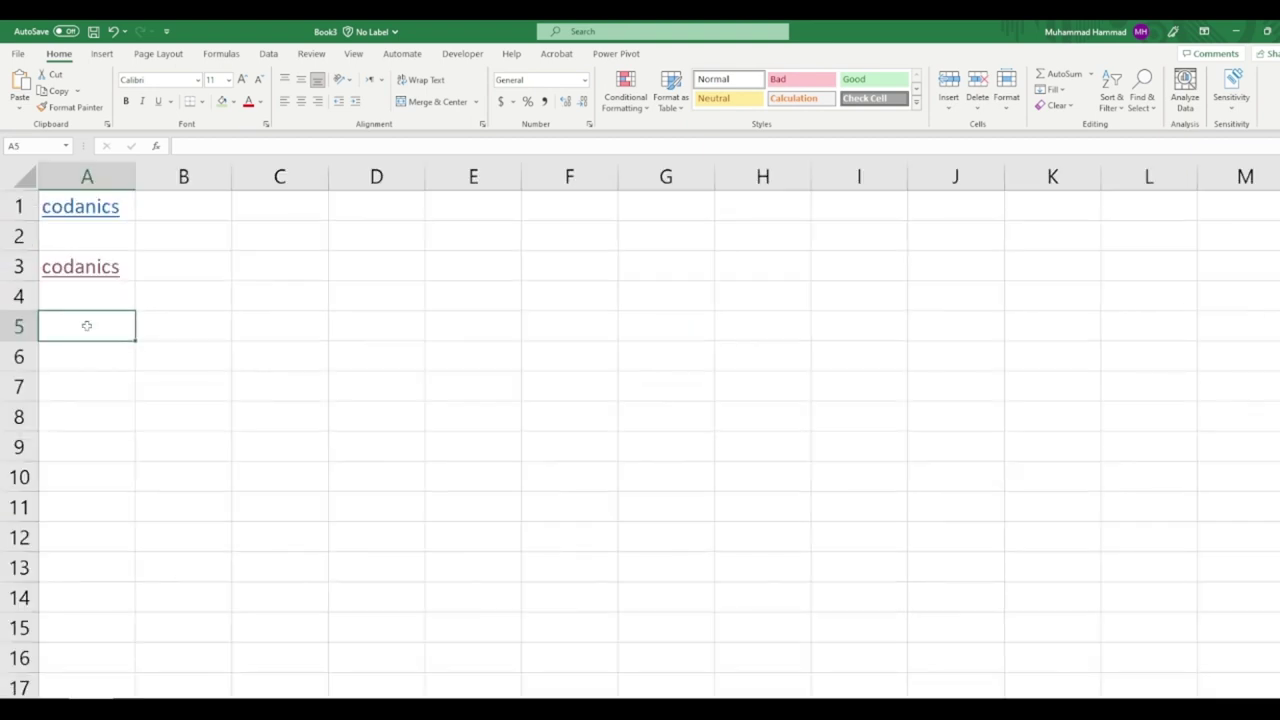
# Enter codanics in A5 and start a hyperlink for it with Ctrl+K
pyautogui.write('Co')
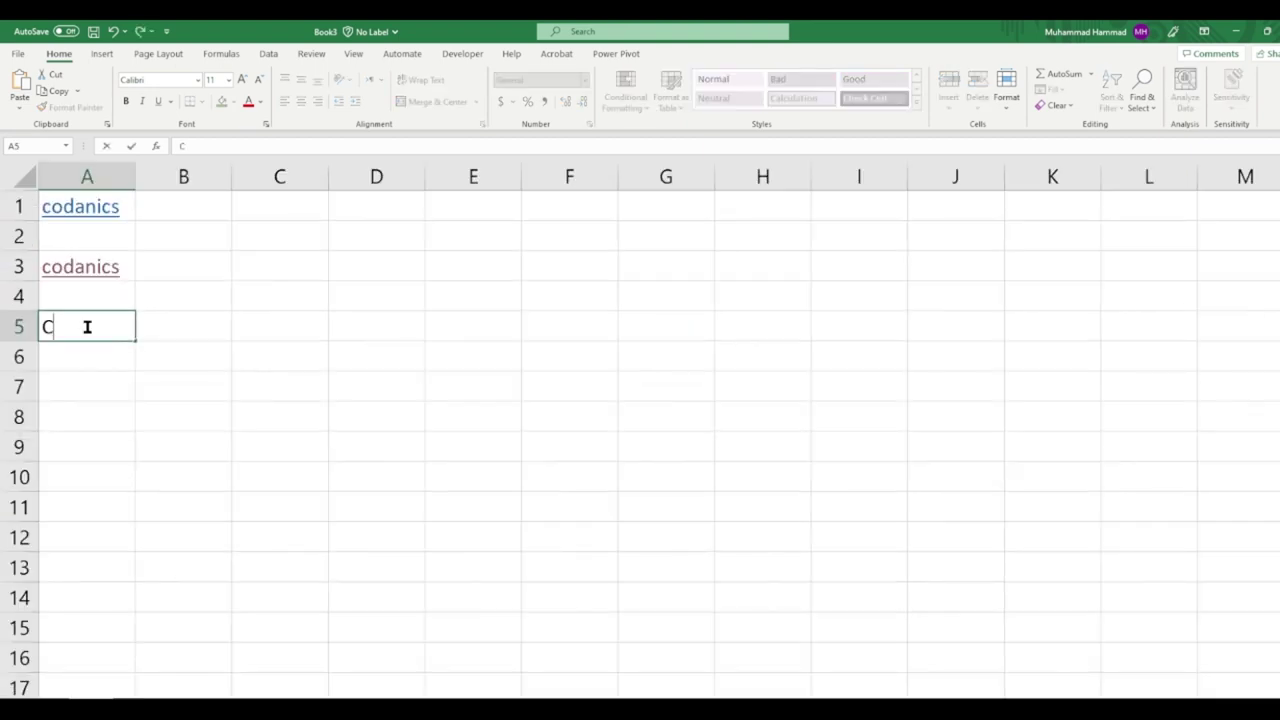
pyautogui.press('BackSpace')
pyautogui.press('BackSpace')
pyautogui.write('codanics')
pyautogui.press('Return')
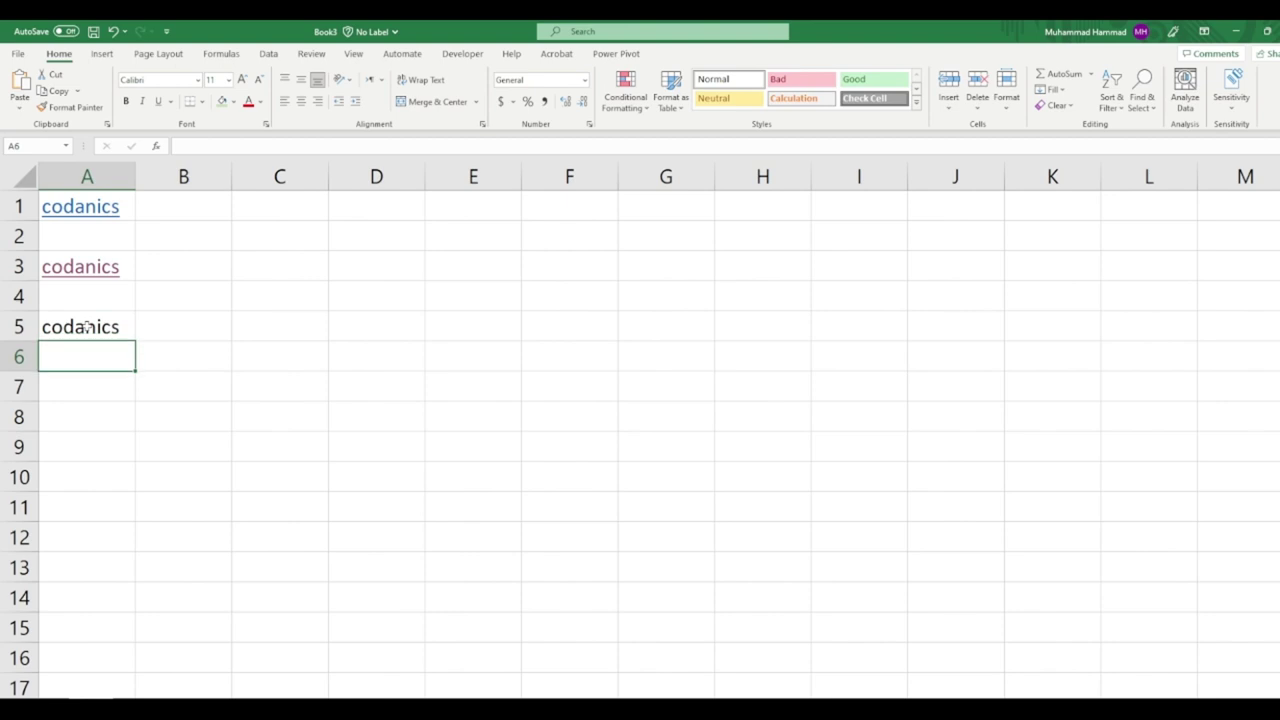
pyautogui.click(87, 326)
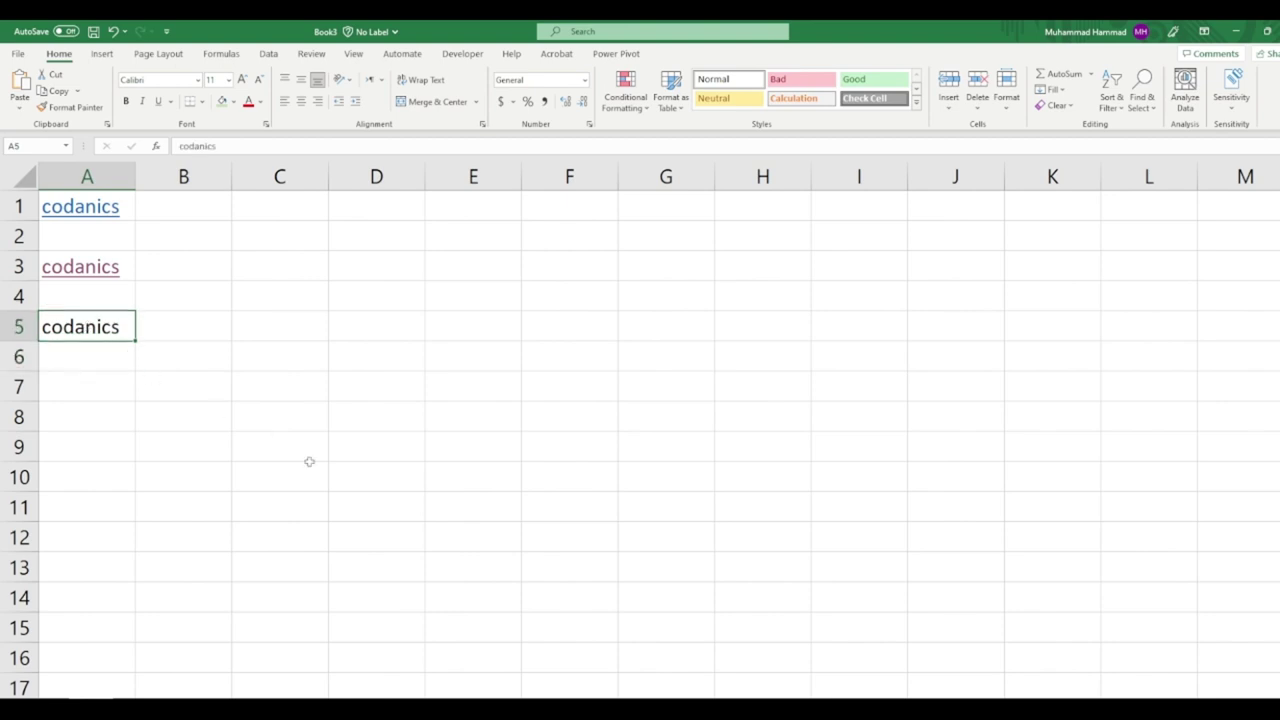
pyautogui.hotkey('ctrl', 'k')
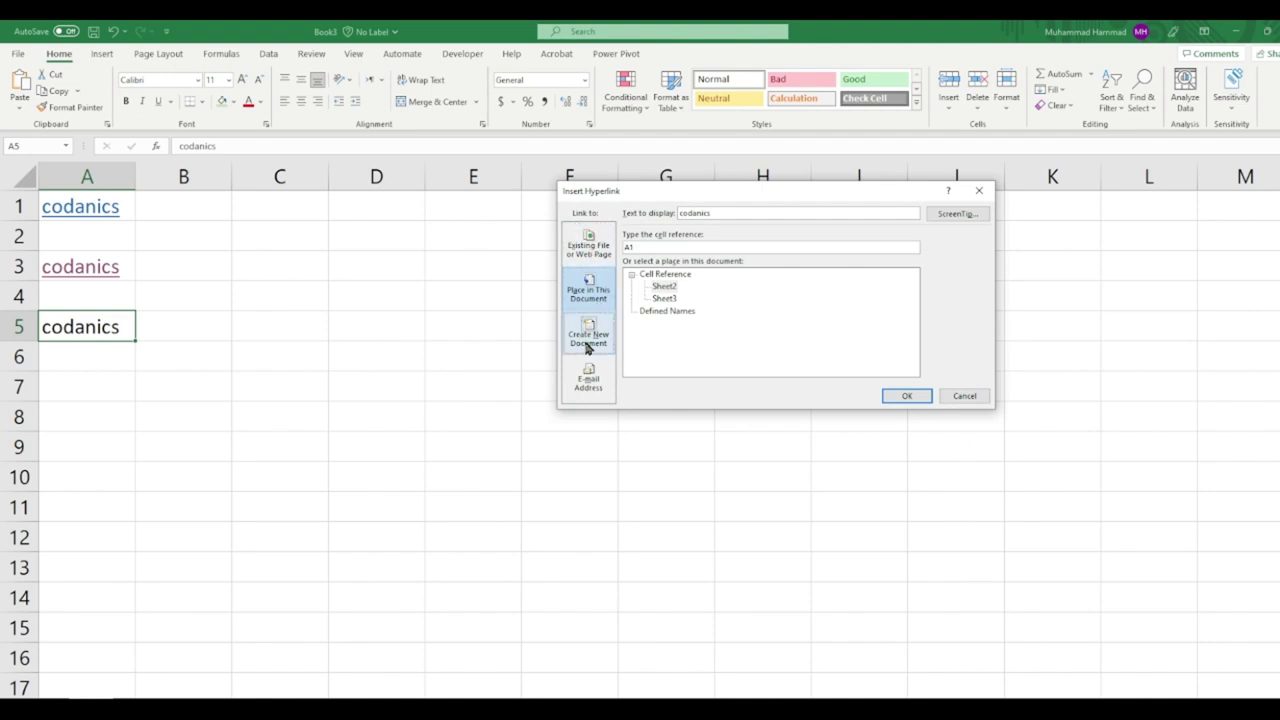
# Link A5 to a new document named 'ms excel practice sheet', then begin A7's hyperlink
pyautogui.click(588, 340)
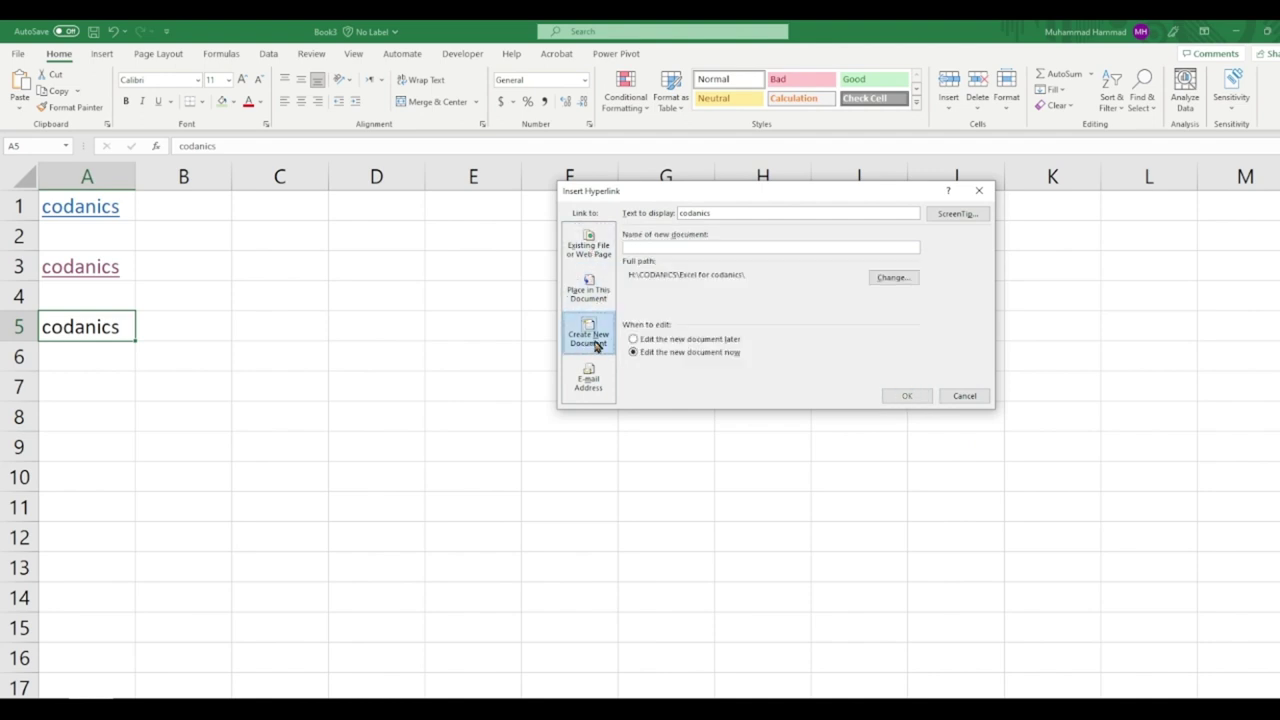
pyautogui.click(679, 244)
pyautogui.write('ms exc')
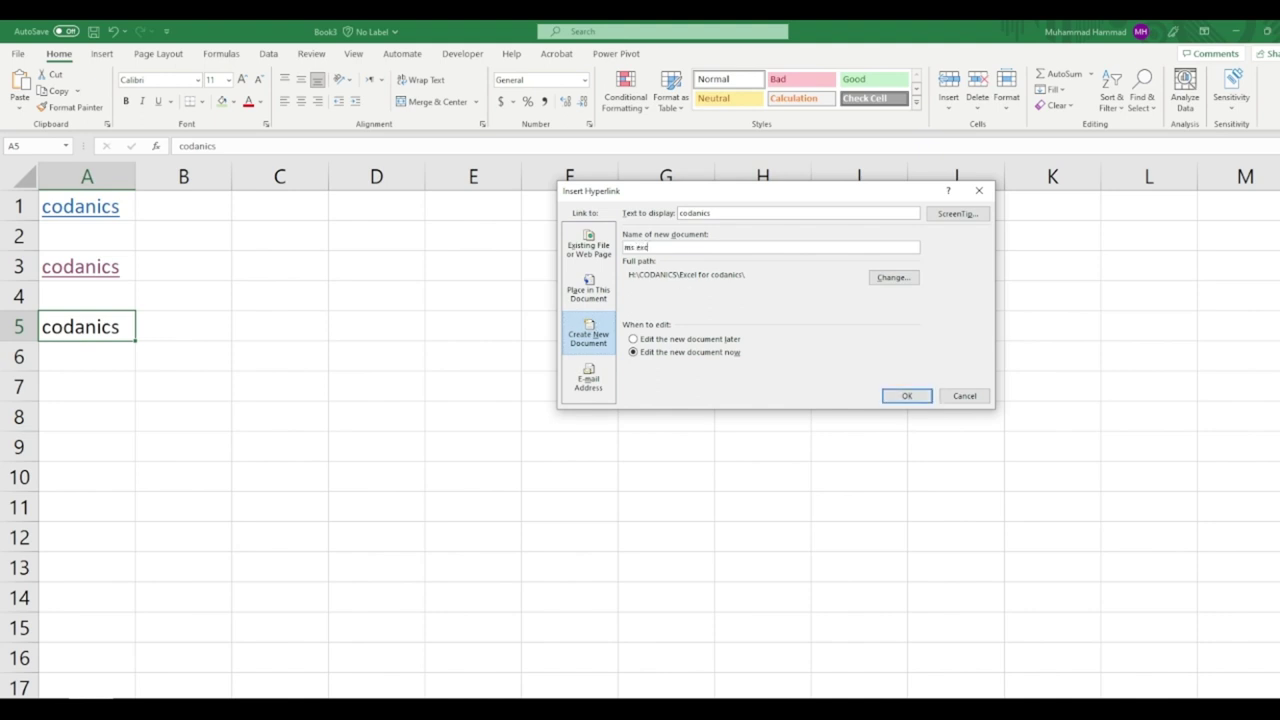
pyautogui.write('el practice sheet')
pyautogui.click(907, 396)
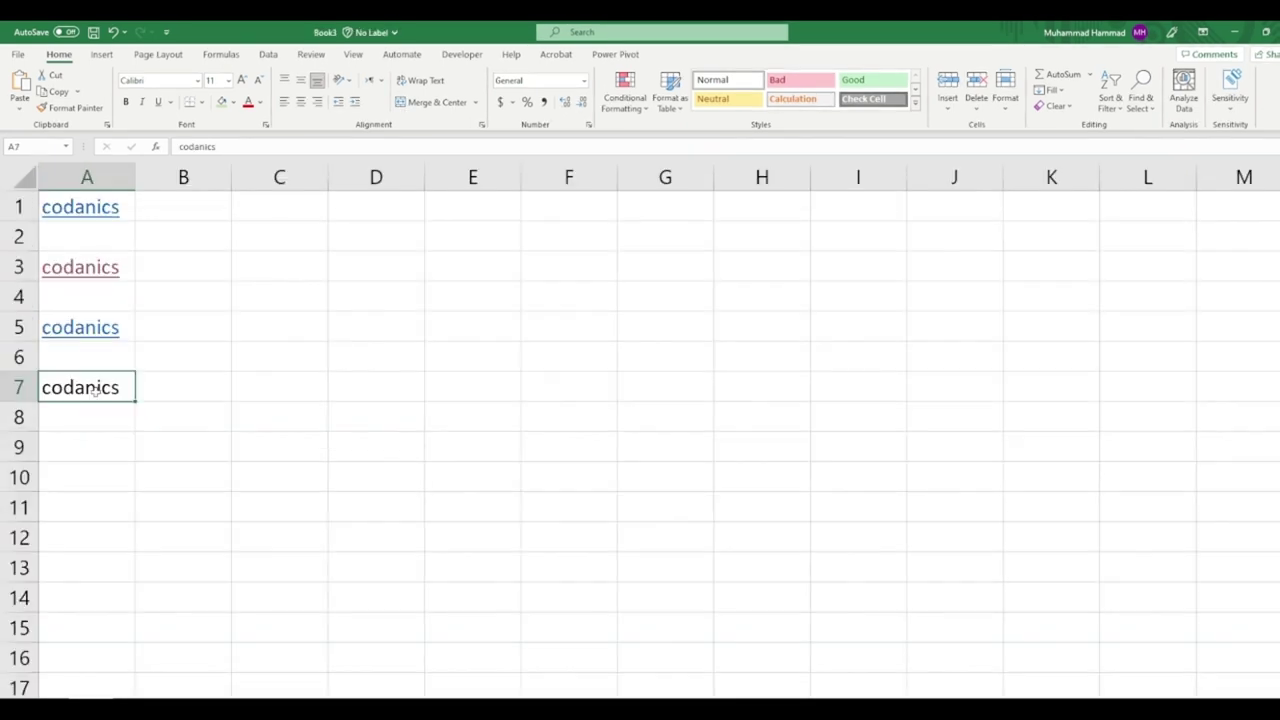
pyautogui.hotkey('ctrl', 'k')
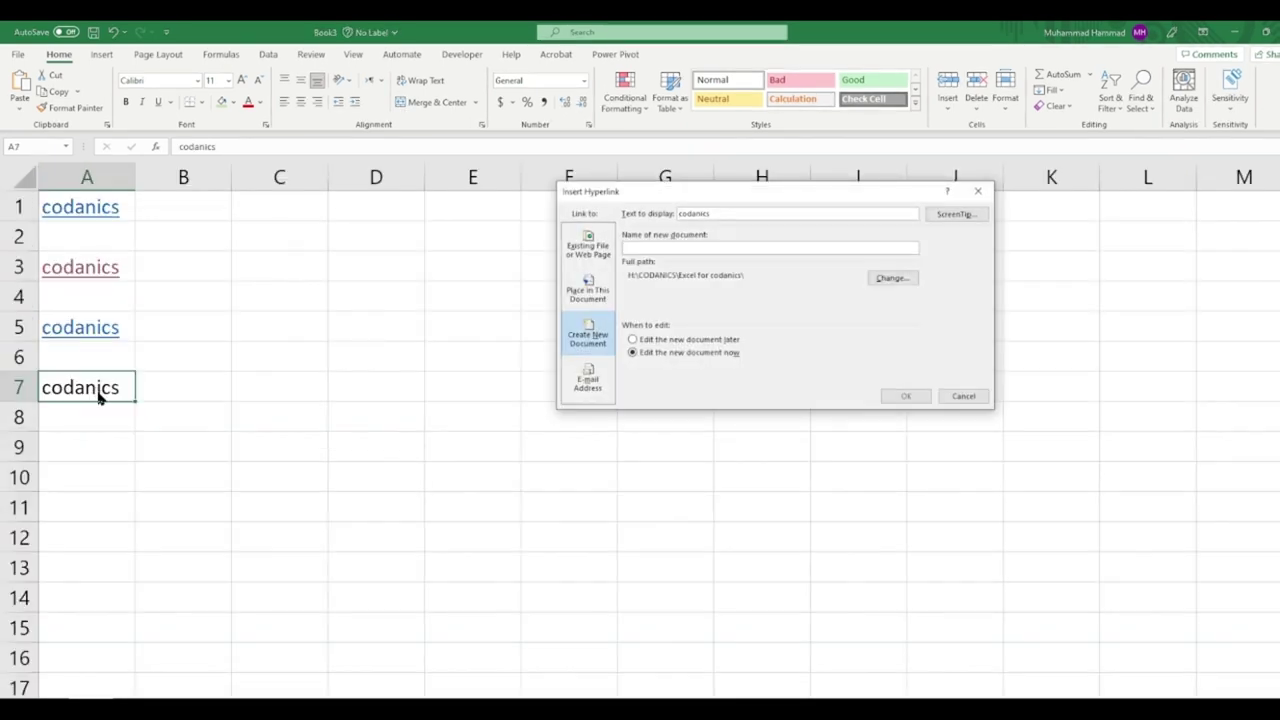
# Make A7's codanics an E-mail Address link to the presenter's Gmail address
pyautogui.click(591, 379)
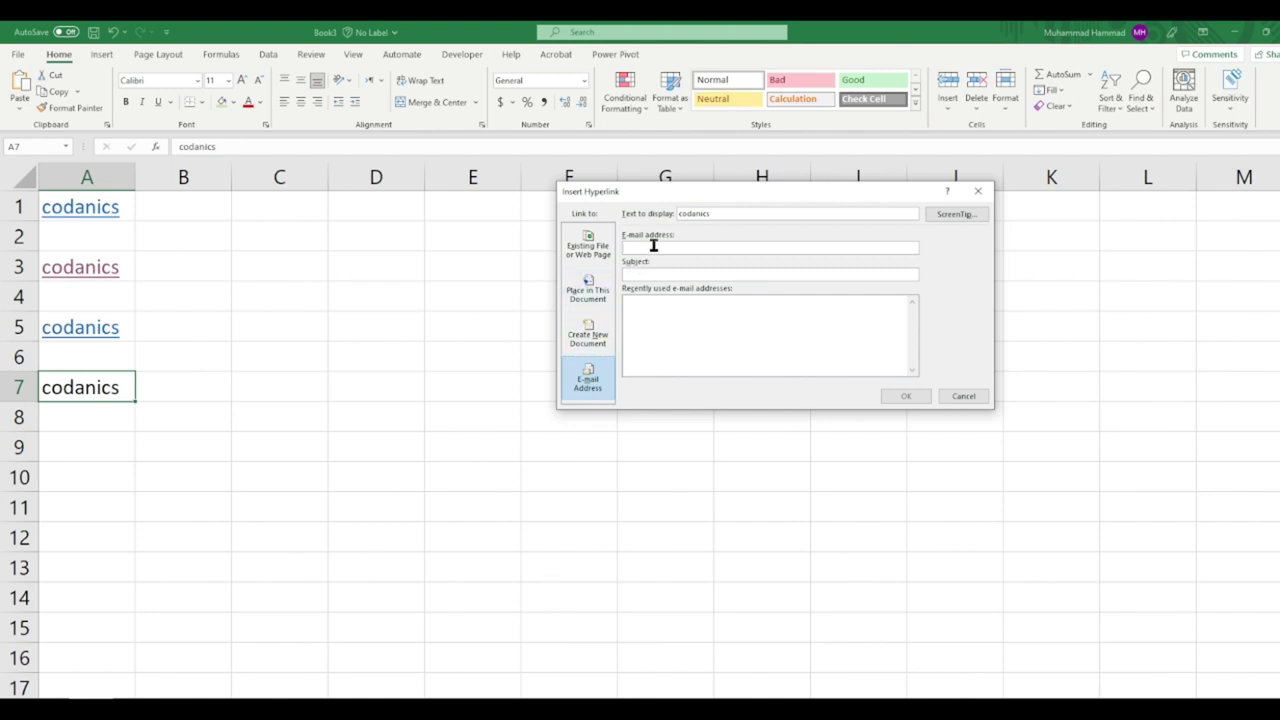
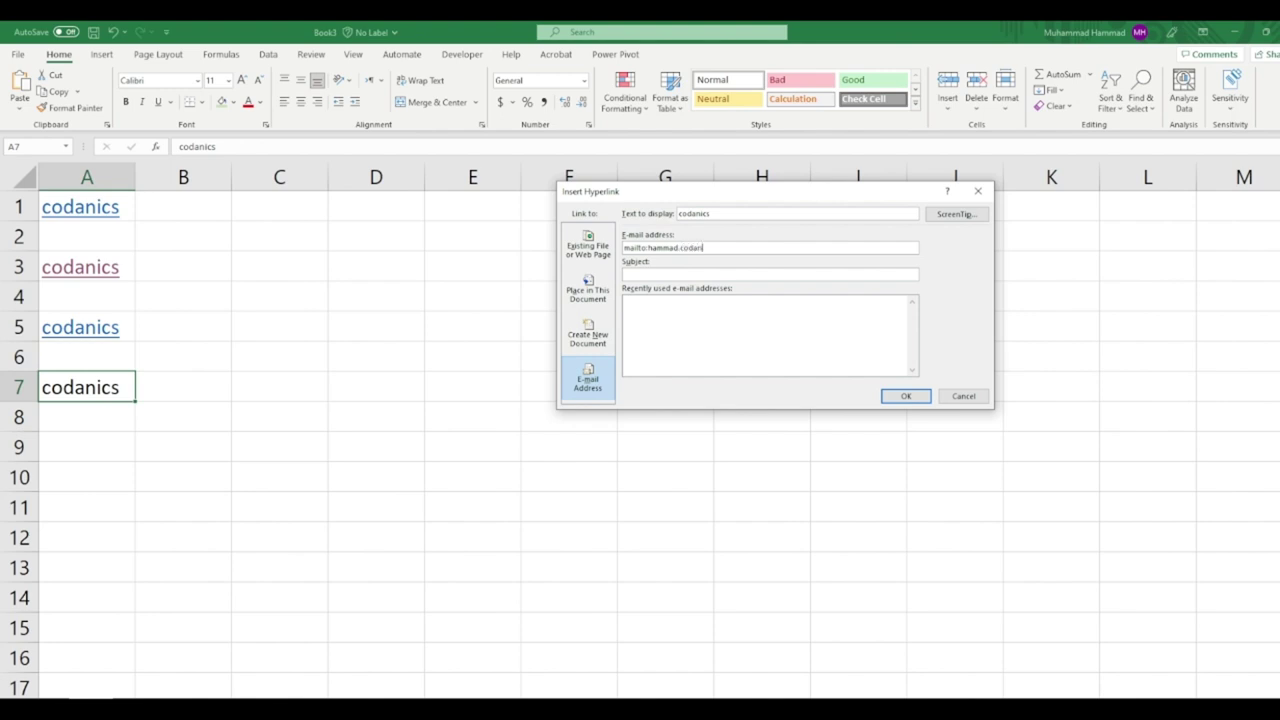
pyautogui.click(888, 395)
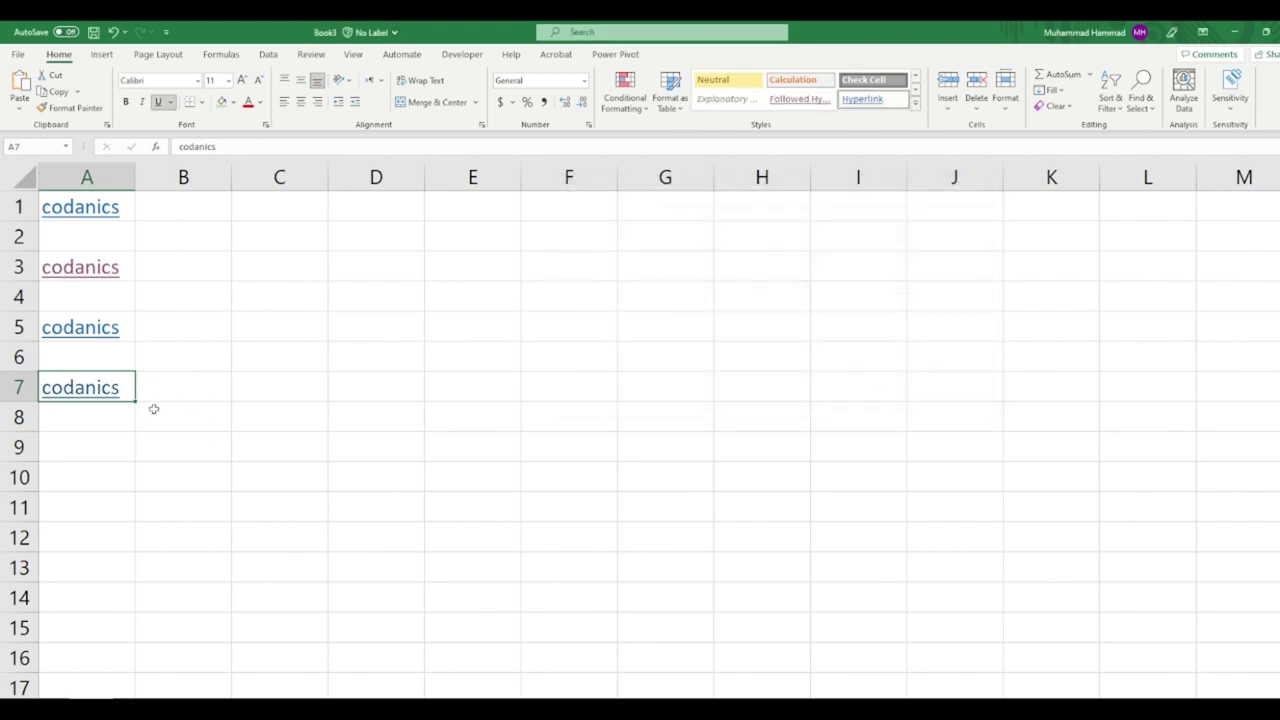
# Follow the A7 e-mail link, pick a Mail account type, then close the sign-in window
pyautogui.click(77, 390)
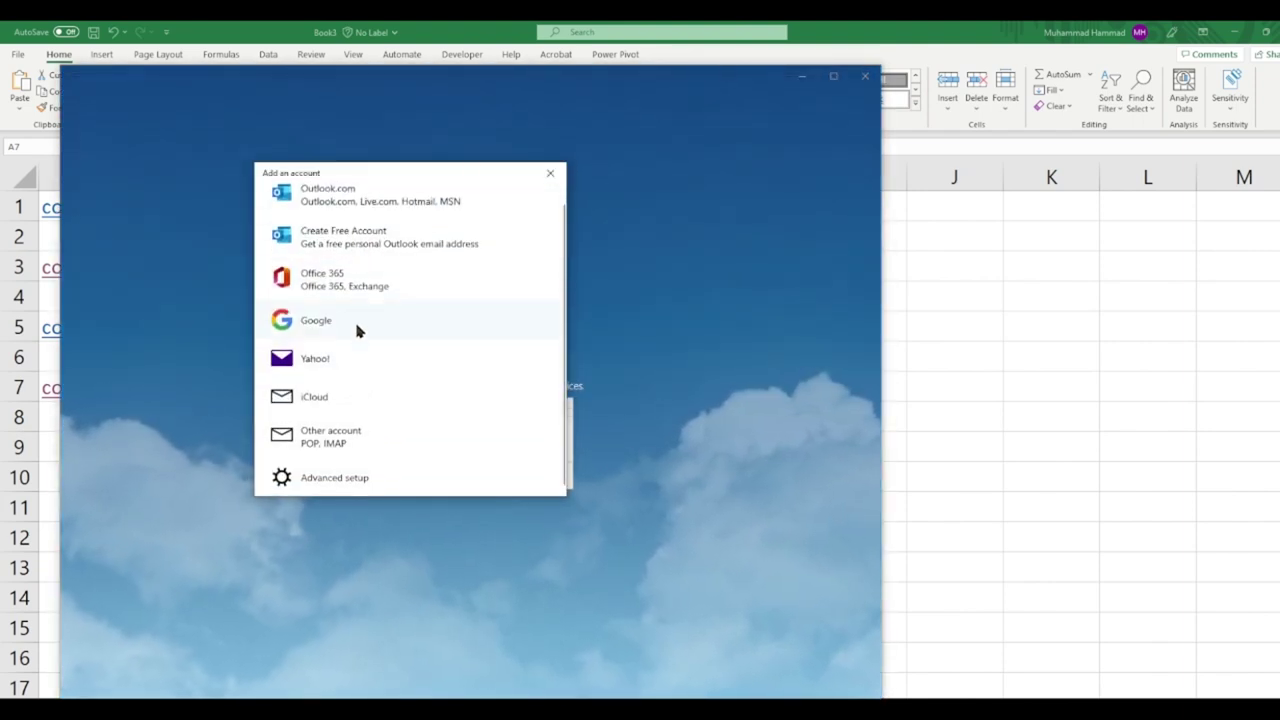
pyautogui.scroll(1, 357, 345)
pyautogui.click(351, 219)
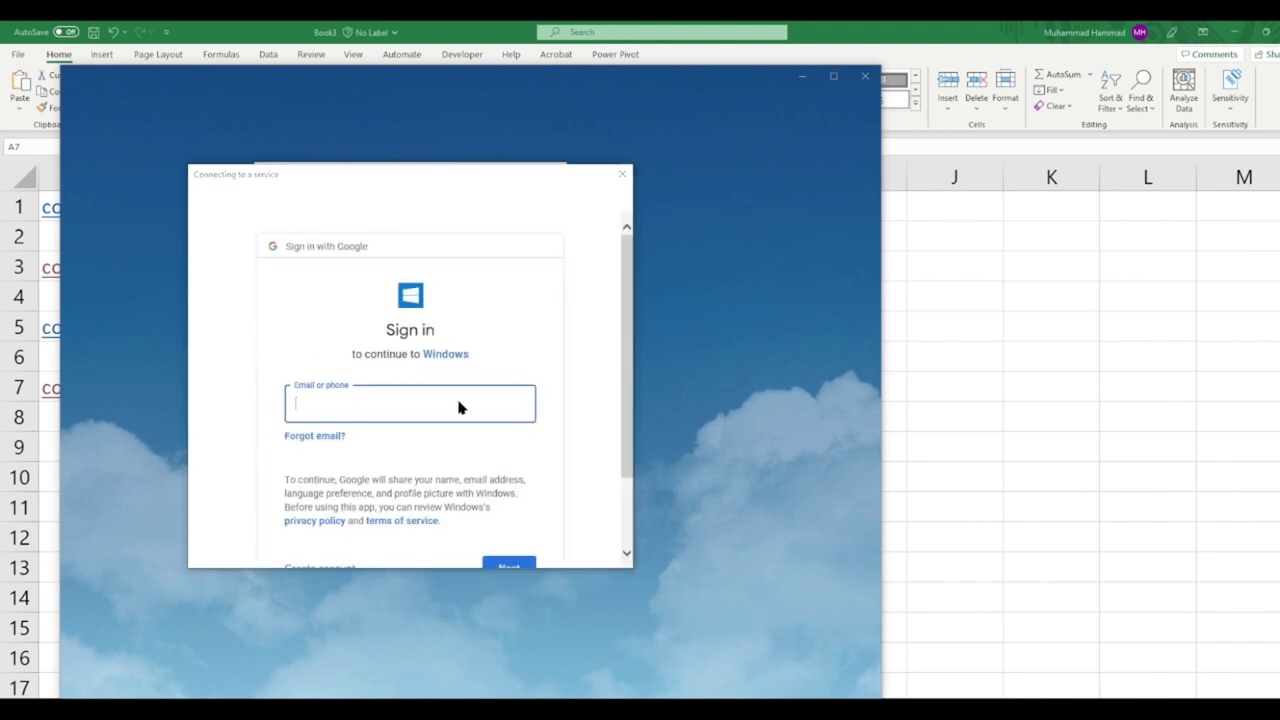
pyautogui.click(622, 174)
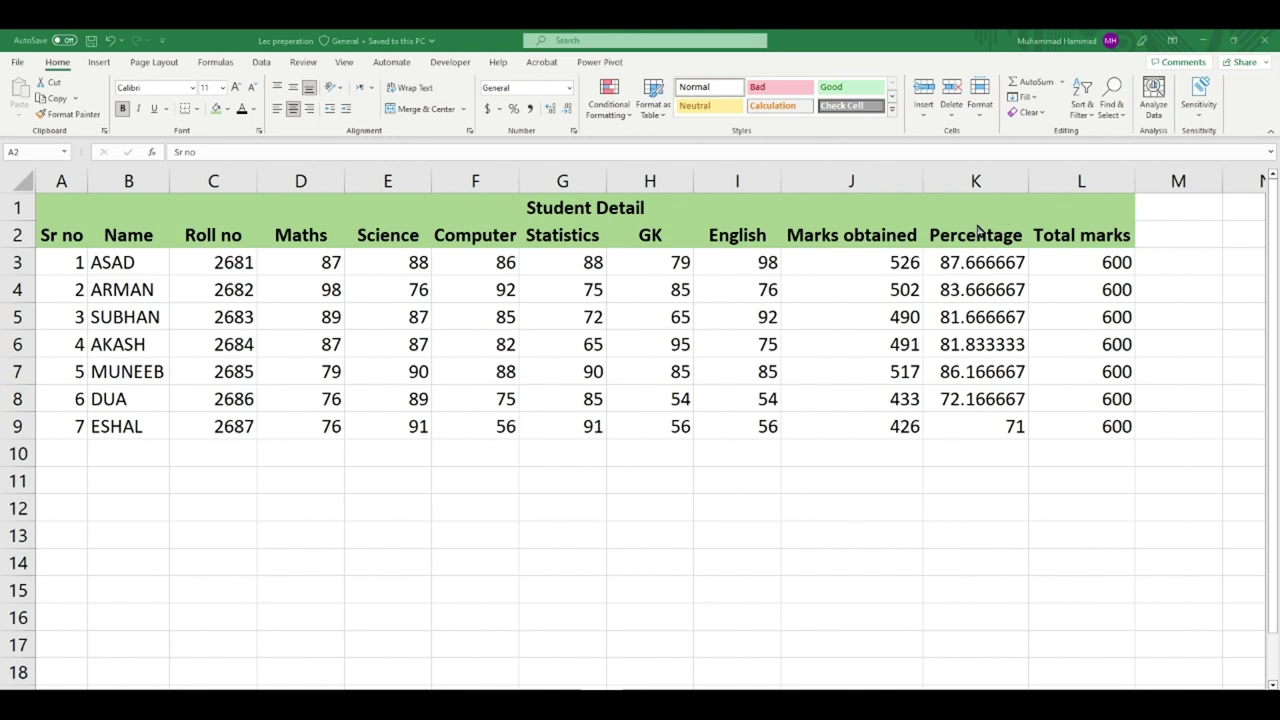
# Insert an empty column between Percentage and Total marks
pyautogui.click(957, 172)
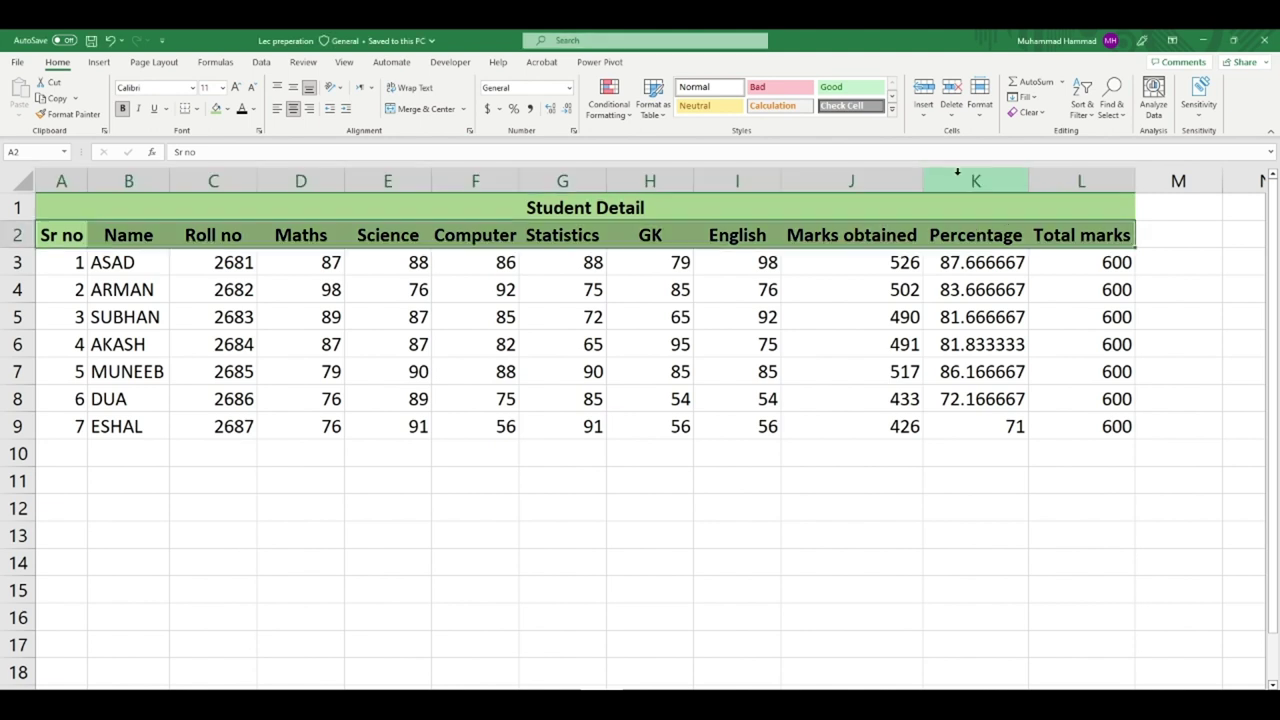
pyautogui.click(987, 287)
pyautogui.click(990, 180)
pyautogui.rightClick(990, 180)
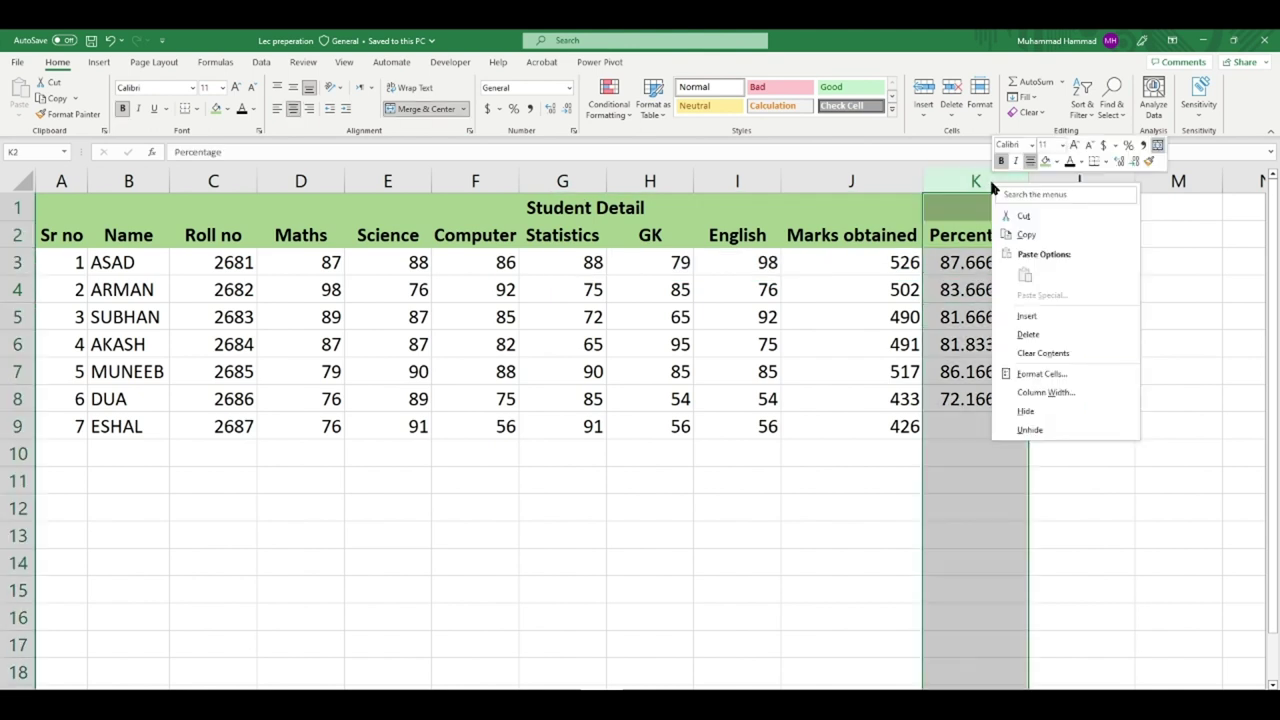
pyautogui.rightClick(1050, 192)
pyautogui.click(1091, 313)
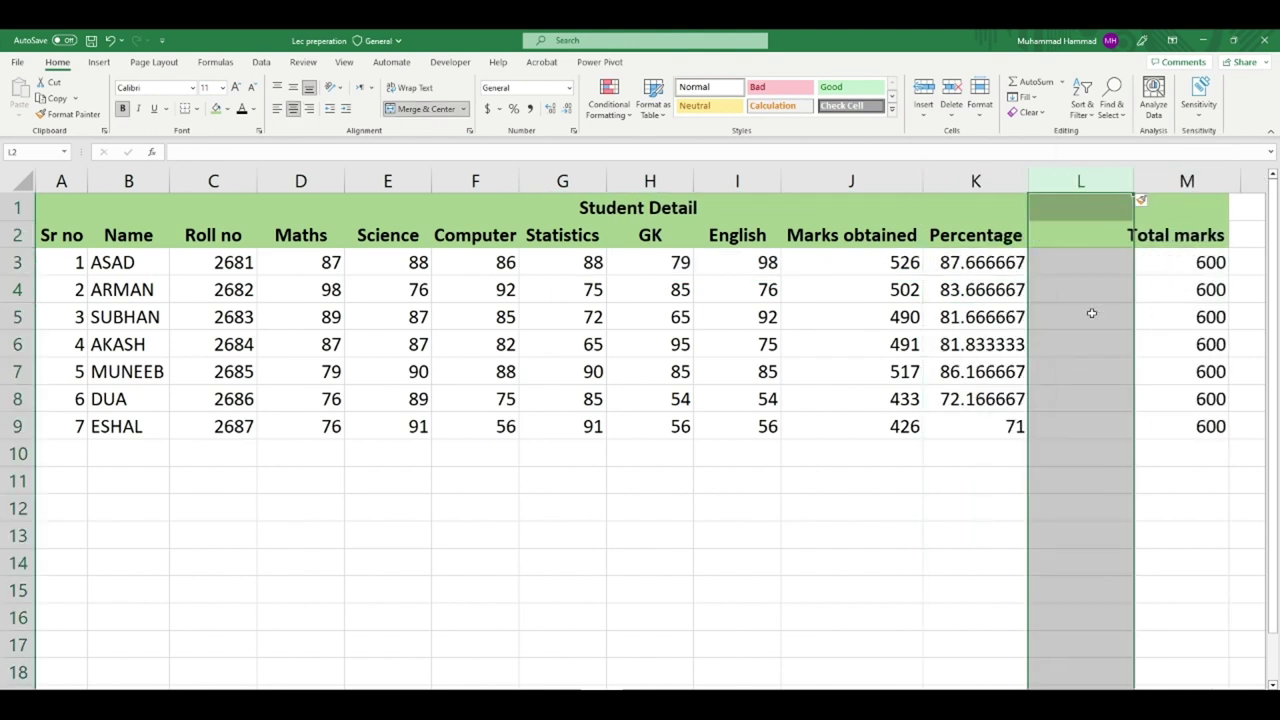
pyautogui.click(944, 472)
# Enter the header ROUND OFF in L2 and autofit column L to it
pyautogui.click(1095, 238)
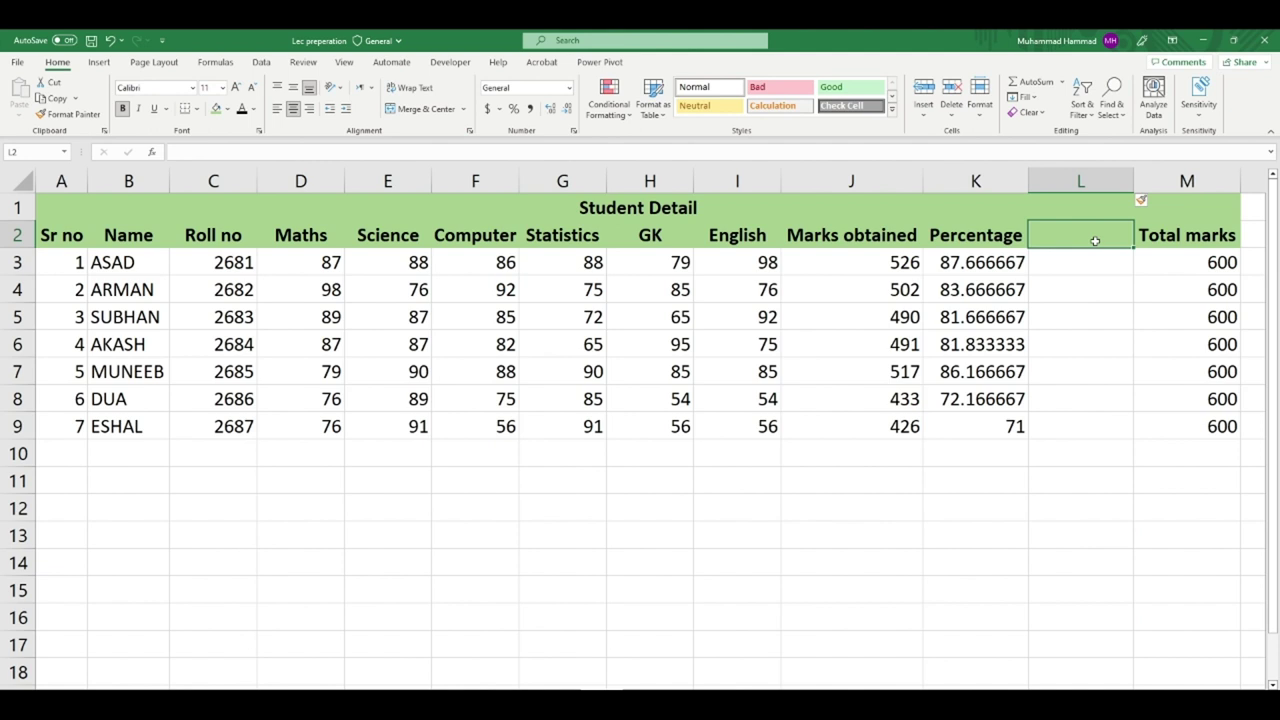
pyautogui.write('ROUND')
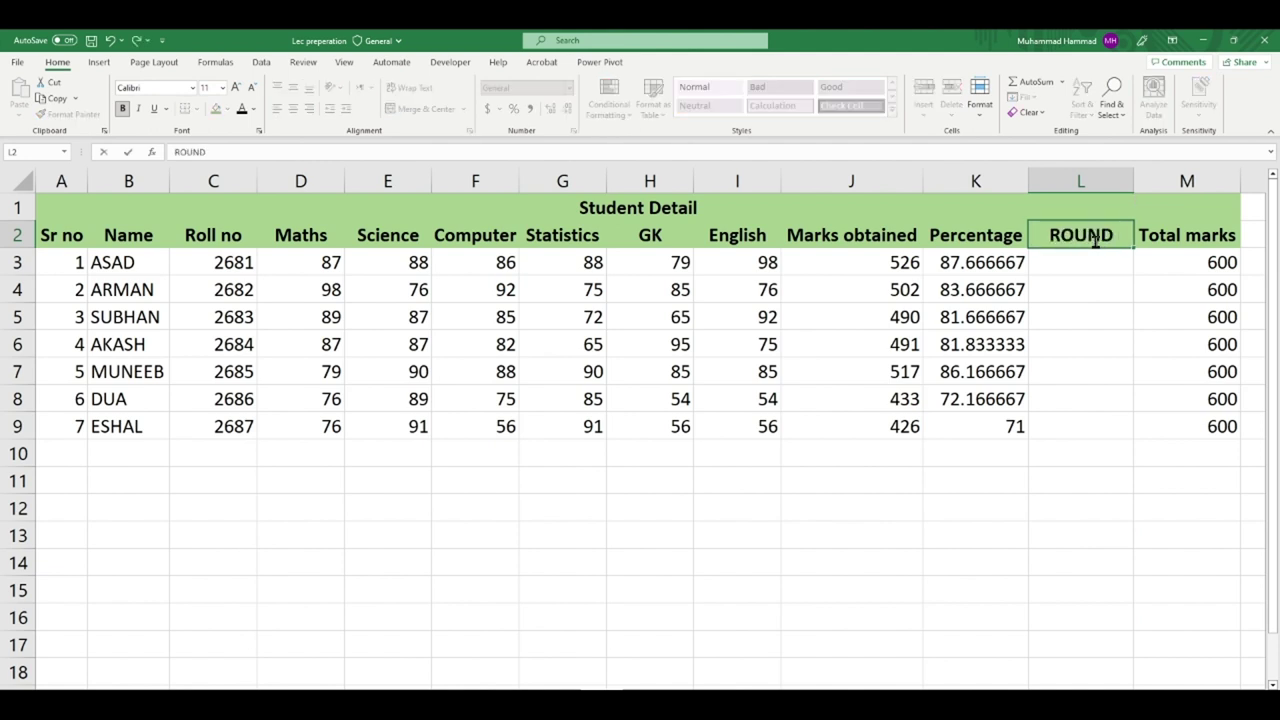
pyautogui.write(' OFF')
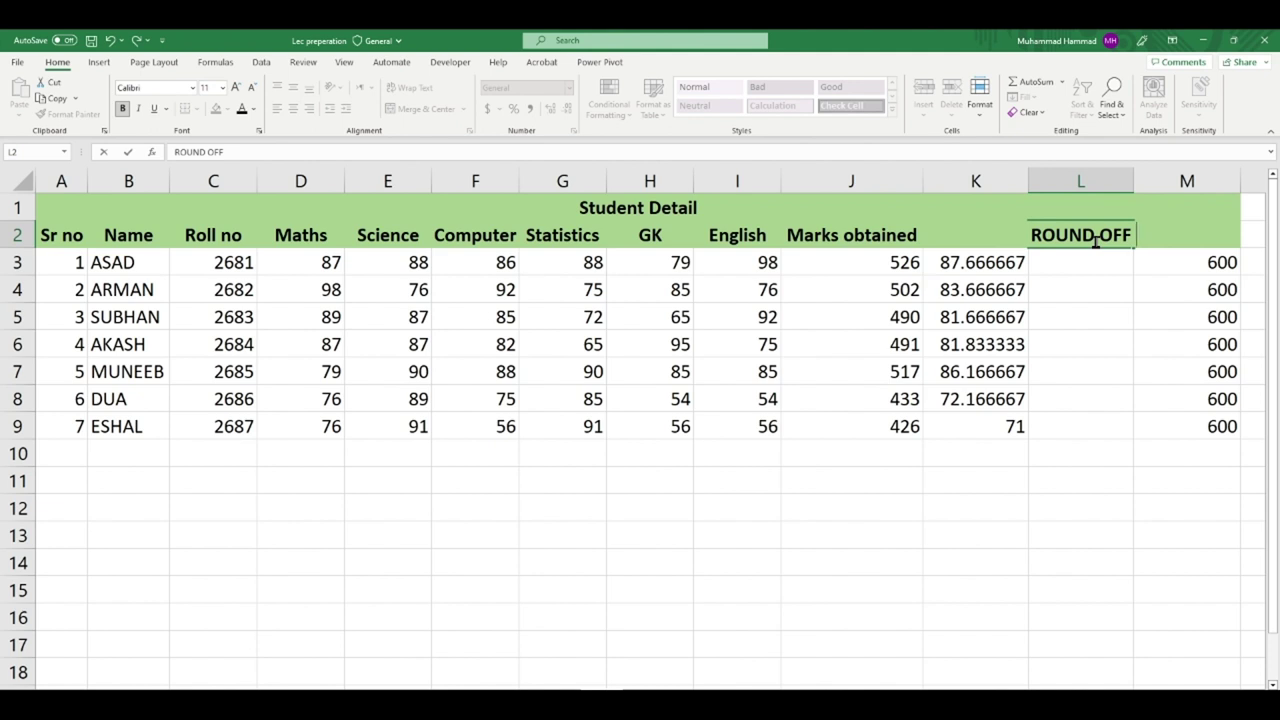
pyautogui.press('Return')
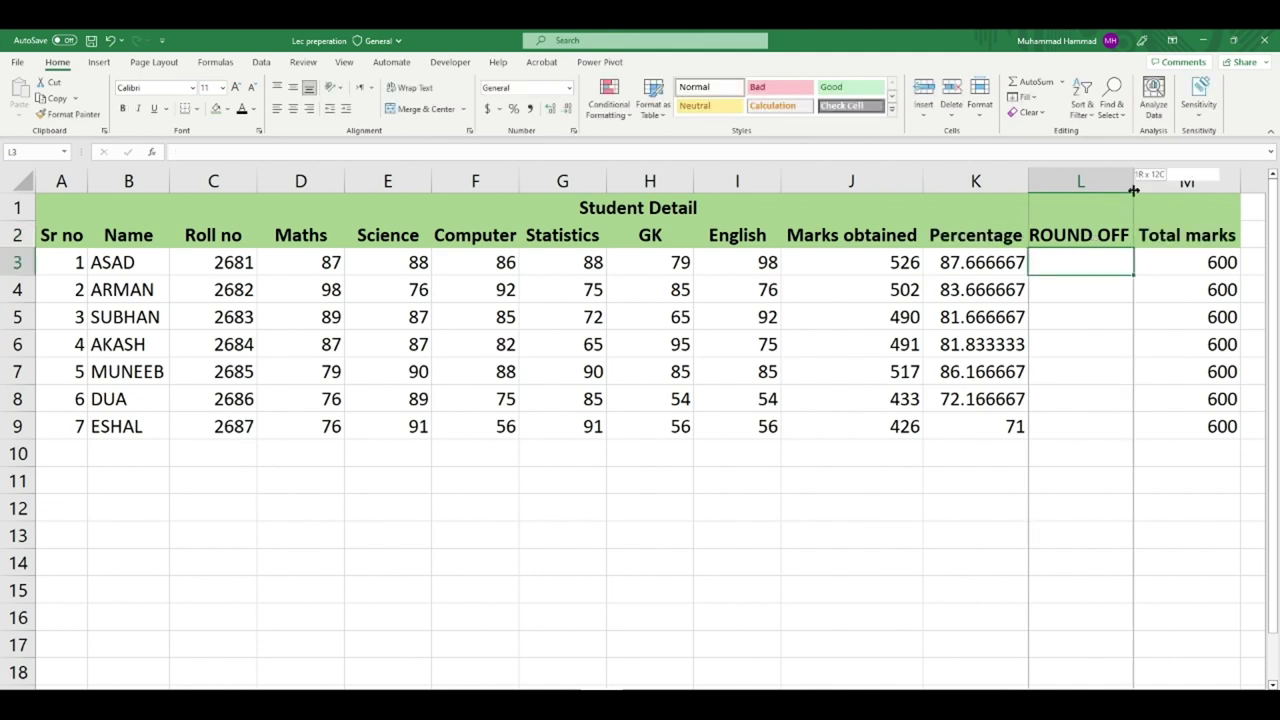
pyautogui.doubleClick(1133, 182)
pyautogui.click(1130, 368)
pyautogui.click(1065, 265)
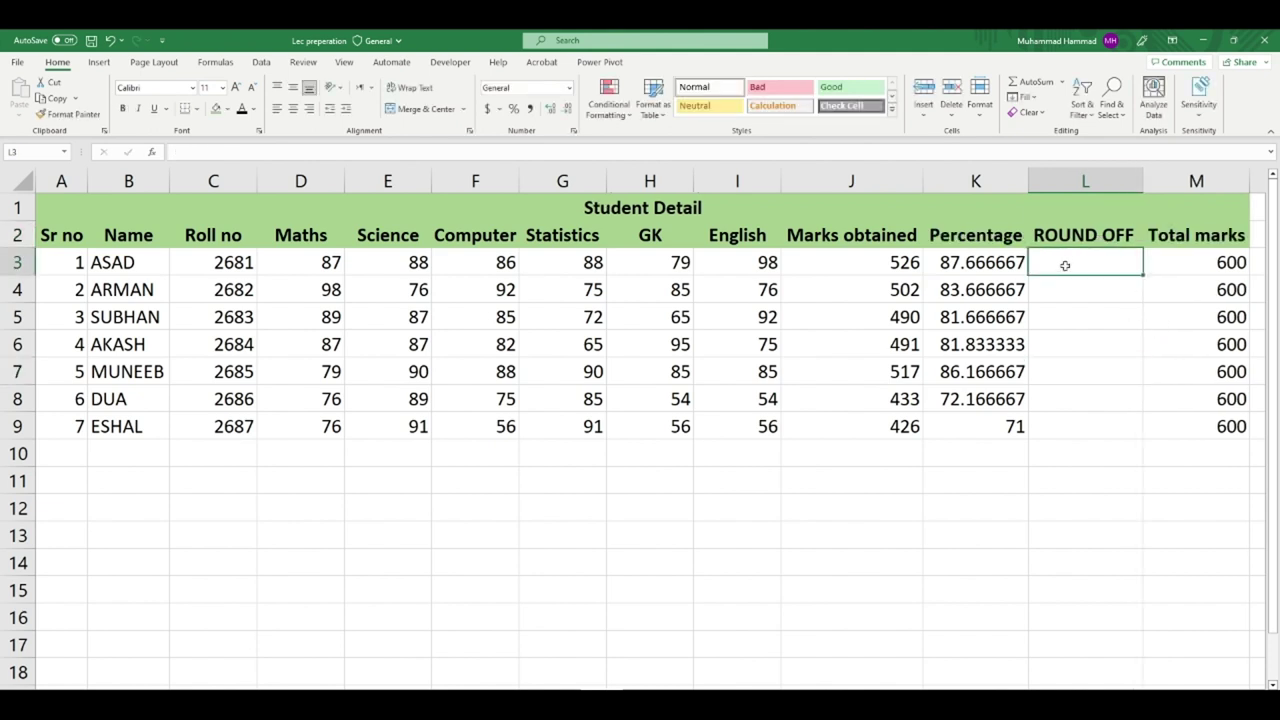
# Enter =ROUNDUP(K3,2) in L3 to round the first percentage to two decimals
pyautogui.write('=round')
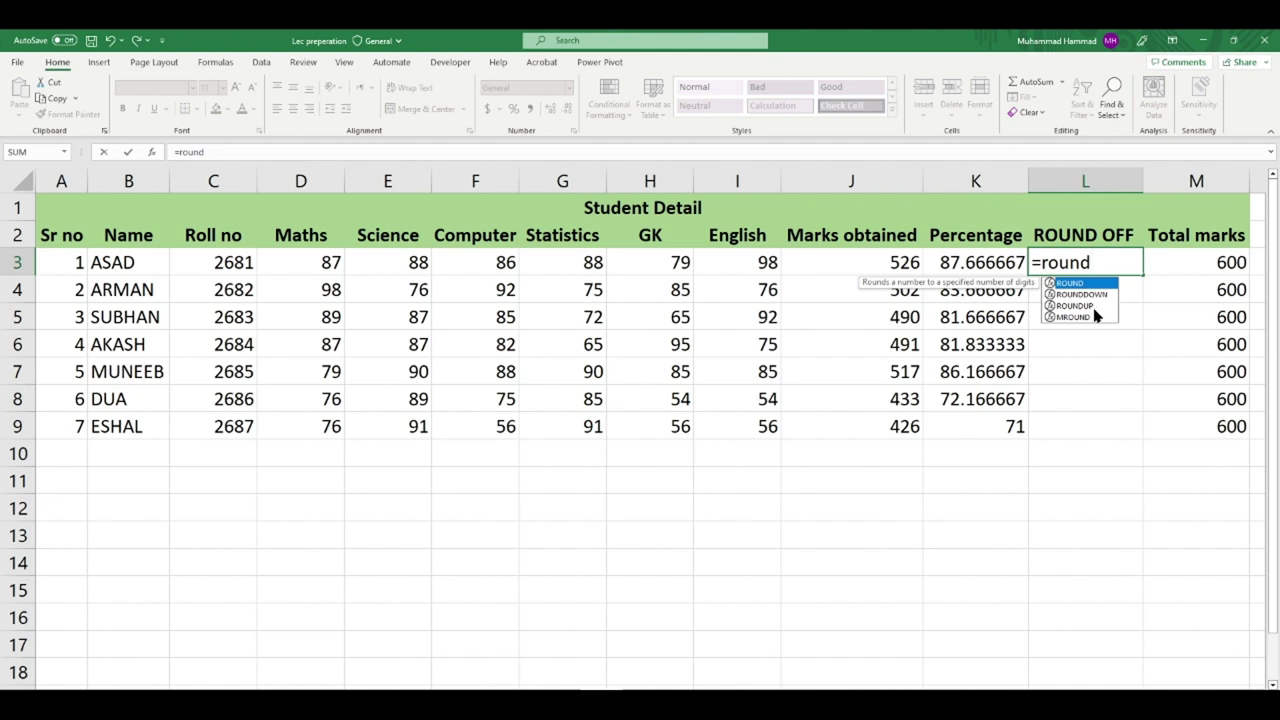
pyautogui.press('Down')
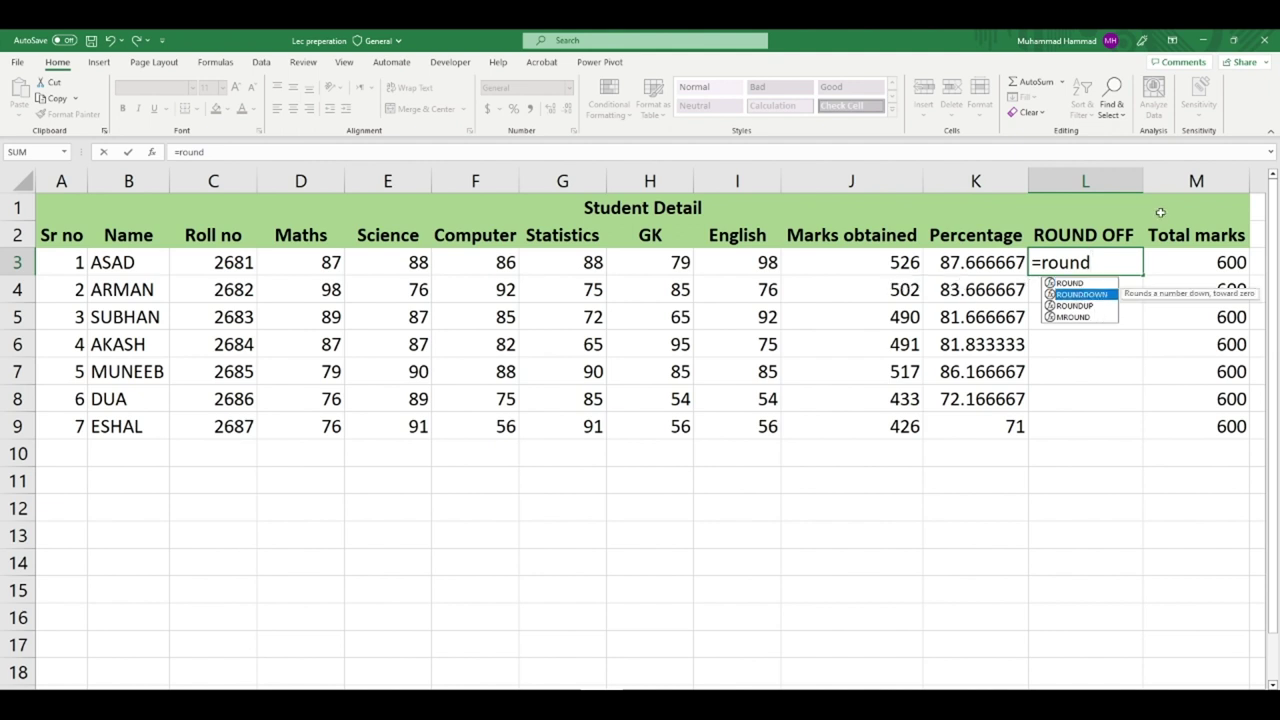
pyautogui.press('Down')
pyautogui.press('Tab')
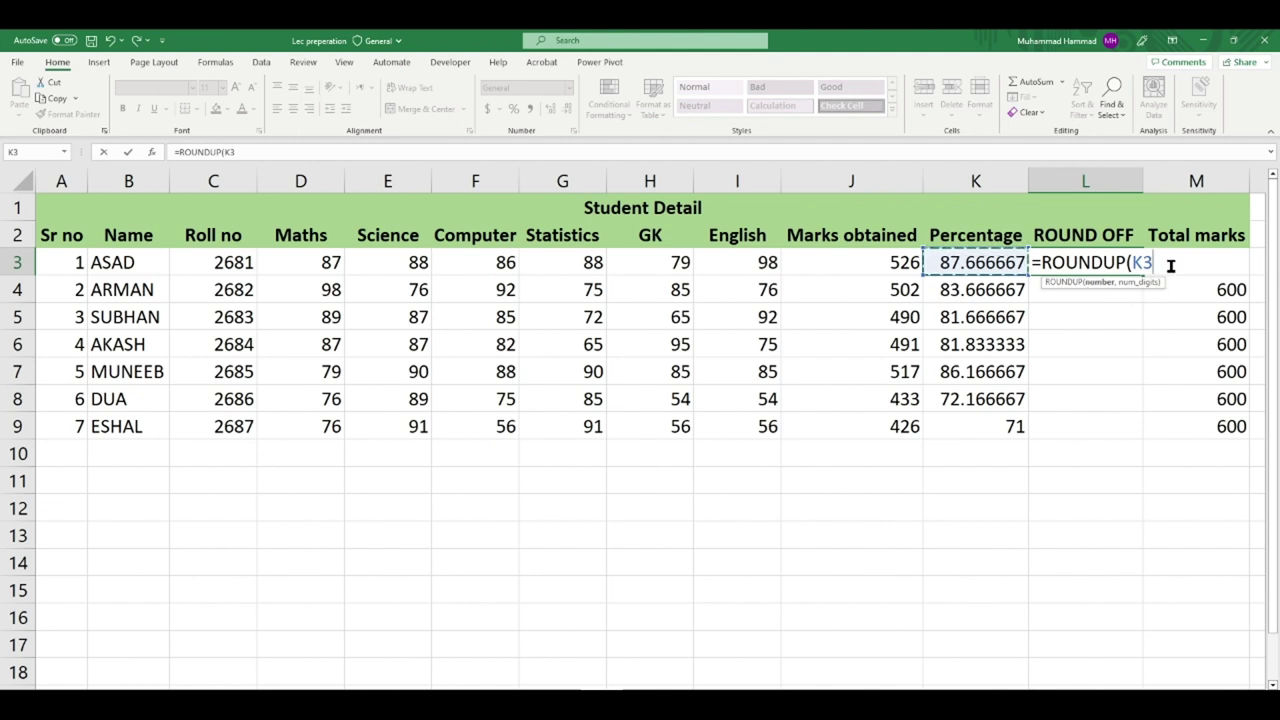
pyautogui.write(',')
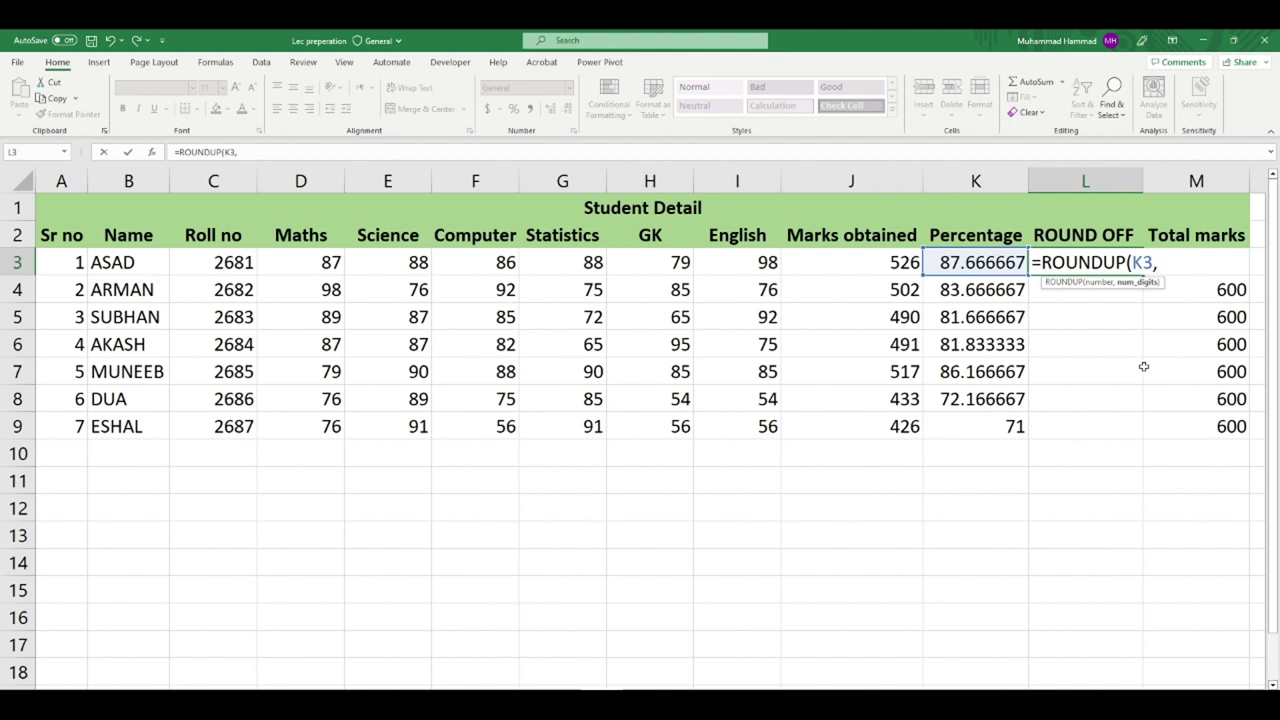
pyautogui.write('2)')
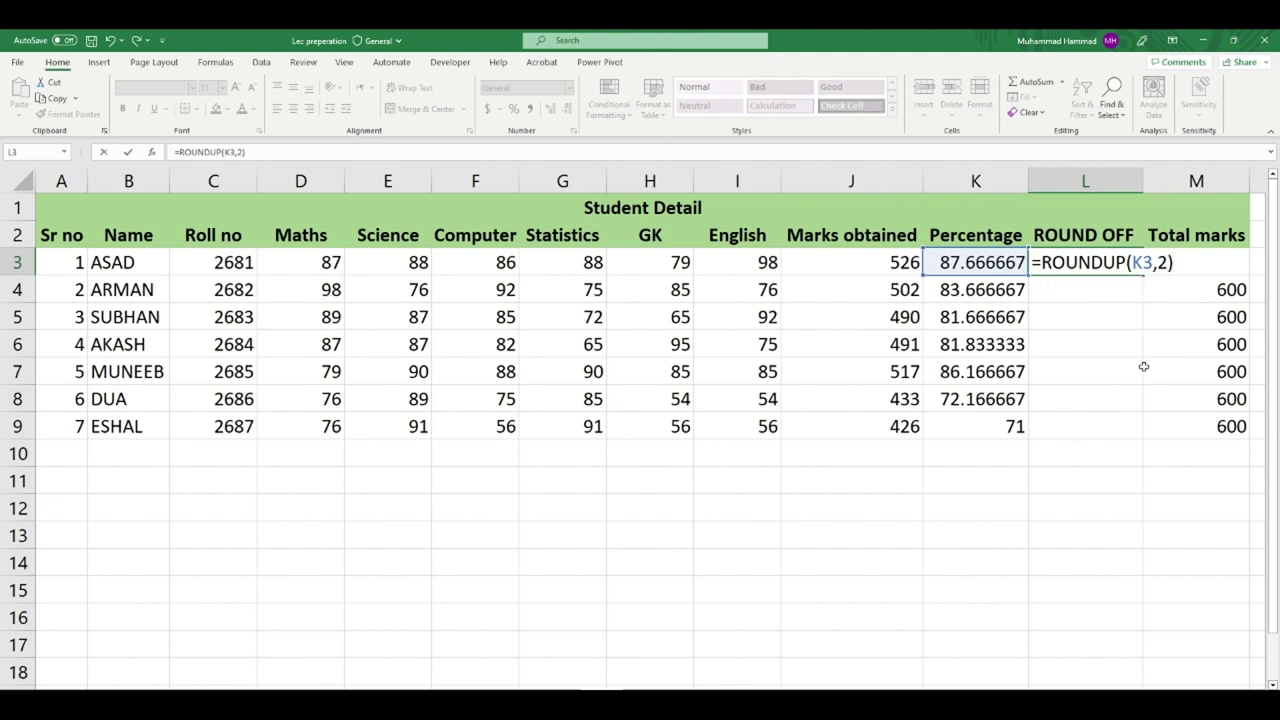
pyautogui.press('Return')
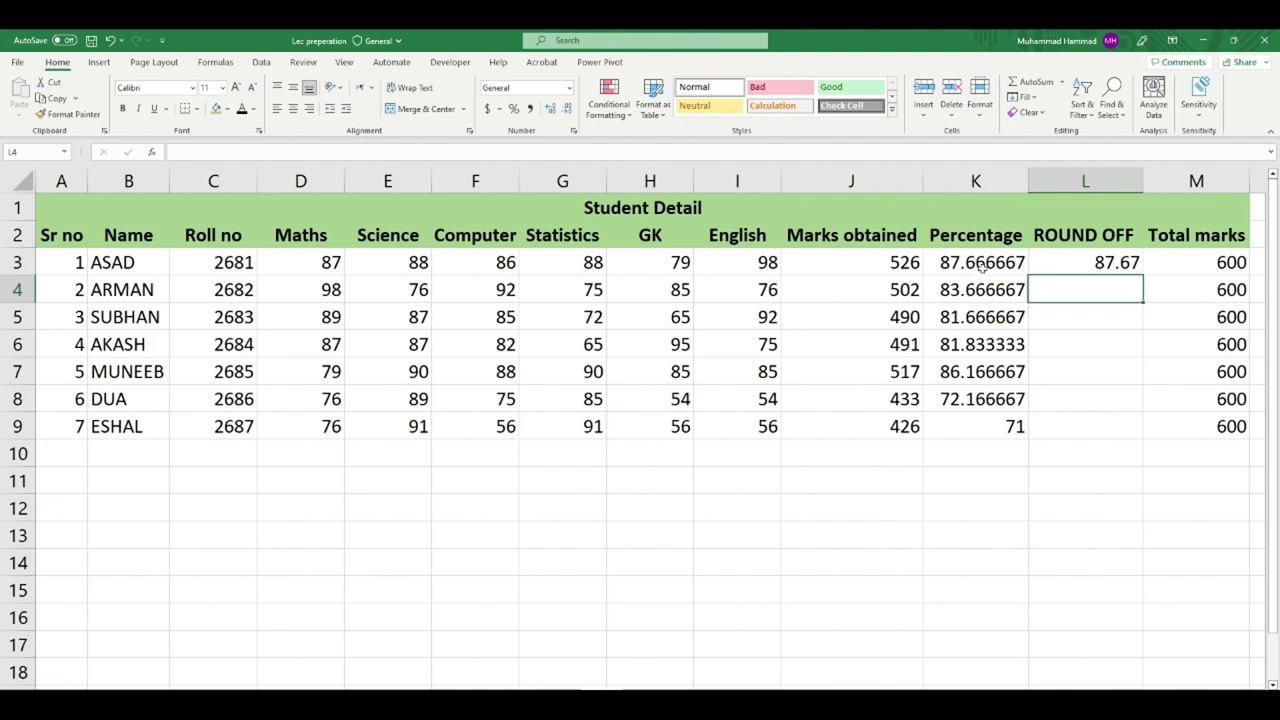
# Fill the ROUNDUP formula from L3 down to L9 and check the copied formulas
pyautogui.click(1113, 261)
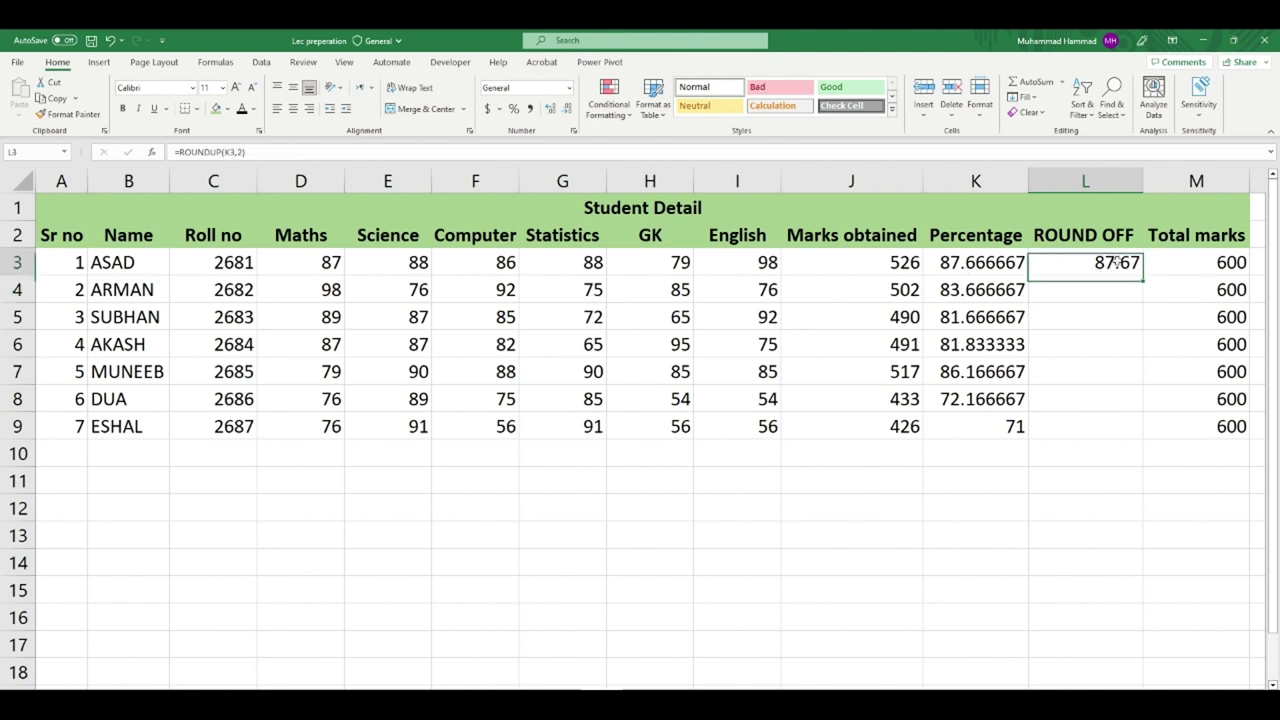
pyautogui.moveTo(1144, 274); pyautogui.dragTo(1135, 431)
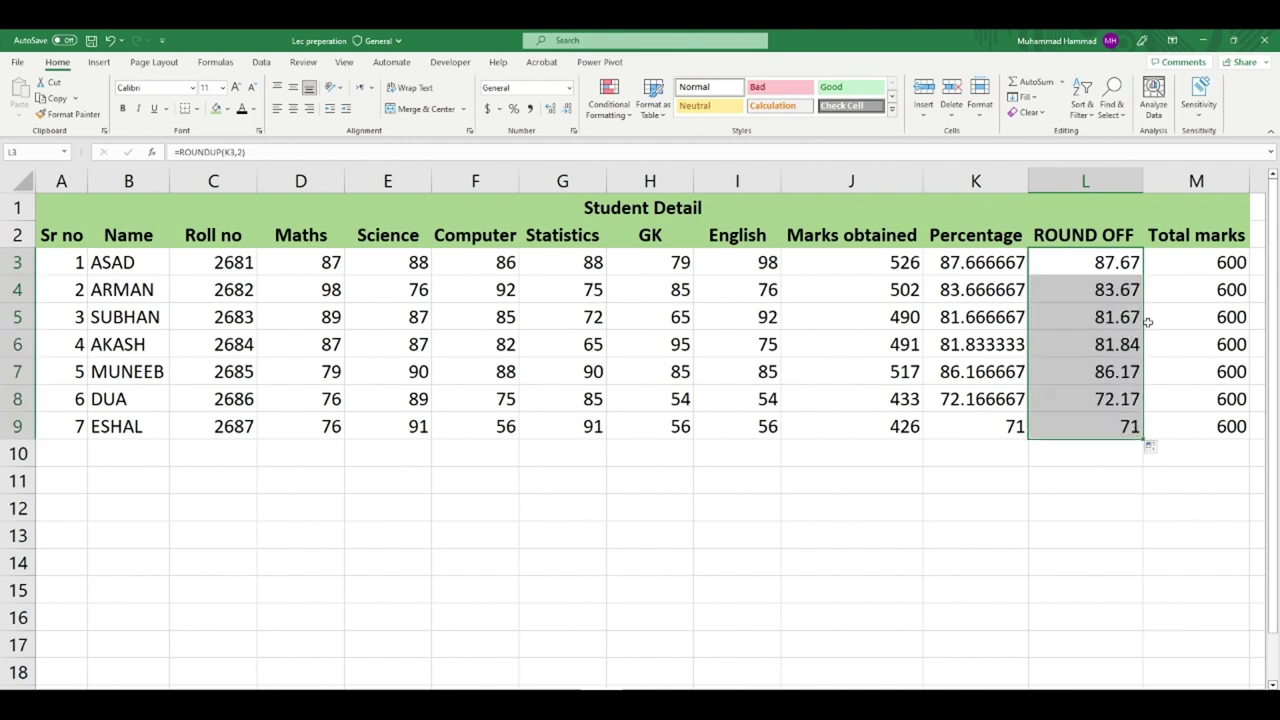
pyautogui.click(1084, 453)
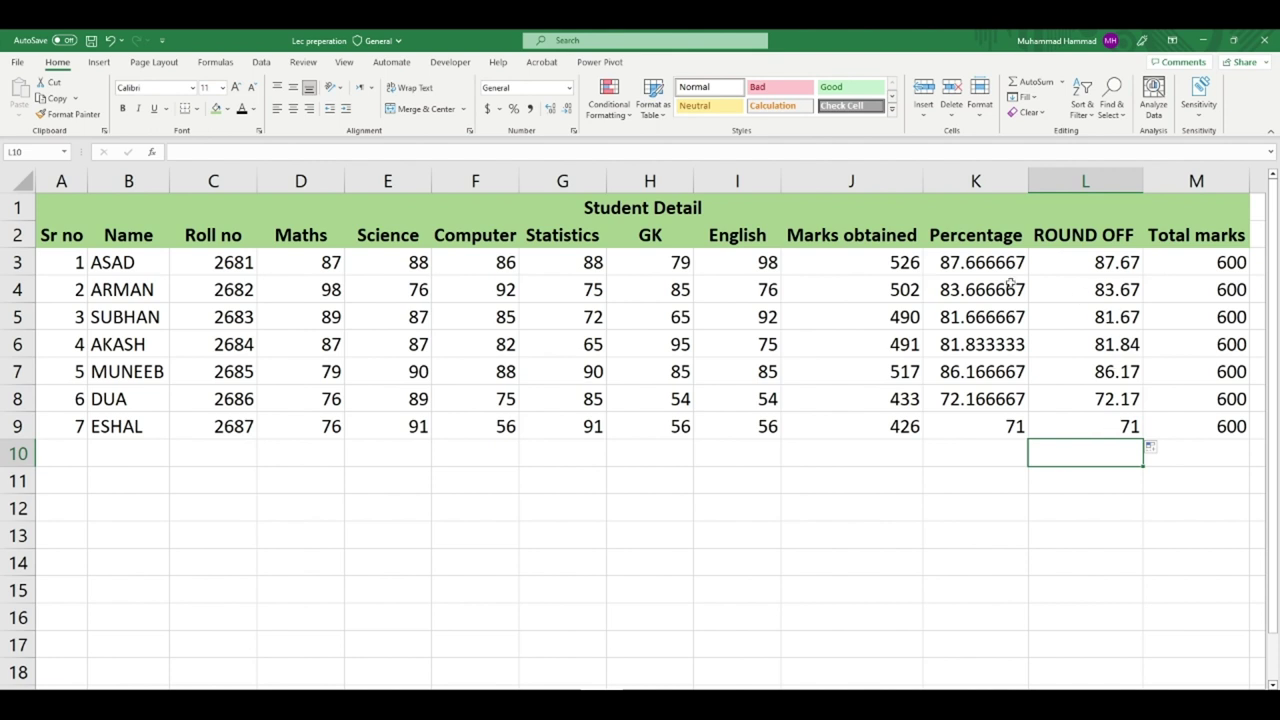
pyautogui.click(1092, 262)
pyautogui.click(1116, 291)
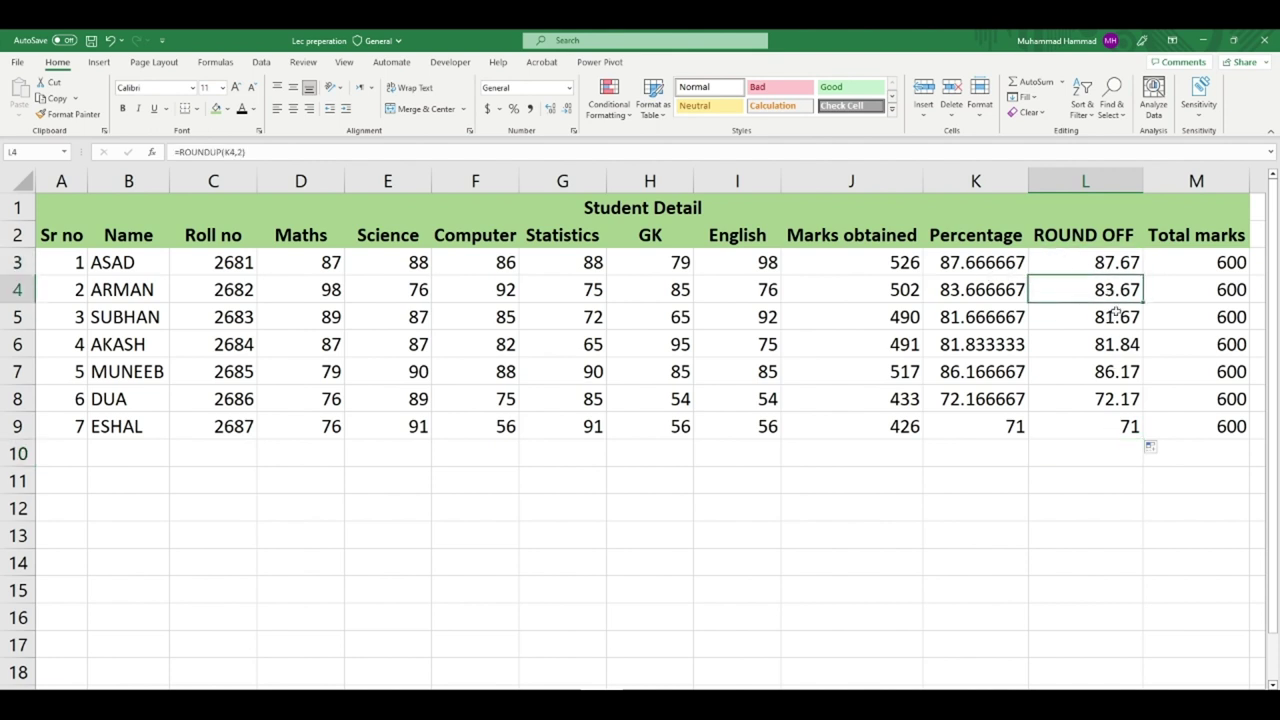
pyautogui.click(1120, 320)
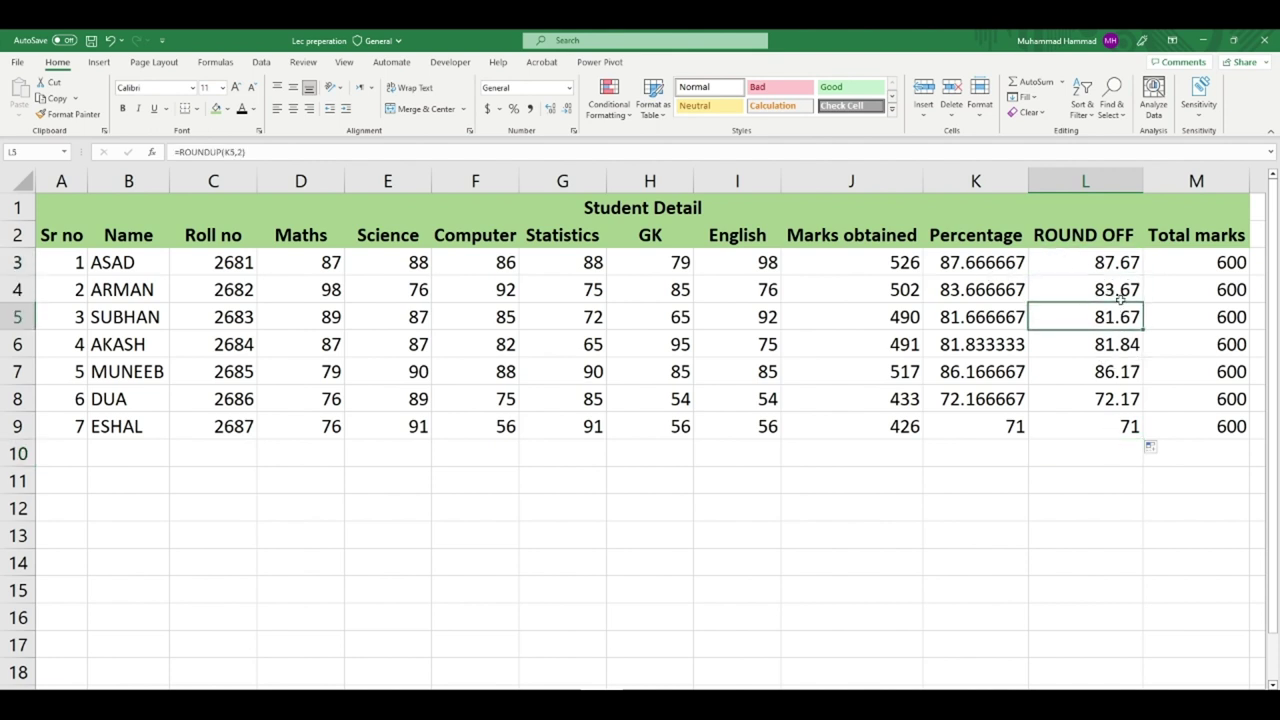
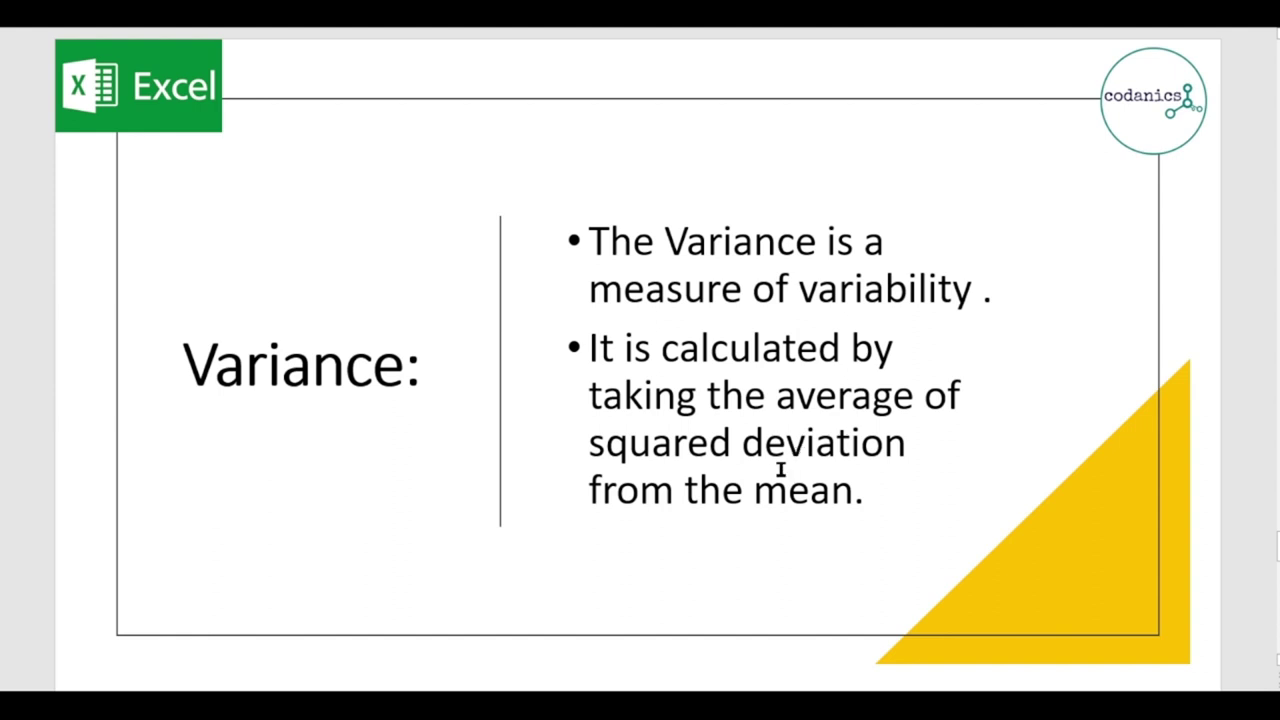
# Scroll down past the Variance slide to reach the Deviation slide
pyautogui.scroll(-1, 459, 628)
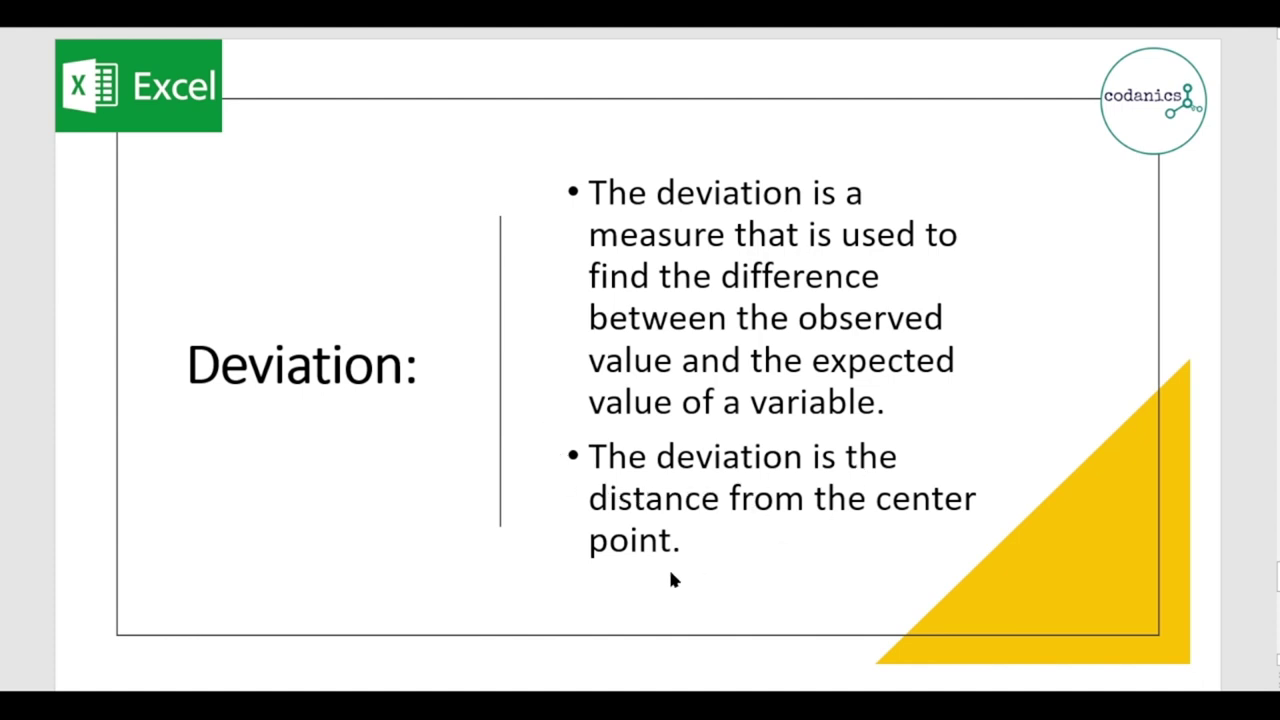
# Scroll to the Observed value & Mean slide, then advance to the Standard Deviation slide
pyautogui.scroll(-1, 670, 578)
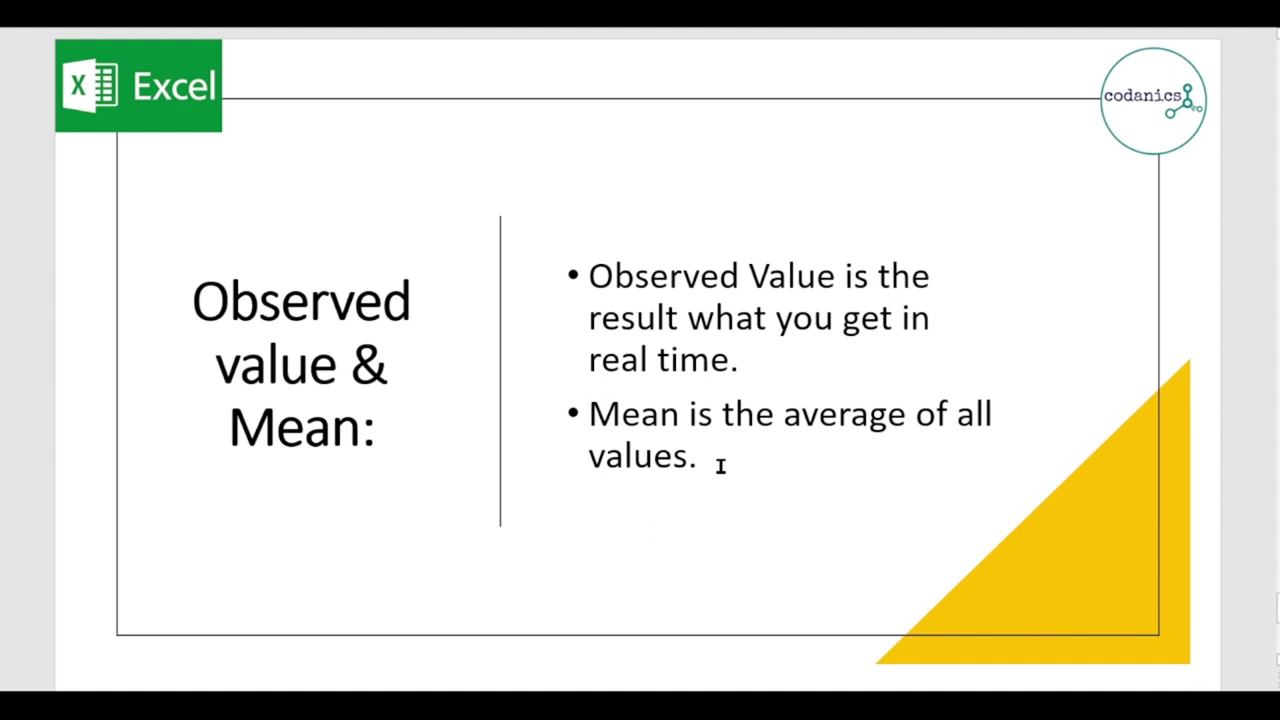
pyautogui.press('pagedown')
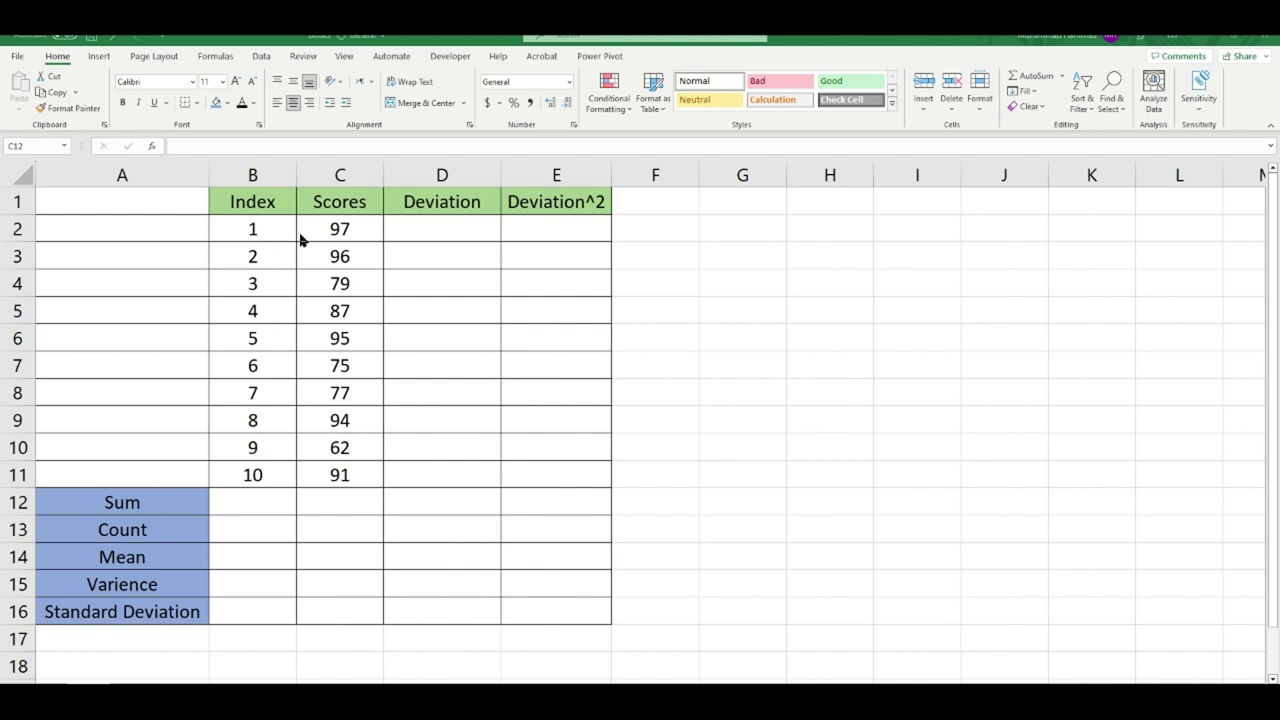
# Replace an AutoSum attempt in C12 with =SUM(C2:C11), totalling the scores to 853
pyautogui.click(352, 507)
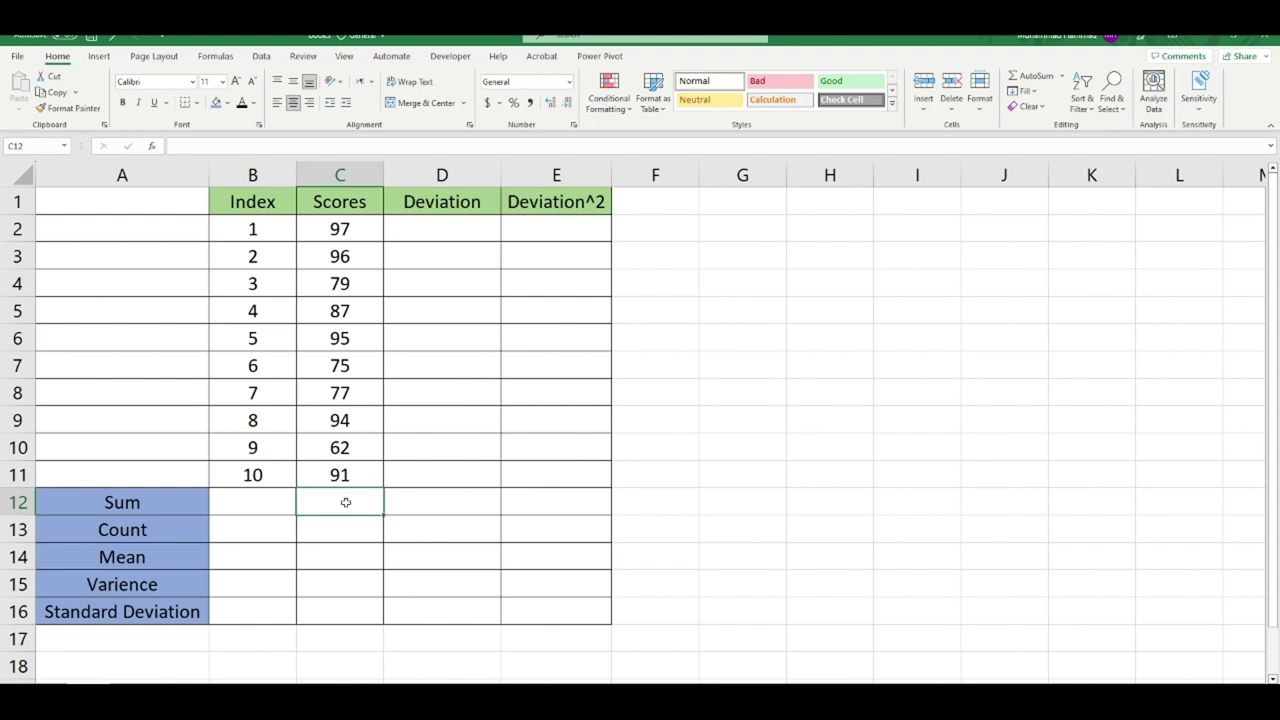
pyautogui.click(1030, 76)
pyautogui.press('Return')
pyautogui.press('Delete')
pyautogui.write('=')
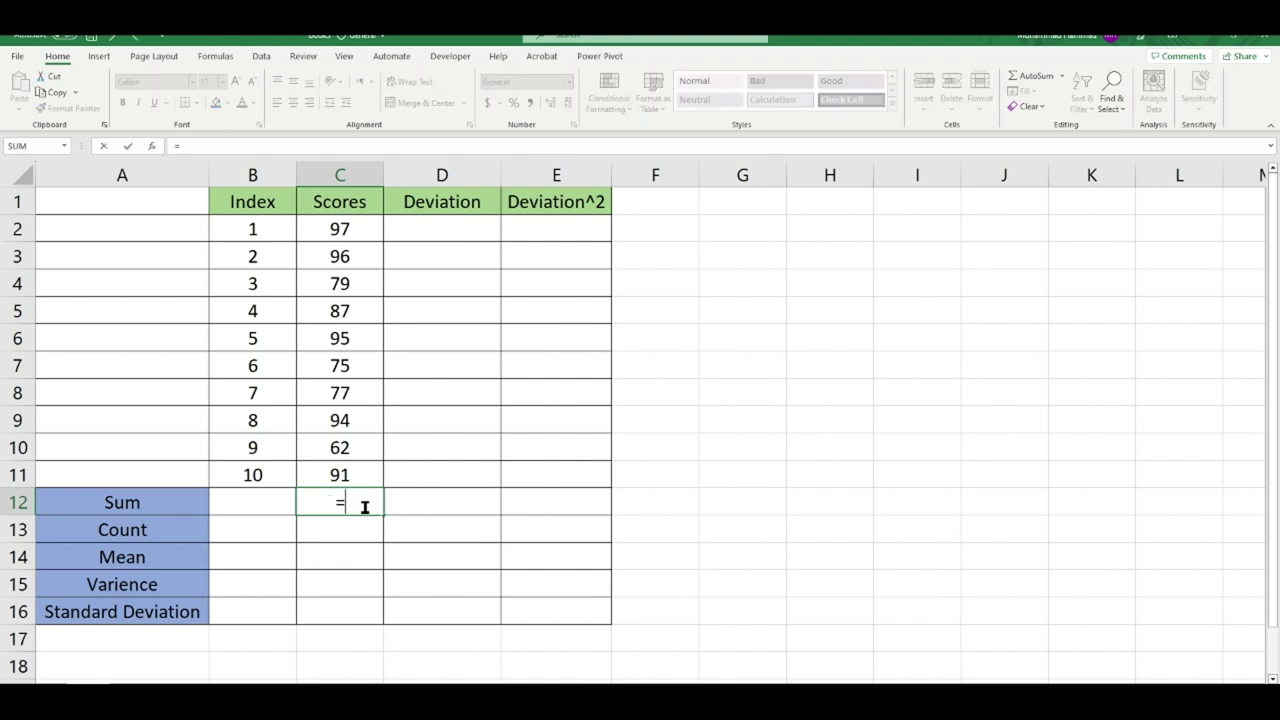
pyautogui.write('sum')
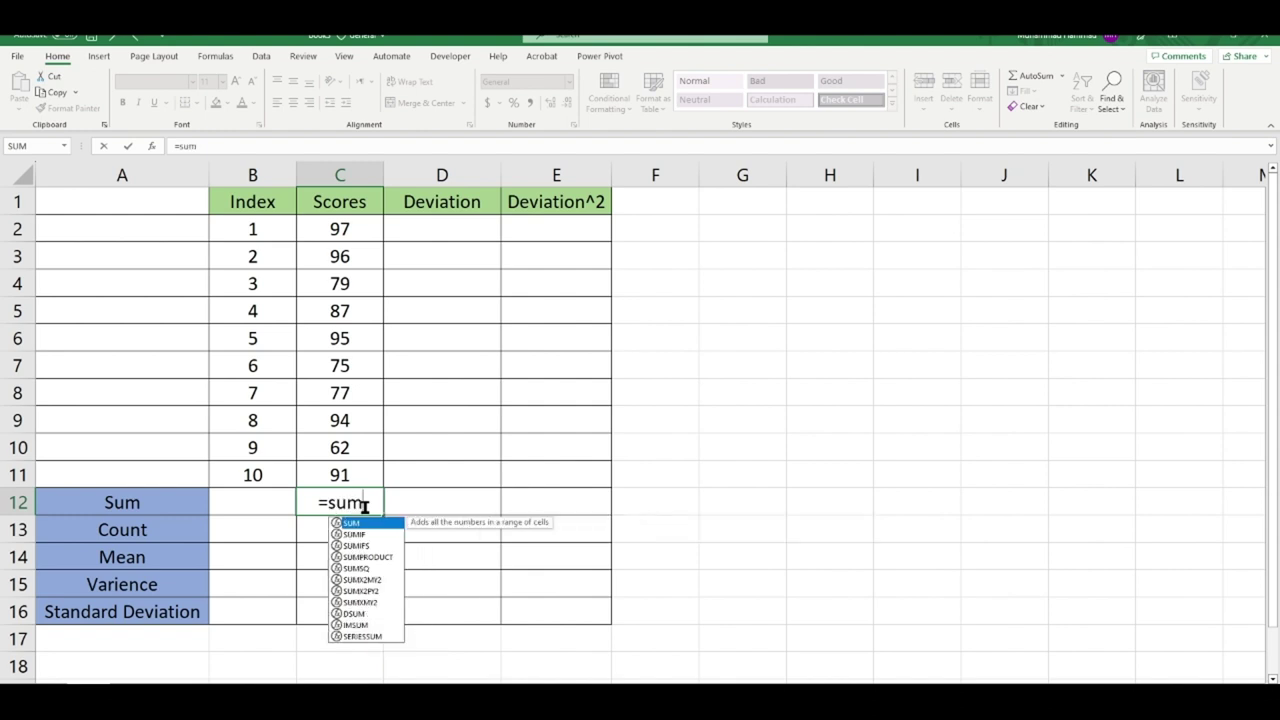
pyautogui.press('Tab')
pyautogui.moveTo(325, 228); pyautogui.dragTo(335, 470)
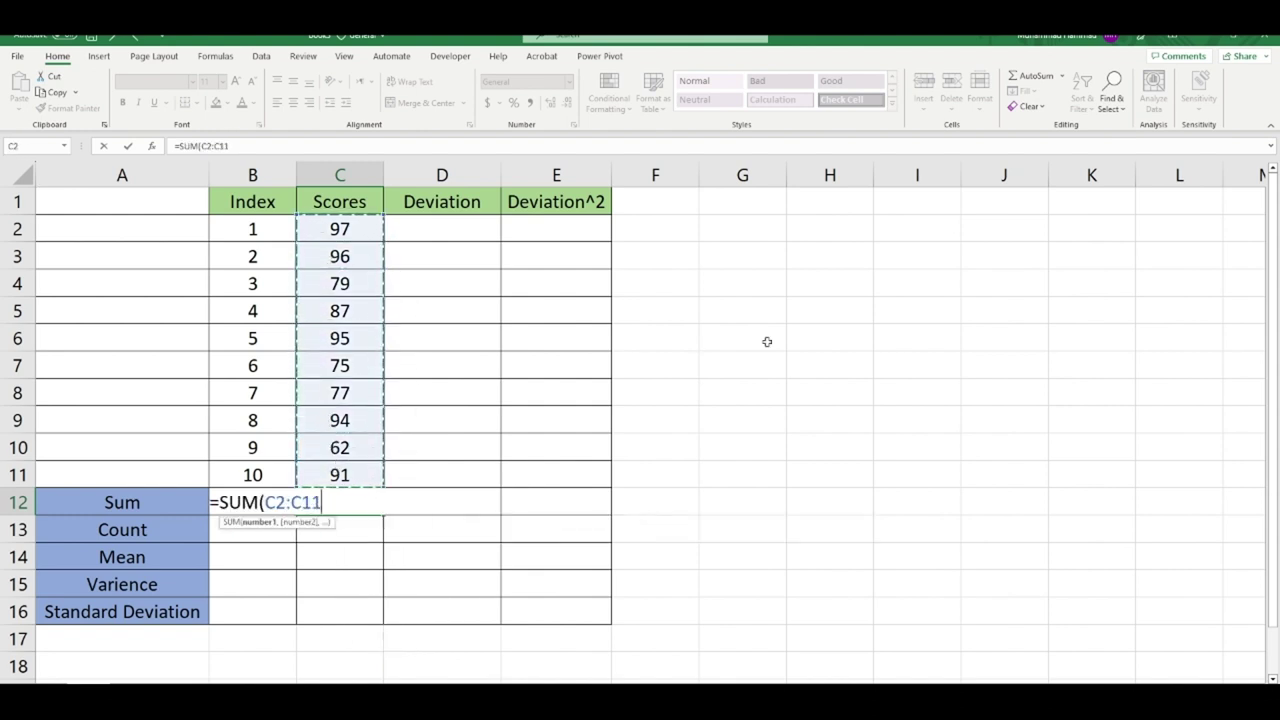
pyautogui.write(')')
pyautogui.press('Return')
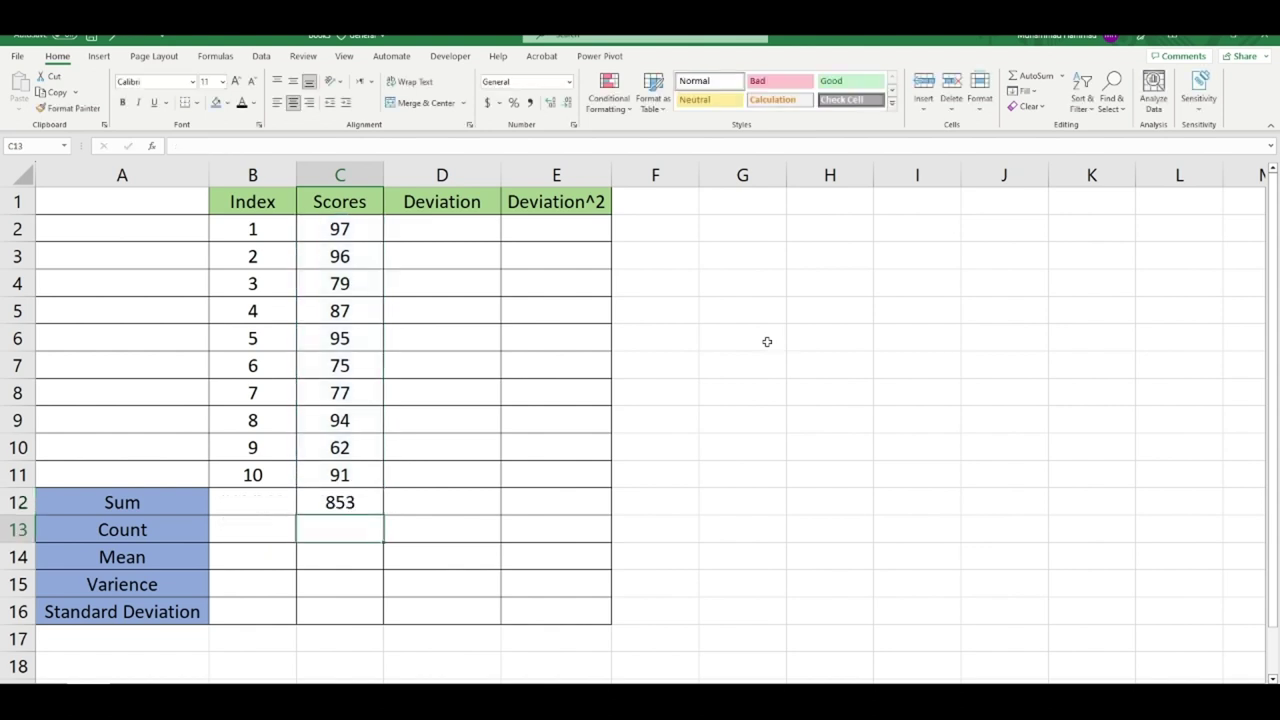
pyautogui.click(360, 505)
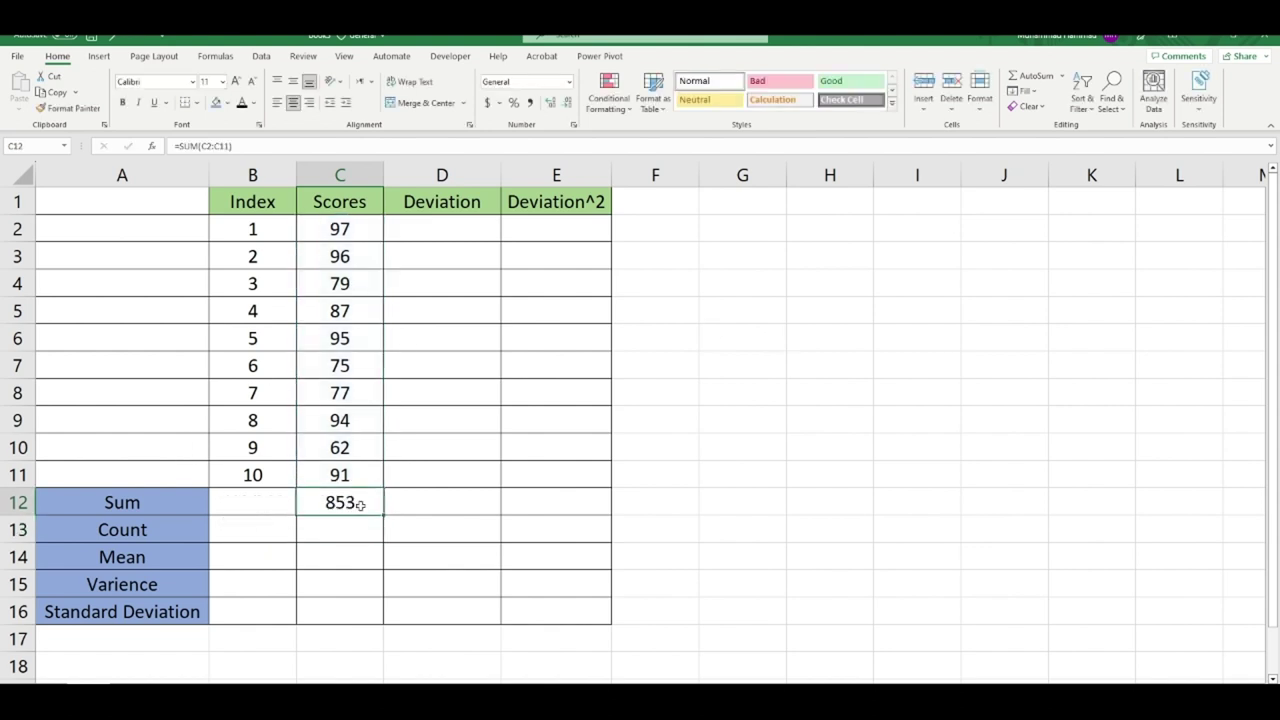
# Enter =COUNT(C2:C11) in C13 to count the 10 scores
pyautogui.doubleClick(347, 530)
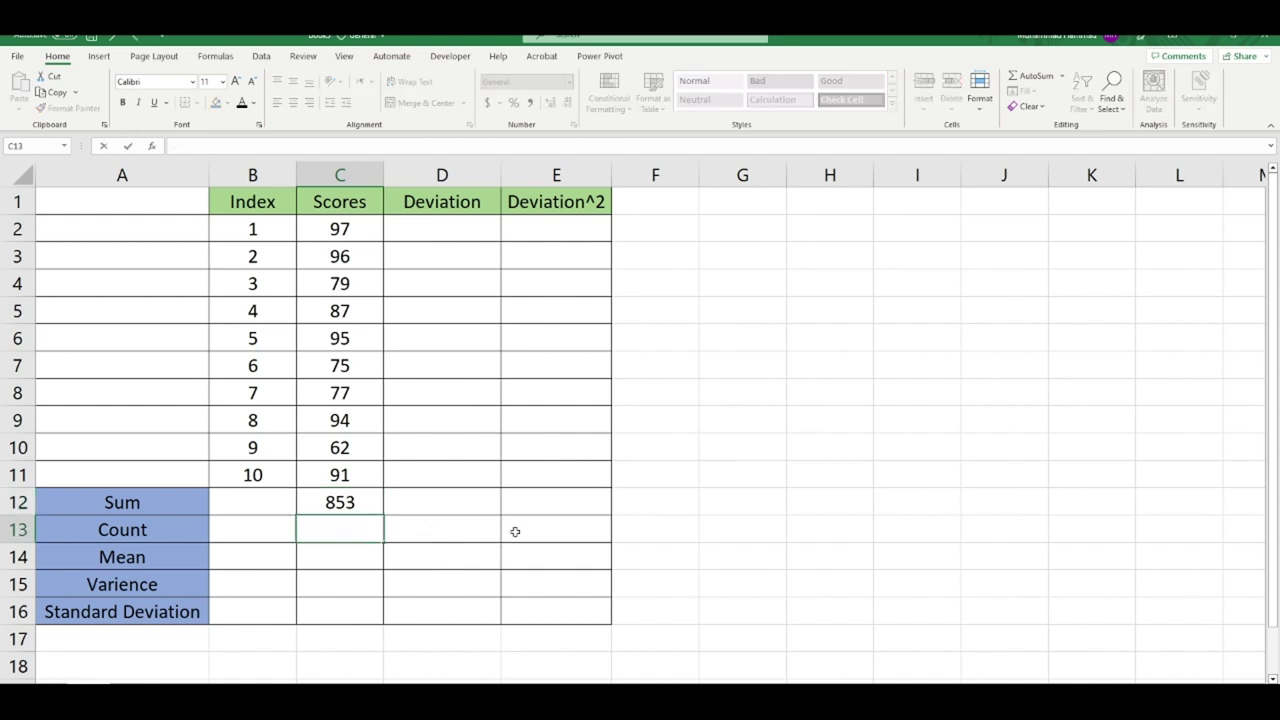
pyautogui.write('=count')
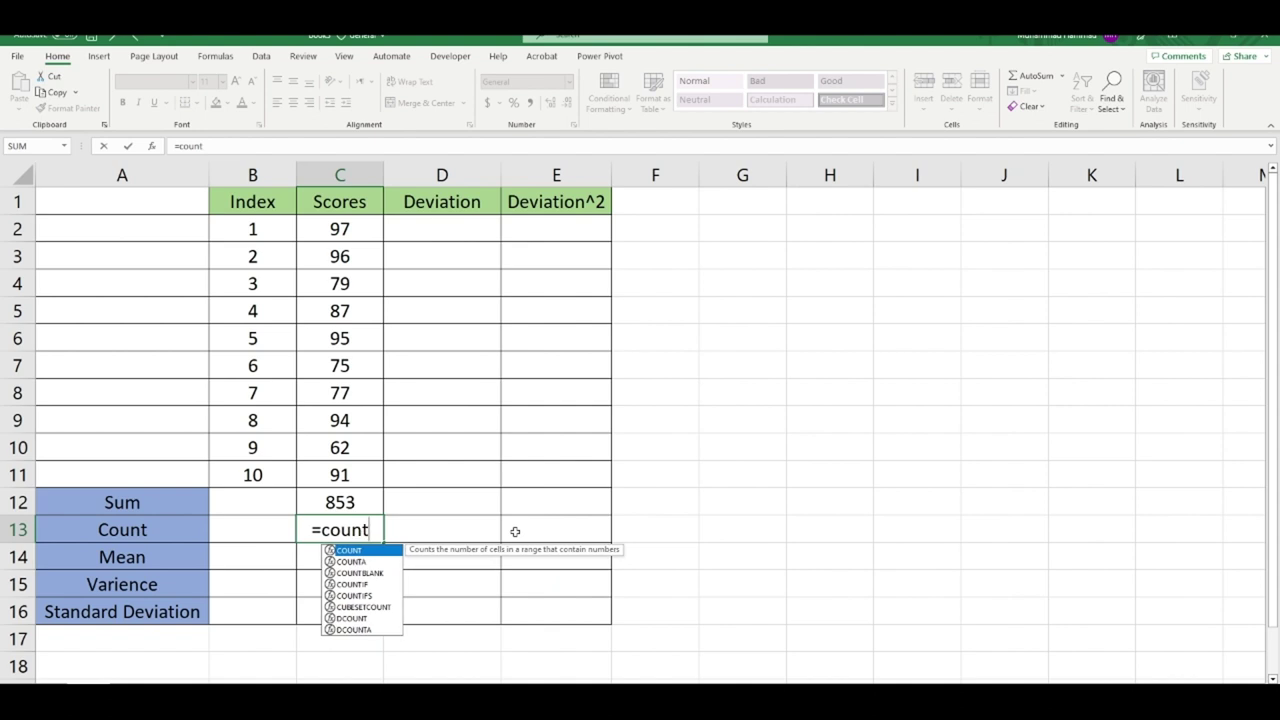
pyautogui.press('Tab')
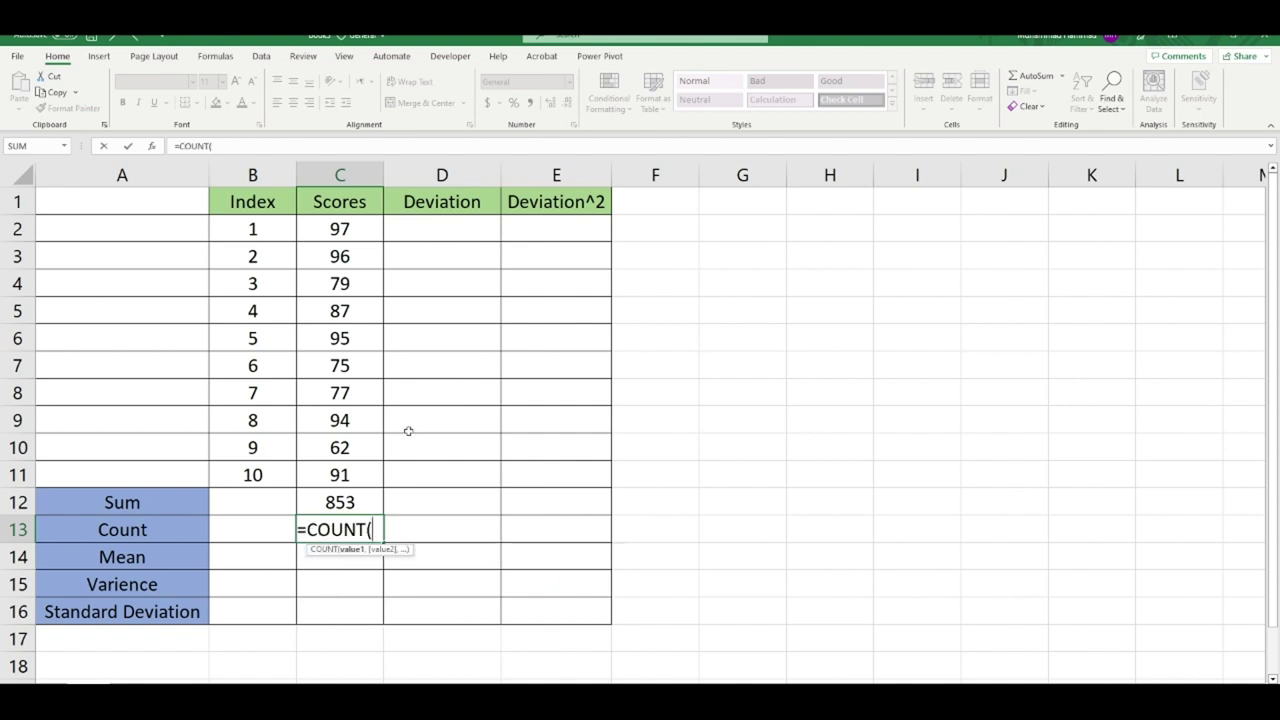
pyautogui.moveTo(368, 224); pyautogui.dragTo(365, 468)
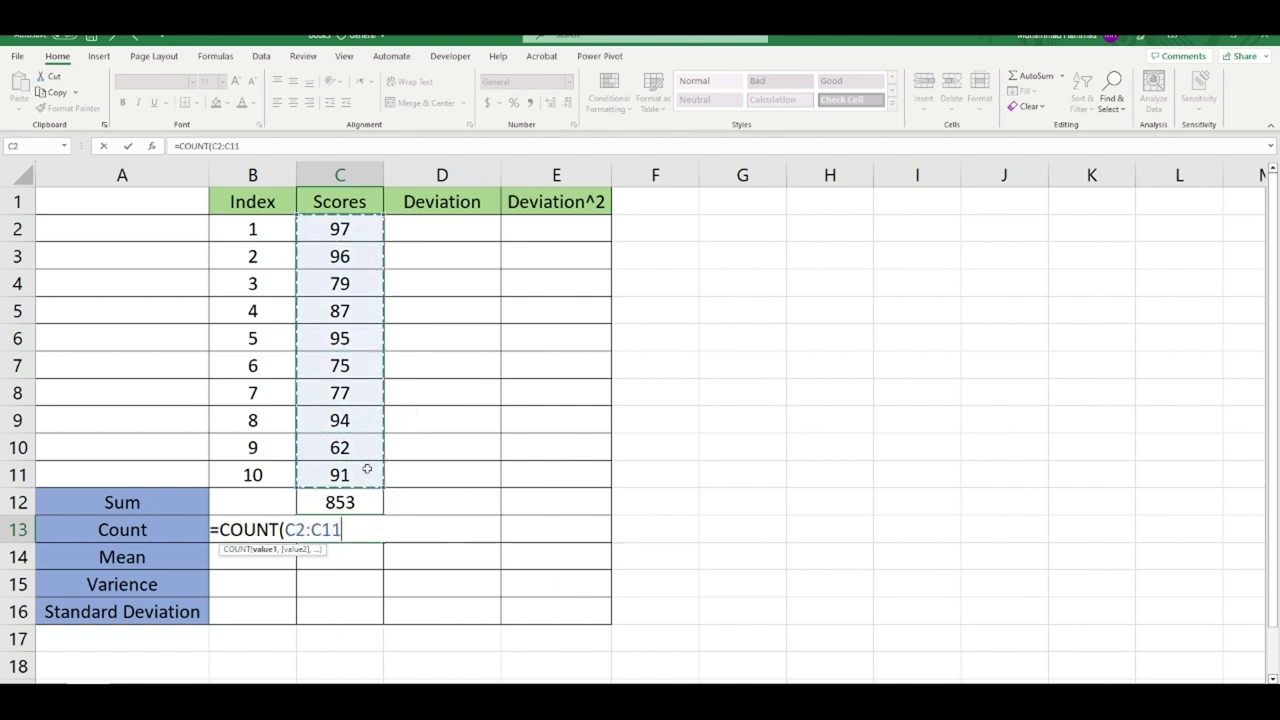
pyautogui.write(')')
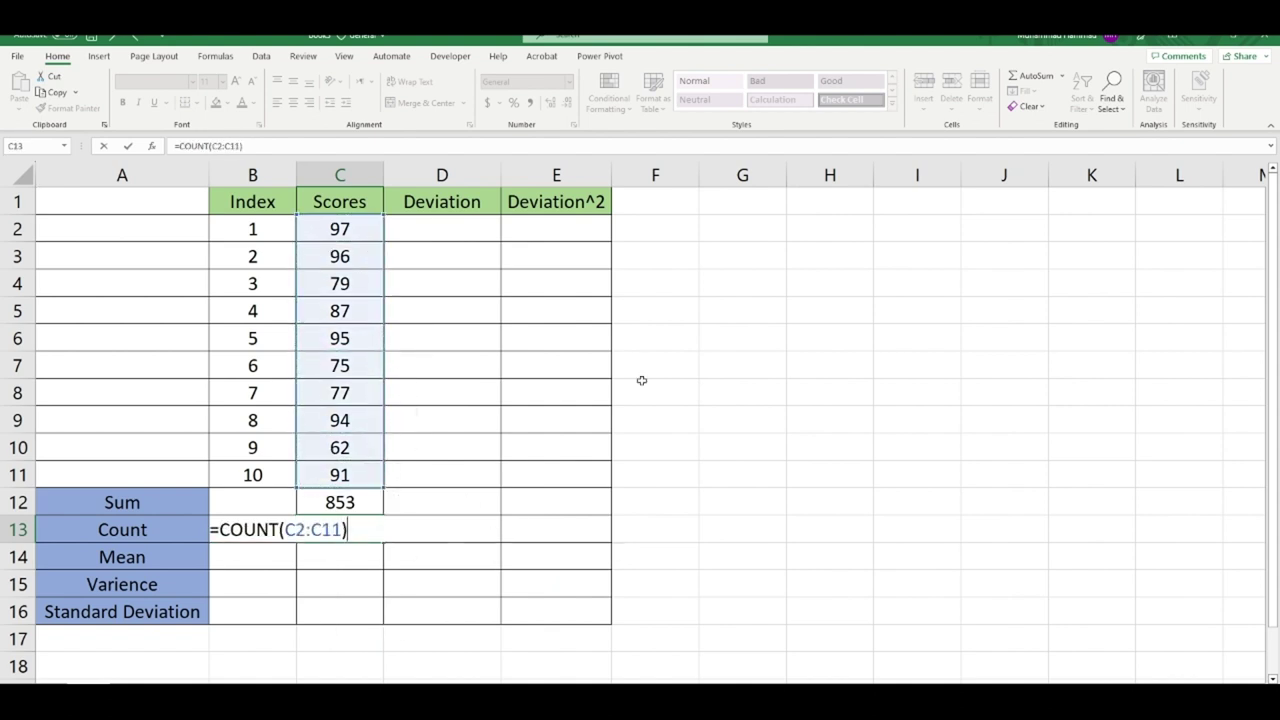
pyautogui.press('Return')
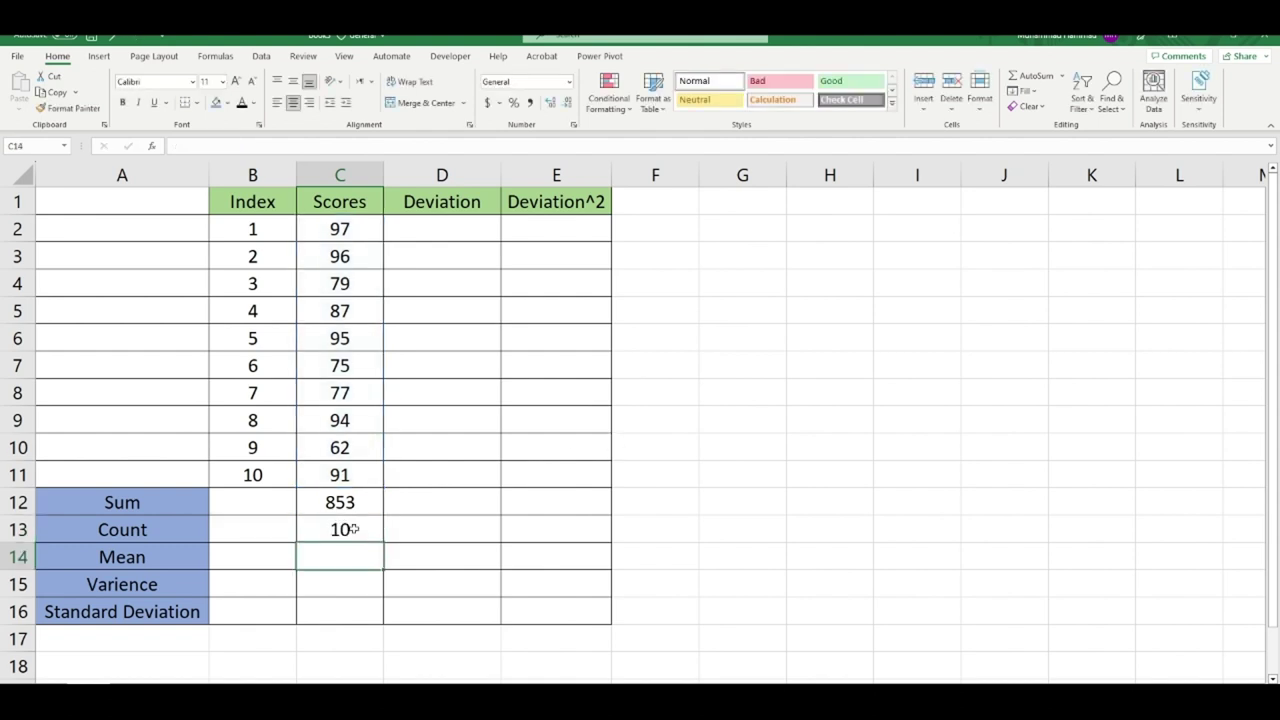
# Compute the mean in C14 as =C12/C13
pyautogui.click(353, 529)
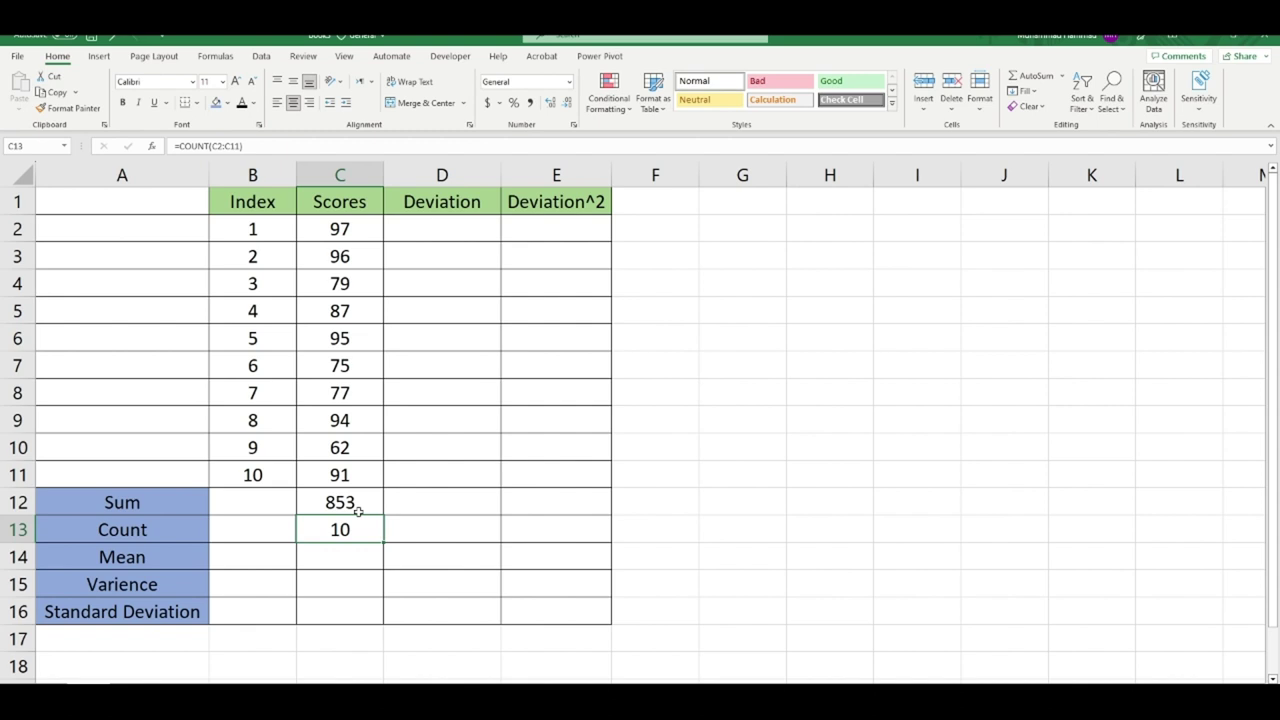
pyautogui.click(351, 551)
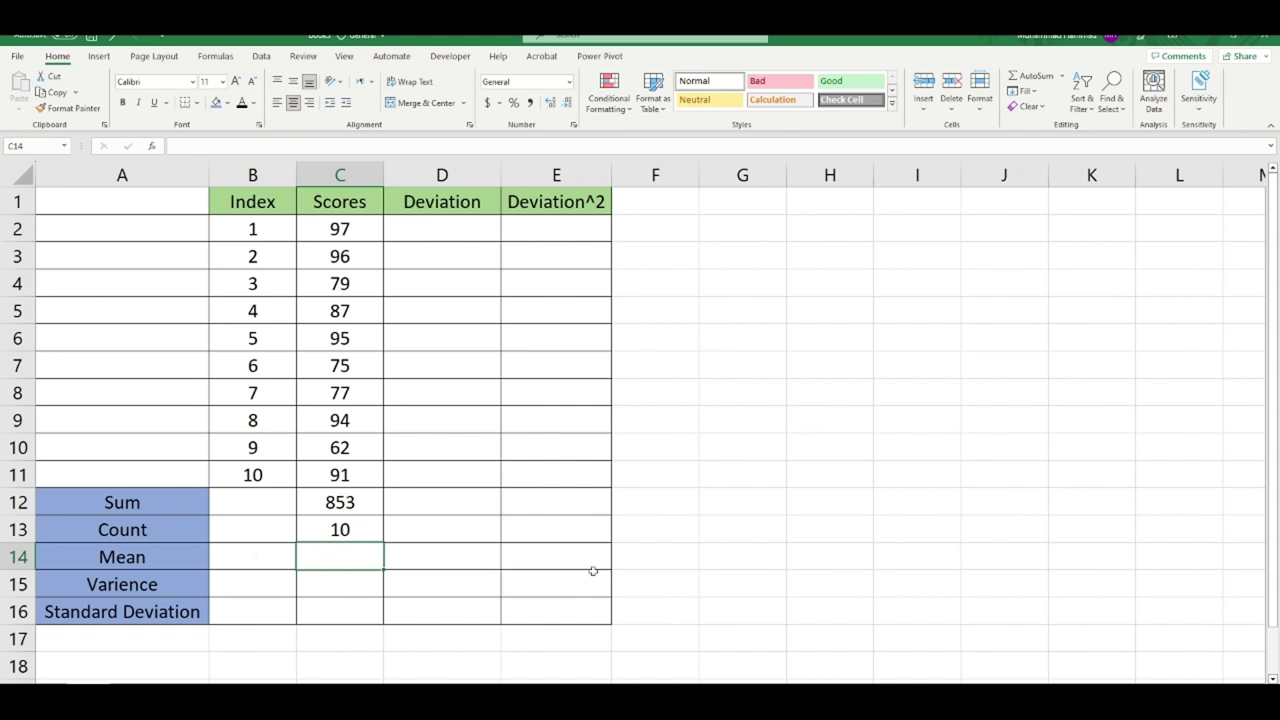
pyautogui.write('=')
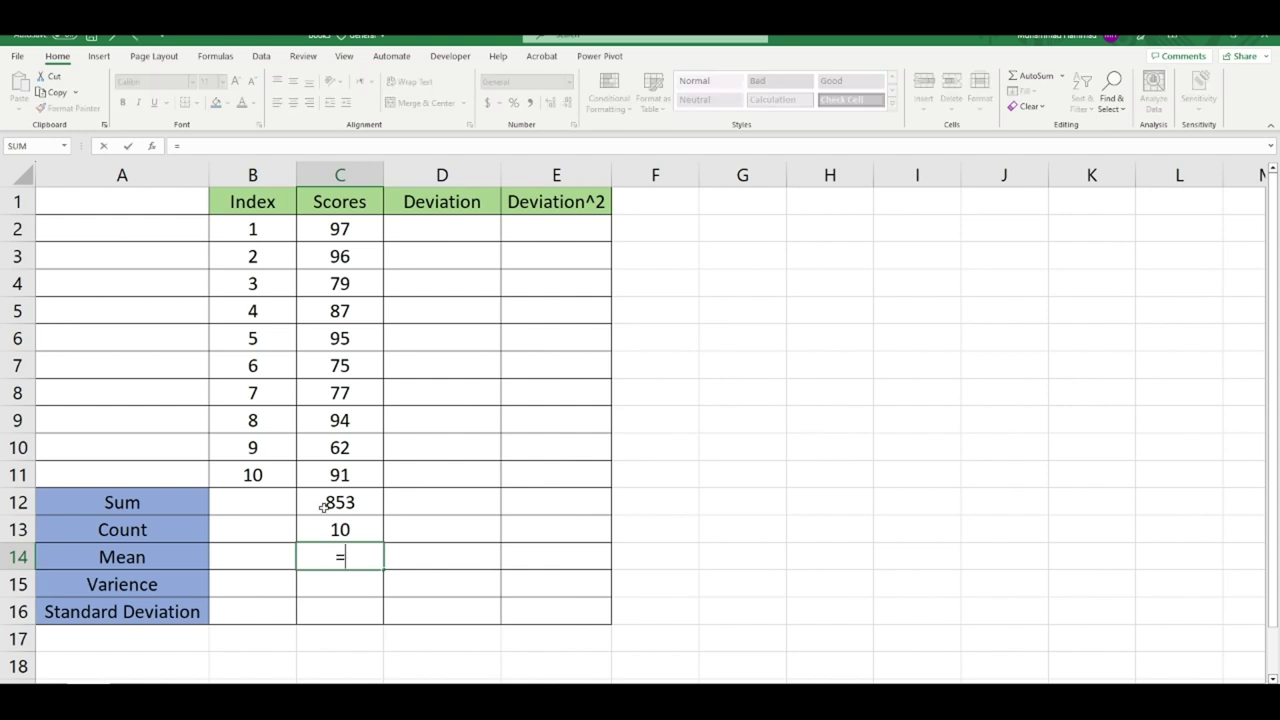
pyautogui.click(323, 503)
pyautogui.write('/')
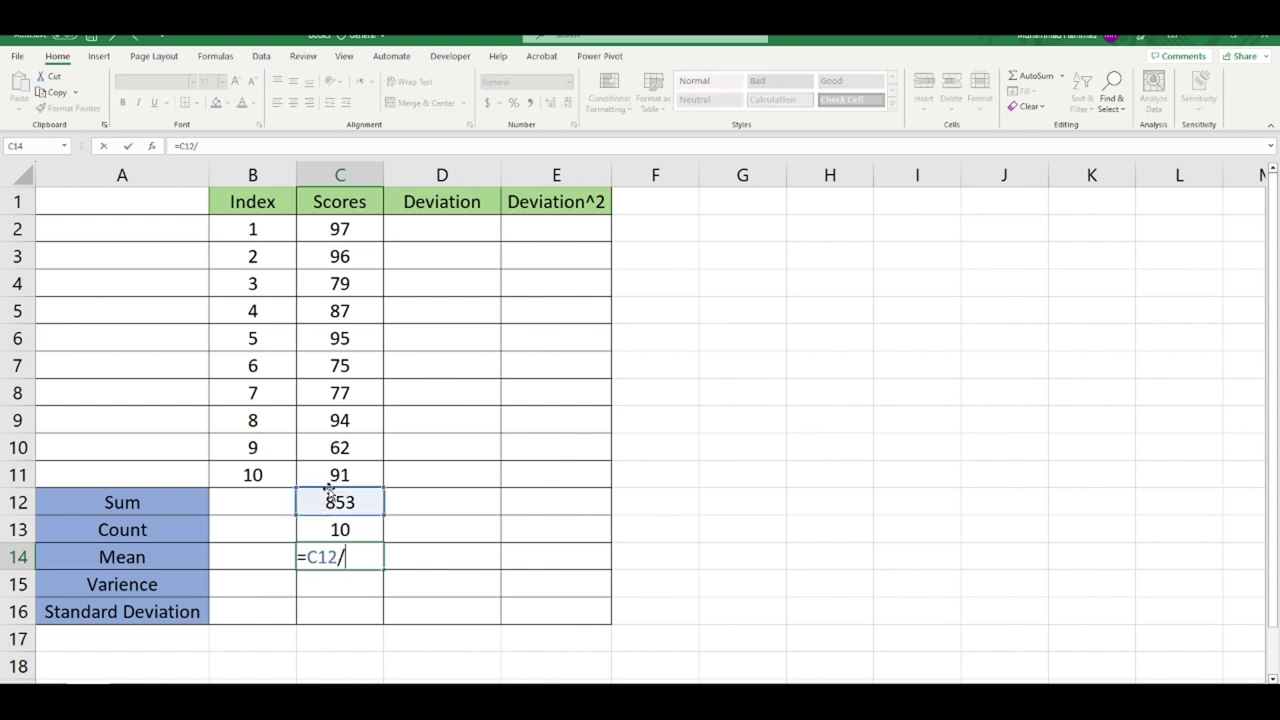
pyautogui.click(333, 532)
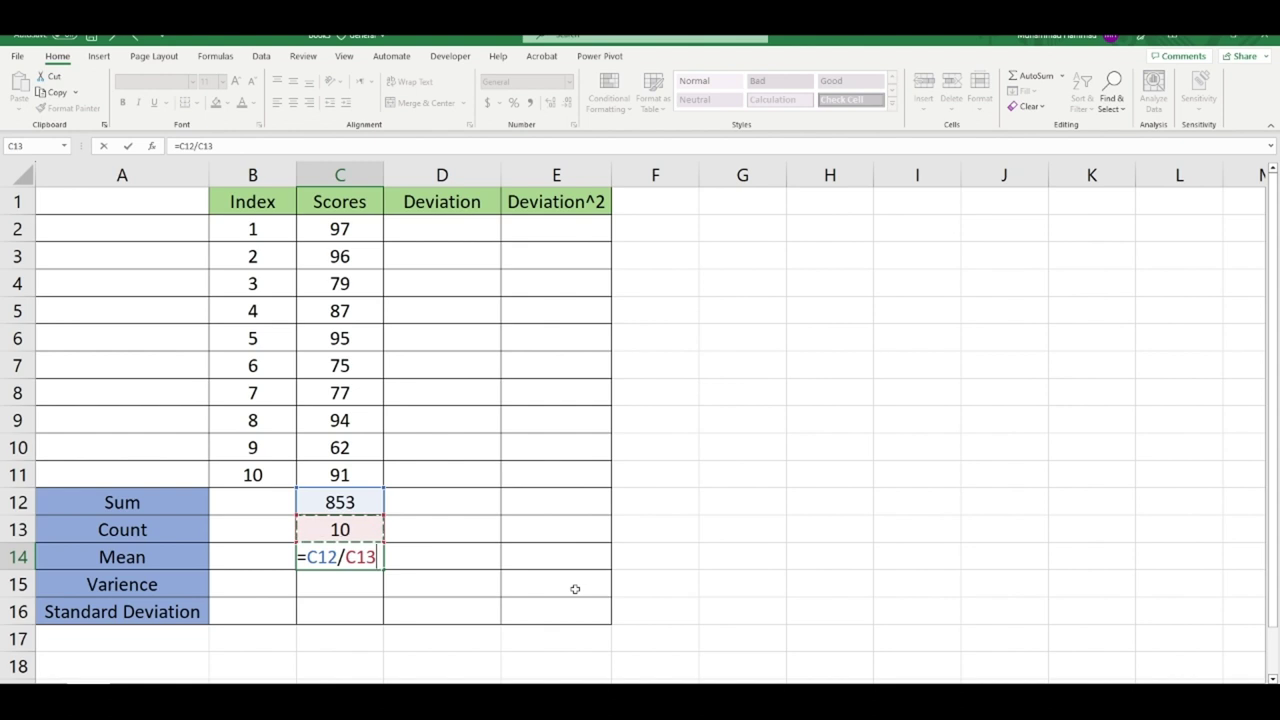
pyautogui.press('Return')
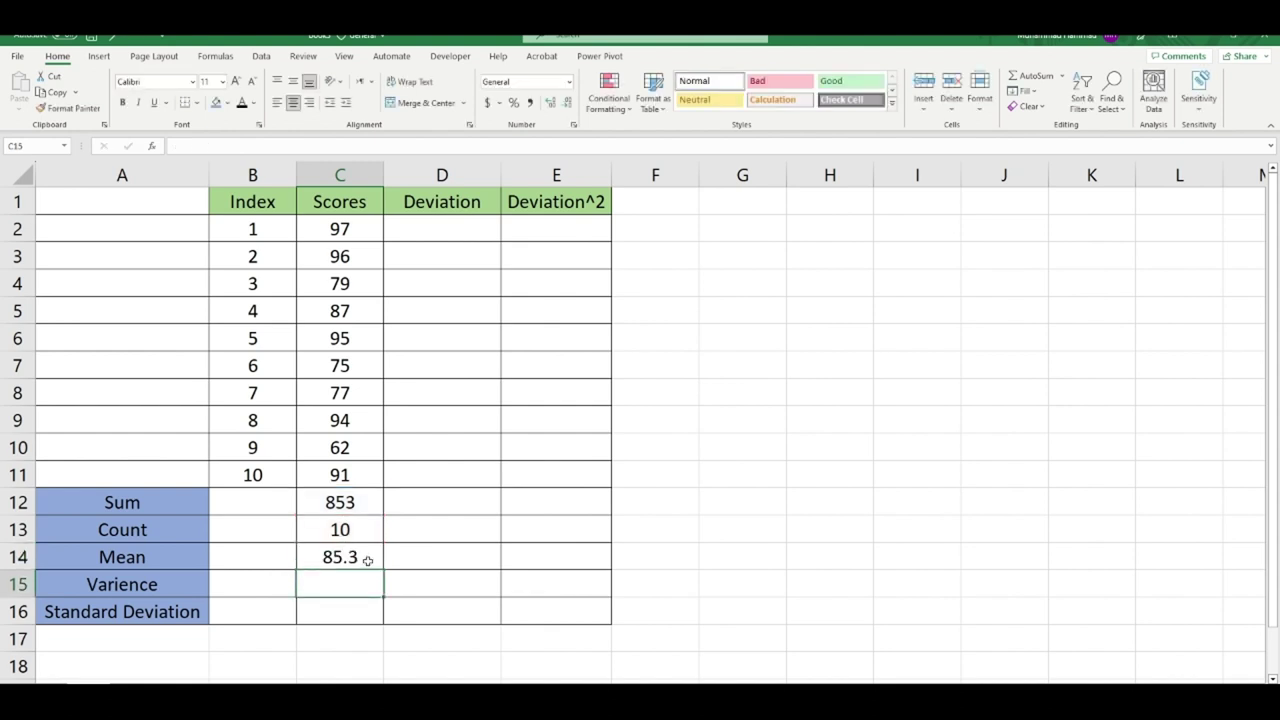
# Replace the C14 formula with =AVERAGE(C2:C11), giving 85.3
pyautogui.click(367, 561)
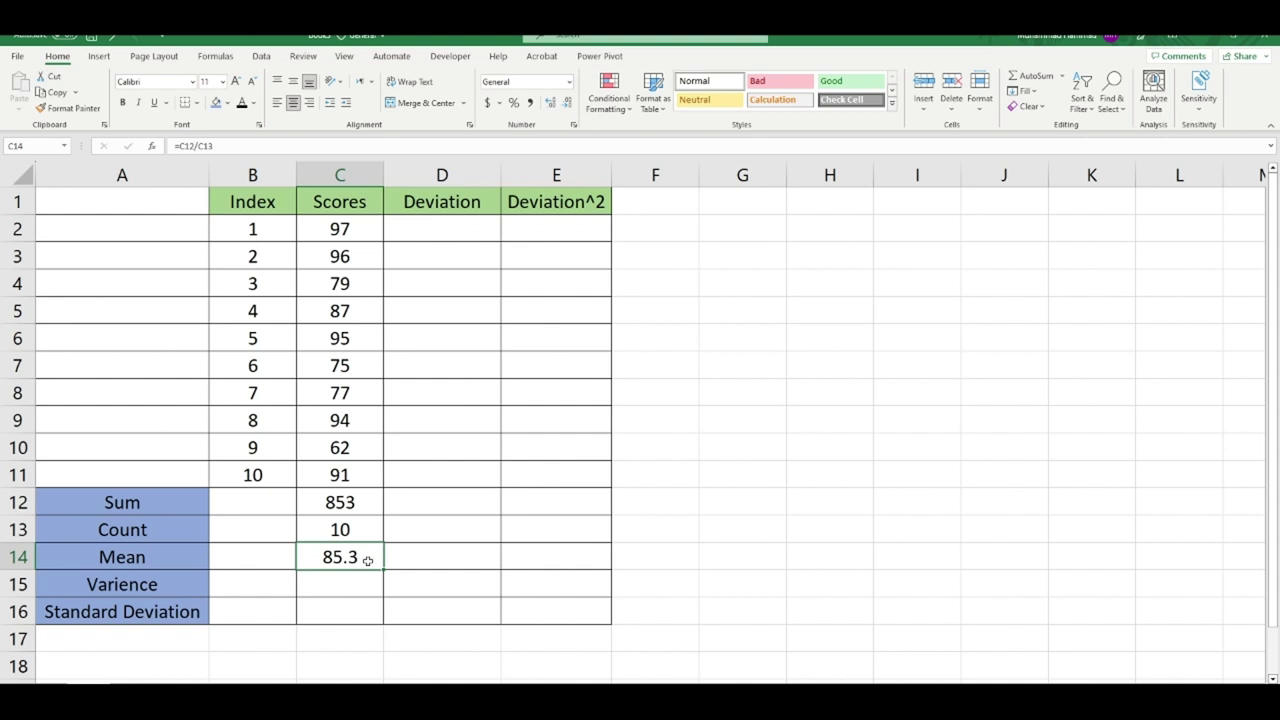
pyautogui.write('=avera')
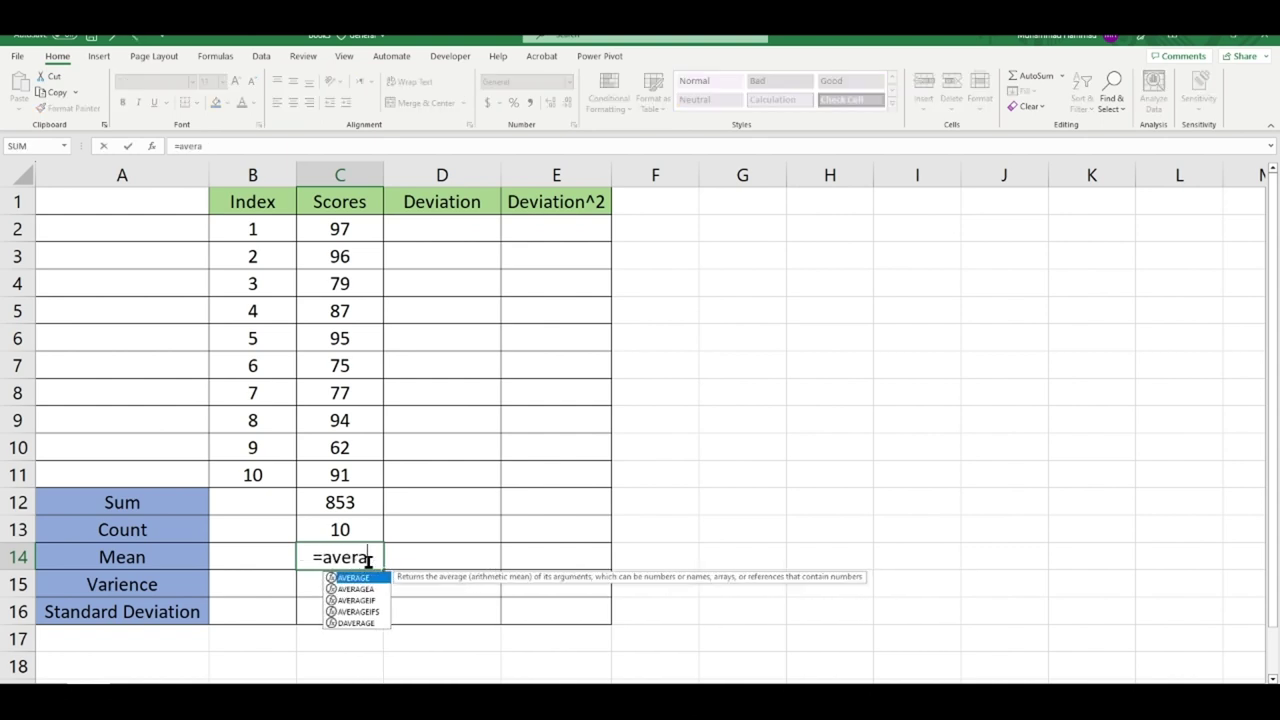
pyautogui.press('Tab')
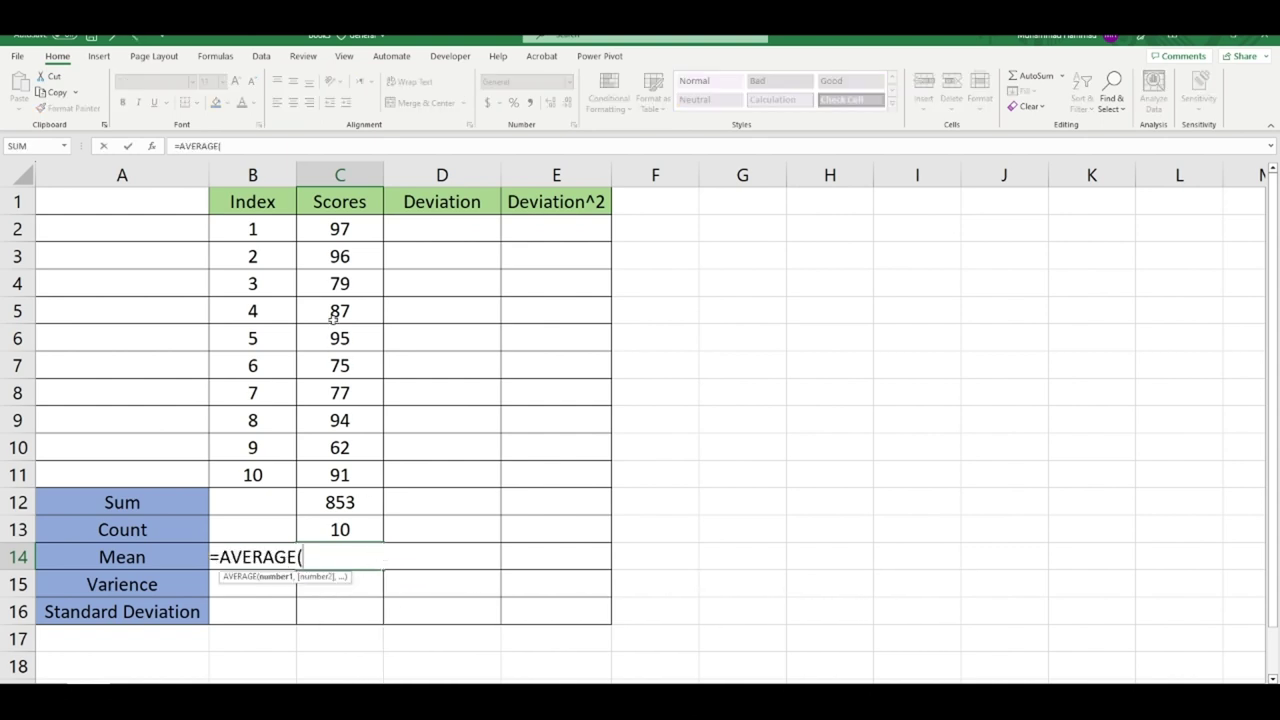
pyautogui.moveTo(326, 222); pyautogui.dragTo(337, 469)
pyautogui.write(')')
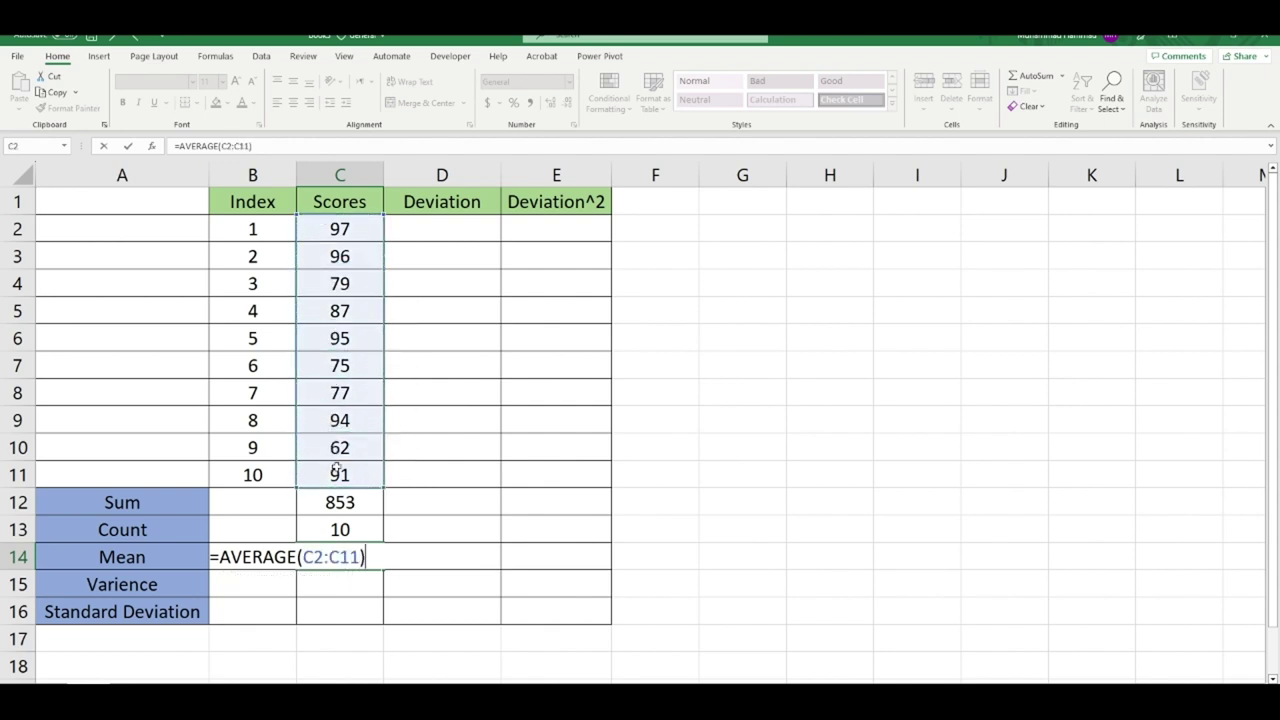
pyautogui.press('Return')
pyautogui.click(333, 565)
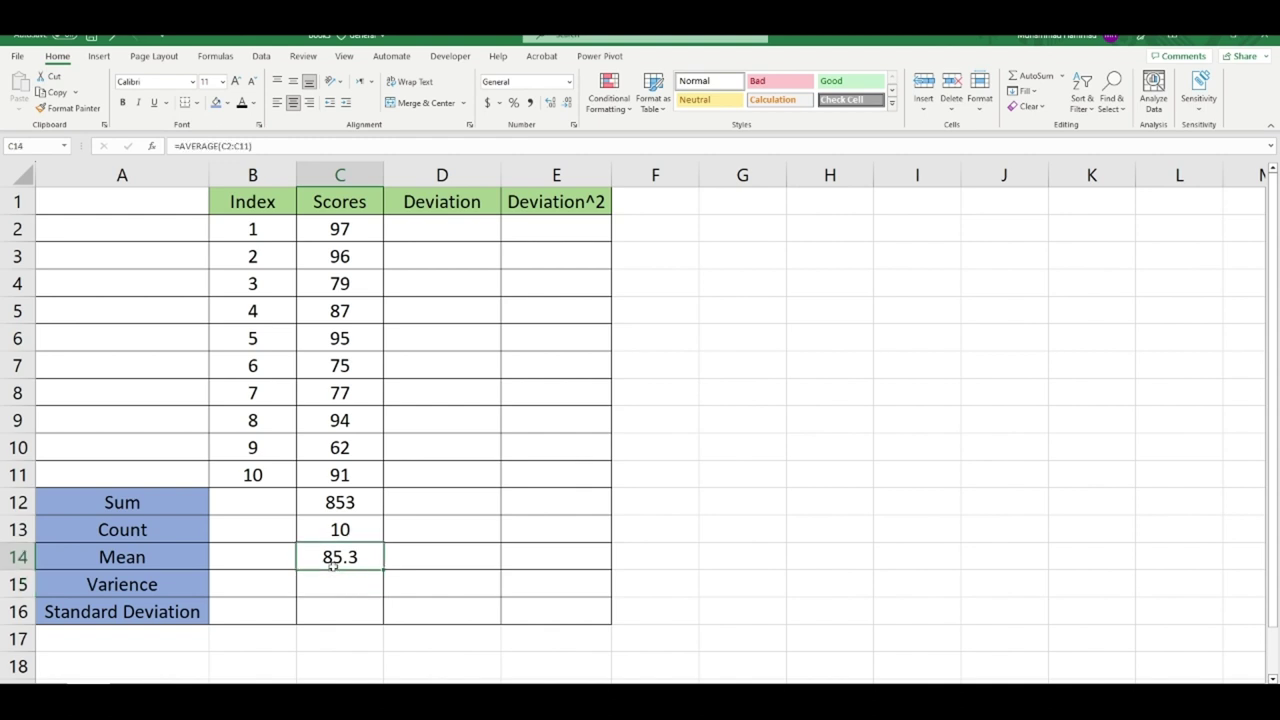
# Enter =C2-$C$14 in D2 and fill it down to D11
pyautogui.click(457, 228)
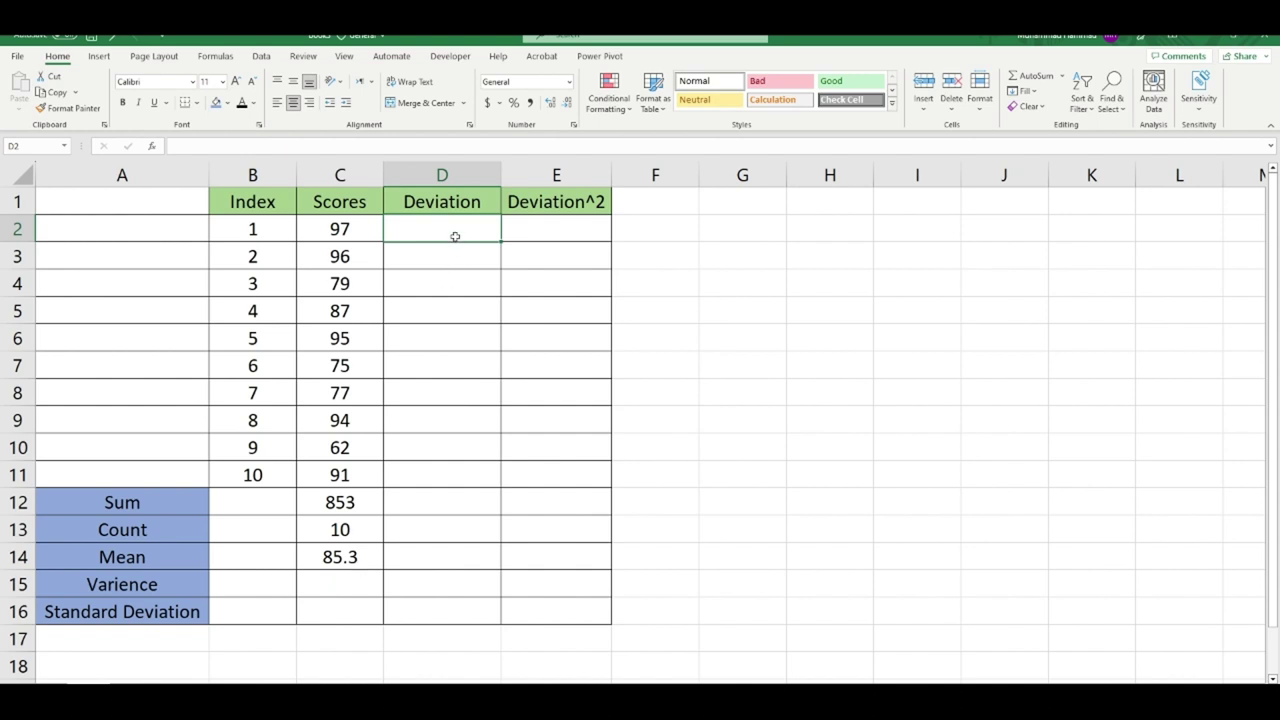
pyautogui.write('=')
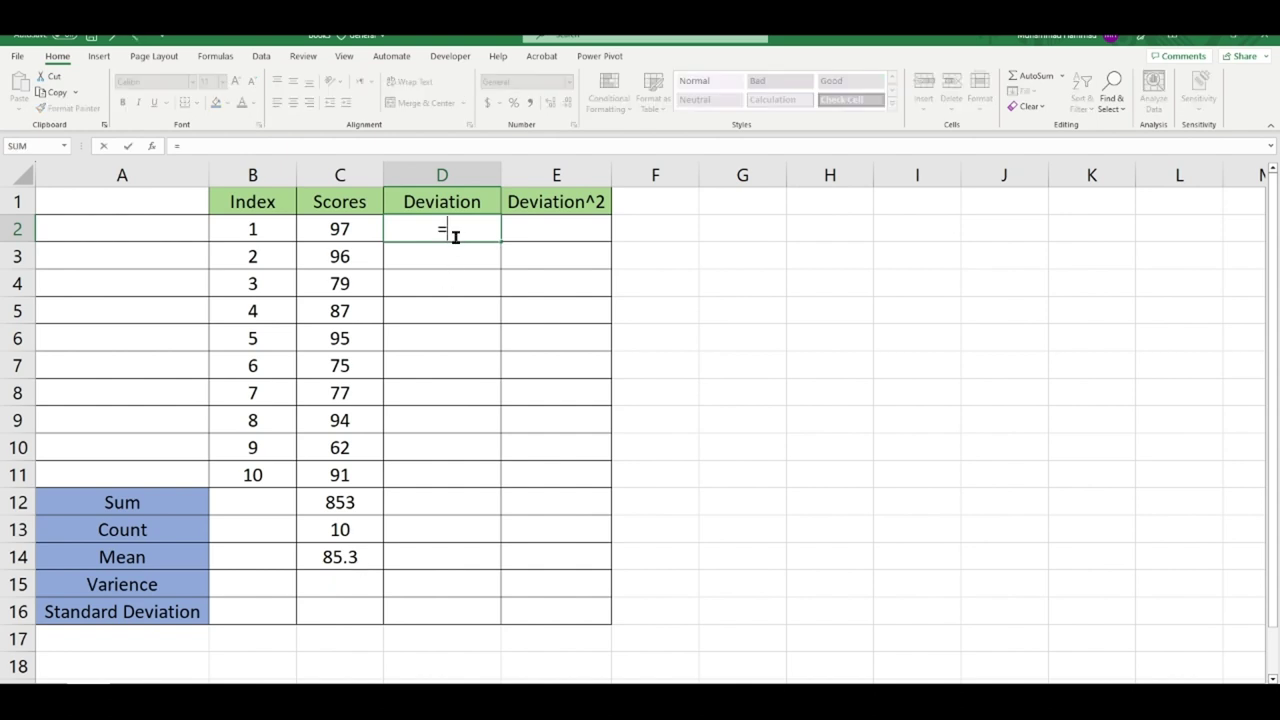
pyautogui.click(347, 232)
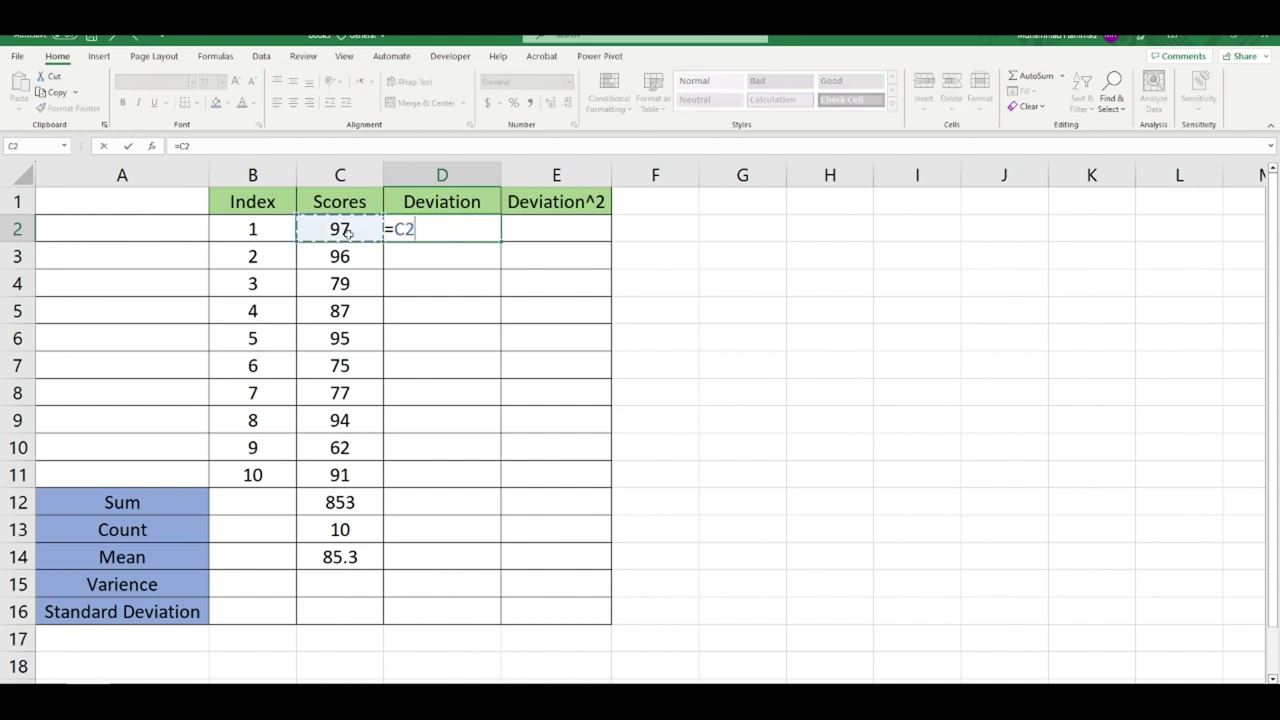
pyautogui.write('-')
pyautogui.click(350, 559)
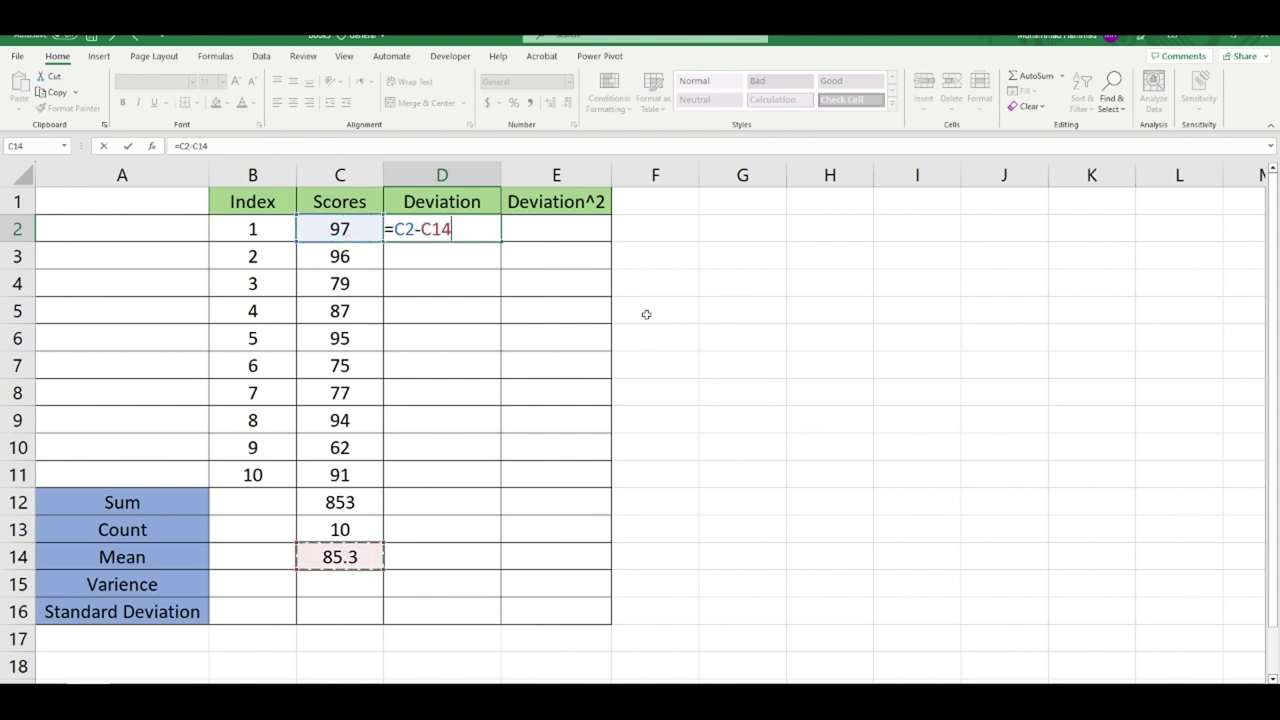
pyautogui.press('F4')
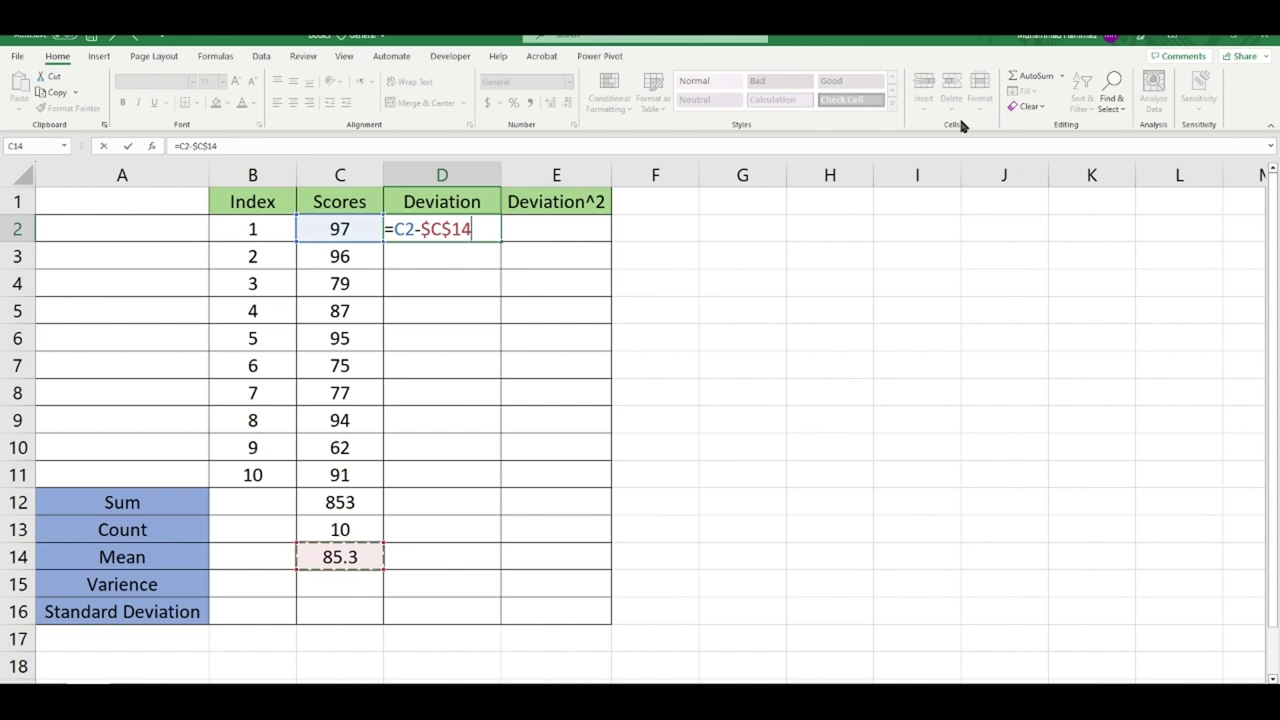
pyautogui.press('Return')
pyautogui.click(446, 231)
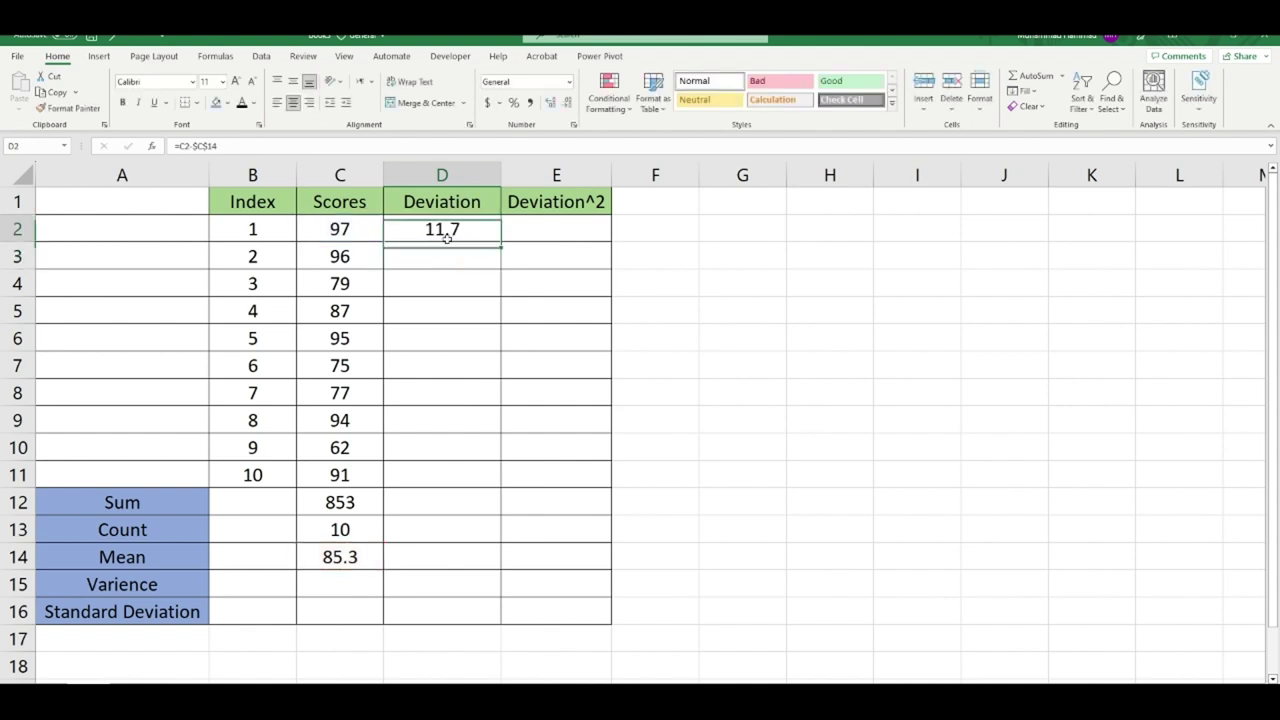
pyautogui.moveTo(500, 246); pyautogui.dragTo(484, 483)
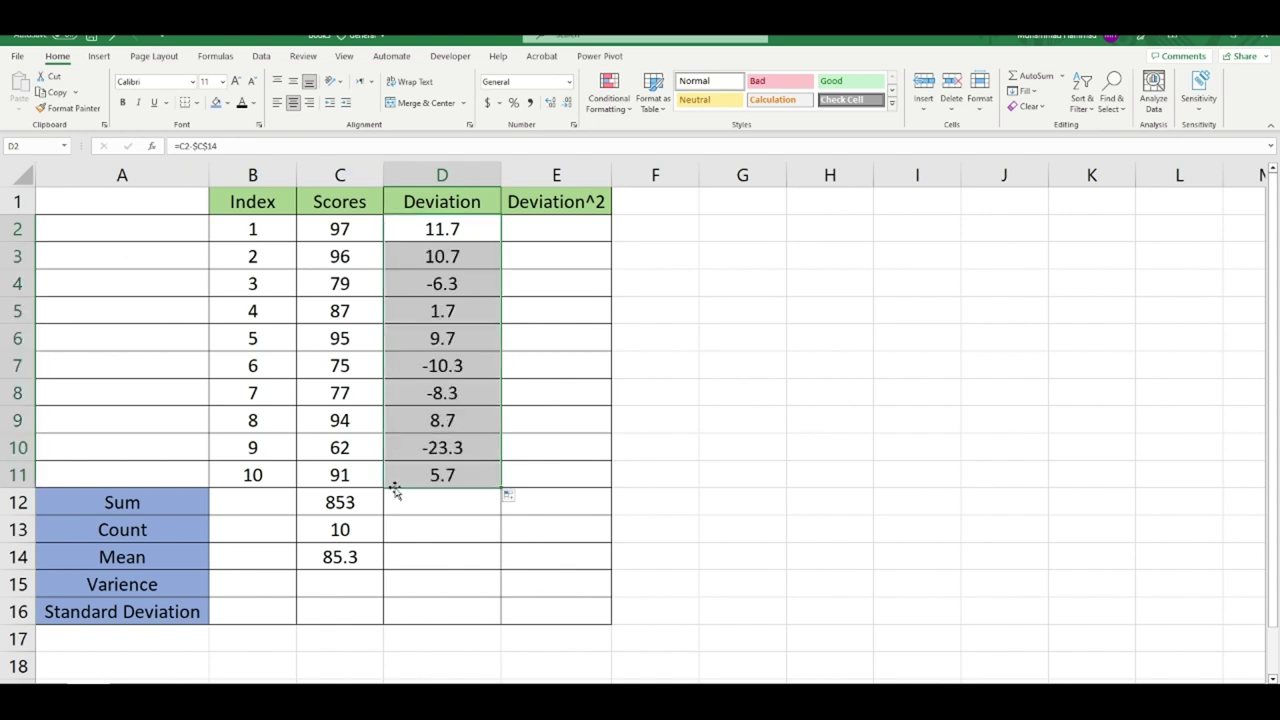
# Copy the Sum and Count formulas from C12:C13 across into D12 and D13
pyautogui.click(431, 503)
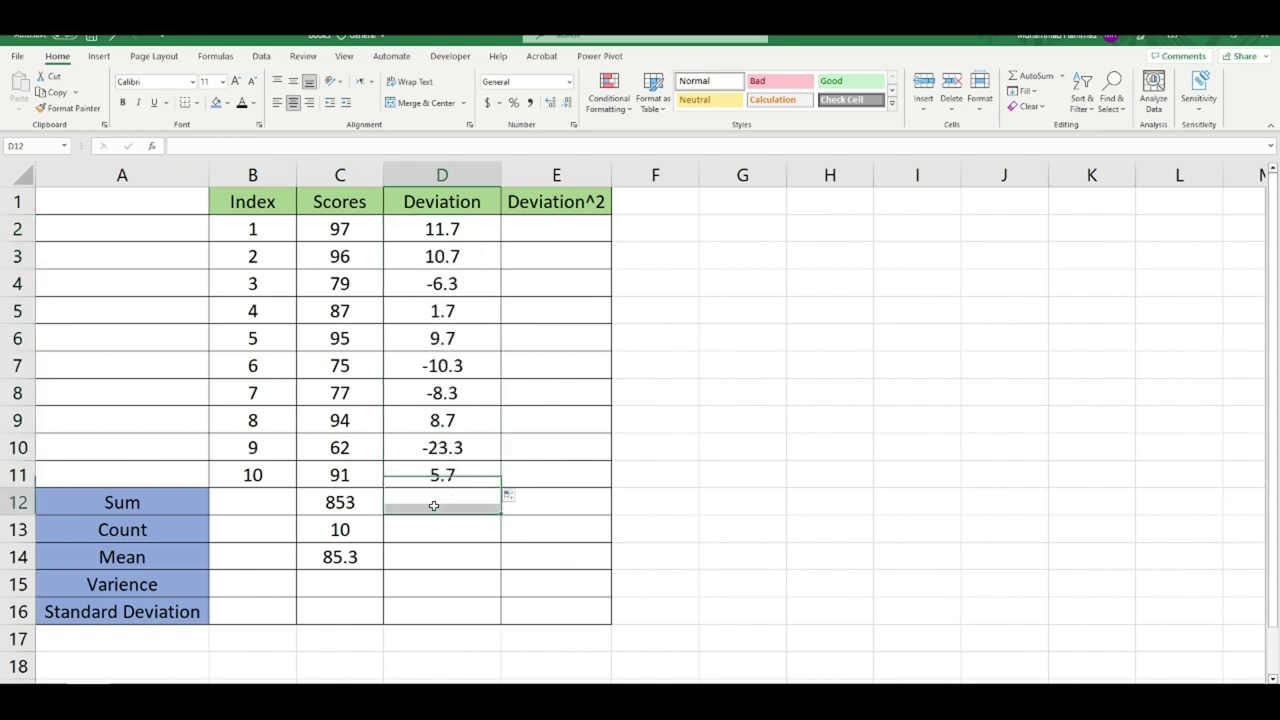
pyautogui.click(370, 502)
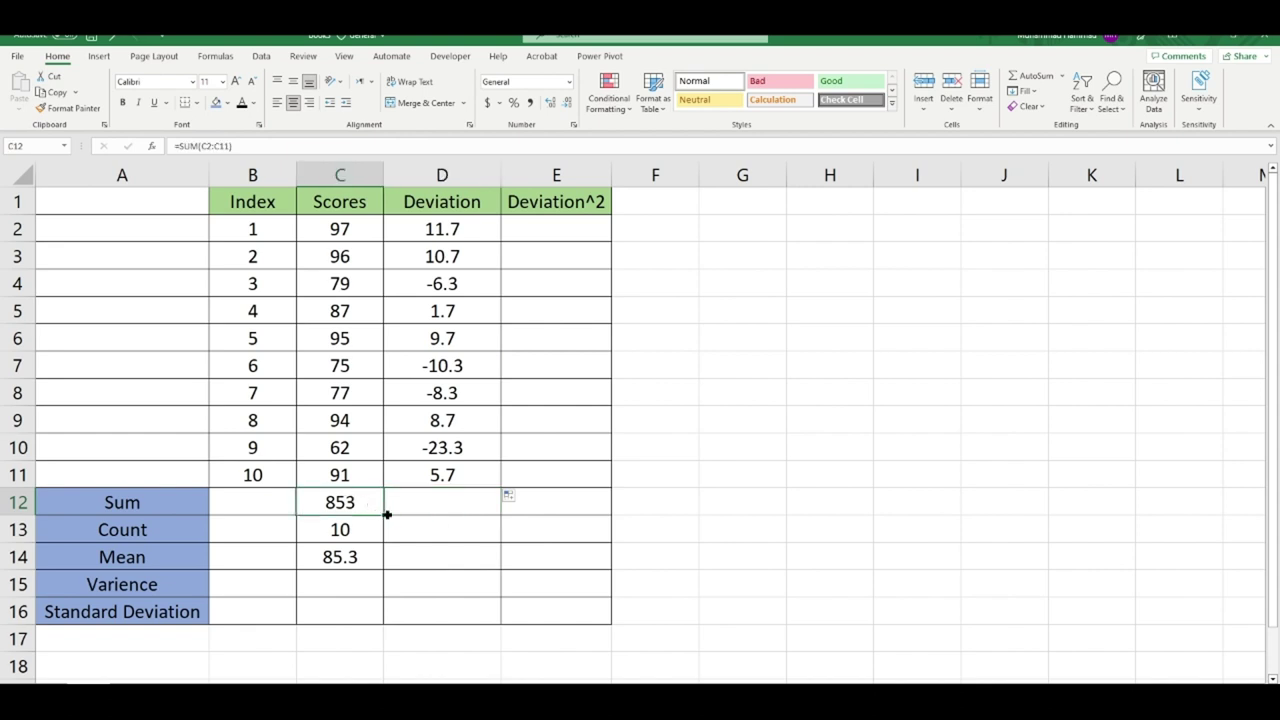
pyautogui.moveTo(386, 514); pyautogui.dragTo(471, 517)
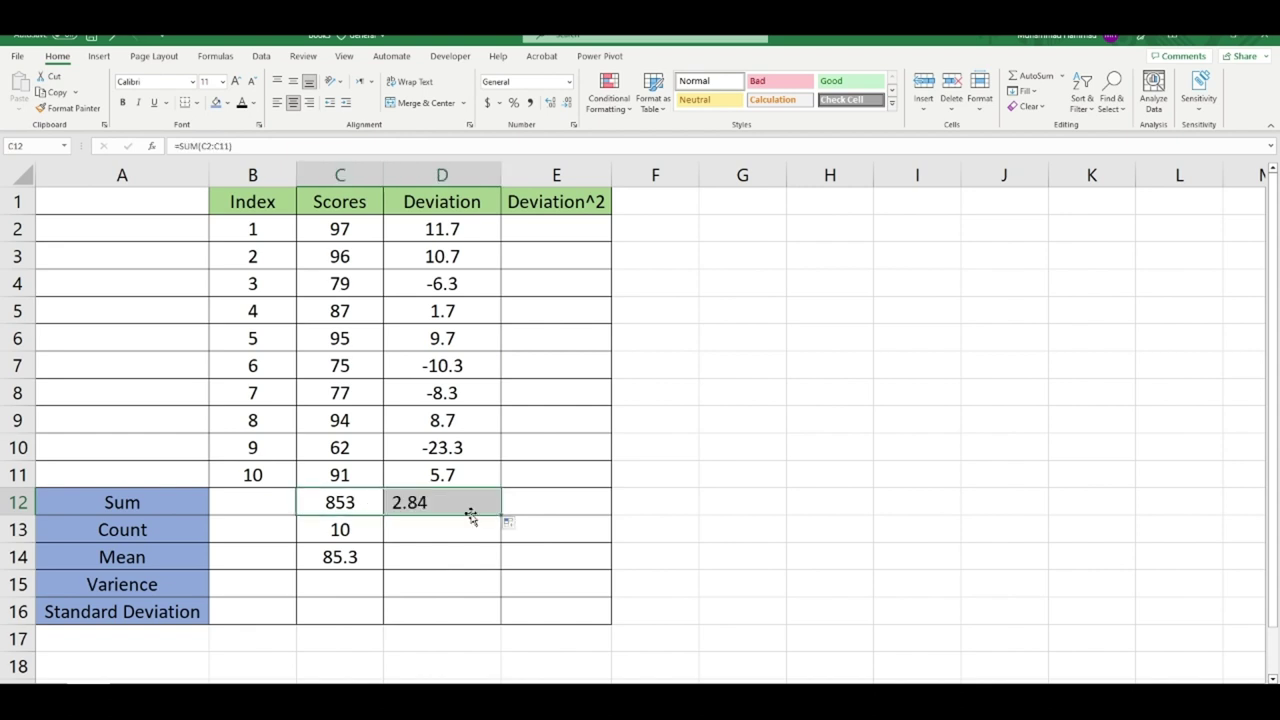
pyautogui.click(354, 531)
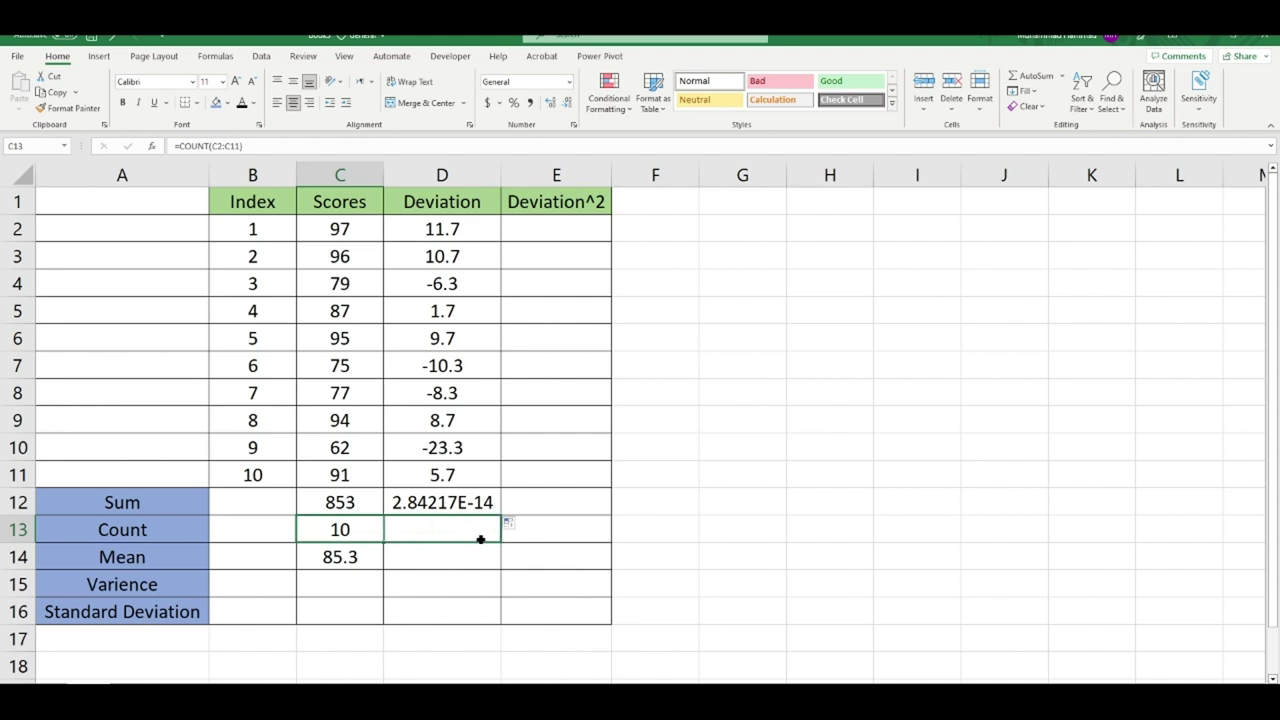
pyautogui.moveTo(480, 539); pyautogui.dragTo(484, 540)
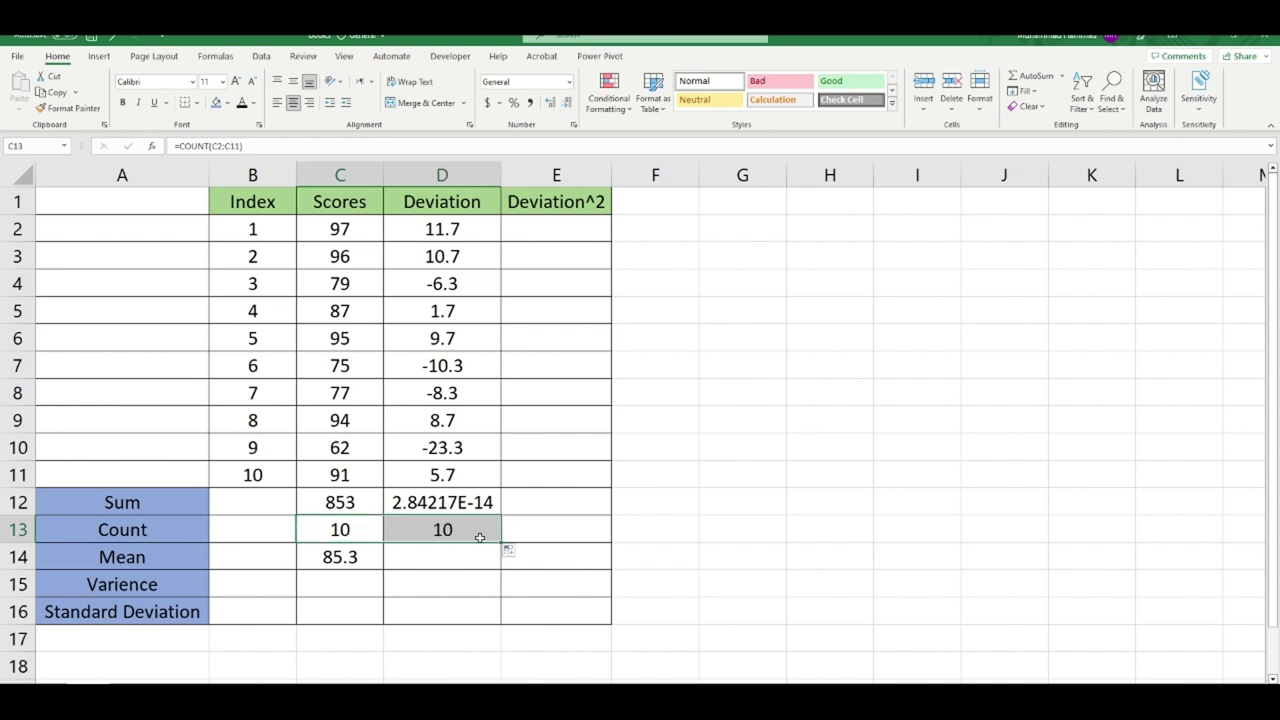
pyautogui.click(567, 233)
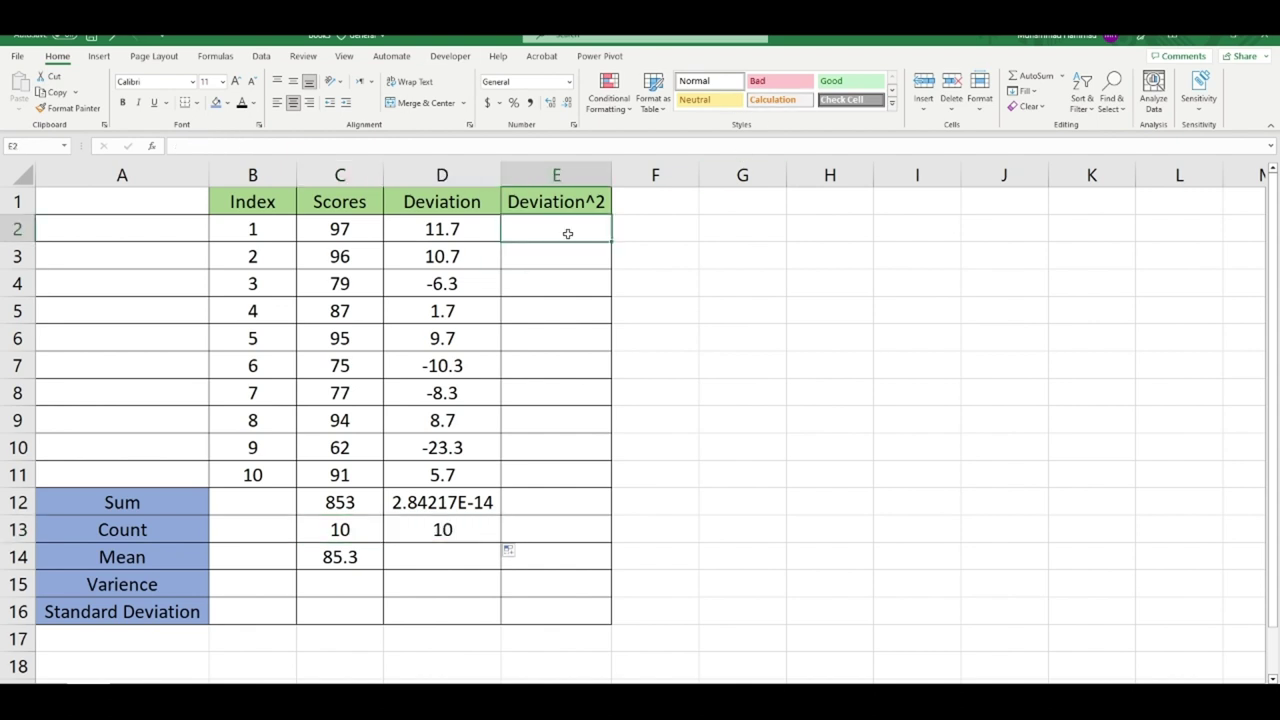
# Enter =D2^2 in E2 to square the first deviation
pyautogui.write('=')
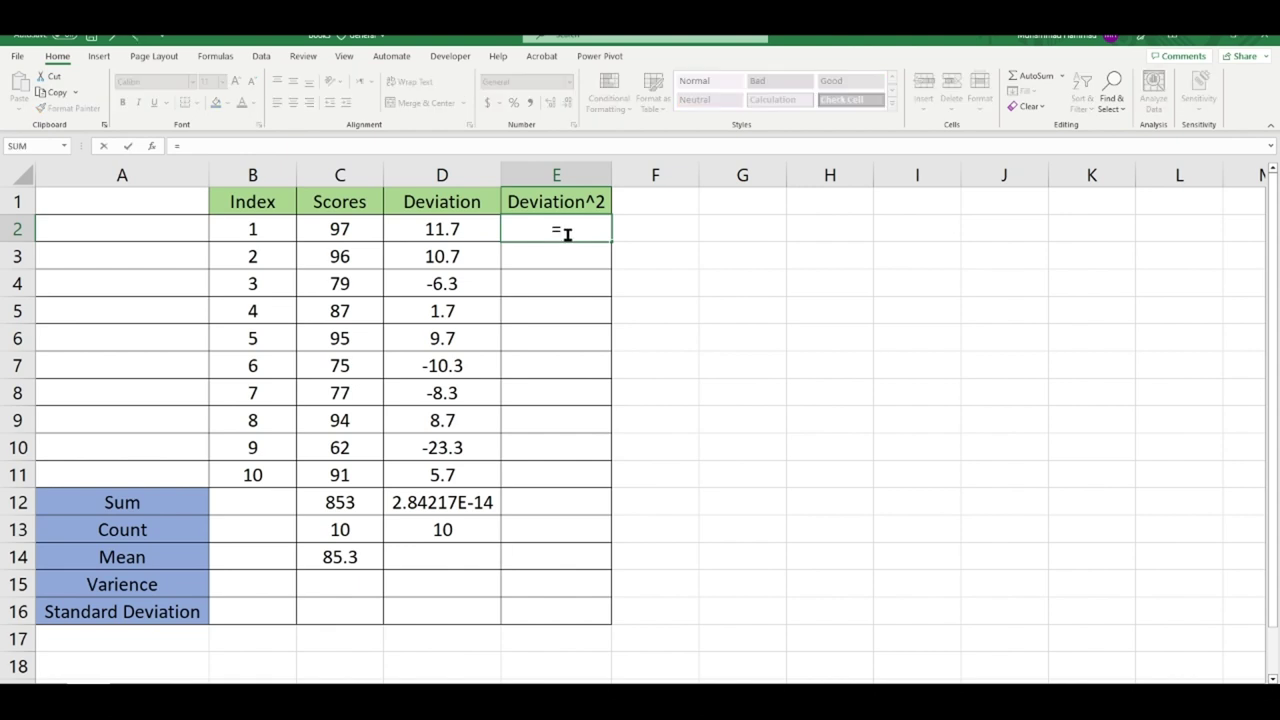
pyautogui.click(486, 229)
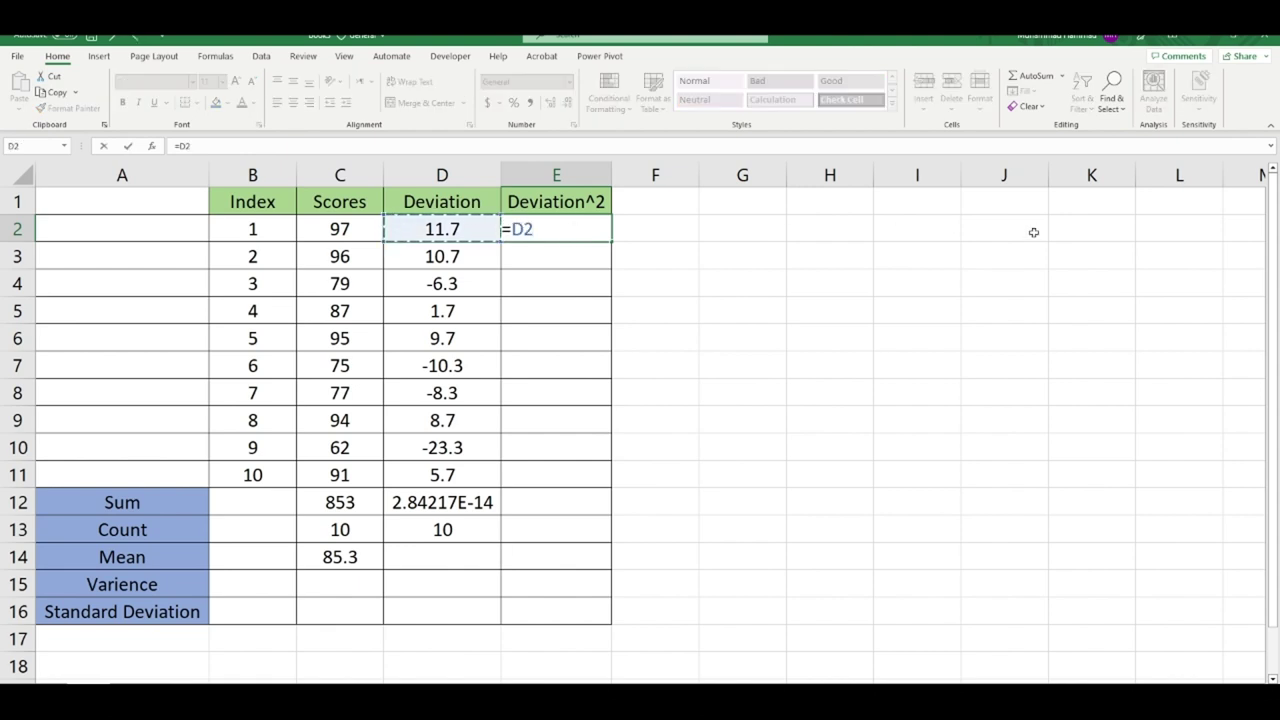
pyautogui.write('^')
pyautogui.press('BackSpace')
pyautogui.write('^2')
pyautogui.press('Return')
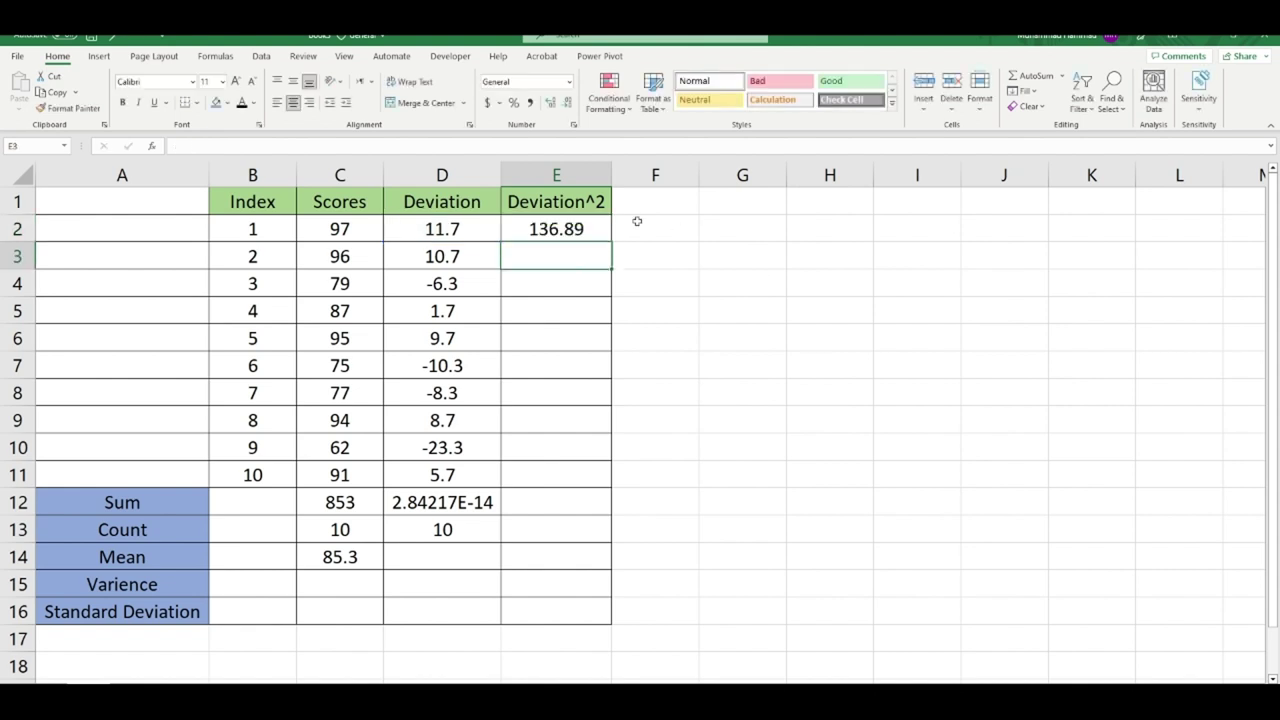
pyautogui.click(576, 228)
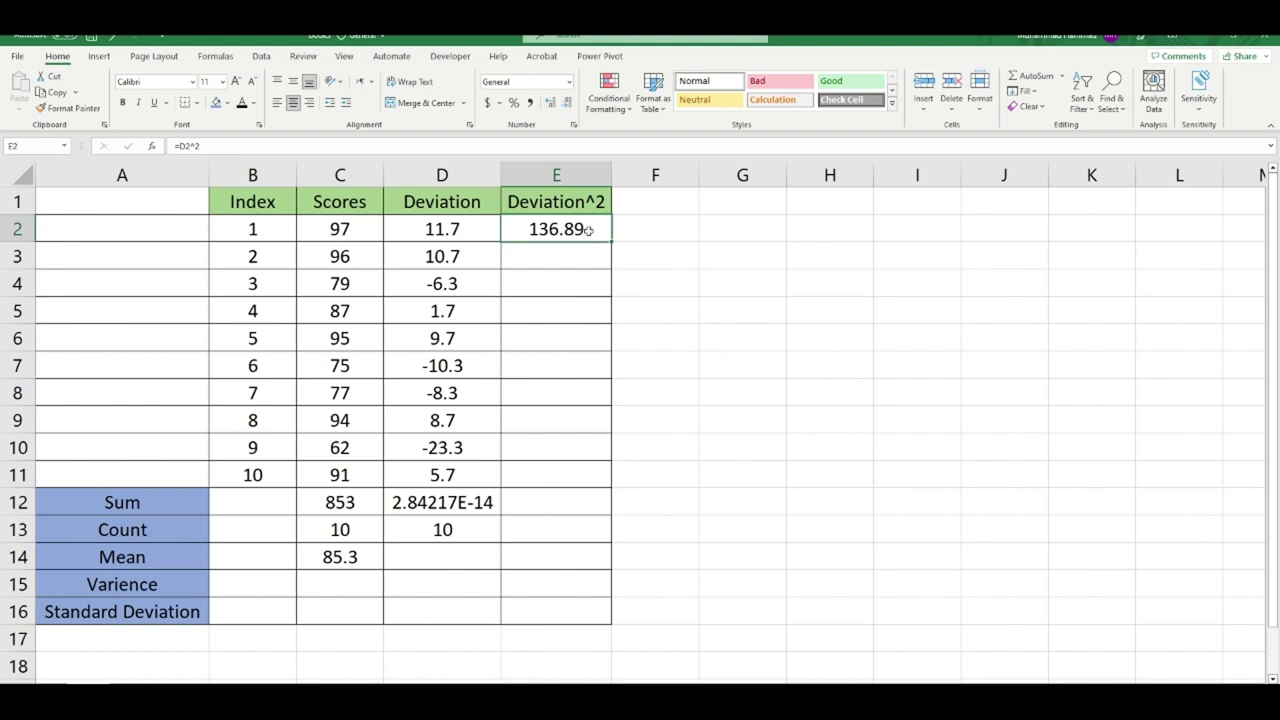
# Try =D2*2 in E2, then restore =D2^2 so it shows 136.89
pyautogui.write('=')
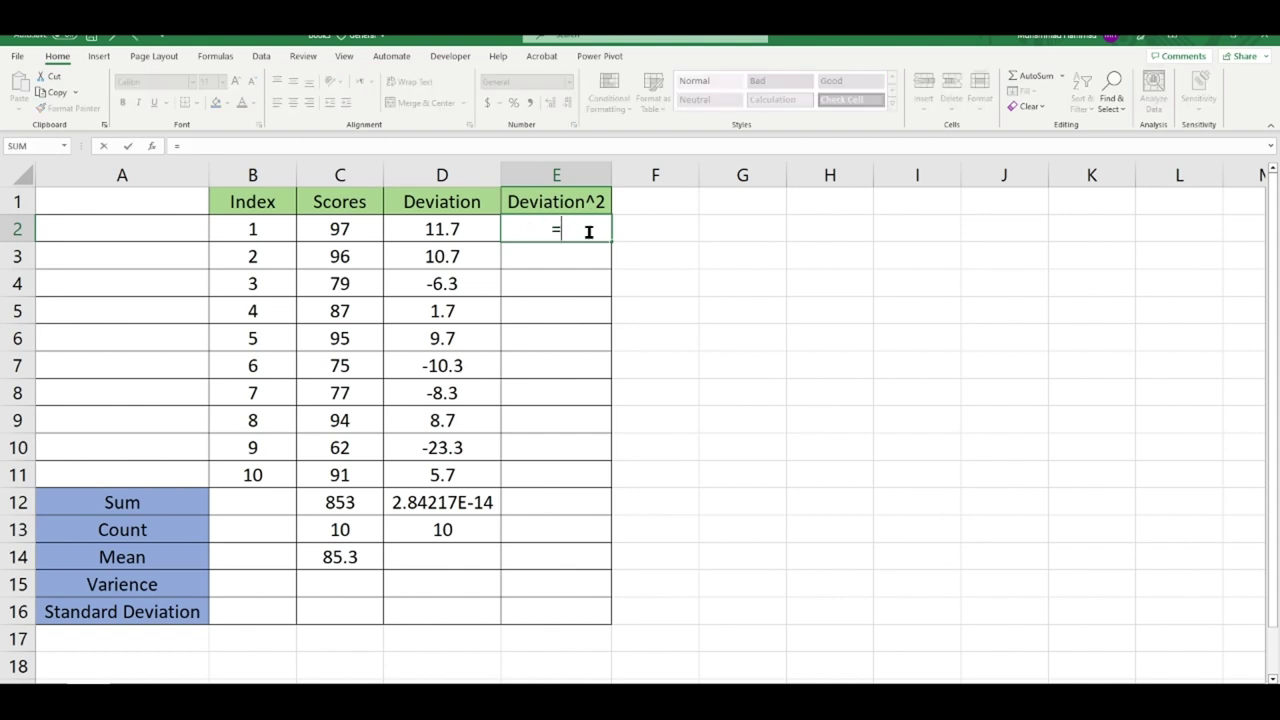
pyautogui.click(450, 236)
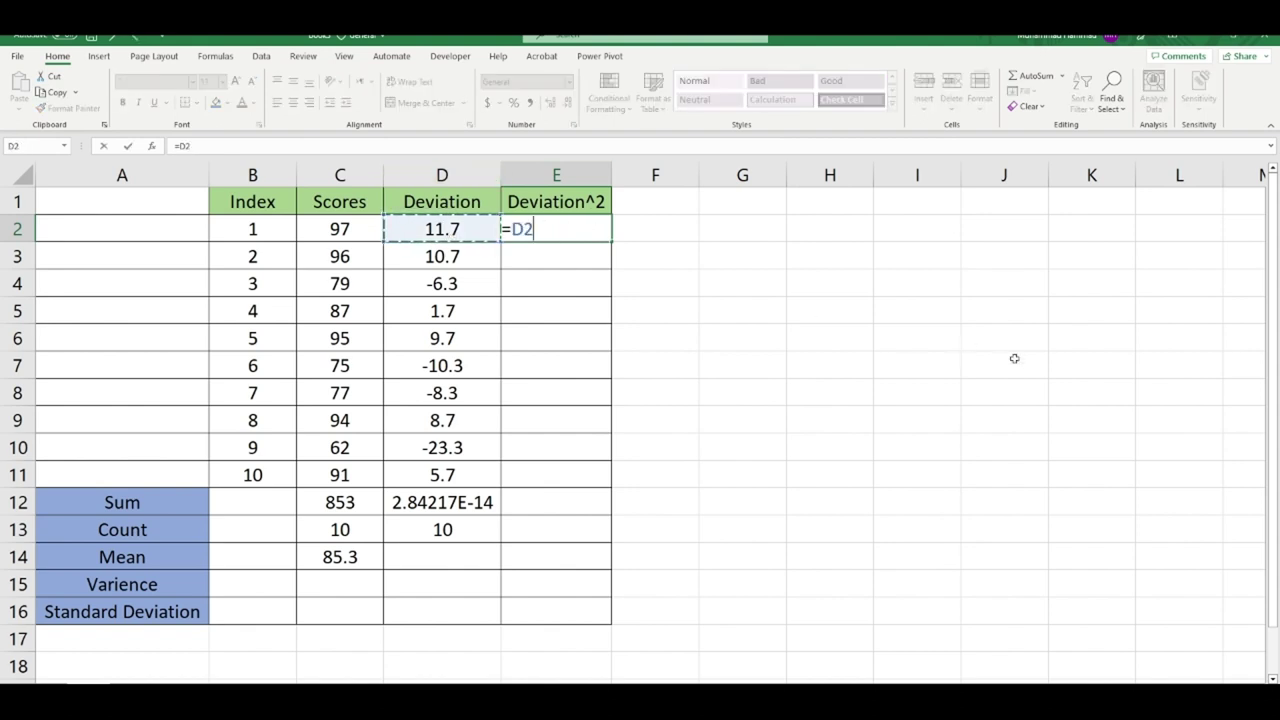
pyautogui.write('*')
pyautogui.write('2')
pyautogui.press('Return')
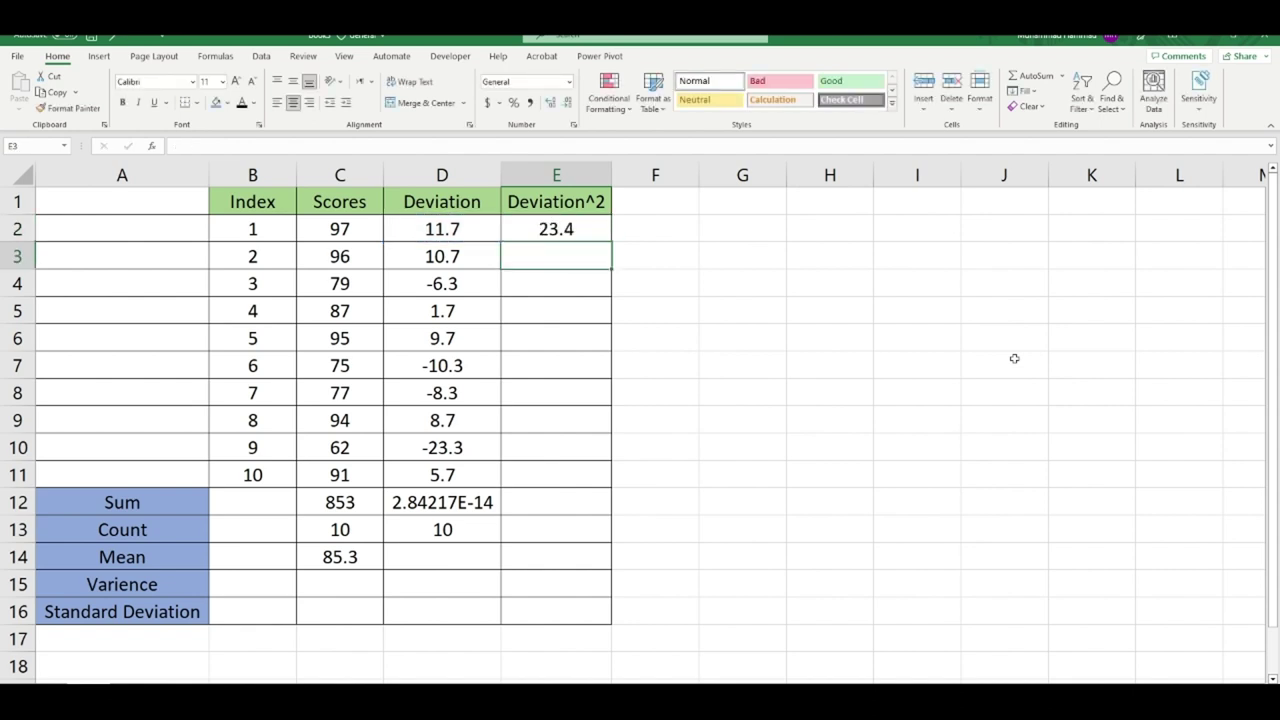
pyautogui.click(548, 230)
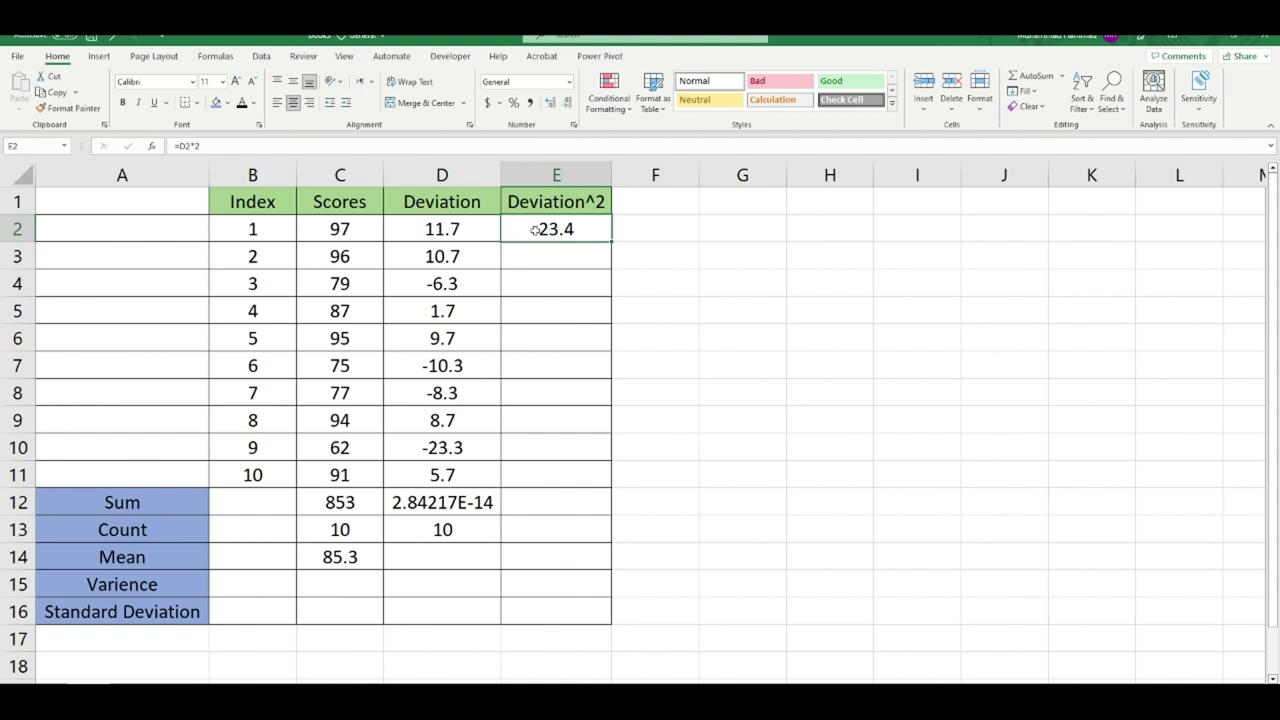
pyautogui.write('=')
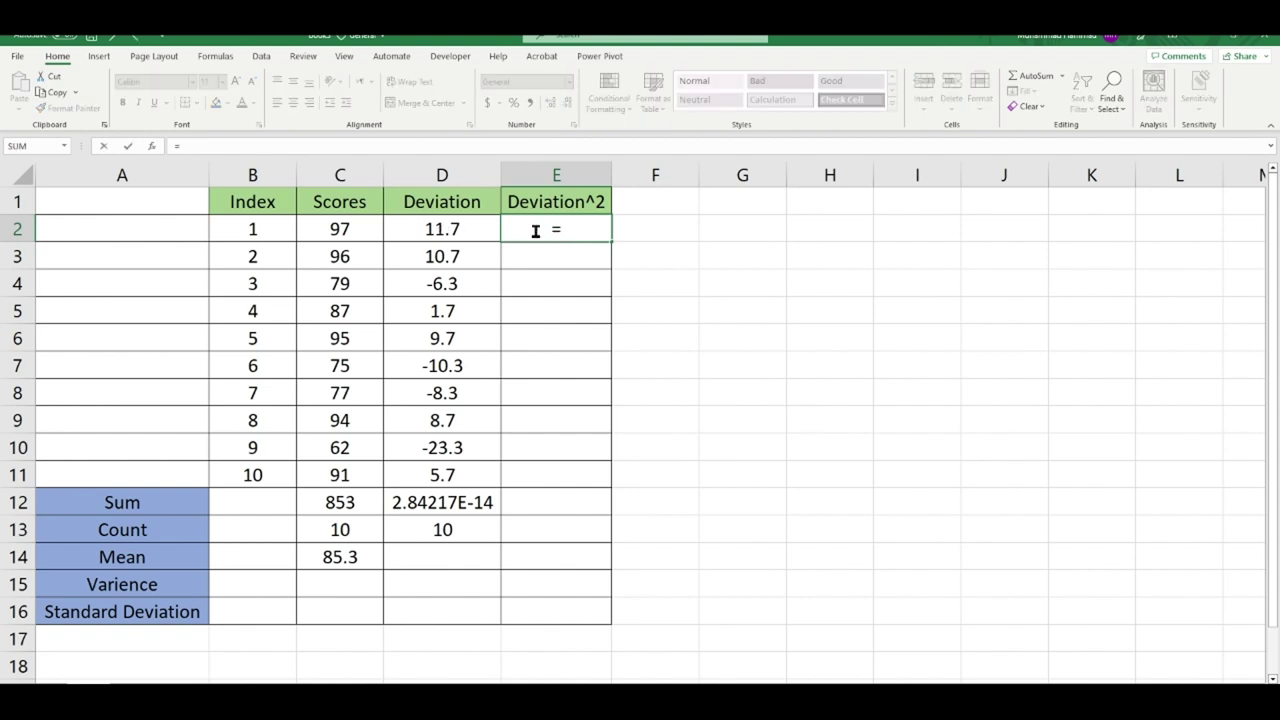
pyautogui.click(460, 225)
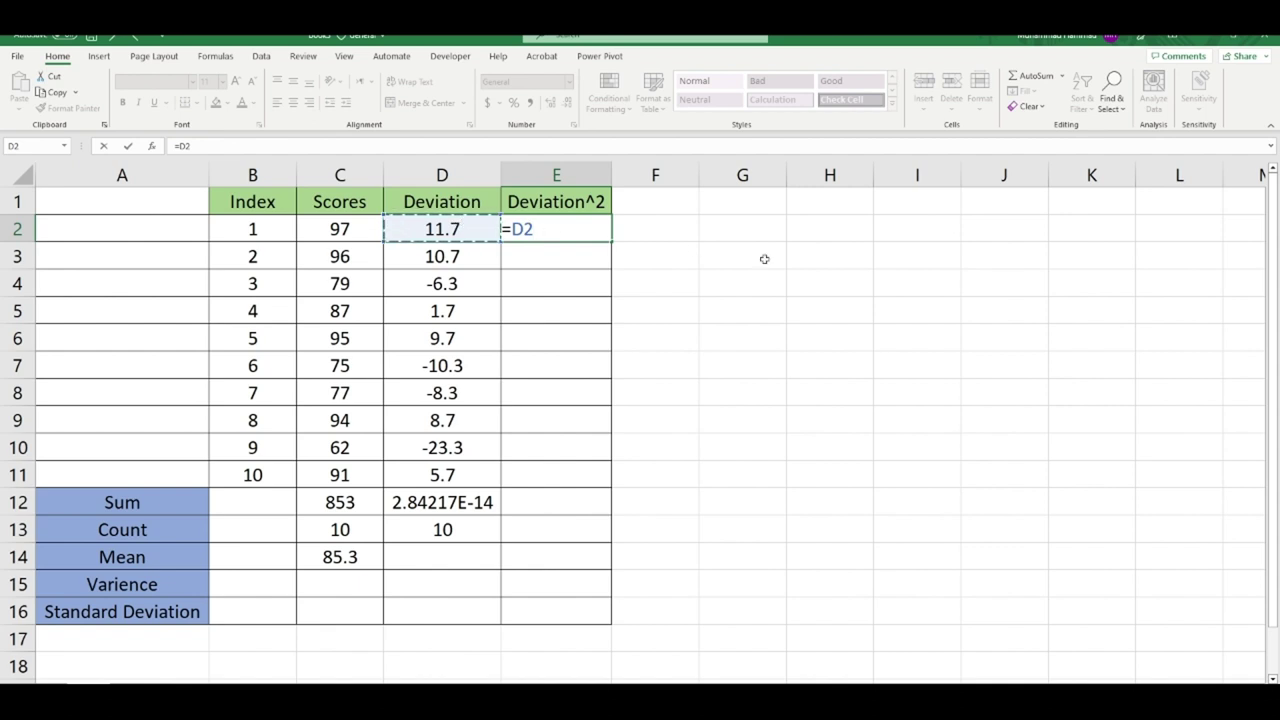
pyautogui.write('^2')
pyautogui.press('Return')
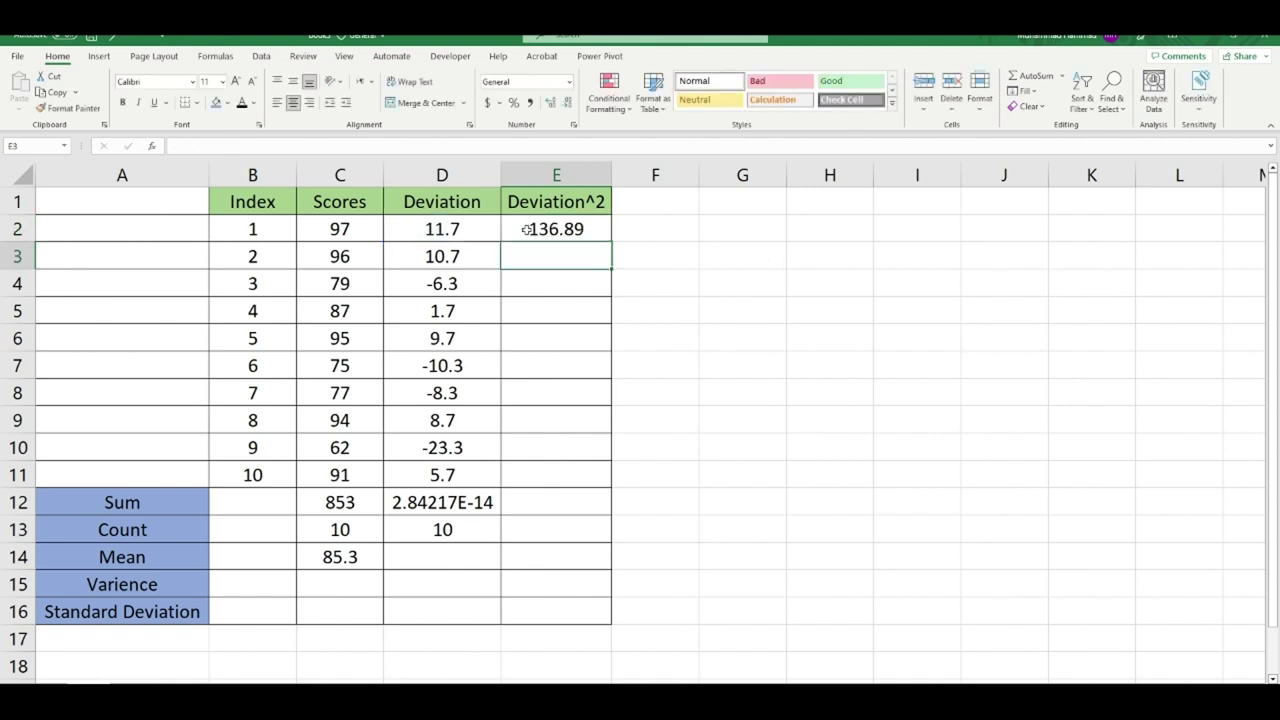
pyautogui.click(588, 236)
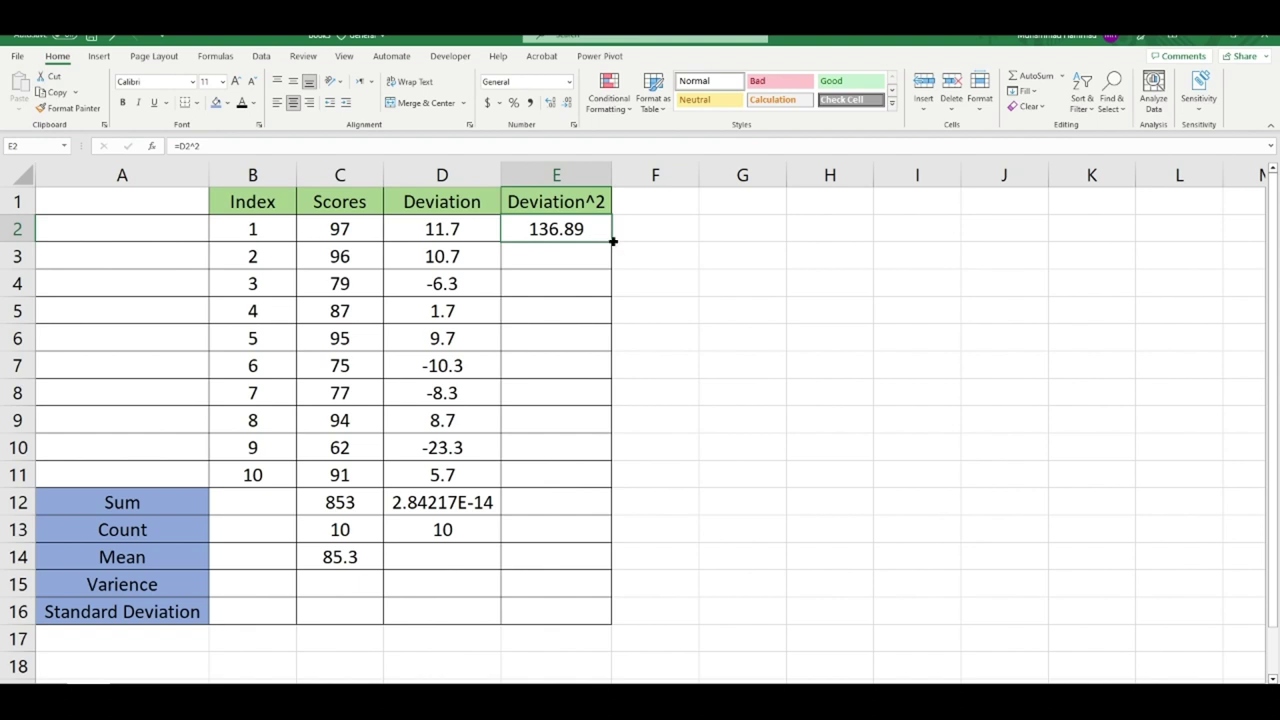
# Fill the squaring formula down to E11 and add Sum 1214.1 and Count 10 in E12:E13
pyautogui.moveTo(613, 241); pyautogui.dragTo(596, 479)
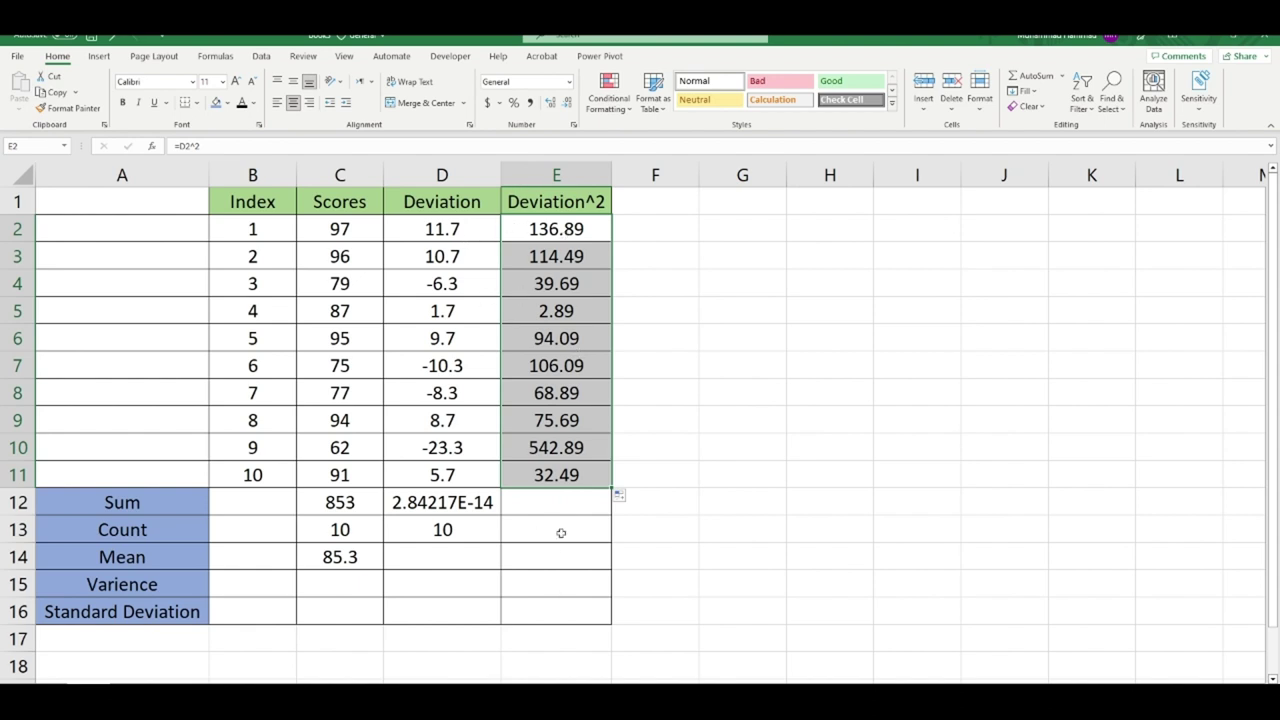
pyautogui.click(567, 502)
pyautogui.click(467, 515)
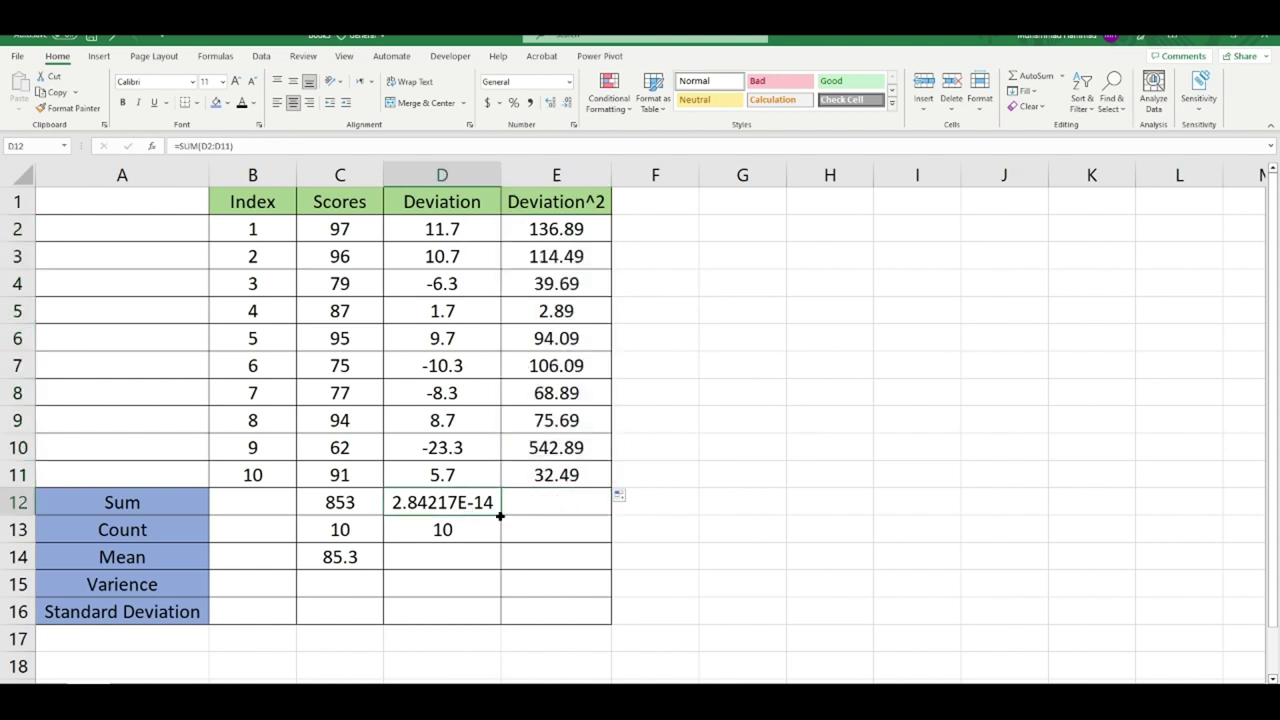
pyautogui.moveTo(500, 515); pyautogui.dragTo(592, 511)
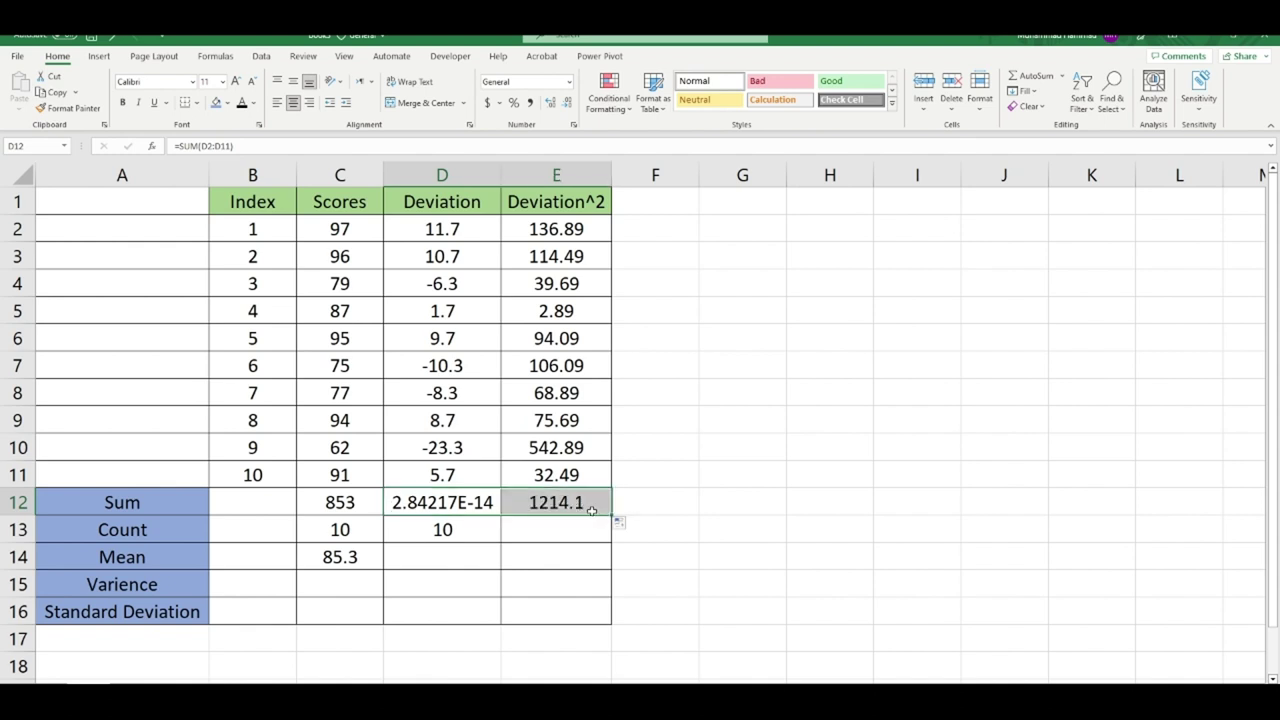
pyautogui.click(590, 505)
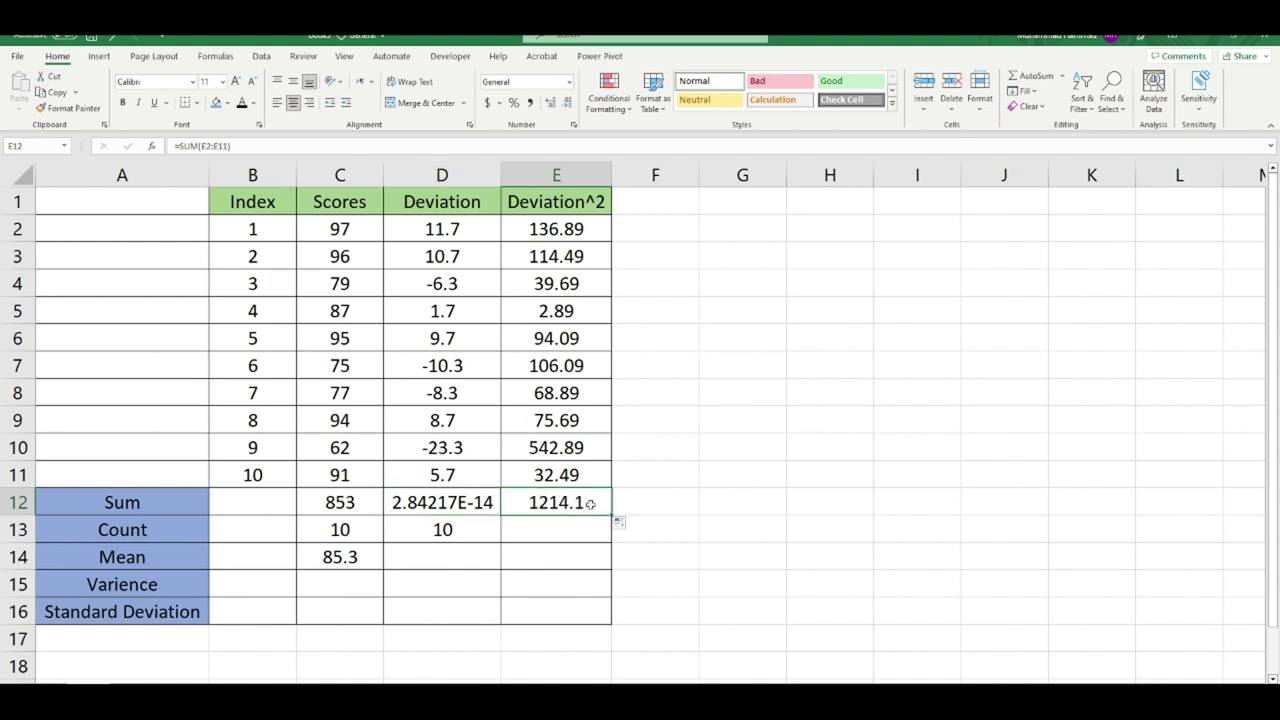
pyautogui.click(1017, 82)
pyautogui.press('Return')
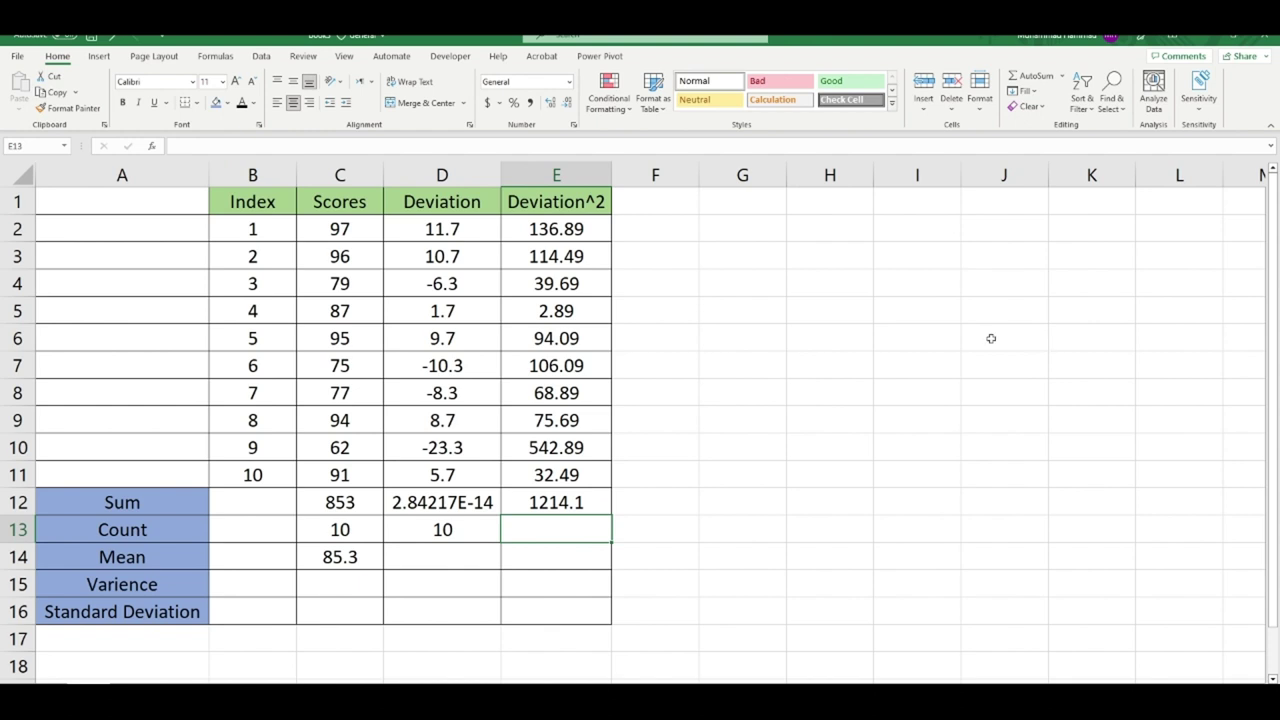
pyautogui.click(458, 522)
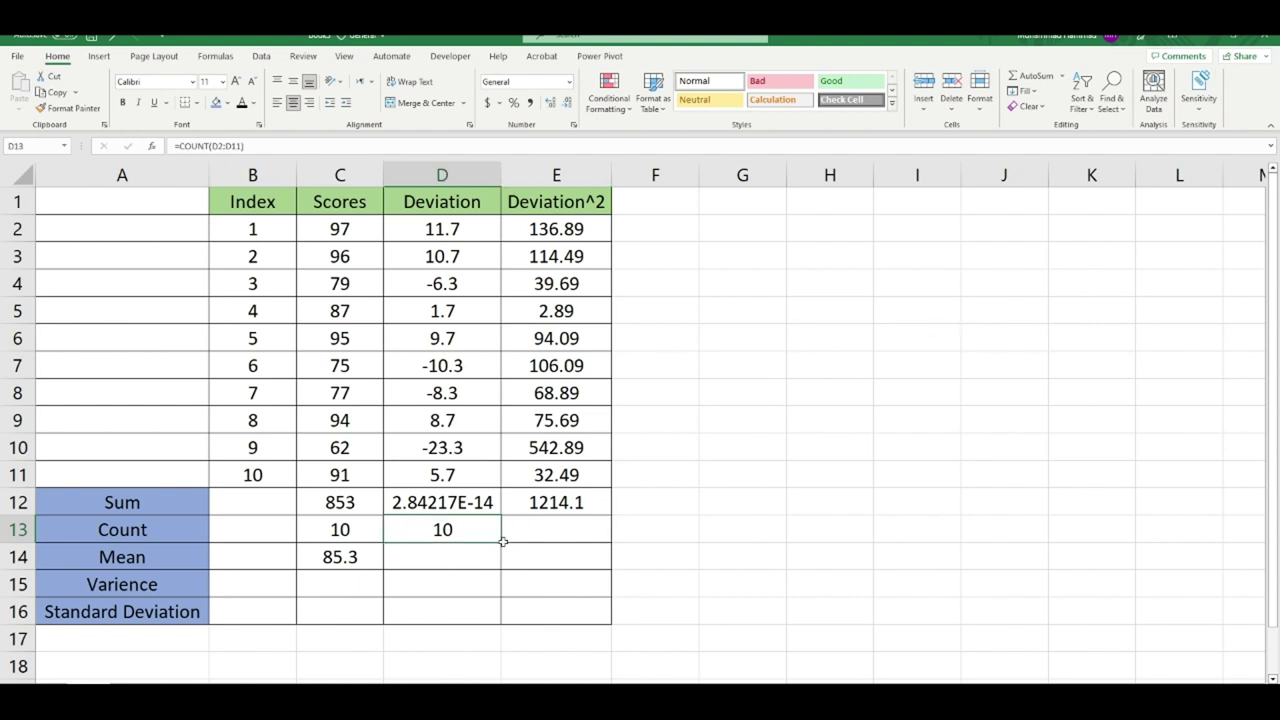
pyautogui.moveTo(504, 543); pyautogui.dragTo(569, 534)
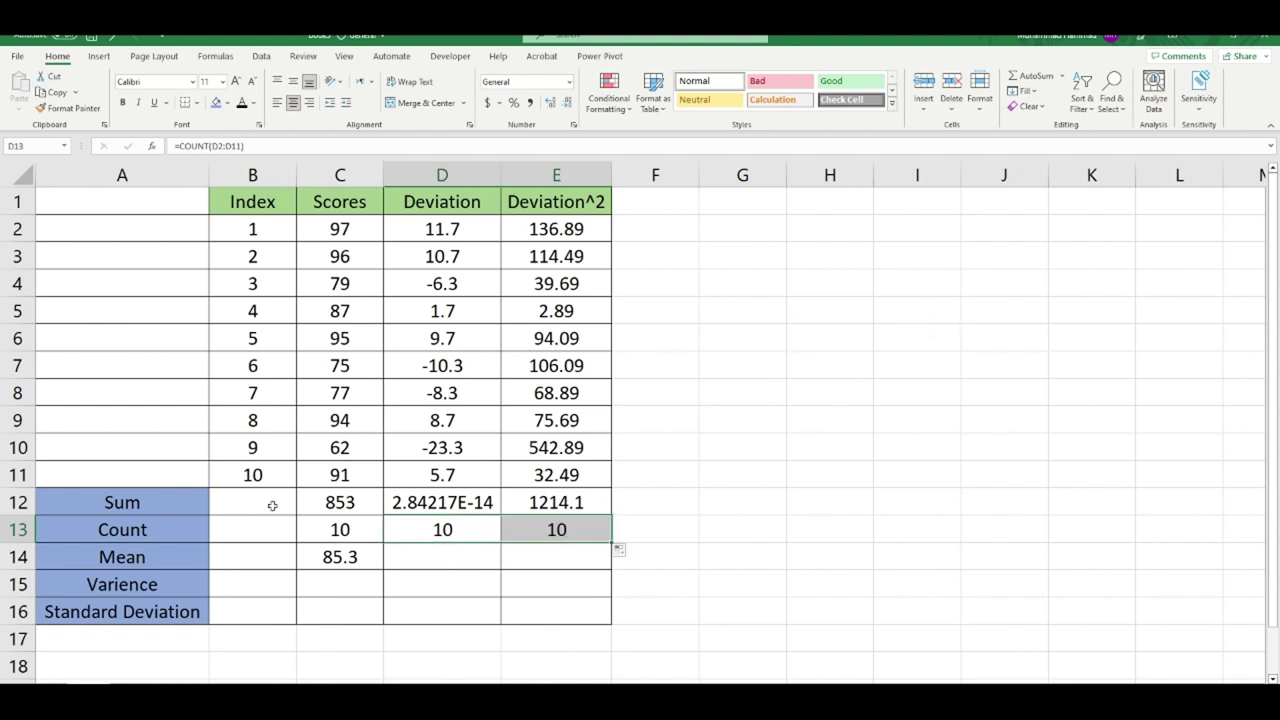
pyautogui.click(566, 582)
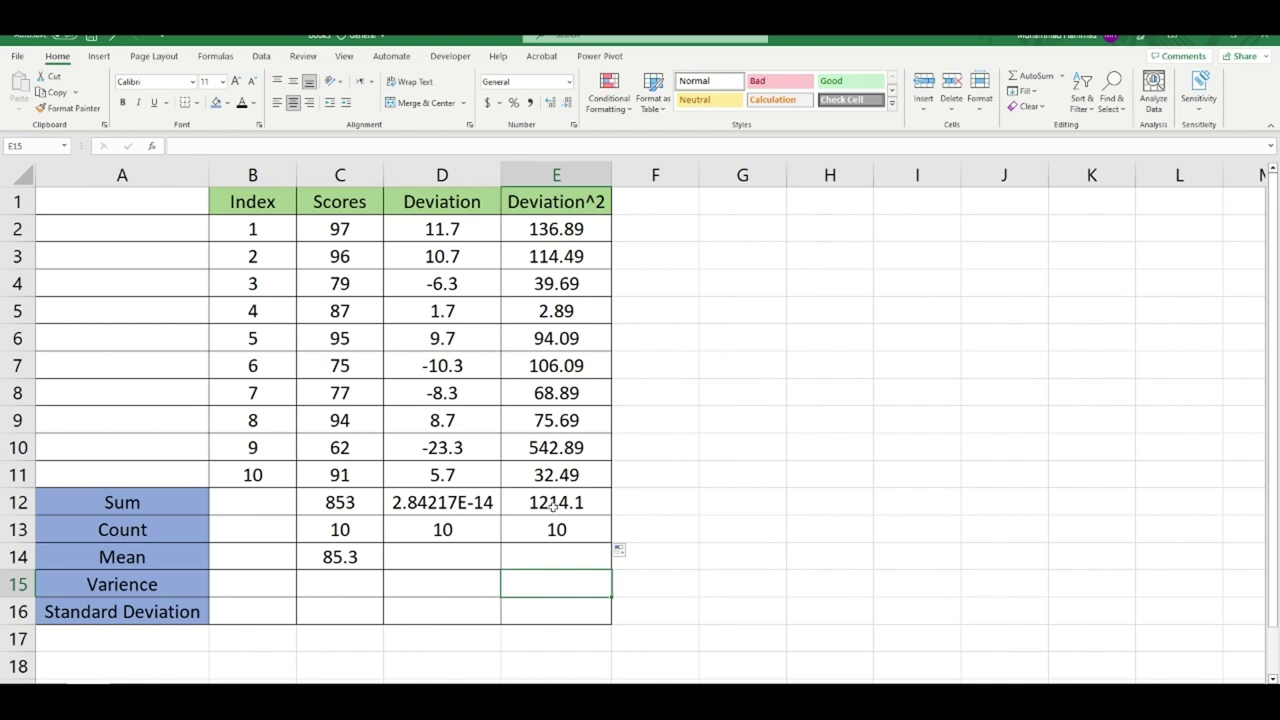
# Enter =E12/(E13-1) in E15 for a variance of 134.9
pyautogui.write('=')
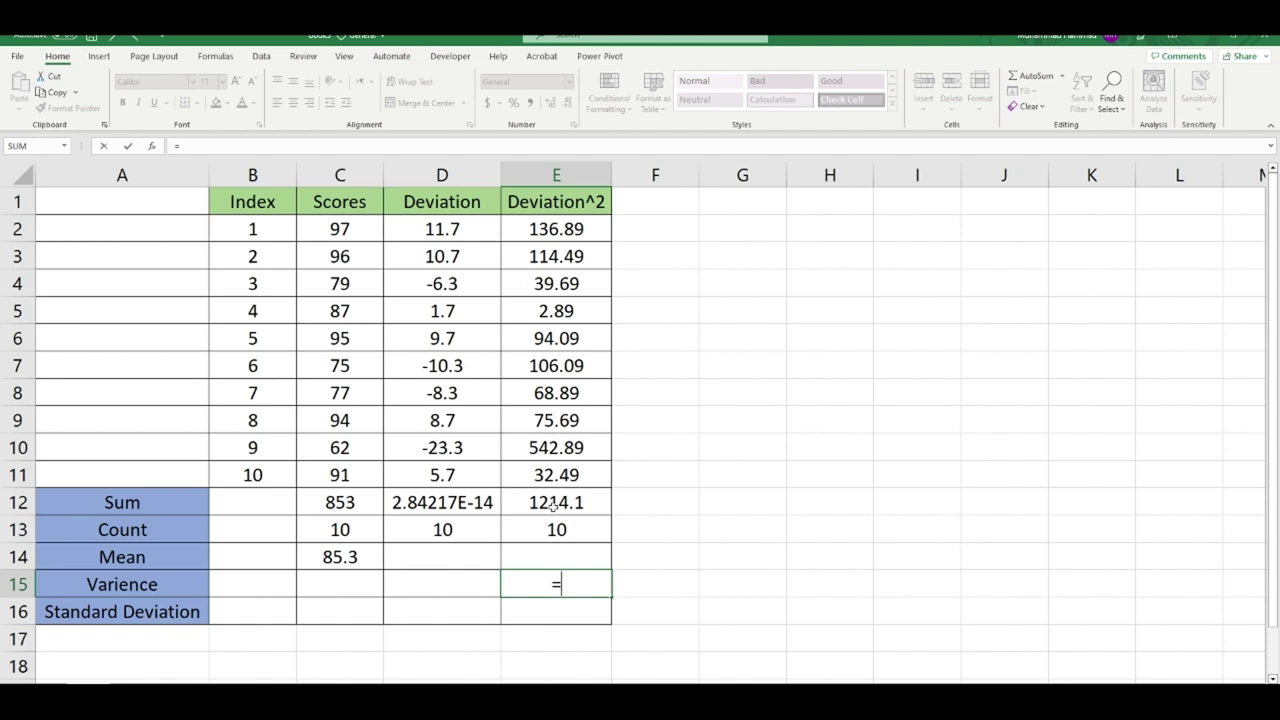
pyautogui.click(553, 507)
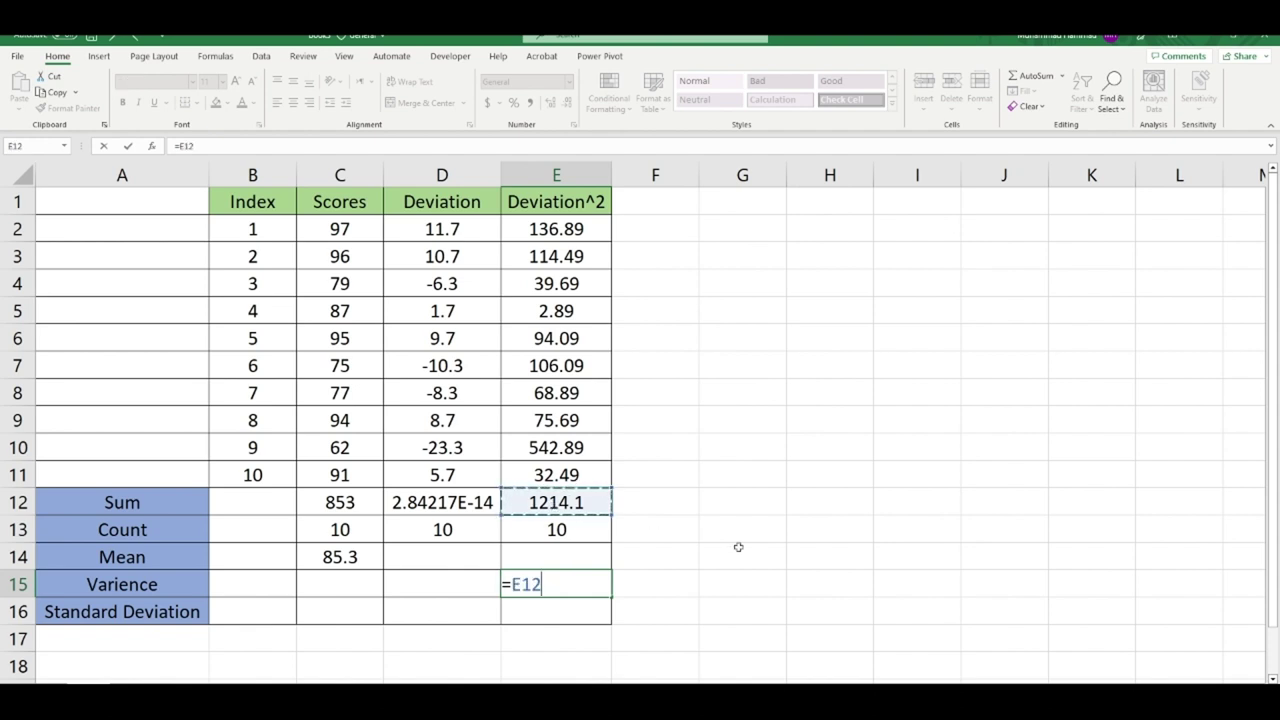
pyautogui.write('/(')
pyautogui.click(556, 535)
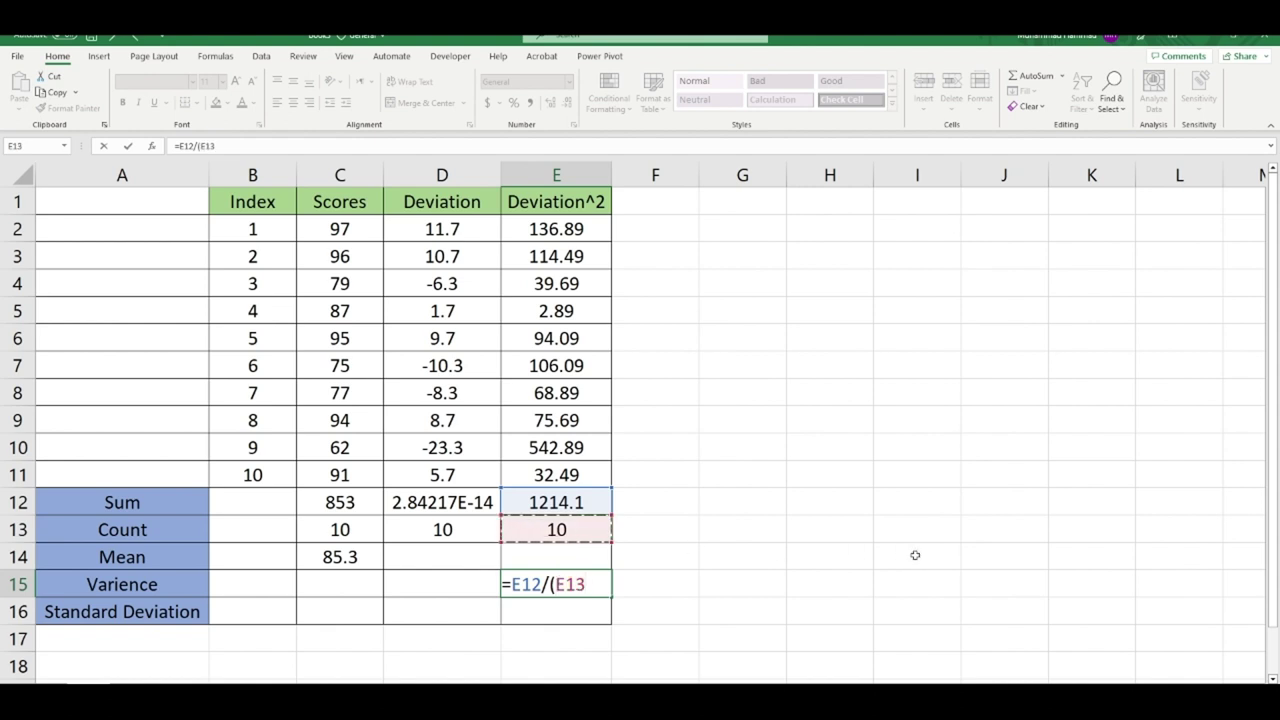
pyautogui.write('- 1)')
pyautogui.press('Return')
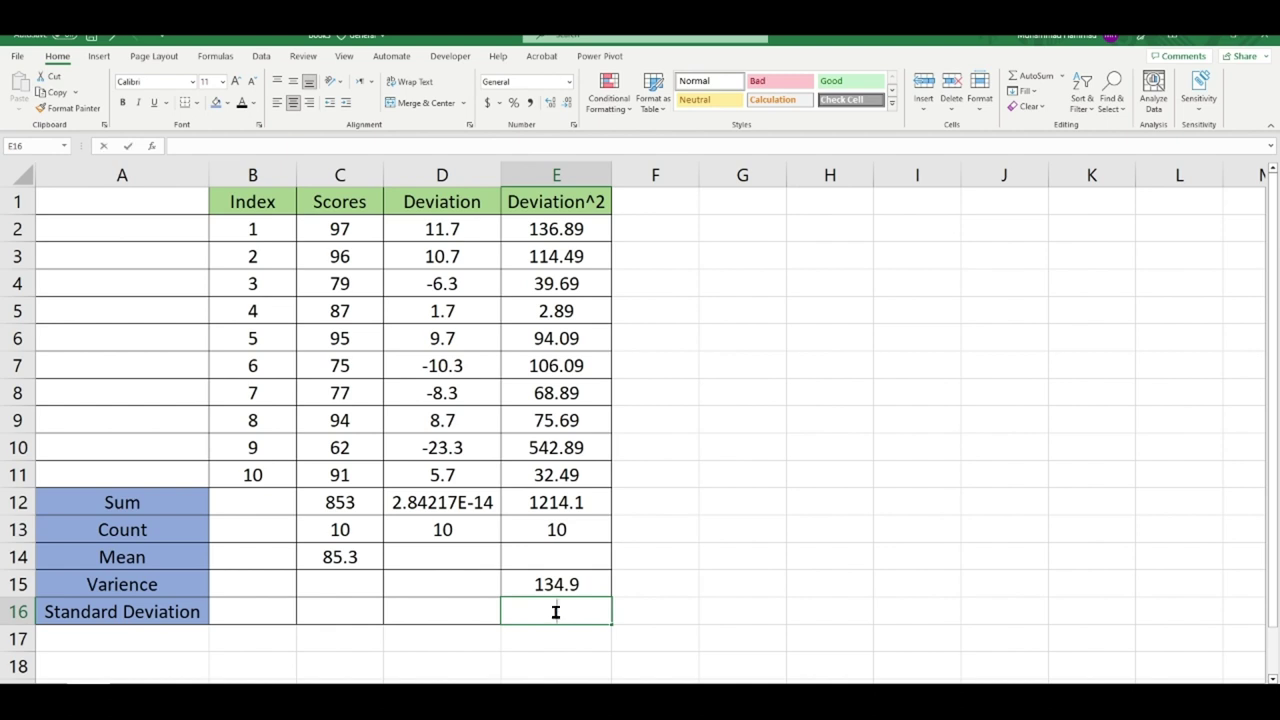
# Enter =E15^0.5 in E16 for a standard deviation of 11.6146459
pyautogui.write('=')
pyautogui.click(562, 590)
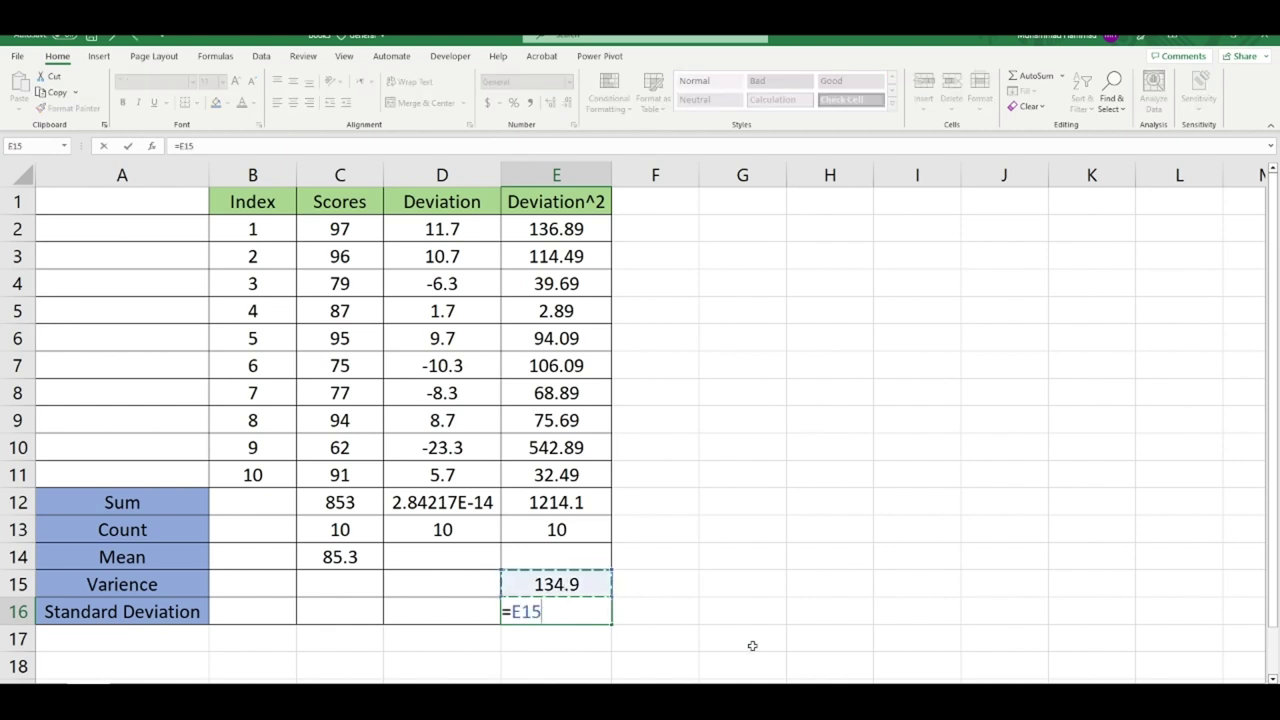
pyautogui.write('^0.5')
pyautogui.press('Return')
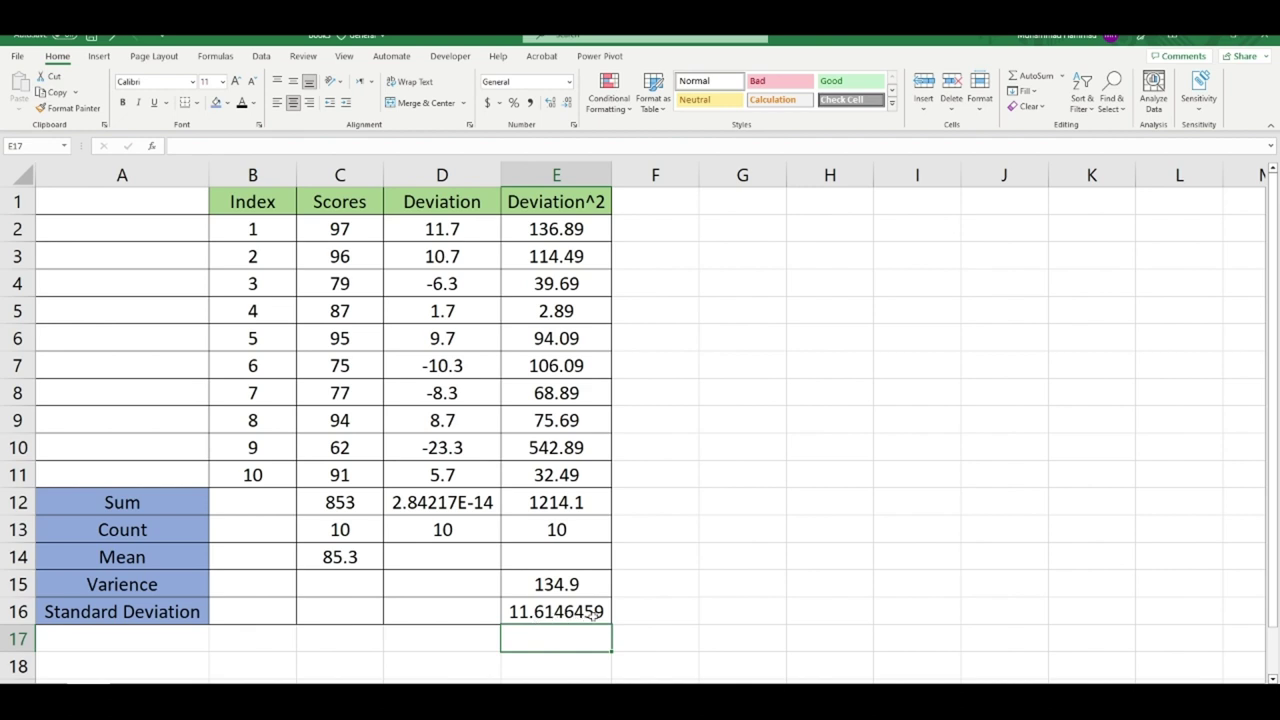
# Inspect the standard deviation formula =E15^0.5 in E16
pyautogui.click(553, 615)
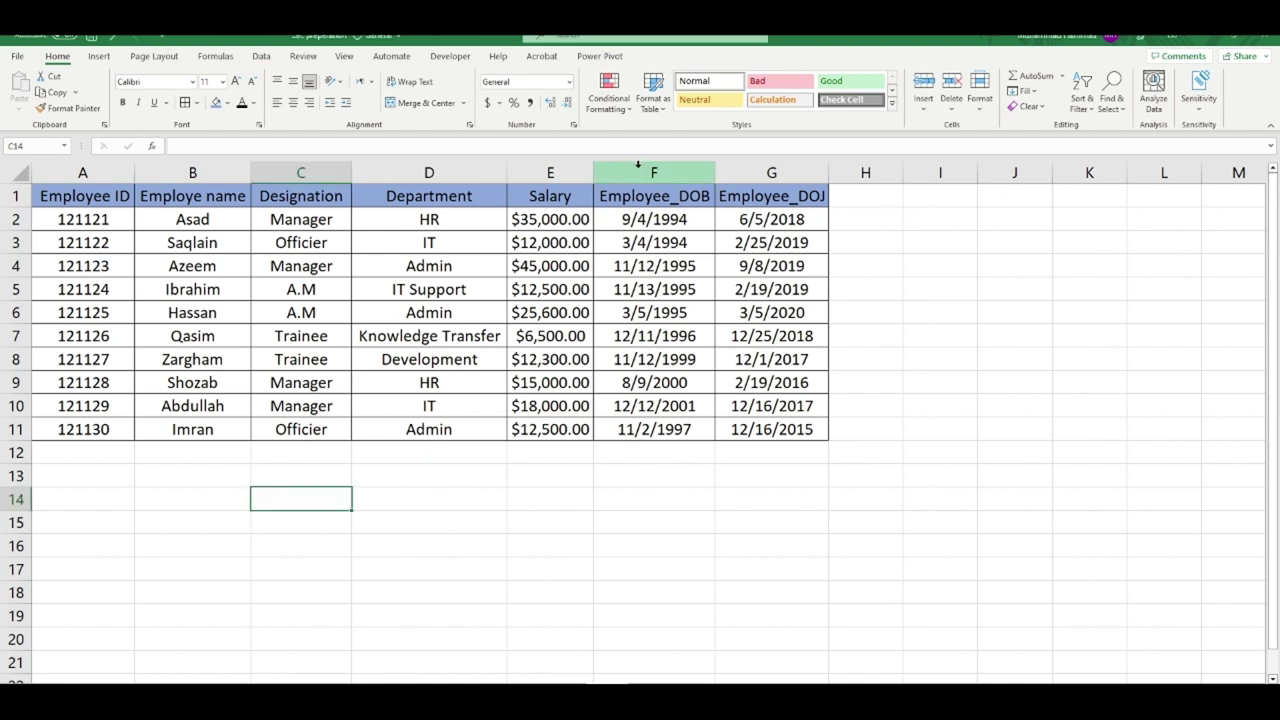
pyautogui.moveTo(643, 172); pyautogui.dragTo(771, 172)
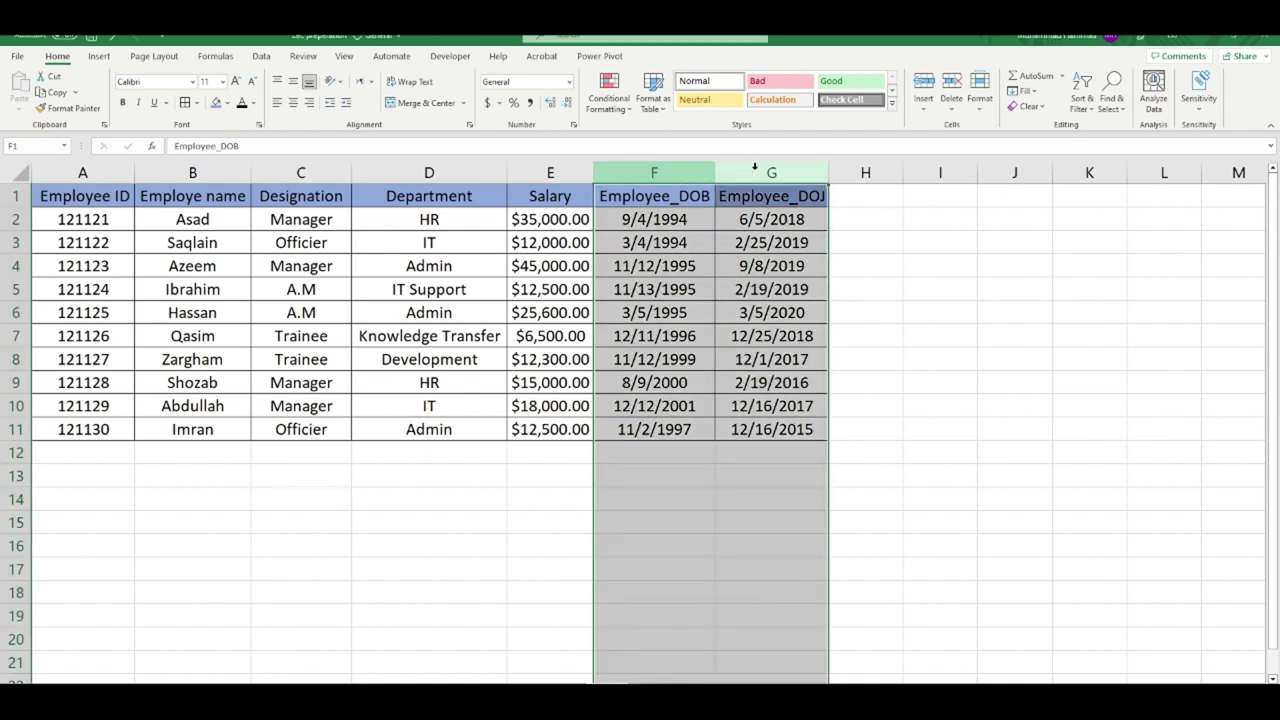
pyautogui.click(569, 82)
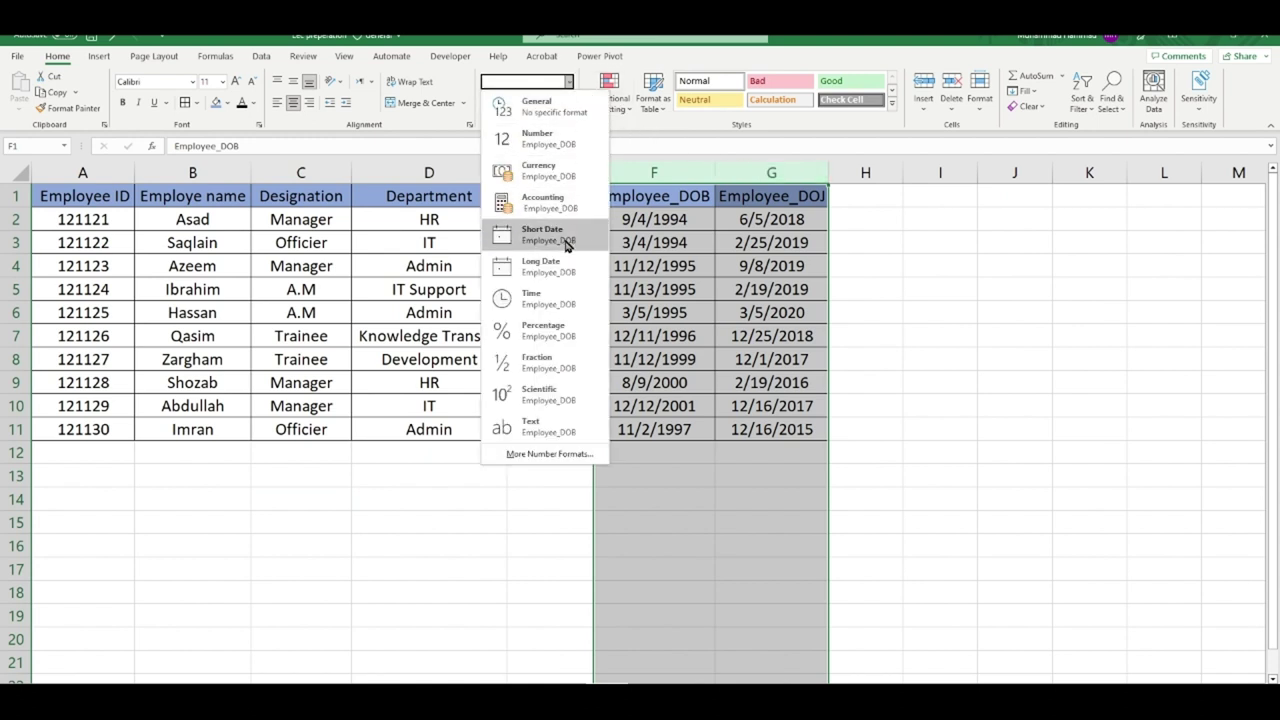
pyautogui.click(552, 108)
pyautogui.click(569, 82)
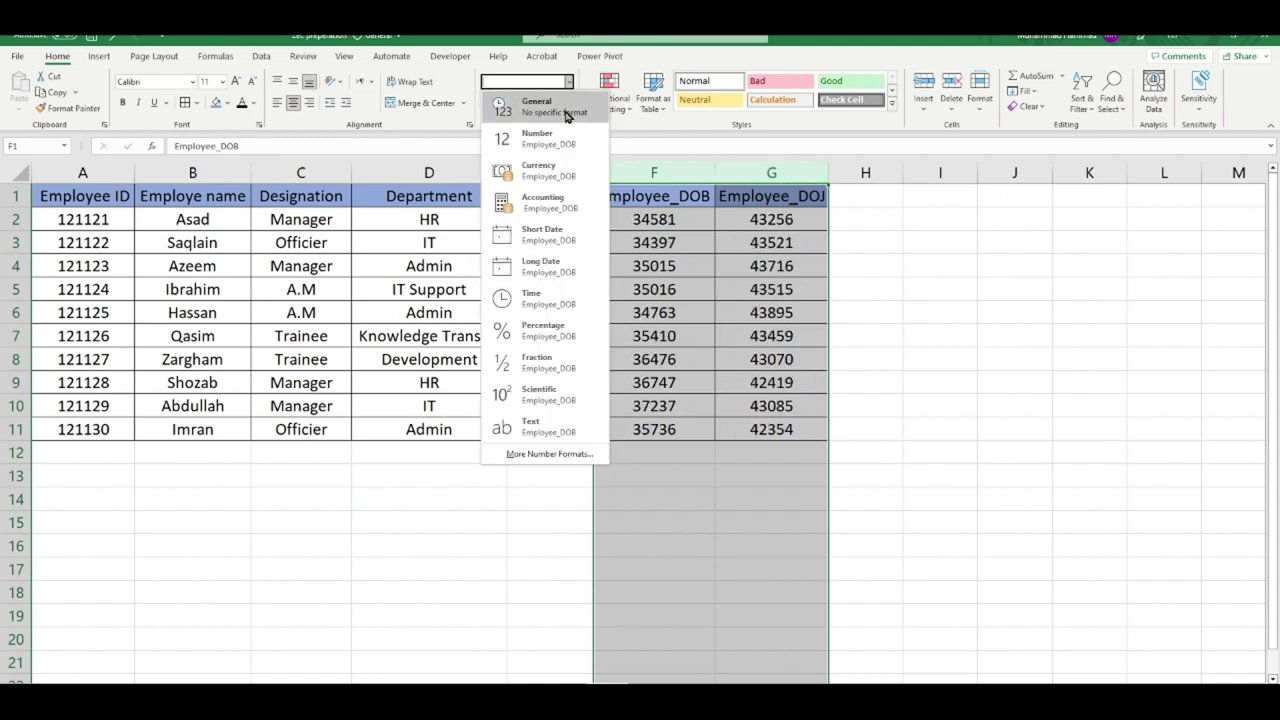
pyautogui.click(548, 234)
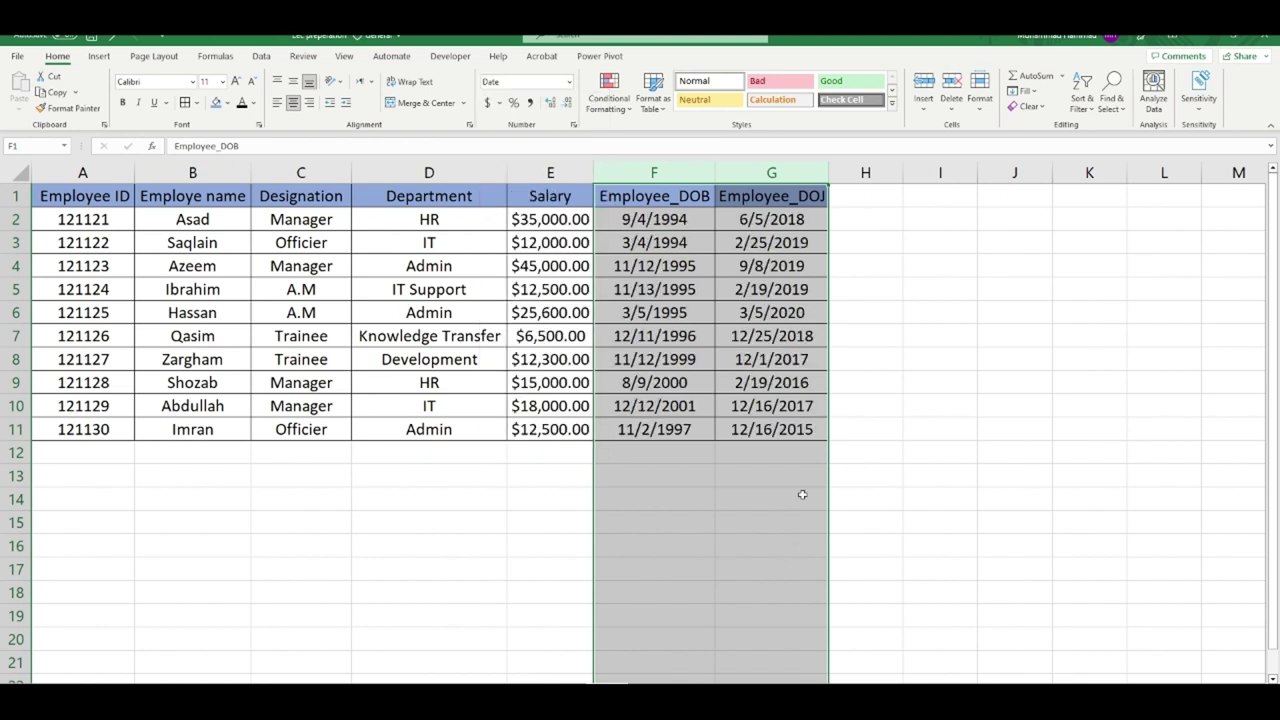
pyautogui.click(873, 490)
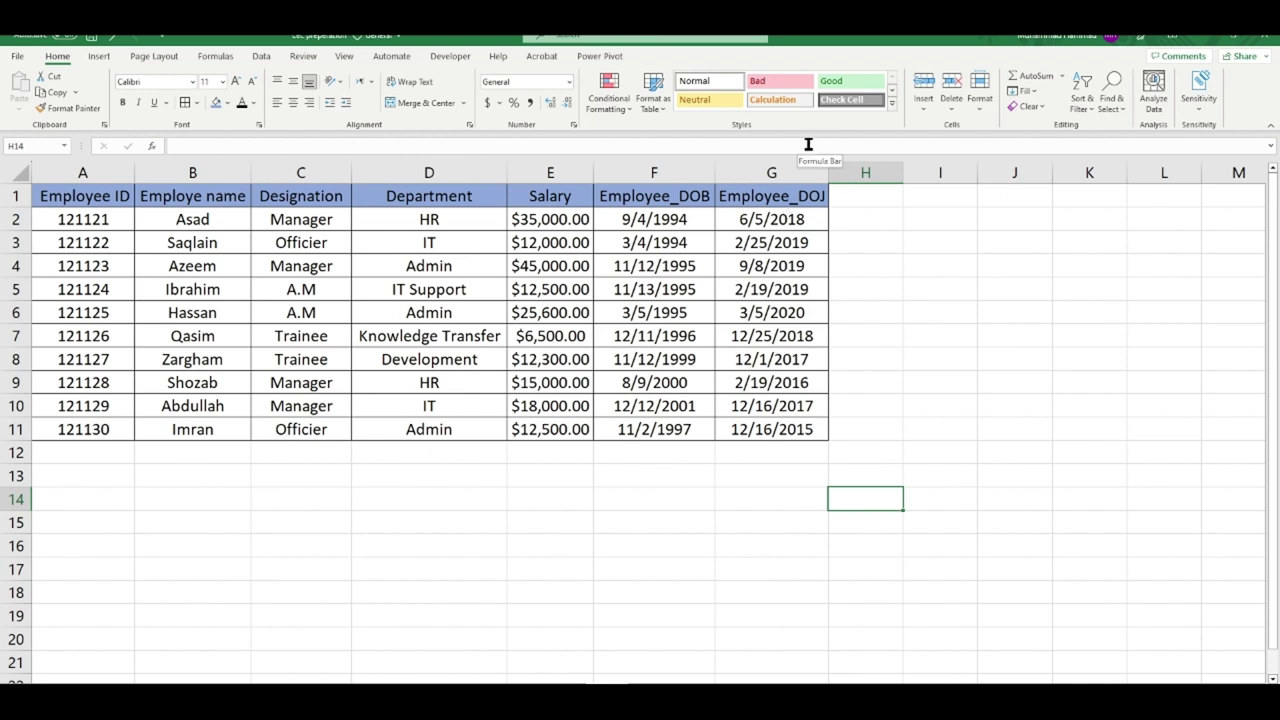
# Sort the whole employee table by Employee_DOJ from oldest to newest
pyautogui.click(777, 165)
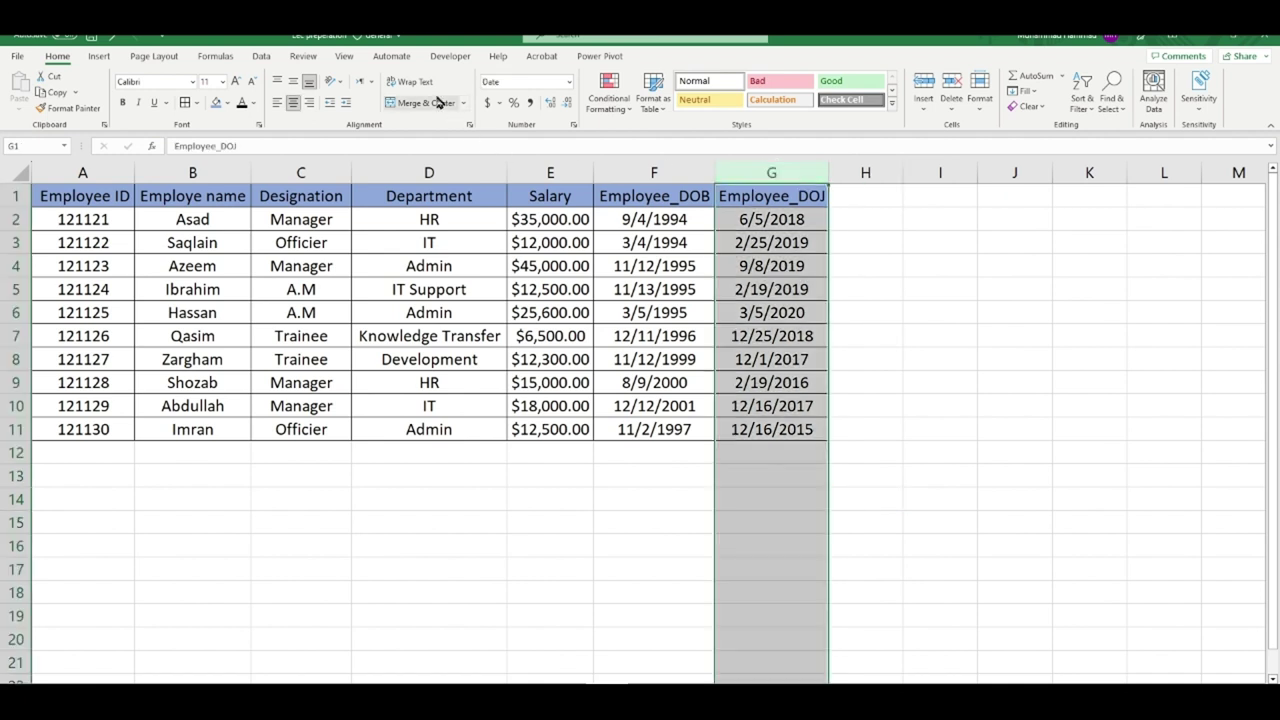
pyautogui.click(263, 57)
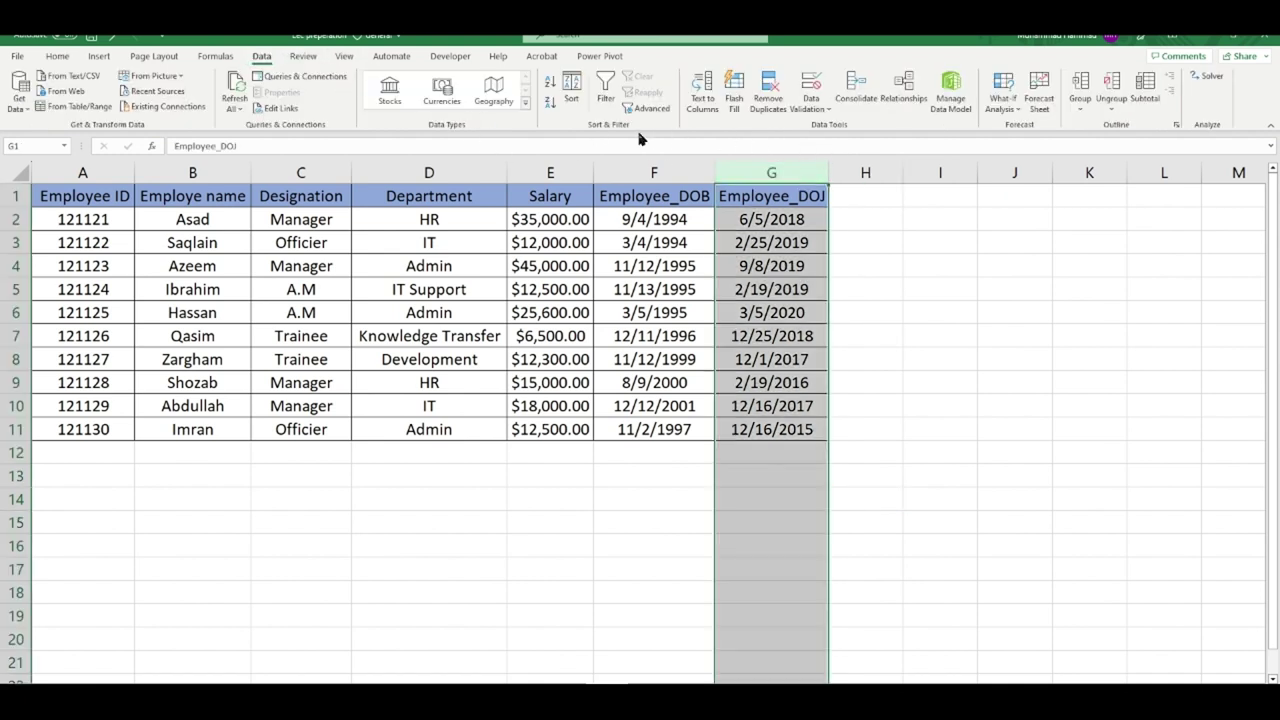
pyautogui.click(572, 88)
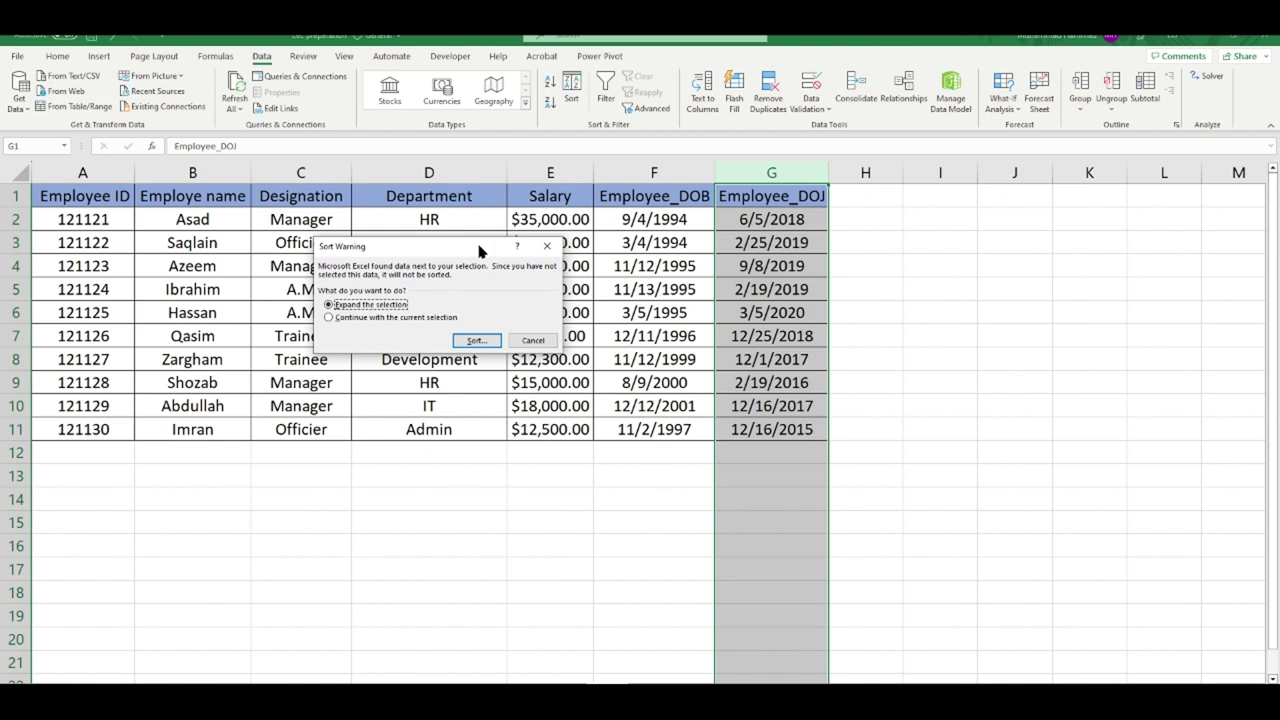
pyautogui.moveTo(480, 250); pyautogui.dragTo(670, 175)
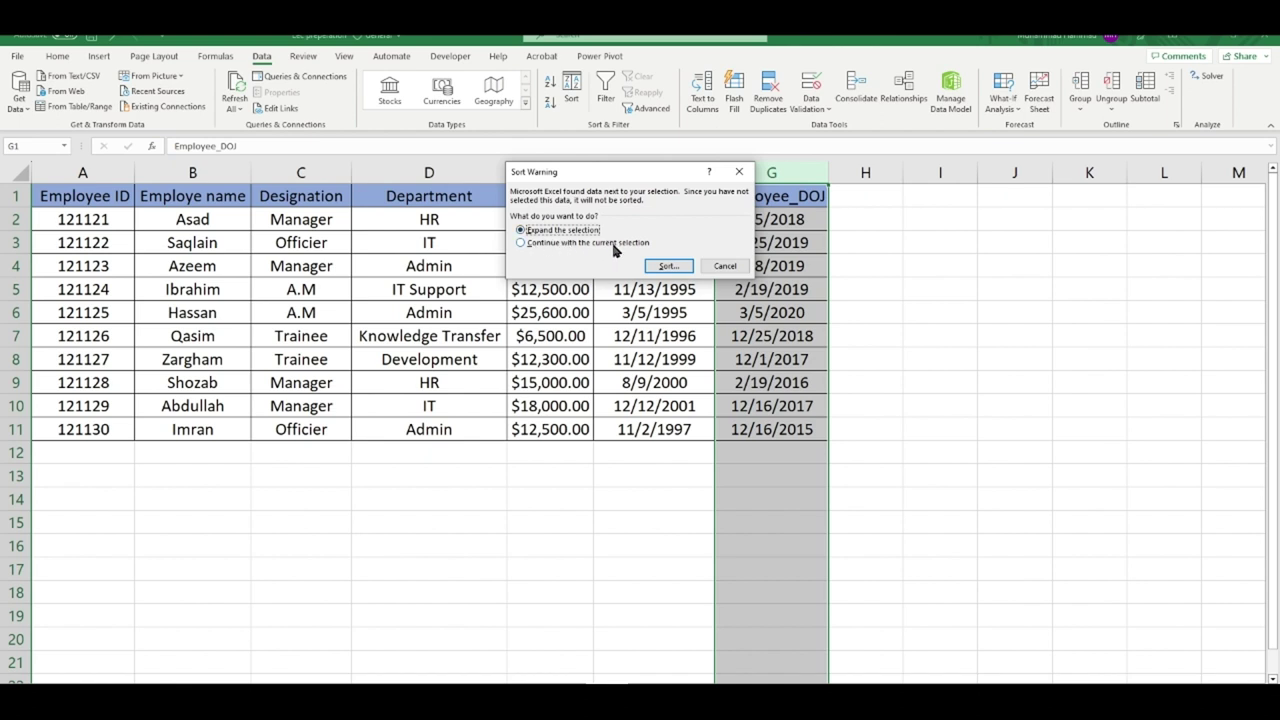
pyautogui.click(683, 268)
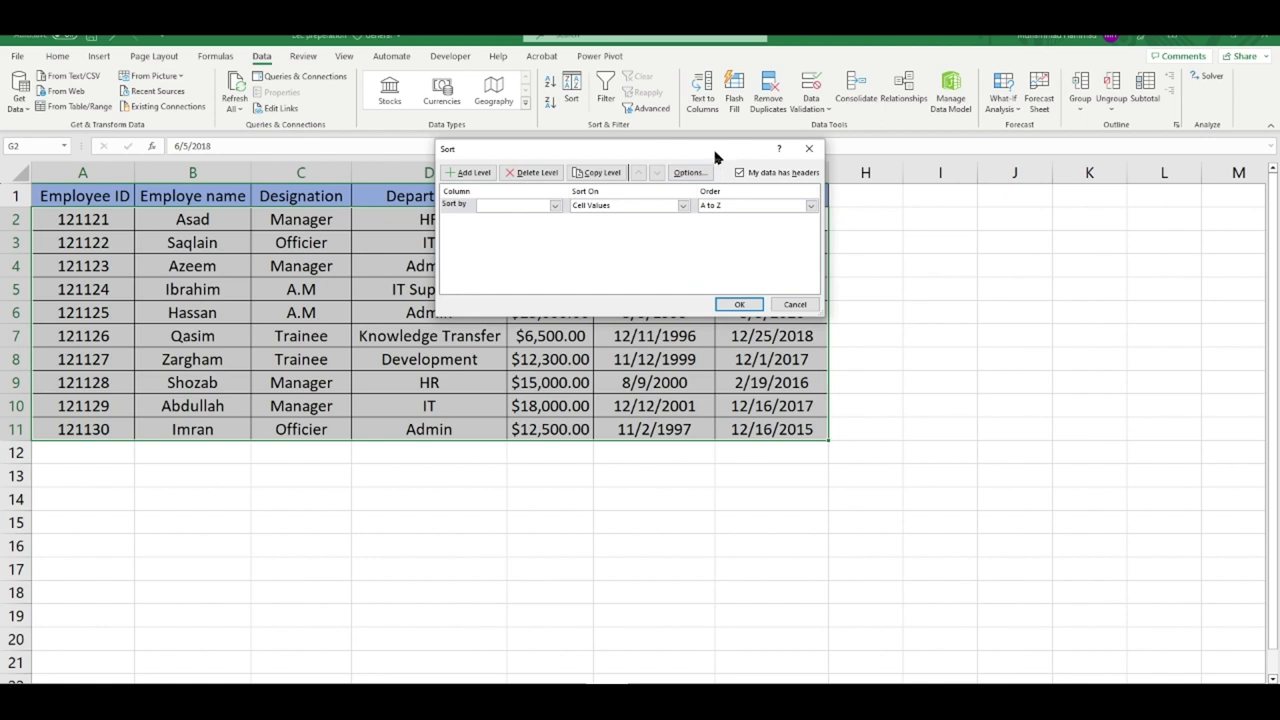
pyautogui.click(502, 197)
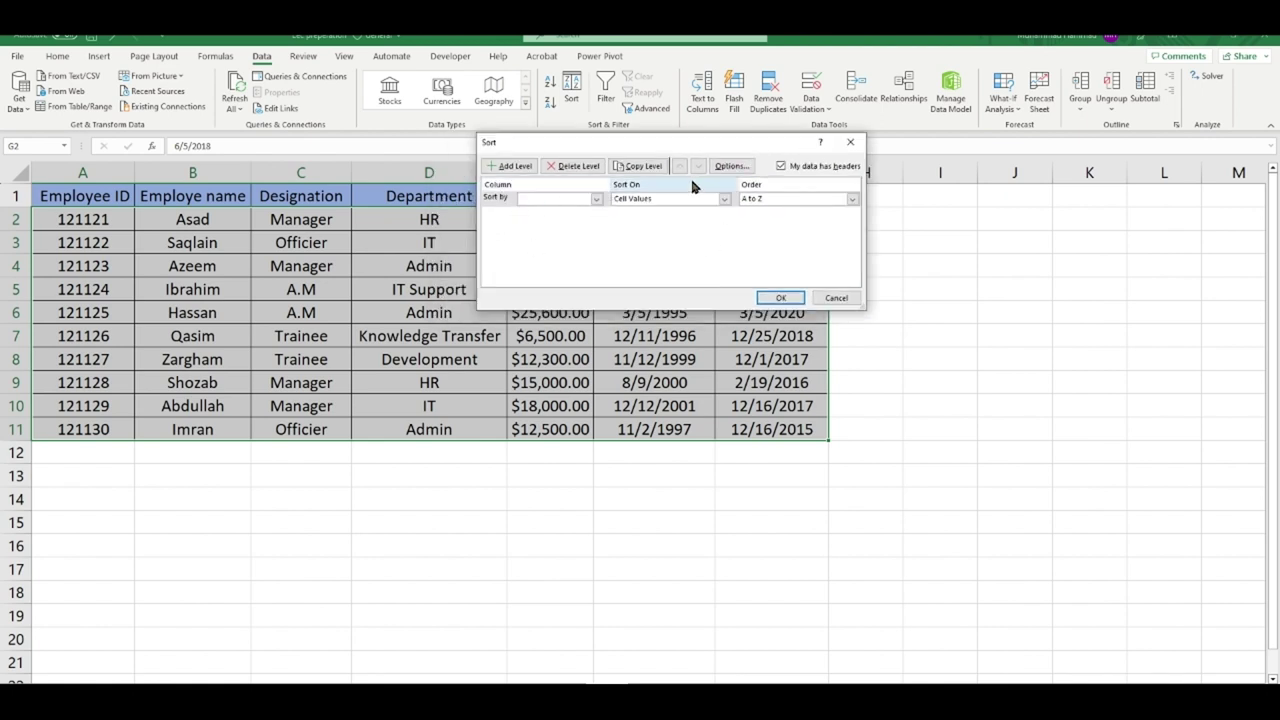
pyautogui.click(596, 199)
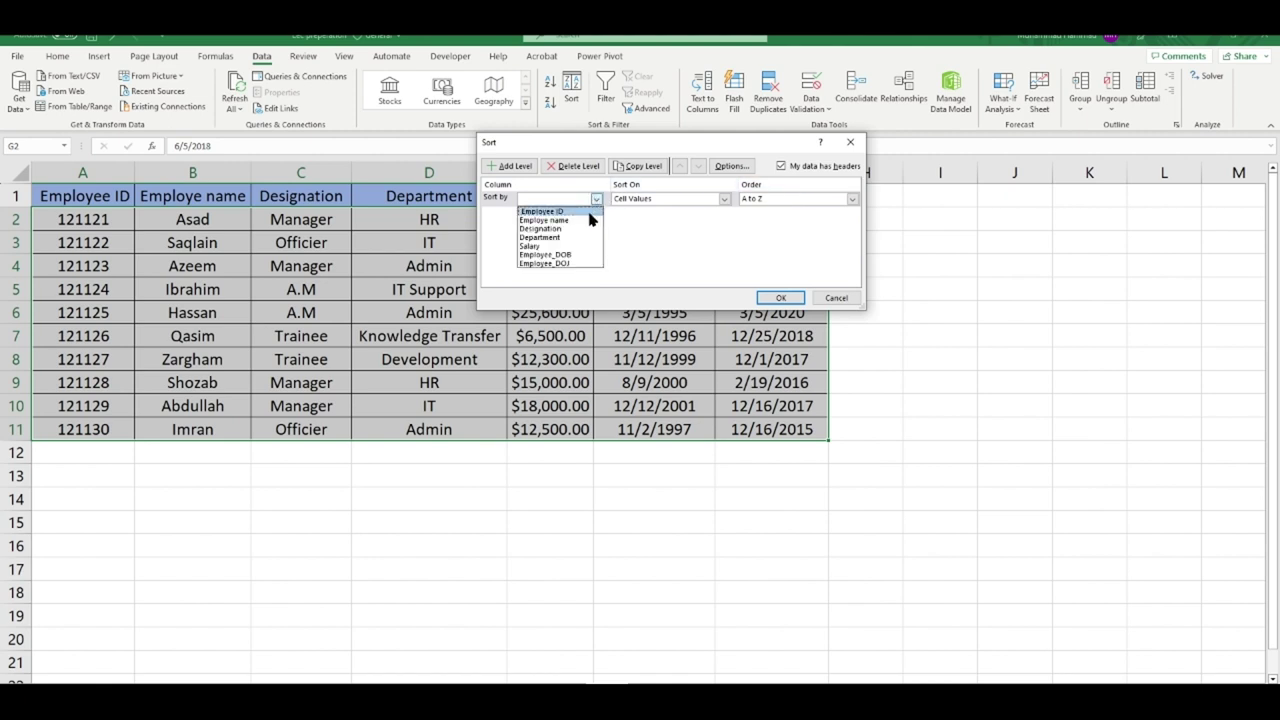
pyautogui.click(583, 263)
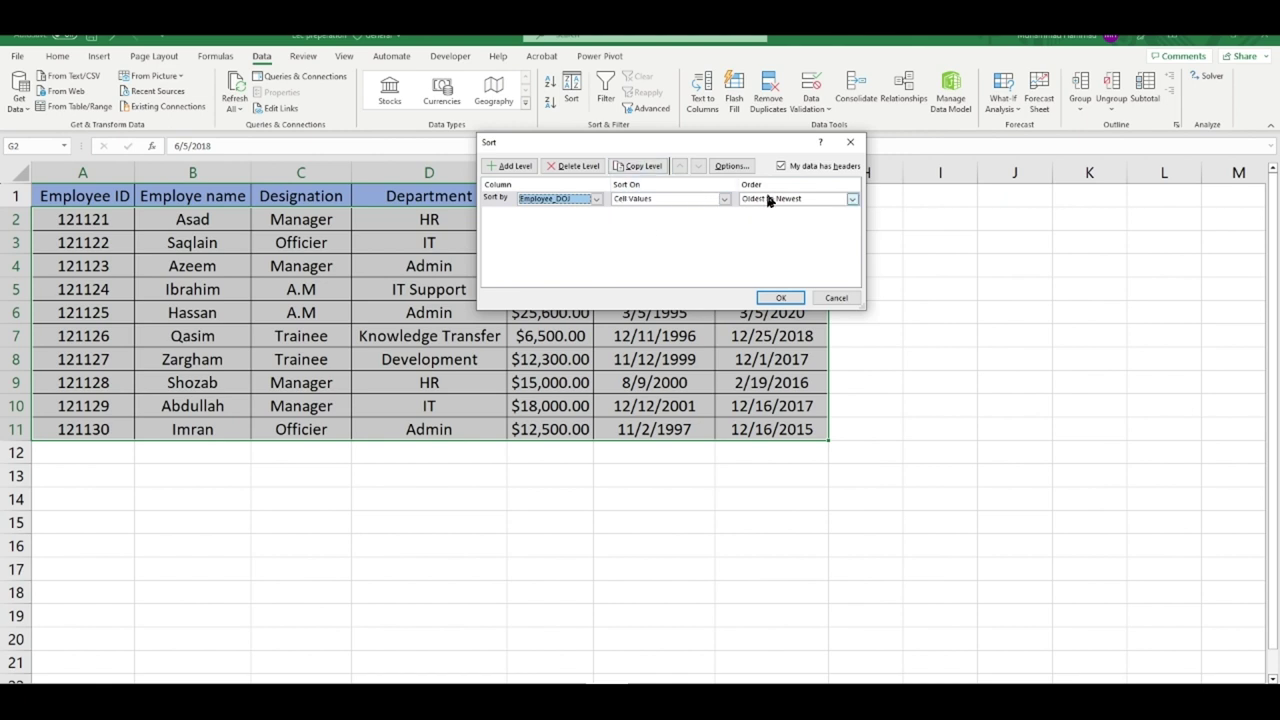
pyautogui.click(852, 199)
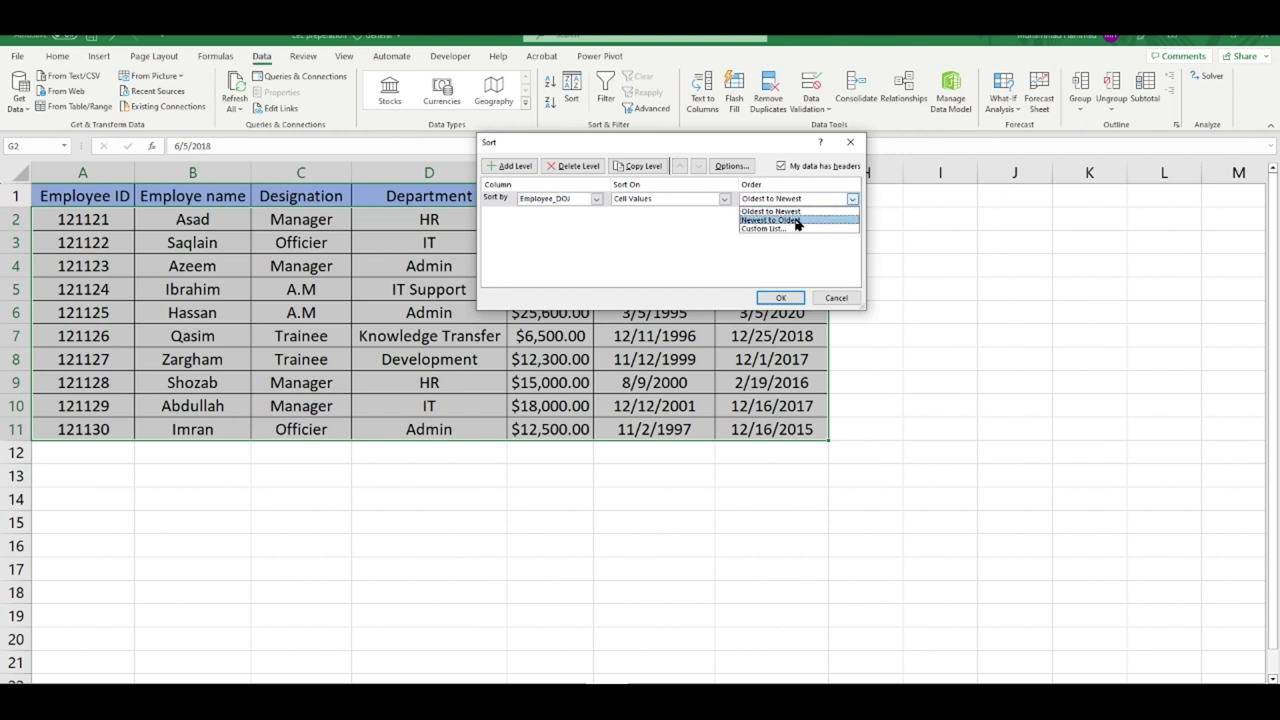
pyautogui.click(797, 213)
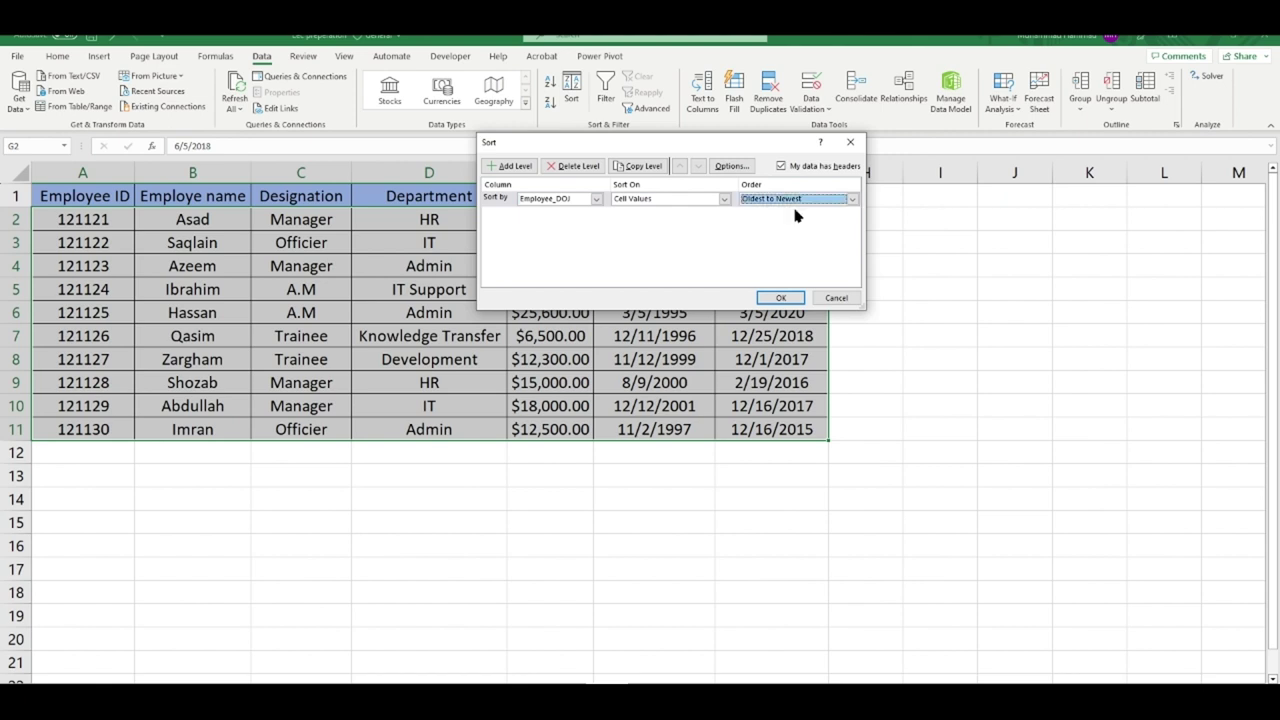
pyautogui.click(781, 297)
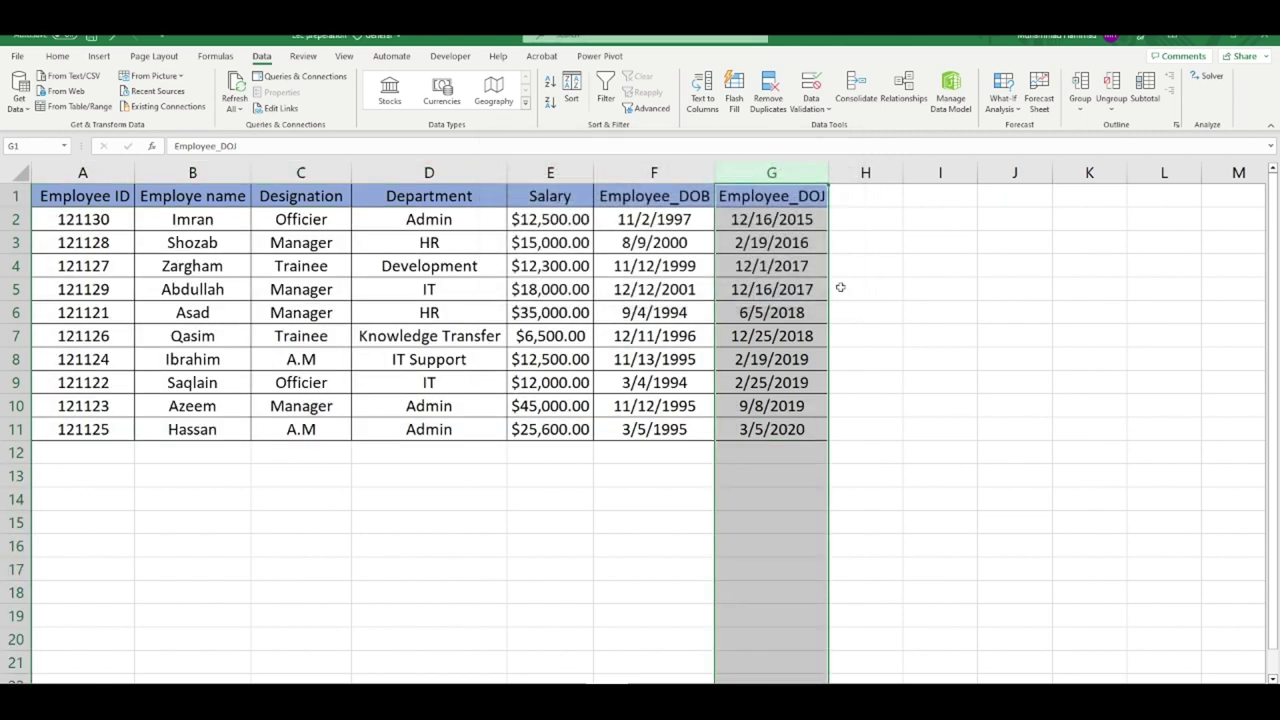
# Check the earliest joining date in G2 and select the first and last employee rows
pyautogui.click(860, 287)
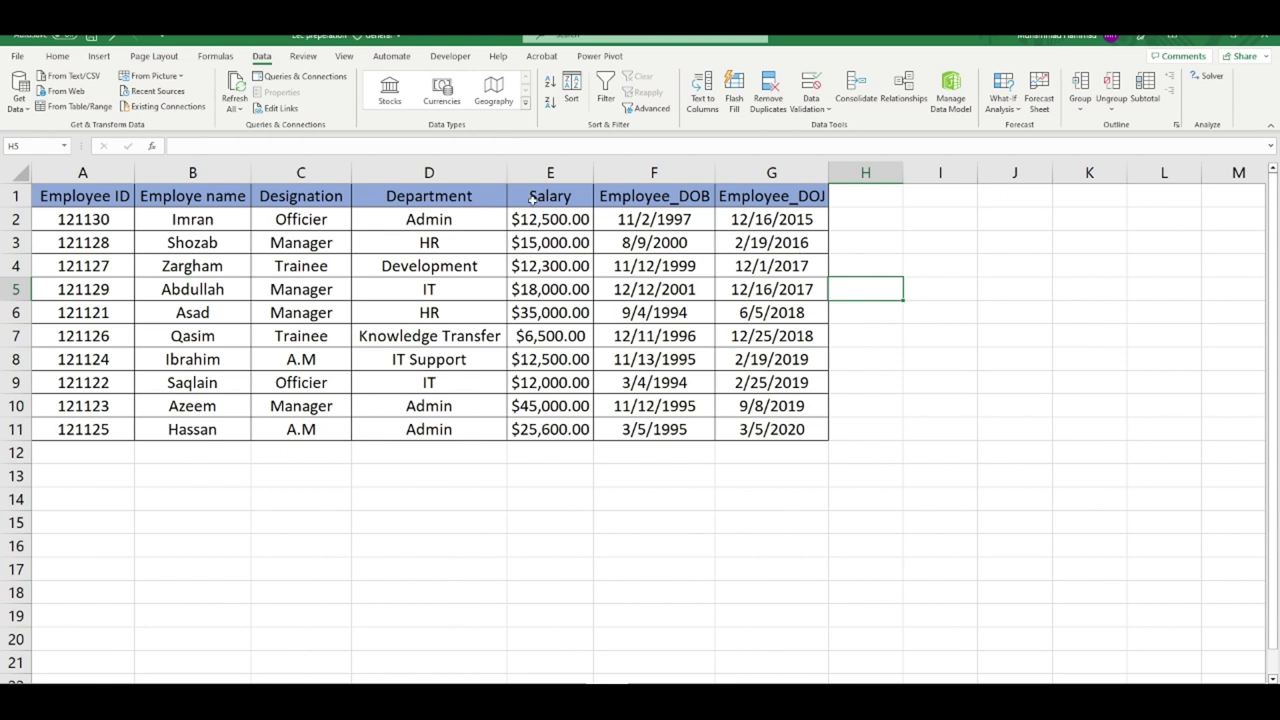
pyautogui.click(766, 219)
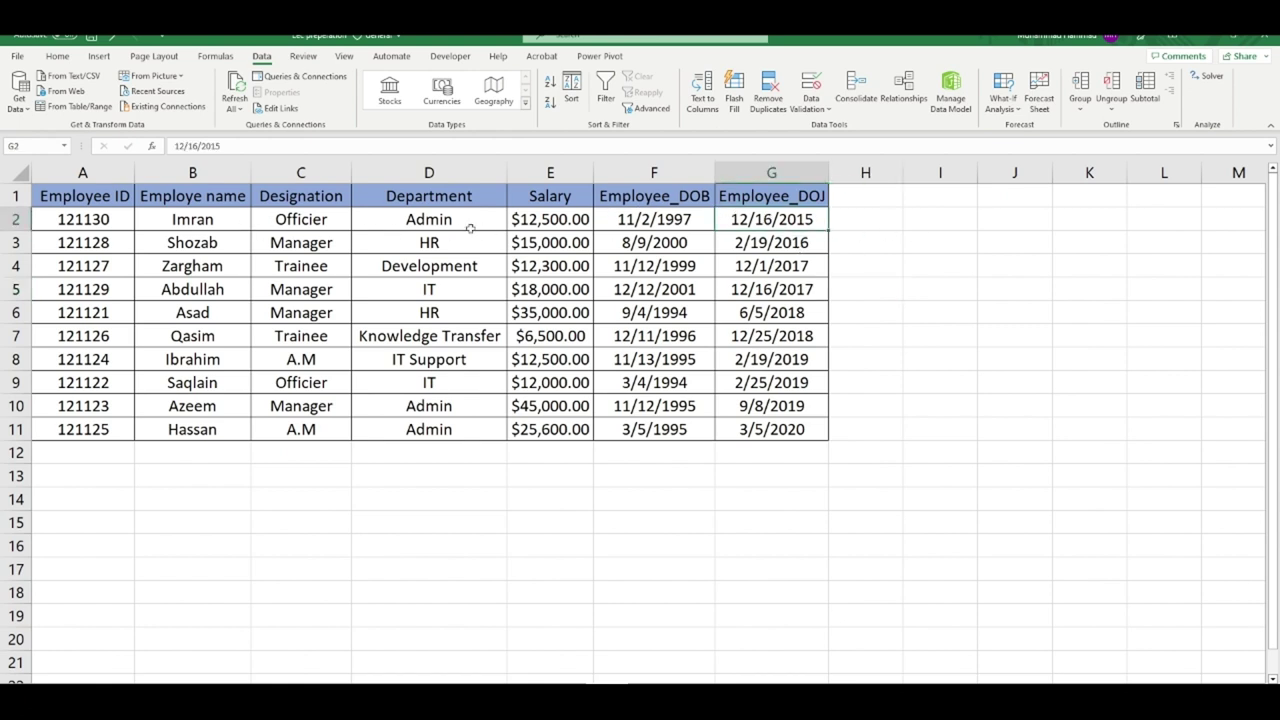
pyautogui.click(12, 220)
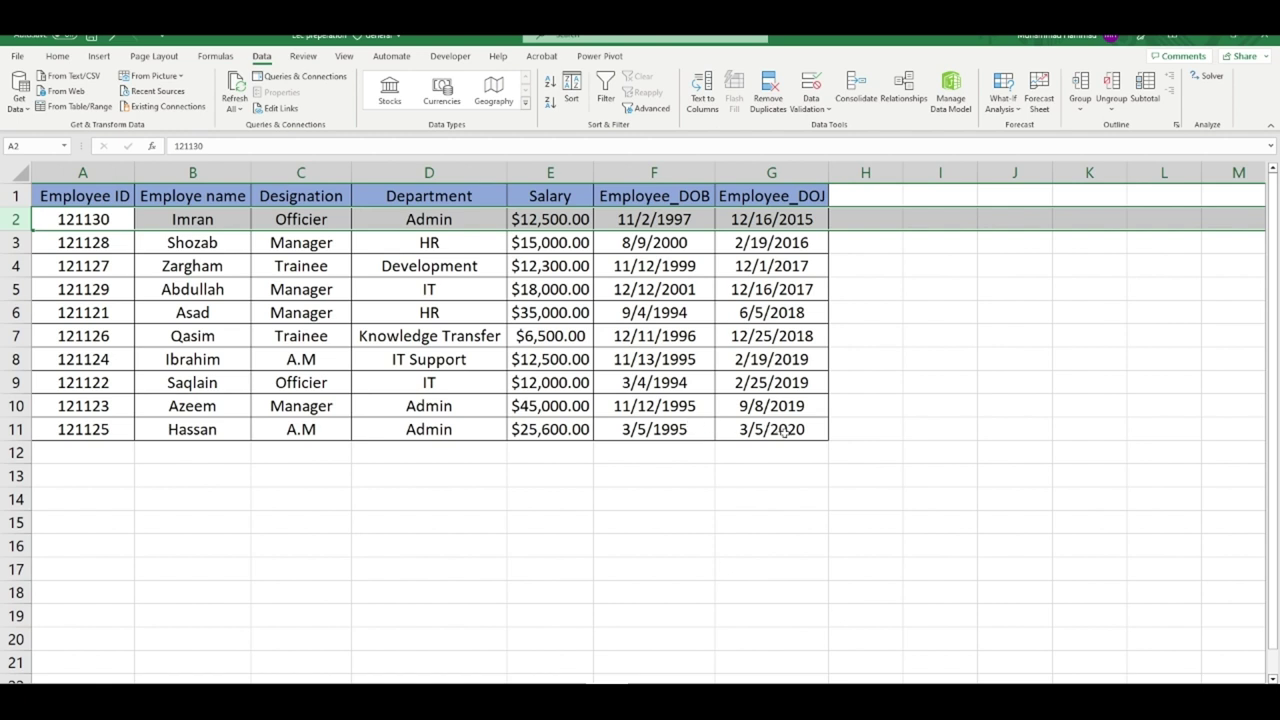
pyautogui.click(22, 429)
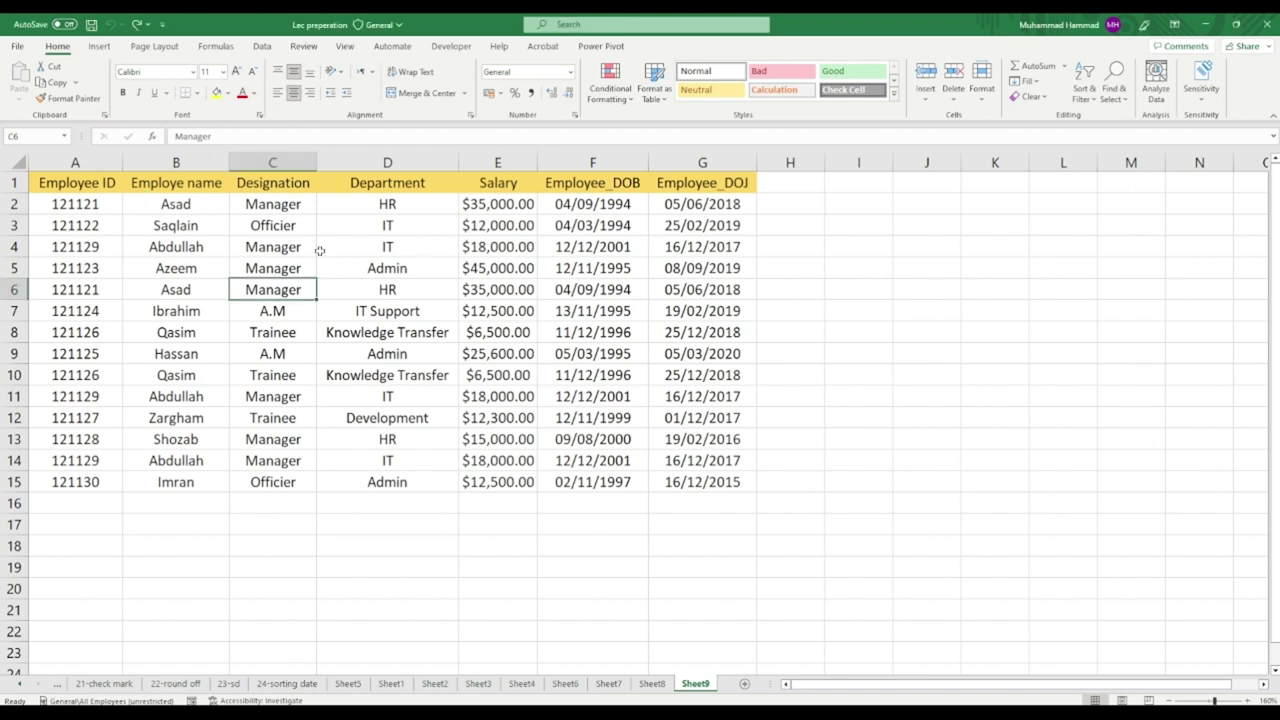
pyautogui.hotkey('ctrl', 'a')
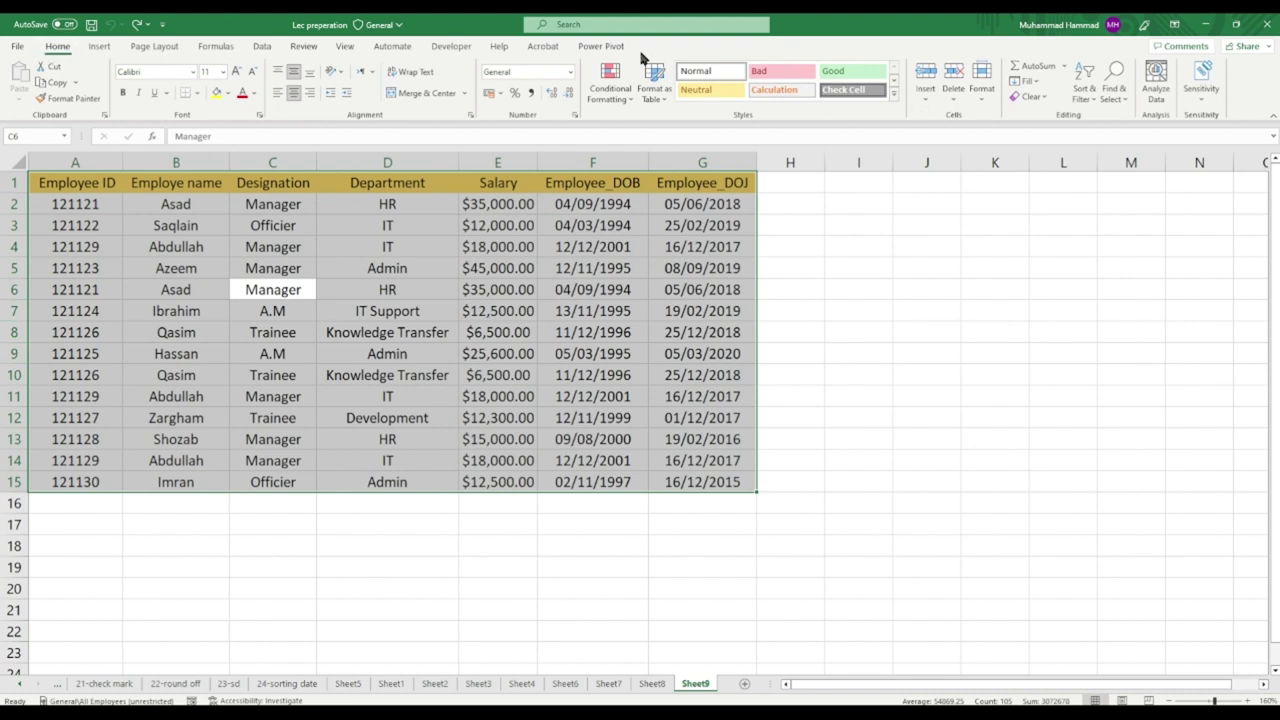
pyautogui.click(1083, 88)
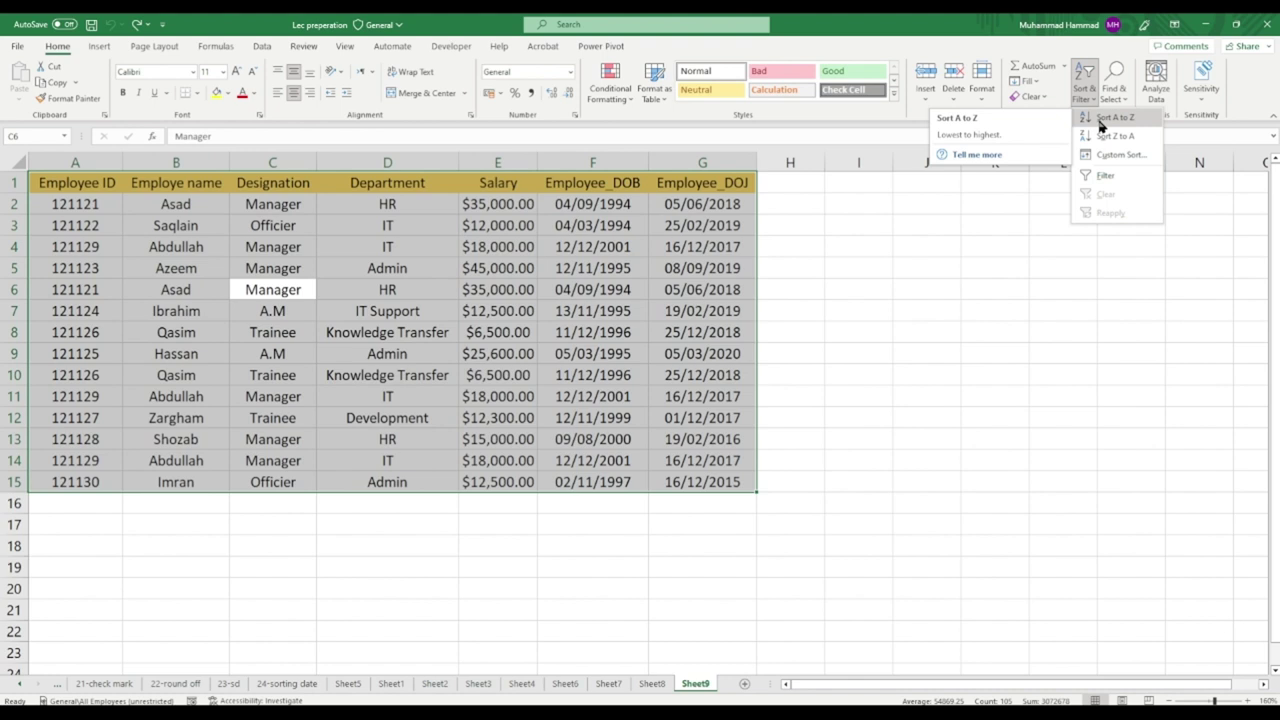
pyautogui.click(1100, 124)
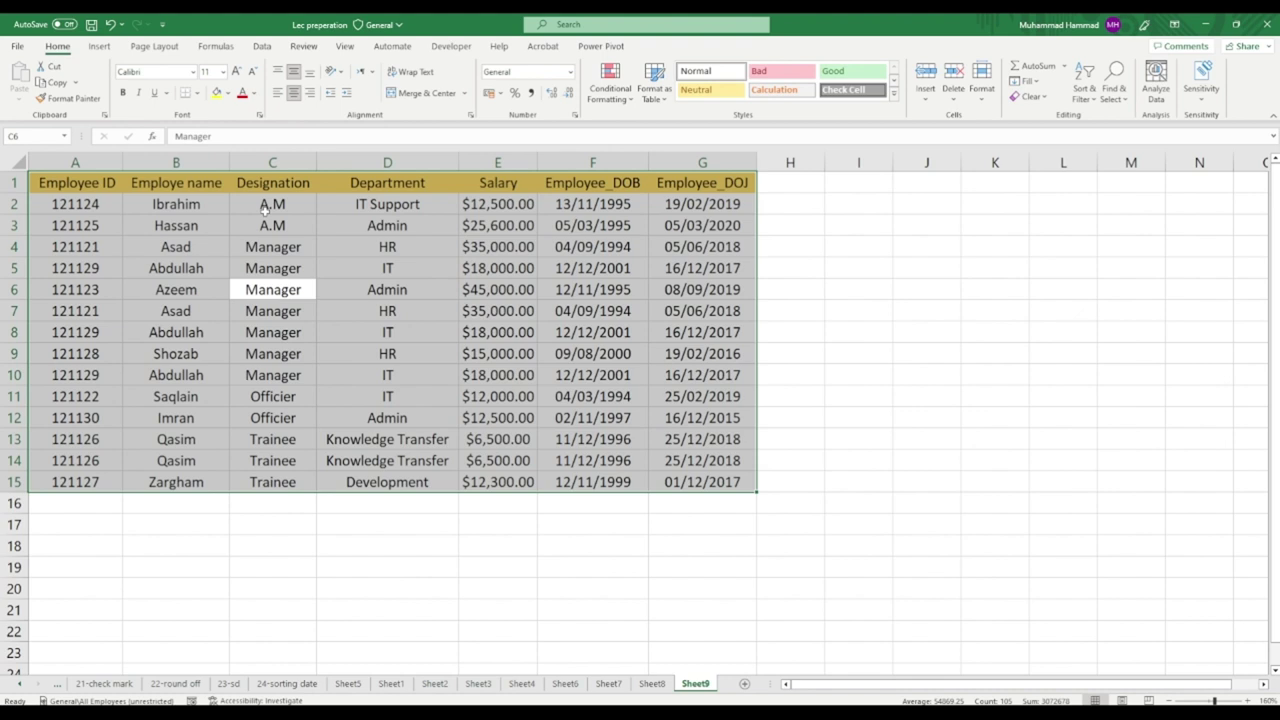
pyautogui.click(1085, 88)
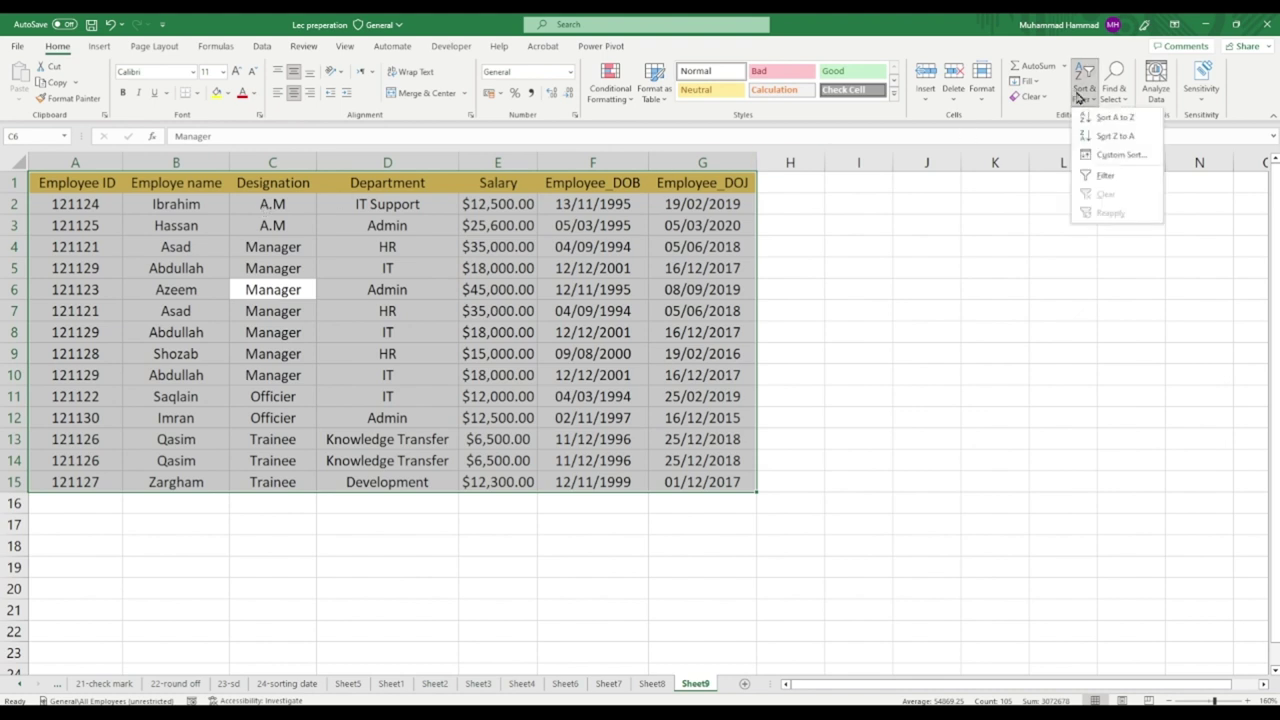
pyautogui.click(1116, 136)
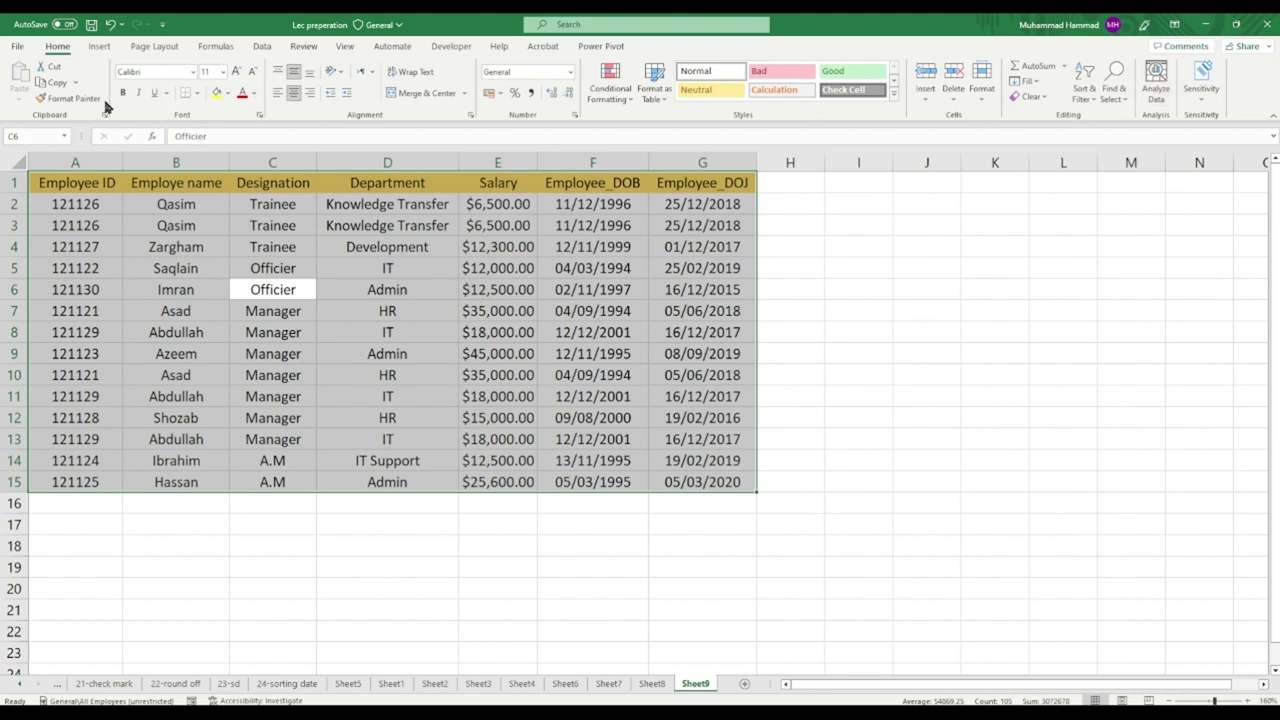
pyautogui.click(108, 24)
pyautogui.click(108, 24)
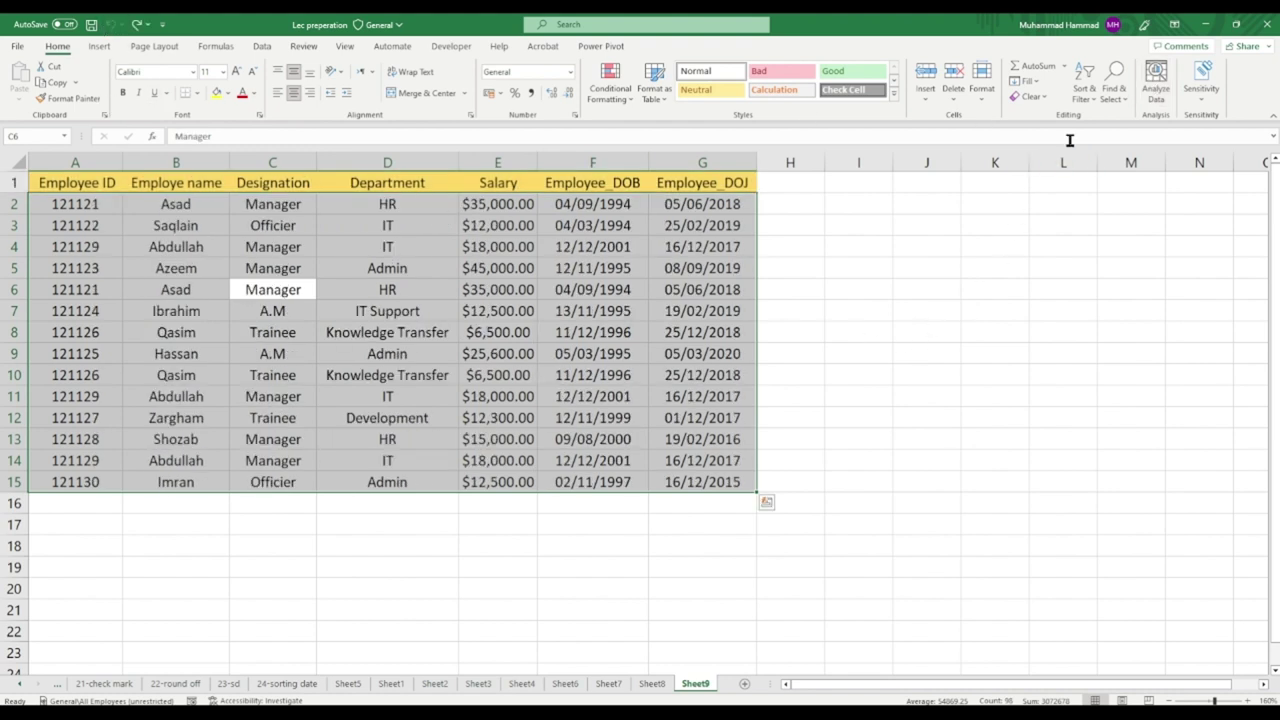
pyautogui.click(1094, 100)
pyautogui.click(1092, 155)
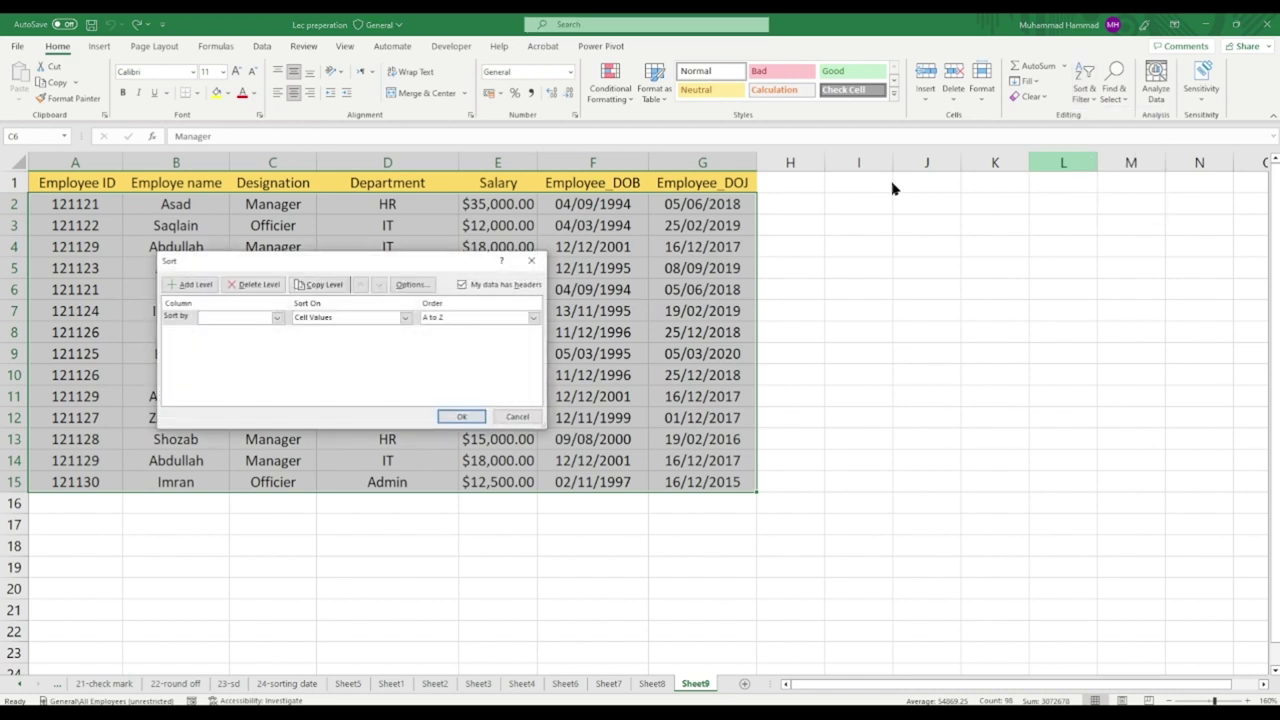
pyautogui.moveTo(408, 266); pyautogui.dragTo(603, 235)
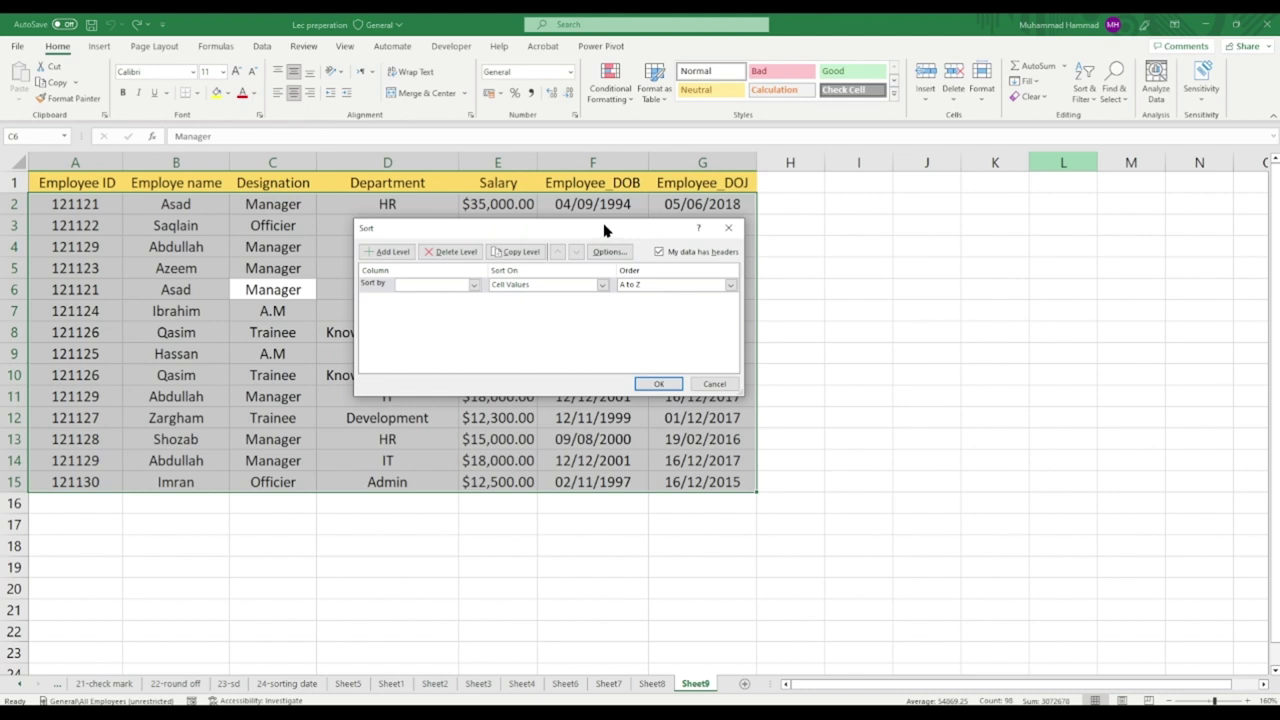
pyautogui.click(475, 286)
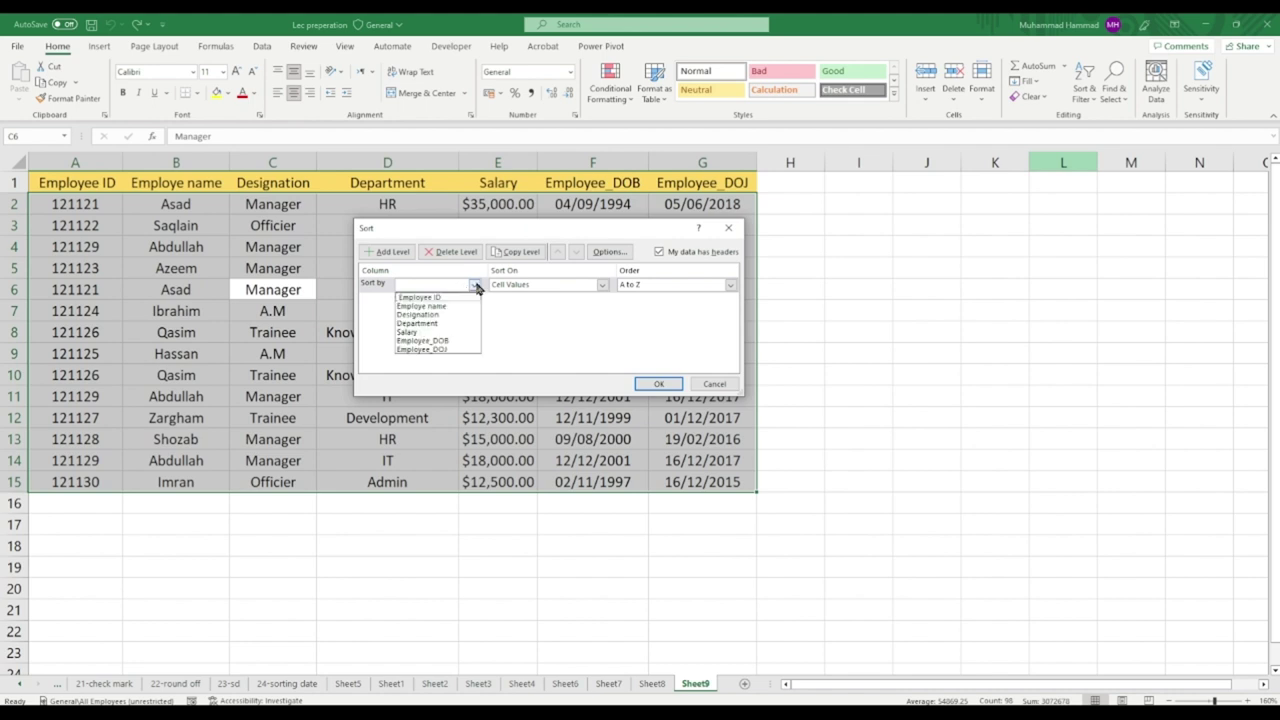
pyautogui.click(443, 298)
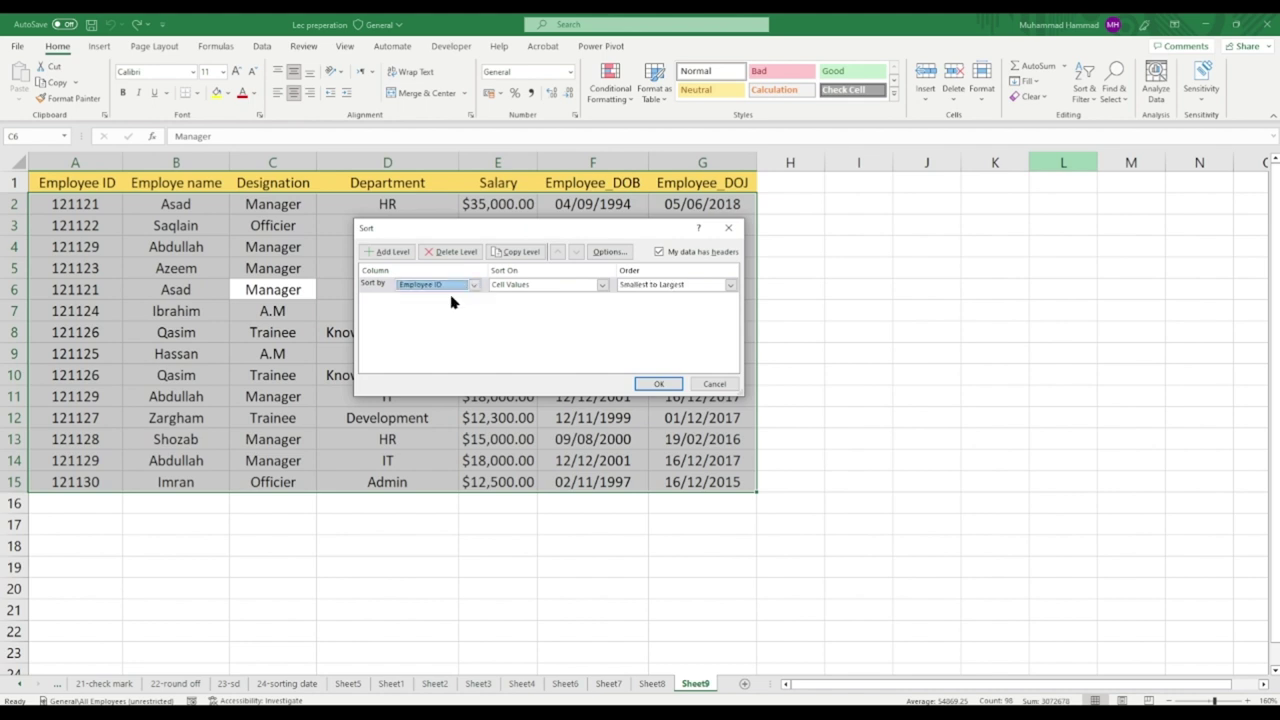
pyautogui.click(731, 286)
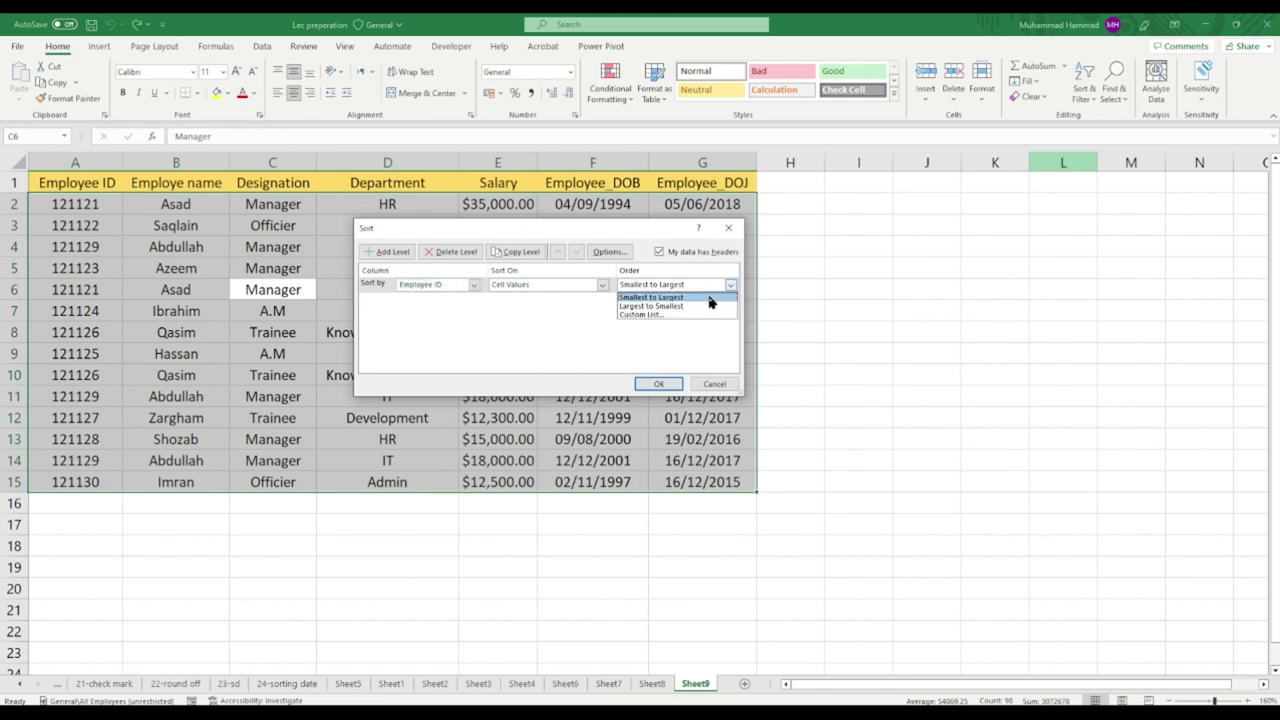
pyautogui.click(654, 298)
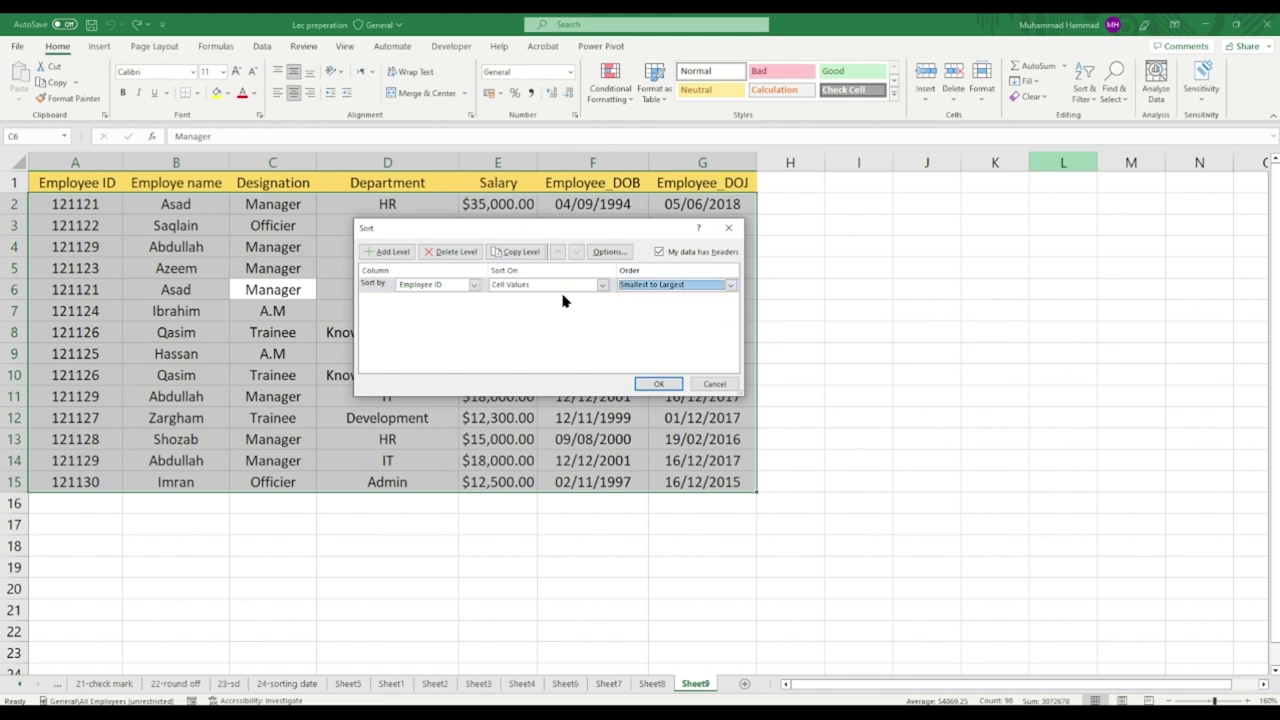
pyautogui.click(660, 385)
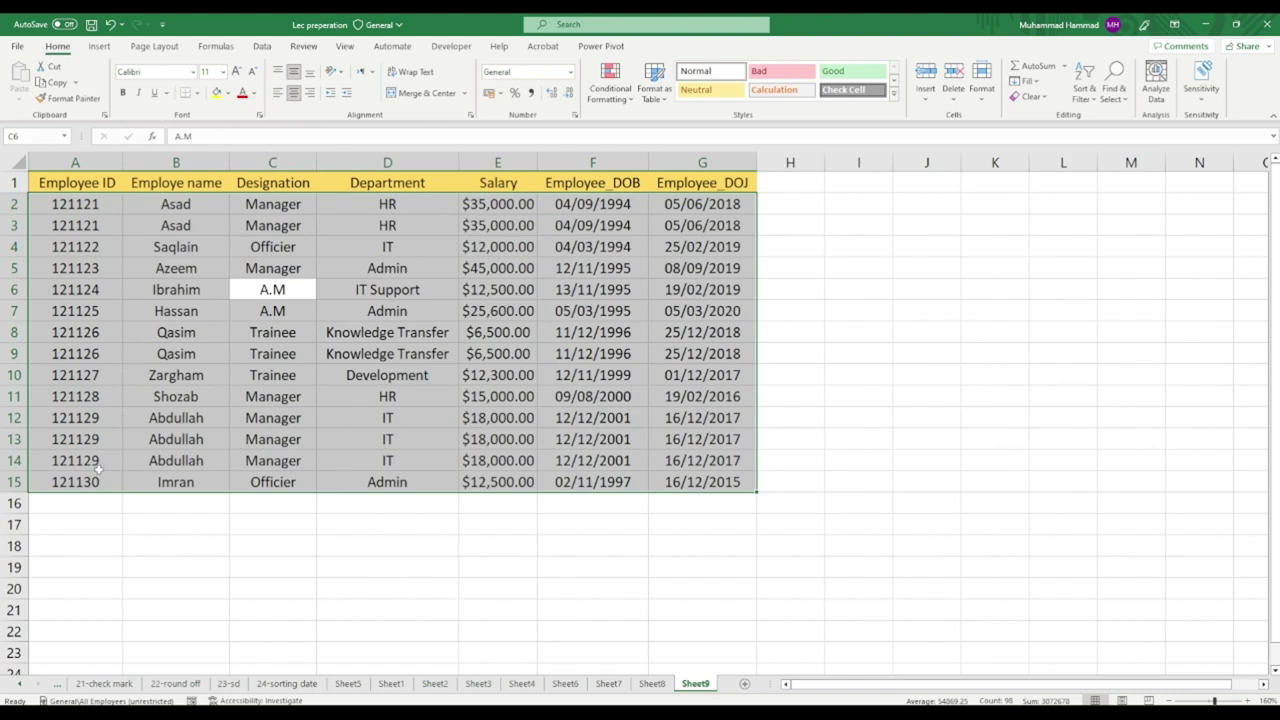
pyautogui.hotkey('ctrl', 'z')
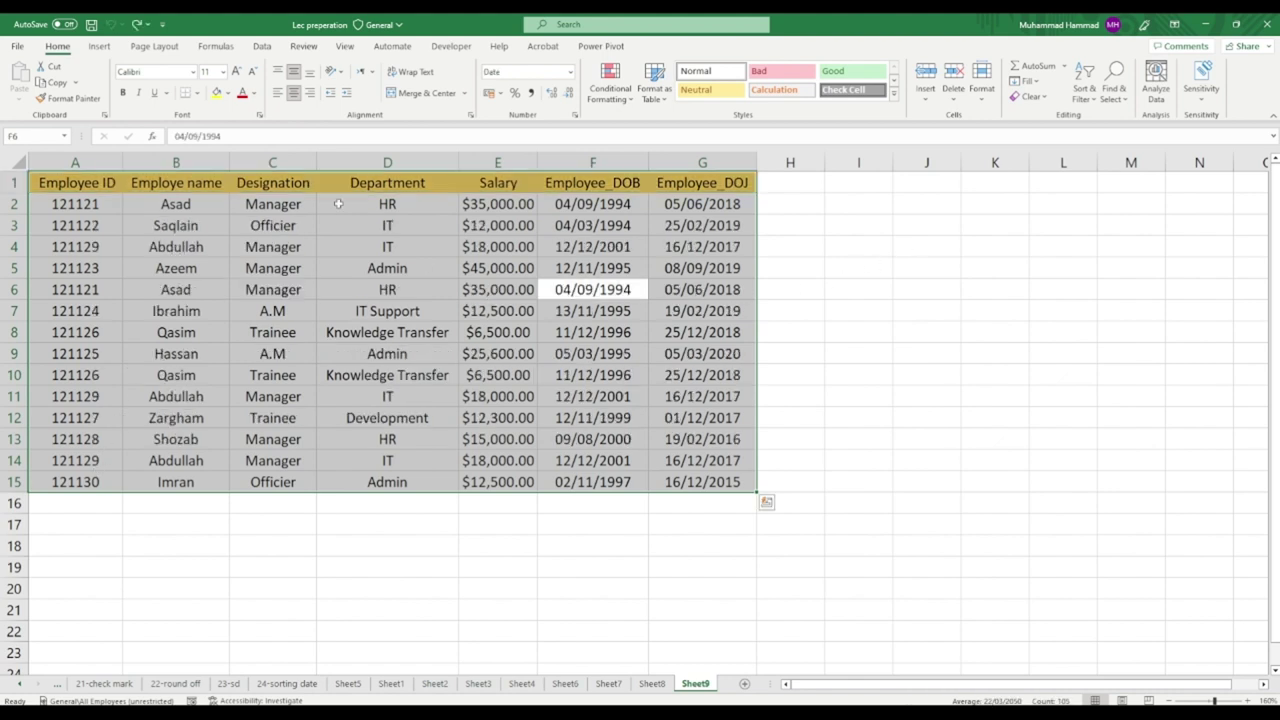
# Custom-sort the whole employee table by Employee_DOJ, oldest to newest, then select the join dates
pyautogui.press('Right')
pyautogui.press('Up')
pyautogui.press('Up')
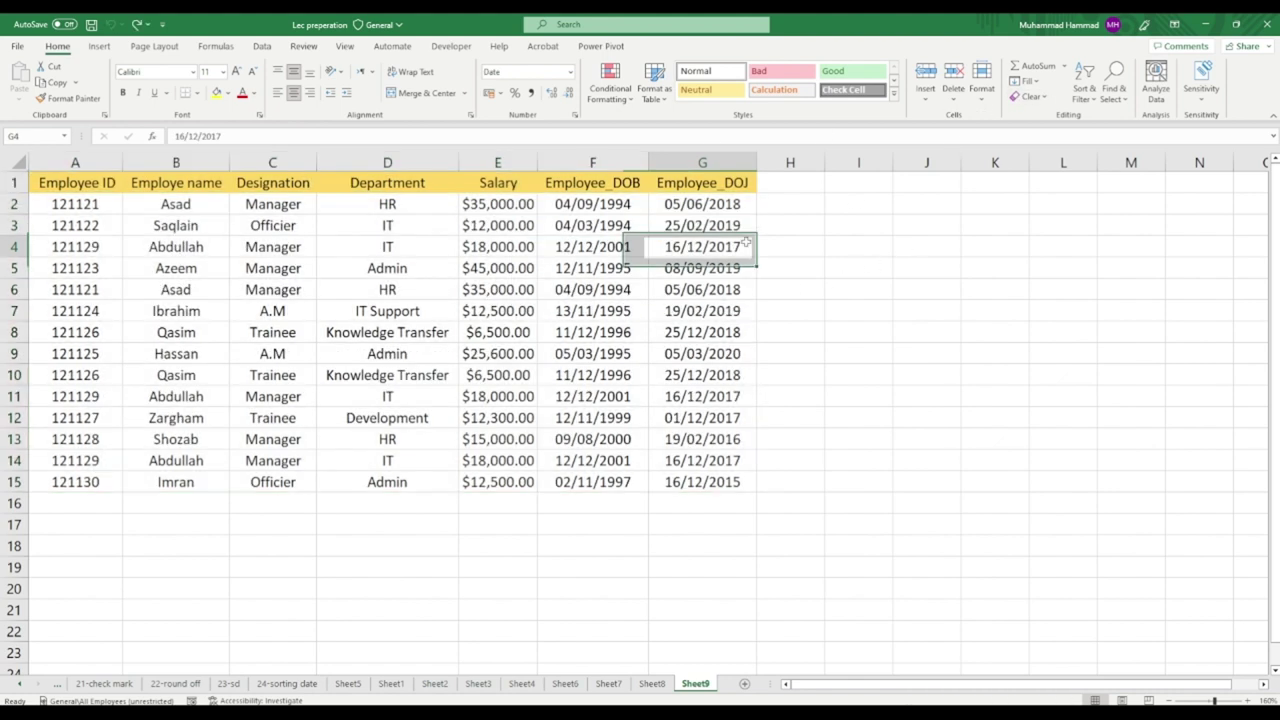
pyautogui.hotkey('ctrl', 'a')
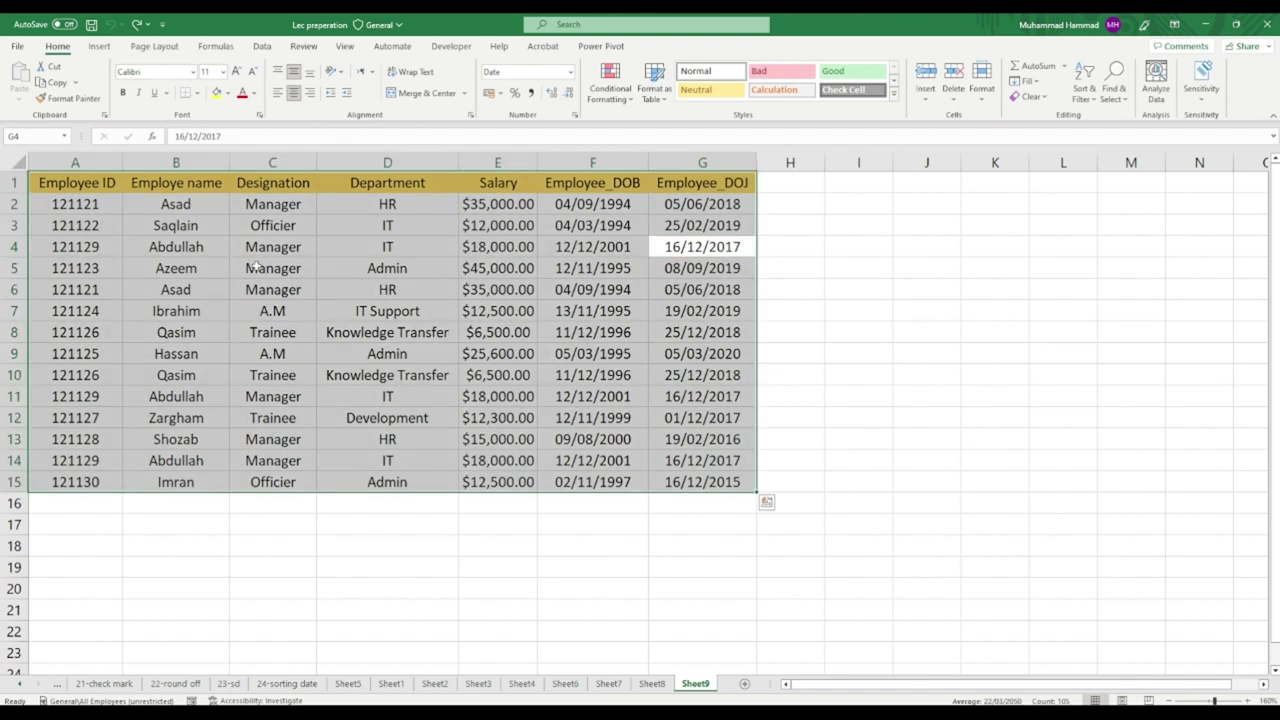
pyautogui.click(1090, 90)
pyautogui.click(1110, 154)
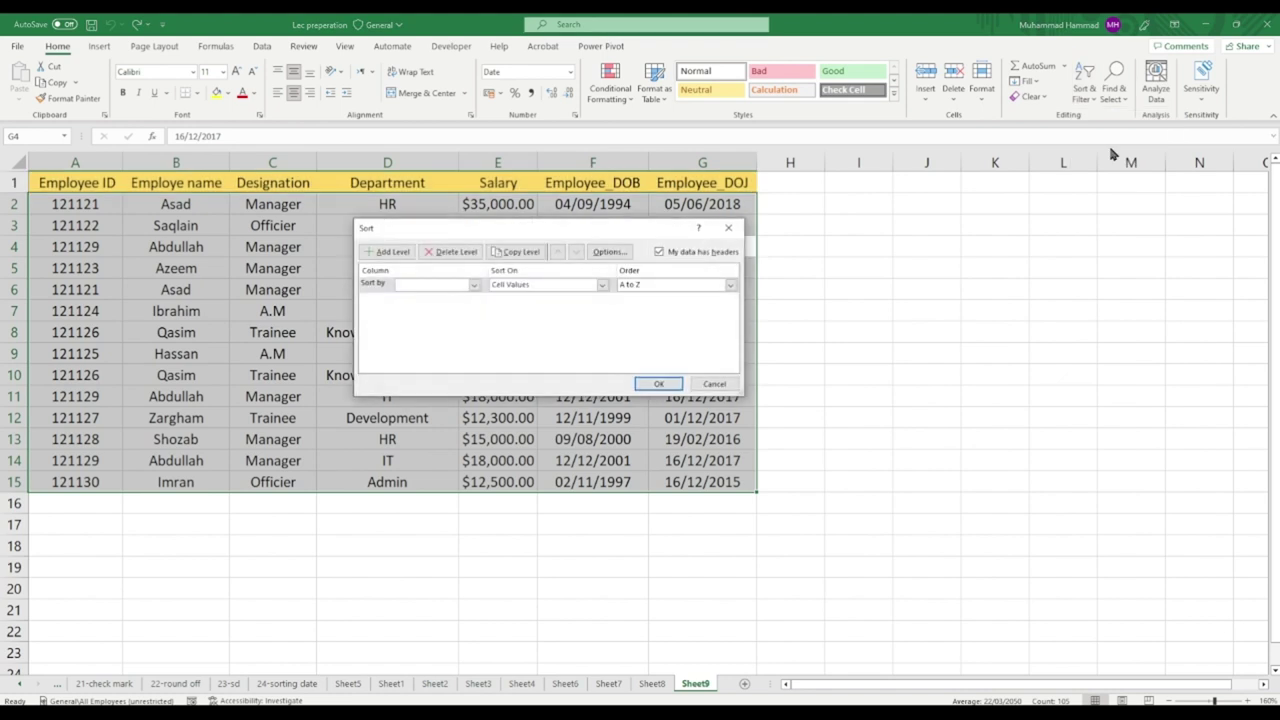
pyautogui.click(475, 286)
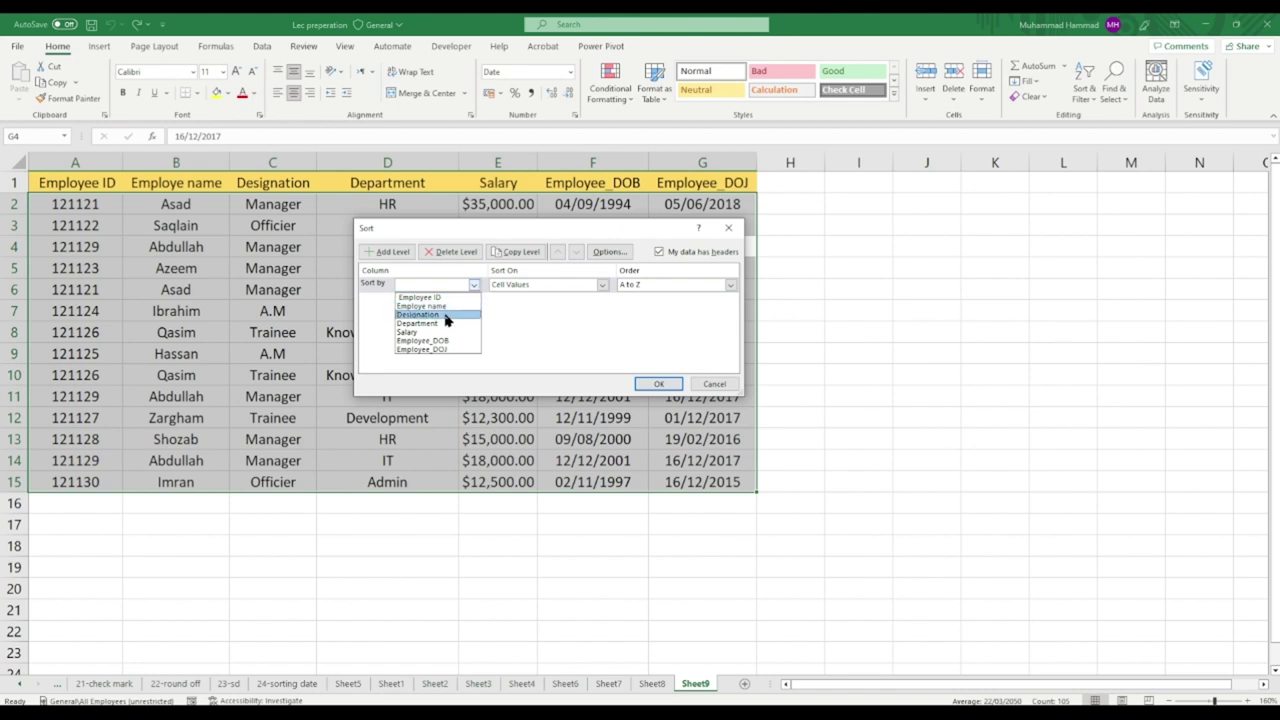
pyautogui.click(455, 350)
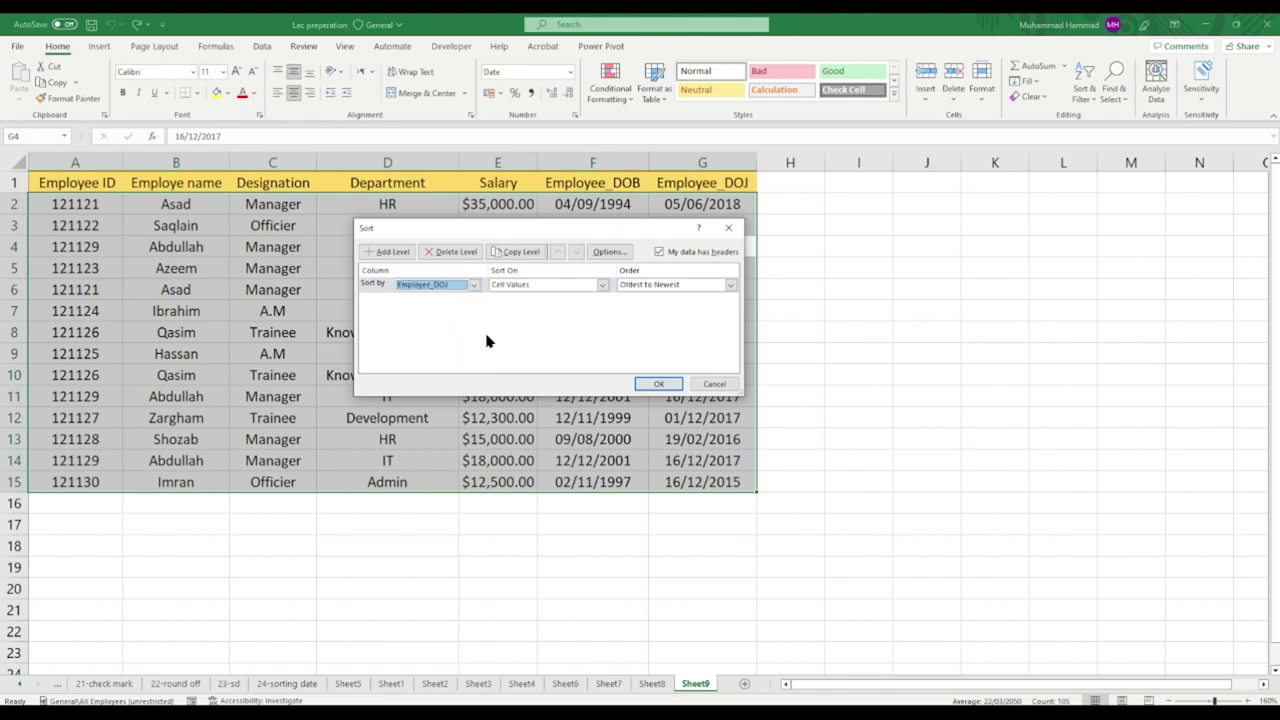
pyautogui.click(731, 285)
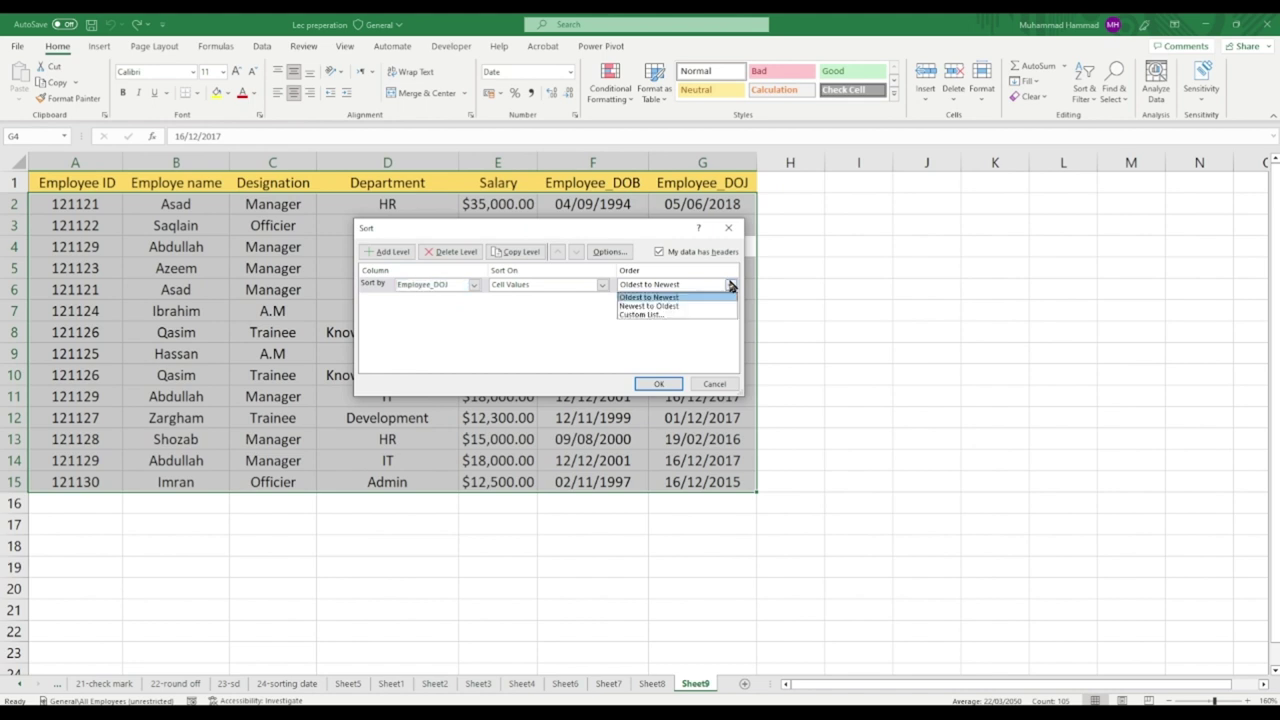
pyautogui.click(731, 285)
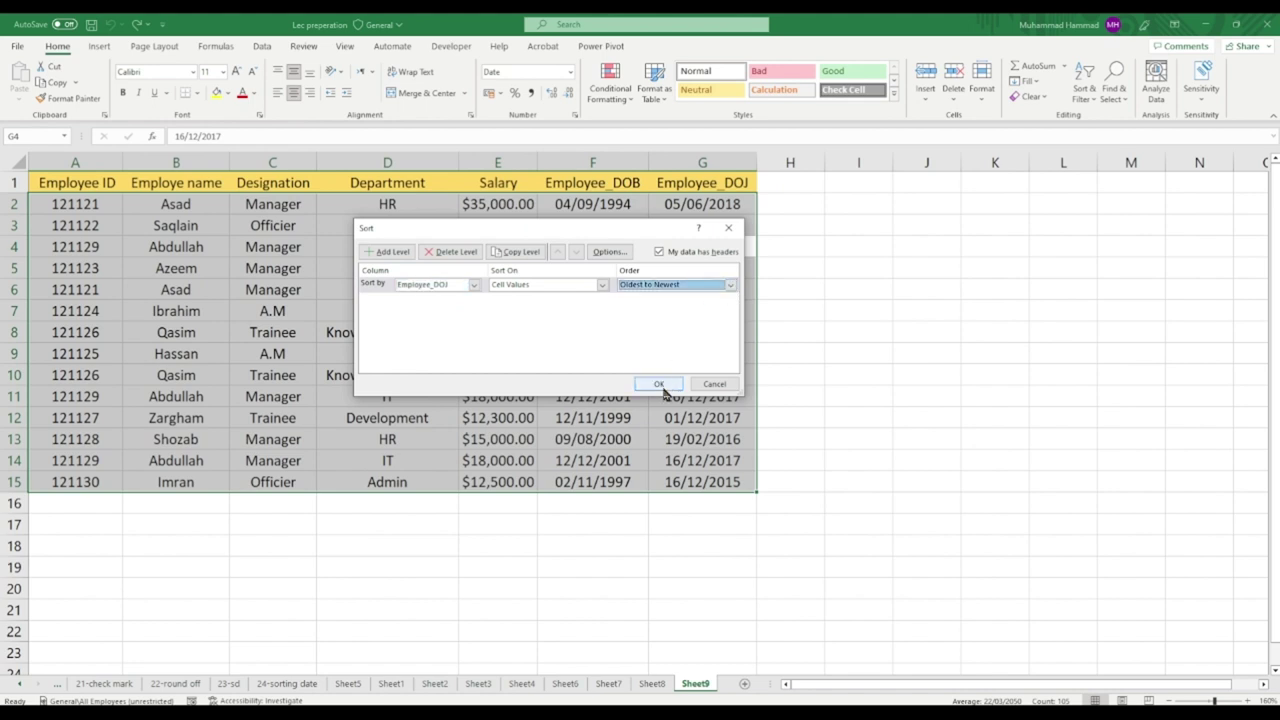
pyautogui.click(662, 386)
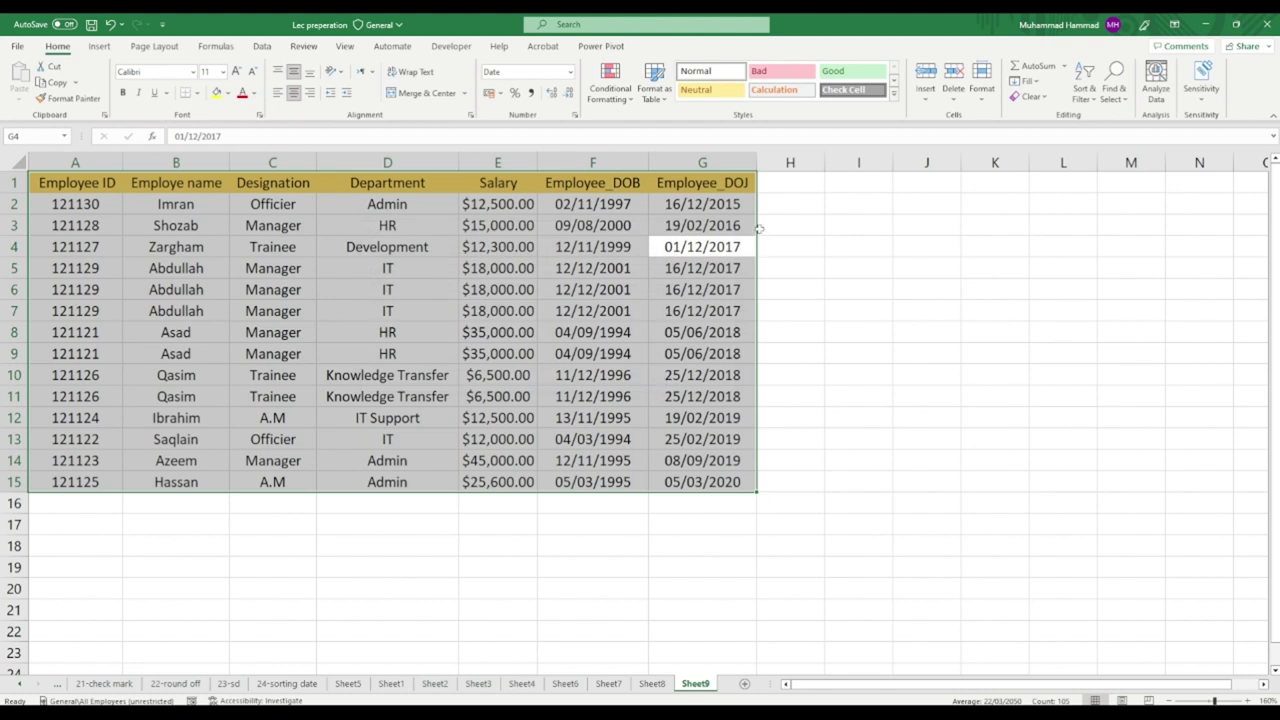
pyautogui.click(736, 204)
pyautogui.moveTo(736, 204); pyautogui.dragTo(738, 482)
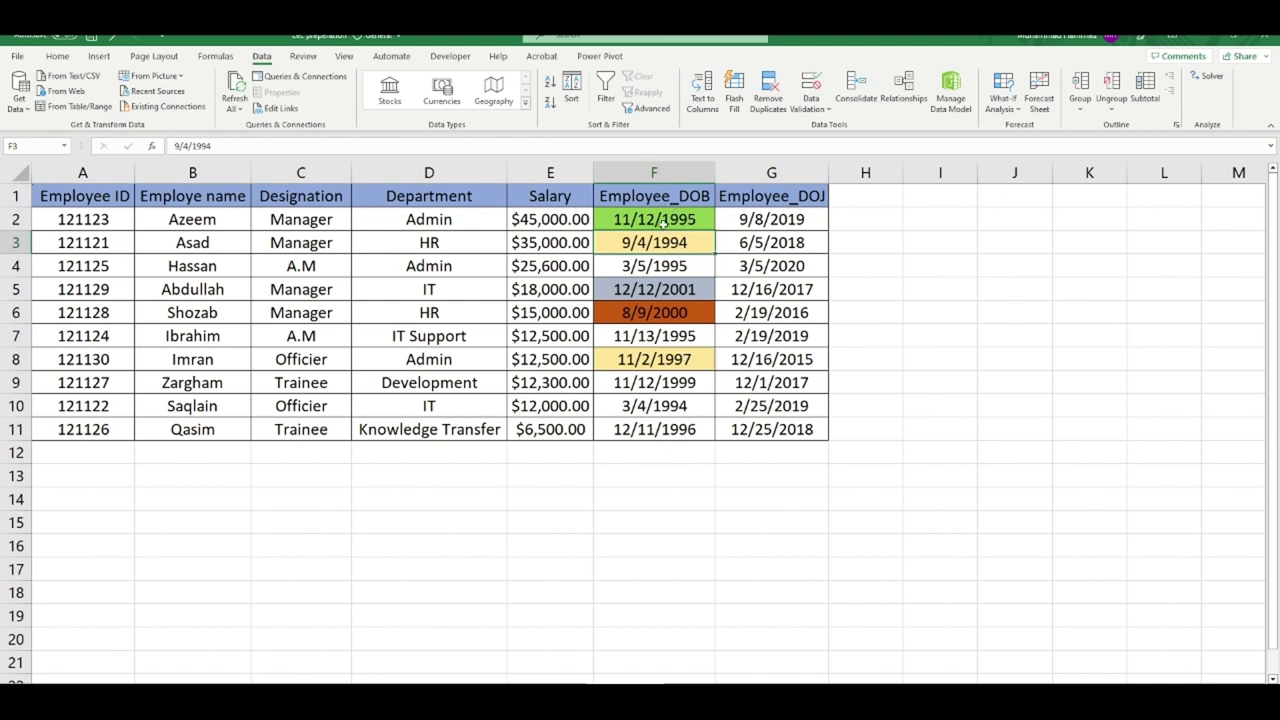
# In Custom Sort, add an Employee_DOB cell-colour level putting brown-filled dates on top
pyautogui.click(12, 57)
pyautogui.click(12, 55)
pyautogui.click(57, 56)
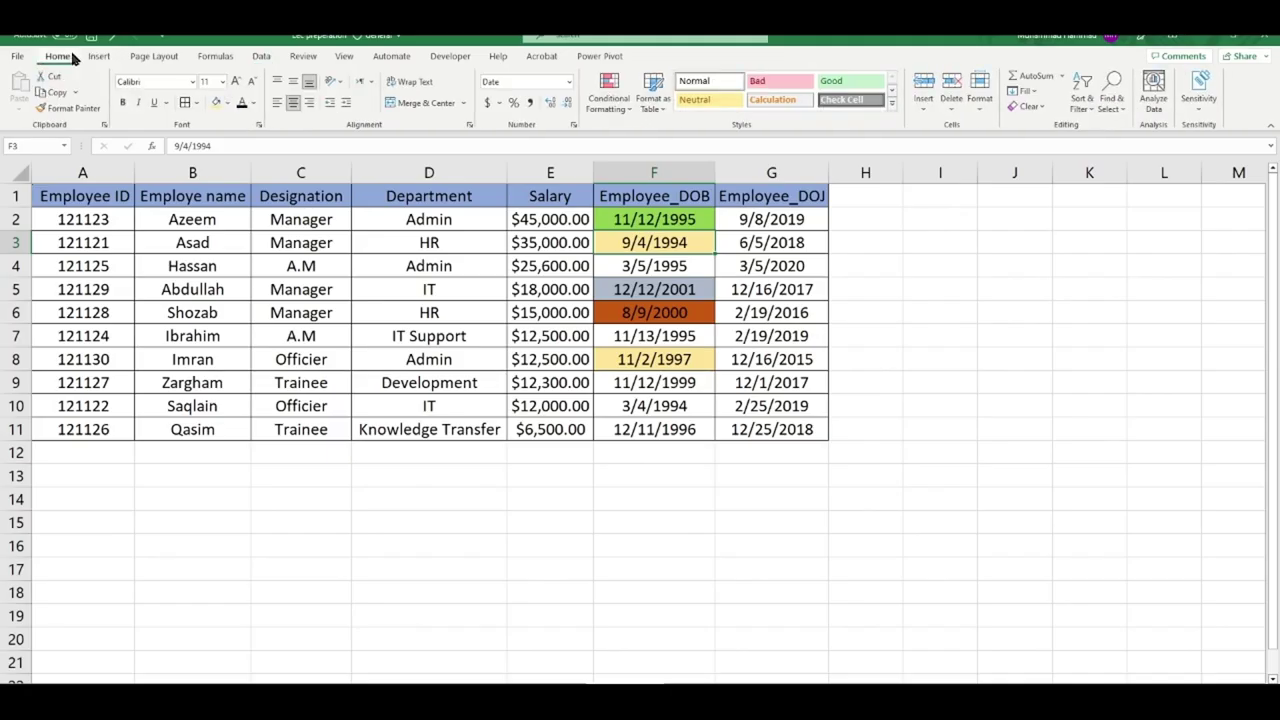
pyautogui.click(1082, 90)
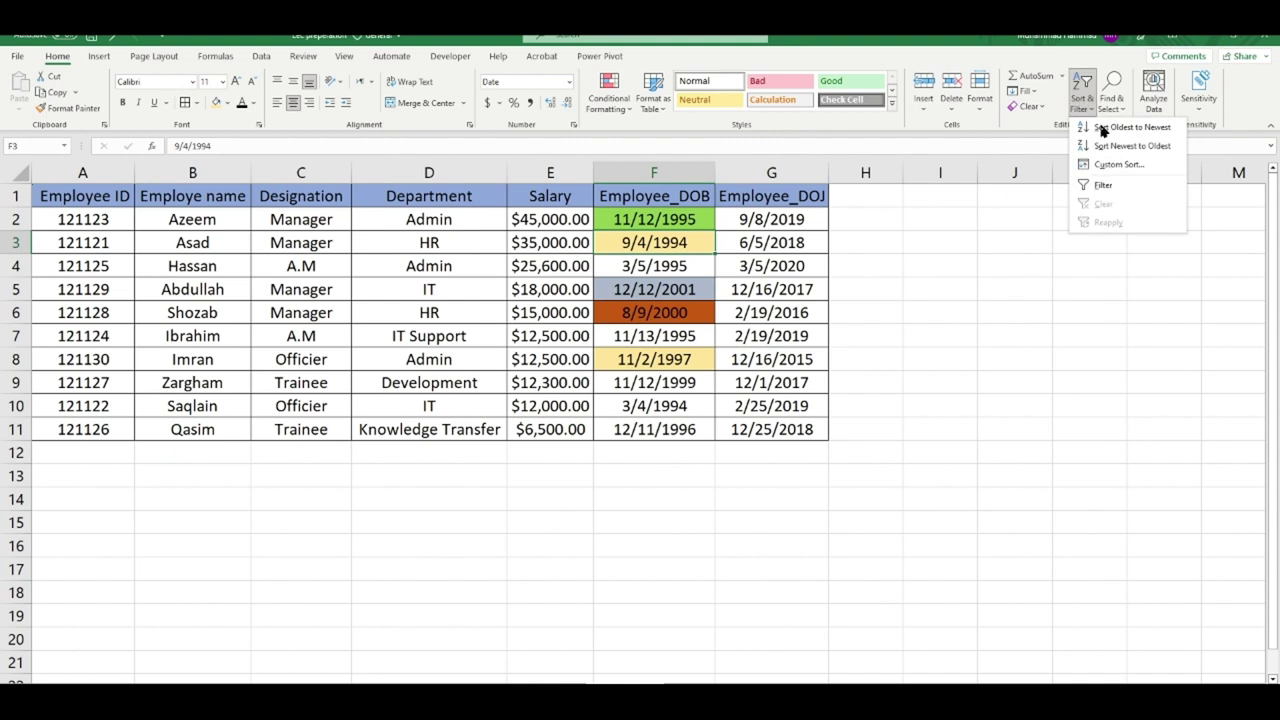
pyautogui.click(1118, 165)
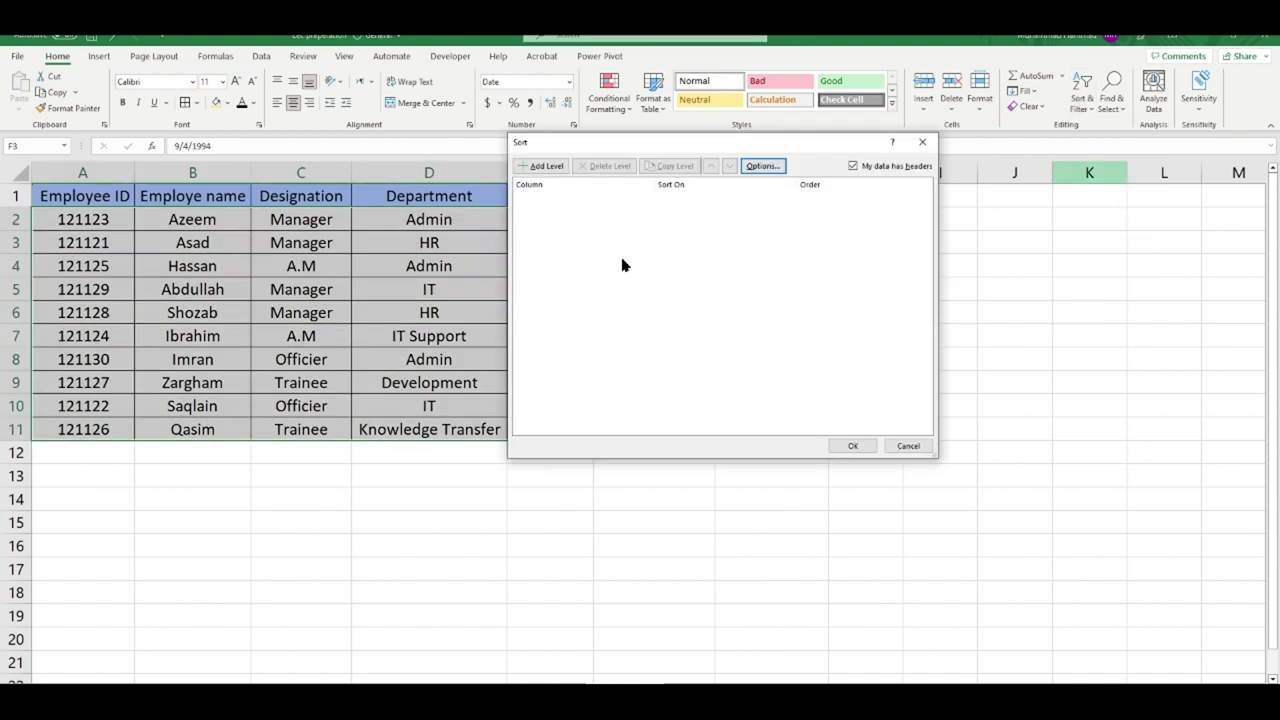
pyautogui.click(540, 166)
pyautogui.click(641, 198)
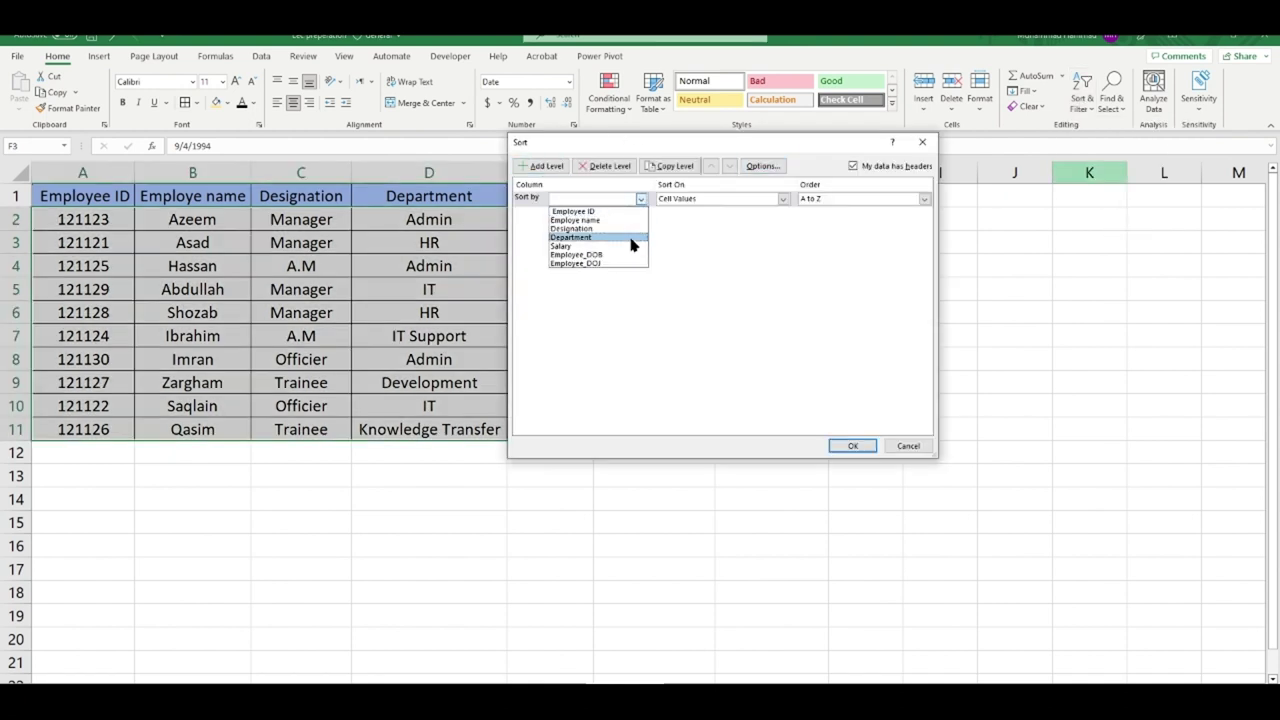
pyautogui.click(622, 254)
pyautogui.click(734, 199)
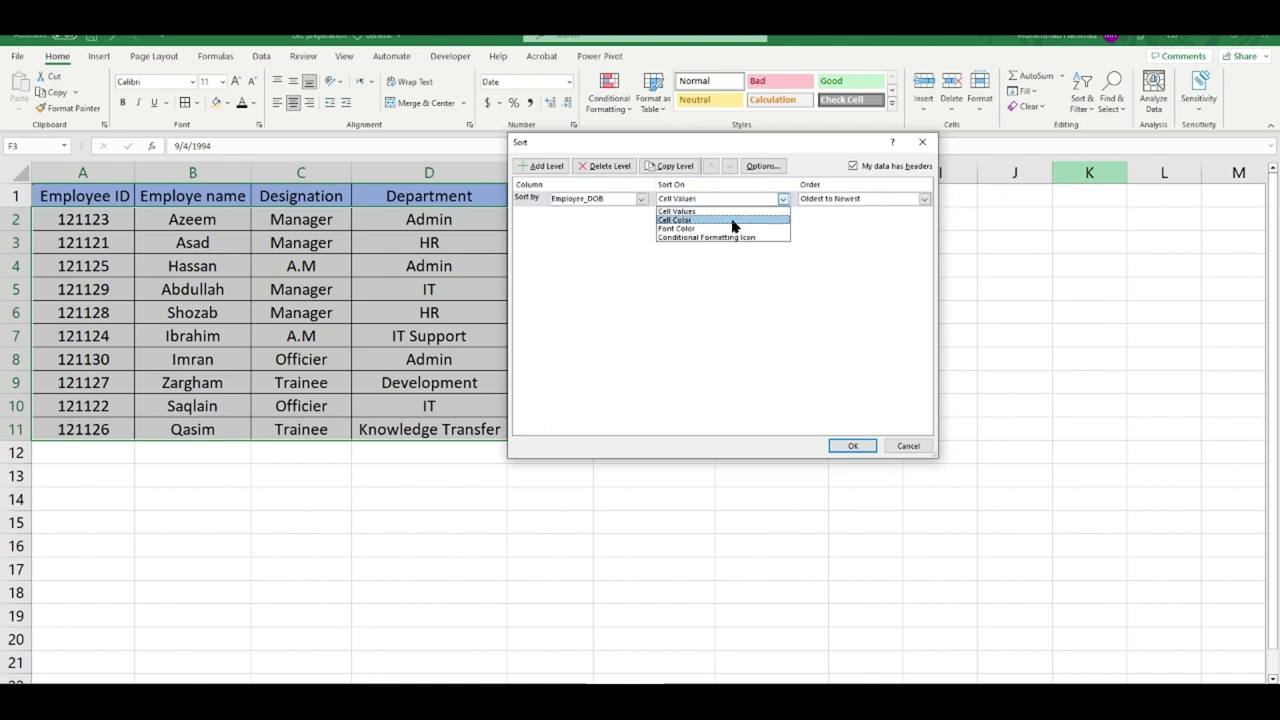
pyautogui.click(733, 221)
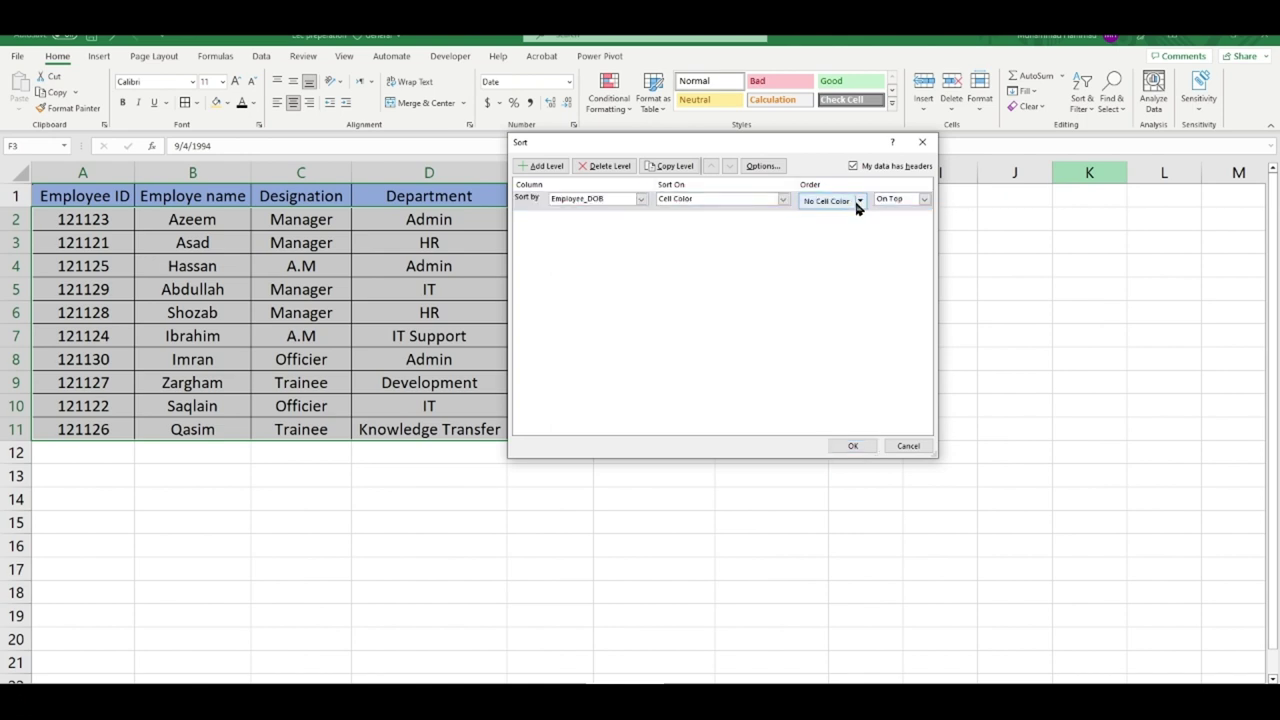
pyautogui.click(857, 204)
pyautogui.click(826, 237)
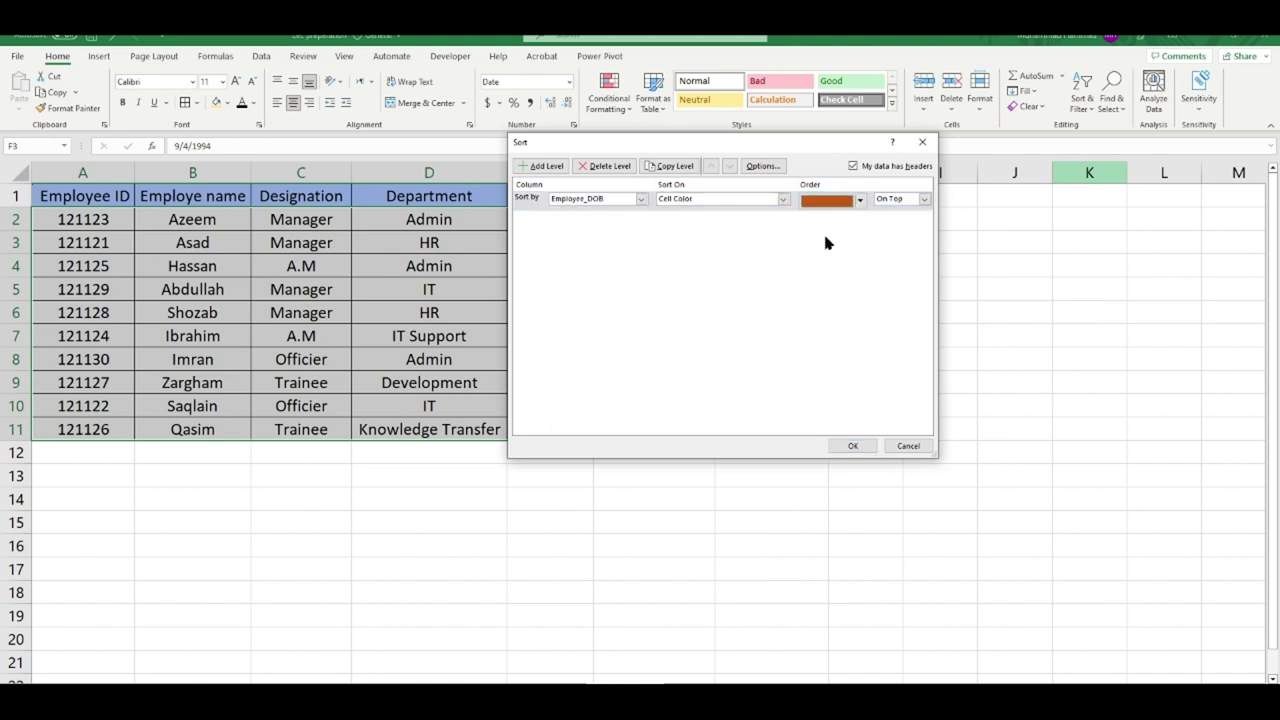
pyautogui.click(891, 202)
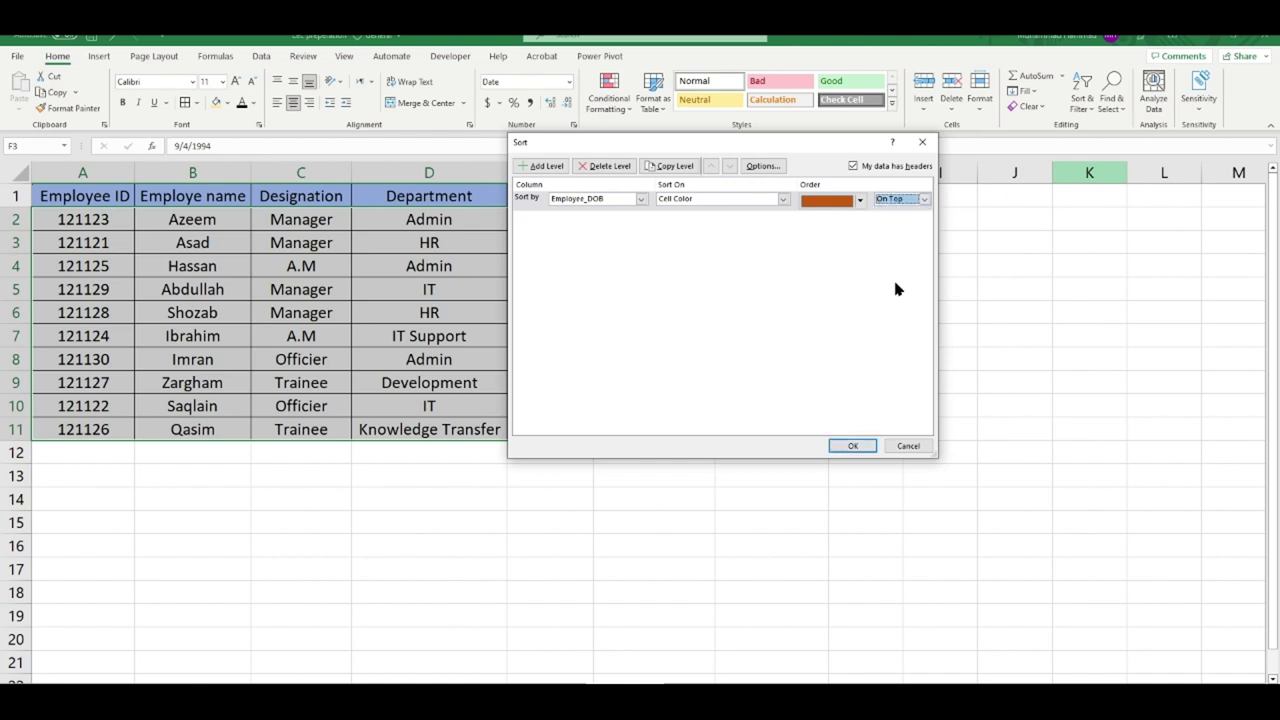
# Add a second Employee_DOB cell-colour level with grey-blue-filled dates on top
pyautogui.click(550, 167)
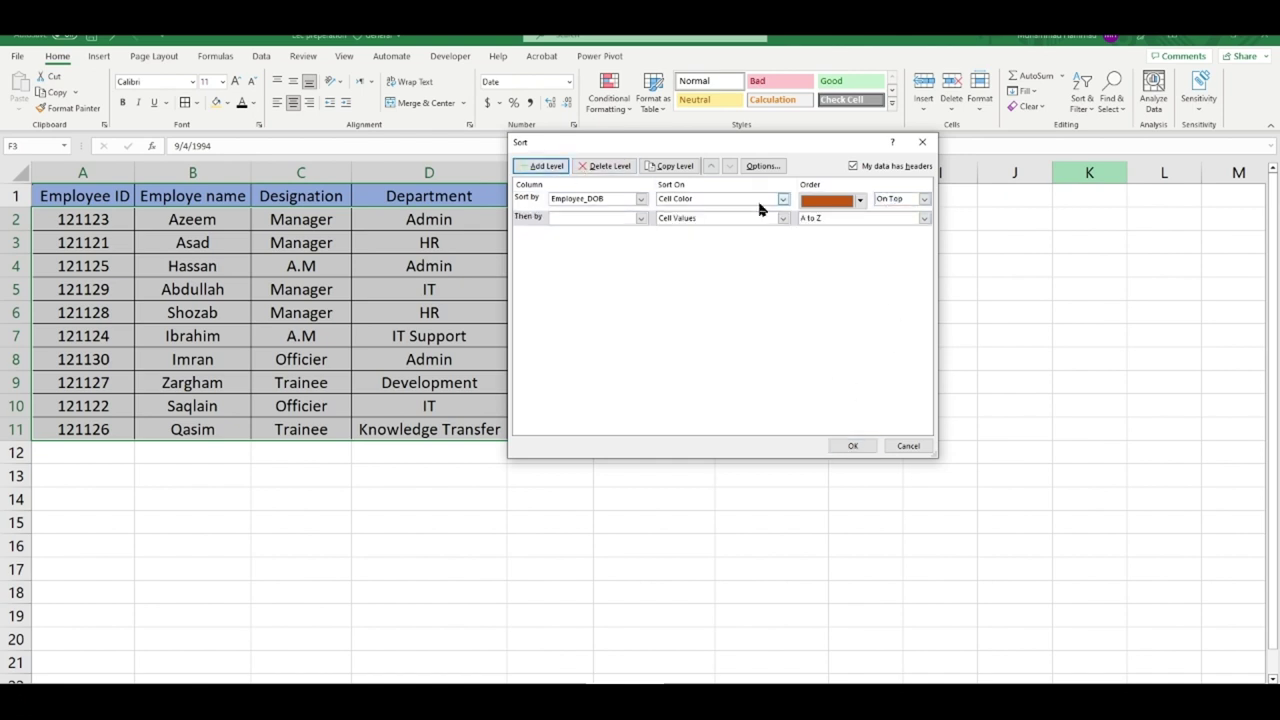
pyautogui.click(640, 218)
pyautogui.click(625, 266)
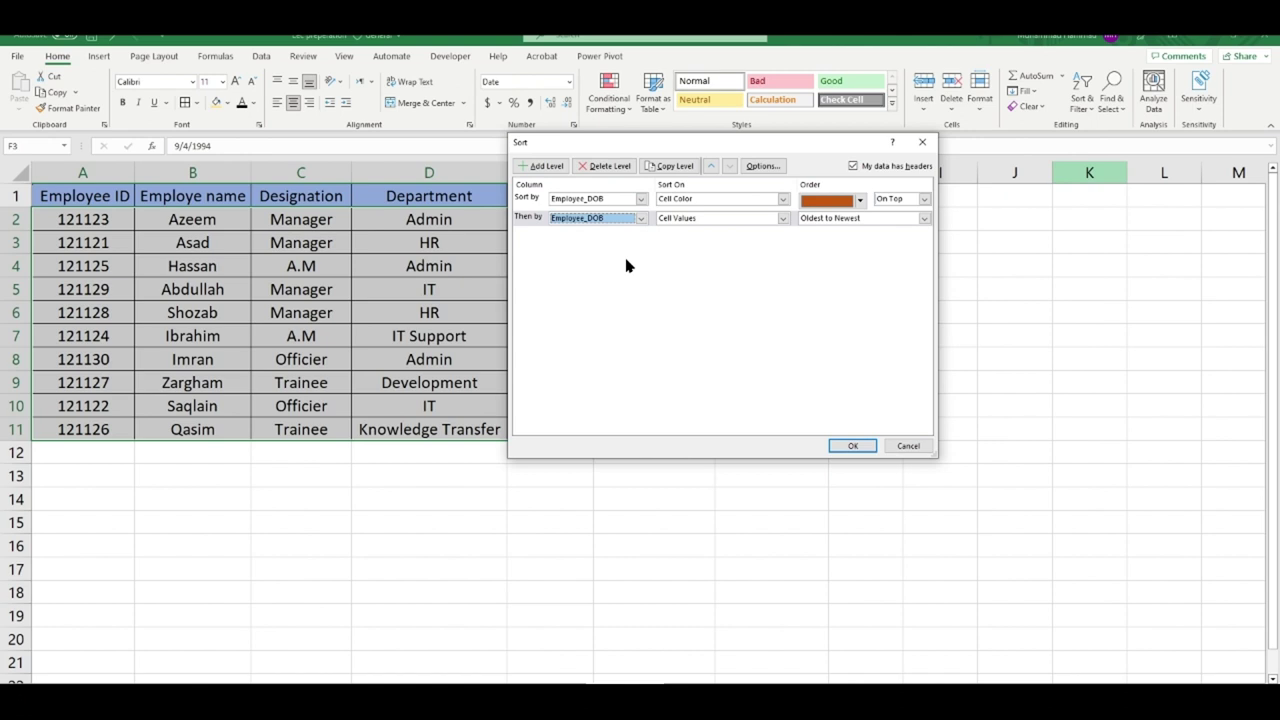
pyautogui.click(678, 218)
pyautogui.click(687, 239)
pyautogui.click(862, 221)
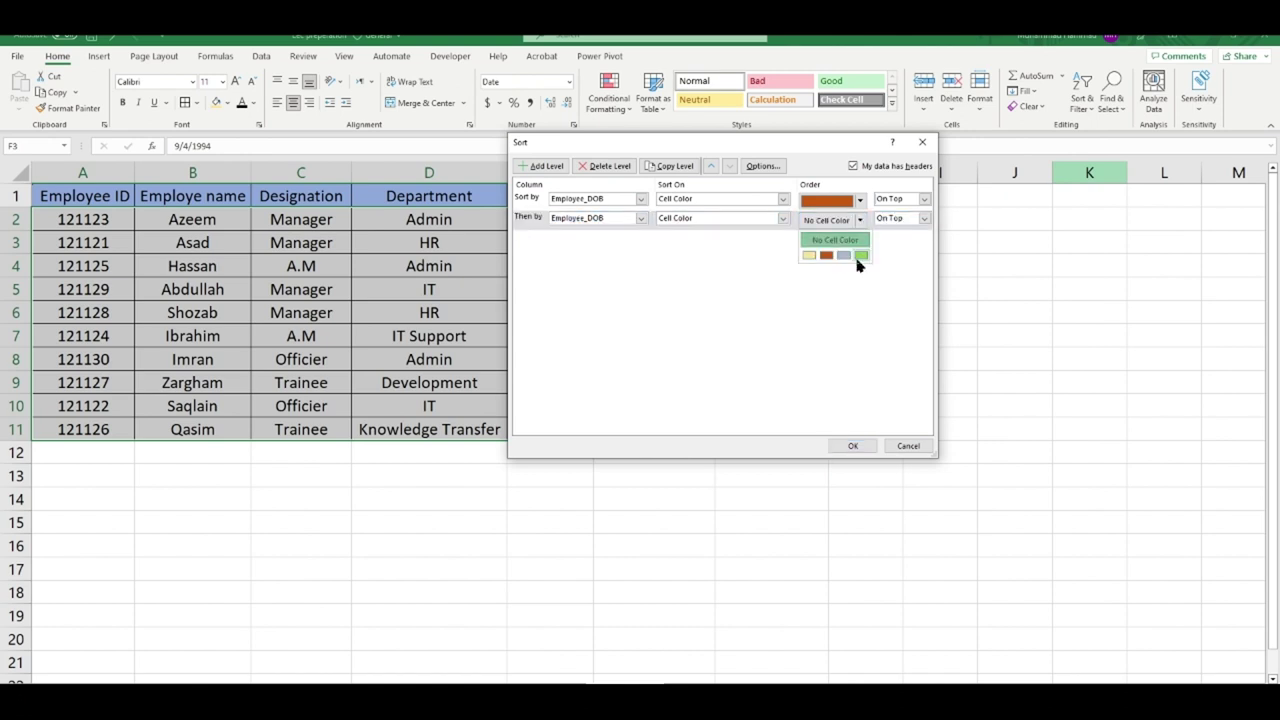
pyautogui.click(848, 258)
pyautogui.click(903, 222)
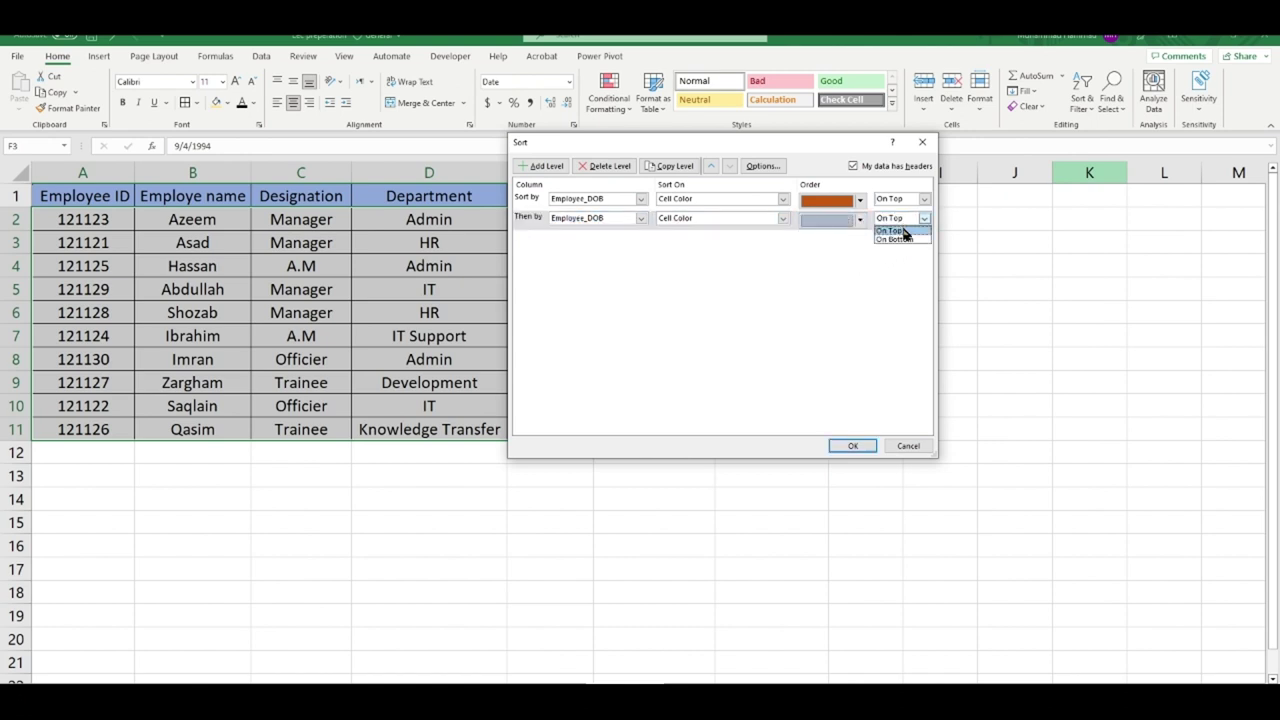
pyautogui.click(903, 233)
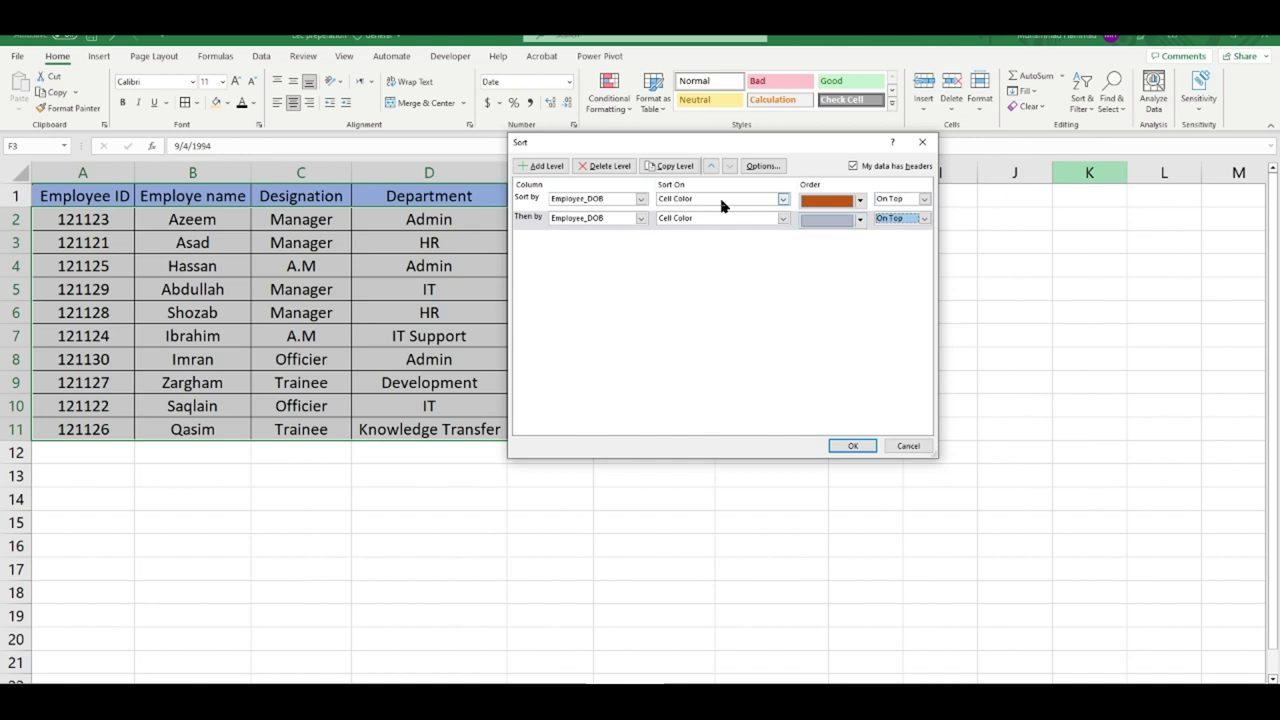
# Add a third Employee_DOB cell-colour level placing green-filled dates on bottom
pyautogui.click(541, 166)
pyautogui.click(637, 237)
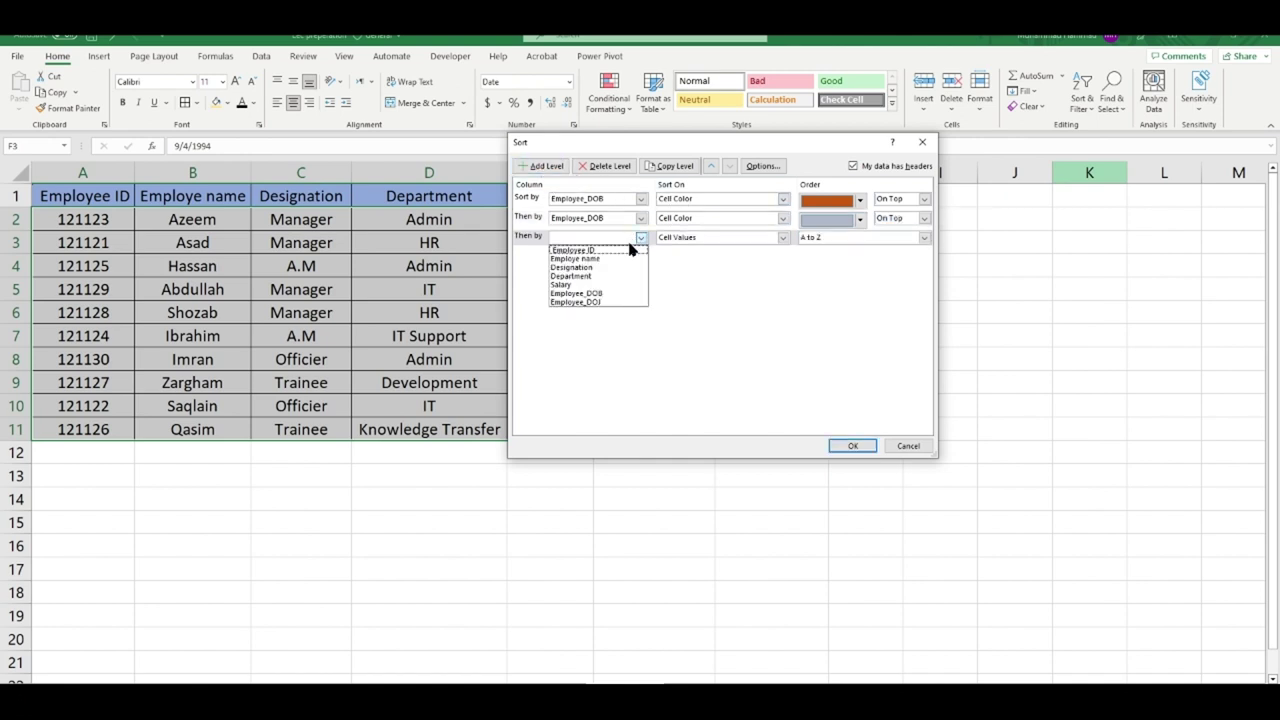
pyautogui.click(622, 293)
pyautogui.click(701, 240)
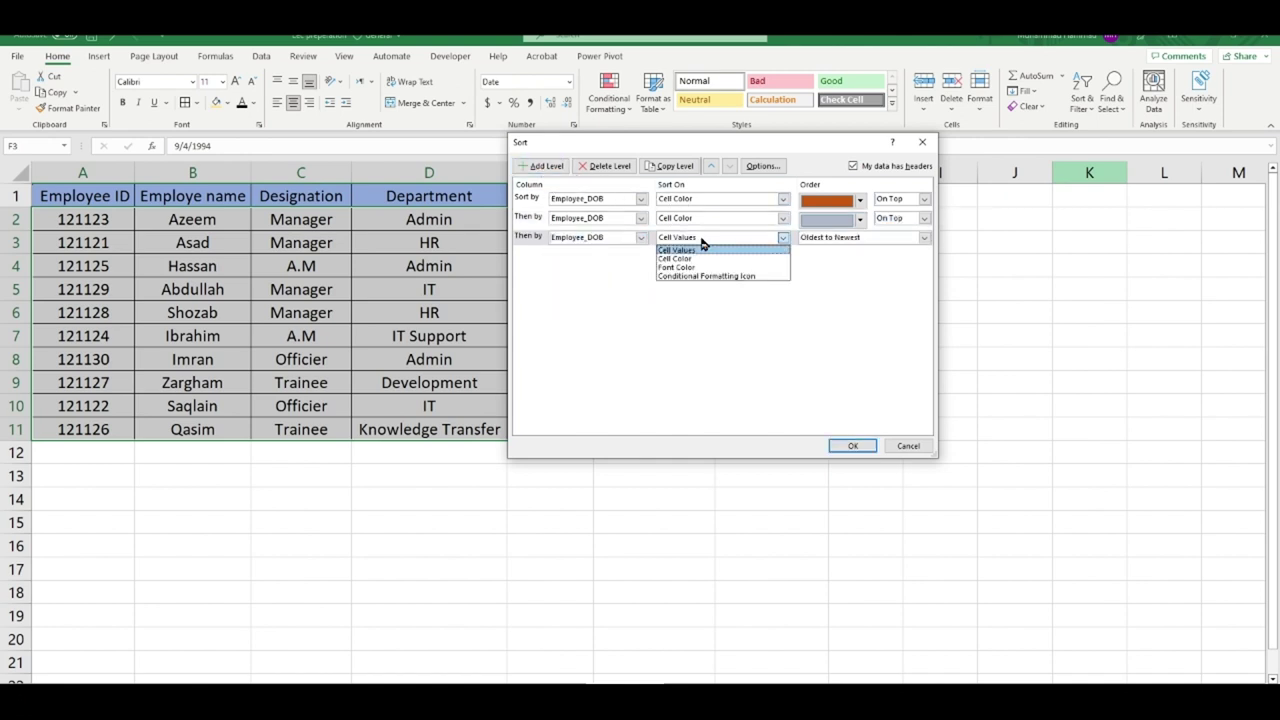
pyautogui.click(705, 261)
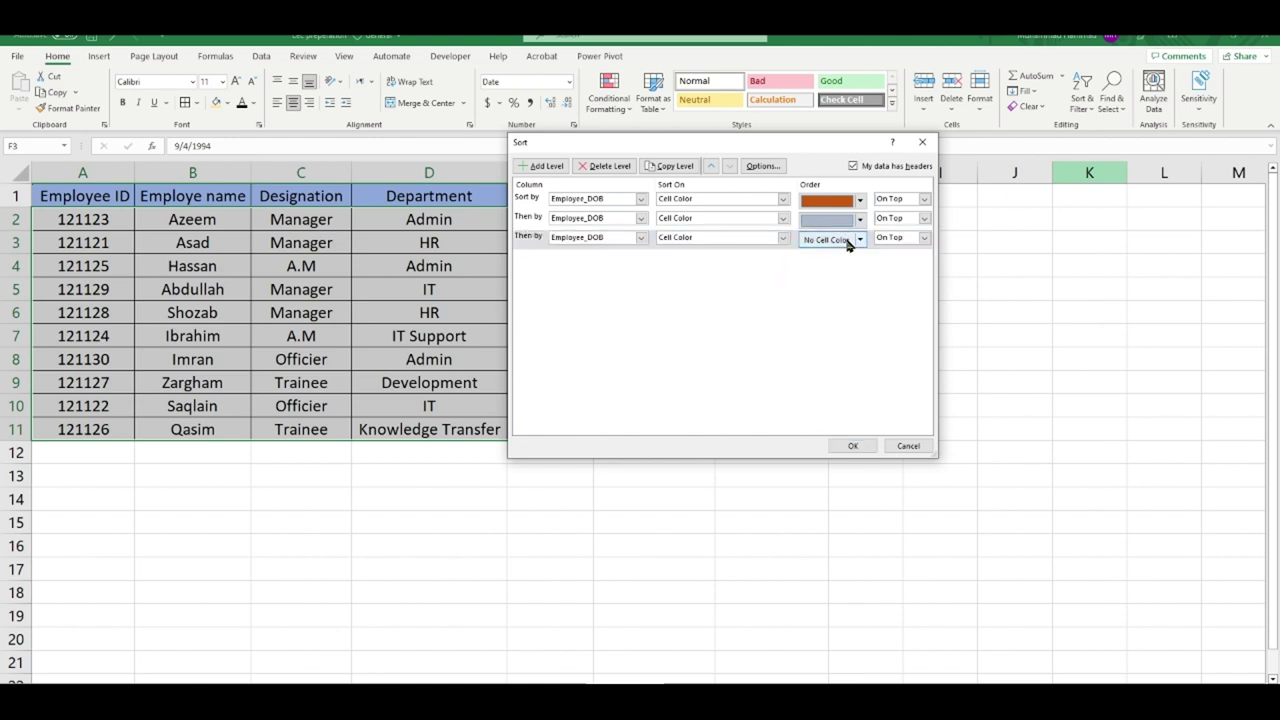
pyautogui.click(860, 241)
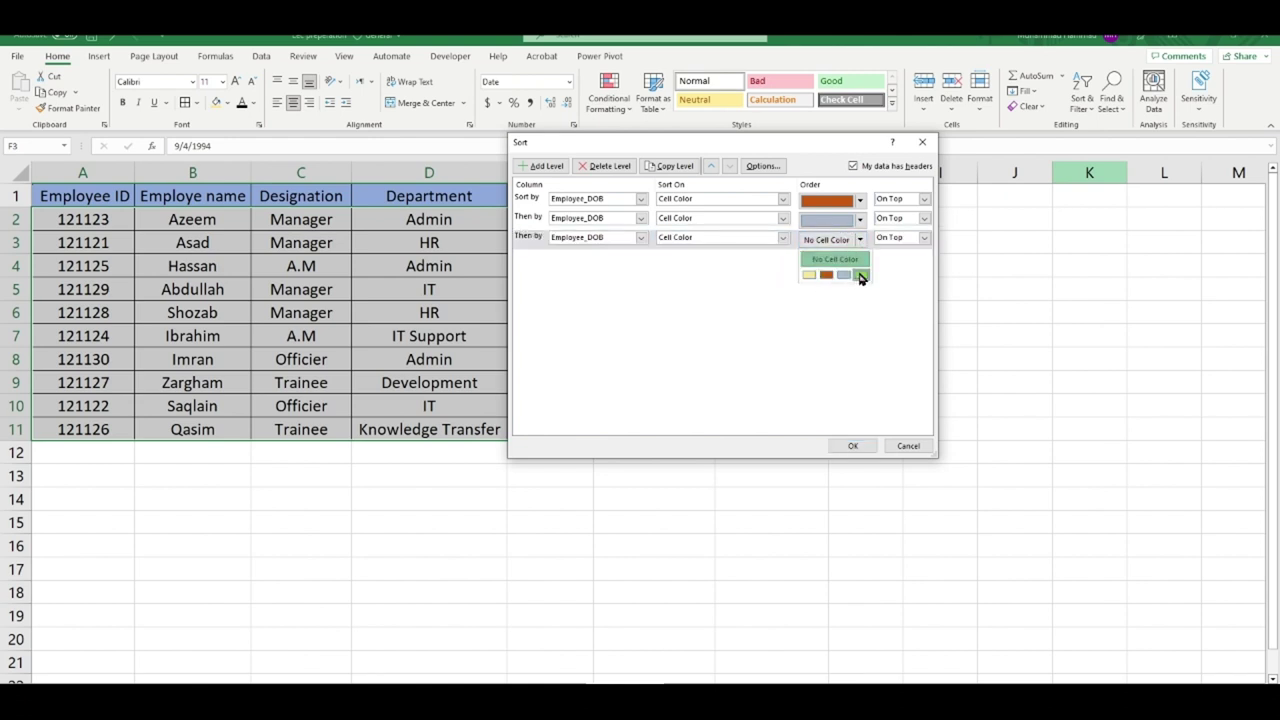
pyautogui.click(860, 275)
pyautogui.click(893, 240)
pyautogui.click(893, 259)
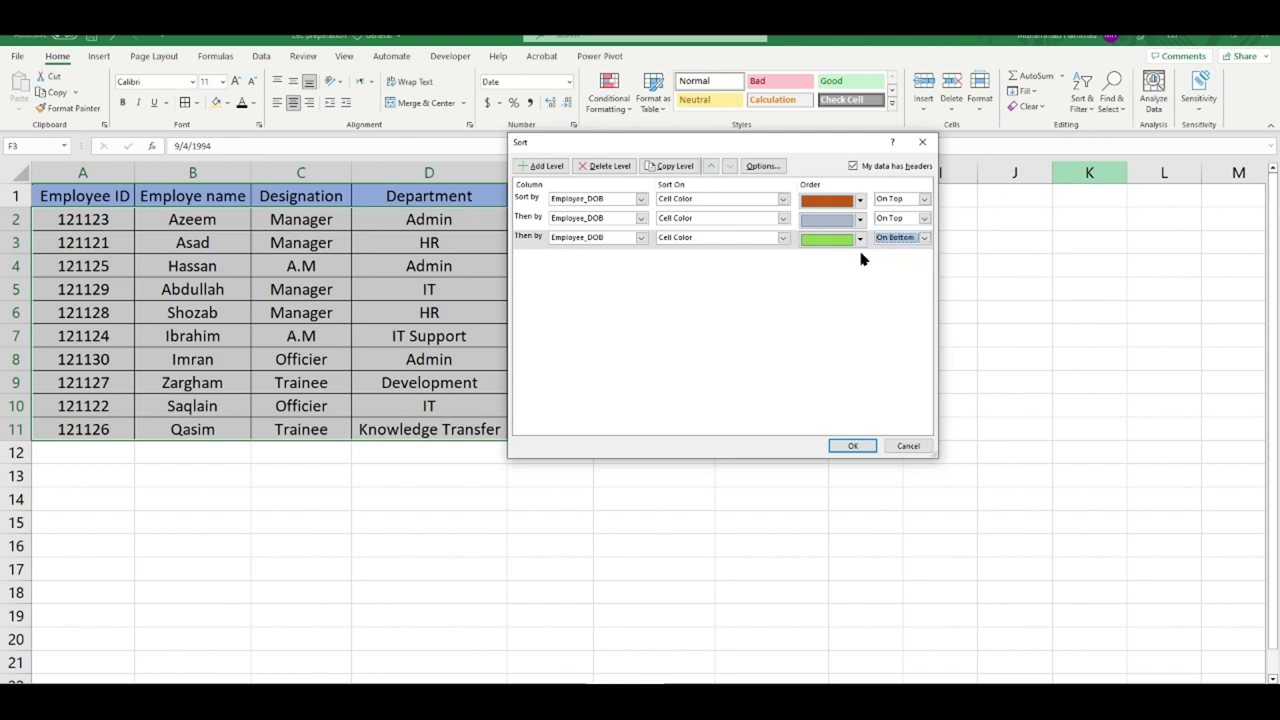
# Add a fourth Employee_DOB level with yellow-filled dates on bottom and apply the sort
pyautogui.click(540, 166)
pyautogui.click(639, 256)
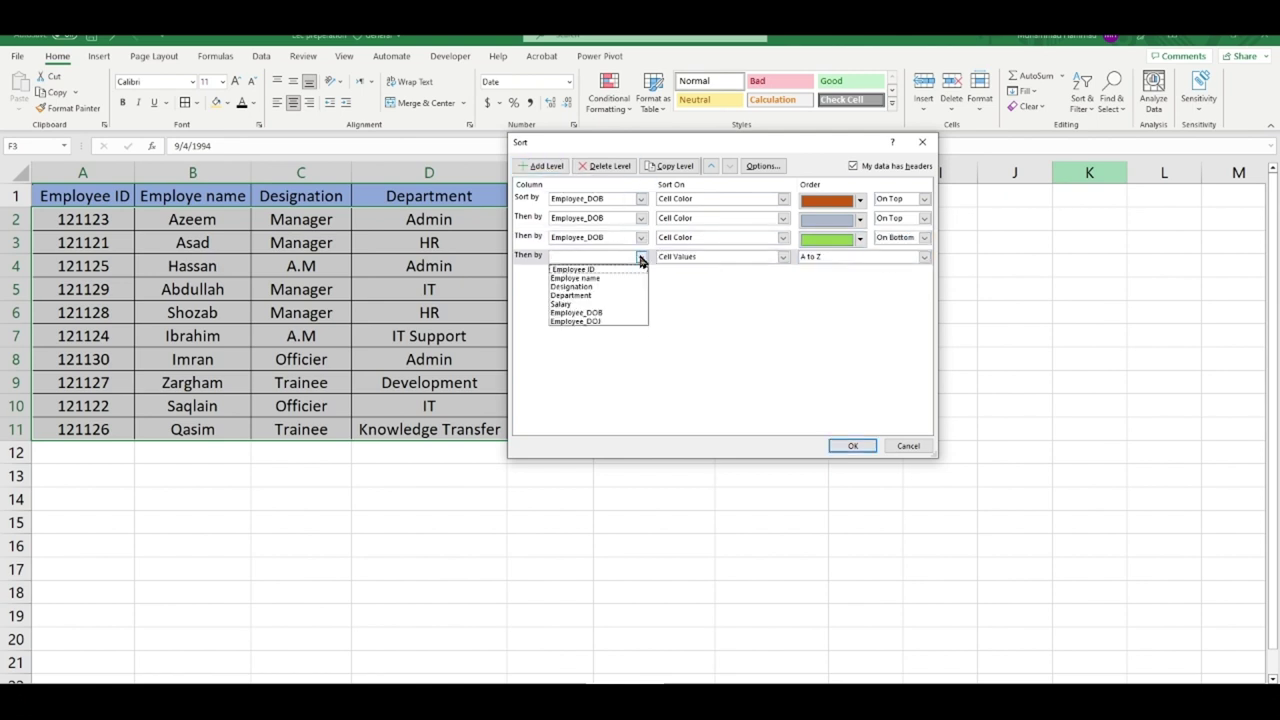
pyautogui.click(630, 313)
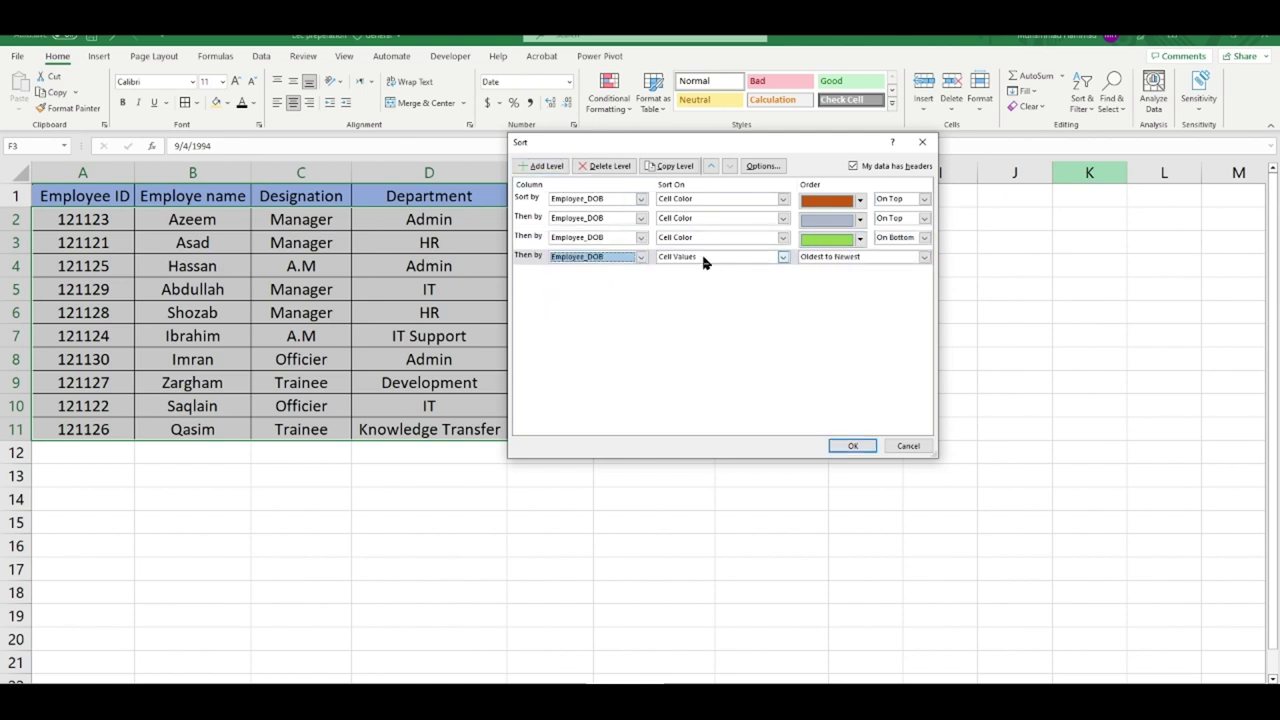
pyautogui.click(783, 257)
pyautogui.click(700, 281)
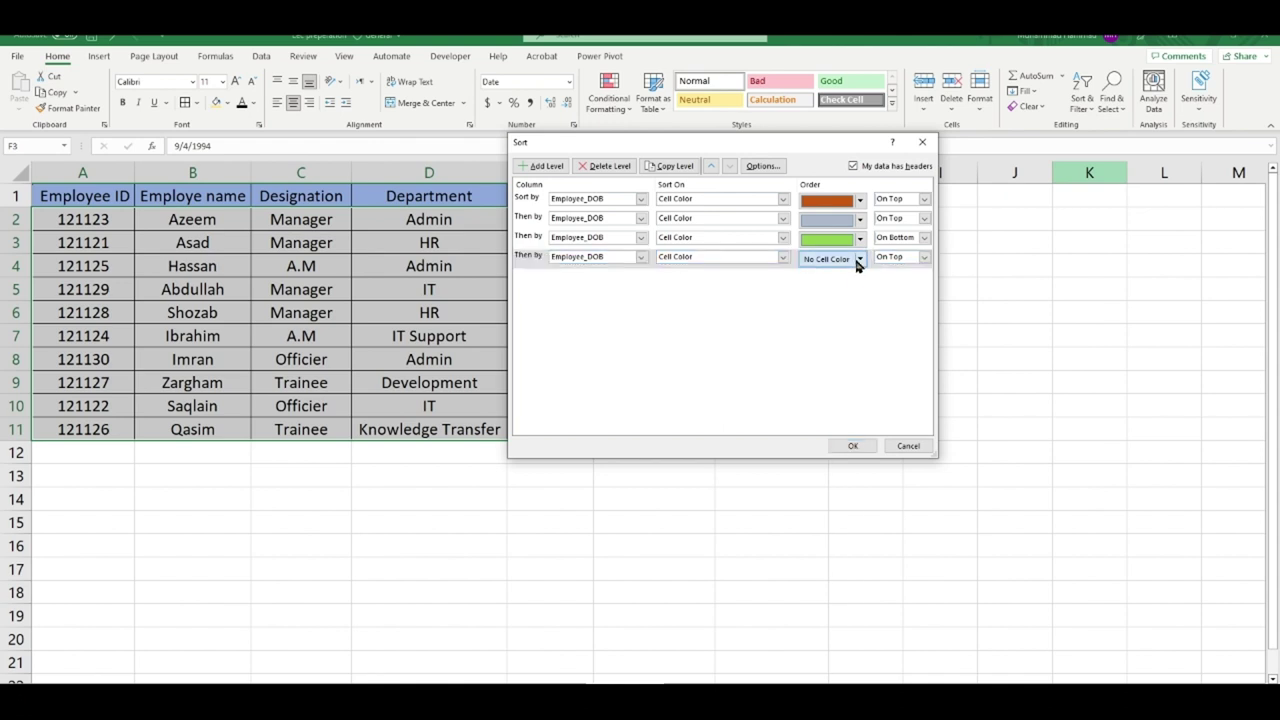
pyautogui.click(859, 259)
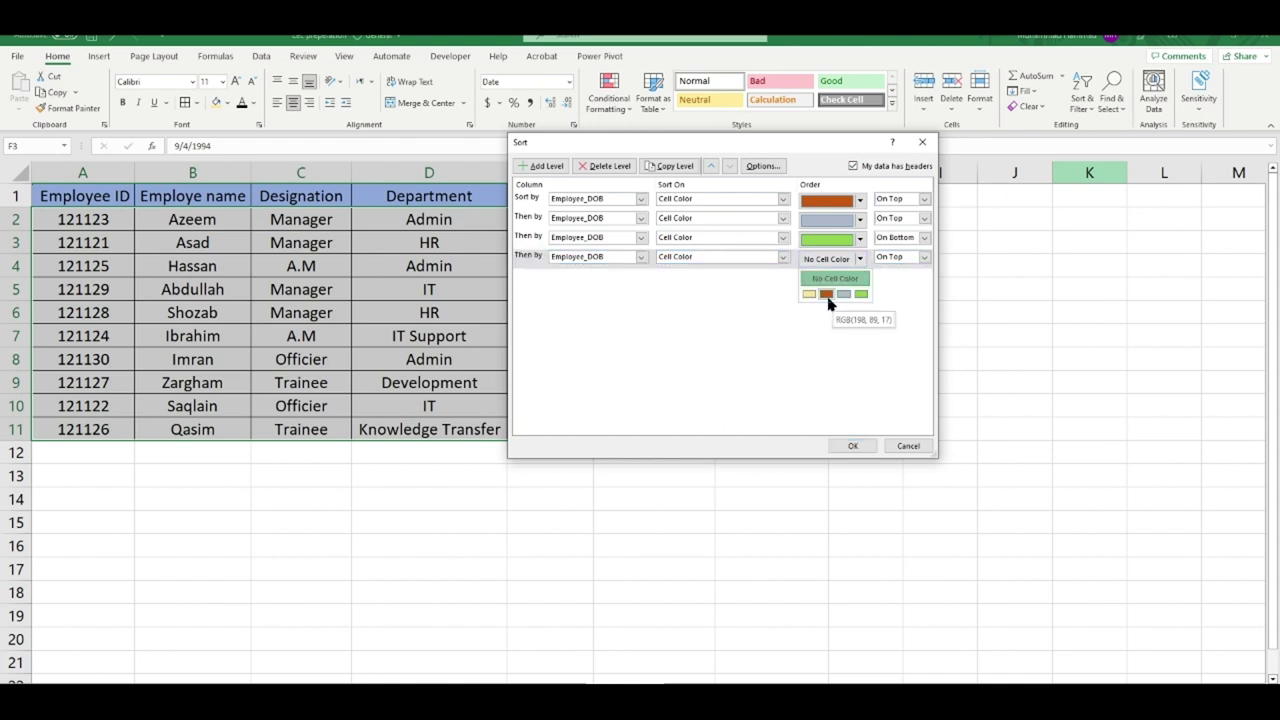
pyautogui.click(809, 294)
pyautogui.click(899, 258)
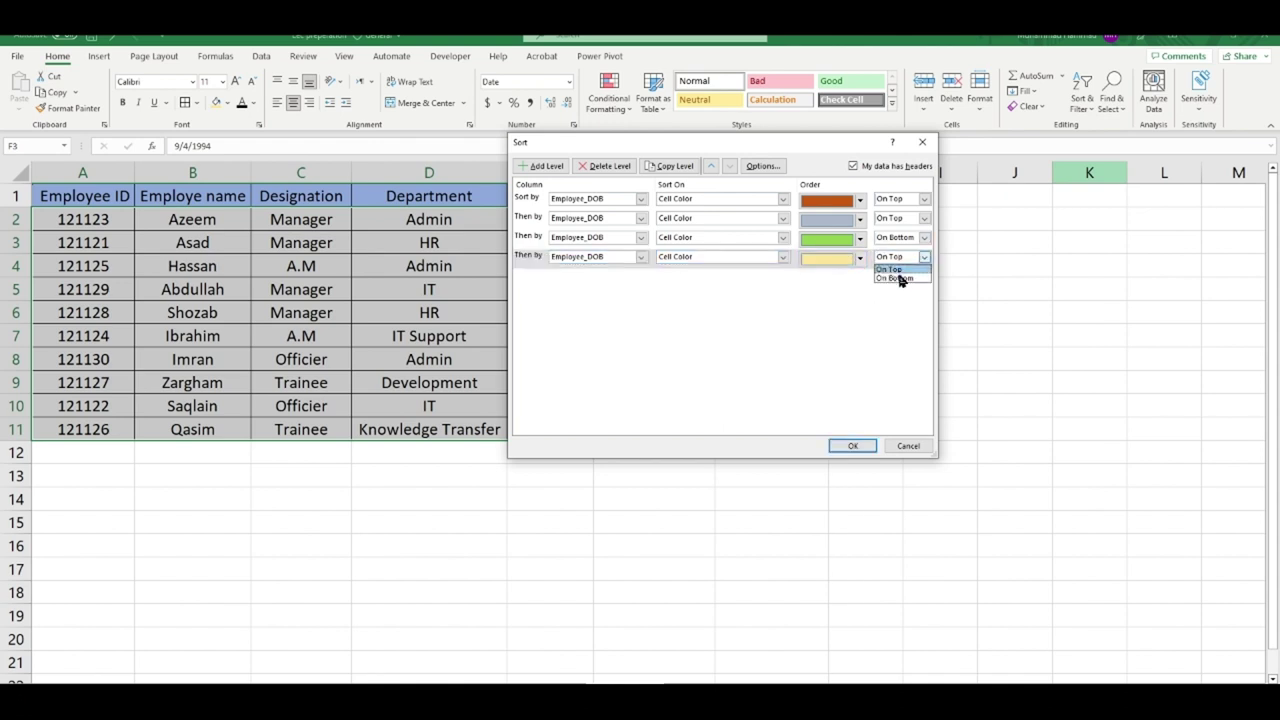
pyautogui.click(899, 270)
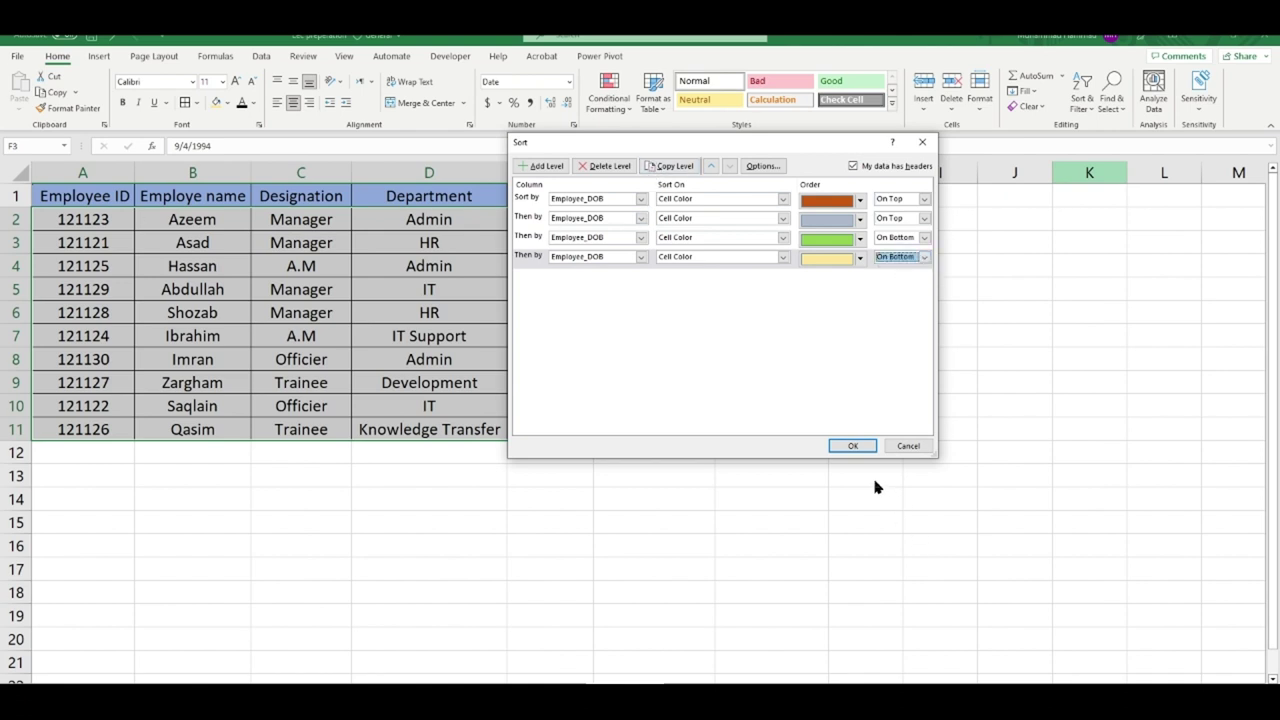
pyautogui.click(845, 446)
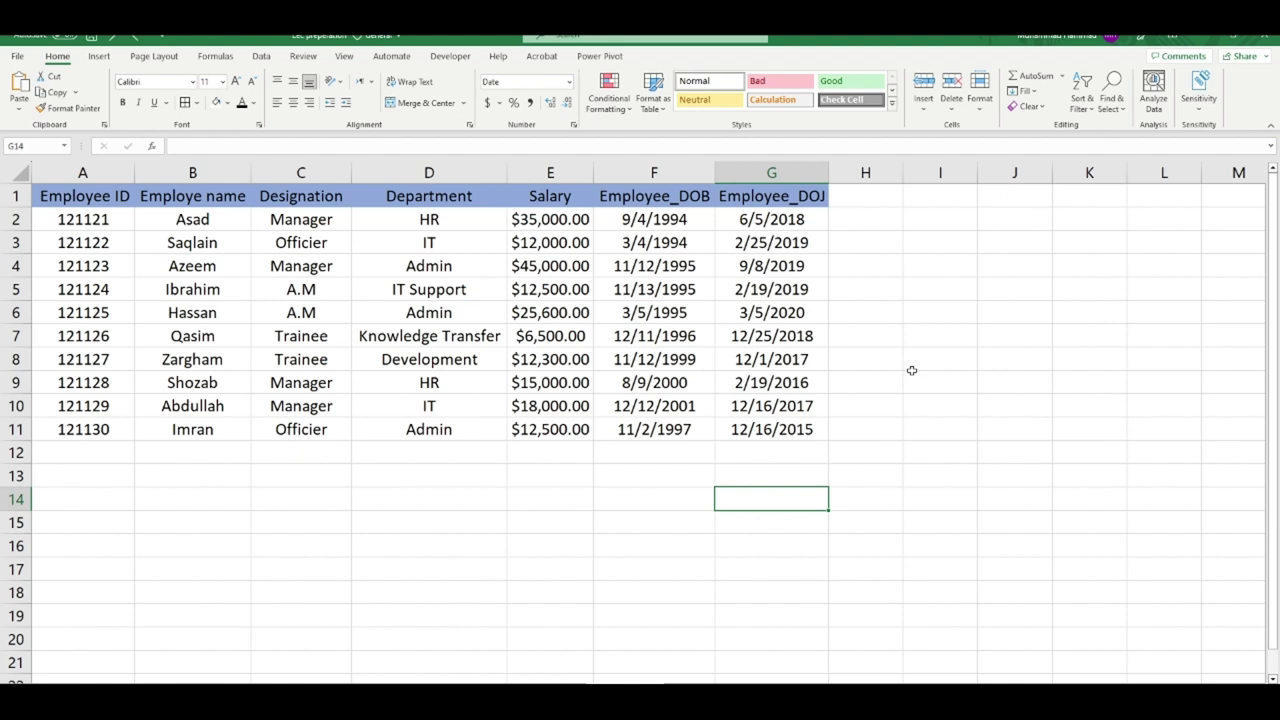
# Select cell B3 inside the employee data
pyautogui.click(212, 248)
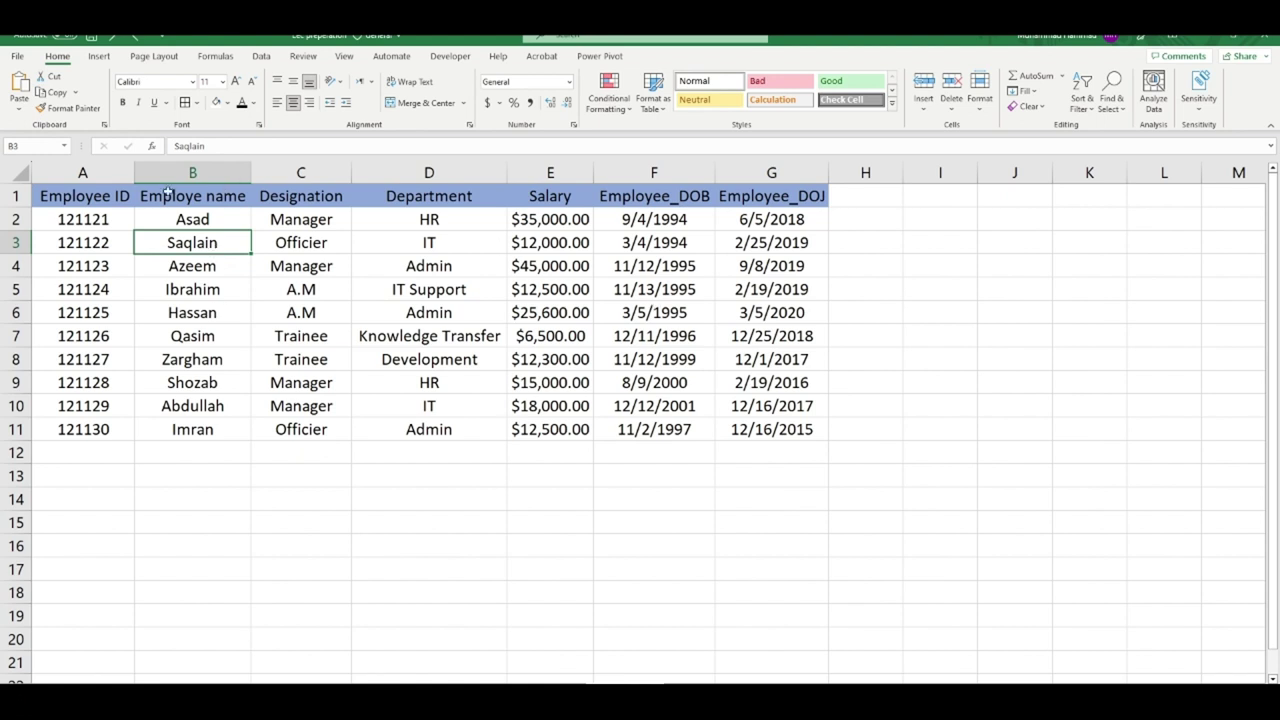
# Convert the employee range A1:G11 into a table with headers using Ctrl+T
pyautogui.click(95, 196)
pyautogui.hotkey('ctrl', 'a')
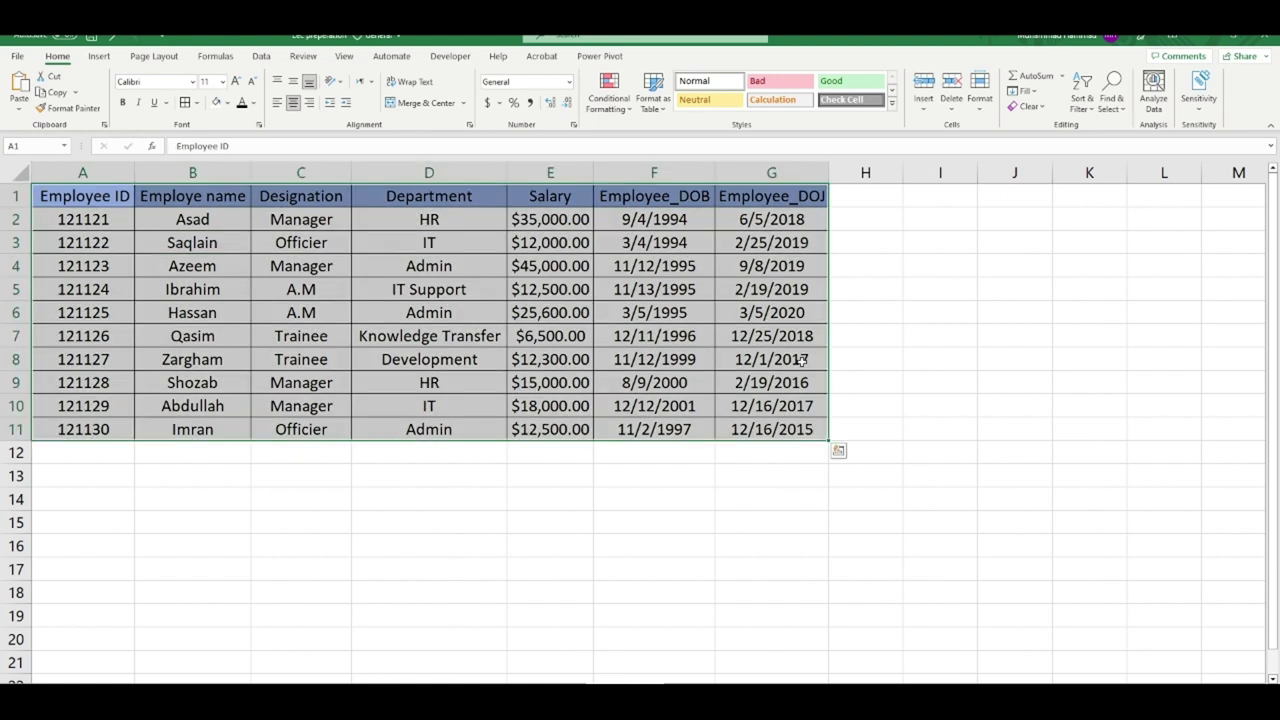
pyautogui.hotkey('ctrl', 't')
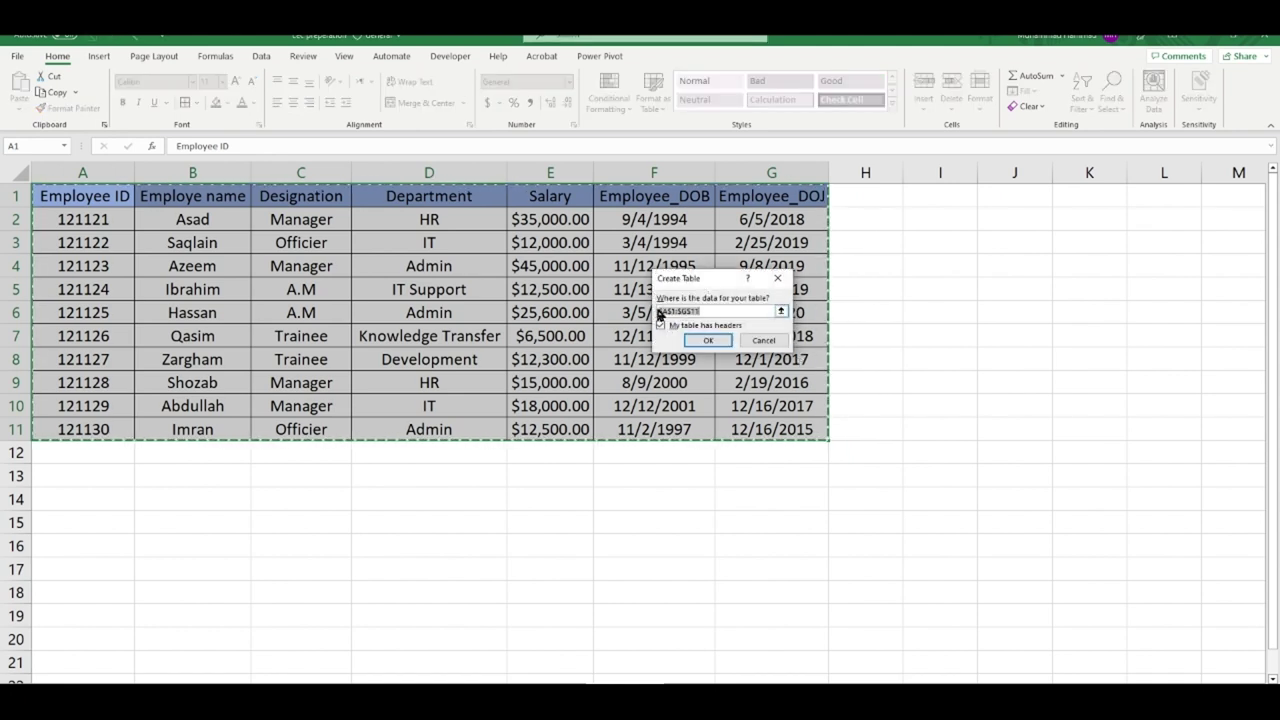
pyautogui.click(709, 341)
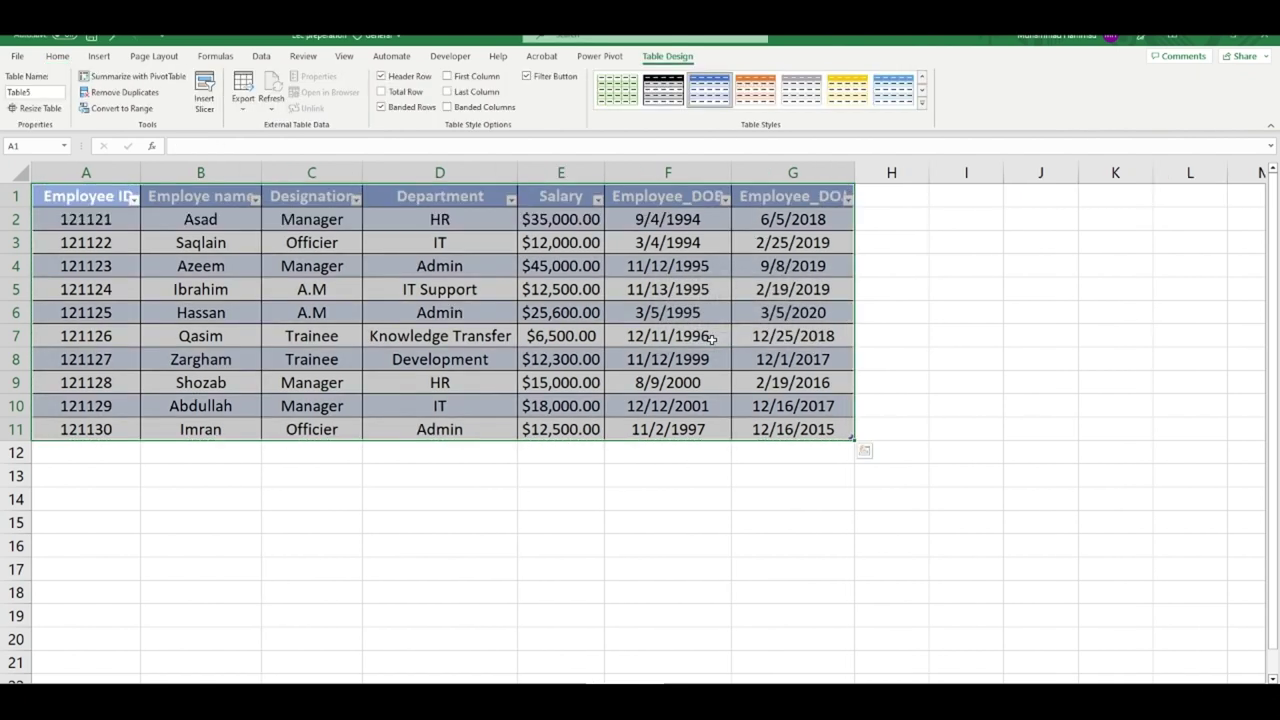
pyautogui.click(660, 484)
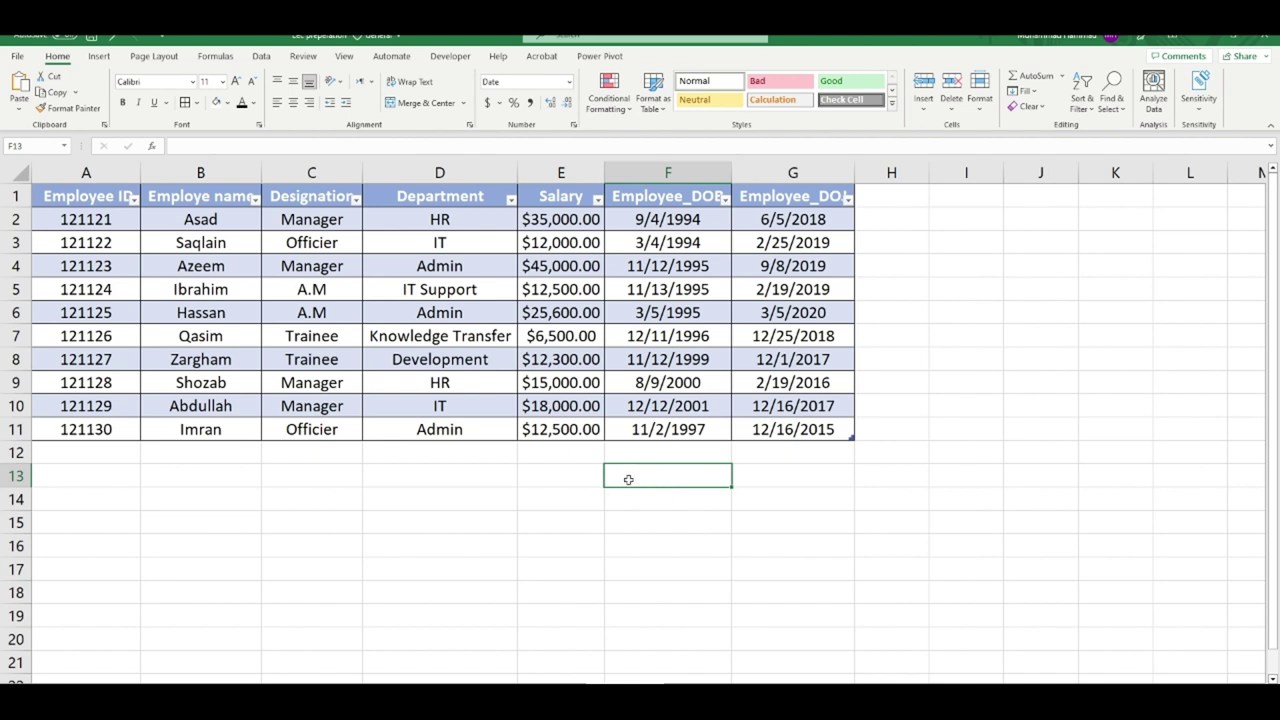
# Select the whole new table and switch to the Insert ribbon
pyautogui.click(105, 196)
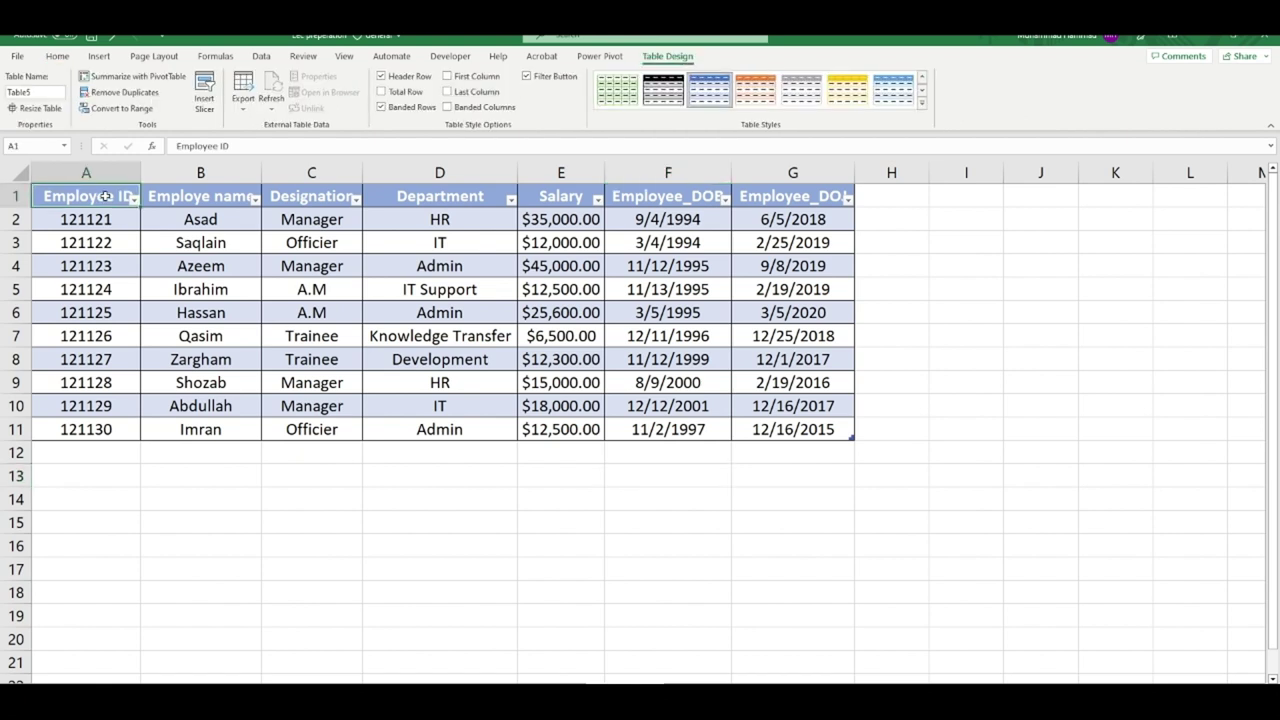
pyautogui.hotkey('ctrl', 'a')
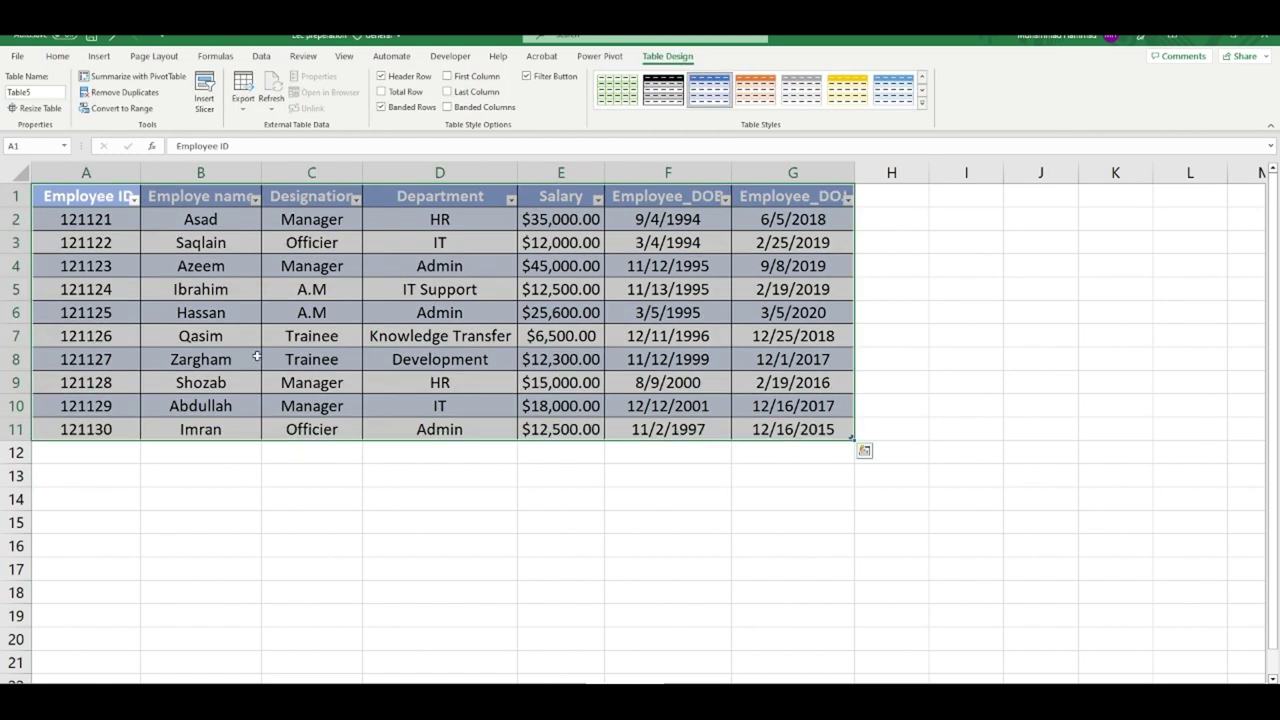
pyautogui.click(99, 56)
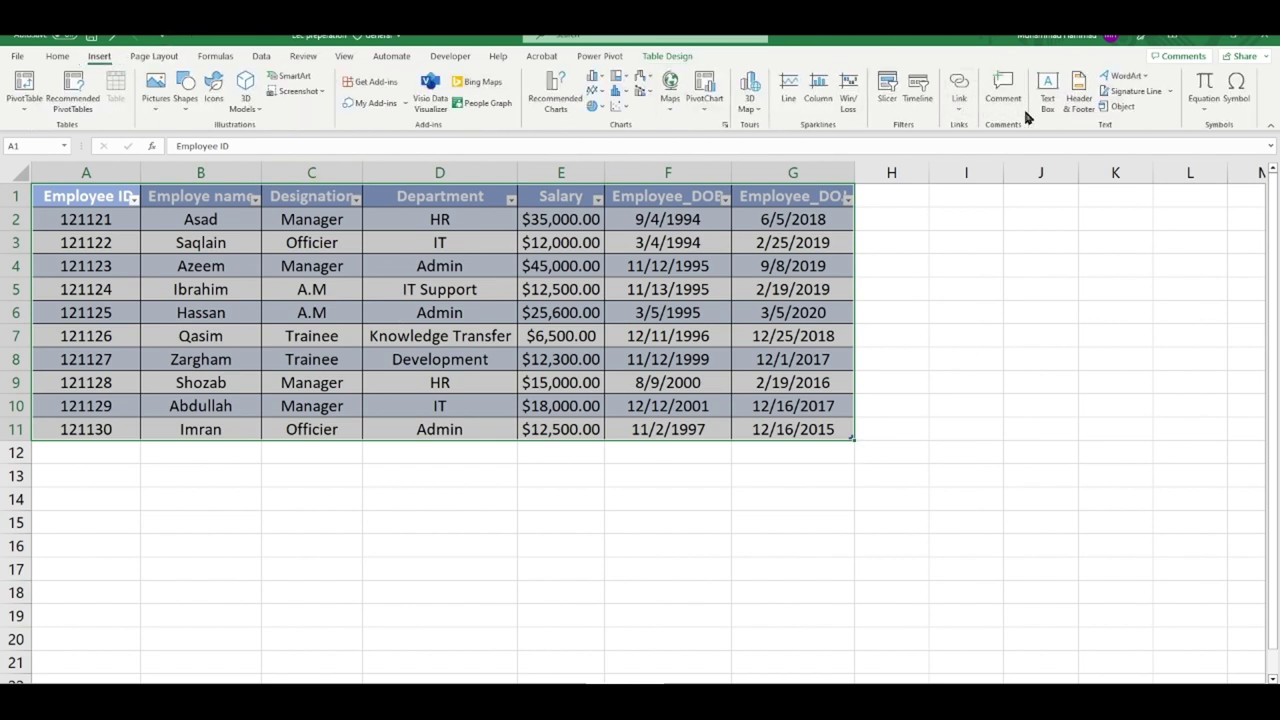
# Insert slicers for Employee_DOJ, Employe name and Salary
pyautogui.click(890, 90)
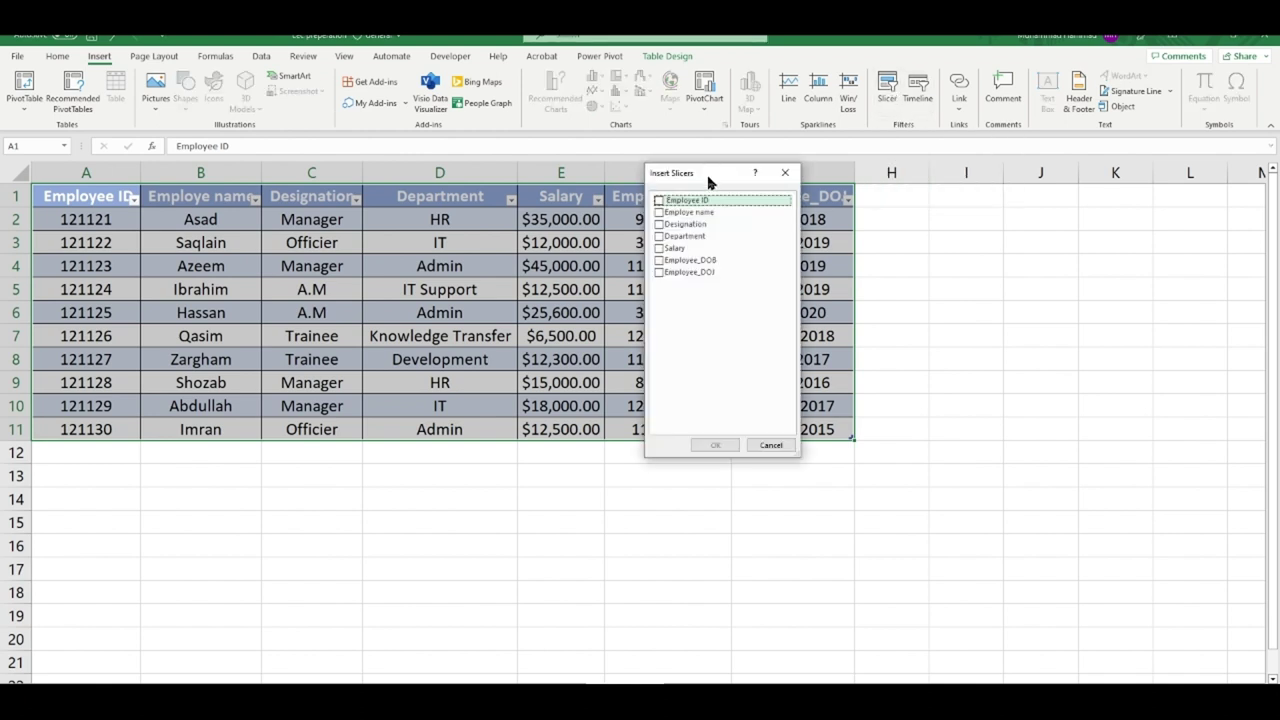
pyautogui.moveTo(709, 177); pyautogui.dragTo(703, 202)
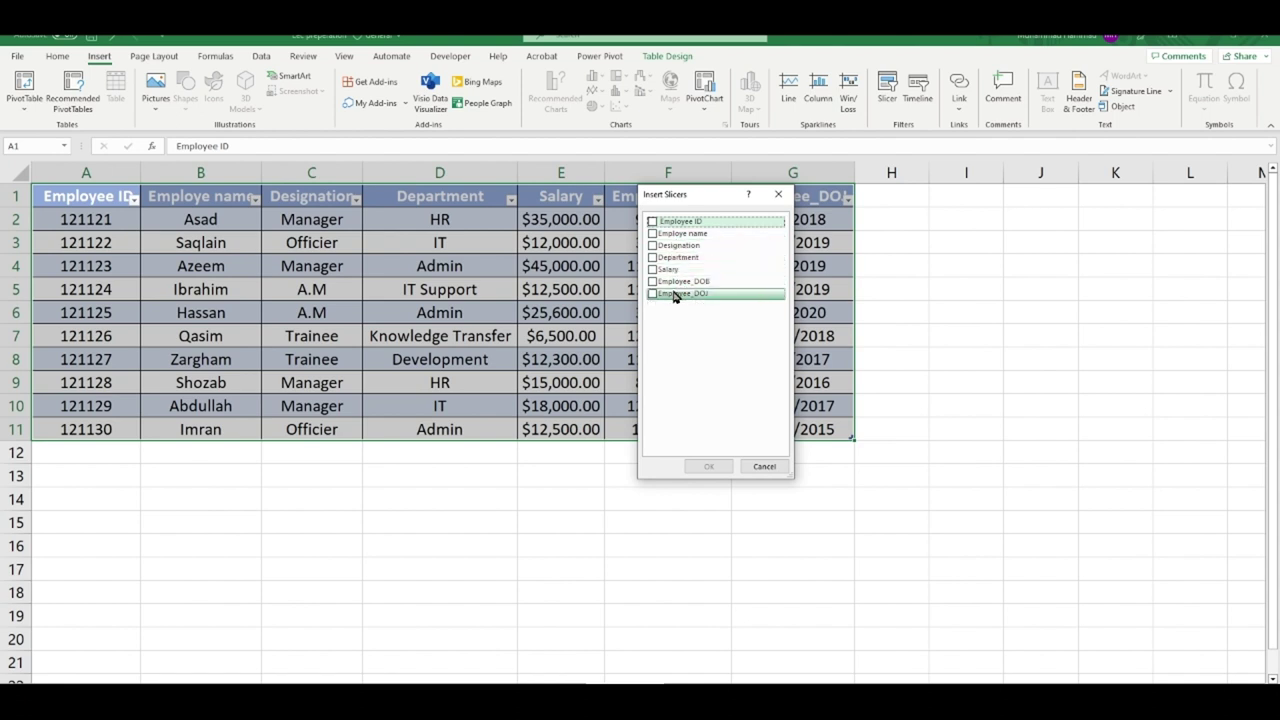
pyautogui.click(674, 295)
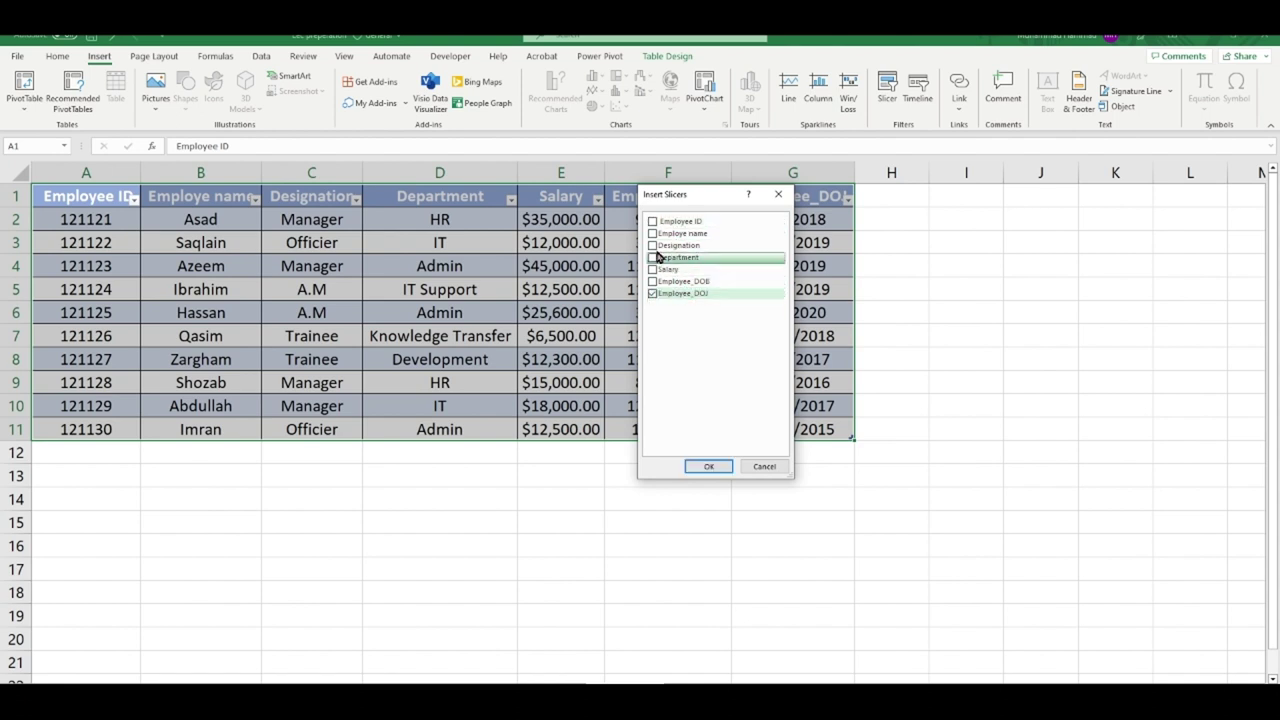
pyautogui.click(653, 233)
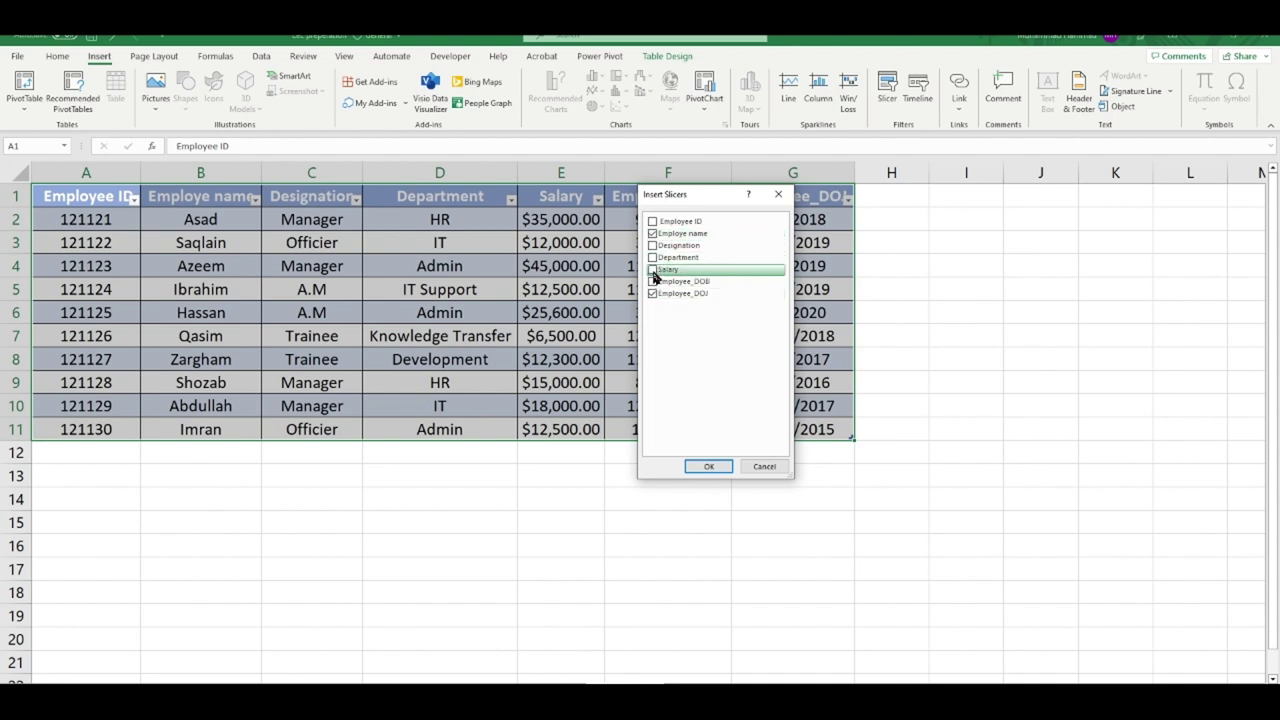
pyautogui.click(653, 270)
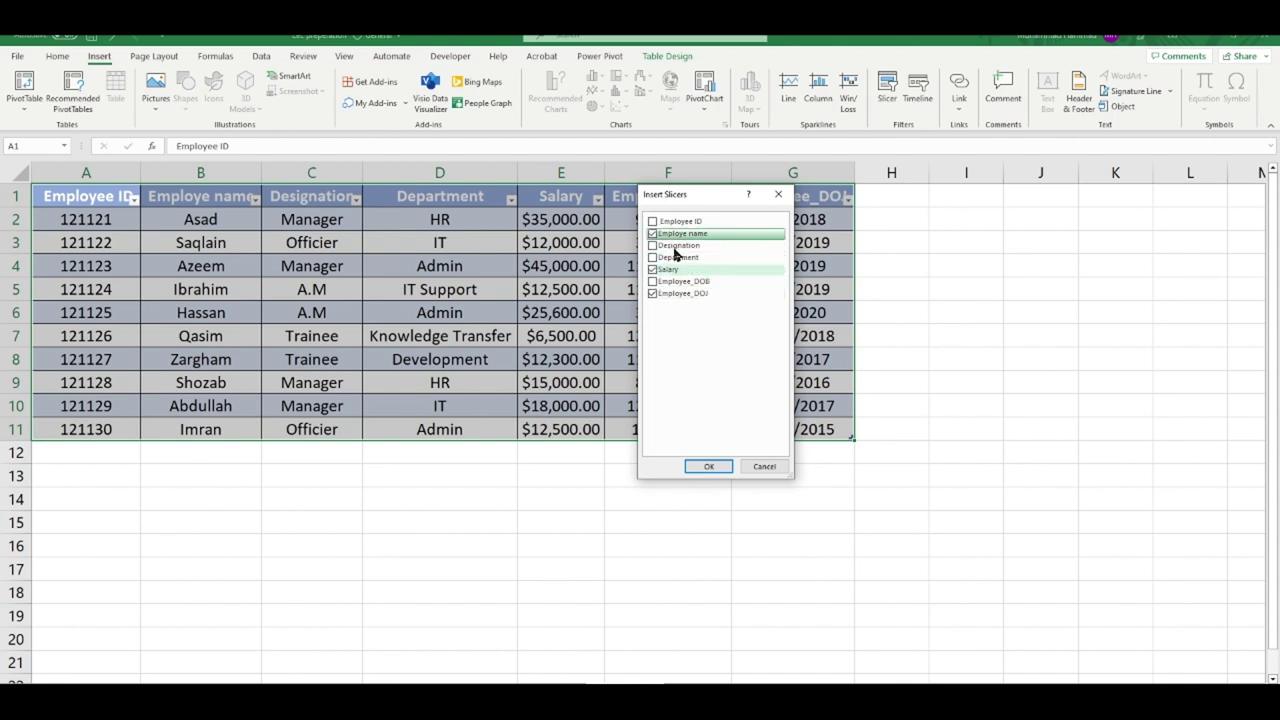
pyautogui.click(709, 467)
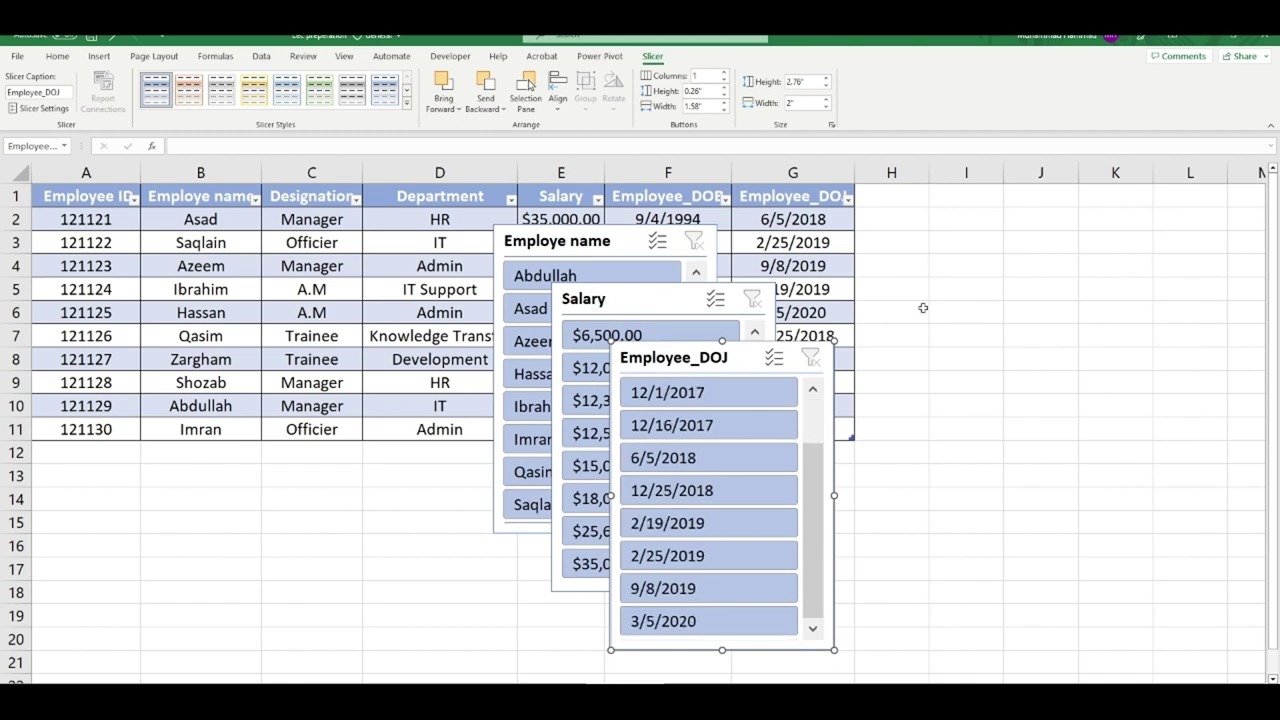
# Line up the Employe name, Salary and Employee_DOJ slicers side by side across columns I–Q
pyautogui.click(958, 306)
pyautogui.scroll(-2, 958, 304)
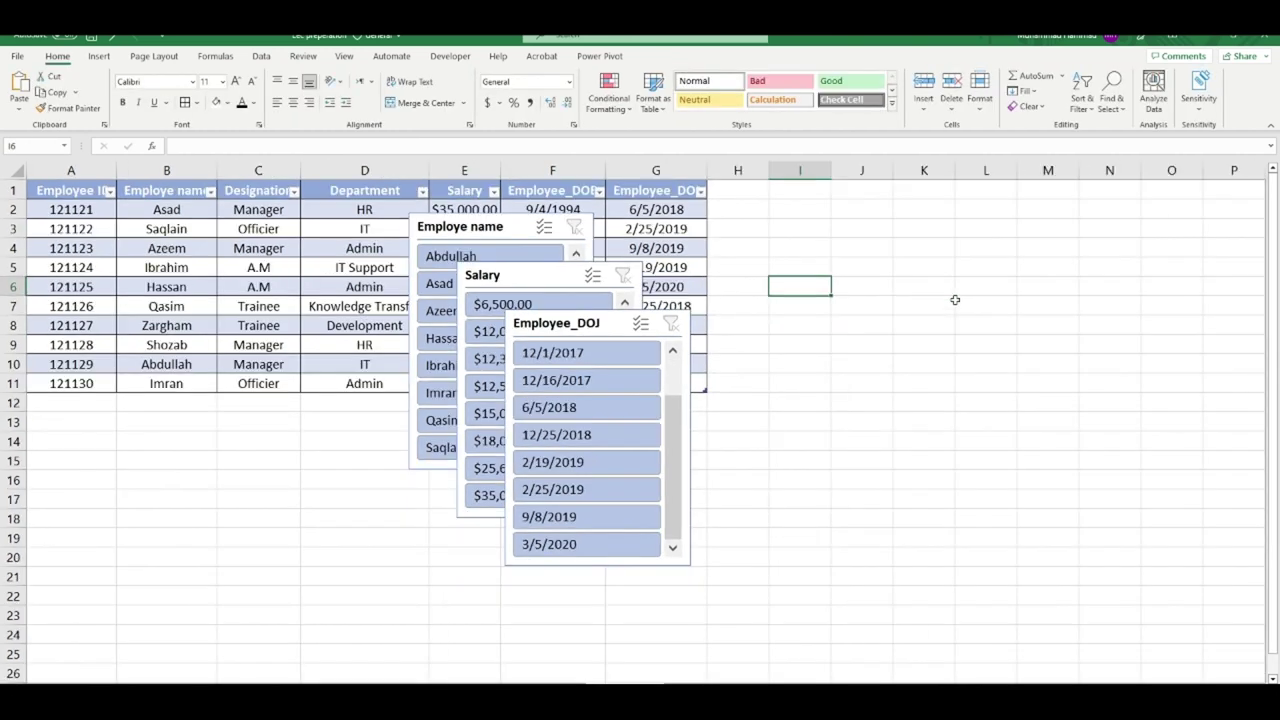
pyautogui.scroll(-1, 955, 300)
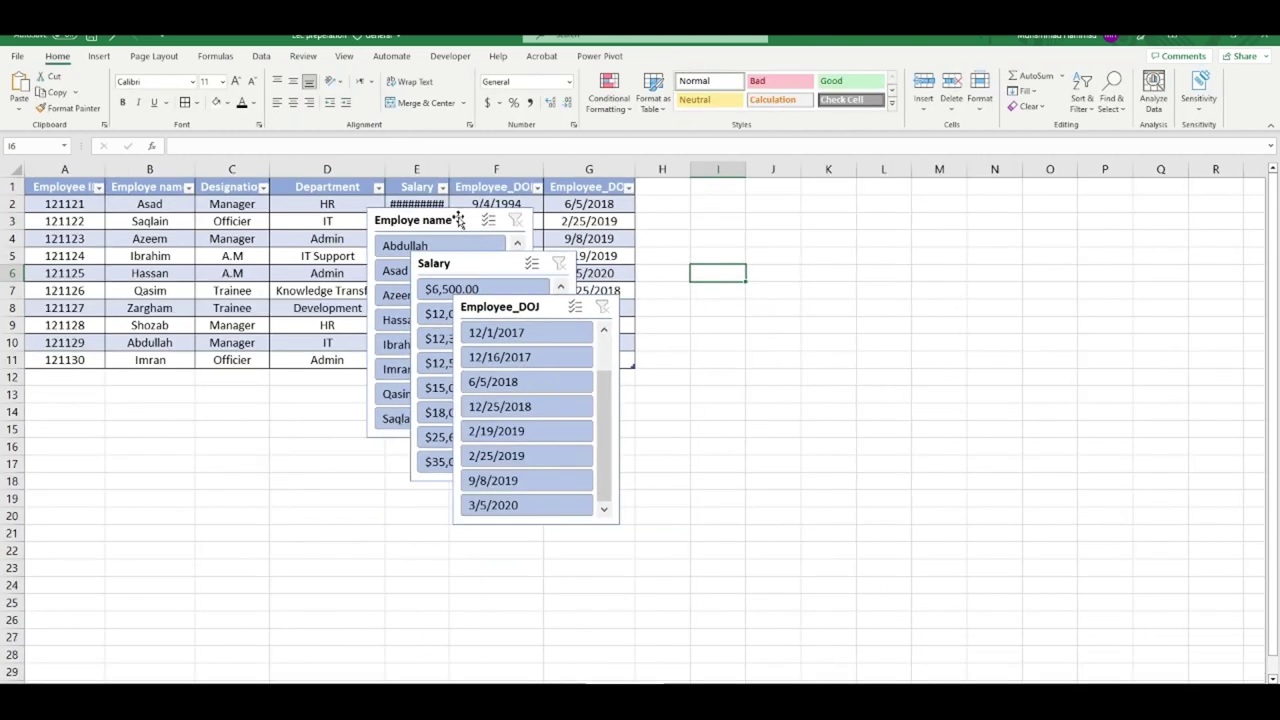
pyautogui.moveTo(458, 220); pyautogui.dragTo(778, 206)
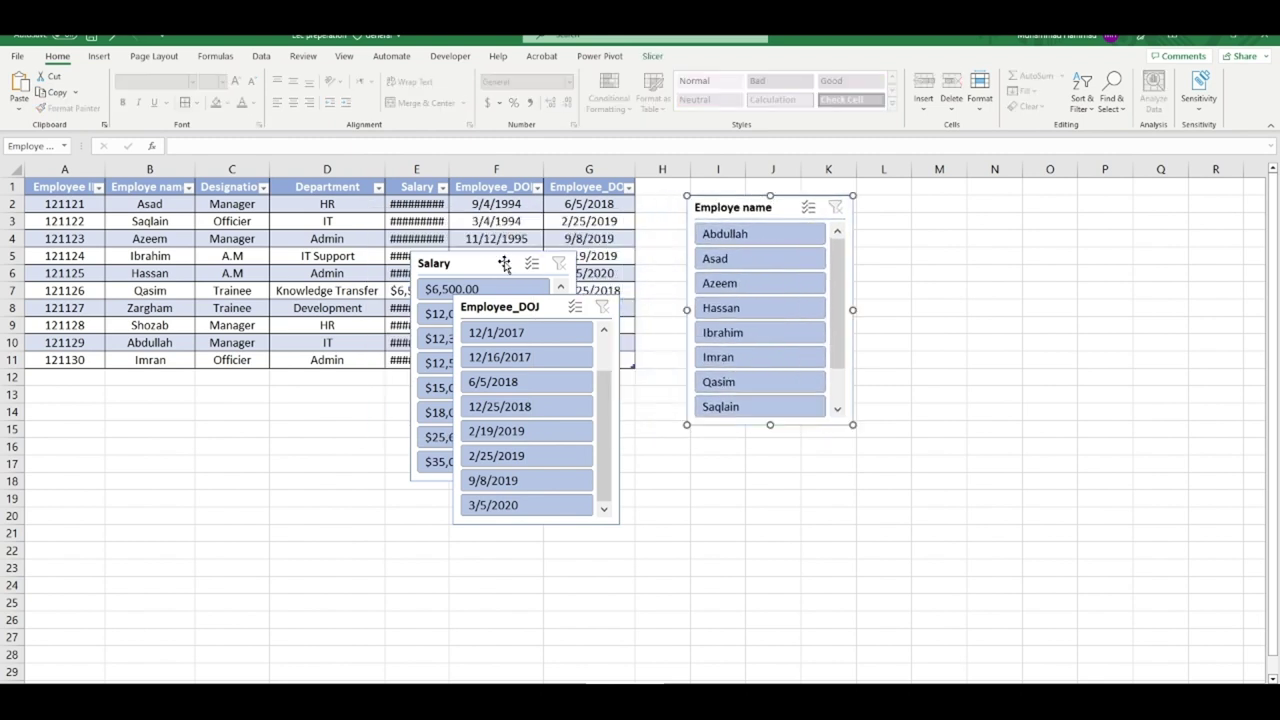
pyautogui.moveTo(504, 263); pyautogui.dragTo(954, 209)
pyautogui.click(518, 310)
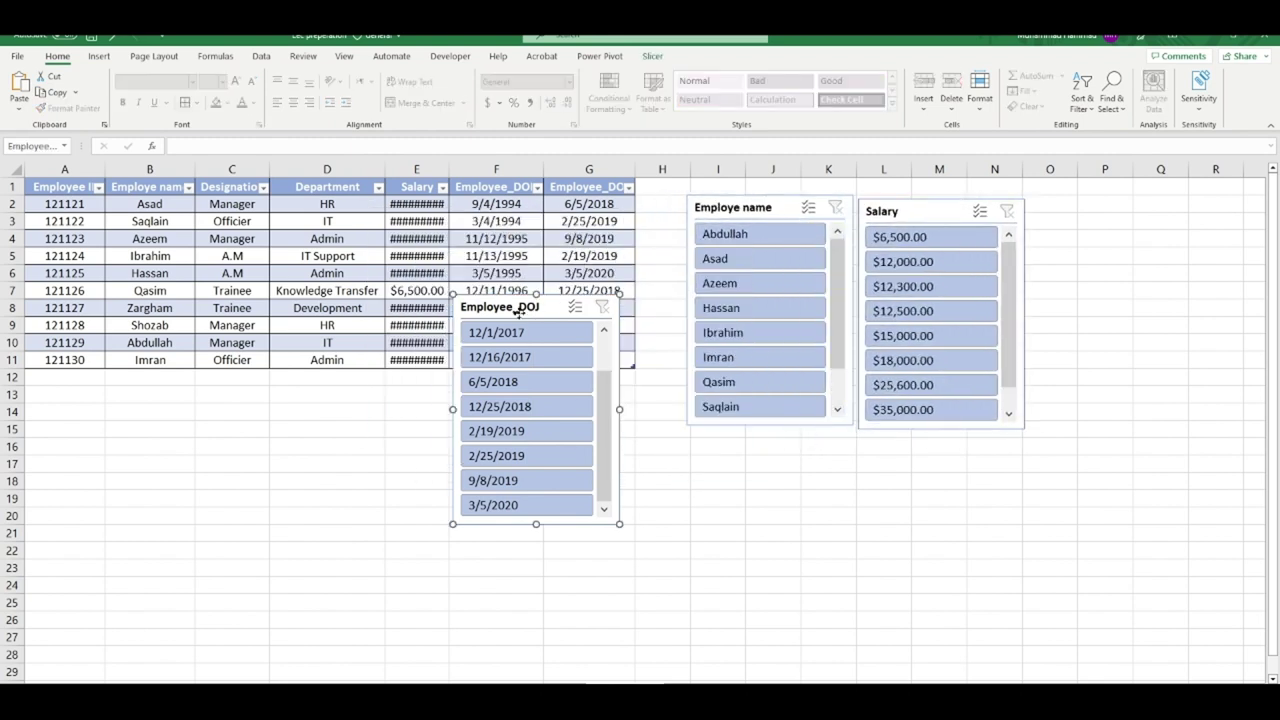
pyautogui.moveTo(518, 310); pyautogui.dragTo(1106, 216)
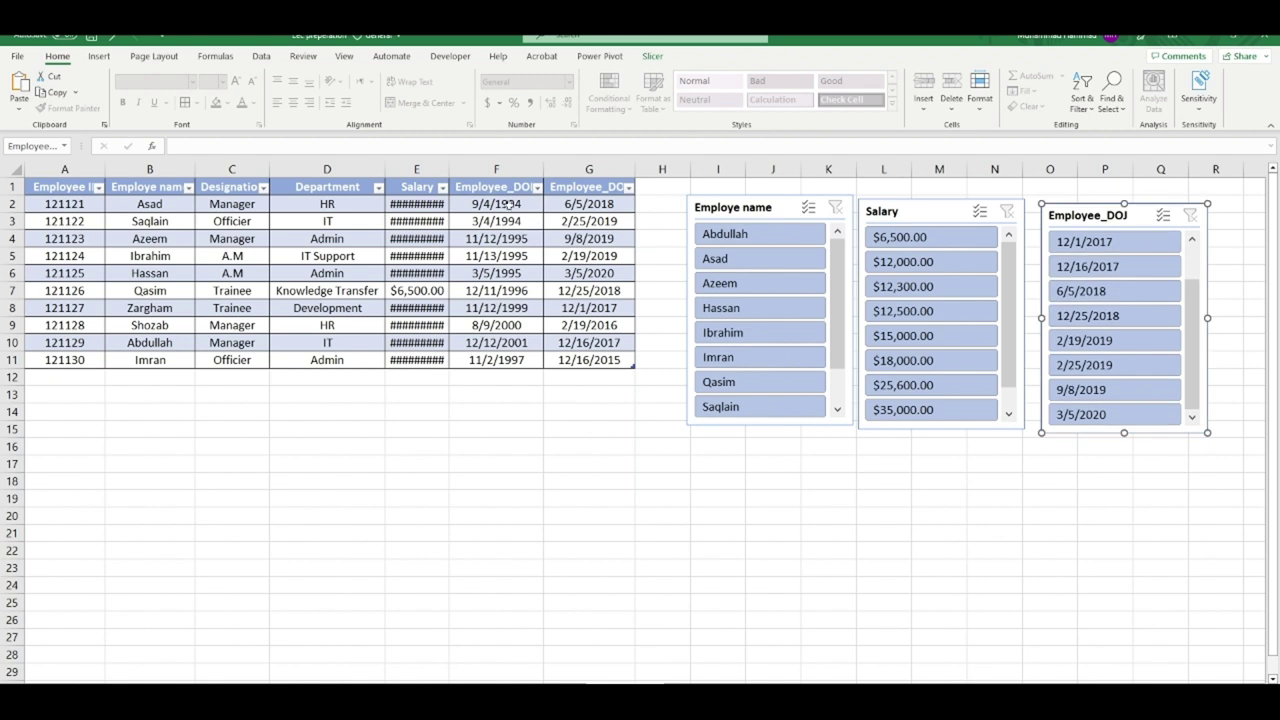
# Widen Salary, filter by join dates 12/16/2017, 12/1/2017, 6/5/2018, clear, then filter one employee
pyautogui.doubleClick(452, 171)
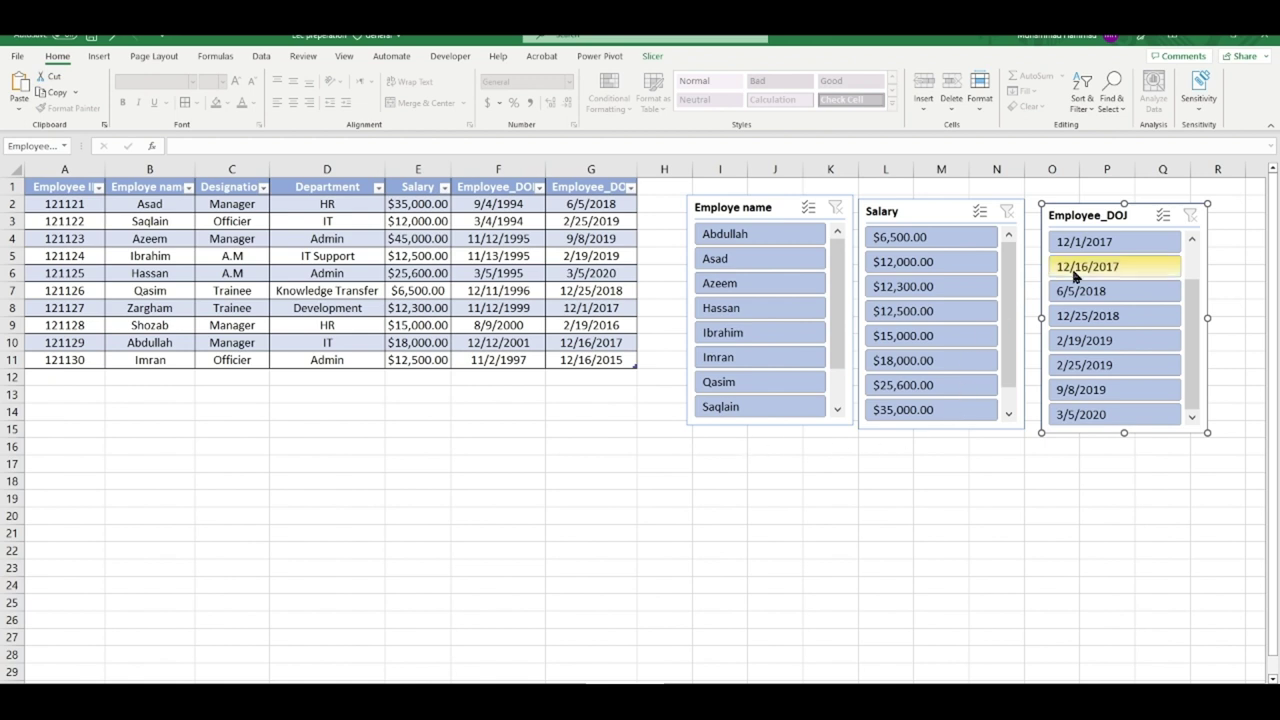
pyautogui.click(1075, 272)
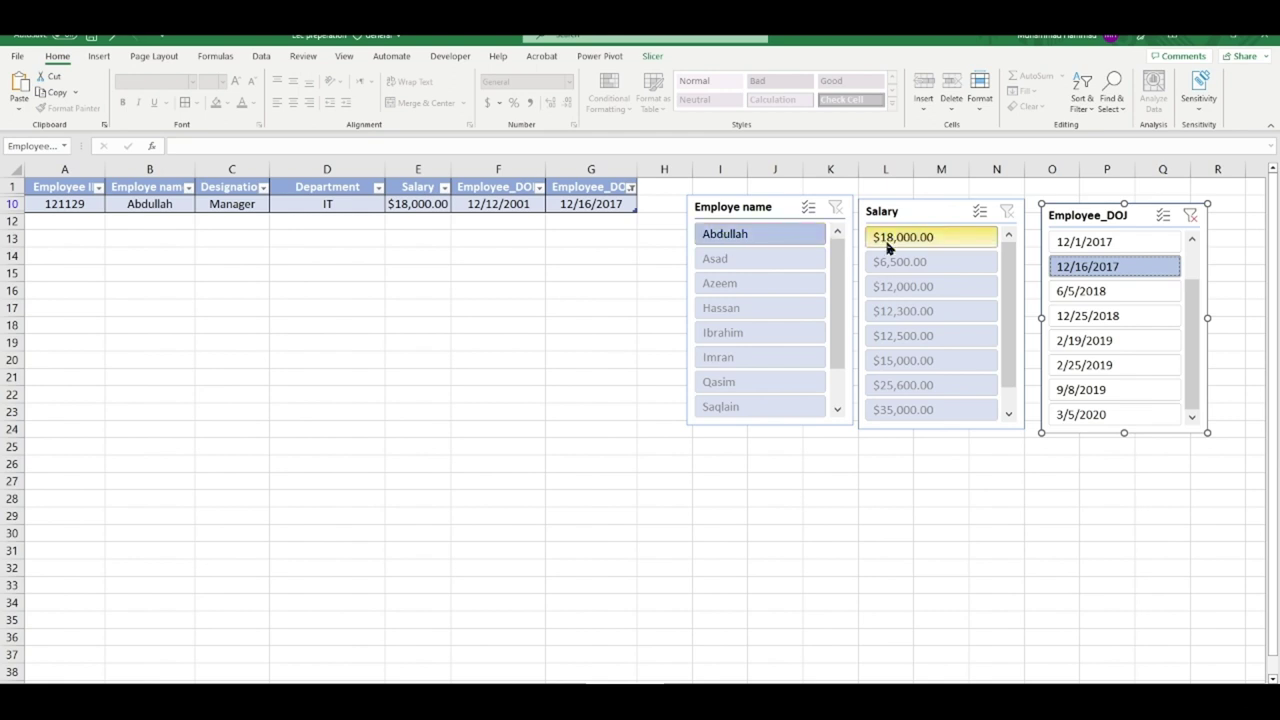
pyautogui.click(1082, 242)
pyautogui.click(1090, 292)
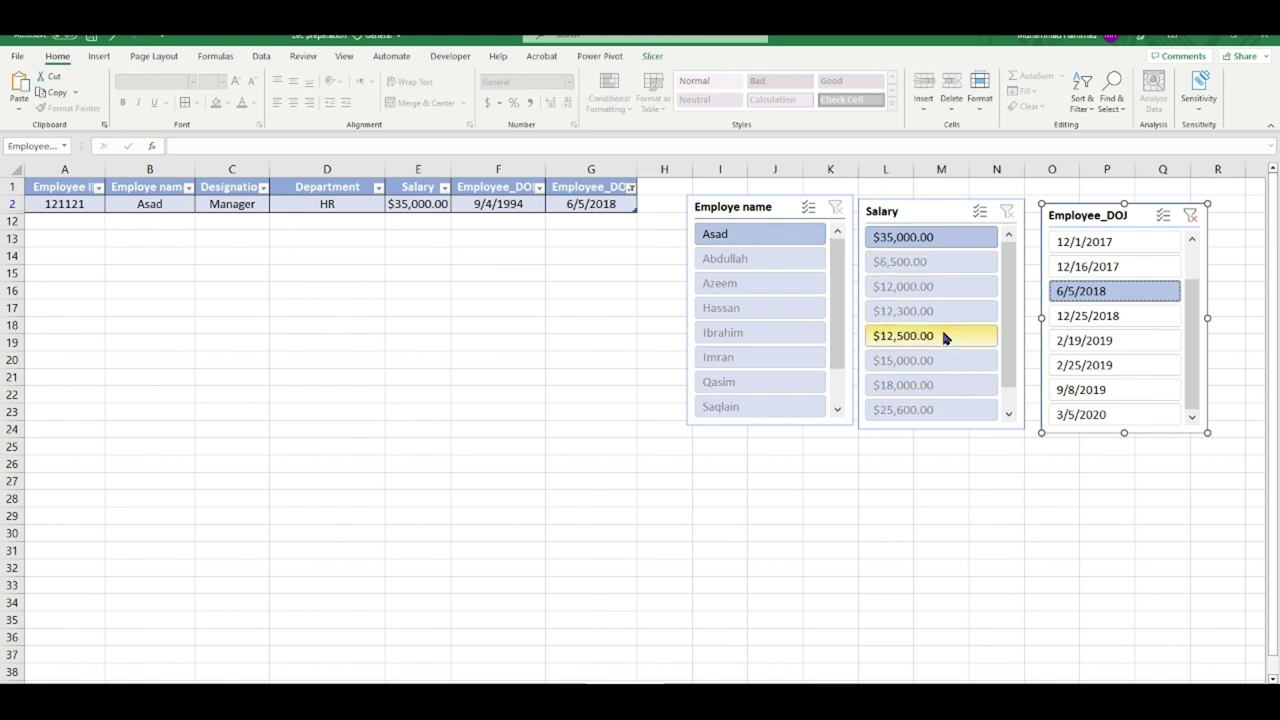
pyautogui.click(1192, 216)
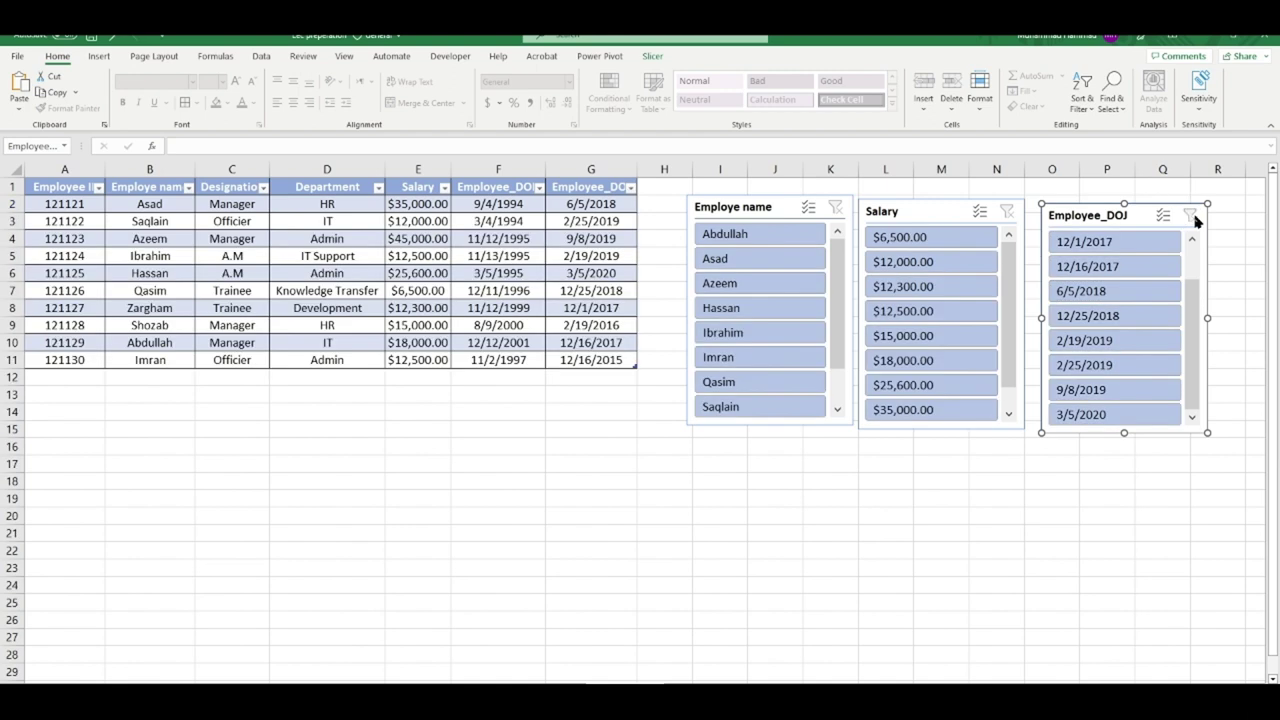
pyautogui.click(760, 278)
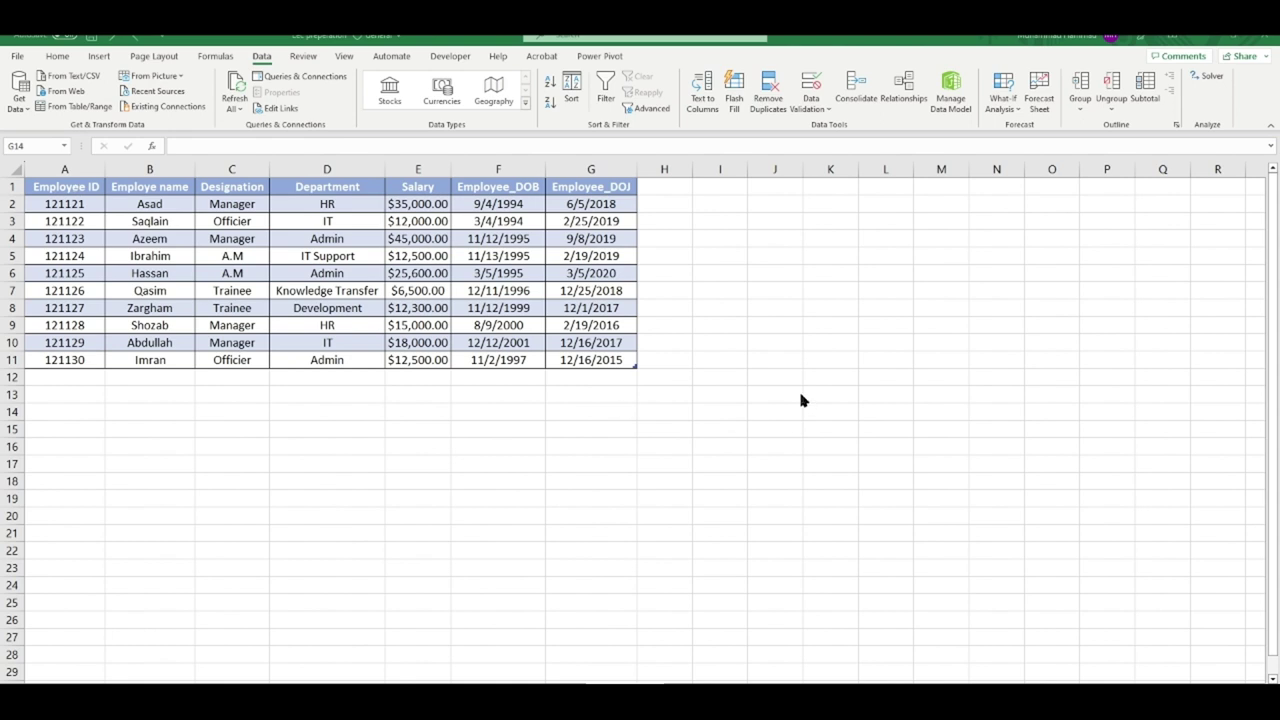
# Select A1 and turn on Data > Filter for the table headers
pyautogui.click(68, 190)
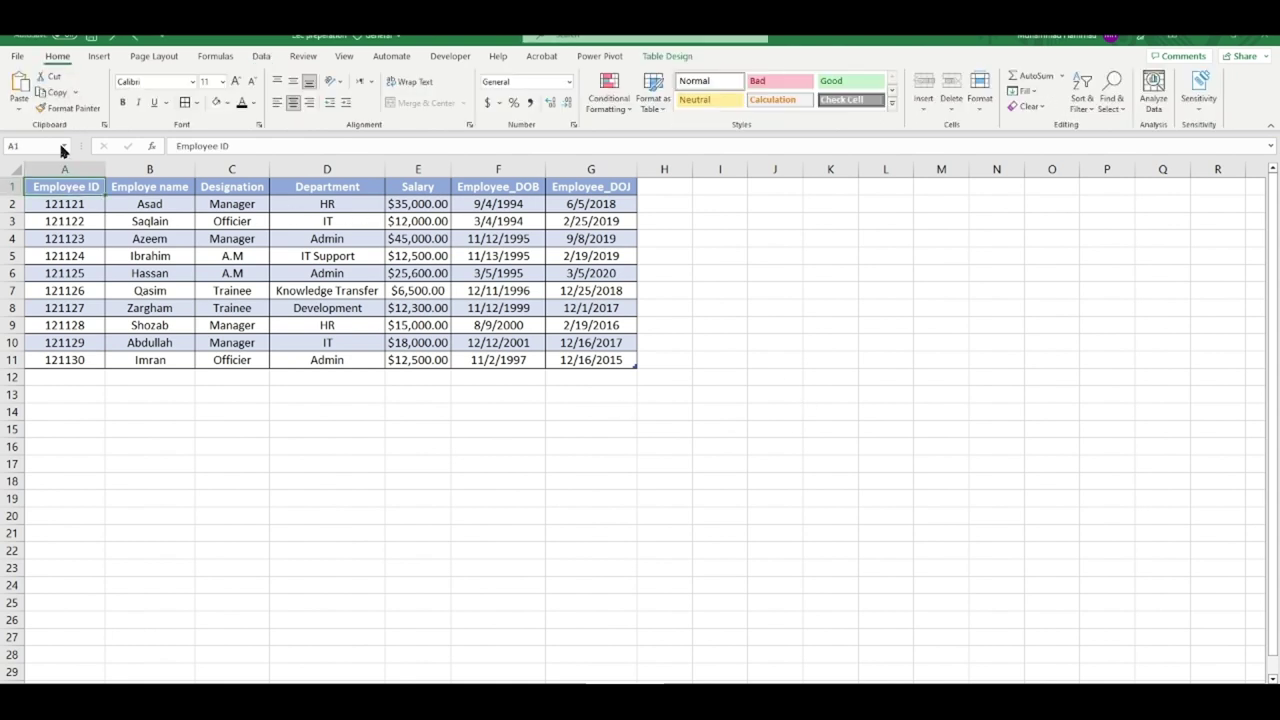
pyautogui.click(65, 188)
pyautogui.click(66, 190)
pyautogui.click(259, 56)
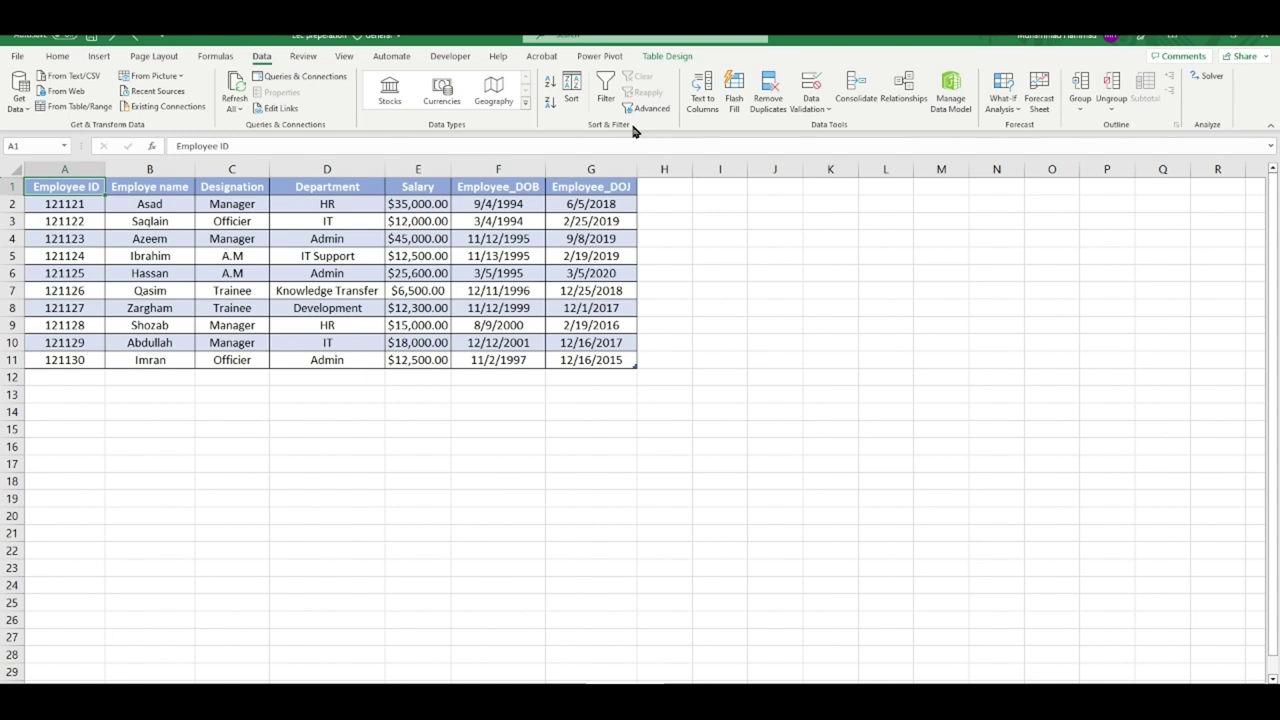
pyautogui.click(605, 88)
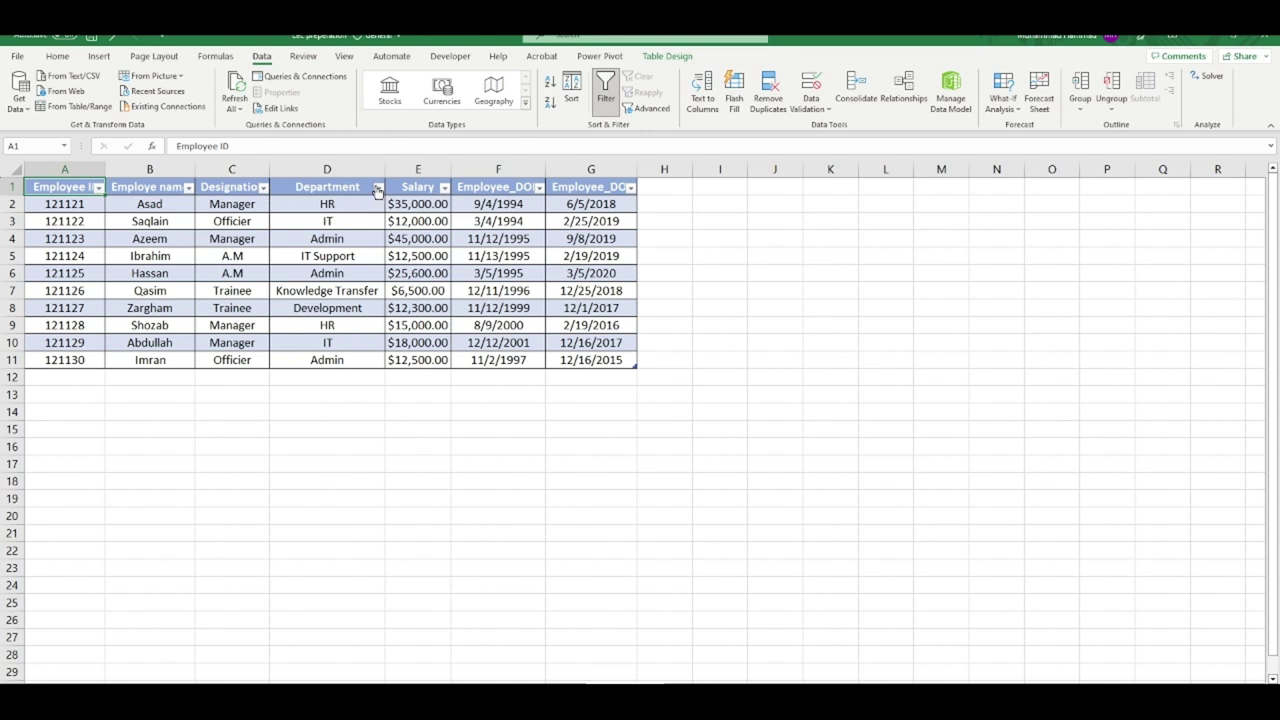
# Filter Department to HR only, then restore all departments
pyautogui.click(378, 188)
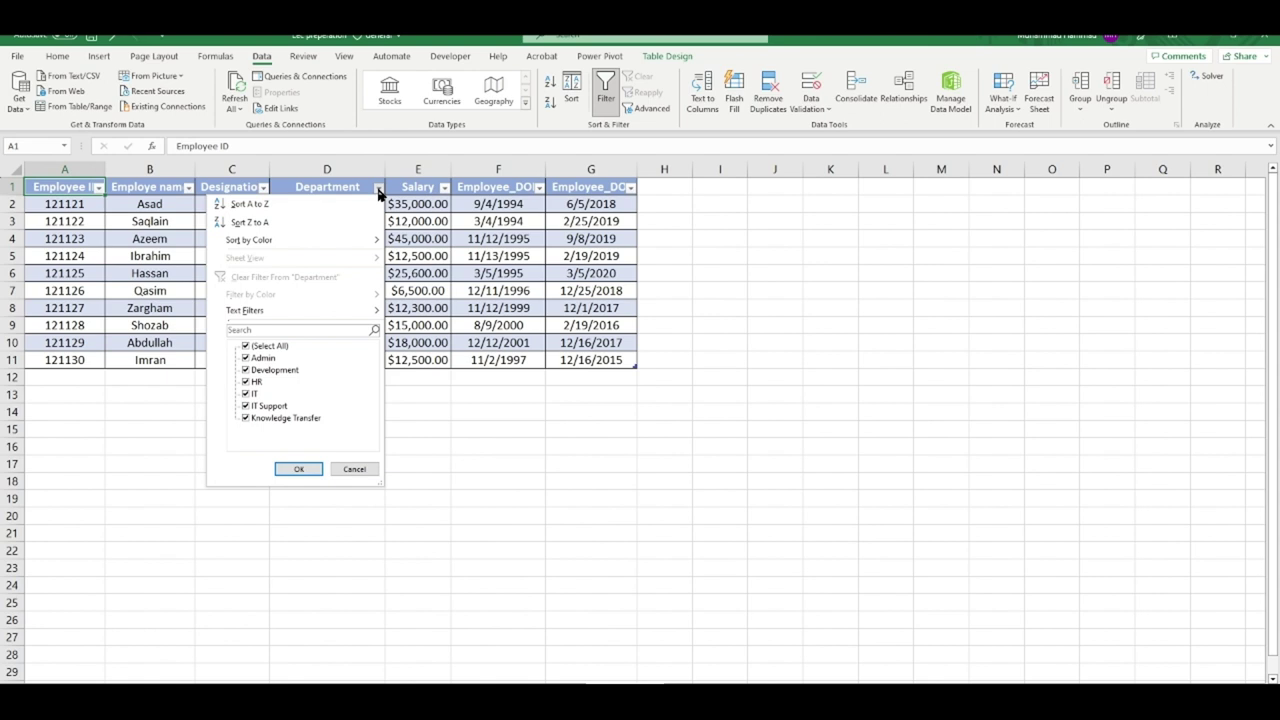
pyautogui.click(249, 348)
pyautogui.click(247, 382)
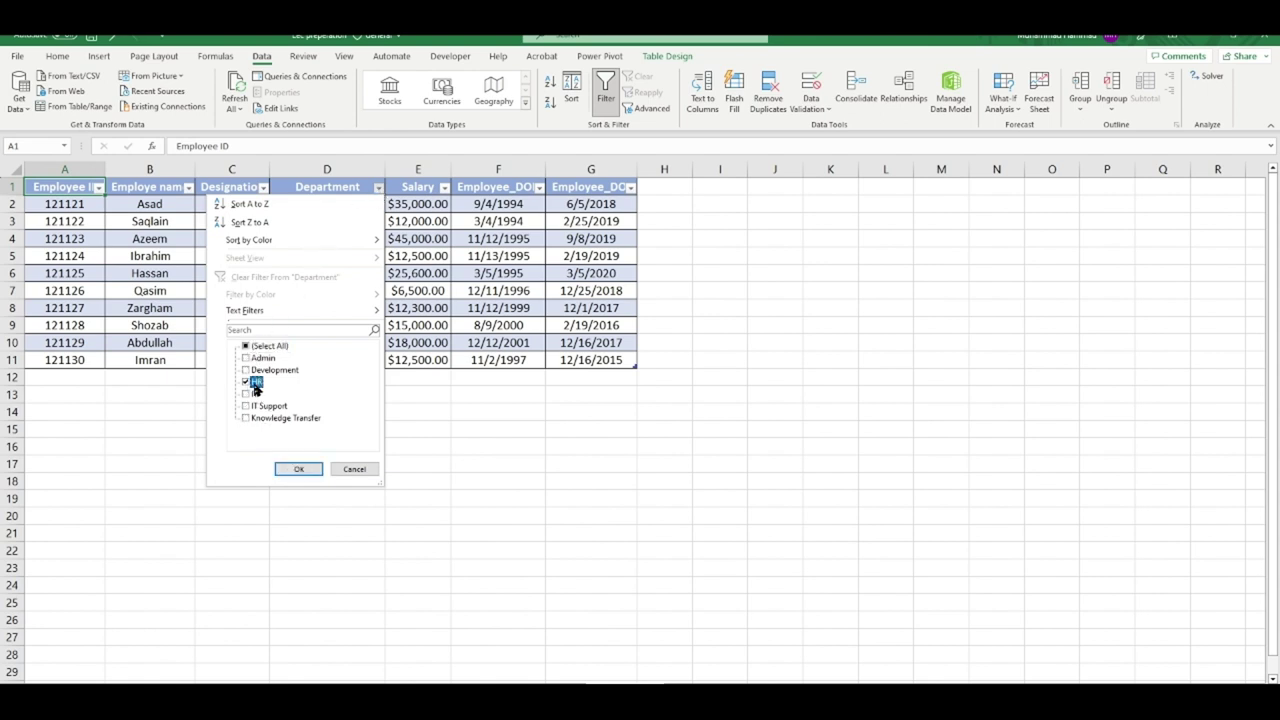
pyautogui.click(298, 469)
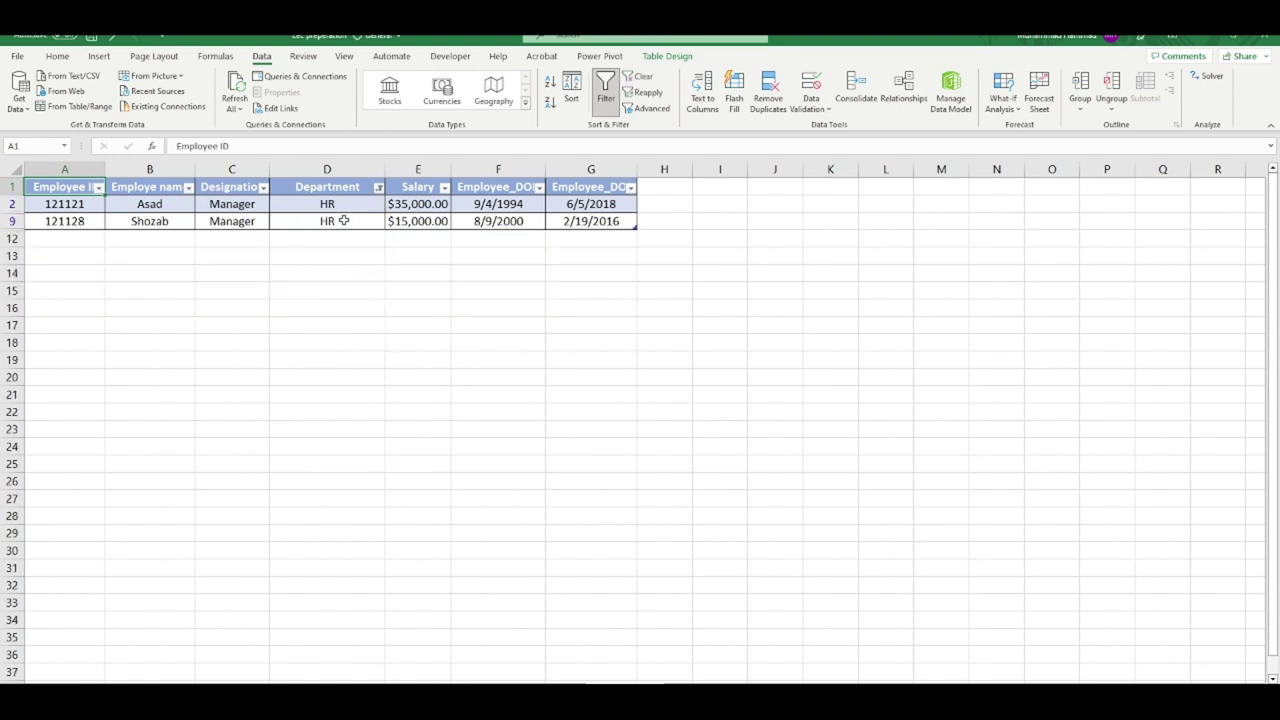
pyautogui.click(378, 188)
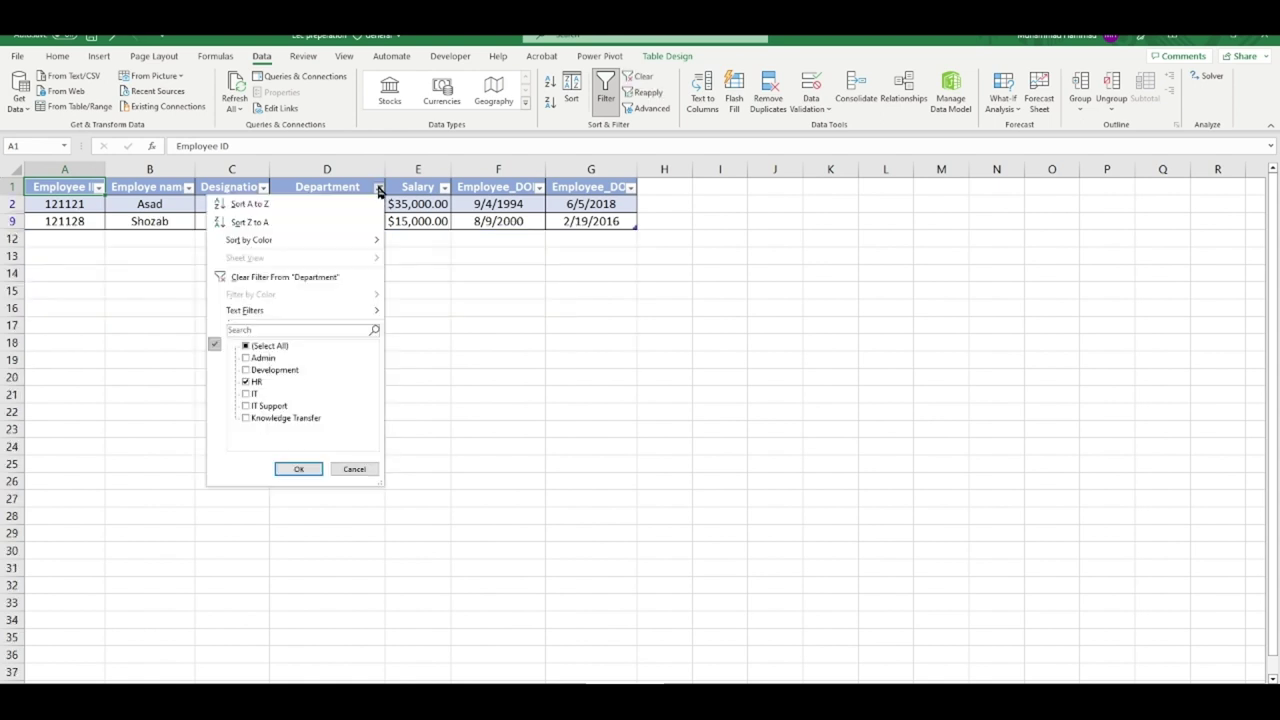
pyautogui.click(246, 346)
pyautogui.click(316, 470)
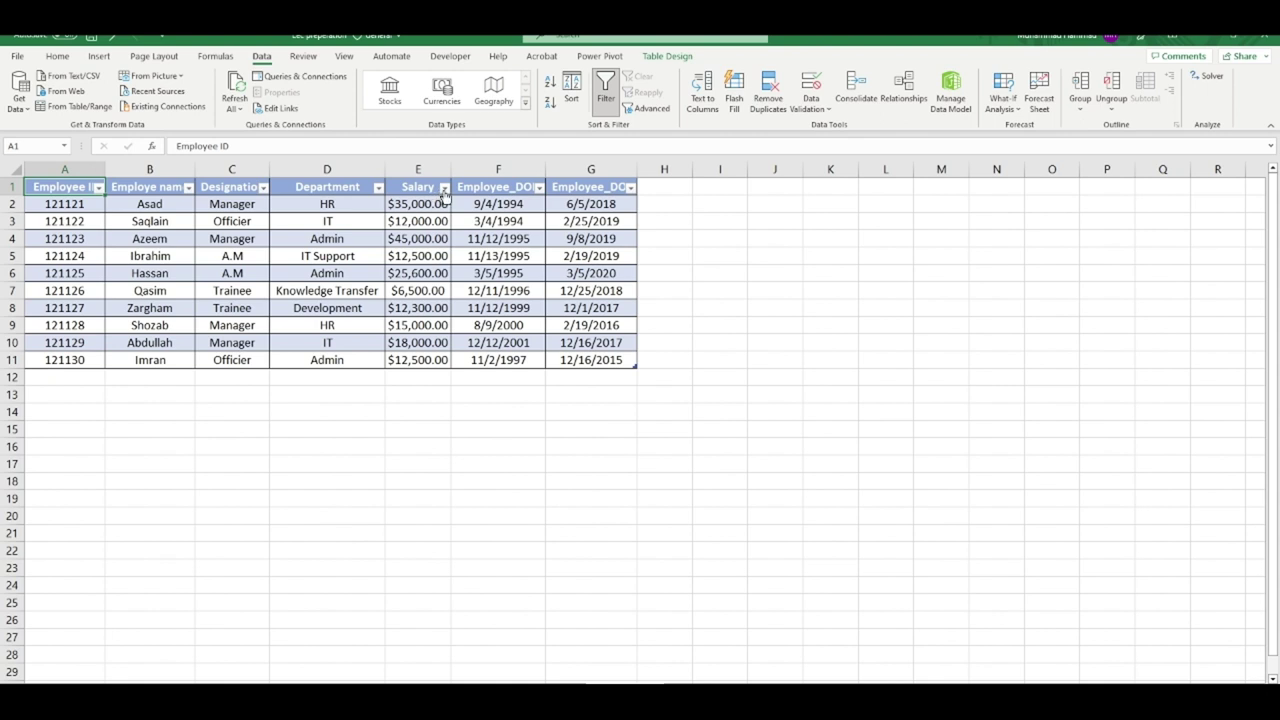
# Filter Salary to $12,500.00 only, then reselect all salary values
pyautogui.click(444, 187)
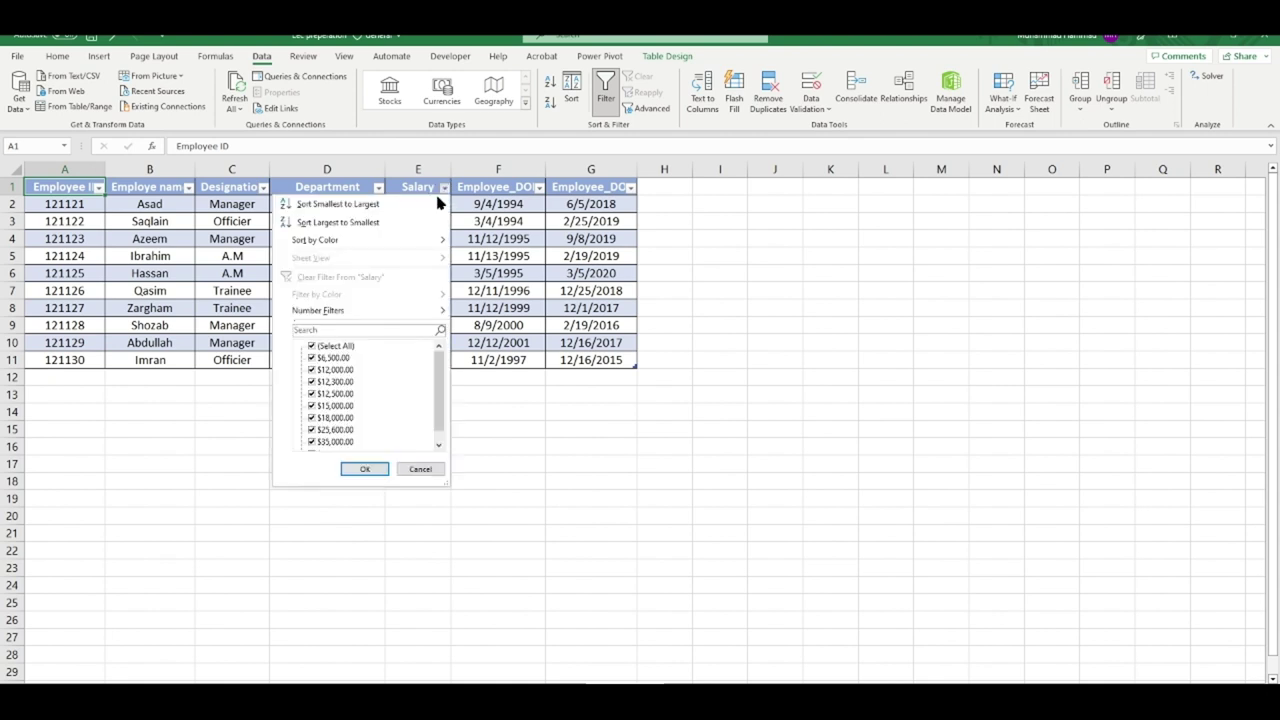
pyautogui.click(312, 346)
pyautogui.click(312, 394)
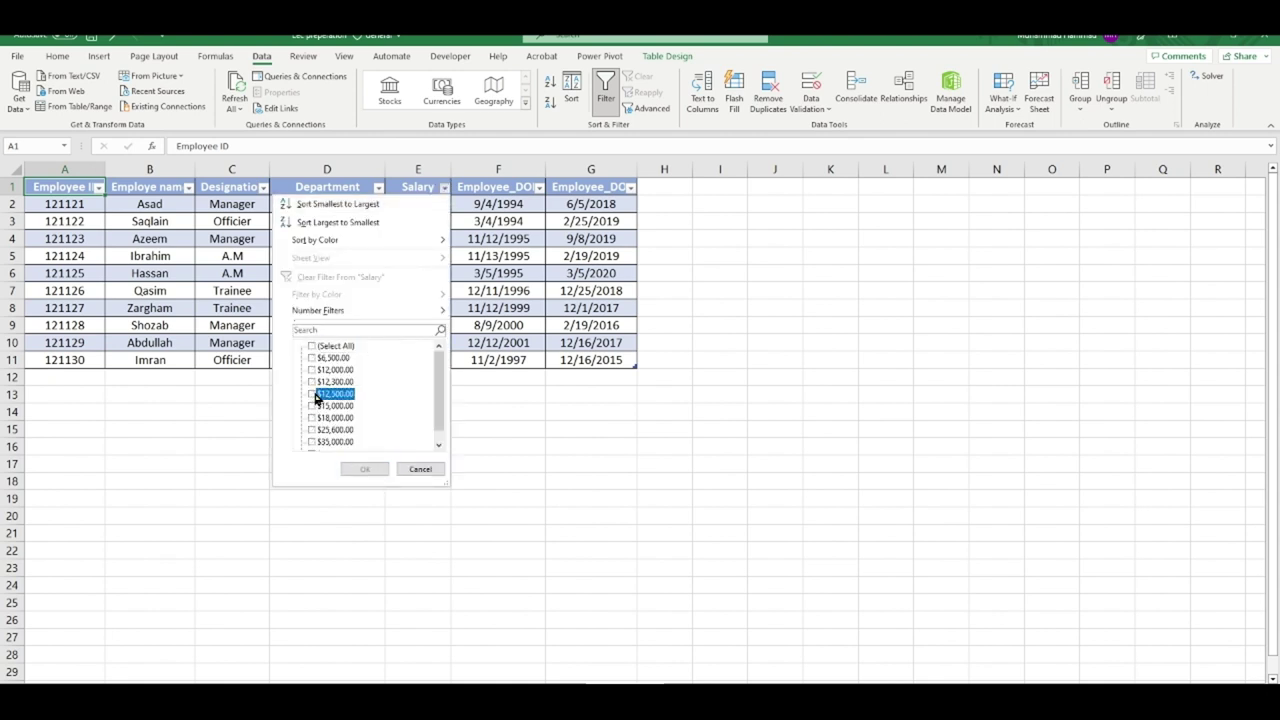
pyautogui.click(366, 470)
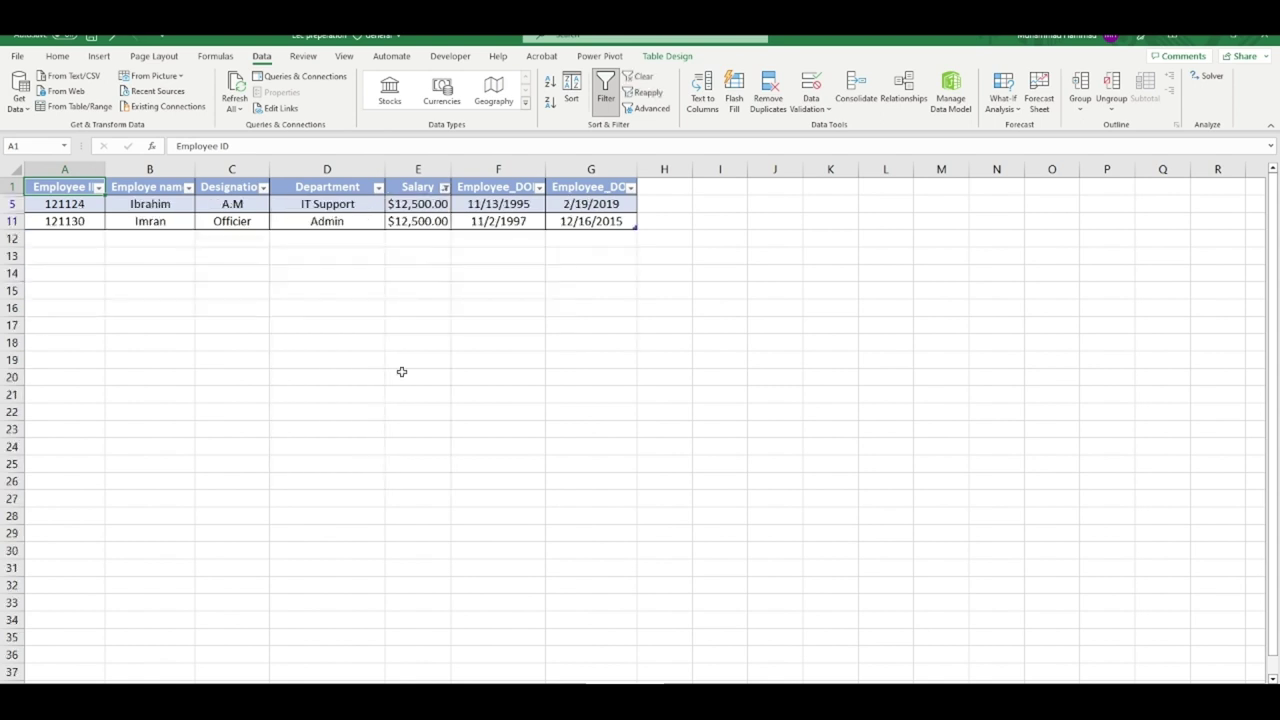
pyautogui.click(444, 188)
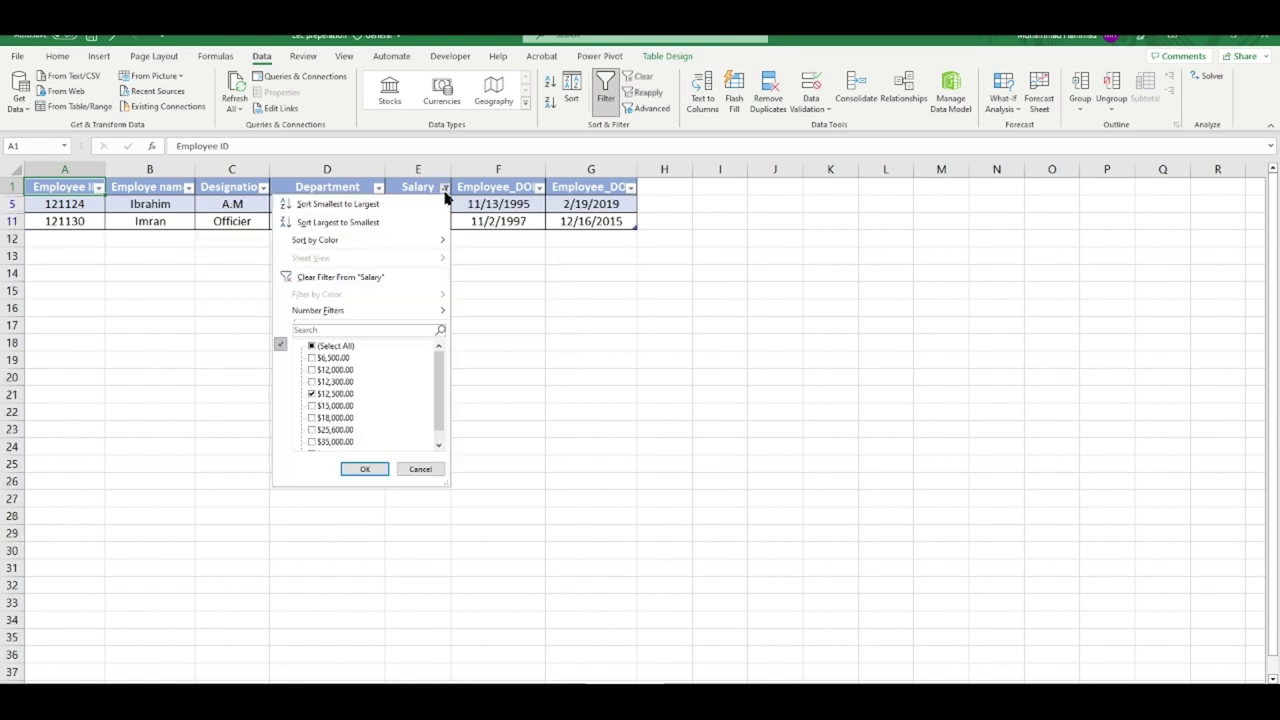
pyautogui.click(318, 346)
pyautogui.click(630, 188)
# Filter Employee_DOJ to 2019, then to 2017, then restore all years
pyautogui.click(630, 188)
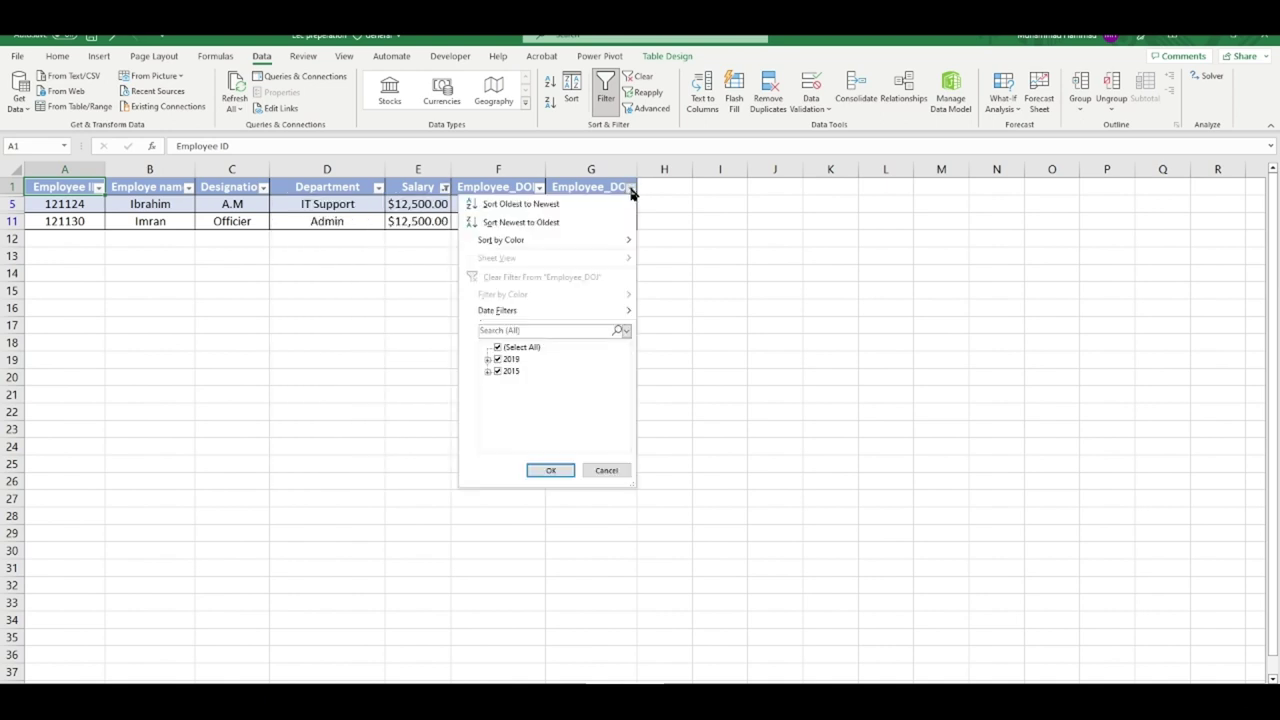
pyautogui.click(498, 348)
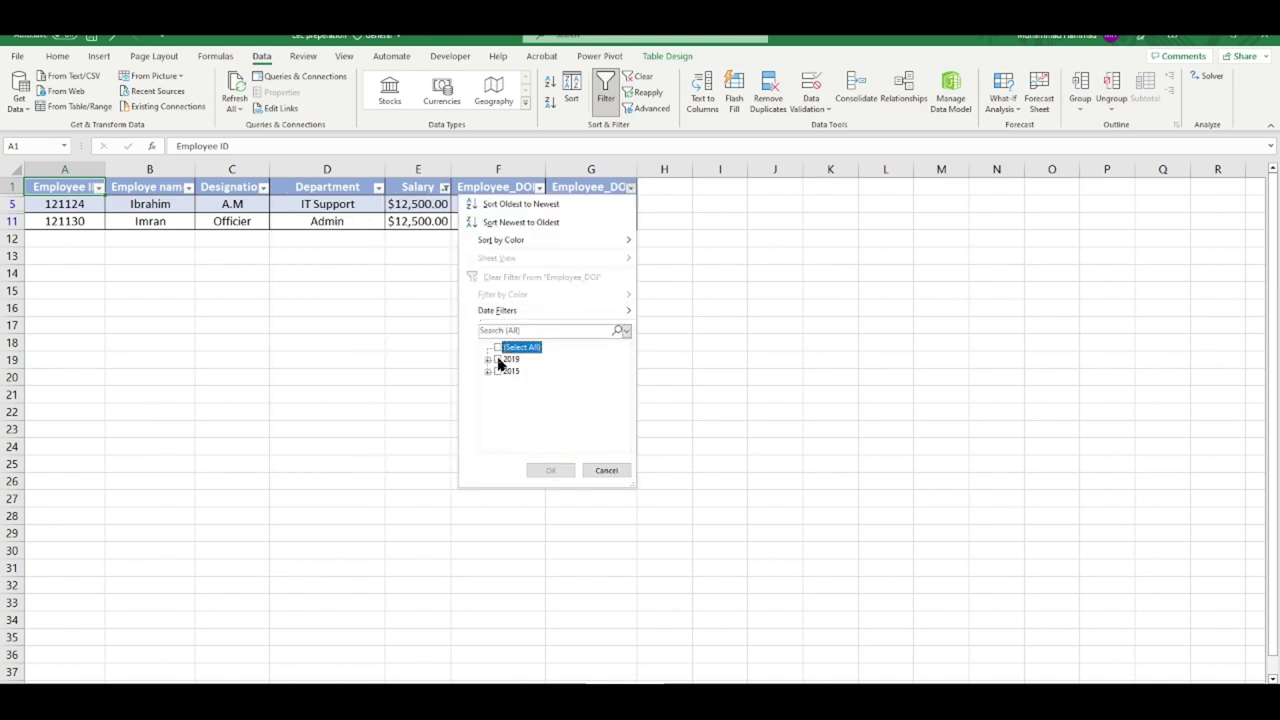
pyautogui.click(498, 360)
pyautogui.click(550, 470)
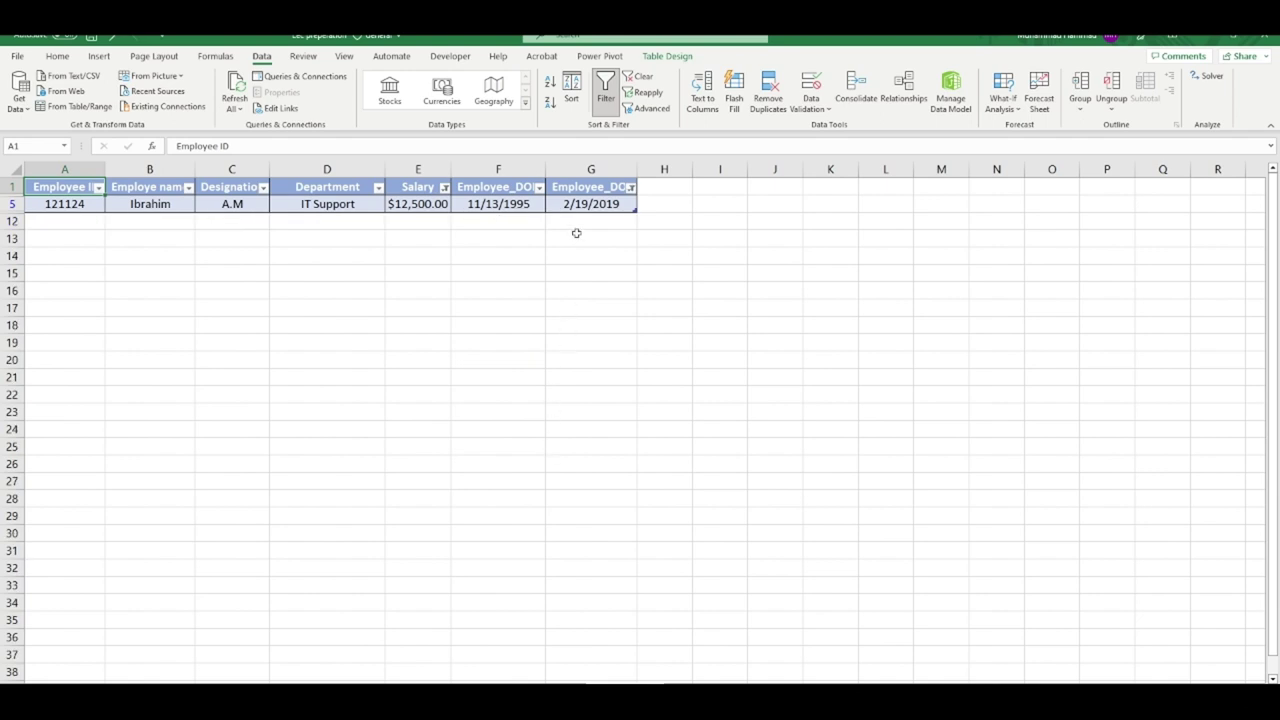
pyautogui.click(444, 188)
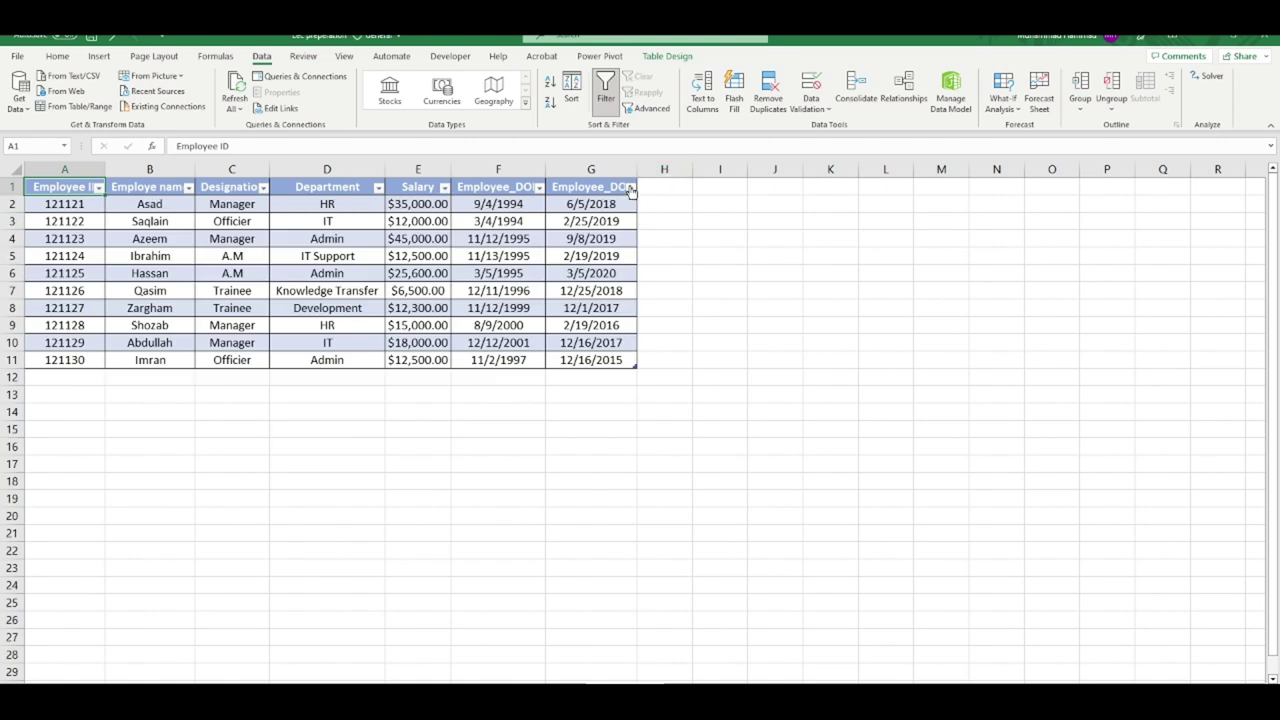
pyautogui.click(630, 188)
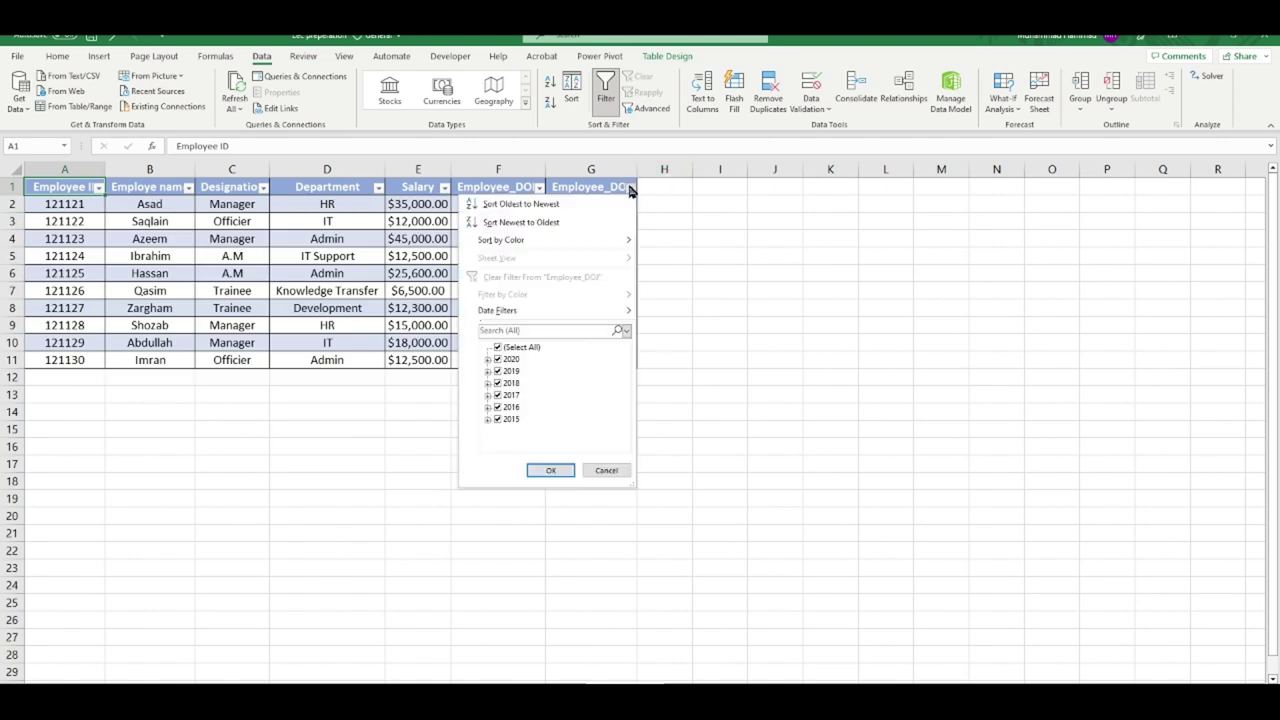
pyautogui.click(500, 347)
pyautogui.click(502, 395)
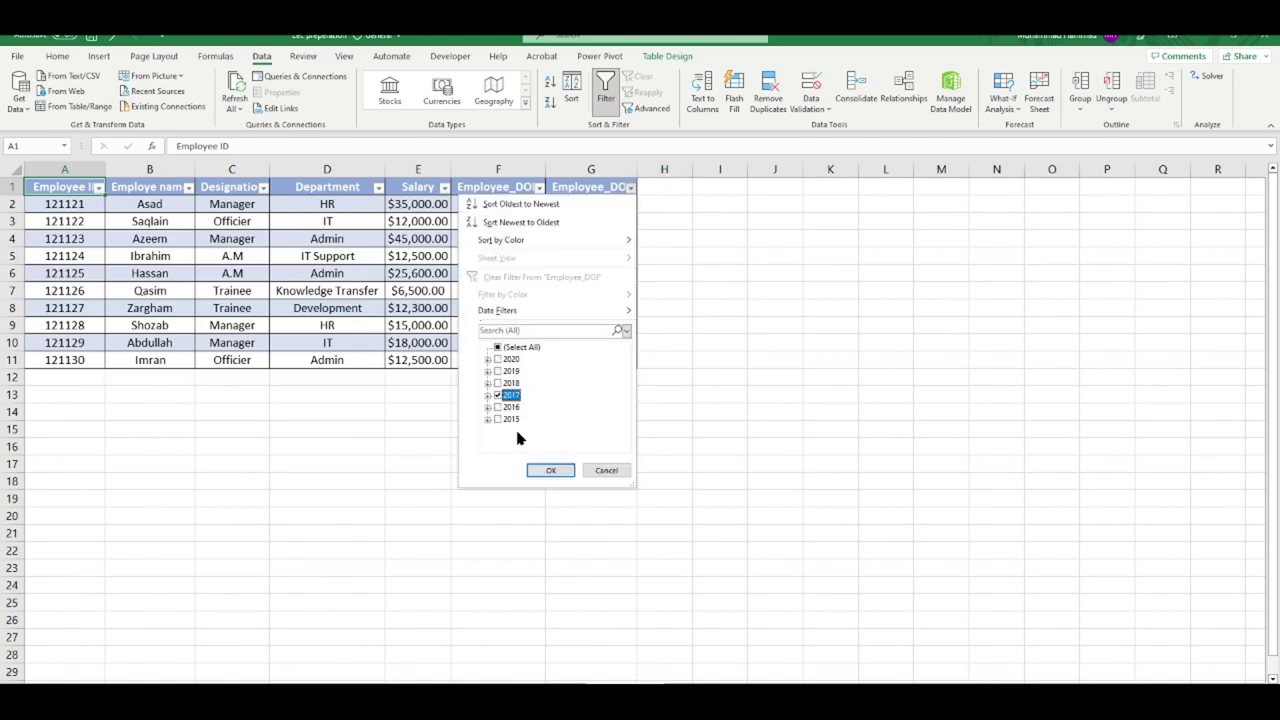
pyautogui.click(550, 472)
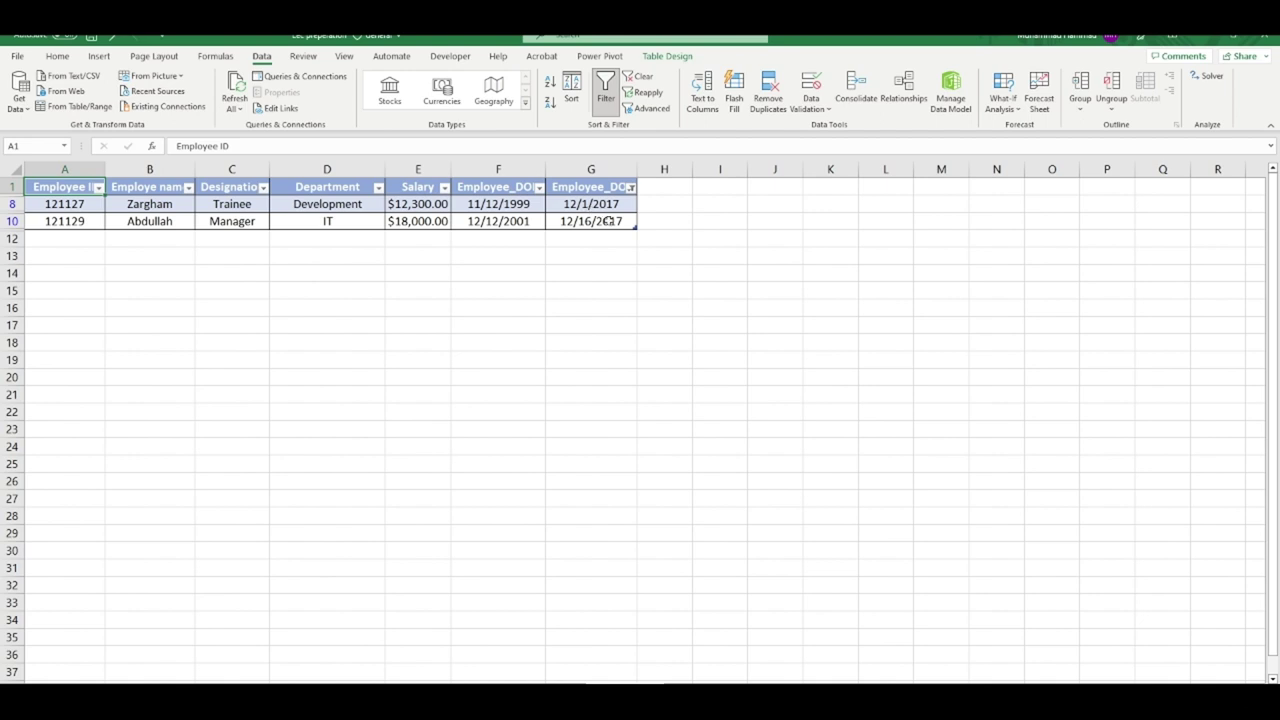
pyautogui.click(630, 187)
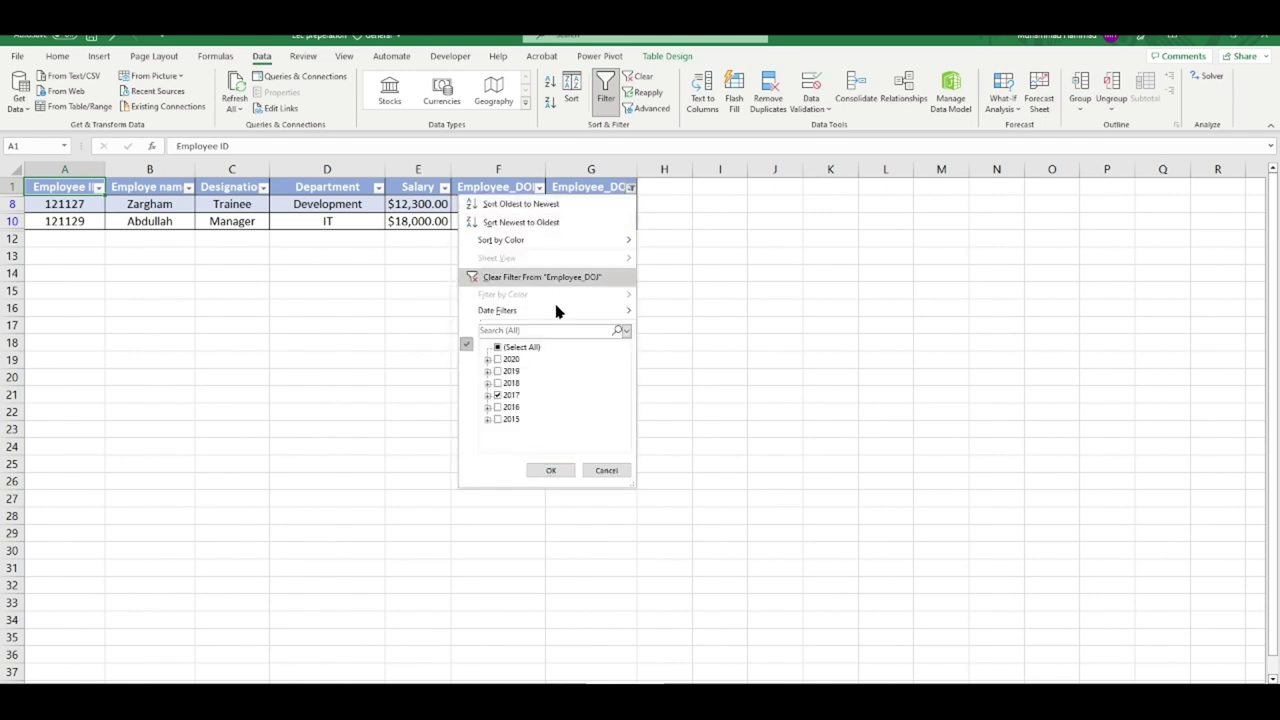
pyautogui.click(498, 347)
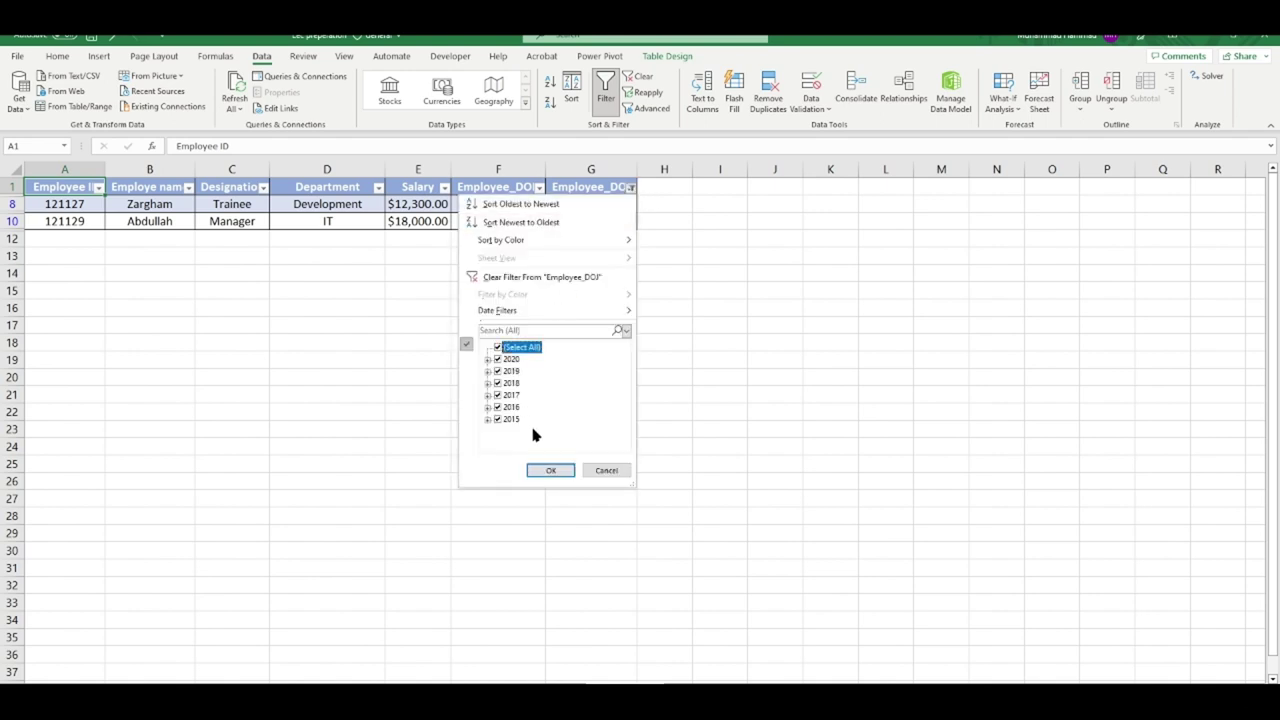
pyautogui.click(551, 470)
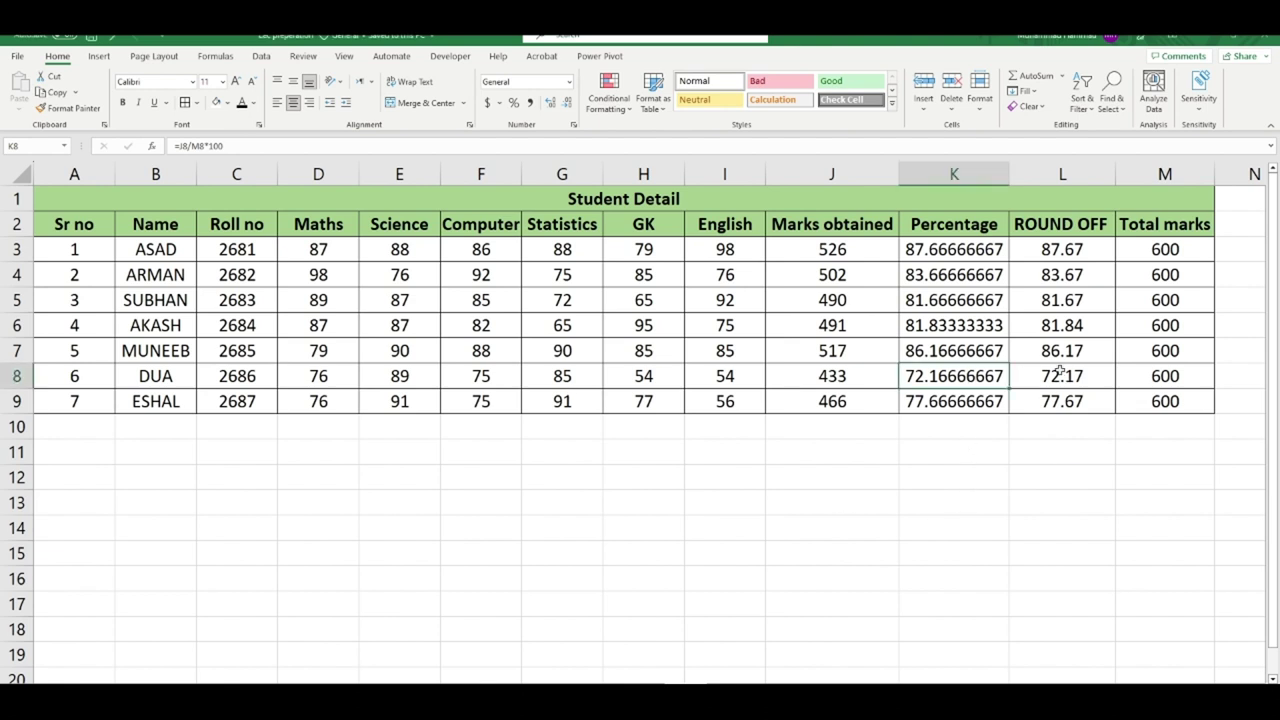
# Give the ROUND OFF value 72.17 in L8 an orange fill
pyautogui.click(1060, 373)
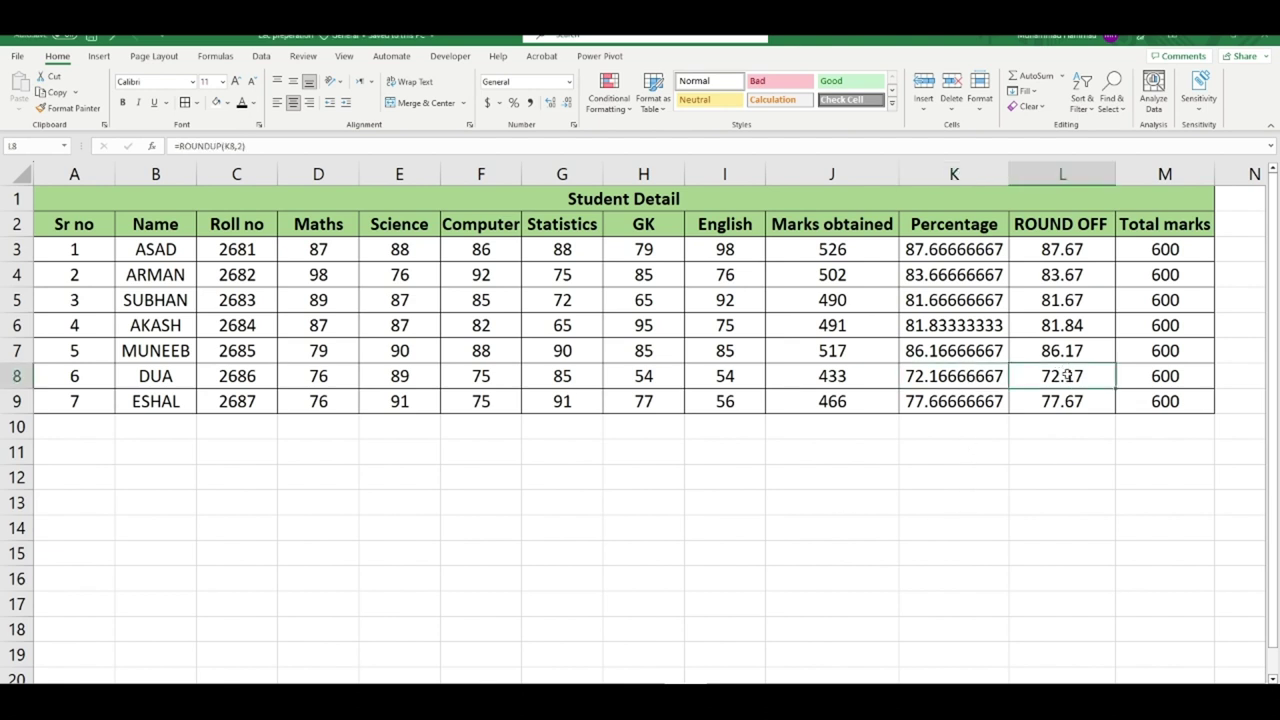
pyautogui.click(98, 56)
pyautogui.click(57, 56)
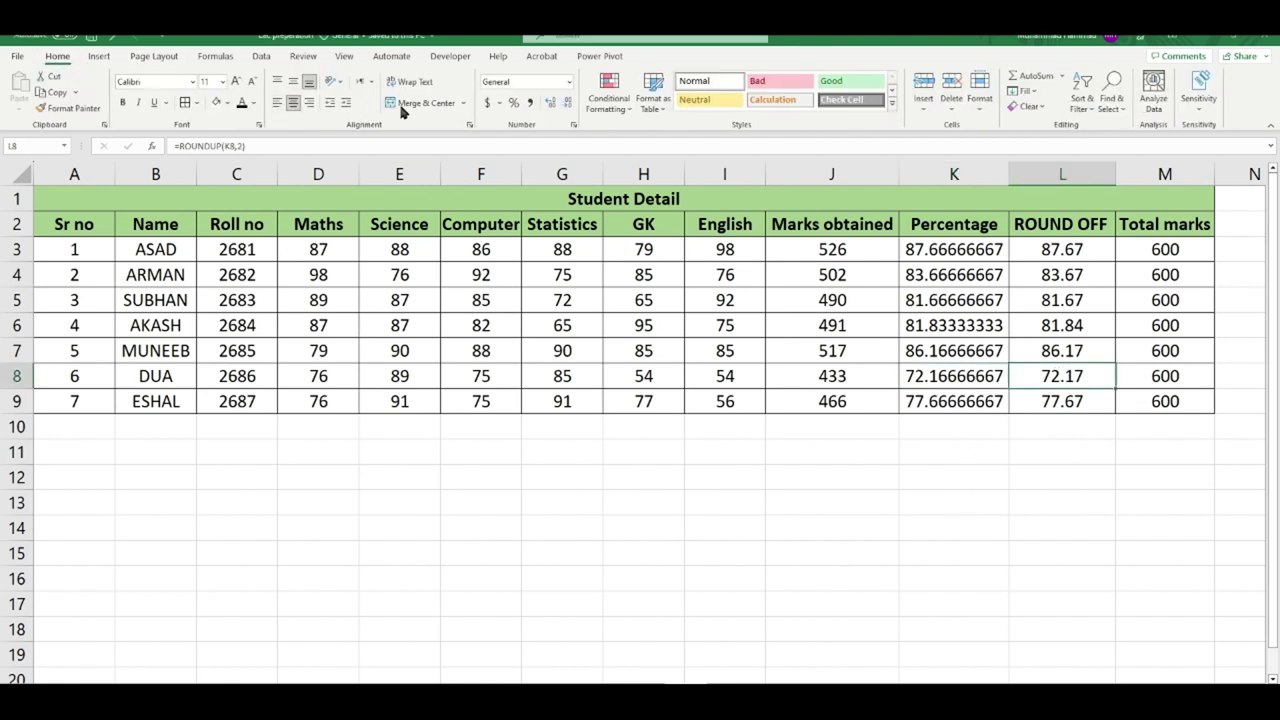
pyautogui.click(227, 103)
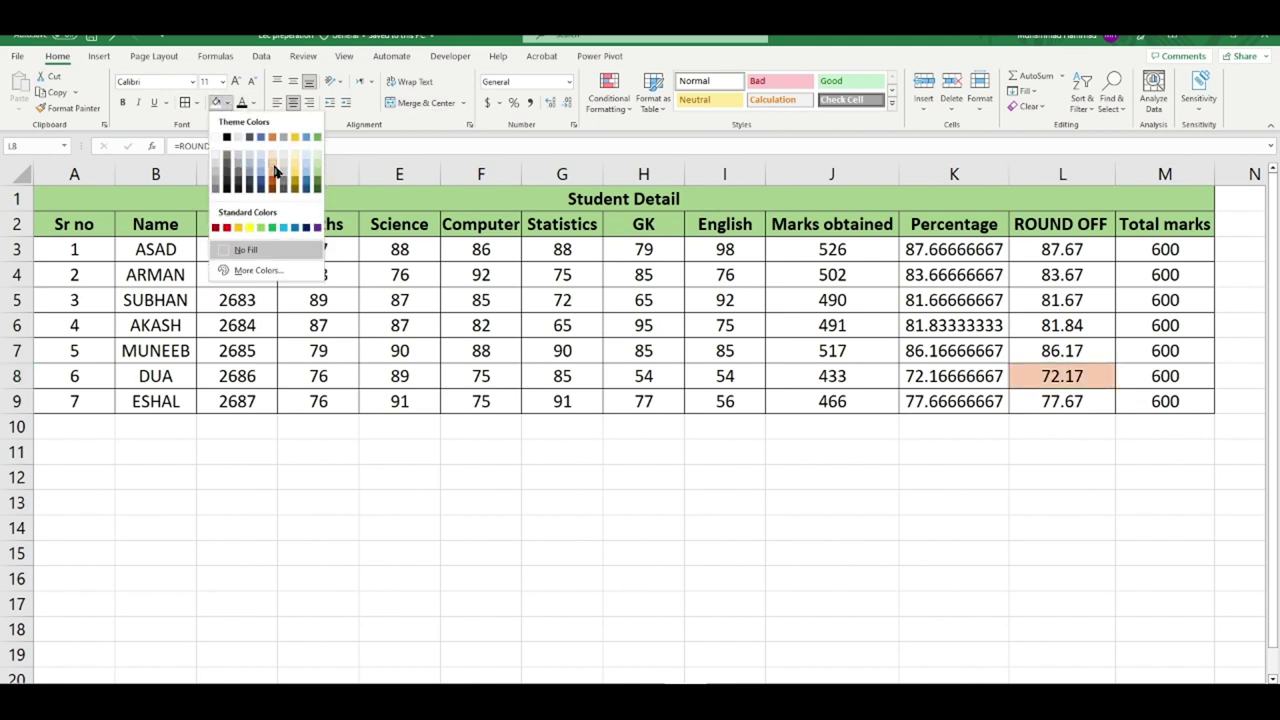
pyautogui.click(275, 172)
pyautogui.click(954, 451)
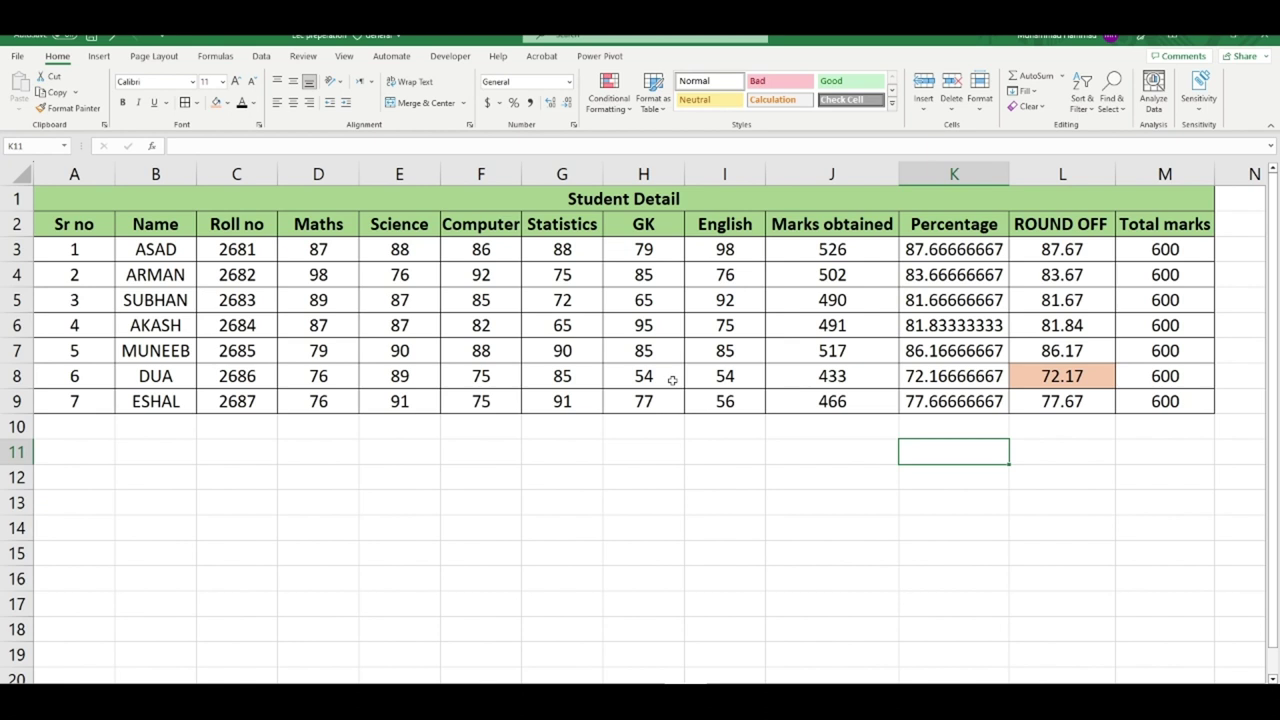
# Delete the GK mark 54 from H8, dropping the total to 379, and reselect H8
pyautogui.click(669, 376)
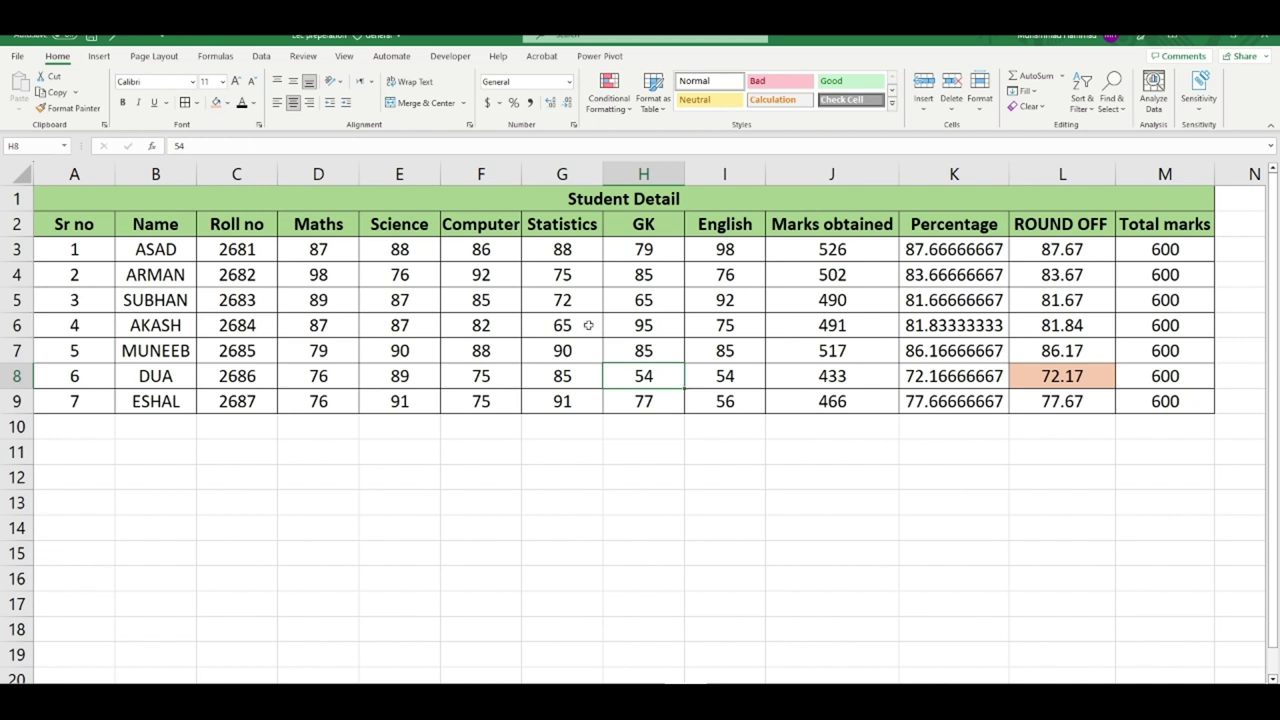
pyautogui.doubleClick(659, 375)
pyautogui.press('BackSpace')
pyautogui.press('BackSpace')
pyautogui.click(719, 505)
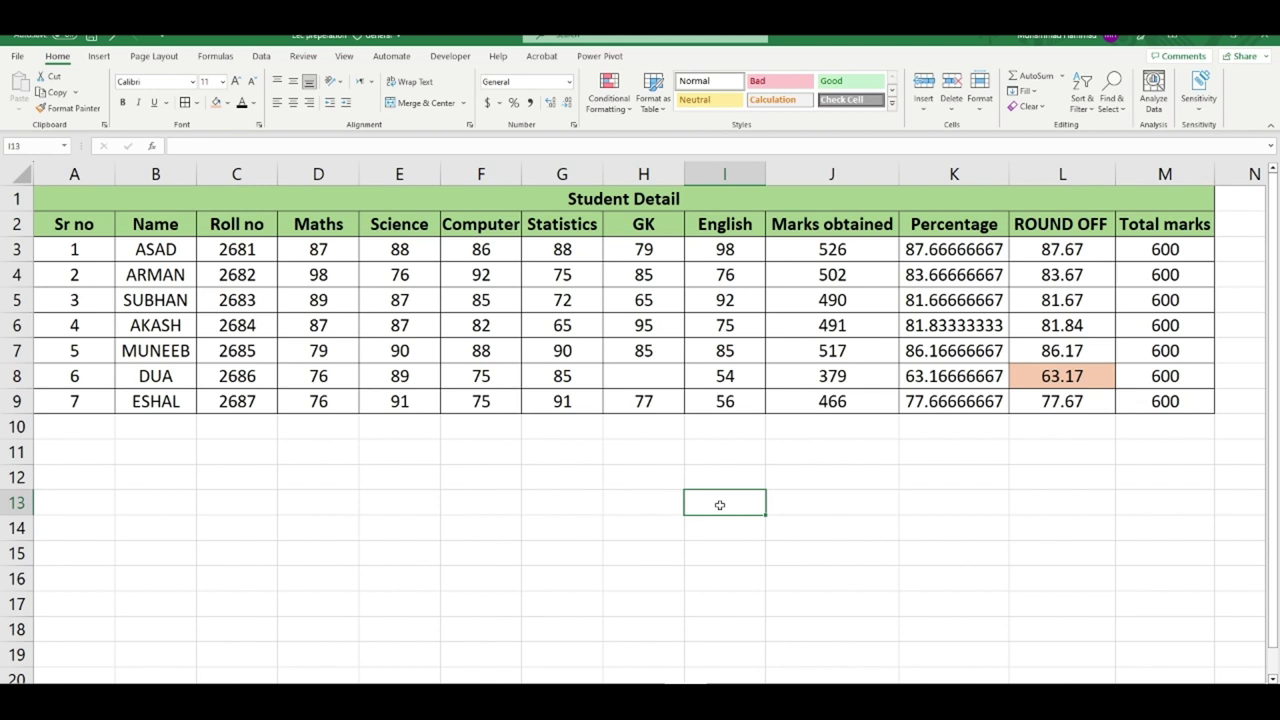
pyautogui.click(627, 371)
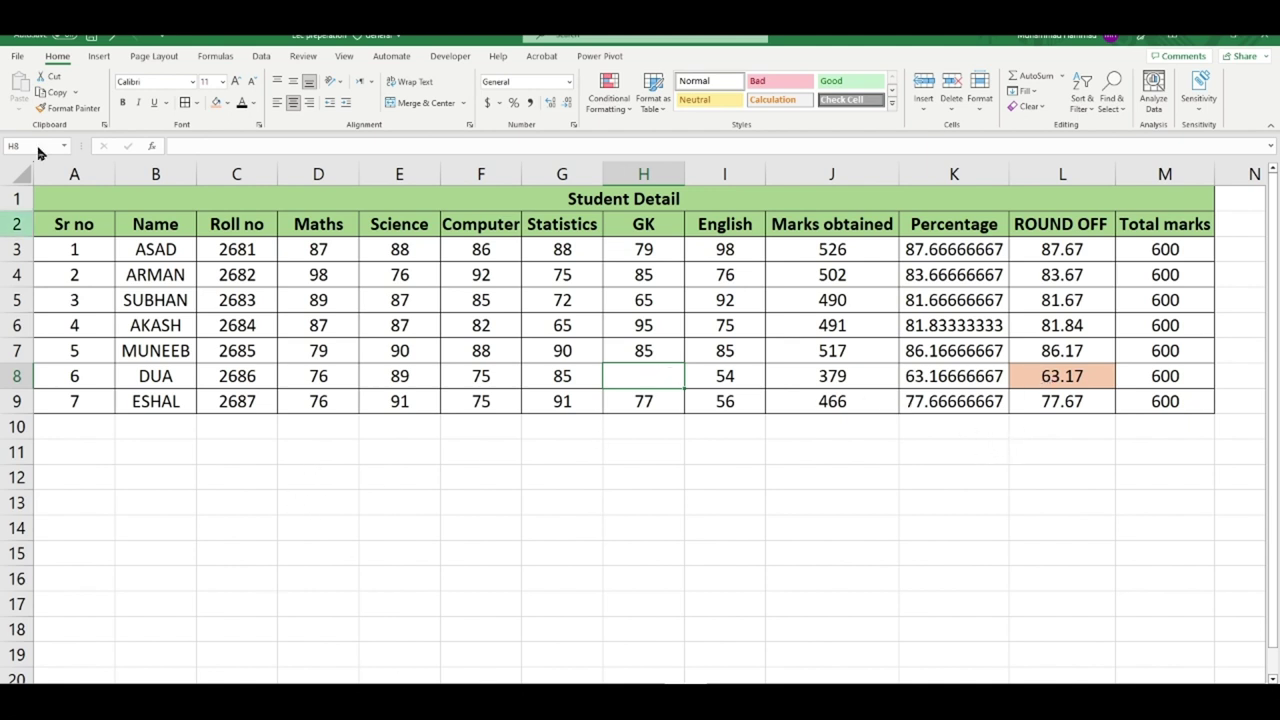
pyautogui.click(262, 57)
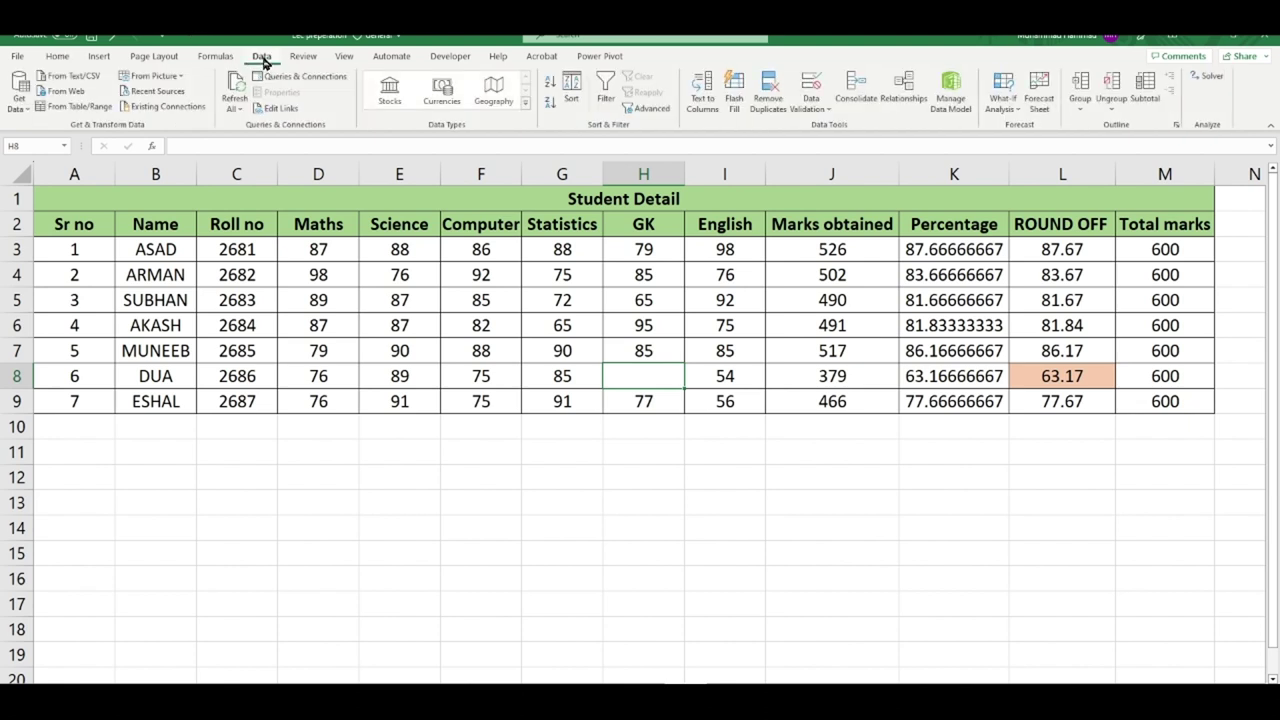
# Goal Seek L8 to 75 by changing H8, then accept the solution
pyautogui.click(1010, 96)
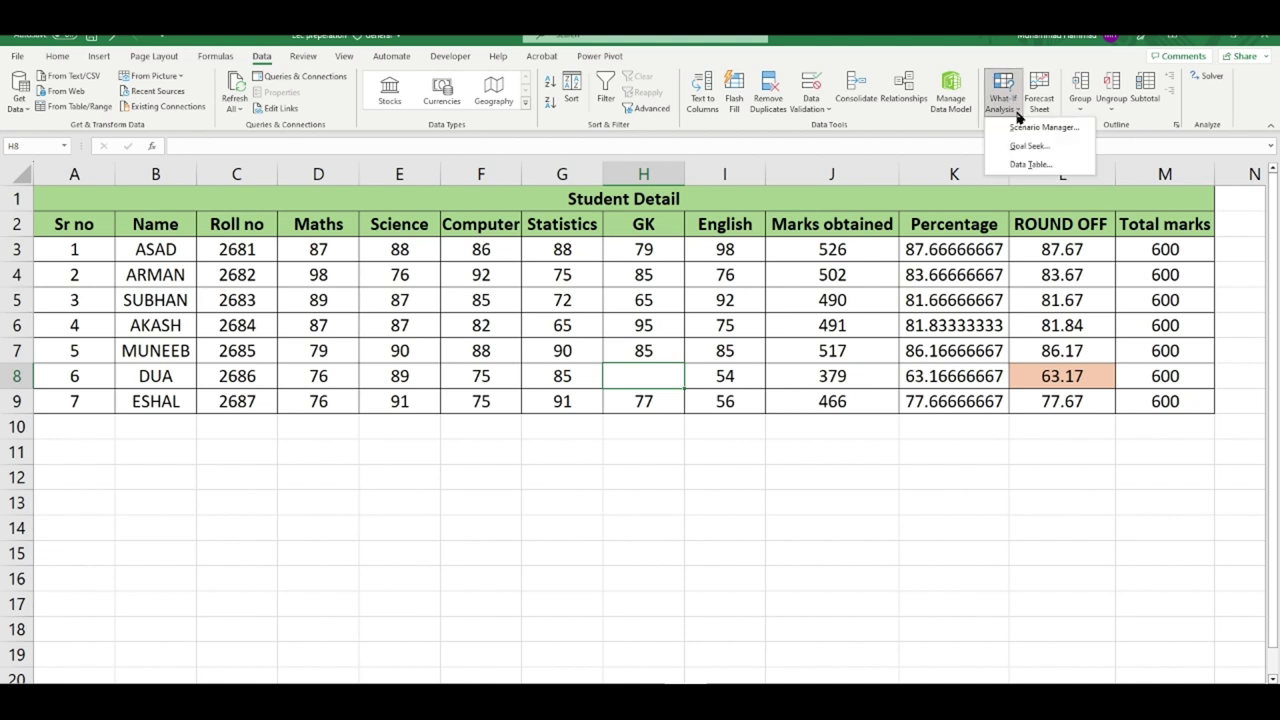
pyautogui.click(1030, 147)
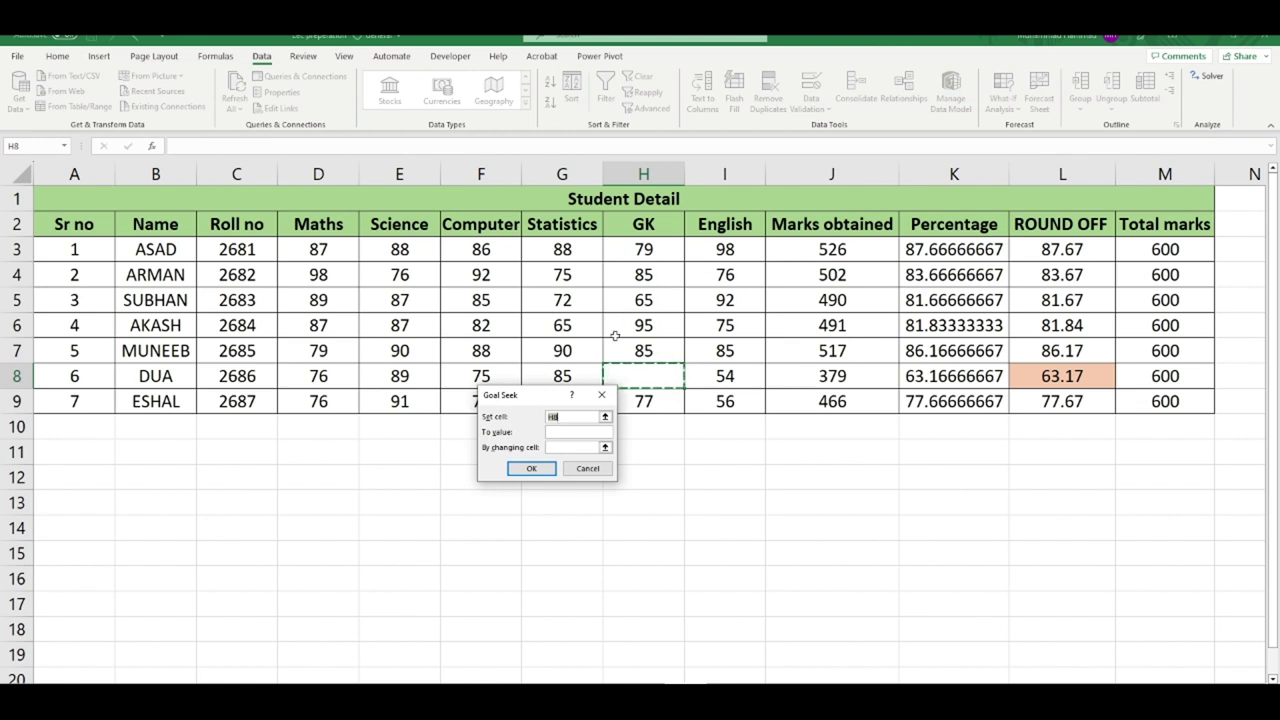
pyautogui.moveTo(544, 399); pyautogui.dragTo(562, 275)
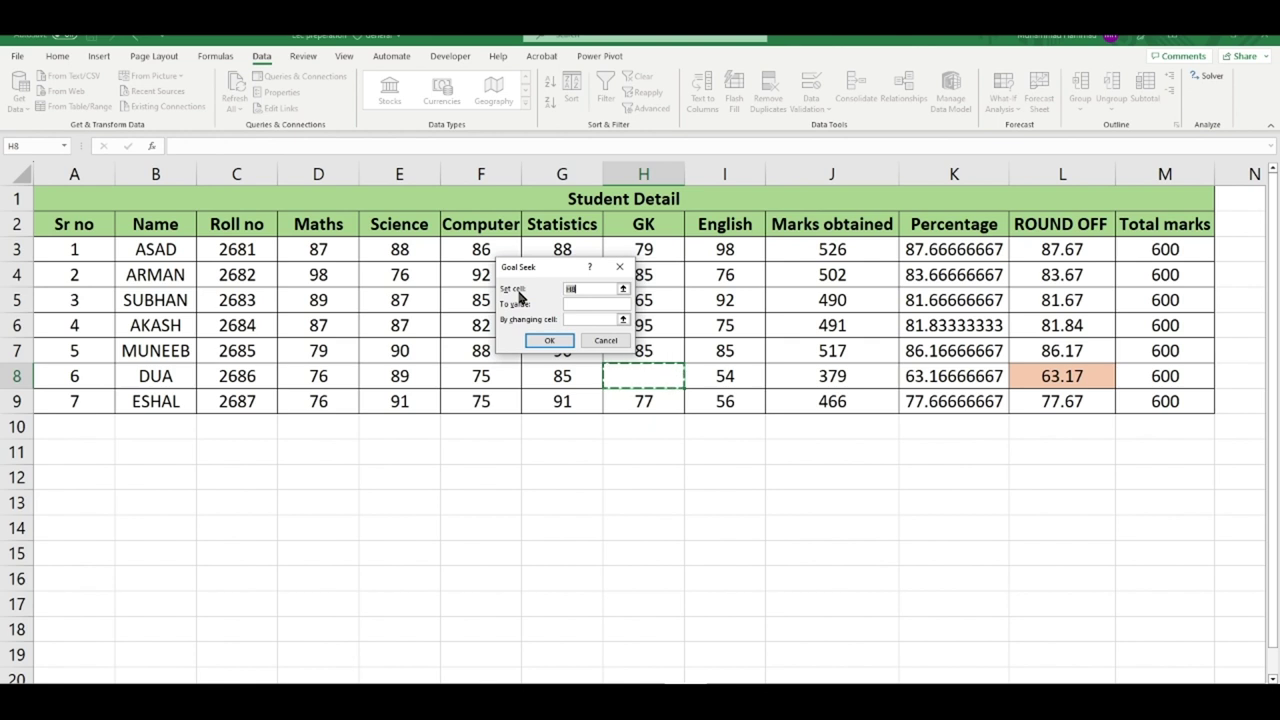
pyautogui.click(1052, 375)
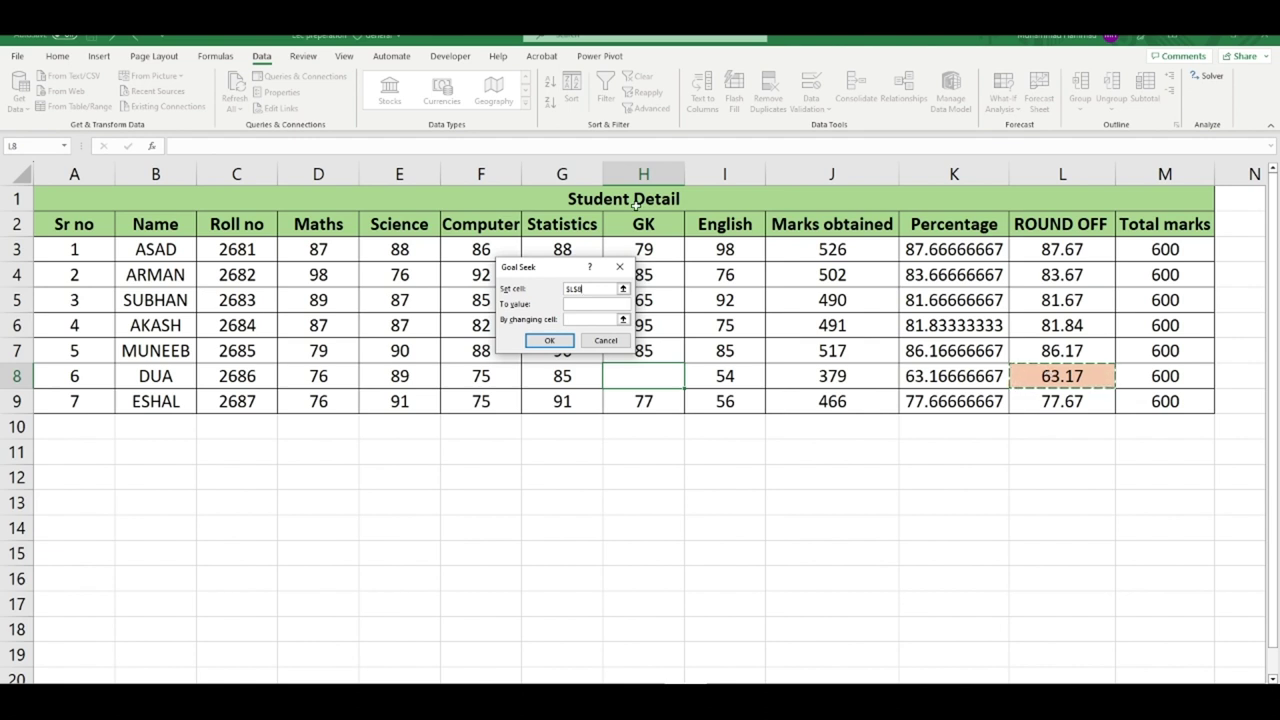
pyautogui.click(587, 303)
pyautogui.write('75')
pyautogui.click(585, 321)
pyautogui.click(649, 374)
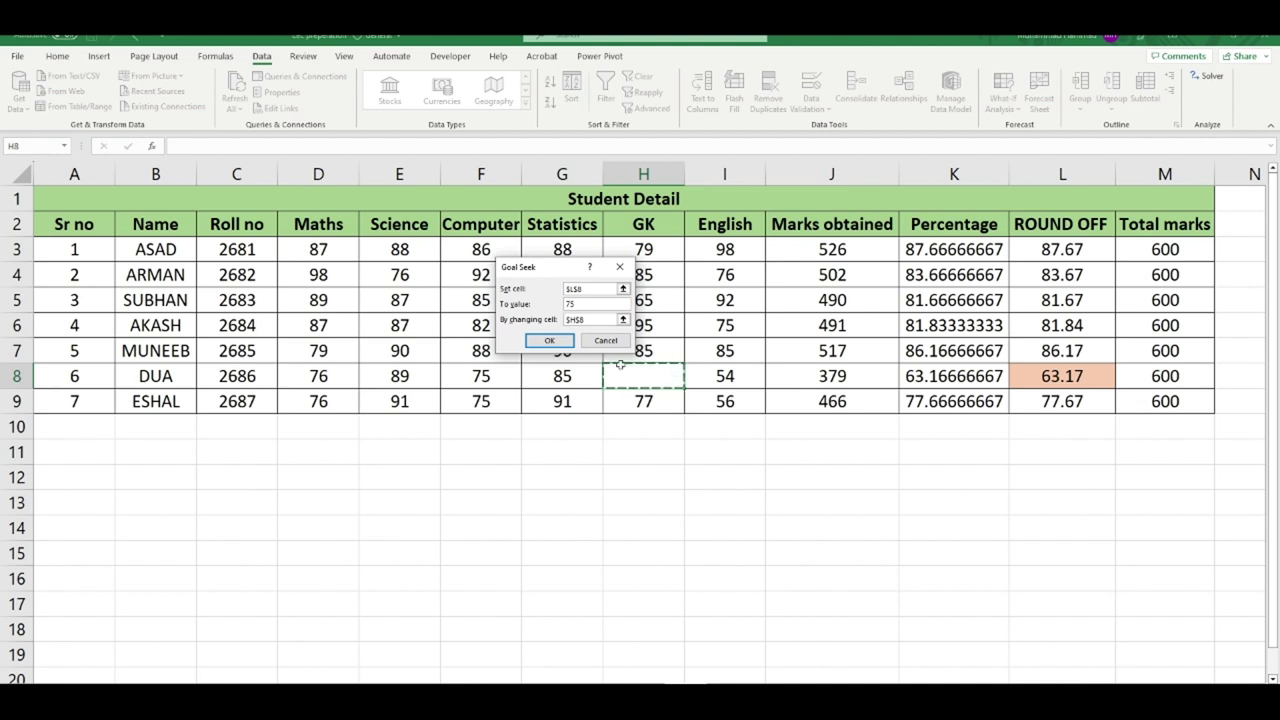
pyautogui.click(561, 345)
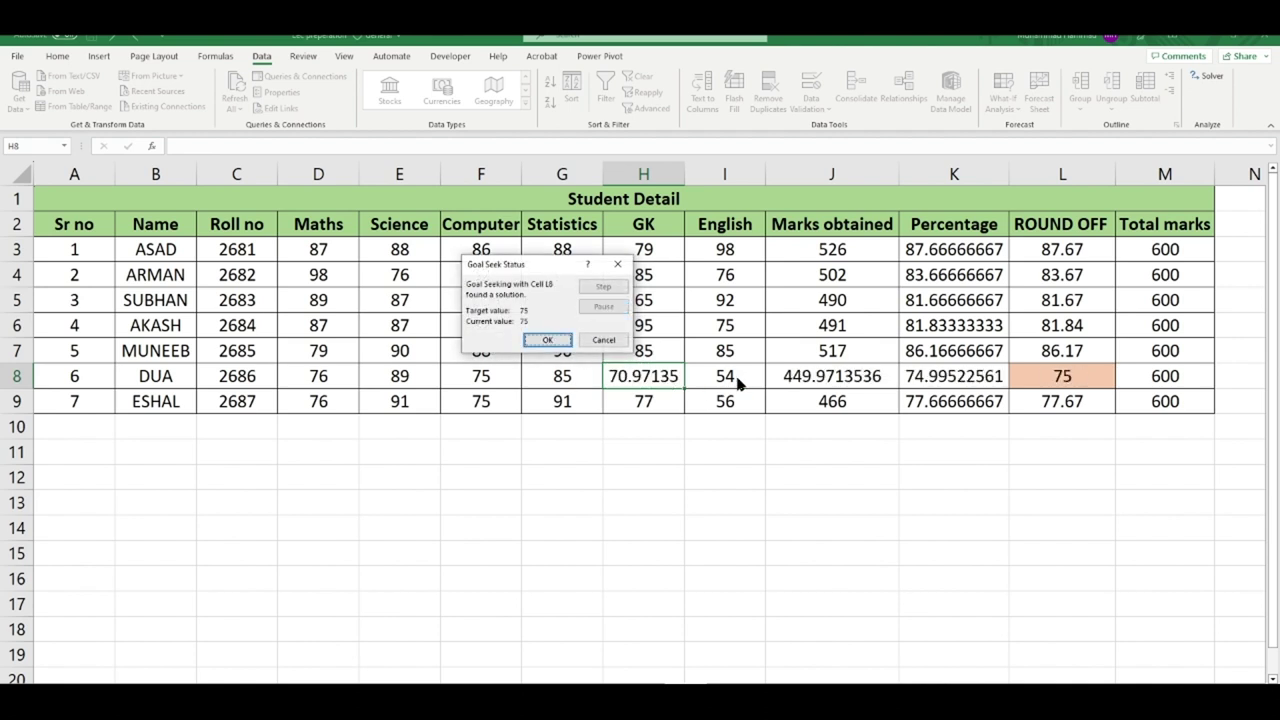
pyautogui.click(541, 342)
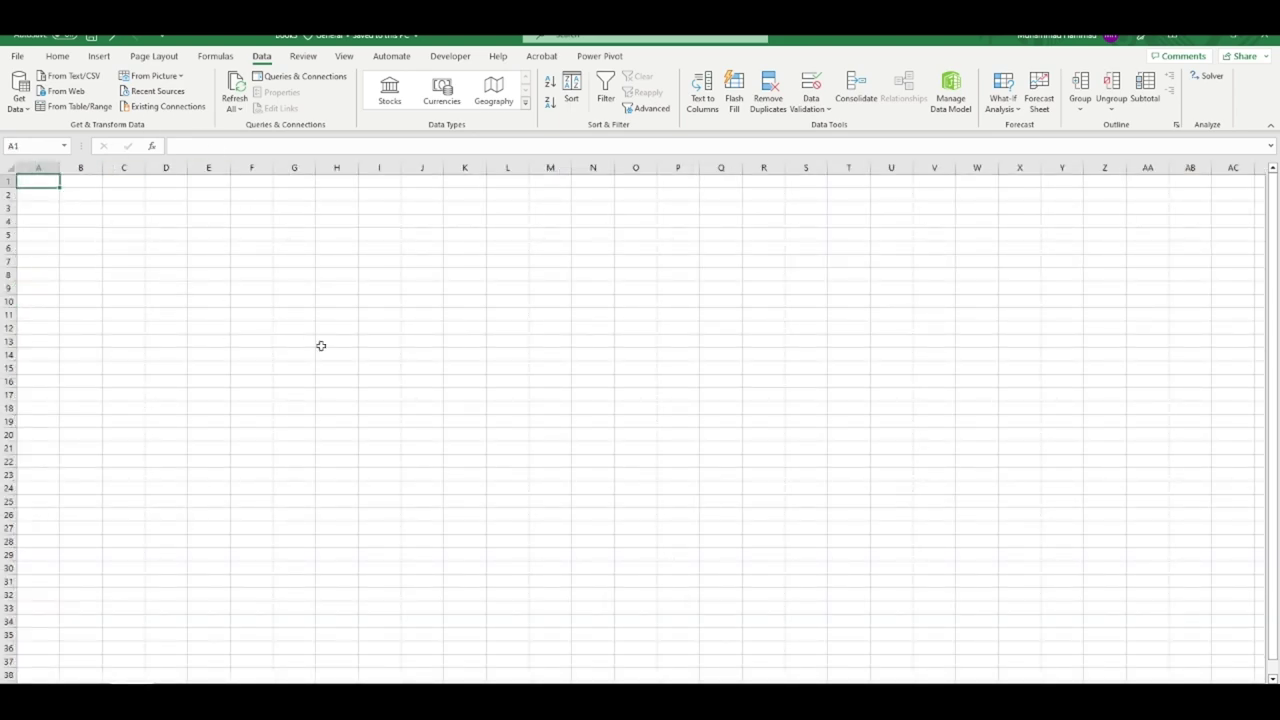
# Enter the headings Date, Month, Year and Week in A1, C1, E1 and G1
pyautogui.scroll(3, 81, 196)
pyautogui.doubleClick(81, 196)
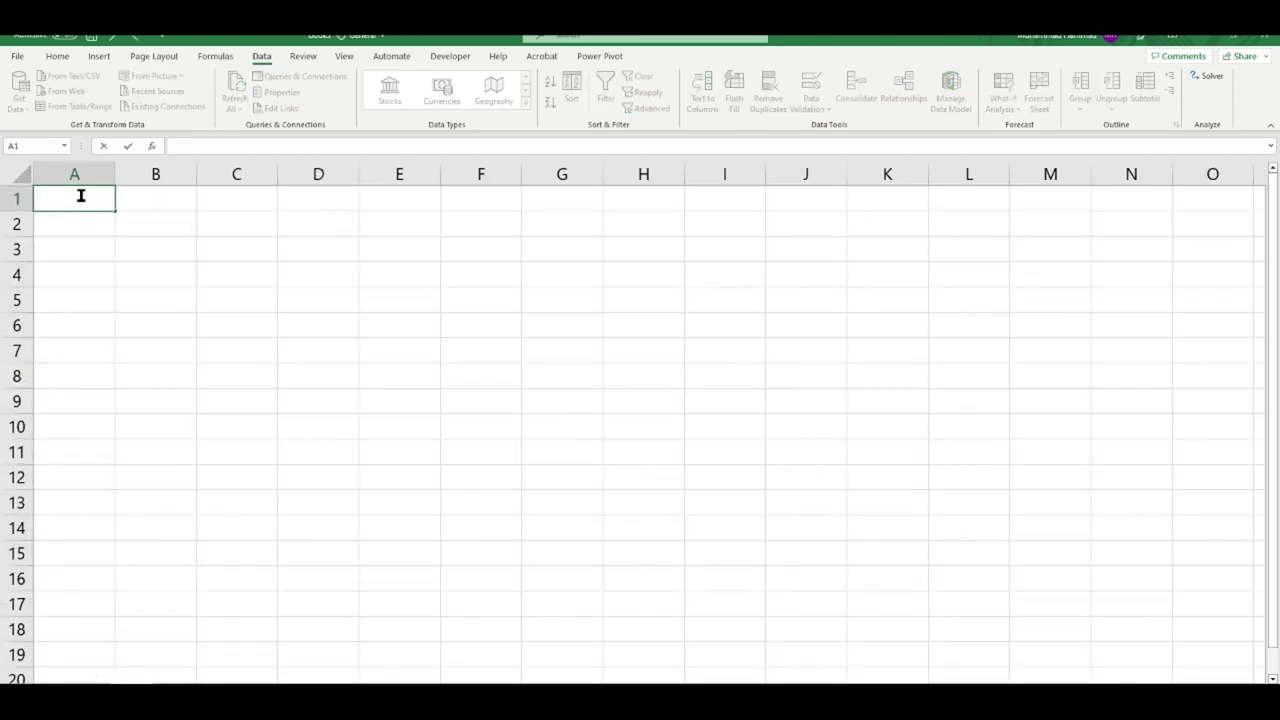
pyautogui.write('Date')
pyautogui.press('Tab')
pyautogui.press('Tab')
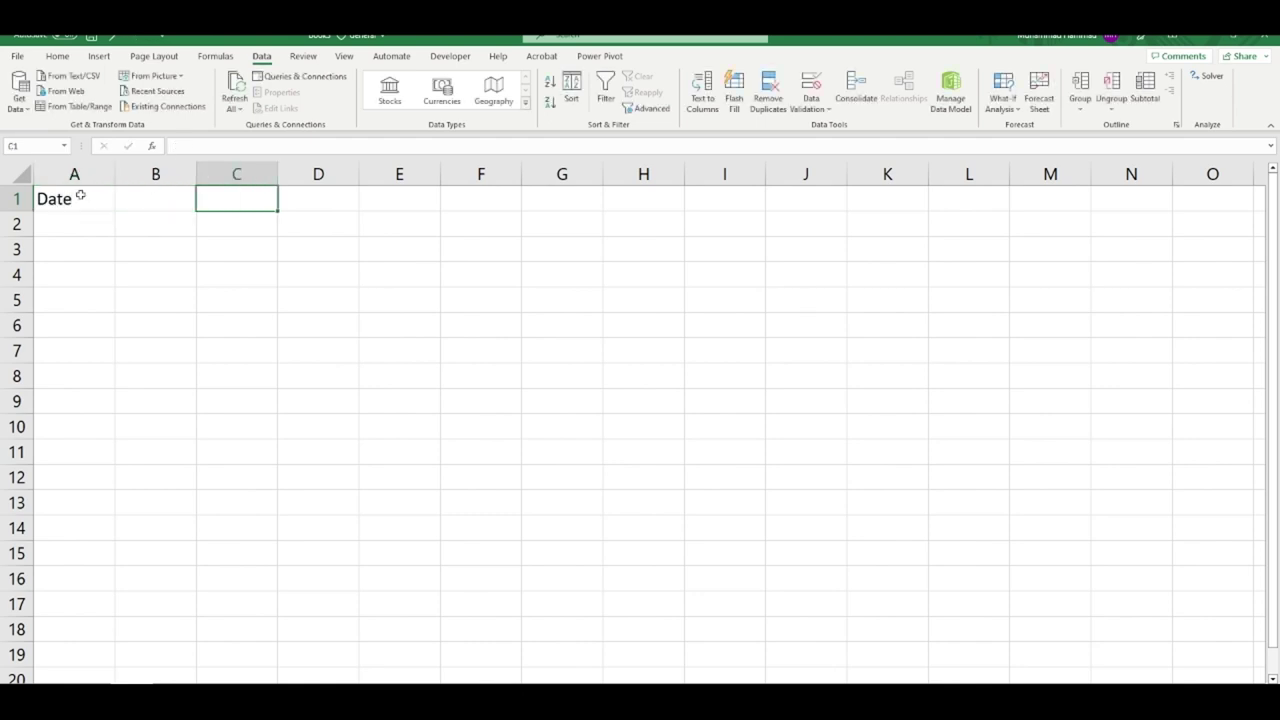
pyautogui.write('Month')
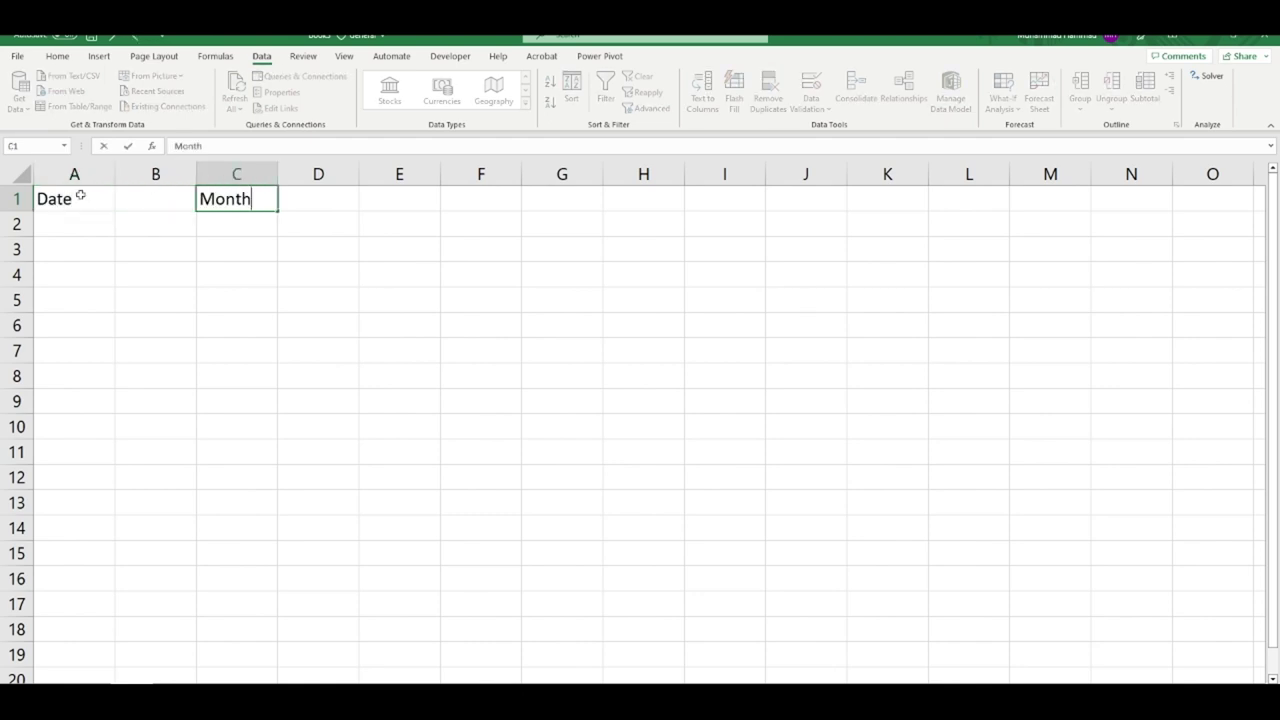
pyautogui.press('Tab')
pyautogui.press('Tab')
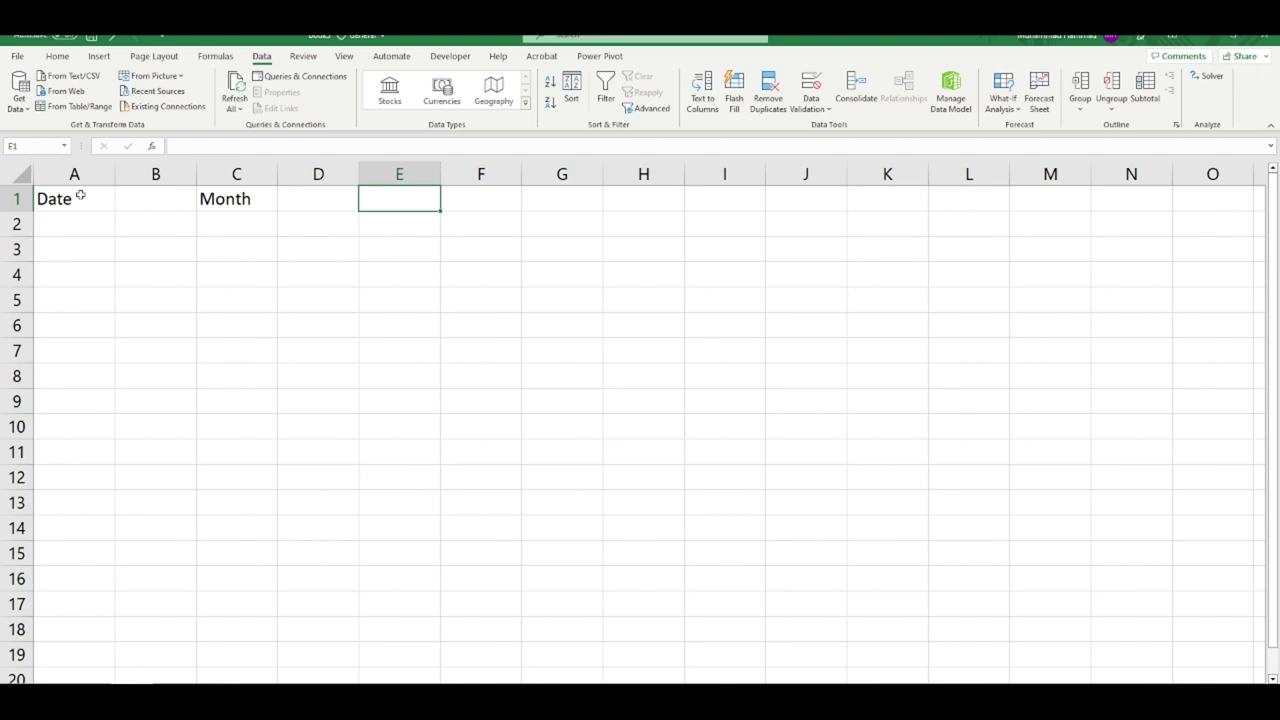
pyautogui.write('Year')
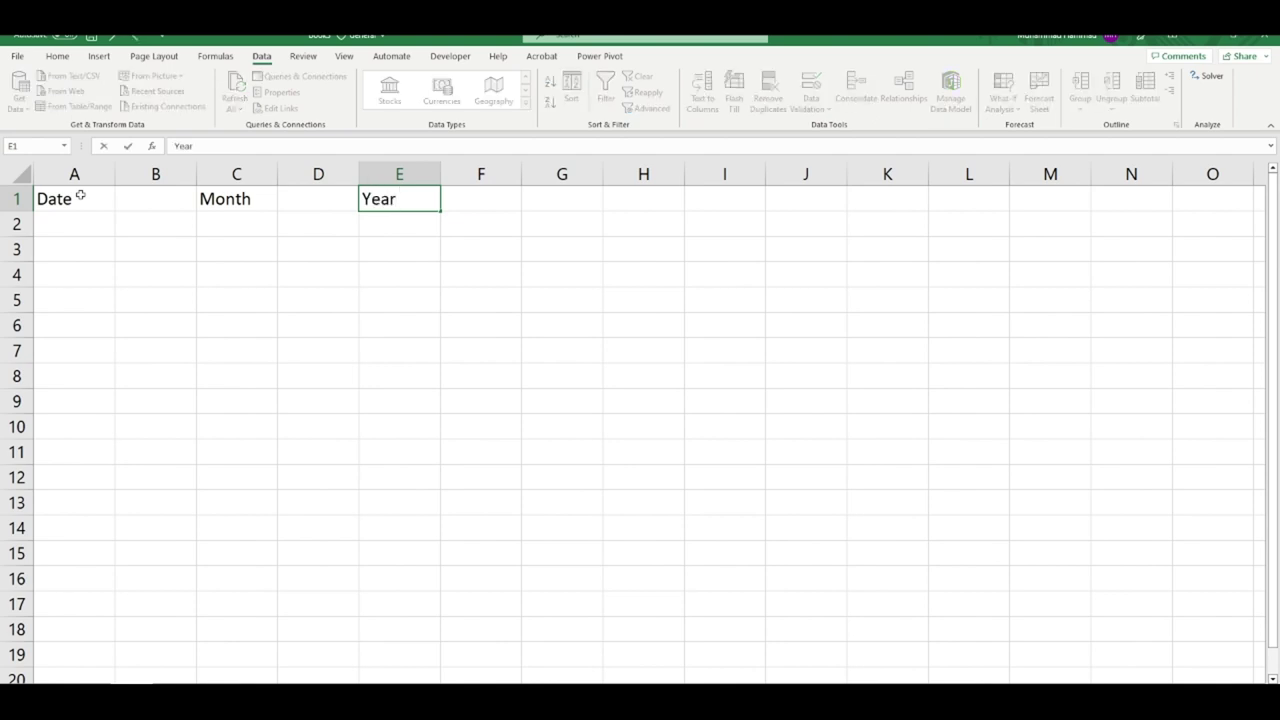
pyautogui.press('Tab')
pyautogui.press('Tab')
pyautogui.write('Week')
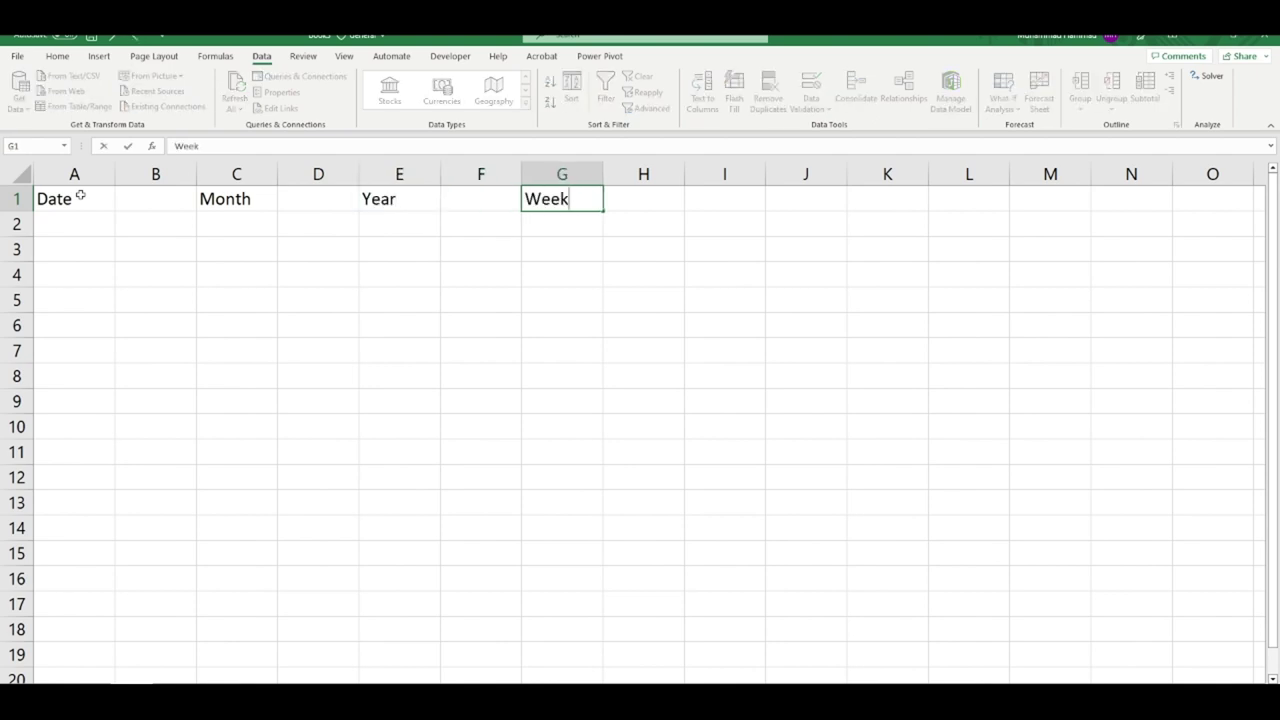
pyautogui.press('Return')
# Enter 1 and 2 as the first two dates under the Date heading
pyautogui.write('1')
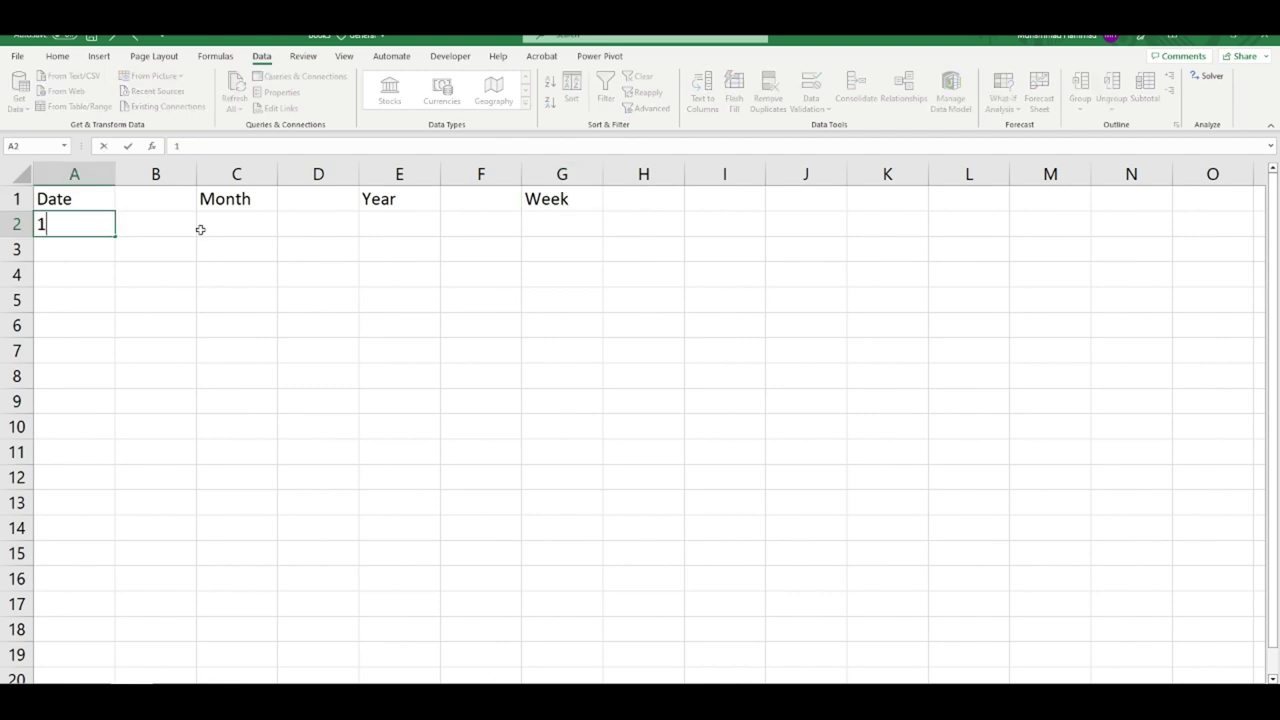
pyautogui.press('Return')
pyautogui.write('2')
pyautogui.press('Return')
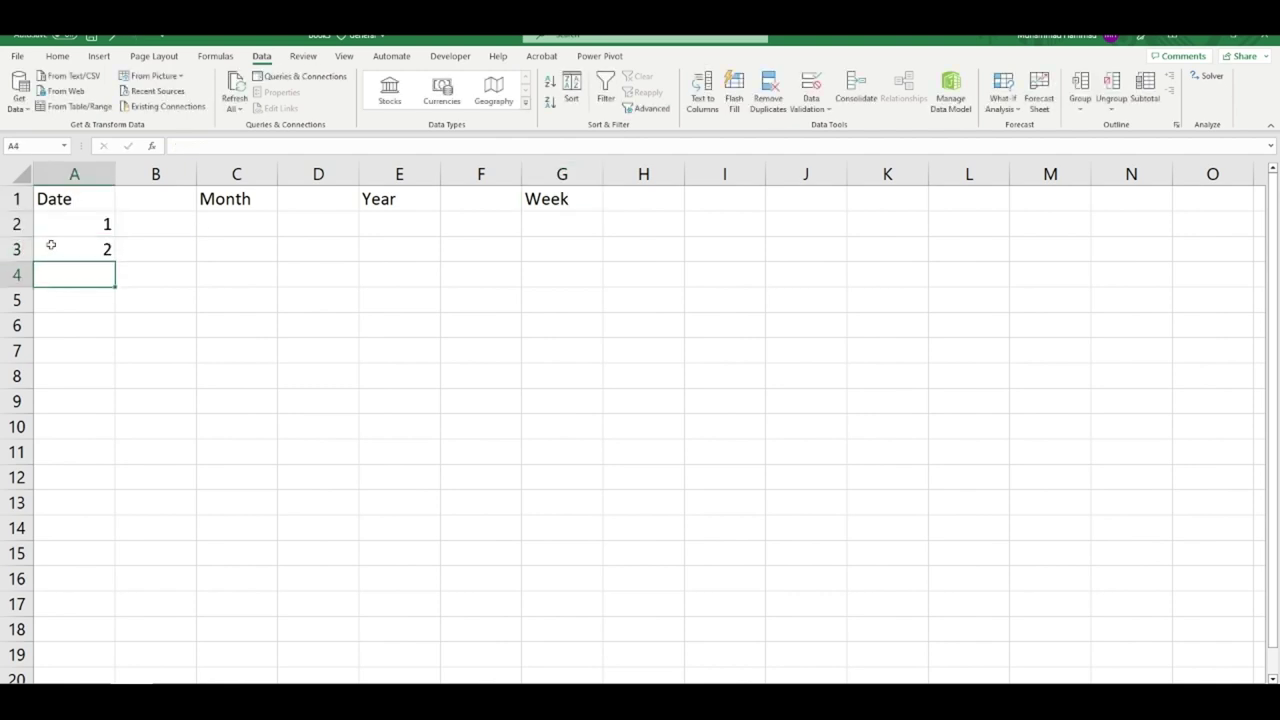
# Fill the Date column from the 1 and 2 pattern down to 31
pyautogui.moveTo(69, 229); pyautogui.dragTo(74, 586)
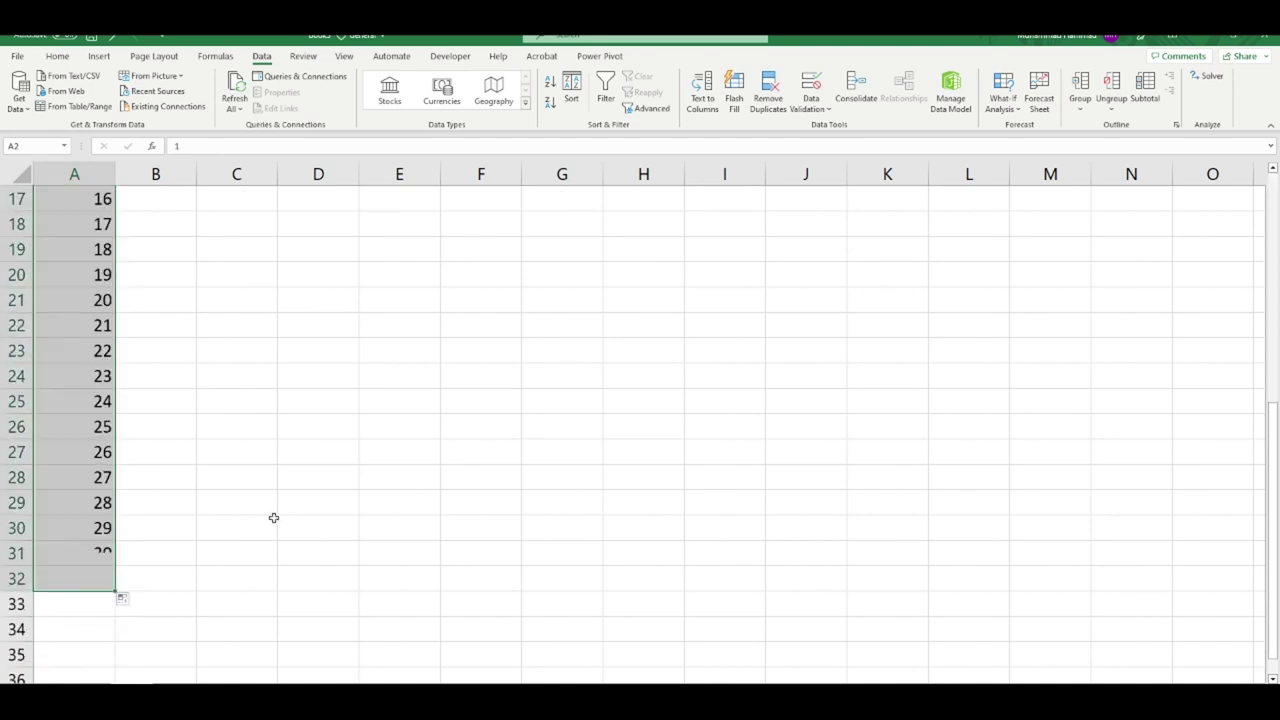
pyautogui.scroll(4, 274, 517)
pyautogui.scroll(2, 184, 240)
# Enter january in C2 and fill the months down to december in C13
pyautogui.click(247, 223)
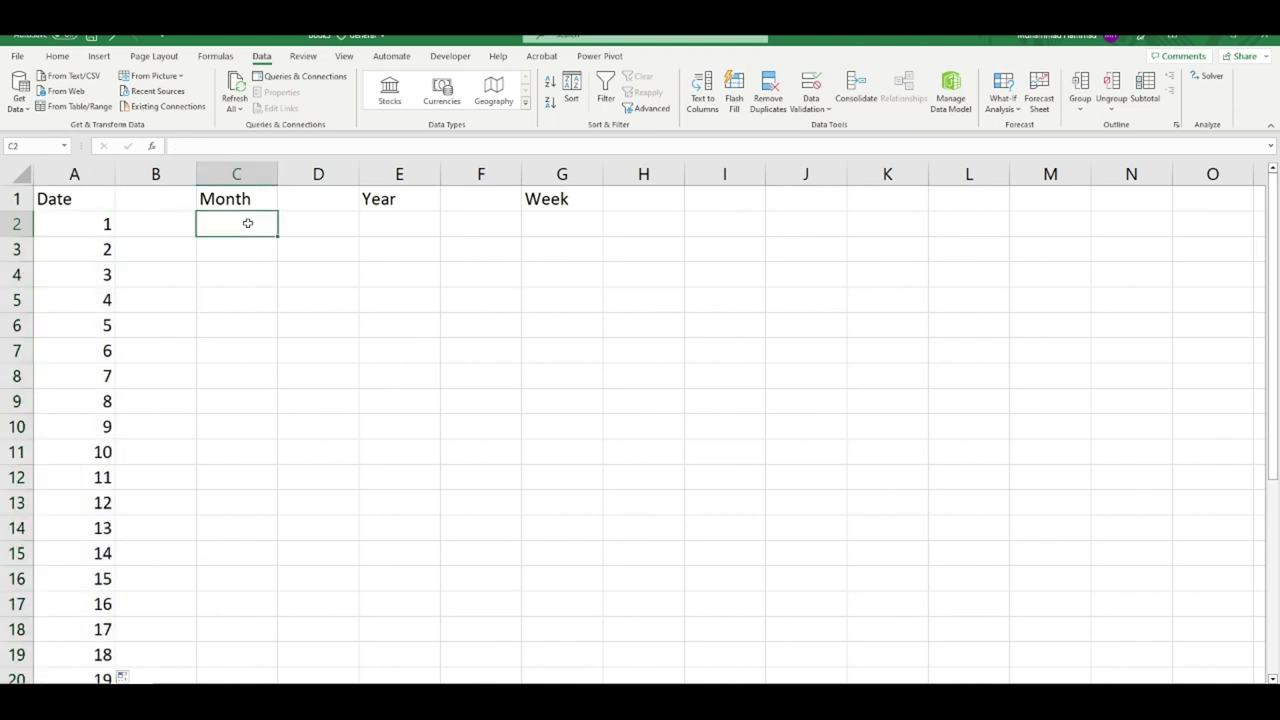
pyautogui.write('jan')
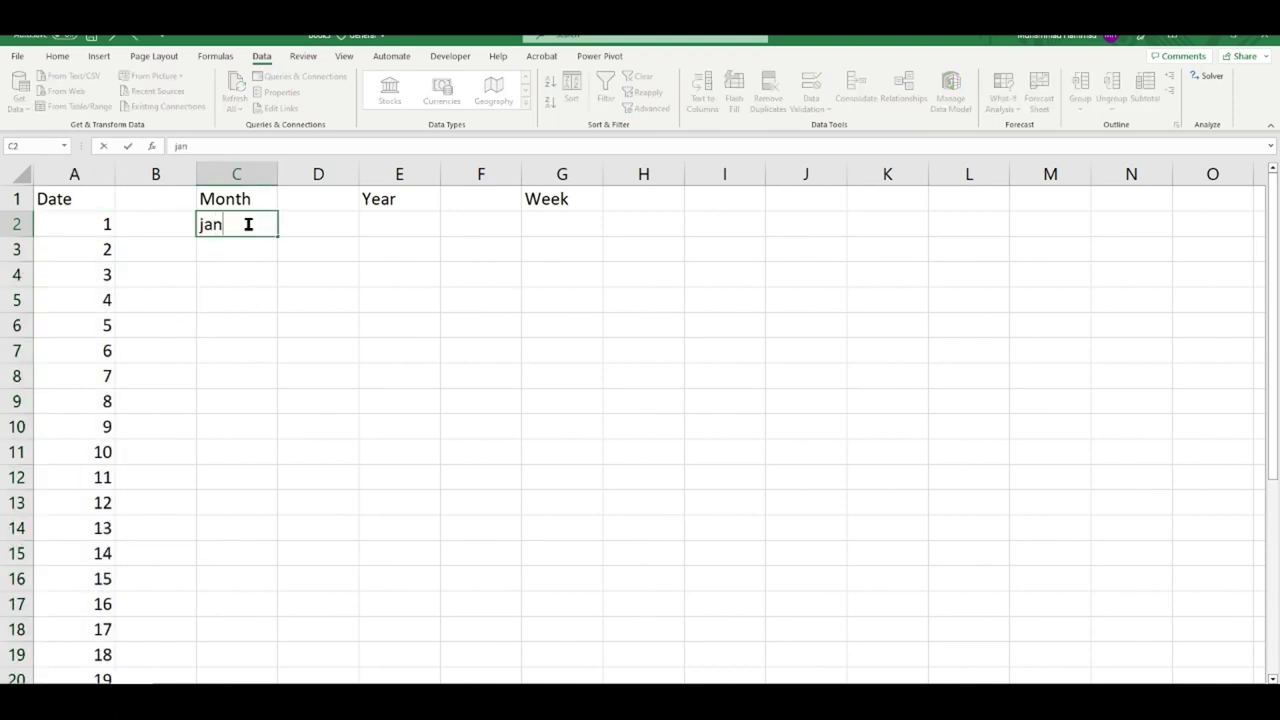
pyautogui.write('uary')
pyautogui.press('Return')
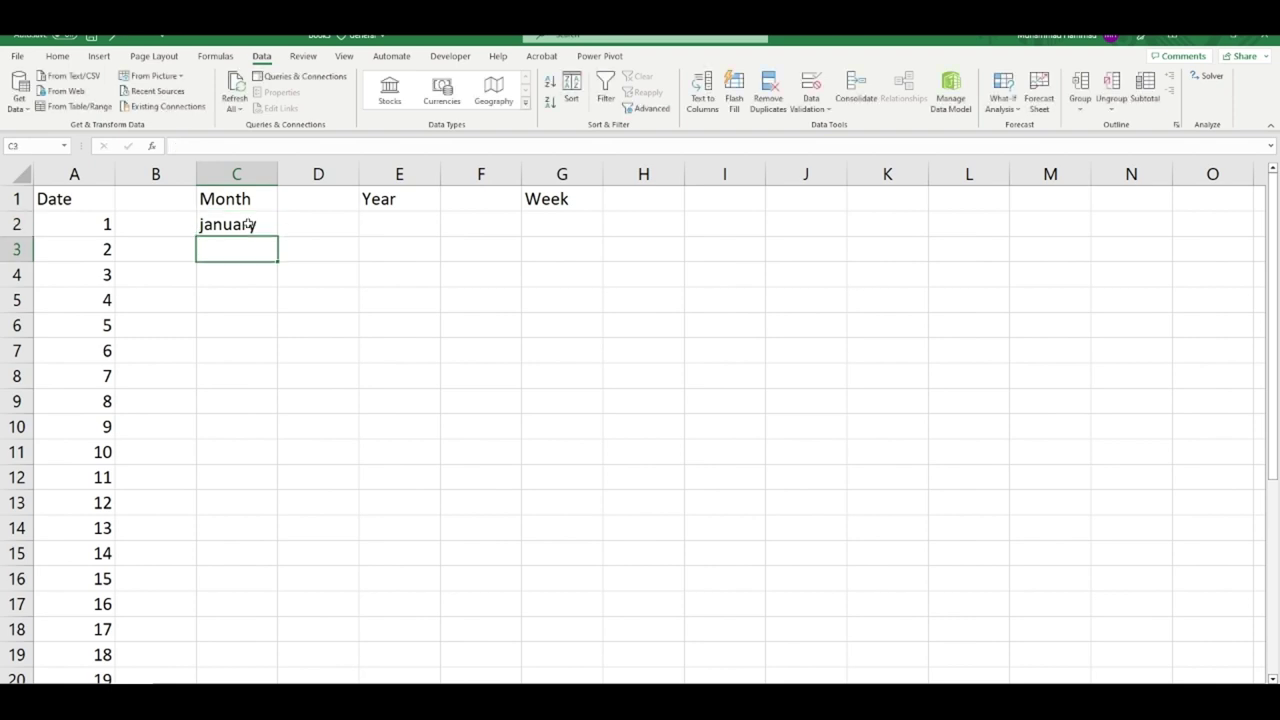
pyautogui.click(247, 223)
pyautogui.moveTo(277, 236); pyautogui.dragTo(275, 507)
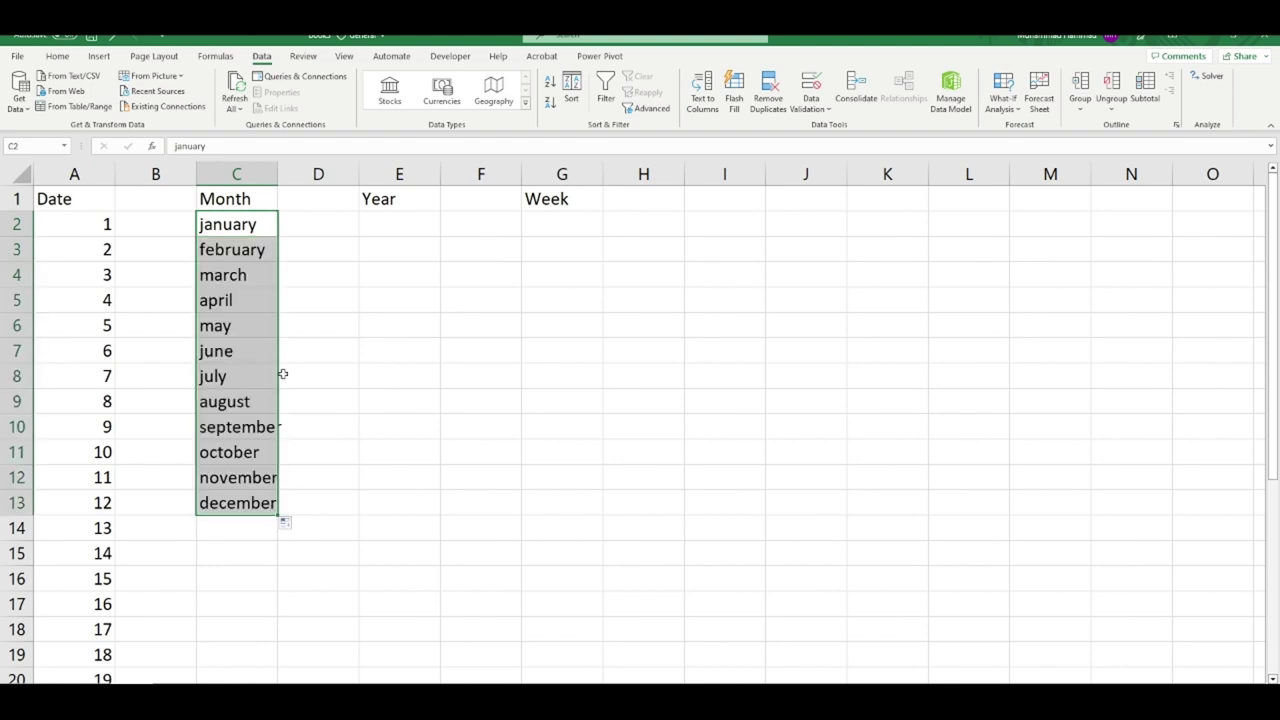
# Enter 1995 and 1996 in E2:E3 and fill consecutive years down to around 2023
pyautogui.doubleClick(389, 229)
pyautogui.write('1995')
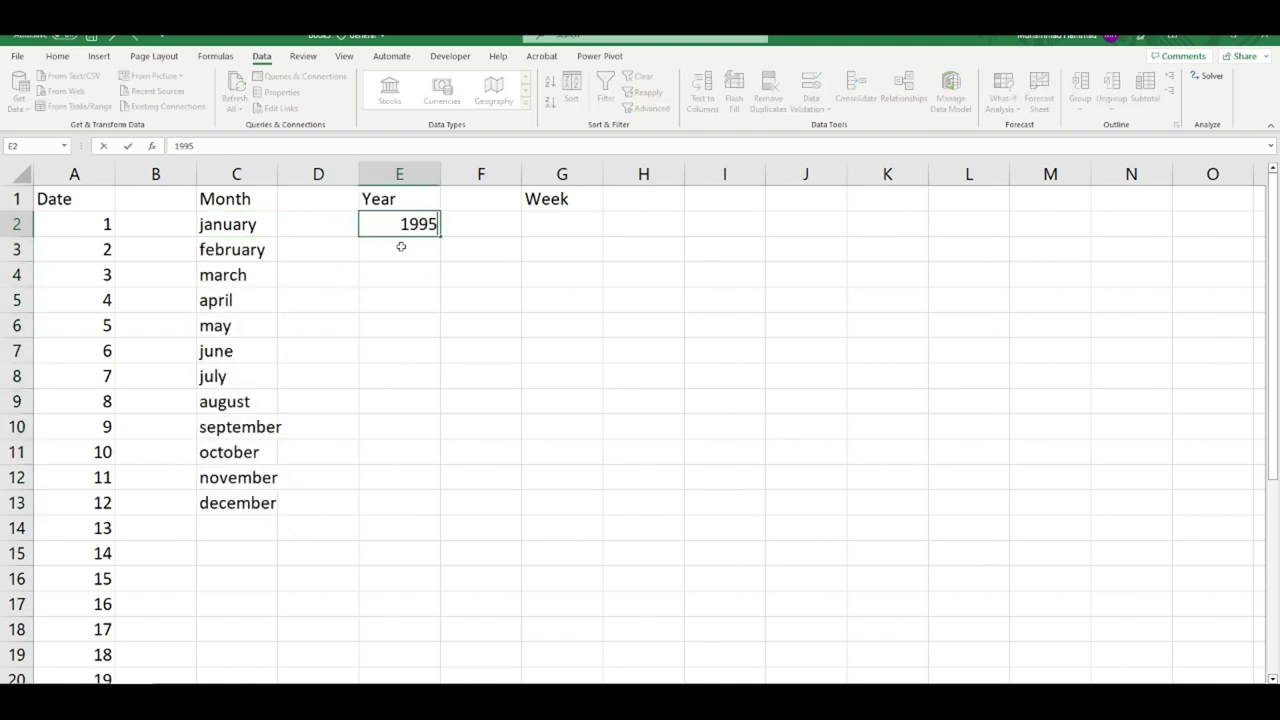
pyautogui.press('Return')
pyautogui.write('1996')
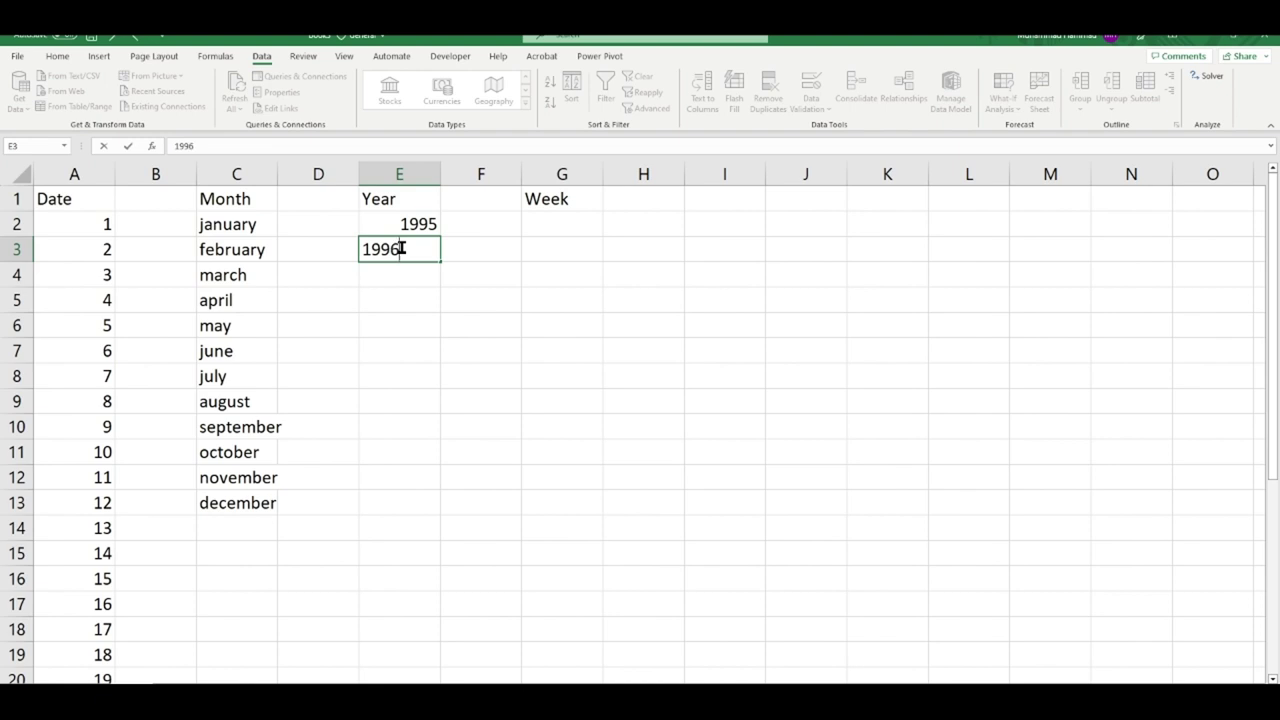
pyautogui.press('Return')
pyautogui.moveTo(397, 229); pyautogui.dragTo(431, 617)
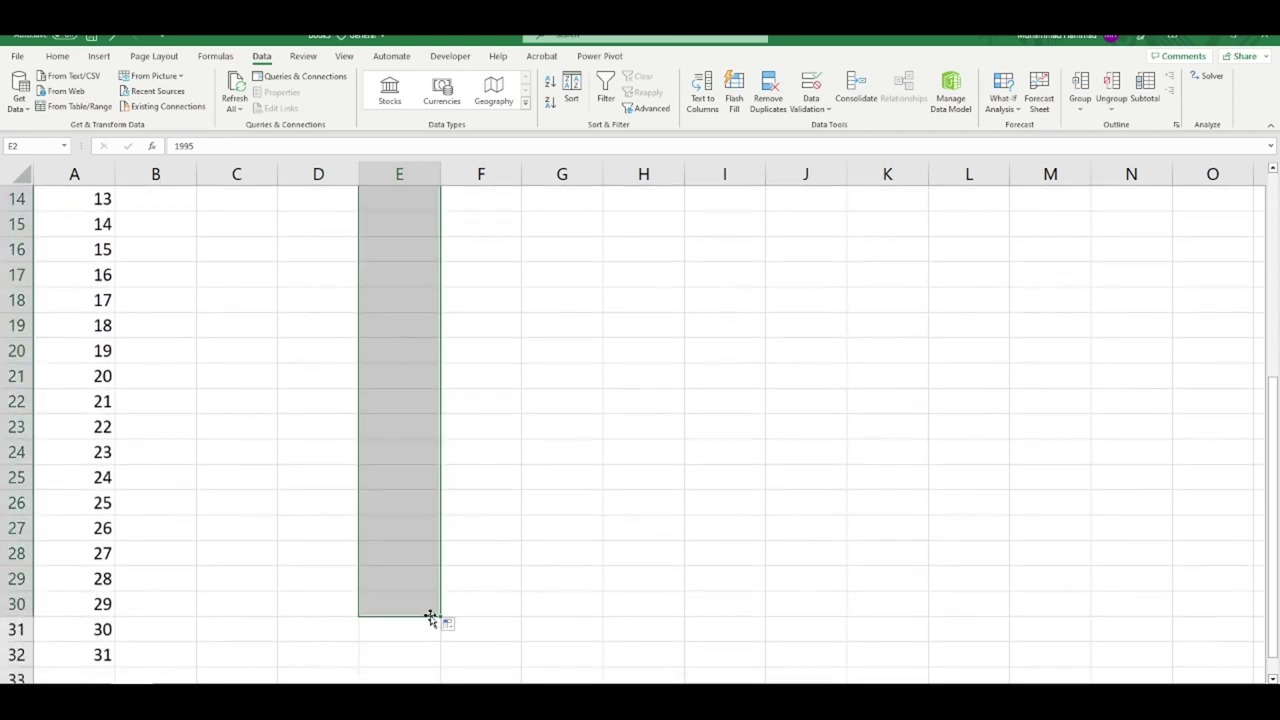
pyautogui.scroll(4, 586, 423)
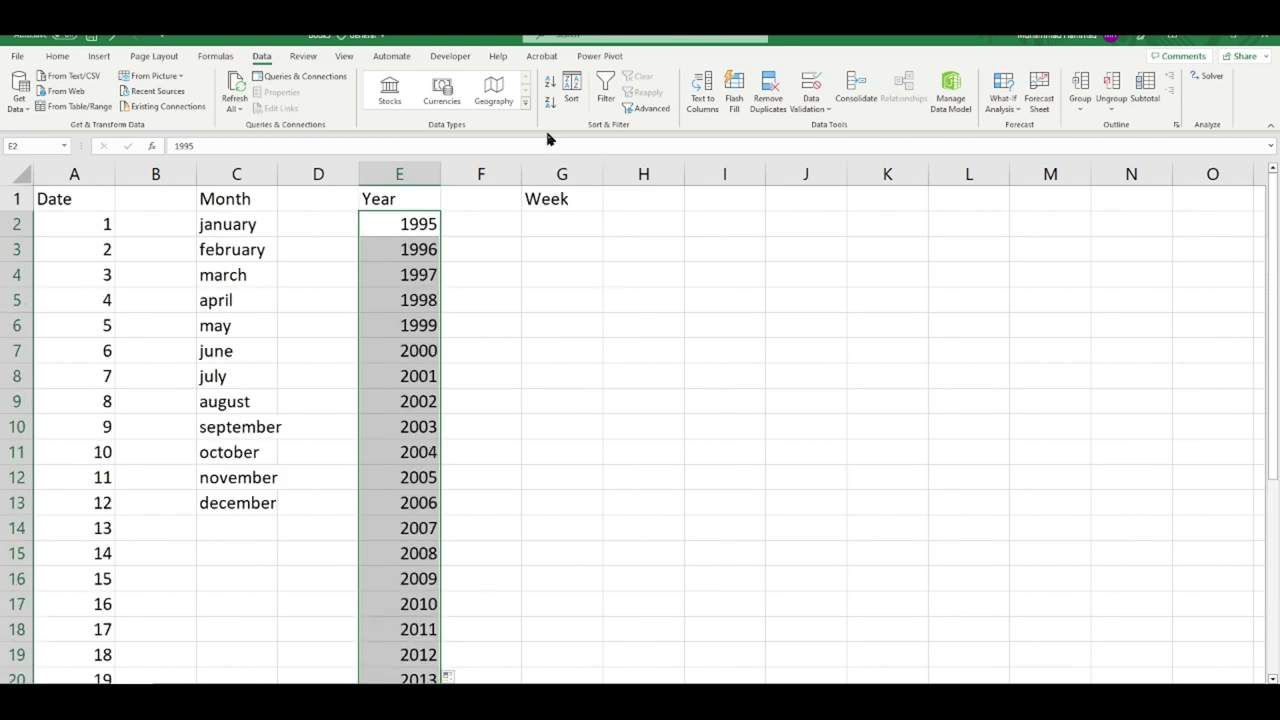
# Enter sunday and monday in G2:G3 and fill the weekdays down to Saturday in G8
pyautogui.click(570, 240)
pyautogui.click(571, 222)
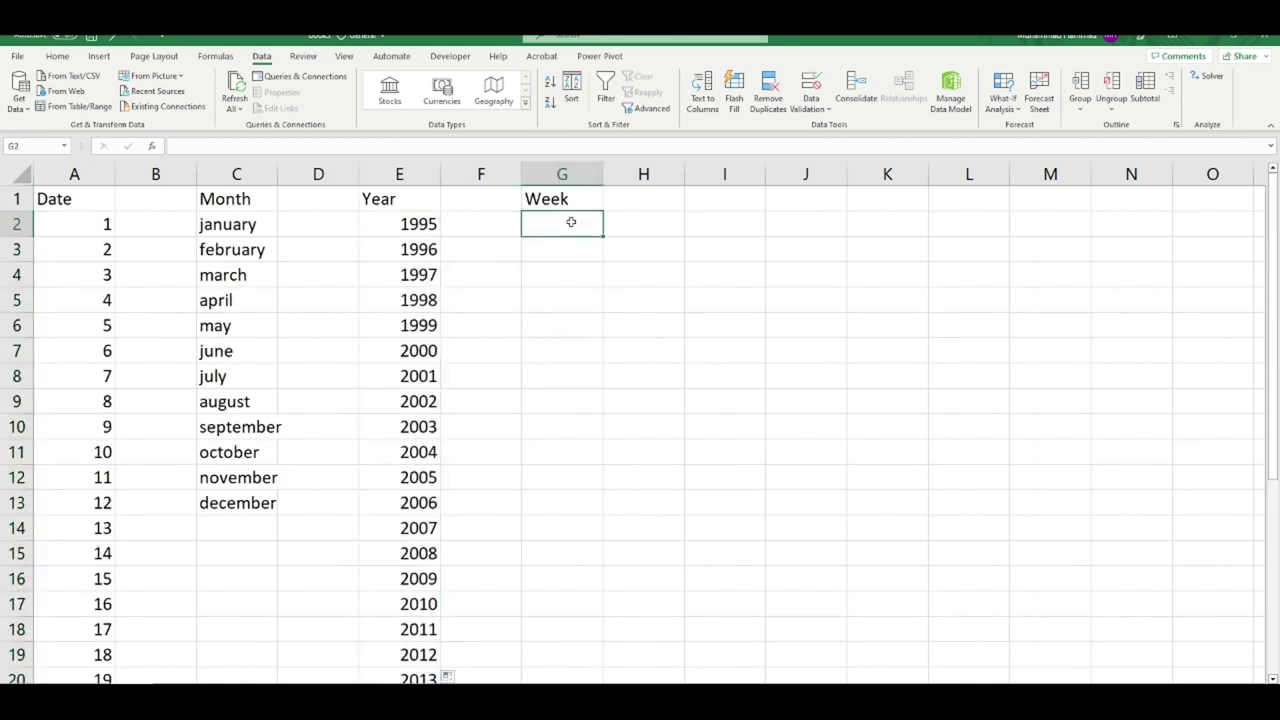
pyautogui.write('sunday')
pyautogui.press('Return')
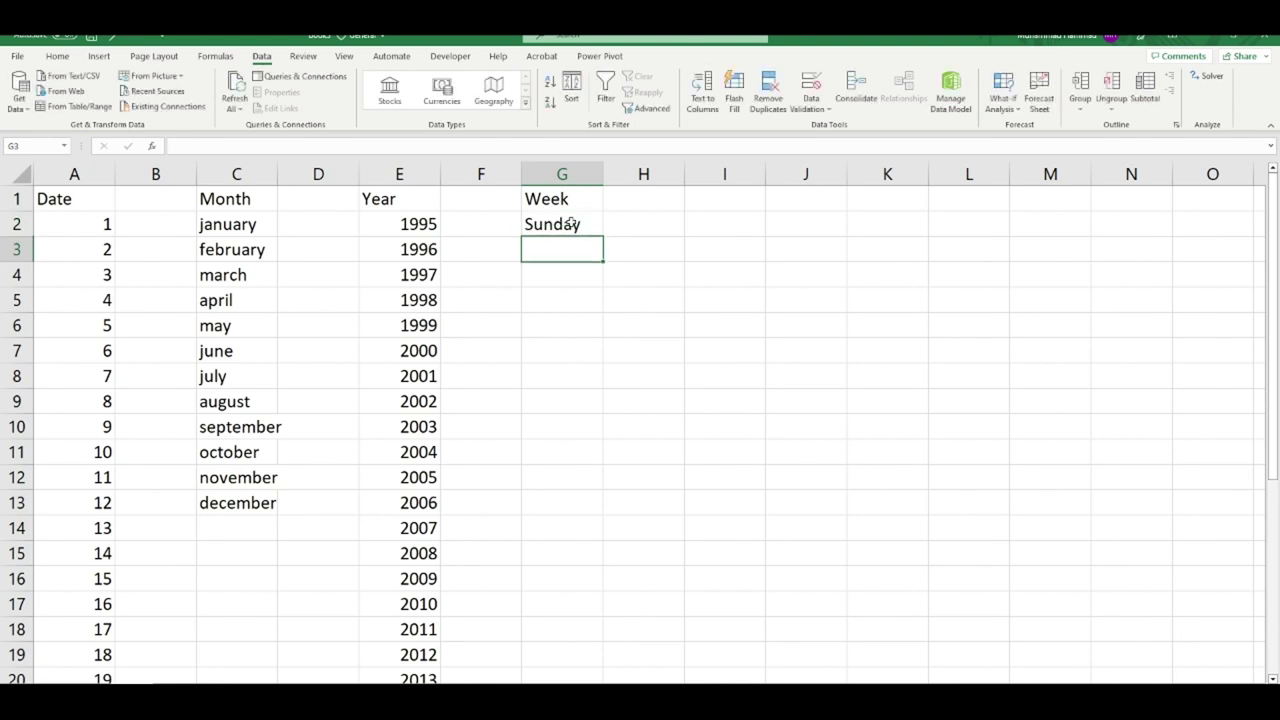
pyautogui.write('monday')
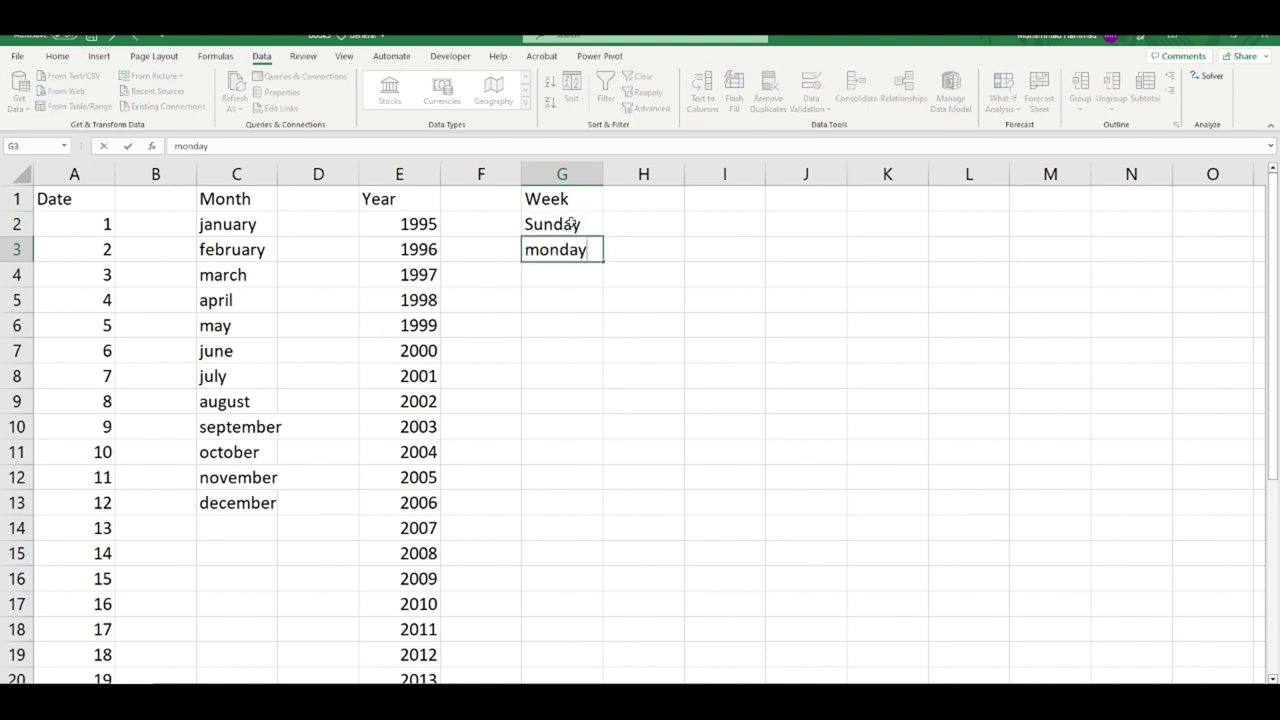
pyautogui.moveTo(571, 222); pyautogui.dragTo(596, 354)
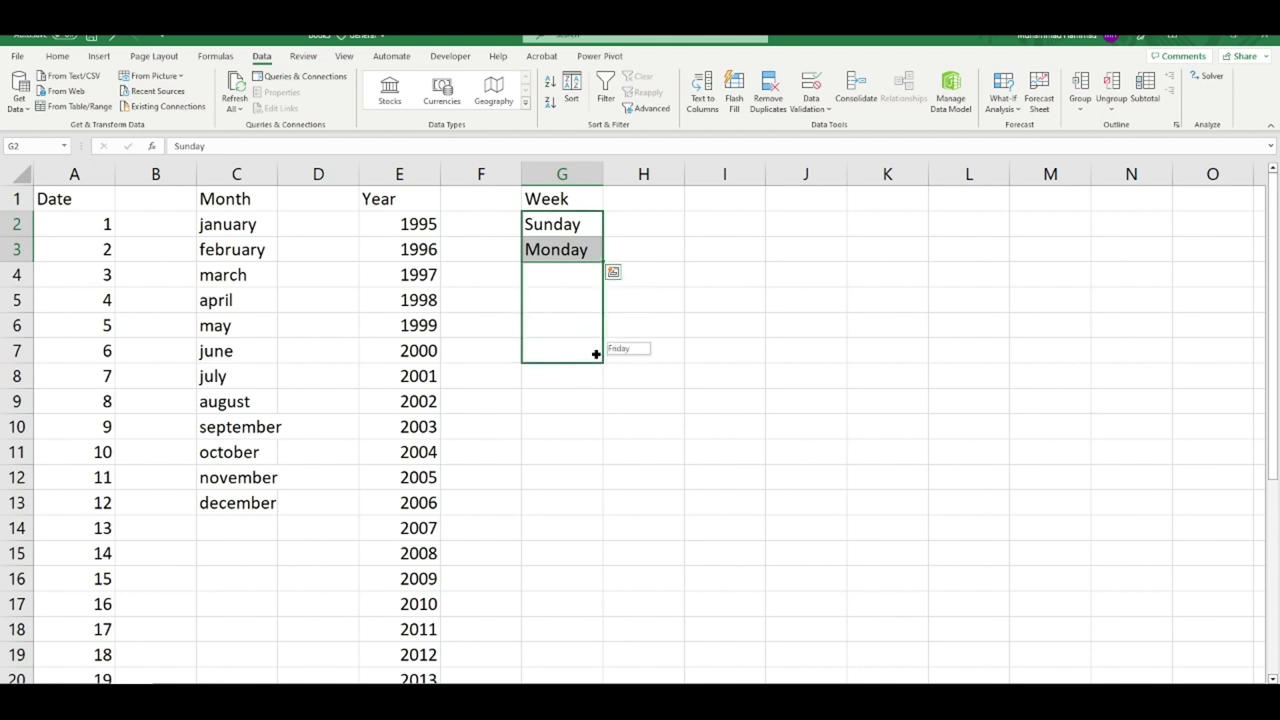
pyautogui.moveTo(596, 354); pyautogui.dragTo(595, 379)
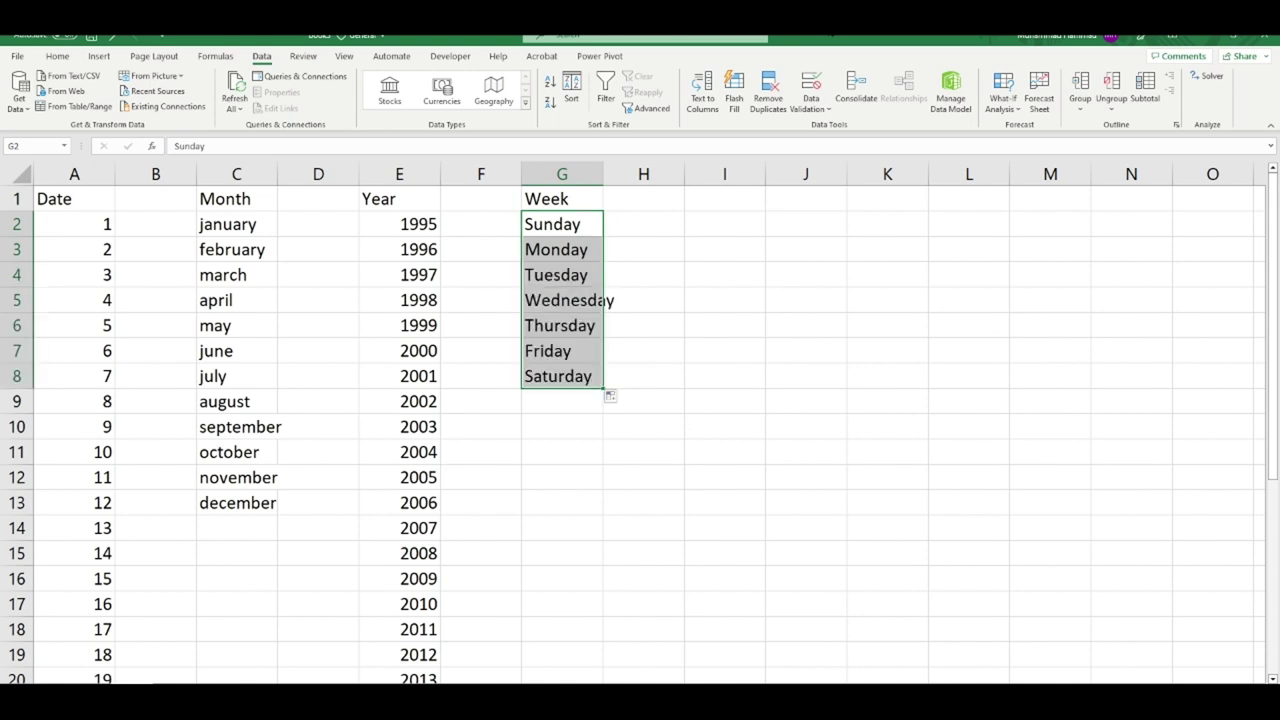
# Deselect the weekday list and select A4 below the Date heading on the Calender sheet
pyautogui.click(562, 506)
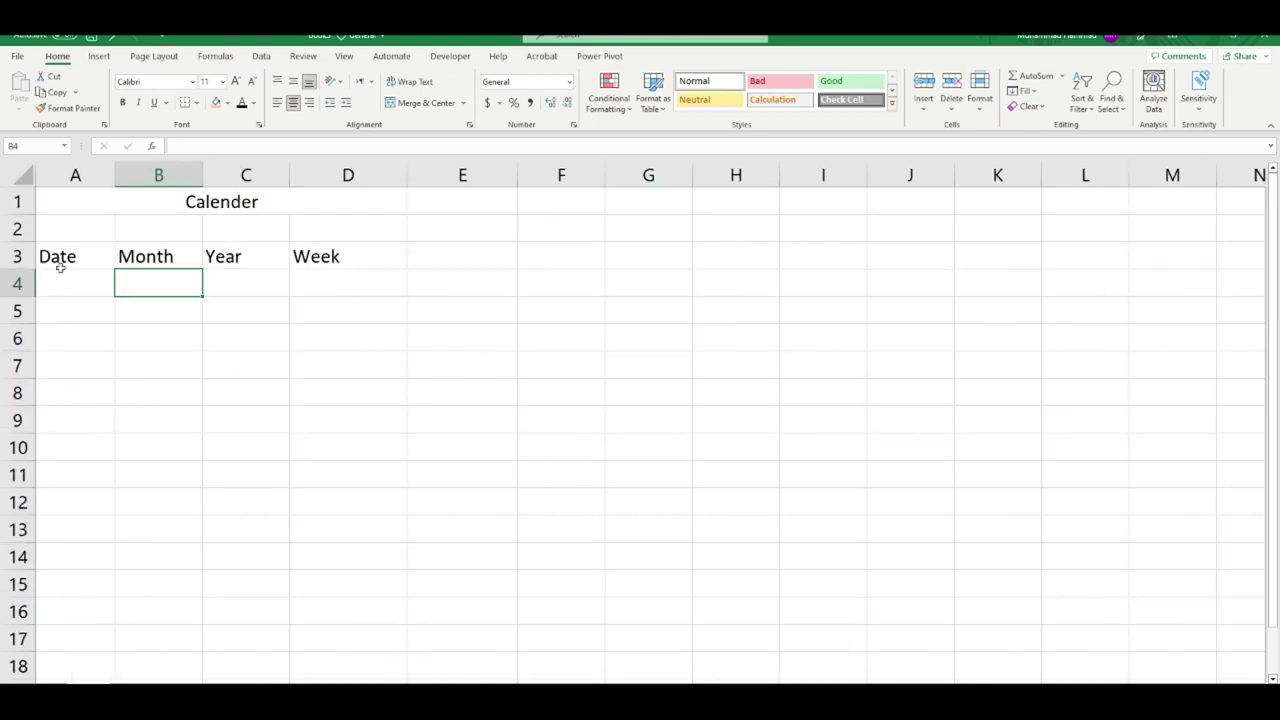
pyautogui.click(55, 287)
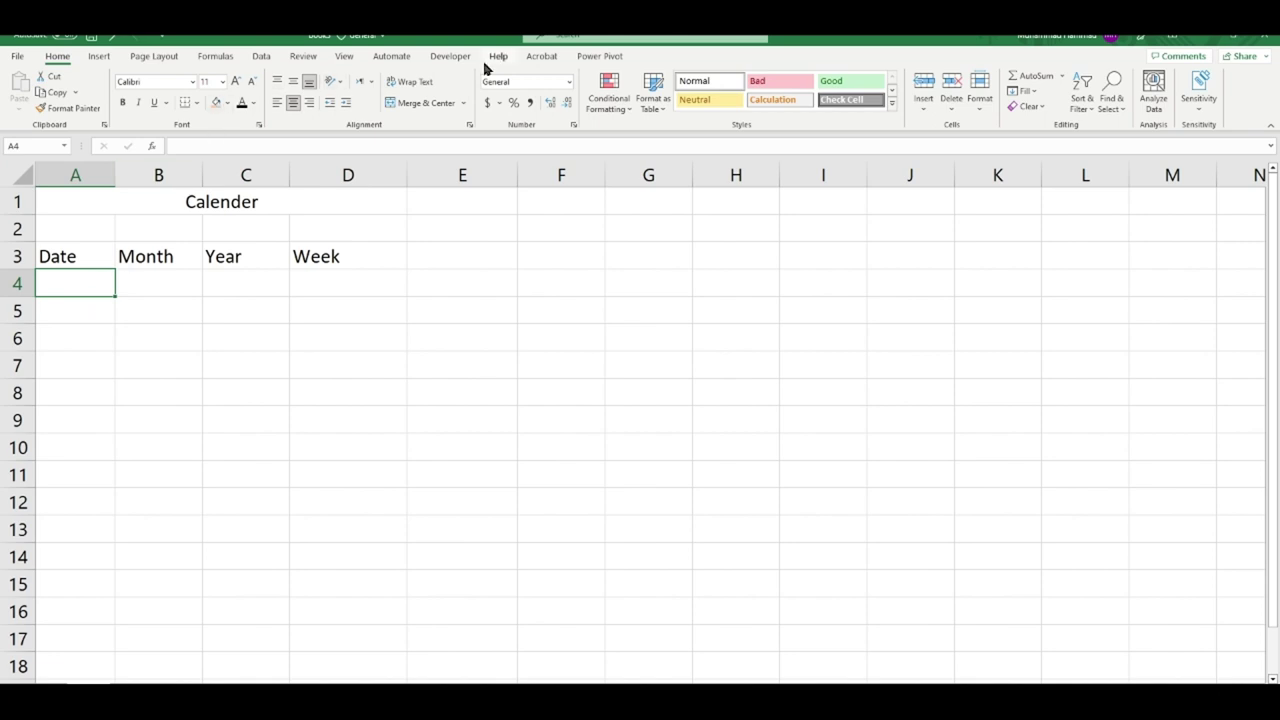
# Give A4 a List validation sourced from the 1–31 dates in Sheet3 column A (A2:A32)
pyautogui.click(261, 60)
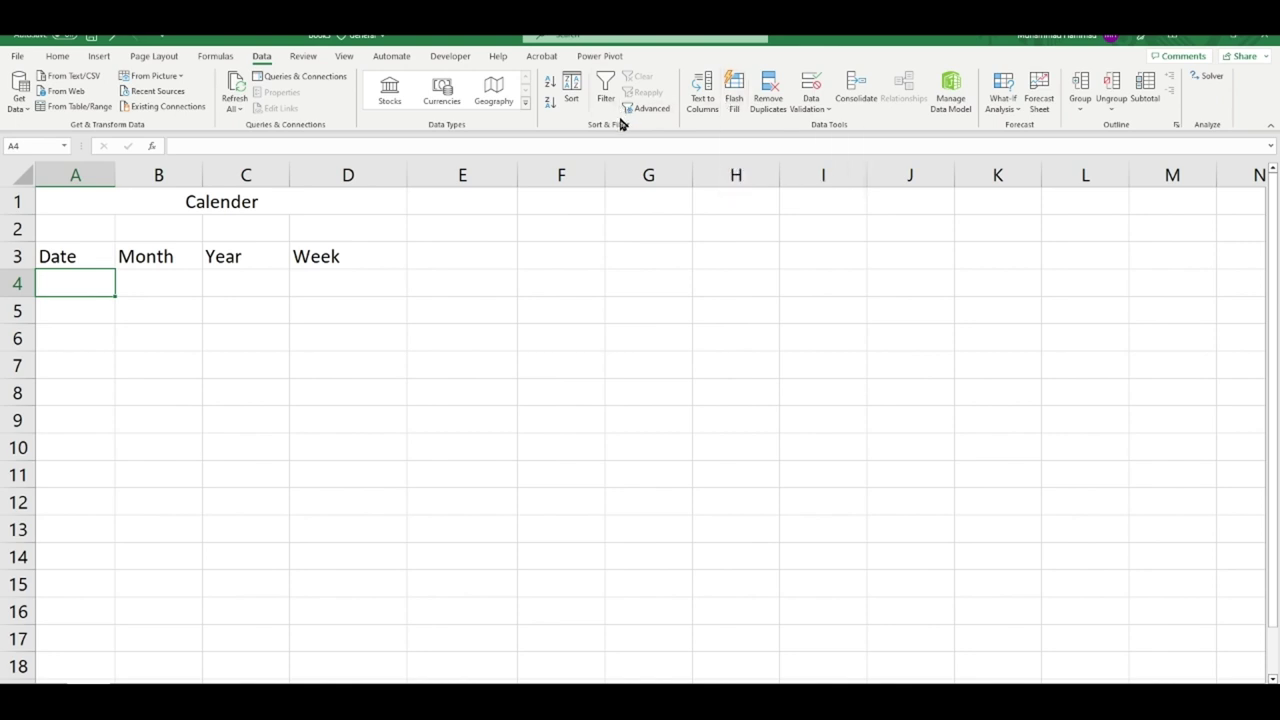
pyautogui.click(812, 107)
pyautogui.click(826, 126)
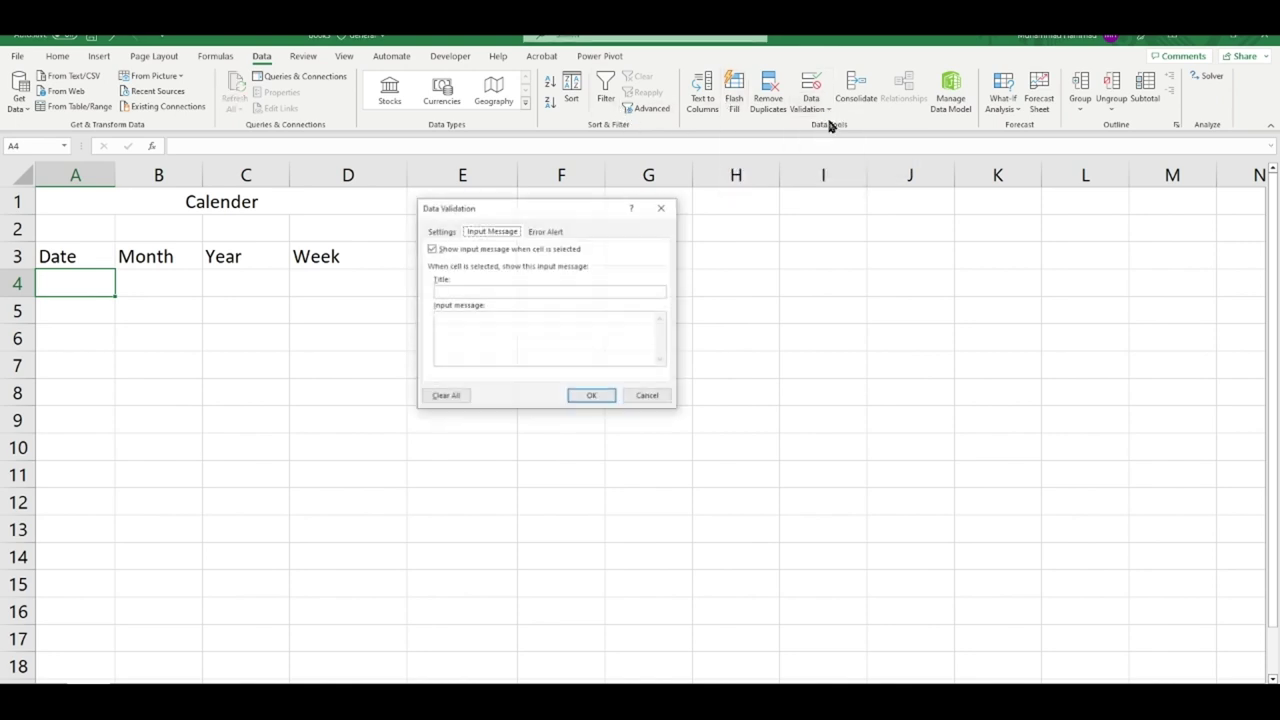
pyautogui.click(442, 232)
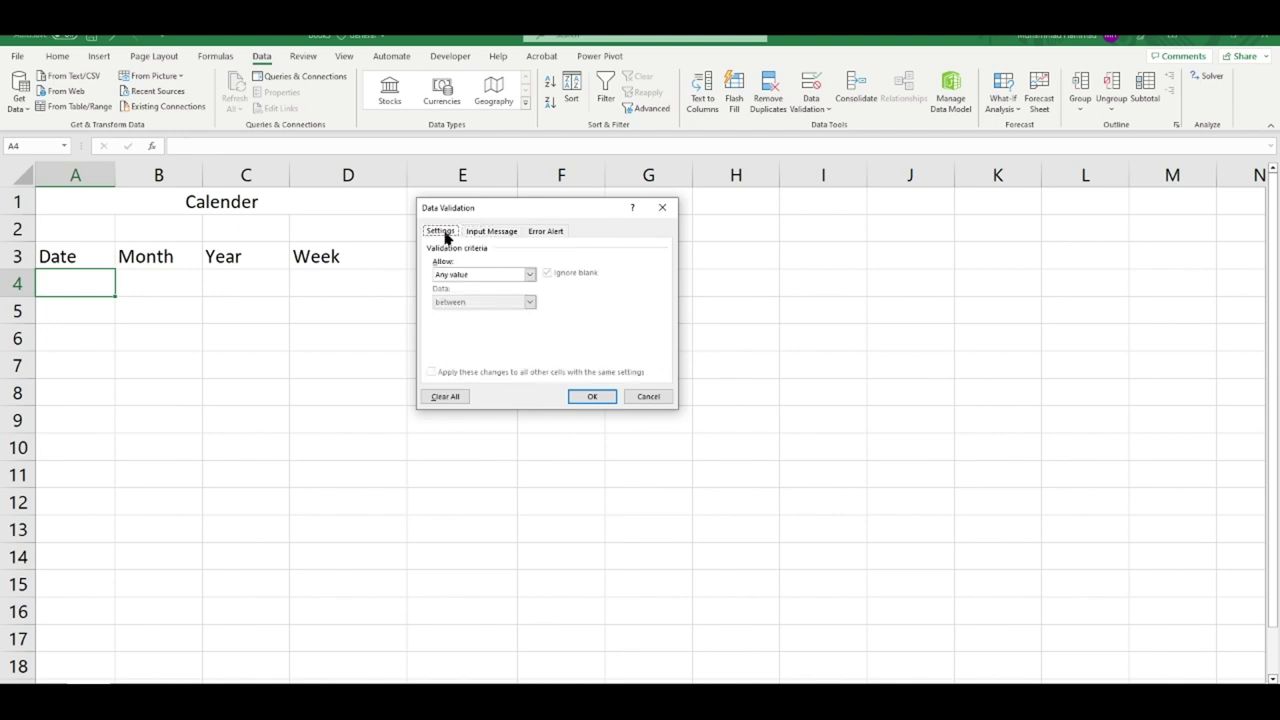
pyautogui.click(516, 278)
pyautogui.click(492, 312)
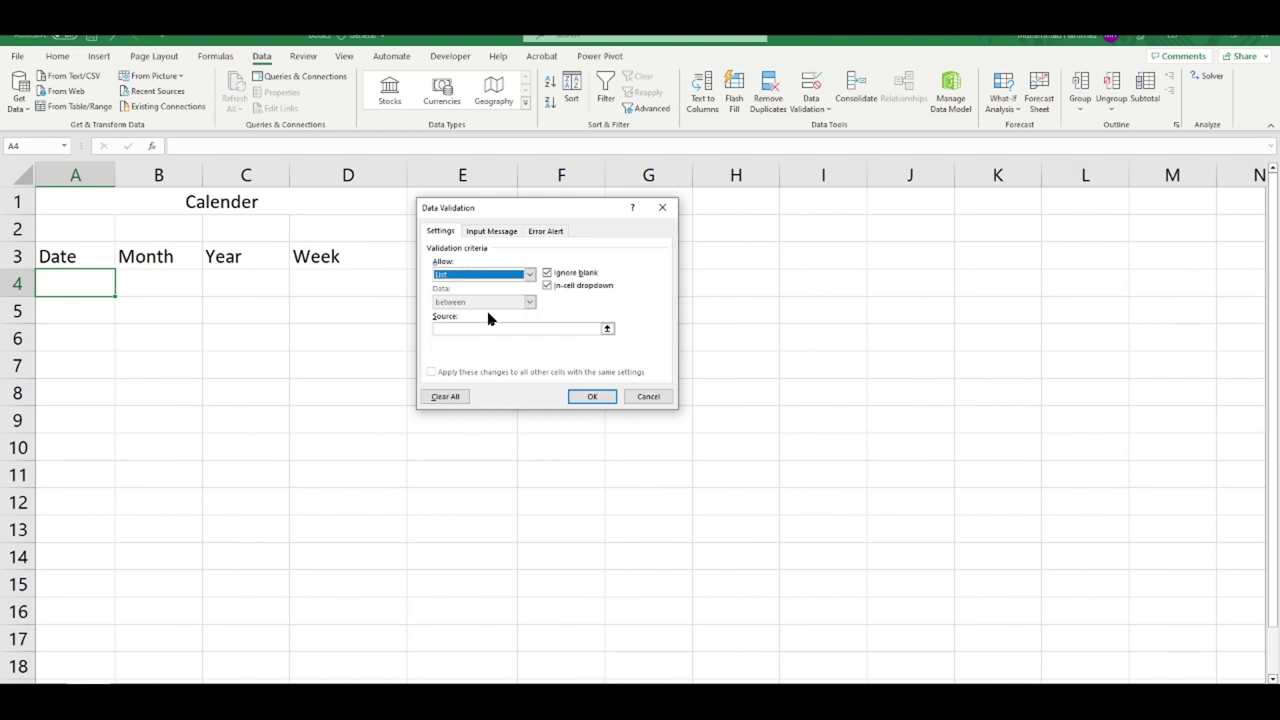
pyautogui.click(491, 329)
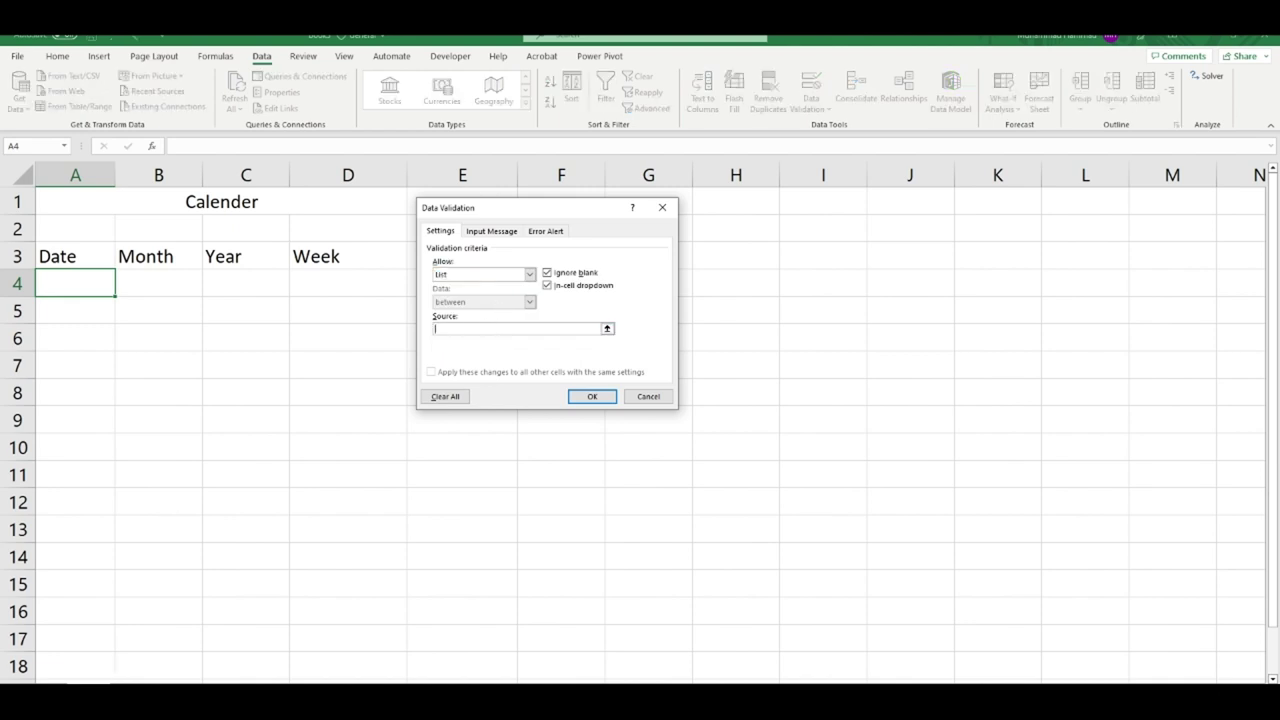
pyautogui.hotkey('ctrl', 'pagedown')
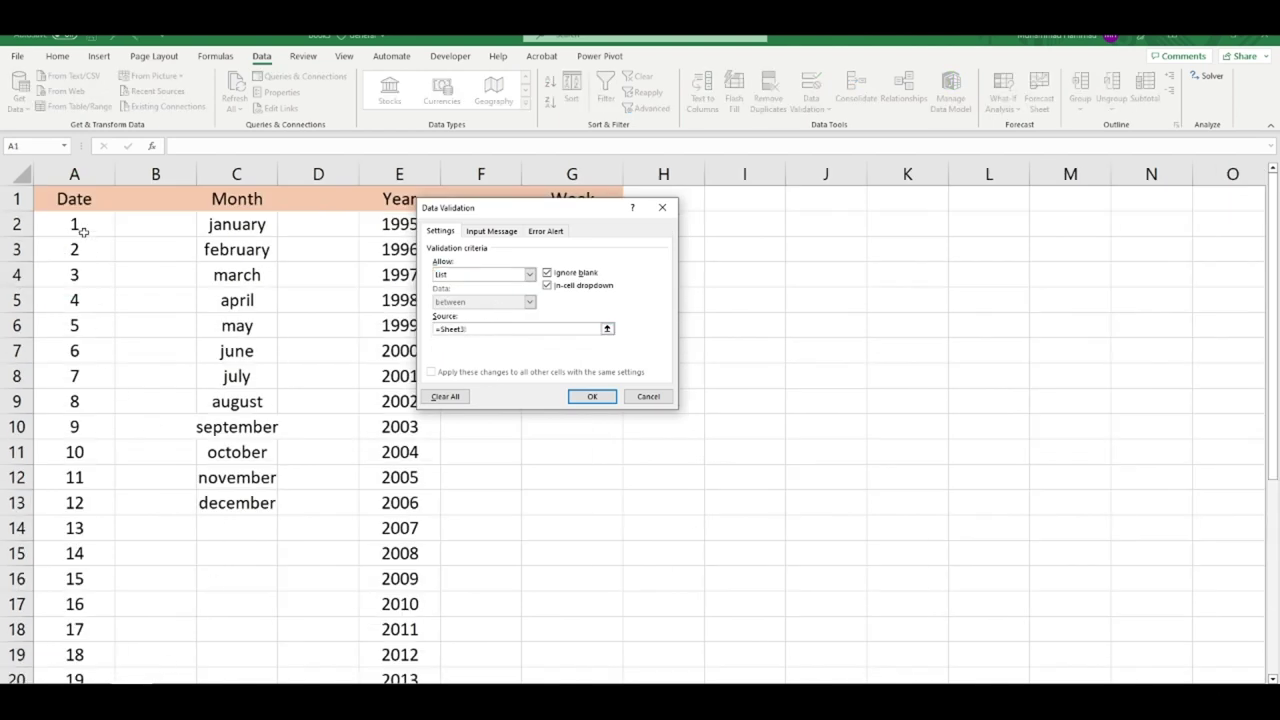
pyautogui.moveTo(83, 224); pyautogui.dragTo(98, 633)
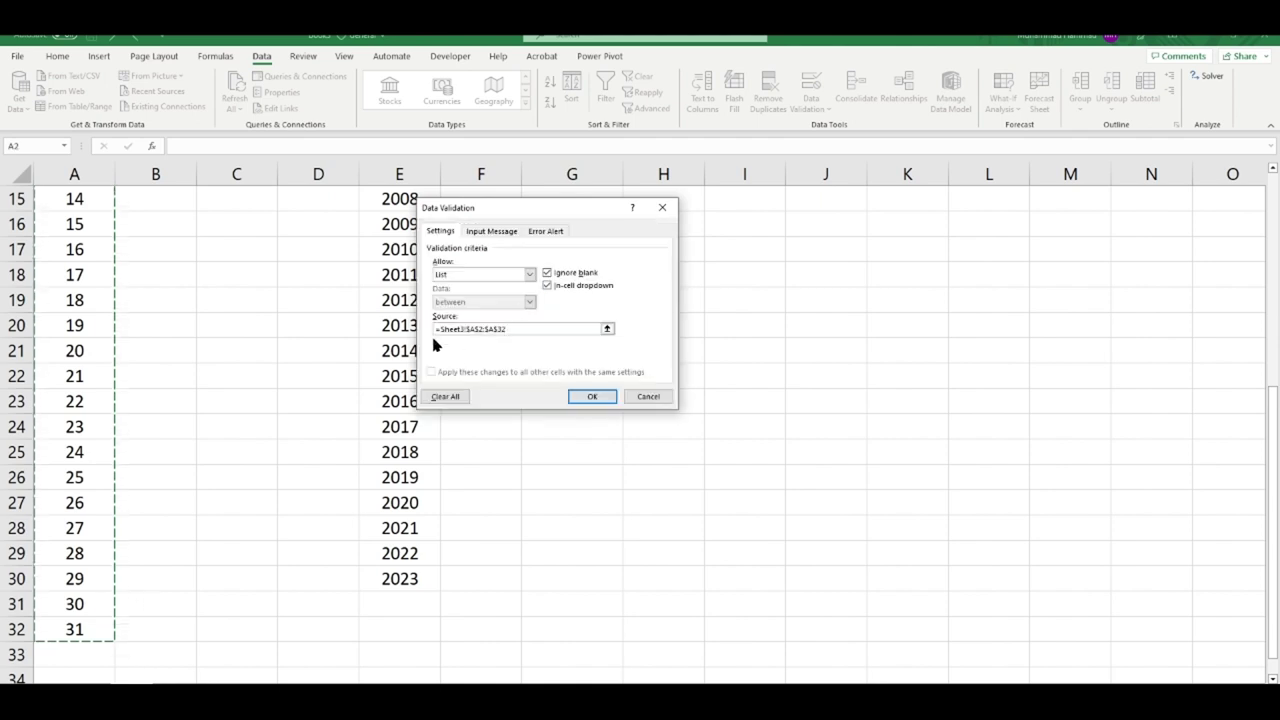
pyautogui.scroll(5, 180, 358)
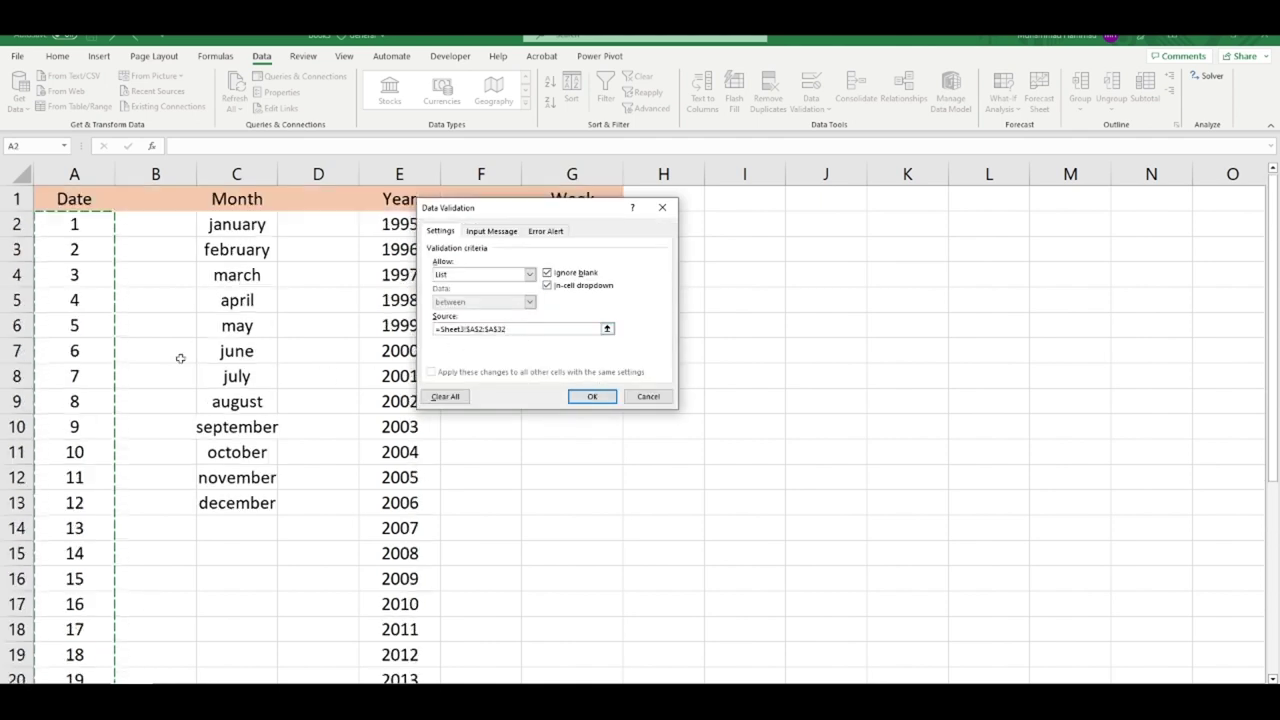
pyautogui.scroll(-6, 180, 358)
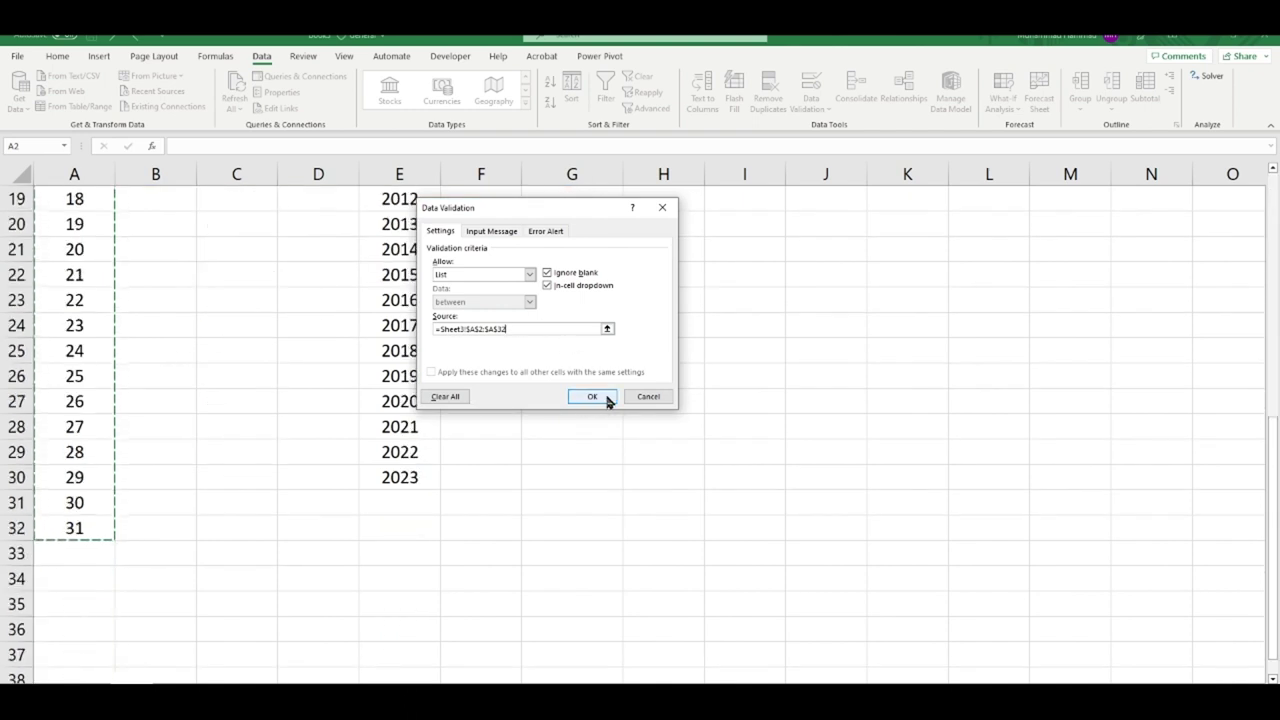
# Add an input message titled 'option' asking to select from the dropdown list
pyautogui.click(491, 232)
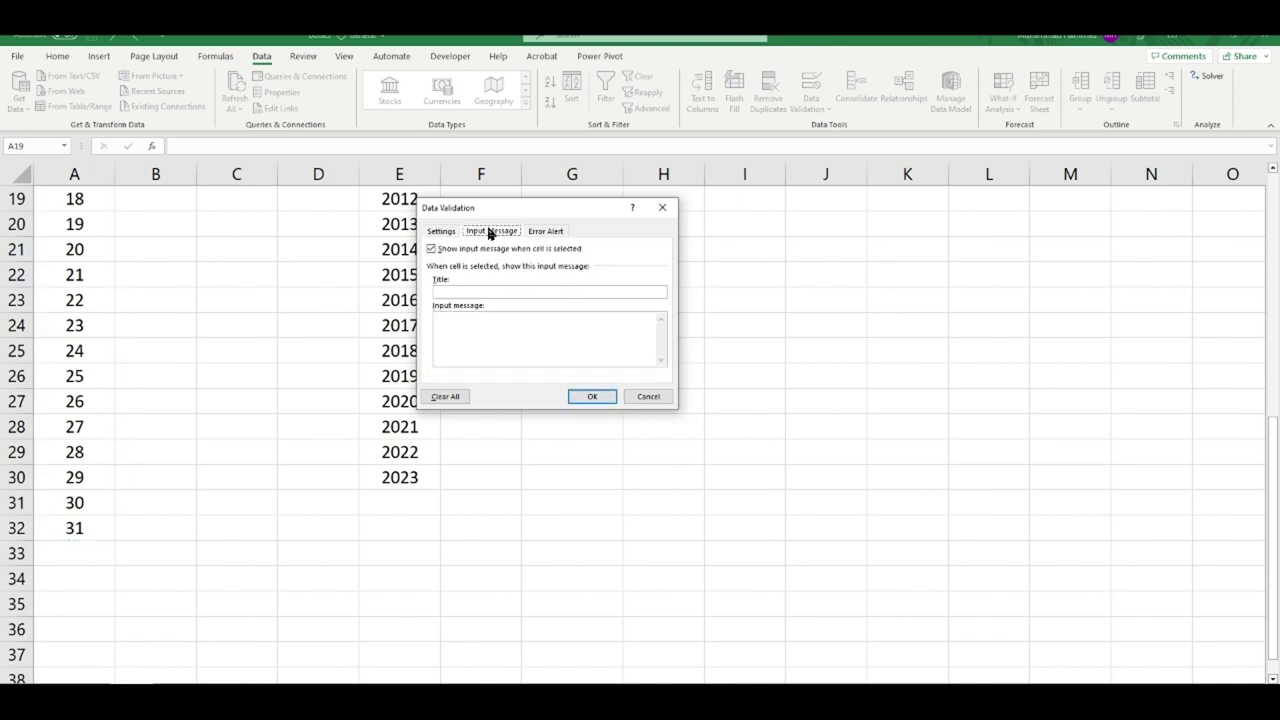
pyautogui.click(476, 290)
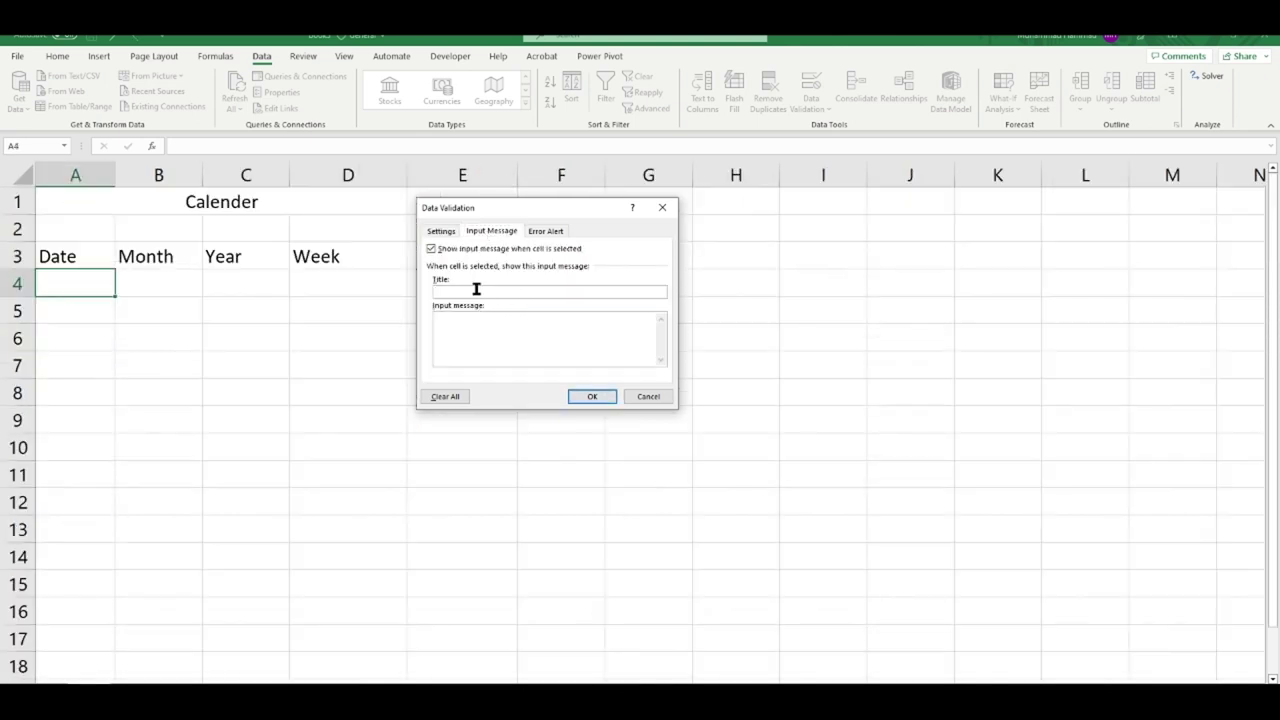
pyautogui.write('option')
pyautogui.click(452, 318)
pyautogui.write('slct.fiom the dropsown list only')
# Add a 'Not Valid' error alert saying to just select from the dropdown list, and apply the validation
pyautogui.click(545, 231)
pyautogui.click(591, 291)
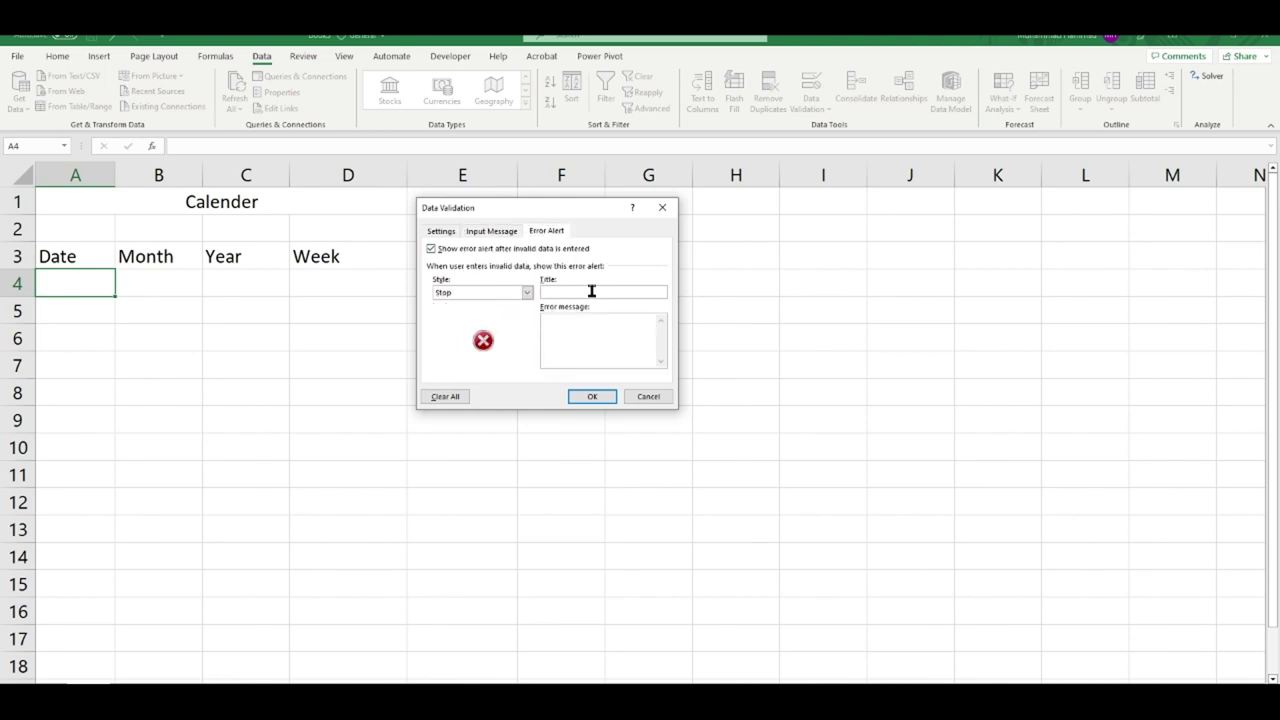
pyautogui.write('no')
pyautogui.press('BackSpace')
pyautogui.press('BackSpace')
pyautogui.click(595, 337)
pyautogui.write('just select from the drop doewn list on')
pyautogui.click(591, 396)
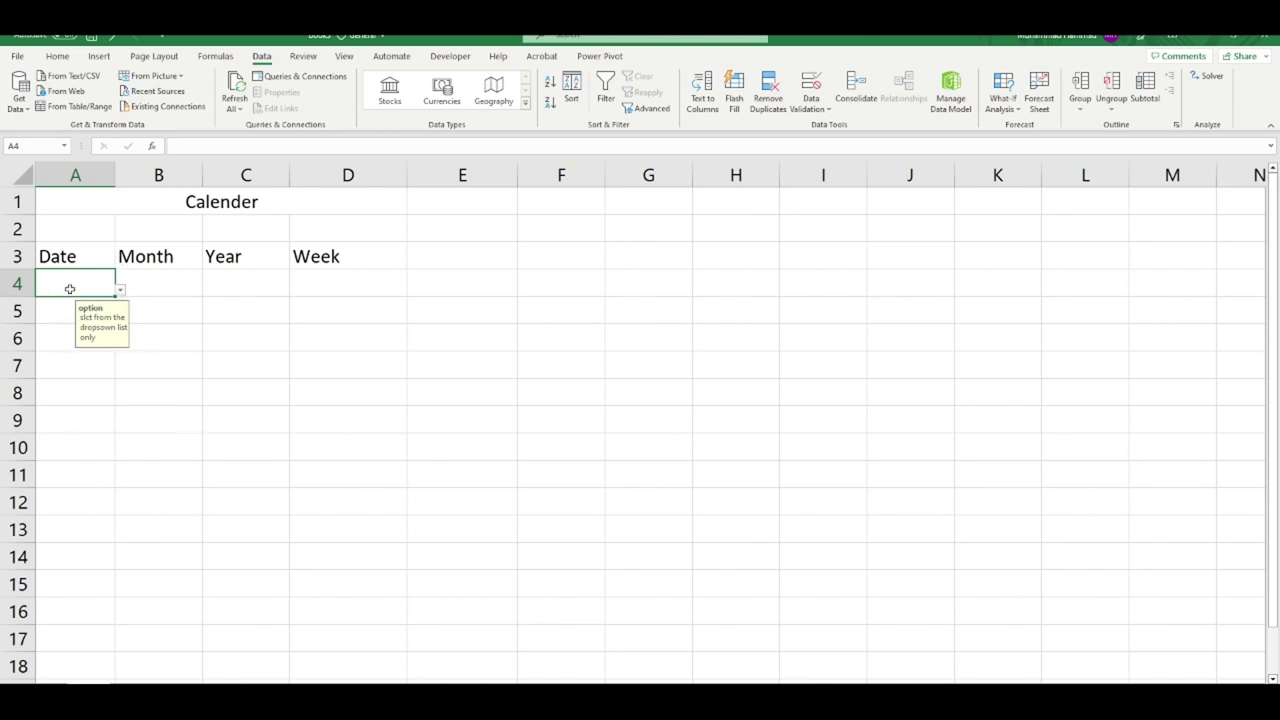
# Give B4 a List validation sourced from the january–december months in Sheet3 C2:C13
pyautogui.click(172, 291)
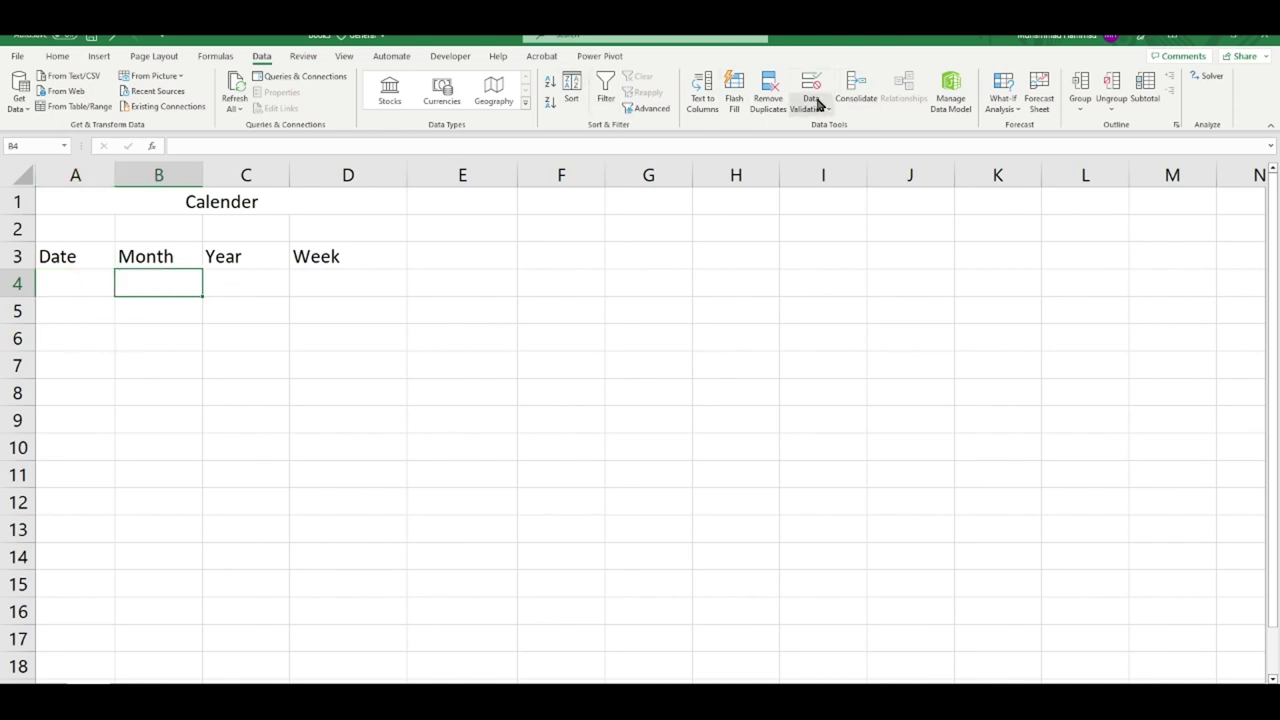
pyautogui.click(811, 106)
pyautogui.click(822, 127)
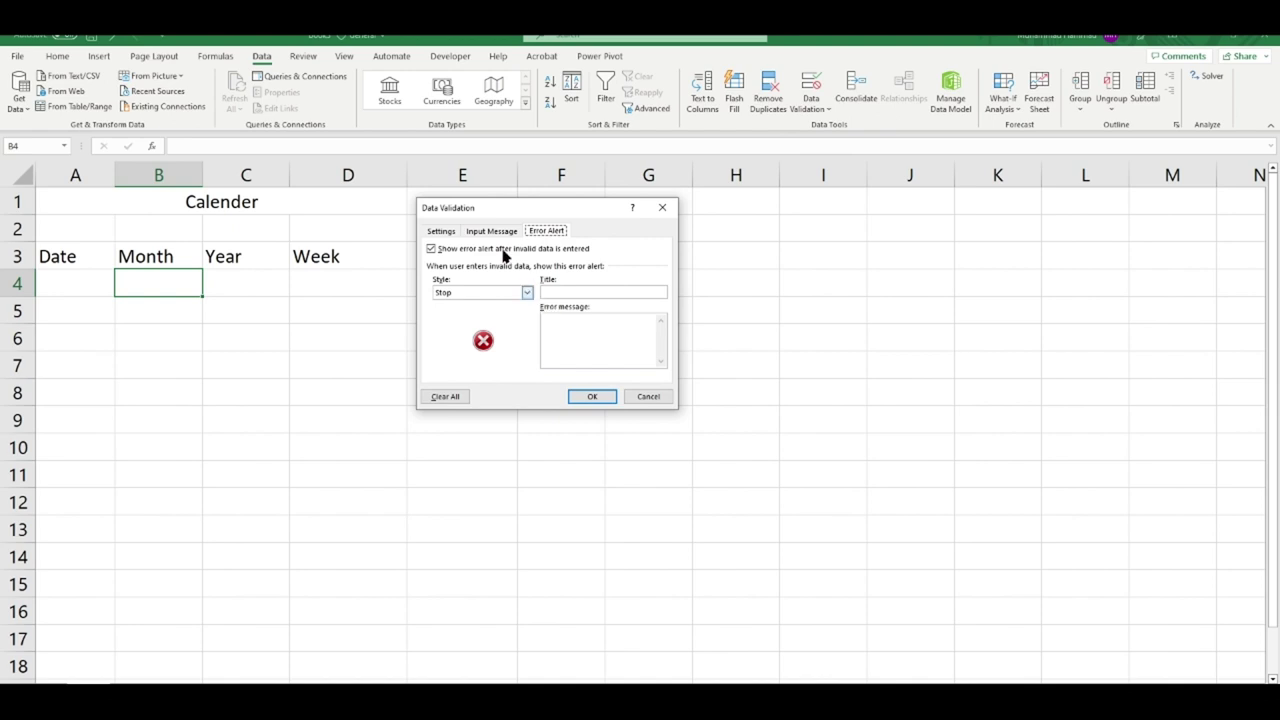
pyautogui.click(450, 232)
pyautogui.click(468, 276)
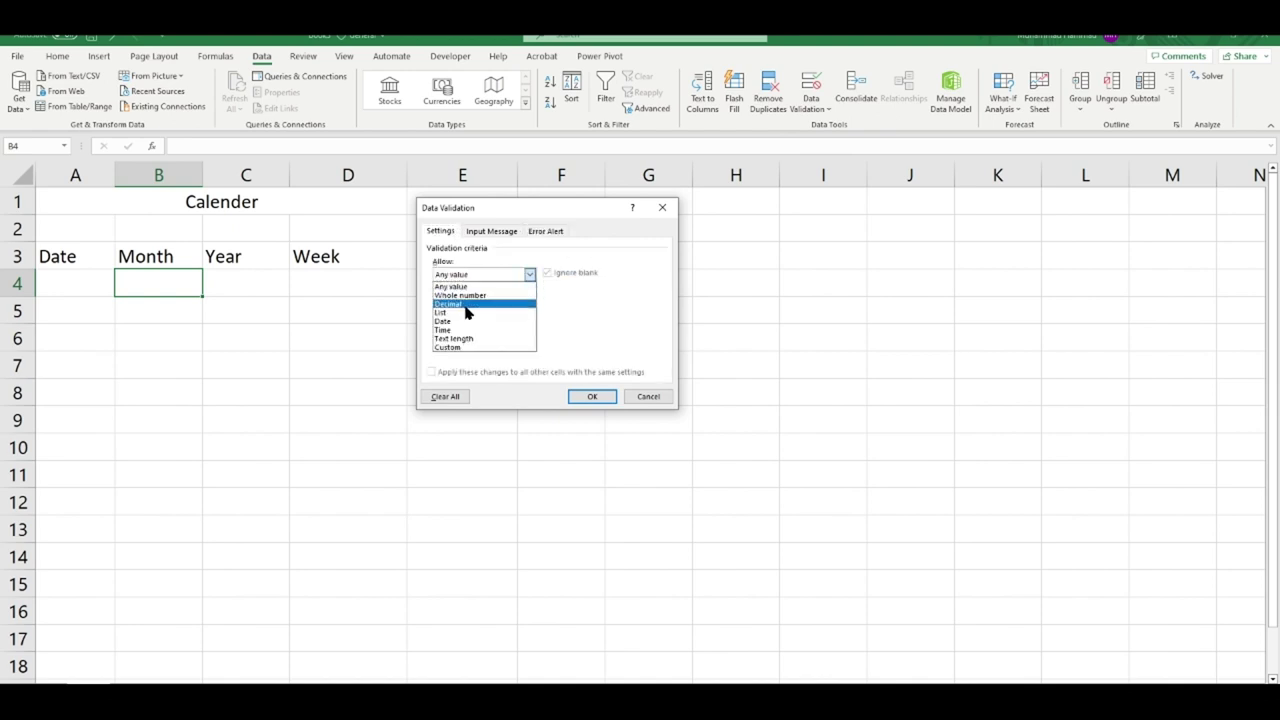
pyautogui.click(468, 304)
pyautogui.click(530, 274)
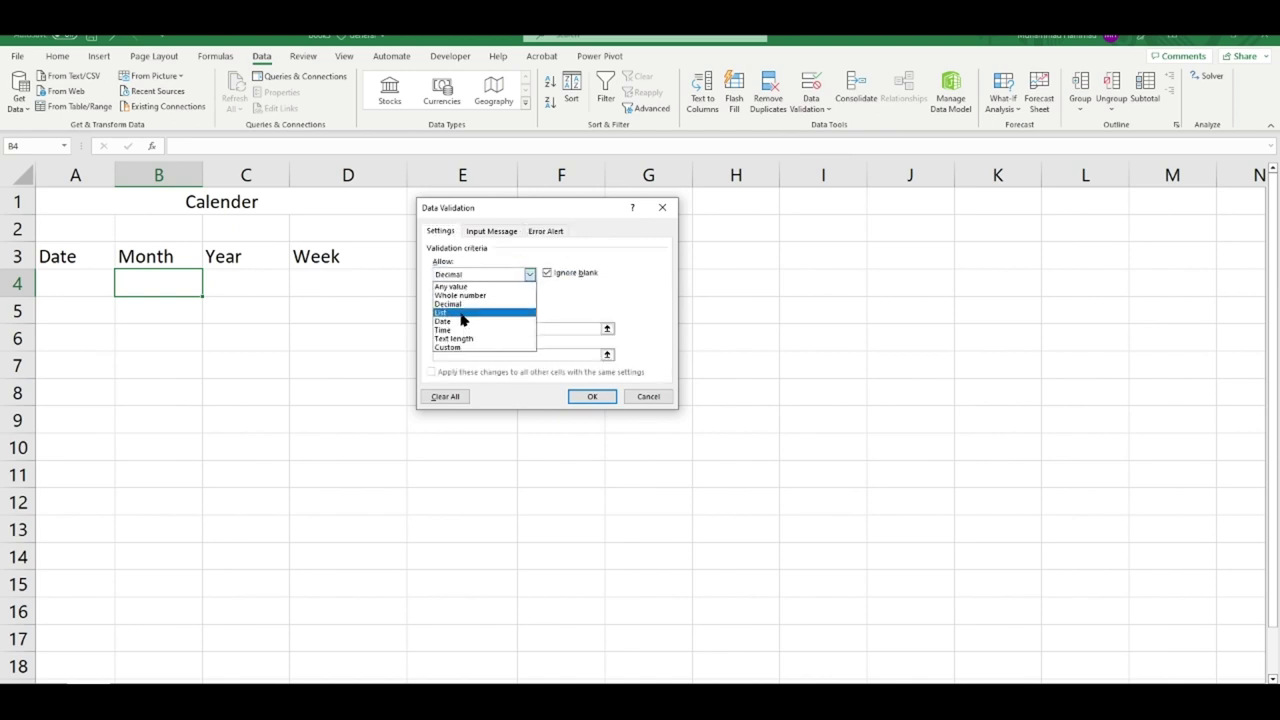
pyautogui.click(450, 312)
pyautogui.click(513, 330)
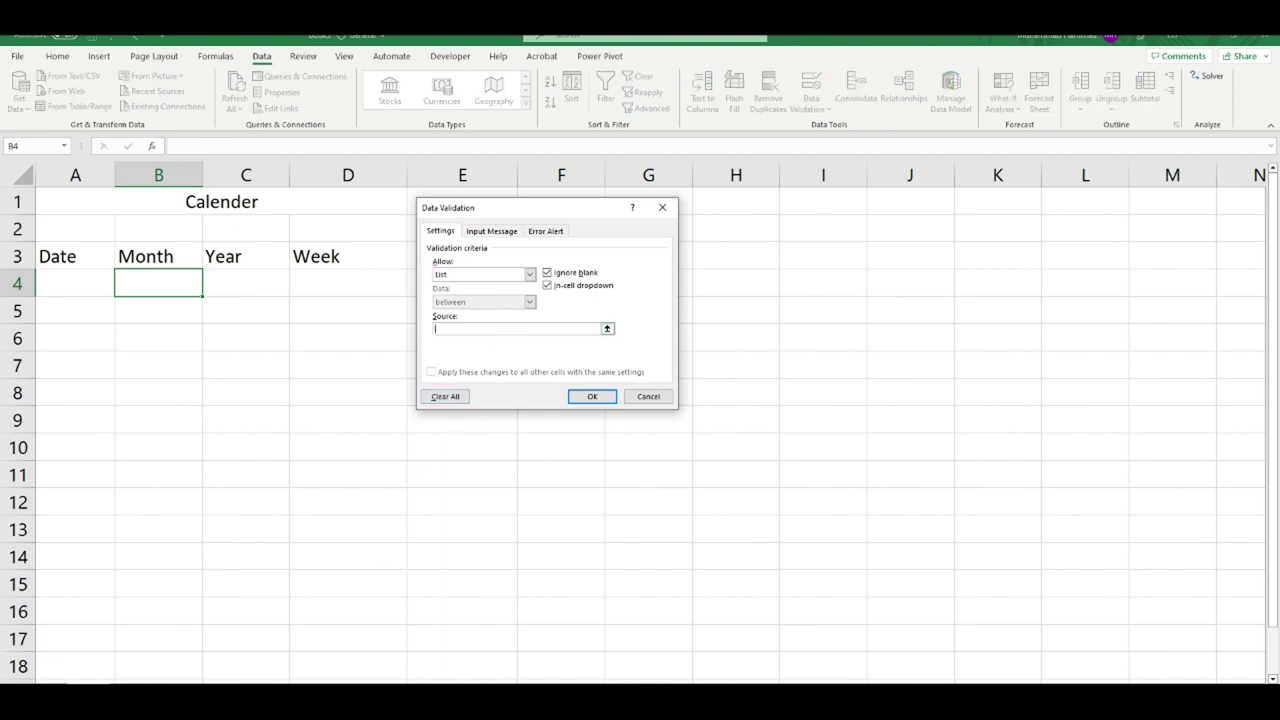
pyautogui.click(355, 698)
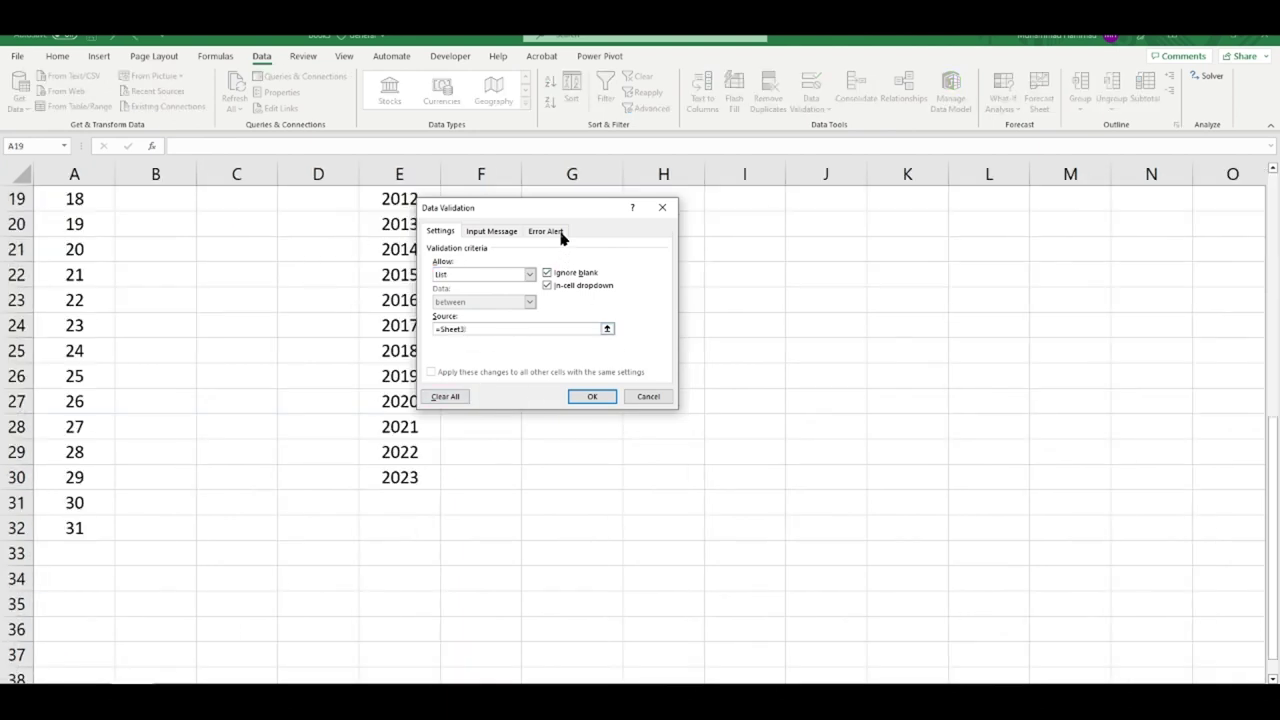
pyautogui.moveTo(556, 207); pyautogui.dragTo(685, 237)
pyautogui.scroll(1, 338, 342)
pyautogui.scroll(5, 338, 342)
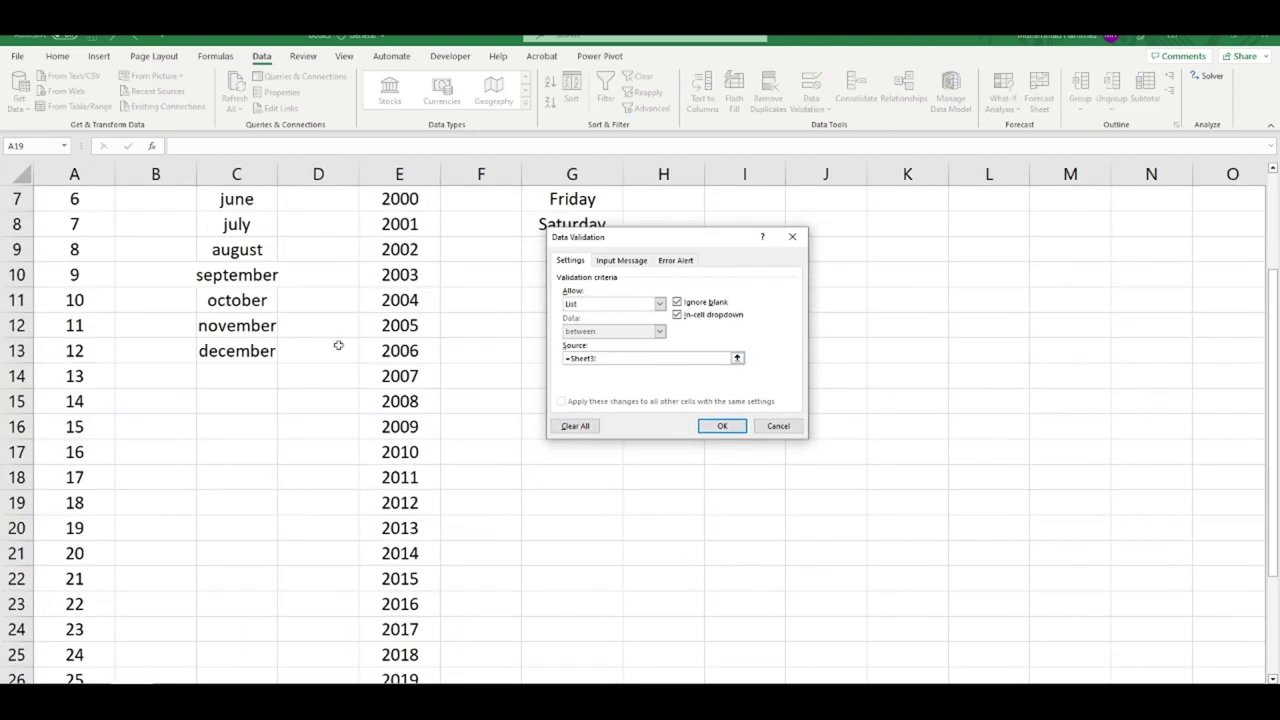
pyautogui.moveTo(247, 228); pyautogui.dragTo(266, 503)
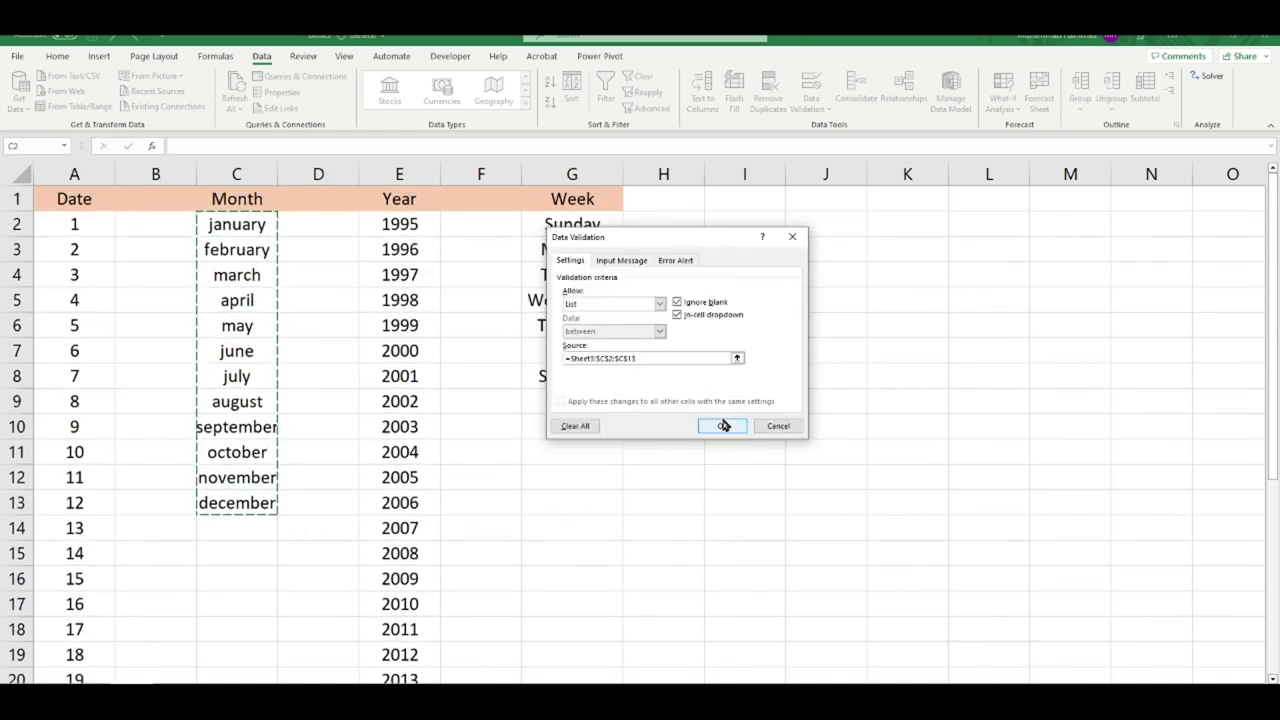
# Add an input message titled 'option' saying to select from the dropdown only
pyautogui.click(625, 261)
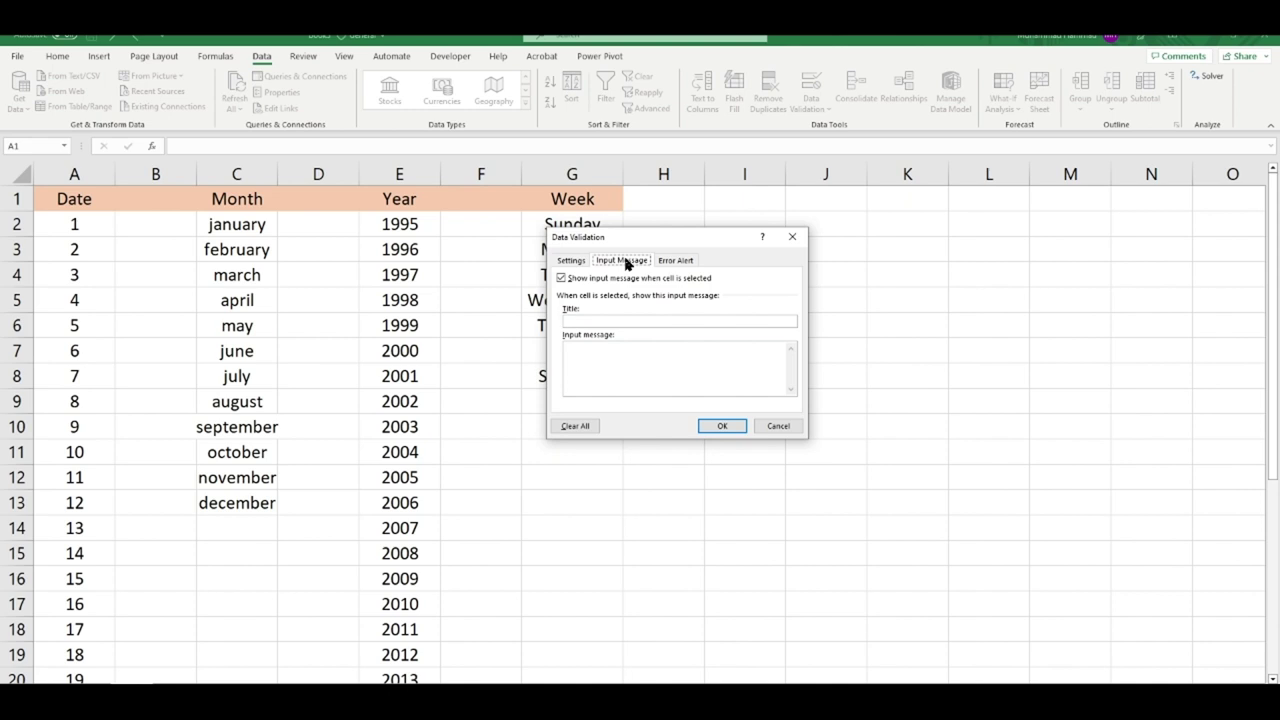
pyautogui.click(614, 321)
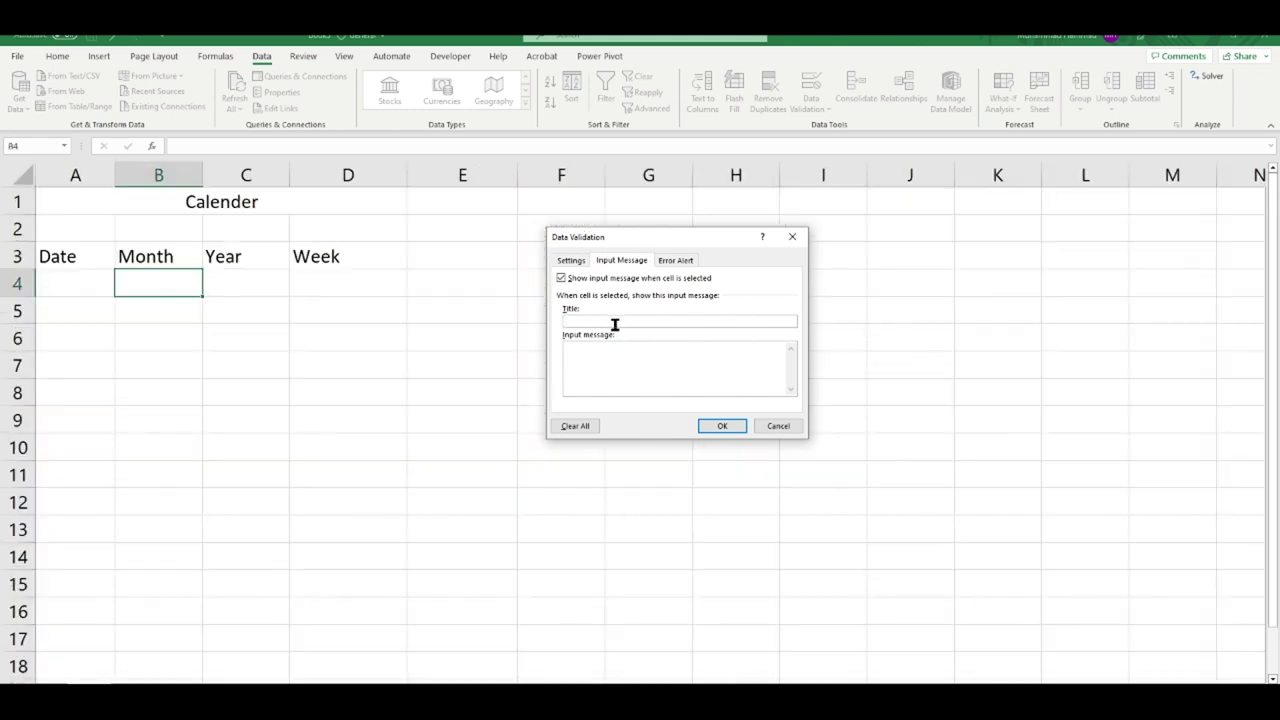
pyautogui.write('option')
pyautogui.click(636, 376)
pyautogui.write('slect from the dropdown onl')
# Enter the error alert title 'Not valid' and move to the error message box
pyautogui.click(669, 262)
pyautogui.click(718, 318)
pyautogui.write('N')
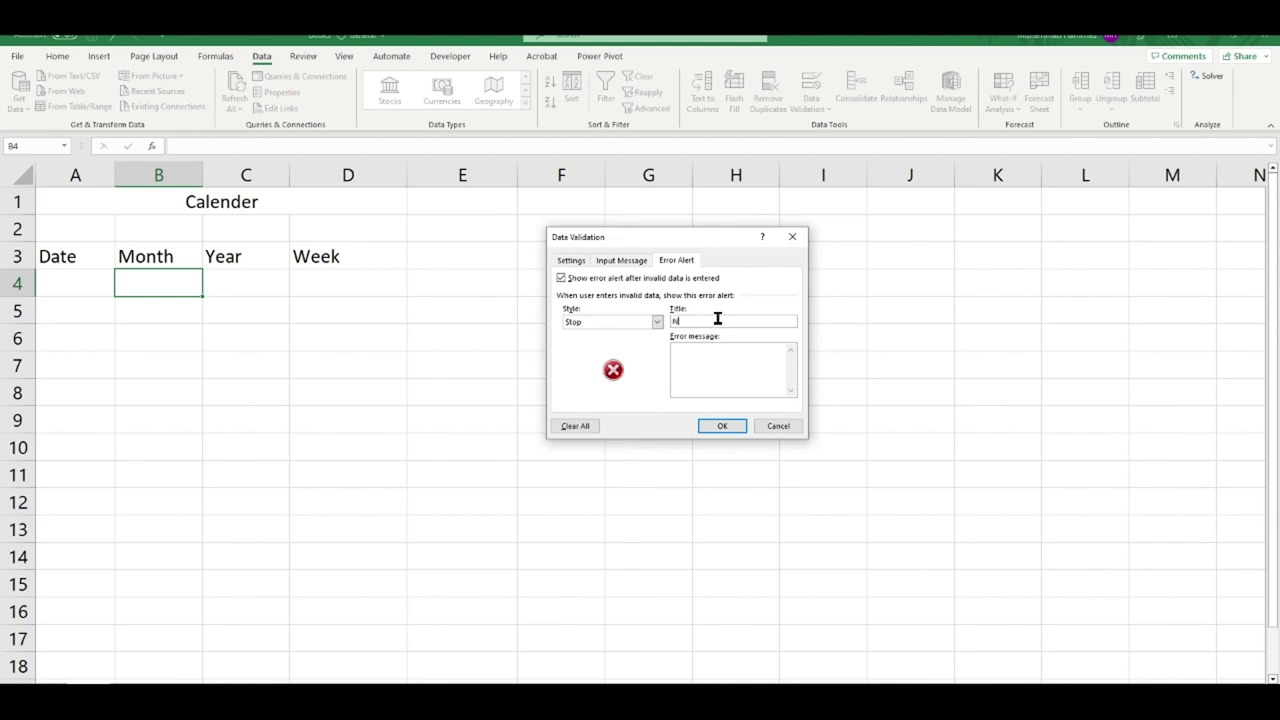
pyautogui.write('at valid')
pyautogui.click(733, 372)
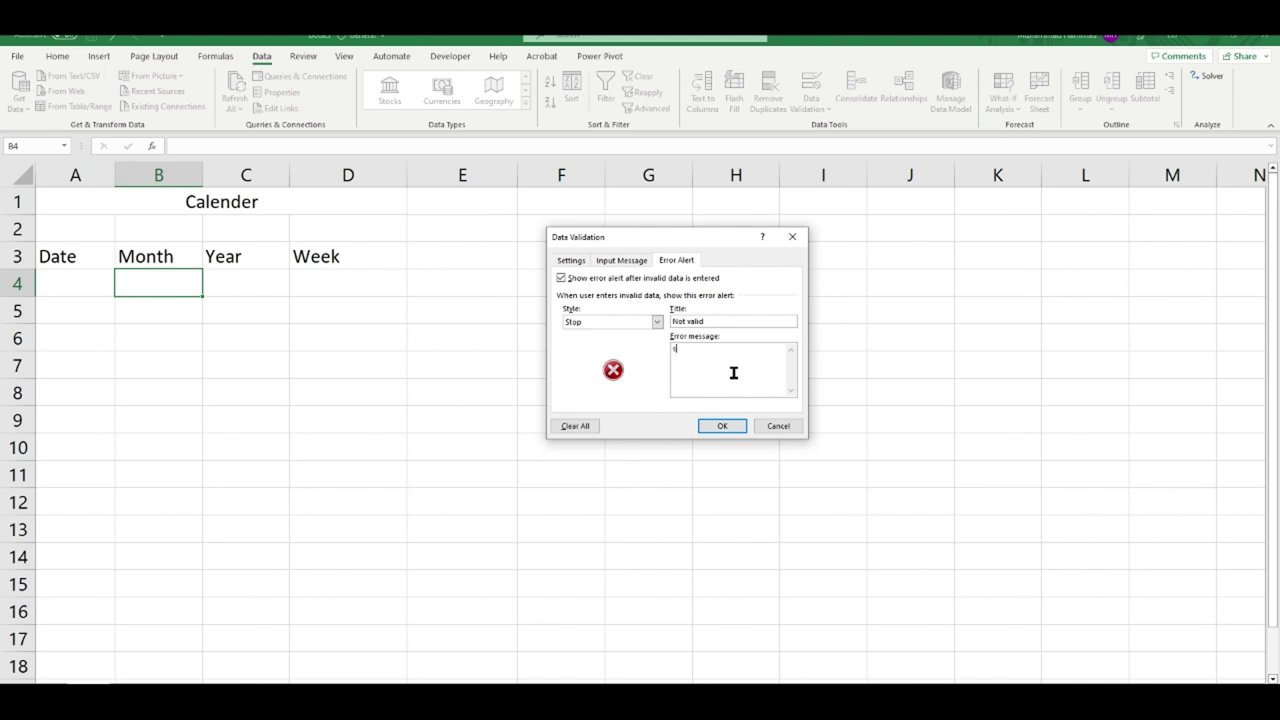
# Complete B4's error message ending 'from the dropdown list only' and apply the validation
pyautogui.write('ct from the dropdown list only')
pyautogui.click(722, 426)
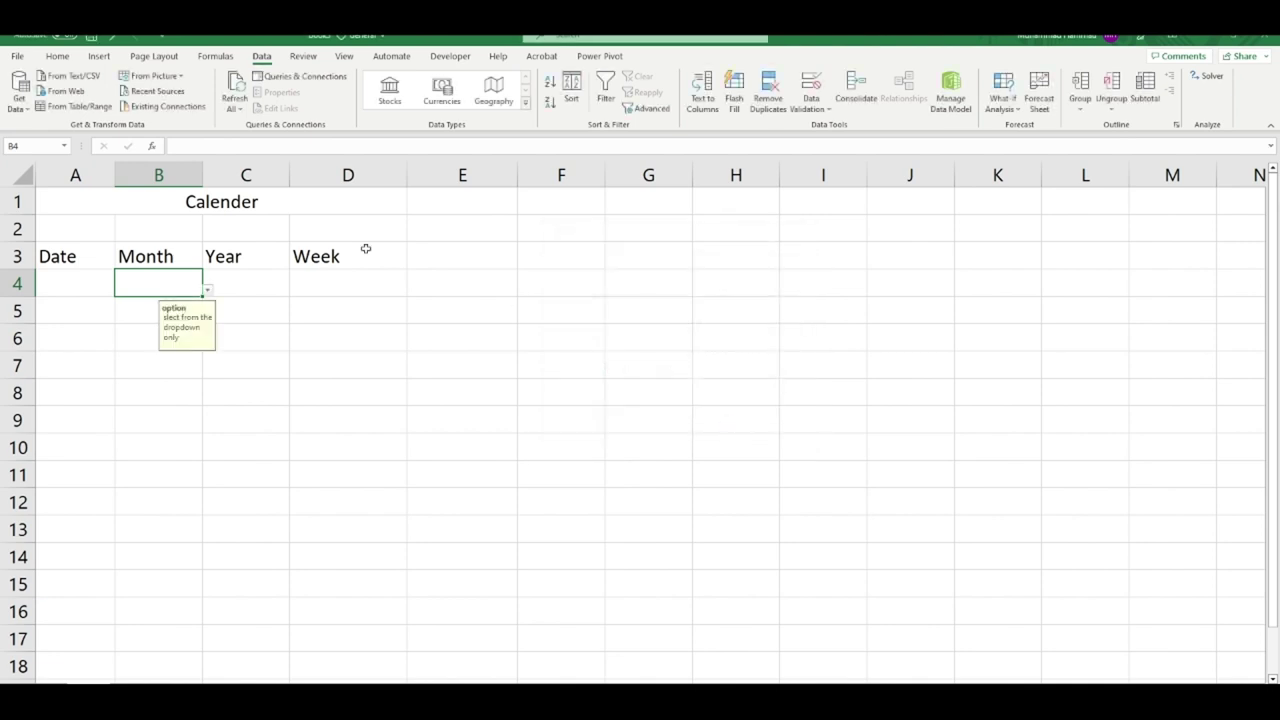
# Set C4's validation to a List sourced from the Sheet3 year range in column E
pyautogui.click(250, 283)
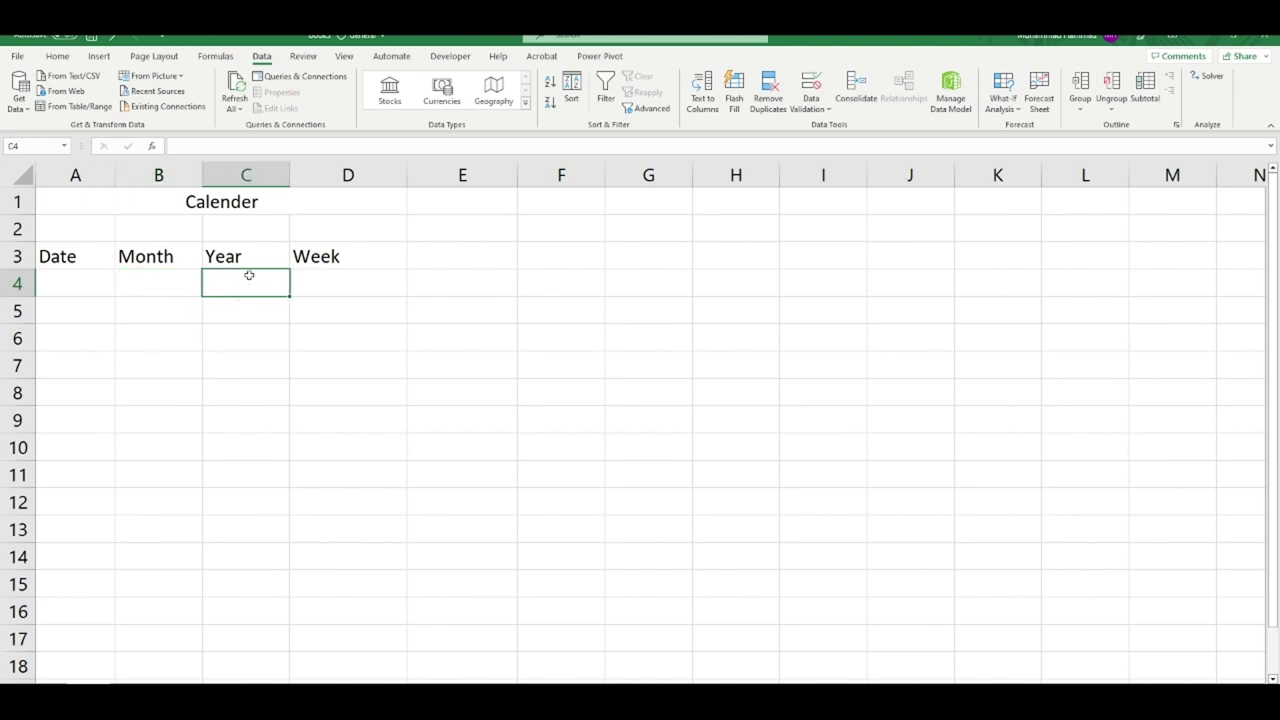
pyautogui.click(811, 100)
pyautogui.click(840, 128)
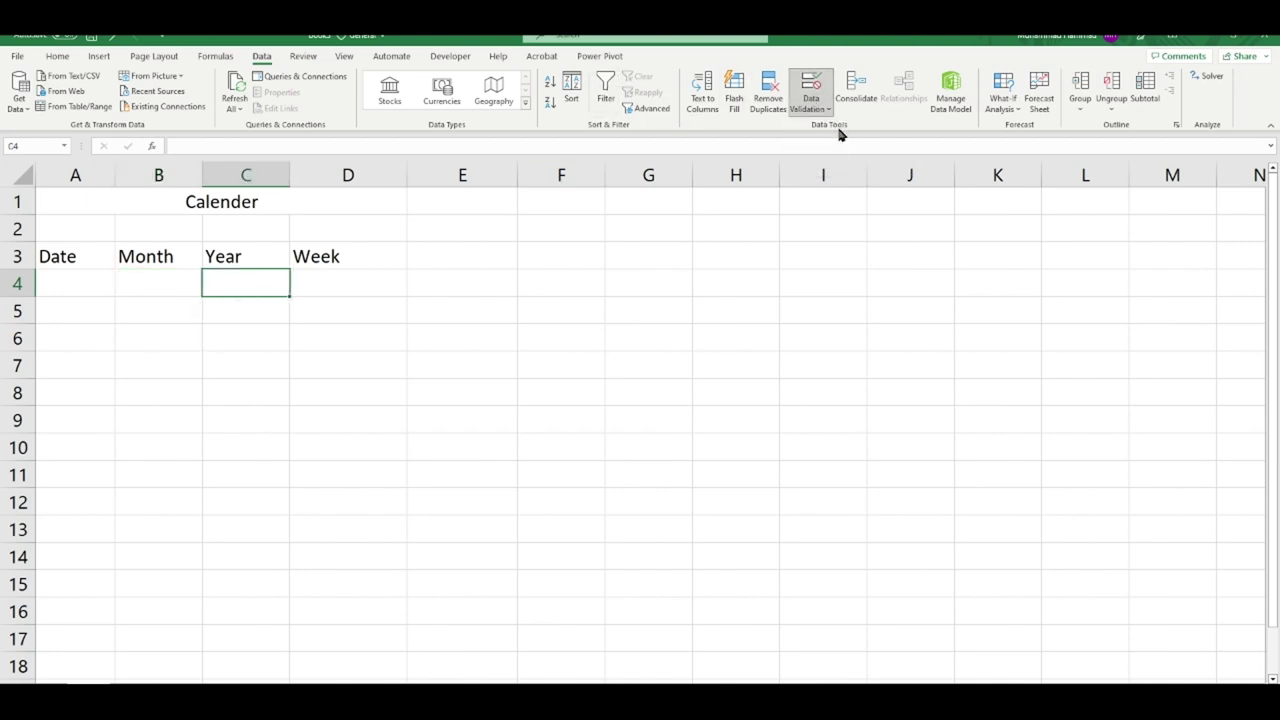
pyautogui.click(576, 262)
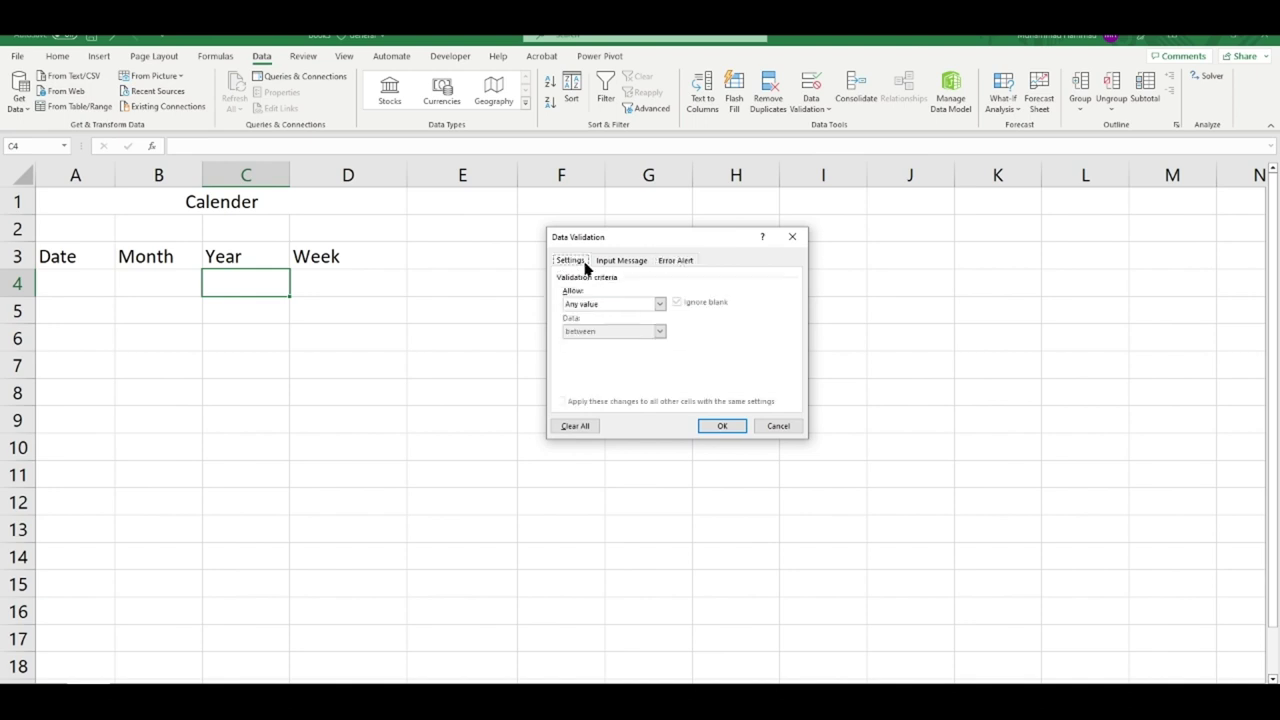
pyautogui.click(659, 304)
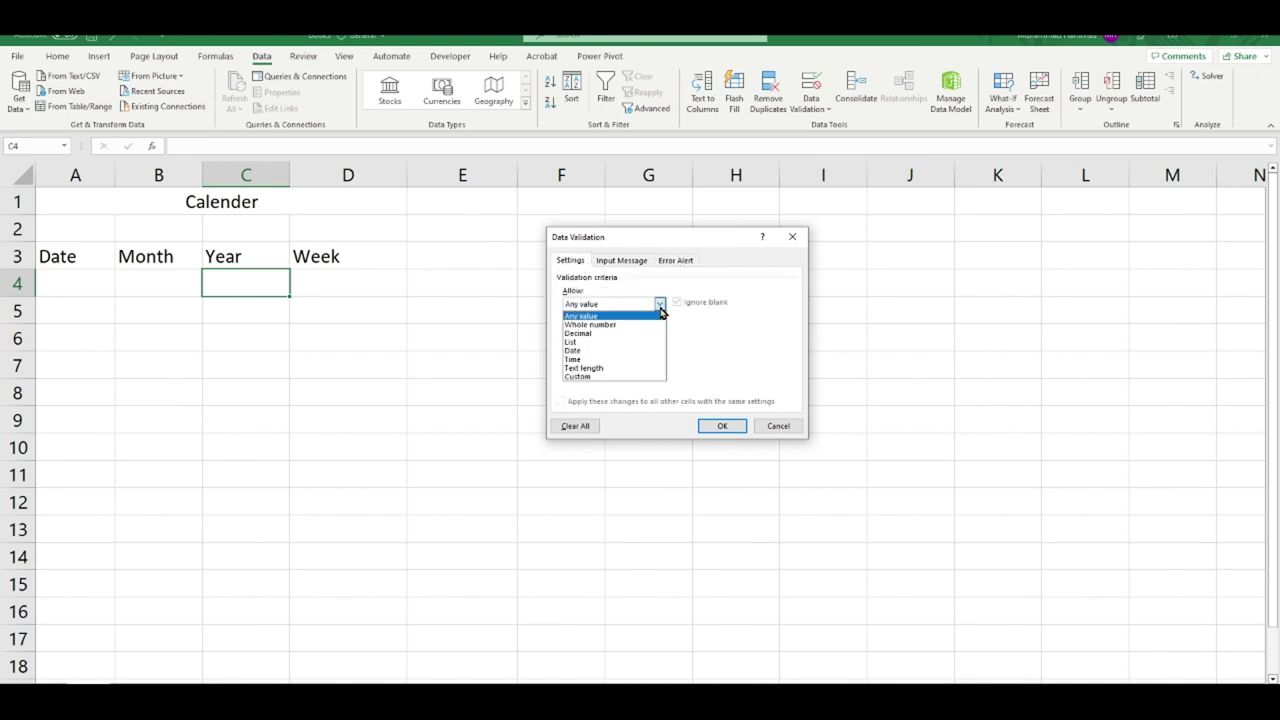
pyautogui.click(586, 342)
pyautogui.click(637, 358)
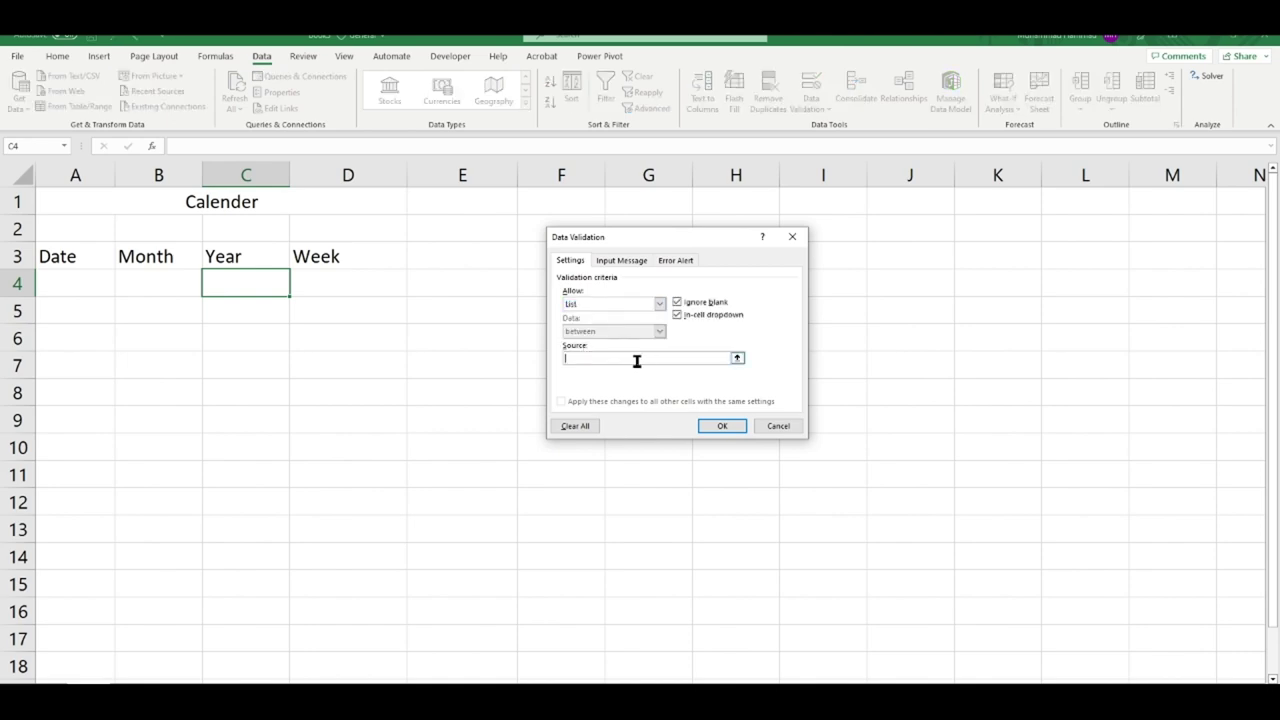
pyautogui.hotkey('ctrl', 'pagedown')
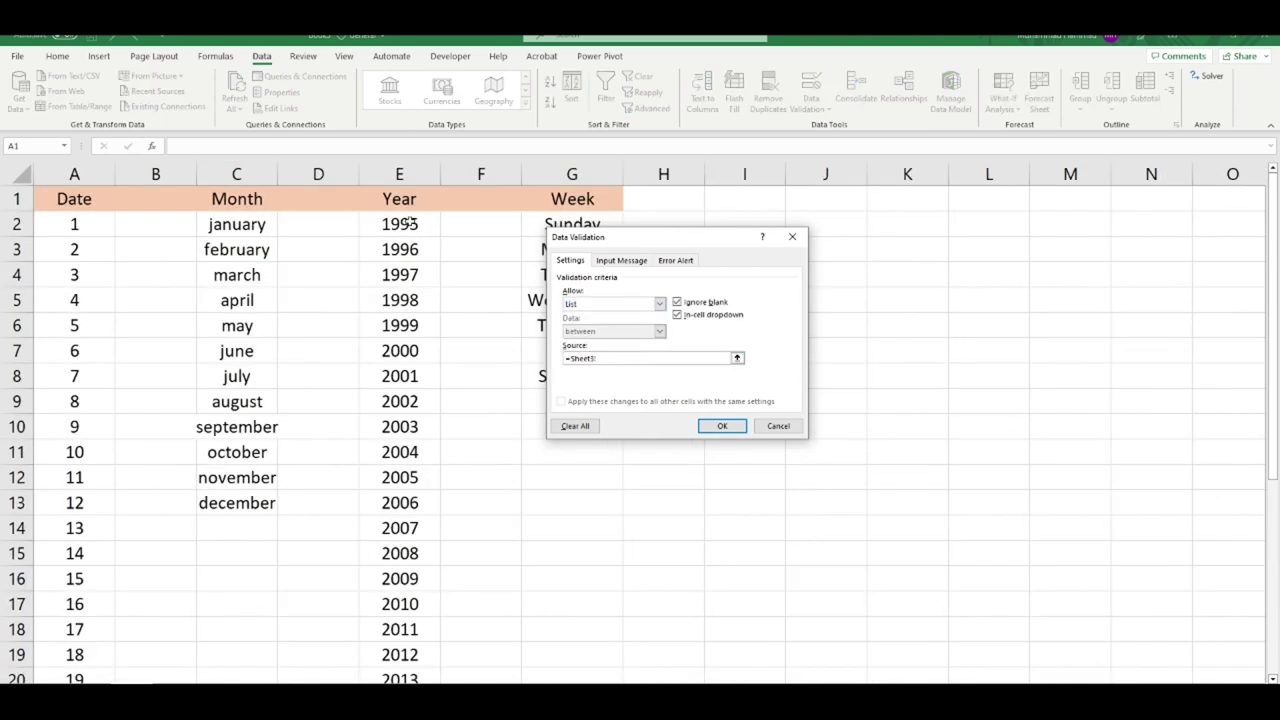
pyautogui.moveTo(410, 222); pyautogui.dragTo(410, 656)
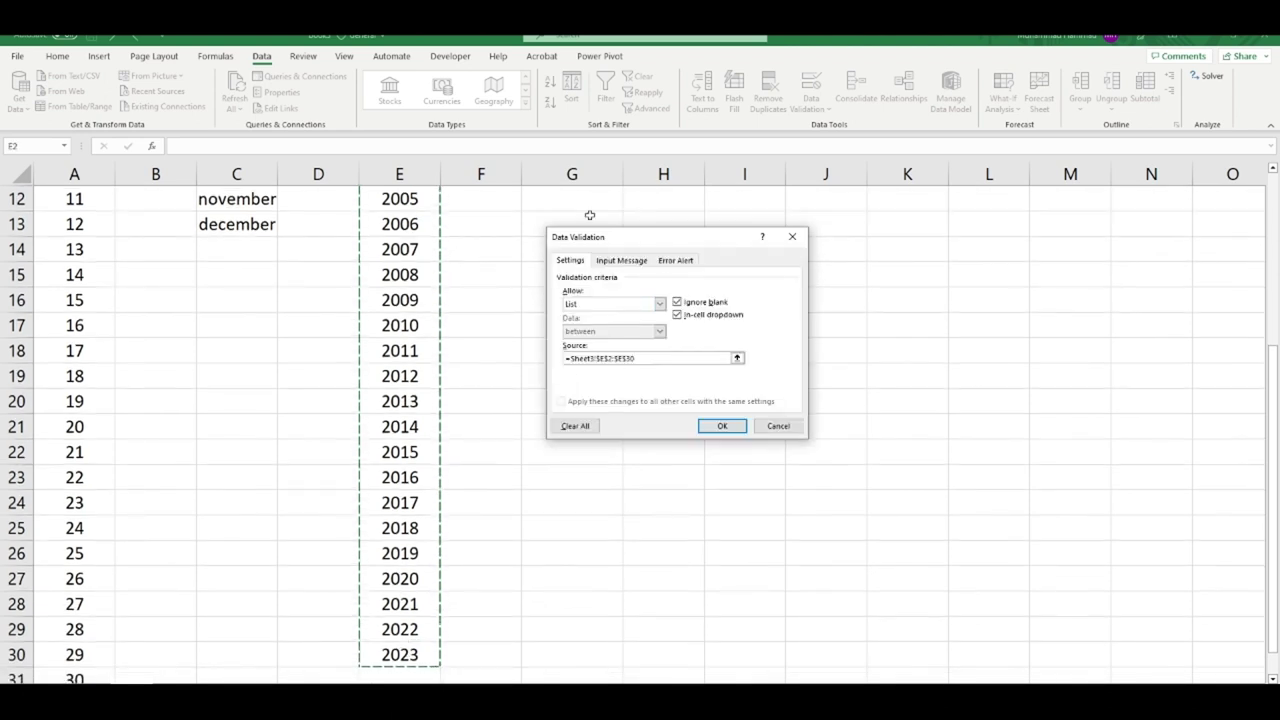
# Give C4 an 'option' input prompt and a 'Not Valid' alert to select from the drop-down list only
pyautogui.click(620, 261)
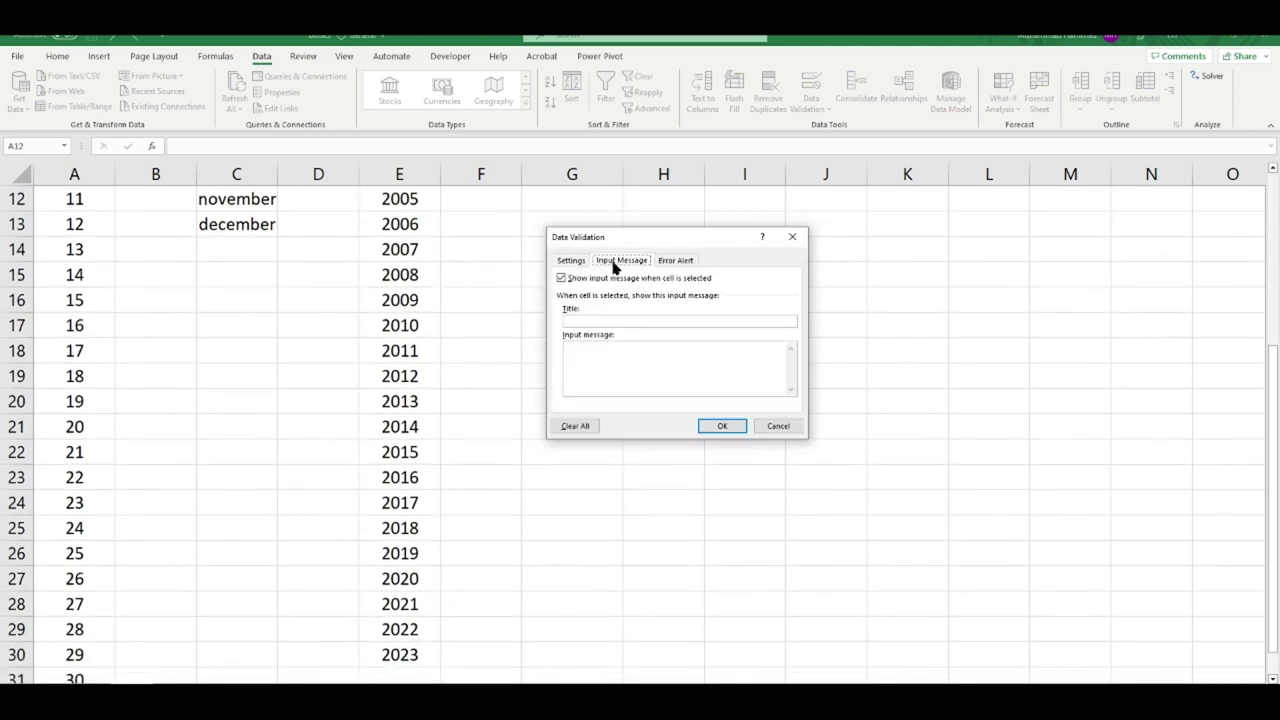
pyautogui.click(645, 323)
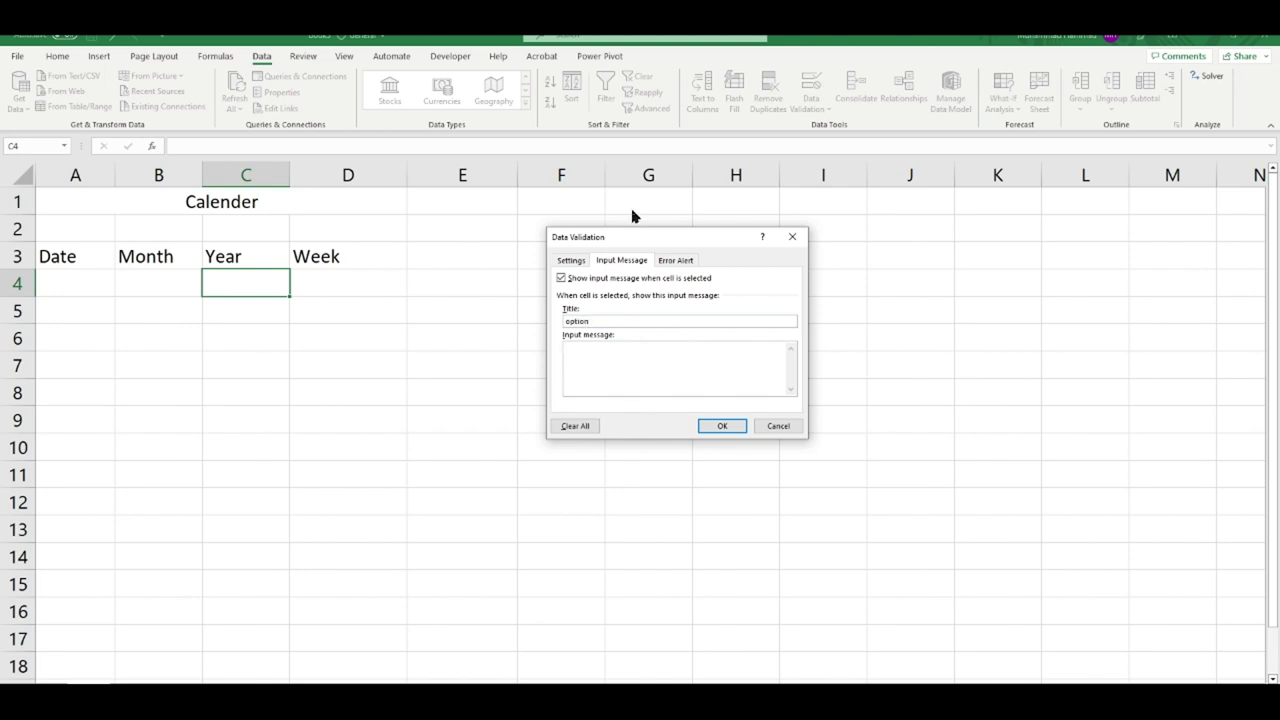
pyautogui.write('from the dropdown list only')
pyautogui.click(684, 261)
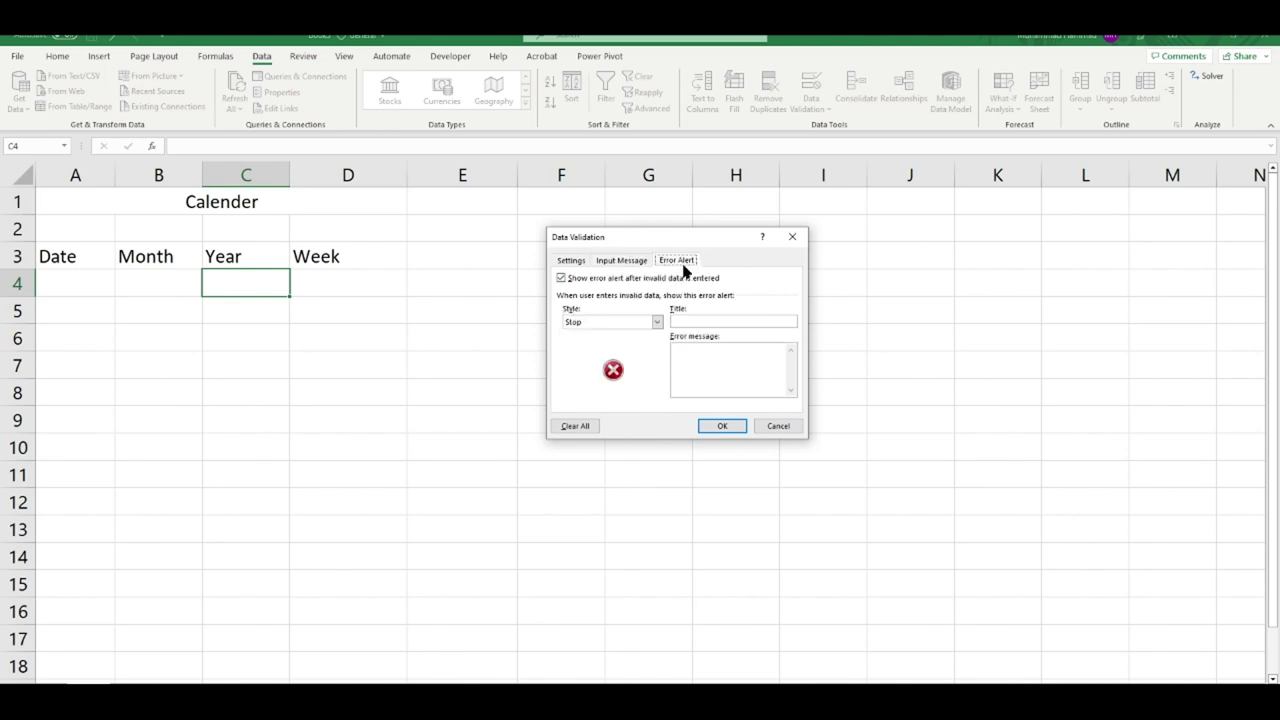
pyautogui.click(708, 323)
pyautogui.write('Not Valid')
pyautogui.click(721, 357)
pyautogui.write('plz')
pyautogui.write(' sel')
pyautogui.write('ct from the dr')
pyautogui.write('op down ')
pyautogui.write('list only')
pyautogui.click(720, 427)
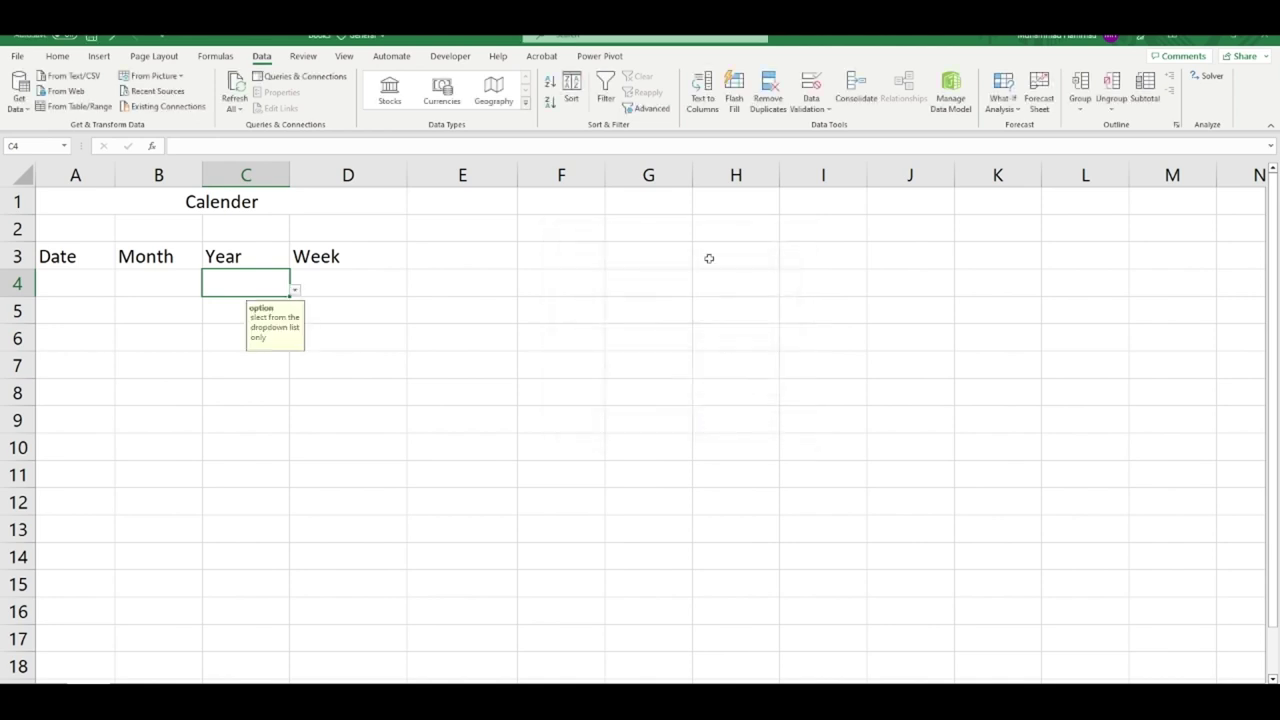
pyautogui.click(352, 284)
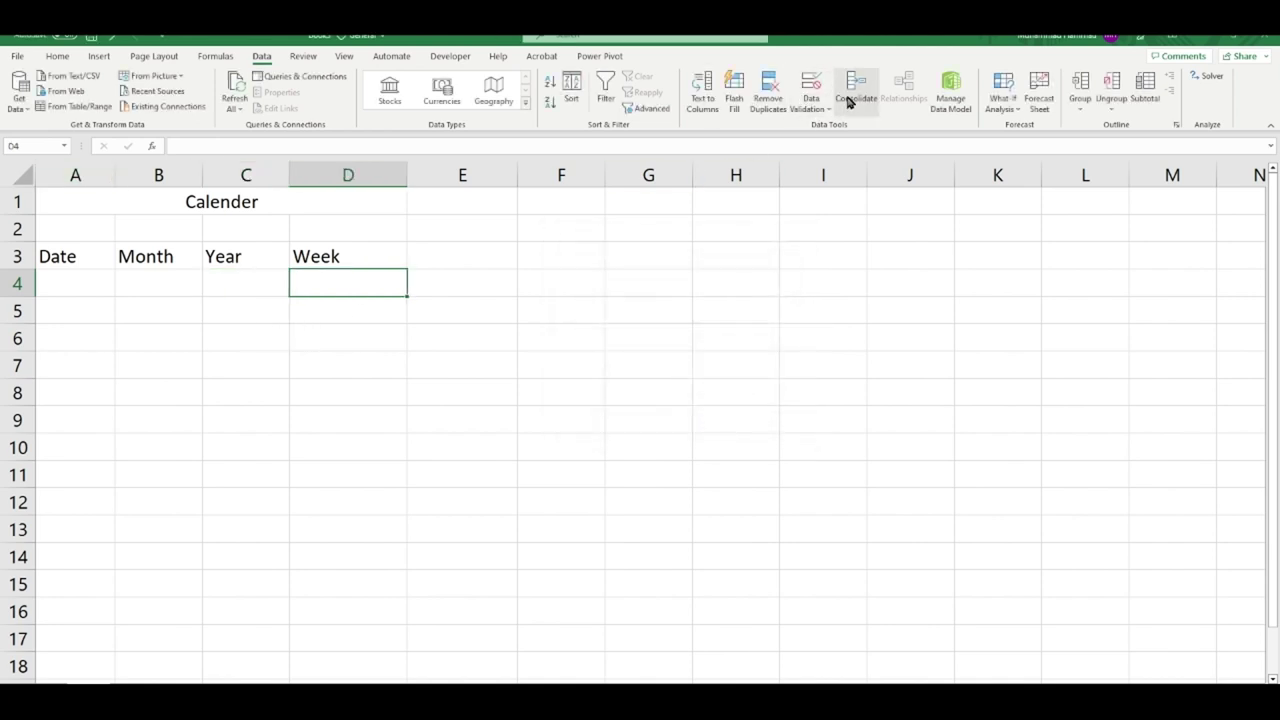
# Set D4's validation to a List sourced from the Sheet3 weekday names G2:G8
pyautogui.click(812, 108)
pyautogui.click(838, 129)
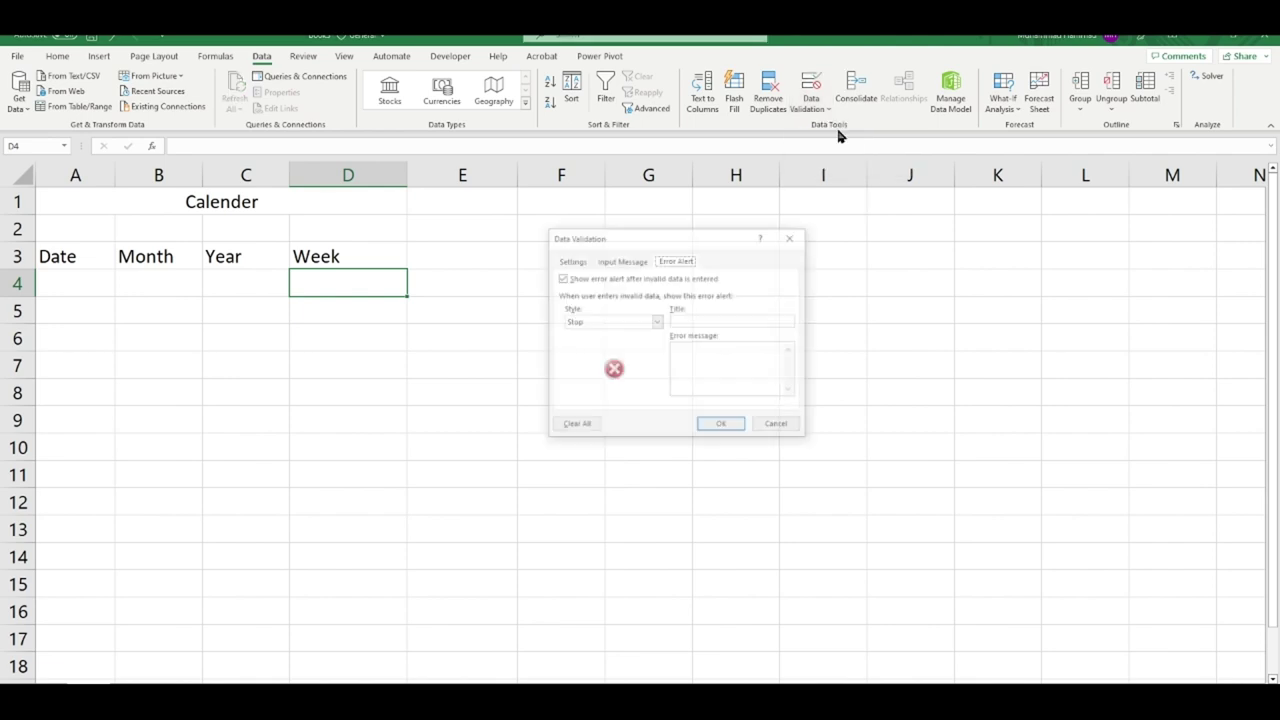
pyautogui.click(571, 260)
pyautogui.click(659, 303)
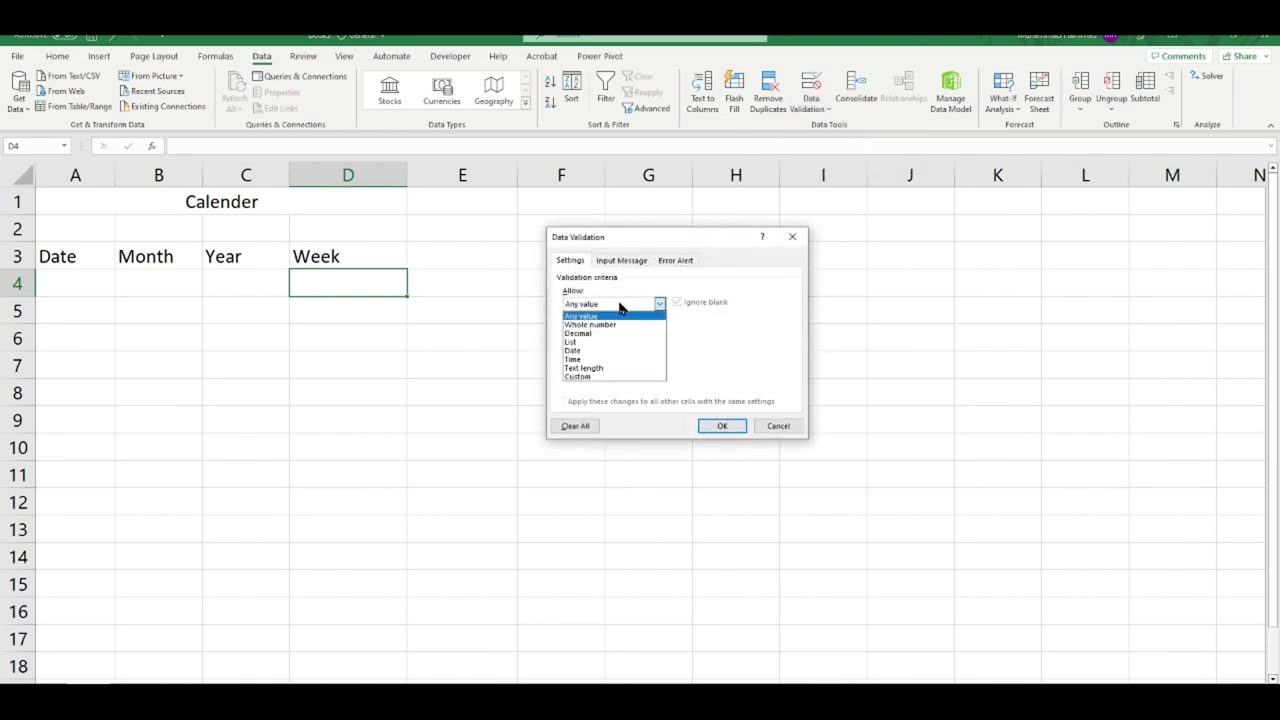
pyautogui.click(580, 343)
pyautogui.click(640, 357)
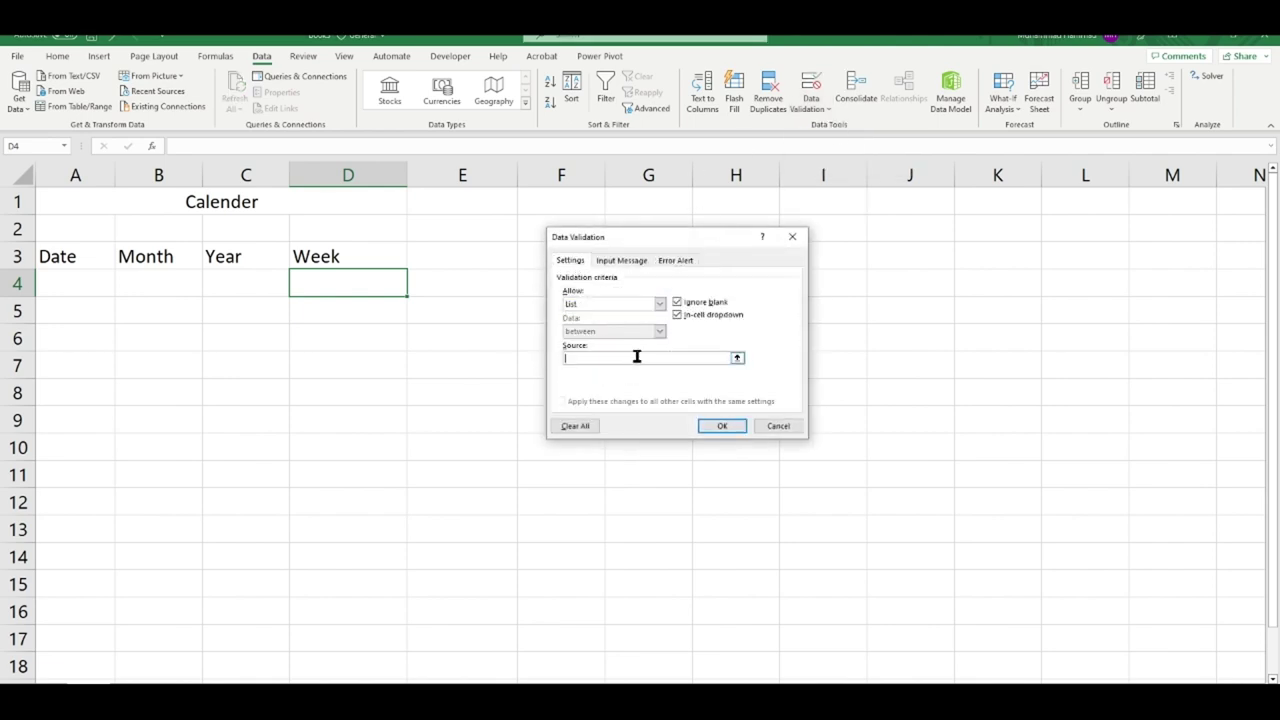
pyautogui.click(398, 678)
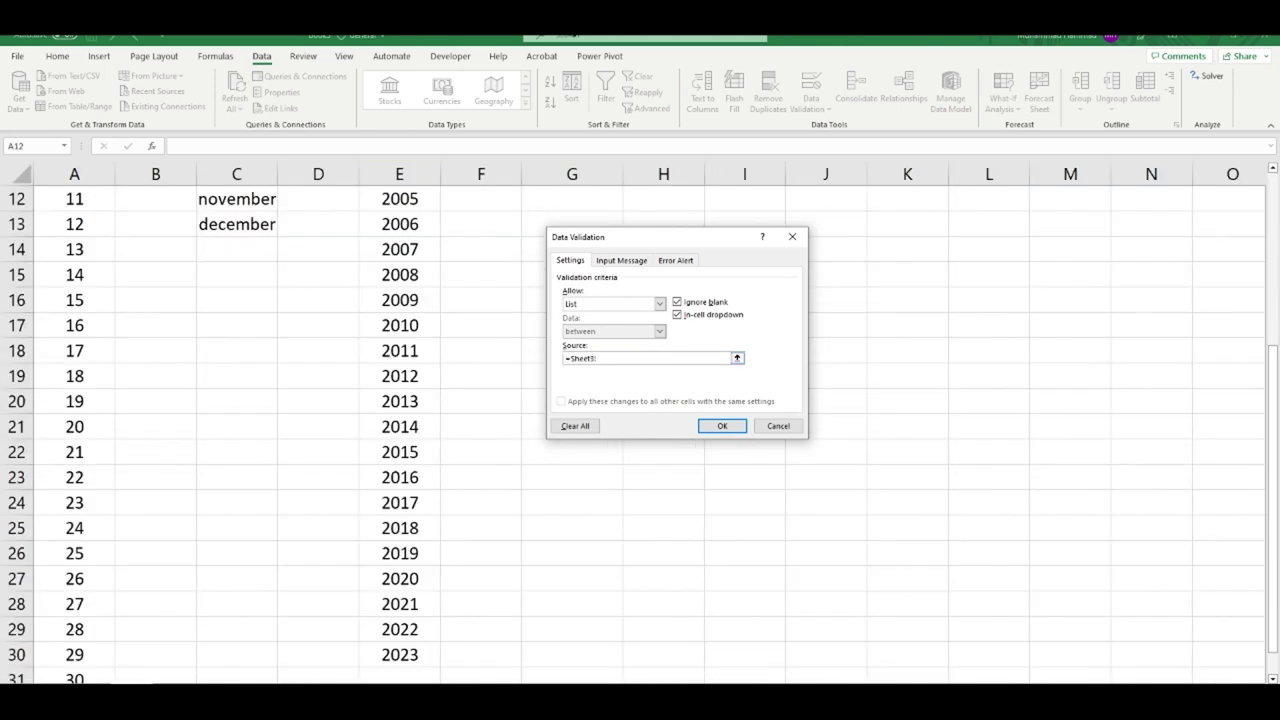
pyautogui.scroll(4, 502, 295)
pyautogui.moveTo(576, 240); pyautogui.dragTo(724, 241)
pyautogui.moveTo(545, 221); pyautogui.dragTo(578, 378)
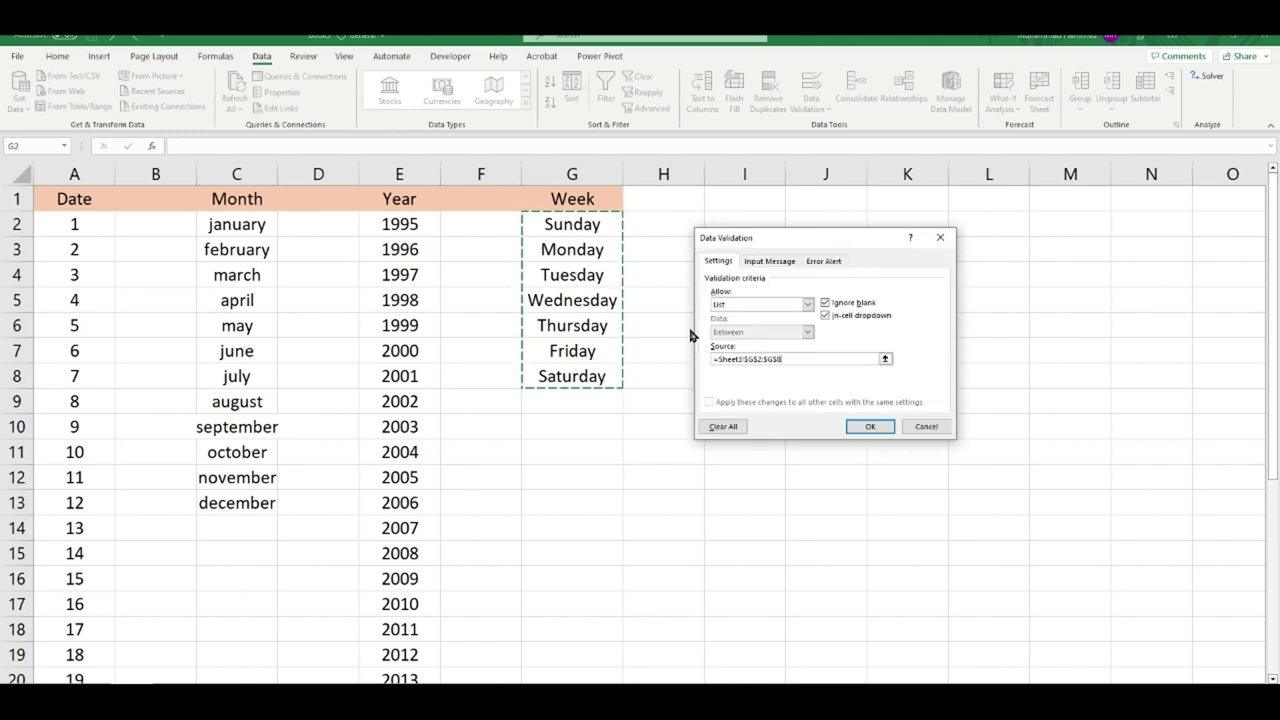
# Give D4 an 'option' input prompt and a 'Not valid' alert to select from the drop-down list only
pyautogui.click(769, 260)
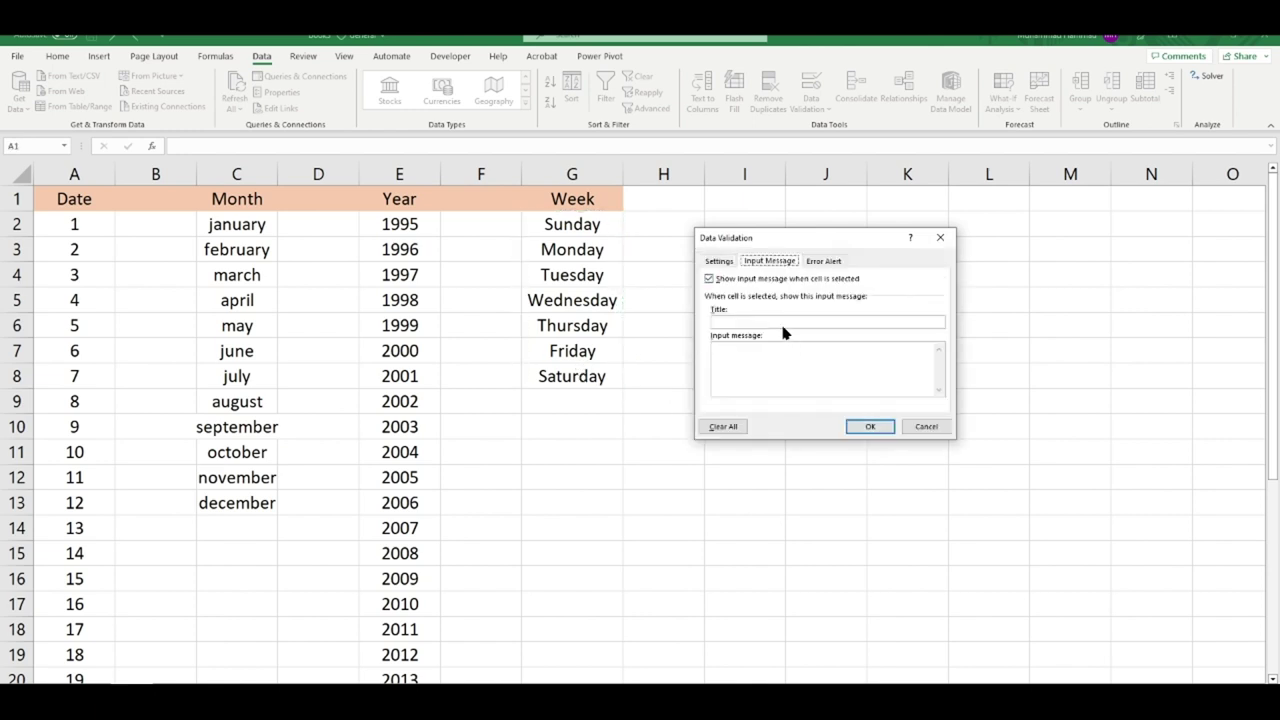
pyautogui.click(781, 320)
pyautogui.write('option')
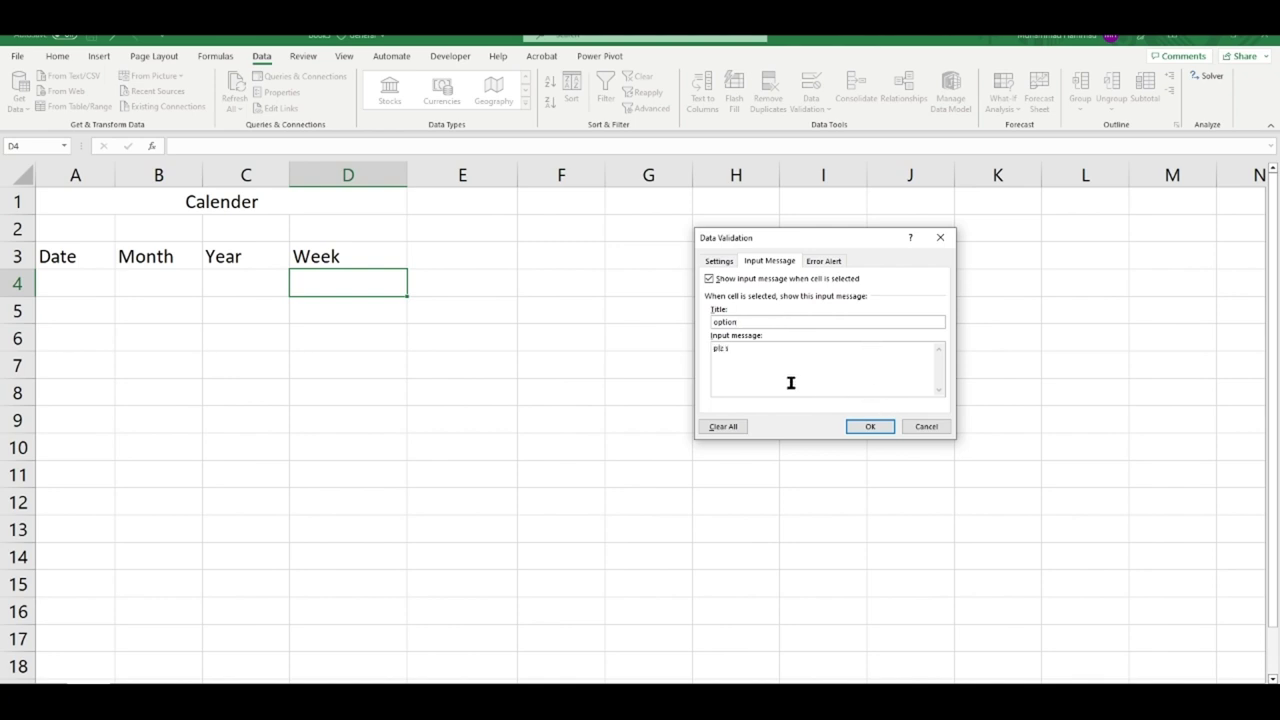
pyautogui.write('ct fra')
pyautogui.write('m the dropdown list only')
pyautogui.click(824, 261)
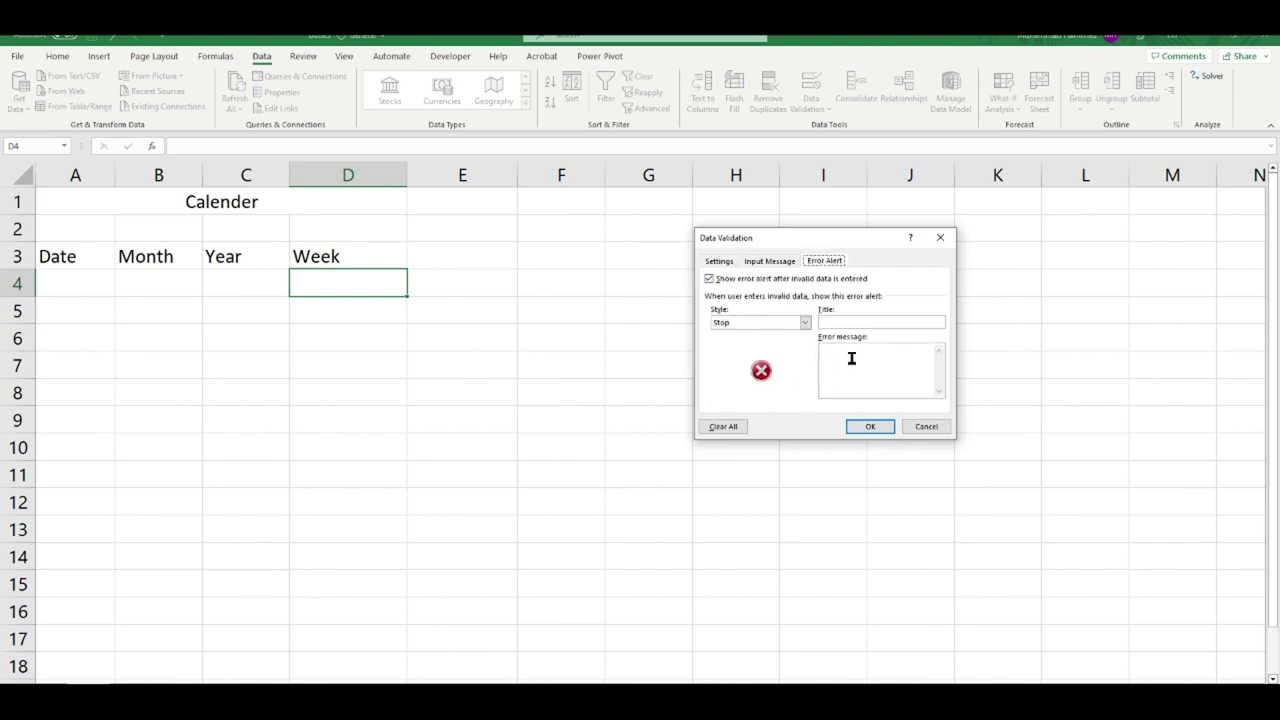
pyautogui.click(853, 324)
pyautogui.write('Not')
pyautogui.write(' valid')
pyautogui.write('plz s')
pyautogui.write('lect from')
pyautogui.write(' the')
pyautogui.write(' drop down')
pyautogui.write(' list')
pyautogui.write(' only')
pyautogui.click(870, 426)
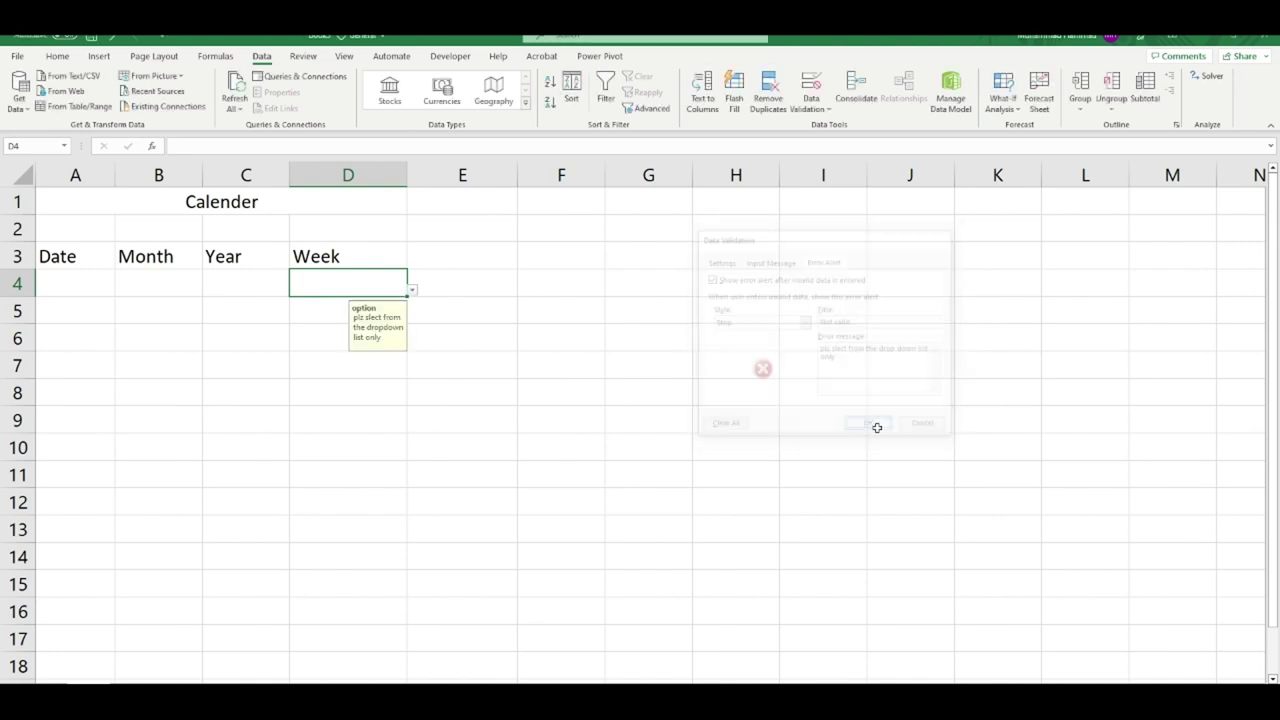
# Enter date 25 in A4 and confirm that month 6 is rejected in B4
pyautogui.press('Down')
pyautogui.press('Down')
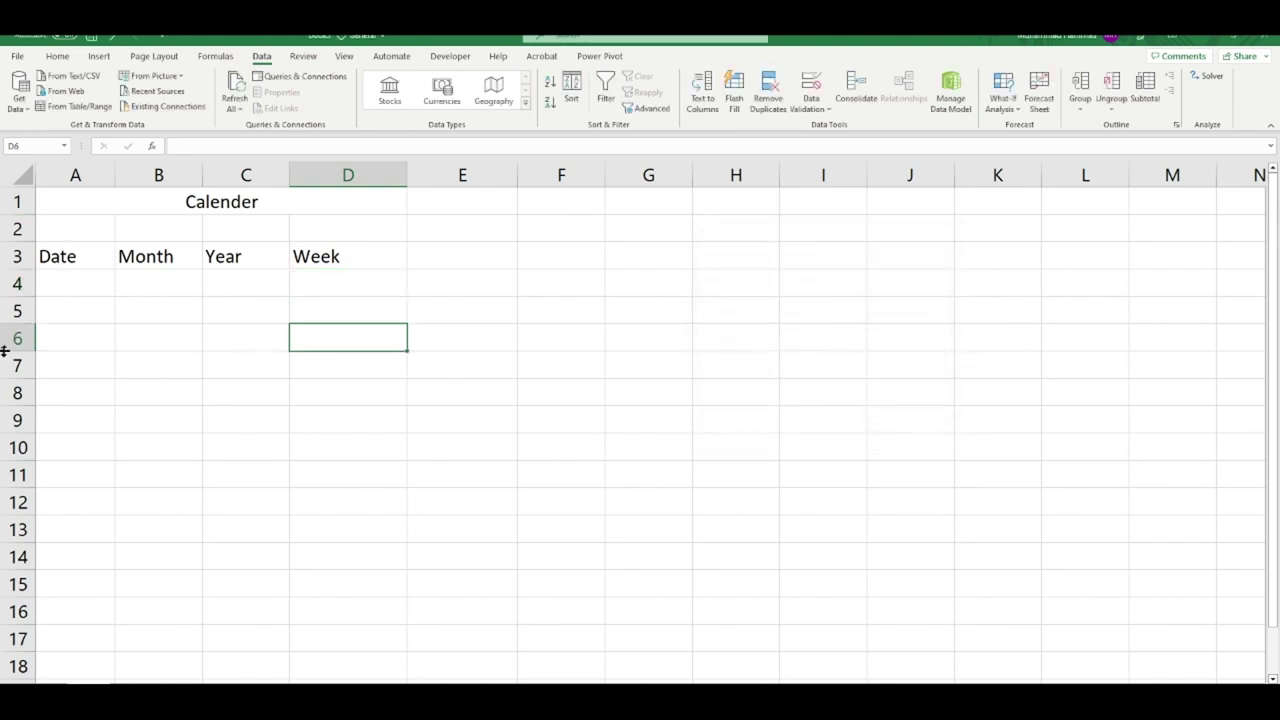
pyautogui.click(88, 288)
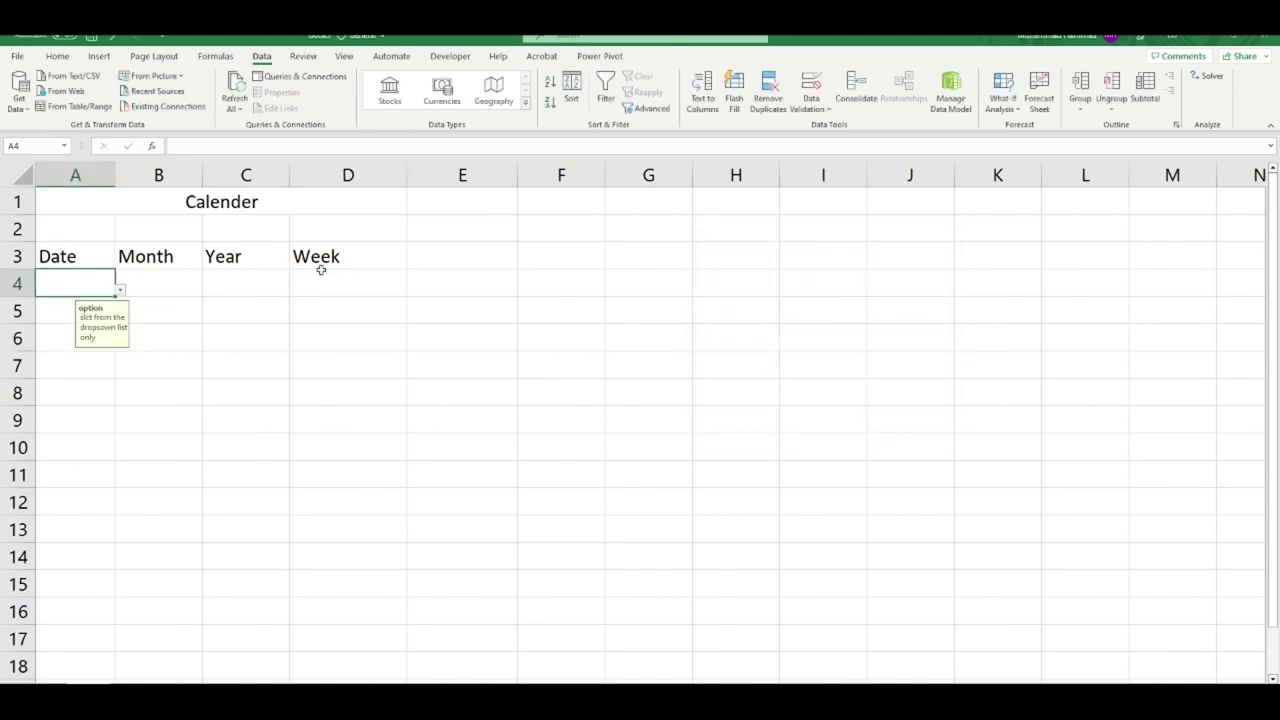
pyautogui.write('25')
pyautogui.press('Tab')
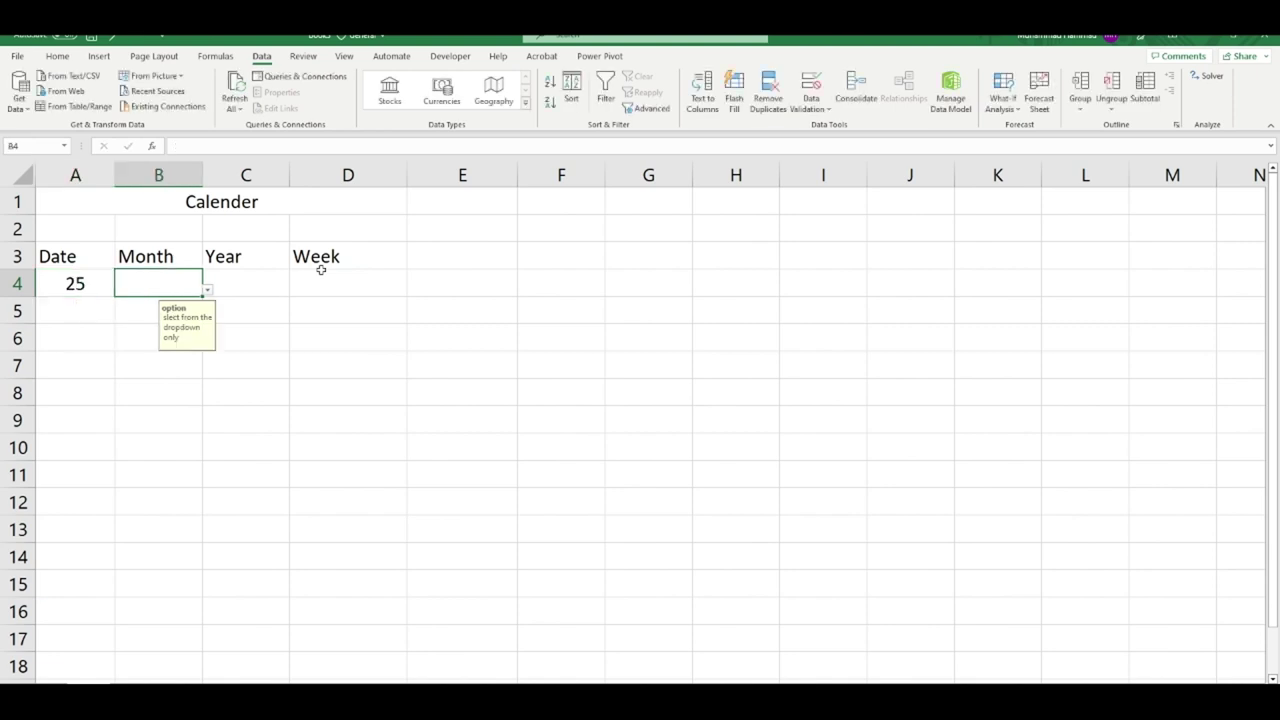
pyautogui.write('6')
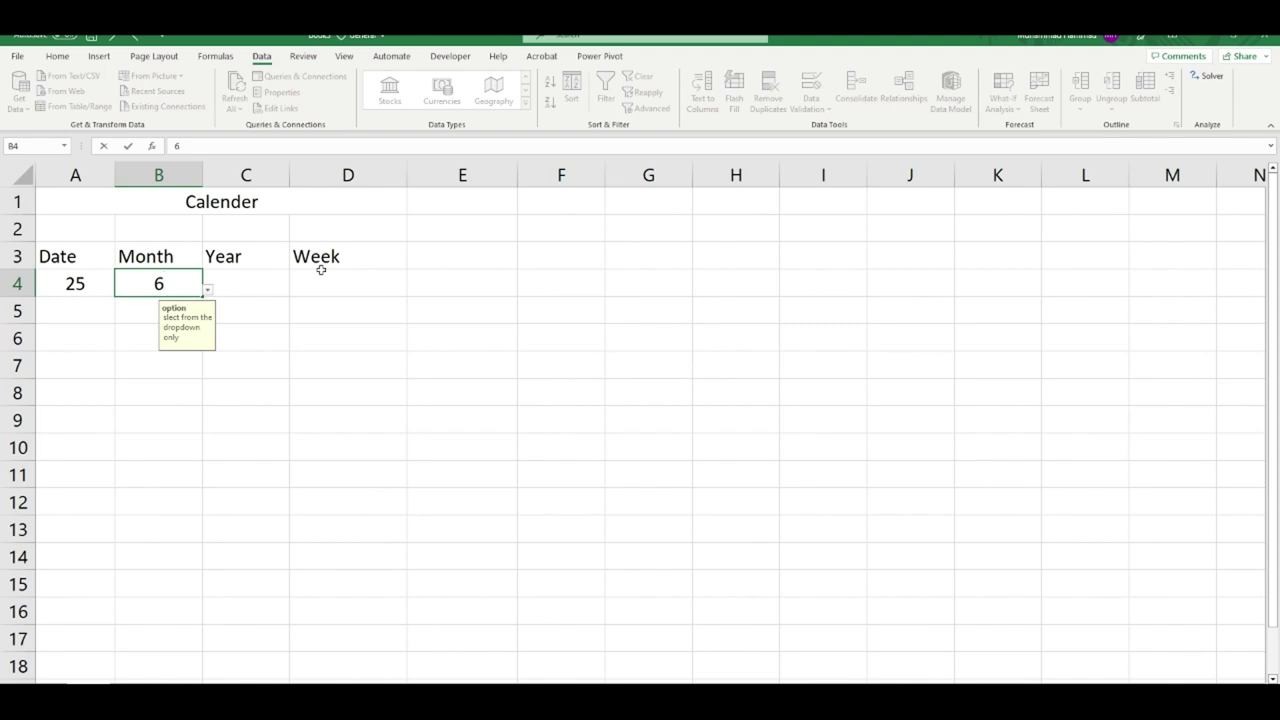
pyautogui.press('Tab')
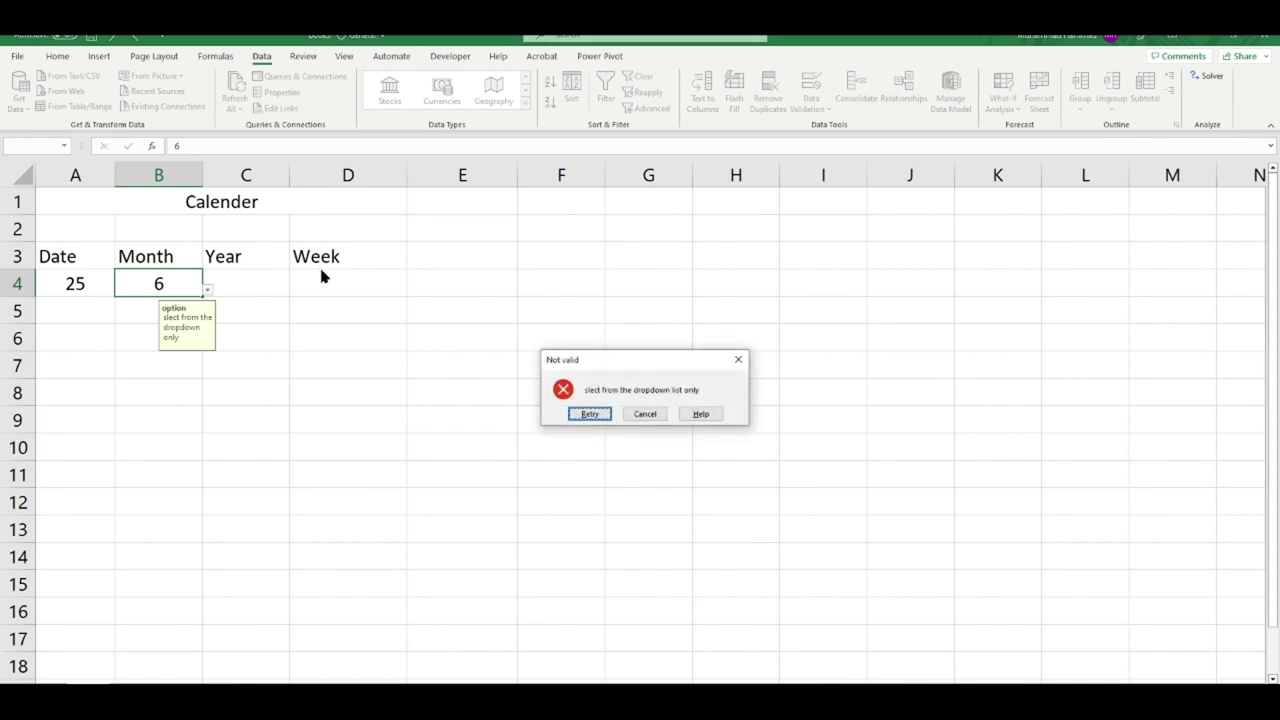
pyautogui.click(603, 417)
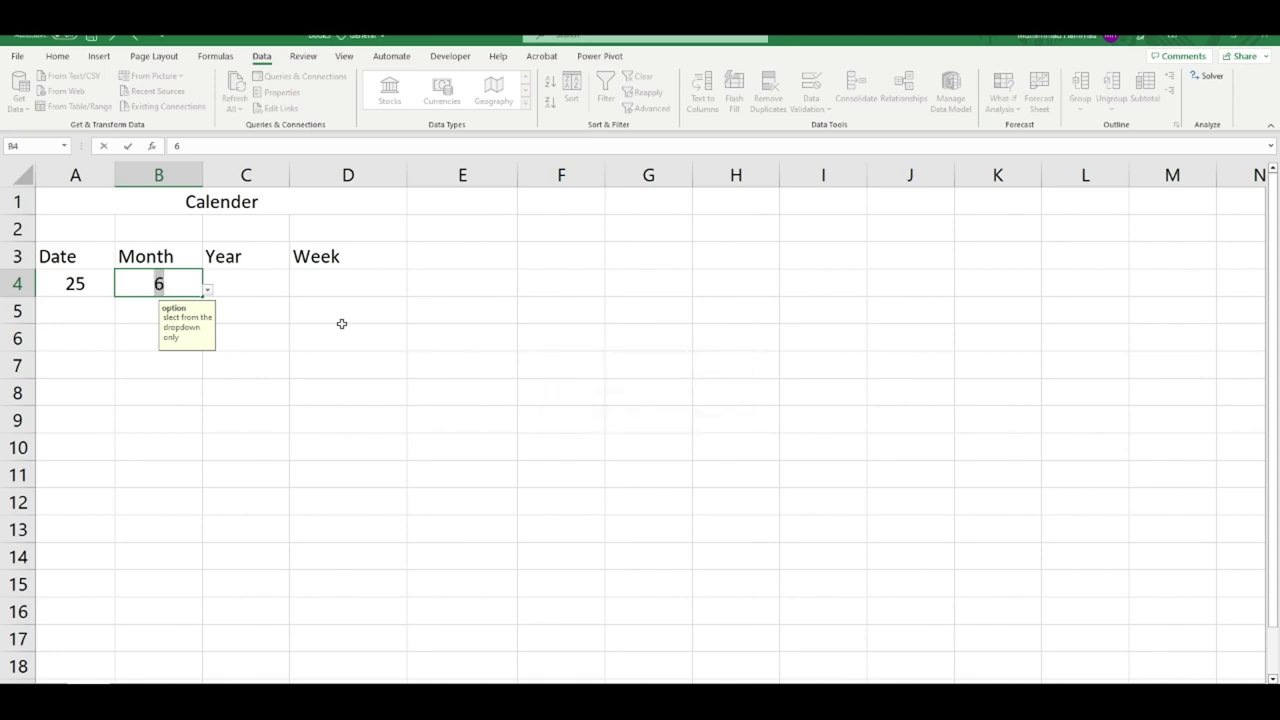
# Enter june as the month in B4 and 2005 as the year in C4
pyautogui.write('june')
pyautogui.press('Tab')
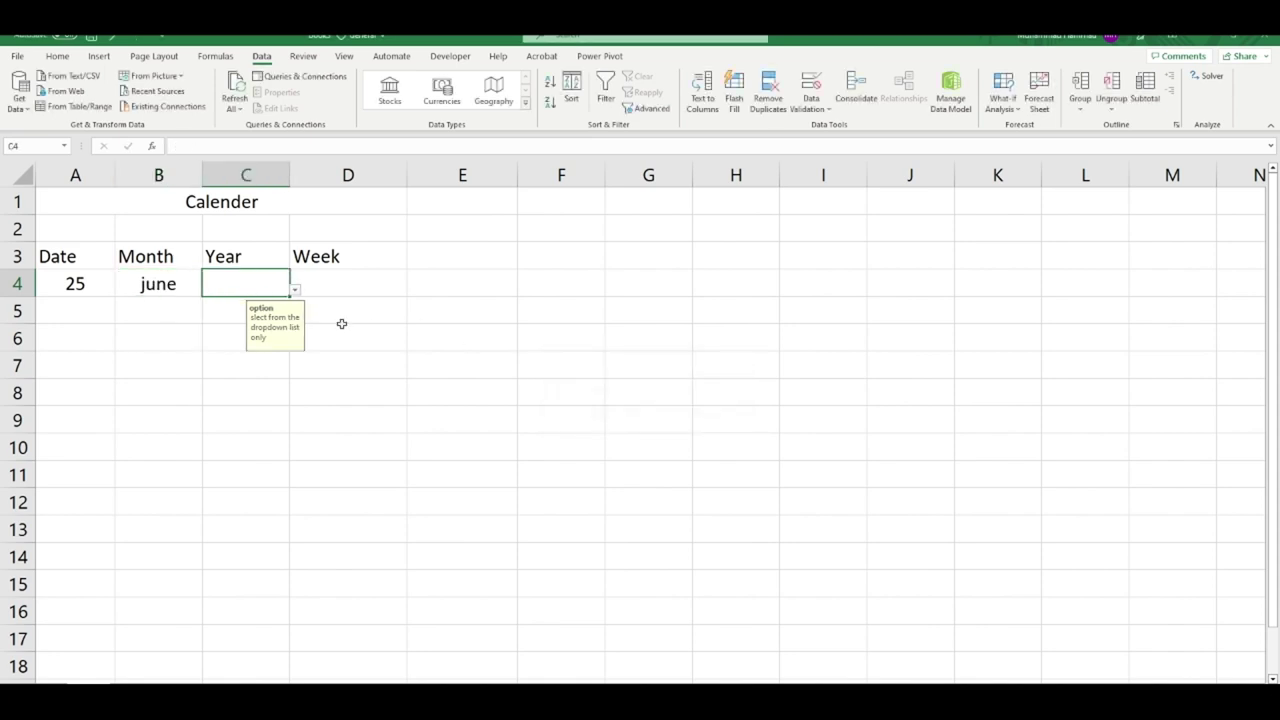
pyautogui.write('2005')
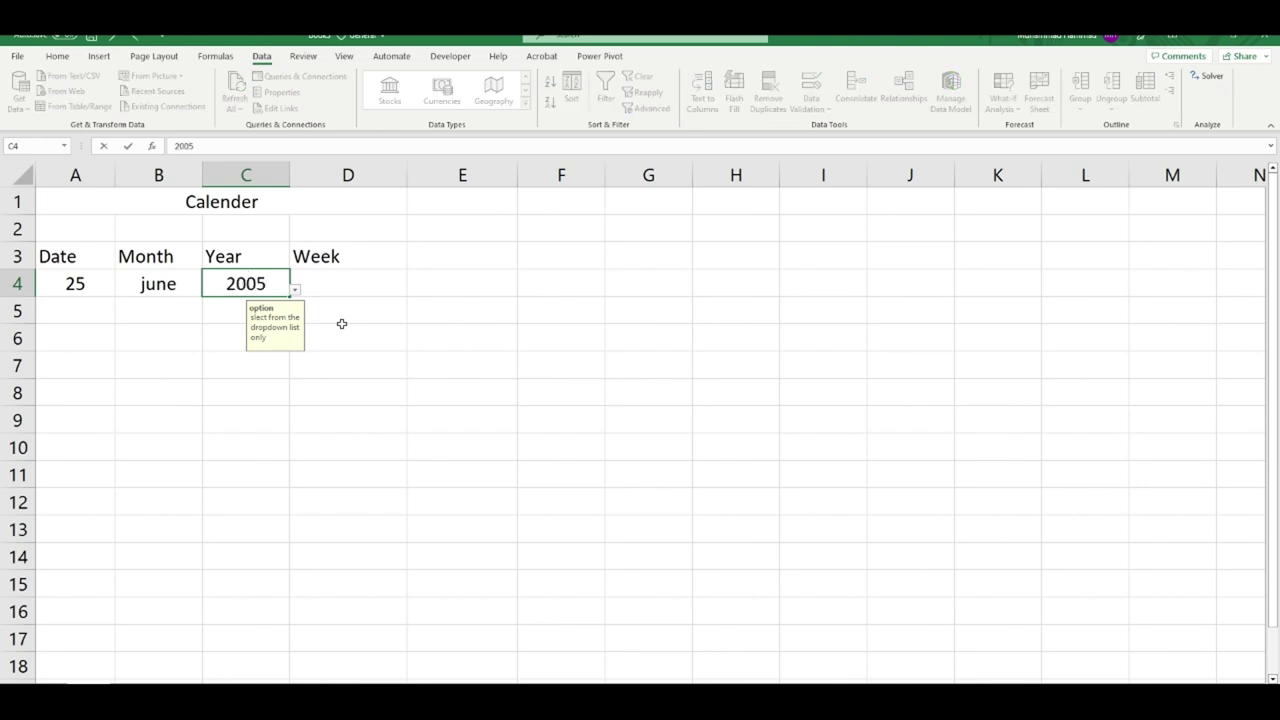
pyautogui.press('Tab')
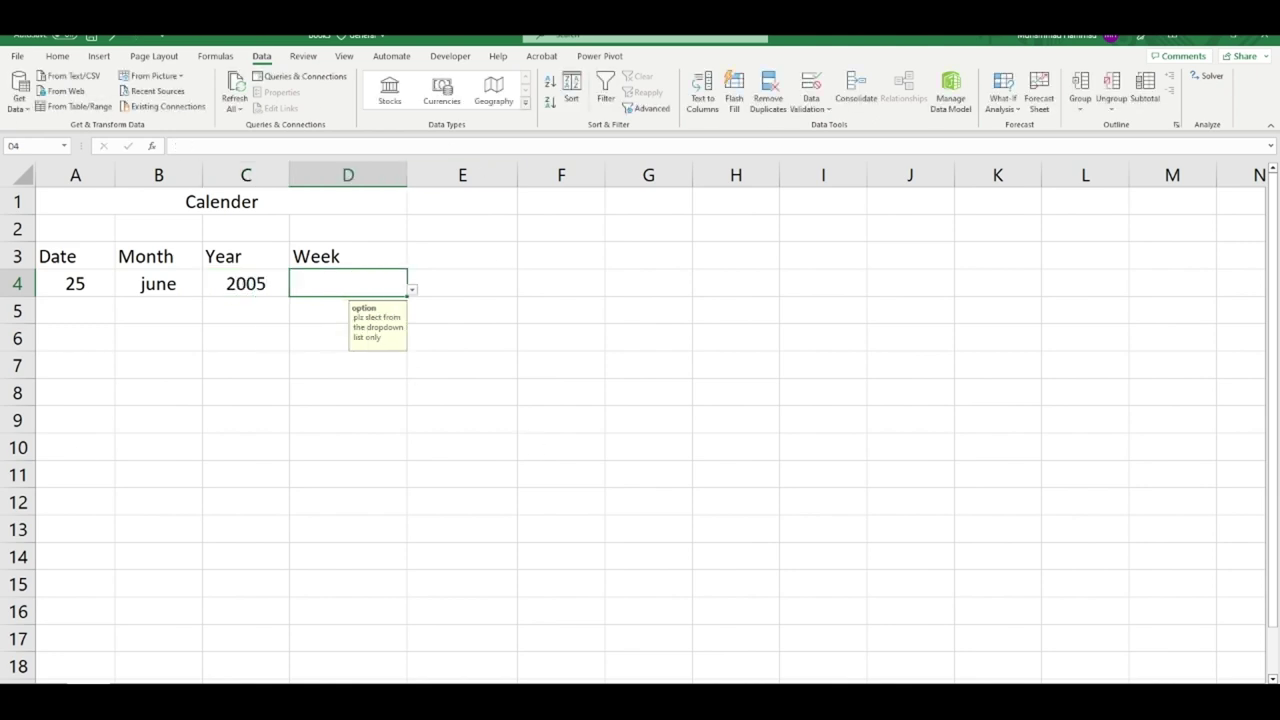
pyautogui.press('super+alt+d')
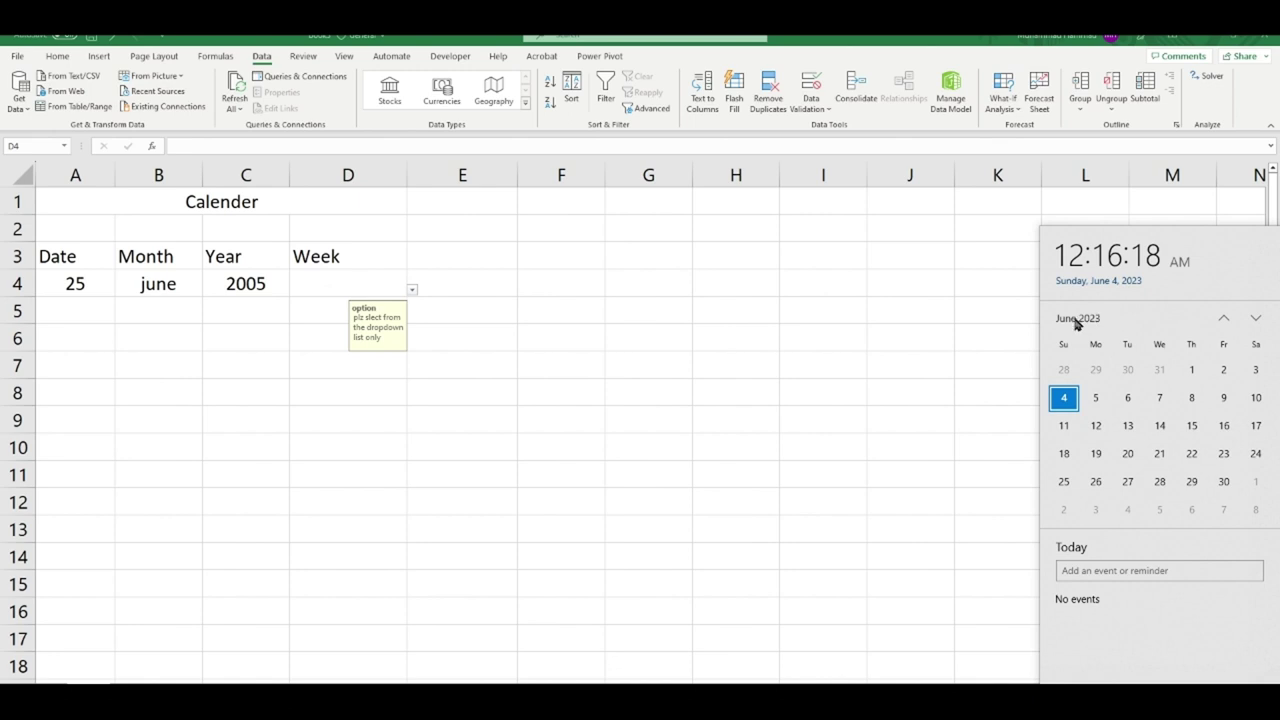
# Look up 25 June 2005 in the Windows calendar and type saturday into D4
pyautogui.click(1075, 320)
pyautogui.click(1070, 320)
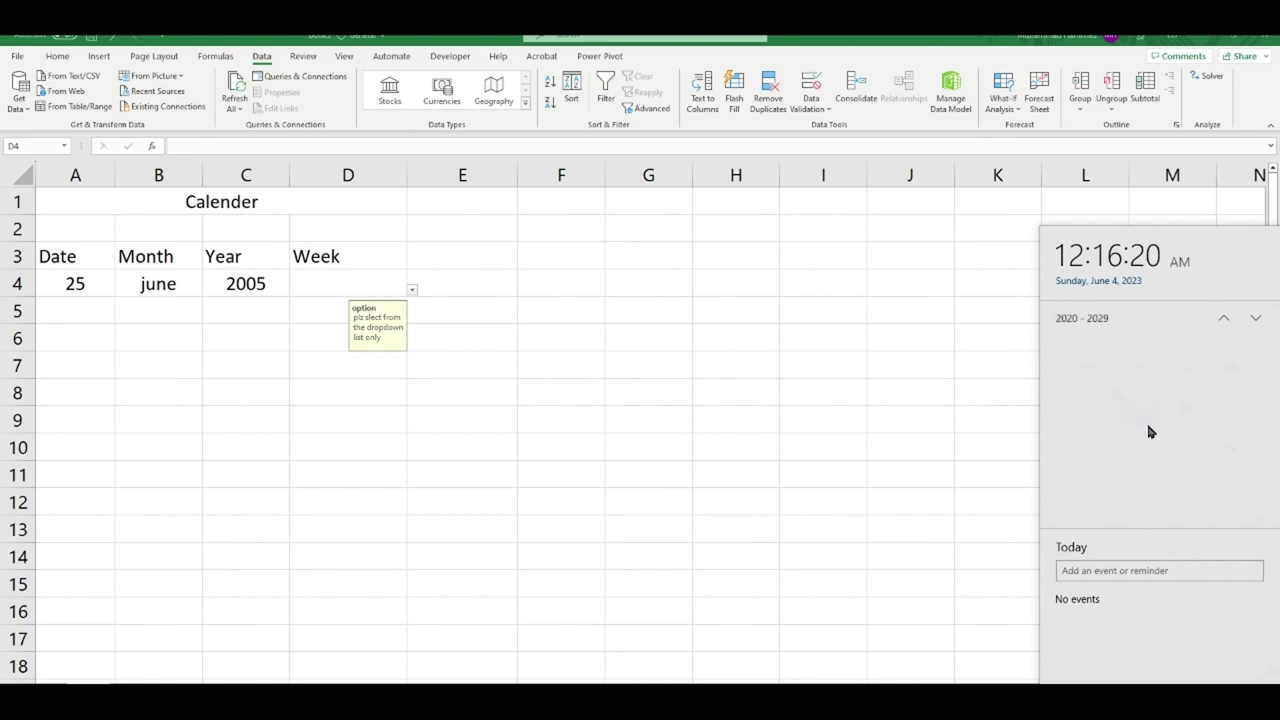
pyautogui.scroll(2, 1152, 443)
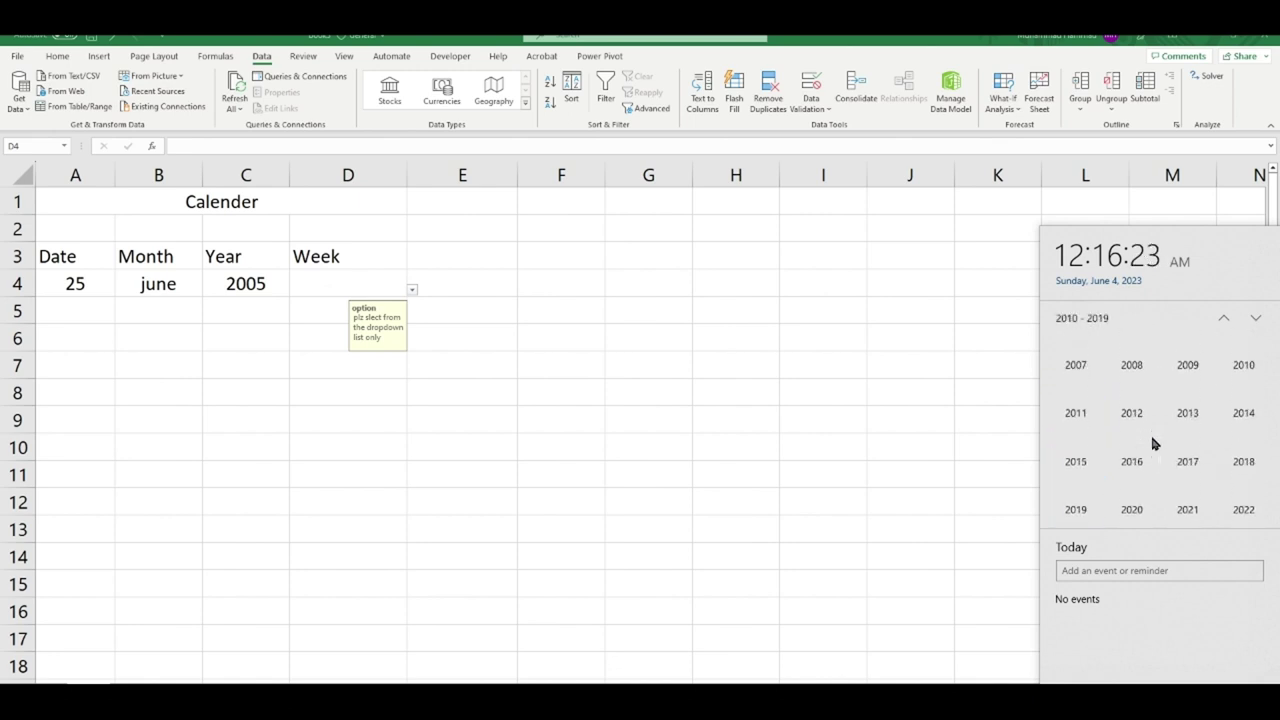
pyautogui.click(1188, 396)
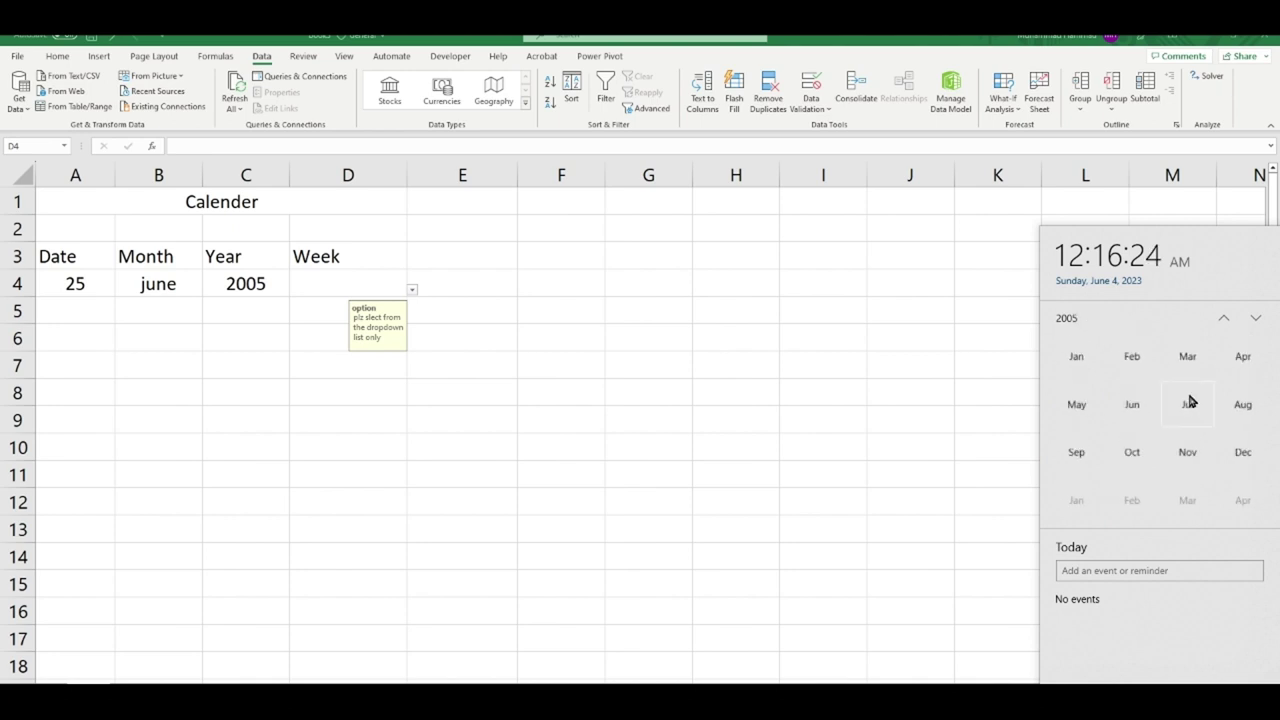
pyautogui.click(1122, 412)
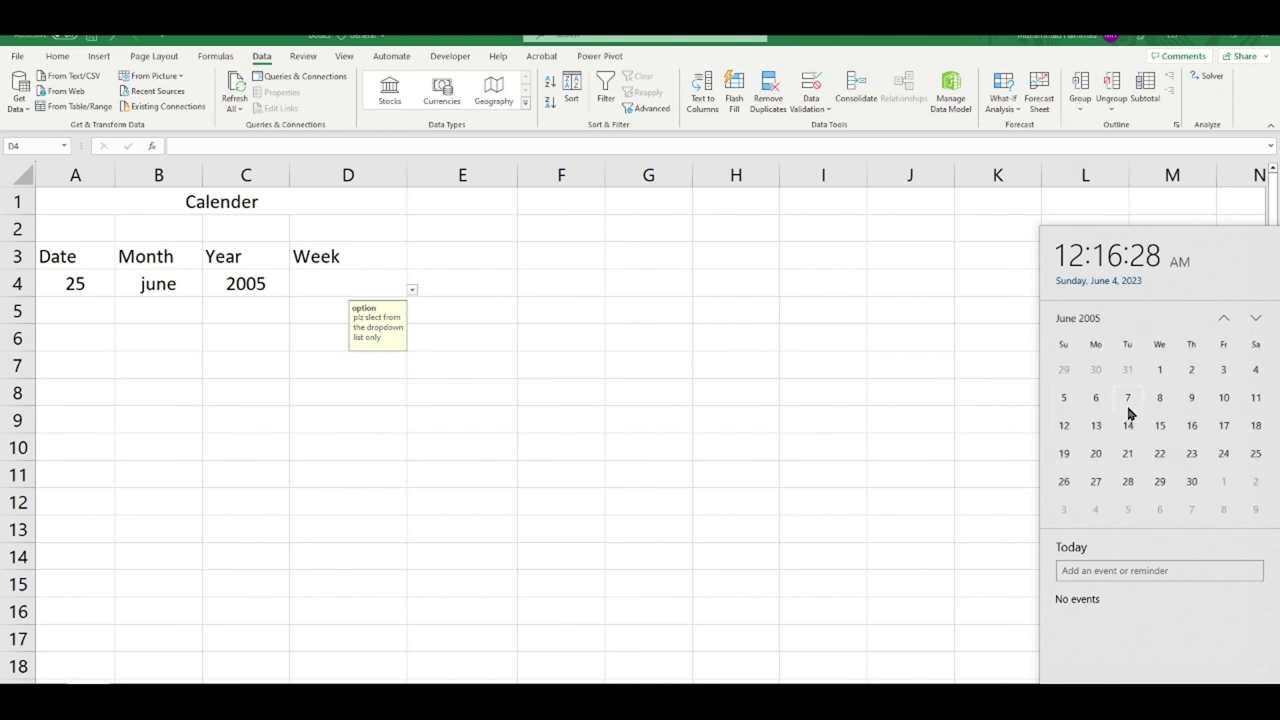
pyautogui.click(1252, 455)
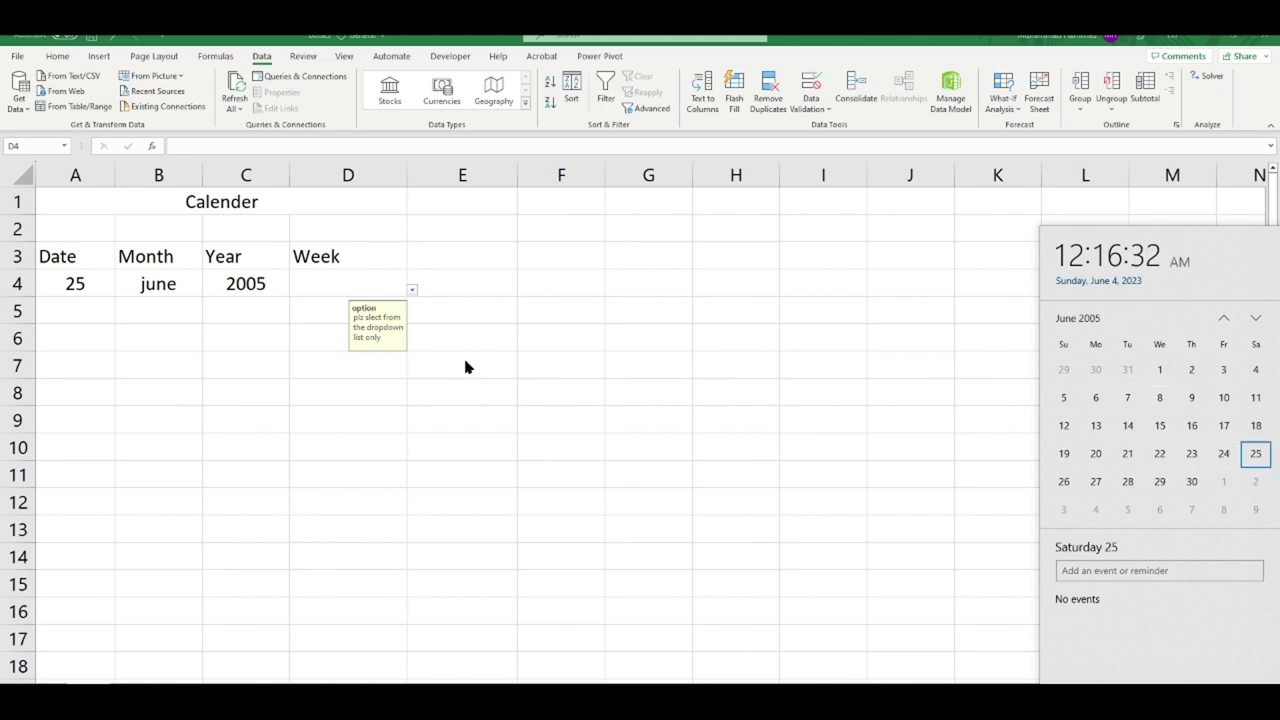
pyautogui.click(350, 279)
pyautogui.write('s')
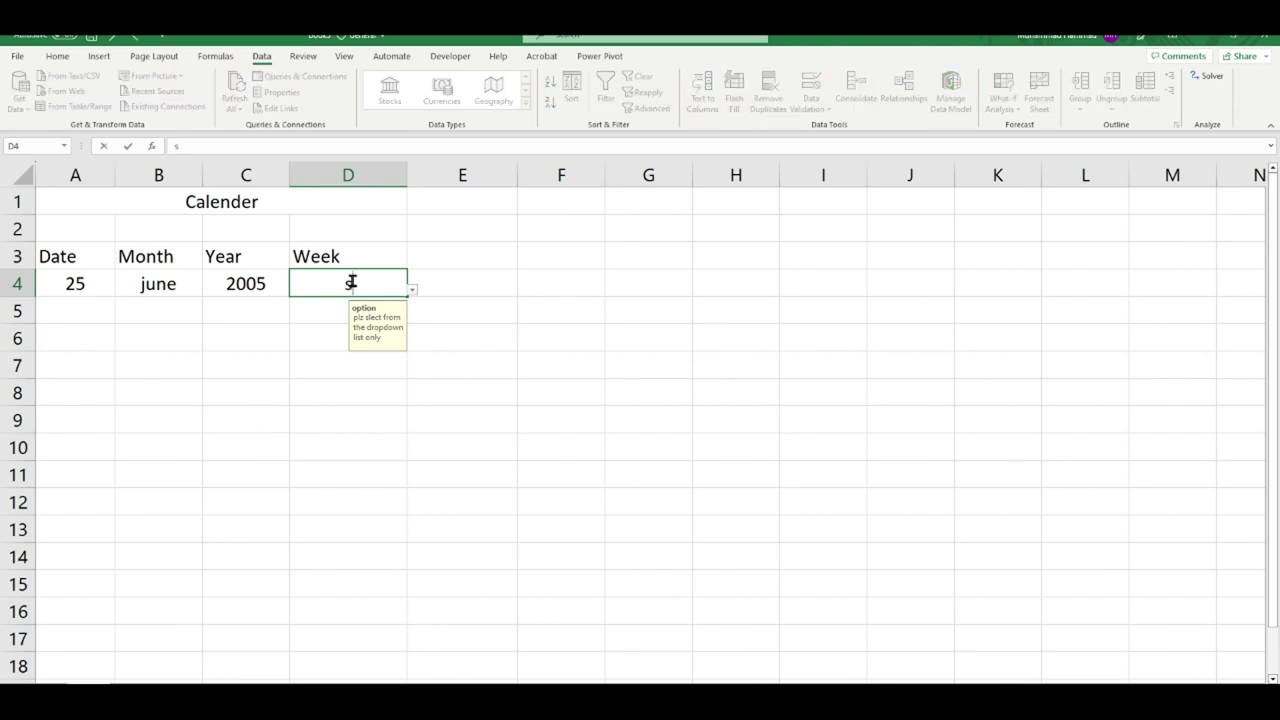
pyautogui.write('aturday')
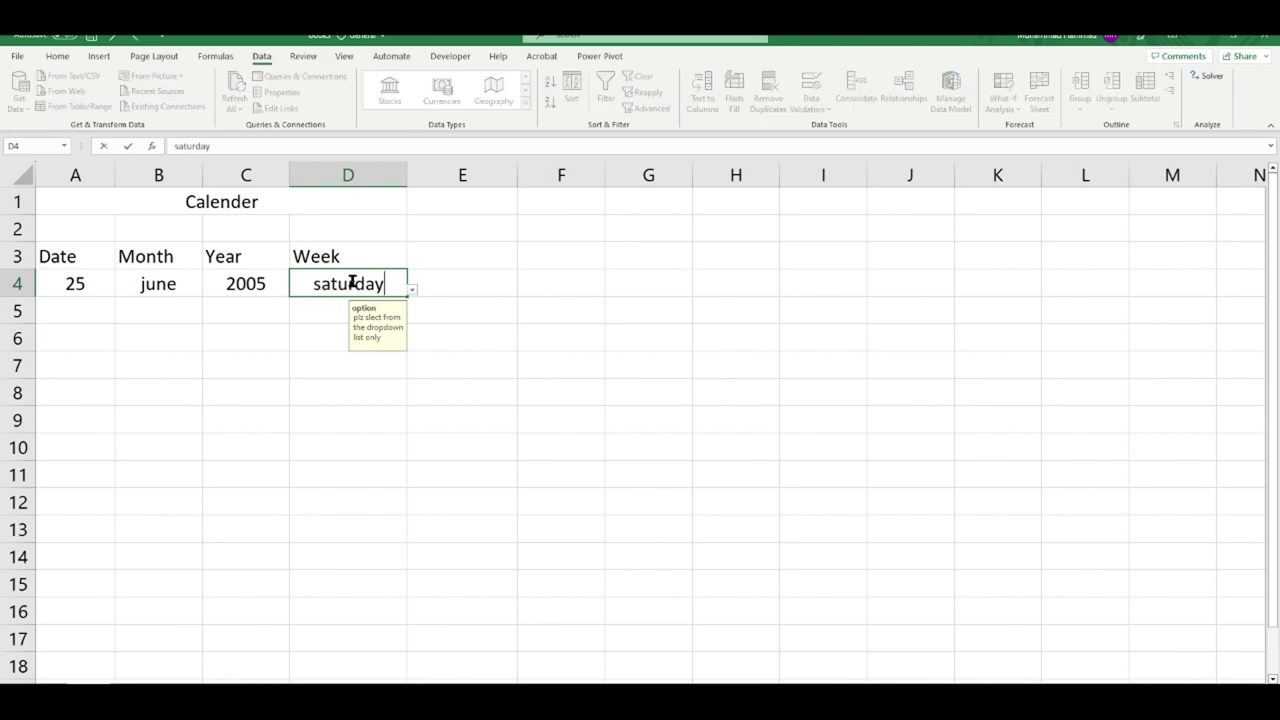
# Commit Saturday in D4 and select the calendar block A1:D4
pyautogui.press('Return')
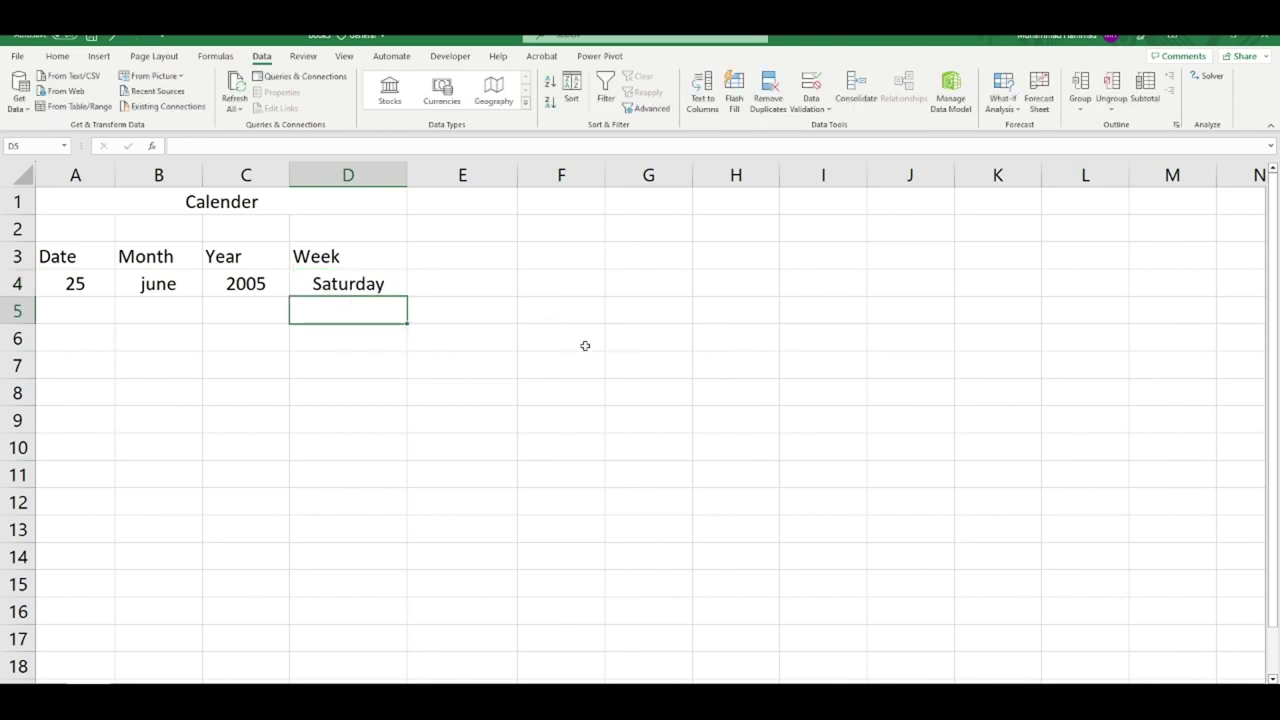
pyautogui.moveTo(72, 200); pyautogui.dragTo(70, 282)
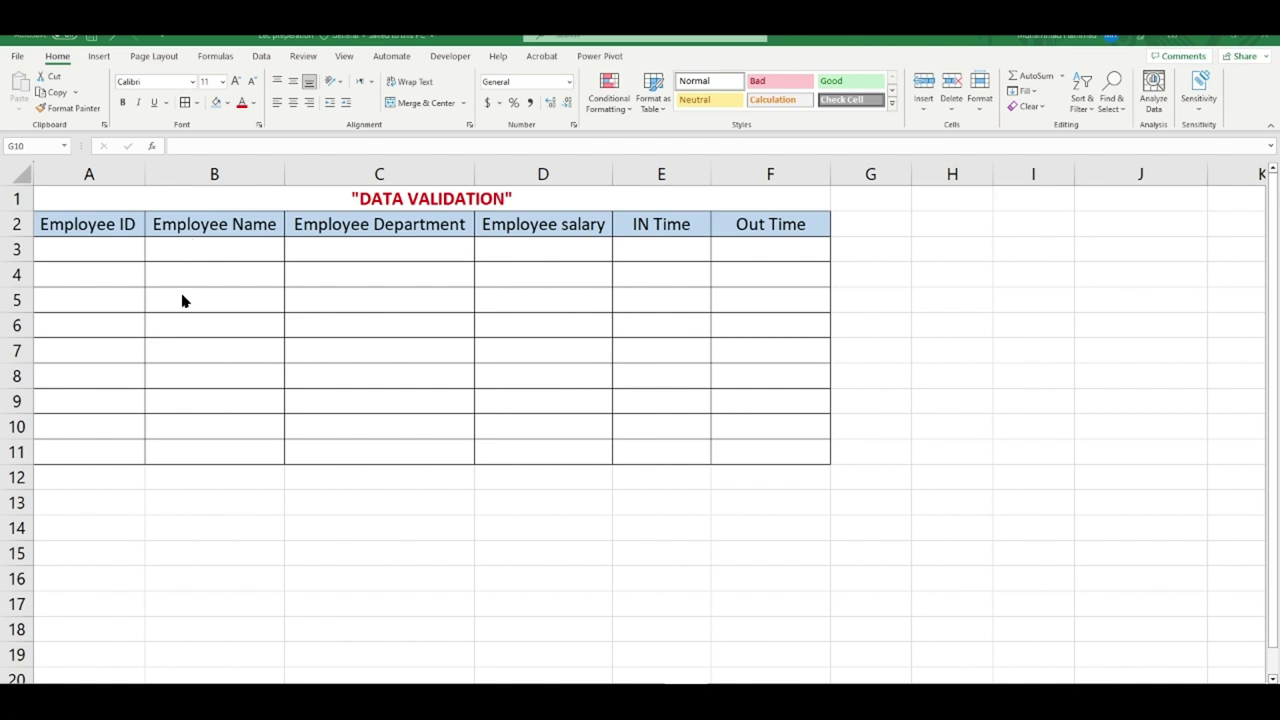
# Zoom in on the employee table and select the entire Employee ID column A
pyautogui.scroll(1, 182, 300)
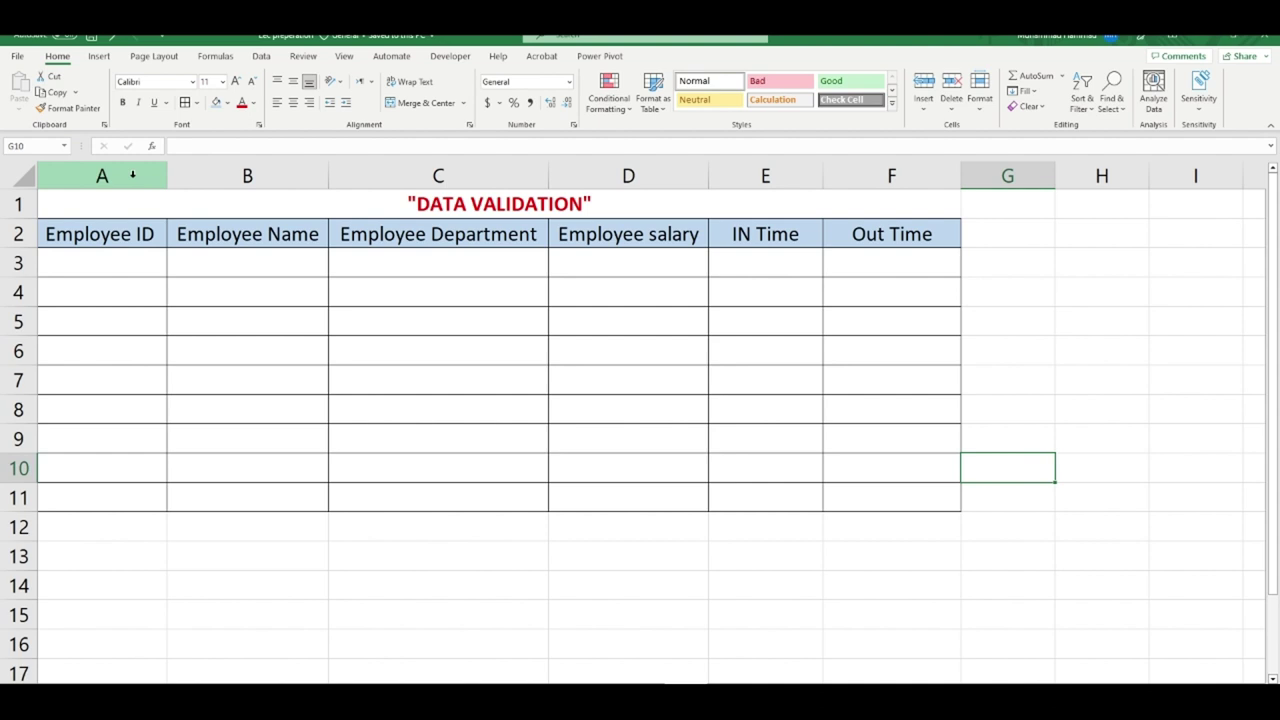
pyautogui.click(132, 174)
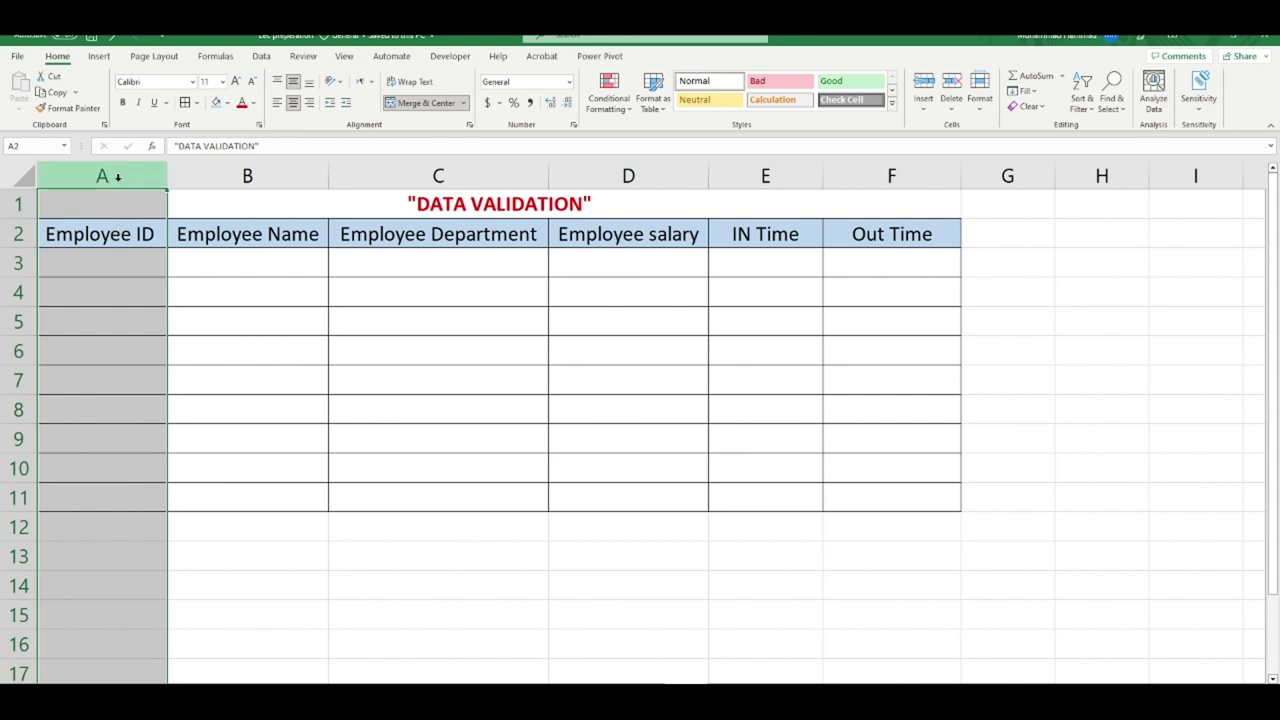
pyautogui.click(262, 56)
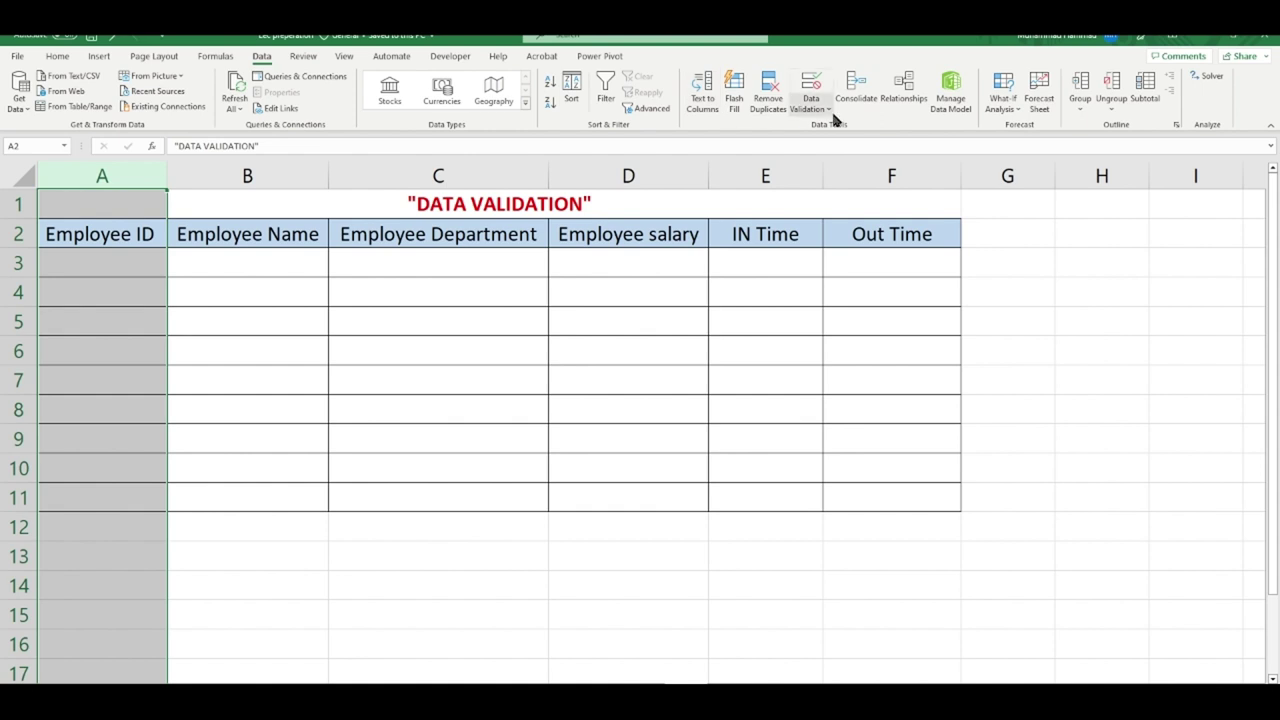
# Set column A's validation to Whole number between minimum 250000 and maximum 260000
pyautogui.click(826, 110)
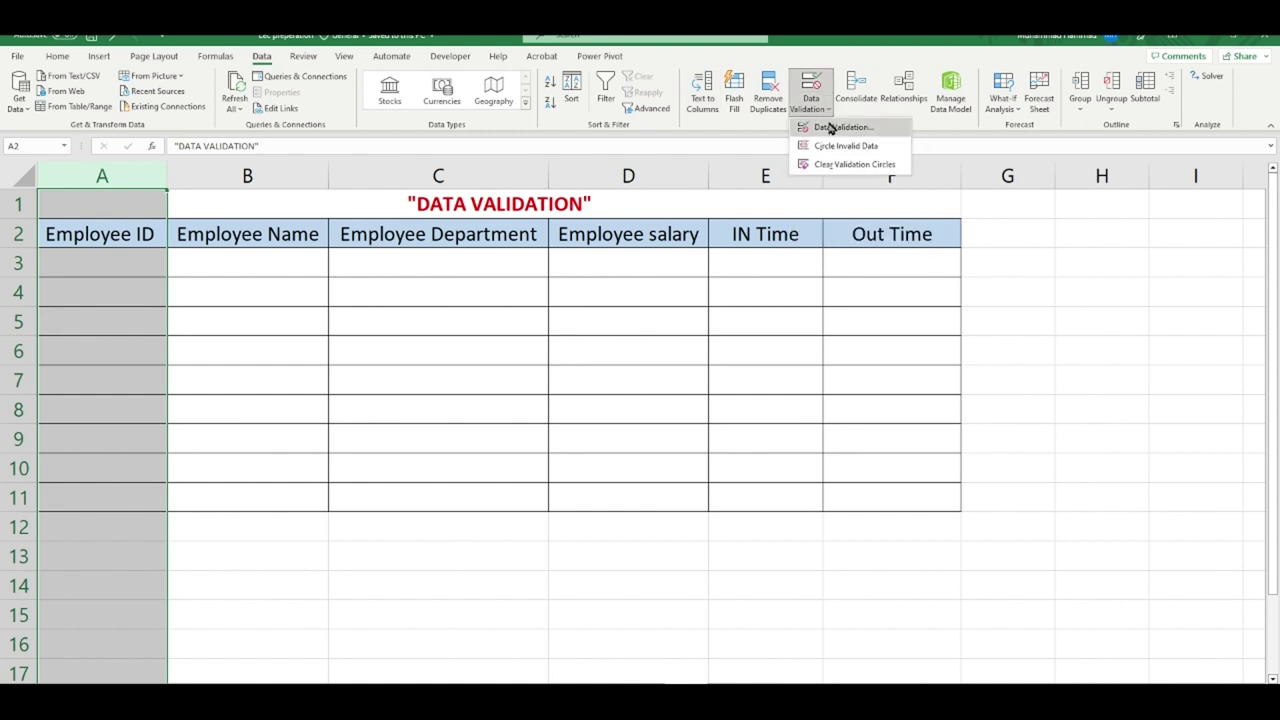
pyautogui.click(826, 127)
pyautogui.moveTo(787, 231); pyautogui.dragTo(462, 128)
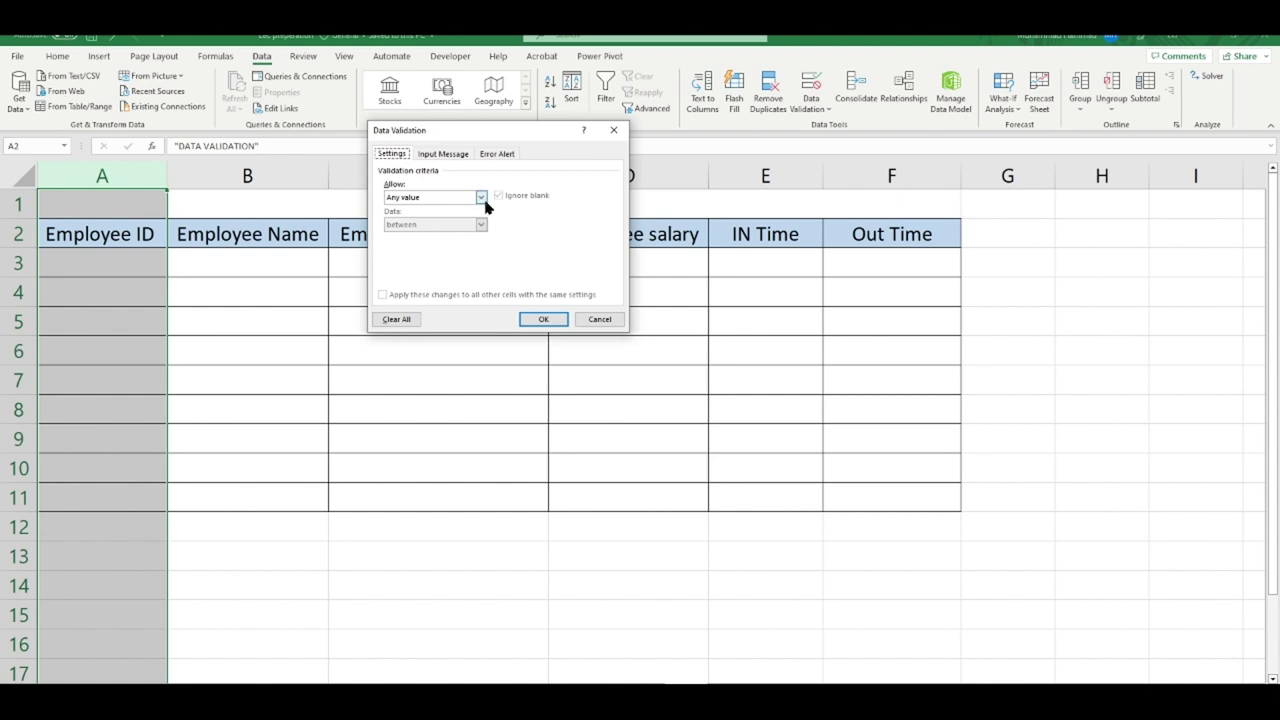
pyautogui.click(432, 202)
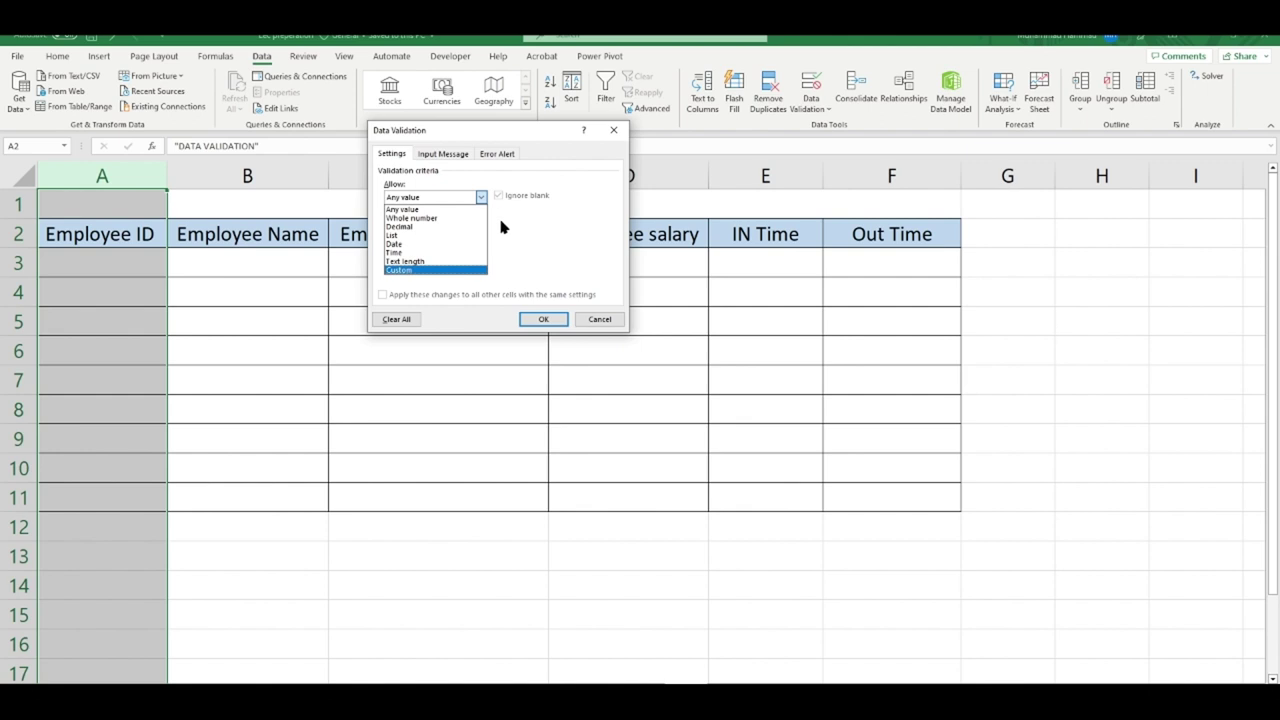
pyautogui.click(433, 218)
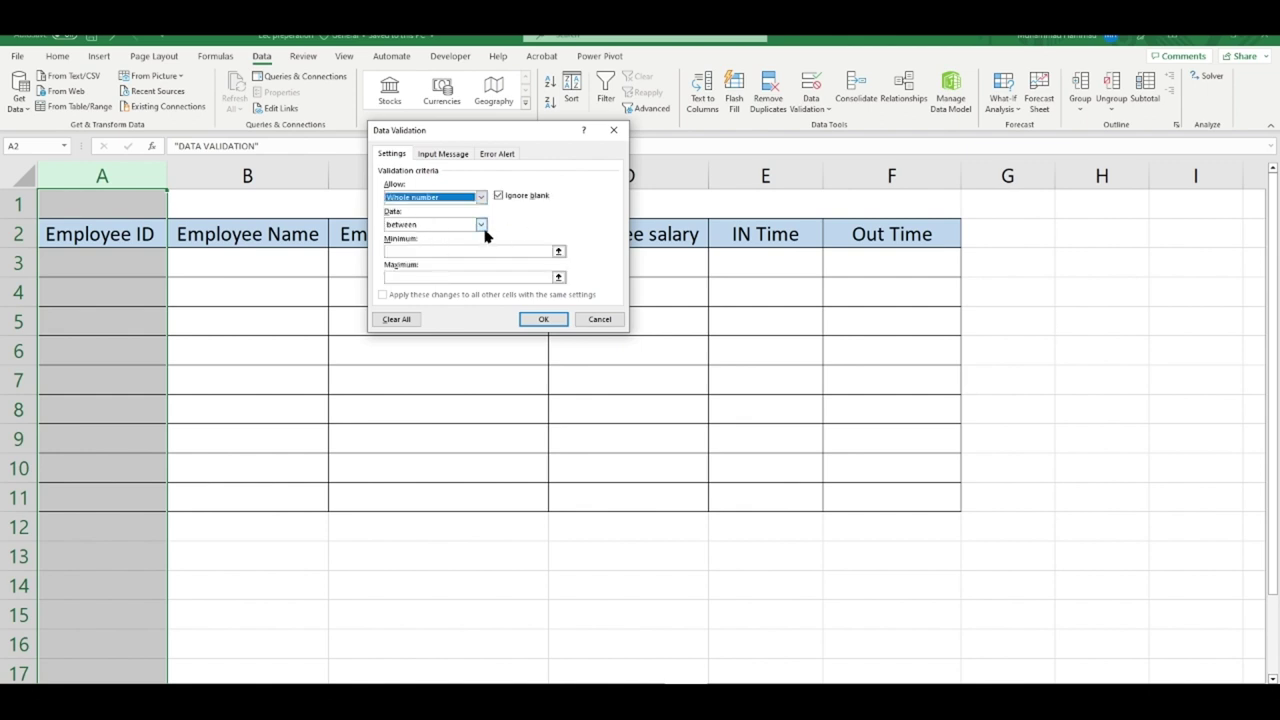
pyautogui.click(482, 226)
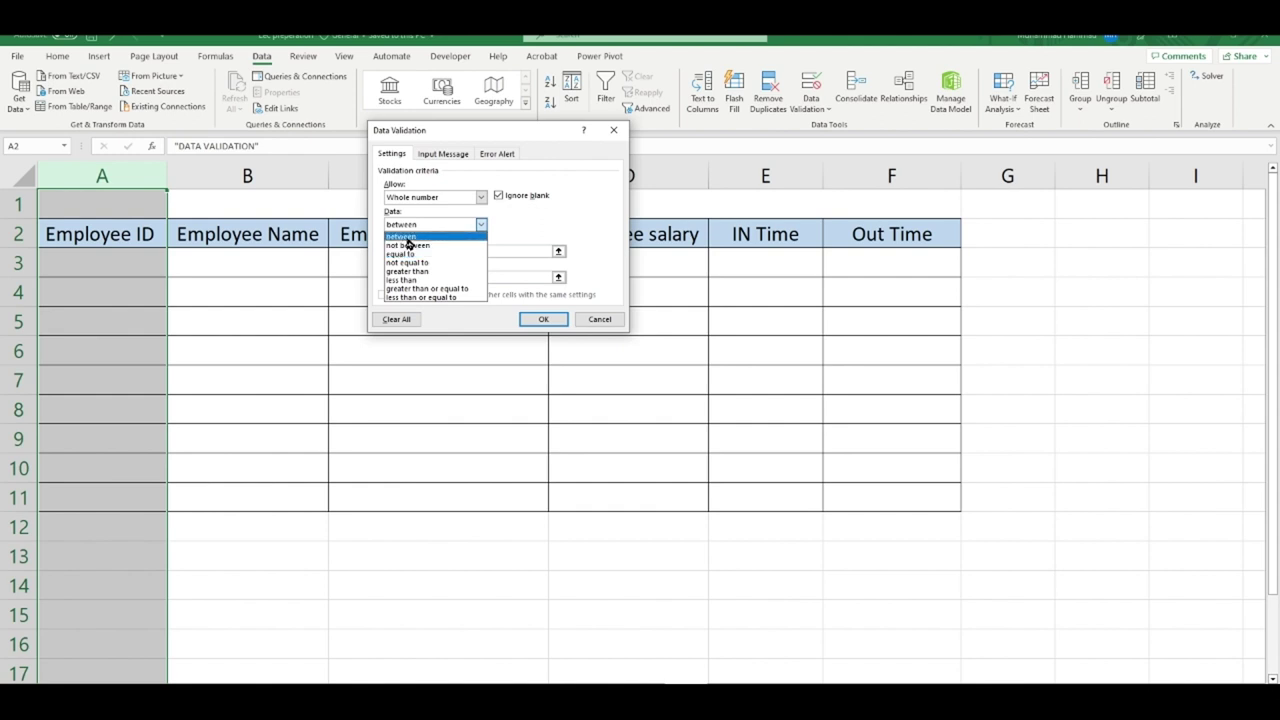
pyautogui.click(407, 238)
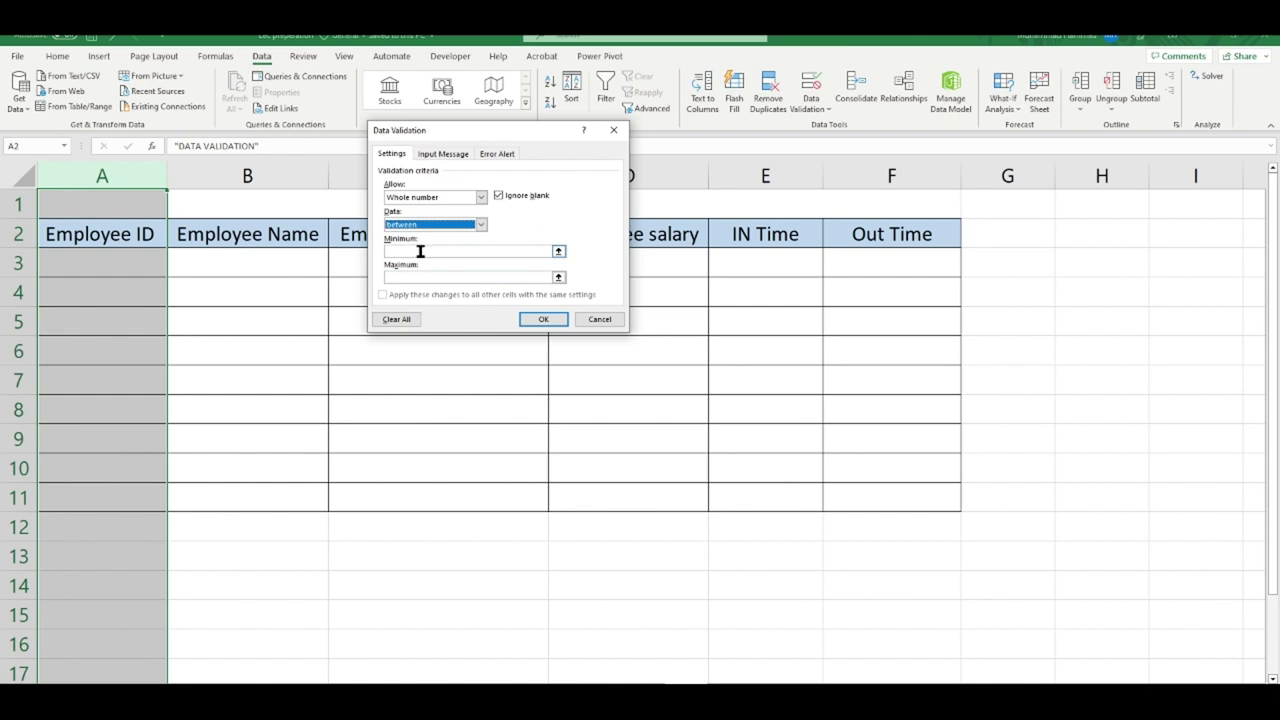
pyautogui.click(420, 251)
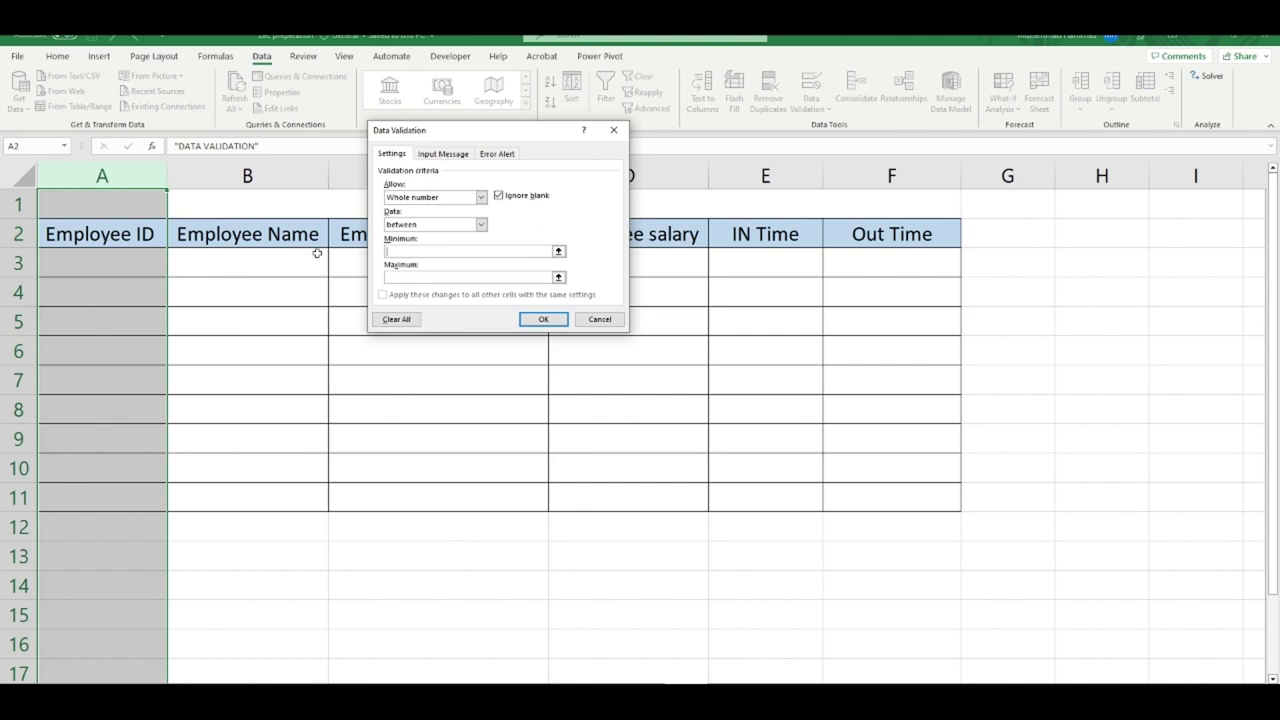
pyautogui.write('25')
pyautogui.write('000')
pyautogui.write('0')
pyautogui.write('26')
pyautogui.write('000')
pyautogui.write('0')
pyautogui.click(449, 157)
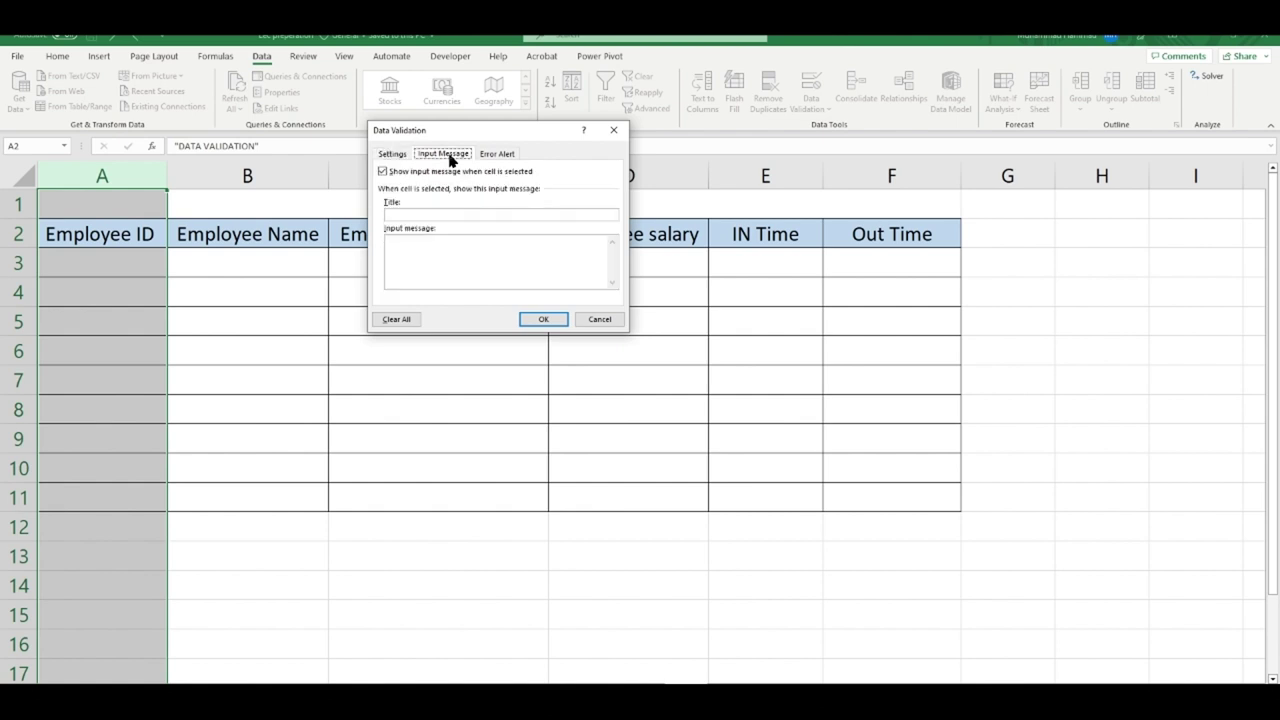
pyautogui.click(415, 214)
pyautogui.write('employee id')
pyautogui.click(458, 252)
pyautogui.write('please put the valid employee id')
pyautogui.write('(250000-260000')
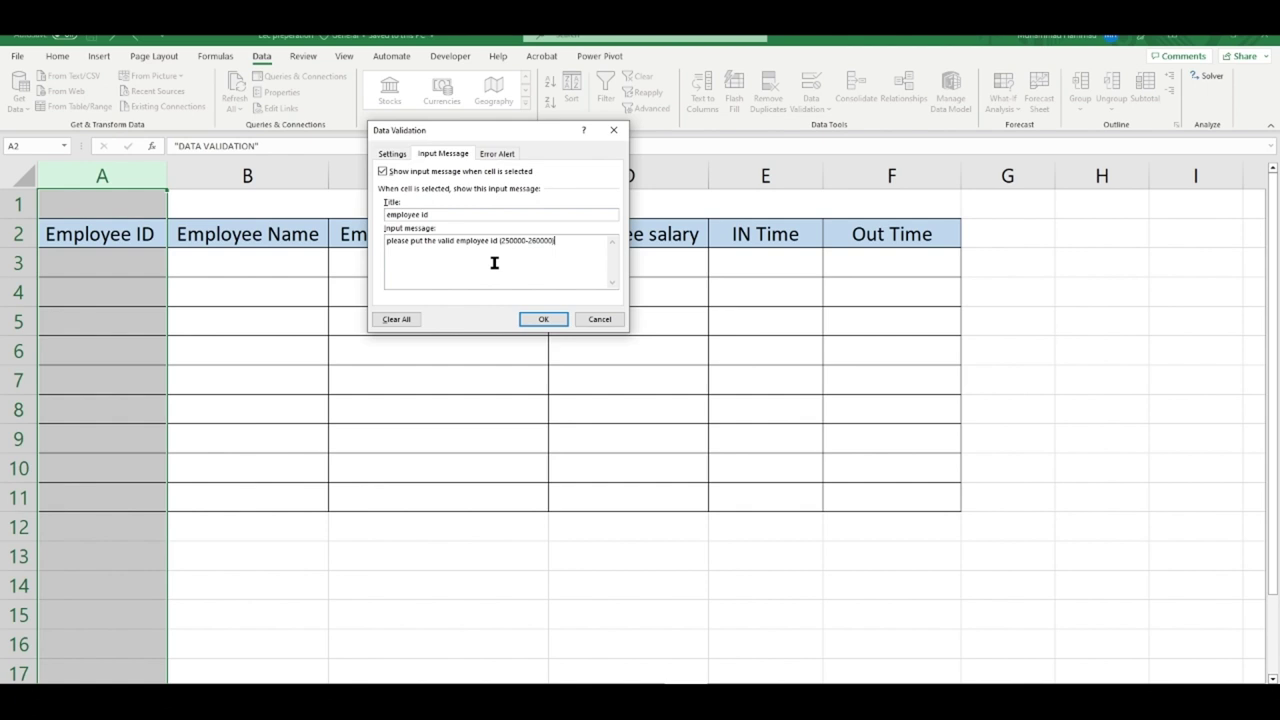
pyautogui.click(497, 154)
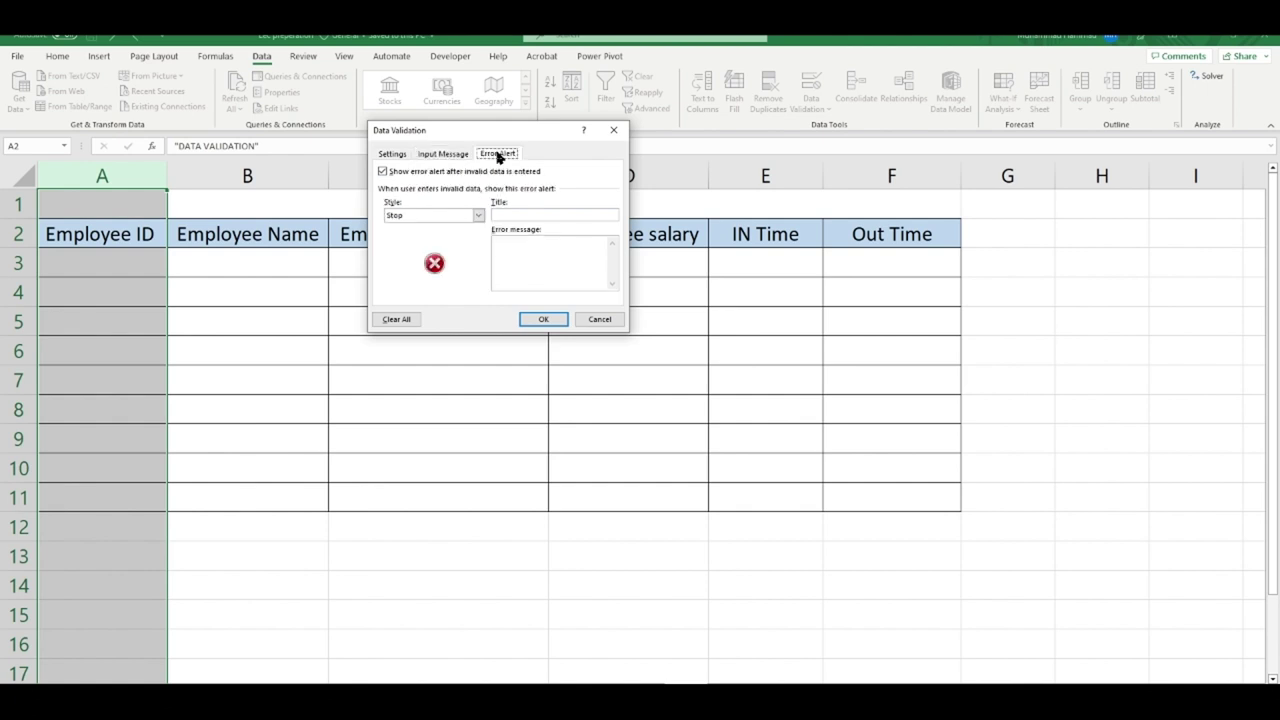
pyautogui.click(528, 211)
pyautogui.write('not valid ID')
pyautogui.click(508, 268)
pyautogui.write('Please put the valid')
pyautogui.press('BackSpace')
pyautogui.press('BackSpace')
pyautogui.write('id data ')
pyautogui.write('(2500000')
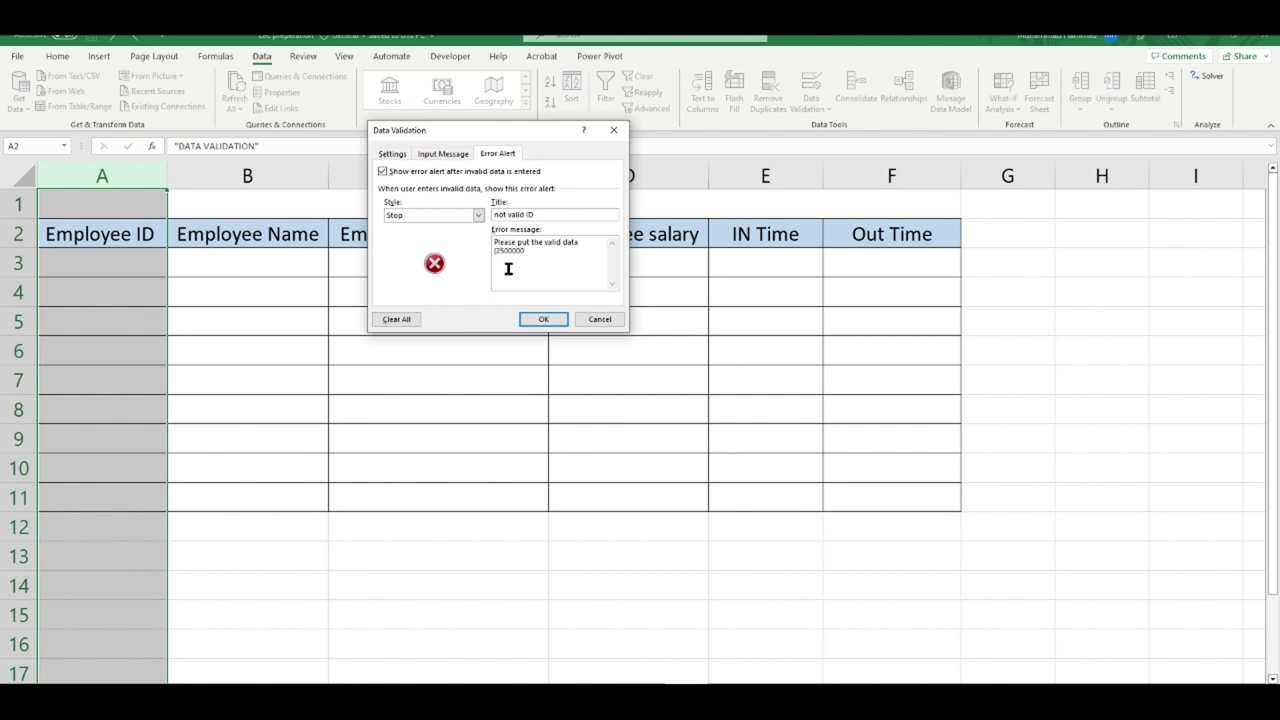
pyautogui.press('BackSpace')
pyautogui.write('-260000')
# Apply the Employee ID rule, then test IDs 245900 and 2543624 in A3; both are rejected
pyautogui.click(560, 318)
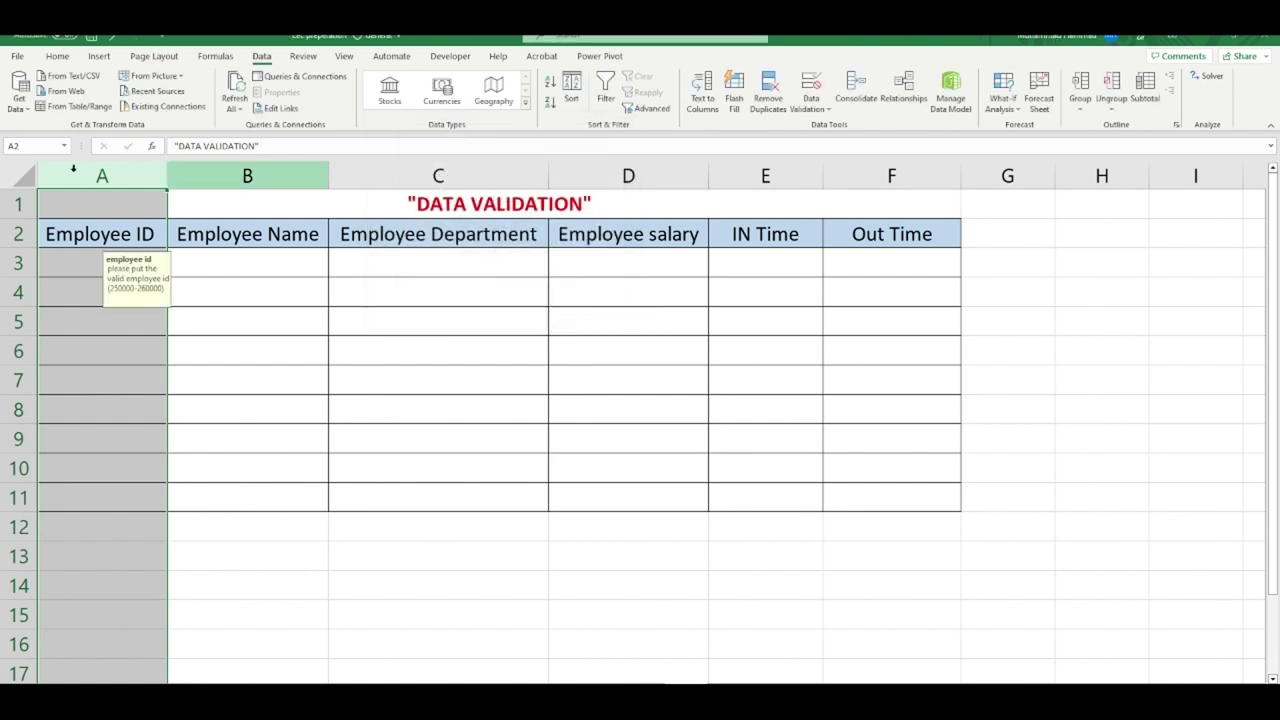
pyautogui.click(205, 288)
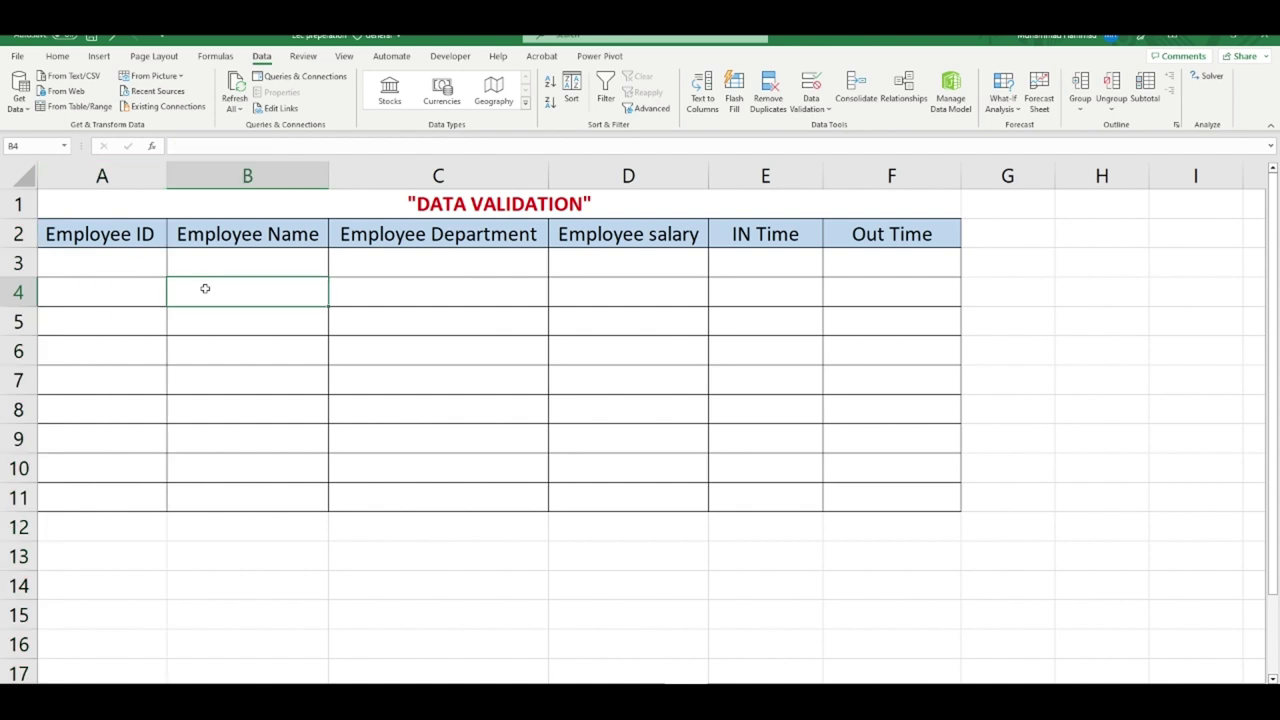
pyautogui.click(116, 259)
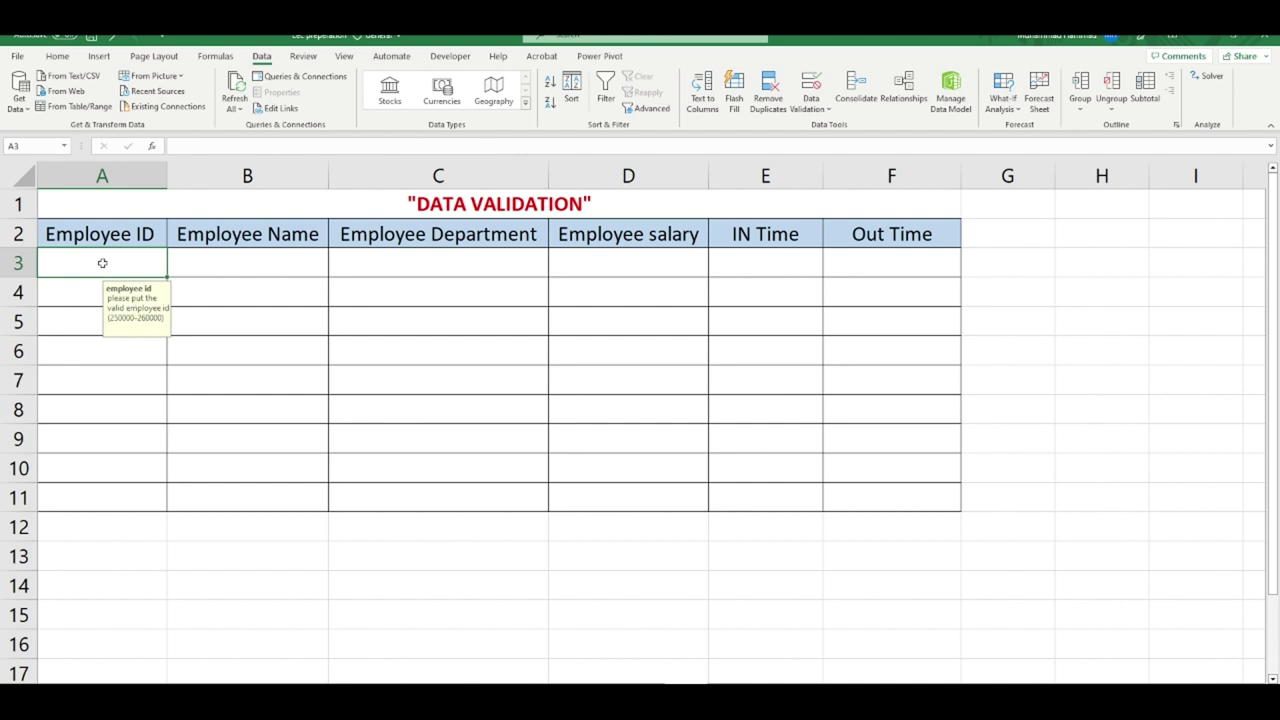
pyautogui.write('245')
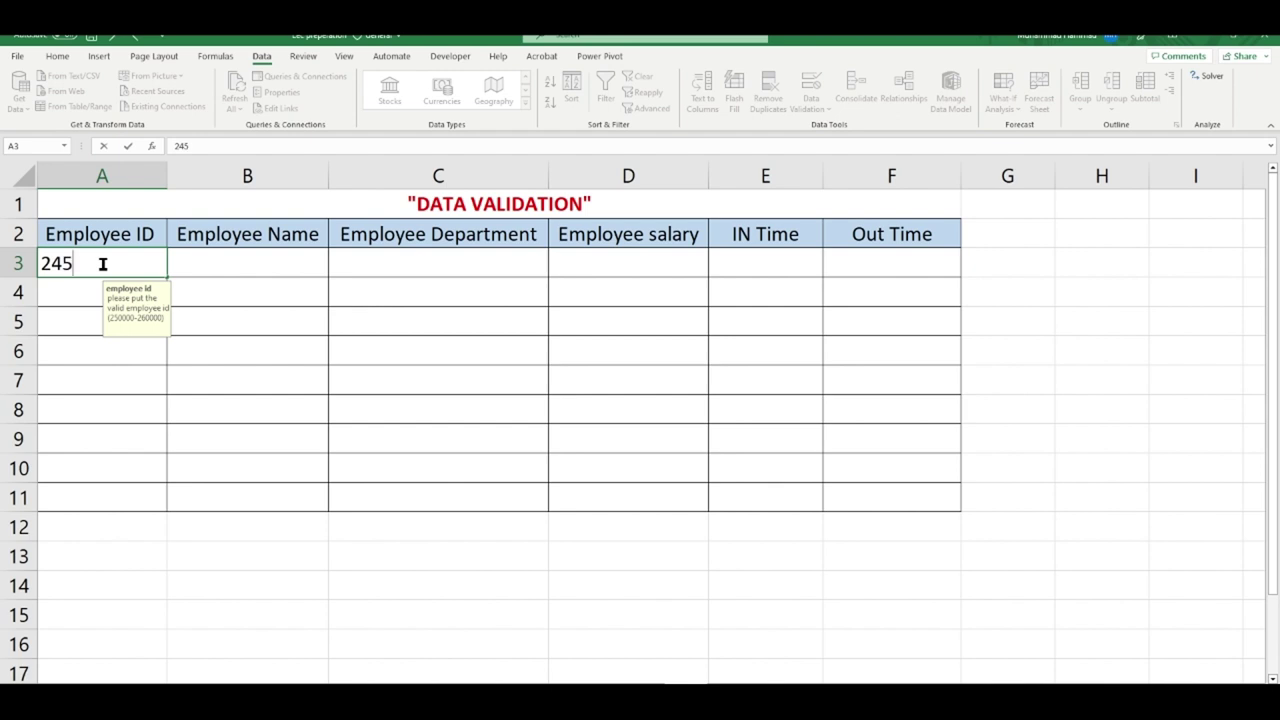
pyautogui.write('900')
pyautogui.press('Return')
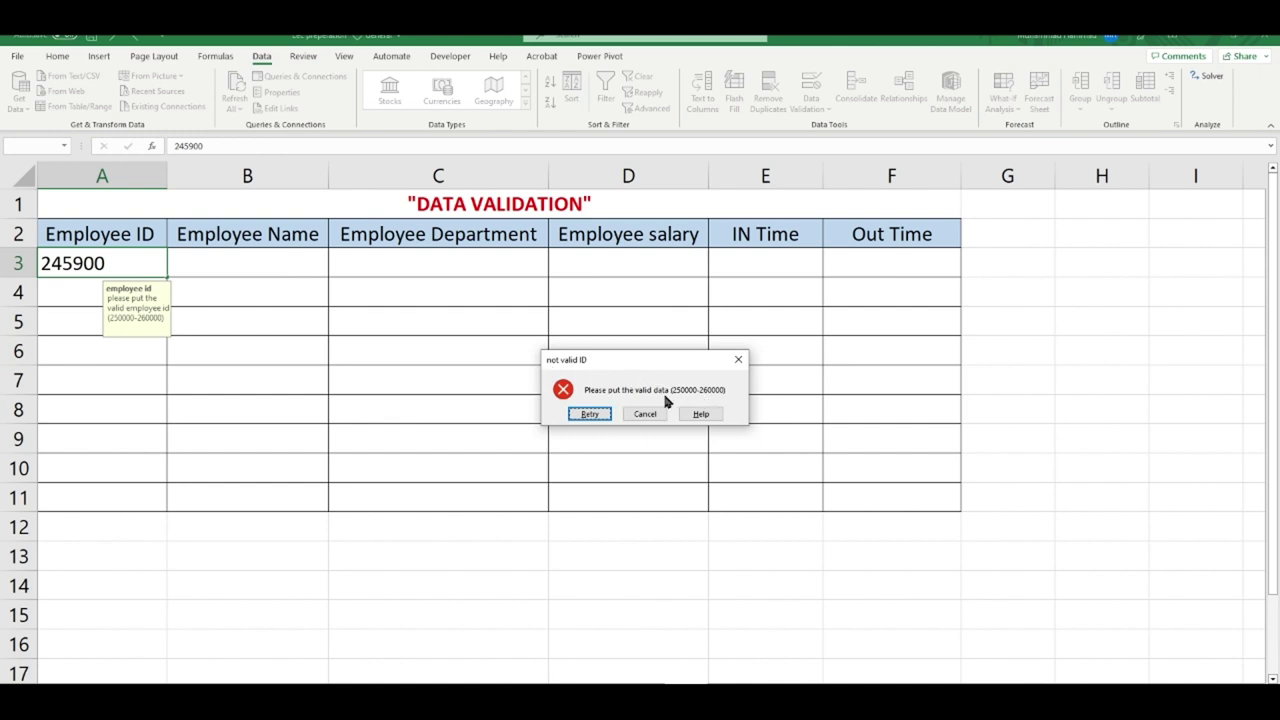
pyautogui.click(592, 413)
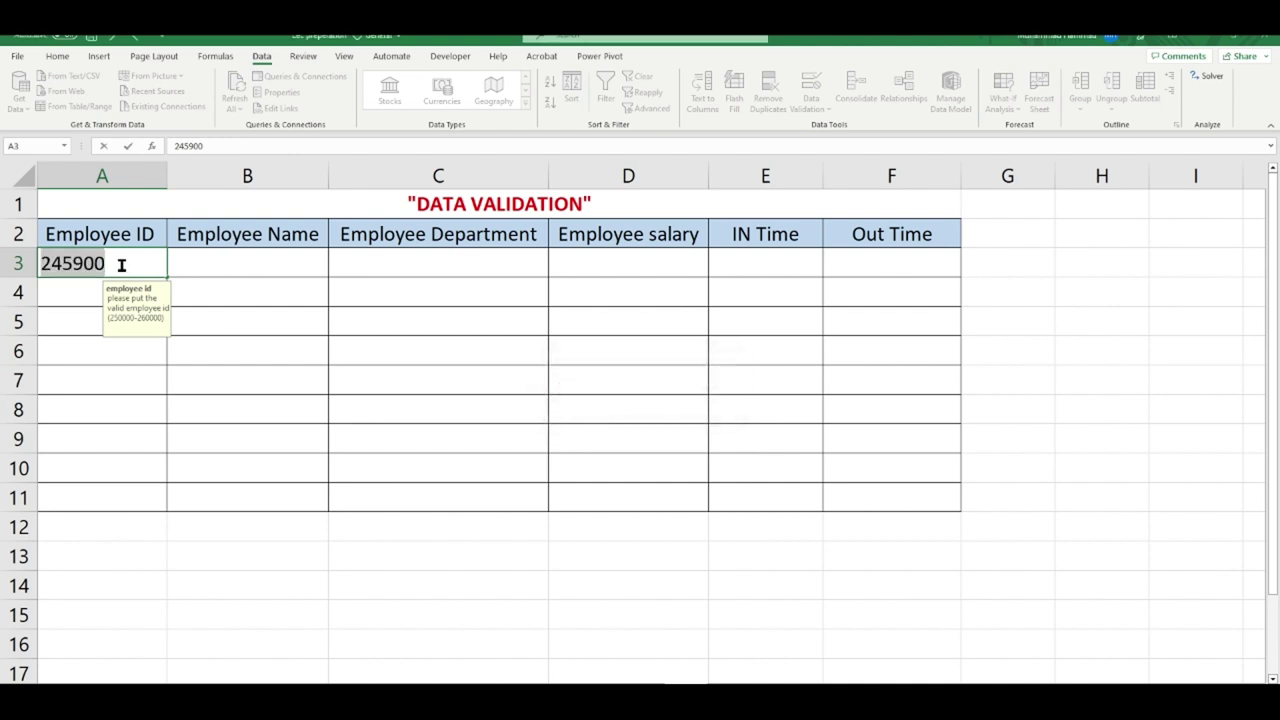
pyautogui.write('2')
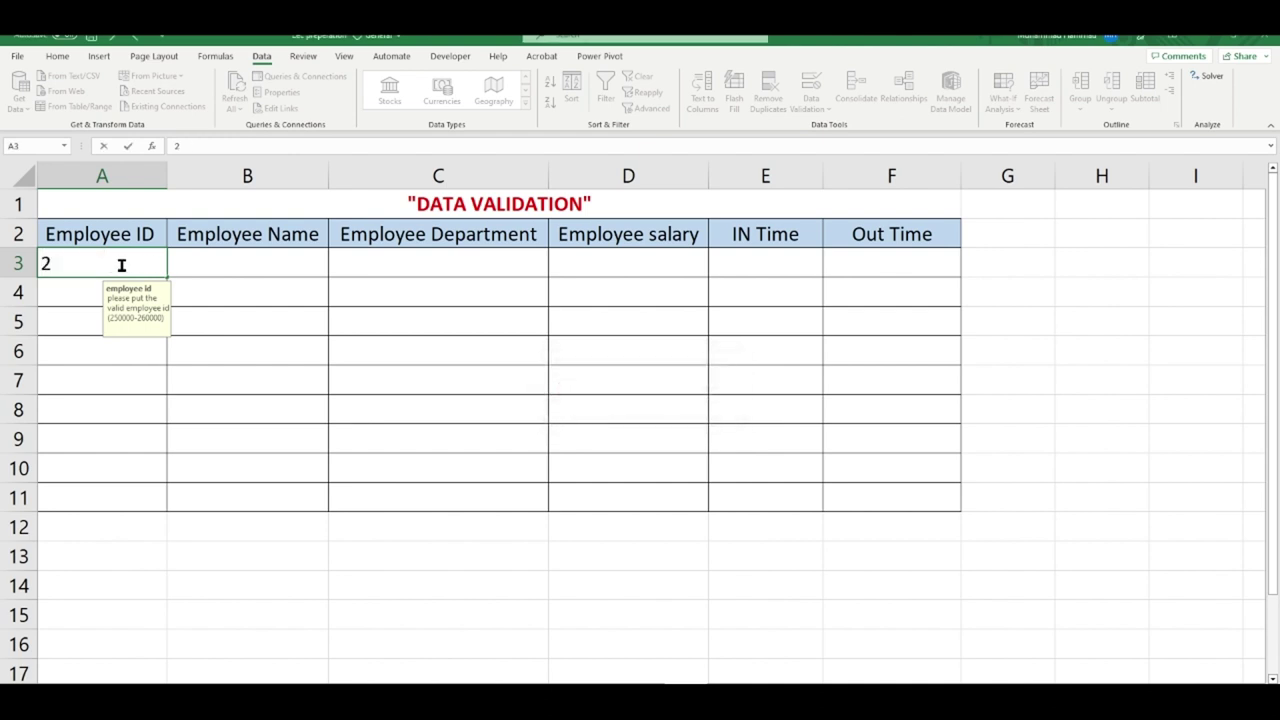
pyautogui.write('543624')
pyautogui.press('Return')
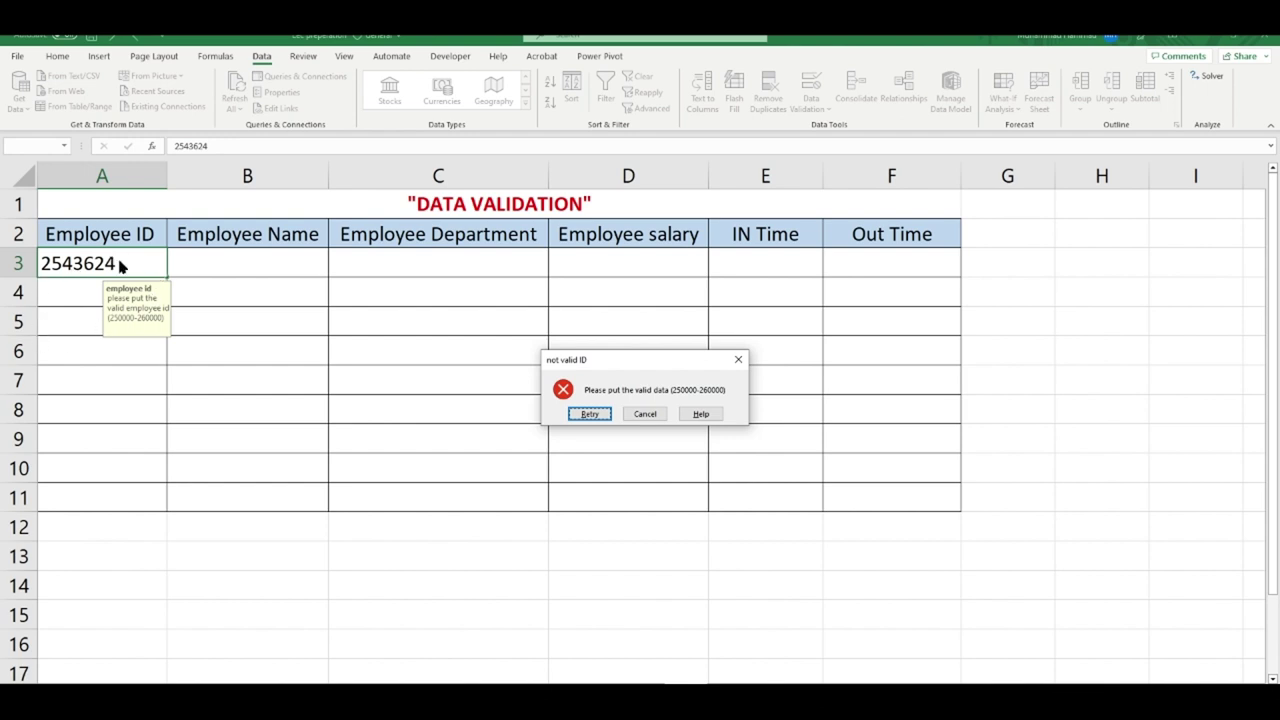
# Enter Employee IDs 254362, 258903 and 260000 in A3:A5, correcting typos along the way
pyautogui.click(595, 414)
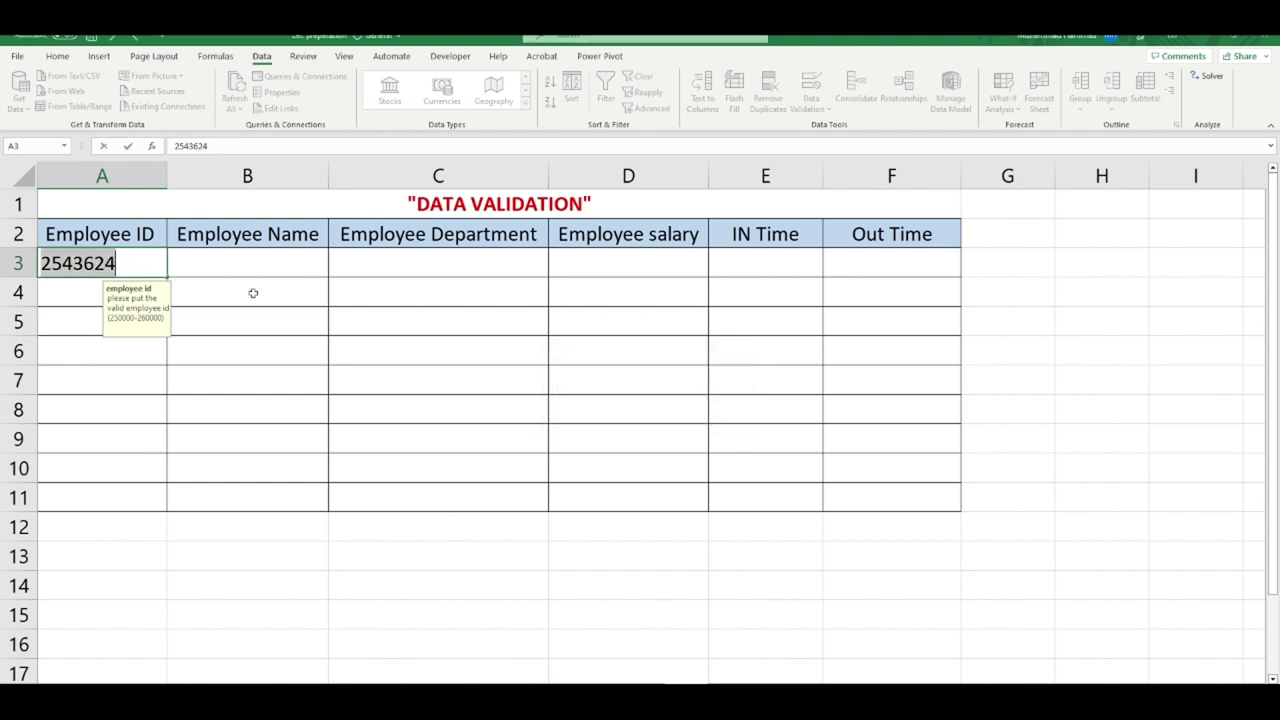
pyautogui.click(151, 268)
pyautogui.press('BackSpace')
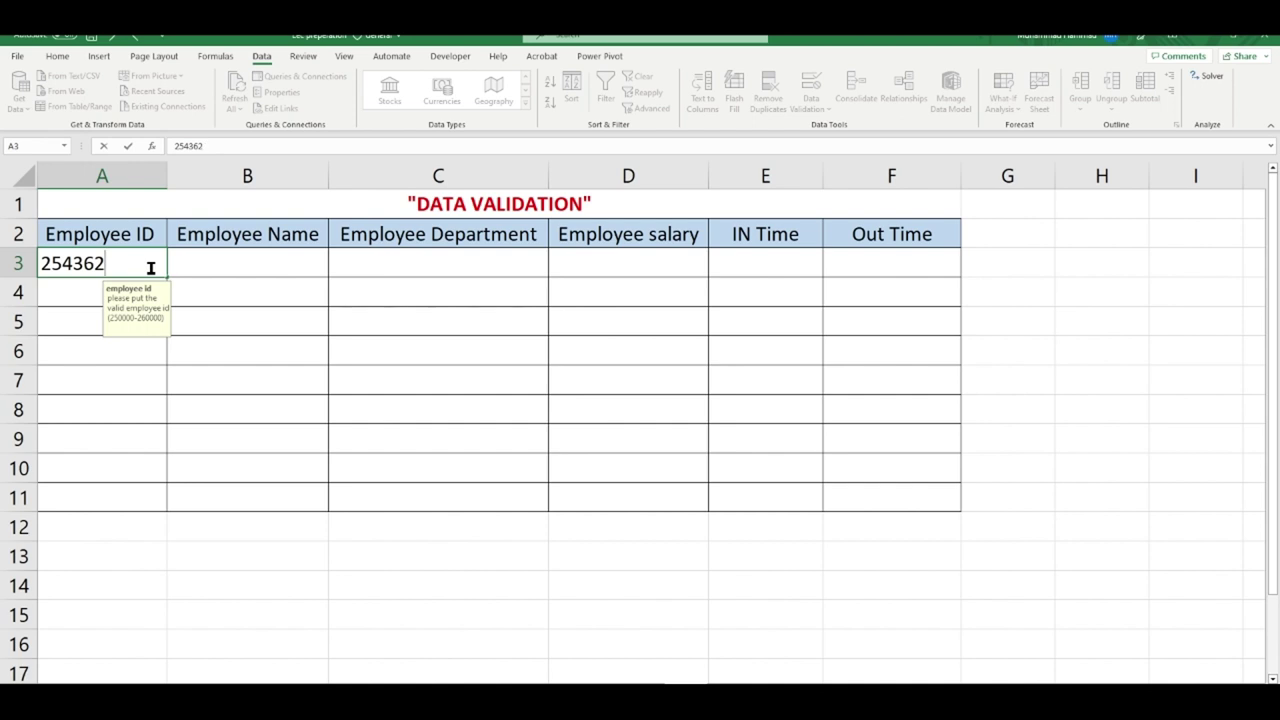
pyautogui.press('Return')
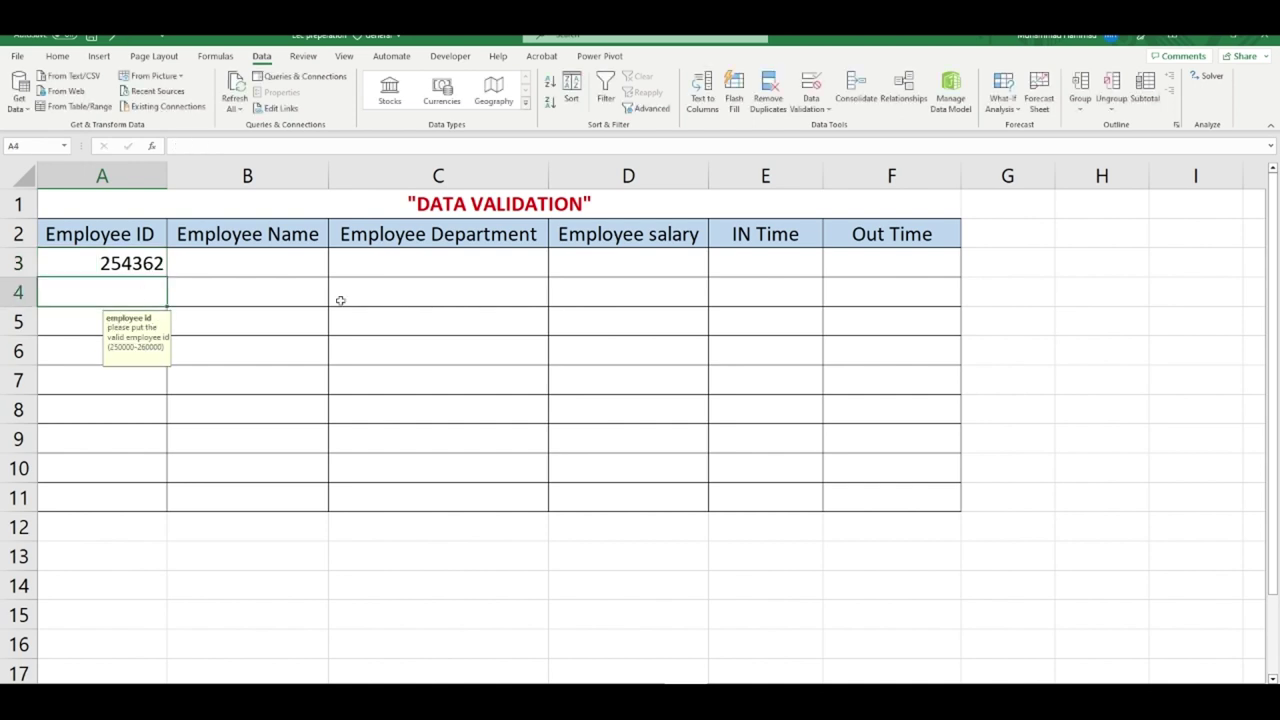
pyautogui.write('2589')
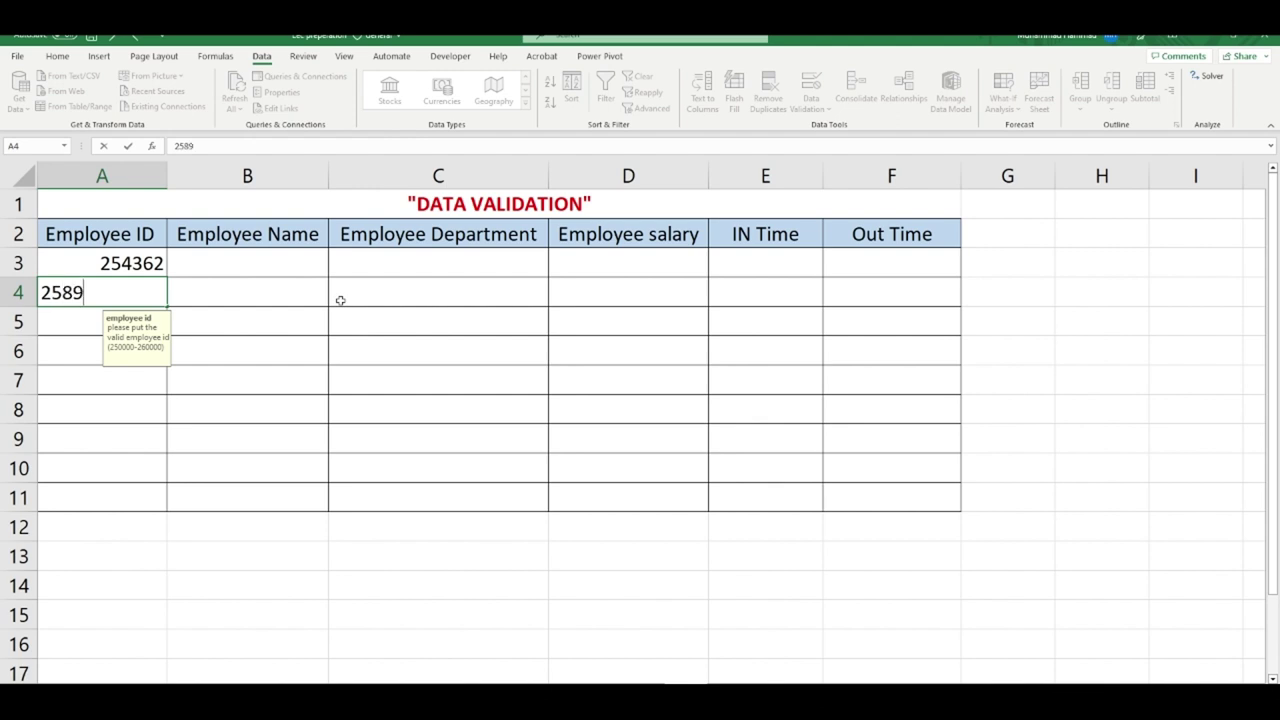
pyautogui.write('01')
pyautogui.press('BackSpace')
pyautogui.write('3')
pyautogui.press('Return')
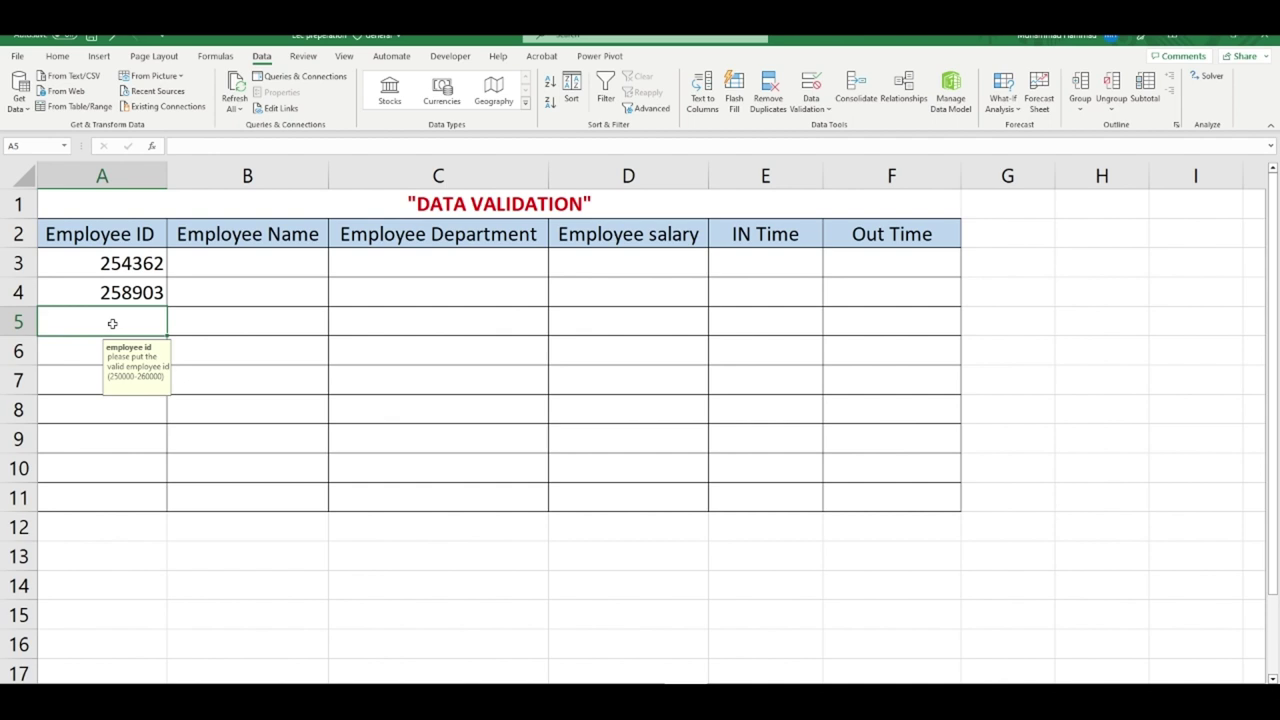
pyautogui.write('260000')
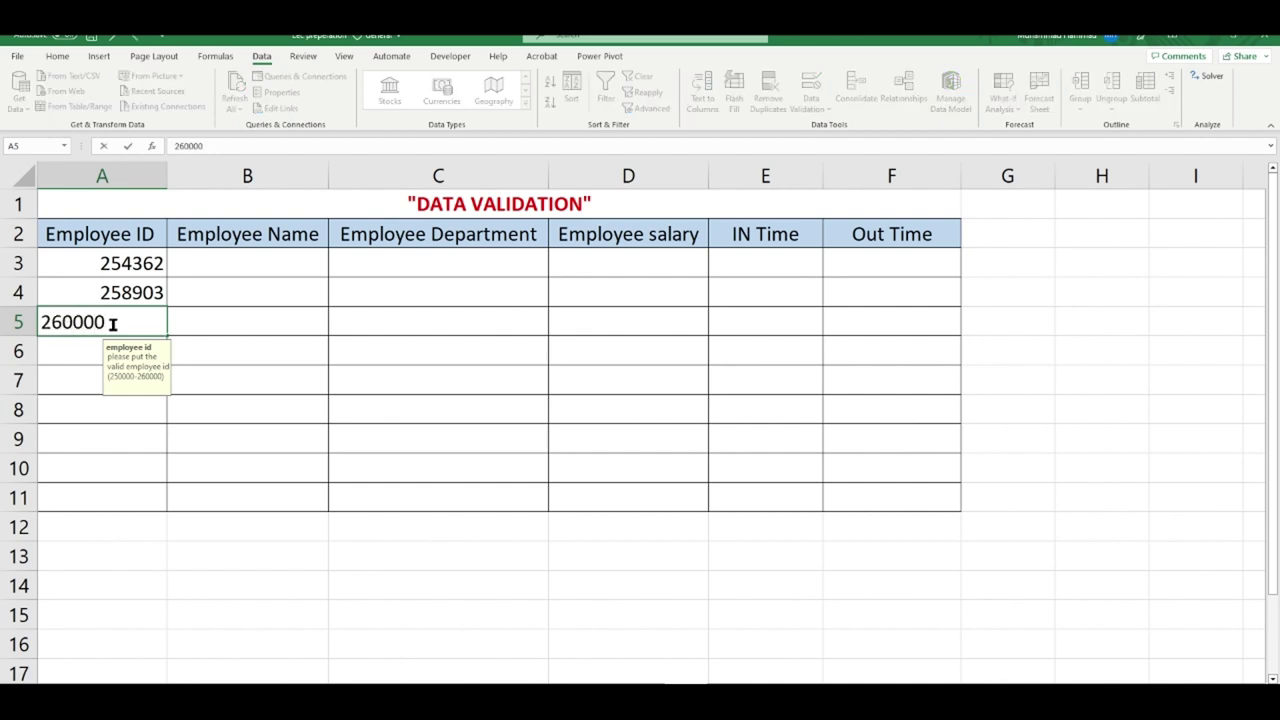
pyautogui.press('Return')
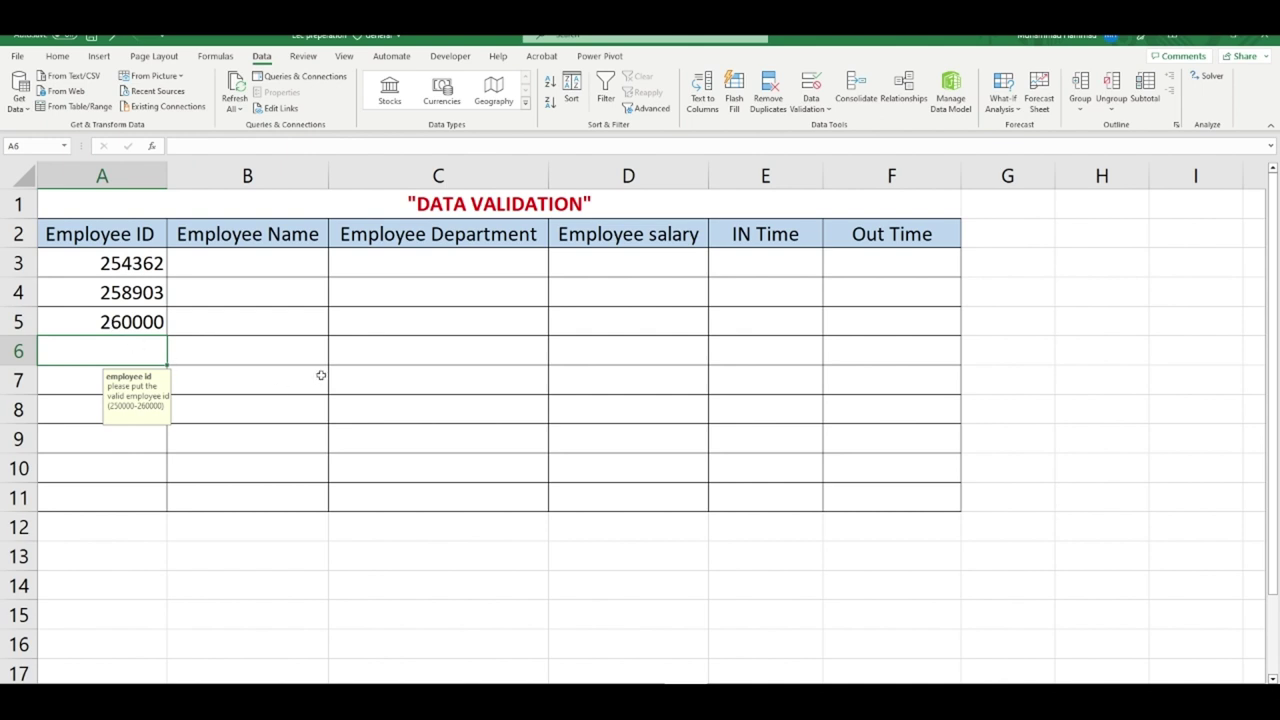
# Test ID 260001 in A6, see it rejected, and clear the cell
pyautogui.write('26000')
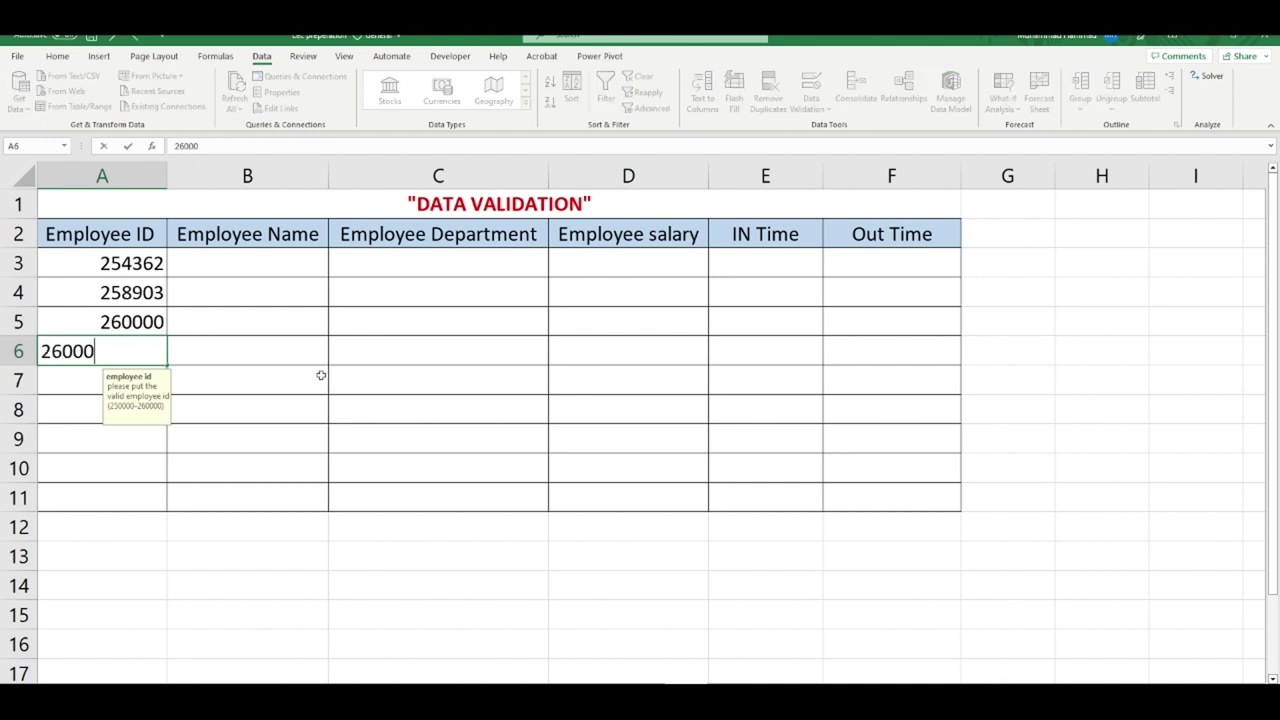
pyautogui.write('1')
pyautogui.press('Return')
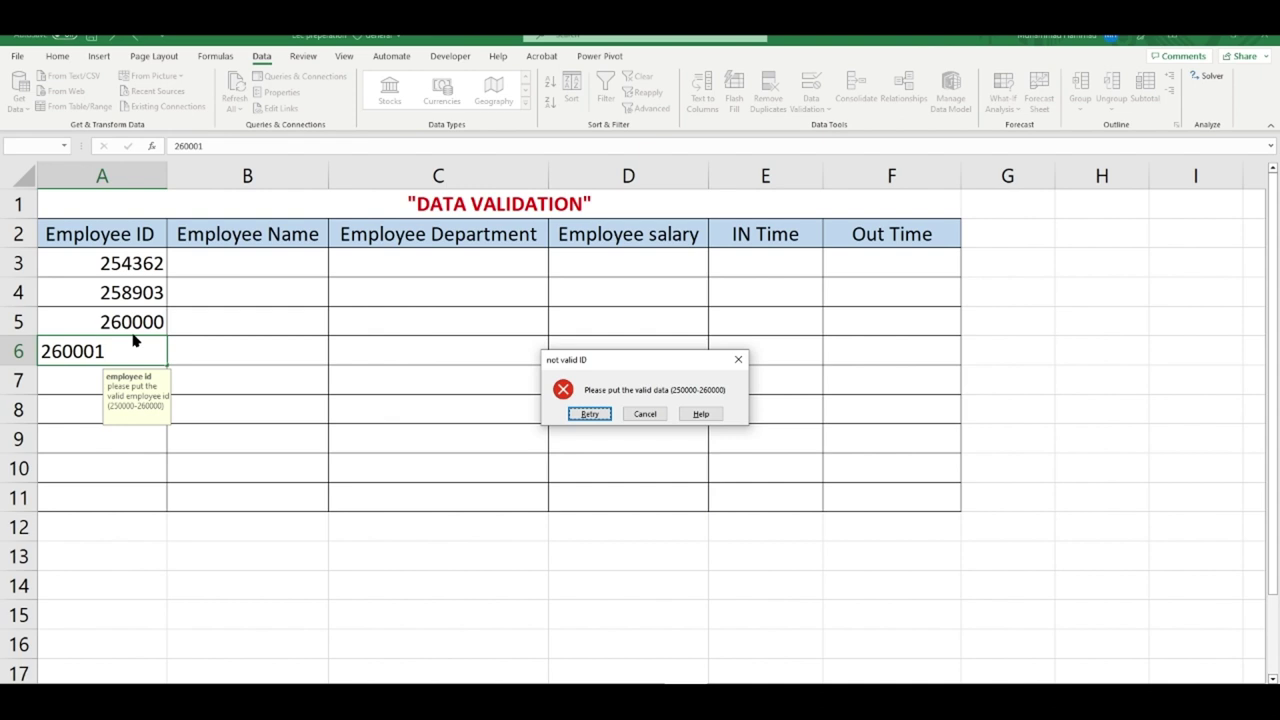
pyautogui.click(600, 415)
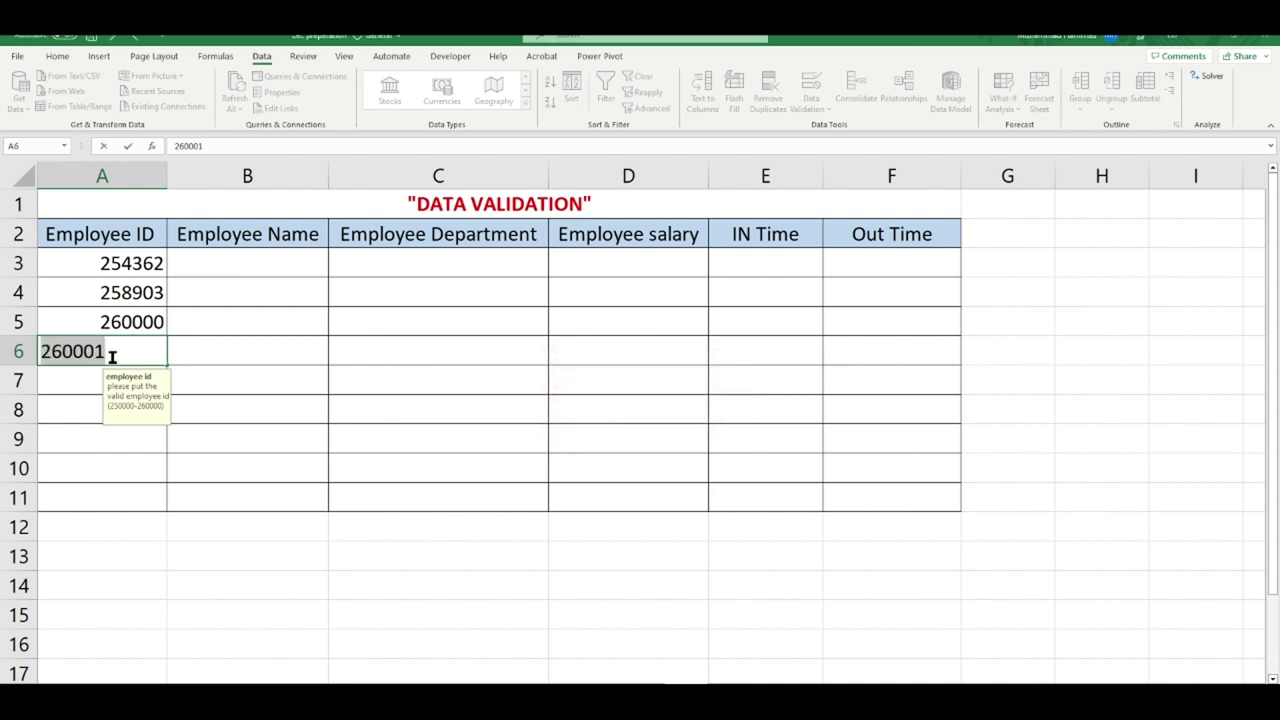
pyautogui.press('Delete')
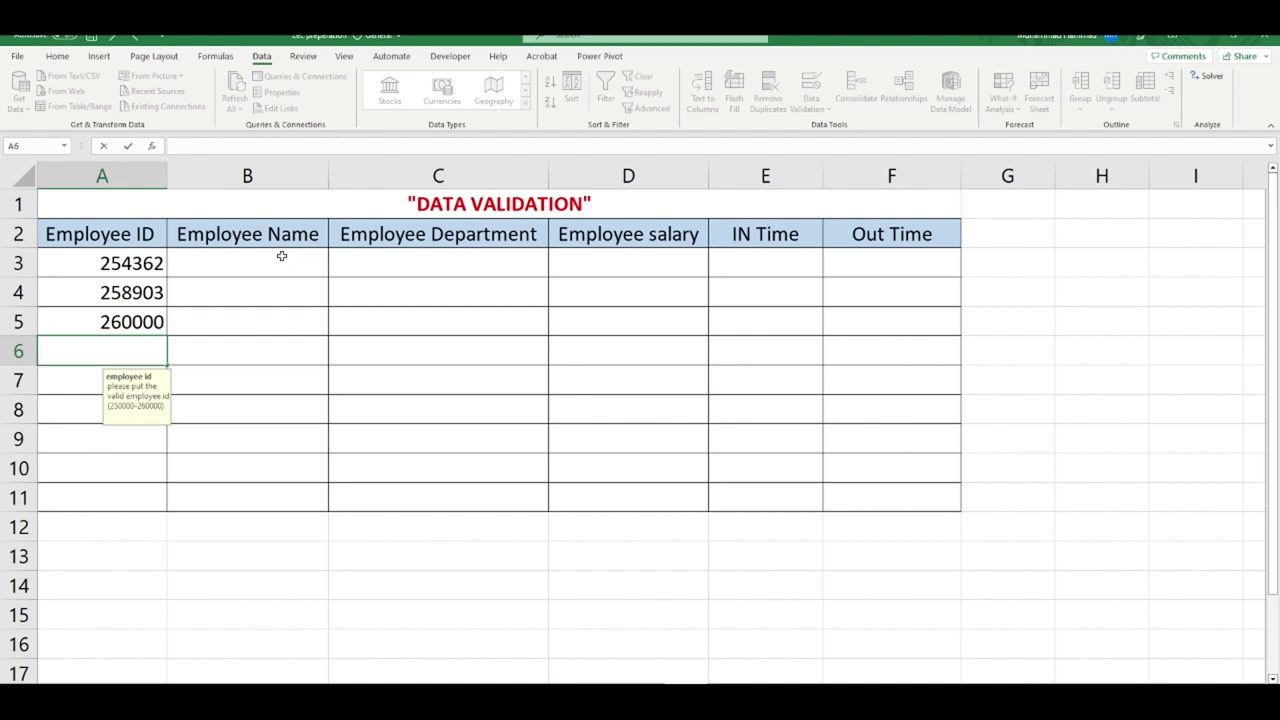
pyautogui.click(268, 178)
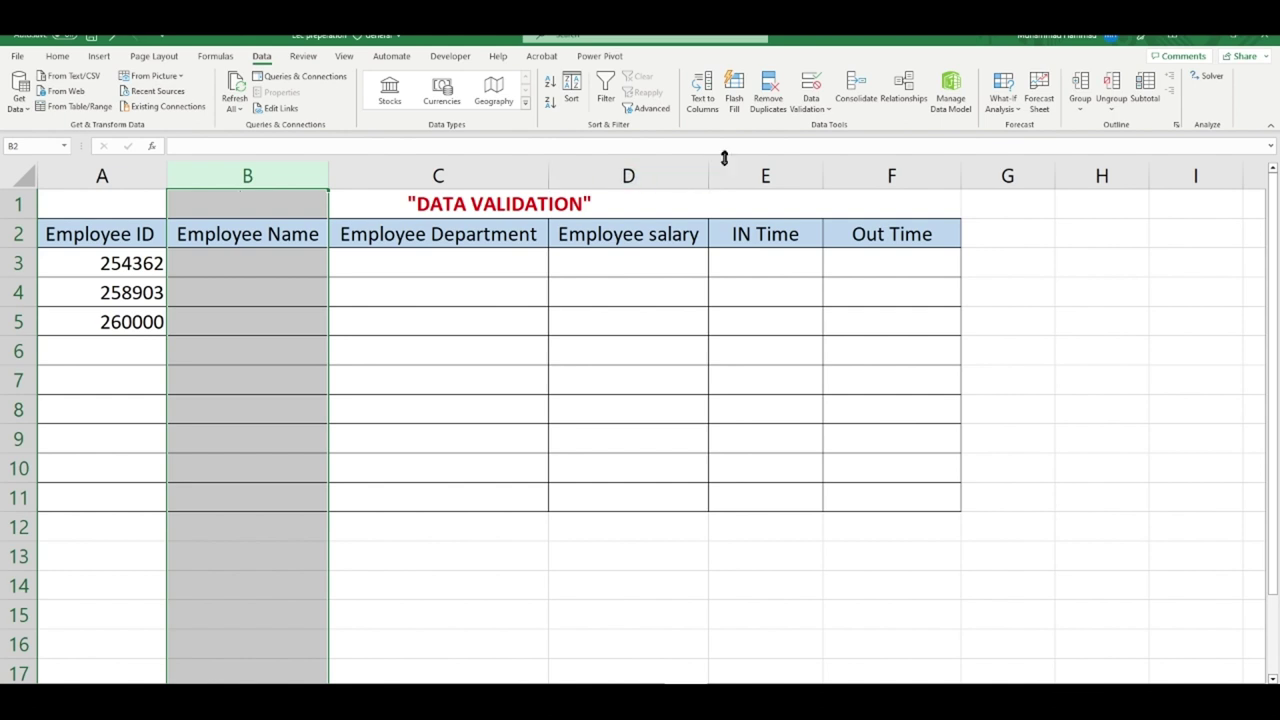
# Set the Employee Name validation to Text length between 1 and 15 characters
pyautogui.click(811, 106)
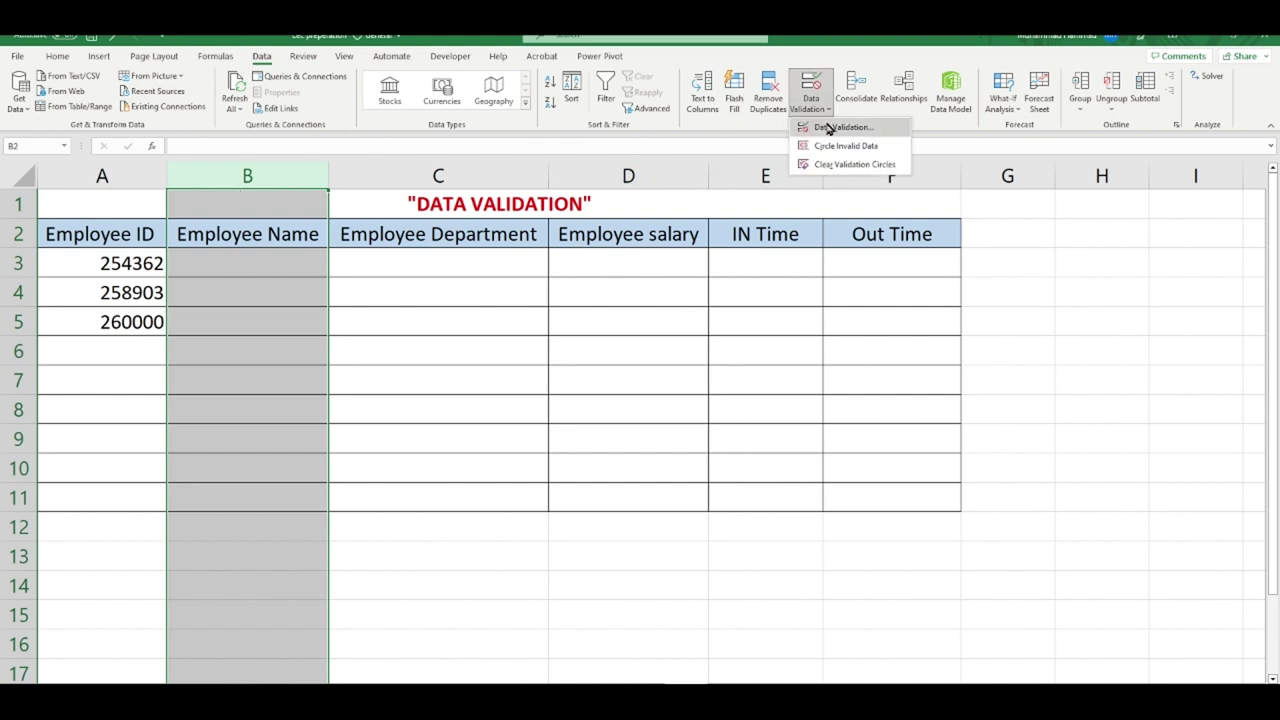
pyautogui.click(828, 128)
pyautogui.moveTo(490, 143); pyautogui.dragTo(496, 167)
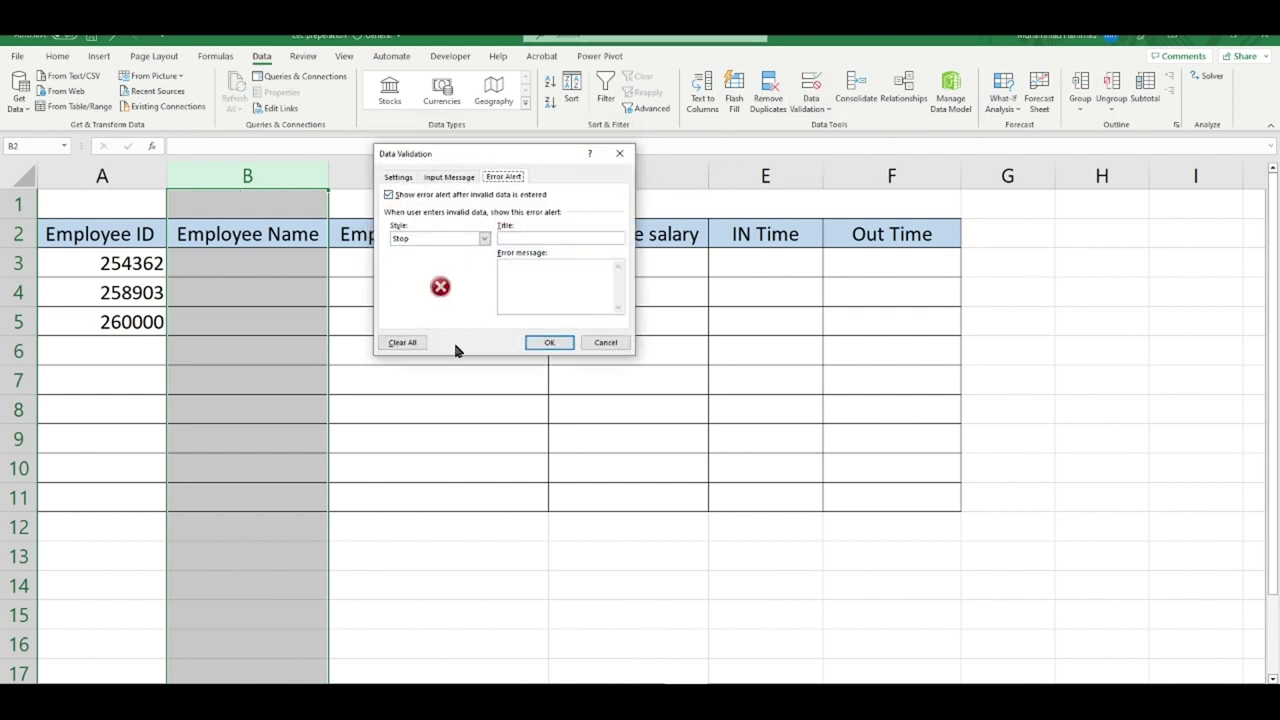
pyautogui.click(398, 177)
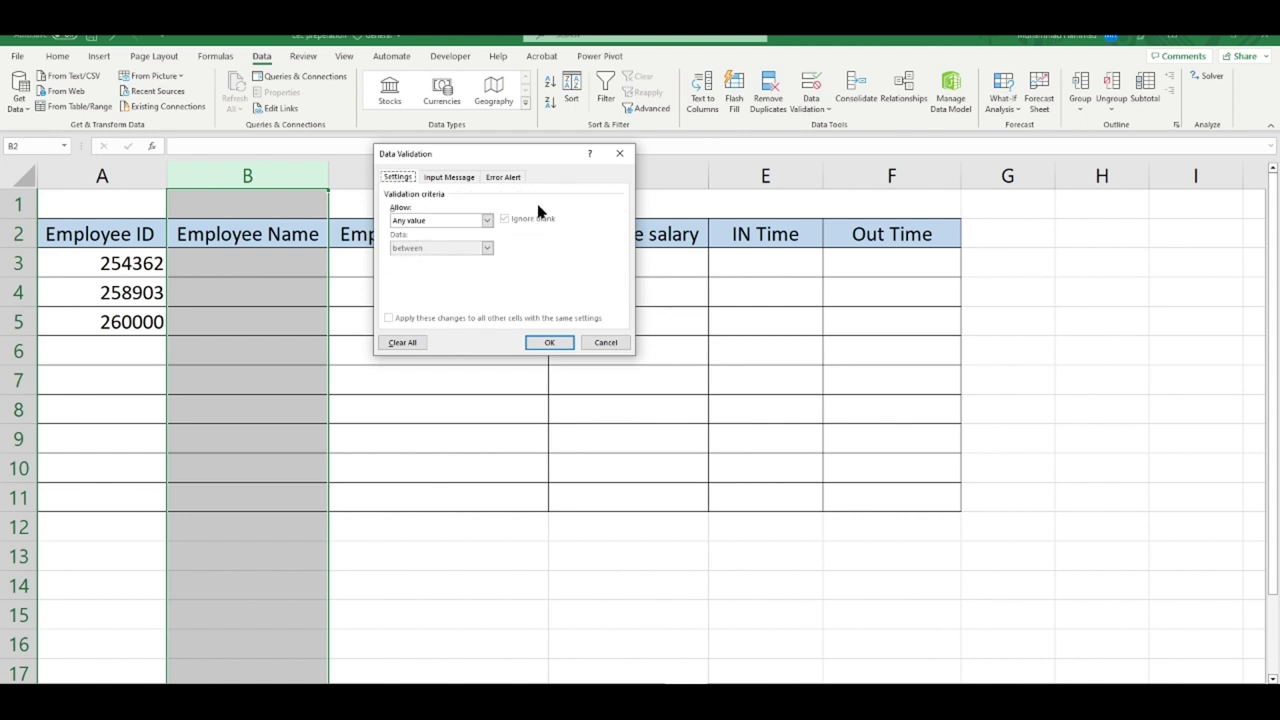
pyautogui.click(488, 221)
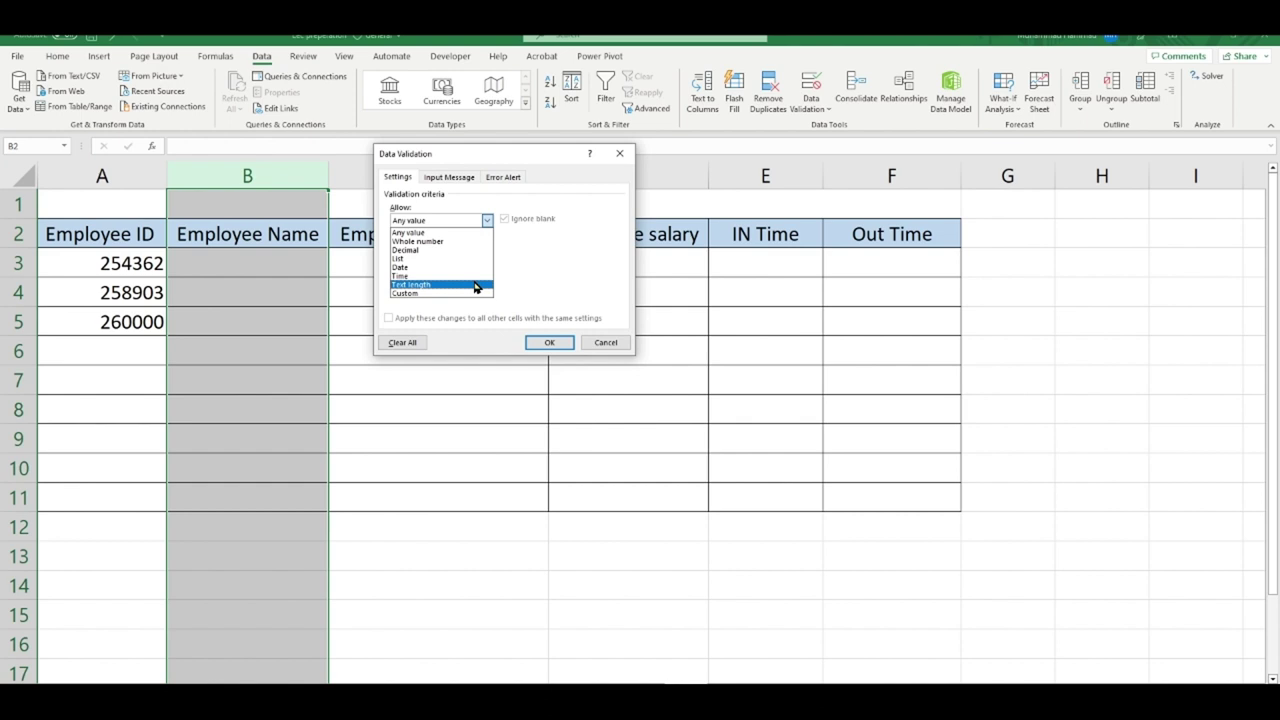
pyautogui.click(476, 285)
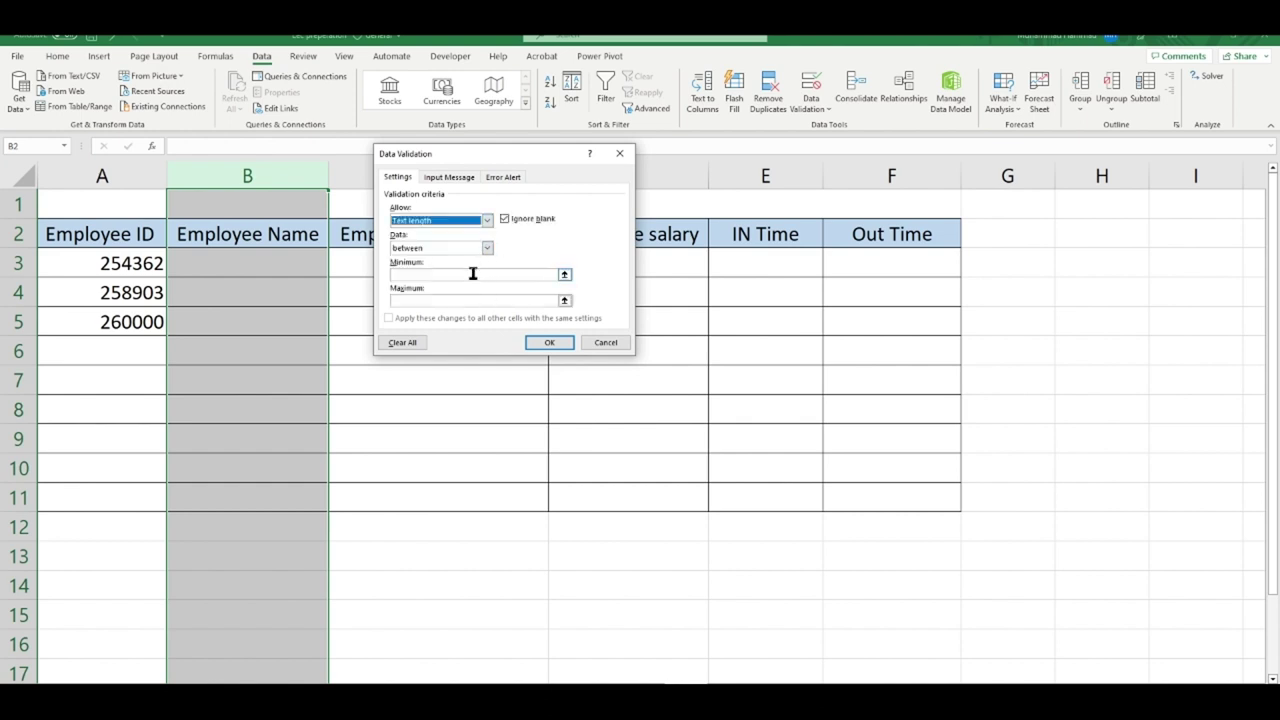
pyautogui.click(473, 274)
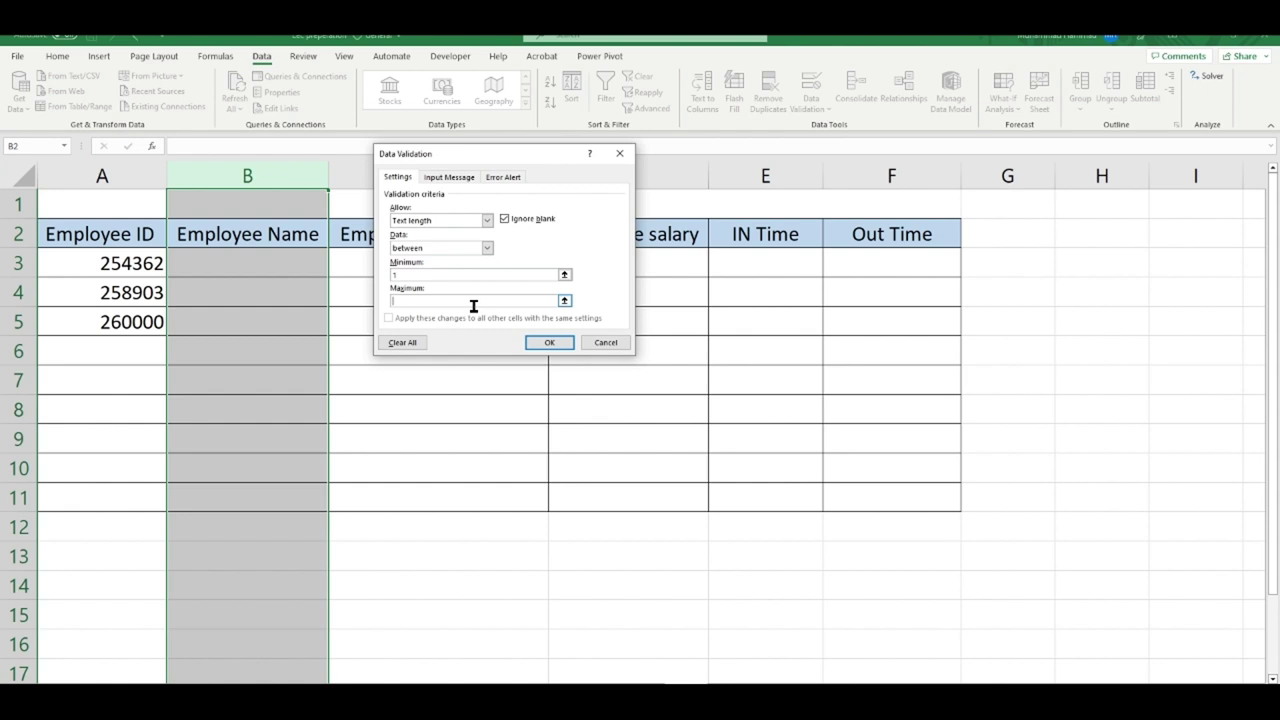
pyautogui.write('15')
pyautogui.click(407, 279)
# Add the input message 'Please input the valid name' with text 'chracter from 1-15'
pyautogui.click(436, 180)
pyautogui.click(444, 237)
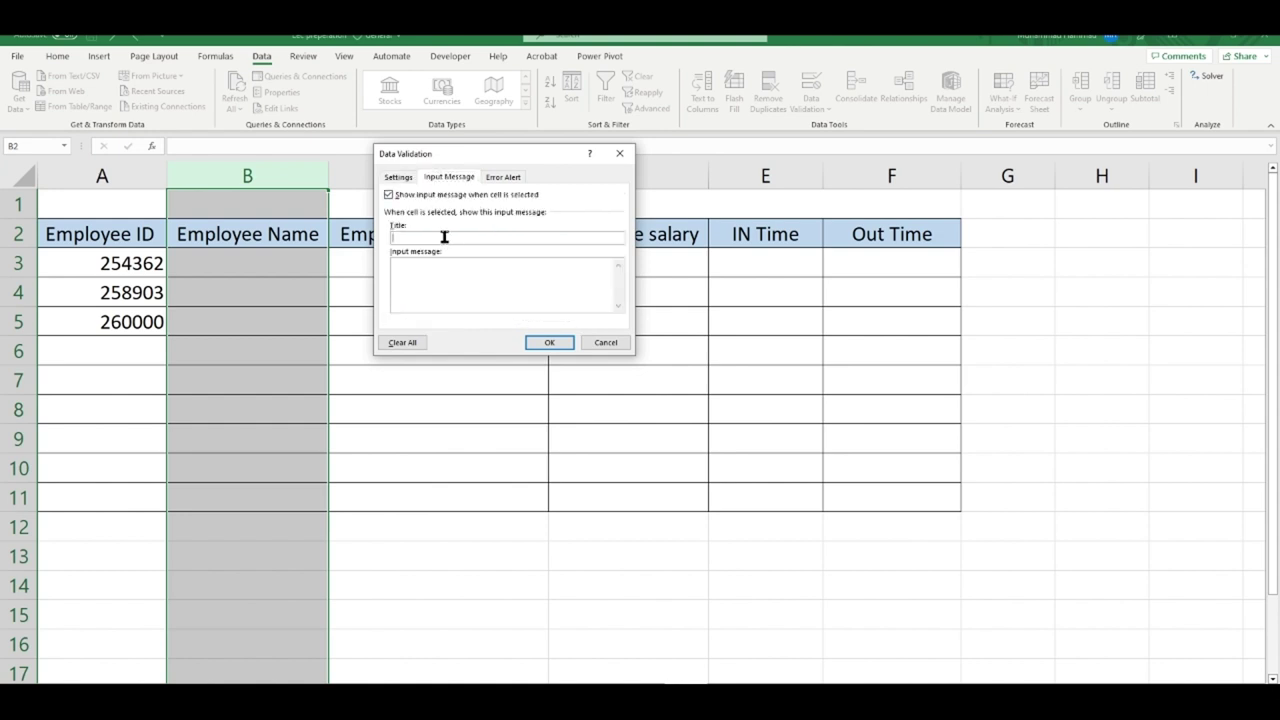
pyautogui.write('plese')
pyautogui.press('BackSpace')
pyautogui.press('BackSpace')
pyautogui.press('BackSpace')
pyautogui.press('BackSpace')
pyautogui.press('BackSpace')
pyautogui.write('PLE')
pyautogui.press('BackSpace')
pyautogui.press('BackSpace')
pyautogui.write('lease input the valid name')
pyautogui.click(470, 284)
pyautogui.write('chracter from 1-15')
# Add a 'NOT Valid' error alert reading 'please enter the valid data (1-15' and apply the rule
pyautogui.click(506, 177)
pyautogui.click(532, 239)
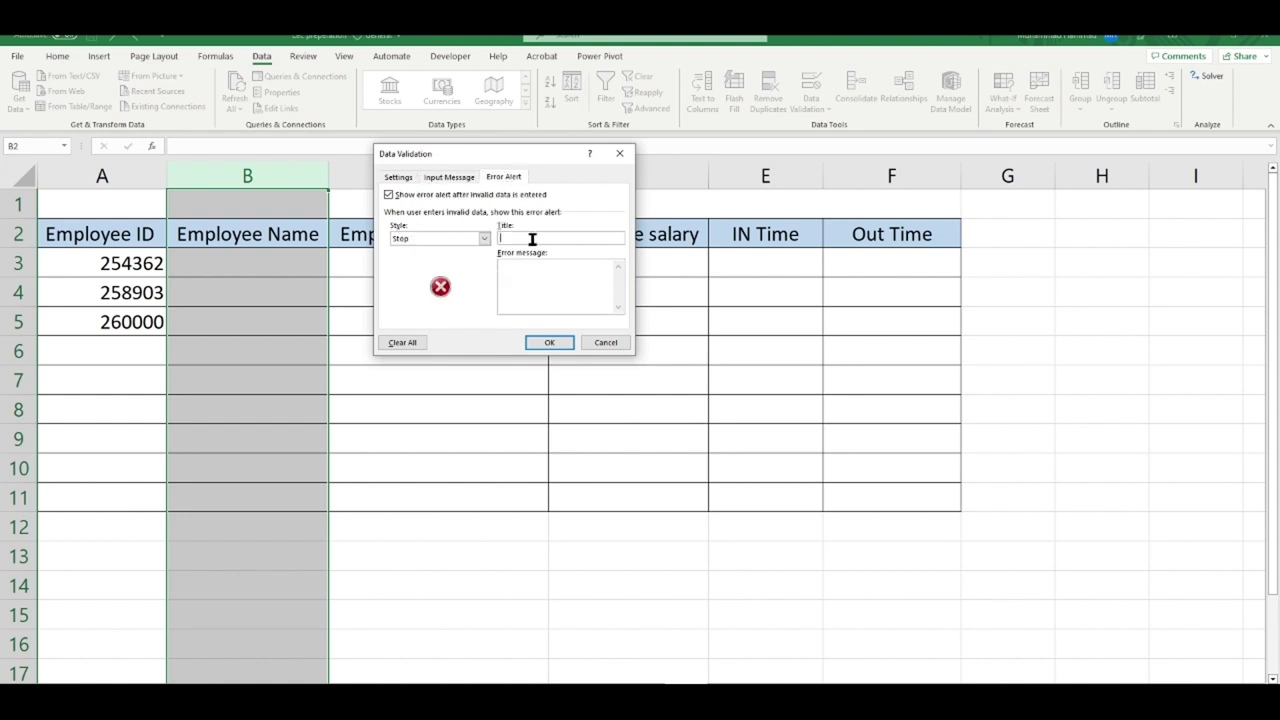
pyautogui.write('NOT Valid')
pyautogui.click(553, 293)
pyautogui.write('please enter the valid data')
pyautogui.write('(1-15')
pyautogui.click(549, 342)
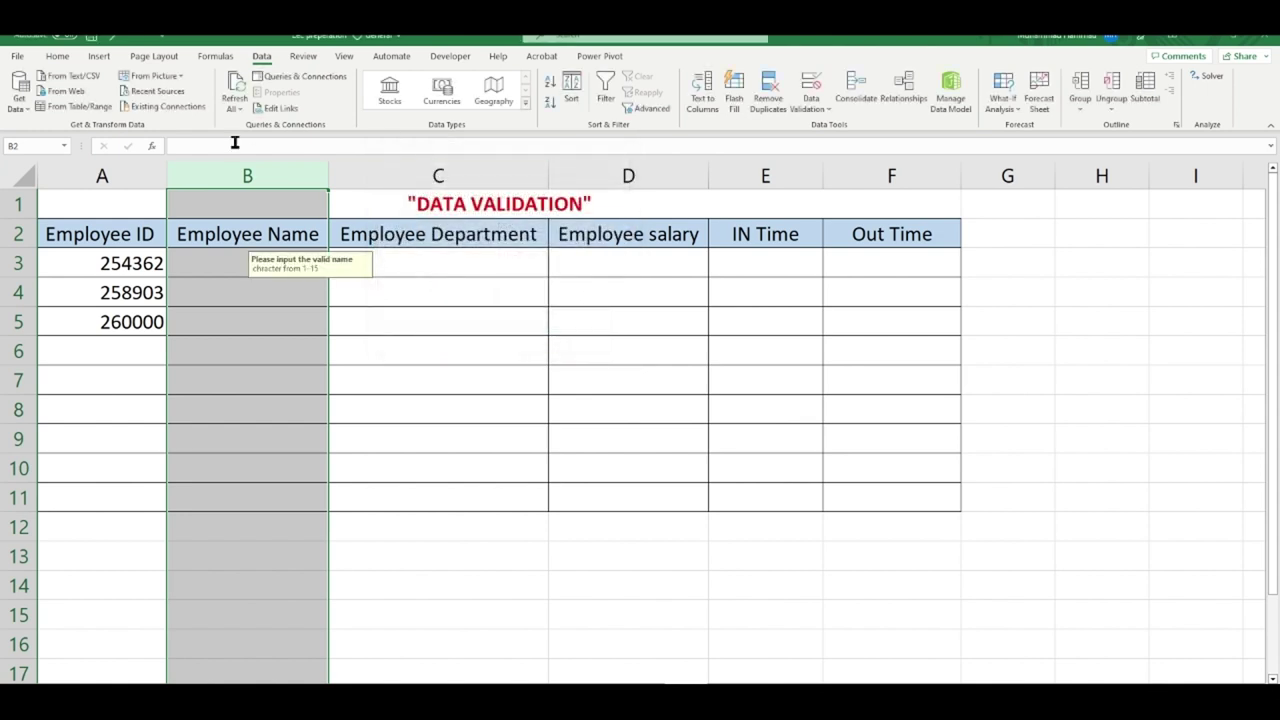
# Type an employee's full name longer than 15 characters into B3
pyautogui.click(283, 322)
pyautogui.click(257, 264)
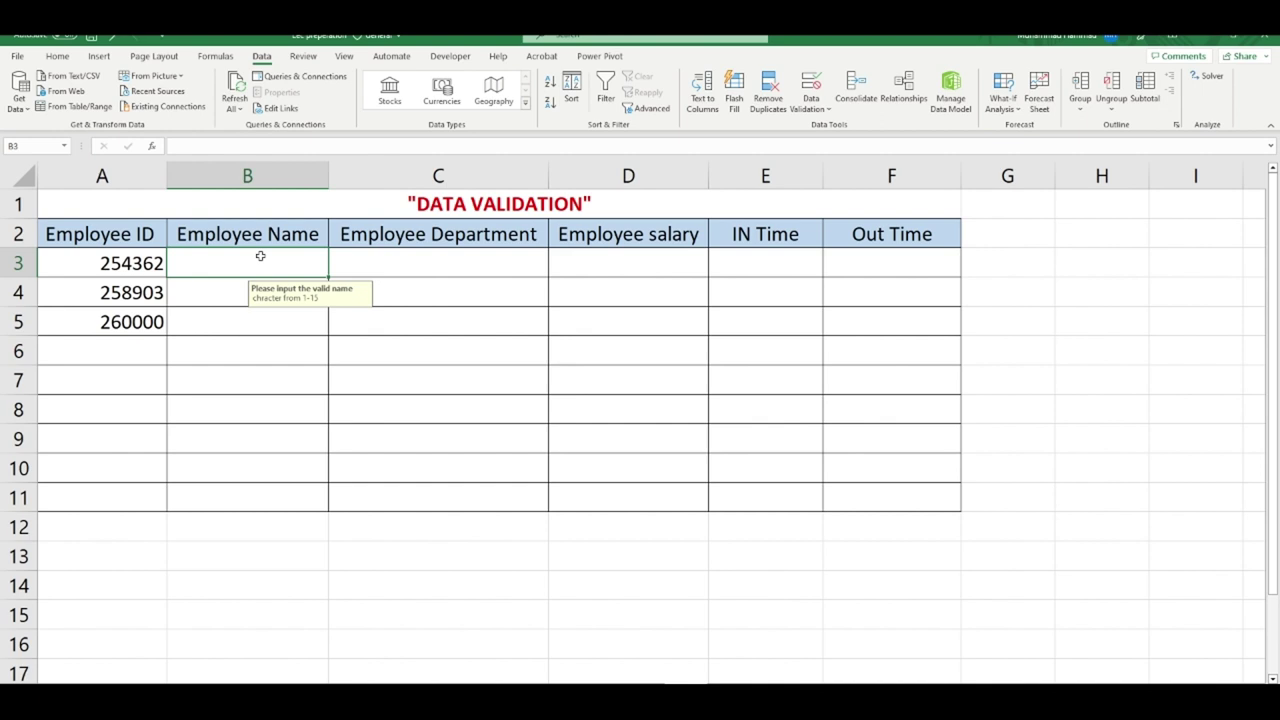
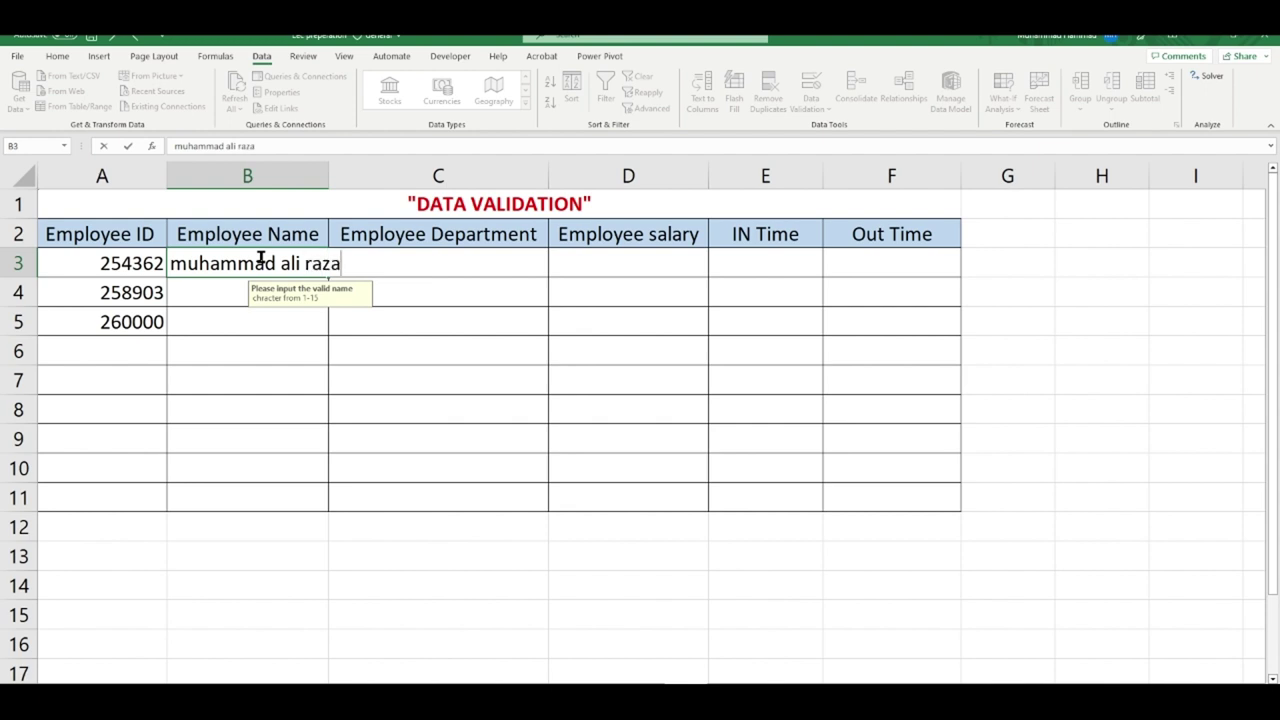
# Submit the over-long name, see it rejected, and shorten it to fit in B3
pyautogui.press('Return')
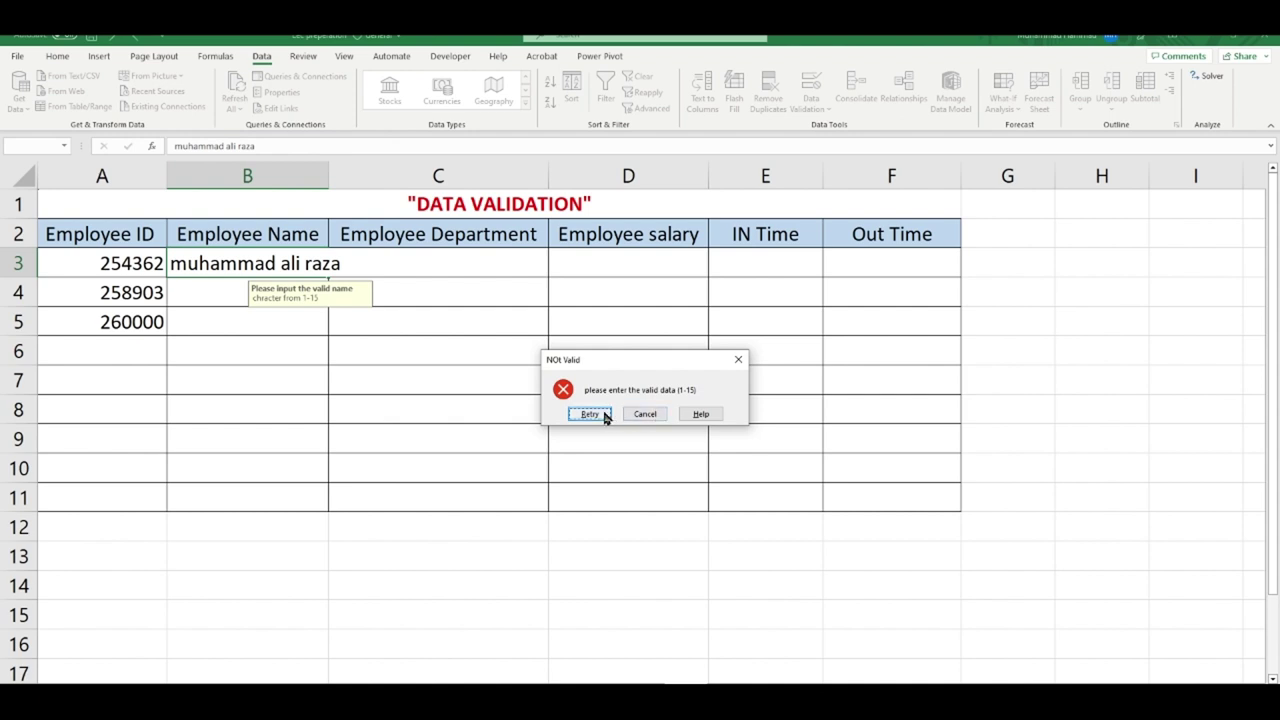
pyautogui.click(590, 414)
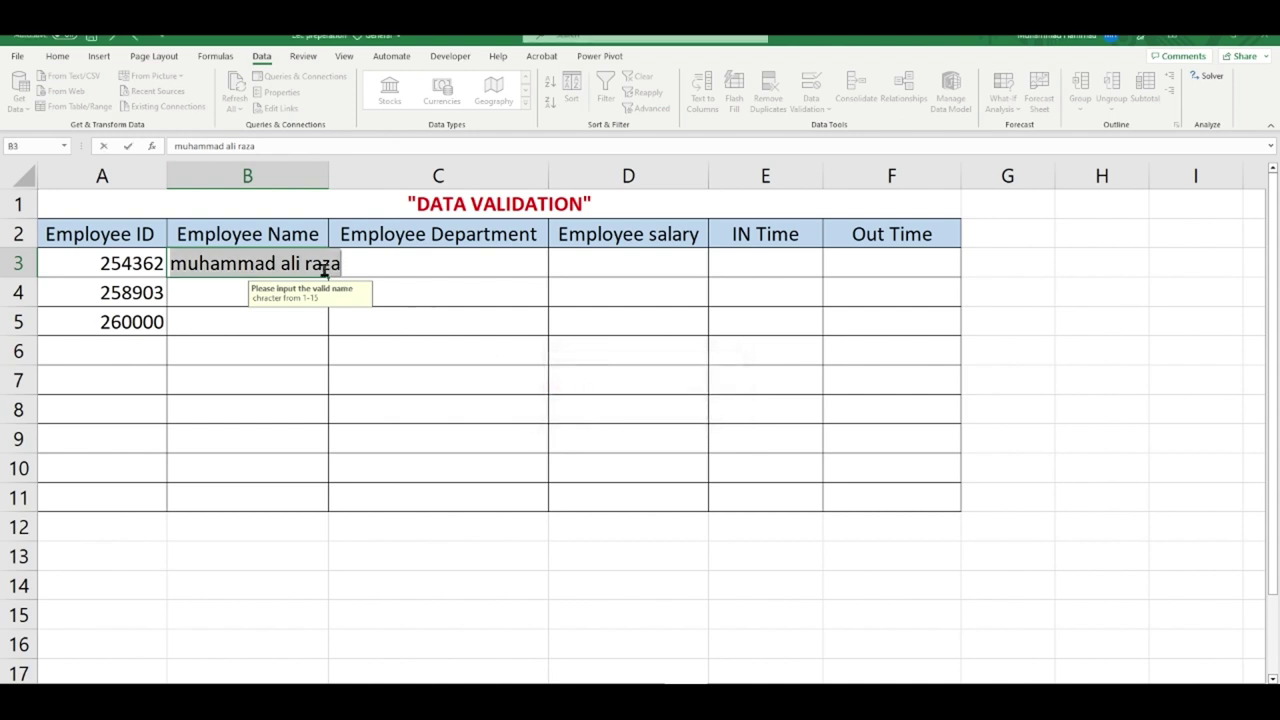
pyautogui.press('Right')
pyautogui.press('BackSpace')
pyautogui.press('BackSpace')
pyautogui.press('BackSpace')
pyautogui.press('BackSpace')
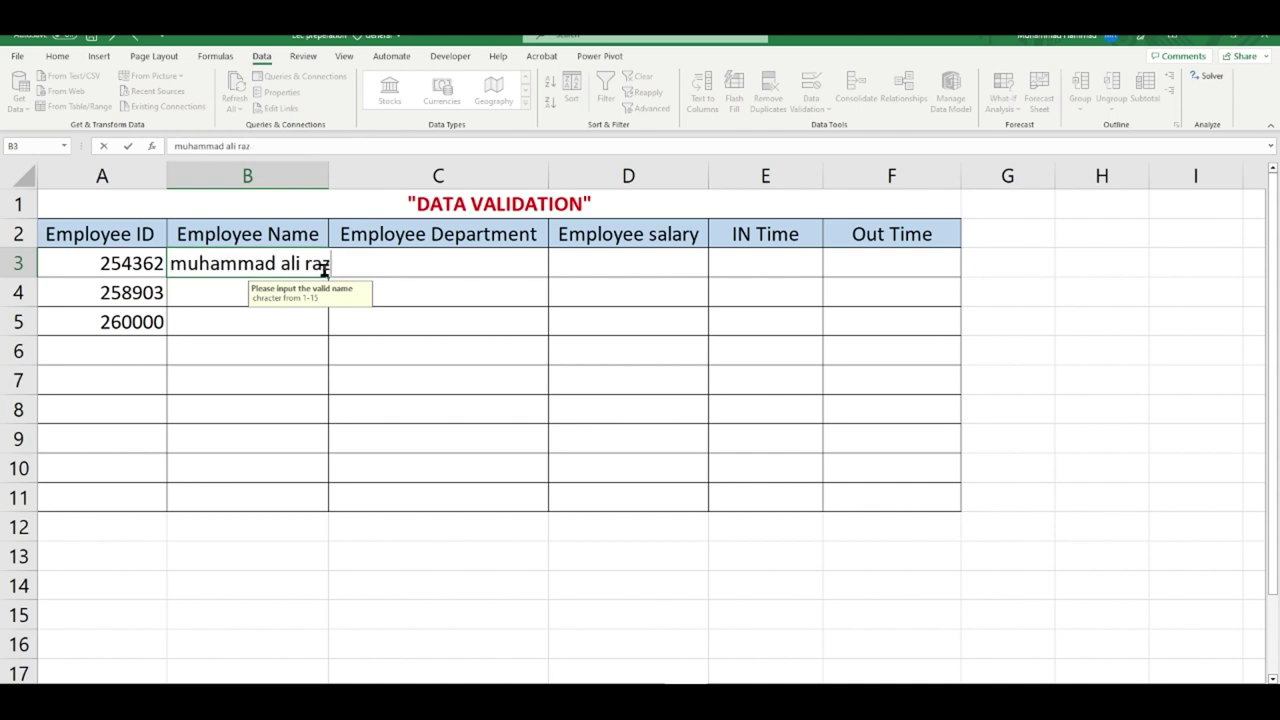
pyautogui.press('Return')
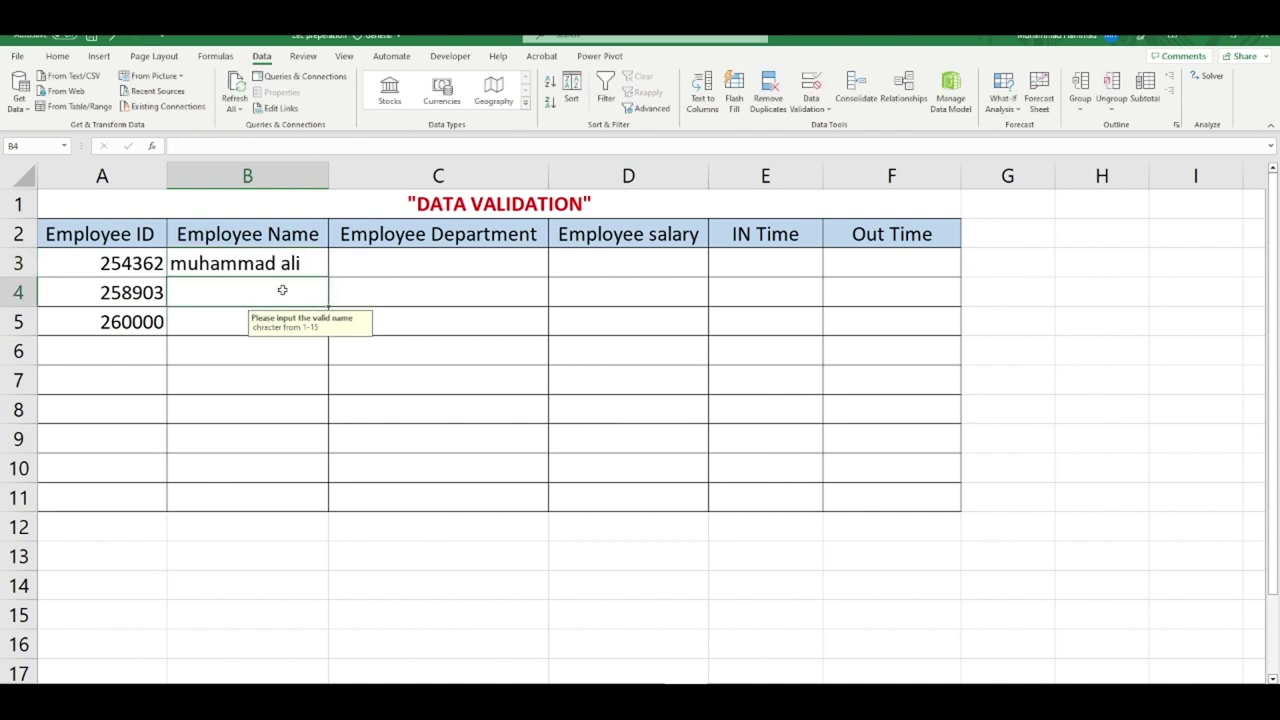
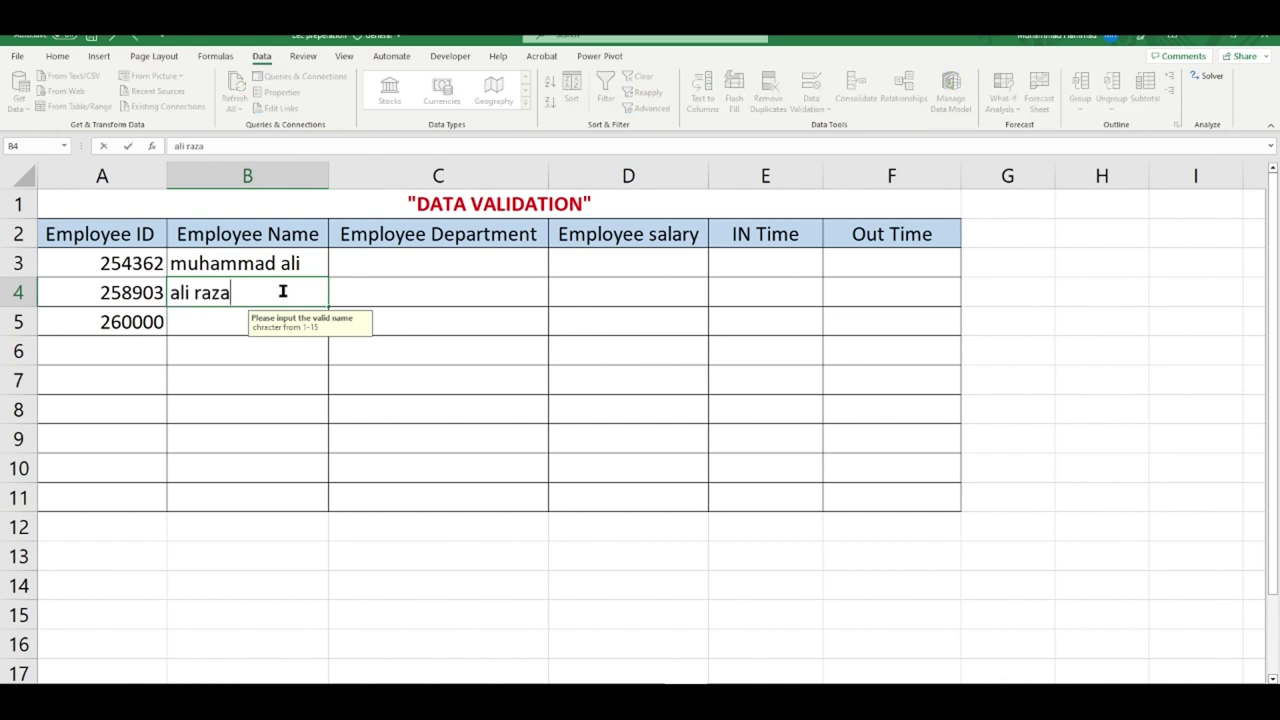
# Enter the second and third employee names in B4 and B5
pyautogui.press('Return')
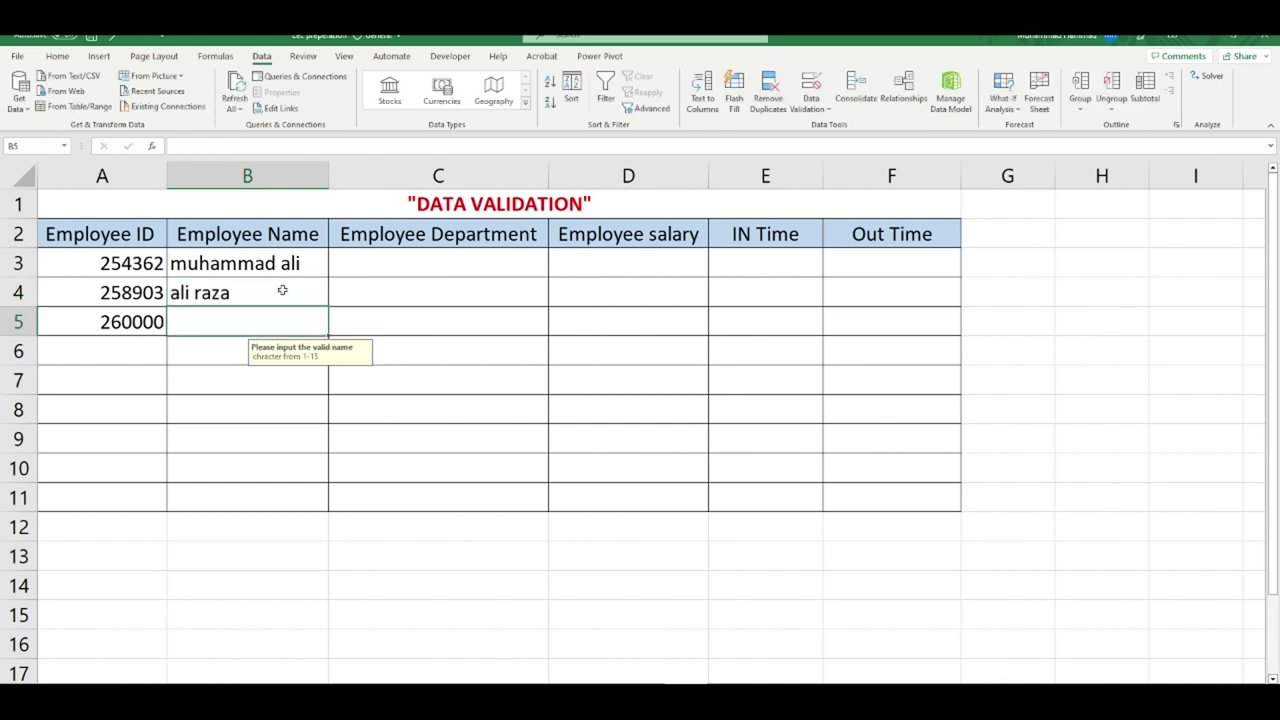
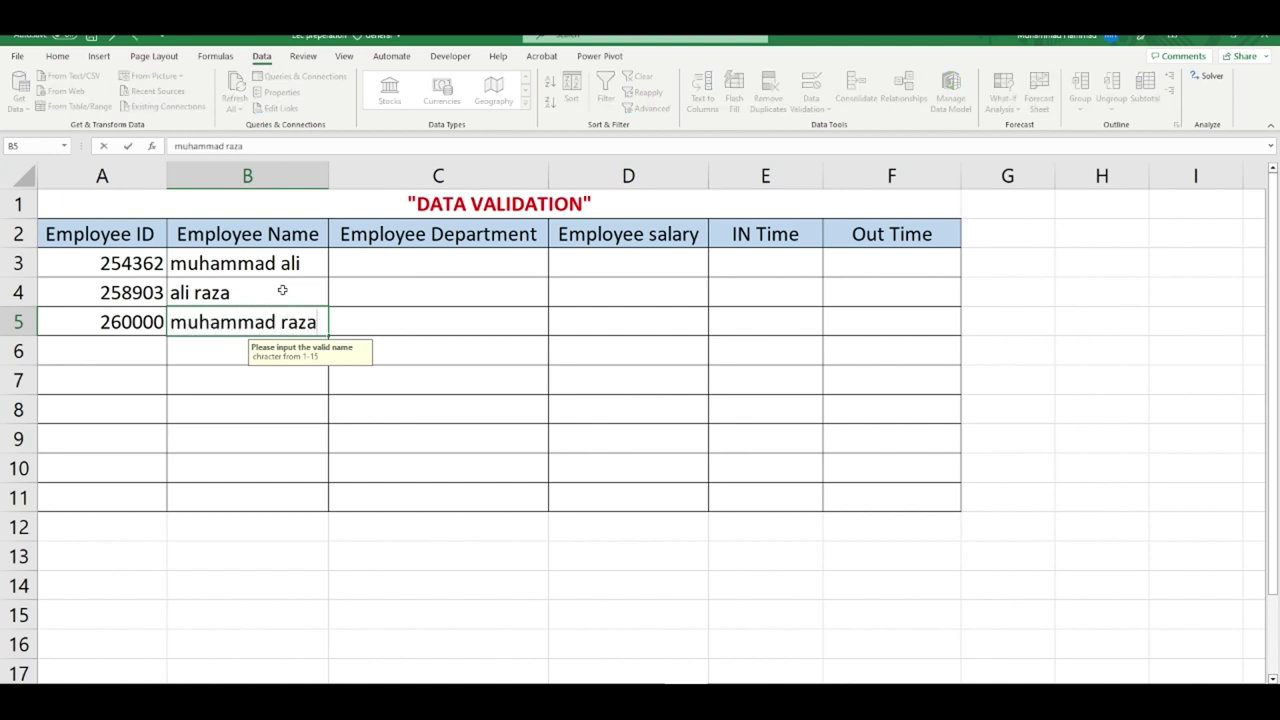
pyautogui.press('Return')
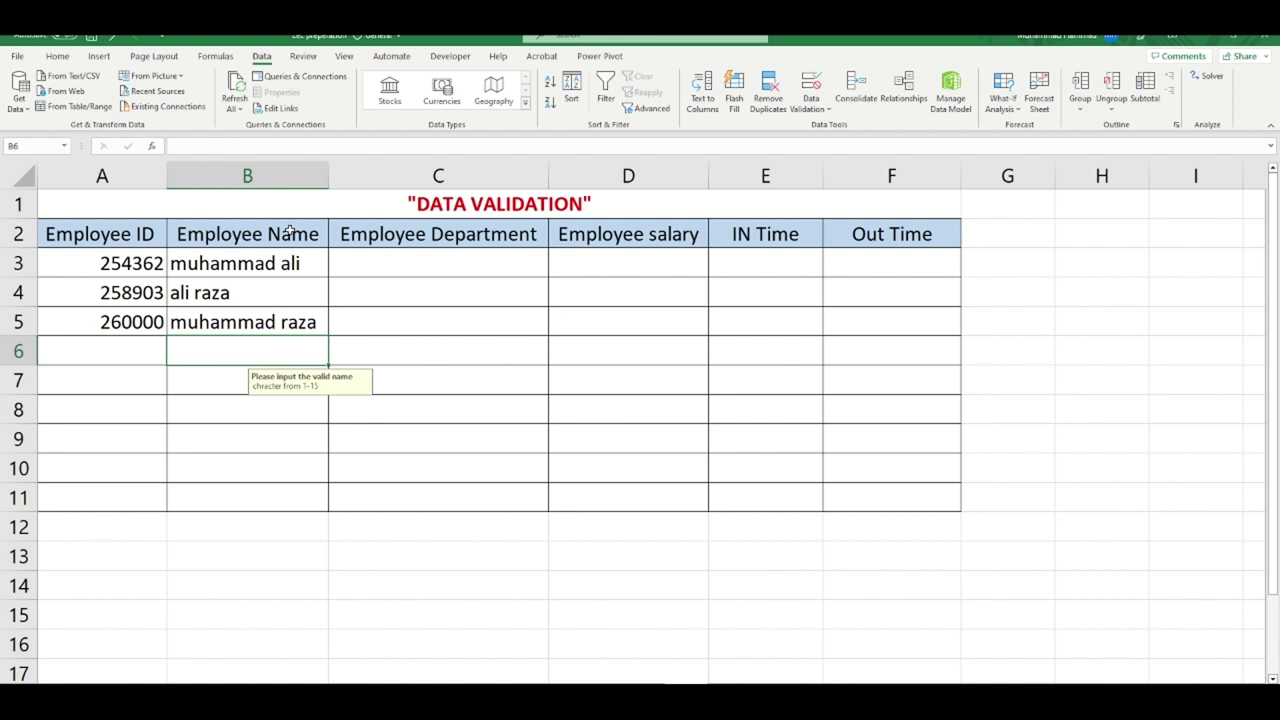
pyautogui.click(435, 176)
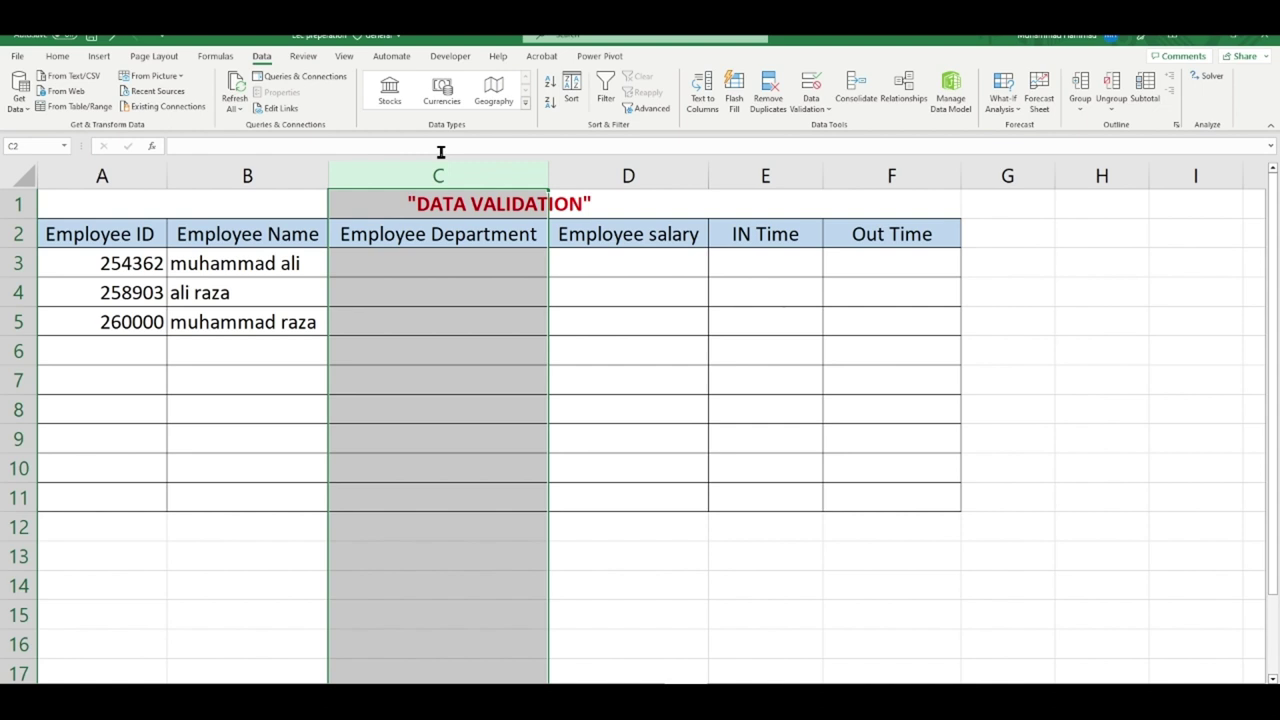
# Set the Employee Department validation to a List sourced from Sheet1!$A$1:$A$6
pyautogui.click(811, 108)
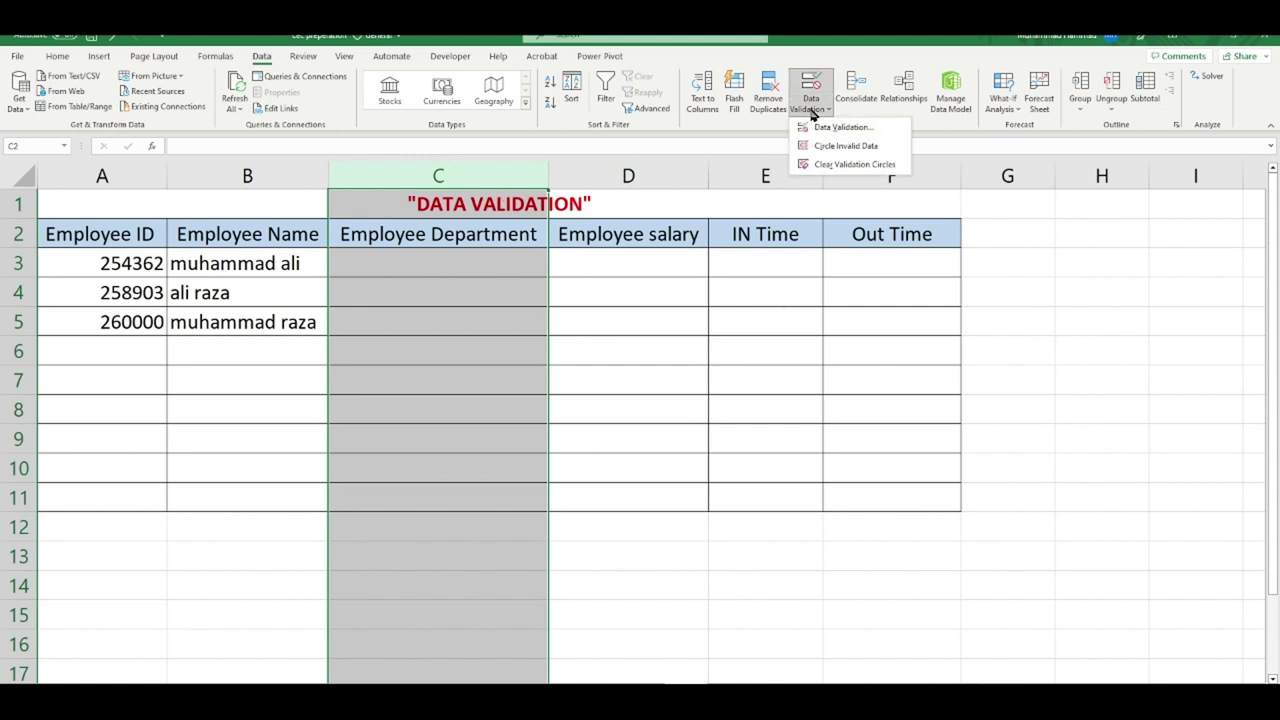
pyautogui.click(843, 128)
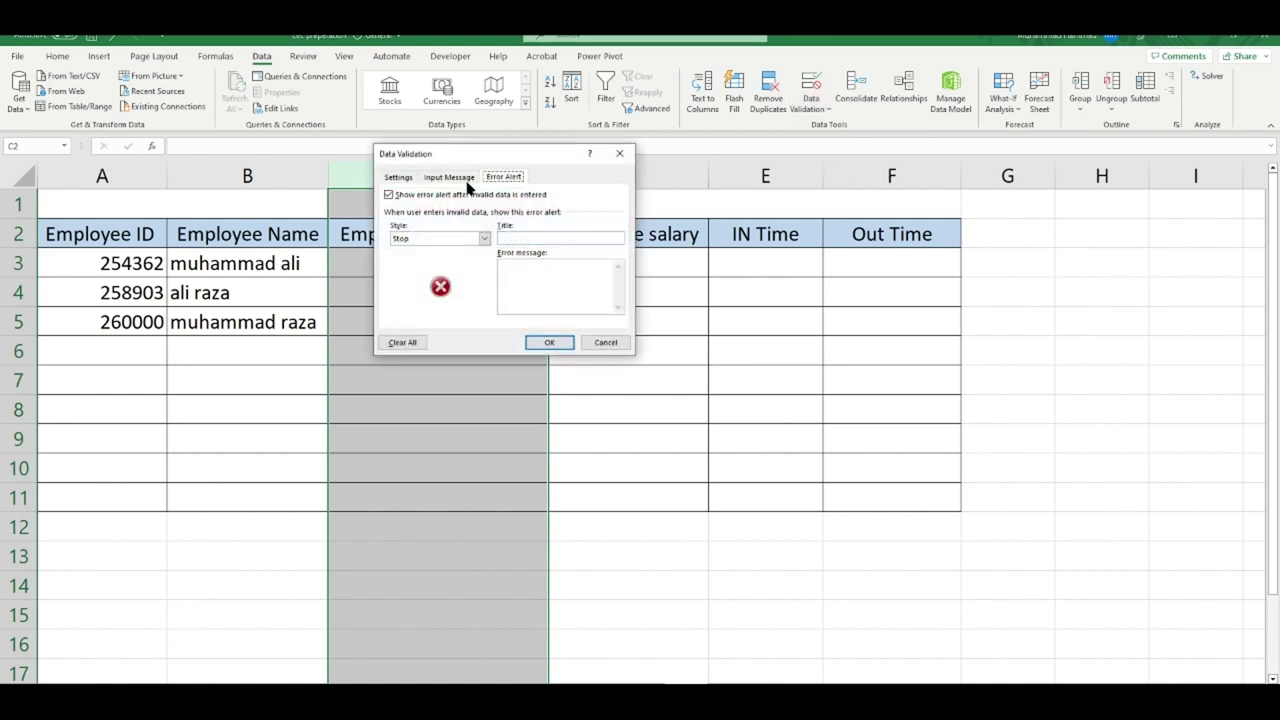
pyautogui.click(397, 177)
pyautogui.click(487, 221)
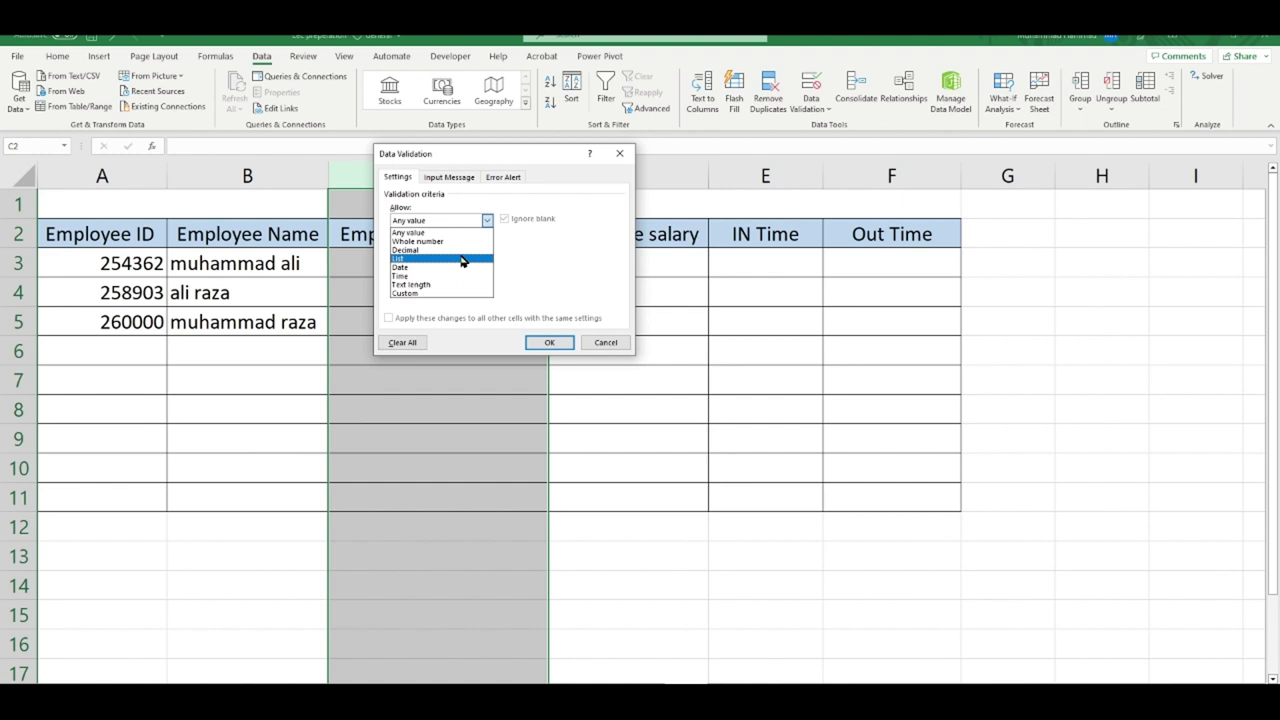
pyautogui.click(463, 260)
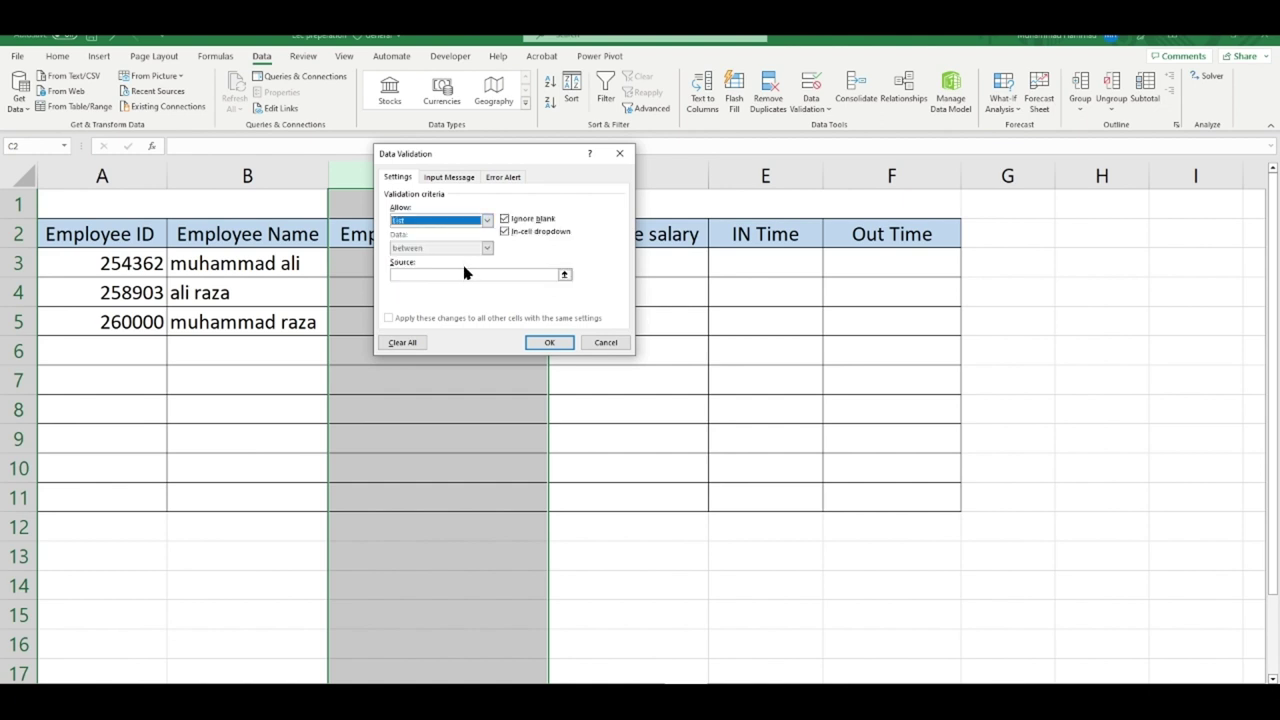
pyautogui.click(464, 273)
pyautogui.click(461, 274)
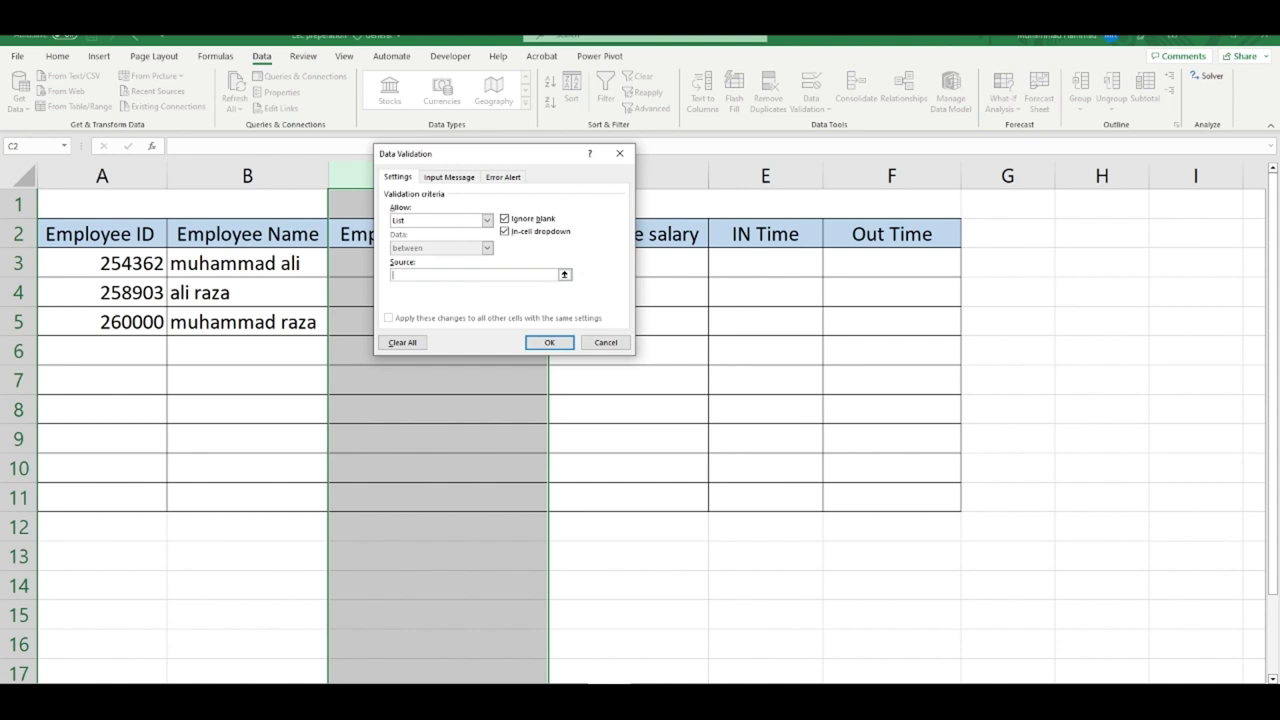
pyautogui.hotkey('ctrl', 'pageup')
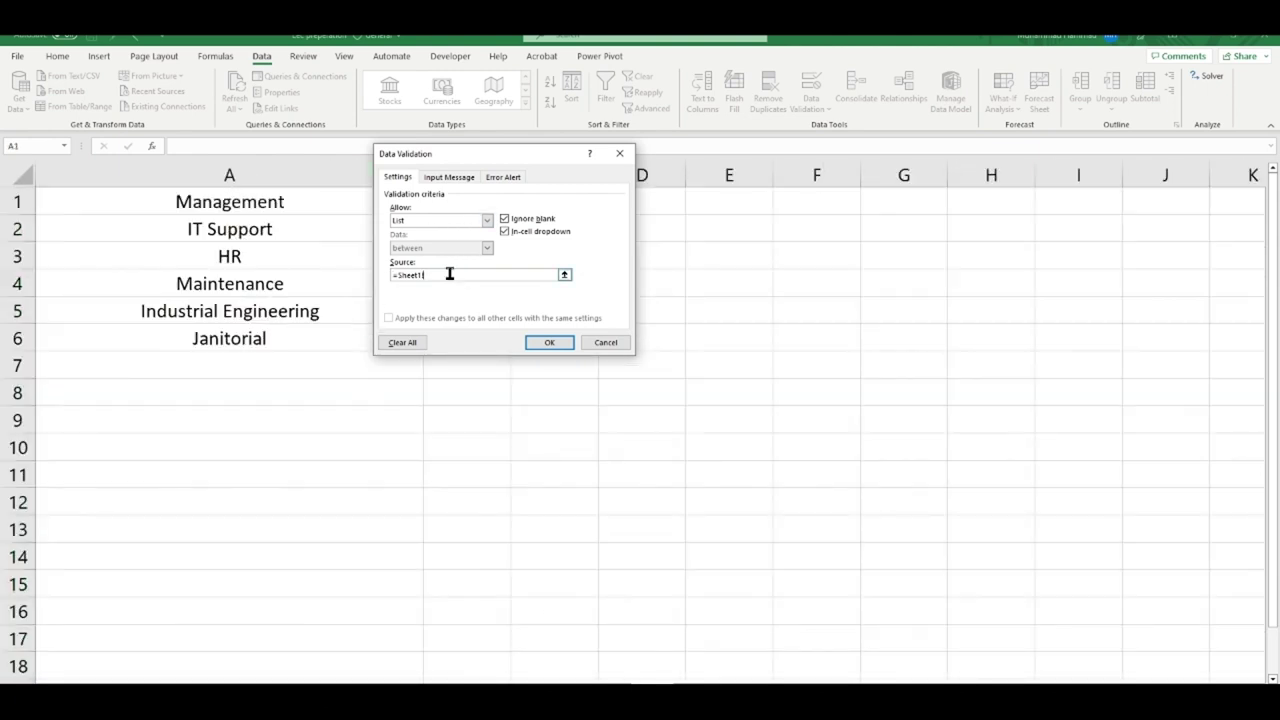
pyautogui.moveTo(187, 206); pyautogui.dragTo(191, 334)
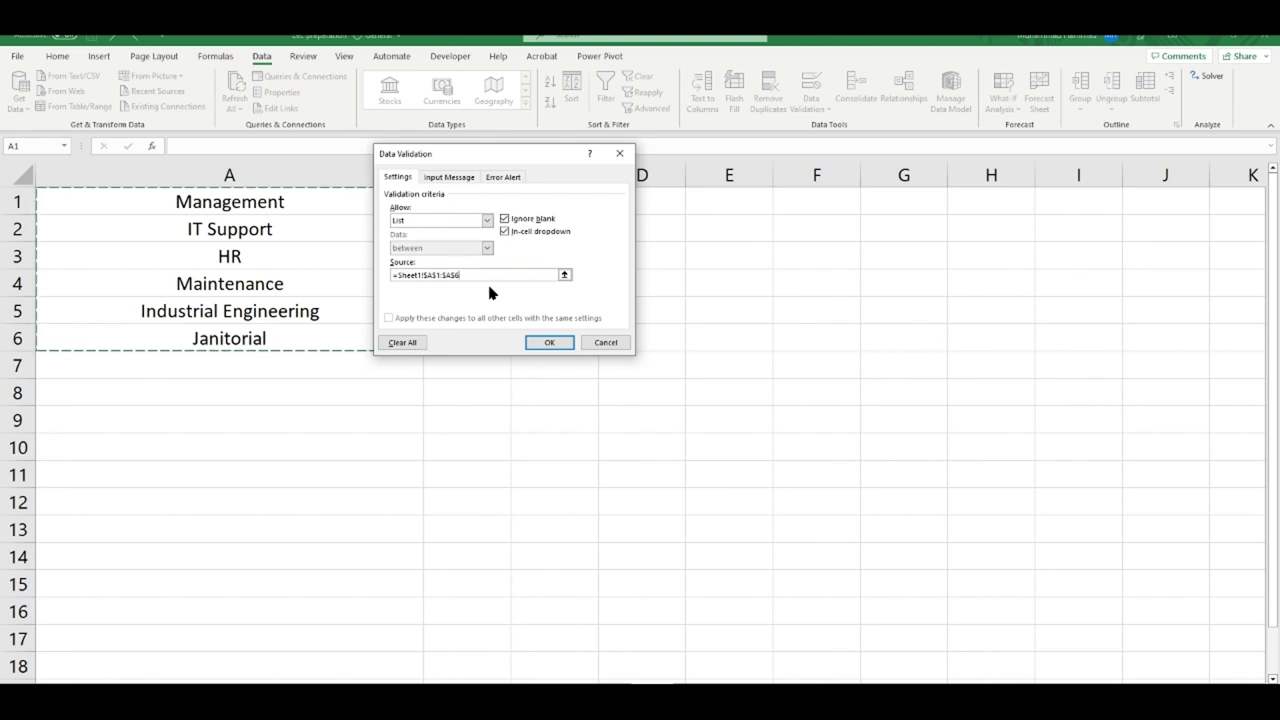
pyautogui.click(452, 177)
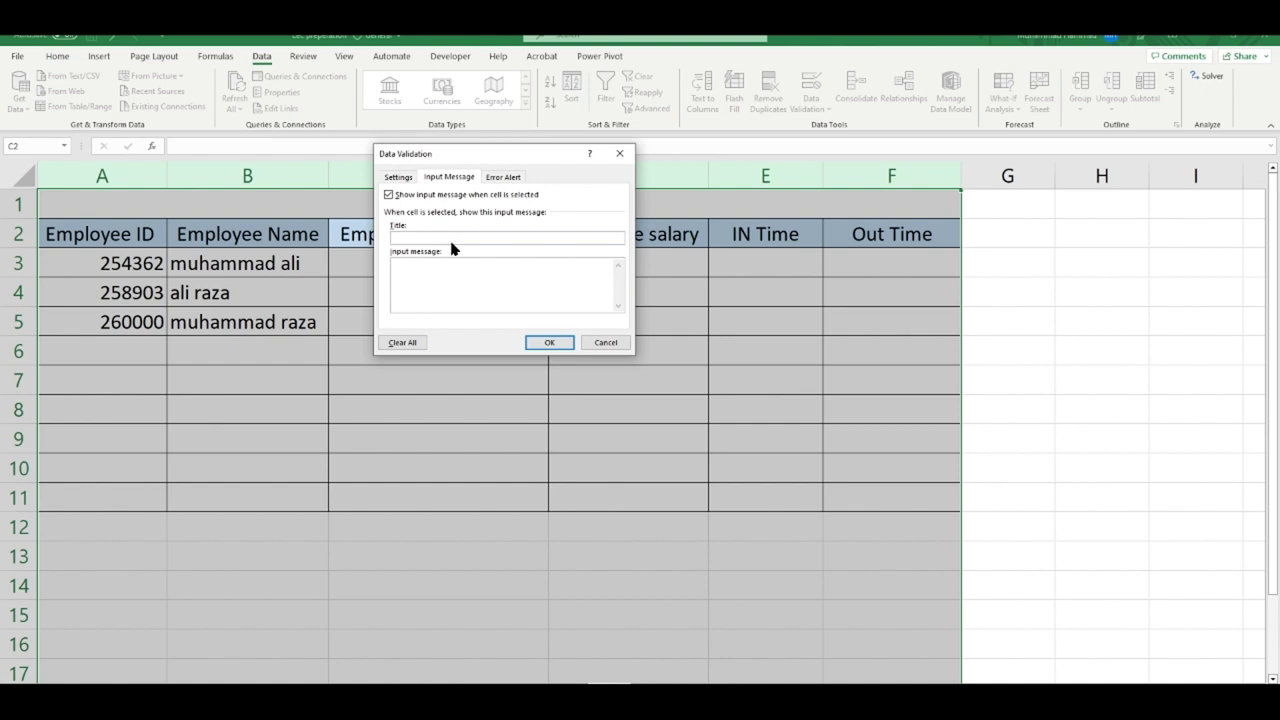
# Add the input message 'Please enter the valid data' with text 'Please sld from the drop down list'
pyautogui.write('pleA')
pyautogui.press('BackSpace')
pyautogui.press('BackSpace')
pyautogui.press('BackSpace')
pyautogui.press('BackSpace')
pyautogui.write('pPlease enter the valid data')
pyautogui.click(403, 276)
pyautogui.write('Please sld from the drop down list')
# Add a 'Not Valid Data' error alert reading 'Please slct from the drop down list' and apply it
pyautogui.click(491, 182)
pyautogui.click(523, 237)
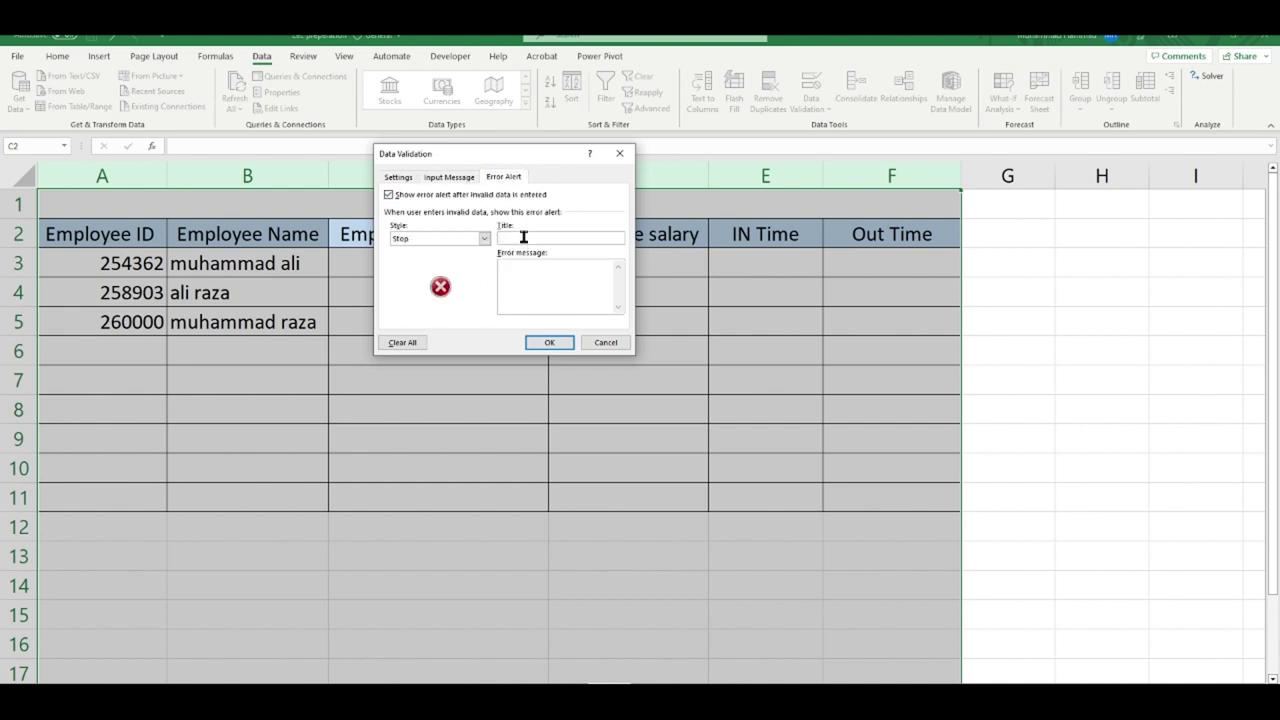
pyautogui.write('Not Valid Data')
pyautogui.click(520, 279)
pyautogui.write('Please slct from the drop down list')
pyautogui.click(555, 344)
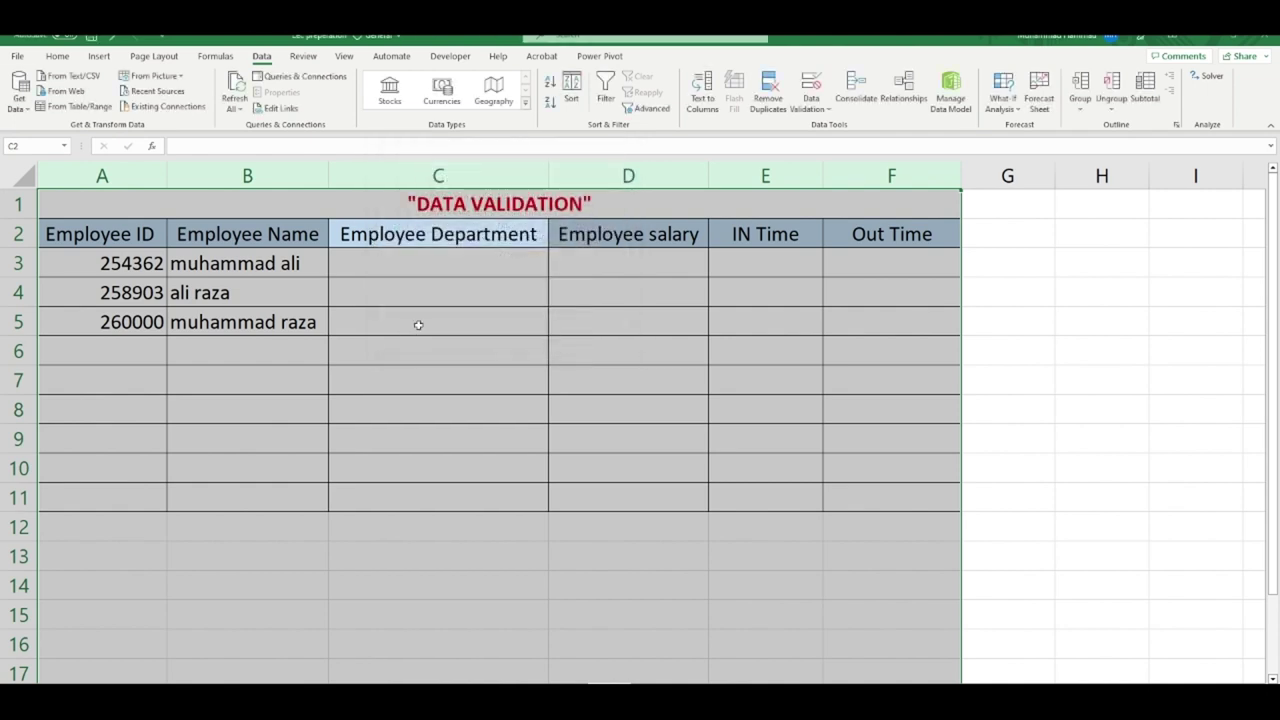
# Check the input message in C3:C5, then set C3 to Maintenance from the drop-down
pyautogui.click(430, 292)
pyautogui.click(438, 273)
pyautogui.click(406, 298)
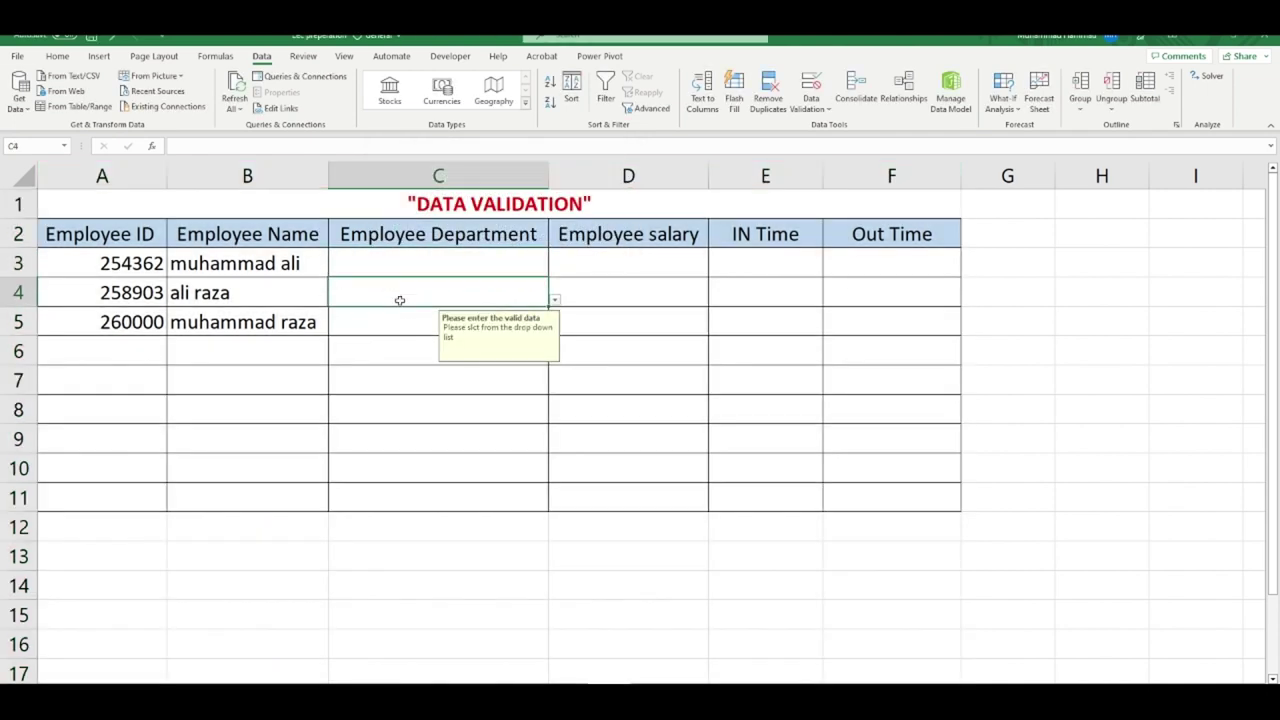
pyautogui.click(405, 320)
pyautogui.click(388, 268)
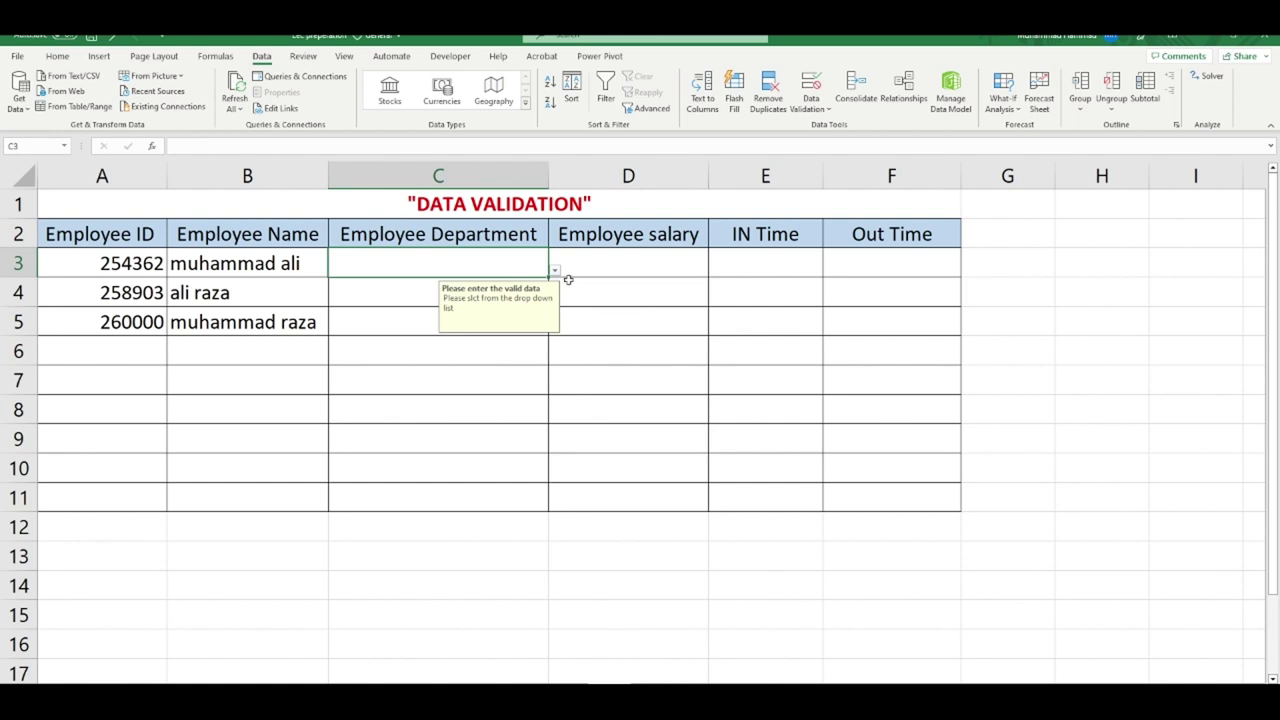
pyautogui.click(555, 272)
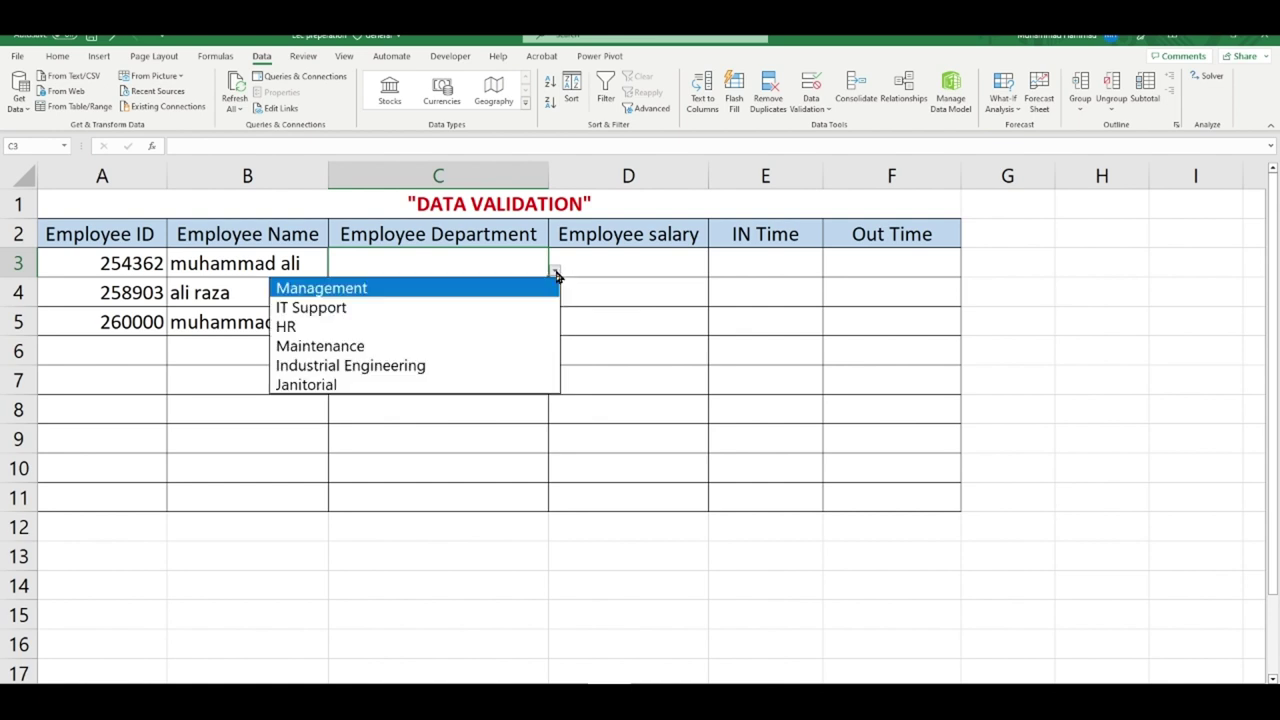
pyautogui.click(380, 302)
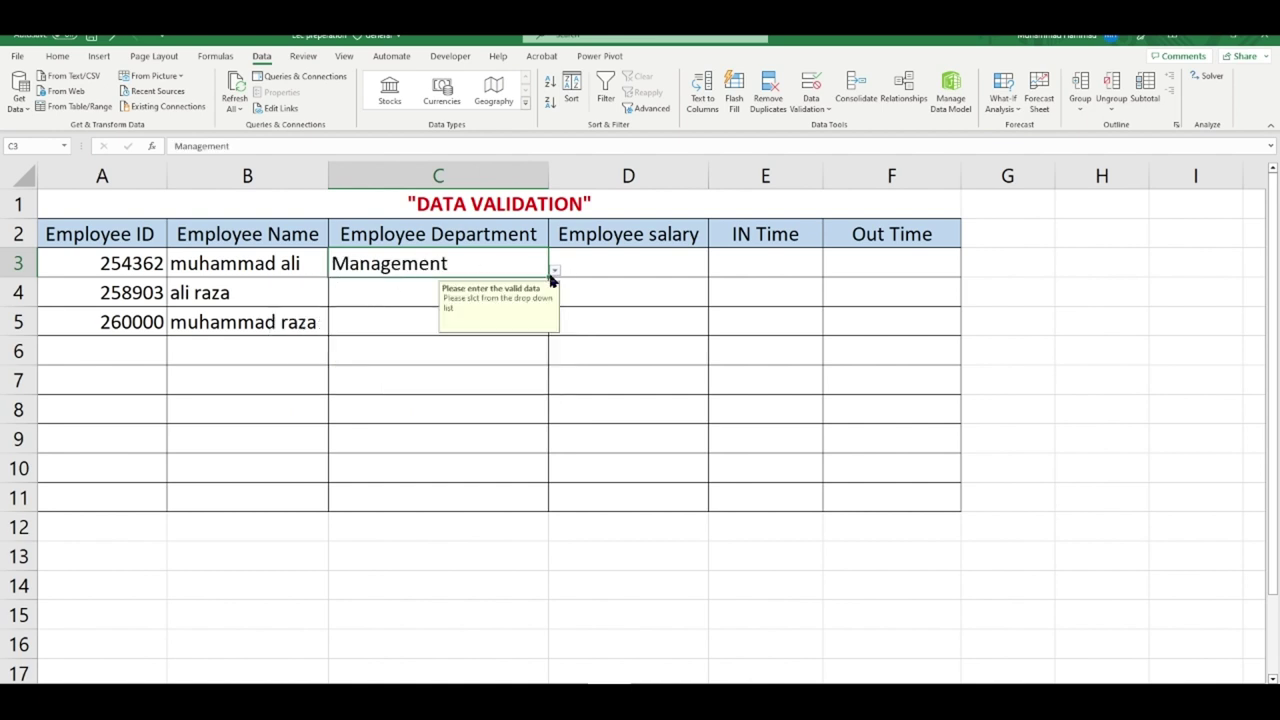
pyautogui.click(555, 272)
pyautogui.click(445, 316)
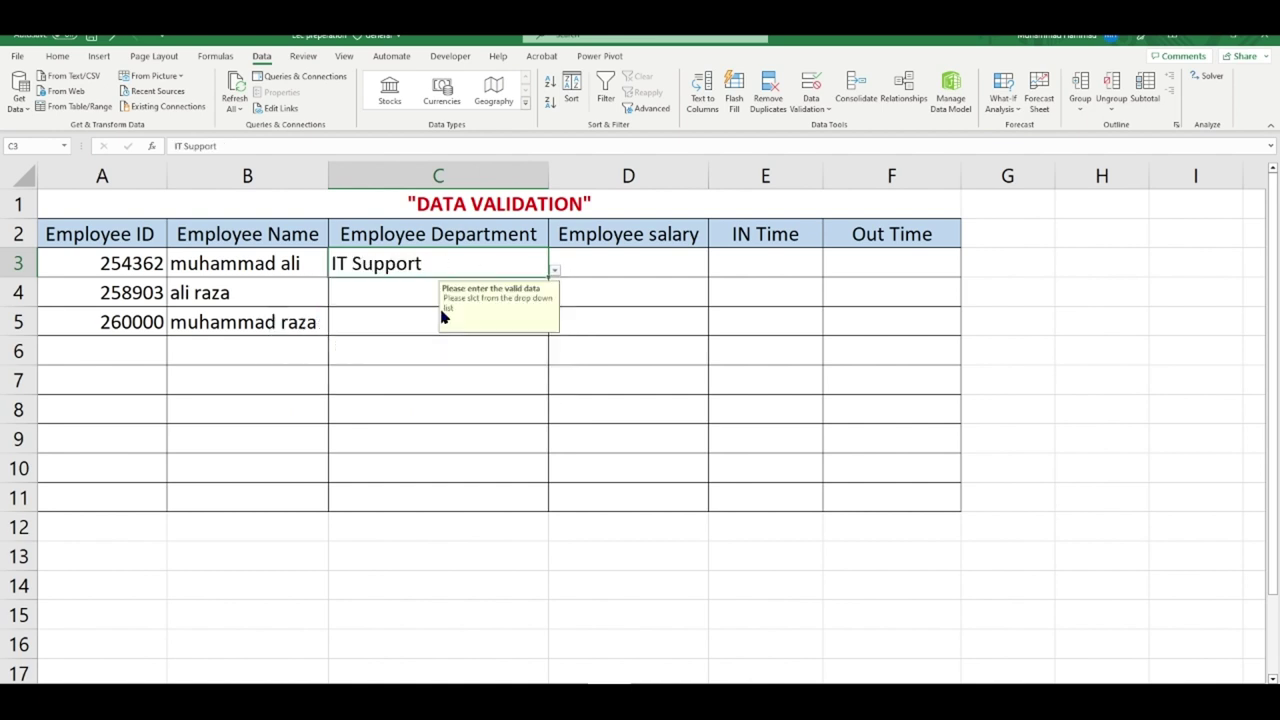
pyautogui.click(555, 271)
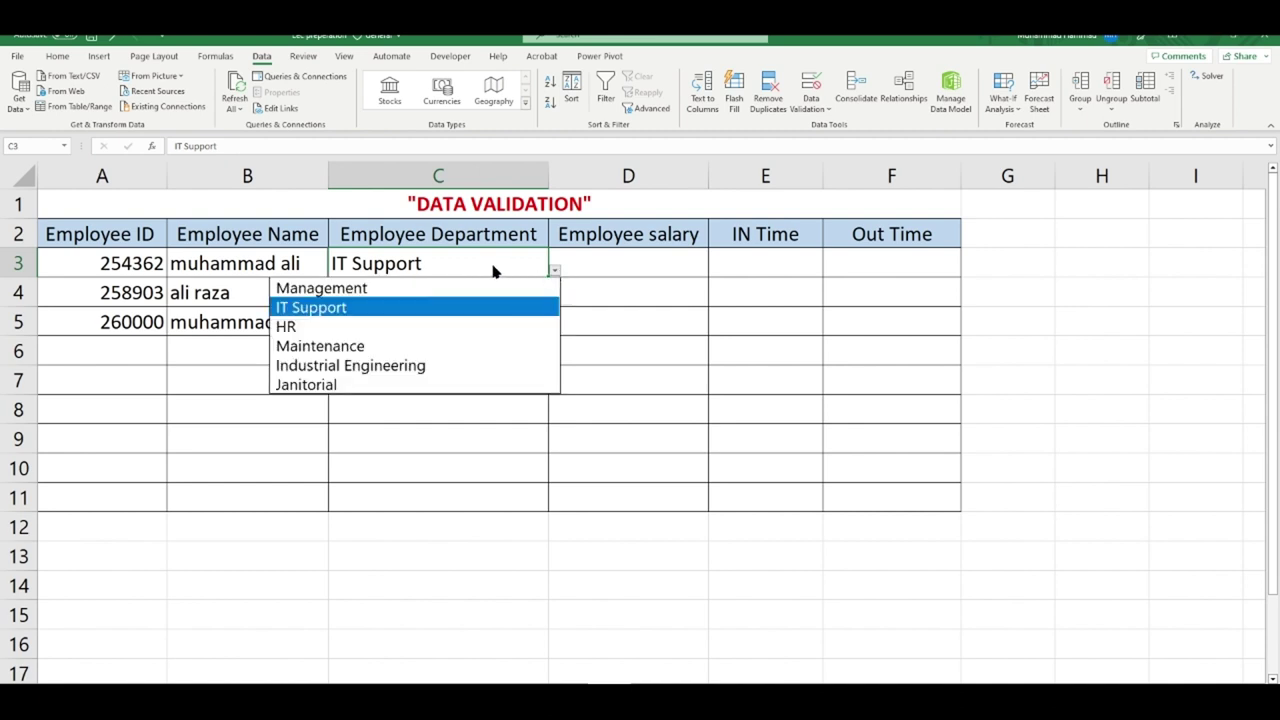
pyautogui.click(476, 330)
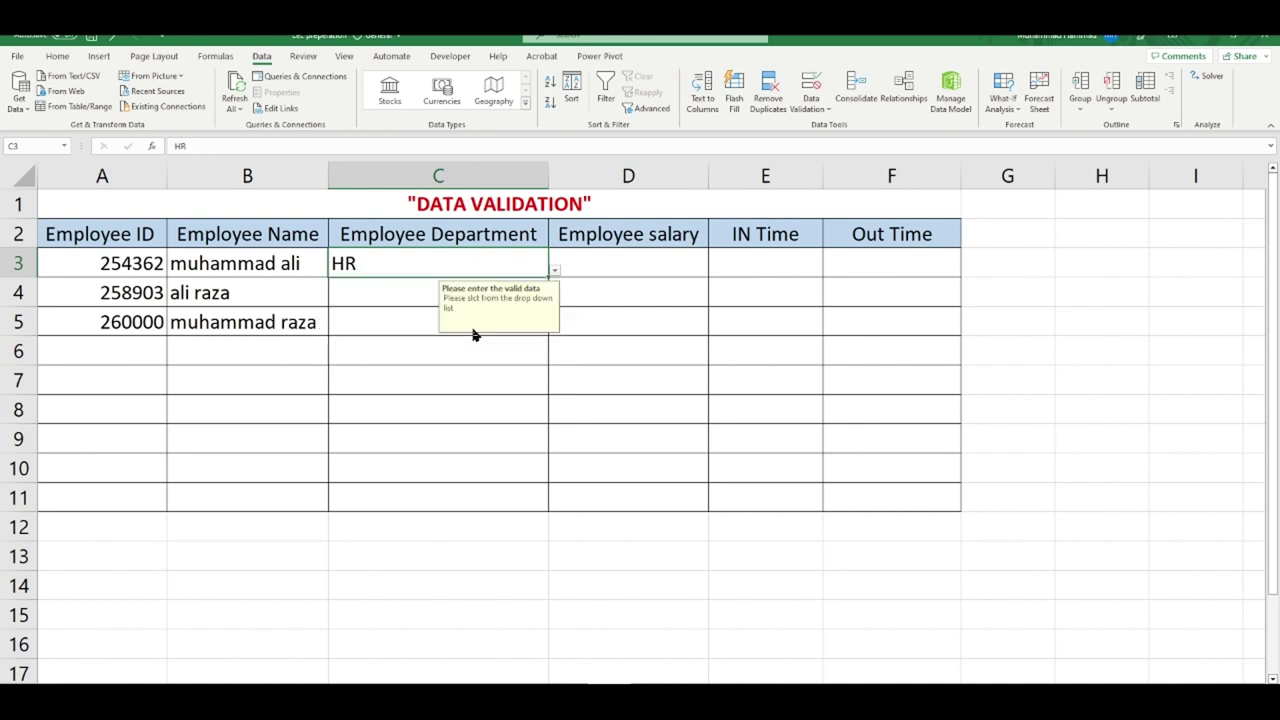
pyautogui.click(556, 271)
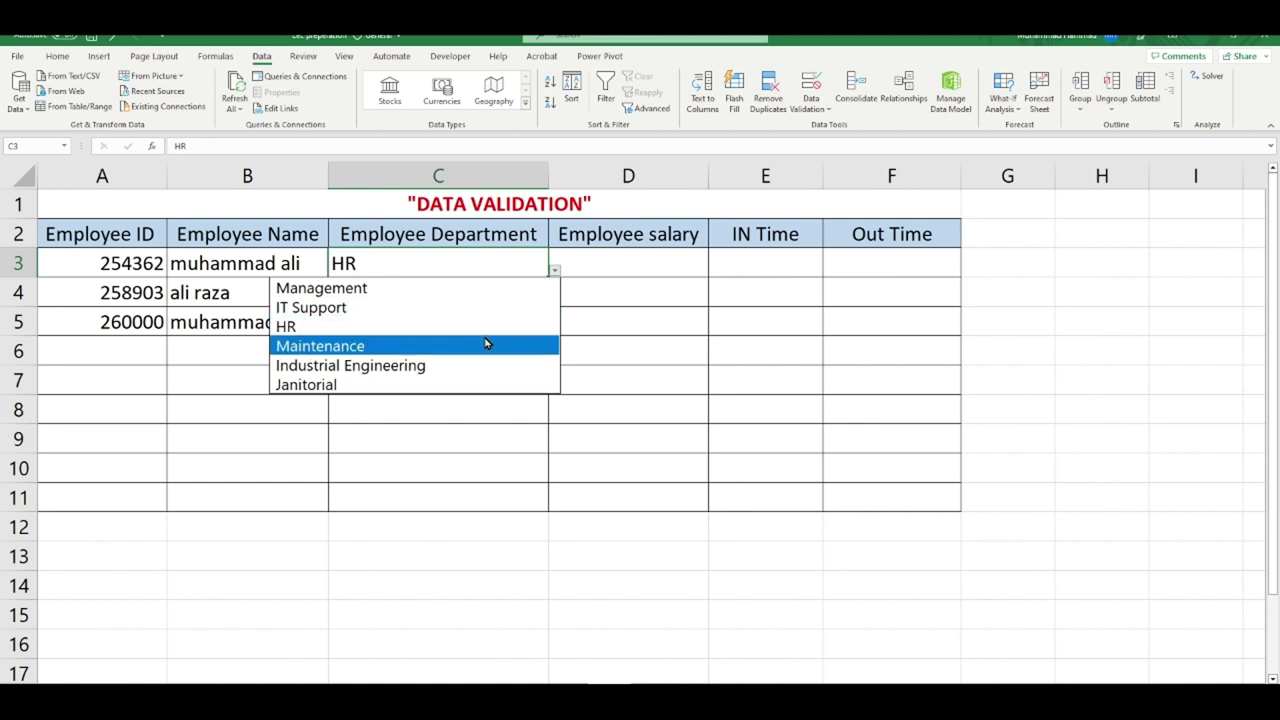
pyautogui.click(486, 343)
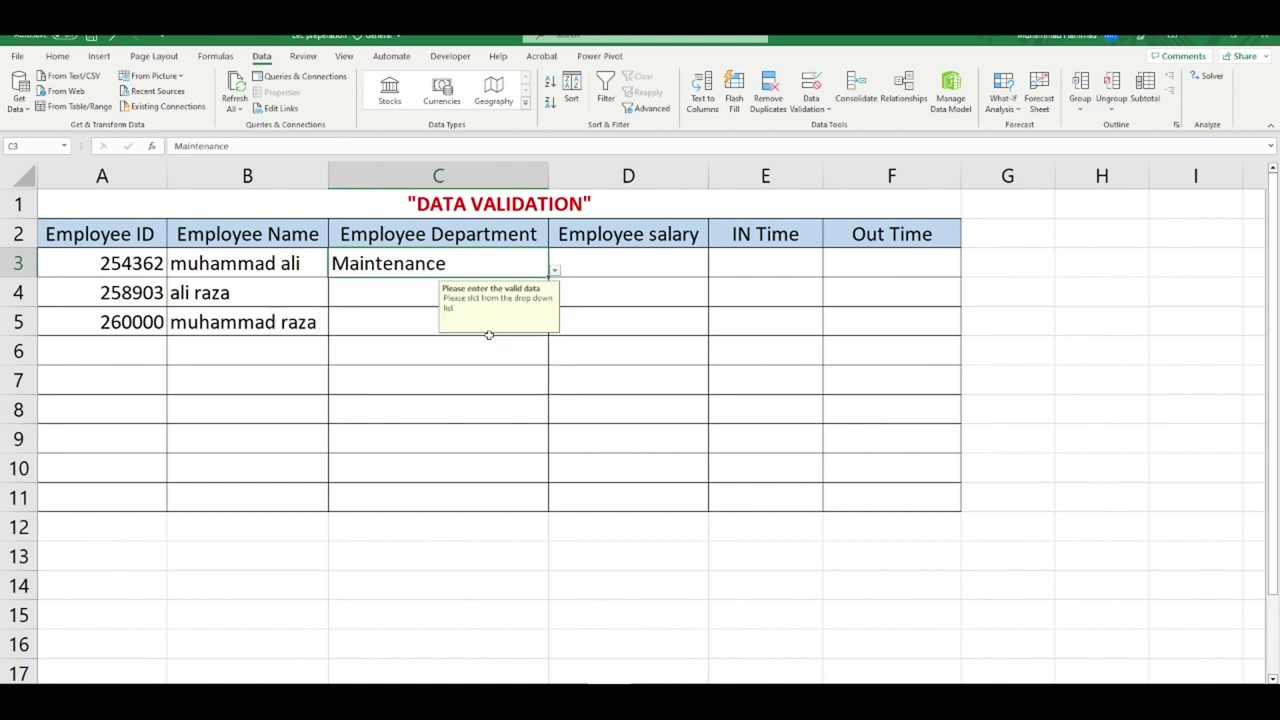
# Set C4 to Industrial Engineering and C5 to IT Support from the drop-down
pyautogui.click(356, 294)
pyautogui.click(555, 299)
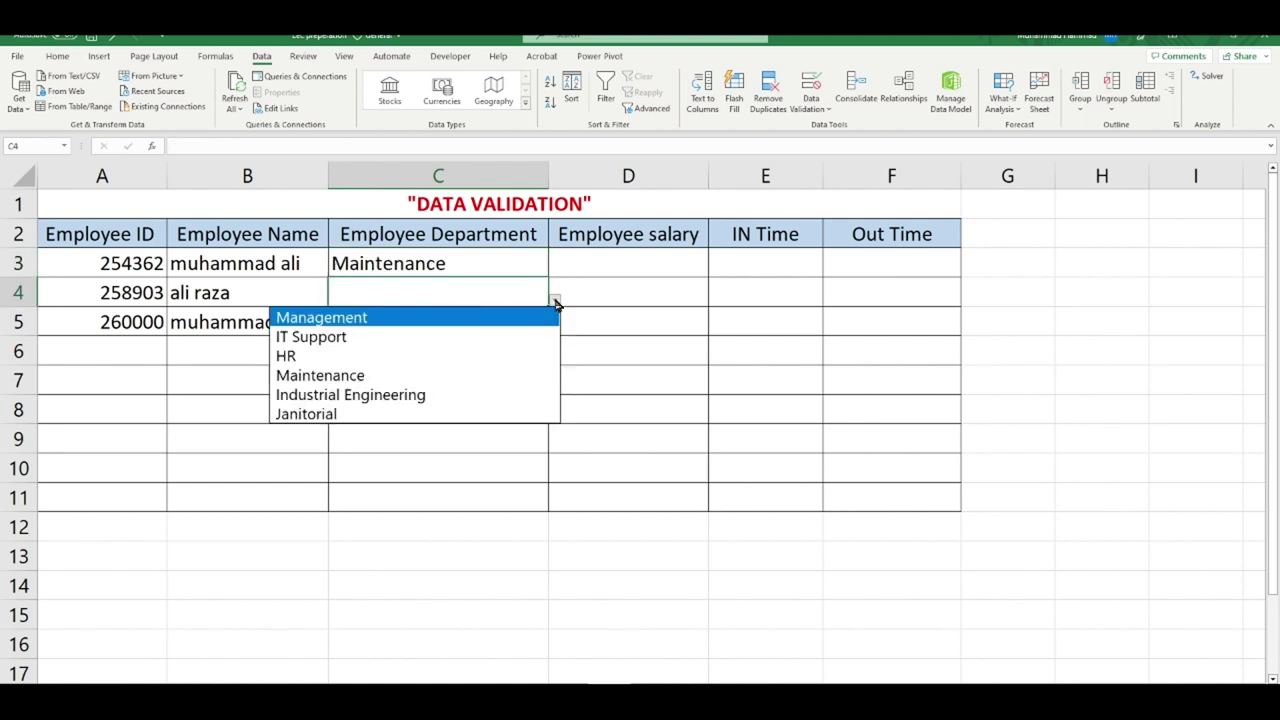
pyautogui.click(457, 396)
pyautogui.click(411, 328)
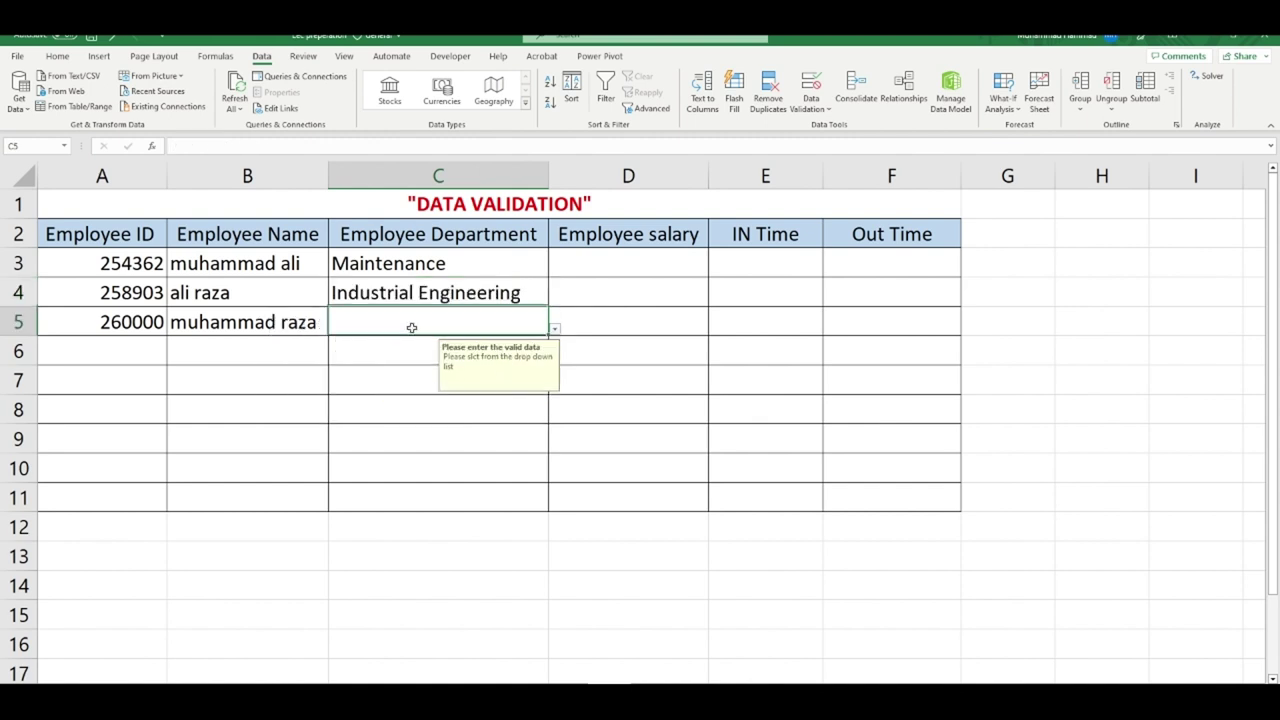
pyautogui.click(555, 330)
pyautogui.click(455, 366)
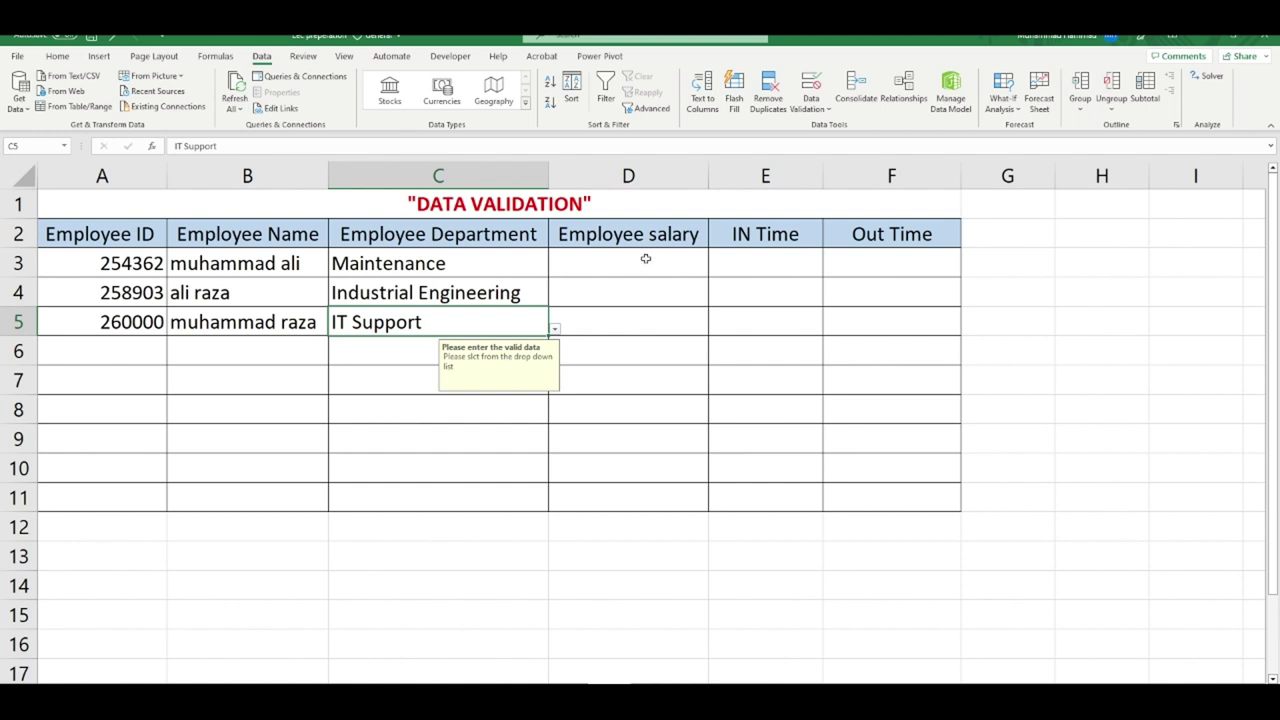
# Set the Employee salary column's validation to Decimal between, with a minimum of 10000
pyautogui.click(635, 175)
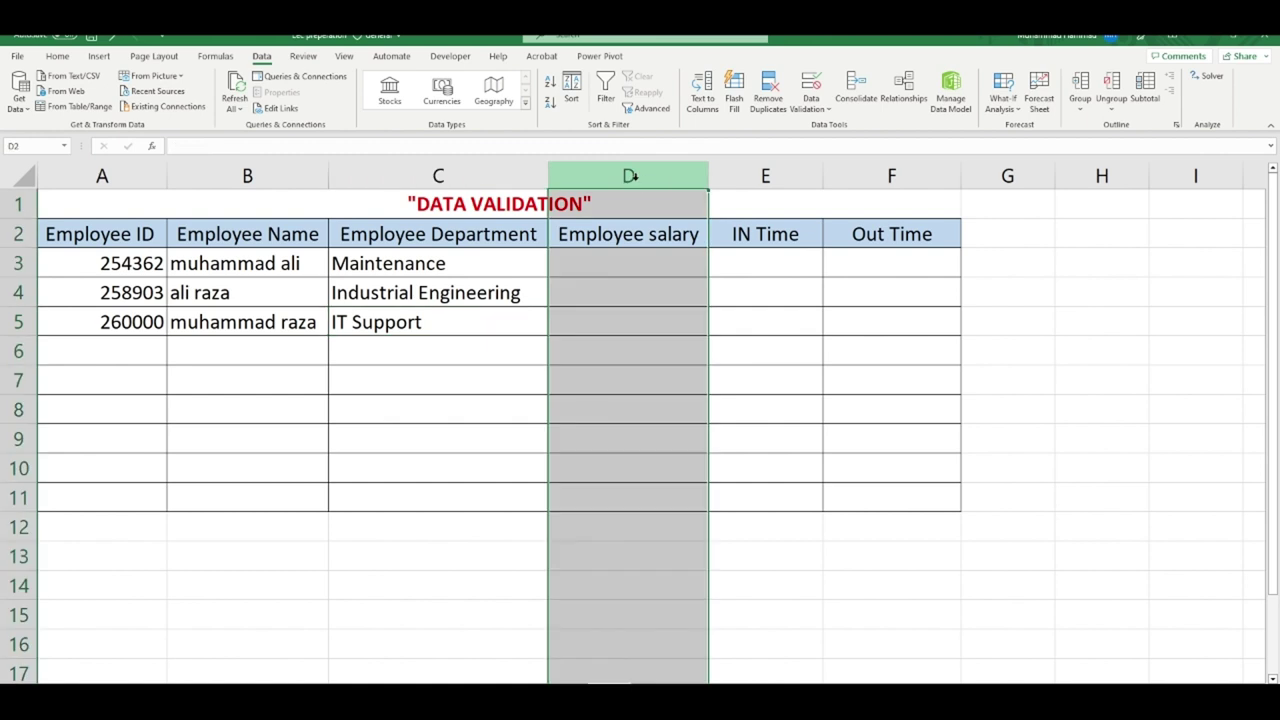
pyautogui.click(811, 104)
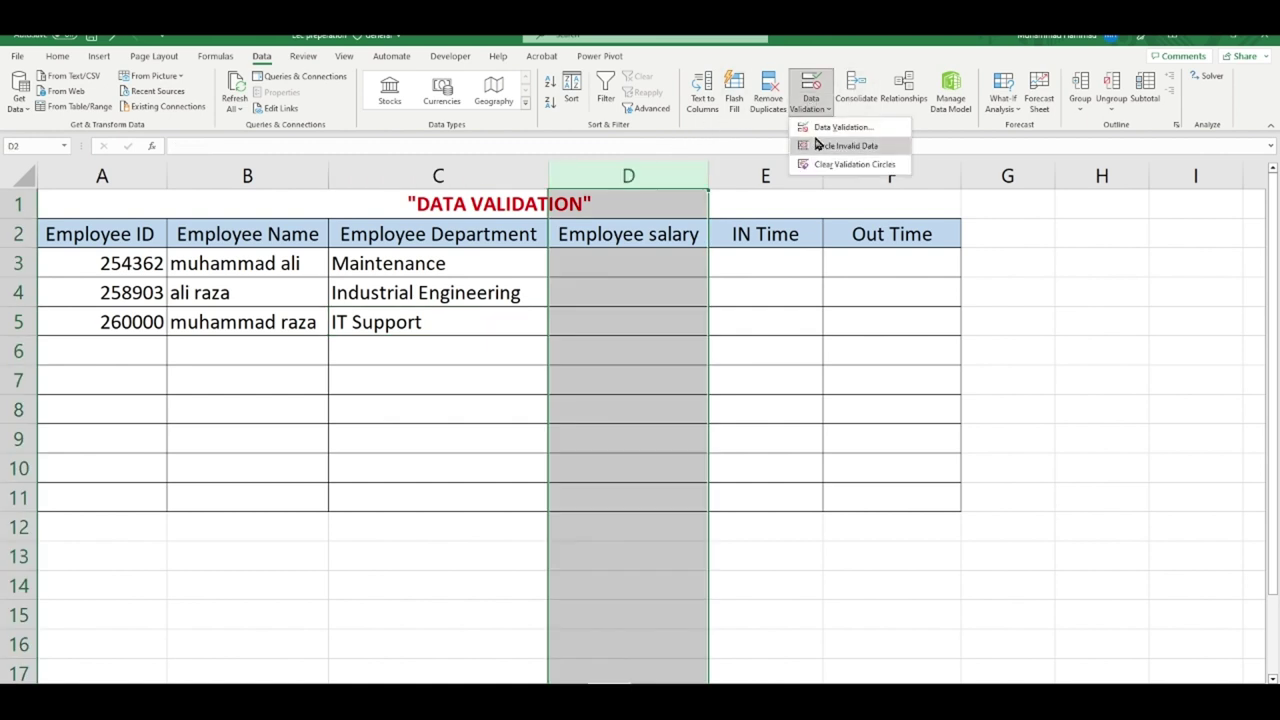
pyautogui.click(817, 138)
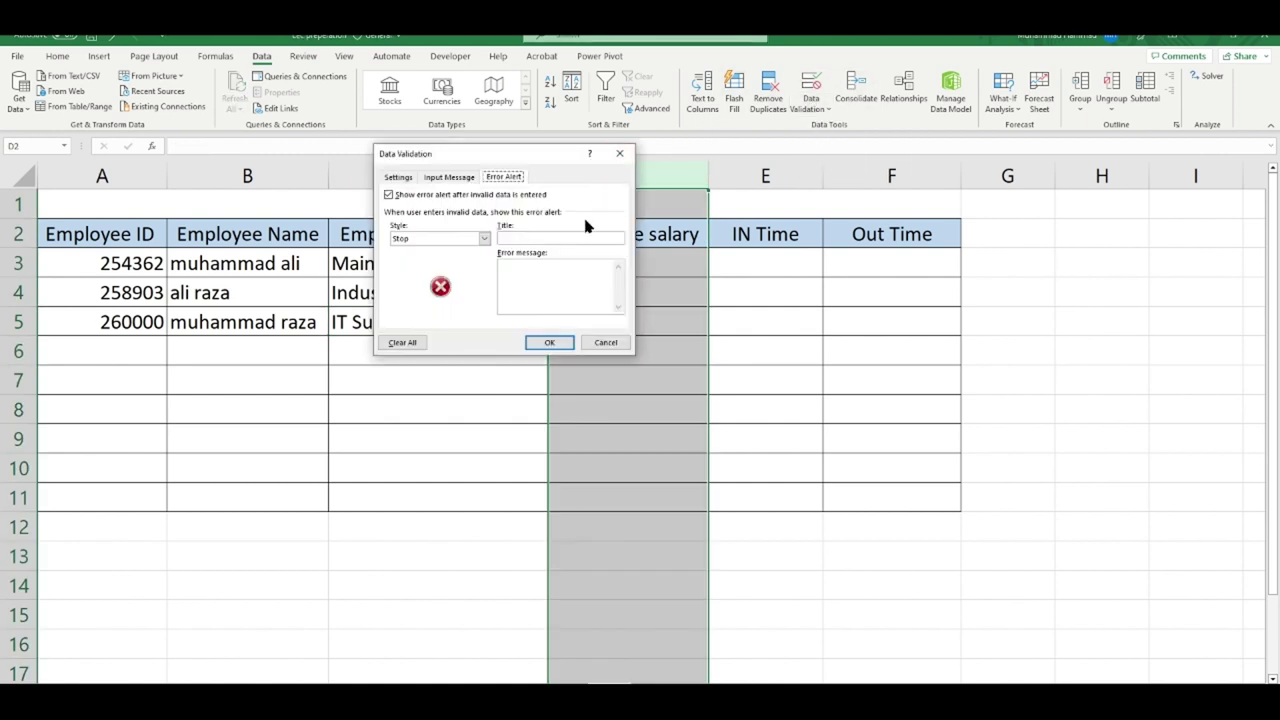
pyautogui.click(406, 180)
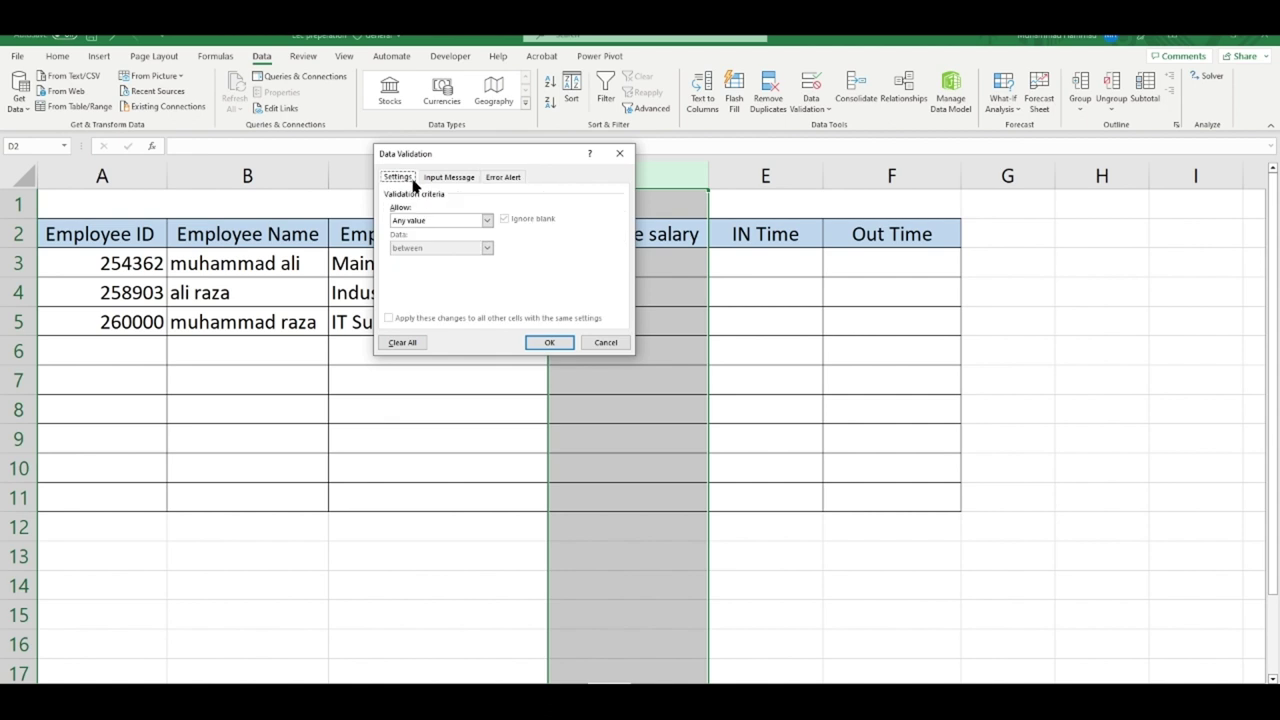
pyautogui.click(434, 226)
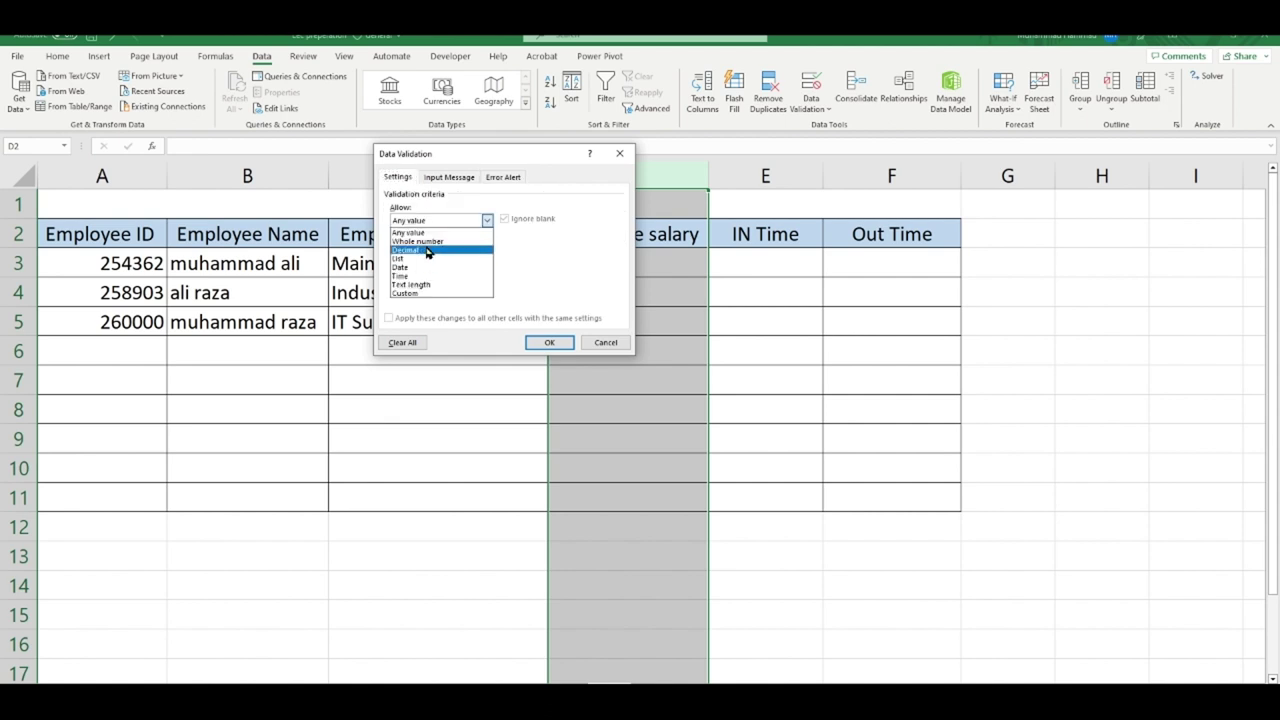
pyautogui.click(428, 250)
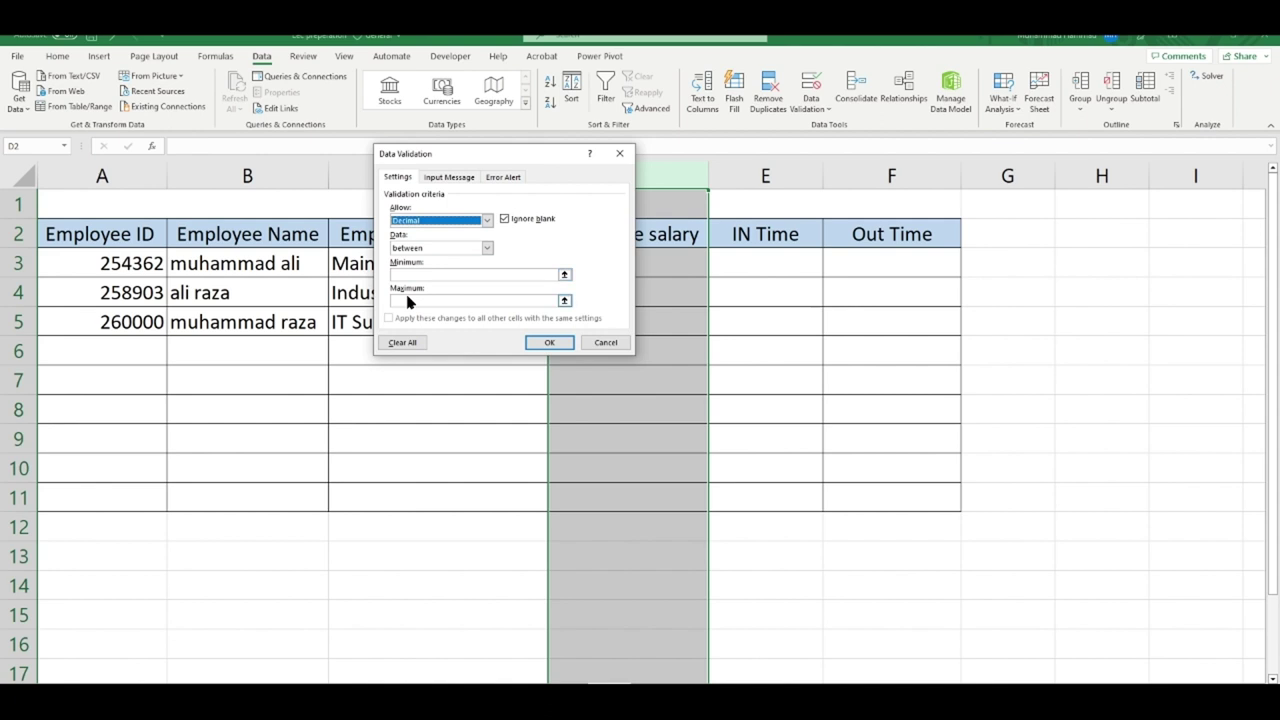
pyautogui.click(438, 276)
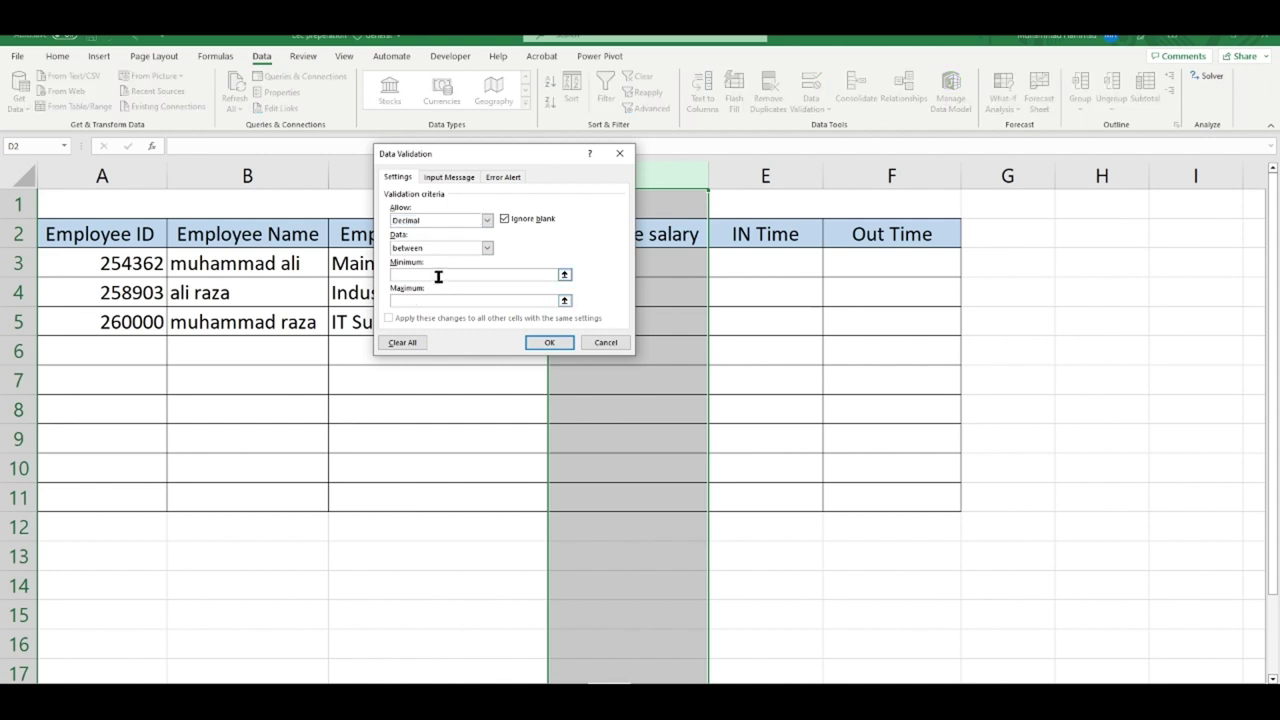
pyautogui.write('10000')
pyautogui.click(443, 301)
pyautogui.write('10000')
pyautogui.click(451, 180)
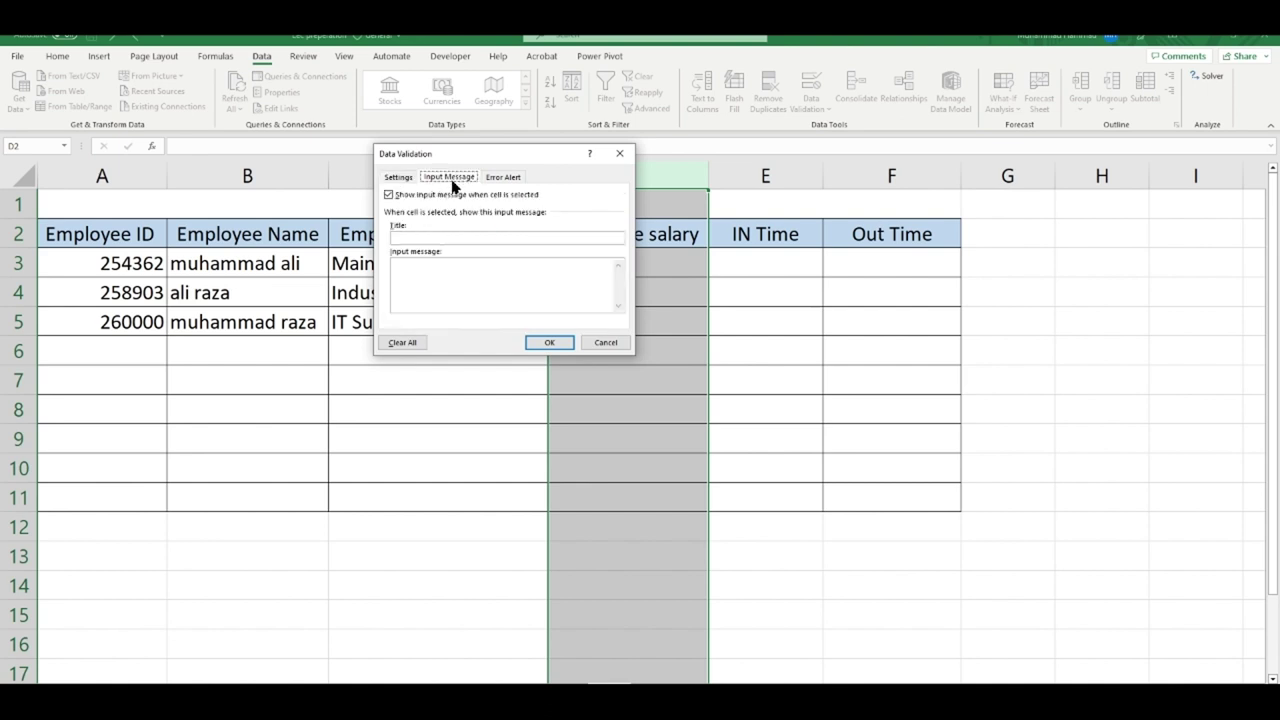
pyautogui.click(446, 238)
pyautogui.write('Please')
pyautogui.write('enter the valid data')
pyautogui.moveTo(494, 240); pyautogui.dragTo(392, 231)
pyautogui.hotkey('ctrl', 'c')
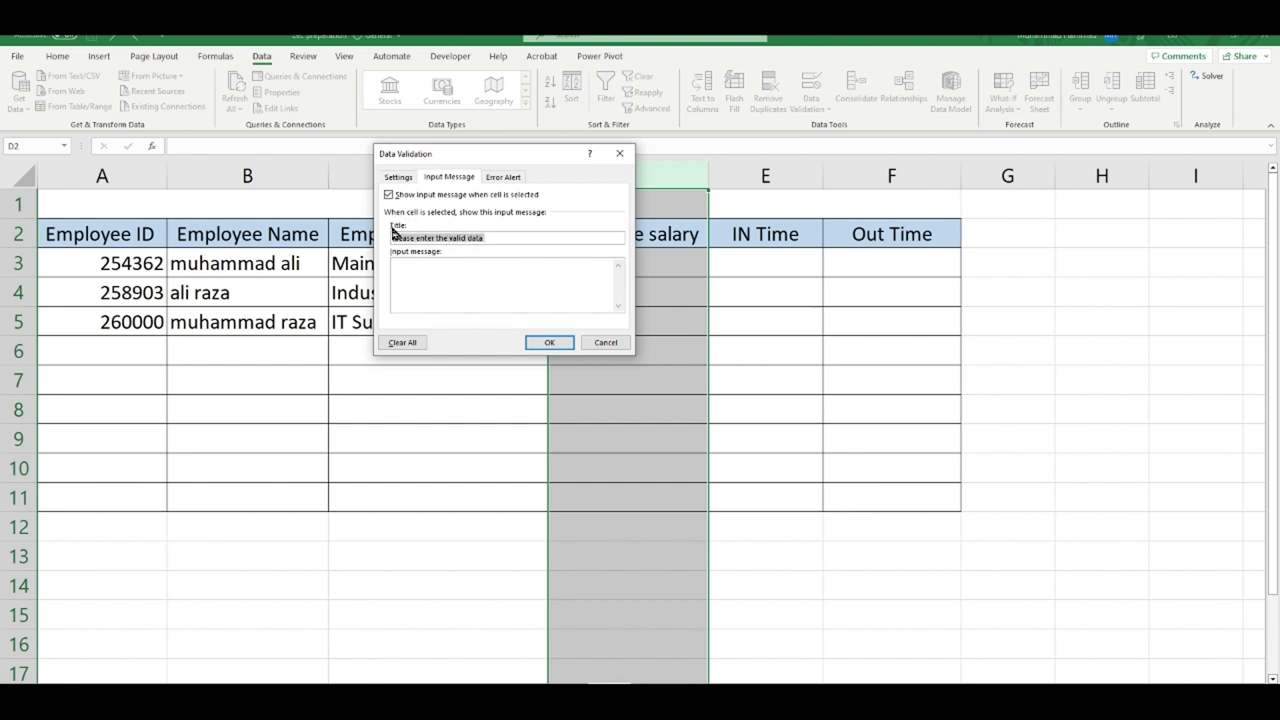
pyautogui.click(421, 288)
pyautogui.hotkey('ctrl', 'v')
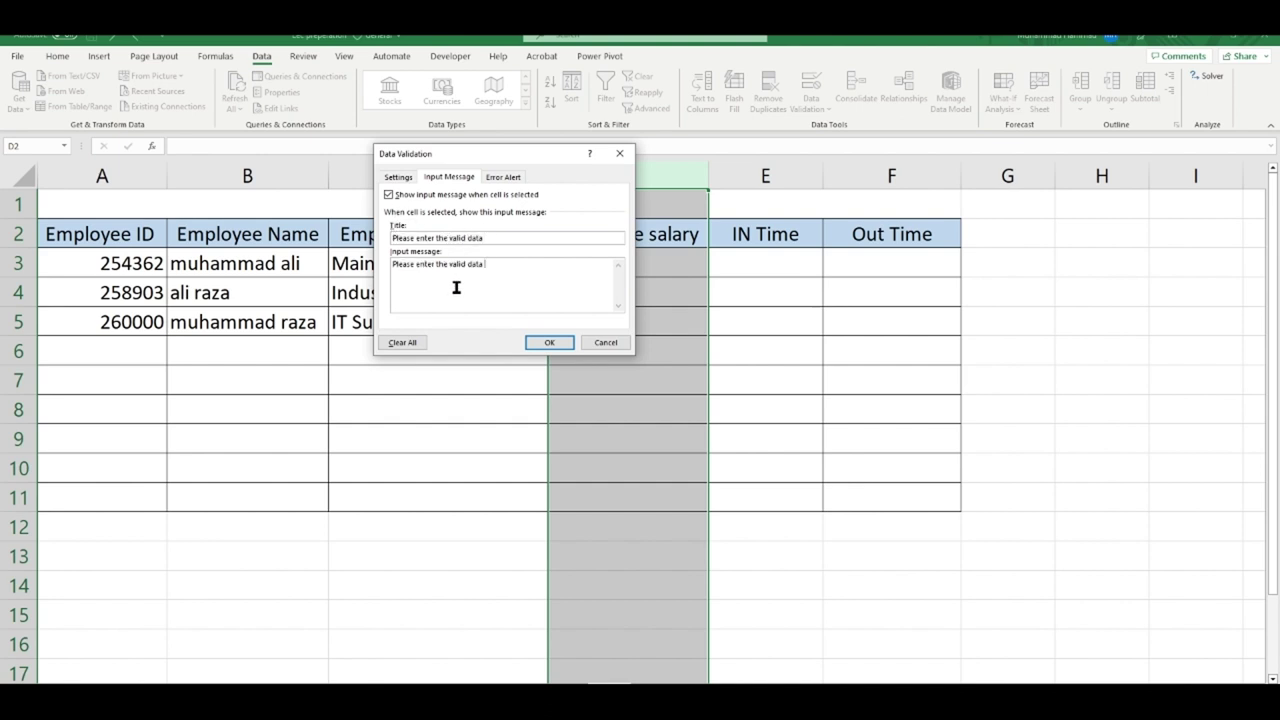
pyautogui.write('fronm')
pyautogui.press('BackSpace')
pyautogui.press('BackSpace')
pyautogui.write('m 10000-100000')
# Add an error alert titled 'Not Valid data' with the pasted message, and apply the rule
pyautogui.click(504, 177)
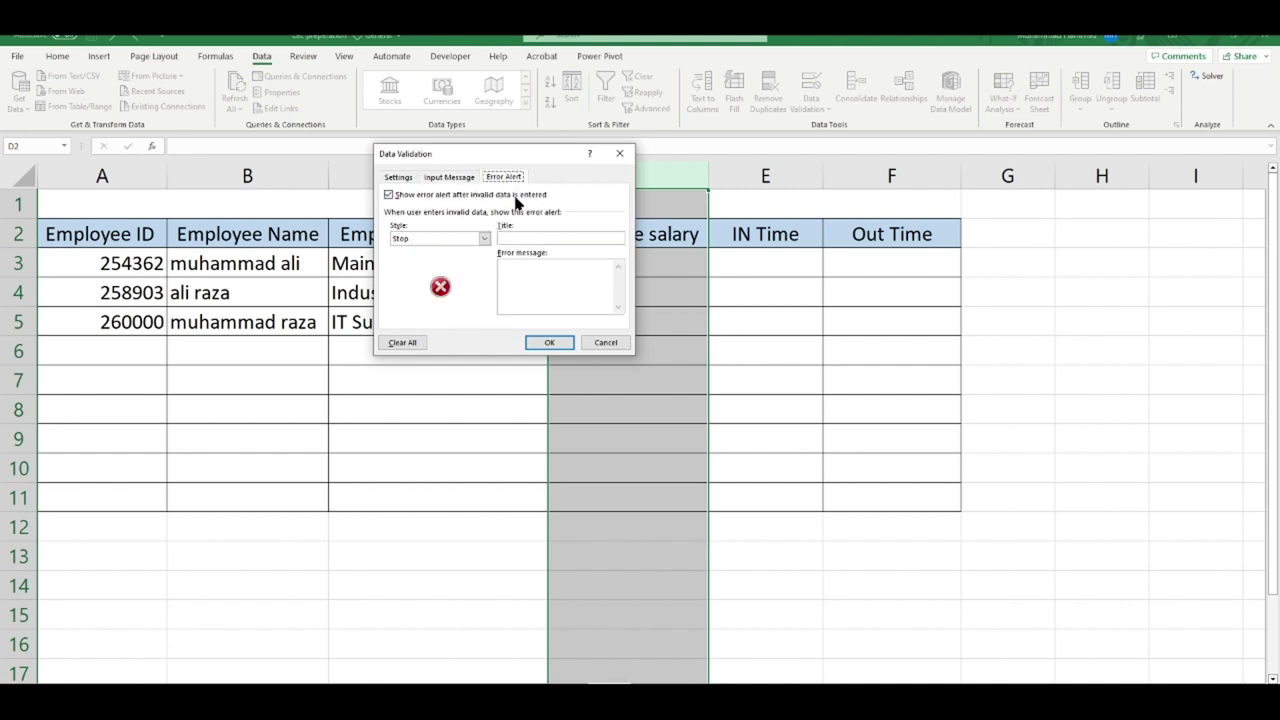
pyautogui.click(553, 237)
pyautogui.write('Not Valid data')
pyautogui.click(566, 289)
pyautogui.hotkey('ctrl', 'v')
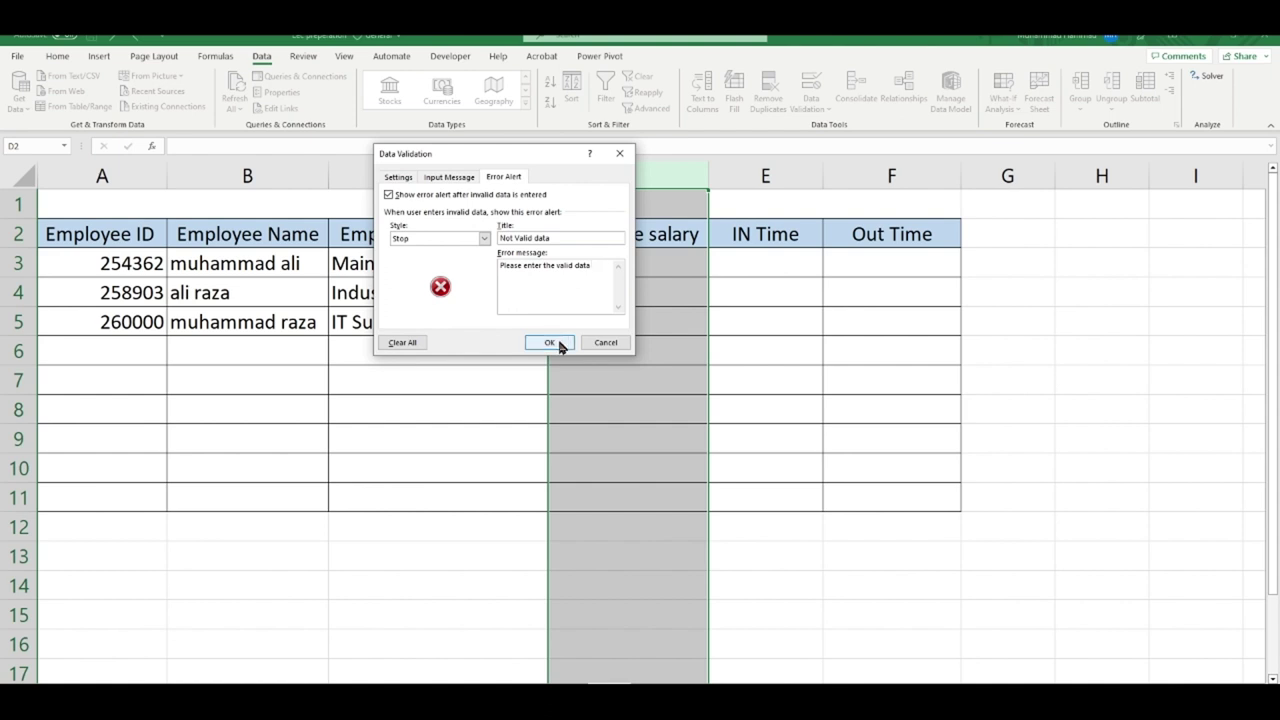
pyautogui.click(556, 343)
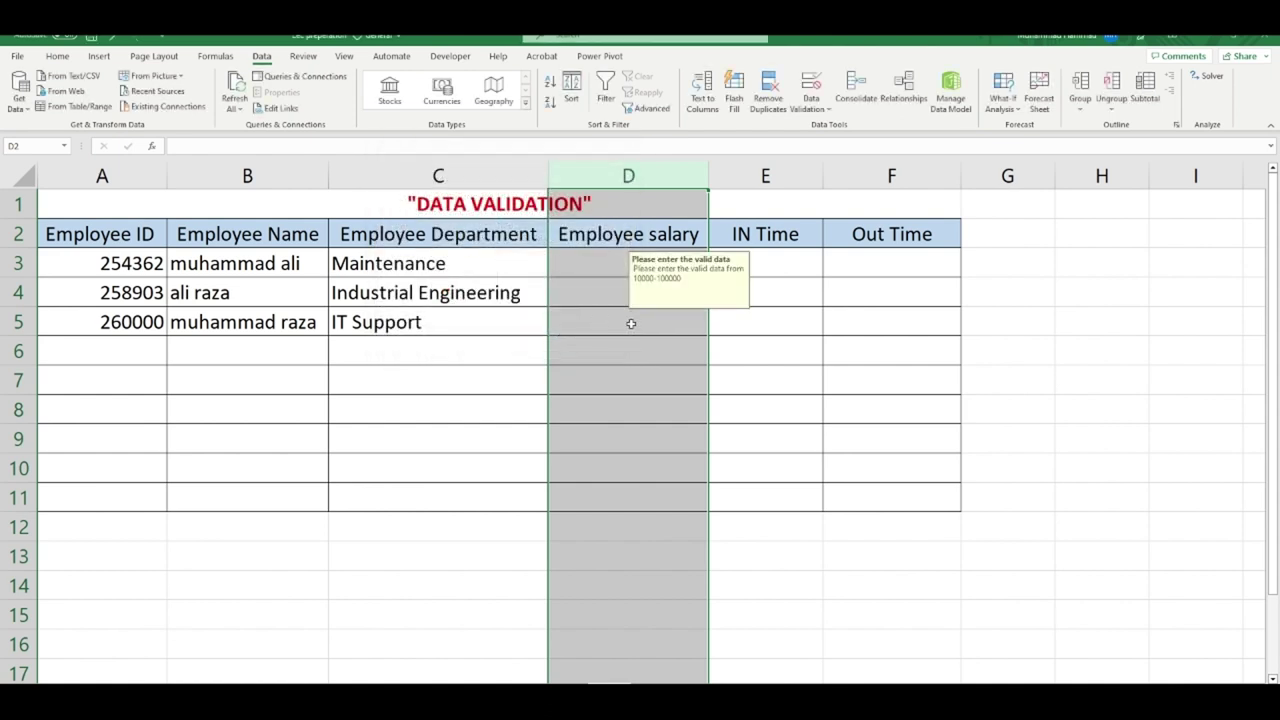
# After 9576 is rejected in D3, enter the valid salaries 10259 in D3 and 100000 in D4
pyautogui.click(744, 320)
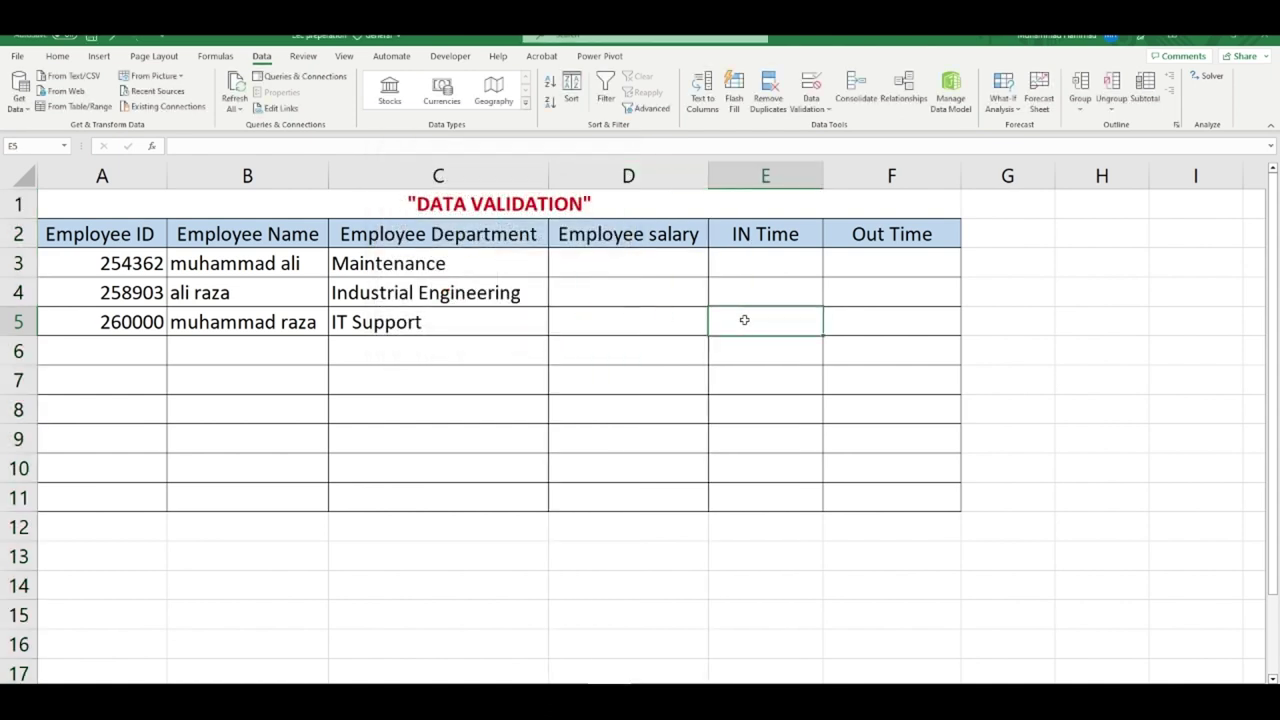
pyautogui.click(641, 270)
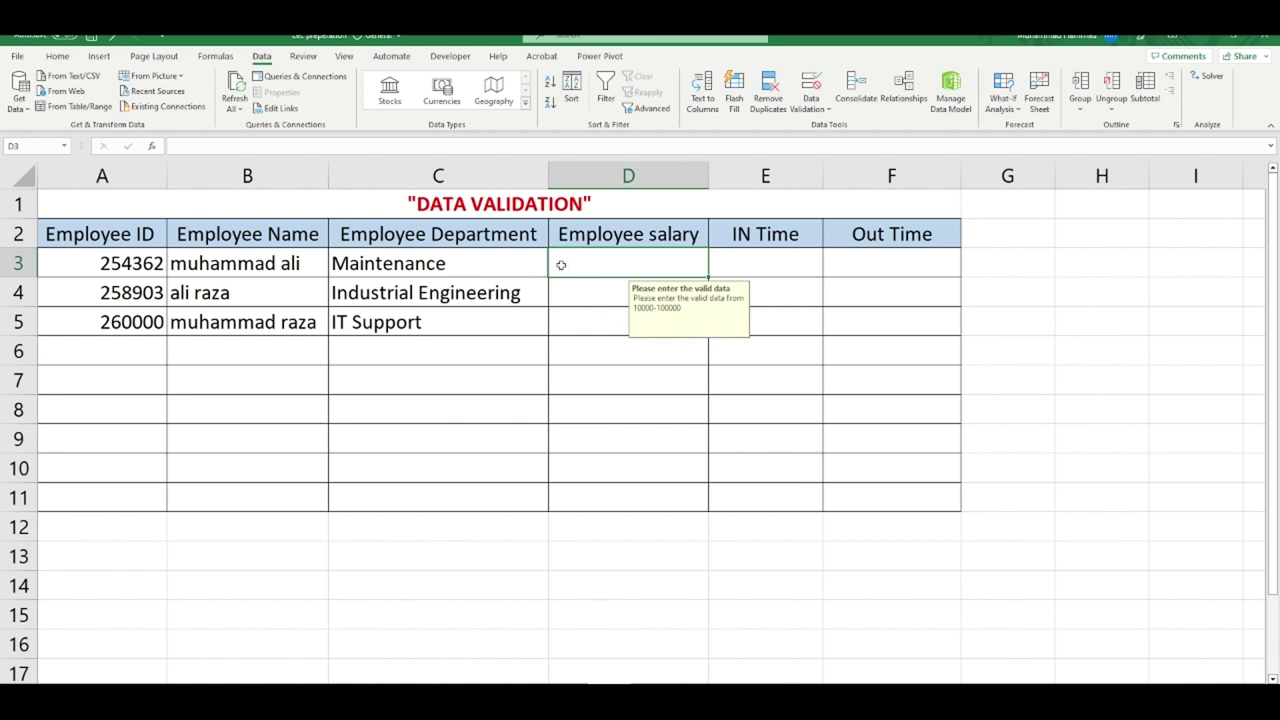
pyautogui.write('95')
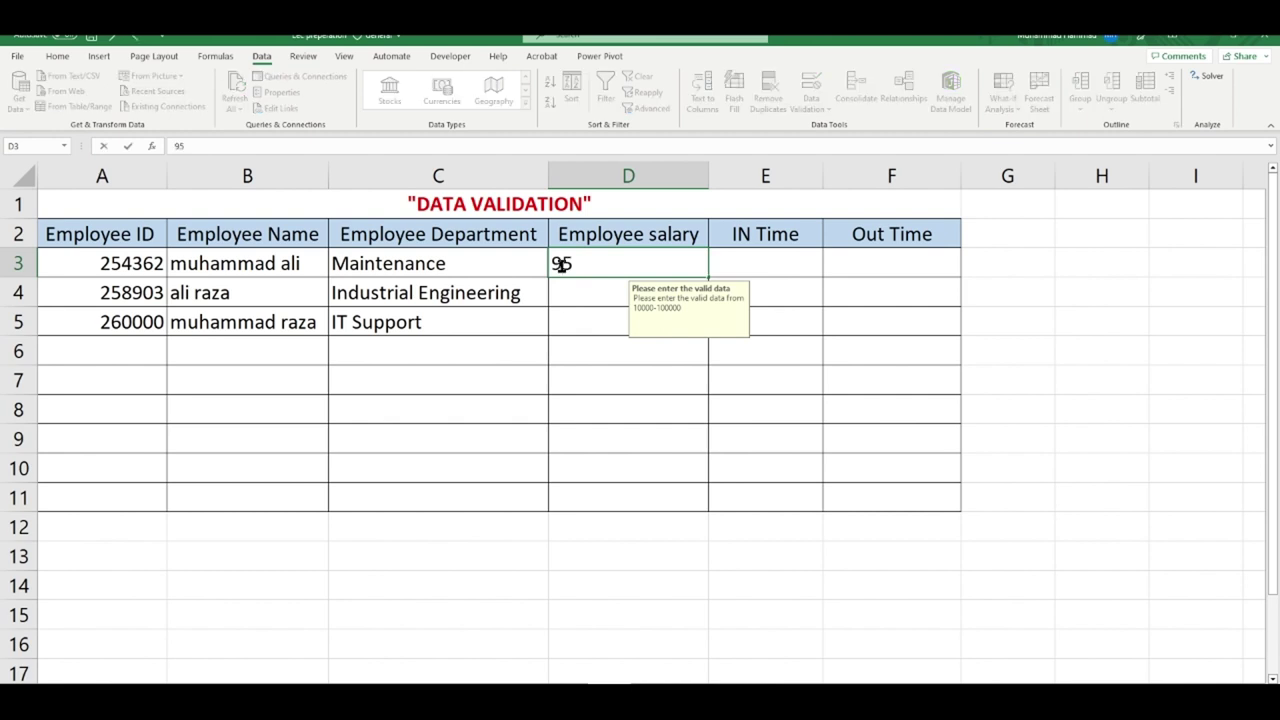
pyautogui.write('76')
pyautogui.press('Return')
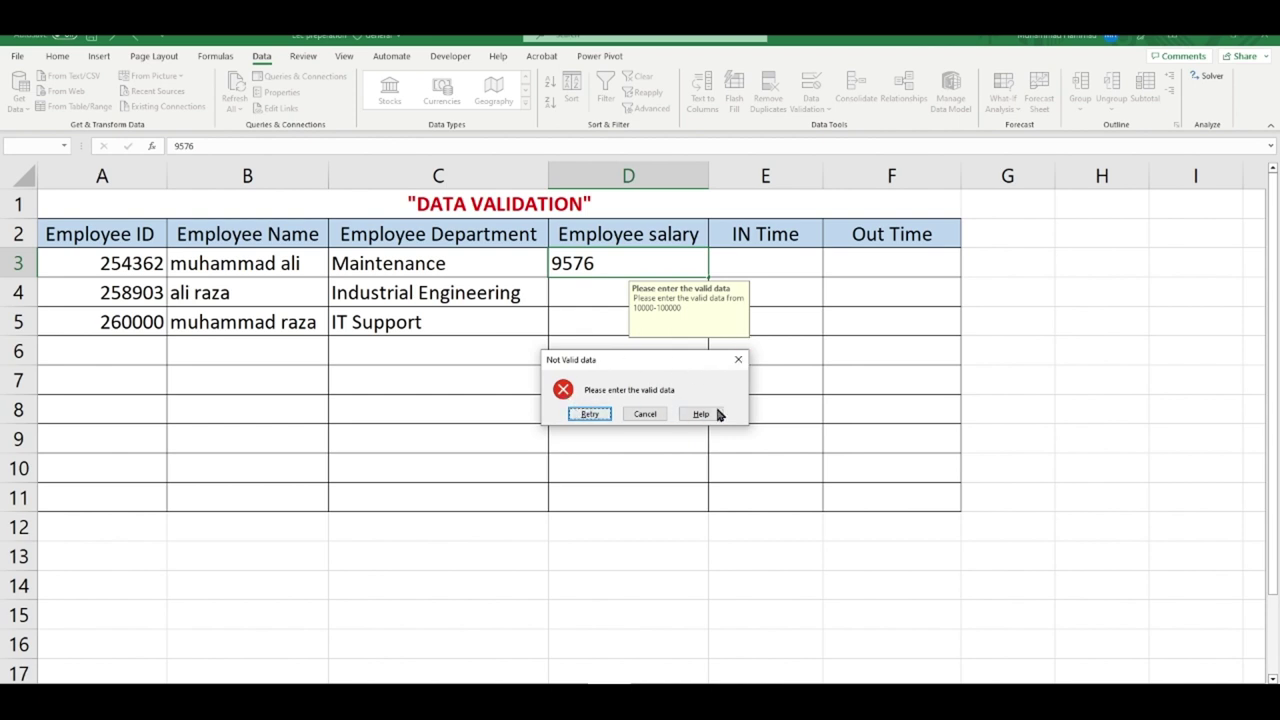
pyautogui.click(590, 414)
pyautogui.press('BackSpace')
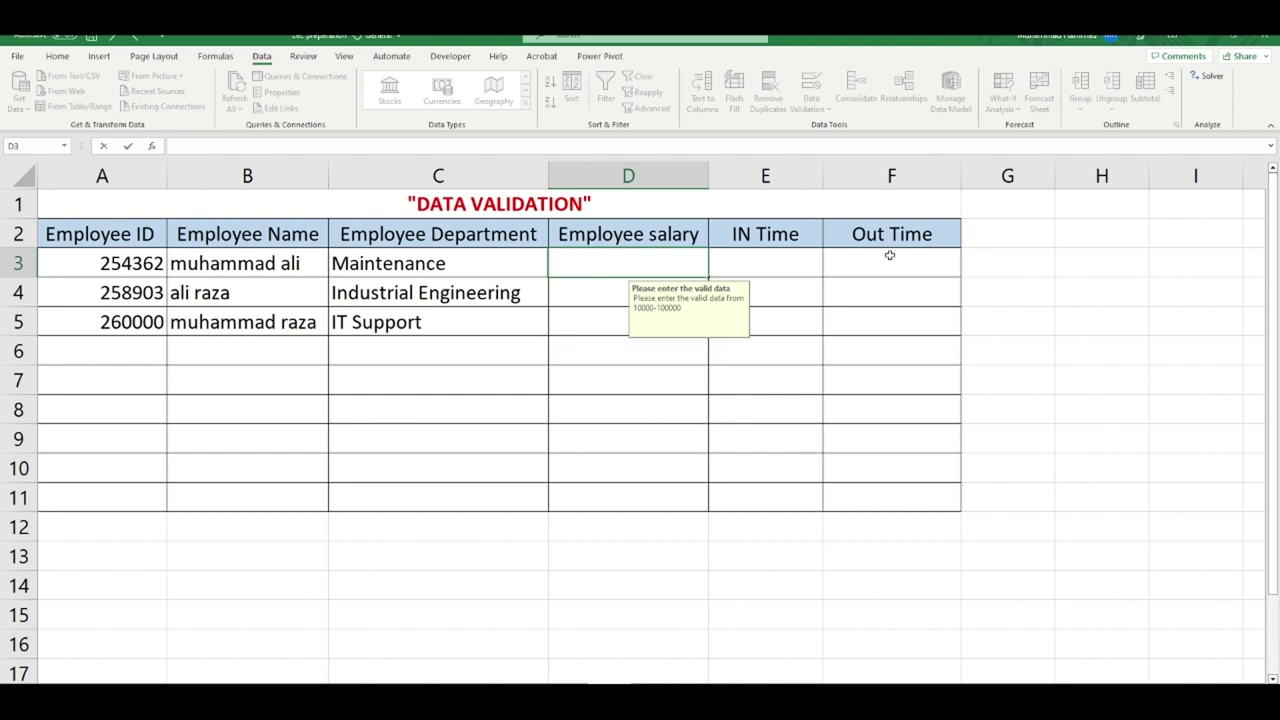
pyautogui.write('10259')
pyautogui.press('Return')
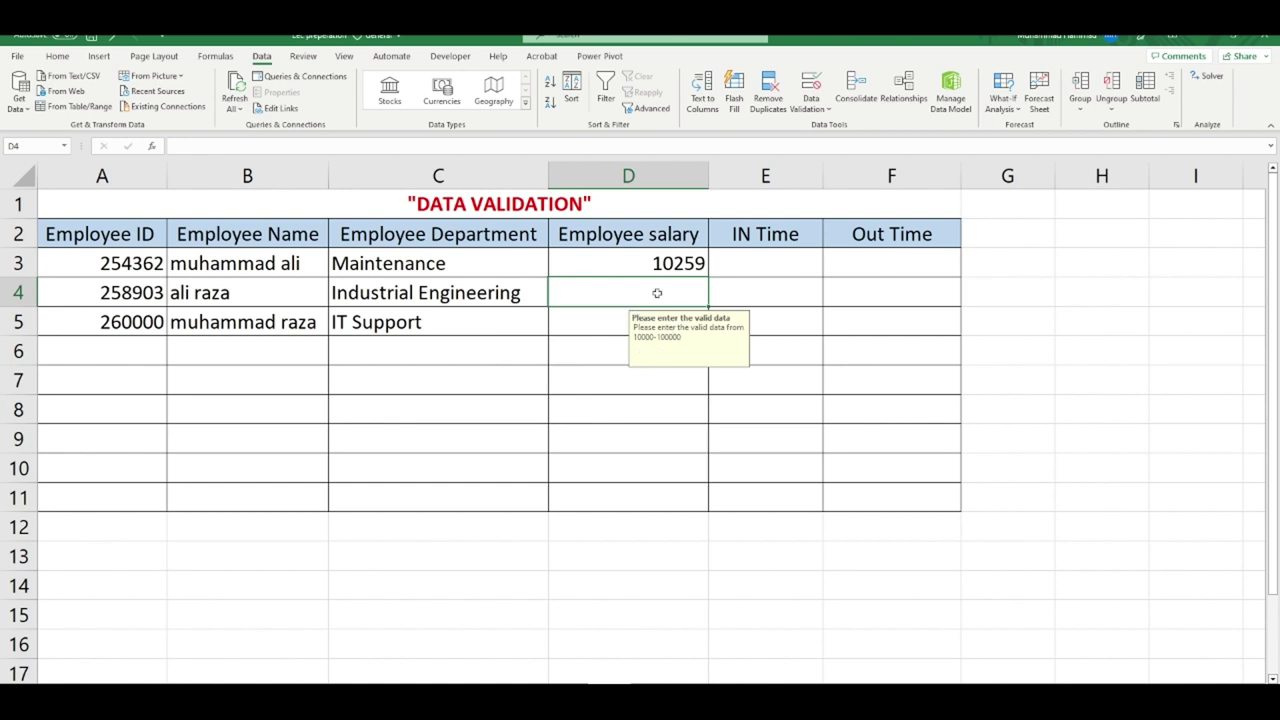
pyautogui.write('100000')
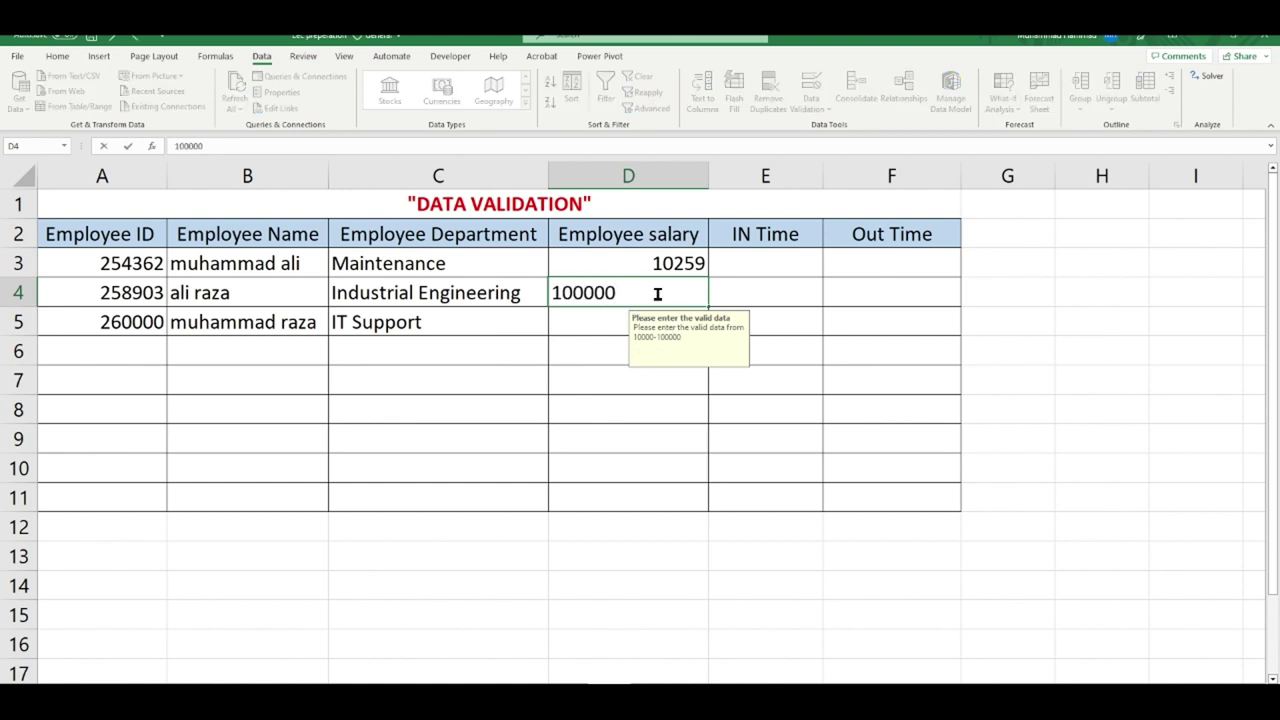
pyautogui.press('Return')
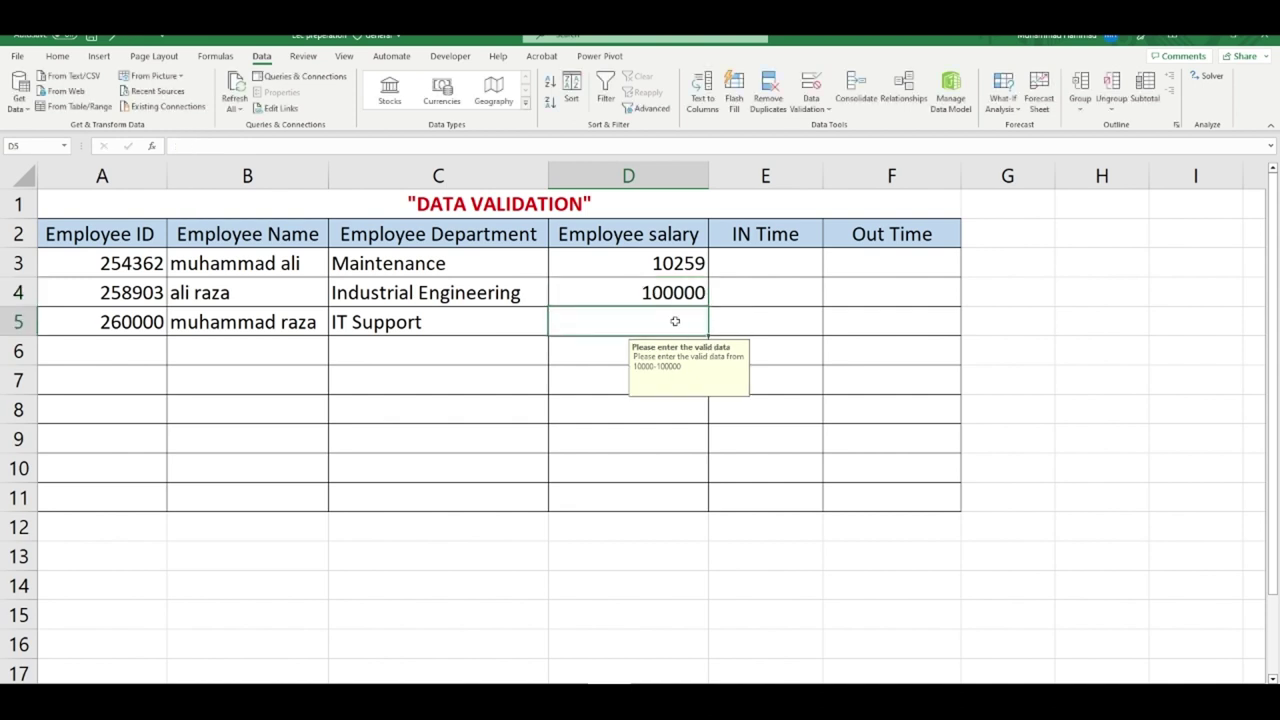
# After 100001 and 956325 are rejected in D5, enter the valid salary 95632
pyautogui.write('1000')
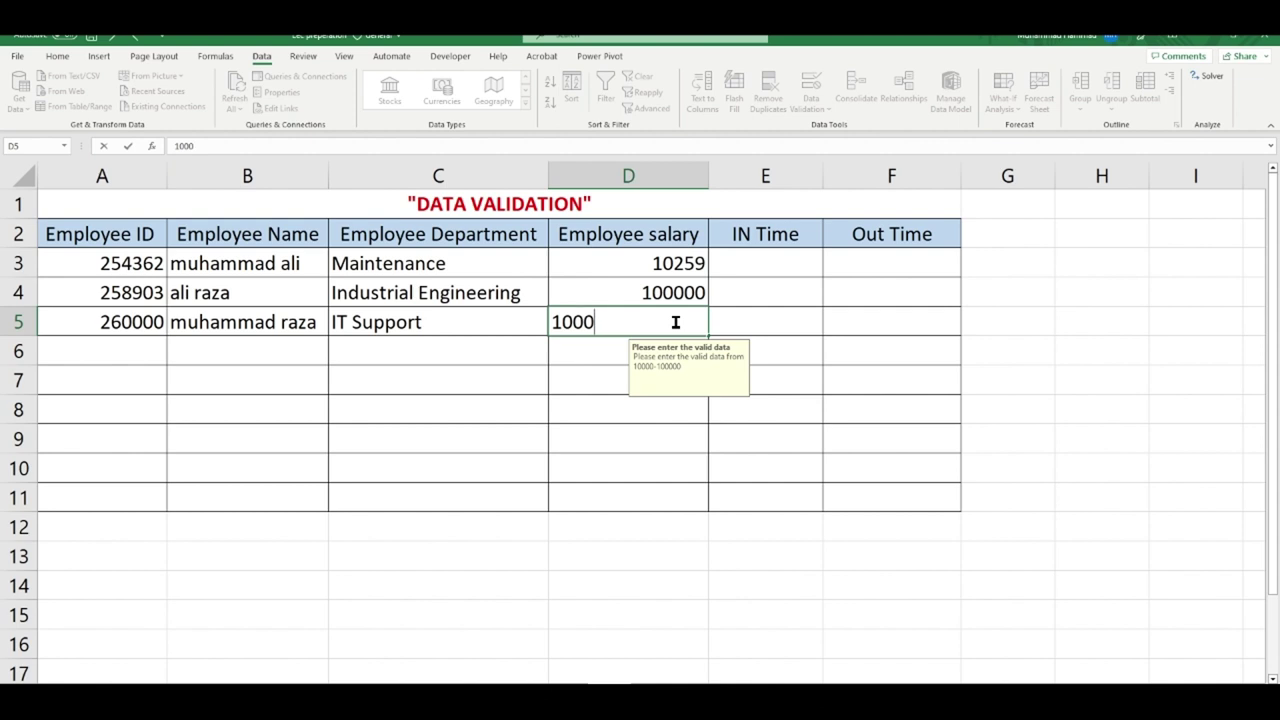
pyautogui.write('01')
pyautogui.press('Return')
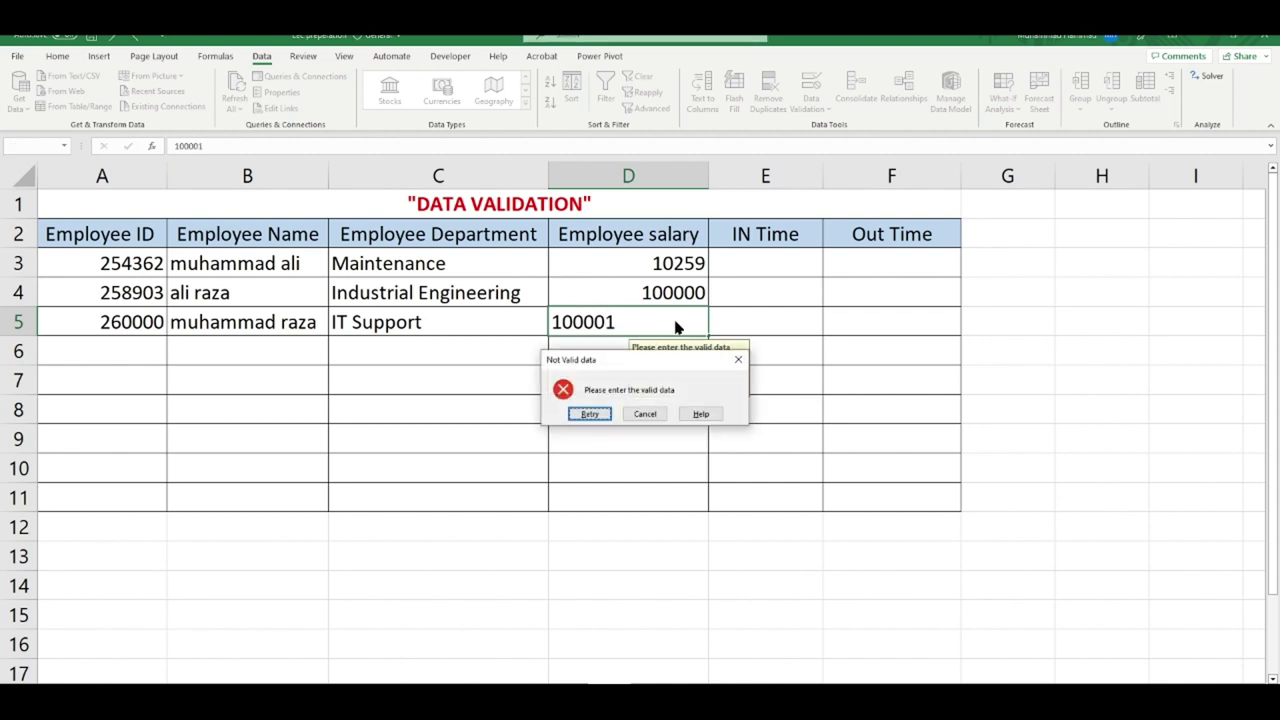
pyautogui.click(598, 412)
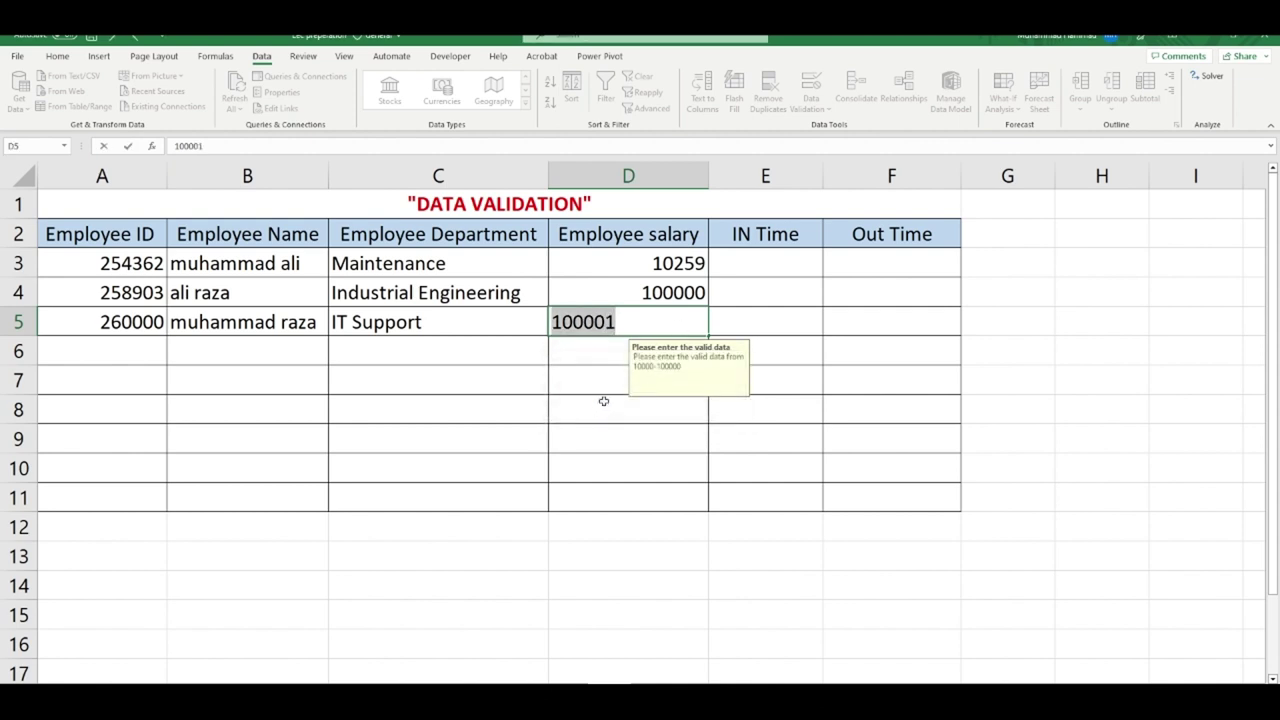
pyautogui.press('BackSpace')
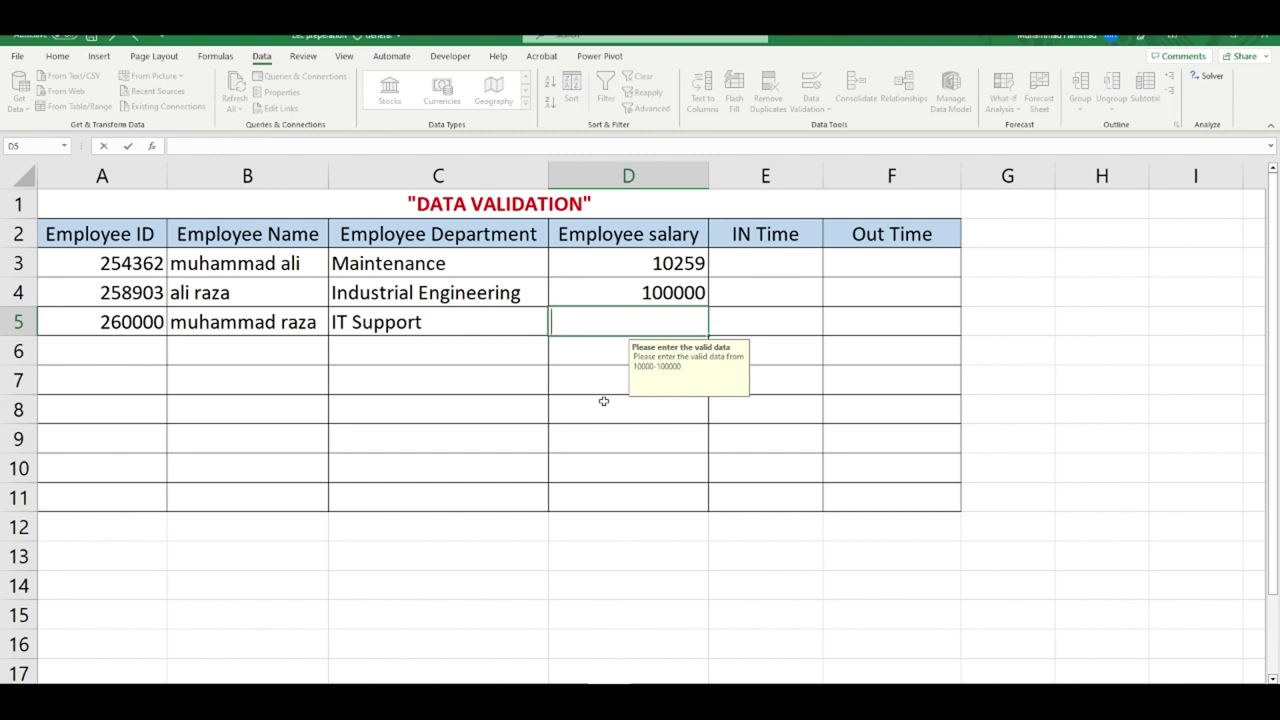
pyautogui.write('956325')
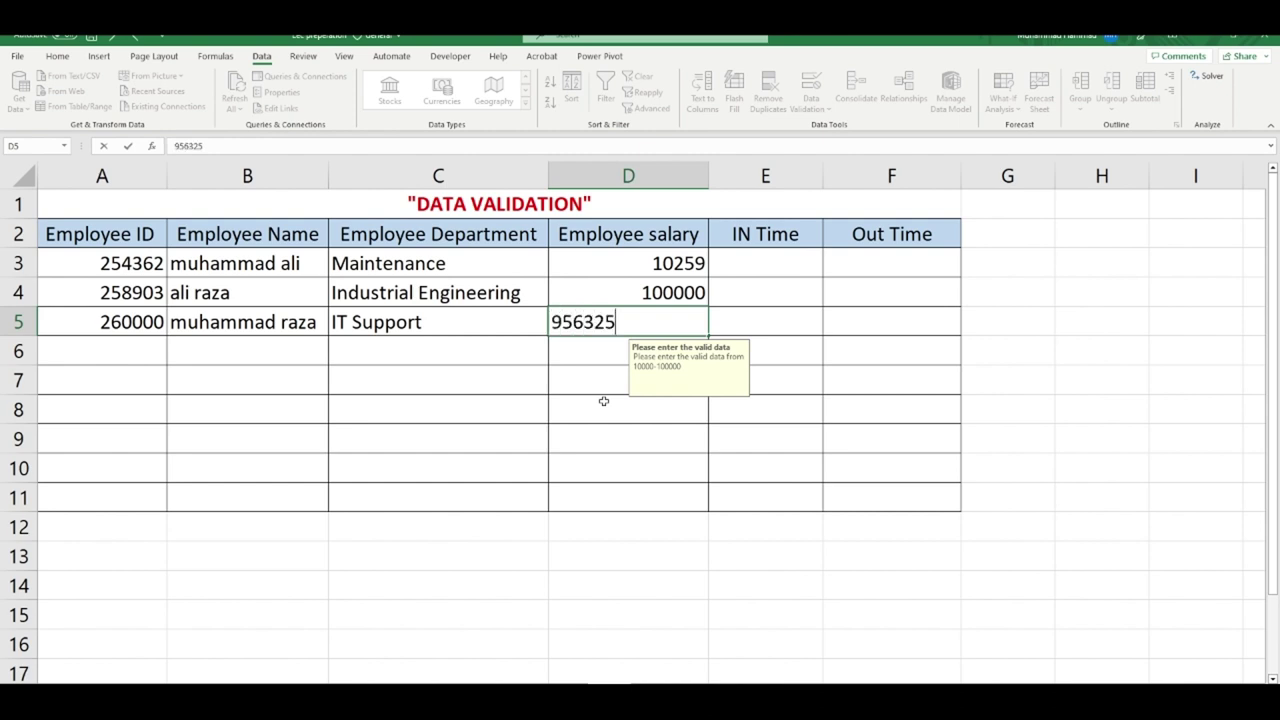
pyautogui.press('Return')
pyautogui.click(604, 401)
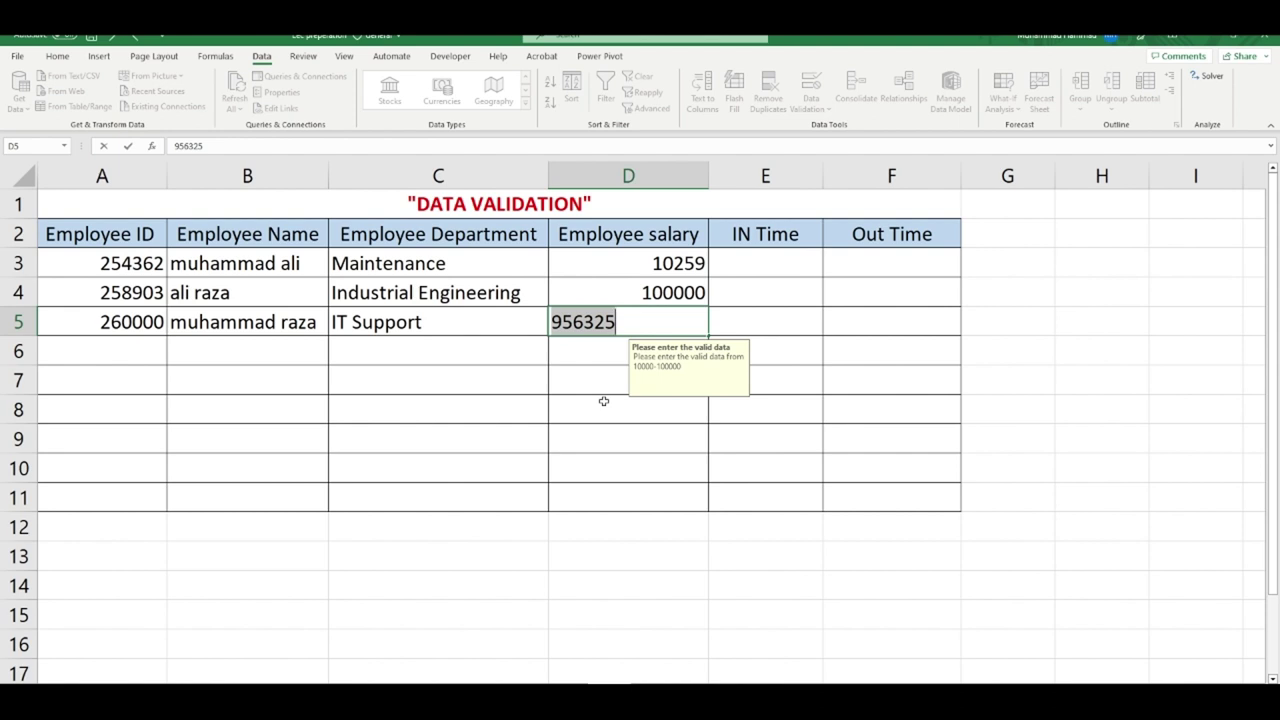
pyautogui.write('95632')
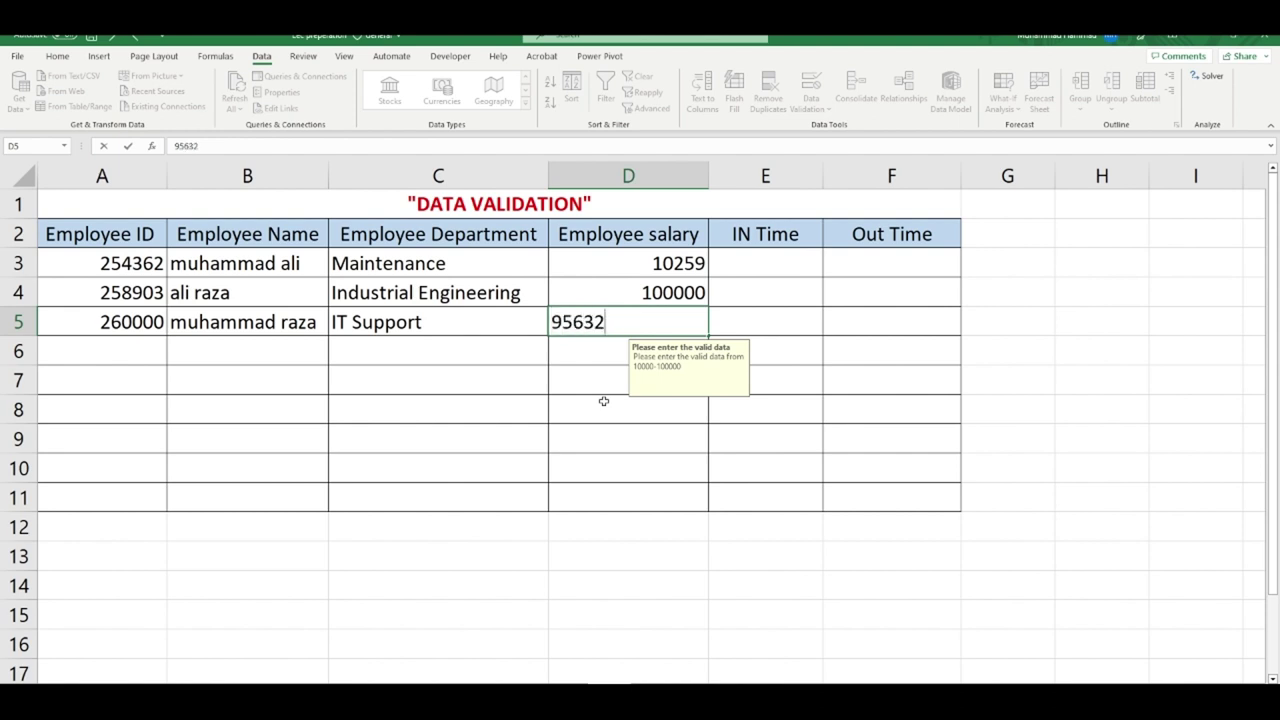
pyautogui.press('Return')
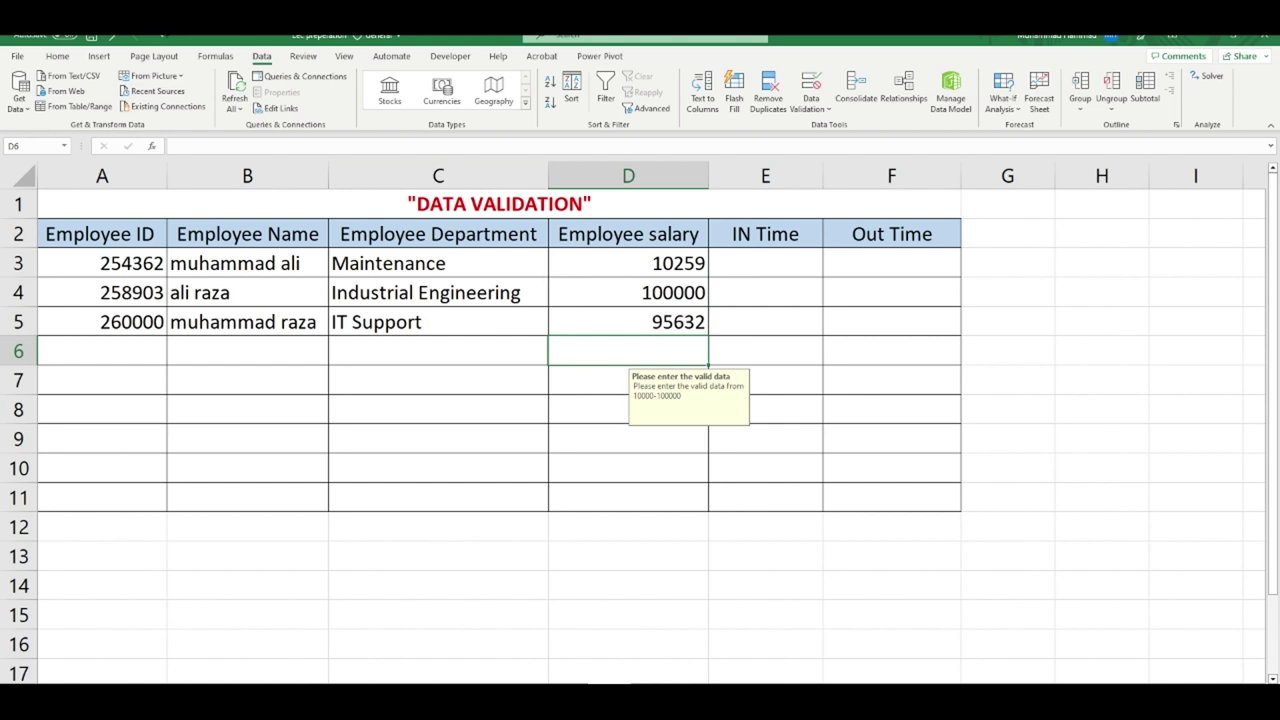
pyautogui.click(760, 267)
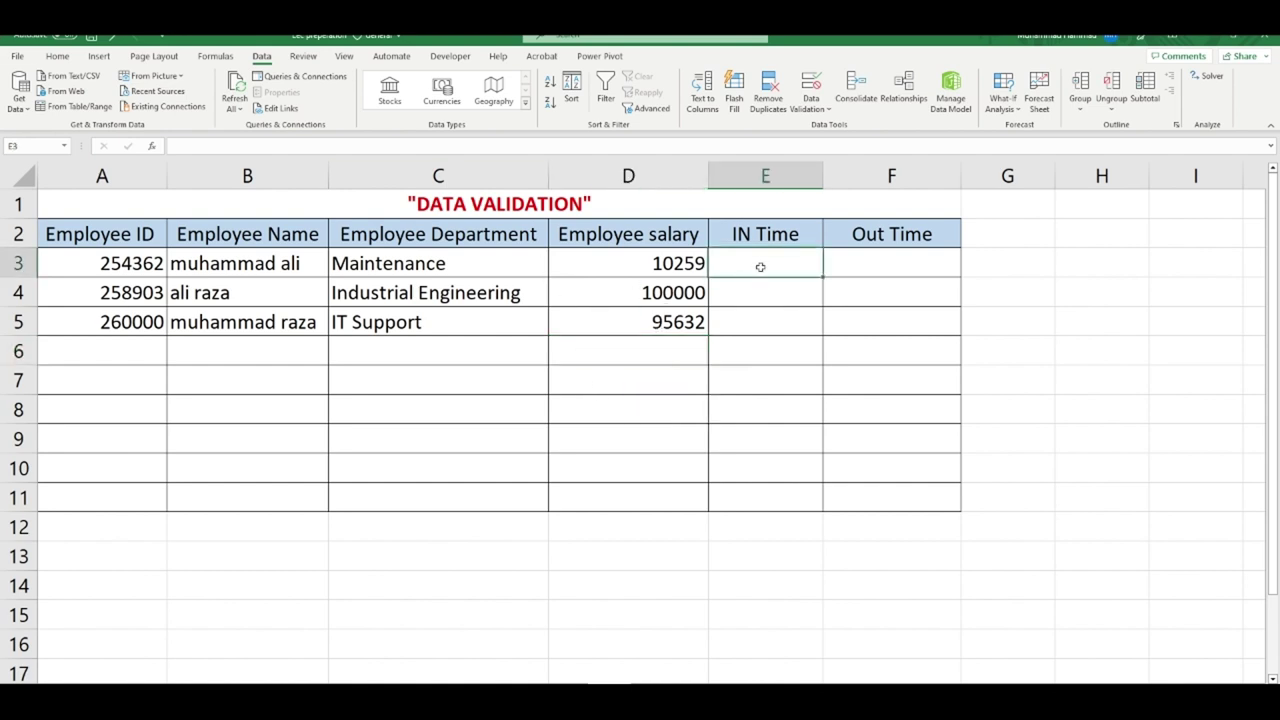
# Restrict the IN Time column to Time values between 08:30 and 9:15
pyautogui.click(763, 175)
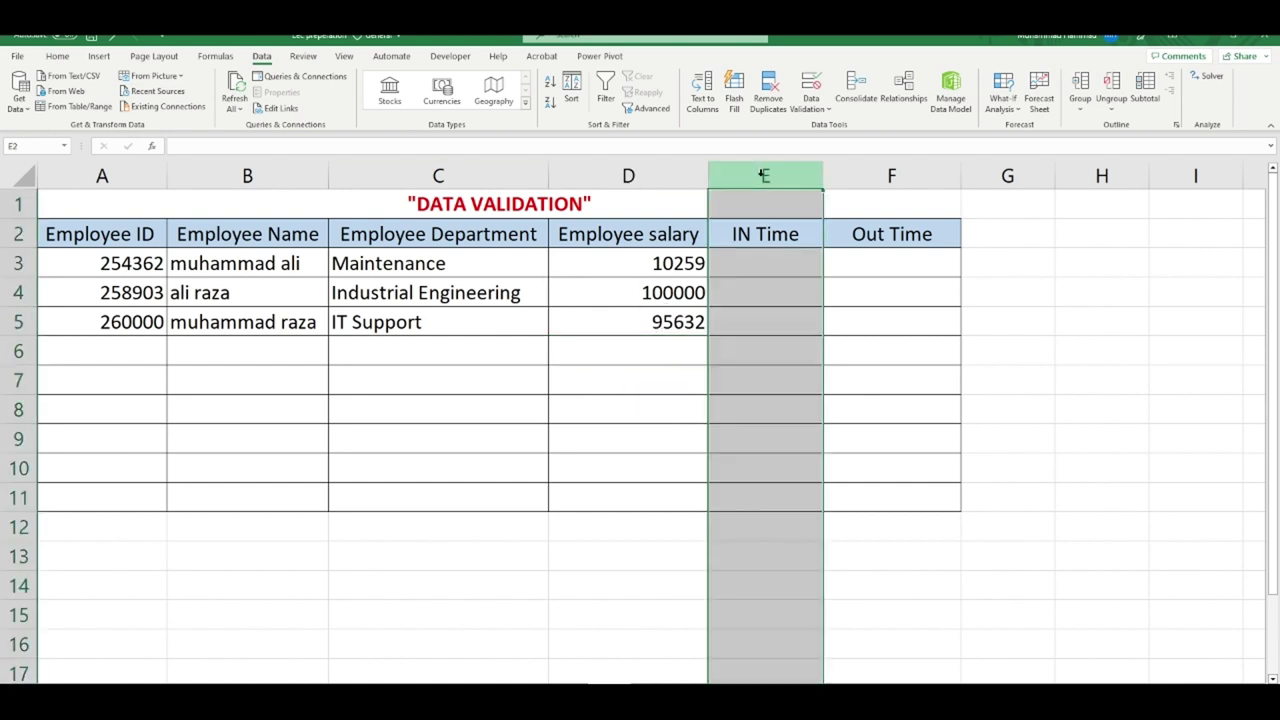
pyautogui.moveTo(763, 175)
pyautogui.mouseDown()
pyautogui.moveTo(840, 176)
pyautogui.moveTo(764, 175)
pyautogui.mouseUp()
pyautogui.click(811, 104)
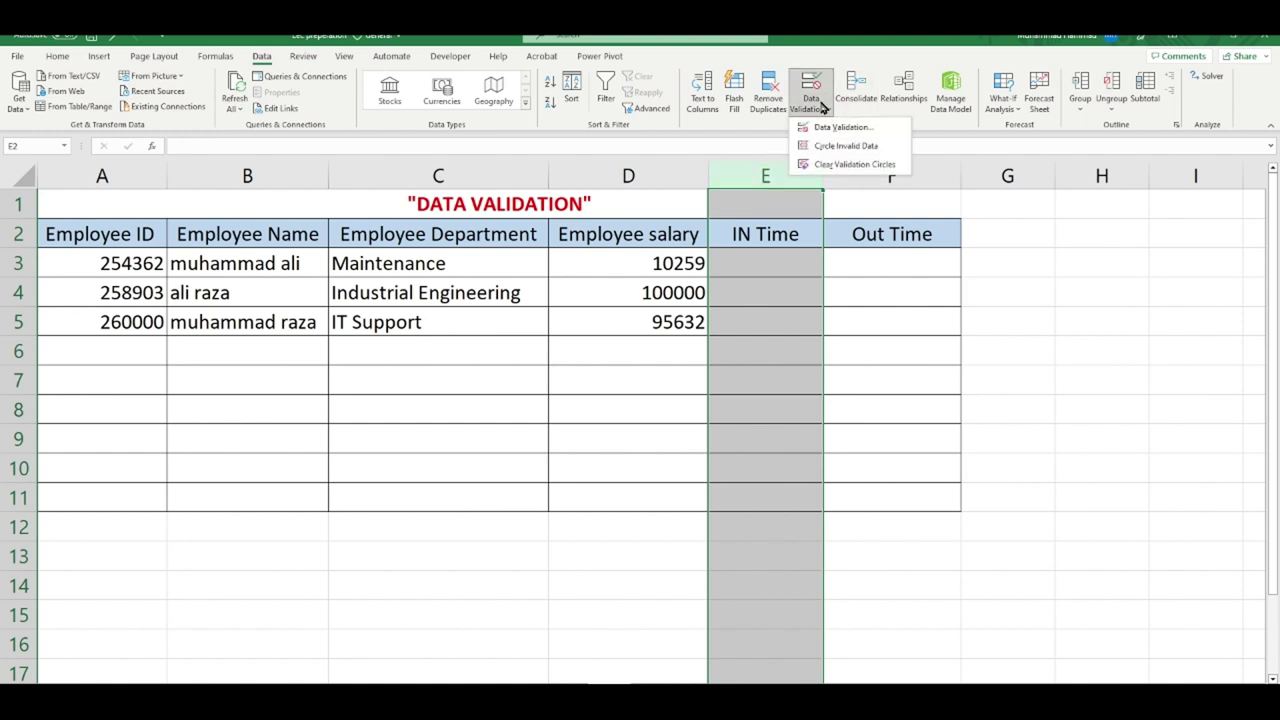
pyautogui.click(829, 130)
pyautogui.click(412, 178)
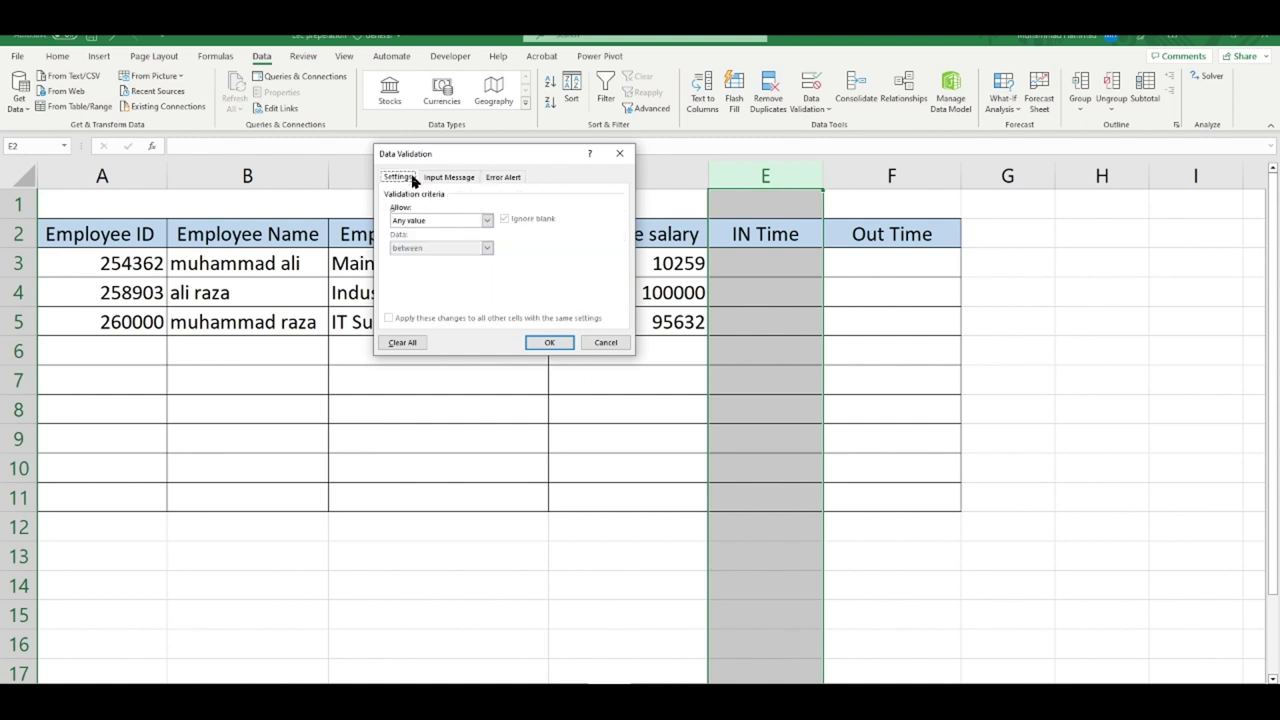
pyautogui.click(487, 220)
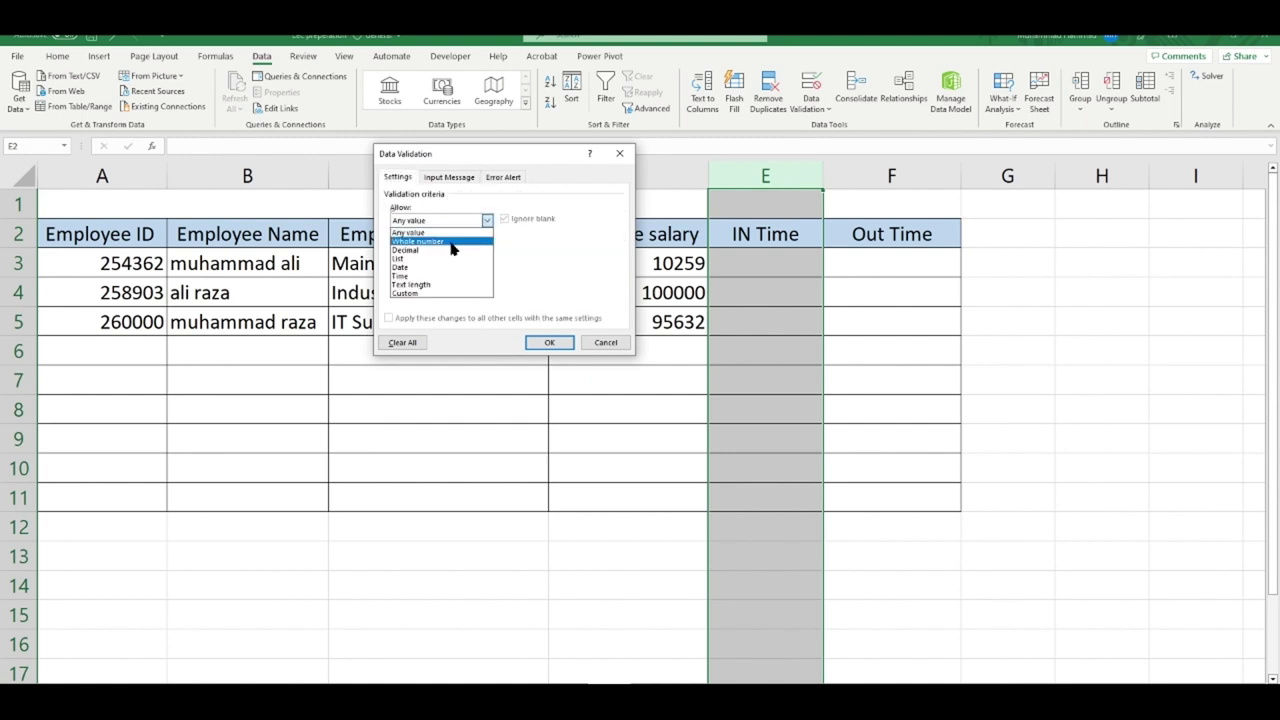
pyautogui.click(420, 276)
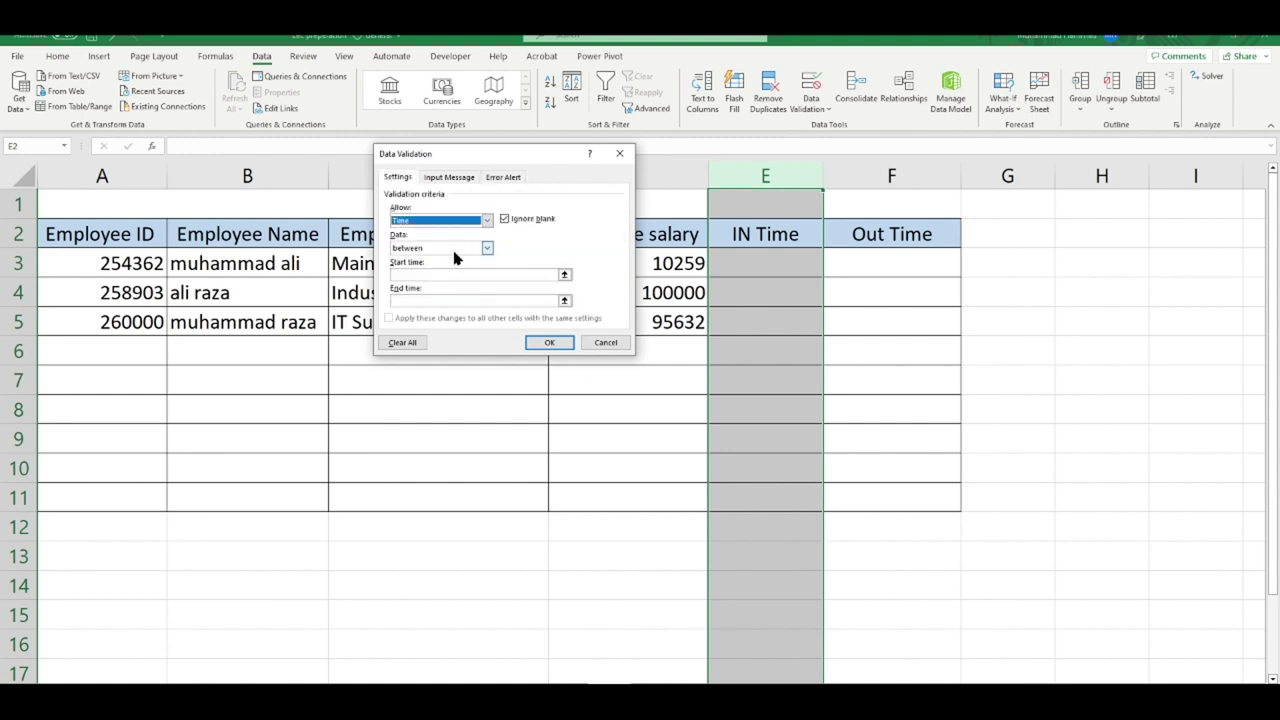
pyautogui.click(439, 276)
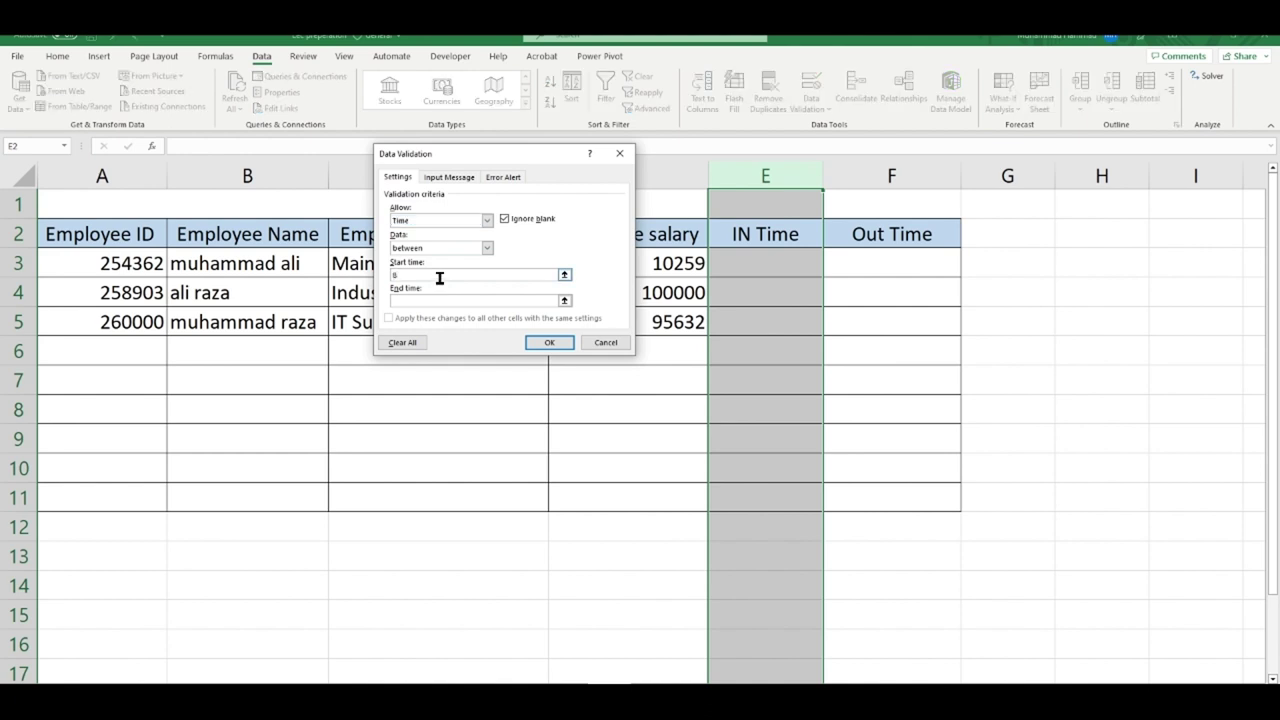
pyautogui.write('08:30')
pyautogui.click(443, 300)
pyautogui.write('9:15')
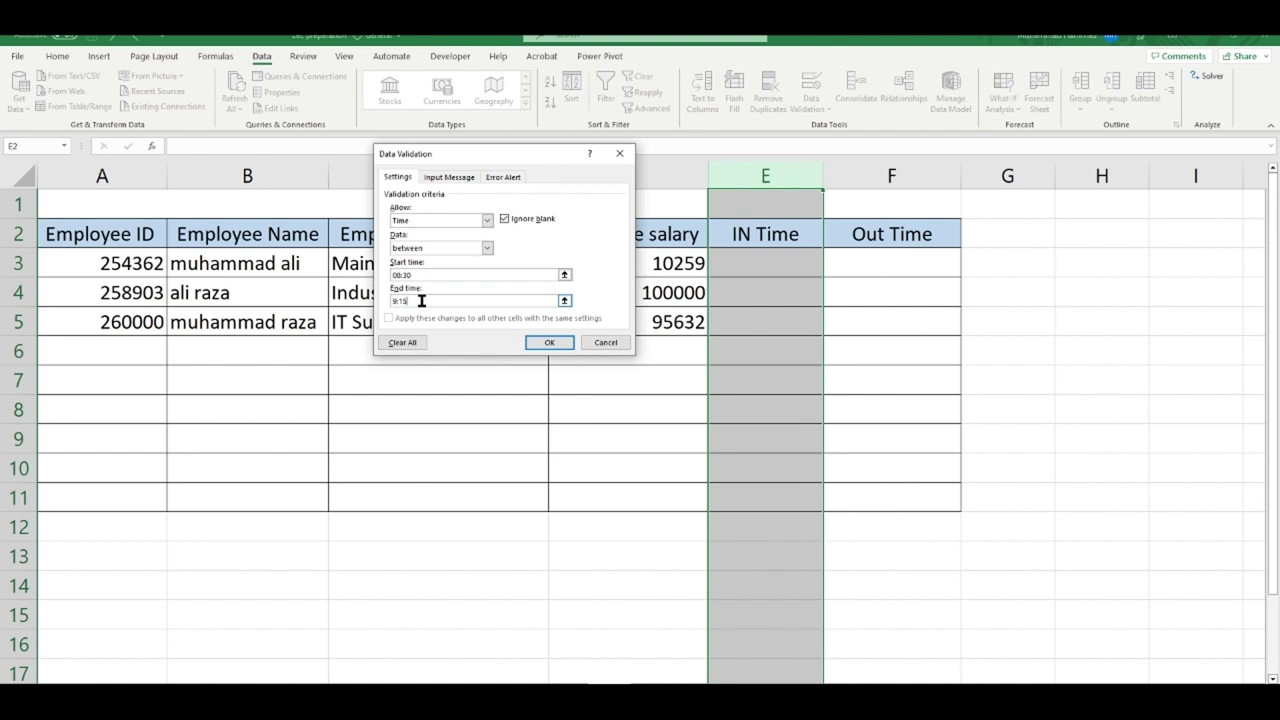
# Give the IN Time input message the title 'please enter the valid data' and body ending 'from 08:30-09:15'
pyautogui.click(443, 177)
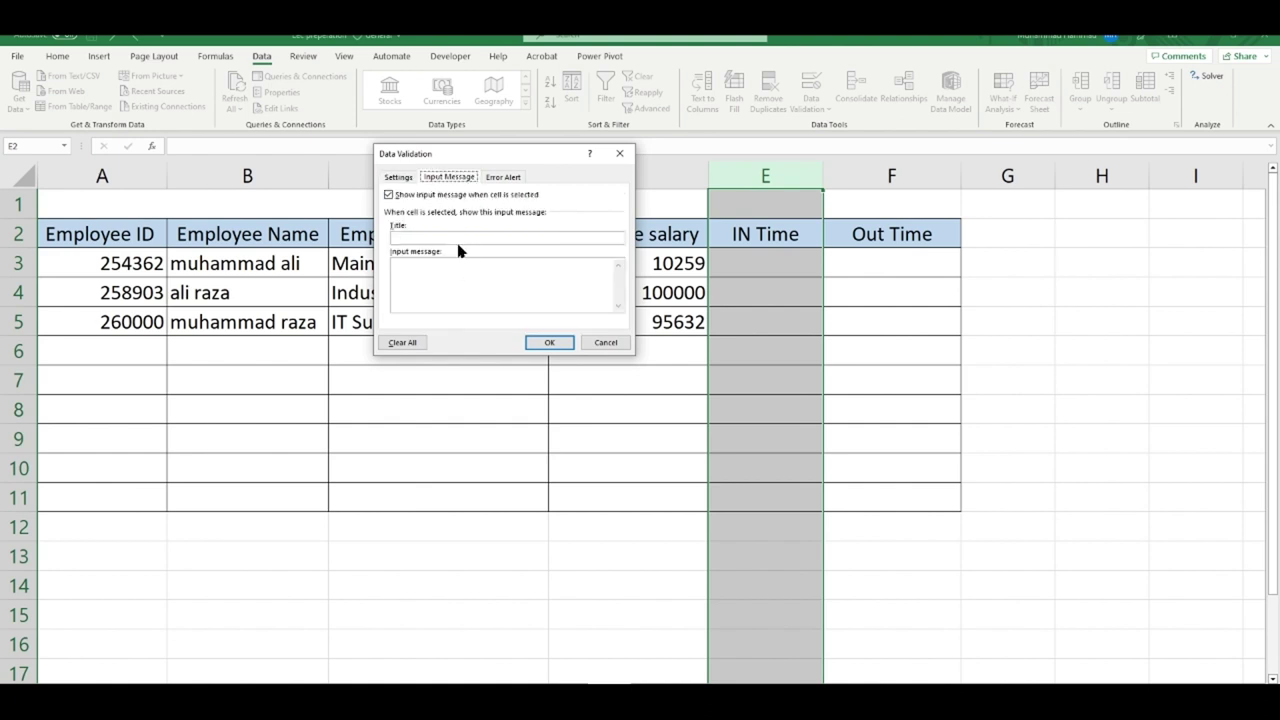
pyautogui.click(457, 239)
pyautogui.write('please enter the i')
pyautogui.write('alid data')
pyautogui.moveTo(523, 237); pyautogui.dragTo(383, 243)
pyautogui.hotkey('ctrl', 'c')
pyautogui.click(427, 290)
pyautogui.hotkey('ctrl', 'v')
pyautogui.write('fronmm')
pyautogui.press('BackSpace')
pyautogui.press('BackSpace')
pyautogui.press('BackSpace')
pyautogui.write('m 08:30-09:15')
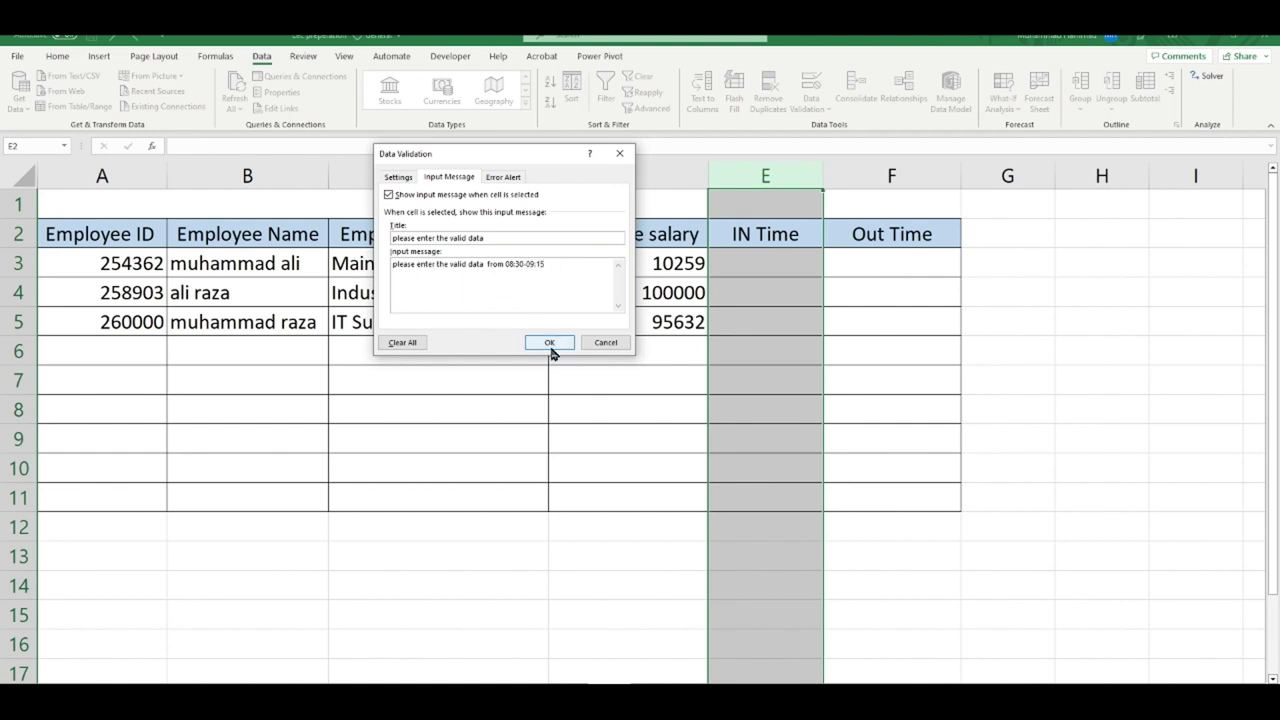
# Set the error alert title to 'not valid data' with the message 'Please enter the valid data'
pyautogui.click(497, 180)
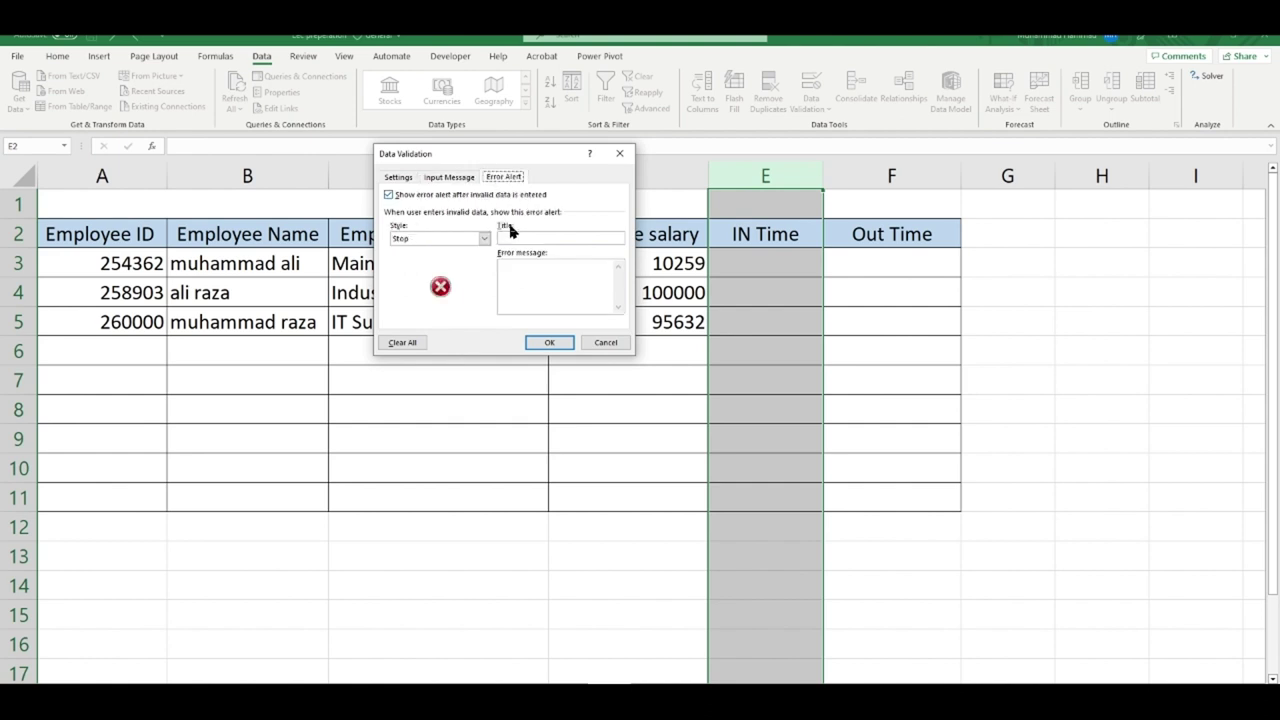
pyautogui.click(521, 236)
pyautogui.write('not a')
pyautogui.write('alid data')
pyautogui.click(583, 292)
pyautogui.write('Plese enter the valid data')
# Apply the IN Time rule, then try 08:25 in E3; it is rejected, so choose Retry
pyautogui.click(549, 342)
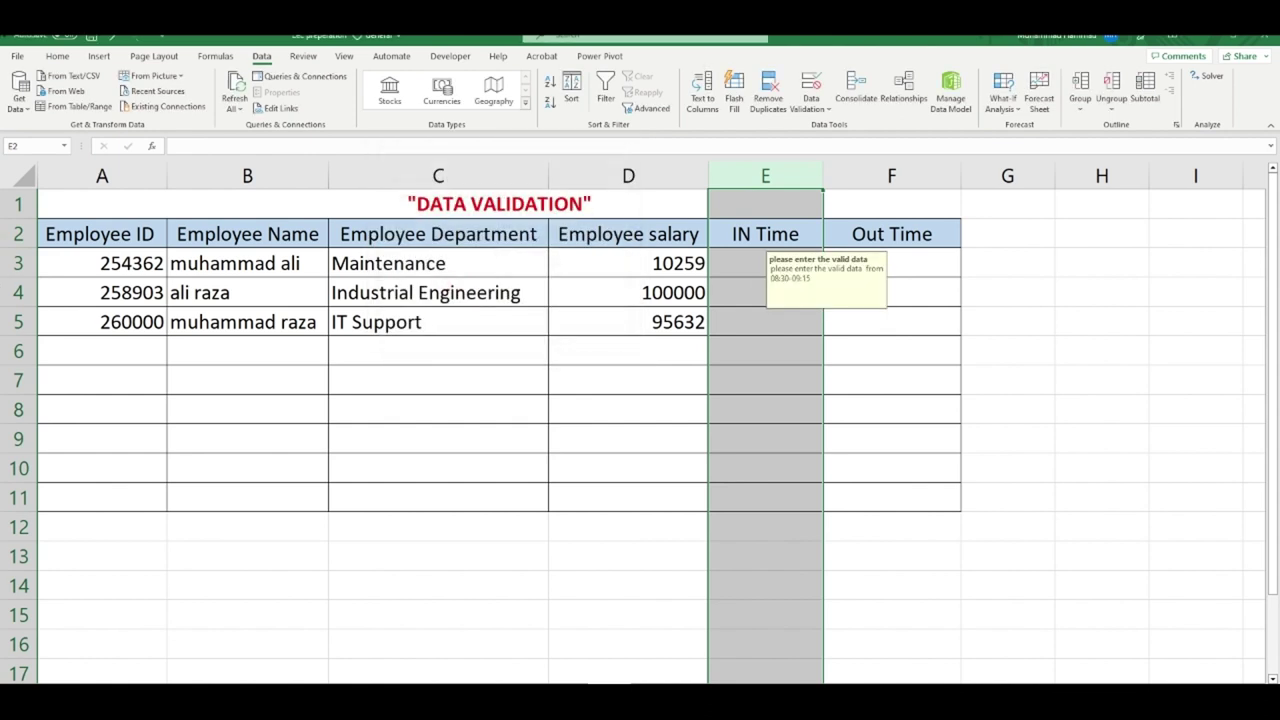
pyautogui.click(735, 265)
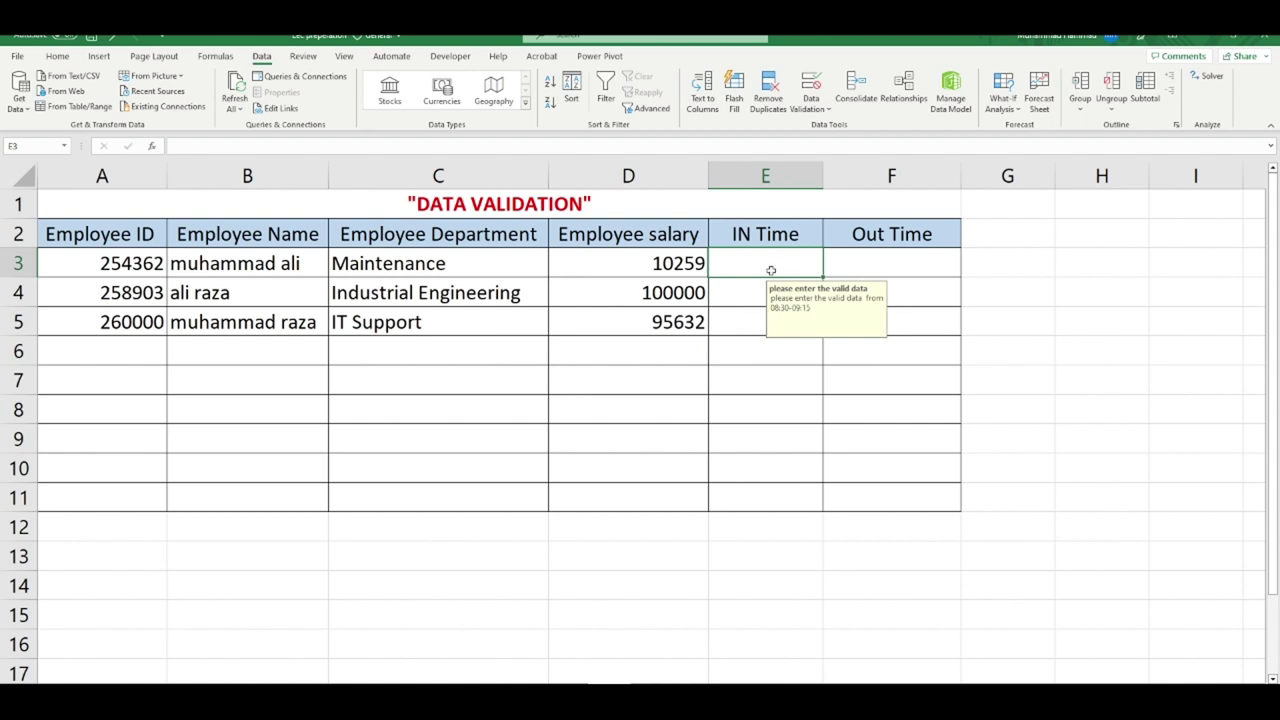
pyautogui.write('08')
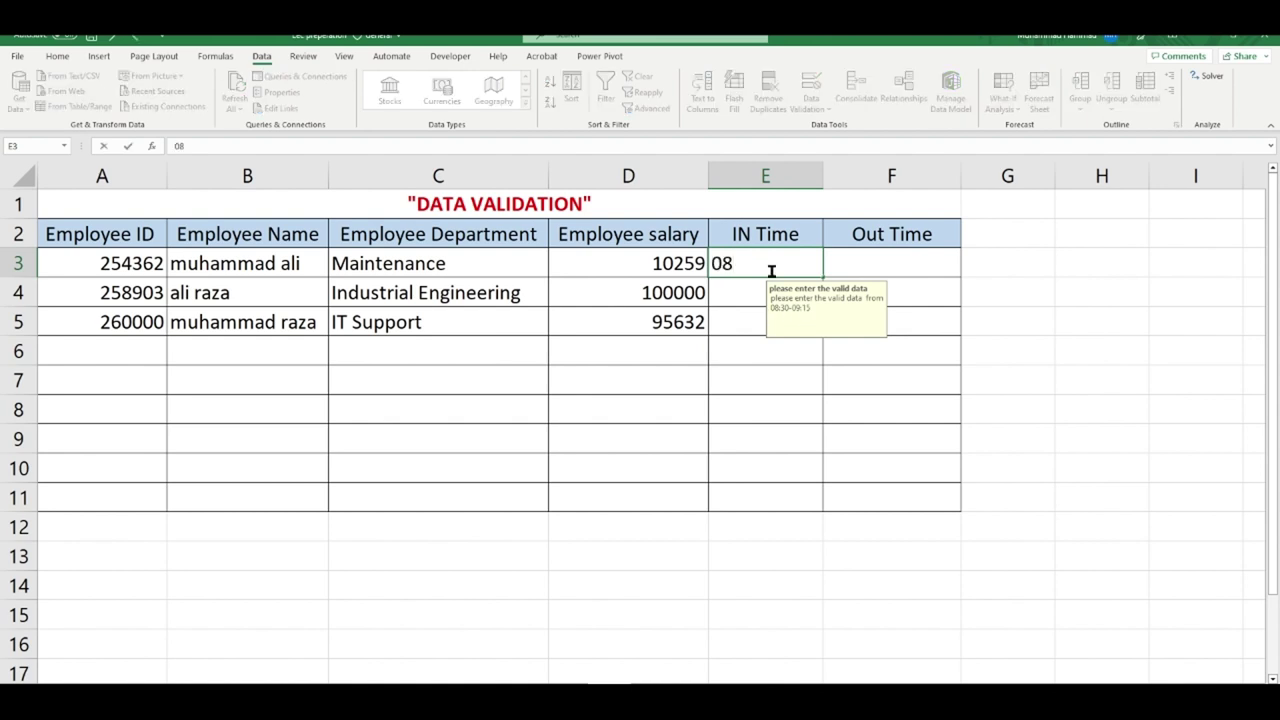
pyautogui.write(':25')
pyautogui.press('Return')
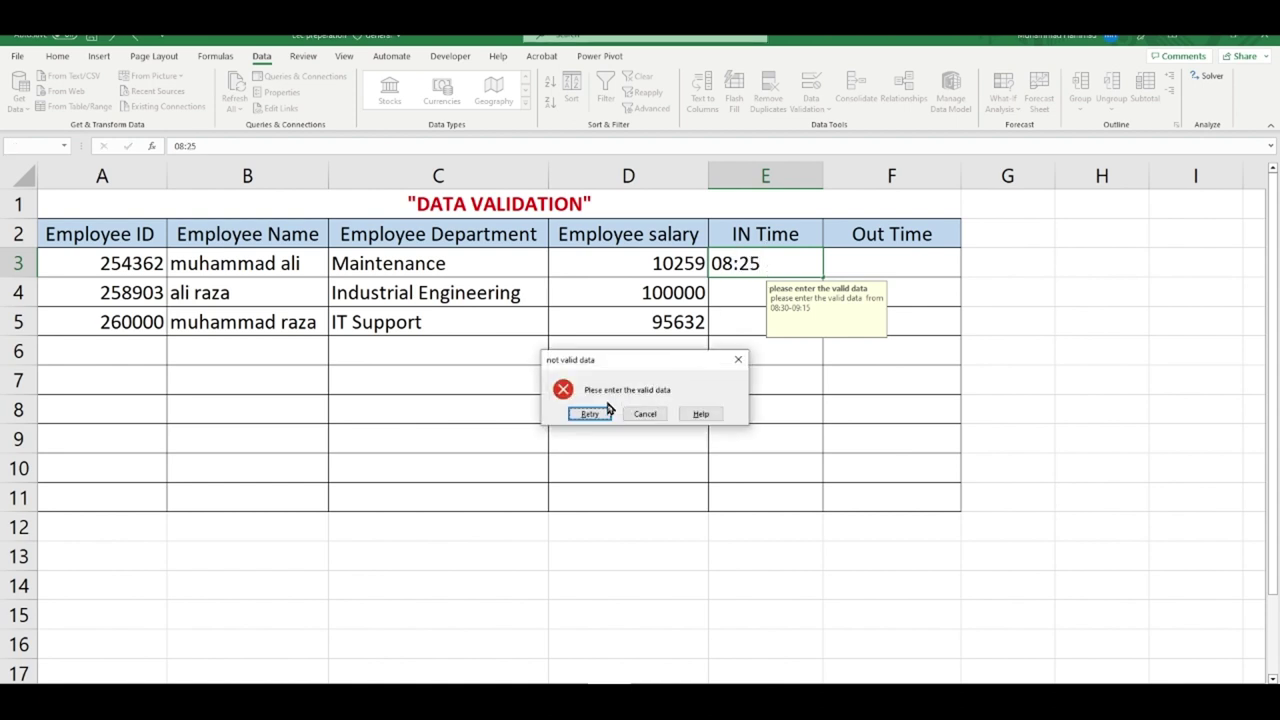
pyautogui.click(590, 413)
# Correct E3's minutes so it holds 08:35
pyautogui.click(767, 264)
pyautogui.doubleClick(767, 264)
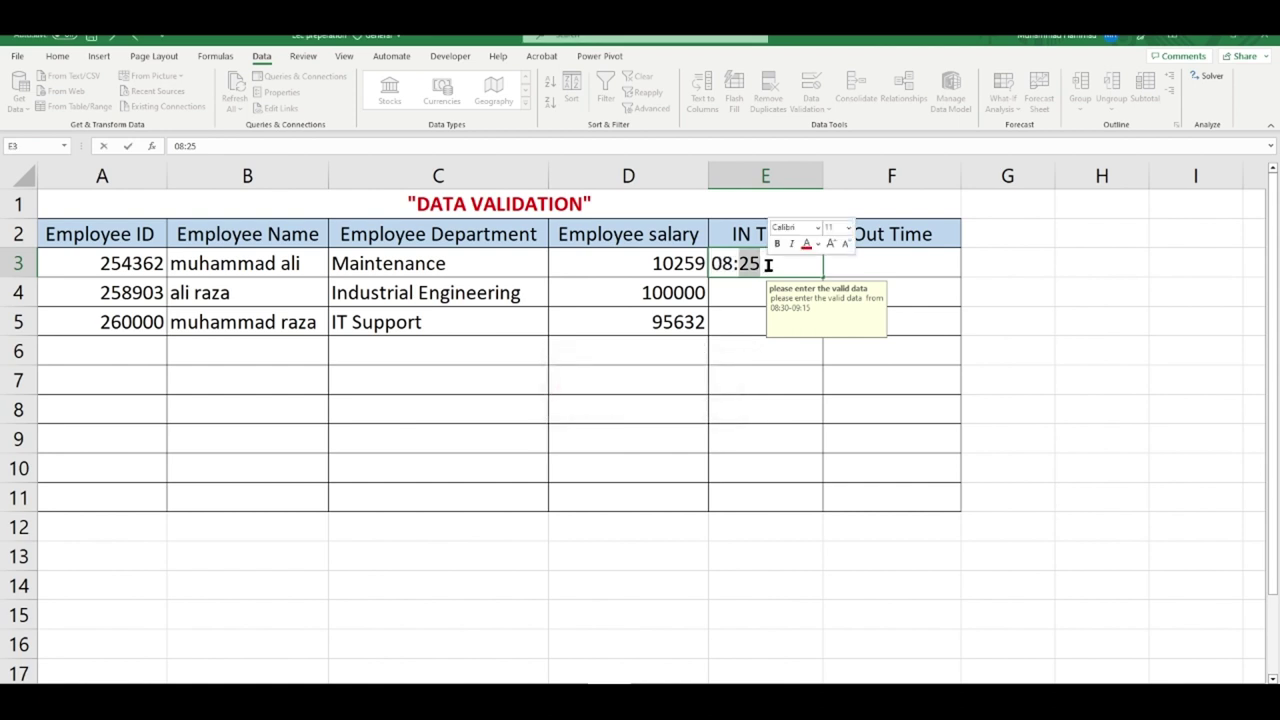
pyautogui.press('BackSpace')
pyautogui.press('BackSpace')
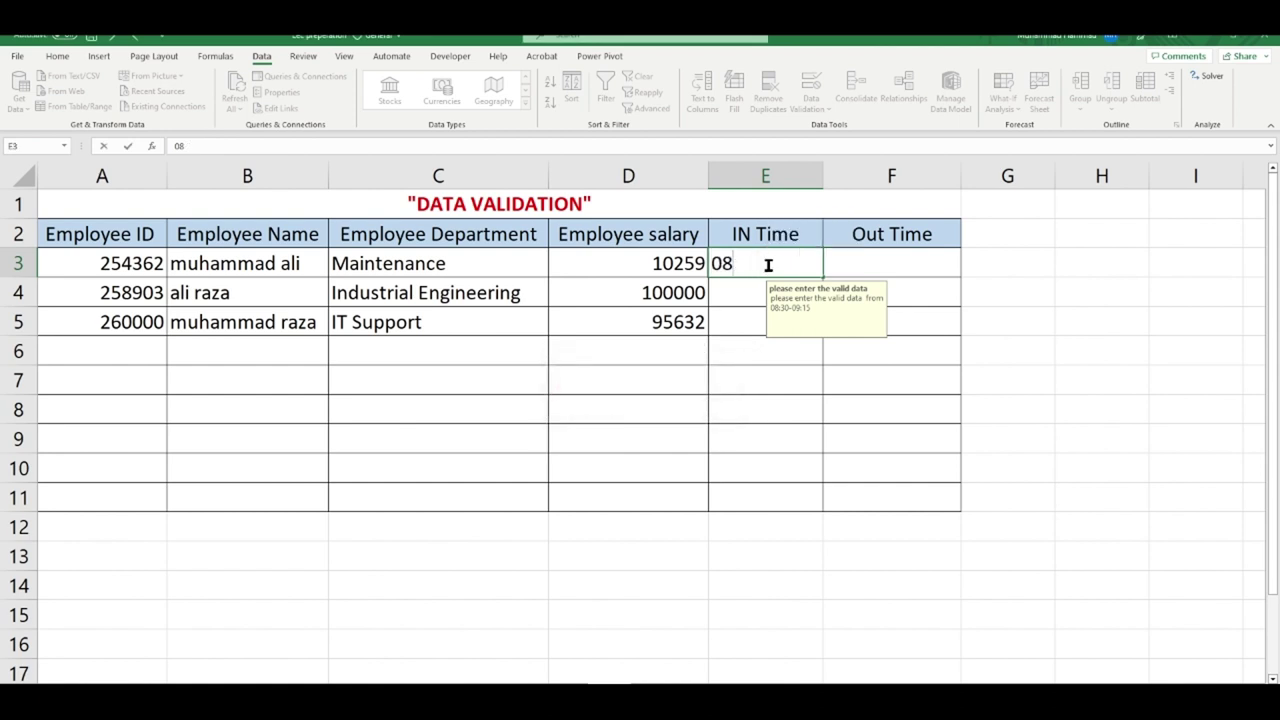
pyautogui.write(':35')
pyautogui.press('Return')
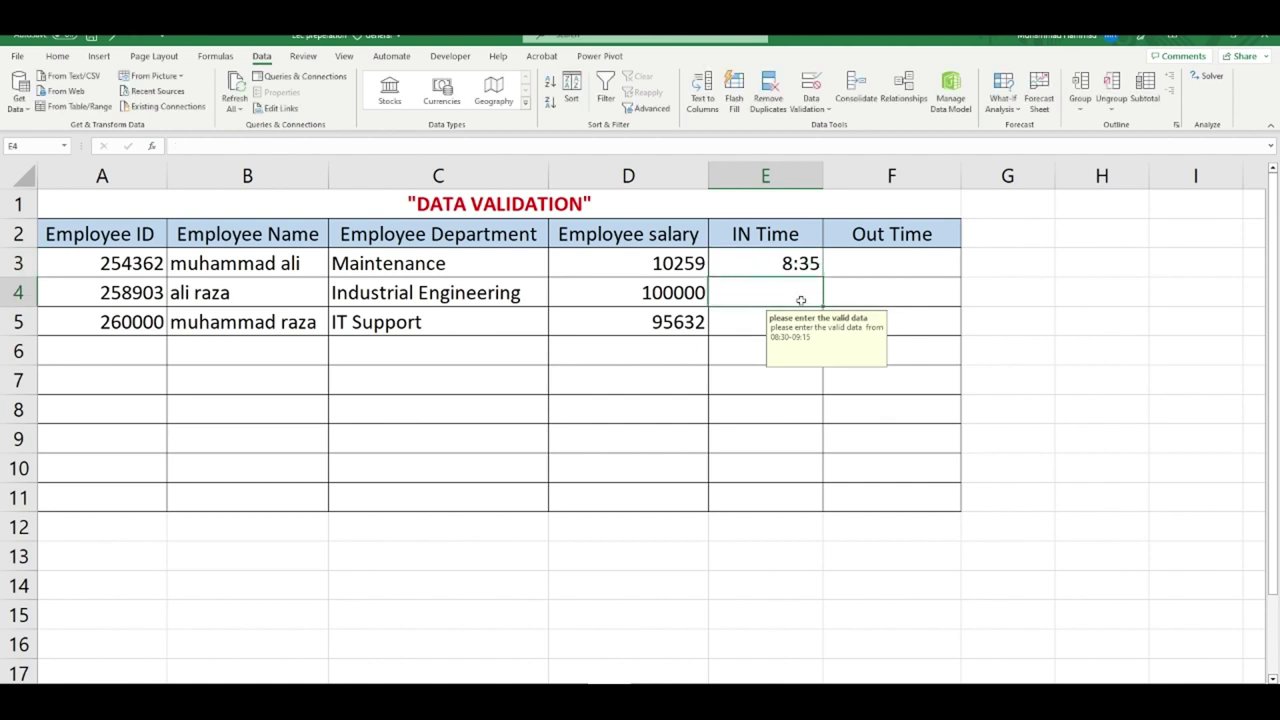
# Enter 09:10 in E4 and 09:15 in E5
pyautogui.write('09')
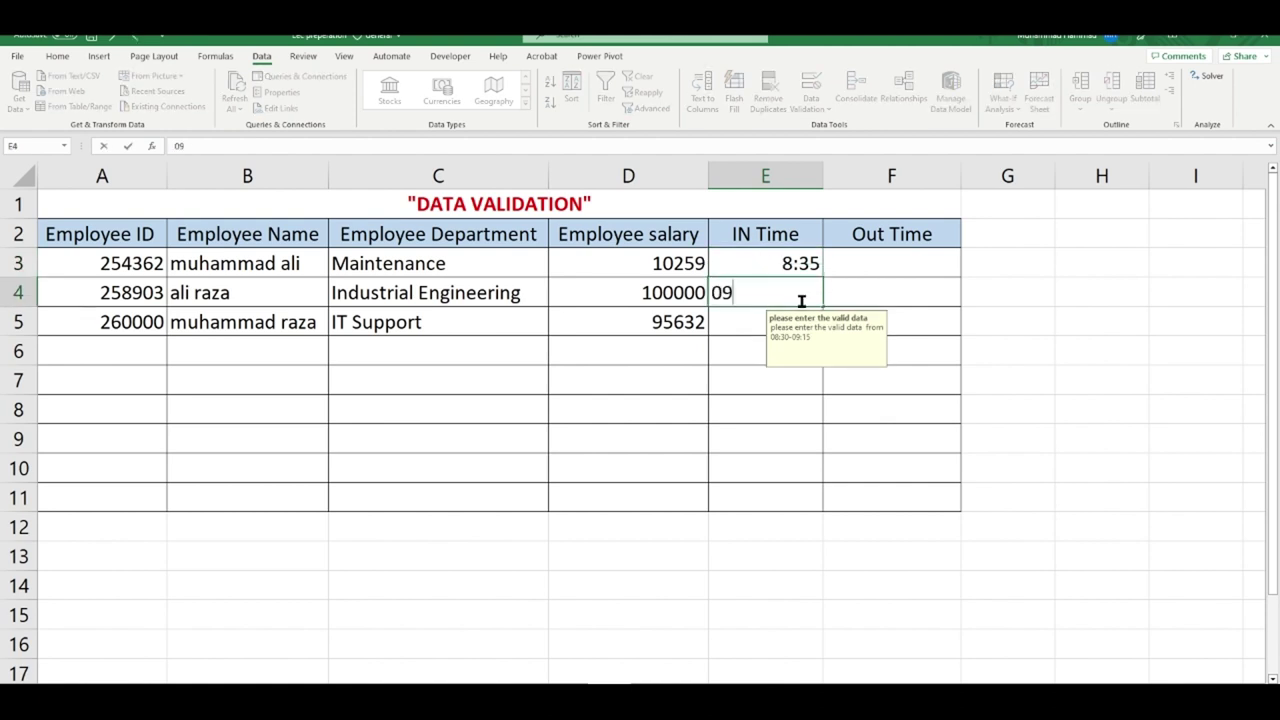
pyautogui.write(':10')
pyautogui.press('Return')
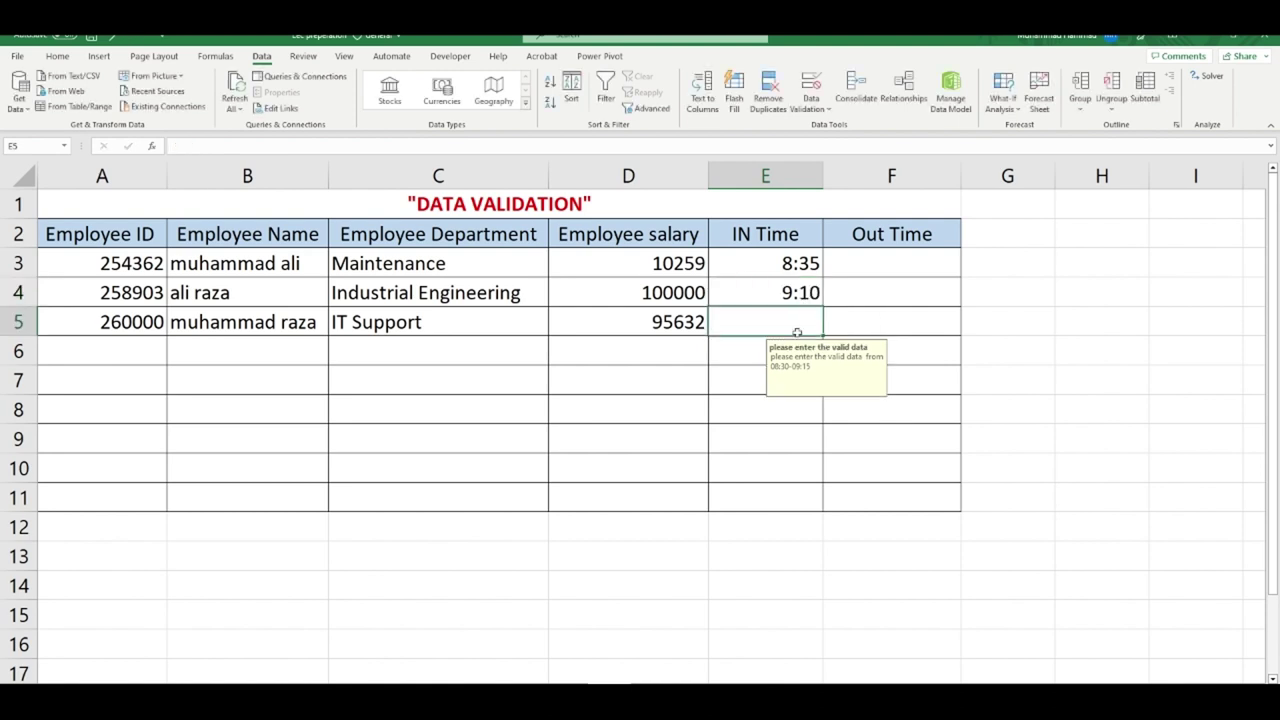
pyautogui.write('09:')
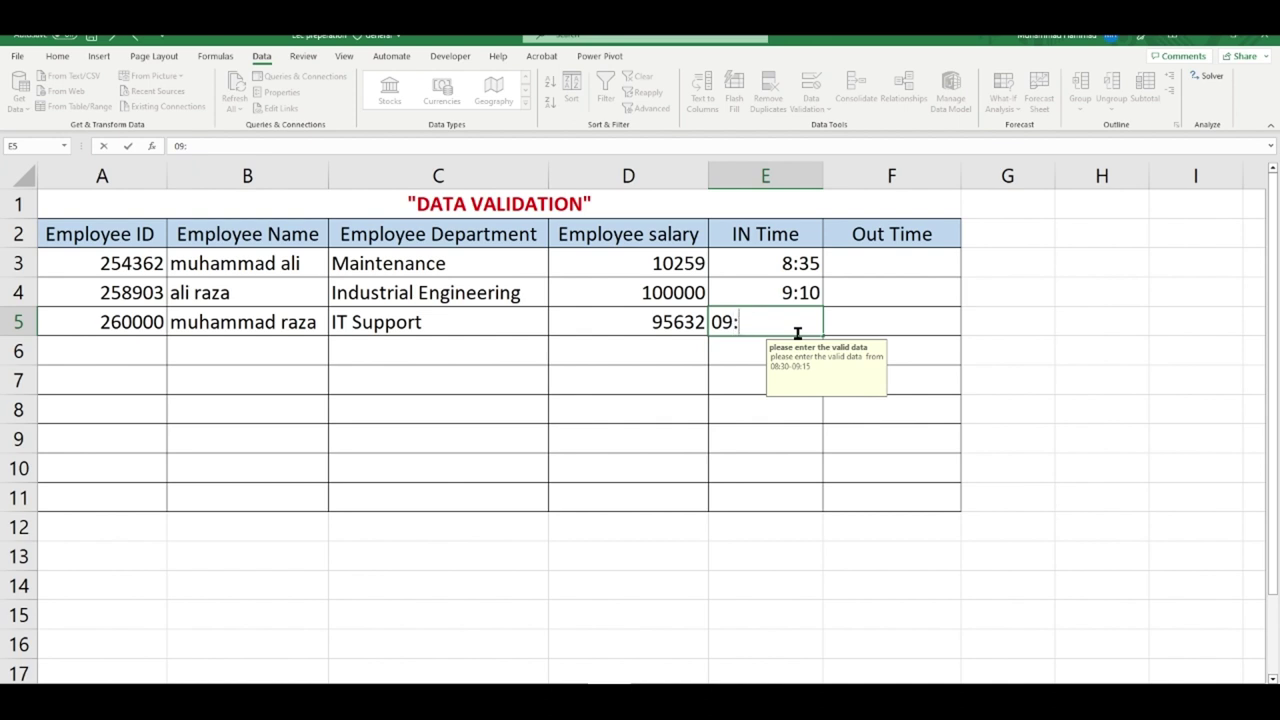
pyautogui.write('15')
pyautogui.press('Return')
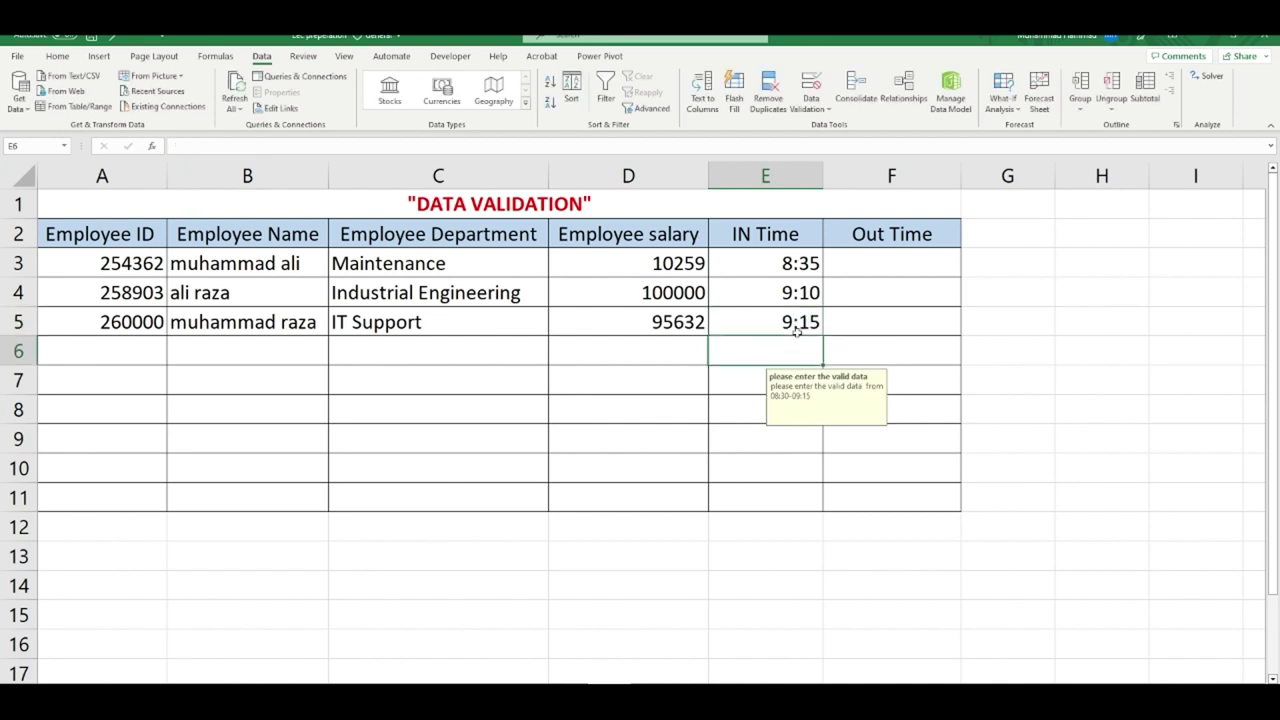
pyautogui.click(882, 182)
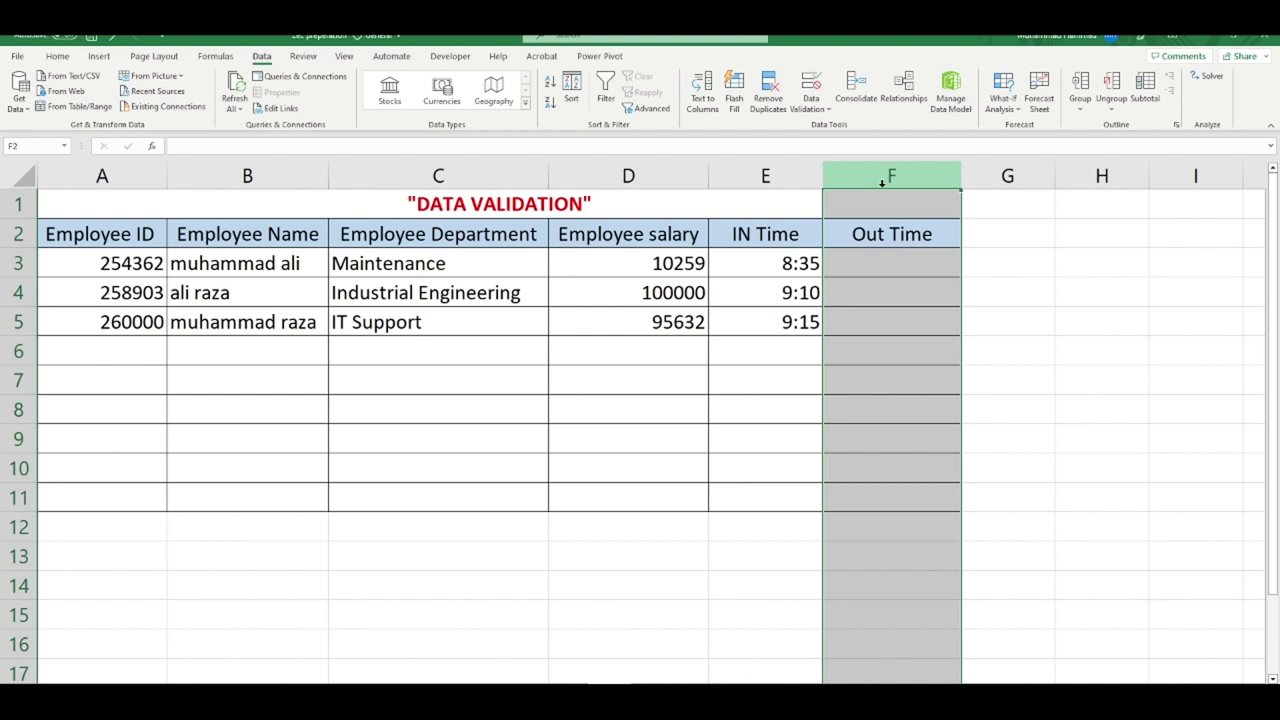
# In Data Validation for column F, allow Time between 17:00 and 17:30
pyautogui.click(811, 104)
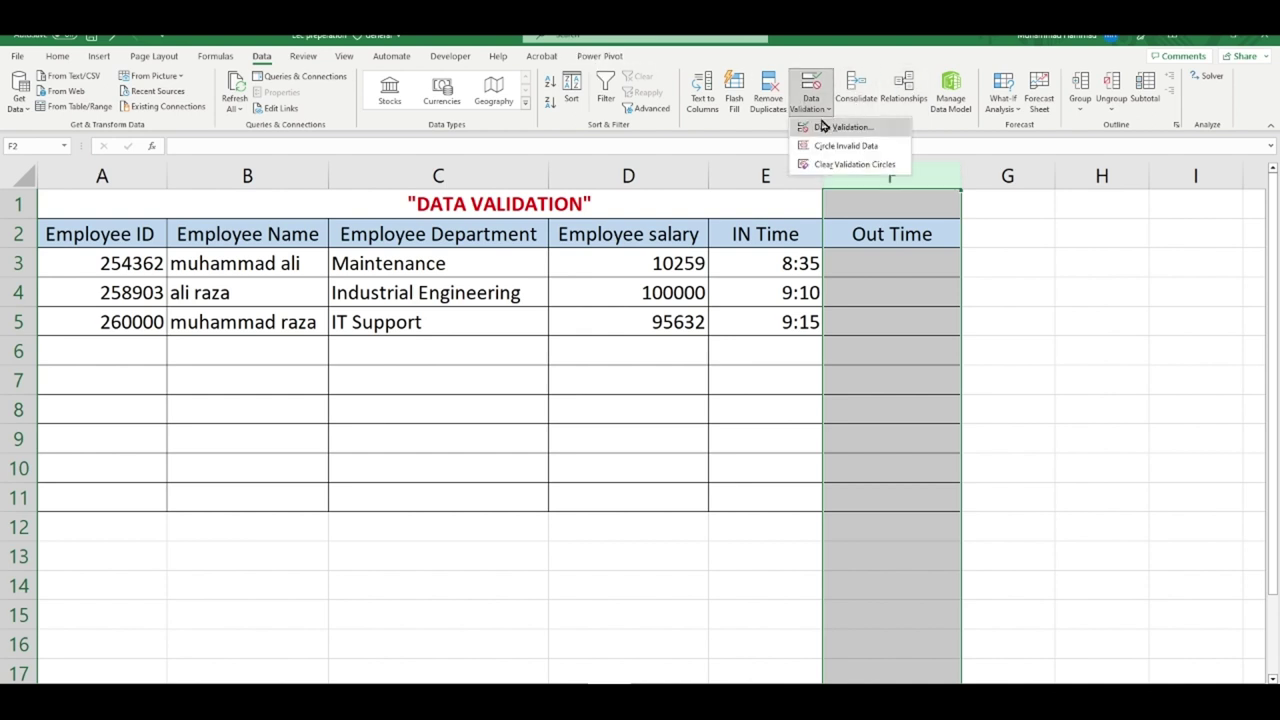
pyautogui.click(822, 127)
pyautogui.click(396, 177)
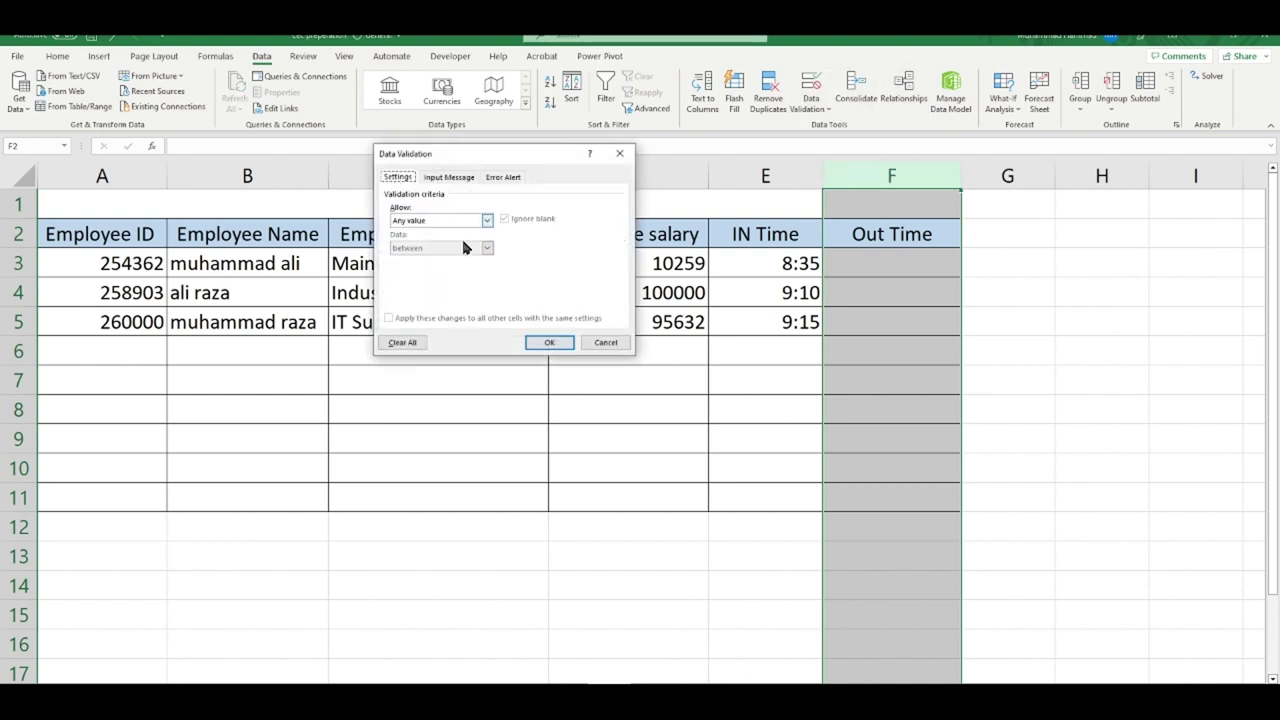
pyautogui.click(463, 220)
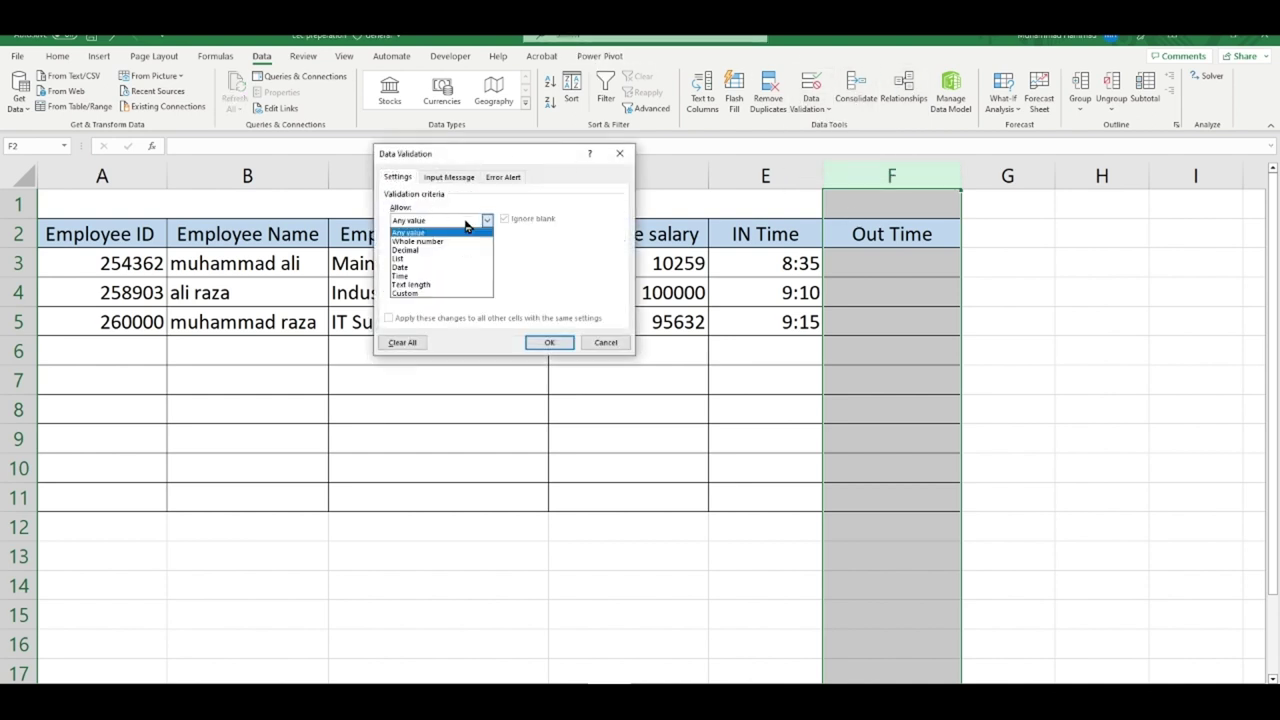
pyautogui.click(463, 277)
pyautogui.click(453, 276)
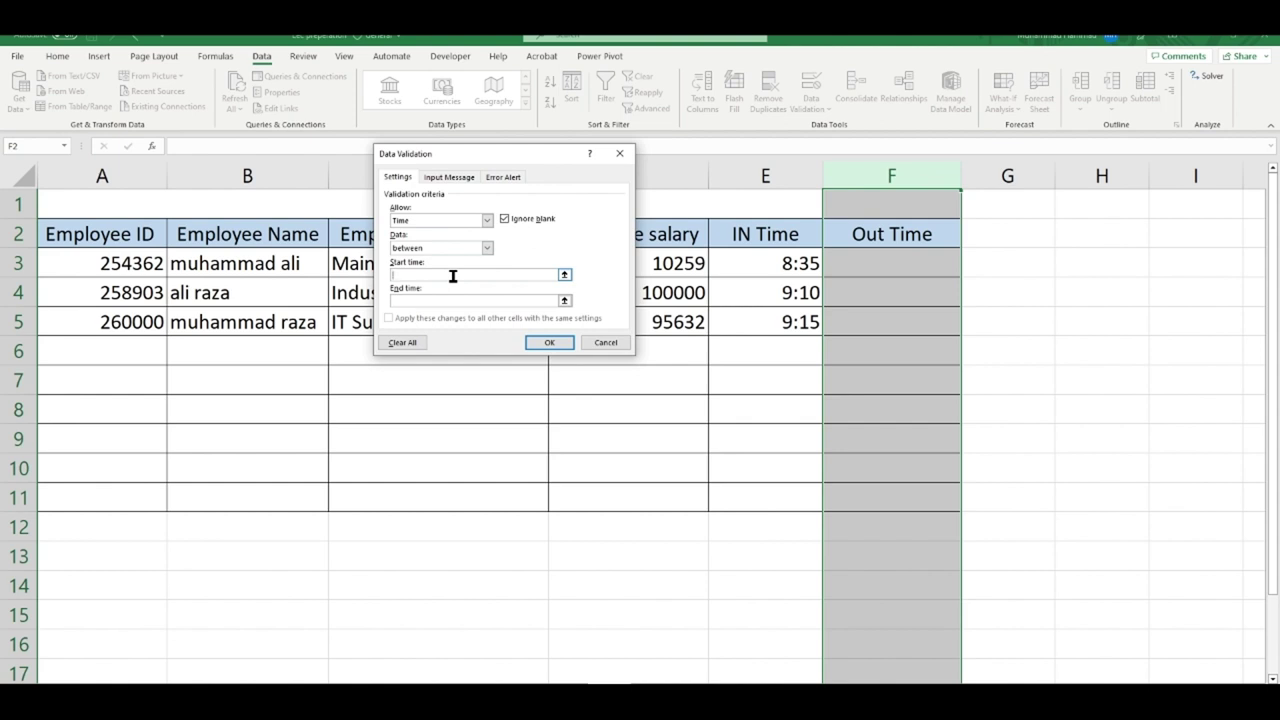
pyautogui.write('05')
pyautogui.write('17:00')
pyautogui.click(482, 300)
pyautogui.write('17:30')
# Set the input message title 'Please input time valid data' and body ending 'from 17:00-17:30'
pyautogui.click(450, 176)
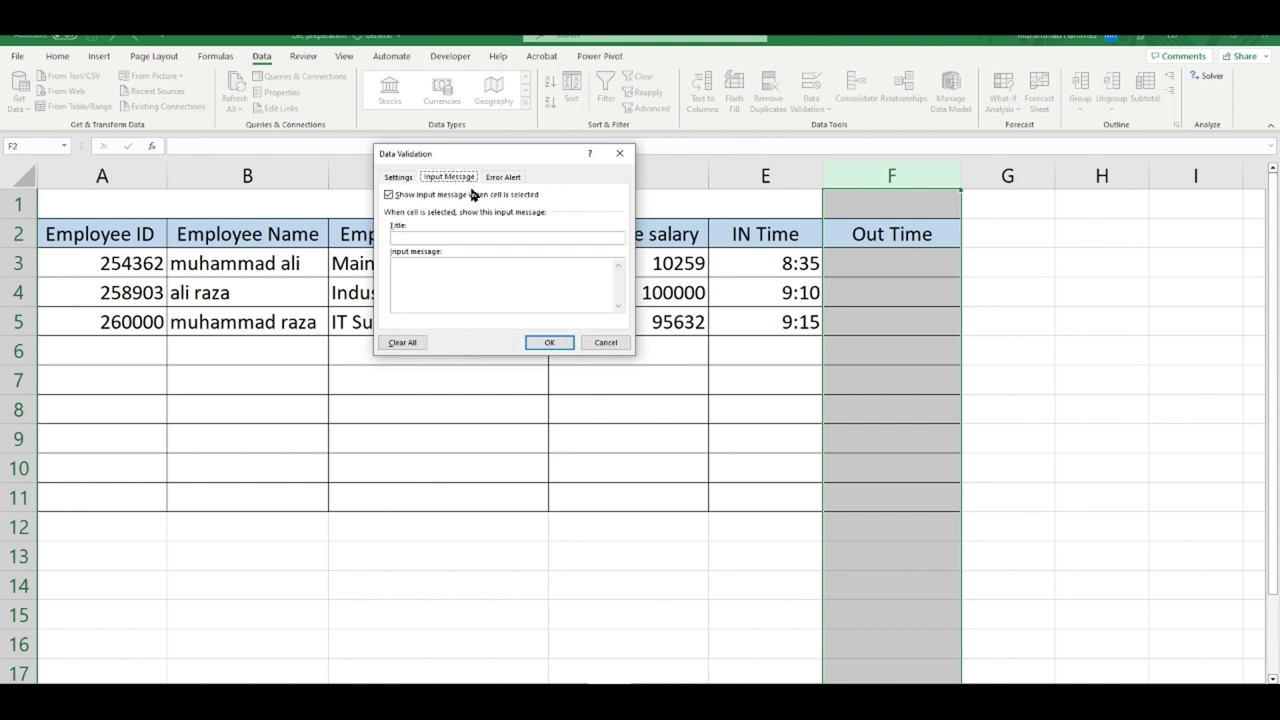
pyautogui.click(443, 236)
pyautogui.write('Please ')
pyautogui.write('input time ')
pyautogui.write('va')
pyautogui.write('lid data')
pyautogui.moveTo(506, 240); pyautogui.dragTo(395, 242)
pyautogui.hotkey('ctrl', 'c')
pyautogui.click(455, 280)
pyautogui.hotkey('ctrl', 'v')
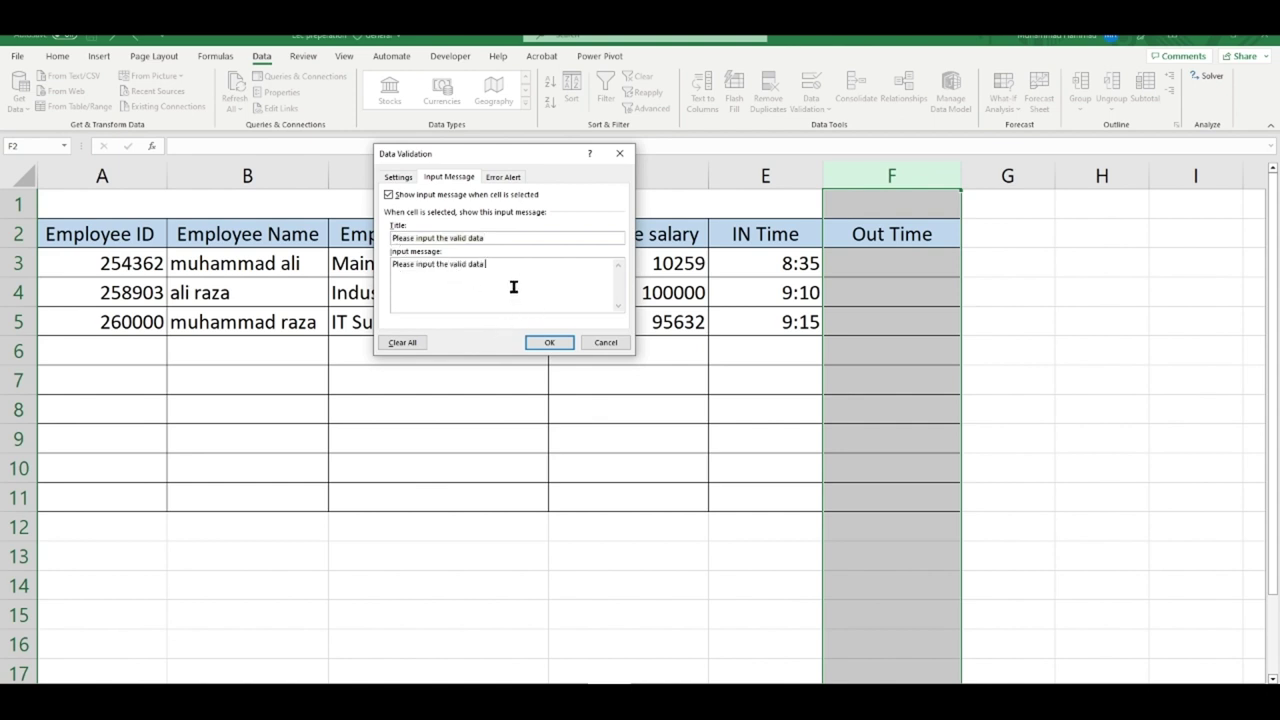
pyautogui.write('from 17:00-17:30')
# Set the error alert title and message to 'Please input the valid data' and apply the rule
pyautogui.click(503, 177)
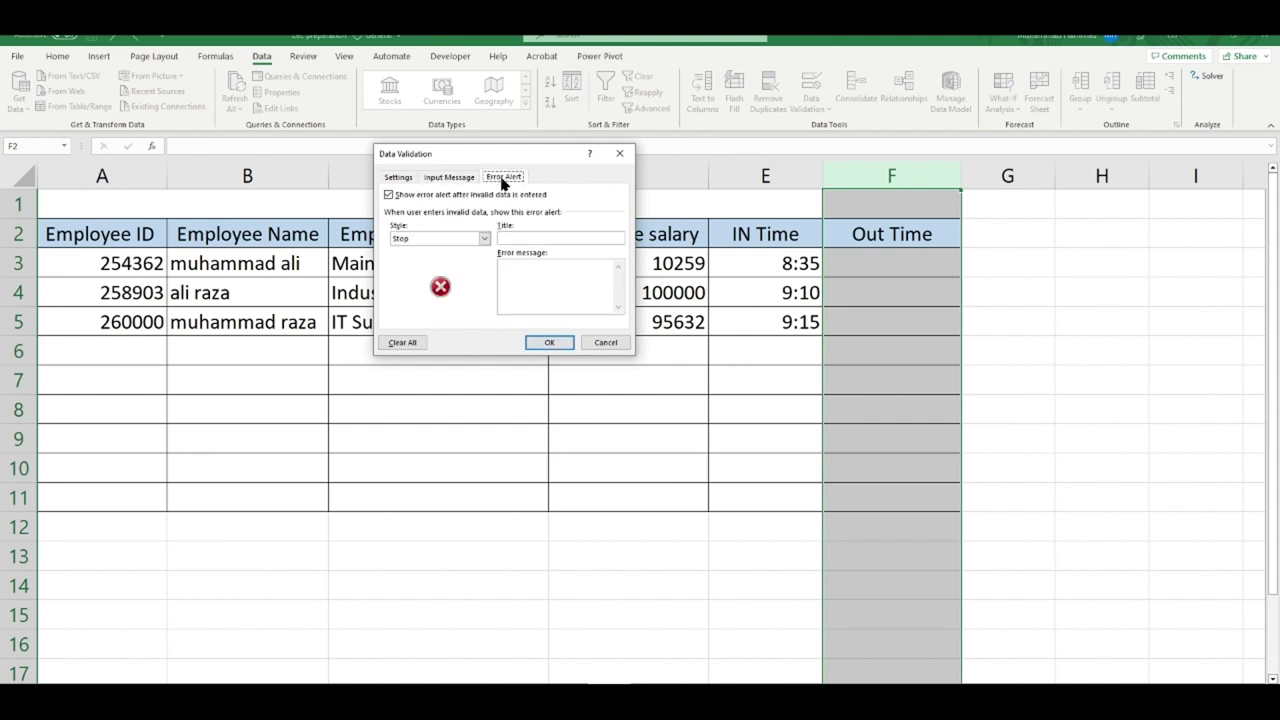
pyautogui.click(522, 240)
pyautogui.write('please input the i')
pyautogui.write('alid data')
pyautogui.click(540, 277)
pyautogui.write('Please input the valid data')
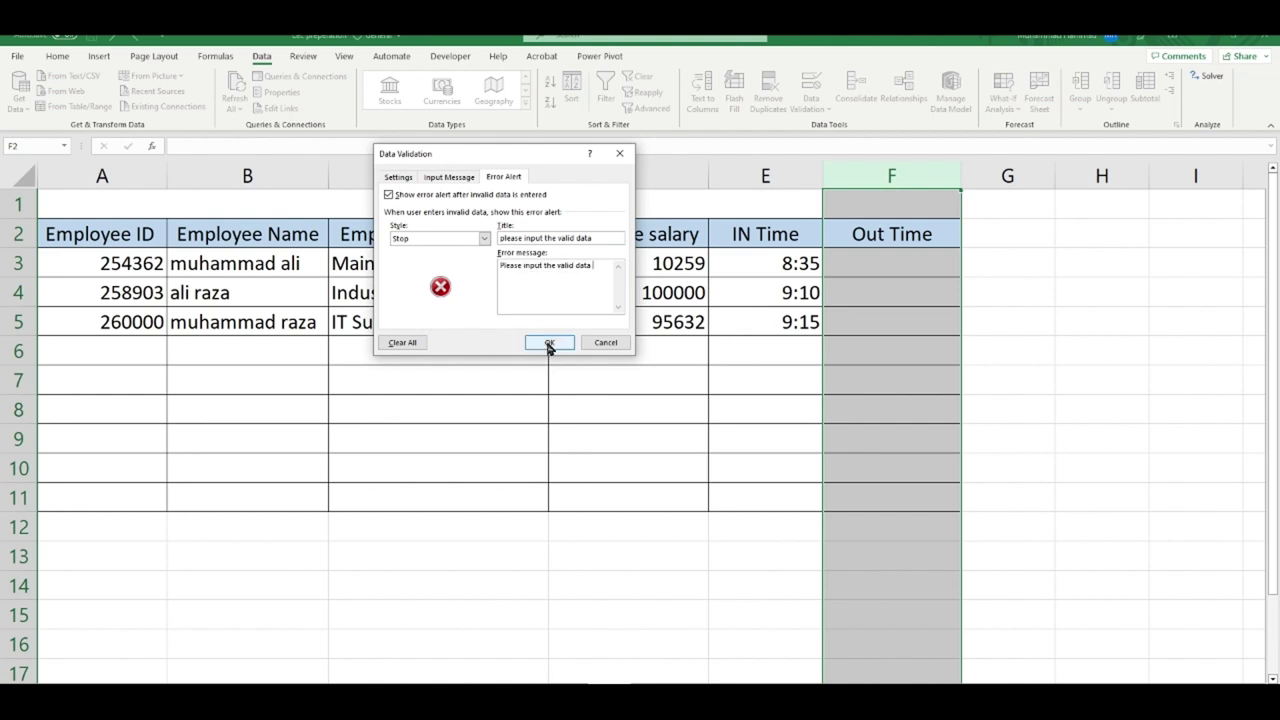
pyautogui.click(548, 343)
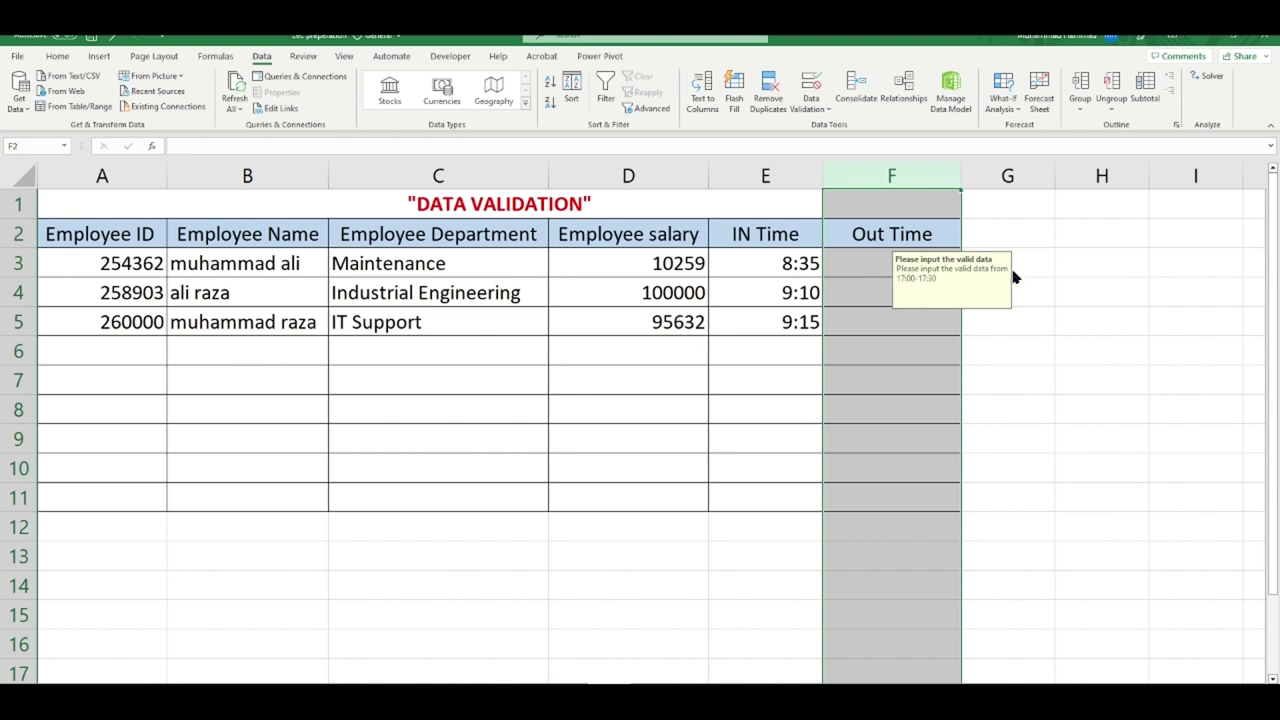
# Enter 17:10, 17:20 and 17:25 in F3, F4 and F5
pyautogui.click(863, 272)
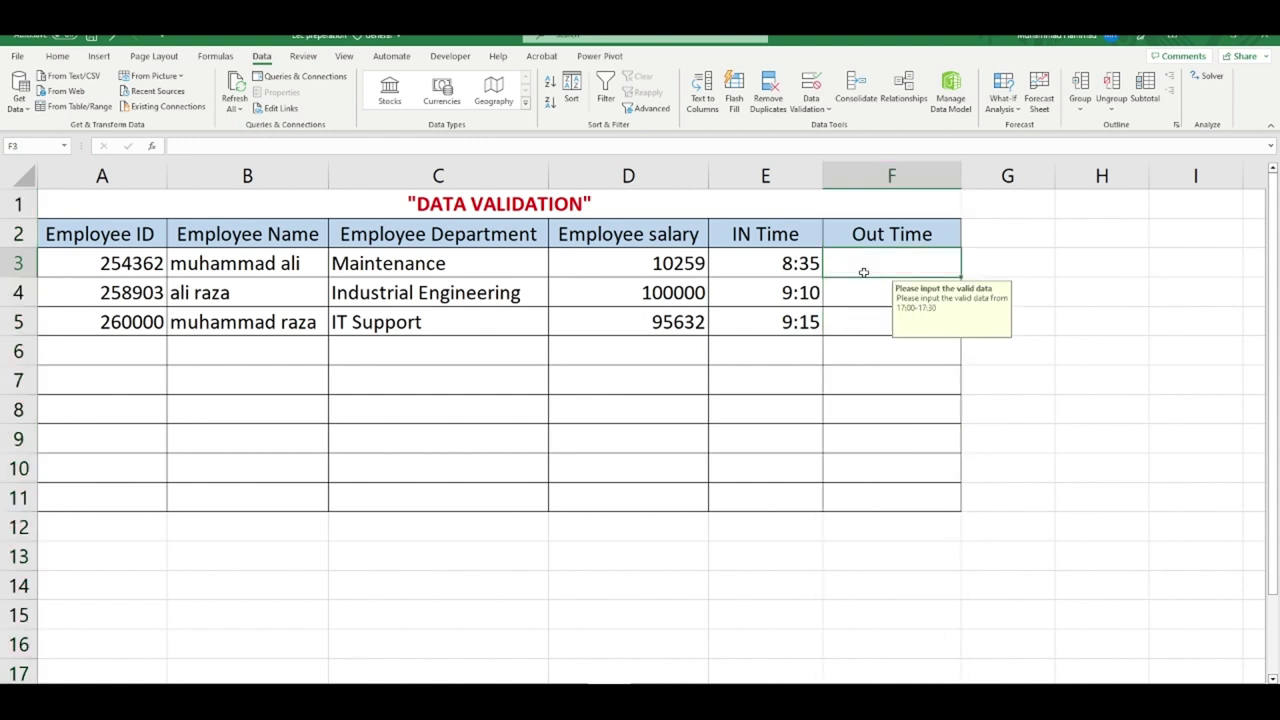
pyautogui.write('17')
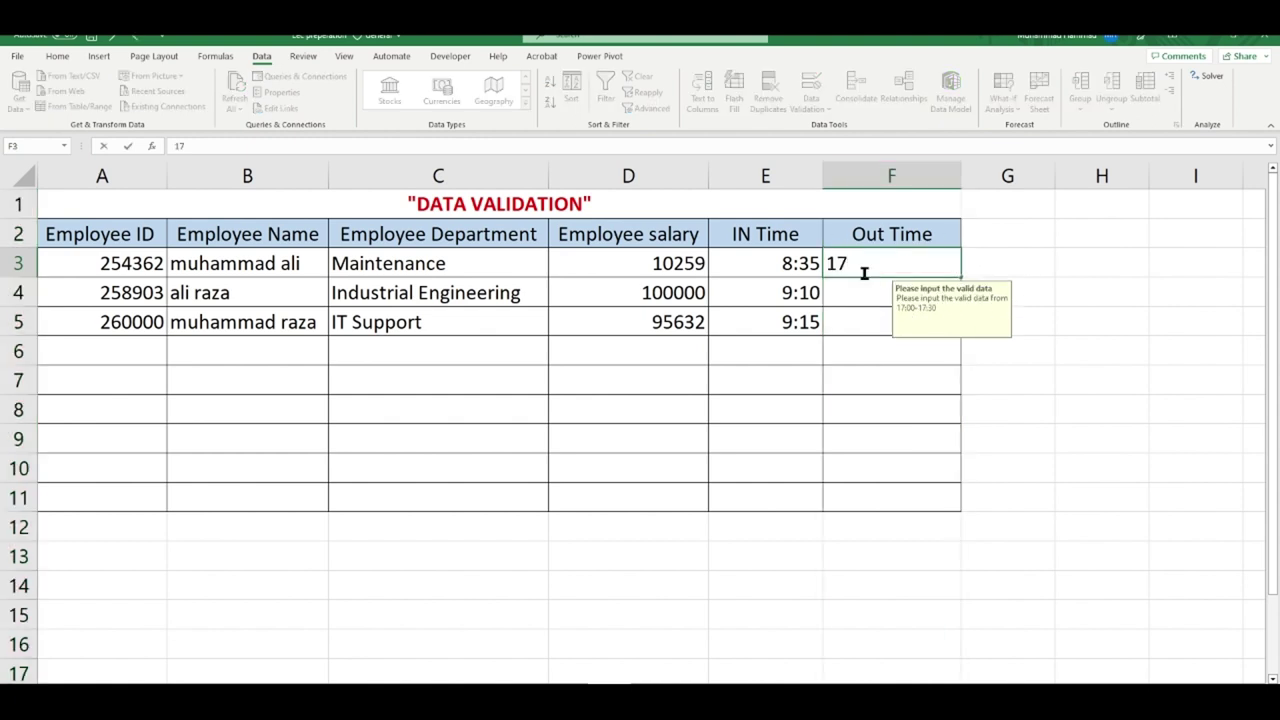
pyautogui.write(':10')
pyautogui.press('Return')
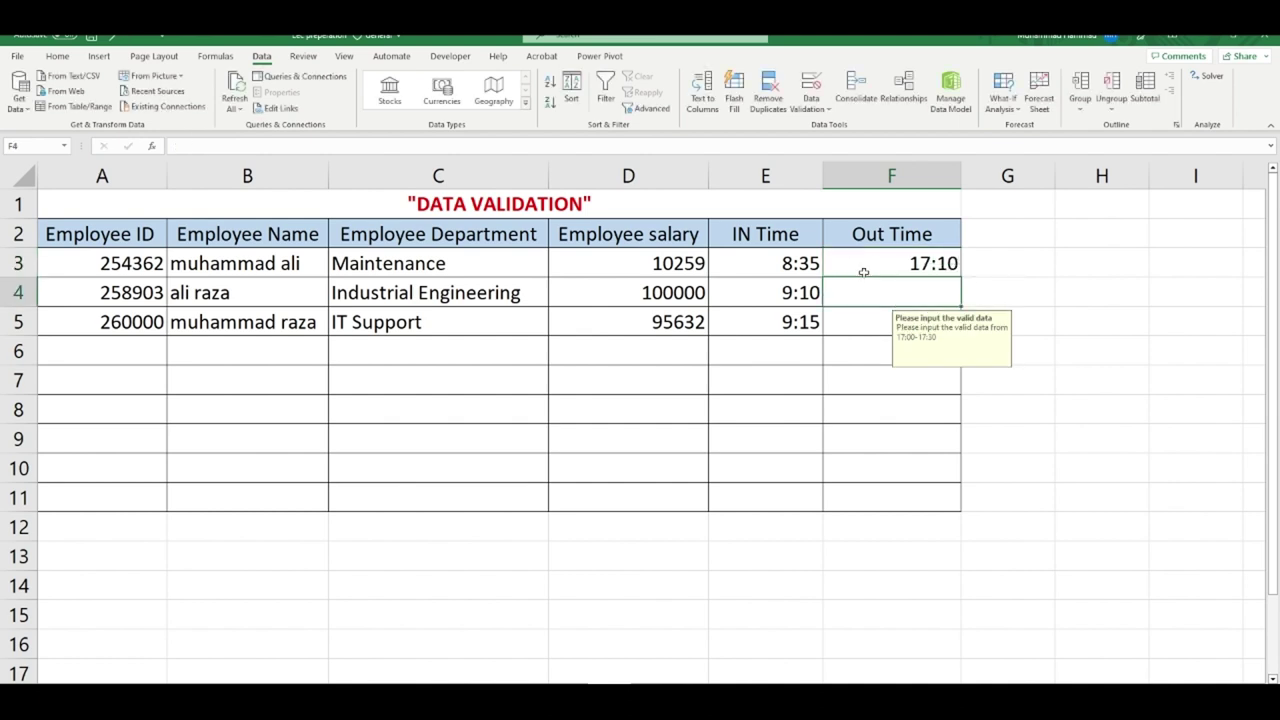
pyautogui.write('17:20')
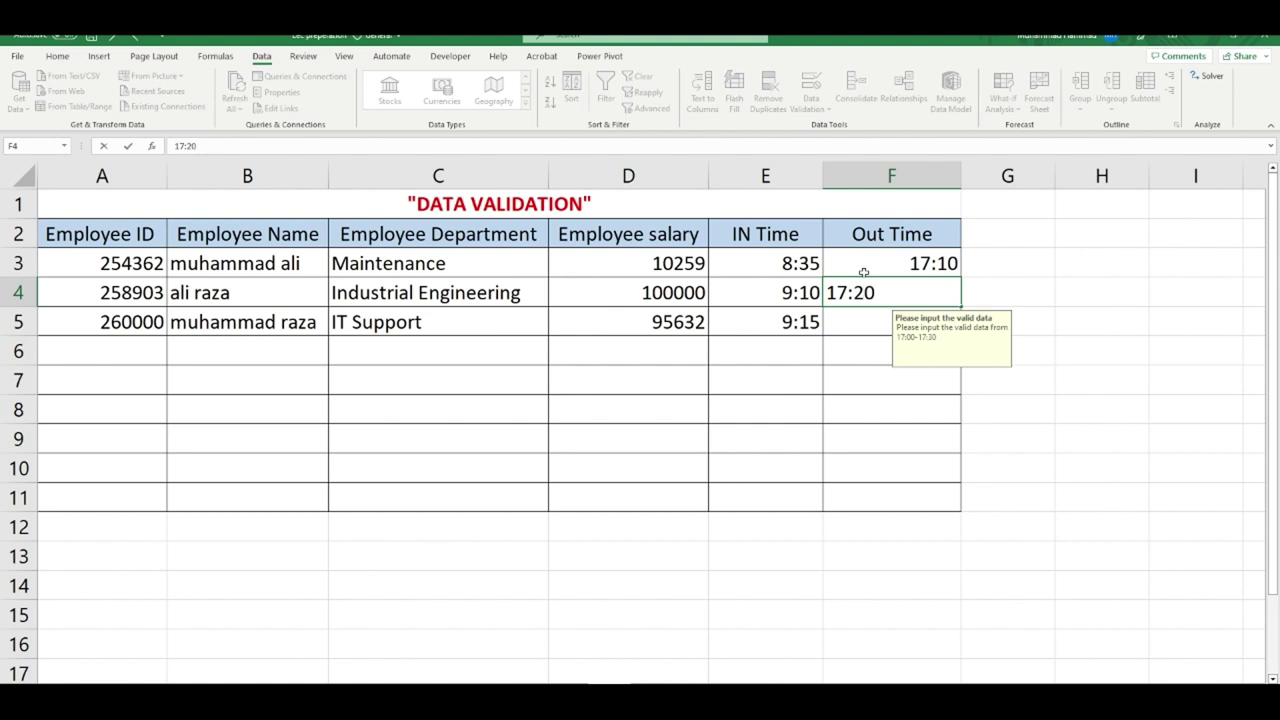
pyautogui.press('Return')
pyautogui.write('17:2')
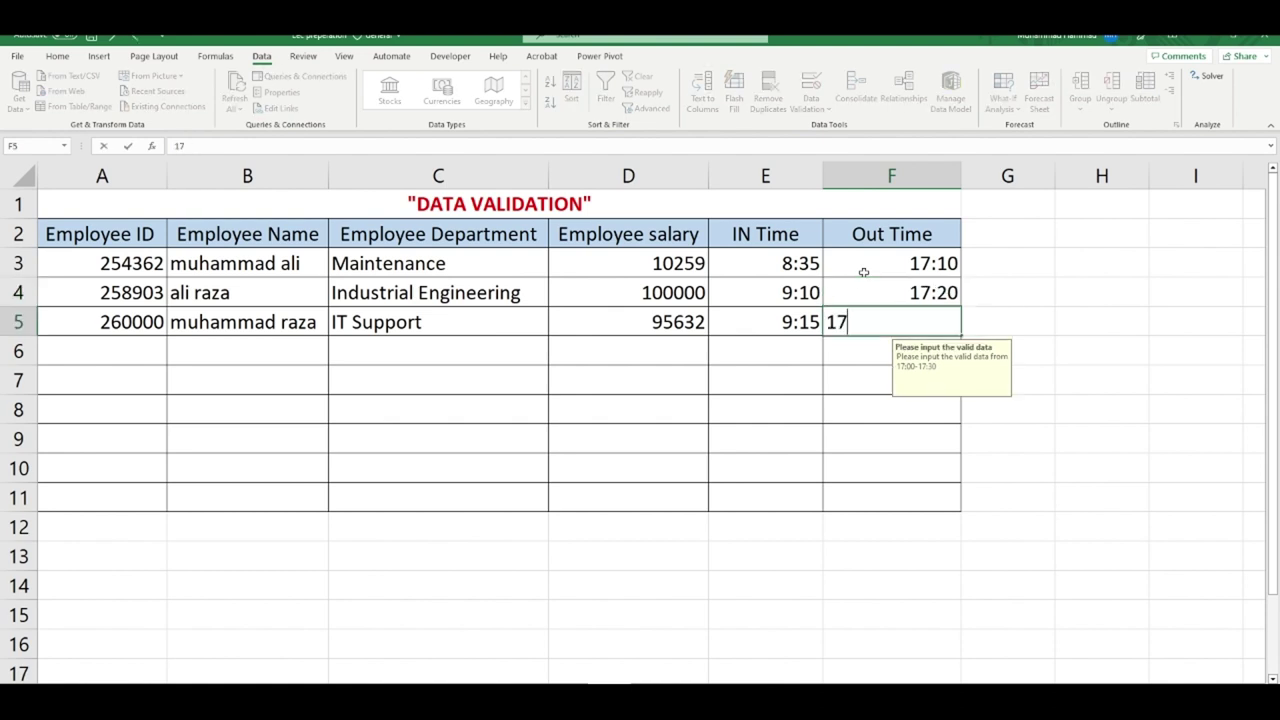
pyautogui.write('5')
pyautogui.press('Return')
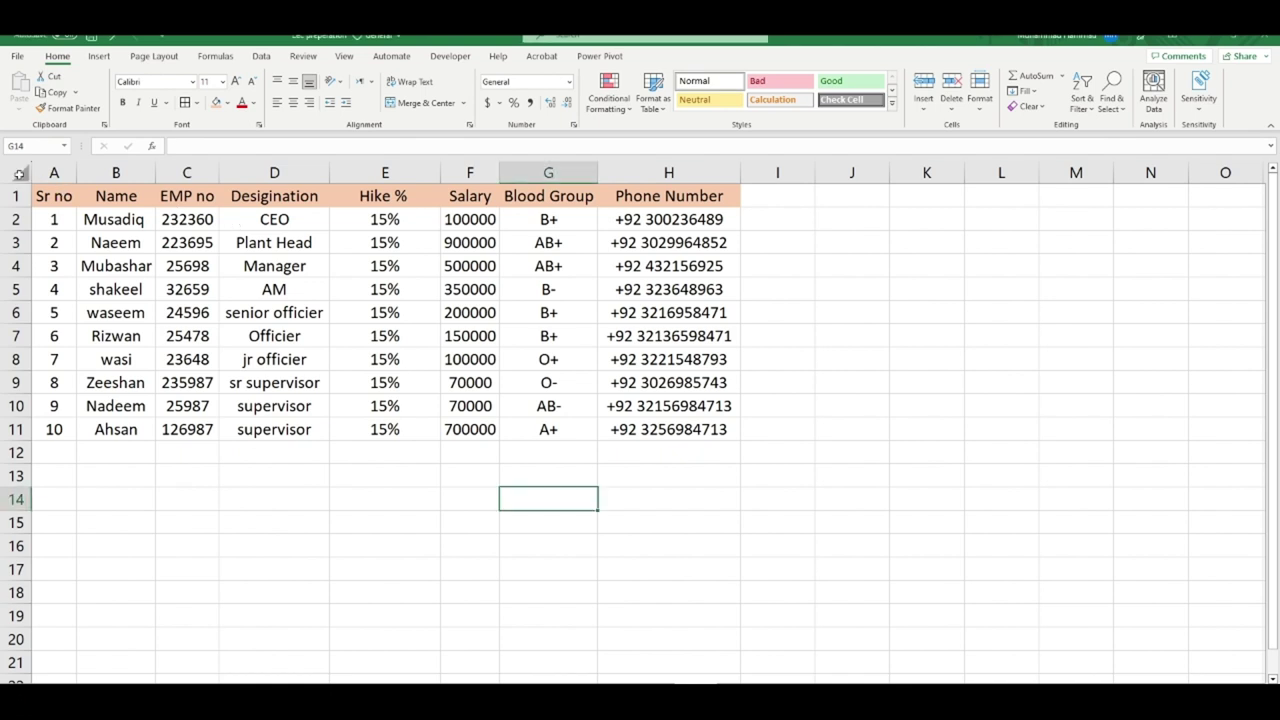
# Select every cell on the employee sheet with the Select All corner
pyautogui.click(20, 176)
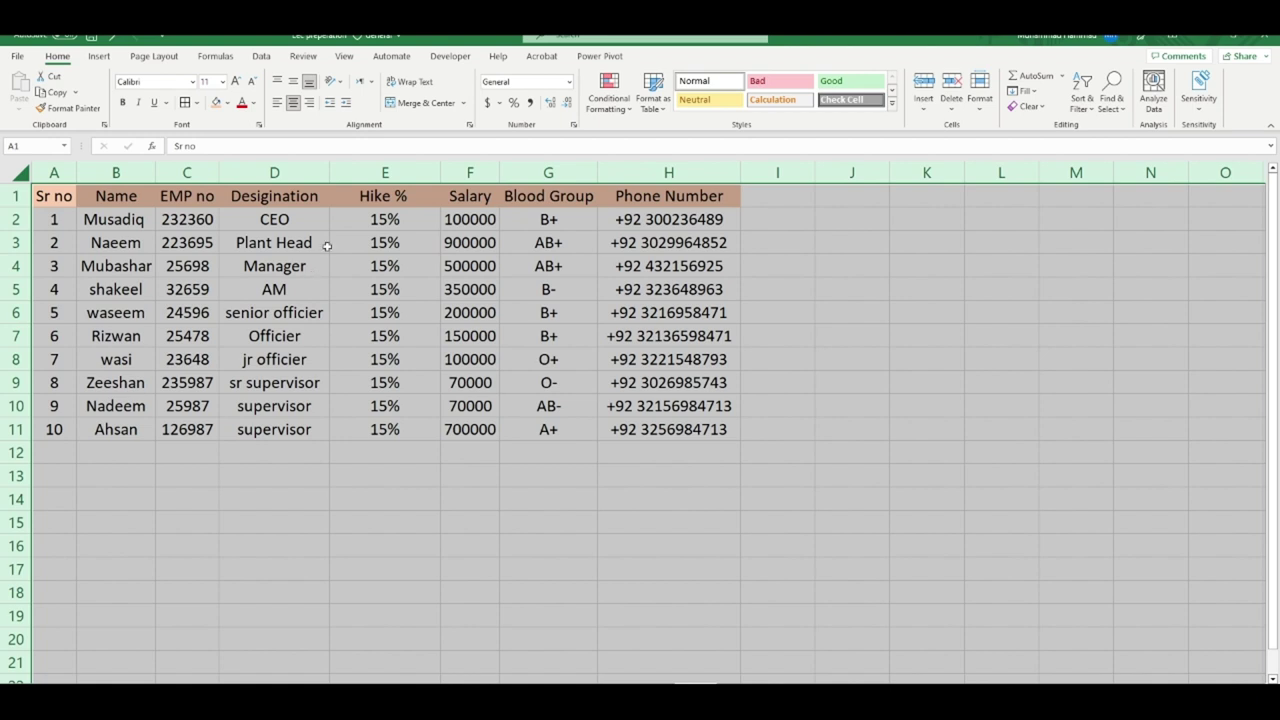
# Tick Locked on the Format Cells Protection tab for the whole employee sheet
pyautogui.rightClick(327, 246)
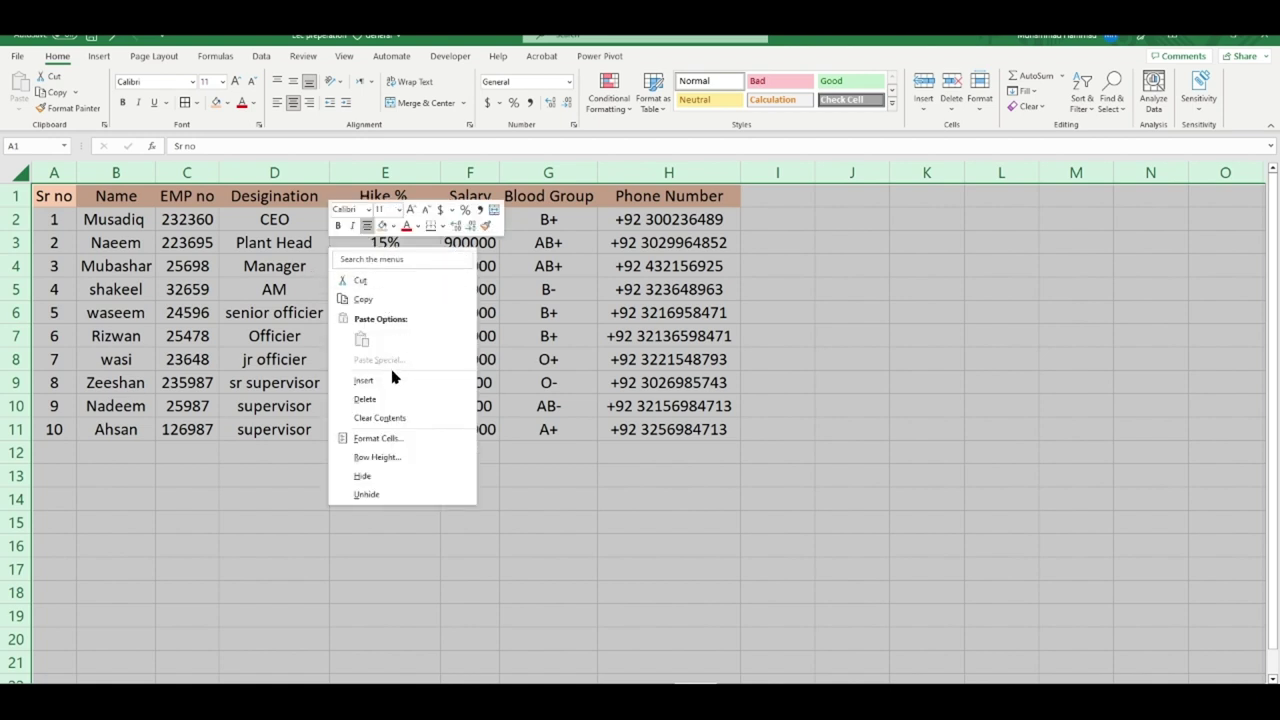
pyautogui.click(387, 441)
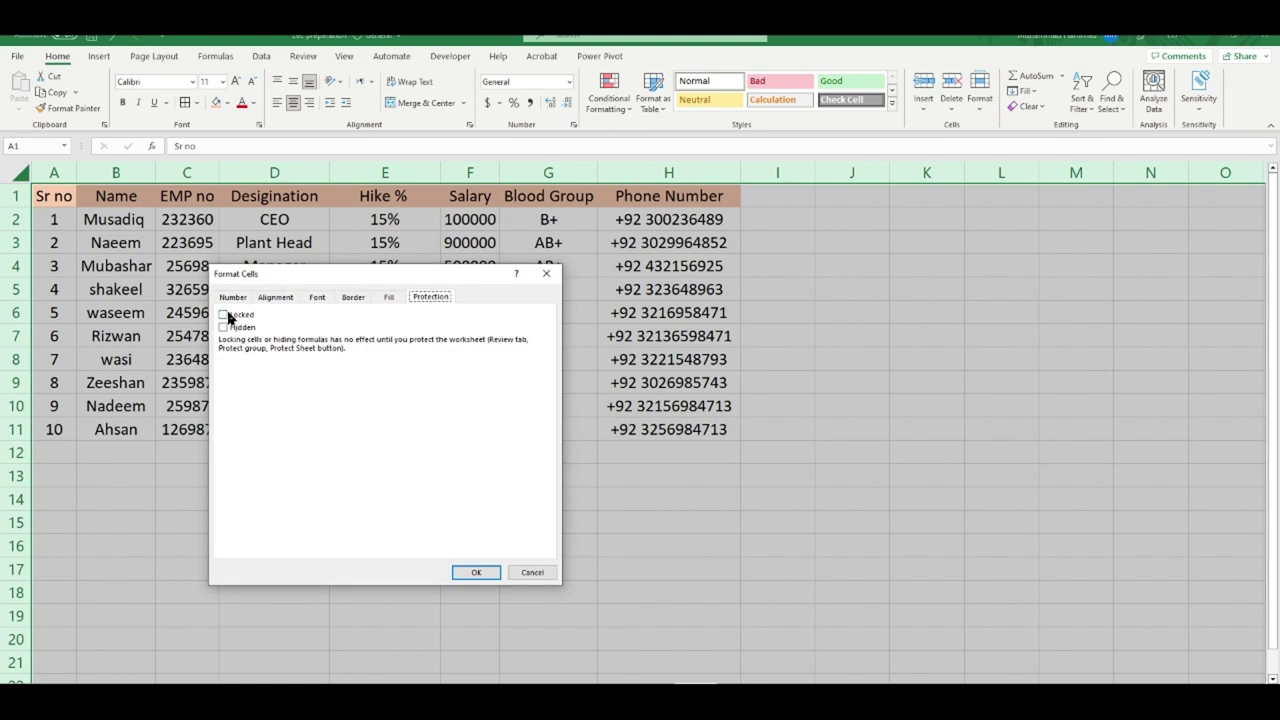
pyautogui.click(230, 297)
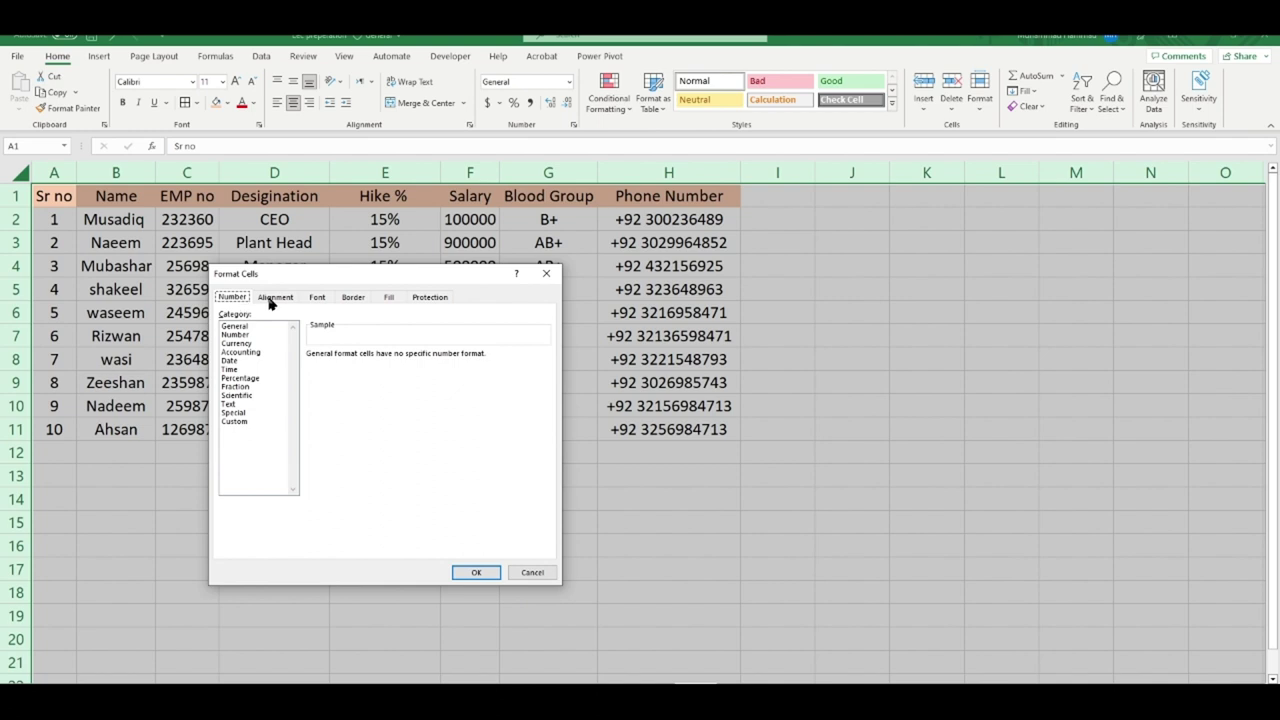
pyautogui.click(271, 302)
pyautogui.click(314, 302)
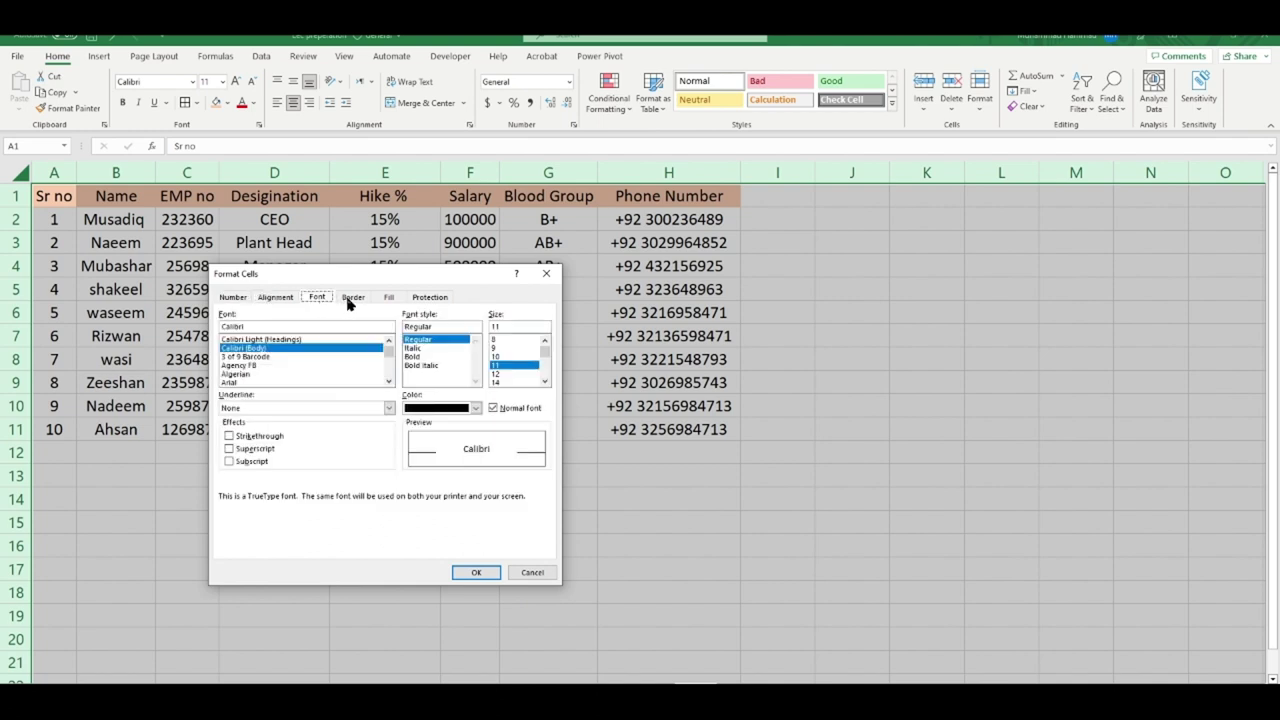
pyautogui.click(353, 298)
pyautogui.click(389, 298)
pyautogui.click(430, 297)
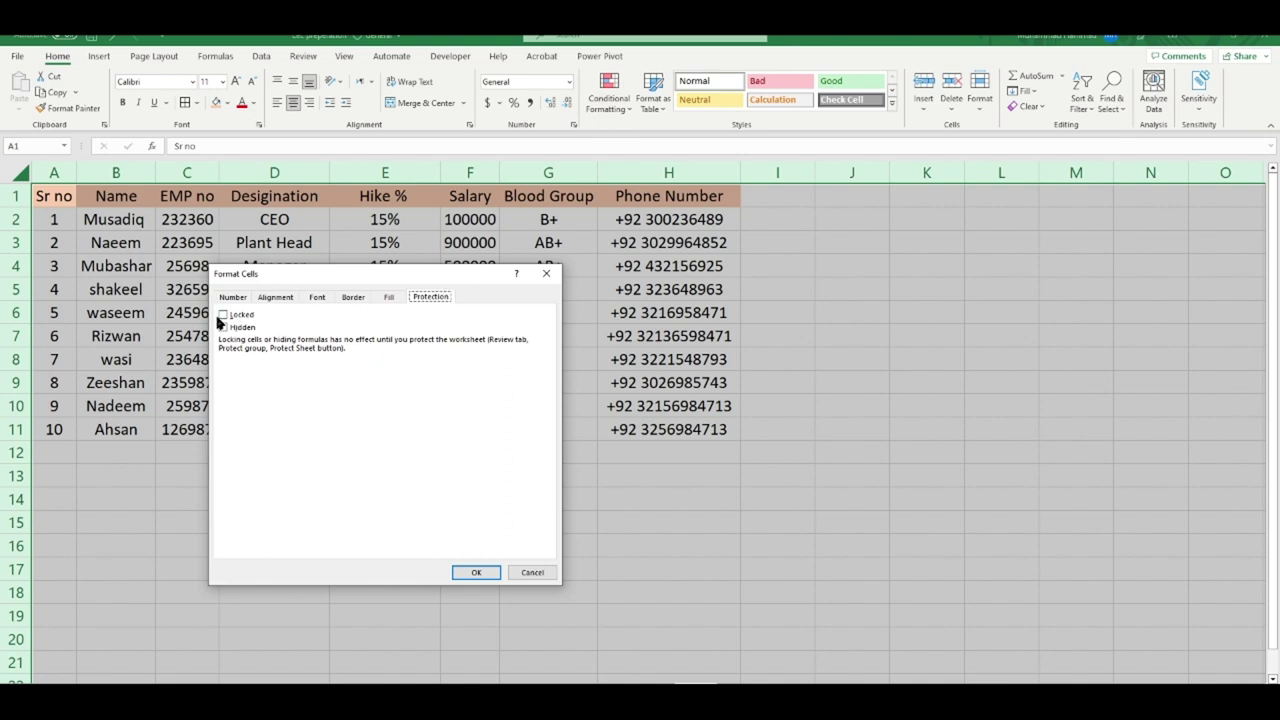
pyautogui.click(223, 315)
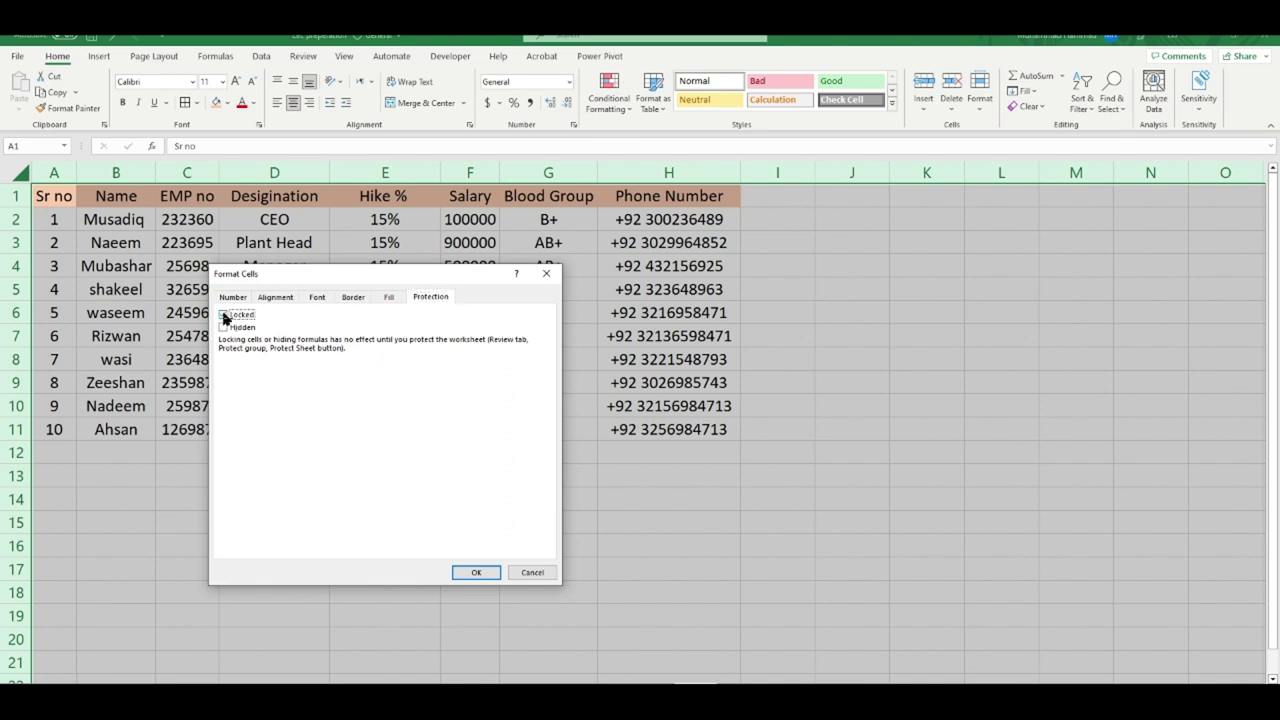
pyautogui.click(474, 573)
pyautogui.click(544, 632)
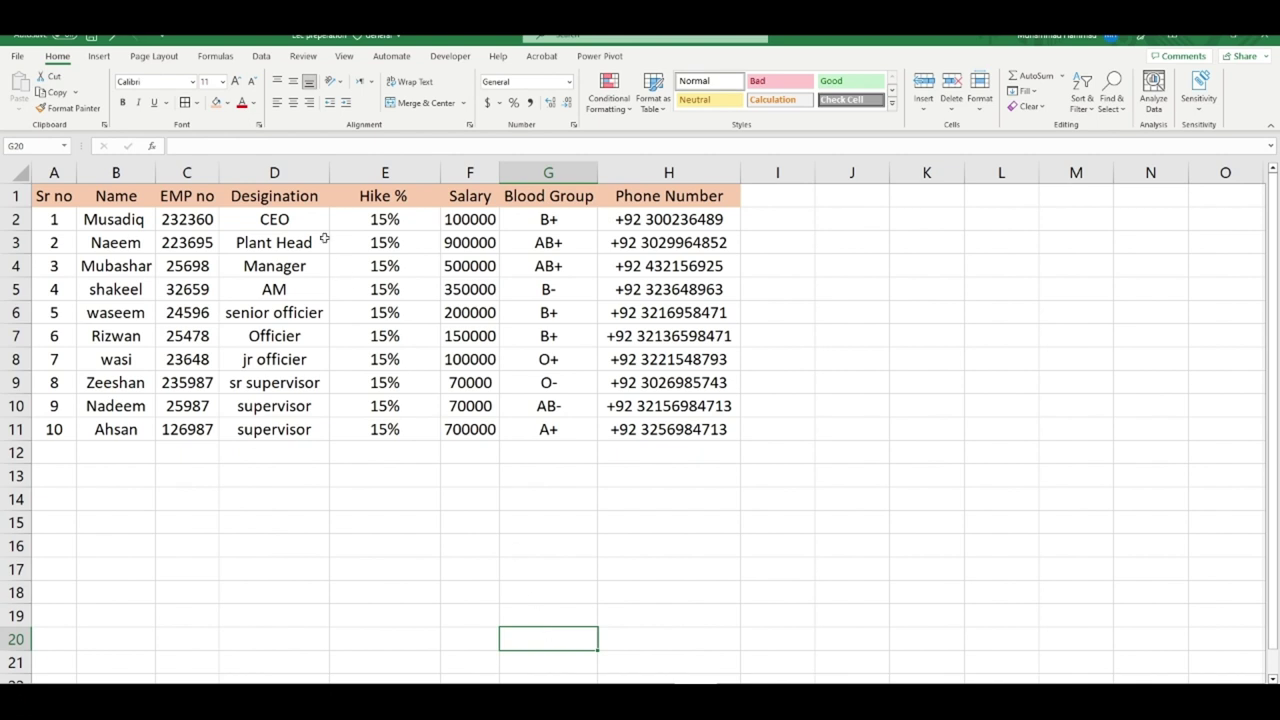
# Untick Locked in Format Cells for columns D (Designation) and H (Phone Number)
pyautogui.click(299, 165)
pyautogui.keyDown('ctrl'); pyautogui.click(703, 169); pyautogui.keyUp('ctrl')
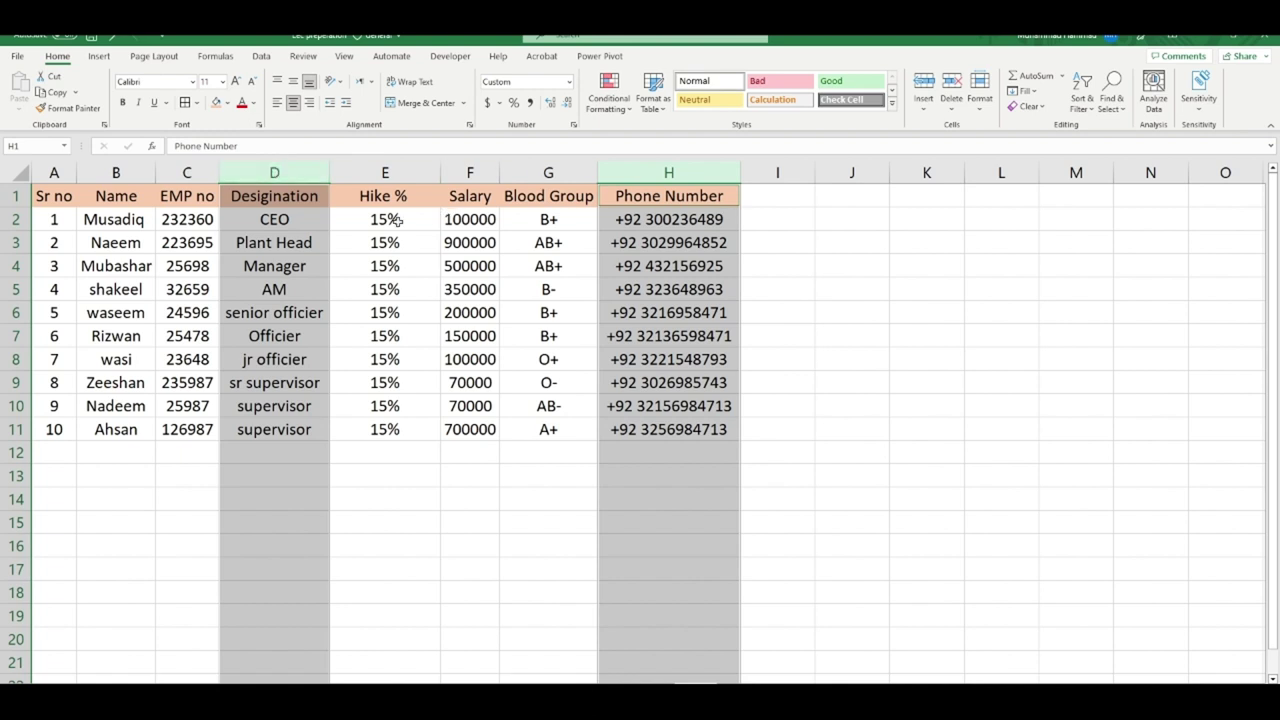
pyautogui.rightClick(676, 245)
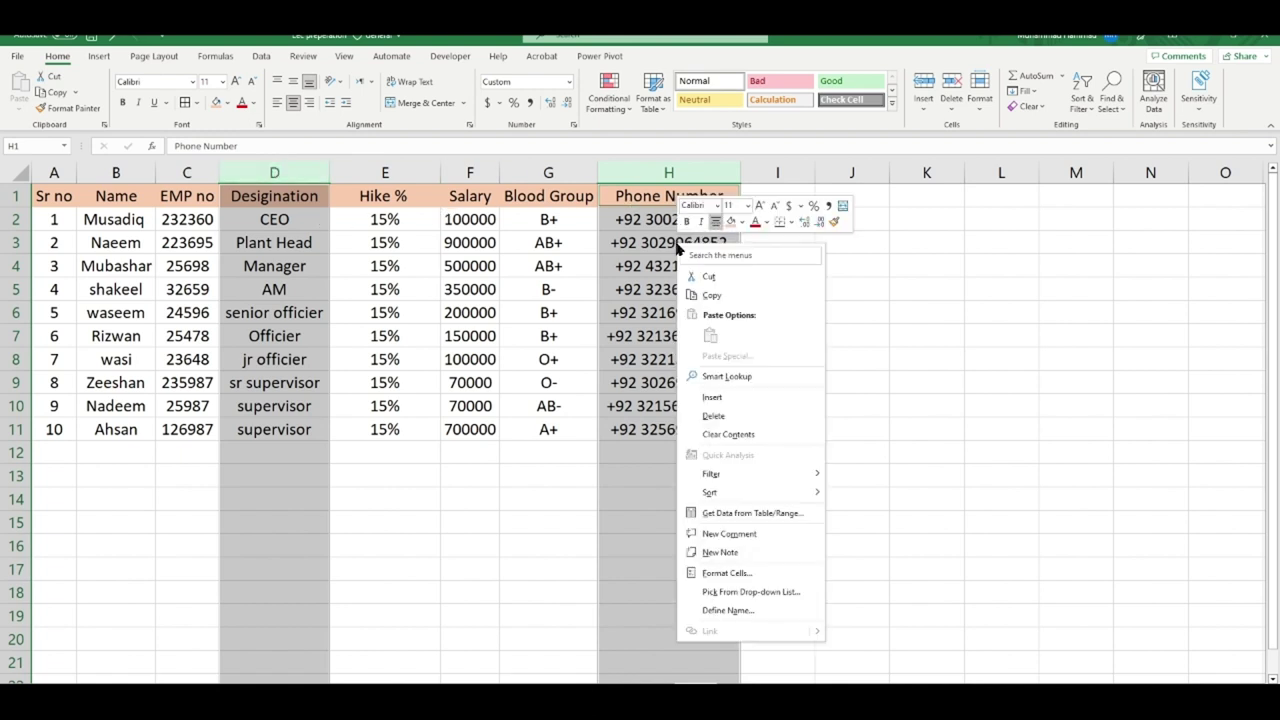
pyautogui.click(729, 577)
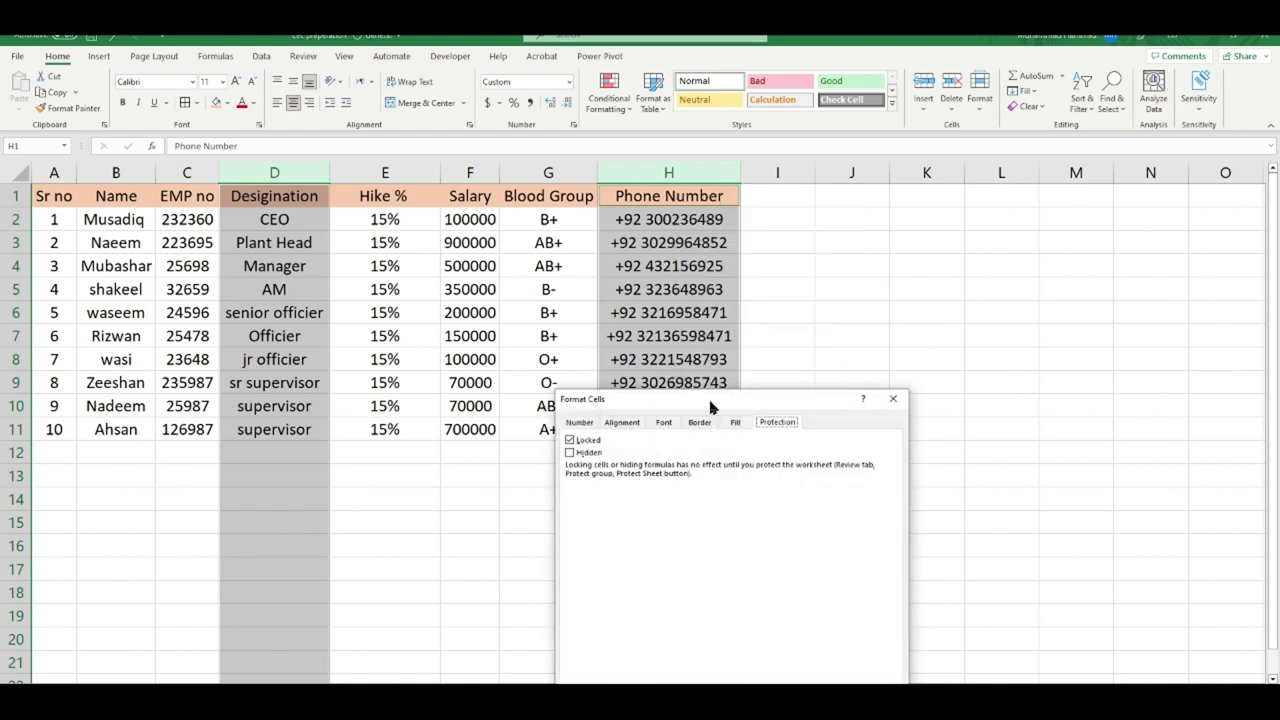
pyautogui.moveTo(710, 407); pyautogui.dragTo(657, 274)
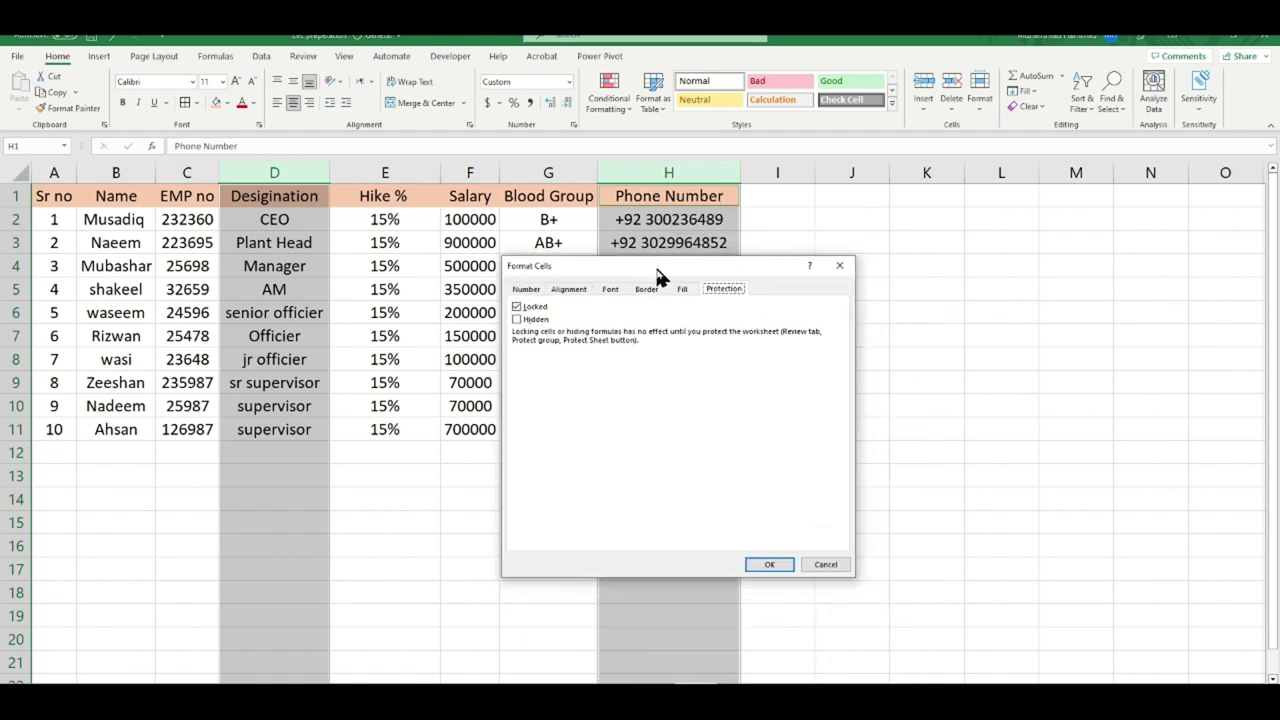
pyautogui.click(517, 307)
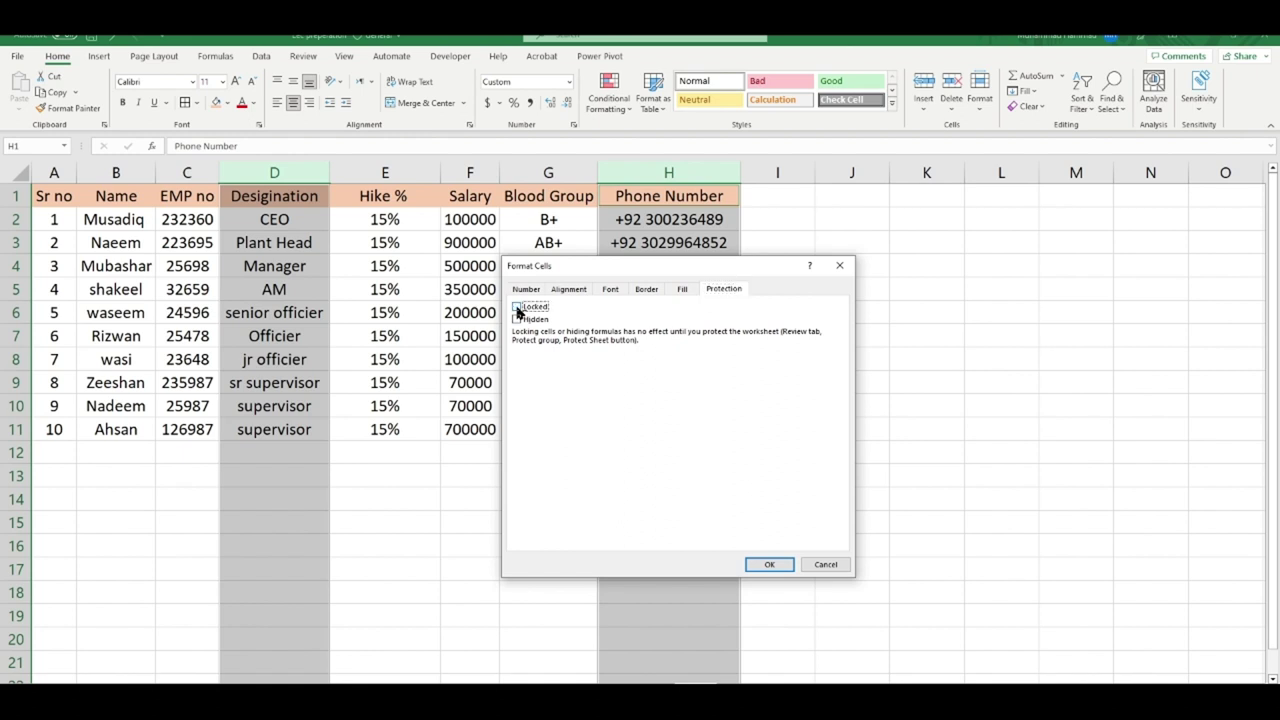
pyautogui.click(769, 565)
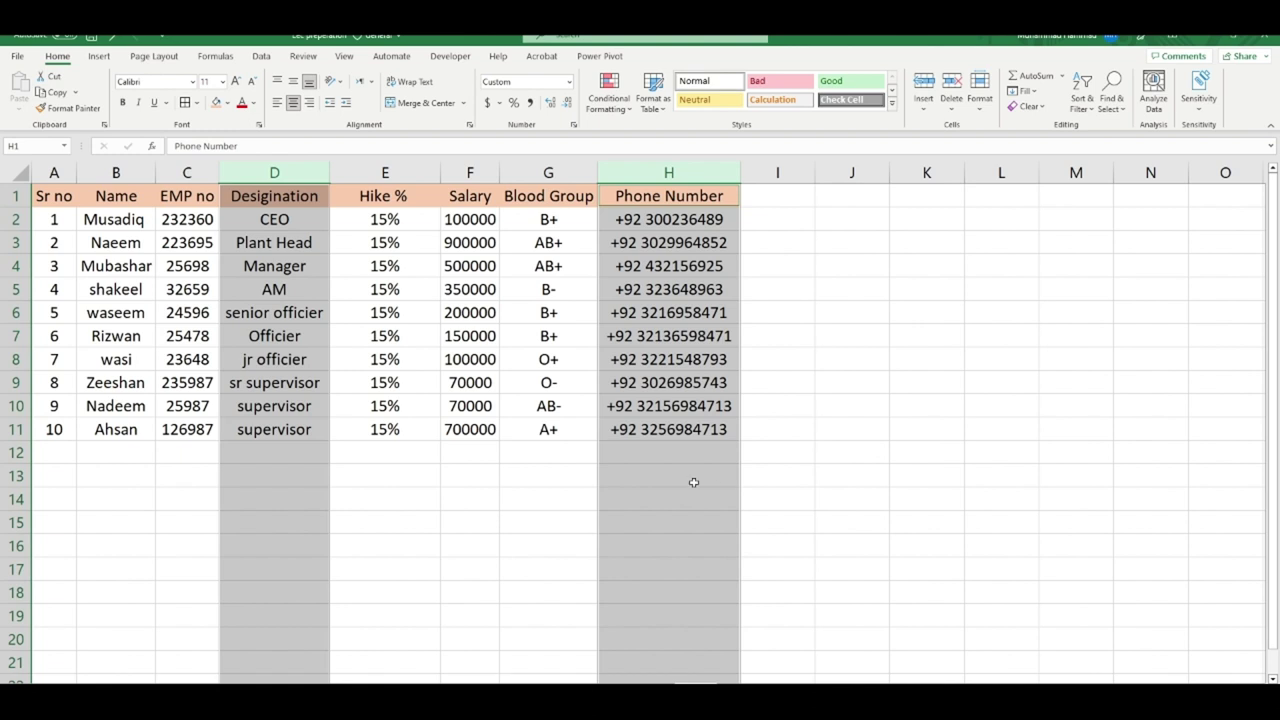
pyautogui.click(786, 516)
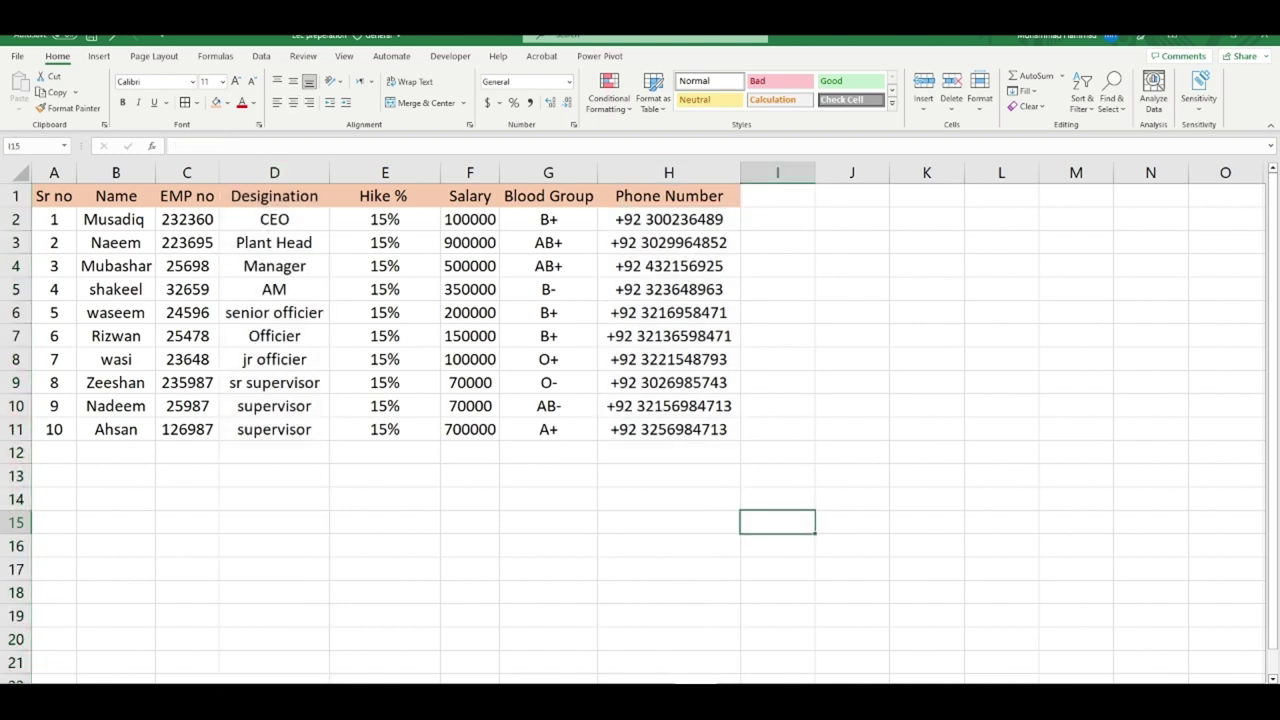
# Protect the employee sheet from its tab's Protect Sheet, entering and confirming a password
pyautogui.rightClick(697, 683)
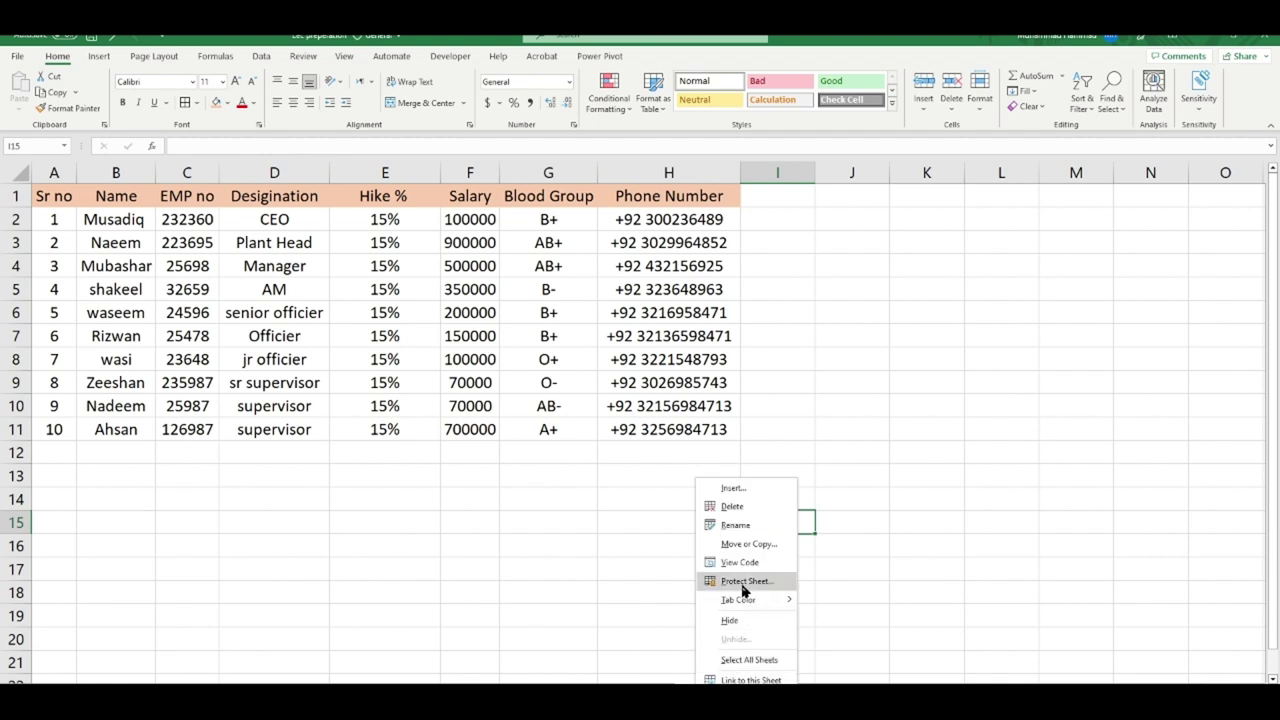
pyautogui.click(743, 581)
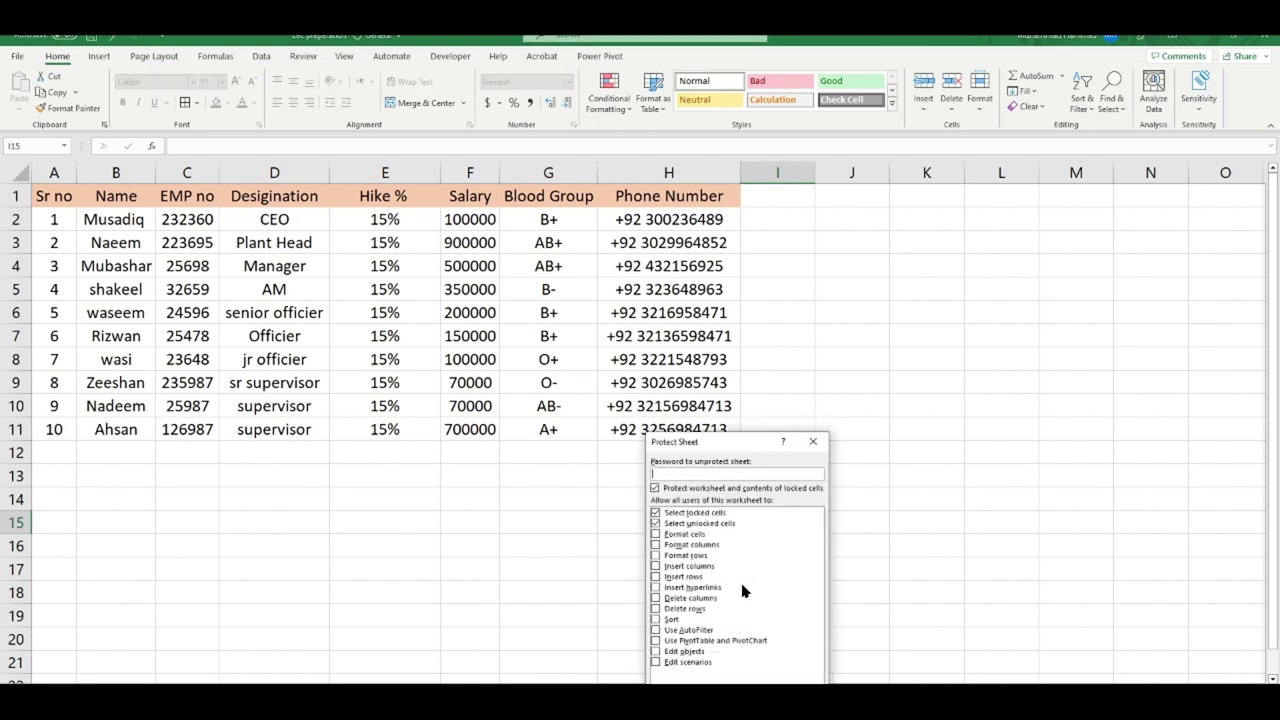
pyautogui.moveTo(722, 450); pyautogui.dragTo(672, 274)
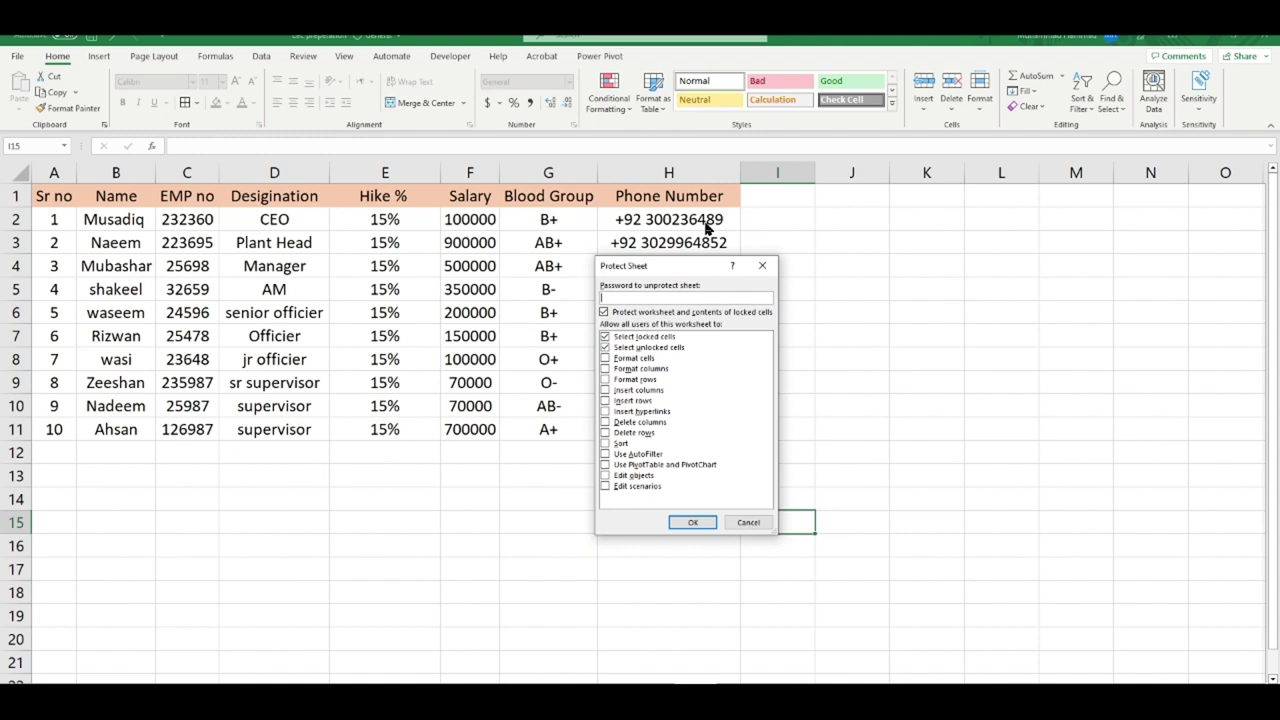
pyautogui.click(700, 524)
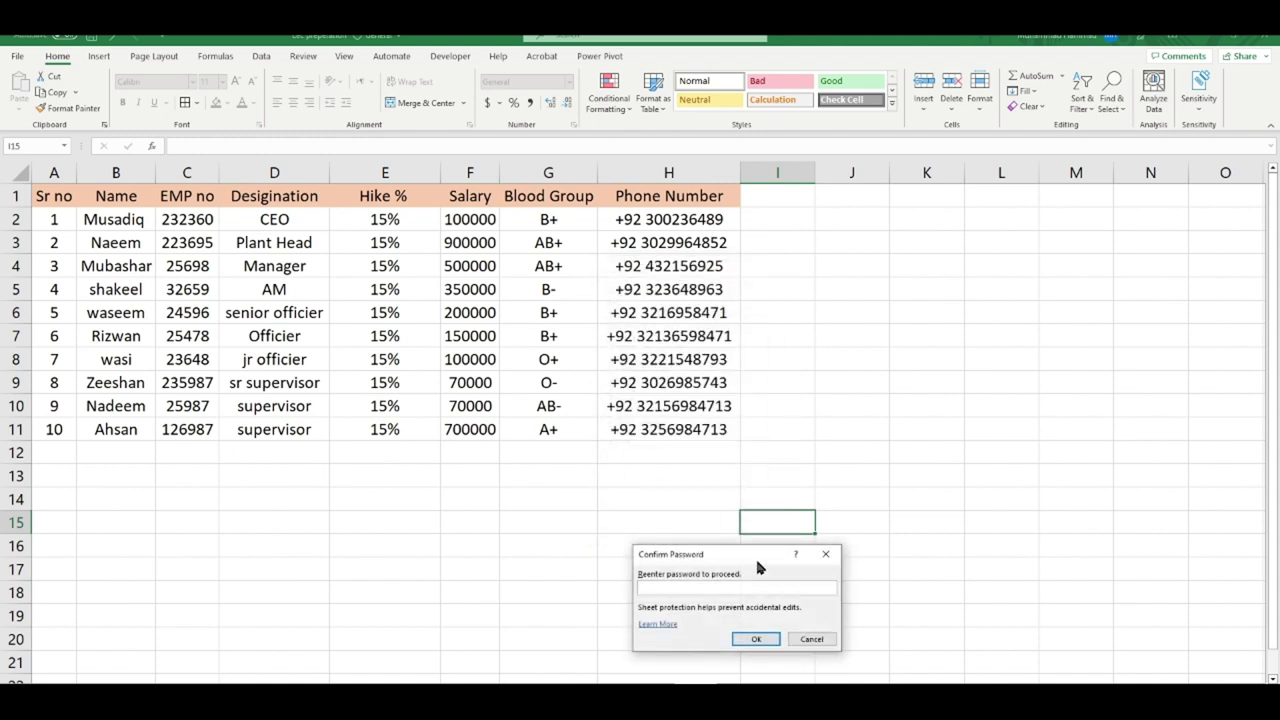
pyautogui.moveTo(757, 562); pyautogui.dragTo(680, 267)
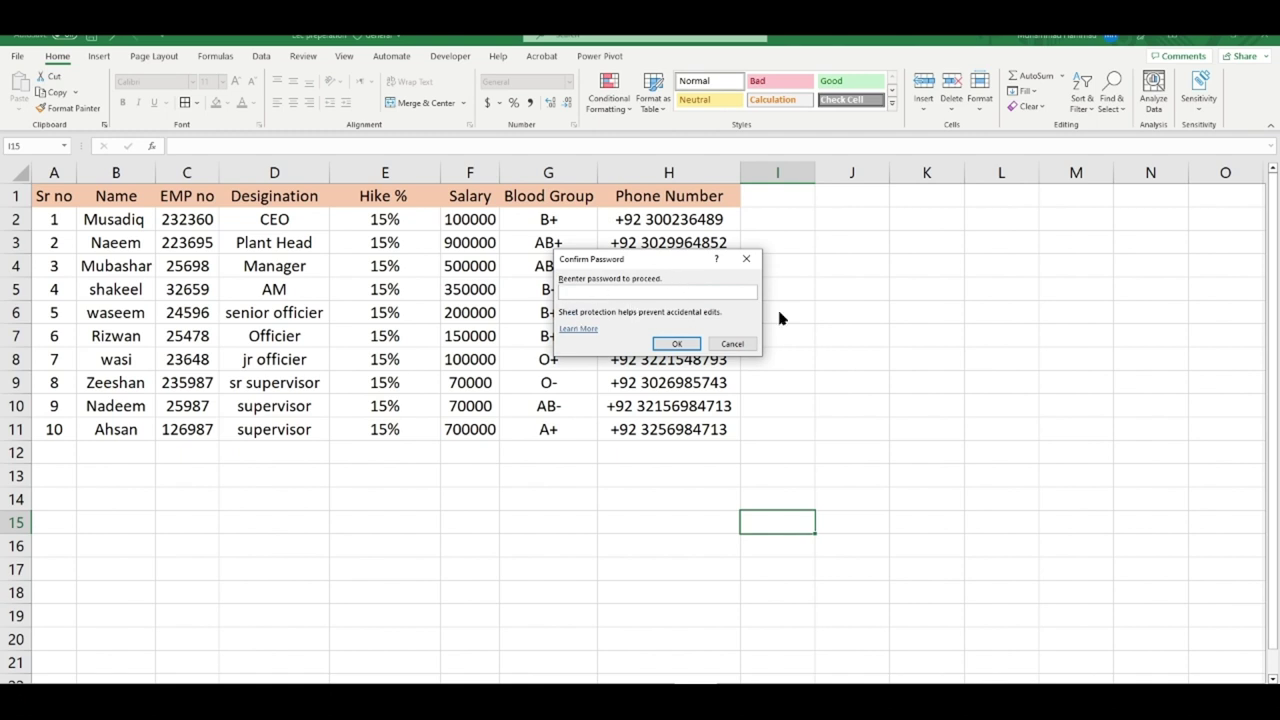
pyautogui.click(688, 343)
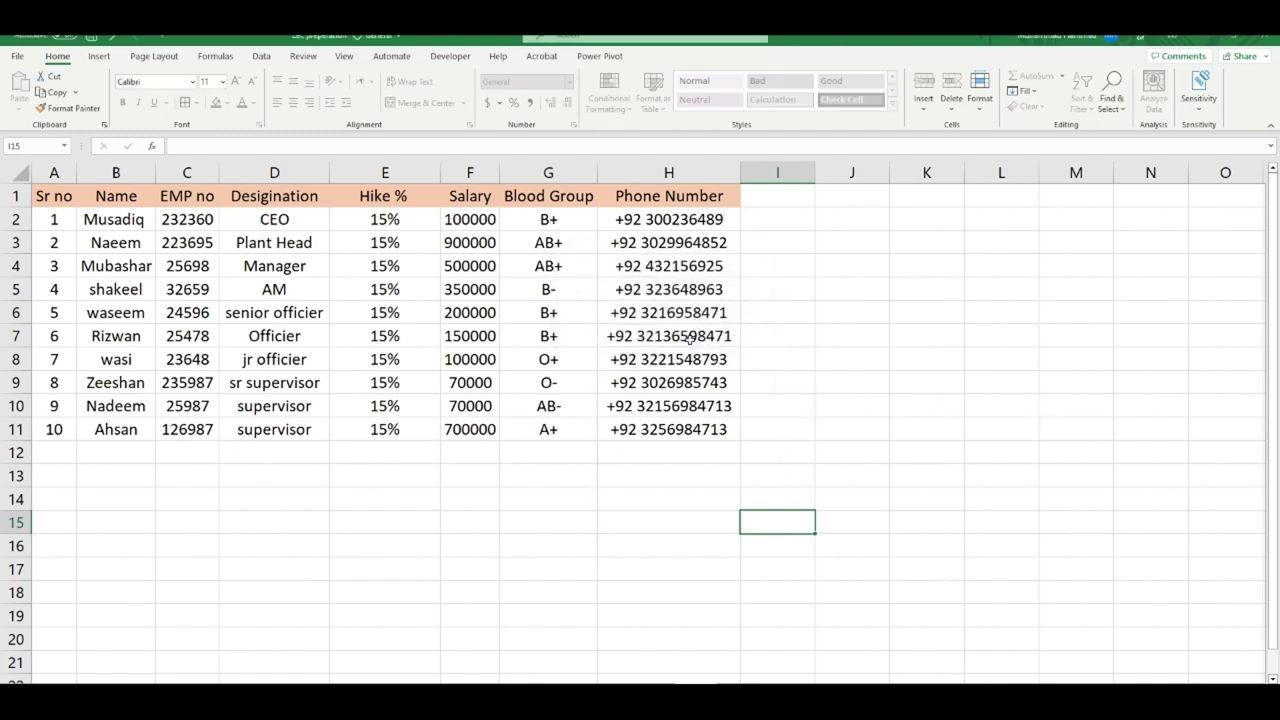
# Try editing the locked B+ blood group and 15% hike cells, dismissing each protection warning
pyautogui.click(850, 430)
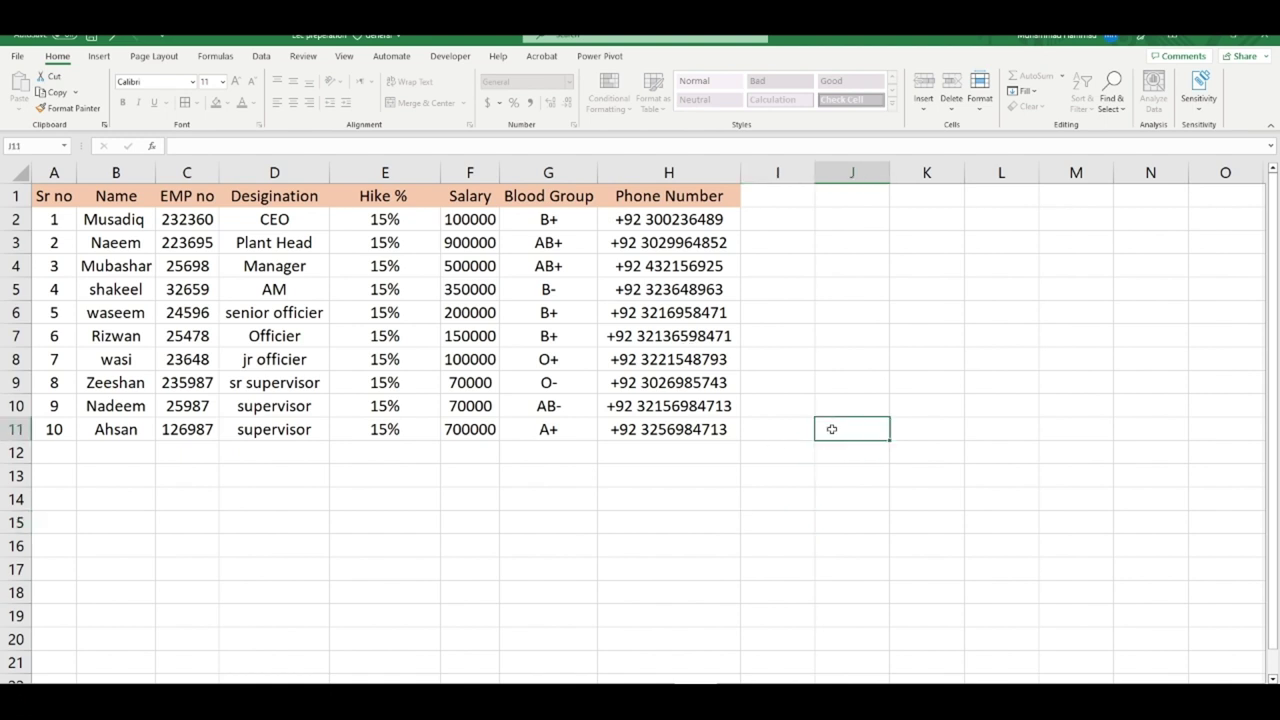
pyautogui.doubleClick(553, 228)
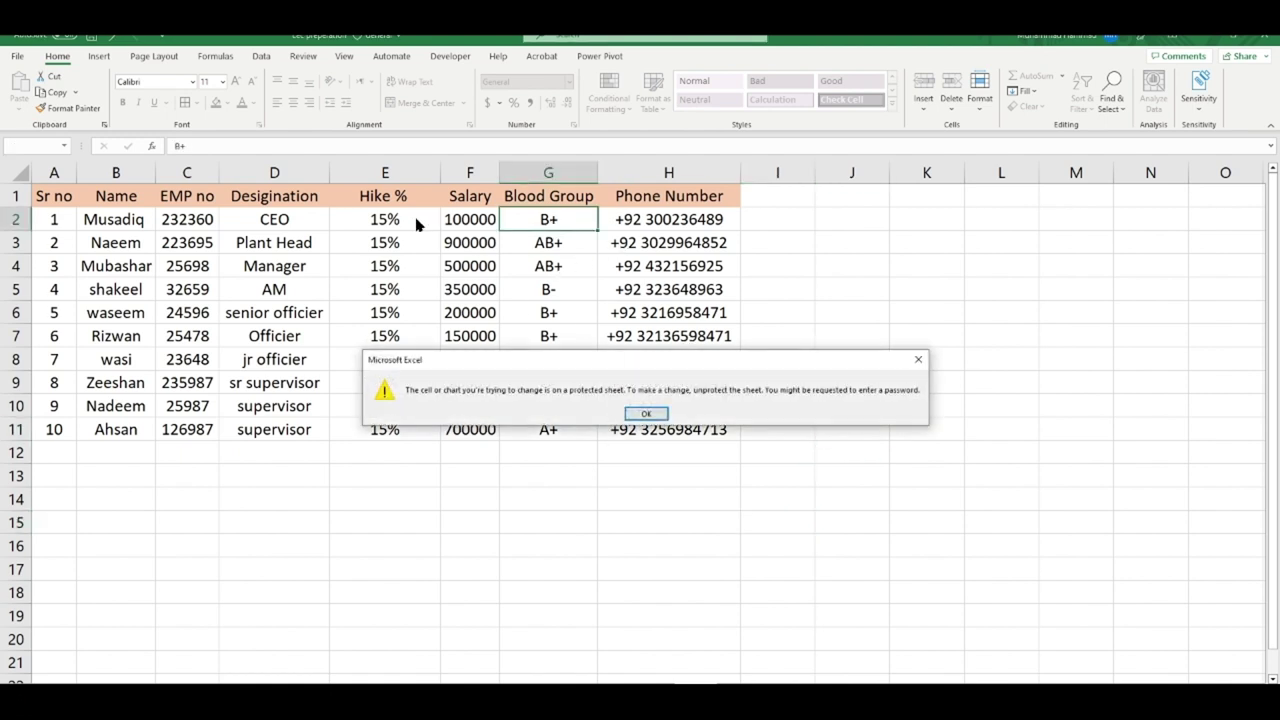
pyautogui.click(660, 413)
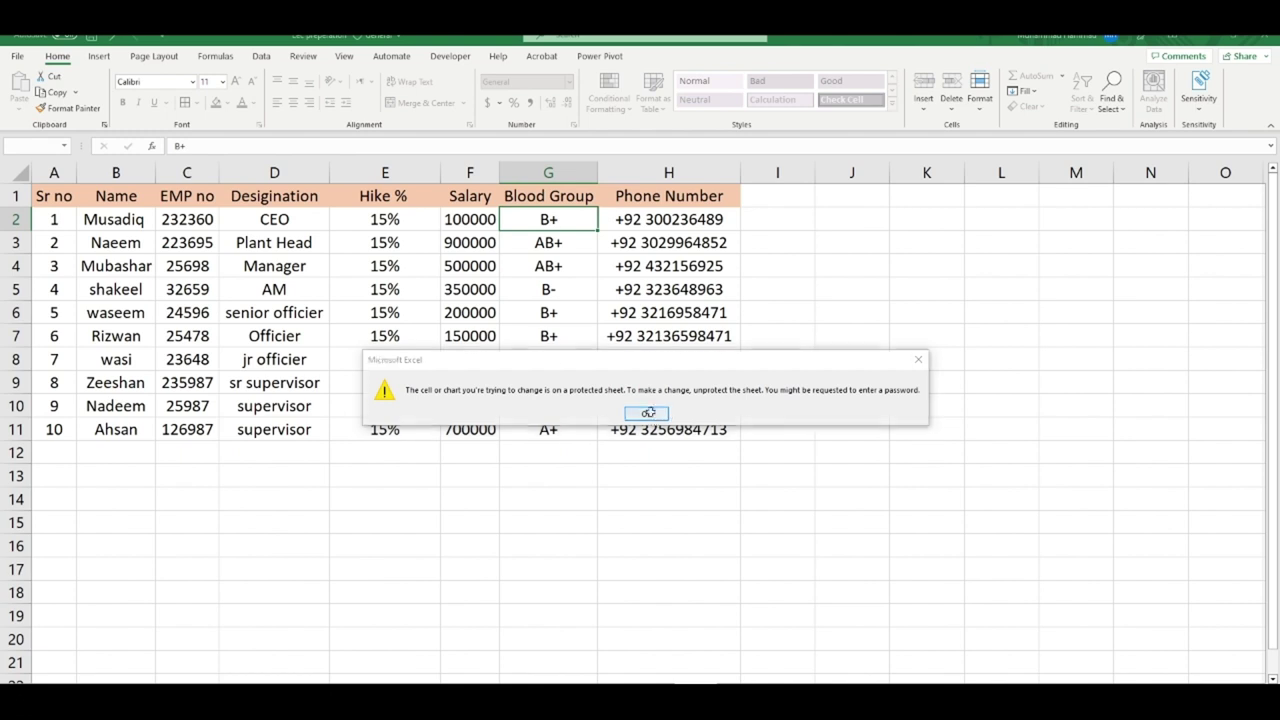
pyautogui.doubleClick(408, 219)
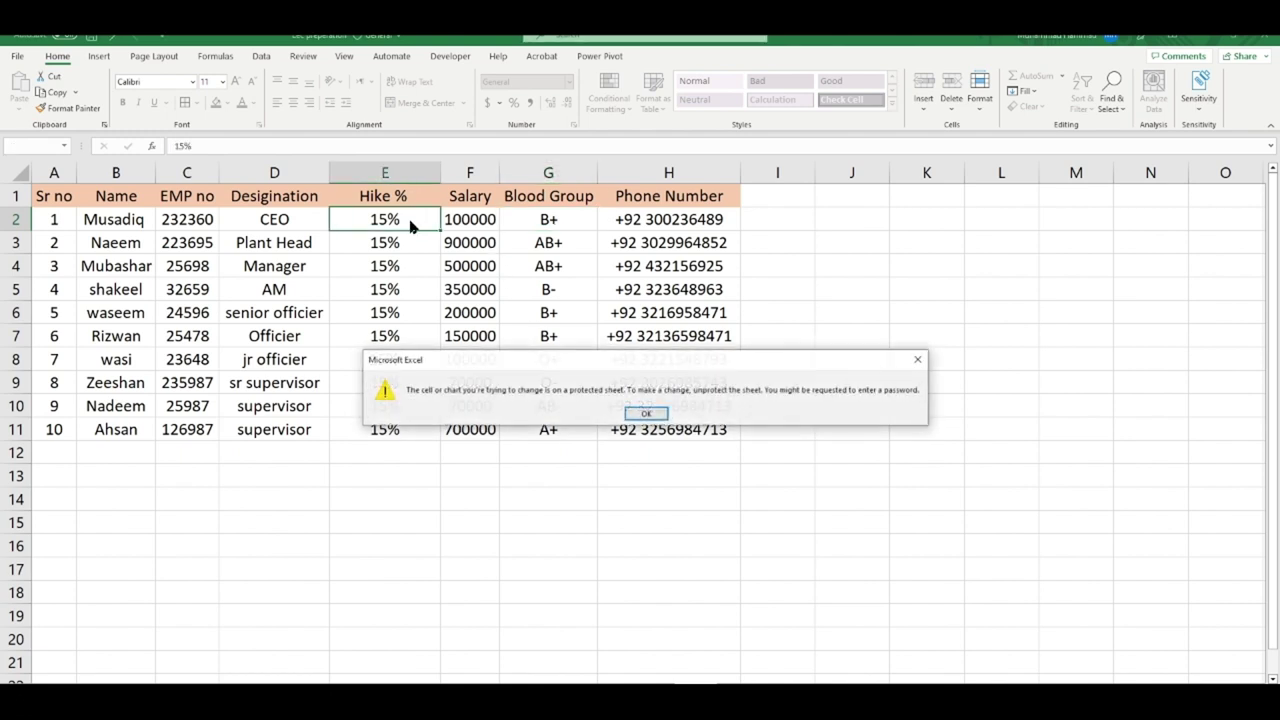
pyautogui.click(648, 414)
# Try the locked 500000 salary cell, dismiss the warning, then edit the unlocked phone number in H4
pyautogui.click(495, 282)
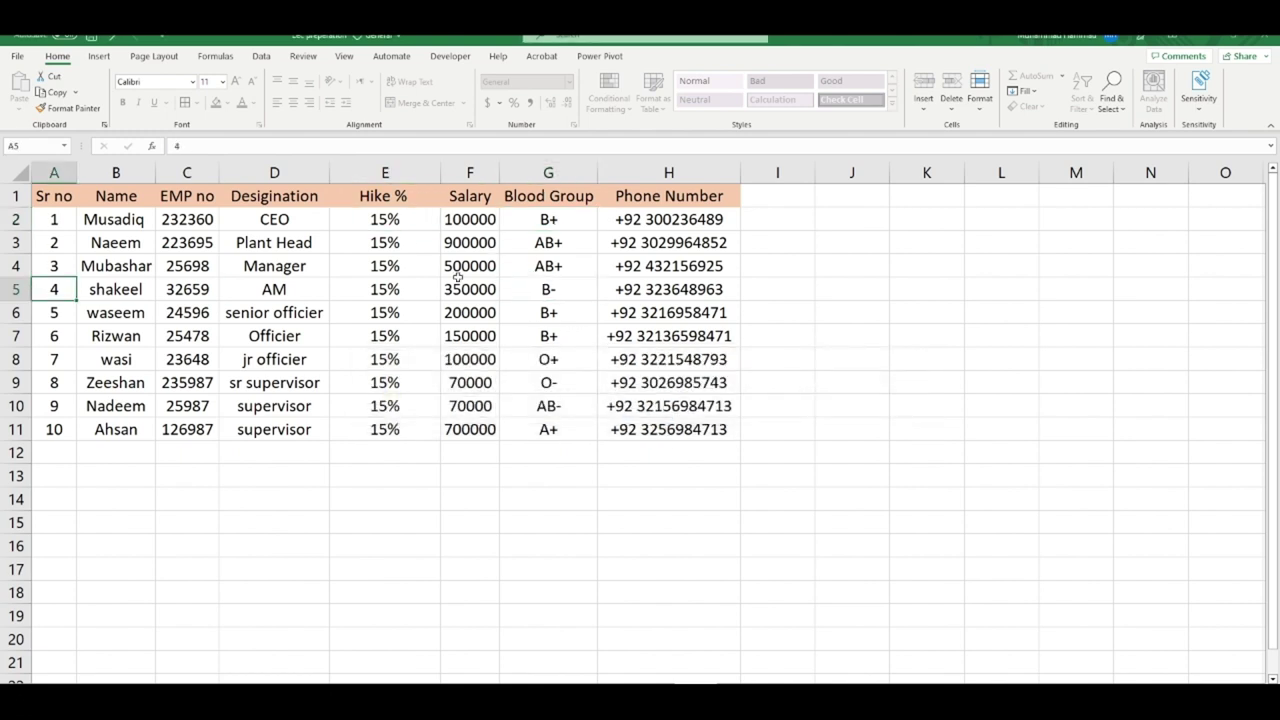
pyautogui.doubleClick(482, 262)
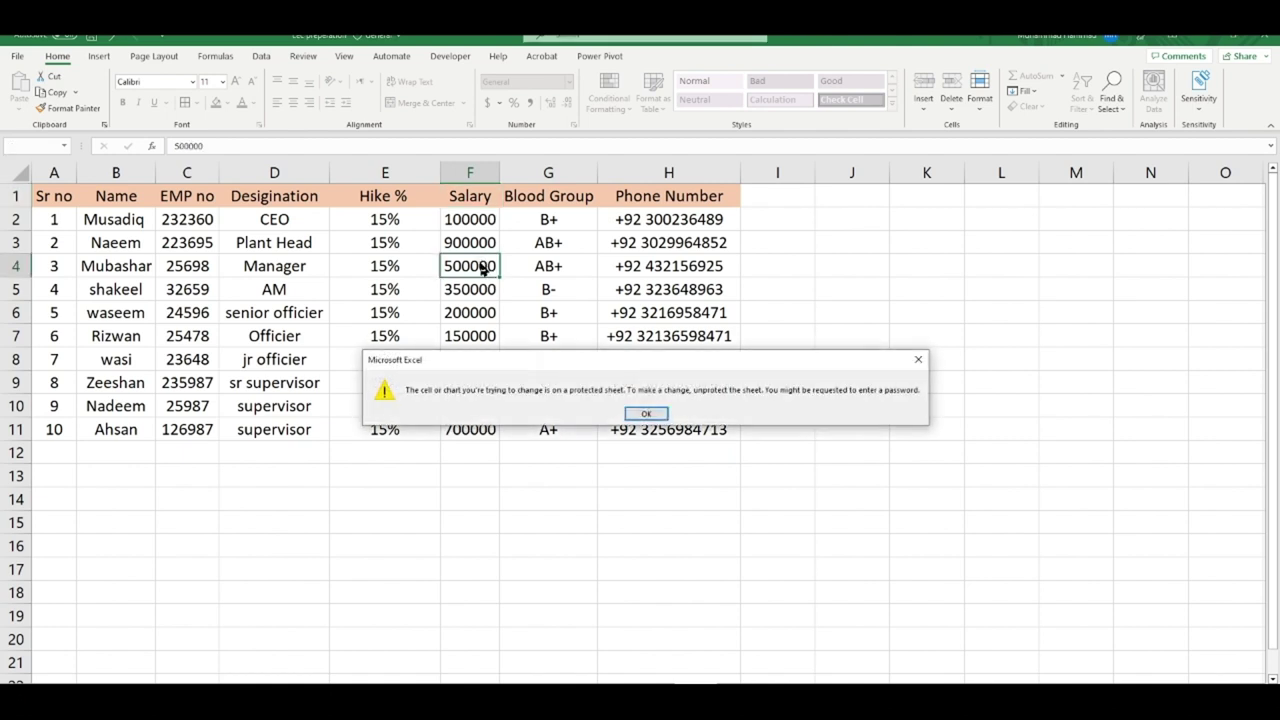
pyautogui.moveTo(496, 360); pyautogui.dragTo(494, 306)
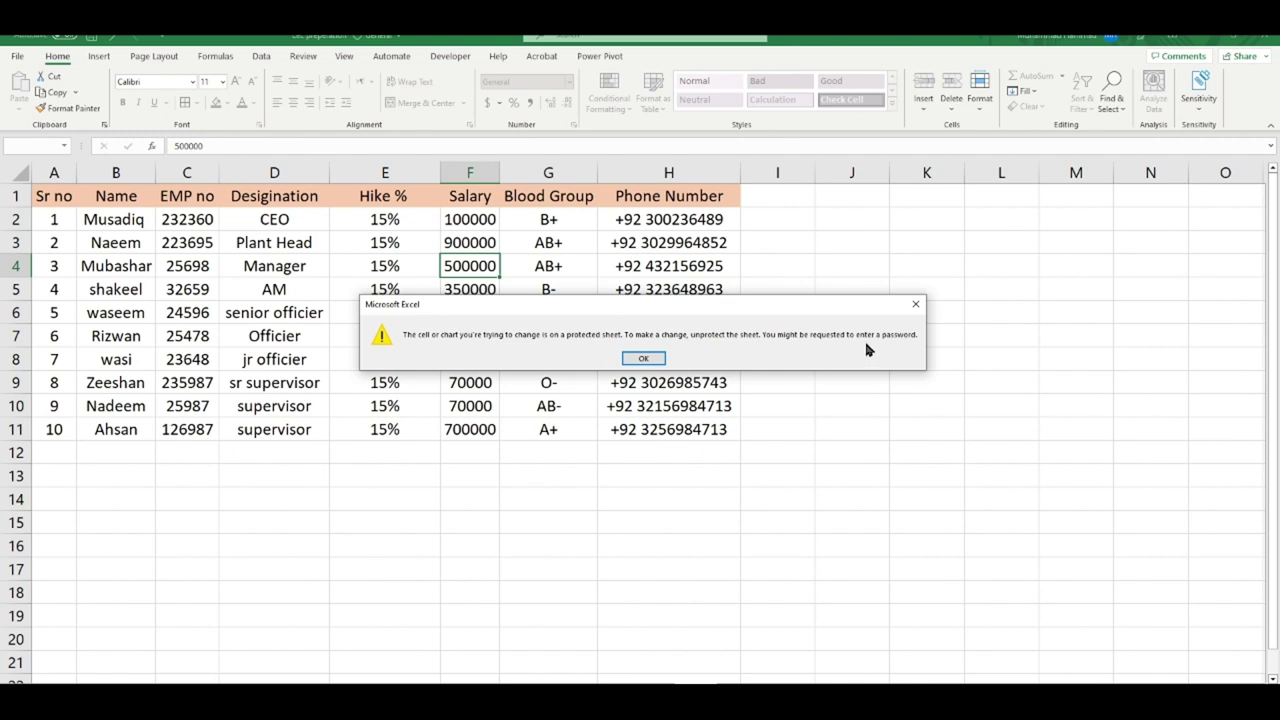
pyautogui.click(656, 357)
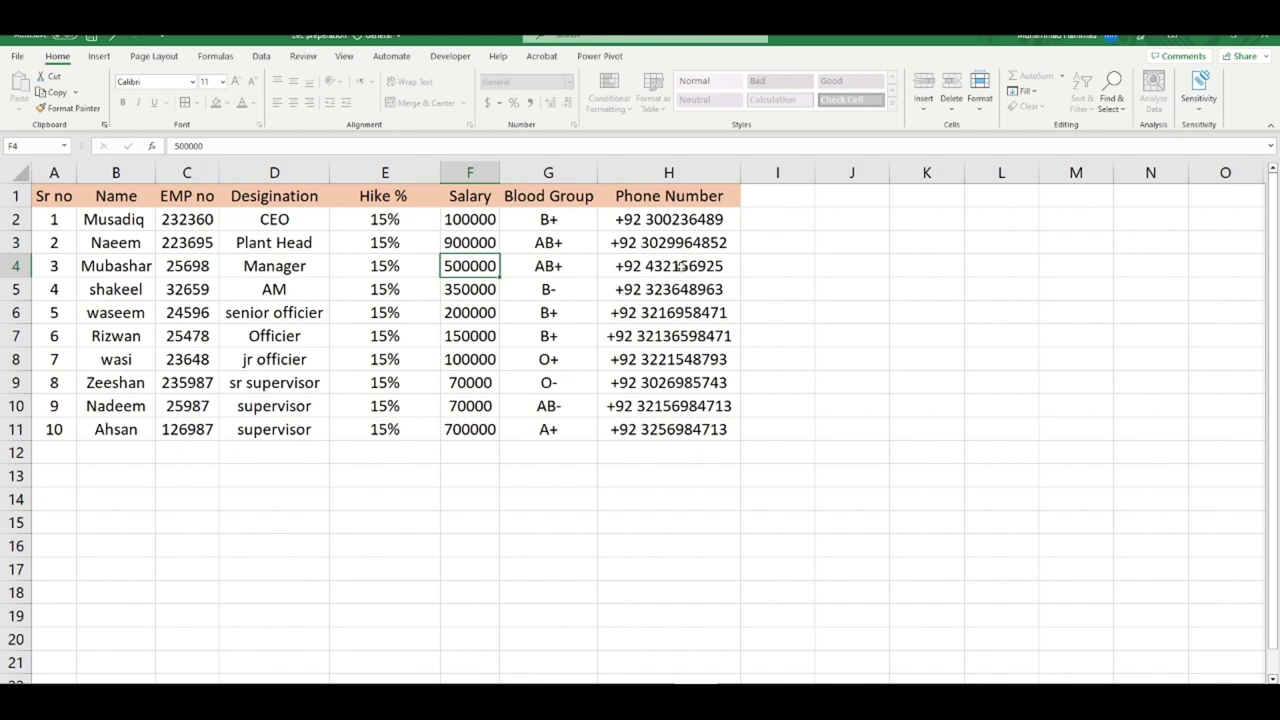
pyautogui.doubleClick(678, 265)
pyautogui.click(255, 267)
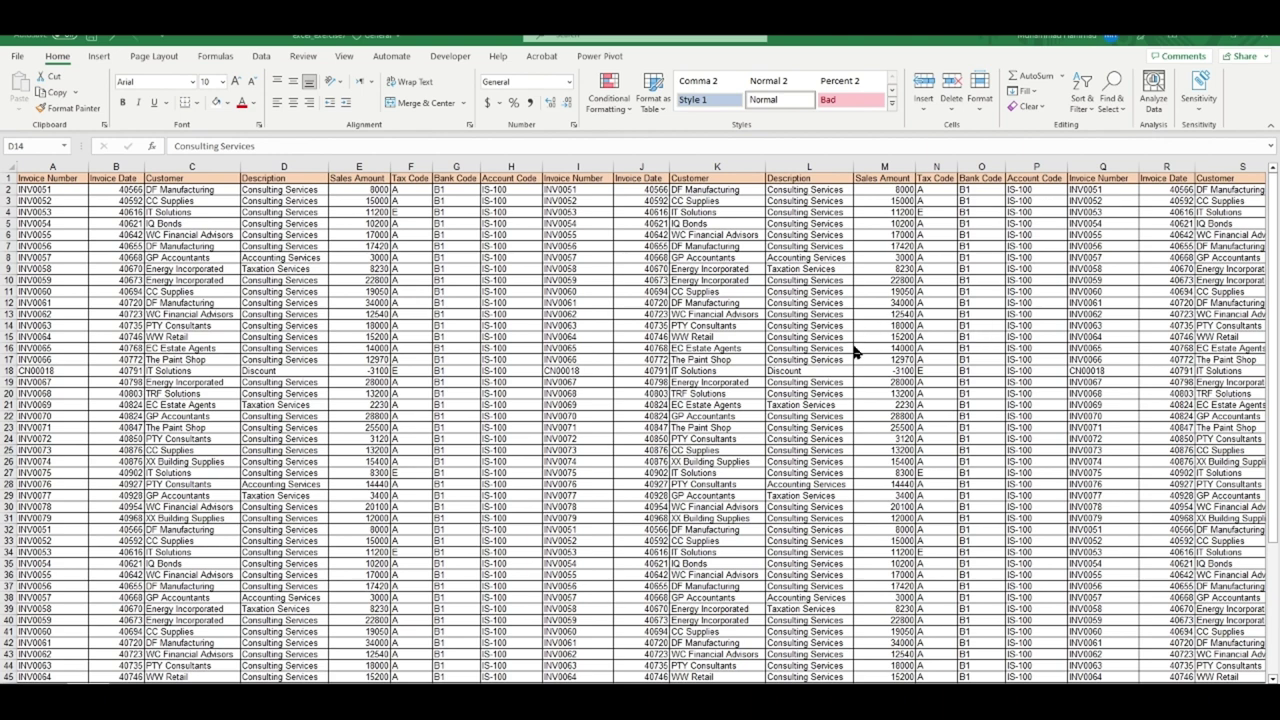
pyautogui.scroll(-3, 846, 358)
pyautogui.scroll(-2, 846, 358)
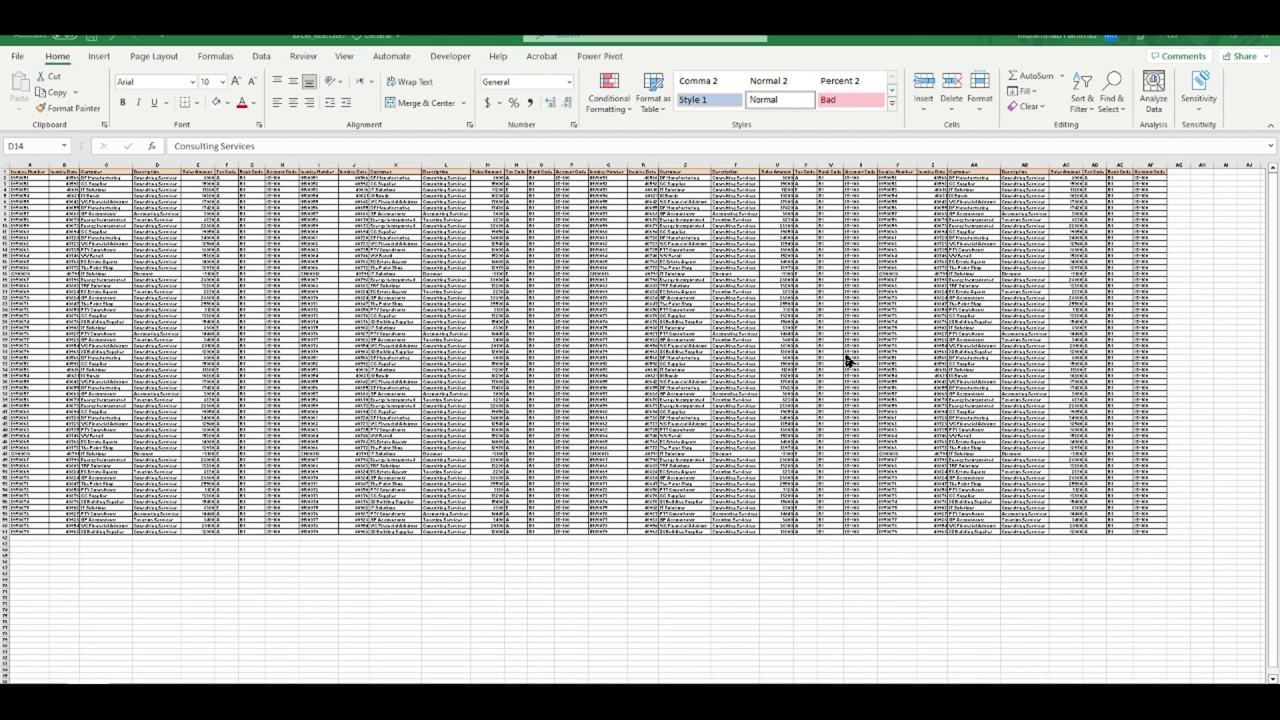
pyautogui.scroll(6, 846, 358)
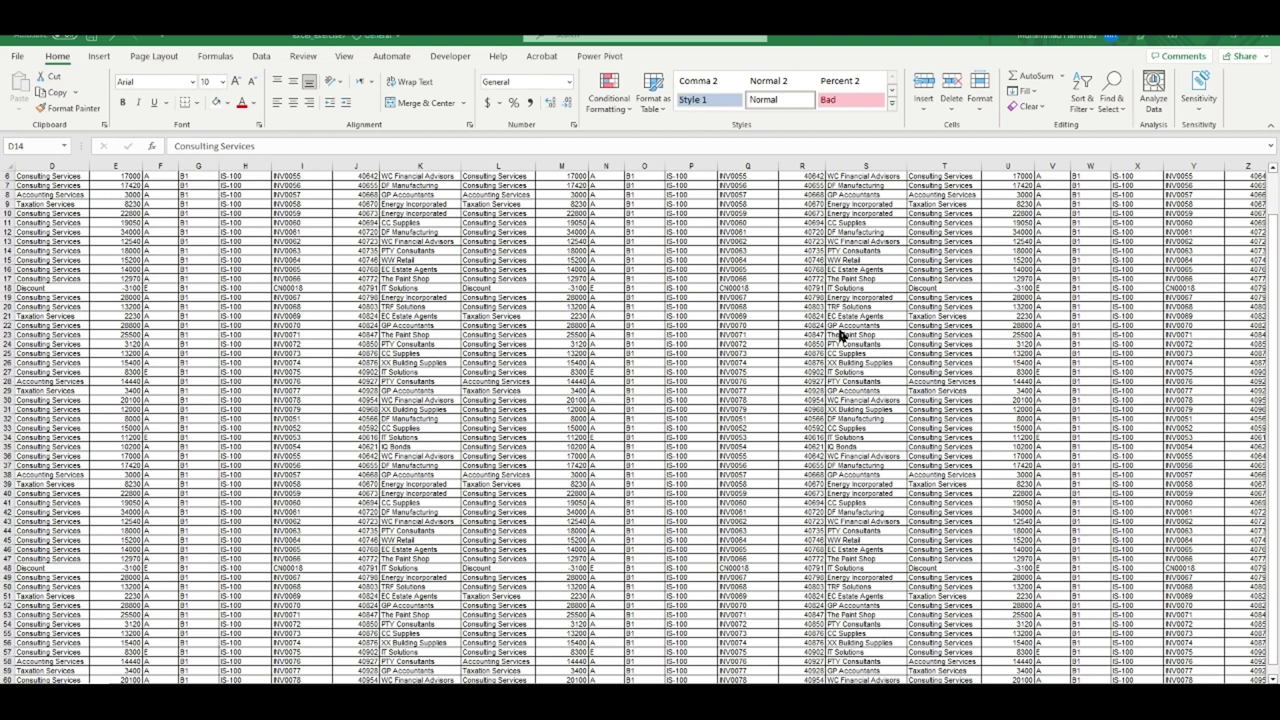
pyautogui.scroll(2, 633, 444)
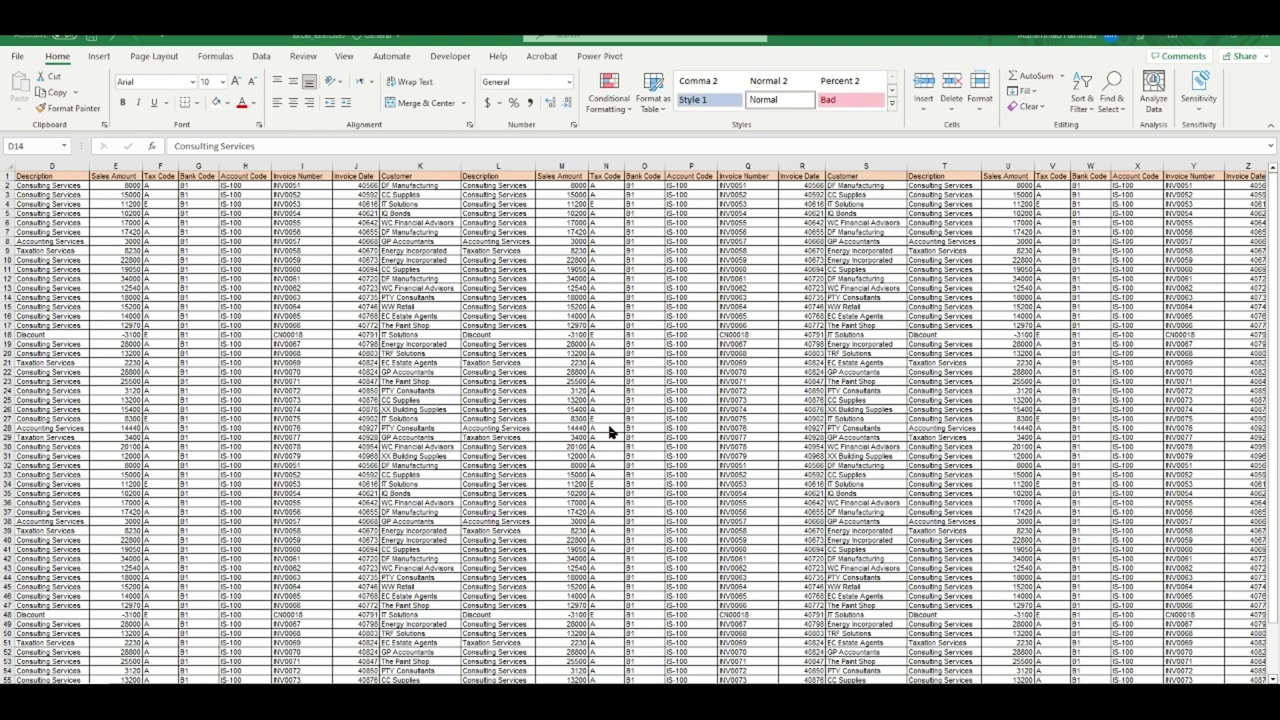
# Copy cell D14, go to File > Print, and expand the Print Active Sheets dropdown
pyautogui.hotkey('ctrl', 'c')
pyautogui.click(18, 60)
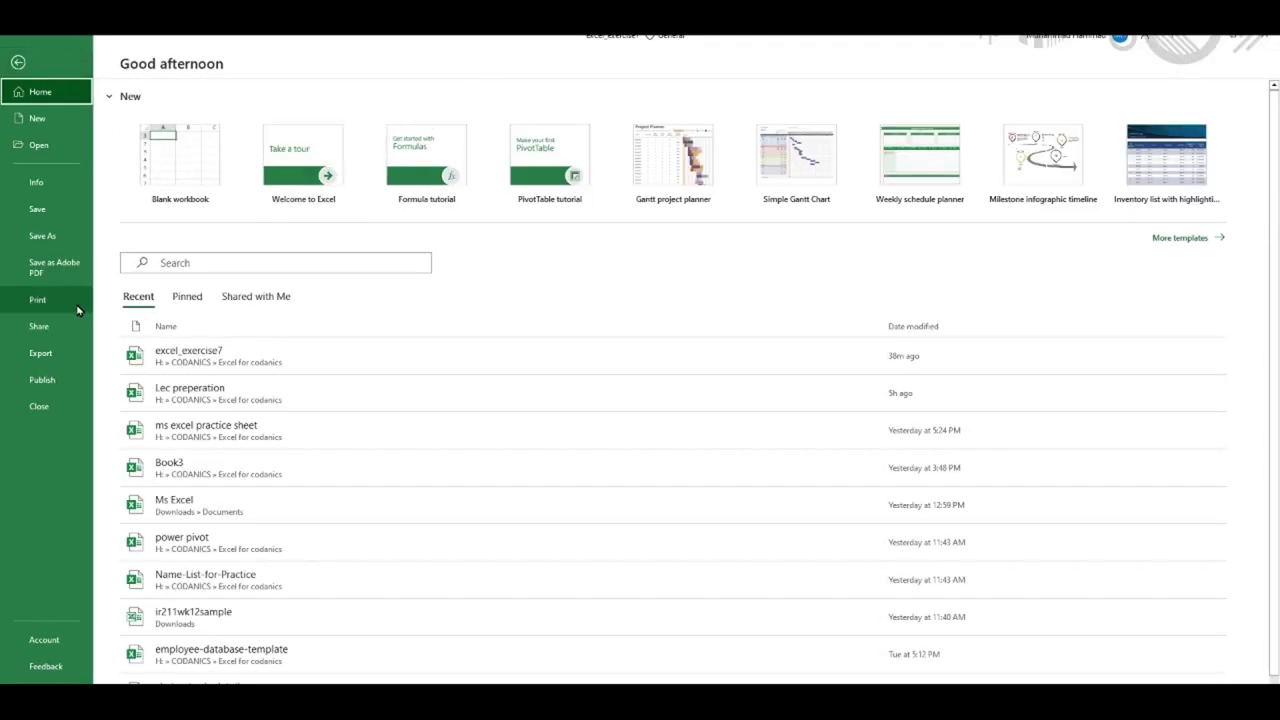
pyautogui.click(40, 300)
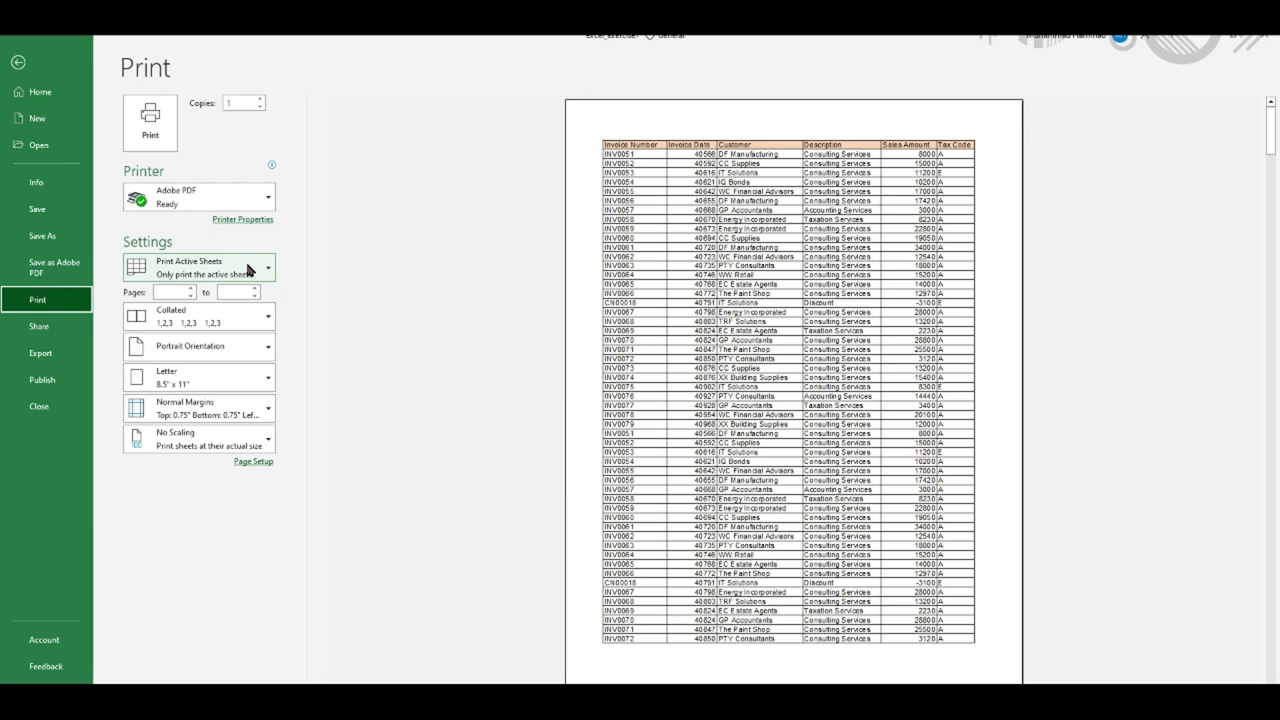
pyautogui.click(249, 270)
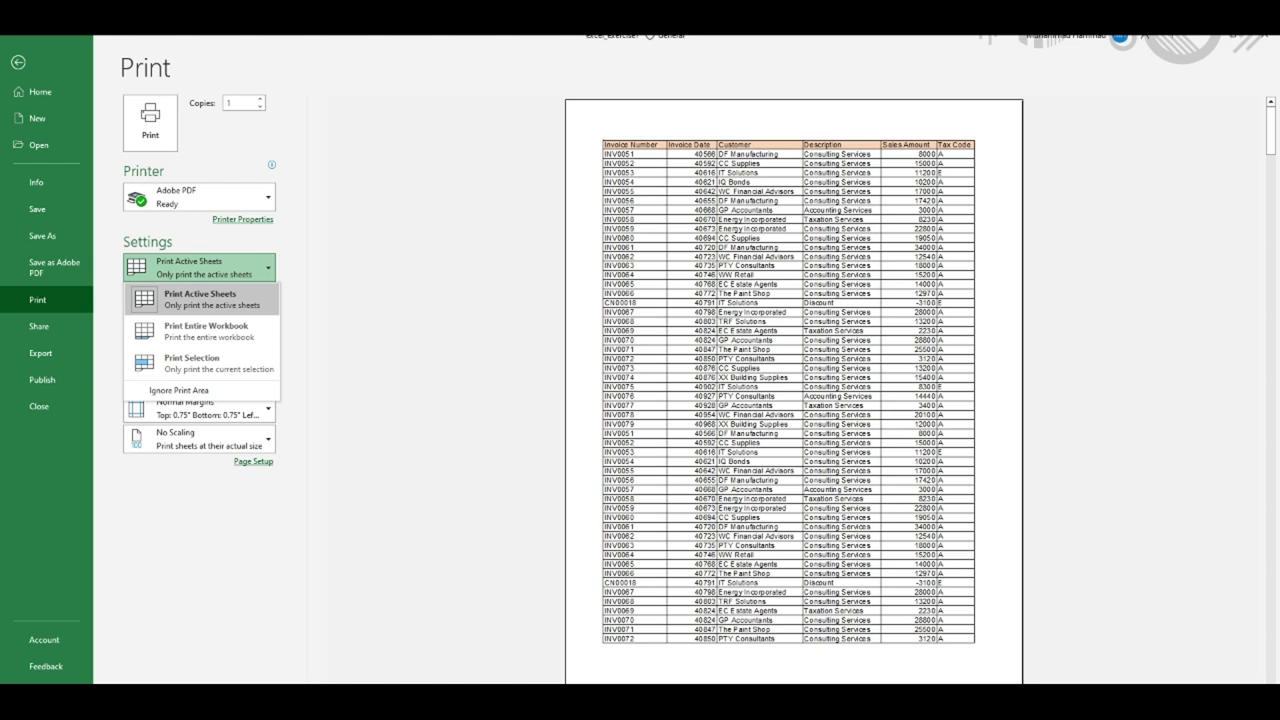
pyautogui.scroll(-3, 794, 390)
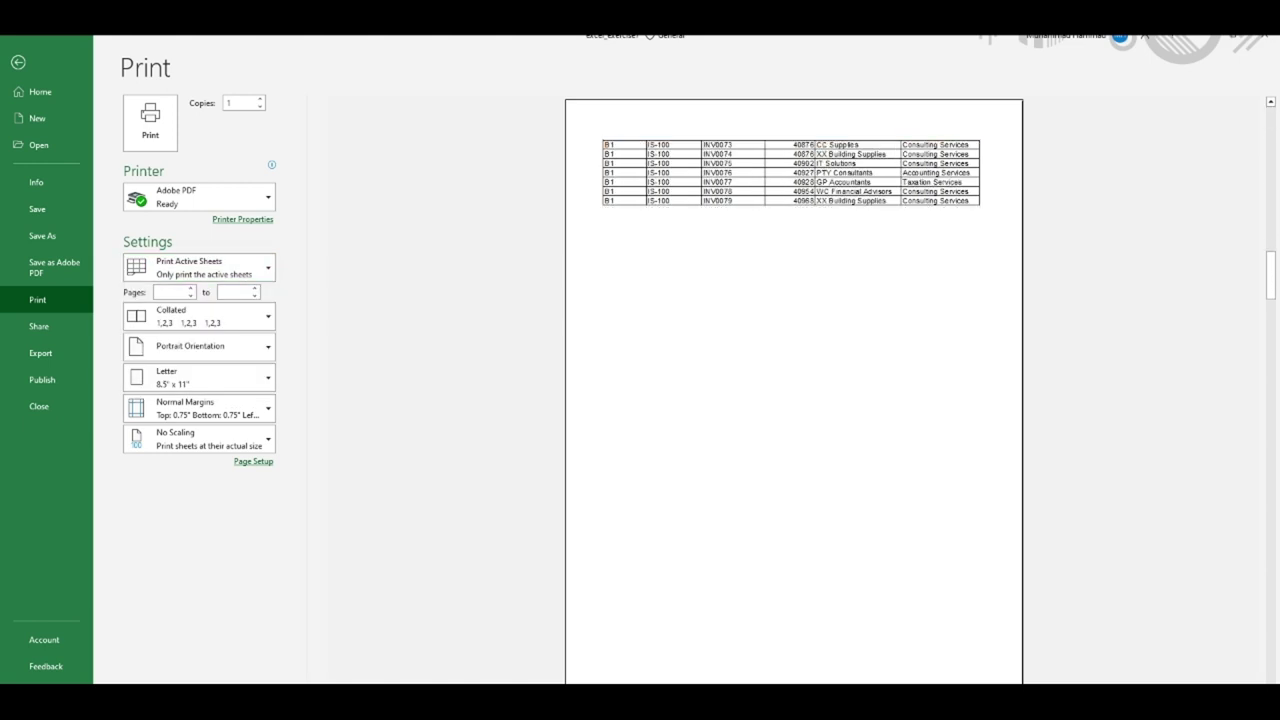
pyautogui.scroll(-4, 794, 390)
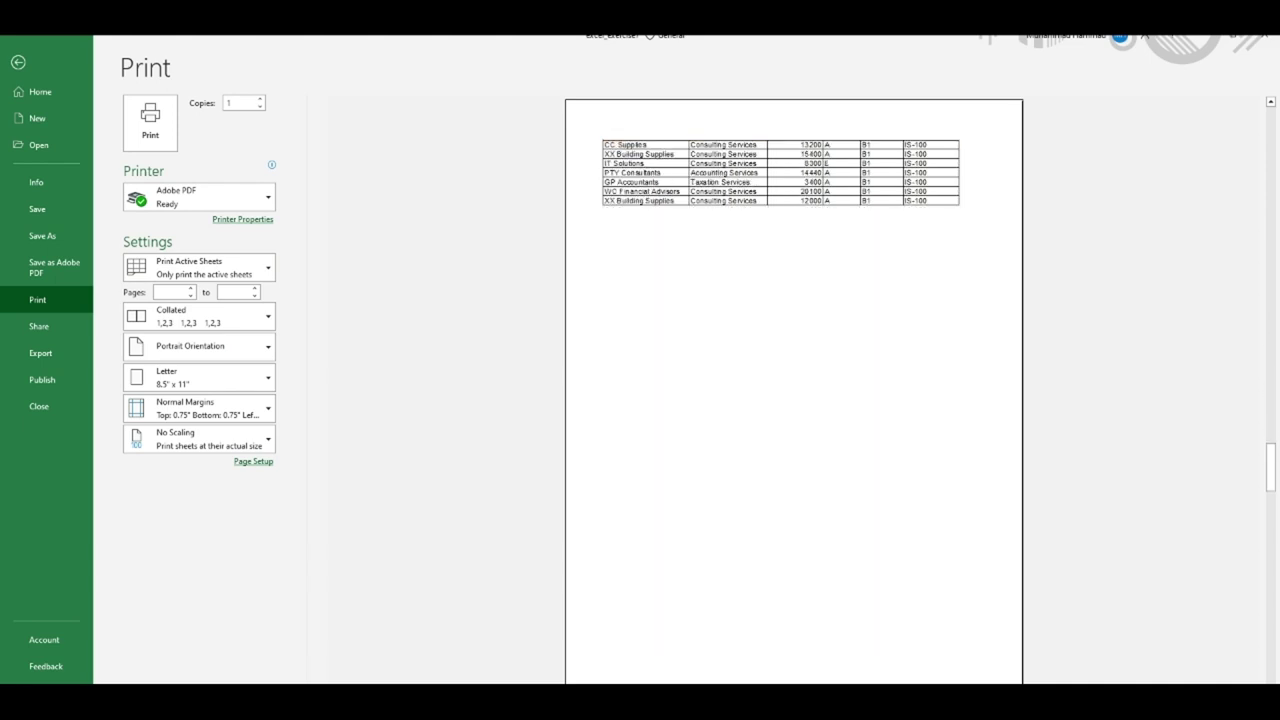
pyautogui.scroll(-3, 794, 390)
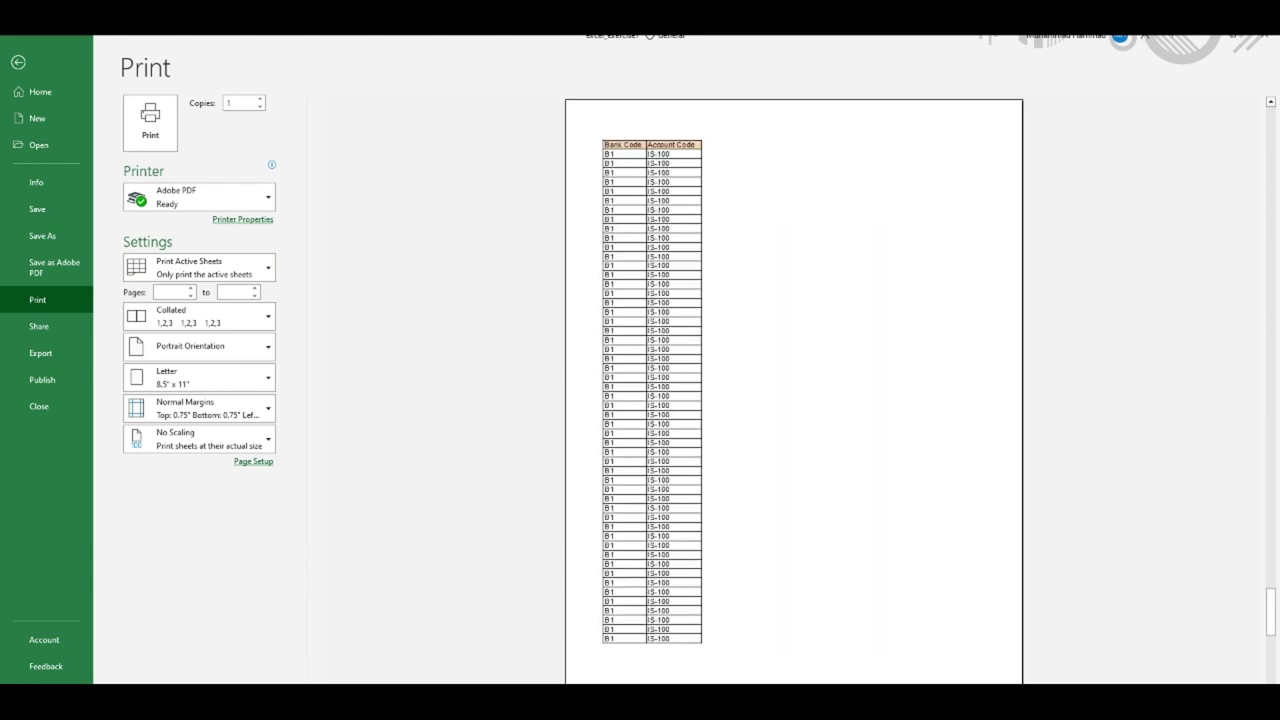
pyautogui.scroll(-1, 794, 390)
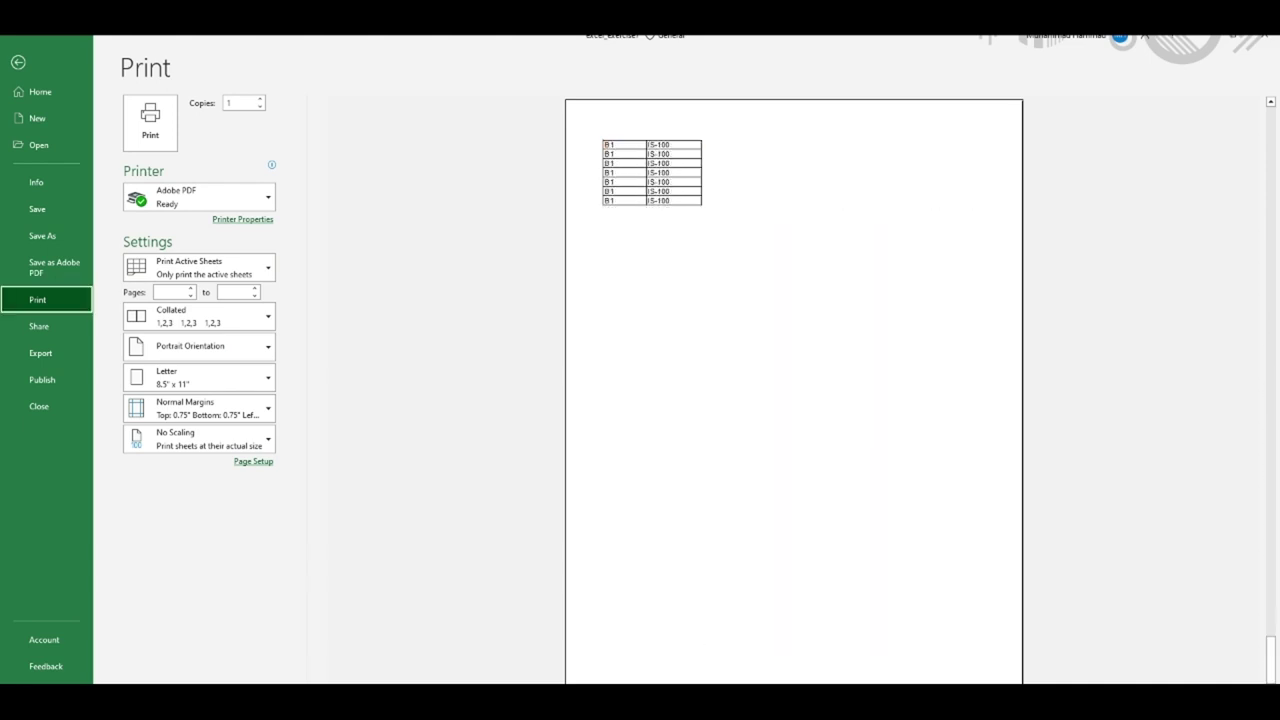
pyautogui.scroll(4, 794, 390)
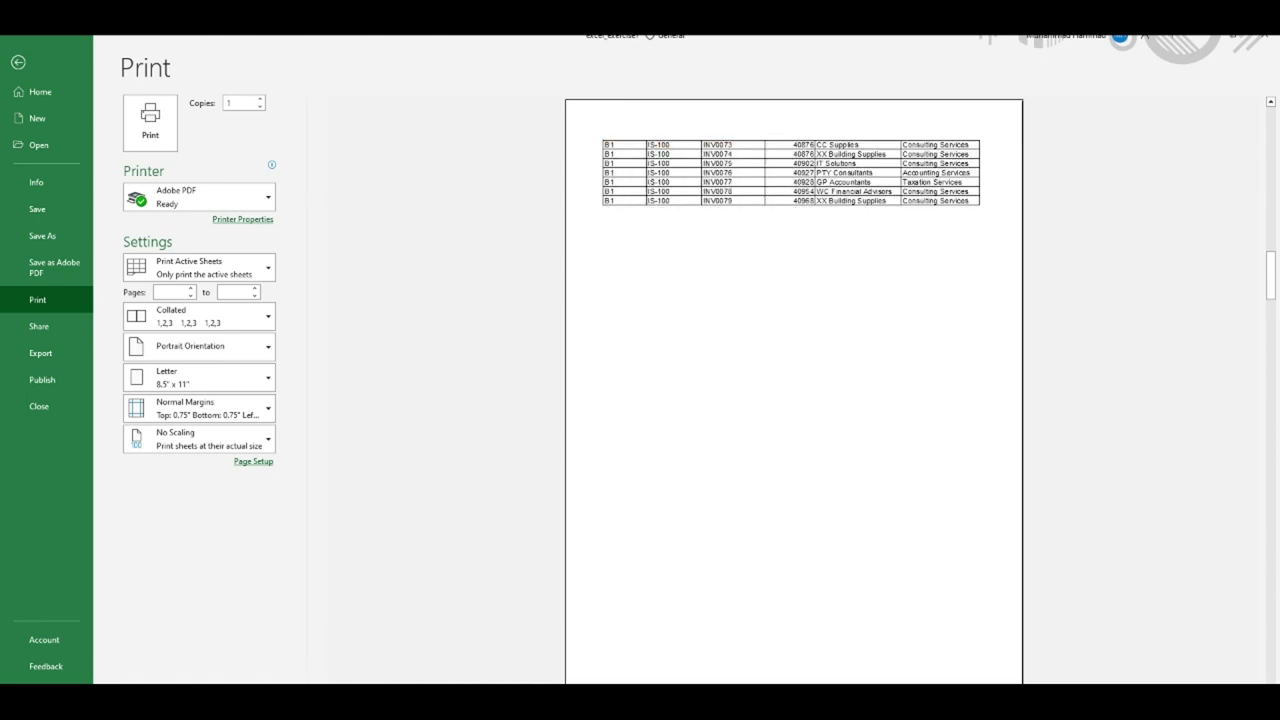
pyautogui.scroll(4, 794, 390)
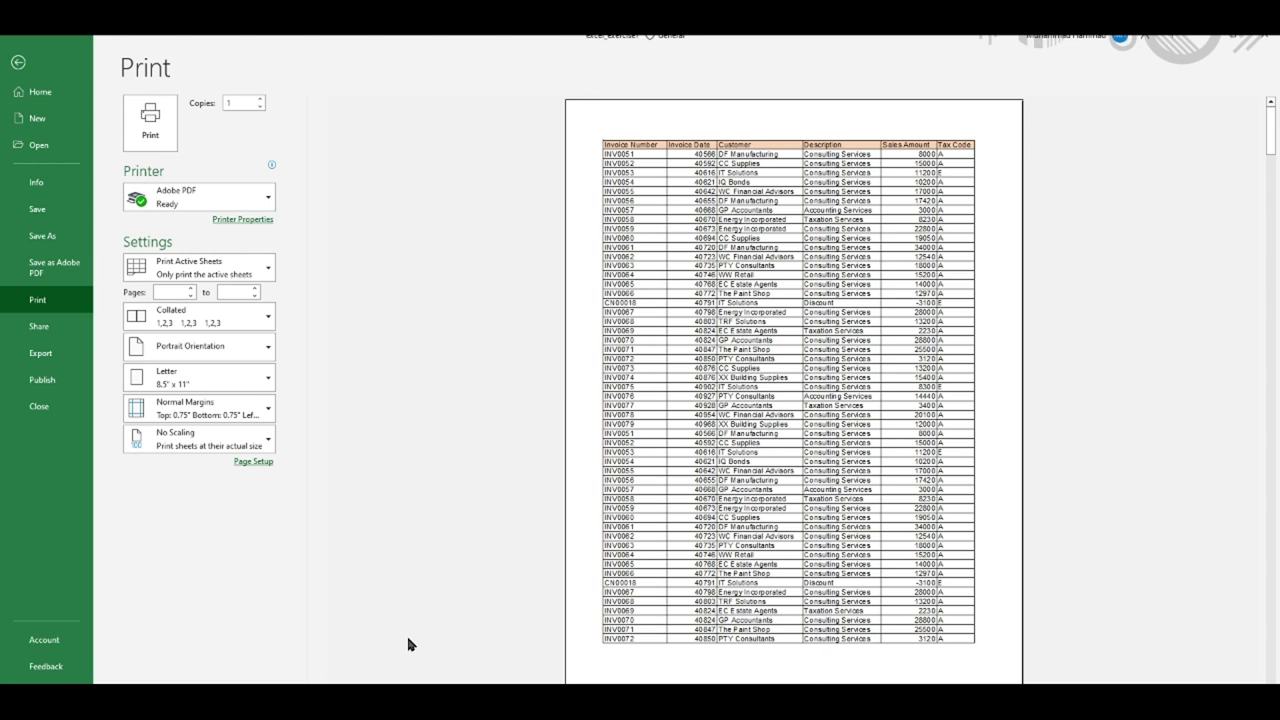
# Change the print-what setting from active sheets to Print Entire Workbook
pyautogui.click(256, 280)
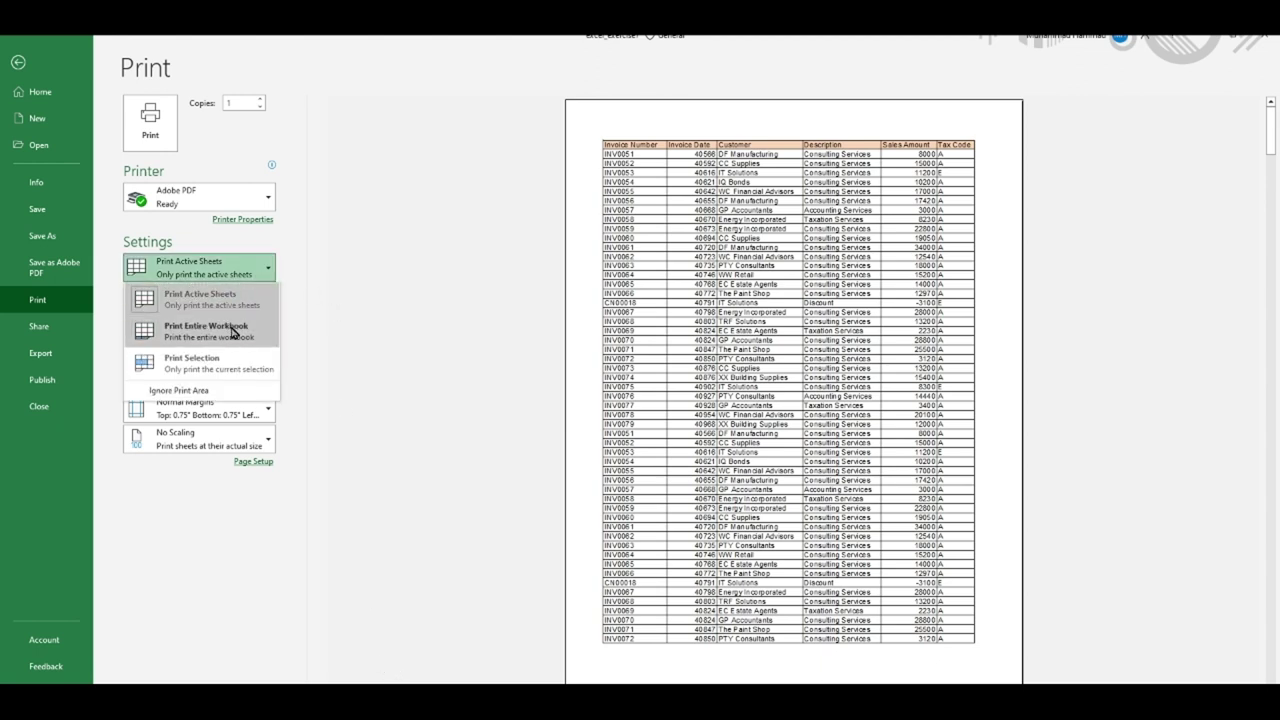
pyautogui.click(233, 332)
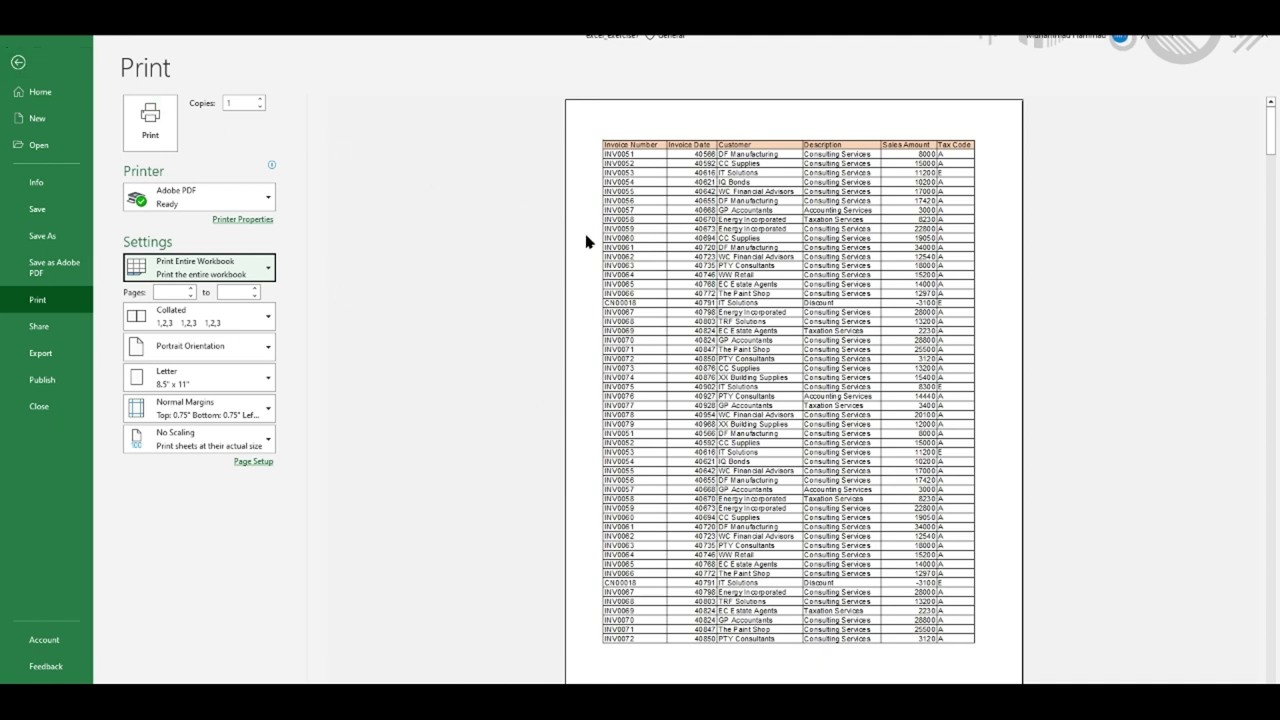
pyautogui.click(18, 62)
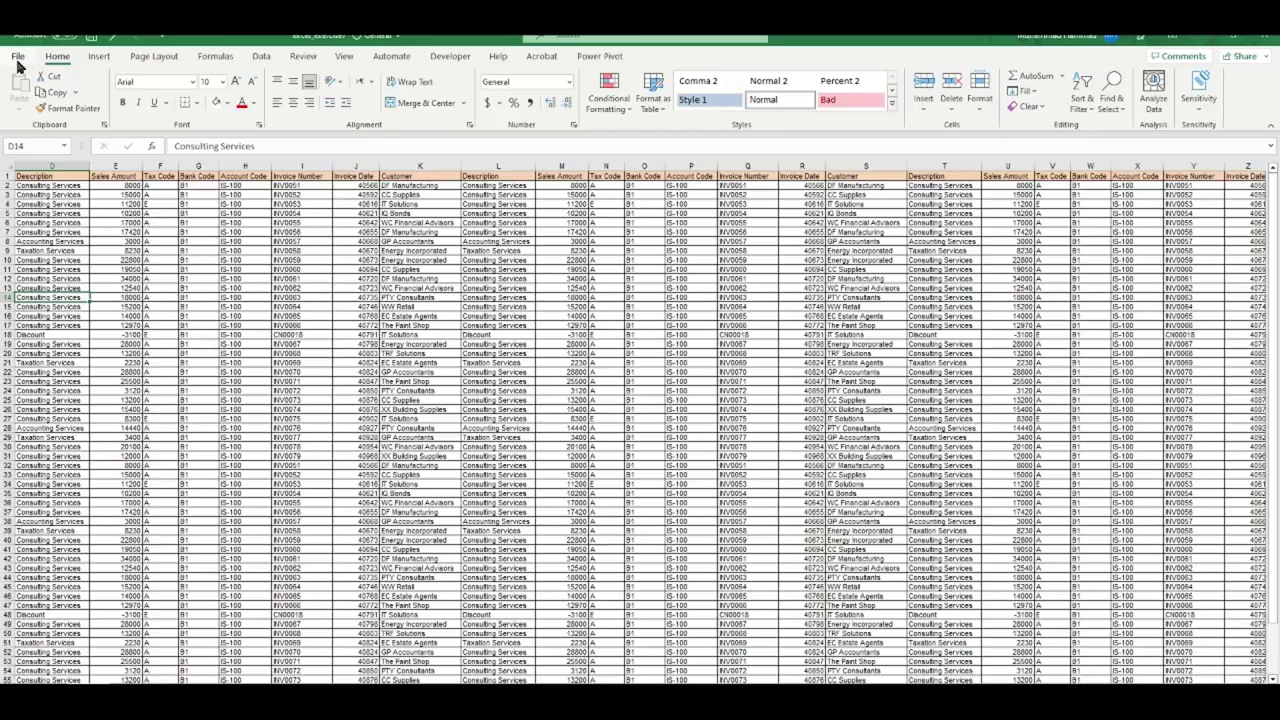
pyautogui.scroll(-3, 366, 420)
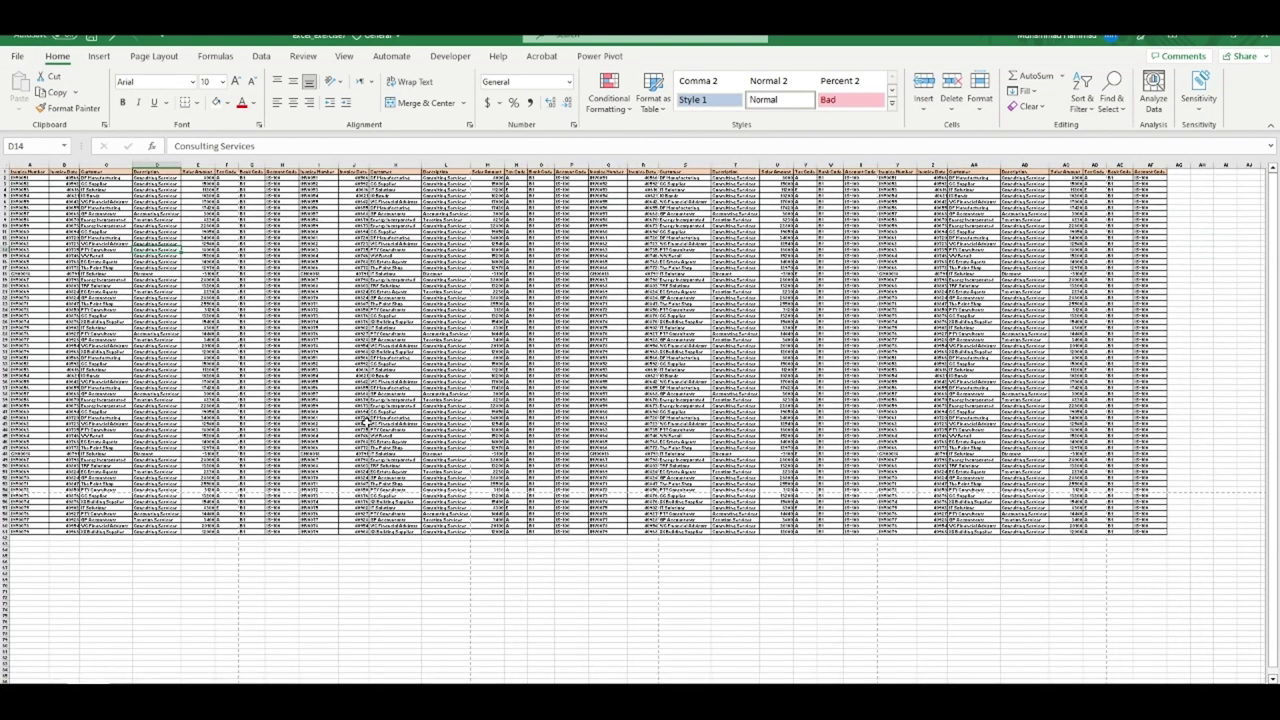
pyautogui.scroll(3, 366, 423)
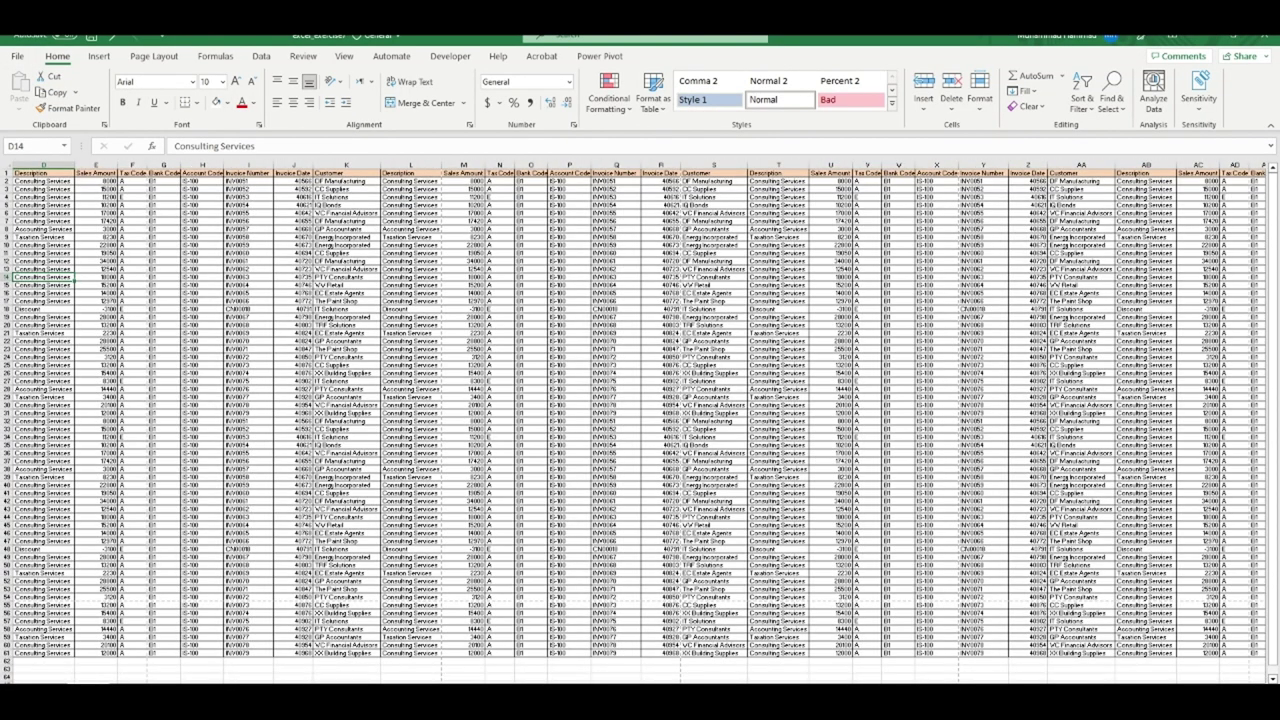
pyautogui.hotkey('shift', 'F11')
pyautogui.click(16, 58)
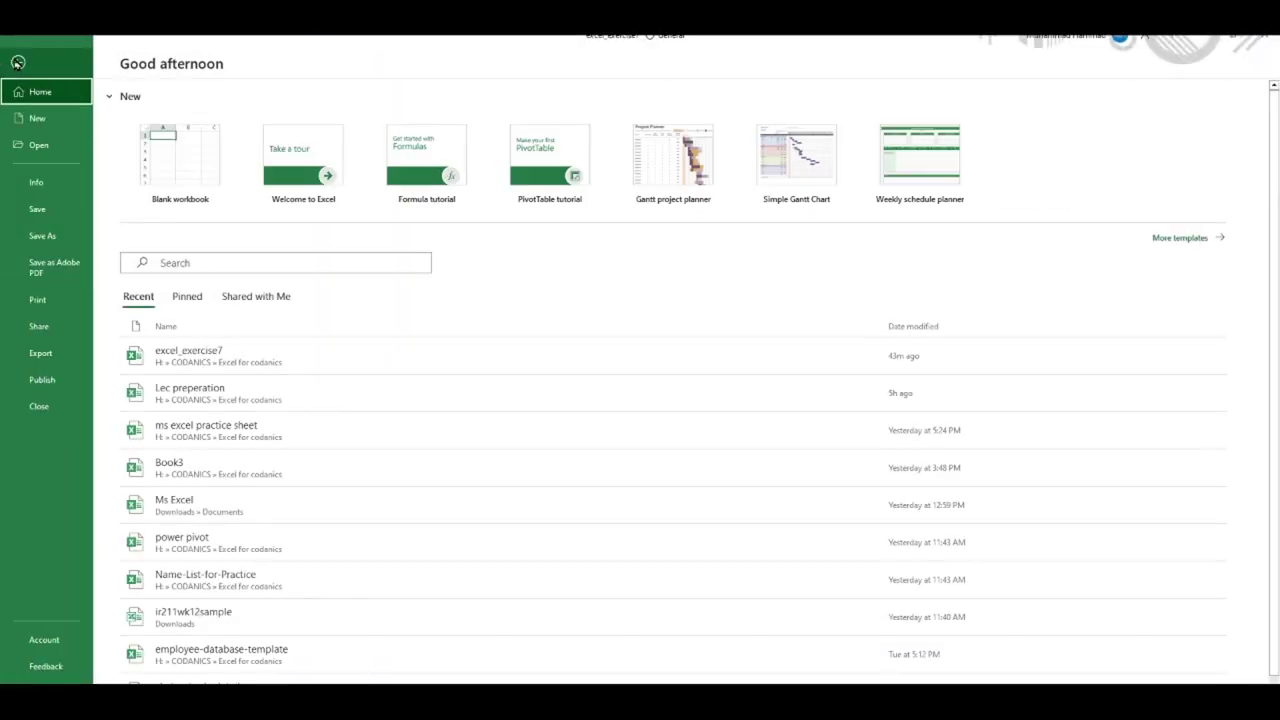
pyautogui.click(38, 303)
pyautogui.click(247, 270)
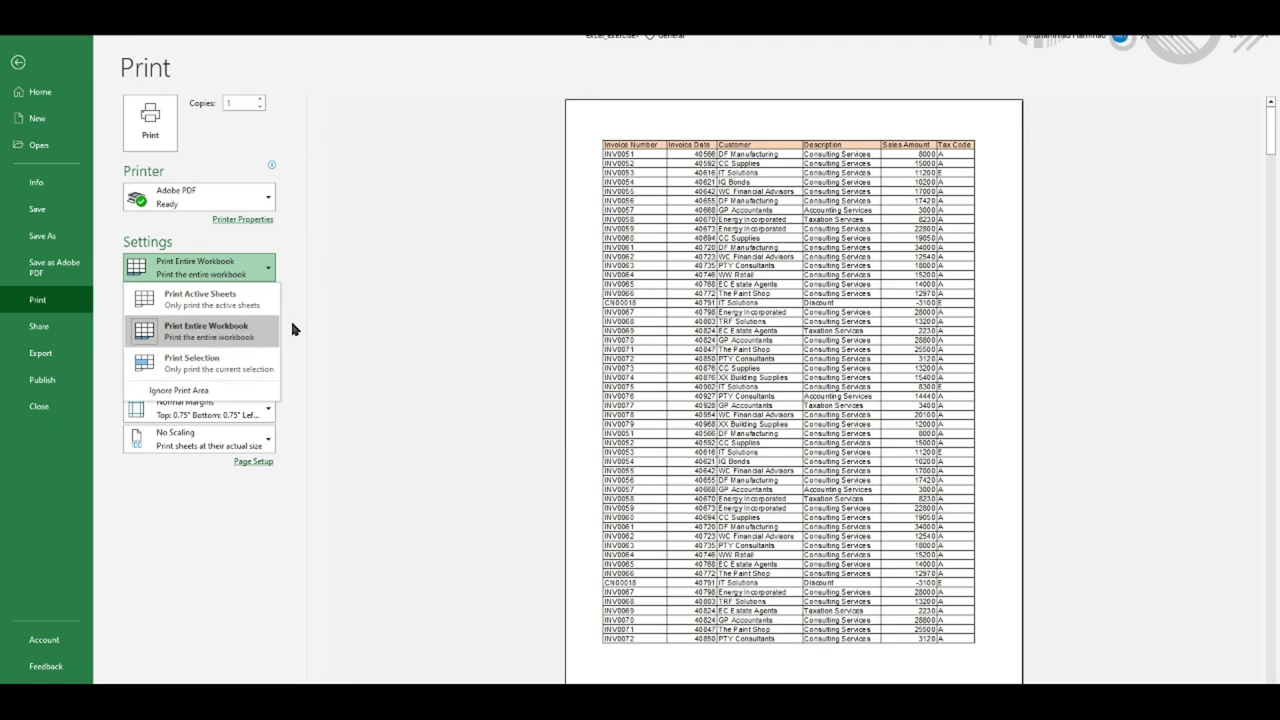
pyautogui.click(18, 65)
# Select the invoice block D1:J18 on the worksheet and bring up its print preview
pyautogui.click(18, 65)
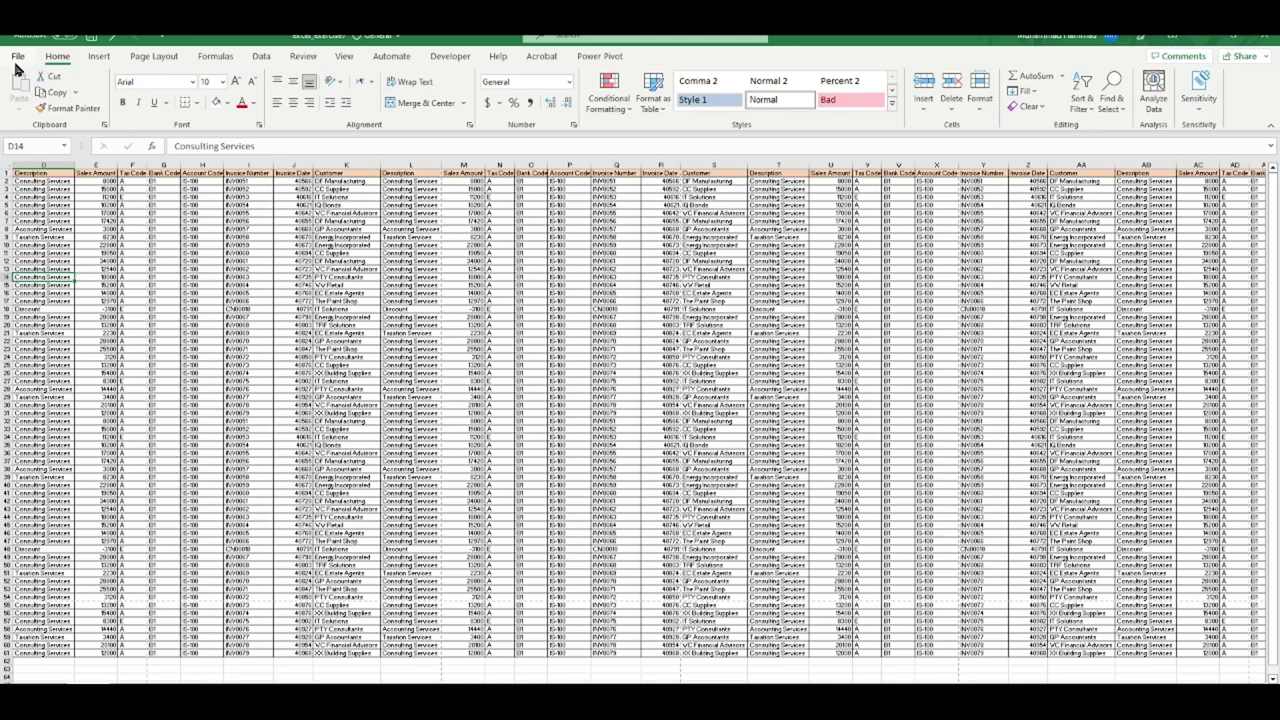
pyautogui.moveTo(34, 174); pyautogui.dragTo(343, 313)
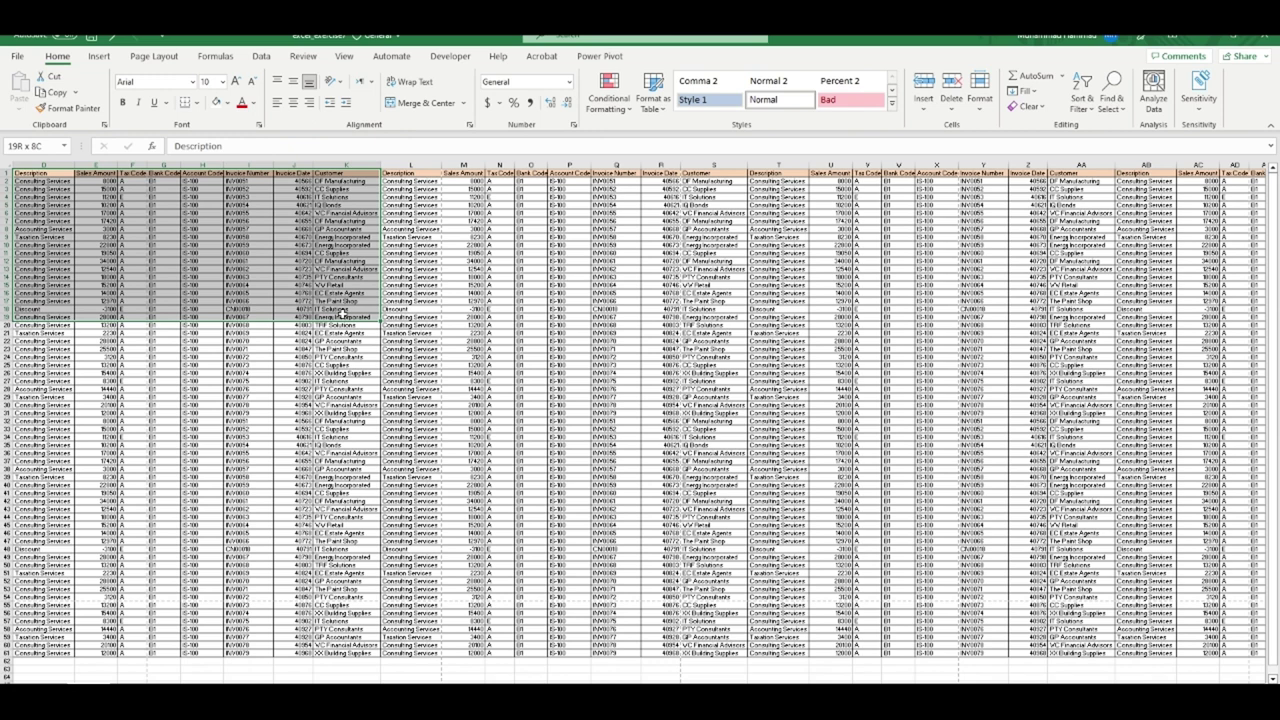
pyautogui.moveTo(343, 313); pyautogui.dragTo(290, 307)
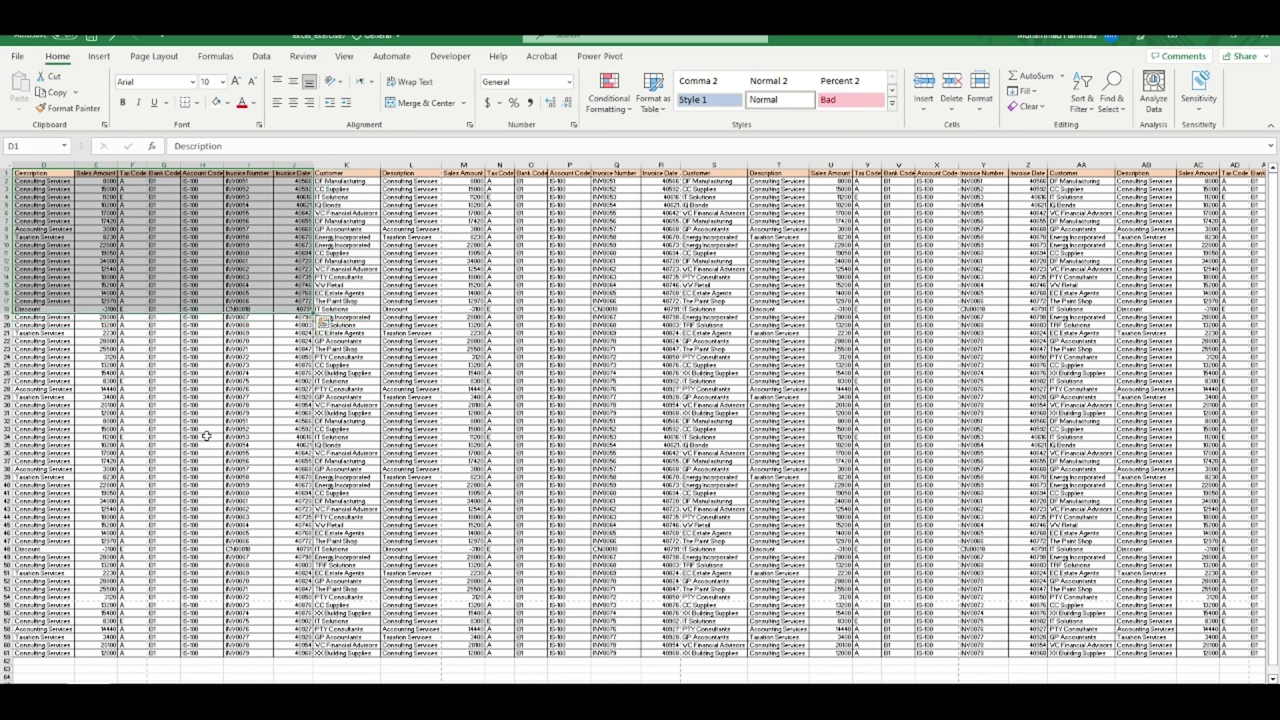
pyautogui.click(15, 60)
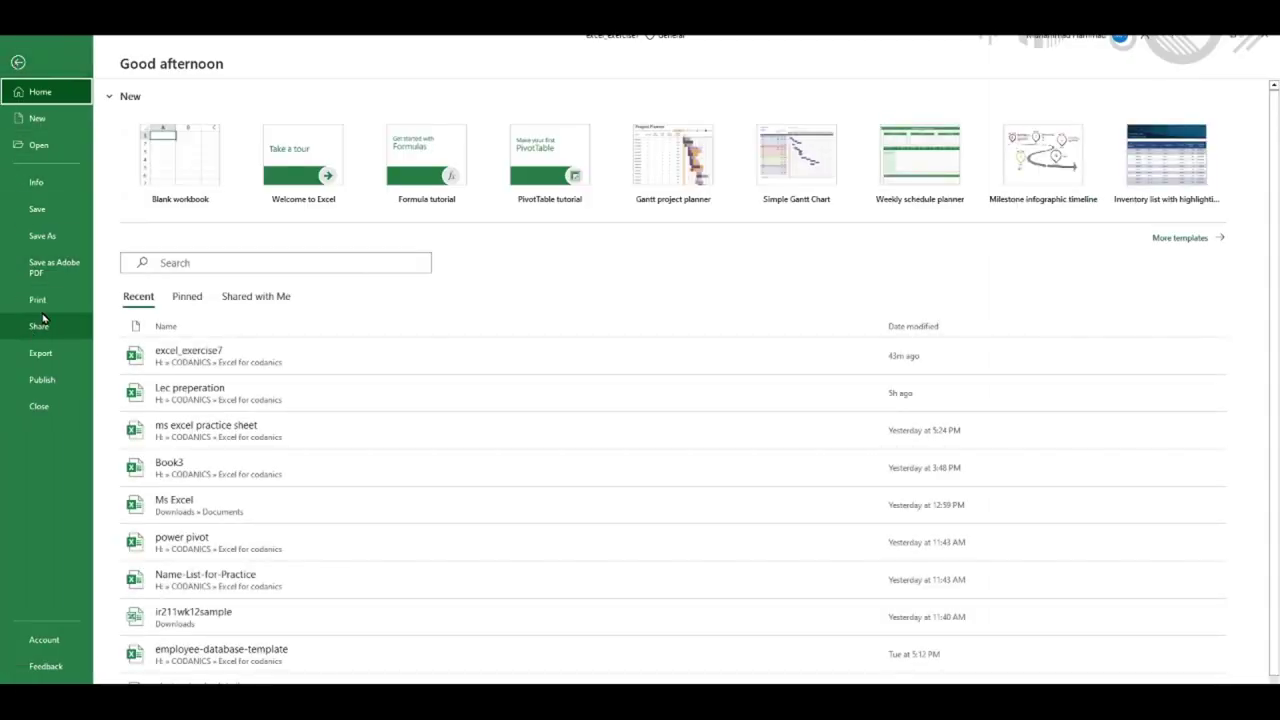
pyautogui.click(38, 301)
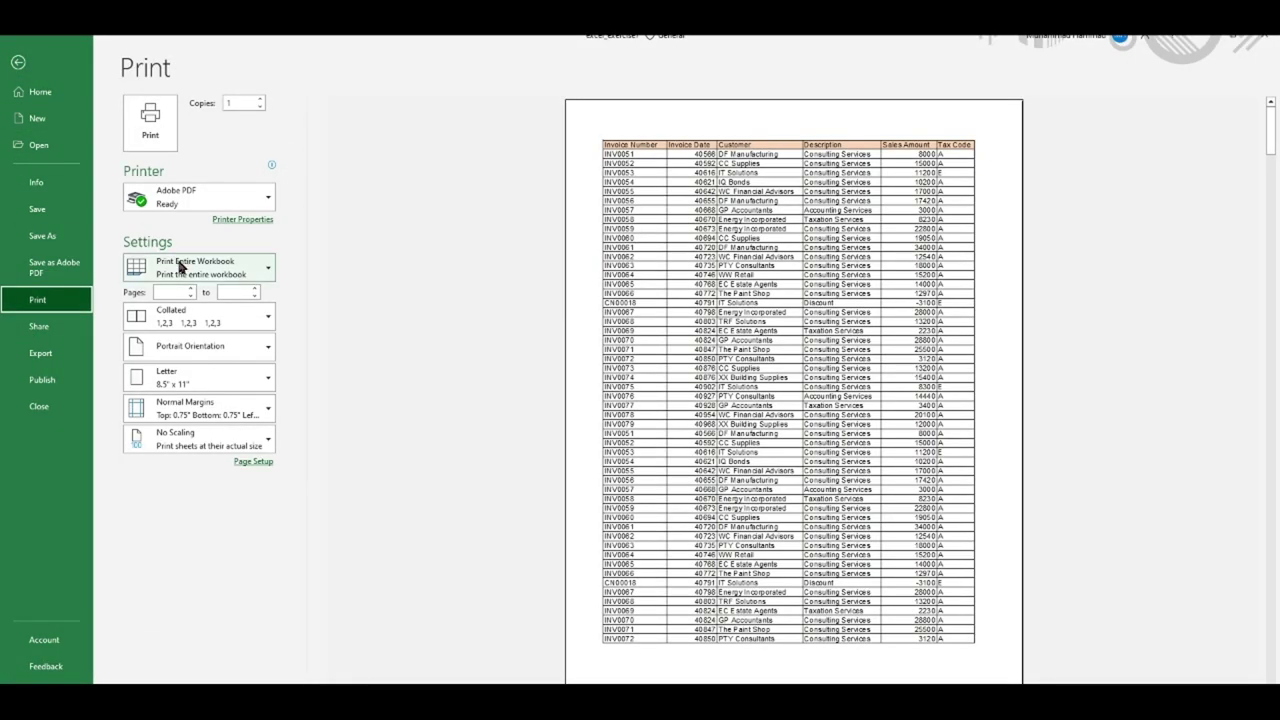
# Switch the print-what setting to Print Selection so only D1:J18 is previewed
pyautogui.click(184, 268)
pyautogui.click(197, 362)
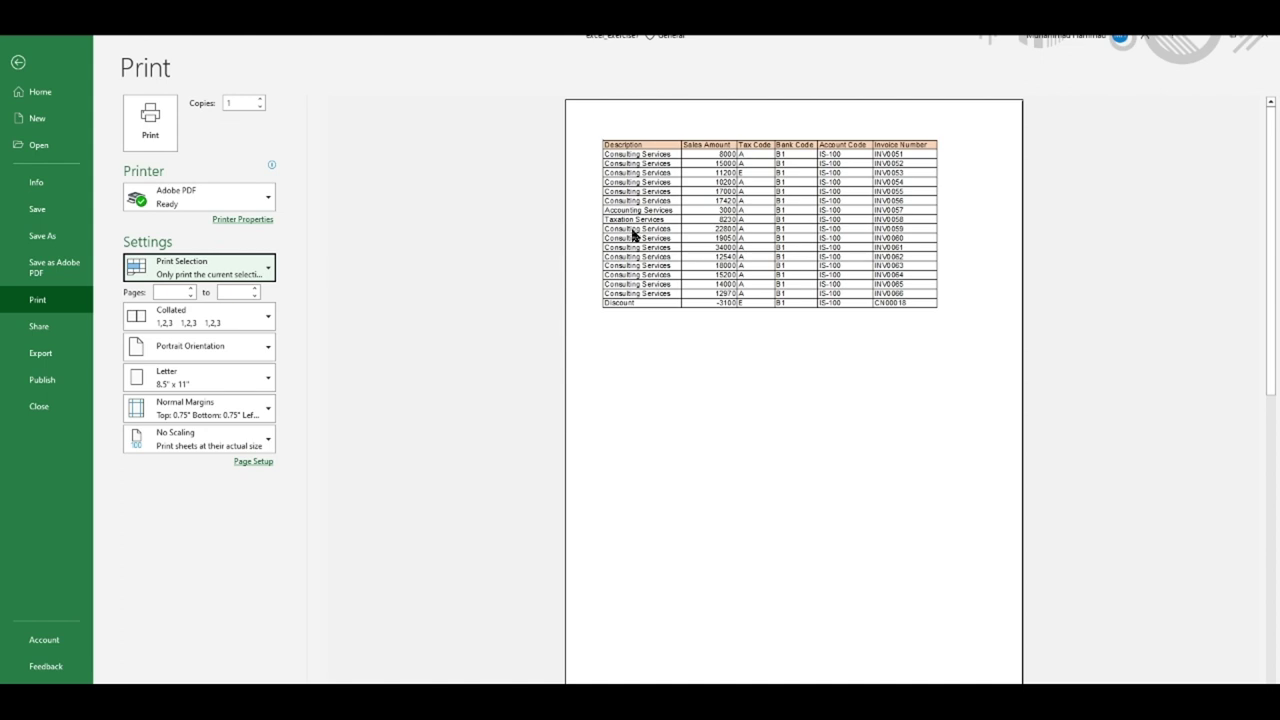
pyautogui.click(231, 276)
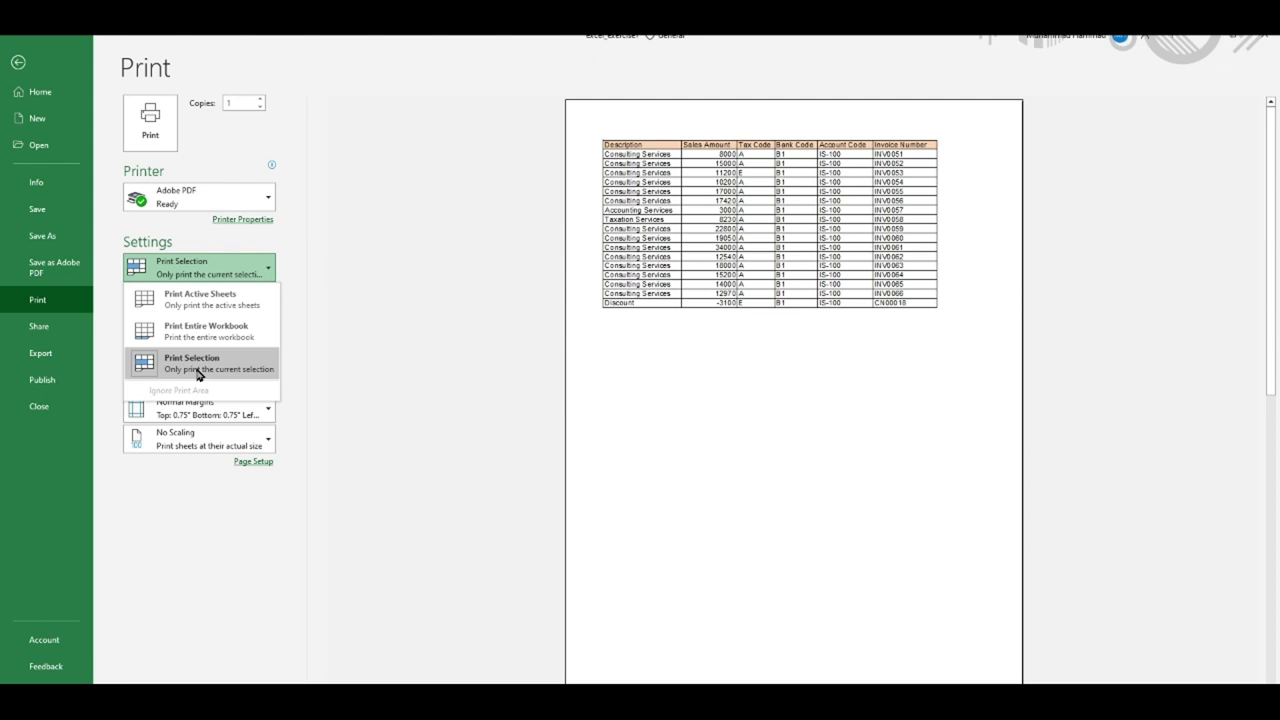
pyautogui.click(240, 276)
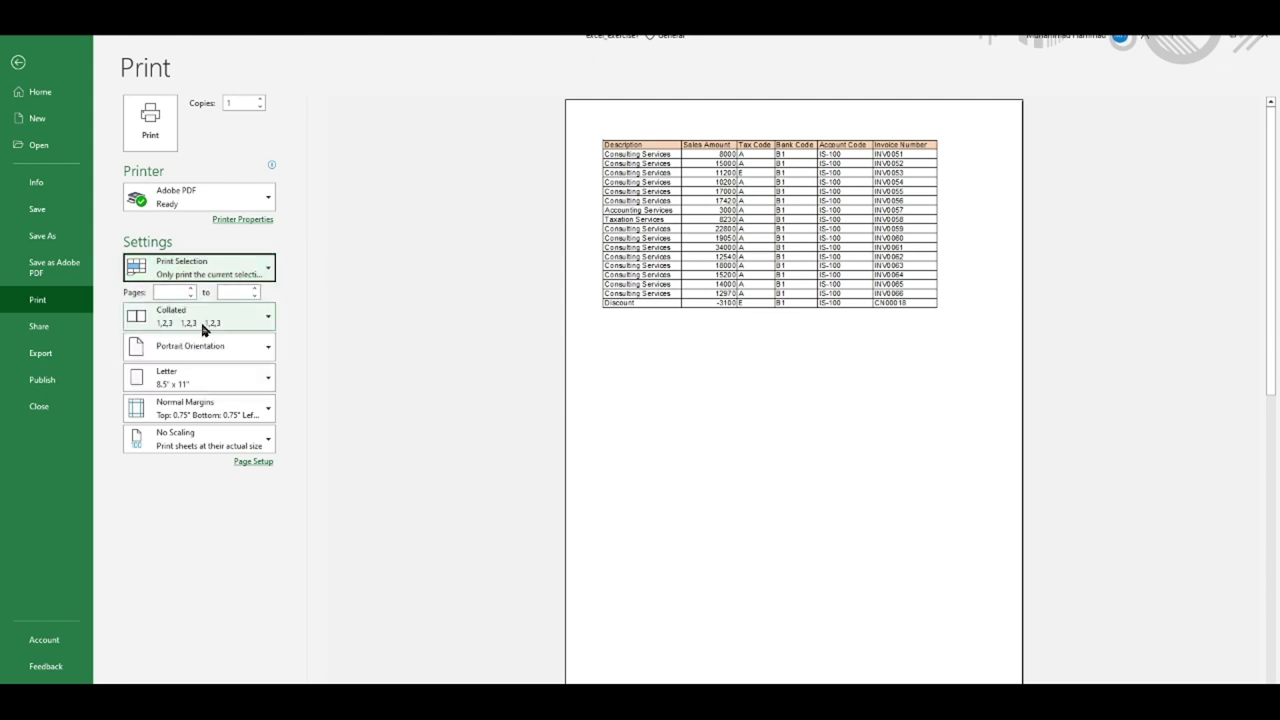
# Leave the copies set to Collated and bring up the Portrait Orientation choices
pyautogui.click(265, 319)
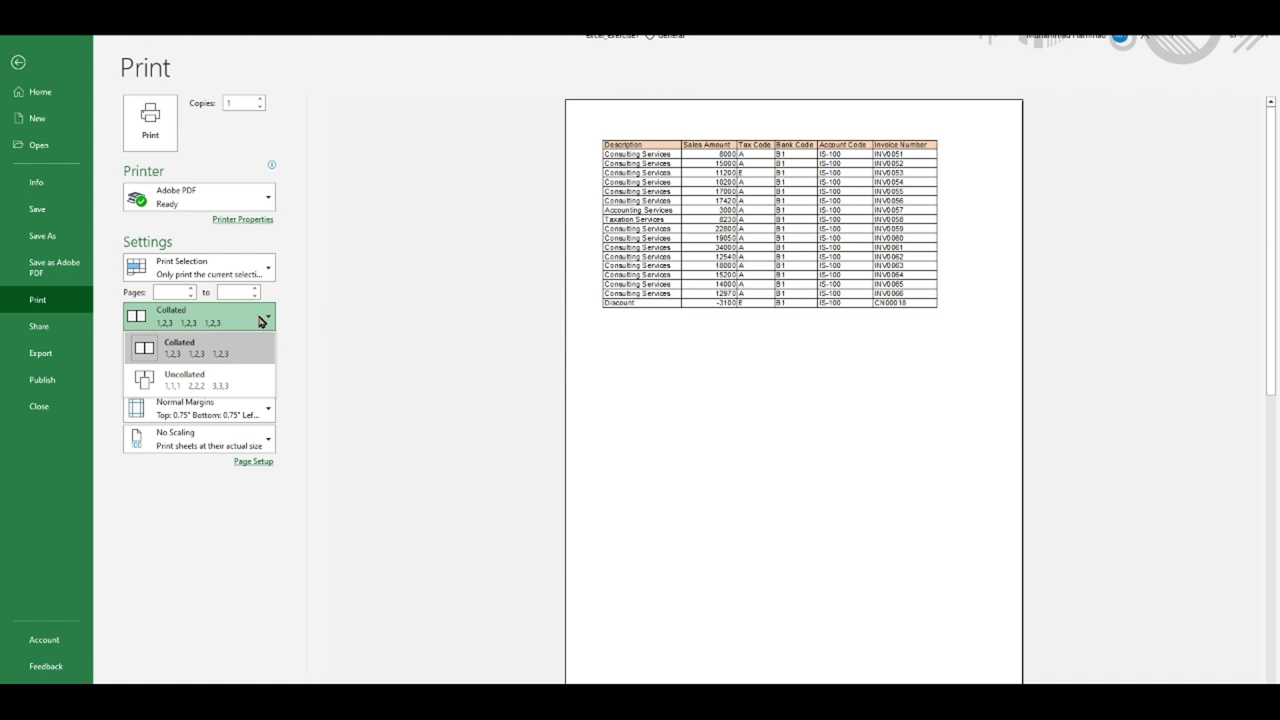
pyautogui.click(261, 320)
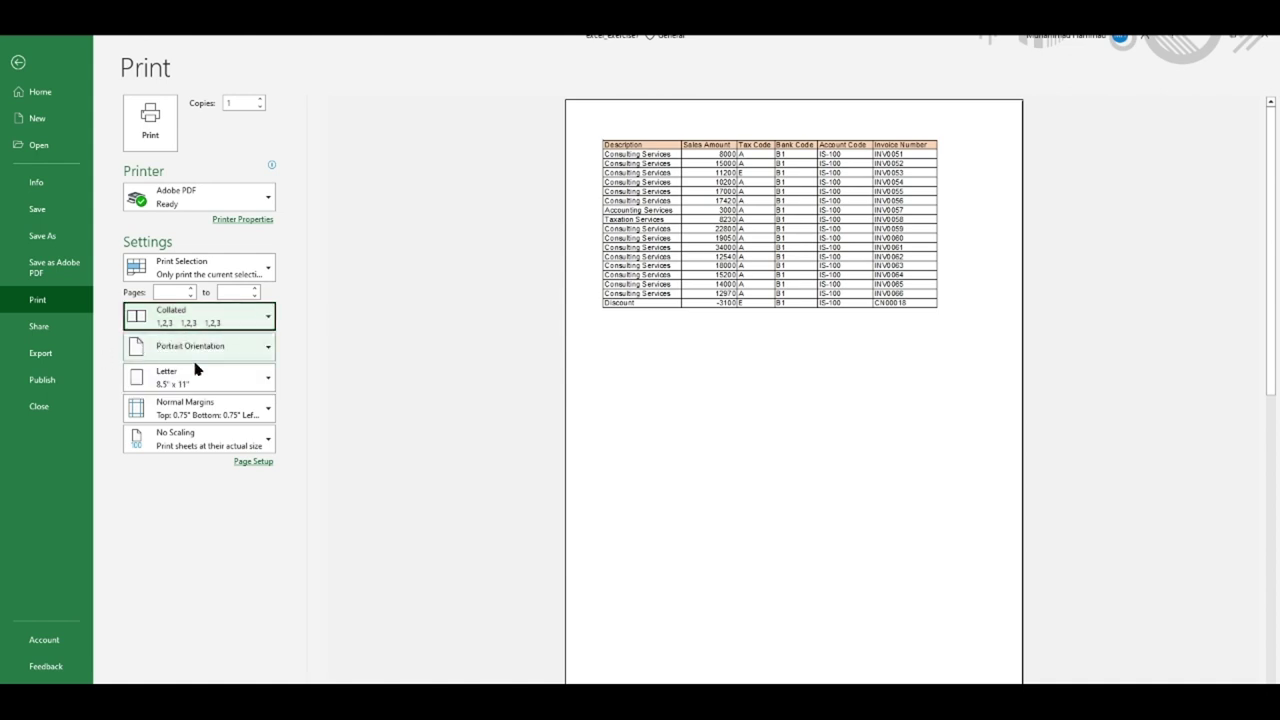
pyautogui.click(264, 350)
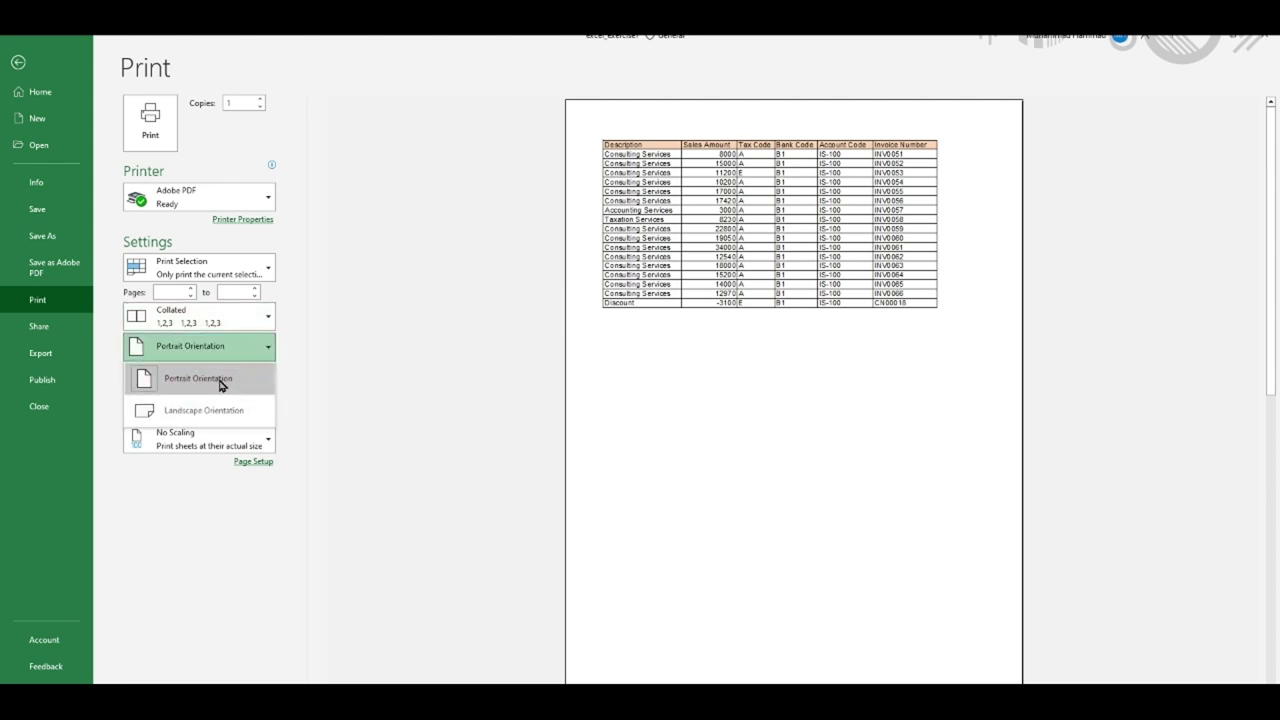
# Preview the selected invoice block in Landscape orientation, then revert it to Portrait
pyautogui.click(220, 385)
pyautogui.click(220, 349)
pyautogui.click(192, 419)
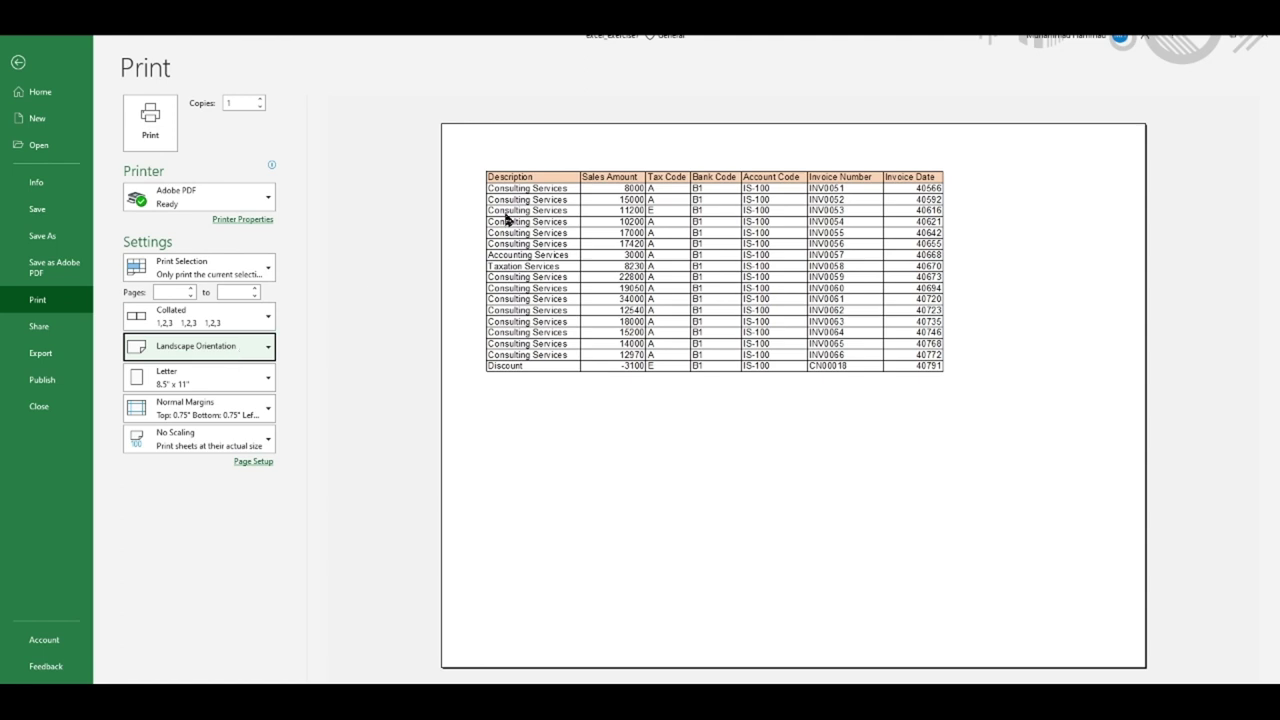
pyautogui.click(195, 358)
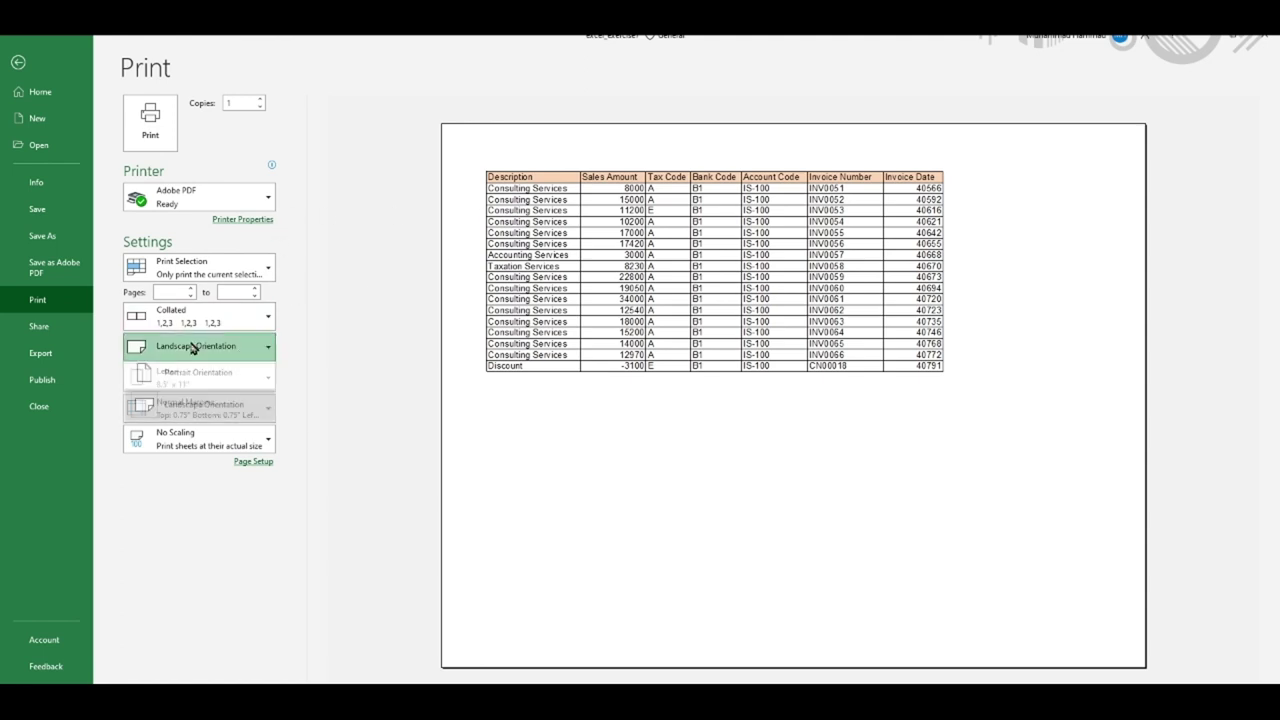
pyautogui.click(198, 371)
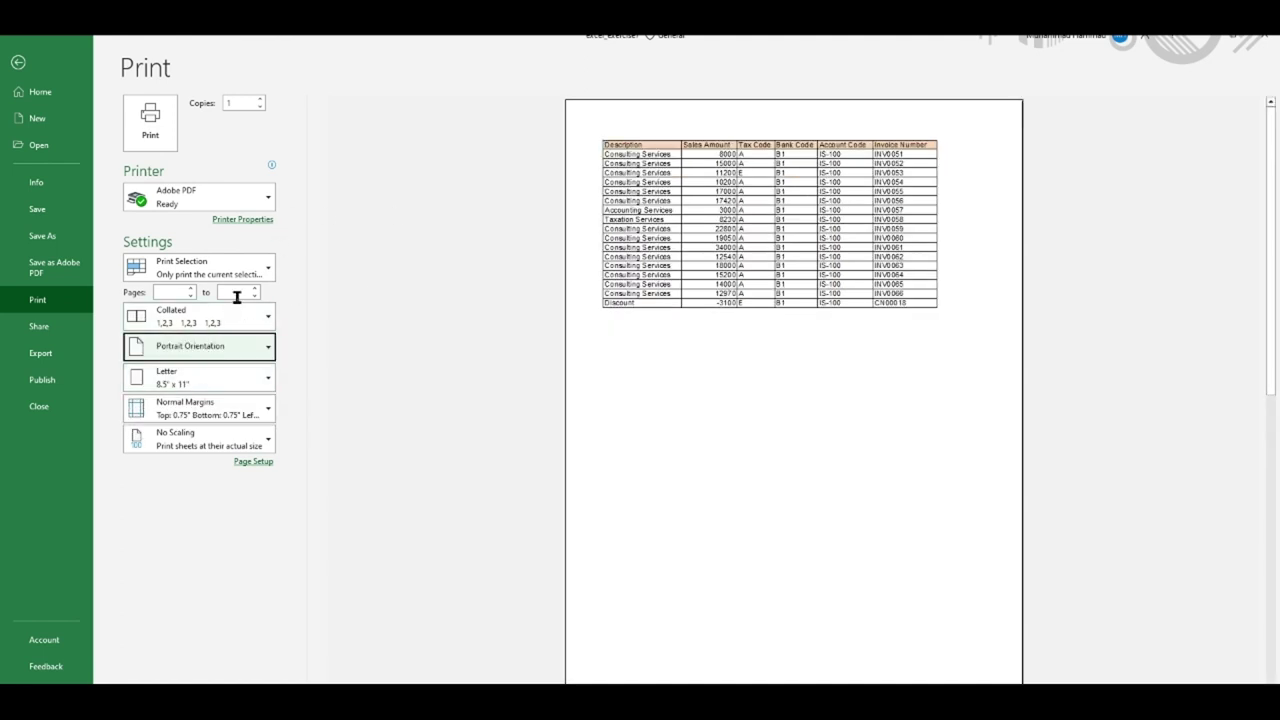
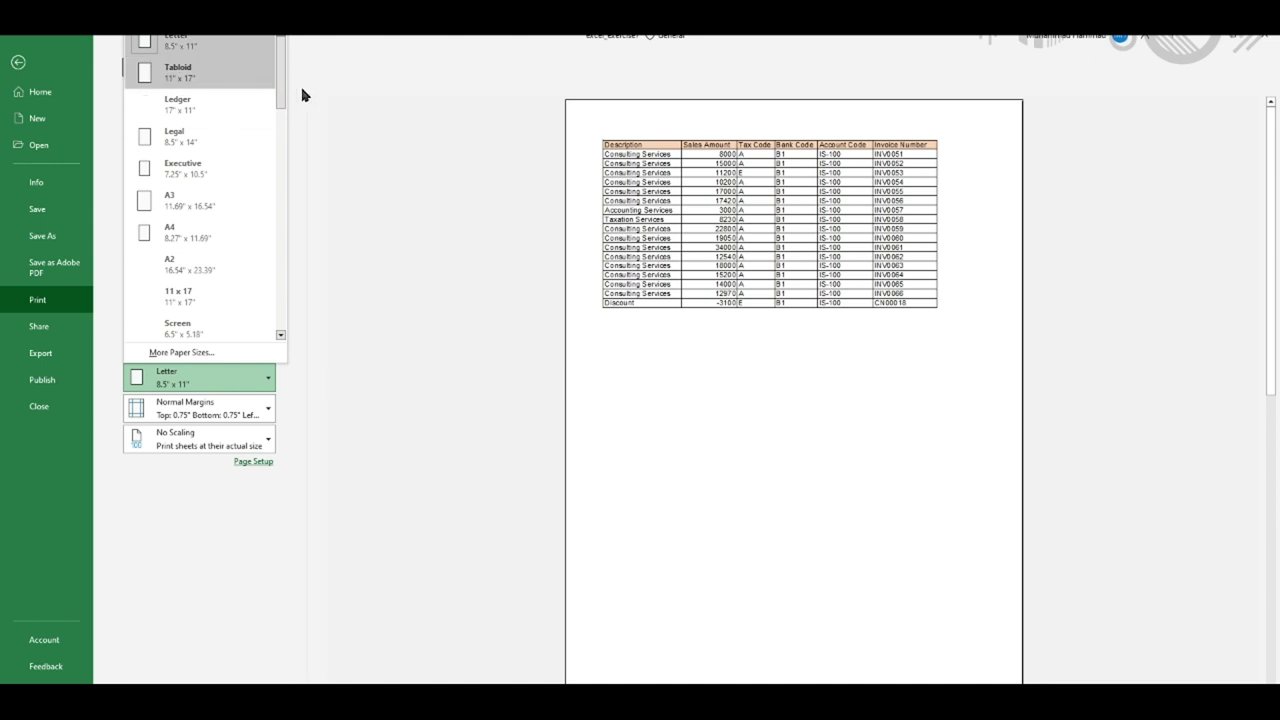
# Choose A4 (8.27" x 11.69") from the paper size list in Print settings
pyautogui.press('Down')
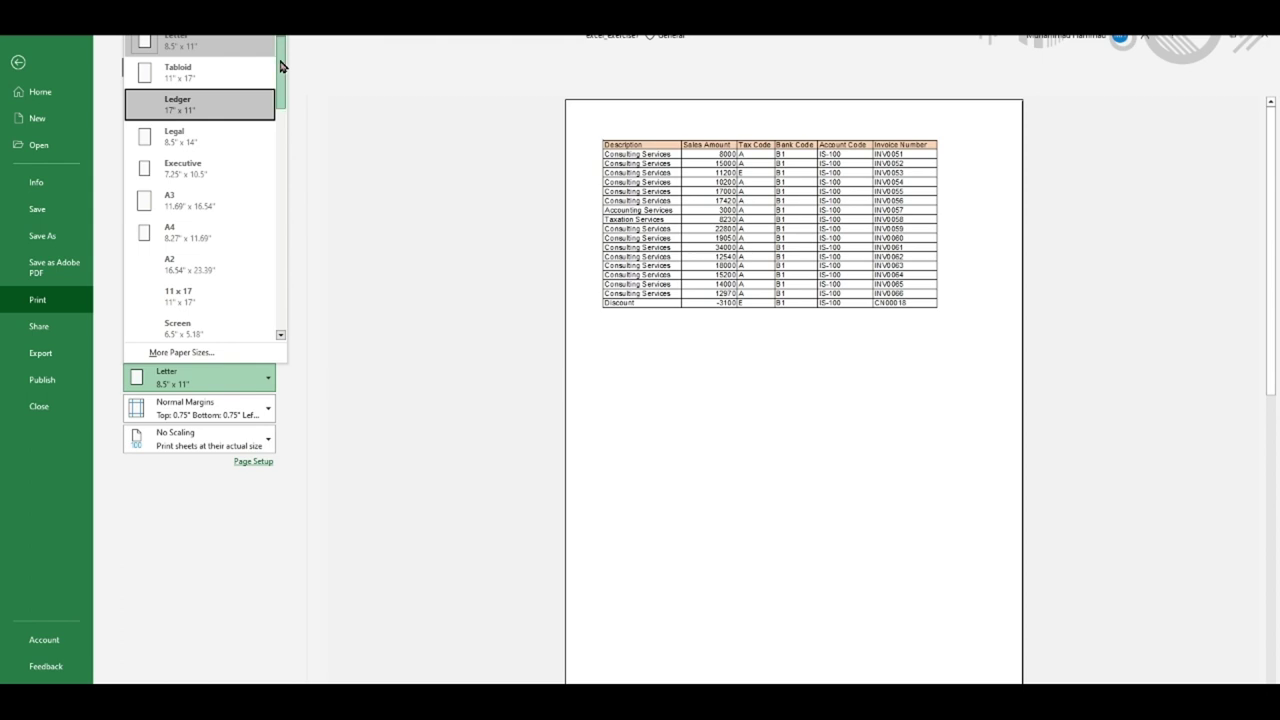
pyautogui.scroll(-1, 281, 67)
pyautogui.moveTo(281, 67); pyautogui.dragTo(281, 90)
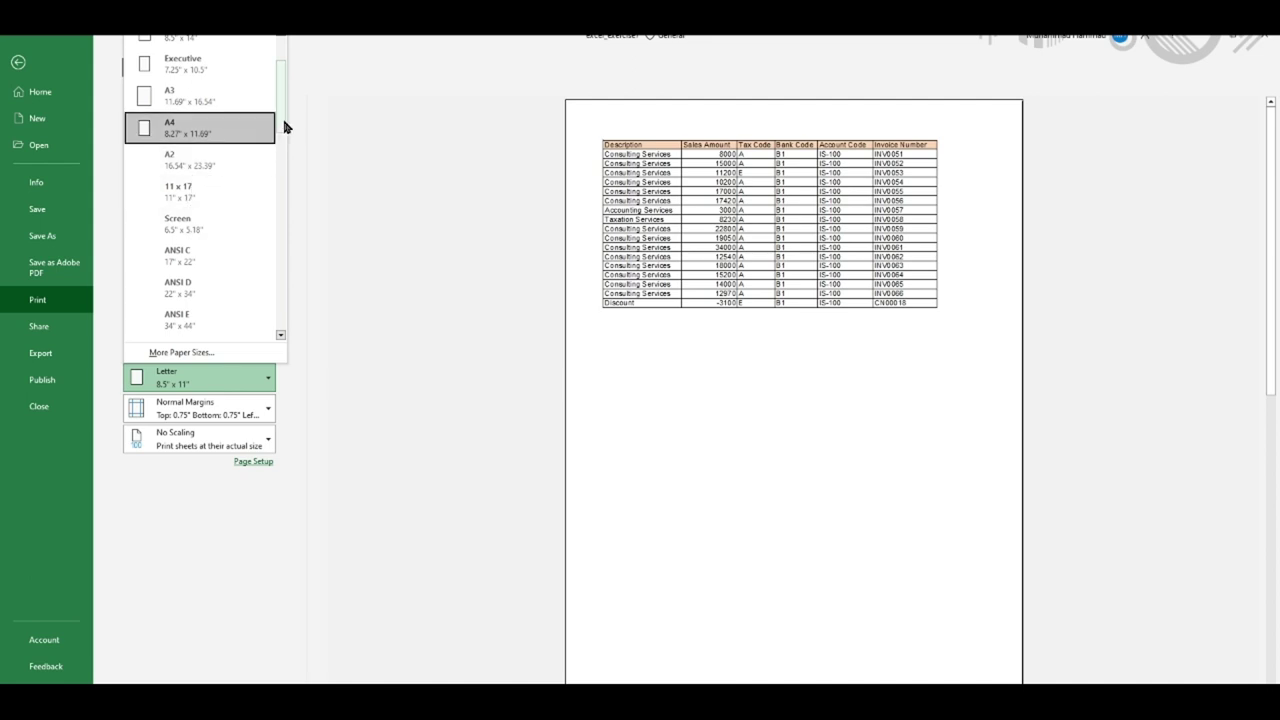
pyautogui.moveTo(282, 123); pyautogui.dragTo(285, 55)
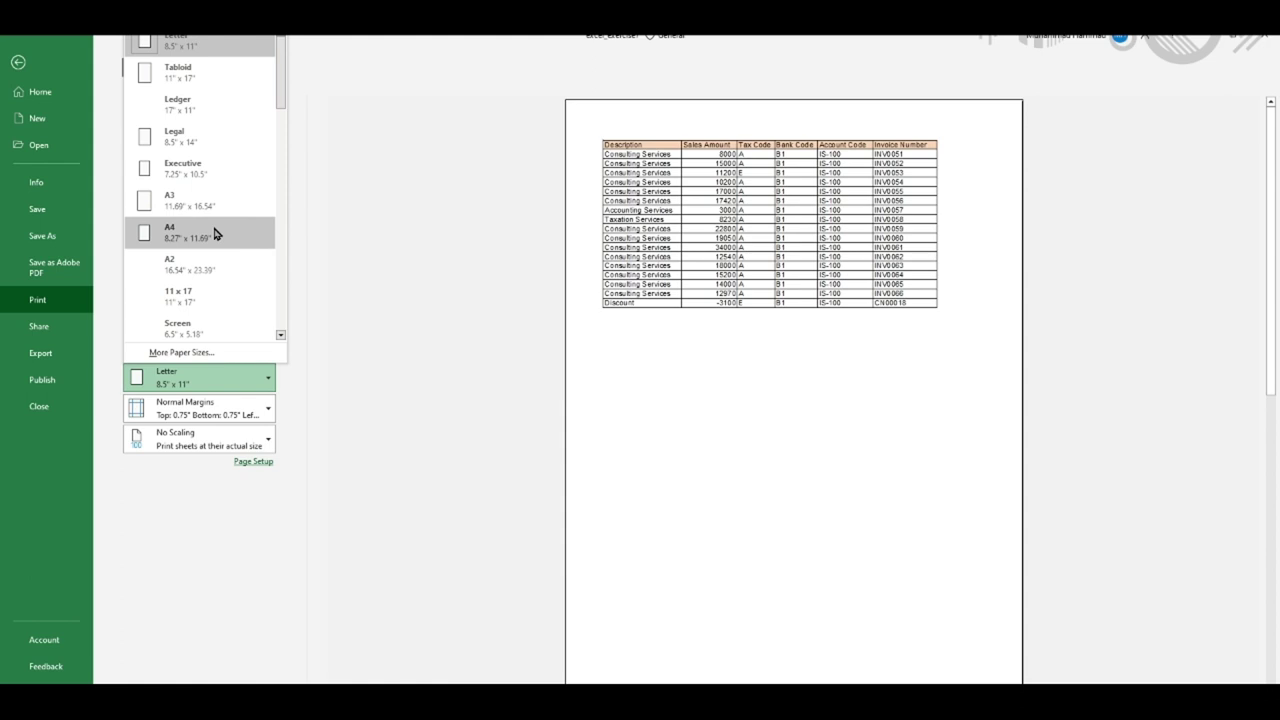
pyautogui.click(214, 234)
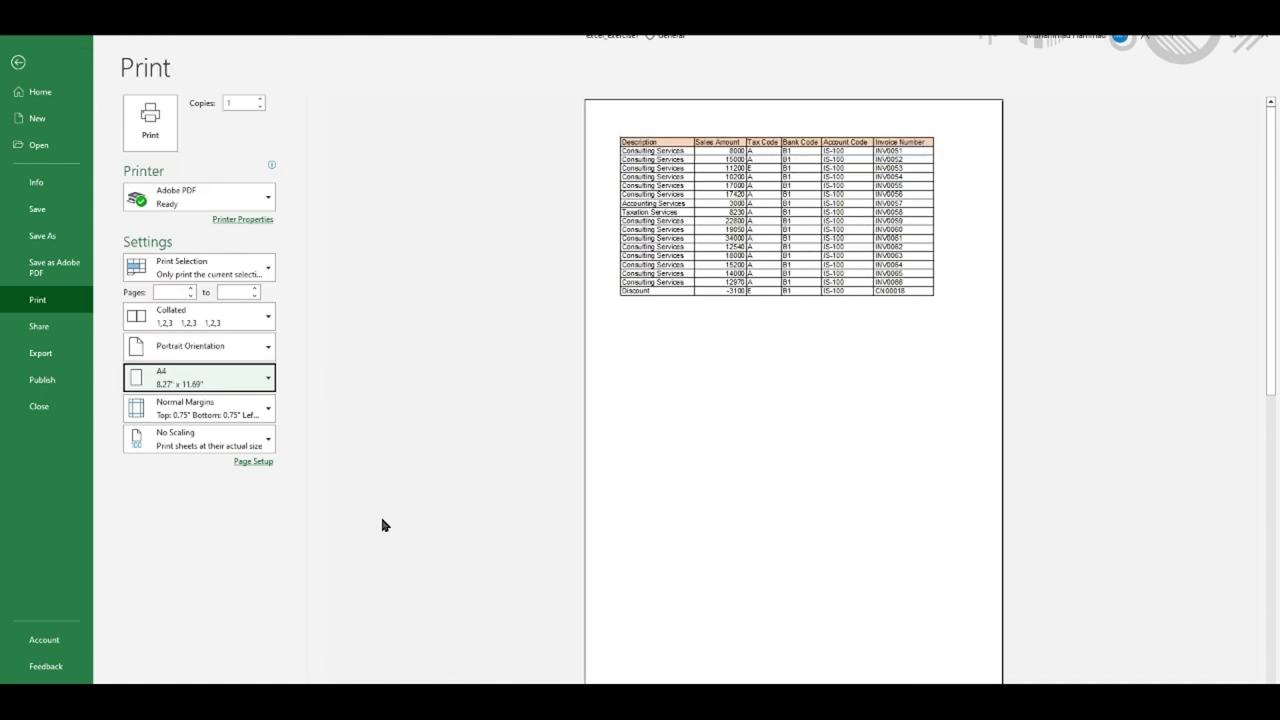
# Try Wide margins, then settle on Narrow margins (0.75" top and bottom)
pyautogui.click(262, 405)
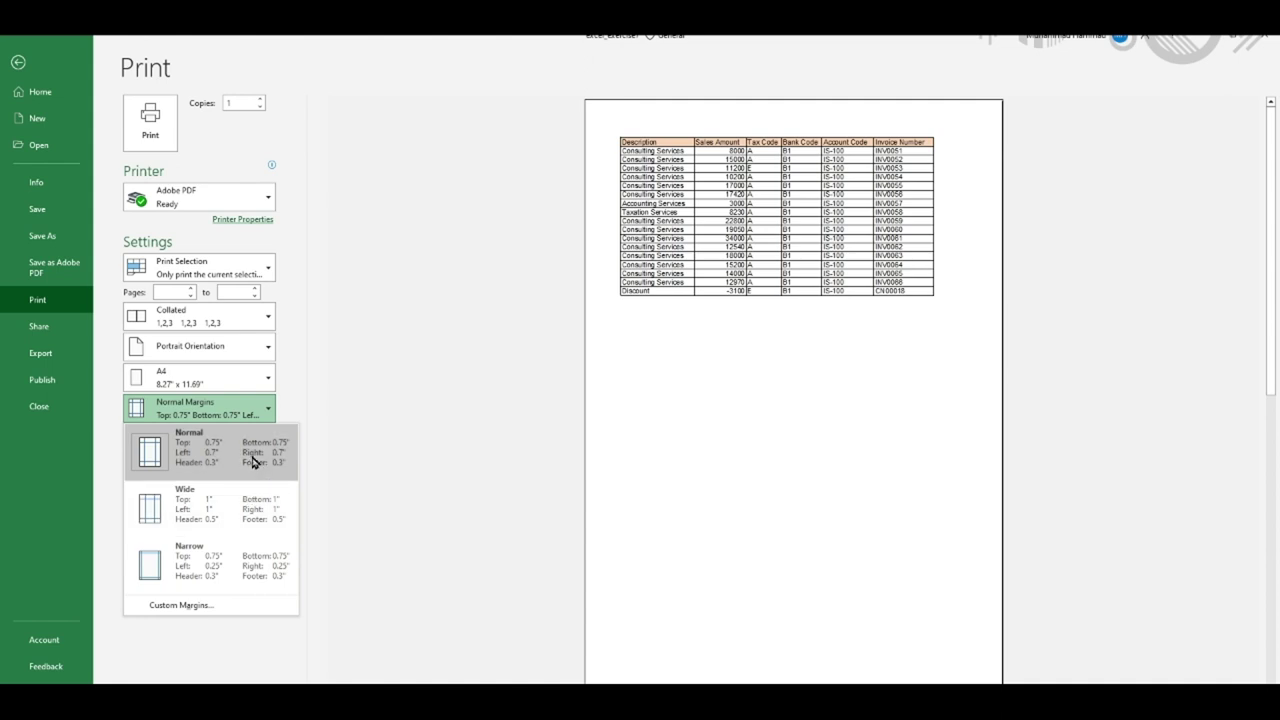
pyautogui.click(253, 461)
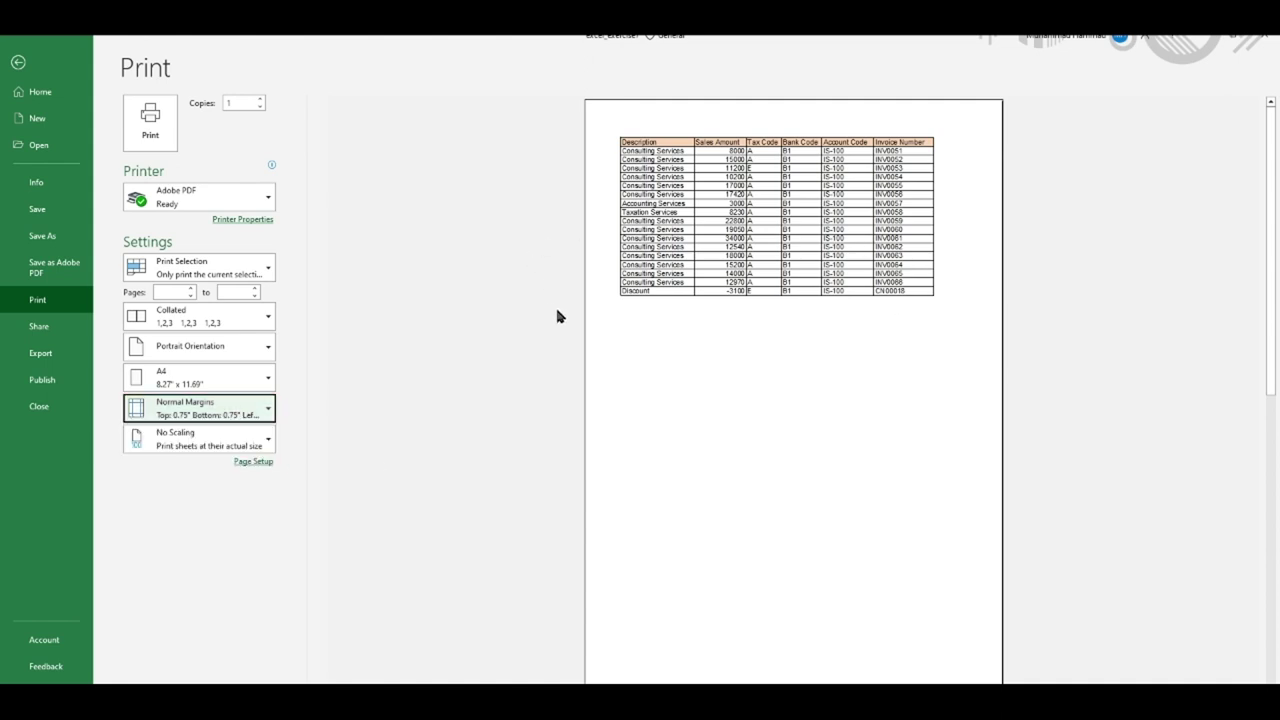
pyautogui.click(274, 409)
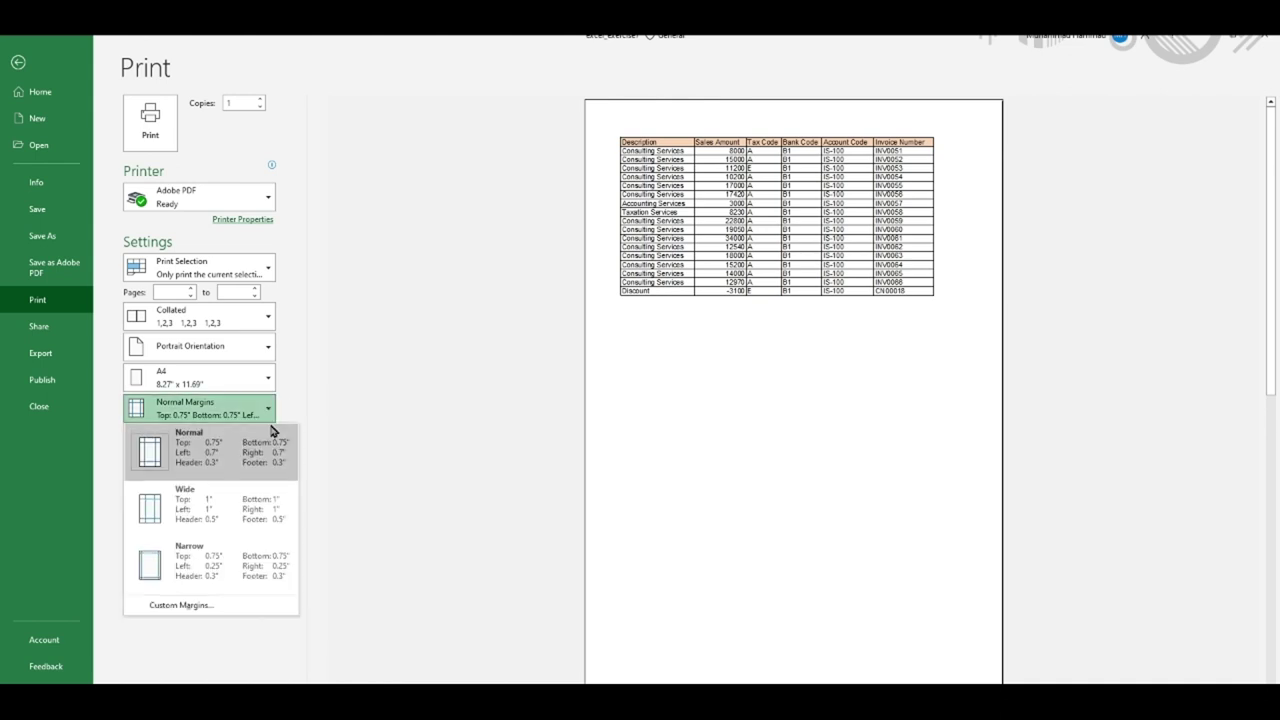
pyautogui.click(264, 507)
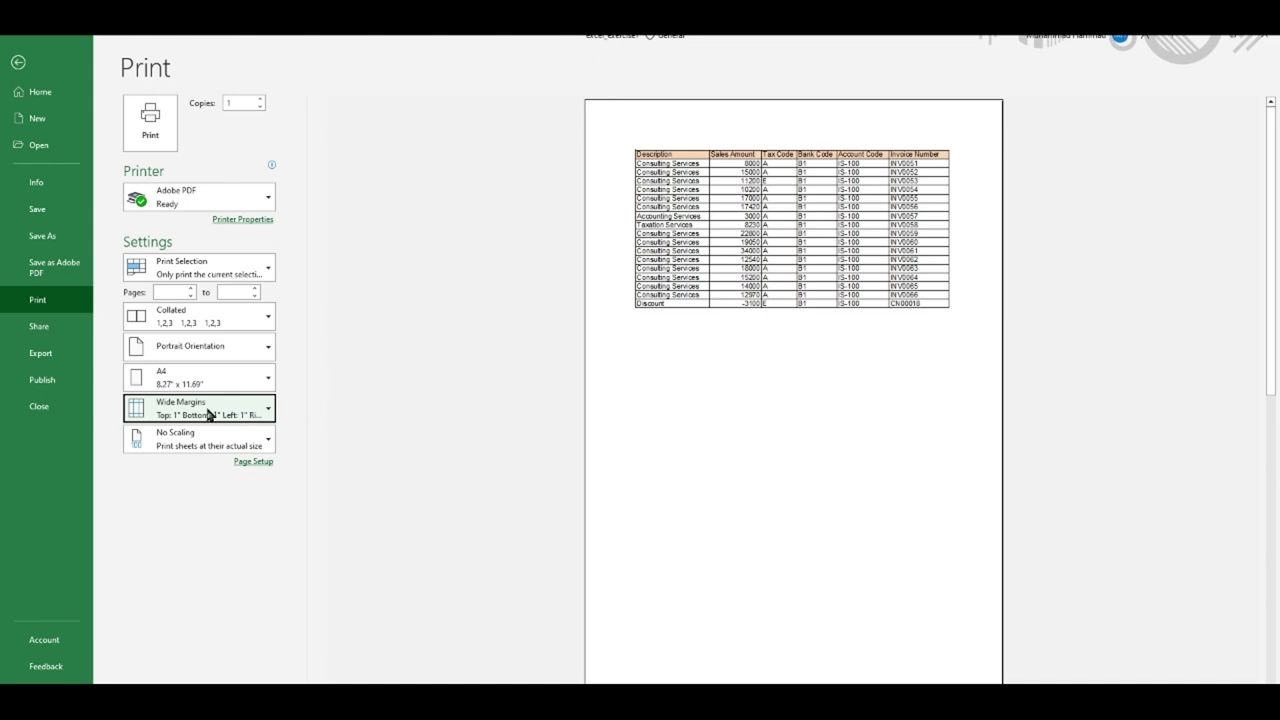
pyautogui.click(250, 408)
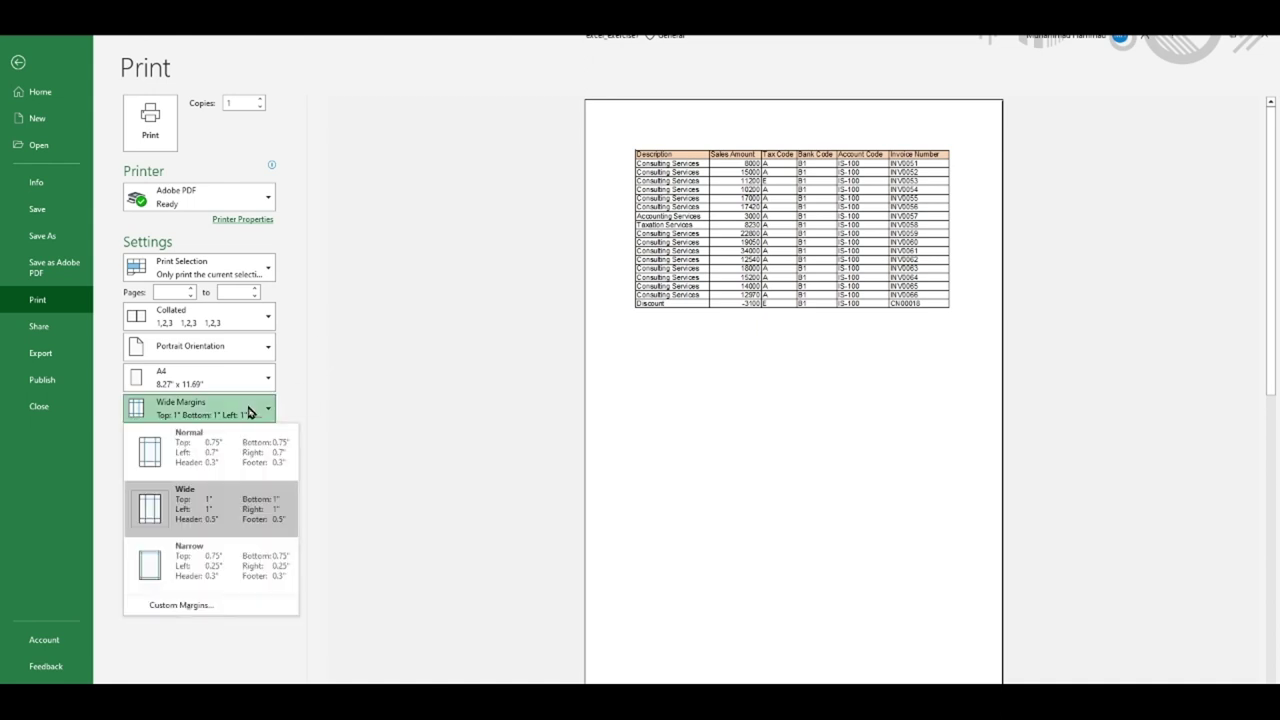
pyautogui.click(221, 563)
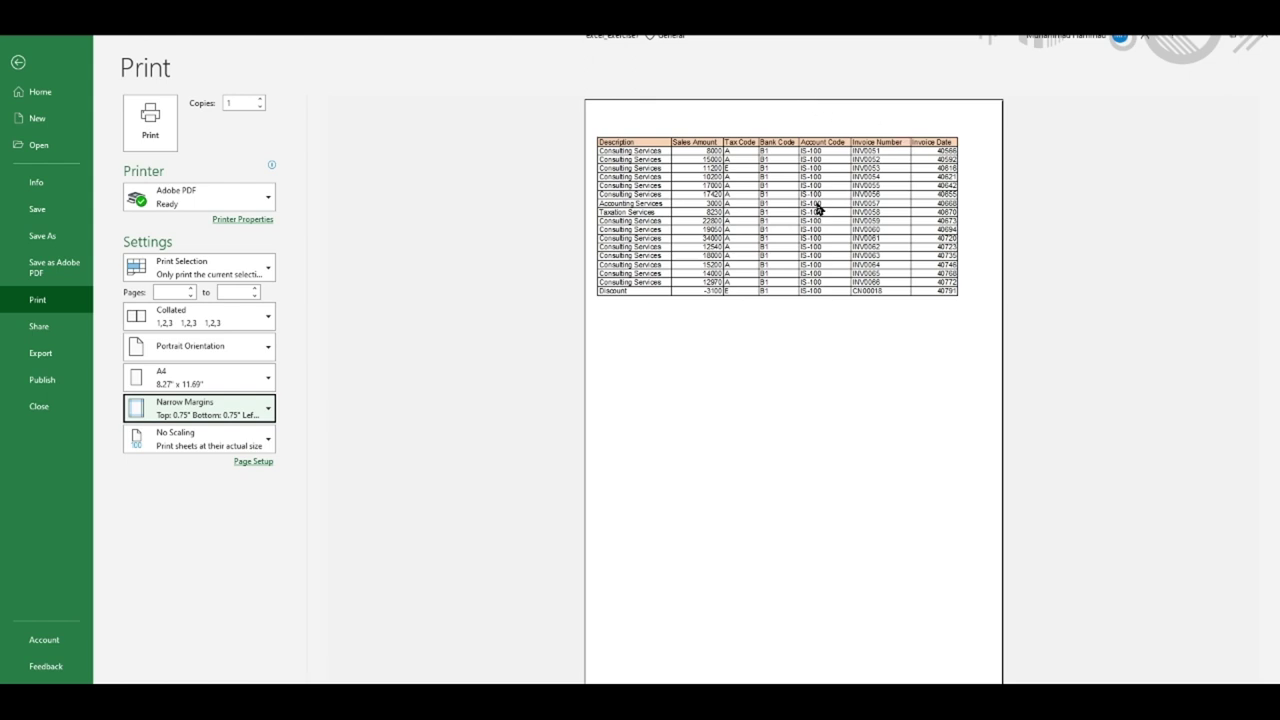
# Try Fit Sheet on One Page, then switch scaling to Fit All Columns on One Page
pyautogui.click(250, 446)
pyautogui.click(250, 446)
pyautogui.click(250, 446)
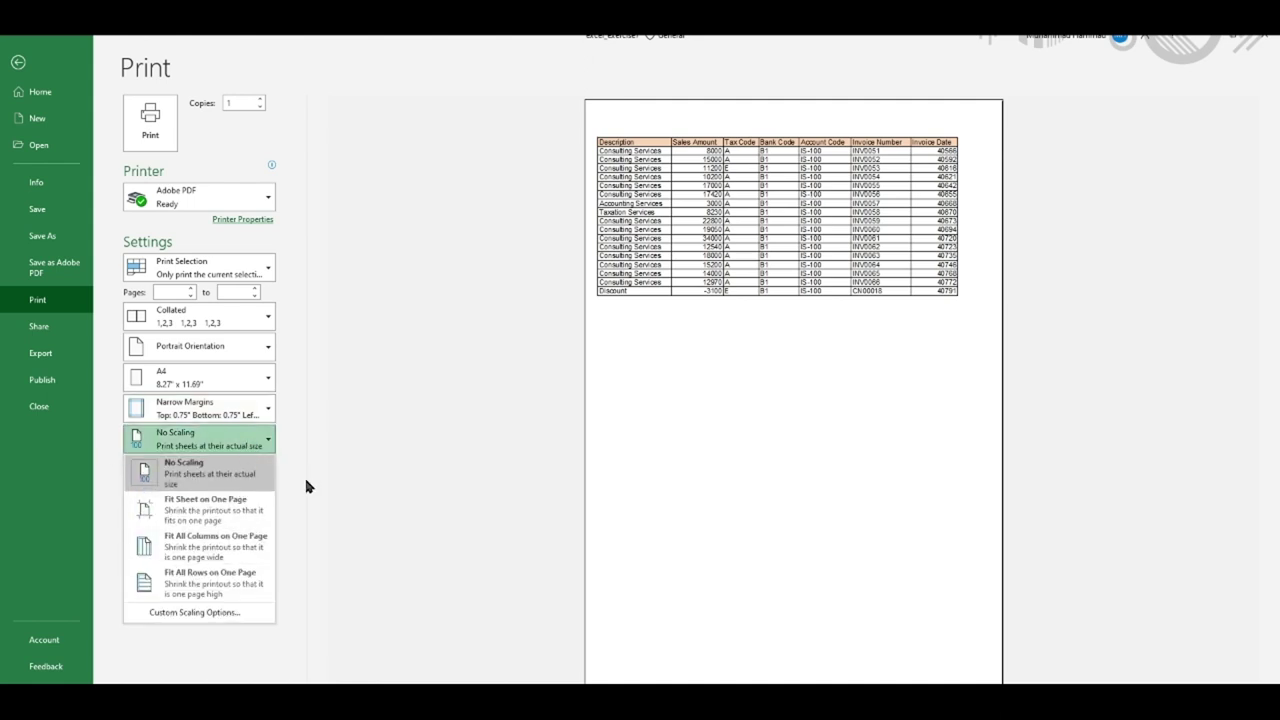
pyautogui.click(230, 515)
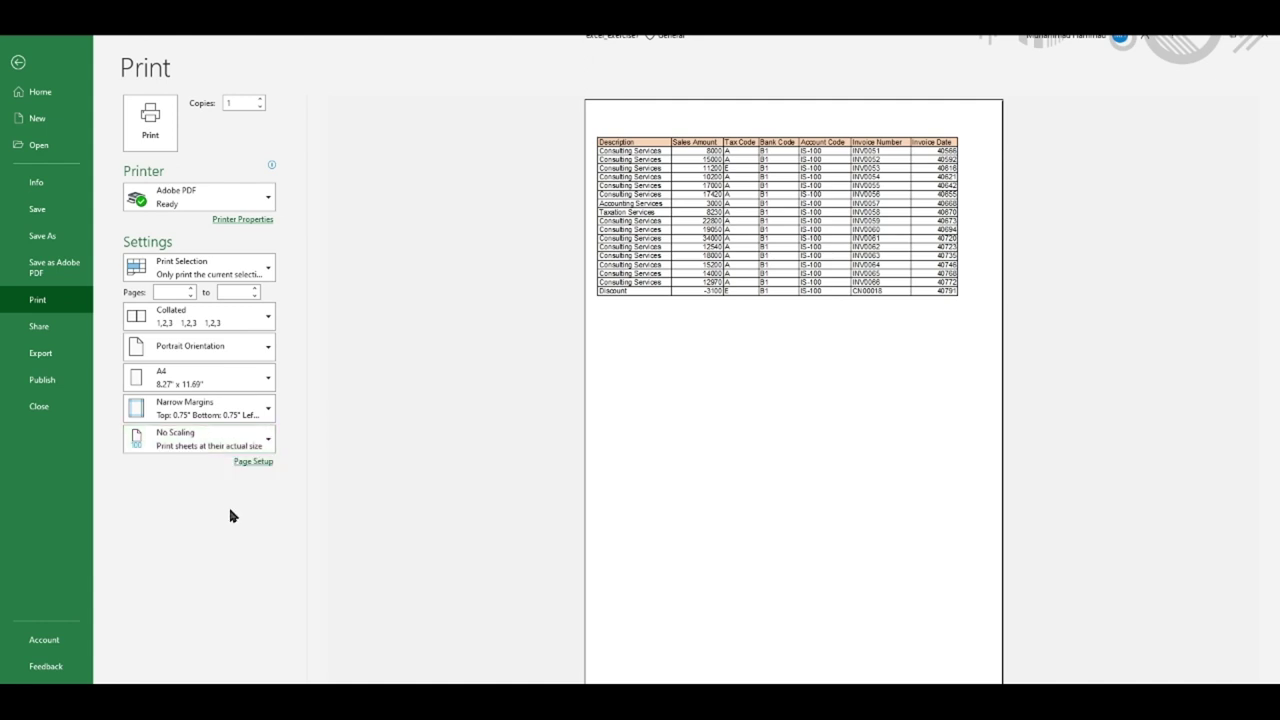
pyautogui.click(226, 445)
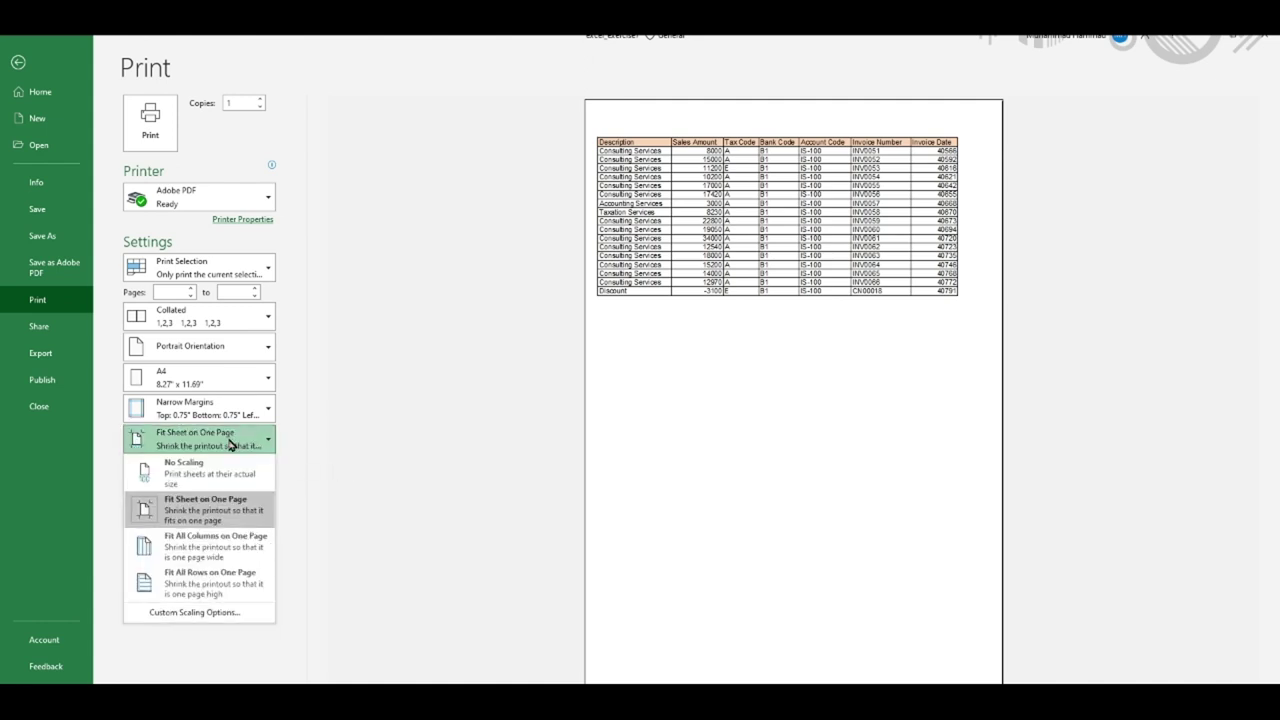
pyautogui.click(237, 557)
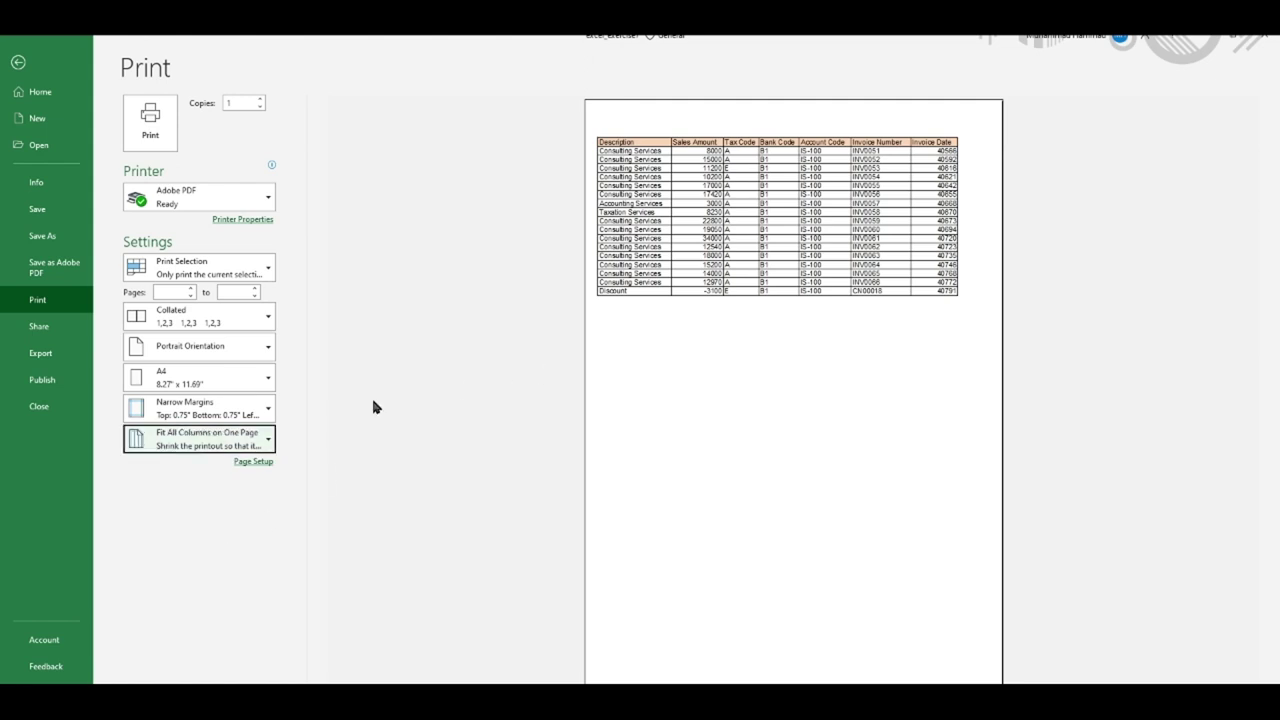
# Reset printing to No Scaling and Normal Margins, then Fit Sheet on One Page
pyautogui.click(19, 63)
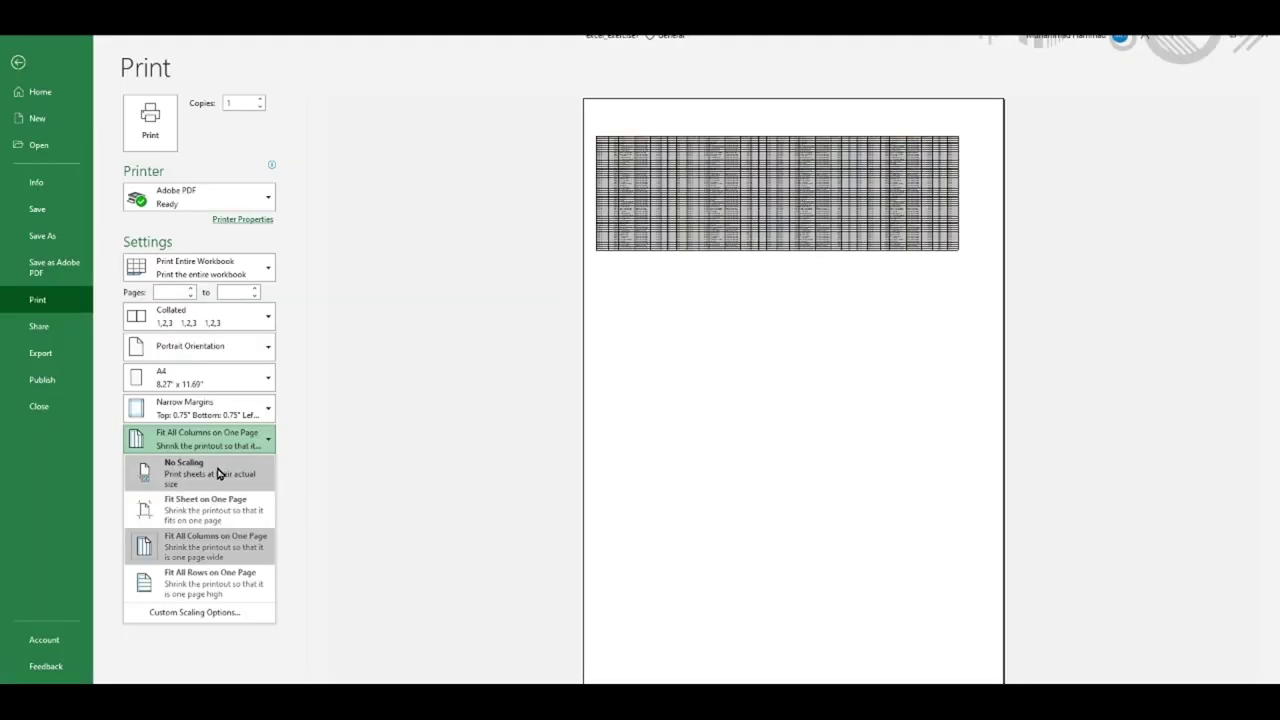
pyautogui.click(220, 472)
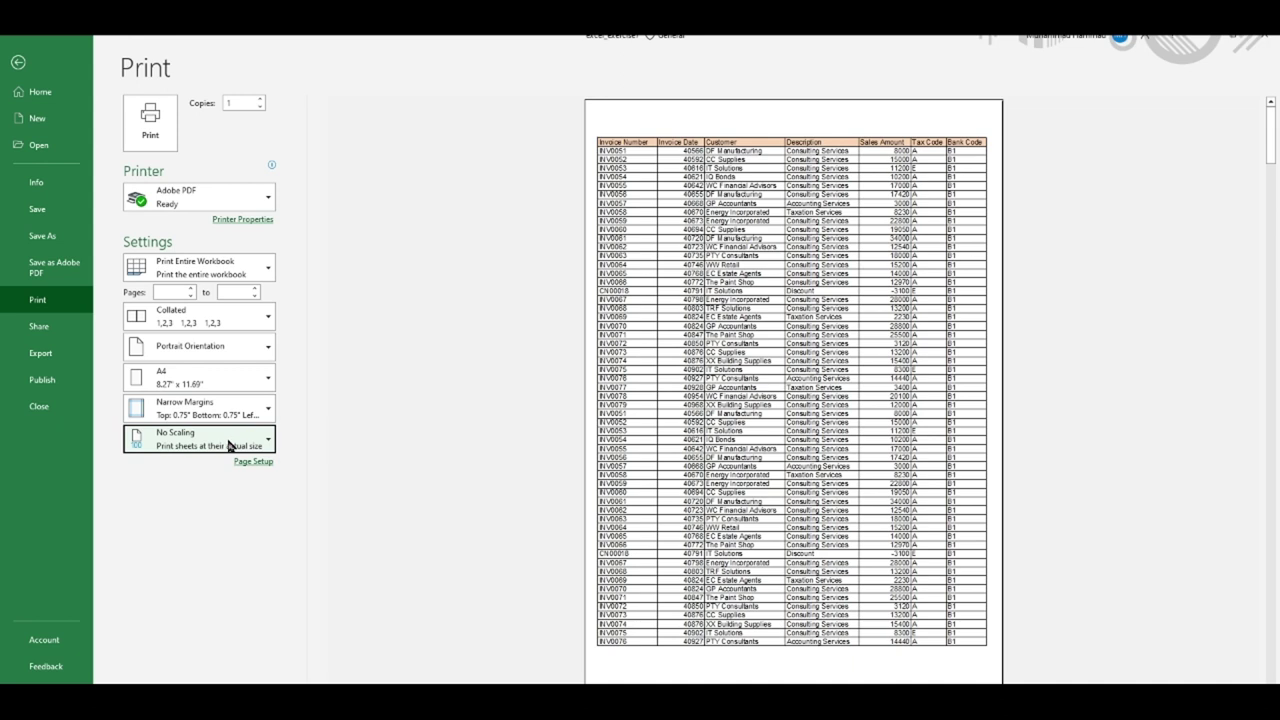
pyautogui.click(207, 409)
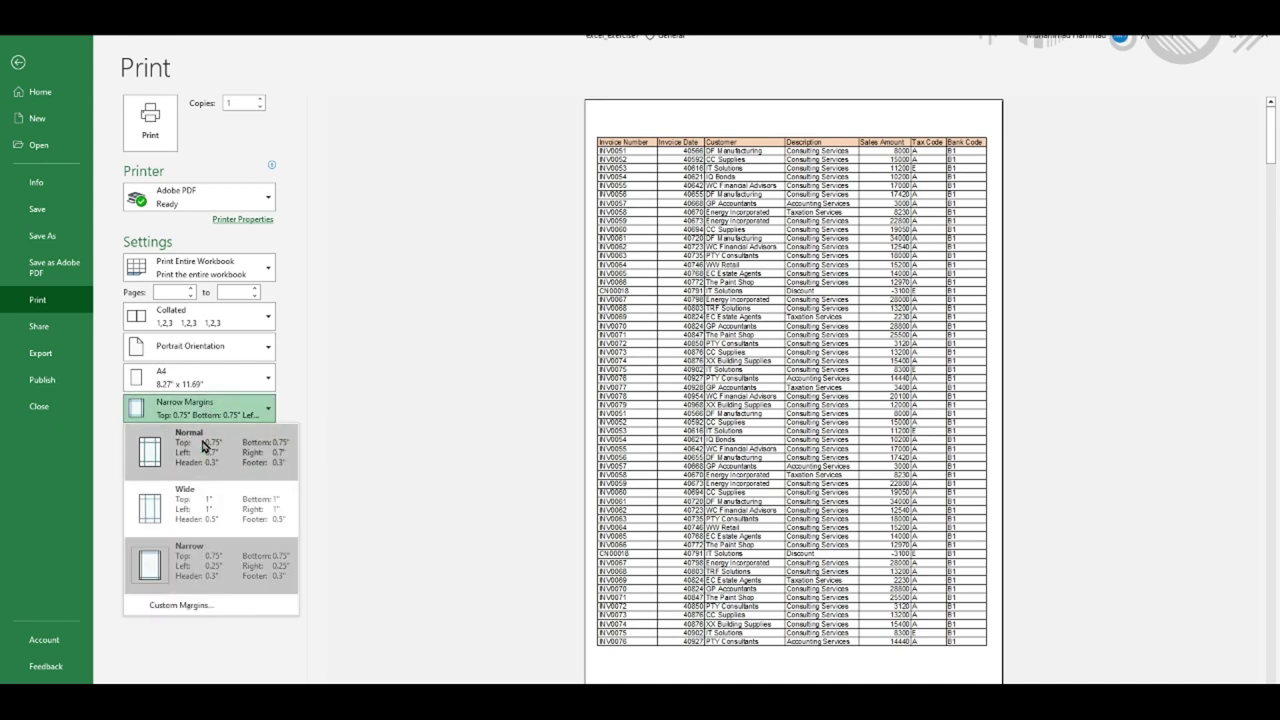
pyautogui.click(204, 444)
pyautogui.click(225, 439)
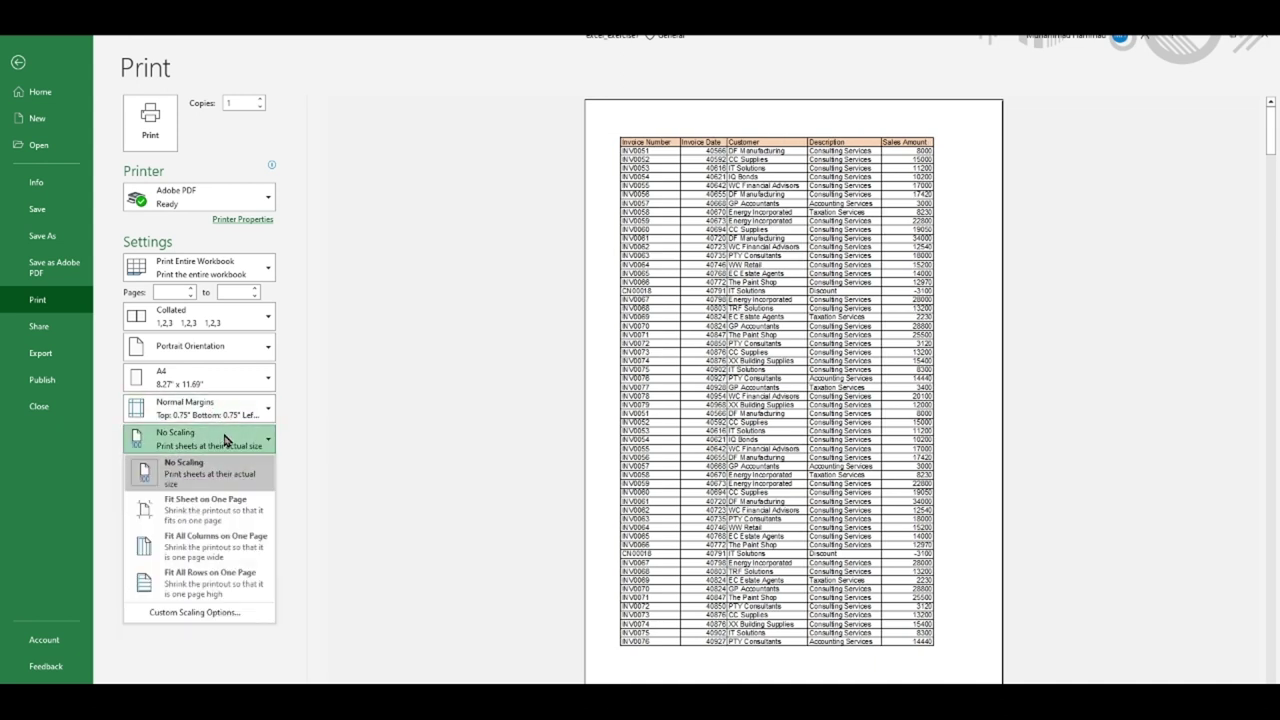
pyautogui.click(217, 474)
pyautogui.click(228, 440)
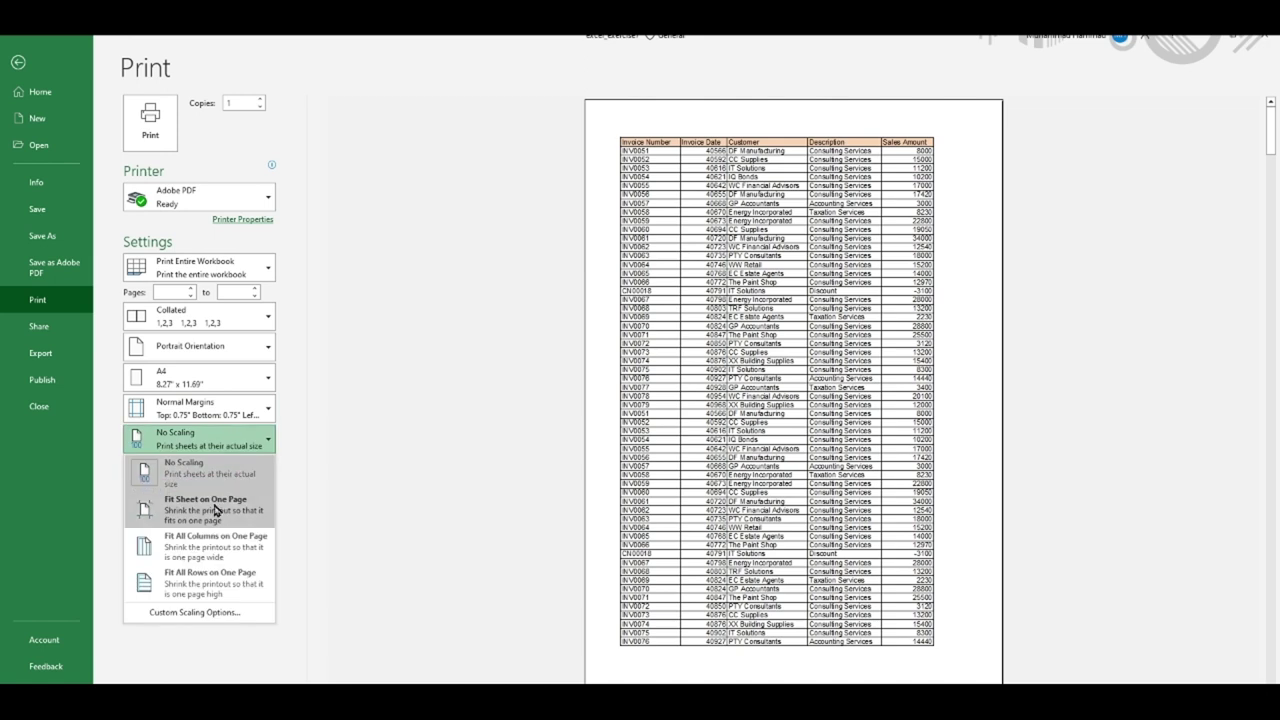
pyautogui.click(215, 511)
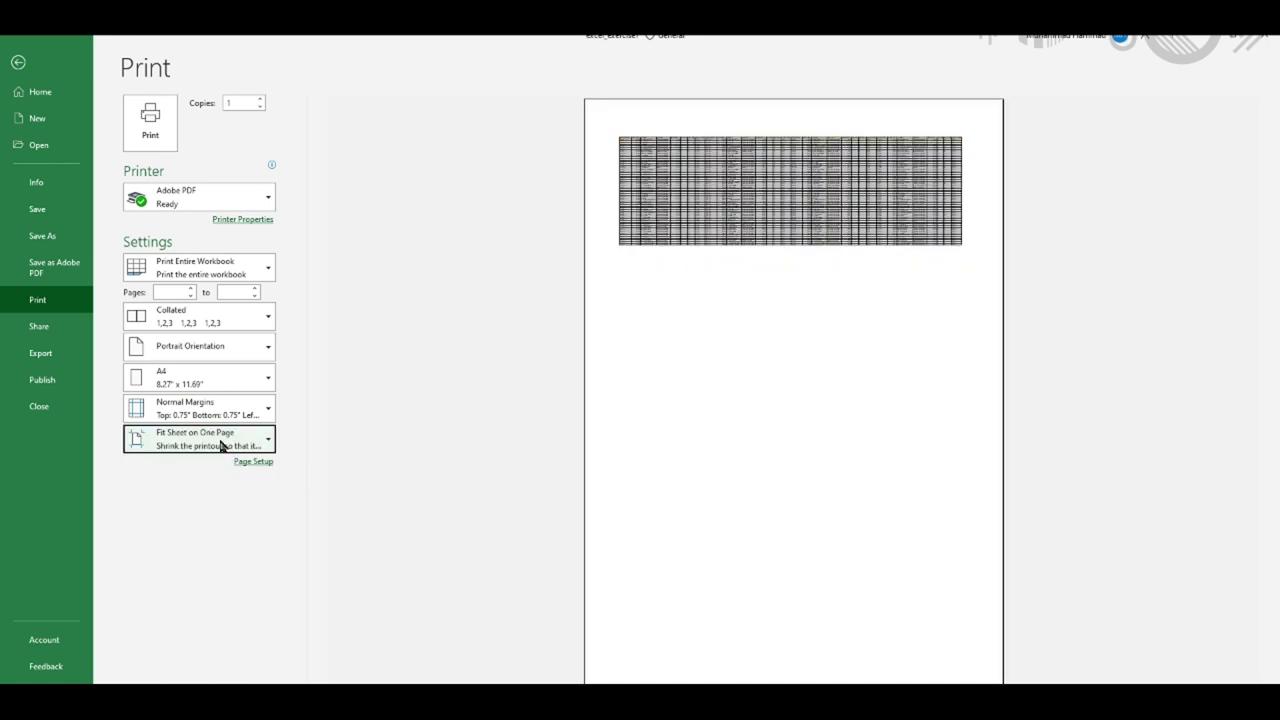
# Switch to Landscape orientation and scale the printout to Fit All Rows on One Page
pyautogui.click(234, 350)
pyautogui.click(244, 412)
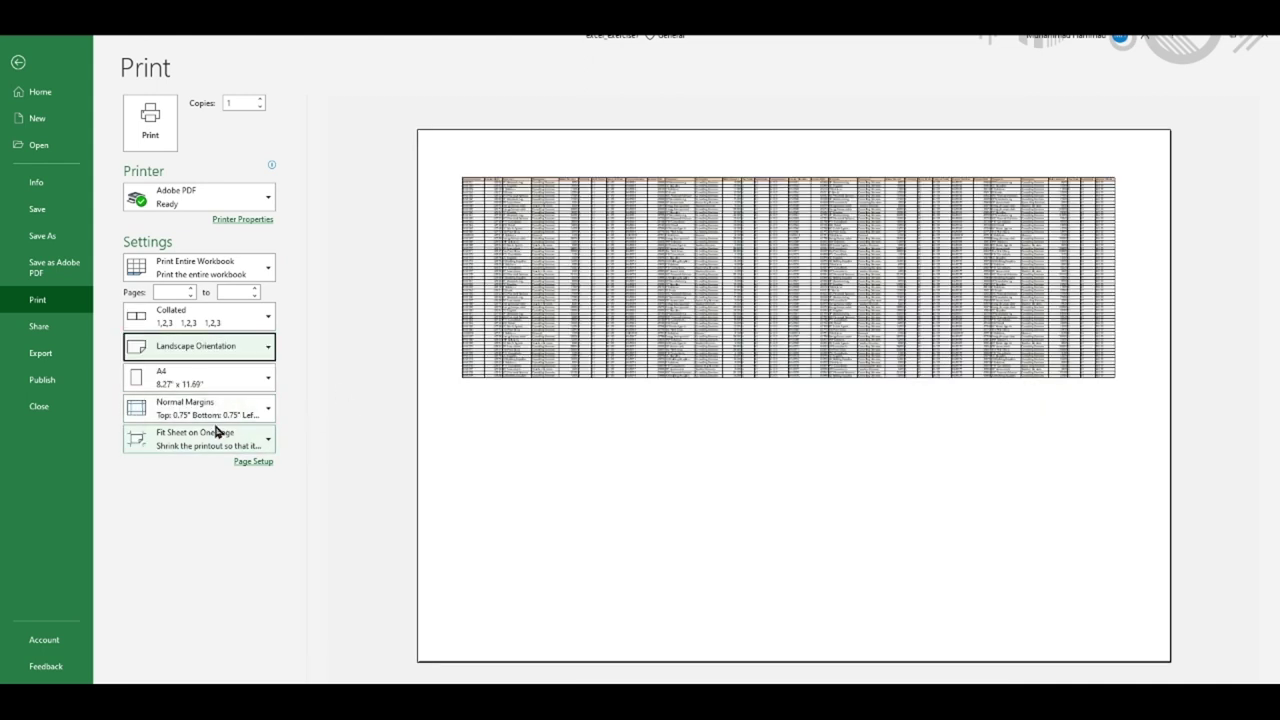
pyautogui.click(224, 440)
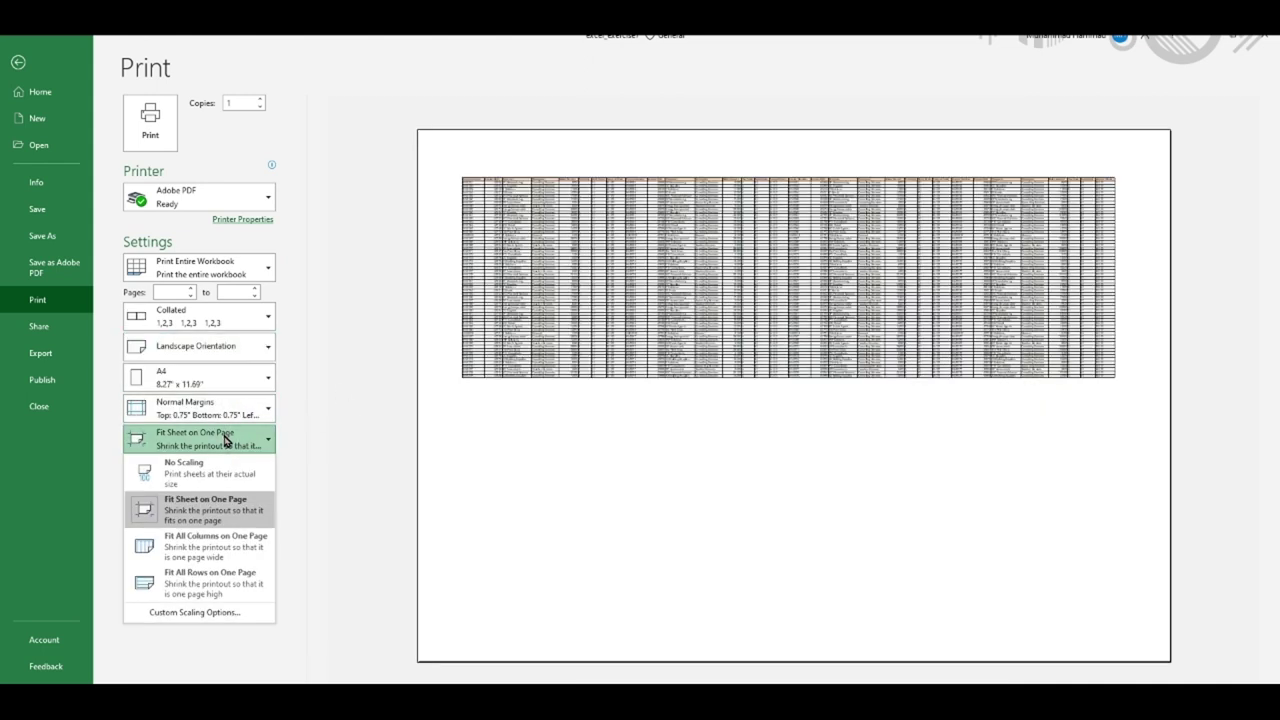
pyautogui.click(248, 557)
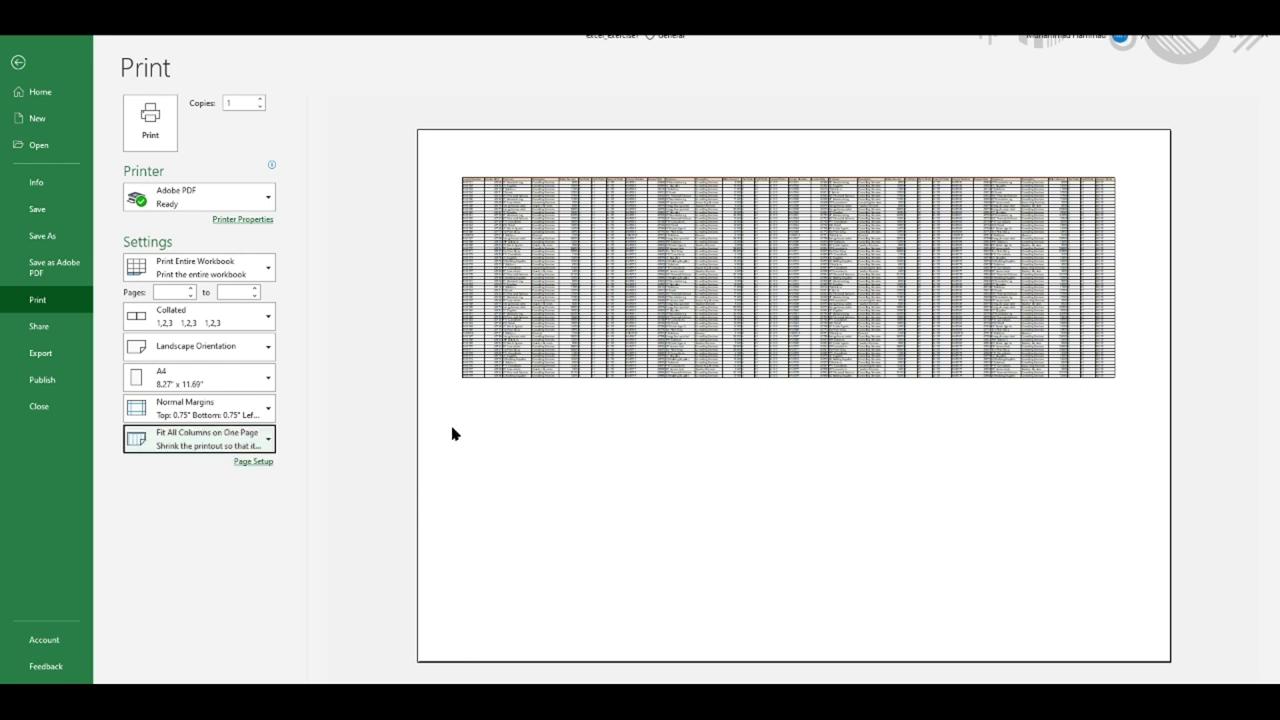
pyautogui.click(270, 443)
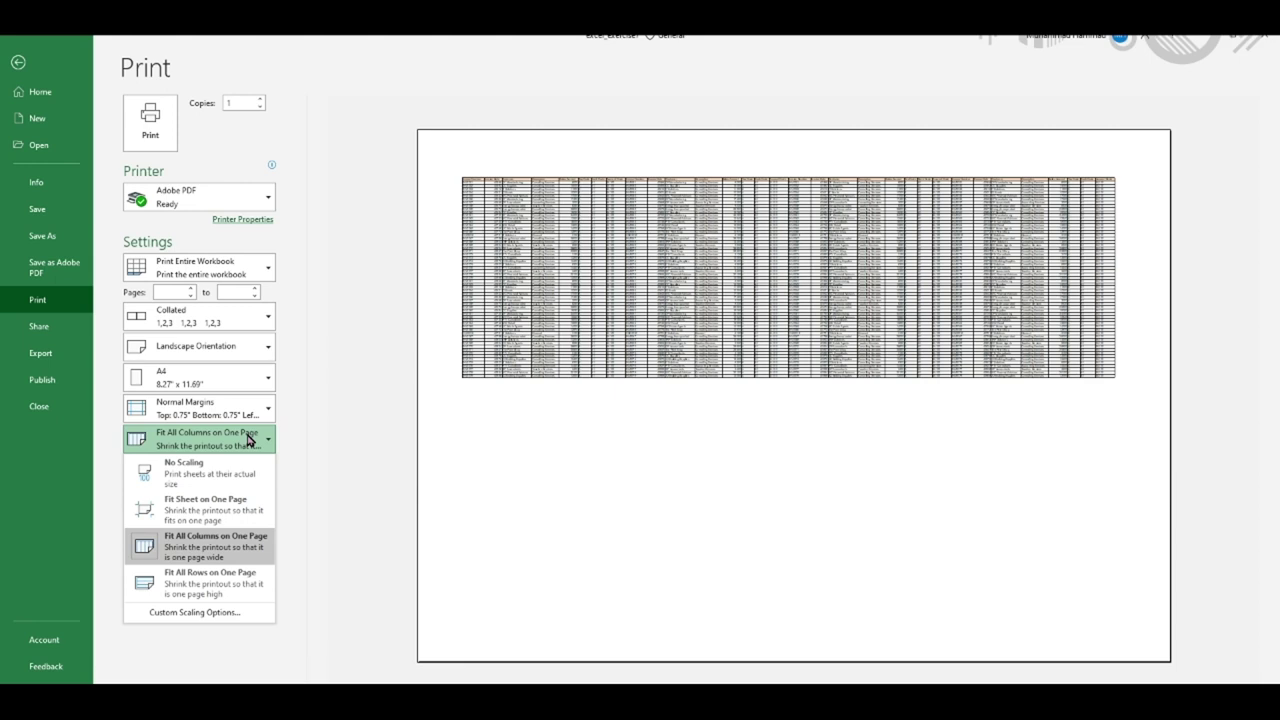
pyautogui.click(208, 588)
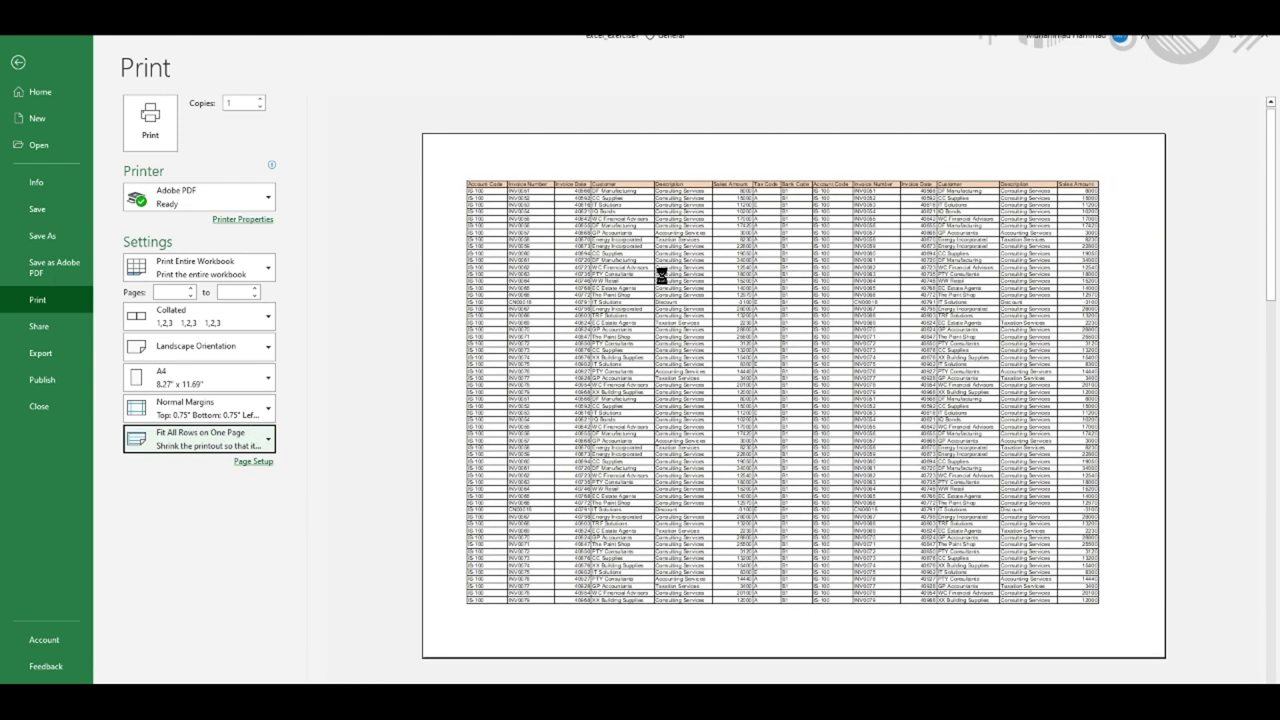
pyautogui.scroll(-1, 714, 634)
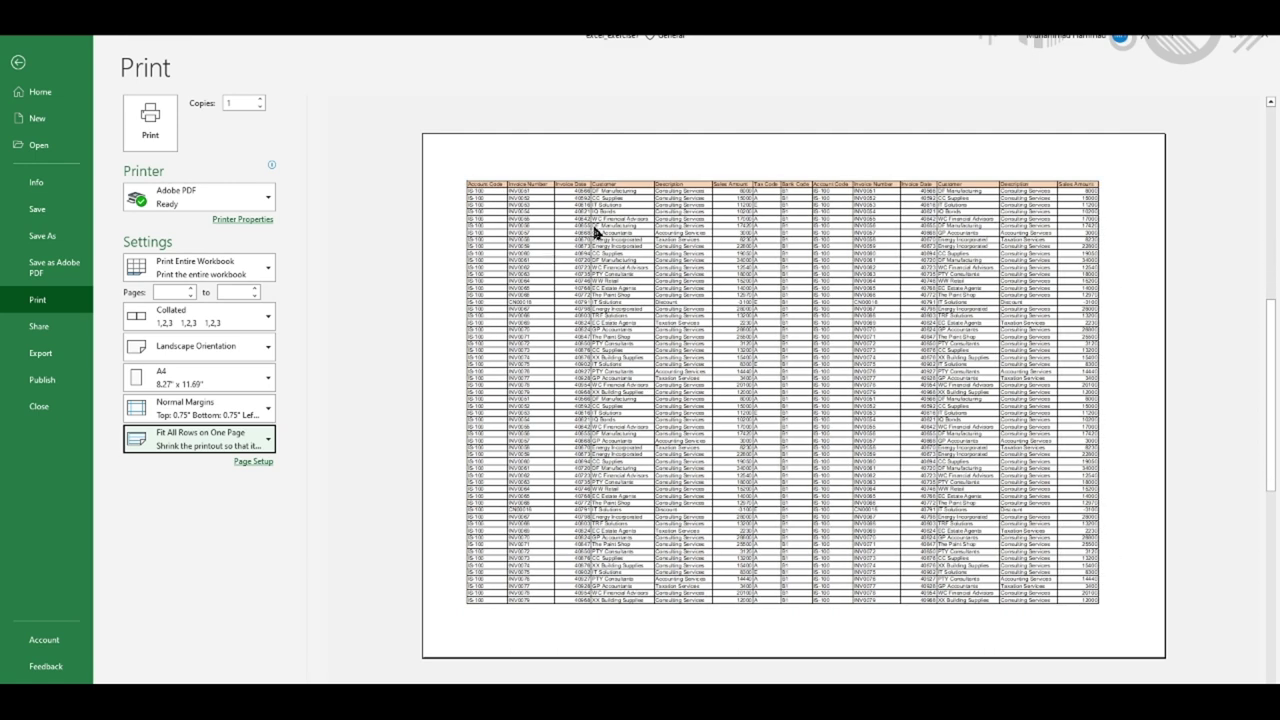
# In Page Setup, keep Paper size A4 and Print quality 1200 dpi
pyautogui.click(267, 465)
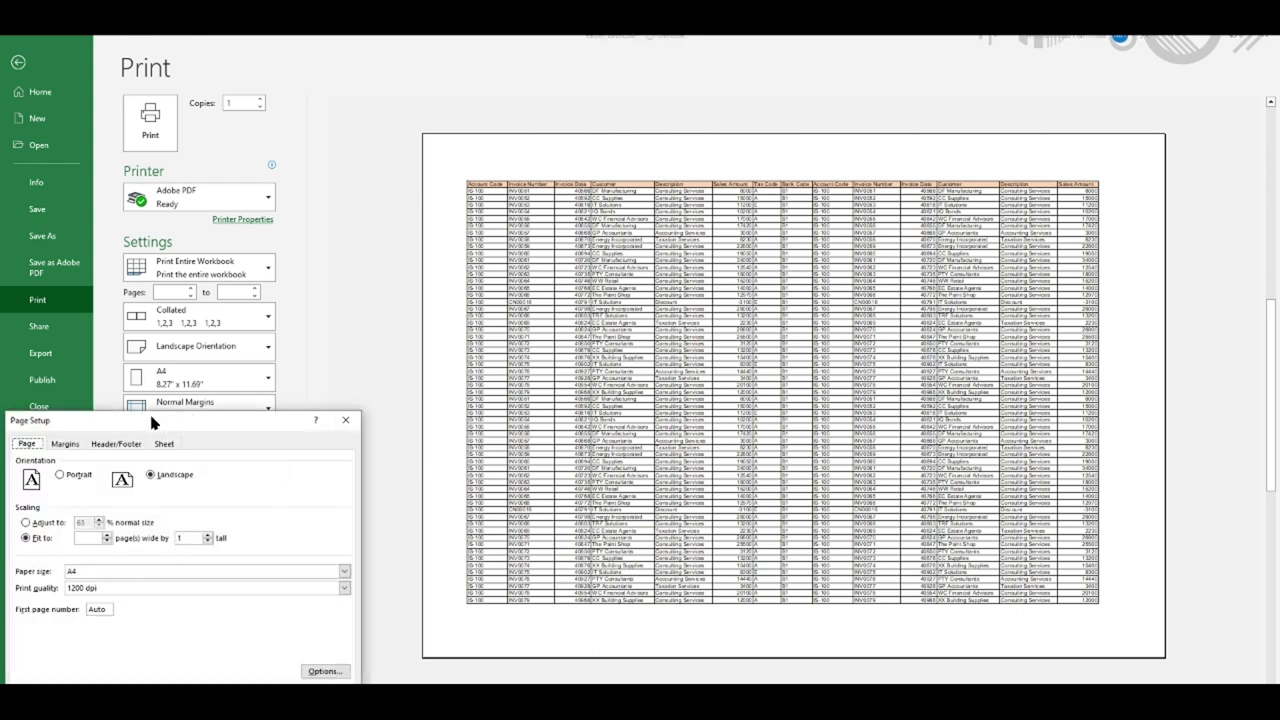
pyautogui.moveTo(152, 423); pyautogui.dragTo(517, 151)
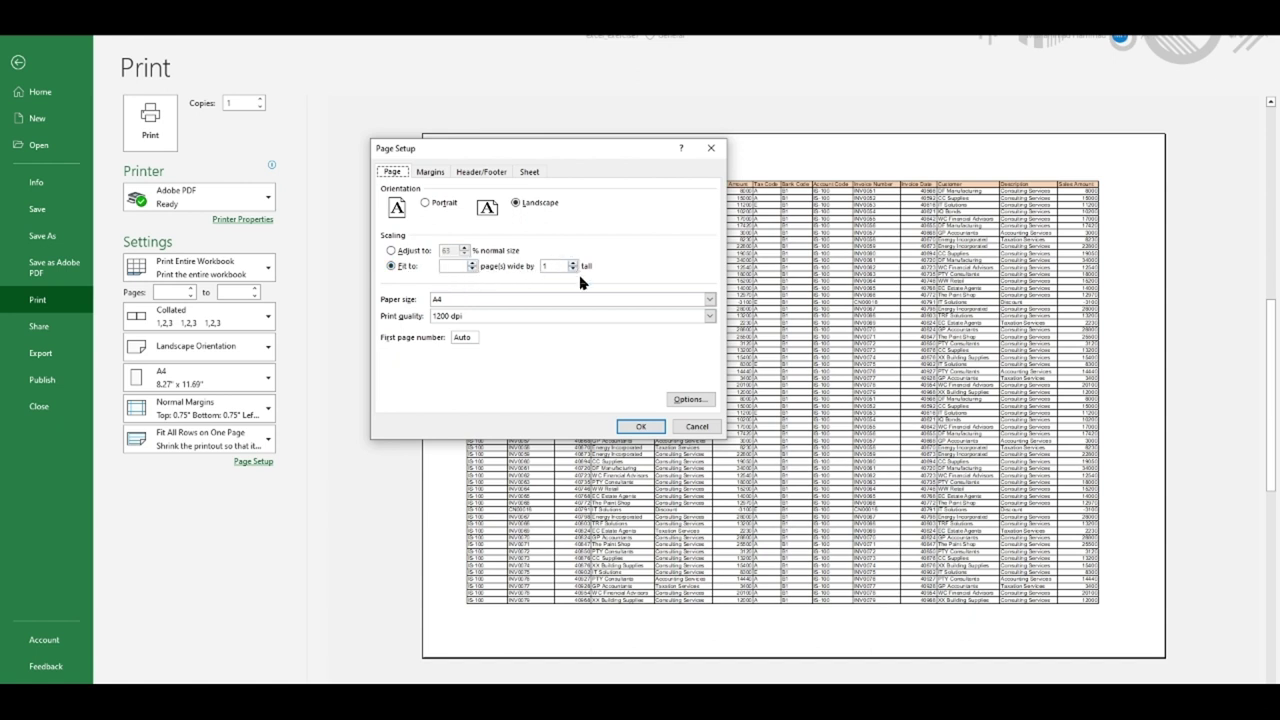
pyautogui.click(709, 299)
pyautogui.scroll(-5, 560, 343)
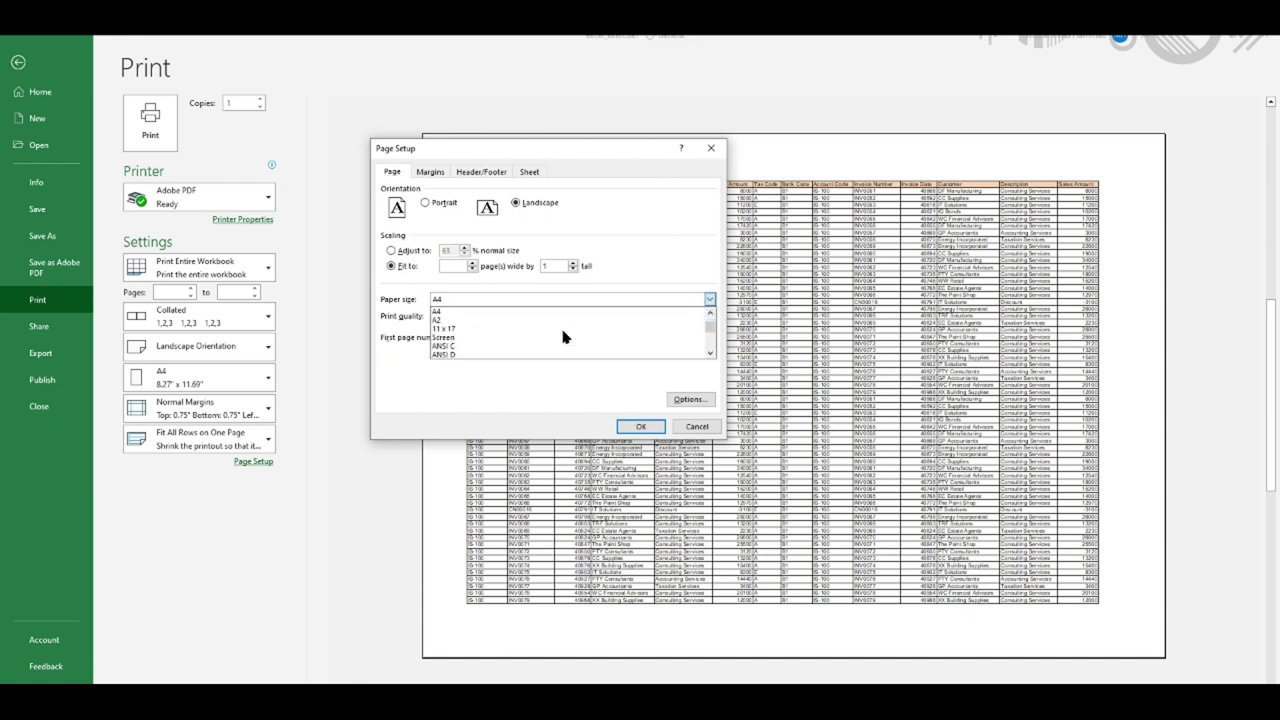
pyautogui.scroll(5, 563, 335)
pyautogui.click(710, 302)
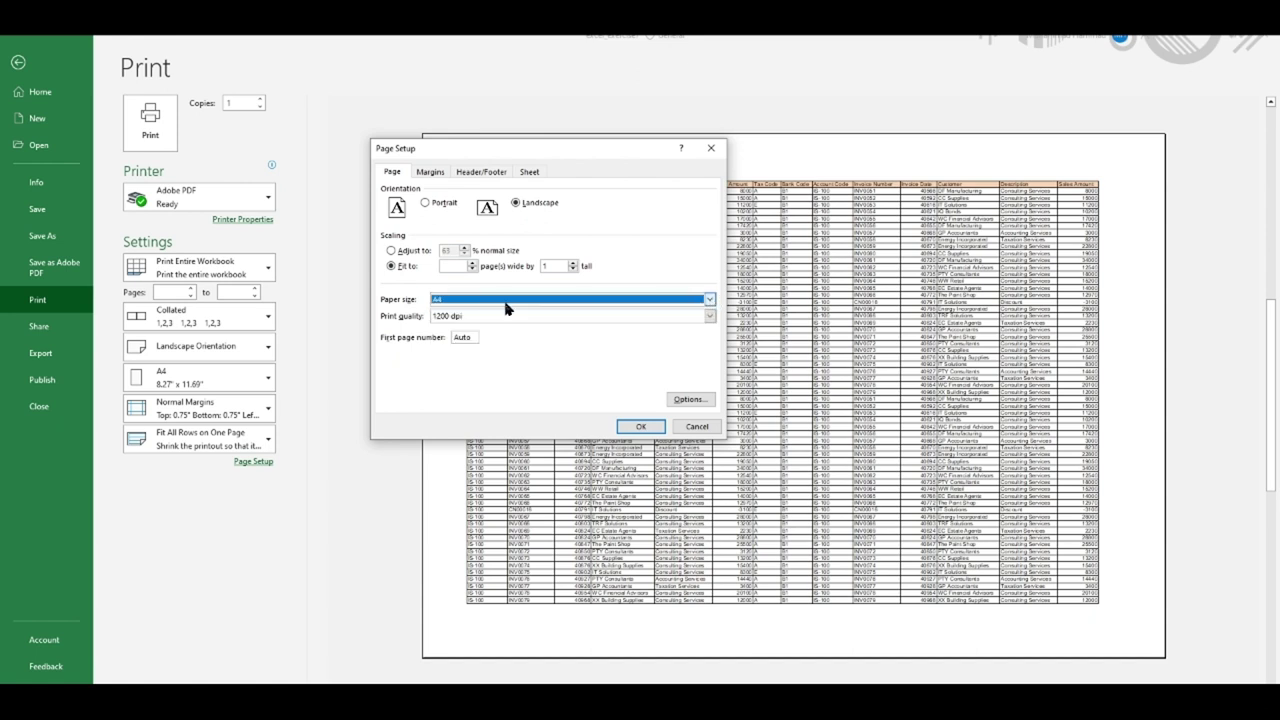
pyautogui.click(708, 316)
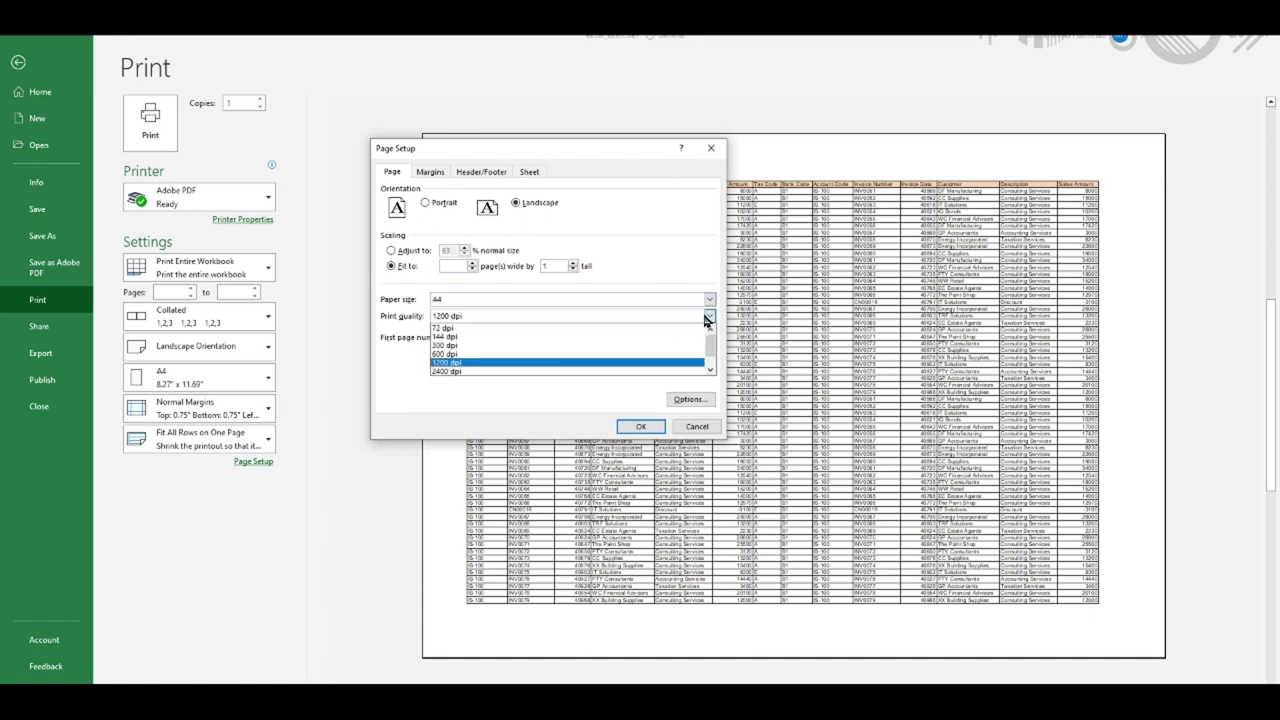
pyautogui.click(706, 318)
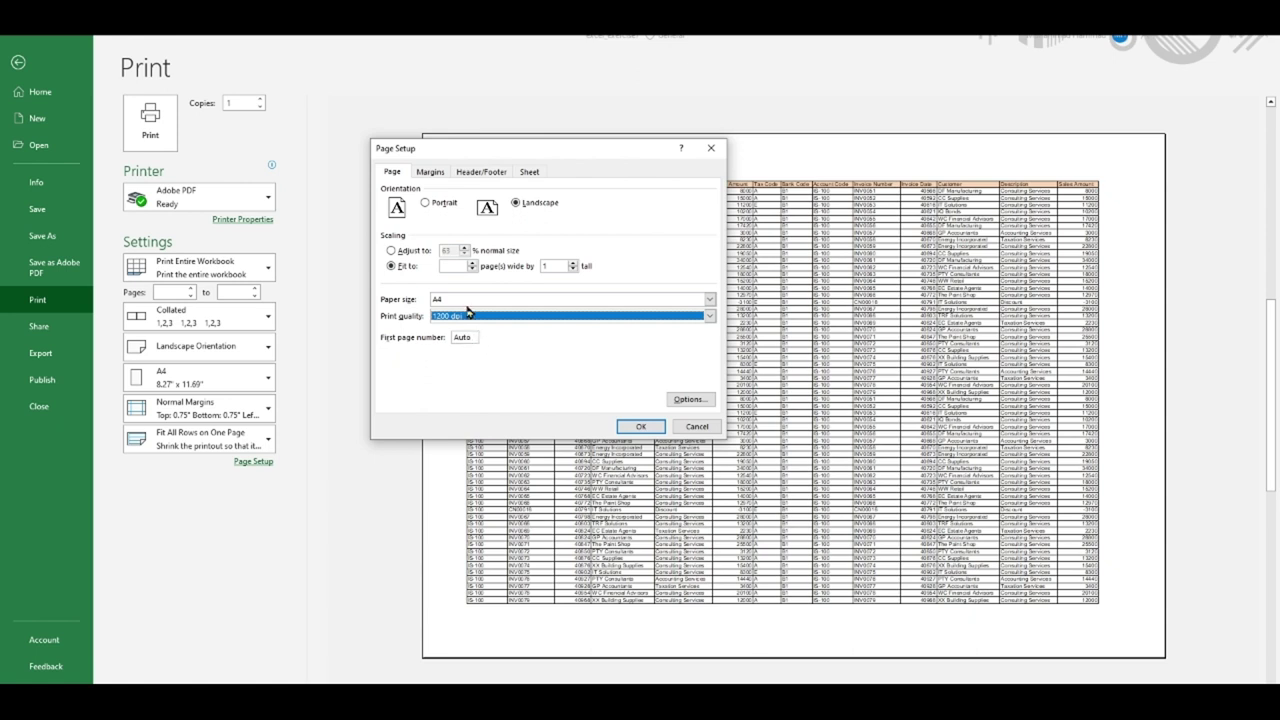
# Review the Margins, Header/Footer and Sheet tabs of Page Setup
pyautogui.click(430, 172)
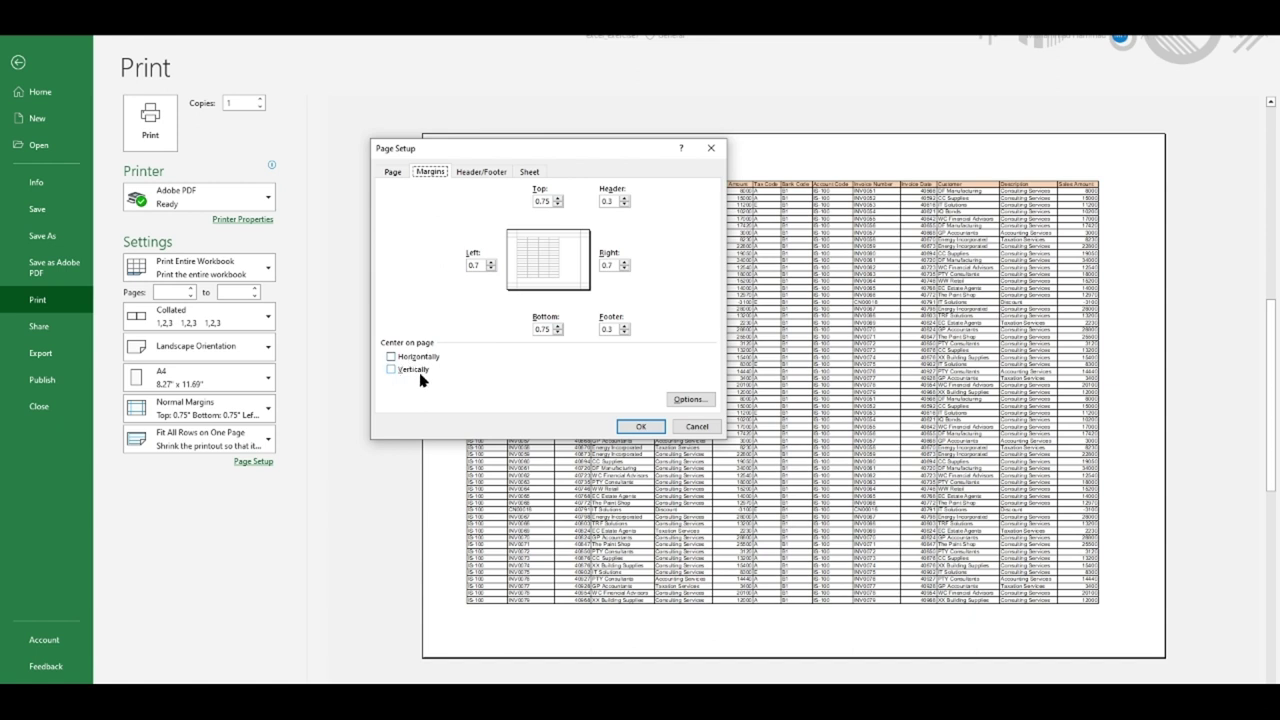
pyautogui.click(486, 172)
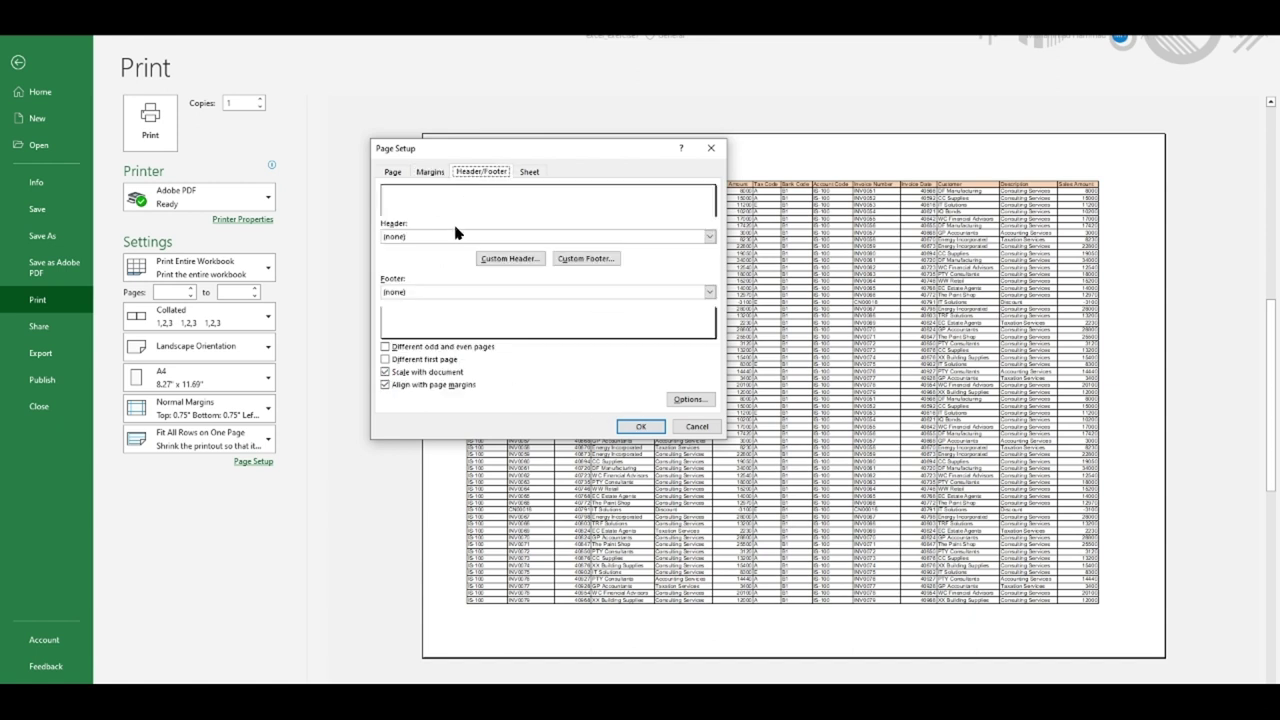
pyautogui.click(528, 172)
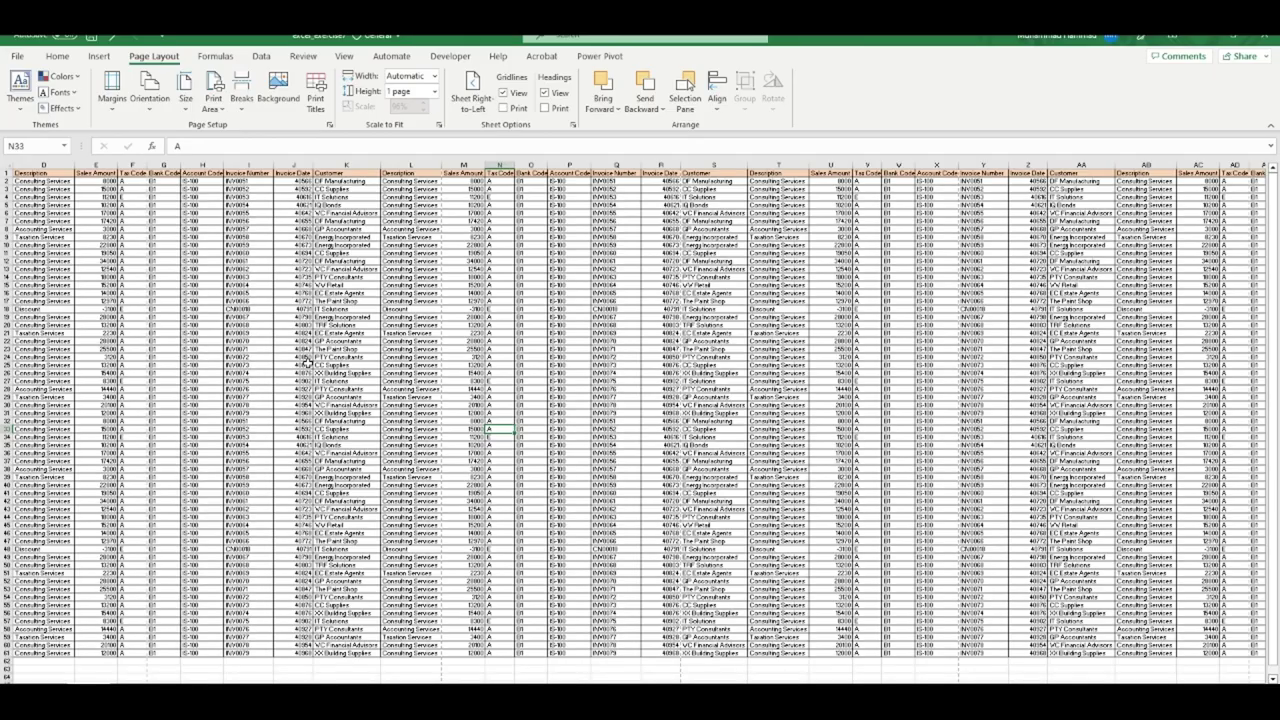
pyautogui.click(17, 56)
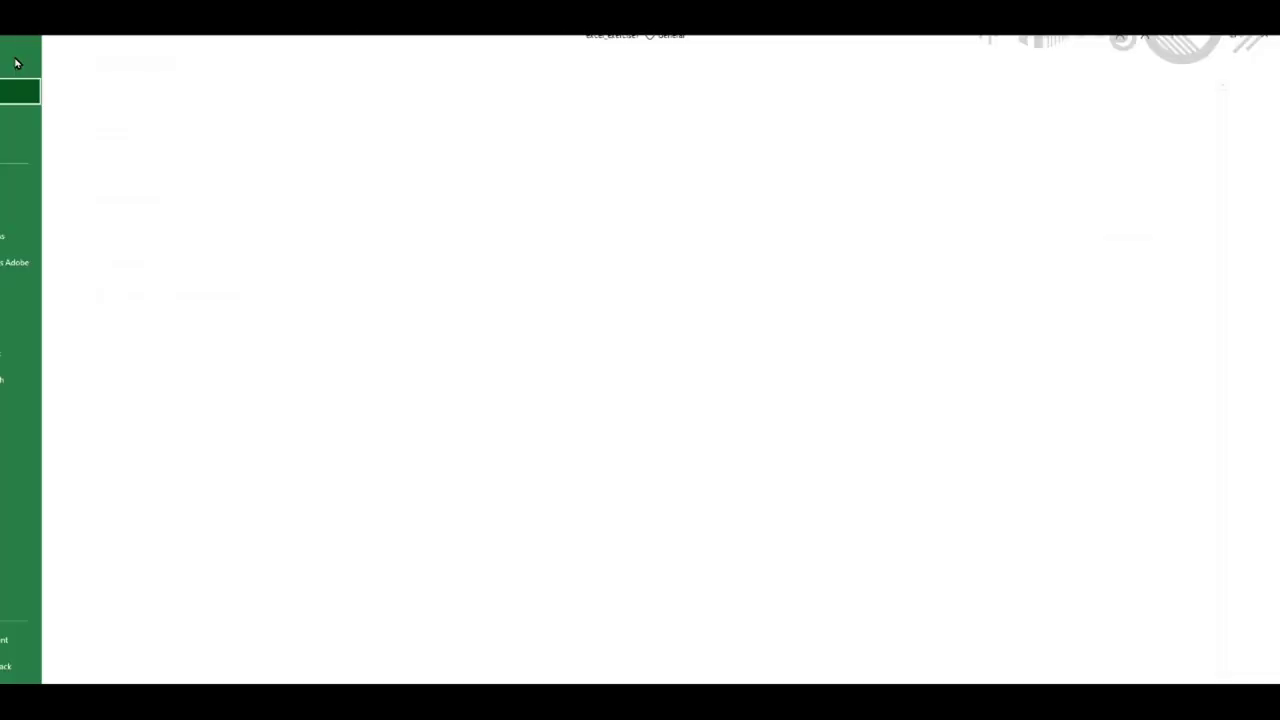
pyautogui.click(40, 299)
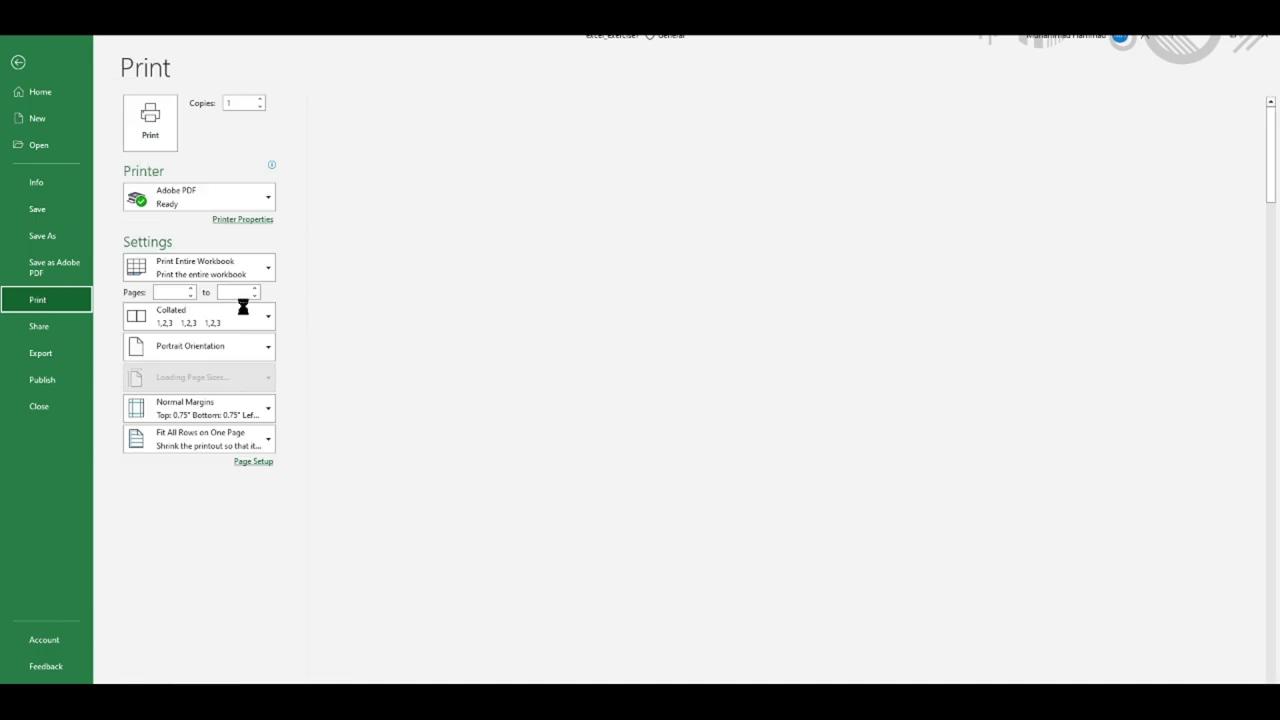
pyautogui.click(18, 62)
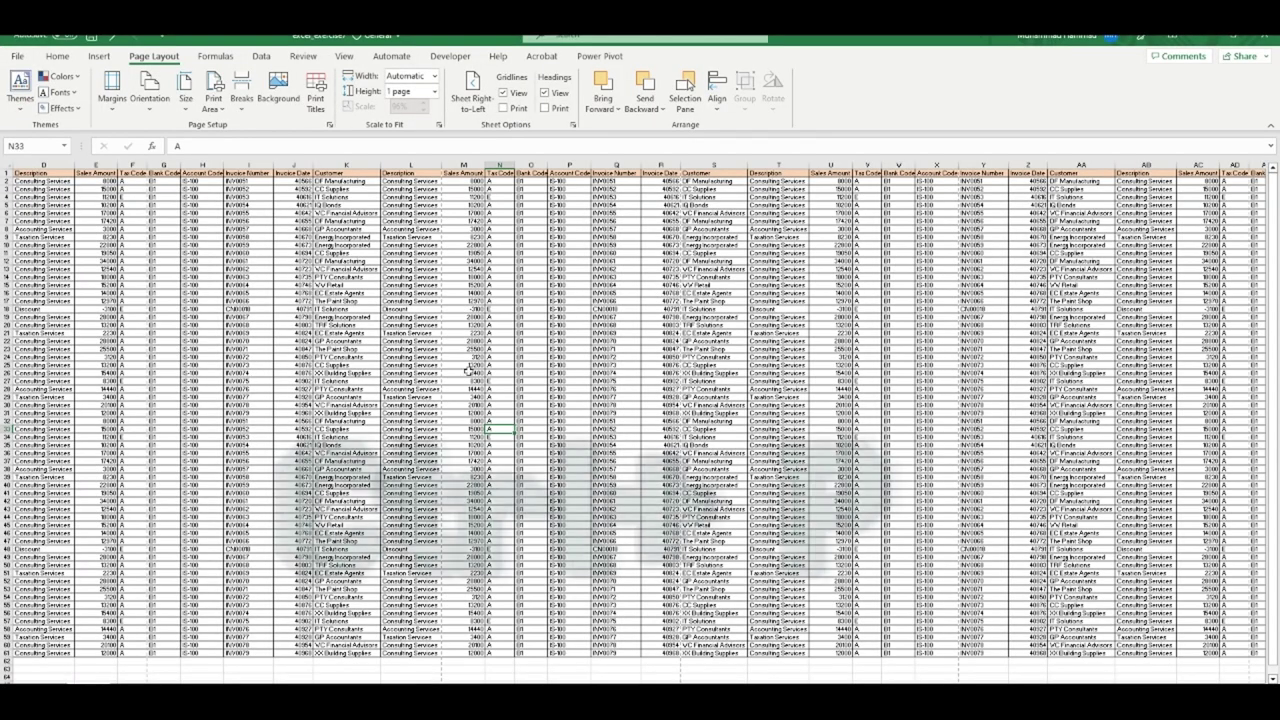
pyautogui.hotkey('ctrl', 'p')
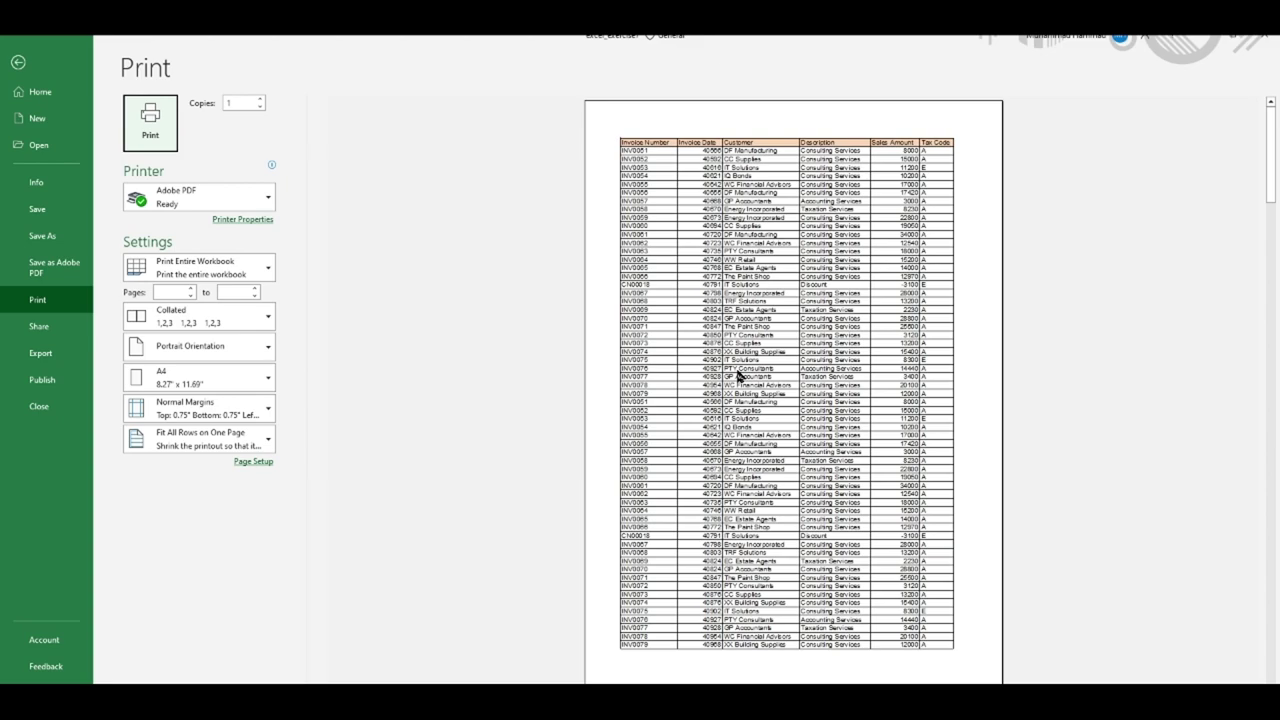
pyautogui.press('Escape')
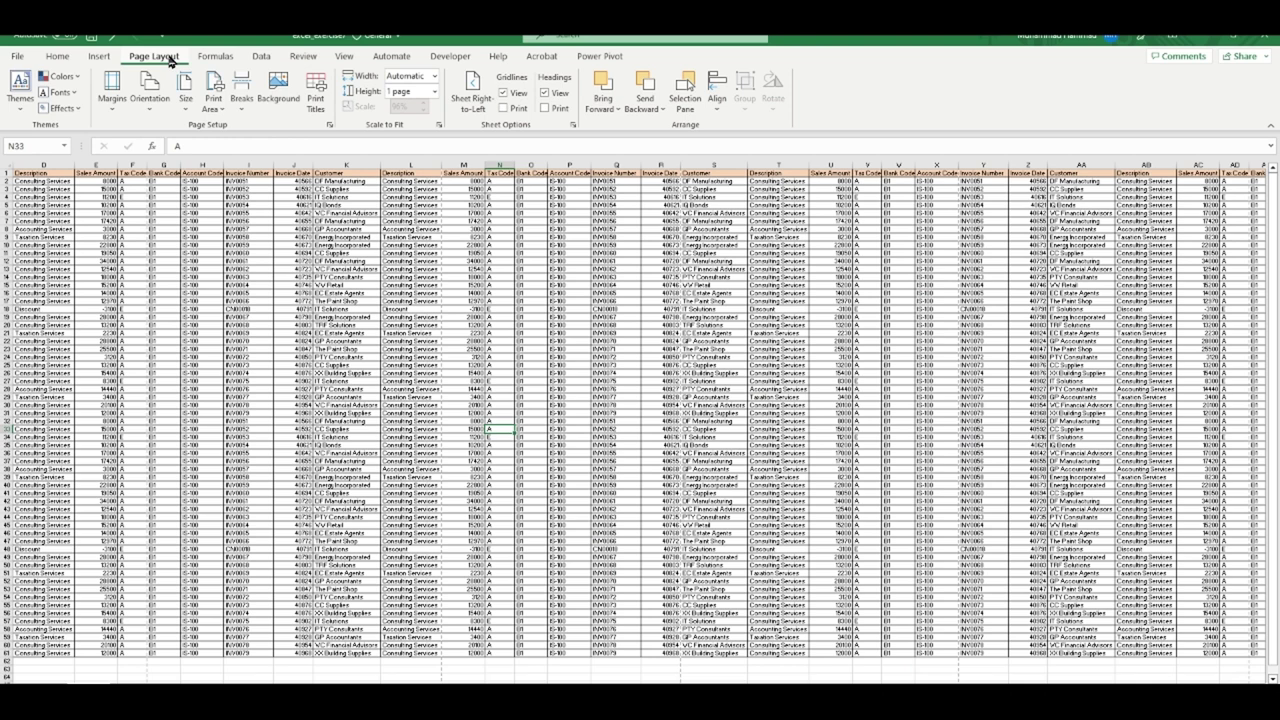
# Browse the Margins, Orientation, Size and Print Area choices on Page Layout
pyautogui.click(109, 106)
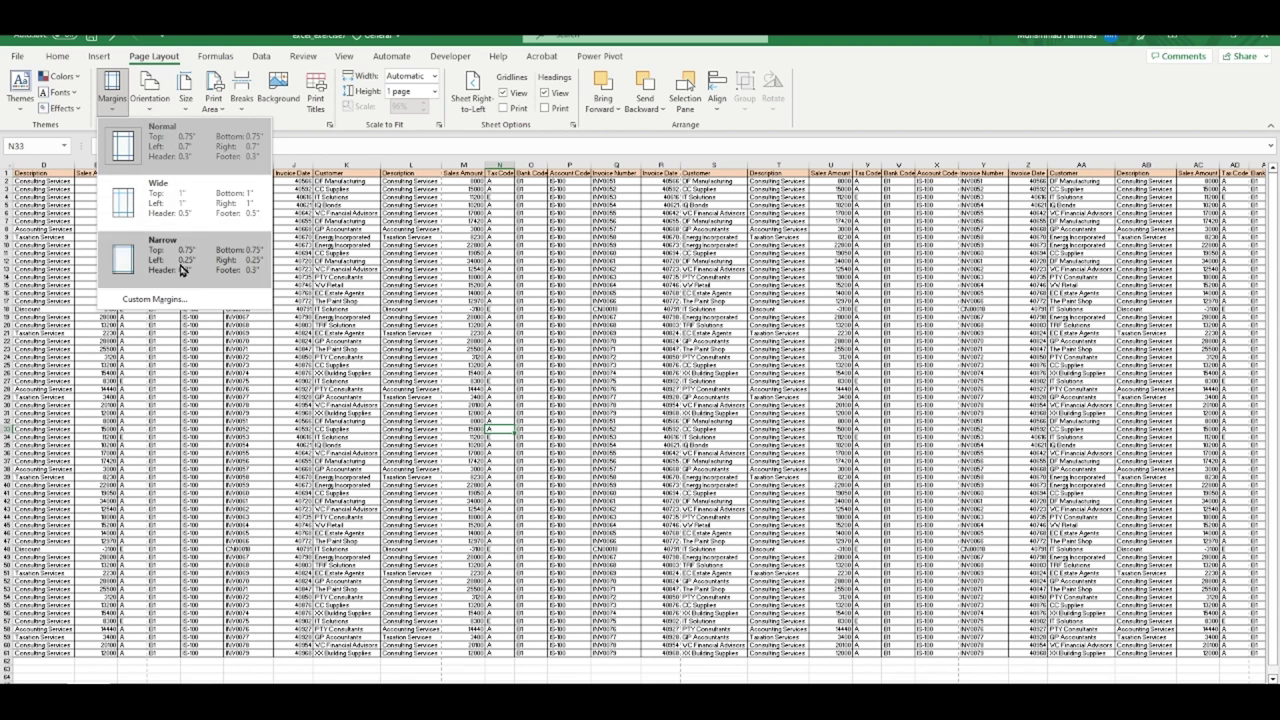
pyautogui.click(155, 104)
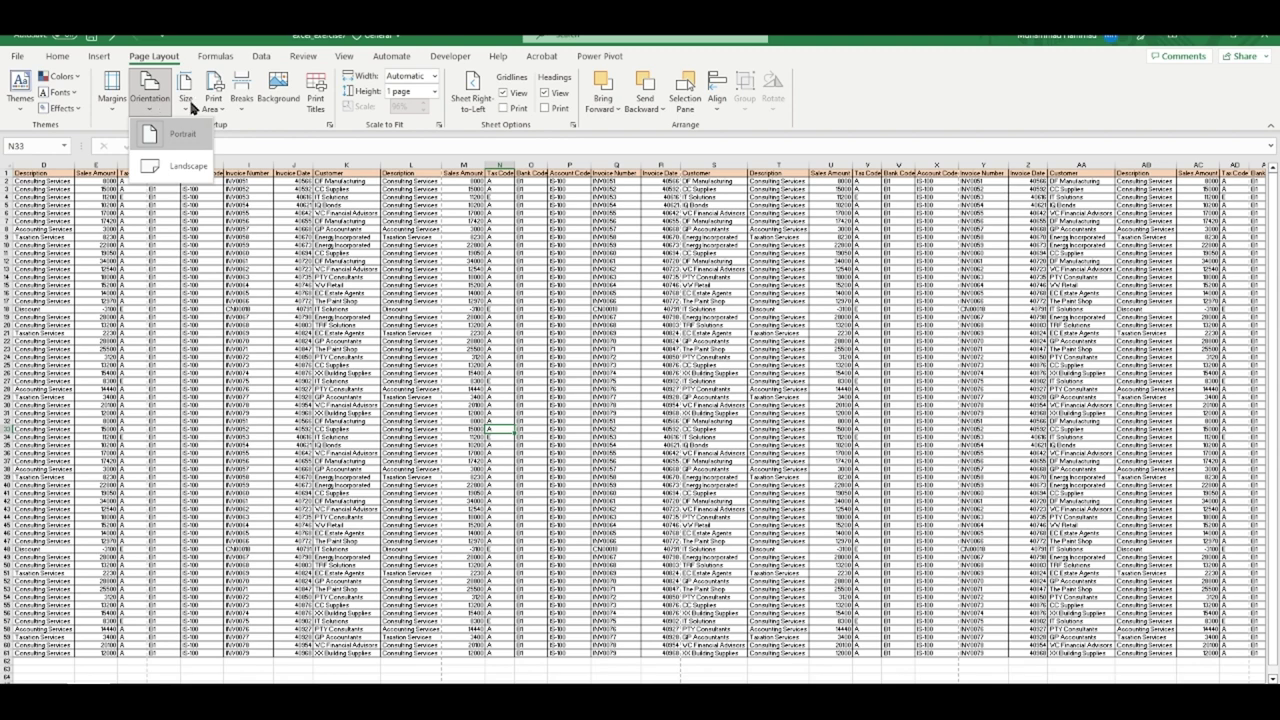
pyautogui.click(190, 106)
pyautogui.click(192, 108)
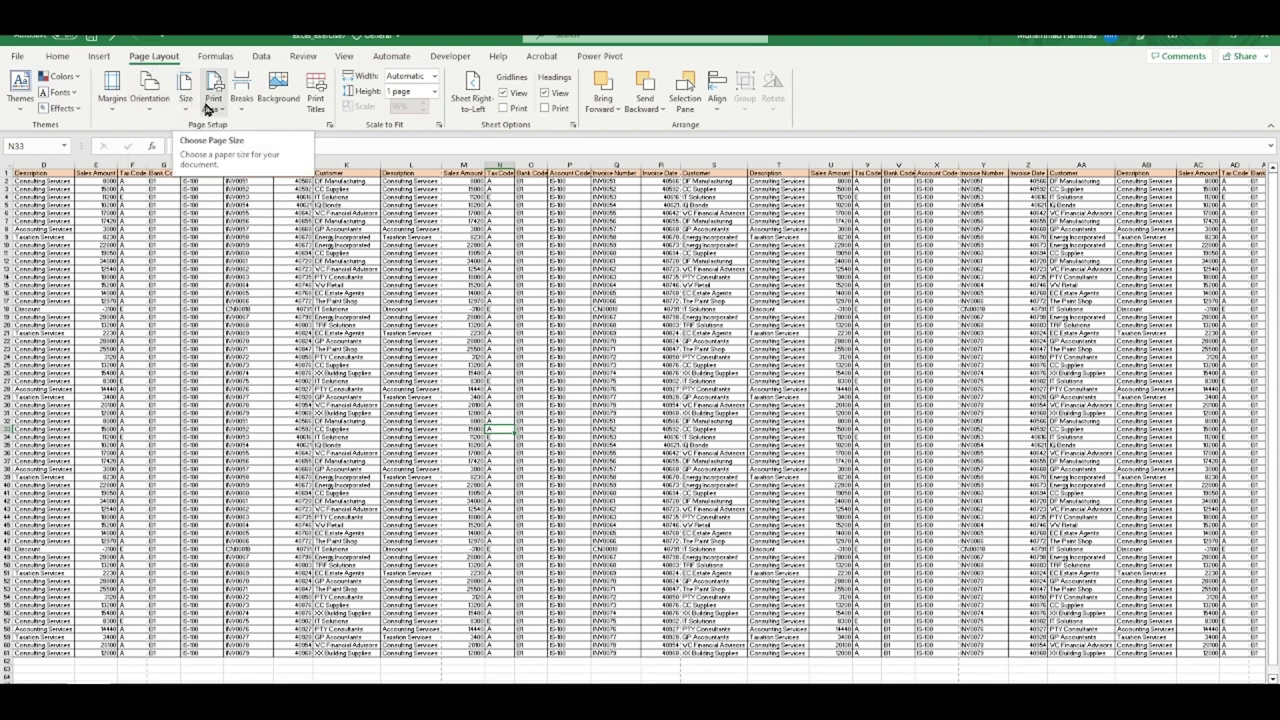
pyautogui.click(212, 104)
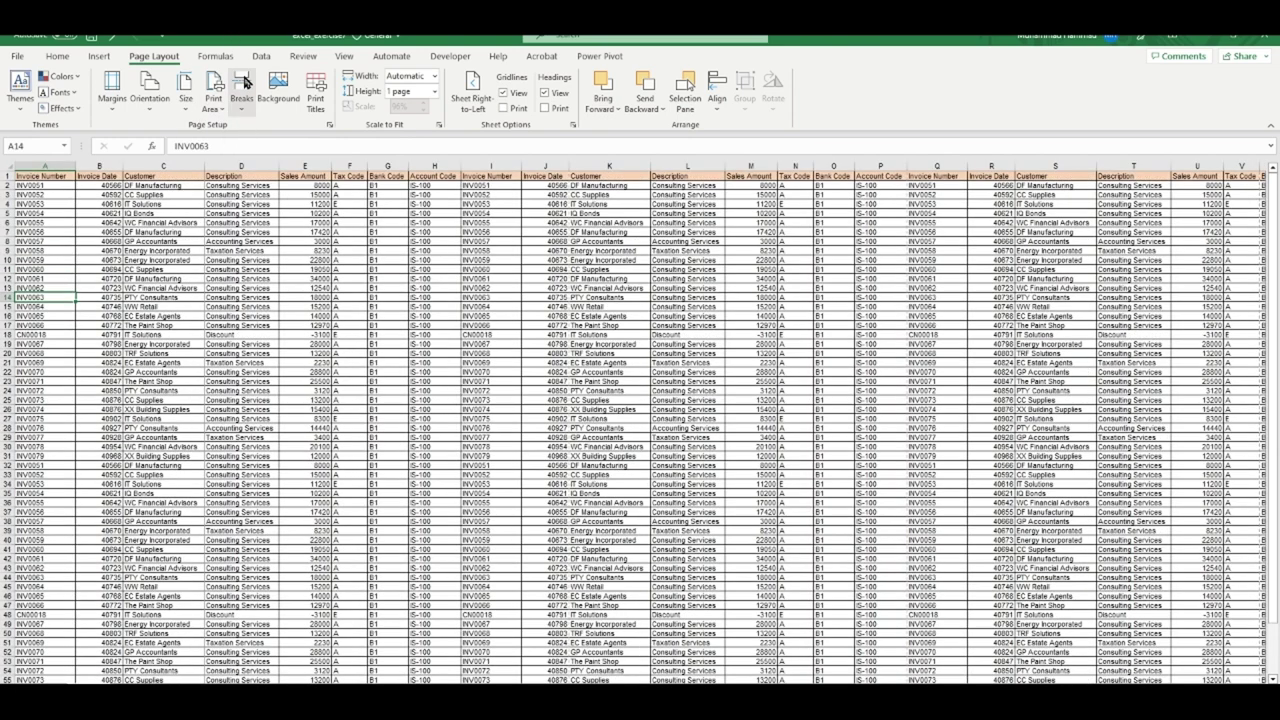
# Insert a page break at cell H26 from the Breaks menu and review the sheet
pyautogui.click(245, 83)
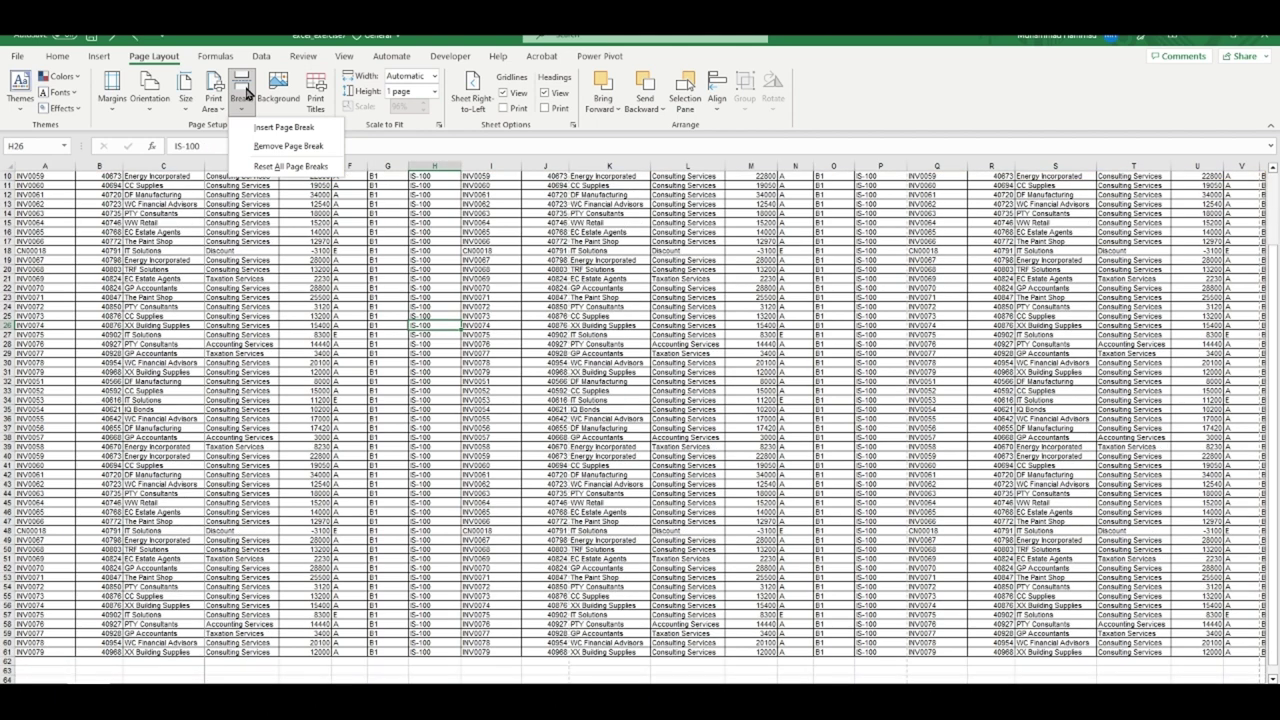
pyautogui.click(277, 128)
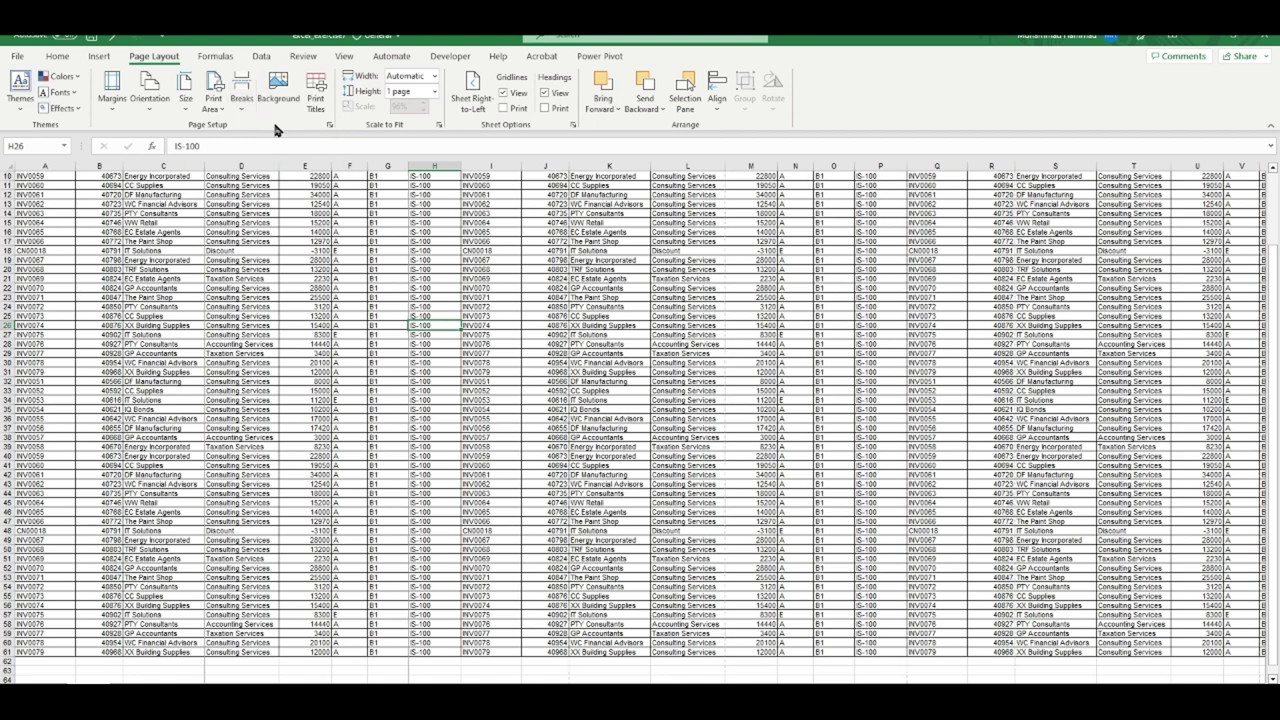
pyautogui.scroll(-11, 651, 318)
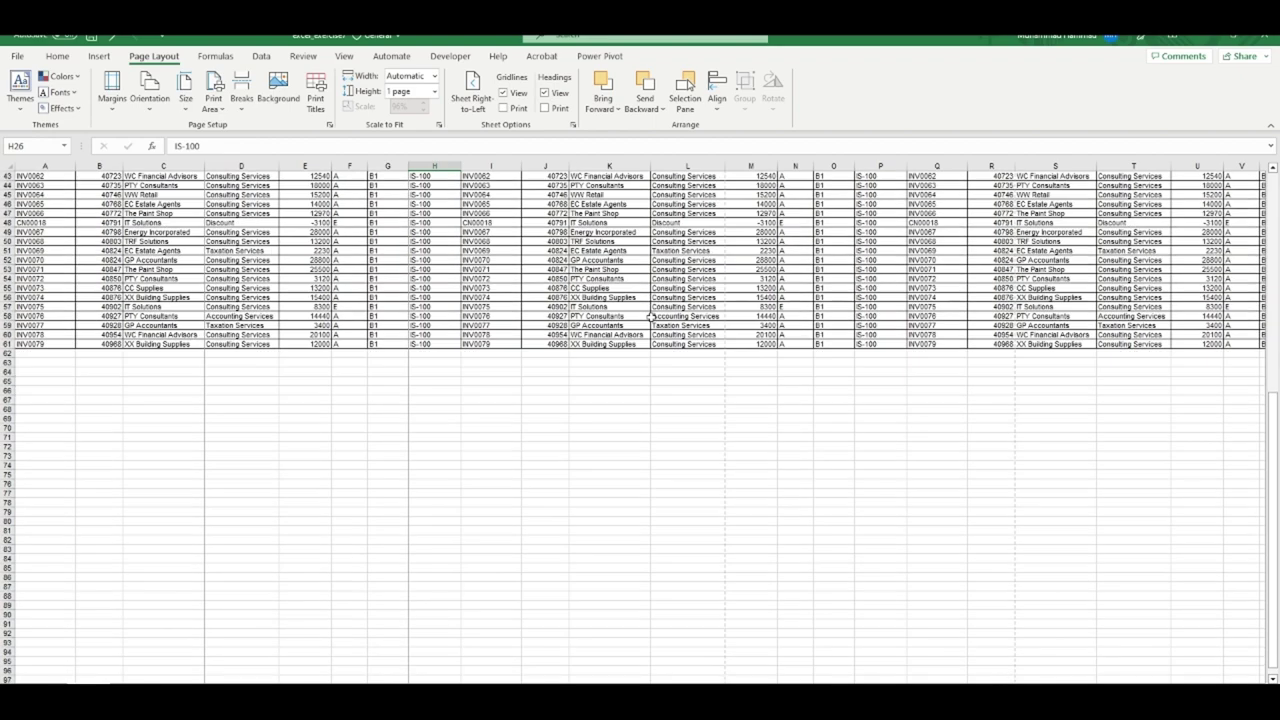
pyautogui.scroll(3, 727, 362)
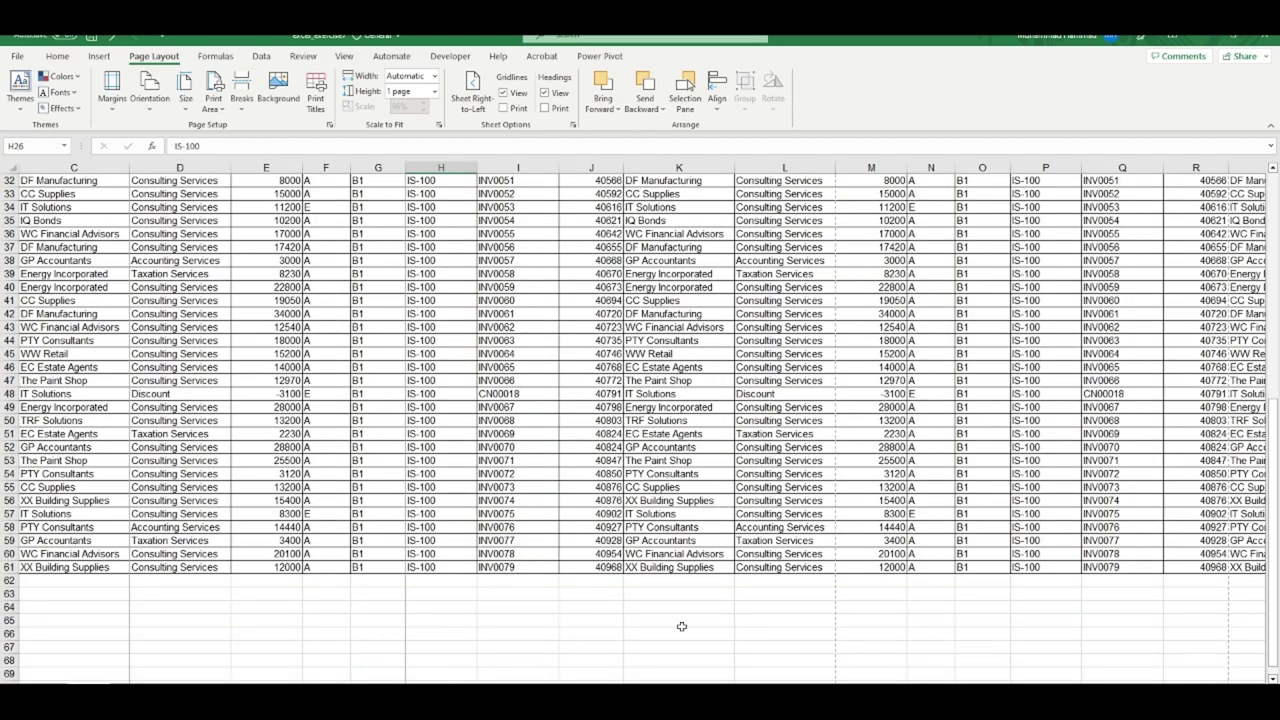
pyautogui.hscroll(-2, 923, 679)
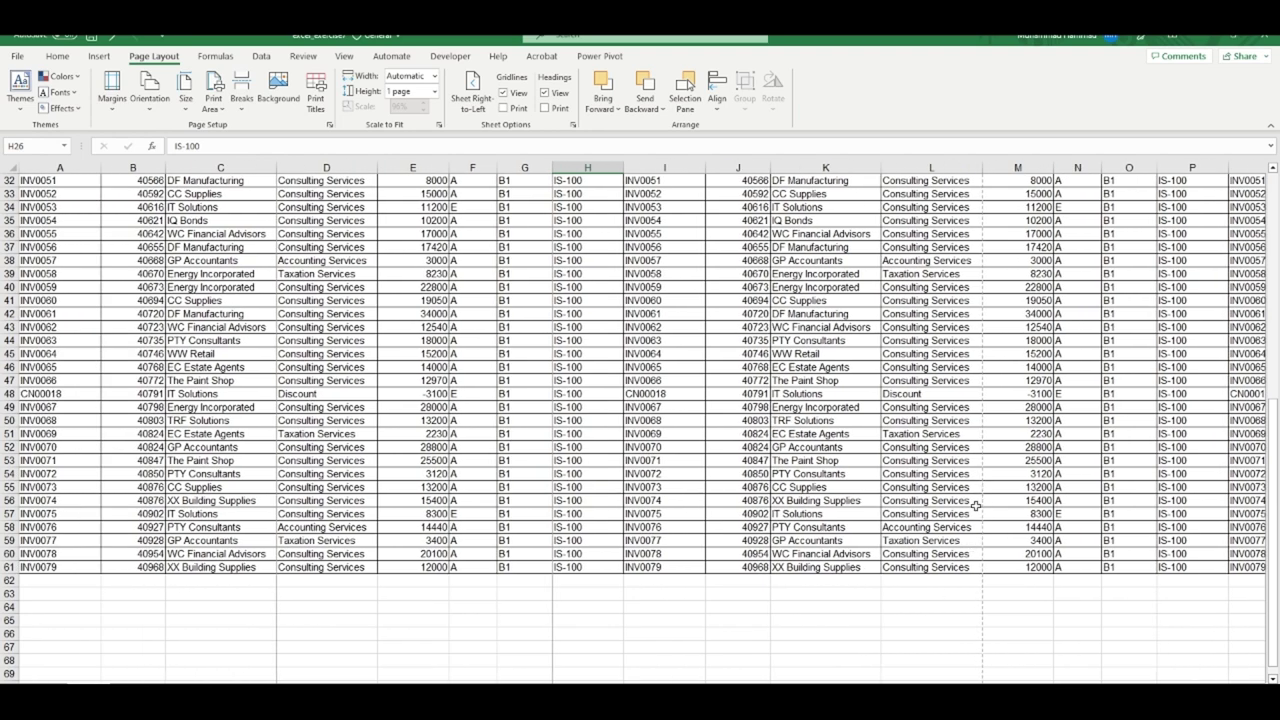
# In Print Titles, set Rows to repeat at top to $1:$1 by selecting row 1, and confirm
pyautogui.click(316, 92)
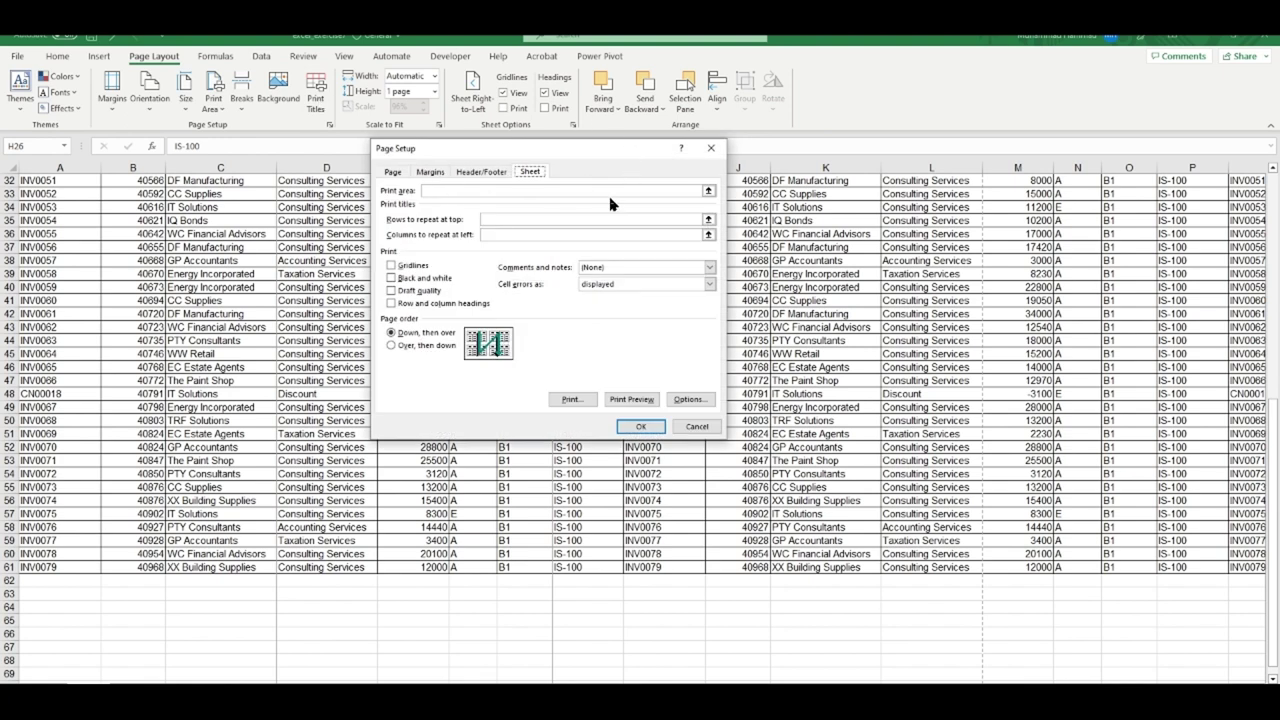
pyautogui.click(709, 149)
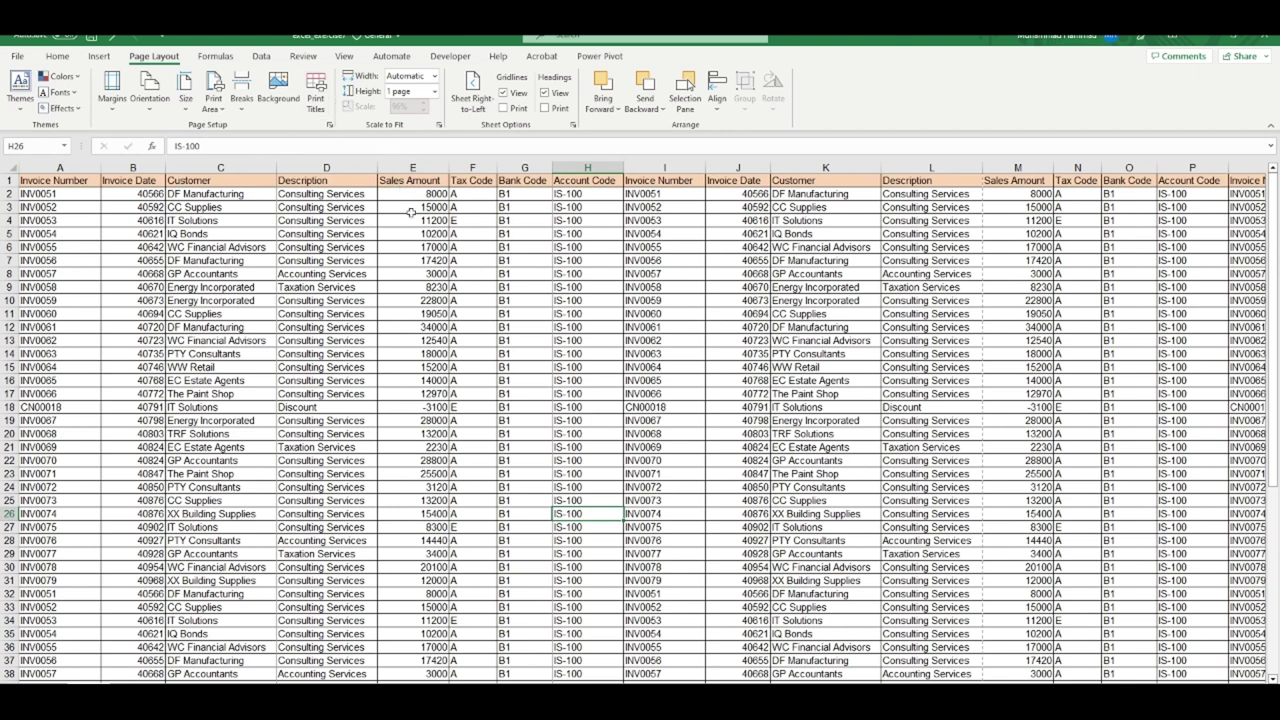
pyautogui.click(316, 98)
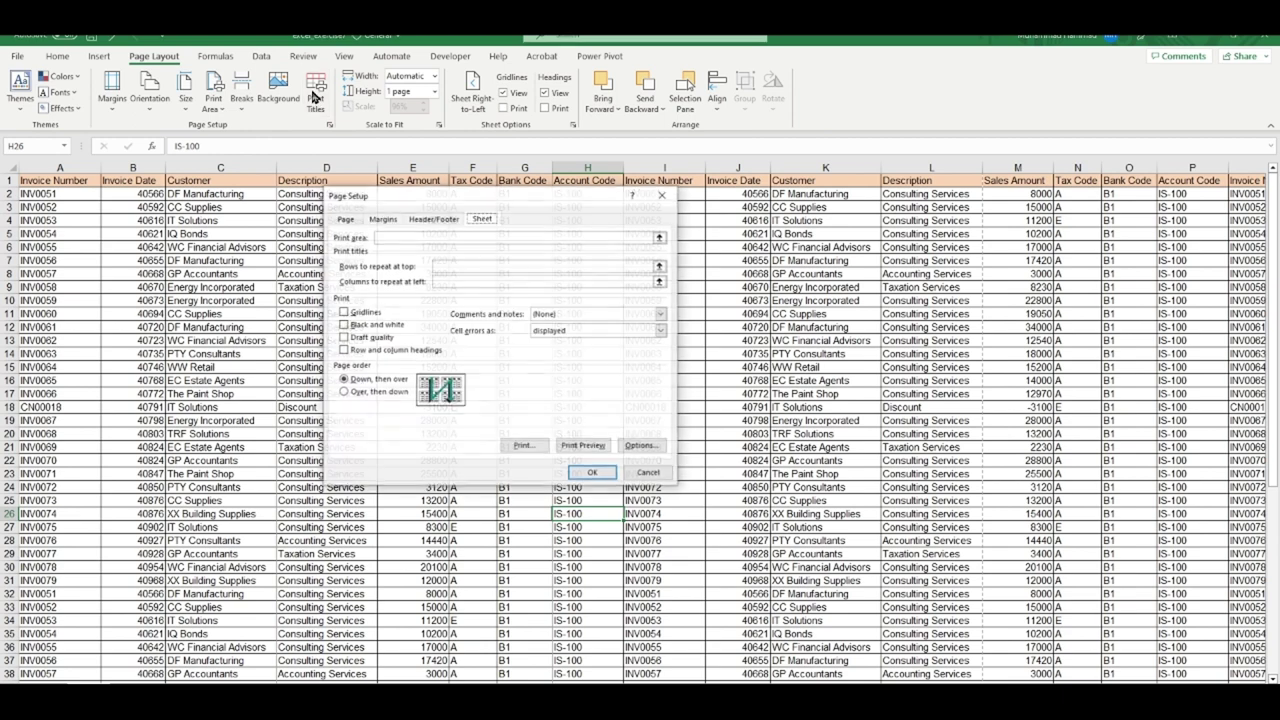
pyautogui.click(661, 267)
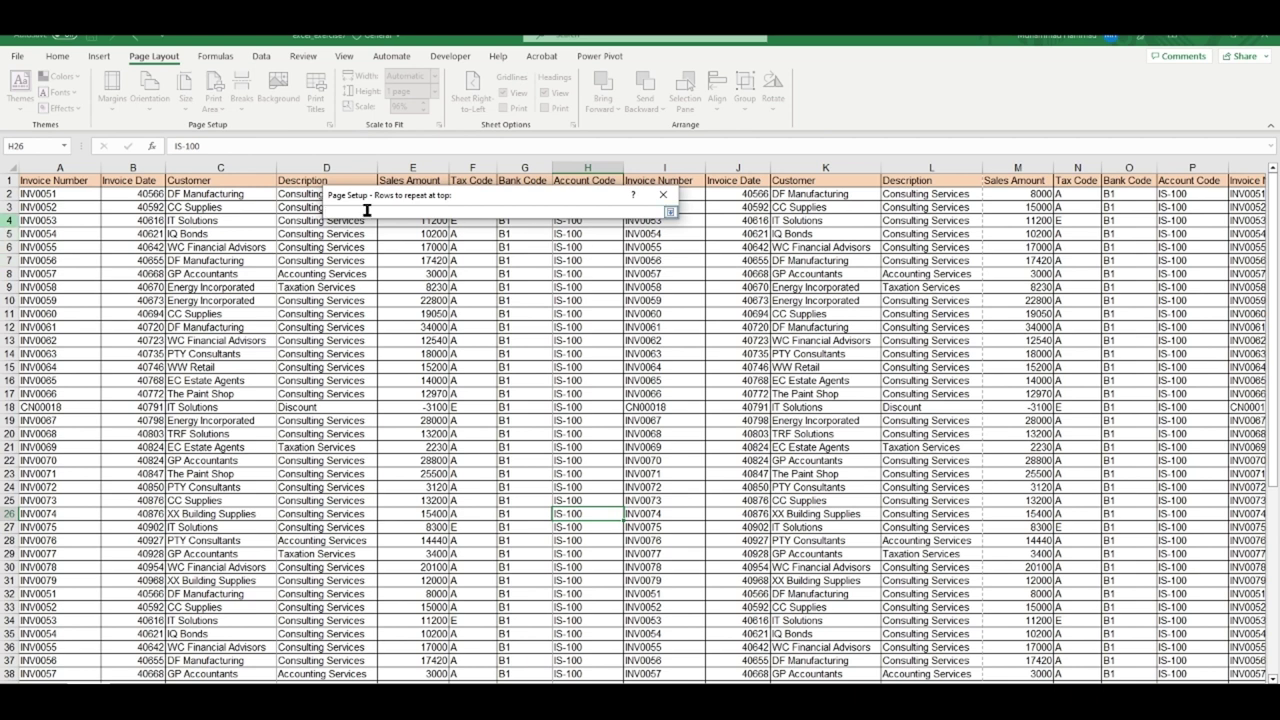
pyautogui.click(18, 180)
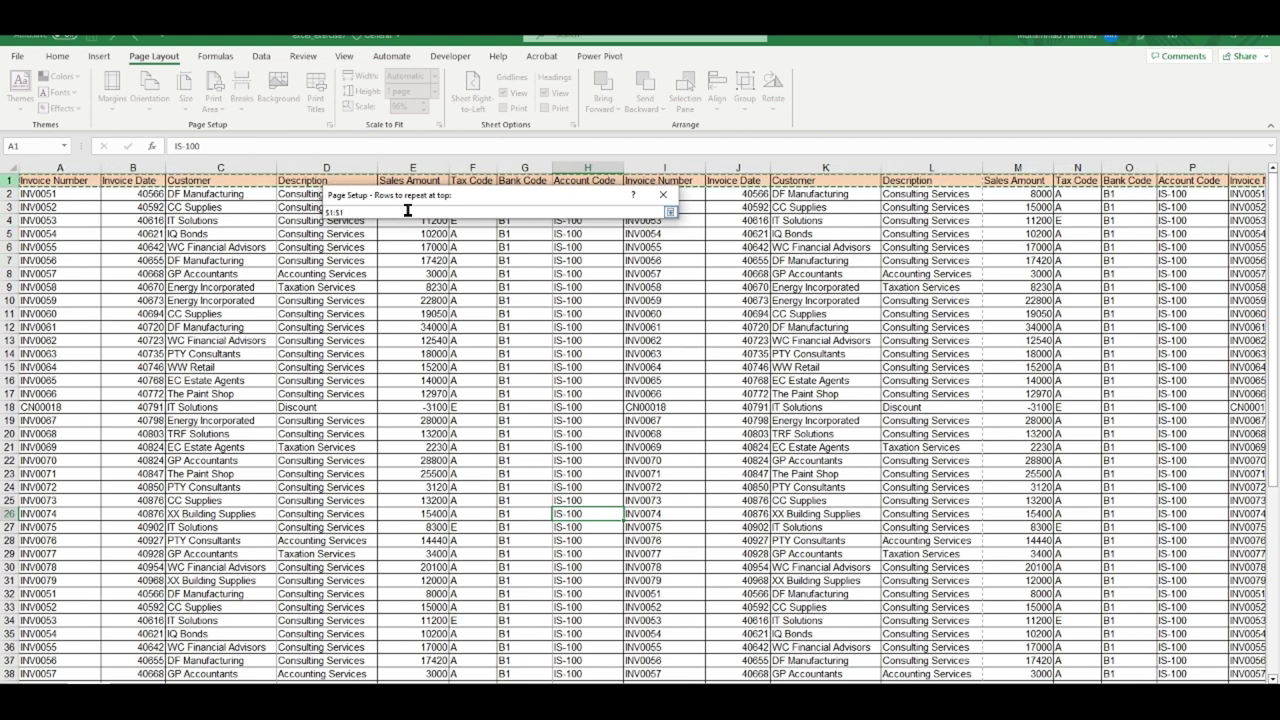
pyautogui.click(670, 212)
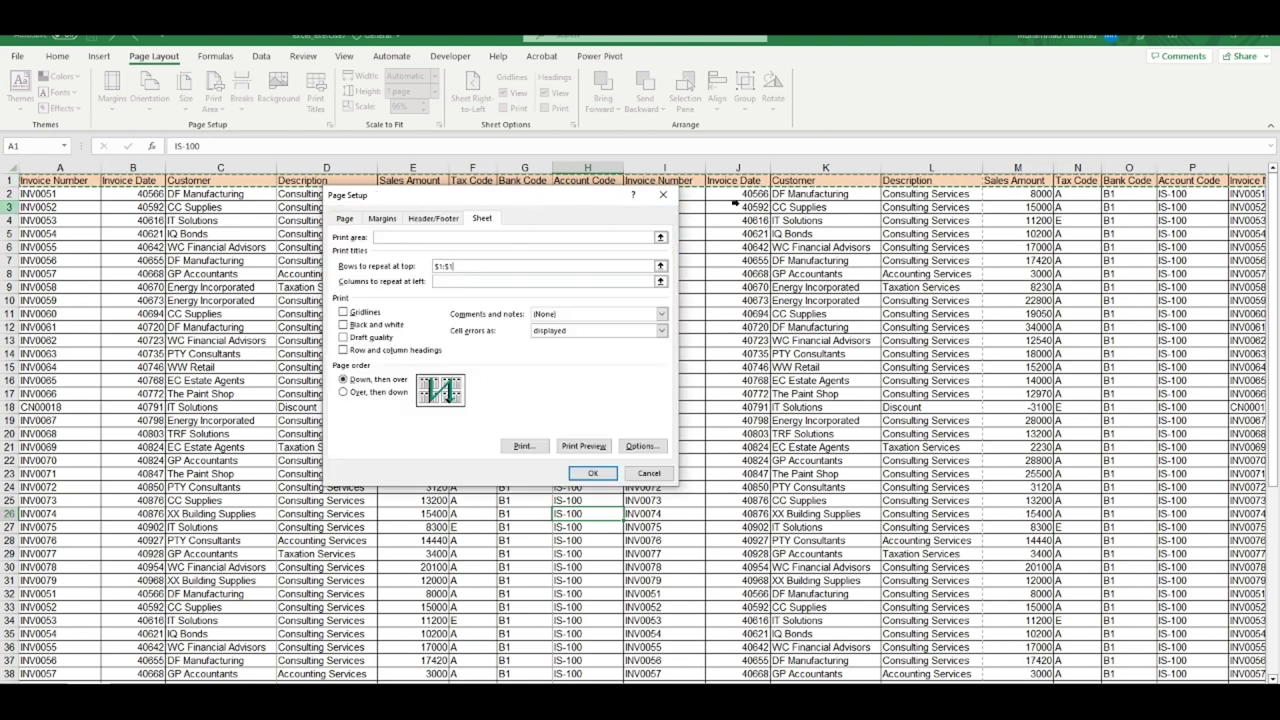
pyautogui.click(594, 472)
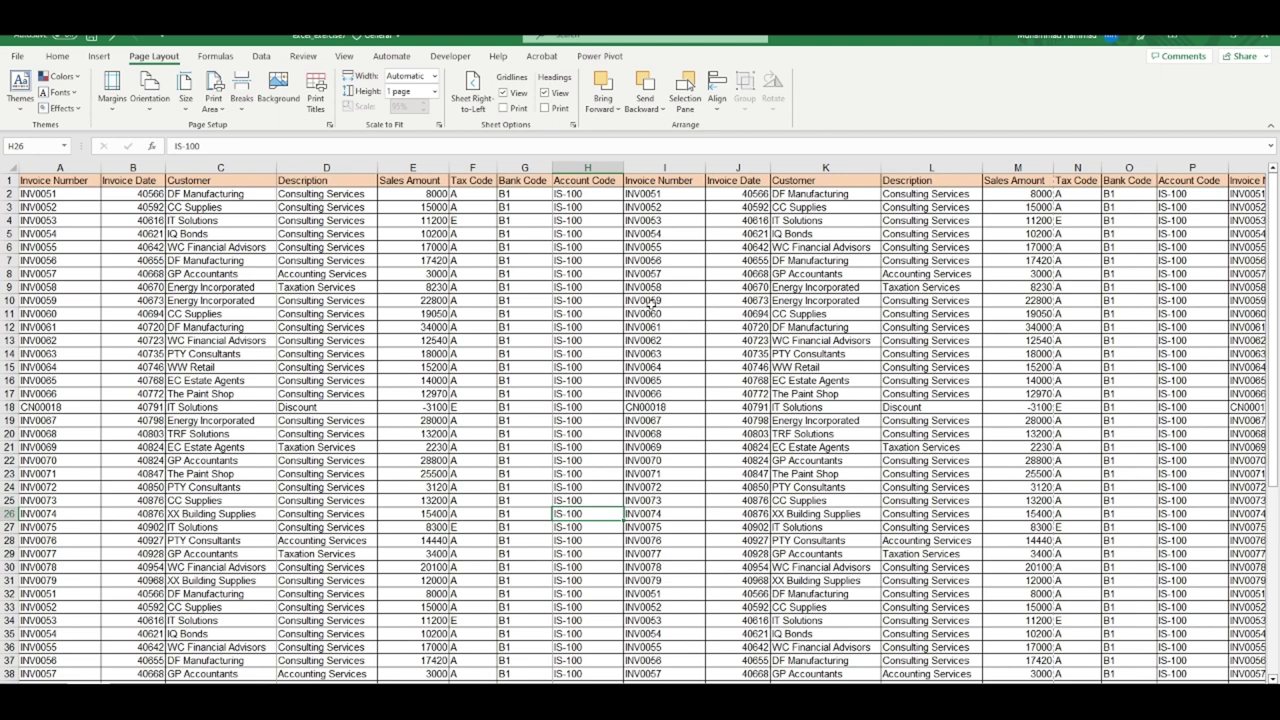
# Page through the print preview, keep Portrait orientation, and return to the worksheet
pyautogui.hotkey('ctrl', 'p')
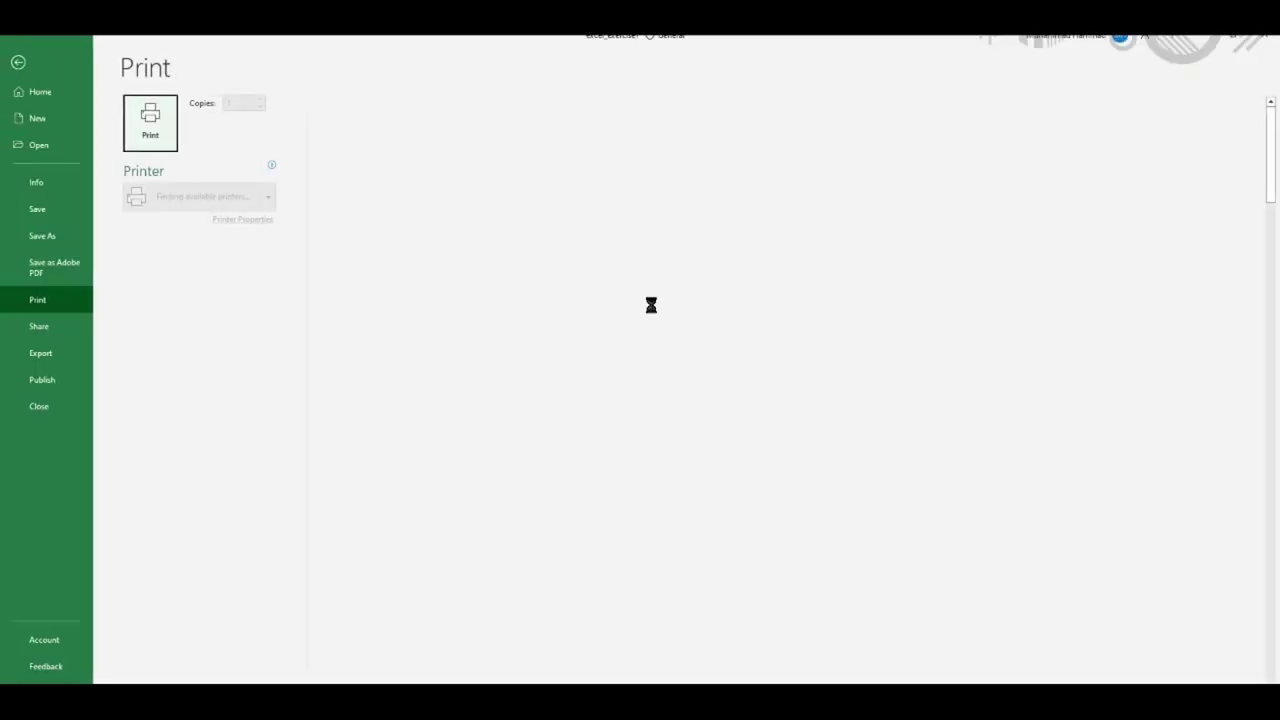
pyautogui.scroll(-1, 677, 340)
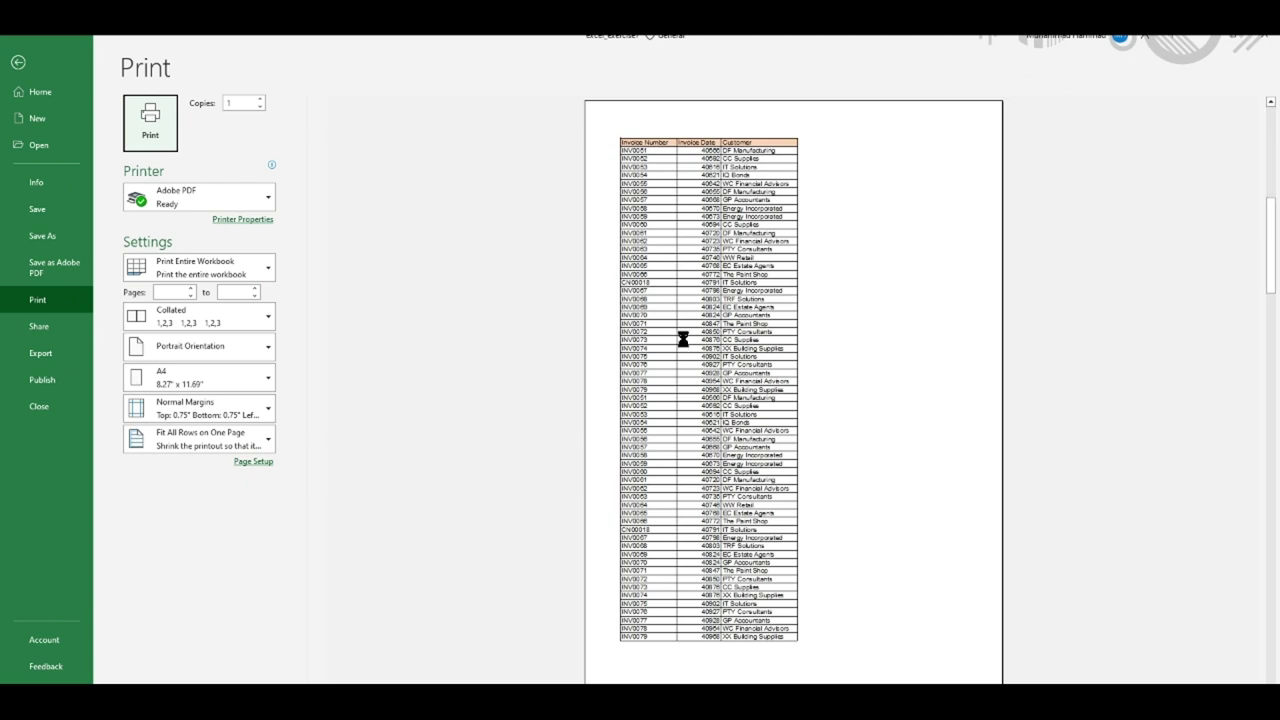
pyautogui.scroll(1, 855, 333)
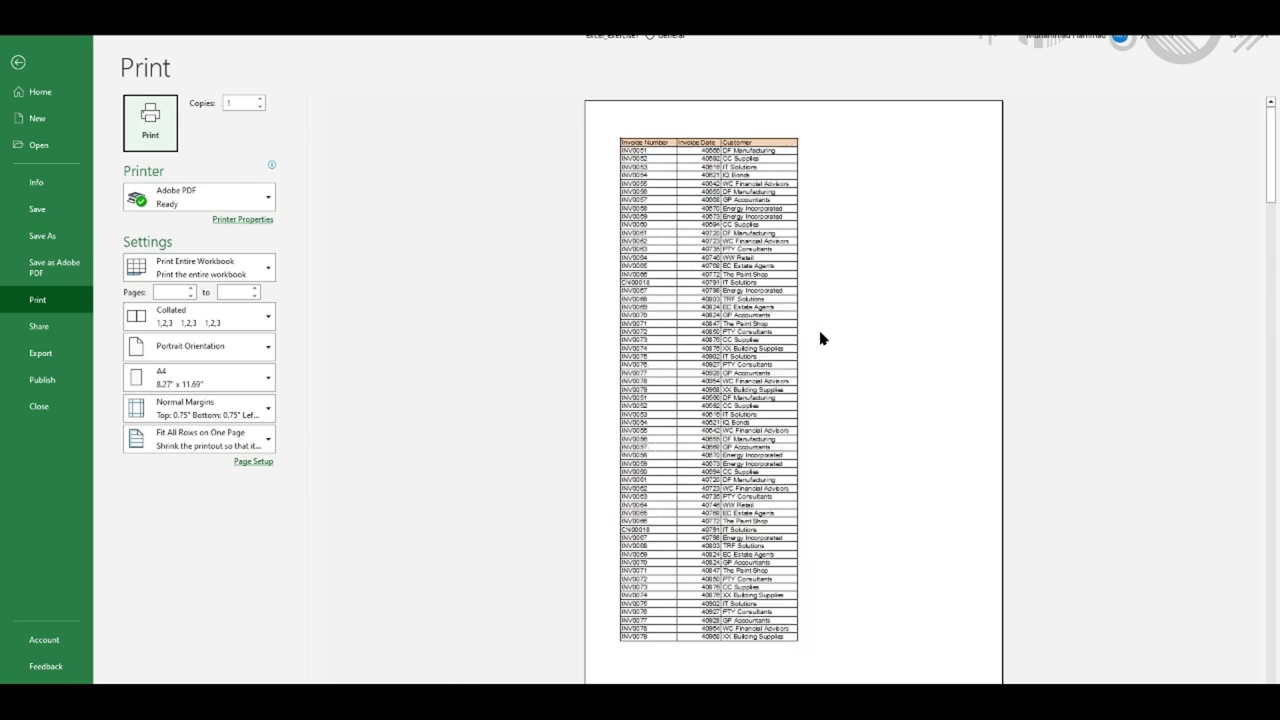
pyautogui.click(237, 348)
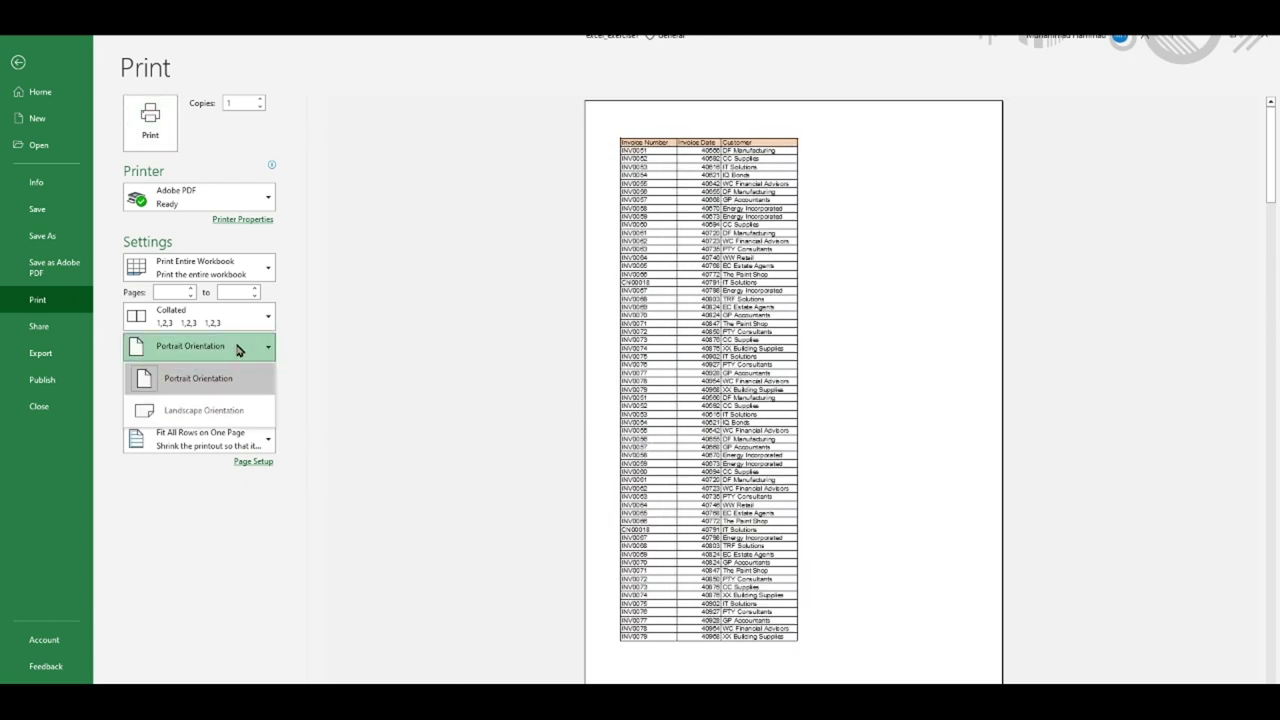
pyautogui.click(225, 364)
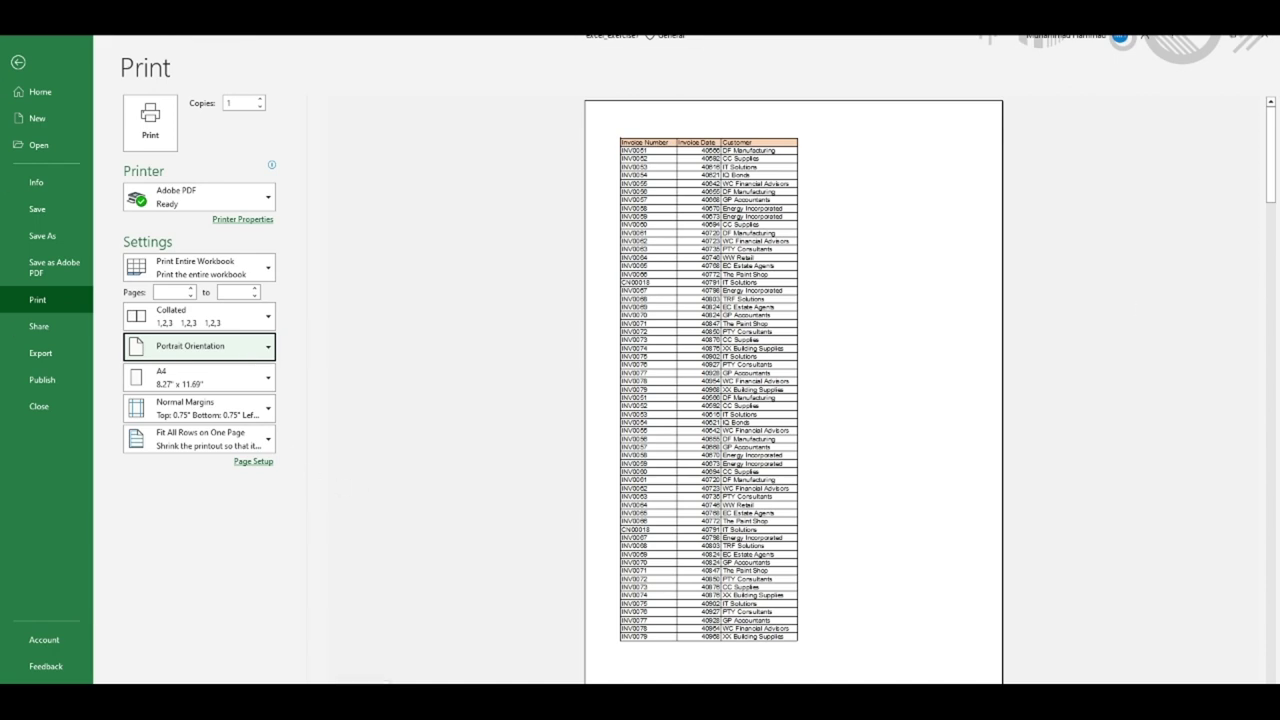
pyautogui.scroll(-3, 794, 390)
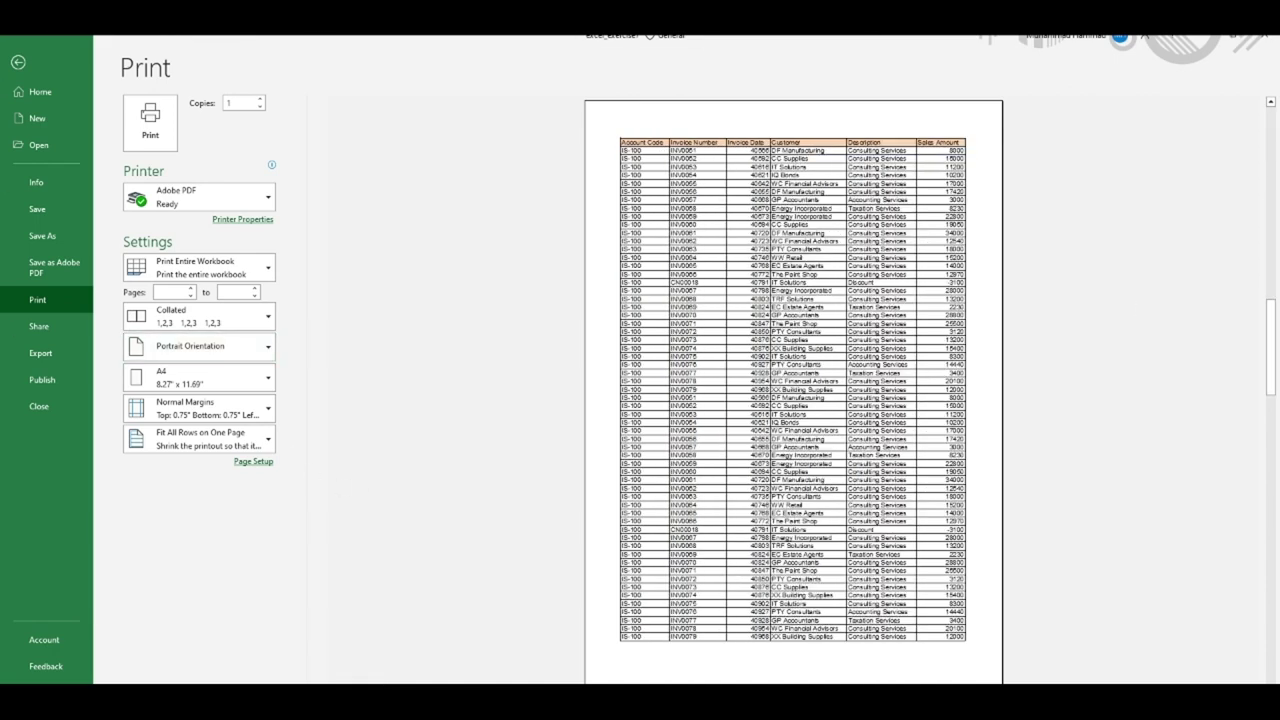
pyautogui.scroll(-2, 794, 390)
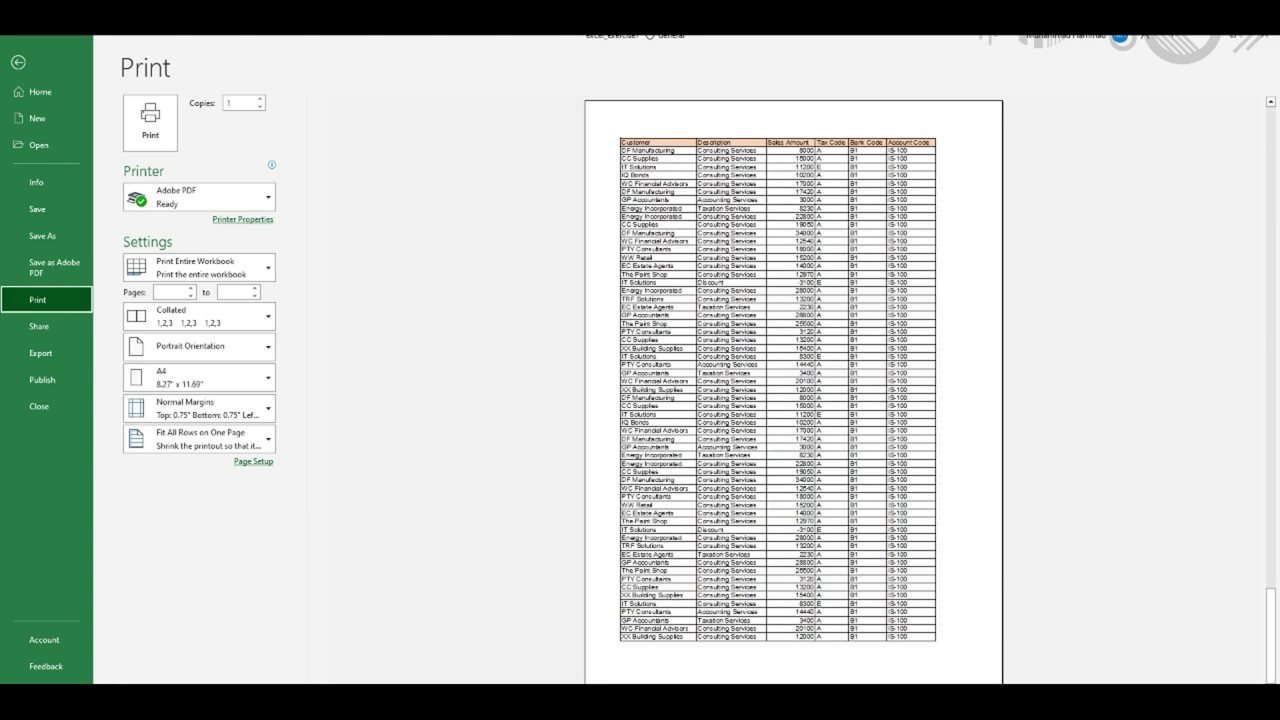
pyautogui.click(18, 63)
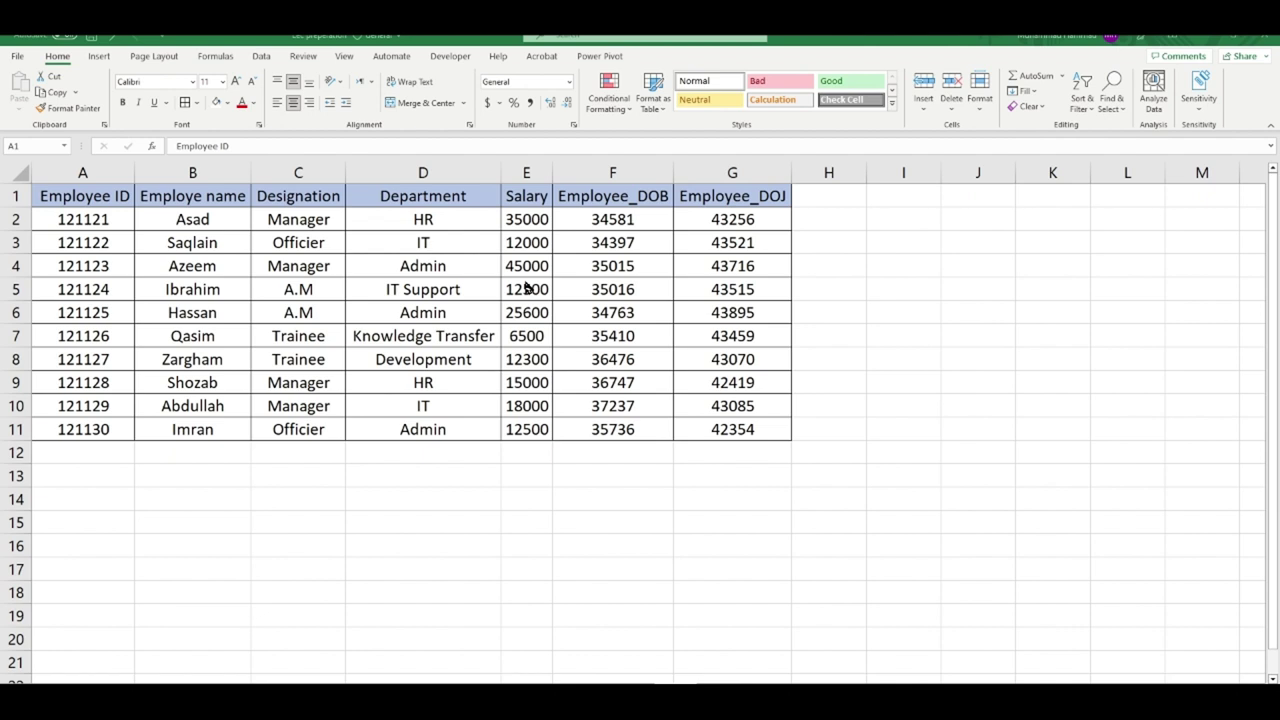
pyautogui.click(527, 172)
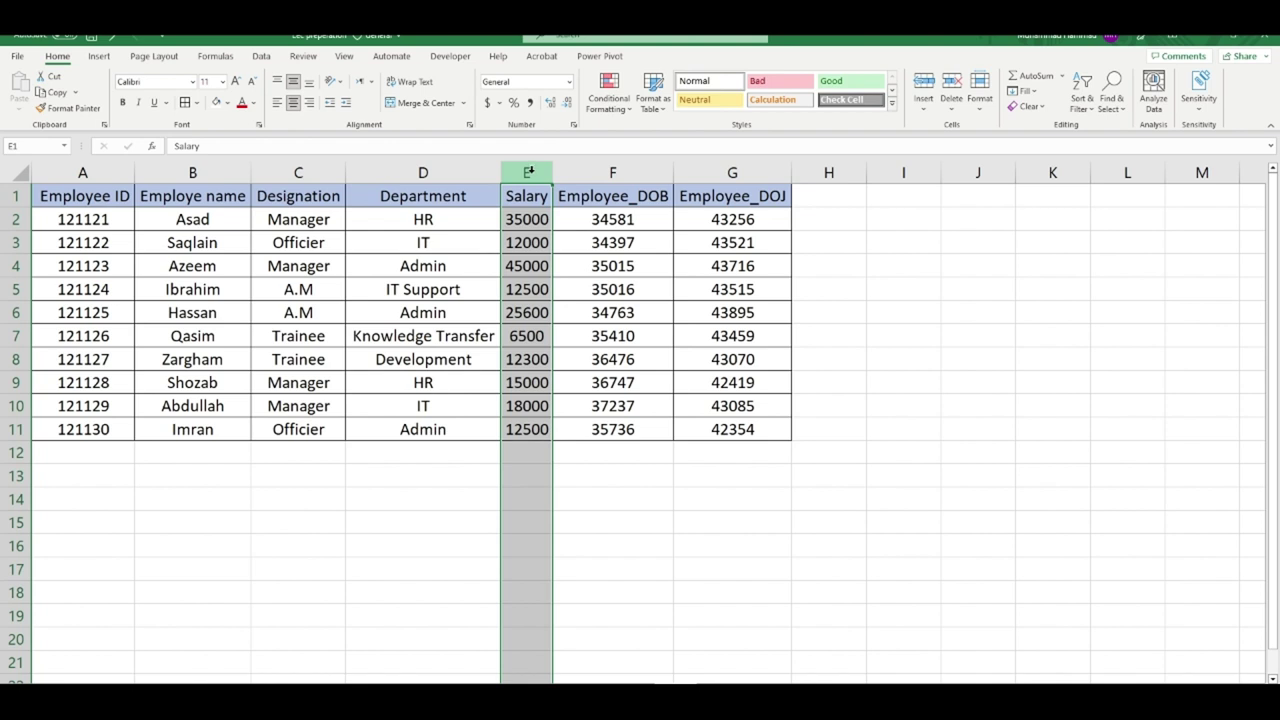
pyautogui.click(619, 112)
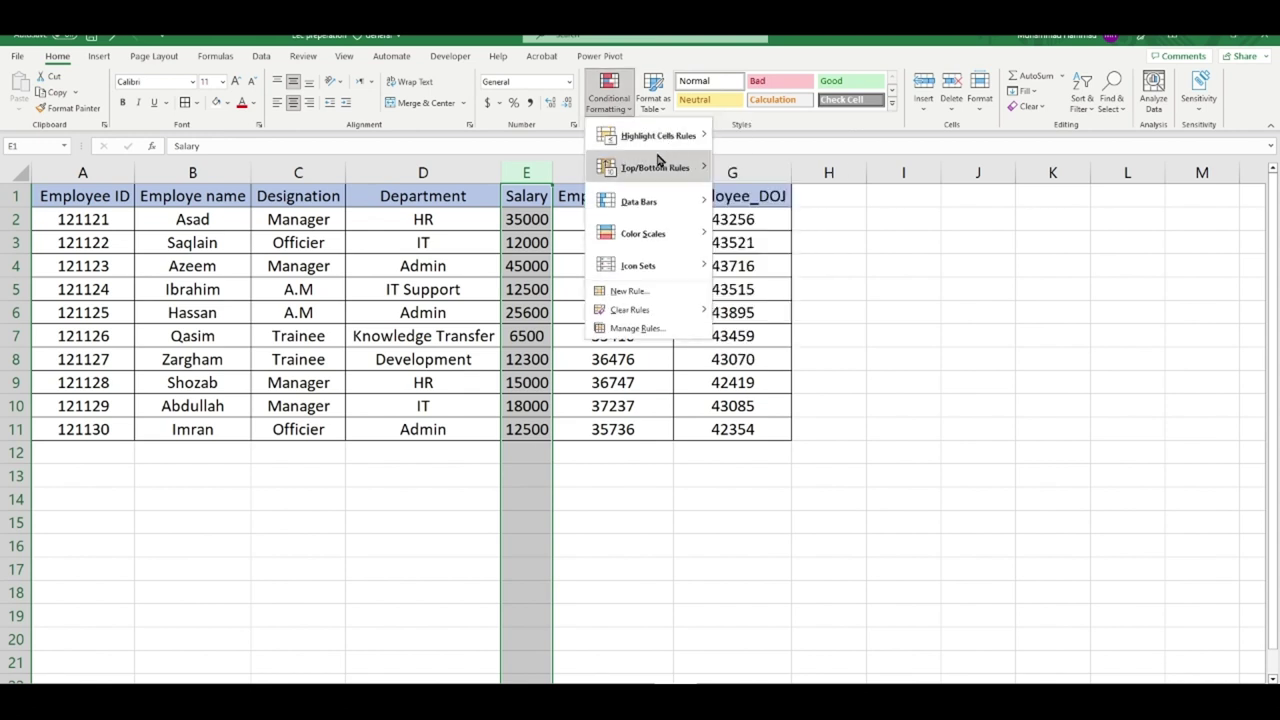
pyautogui.moveTo(652, 204)
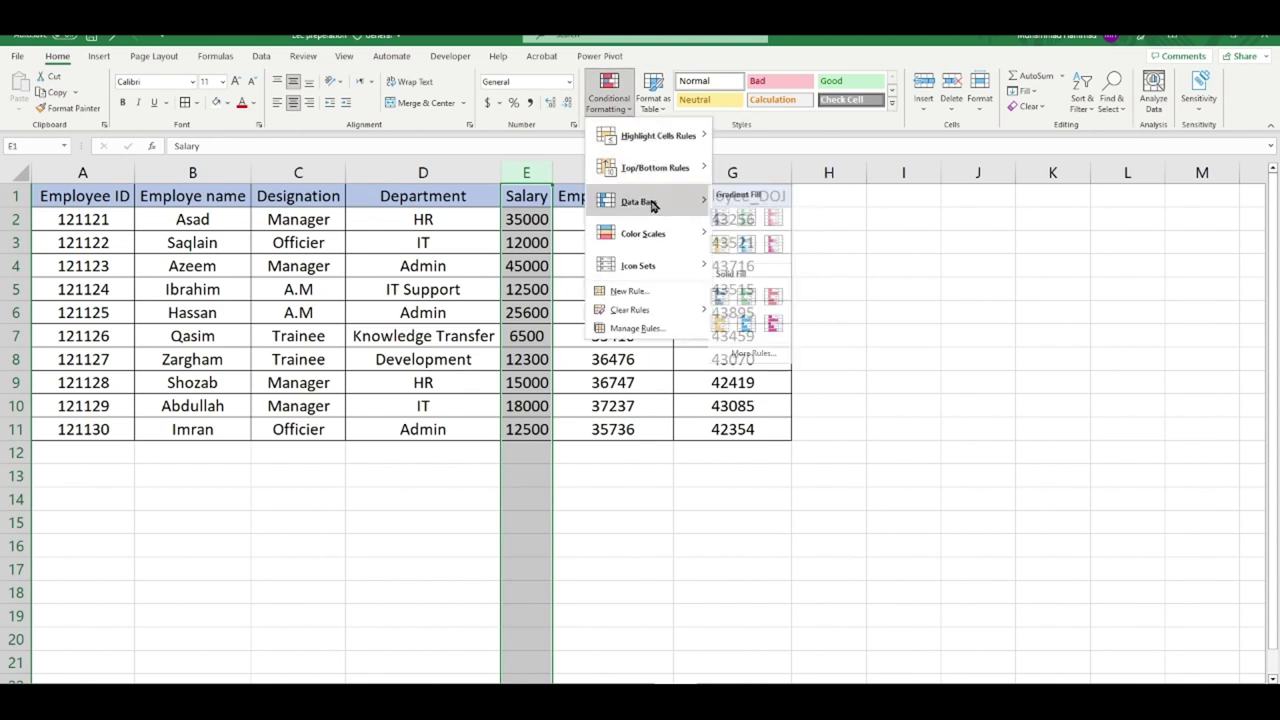
pyautogui.moveTo(636, 265)
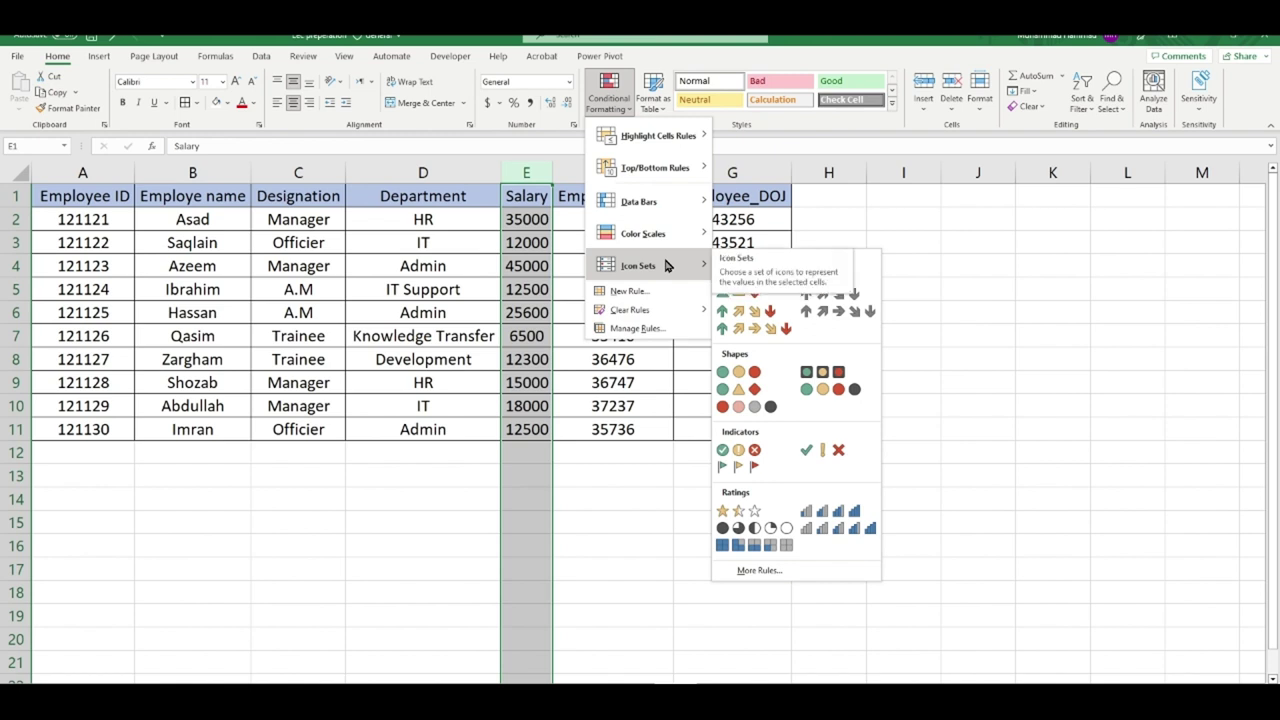
pyautogui.moveTo(663, 148)
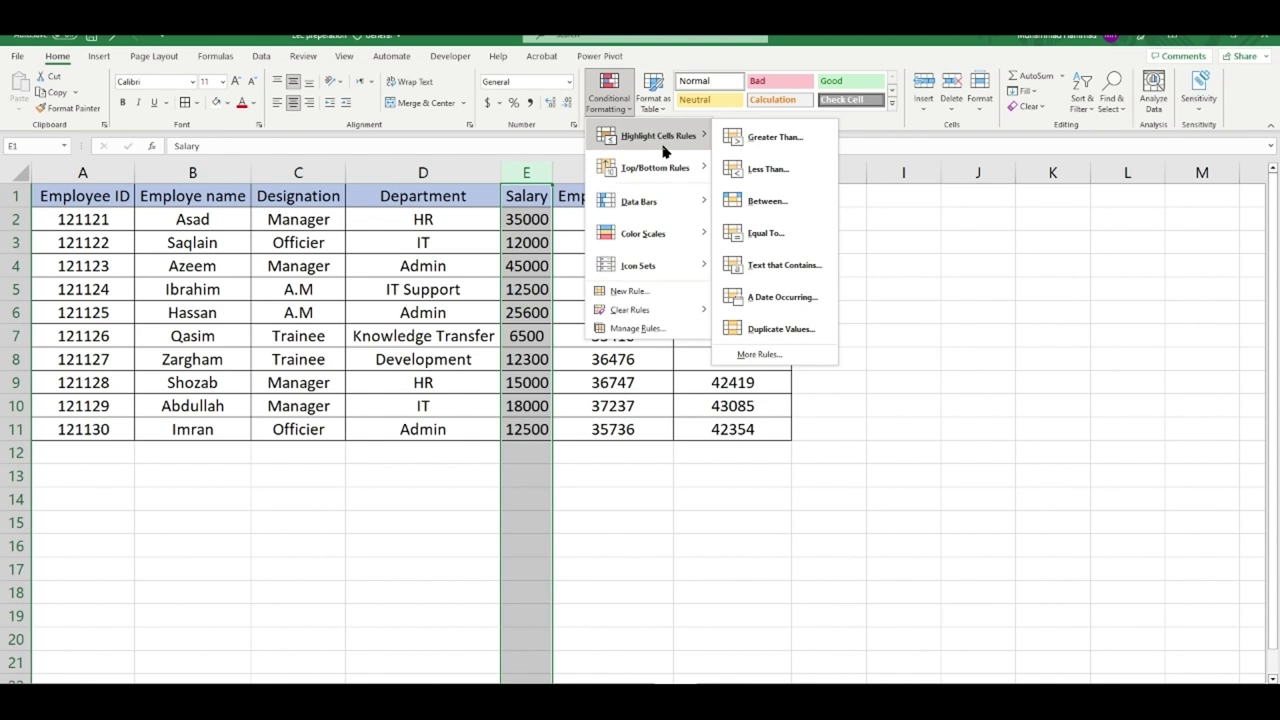
pyautogui.moveTo(672, 232)
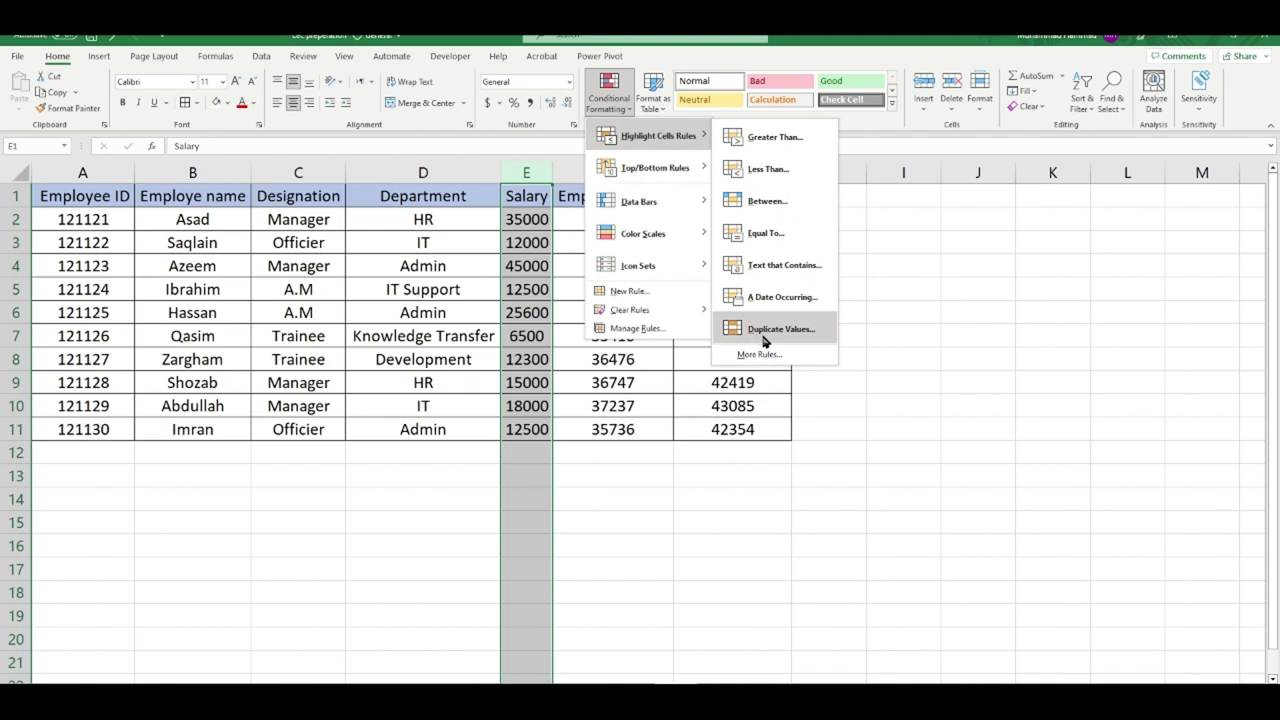
pyautogui.click(1017, 286)
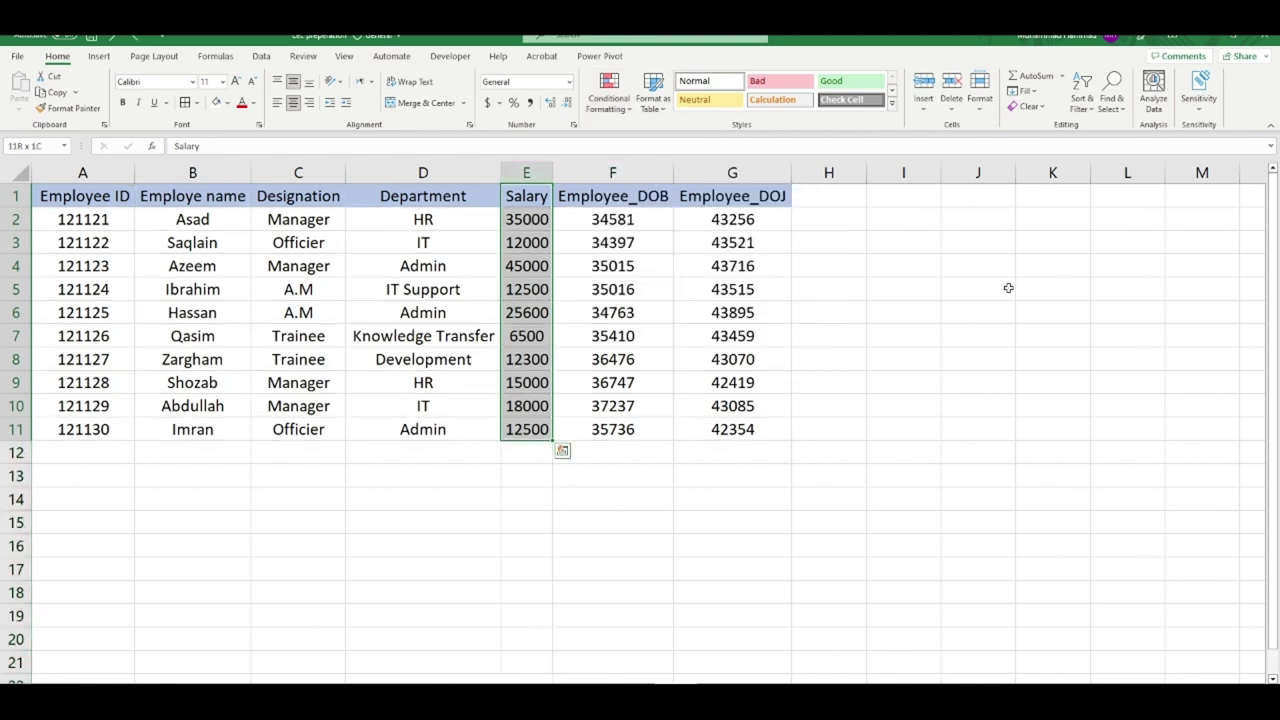
# Highlight Salary values greater than 20000 with green fill and dark green text
pyautogui.click(616, 110)
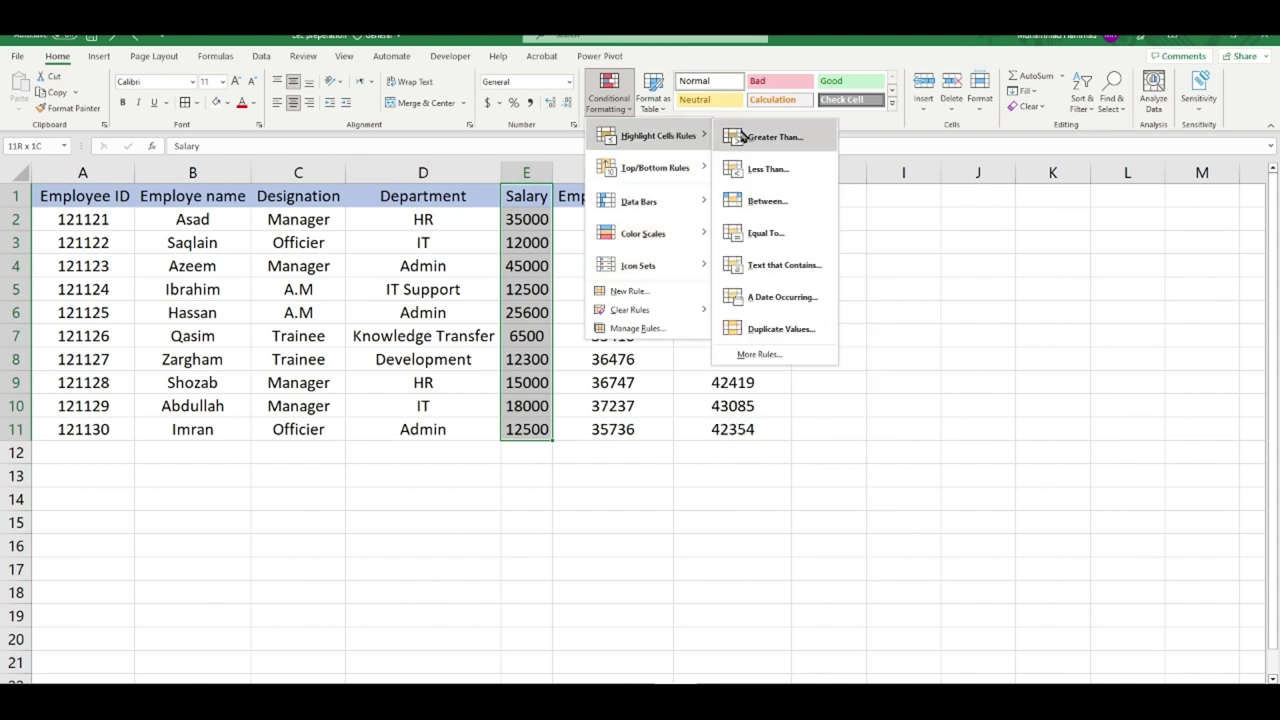
pyautogui.click(776, 137)
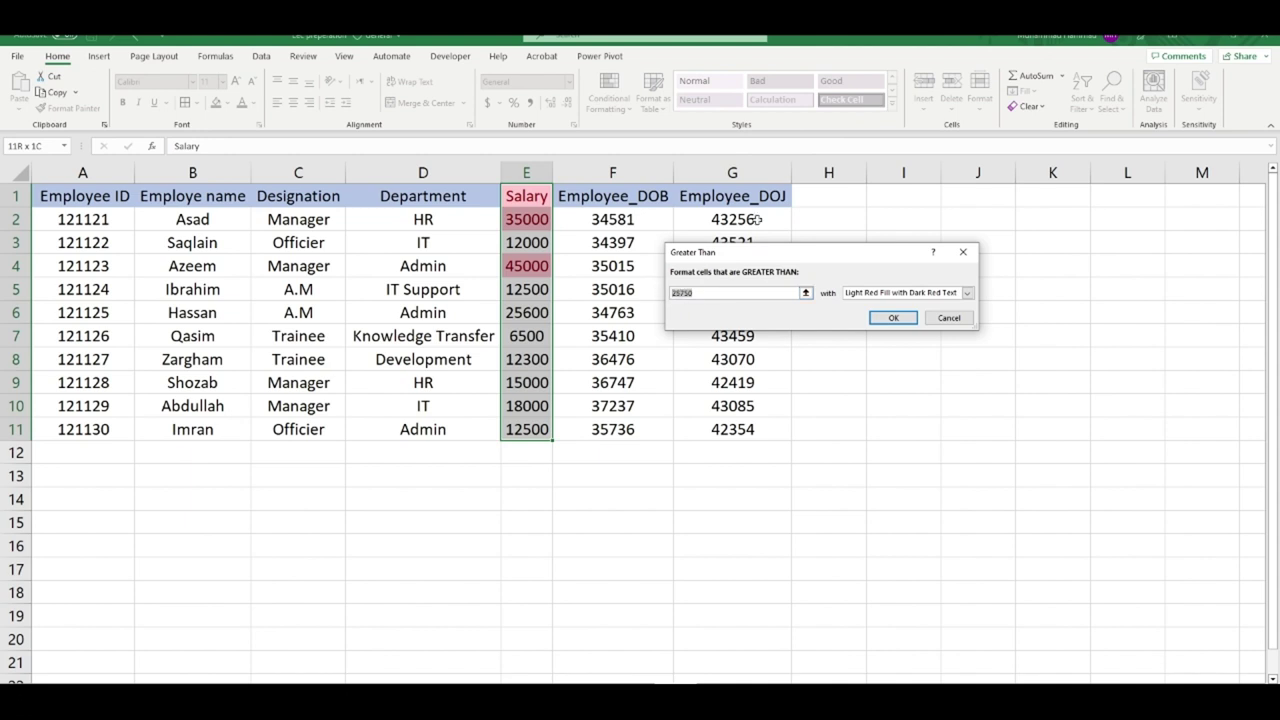
pyautogui.write('2000')
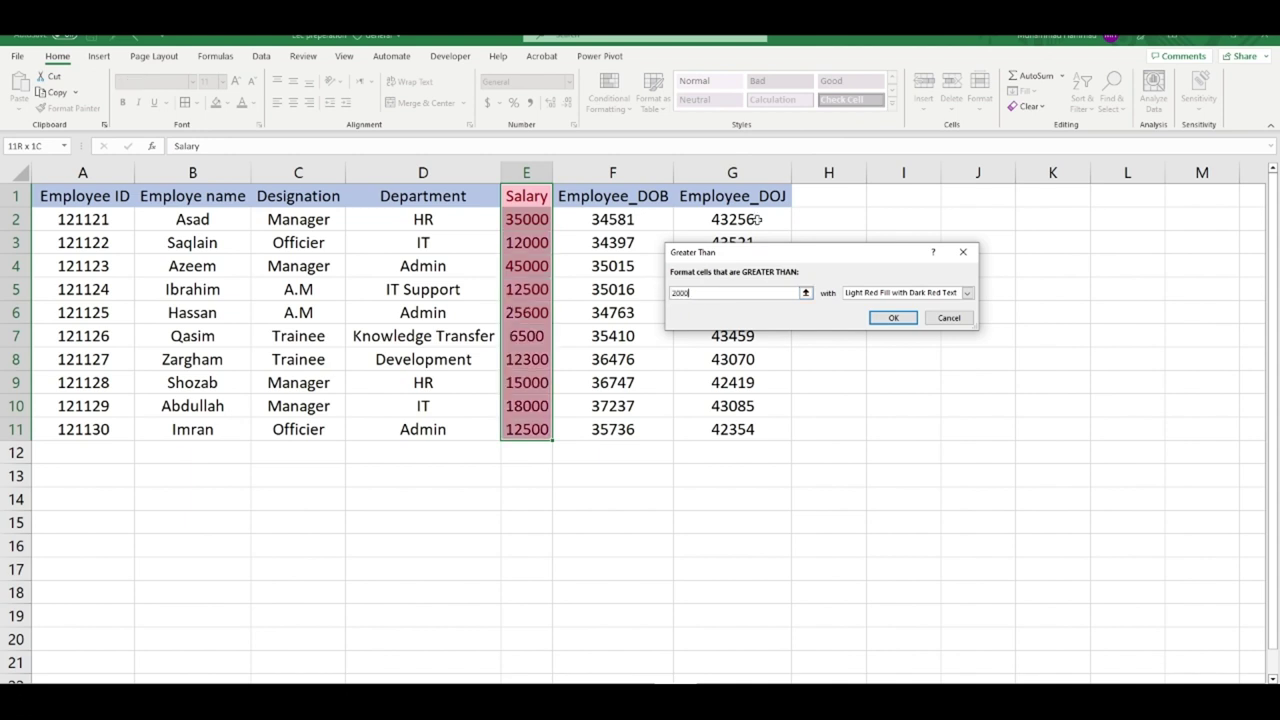
pyautogui.write('0')
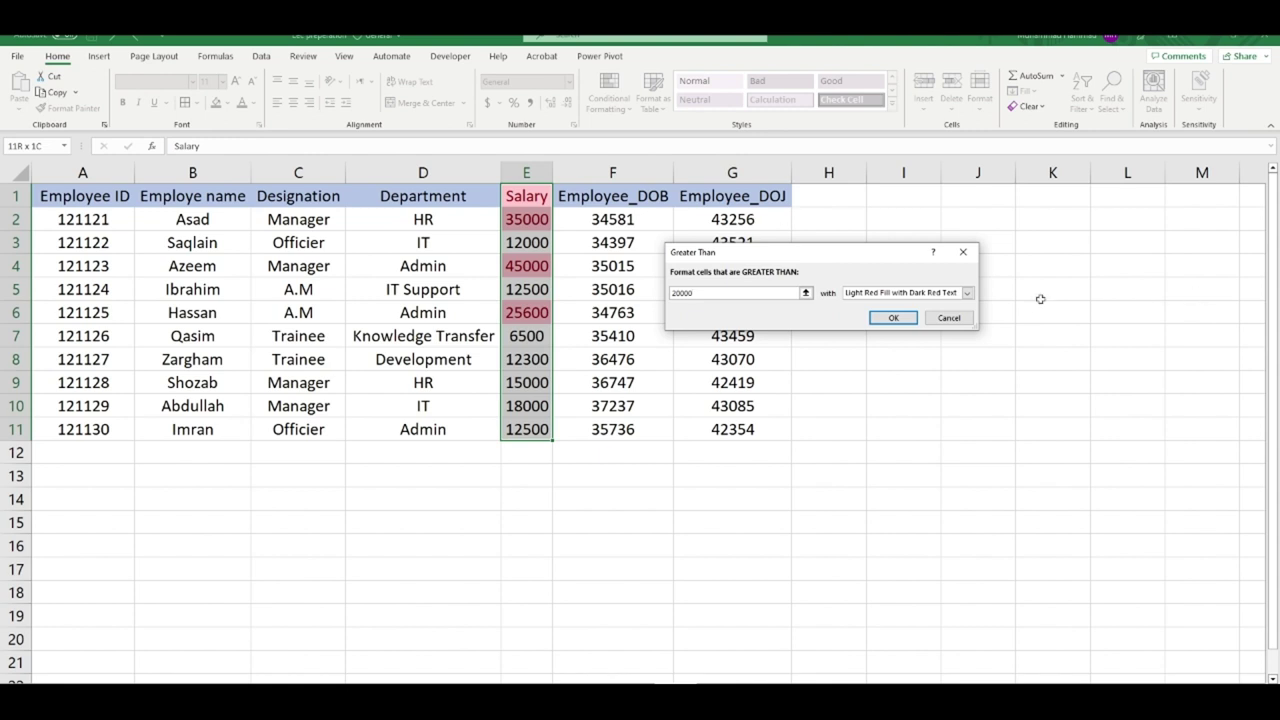
pyautogui.click(928, 294)
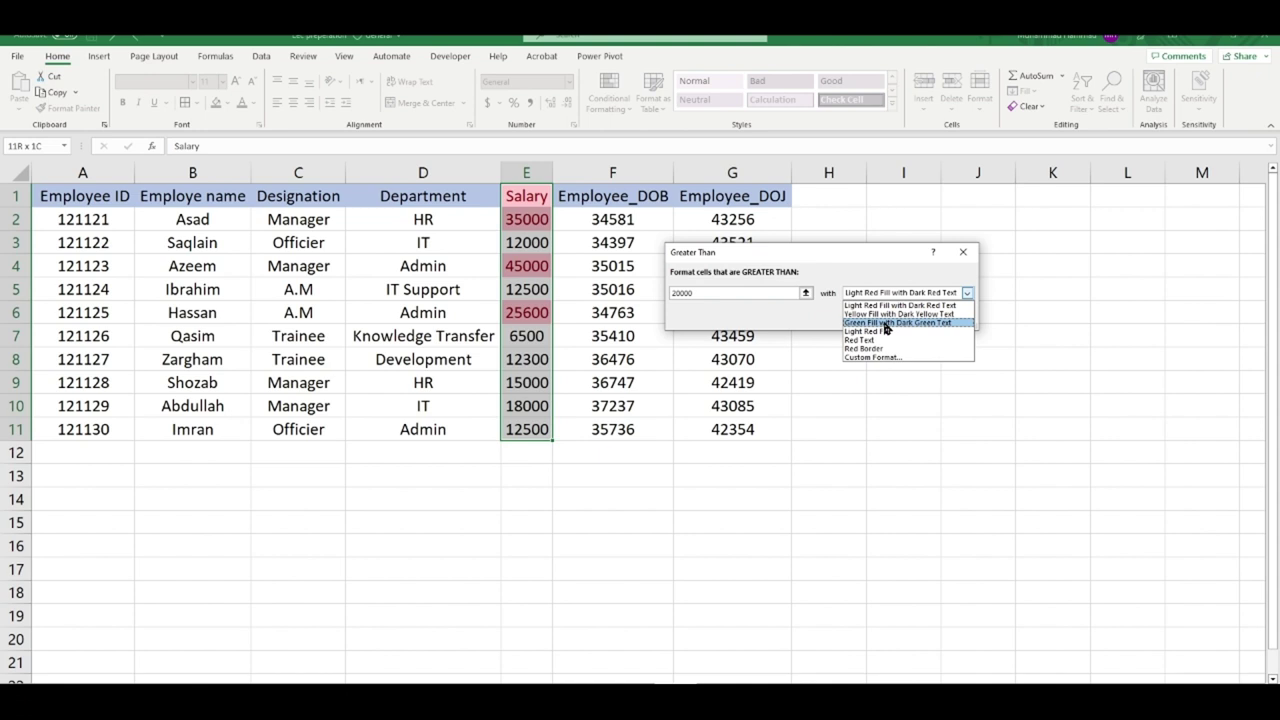
pyautogui.click(885, 323)
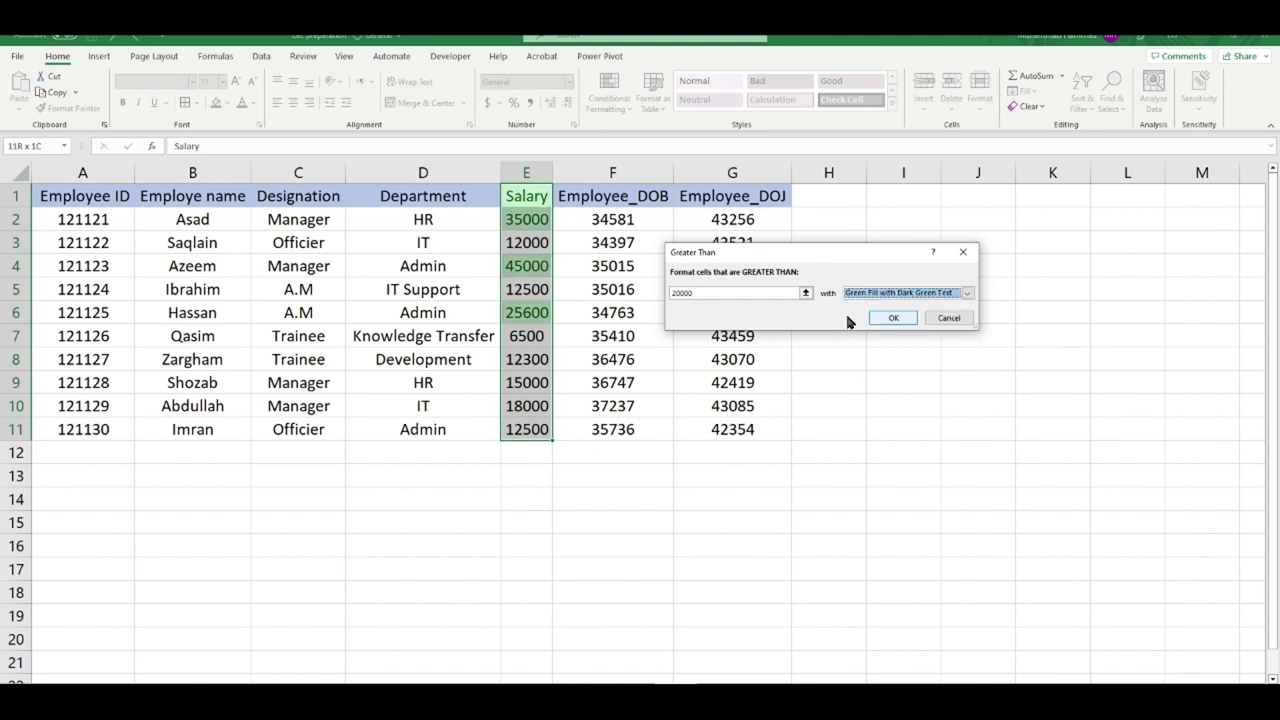
pyautogui.click(875, 318)
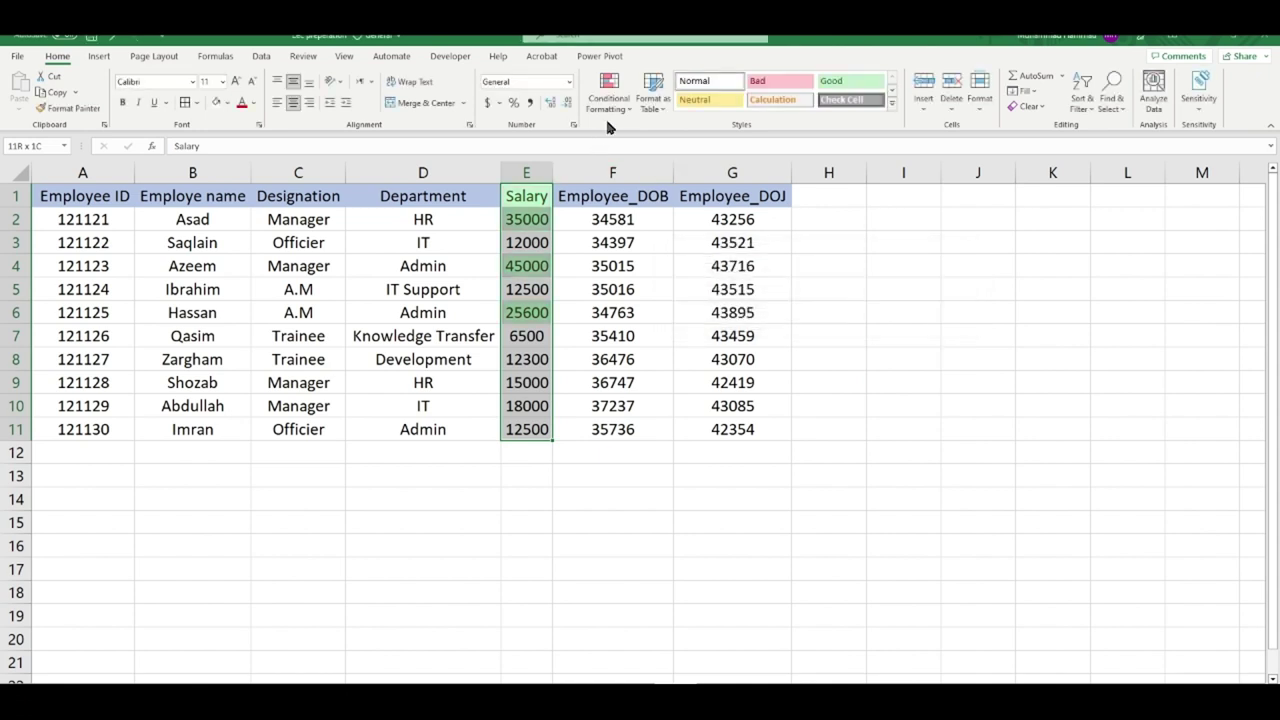
# Highlight Salary values less than 20000 with yellow fill and dark yellow text
pyautogui.click(609, 100)
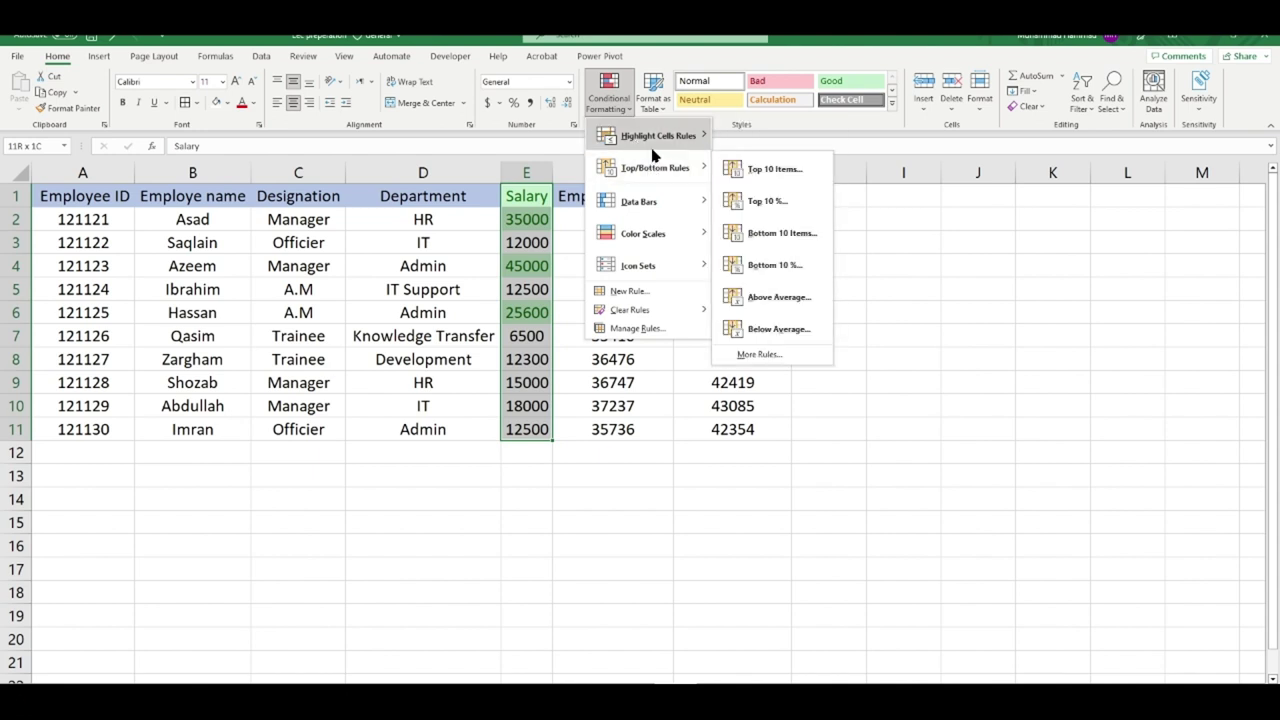
pyautogui.moveTo(686, 136)
pyautogui.click(768, 169)
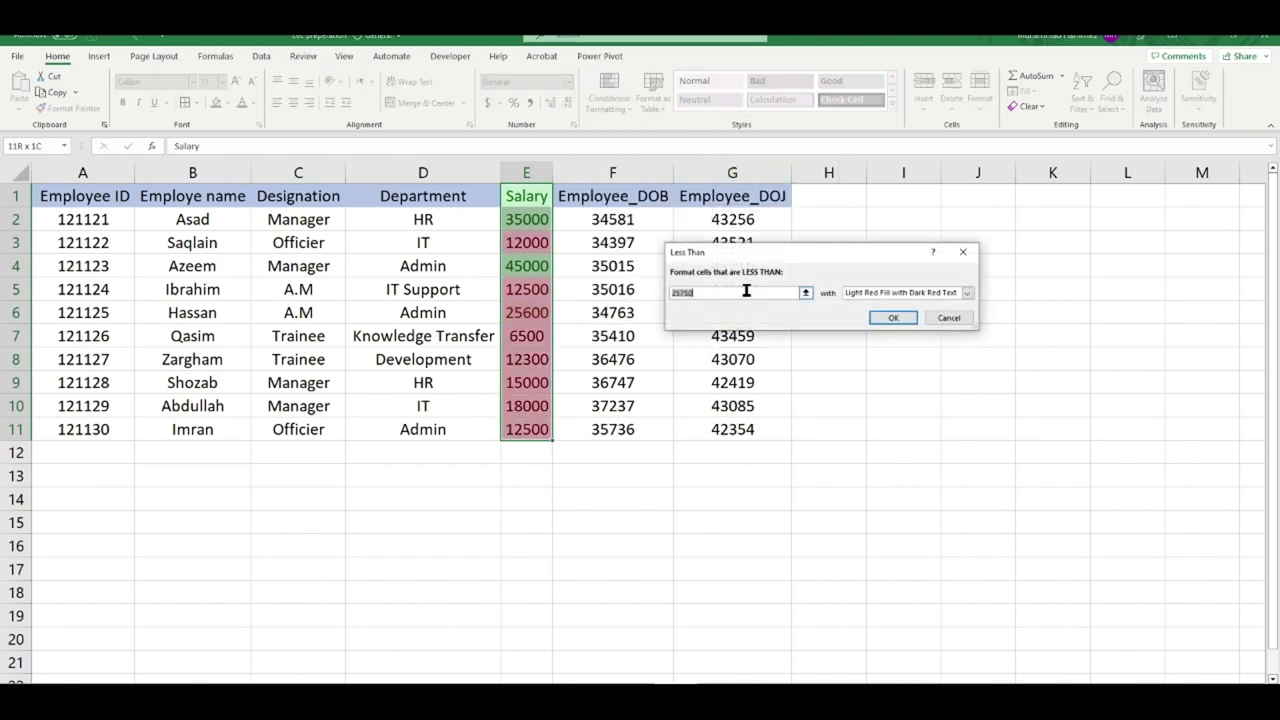
pyautogui.write('20000')
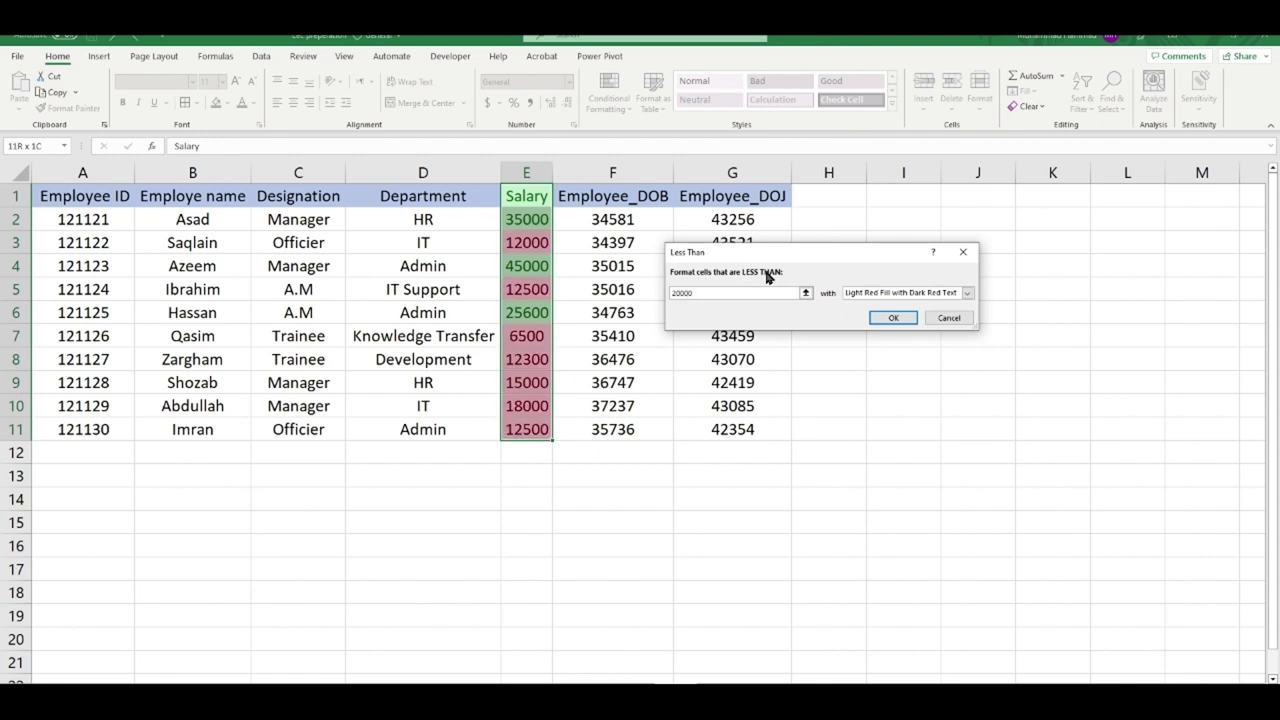
pyautogui.click(902, 293)
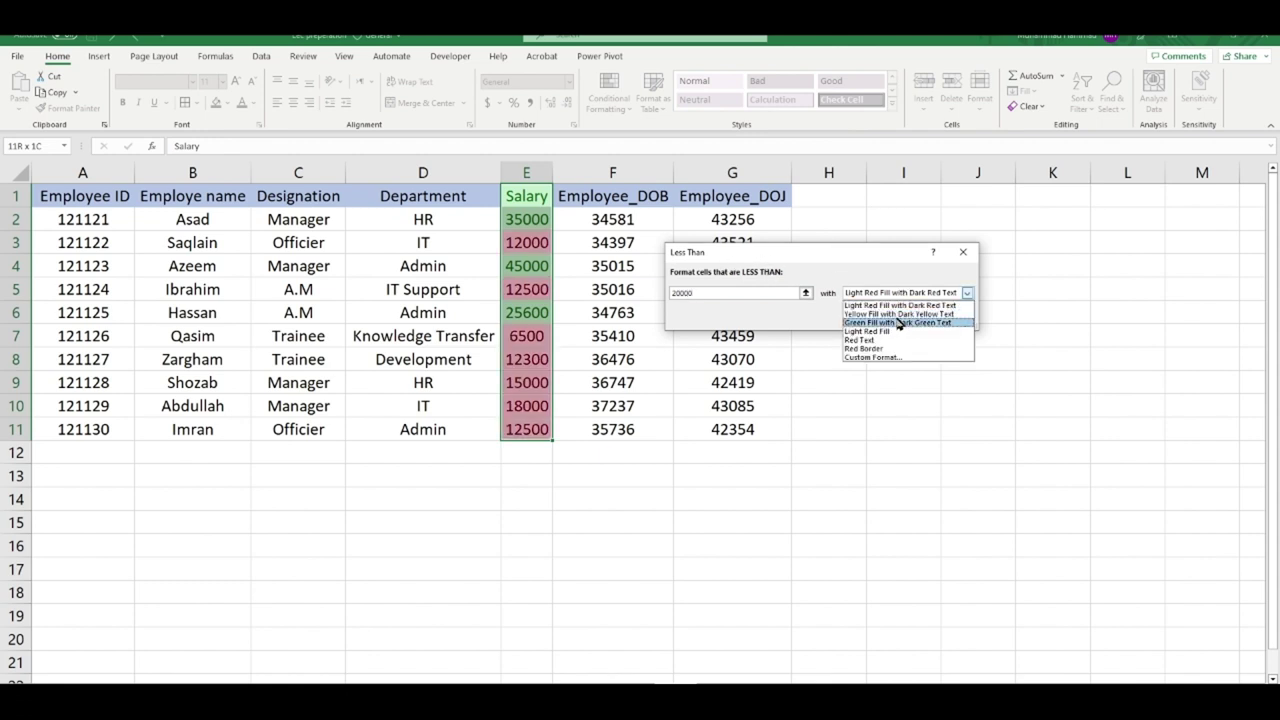
pyautogui.click(899, 314)
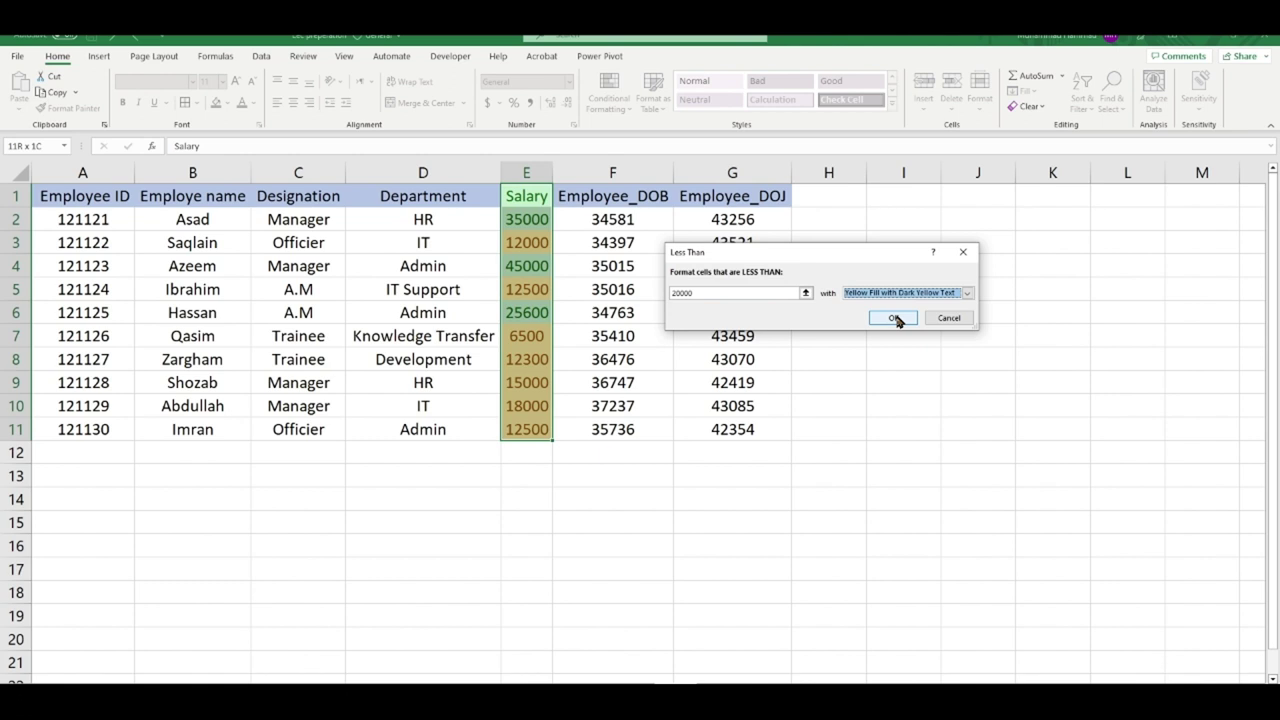
pyautogui.click(895, 318)
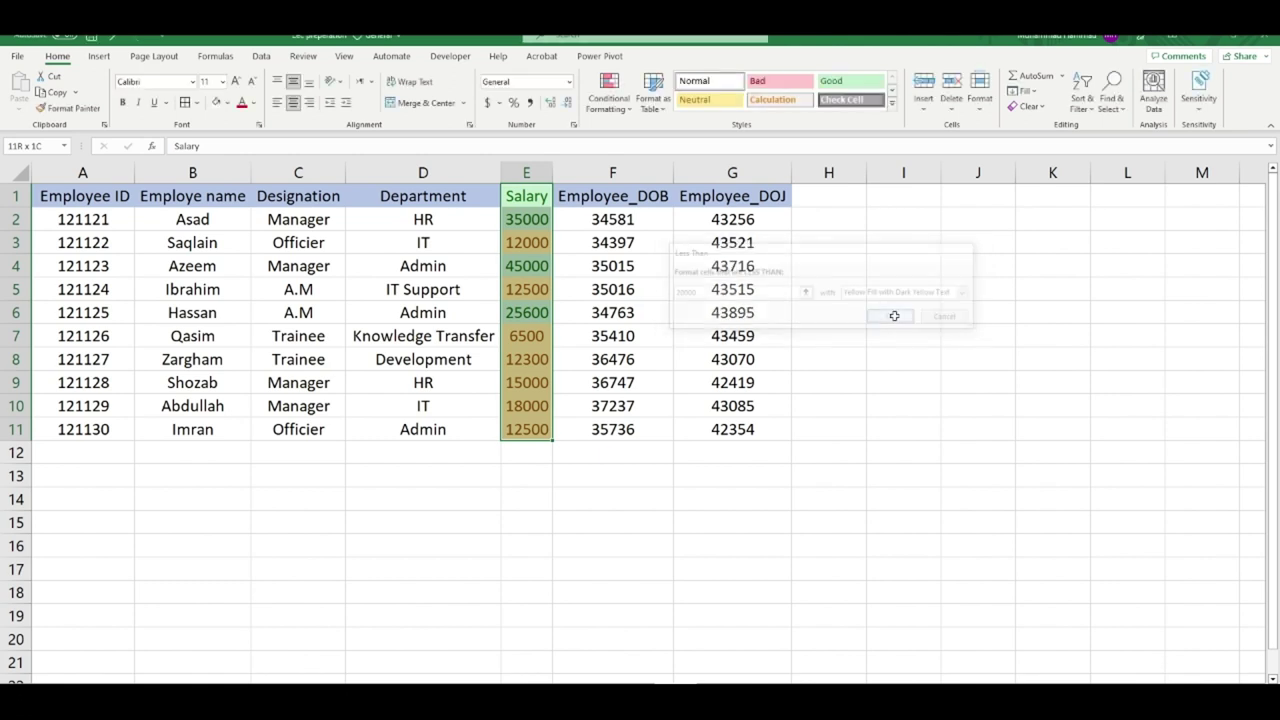
pyautogui.click(459, 515)
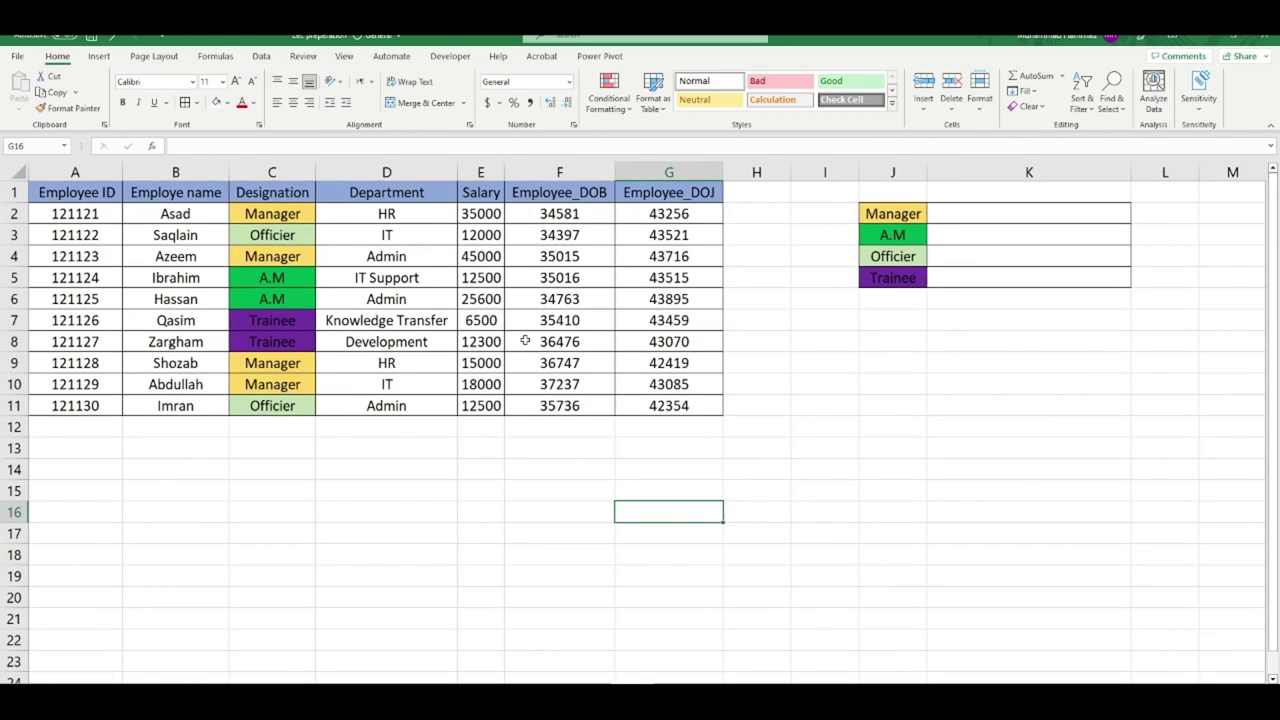
# Review the employee table and its J2:J5 colour key for Manager, A.M, Officier and Trainee
pyautogui.scroll(2, 525, 342)
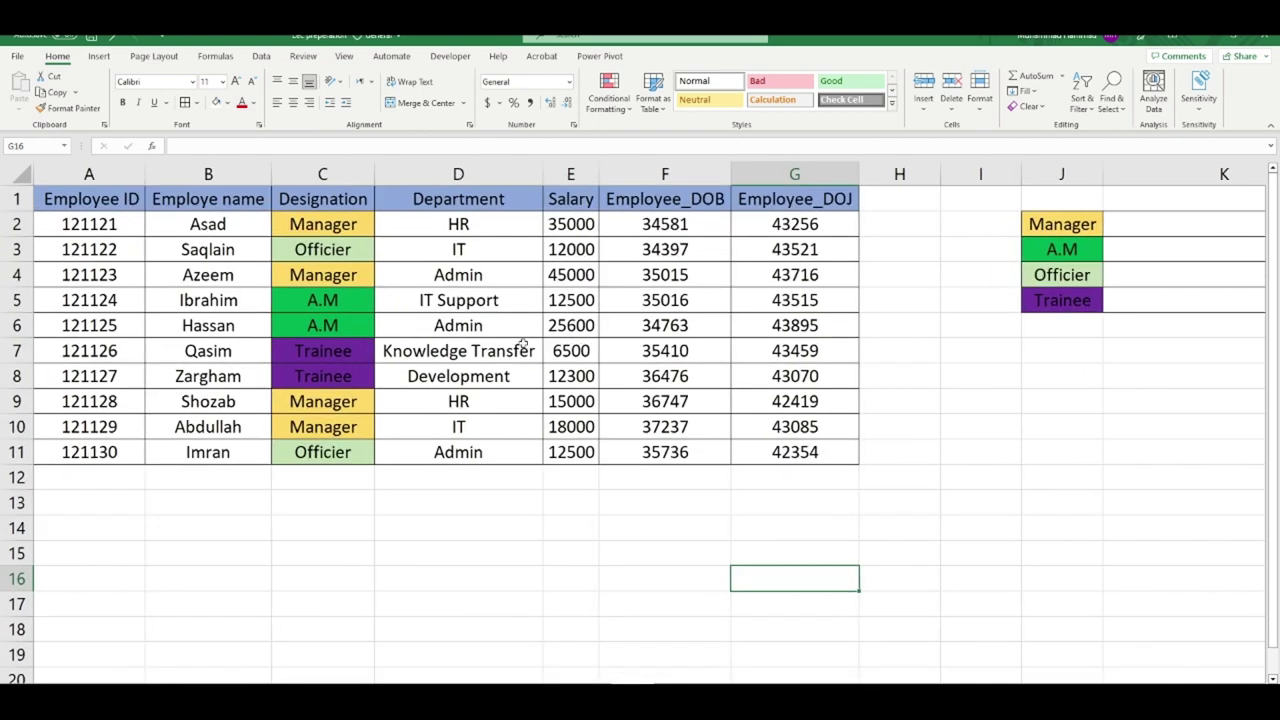
pyautogui.scroll(-1, 522, 343)
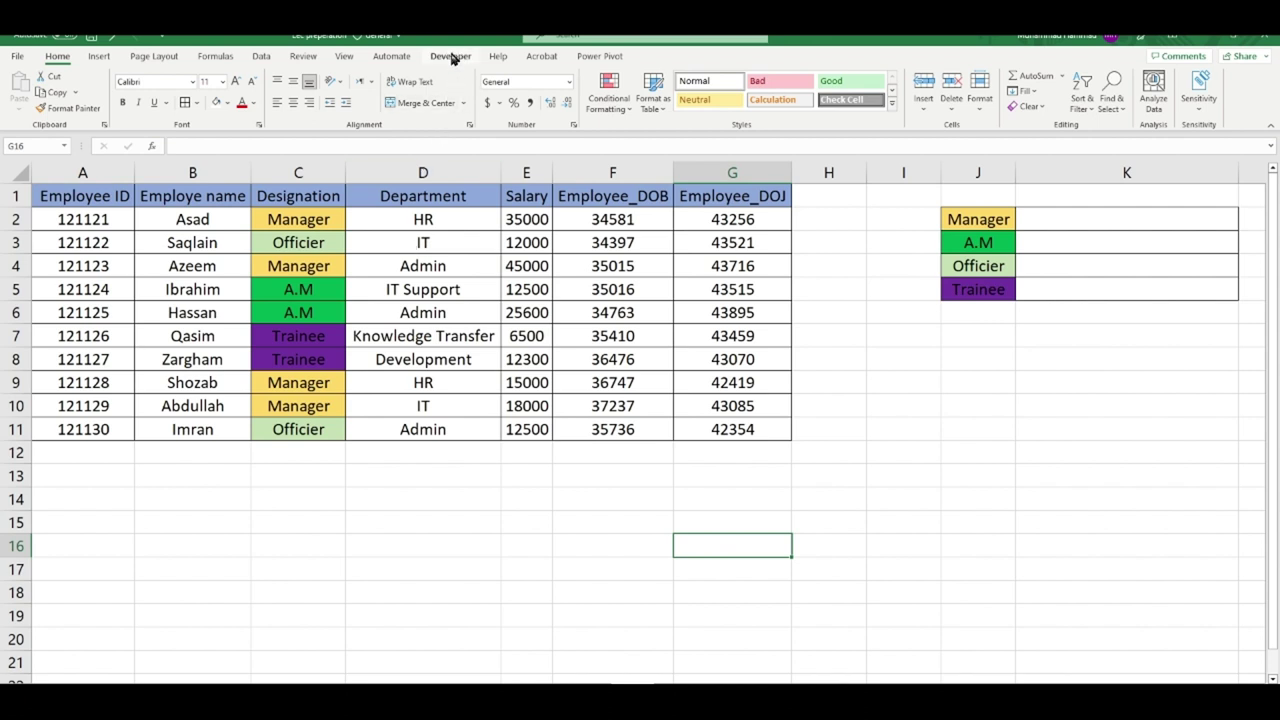
pyautogui.rightClick(372, 55)
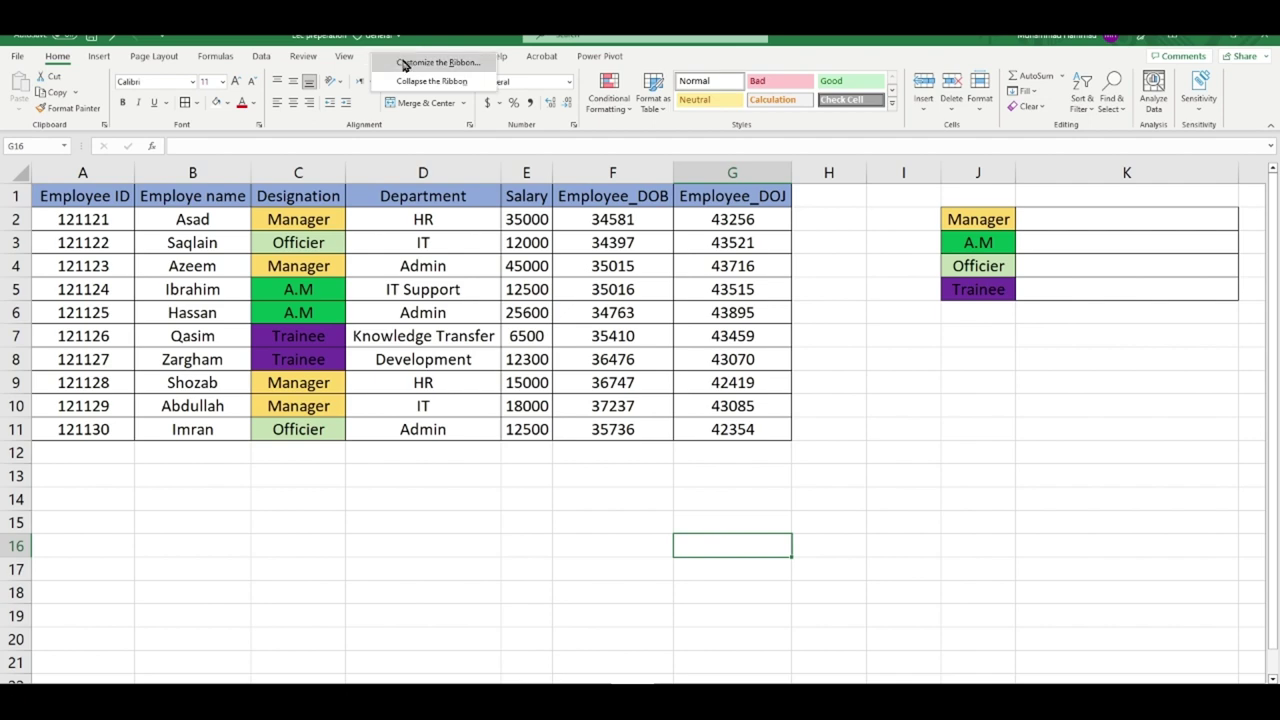
pyautogui.press('Escape')
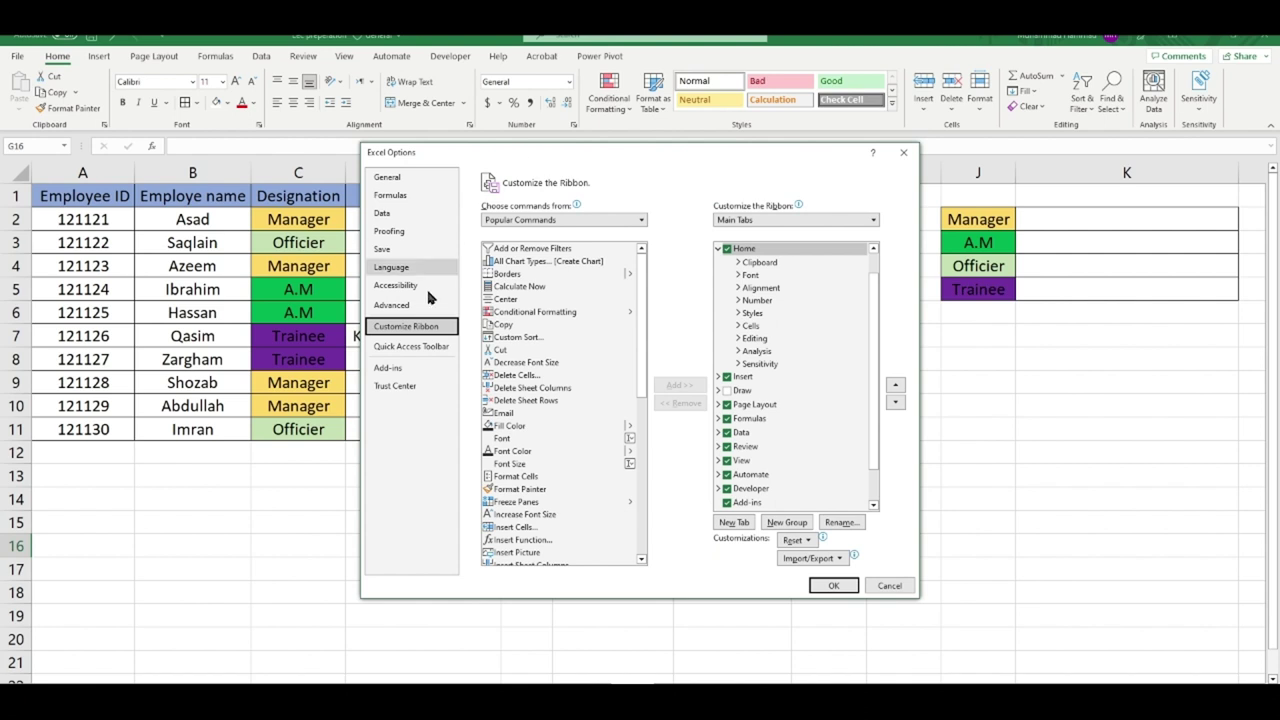
pyautogui.scroll(-1, 801, 413)
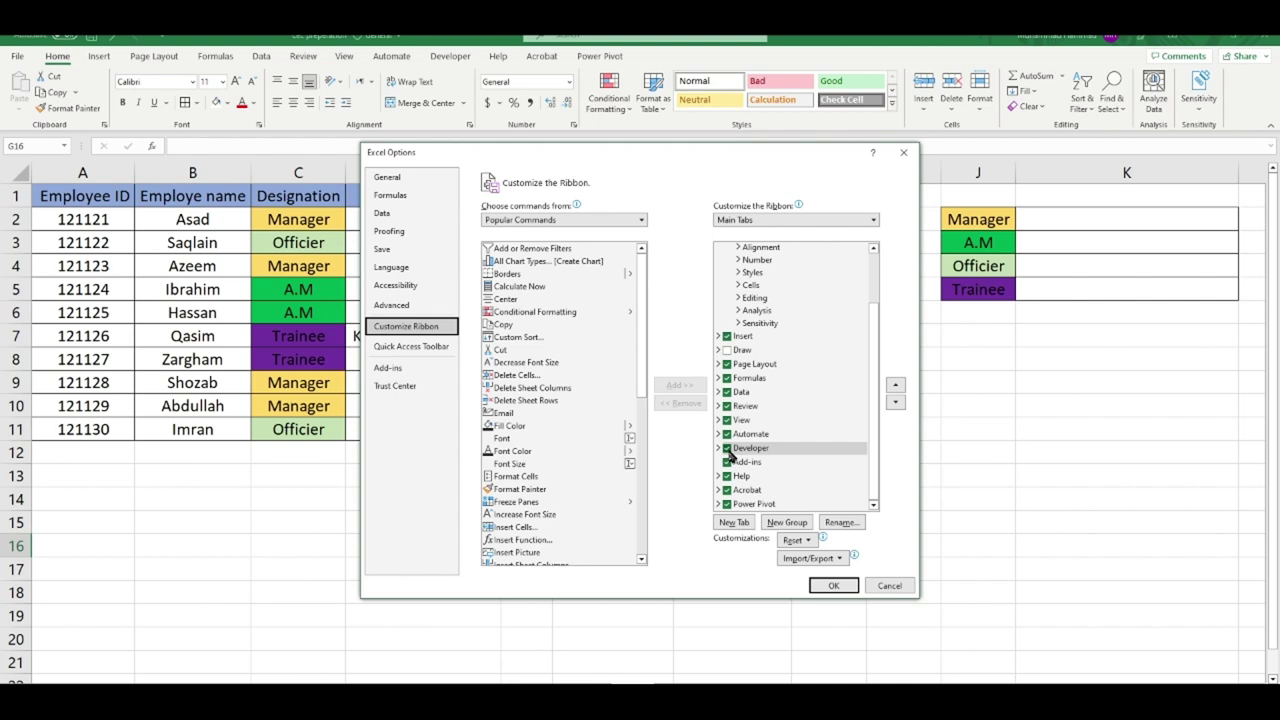
pyautogui.click(729, 453)
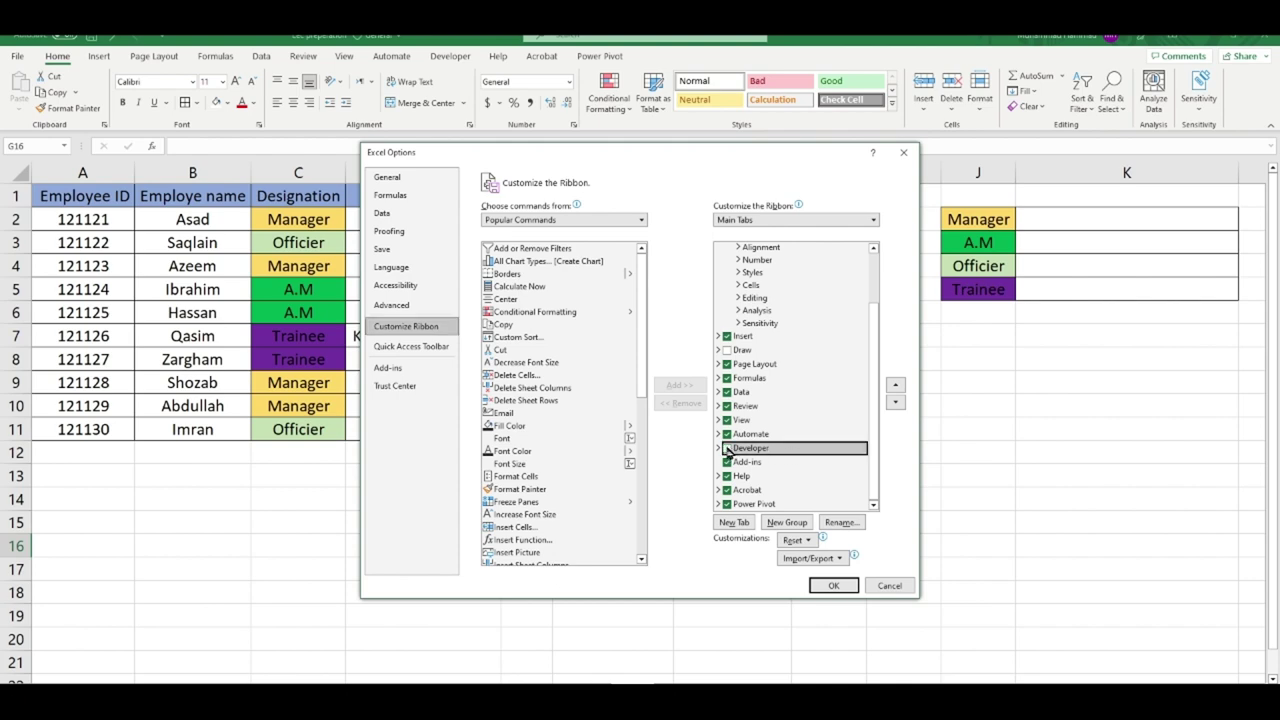
pyautogui.click(831, 586)
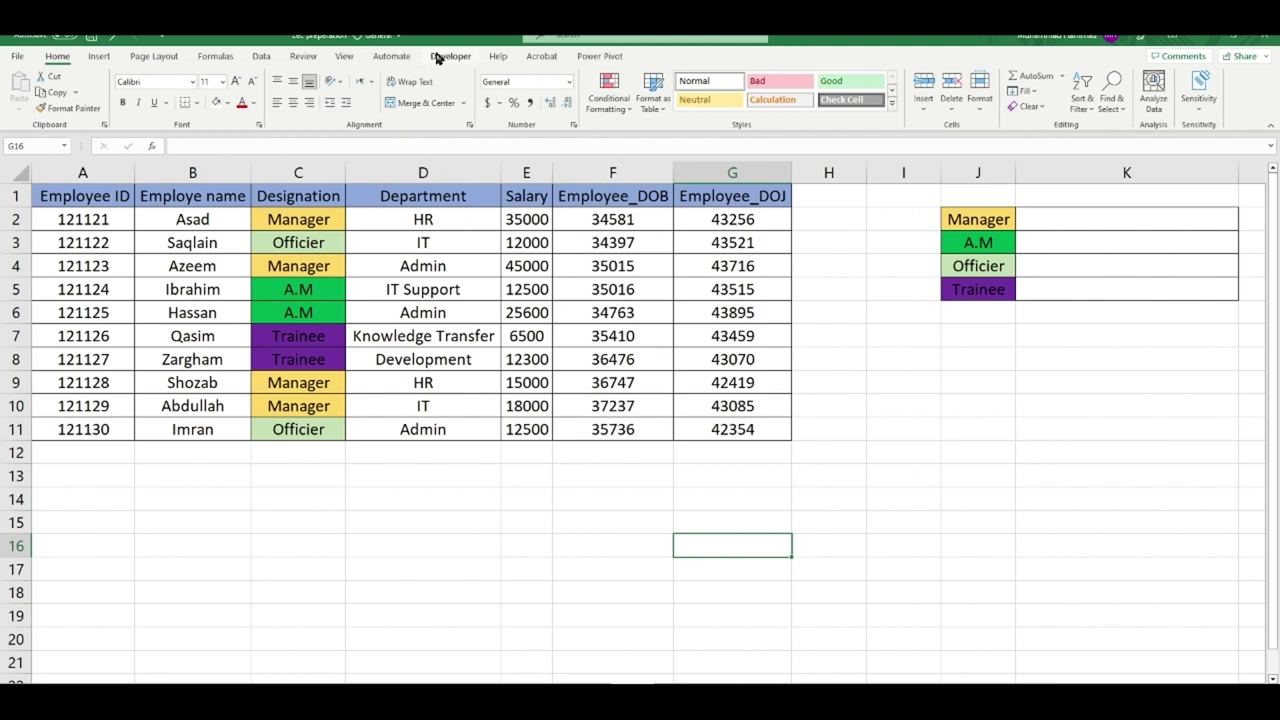
# Open the Macro dialog from the Developer tab and select the codanics macro
pyautogui.click(437, 58)
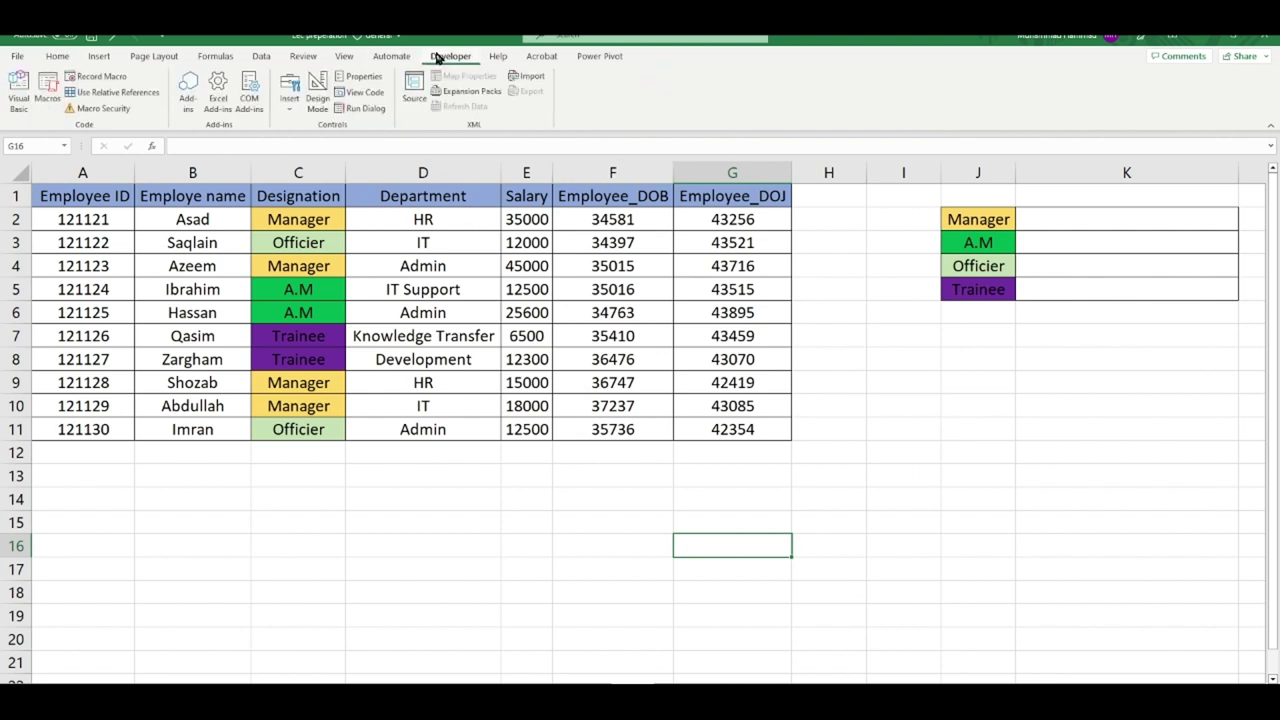
pyautogui.click(50, 88)
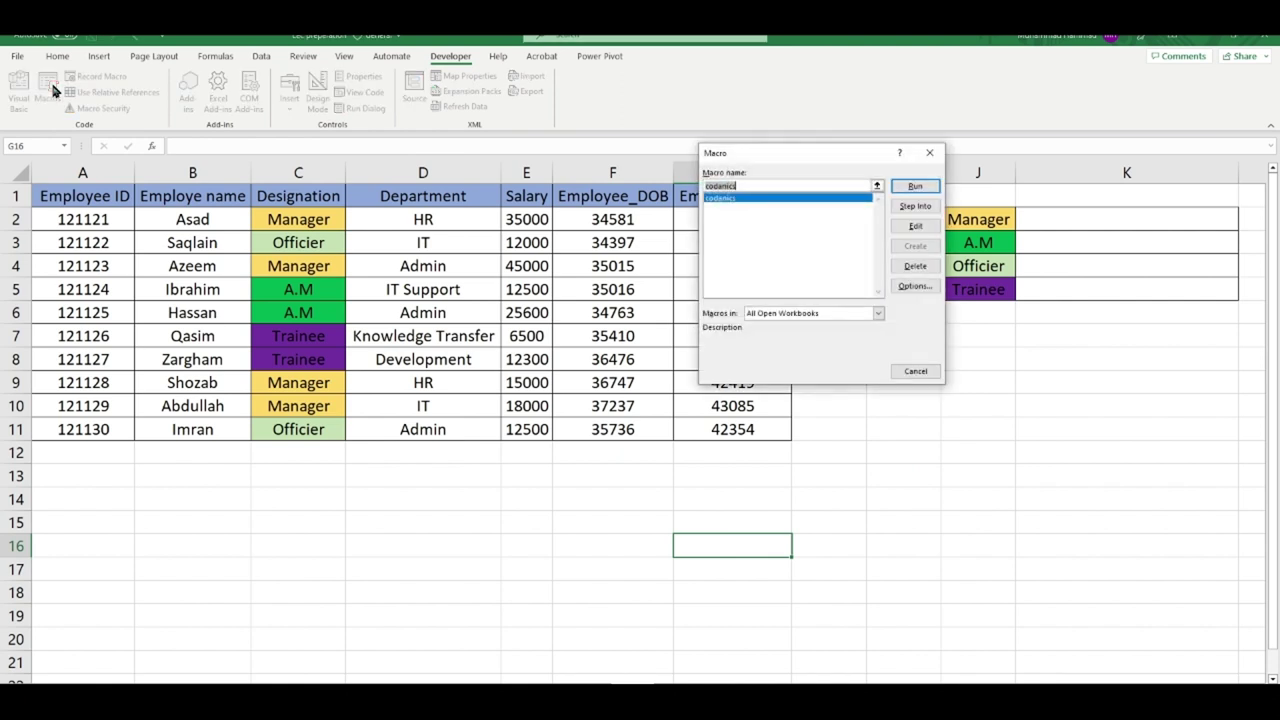
pyautogui.click(767, 186)
# Run the codanics macro and dismiss the 'Expected End Sub' compile error
pyautogui.doubleClick(763, 203)
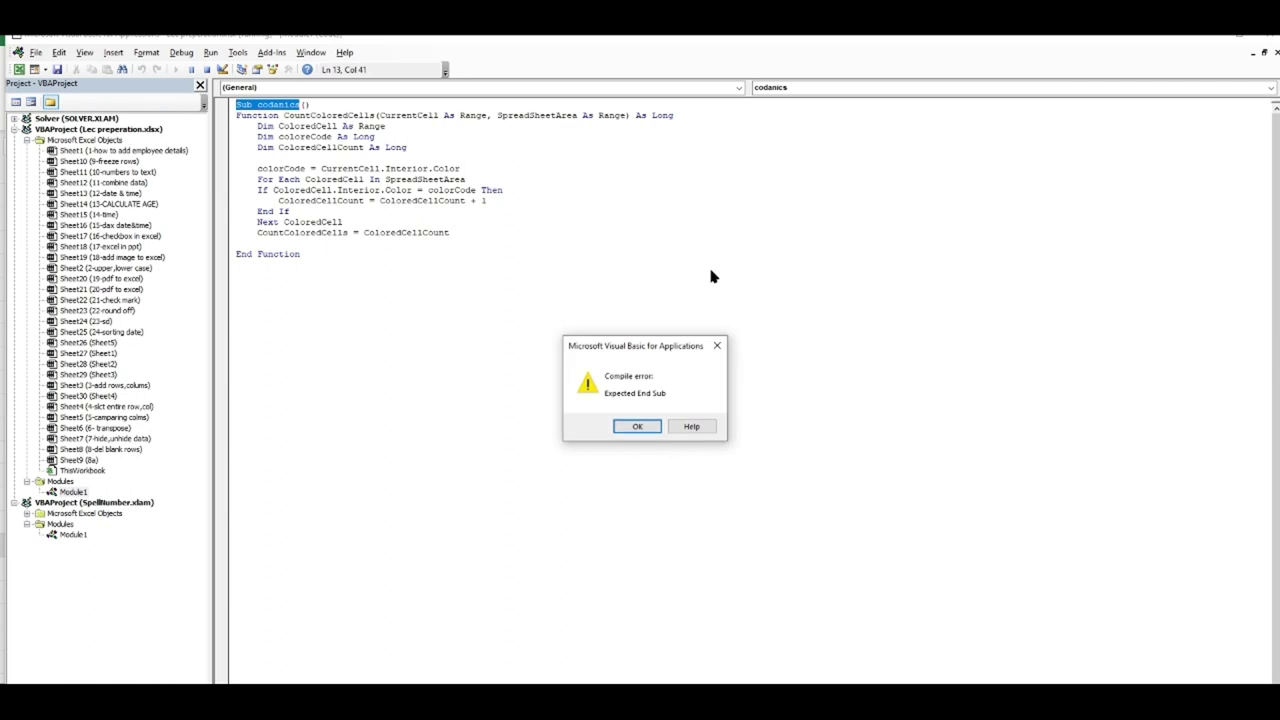
pyautogui.click(655, 430)
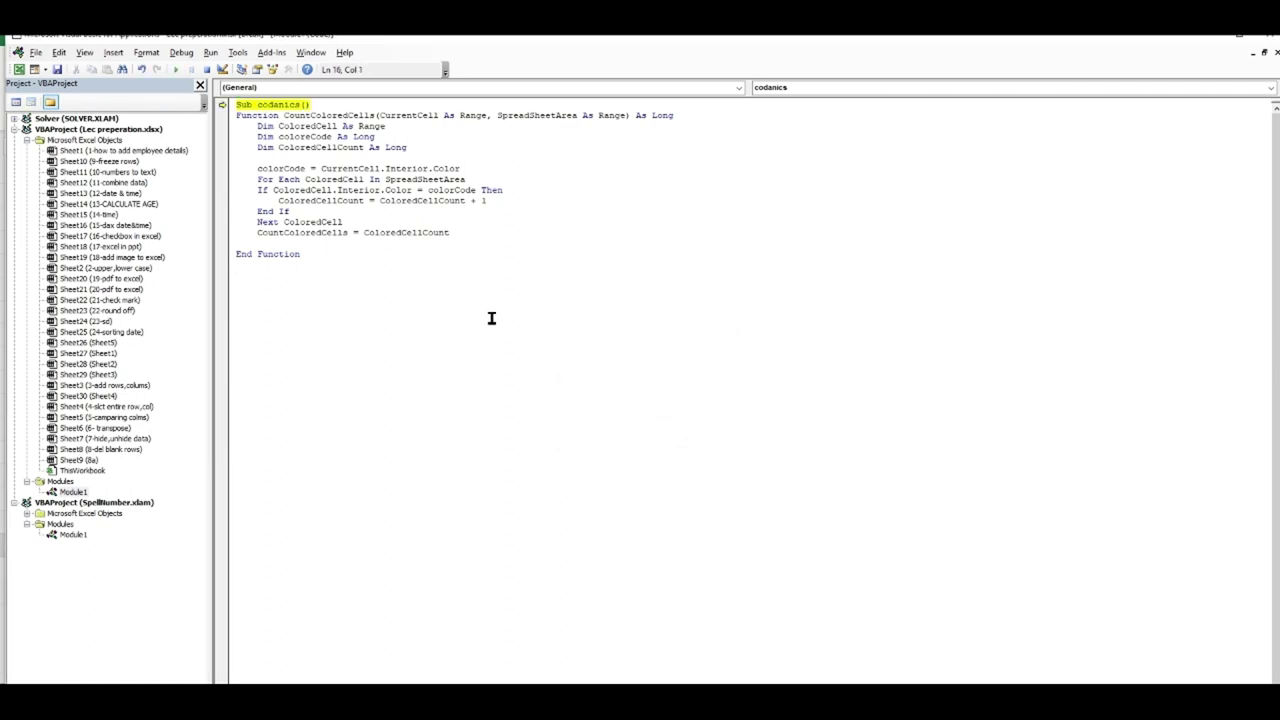
pyautogui.click(319, 105)
pyautogui.click(424, 396)
# Review the CountColoredCells function code, then reset the debugger and close the VBA editor
pyautogui.click(234, 118)
pyautogui.moveTo(234, 118); pyautogui.dragTo(635, 232)
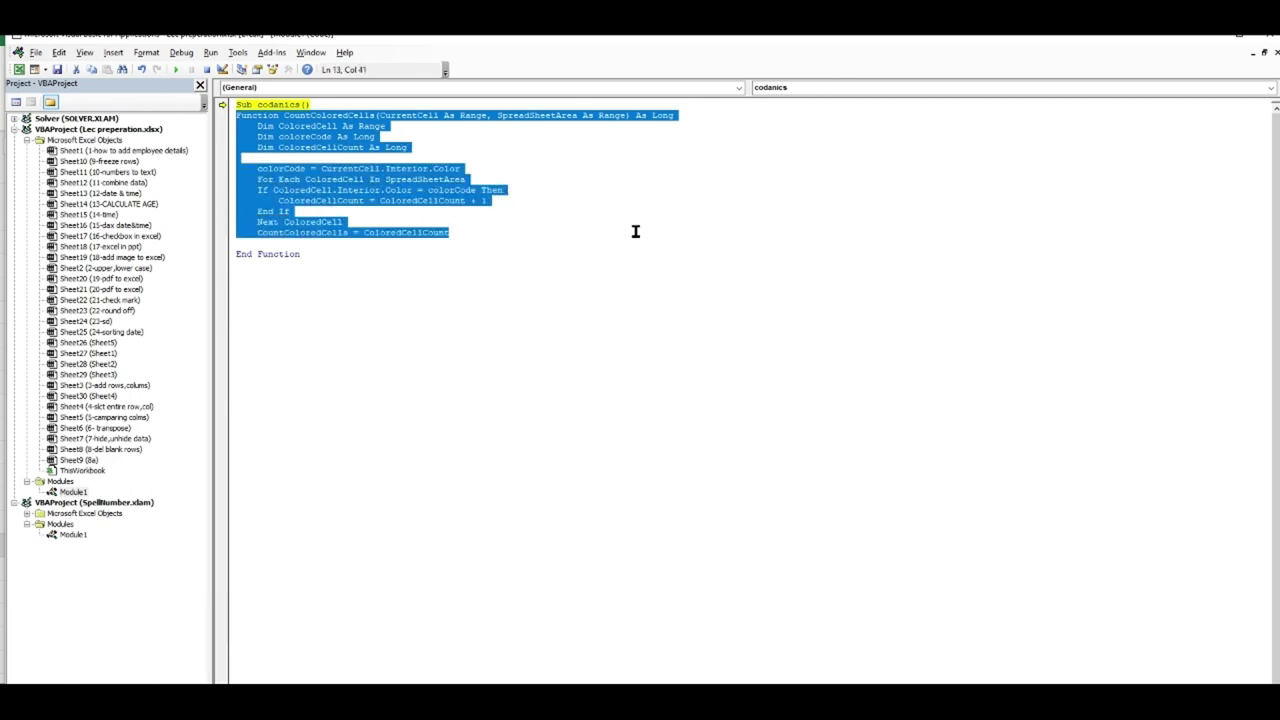
pyautogui.click(635, 232)
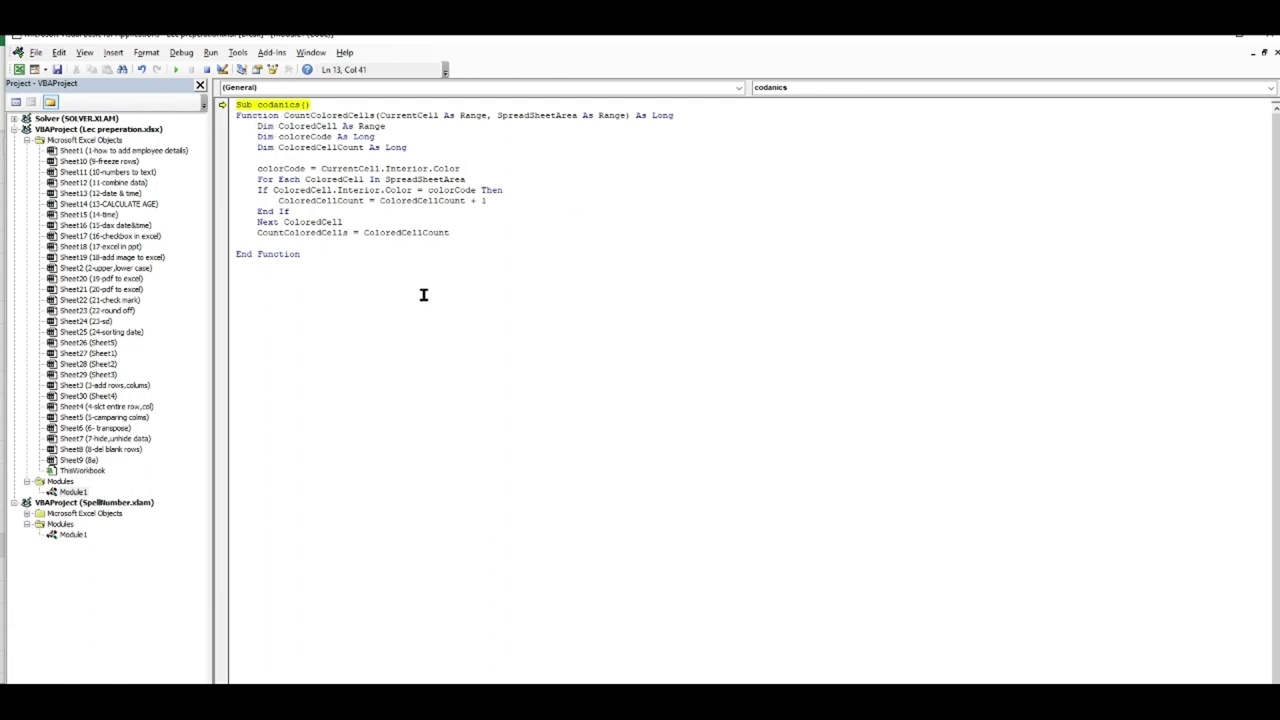
pyautogui.hotkey('alt', 'q')
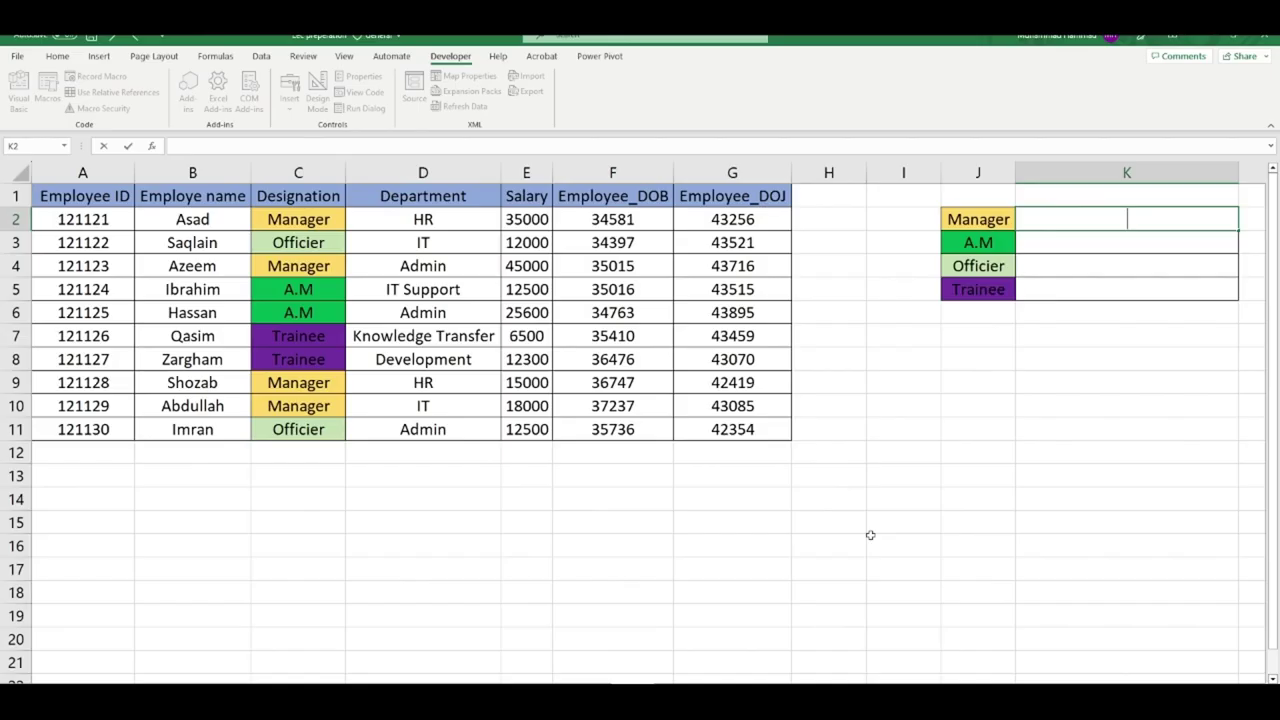
pyautogui.click(598, 423)
# Enter =CountColoredCells(J2,$C$2:$C$11) in K2 and fill it down the colour key
pyautogui.press('Escape')
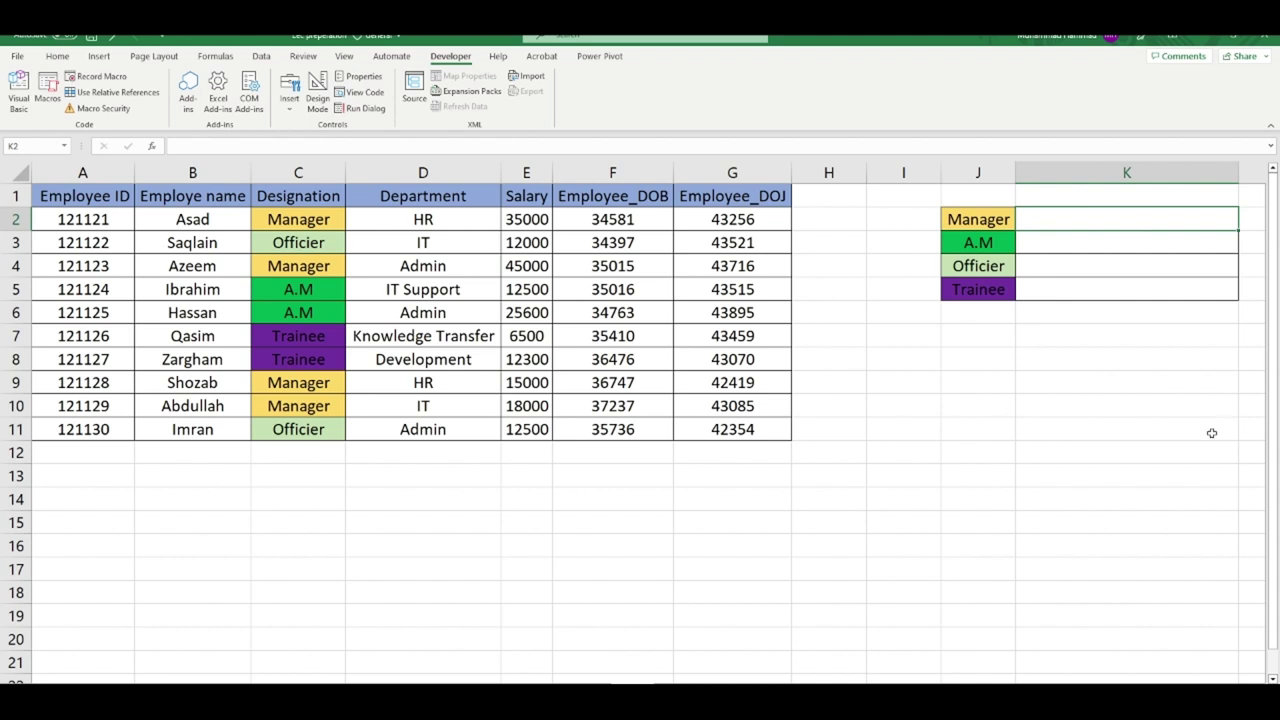
pyautogui.write('=count')
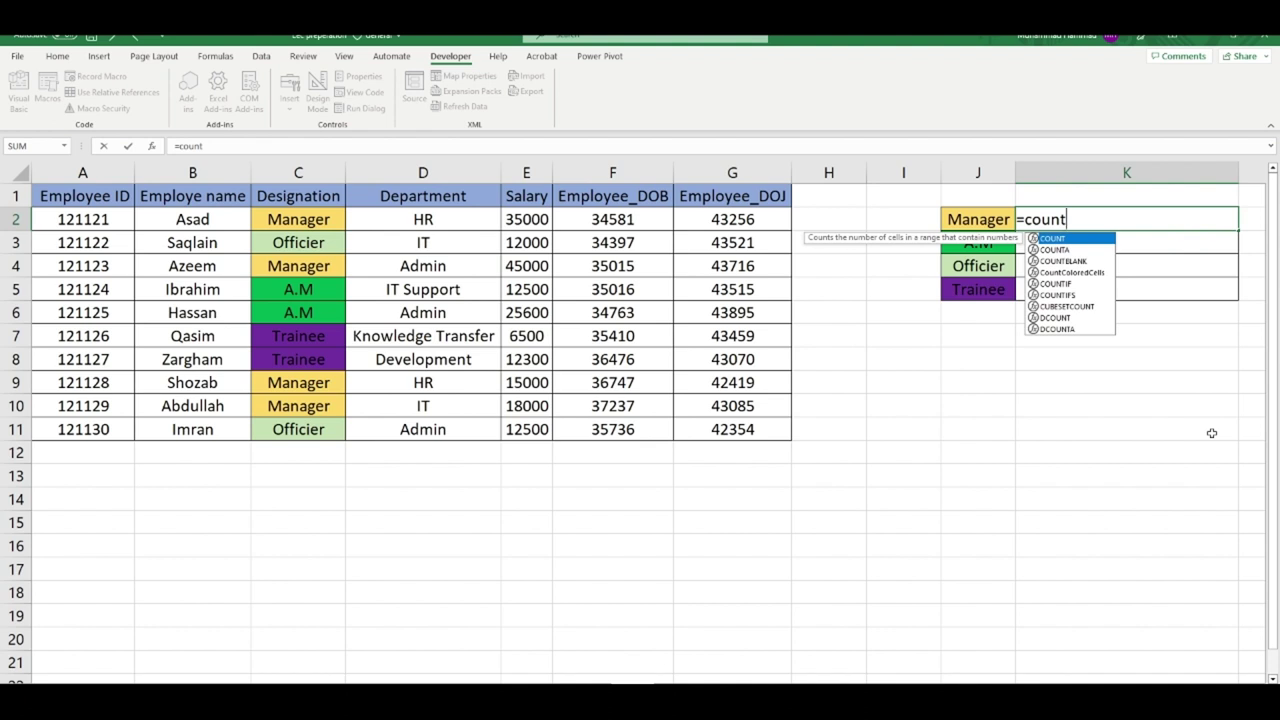
pyautogui.press('Down')
pyautogui.press('Down')
pyautogui.press('Down')
pyautogui.press('Tab')
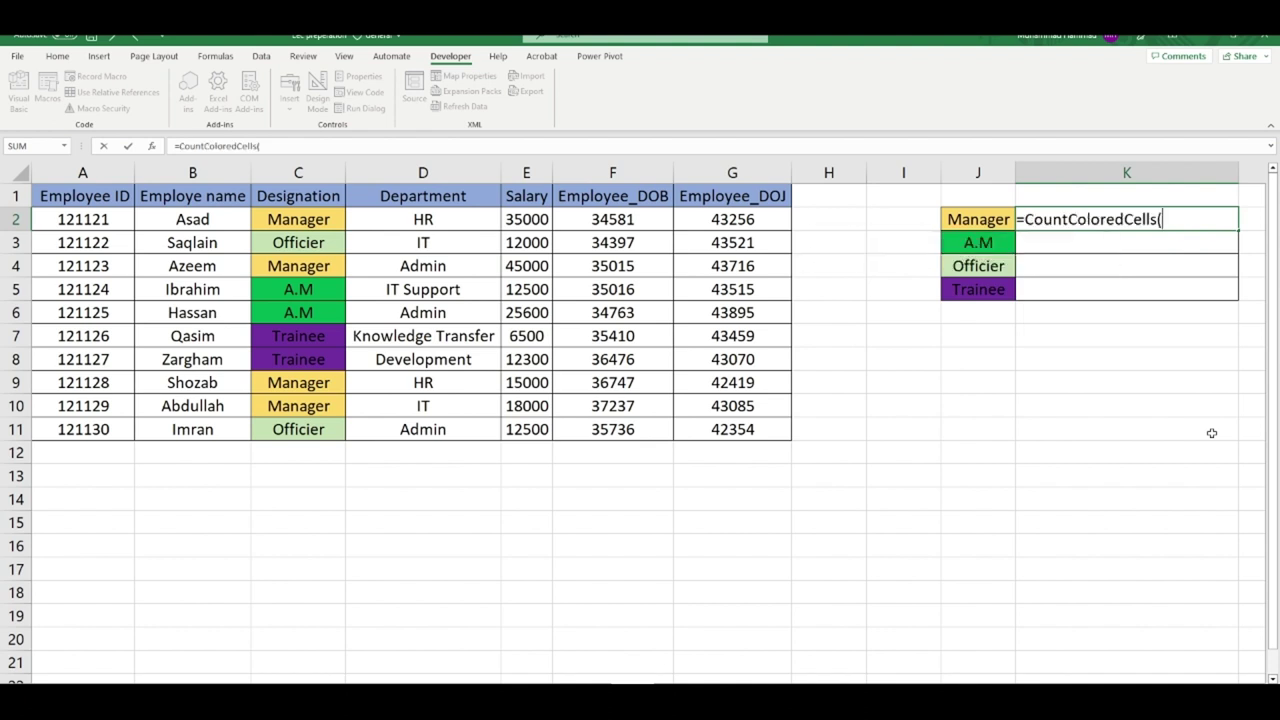
pyautogui.click(981, 222)
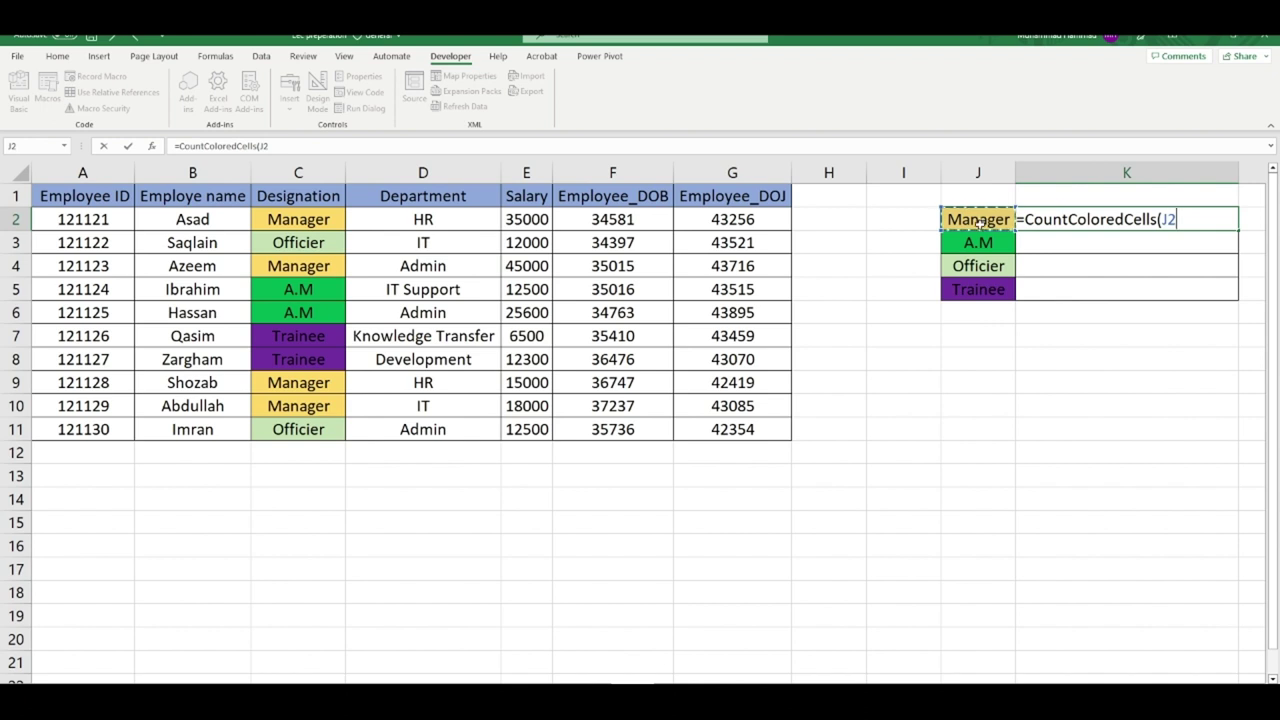
pyautogui.write(',')
pyautogui.moveTo(303, 220); pyautogui.dragTo(302, 430)
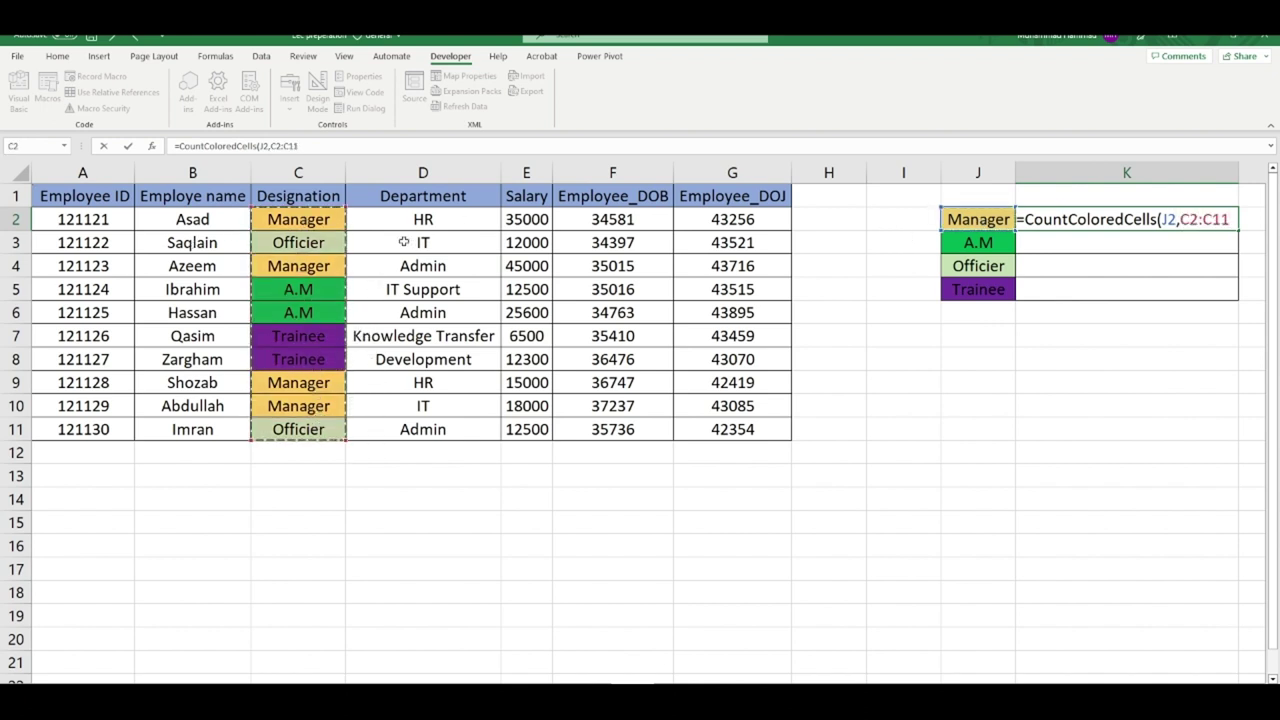
pyautogui.press('F4')
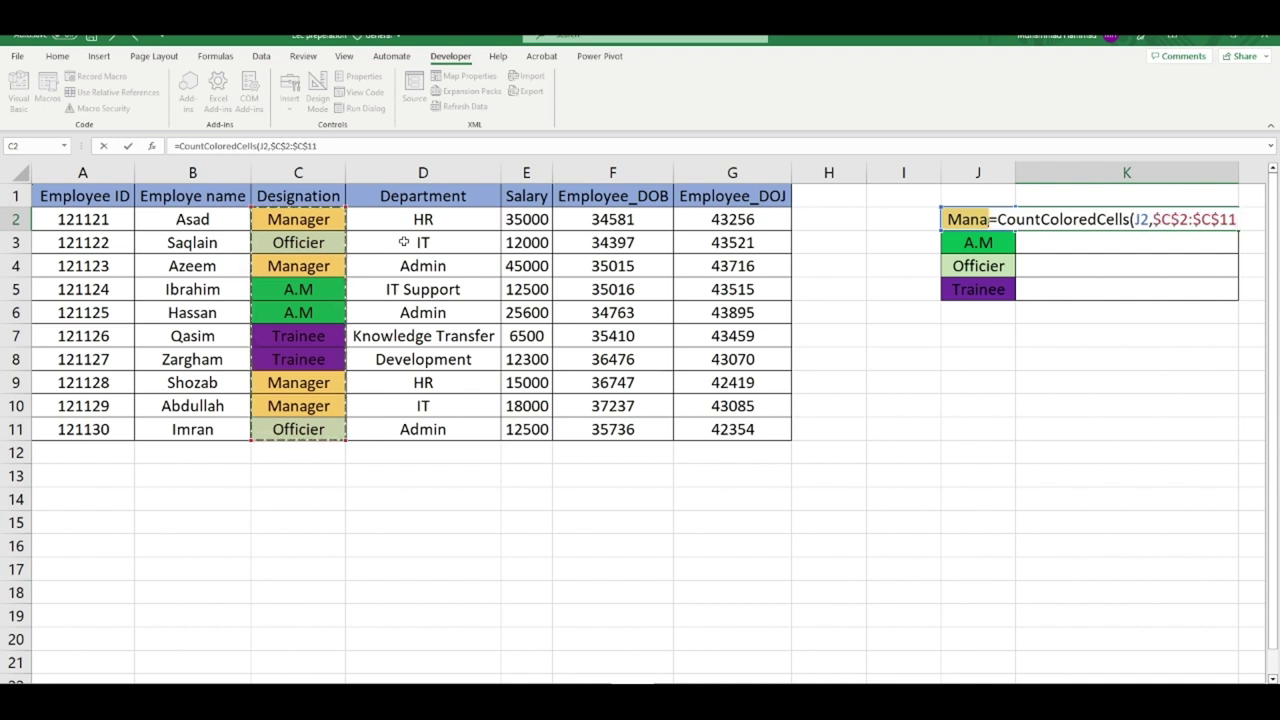
pyautogui.write(')')
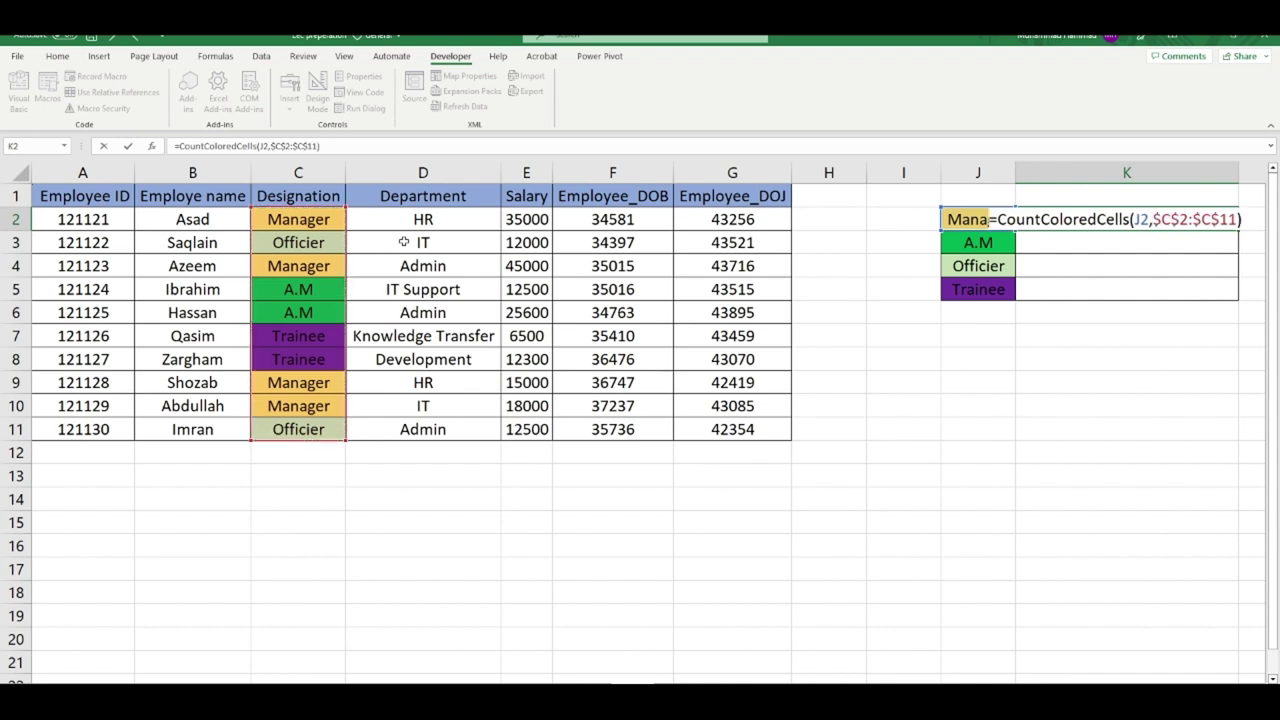
pyautogui.press('Return')
pyautogui.click(1097, 224)
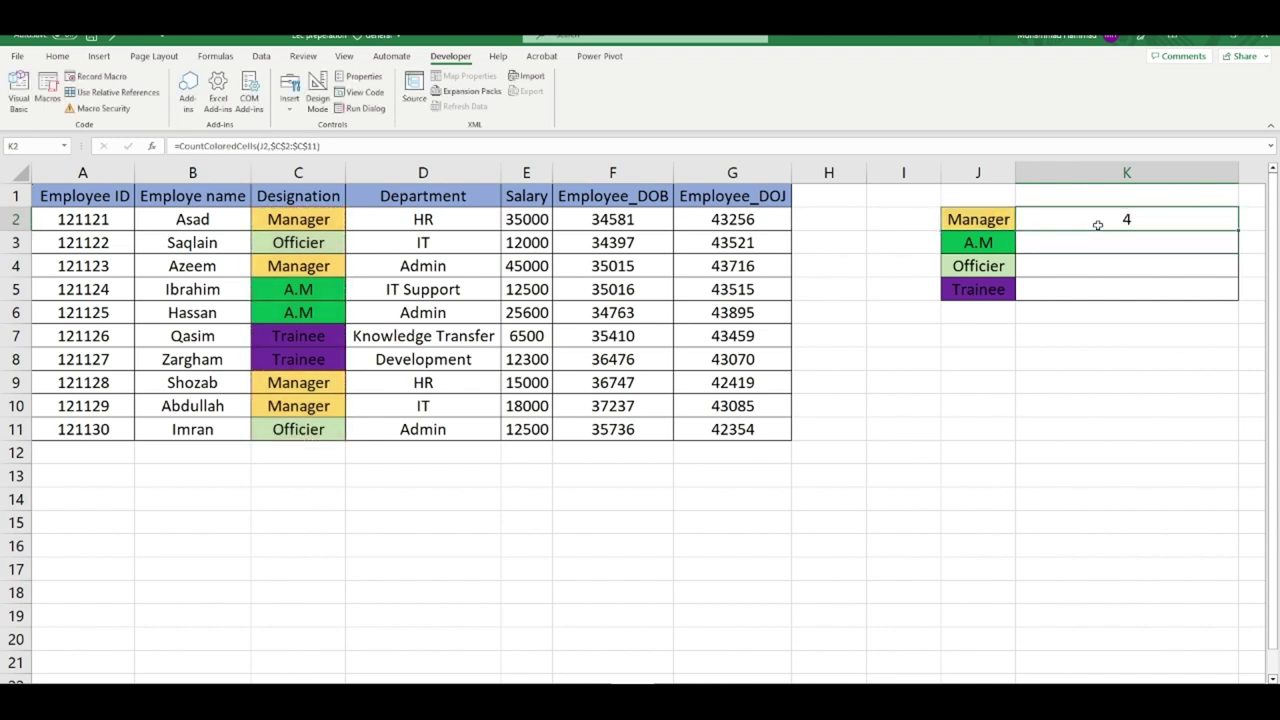
pyautogui.moveTo(1237, 229); pyautogui.dragTo(1234, 292)
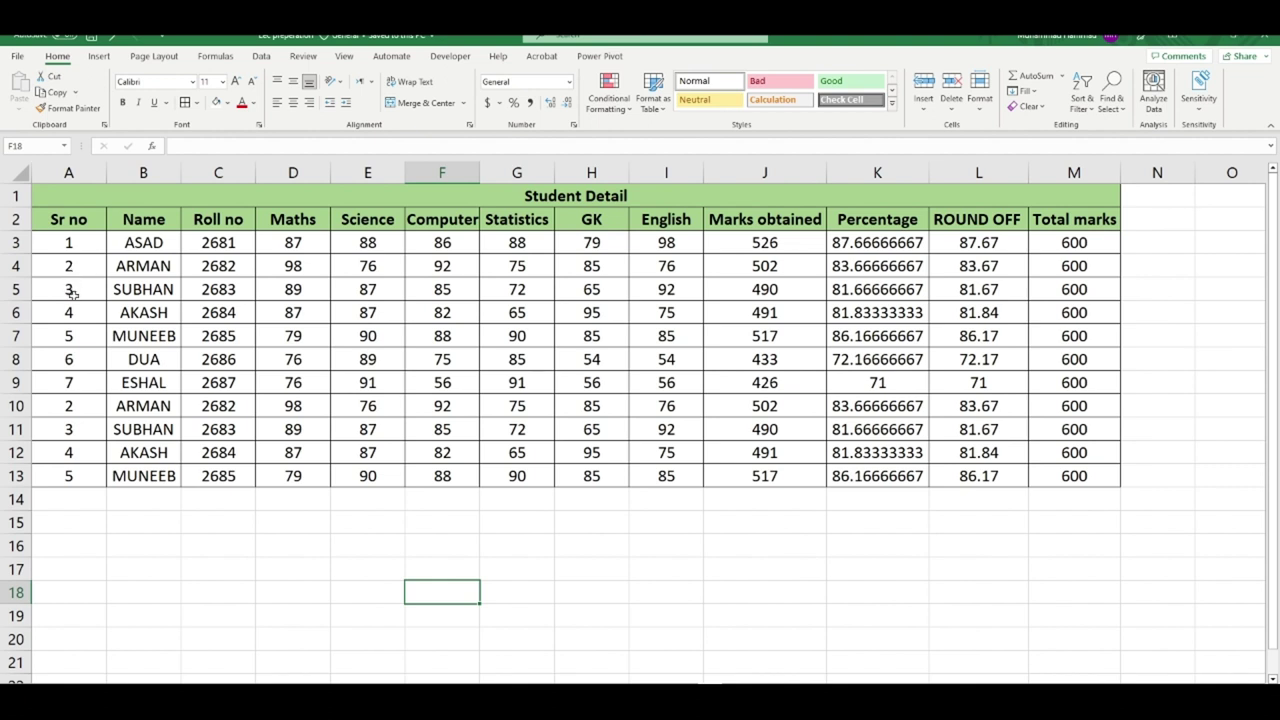
# Compare the repeated serial numbers 2–5 and 10–13, then select the whole Student Detail table
pyautogui.moveTo(45, 273); pyautogui.dragTo(50, 336)
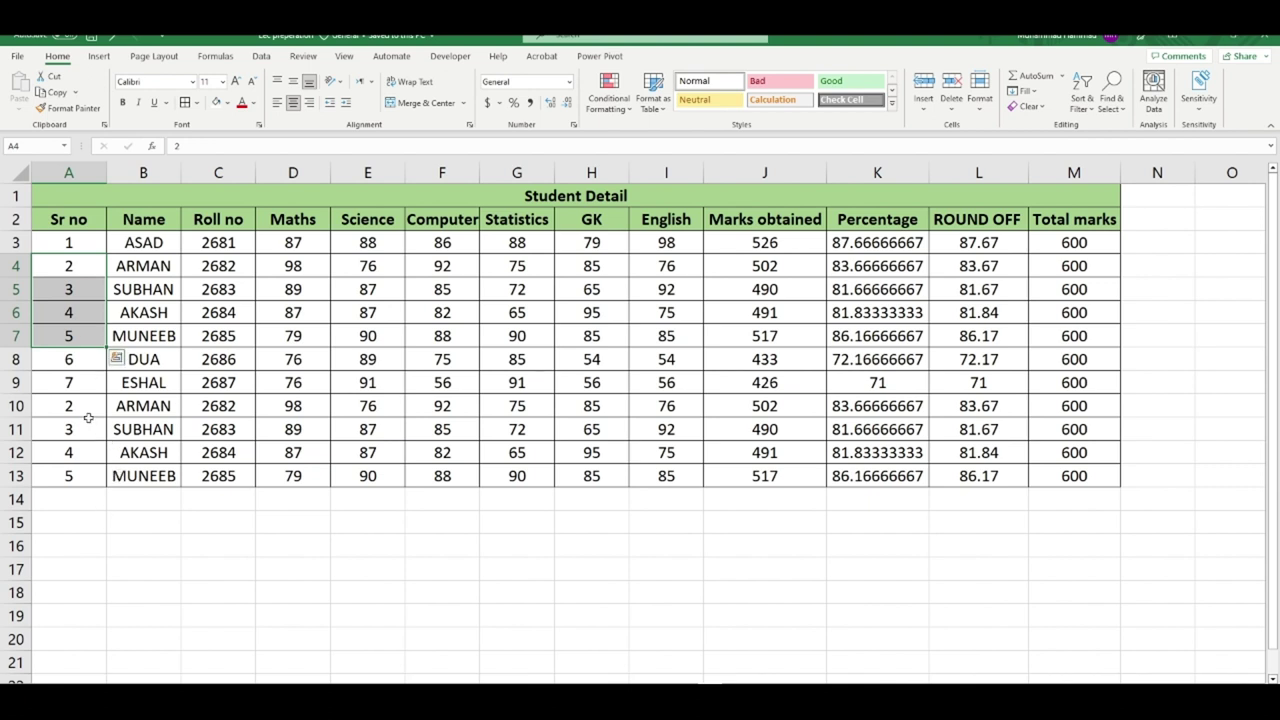
pyautogui.moveTo(88, 410); pyautogui.dragTo(89, 476)
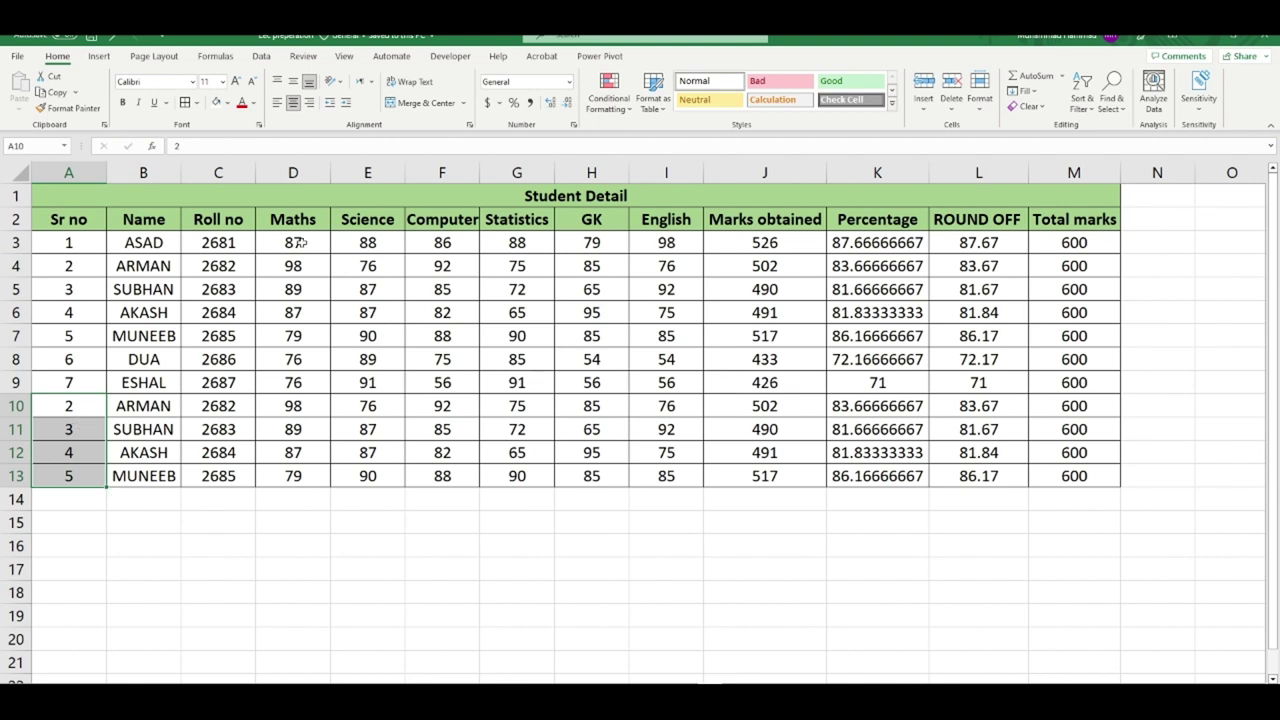
pyautogui.click(367, 592)
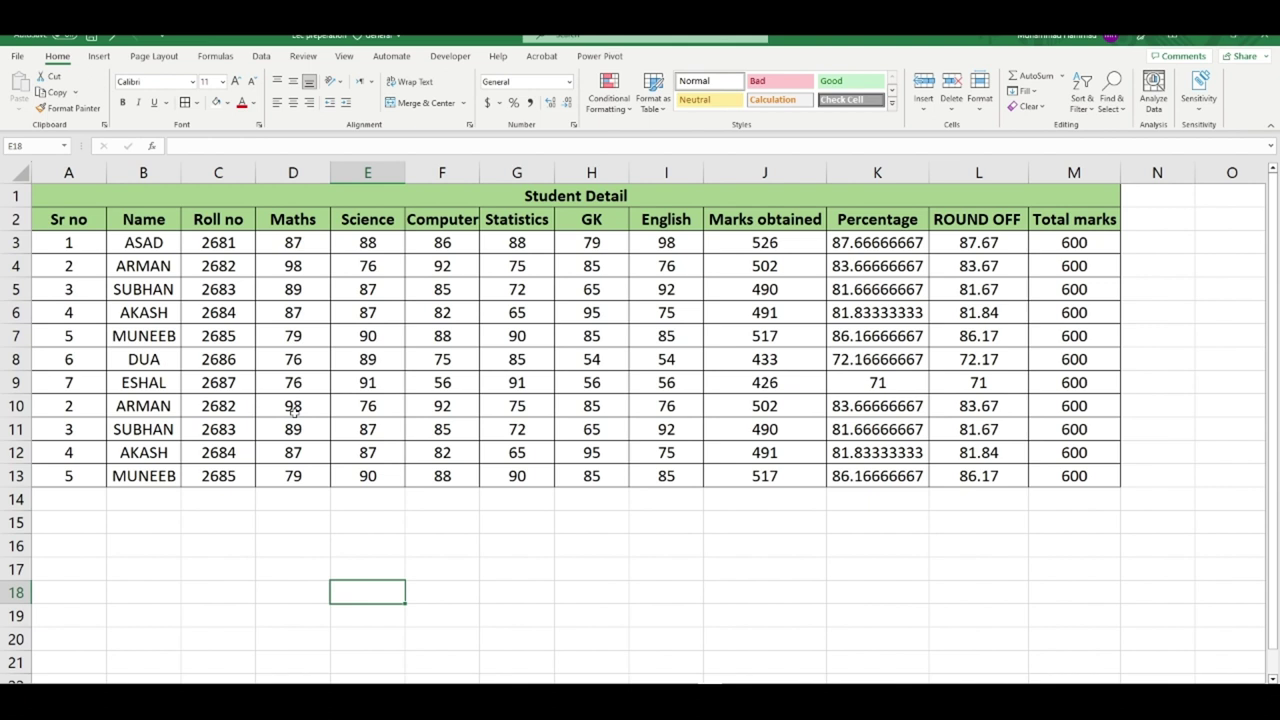
pyautogui.click(95, 228)
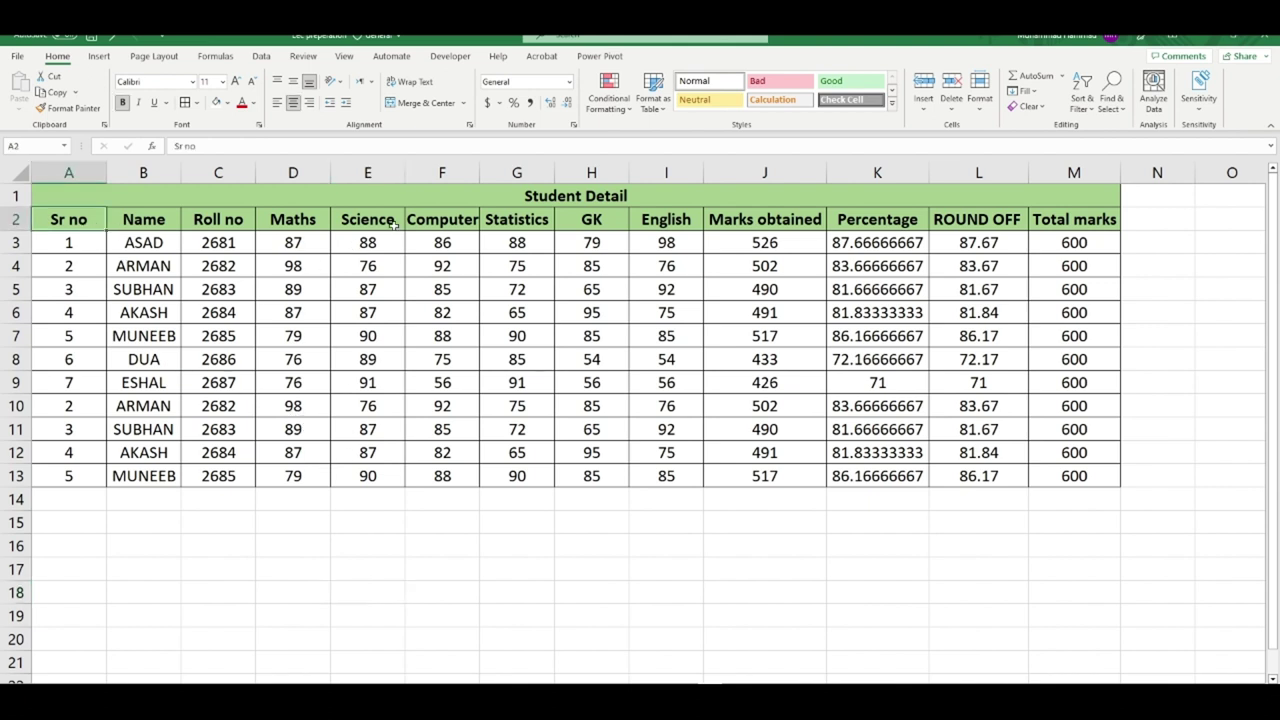
pyautogui.hotkey('ctrl', 'a')
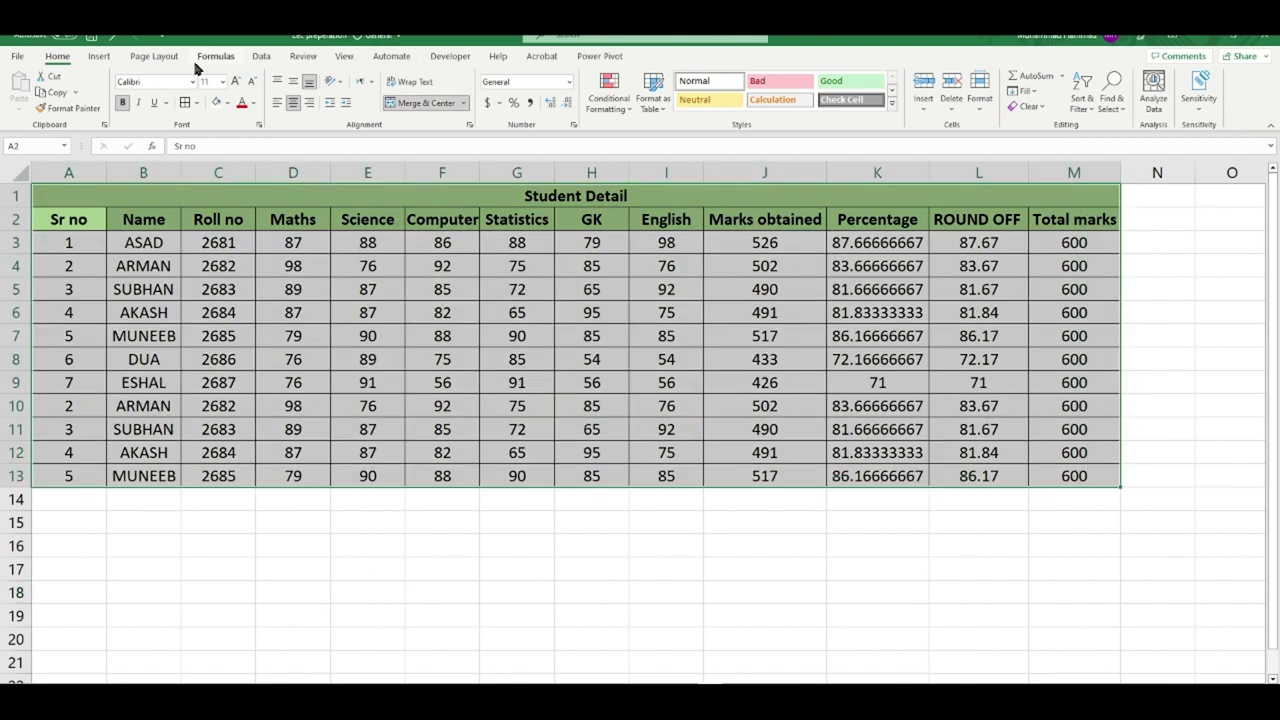
pyautogui.click(258, 62)
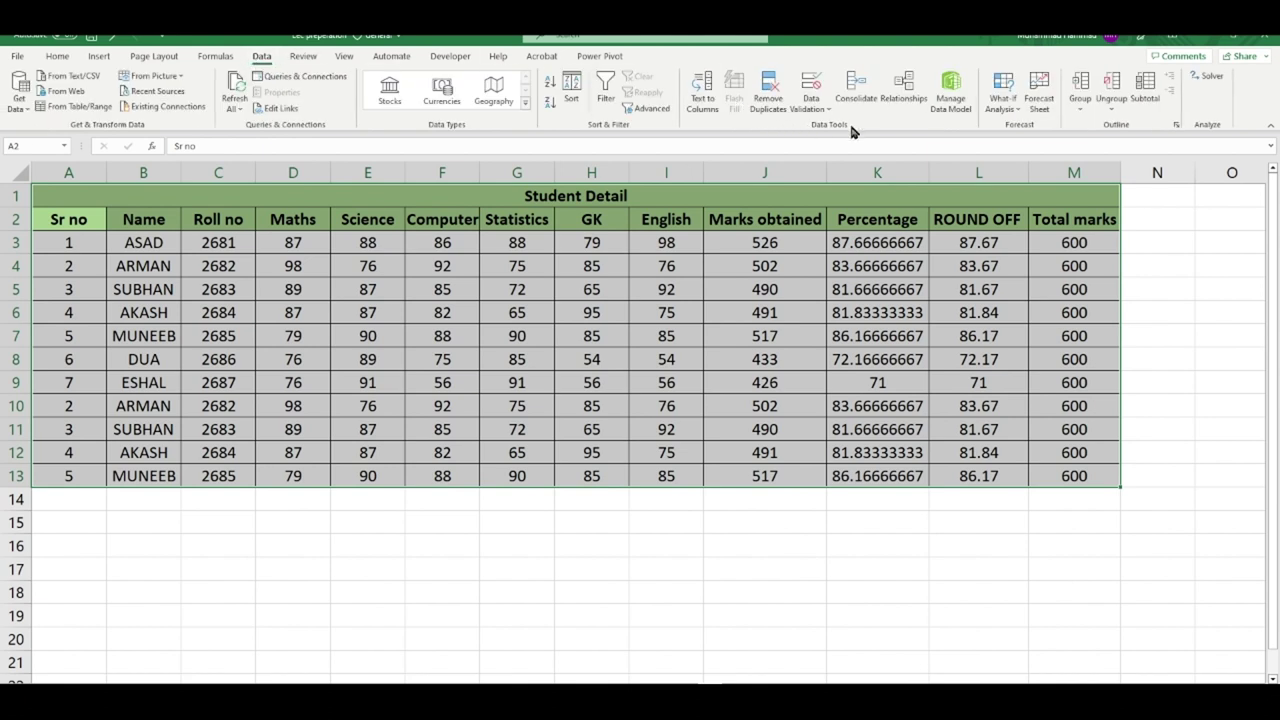
# Run Remove Duplicates on the Student Detail table with My data has headers ticked
pyautogui.click(768, 84)
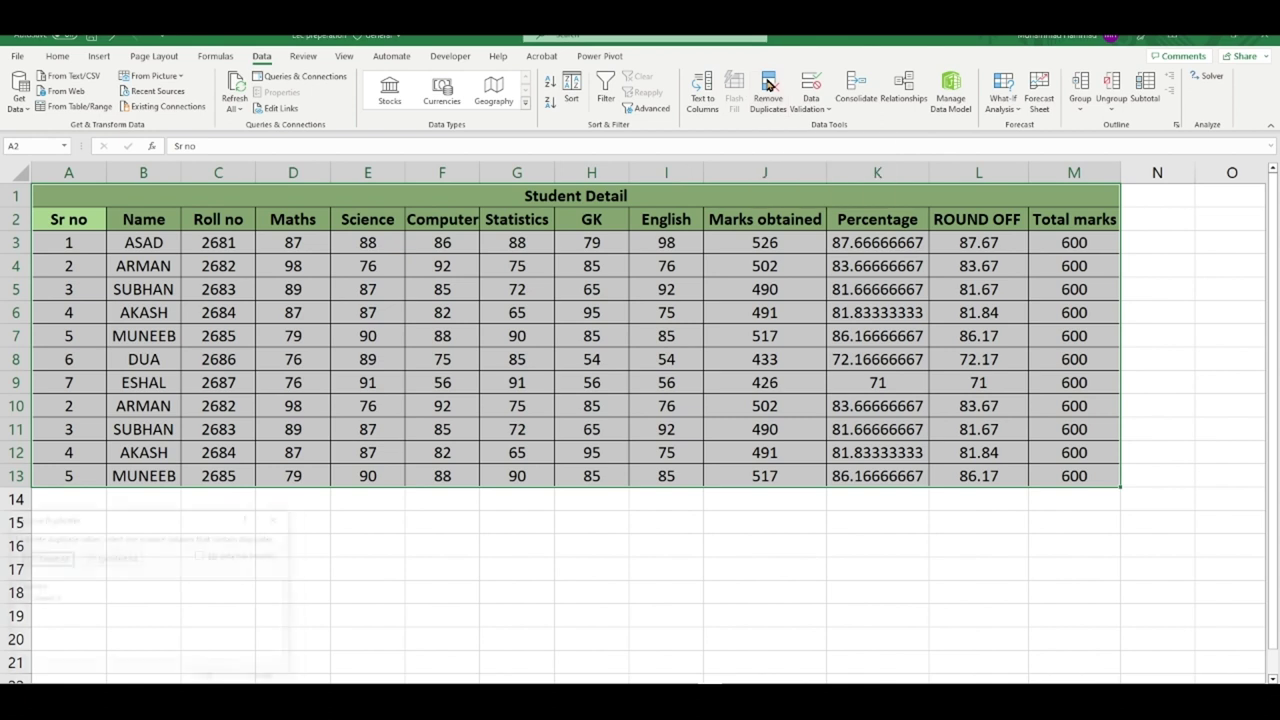
pyautogui.moveTo(74, 526); pyautogui.dragTo(639, 215)
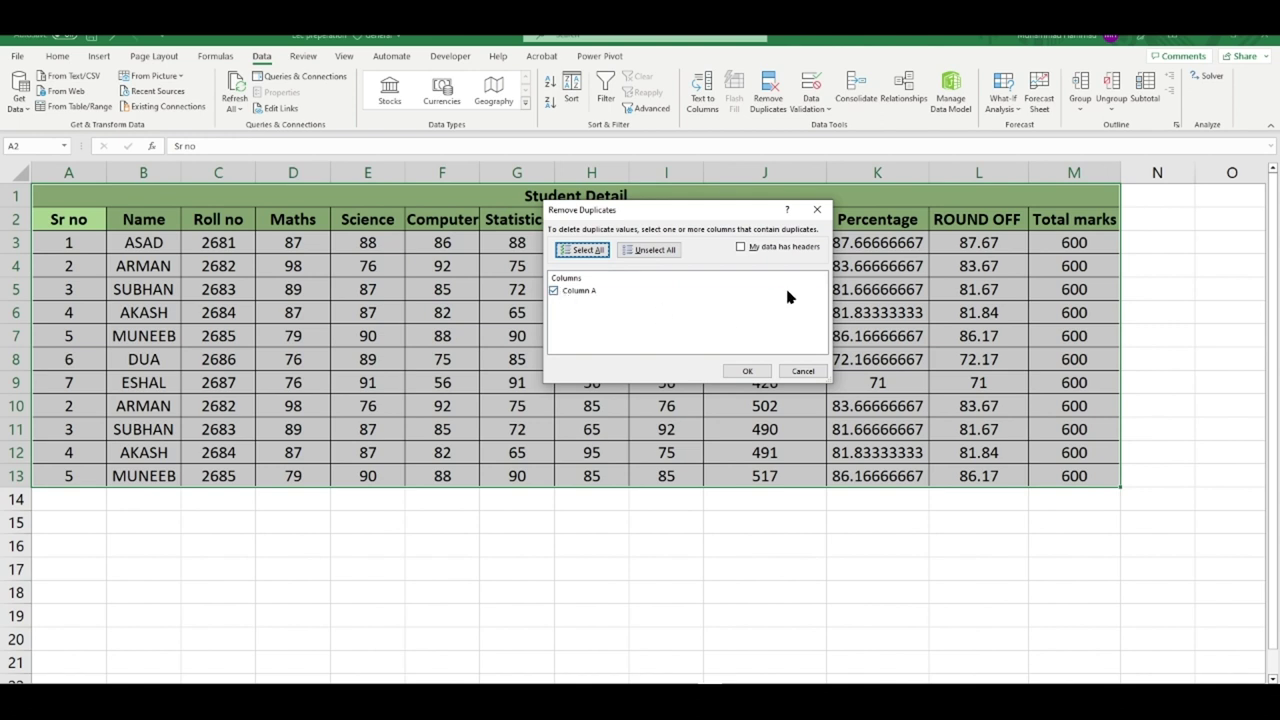
pyautogui.click(741, 247)
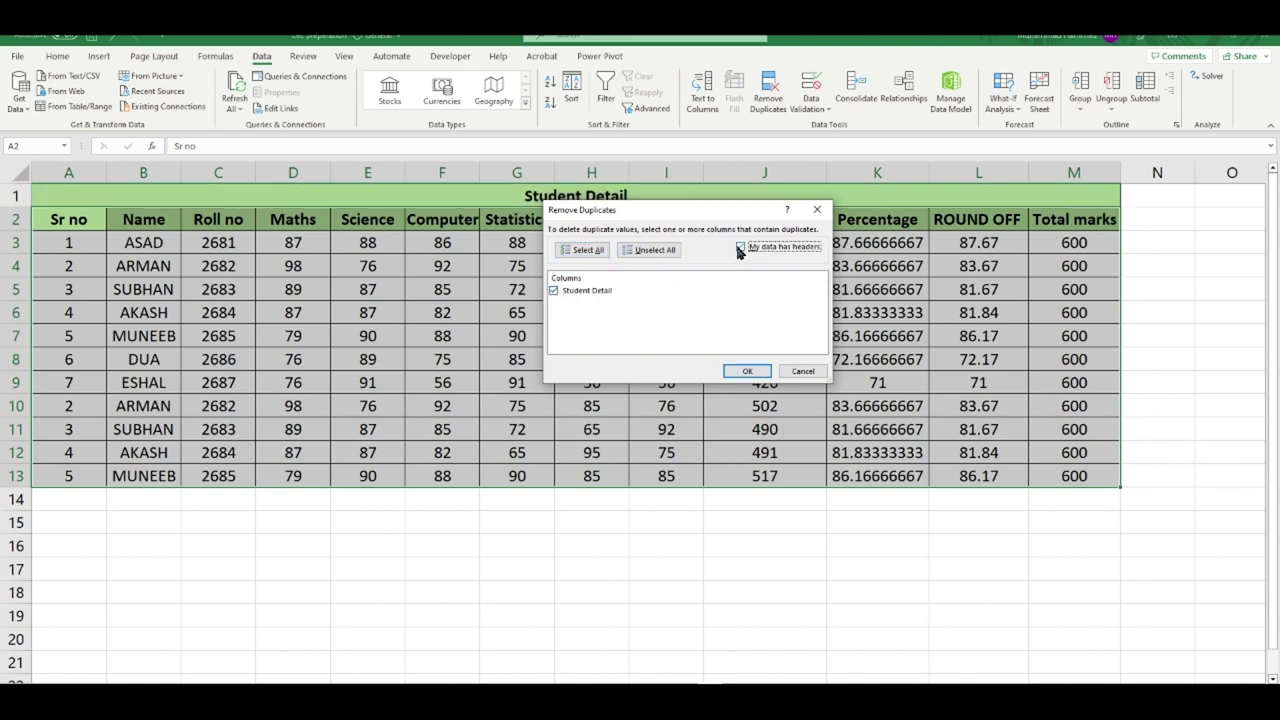
pyautogui.click(746, 372)
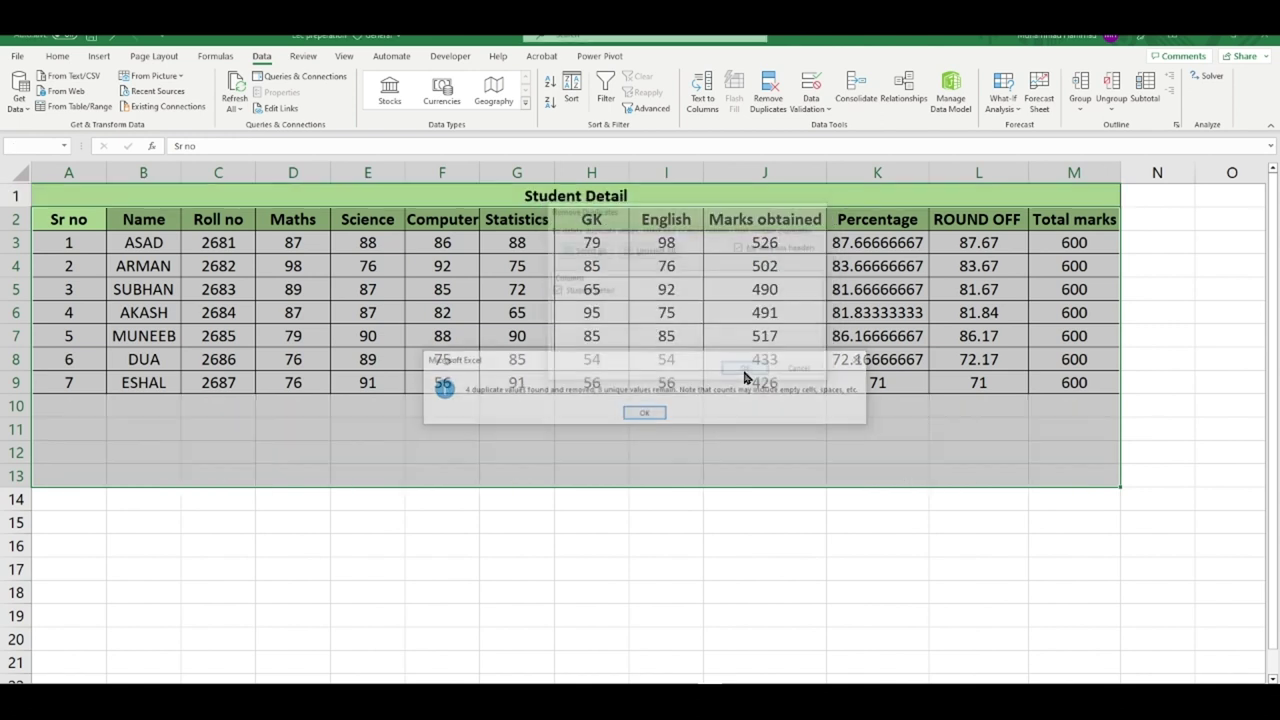
pyautogui.click(643, 415)
pyautogui.click(443, 408)
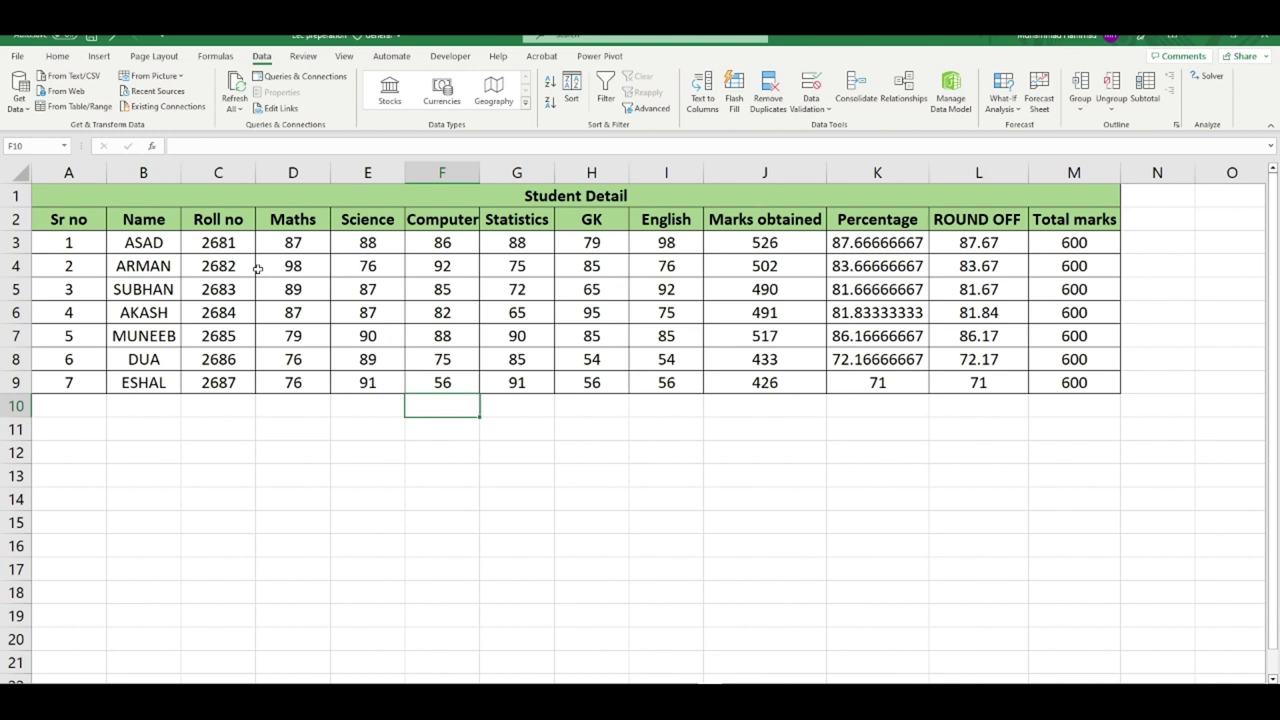
# Select the whole Sr no and Name table from its header cell
pyautogui.scroll(-7, 540, 342)
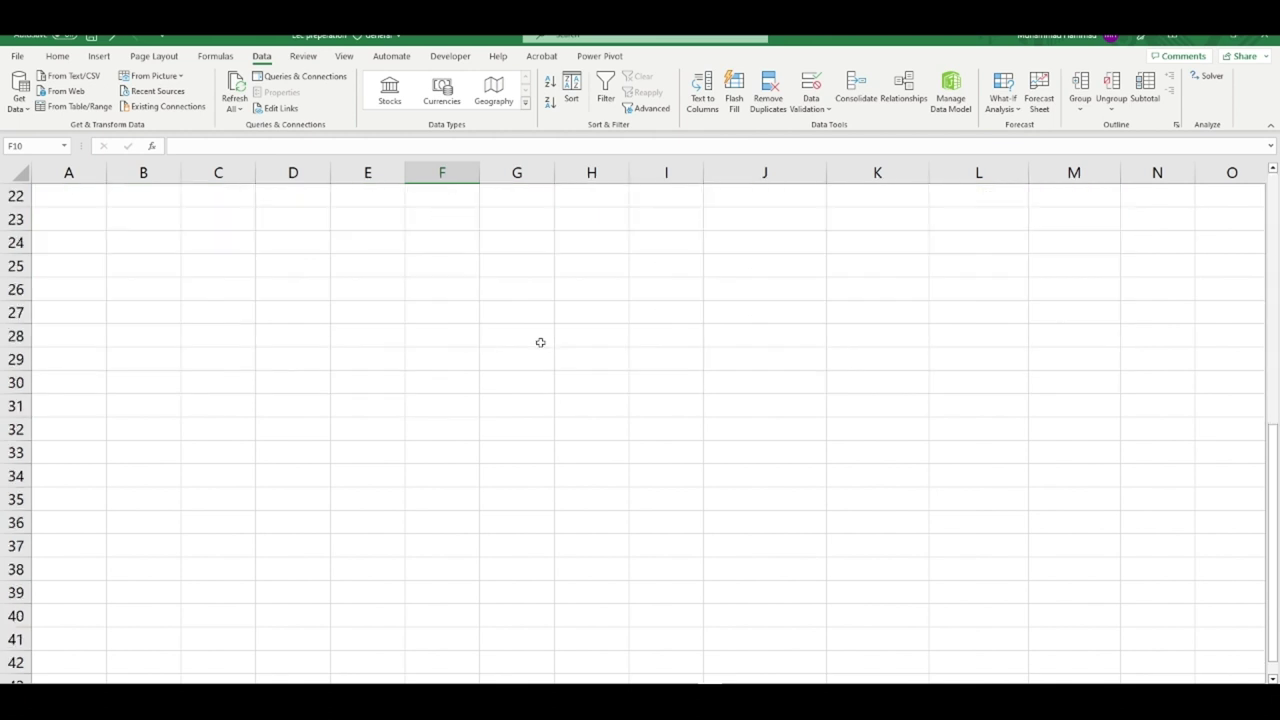
pyautogui.scroll(4, 540, 342)
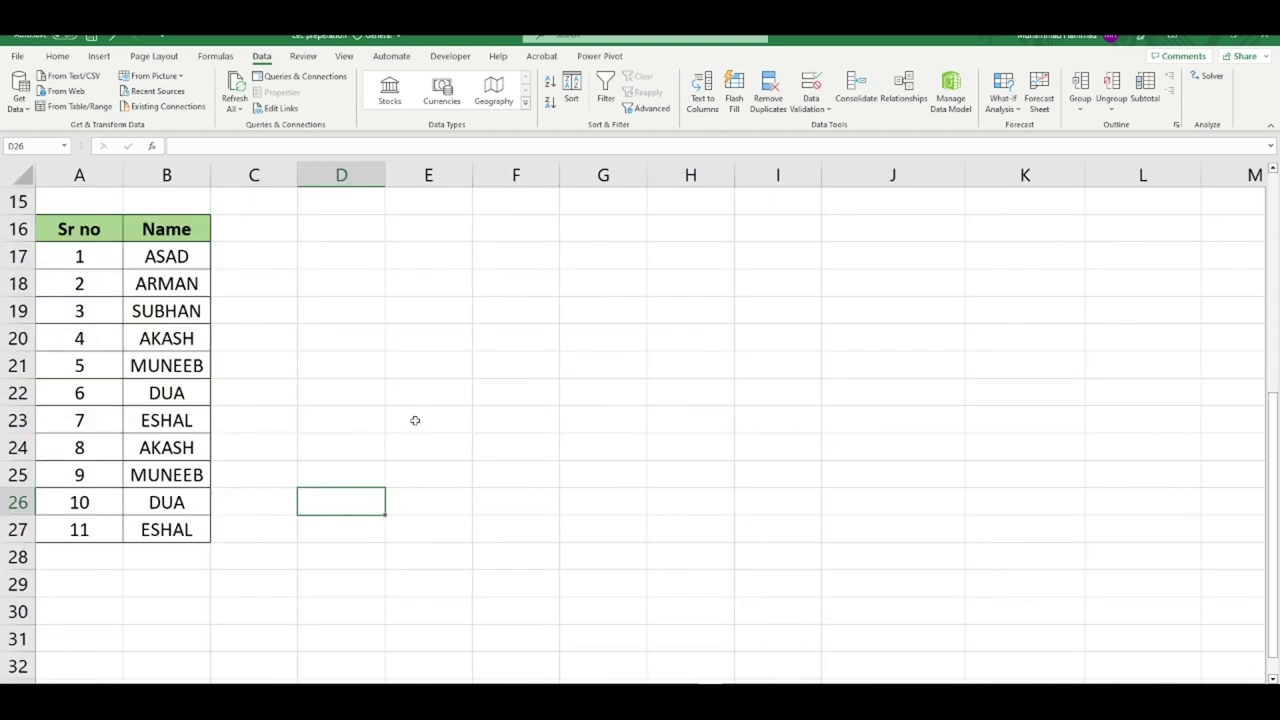
pyautogui.click(164, 262)
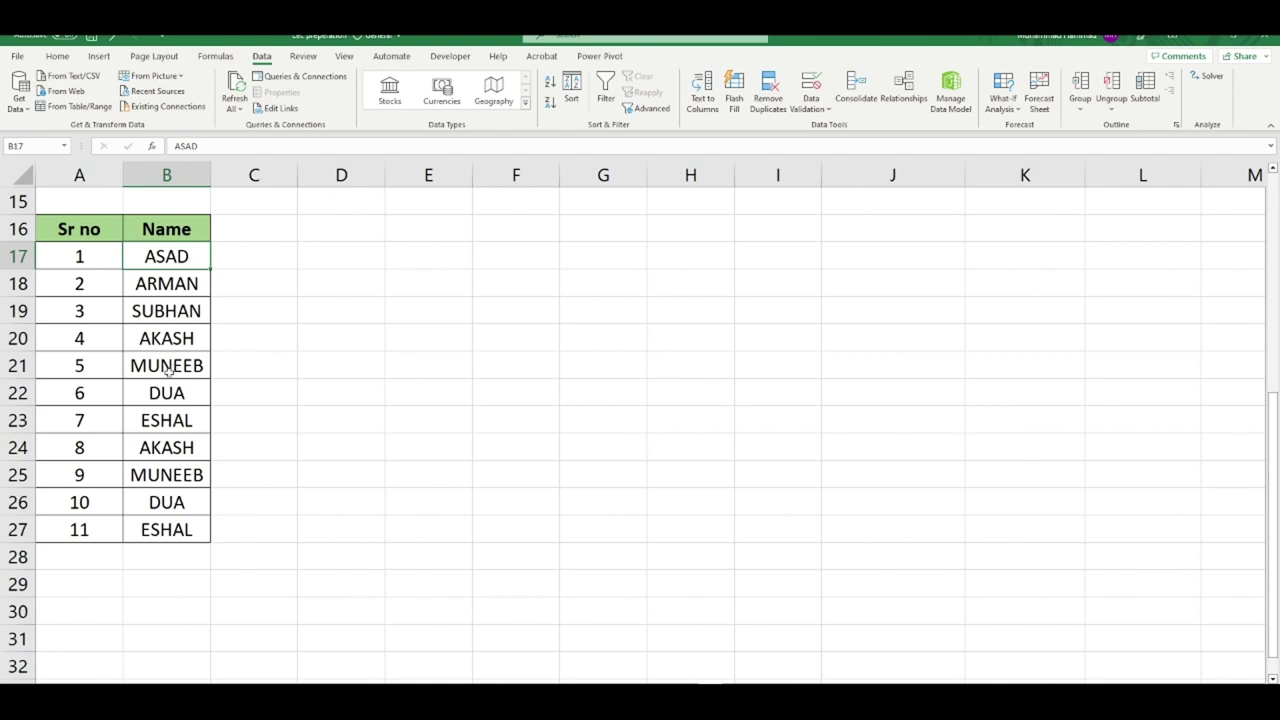
pyautogui.click(60, 229)
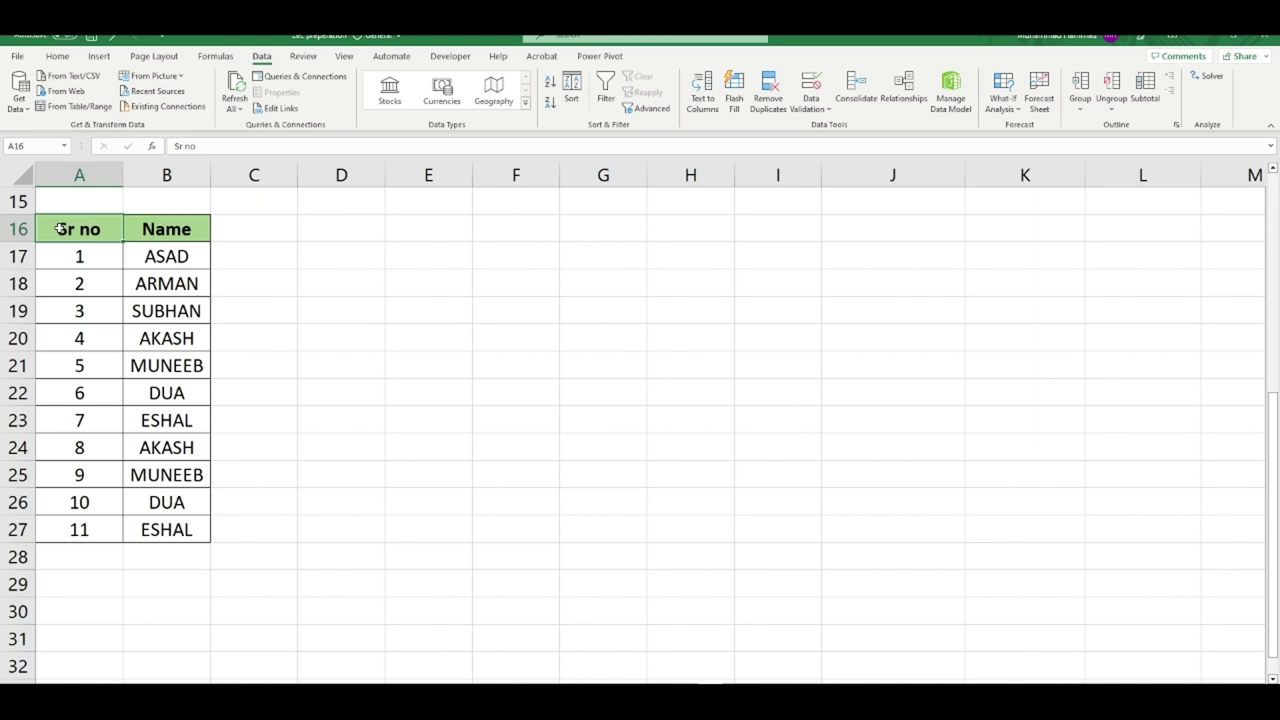
pyautogui.hotkey('ctrl', 'a')
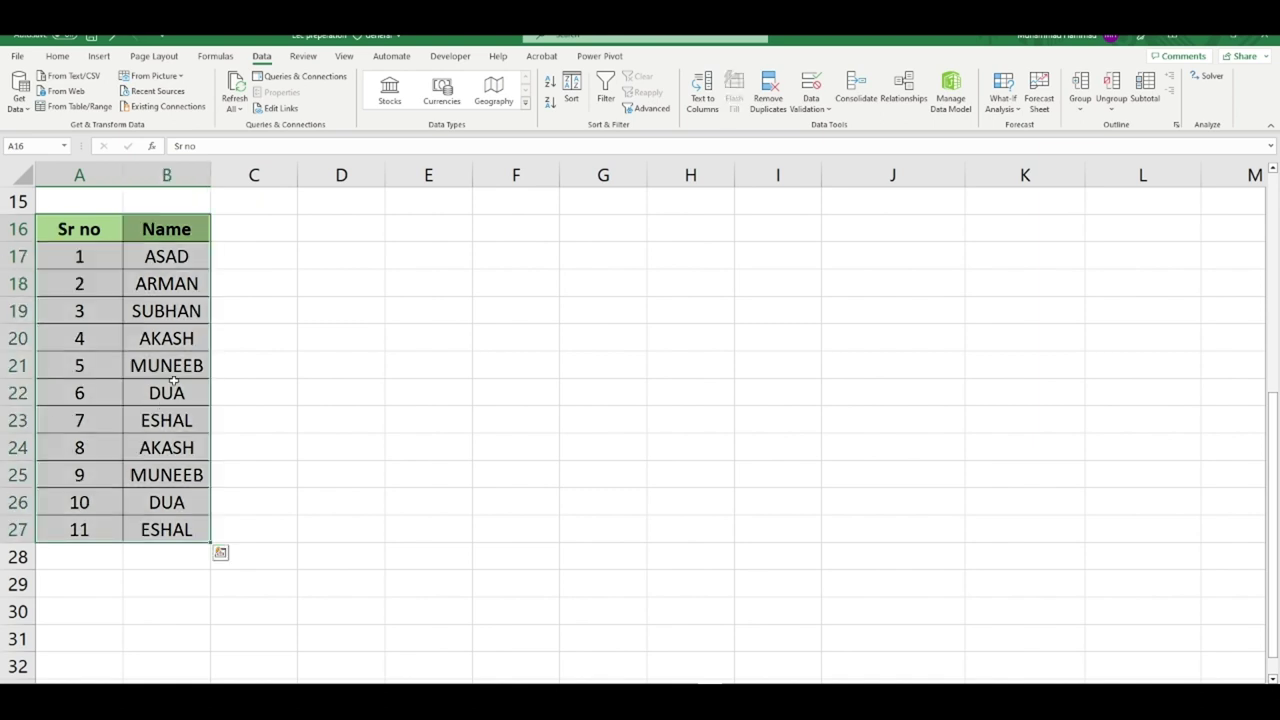
# Apply a Duplicate Values conditional format using Yellow Fill with Dark Yellow Text
pyautogui.click(57, 56)
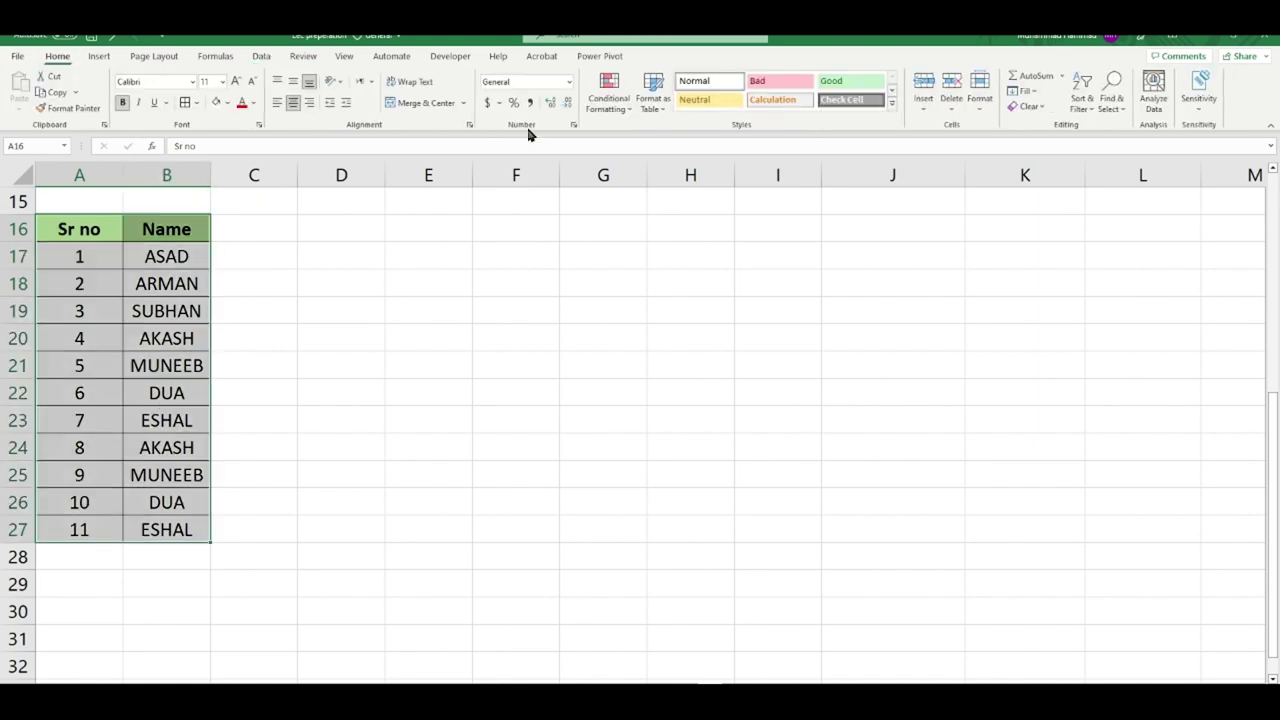
pyautogui.click(596, 114)
pyautogui.moveTo(656, 140)
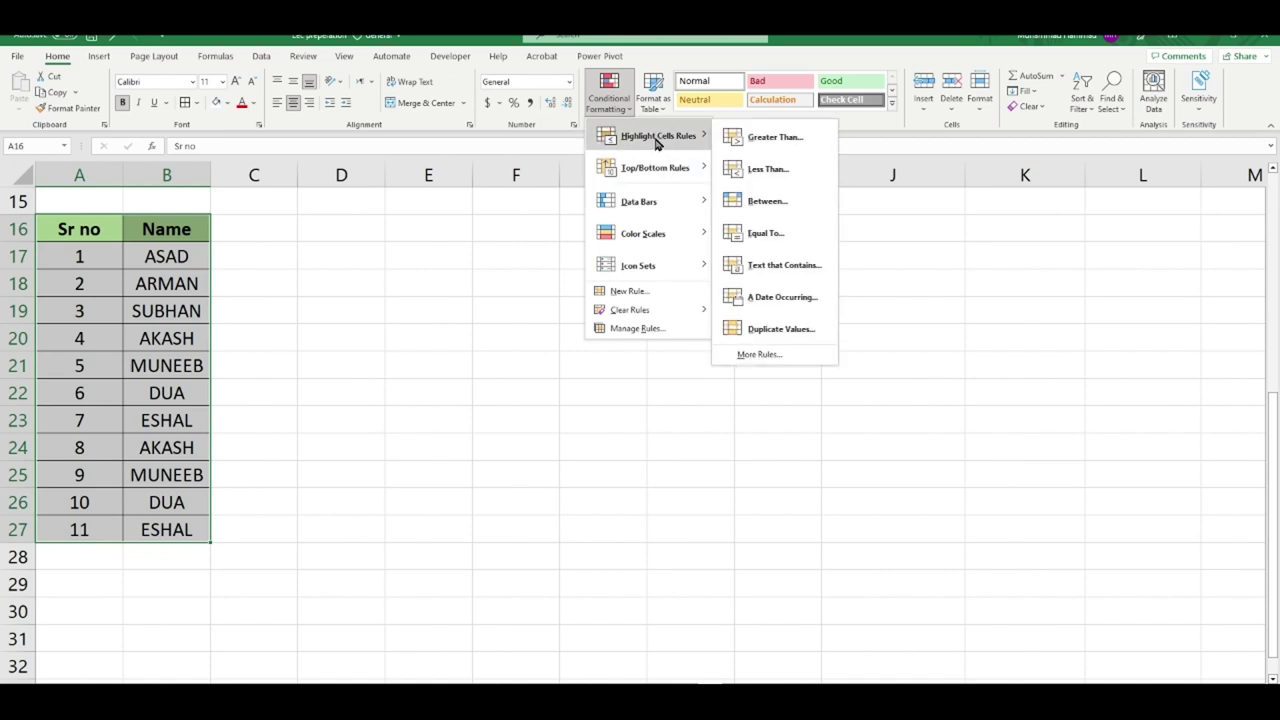
pyautogui.click(797, 337)
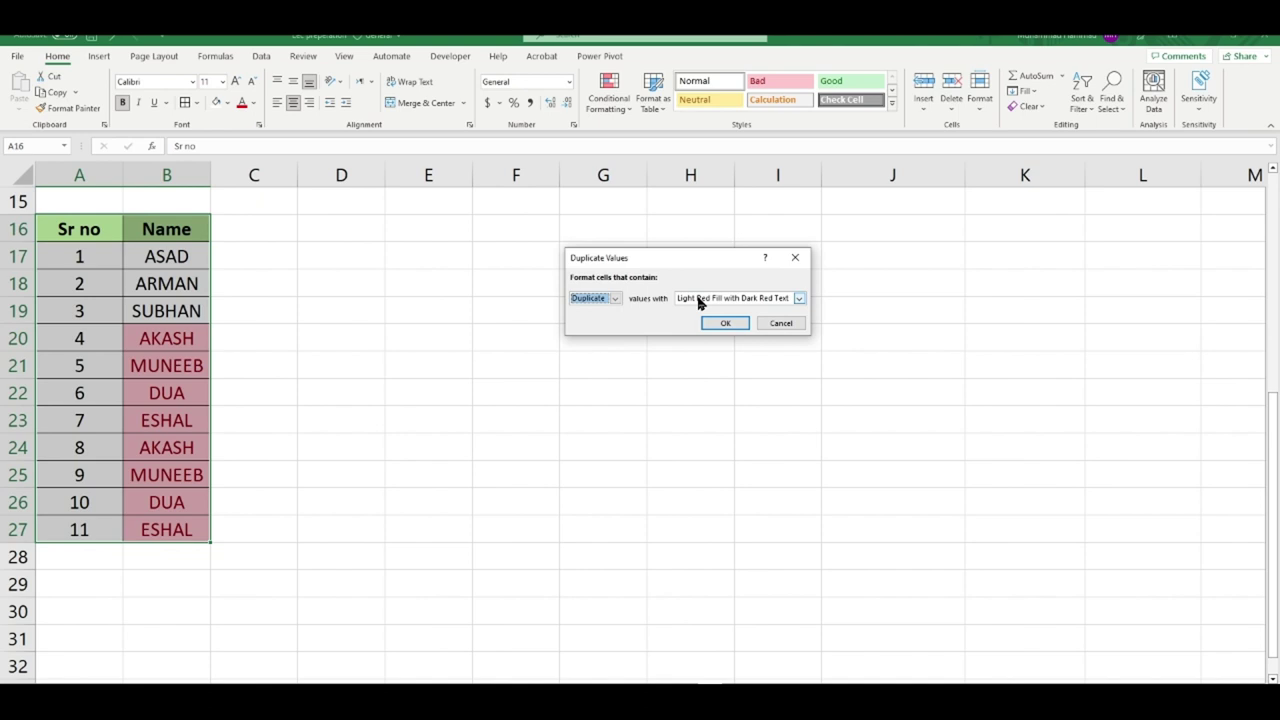
pyautogui.click(746, 303)
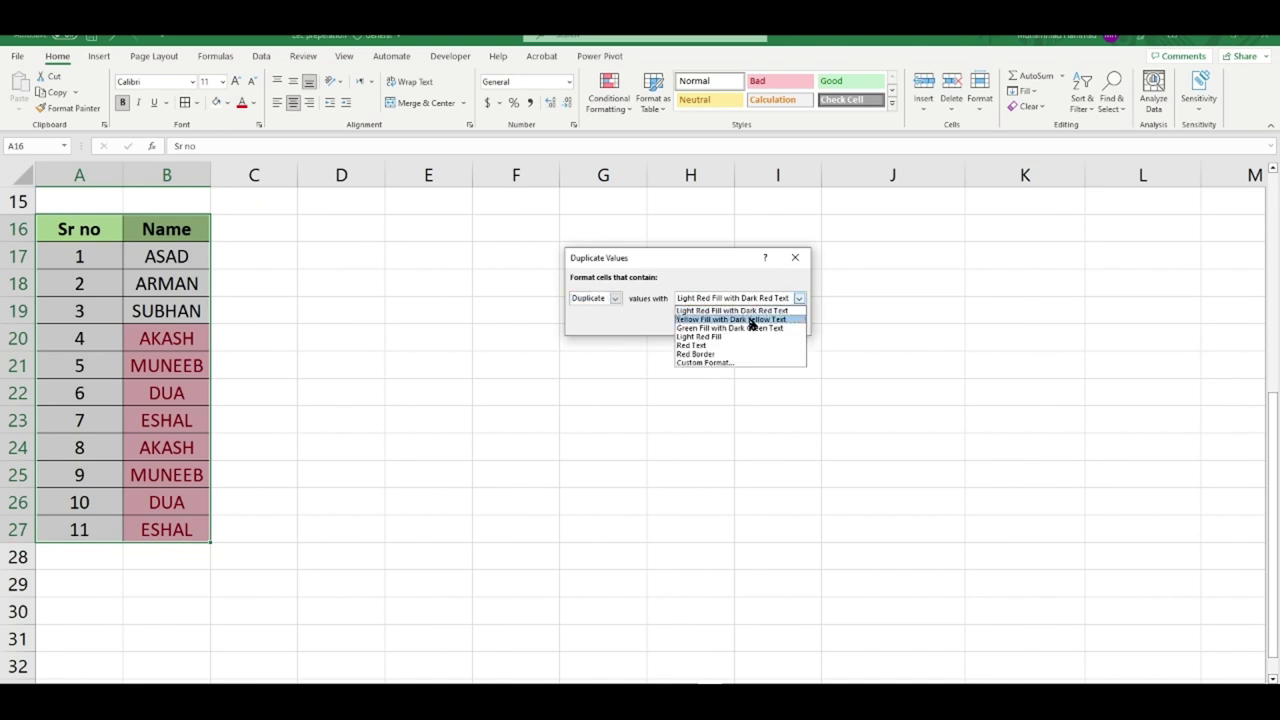
pyautogui.click(751, 321)
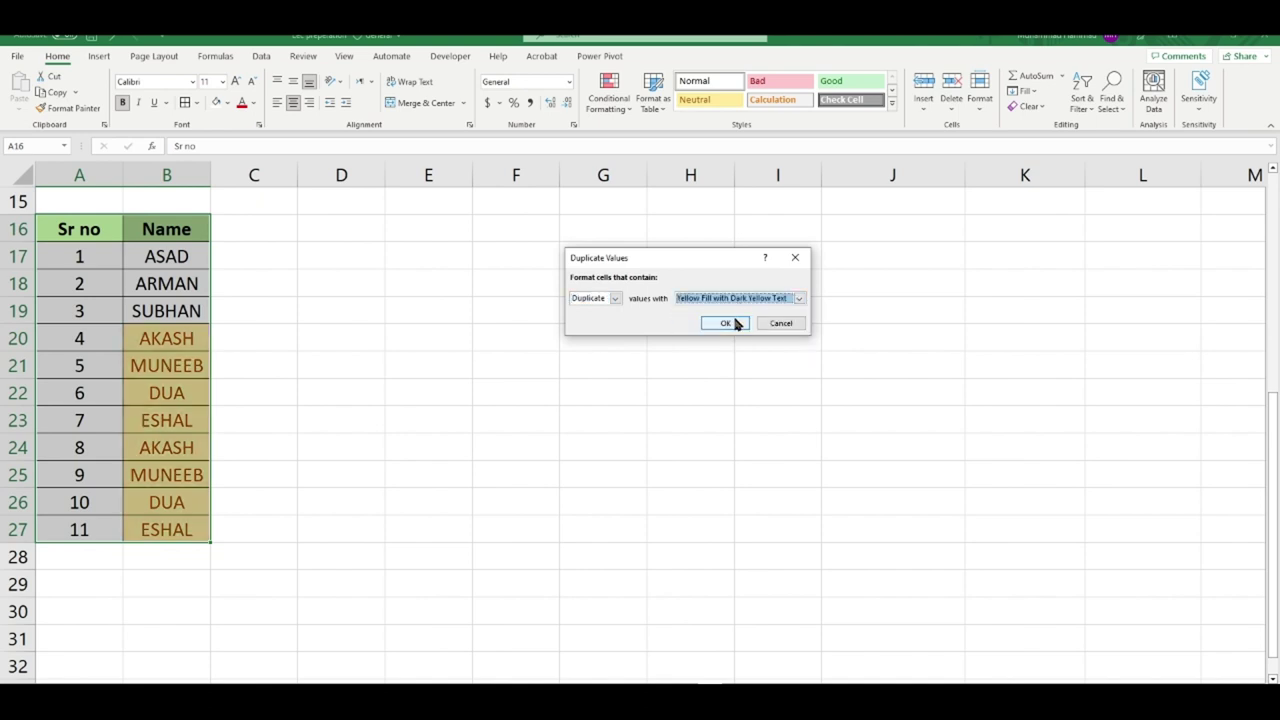
pyautogui.click(735, 323)
pyautogui.click(253, 391)
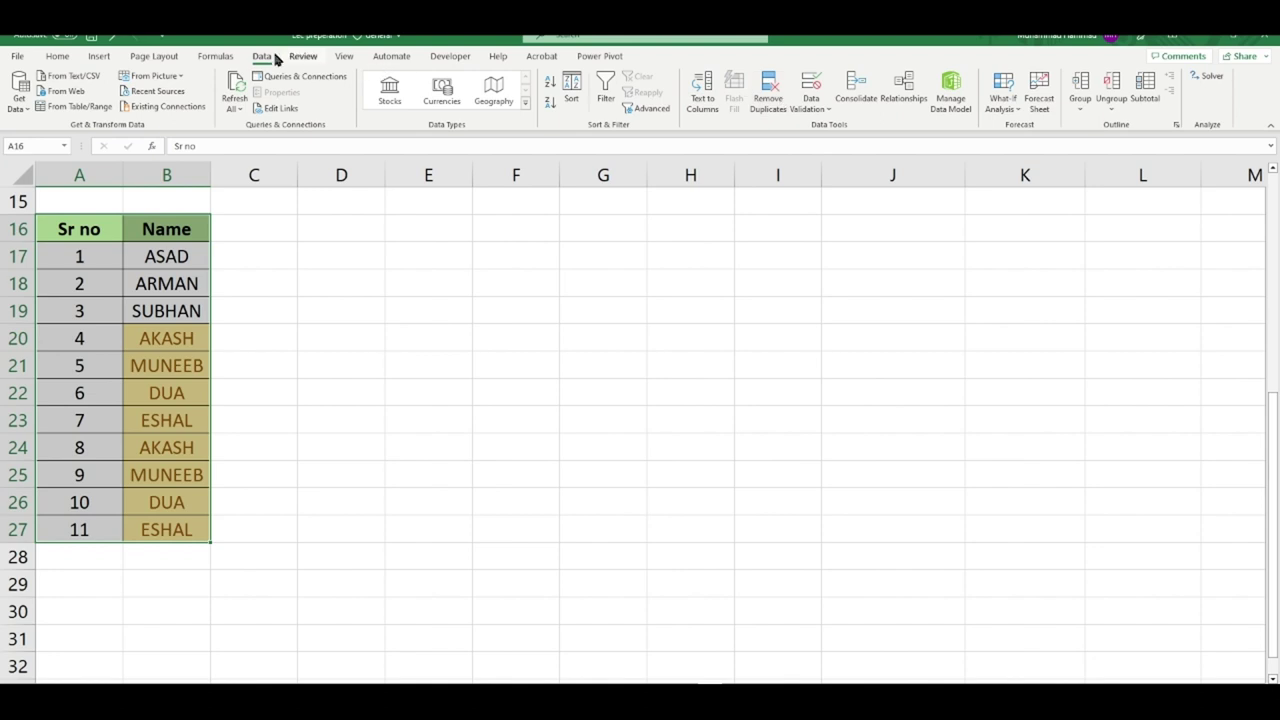
pyautogui.click(60, 56)
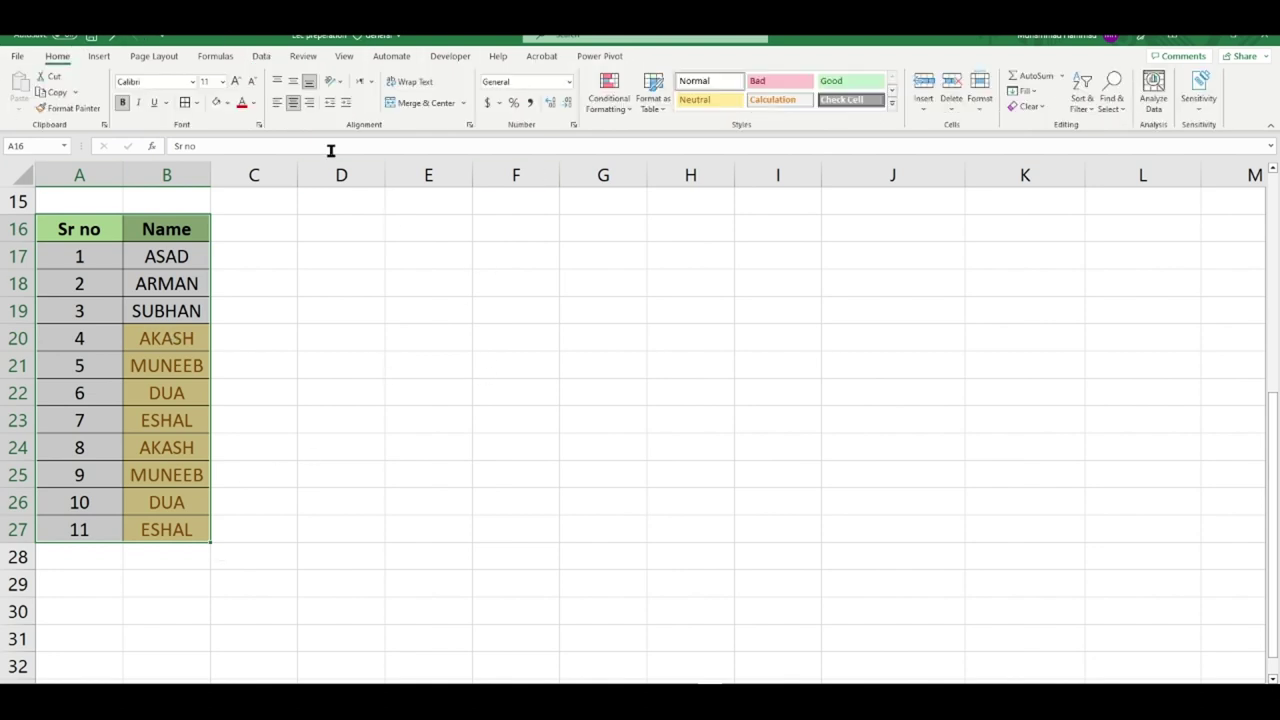
# Try Remove Duplicates on both Sr no and Name columns, which finds no duplicates
pyautogui.click(258, 57)
pyautogui.click(768, 95)
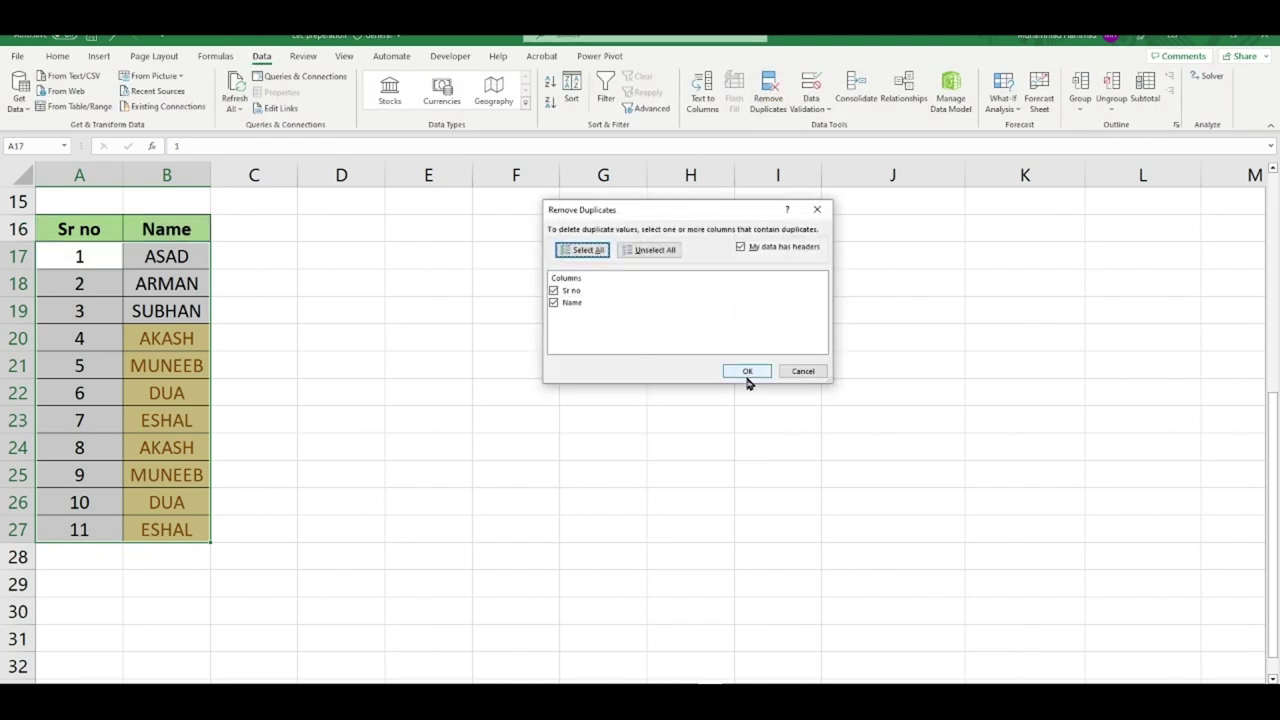
pyautogui.click(747, 372)
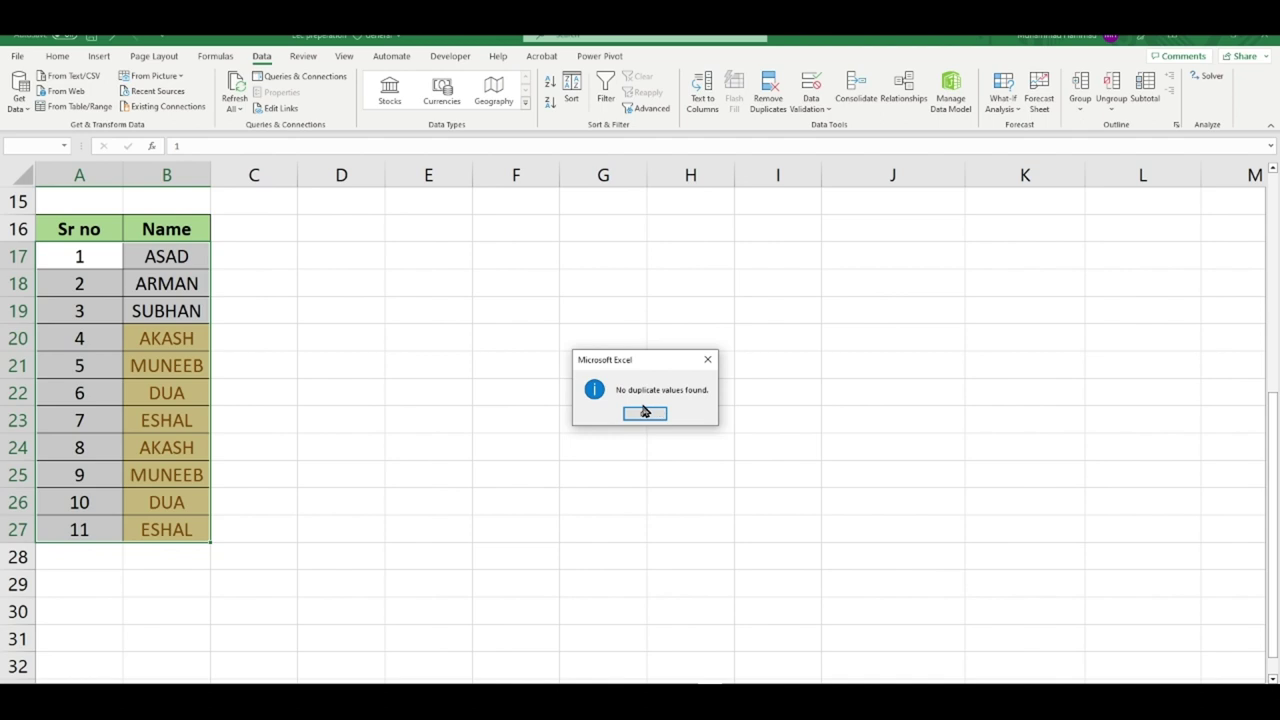
pyautogui.moveTo(659, 371); pyautogui.dragTo(691, 283)
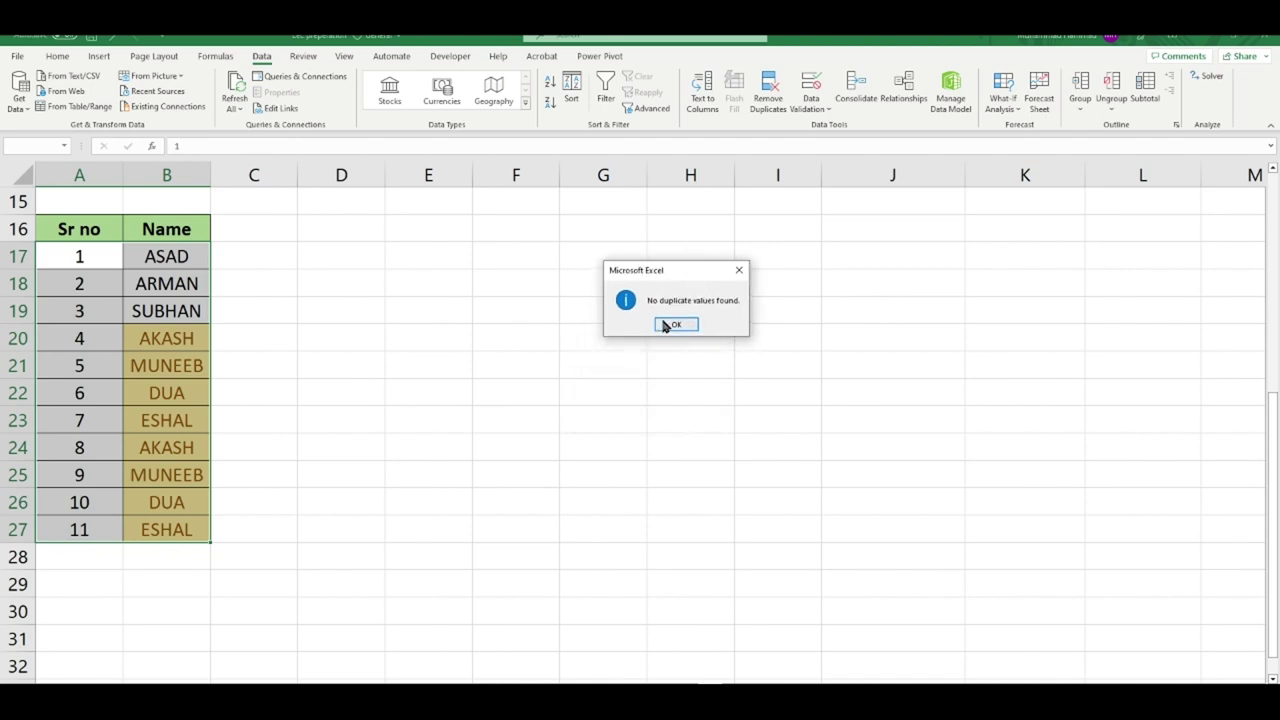
pyautogui.click(672, 325)
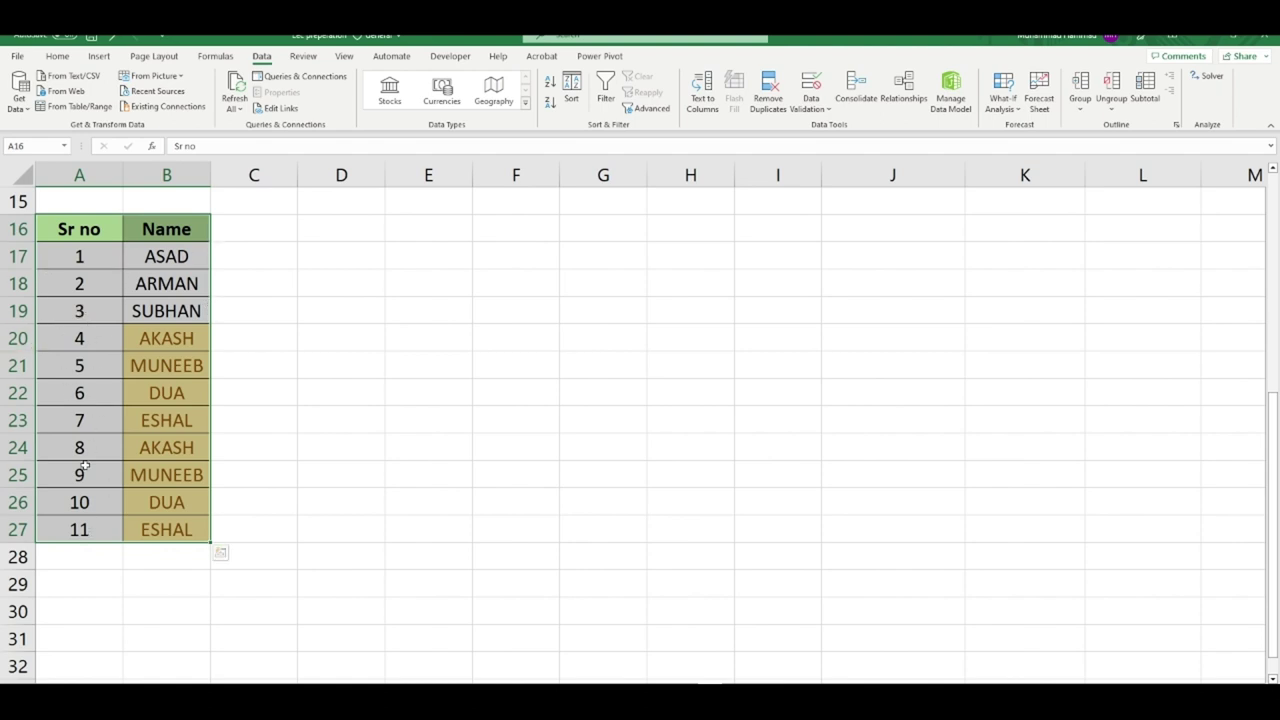
pyautogui.click(254, 318)
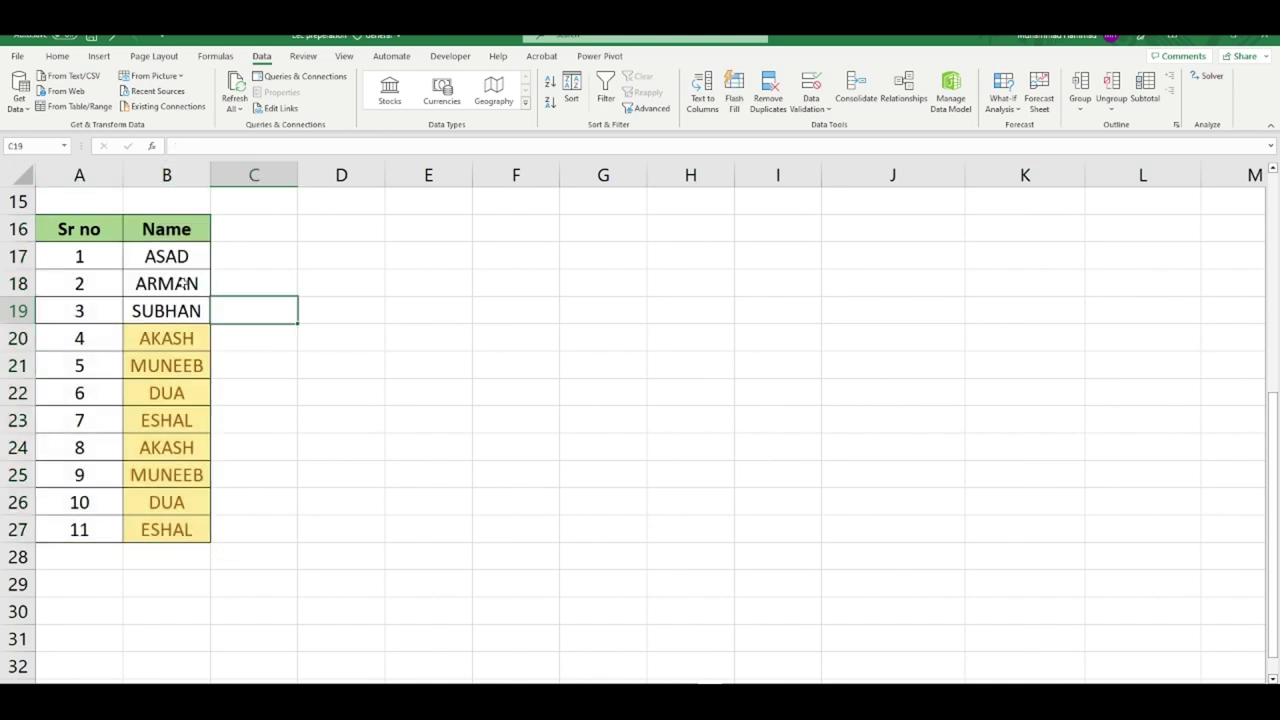
# Remove duplicates from B16:B27 only, continuing with the current selection
pyautogui.click(170, 228)
pyautogui.moveTo(168, 238); pyautogui.dragTo(162, 527)
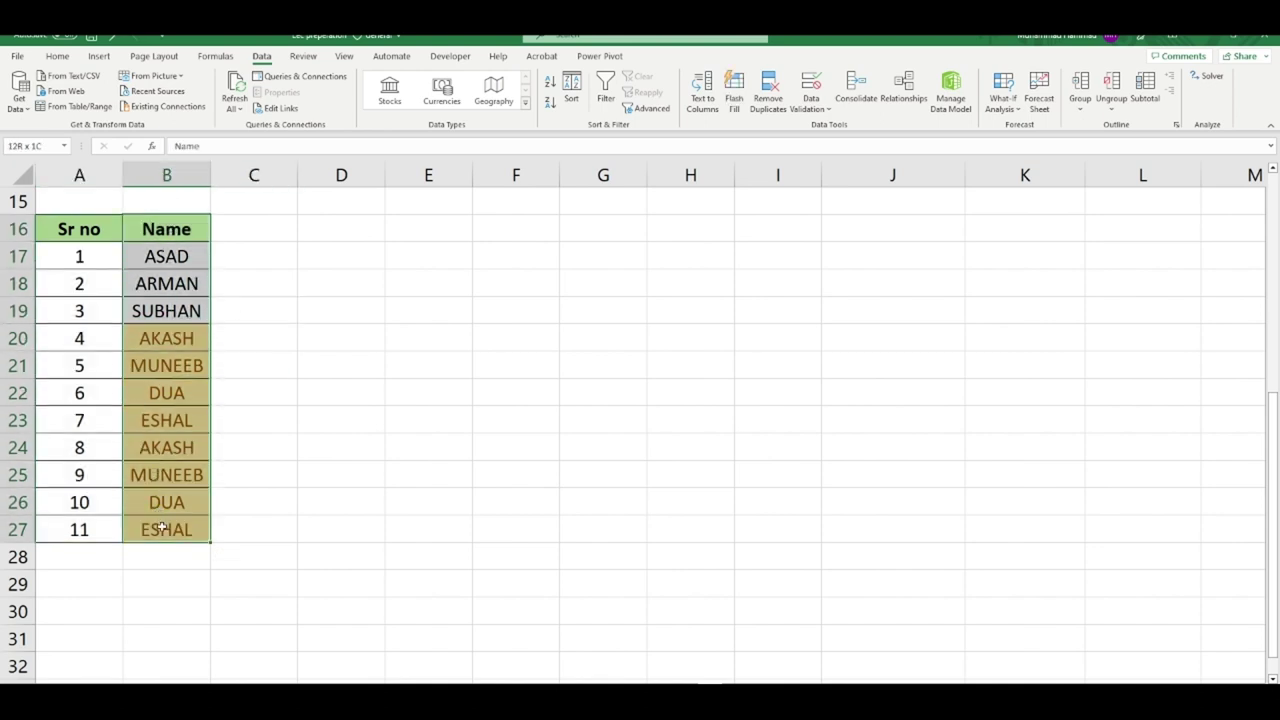
pyautogui.click(768, 92)
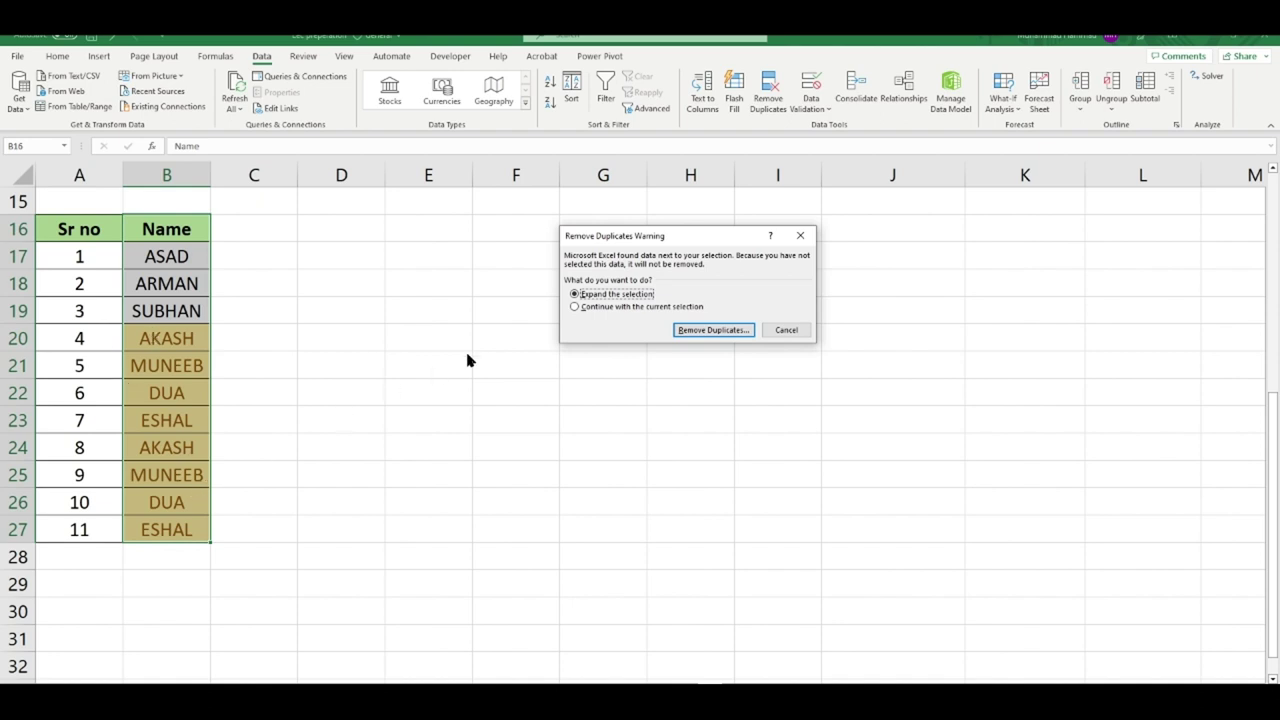
pyautogui.click(582, 308)
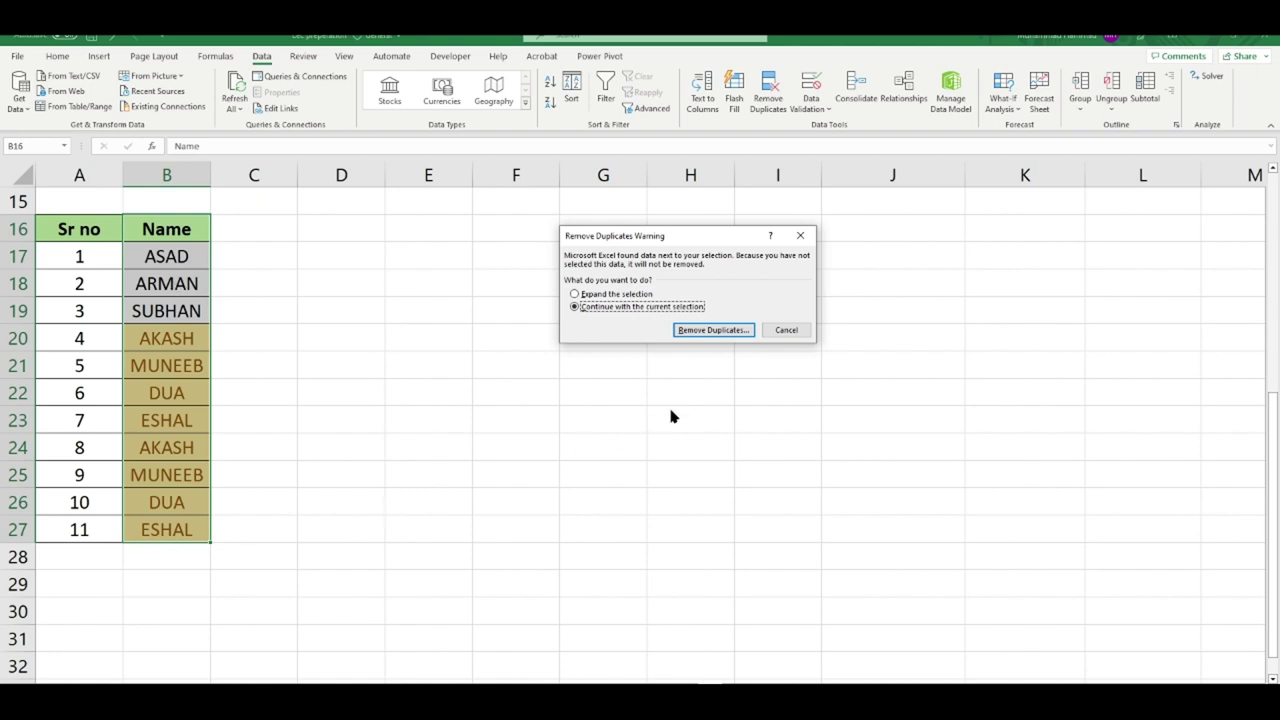
pyautogui.click(712, 330)
pyautogui.click(764, 370)
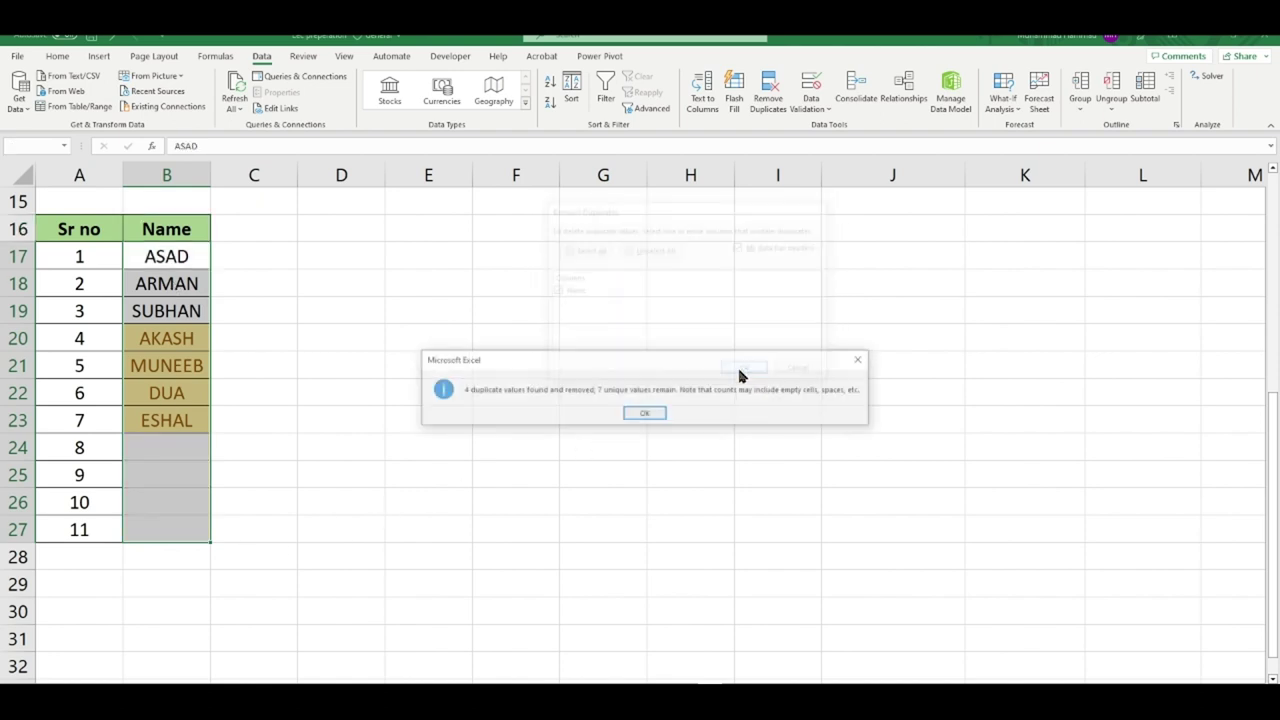
pyautogui.click(650, 418)
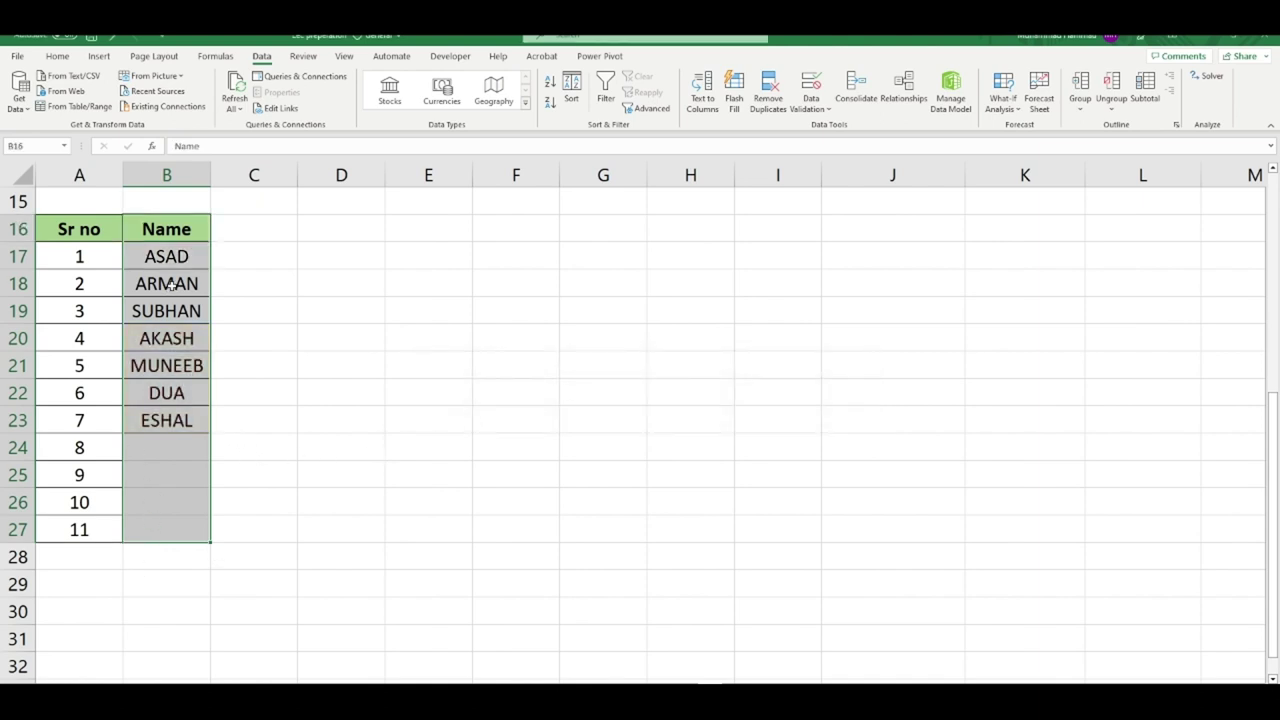
pyautogui.click(250, 389)
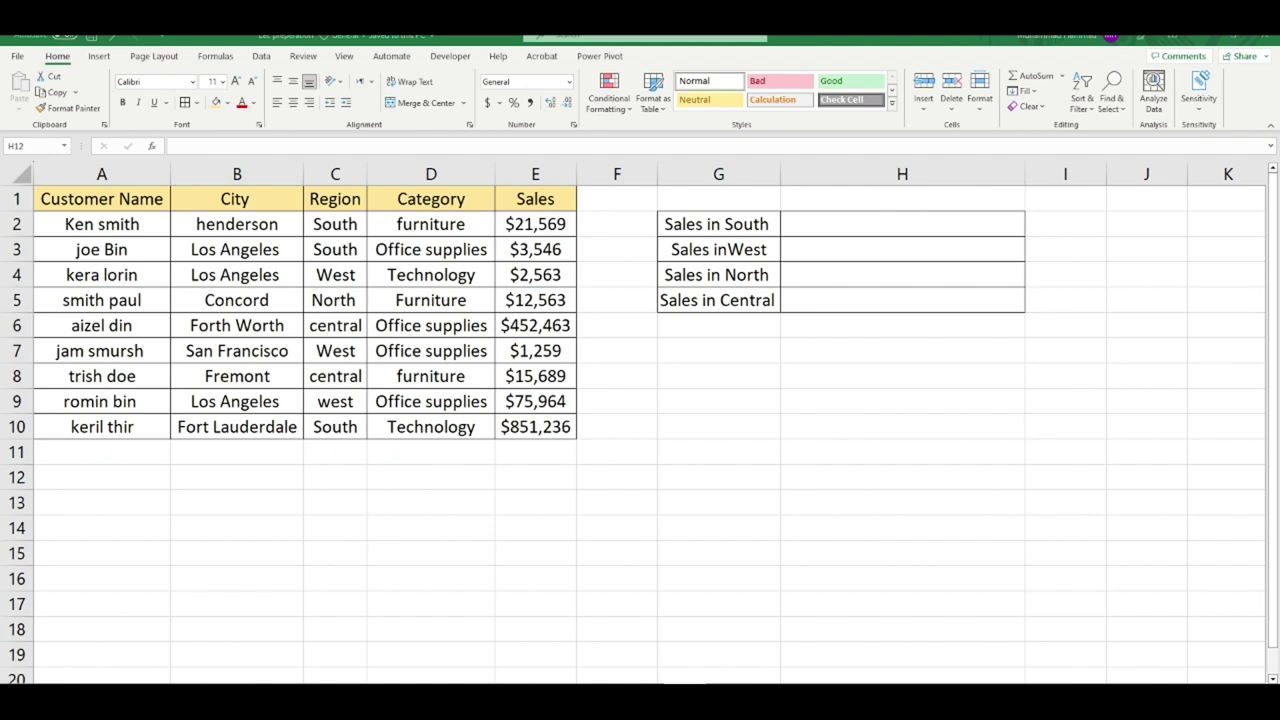
pyautogui.press('Up')
pyautogui.press('Left')
pyautogui.press('Left')
pyautogui.press('Left')
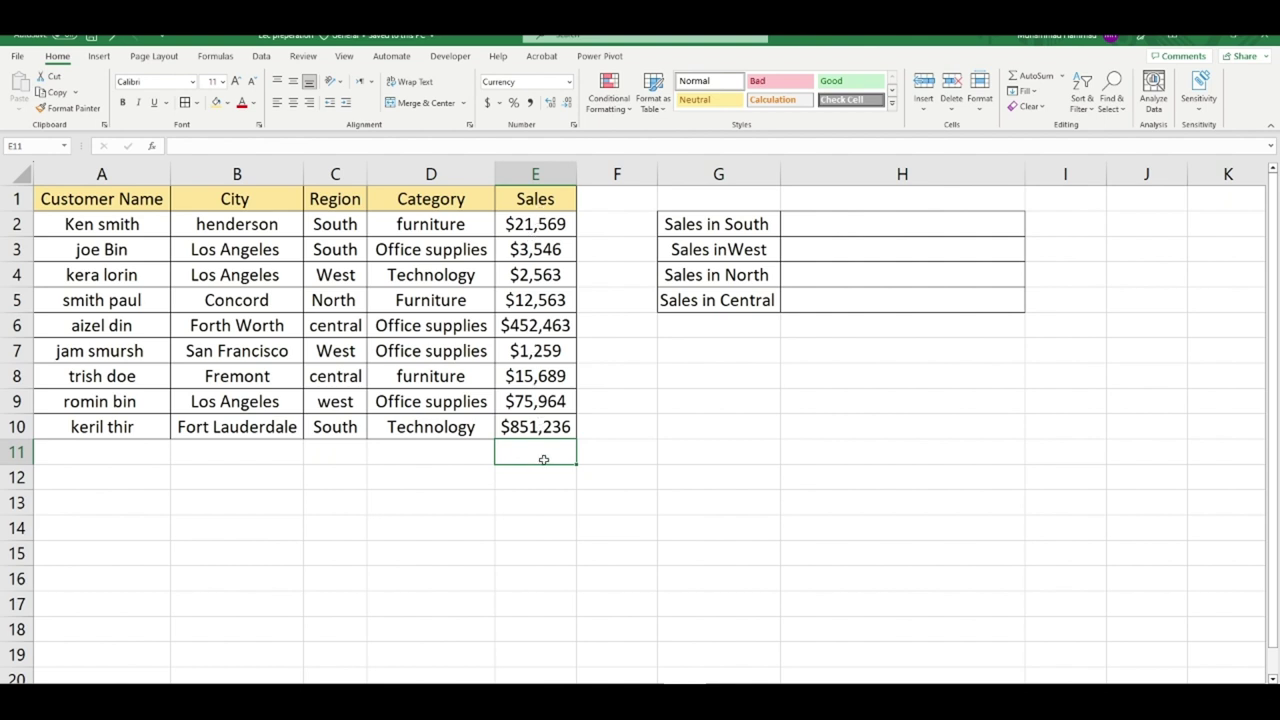
pyautogui.click(1030, 75)
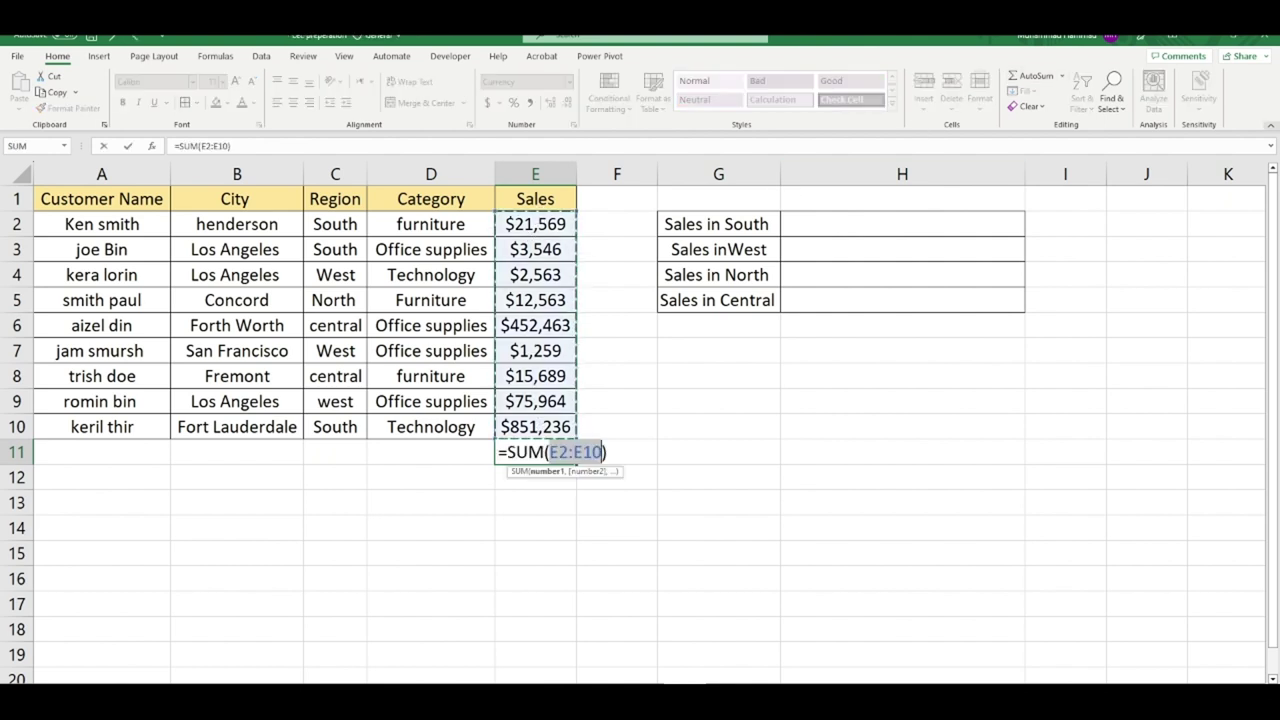
pyautogui.press('Return')
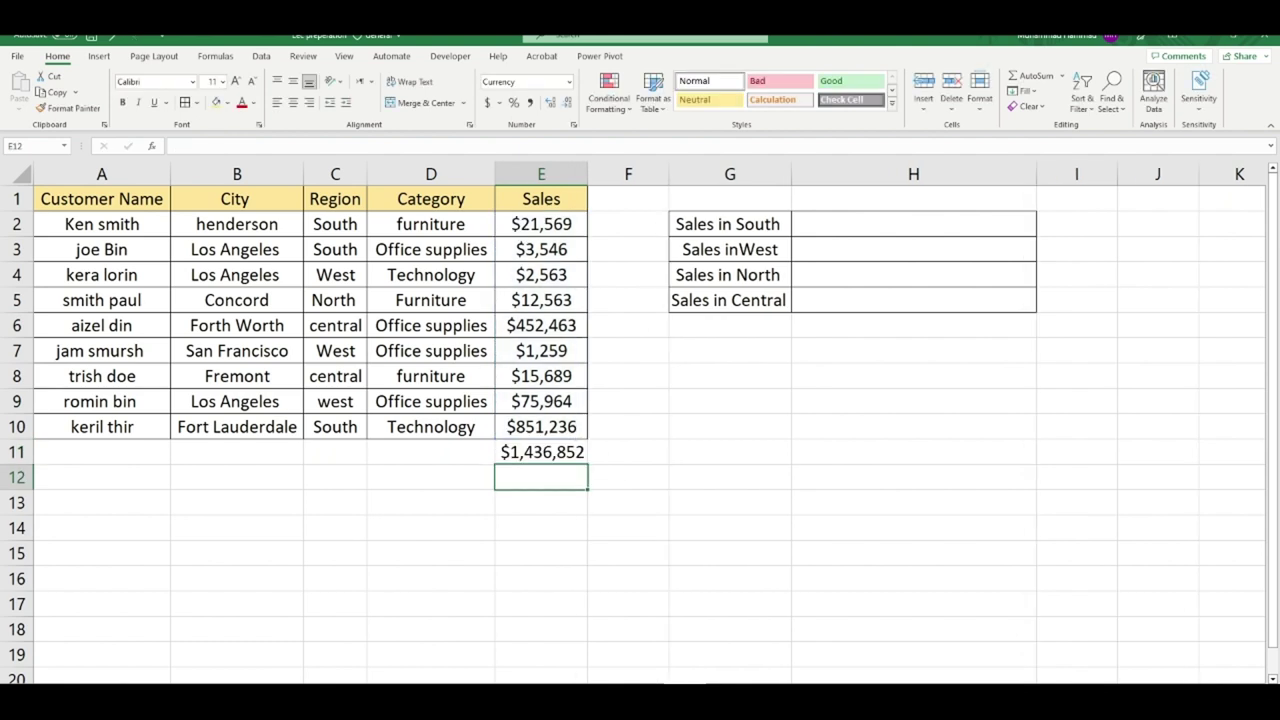
pyautogui.click(554, 451)
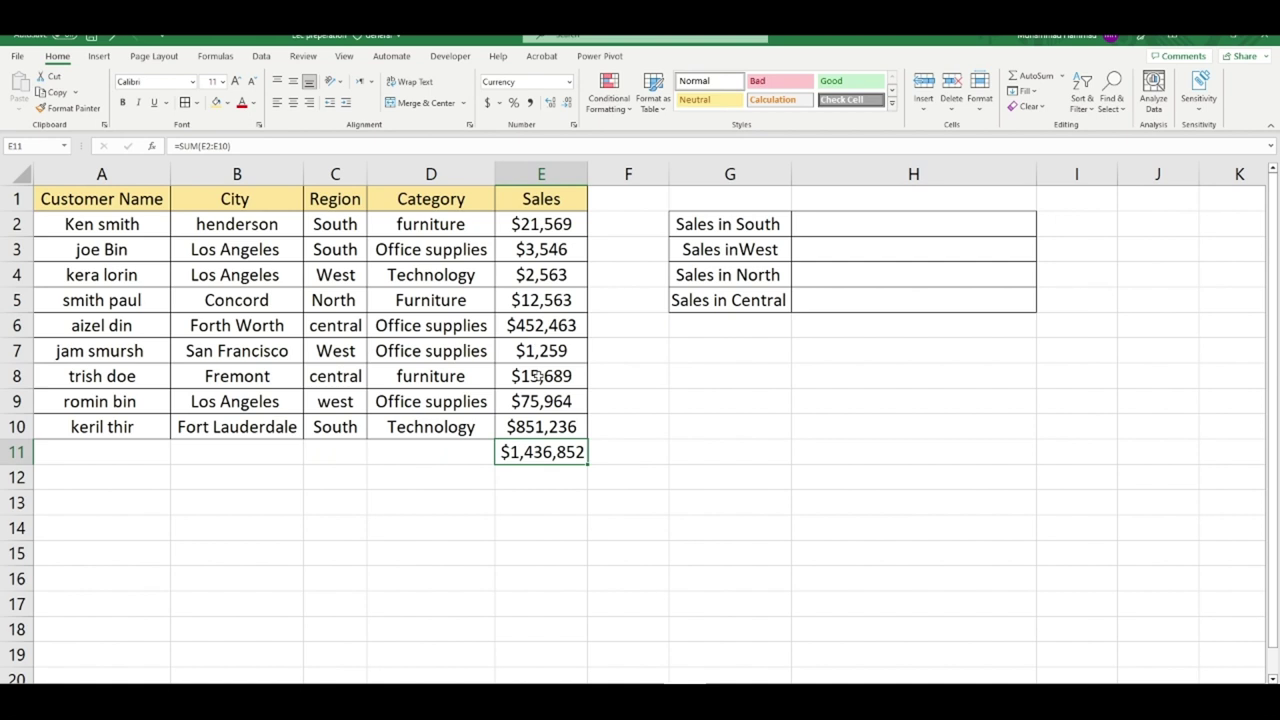
pyautogui.click(810, 230)
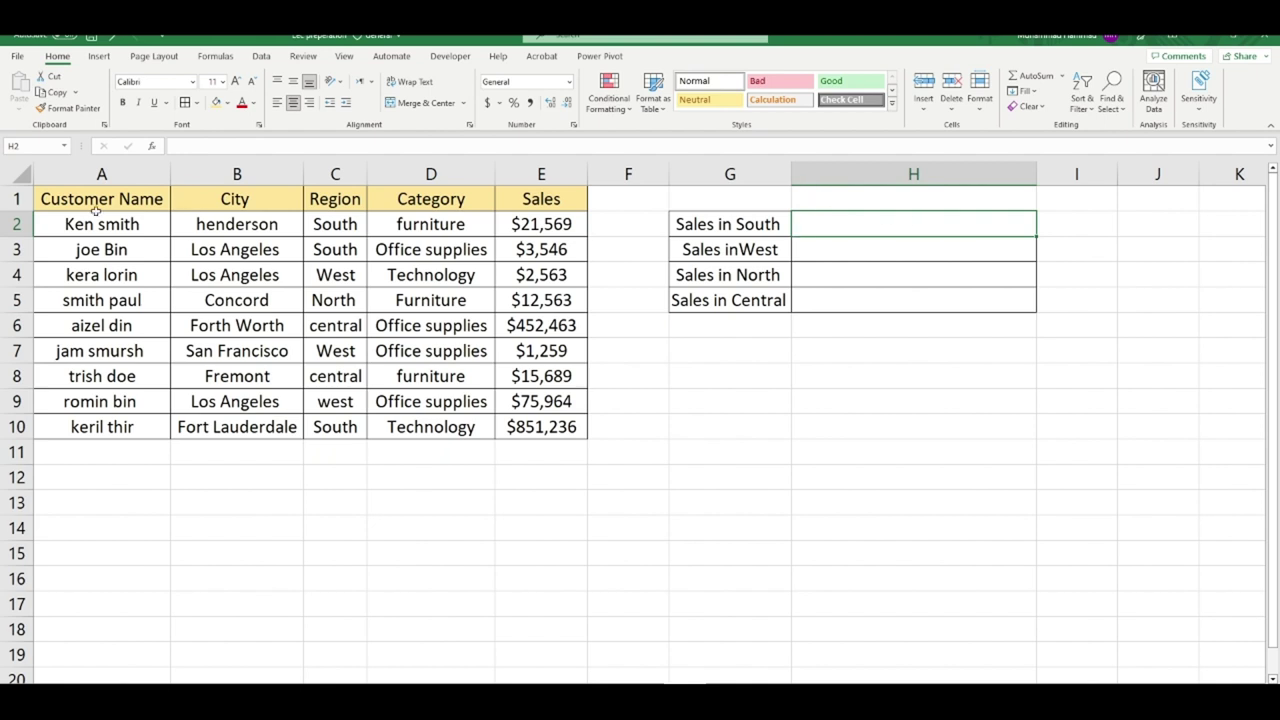
pyautogui.moveTo(95, 203); pyautogui.dragTo(128, 424)
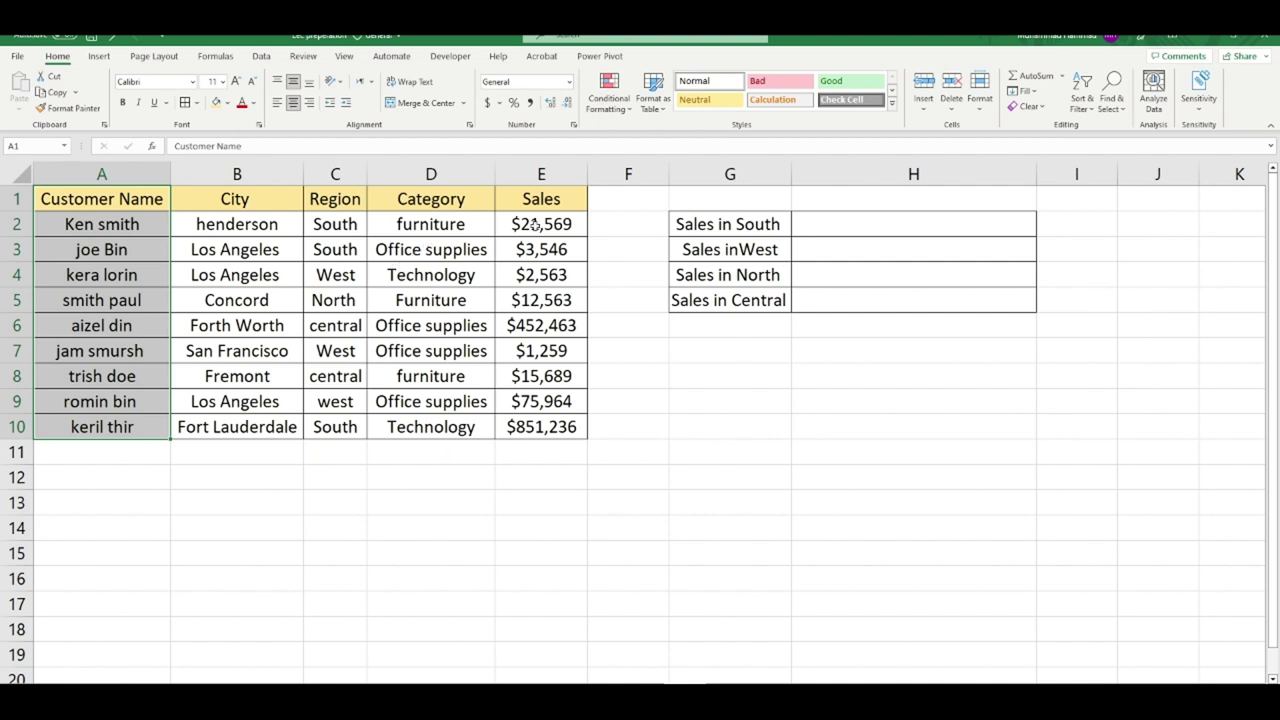
pyautogui.click(847, 224)
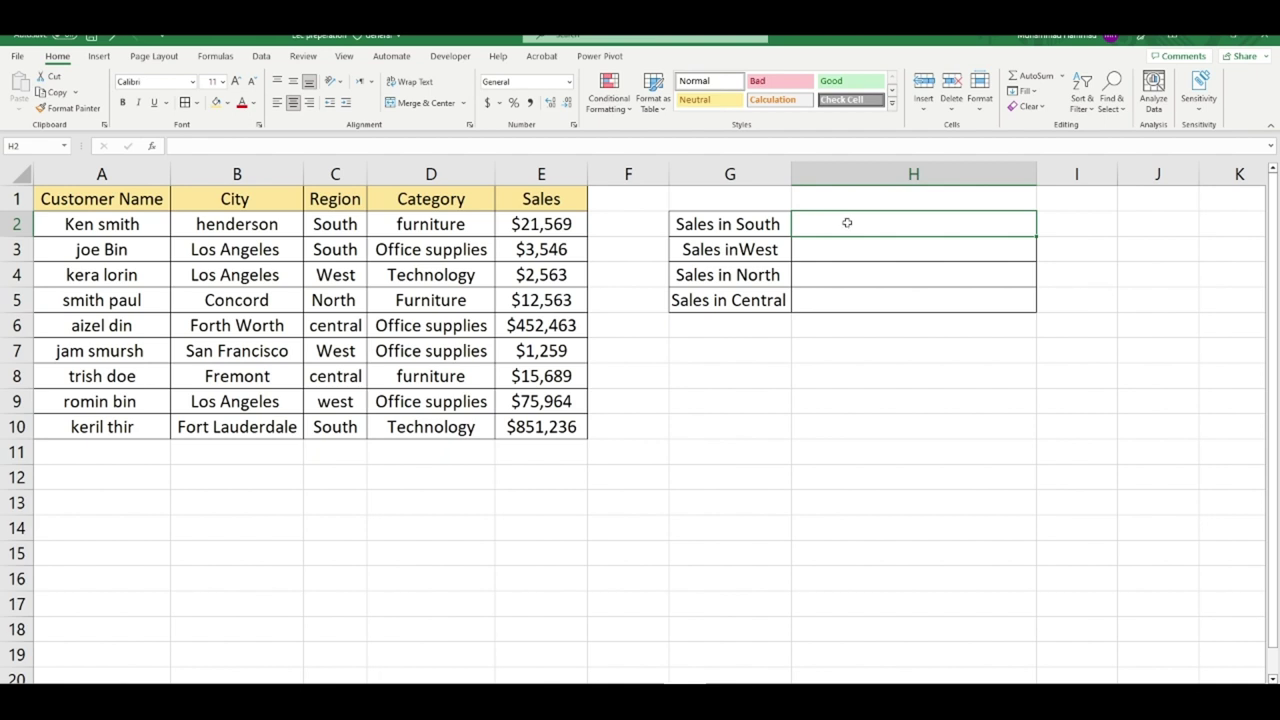
# Enter =SUMIFS(E2:E10,C2:C10,C2) in H2 for the South sales total
pyautogui.doubleClick(847, 224)
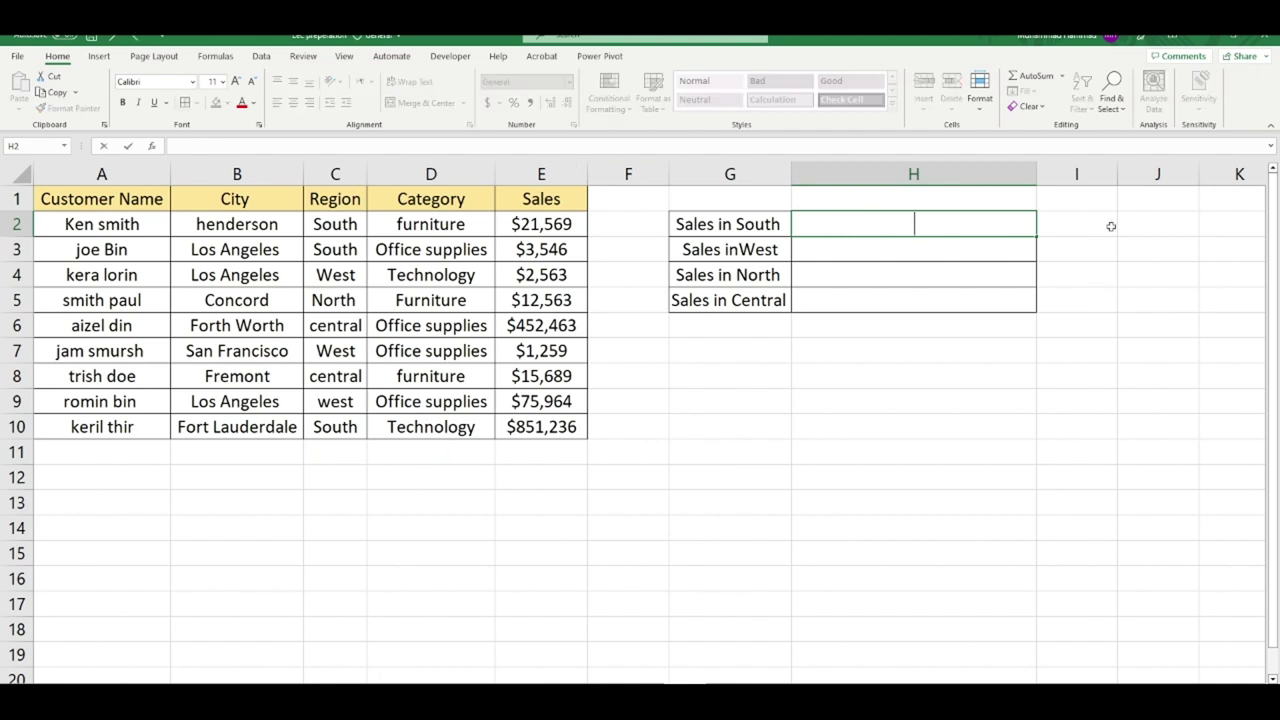
pyautogui.write('=')
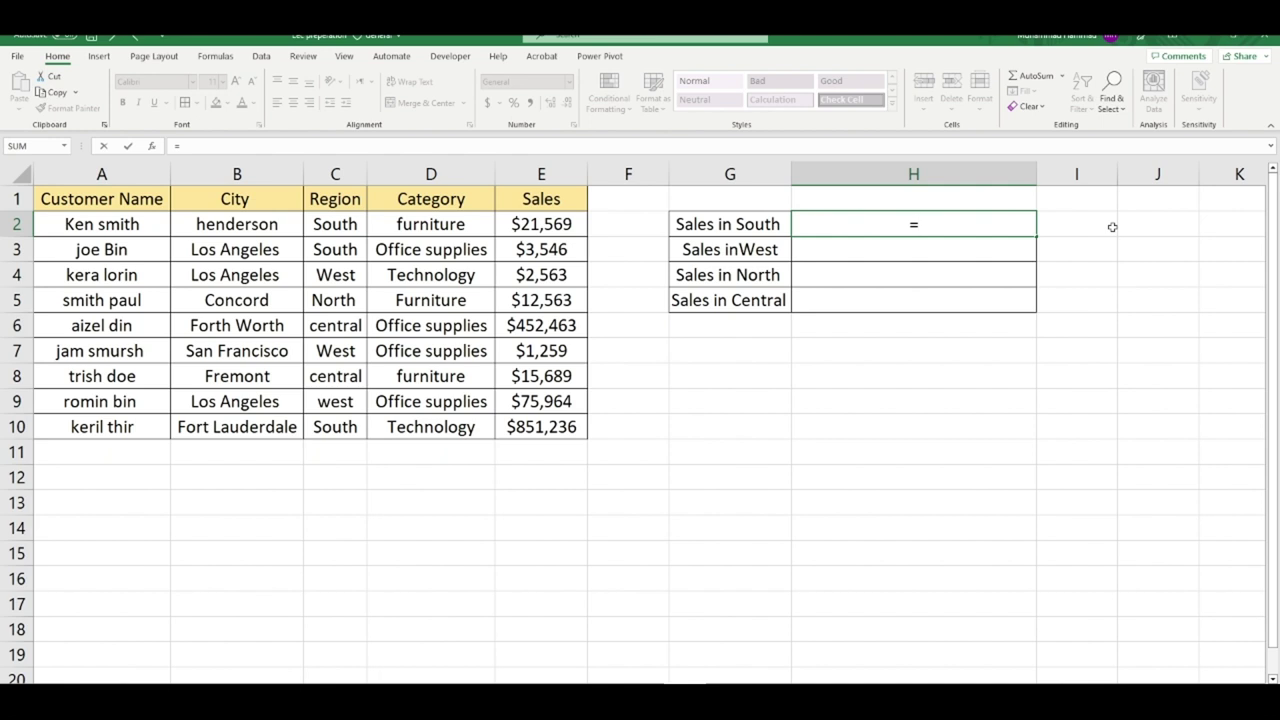
pyautogui.write('sumifs')
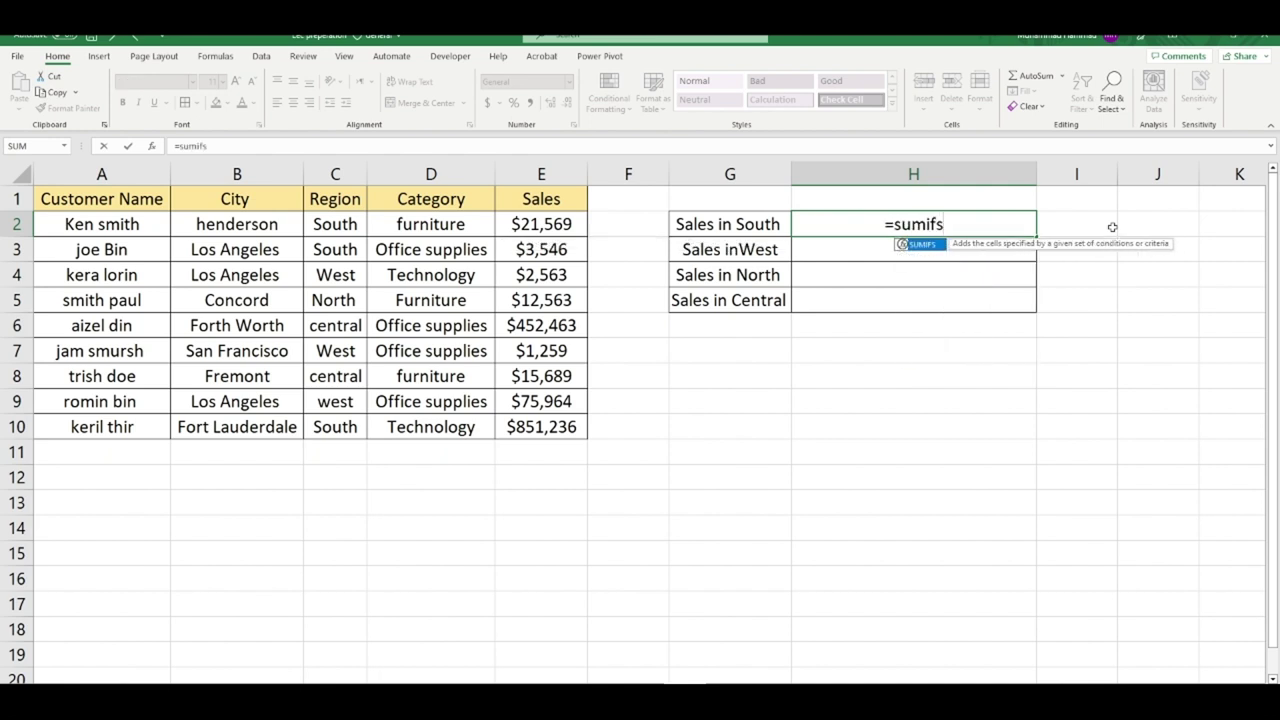
pyautogui.press('Tab')
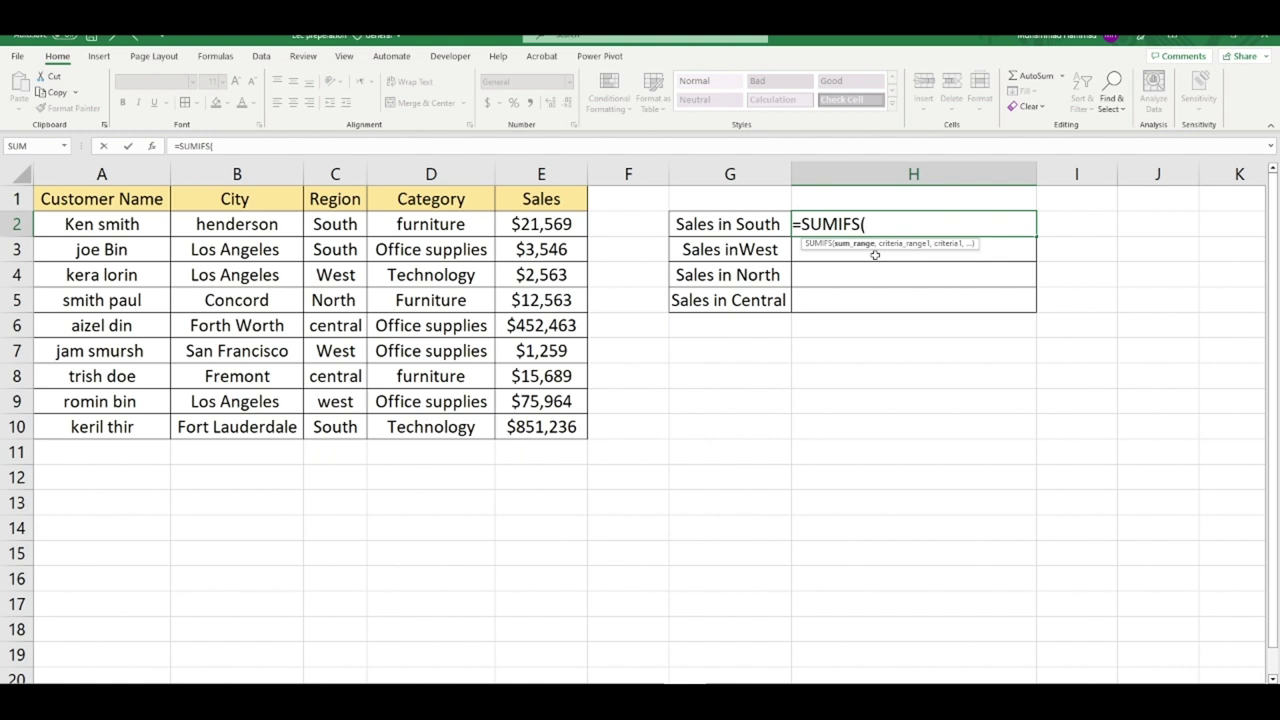
pyautogui.moveTo(530, 216); pyautogui.dragTo(524, 421)
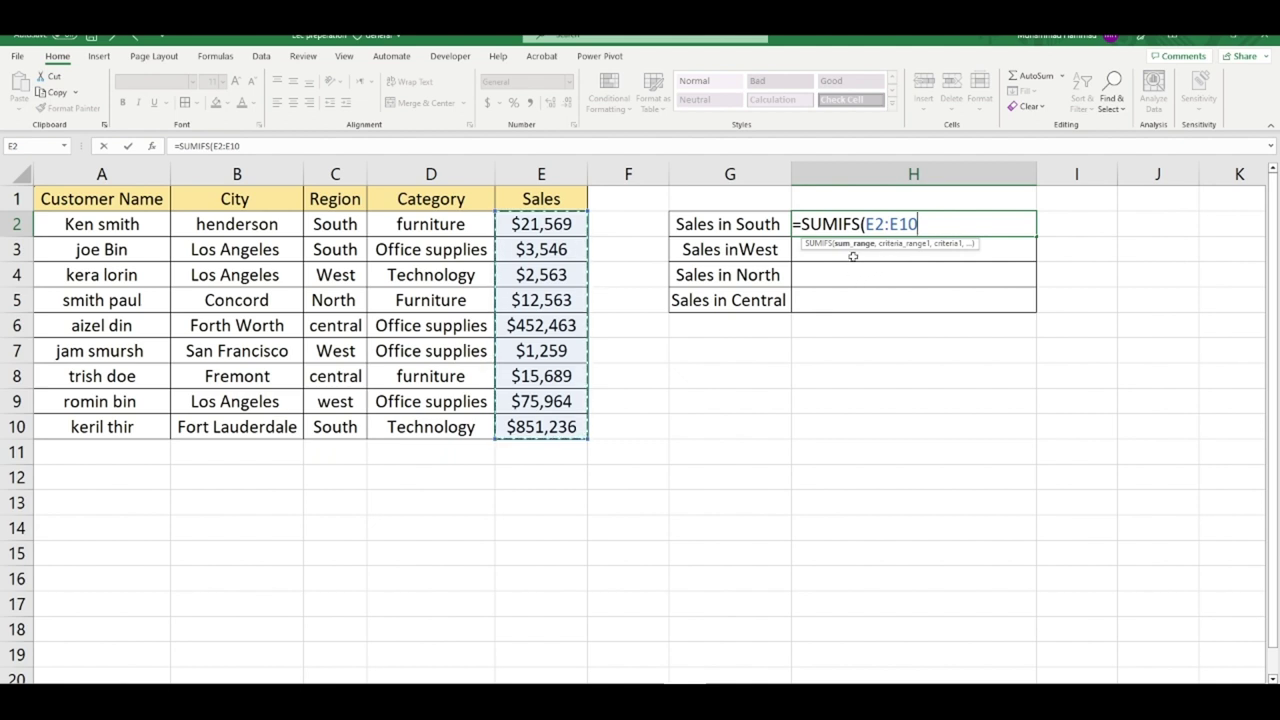
pyautogui.write(',')
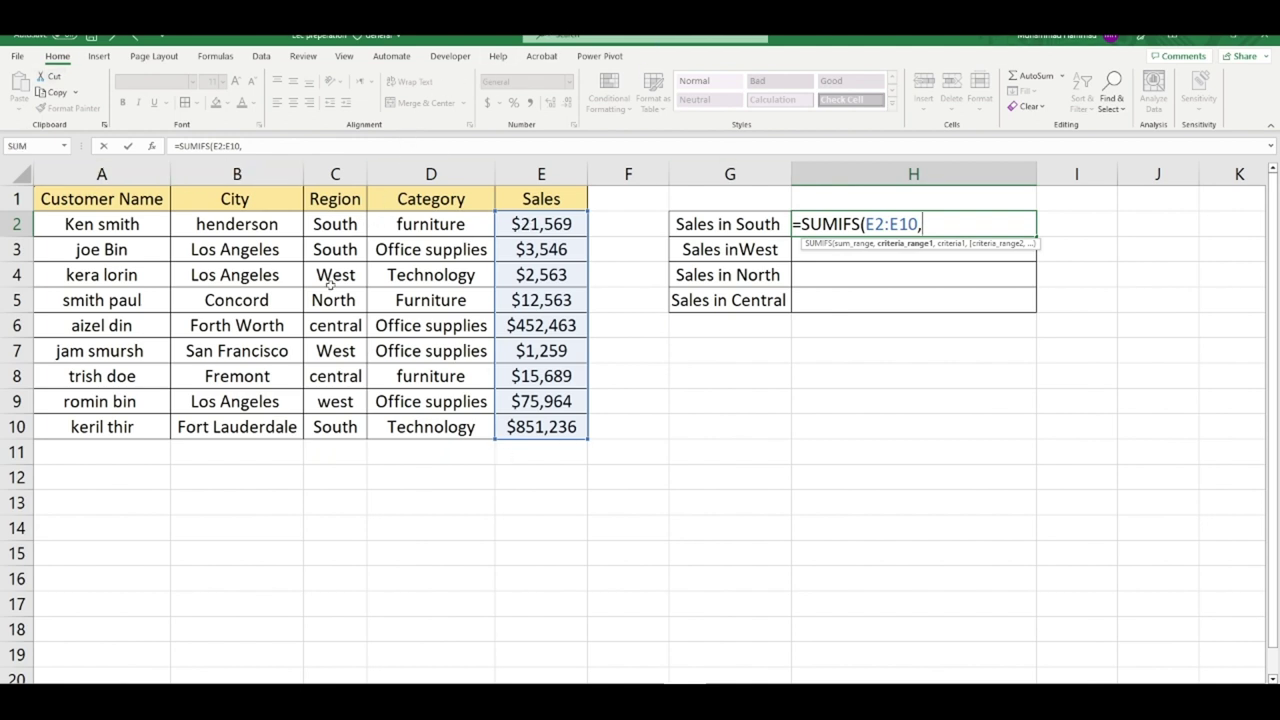
pyautogui.moveTo(333, 224); pyautogui.dragTo(343, 420)
pyautogui.write(',')
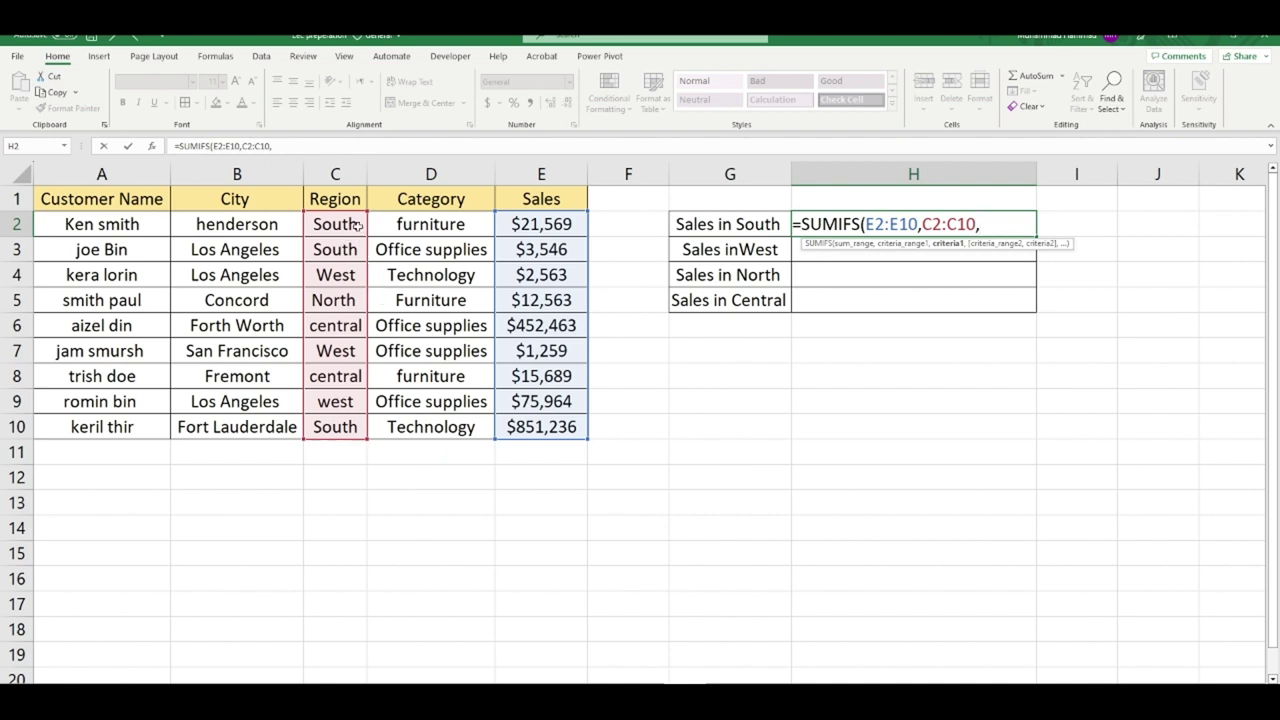
pyautogui.click(350, 224)
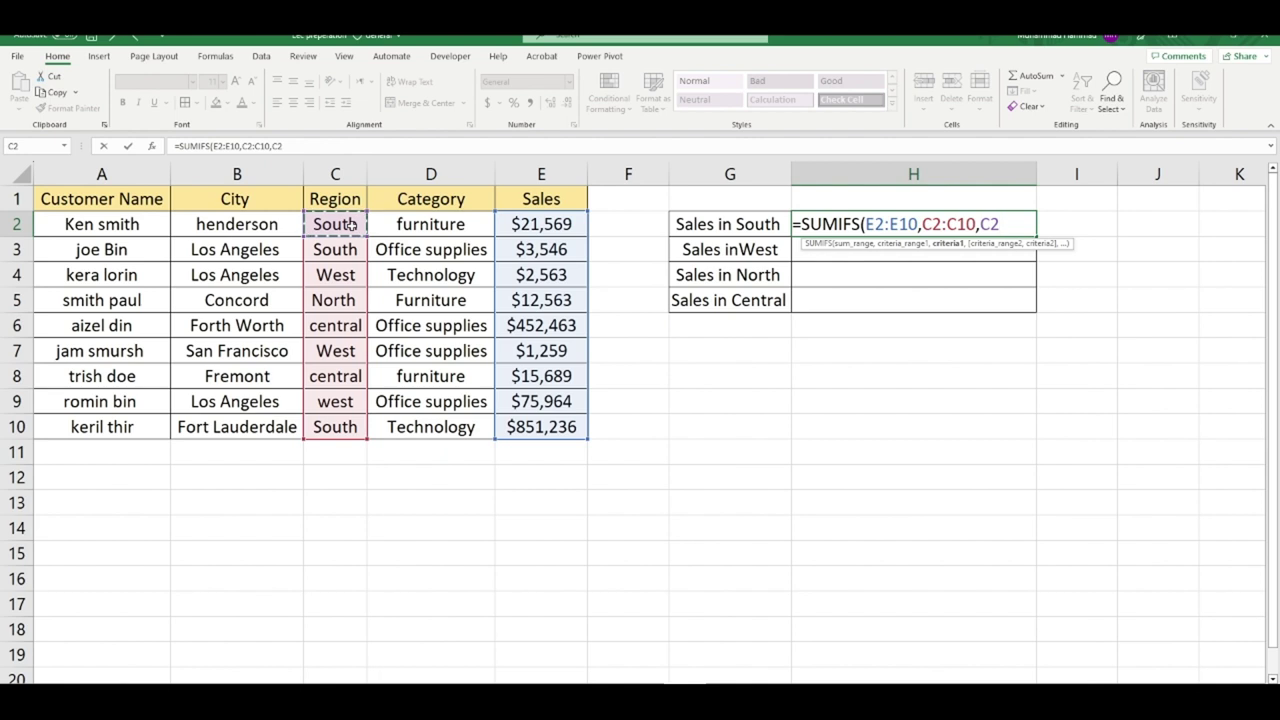
pyautogui.press('Return')
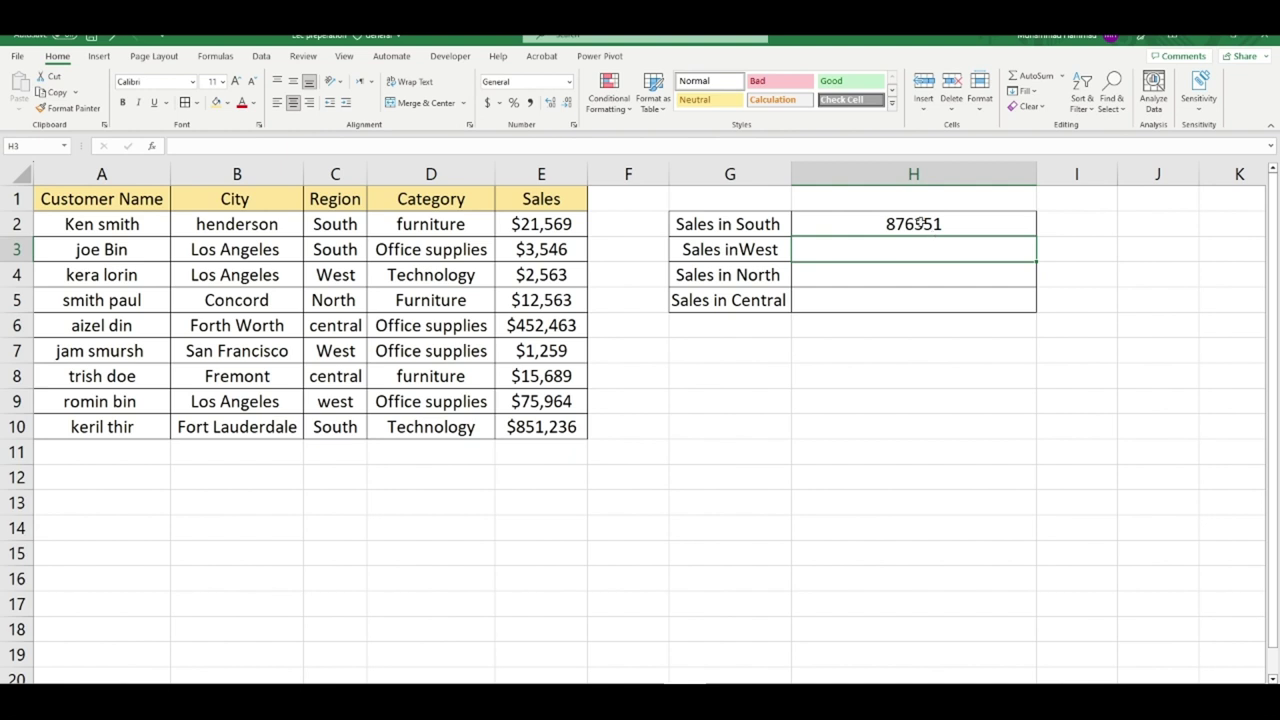
# Format H2:H5 as Currency with 0 decimal places
pyautogui.moveTo(915, 222); pyautogui.dragTo(908, 297)
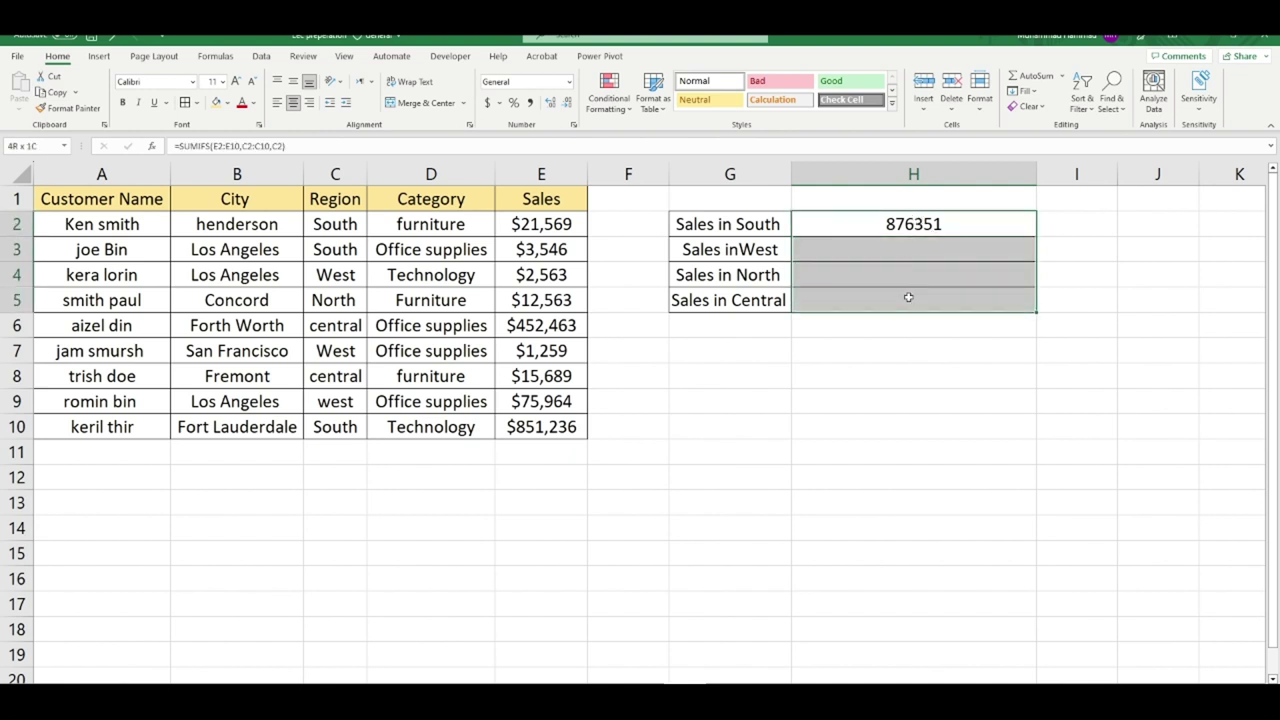
pyautogui.rightClick(864, 250)
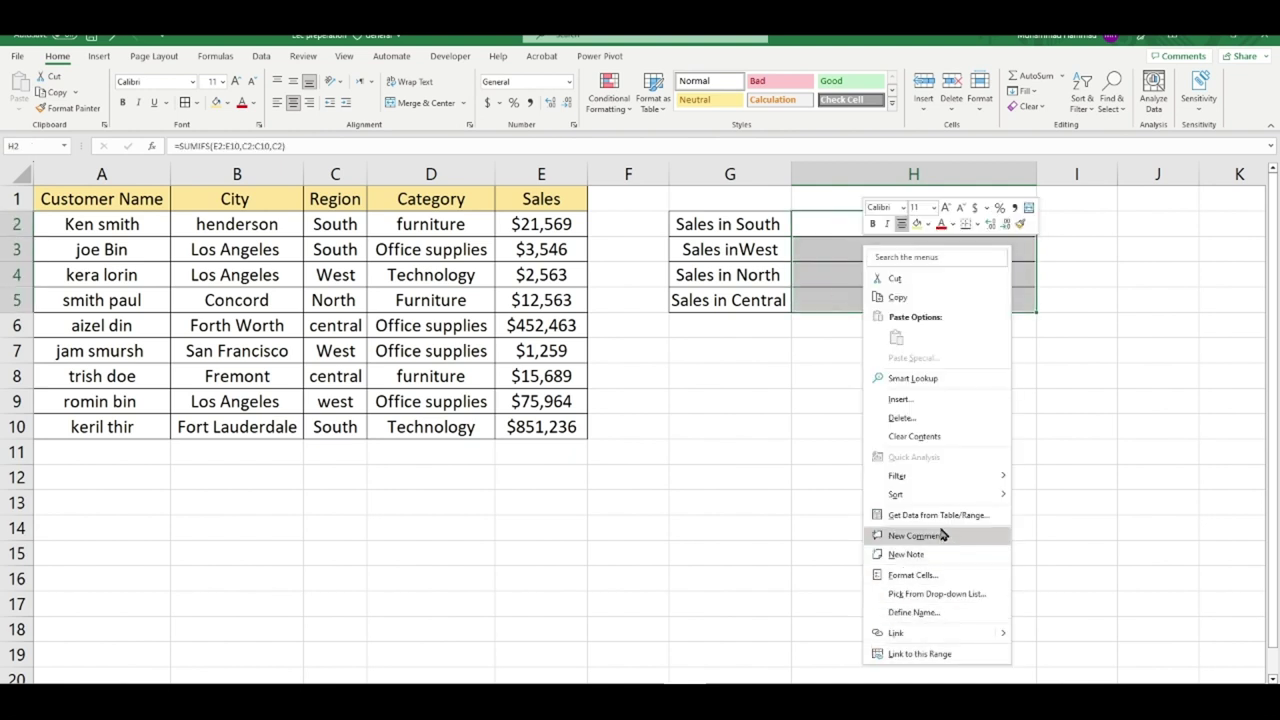
pyautogui.click(926, 575)
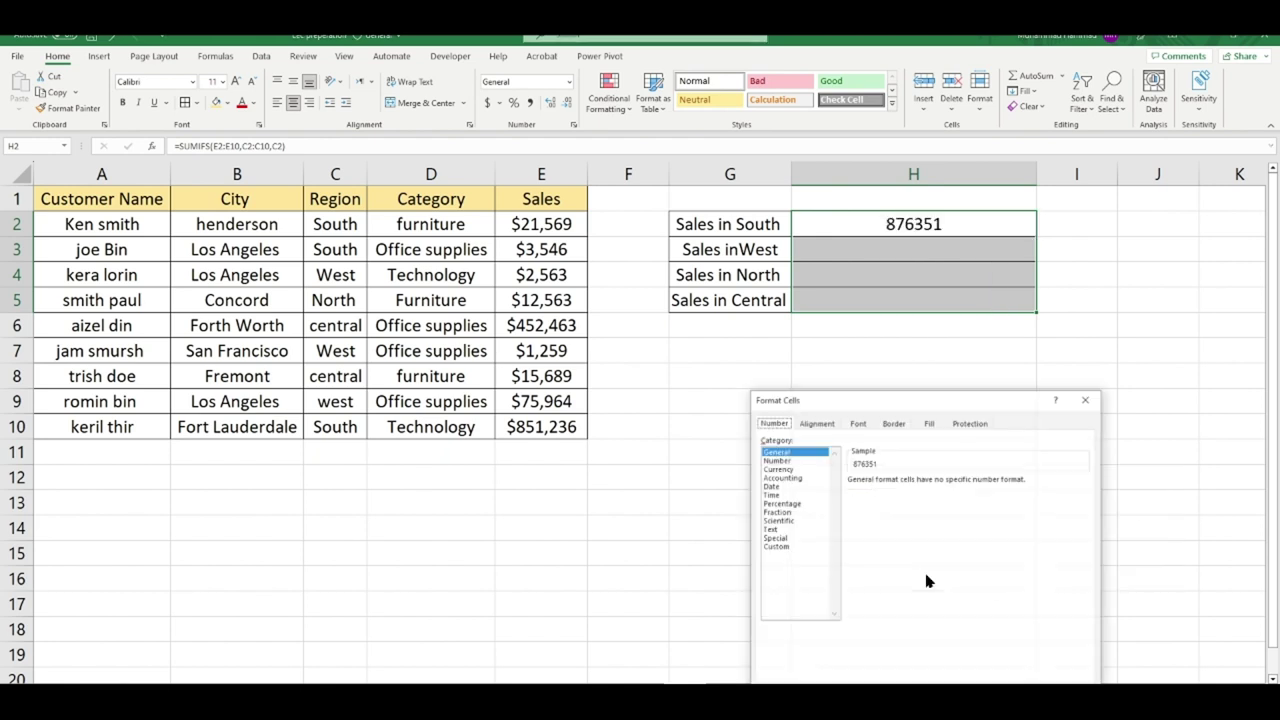
pyautogui.moveTo(829, 400); pyautogui.dragTo(709, 247)
pyautogui.click(659, 315)
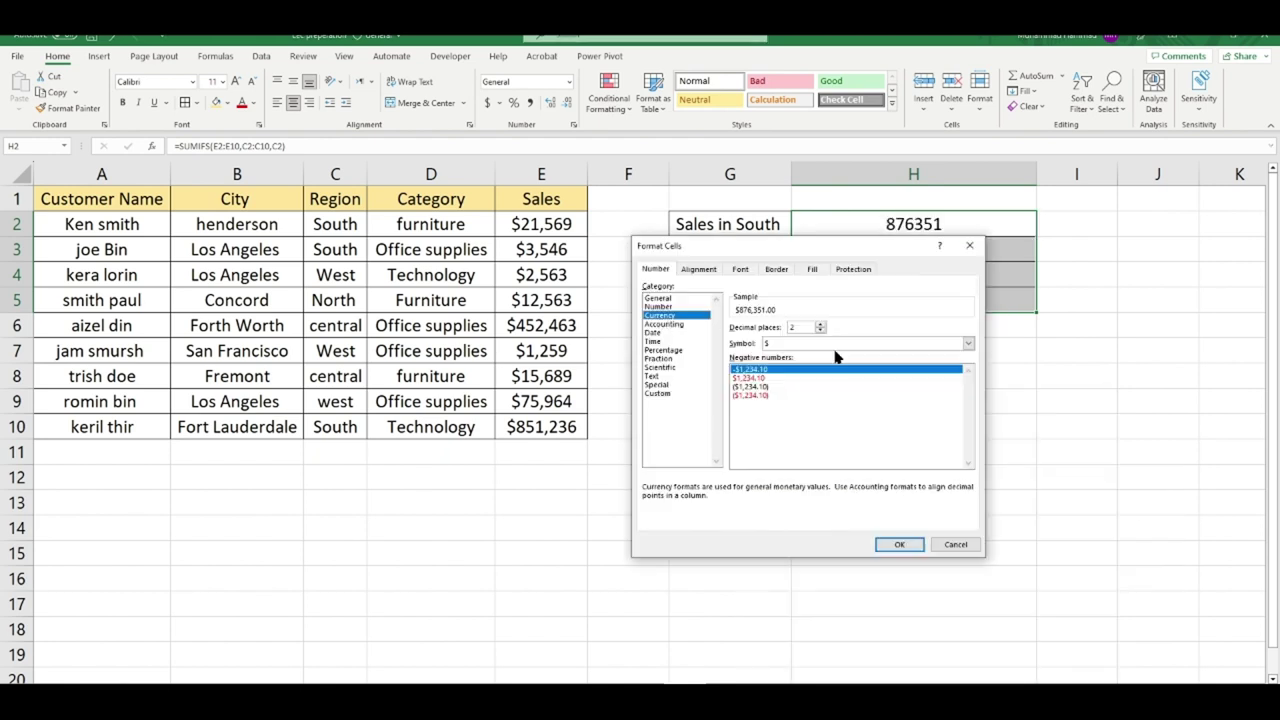
pyautogui.click(821, 331)
pyautogui.click(821, 331)
pyautogui.click(909, 548)
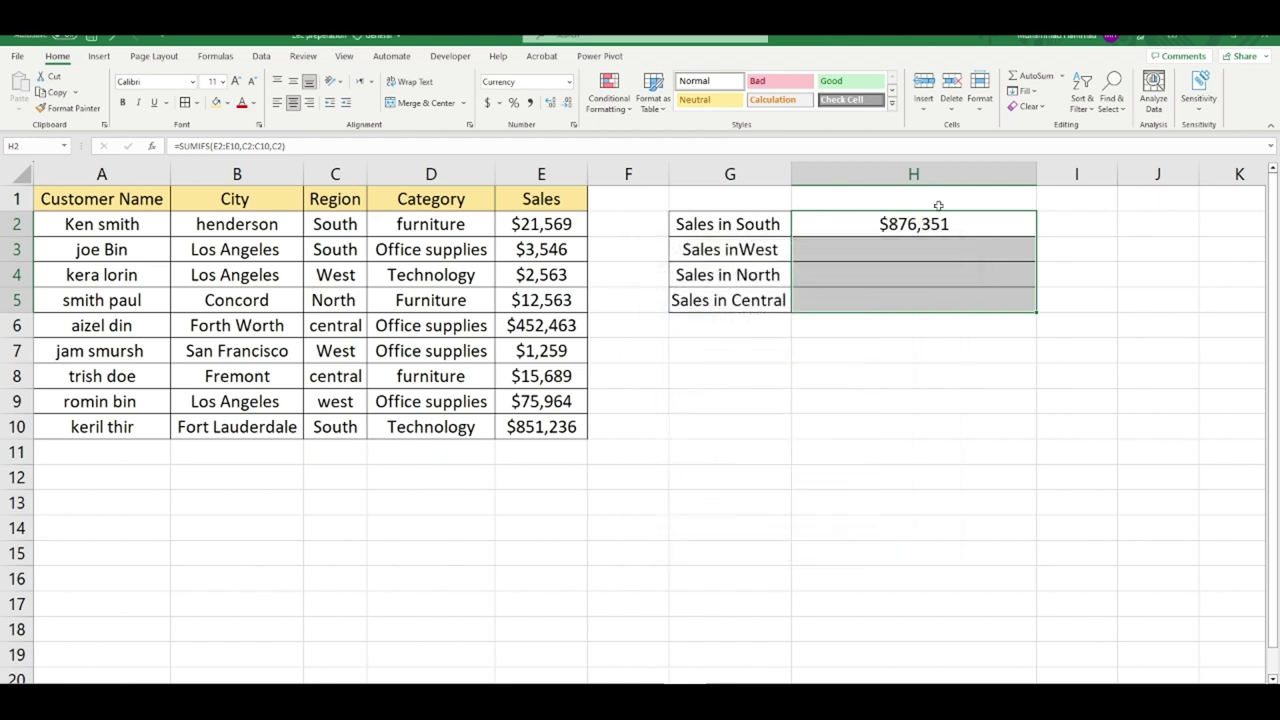
pyautogui.click(904, 384)
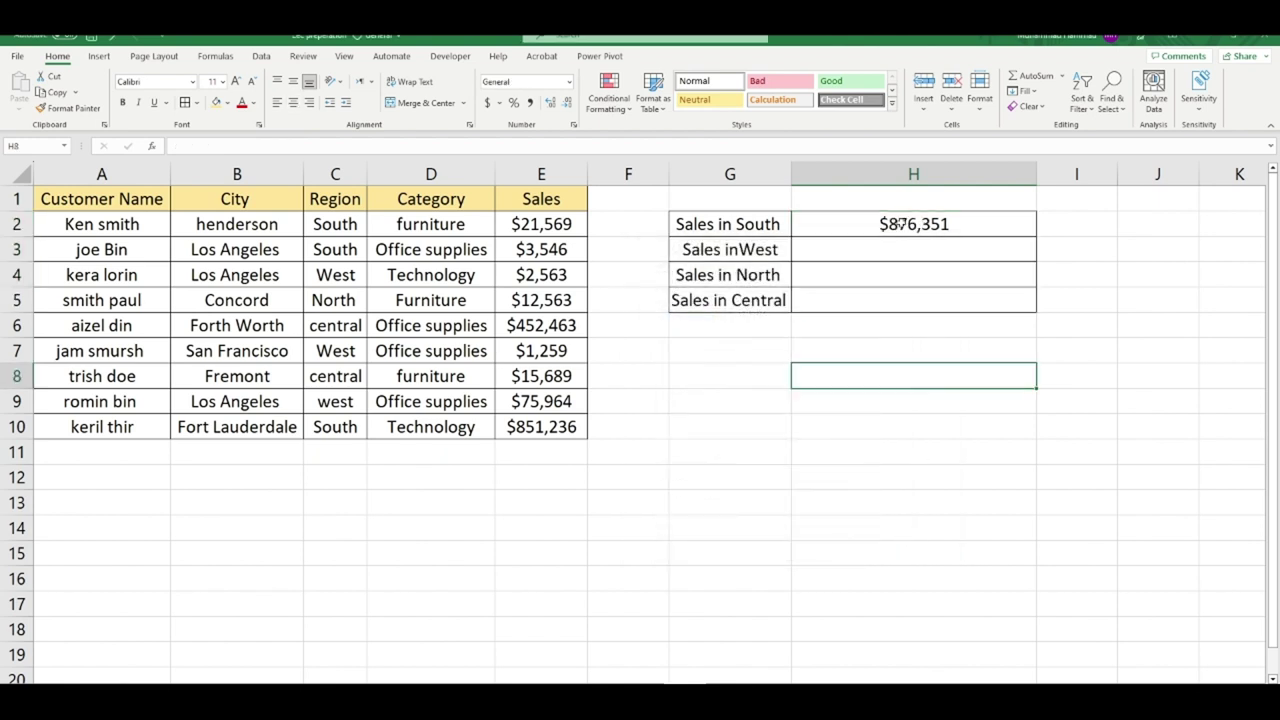
pyautogui.click(900, 226)
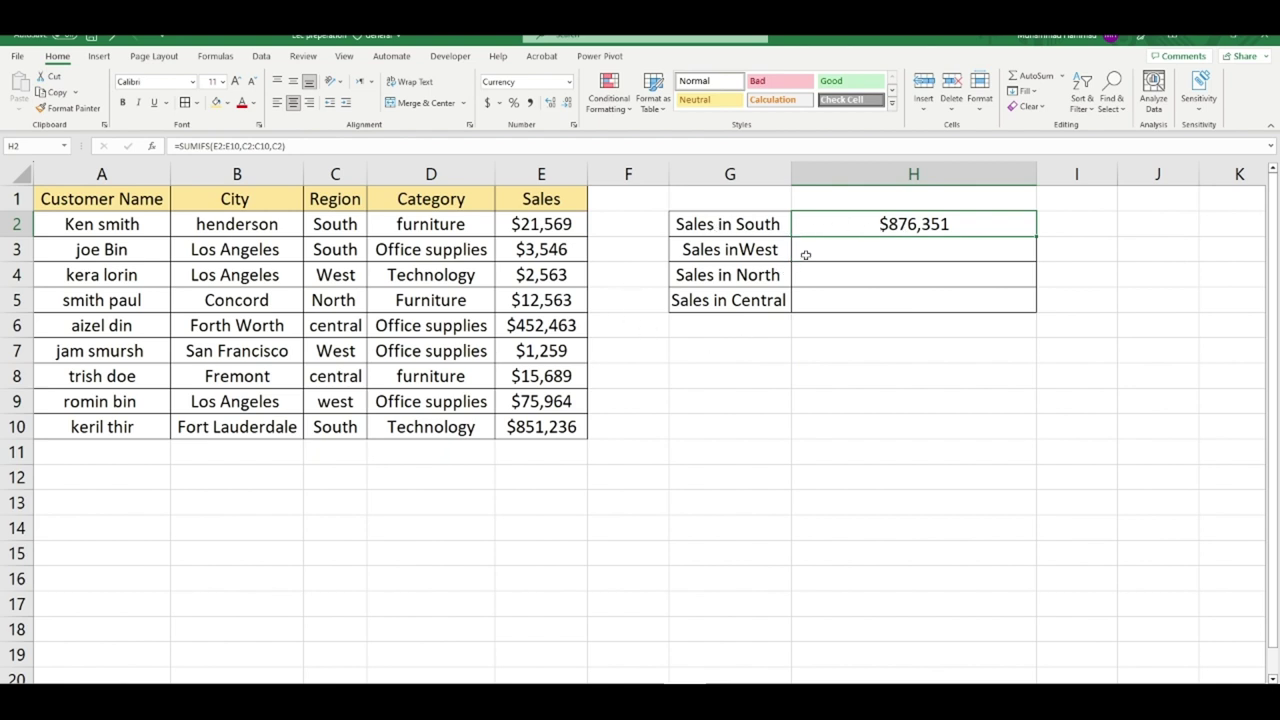
# Enter =SUMIFS(E2:E10,C2:C10,C4) in H3 for the West total, $79,786
pyautogui.click(806, 255)
pyautogui.click(960, 233)
pyautogui.click(898, 254)
pyautogui.write('=')
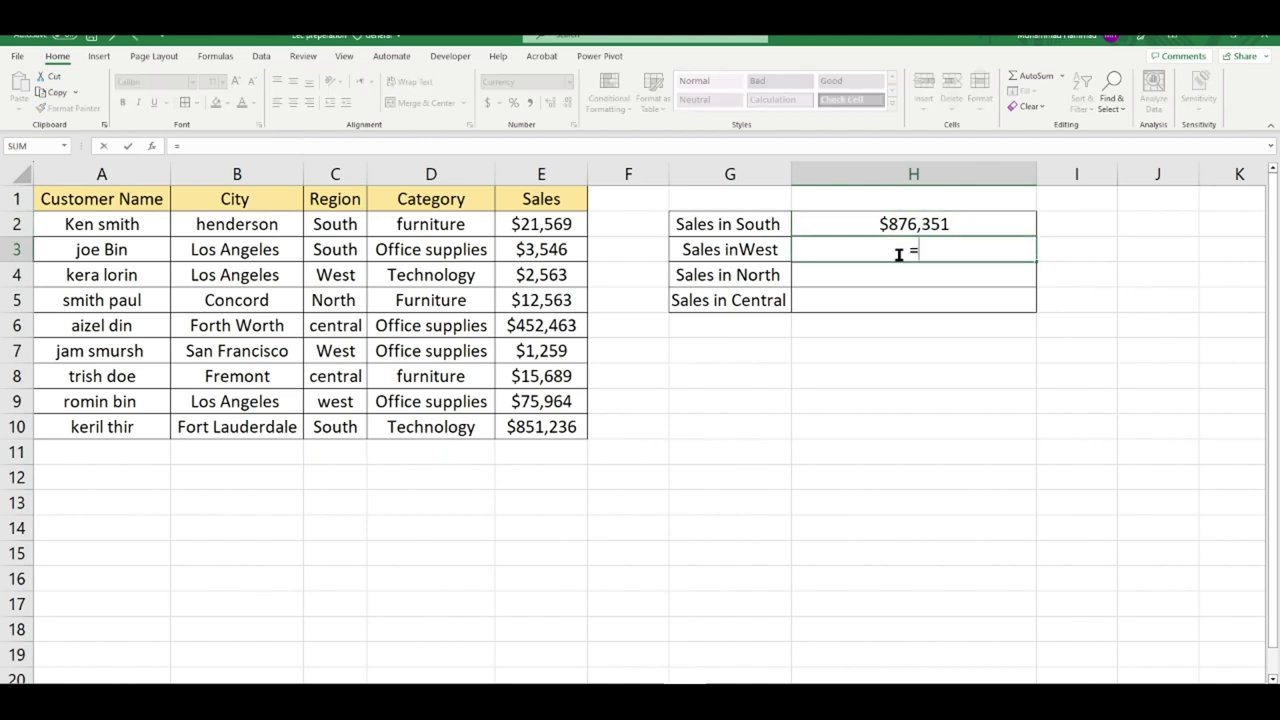
pyautogui.write('sumifs')
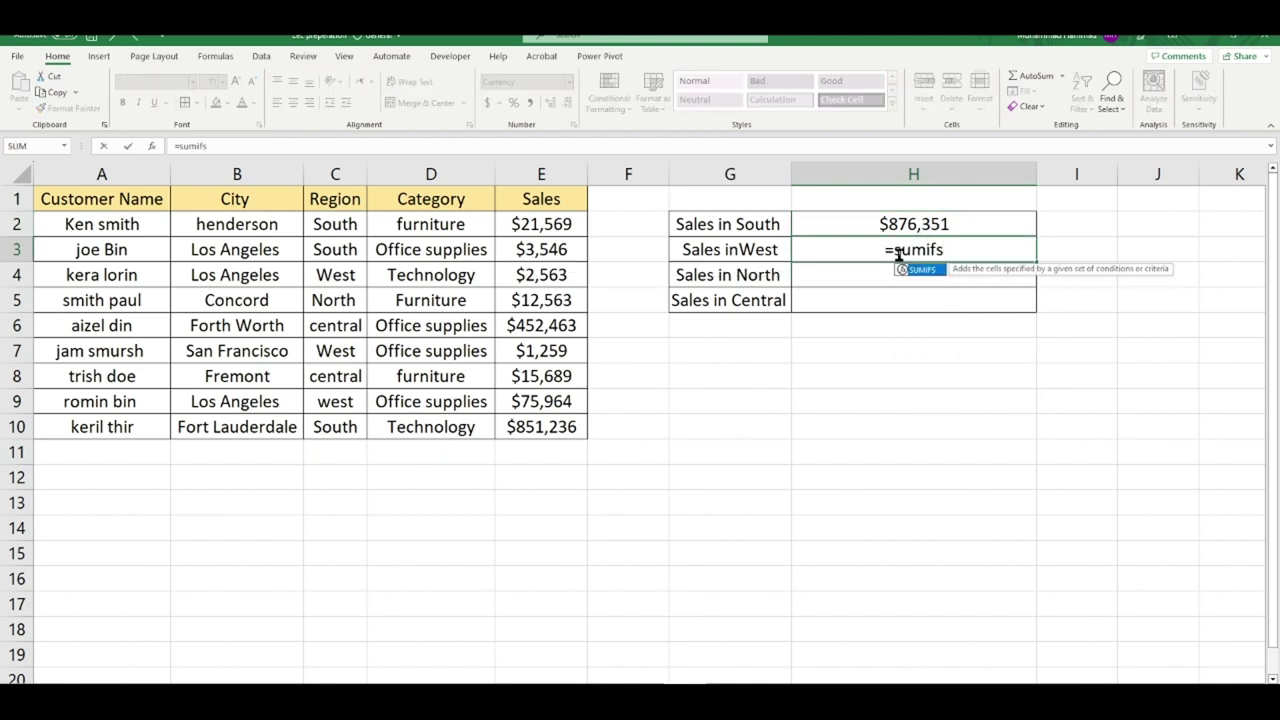
pyautogui.press('Tab')
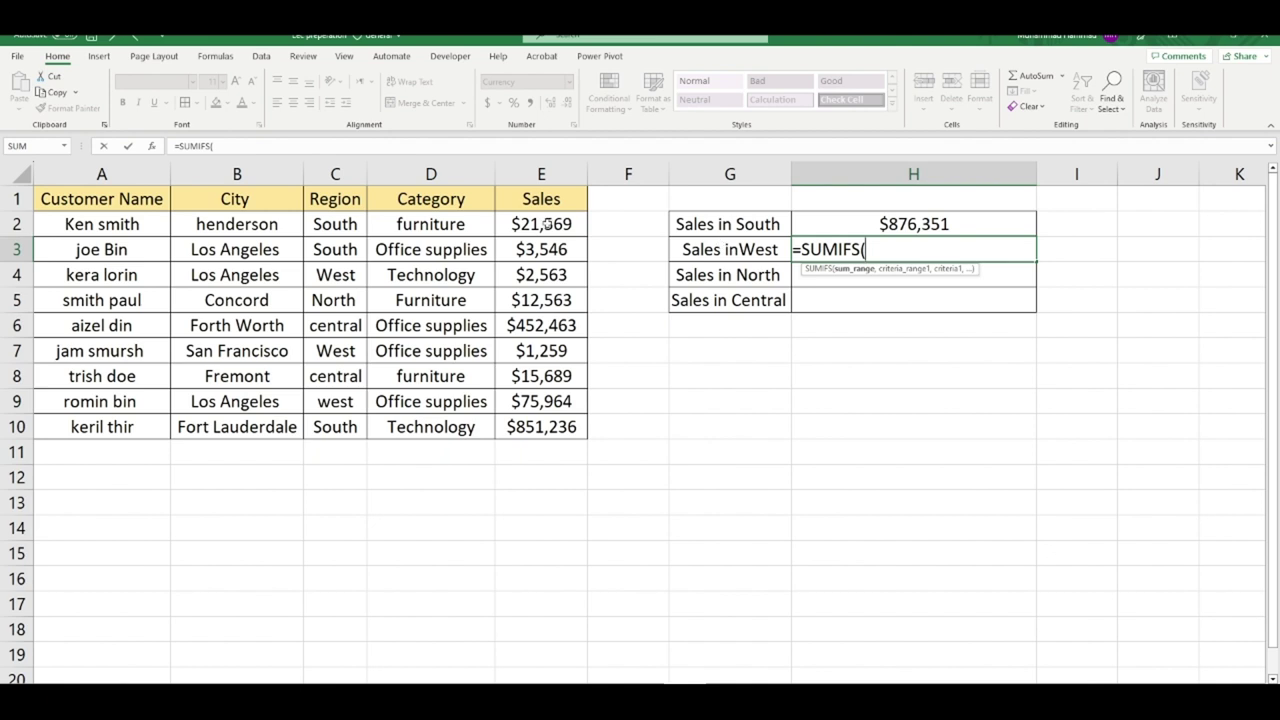
pyautogui.moveTo(545, 222); pyautogui.dragTo(510, 428)
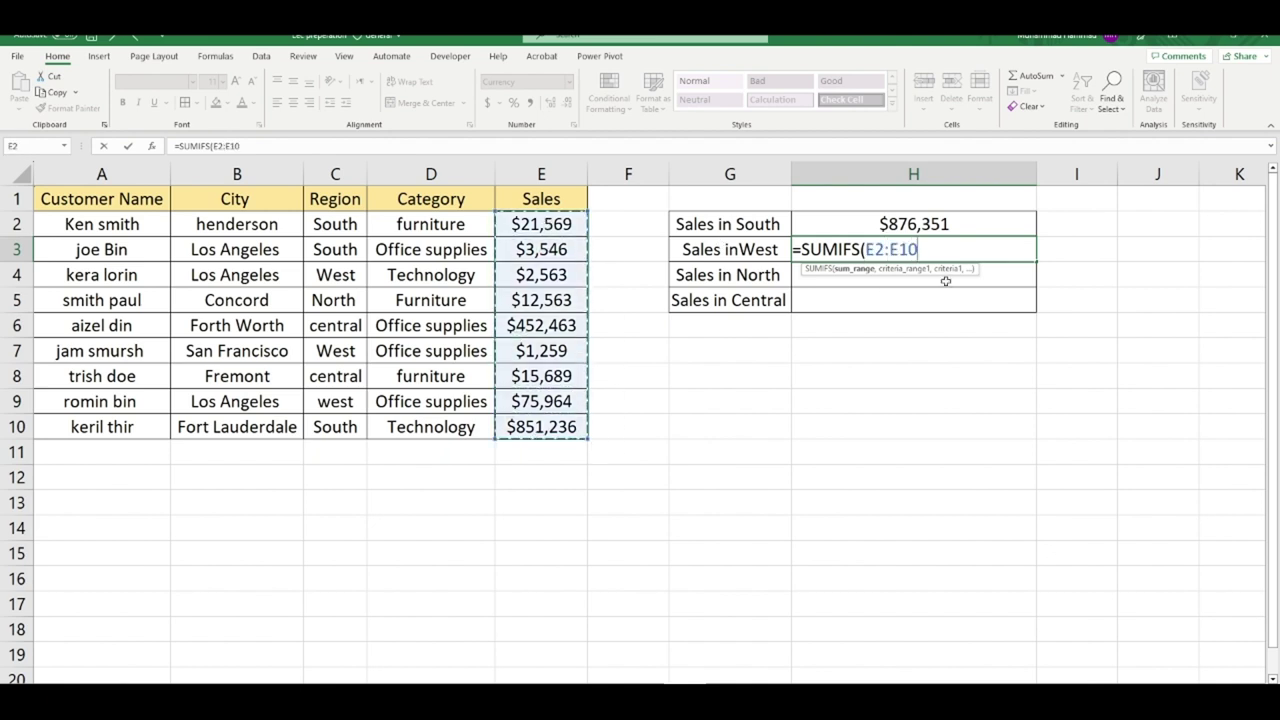
pyautogui.write(',')
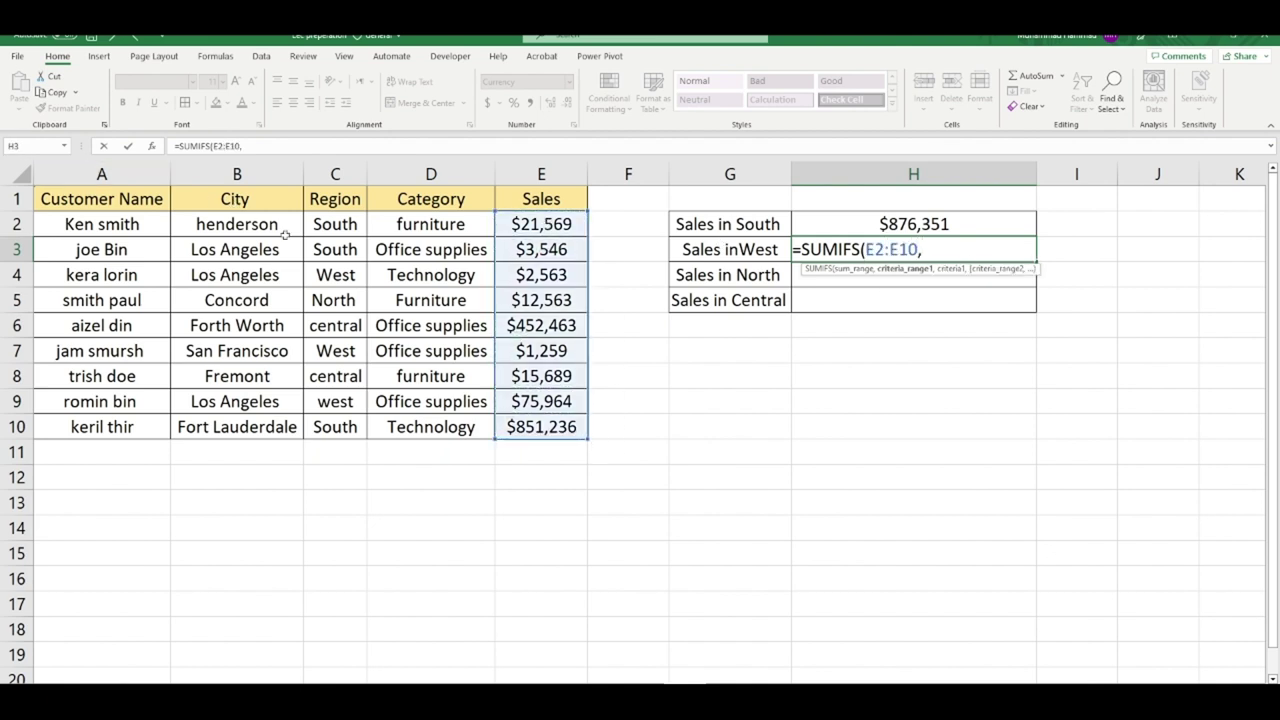
pyautogui.moveTo(336, 224); pyautogui.dragTo(343, 430)
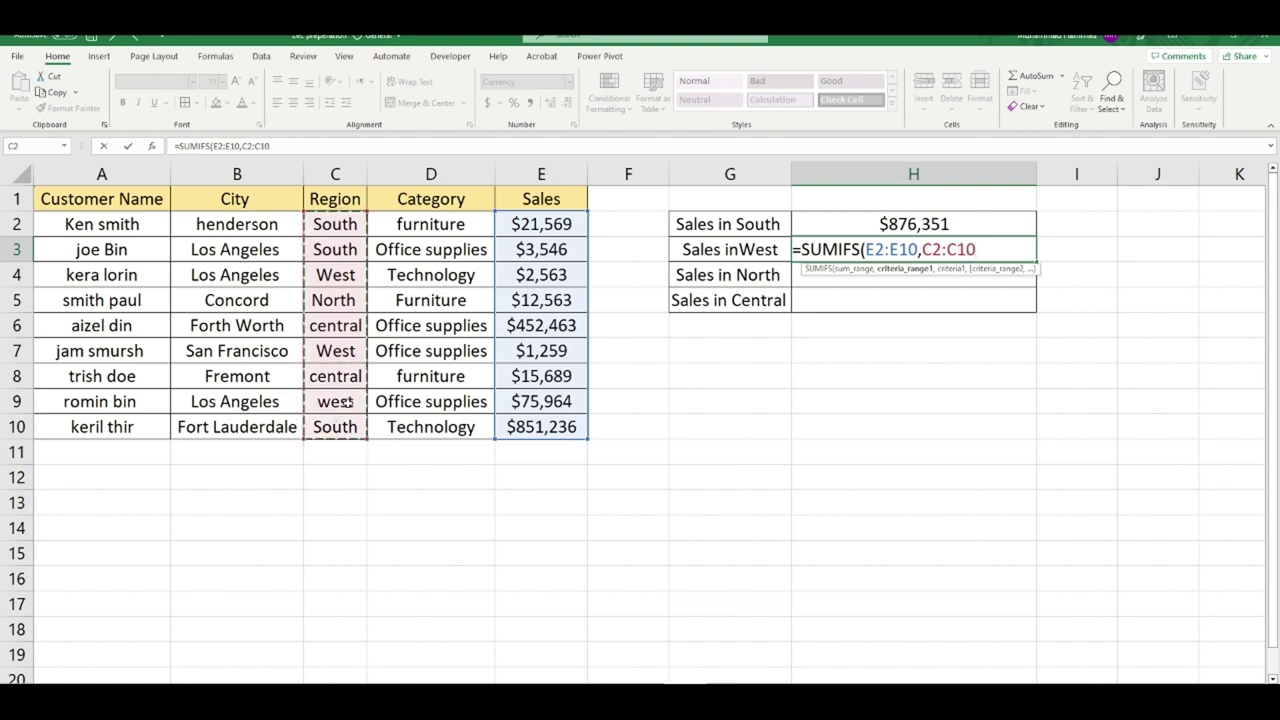
pyautogui.write(',')
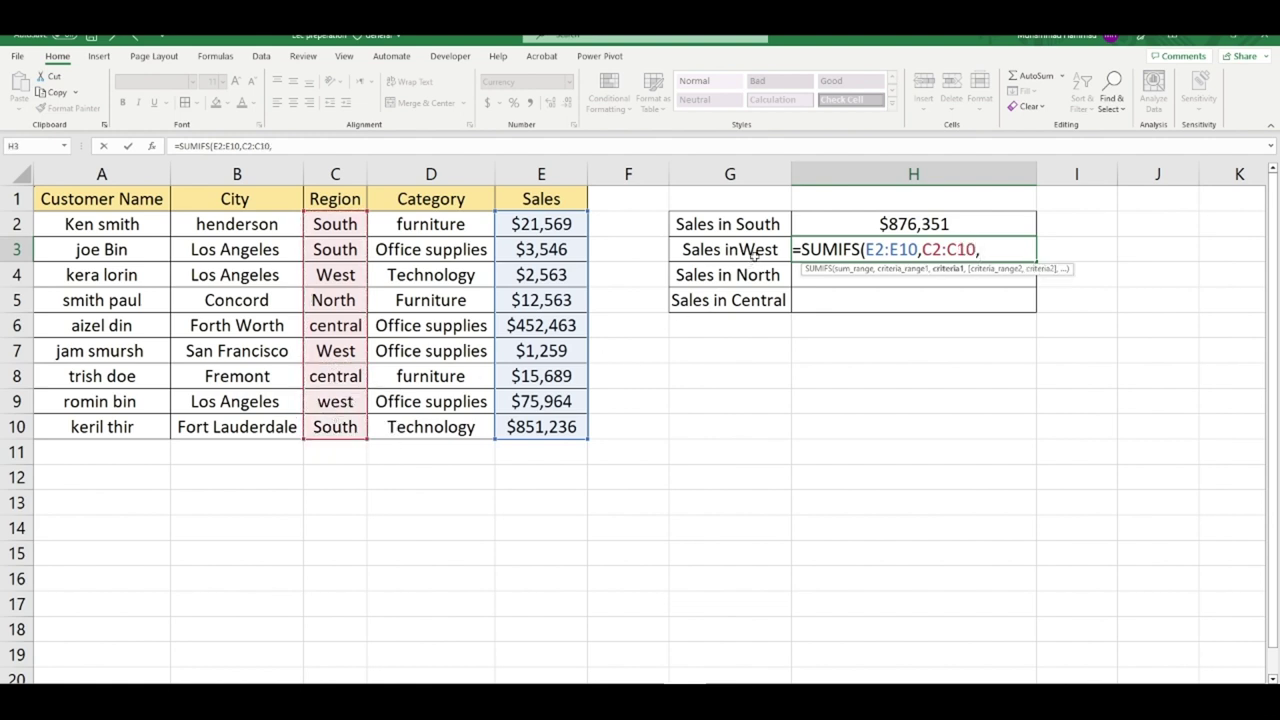
pyautogui.click(328, 274)
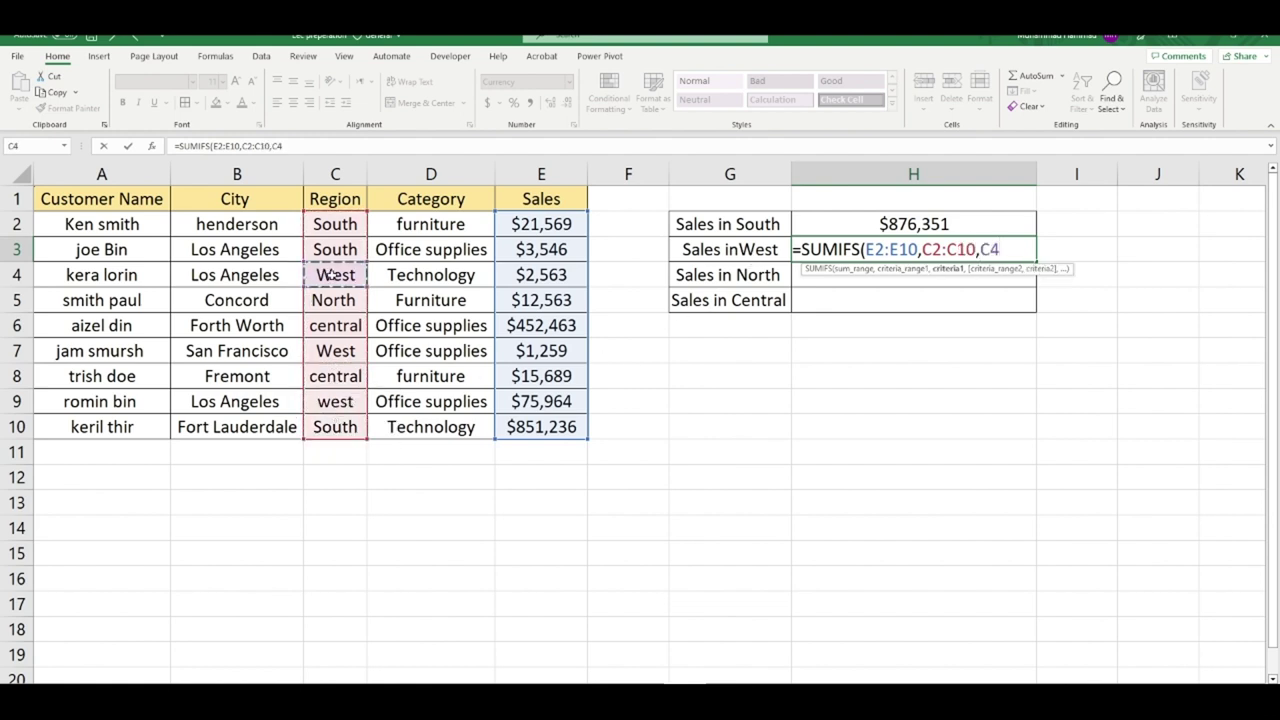
pyautogui.press('Return')
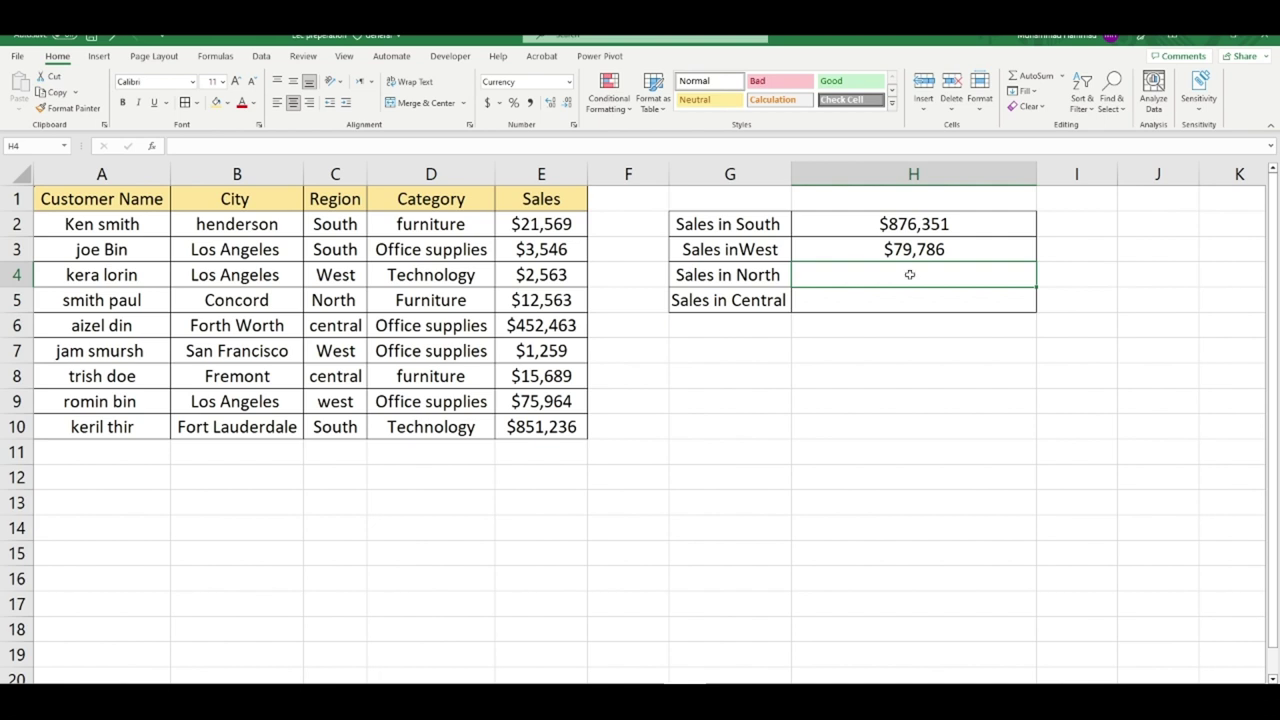
# Enter =SUMIFS(E2:E10,C2:C10,C5) in H4 for the North total, $12,563
pyautogui.write('=')
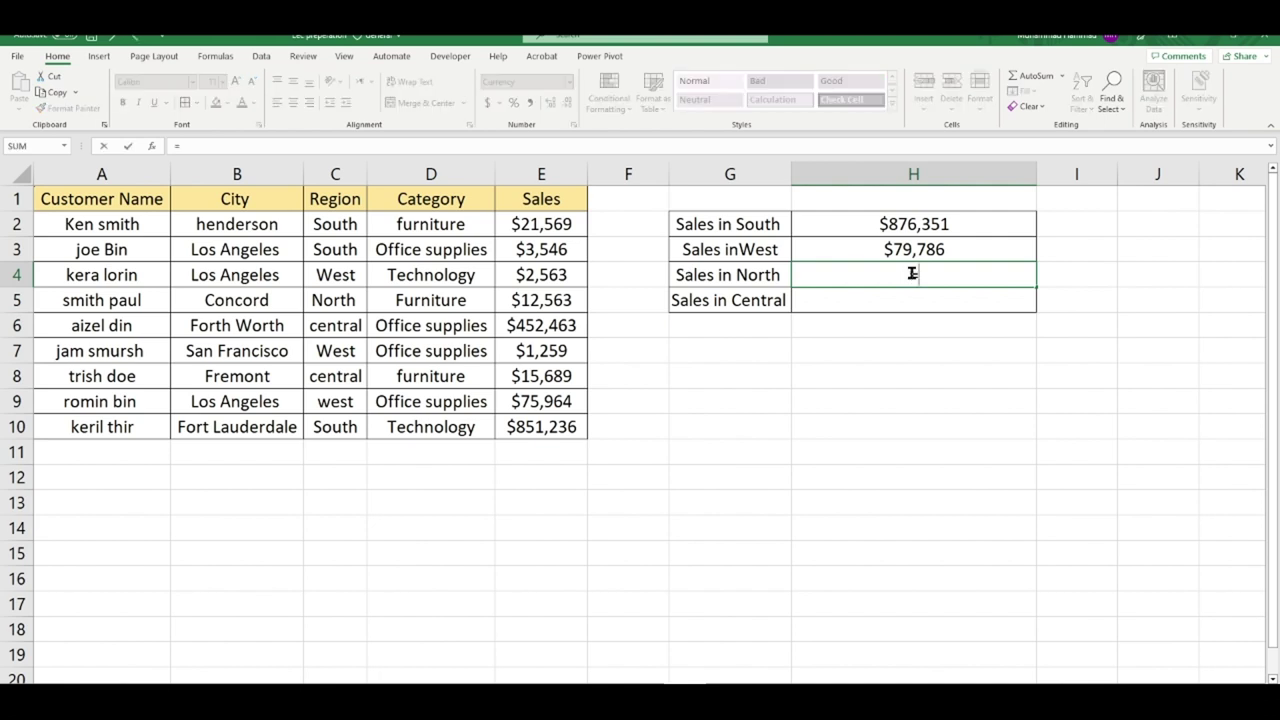
pyautogui.write('sumifs')
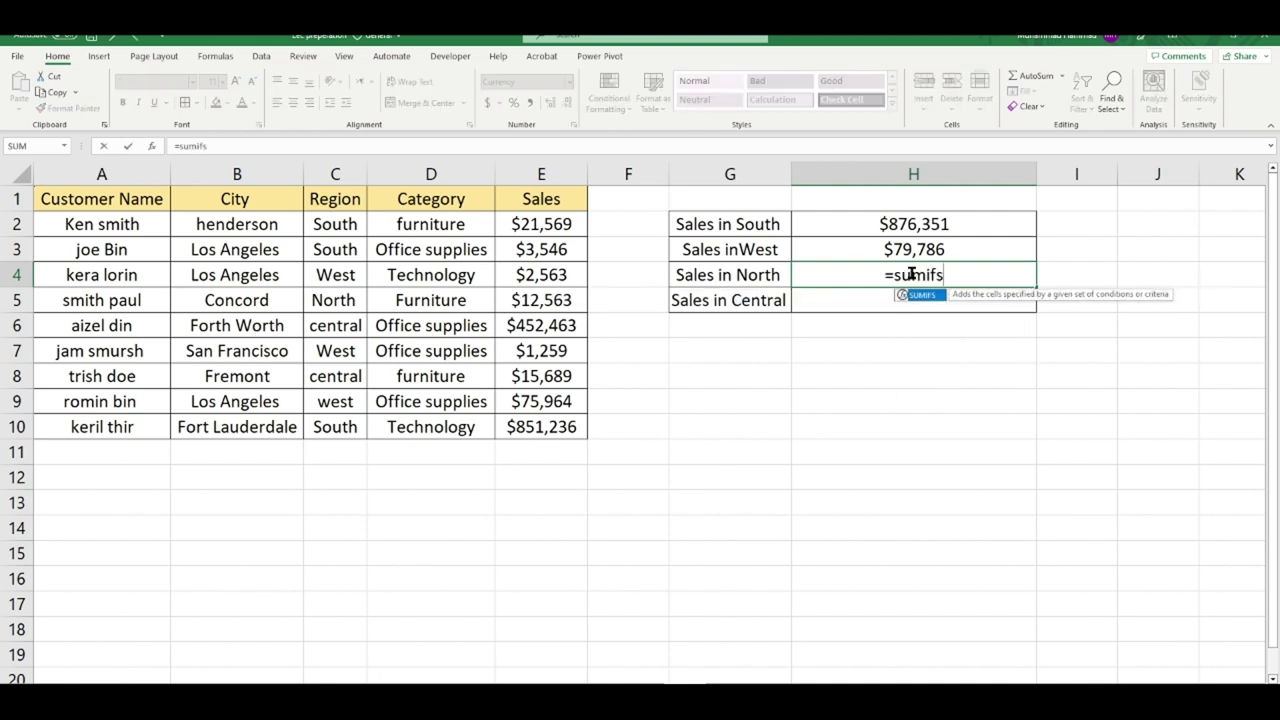
pyautogui.press('Tab')
pyautogui.moveTo(527, 228); pyautogui.dragTo(541, 428)
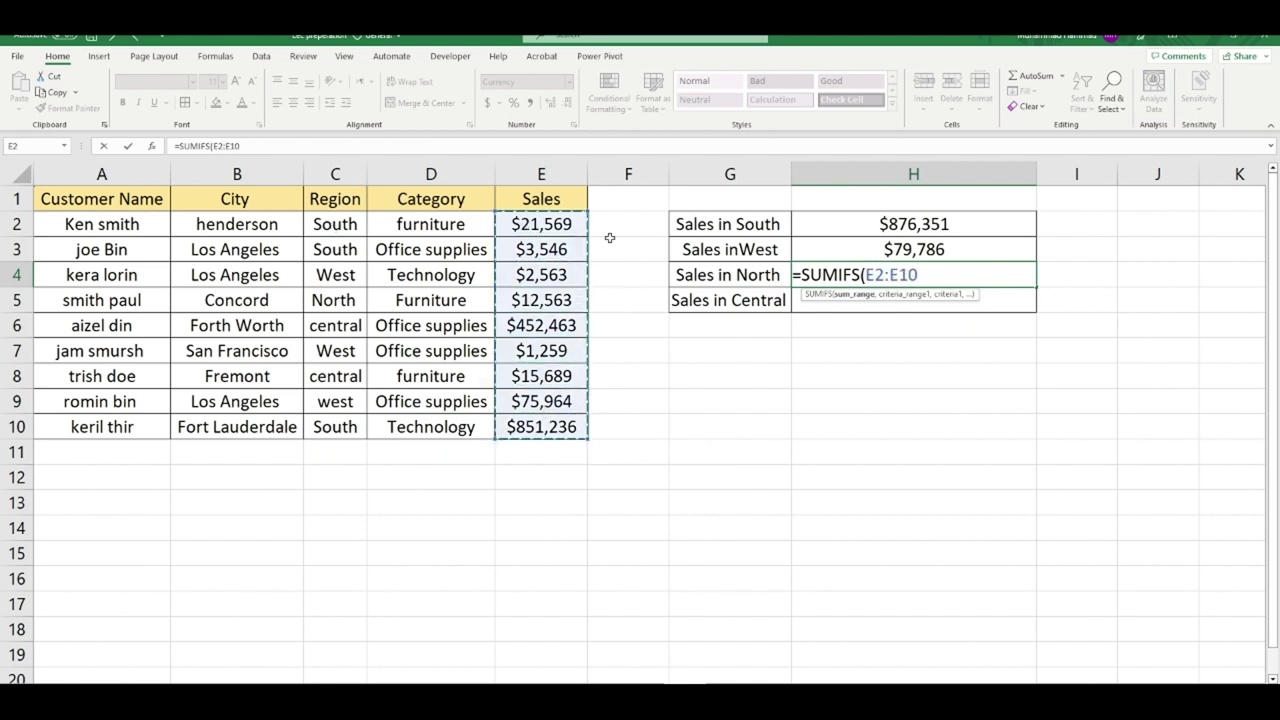
pyautogui.write(',')
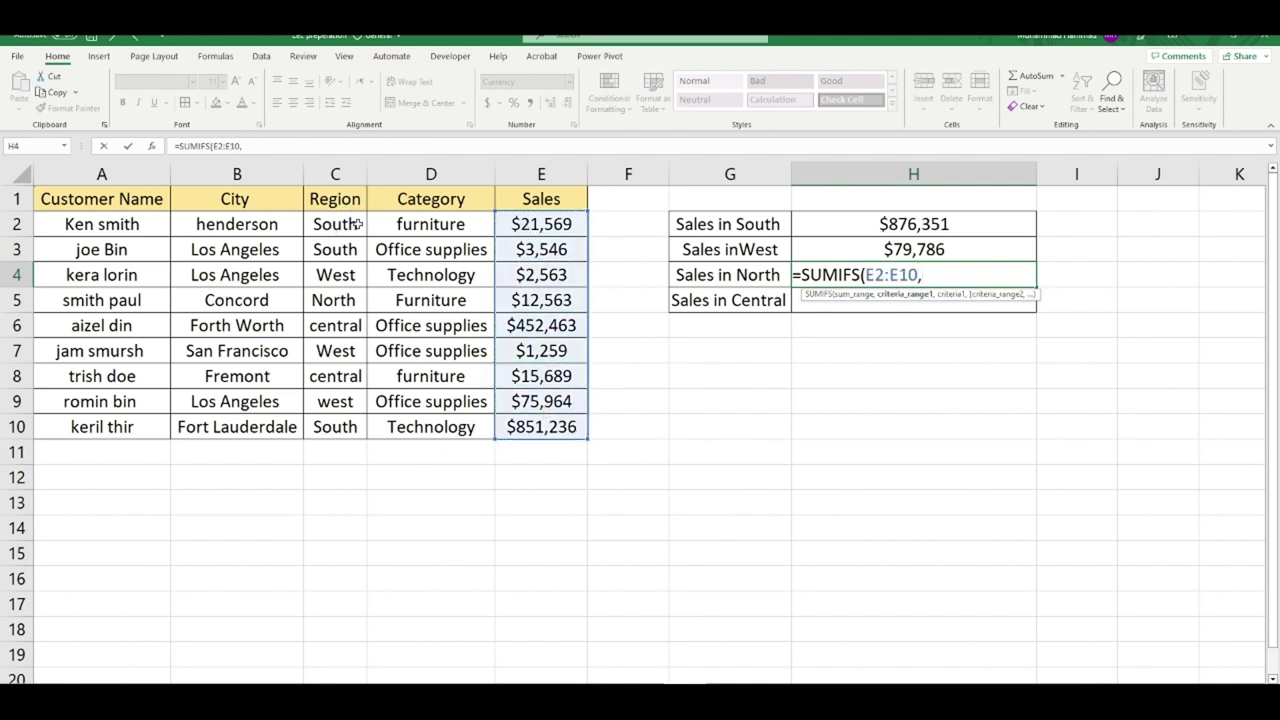
pyautogui.moveTo(337, 222); pyautogui.dragTo(337, 428)
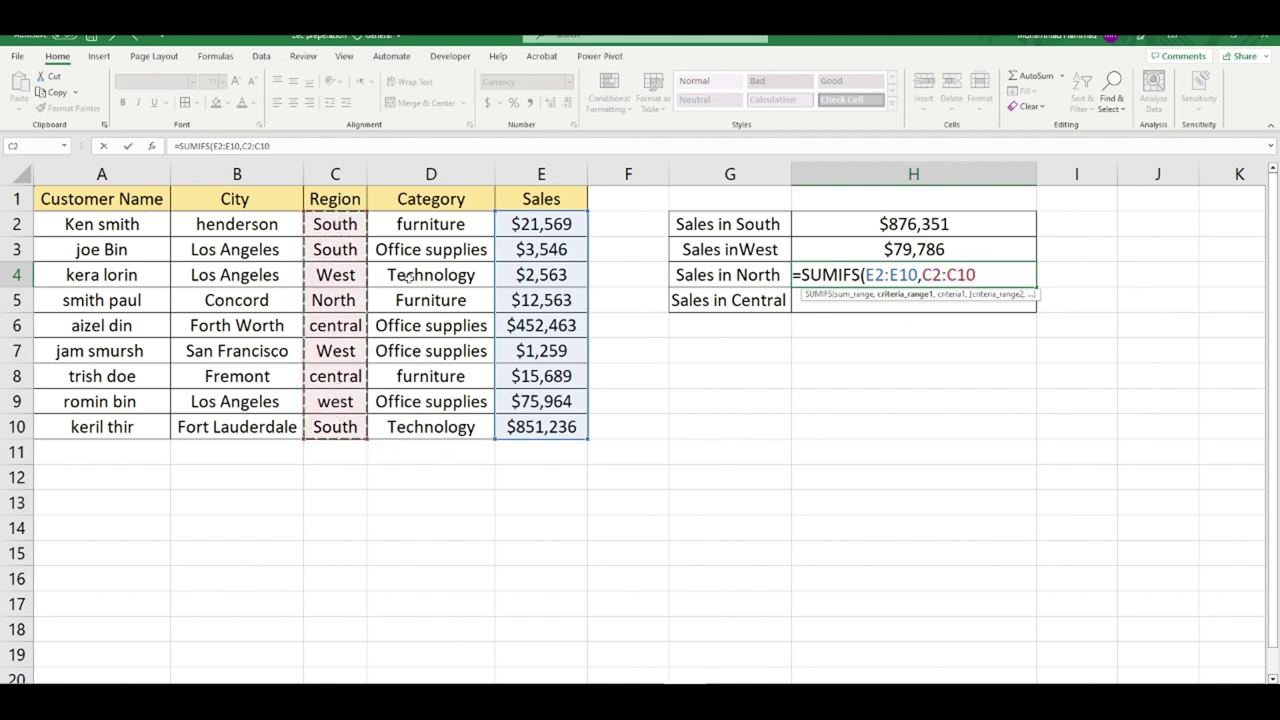
pyautogui.write(',')
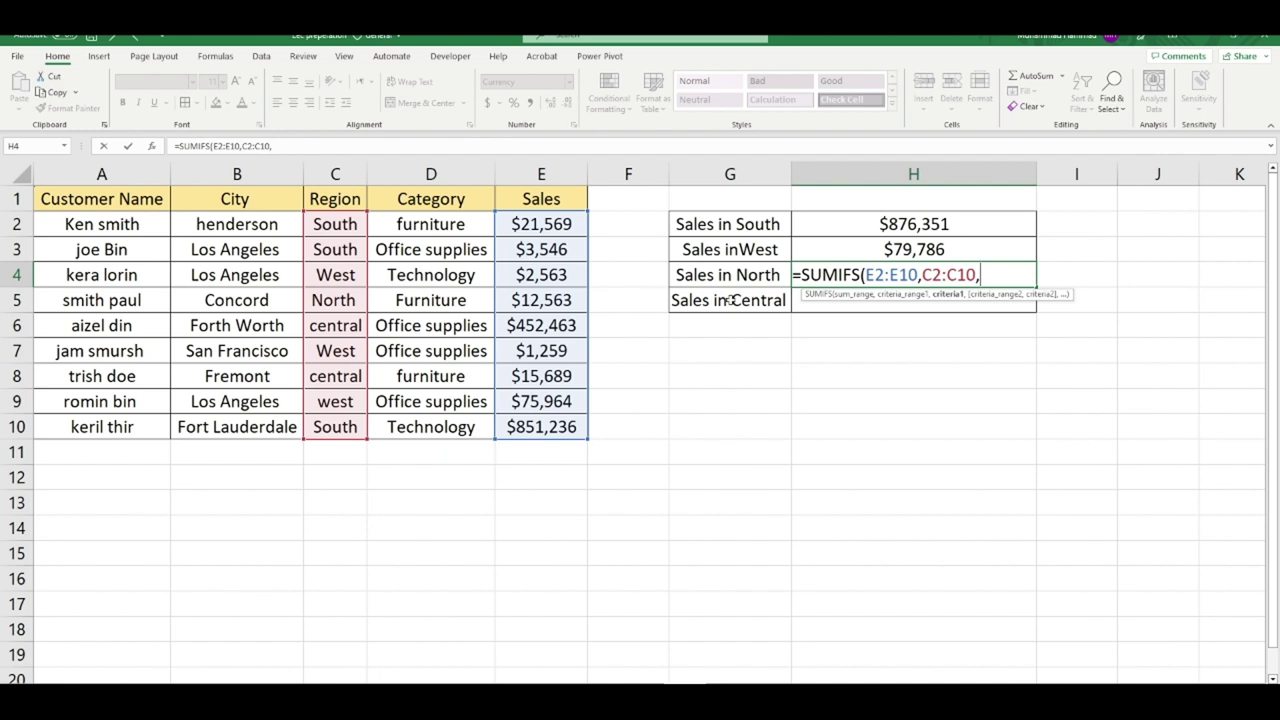
pyautogui.click(352, 300)
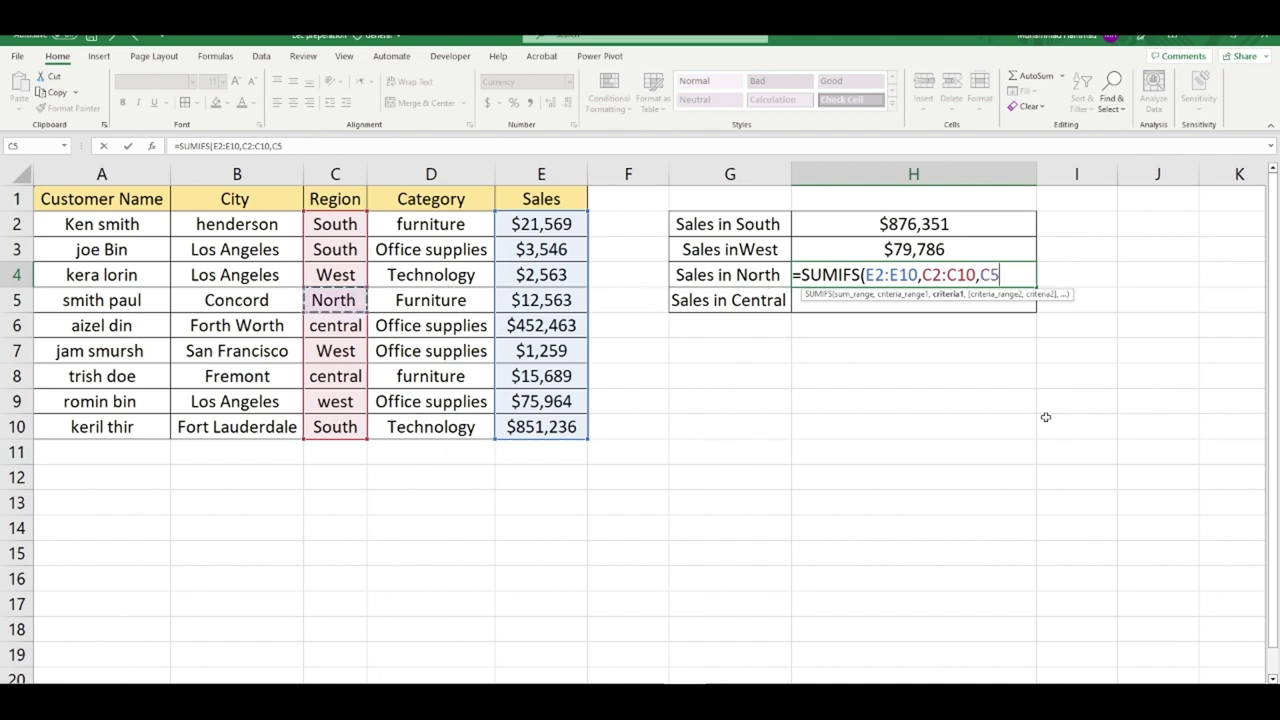
pyautogui.press('Return')
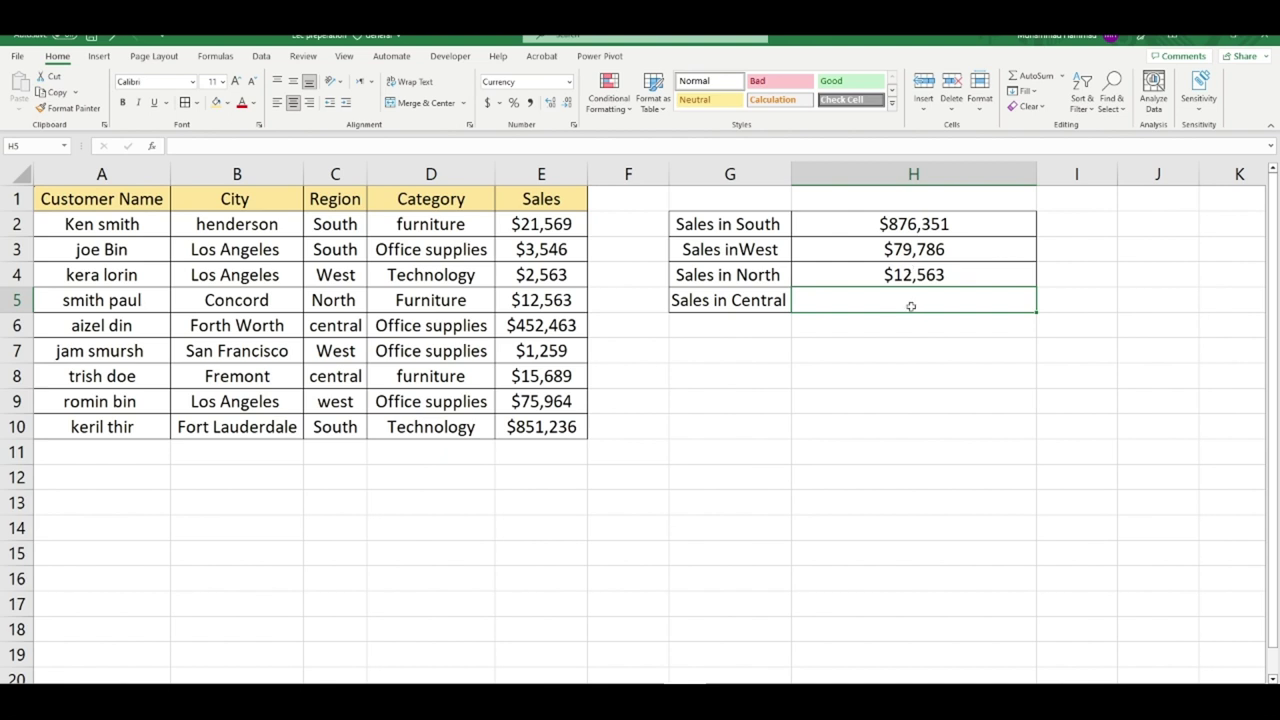
# Enter =SUMIFS(E2:E10,C2:C10,C8) in H5 for the Central total, $468,152
pyautogui.write('=su')
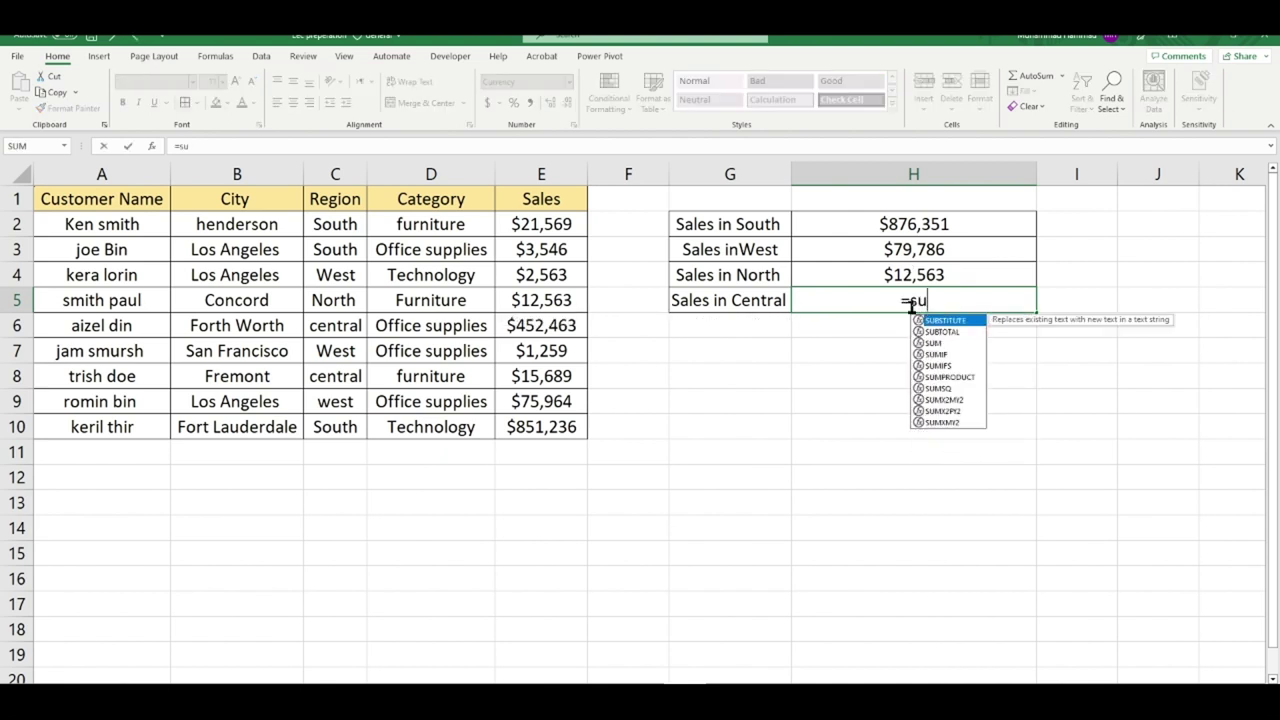
pyautogui.write('mifs')
pyautogui.press('Tab')
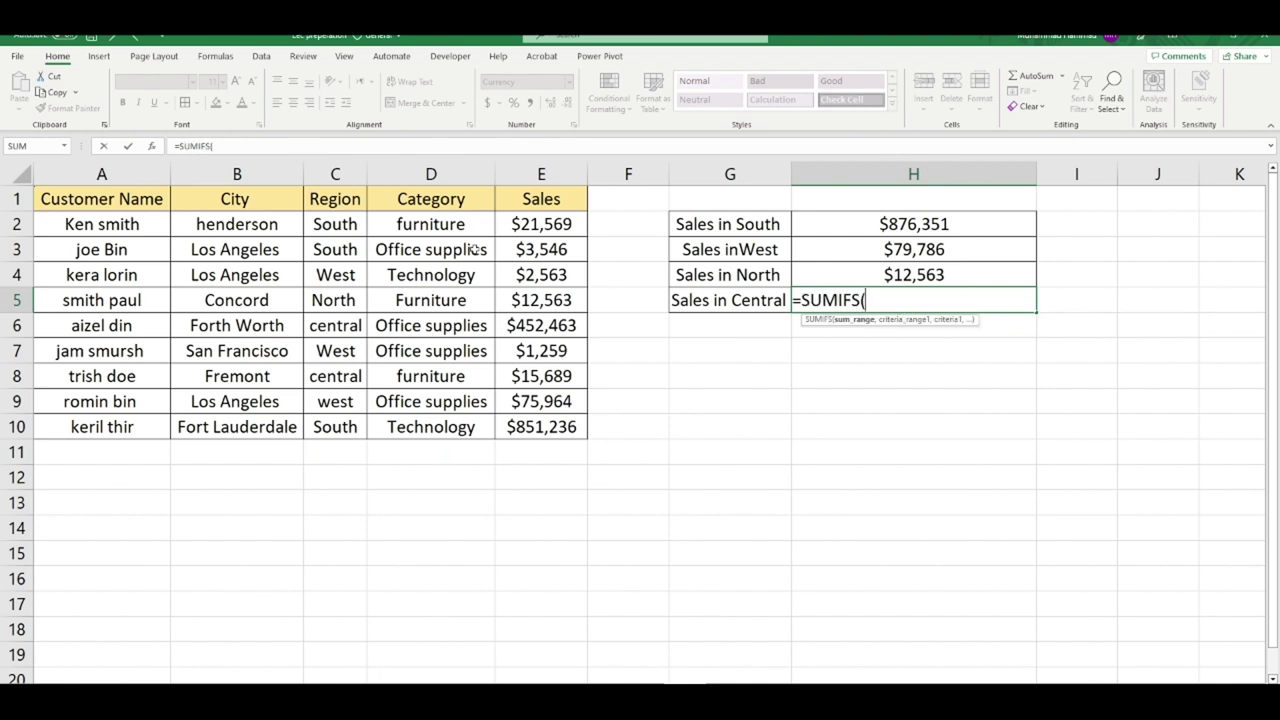
pyautogui.moveTo(521, 224); pyautogui.dragTo(540, 428)
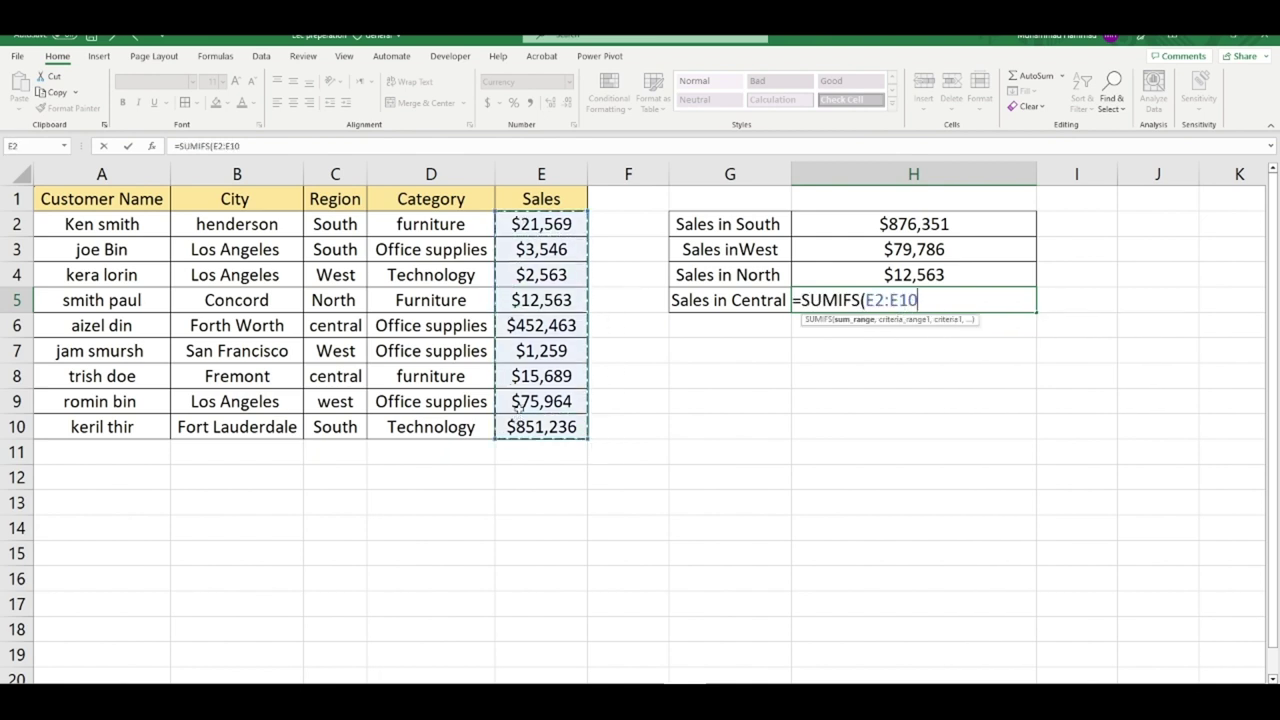
pyautogui.write(',')
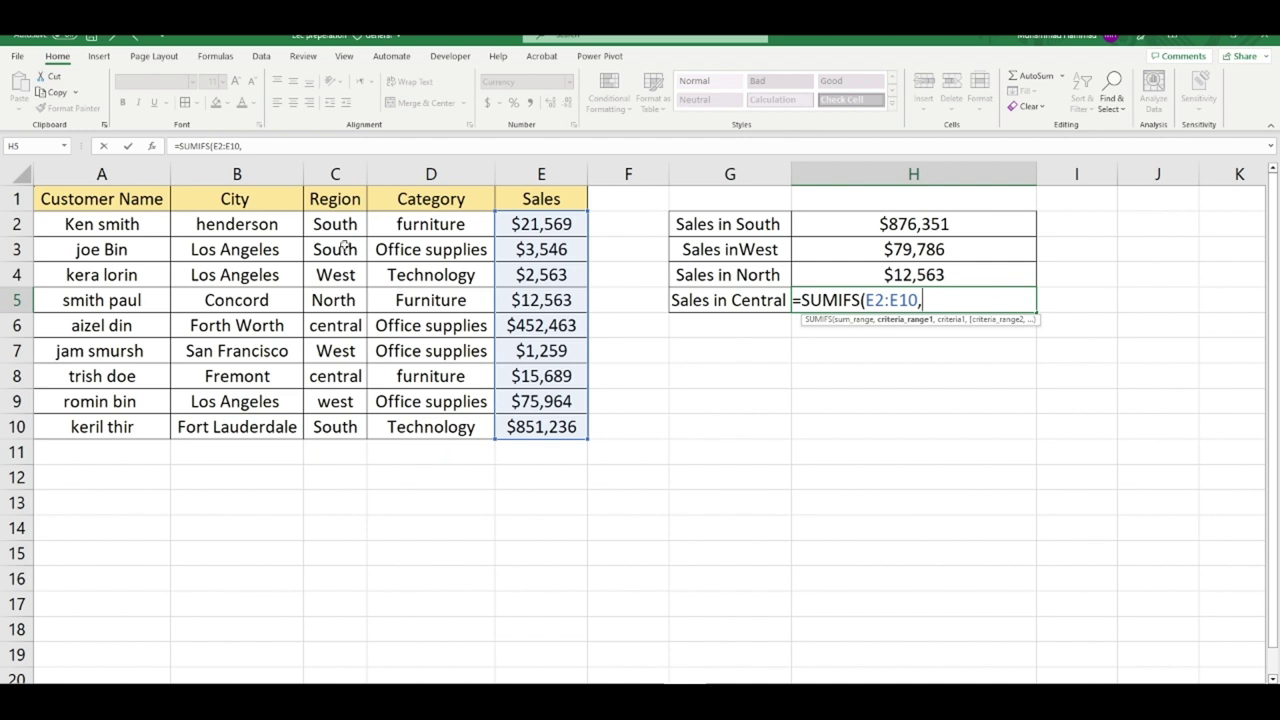
pyautogui.click(338, 224)
pyautogui.moveTo(335, 250); pyautogui.dragTo(343, 424)
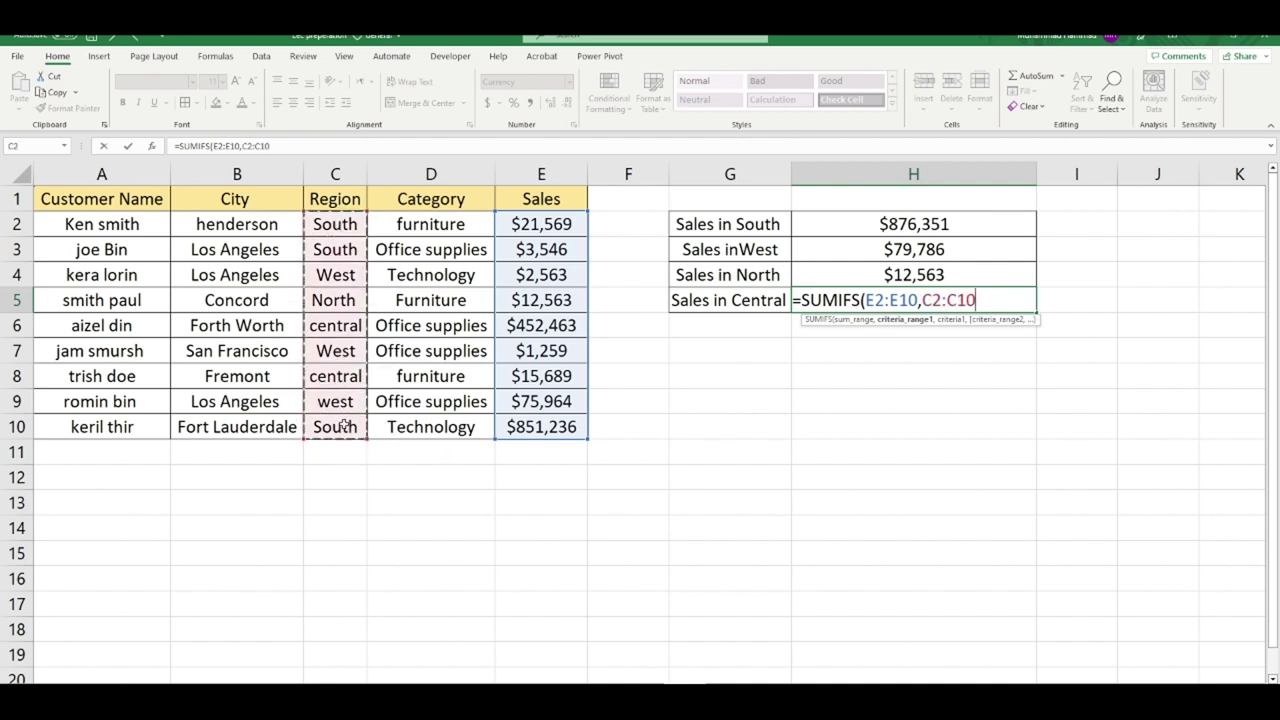
pyautogui.write(',')
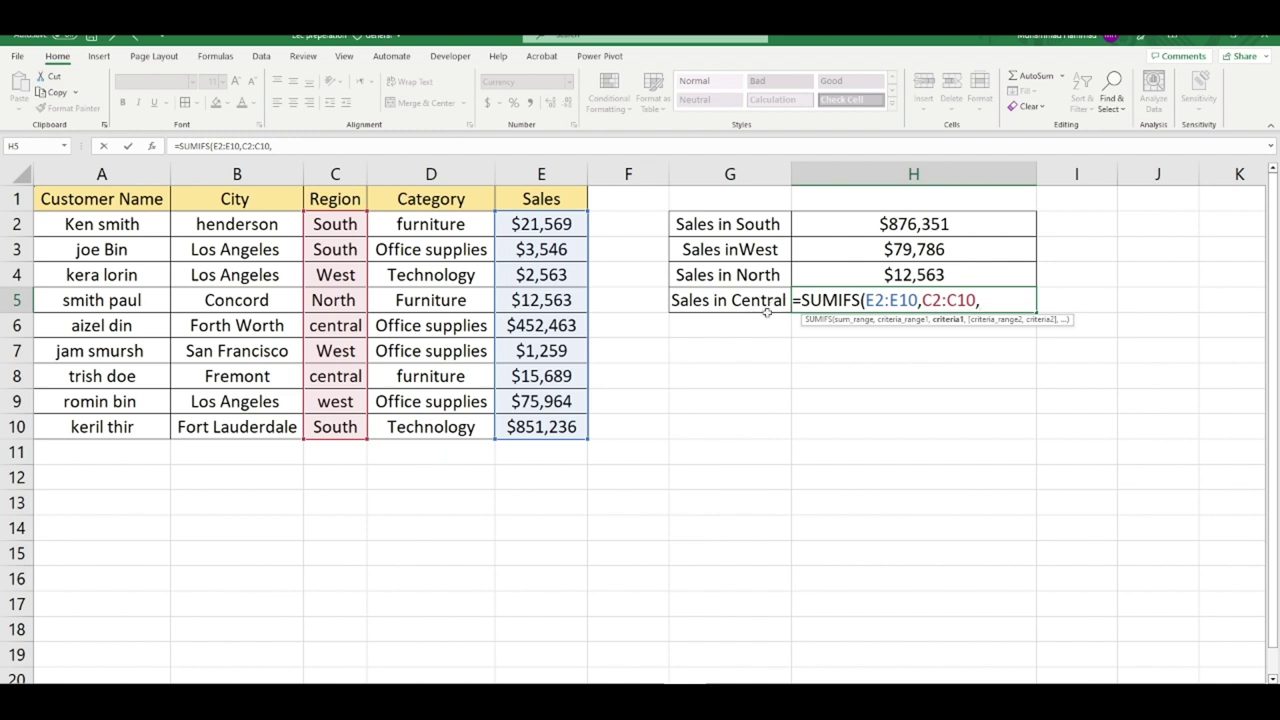
pyautogui.click(347, 384)
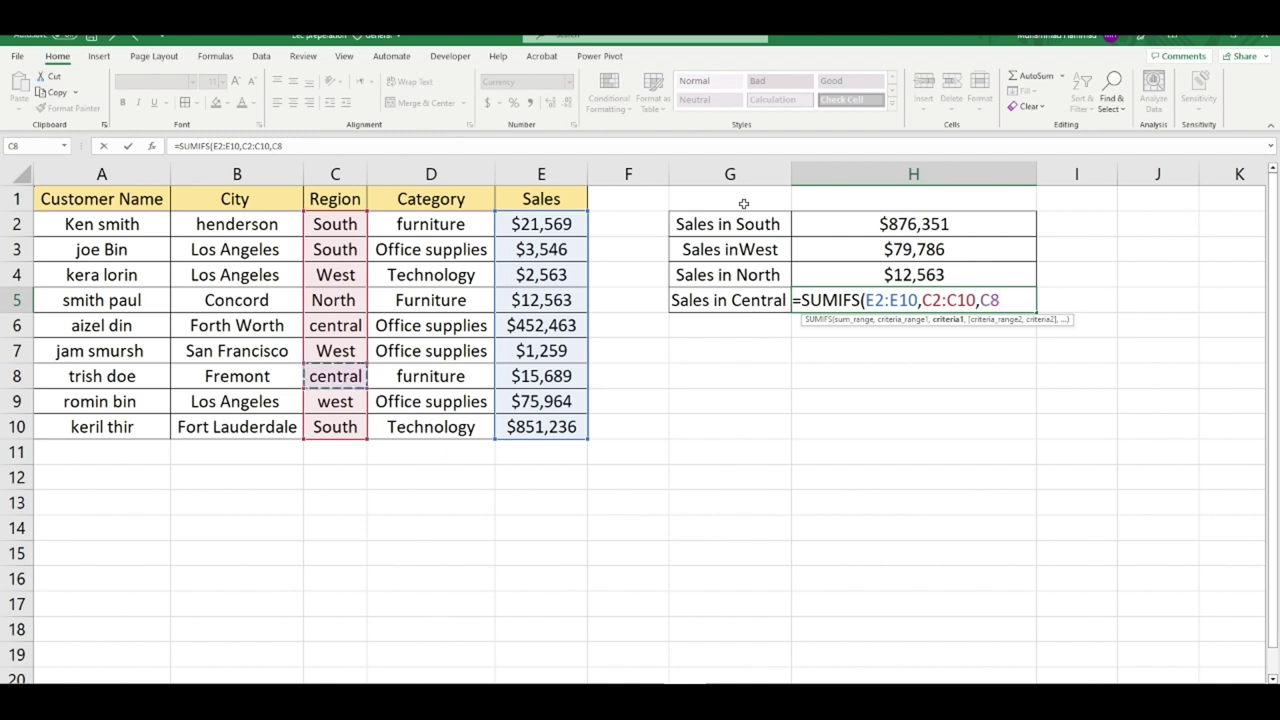
pyautogui.press('Return')
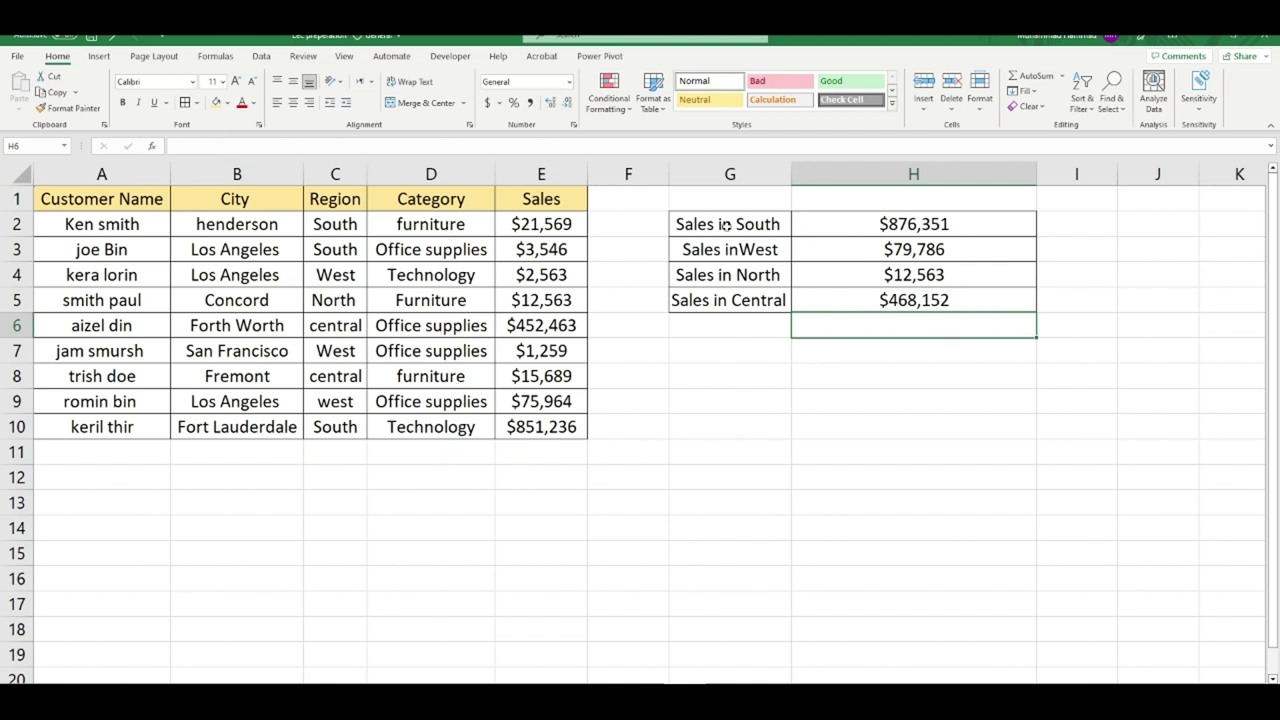
# Copy the region labels G2:G5 into G7:G10
pyautogui.moveTo(703, 222); pyautogui.dragTo(723, 293)
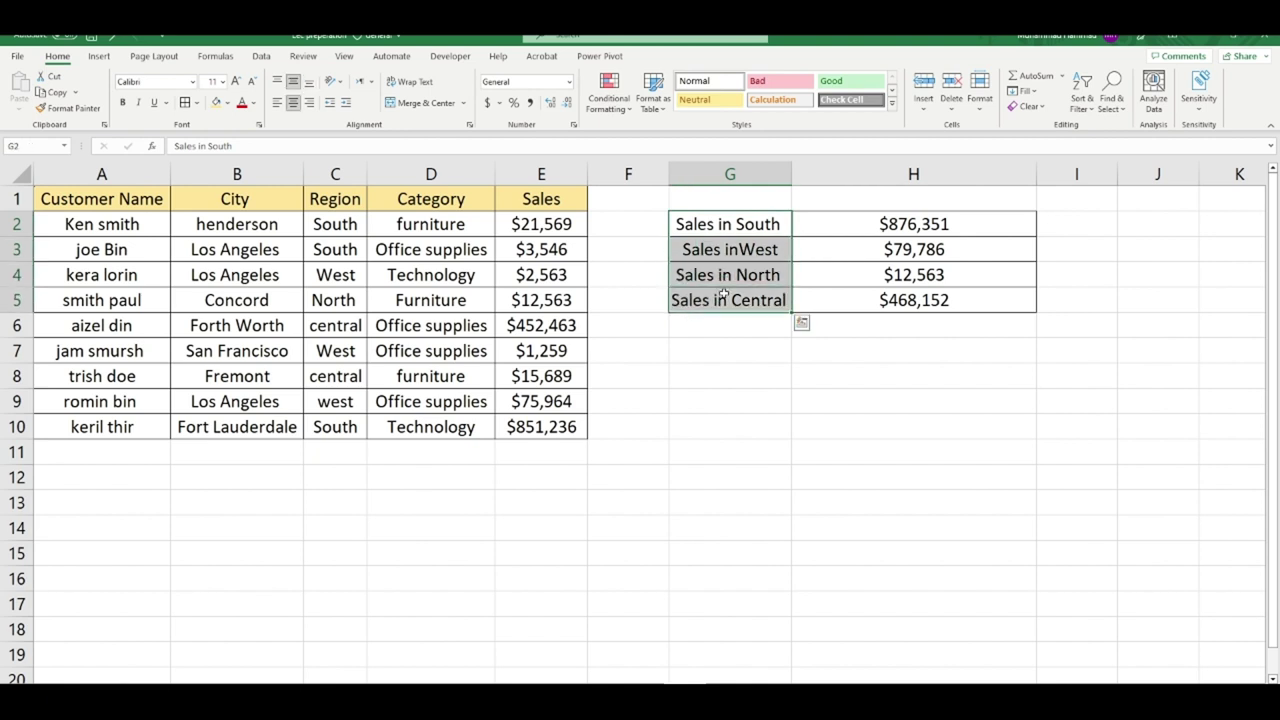
pyautogui.hotkey('ctrl', 'c')
pyautogui.click(742, 358)
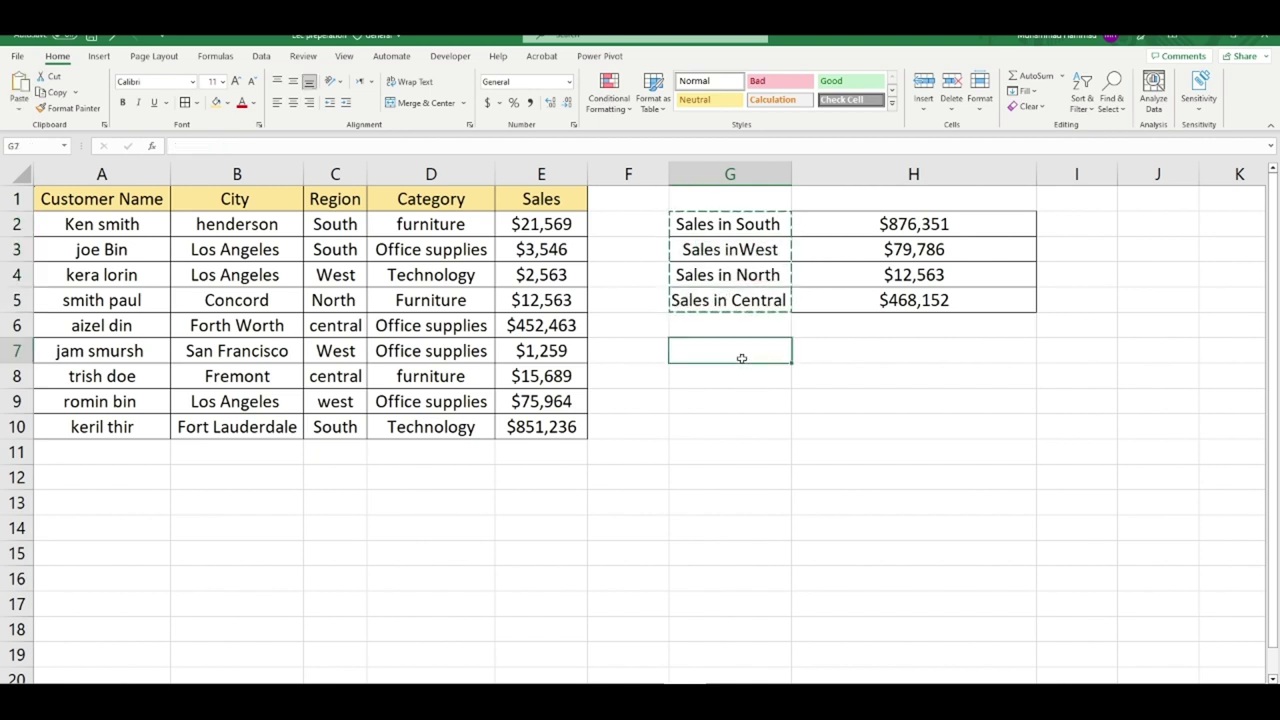
pyautogui.hotkey('ctrl', 'v')
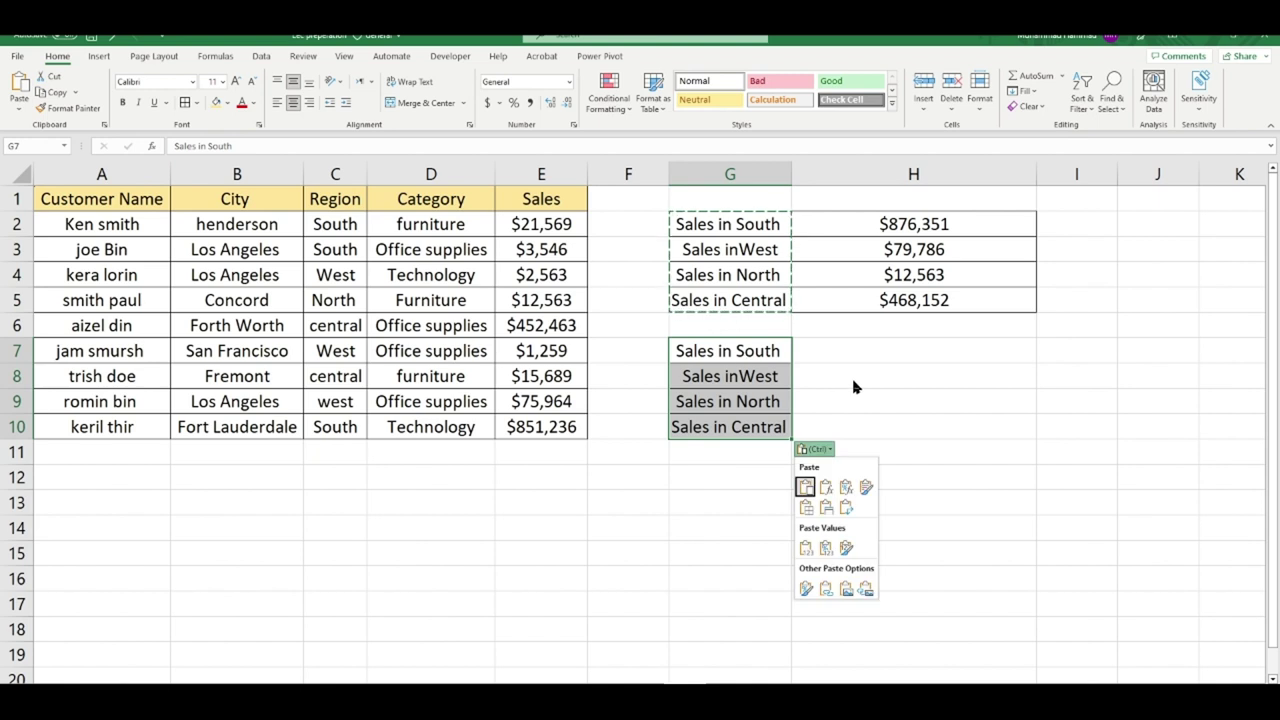
# Select H7:H10 and AutoFit column H to its contents
pyautogui.click(801, 343)
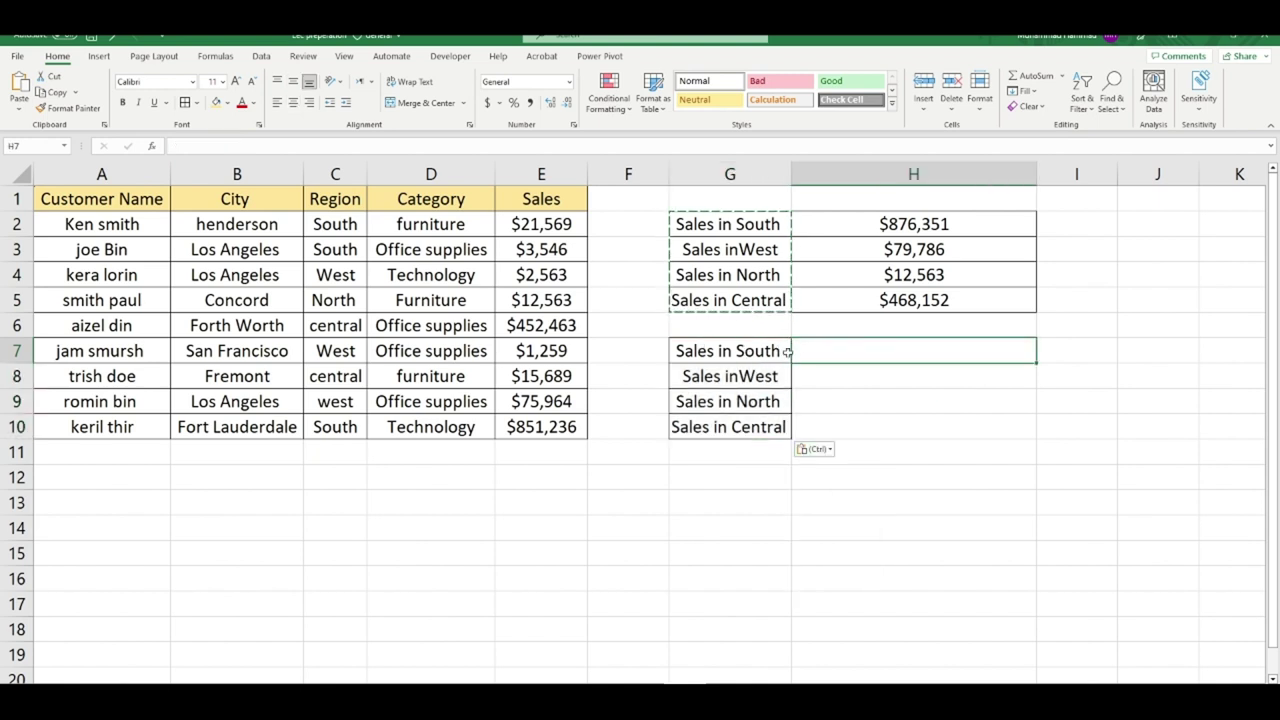
pyautogui.doubleClick(783, 351)
pyautogui.click(814, 344)
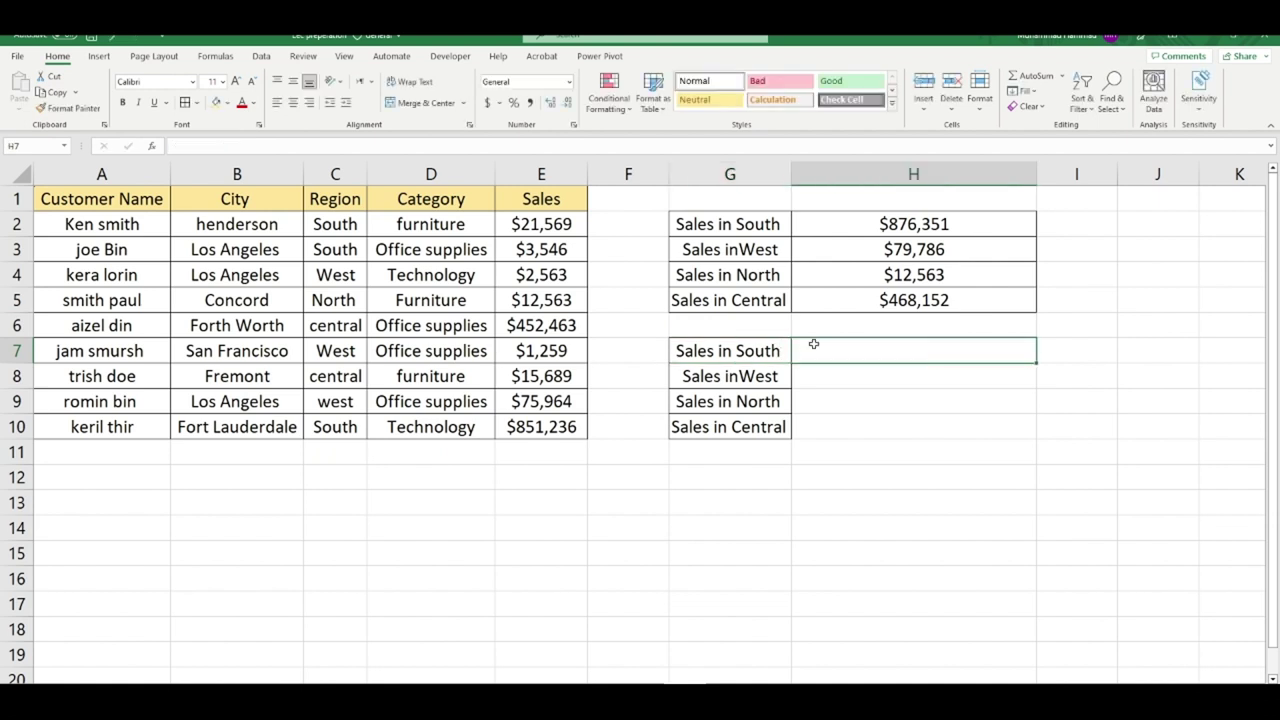
pyautogui.moveTo(814, 344)
pyautogui.mouseDown()
pyautogui.moveTo(831, 374)
pyautogui.moveTo(831, 428)
pyautogui.mouseUp()
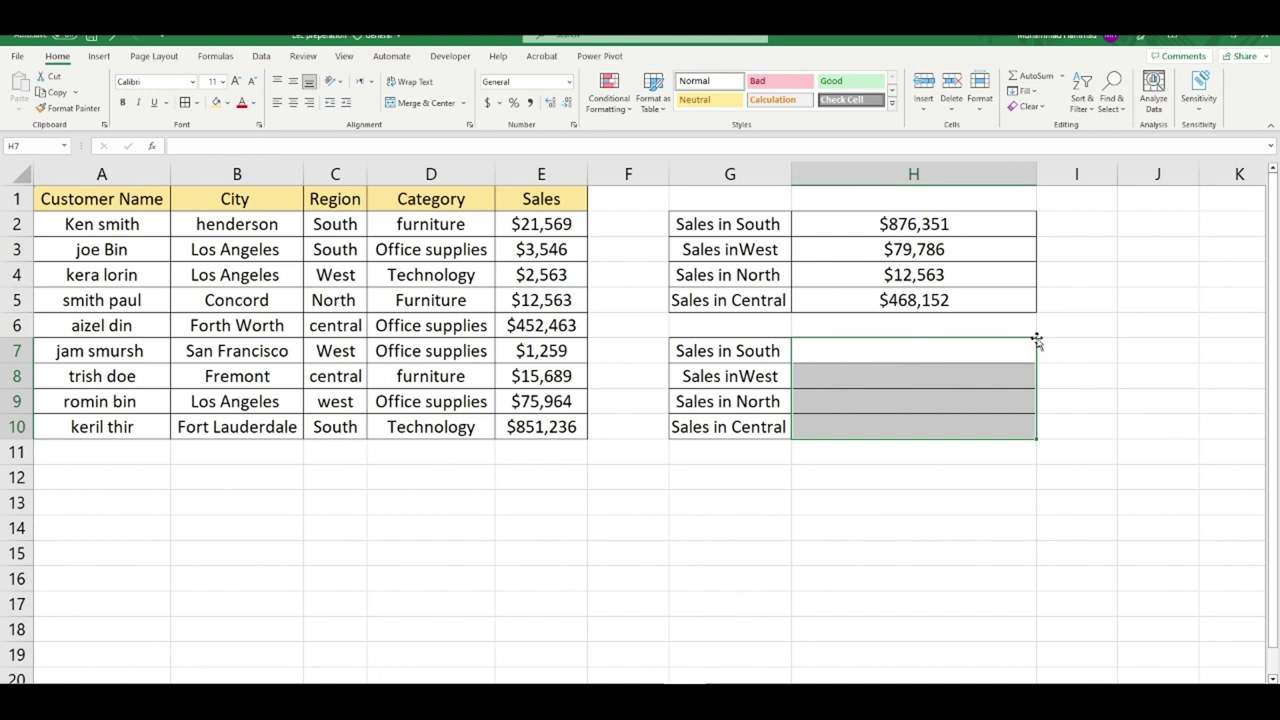
pyautogui.doubleClick(1036, 174)
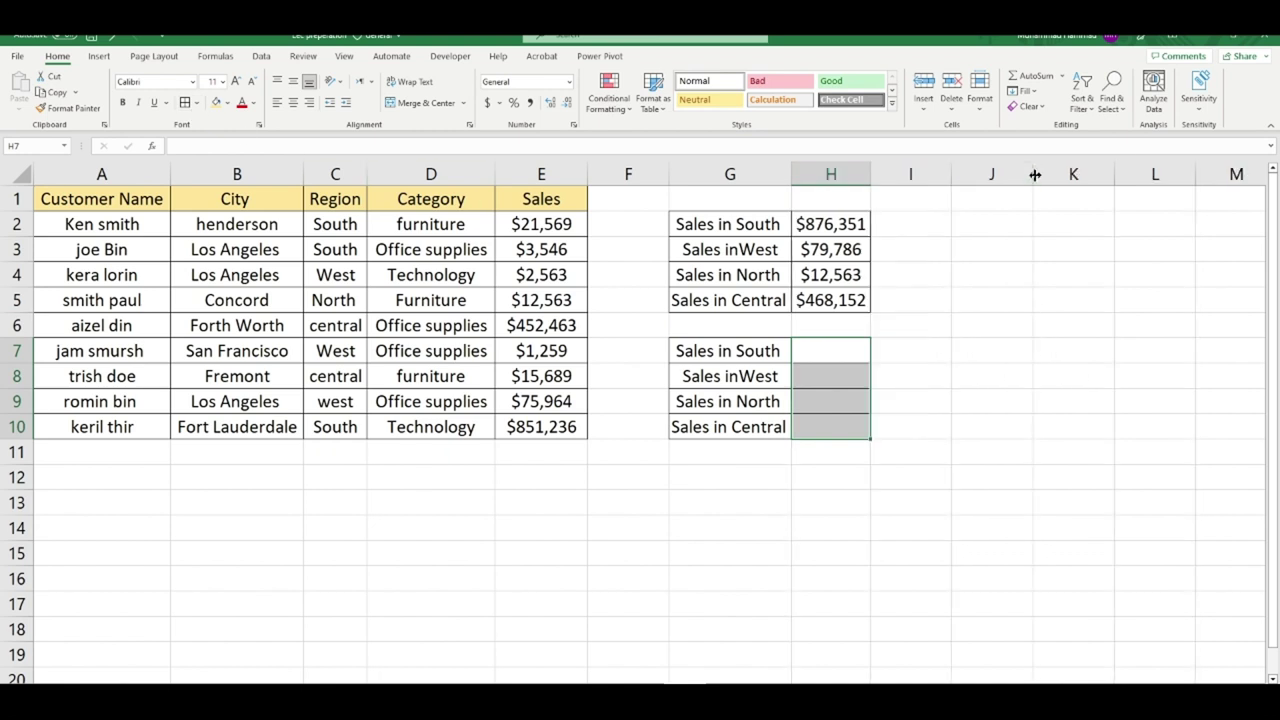
pyautogui.click(862, 353)
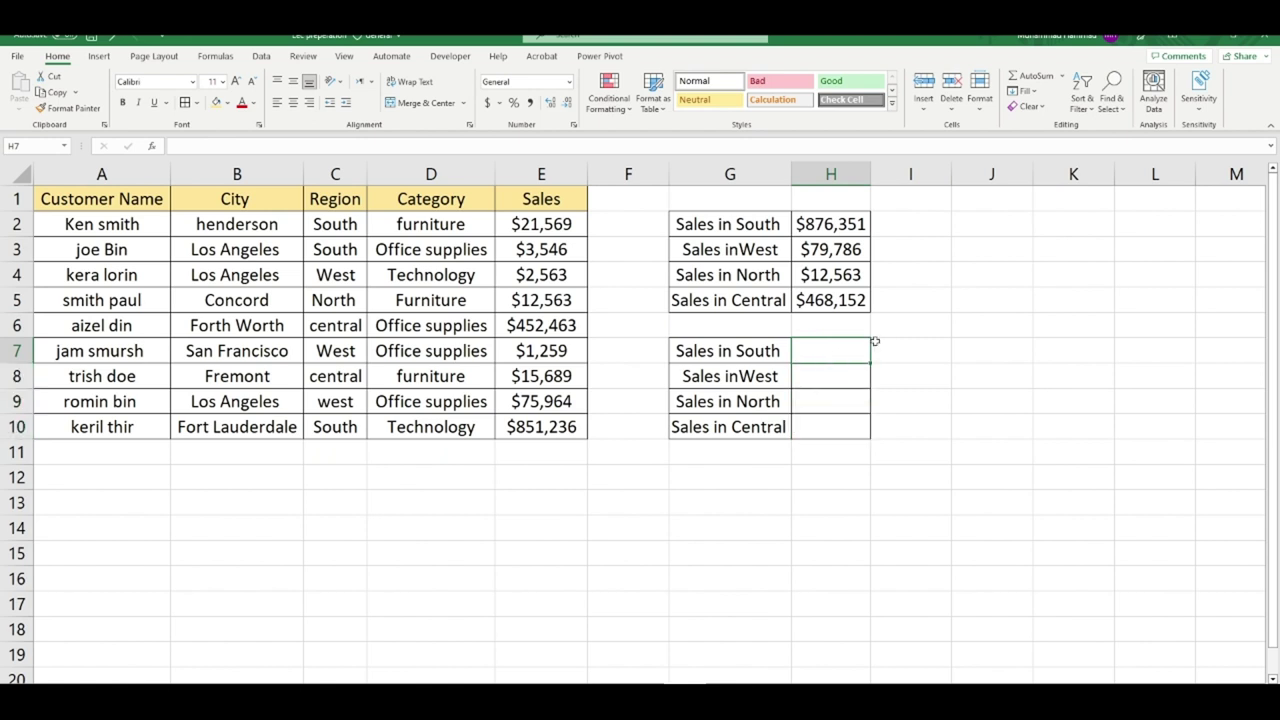
pyautogui.click(916, 346)
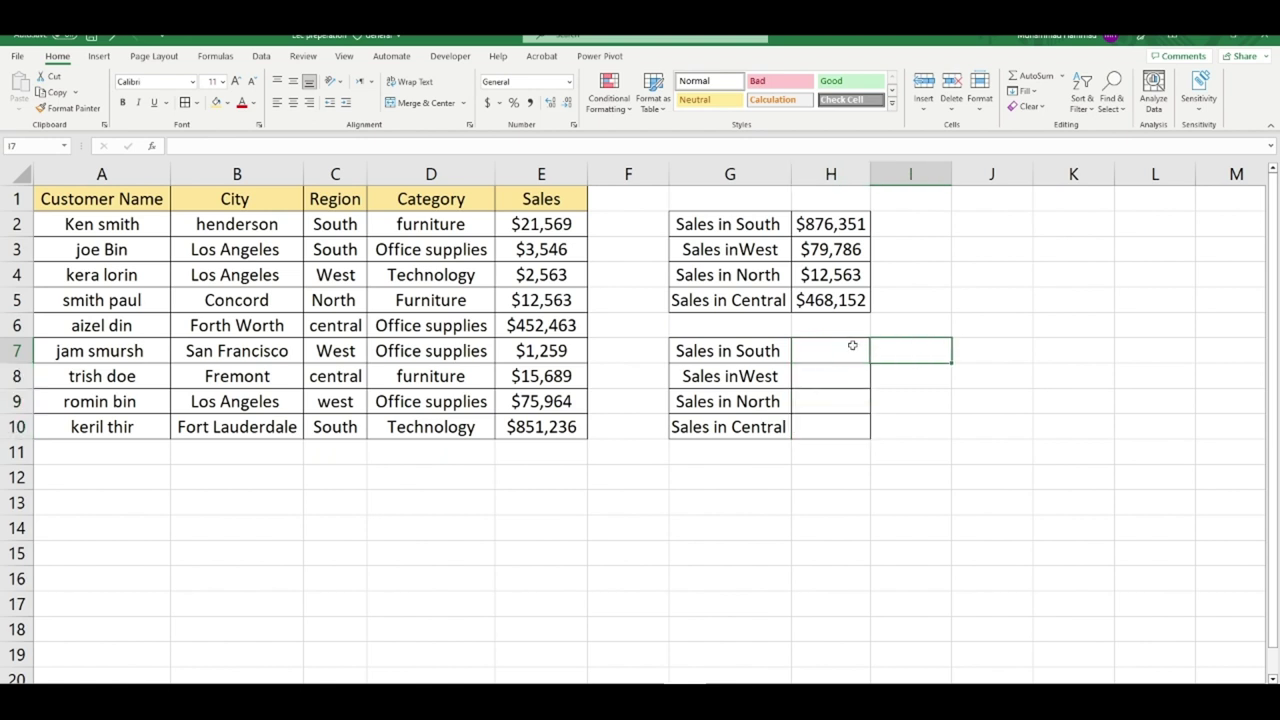
# Enter the categories furniture, Office supplies, furniture and Office supplies in H7:H10
pyautogui.click(835, 348)
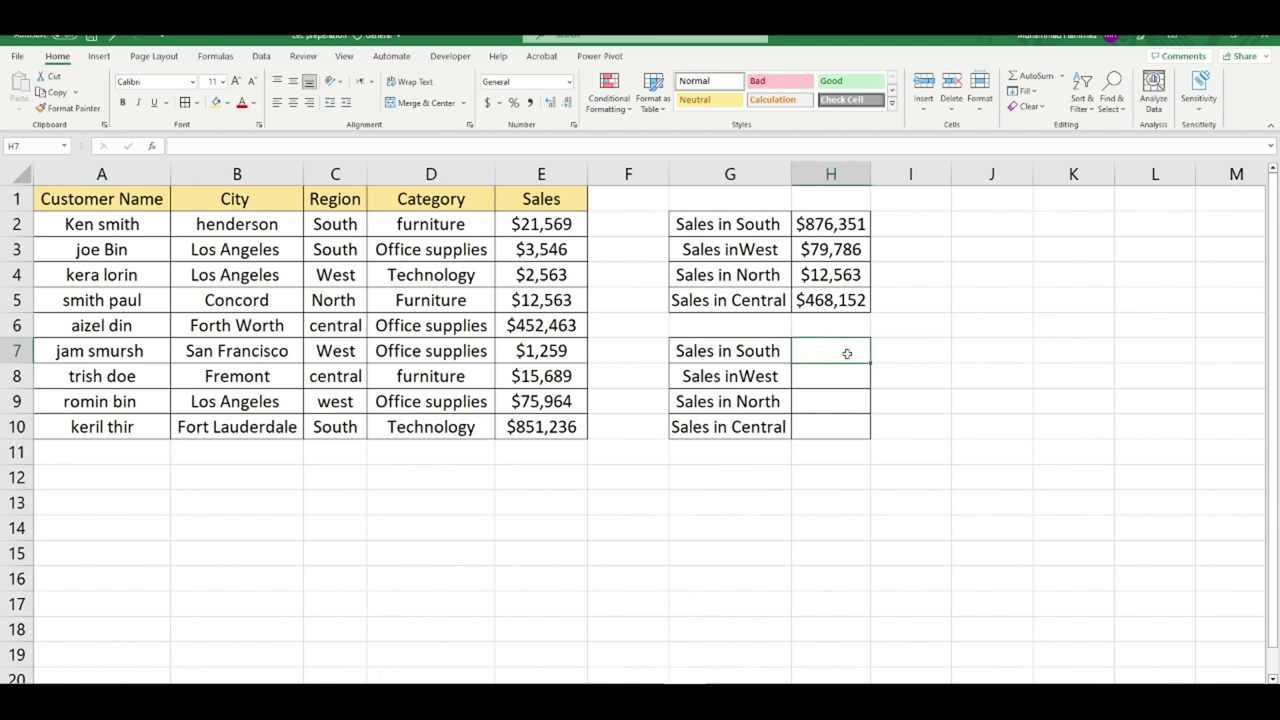
pyautogui.write('furn')
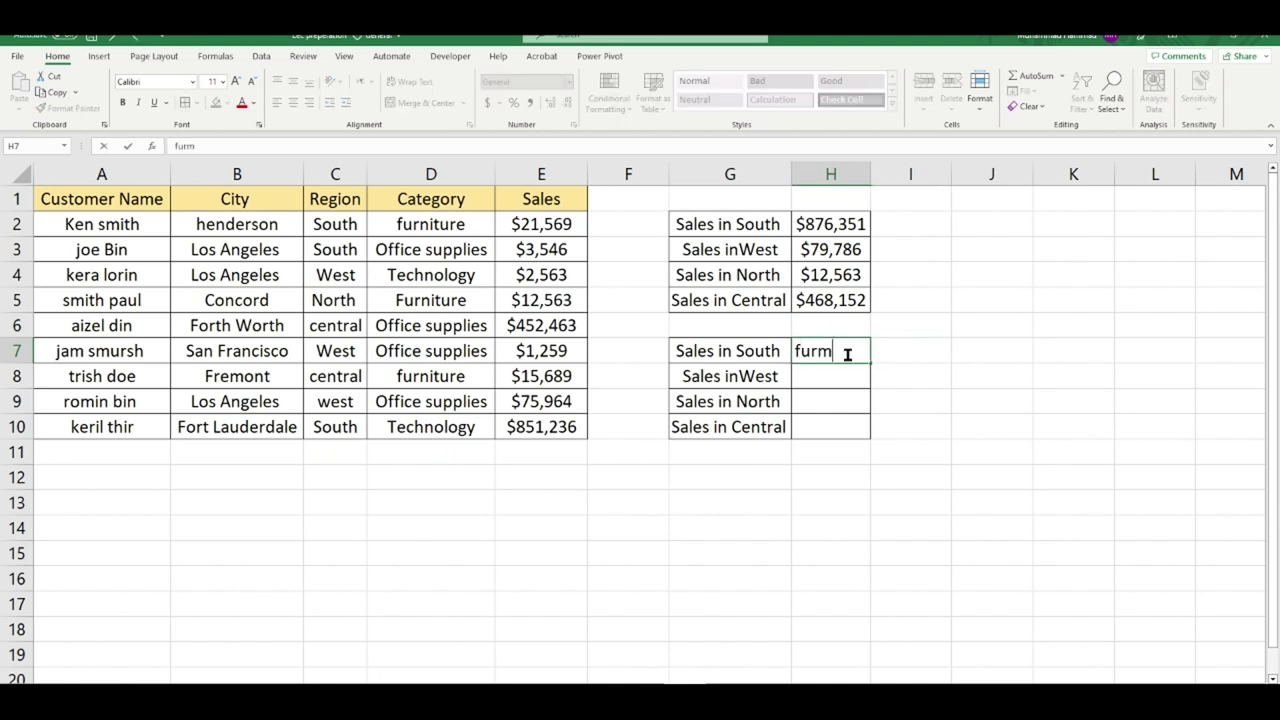
pyautogui.press('BackSpace')
pyautogui.write('niture')
pyautogui.click(813, 378)
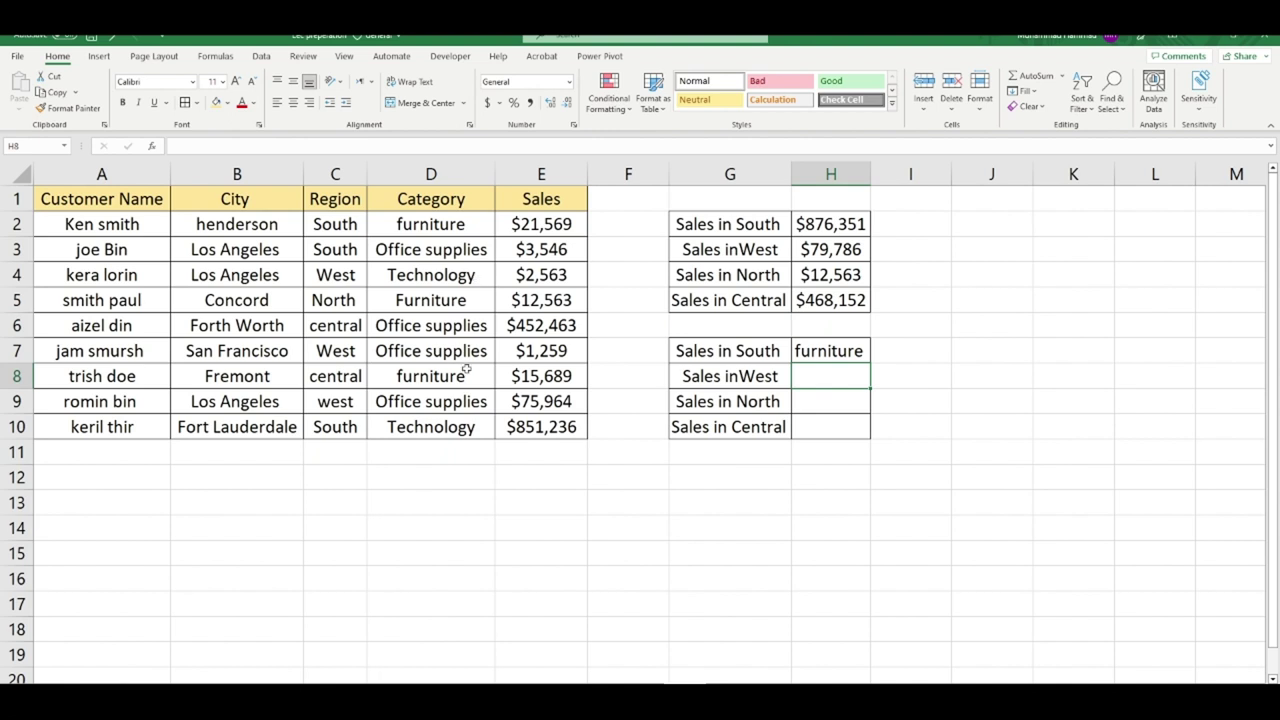
pyautogui.write('Of')
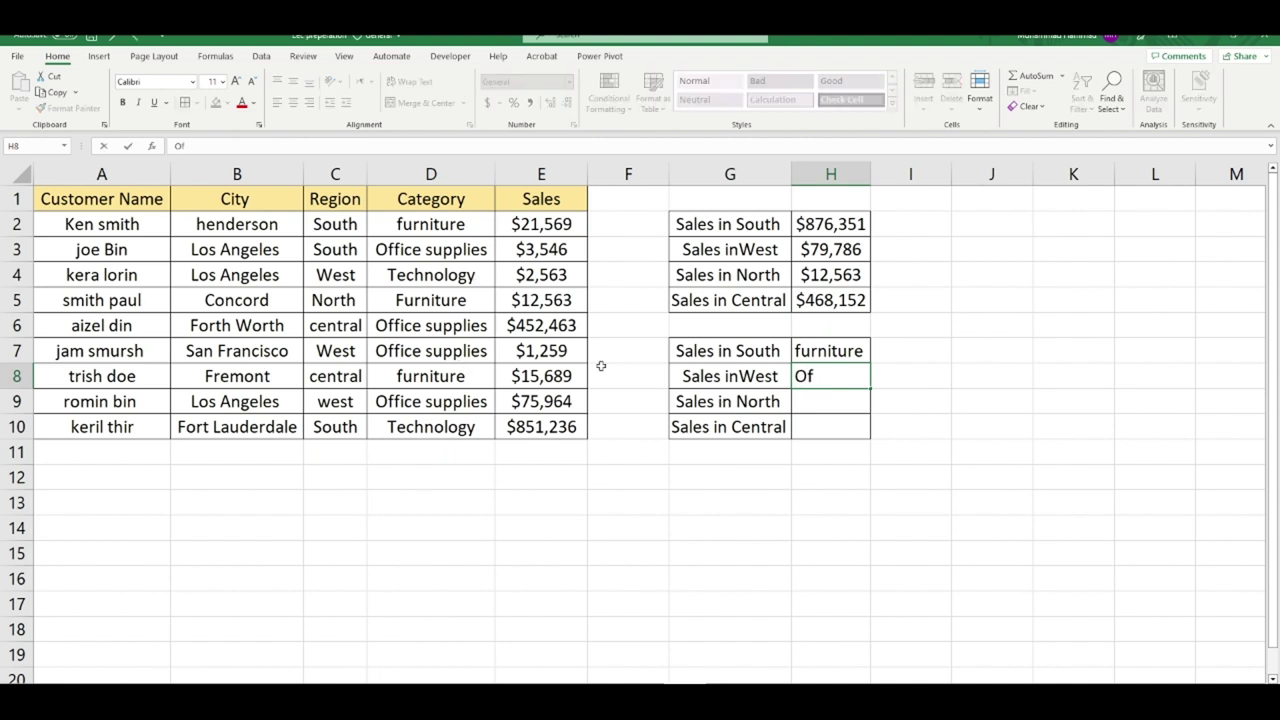
pyautogui.write('fice suppl')
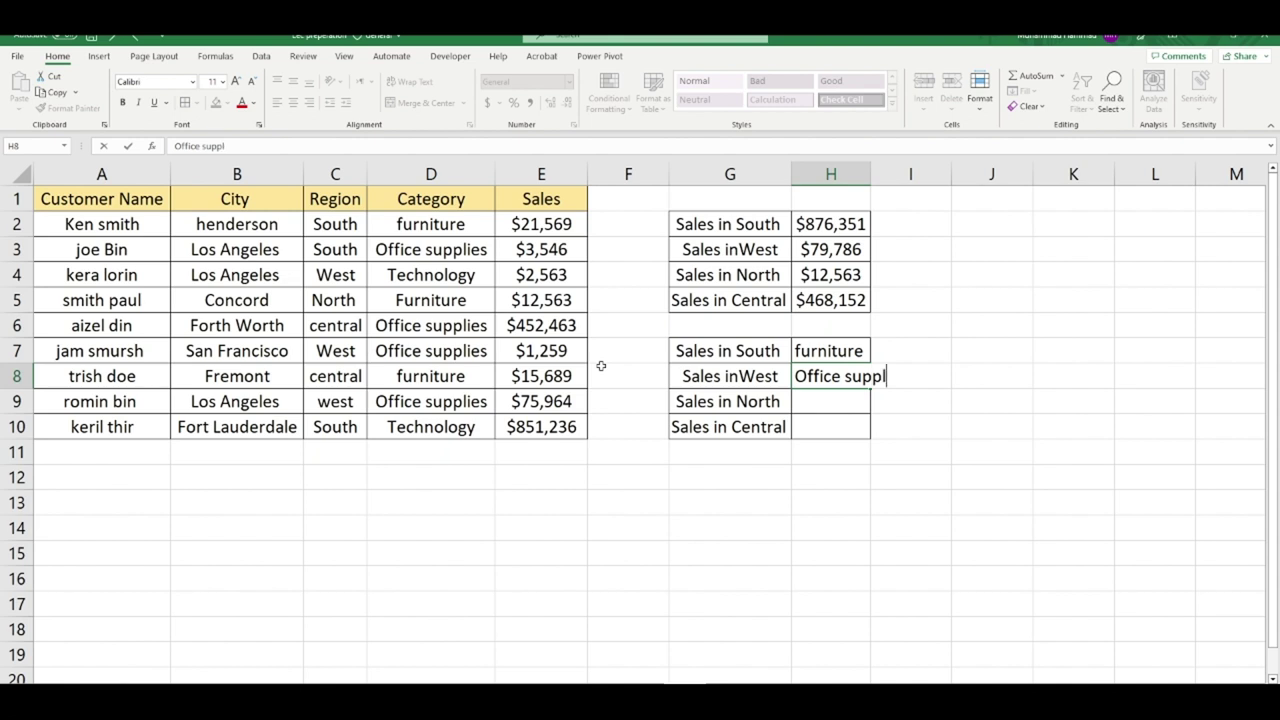
pyautogui.write('ies')
pyautogui.click(849, 401)
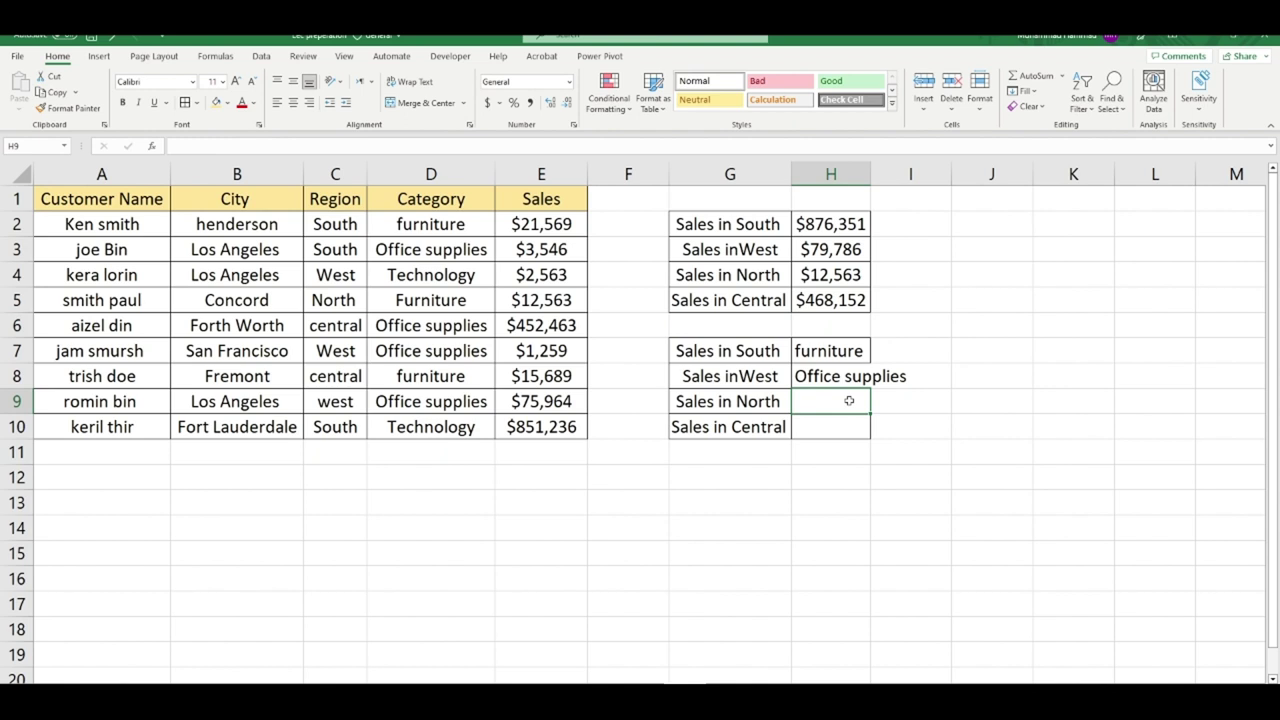
pyautogui.write('Furniture')
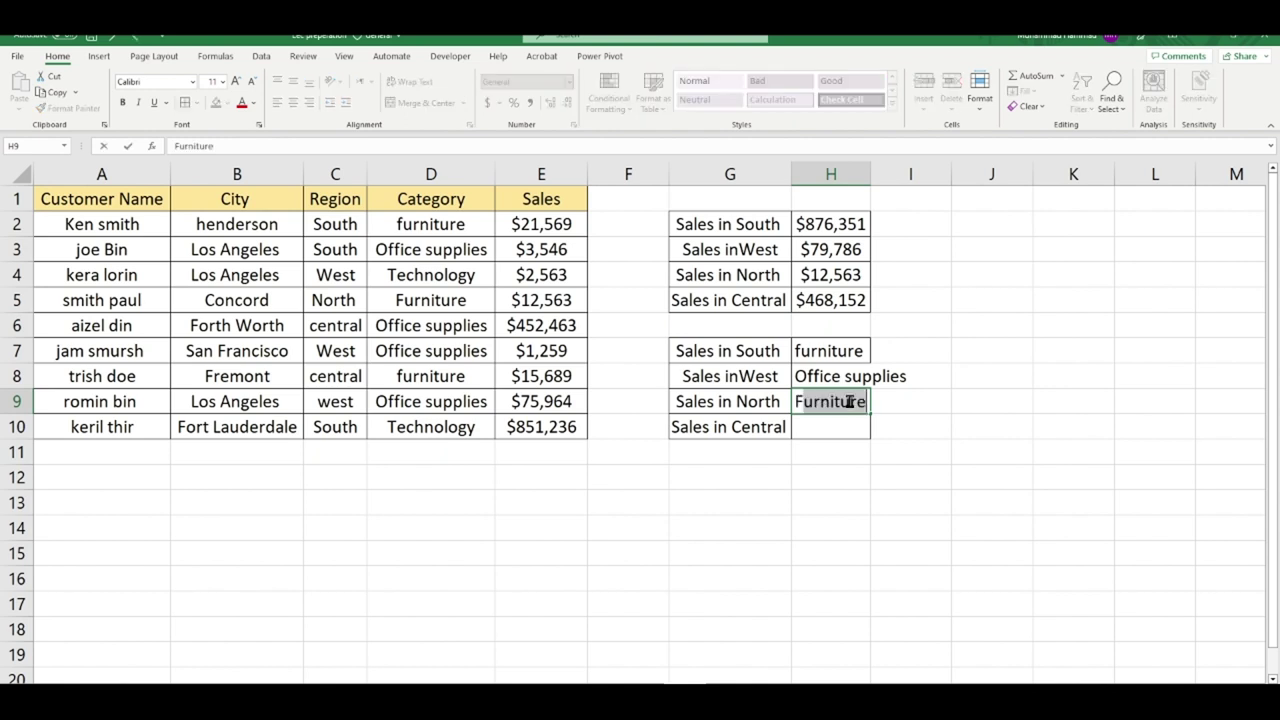
pyautogui.press('Tab')
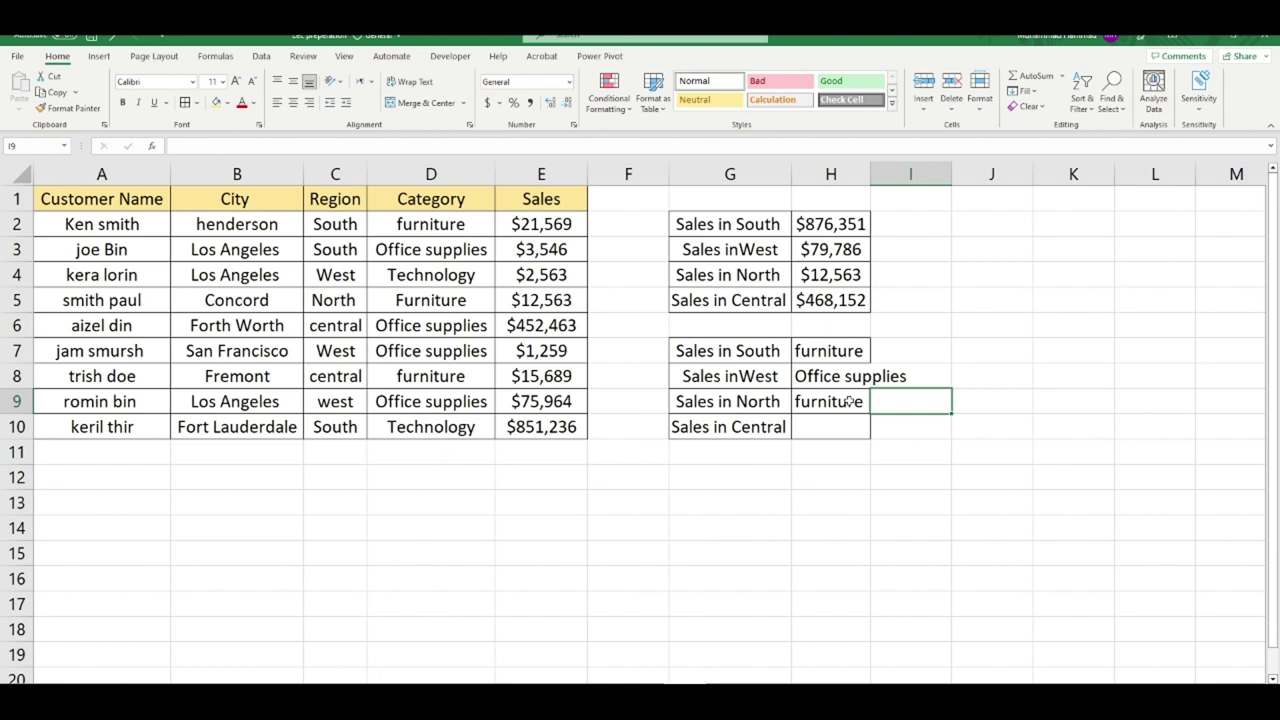
pyautogui.click(847, 425)
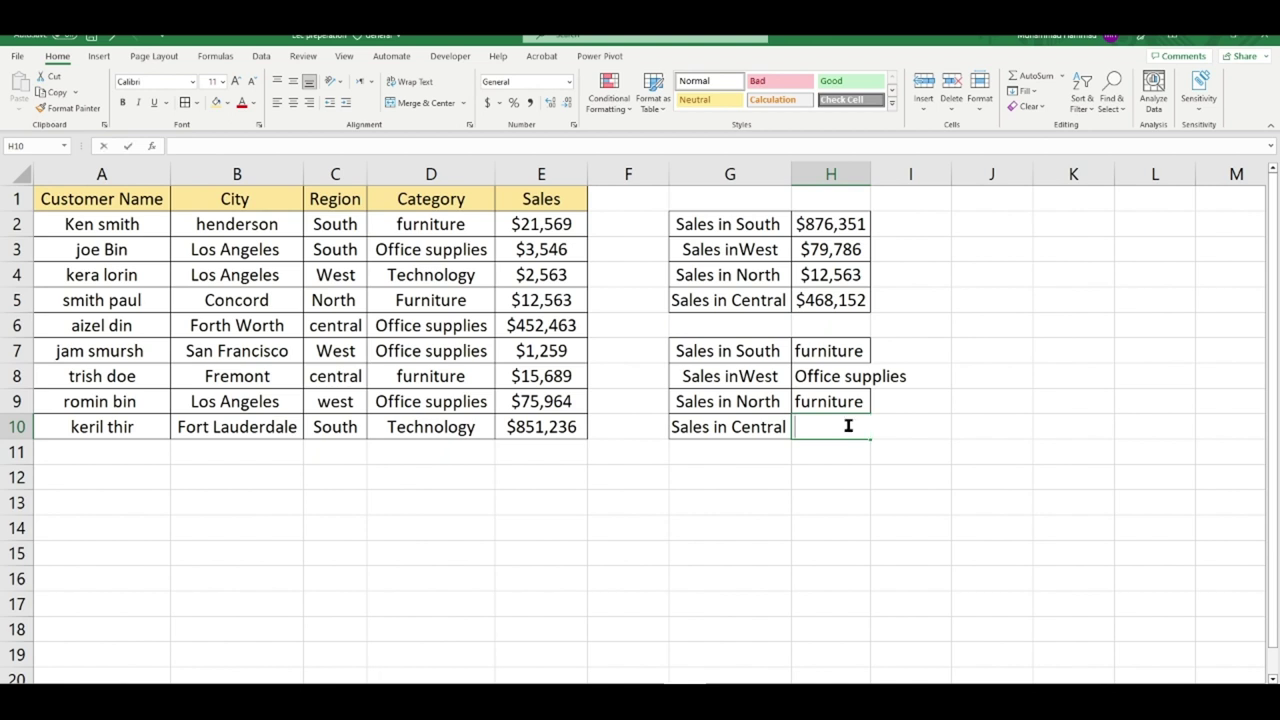
pyautogui.write('office supplies')
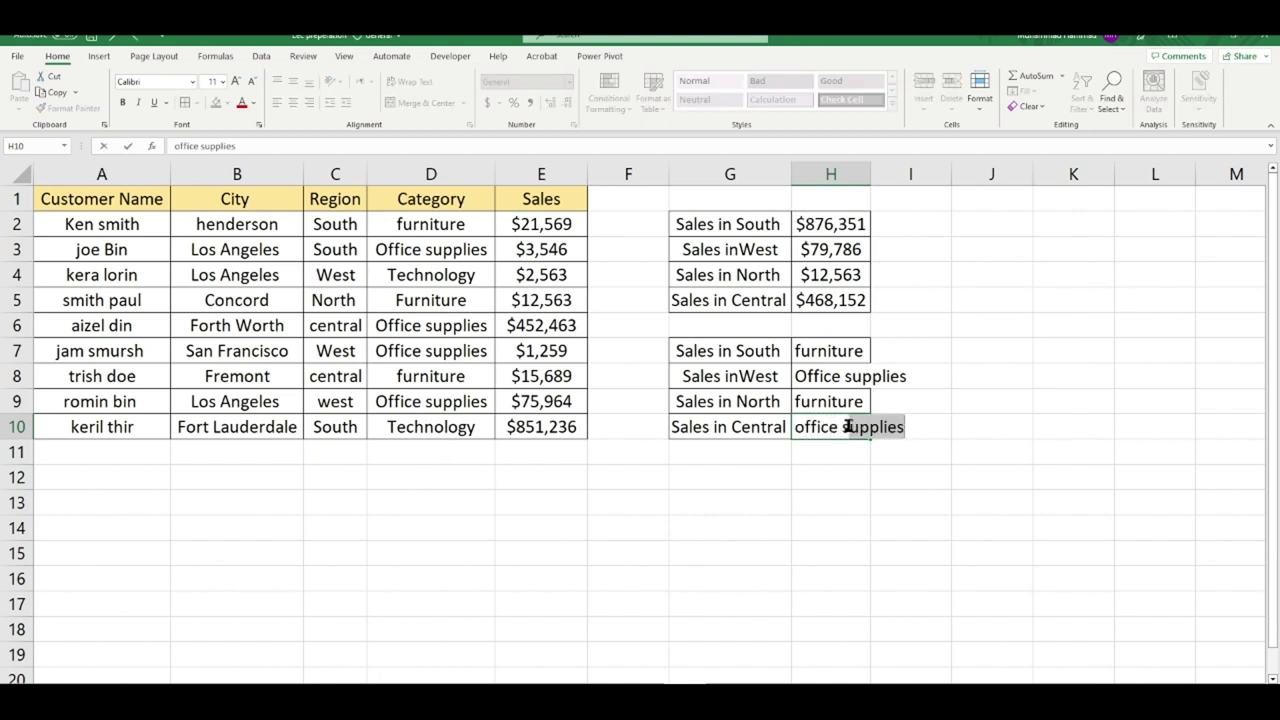
pyautogui.press('Tab')
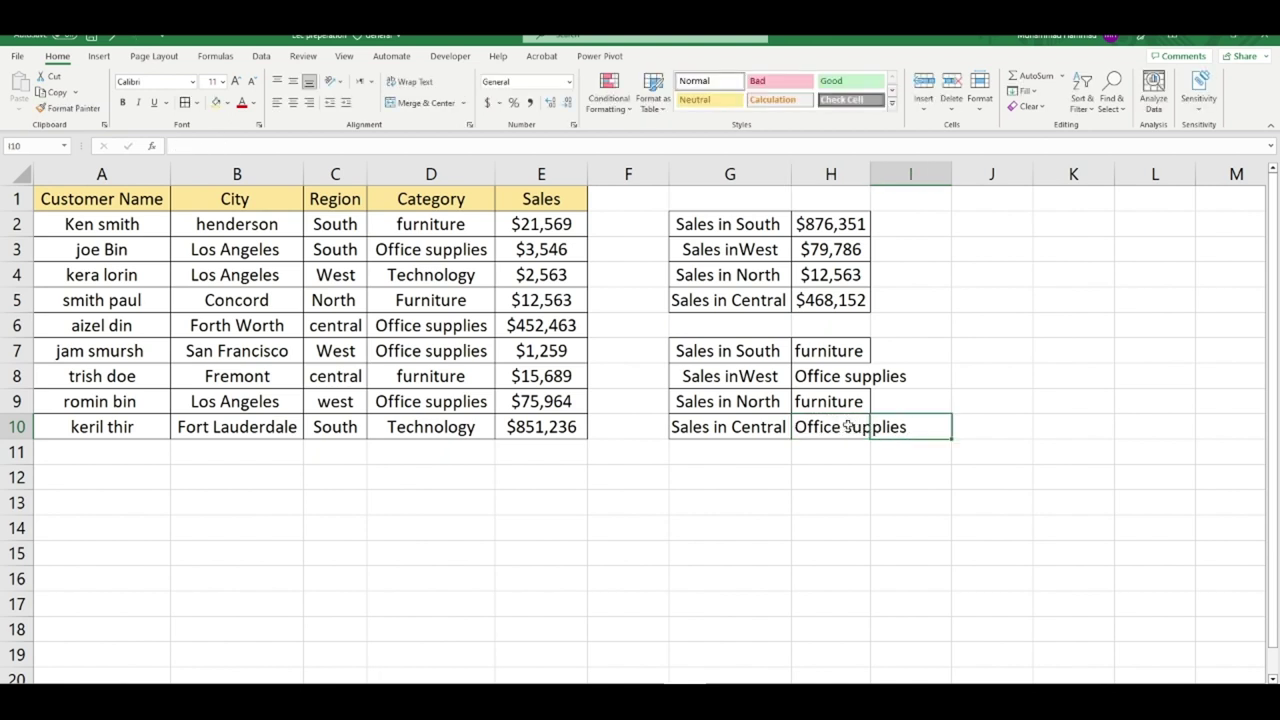
# Autofit column H and apply All Borders to the empty cells I7:I10
pyautogui.doubleClick(871, 169)
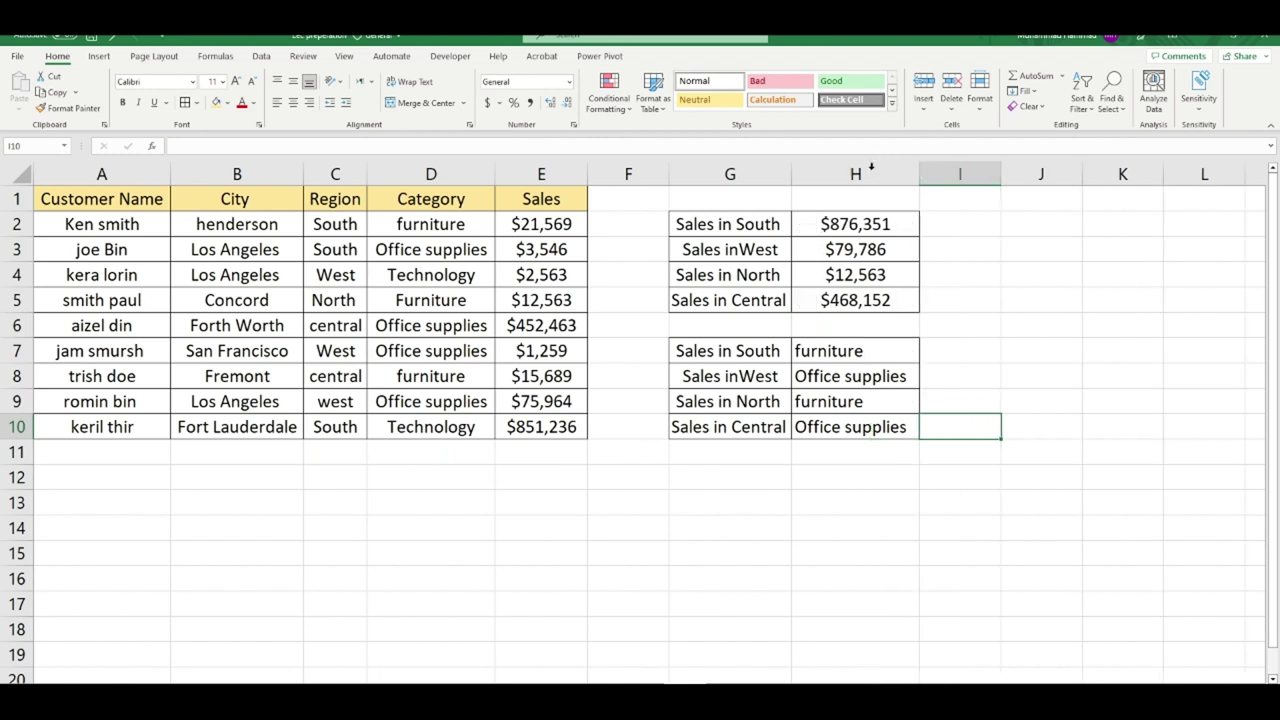
pyautogui.moveTo(924, 346); pyautogui.dragTo(974, 428)
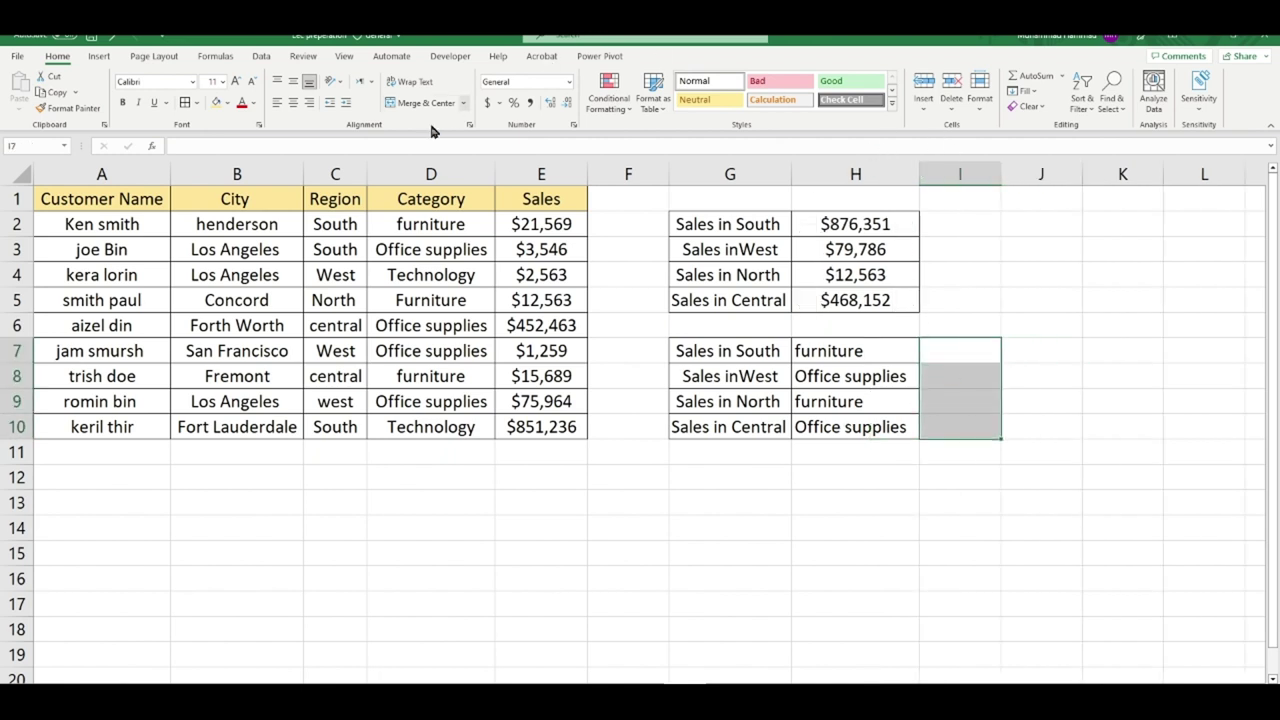
pyautogui.click(182, 103)
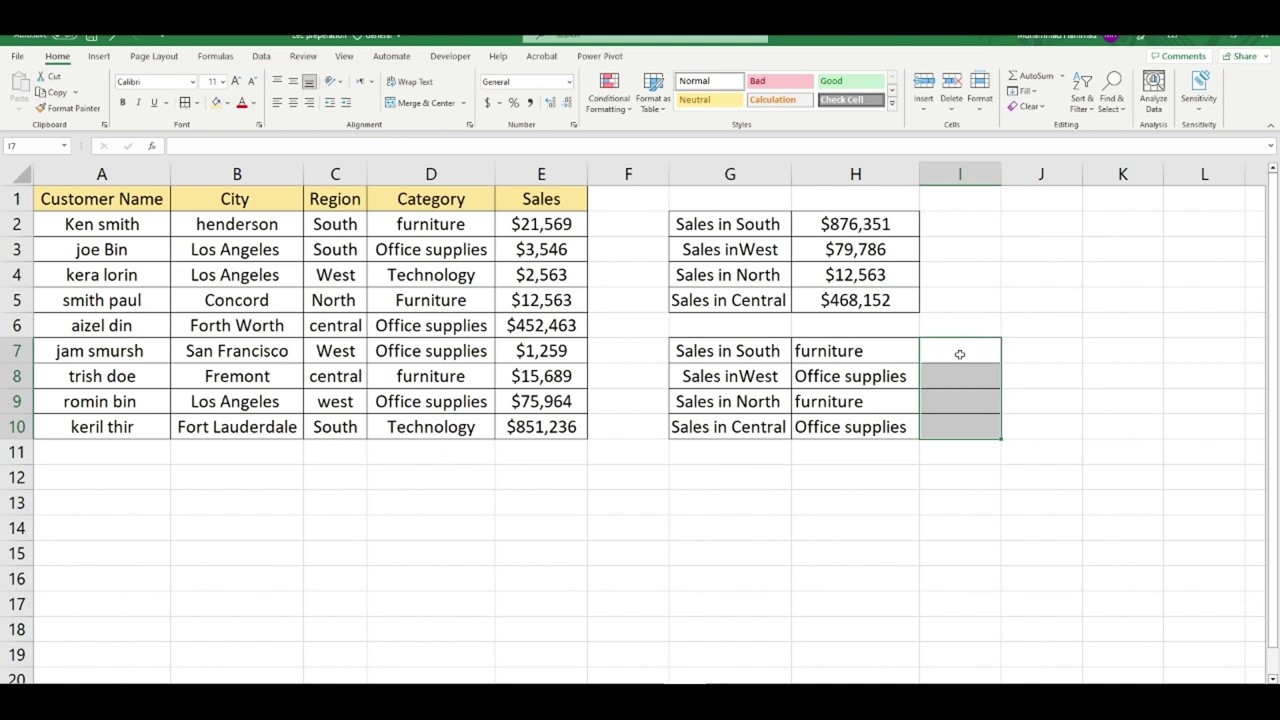
pyautogui.click(959, 354)
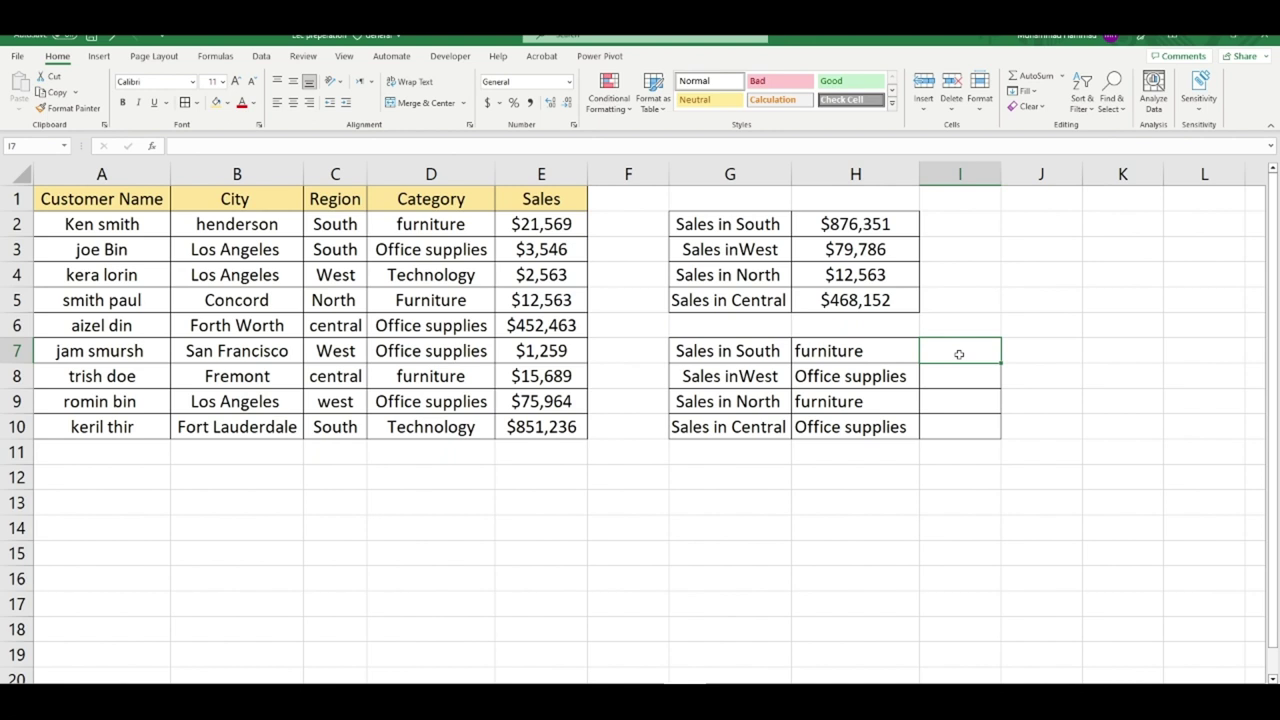
# In I7, enter =SUMIFS(E2:E10,C2:C10,C3,D2:D10,D2) for South furniture sales, returning 21569
pyautogui.write('=sumifs')
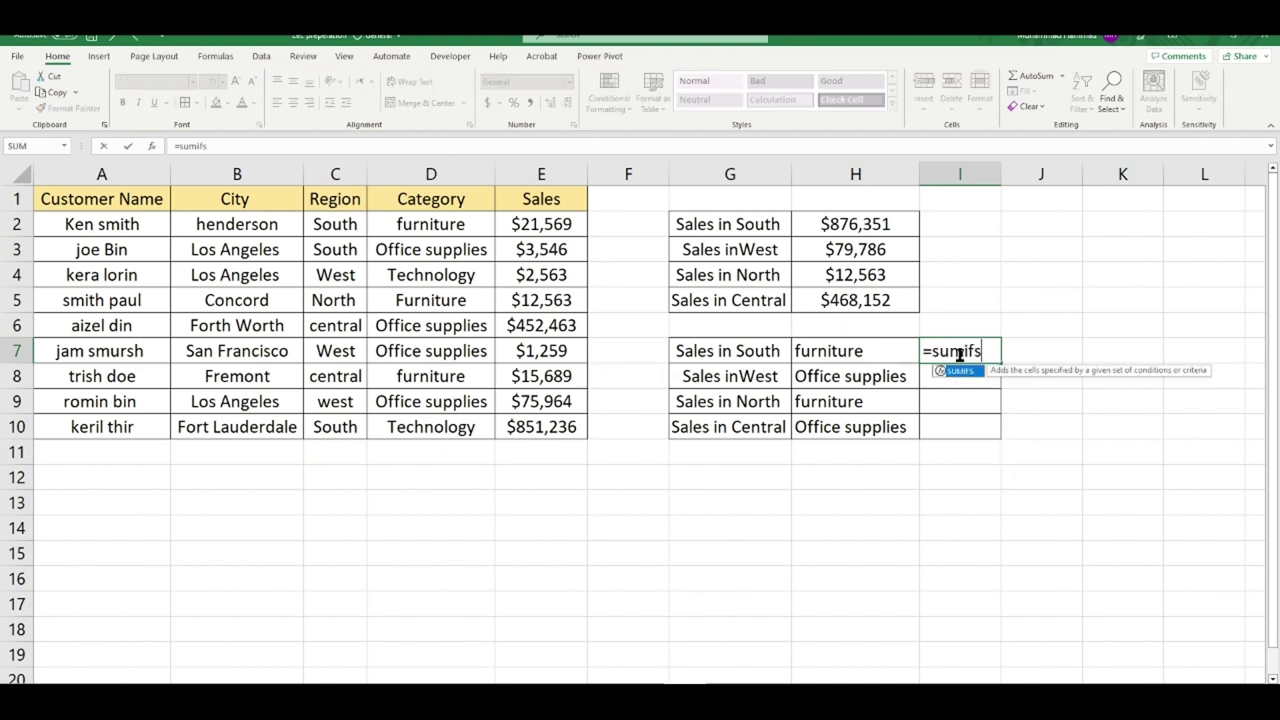
pyautogui.press('Tab')
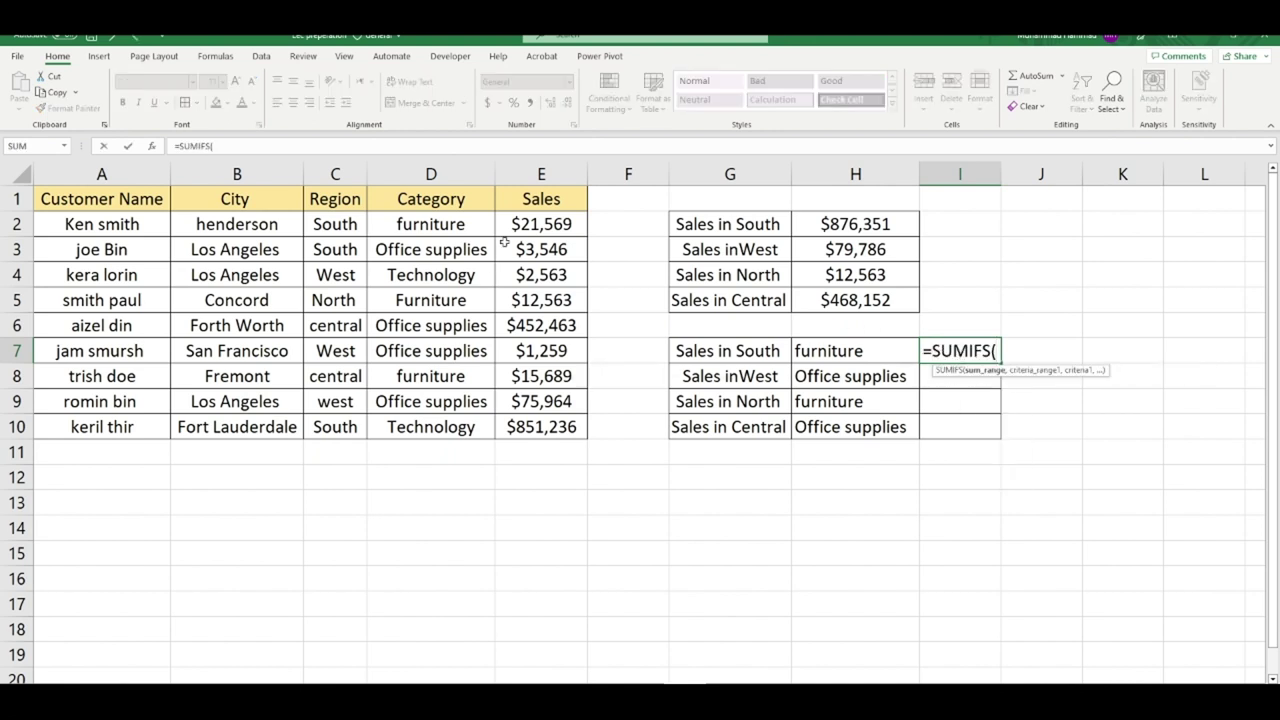
pyautogui.moveTo(545, 225); pyautogui.dragTo(531, 416)
pyautogui.write(',')
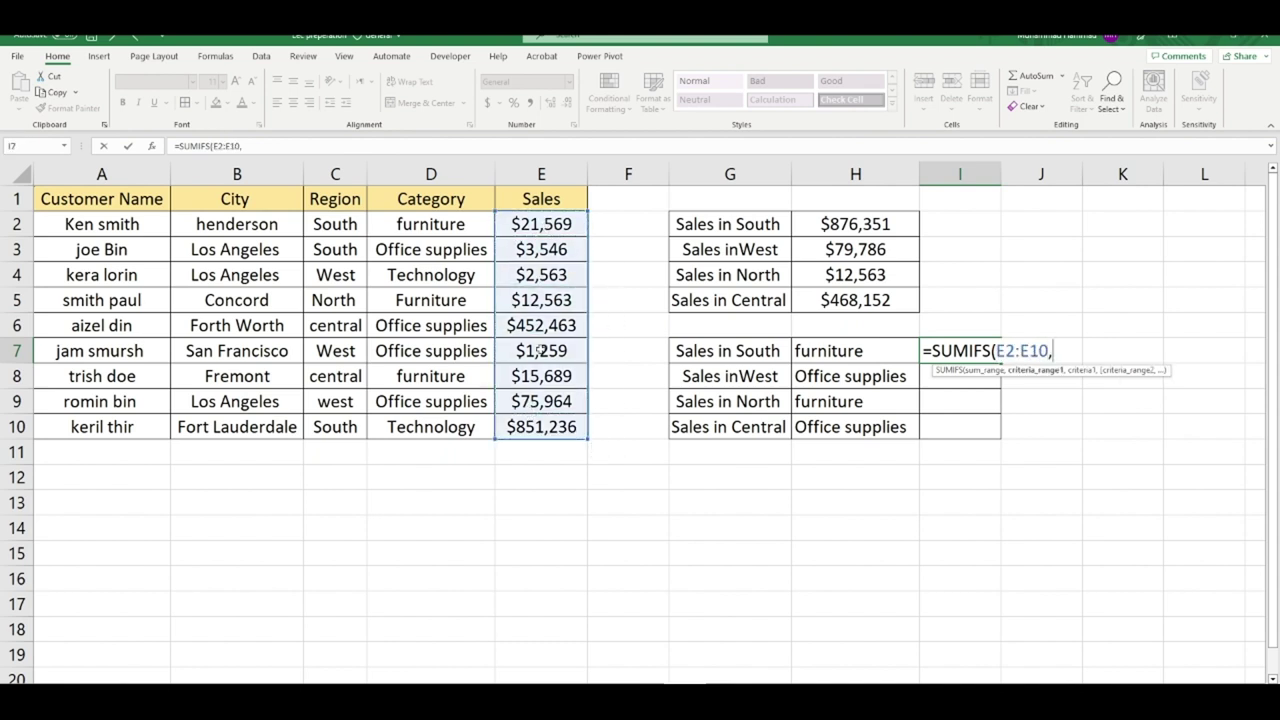
pyautogui.moveTo(330, 223); pyautogui.dragTo(337, 427)
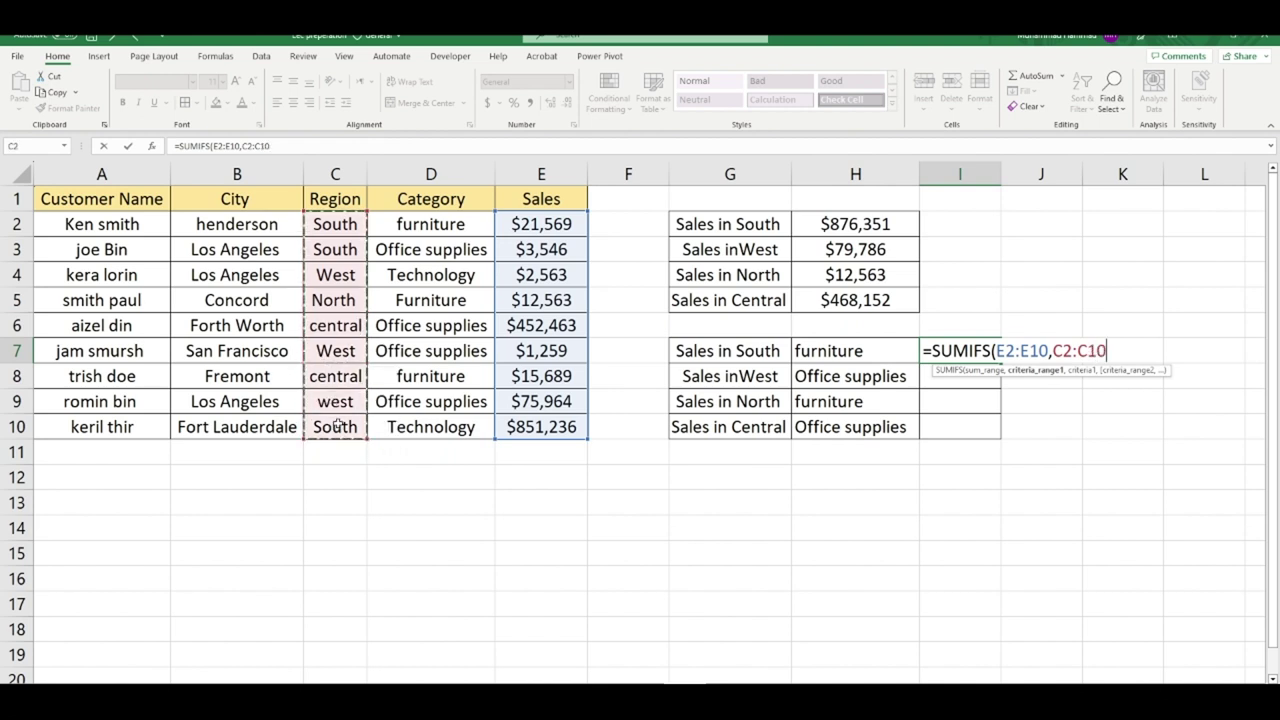
pyautogui.write(',')
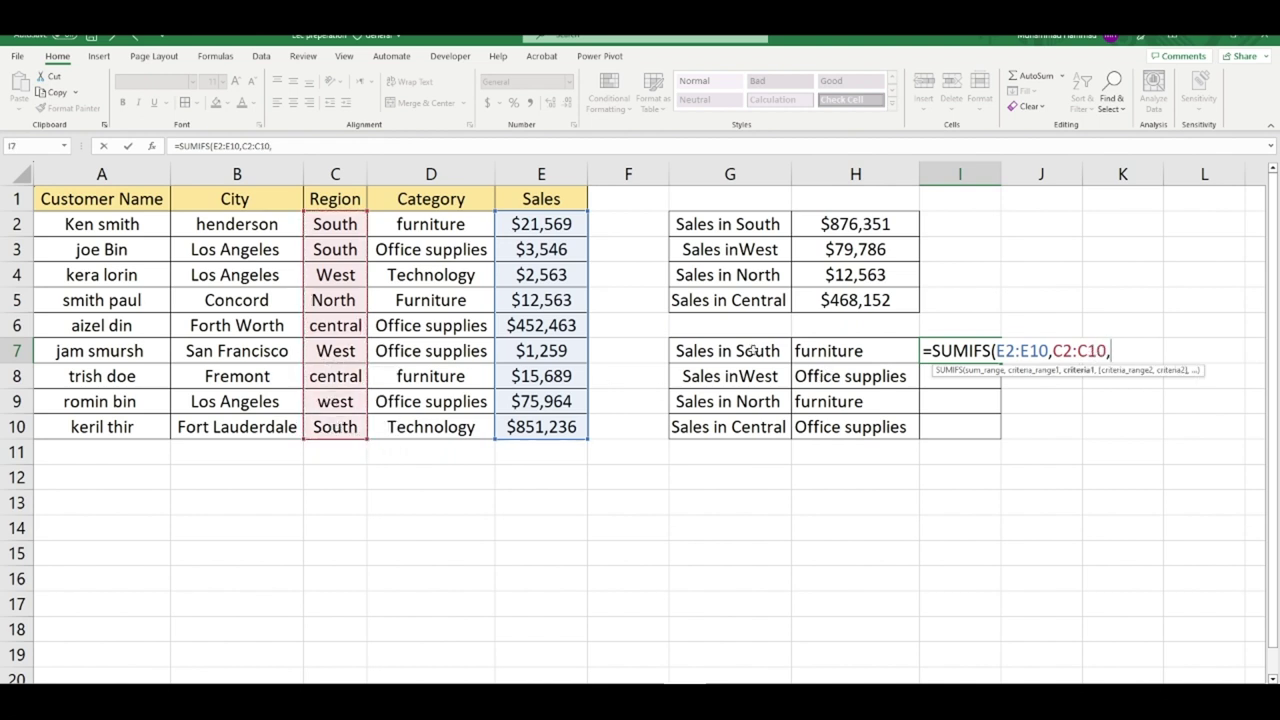
pyautogui.click(347, 250)
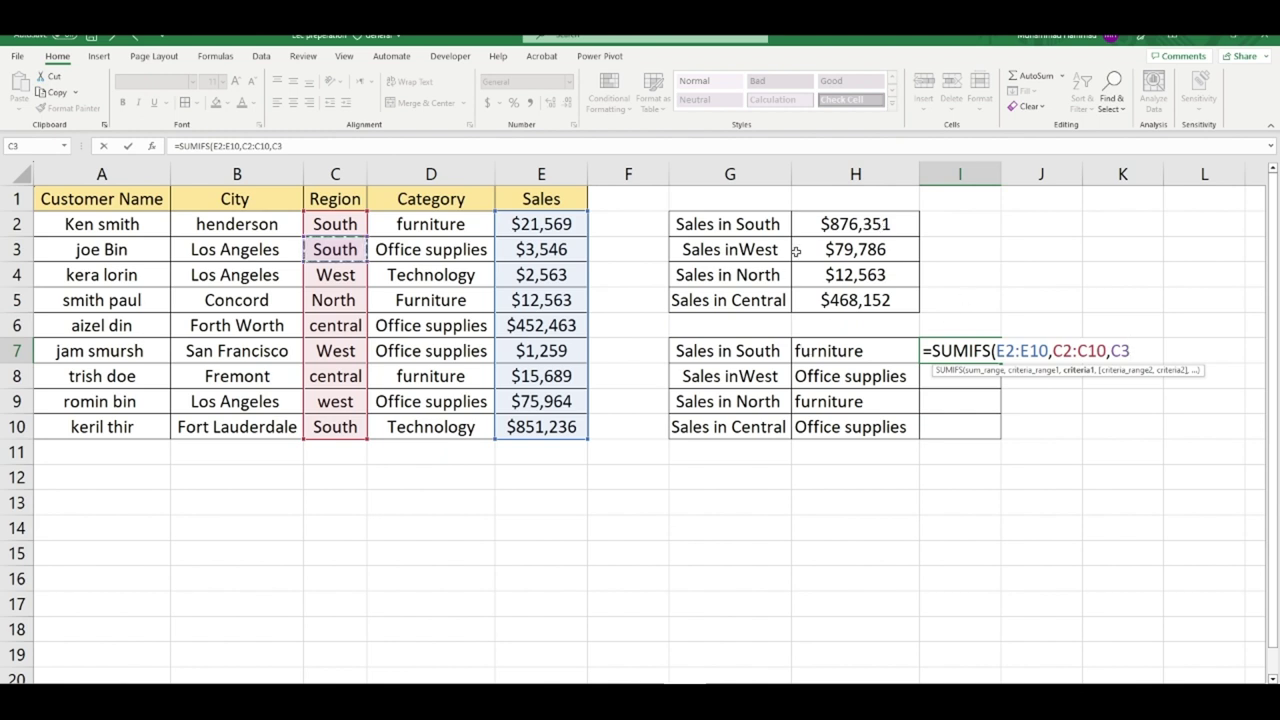
pyautogui.write(',')
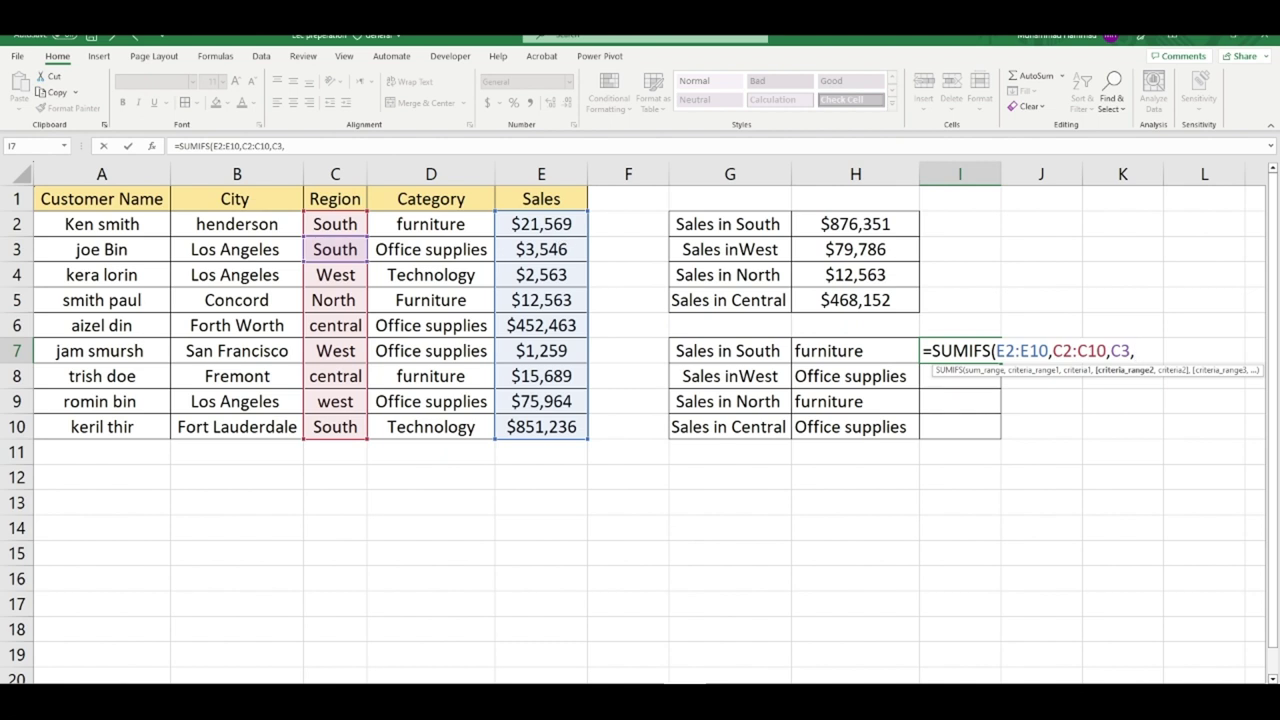
pyautogui.click(437, 230)
pyautogui.moveTo(437, 230); pyautogui.dragTo(430, 428)
pyautogui.write(',')
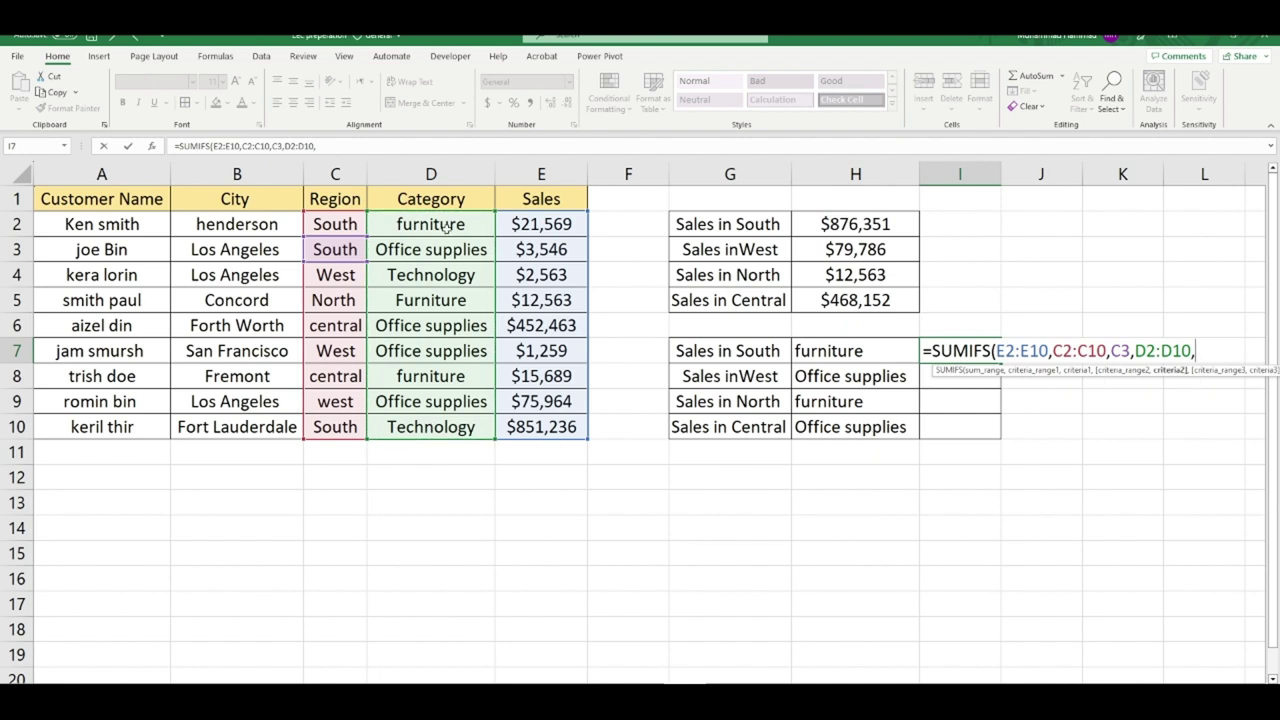
pyautogui.click(444, 227)
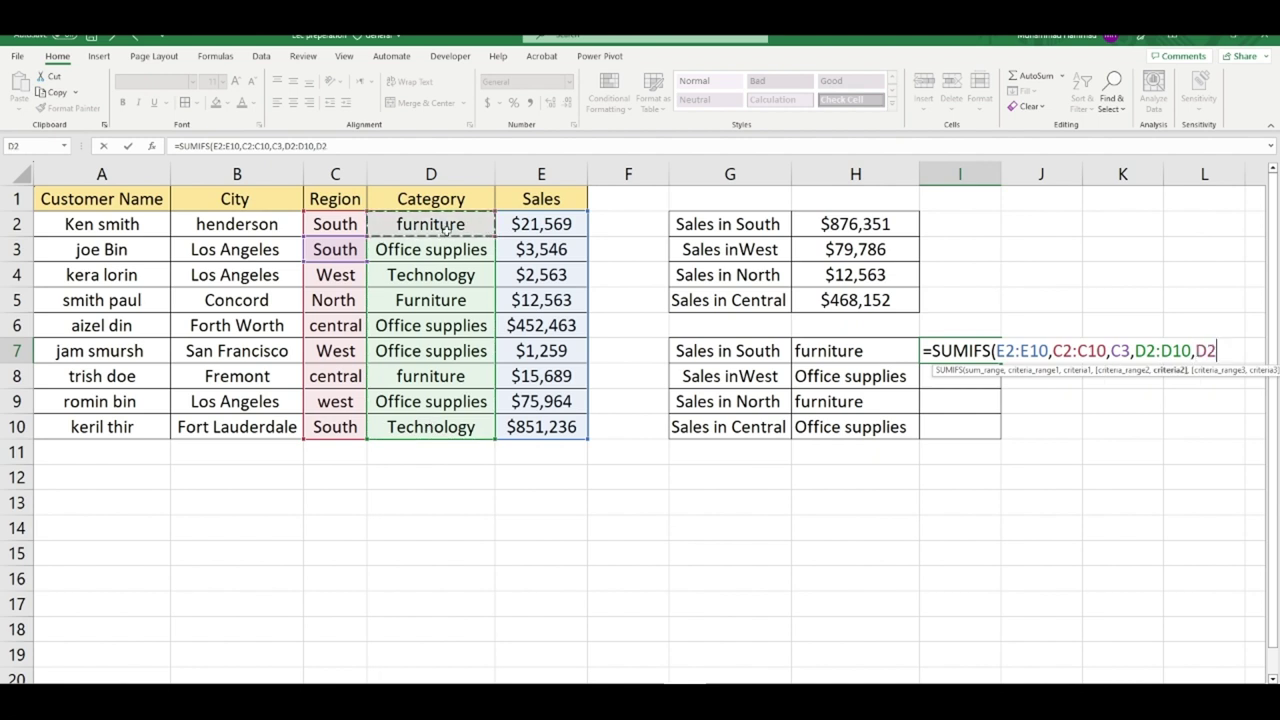
pyautogui.press('Return')
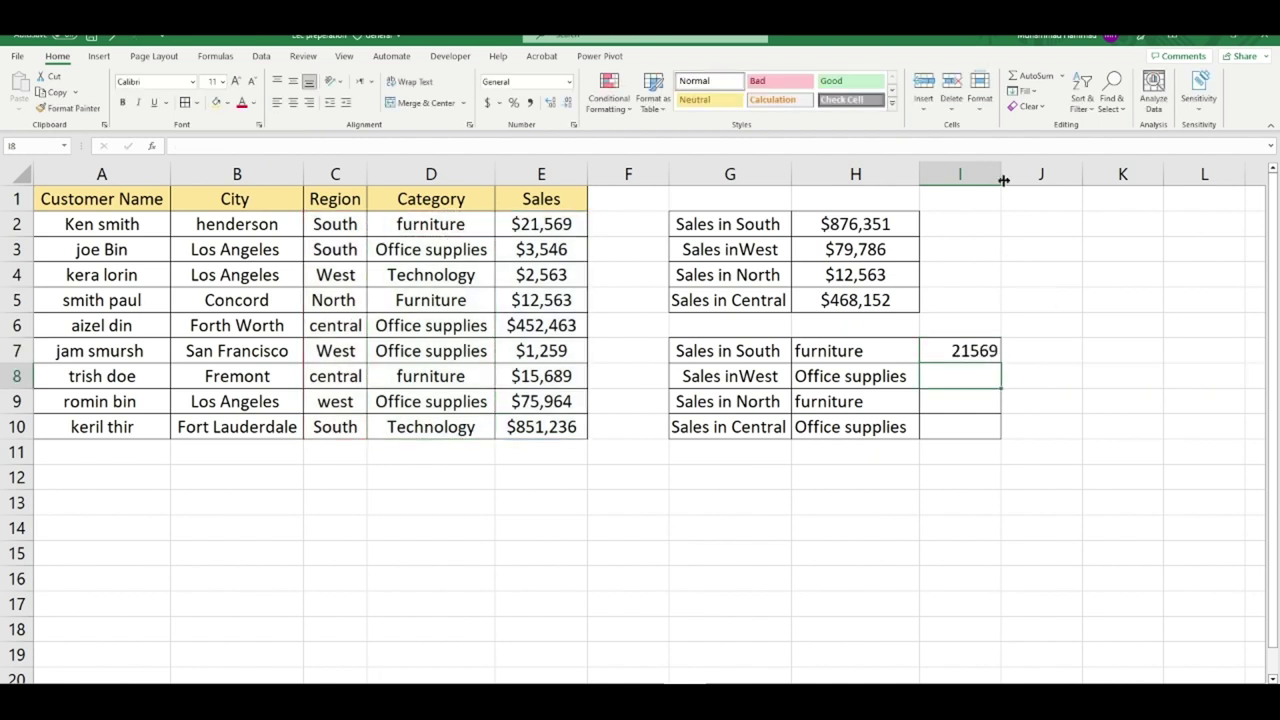
# Autofit column I and format I7:I10 as Currency with 0 decimals, showing $21,569
pyautogui.doubleClick(999, 176)
pyautogui.click(940, 347)
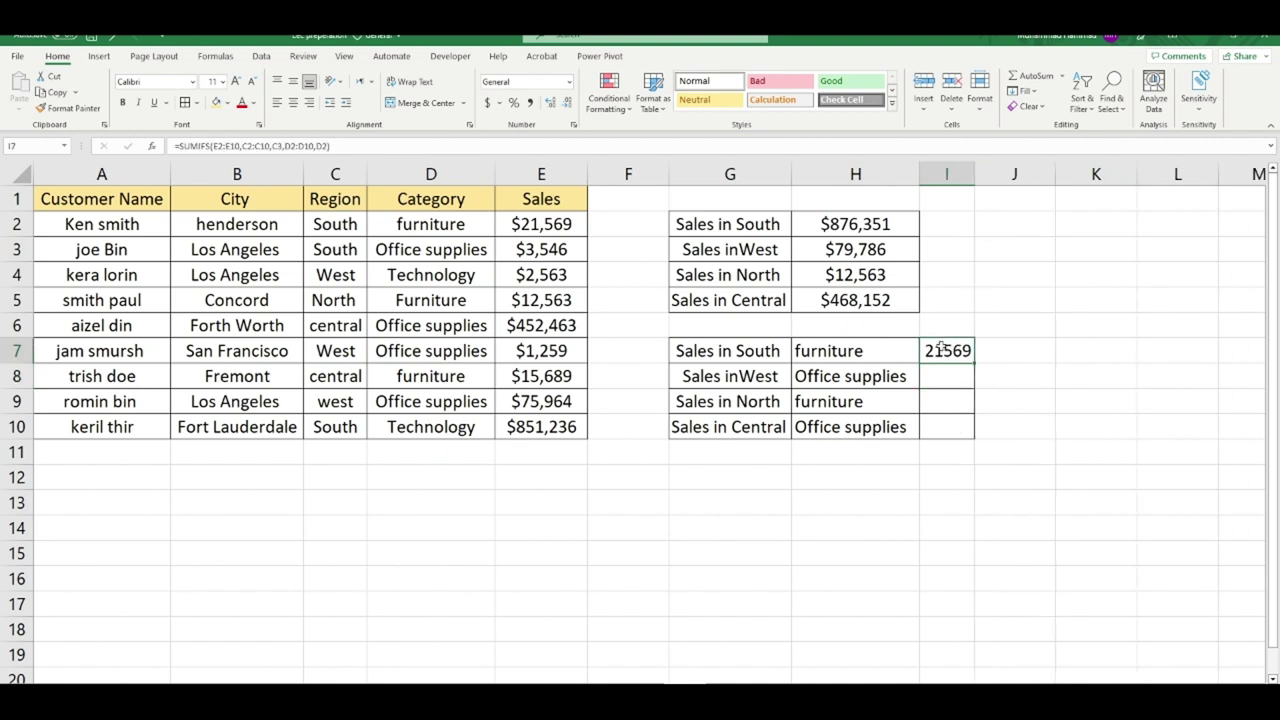
pyautogui.moveTo(945, 350); pyautogui.dragTo(945, 426)
pyautogui.rightClick(940, 350)
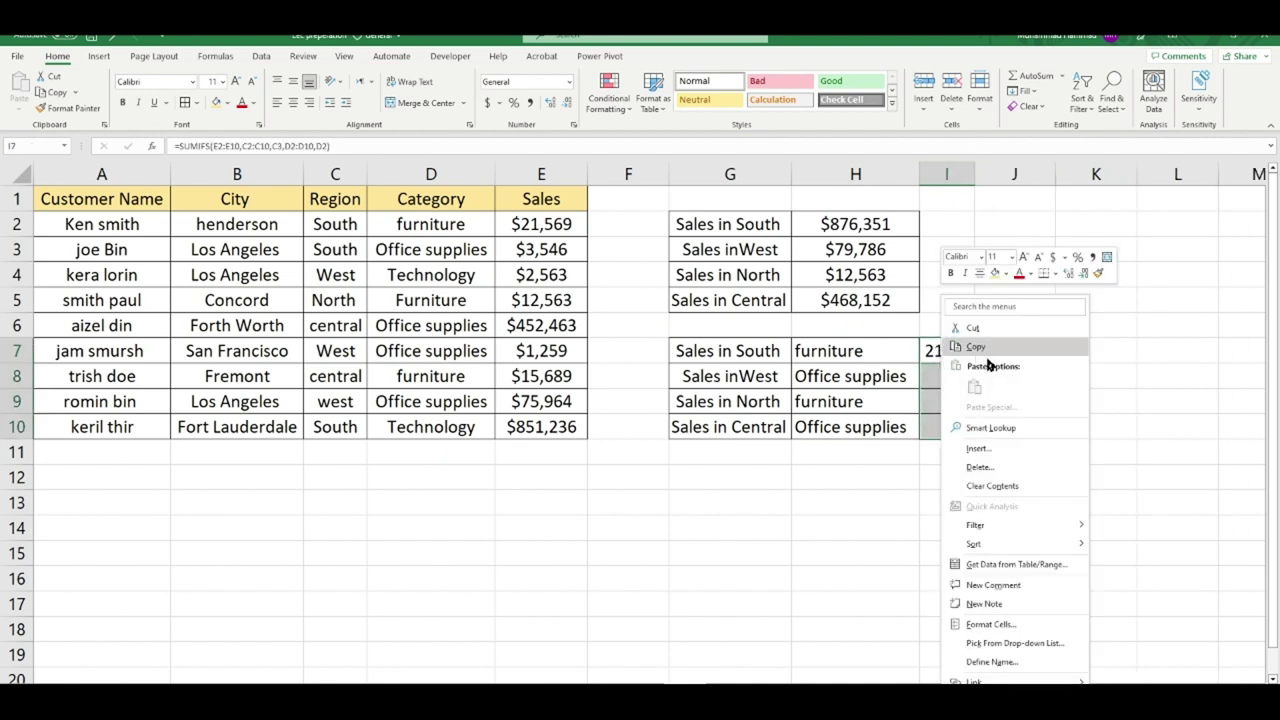
pyautogui.click(992, 624)
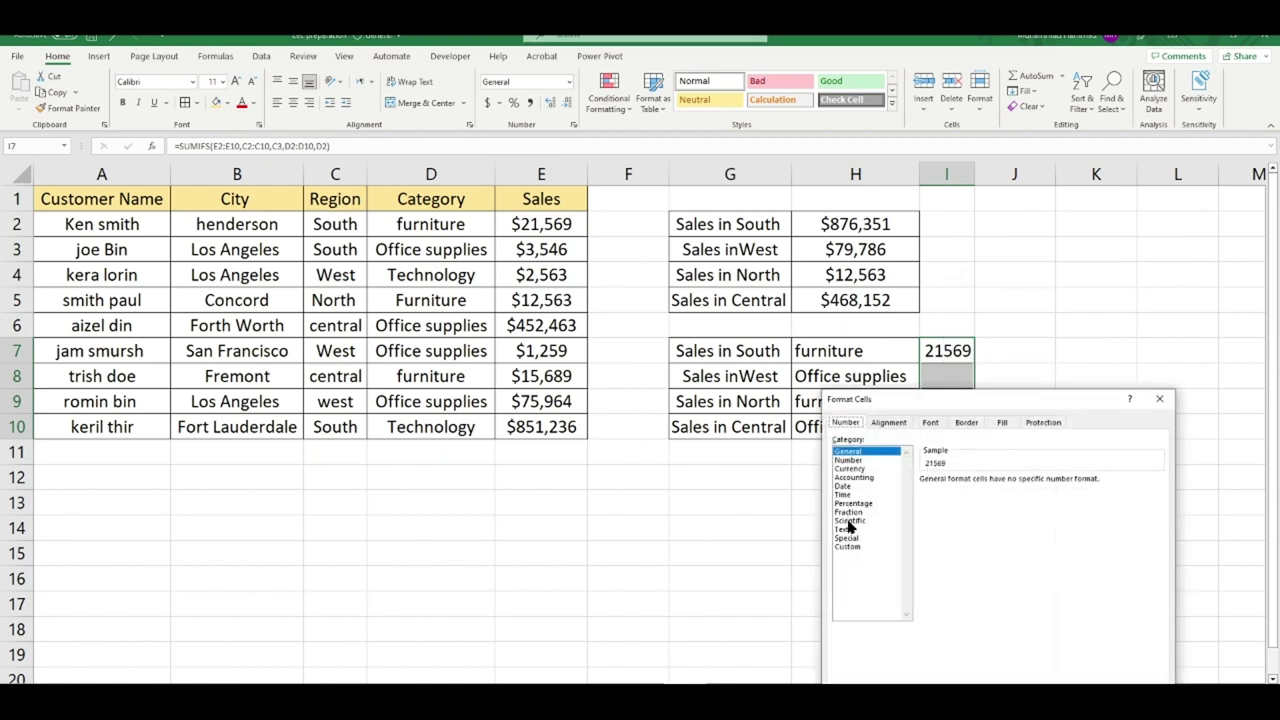
pyautogui.click(849, 468)
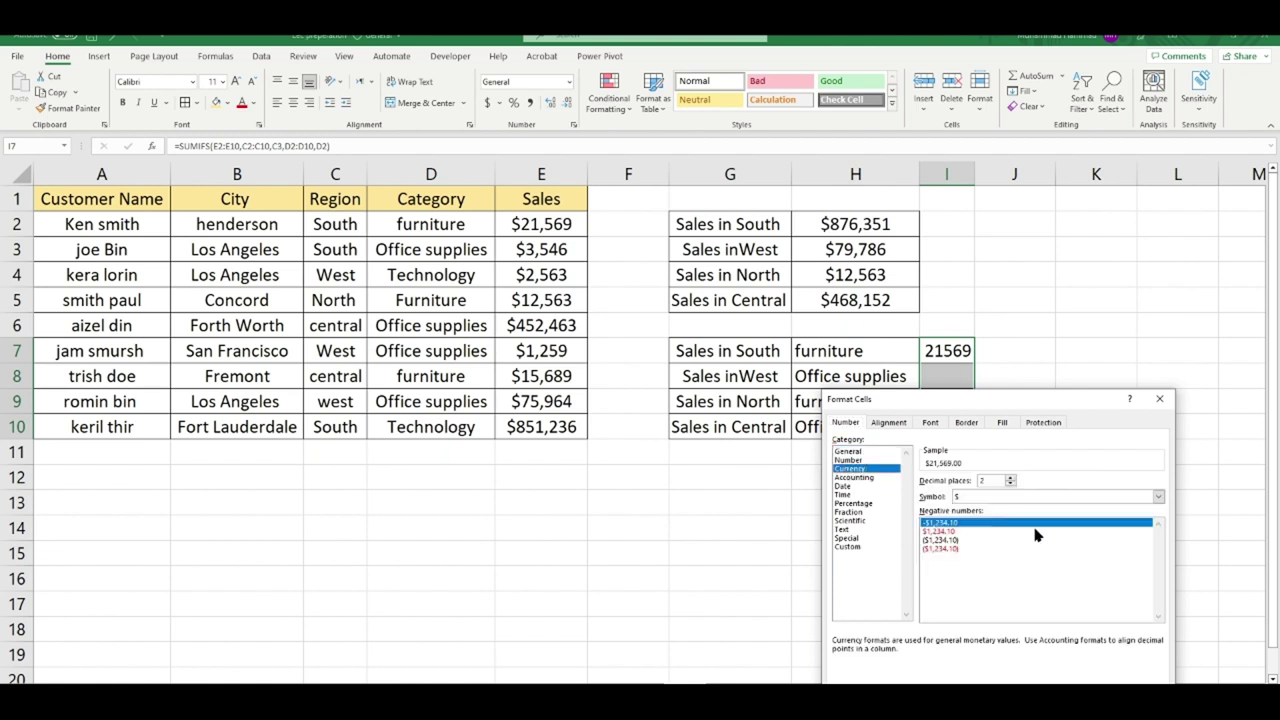
pyautogui.click(1011, 485)
pyautogui.click(1011, 485)
pyautogui.press('Return')
pyautogui.click(1110, 376)
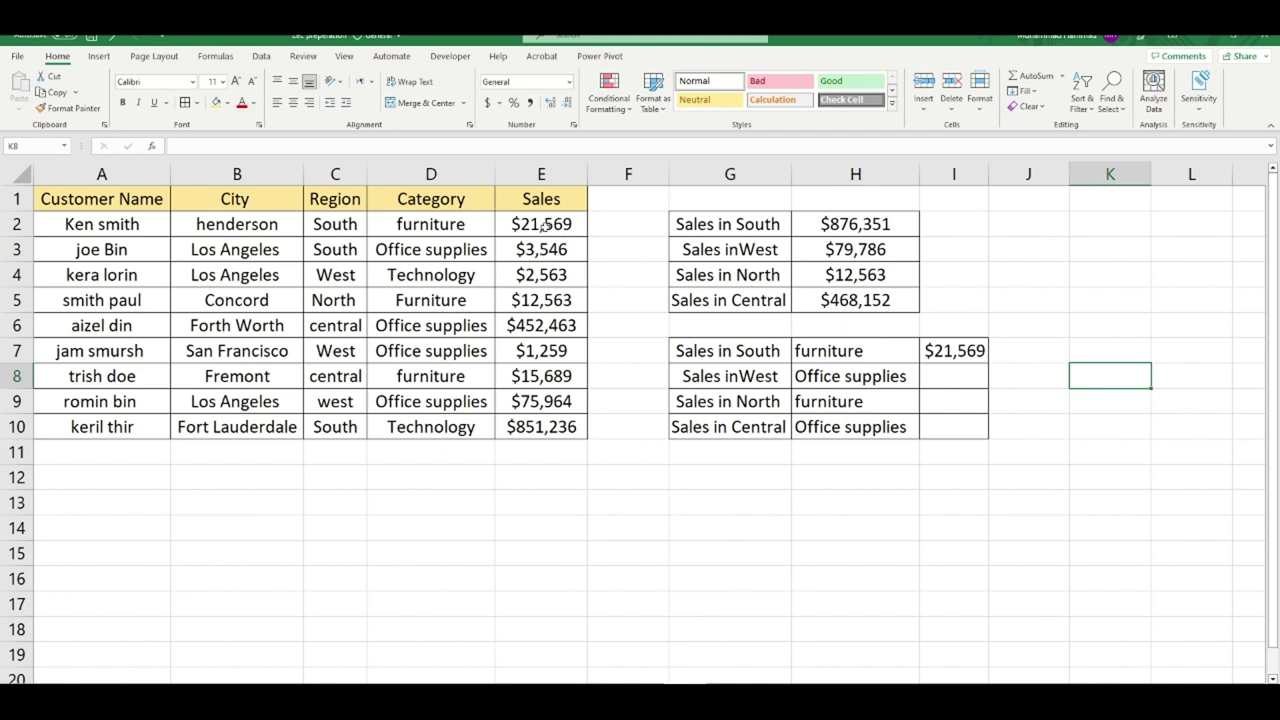
# Copy the SUMIFS formula in I7 and move to I8
pyautogui.click(969, 361)
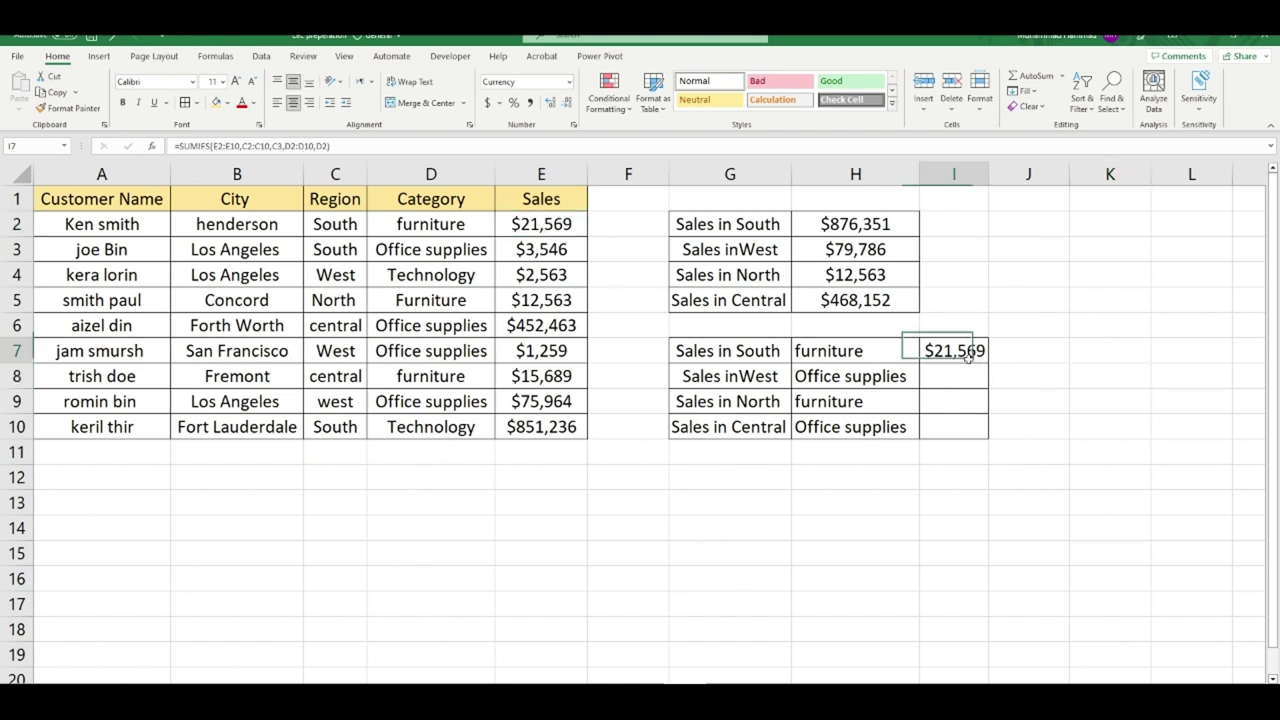
pyautogui.hotkey('ctrl', 'c')
pyautogui.click(945, 381)
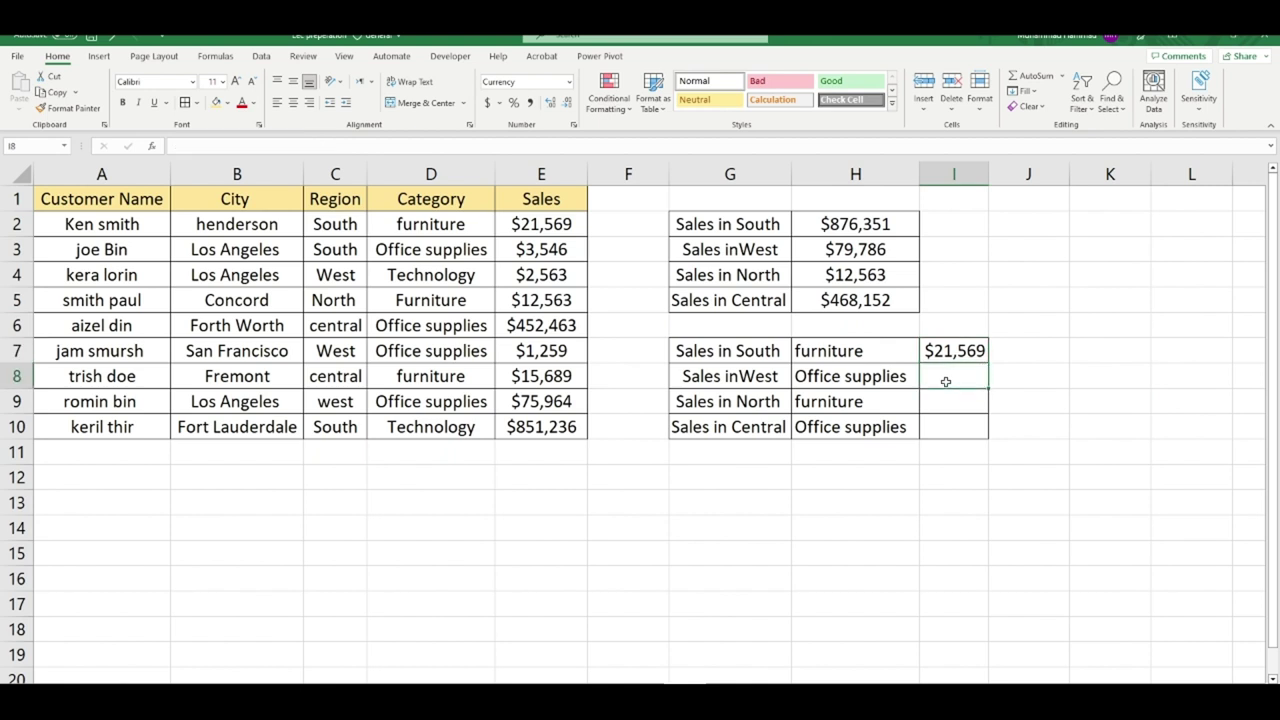
# In I8, enter =SUMIFS(E2:E10,C2:C10,C4,D2:D10,D7) for West Office supplies, giving $77,223
pyautogui.write('=sum')
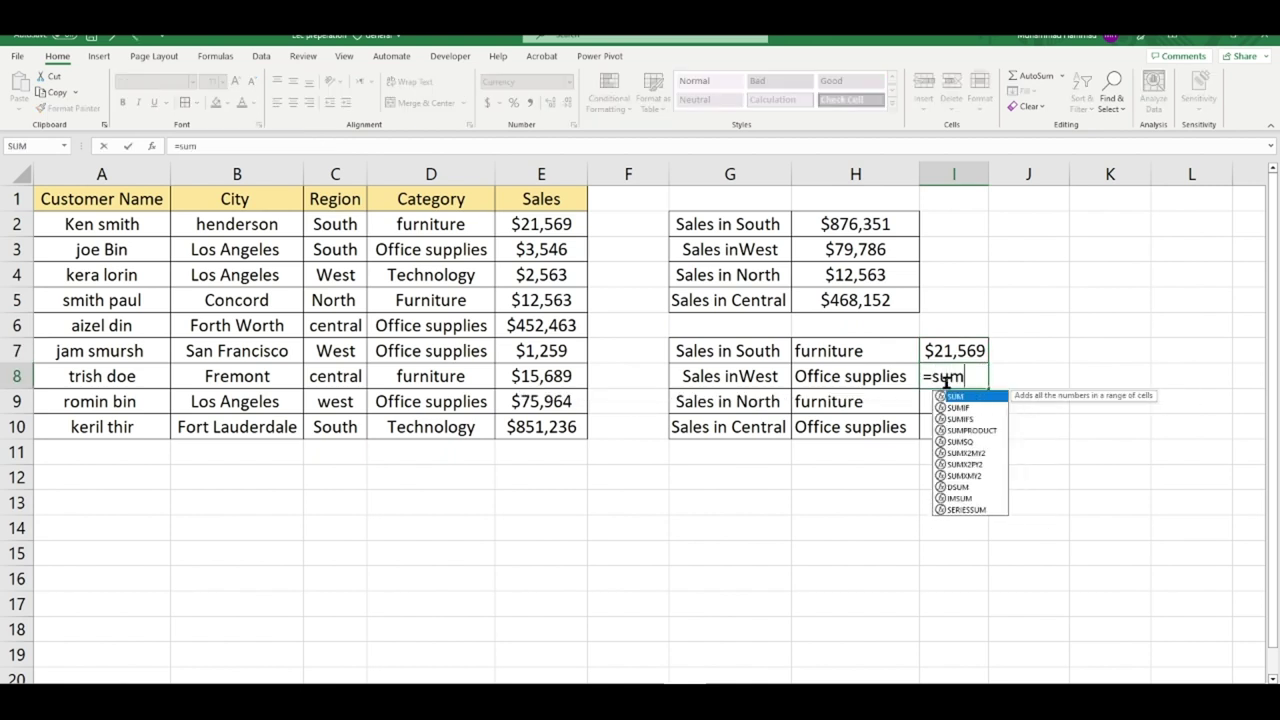
pyautogui.write('ifs')
pyautogui.press('Tab')
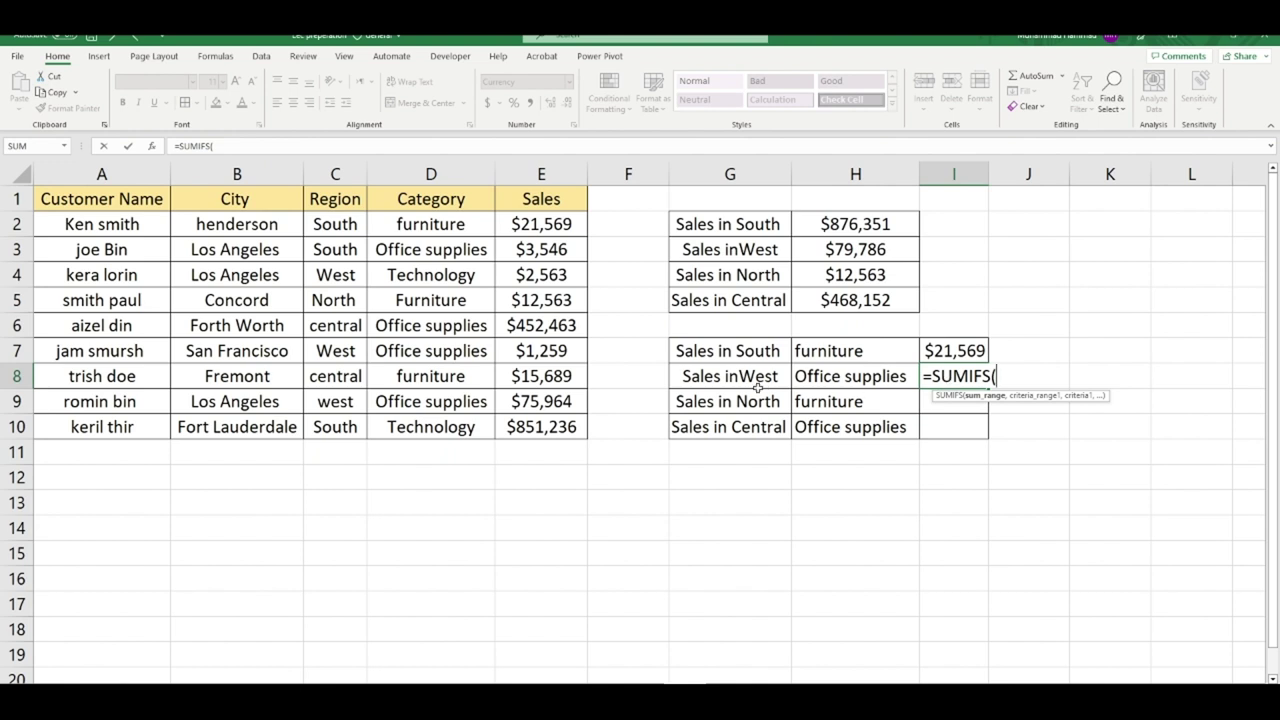
pyautogui.moveTo(542, 228); pyautogui.dragTo(550, 430)
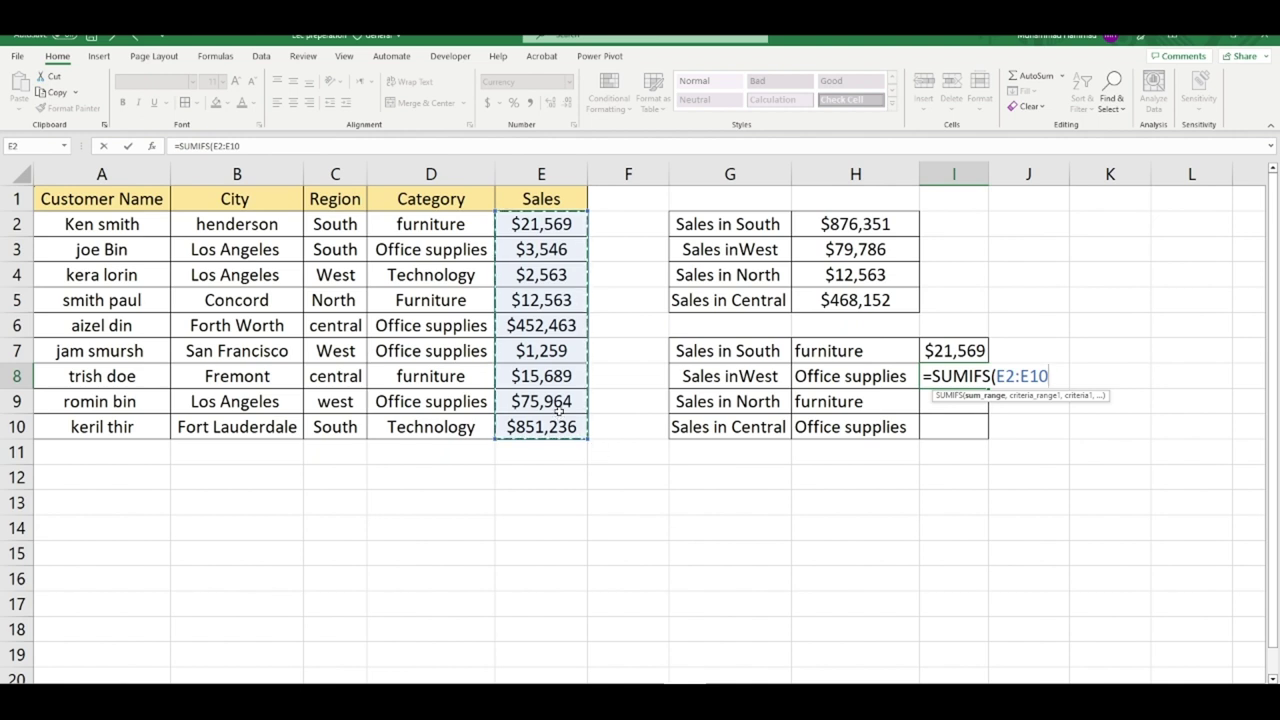
pyautogui.write(',')
pyautogui.moveTo(350, 226); pyautogui.dragTo(343, 420)
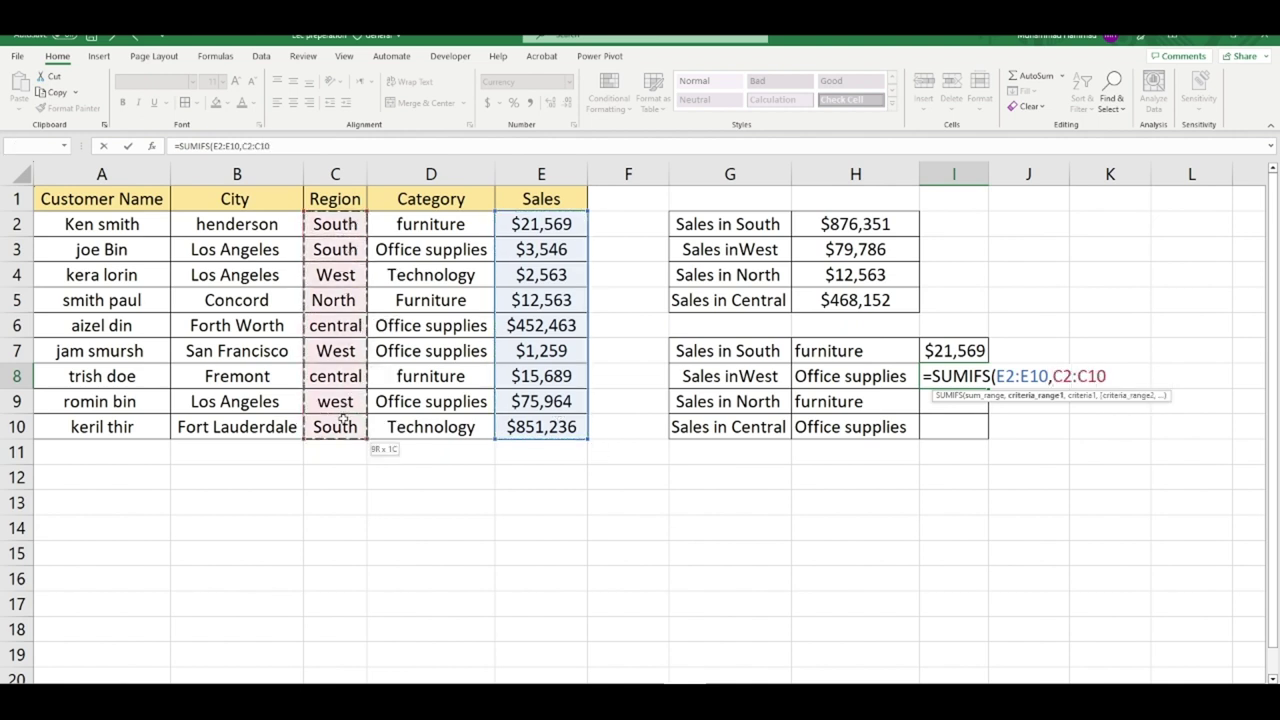
pyautogui.write(',')
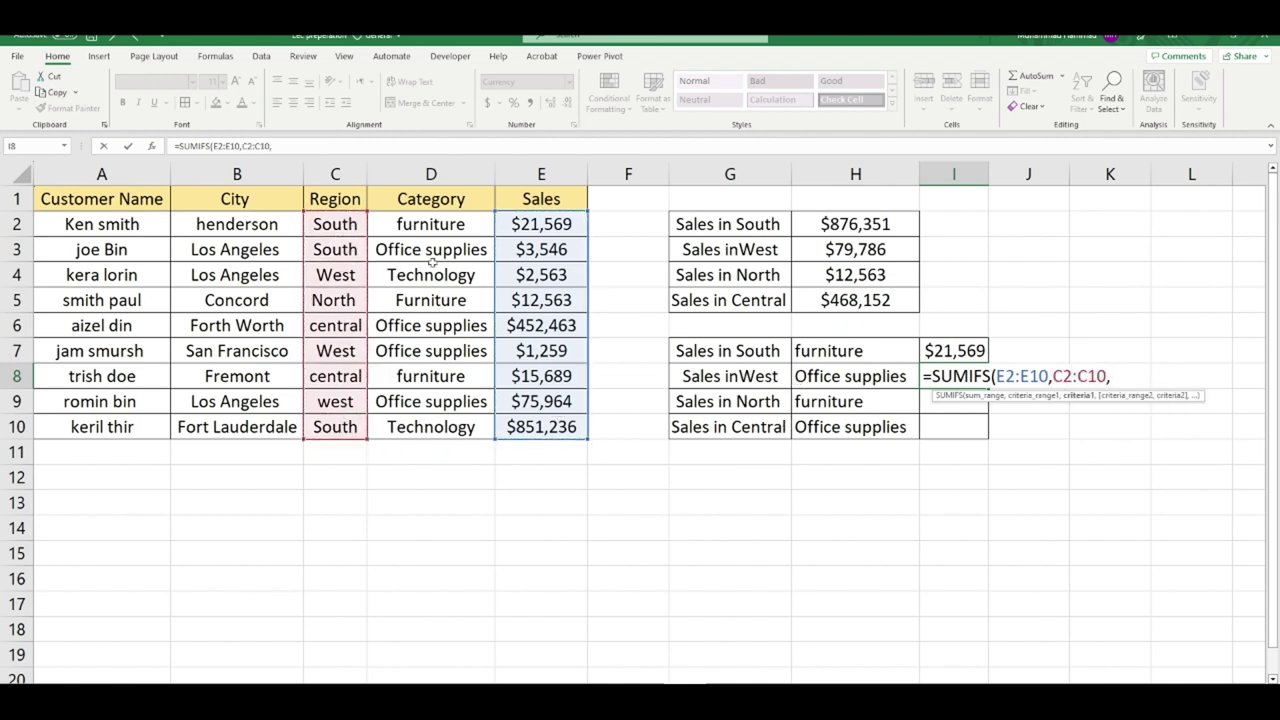
pyautogui.click(336, 275)
pyautogui.write(',')
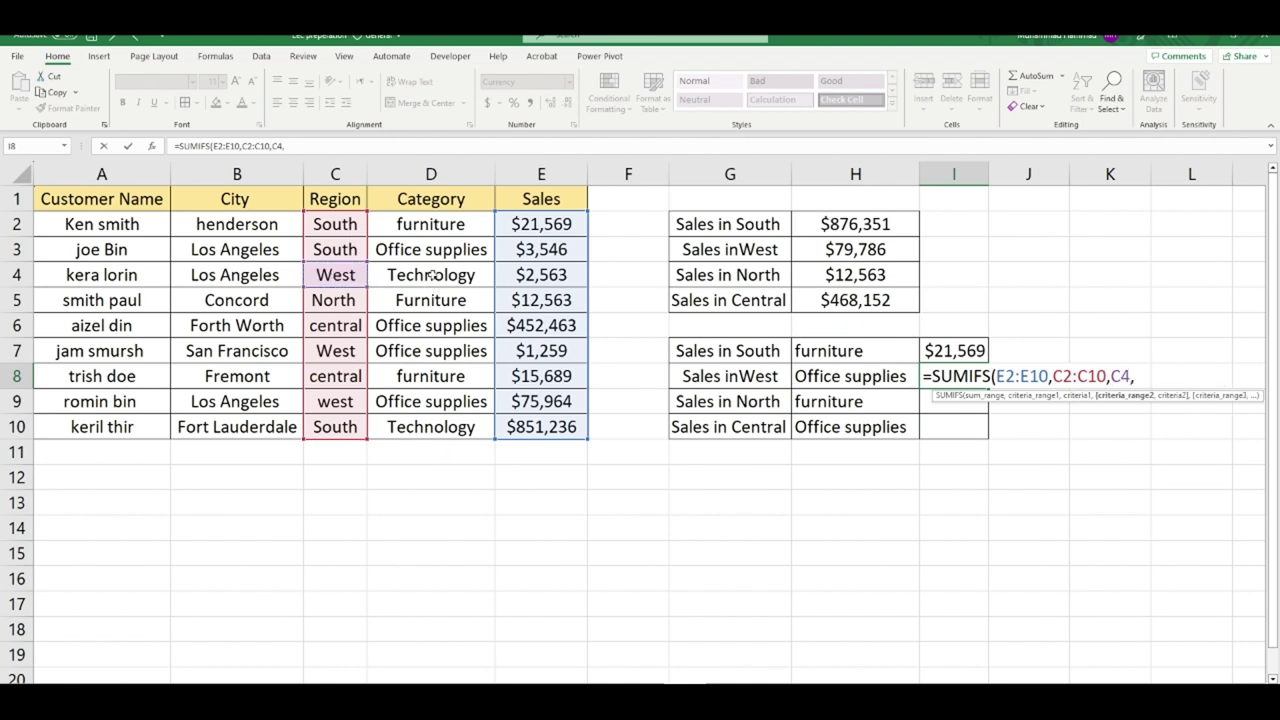
pyautogui.moveTo(422, 222); pyautogui.dragTo(430, 424)
pyautogui.write(',')
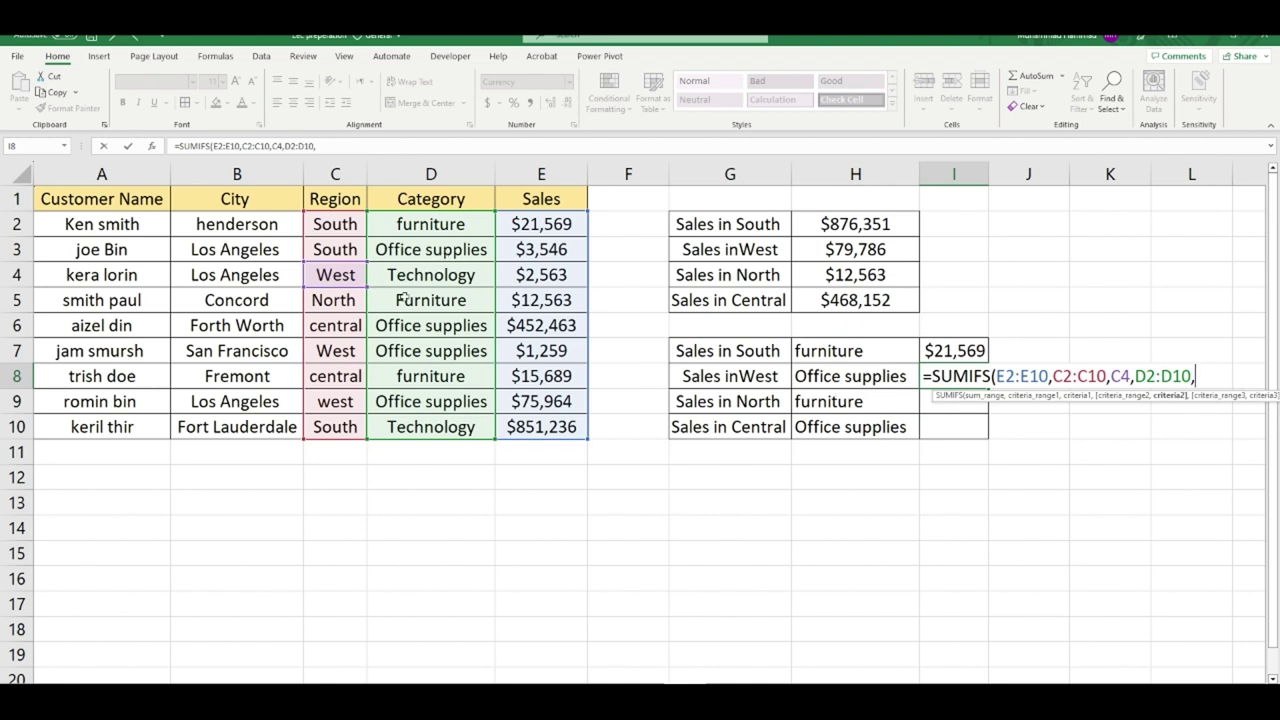
pyautogui.click(416, 350)
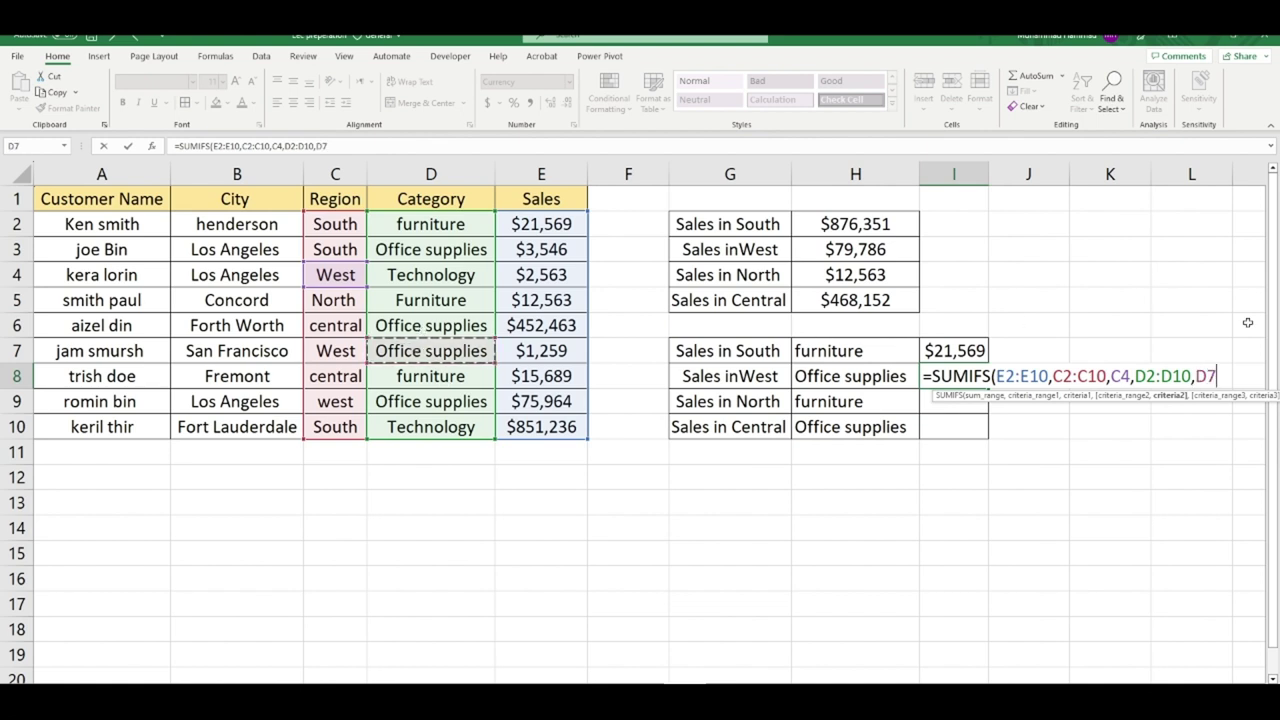
pyautogui.press('Return')
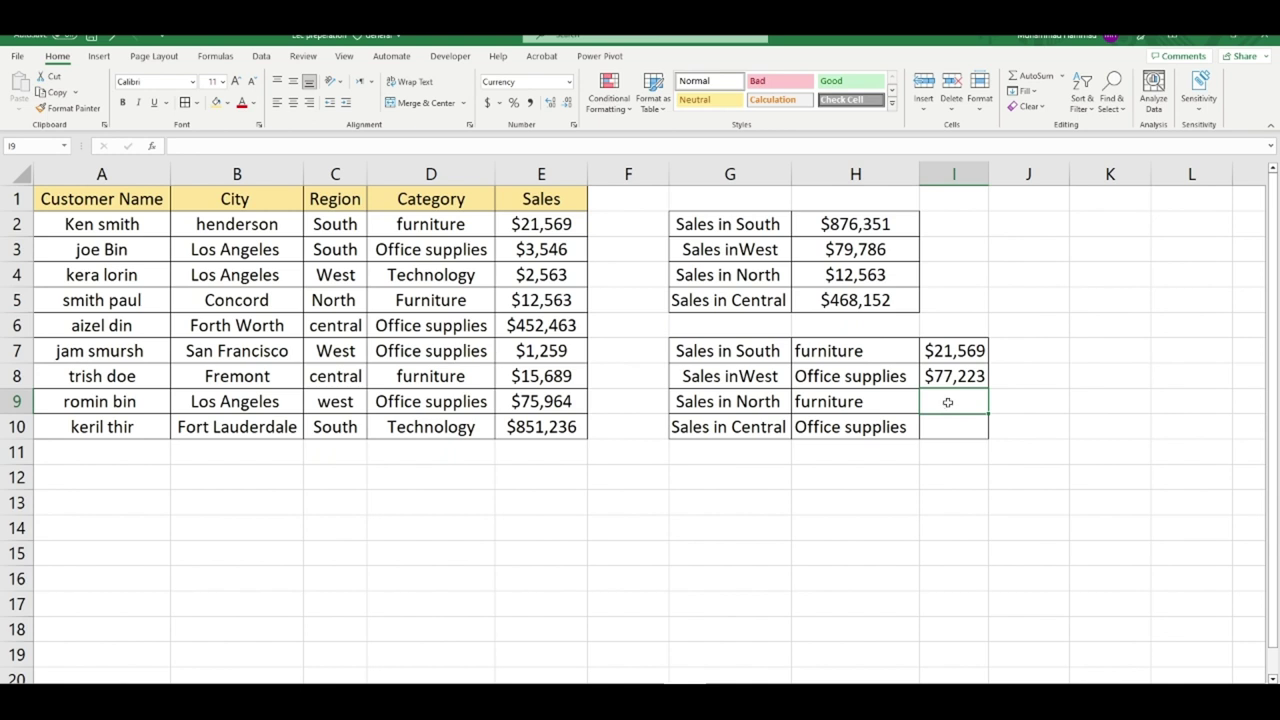
pyautogui.write('=sumi')
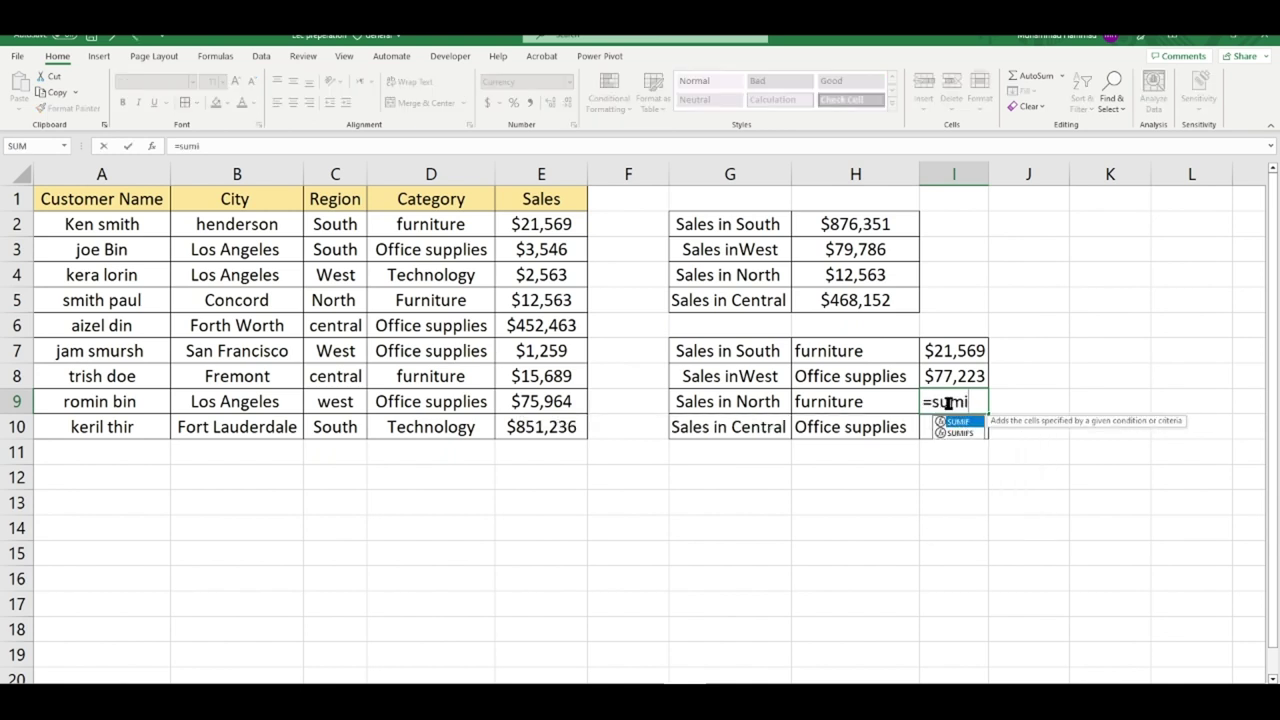
# In I9, enter =SUMIFS(E2:E10,C2:C10,C5,D2:D10,D5) for North furniture, returning $12,563
pyautogui.press('Down')
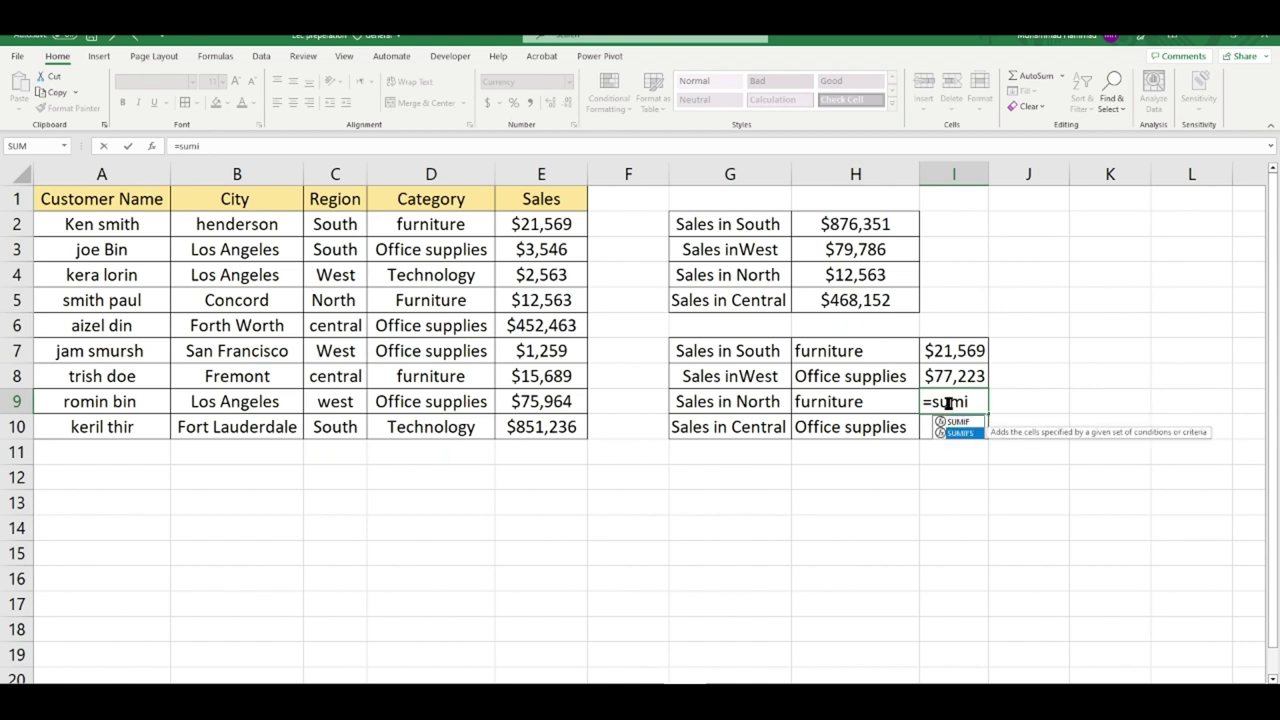
pyautogui.press('Tab')
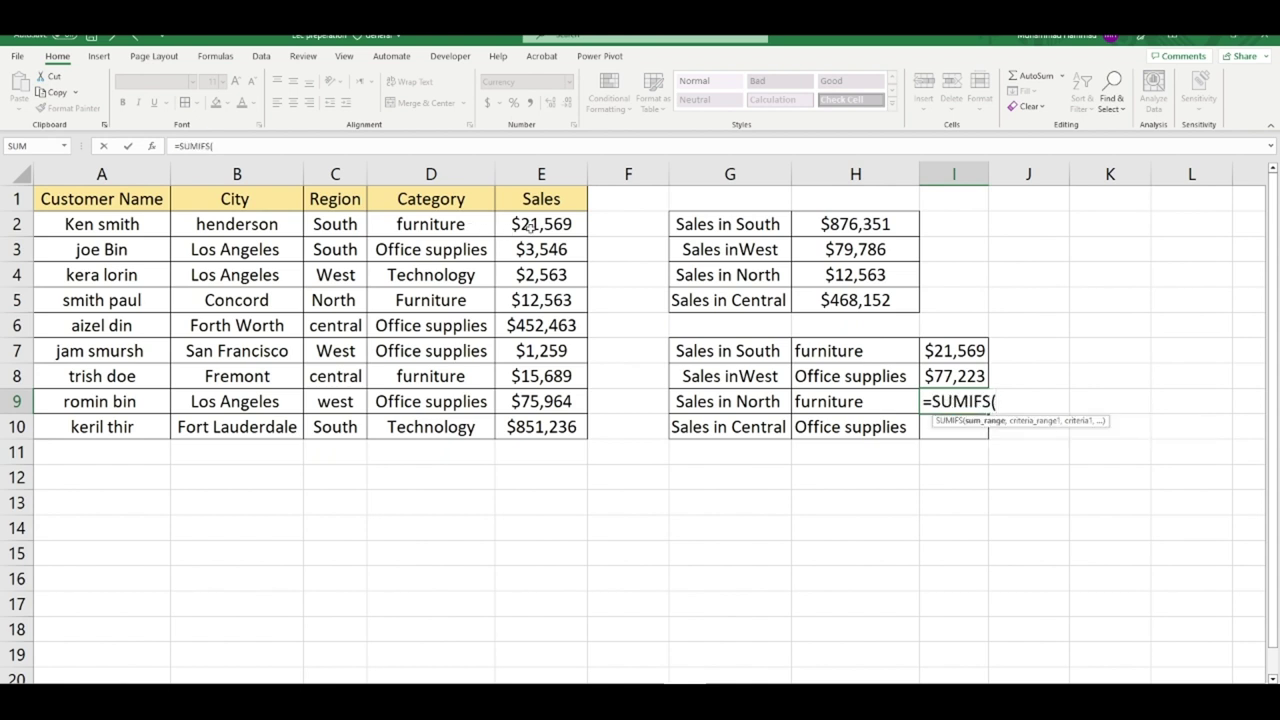
pyautogui.moveTo(530, 225); pyautogui.dragTo(545, 430)
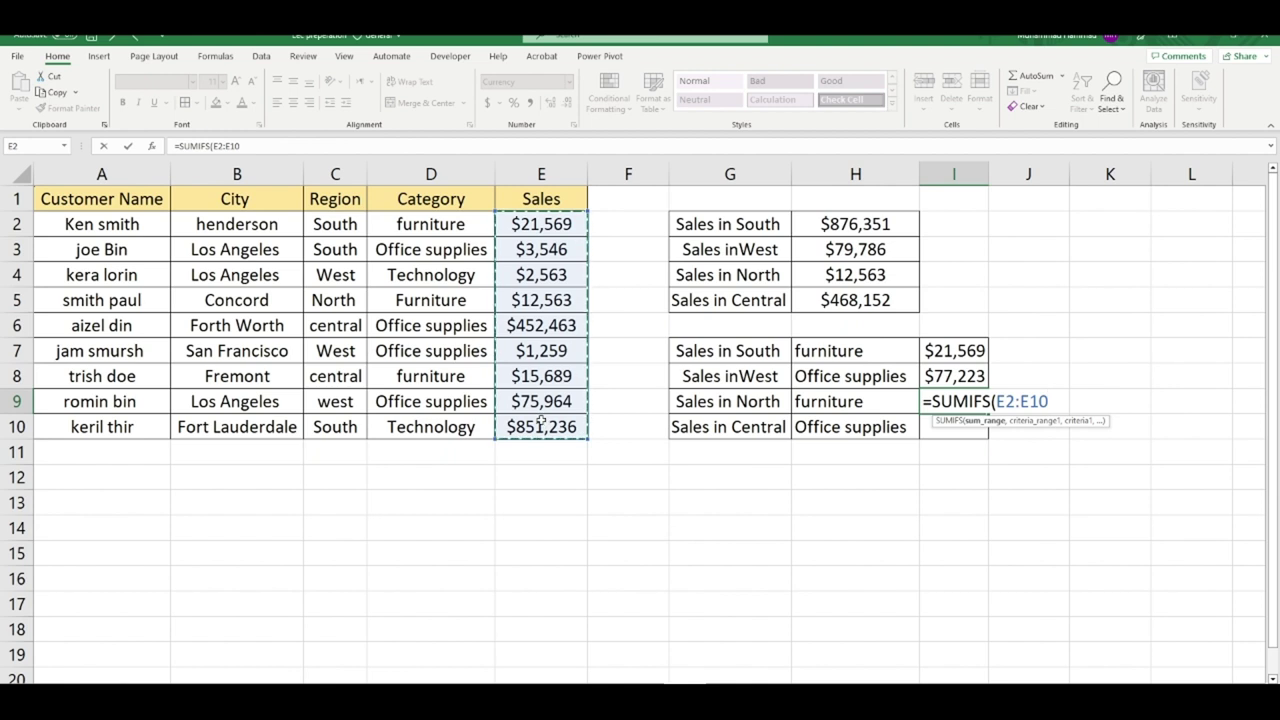
pyautogui.write(',')
pyautogui.moveTo(330, 225); pyautogui.dragTo(320, 418)
pyautogui.write(',')
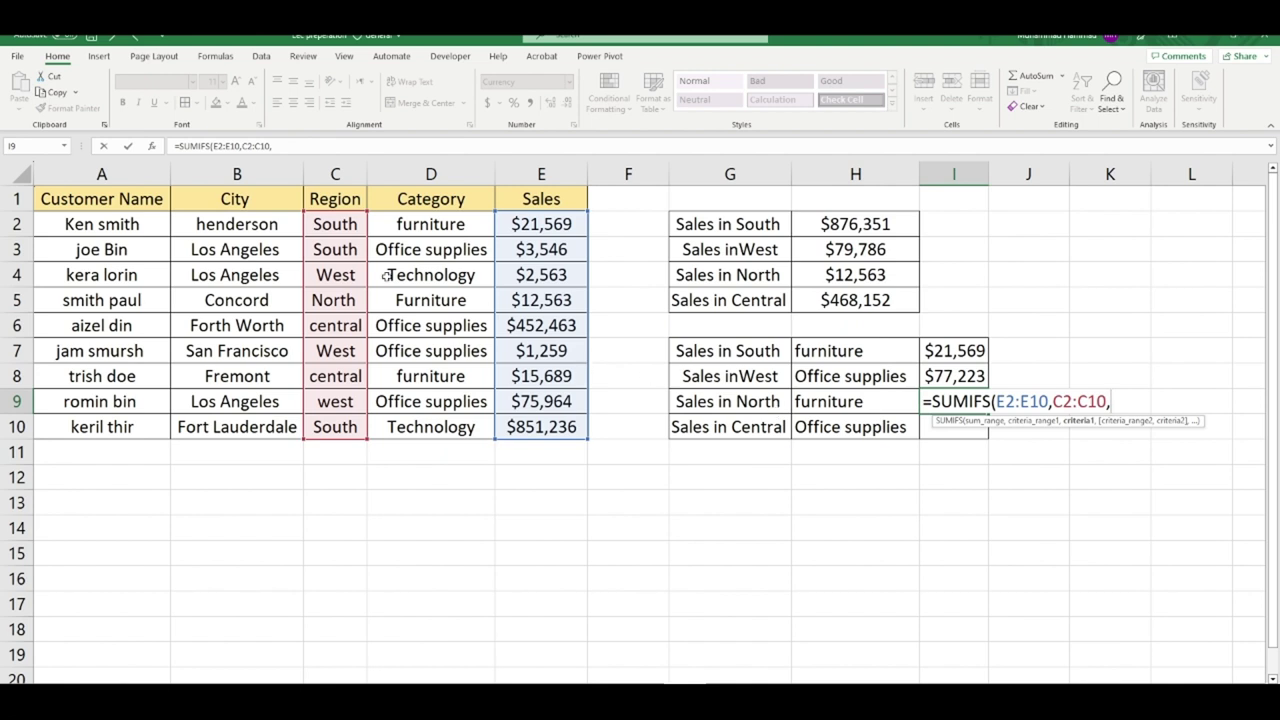
pyautogui.click(347, 299)
pyautogui.write(',')
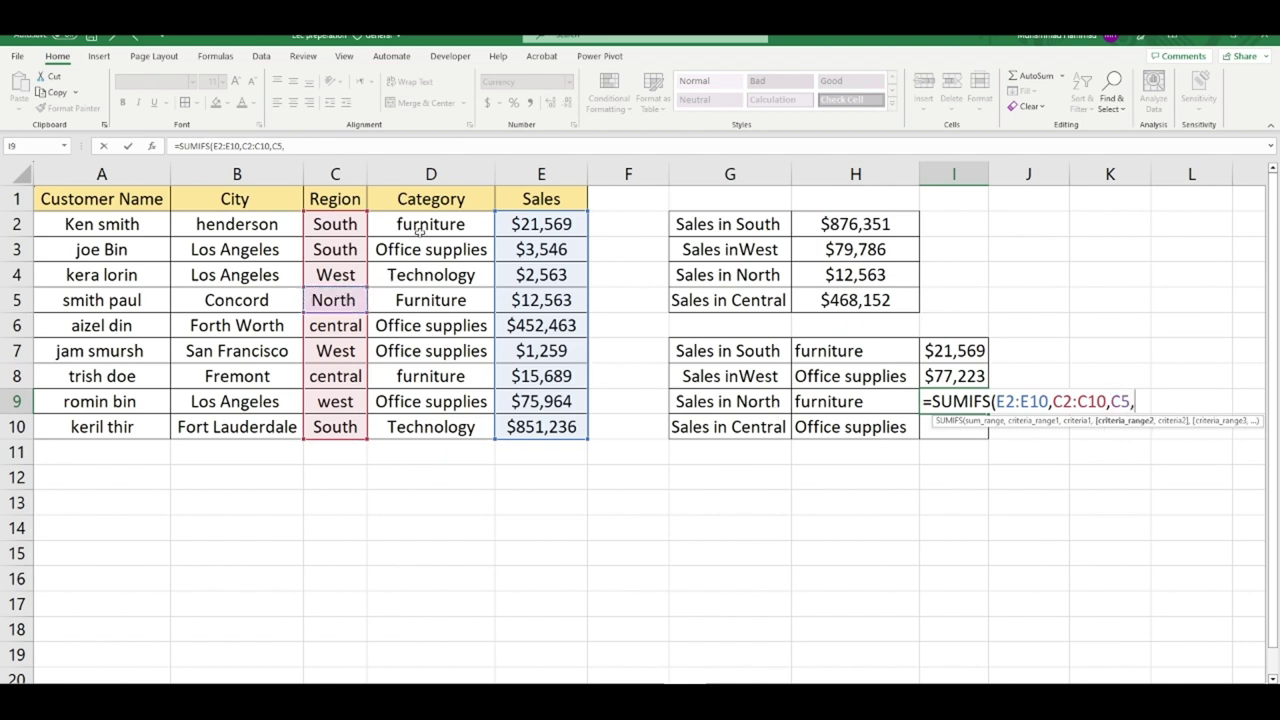
pyautogui.moveTo(420, 226); pyautogui.dragTo(431, 414)
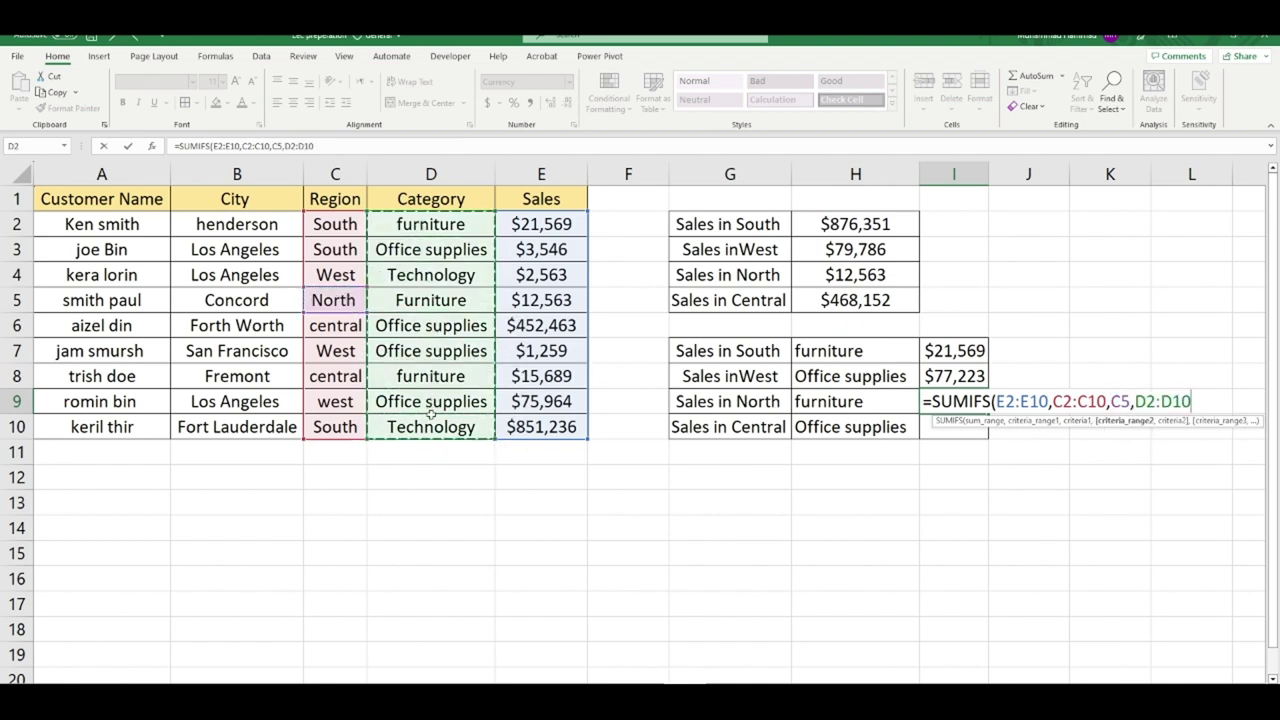
pyautogui.write(',')
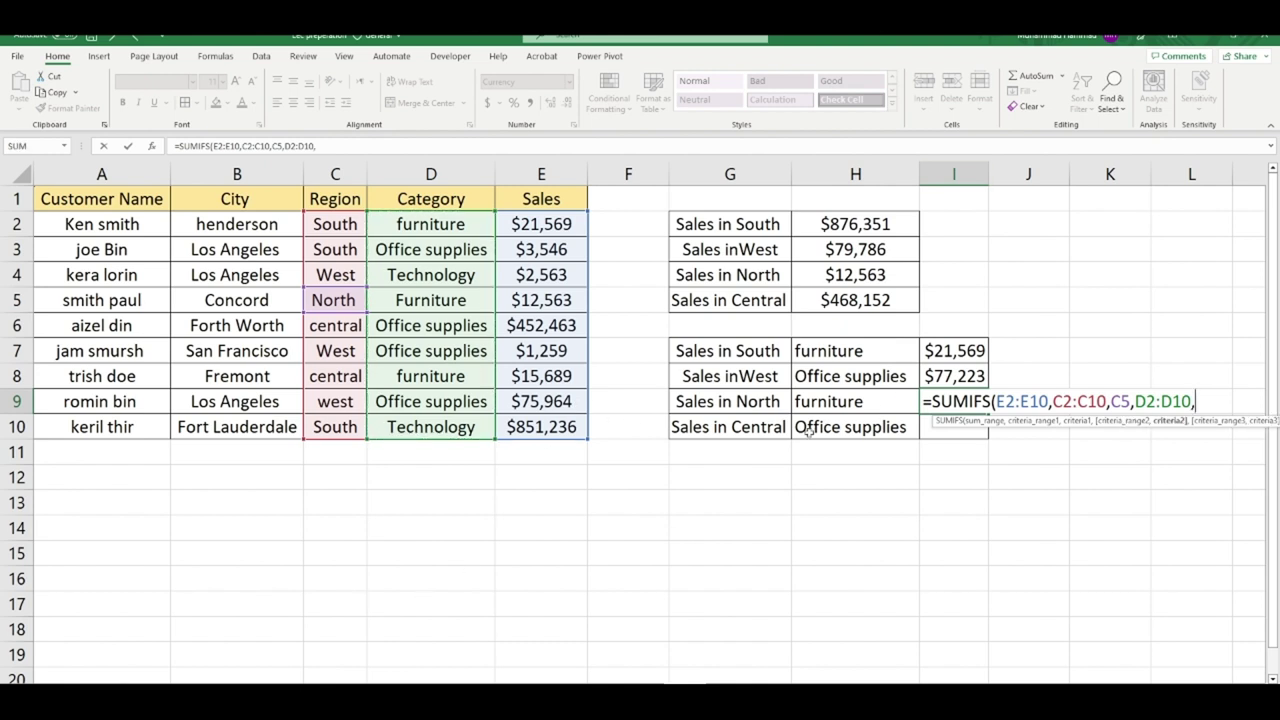
pyautogui.click(432, 303)
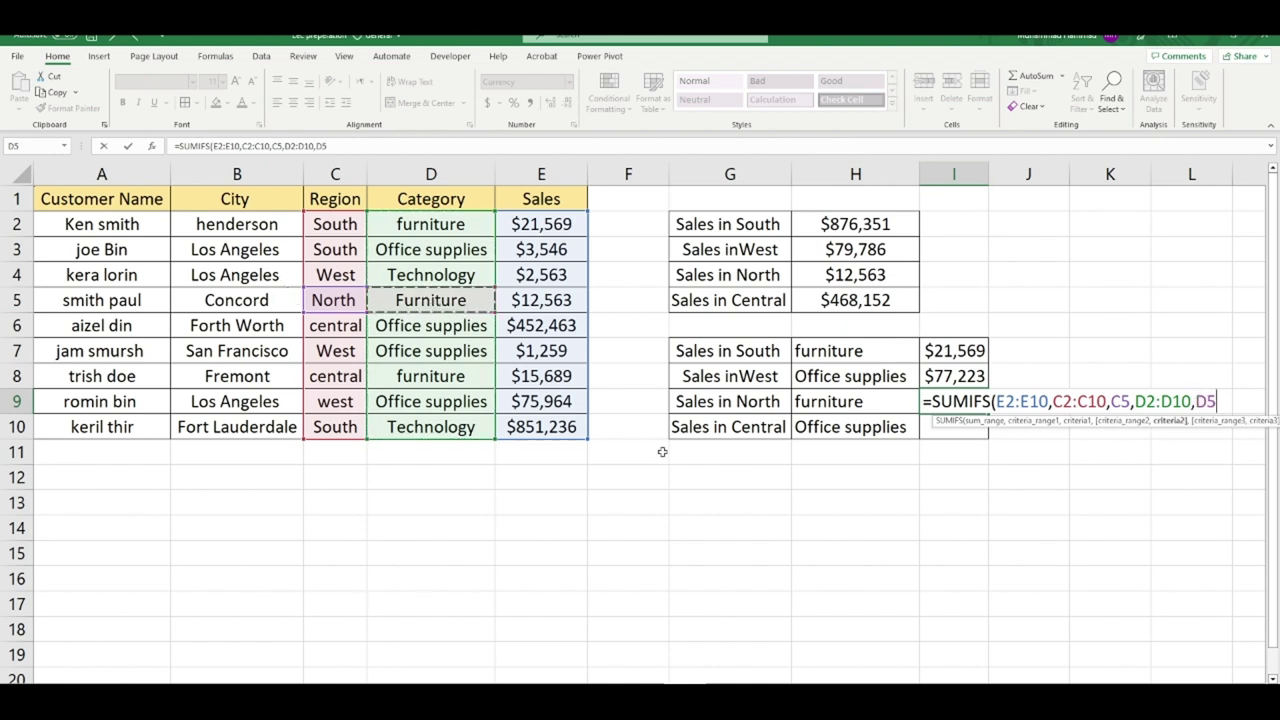
pyautogui.press('Return')
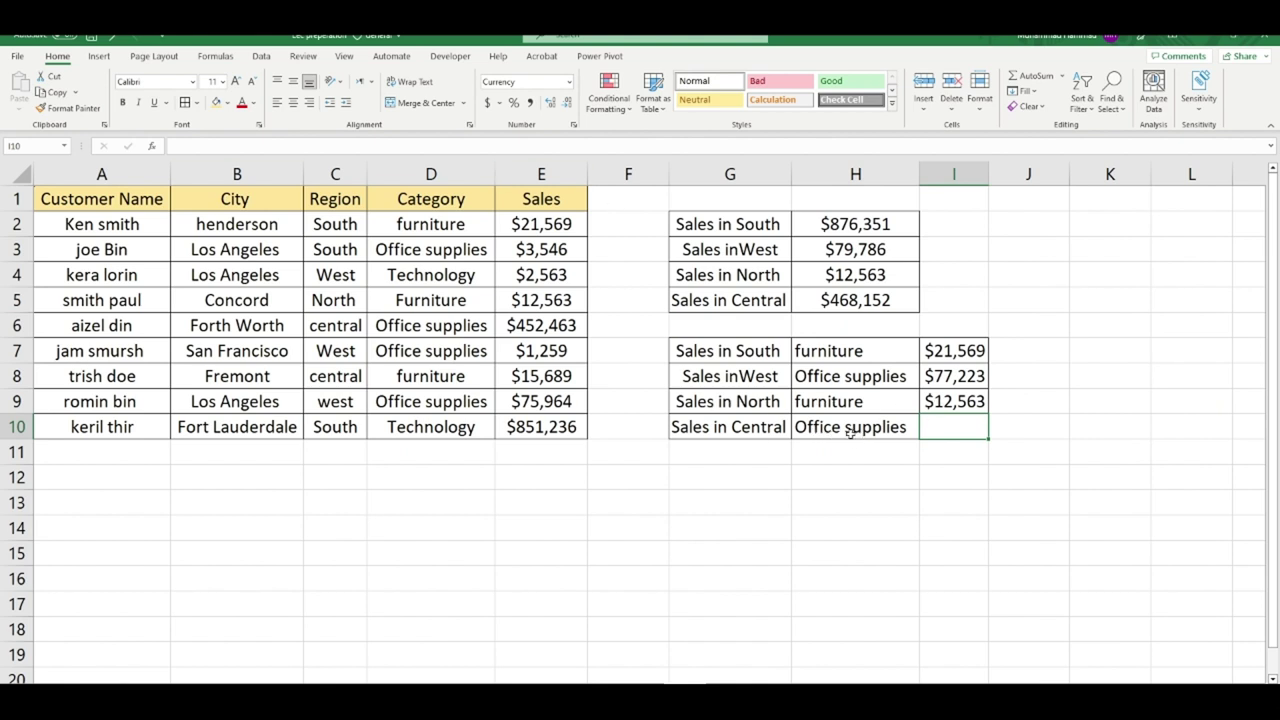
# In I10, enter =SUMIFS(E2:E10,C2:C10,C8,D2:D10,D6) for Central Office supplies, giving $452,463
pyautogui.write('=sumif')
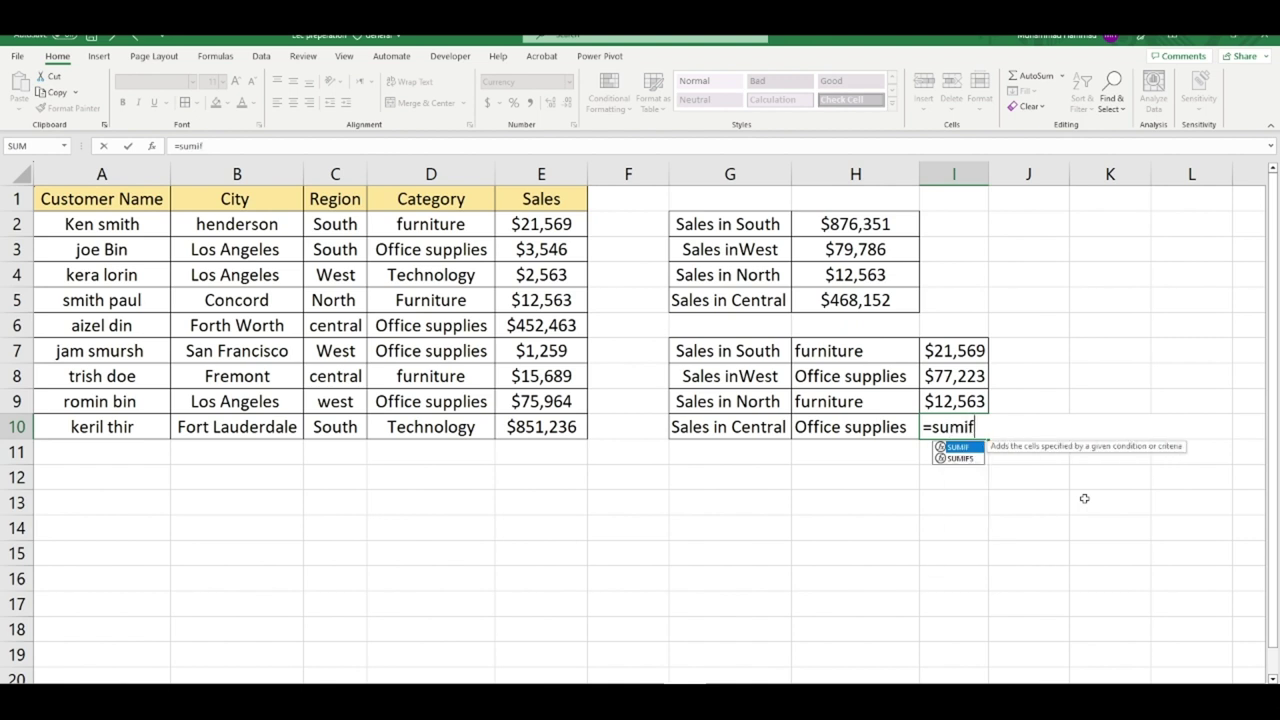
pyautogui.write('s')
pyautogui.press('Tab')
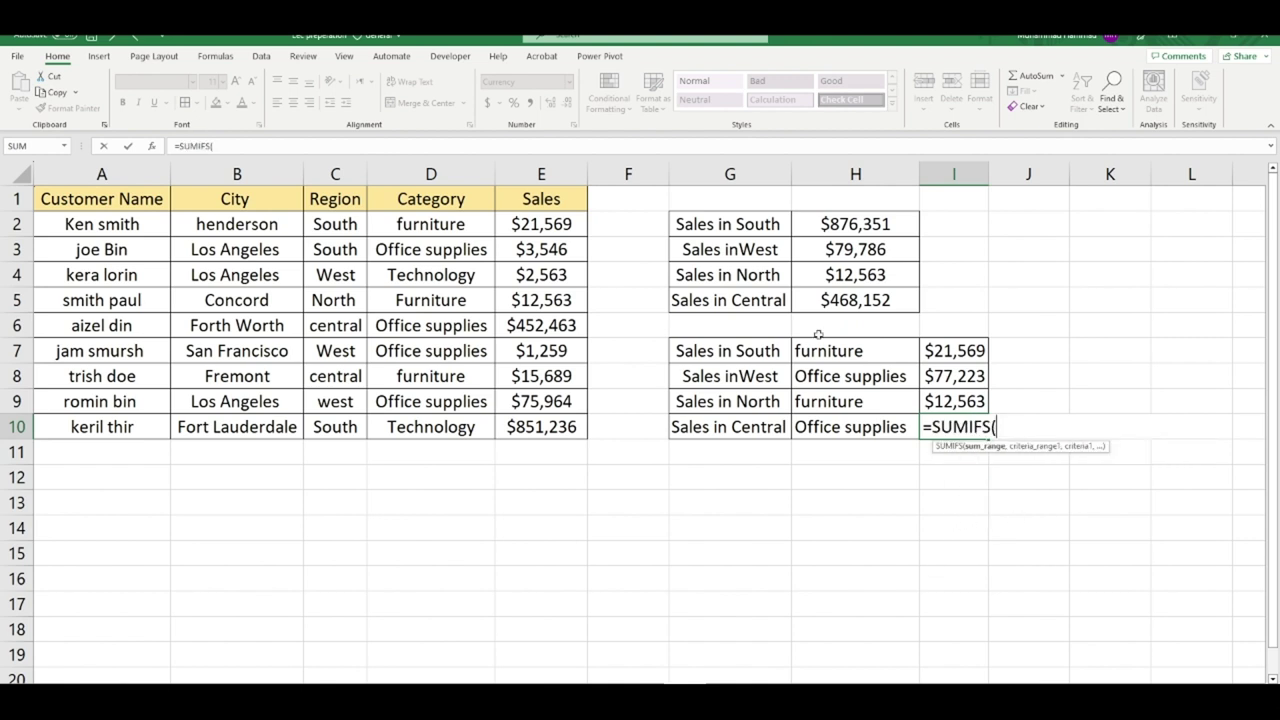
pyautogui.moveTo(552, 222); pyautogui.dragTo(545, 420)
pyautogui.write(',')
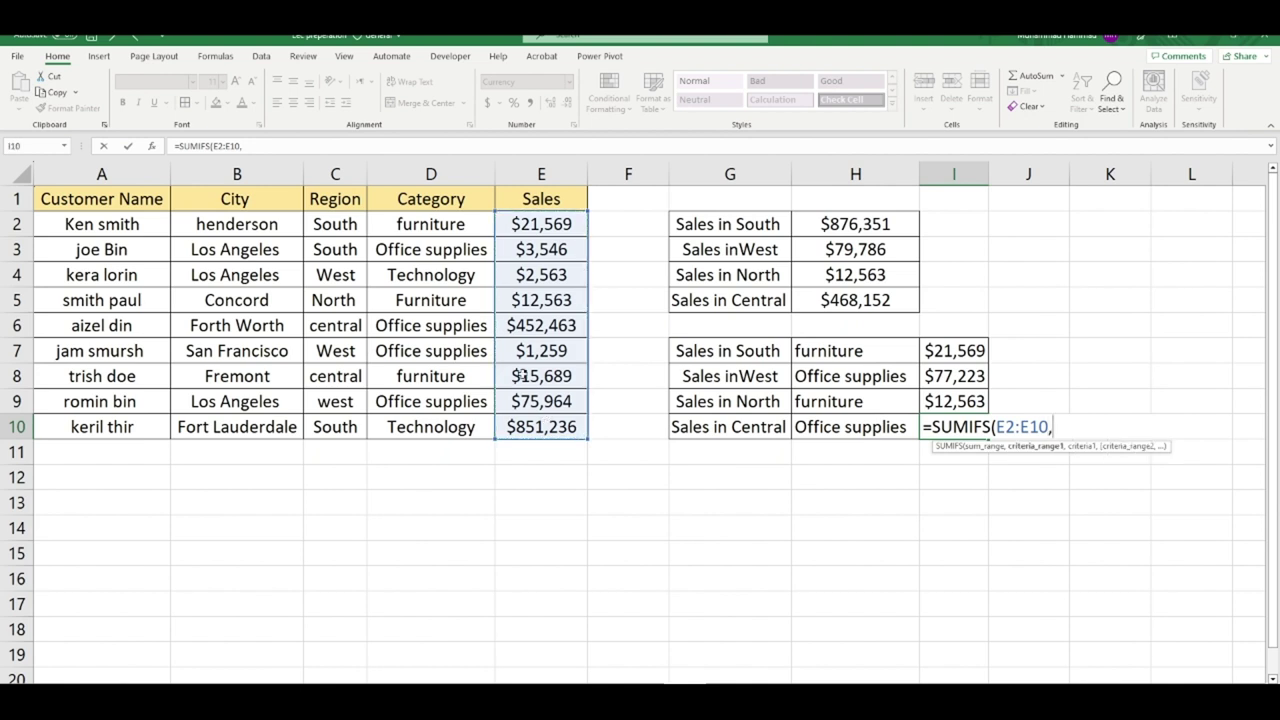
pyautogui.moveTo(354, 215); pyautogui.dragTo(316, 424)
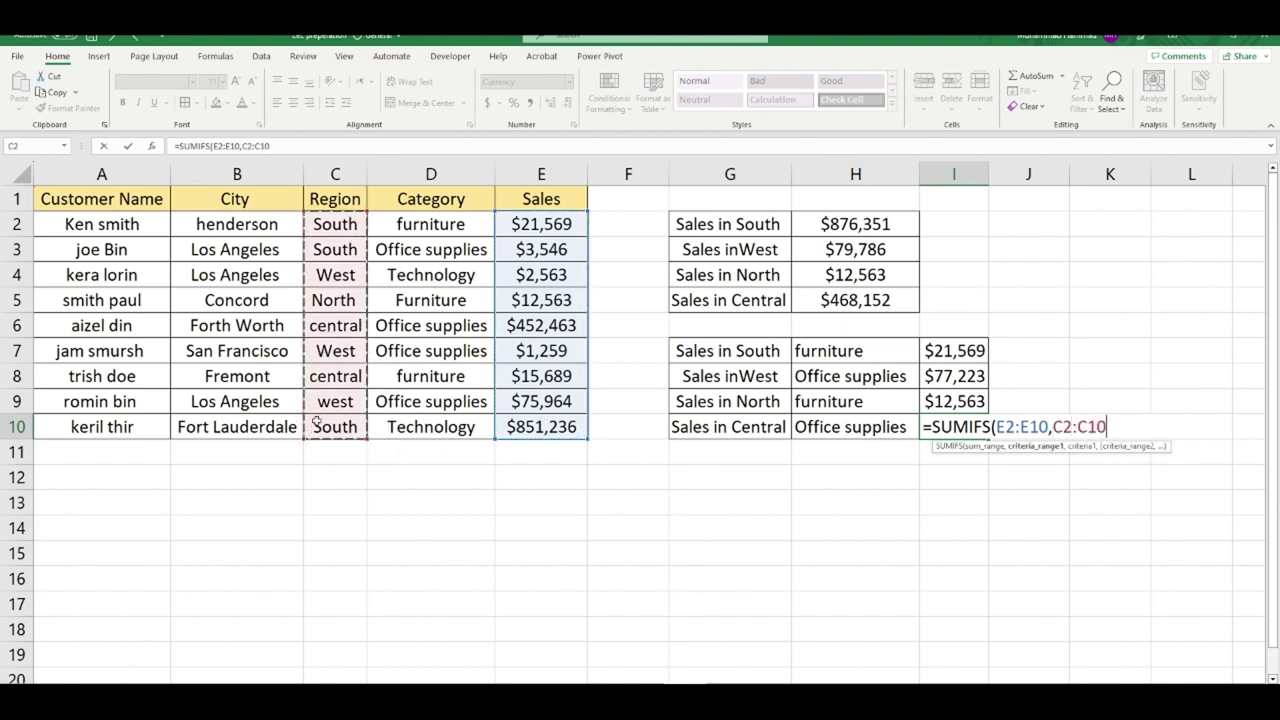
pyautogui.write(',')
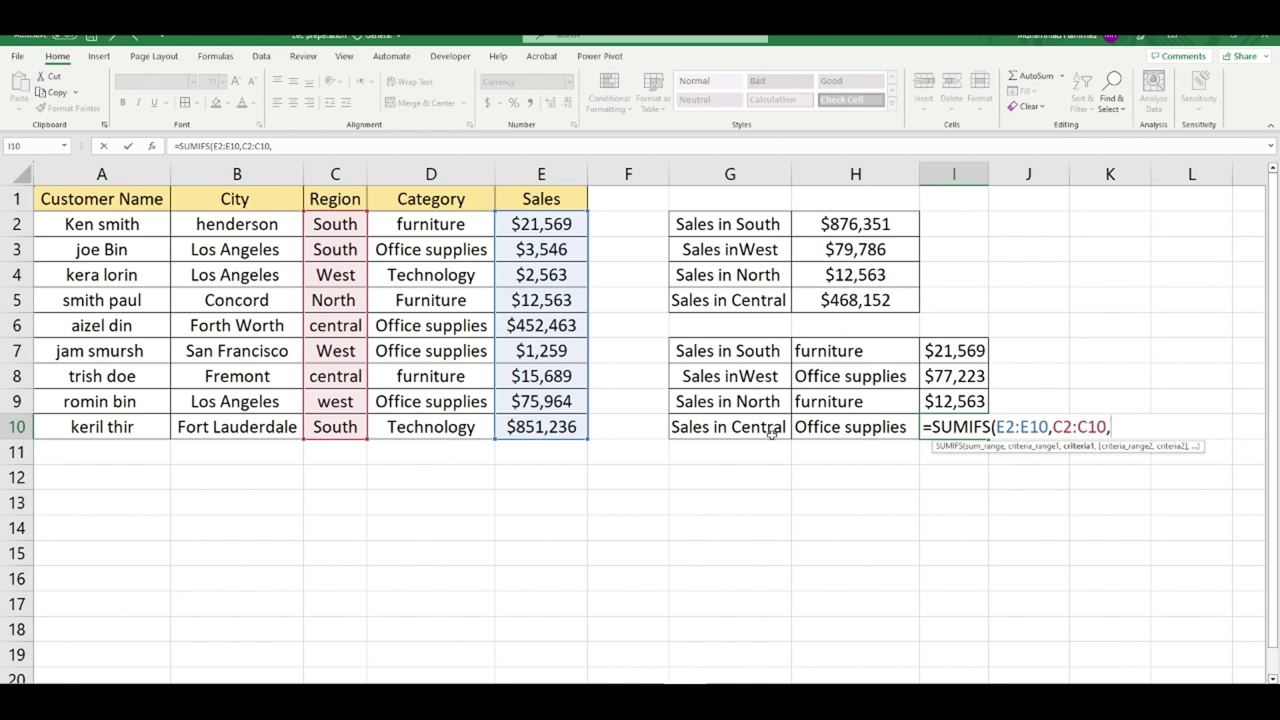
pyautogui.click(358, 377)
pyautogui.write(',')
pyautogui.moveTo(430, 425); pyautogui.dragTo(450, 228)
pyautogui.write(',')
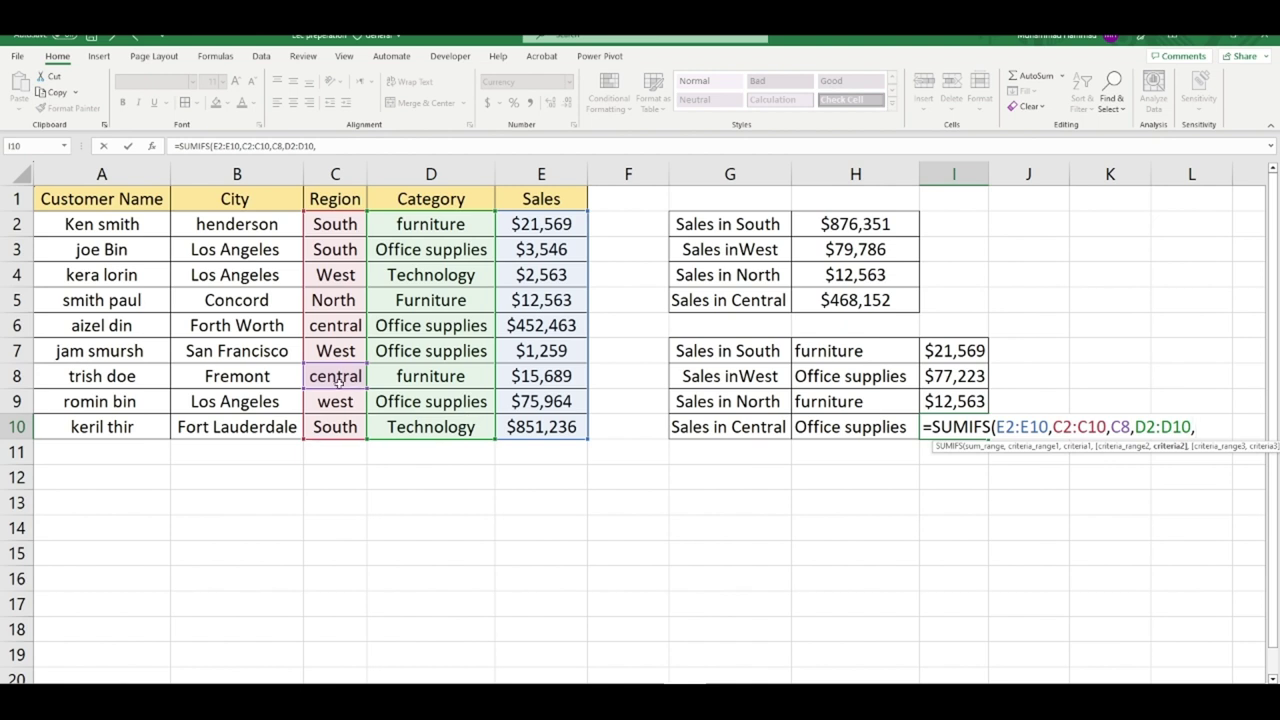
pyautogui.click(434, 325)
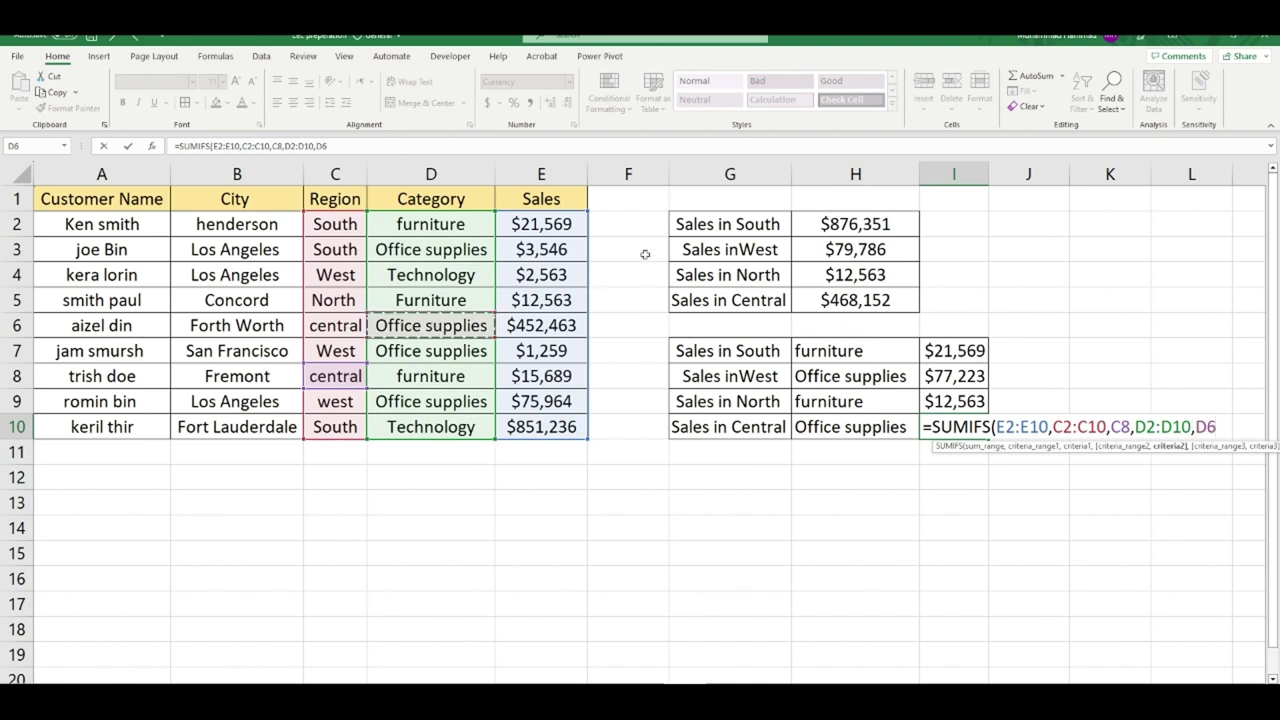
pyautogui.press('Return')
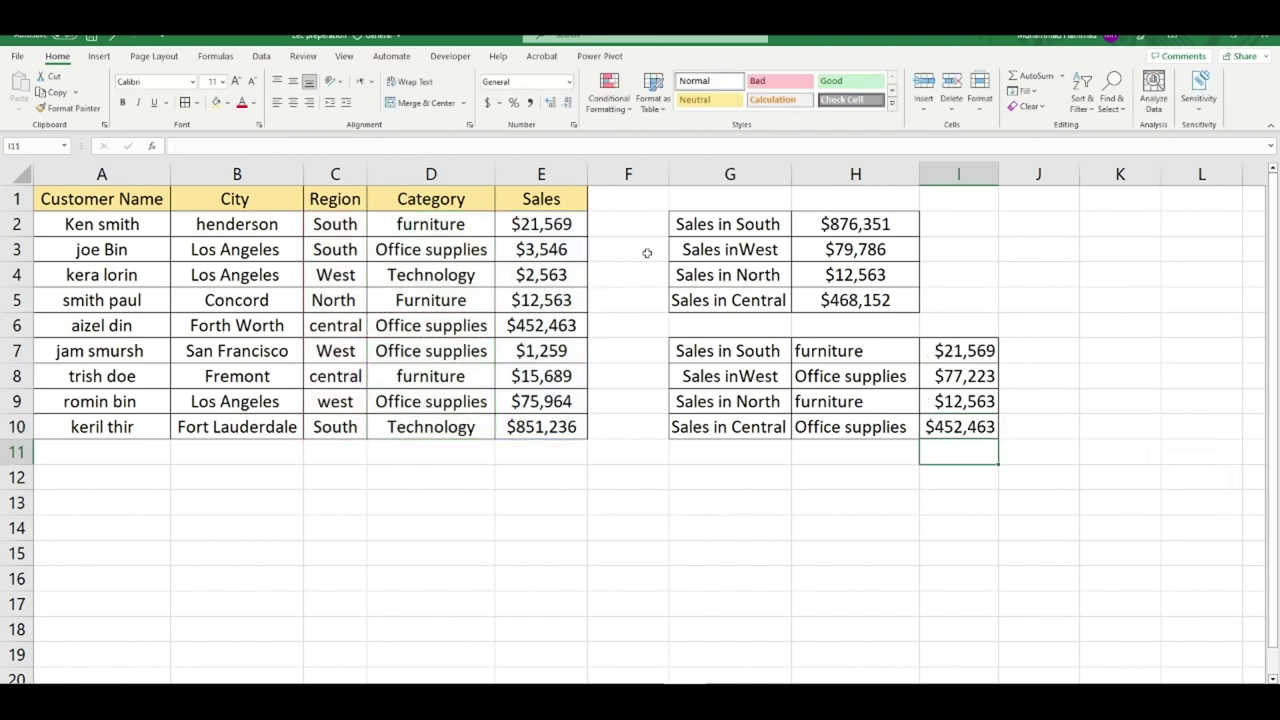
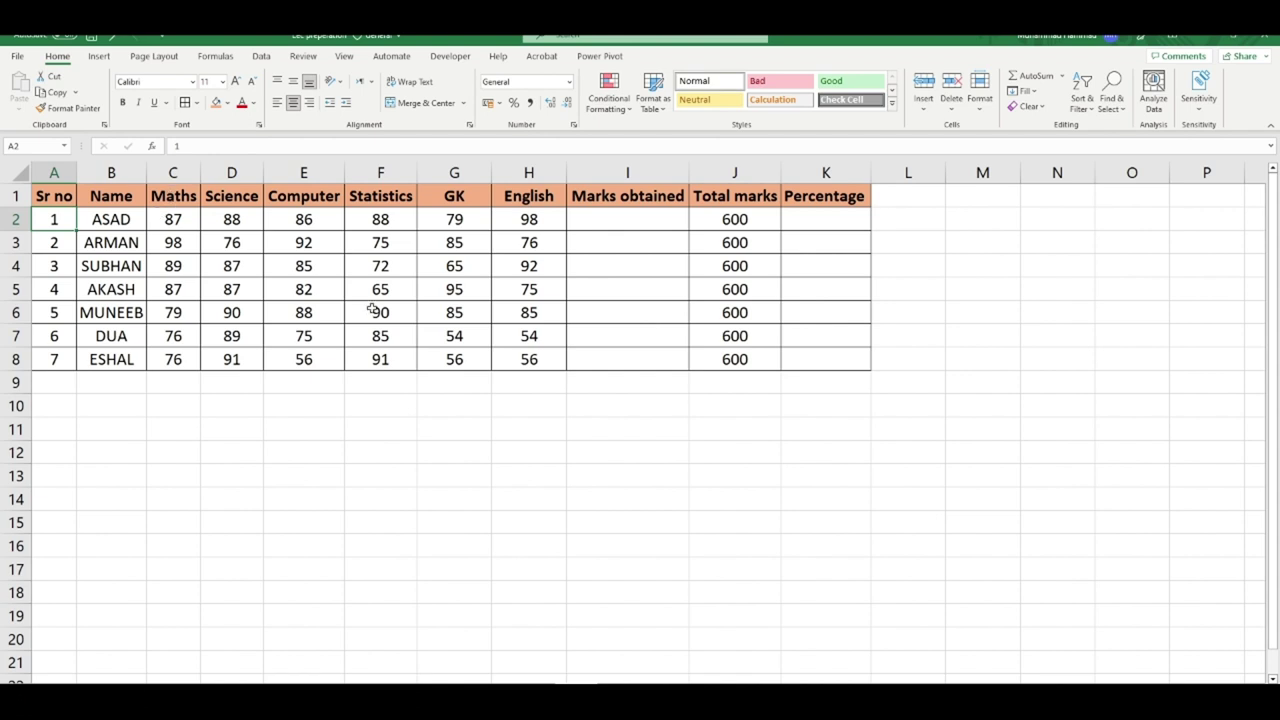
# Enter =SUM(C2:H2) in I2 and fill it down to I8 for every student
pyautogui.click(627, 218)
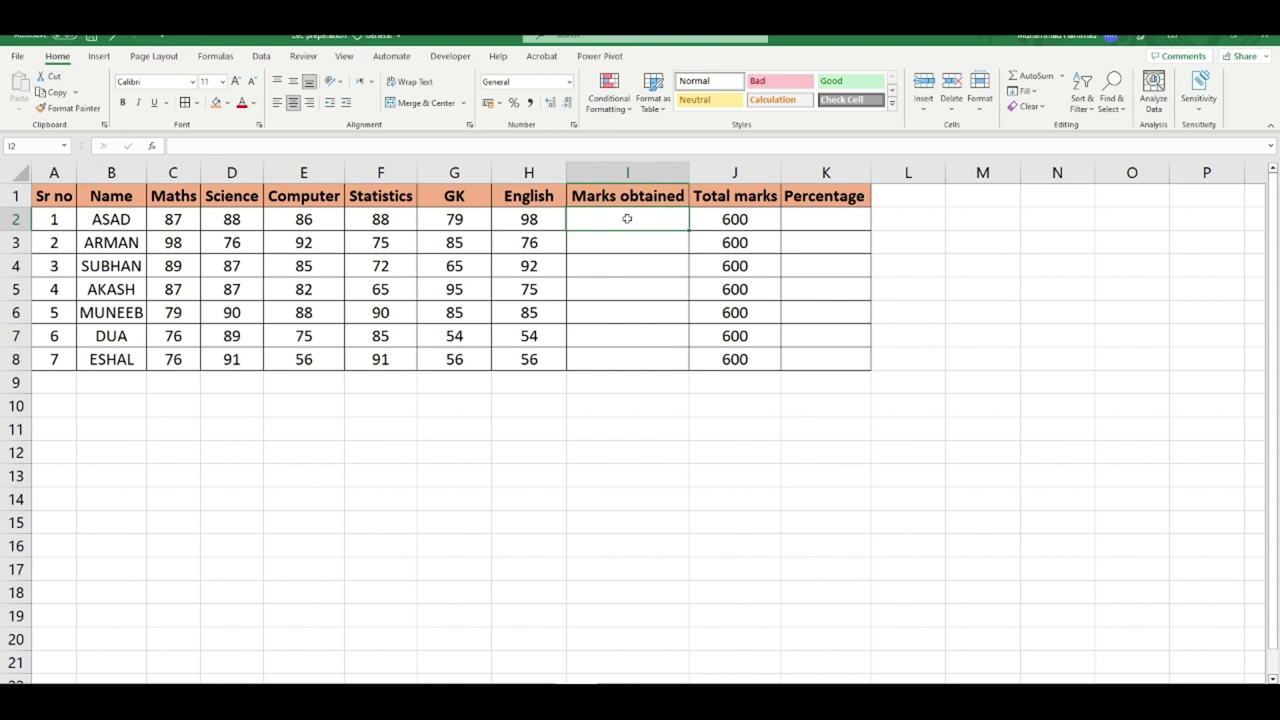
pyautogui.doubleClick(610, 221)
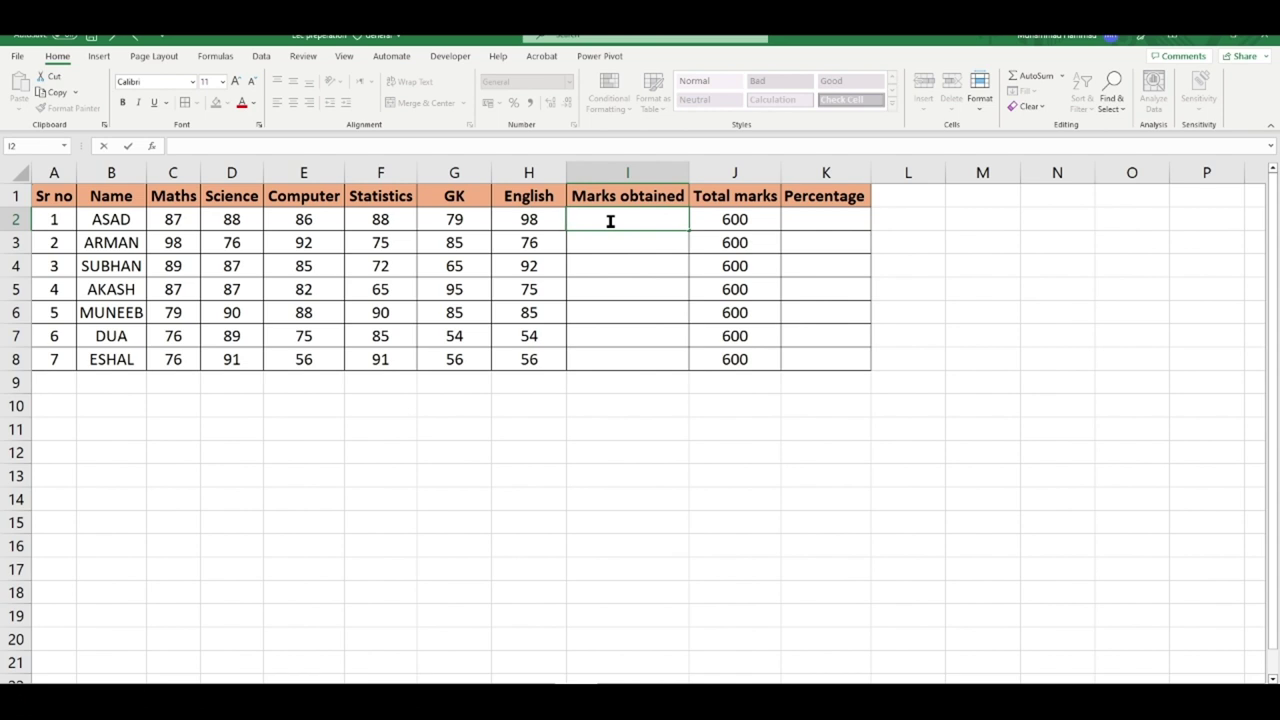
pyautogui.write('=sum')
pyautogui.press('Tab')
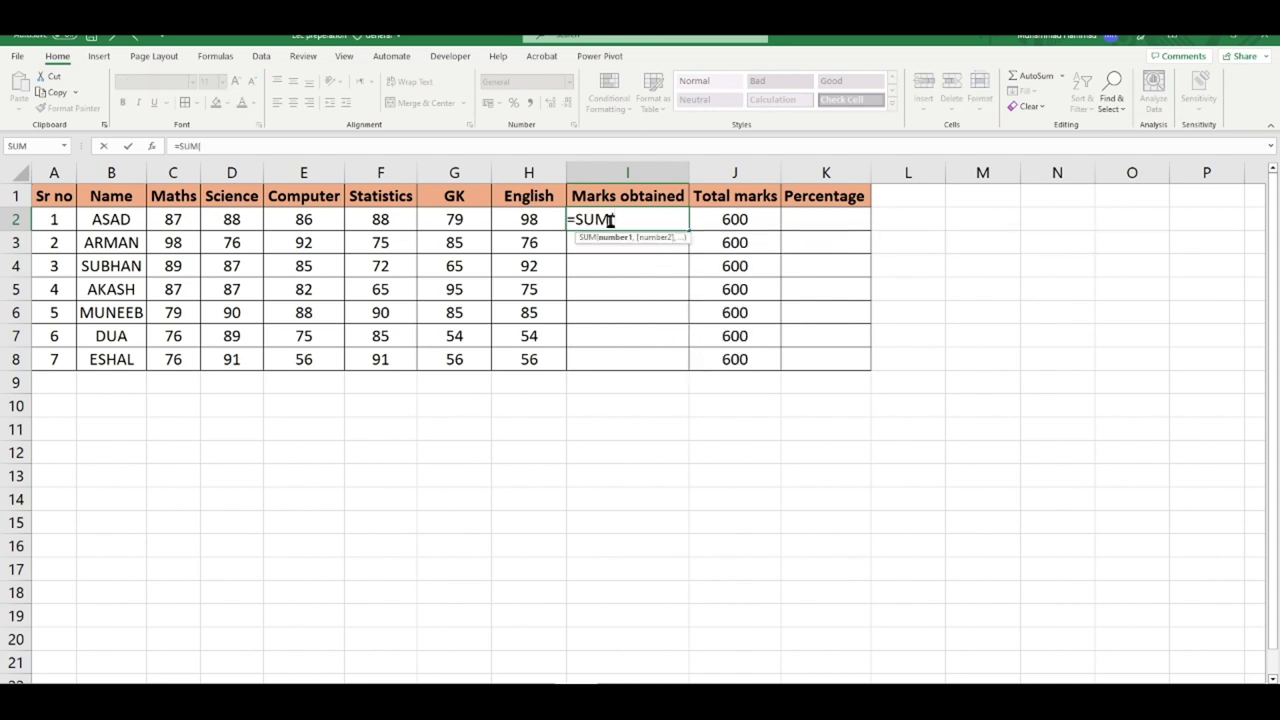
pyautogui.moveTo(160, 214); pyautogui.dragTo(536, 219)
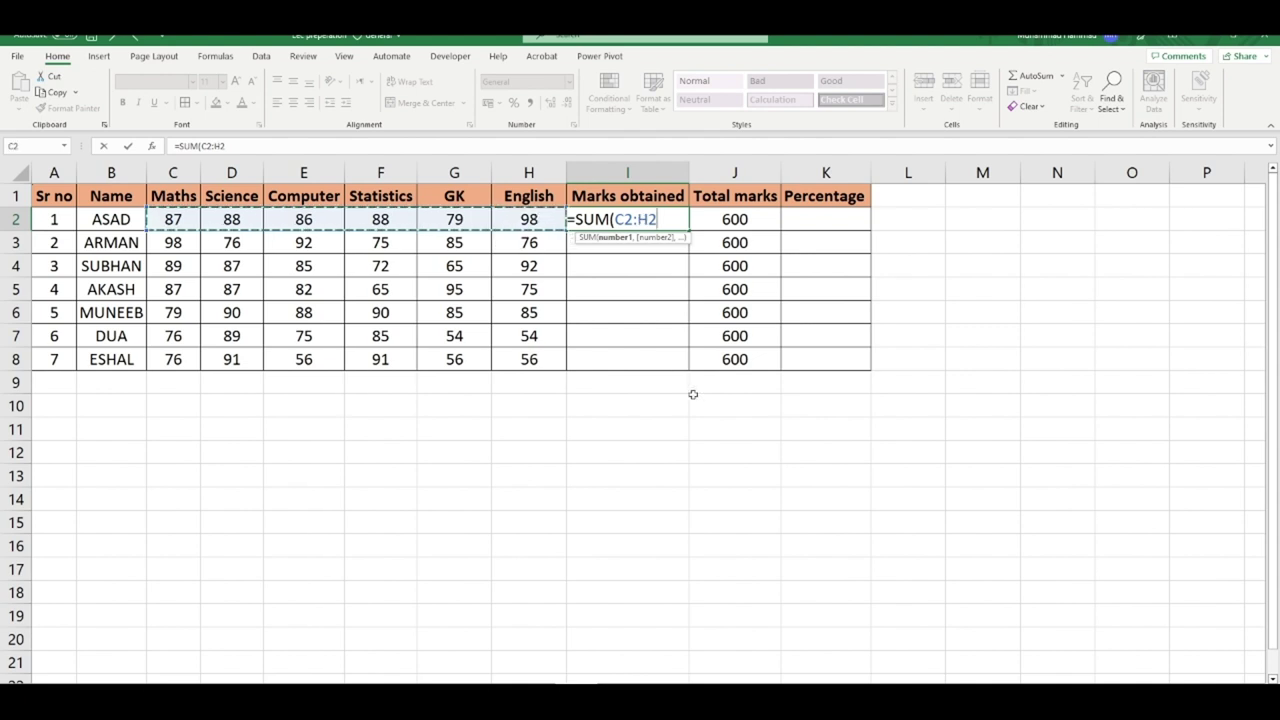
pyautogui.press('Return')
pyautogui.click(611, 218)
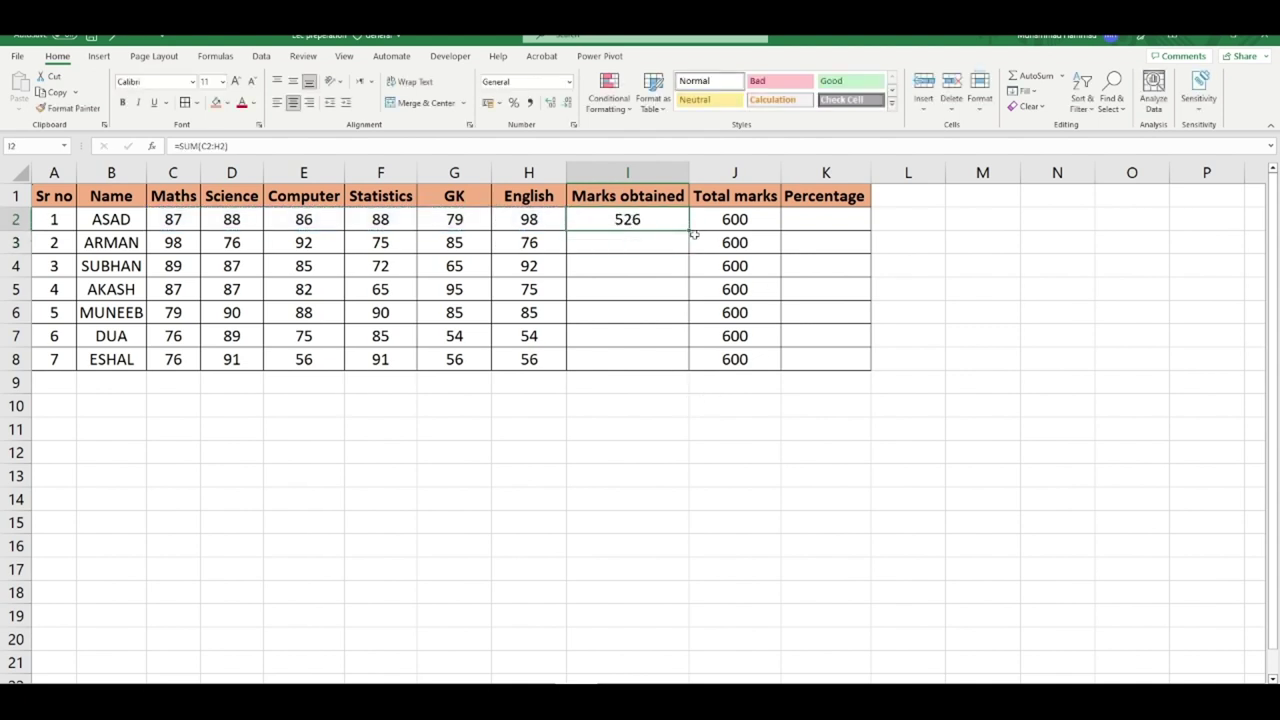
pyautogui.doubleClick(692, 231)
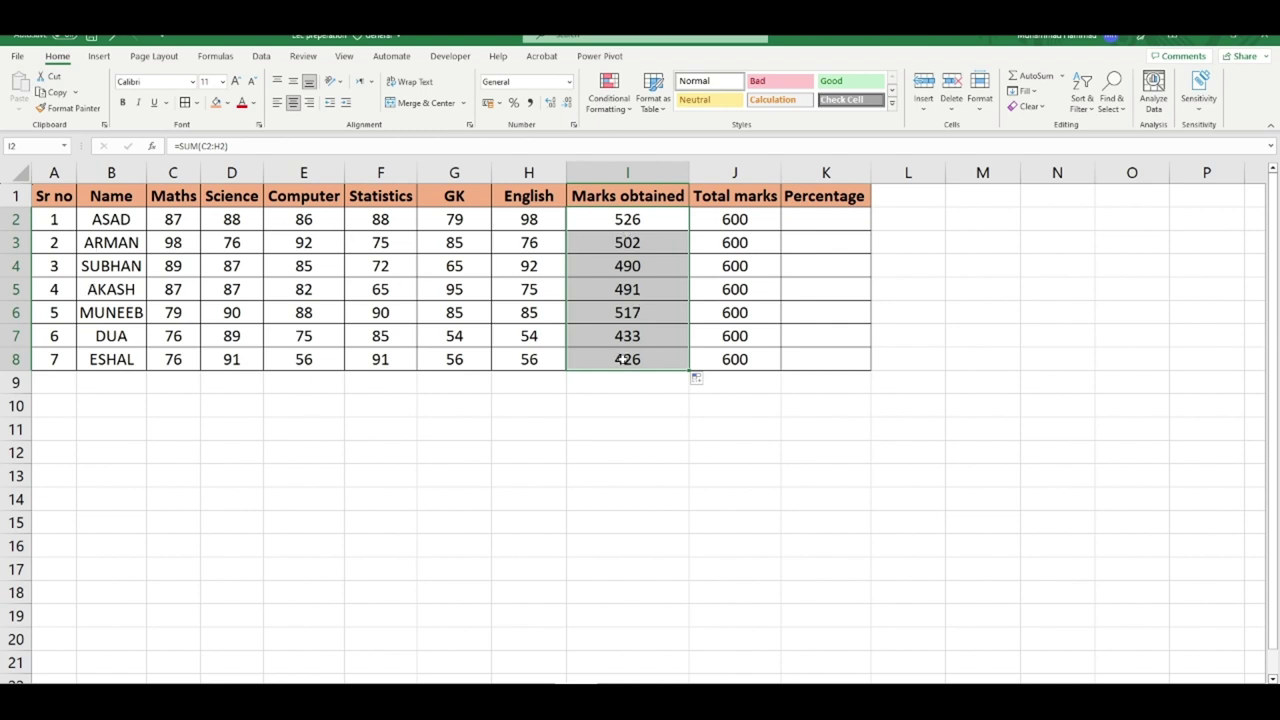
pyautogui.click(797, 217)
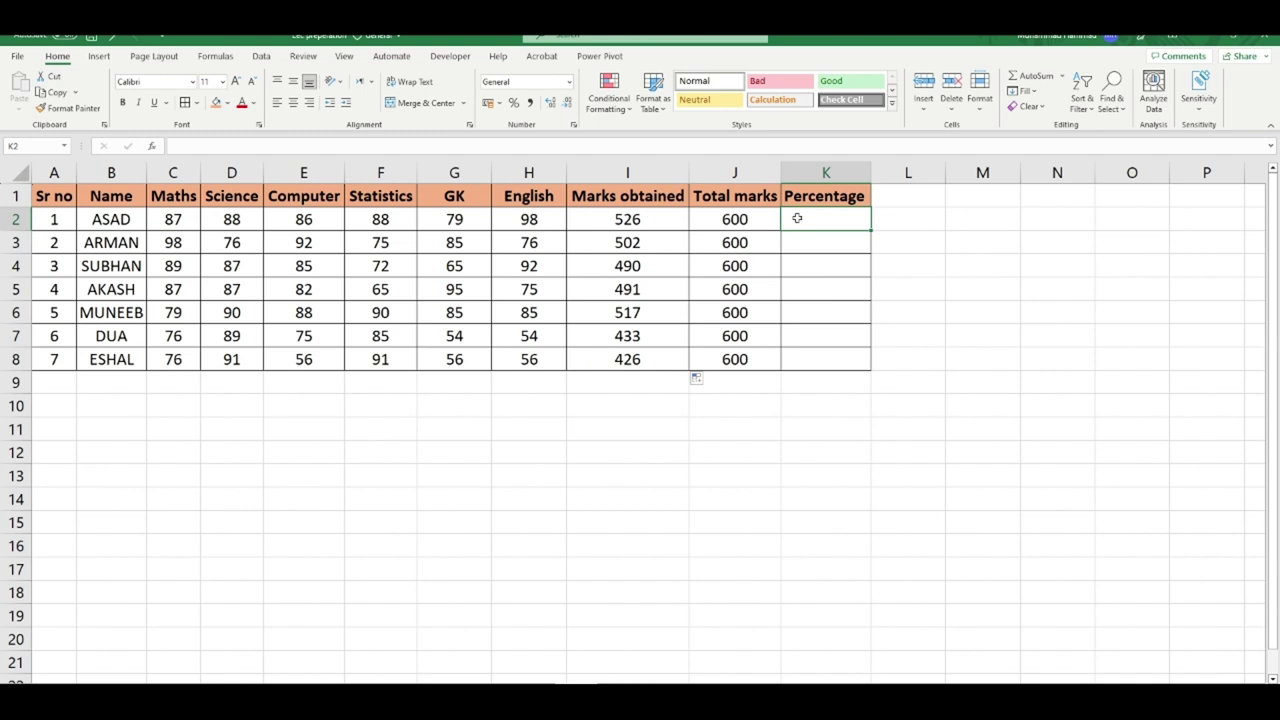
# Enter the percentage formula =I2/J2 in cell K2
pyautogui.write('=')
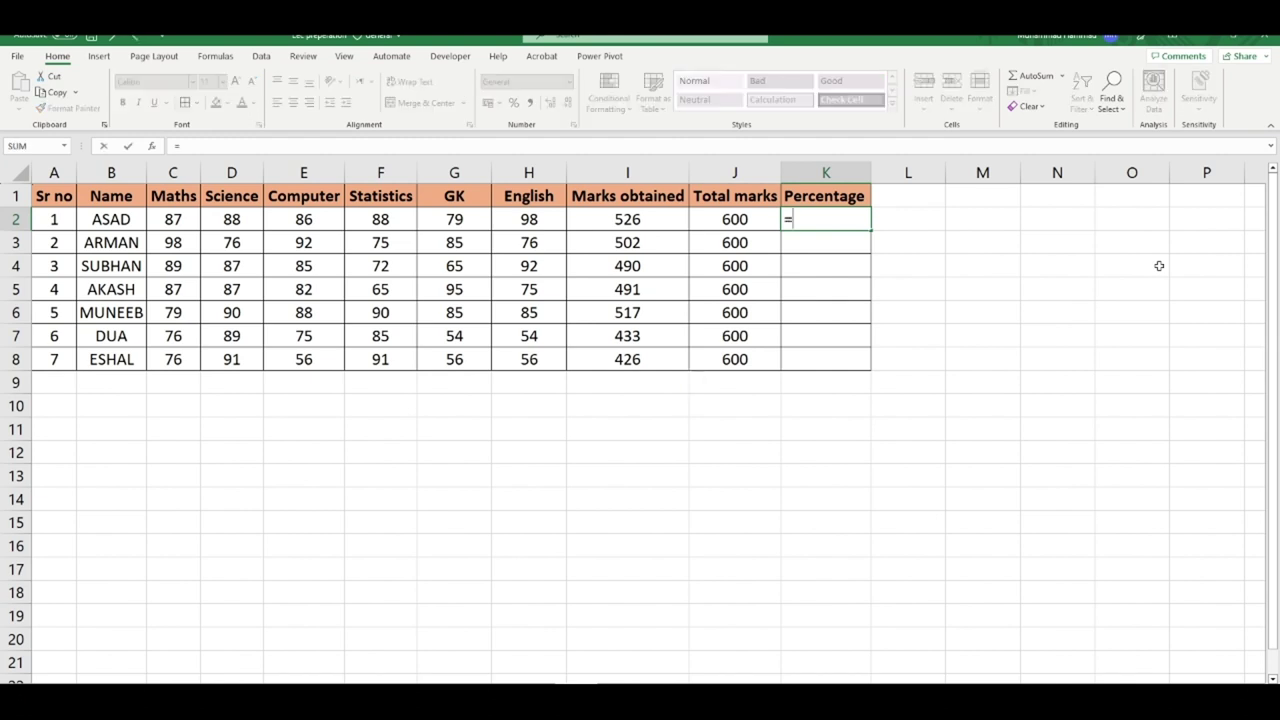
pyautogui.click(653, 216)
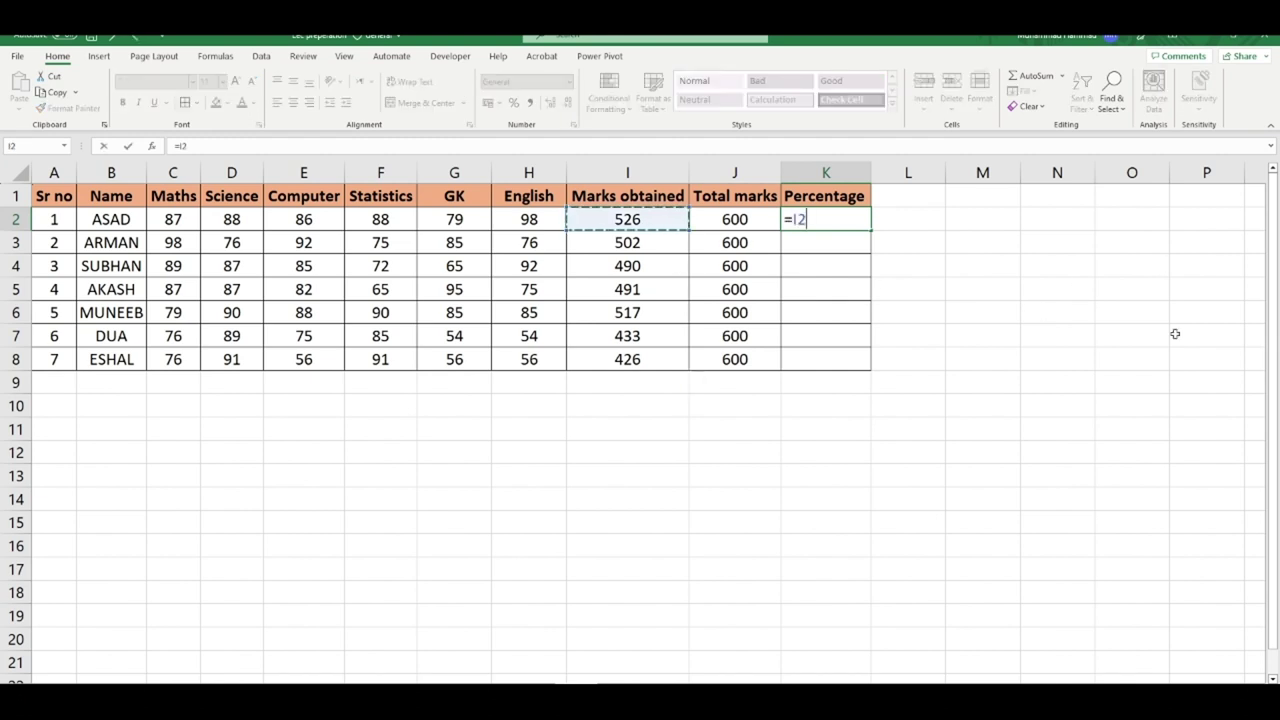
pyautogui.write('/')
pyautogui.click(750, 222)
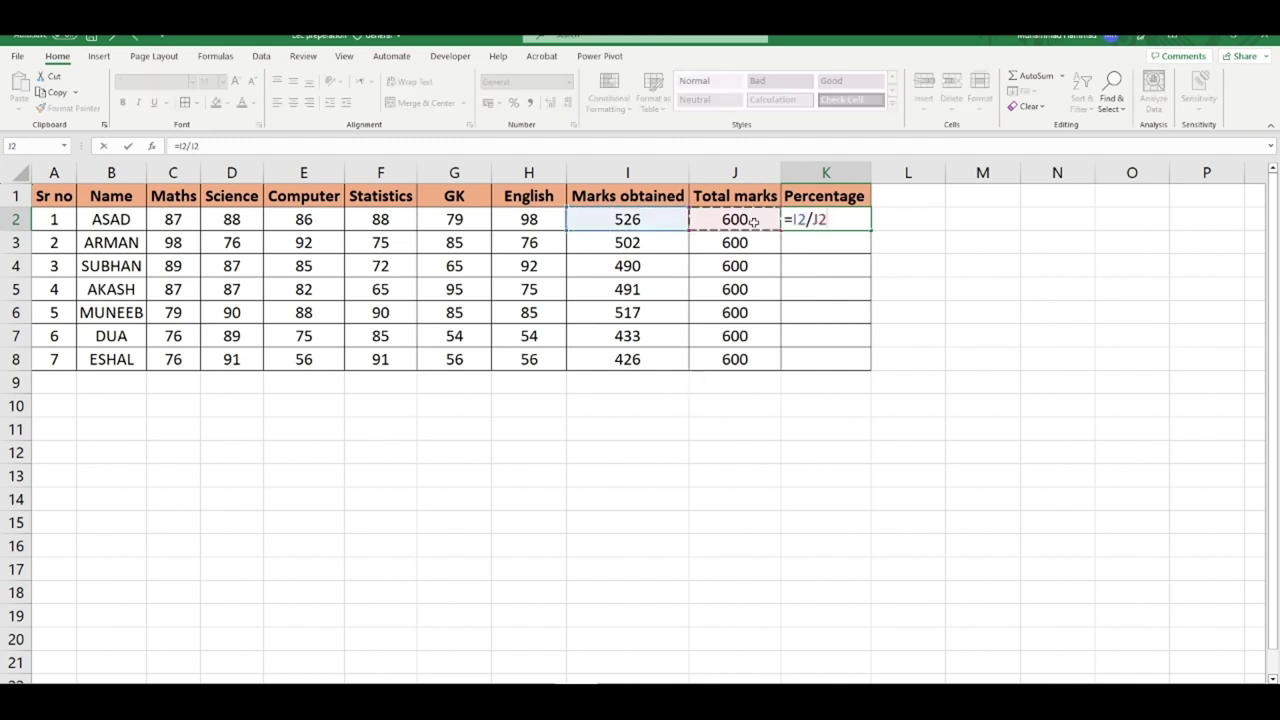
pyautogui.press('Return')
# Copy the percentage formula down to K8 and apply Percent Style
pyautogui.click(825, 219)
pyautogui.doubleClick(871, 230)
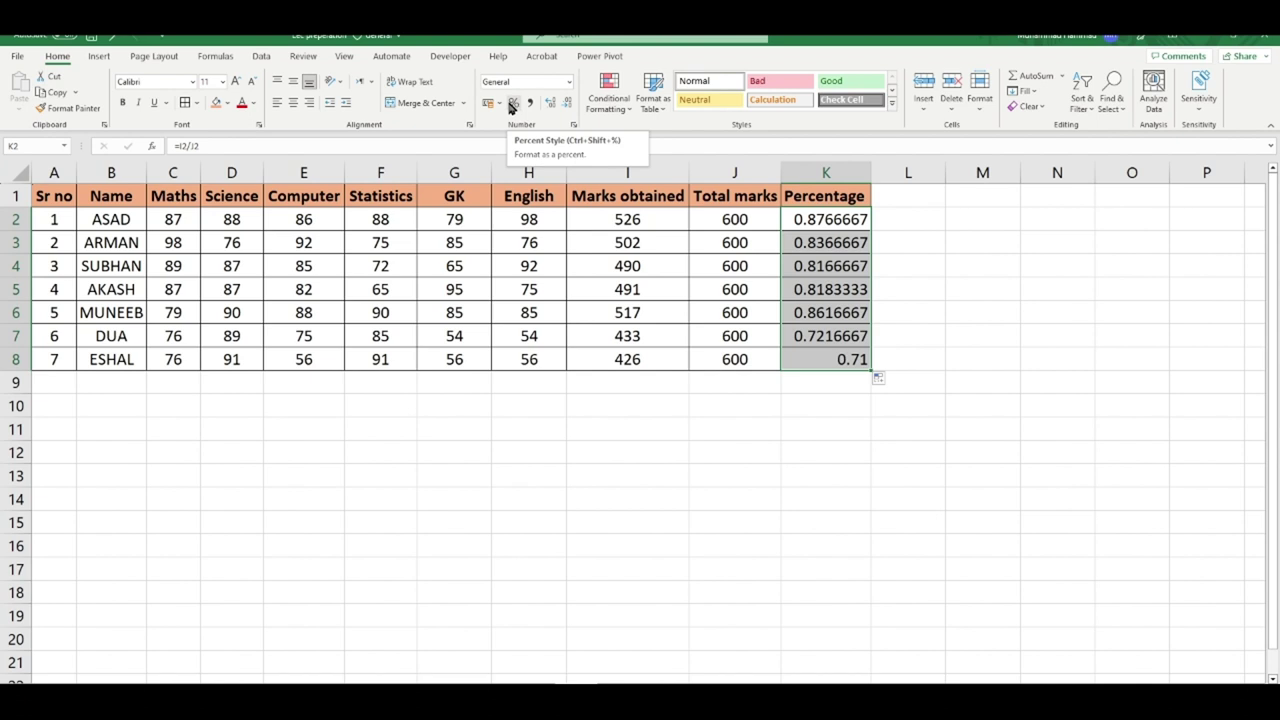
pyautogui.click(511, 104)
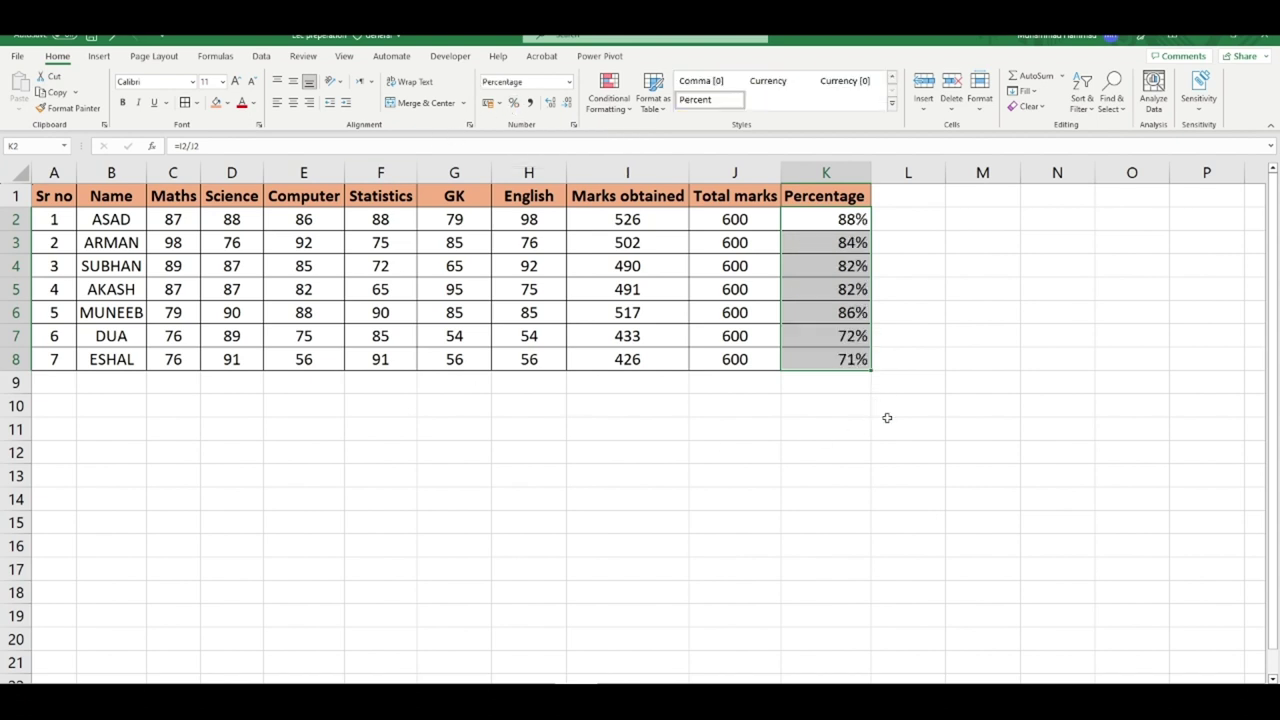
pyautogui.click(799, 398)
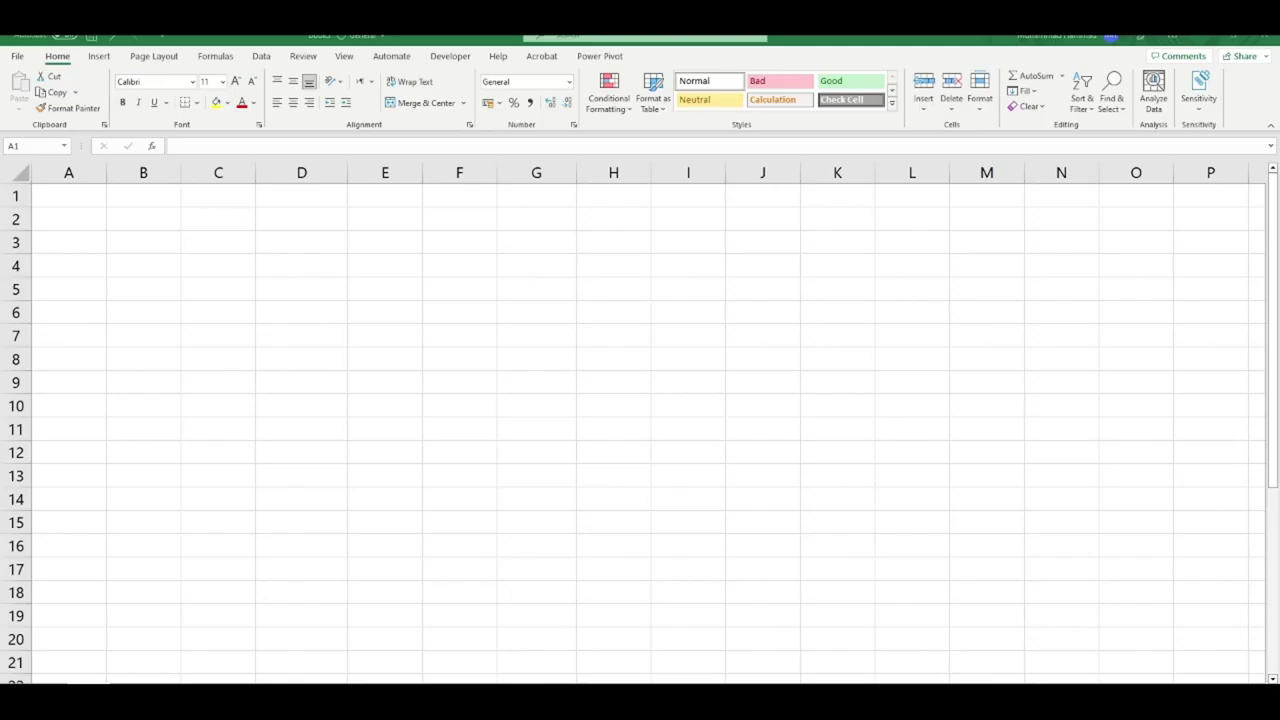
# Enter 1 and 2 in A1:A2 and autofill the pattern down to 41
pyautogui.click(80, 198)
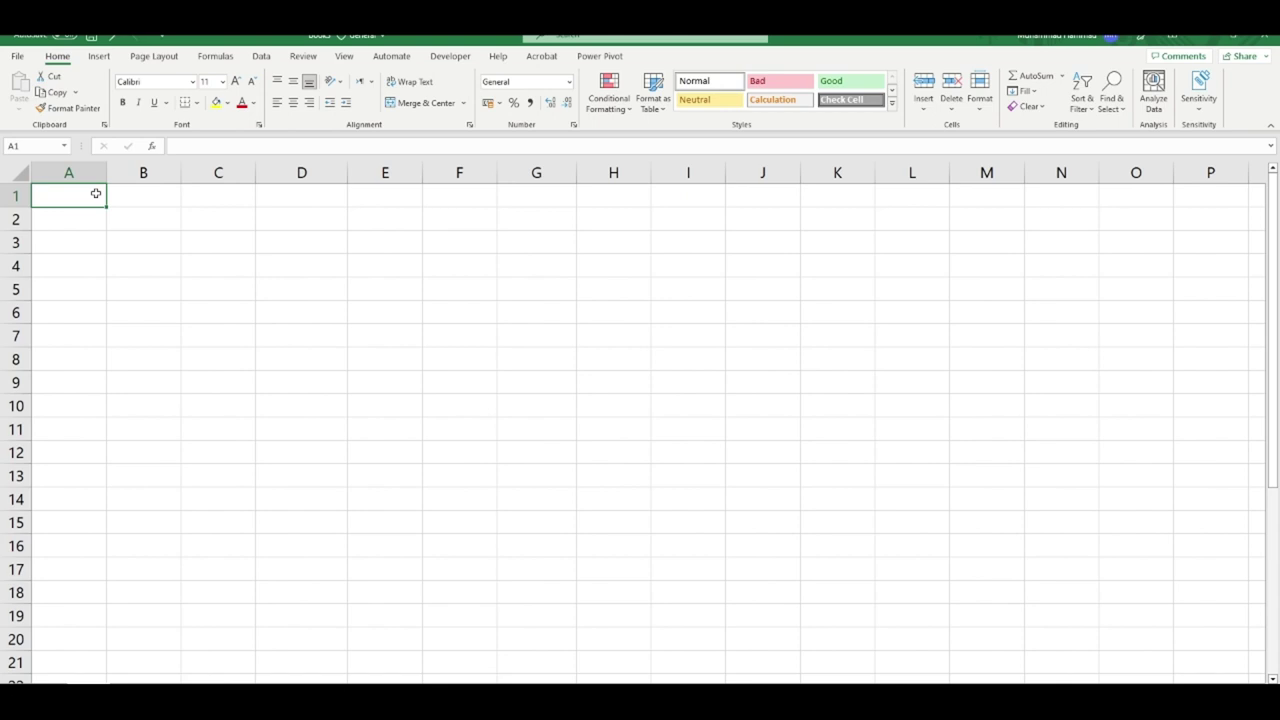
pyautogui.write('1')
pyautogui.press('Return')
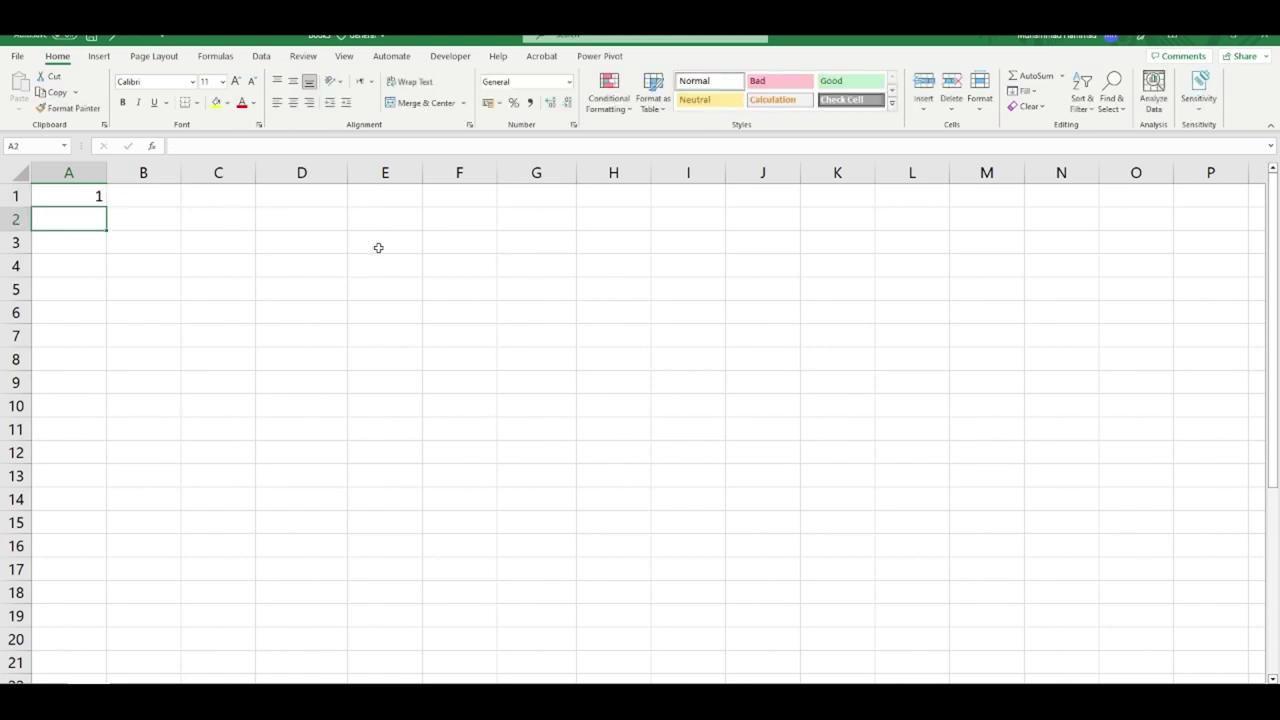
pyautogui.write('2')
pyautogui.press('Return')
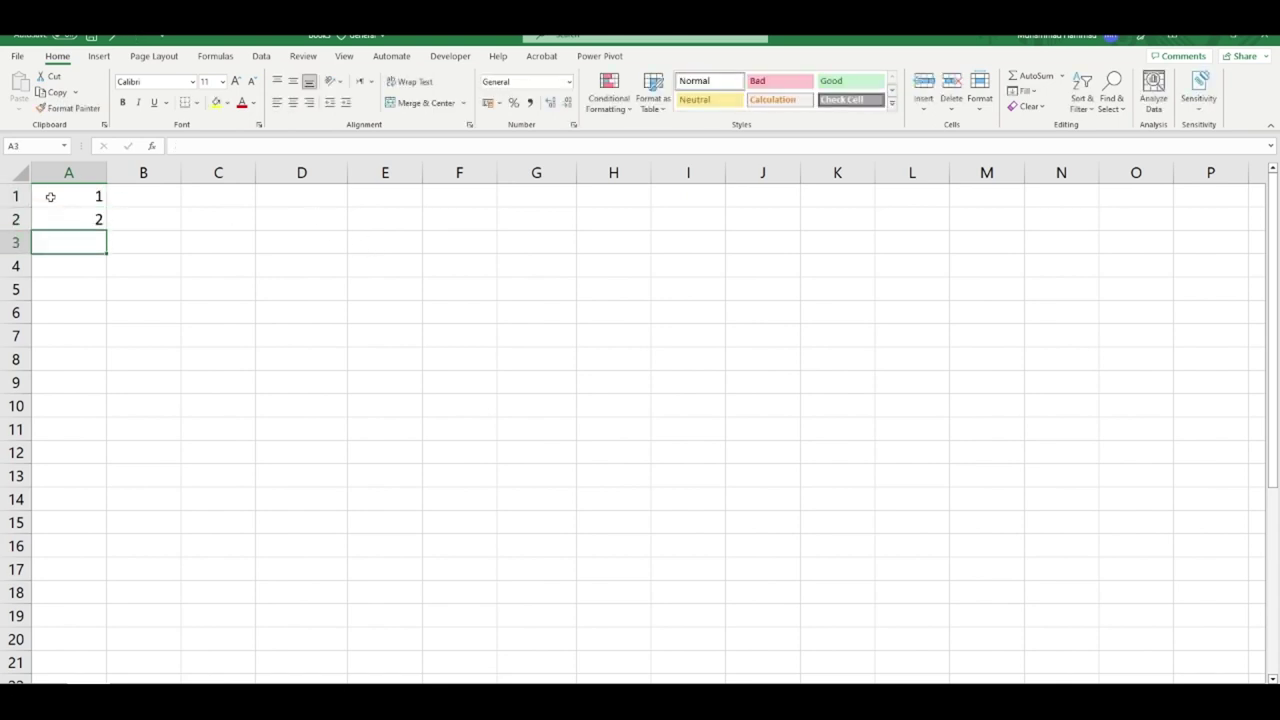
pyautogui.moveTo(50, 197); pyautogui.dragTo(57, 214)
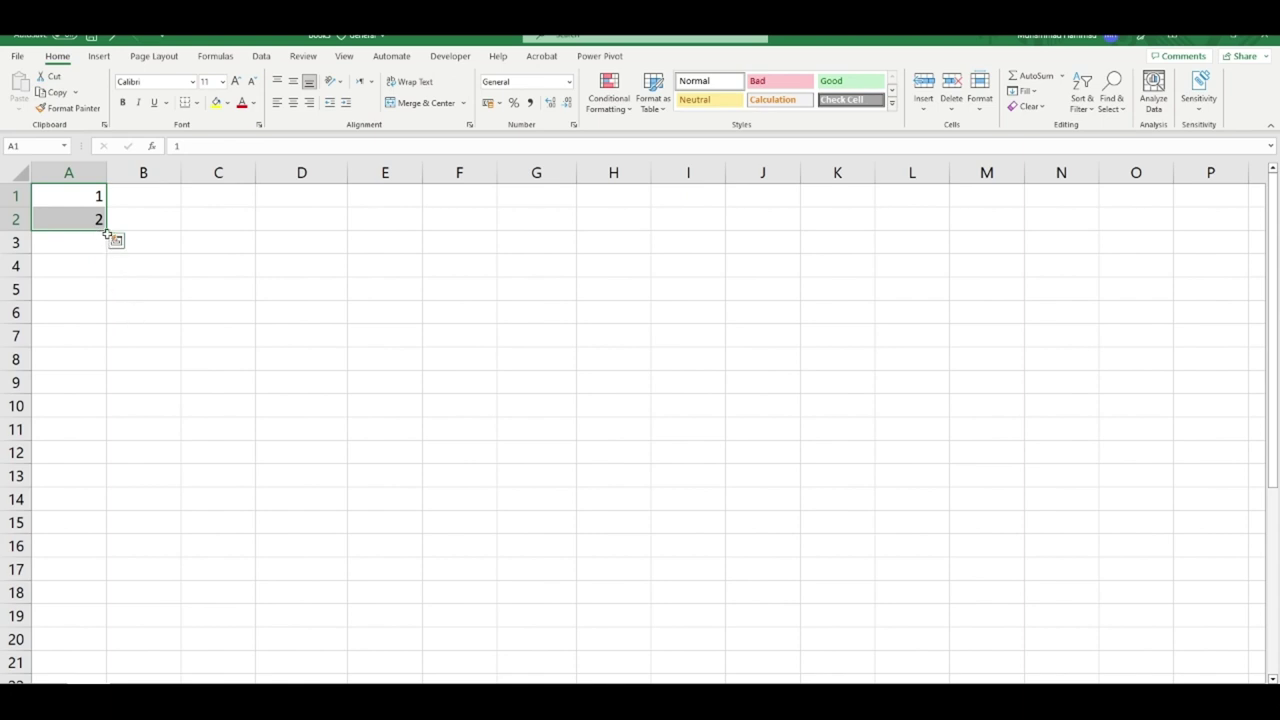
pyautogui.moveTo(108, 233); pyautogui.dragTo(85, 645)
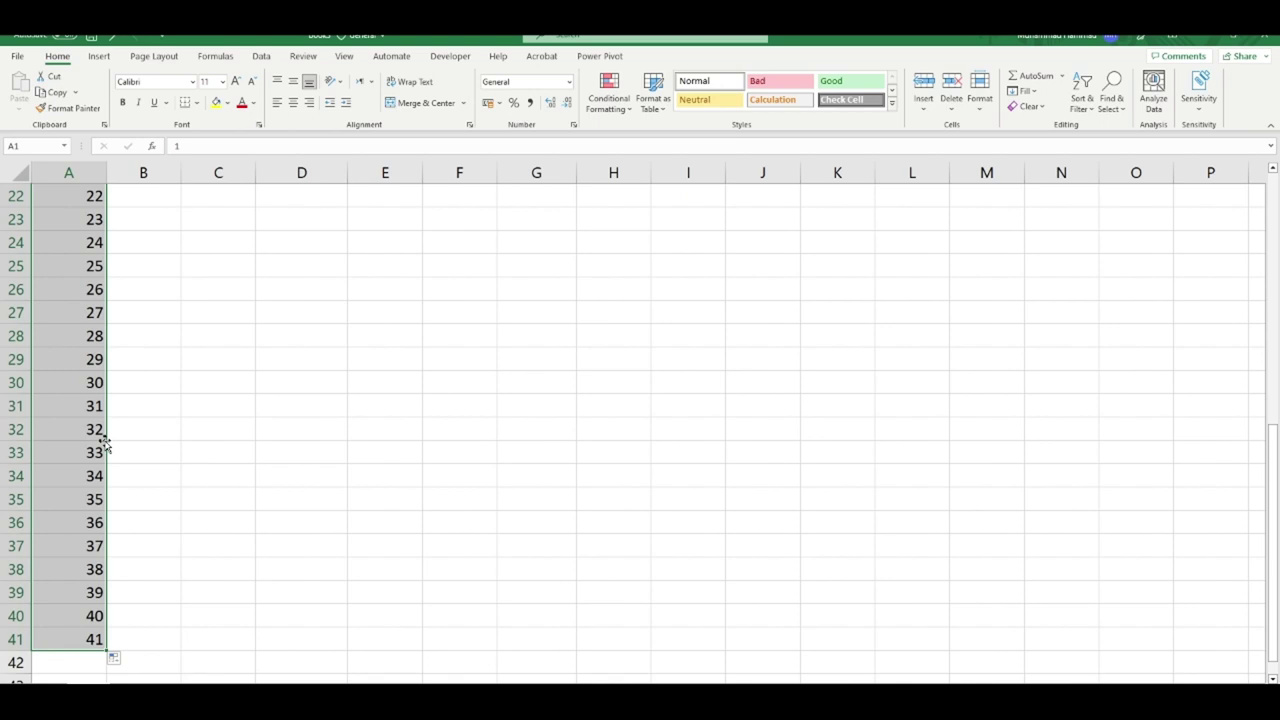
pyautogui.scroll(7, 70, 432)
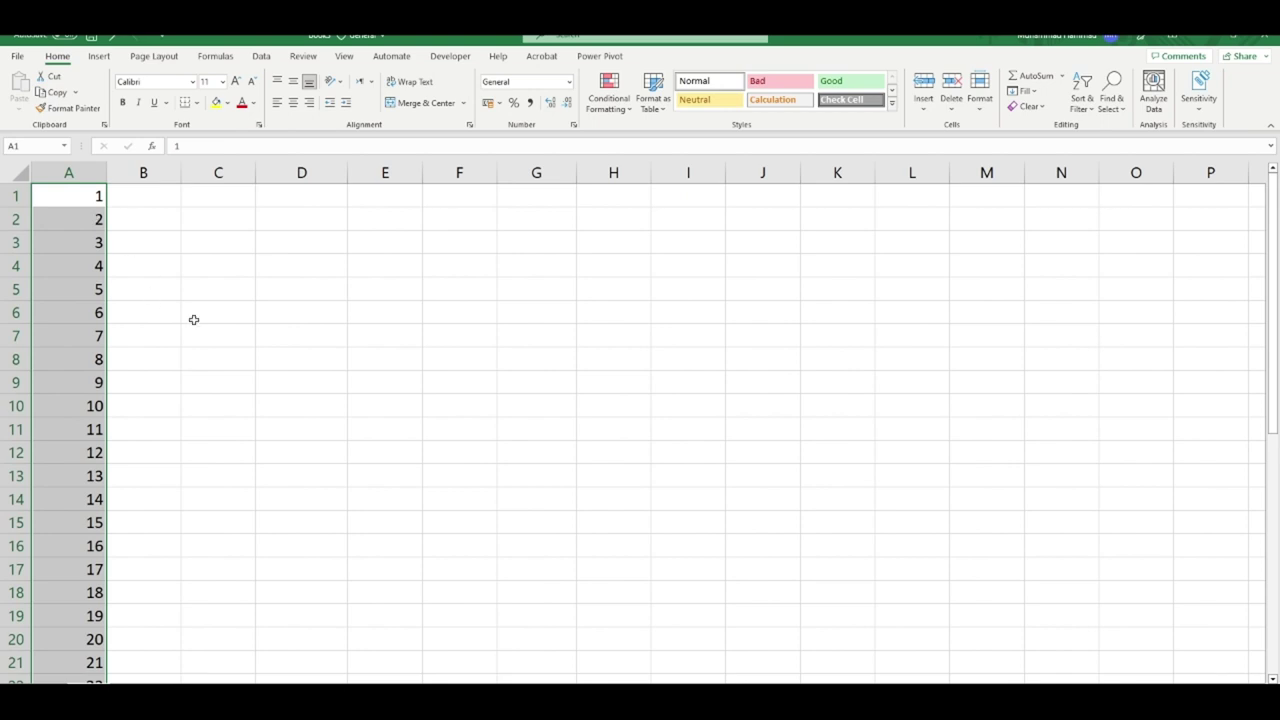
# Enter 1 in C1 and copy it down to C41
pyautogui.click(216, 190)
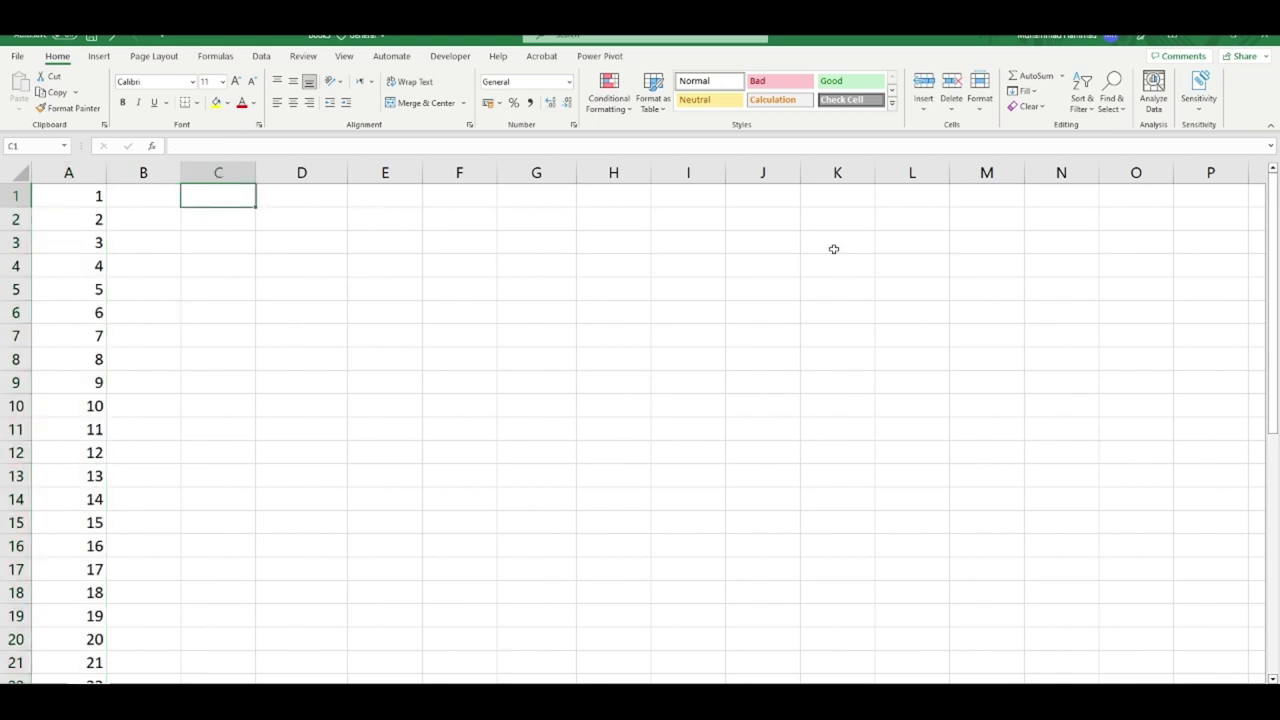
pyautogui.write('1')
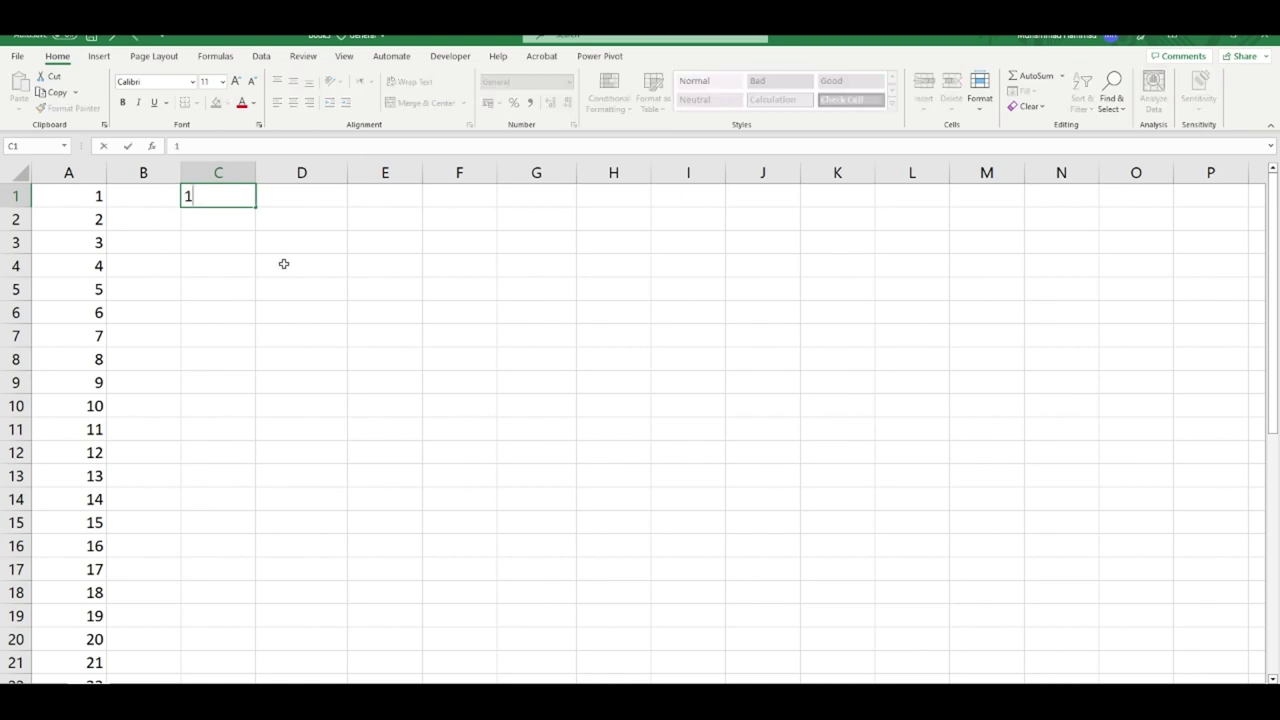
pyautogui.click(258, 210)
pyautogui.moveTo(258, 210)
pyautogui.mouseDown()
pyautogui.moveTo(236, 668)
pyautogui.moveTo(223, 631)
pyautogui.moveTo(219, 652)
pyautogui.mouseUp()
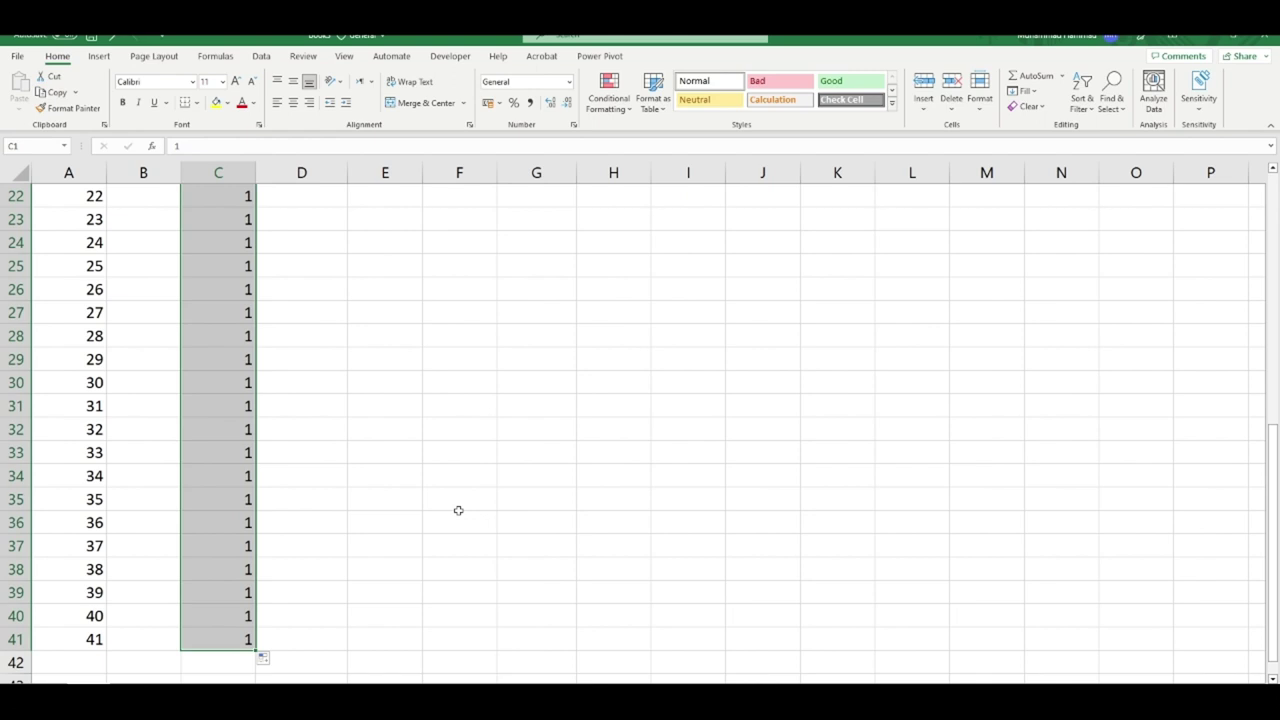
# Turn column C's repeated 1s into a 1–41 series with Auto Fill Options > Fill Series
pyautogui.scroll(-1, 458, 510)
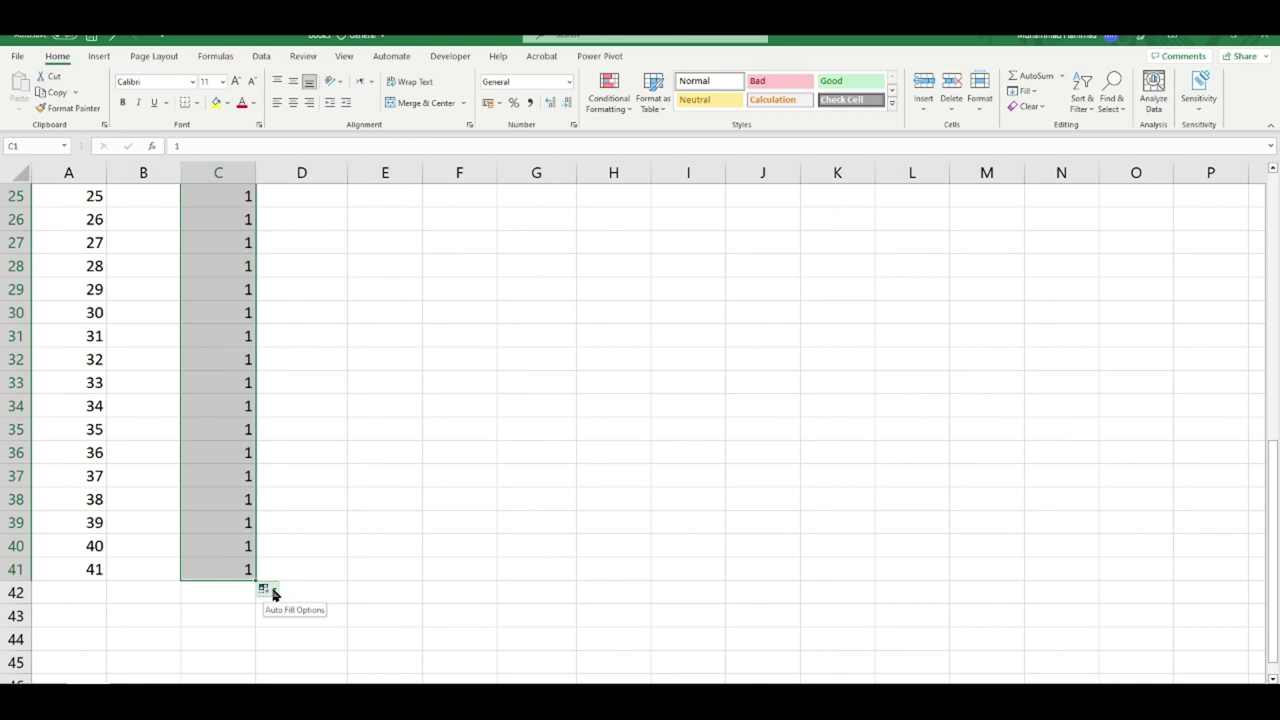
pyautogui.click(272, 592)
pyautogui.scroll(-1, 334, 590)
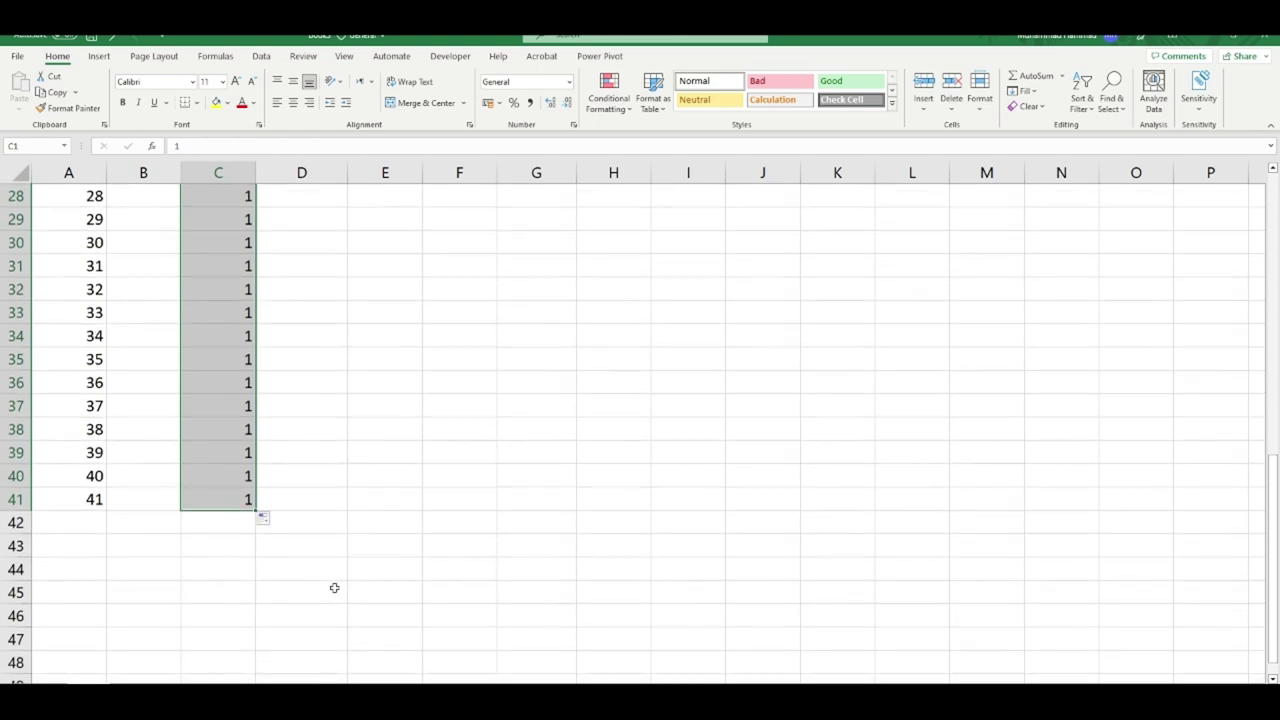
pyautogui.click(266, 518)
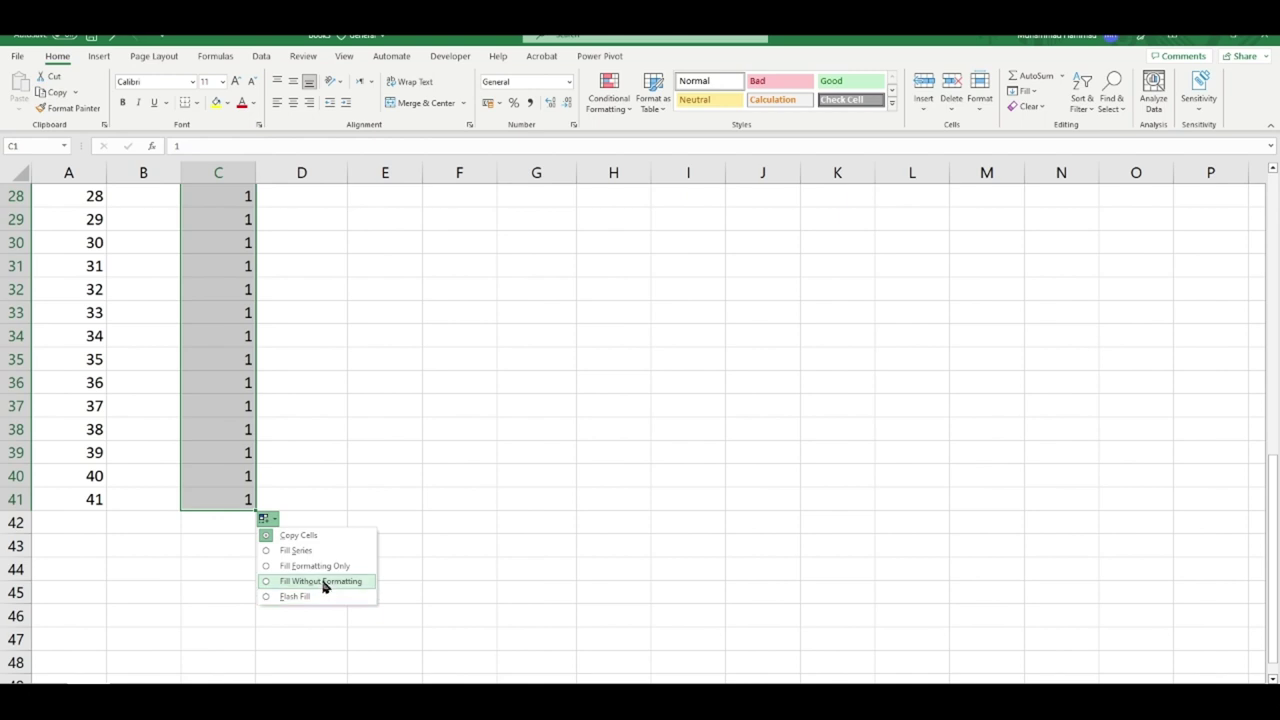
pyautogui.click(296, 551)
pyautogui.scroll(9, 299, 552)
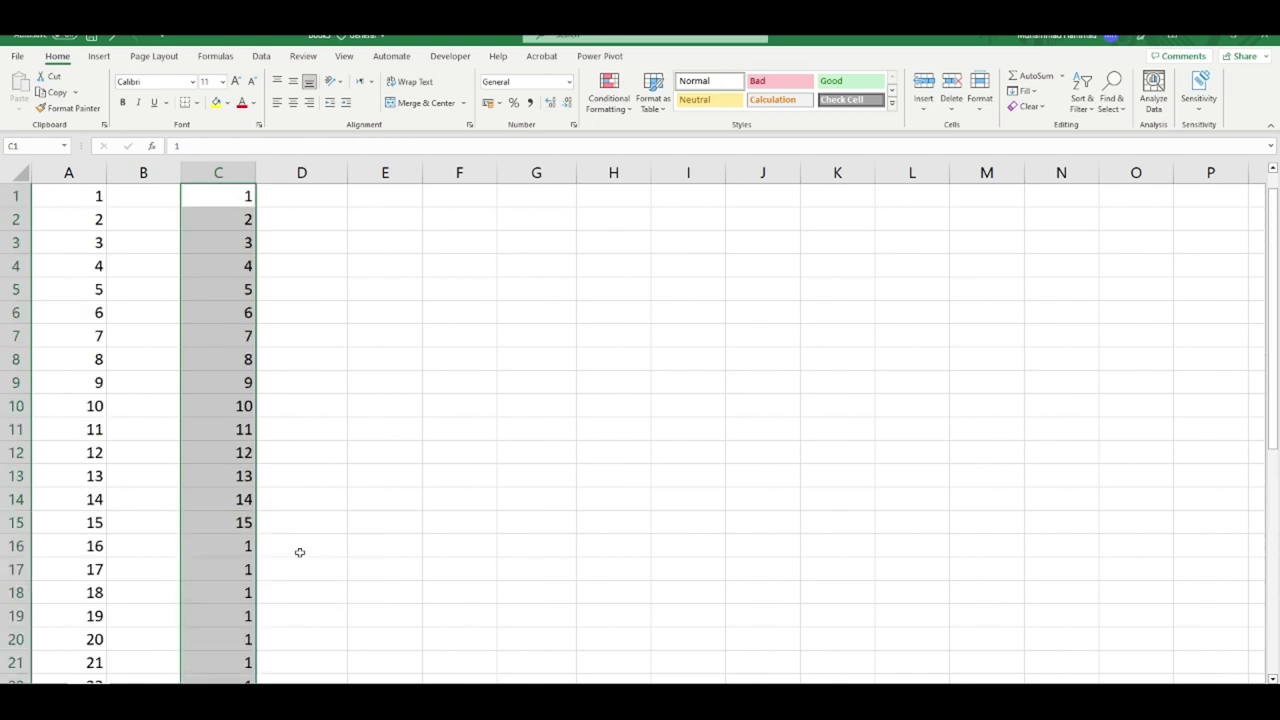
pyautogui.scroll(-8, 299, 552)
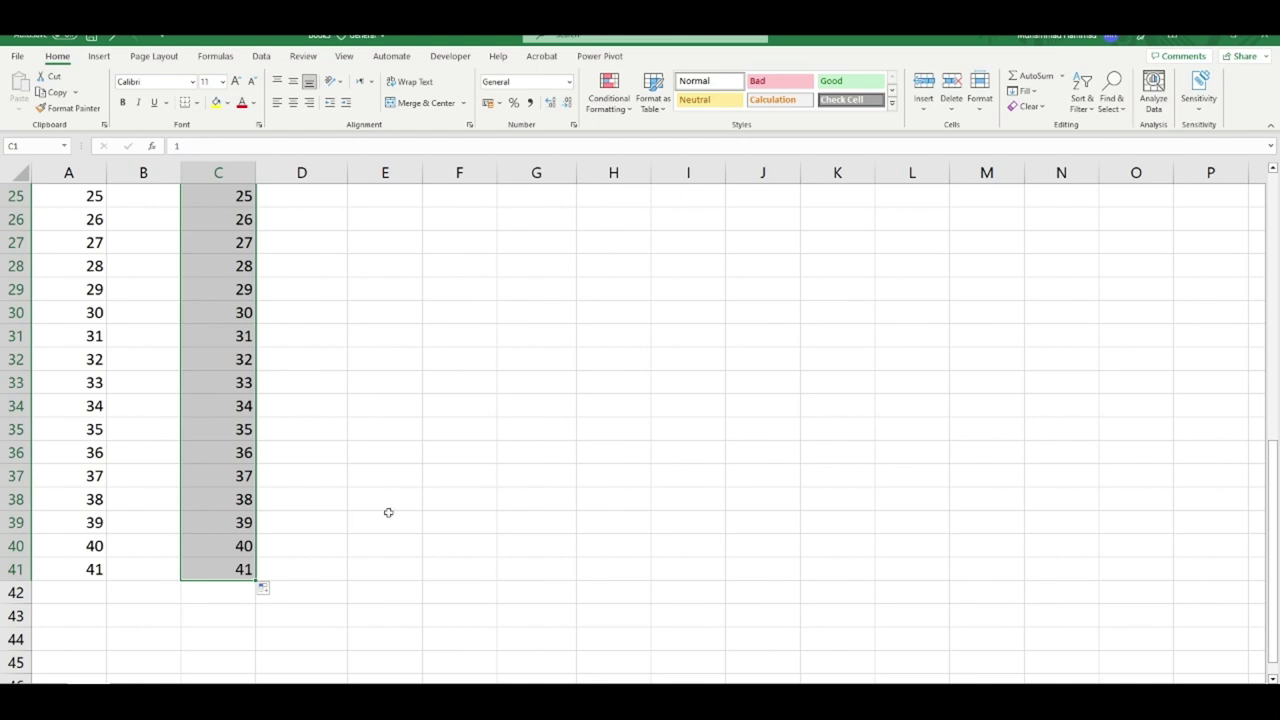
pyautogui.scroll(5, 390, 507)
pyautogui.click(375, 193)
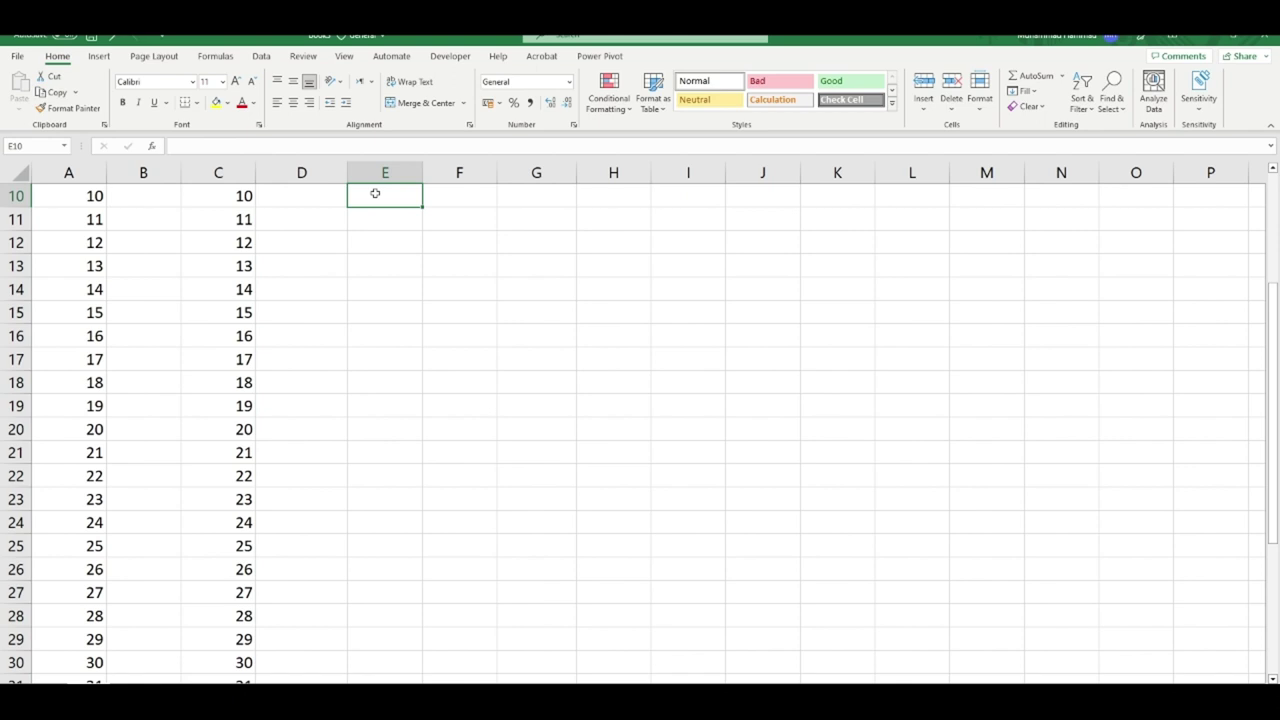
# Enter Sunday in E10, autofill the weekdays to E16, and autofit column E
pyautogui.write('d')
pyautogui.press('BackSpace')
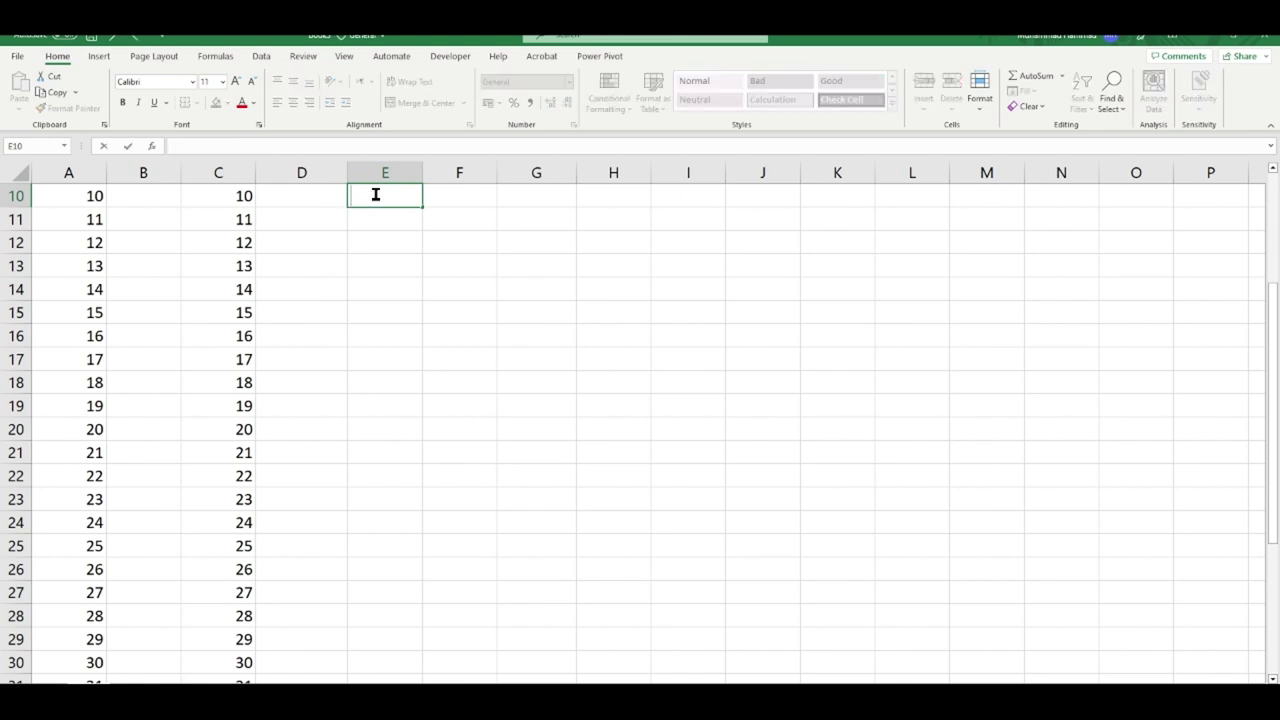
pyautogui.write('Sunday')
pyautogui.click(457, 203)
pyautogui.press('Left')
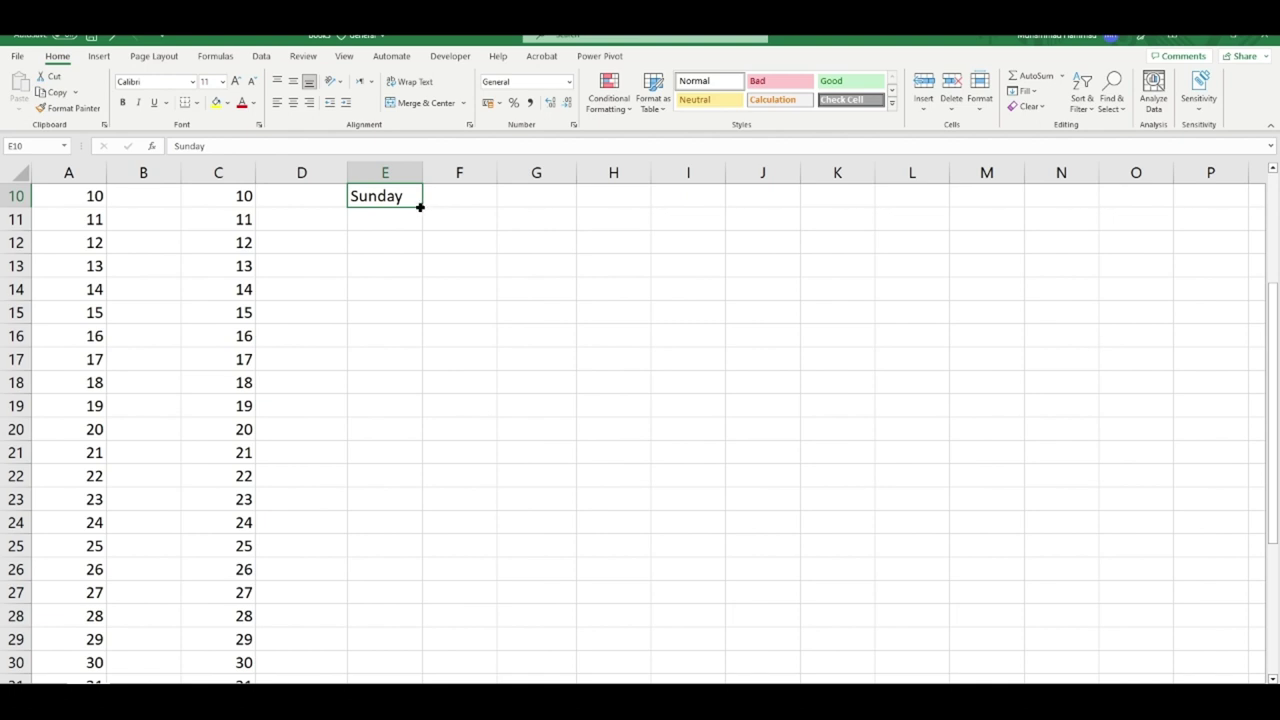
pyautogui.moveTo(420, 207); pyautogui.dragTo(418, 338)
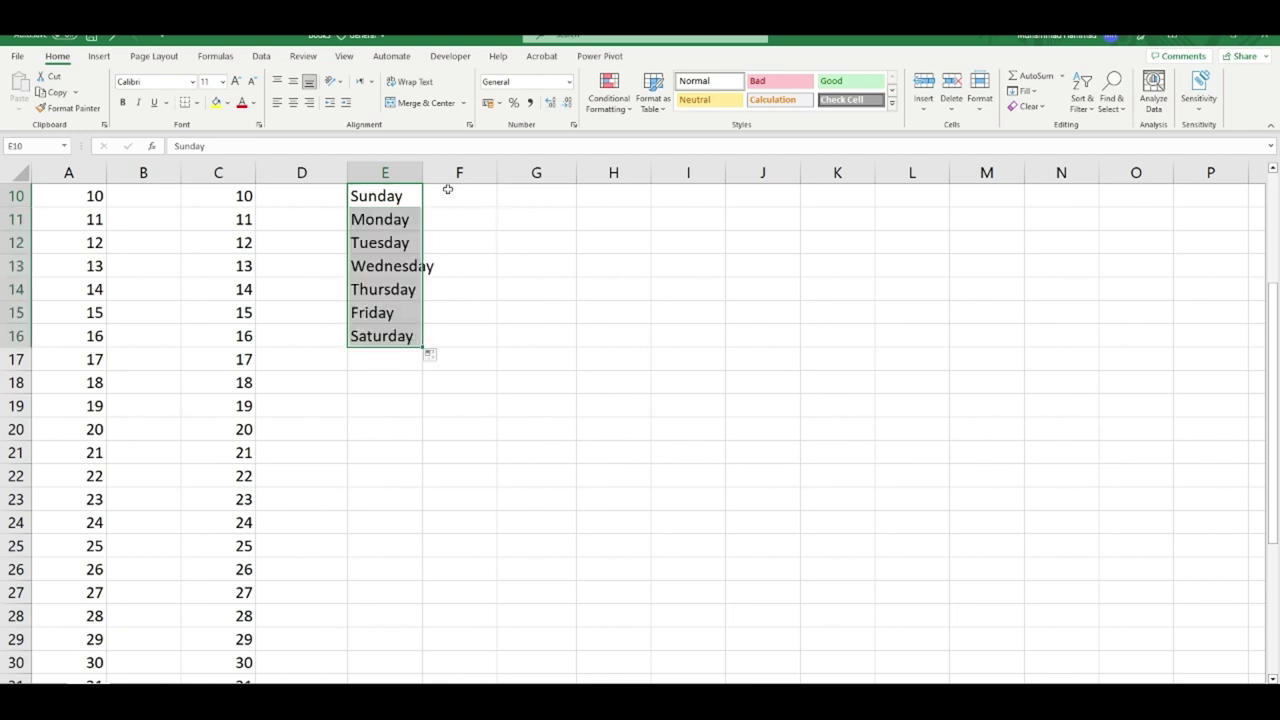
pyautogui.doubleClick(421, 172)
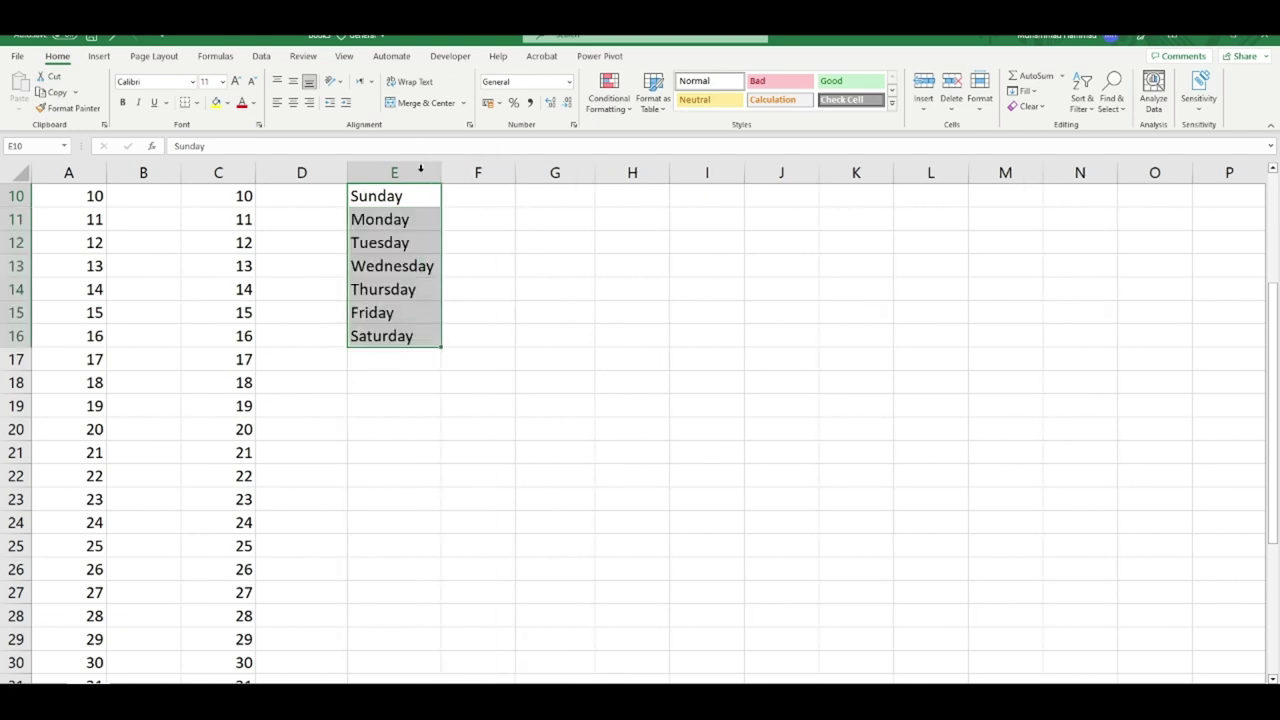
# Enter sun in G10 and autofill the short day names down to G16
pyautogui.click(561, 199)
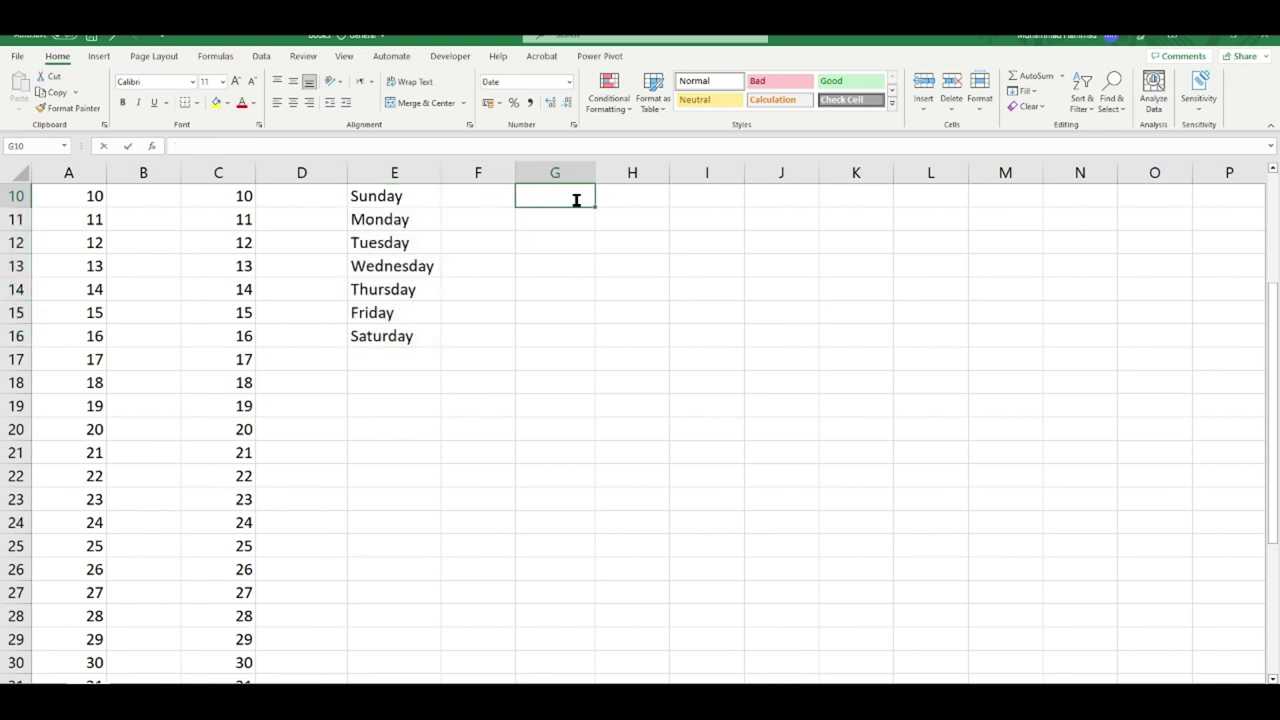
pyautogui.write('sun')
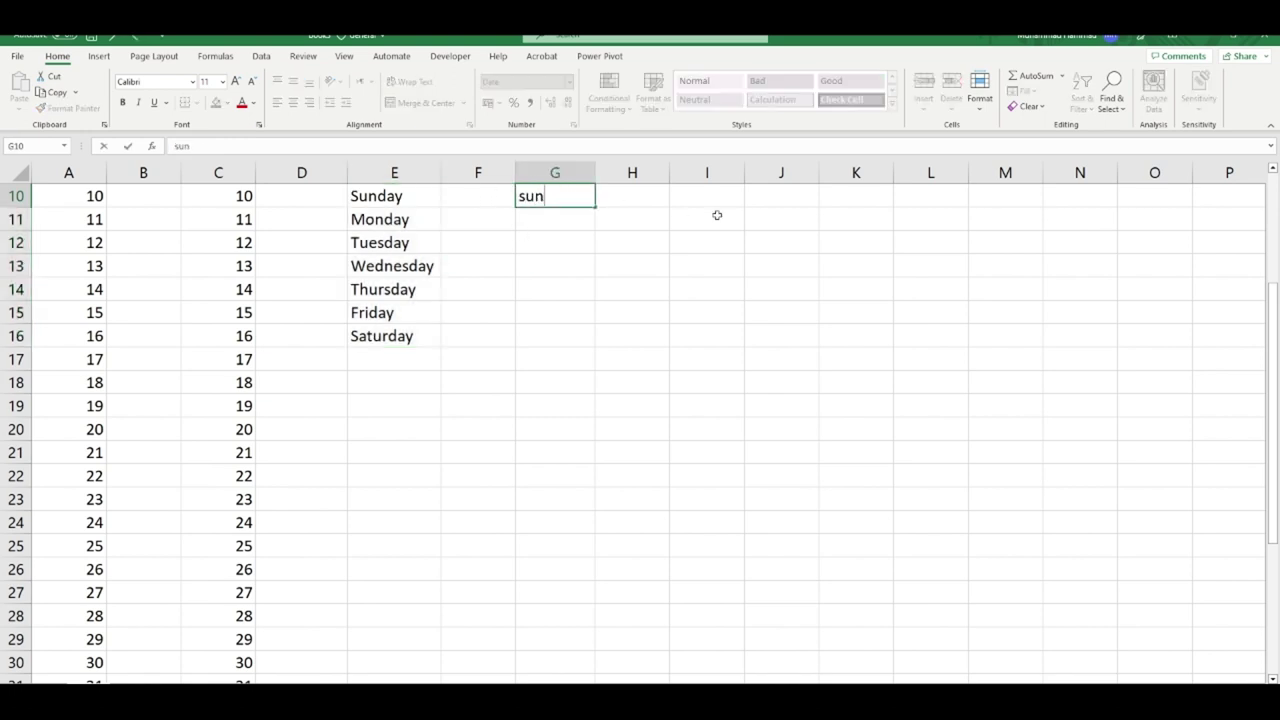
pyautogui.press('Return')
pyautogui.press('Up')
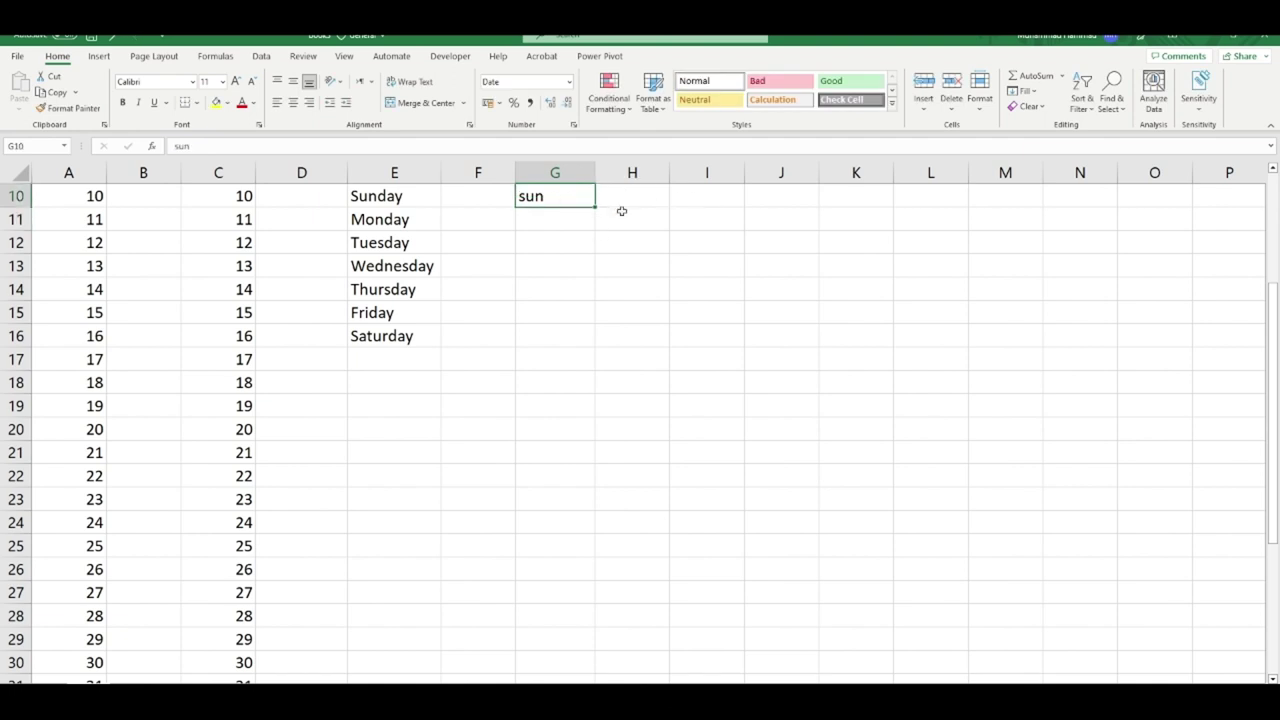
pyautogui.moveTo(597, 208); pyautogui.dragTo(581, 342)
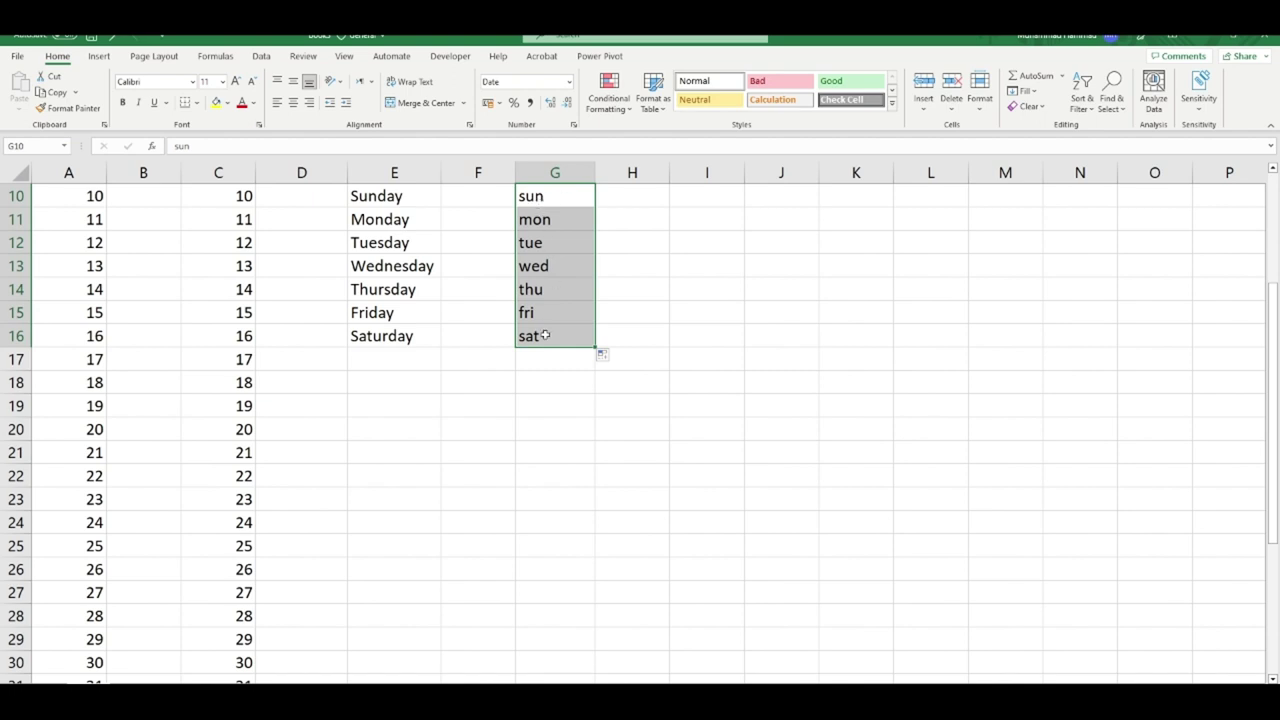
pyautogui.click(712, 193)
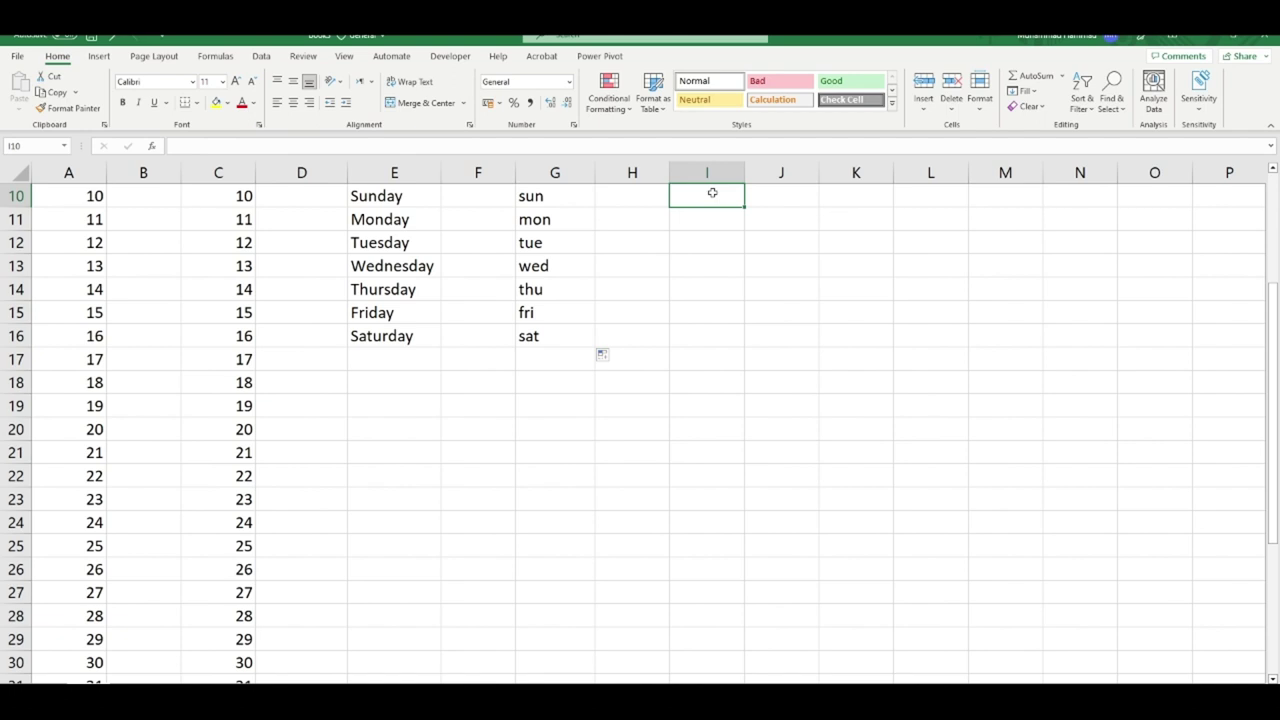
# Enter january in I10, autofill to december in I21, and autofit column I
pyautogui.write('januar')
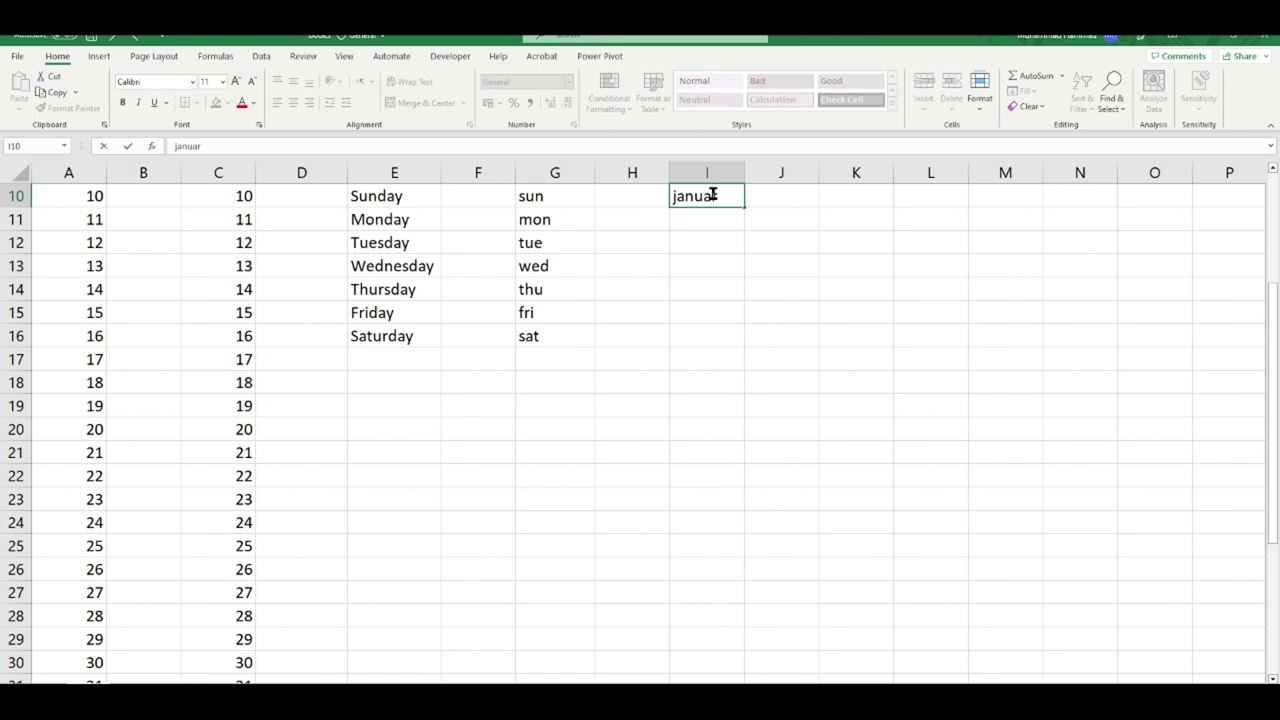
pyautogui.write('y')
pyautogui.press('Return')
pyautogui.click(712, 196)
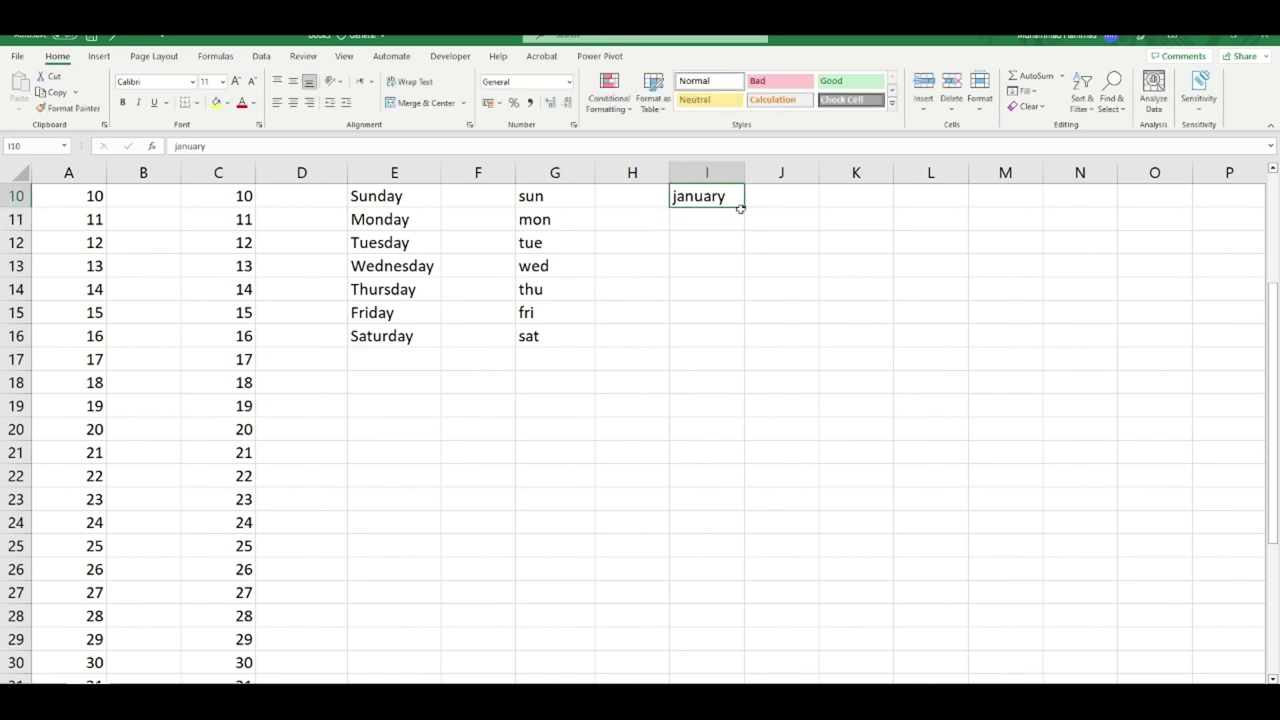
pyautogui.moveTo(747, 208); pyautogui.dragTo(727, 460)
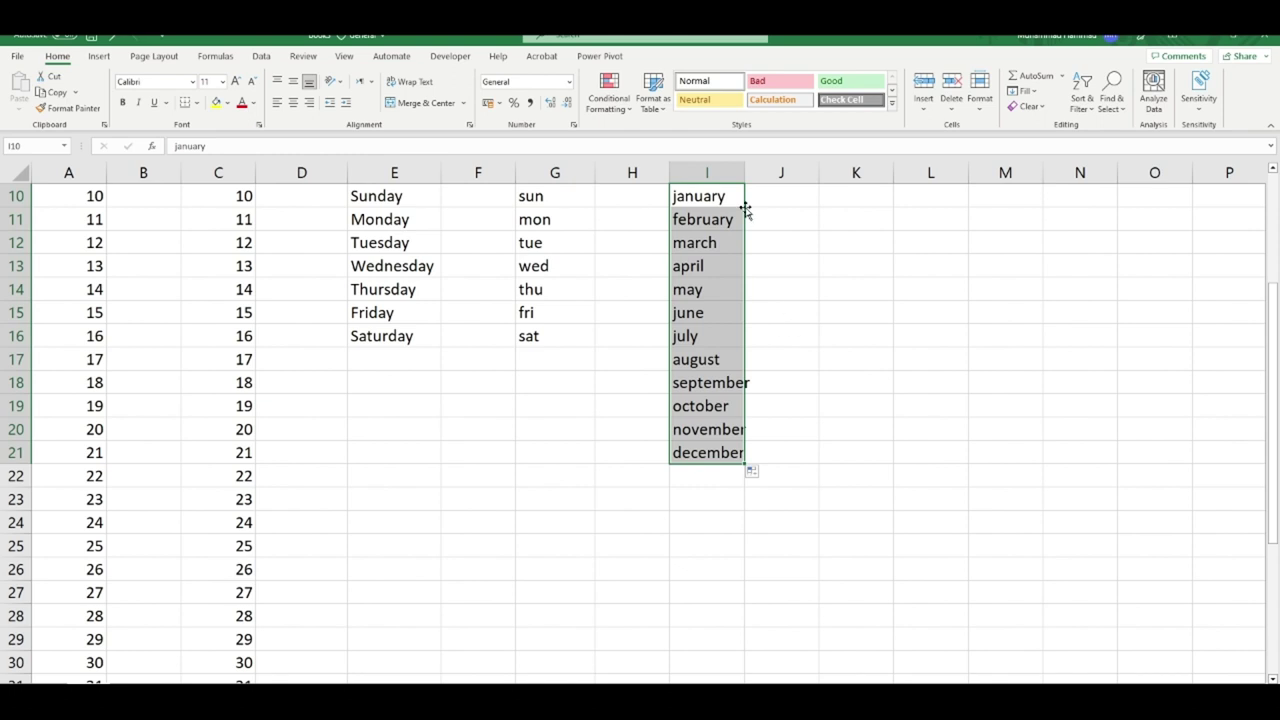
pyautogui.doubleClick(745, 173)
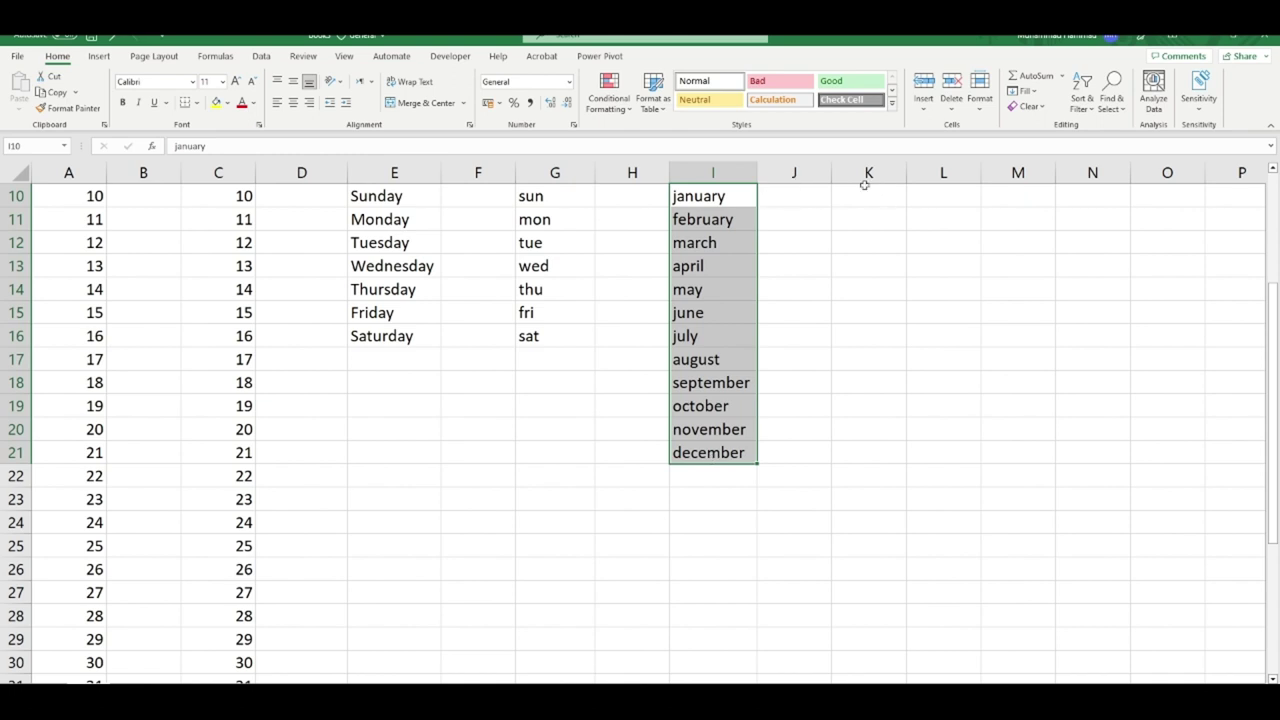
# Enter jan in J10 and autofill the month abbreviations down to dec in J21
pyautogui.click(795, 199)
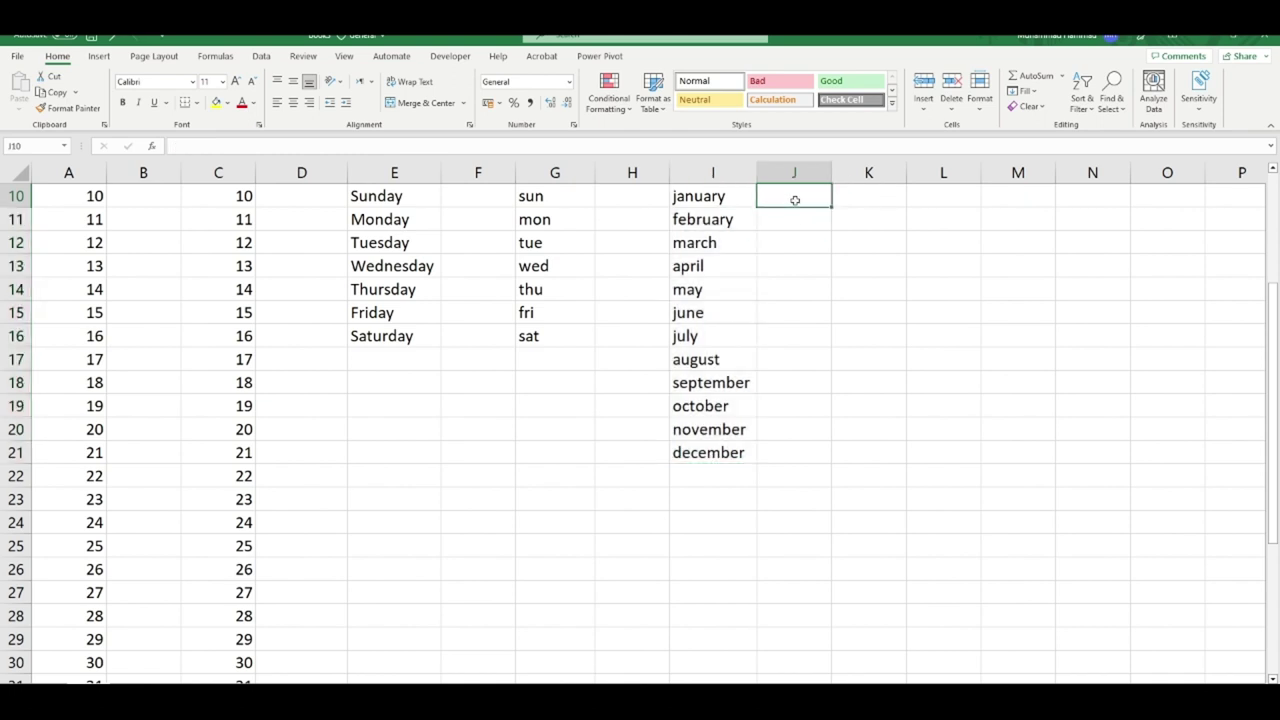
pyautogui.write('jan')
pyautogui.press('Return')
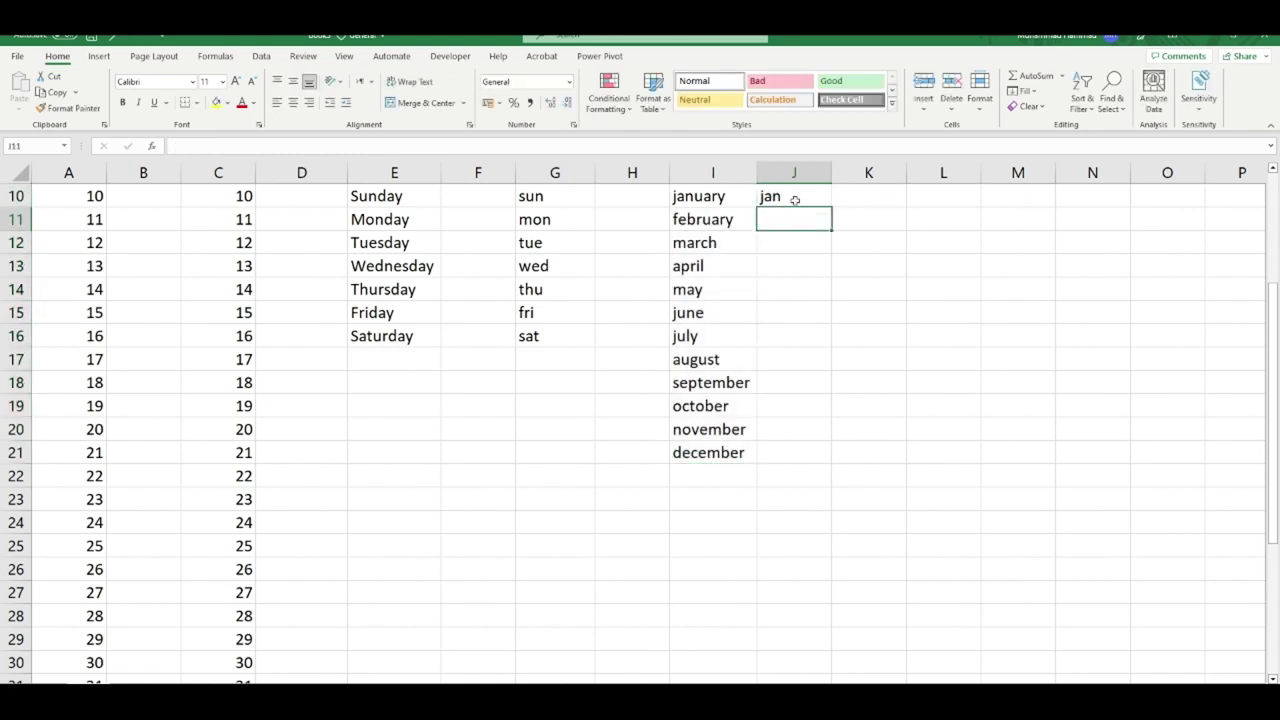
pyautogui.click(795, 199)
pyautogui.moveTo(830, 207); pyautogui.dragTo(834, 459)
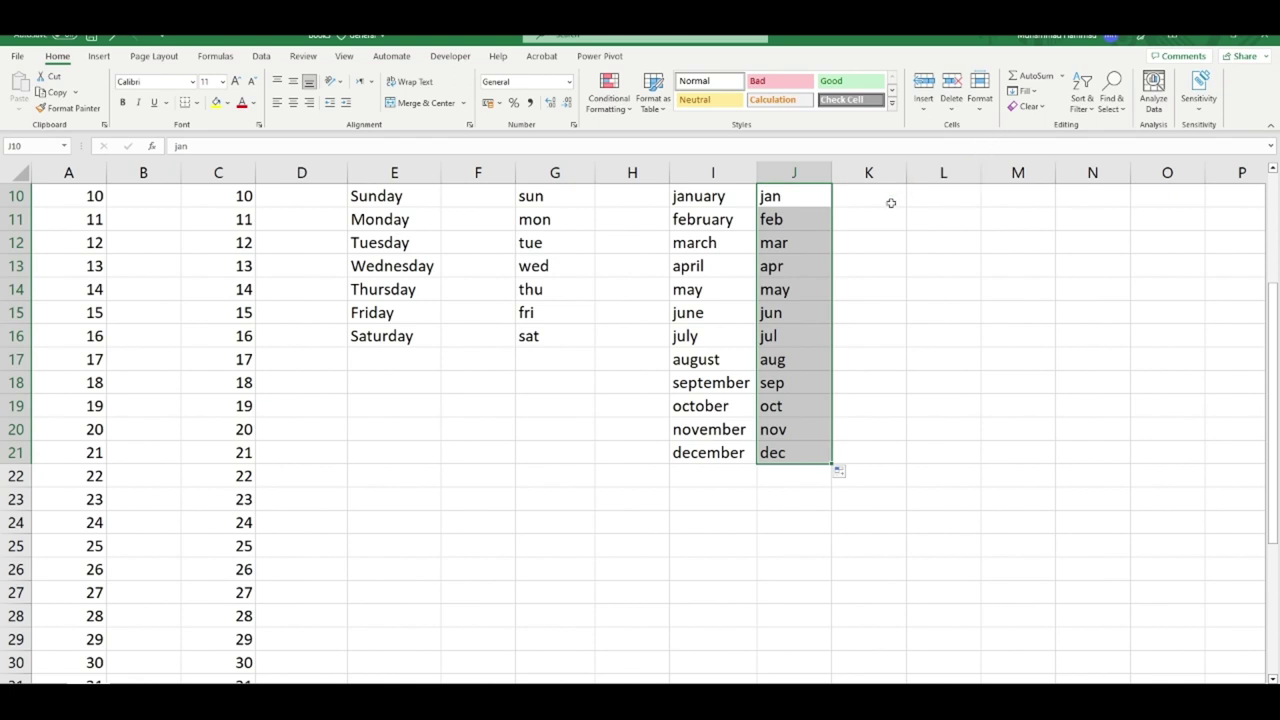
pyautogui.click(957, 197)
pyautogui.click(869, 202)
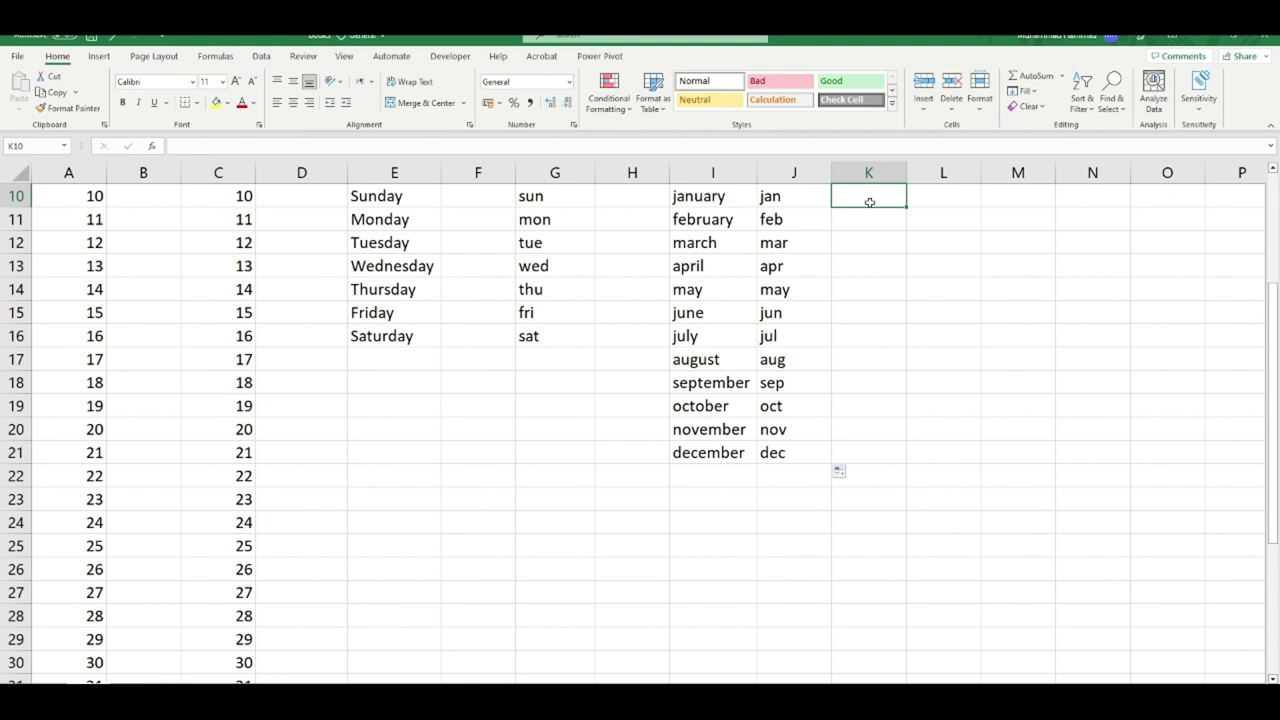
# Enter the start date 1-1-2023 in cell K10
pyautogui.doubleClick(869, 202)
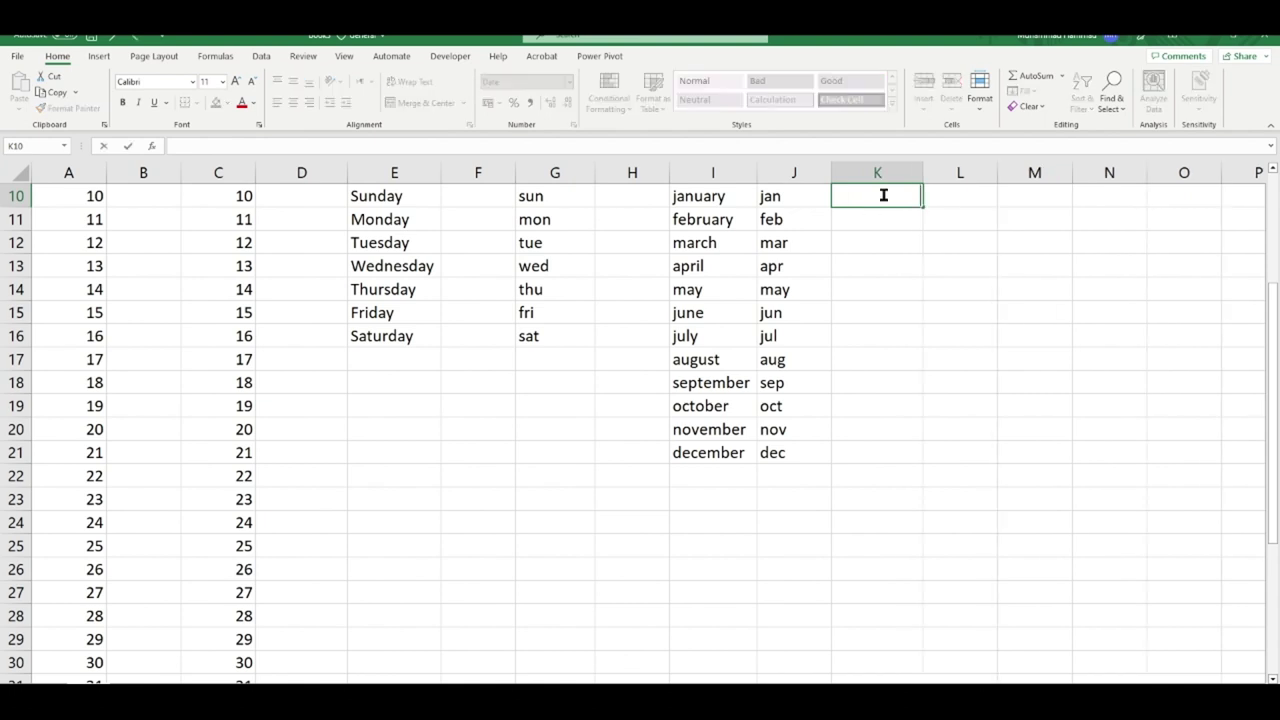
pyautogui.write('1-1-2023')
pyautogui.press('Return')
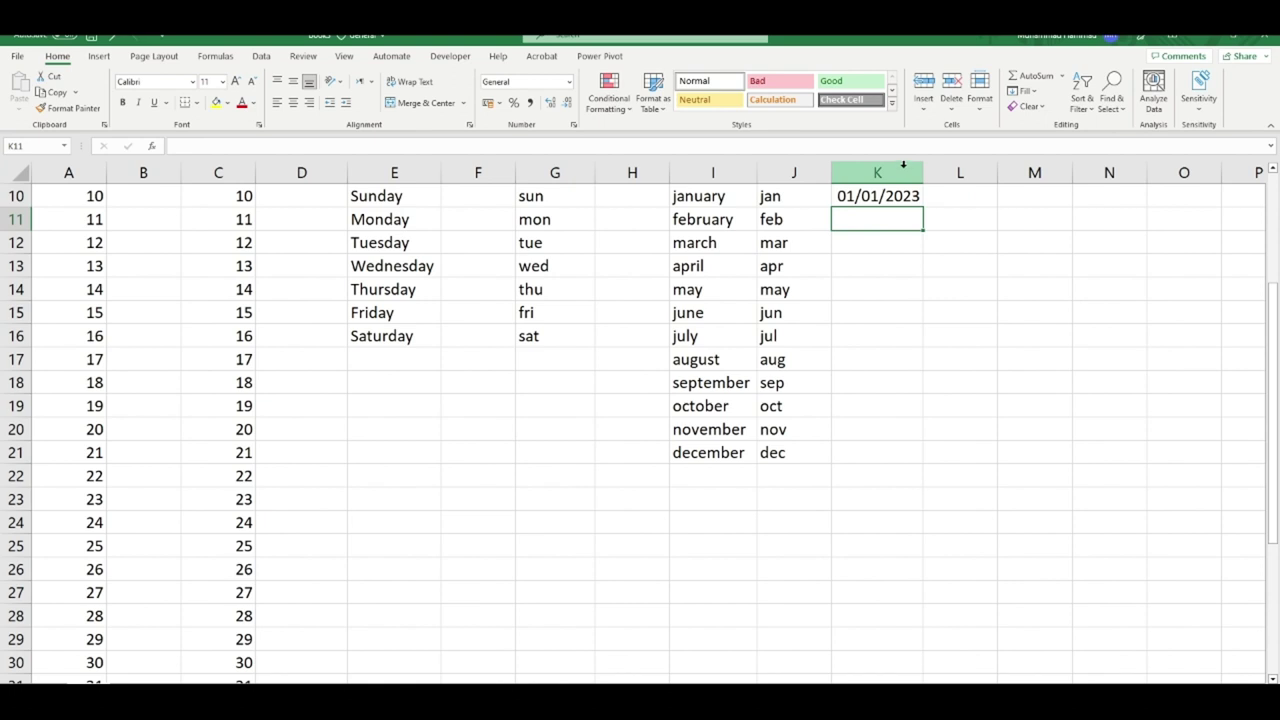
pyautogui.click(895, 194)
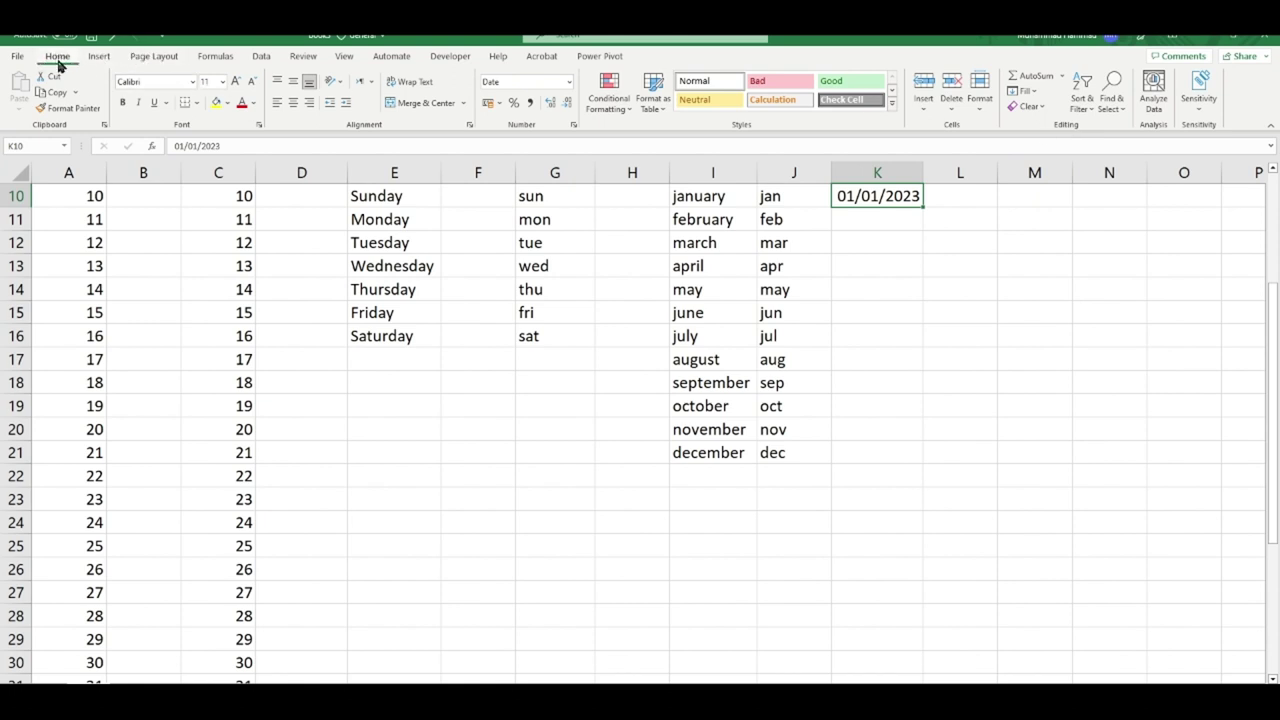
# Fill a Columns, Date, Weekday series with stop value 31-01-2023
pyautogui.click(1036, 92)
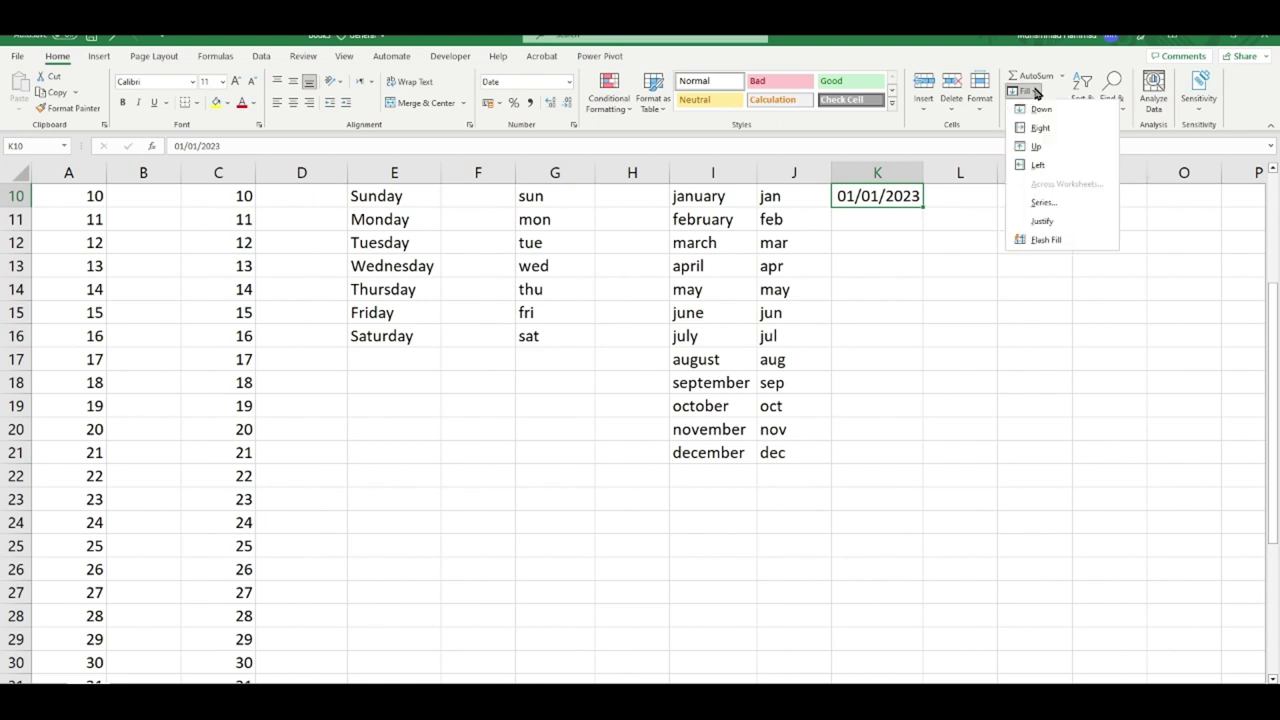
pyautogui.click(1045, 203)
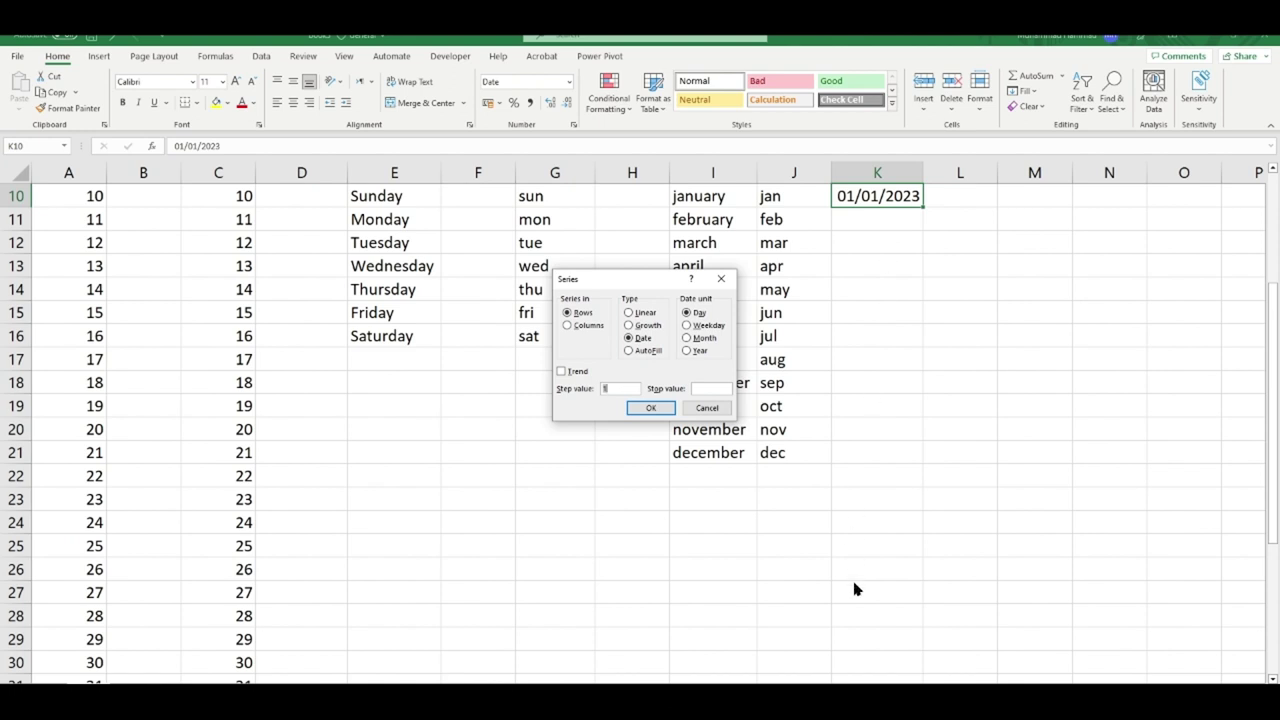
pyautogui.click(584, 326)
pyautogui.click(690, 327)
pyautogui.click(716, 388)
pyautogui.write('31')
pyautogui.write('-01-2023')
pyautogui.click(653, 408)
pyautogui.scroll(-3, 903, 293)
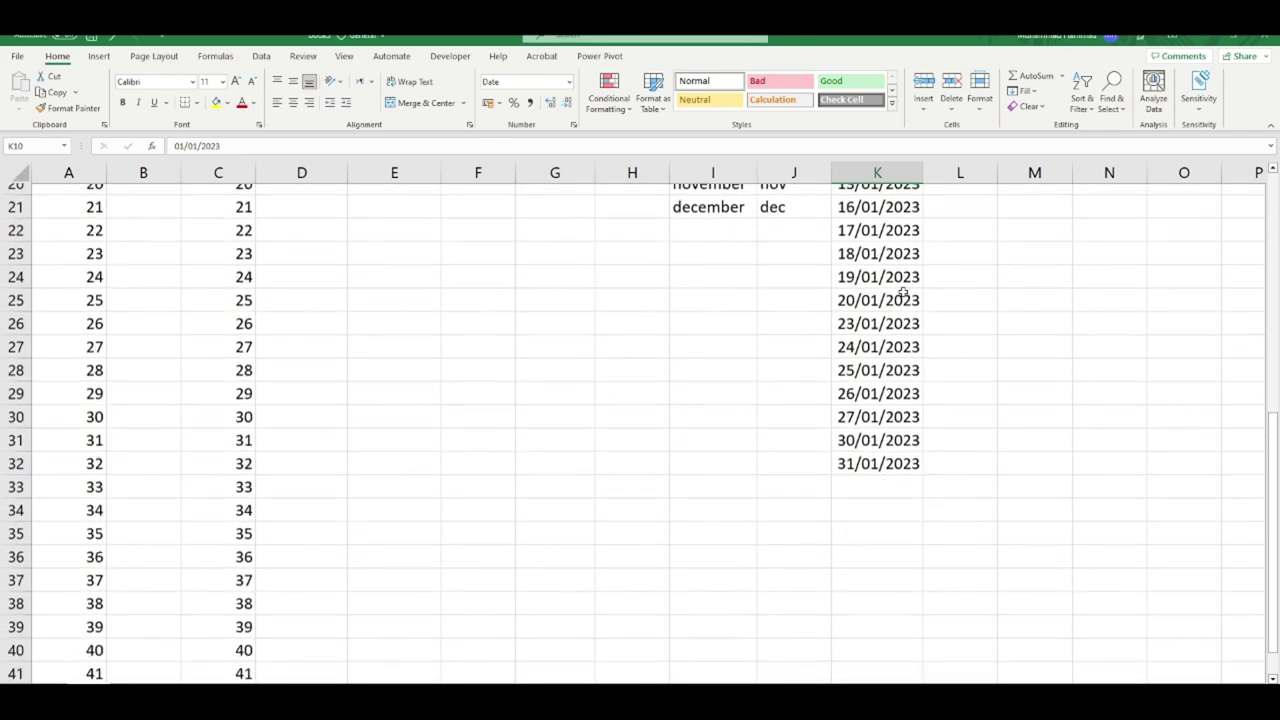
pyautogui.scroll(-2, 903, 293)
pyautogui.scroll(4, 889, 360)
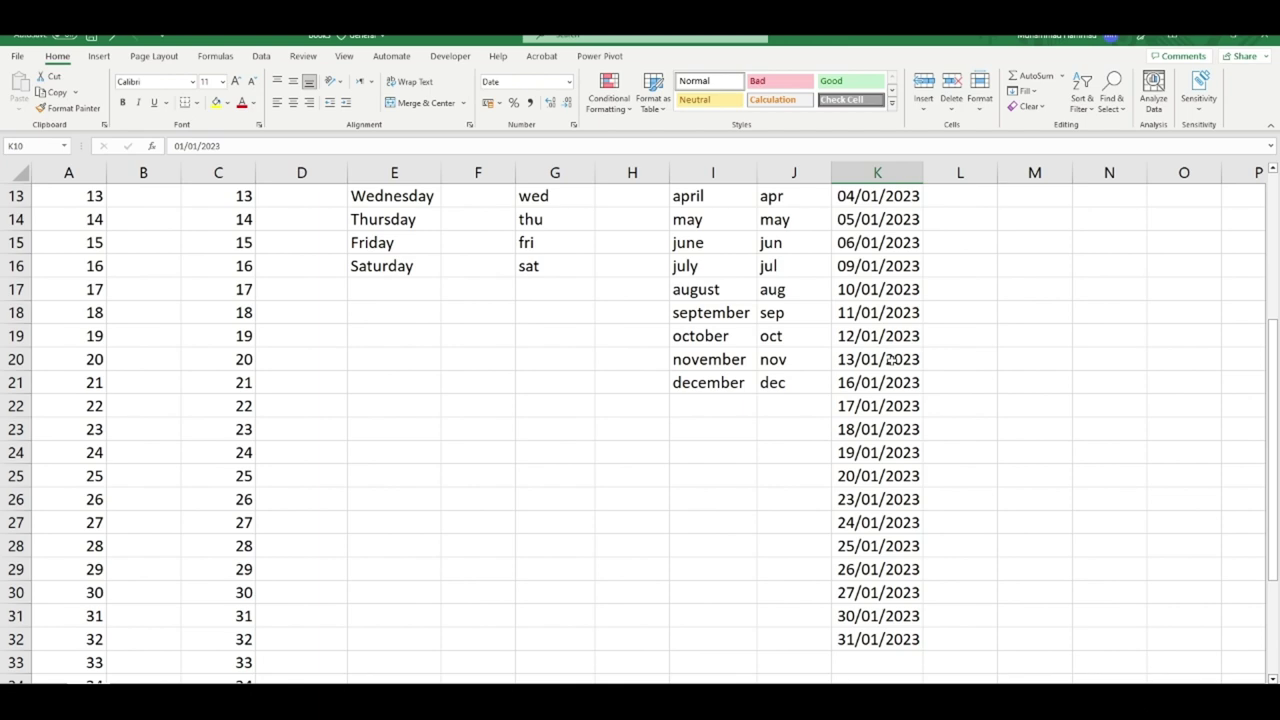
pyautogui.scroll(2, 891, 360)
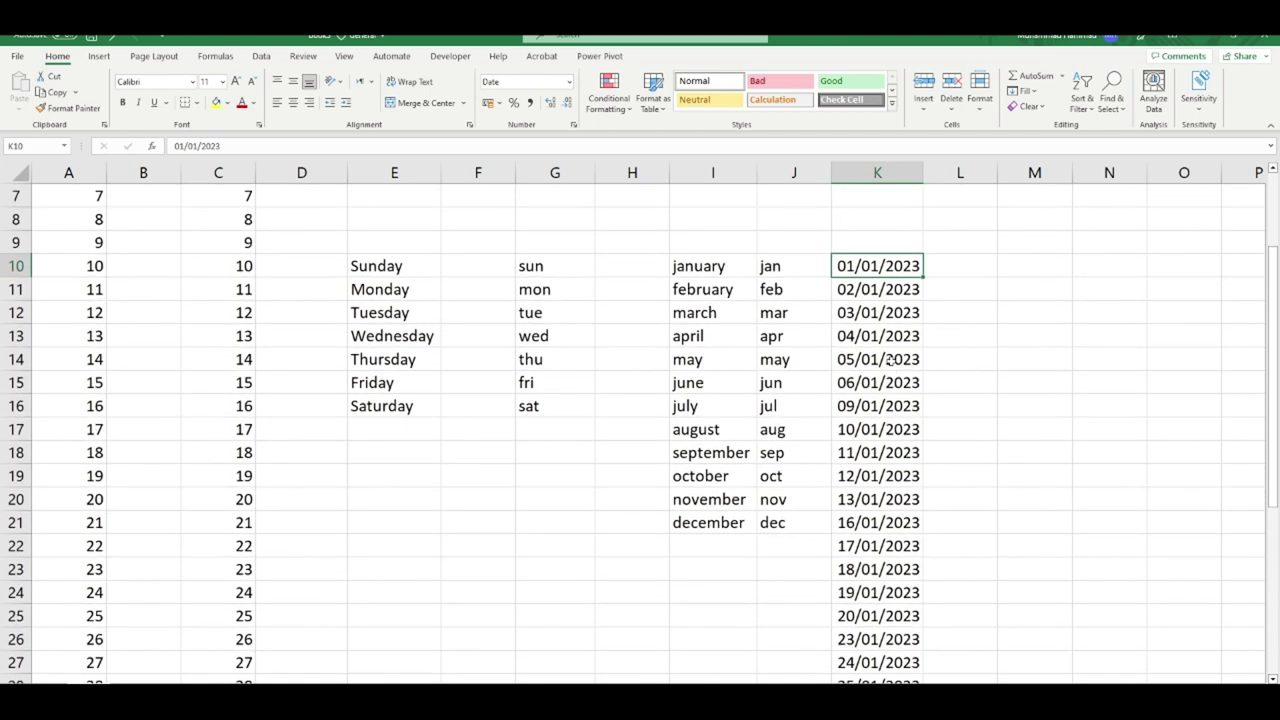
pyautogui.scroll(-1, 891, 360)
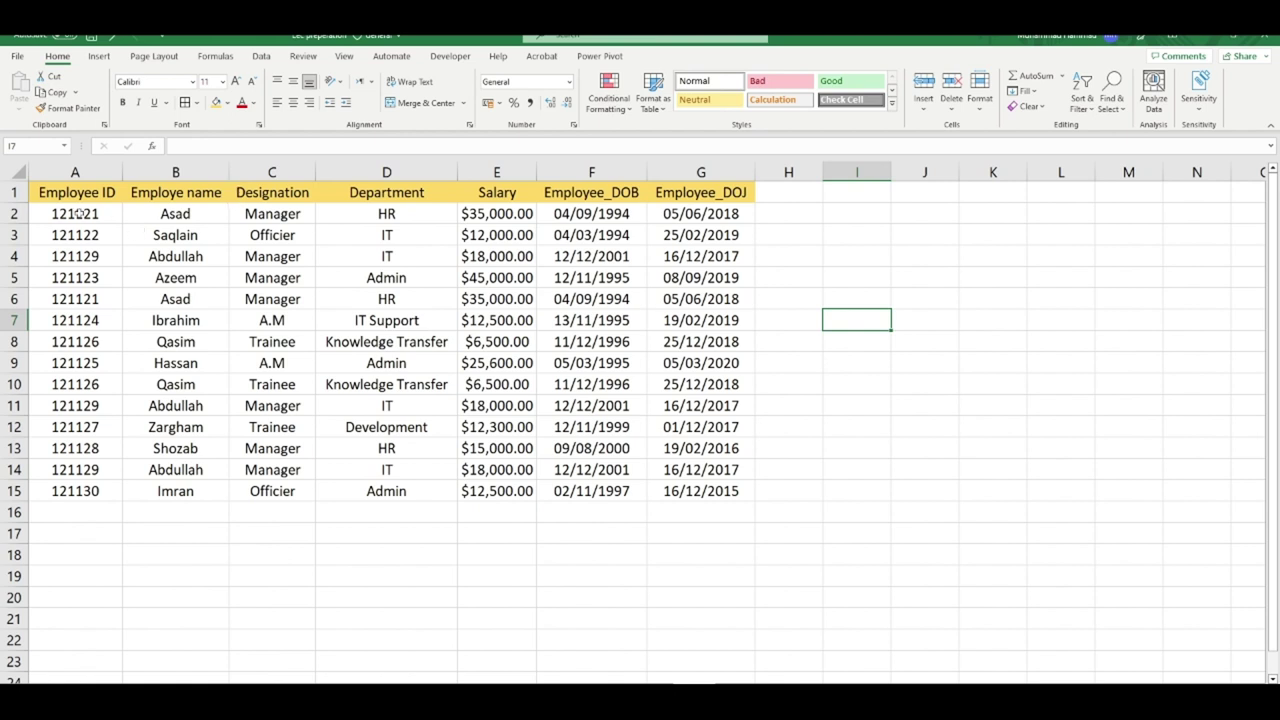
pyautogui.moveTo(79, 213); pyautogui.dragTo(60, 486)
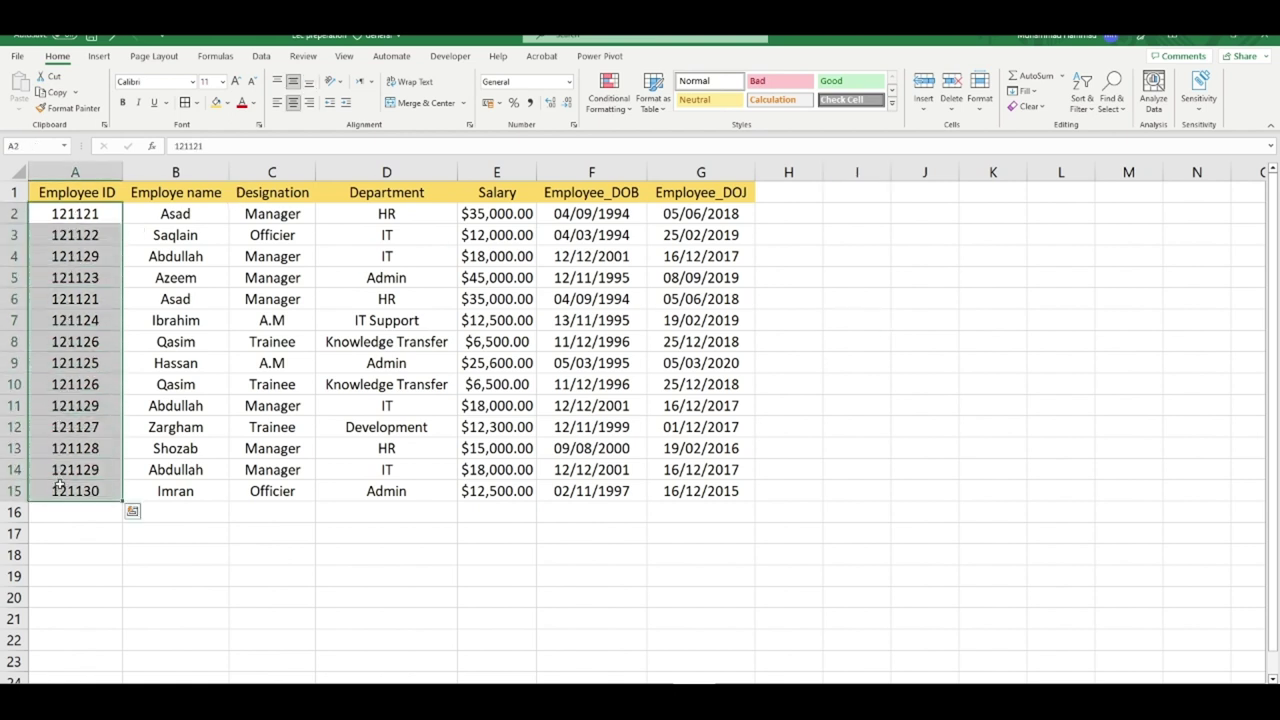
pyautogui.click(608, 100)
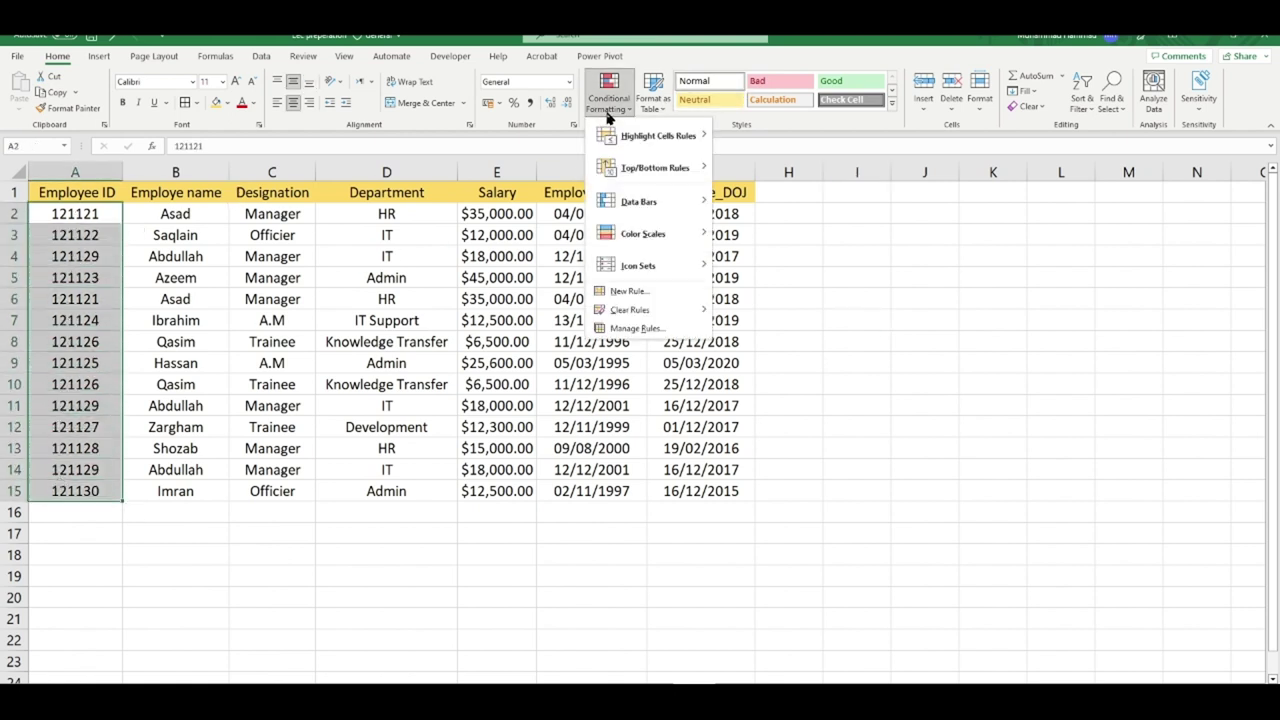
pyautogui.moveTo(660, 137)
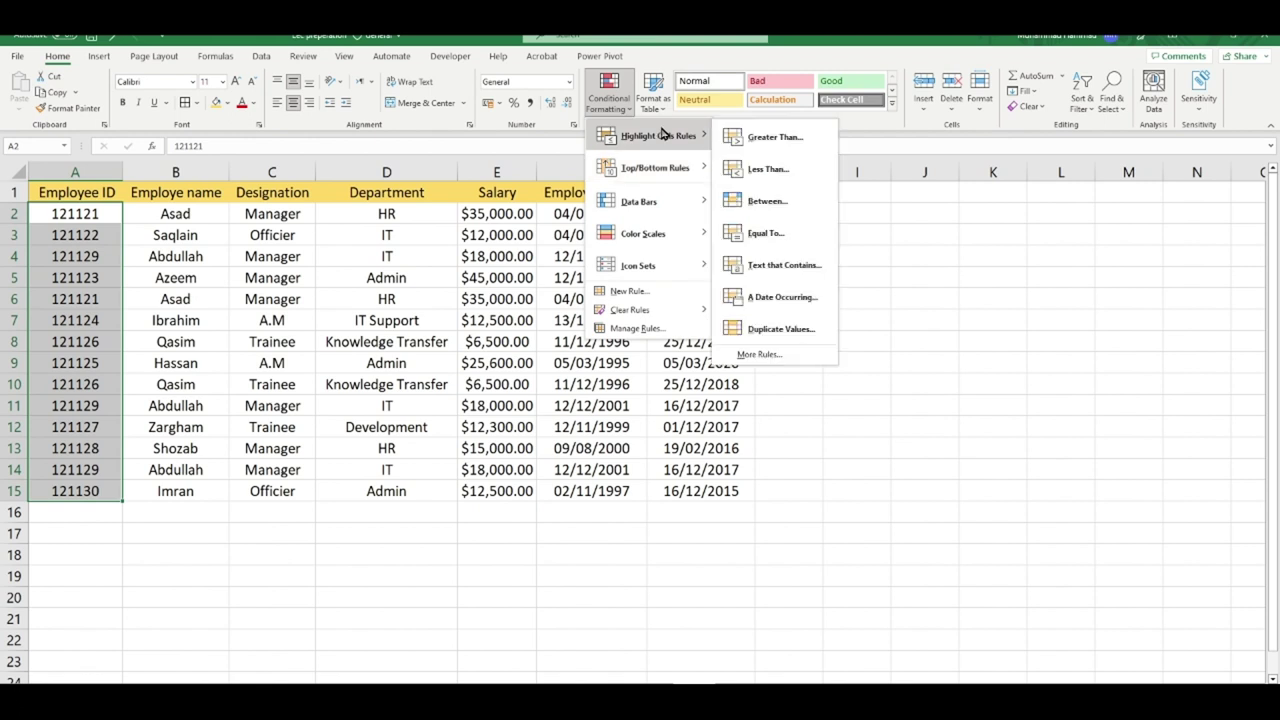
pyautogui.click(779, 329)
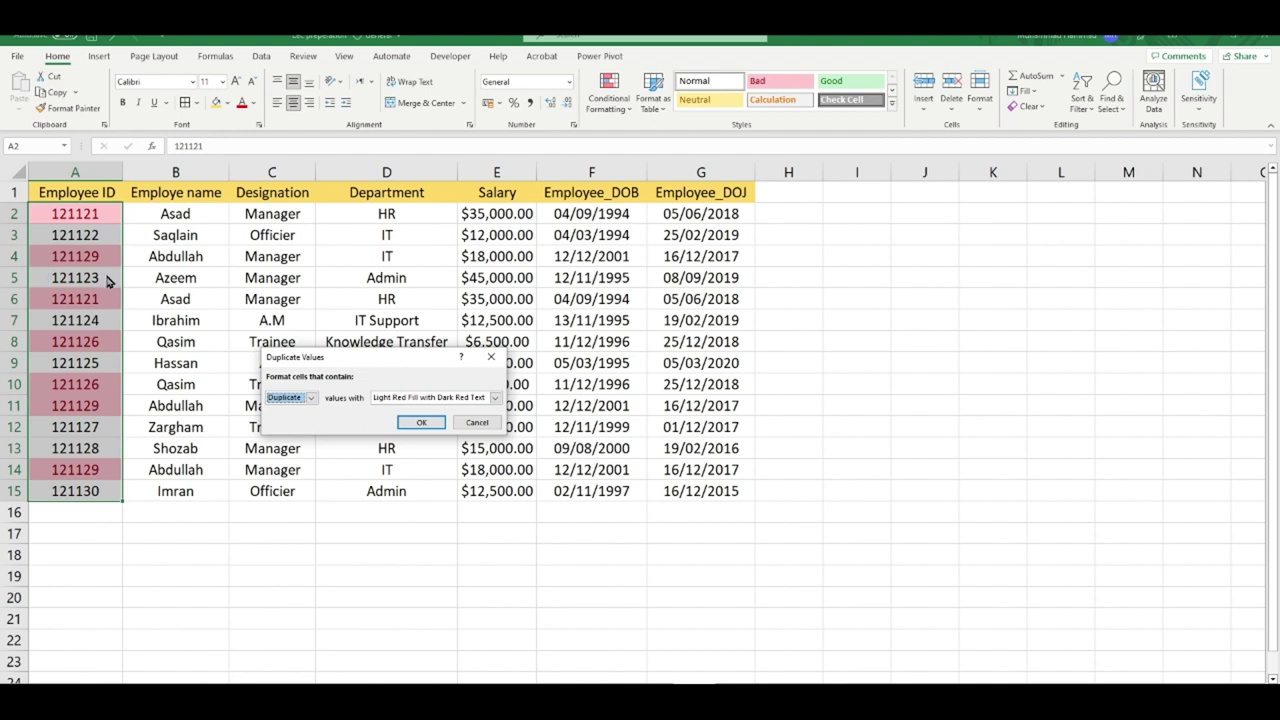
pyautogui.click(494, 397)
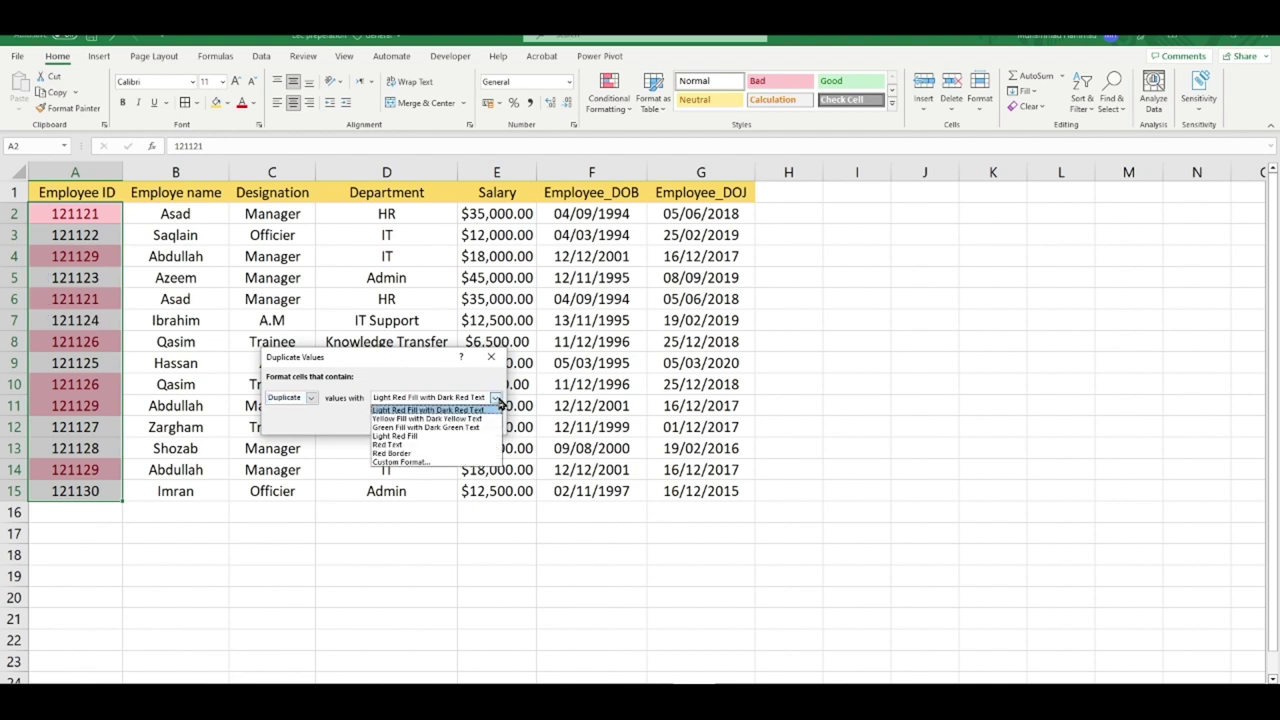
pyautogui.click(474, 424)
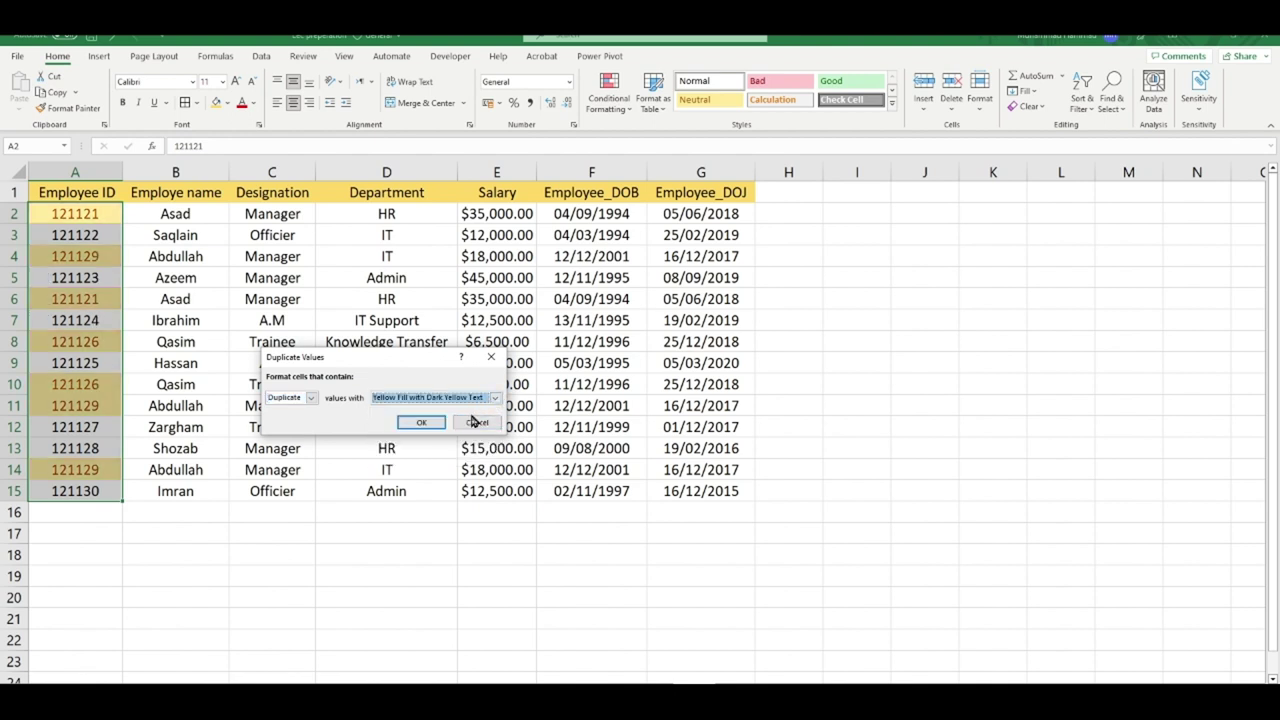
pyautogui.click(497, 399)
pyautogui.click(466, 428)
pyautogui.click(484, 423)
pyautogui.click(805, 382)
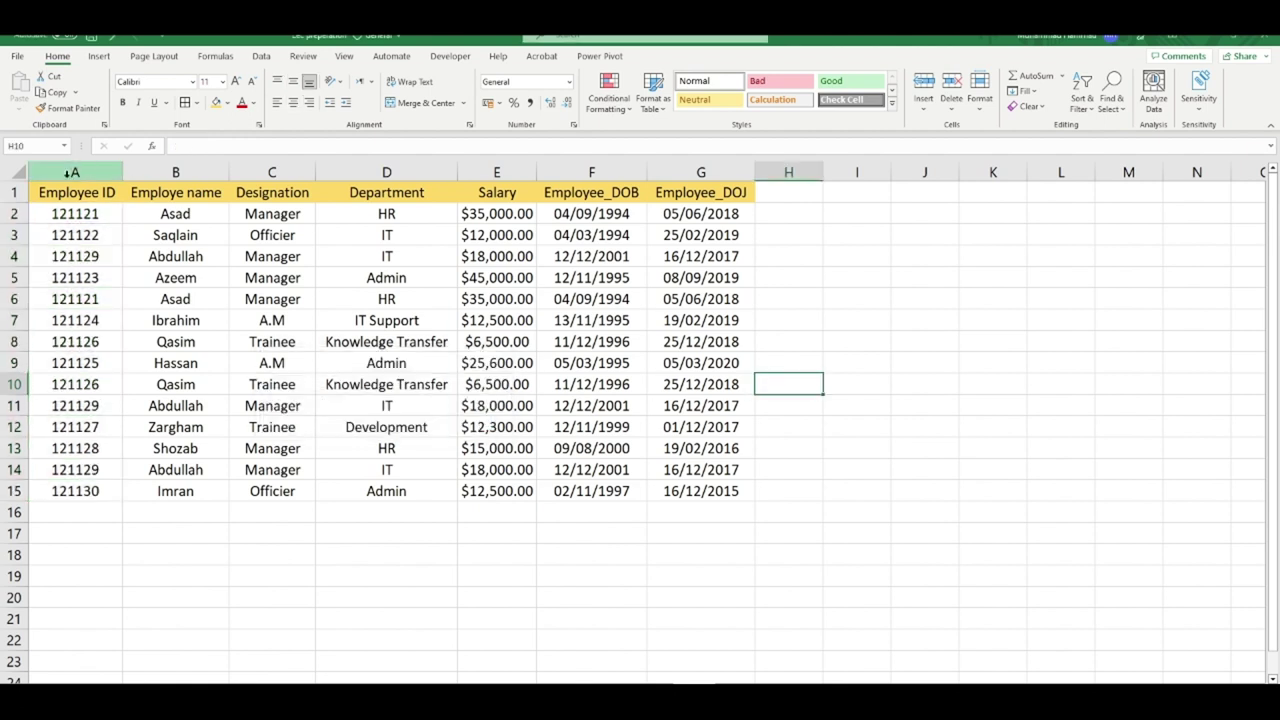
pyautogui.click(75, 213)
pyautogui.hotkey('ctrl', 'shift', 'Down')
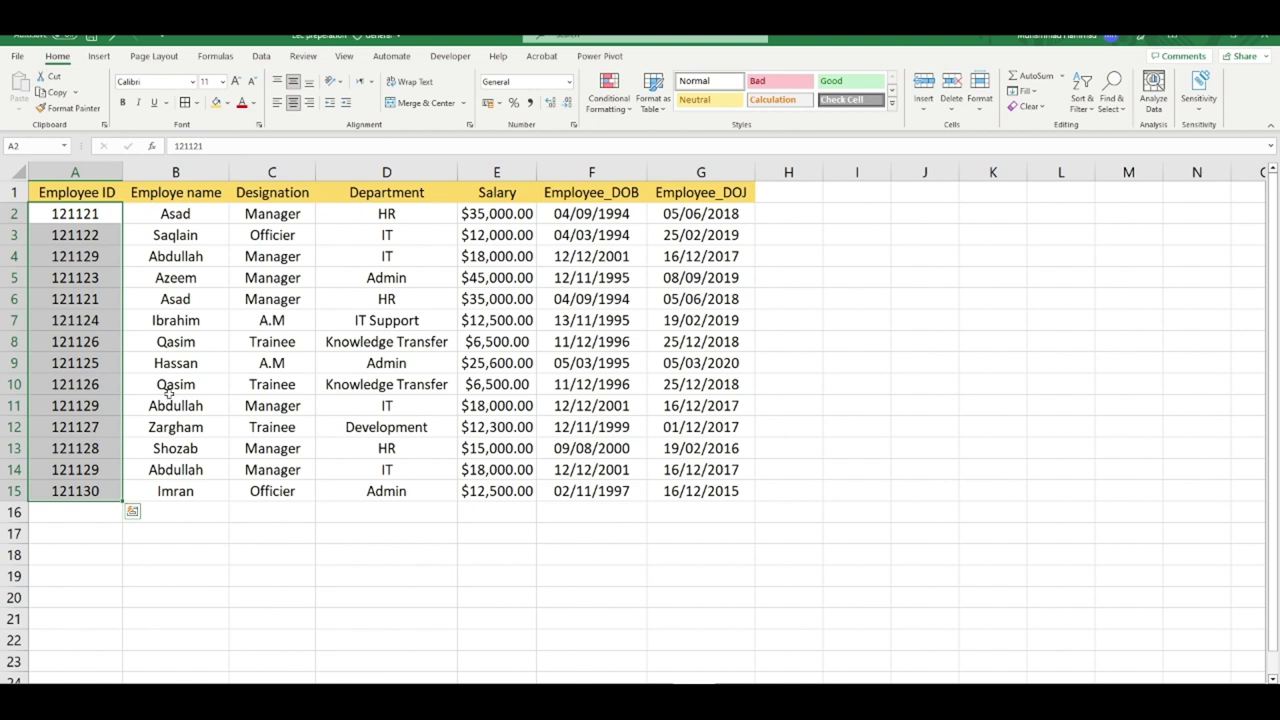
# Add the header 'EmpID flag' in H1 next to Employee_DOJ
pyautogui.click(775, 189)
pyautogui.click(742, 193)
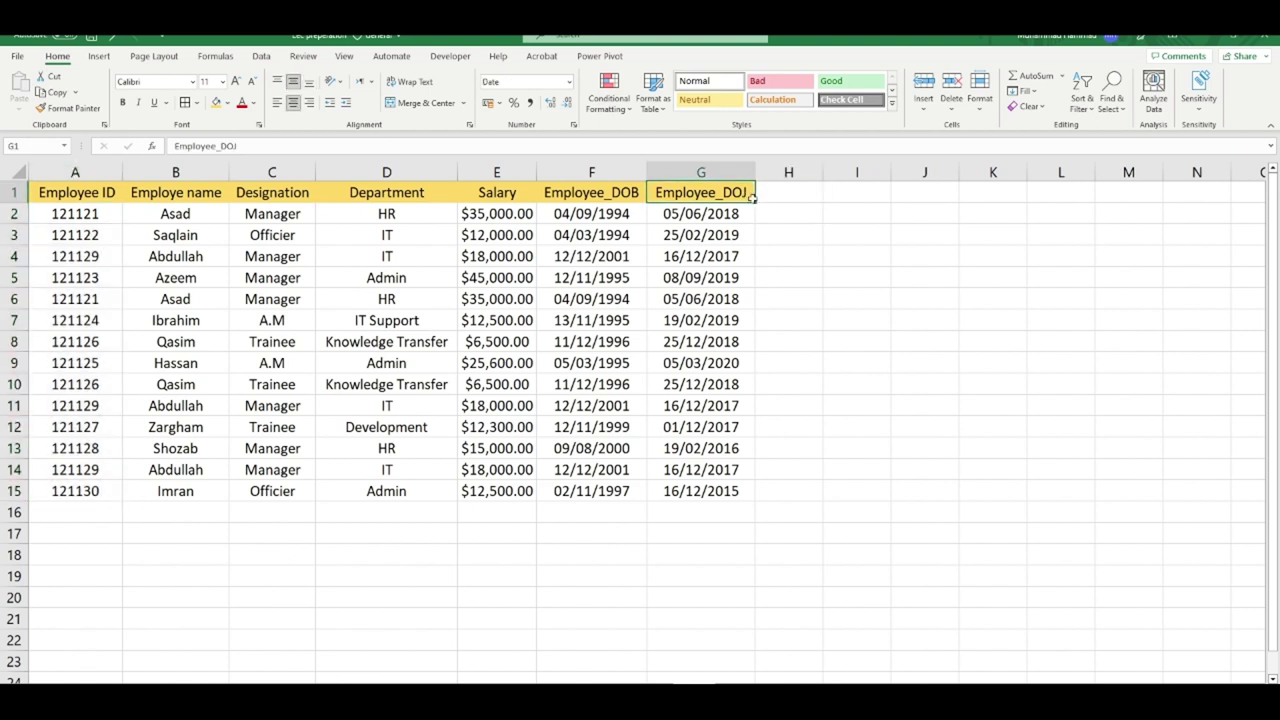
pyautogui.moveTo(755, 203); pyautogui.dragTo(803, 205)
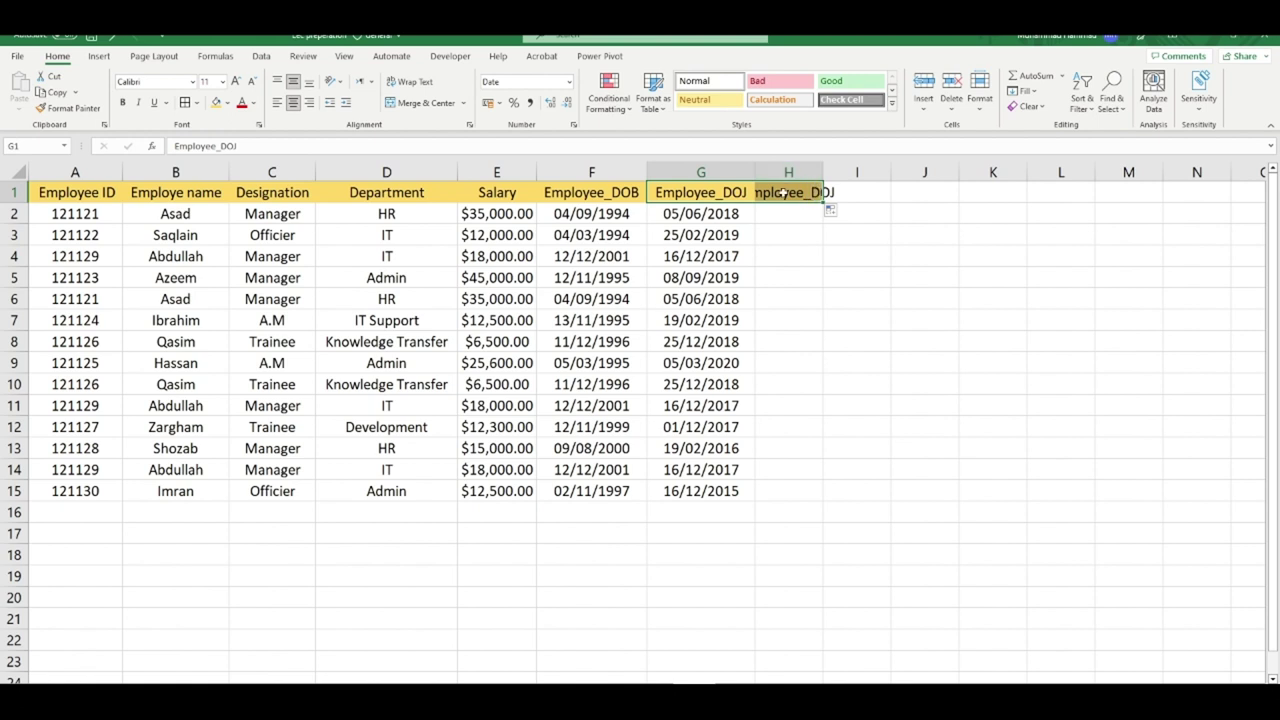
pyautogui.hotkey('ctrl', 'z')
pyautogui.click(825, 179)
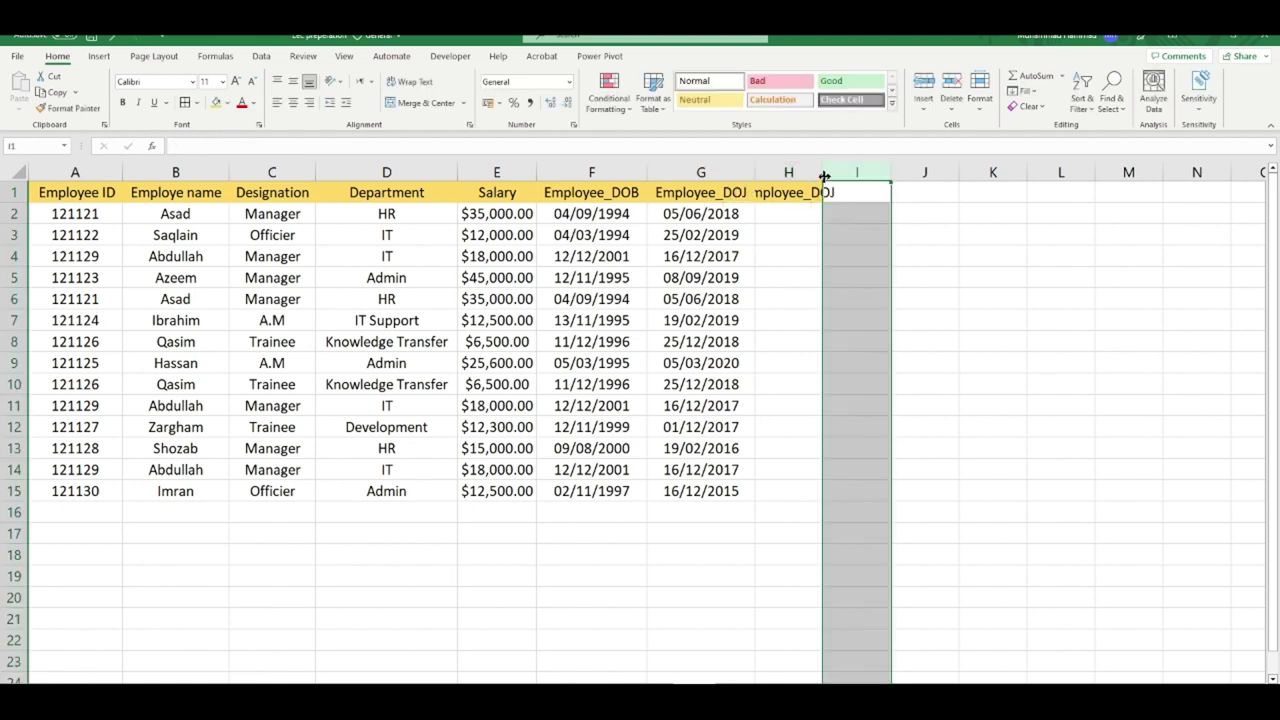
pyautogui.click(803, 199)
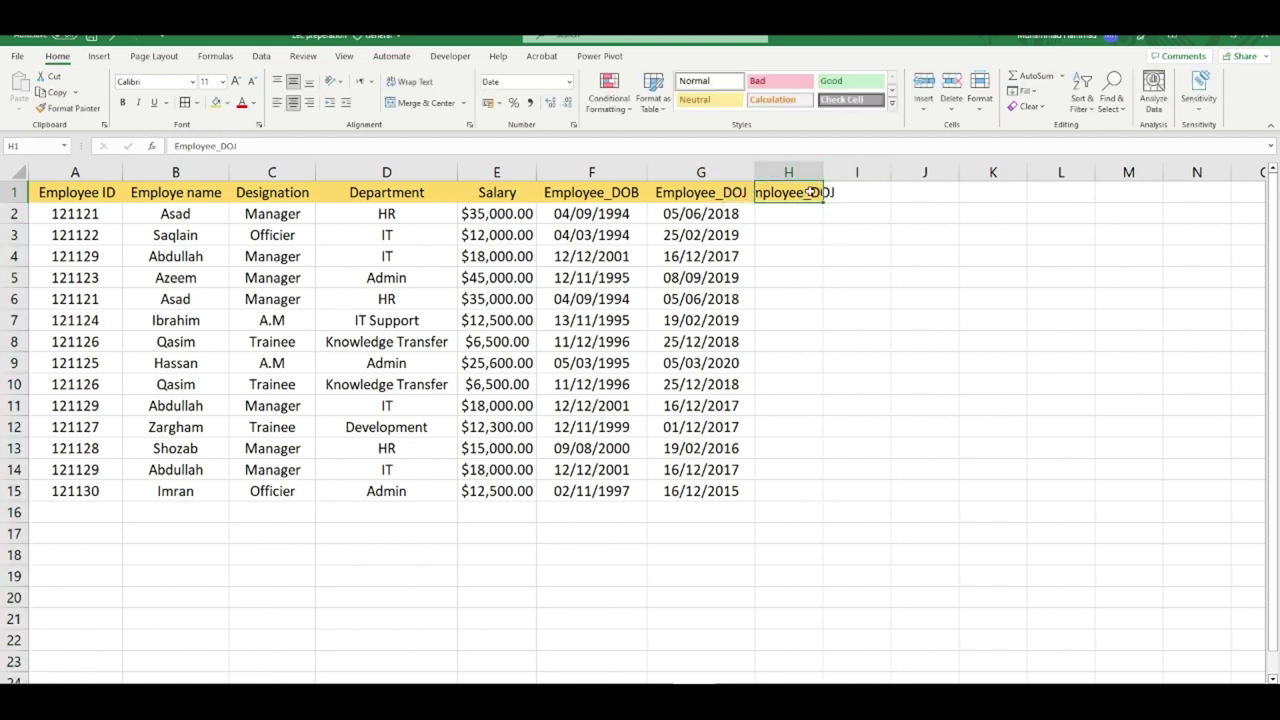
pyautogui.write('EmpID')
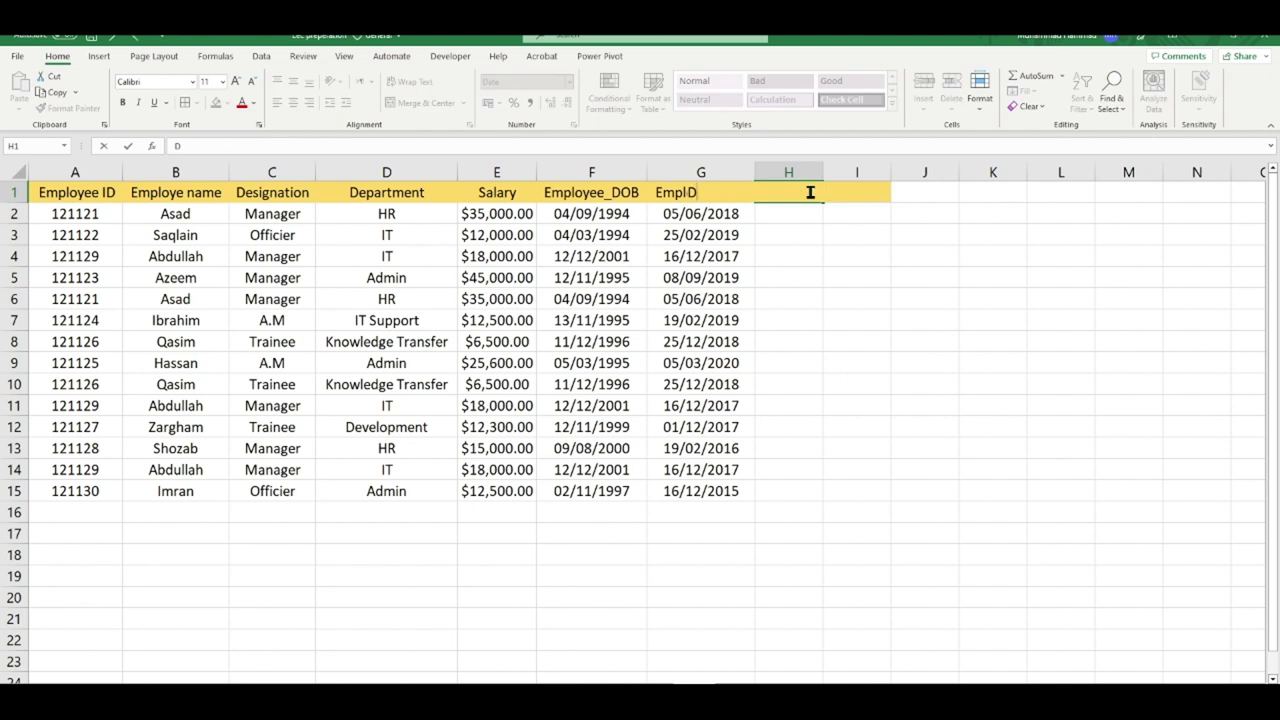
pyautogui.write(' flag')
pyautogui.press('Return')
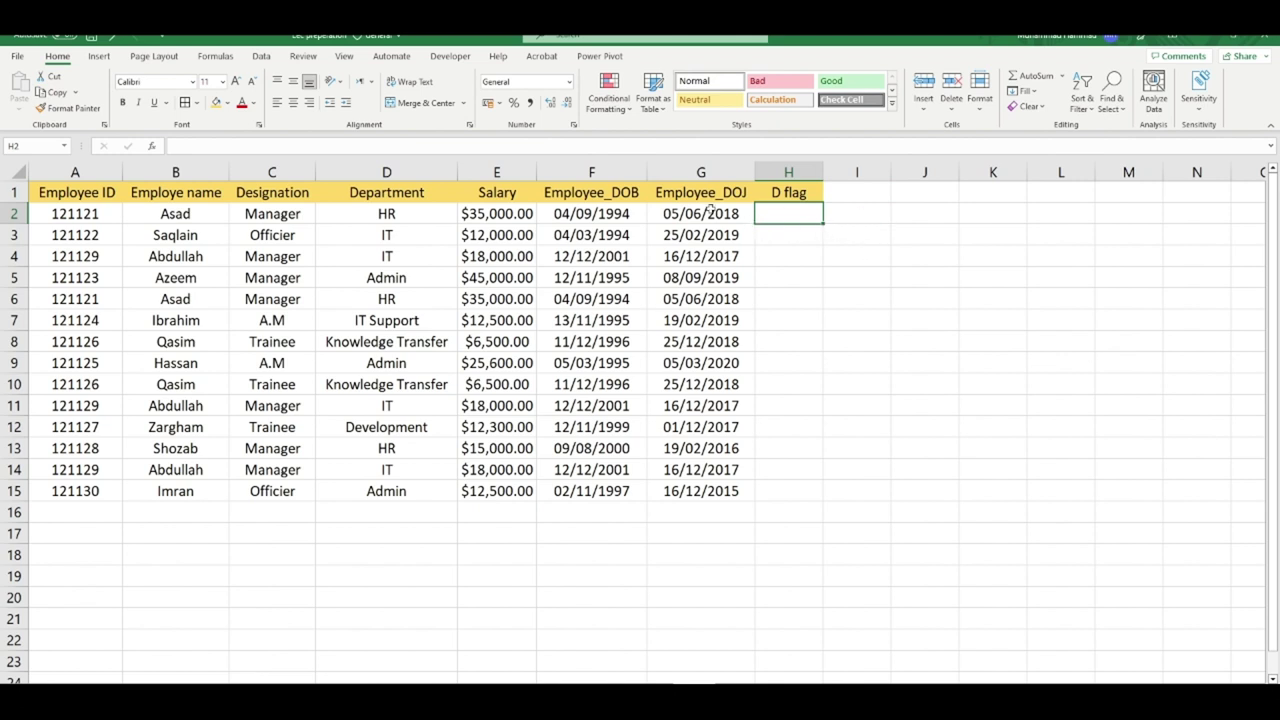
# Enter =COUNTIF($A$2:$A$15,A2) in H2 and fill it down for all employees
pyautogui.write('=')
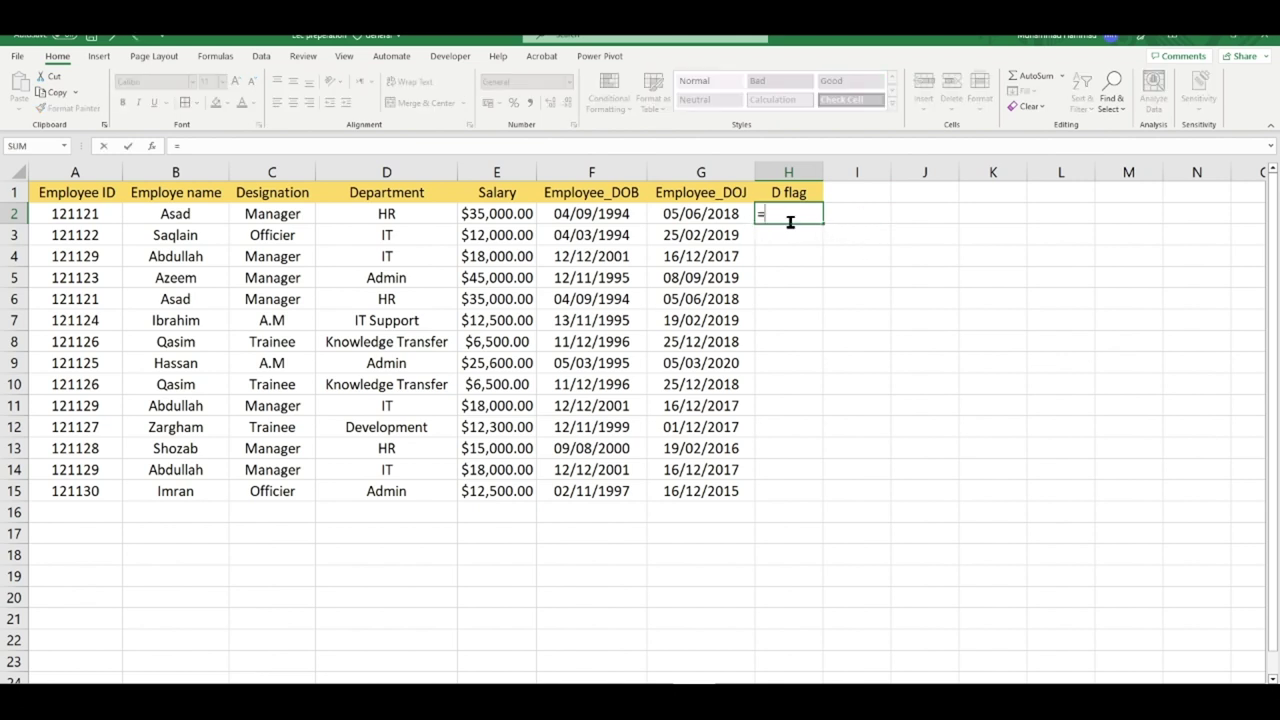
pyautogui.write('count')
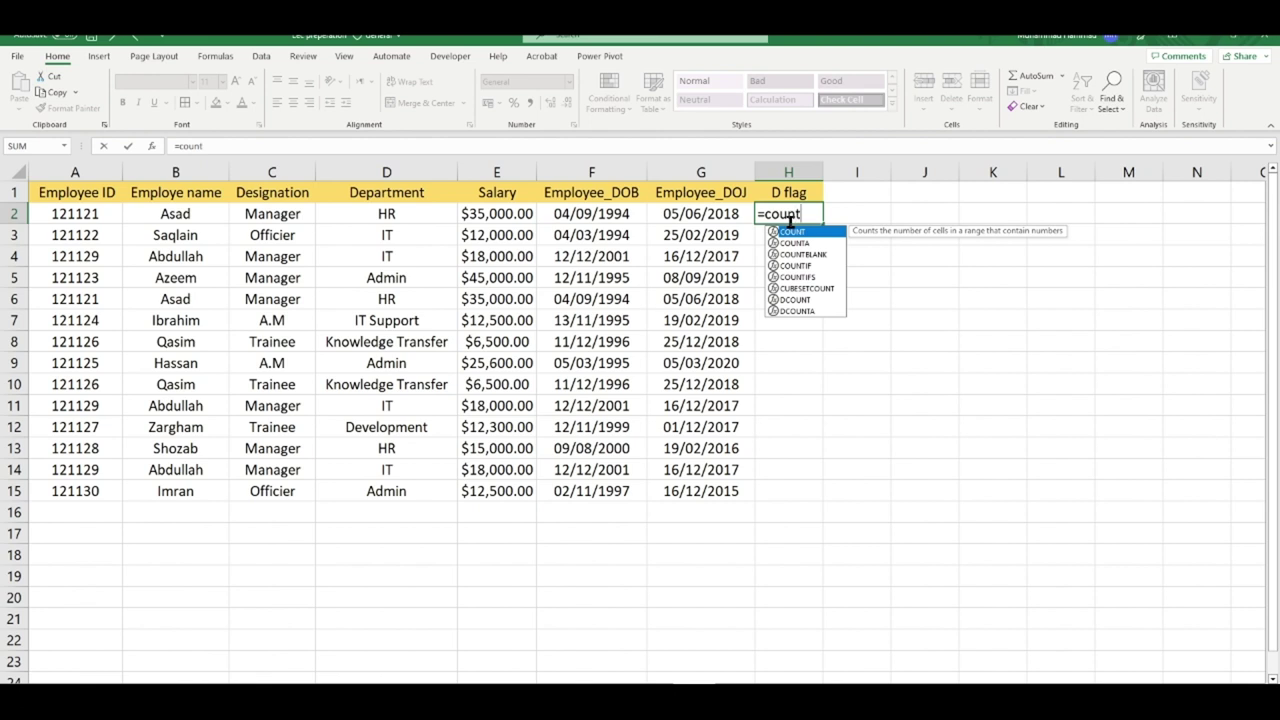
pyautogui.write('if')
pyautogui.press('Tab')
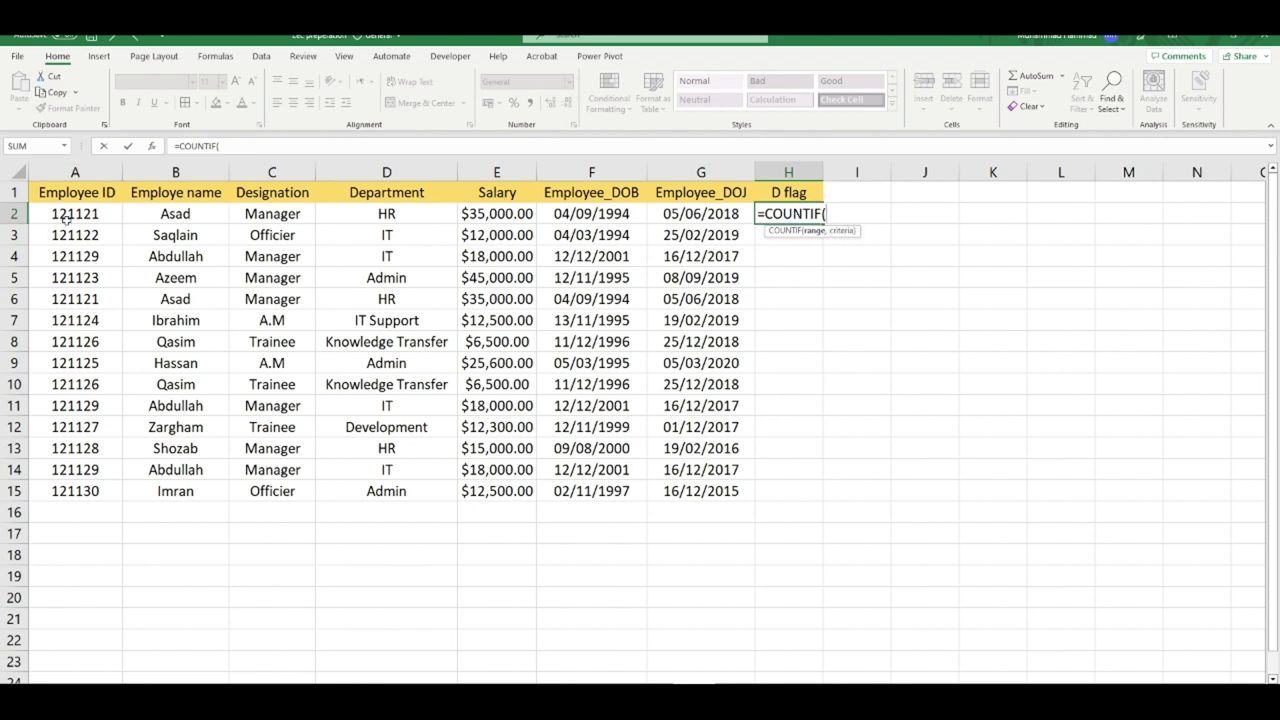
pyautogui.moveTo(66, 218); pyautogui.dragTo(72, 490)
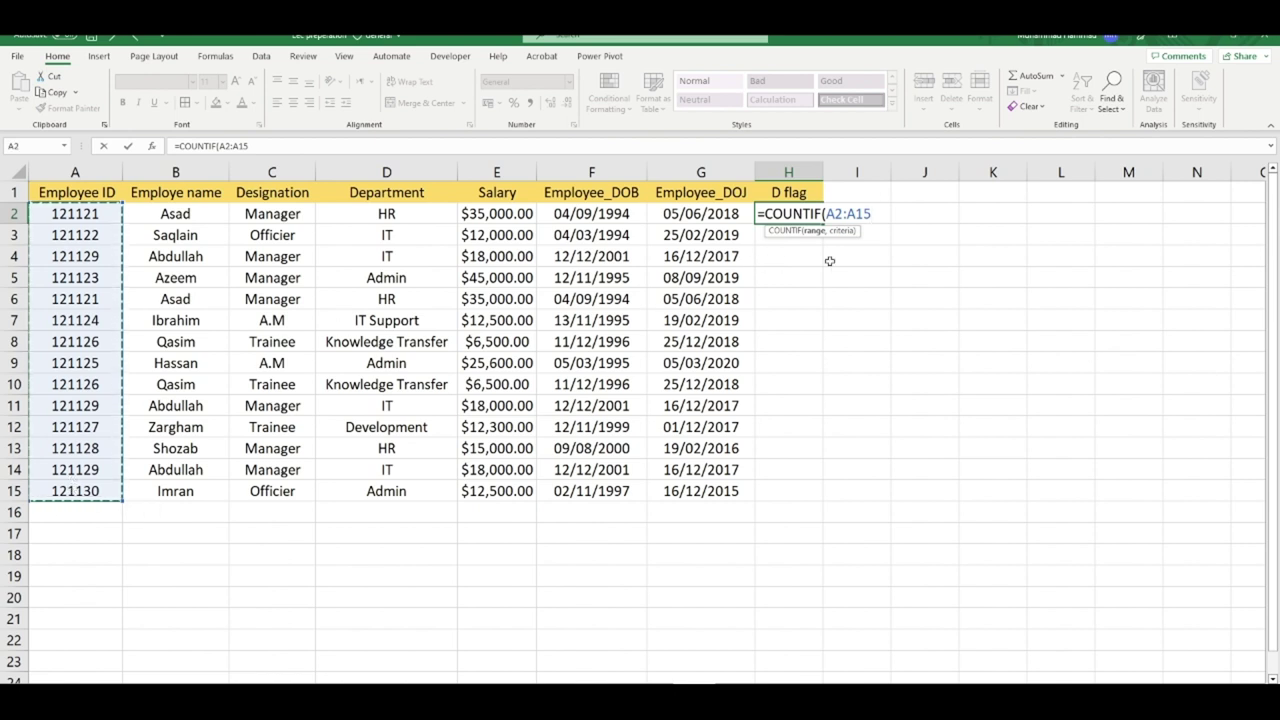
pyautogui.press('F4')
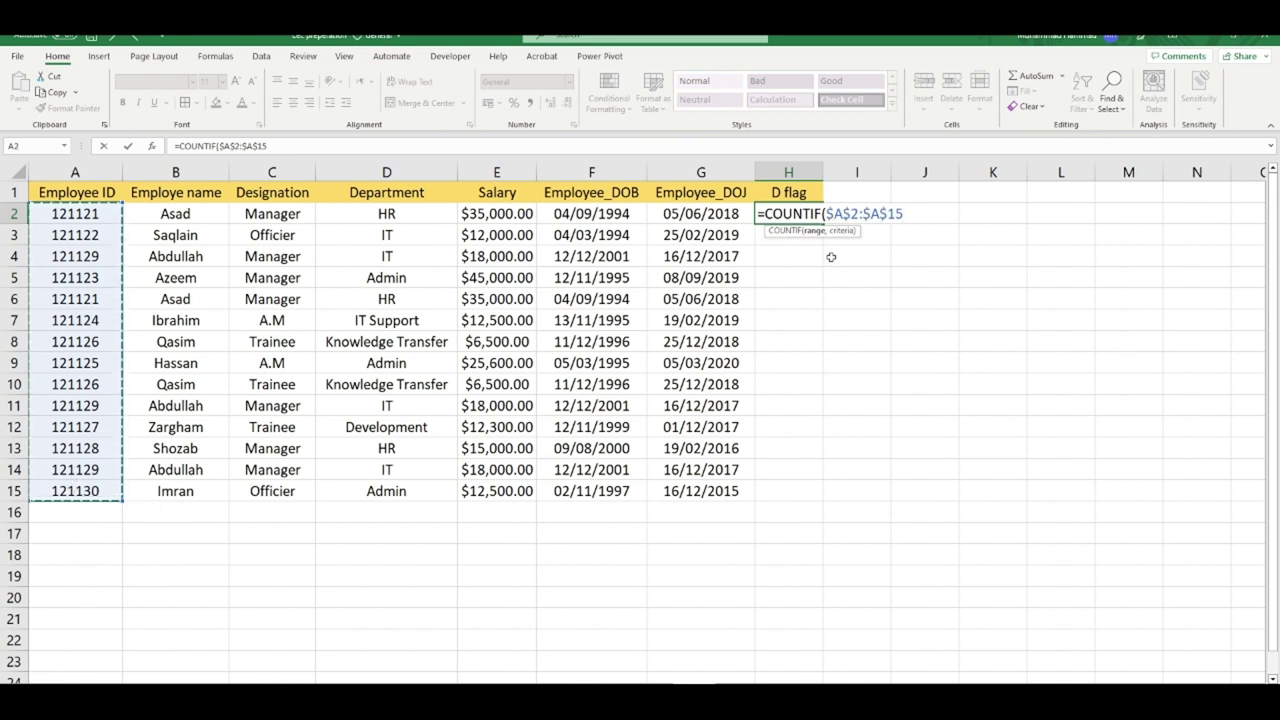
pyautogui.write(',')
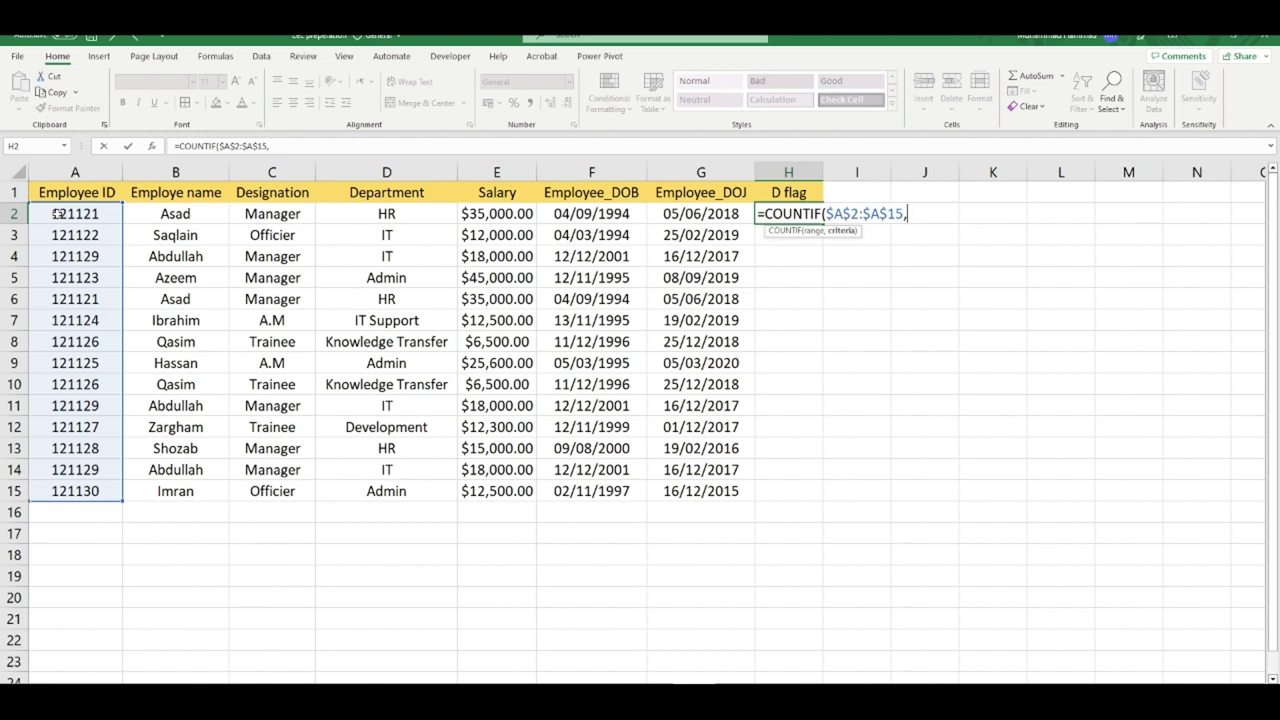
pyautogui.click(58, 213)
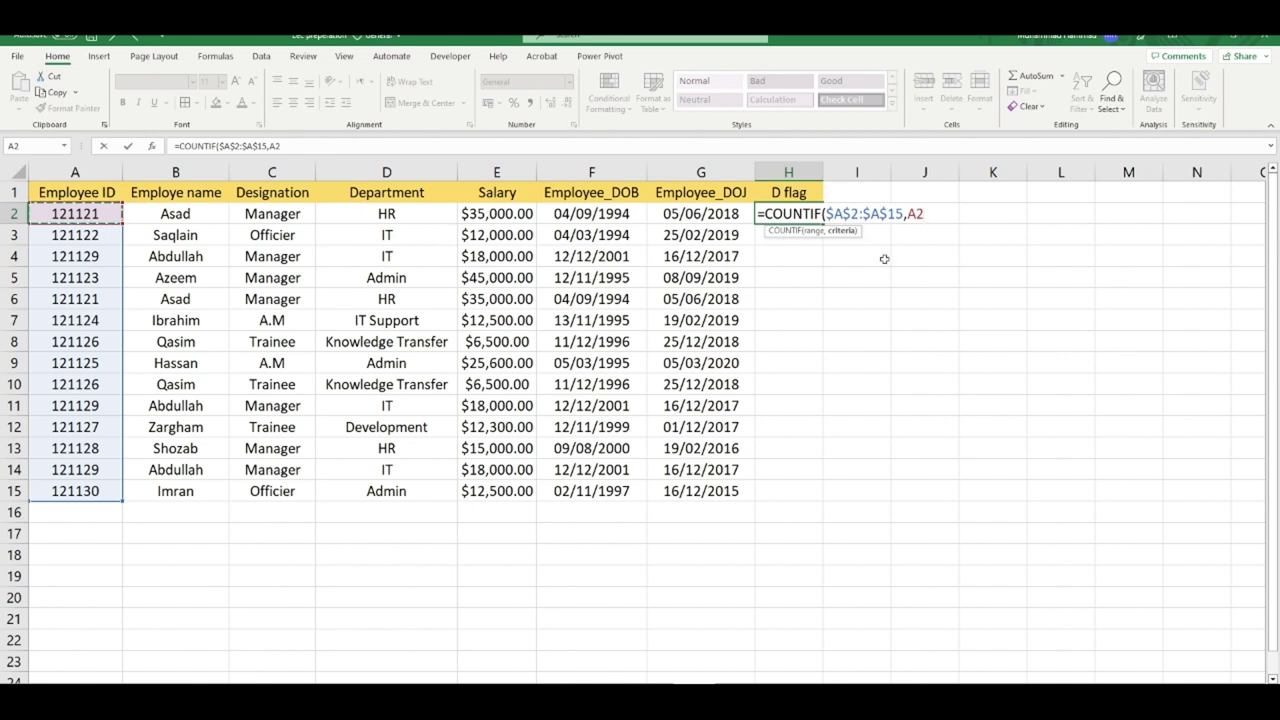
pyautogui.press('Return')
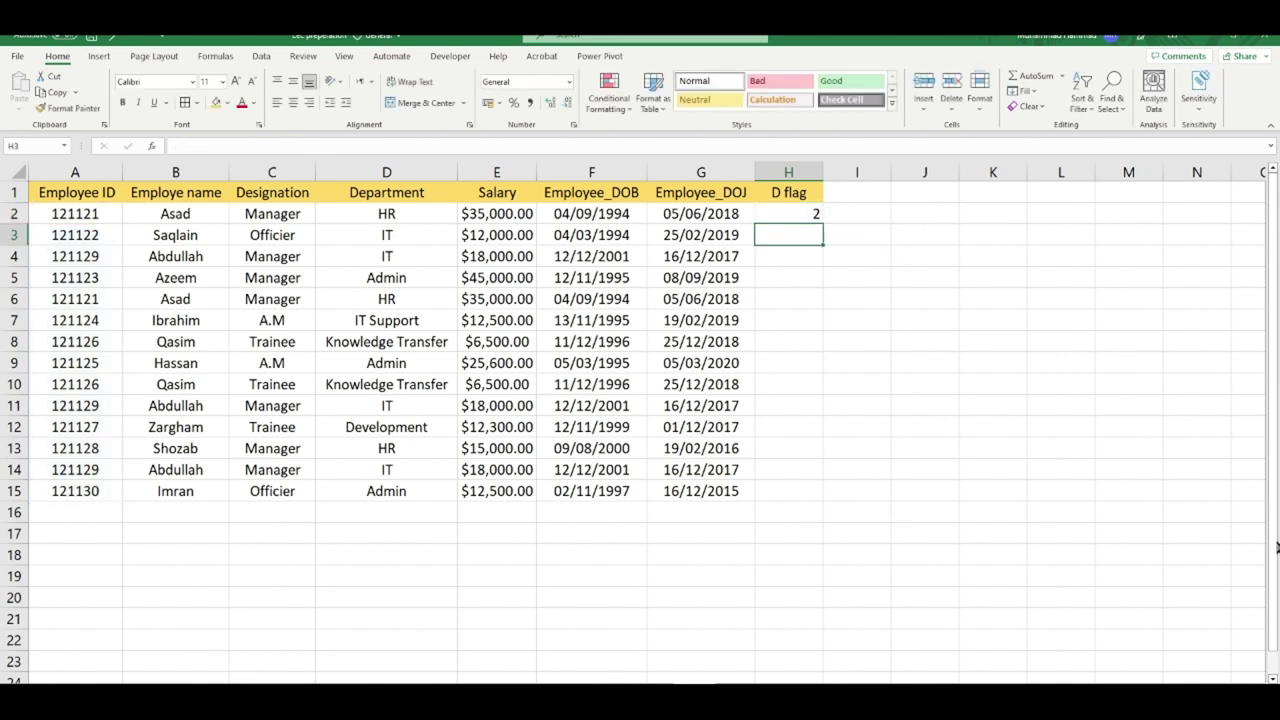
pyautogui.click(802, 218)
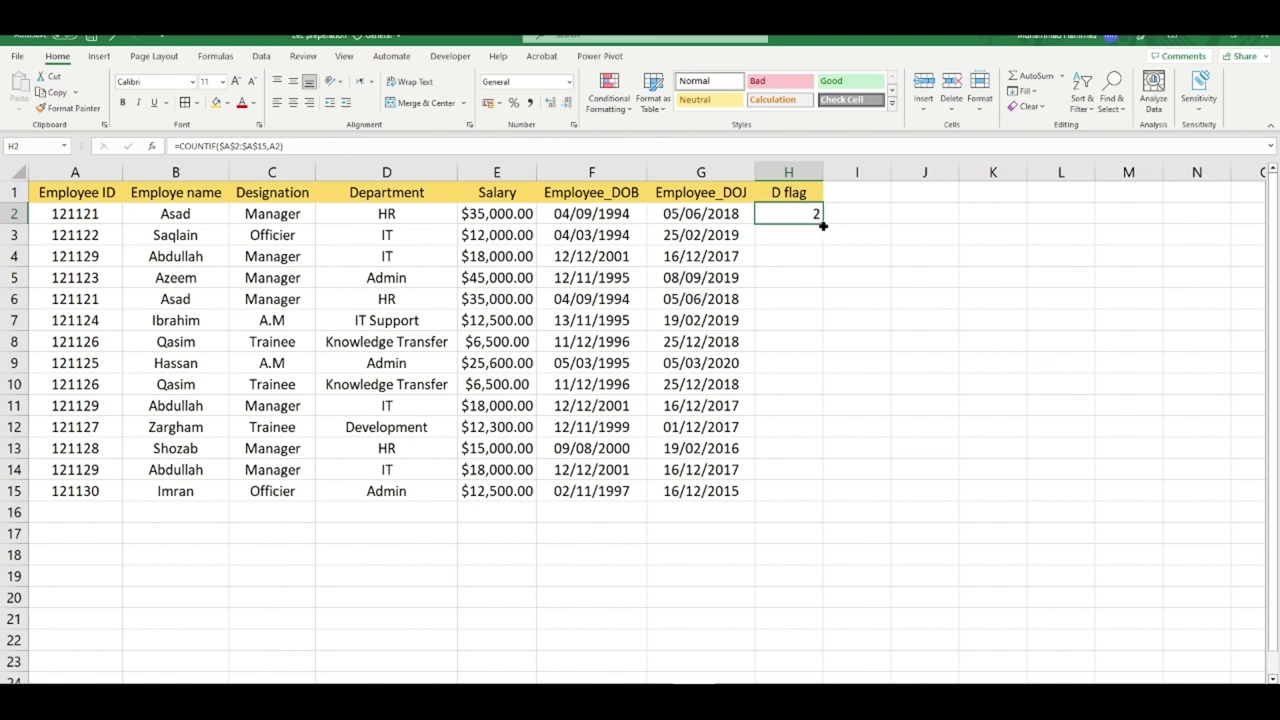
pyautogui.doubleClick(822, 226)
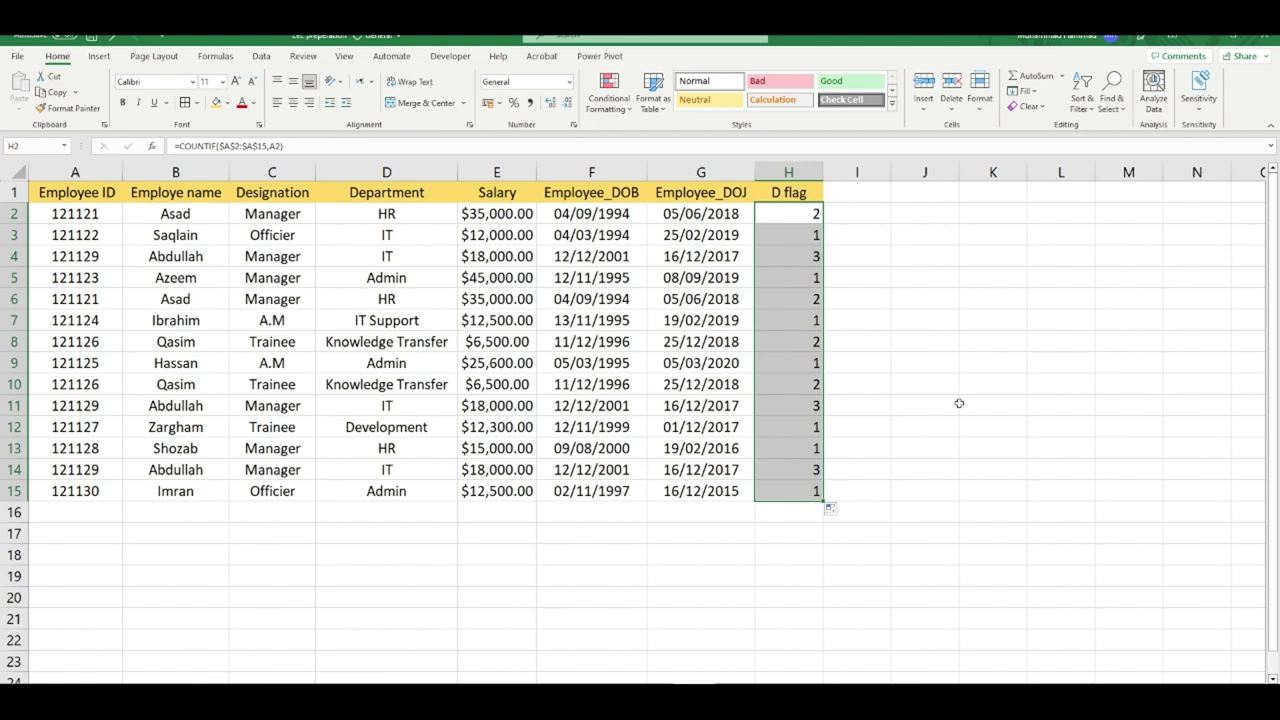
pyautogui.click(924, 363)
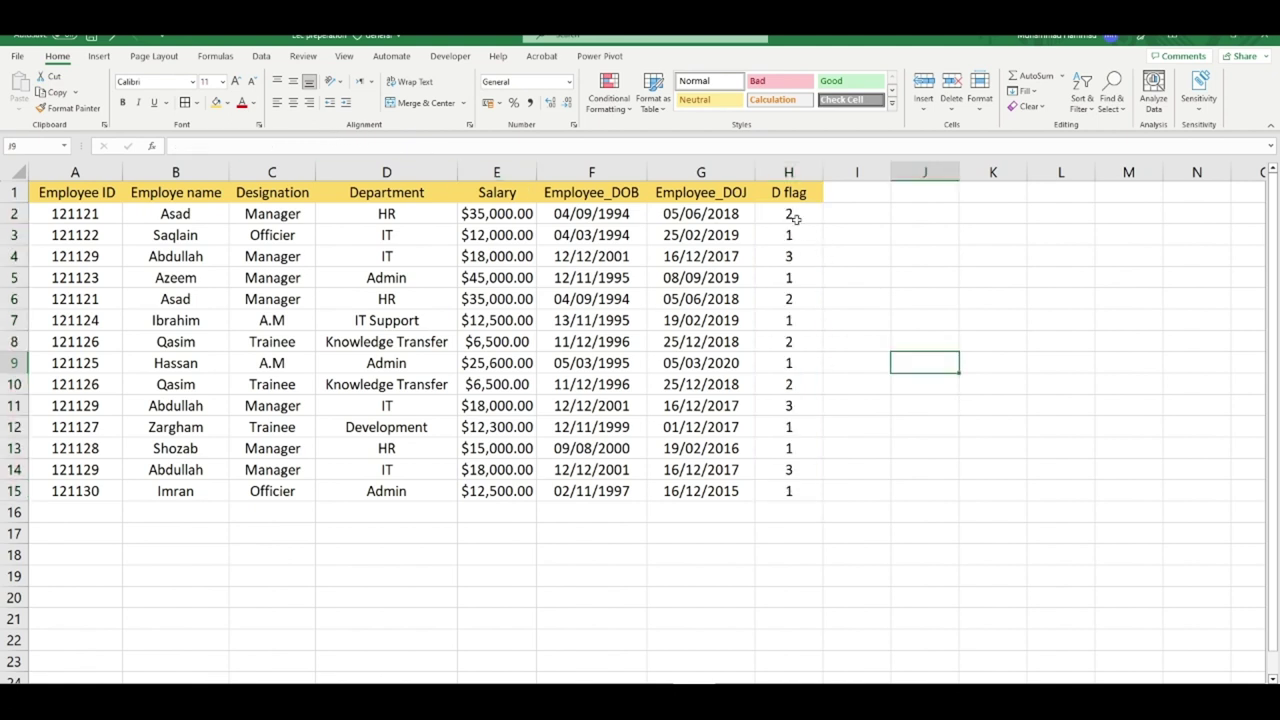
# Custom-sort the whole employee table by EmpID flag, Smallest to Largest
pyautogui.click(80, 195)
pyautogui.hotkey('ctrl', 'a')
pyautogui.click(1082, 97)
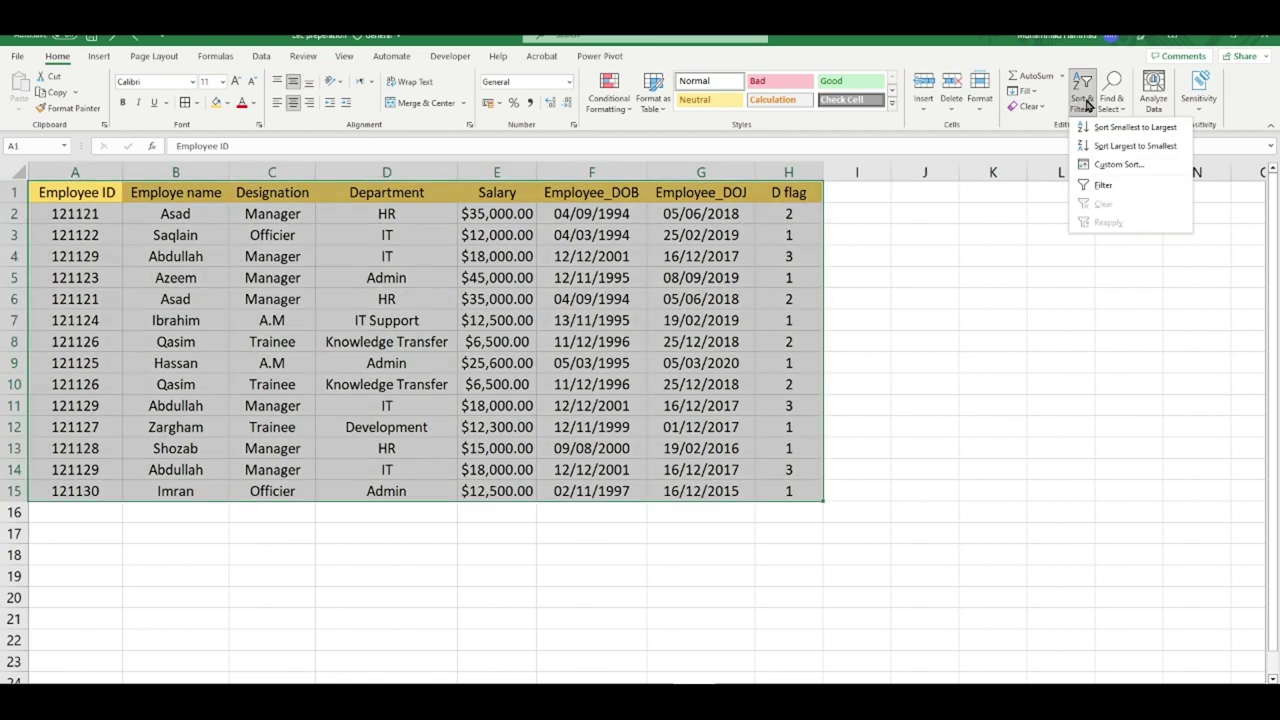
pyautogui.click(1118, 164)
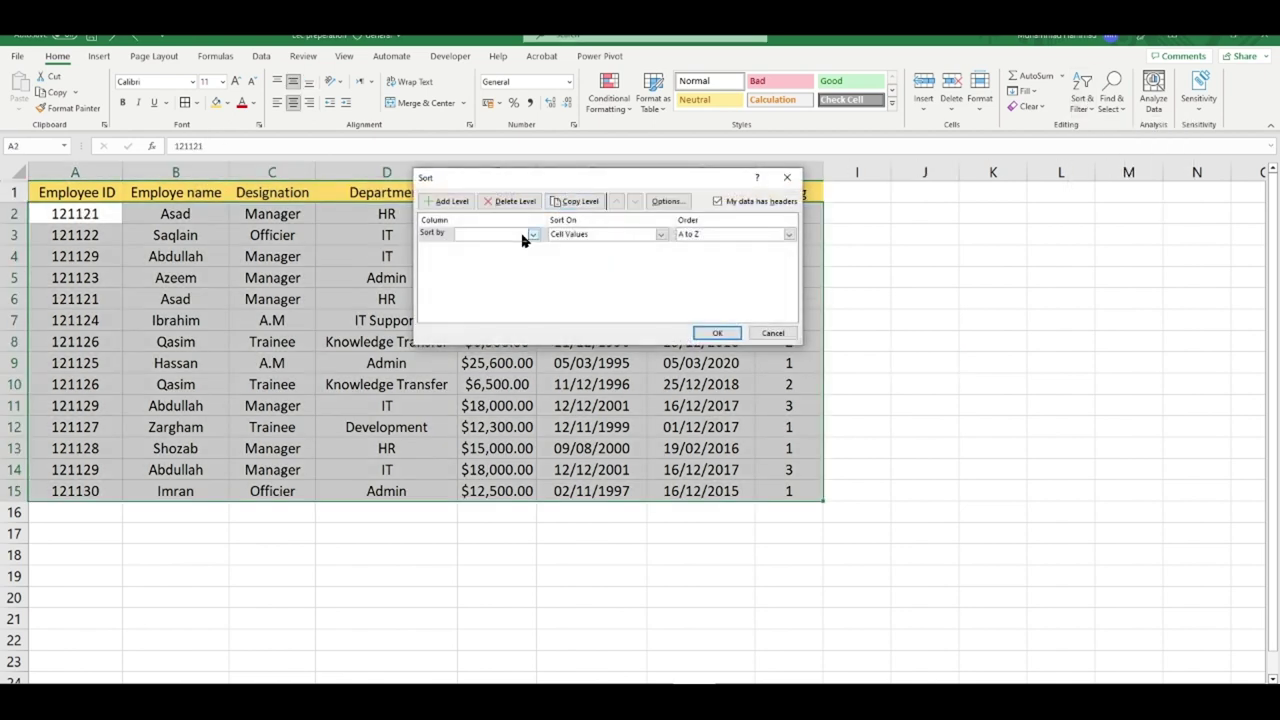
pyautogui.click(533, 234)
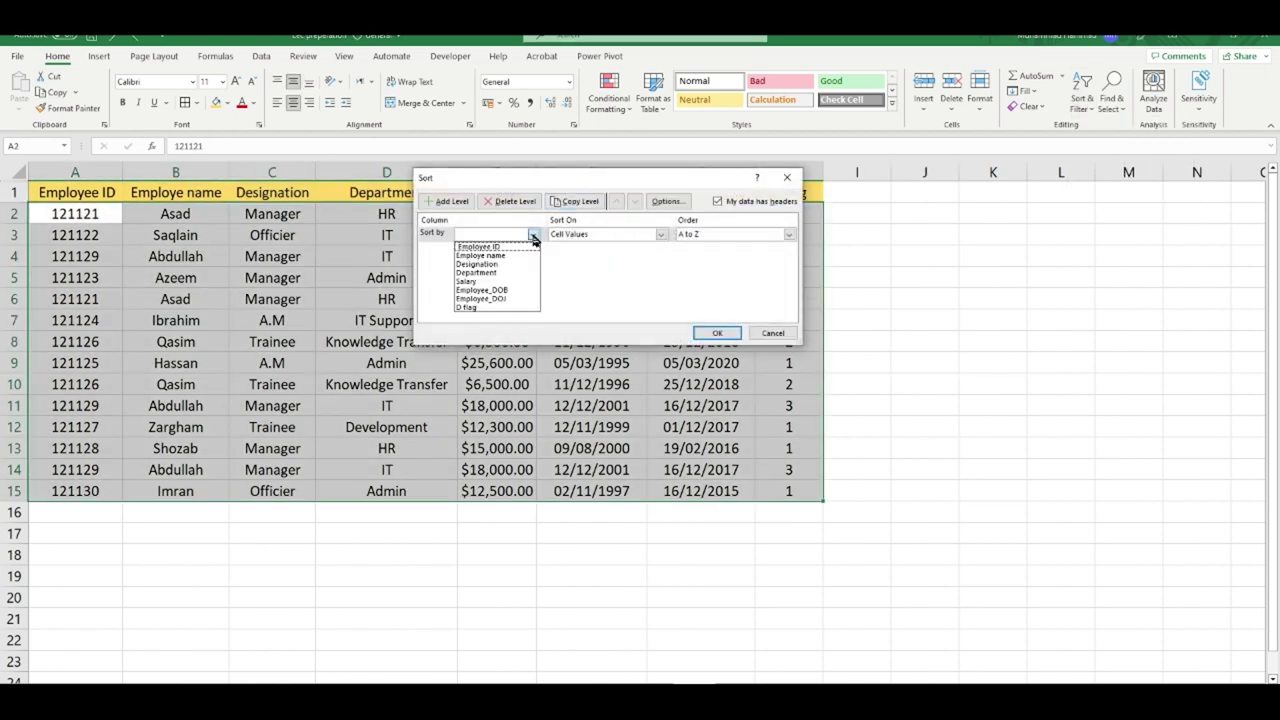
pyautogui.click(486, 308)
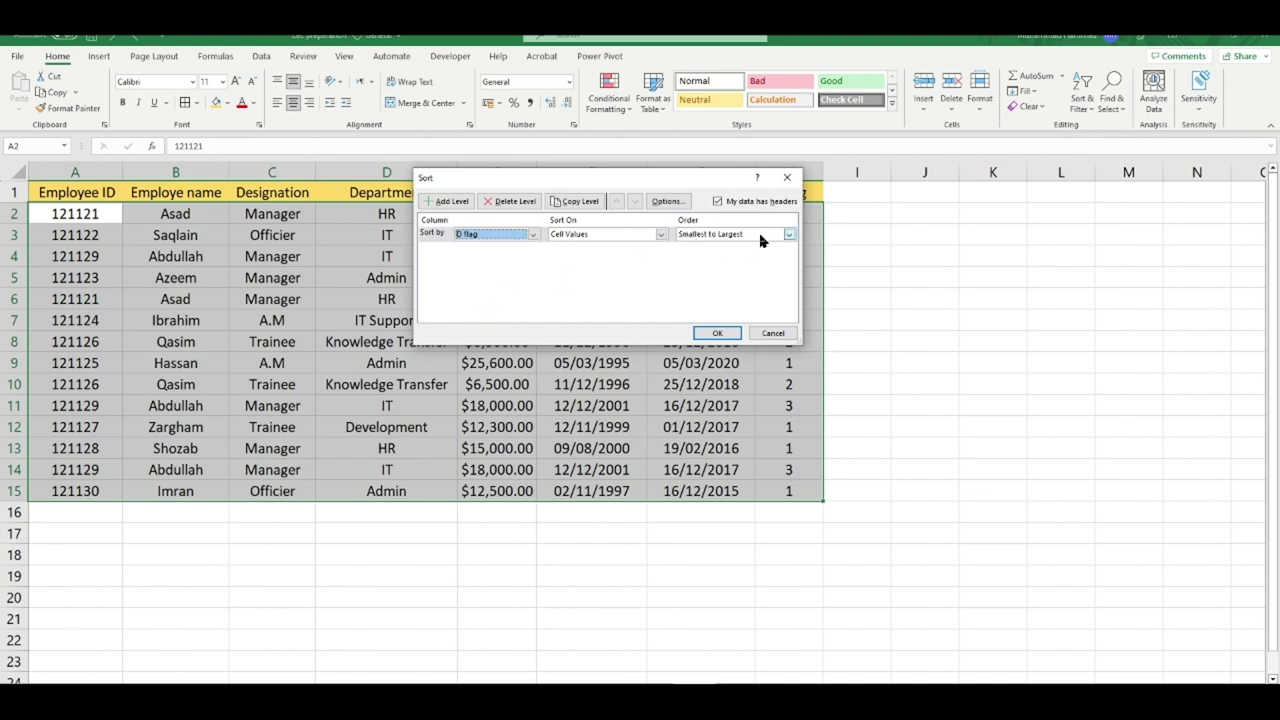
pyautogui.click(718, 333)
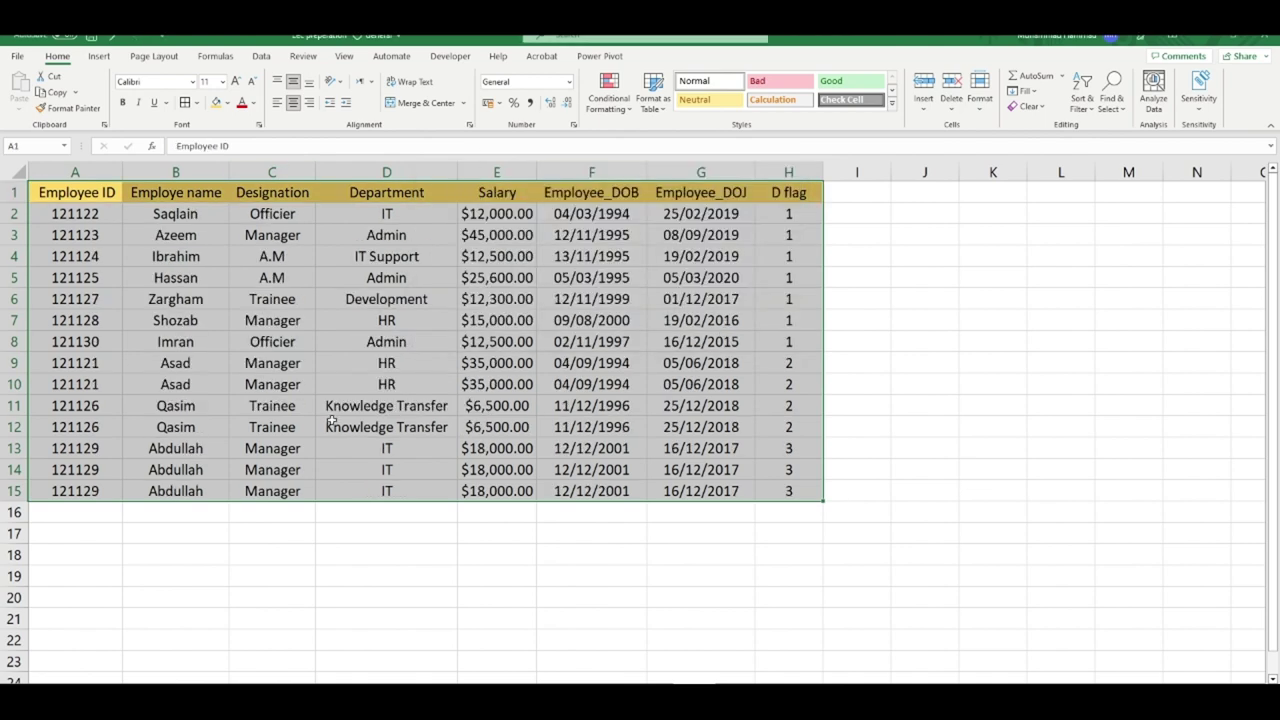
pyautogui.click(873, 381)
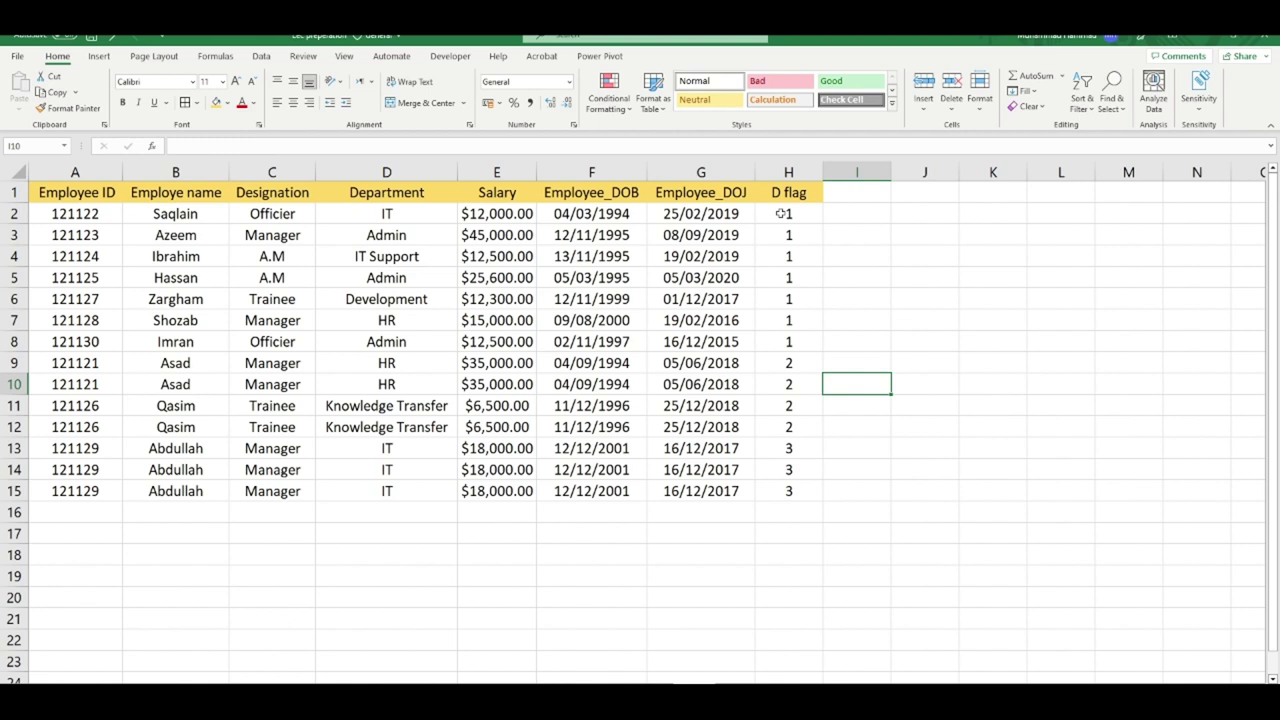
# Highlight flag values greater than 1 with light red fill
pyautogui.moveTo(781, 213); pyautogui.dragTo(787, 495)
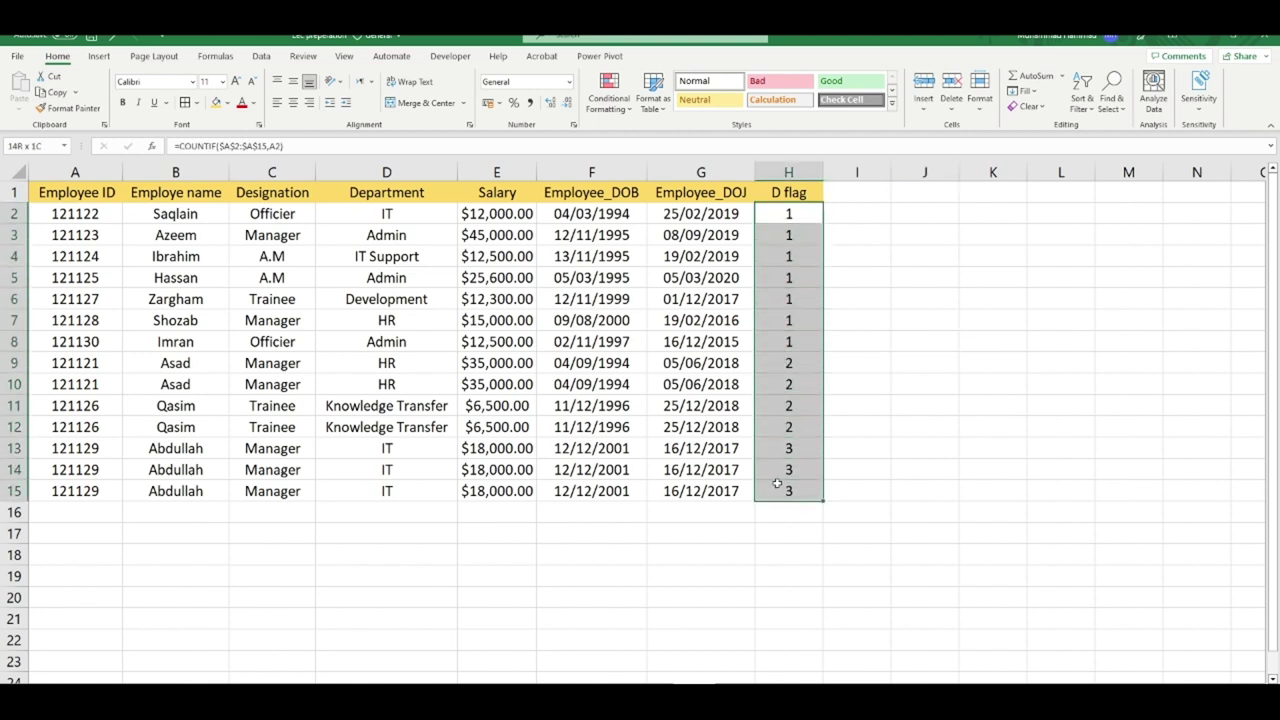
pyautogui.click(609, 95)
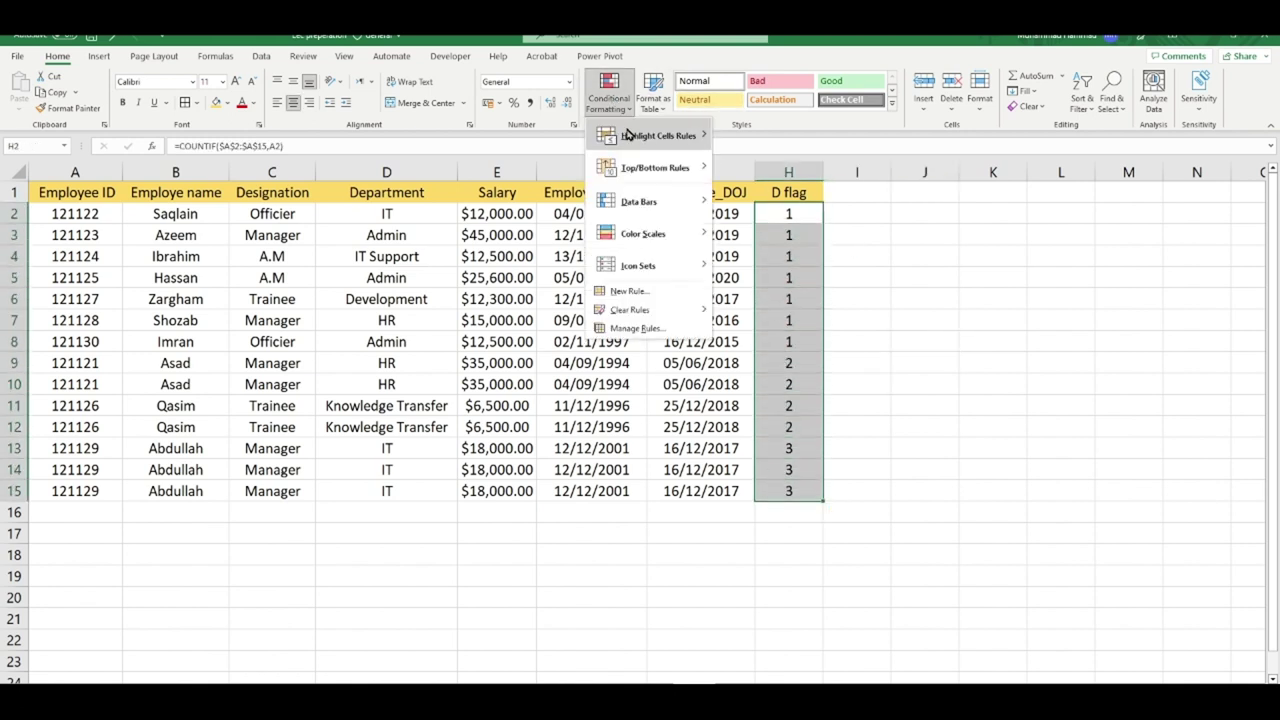
pyautogui.moveTo(651, 134)
pyautogui.click(797, 145)
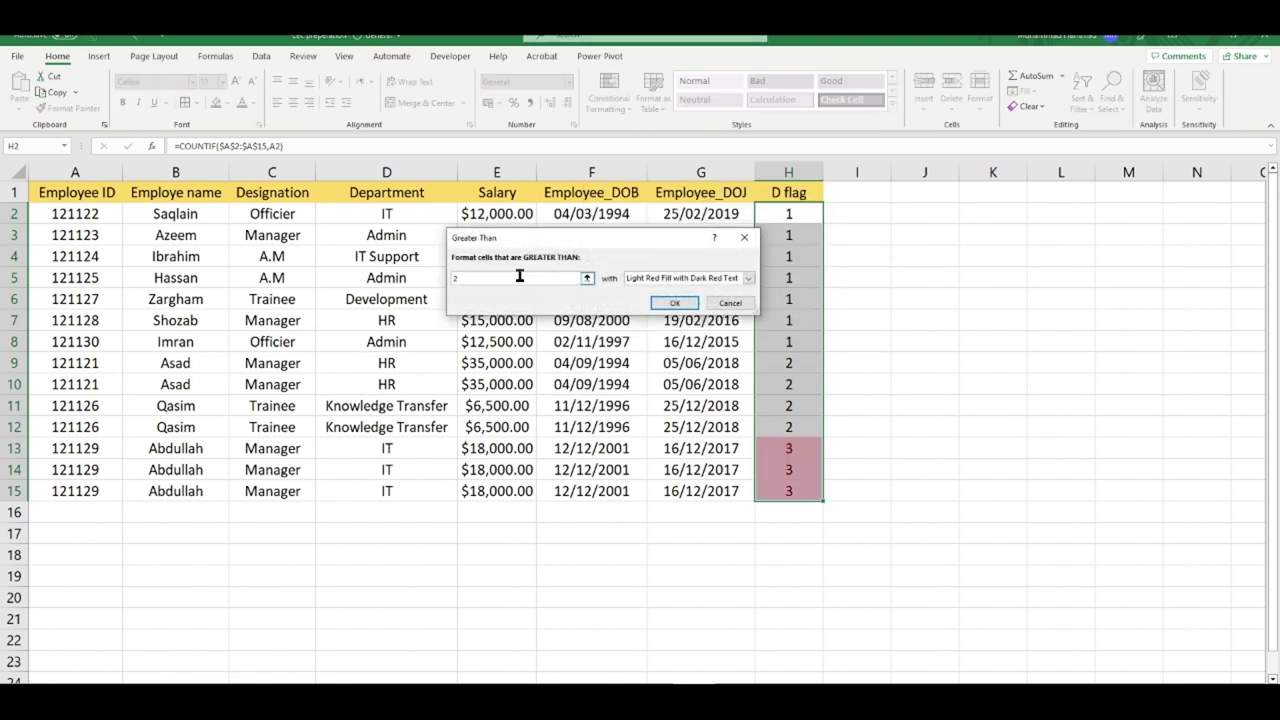
pyautogui.write('1')
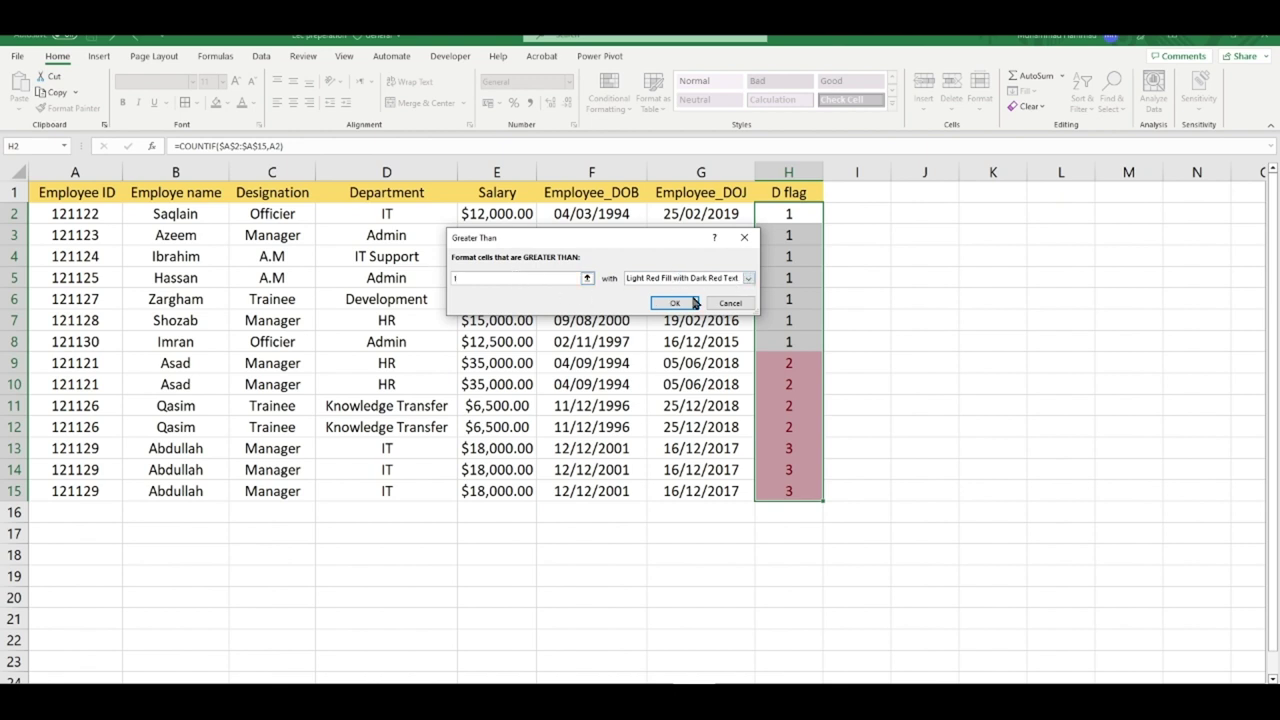
pyautogui.click(746, 279)
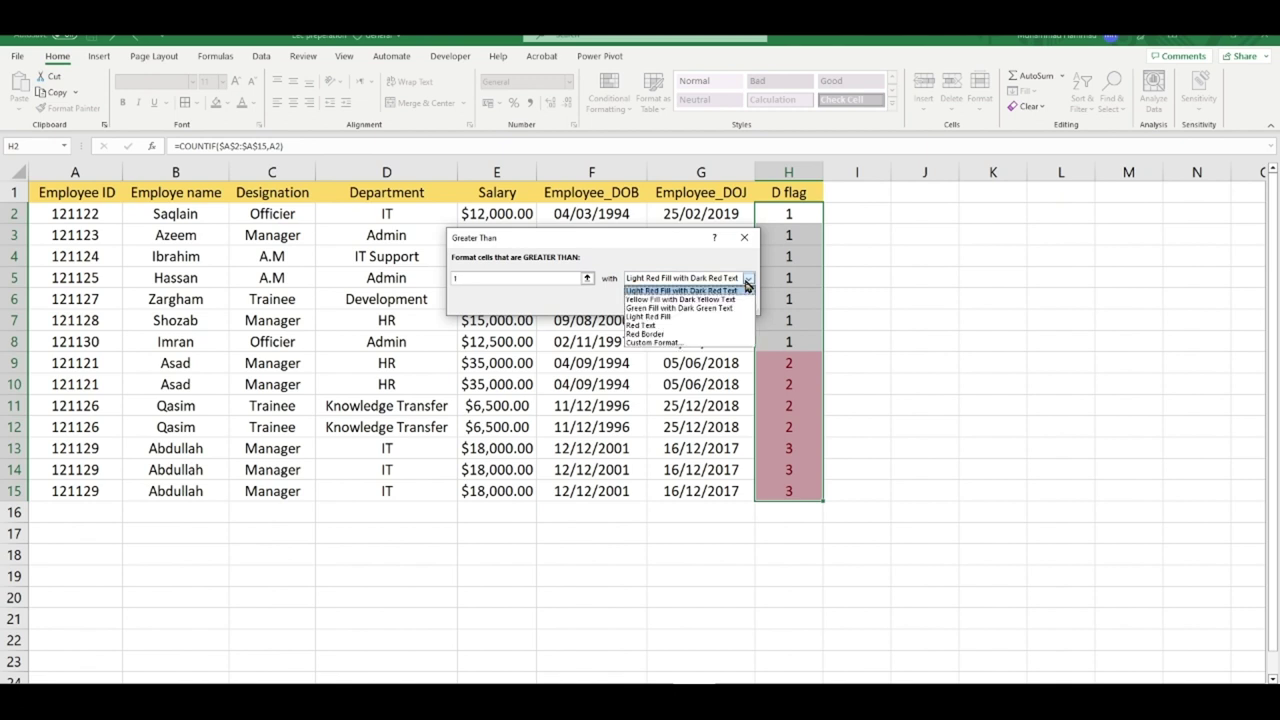
pyautogui.click(746, 286)
pyautogui.click(676, 302)
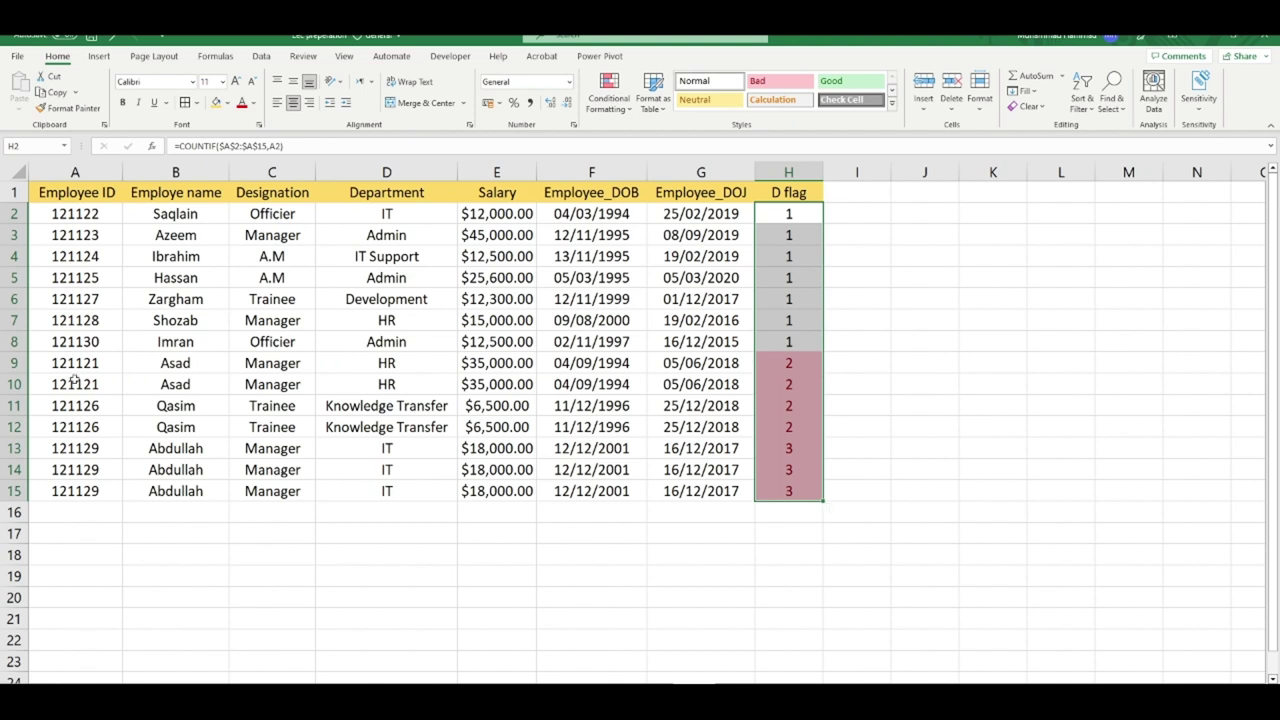
# Delete rows 9–15 containing the duplicated employee IDs
pyautogui.click(13, 384)
pyautogui.click(16, 363)
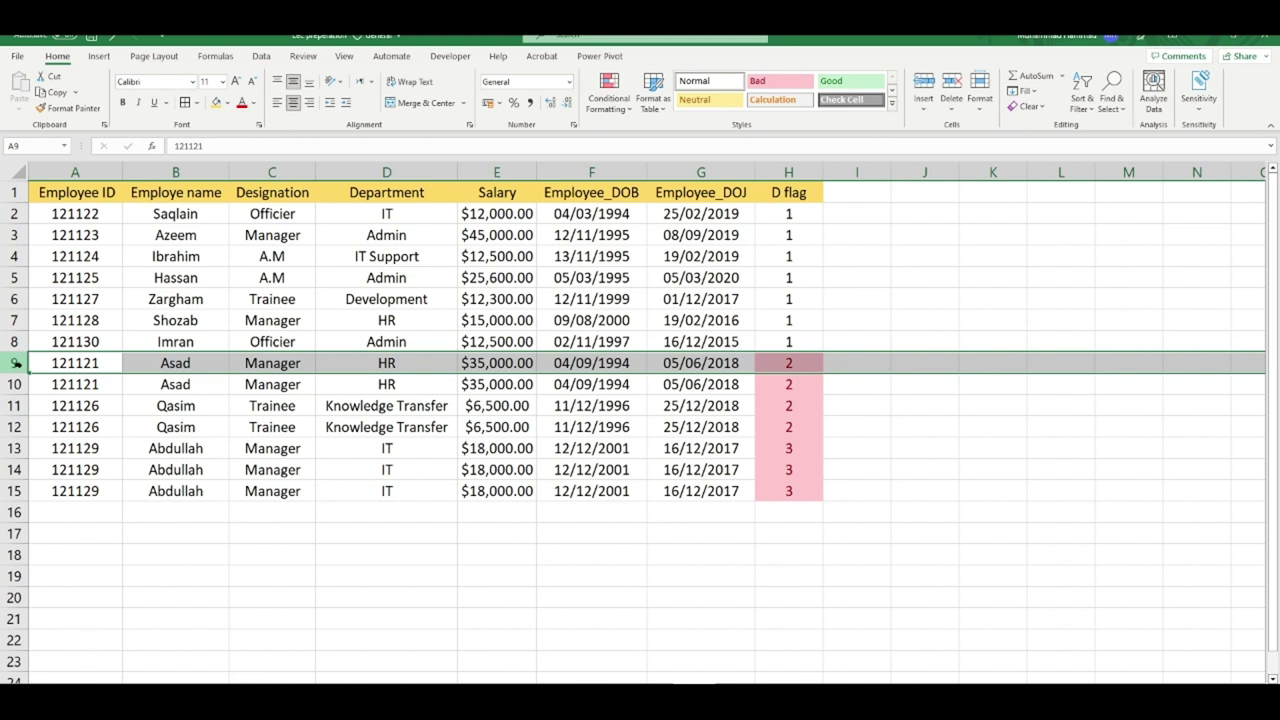
pyautogui.moveTo(16, 363); pyautogui.dragTo(12, 491)
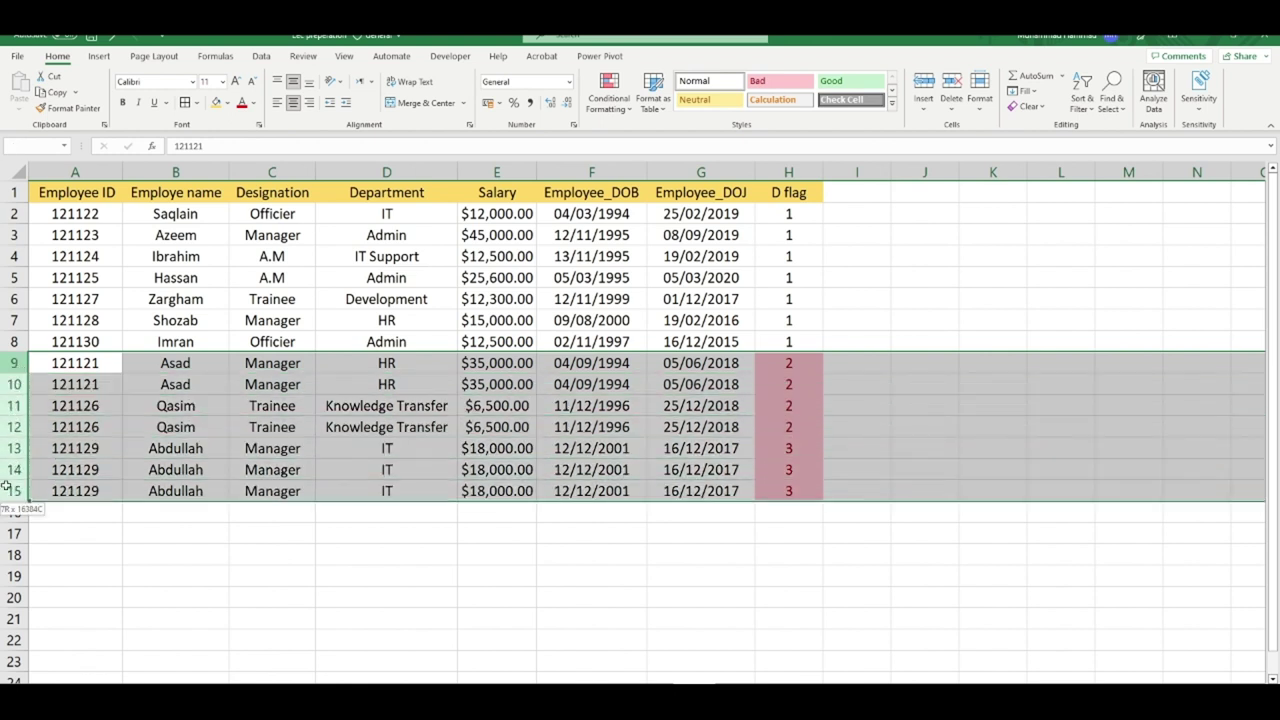
pyautogui.rightClick(557, 433)
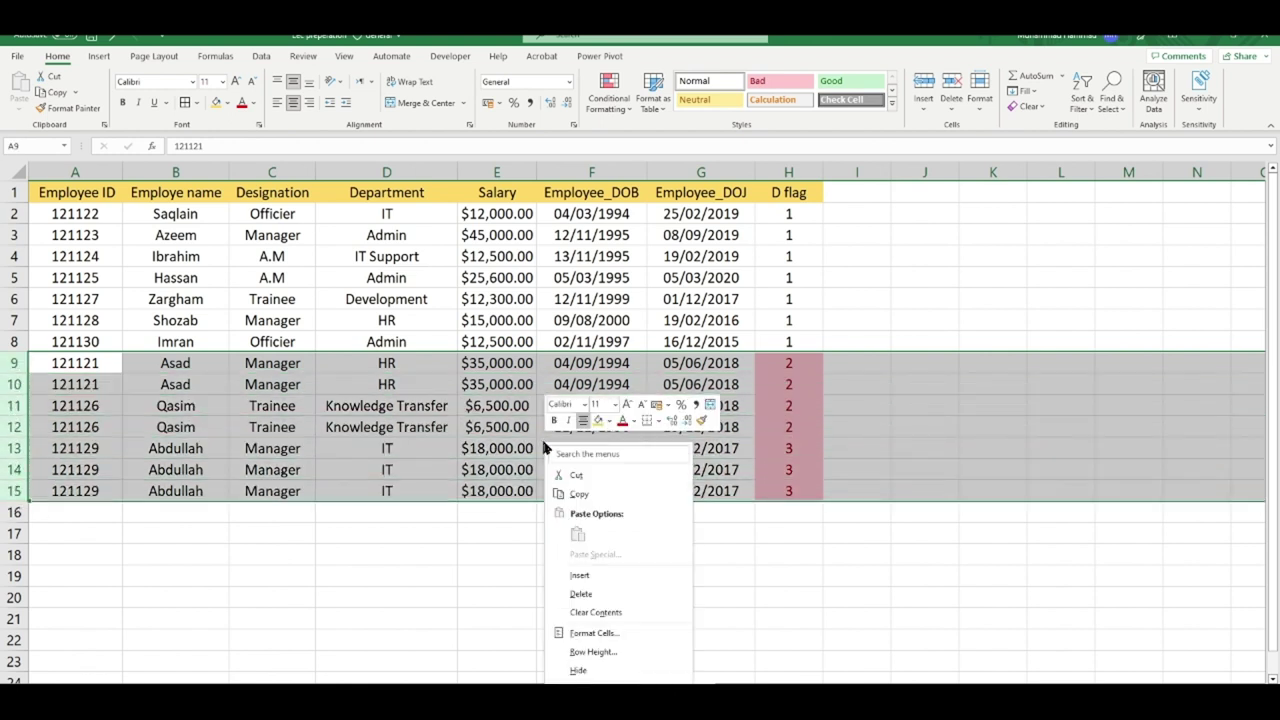
pyautogui.click(579, 596)
pyautogui.click(770, 530)
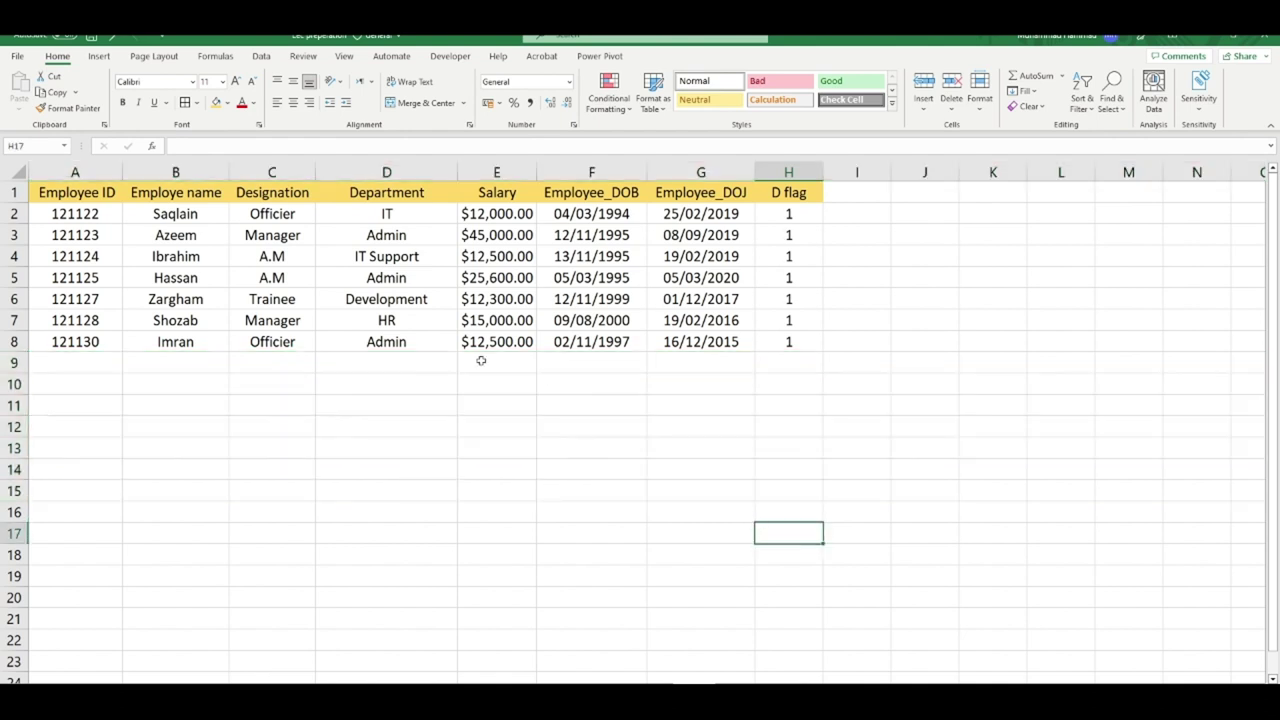
# Select the employee table in A1:F8
pyautogui.click(54, 198)
pyautogui.moveTo(57, 210); pyautogui.dragTo(775, 355)
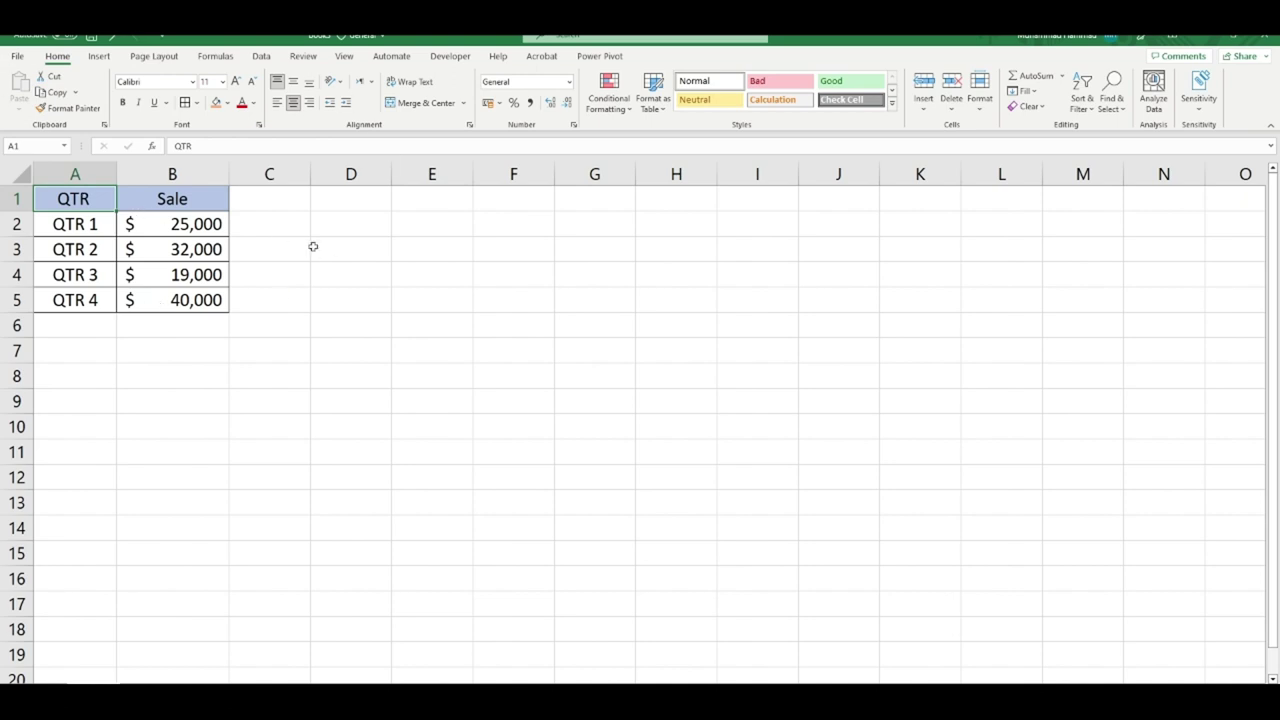
# Insert a 3-D pie chart of the QTR and Sale data in A1:B5
pyautogui.moveTo(96, 204); pyautogui.dragTo(150, 297)
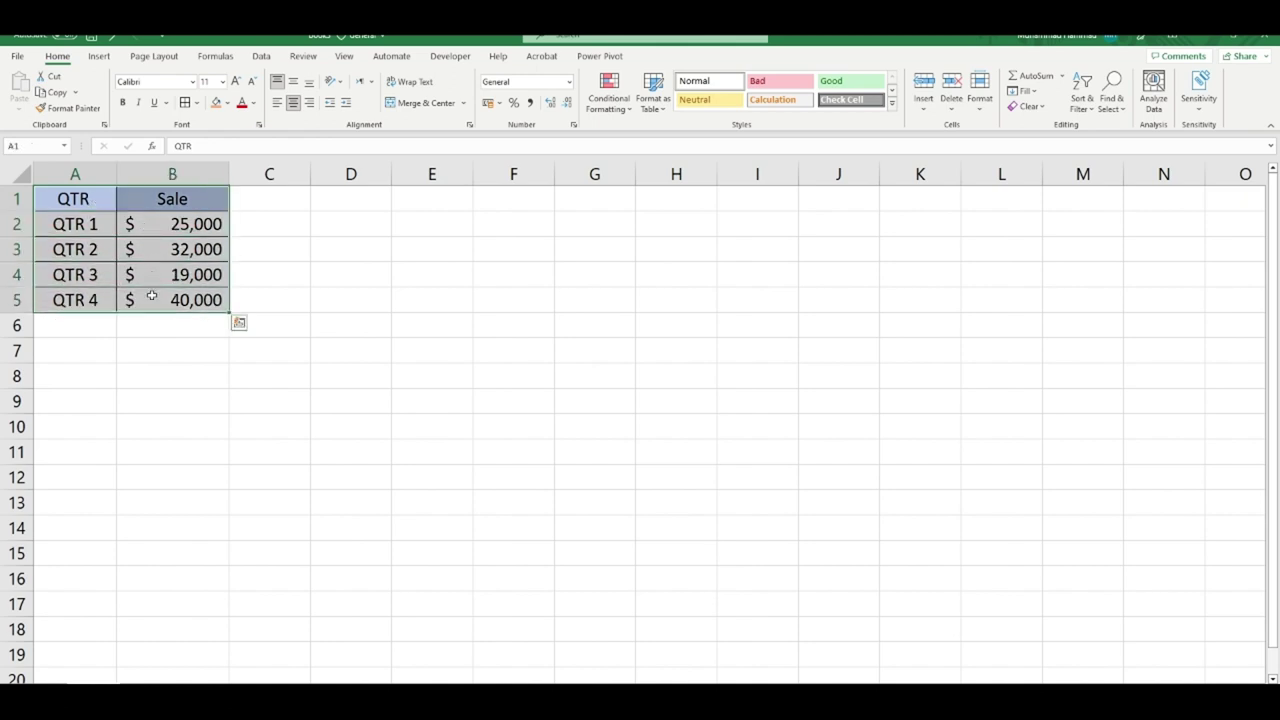
pyautogui.click(98, 57)
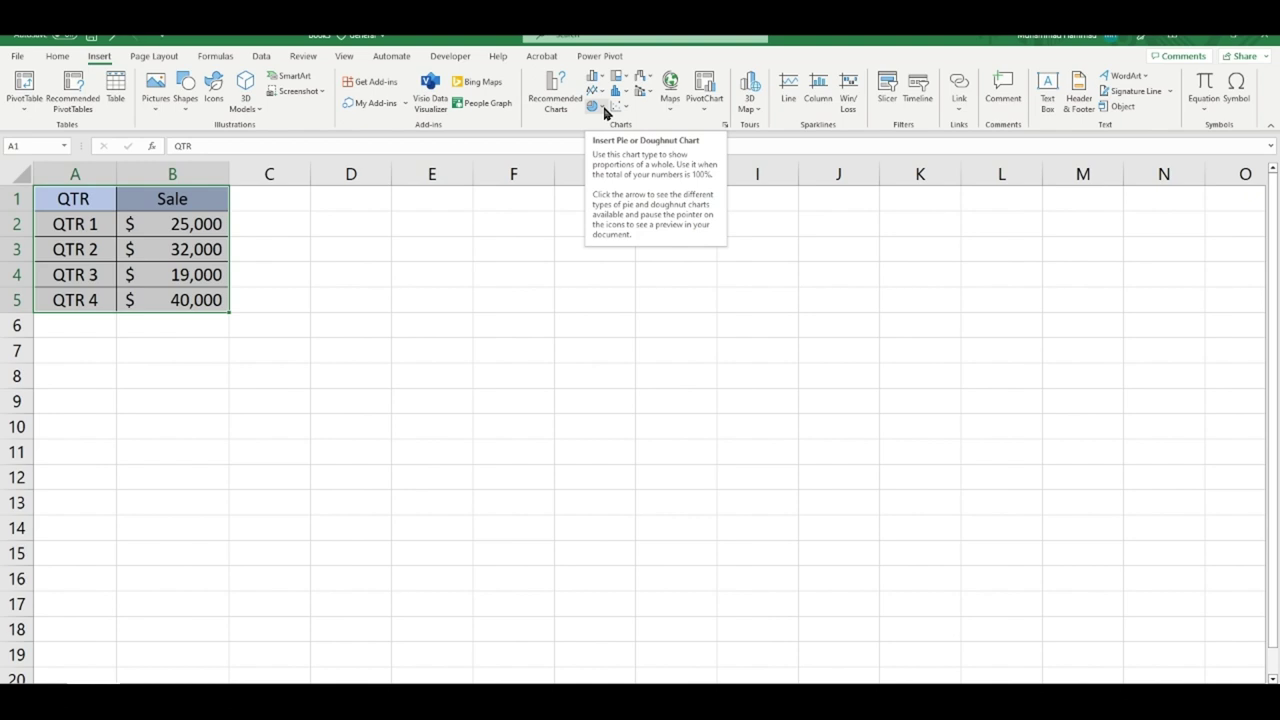
pyautogui.click(604, 110)
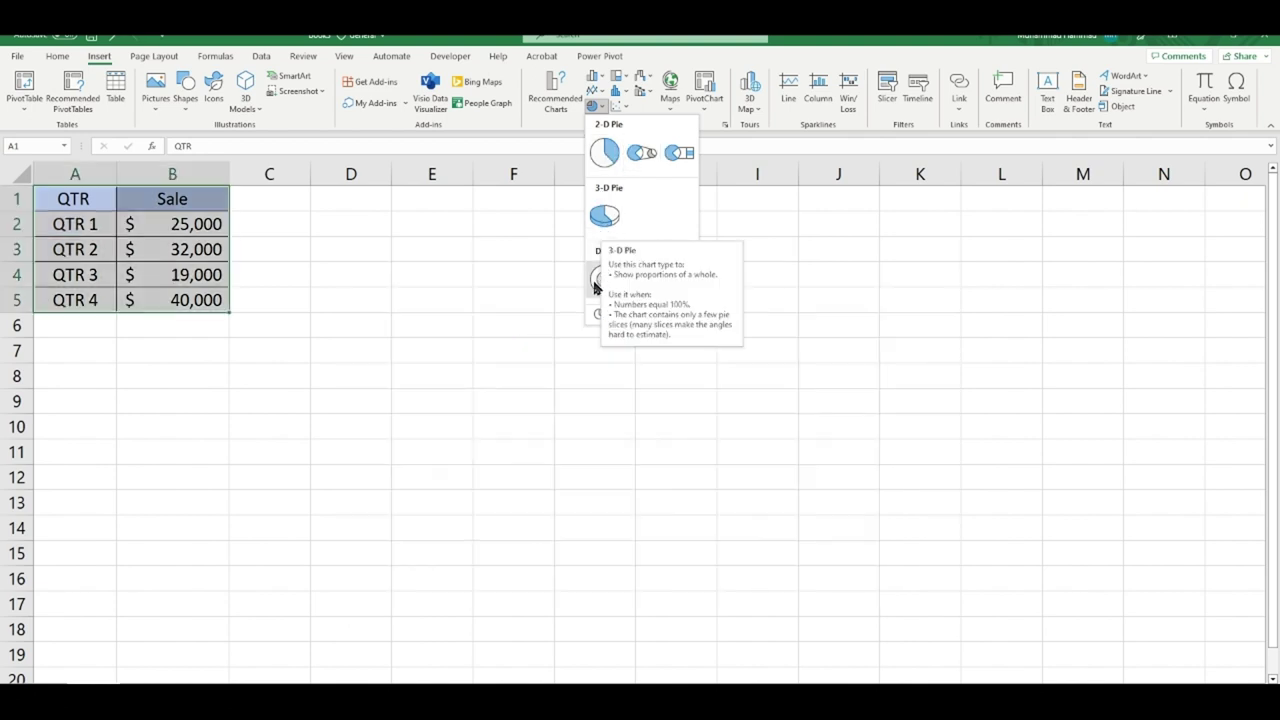
pyautogui.click(604, 218)
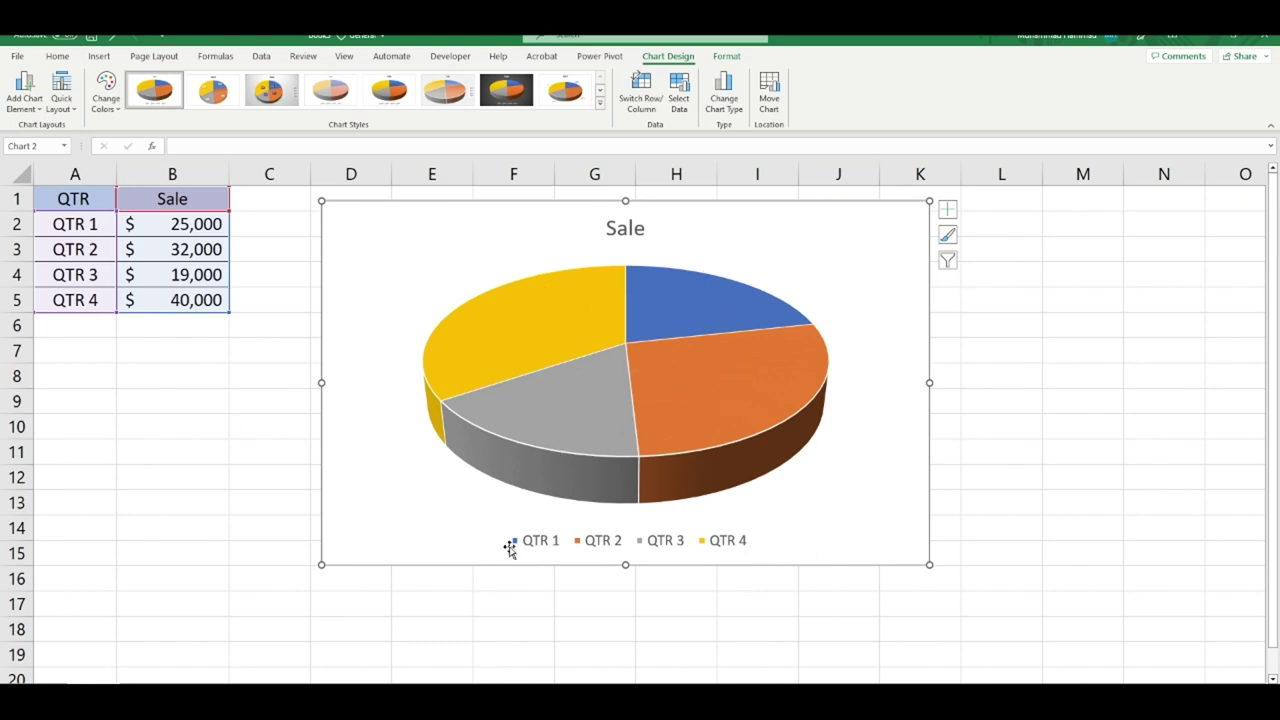
pyautogui.click(677, 318)
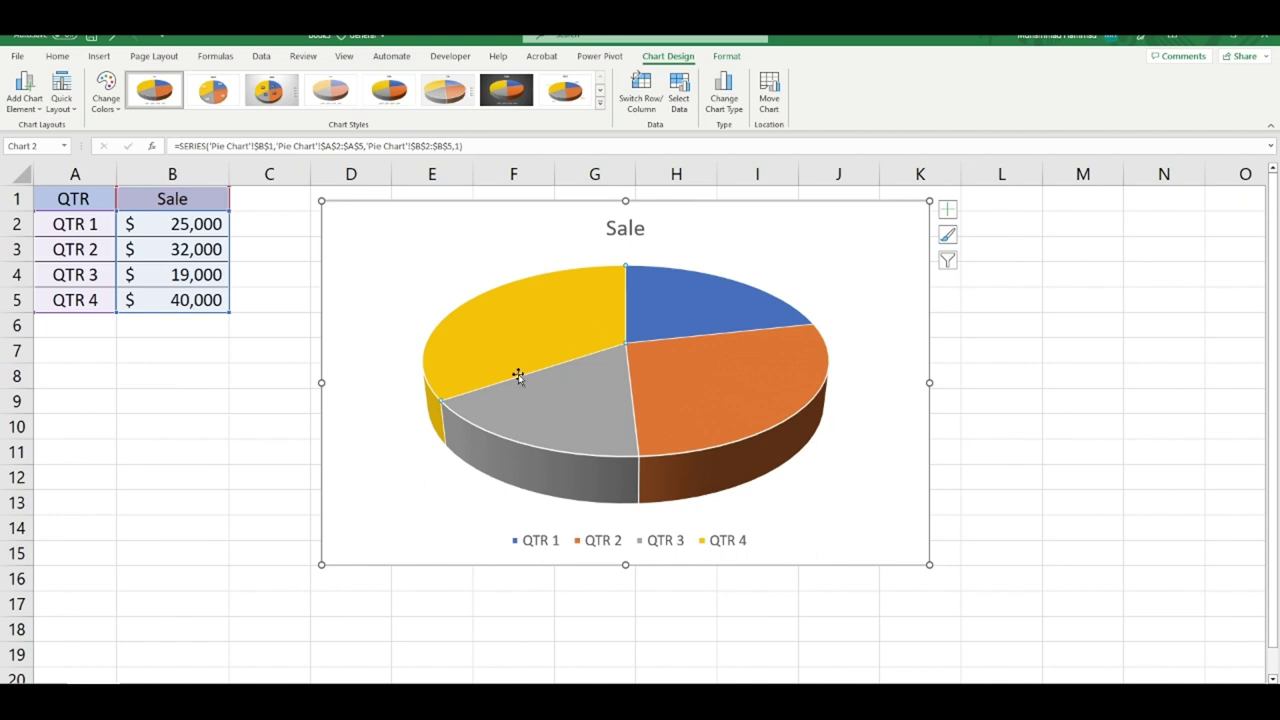
pyautogui.moveTo(518, 375)
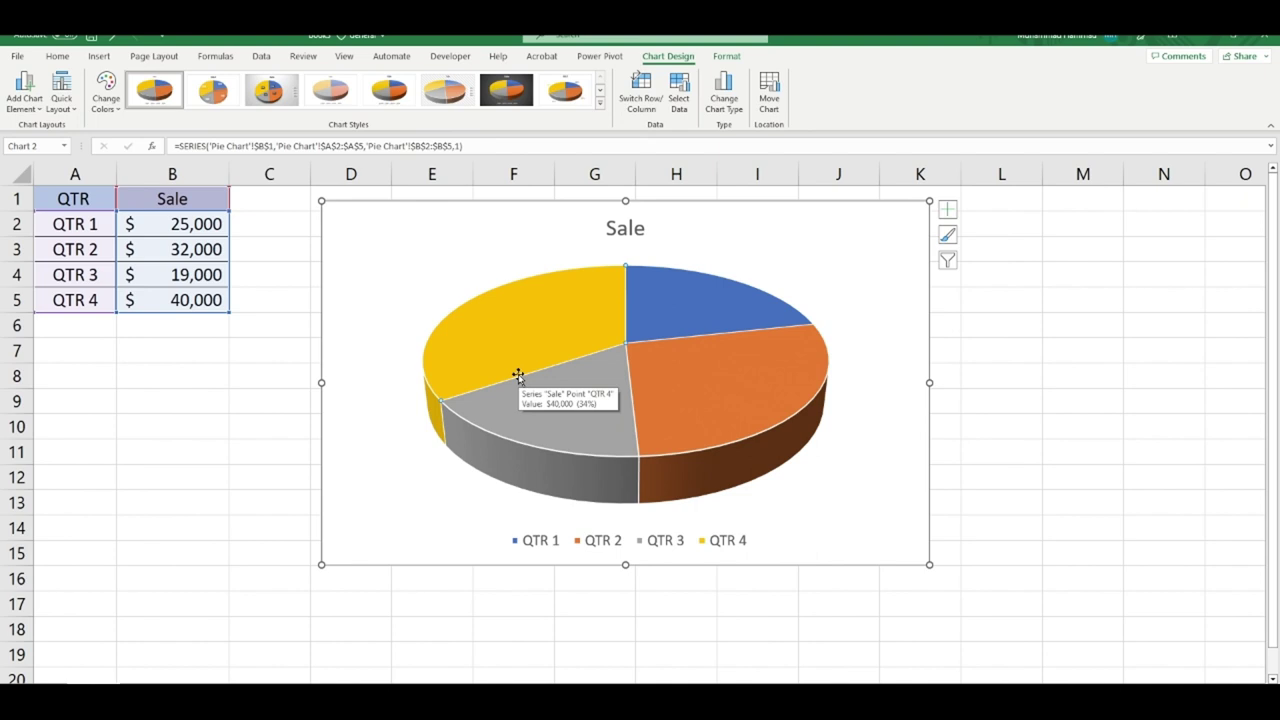
# Add data labels showing each quarter's dollar sales to the pie slices
pyautogui.click(783, 259)
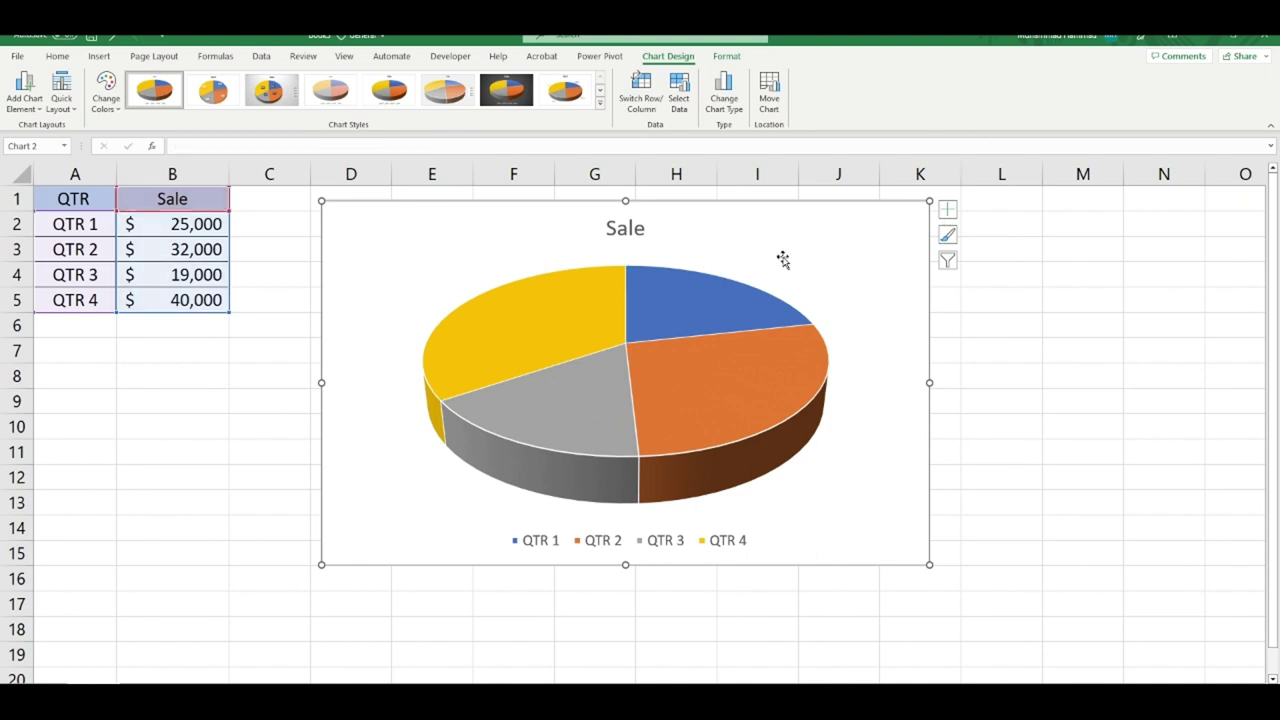
pyautogui.click(949, 211)
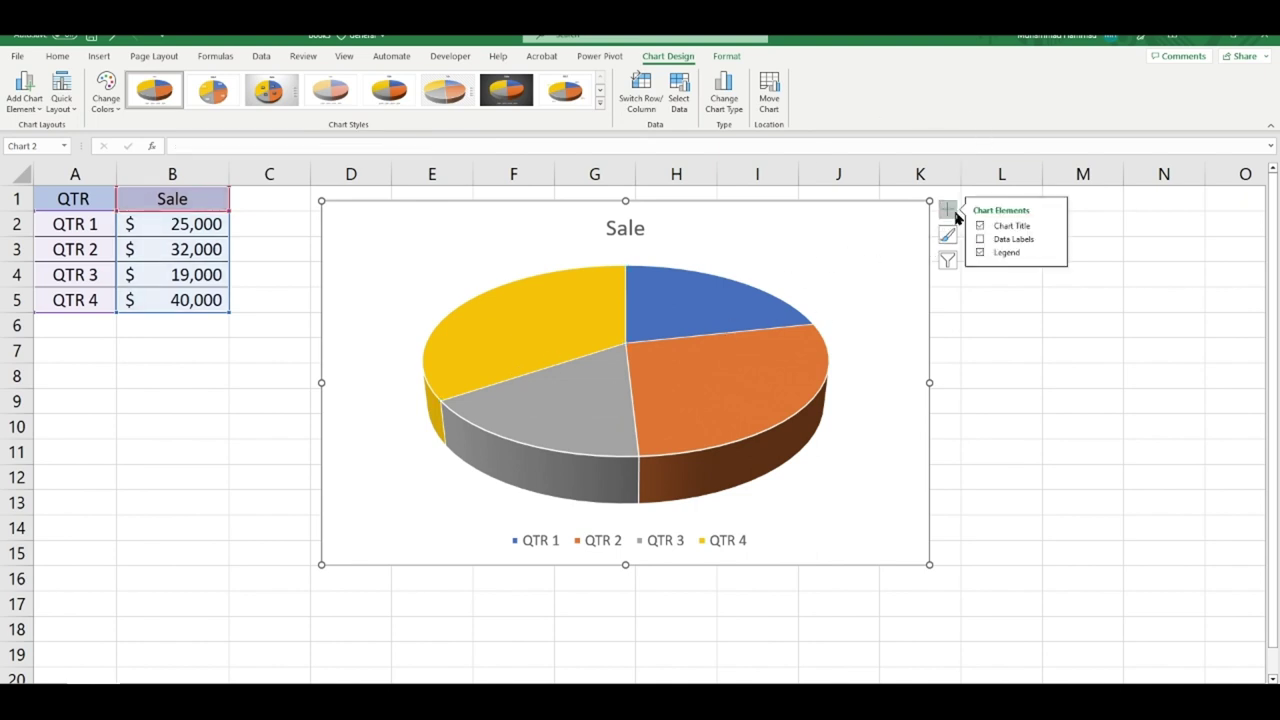
pyautogui.click(948, 211)
pyautogui.click(948, 211)
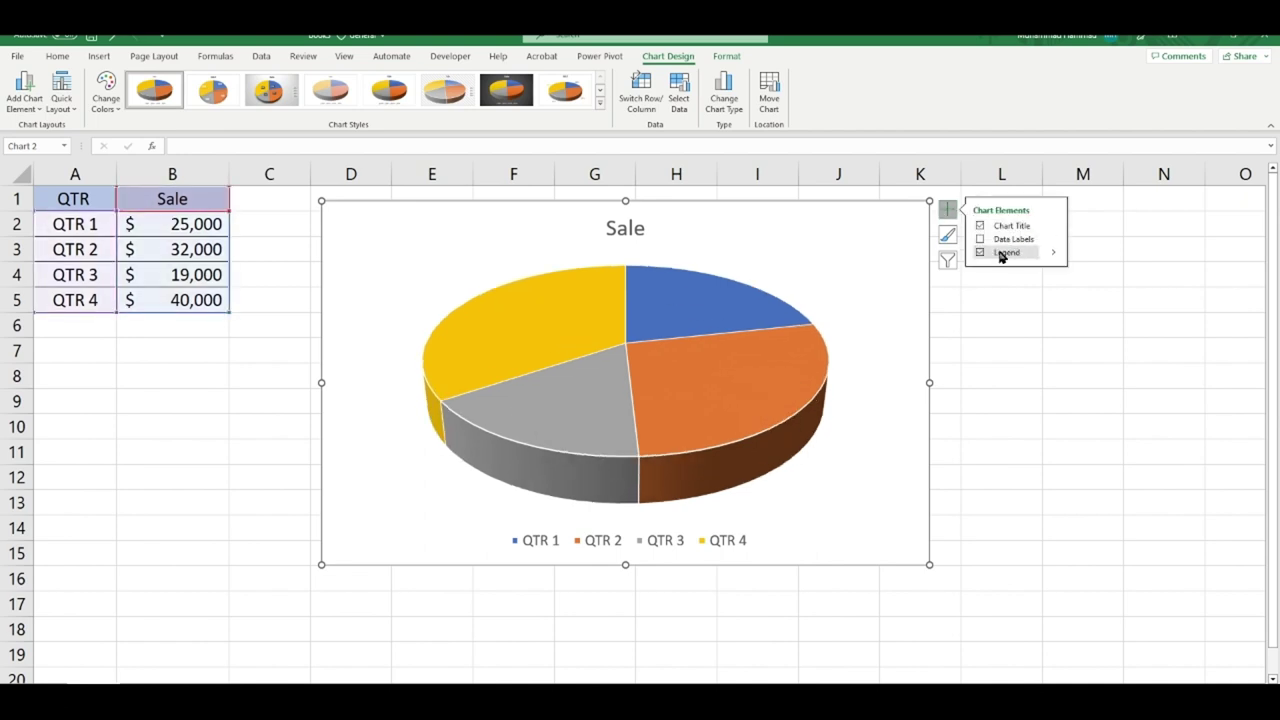
pyautogui.click(980, 239)
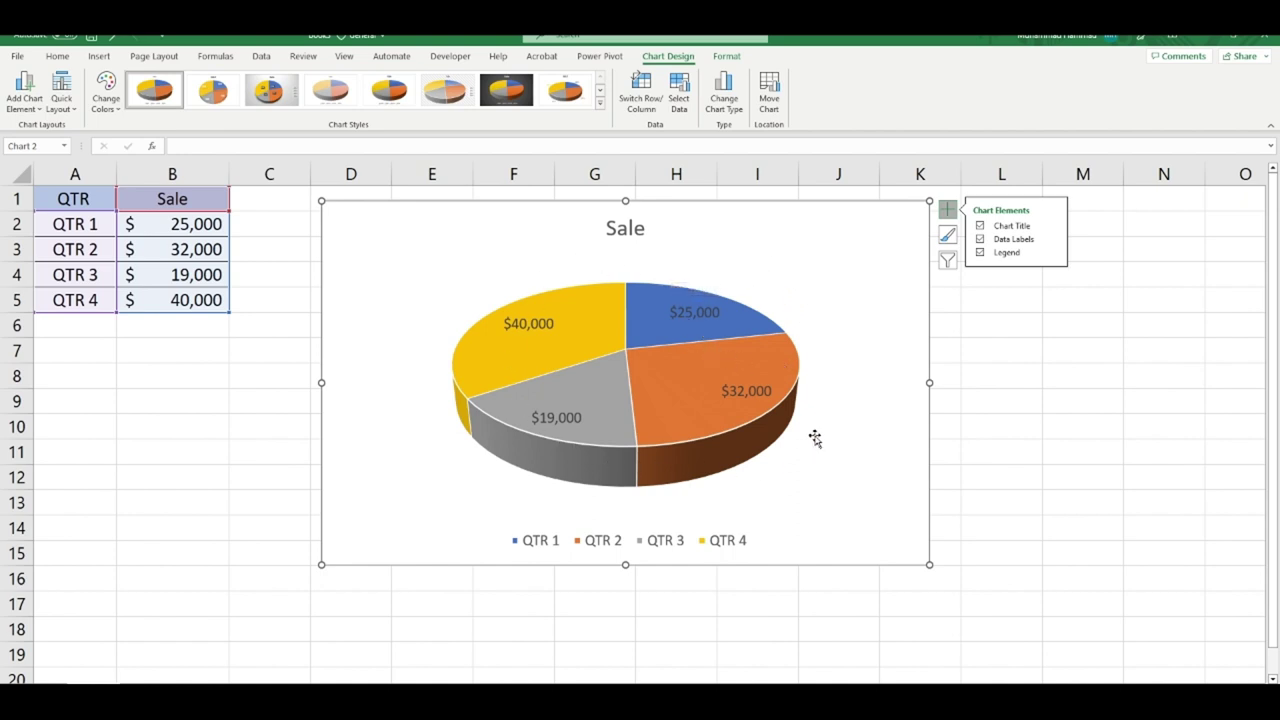
pyautogui.click(829, 285)
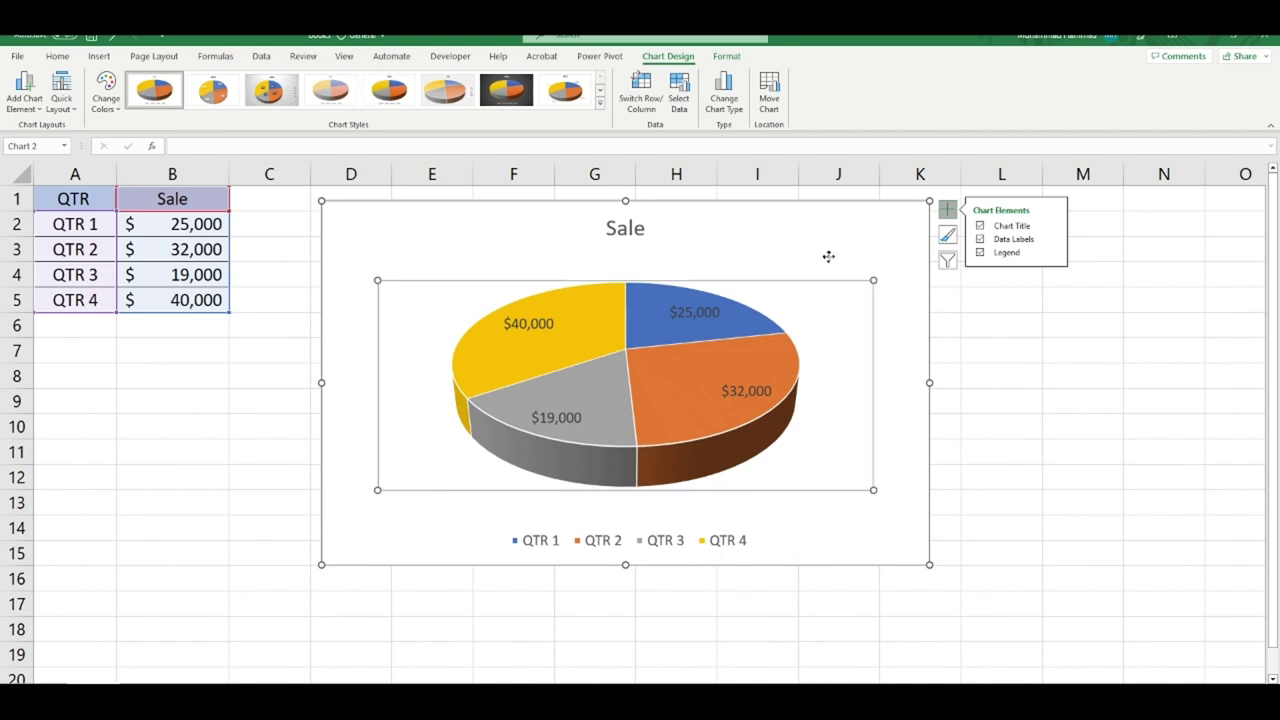
pyautogui.click(820, 257)
# Open Format Chart Area and look through the fill colour choices, leaving fill automatic
pyautogui.doubleClick(799, 249)
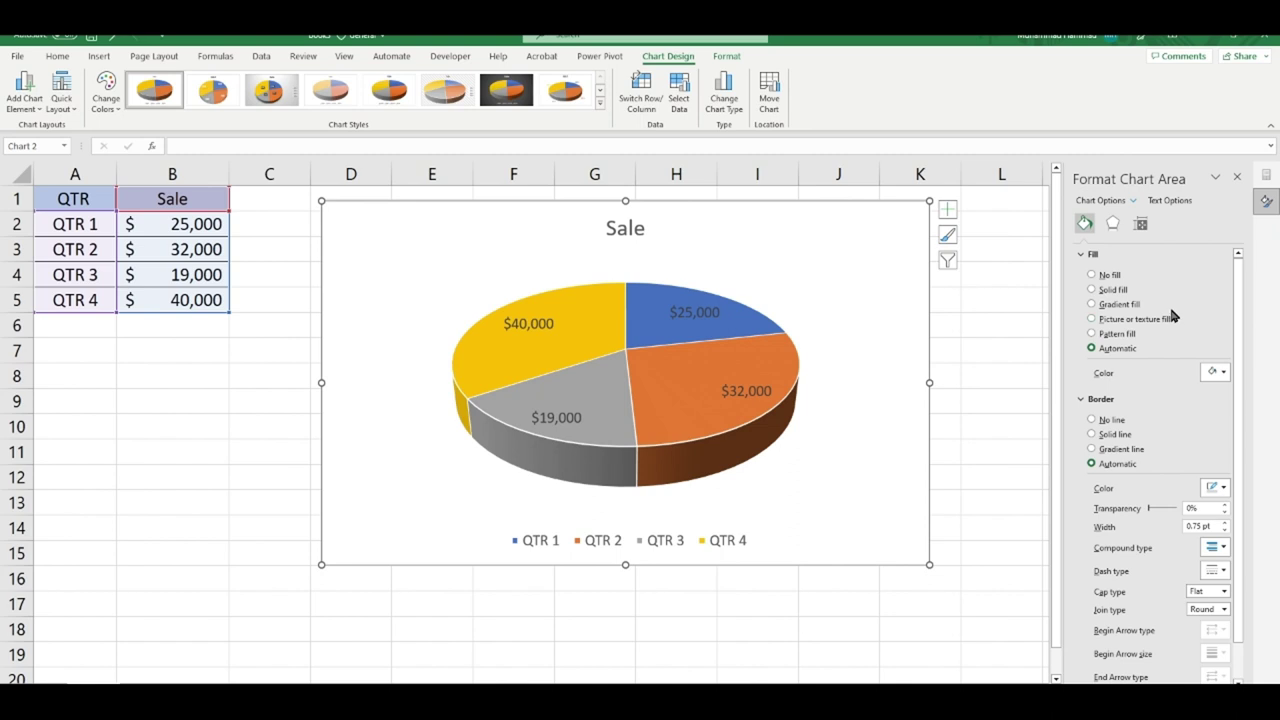
pyautogui.click(1237, 176)
pyautogui.doubleClick(795, 234)
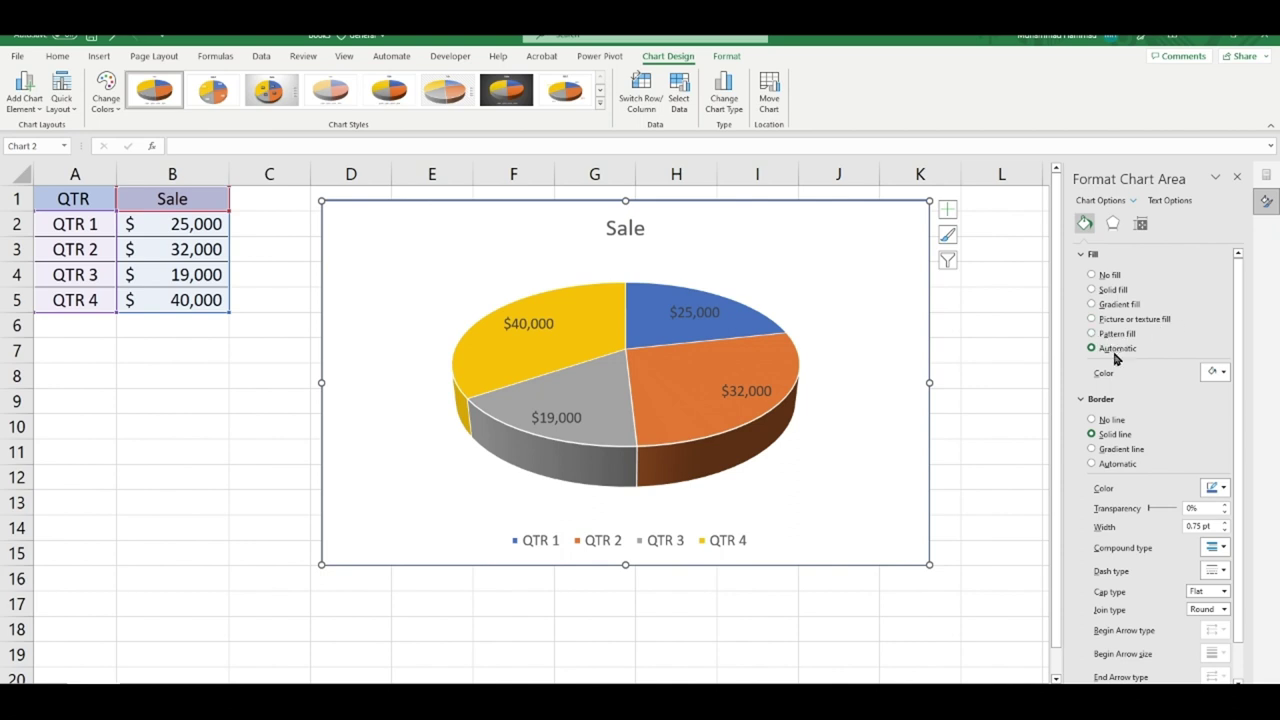
pyautogui.click(1215, 375)
pyautogui.click(1217, 378)
pyautogui.click(1217, 379)
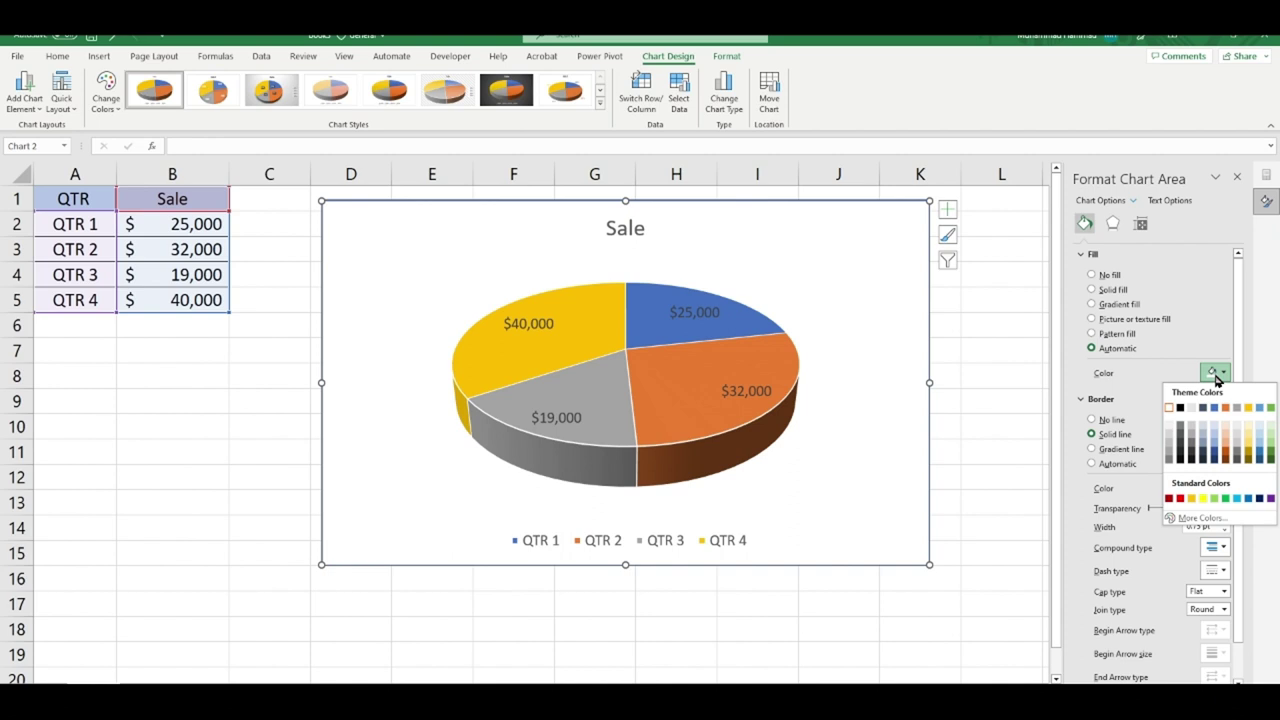
pyautogui.click(1217, 378)
pyautogui.click(1217, 378)
pyautogui.click(1217, 378)
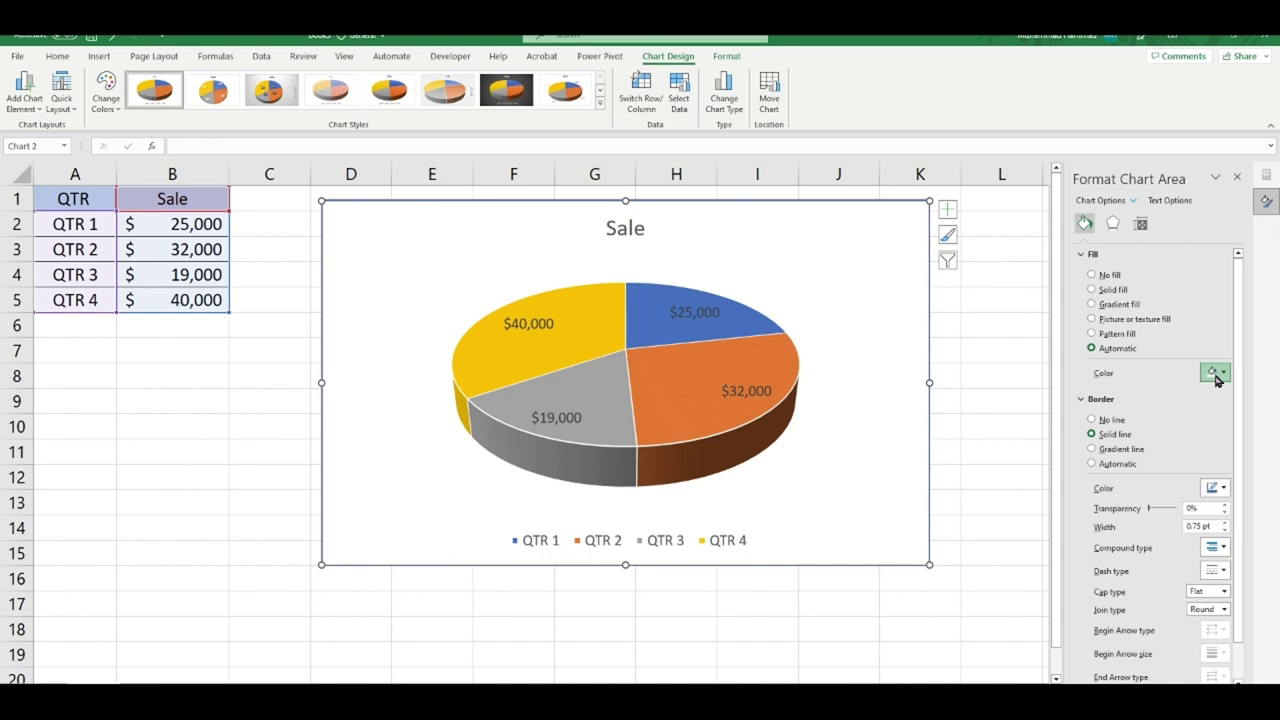
# Set the chart area border to a solid line
pyautogui.click(1106, 399)
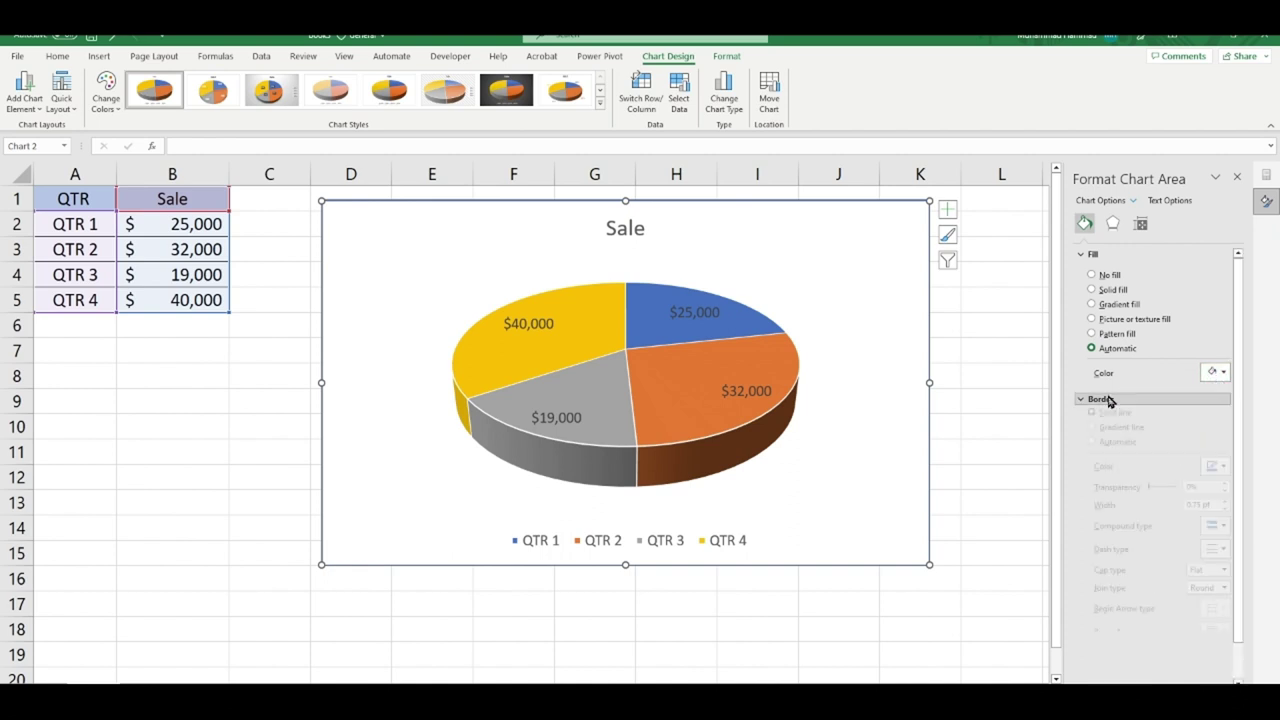
pyautogui.click(1118, 465)
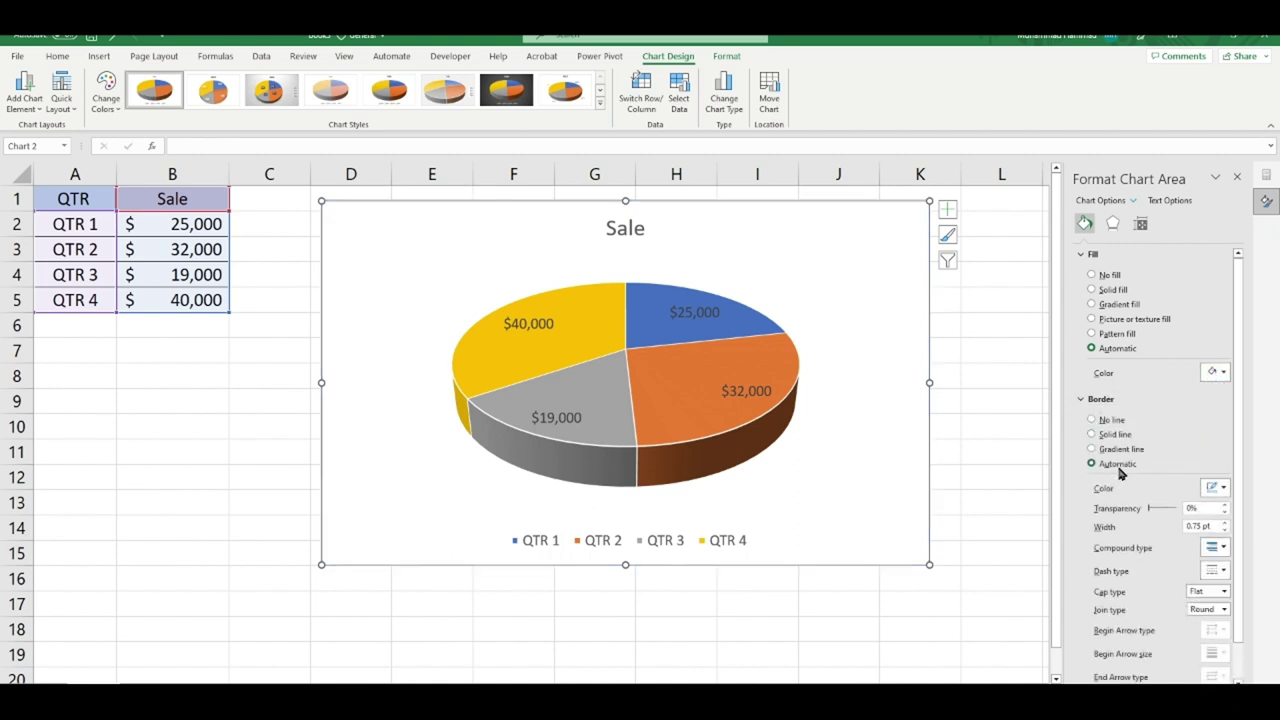
pyautogui.click(1108, 422)
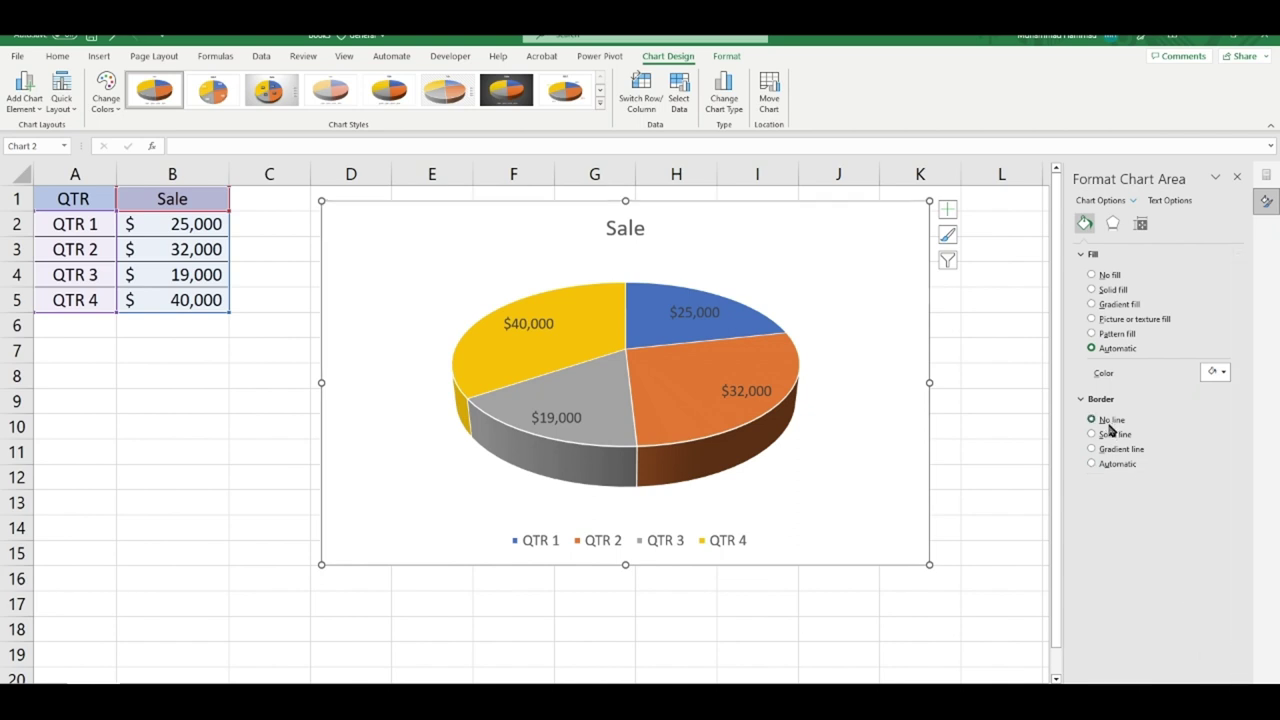
pyautogui.click(1110, 436)
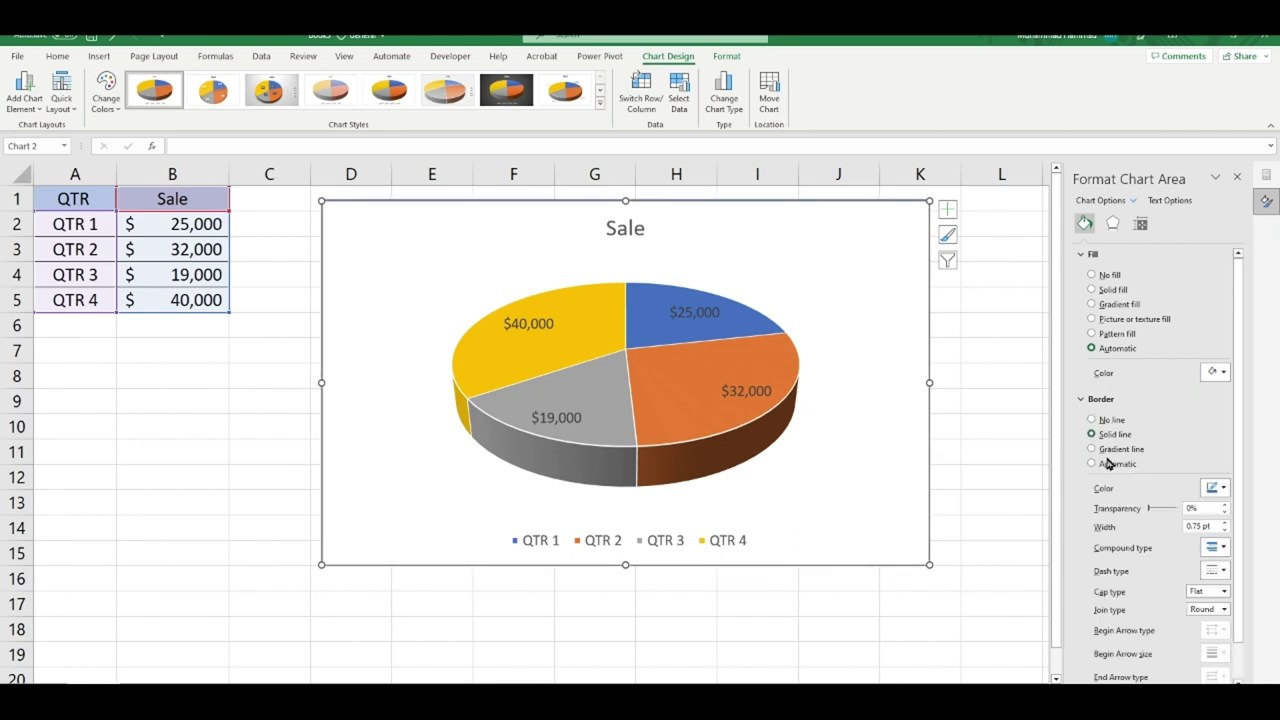
pyautogui.click(1108, 451)
pyautogui.click(1108, 468)
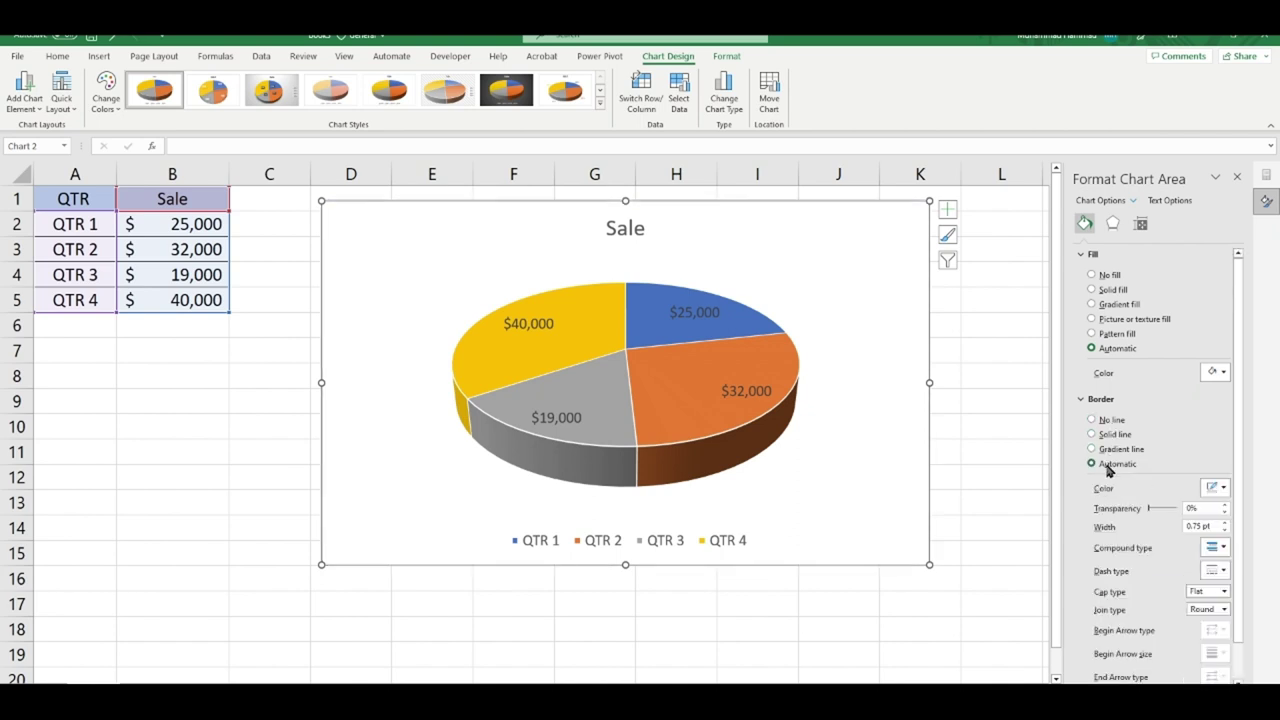
pyautogui.scroll(-1, 1112, 440)
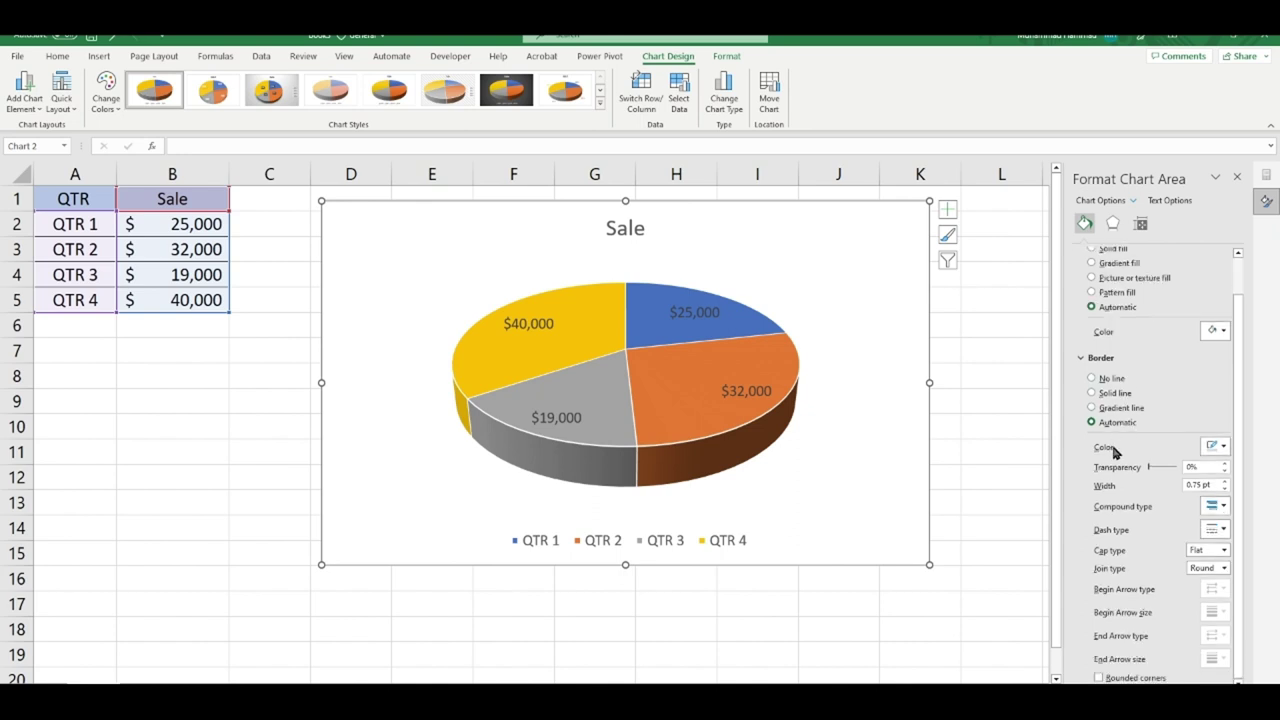
pyautogui.click(1227, 450)
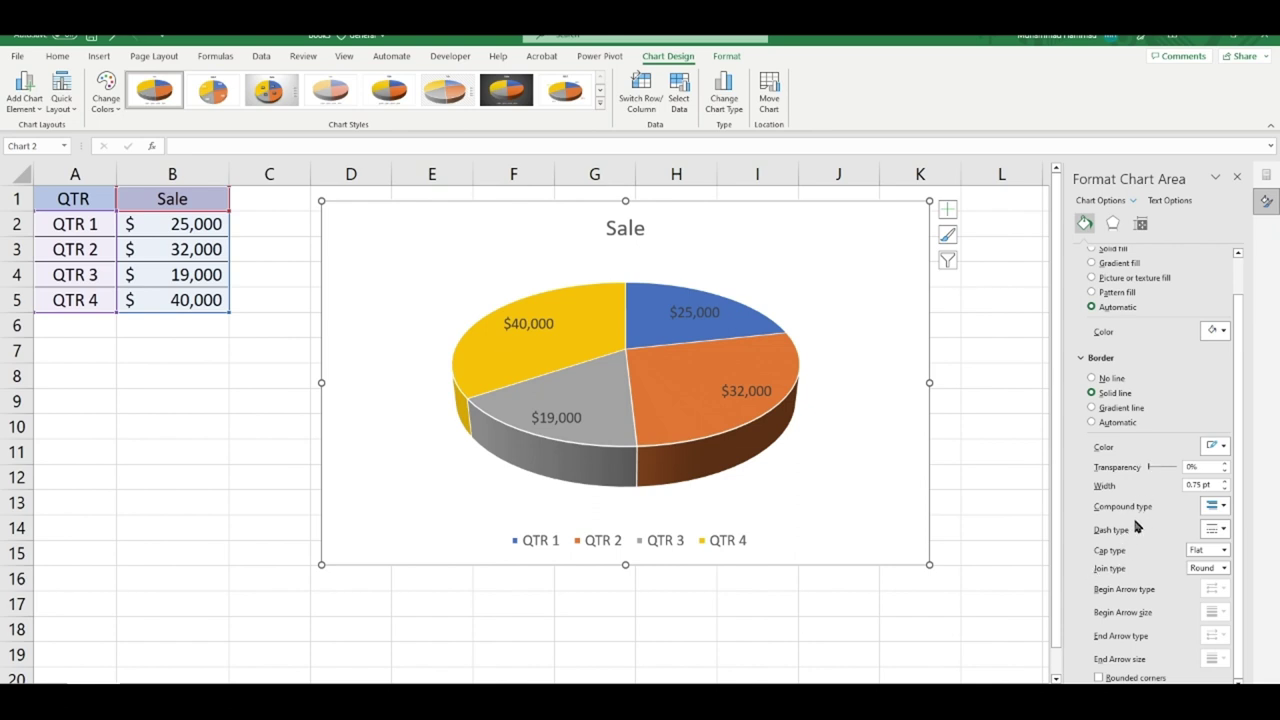
pyautogui.scroll(2, 1136, 527)
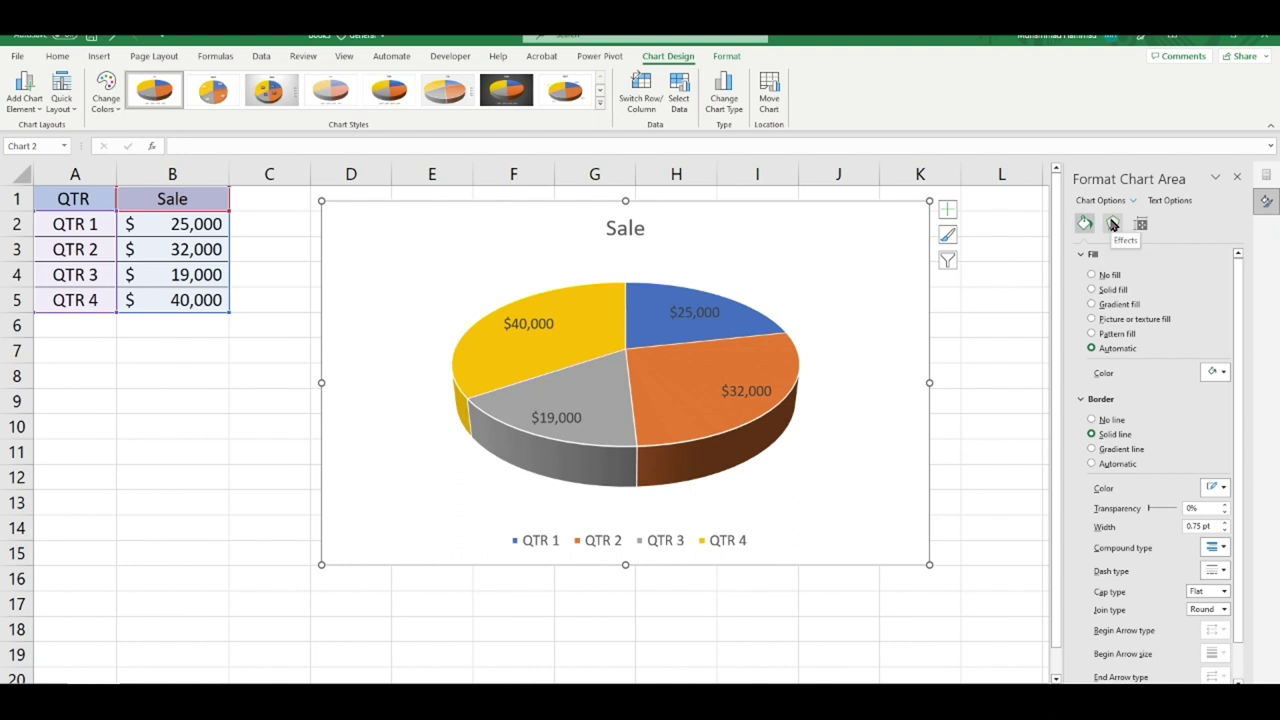
pyautogui.click(1113, 224)
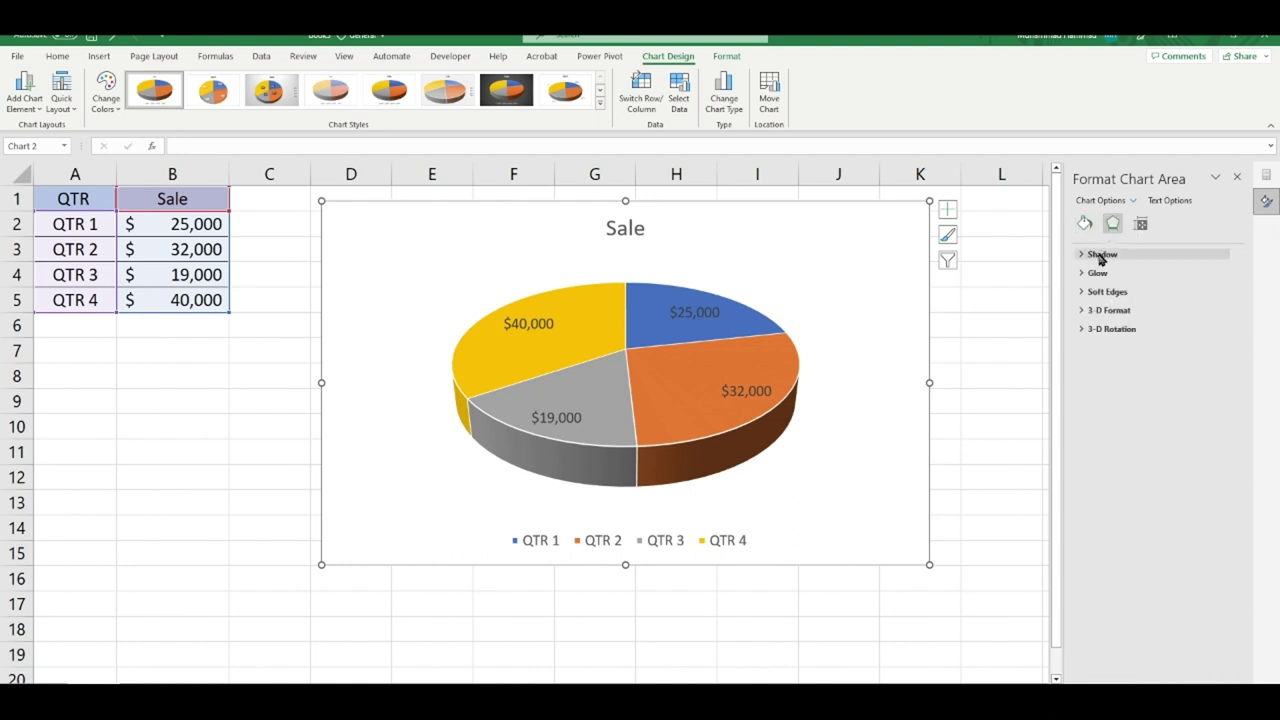
pyautogui.click(1102, 330)
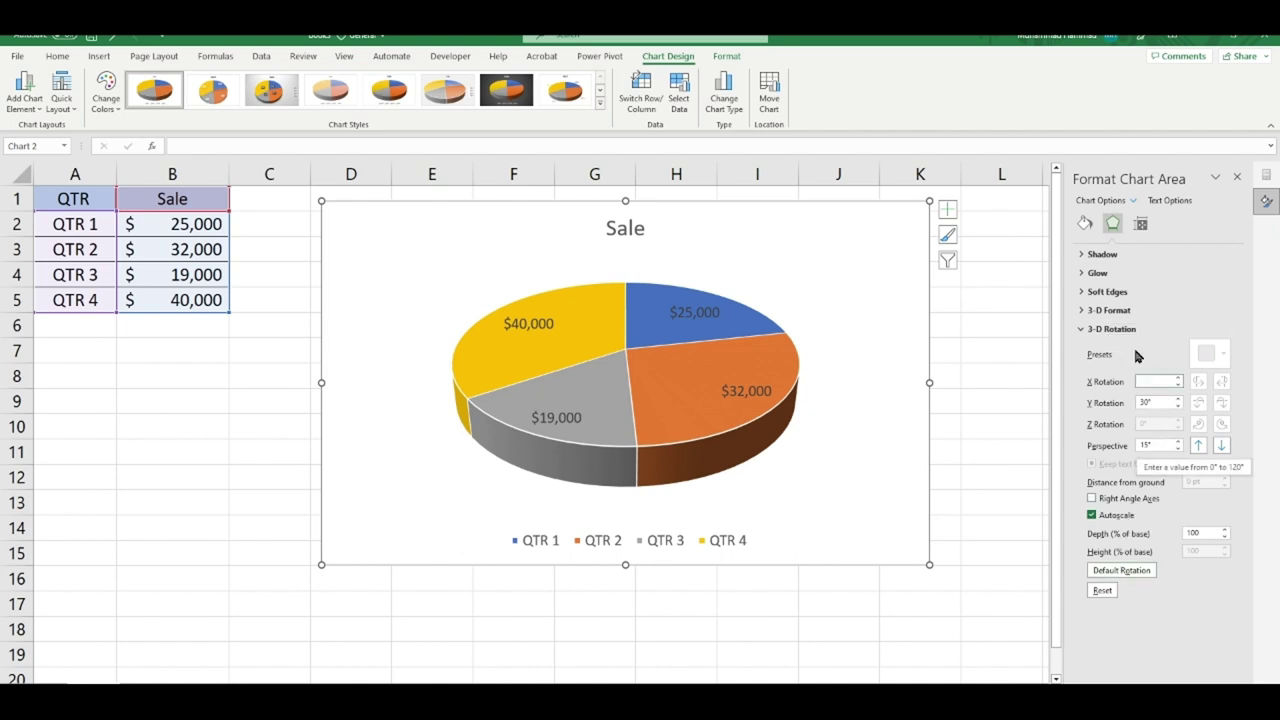
pyautogui.click(1090, 332)
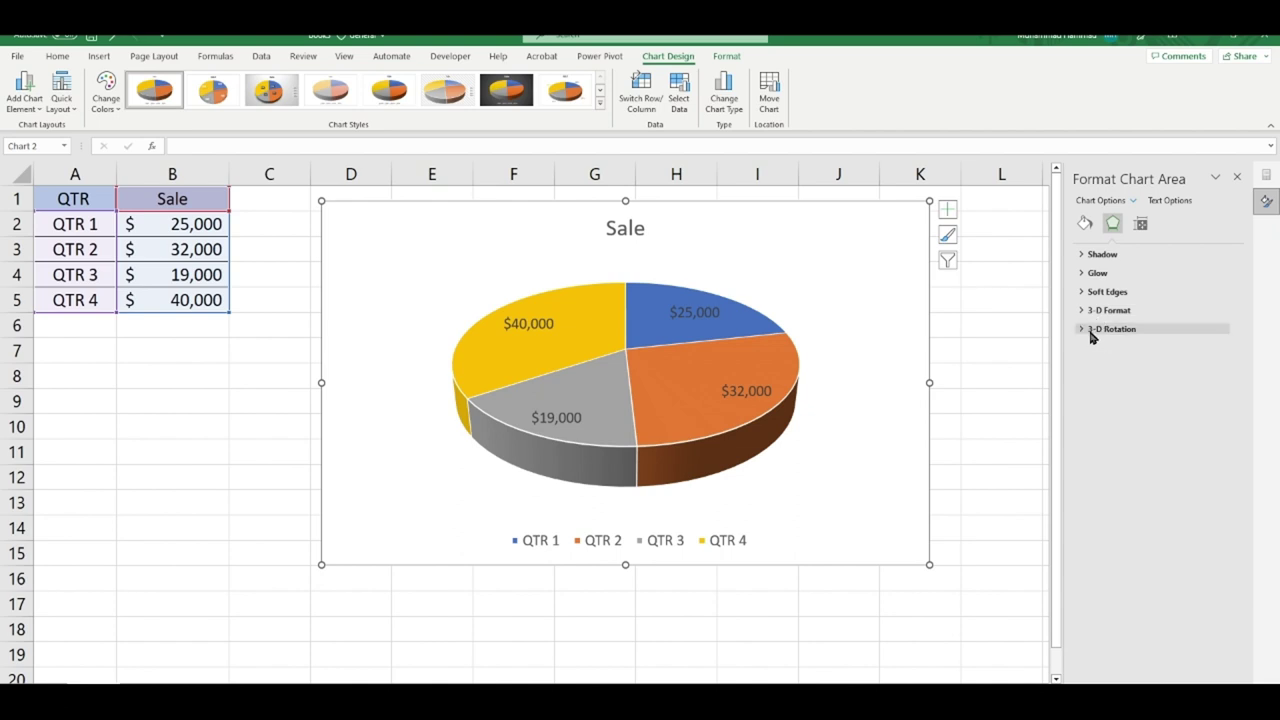
pyautogui.click(1084, 312)
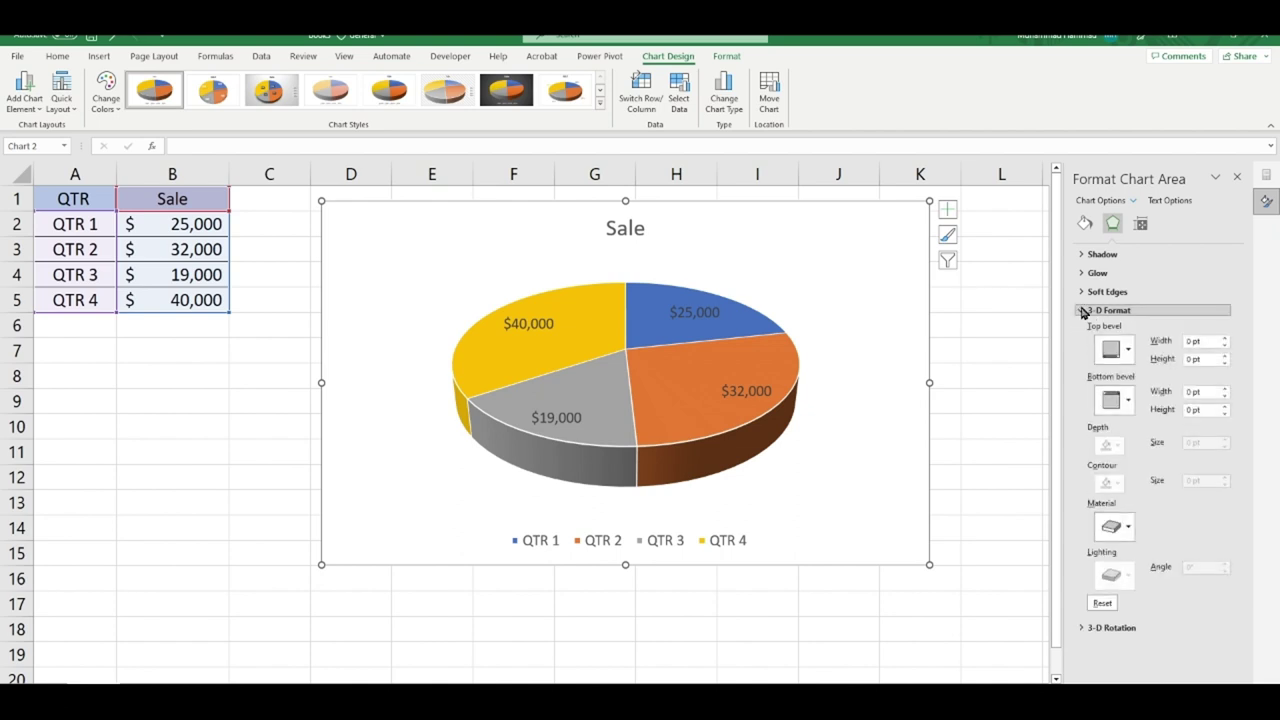
pyautogui.click(1084, 312)
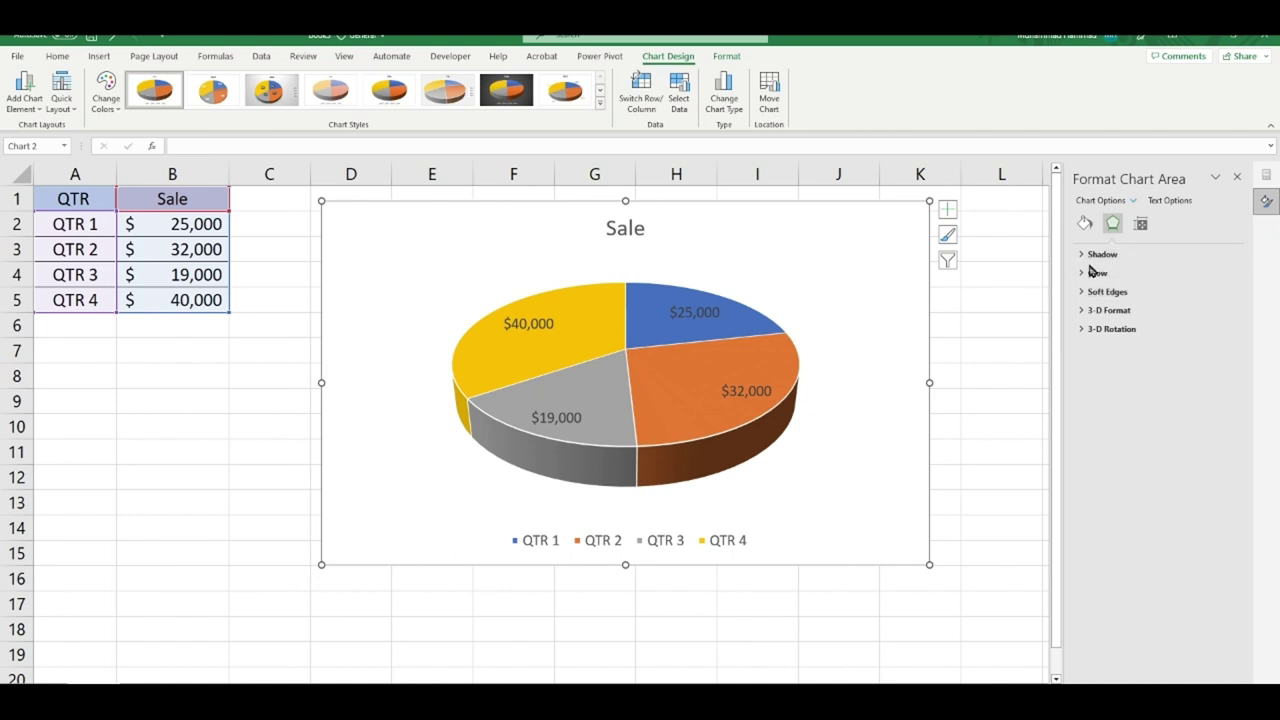
pyautogui.click(1084, 272)
pyautogui.click(1082, 271)
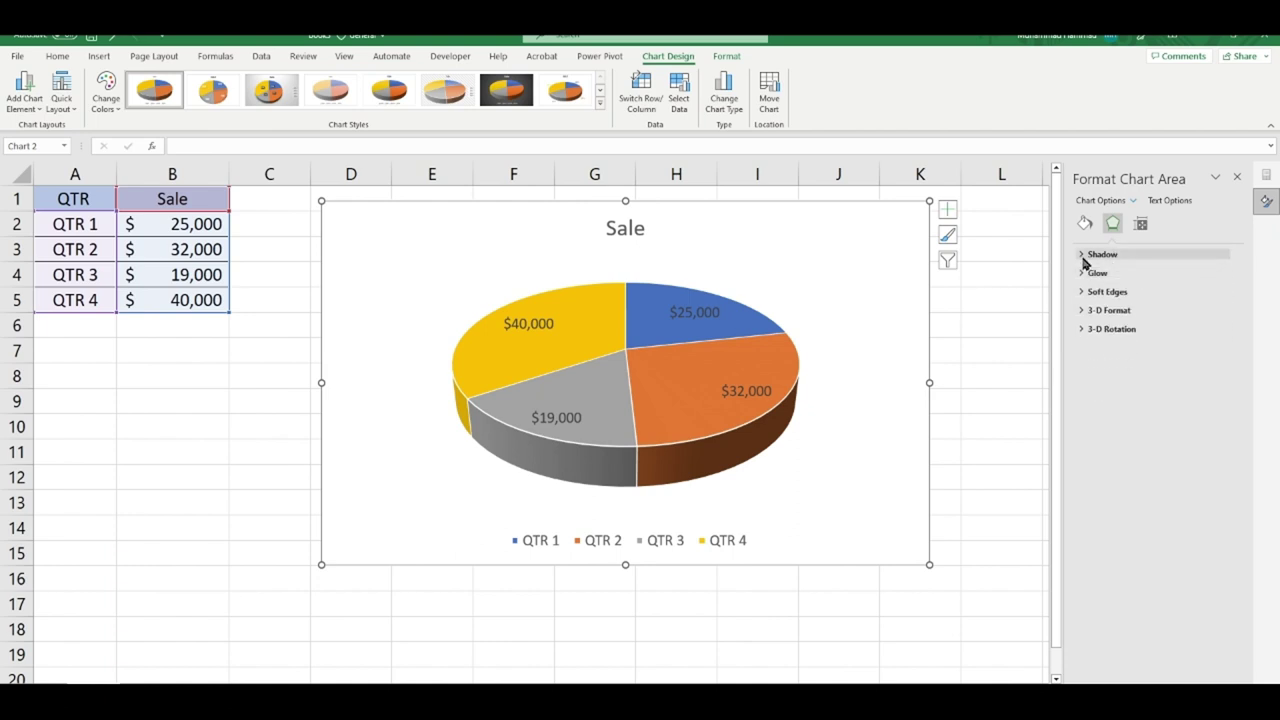
pyautogui.click(1083, 256)
pyautogui.click(1083, 257)
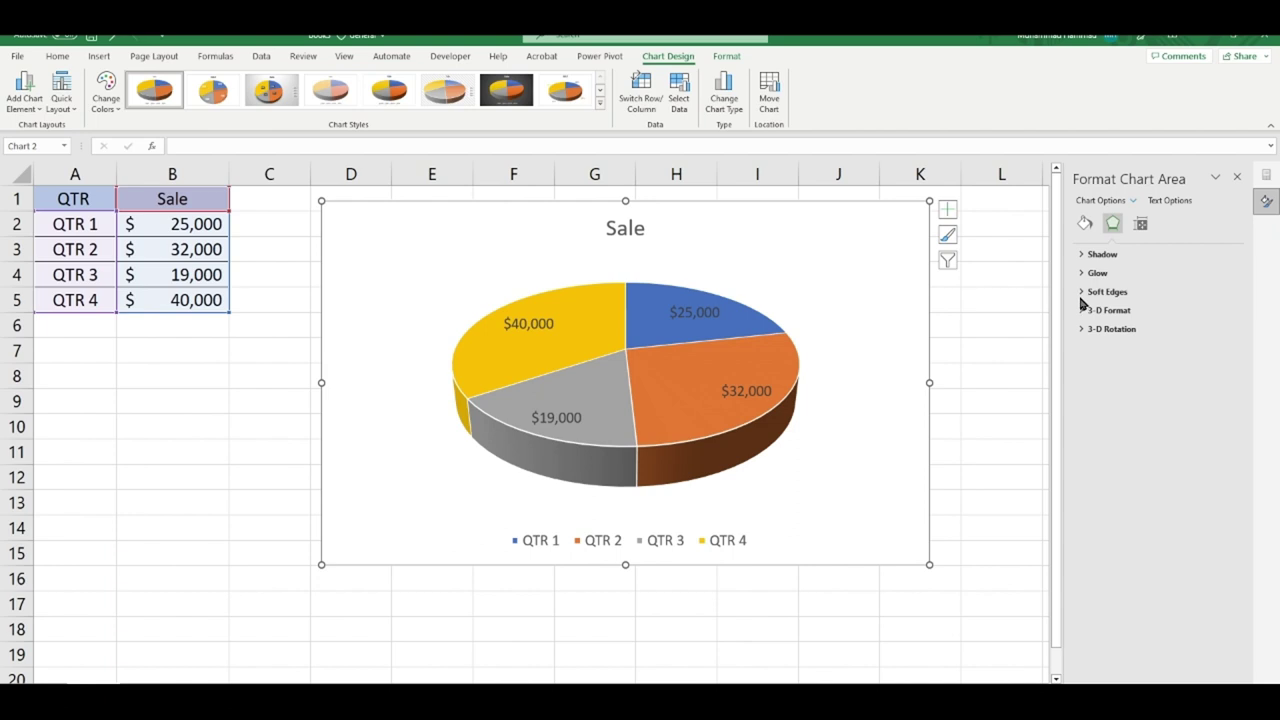
pyautogui.click(1082, 292)
pyautogui.click(1082, 293)
# Review the chart's Size and Properties settings
pyautogui.click(1141, 225)
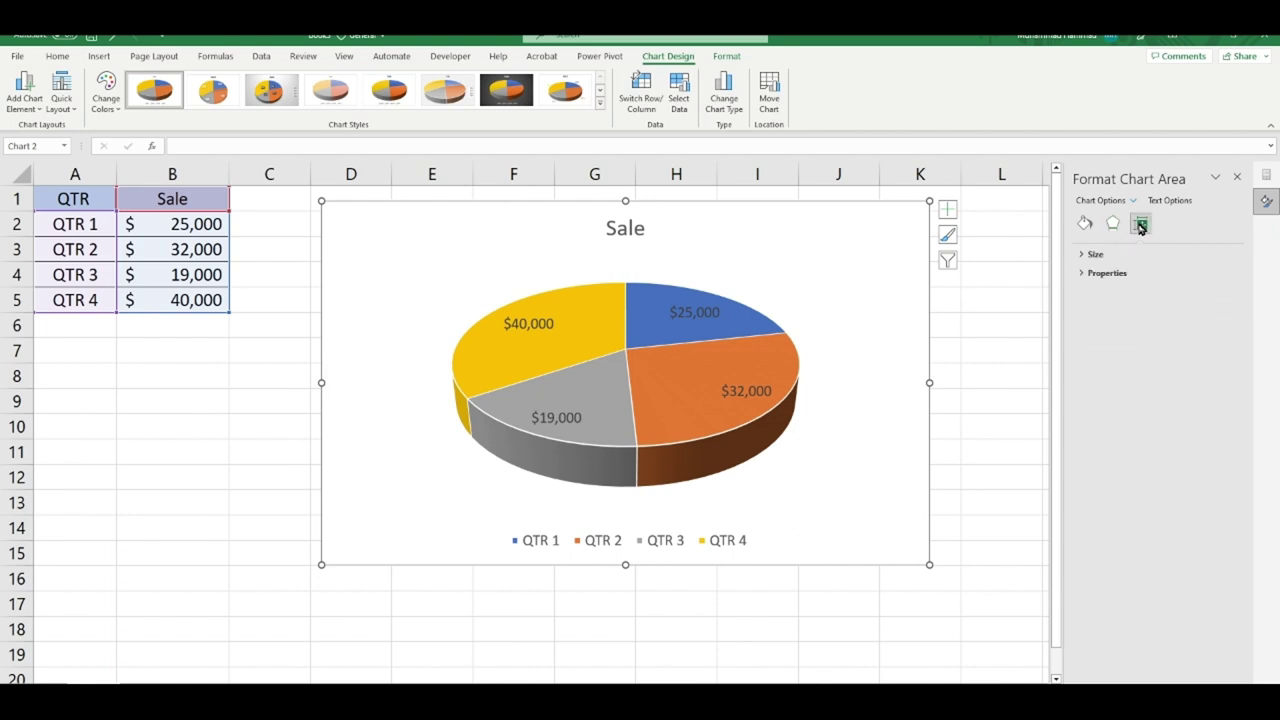
pyautogui.click(1089, 258)
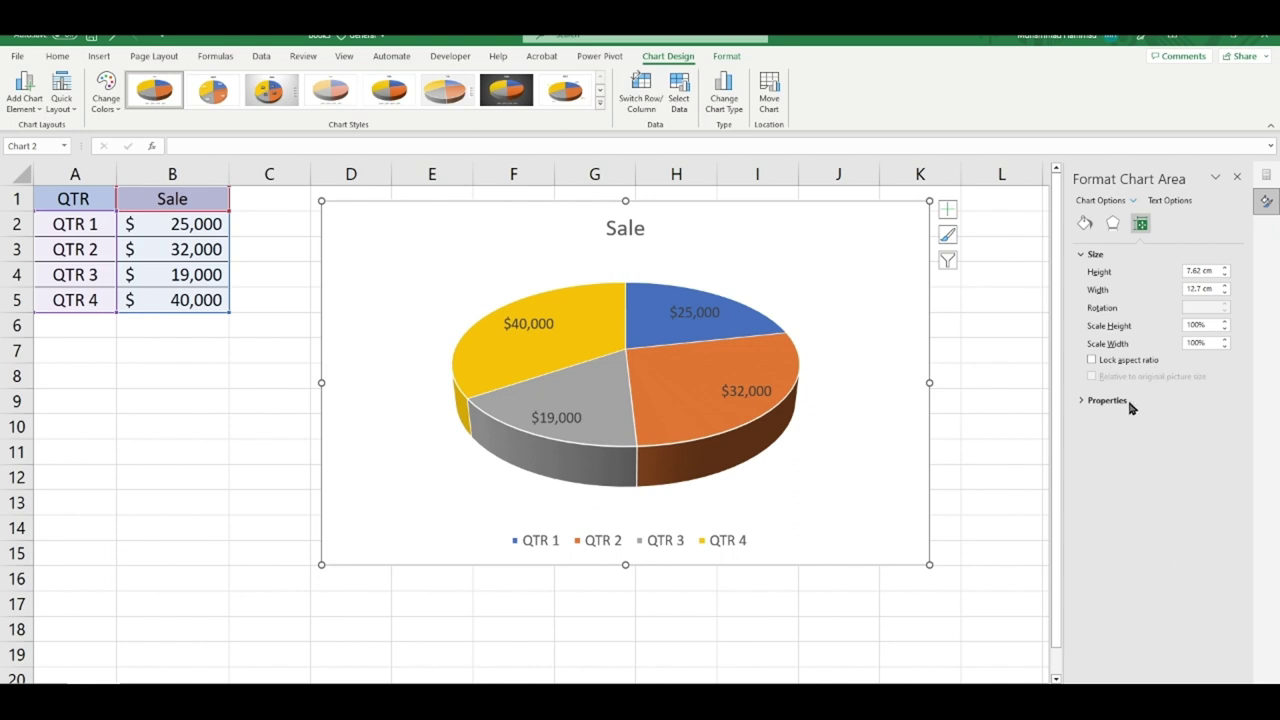
pyautogui.click(1086, 402)
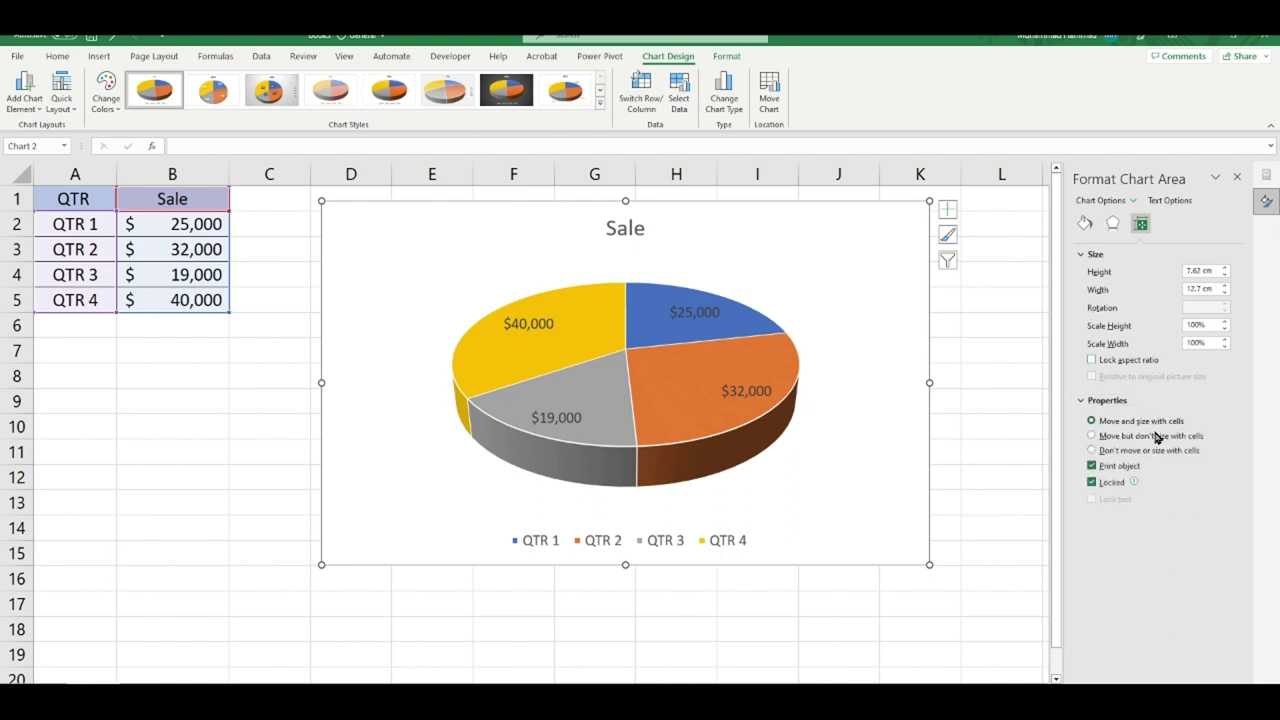
pyautogui.click(1094, 256)
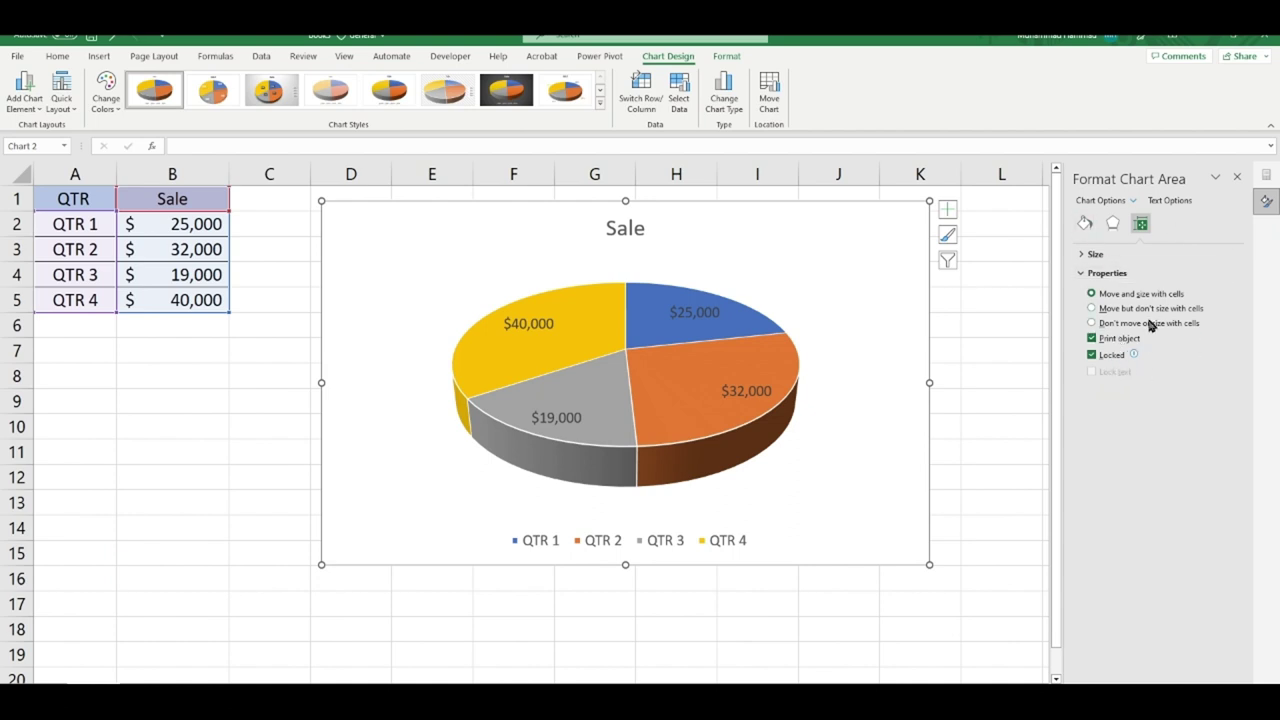
# Select the pie's plot area to show its Format Plot Area options
pyautogui.click(818, 303)
pyautogui.click(870, 237)
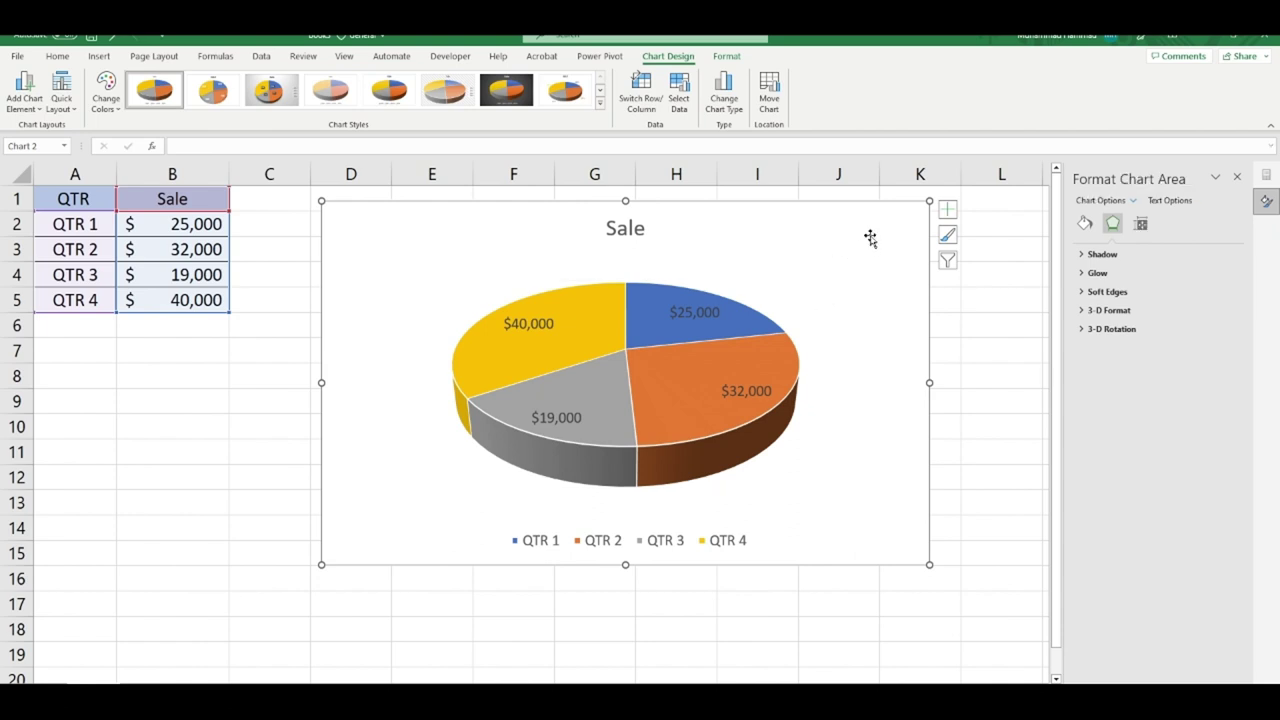
pyautogui.click(824, 312)
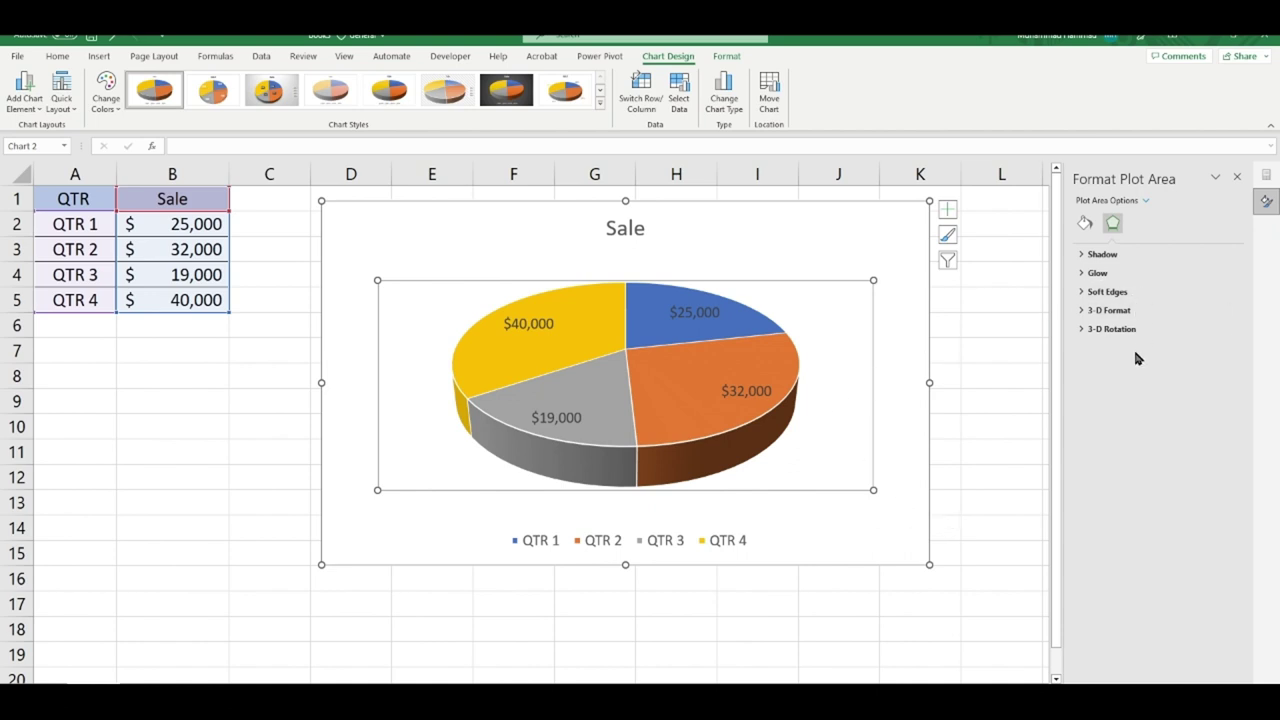
pyautogui.click(1086, 224)
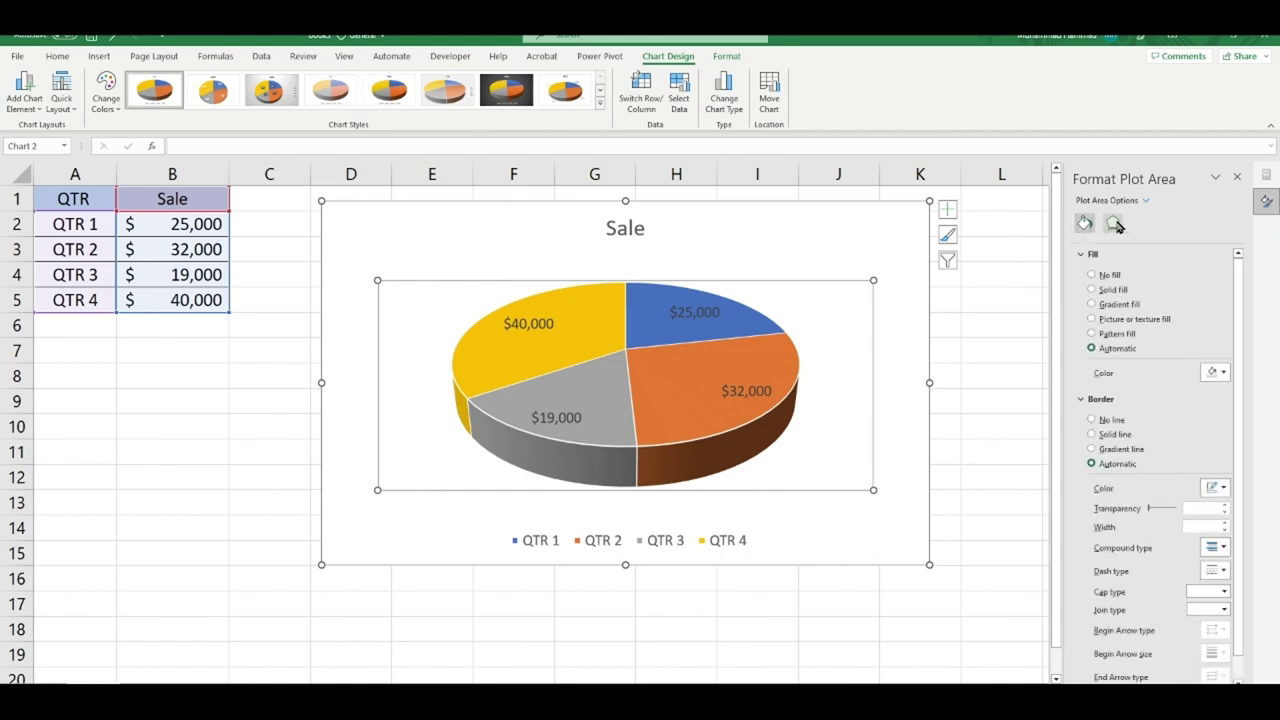
pyautogui.click(1114, 224)
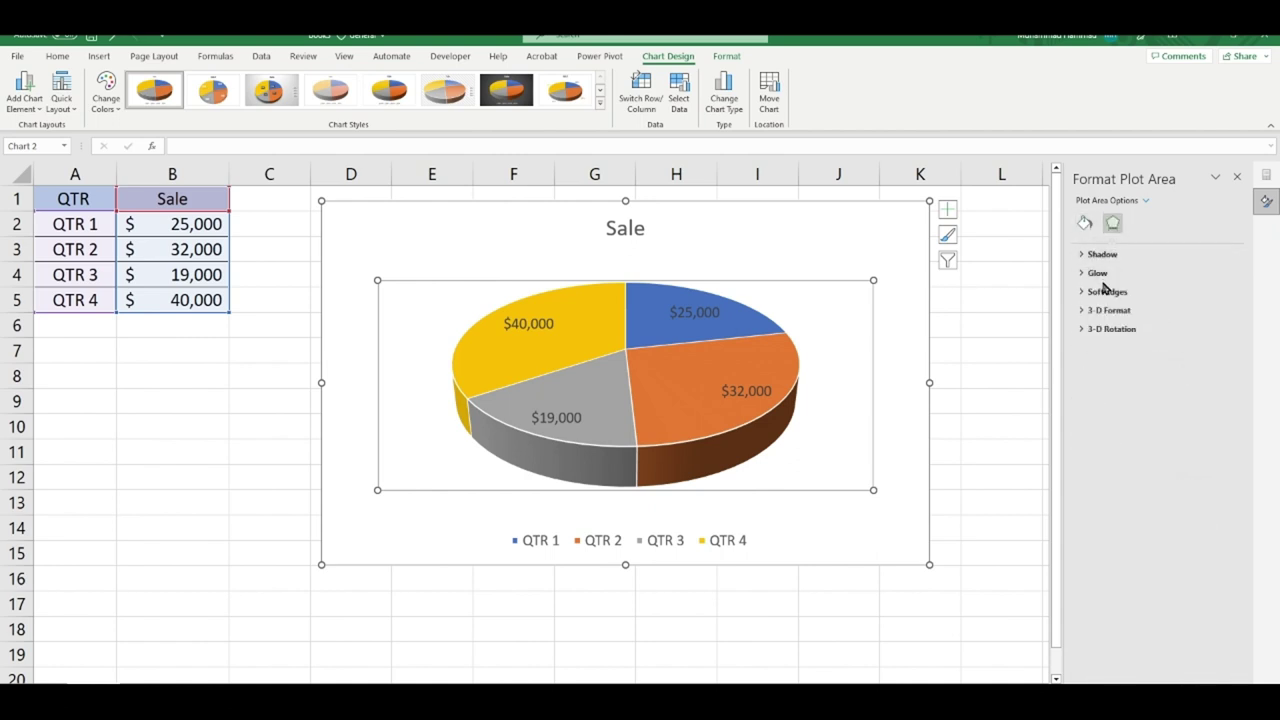
pyautogui.click(1102, 255)
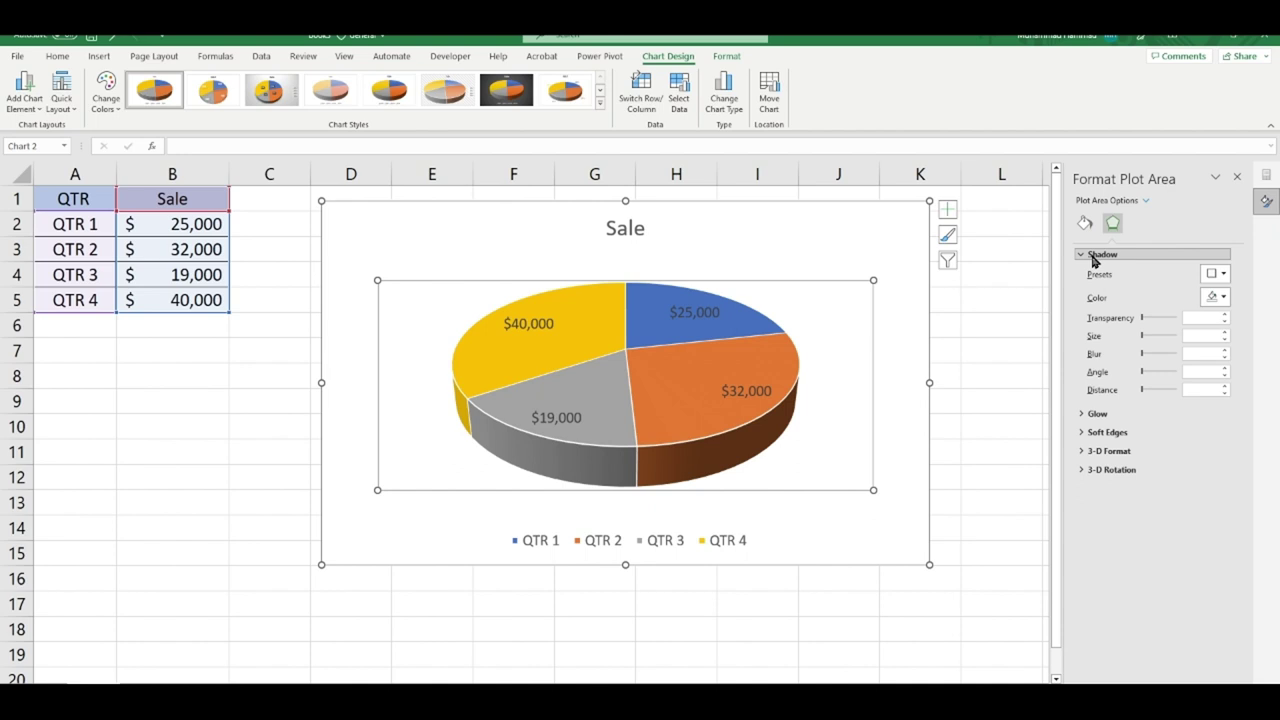
pyautogui.click(1172, 276)
pyautogui.click(1110, 273)
pyautogui.click(1097, 294)
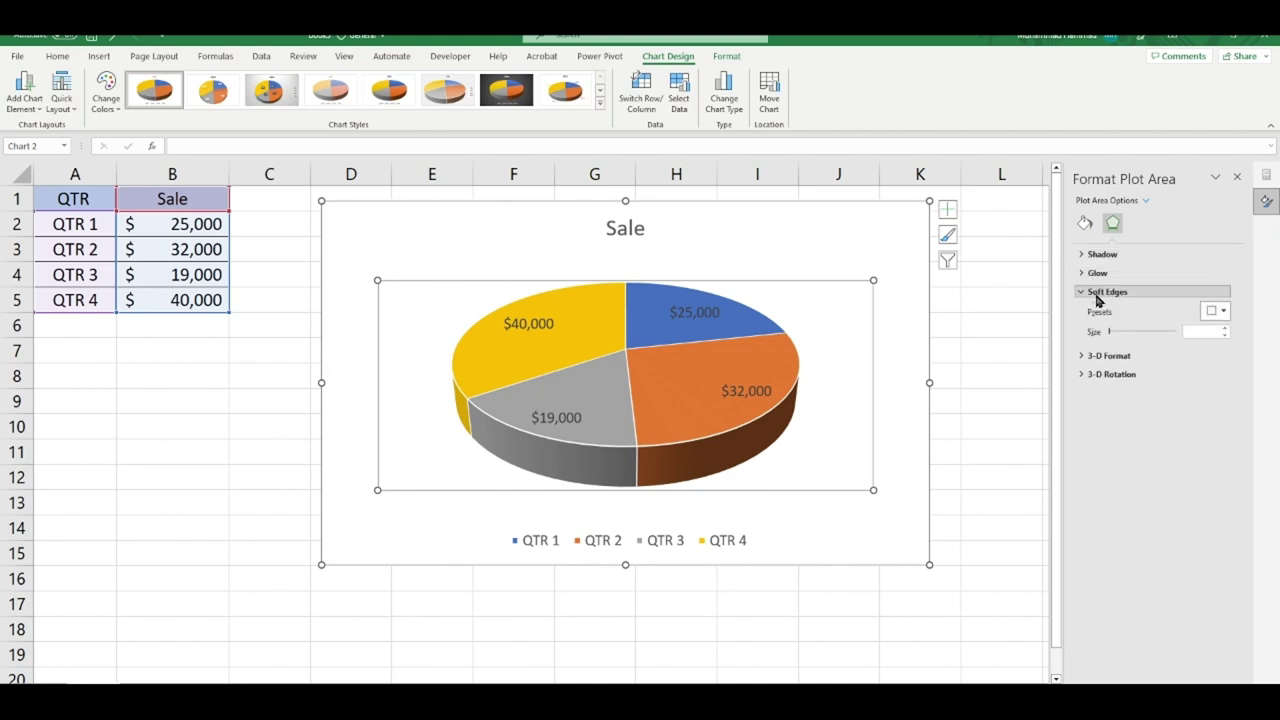
pyautogui.click(1097, 293)
pyautogui.click(1095, 311)
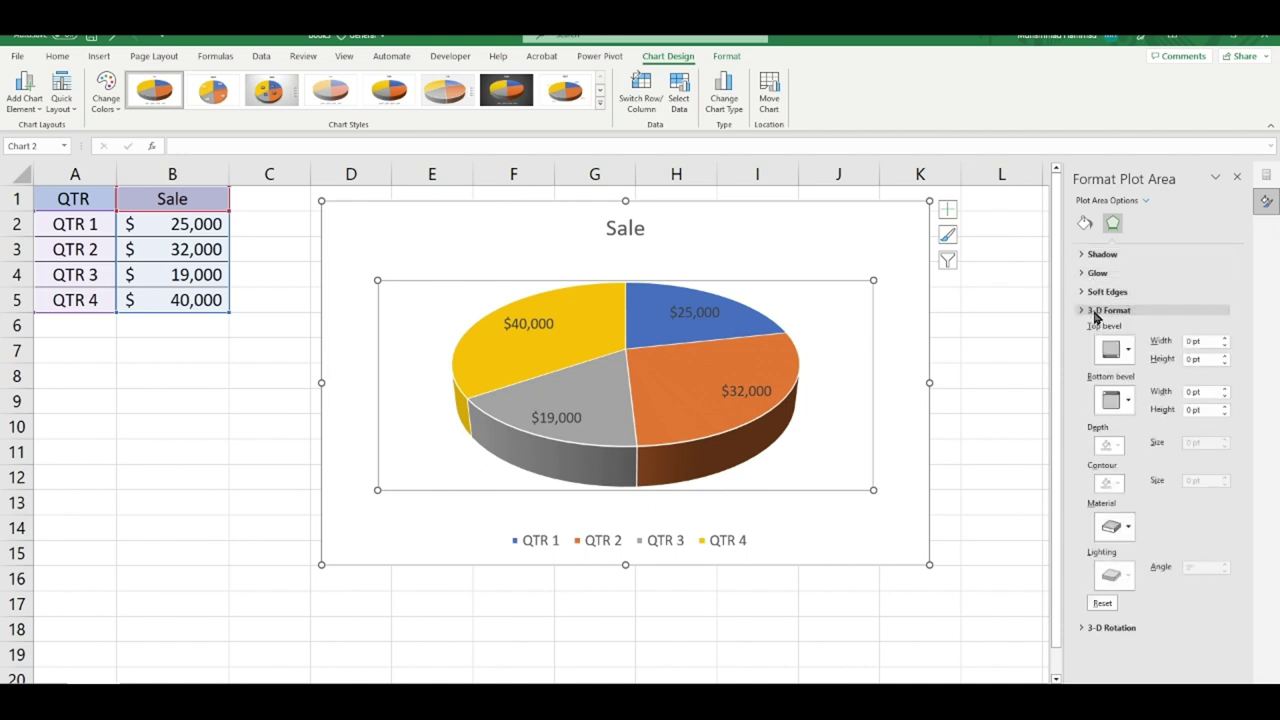
pyautogui.click(1095, 313)
pyautogui.click(1090, 332)
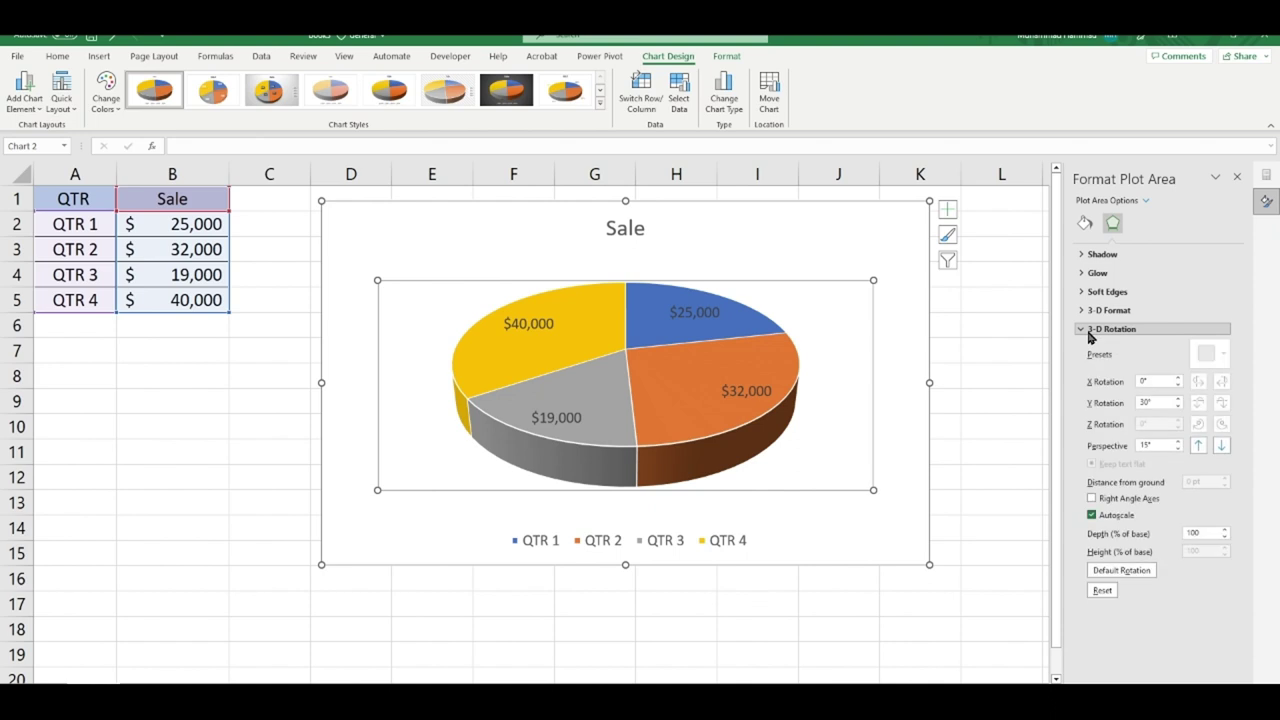
pyautogui.click(820, 234)
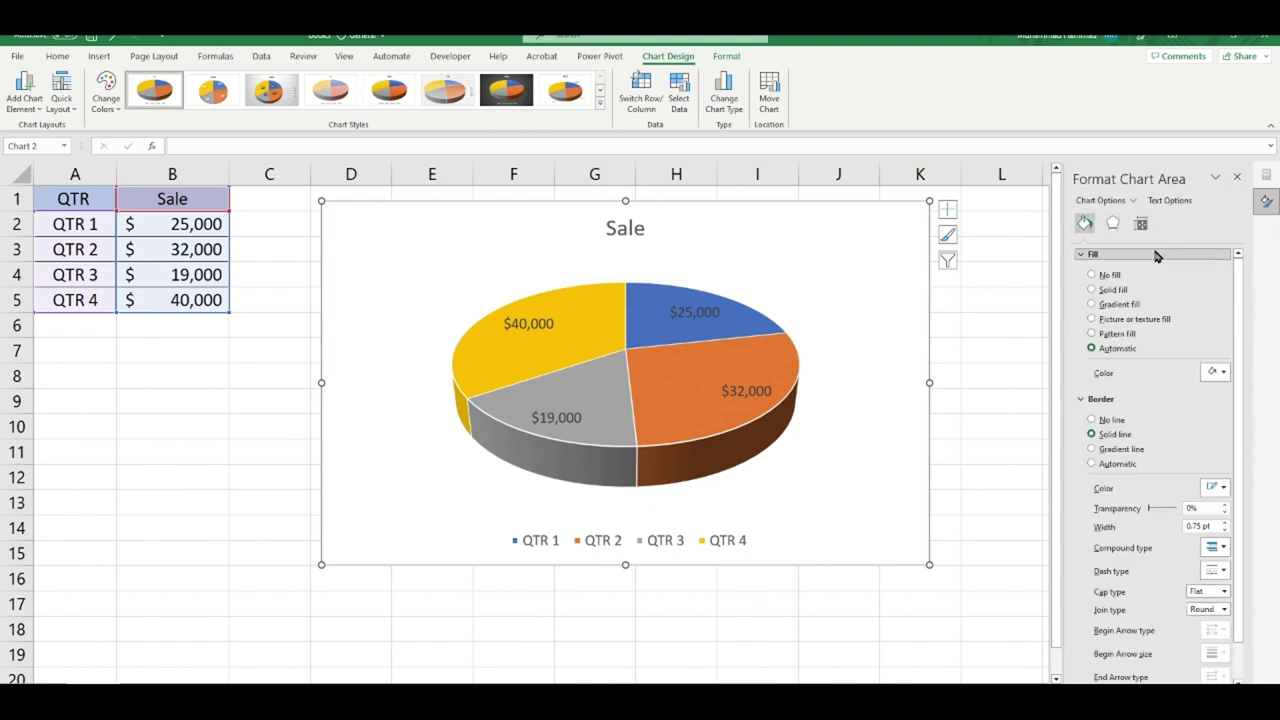
pyautogui.click(846, 299)
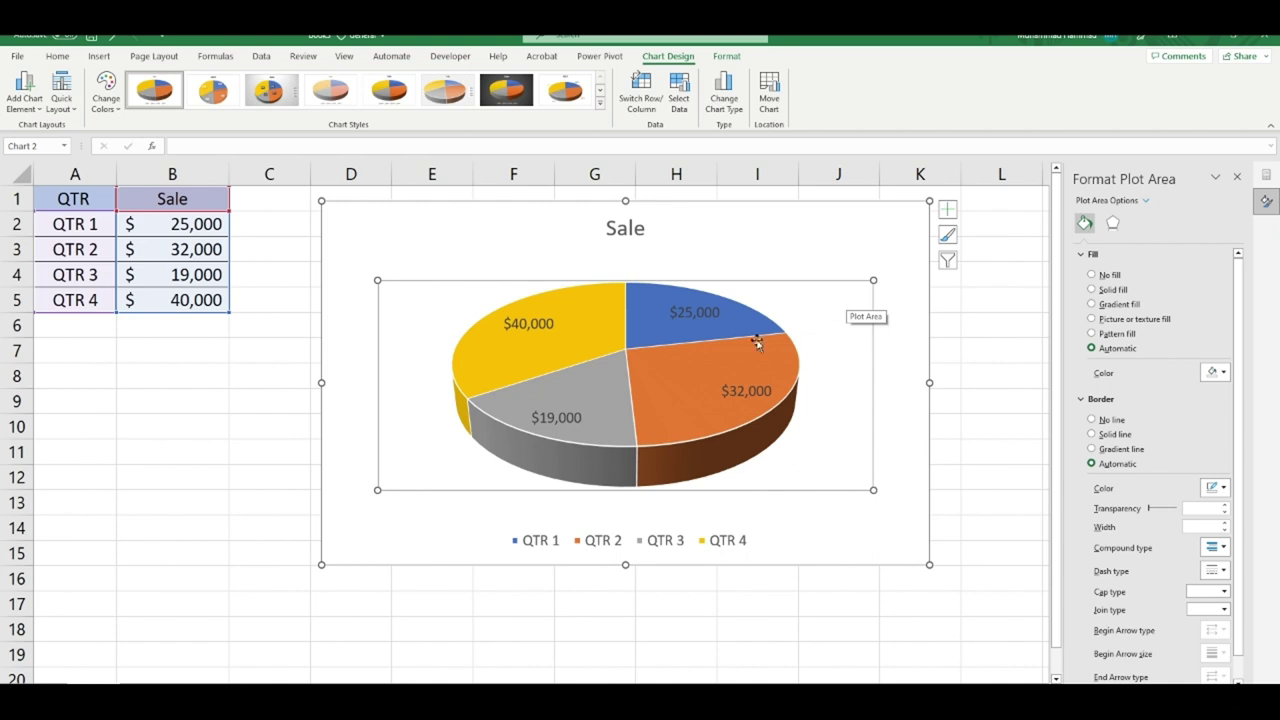
# Select a single pie slice and show its first-slice angle and explosion options
pyautogui.click(702, 361)
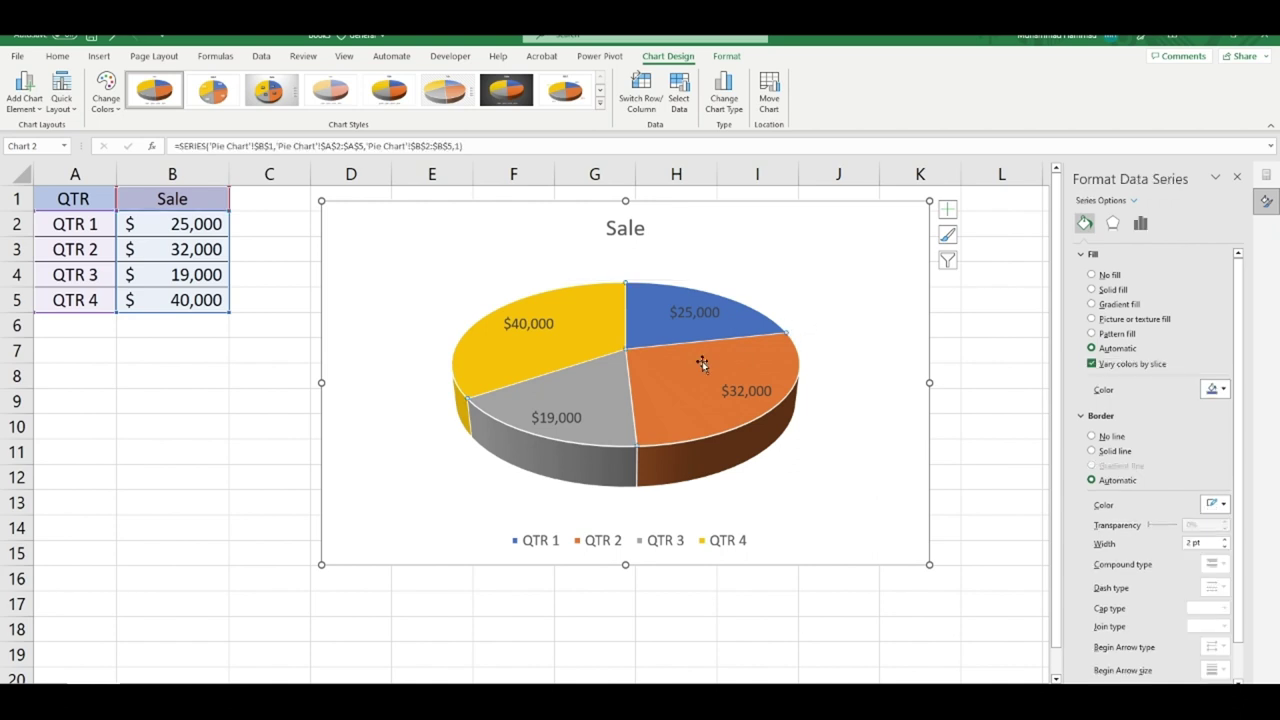
pyautogui.click(551, 314)
pyautogui.click(658, 305)
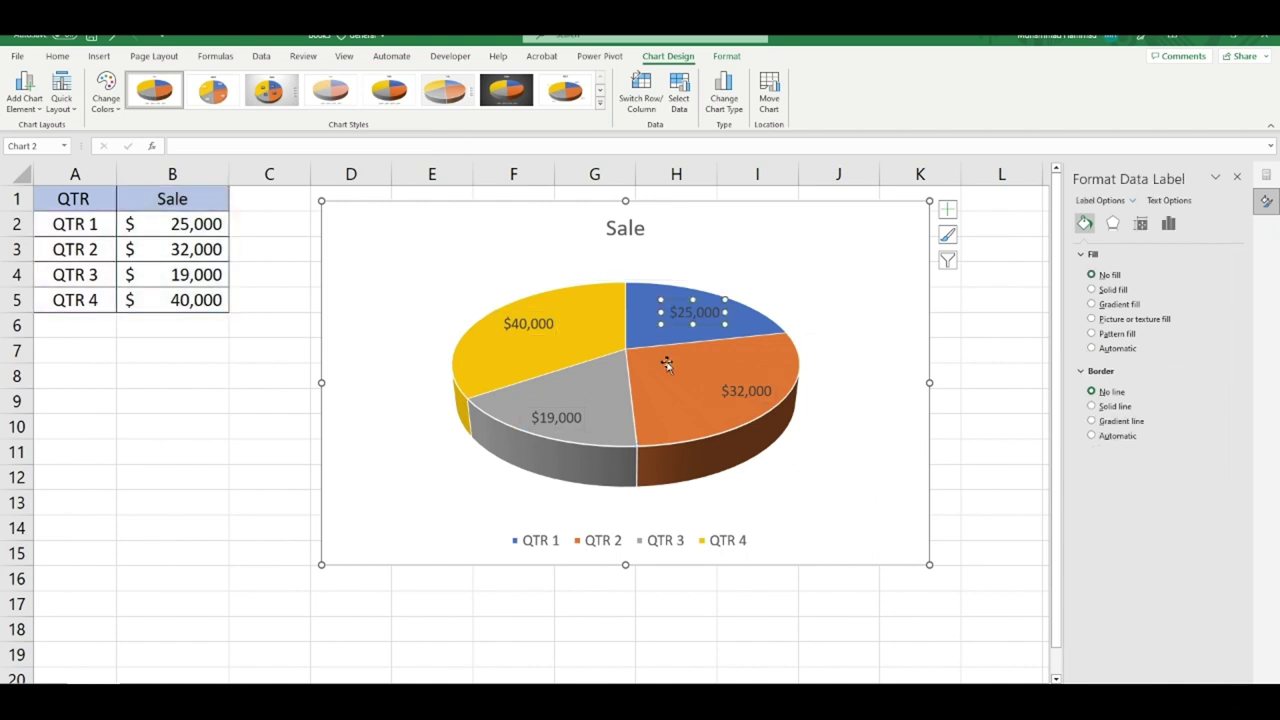
pyautogui.click(599, 323)
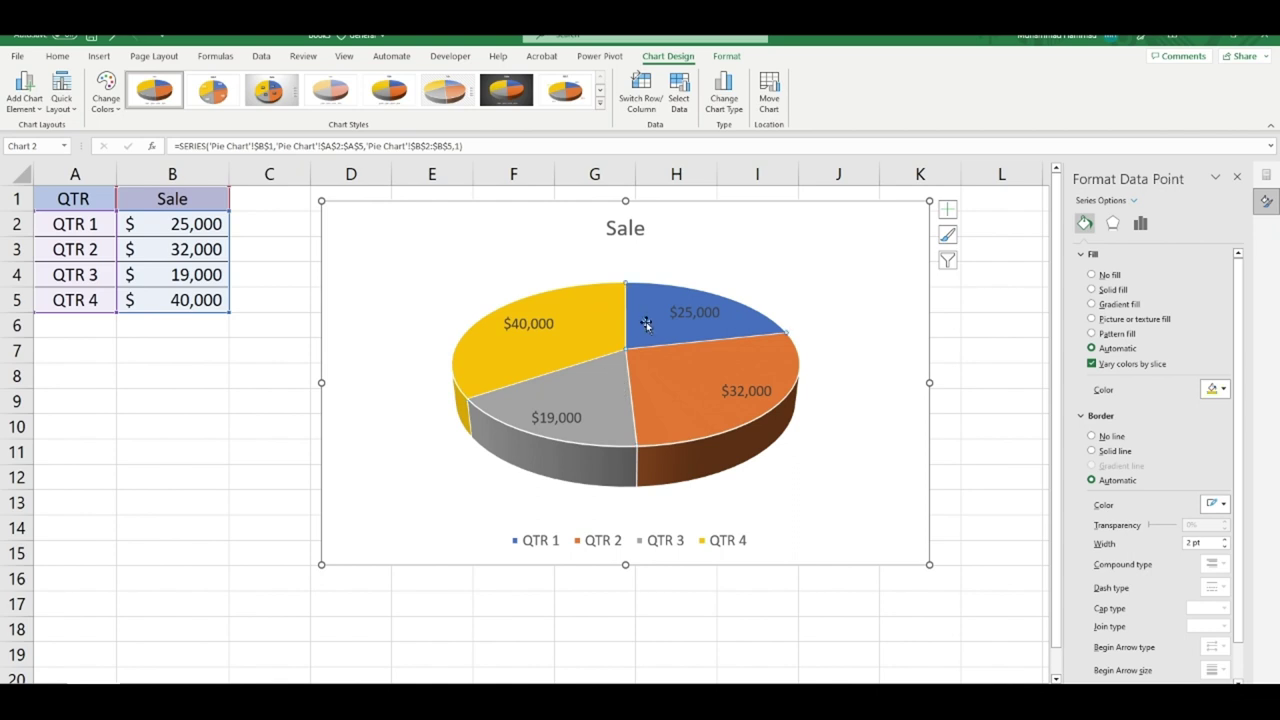
pyautogui.click(677, 388)
pyautogui.click(1141, 224)
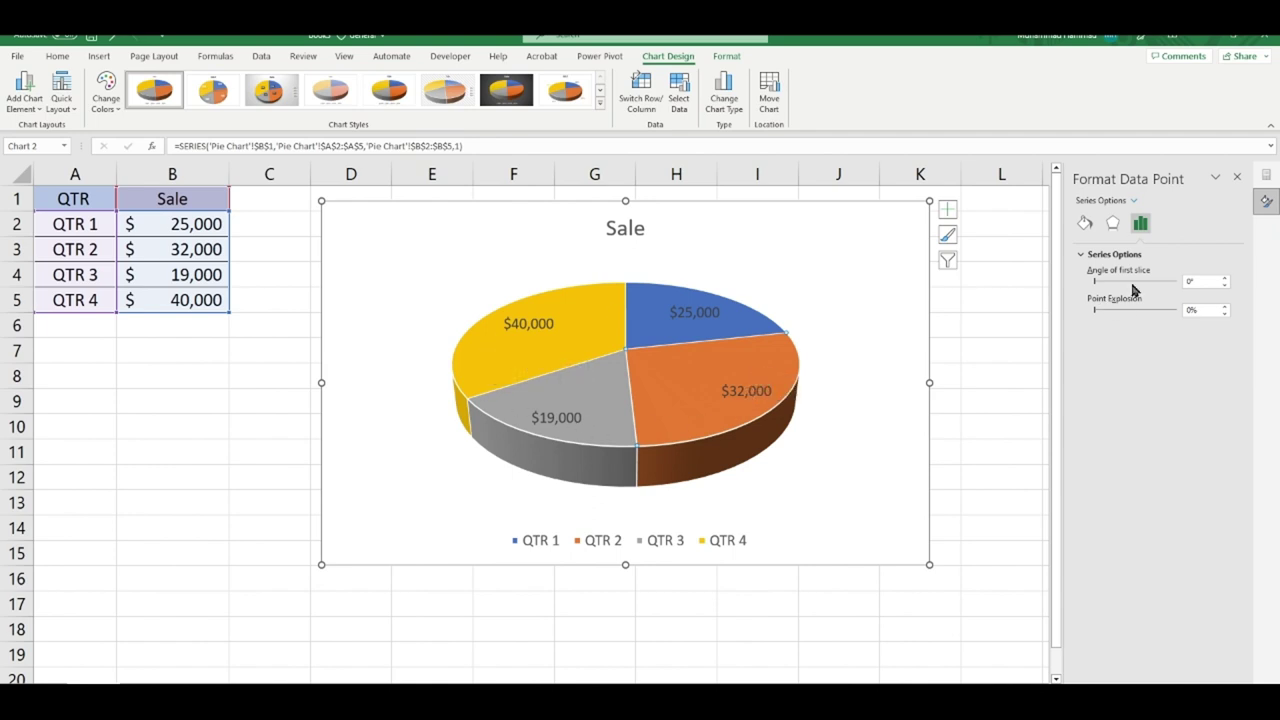
# Raise the Angle of first slice step by step until it reads 159°
pyautogui.click(1224, 279)
pyautogui.click(1224, 279)
pyautogui.click(1224, 280)
pyautogui.click(1224, 280)
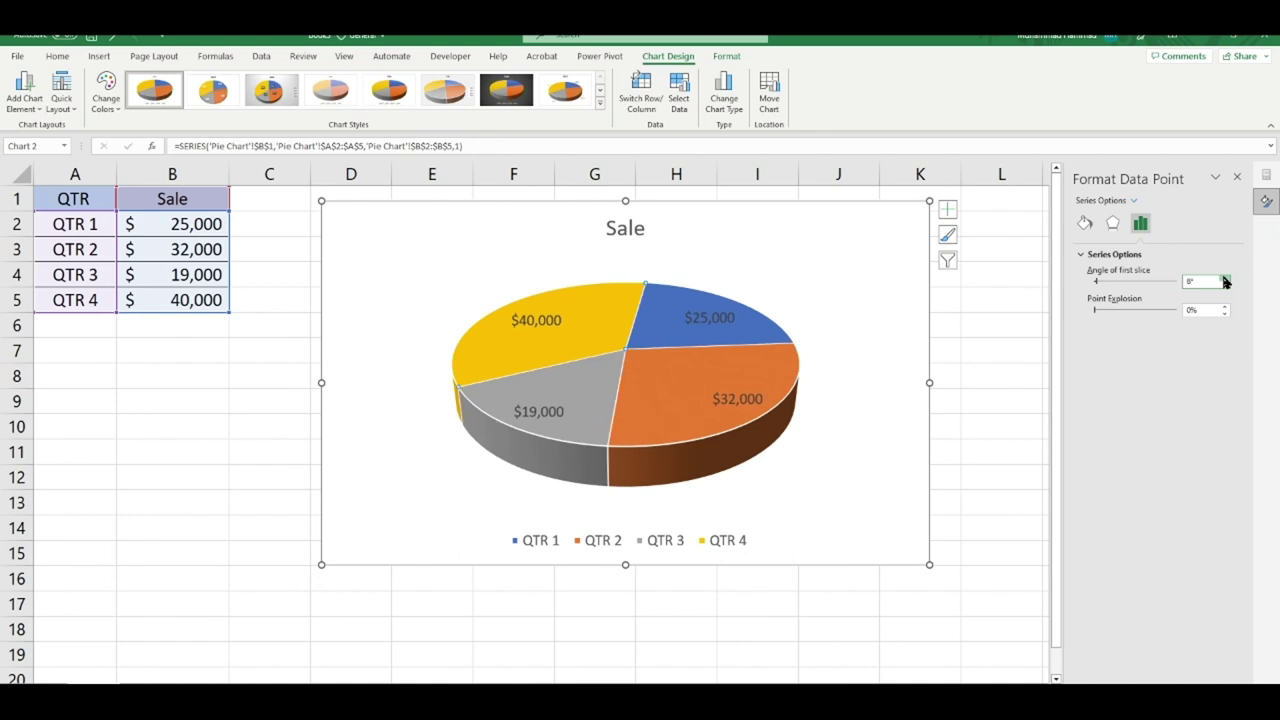
pyautogui.click(1224, 280)
pyautogui.click(1224, 280)
pyautogui.click(1224, 281)
pyautogui.click(1224, 281)
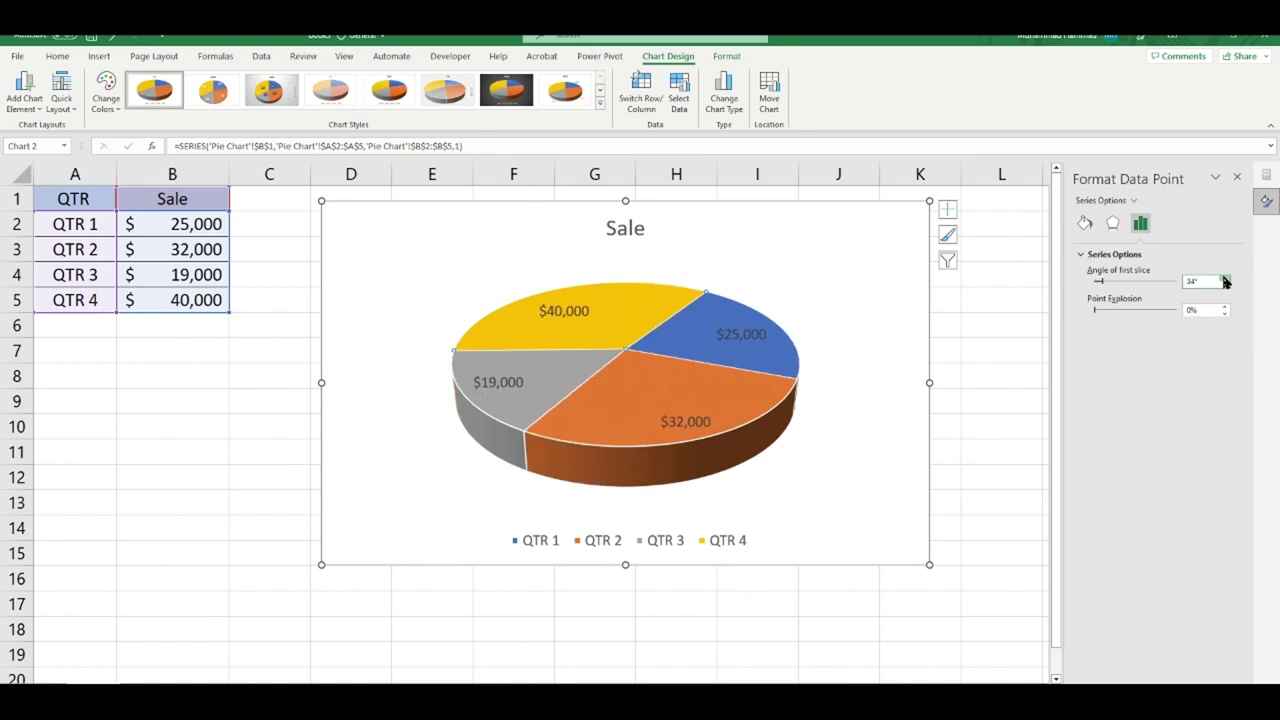
pyautogui.click(1224, 281)
pyautogui.click(1224, 281)
pyautogui.click(1224, 281)
pyautogui.click(1224, 281)
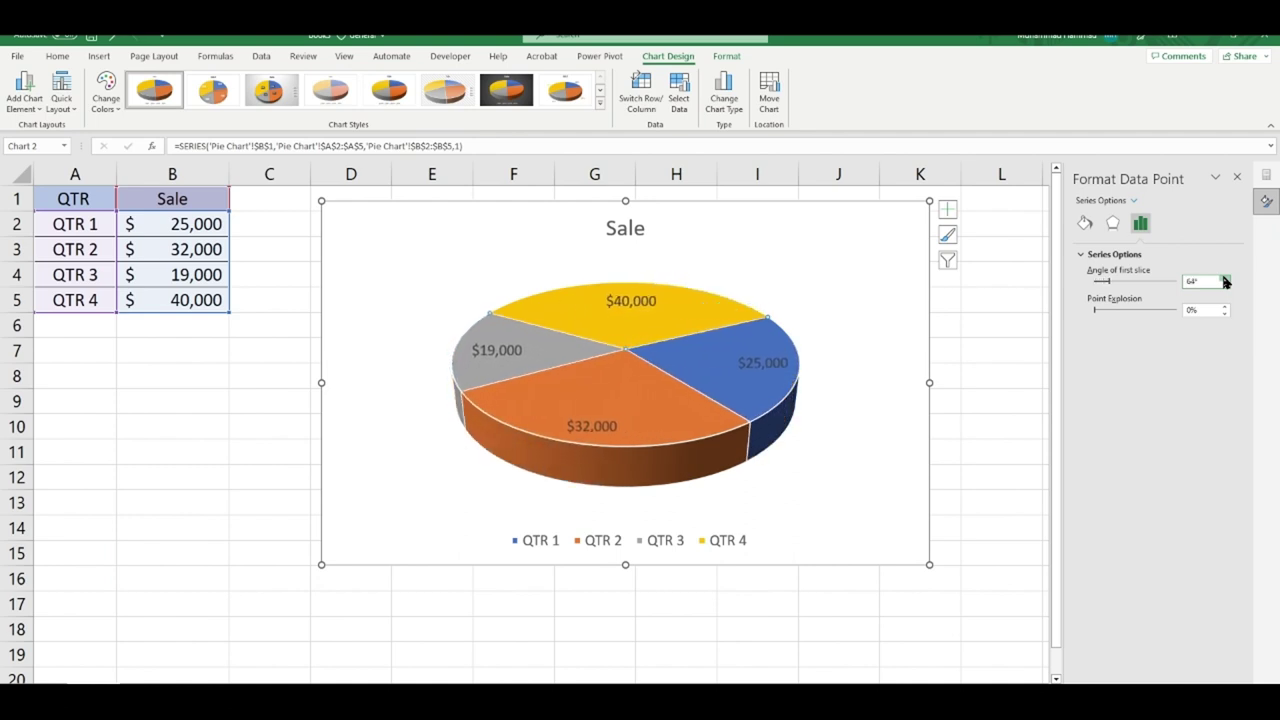
pyautogui.click(1224, 281)
pyautogui.click(1224, 281)
pyautogui.click(1224, 281)
pyautogui.click(1224, 281)
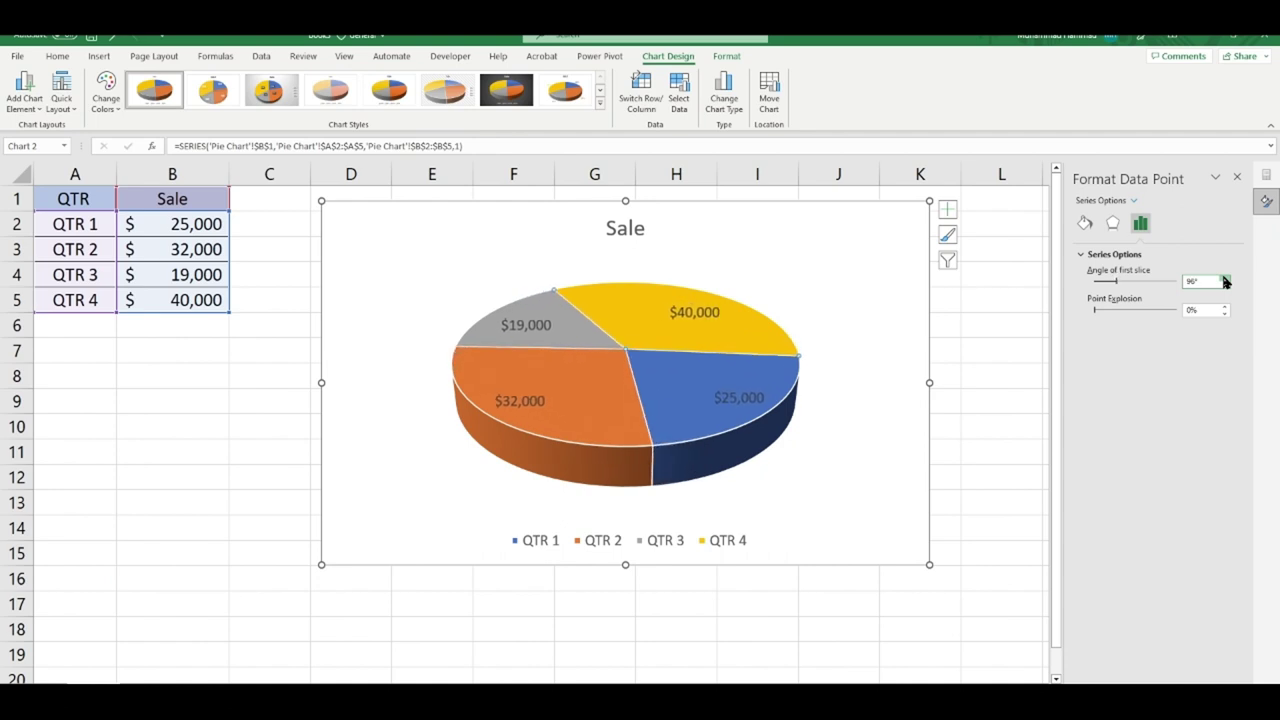
pyautogui.click(1224, 281)
pyautogui.click(1224, 281)
pyautogui.click(1224, 281)
pyautogui.click(1224, 281)
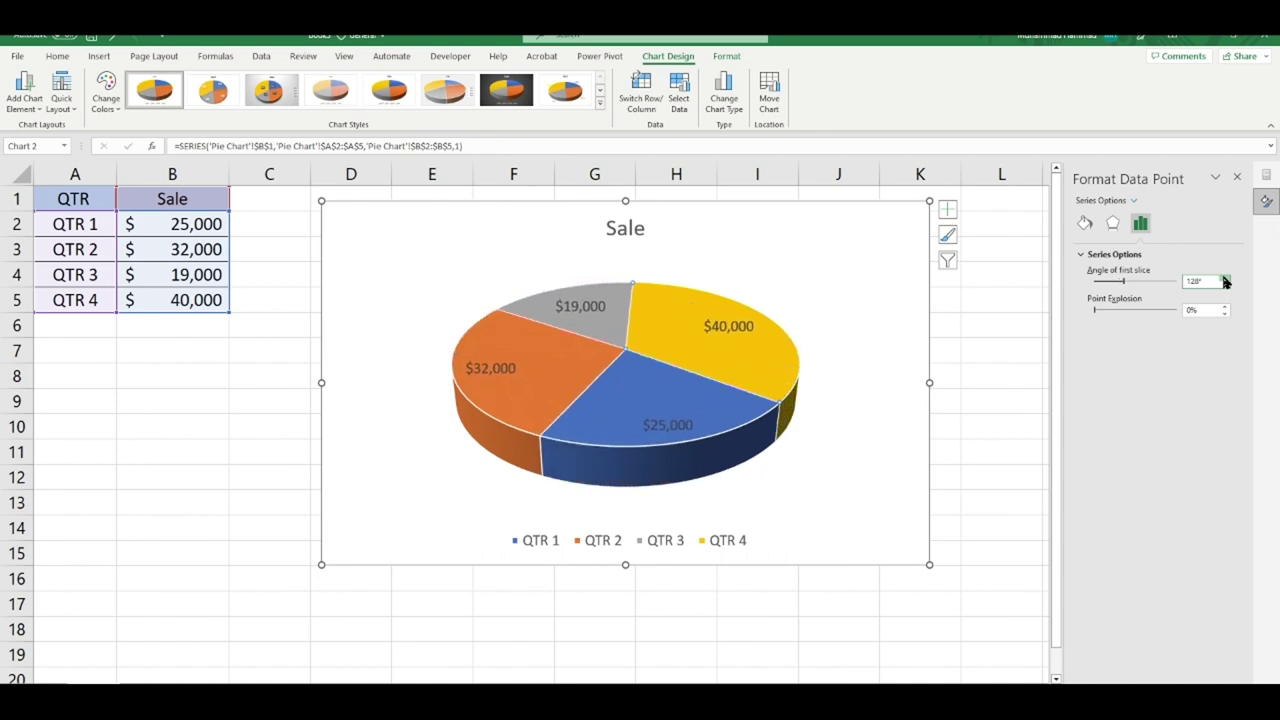
pyautogui.click(1224, 281)
pyautogui.click(1224, 281)
pyautogui.click(1224, 281)
pyautogui.click(1224, 281)
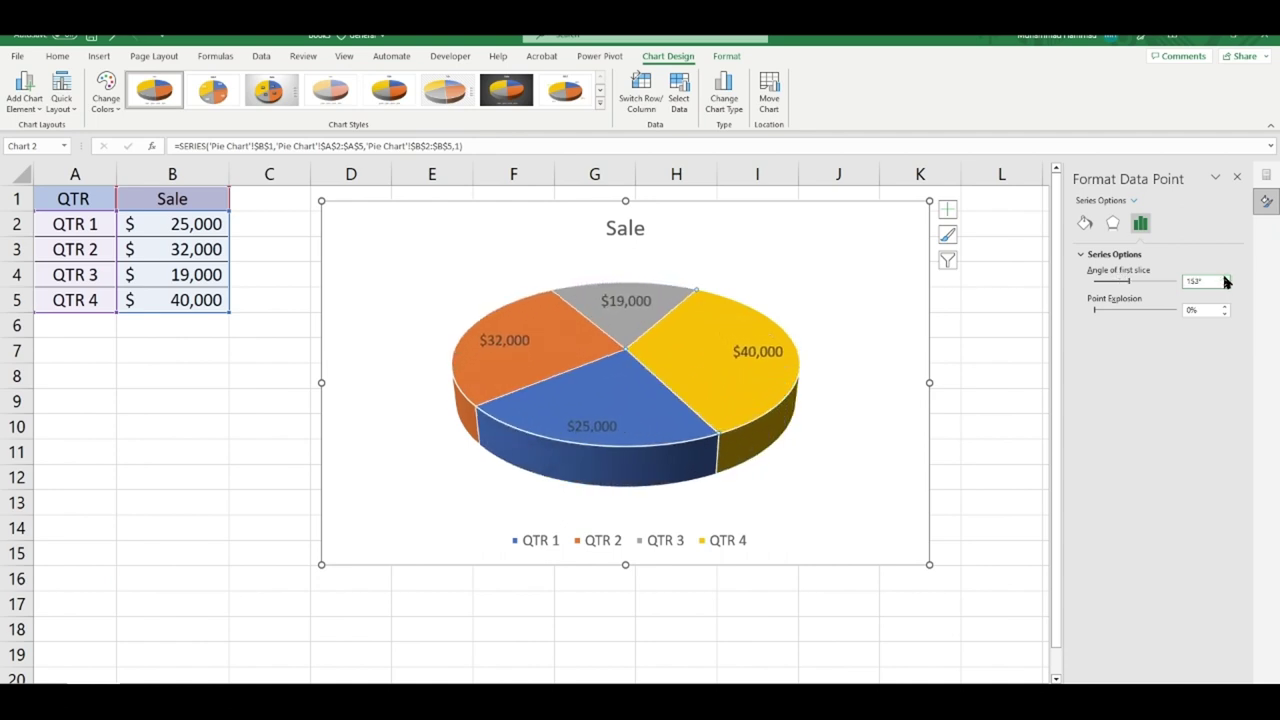
pyautogui.click(1224, 281)
pyautogui.click(1224, 281)
pyautogui.click(1224, 281)
pyautogui.click(1224, 281)
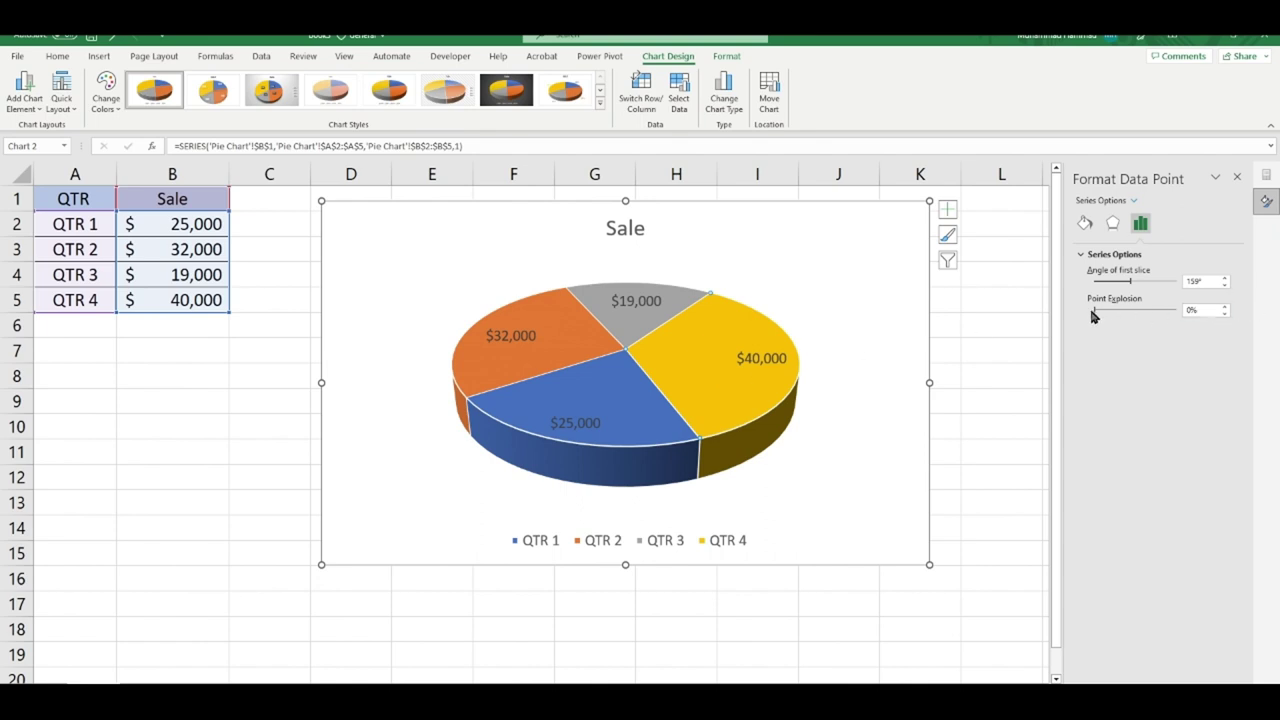
pyautogui.moveTo(1094, 314); pyautogui.dragTo(1101, 314)
pyautogui.moveTo(1105, 314); pyautogui.dragTo(1100, 314)
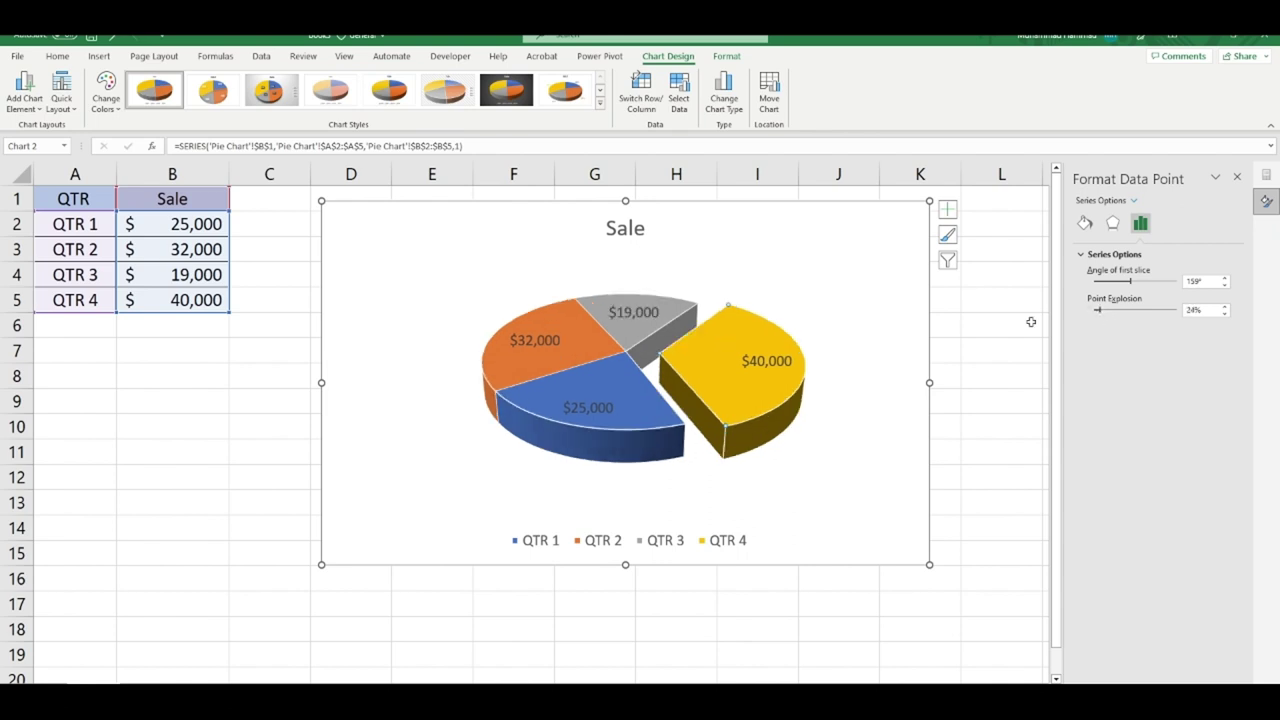
pyautogui.click(716, 339)
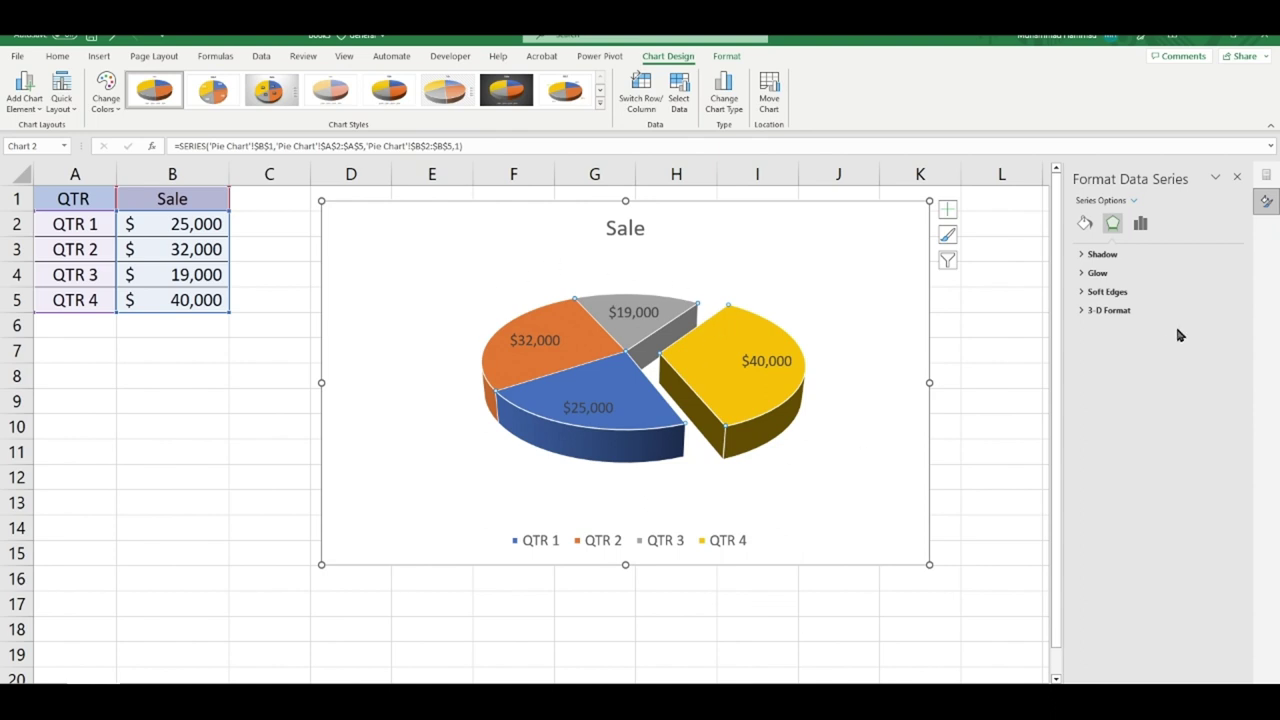
pyautogui.click(1140, 223)
pyautogui.click(1225, 307)
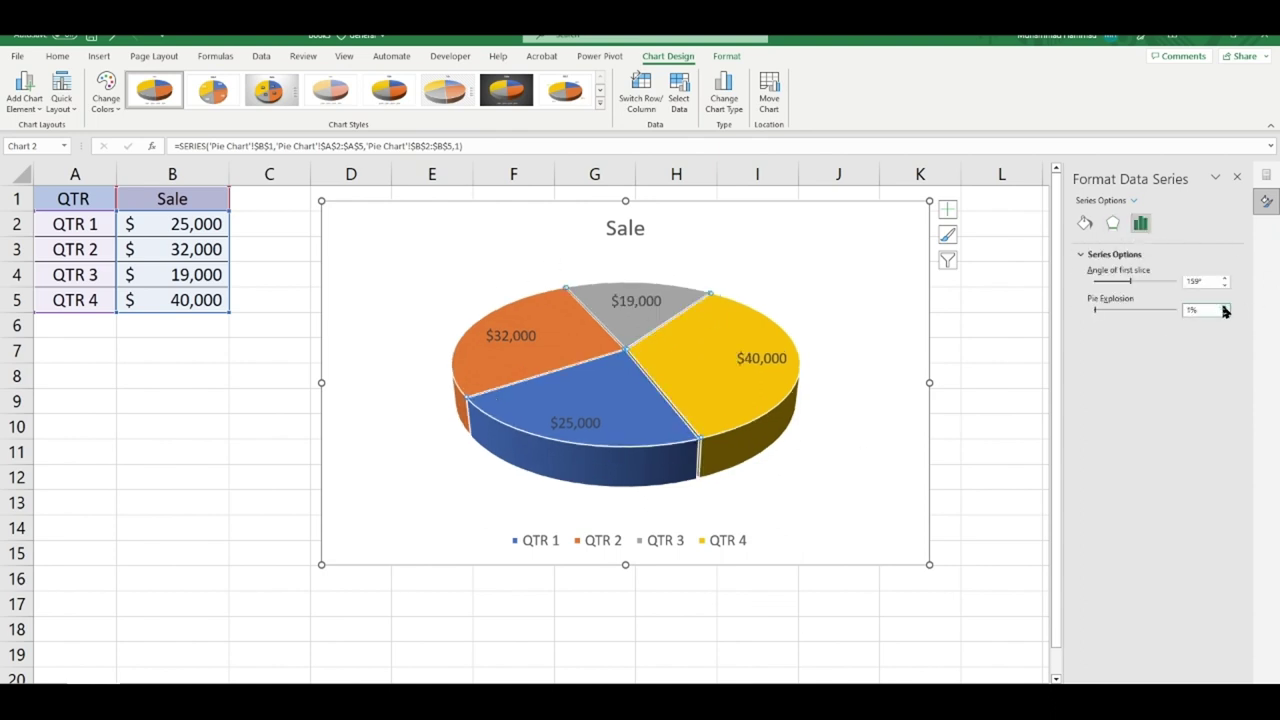
pyautogui.click(1225, 308)
pyautogui.click(1225, 308)
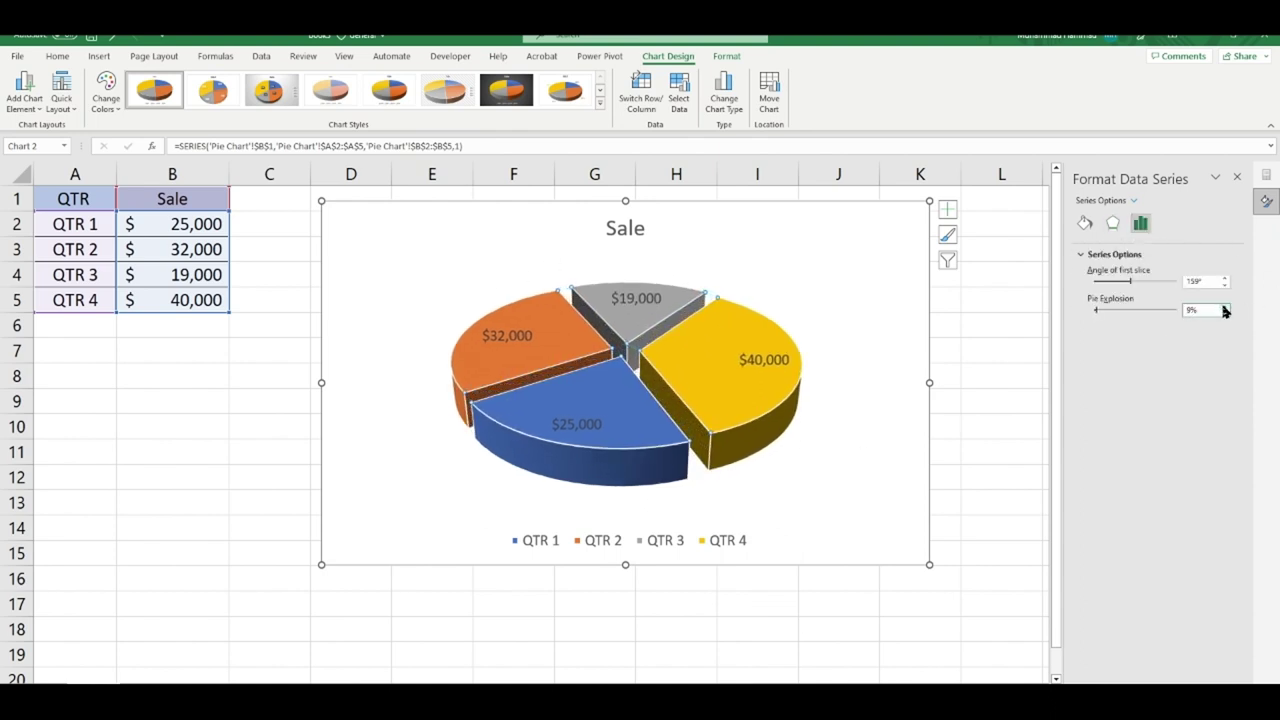
pyautogui.click(1225, 308)
pyautogui.click(1225, 308)
pyautogui.click(1225, 308)
pyautogui.click(1225, 308)
pyautogui.click(1225, 308)
pyautogui.click(1225, 308)
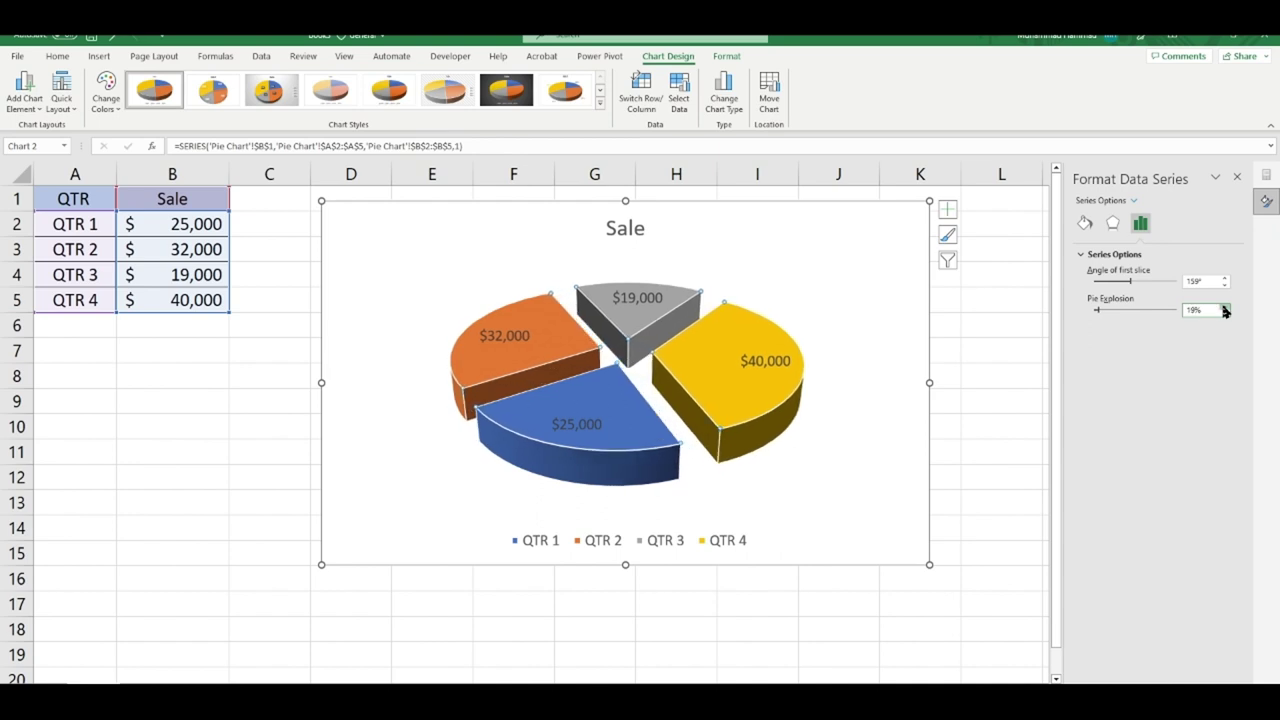
pyautogui.click(1225, 308)
pyautogui.click(1225, 308)
pyautogui.click(1225, 308)
pyautogui.click(1225, 308)
pyautogui.click(1225, 308)
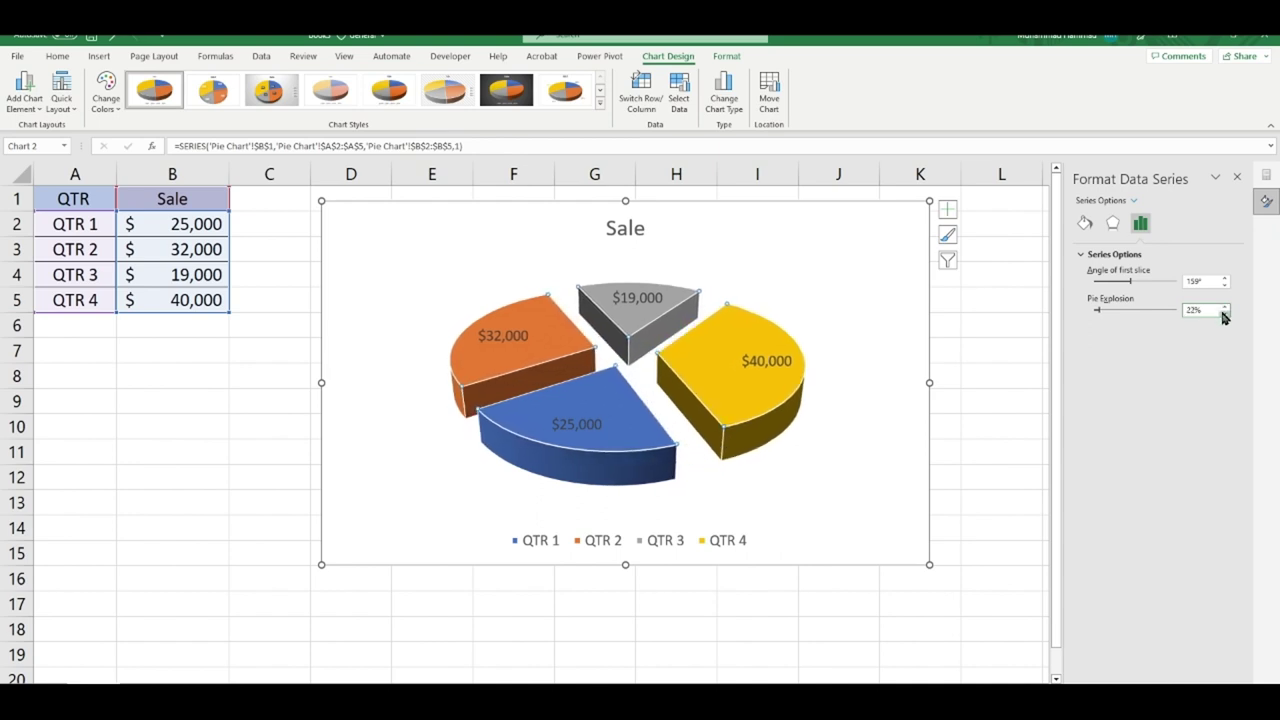
pyautogui.click(1224, 315)
pyautogui.click(1224, 315)
pyautogui.click(1224, 315)
pyautogui.click(1224, 315)
pyautogui.click(1224, 315)
pyautogui.click(1224, 315)
pyautogui.click(1224, 315)
pyautogui.click(1224, 315)
pyautogui.click(1224, 315)
pyautogui.click(1224, 315)
pyautogui.click(1224, 315)
pyautogui.click(1224, 315)
pyautogui.click(1224, 315)
pyautogui.click(1224, 315)
pyautogui.click(1224, 315)
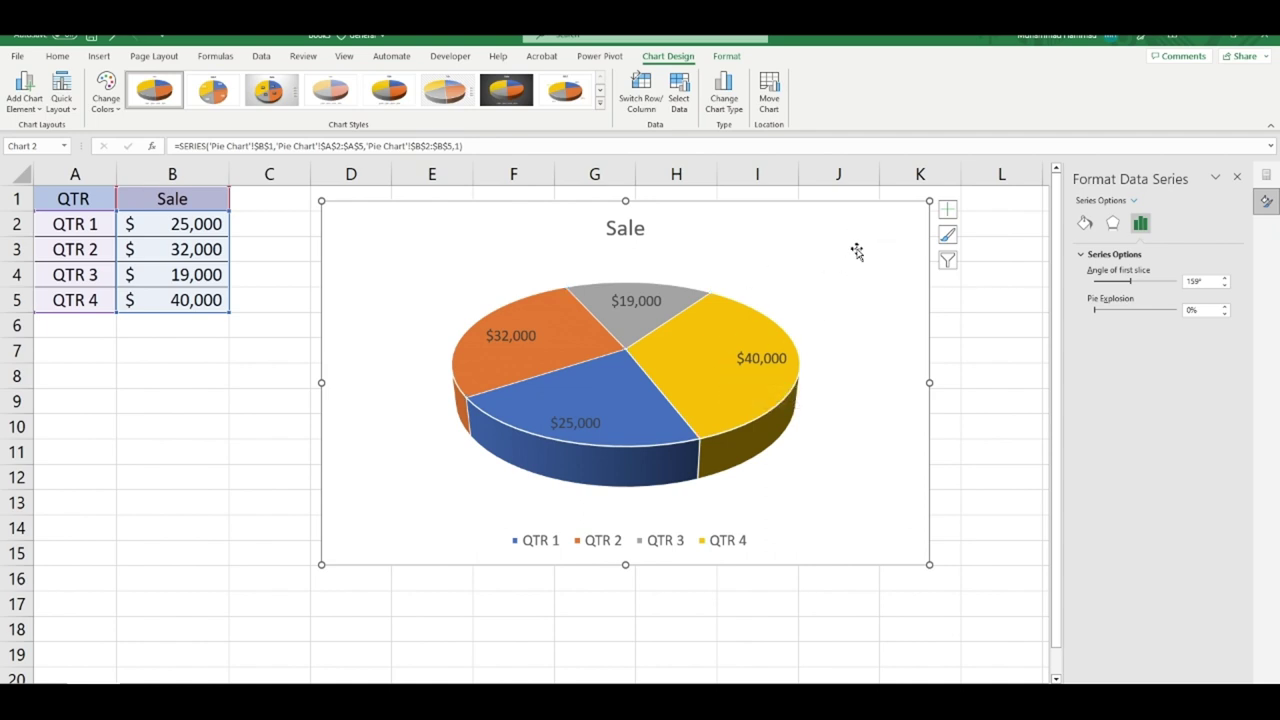
# Select the pie chart area, then its slice series
pyautogui.click(852, 250)
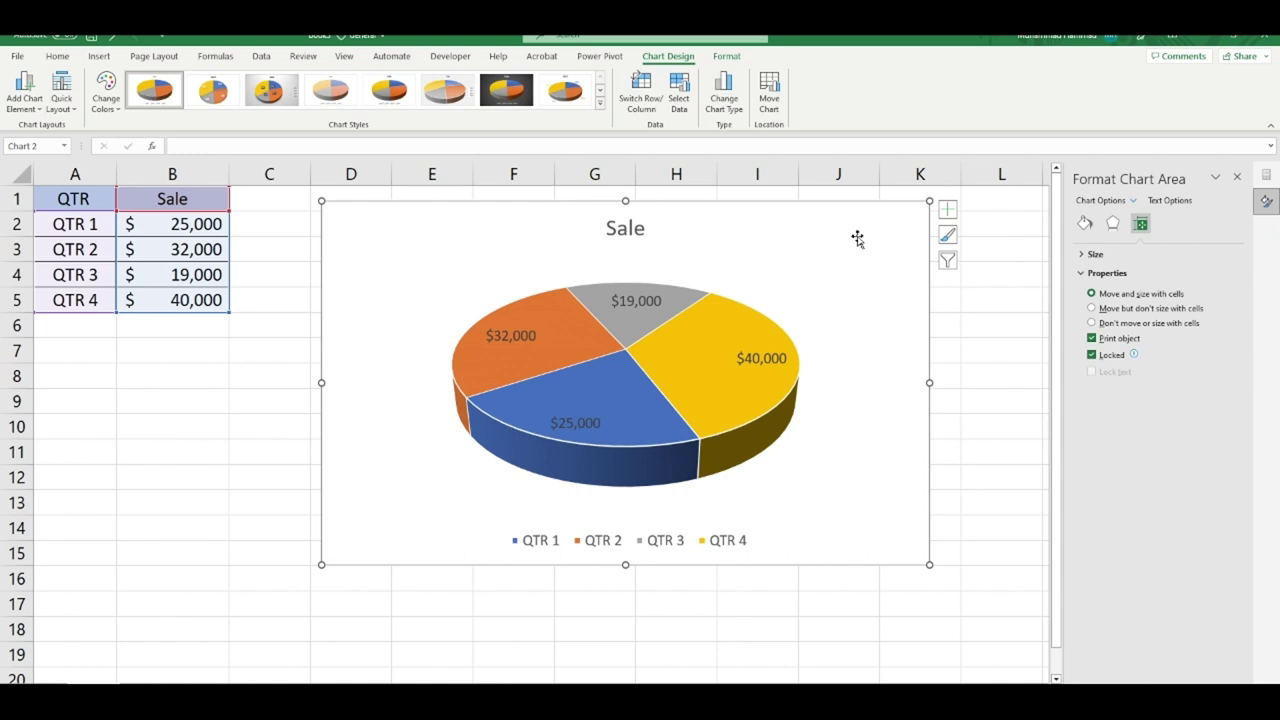
pyautogui.click(688, 388)
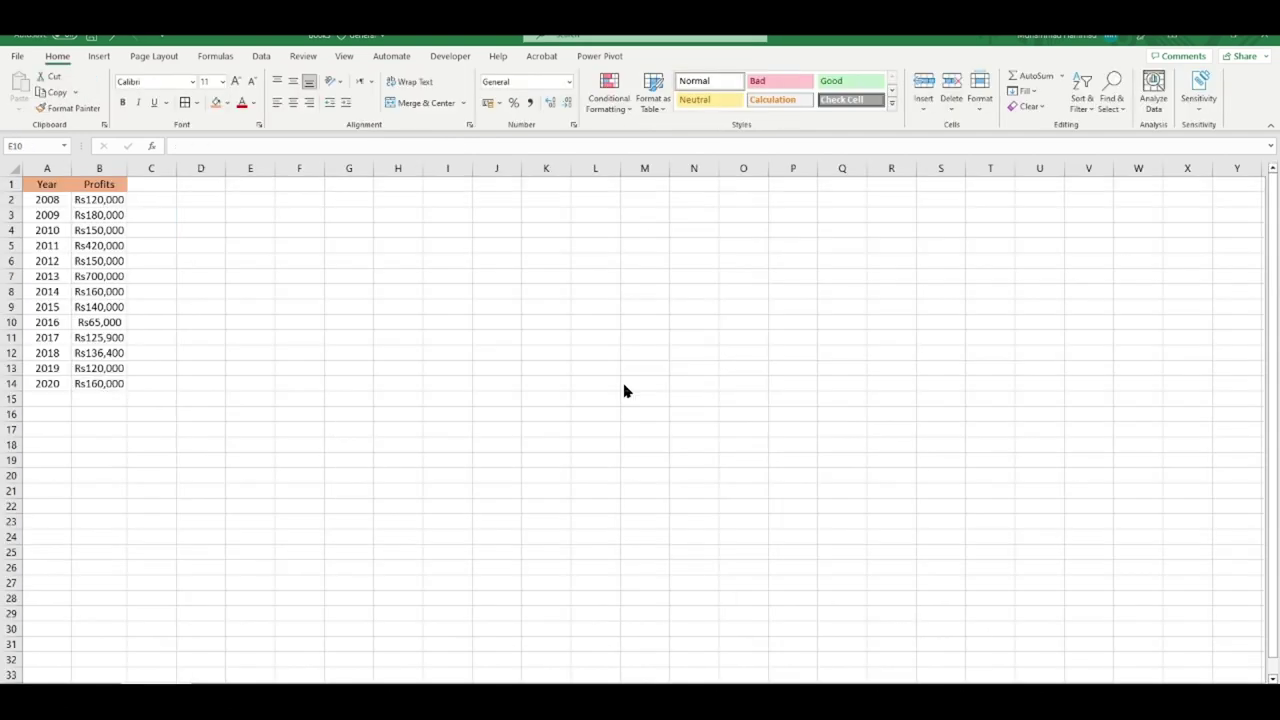
# Insert a default chart of the Year and Profits table A1:B14 with Alt+F1 and move it up
pyautogui.click(42, 184)
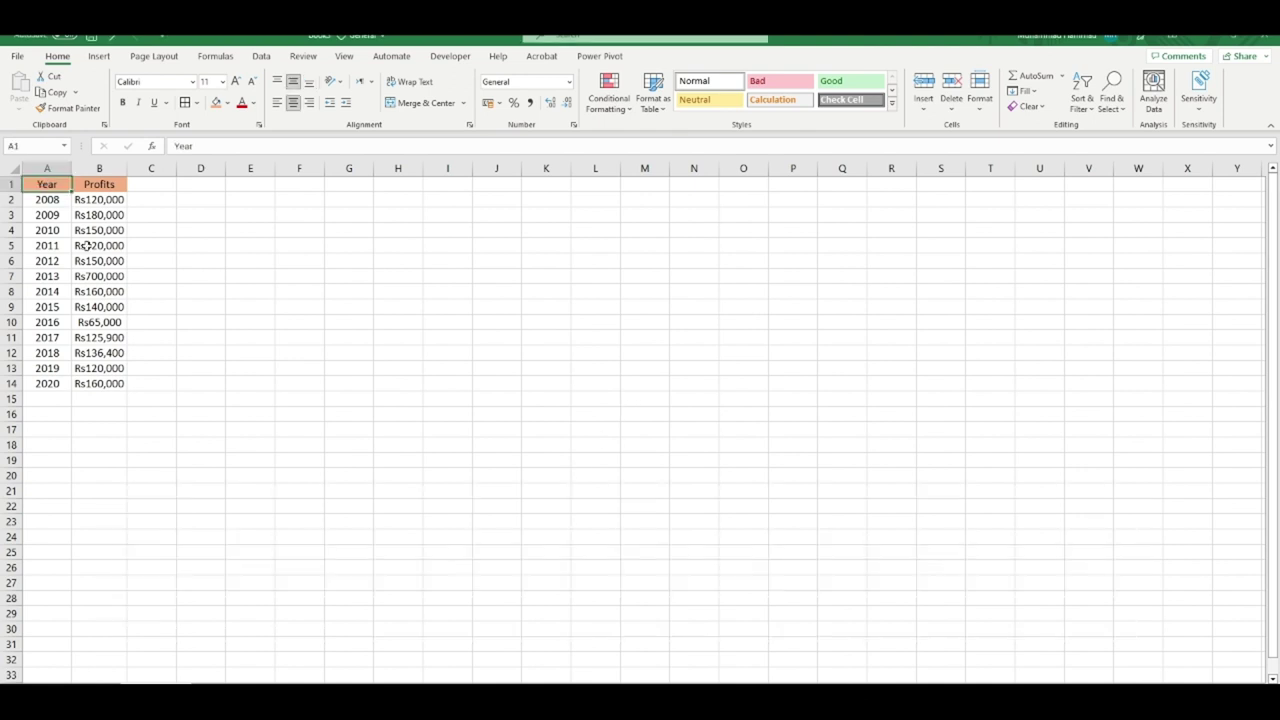
pyautogui.hotkey('ctrl', 'a')
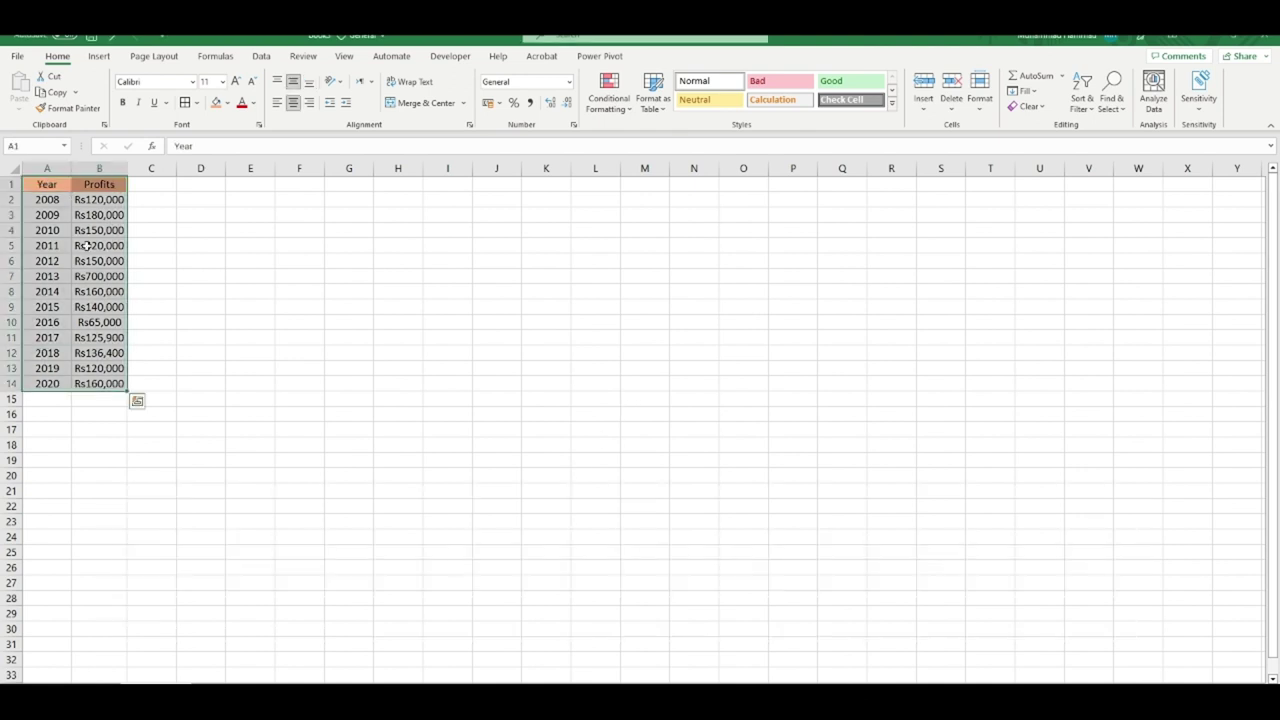
pyautogui.press('alt')
pyautogui.hotkey('alt', 'F1')
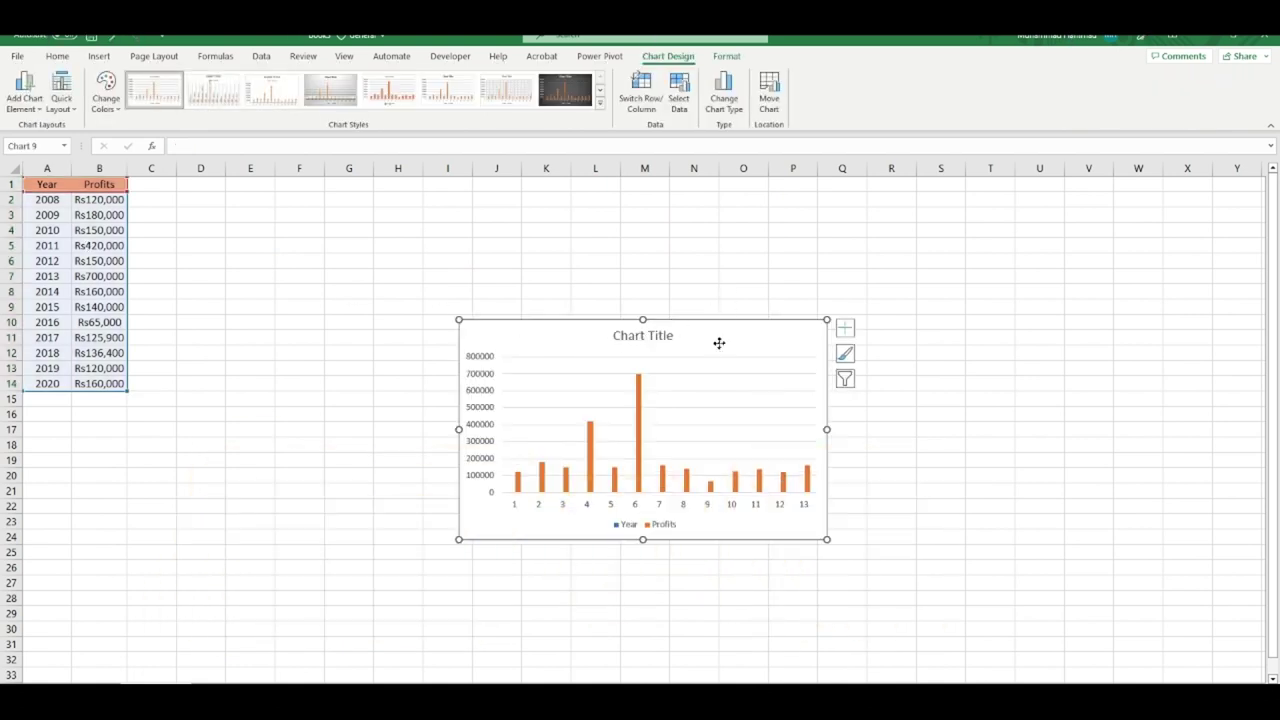
pyautogui.moveTo(717, 340); pyautogui.dragTo(706, 261)
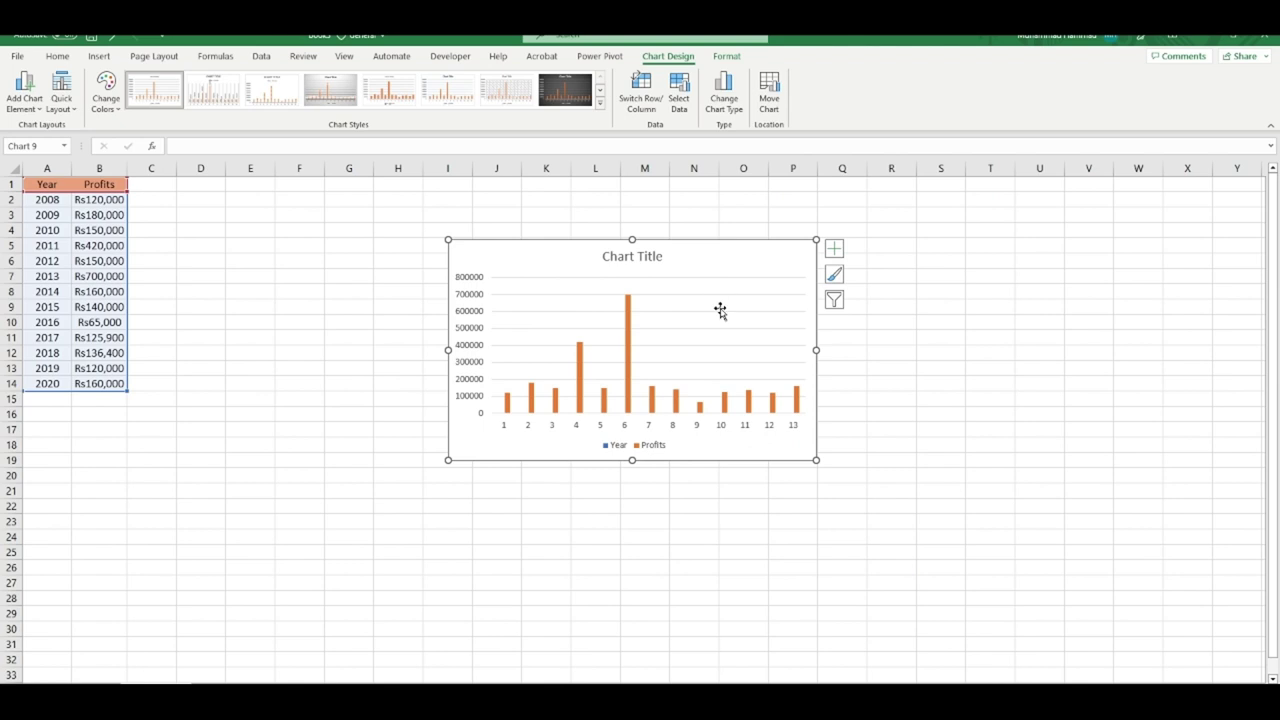
# Change the chart type to a plain Line chart
pyautogui.click(724, 92)
pyautogui.click(462, 272)
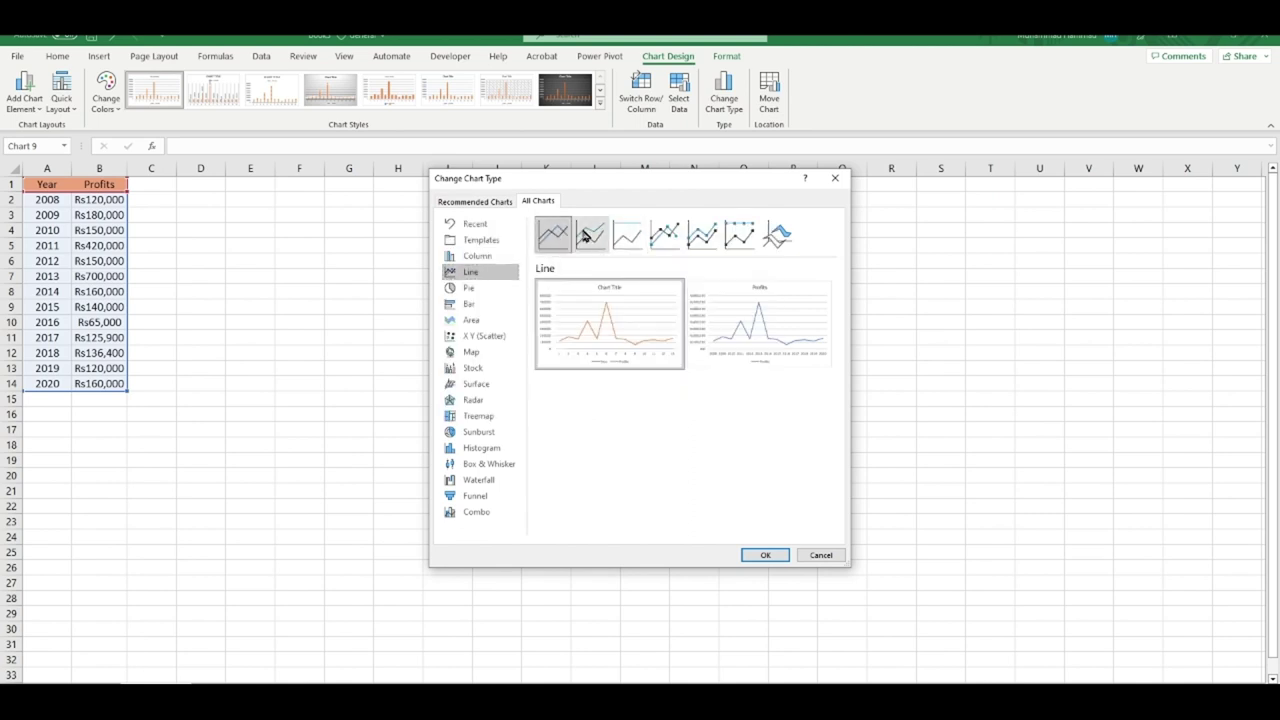
pyautogui.click(599, 240)
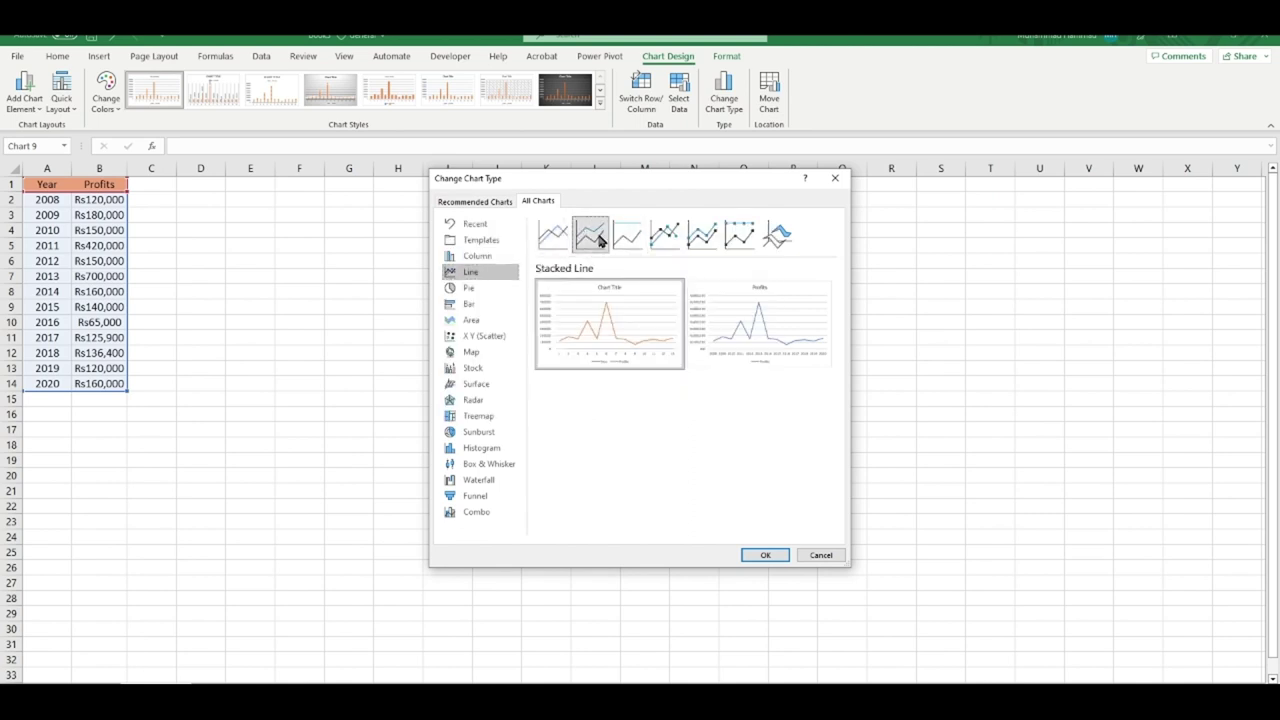
pyautogui.click(630, 240)
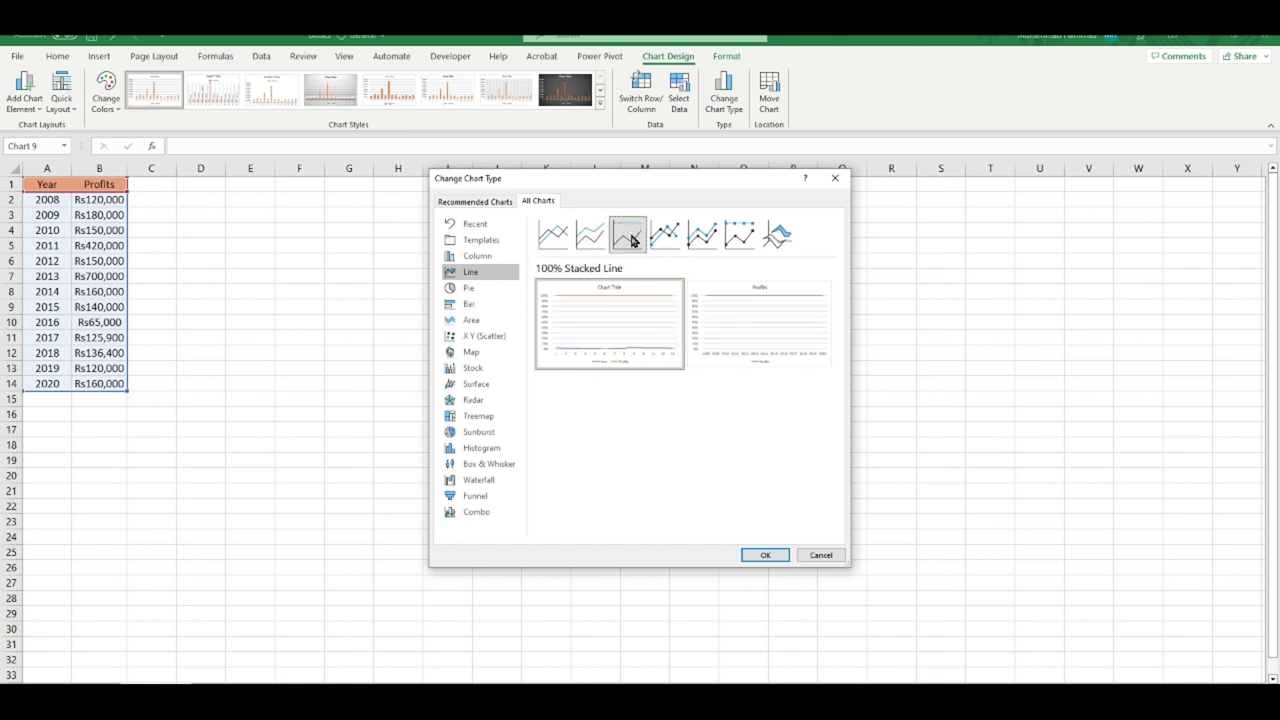
pyautogui.click(670, 237)
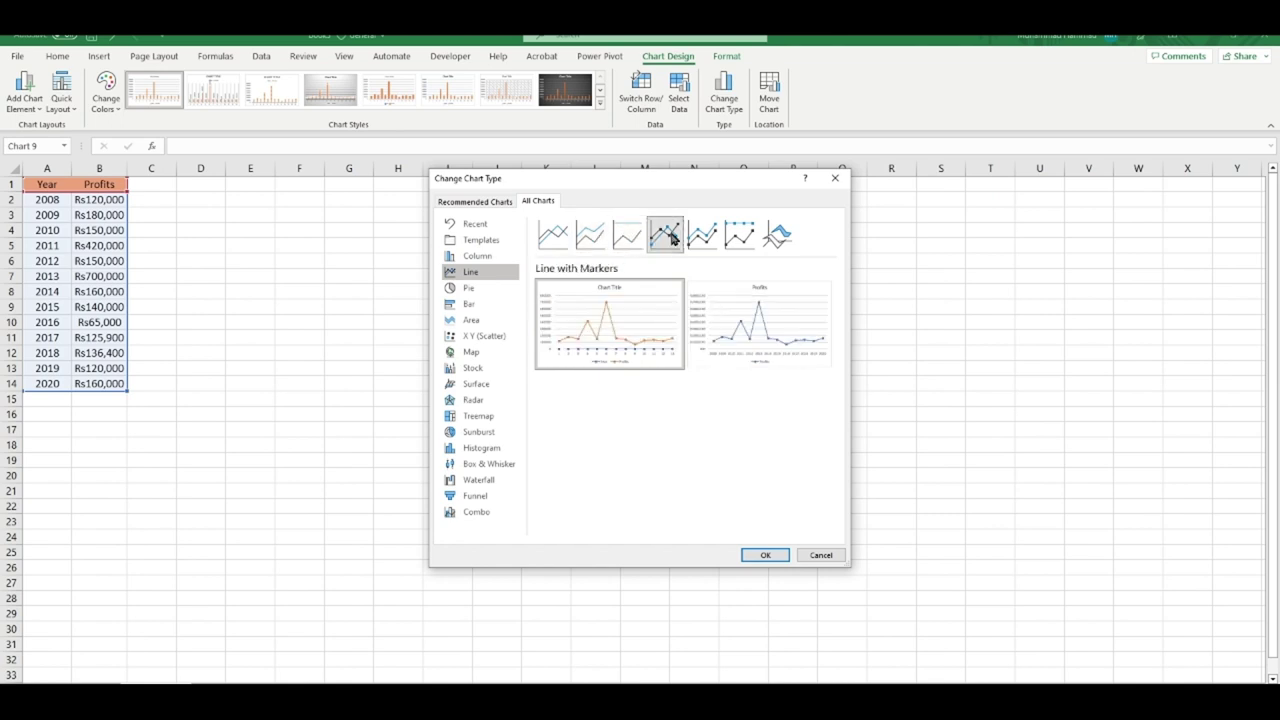
pyautogui.click(701, 236)
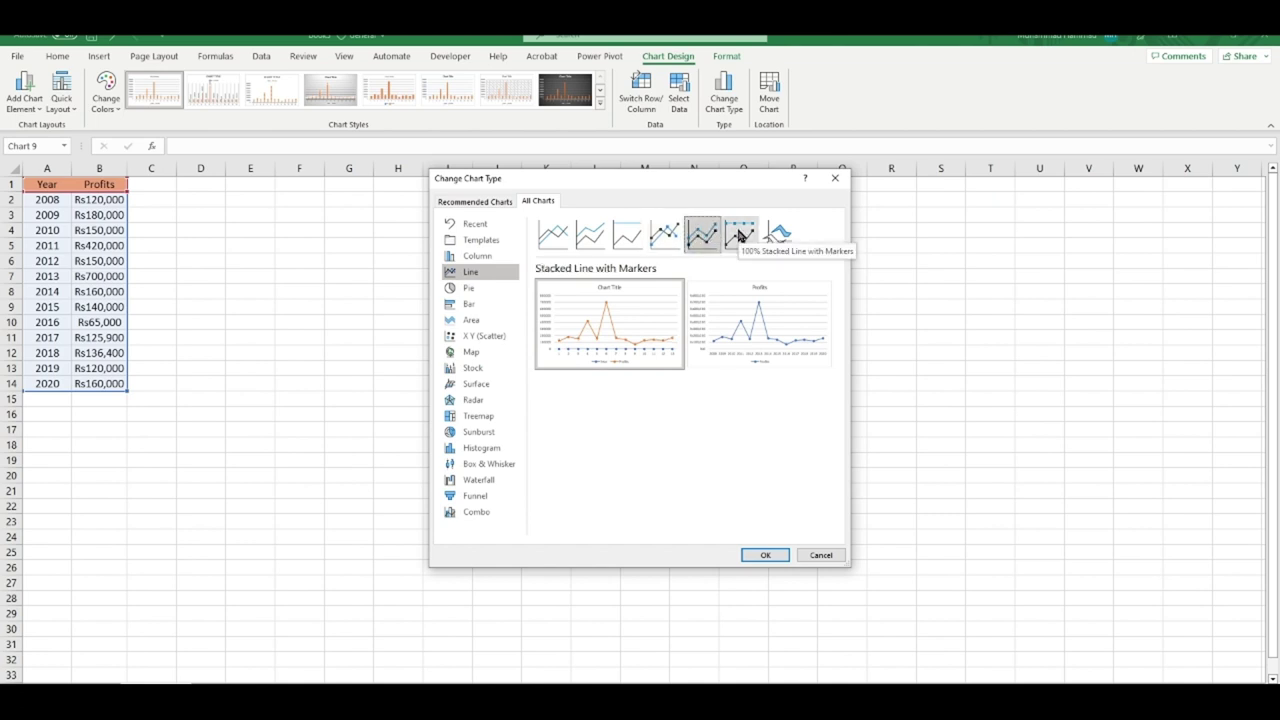
pyautogui.click(738, 235)
pyautogui.click(700, 234)
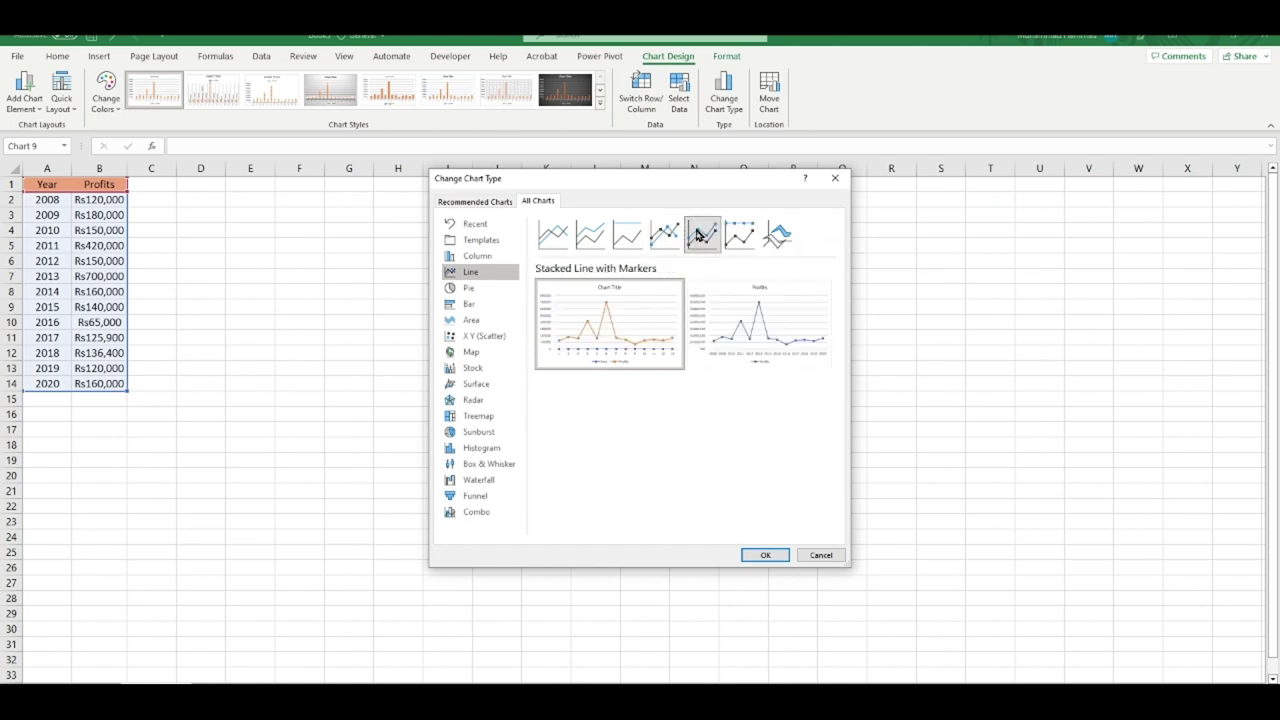
pyautogui.click(740, 239)
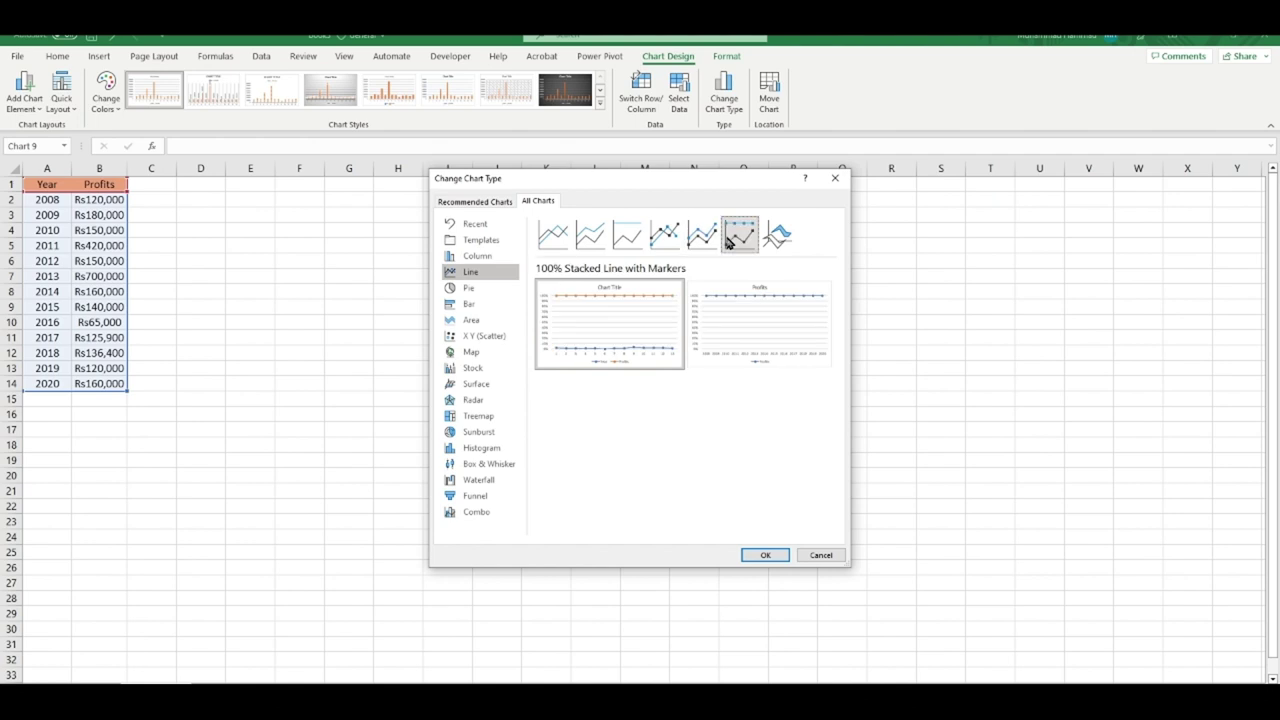
pyautogui.click(780, 236)
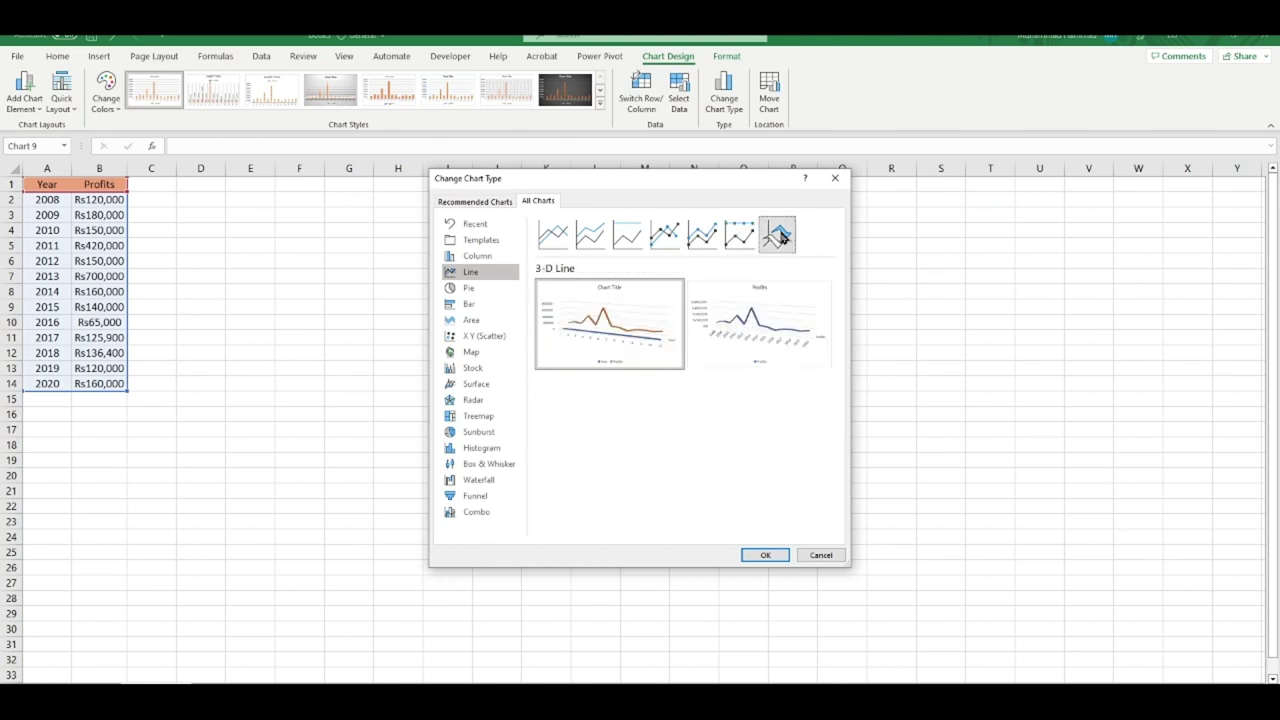
pyautogui.click(553, 234)
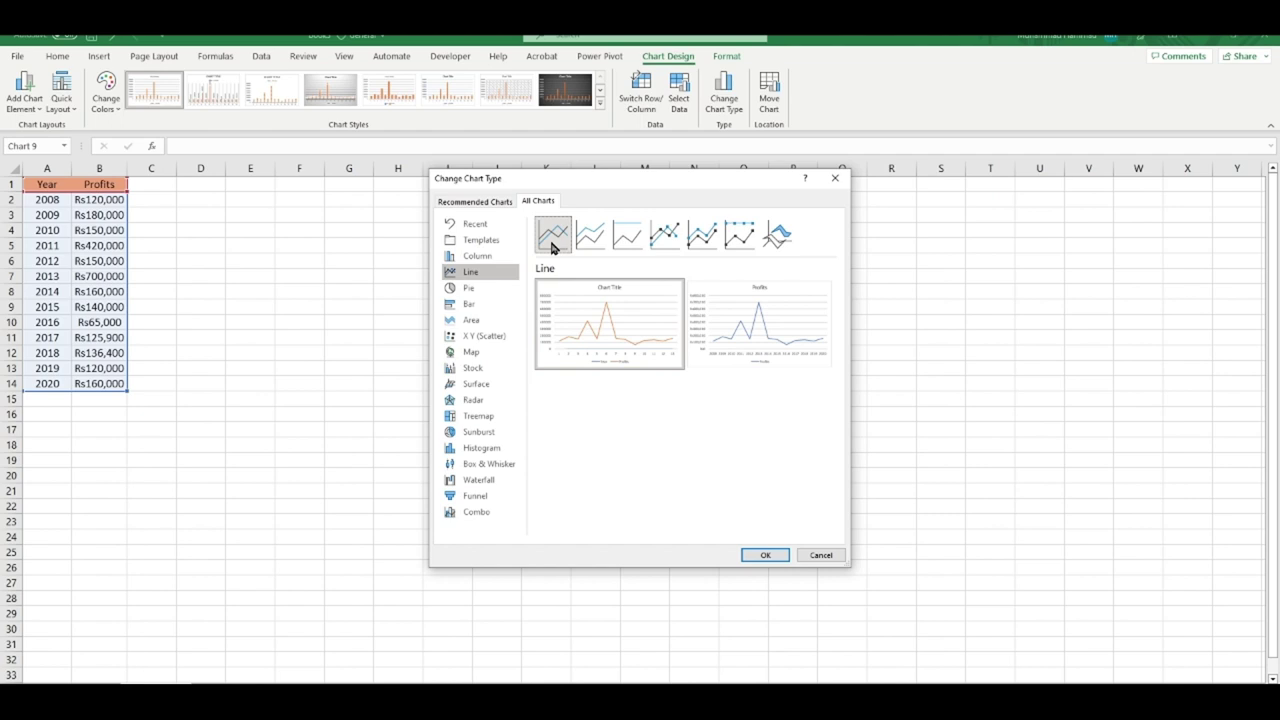
pyautogui.click(765, 556)
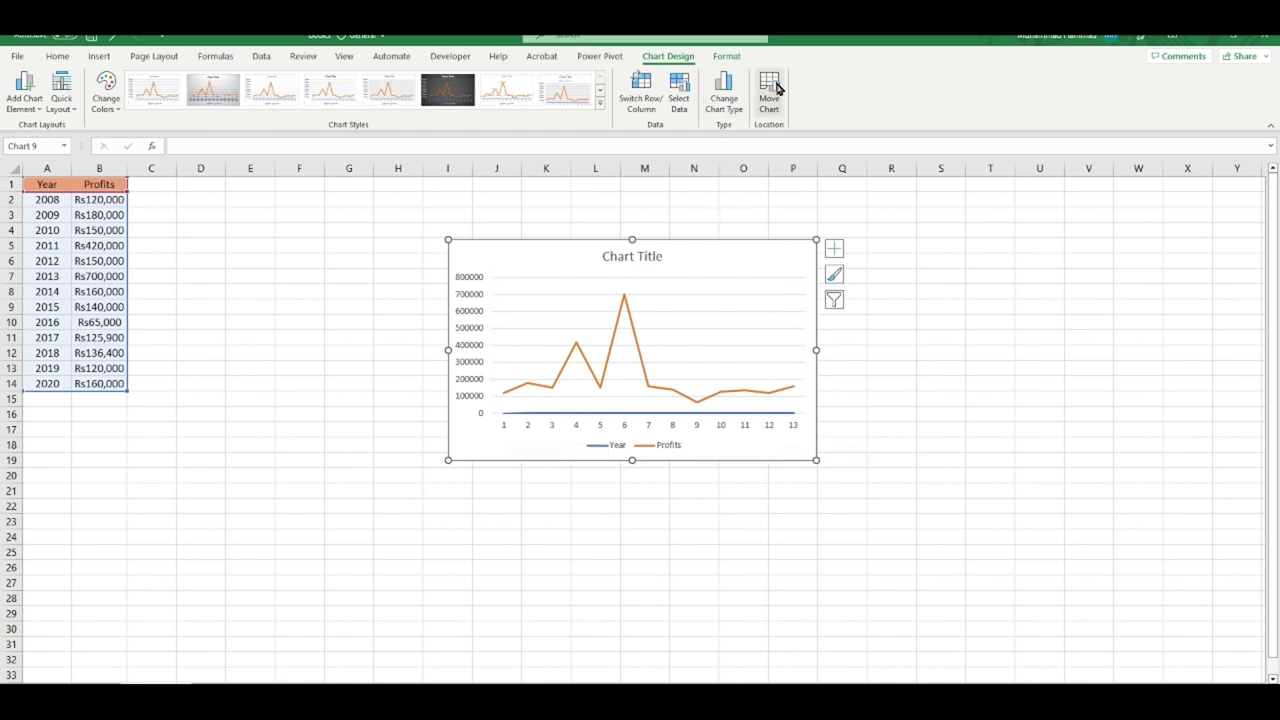
# Remove the Year series and use the years in A2:A14 as horizontal axis labels
pyautogui.click(682, 96)
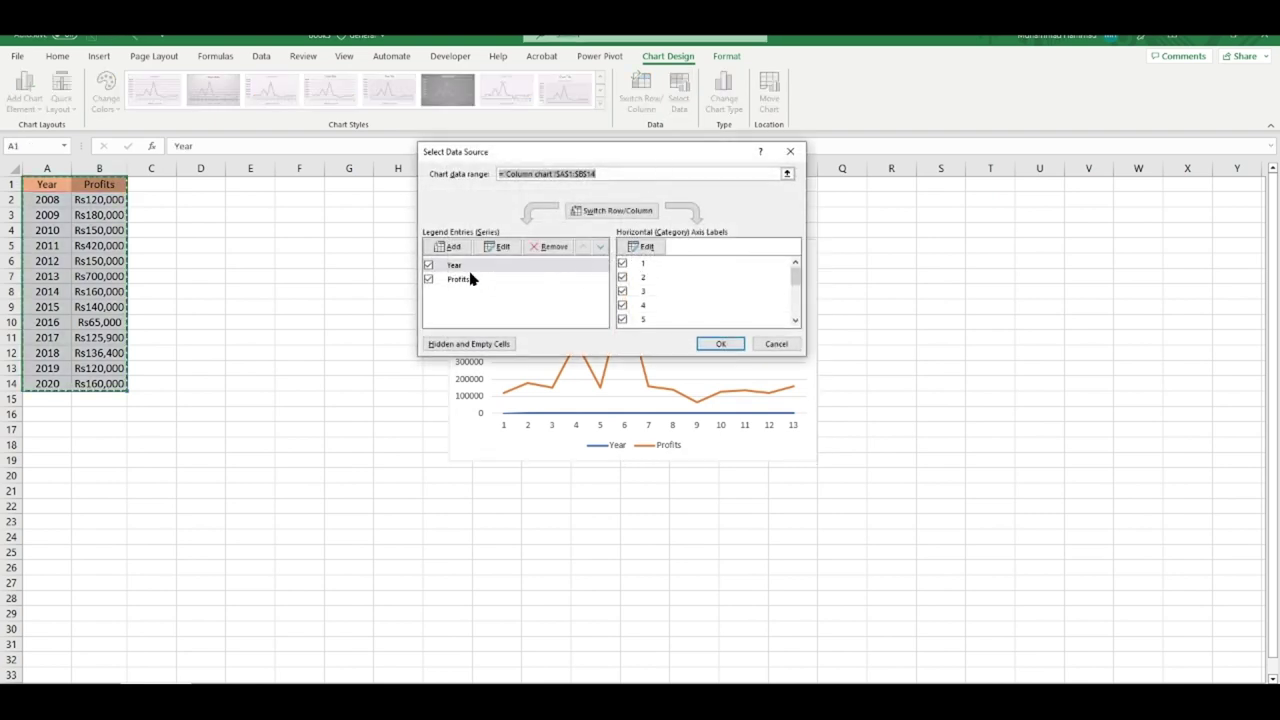
pyautogui.click(500, 266)
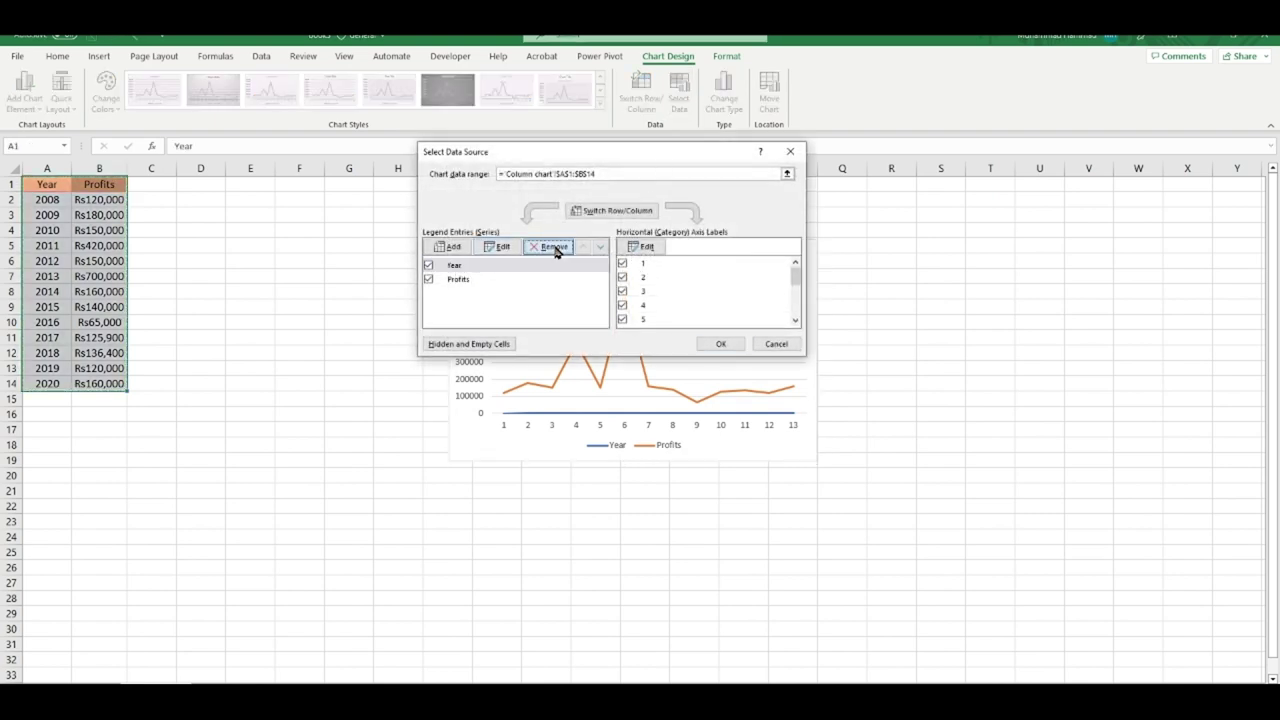
pyautogui.click(553, 248)
pyautogui.click(643, 247)
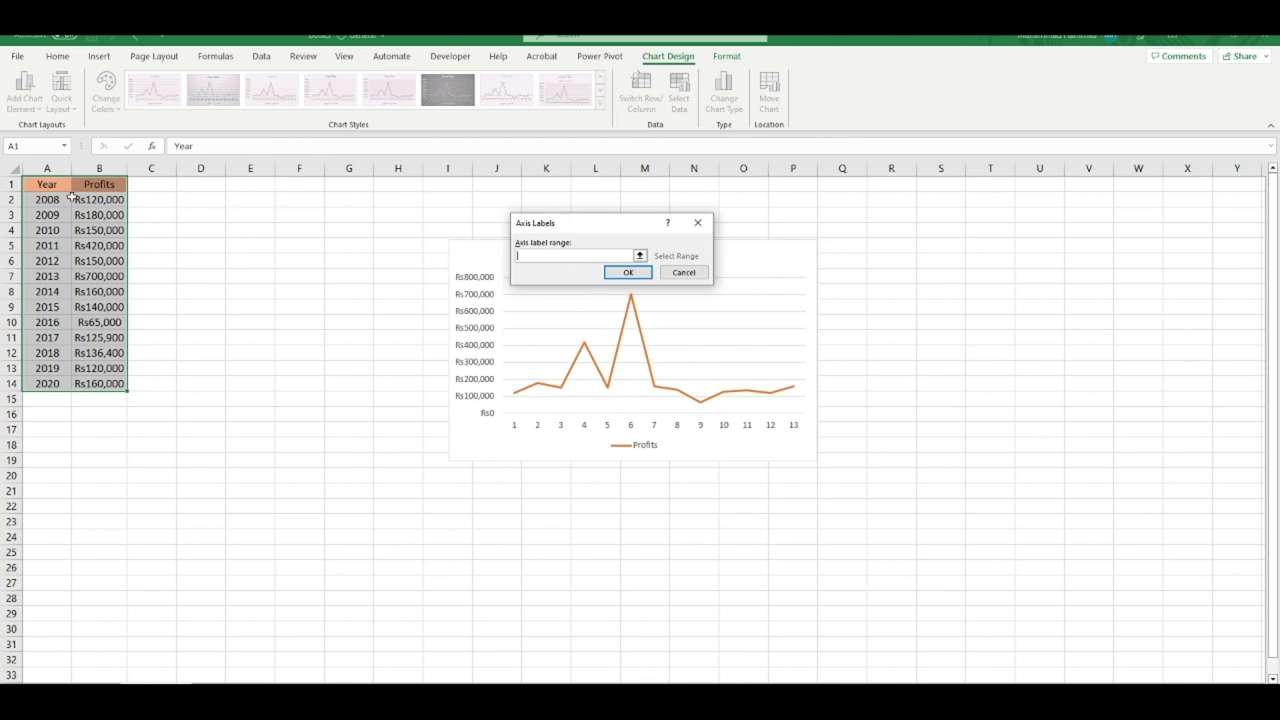
pyautogui.click(641, 255)
pyautogui.moveTo(62, 205); pyautogui.dragTo(57, 380)
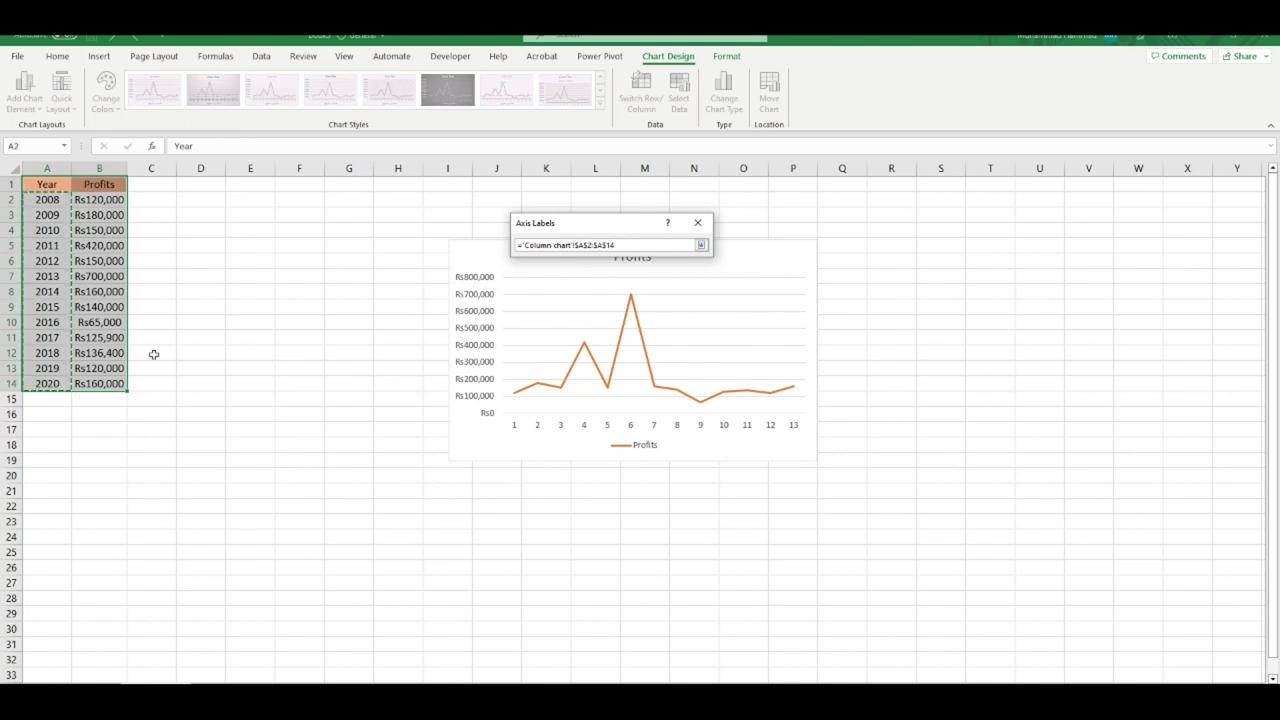
pyautogui.click(703, 248)
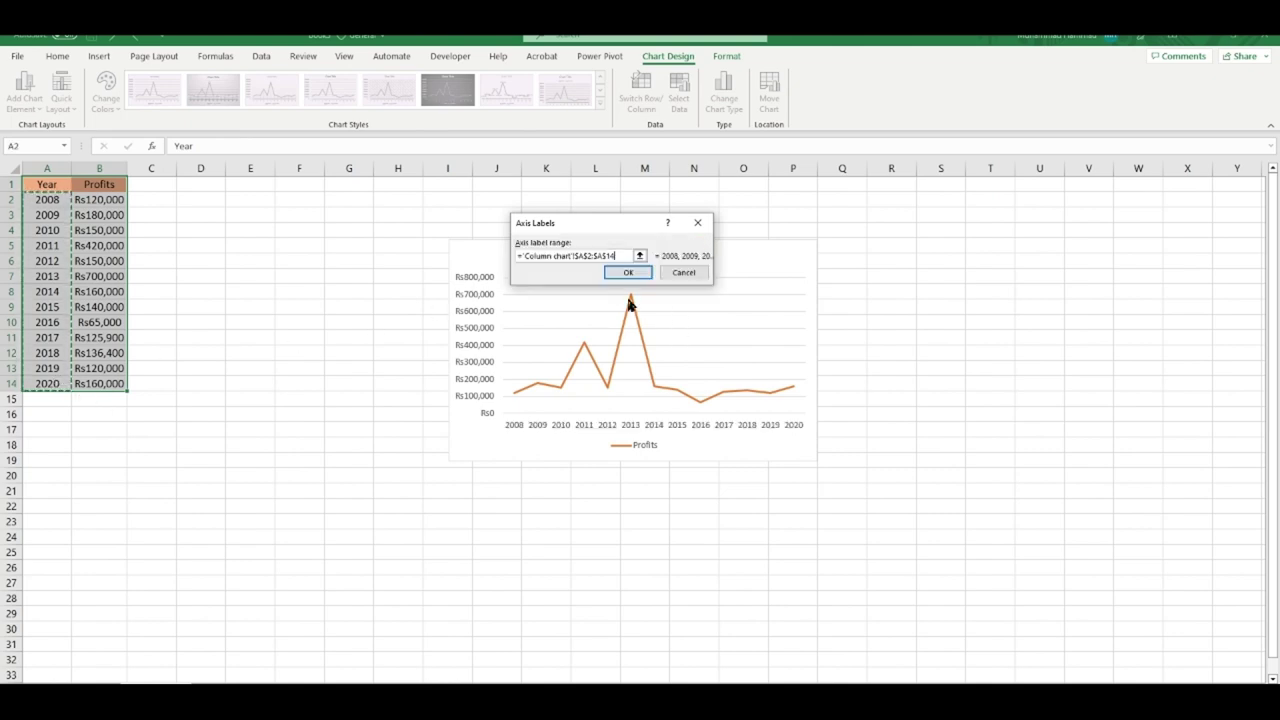
pyautogui.click(618, 274)
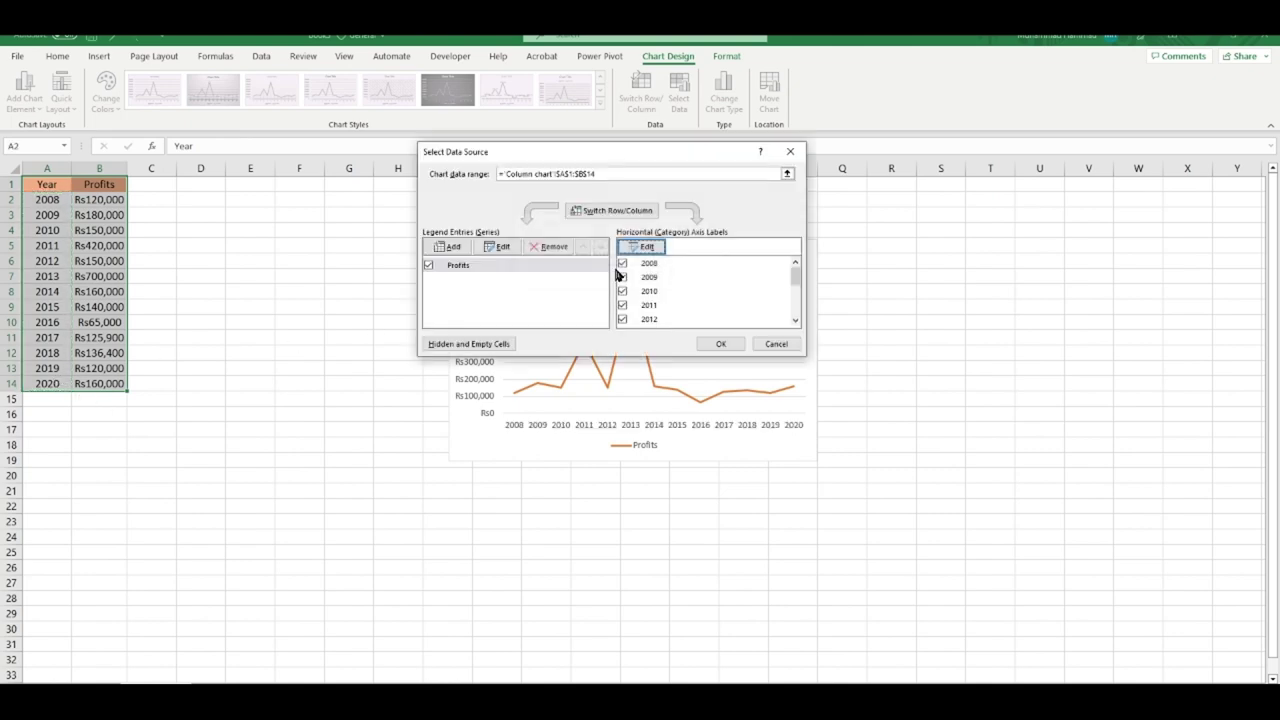
pyautogui.click(716, 344)
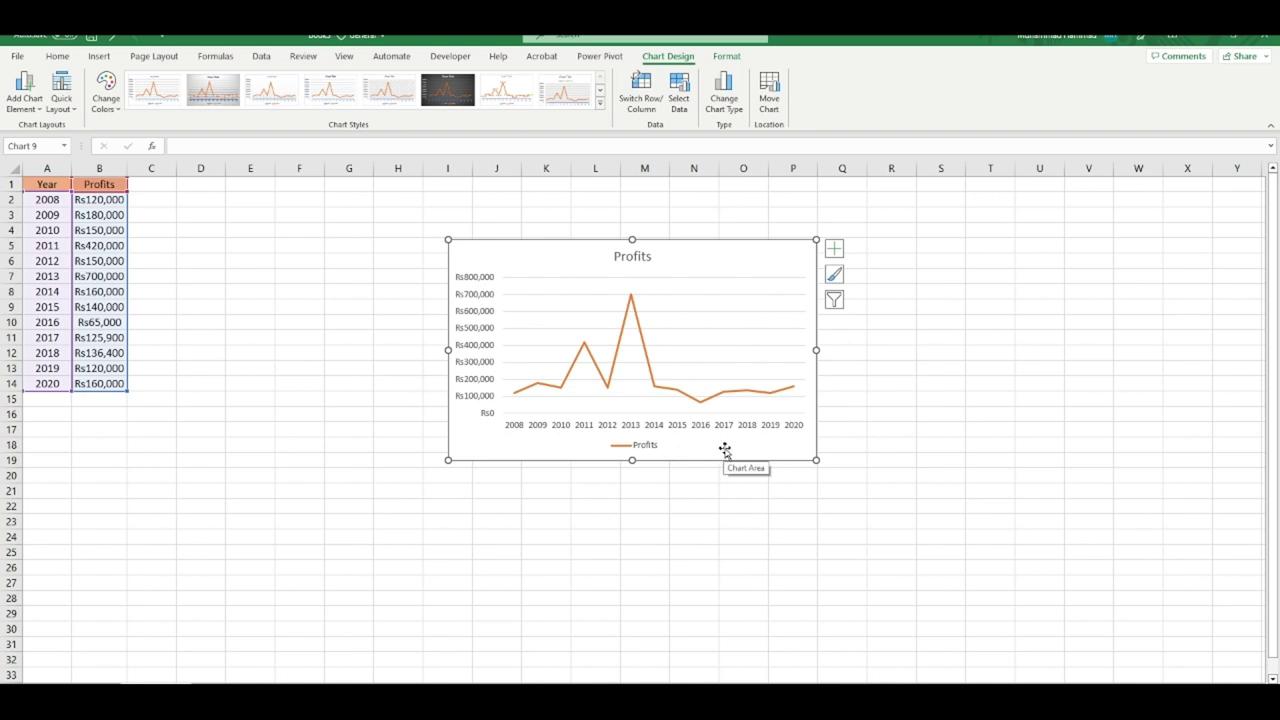
# Open chart area formatting, then select the plot area and the Profits line
pyautogui.doubleClick(727, 261)
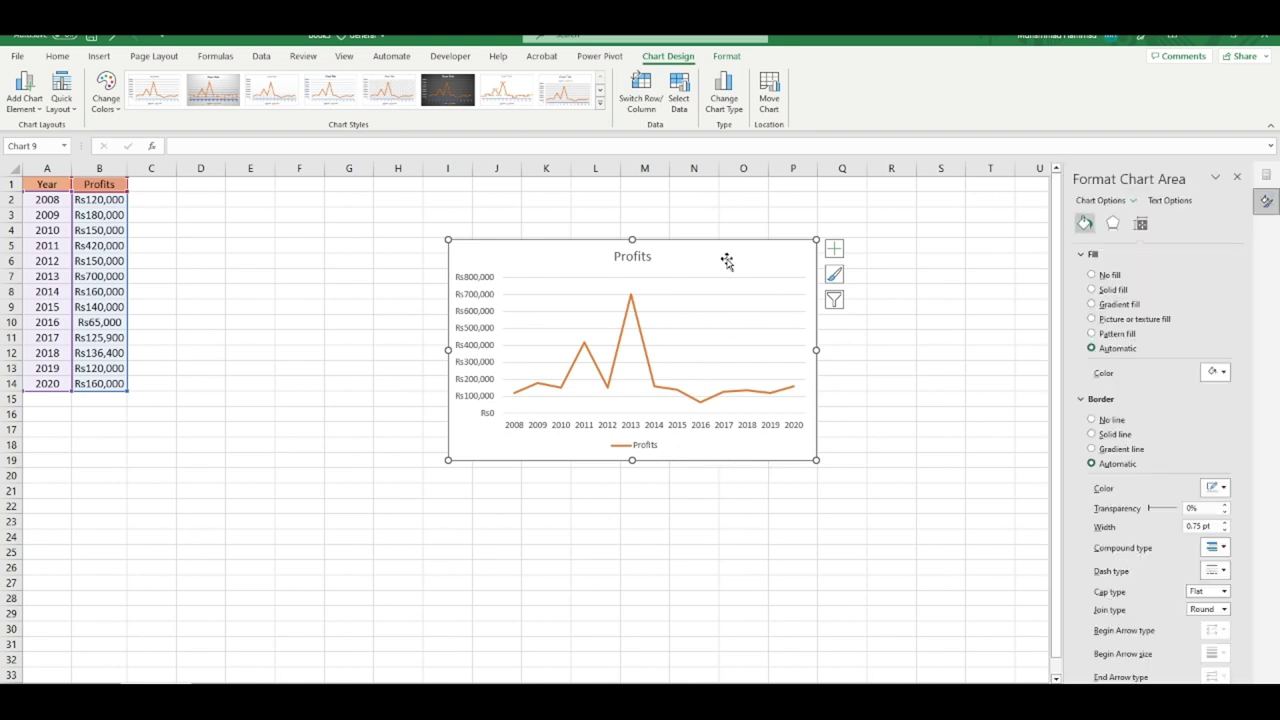
pyautogui.click(739, 308)
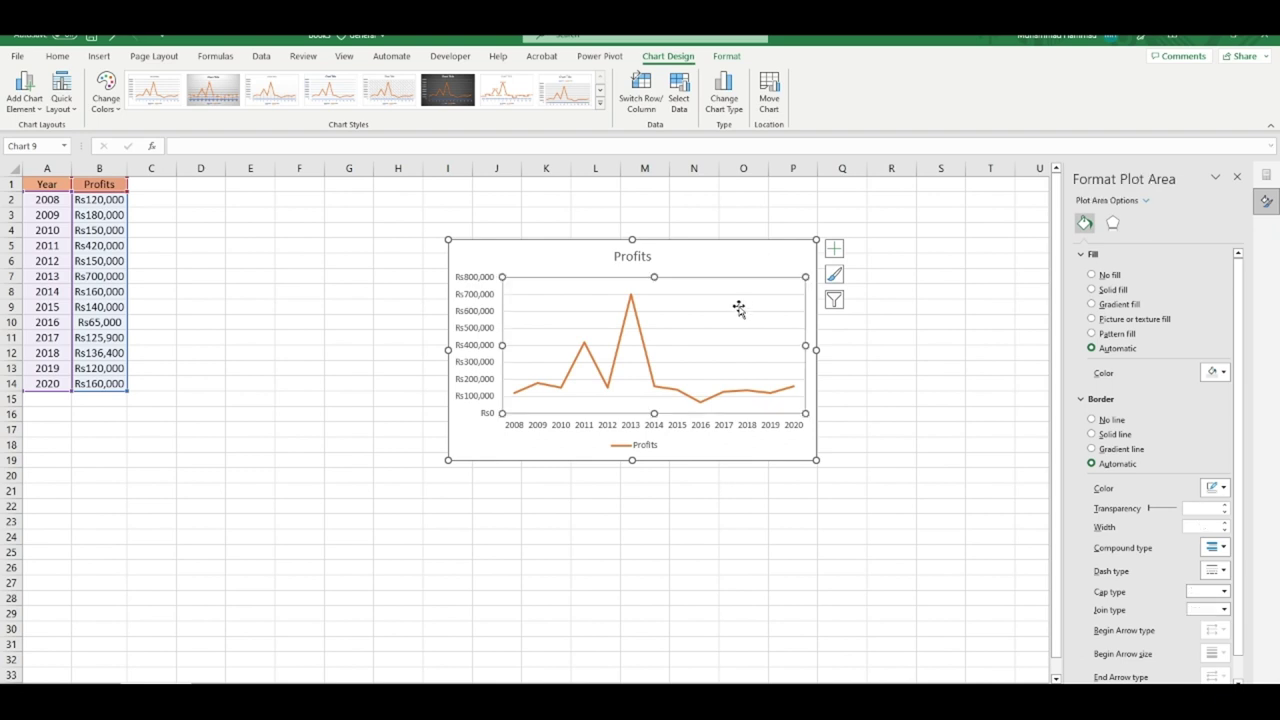
pyautogui.click(619, 357)
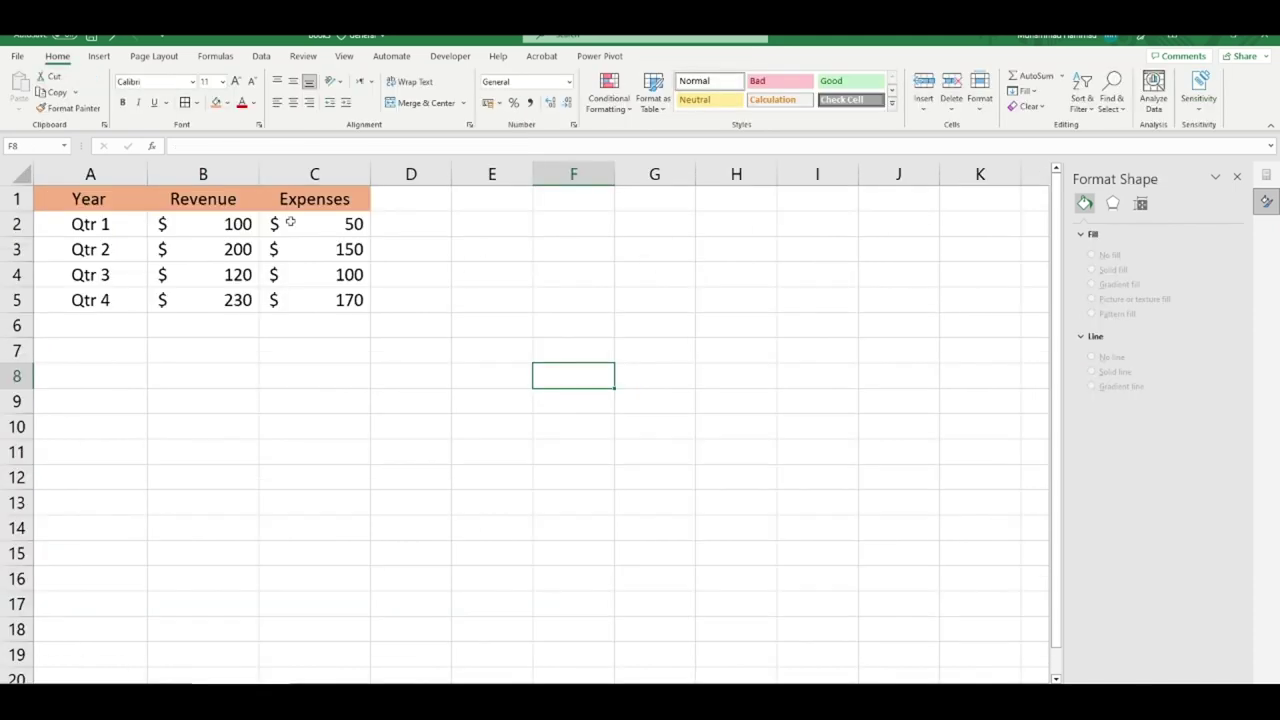
# Chart A1:C5 Revenue and Expenses as a clustered column chart via Alt+F1, then open Change Chart Type
pyautogui.click(182, 225)
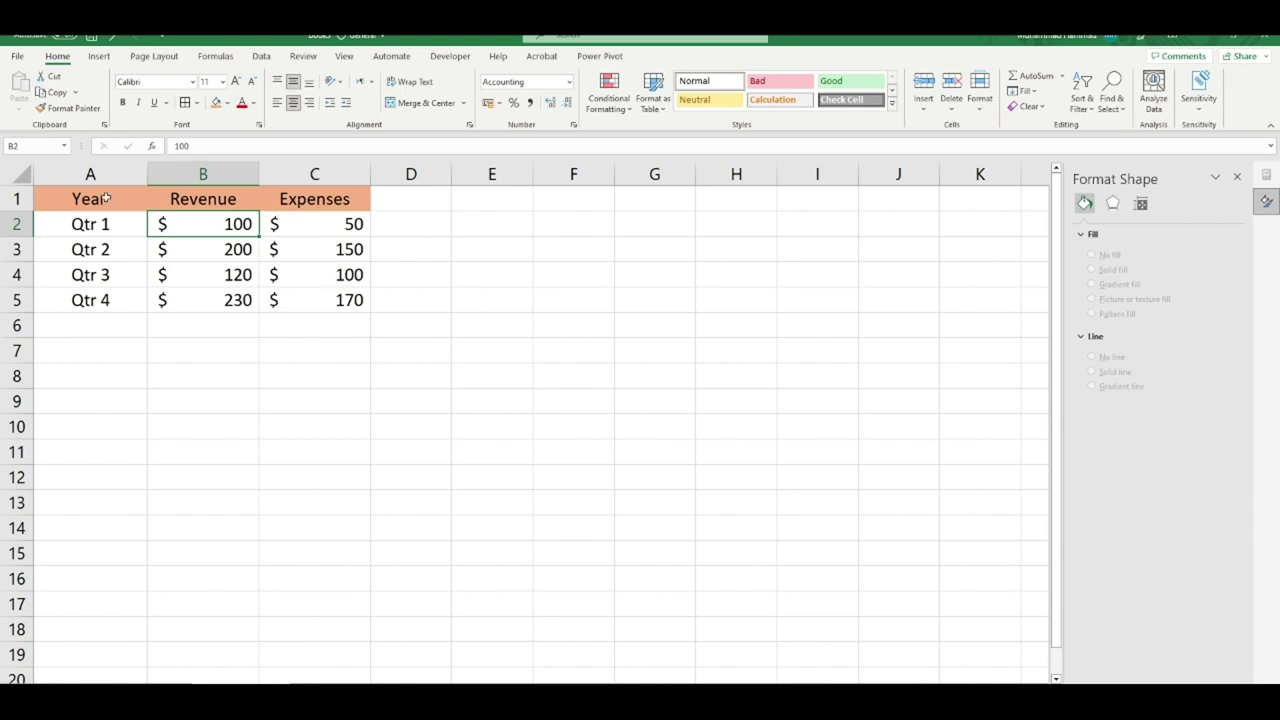
pyautogui.moveTo(105, 198)
pyautogui.mouseDown()
pyautogui.moveTo(126, 246)
pyautogui.moveTo(280, 255)
pyautogui.moveTo(283, 288)
pyautogui.mouseUp()
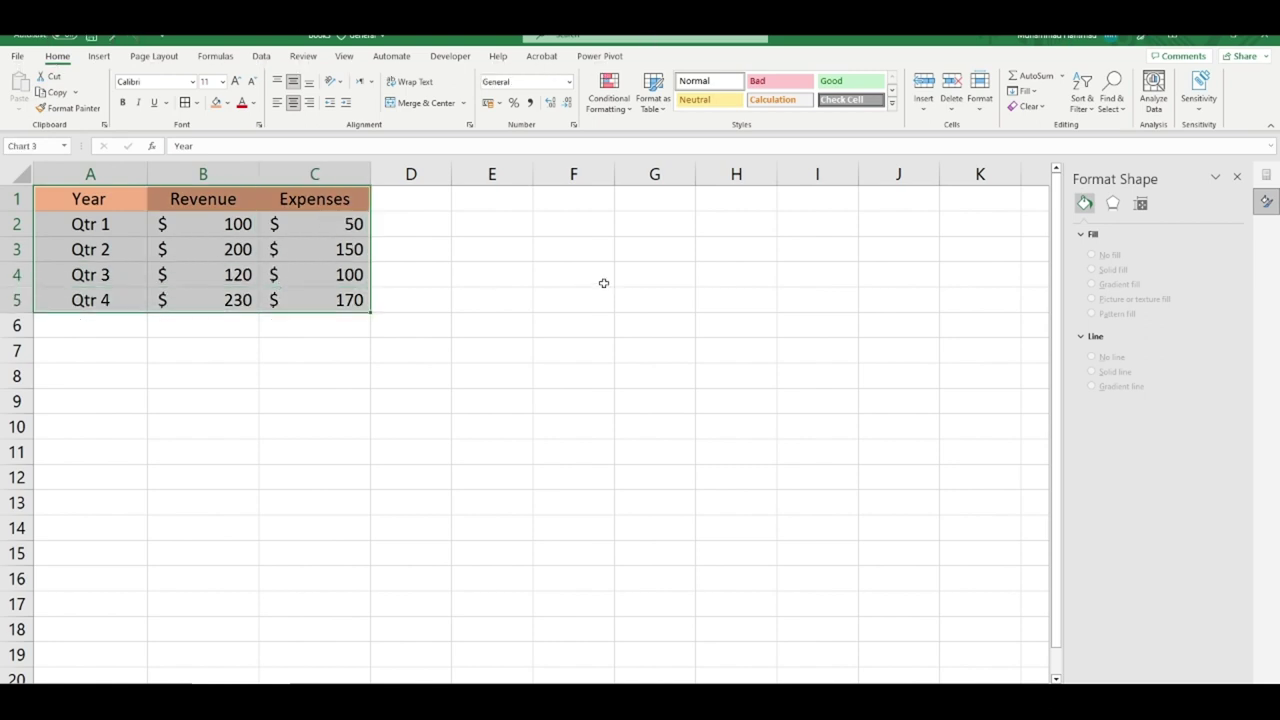
pyautogui.hotkey('alt', 'F1')
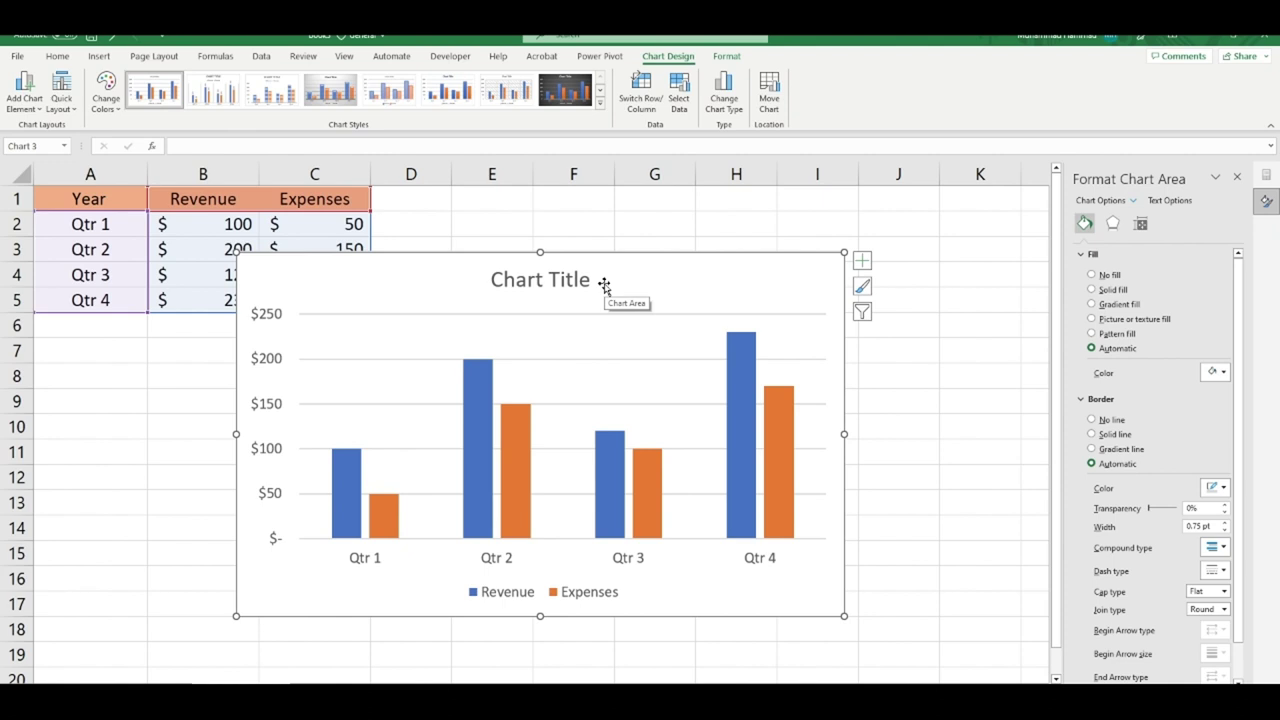
pyautogui.click(726, 92)
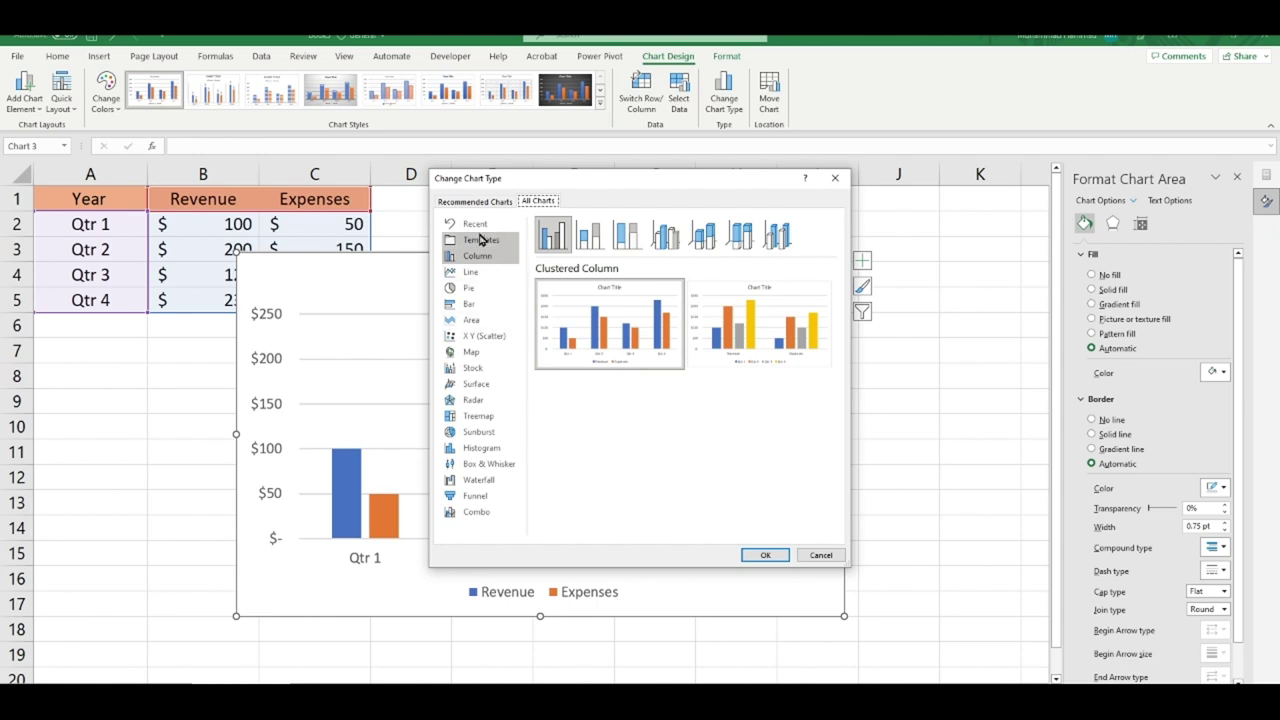
# Make it a Combo chart with Revenue as Clustered Column and Expenses as Line
pyautogui.click(473, 513)
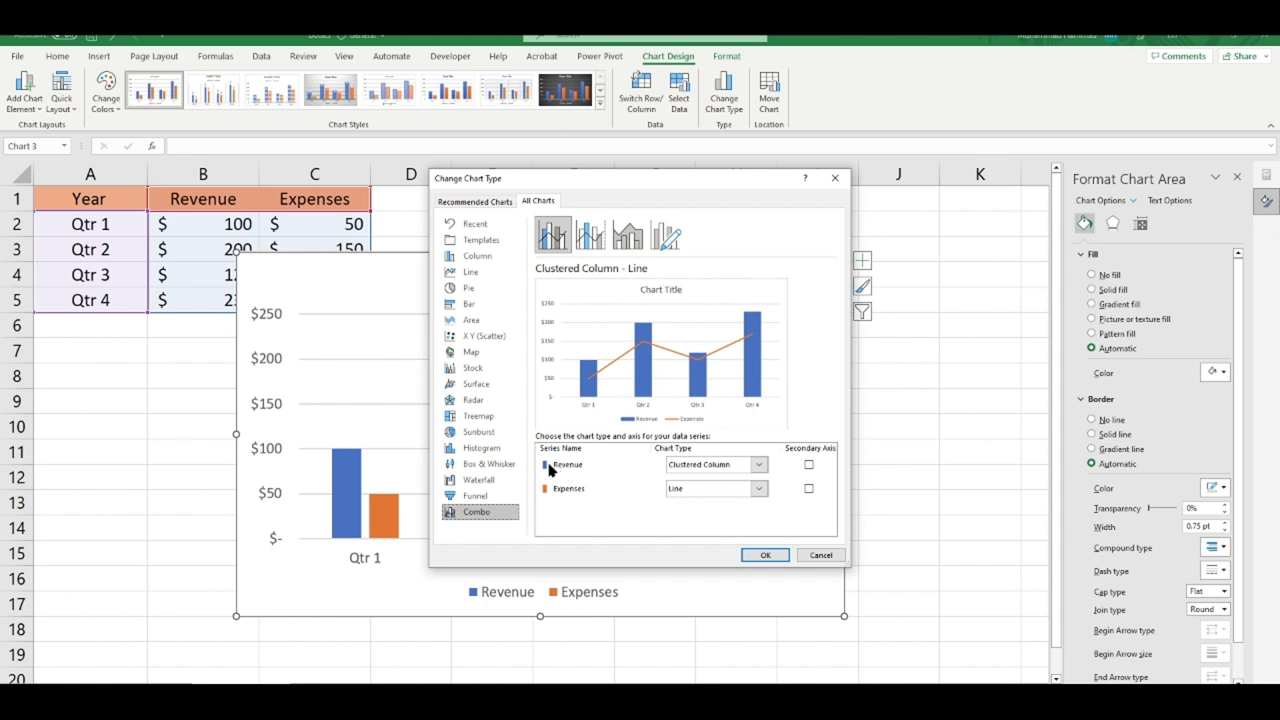
pyautogui.click(757, 466)
pyautogui.click(757, 466)
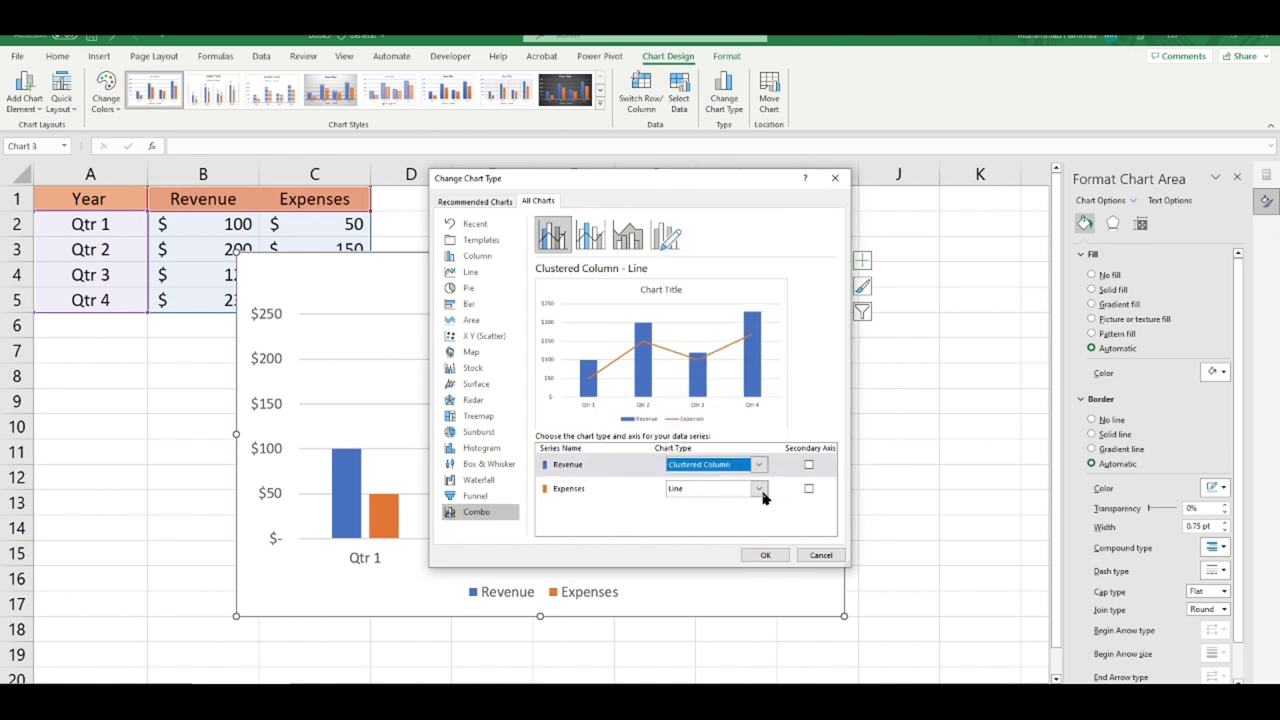
pyautogui.click(762, 492)
pyautogui.click(761, 492)
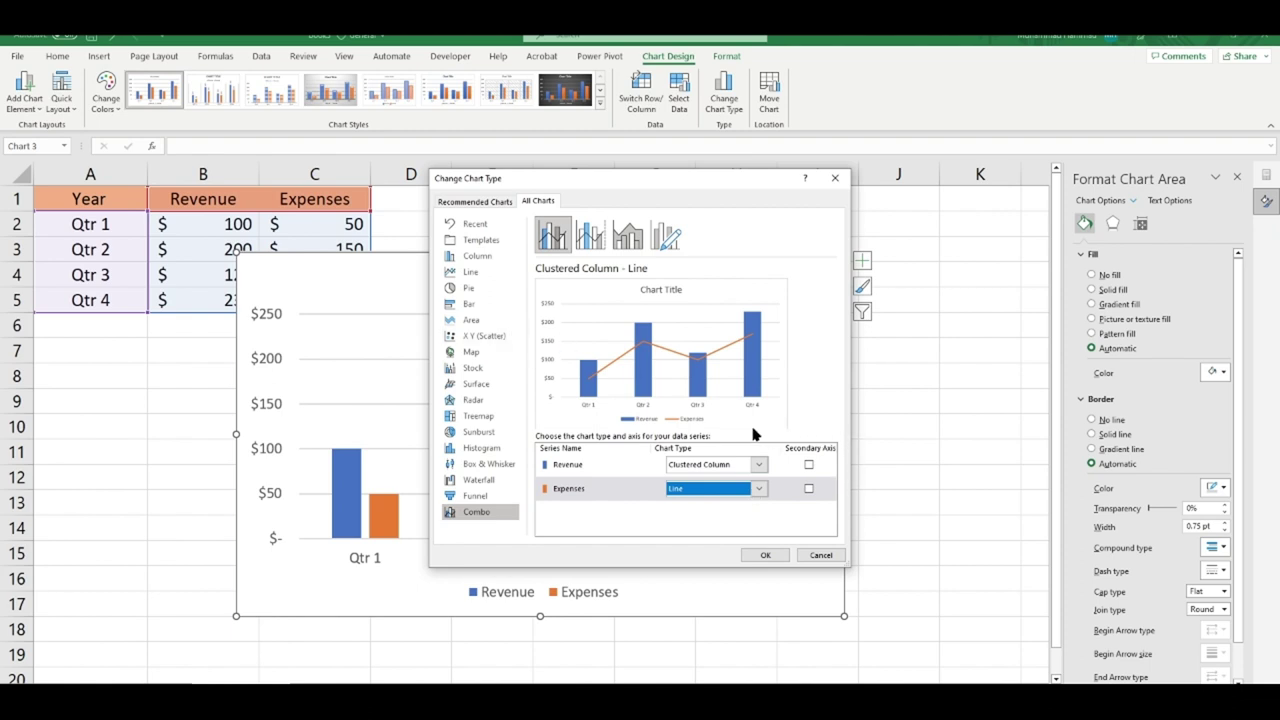
pyautogui.click(765, 554)
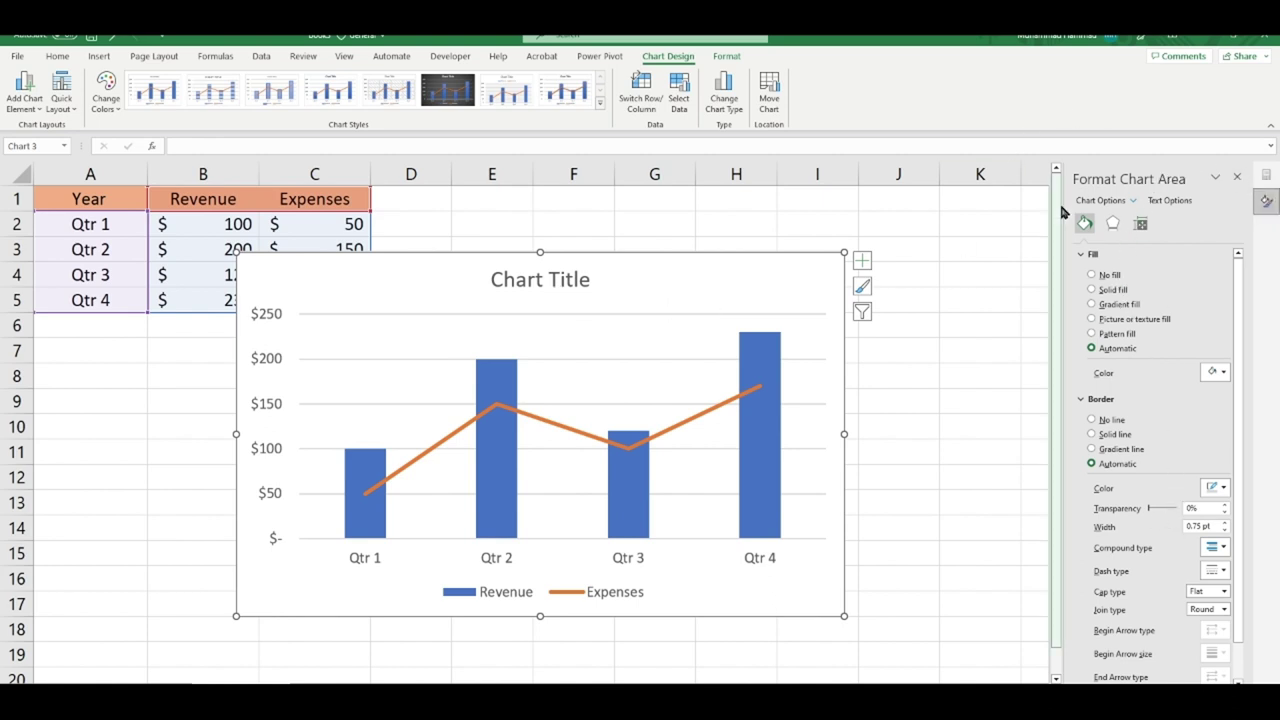
# Select the chart's plot area and then the Revenue column series
pyautogui.click(700, 382)
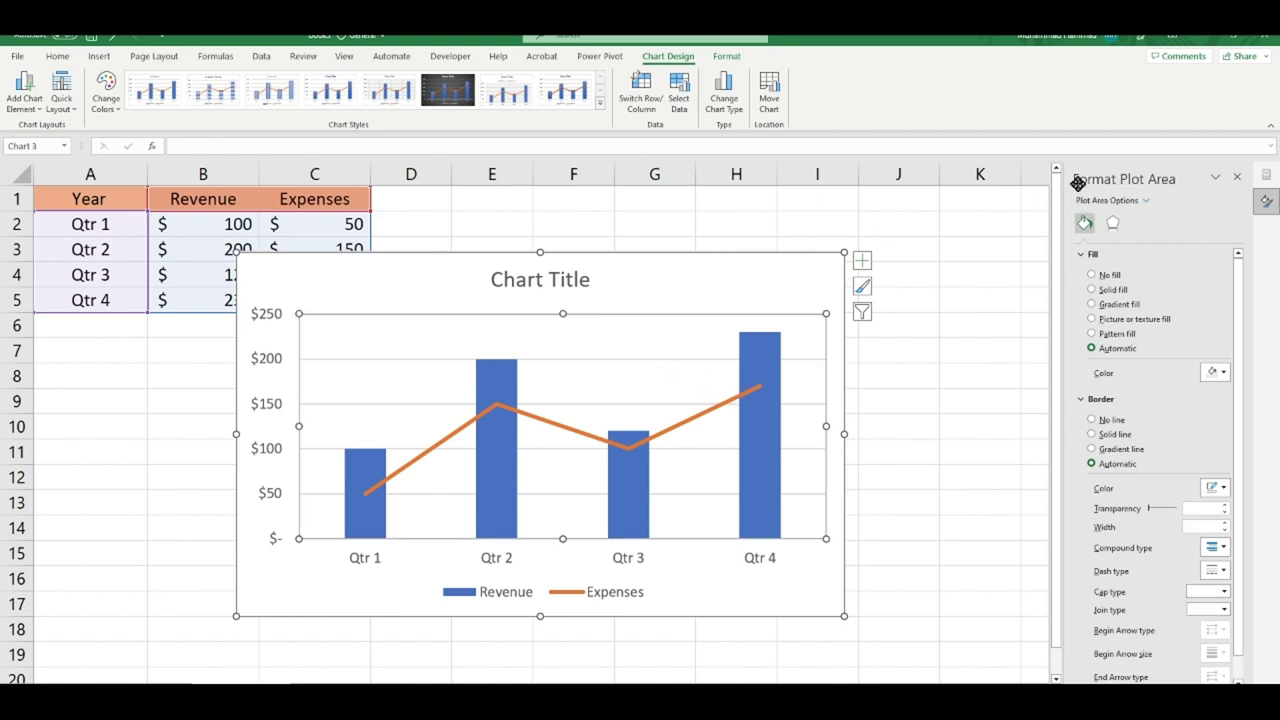
pyautogui.click(637, 491)
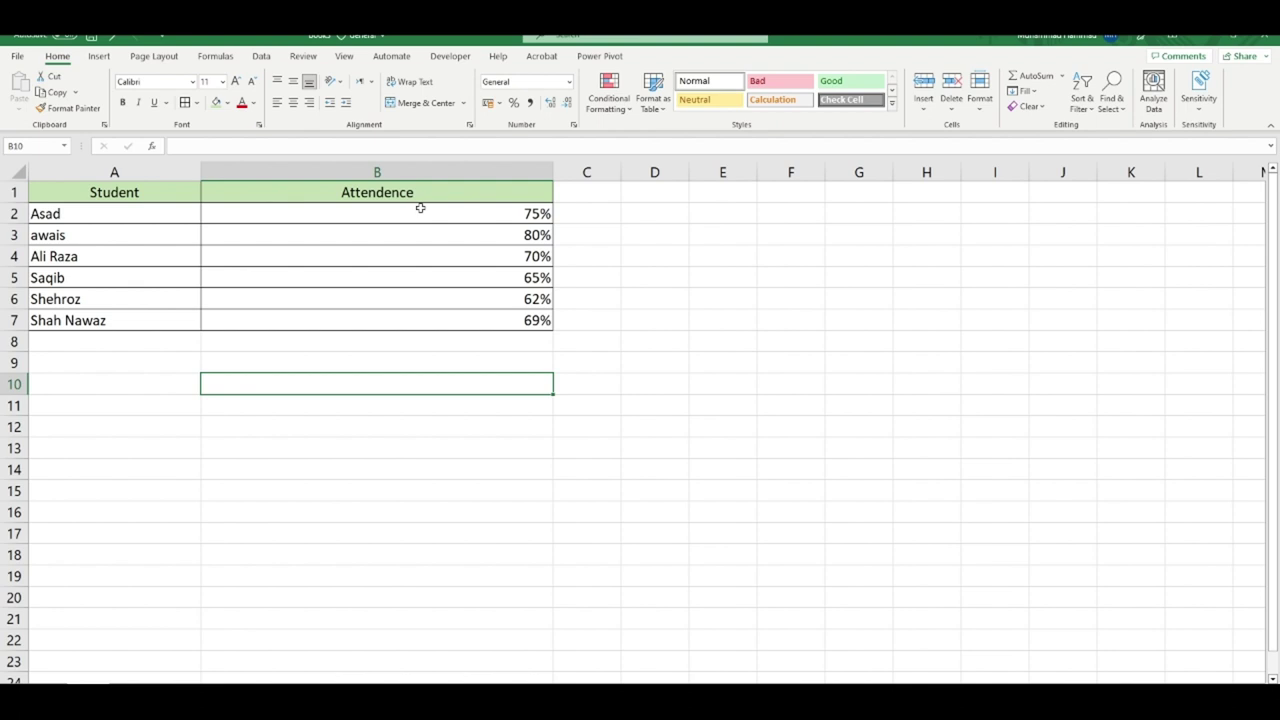
# Select attendance cells B2:B7 and start a New Rule under Conditional Formatting
pyautogui.moveTo(420, 208); pyautogui.dragTo(423, 312)
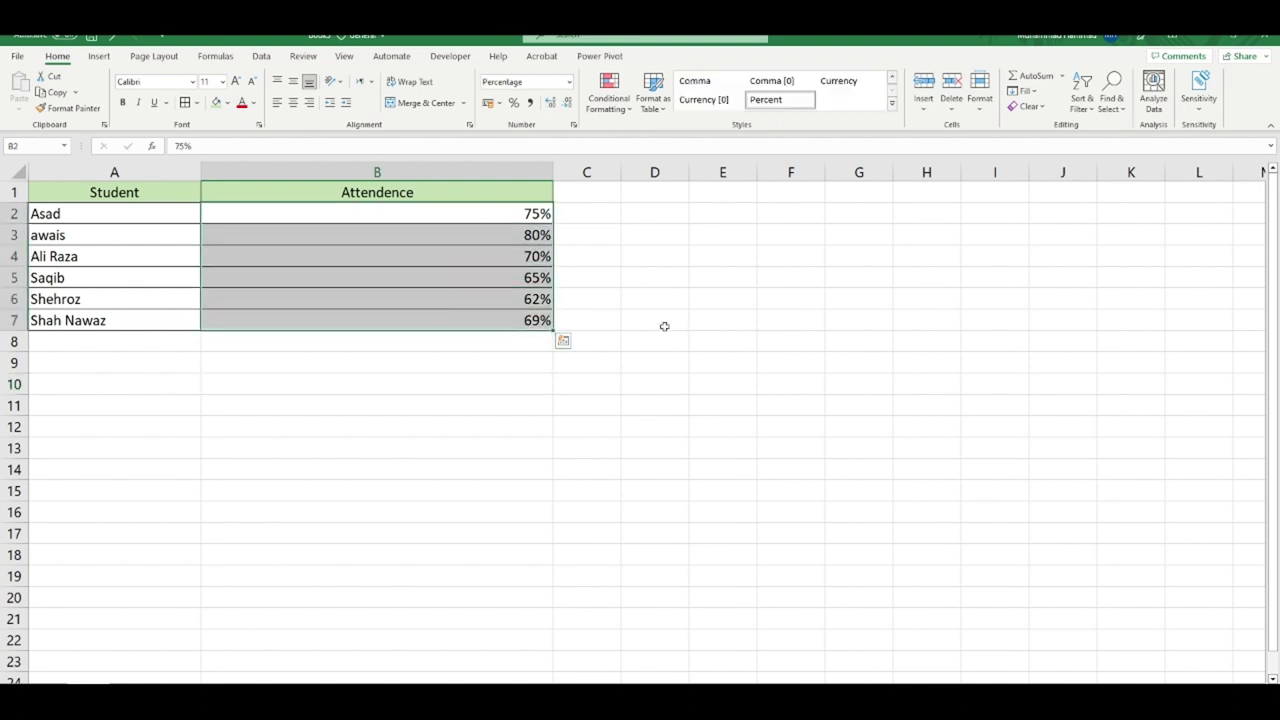
pyautogui.click(609, 108)
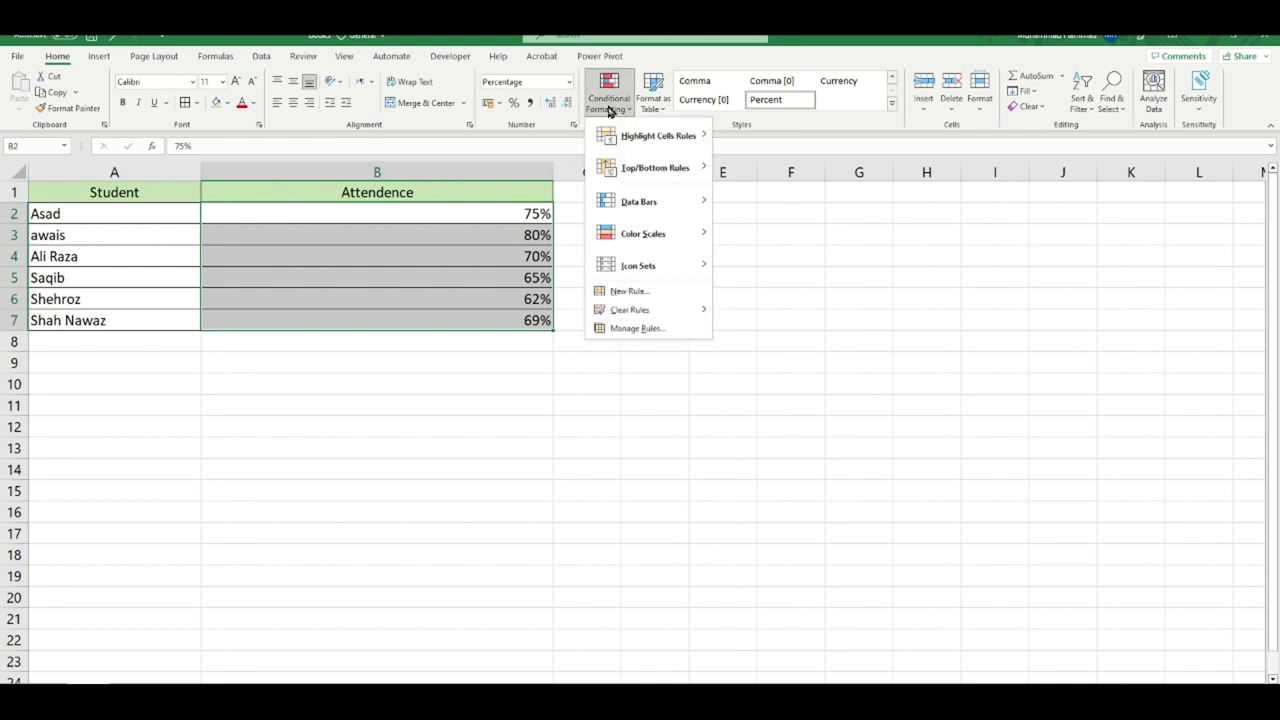
pyautogui.click(610, 108)
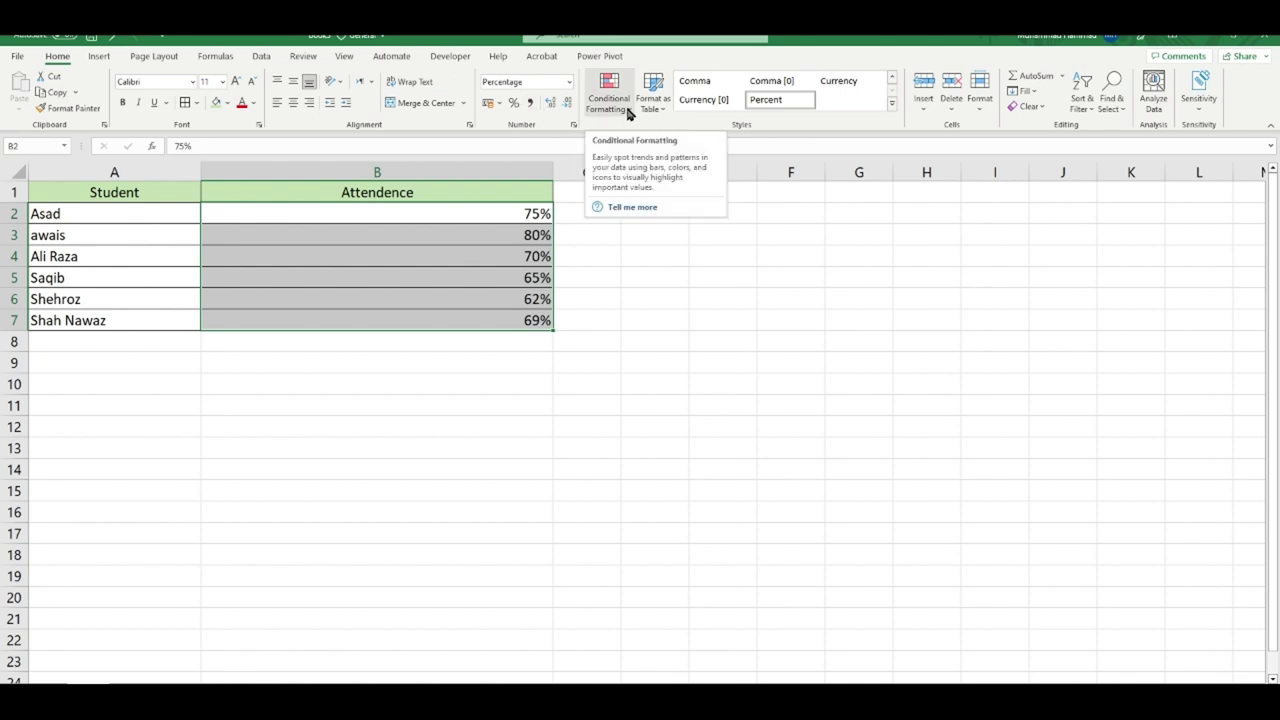
pyautogui.click(629, 113)
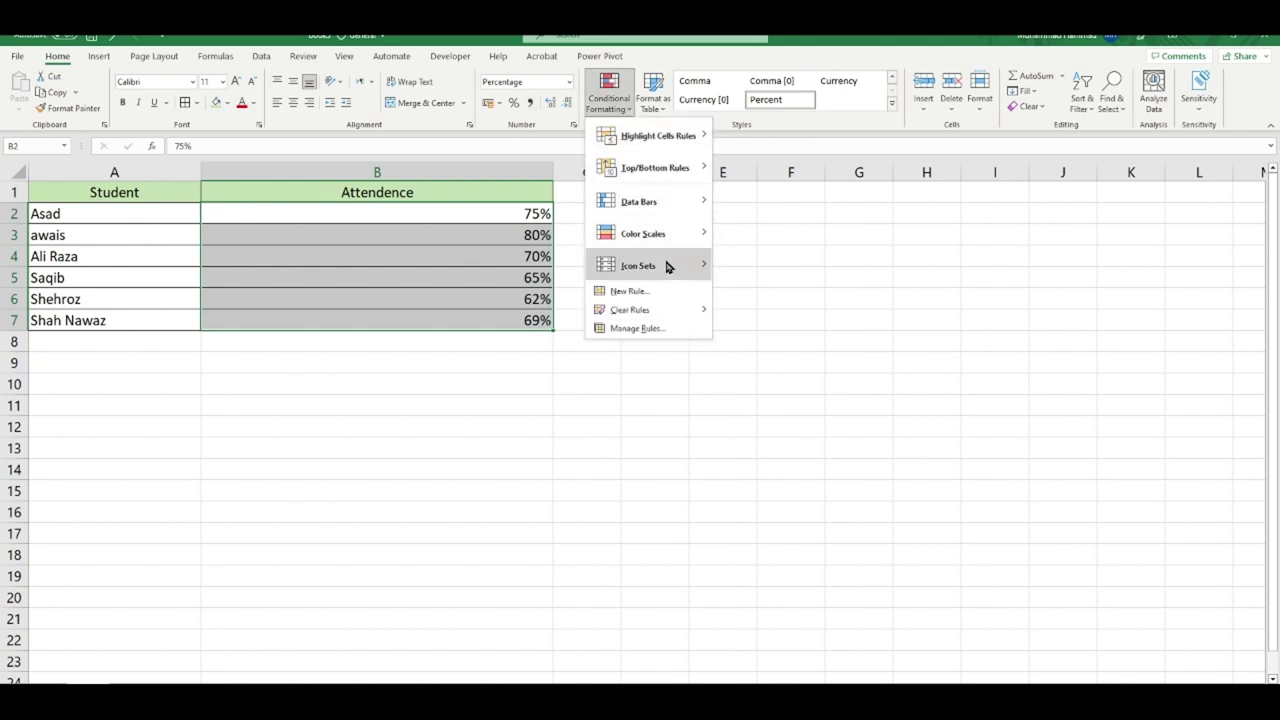
pyautogui.click(661, 296)
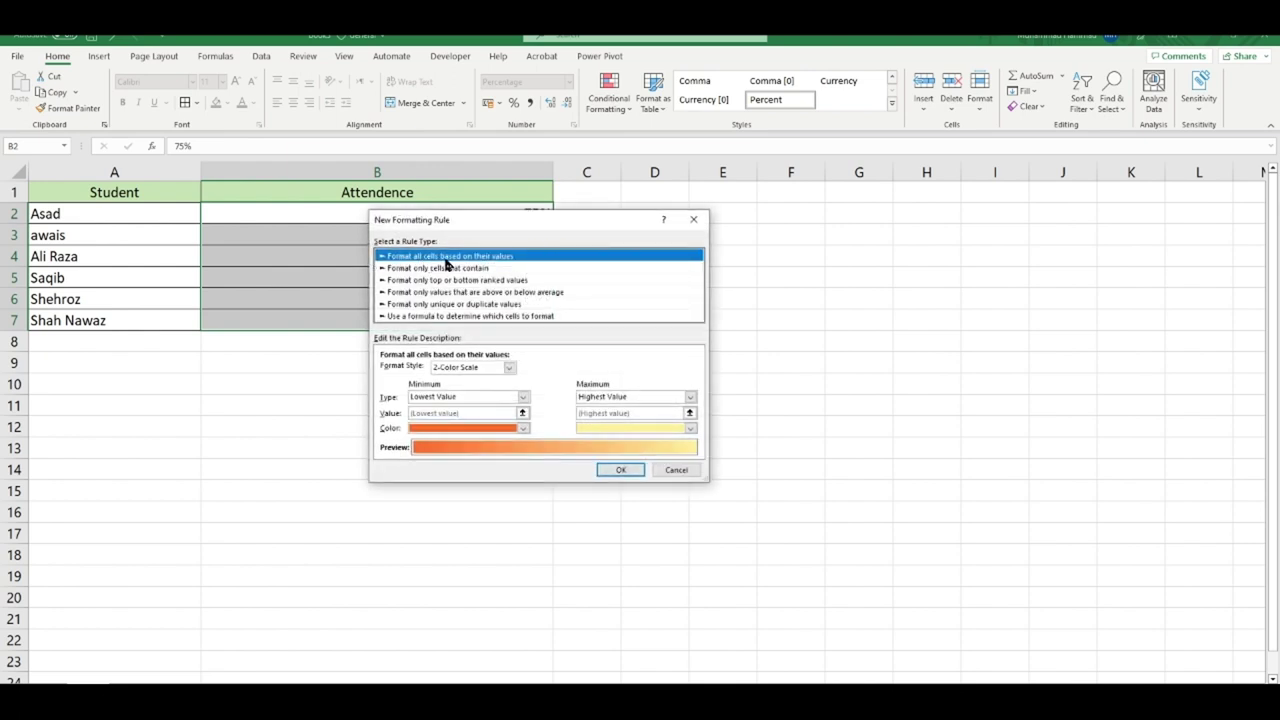
# Set the rule's format style to Data Bar with minimum Number 0 and maximum Number 1
pyautogui.click(509, 368)
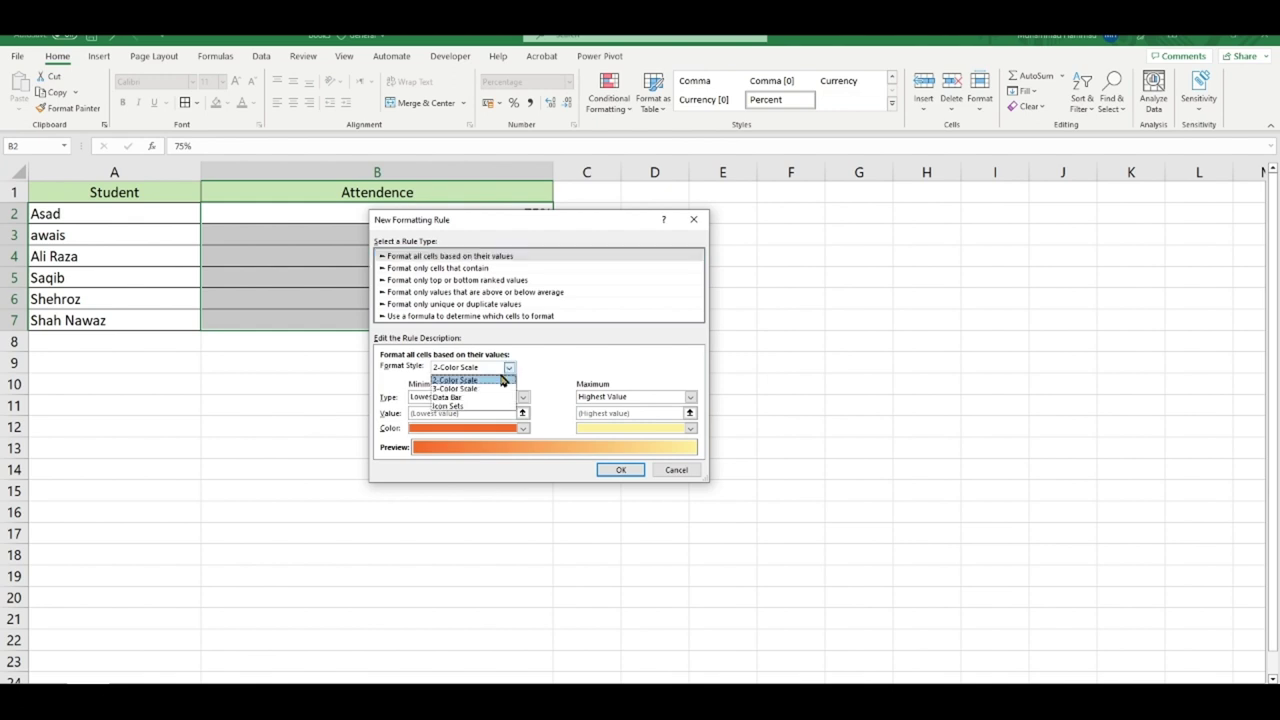
pyautogui.click(470, 398)
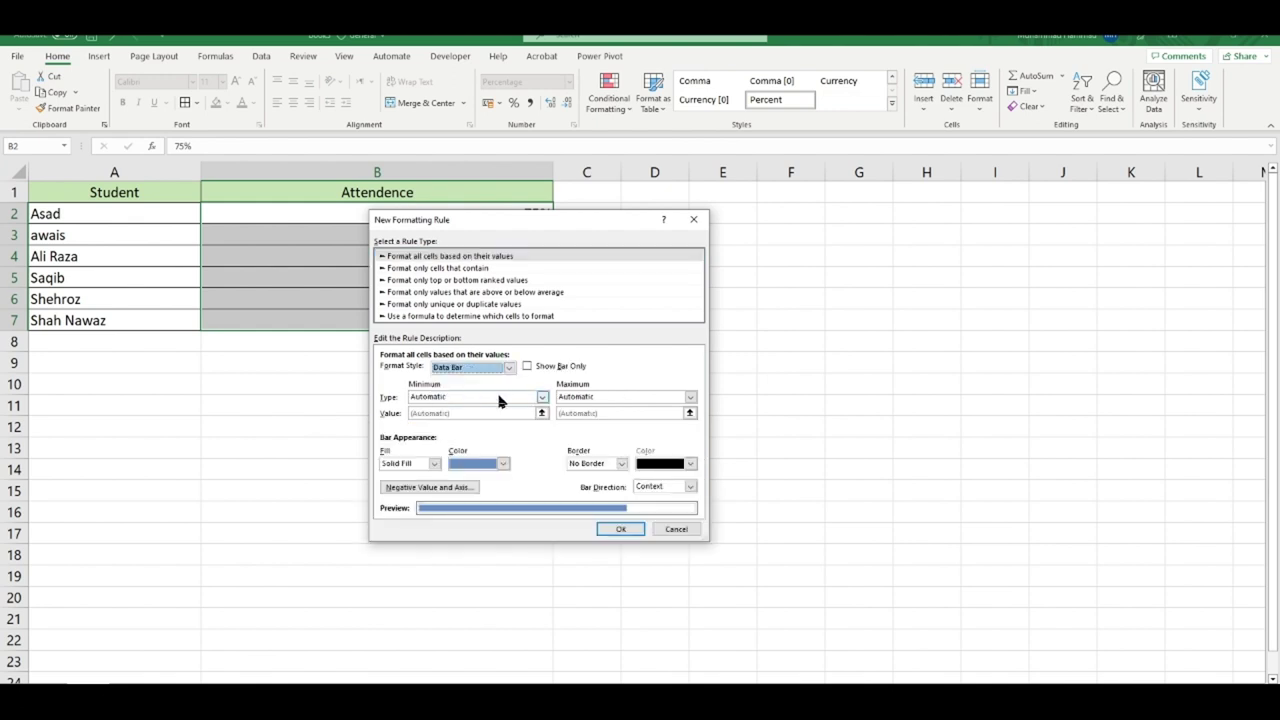
pyautogui.click(471, 400)
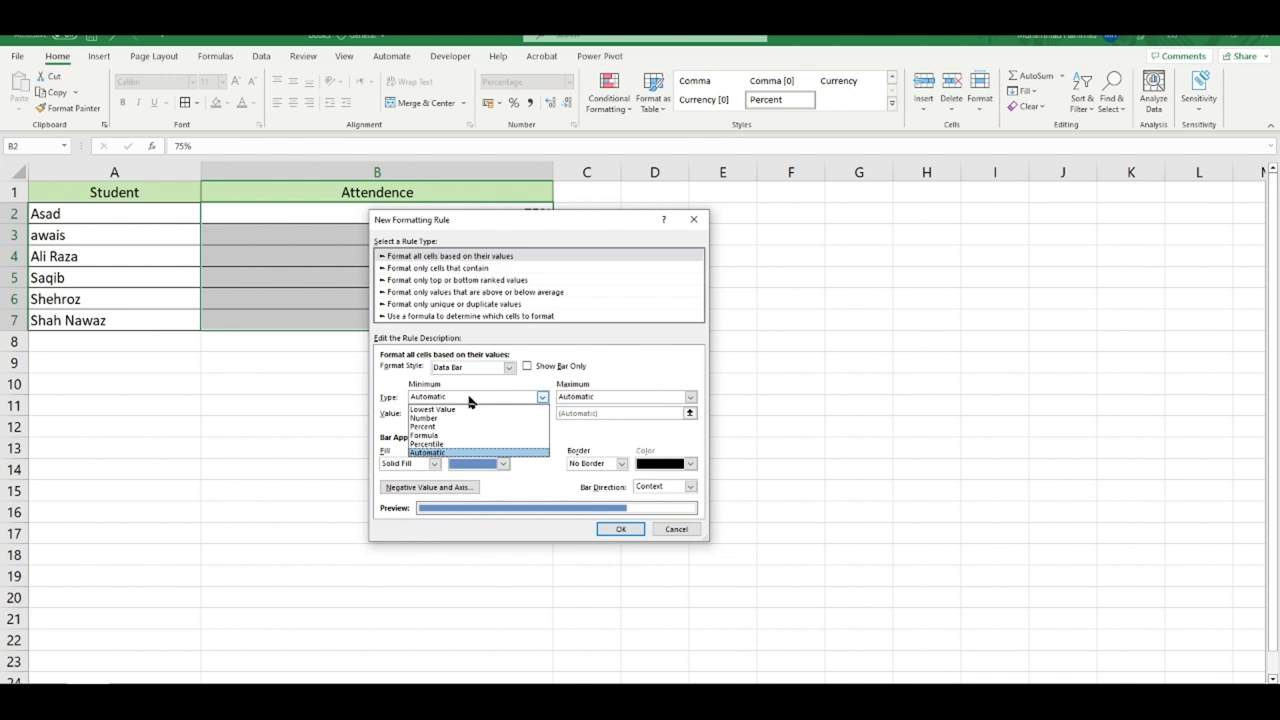
pyautogui.click(456, 422)
pyautogui.click(452, 413)
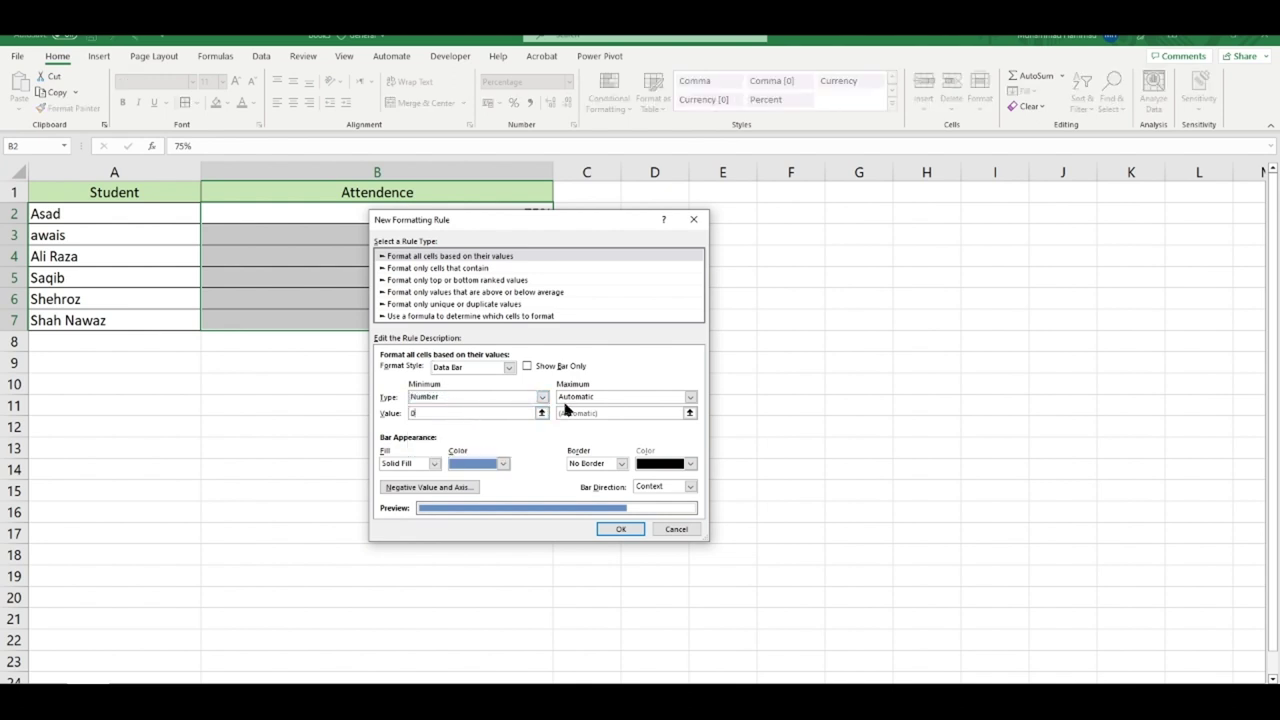
pyautogui.click(612, 400)
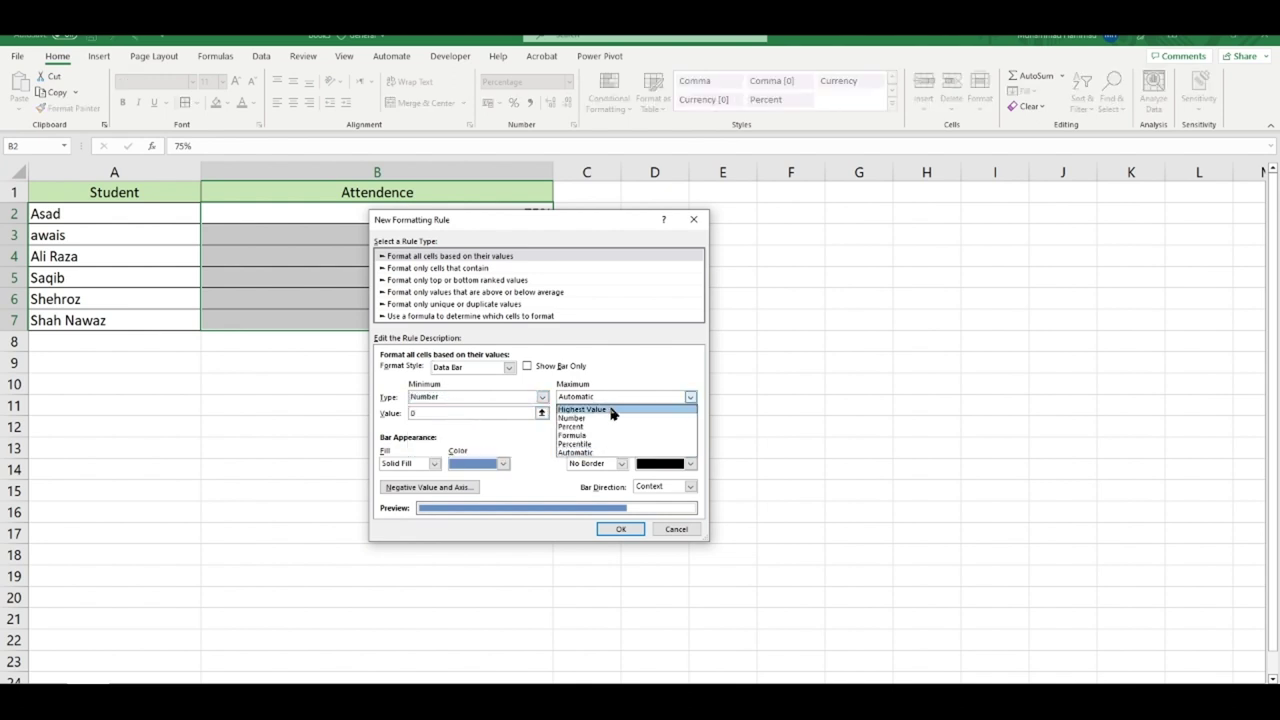
pyautogui.click(606, 420)
pyautogui.click(611, 413)
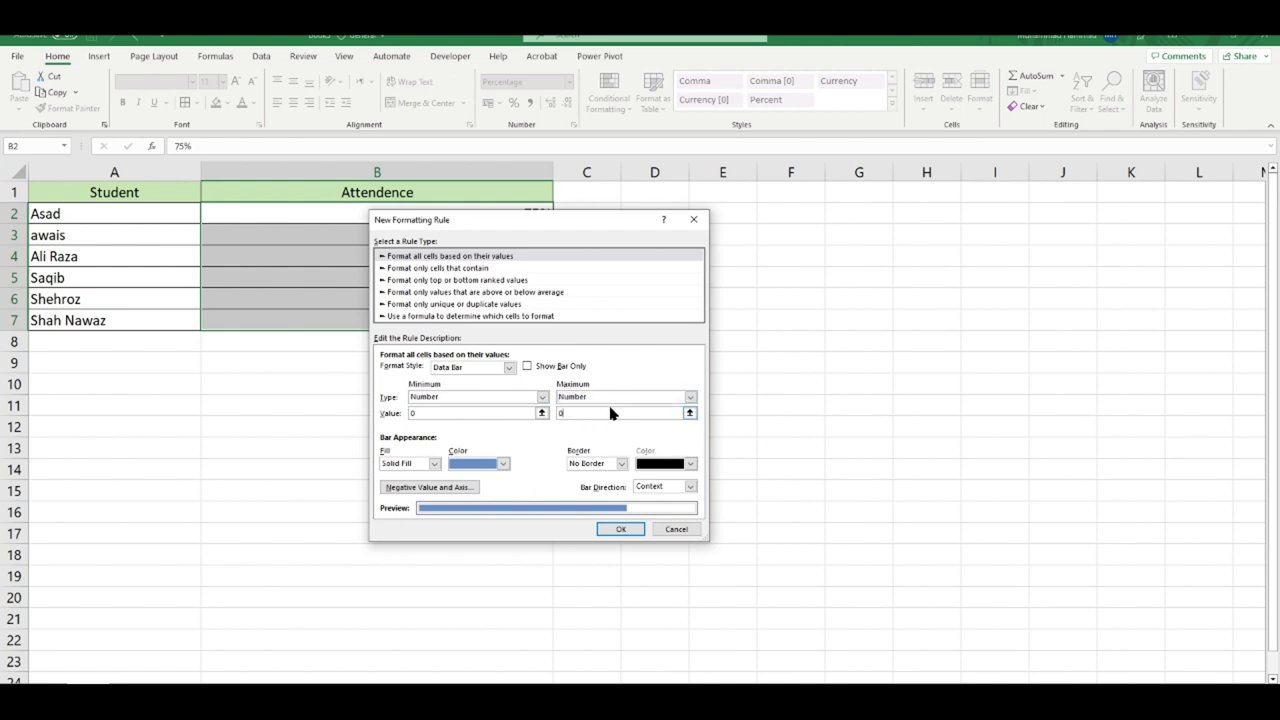
pyautogui.write('1')
# Keep the bars as solid blue fill and apply the data bar rule
pyautogui.click(434, 464)
pyautogui.click(400, 476)
pyautogui.click(503, 464)
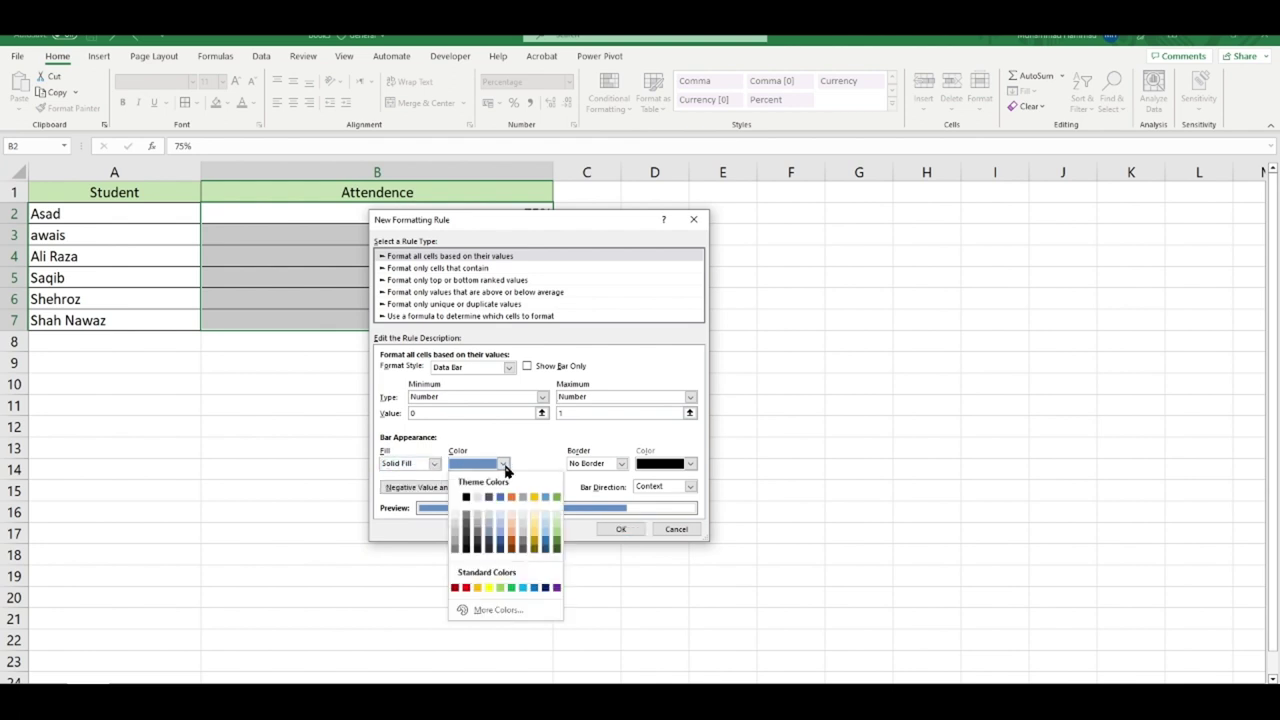
pyautogui.click(504, 466)
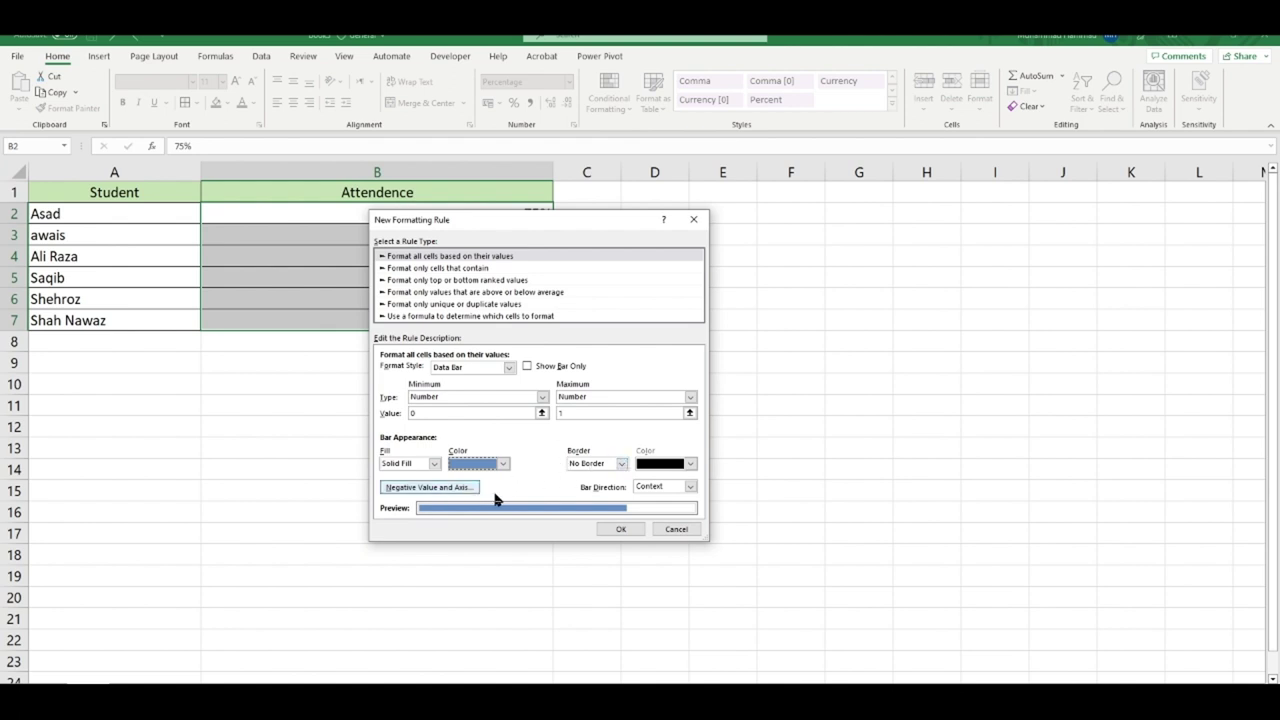
pyautogui.click(618, 531)
pyautogui.click(476, 384)
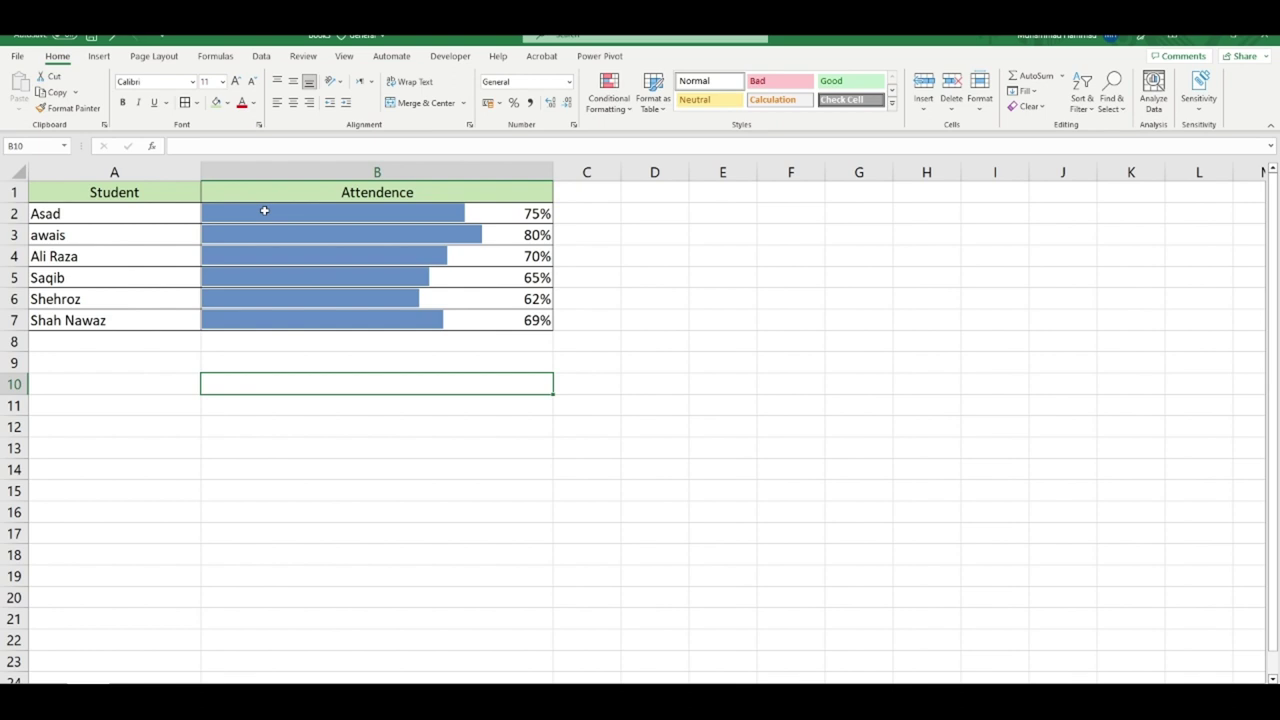
# Left-align the attendance percentages in B2:B7
pyautogui.moveTo(534, 211); pyautogui.dragTo(551, 300)
pyautogui.moveTo(534, 213); pyautogui.dragTo(545, 322)
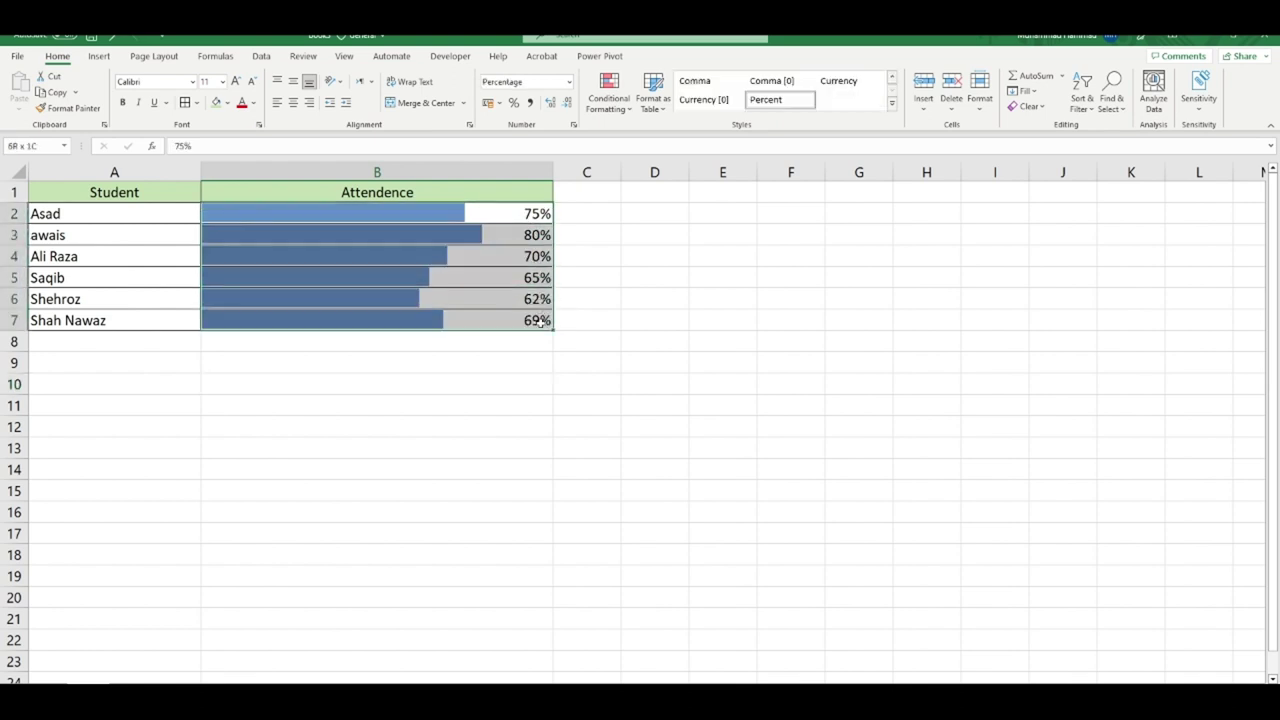
pyautogui.click(277, 102)
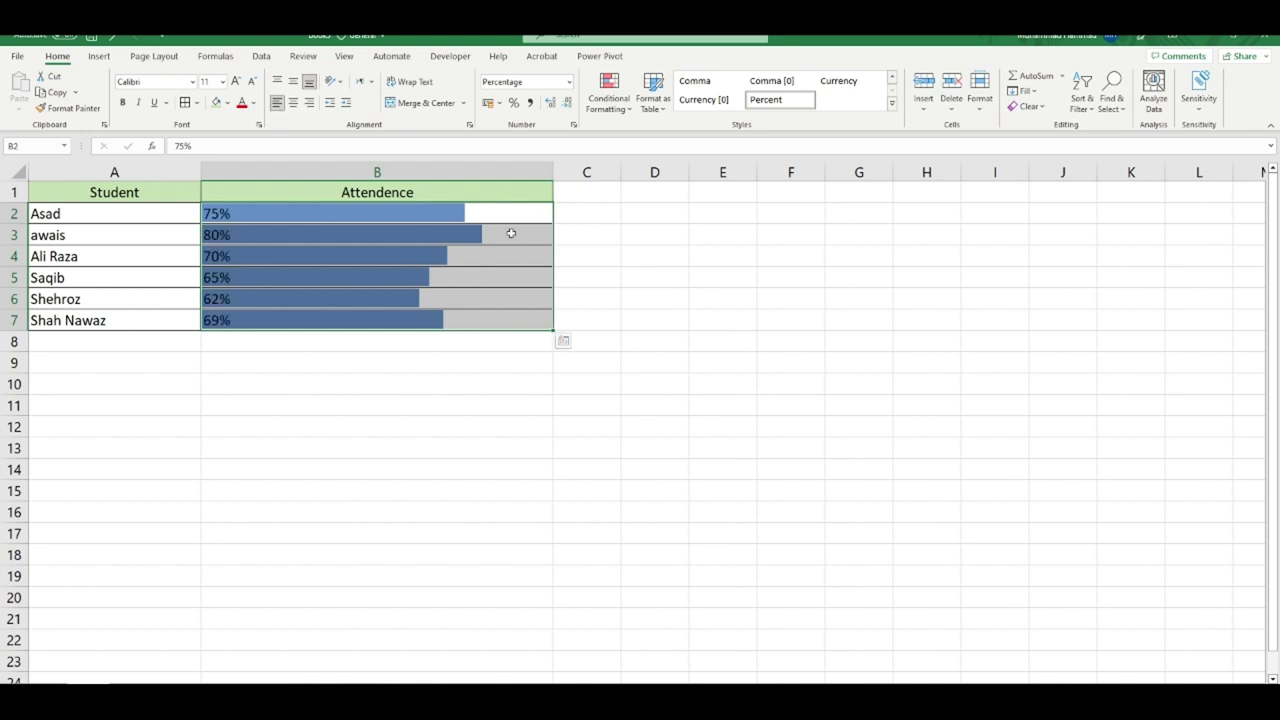
# Make the B2:B7 percentage text white
pyautogui.click(511, 235)
pyautogui.moveTo(511, 213); pyautogui.dragTo(511, 320)
pyautogui.click(253, 103)
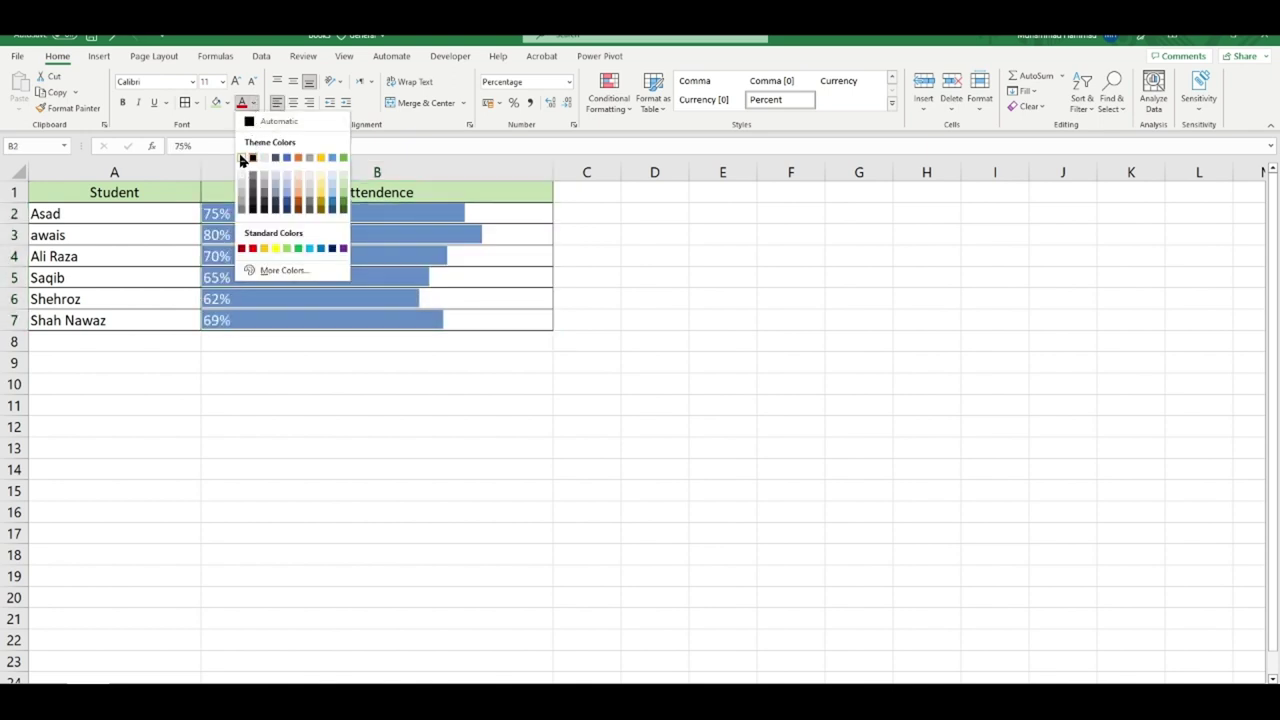
pyautogui.click(245, 158)
pyautogui.click(467, 272)
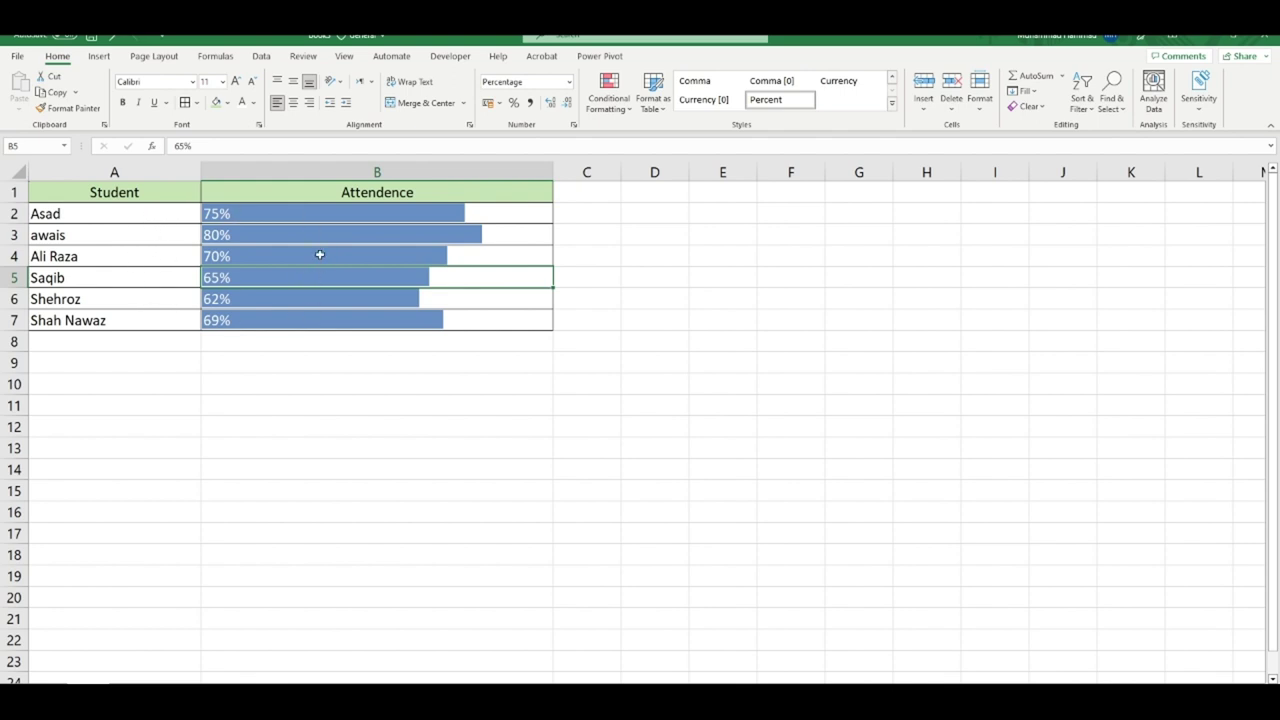
# Highlight B1:B7 values less than 65% with Yellow Fill with Dark Yellow Text
pyautogui.moveTo(377, 192); pyautogui.dragTo(377, 320)
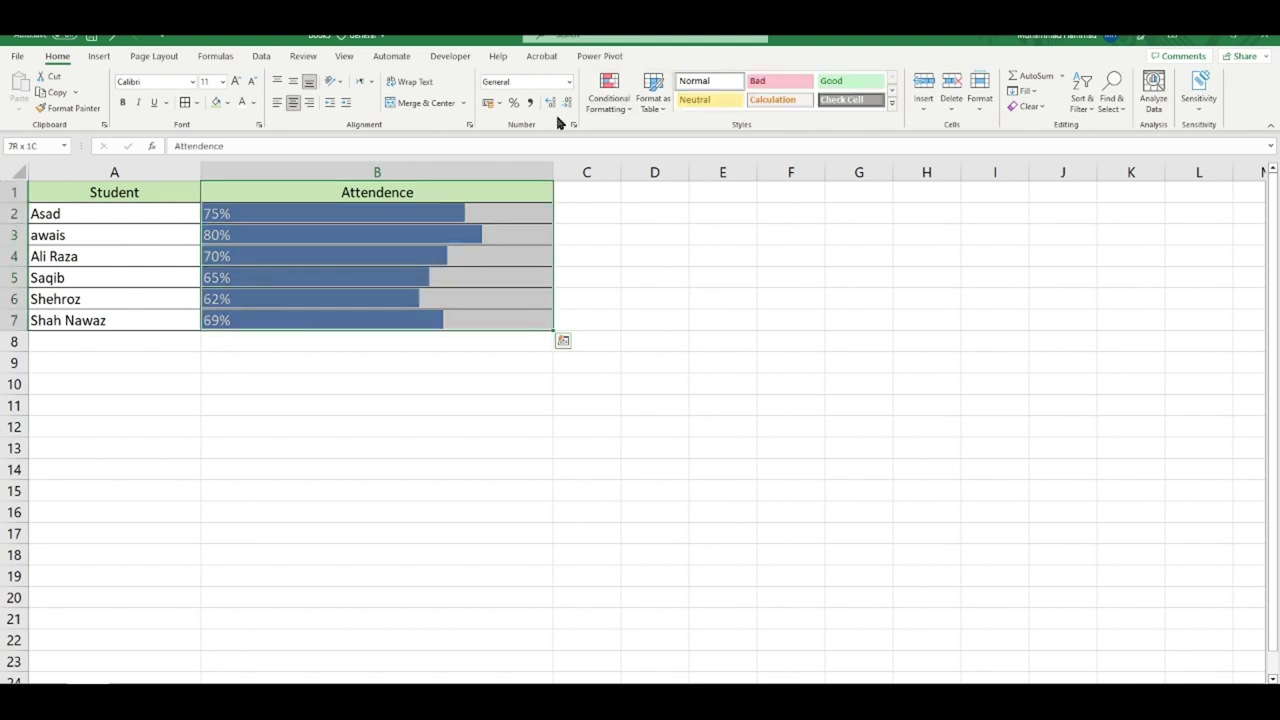
pyautogui.click(621, 100)
pyautogui.moveTo(610, 134)
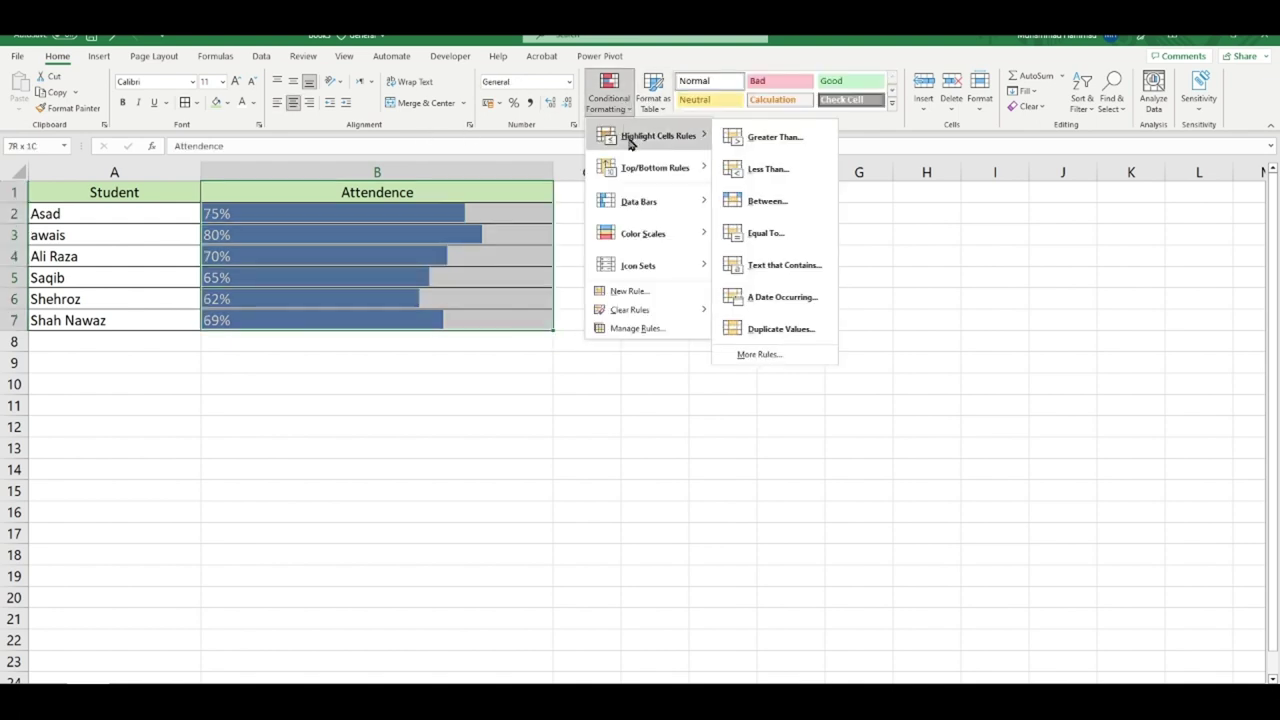
pyautogui.click(740, 169)
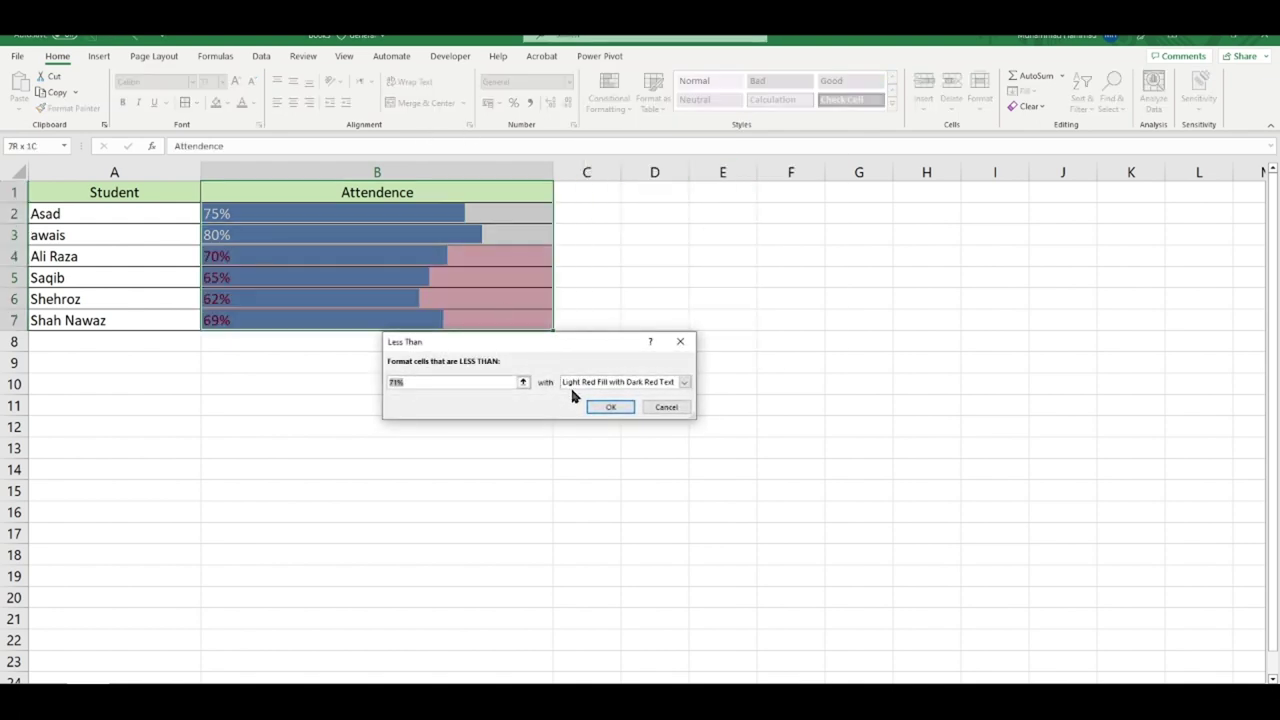
pyautogui.write('65')
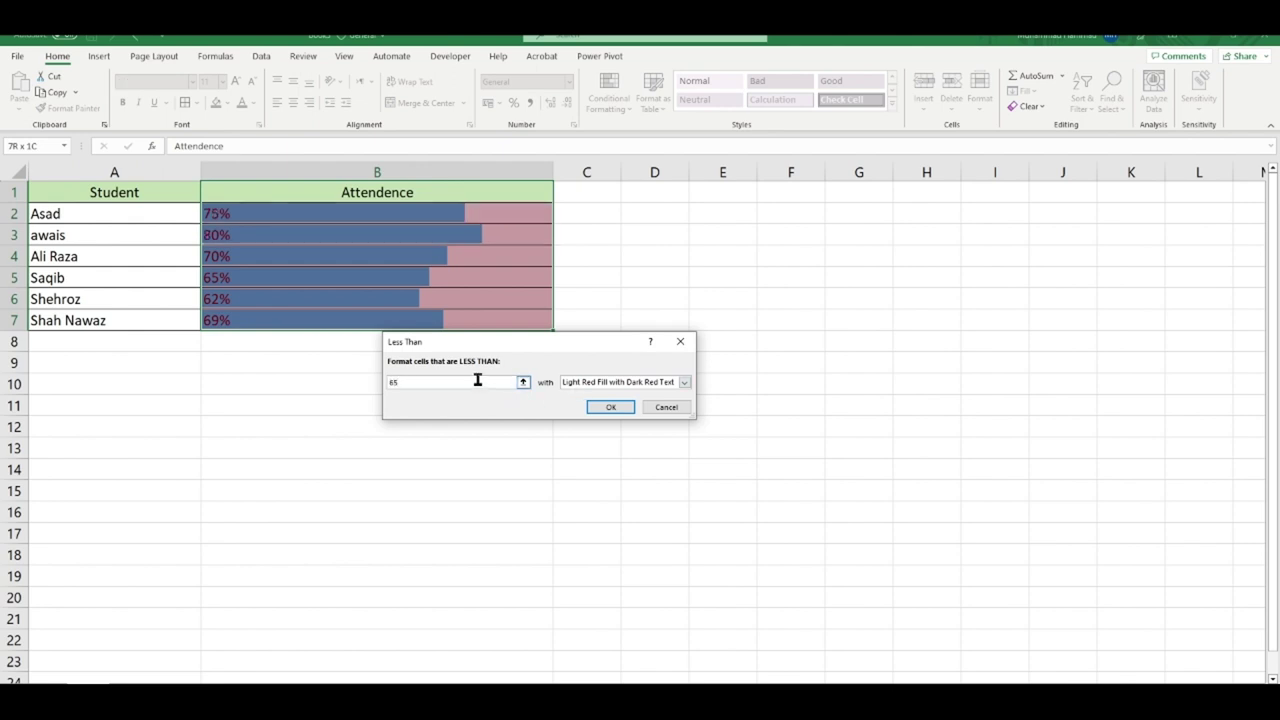
pyautogui.write('%')
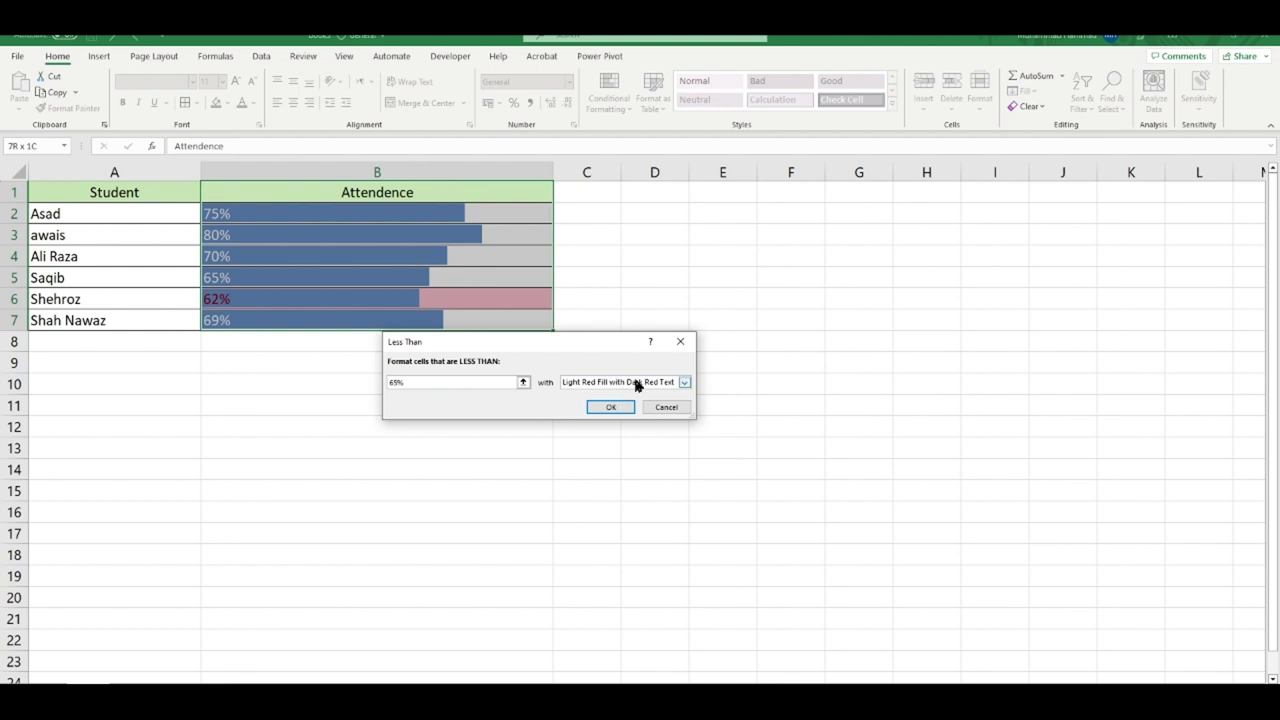
pyautogui.click(683, 383)
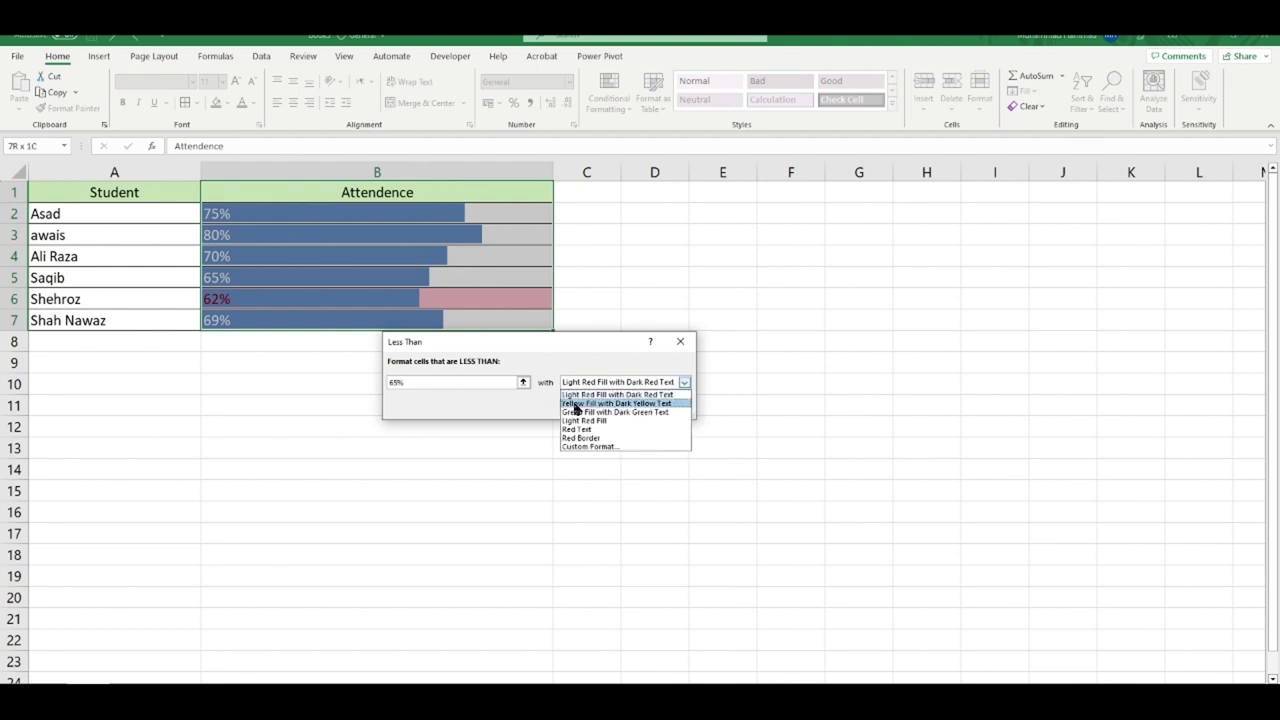
pyautogui.click(587, 403)
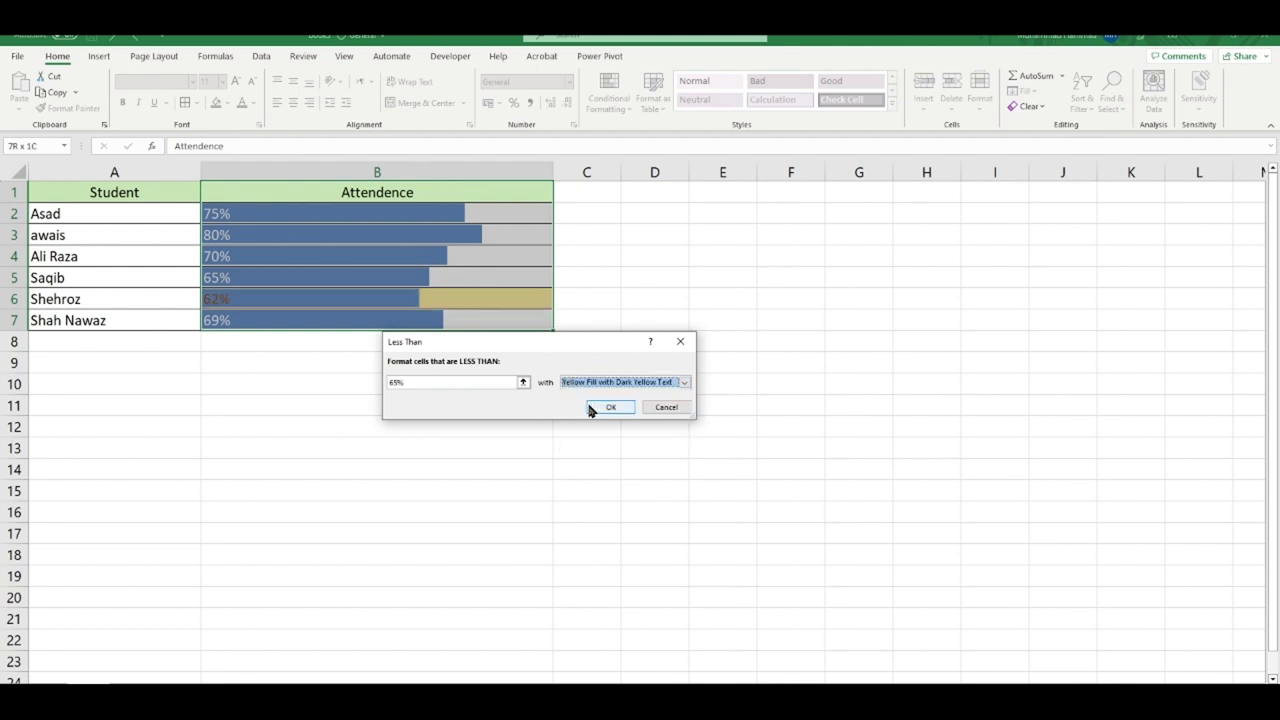
pyautogui.click(604, 406)
pyautogui.click(337, 380)
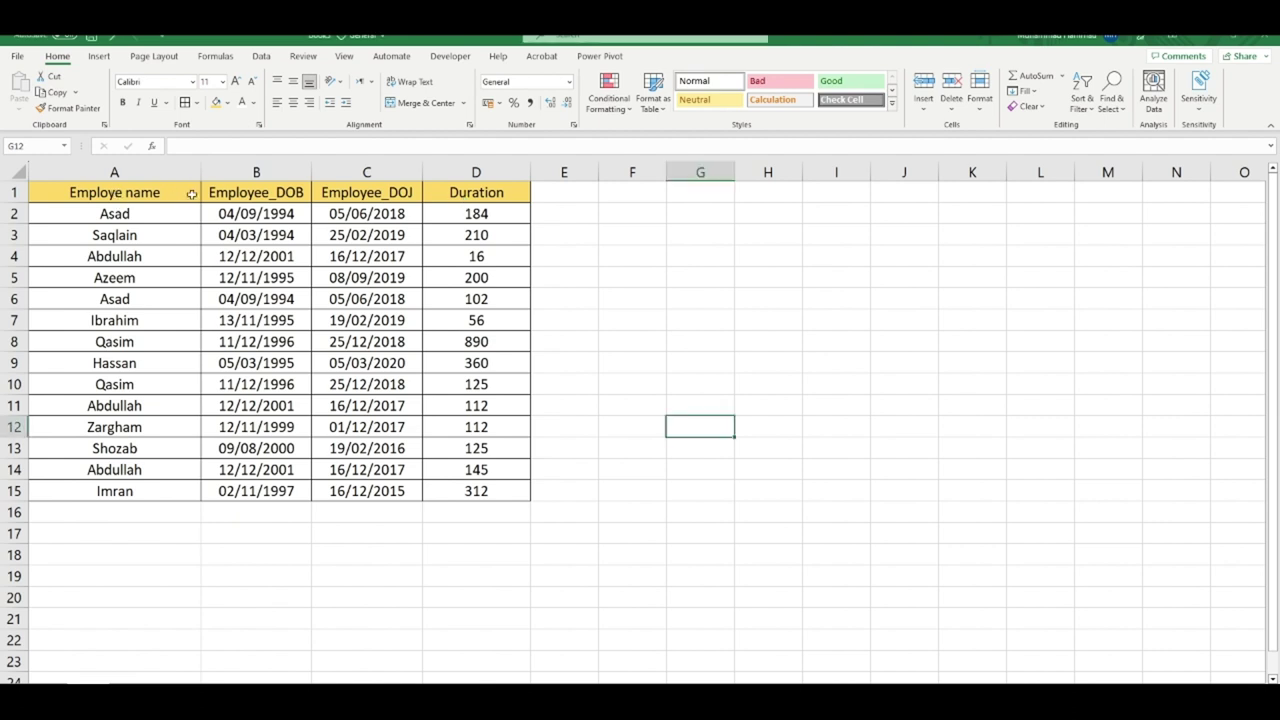
# Select the employee names and Employee_DOB cells A1:B15
pyautogui.moveTo(190, 193); pyautogui.dragTo(204, 496)
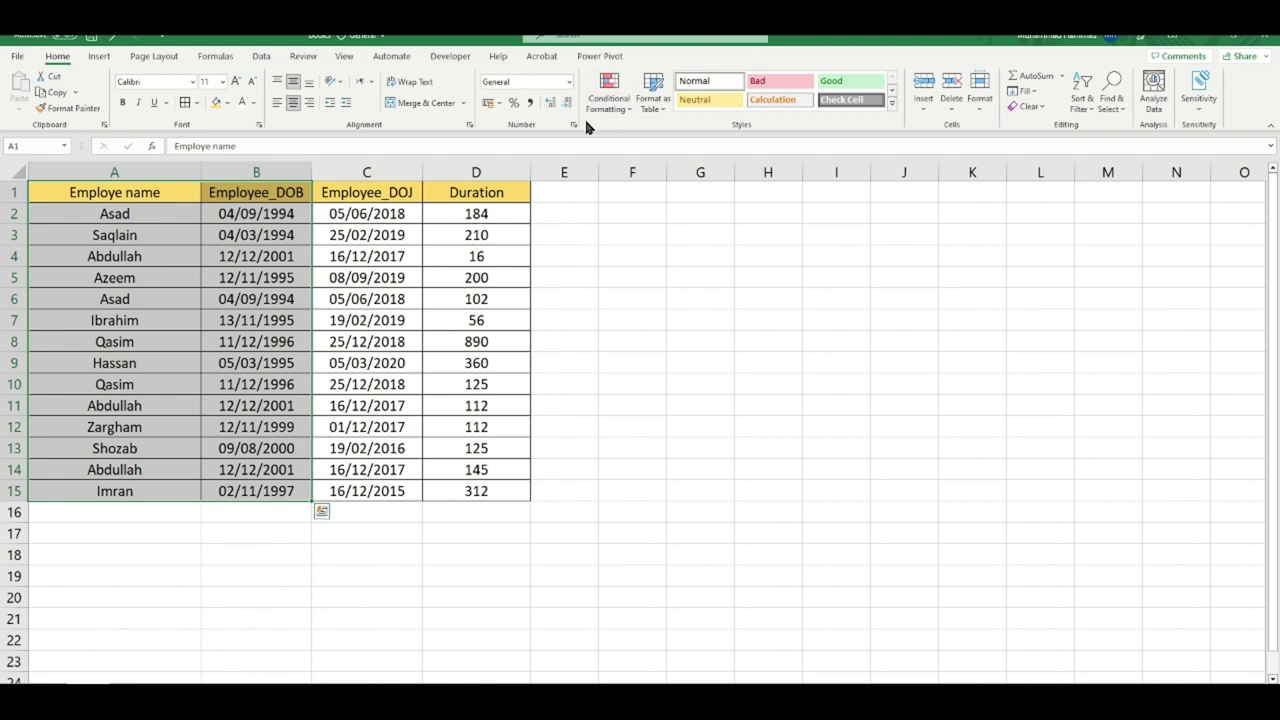
# Insert a Stacked Bar chart of the names and birth dates from All Charts
pyautogui.click(100, 57)
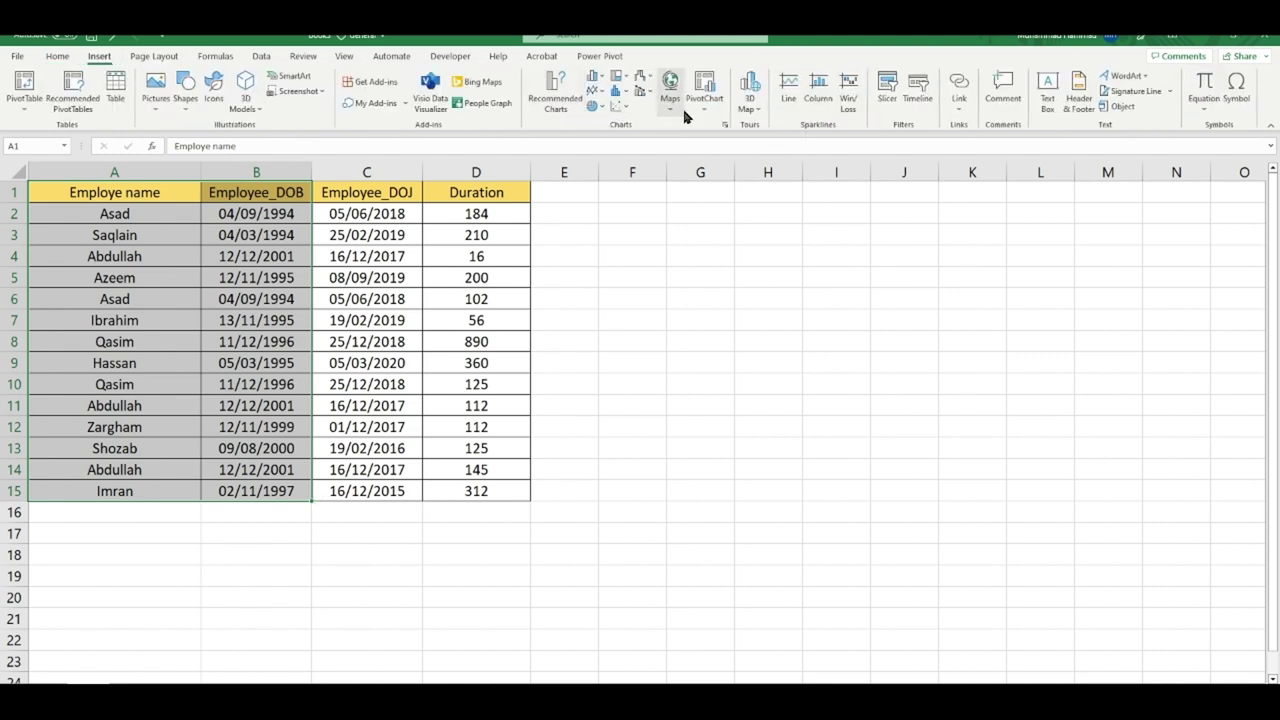
pyautogui.click(725, 125)
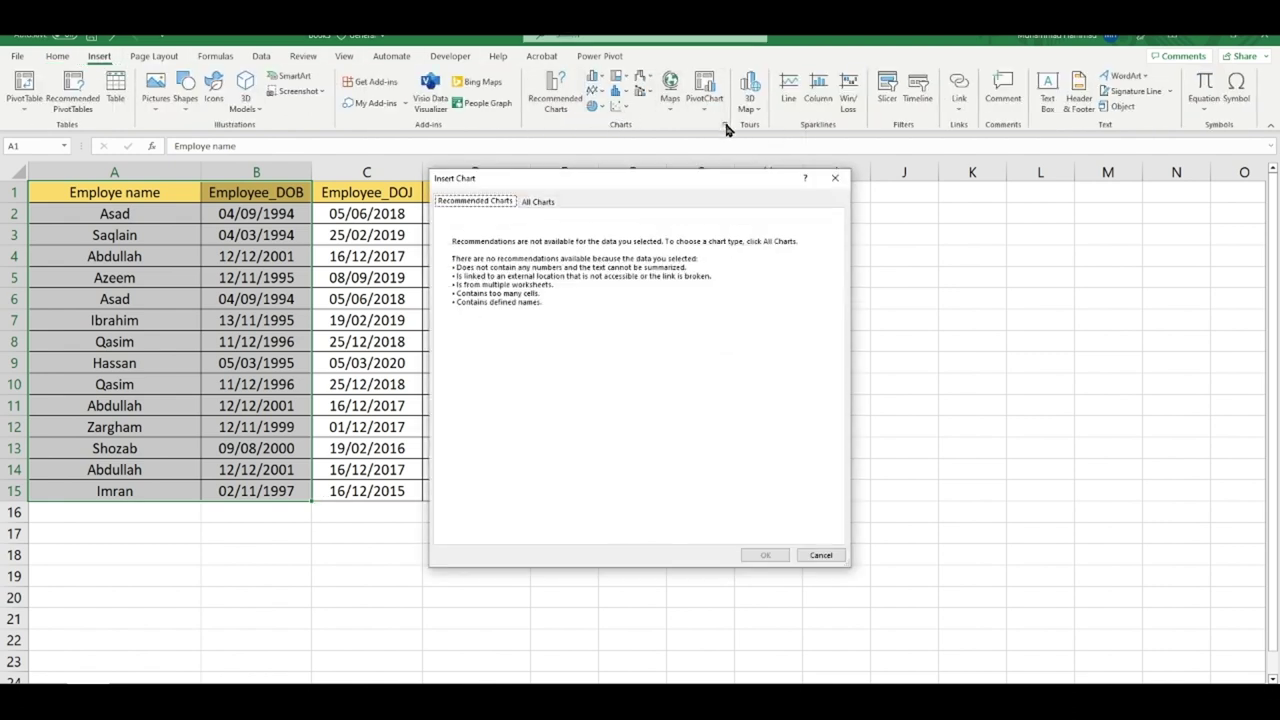
pyautogui.click(540, 201)
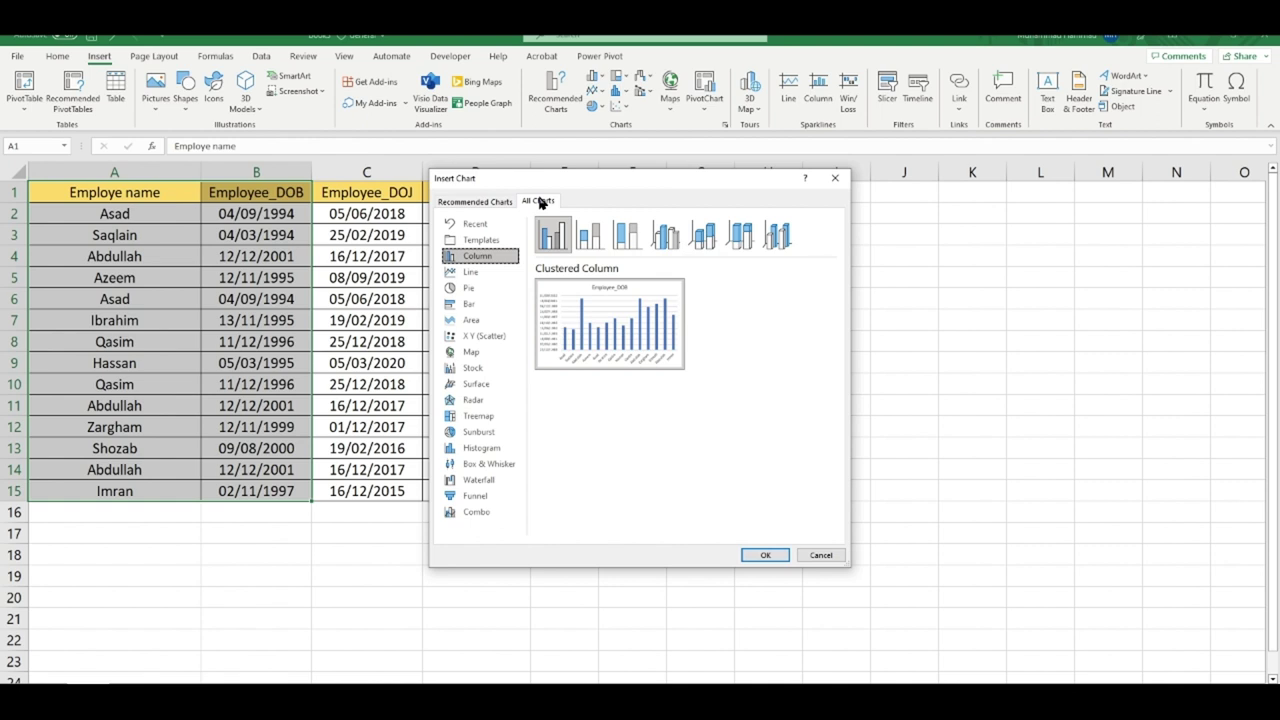
pyautogui.click(485, 303)
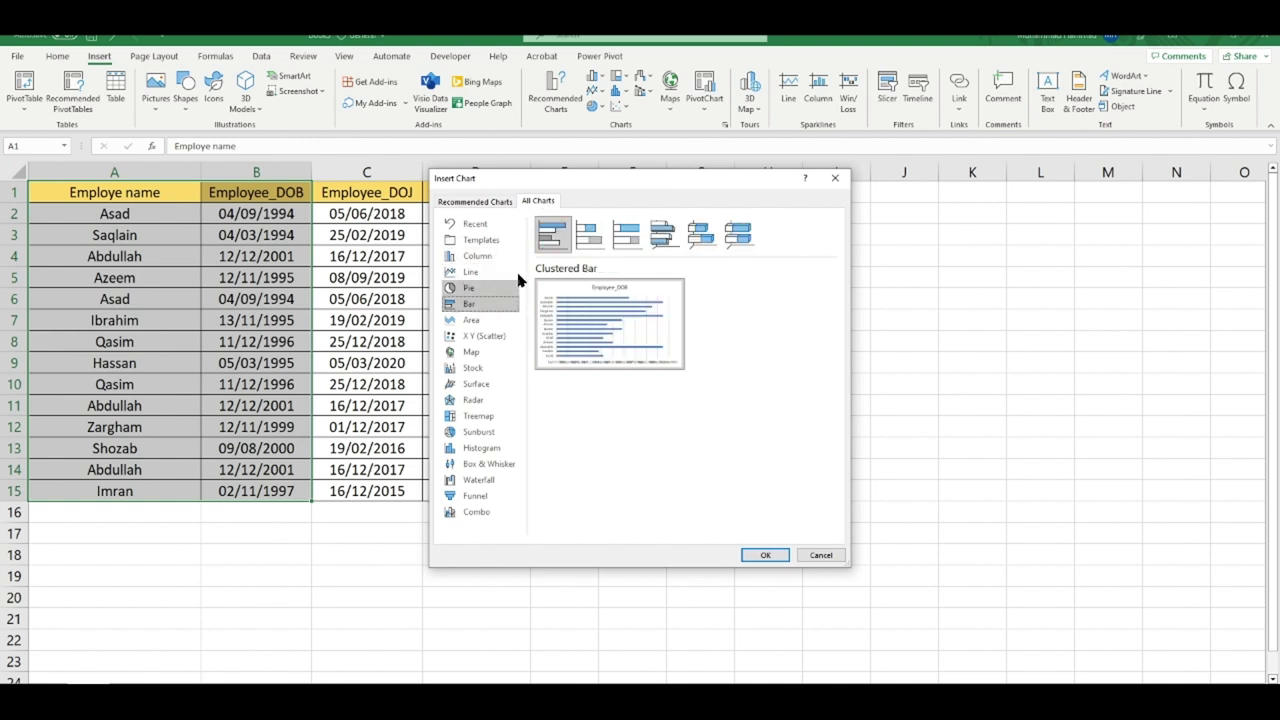
pyautogui.click(588, 251)
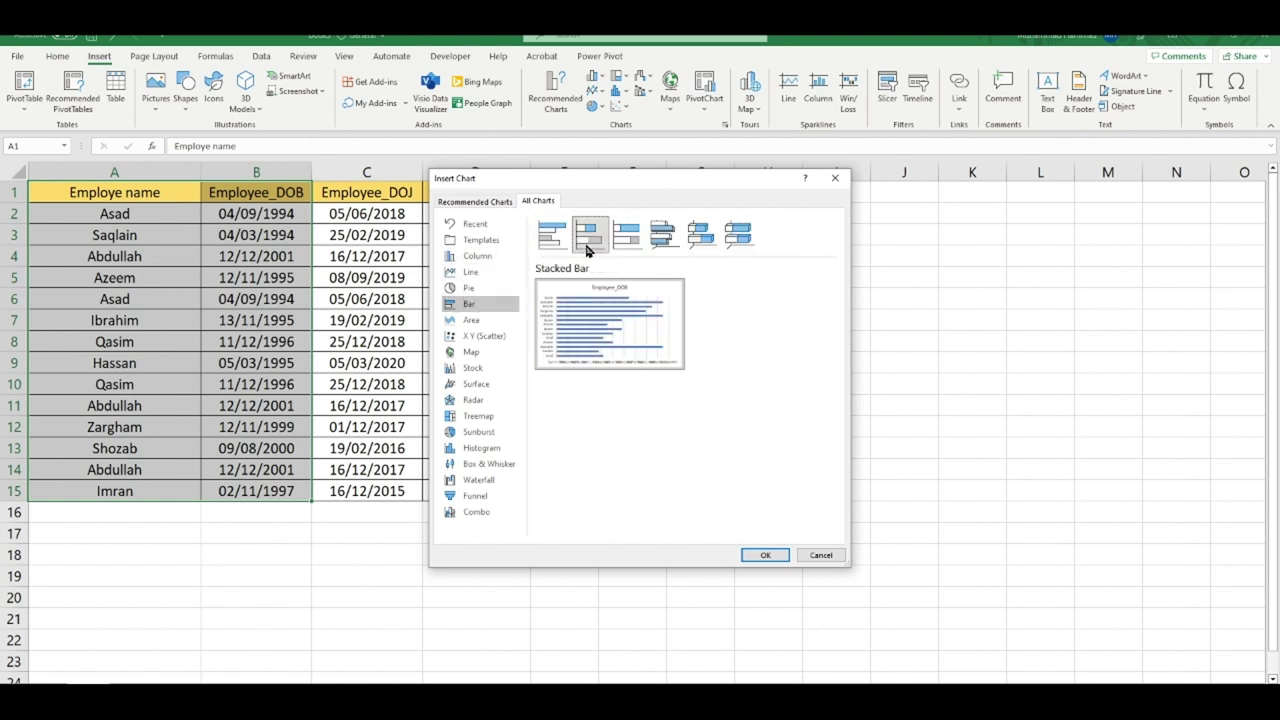
pyautogui.click(780, 556)
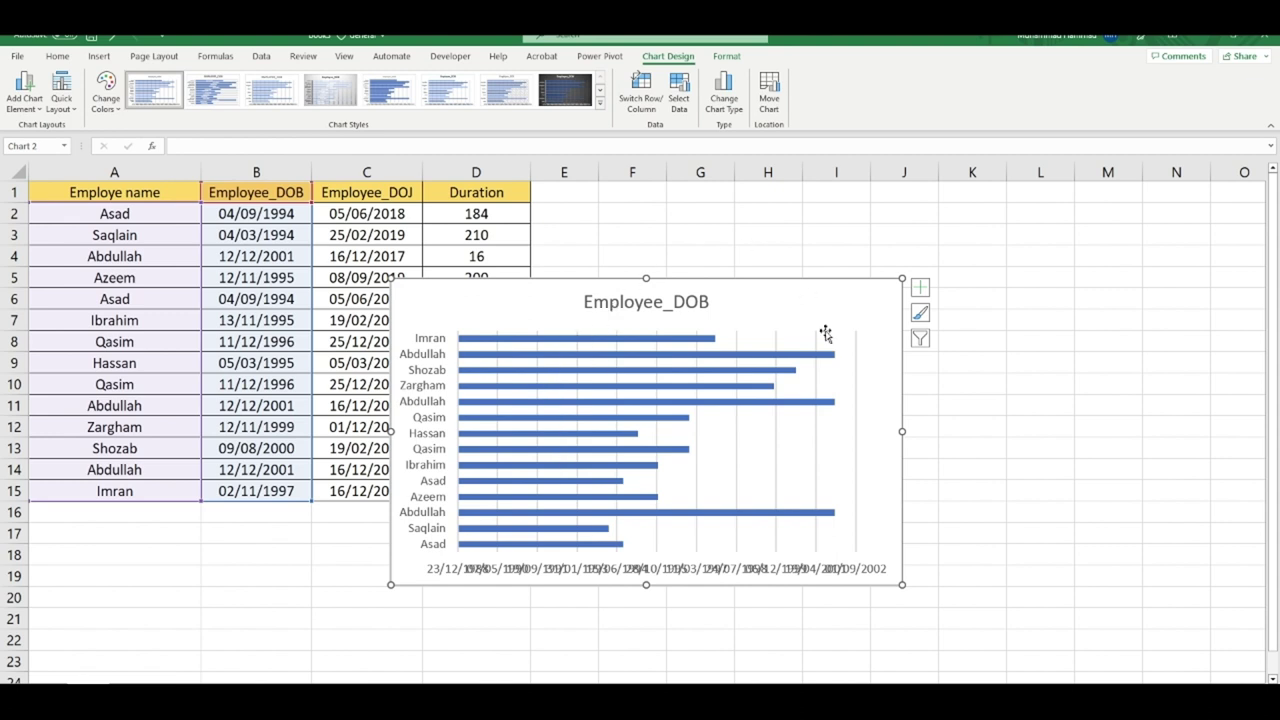
# Widen the chart to the right and select the Employee_DOB series
pyautogui.moveTo(902, 431); pyautogui.dragTo(977, 431)
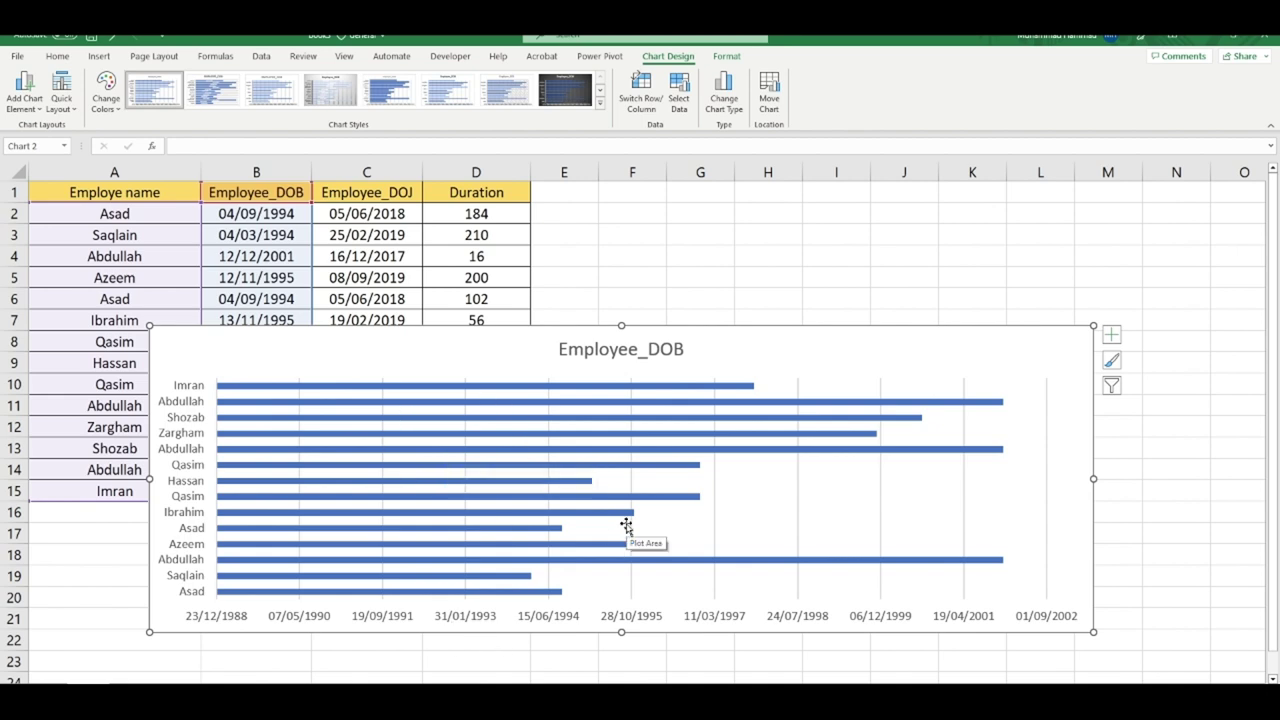
pyautogui.click(499, 389)
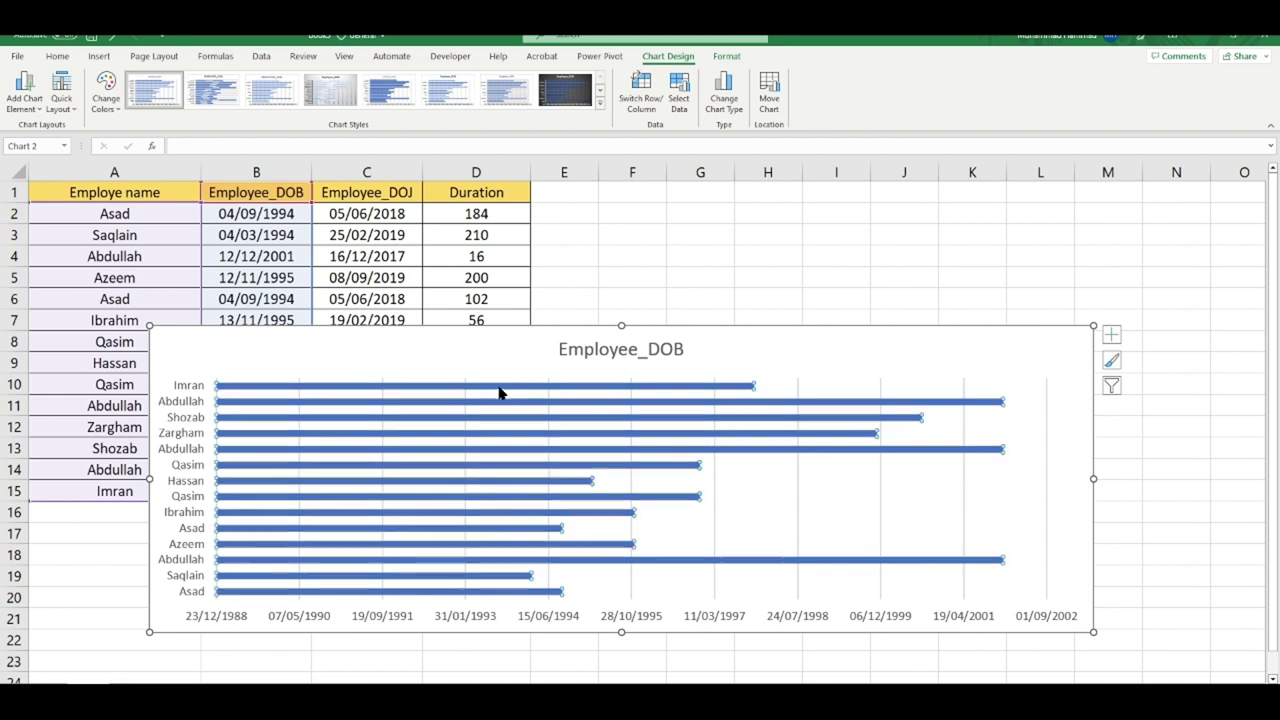
pyautogui.click(500, 388)
pyautogui.click(500, 444)
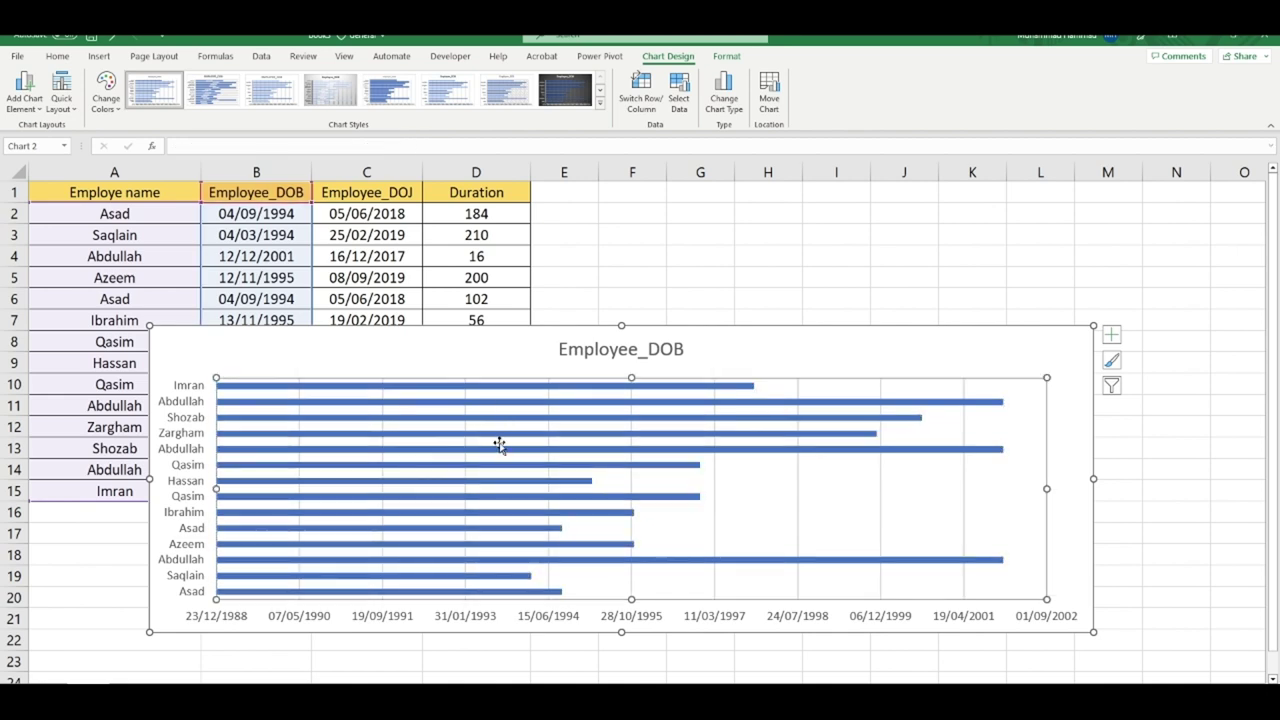
pyautogui.click(509, 391)
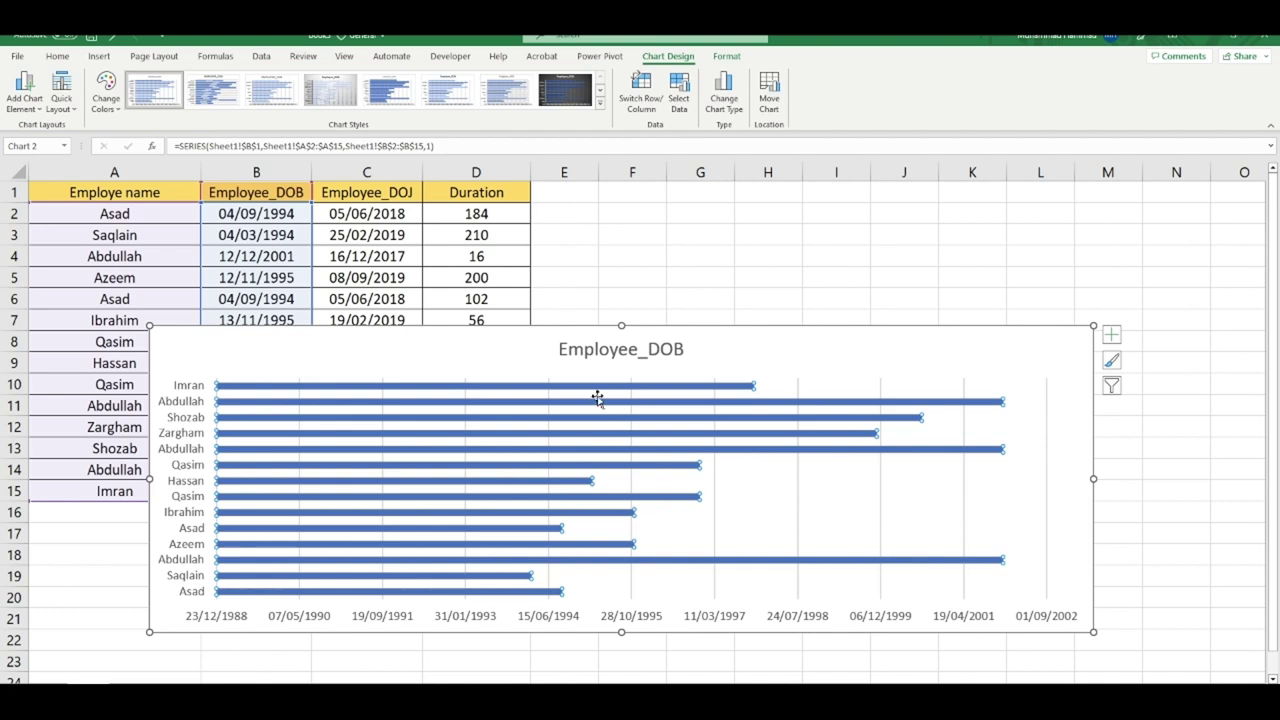
pyautogui.moveTo(598, 391)
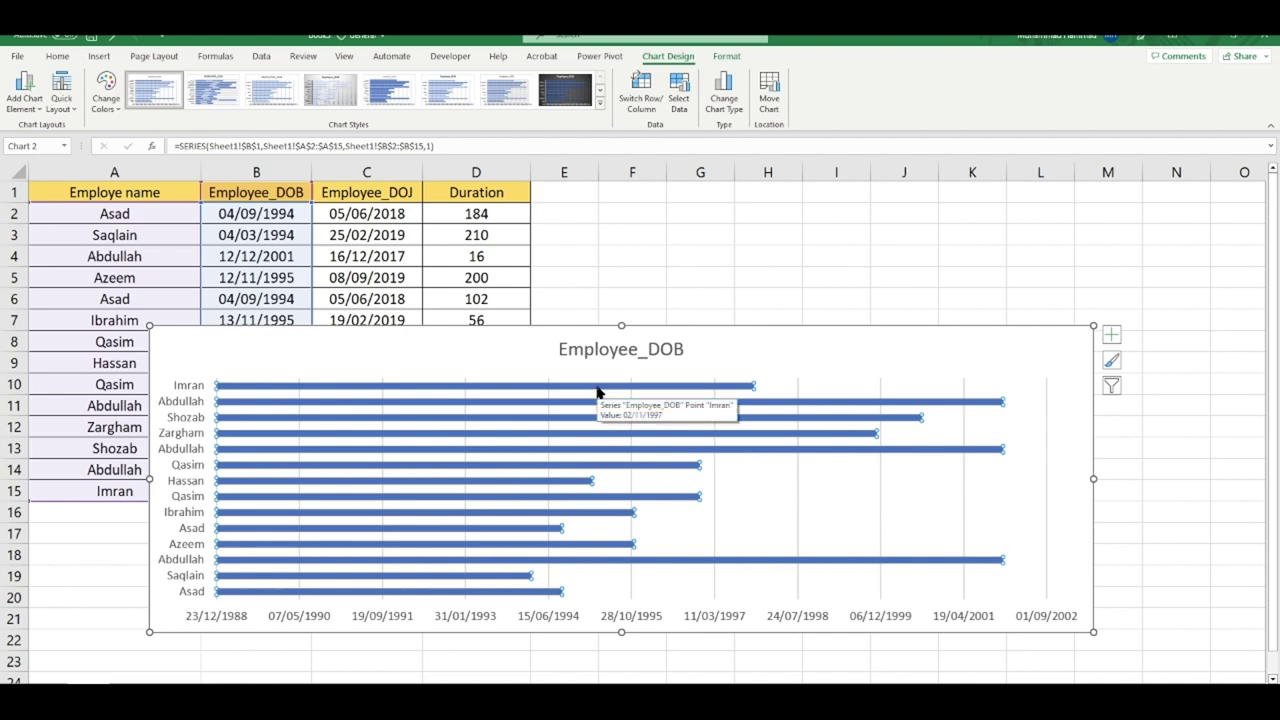
# Add a series named from D1 with the Duration values from column D
pyautogui.rightClick(598, 391)
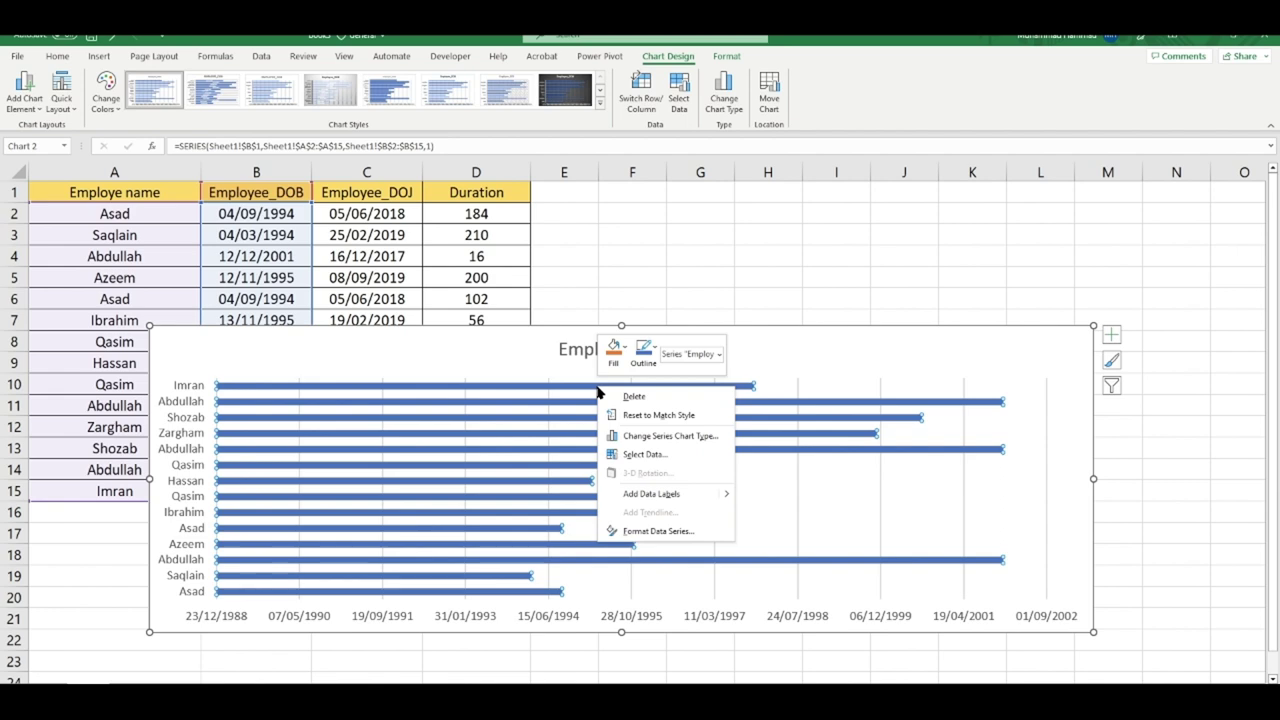
pyautogui.click(687, 463)
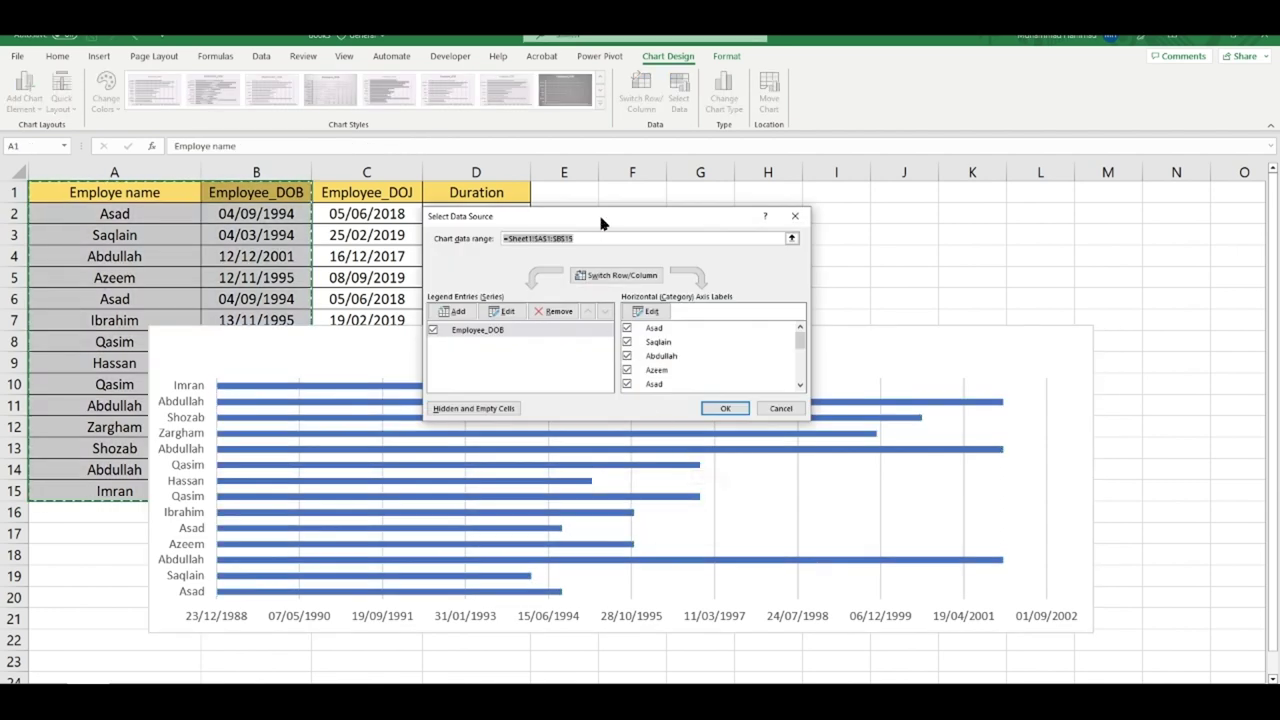
pyautogui.moveTo(757, 231); pyautogui.dragTo(780, 233)
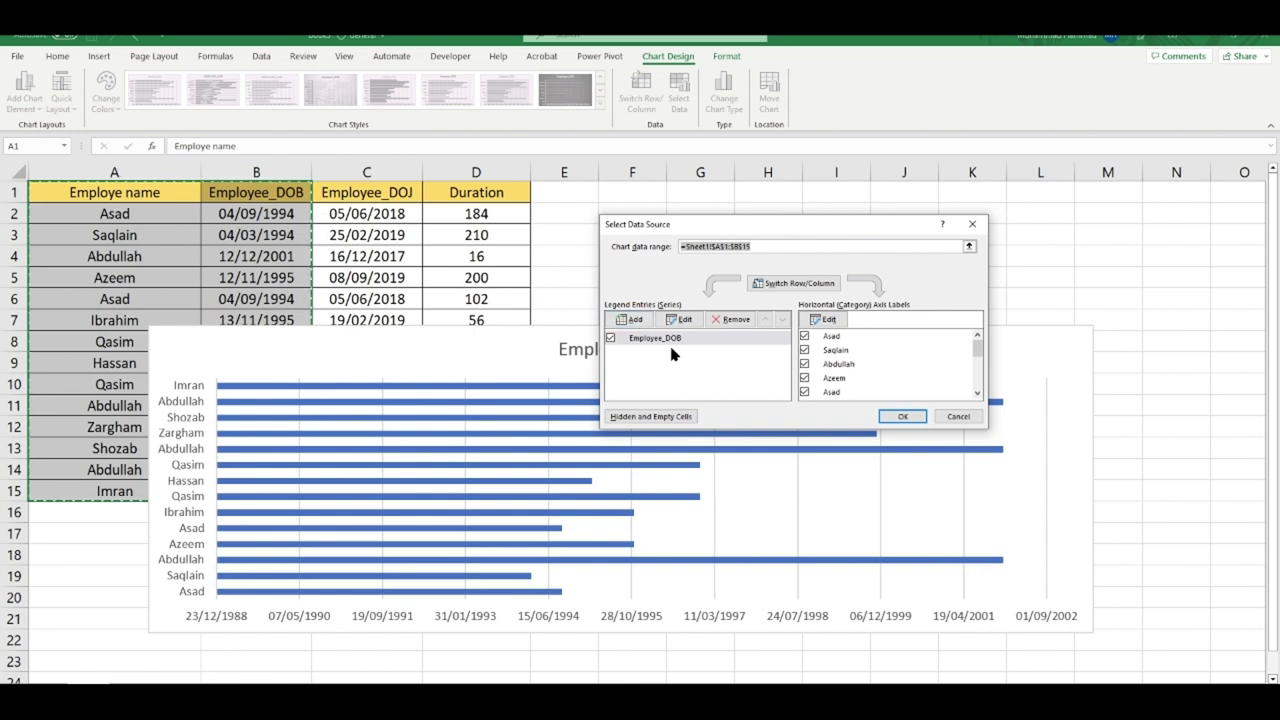
pyautogui.click(627, 321)
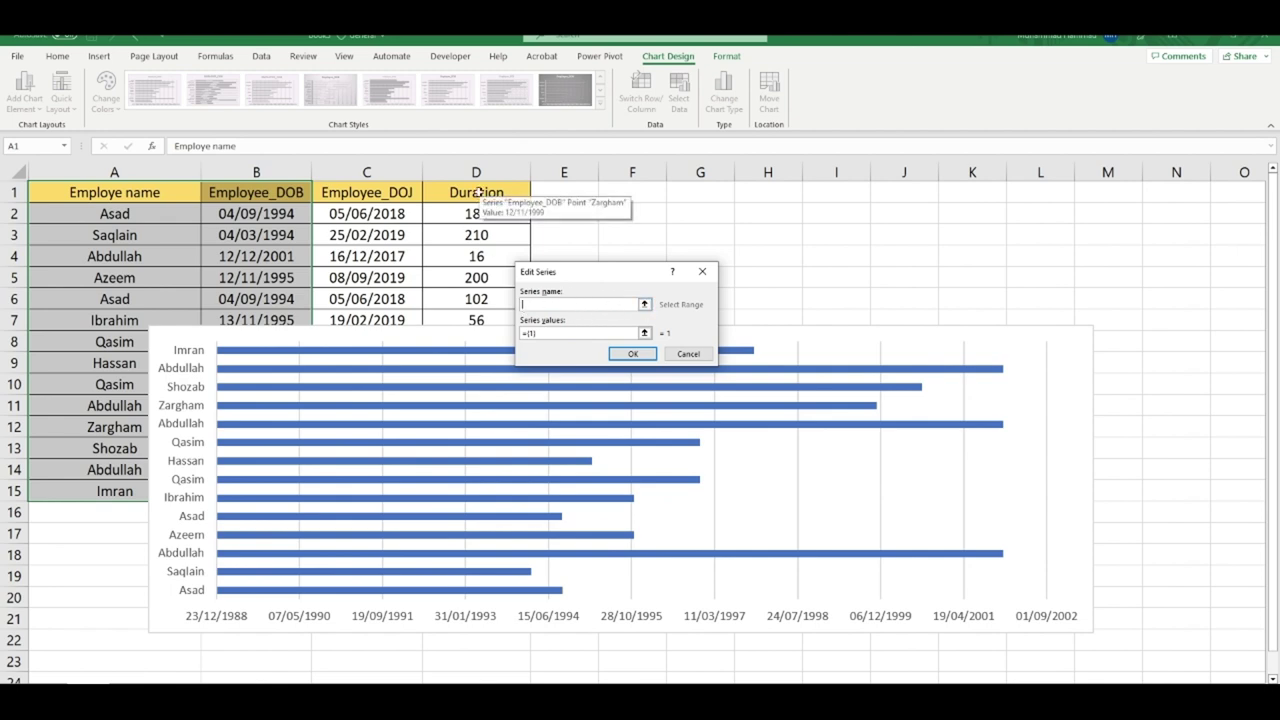
pyautogui.click(478, 192)
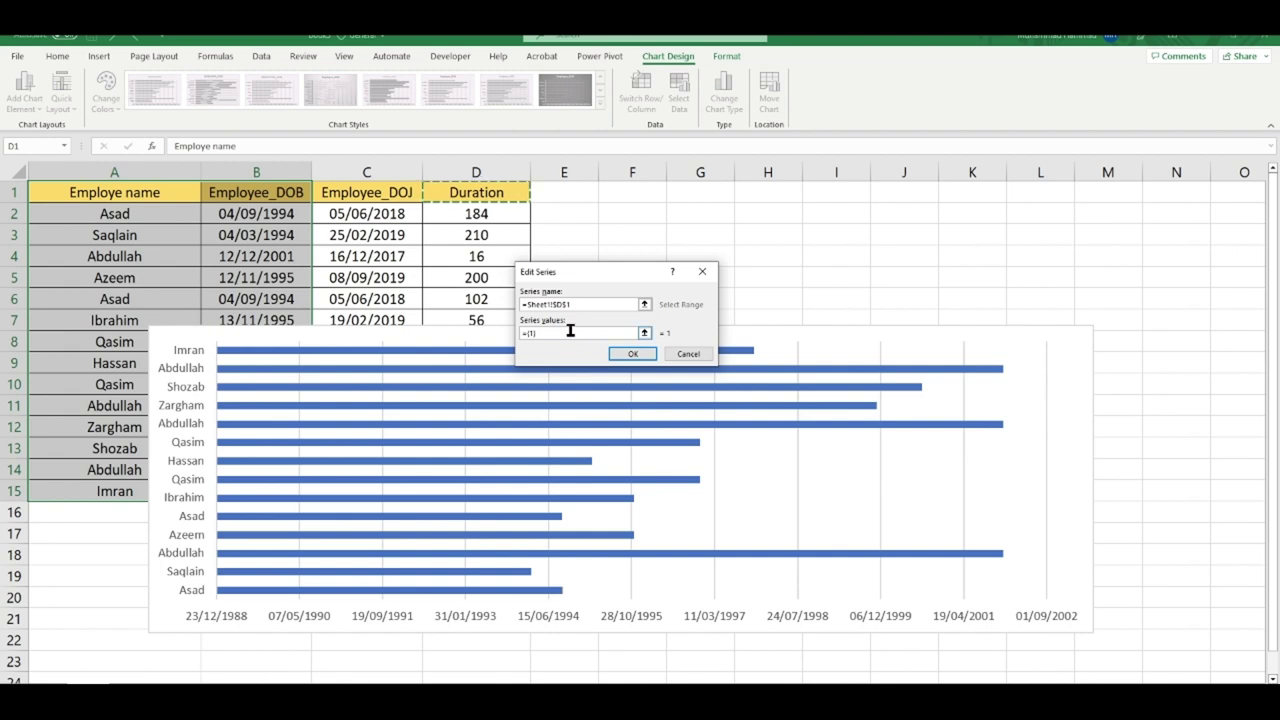
pyautogui.click(570, 331)
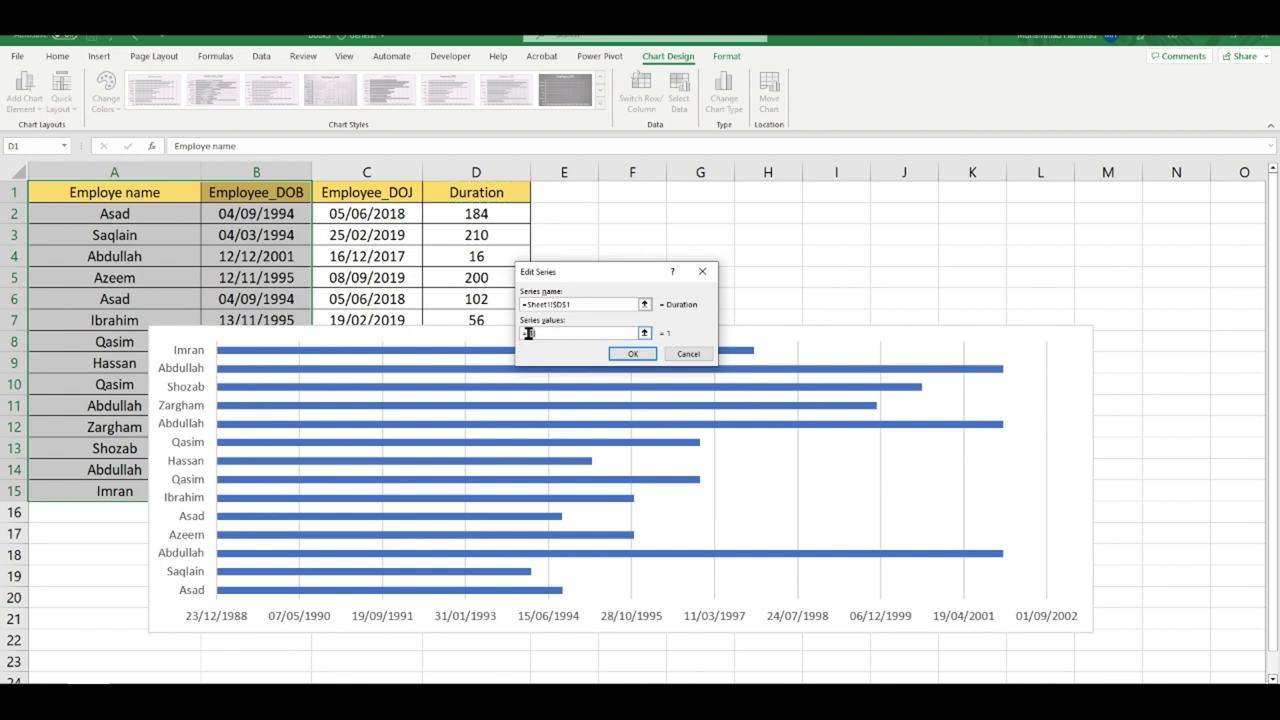
pyautogui.moveTo(574, 273); pyautogui.dragTo(666, 253)
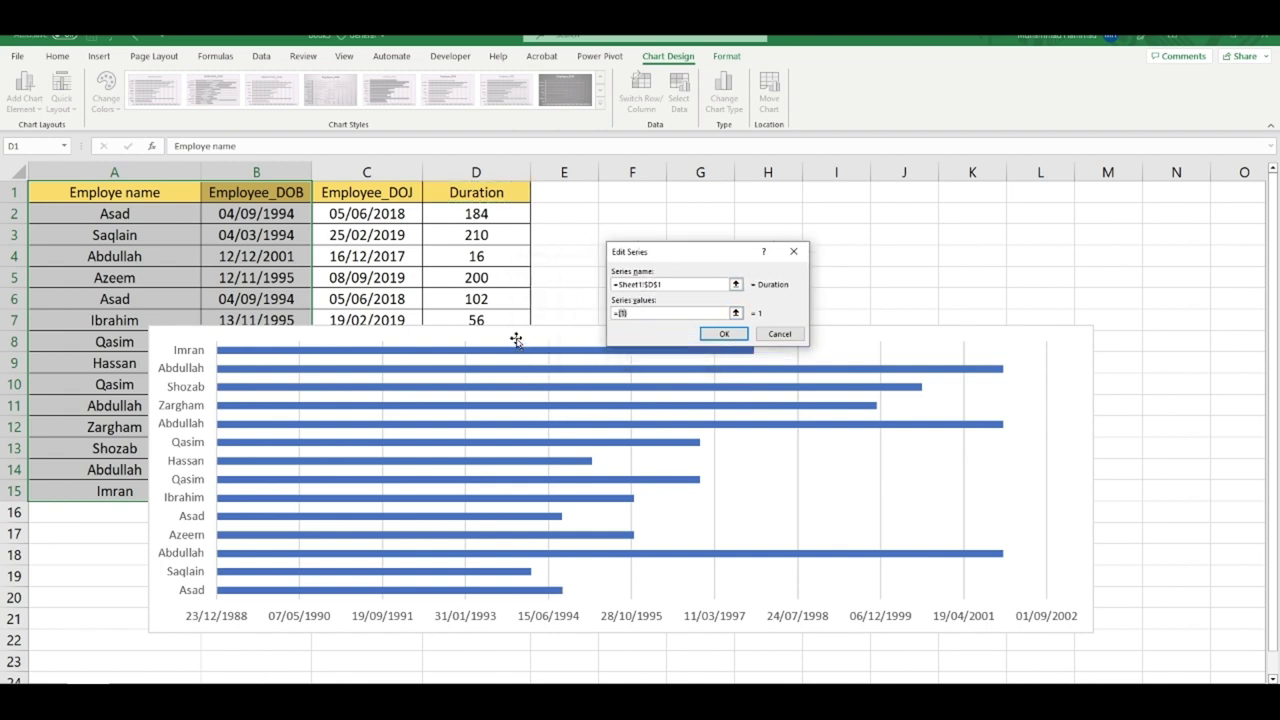
pyautogui.moveTo(460, 213); pyautogui.dragTo(462, 503)
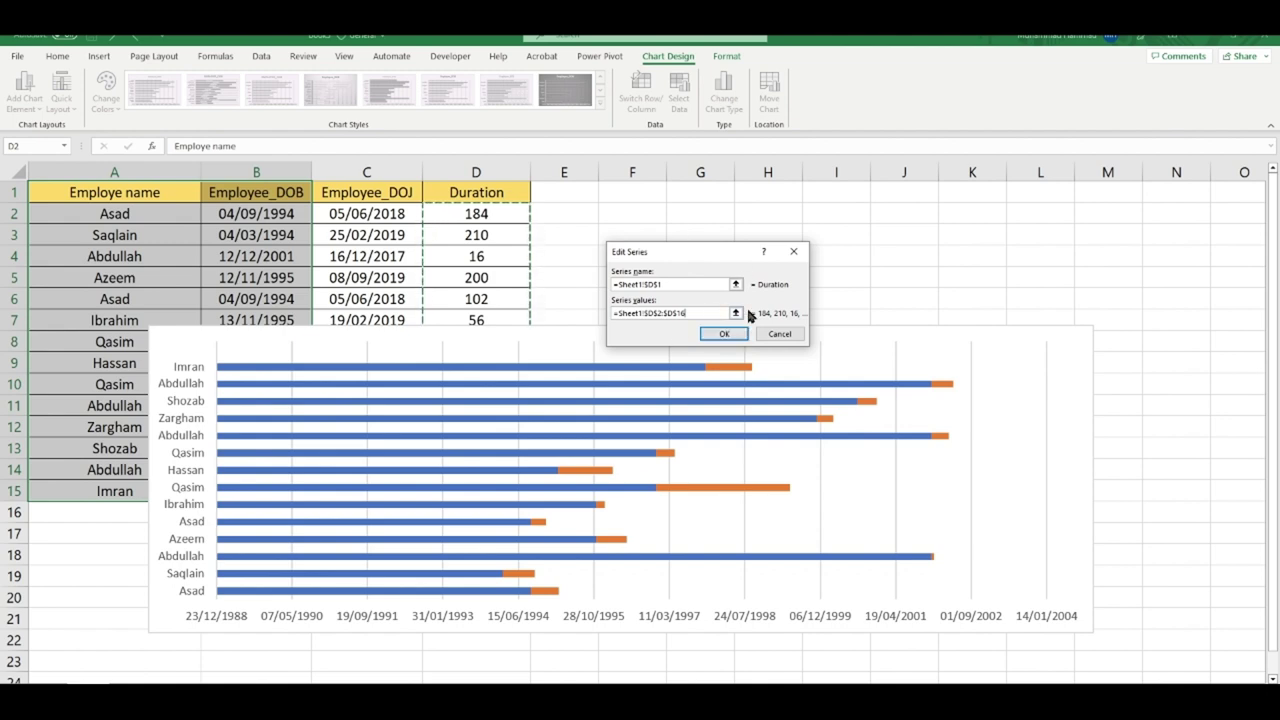
pyautogui.moveTo(675, 372)
pyautogui.click(732, 335)
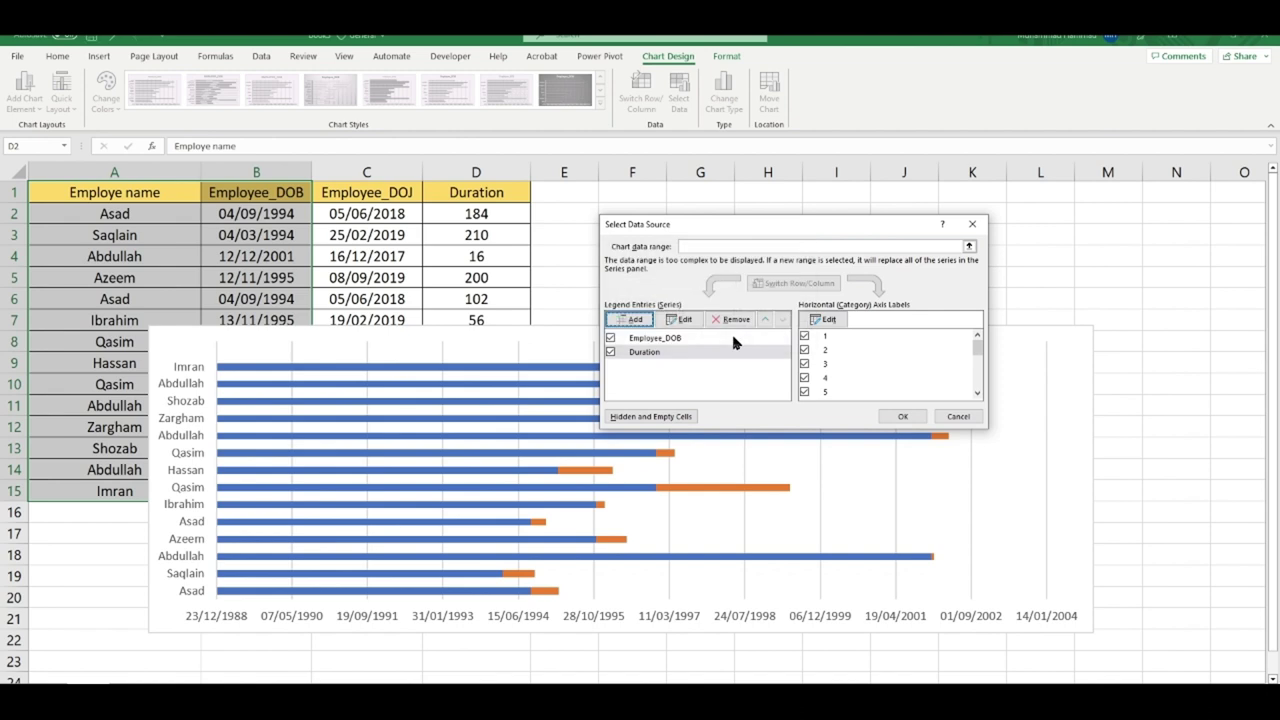
pyautogui.click(899, 417)
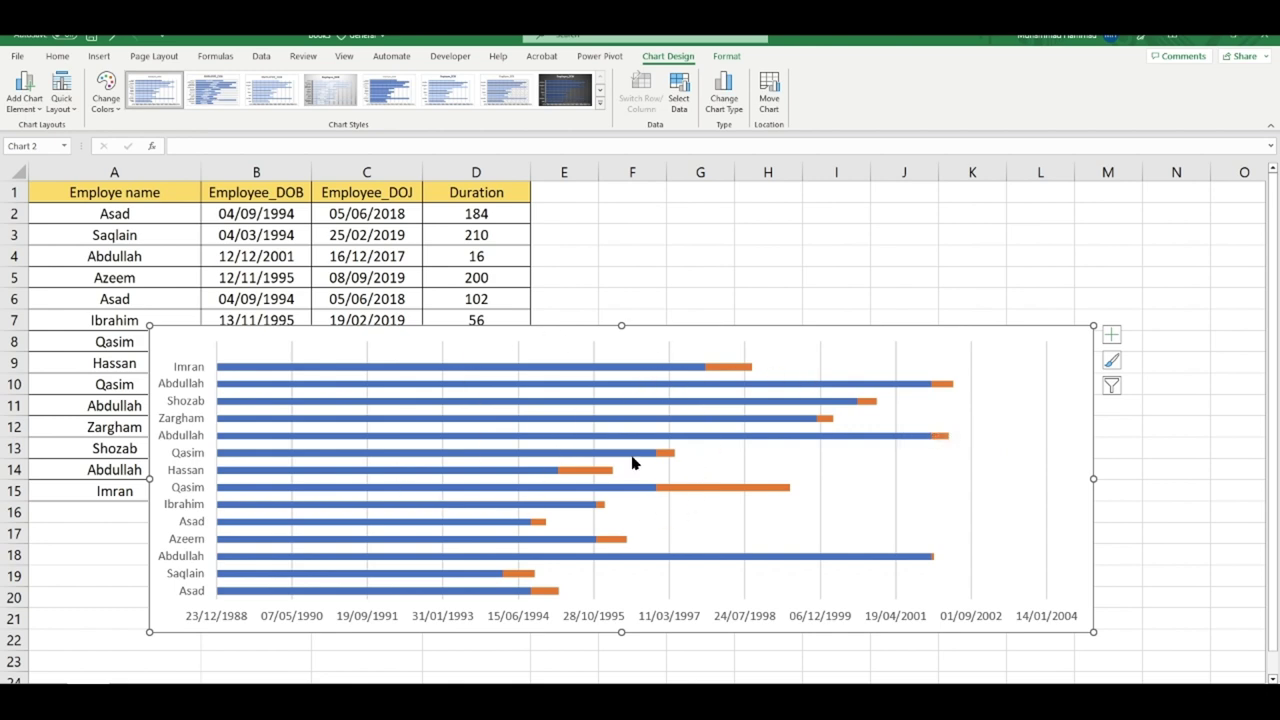
# Give the blue Employee_DOB series No fill so only the orange Duration bars show
pyautogui.moveTo(632, 462)
pyautogui.click(662, 370)
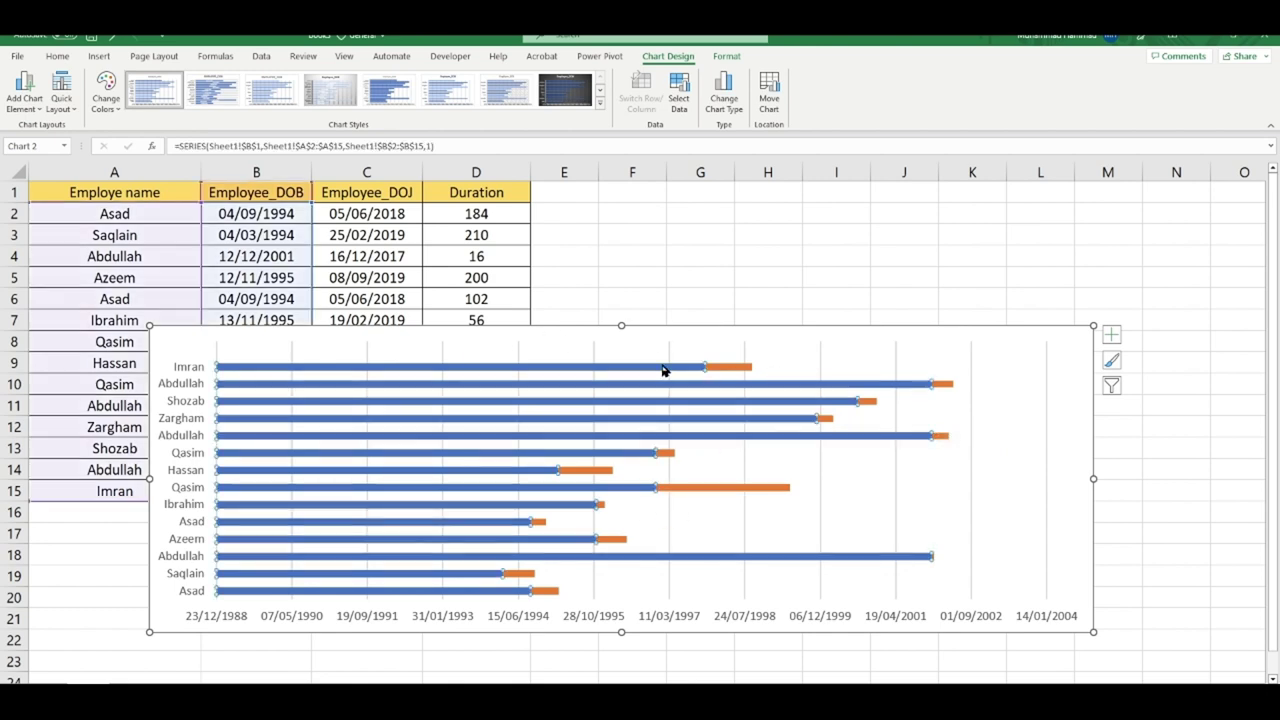
pyautogui.rightClick(662, 370)
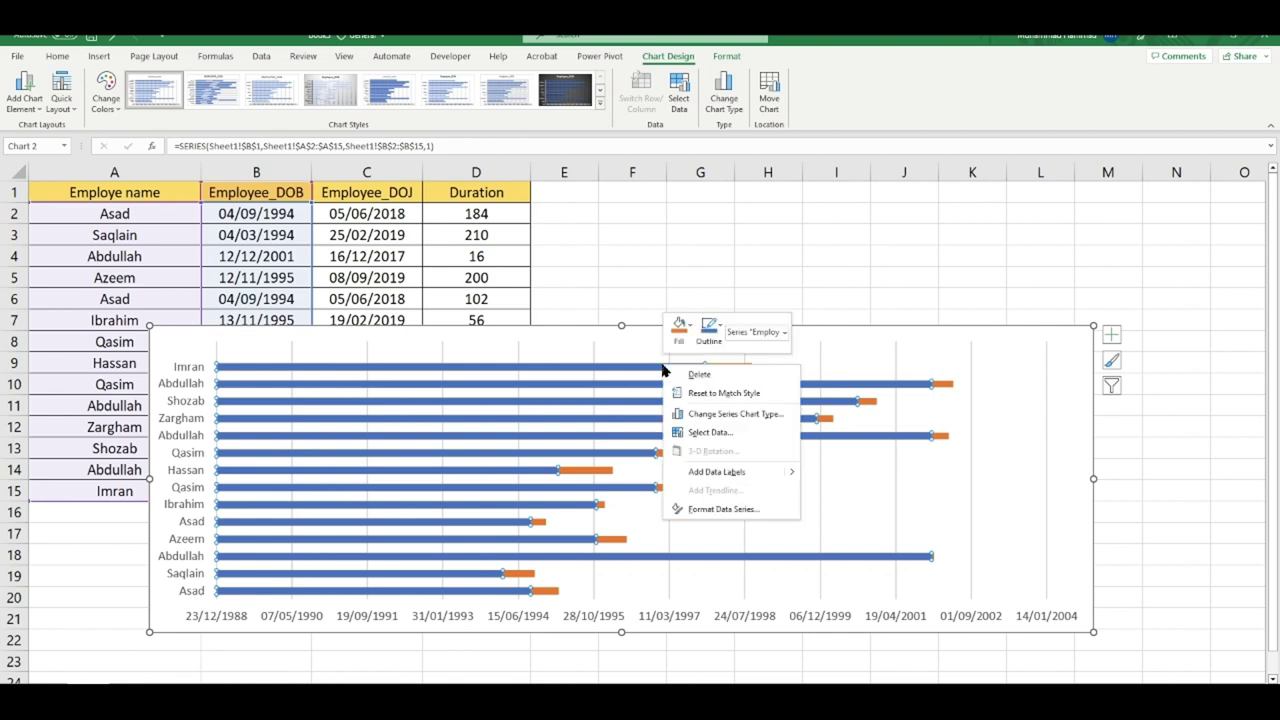
pyautogui.click(722, 509)
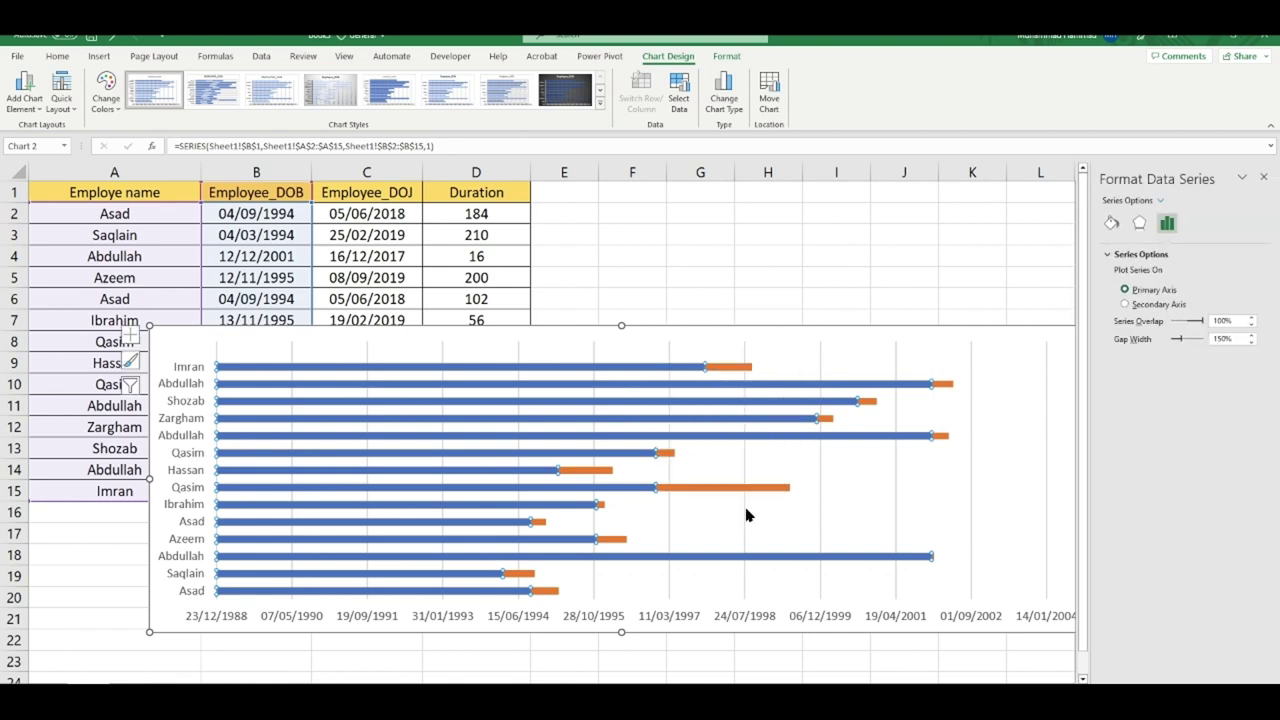
pyautogui.click(1115, 224)
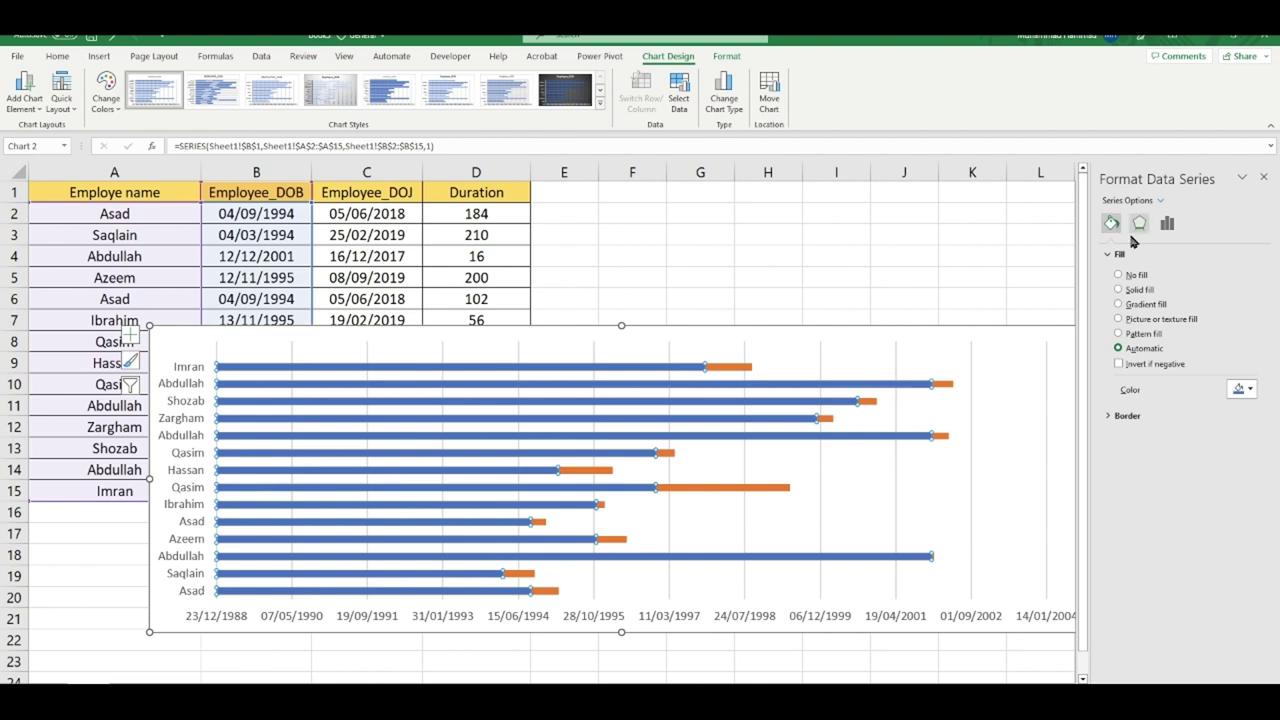
pyautogui.click(1120, 275)
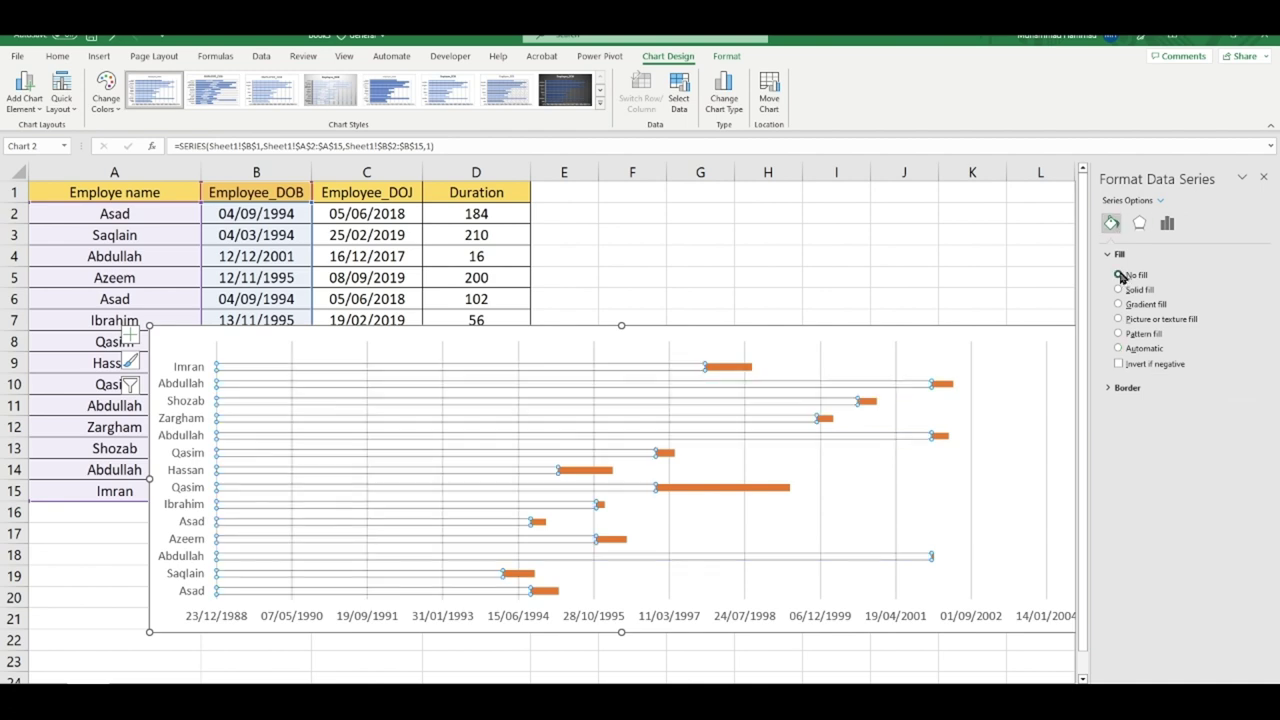
pyautogui.click(972, 256)
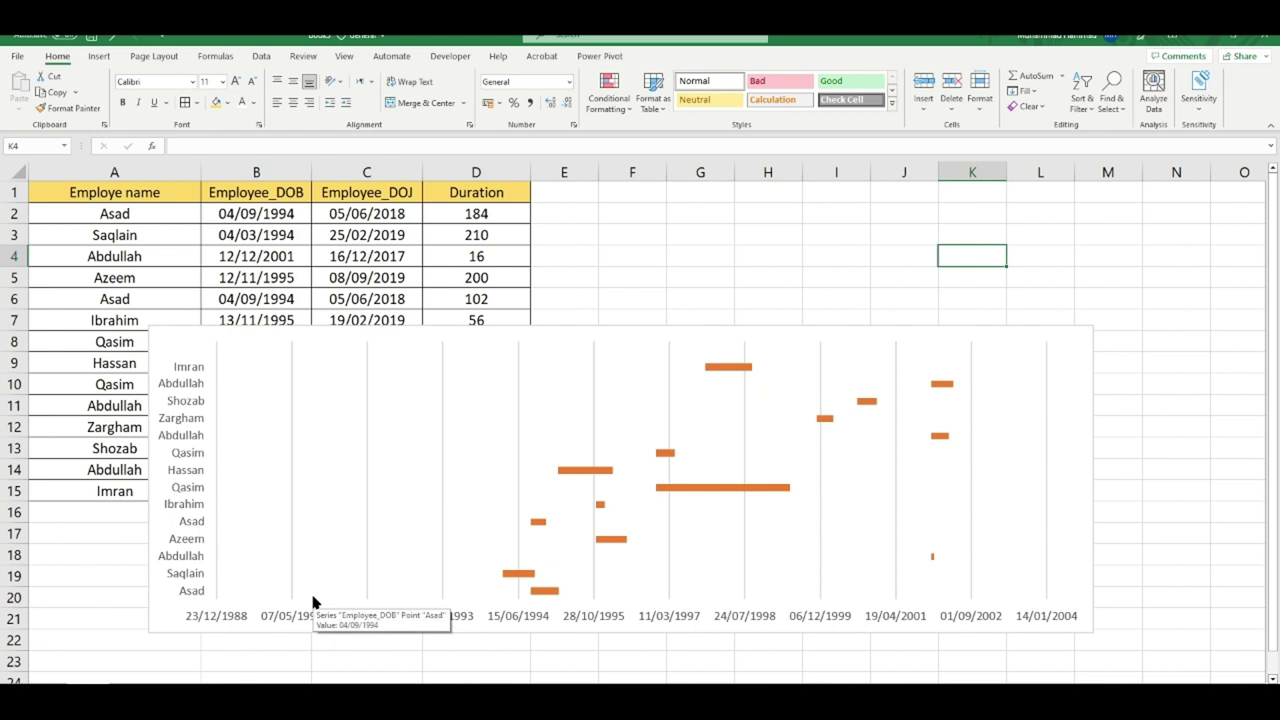
pyautogui.click(397, 349)
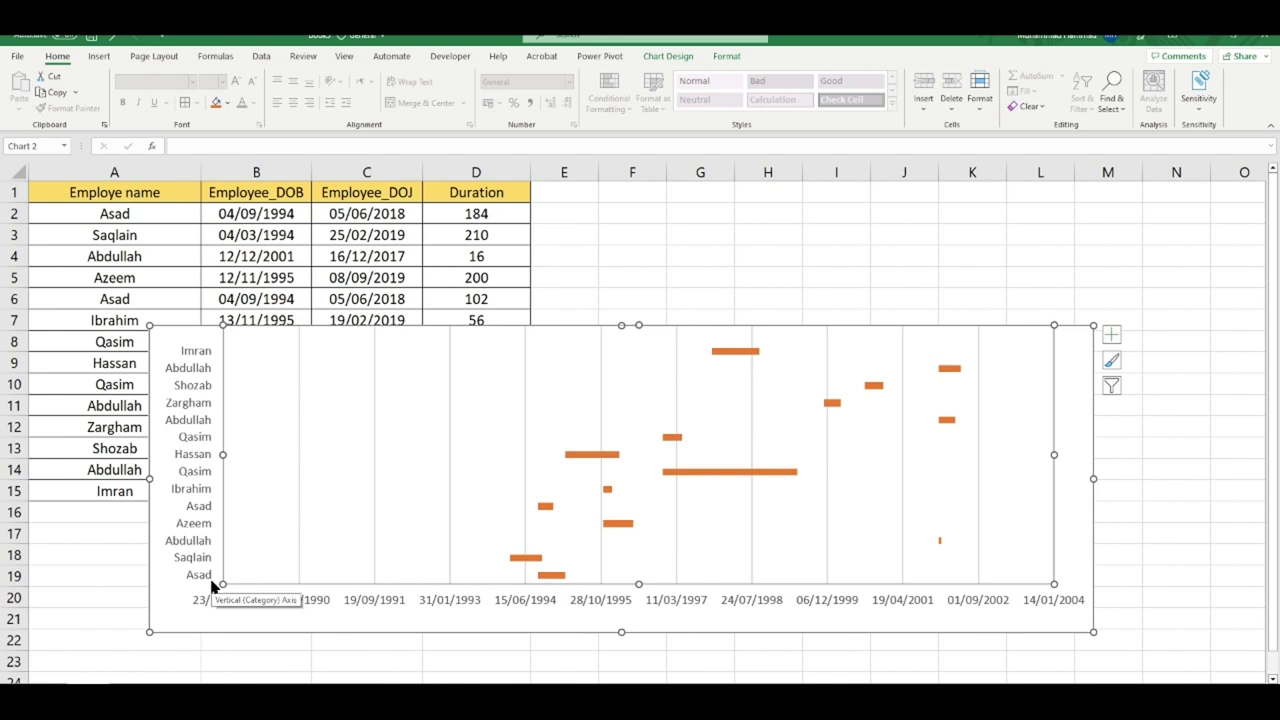
# Turn on Categories in reverse order for the employee name axis, putting Asad at the top
pyautogui.click(363, 429)
pyautogui.doubleClick(290, 337)
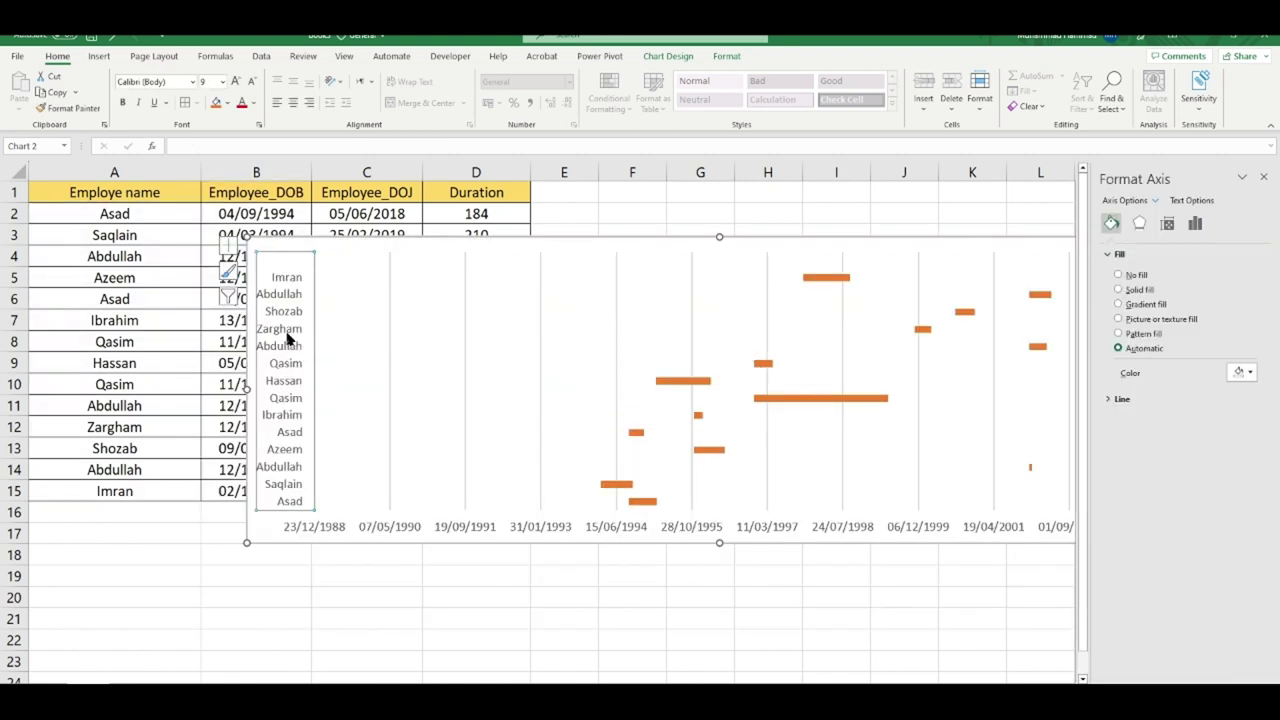
pyautogui.rightClick(288, 338)
pyautogui.click(335, 519)
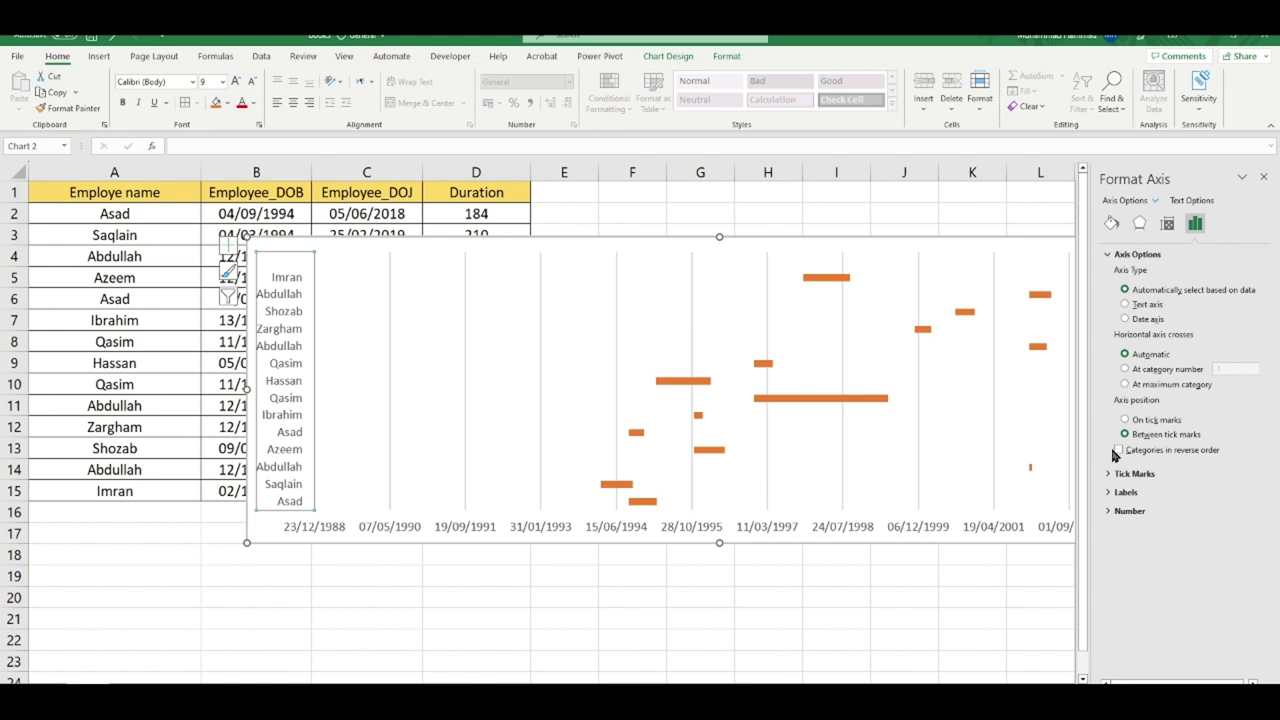
pyautogui.click(1121, 452)
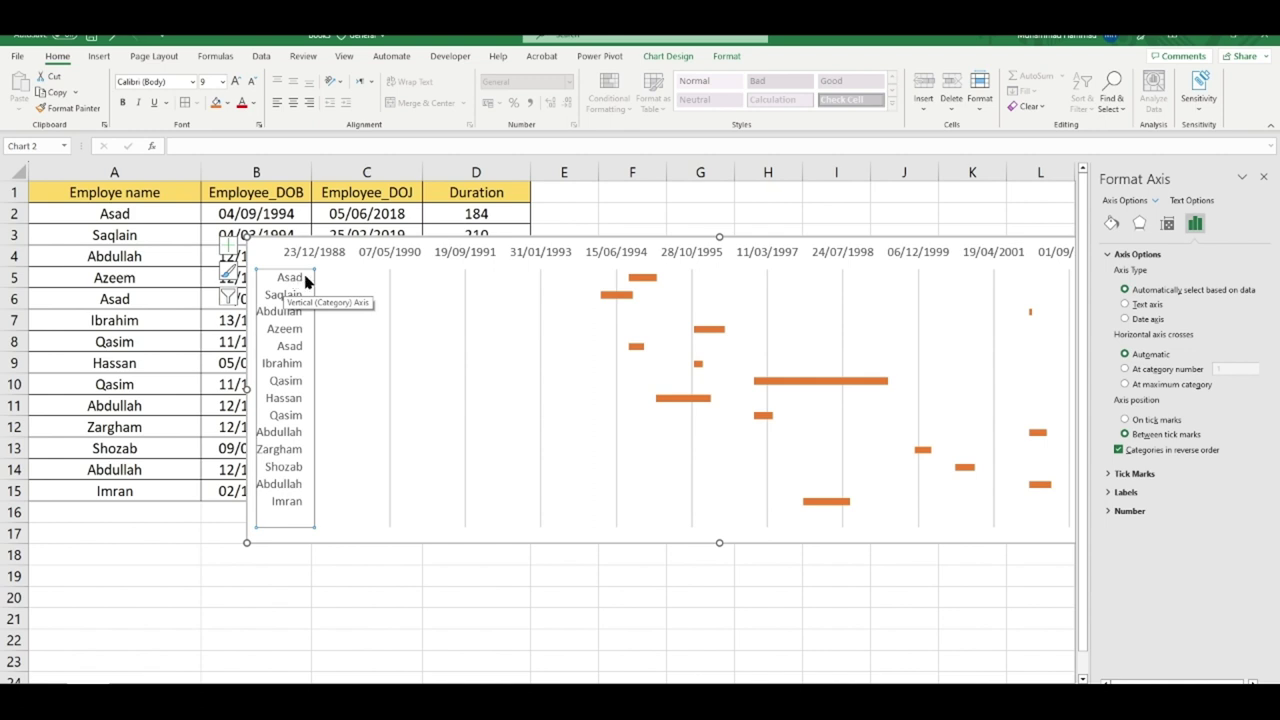
pyautogui.click(1263, 177)
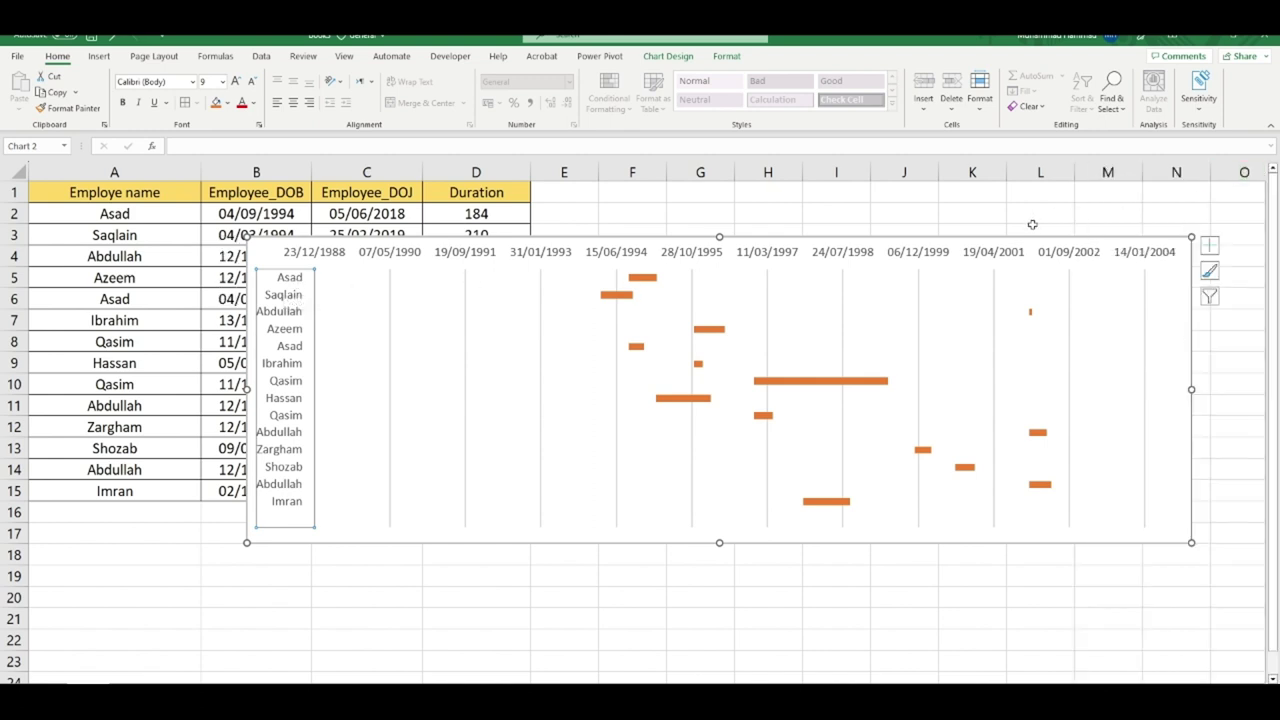
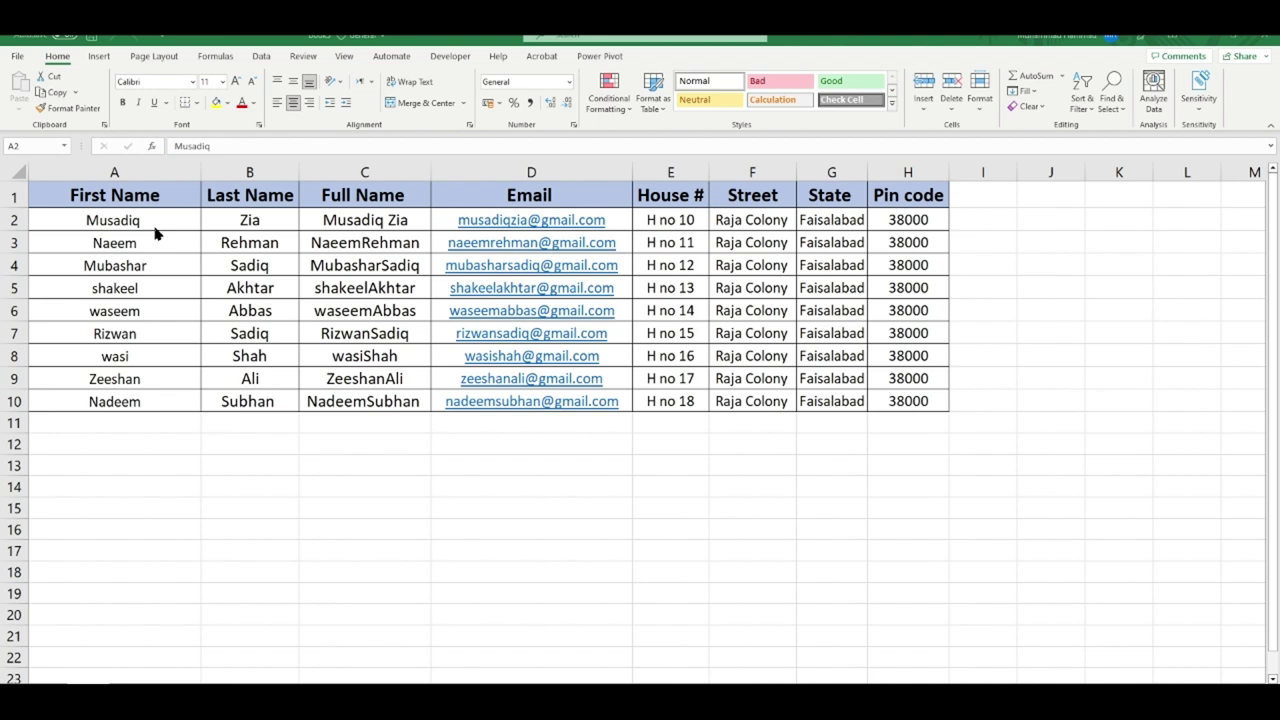
# Review the recipient names from cell A2, then switch to the Word interview letter
pyautogui.click(155, 226)
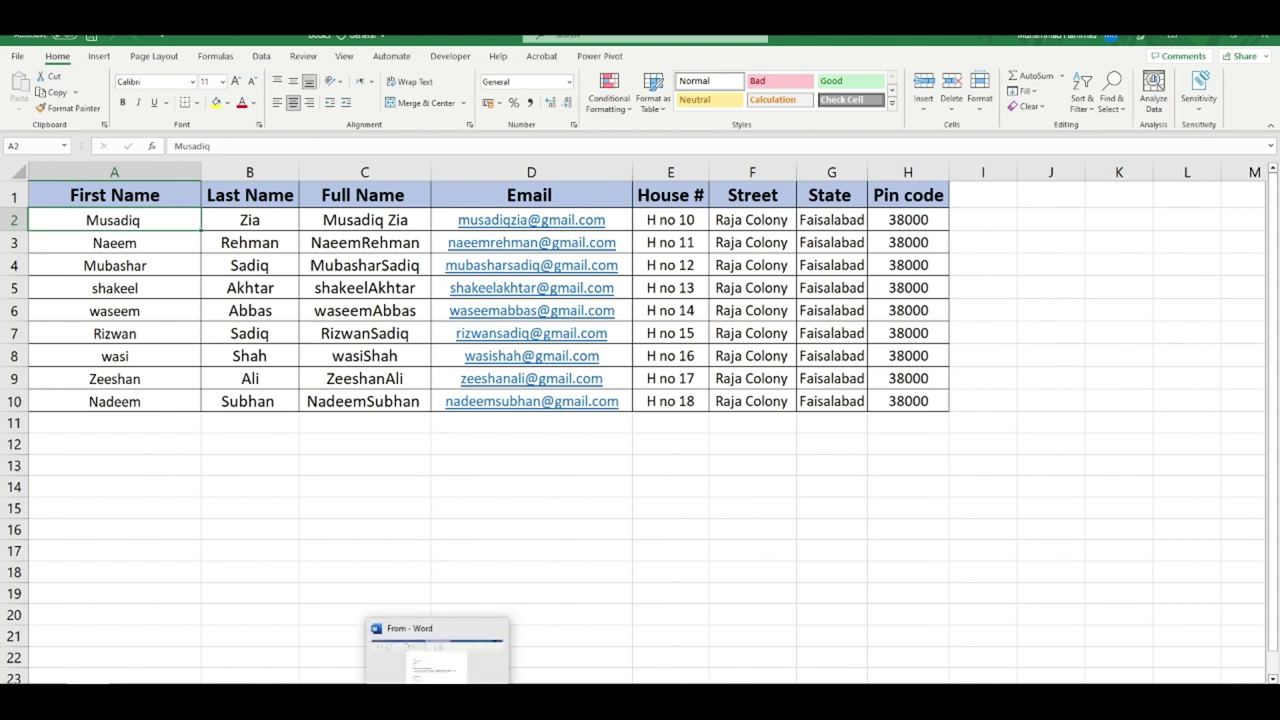
pyautogui.click(435, 635)
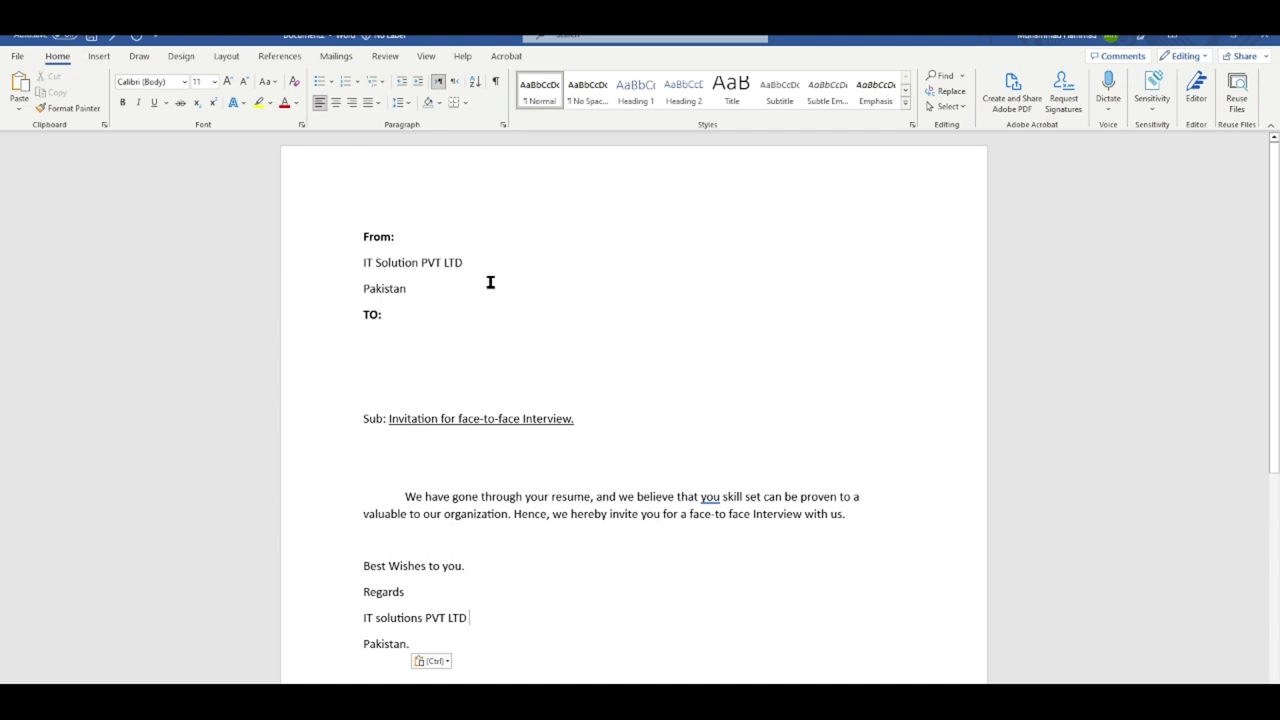
# Use Sheet1$ of H:\CODANICS\Excel for codanics\Book3 as the letter's existing recipient list
pyautogui.click(340, 57)
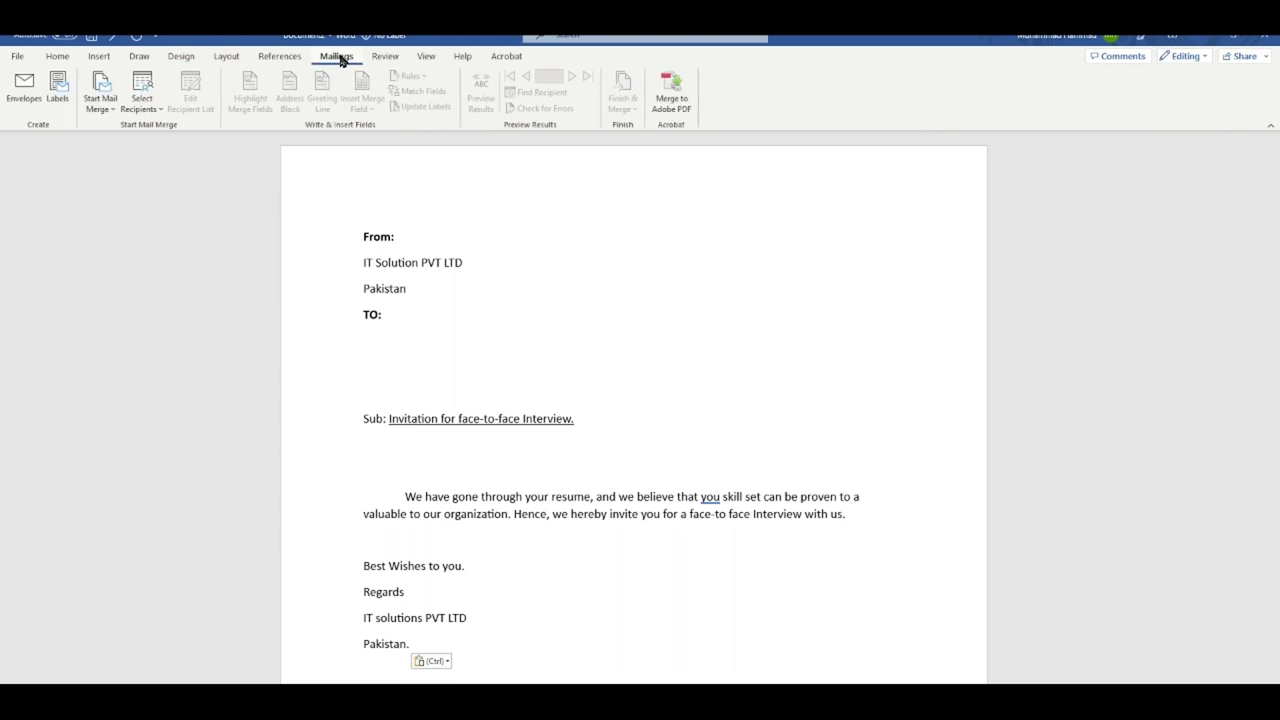
pyautogui.click(152, 108)
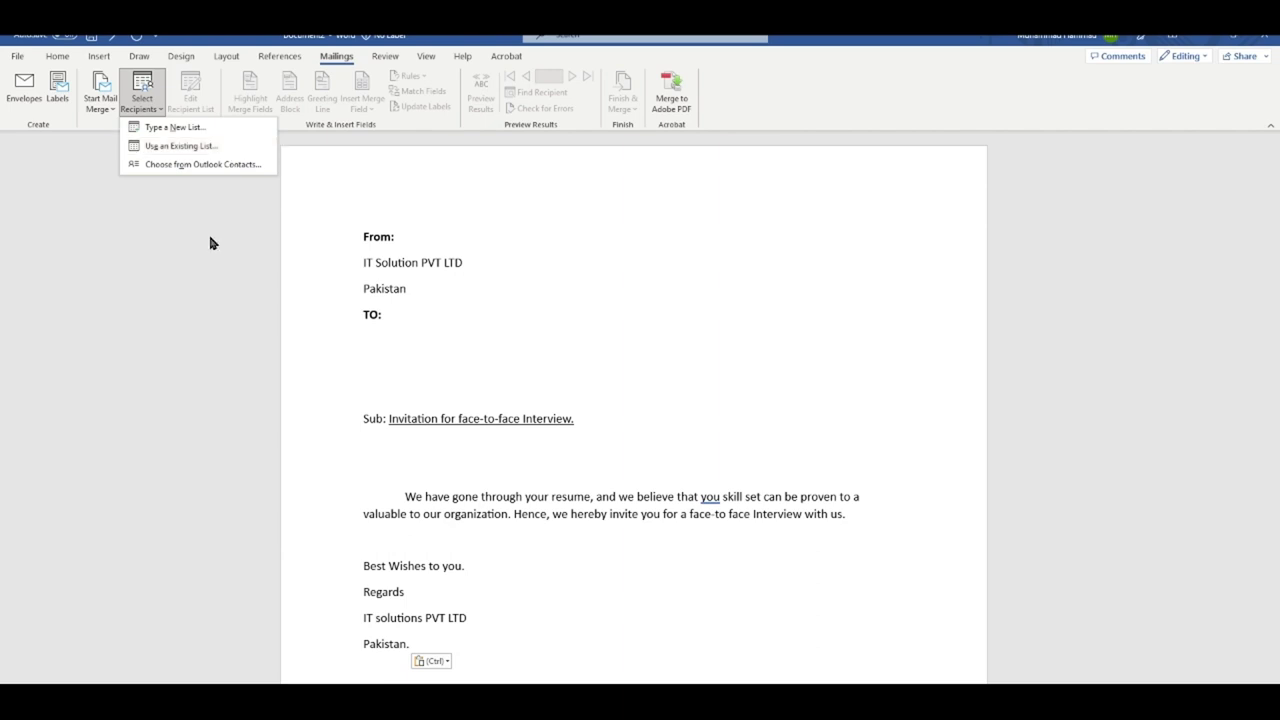
pyautogui.click(198, 145)
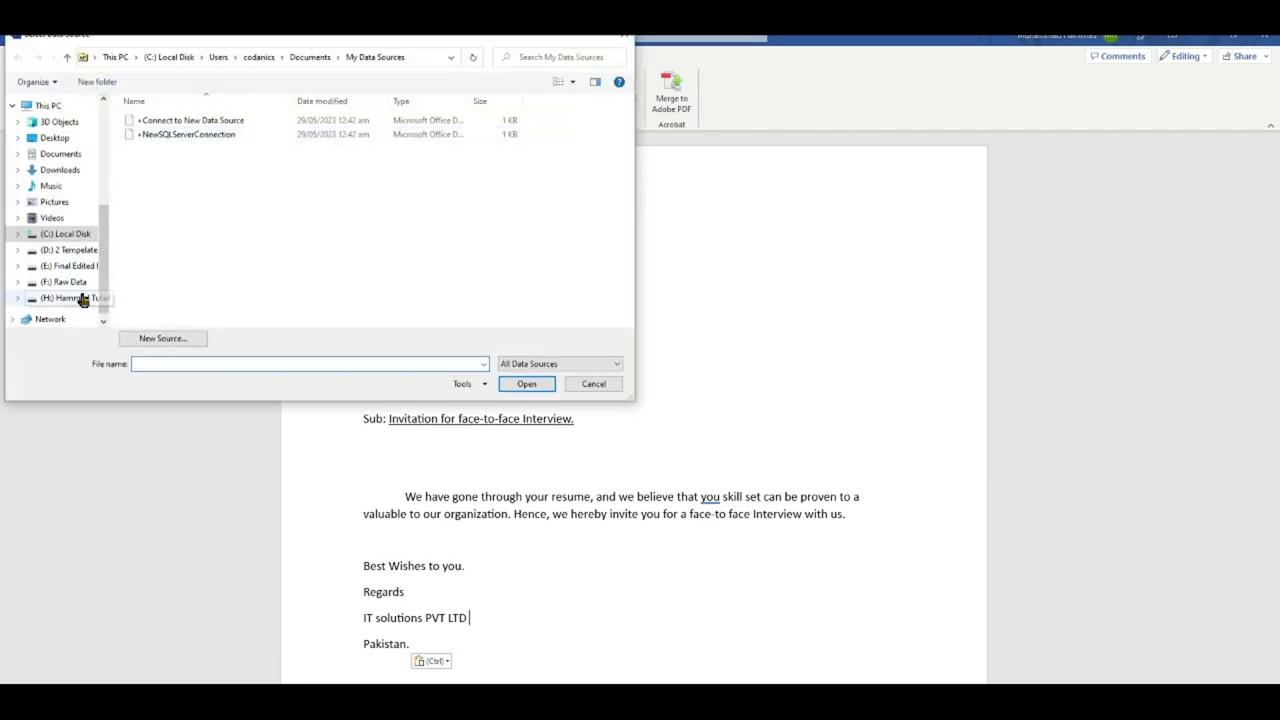
pyautogui.click(83, 298)
pyautogui.doubleClick(188, 108)
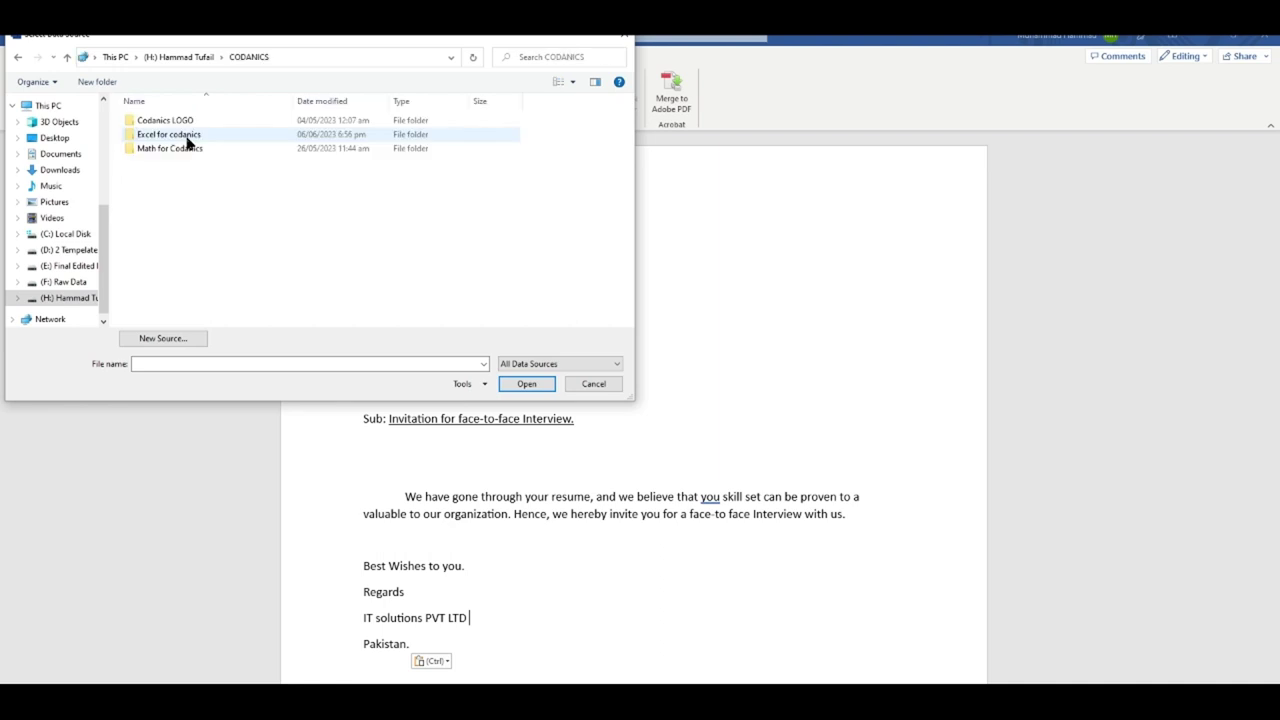
pyautogui.doubleClick(186, 143)
pyautogui.click(177, 162)
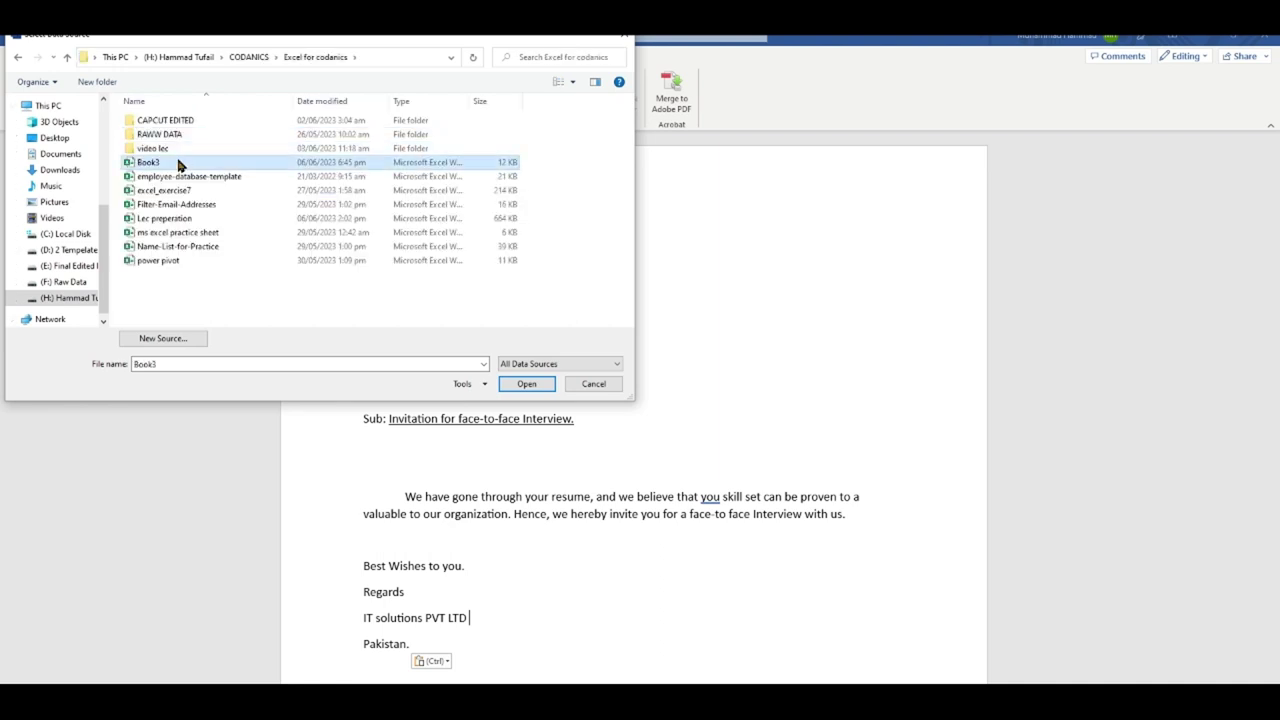
pyautogui.click(528, 383)
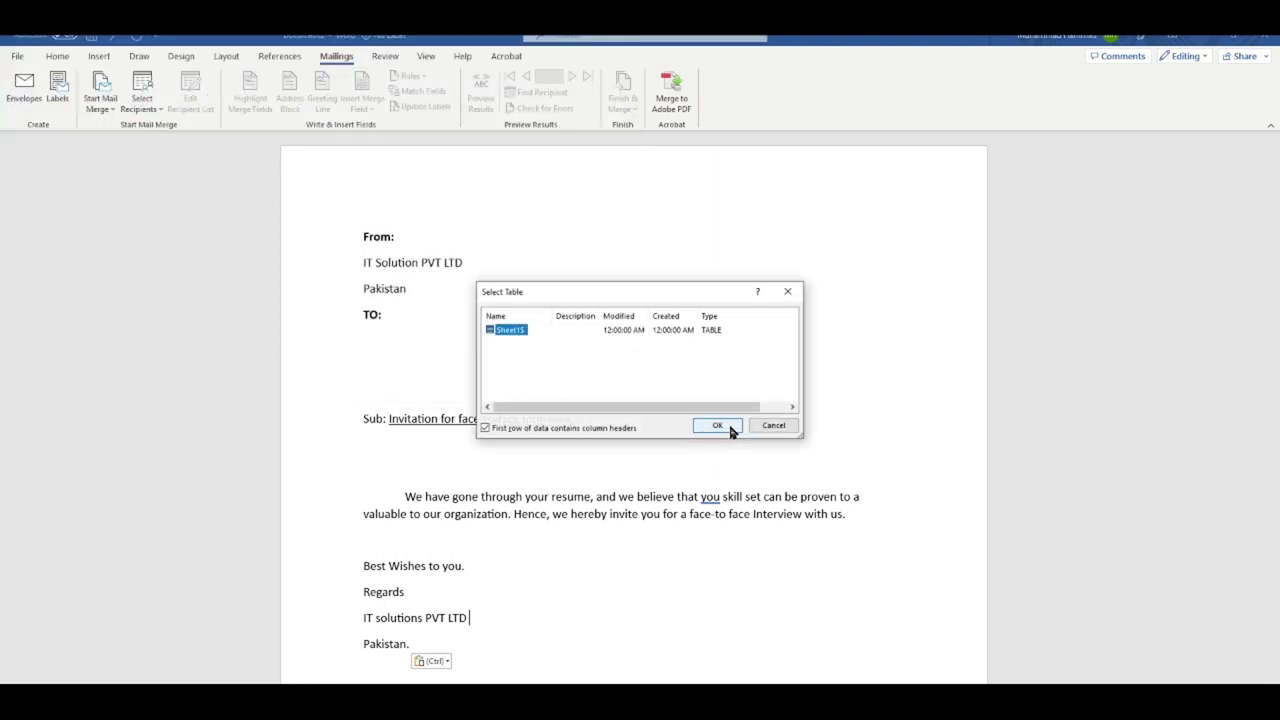
pyautogui.click(718, 426)
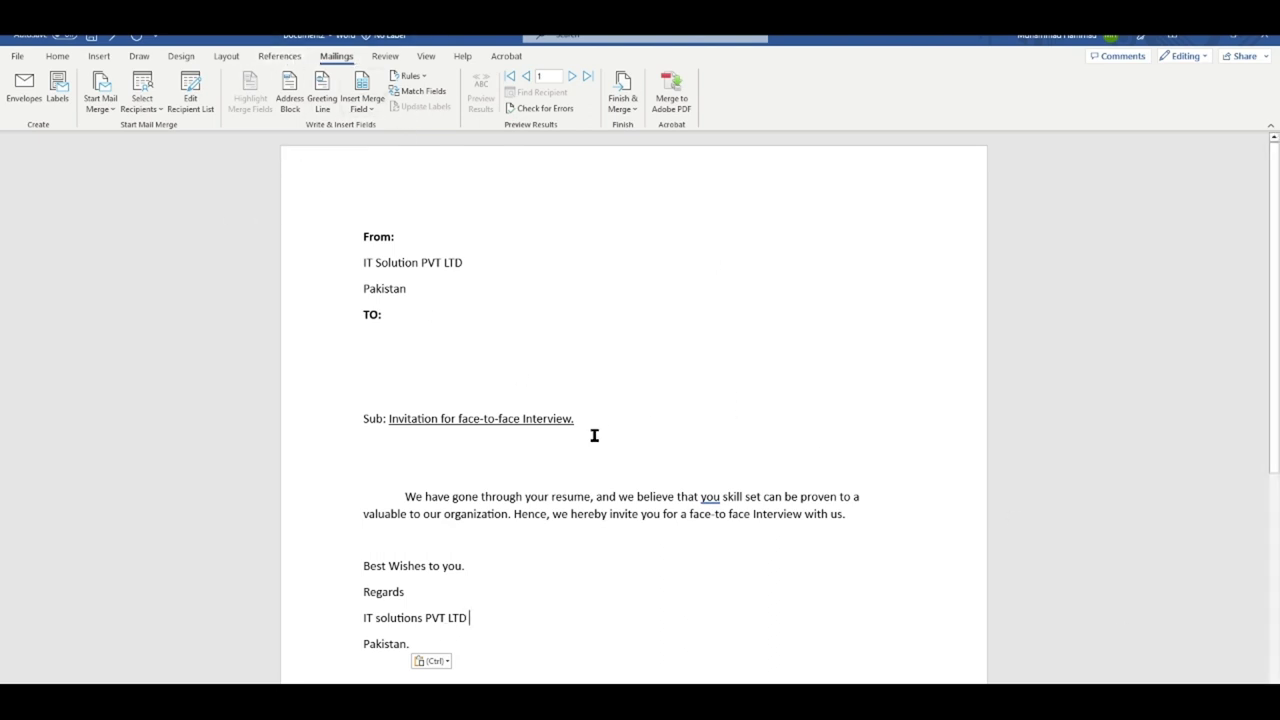
# Start an address block under TO:, matching Address 1 to House # and Address 2 to Street
pyautogui.doubleClick(369, 345)
pyautogui.click(382, 371)
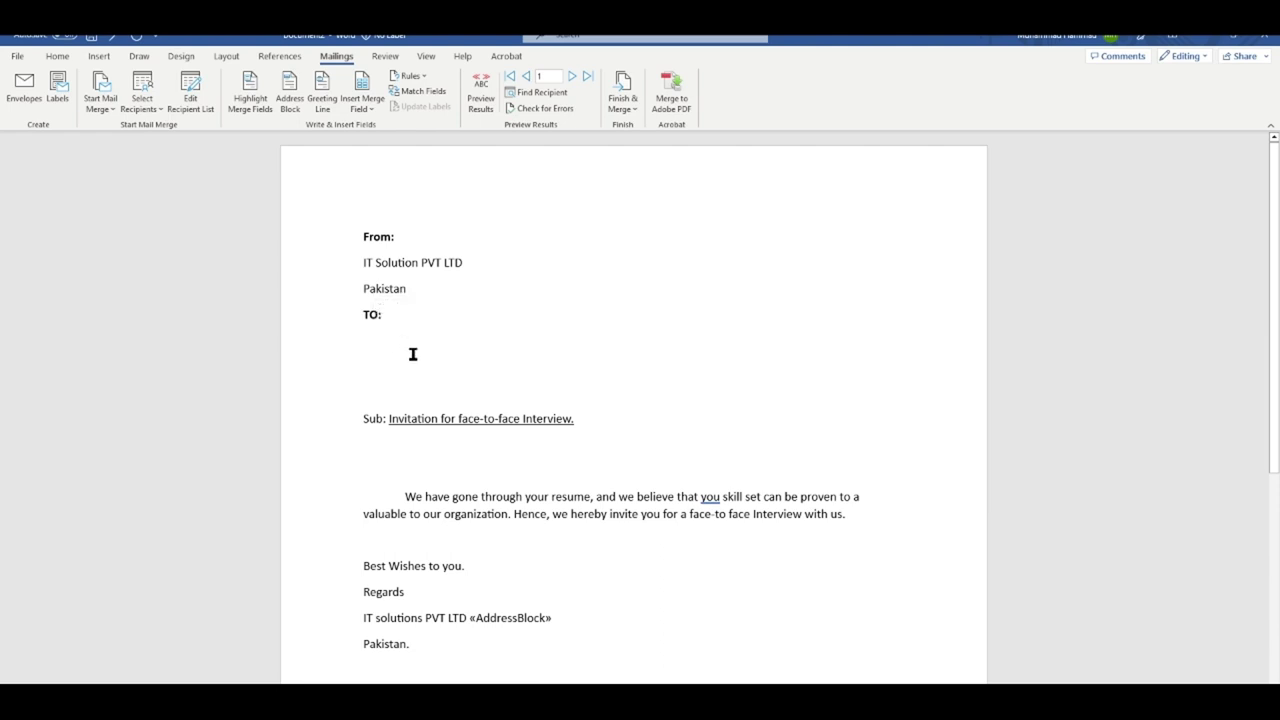
pyautogui.click(290, 90)
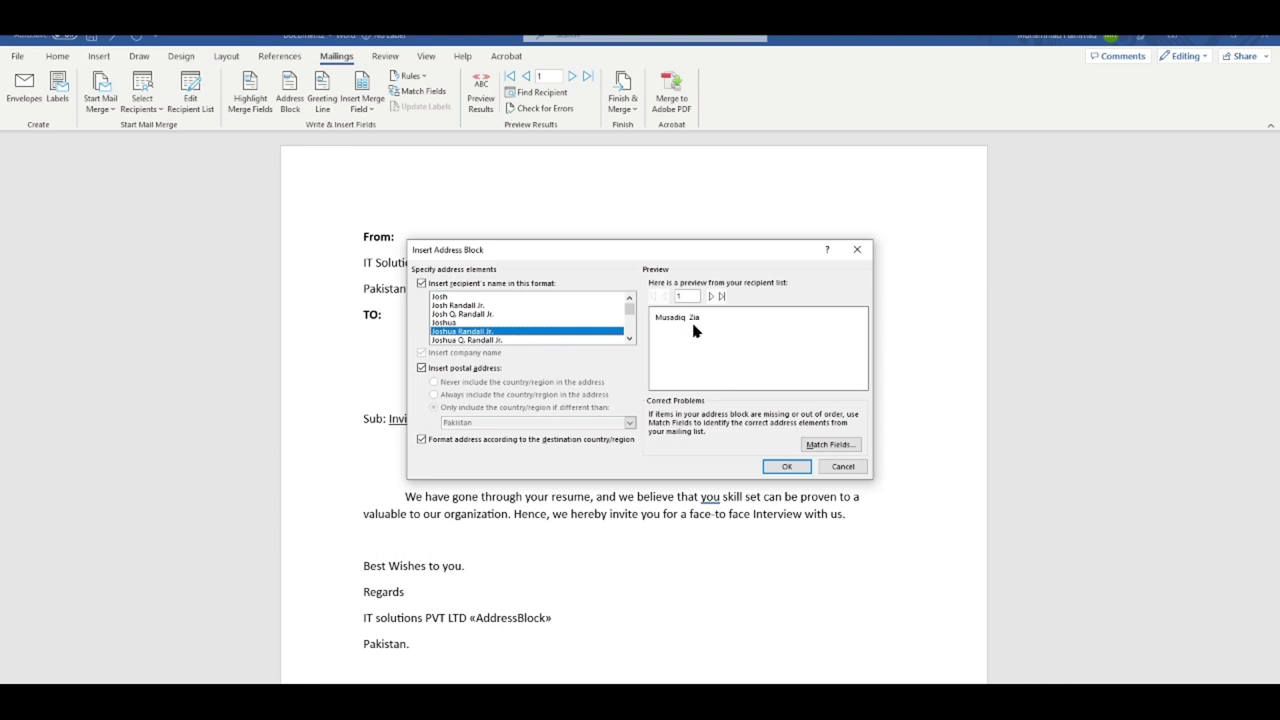
pyautogui.click(832, 444)
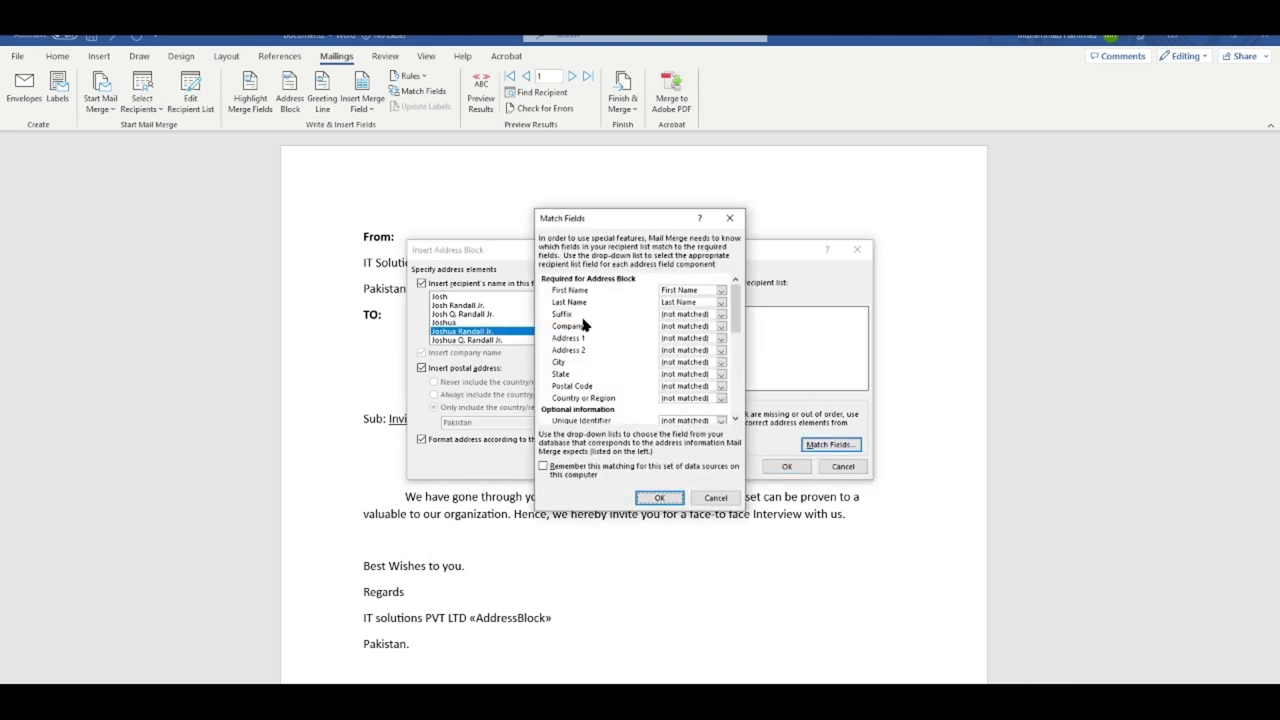
pyautogui.click(673, 341)
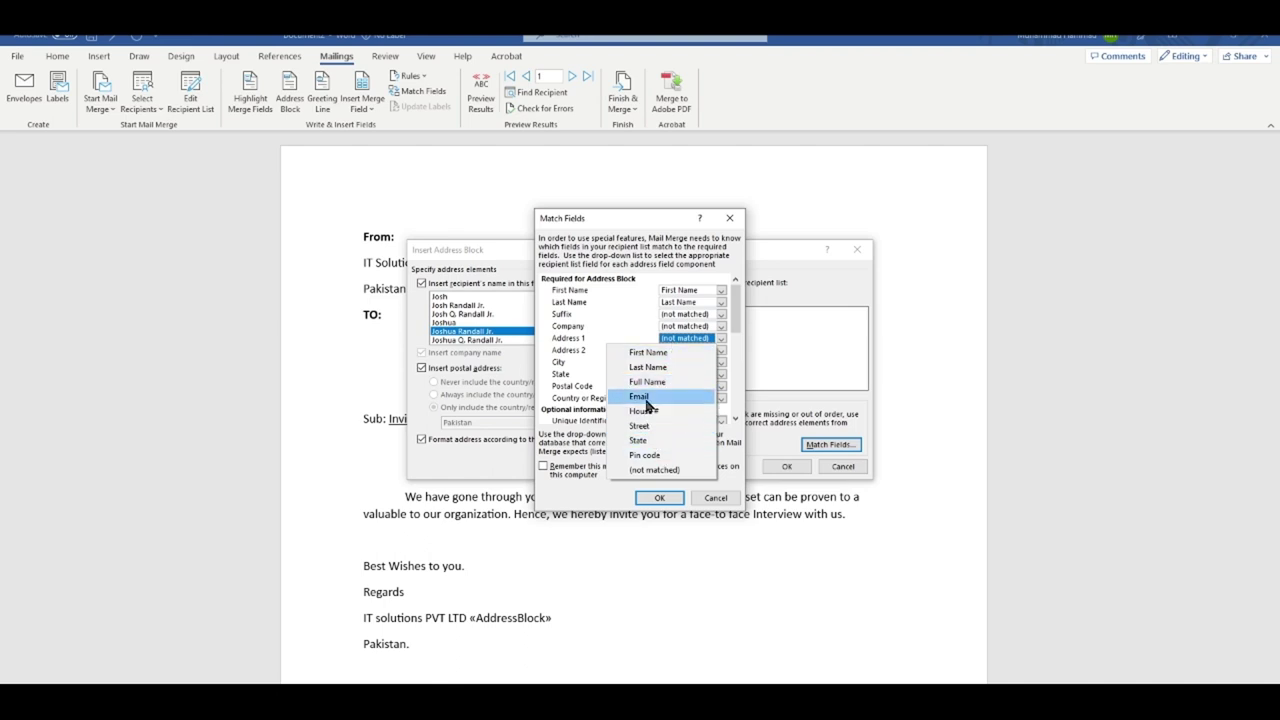
pyautogui.click(646, 398)
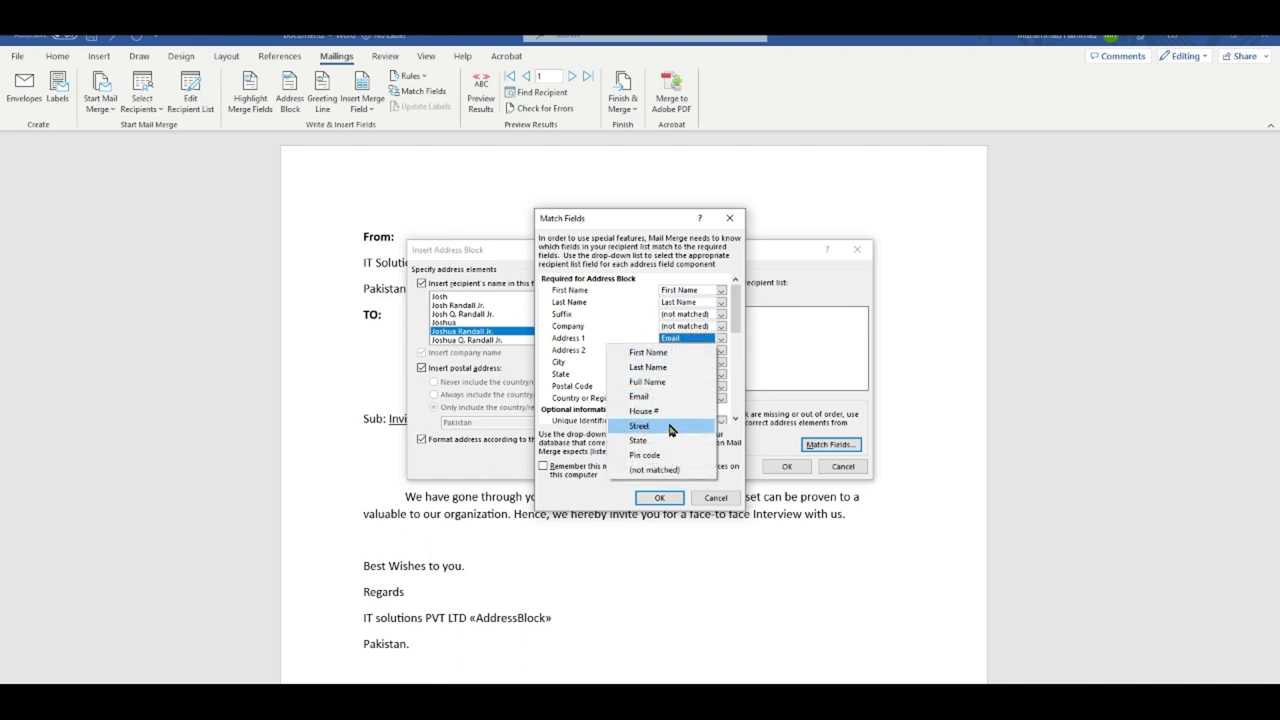
pyautogui.click(690, 411)
pyautogui.click(690, 352)
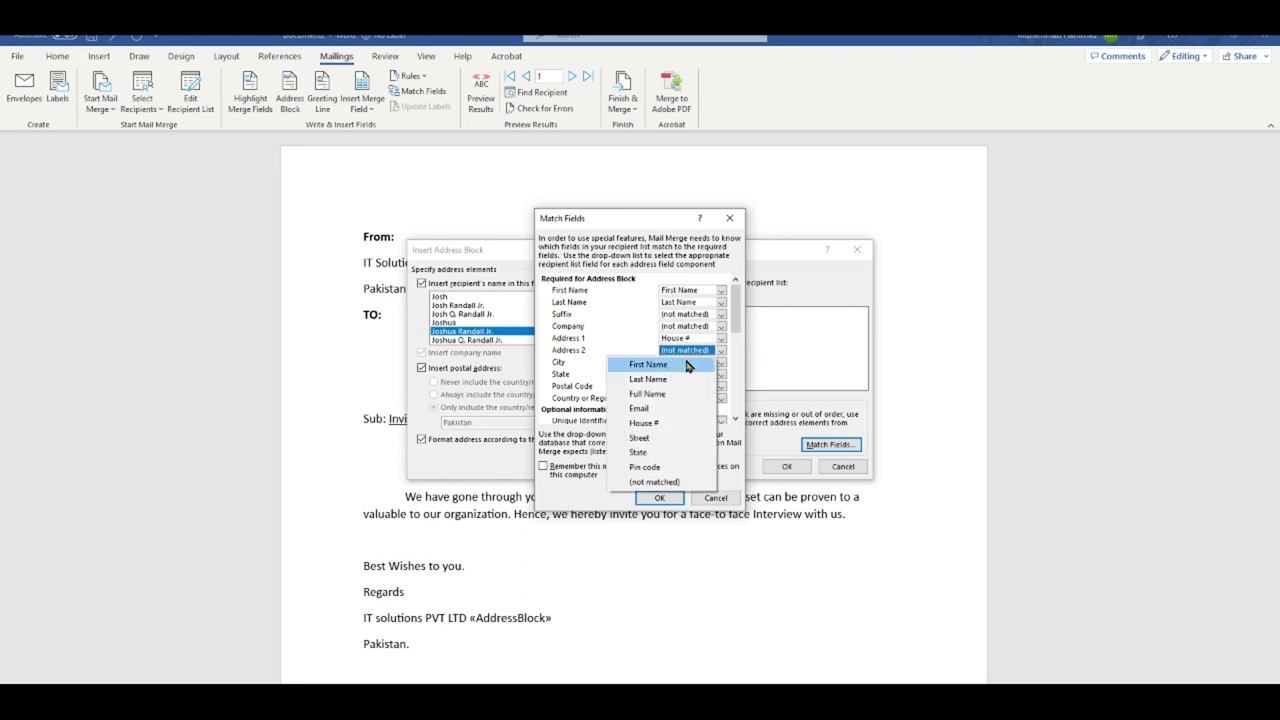
pyautogui.click(676, 445)
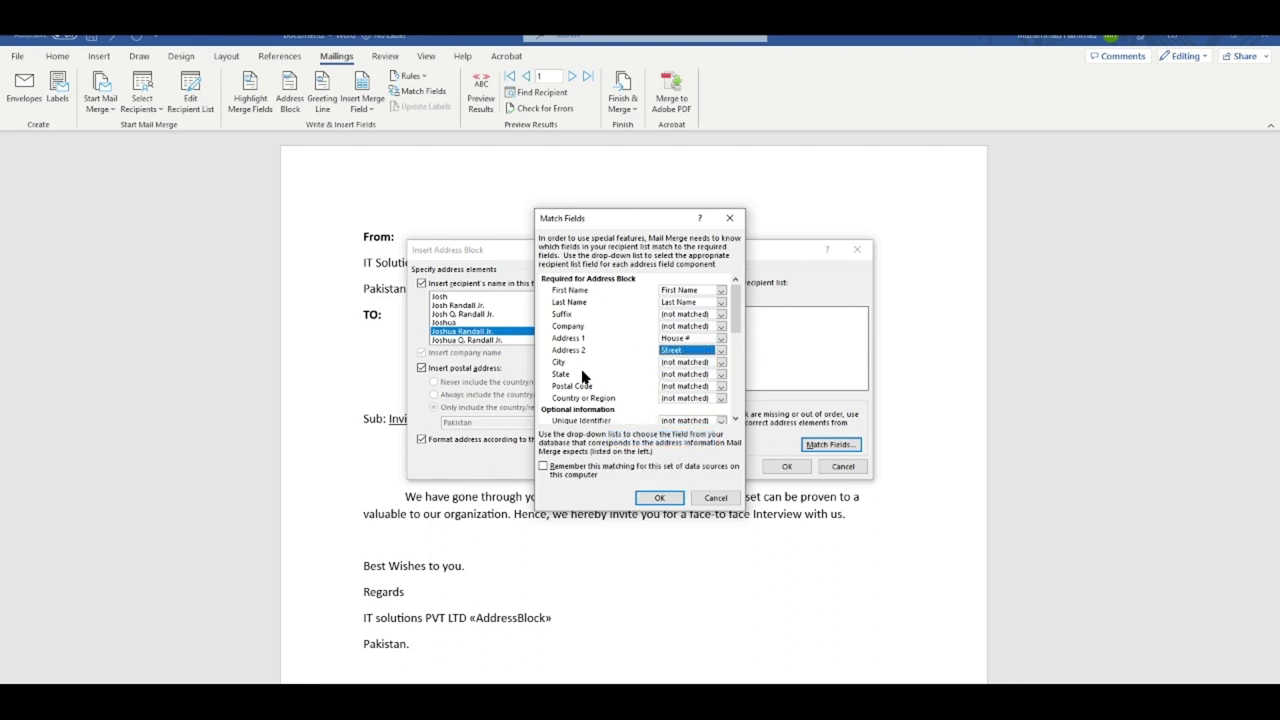
# Match State to State and Postal Code to Pin code, leaving City unmatched
pyautogui.click(696, 378)
pyautogui.click(690, 478)
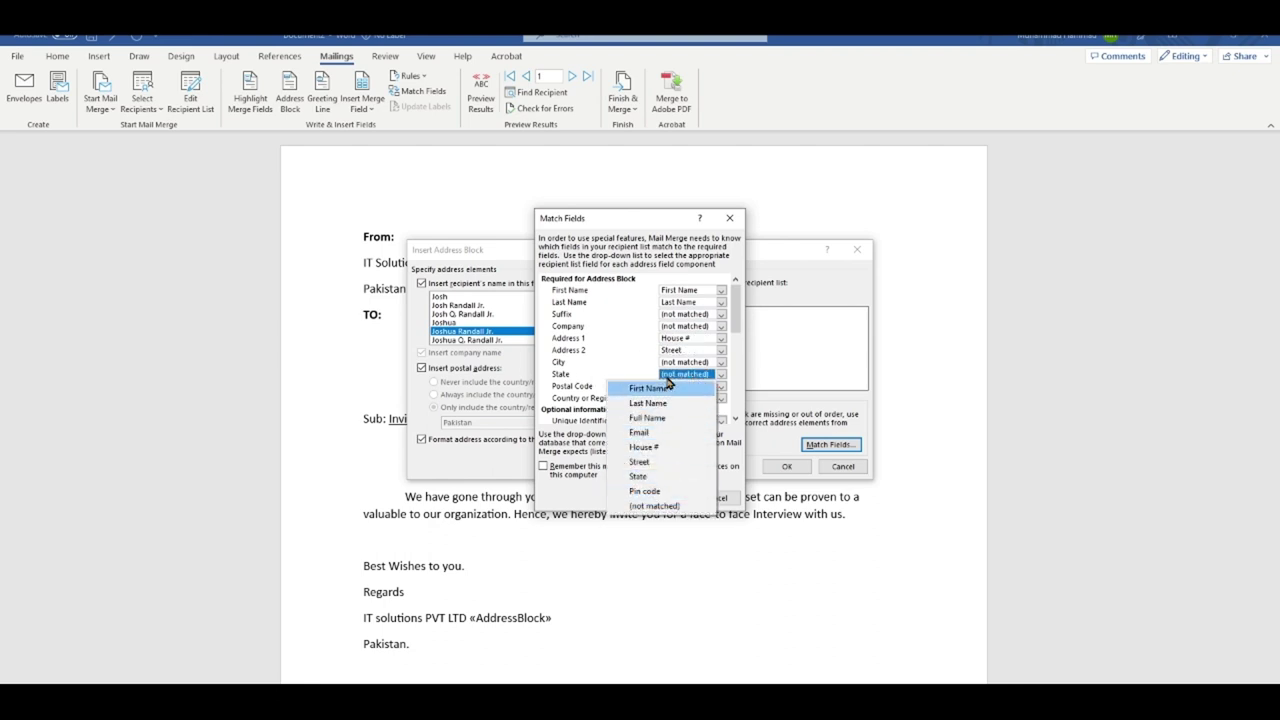
pyautogui.click(676, 364)
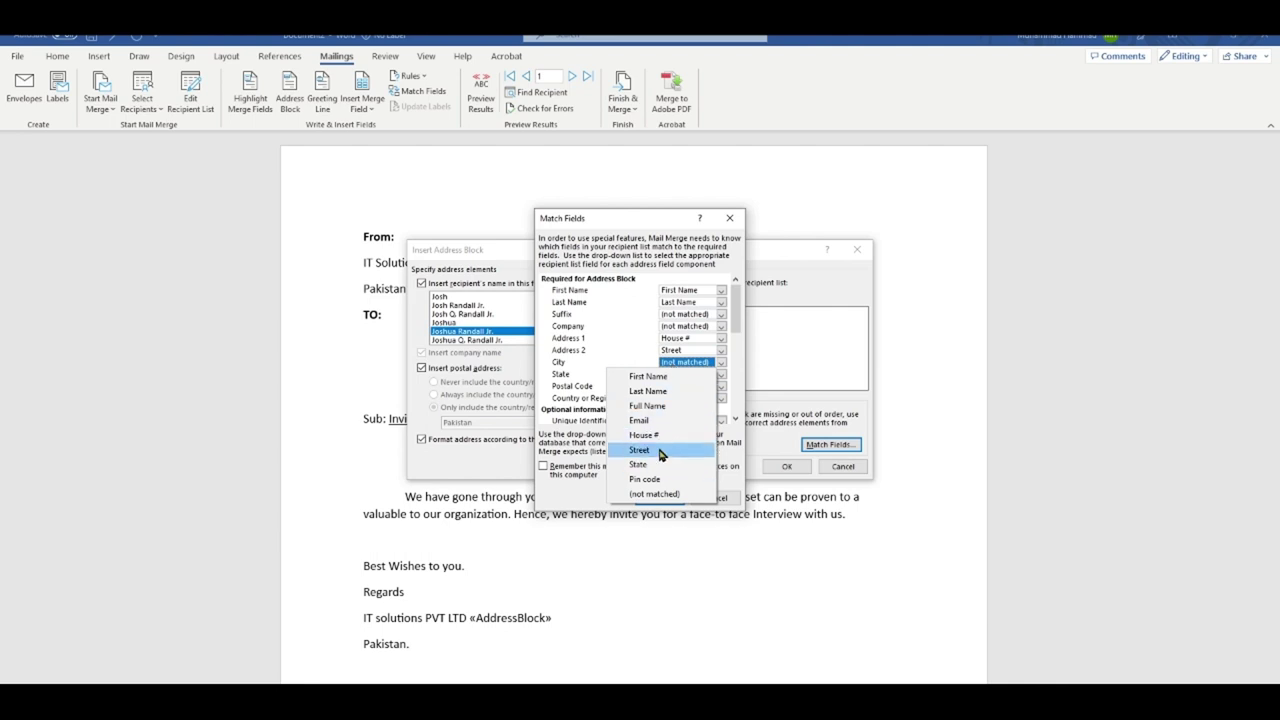
pyautogui.click(640, 355)
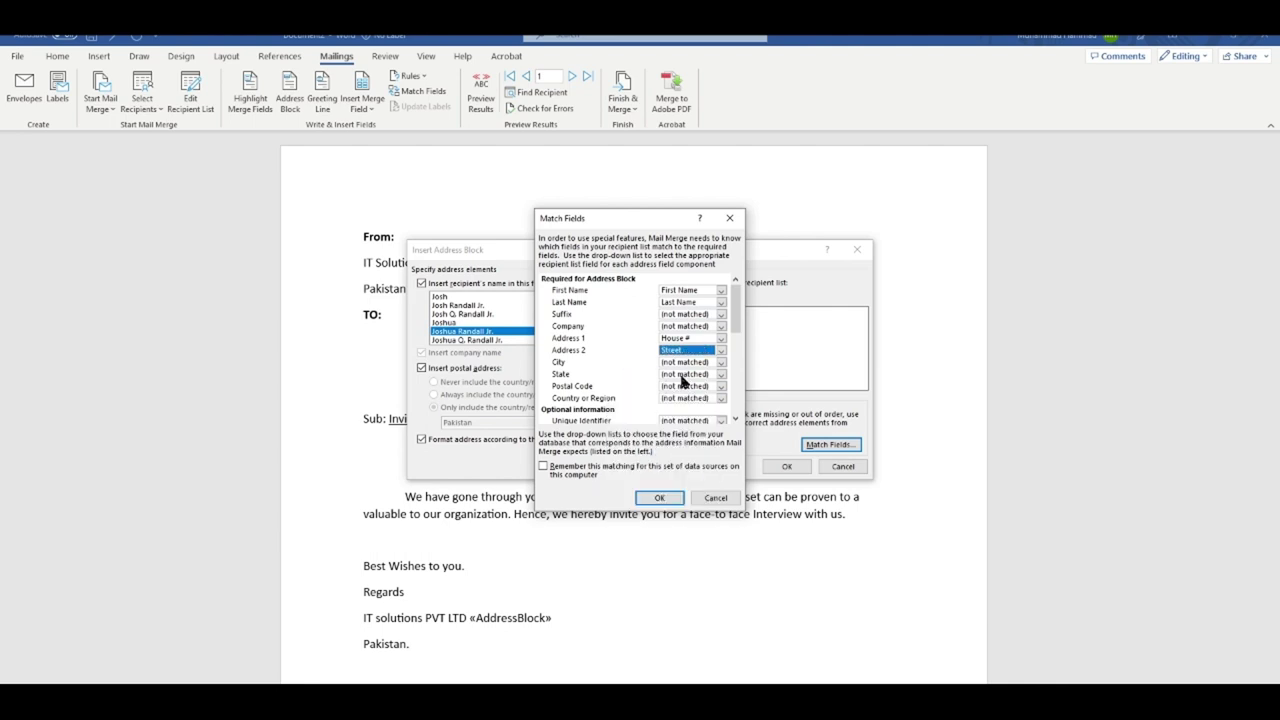
pyautogui.click(684, 376)
pyautogui.click(668, 480)
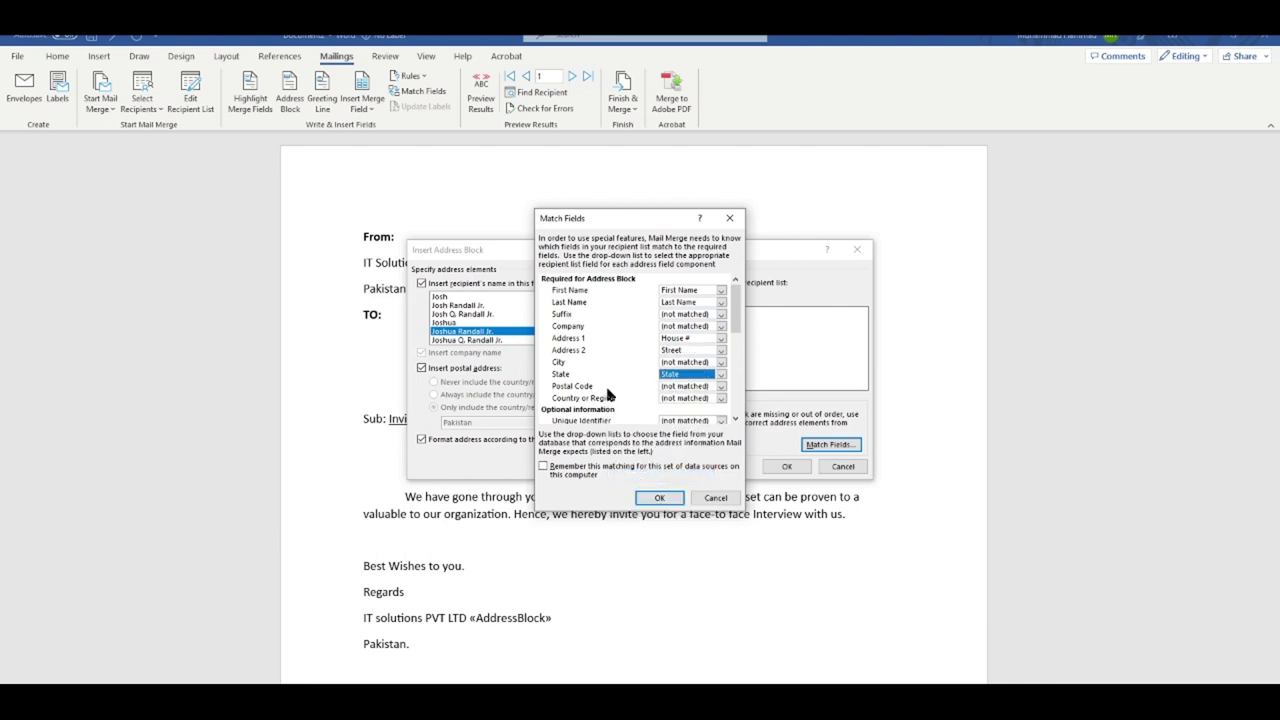
pyautogui.click(676, 386)
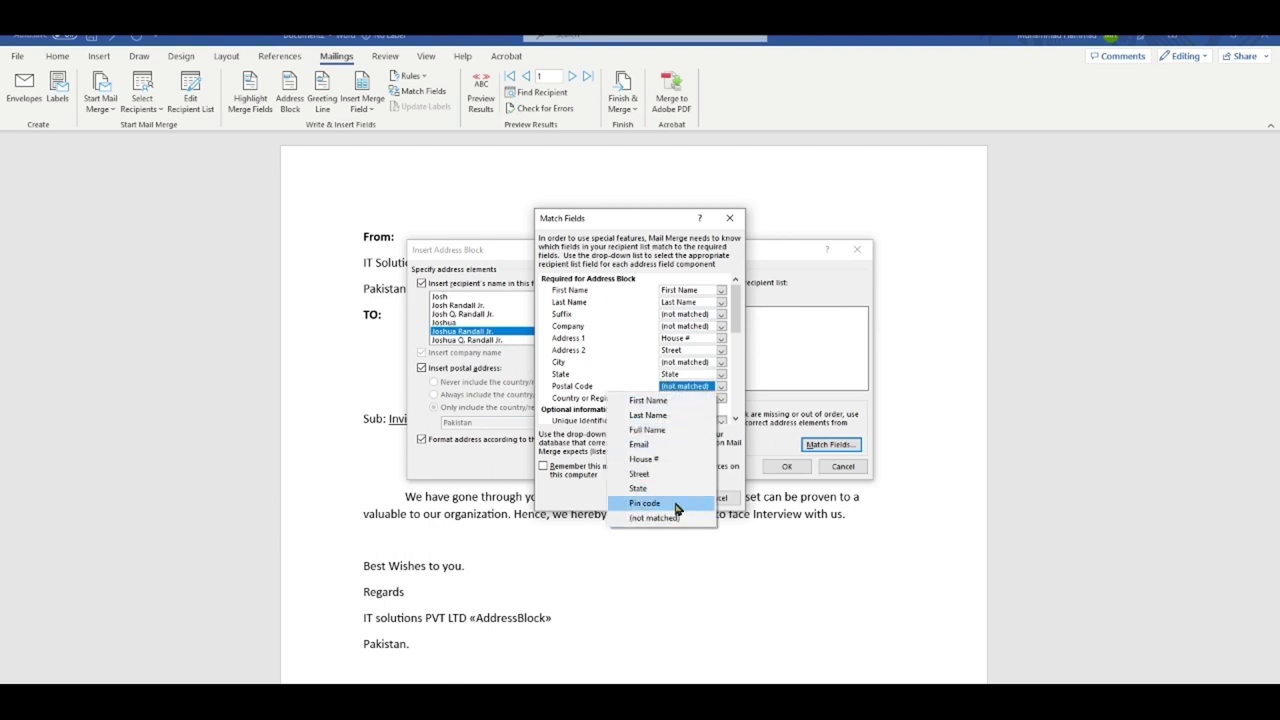
pyautogui.click(678, 503)
pyautogui.click(660, 497)
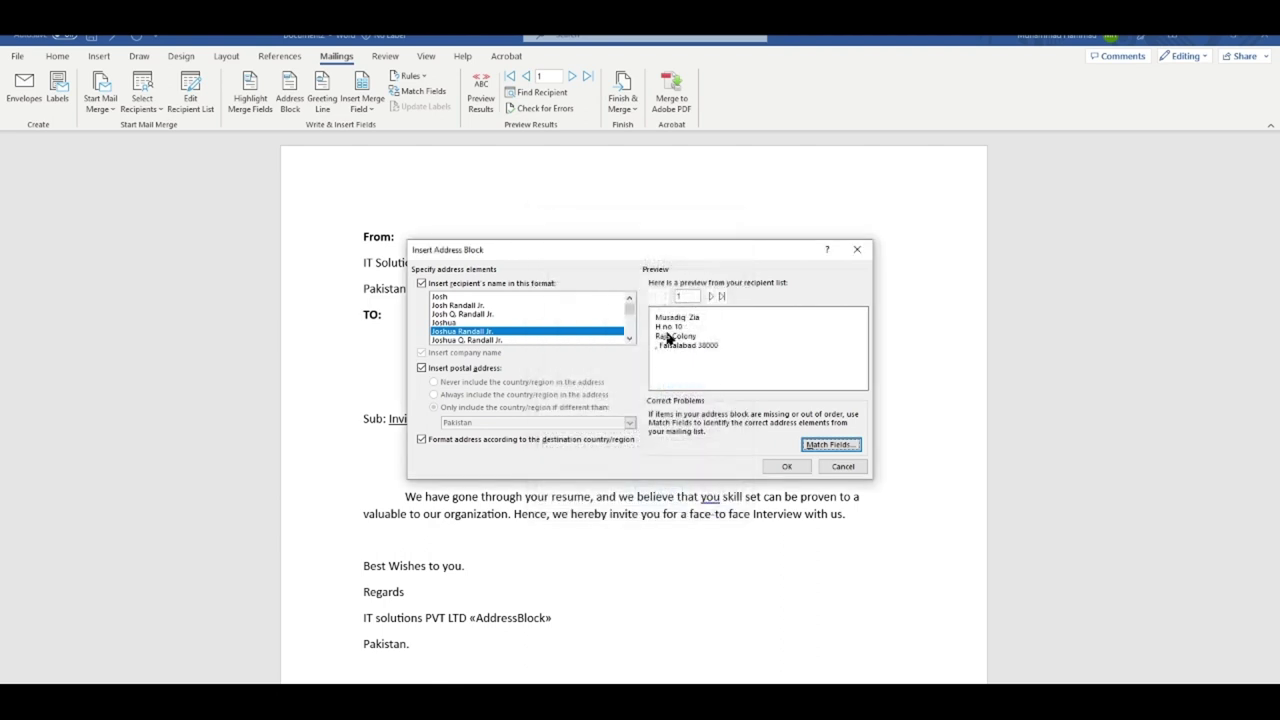
# Preview the address block across recipients, then insert it under TO:
pyautogui.click(710, 297)
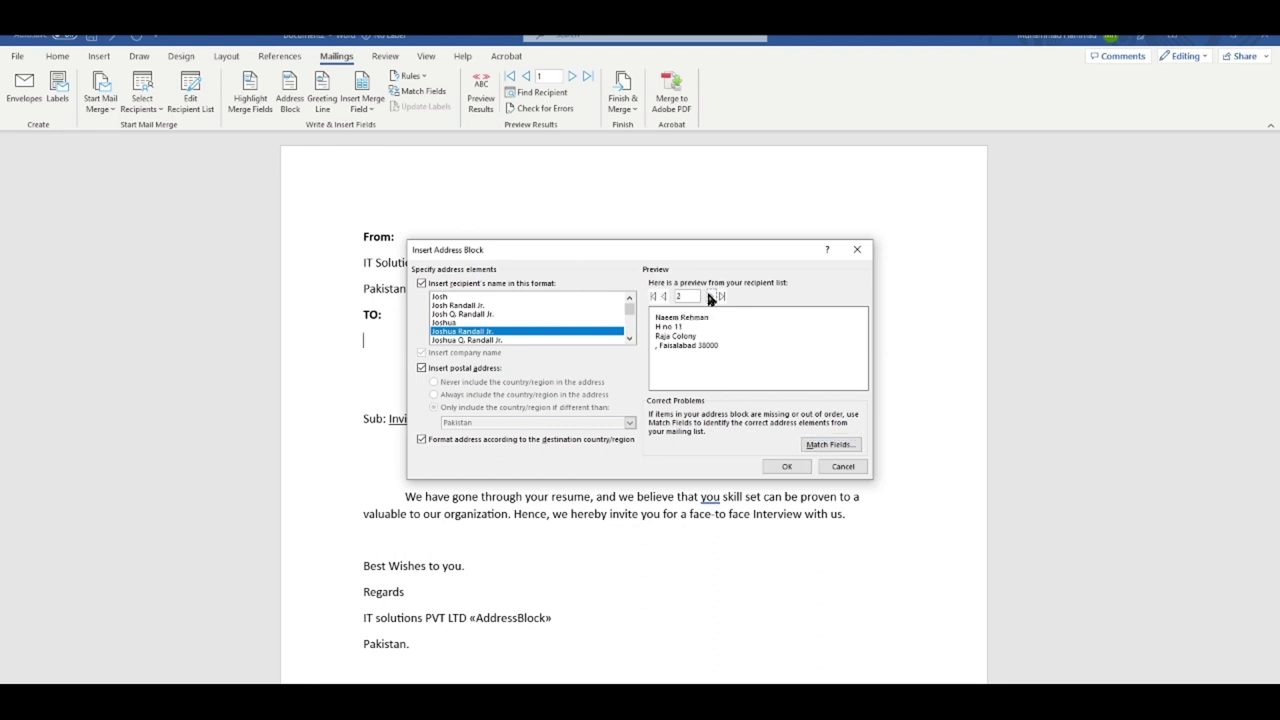
pyautogui.click(710, 297)
pyautogui.click(710, 297)
pyautogui.click(710, 297)
pyautogui.click(710, 297)
pyautogui.click(710, 297)
pyautogui.click(710, 297)
pyautogui.click(710, 297)
pyautogui.click(710, 297)
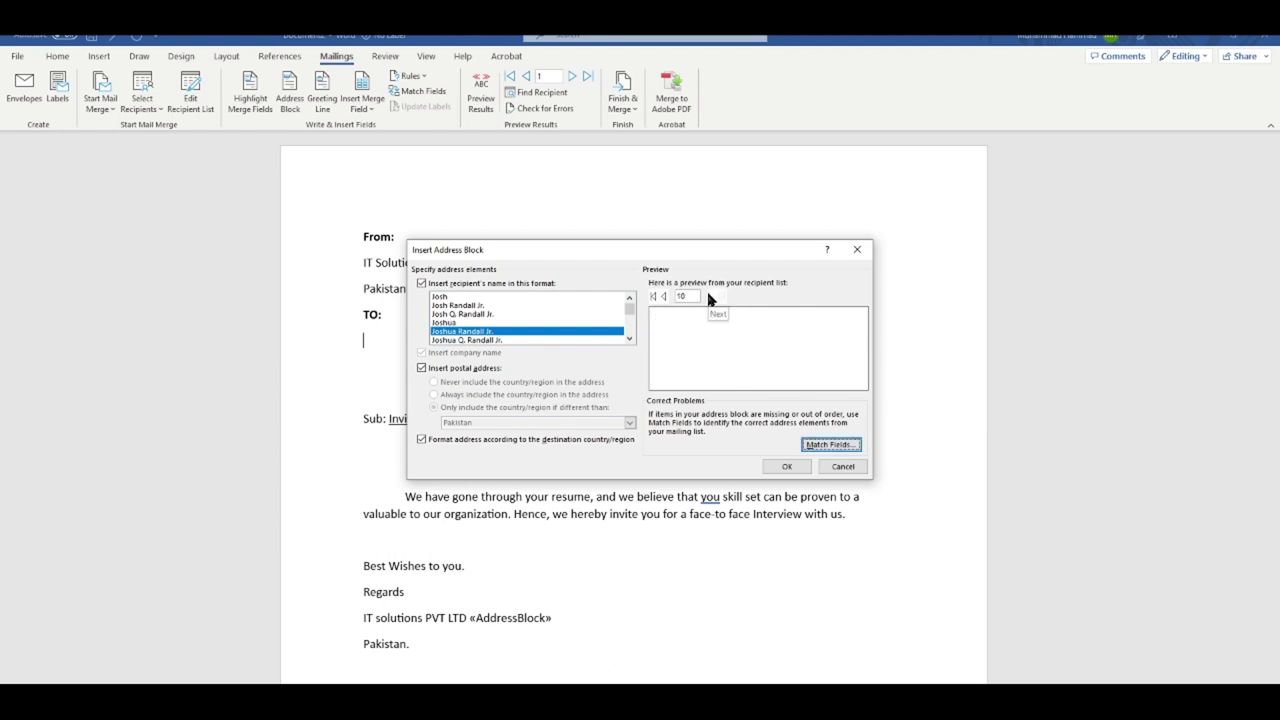
pyautogui.click(663, 296)
pyautogui.click(663, 296)
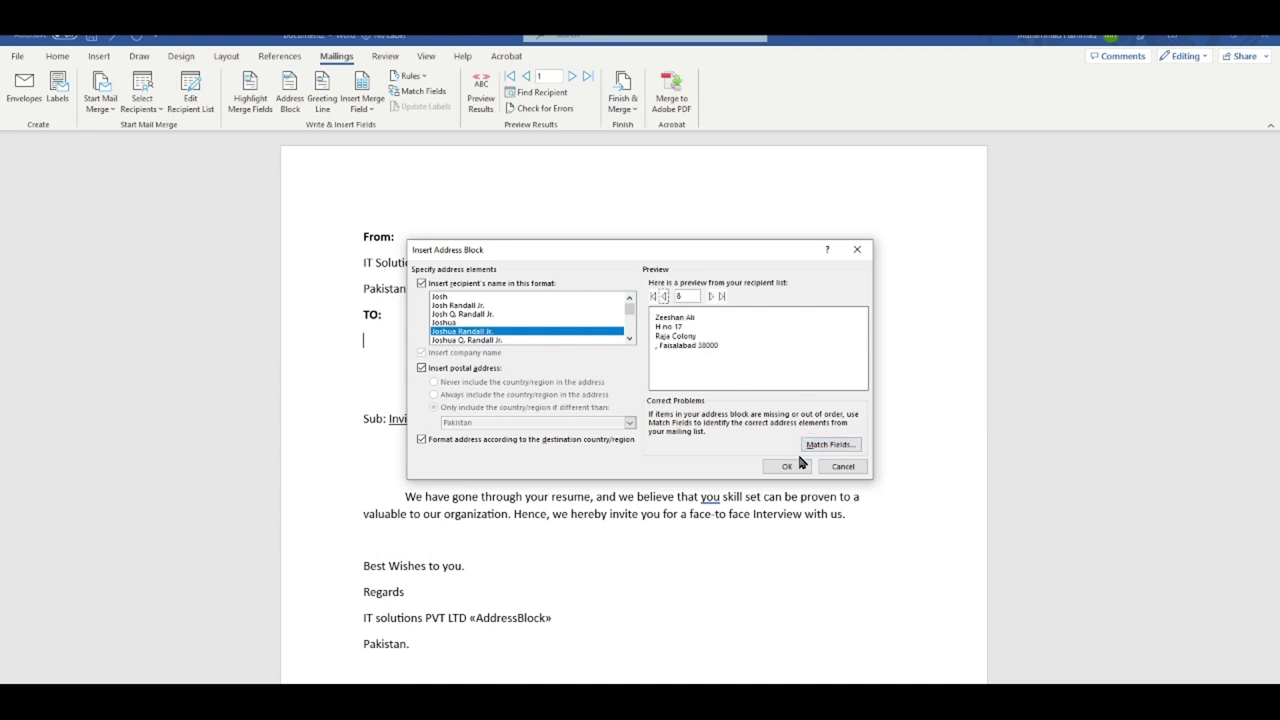
pyautogui.click(788, 467)
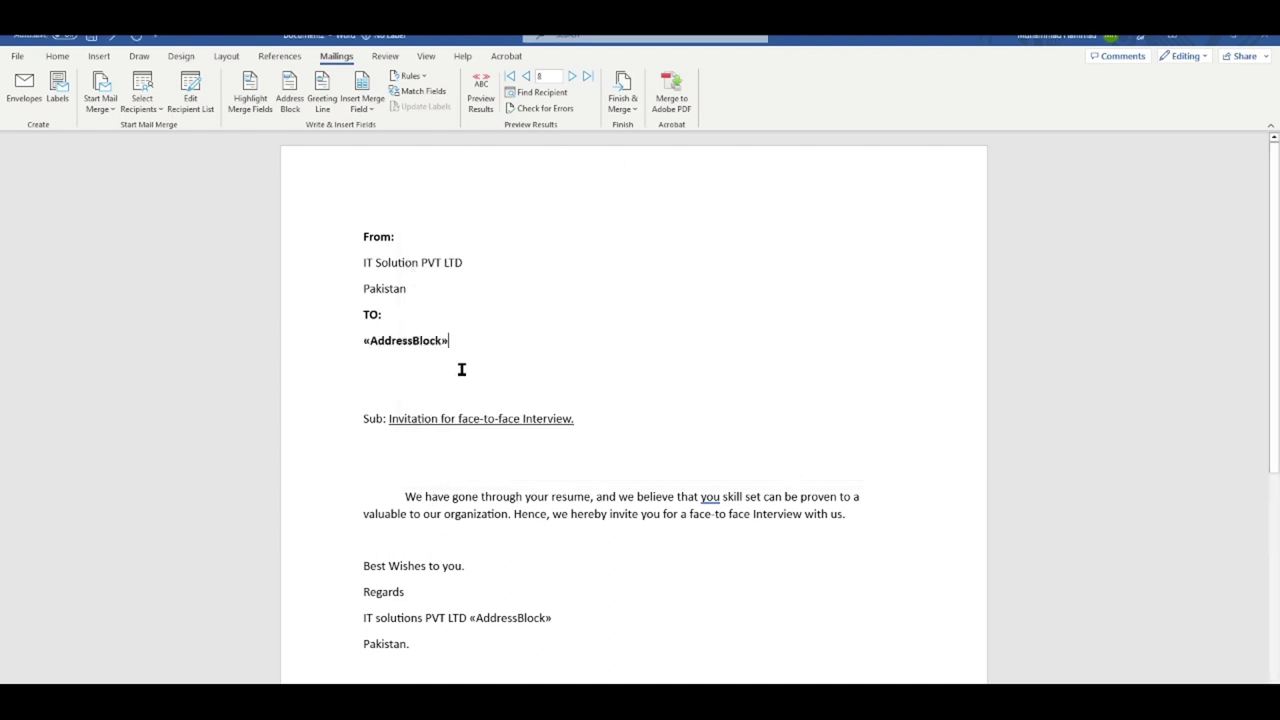
# Below the Sub: line, start a greeting line in the 'Mr. Randall' name format
pyautogui.scroll(-1, 461, 370)
pyautogui.click(386, 406)
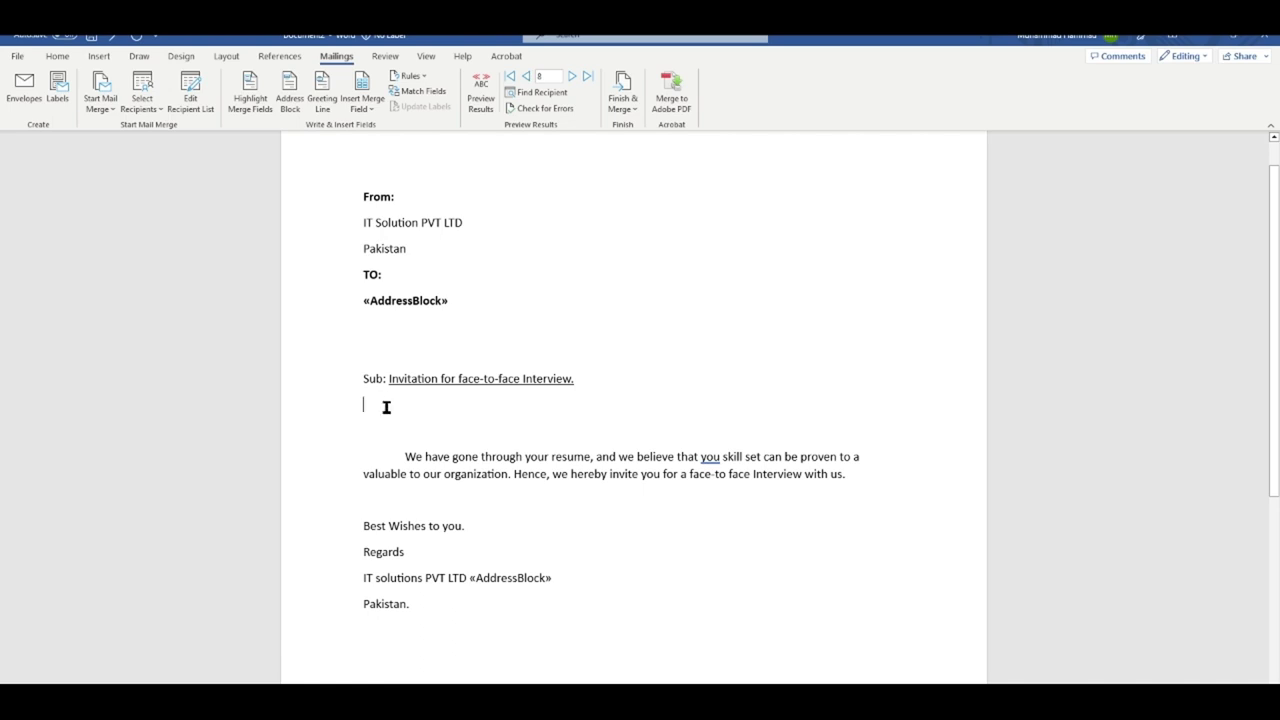
pyautogui.click(325, 90)
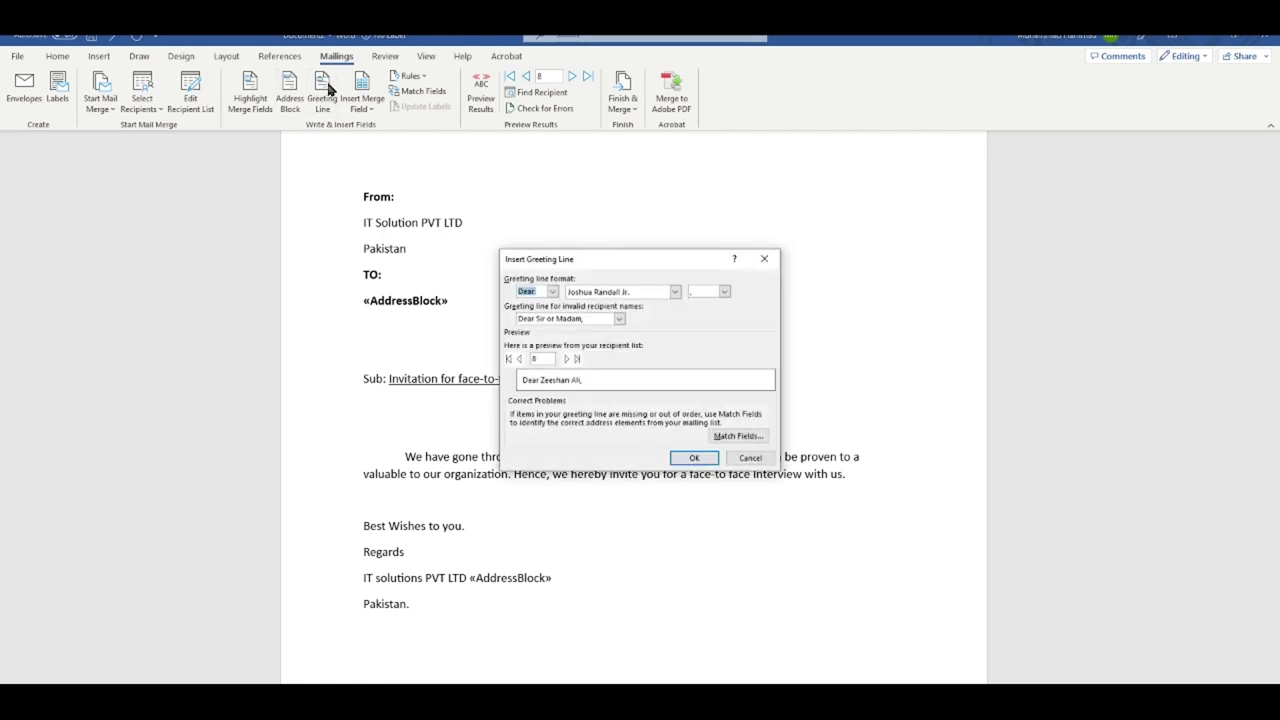
pyautogui.click(676, 291)
pyautogui.click(677, 292)
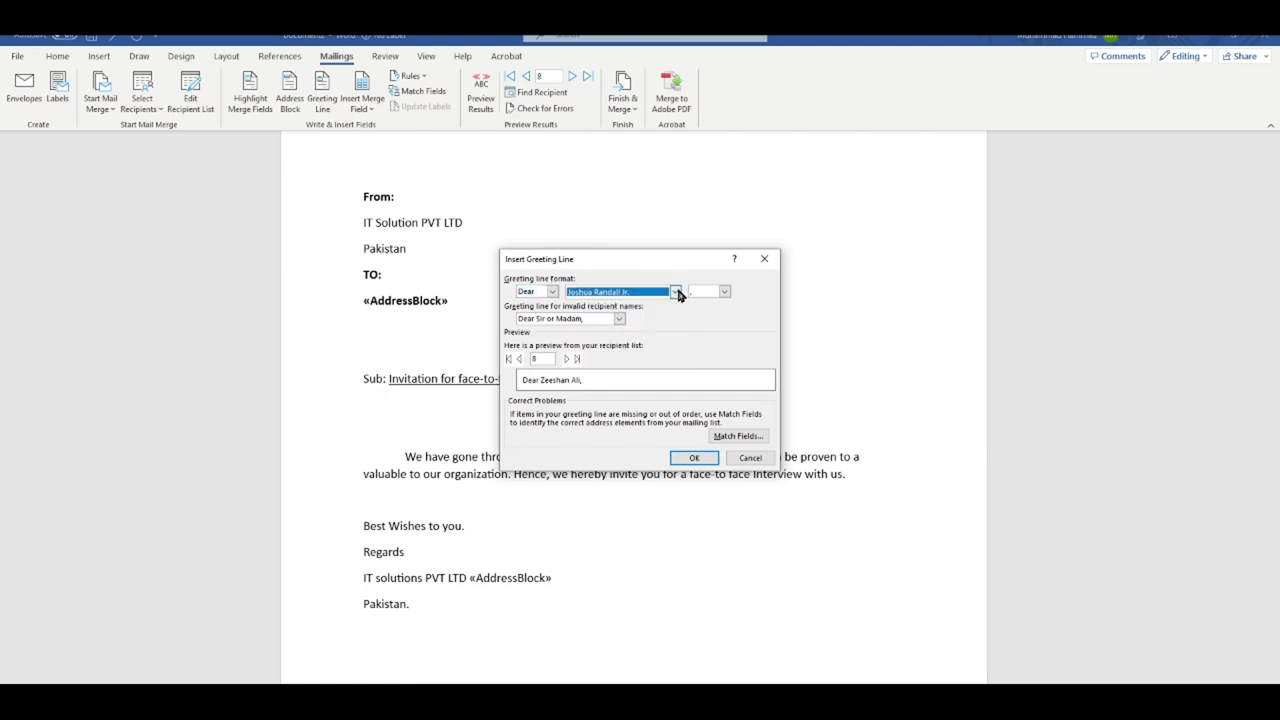
pyautogui.click(677, 292)
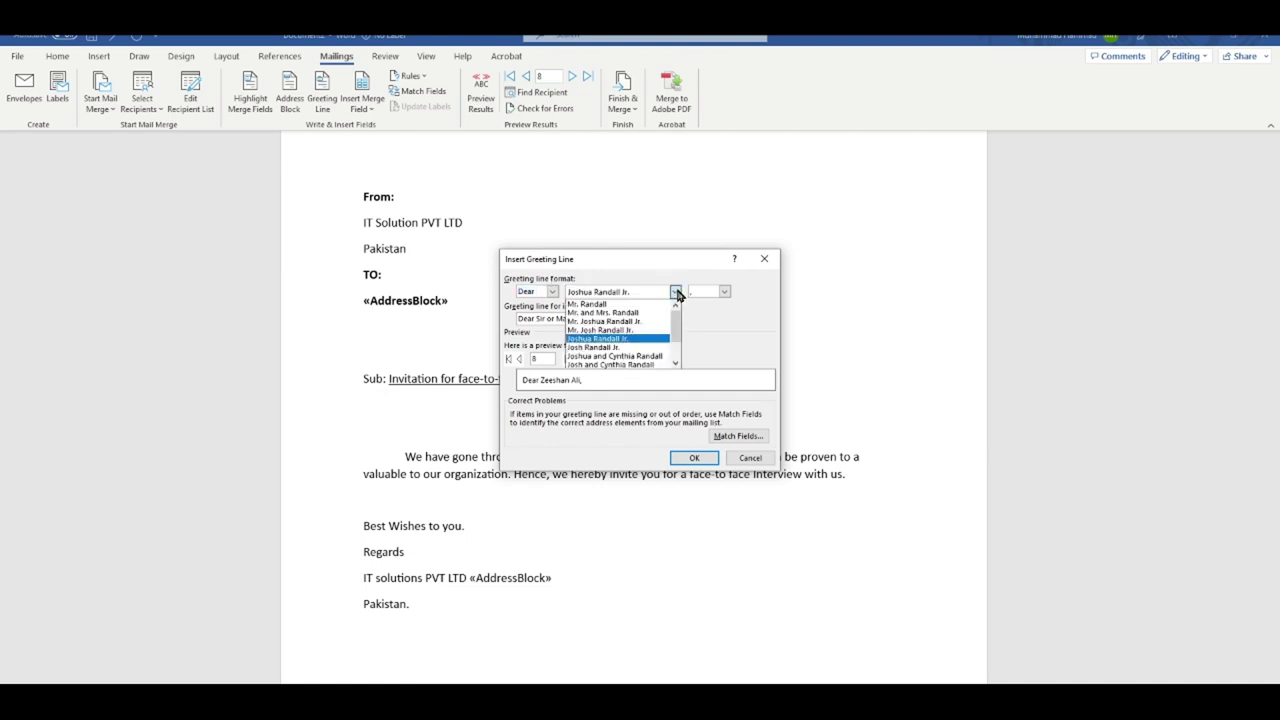
pyautogui.click(600, 305)
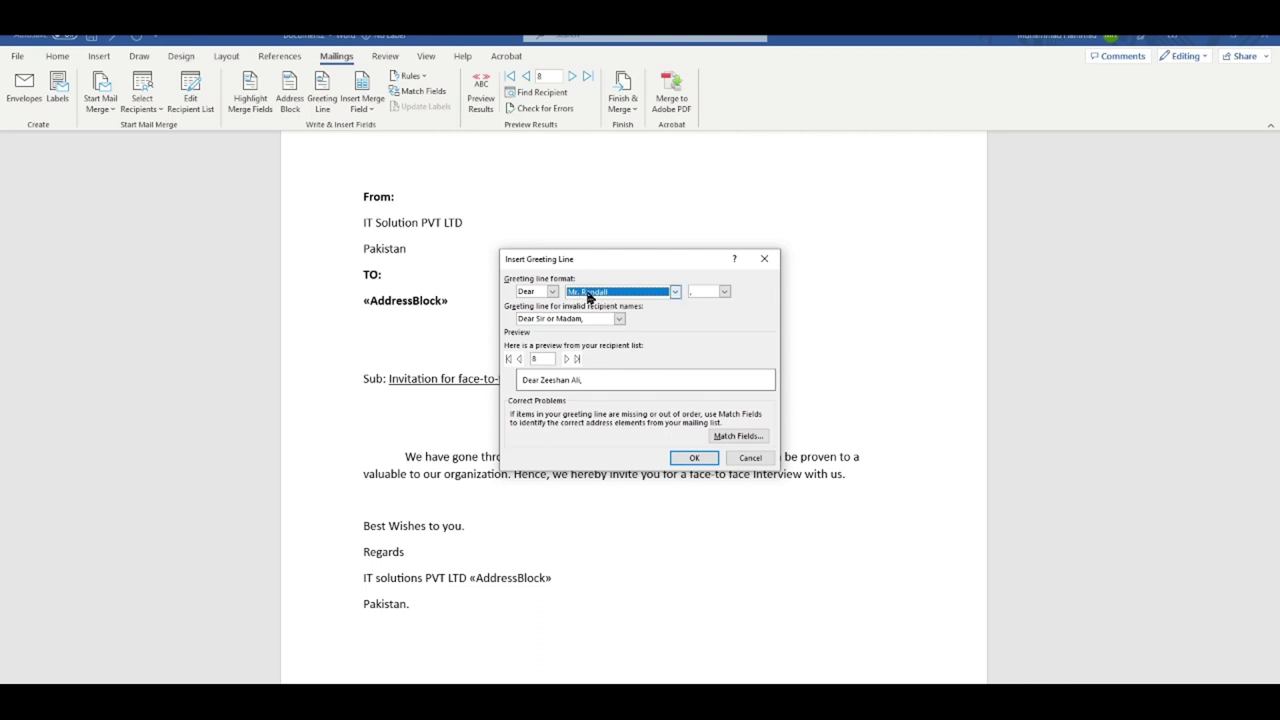
# Keep the default punctuation and 'Dear Sir or Madam,' for invalid recipient names
pyautogui.click(725, 291)
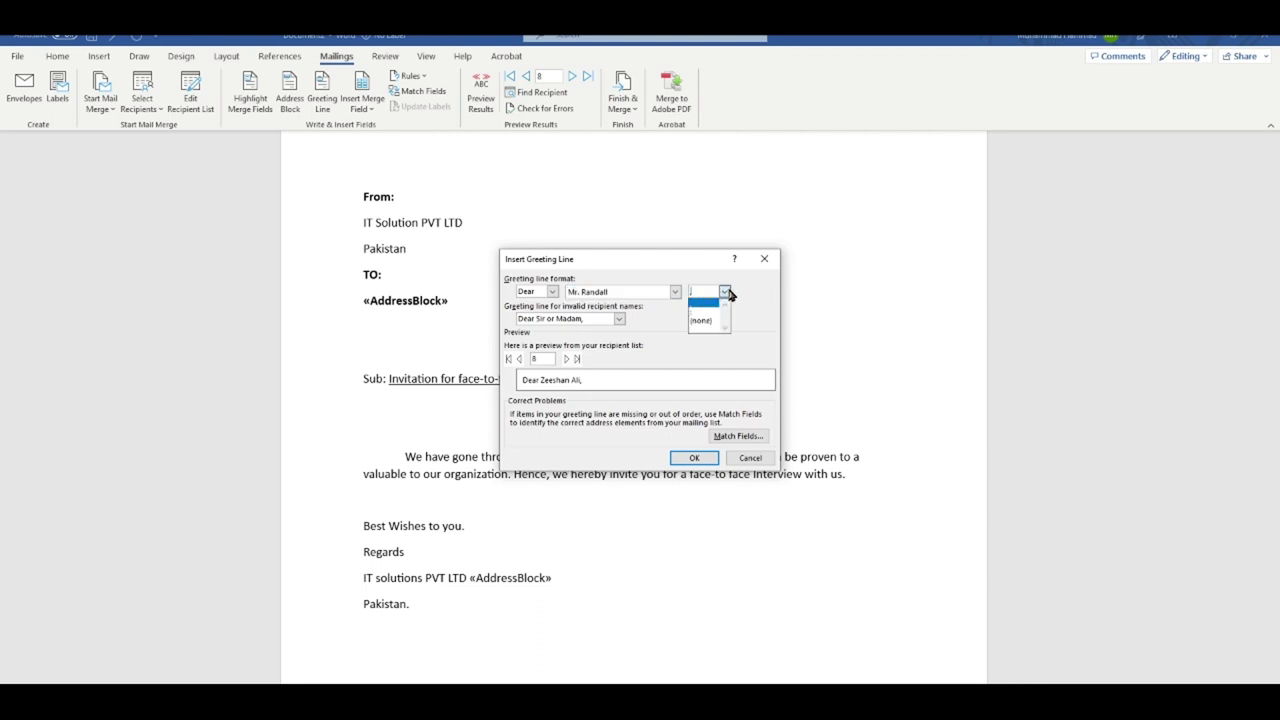
pyautogui.click(727, 292)
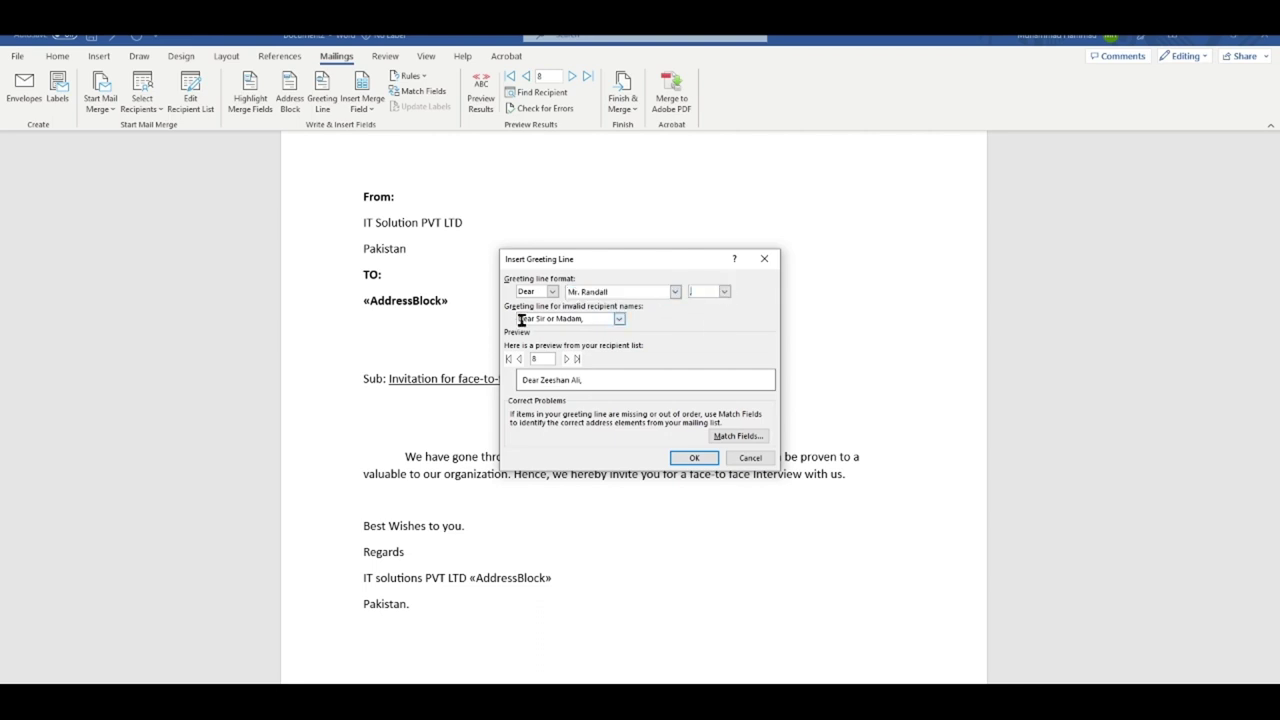
pyautogui.click(622, 320)
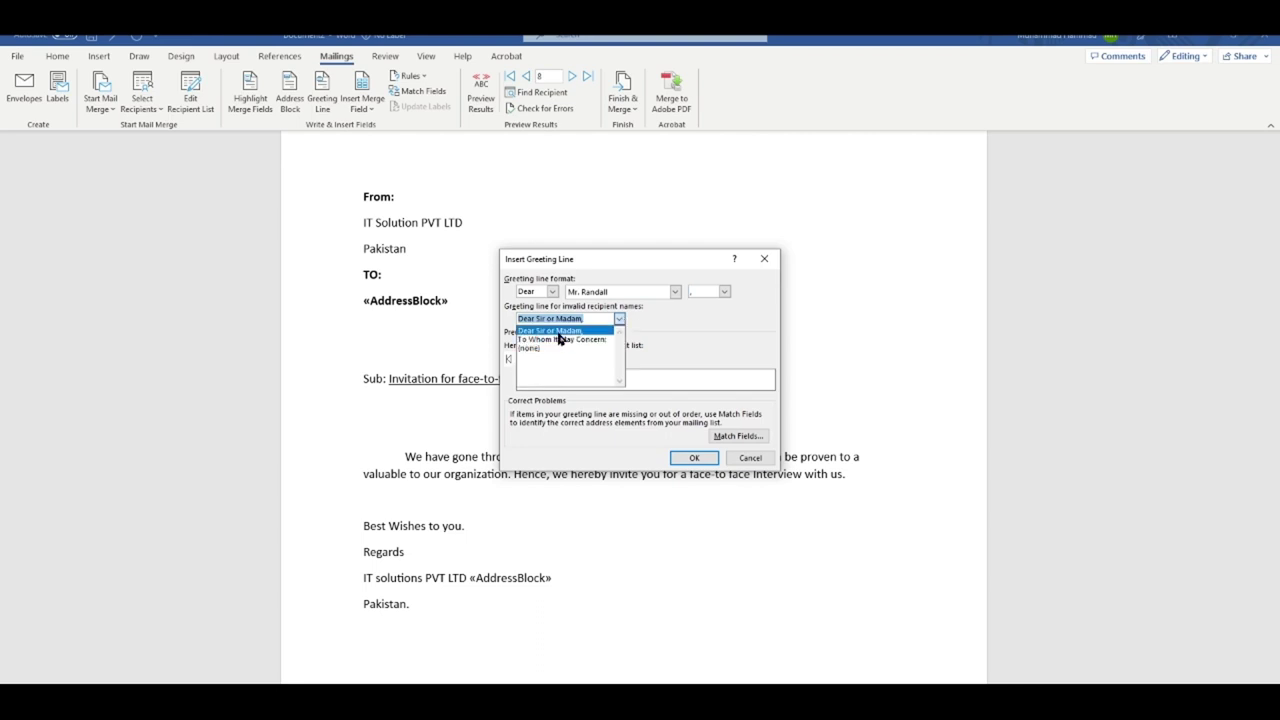
pyautogui.click(561, 332)
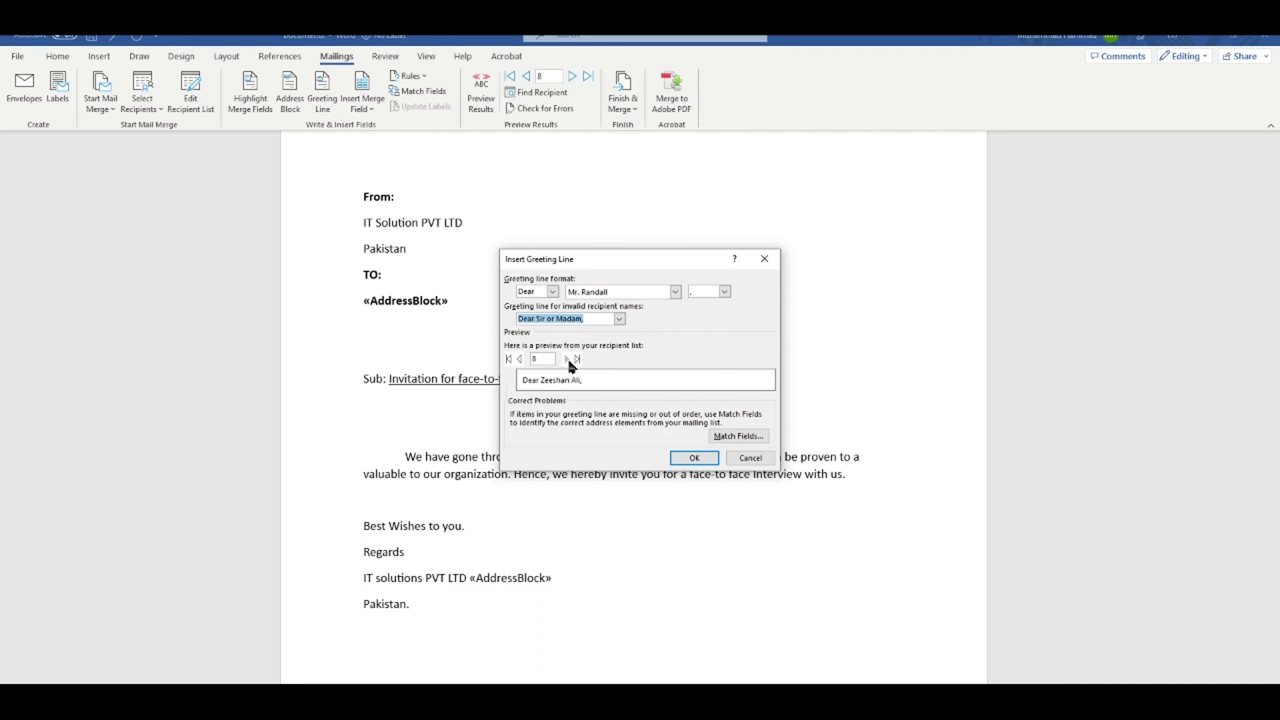
# Preview the greeting for several recipients, then insert the greeting line
pyautogui.click(567, 359)
pyautogui.click(567, 359)
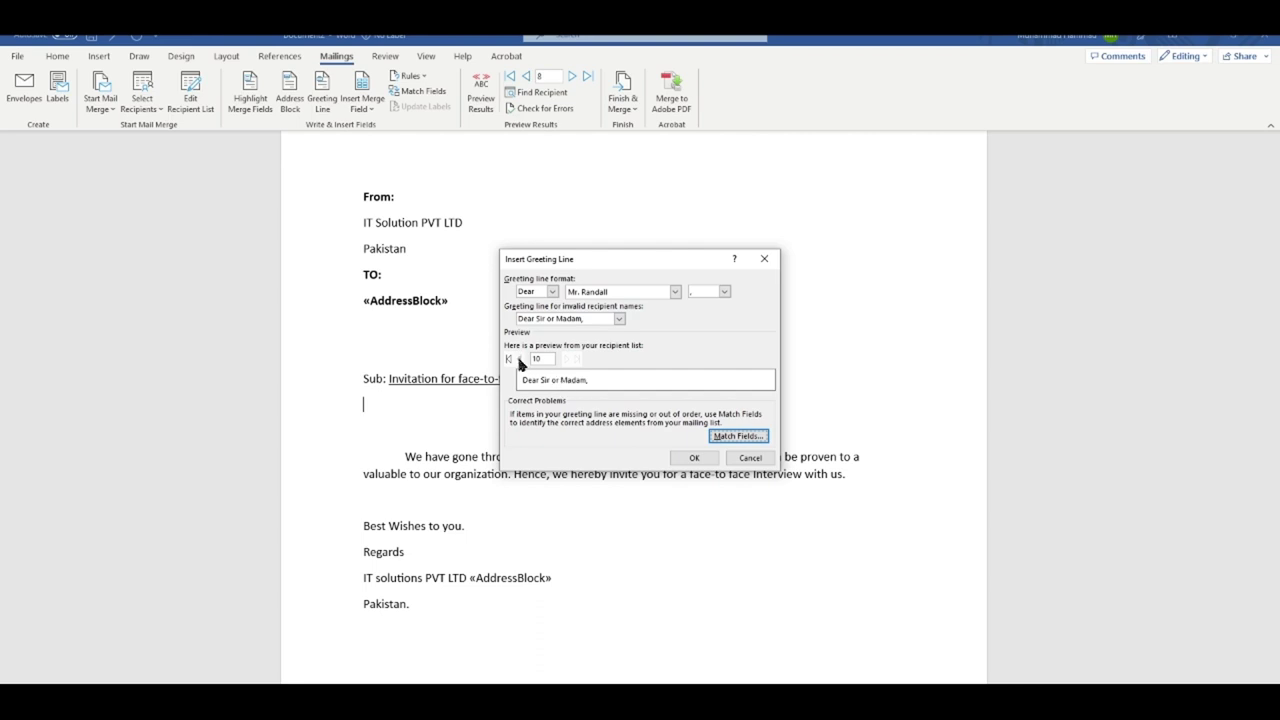
pyautogui.click(519, 359)
pyautogui.click(519, 359)
pyautogui.click(519, 359)
pyautogui.click(519, 359)
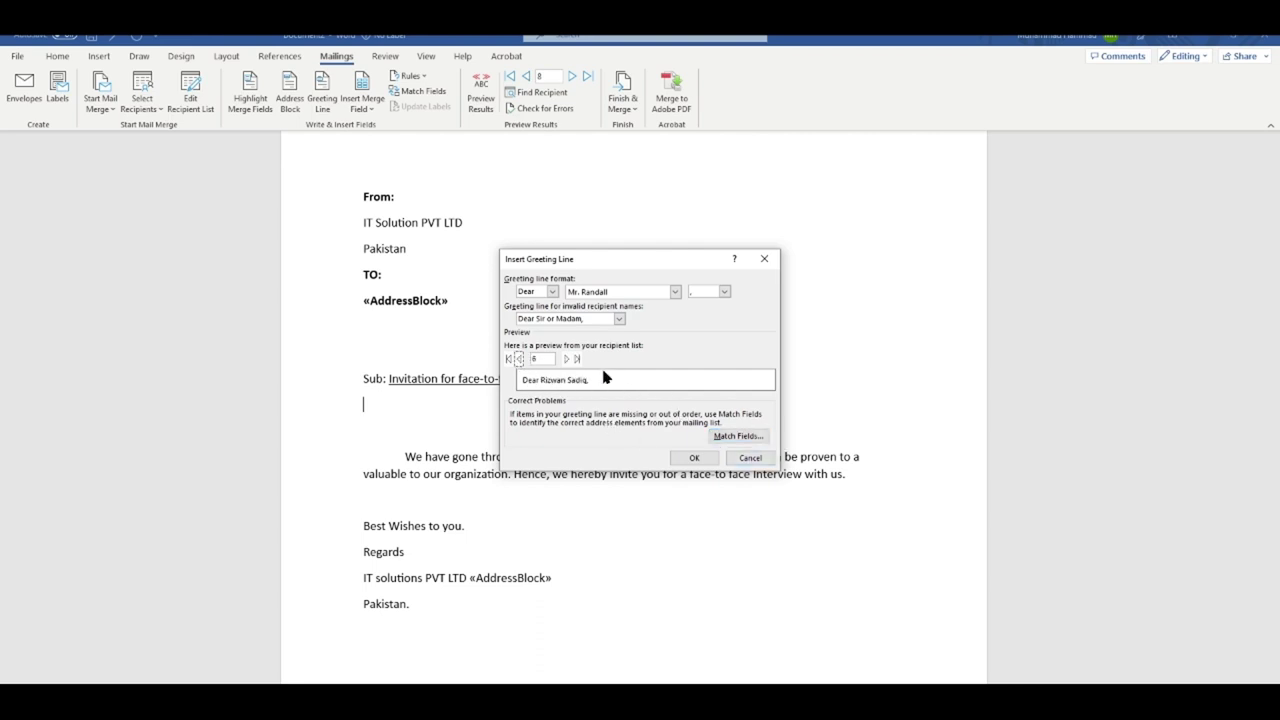
pyautogui.click(700, 458)
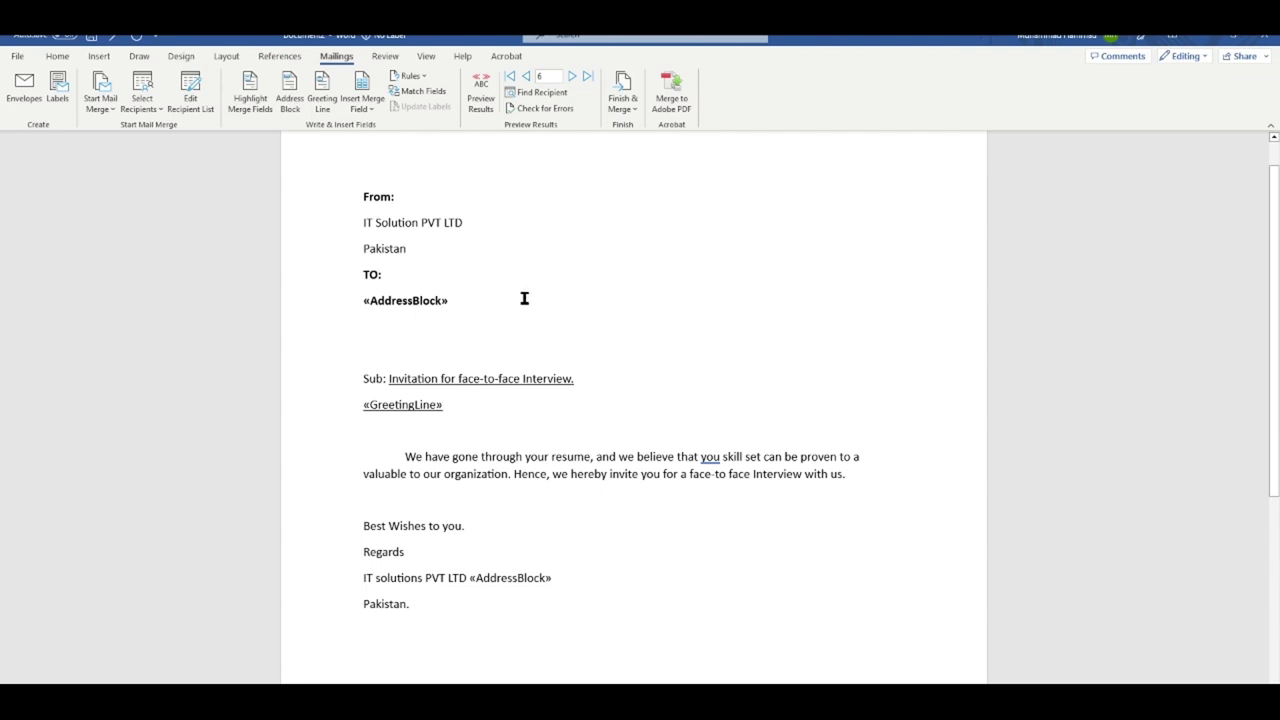
# Preview the merged letter, stepping to the last recipient and back to recipient 9
pyautogui.click(484, 94)
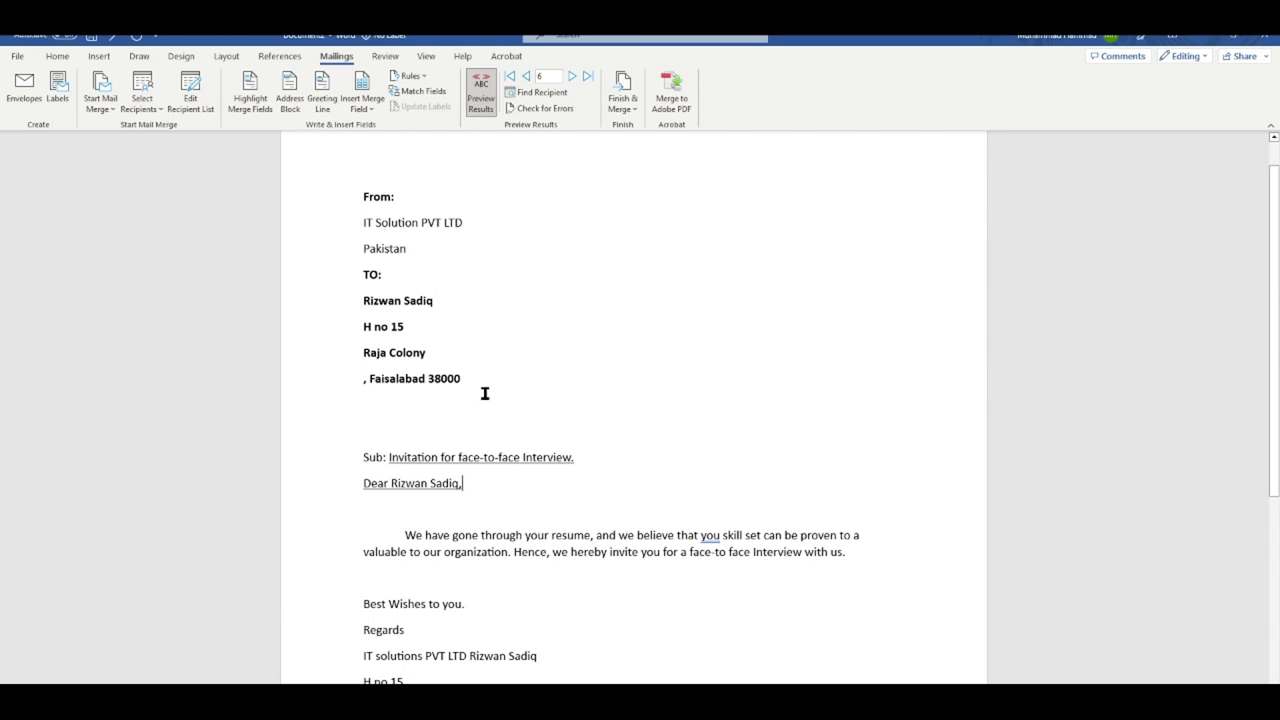
pyautogui.click(572, 76)
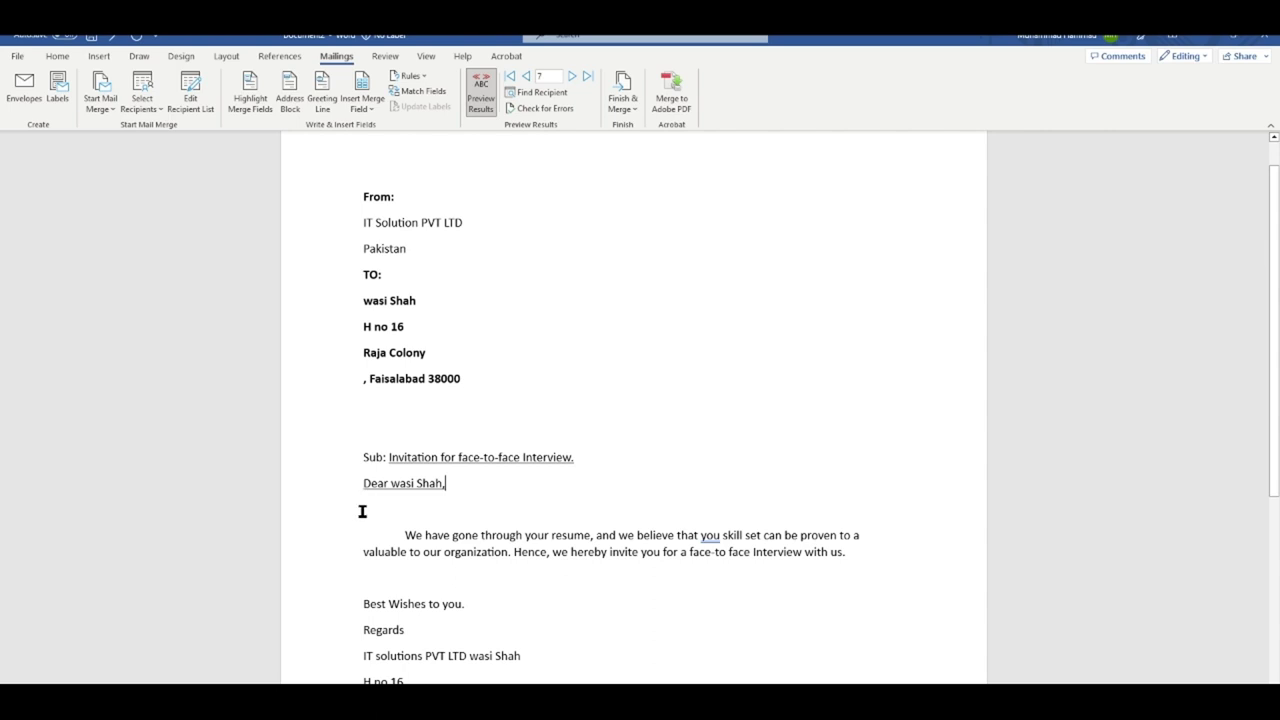
pyautogui.click(576, 77)
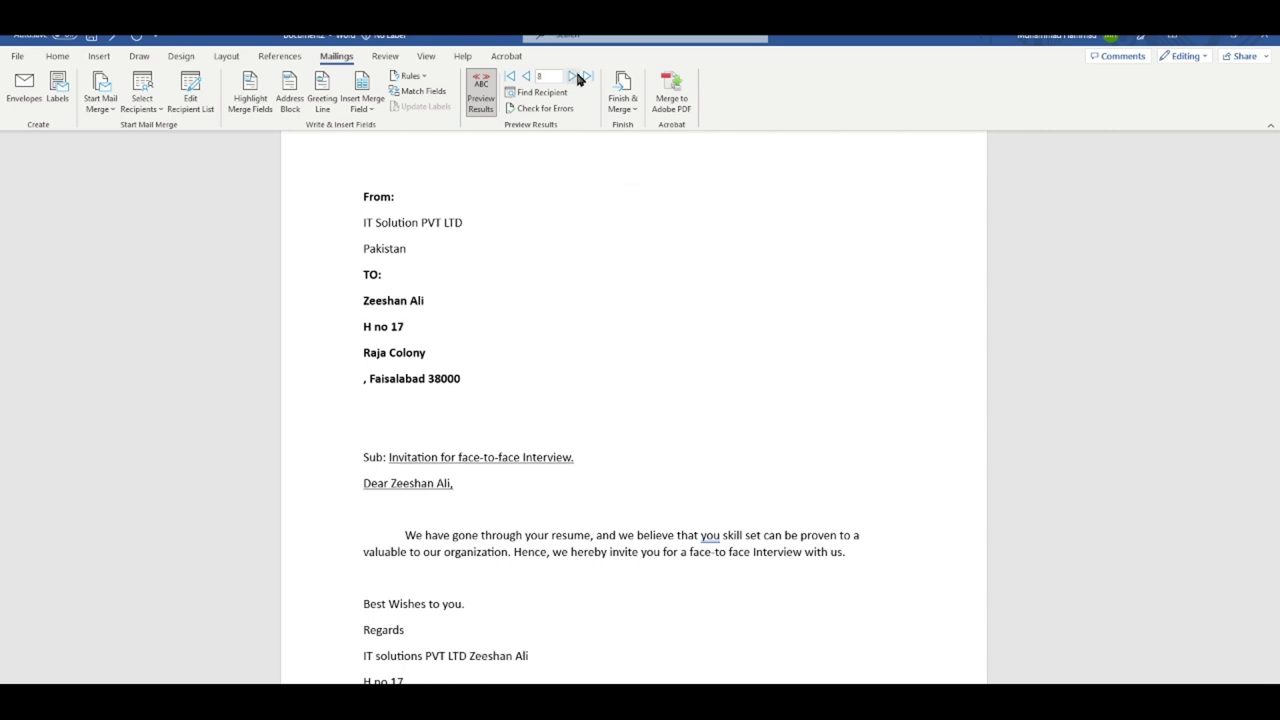
pyautogui.click(576, 77)
pyautogui.click(576, 77)
pyautogui.click(525, 76)
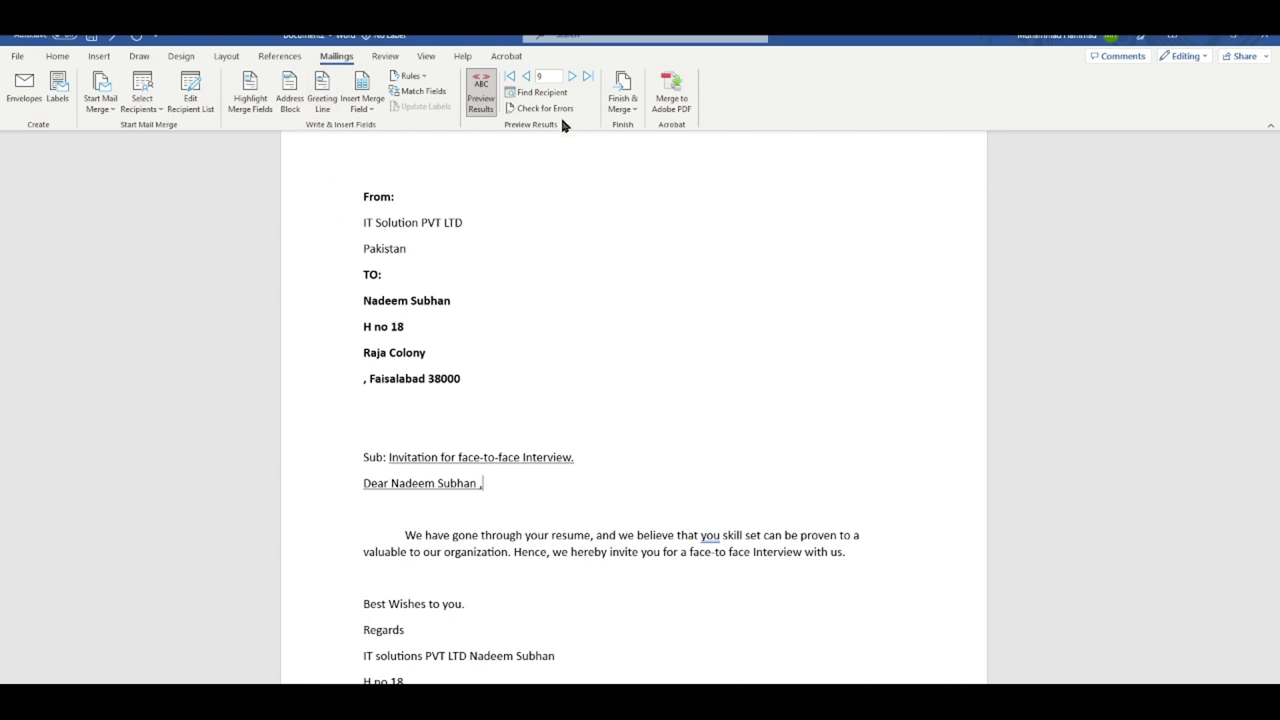
pyautogui.click(627, 106)
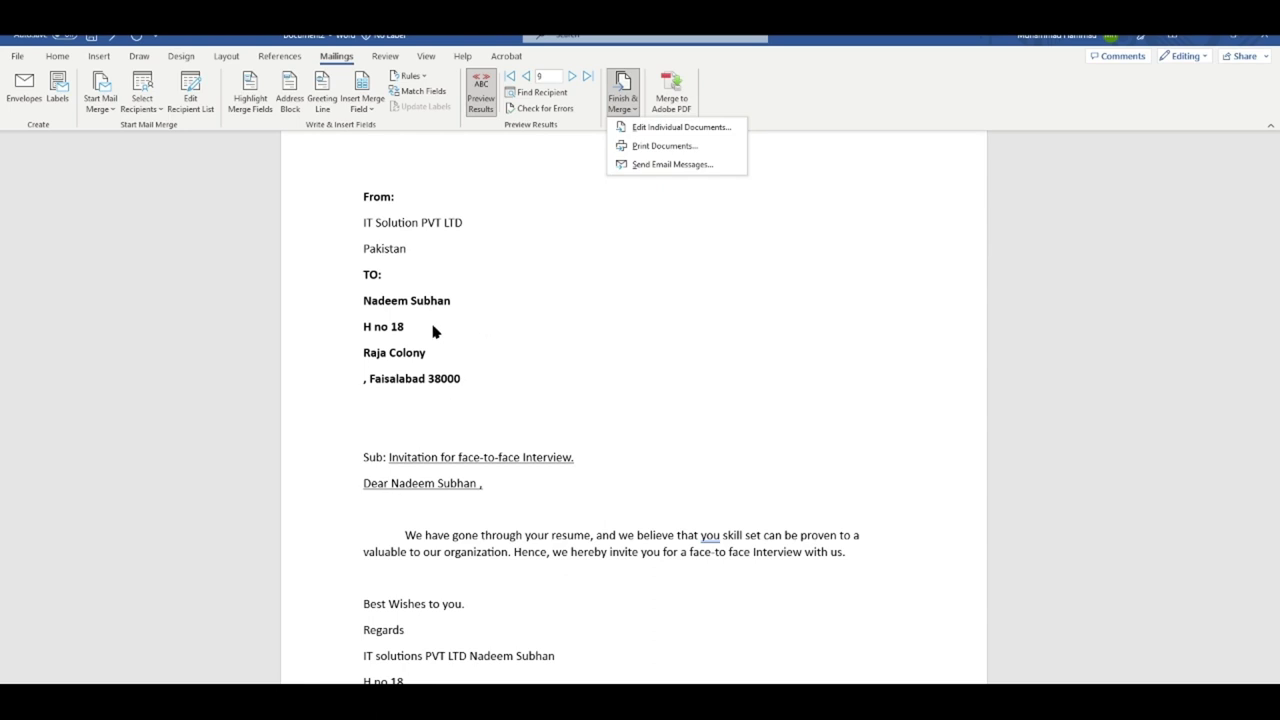
pyautogui.click(629, 98)
pyautogui.click(629, 98)
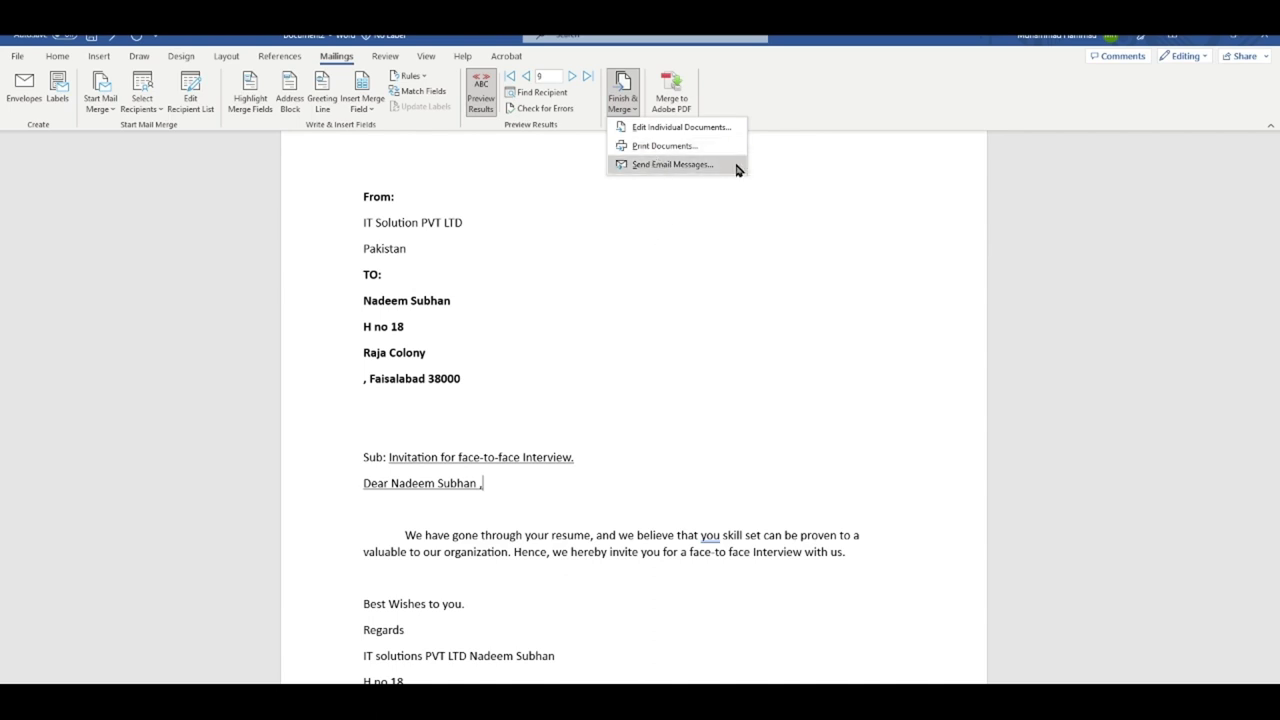
# Merge to e-mail messages with the To: line set to the Email field
pyautogui.click(690, 165)
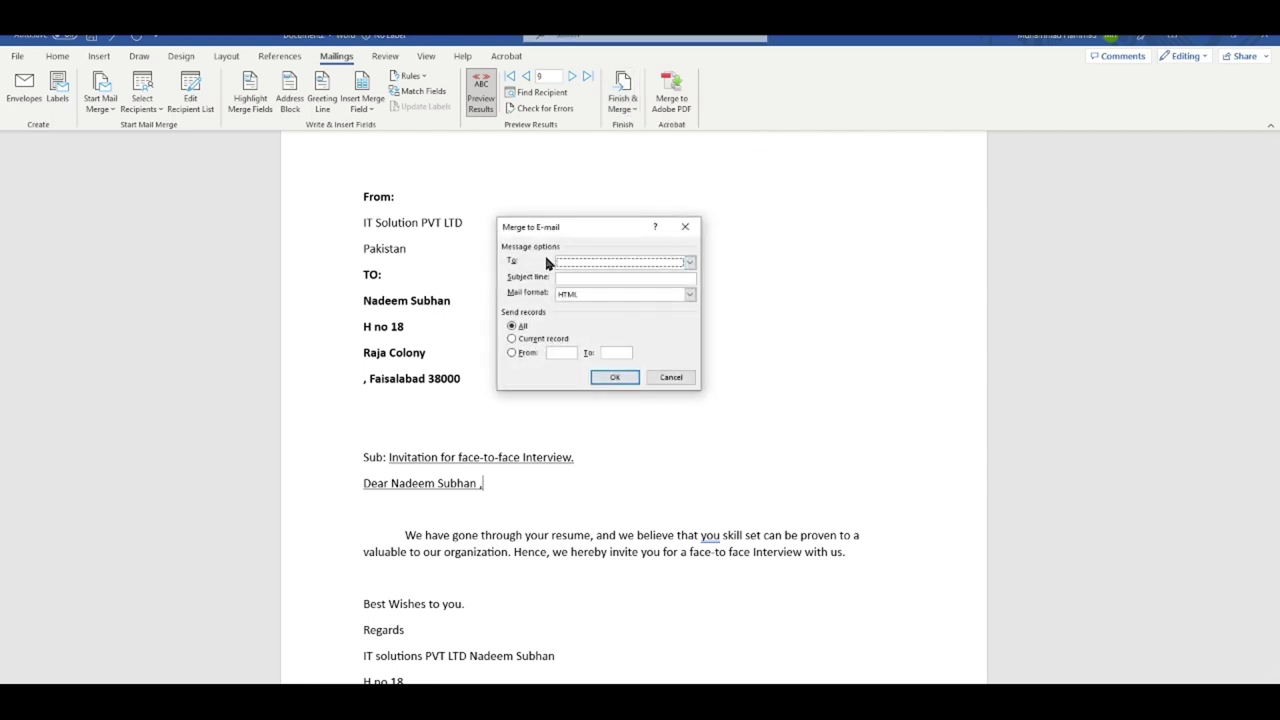
pyautogui.click(689, 264)
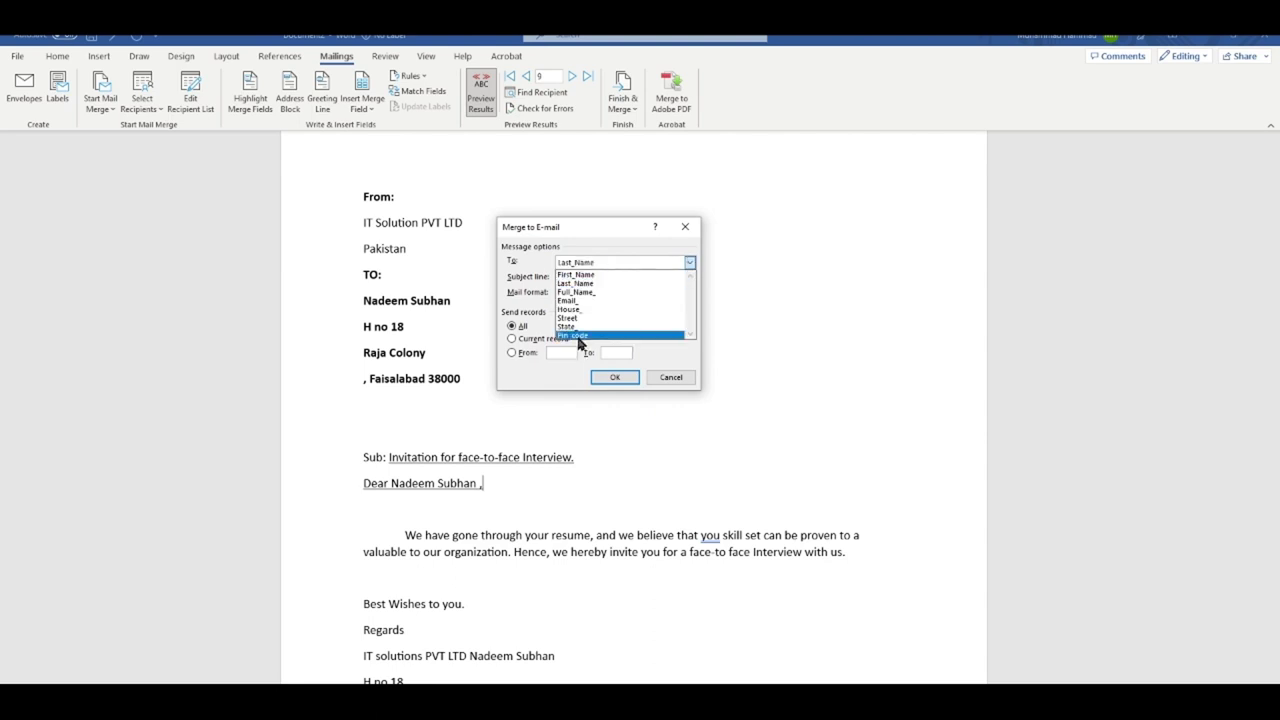
pyautogui.click(580, 301)
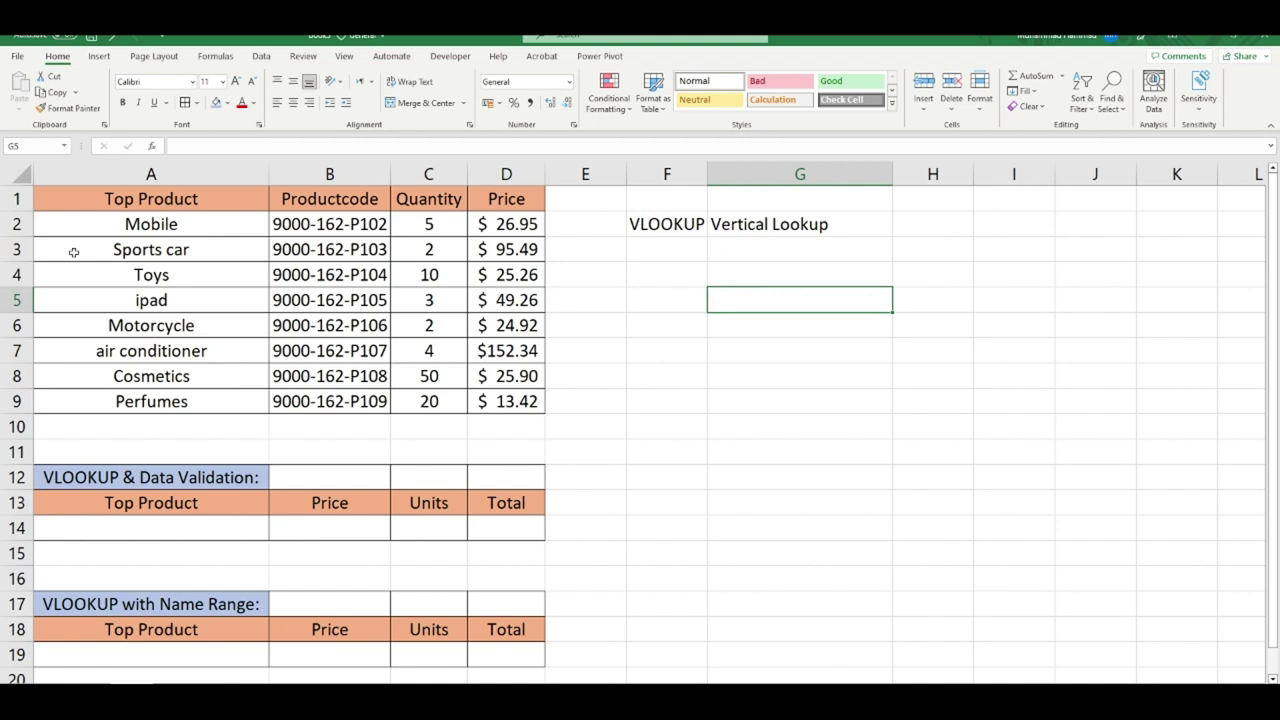
# Enter Toys with 25.26 in F5:G5 and ipad with 49.26 in F6:G6
pyautogui.click(648, 300)
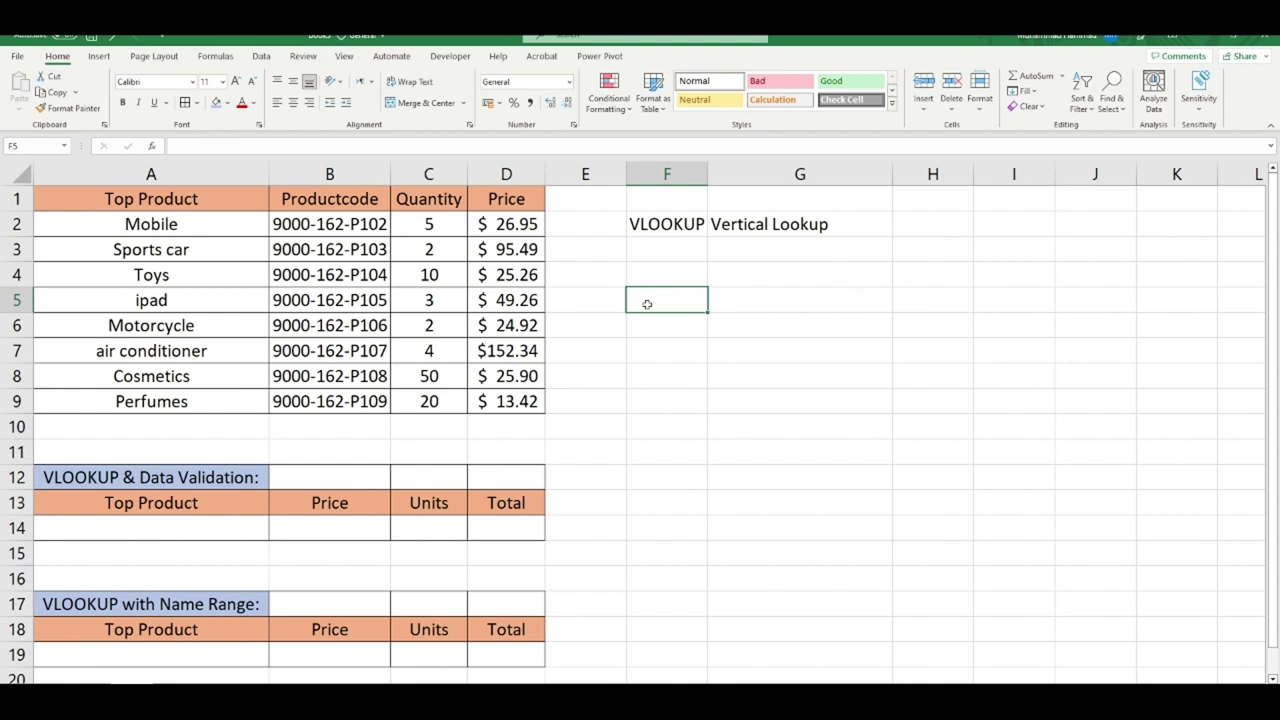
pyautogui.write('Toys')
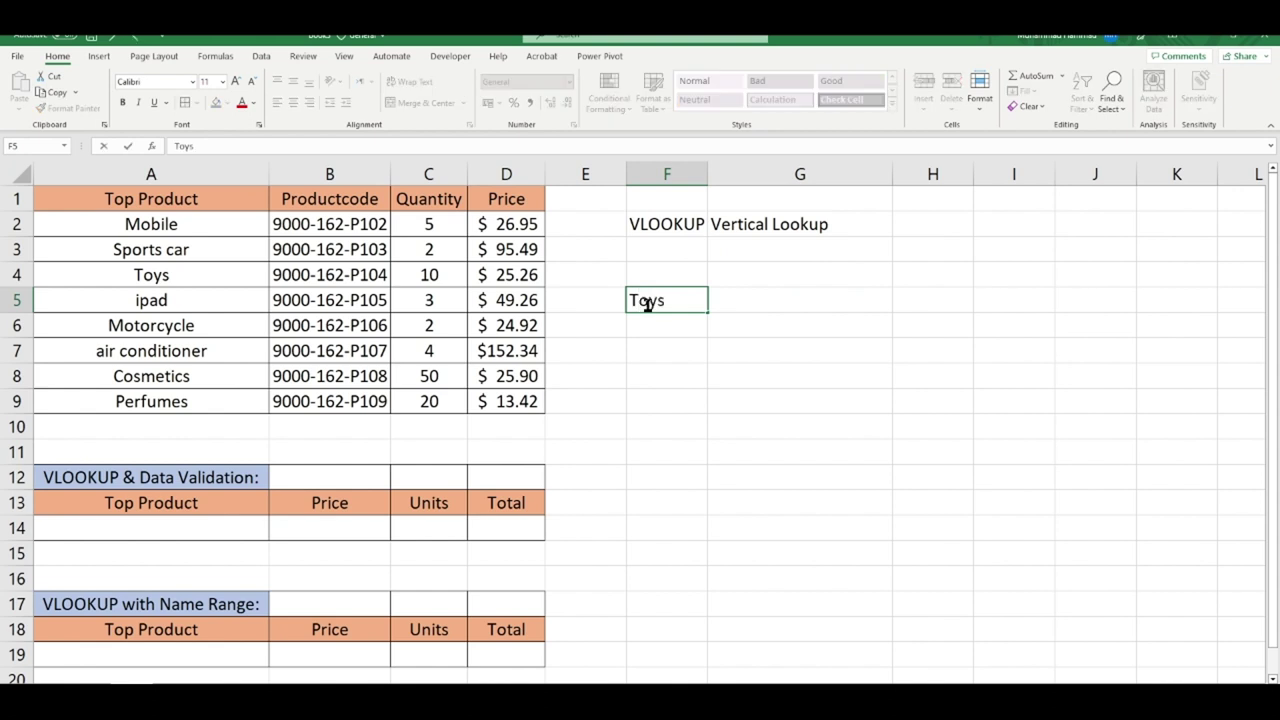
pyautogui.press('Tab')
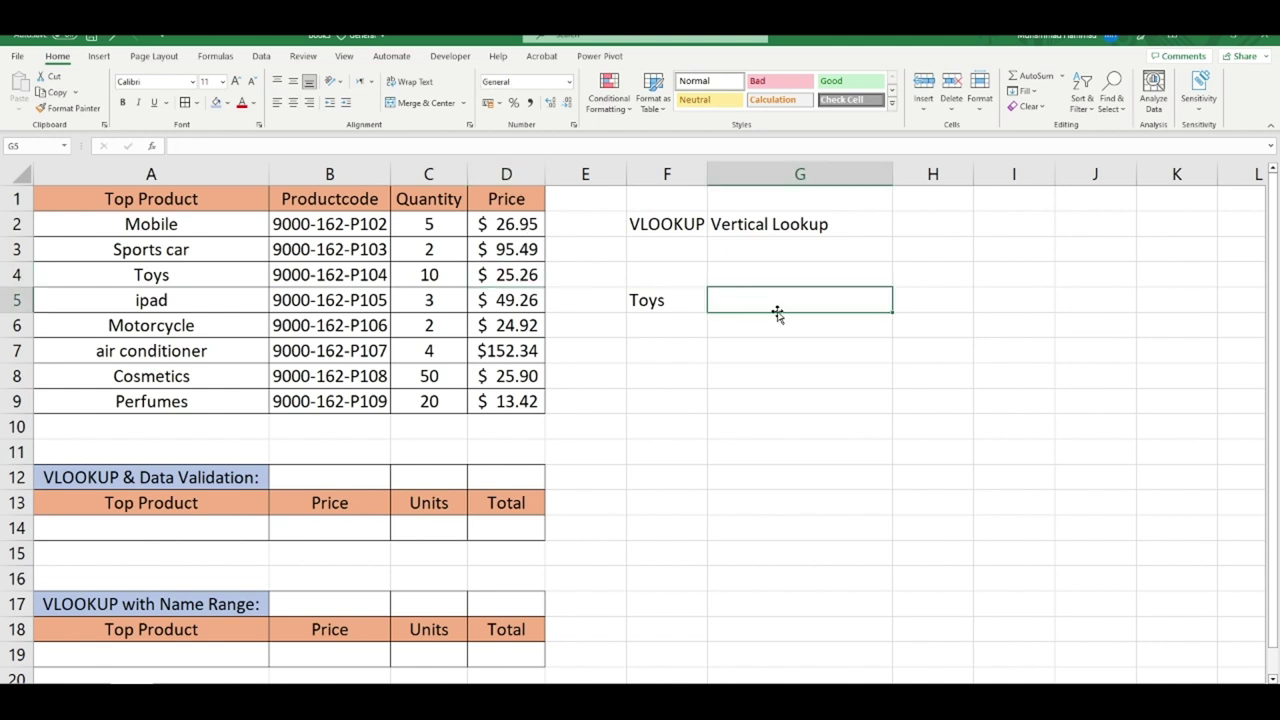
pyautogui.write('25.26')
pyautogui.press('Return')
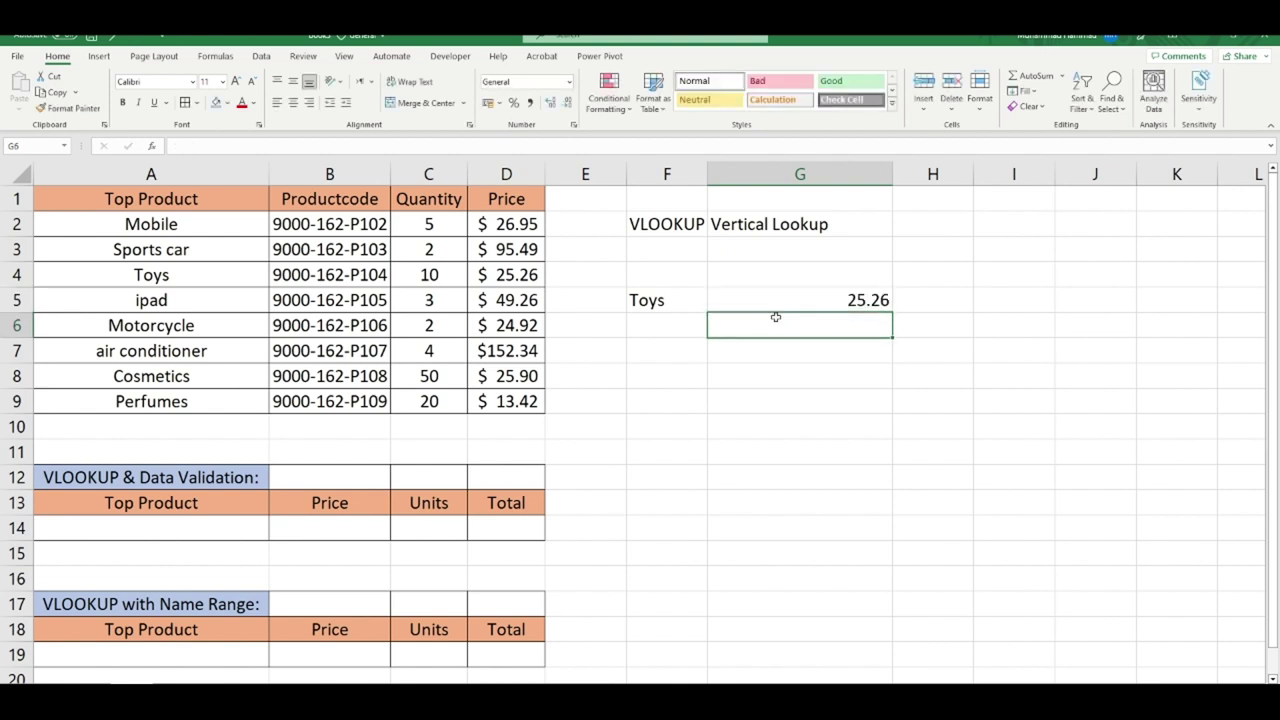
pyautogui.click(683, 335)
pyautogui.write('ipad')
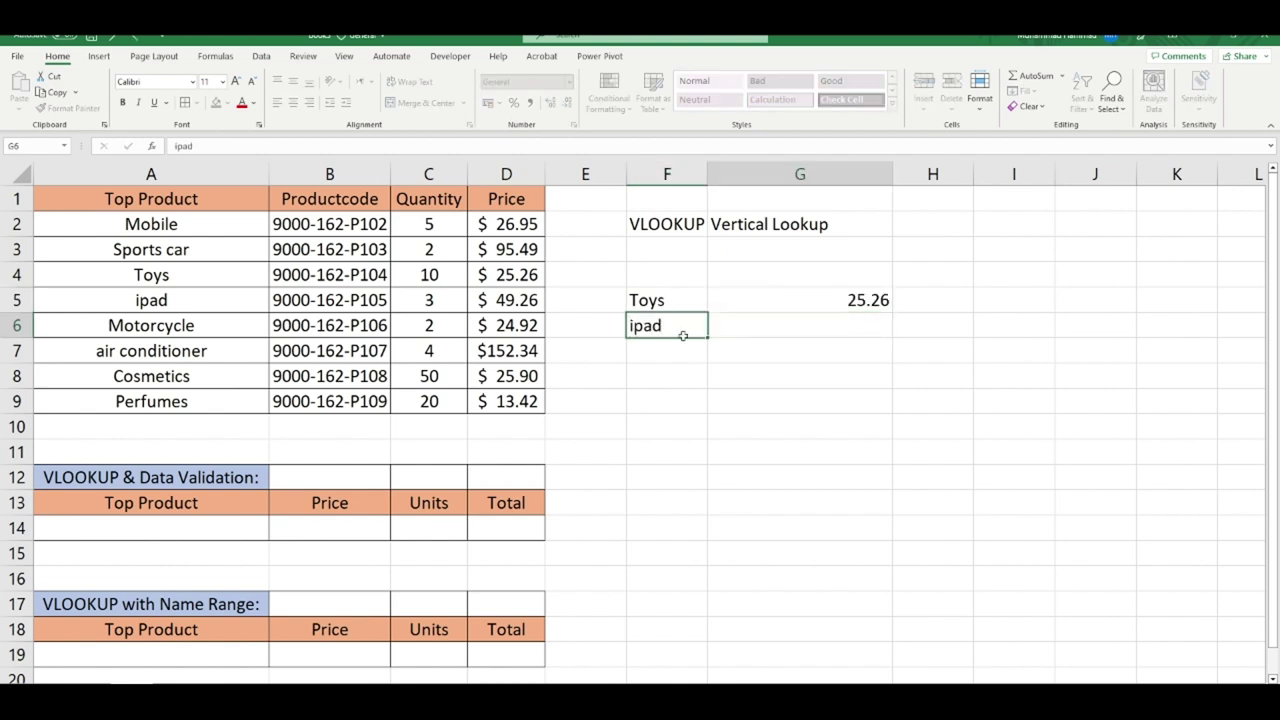
pyautogui.press('Tab')
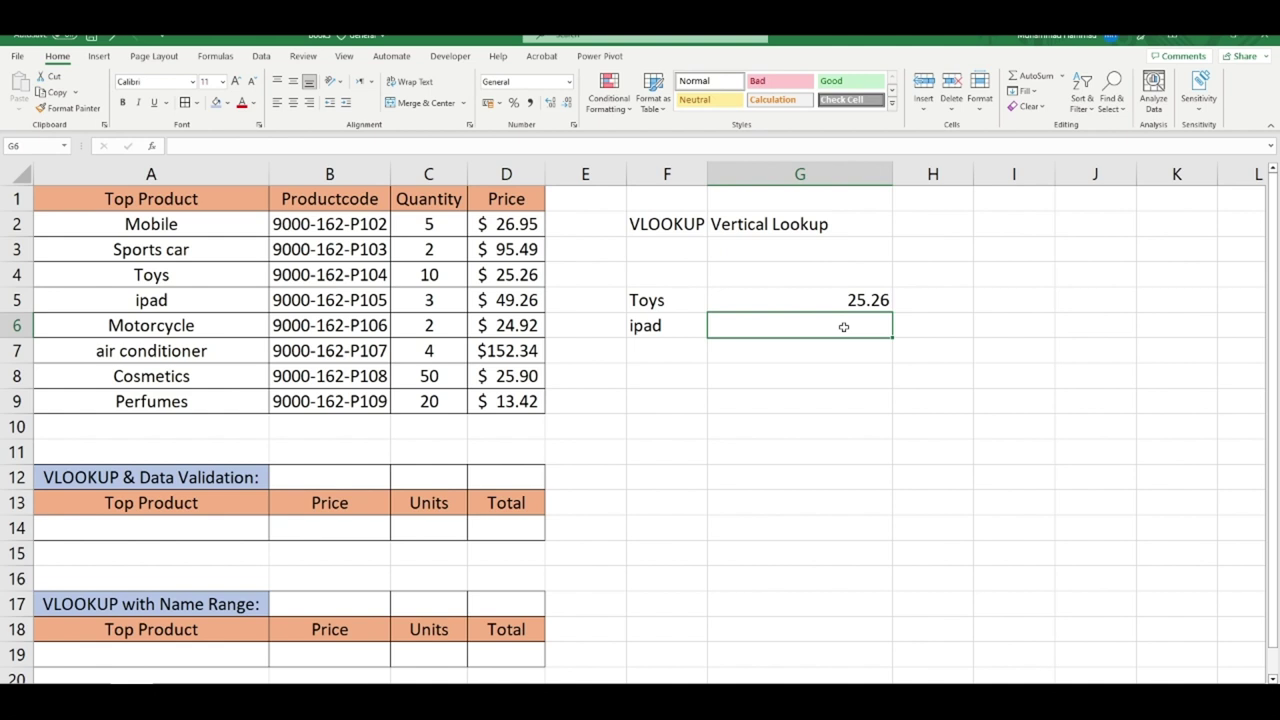
pyautogui.write('49.26')
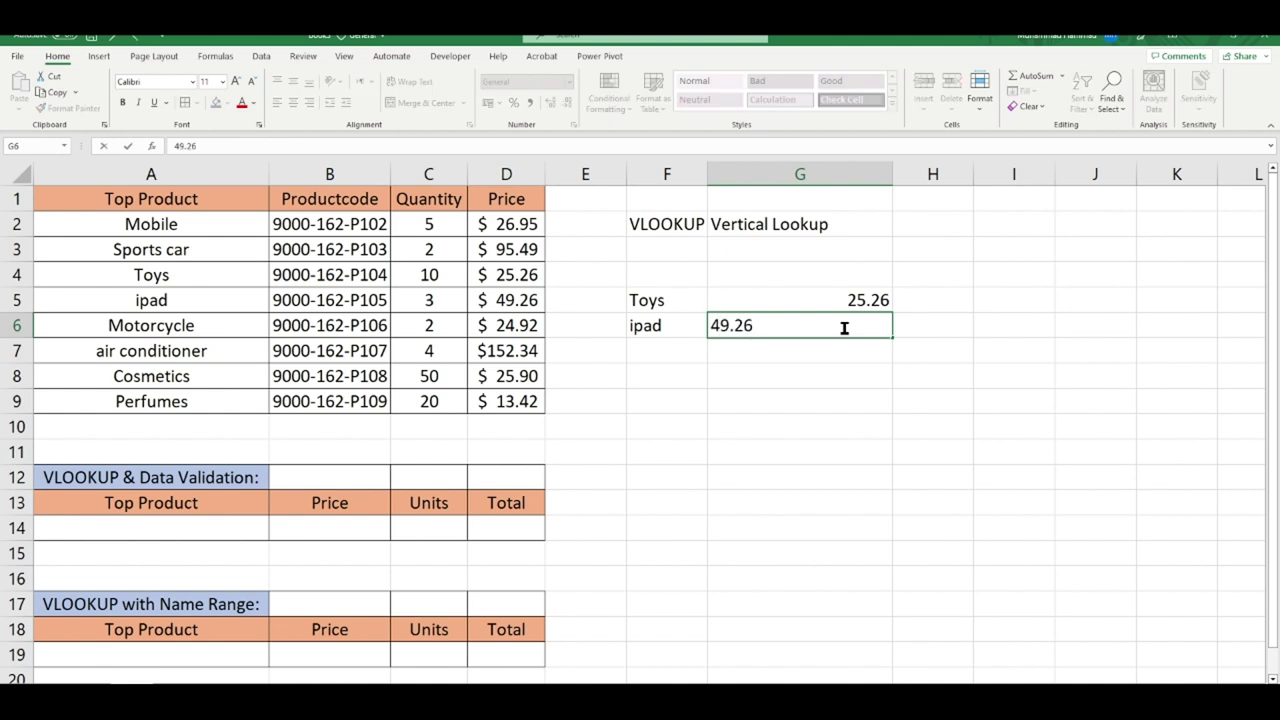
pyautogui.press('Return')
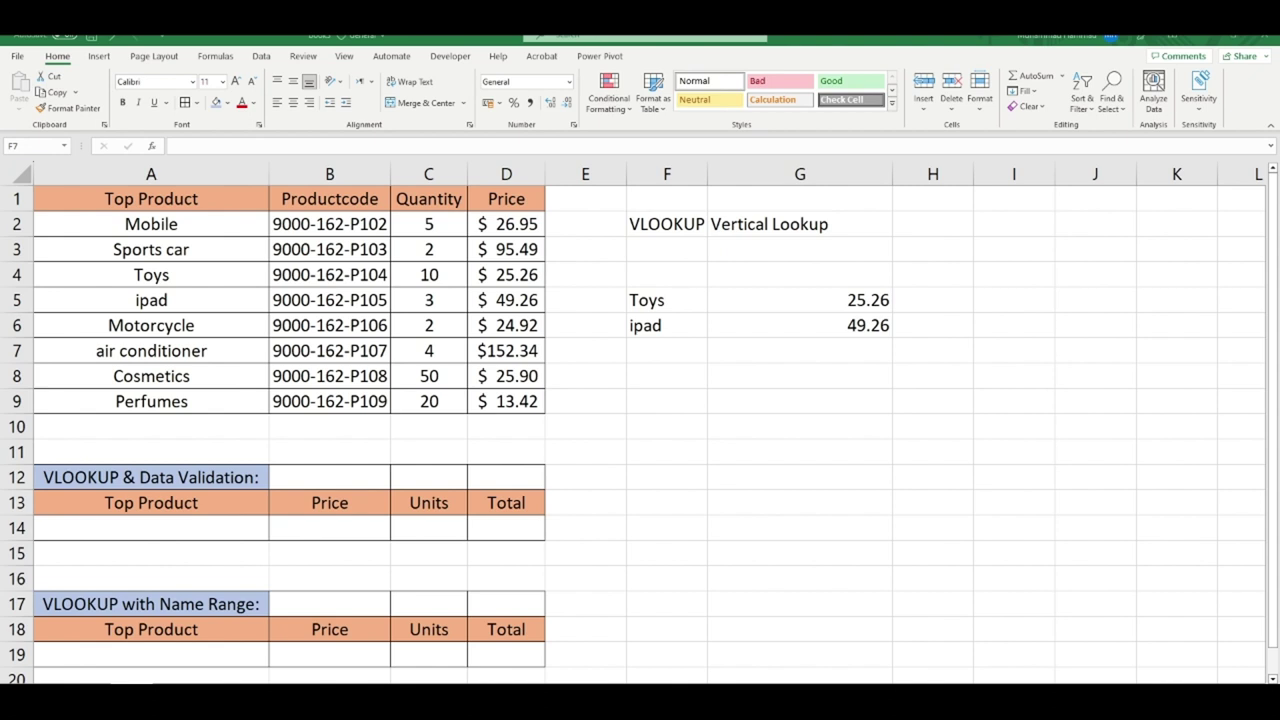
# Replace G5's 25.26 with a formula begun as =VLOOKUP(F5,A1:D9,
pyautogui.click(773, 307)
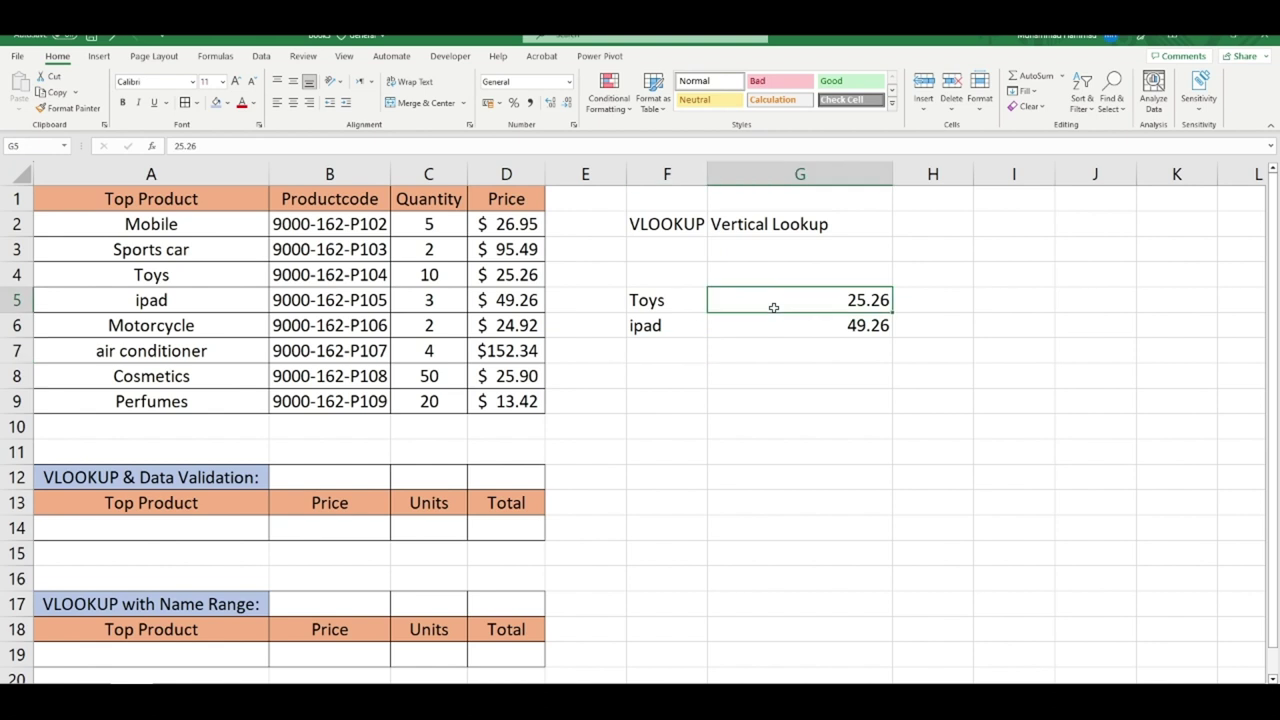
pyautogui.press('BackSpace')
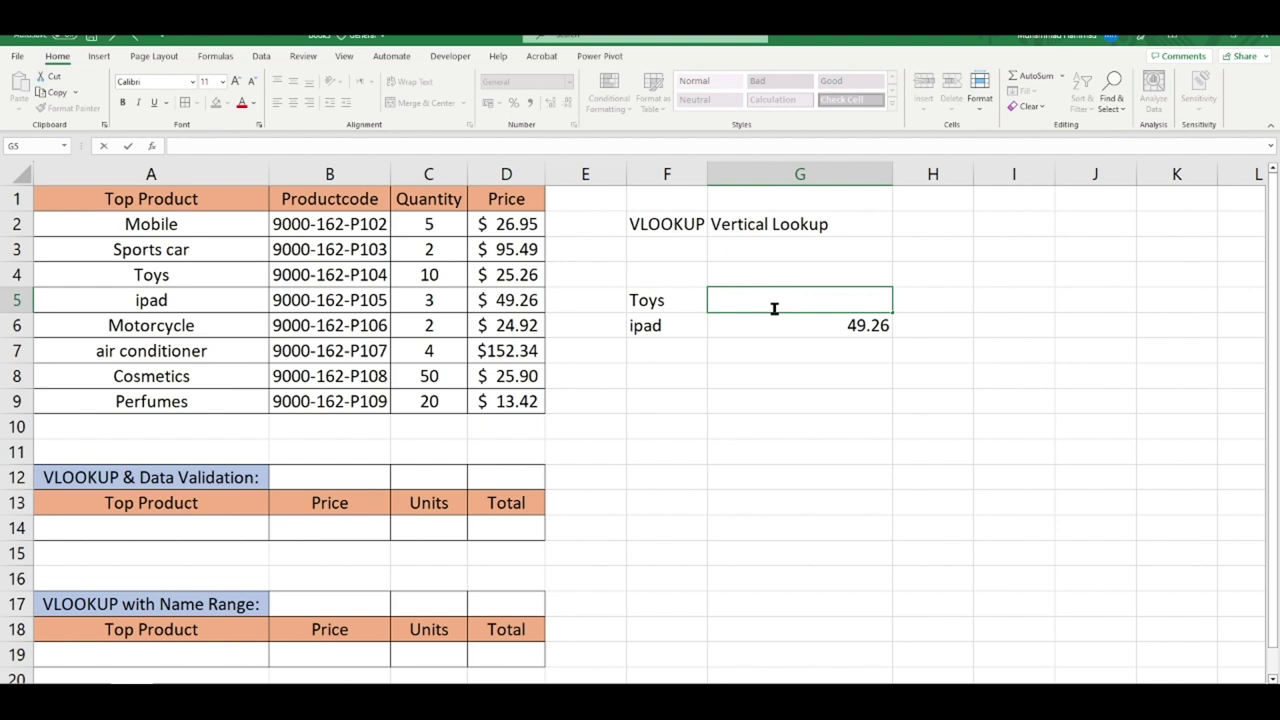
pyautogui.write('=')
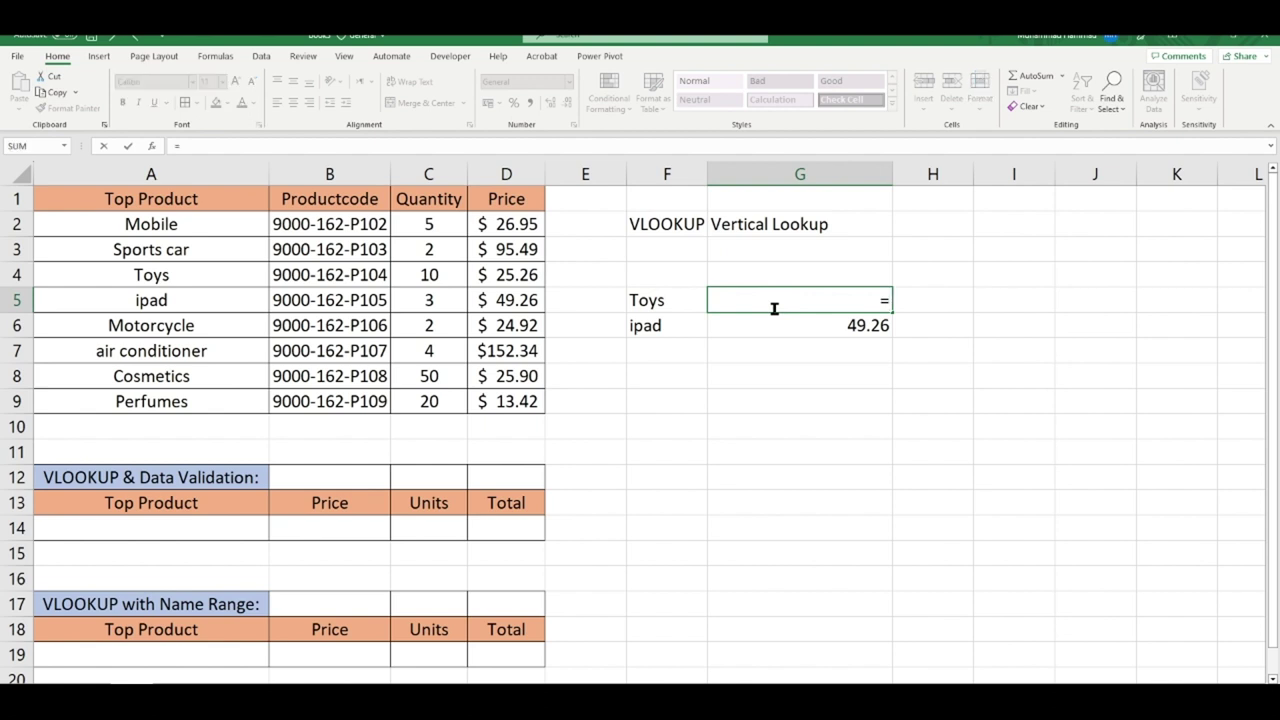
pyautogui.write('vlookup')
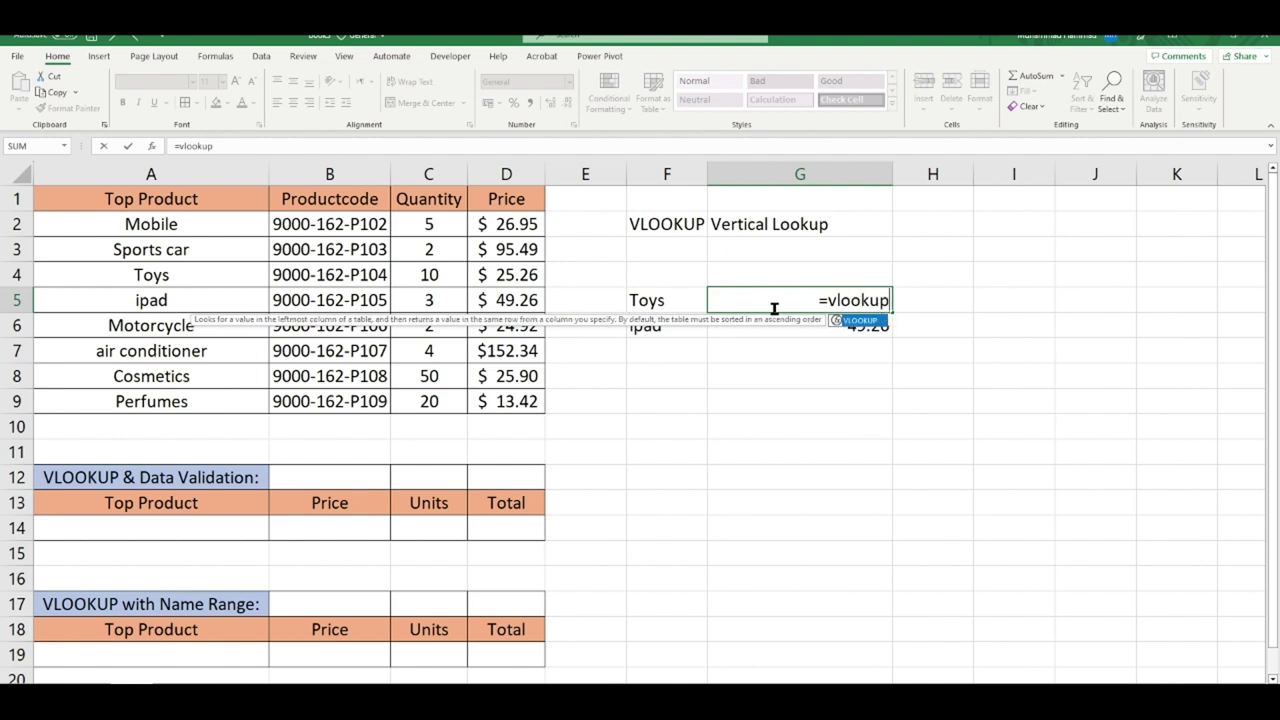
pyautogui.press('Tab')
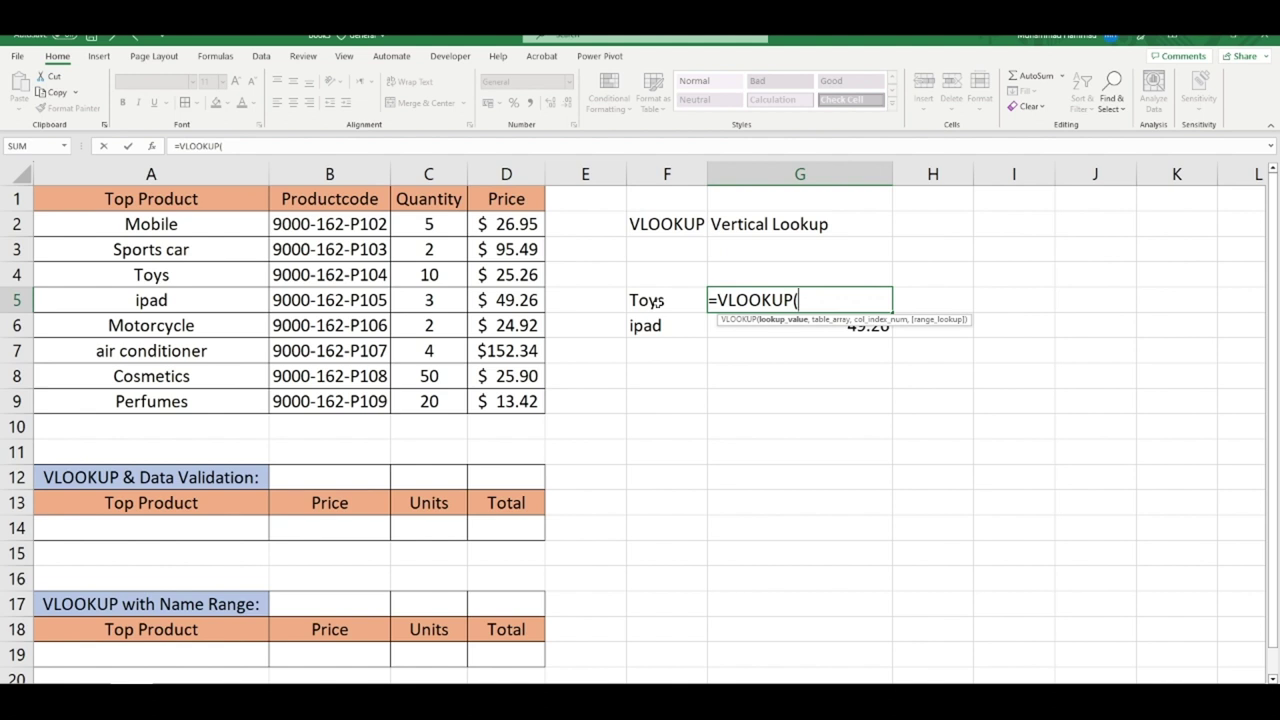
pyautogui.click(659, 302)
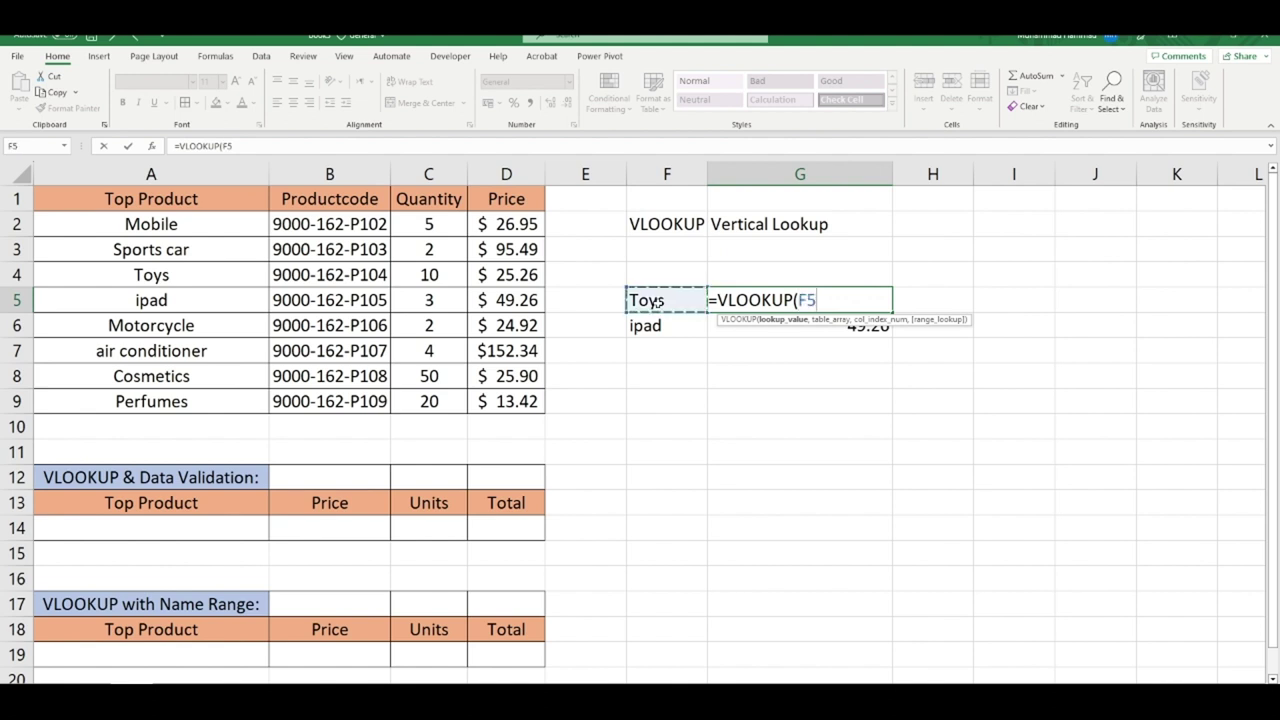
pyautogui.write(',')
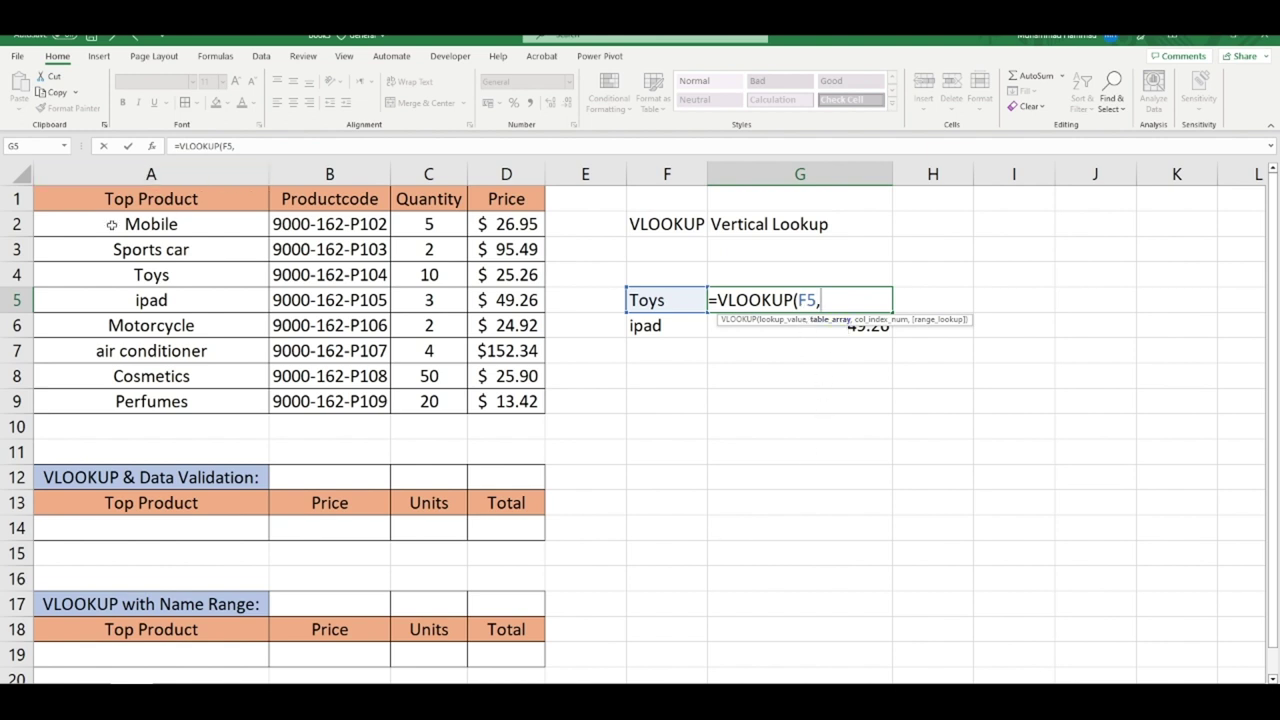
pyautogui.moveTo(90, 192); pyautogui.dragTo(488, 399)
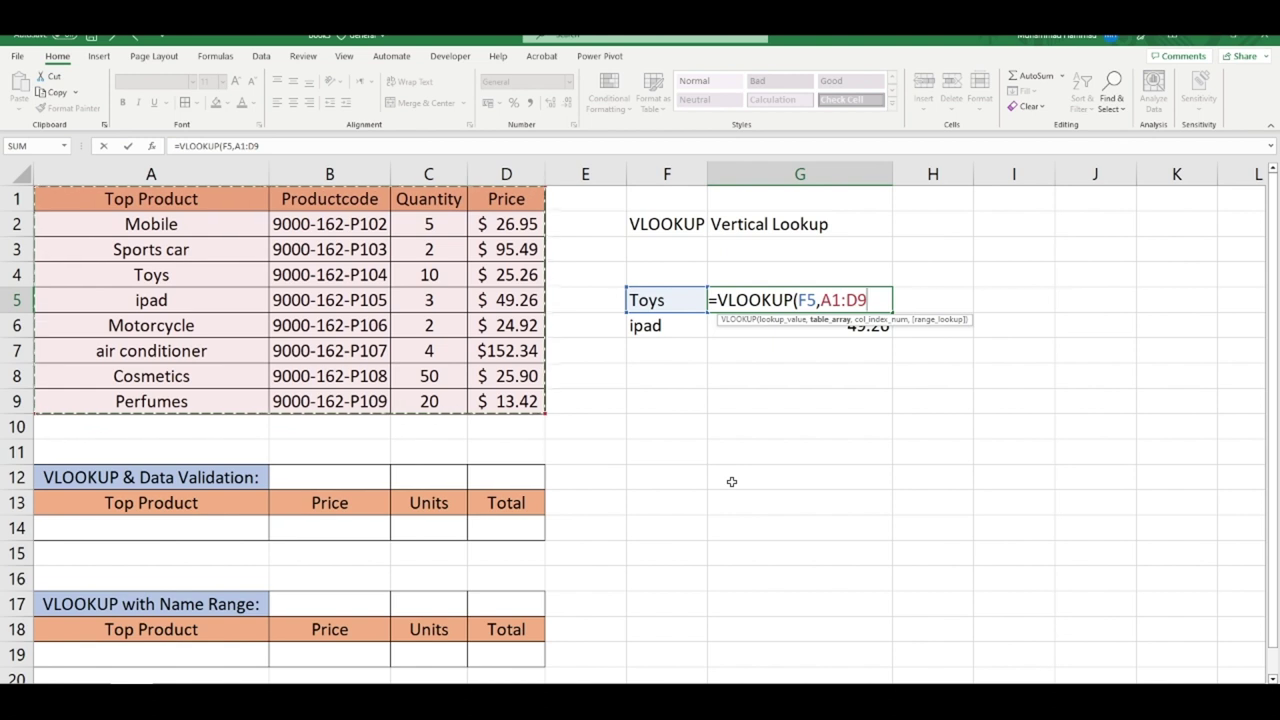
pyautogui.write(',4')
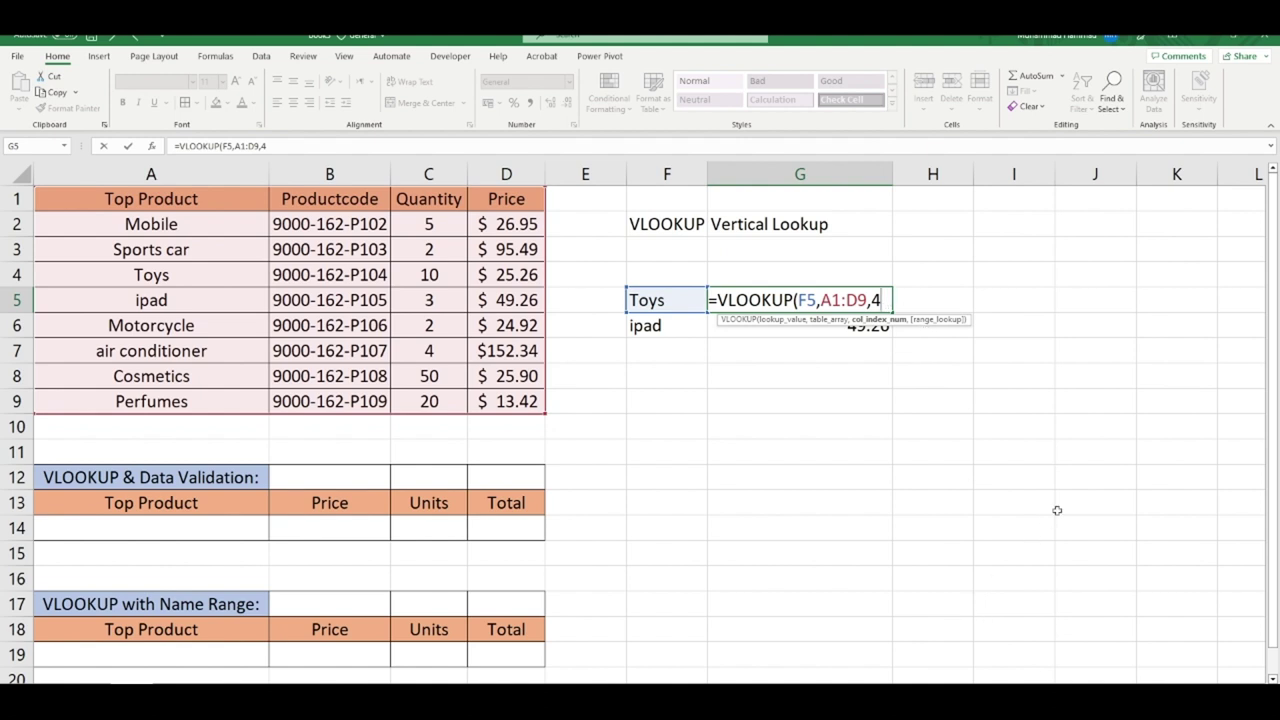
# Finish G5 as =VLOOKUP(F5,A1:D9,4,0), returning 25.26 for Toys
pyautogui.write(',')
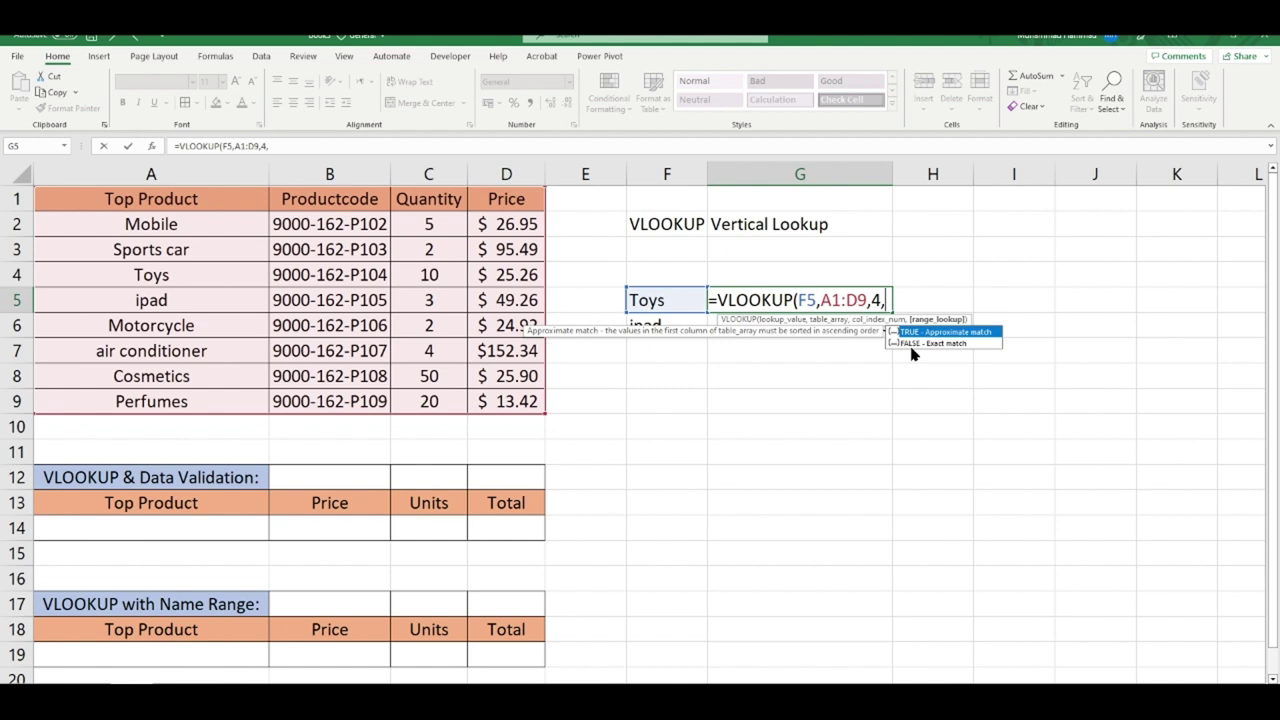
pyautogui.write('0')
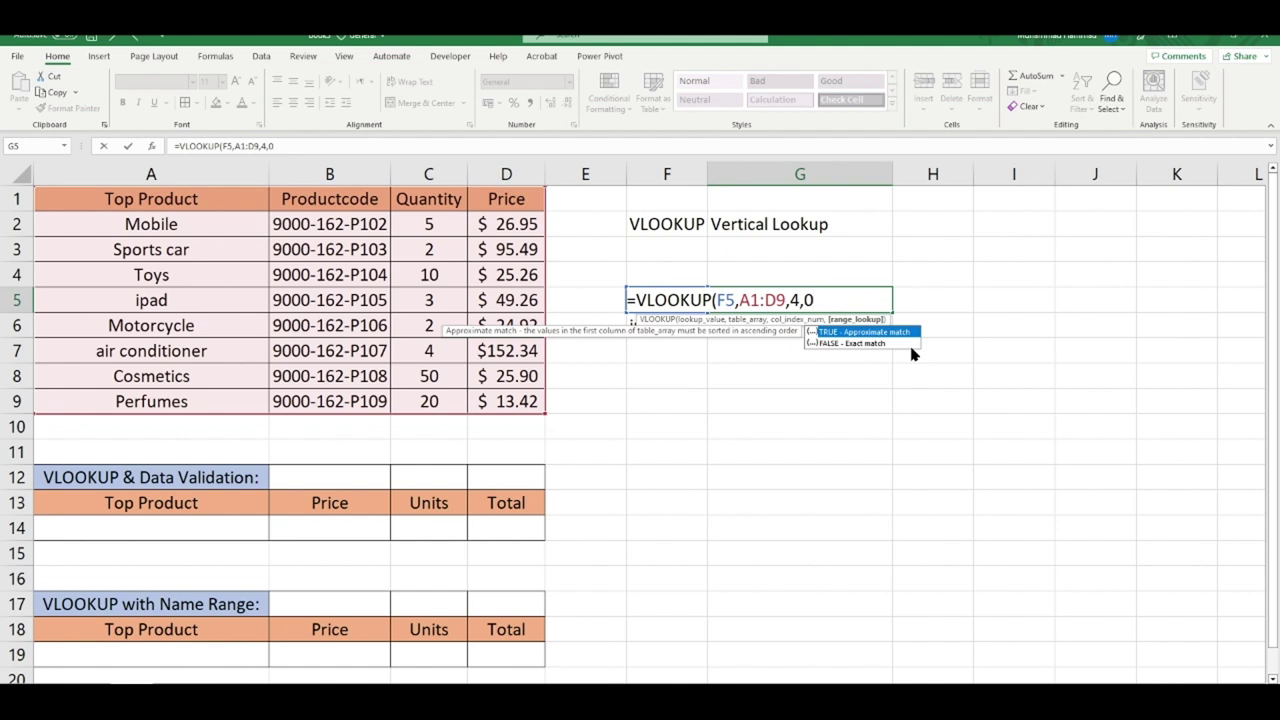
pyautogui.write(')')
pyautogui.press('Return')
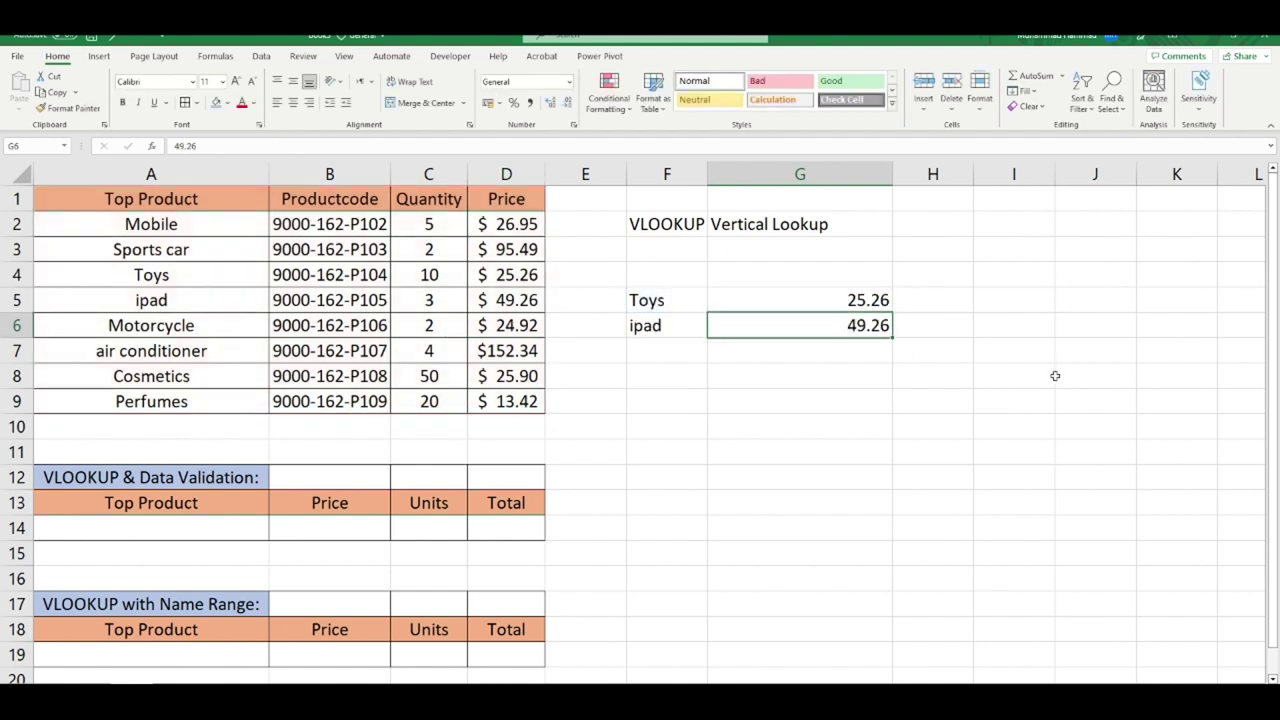
# Check G5's result against the Toys row and fill the lookup down to G6
pyautogui.click(842, 300)
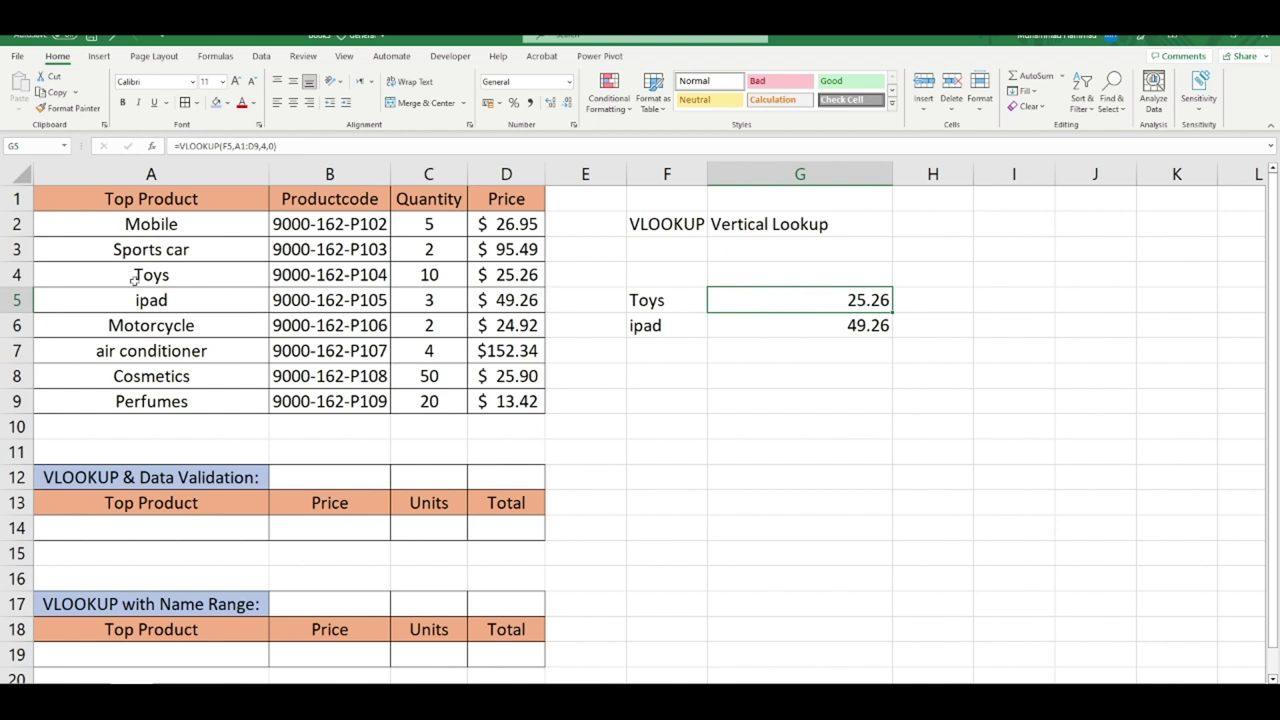
pyautogui.click(18, 275)
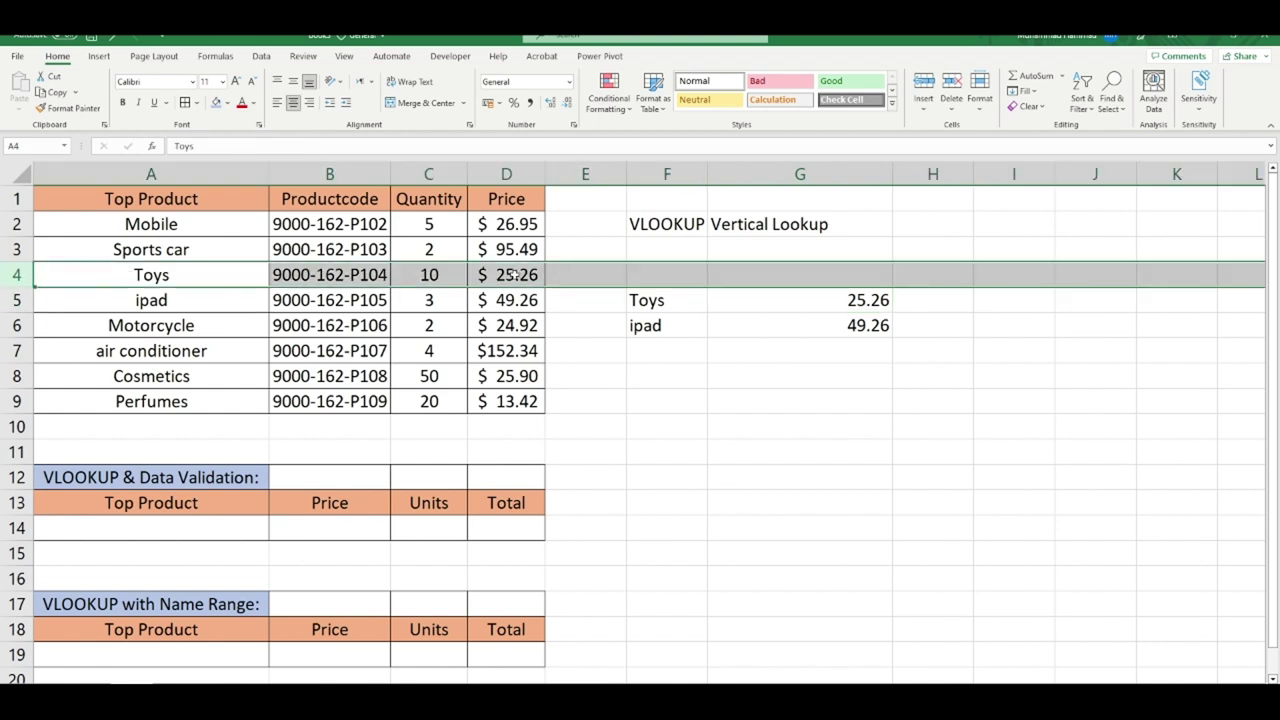
pyautogui.click(854, 307)
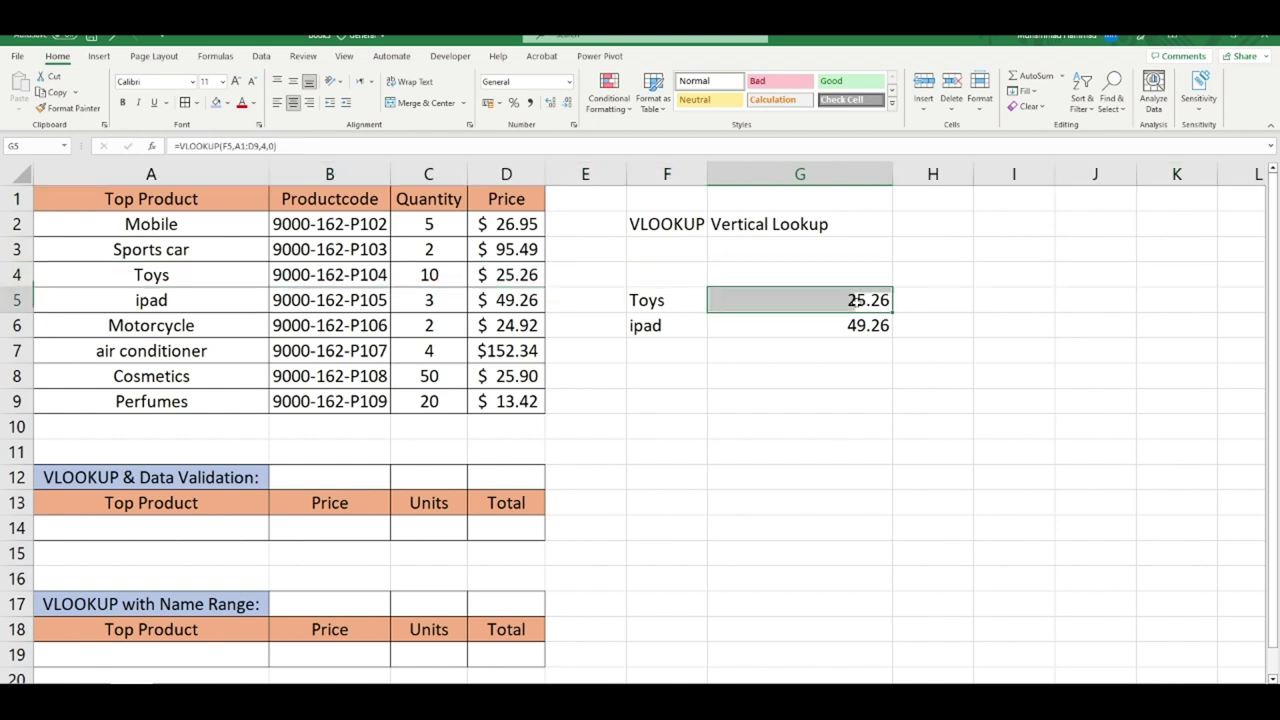
pyautogui.moveTo(891, 314); pyautogui.dragTo(894, 336)
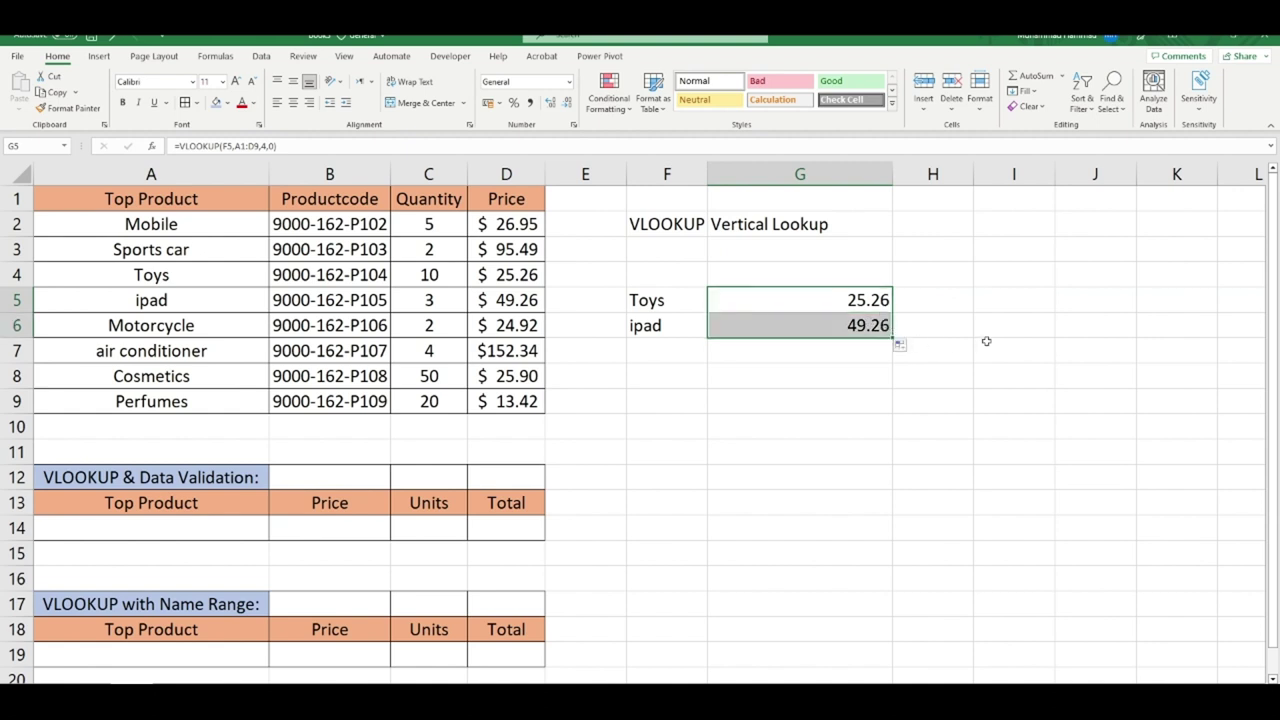
pyautogui.click(785, 352)
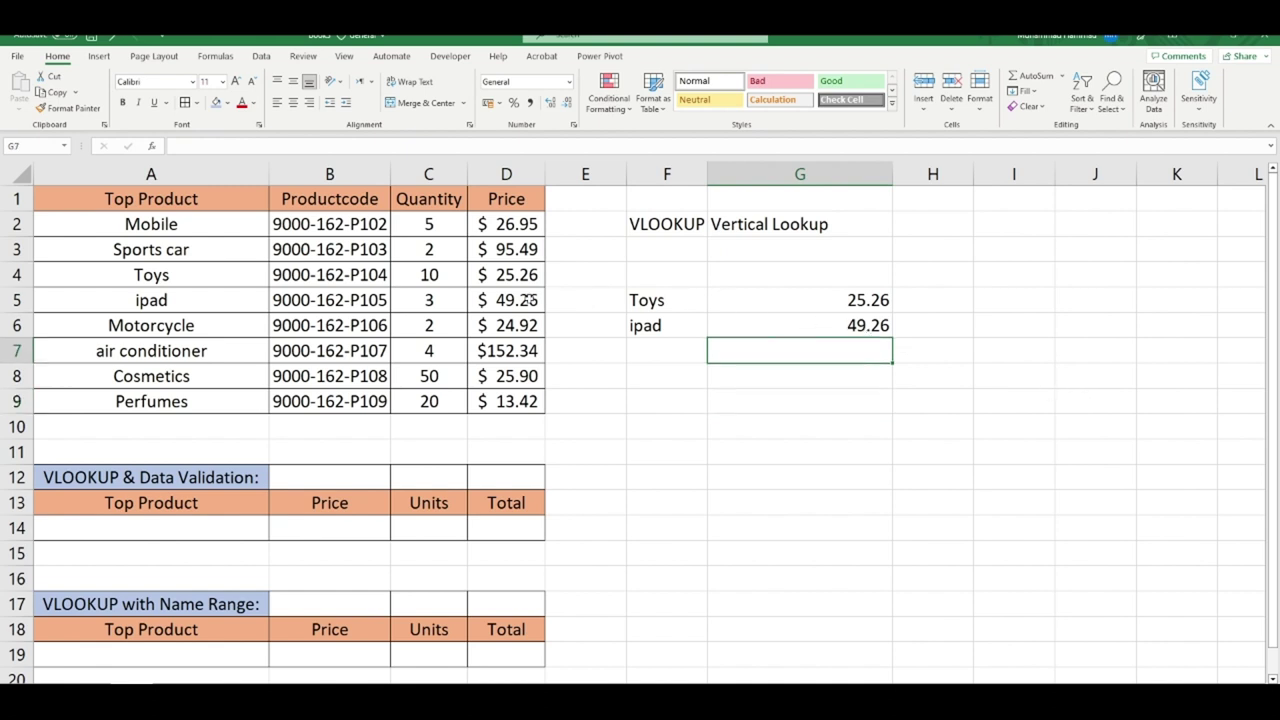
# Add cosmetics in F7 and extend the lookup to G7, returning 25.9
pyautogui.click(658, 372)
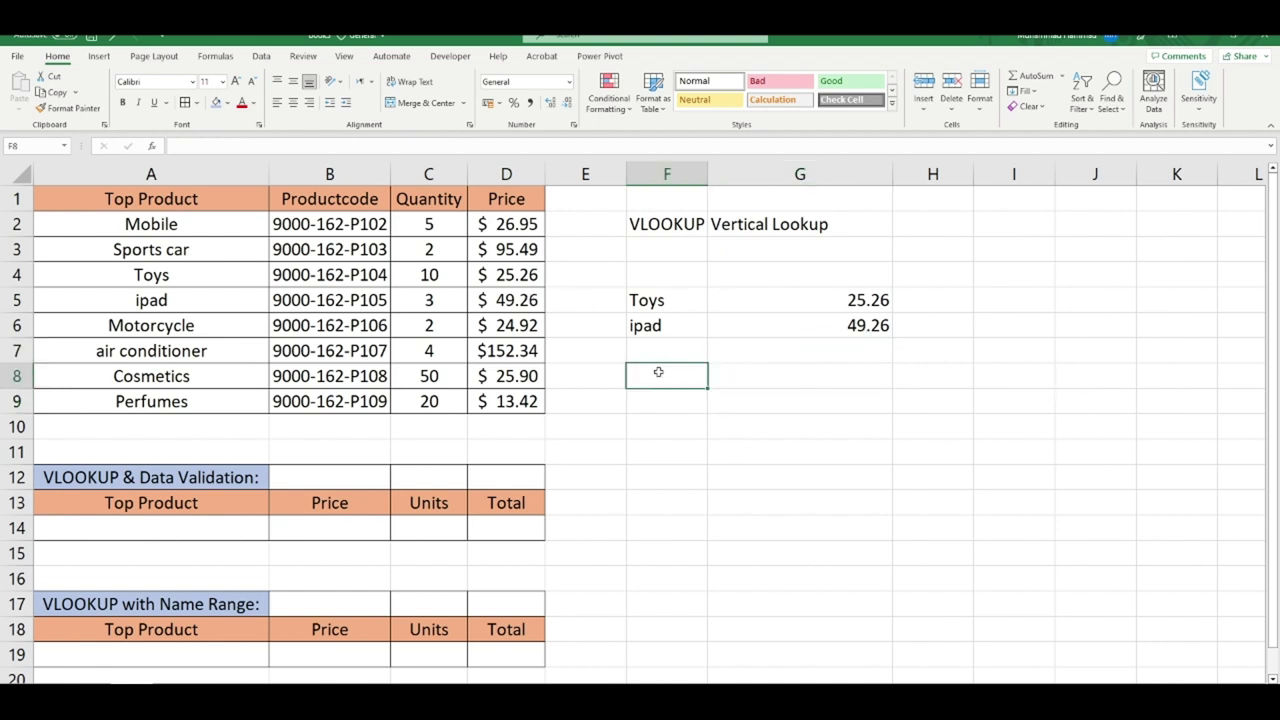
pyautogui.click(657, 359)
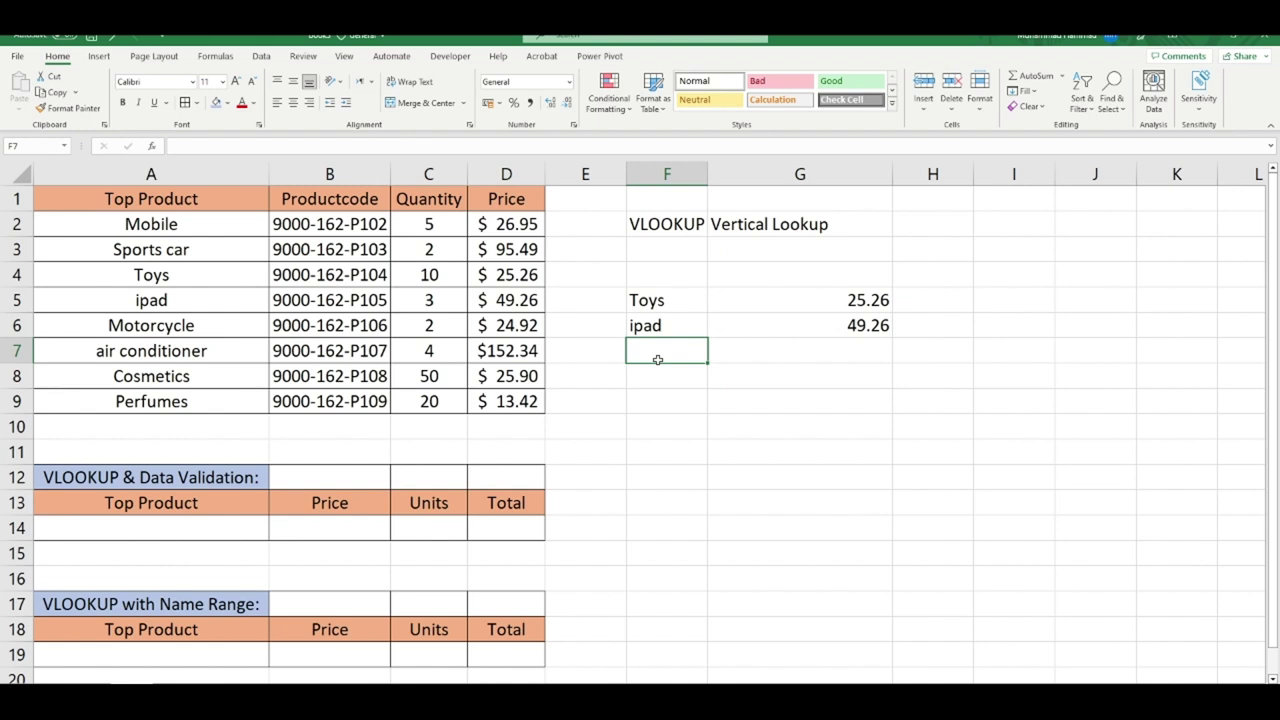
pyautogui.write('cosm')
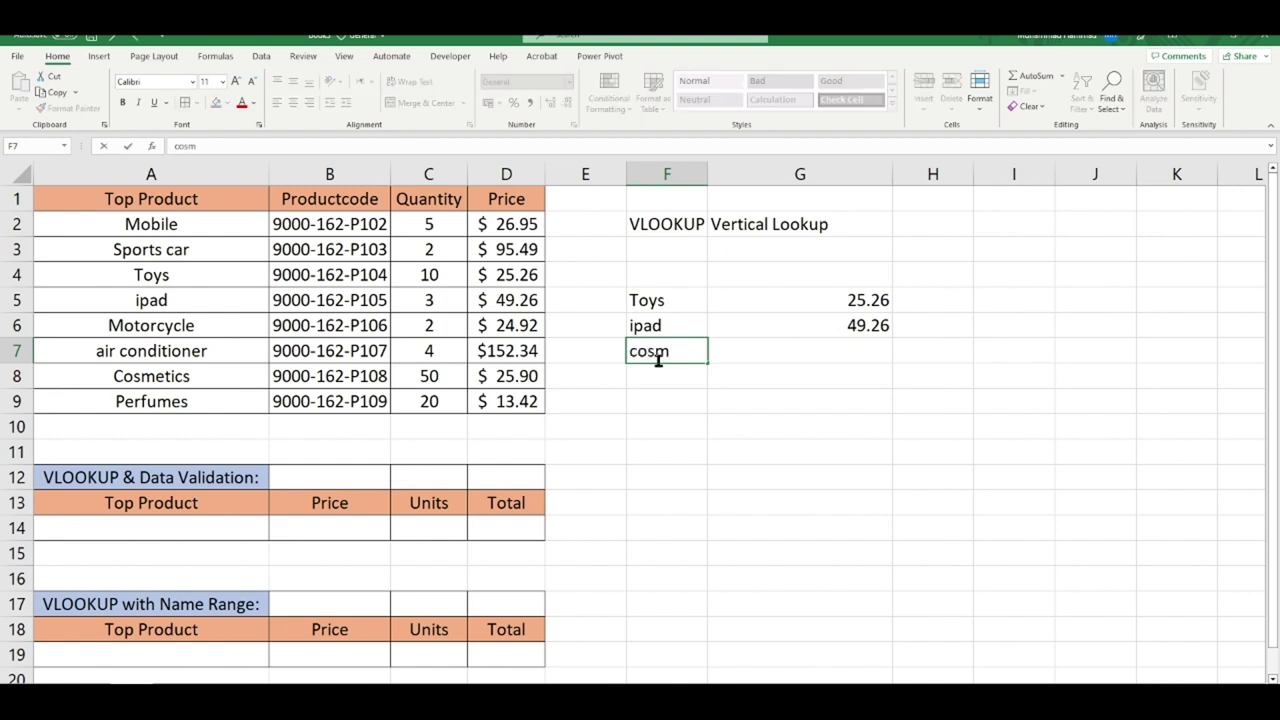
pyautogui.write('etics')
pyautogui.press('Tab')
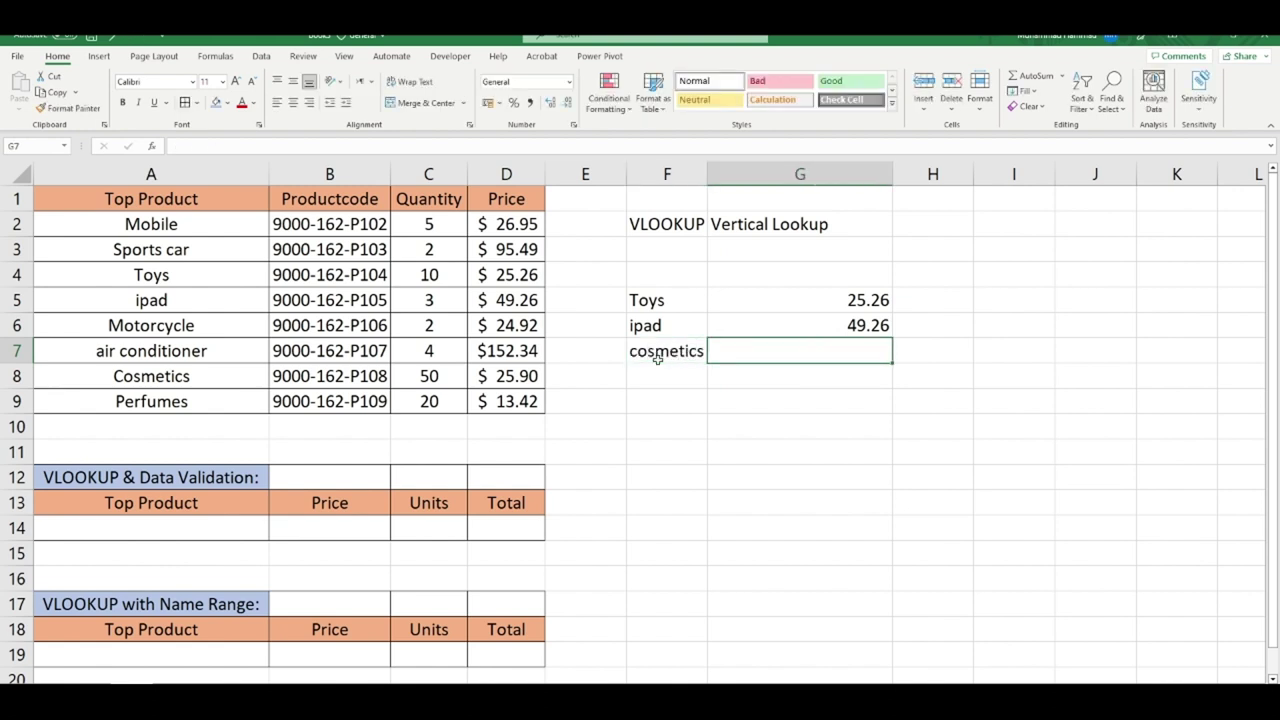
pyautogui.click(842, 324)
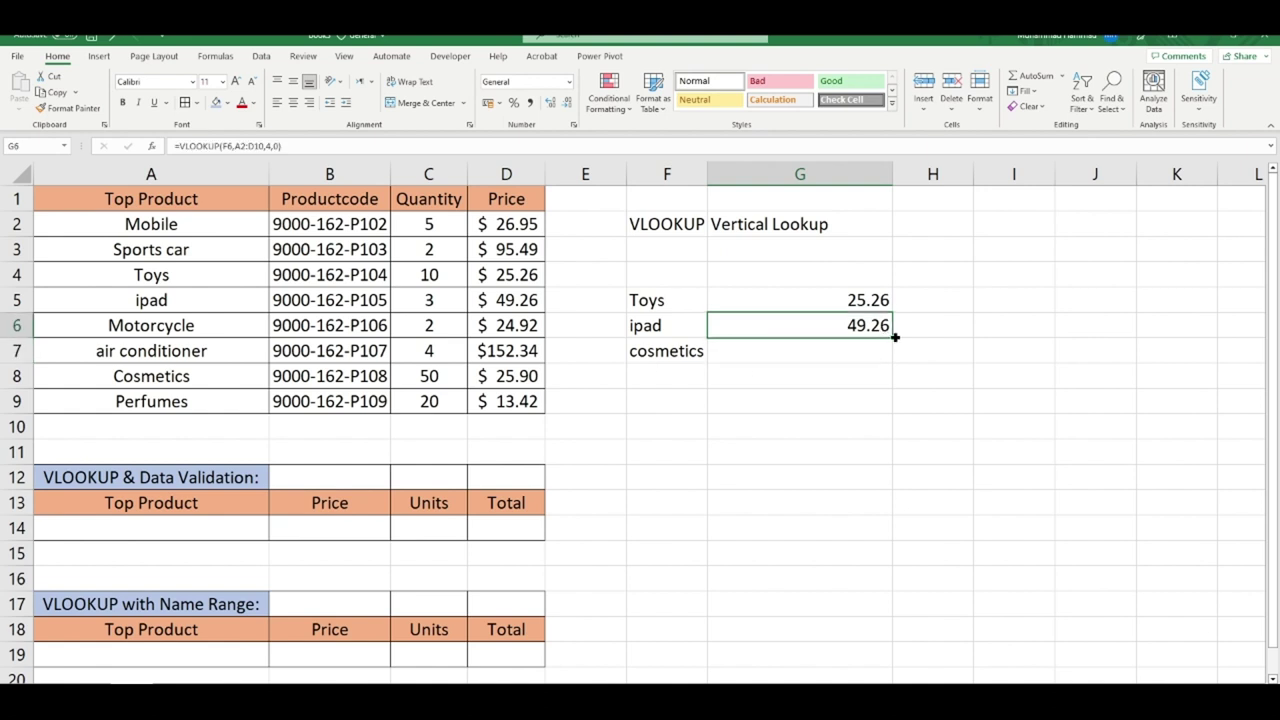
pyautogui.moveTo(892, 338); pyautogui.dragTo(896, 368)
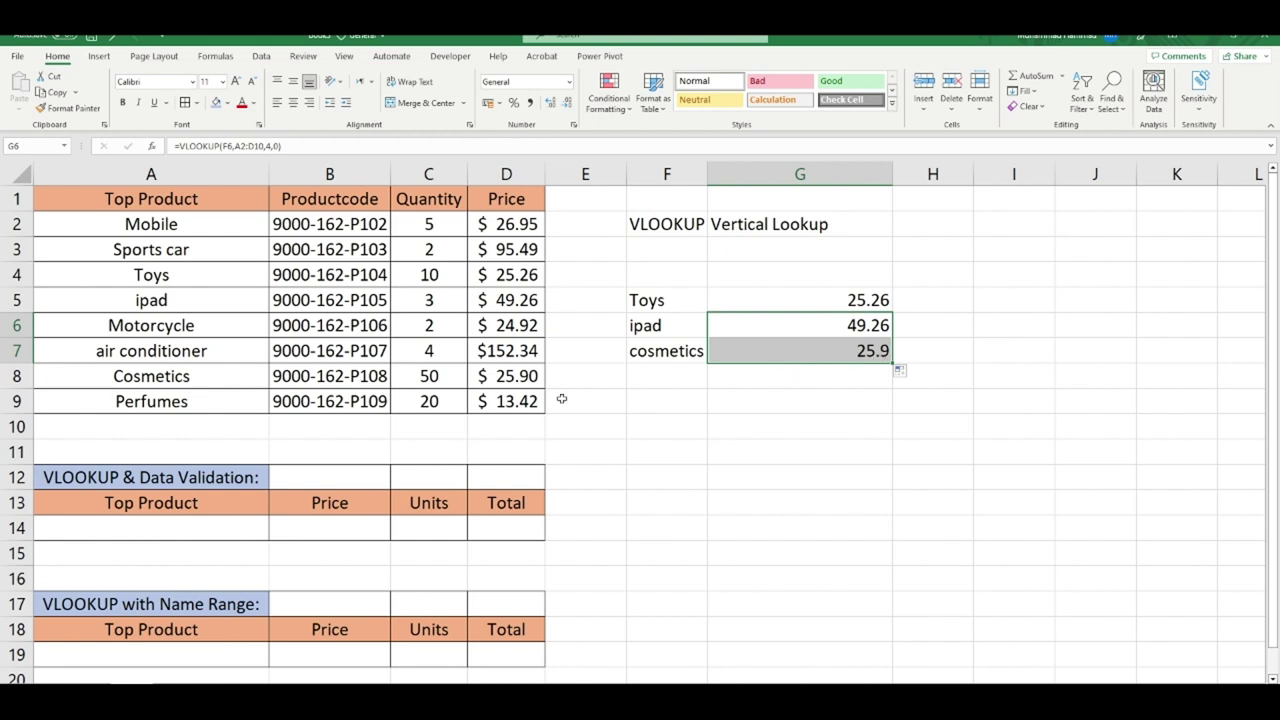
# Enter 'sports car' as the product name in A14
pyautogui.click(195, 532)
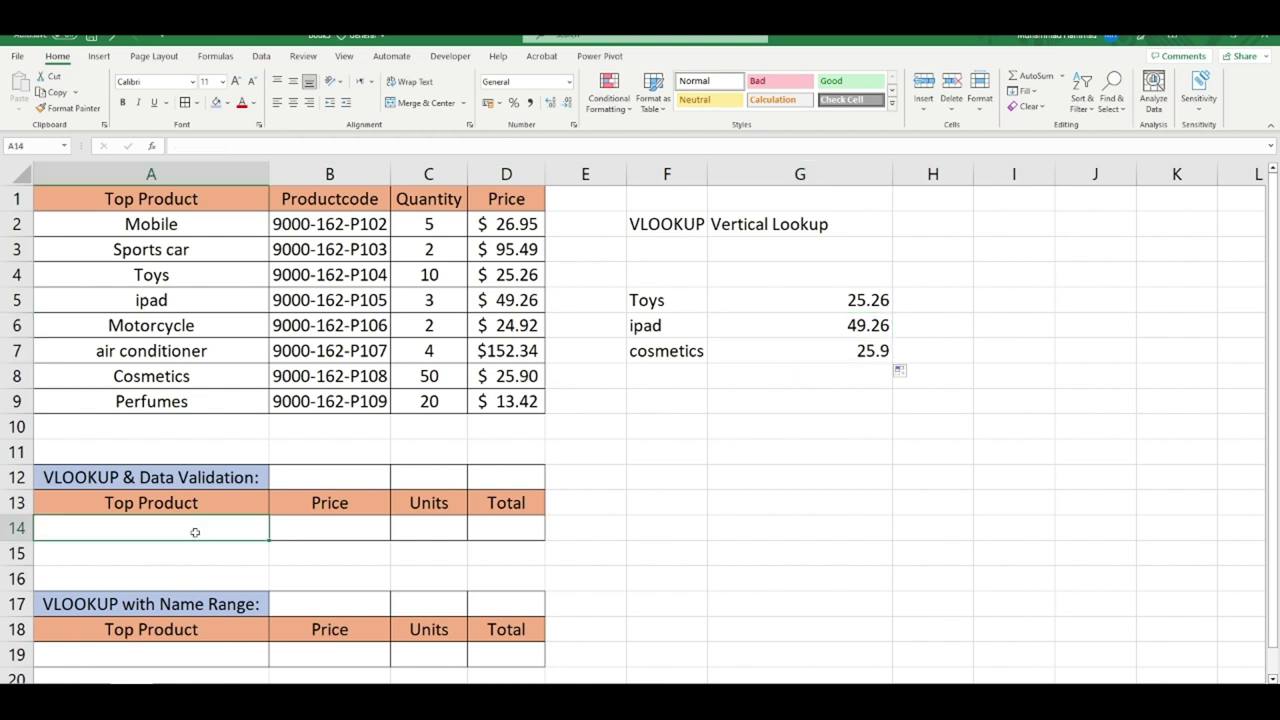
pyautogui.write('spo')
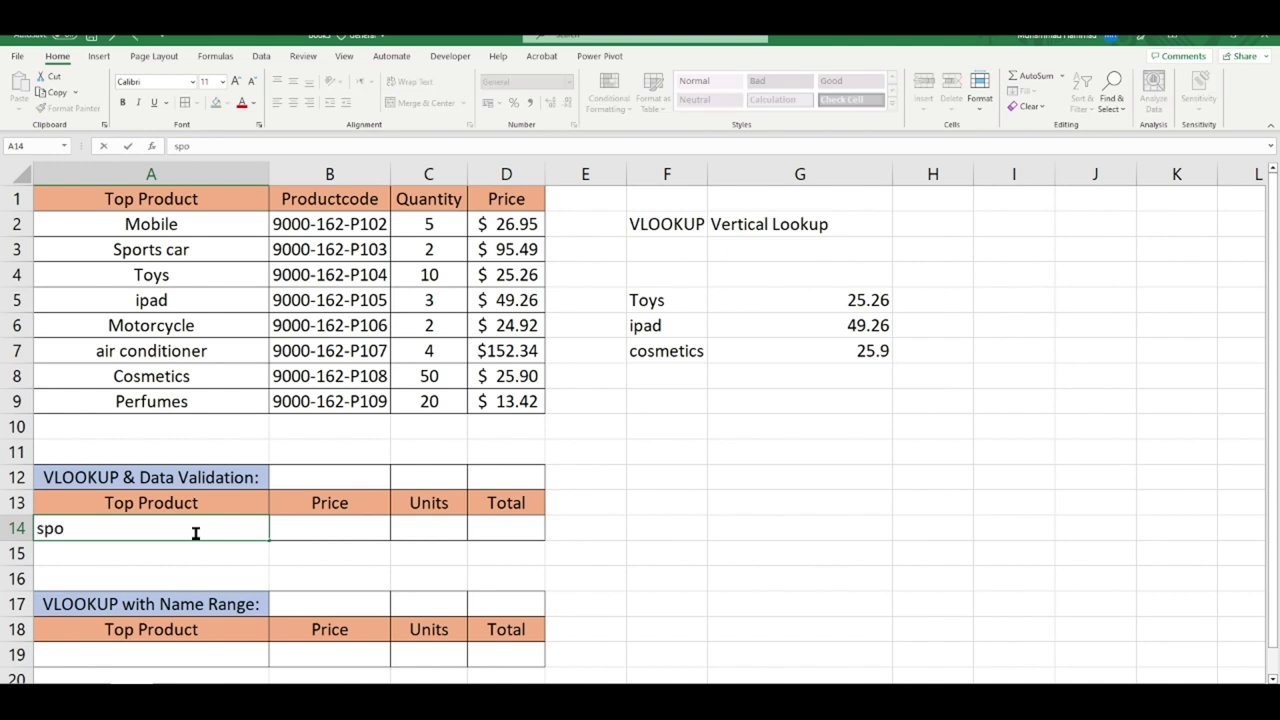
pyautogui.write('rts car')
pyautogui.click(289, 529)
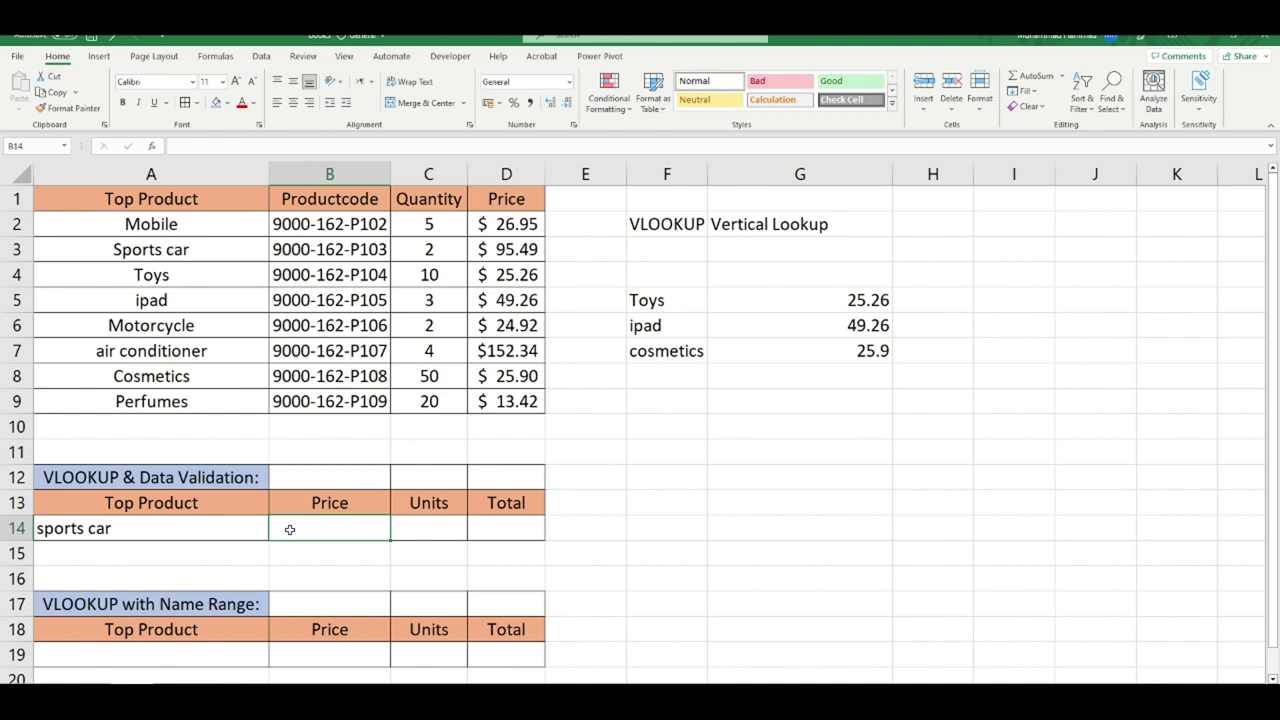
# Enter =VLOOKUP(A14,A1:D9,4,0) in B14 for price 95.49, checking it against D3
pyautogui.write('=vl')
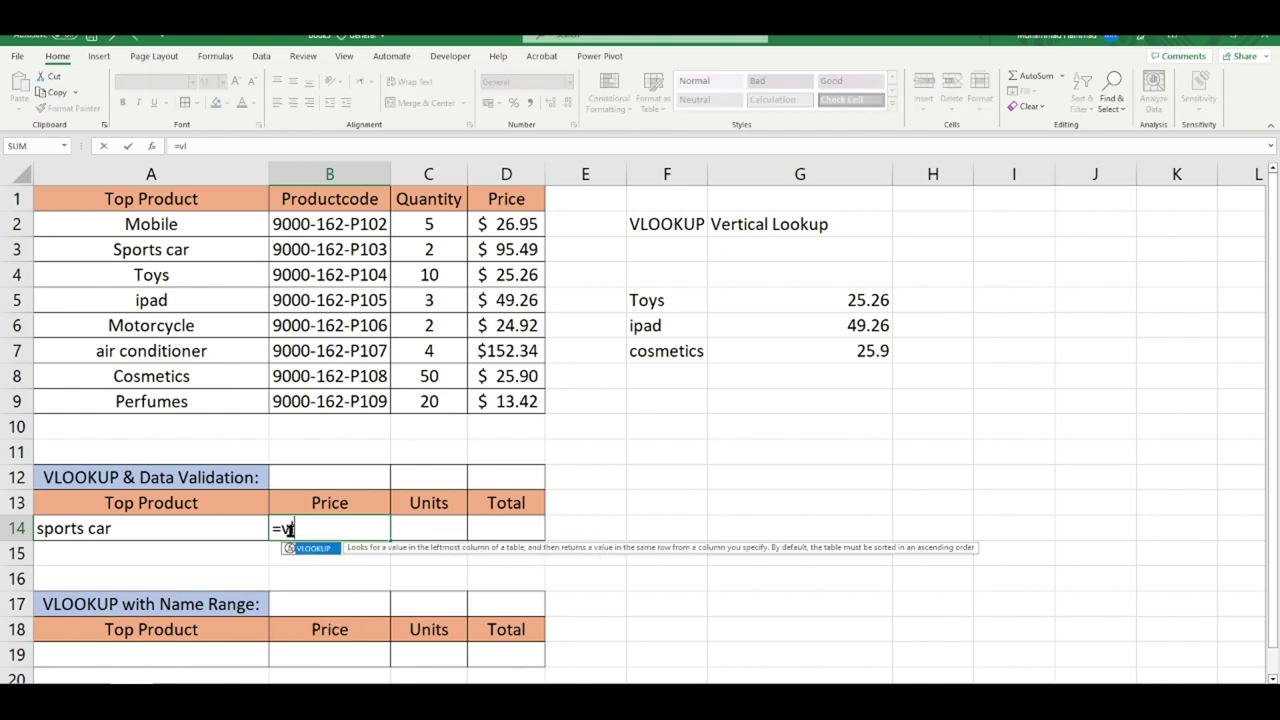
pyautogui.press('Tab')
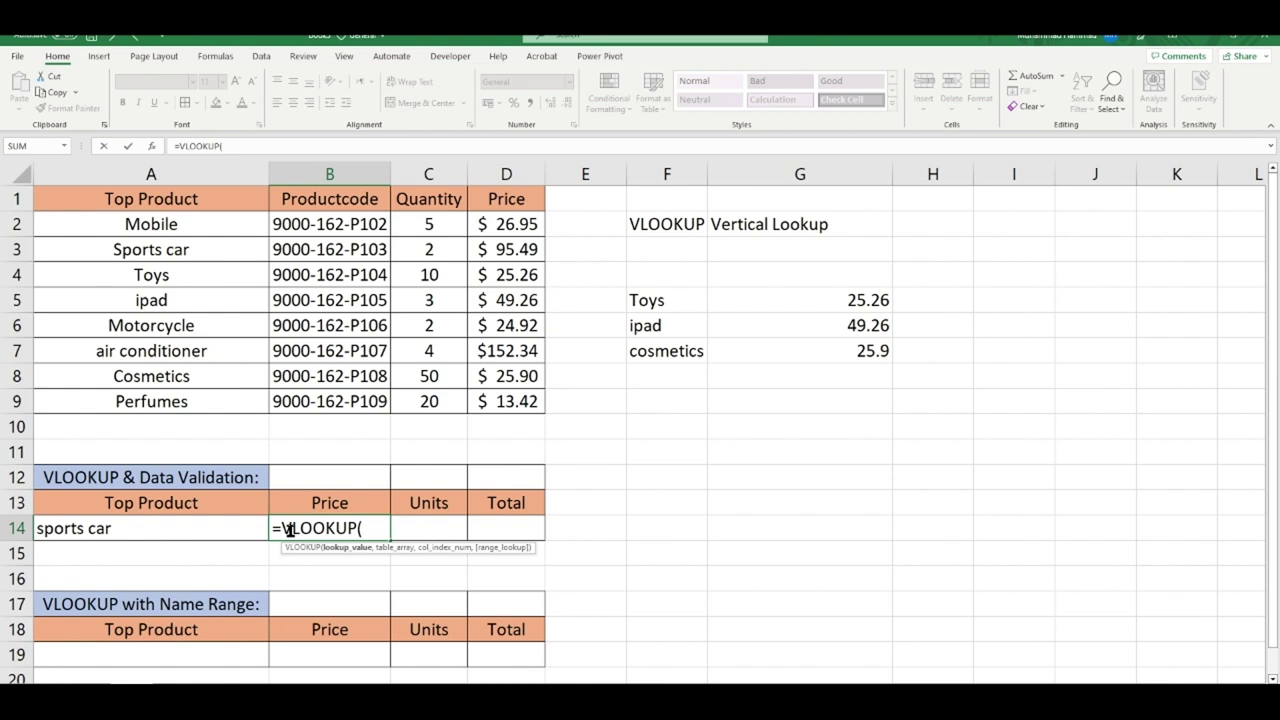
pyautogui.click(146, 536)
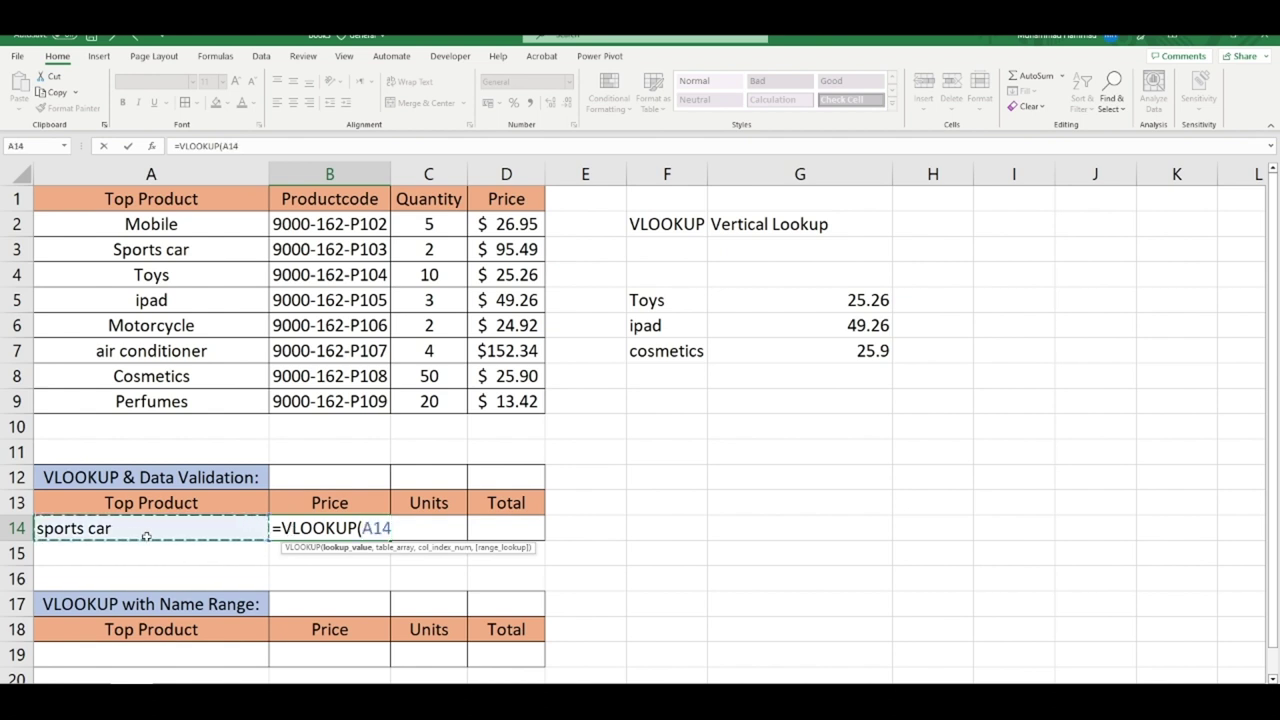
pyautogui.write(',')
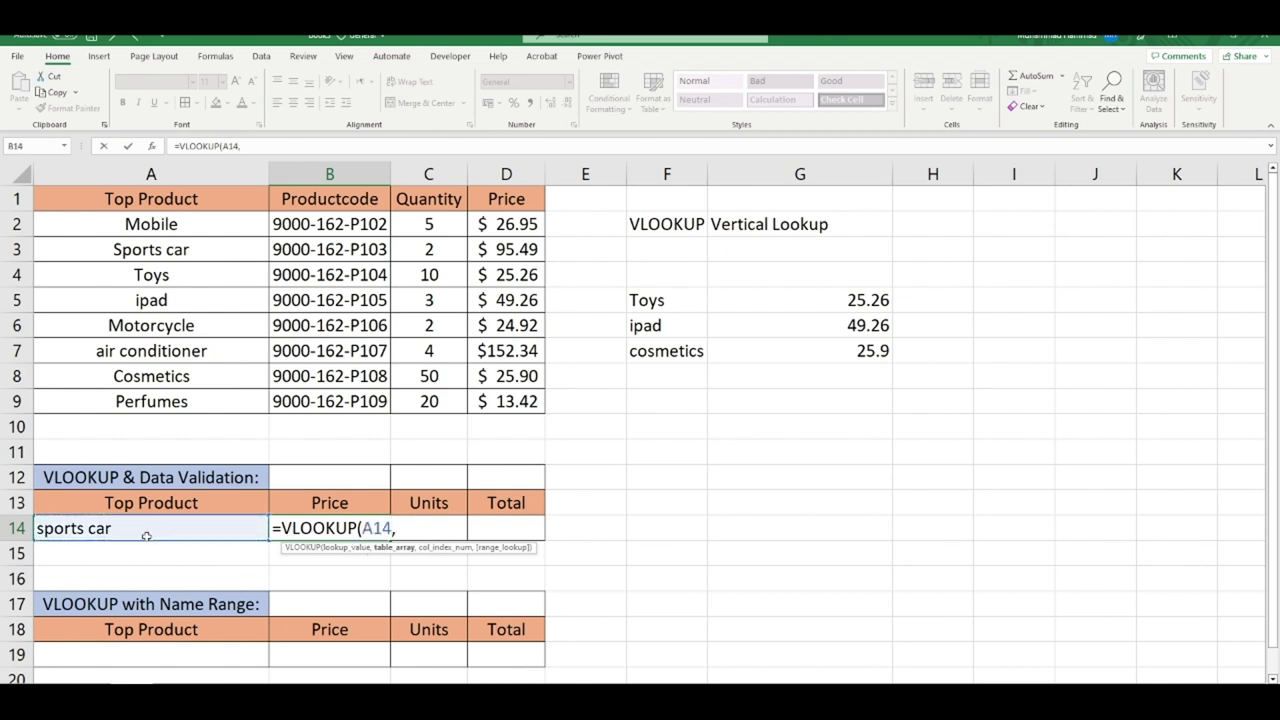
pyautogui.moveTo(127, 199)
pyautogui.mouseDown()
pyautogui.moveTo(405, 244)
pyautogui.moveTo(517, 320)
pyautogui.moveTo(510, 401)
pyautogui.mouseUp()
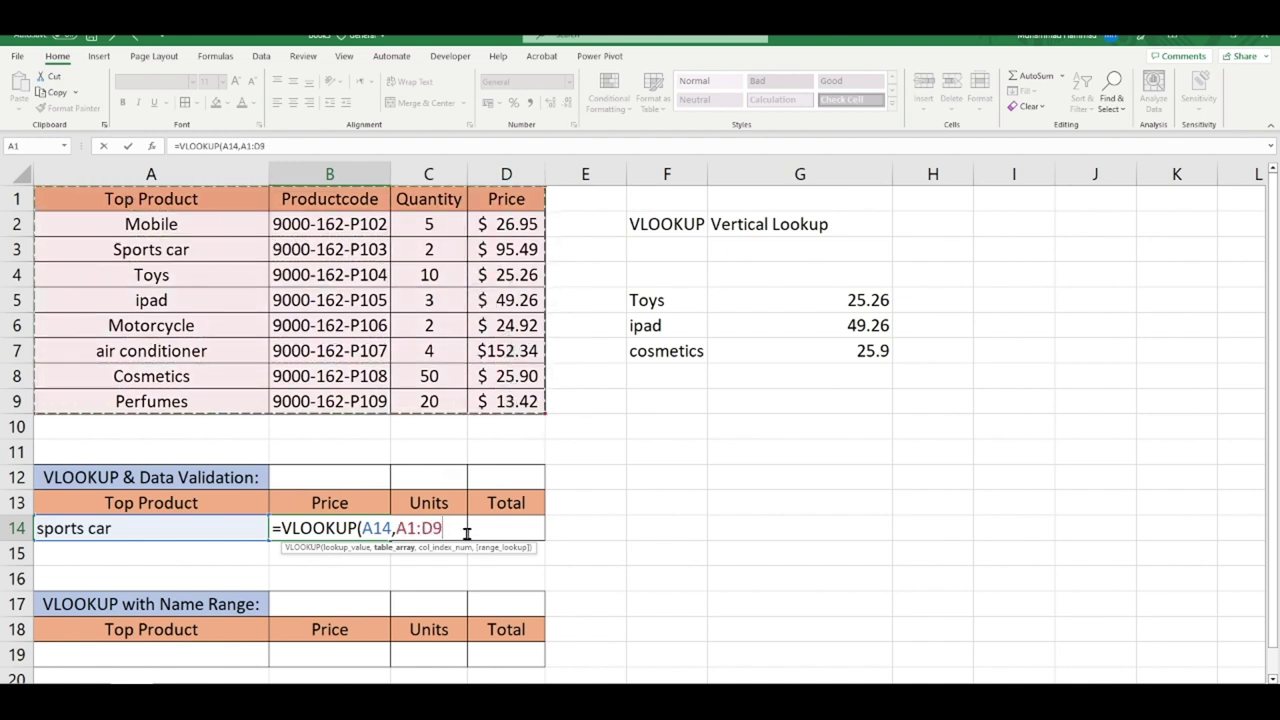
pyautogui.write(',')
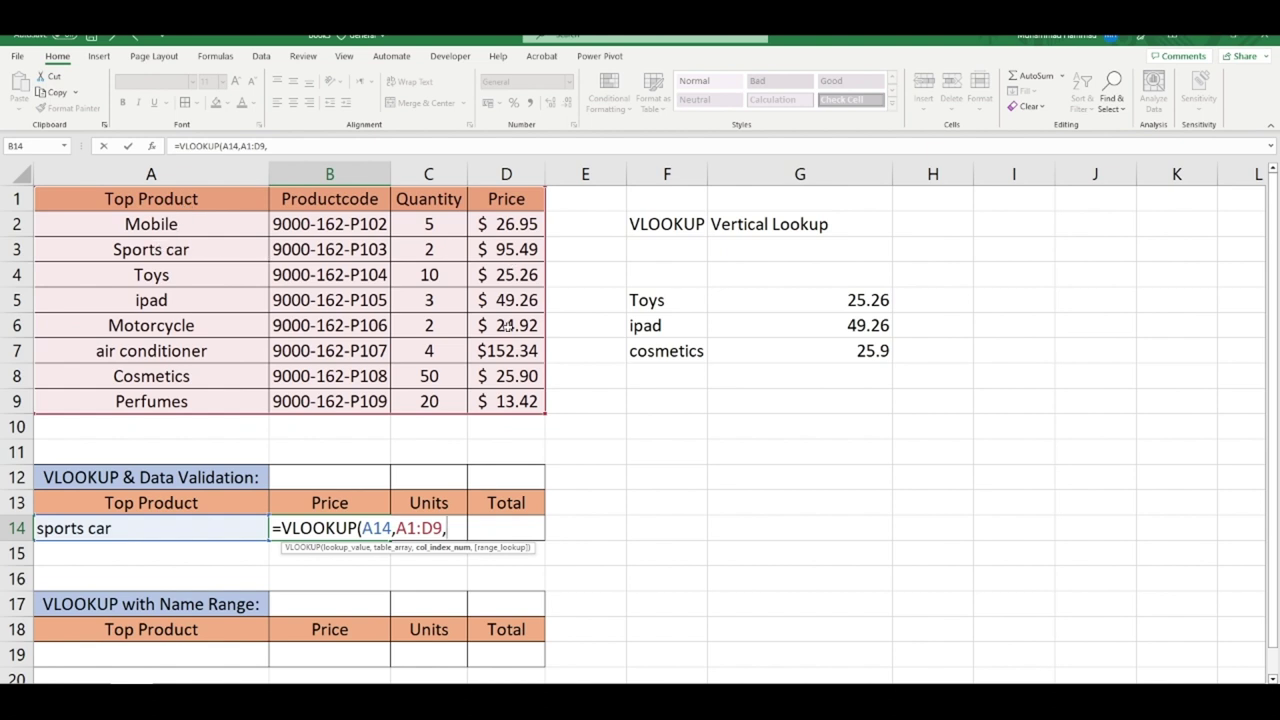
pyautogui.write('4,')
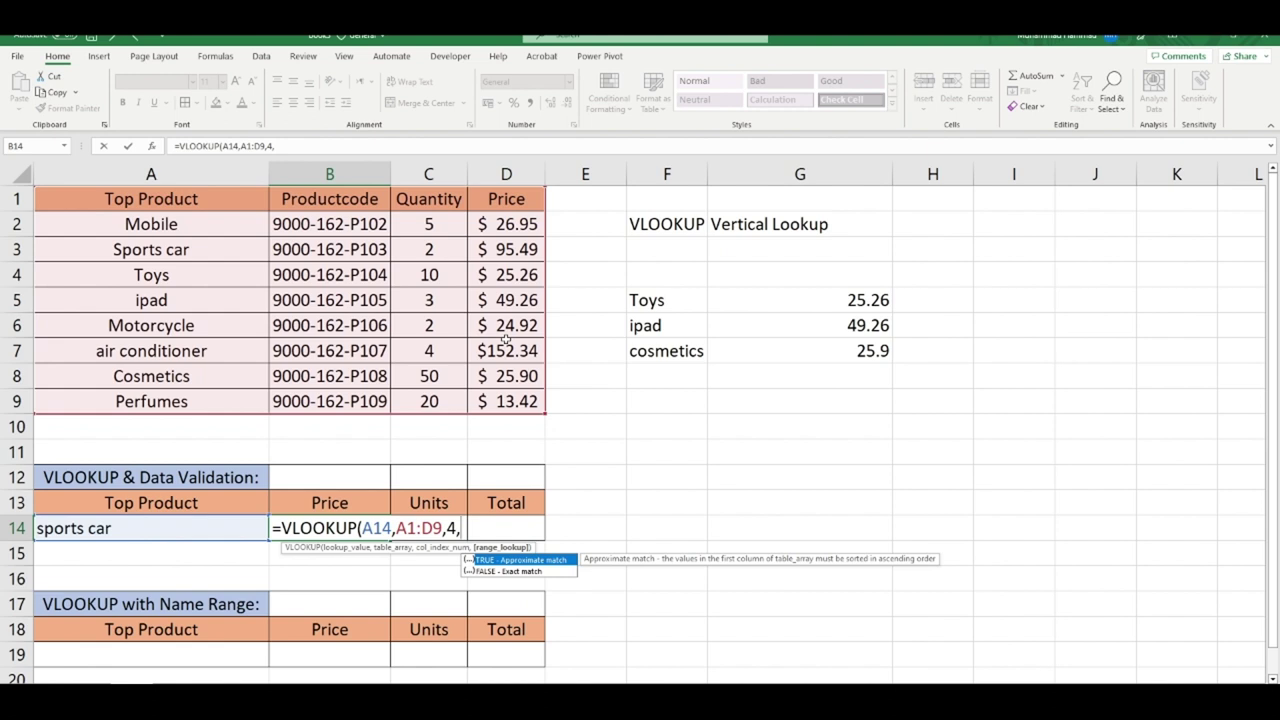
pyautogui.write('0)')
pyautogui.press('Return')
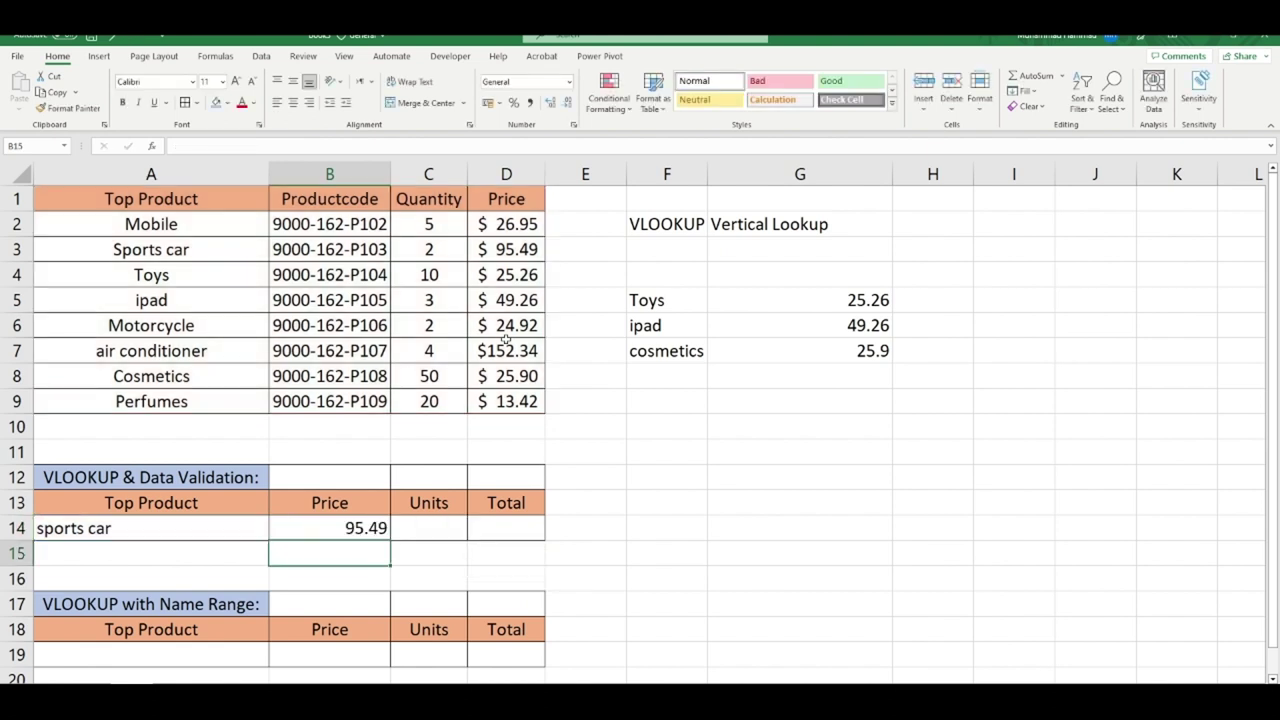
pyautogui.click(106, 530)
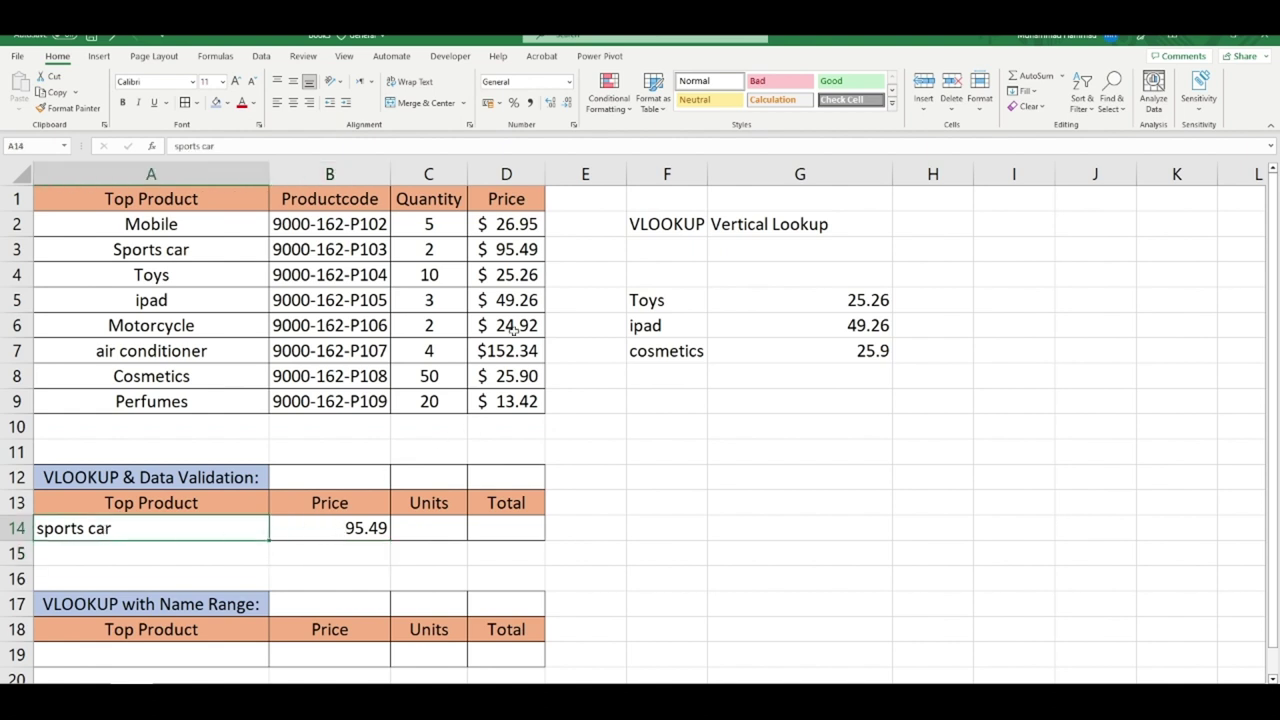
pyautogui.click(512, 253)
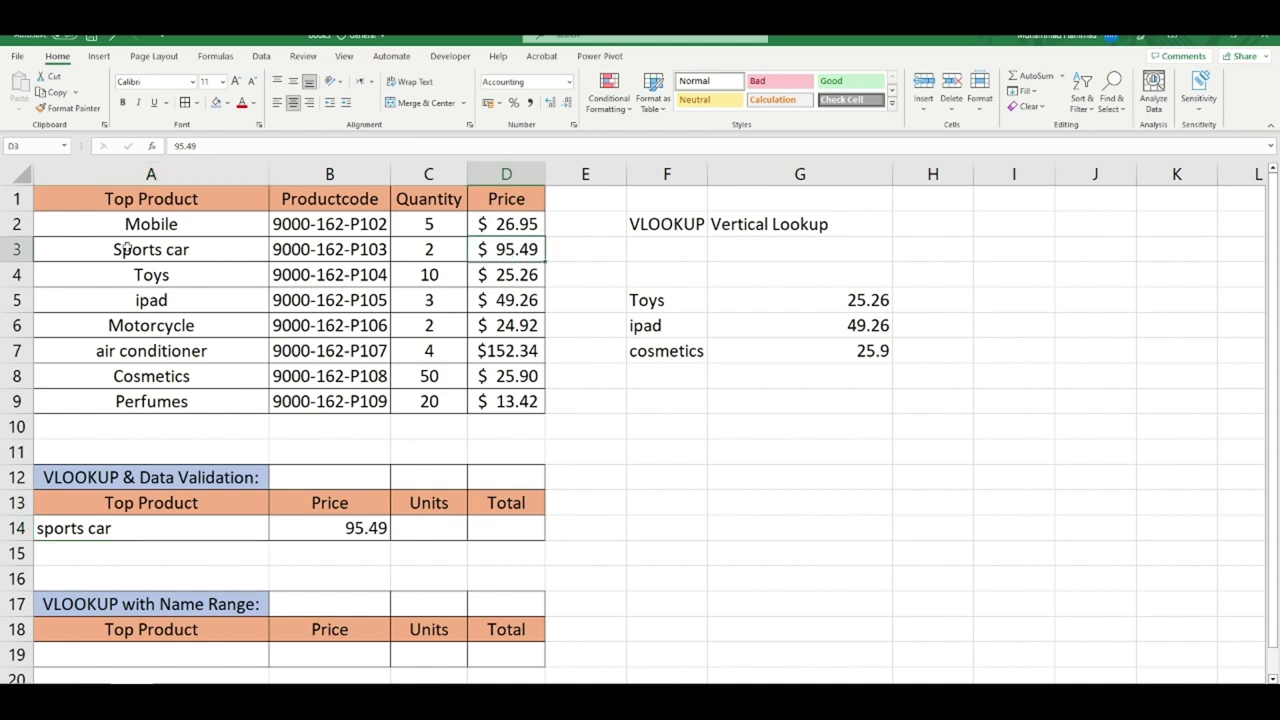
pyautogui.click(431, 526)
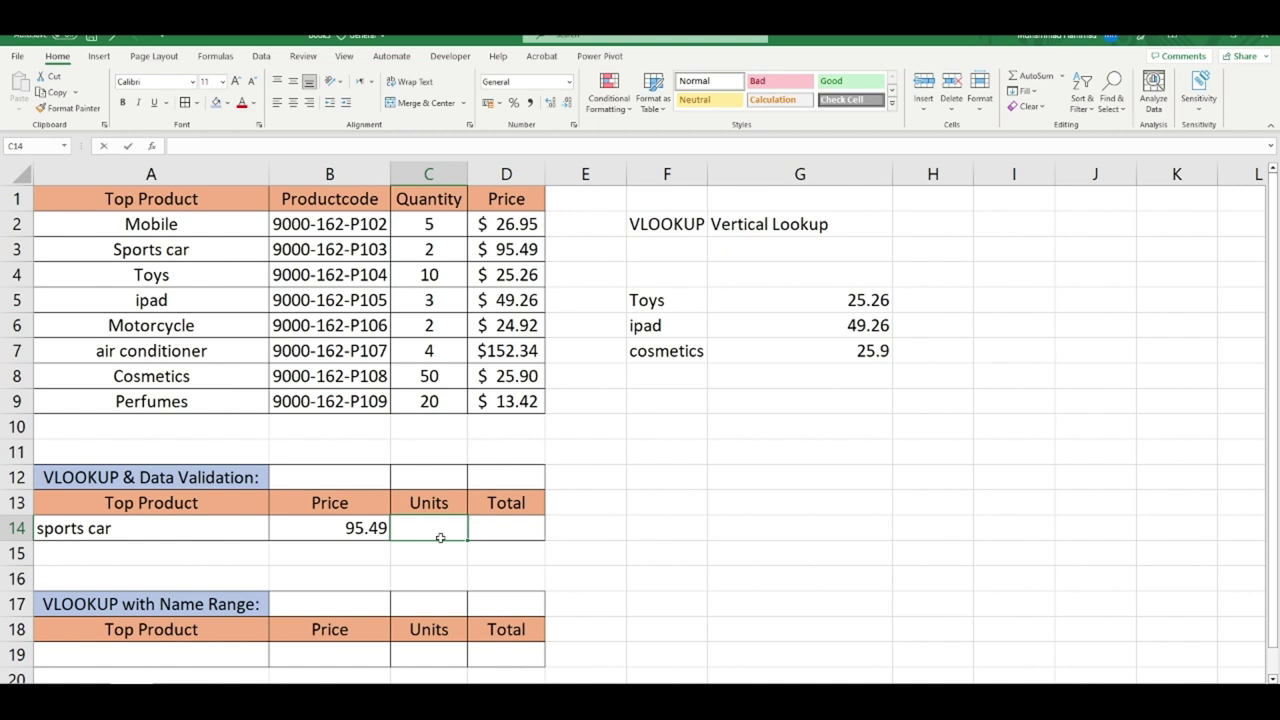
# Enter 2 units in C14 and the Total formula =B14*C14 in D14, giving 190.98
pyautogui.write('2')
pyautogui.click(513, 524)
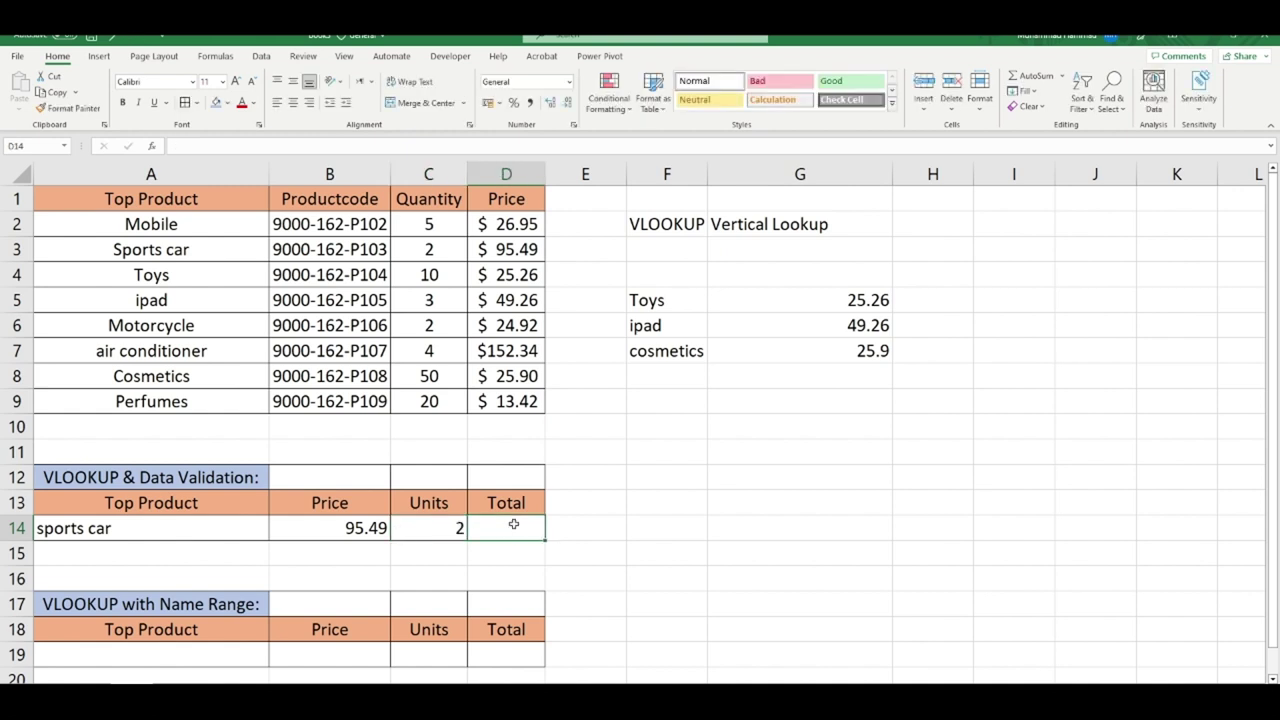
pyautogui.write('=')
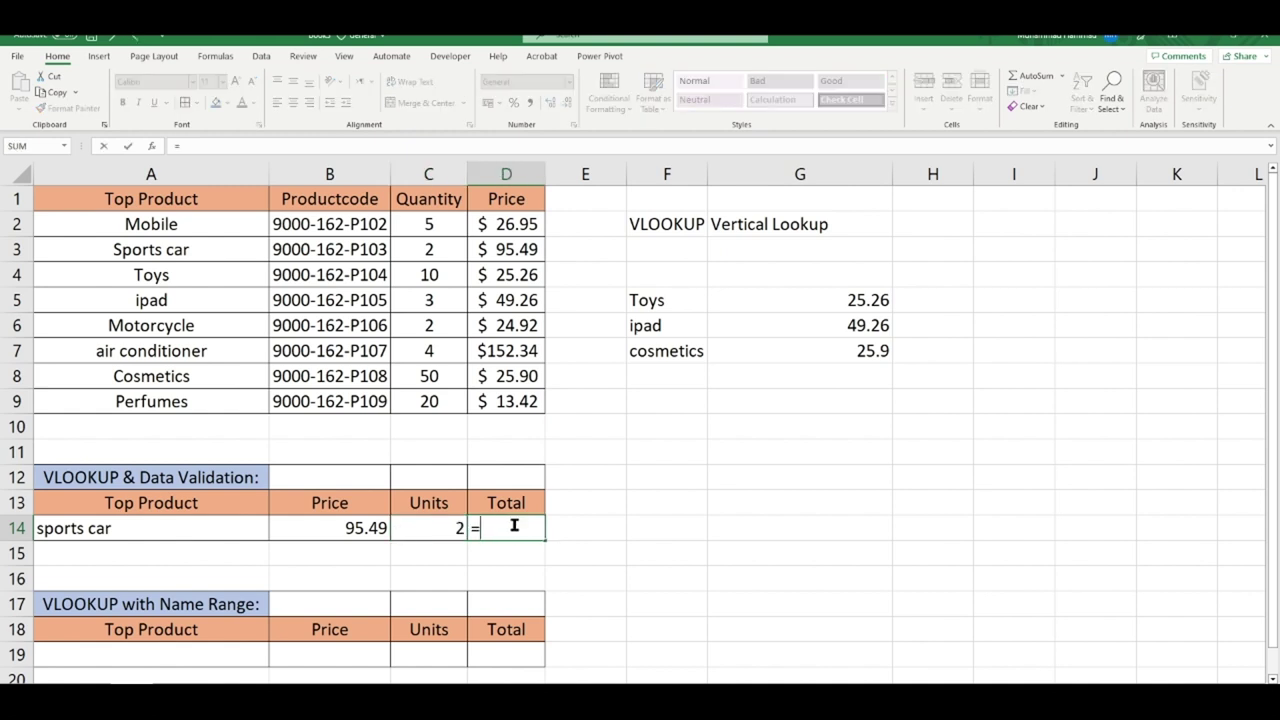
pyautogui.click(352, 527)
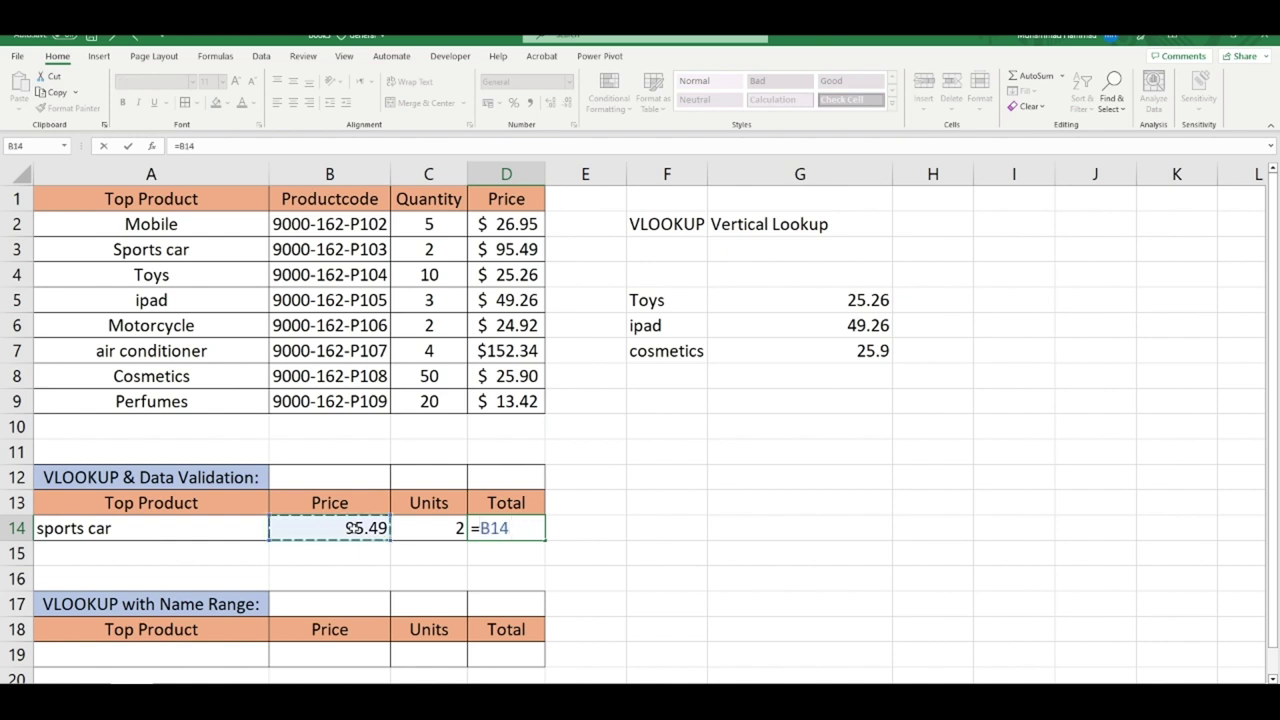
pyautogui.write('*')
pyautogui.click(420, 532)
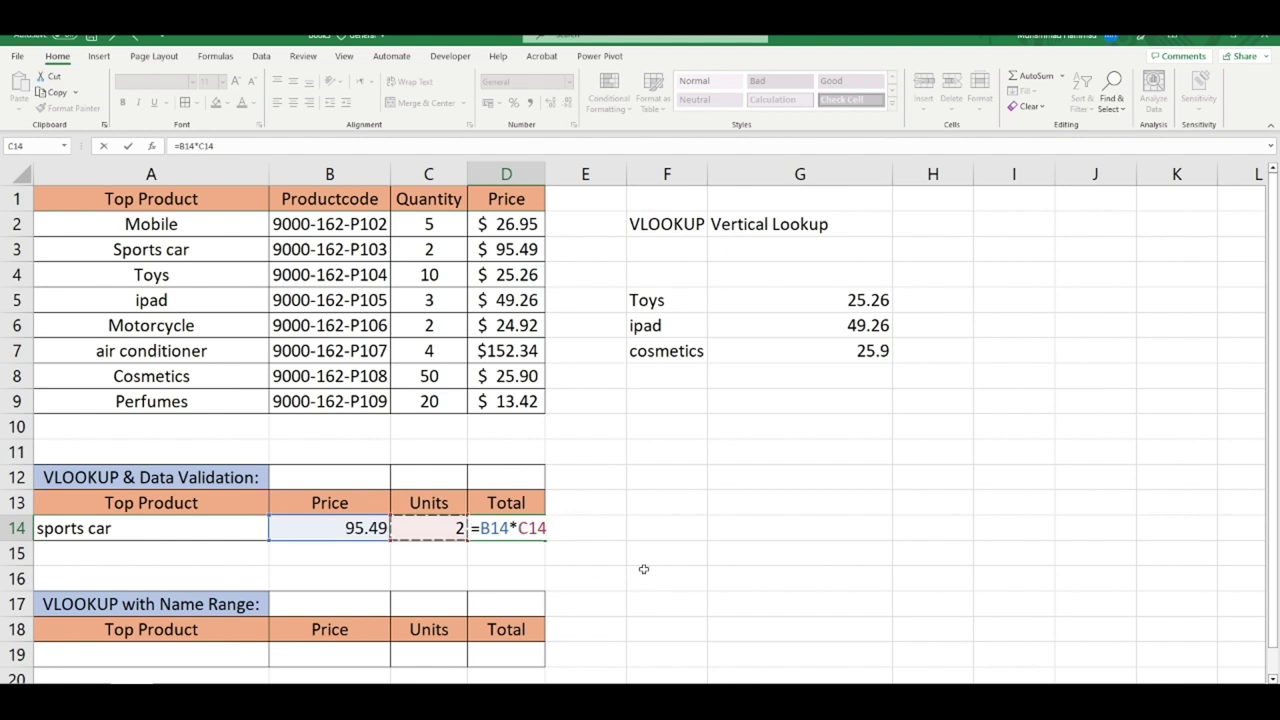
pyautogui.press('BackSpace')
pyautogui.press('BackSpace')
pyautogui.press('BackSpace')
pyautogui.press('BackSpace')
pyautogui.press('BackSpace')
pyautogui.press('BackSpace')
pyautogui.press('BackSpace')
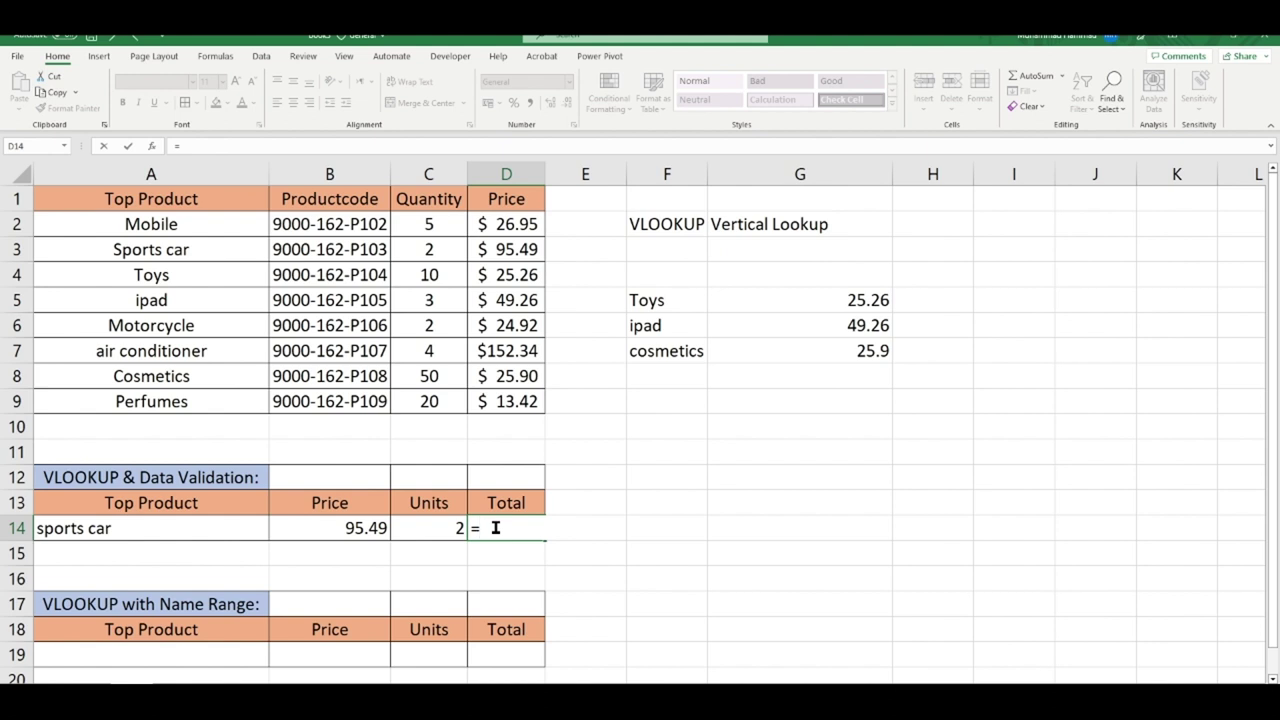
pyautogui.click(350, 528)
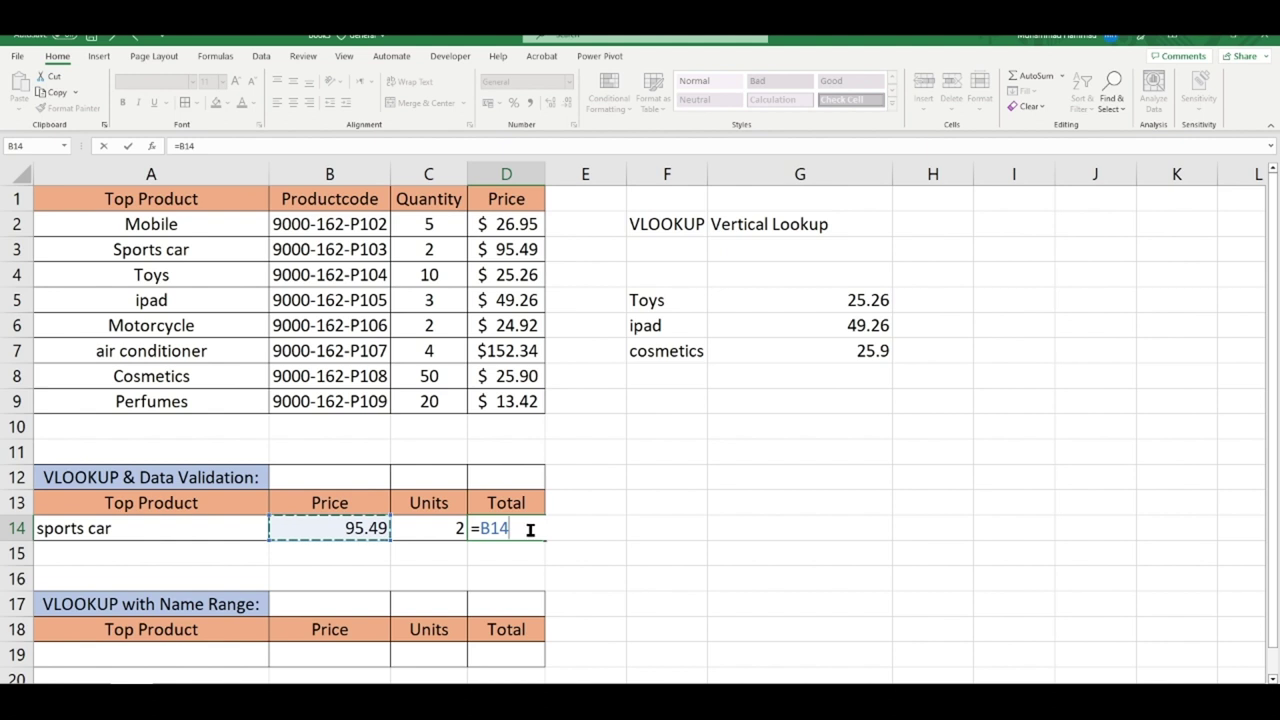
pyautogui.write('*')
pyautogui.click(418, 528)
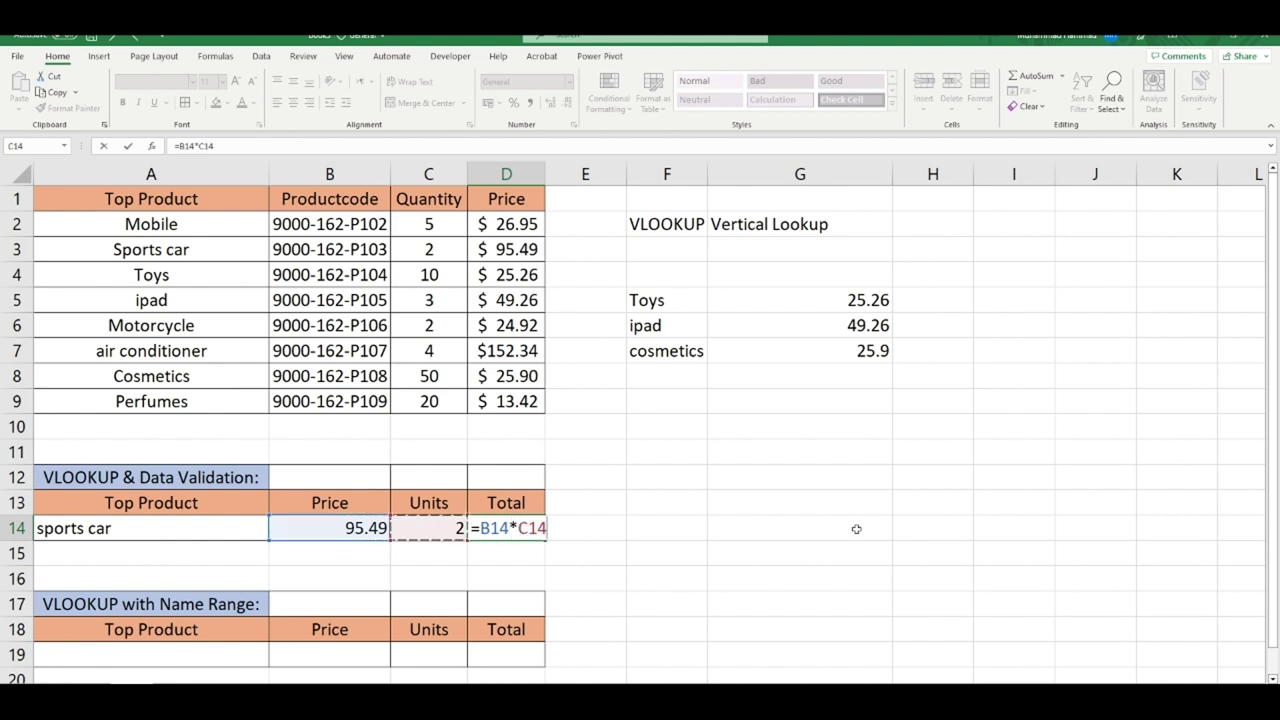
pyautogui.press('Return')
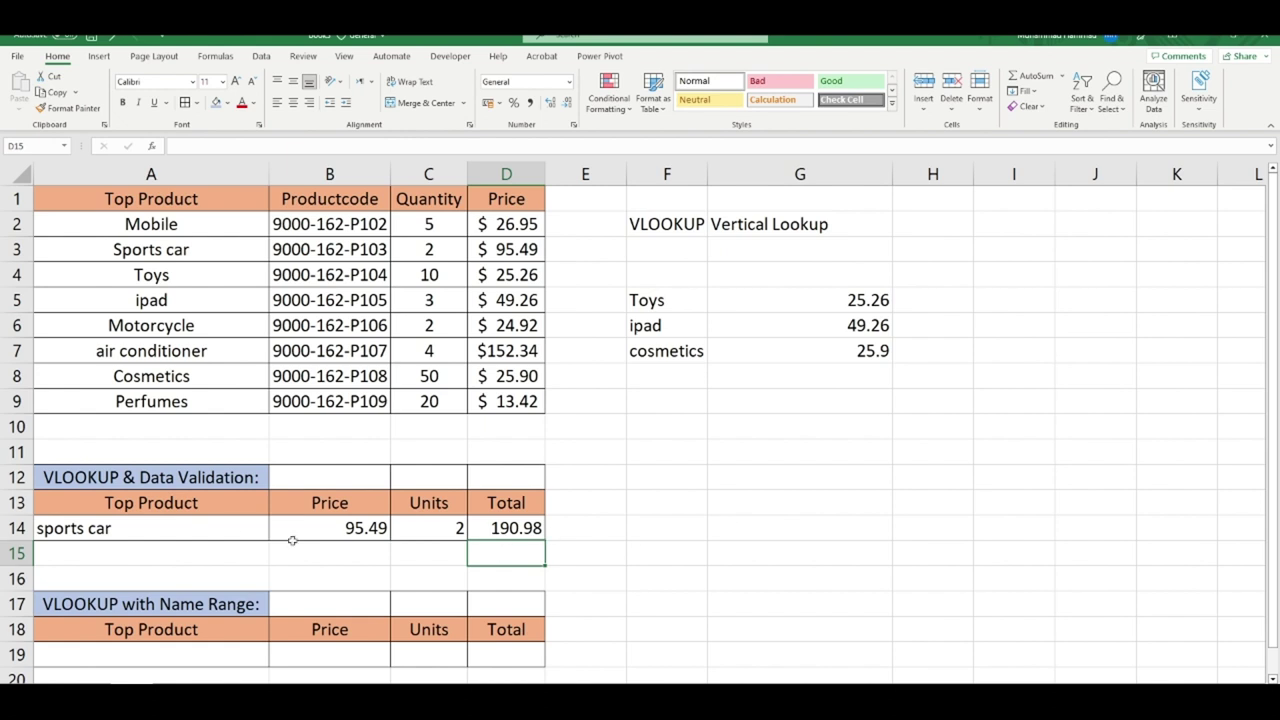
pyautogui.click(189, 528)
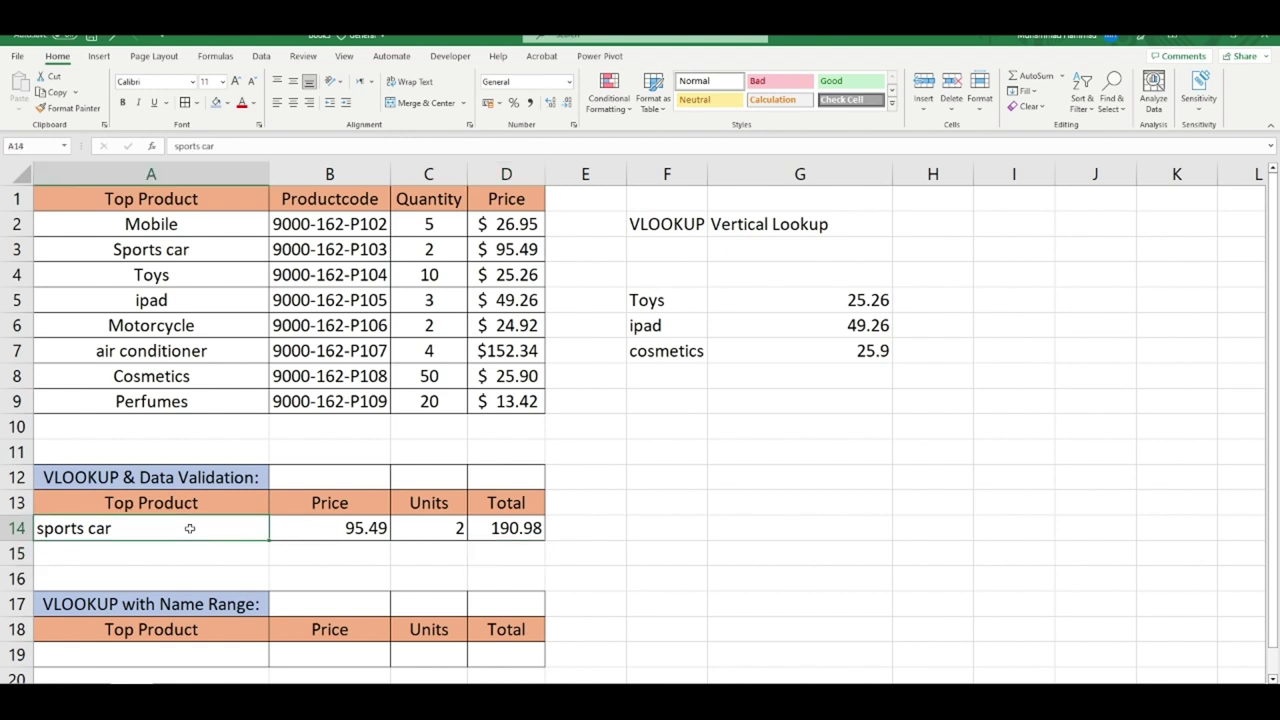
# Look up toys, then perfumes, in A14 so the row shows price 13.42 and total 26.84
pyautogui.write('toys')
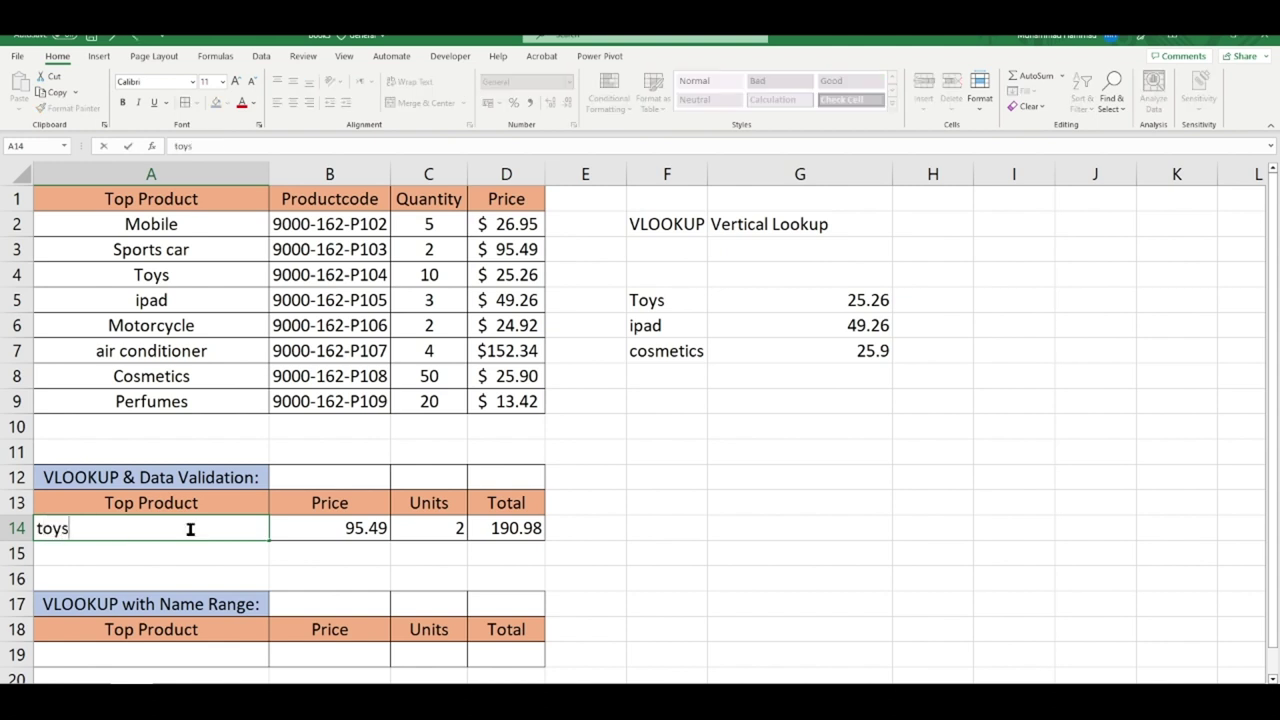
pyautogui.press('Return')
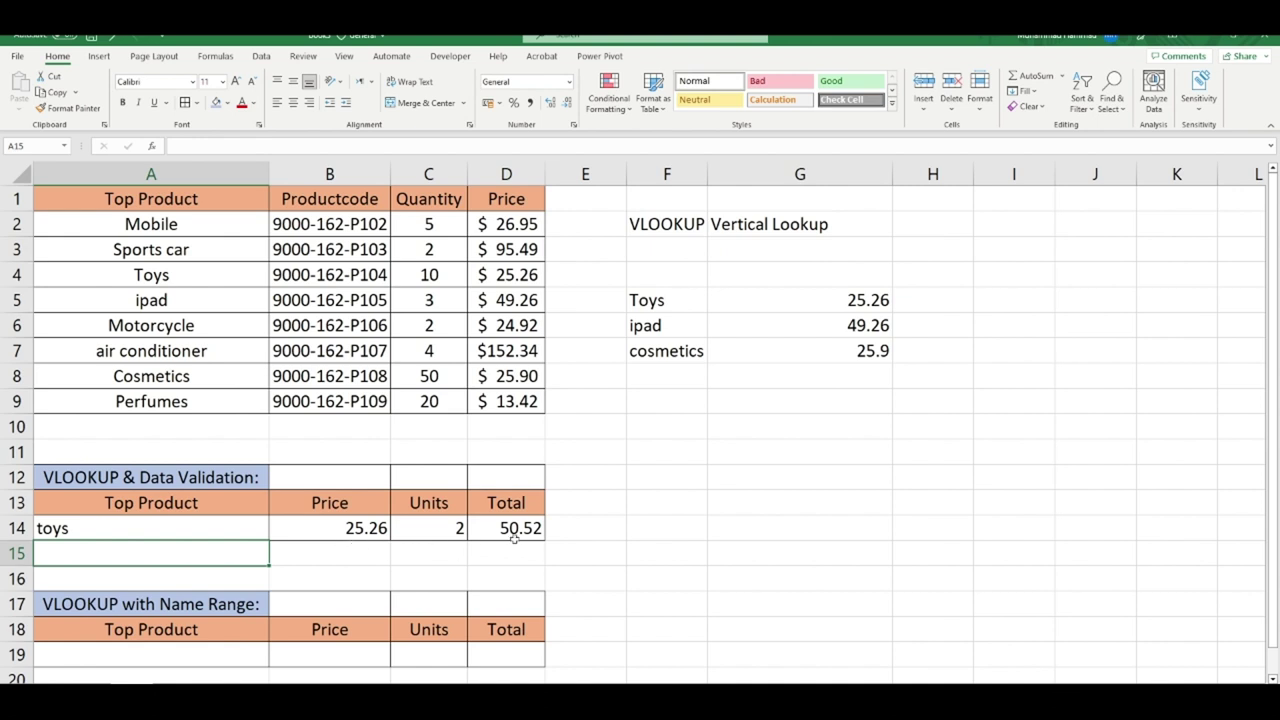
pyautogui.click(191, 528)
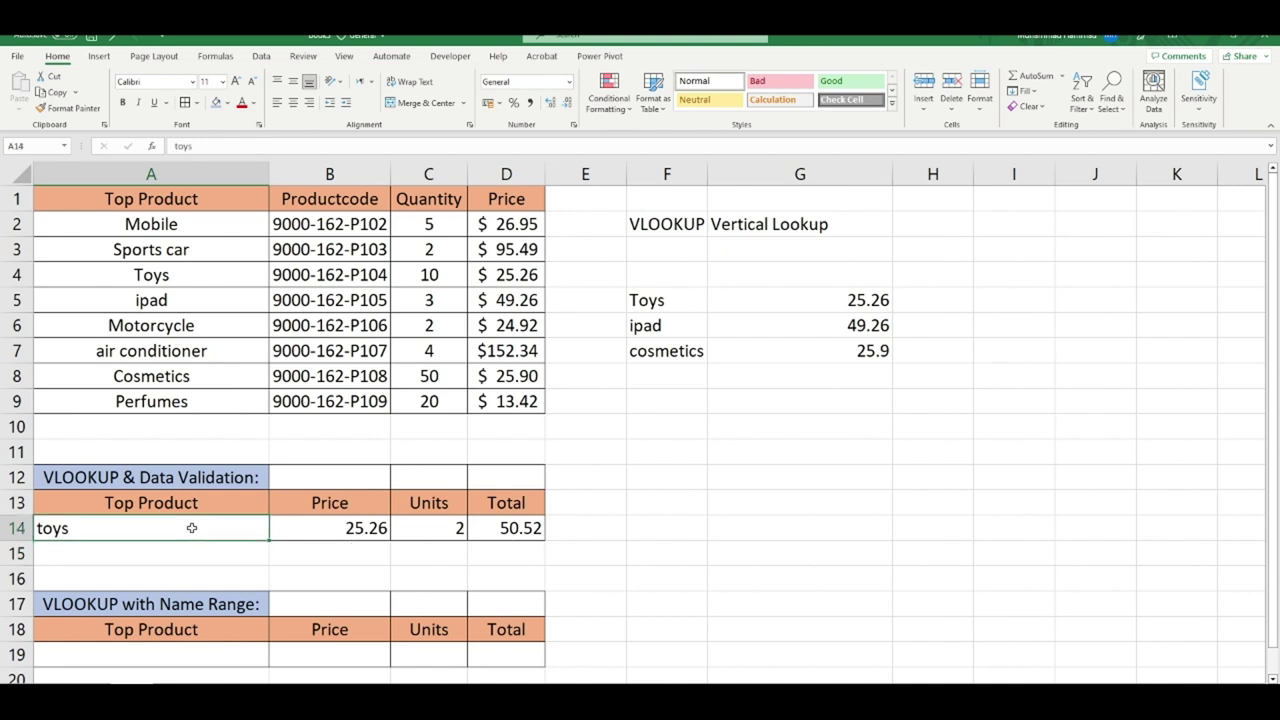
pyautogui.write('perfumes')
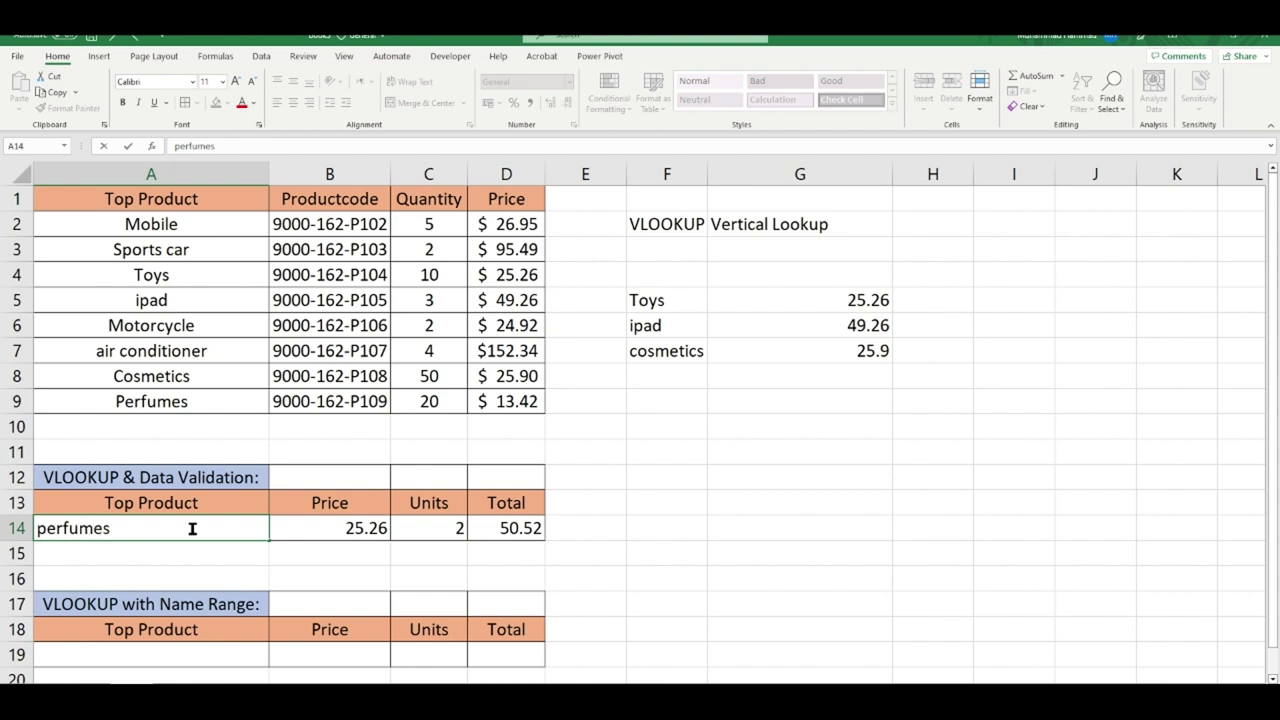
pyautogui.press('Return')
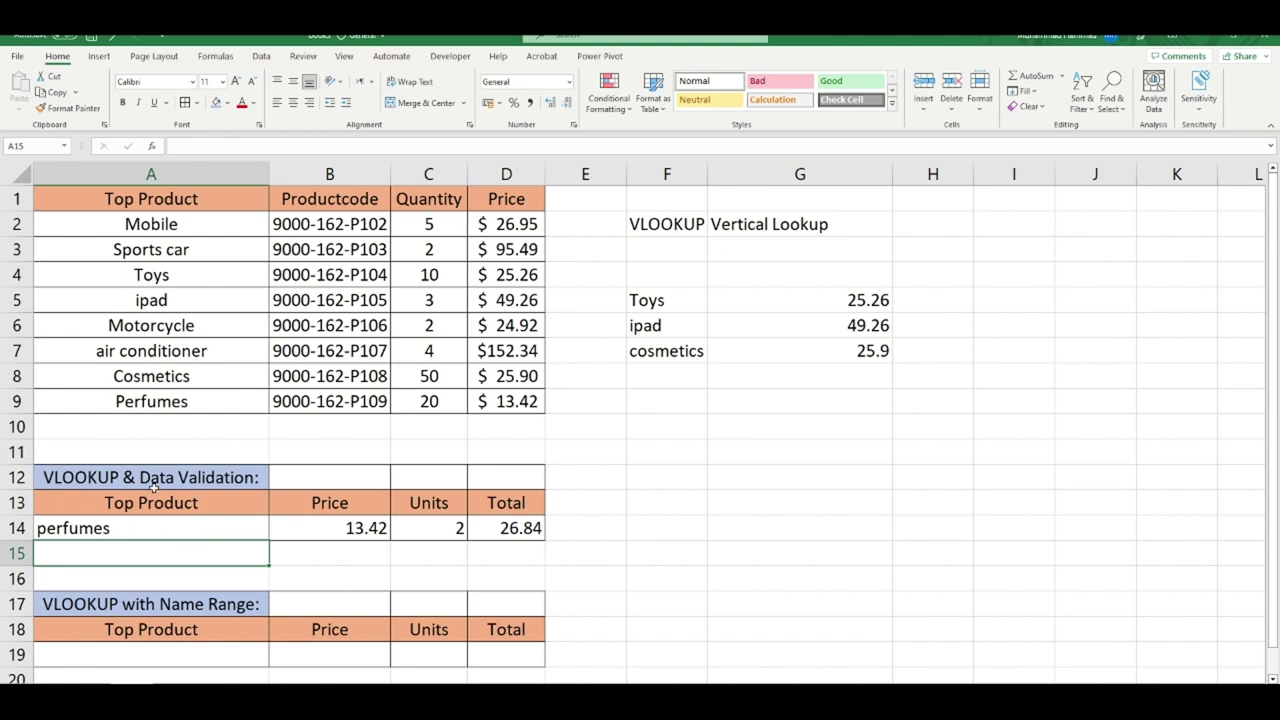
pyautogui.click(90, 530)
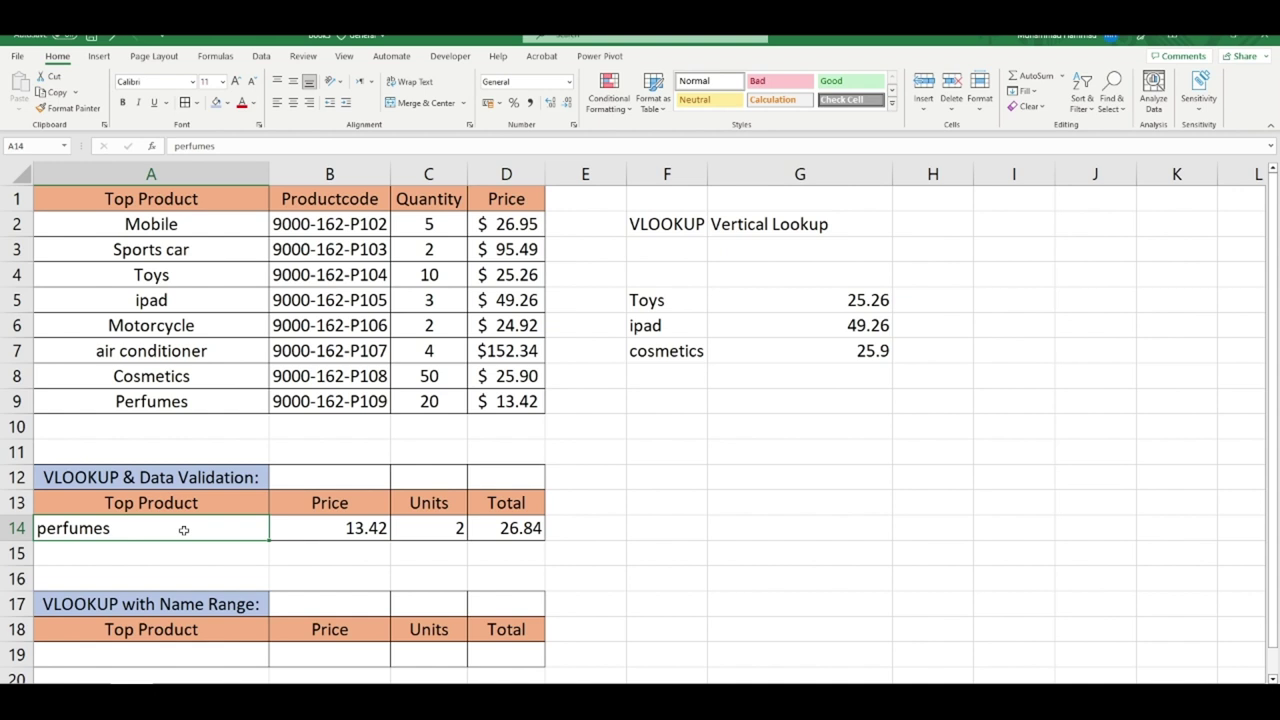
pyautogui.click(260, 57)
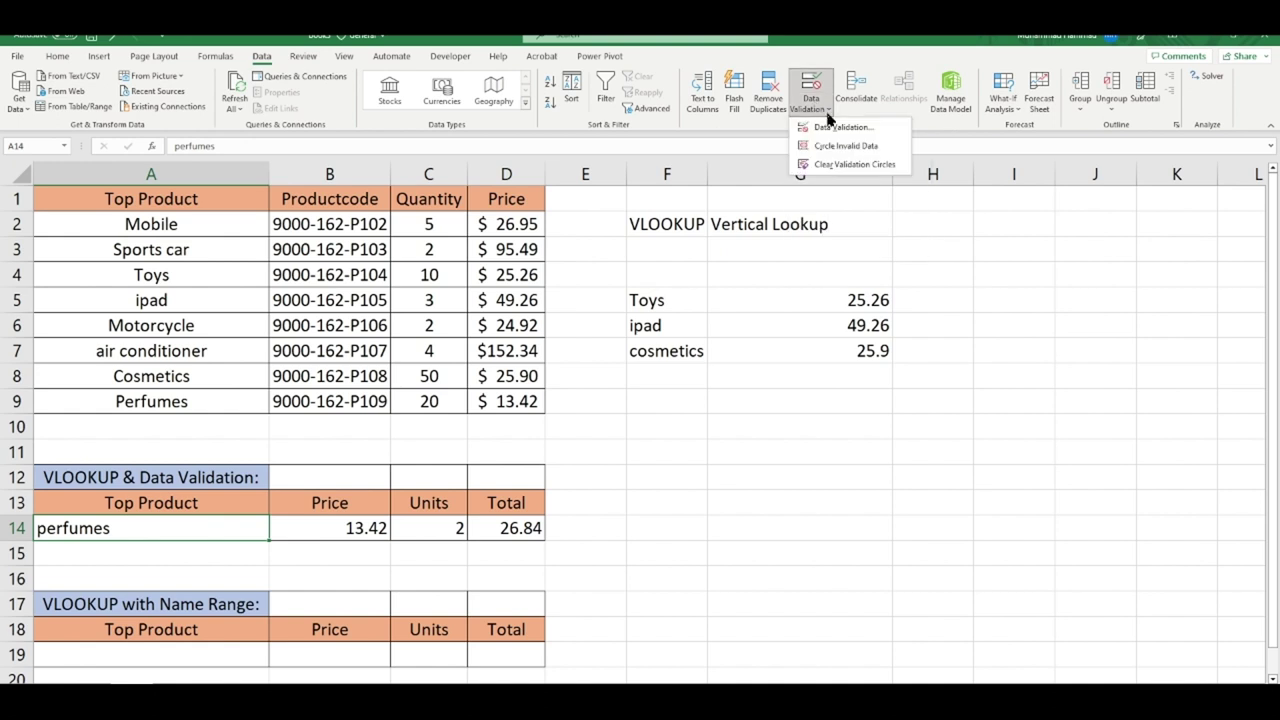
# Add a List data validation to A14 sourced from the product names $A$2:$A$9
pyautogui.click(829, 127)
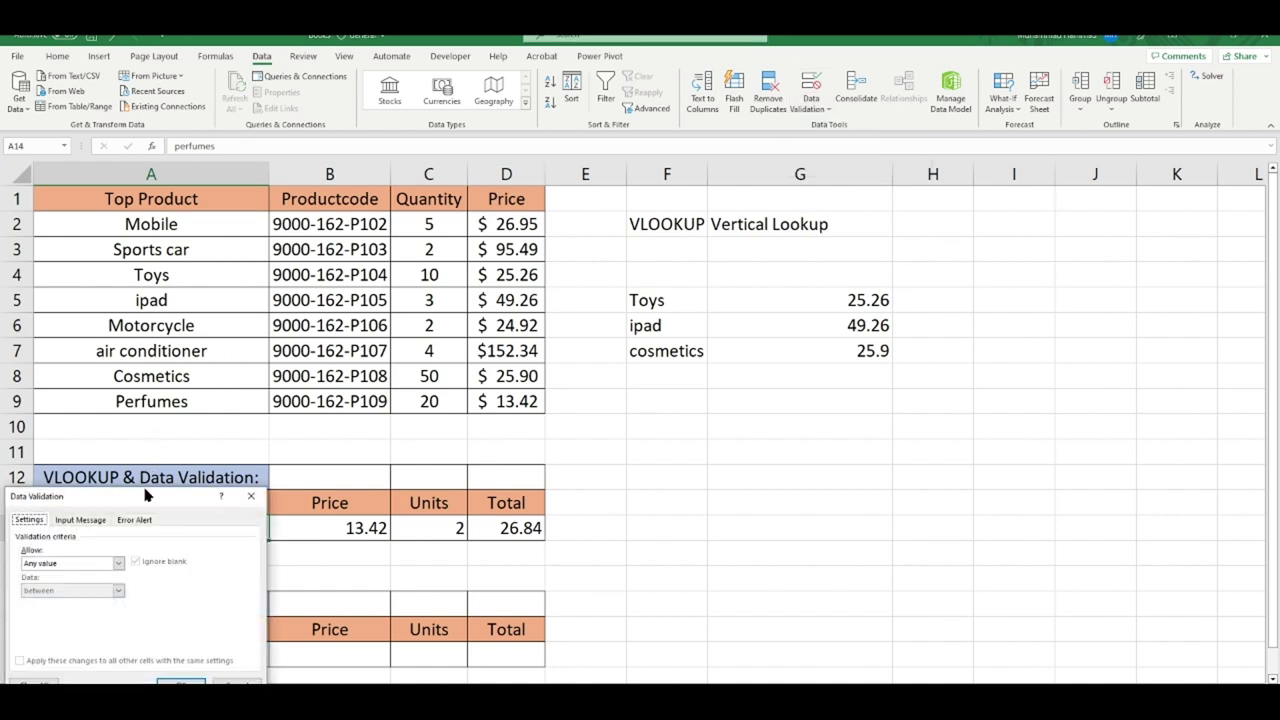
pyautogui.moveTo(151, 494); pyautogui.dragTo(585, 155)
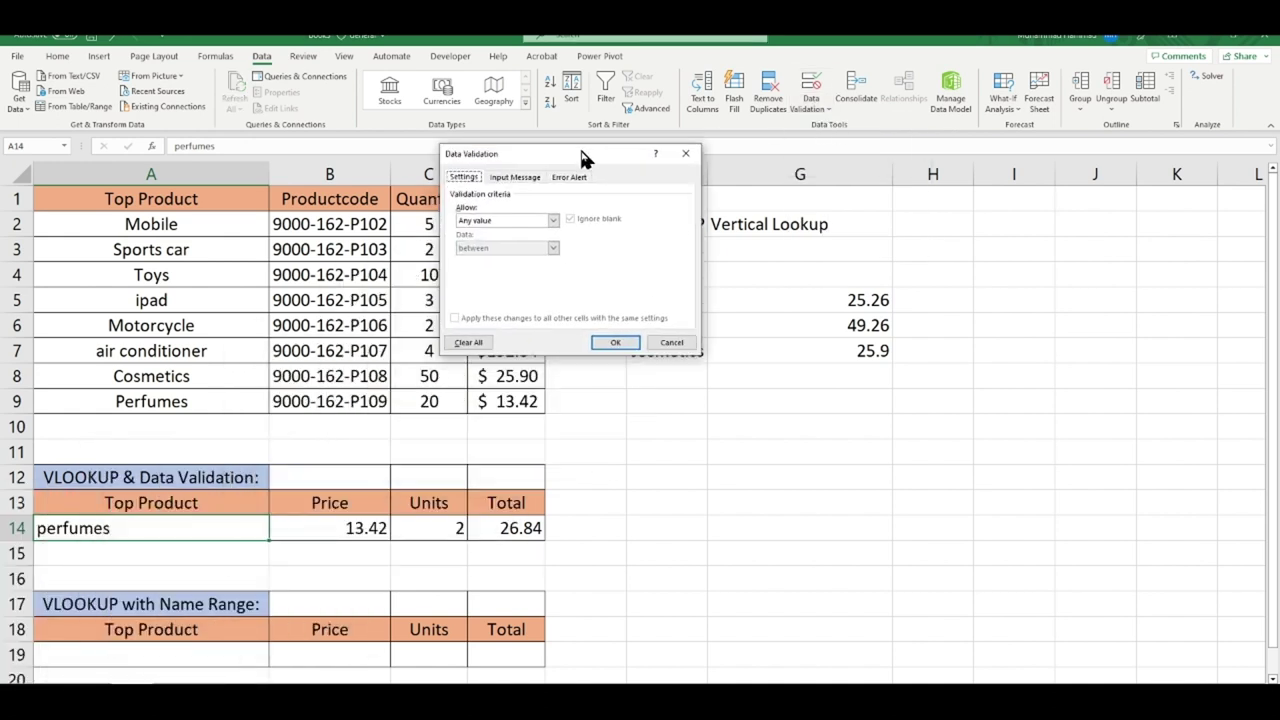
pyautogui.click(548, 222)
pyautogui.click(502, 256)
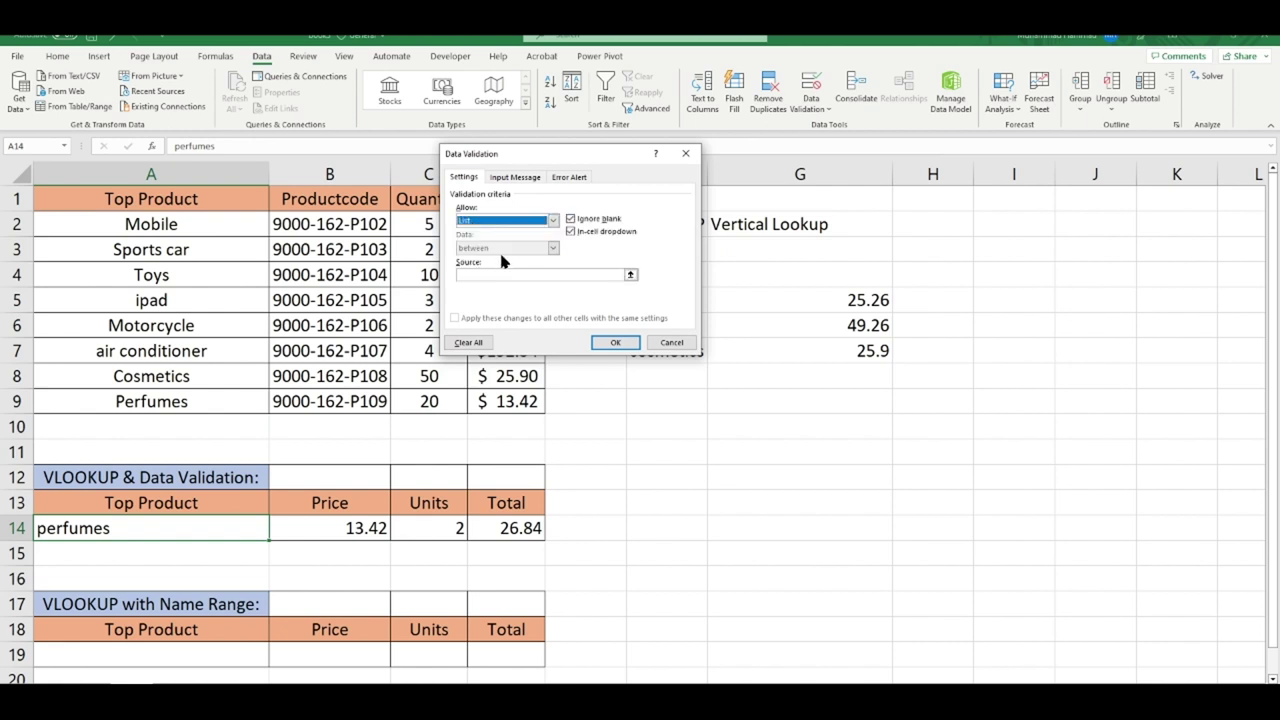
pyautogui.click(506, 275)
pyautogui.moveTo(134, 222); pyautogui.dragTo(147, 405)
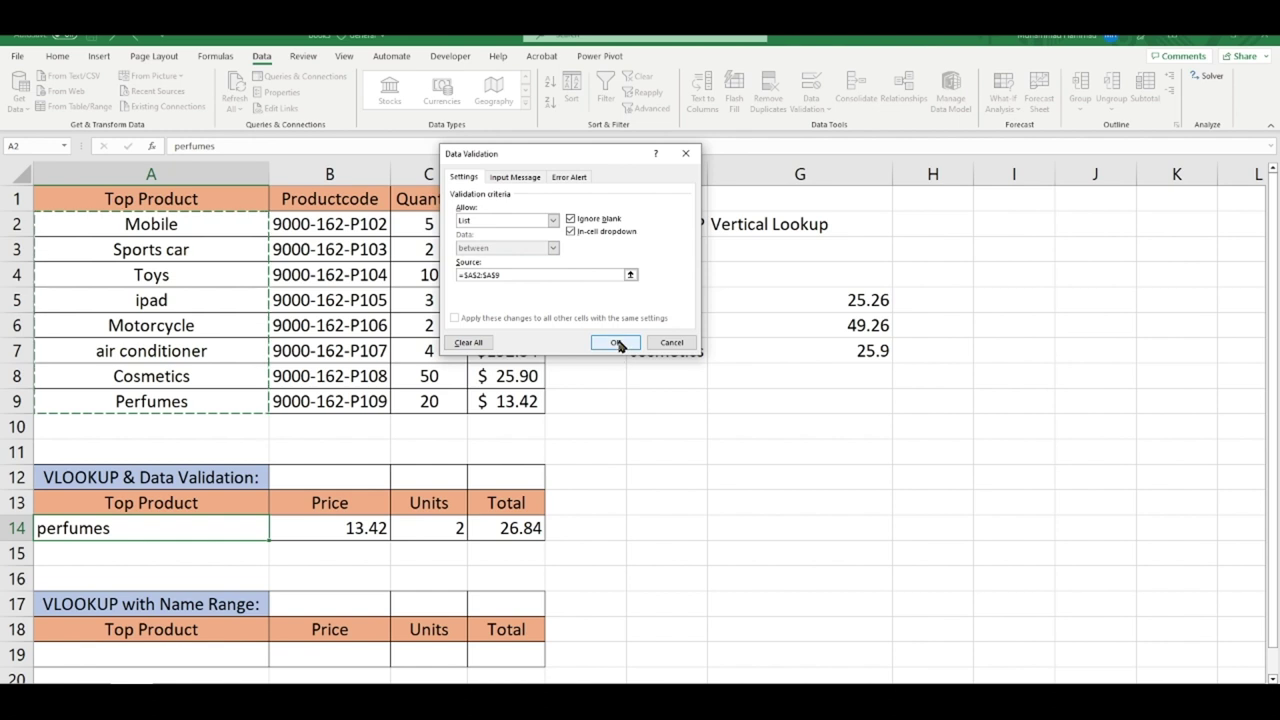
pyautogui.click(618, 344)
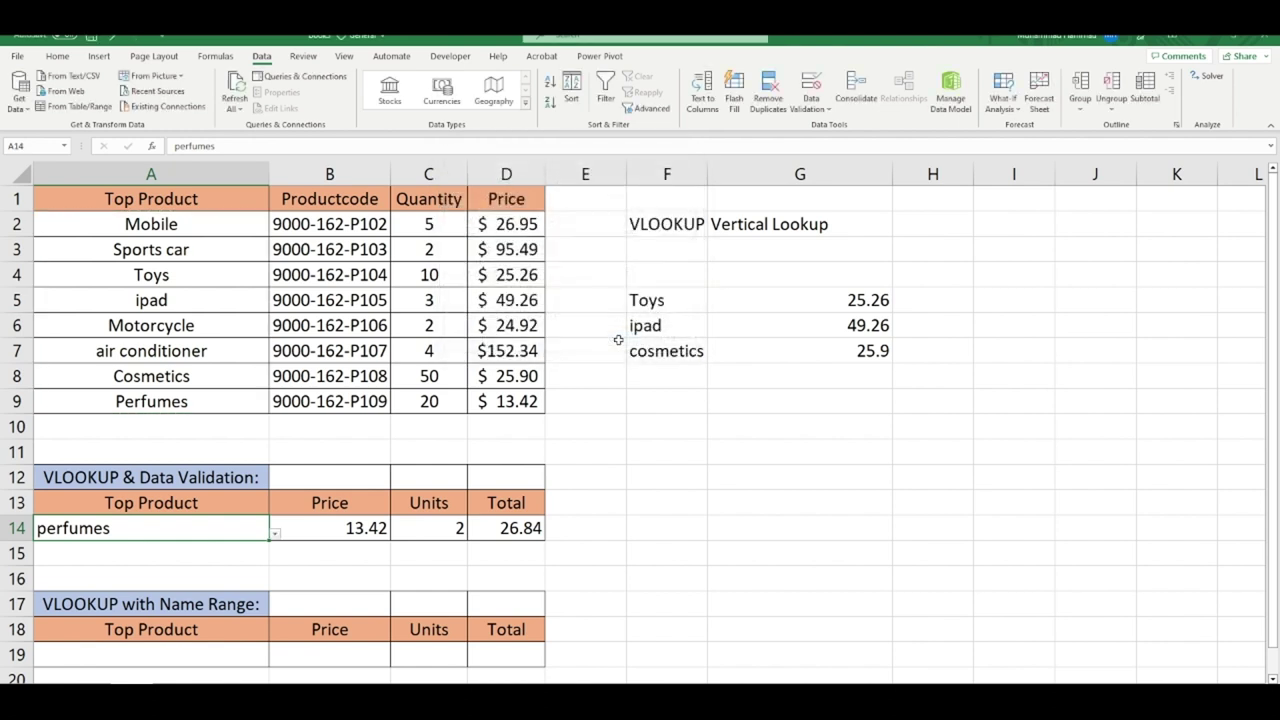
# Pick Sports car, Mobile, Toys, ipad, Motorcycle, air conditioner, Cosmetics, then Perfumes from A14's dropdown
pyautogui.click(277, 538)
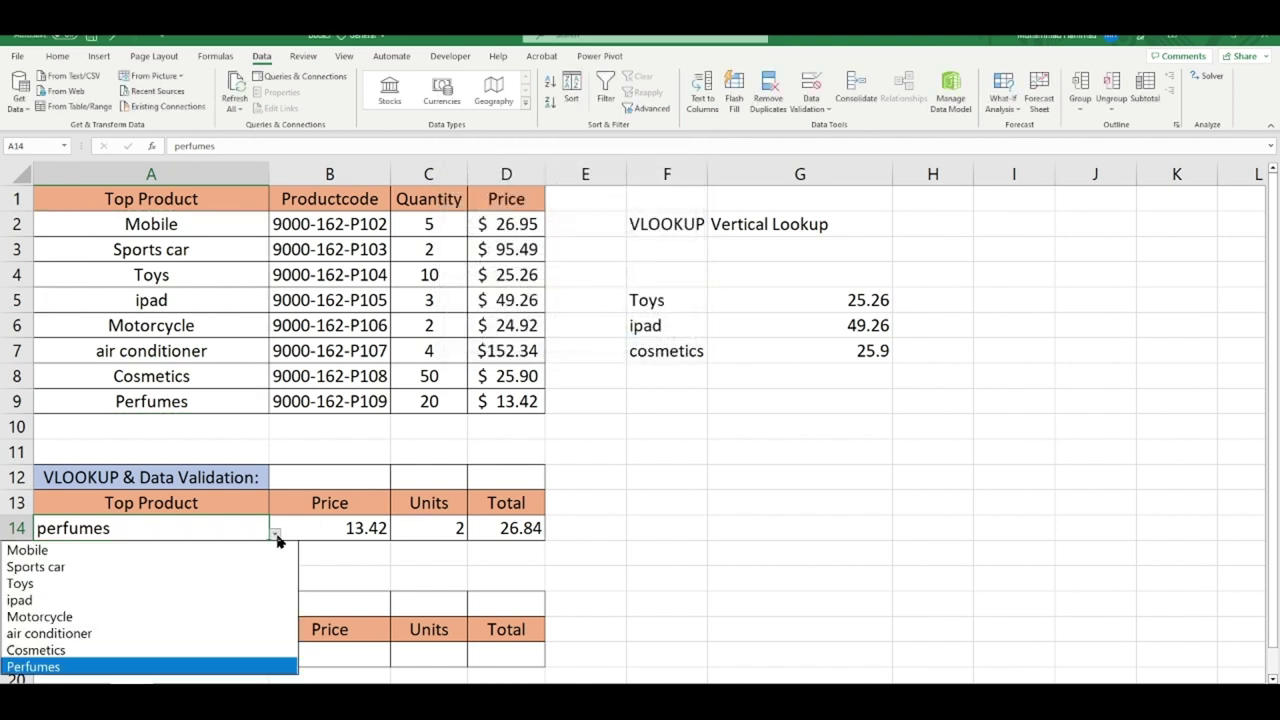
pyautogui.click(221, 566)
pyautogui.click(276, 534)
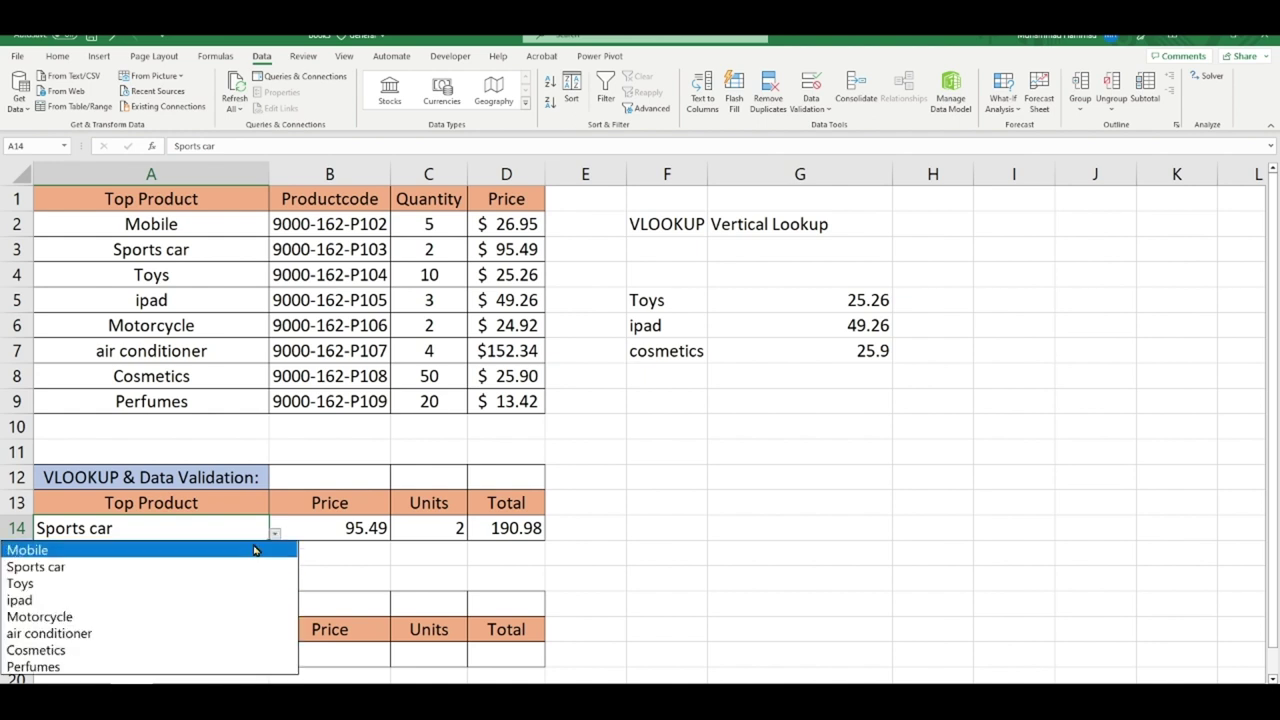
pyautogui.click(221, 563)
pyautogui.click(275, 533)
pyautogui.click(217, 548)
pyautogui.click(277, 538)
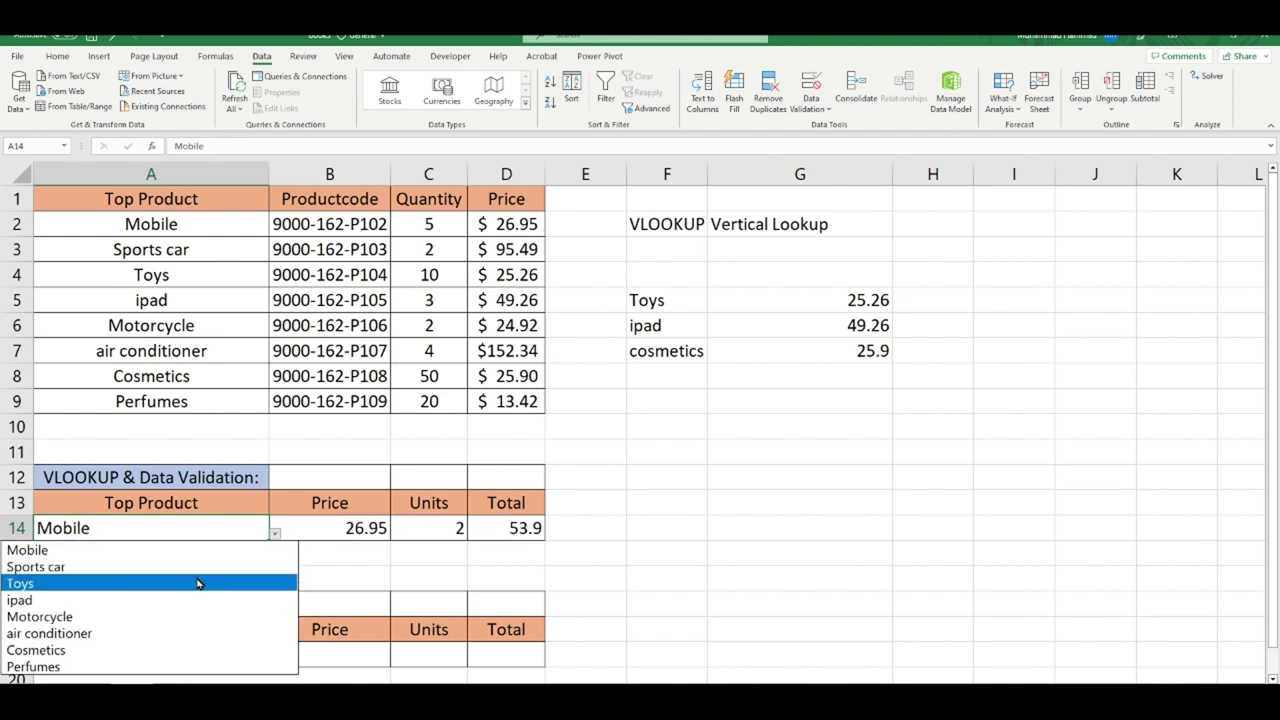
pyautogui.click(201, 583)
pyautogui.click(276, 534)
pyautogui.click(222, 600)
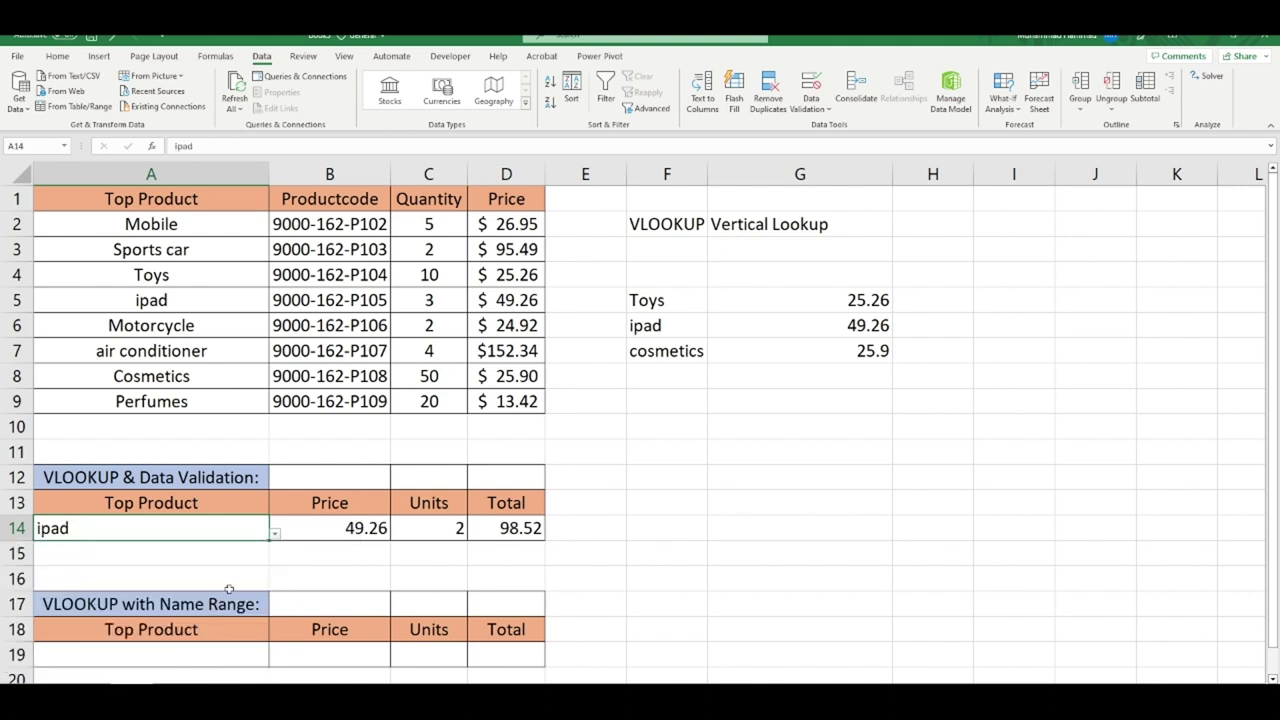
pyautogui.click(275, 536)
pyautogui.click(166, 617)
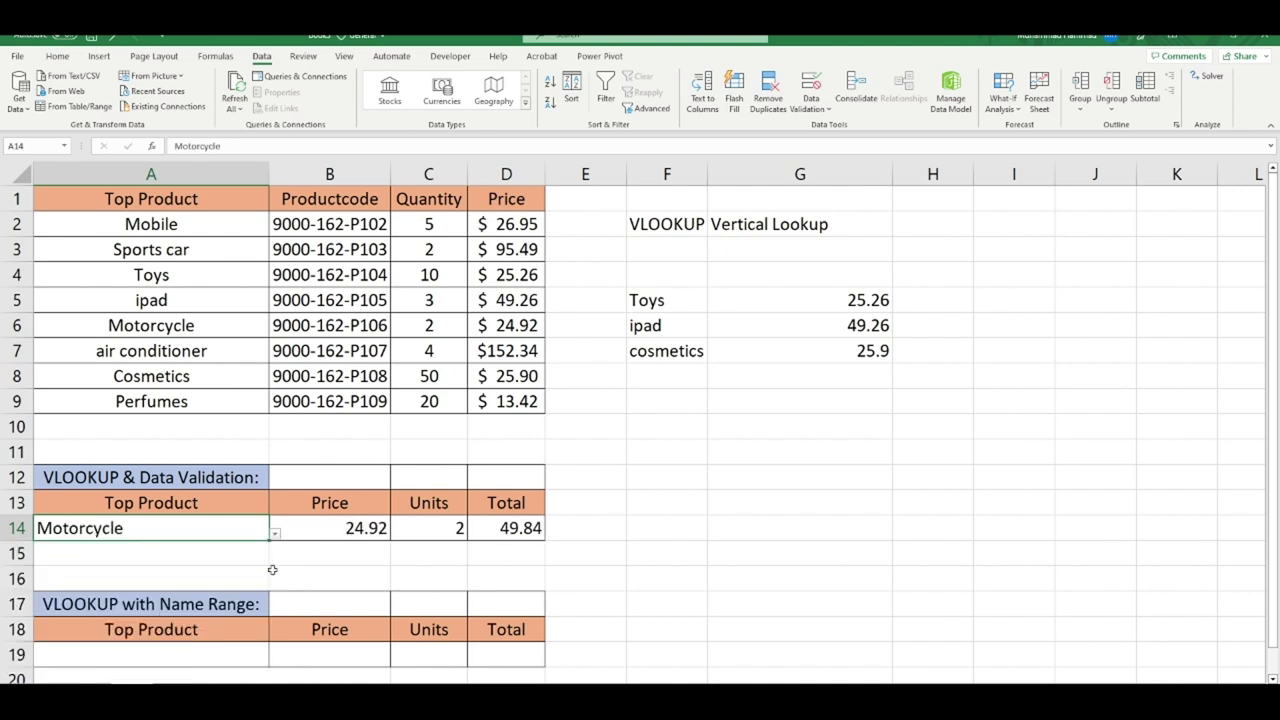
pyautogui.click(276, 538)
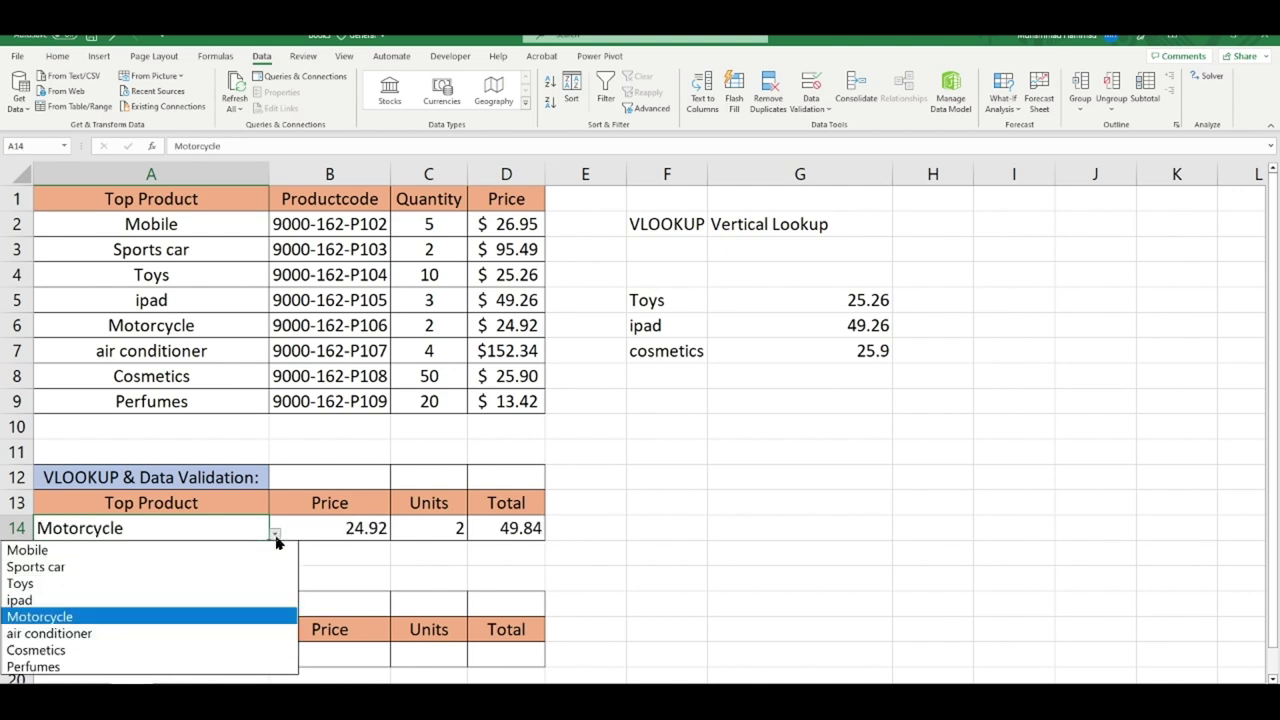
pyautogui.click(240, 632)
pyautogui.click(277, 535)
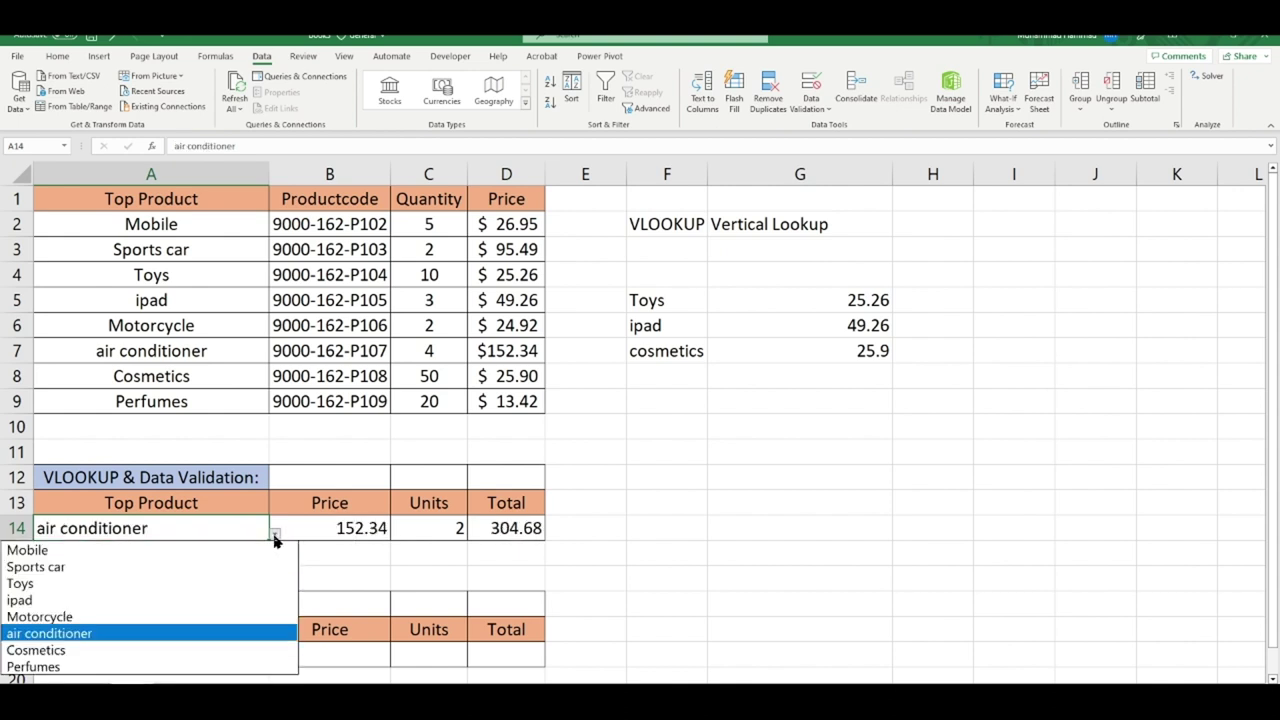
pyautogui.click(237, 634)
pyautogui.click(277, 535)
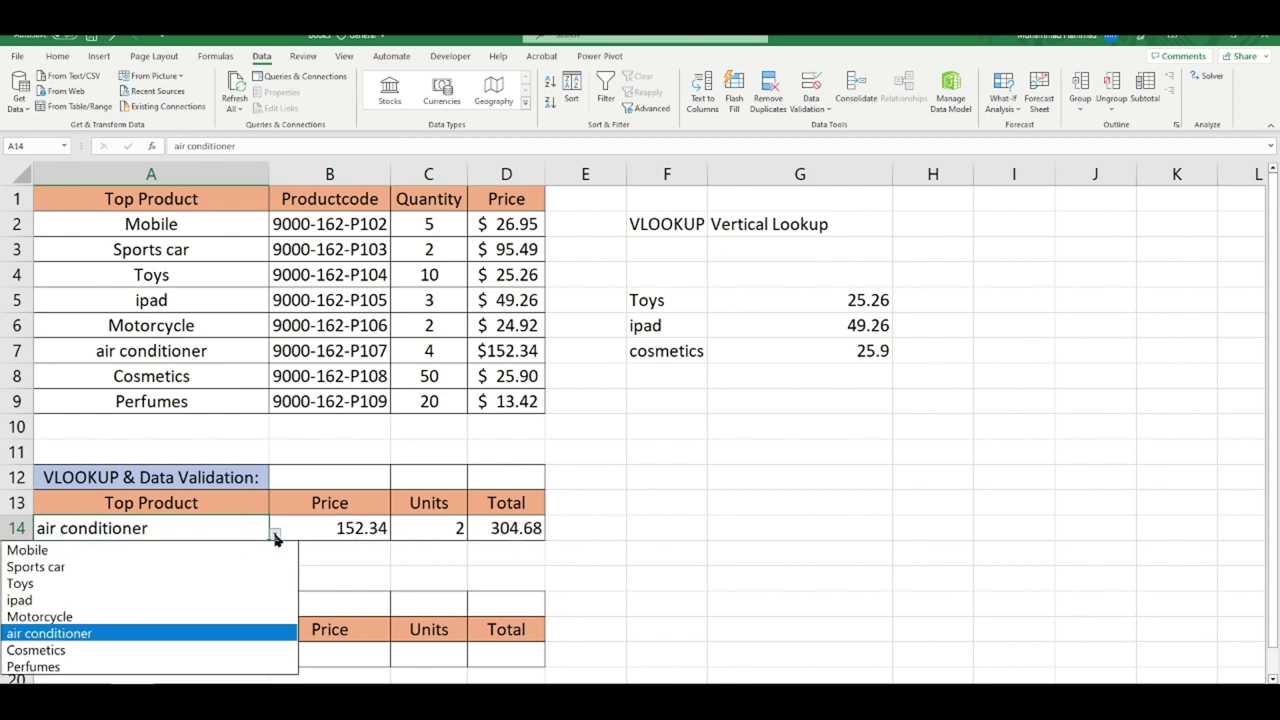
pyautogui.click(226, 651)
pyautogui.click(275, 536)
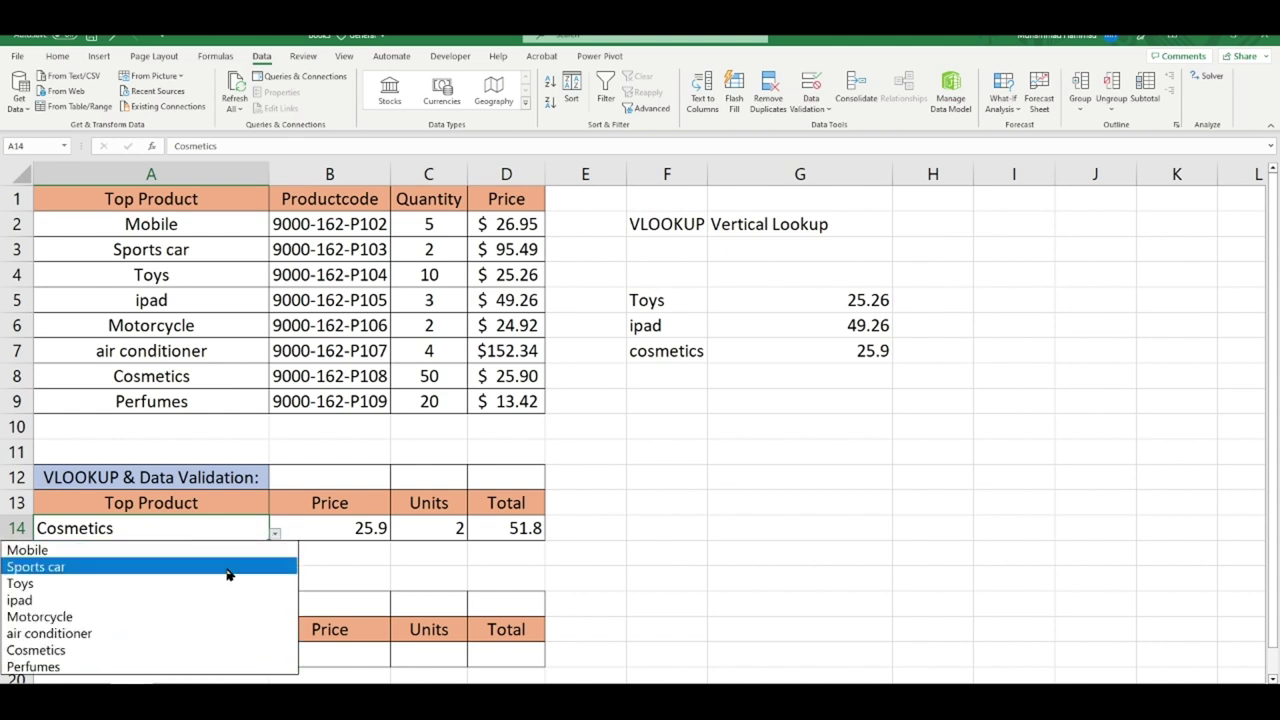
pyautogui.click(196, 665)
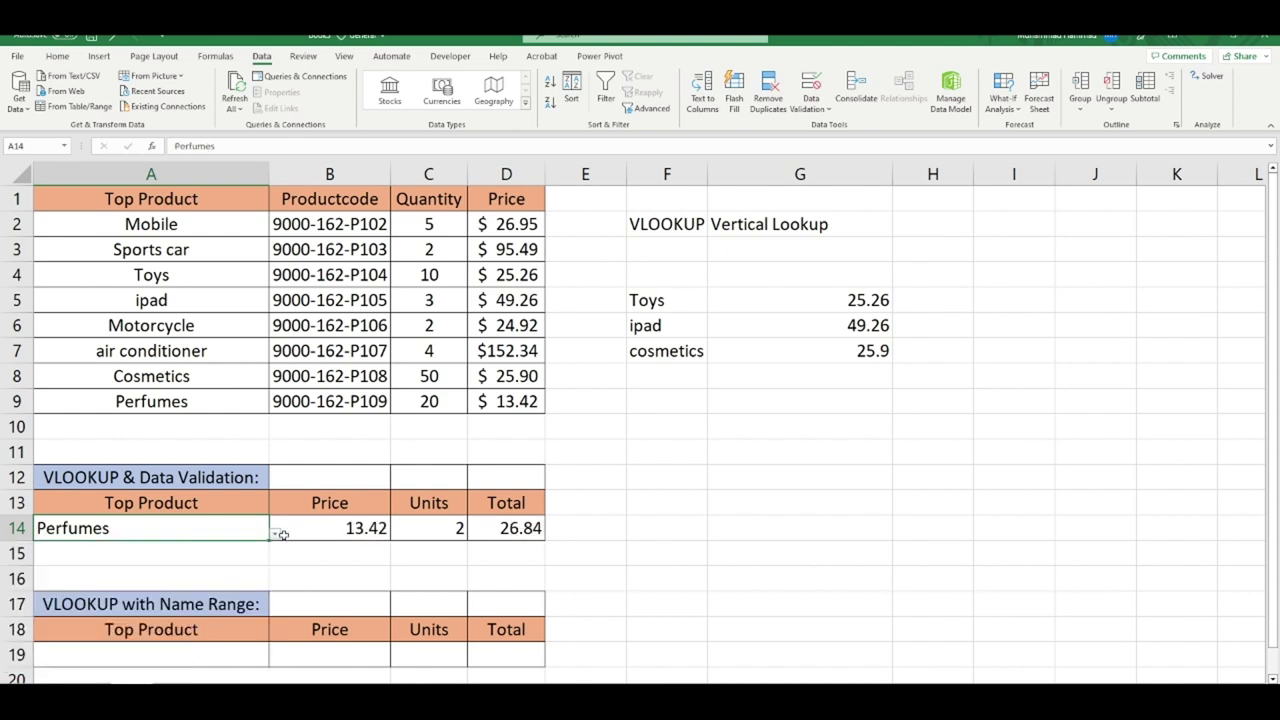
pyautogui.scroll(-3, 283, 535)
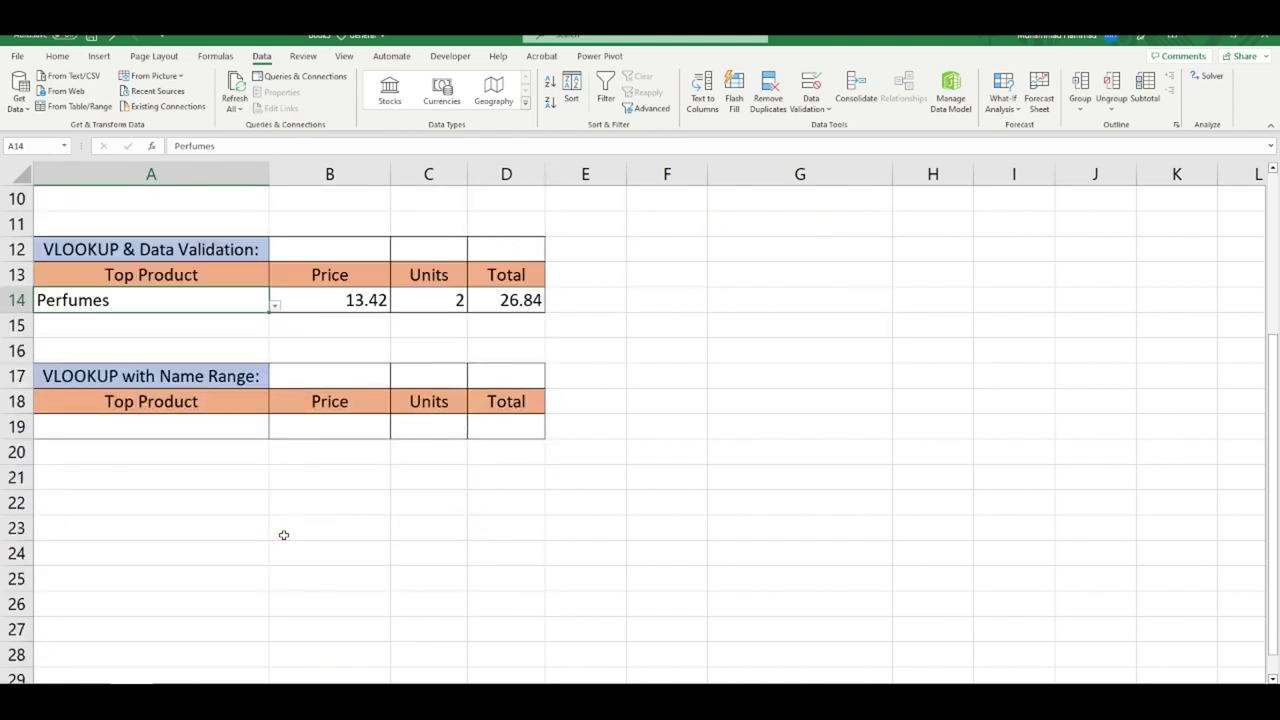
# Enter 'mobile' as the product name in A19
pyautogui.click(159, 428)
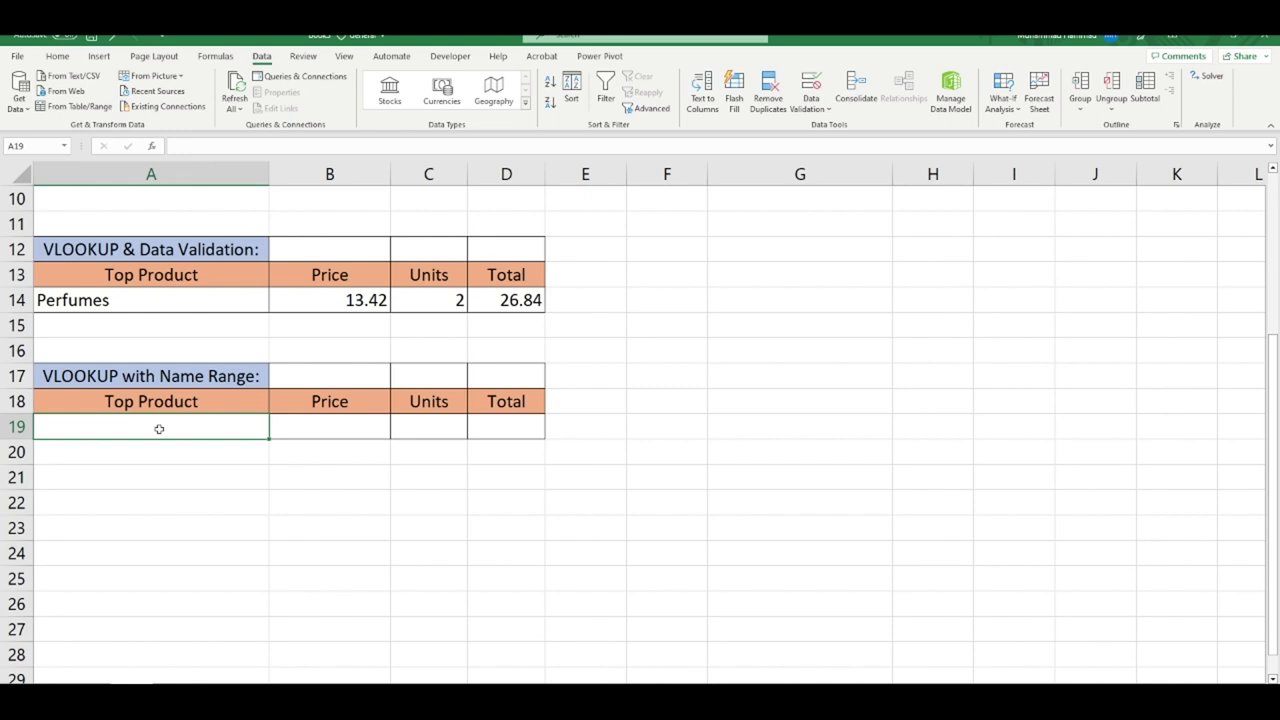
pyautogui.write('mobui')
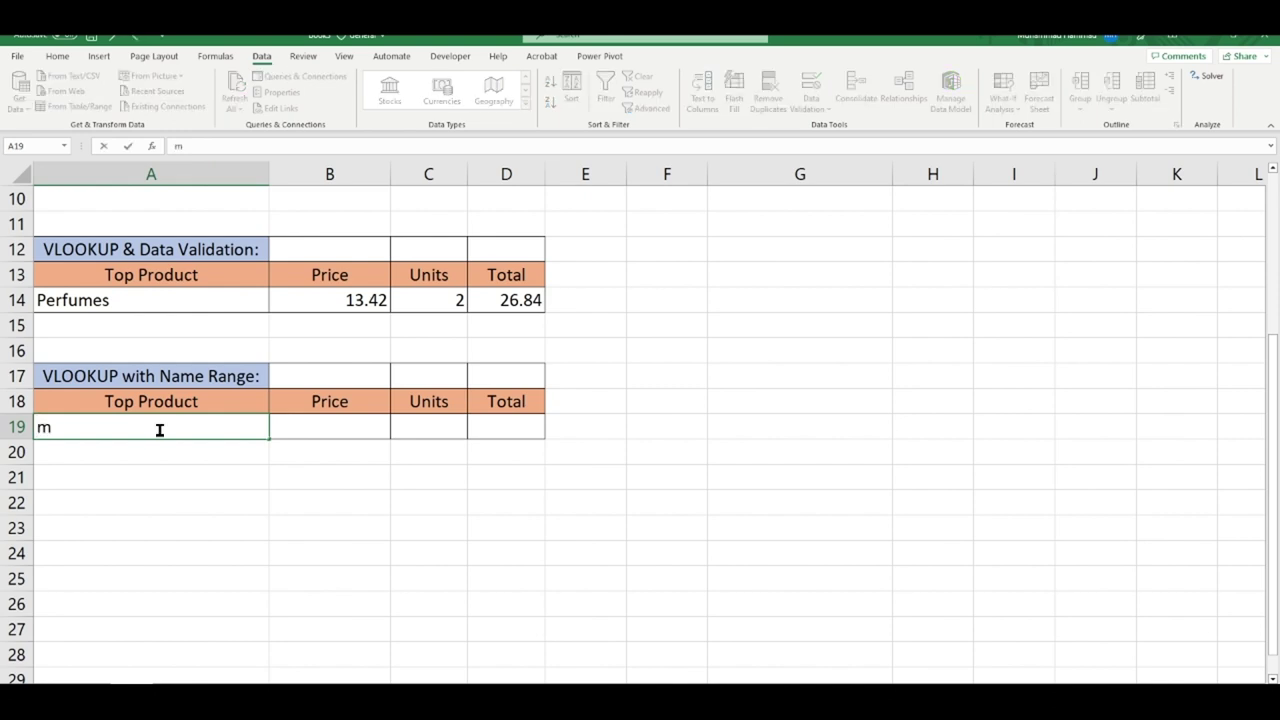
pyautogui.press('BackSpace')
pyautogui.write('ile')
pyautogui.press('Tab')
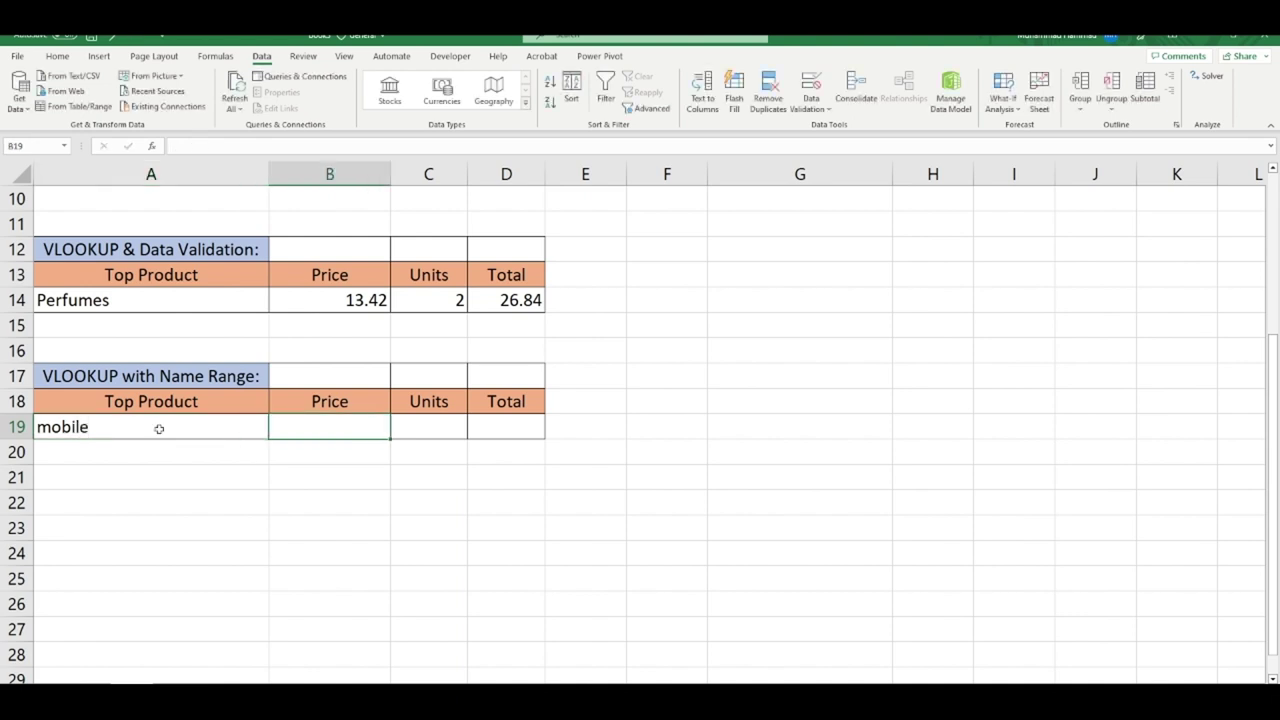
# Enter =VLOOKUP(A19,A1:D9,4,0) in B19 to return mobile's price 26.95
pyautogui.write('=')
pyautogui.press('Escape')
pyautogui.write('=vlook')
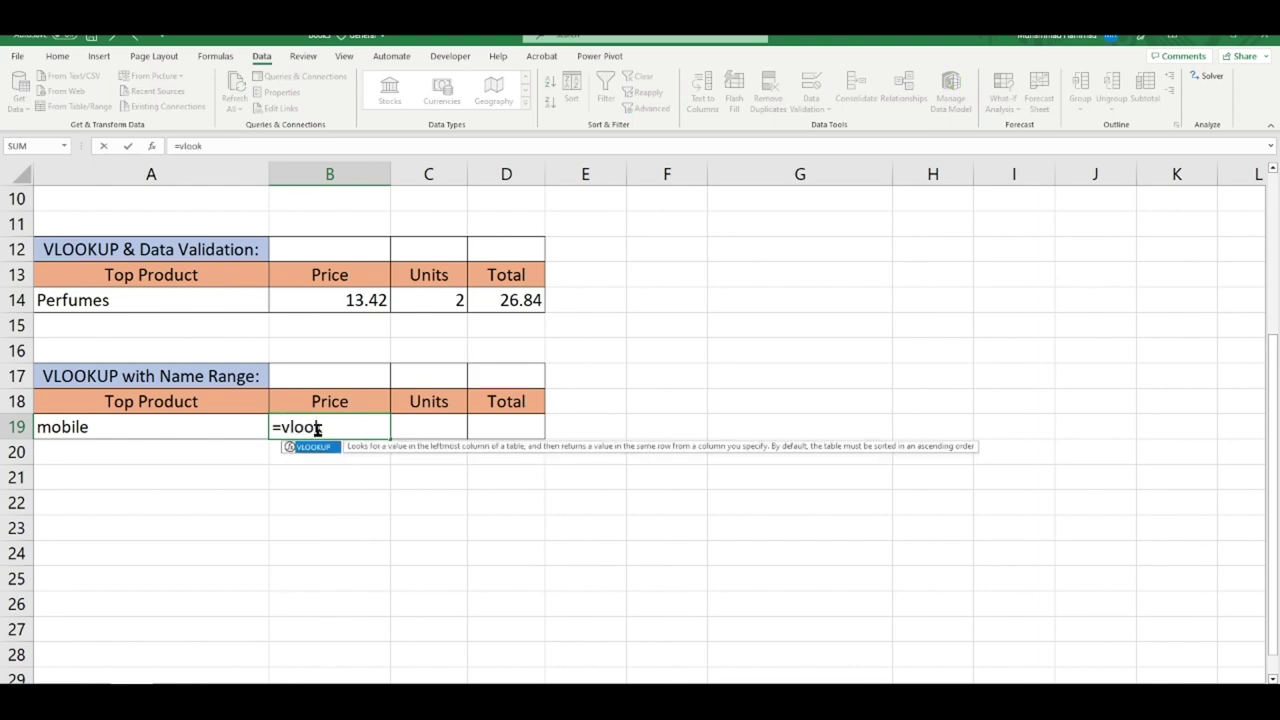
pyautogui.press('Tab')
pyautogui.scroll(2, 240, 343)
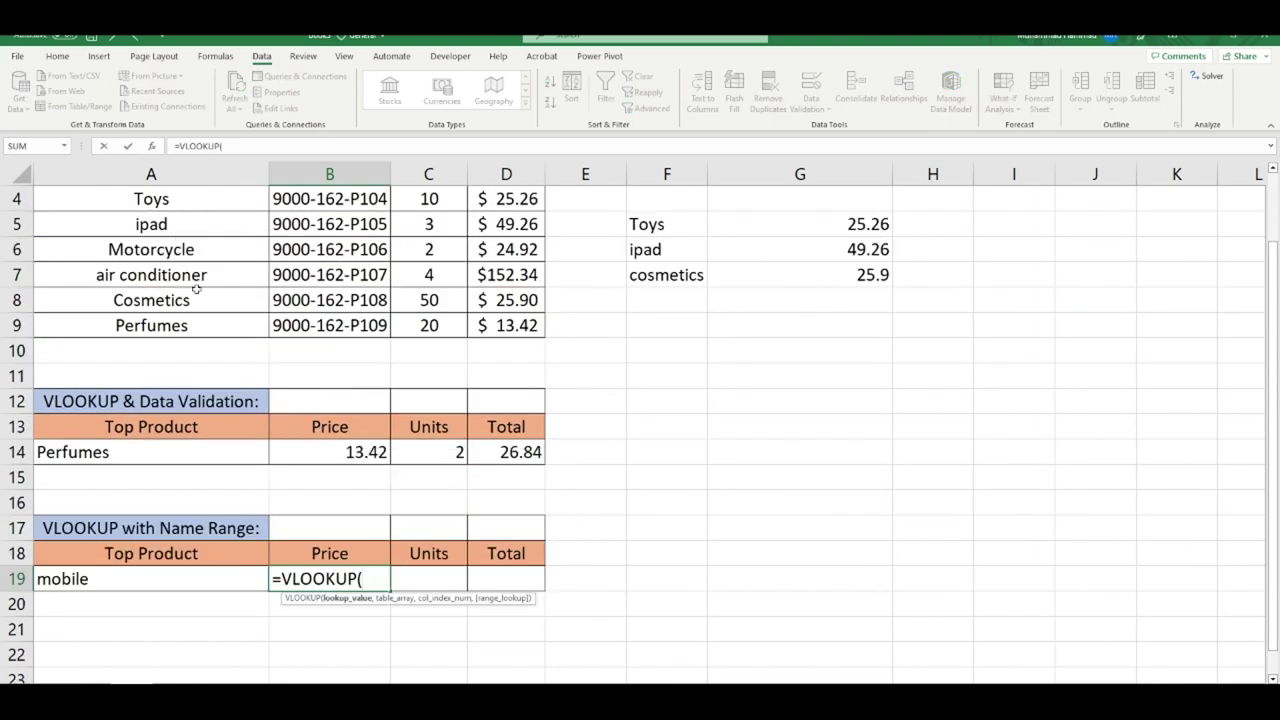
pyautogui.scroll(1, 196, 288)
pyautogui.click(146, 660)
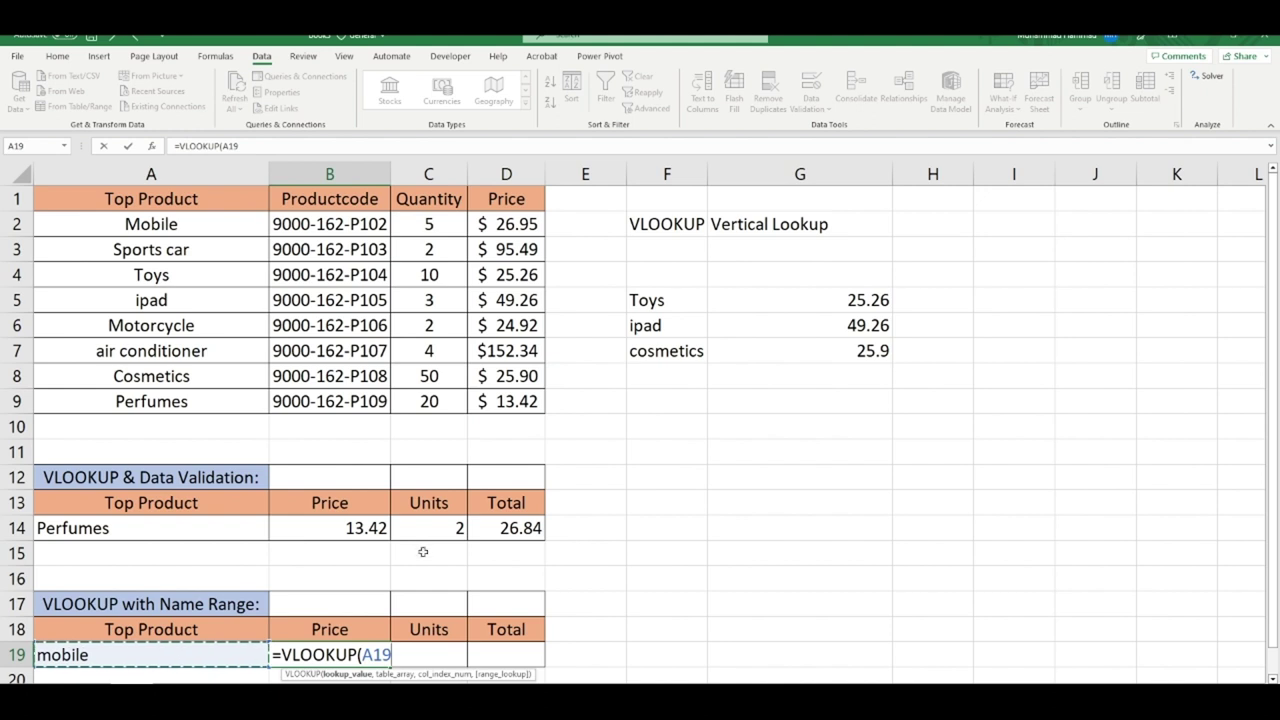
pyautogui.write(',')
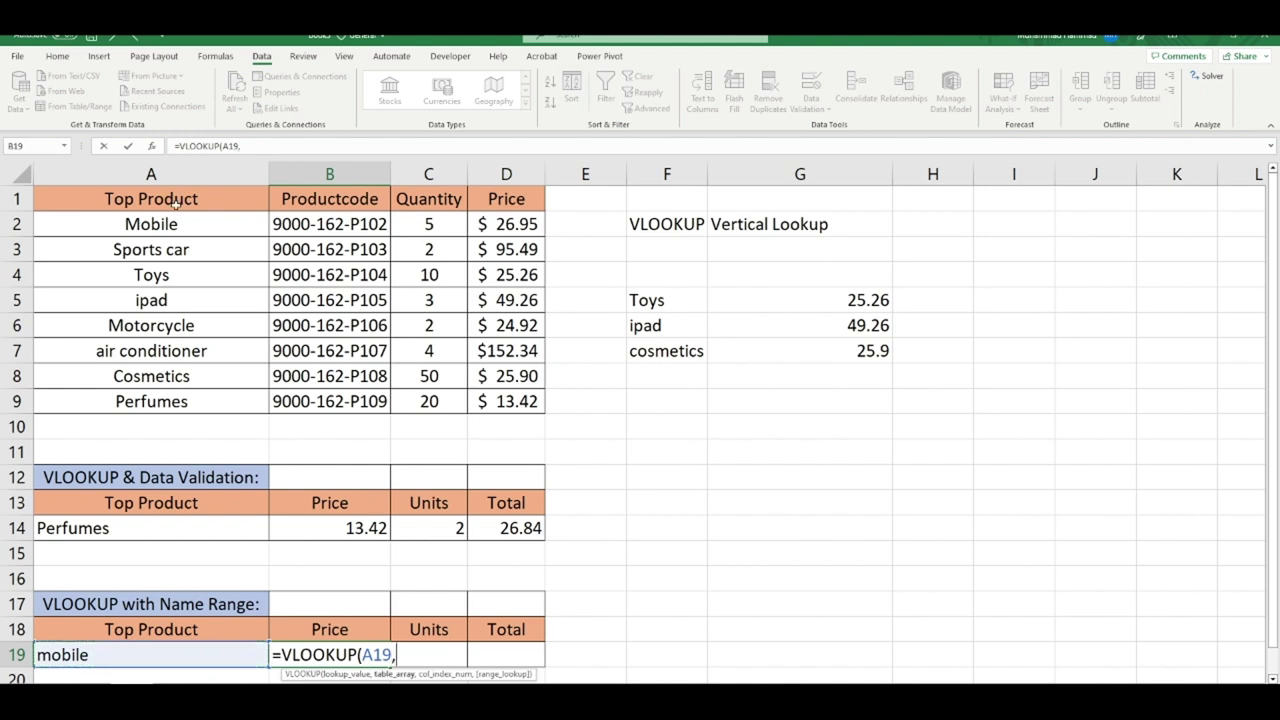
pyautogui.moveTo(100, 200); pyautogui.dragTo(488, 398)
pyautogui.scroll(-1, 488, 398)
pyautogui.scroll(-5, 488, 398)
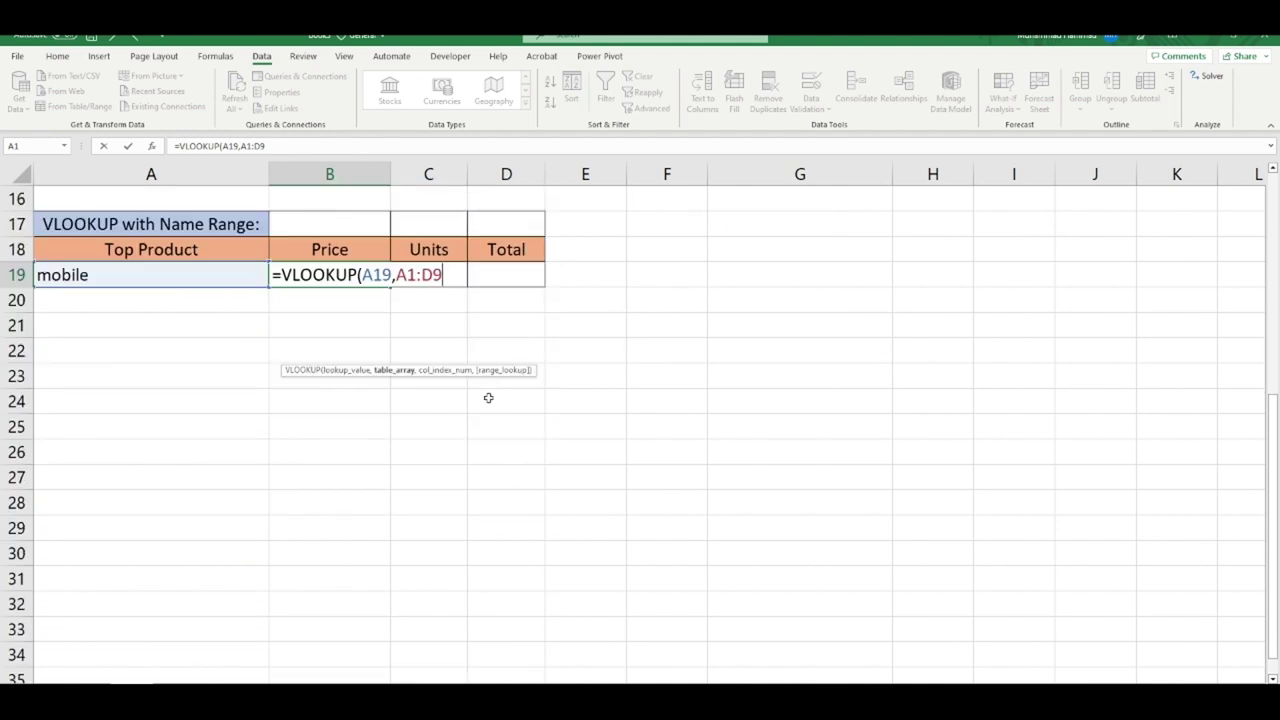
pyautogui.write(',')
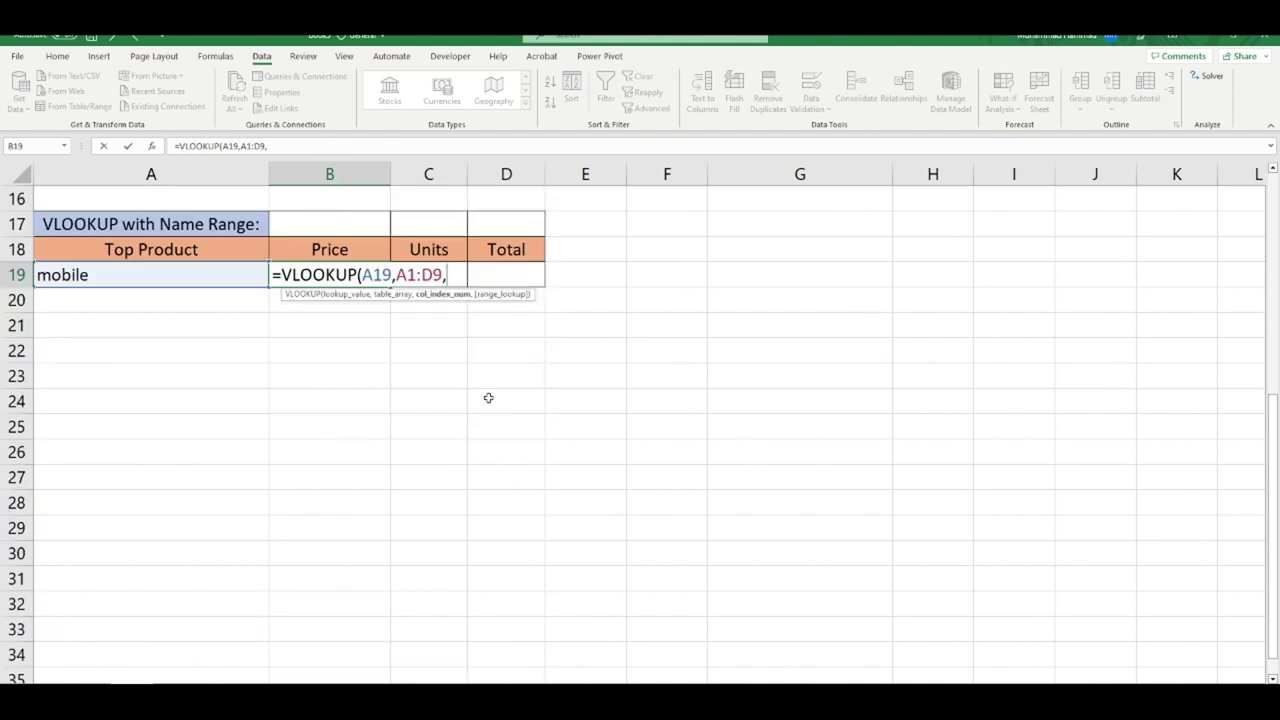
pyautogui.write('4,')
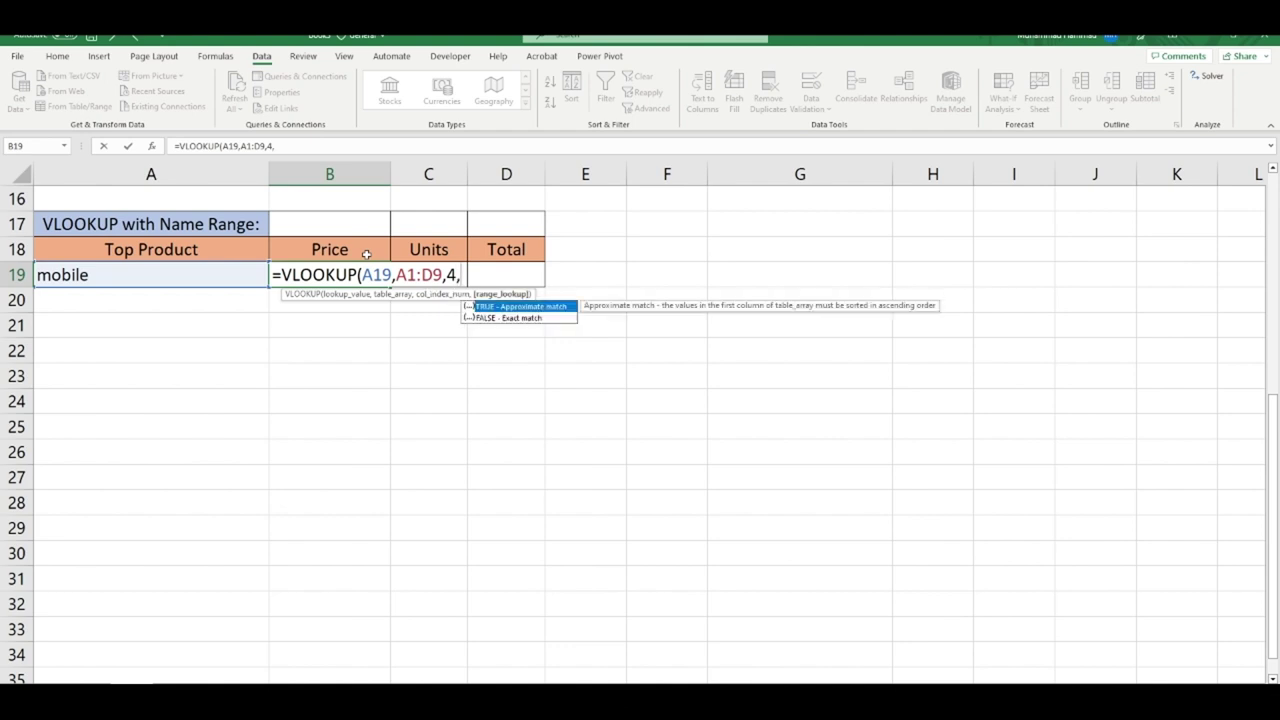
pyautogui.write('0)')
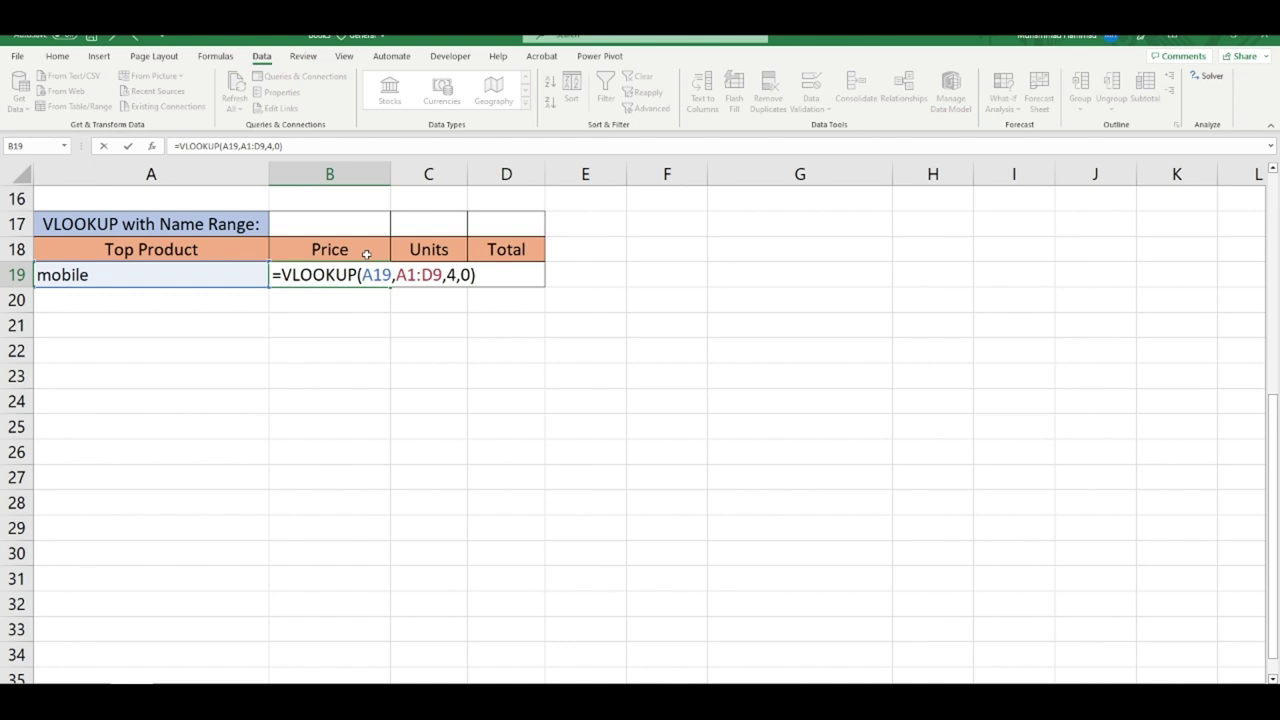
pyautogui.press('Return')
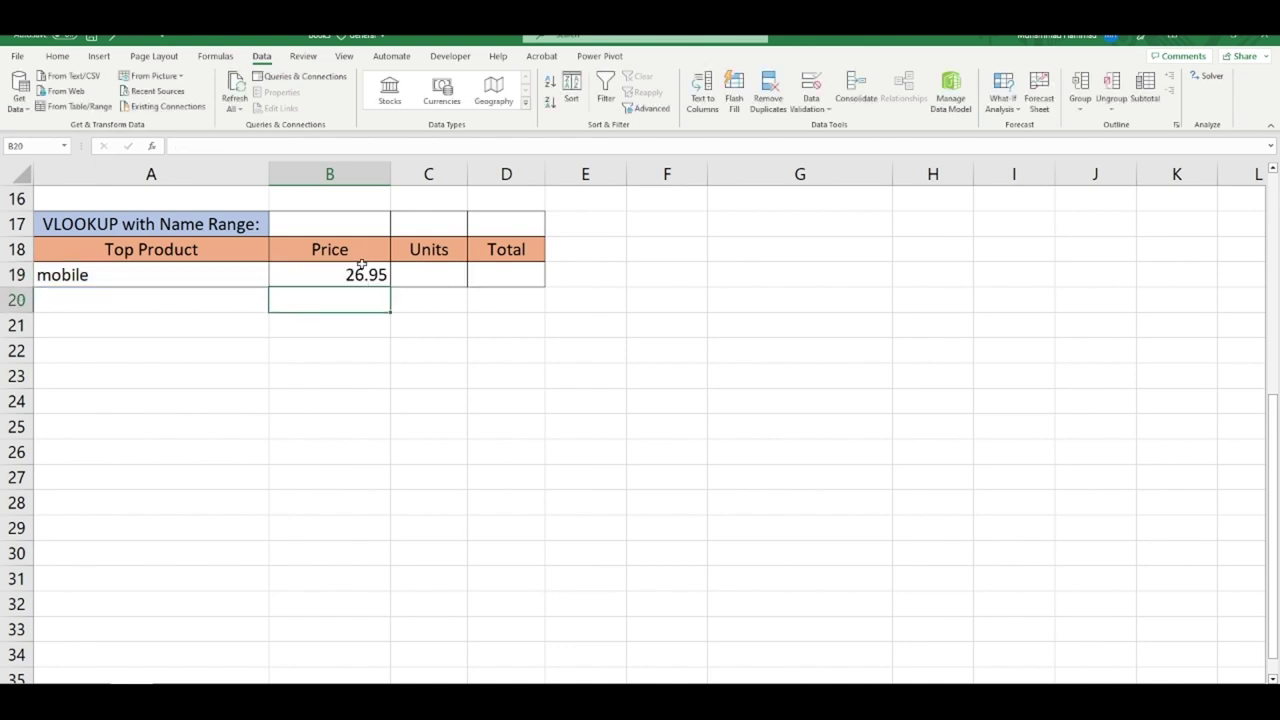
# Enter 5 as the units for mobile in C19
pyautogui.click(330, 276)
pyautogui.click(164, 283)
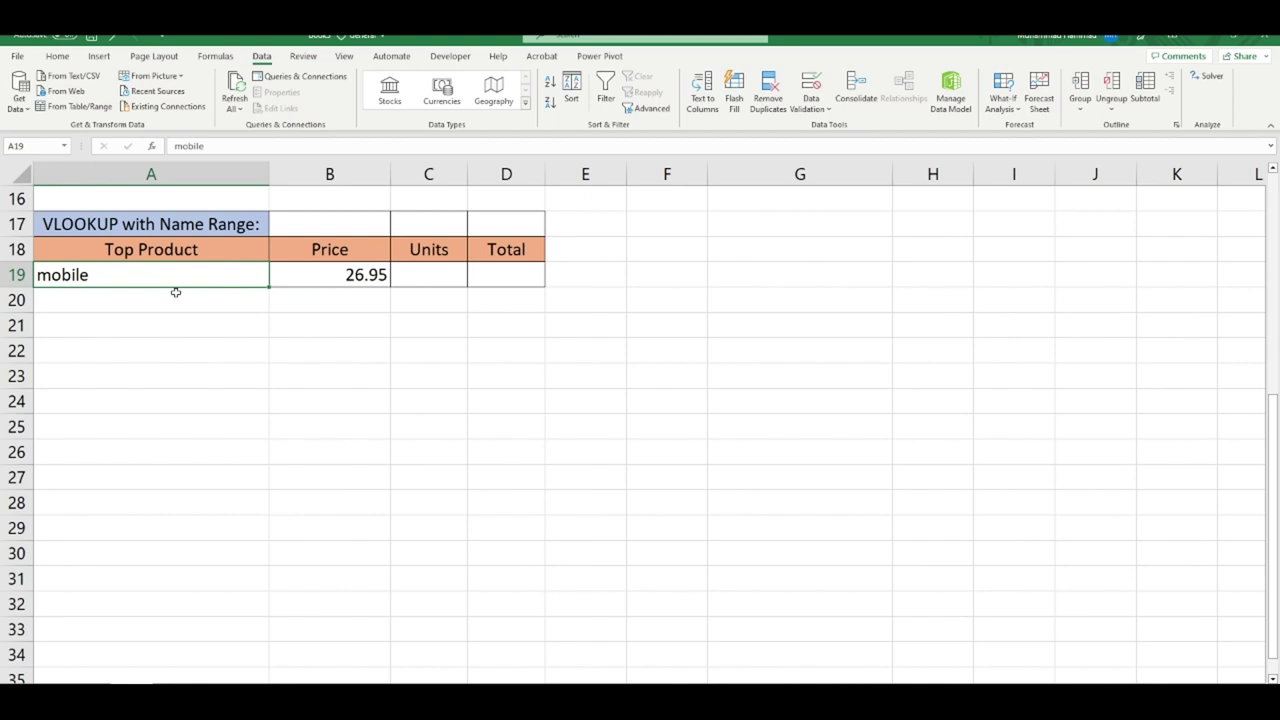
pyautogui.doubleClick(445, 276)
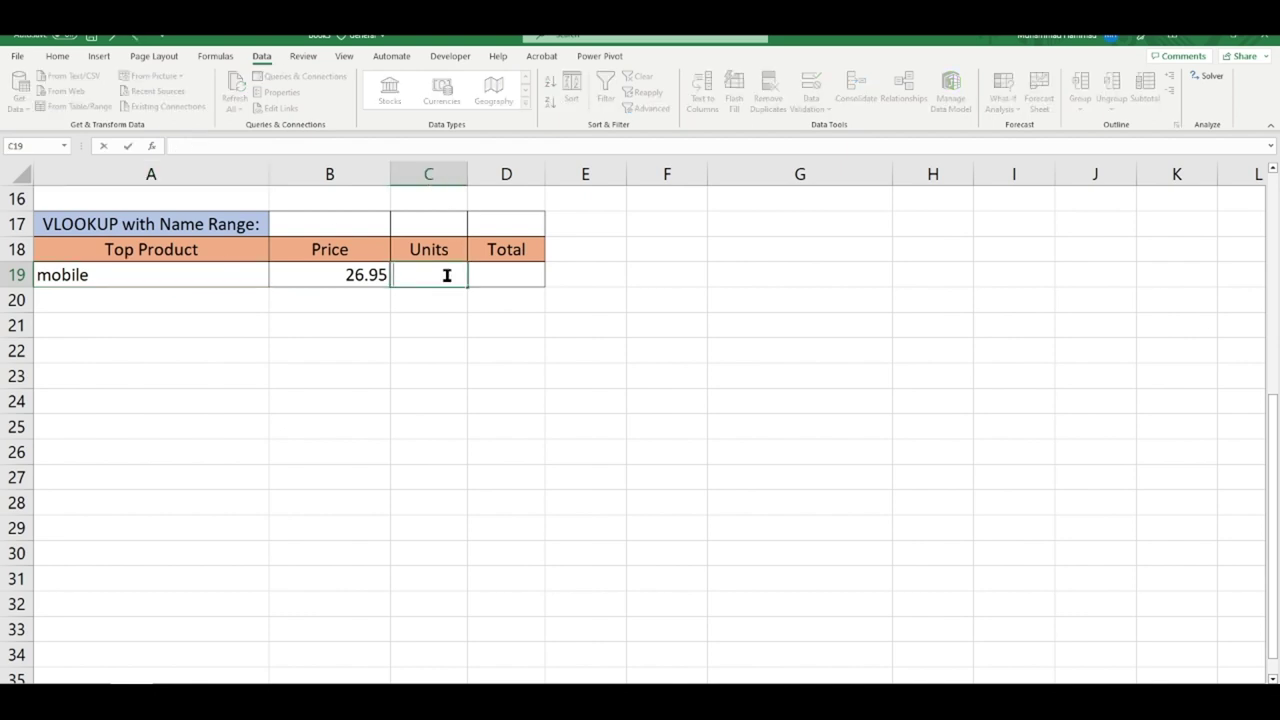
pyautogui.write('5')
pyautogui.press('Return')
# Enter the Total formula =B19*C19 in D19, giving 134.75
pyautogui.click(496, 278)
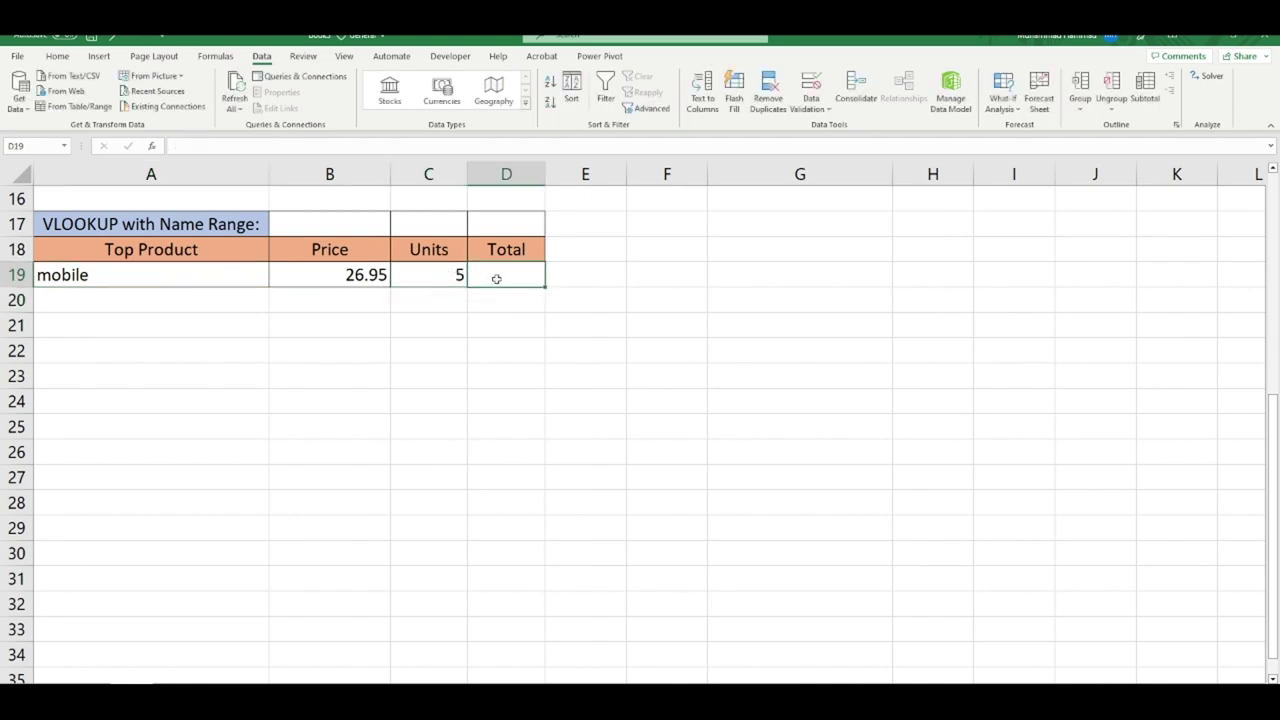
pyautogui.write('=')
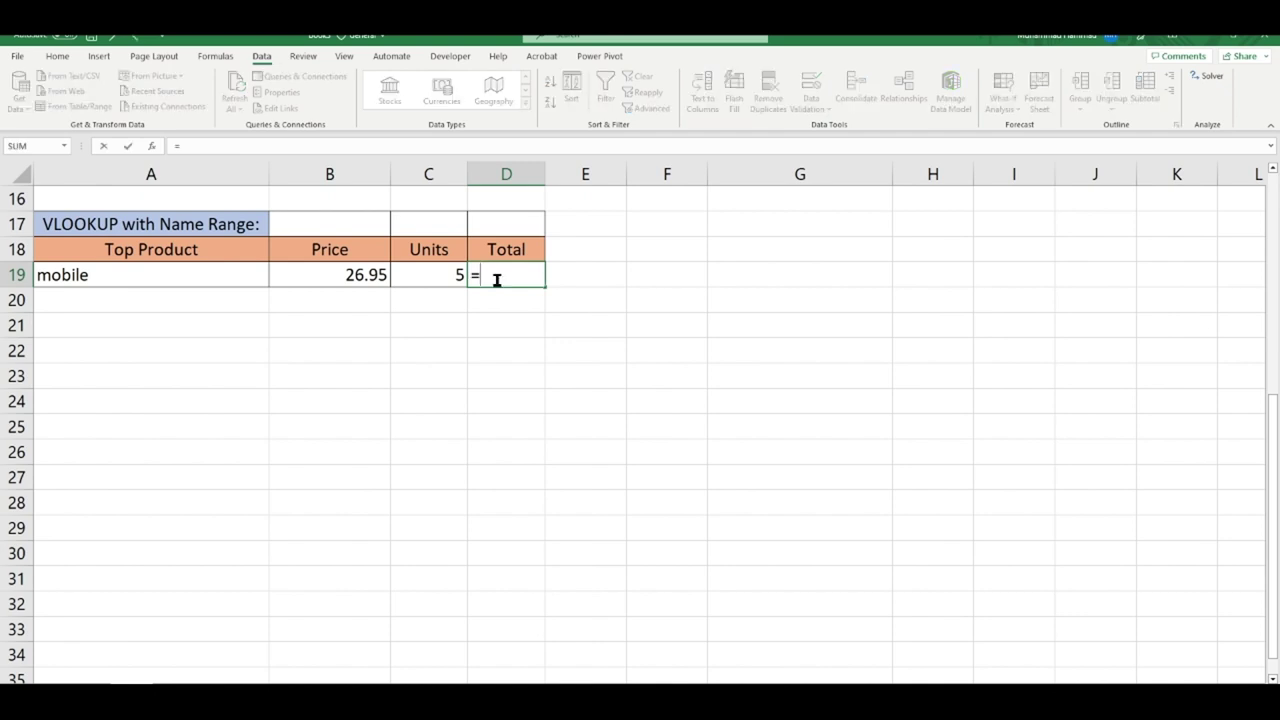
pyautogui.click(368, 274)
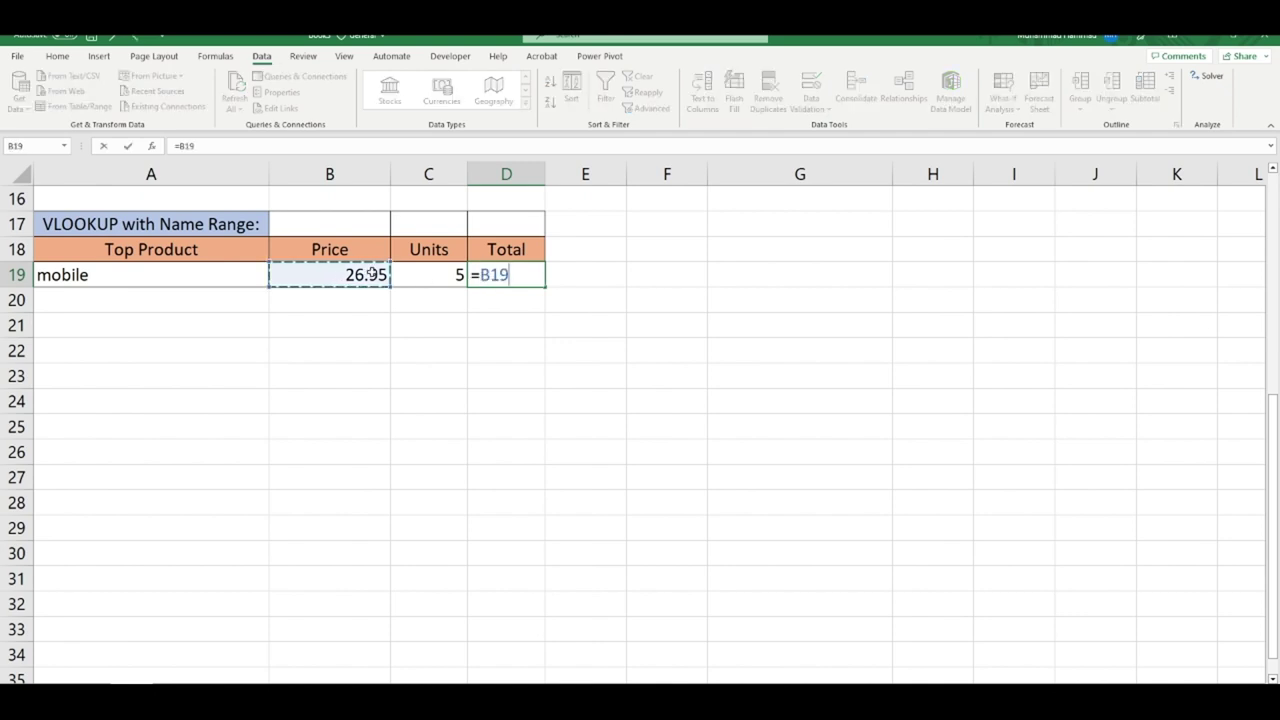
pyautogui.write('*')
pyautogui.press('Right')
pyautogui.press('Left')
pyautogui.press('Left')
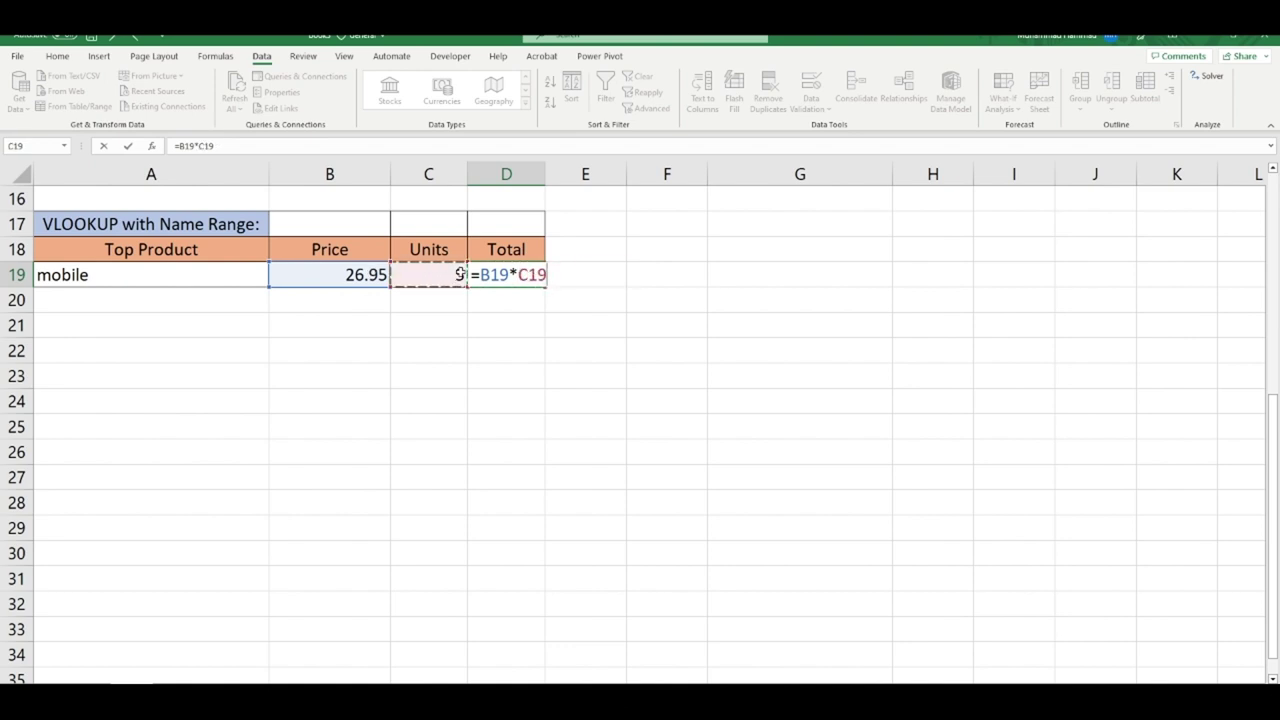
pyautogui.press('BackSpace')
pyautogui.press('BackSpace')
pyautogui.press('BackSpace')
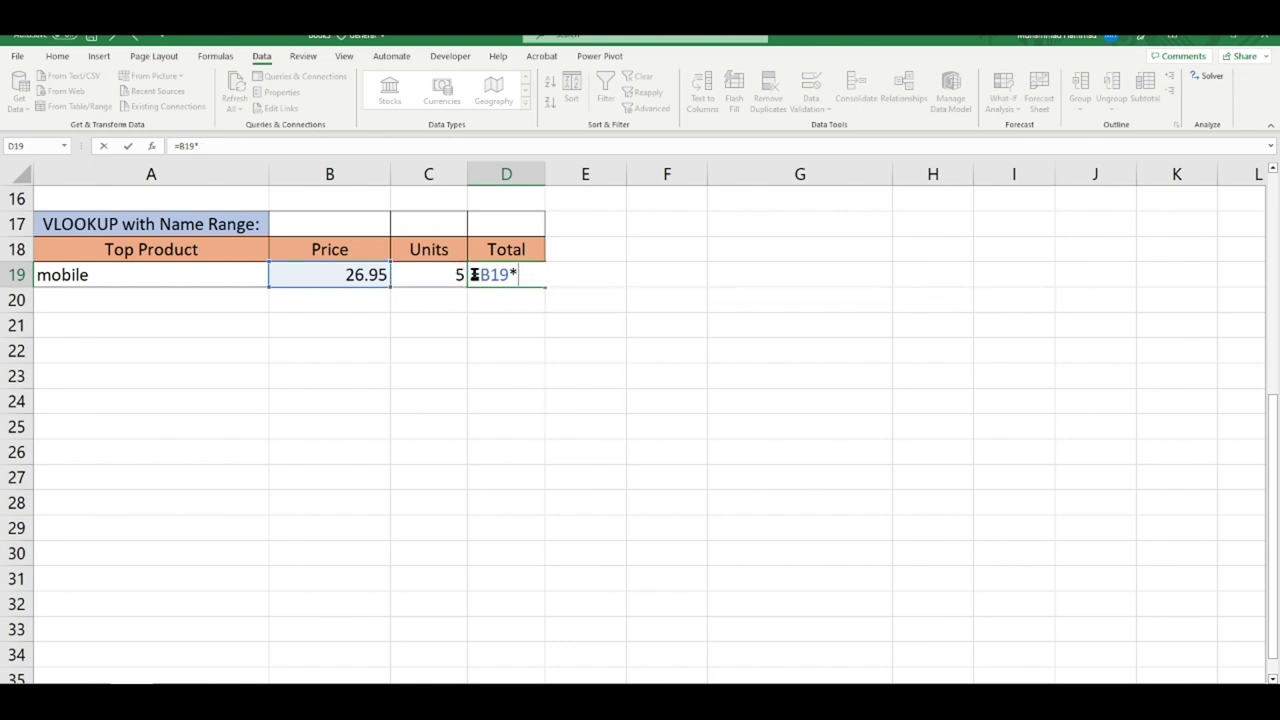
pyautogui.click(427, 274)
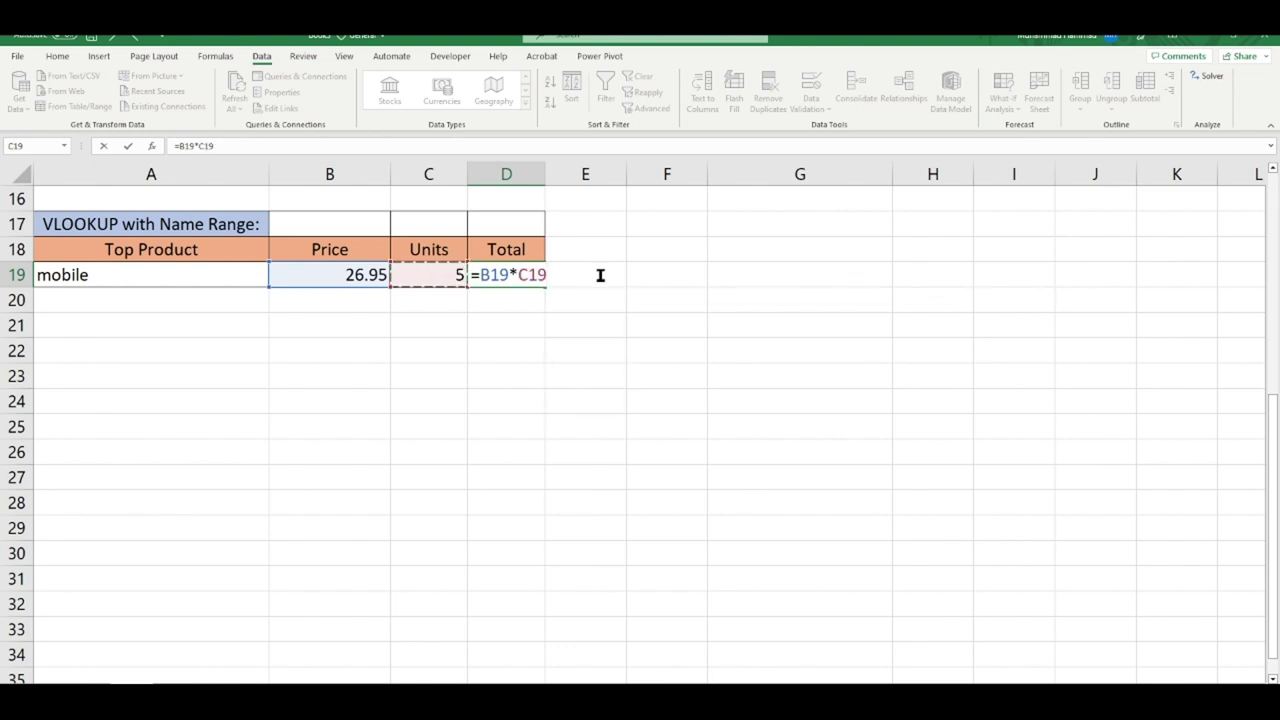
pyautogui.press('Return')
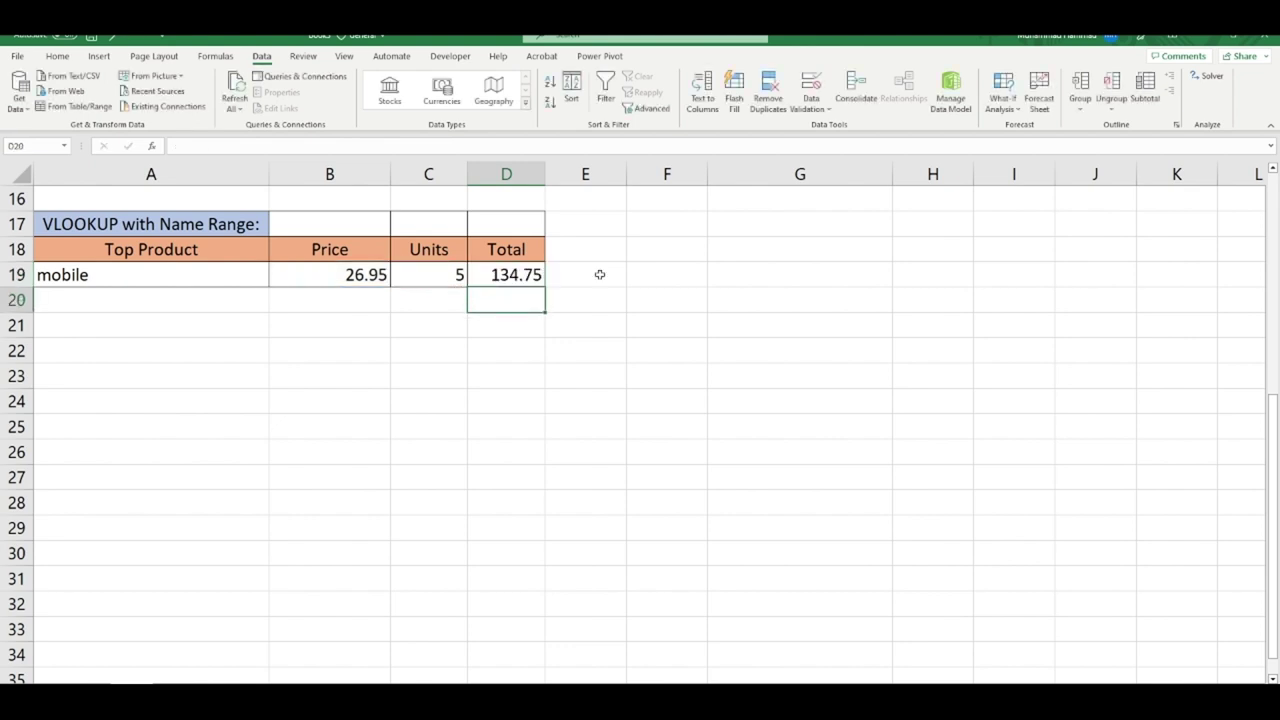
pyautogui.click(512, 268)
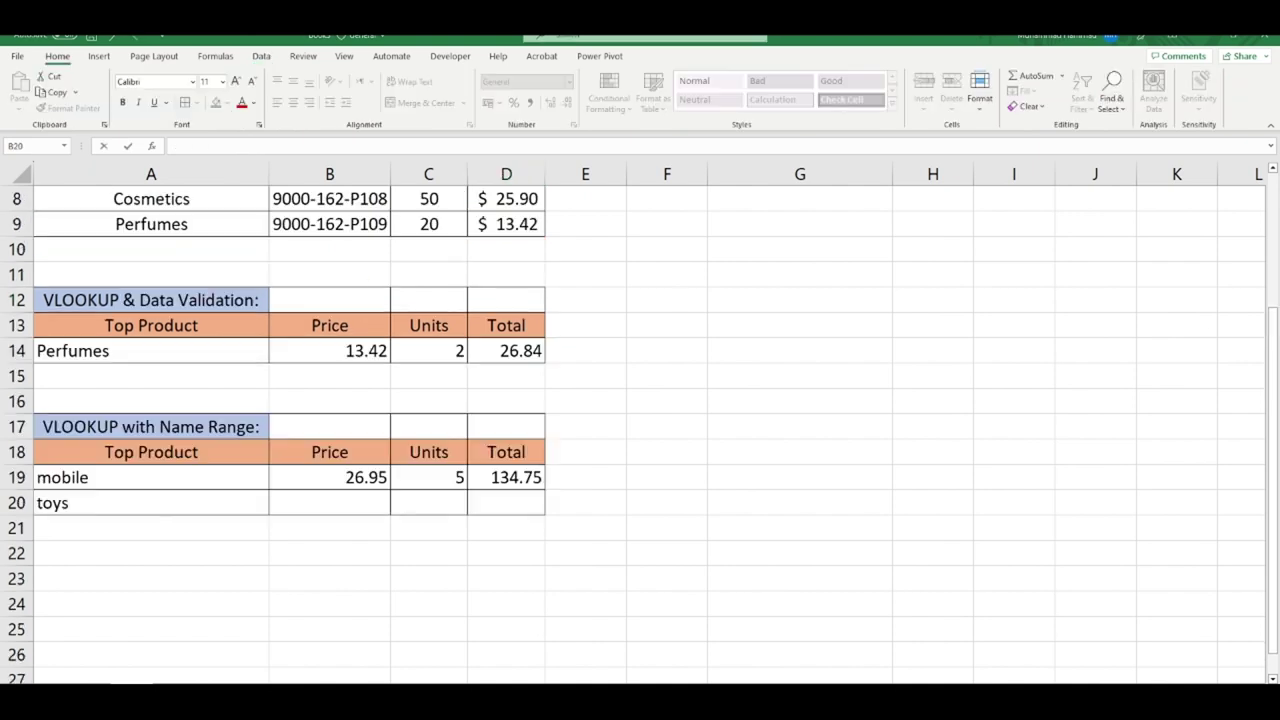
# Insert VLOOKUP into B20 from the Formulas Lookup & Reference functions
pyautogui.click(333, 505)
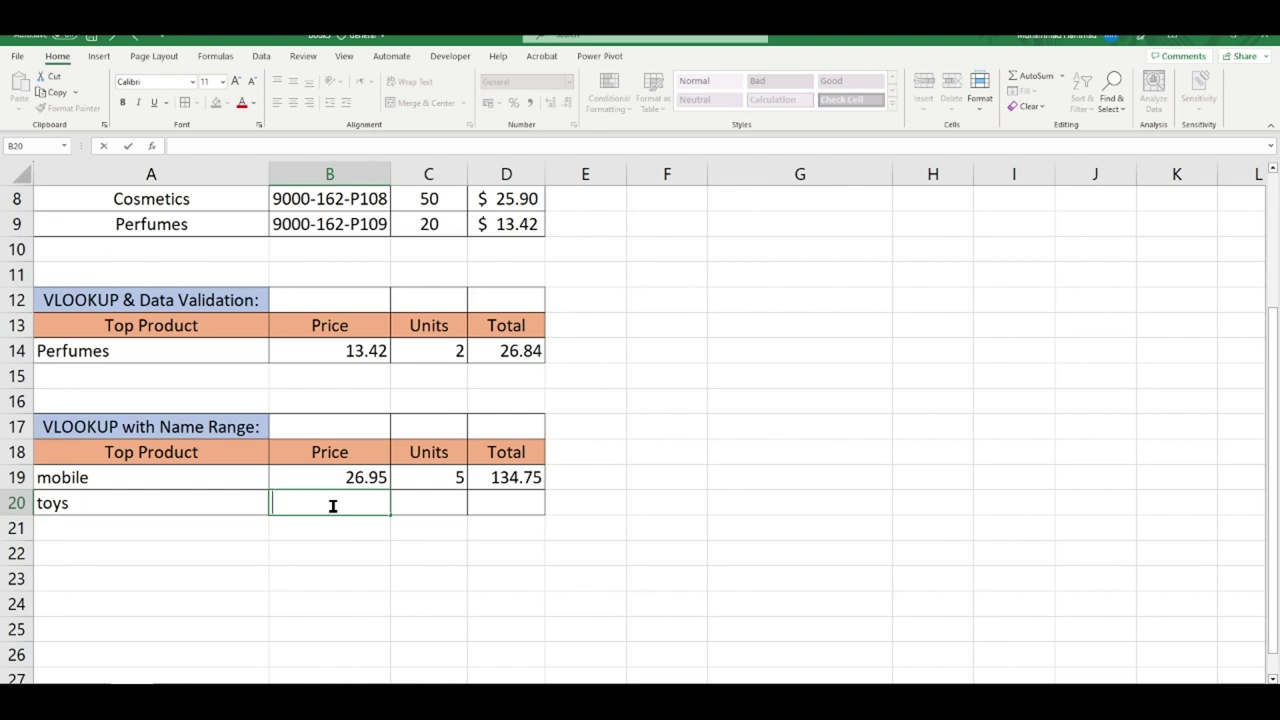
pyautogui.scroll(-1, 333, 505)
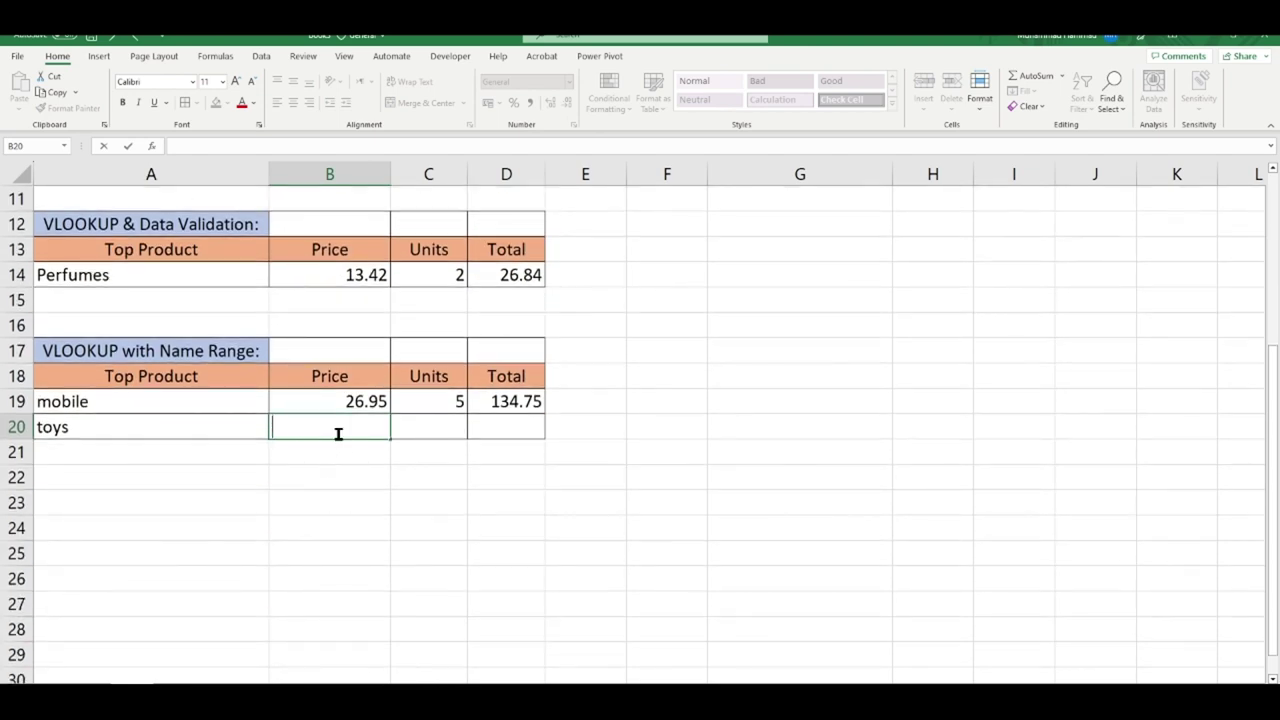
pyautogui.write('=')
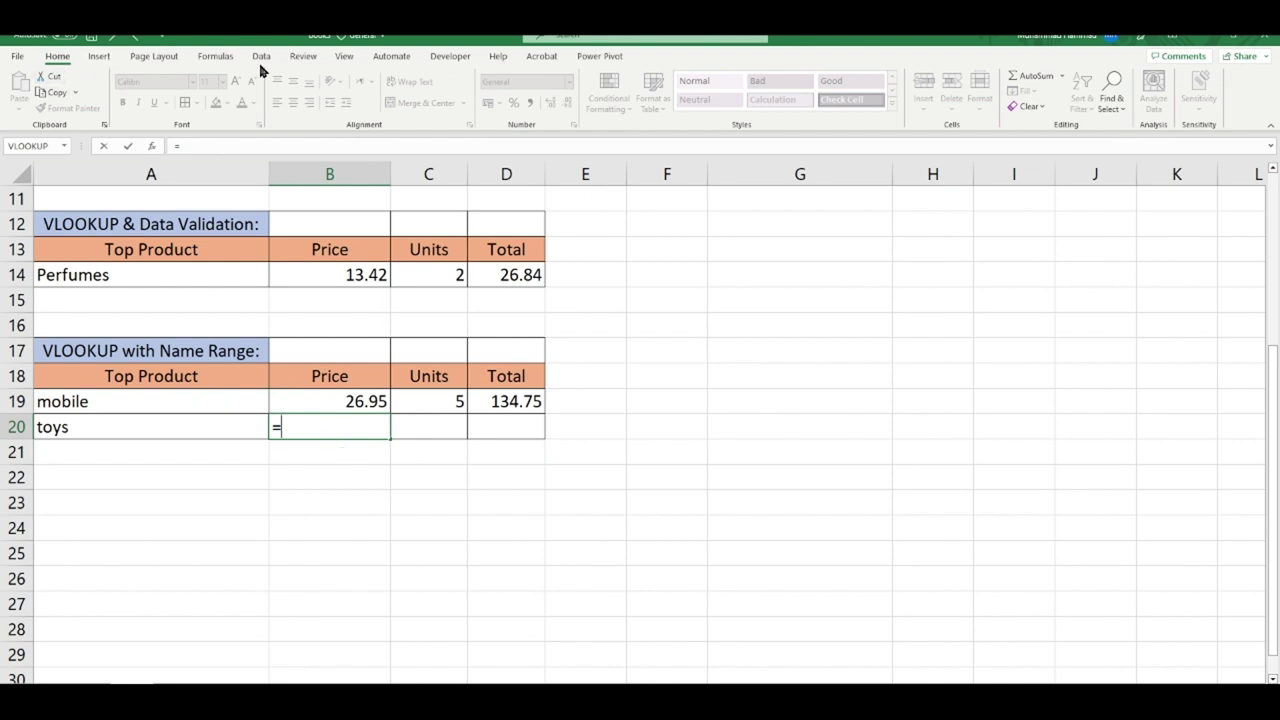
pyautogui.click(217, 57)
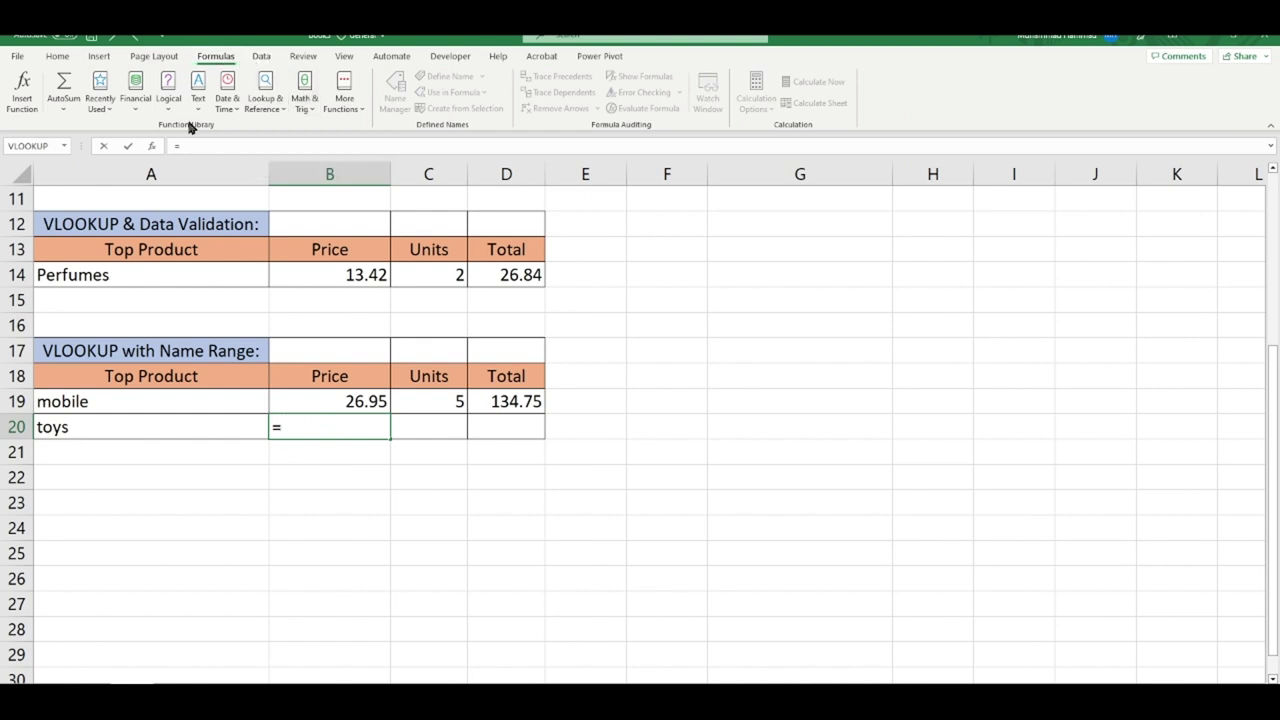
pyautogui.click(280, 99)
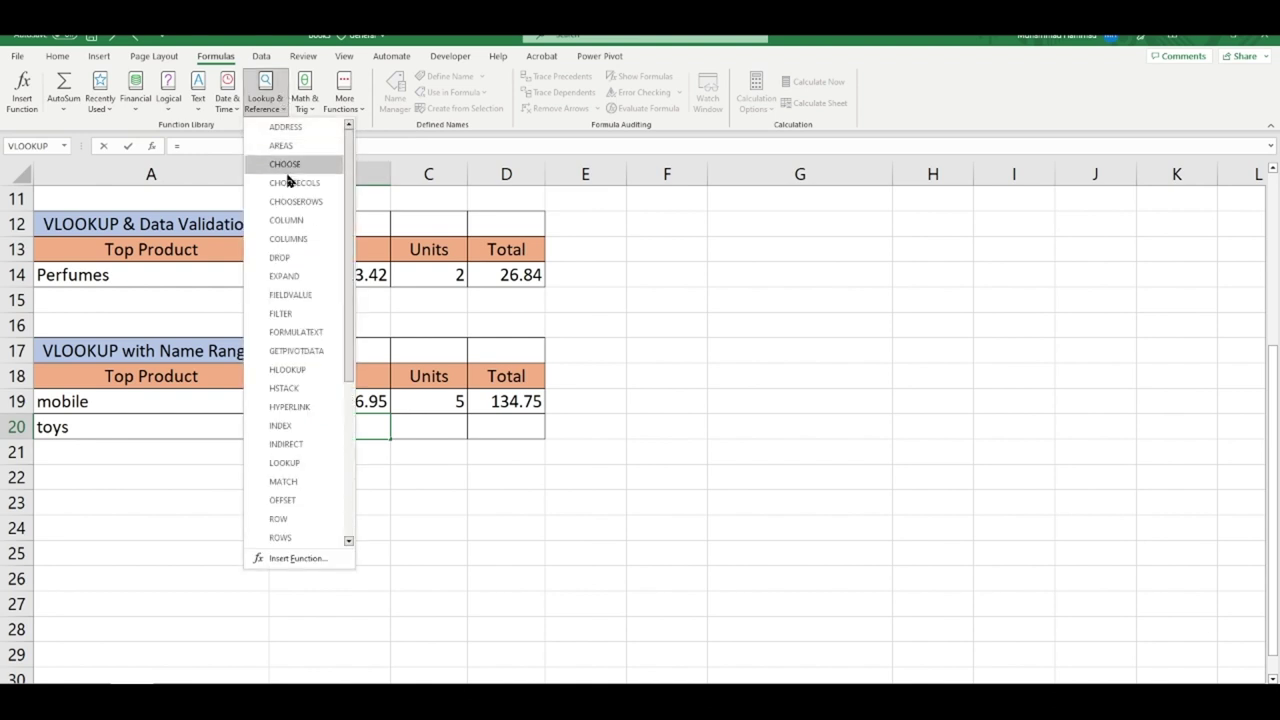
pyautogui.scroll(-5, 337, 300)
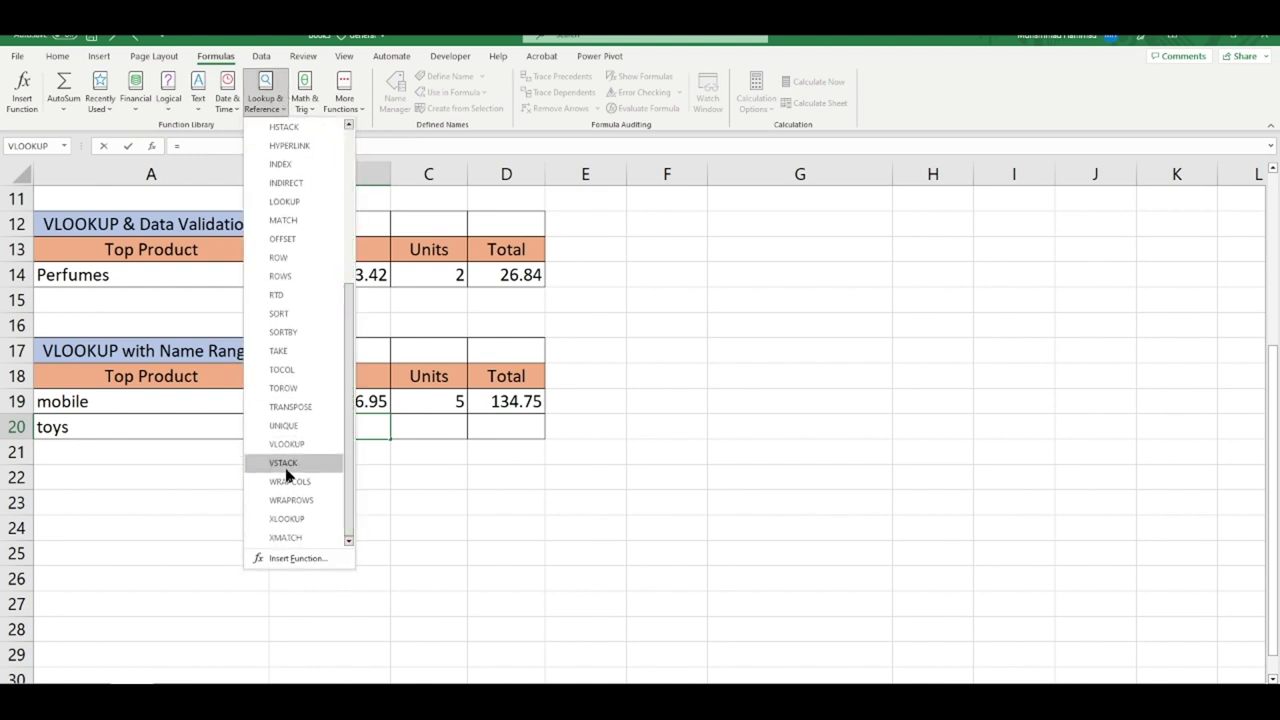
pyautogui.click(284, 446)
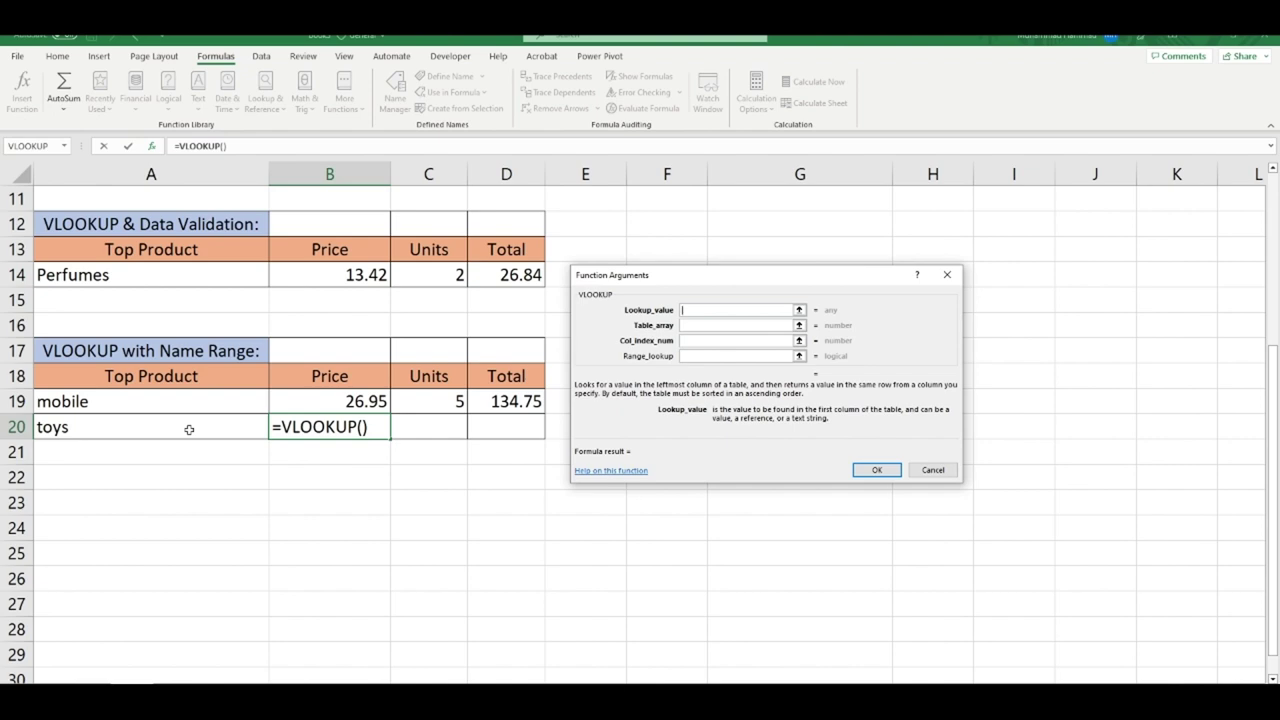
# Set the VLOOKUP arguments to A20, A1:D9, 4 and 0, returning 25.26 for toys
pyautogui.click(189, 429)
pyautogui.click(702, 325)
pyautogui.scroll(2, 438, 343)
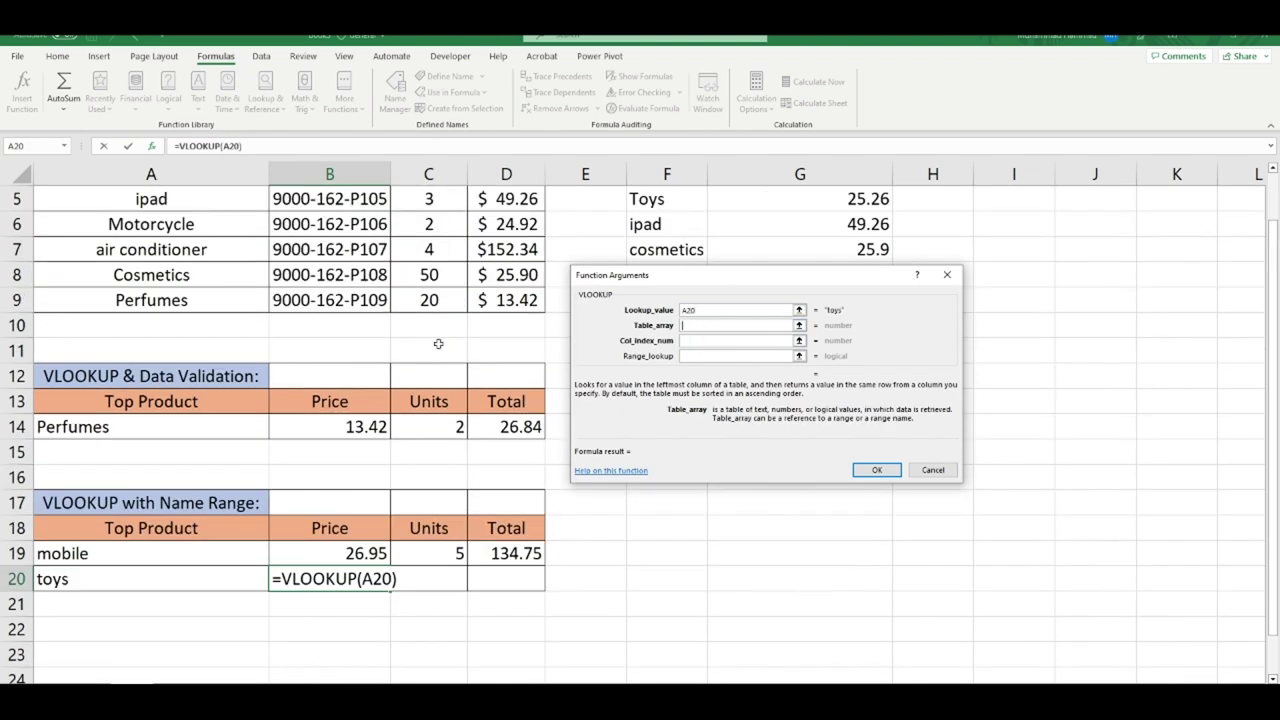
pyautogui.scroll(2, 438, 343)
pyautogui.moveTo(140, 206); pyautogui.dragTo(490, 401)
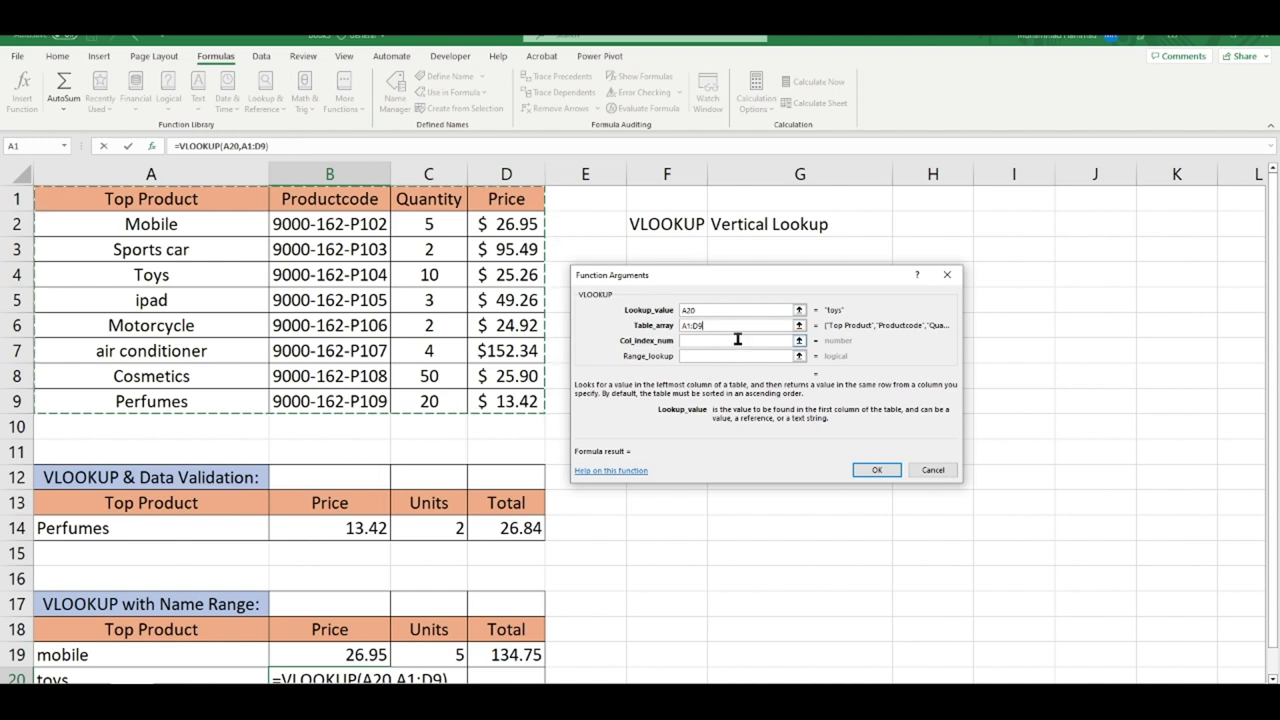
pyautogui.click(737, 340)
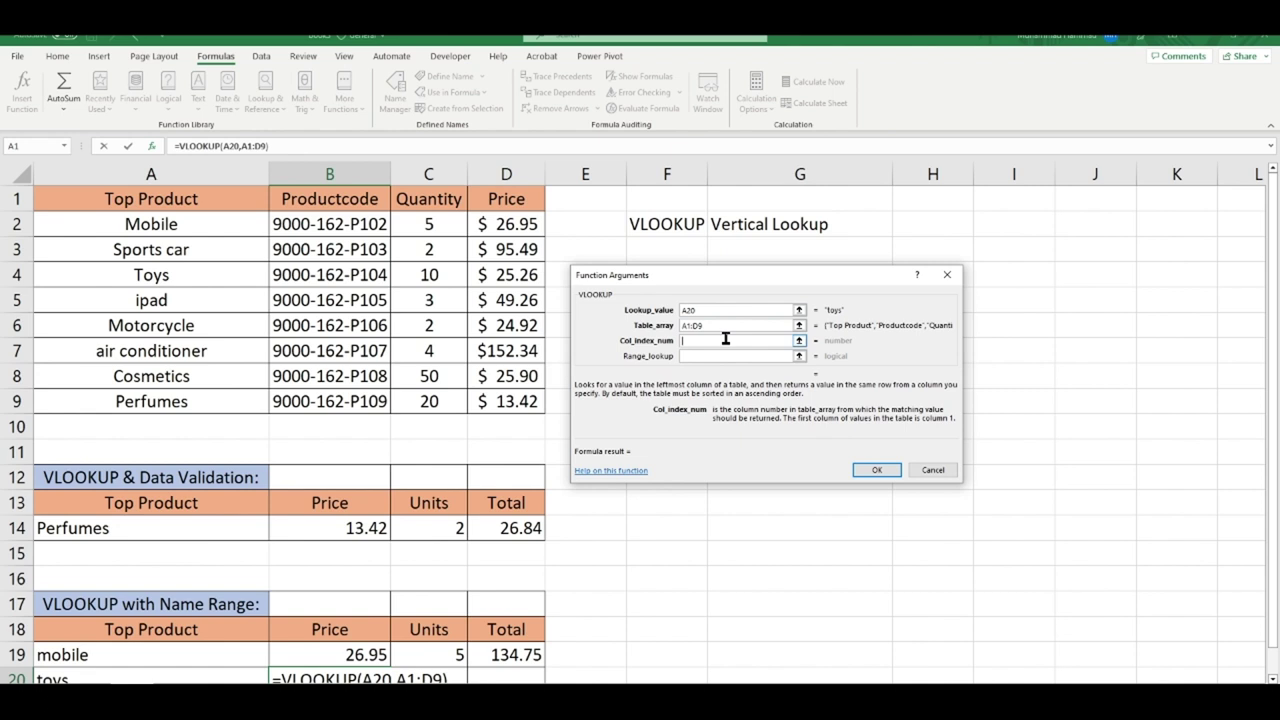
pyautogui.write('4')
pyautogui.click(712, 355)
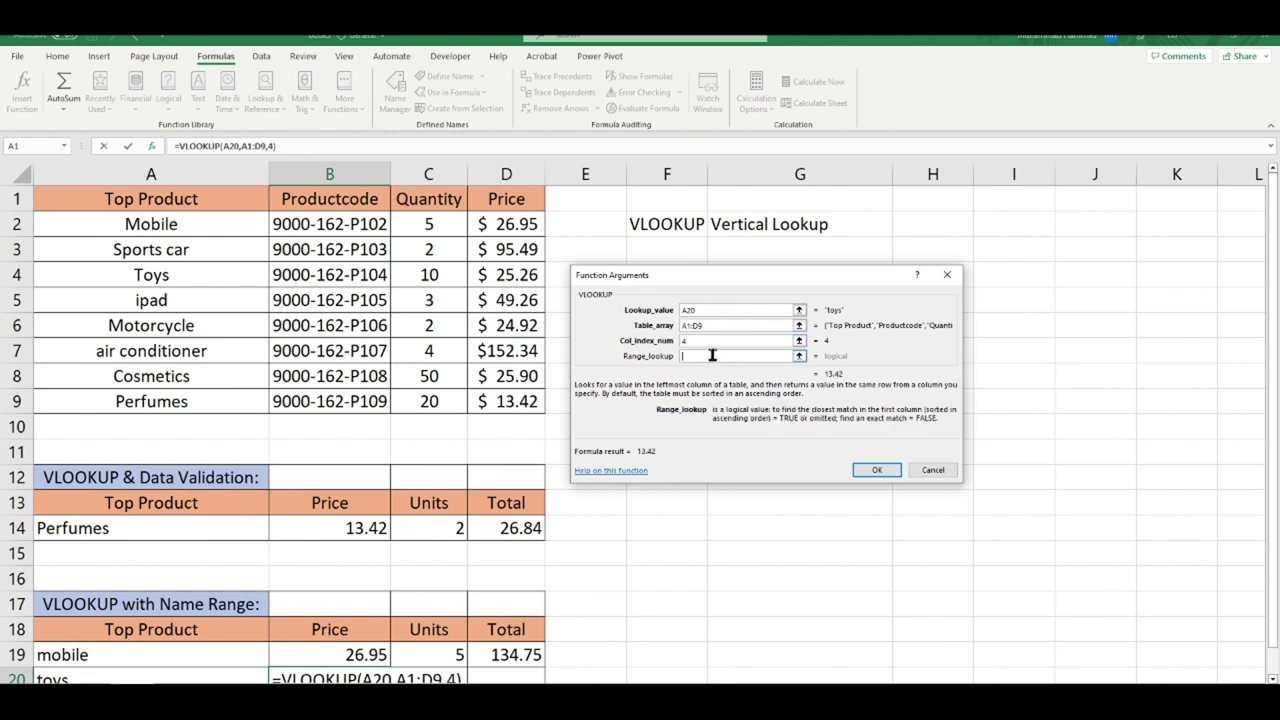
pyautogui.write('0')
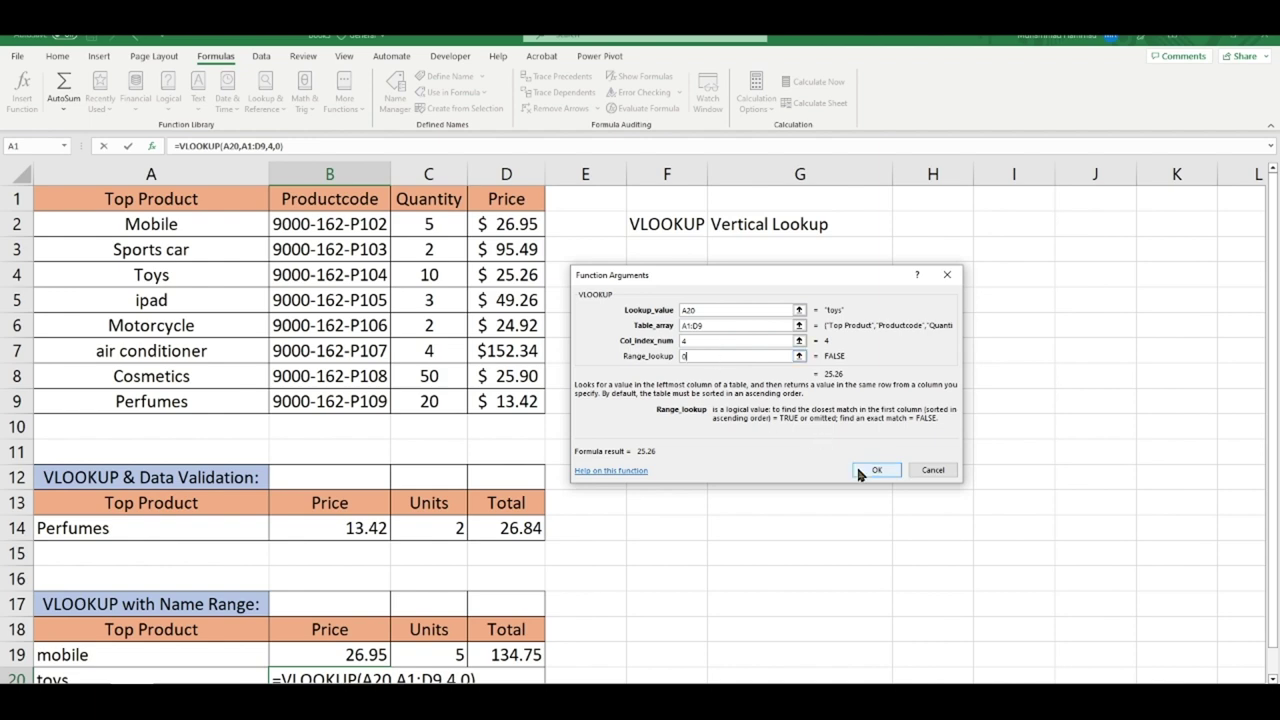
pyautogui.click(877, 469)
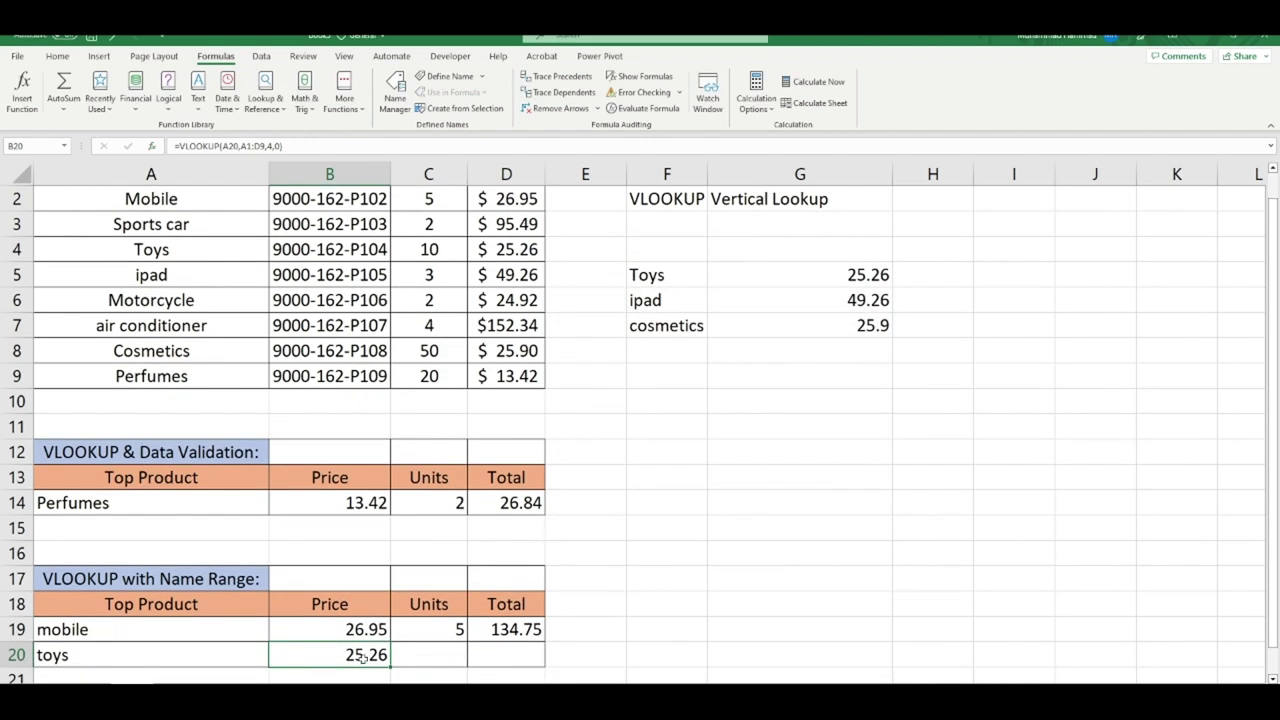
# Give toys 2 units in C20 and fill D19's Total formula down to D20
pyautogui.click(446, 655)
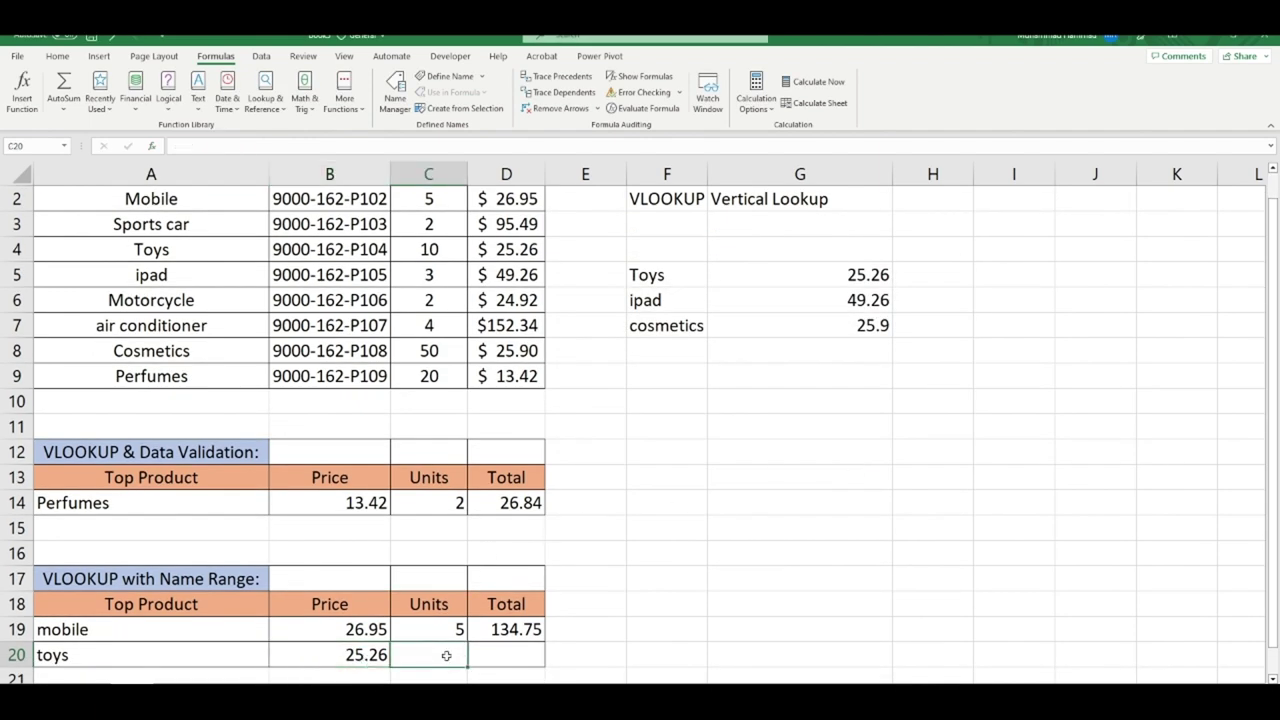
pyautogui.write('2')
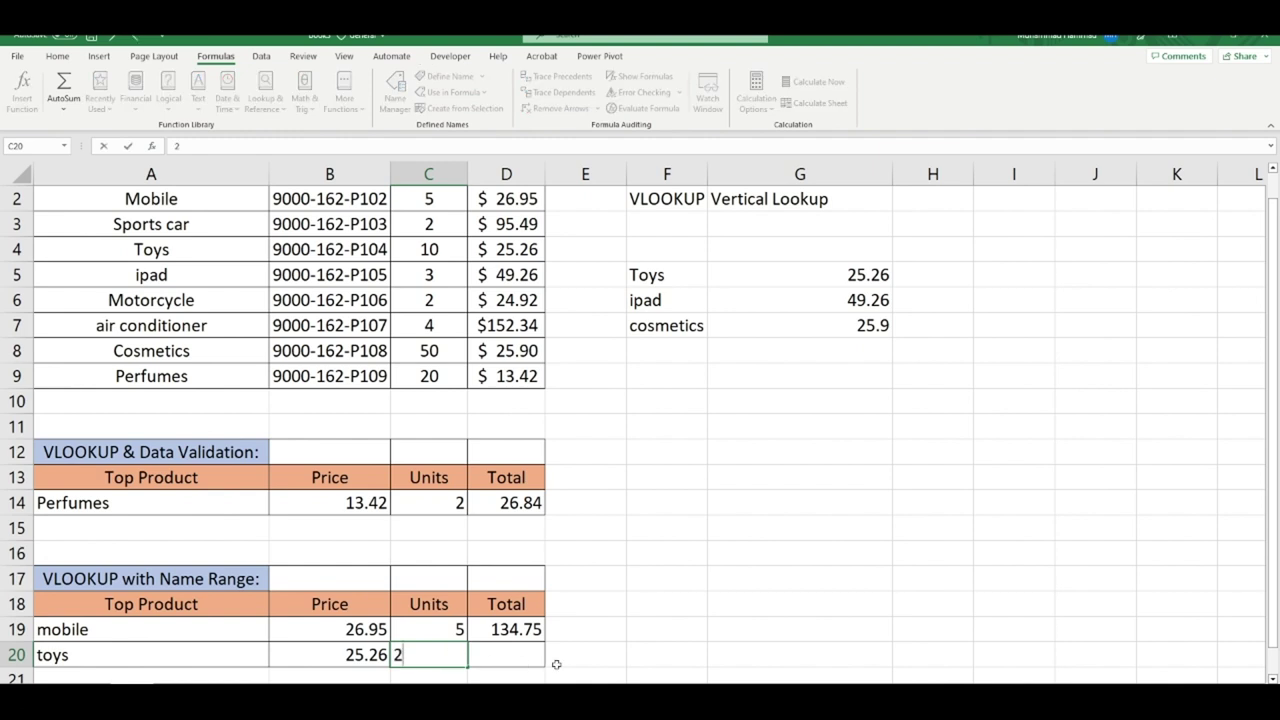
pyautogui.click(524, 638)
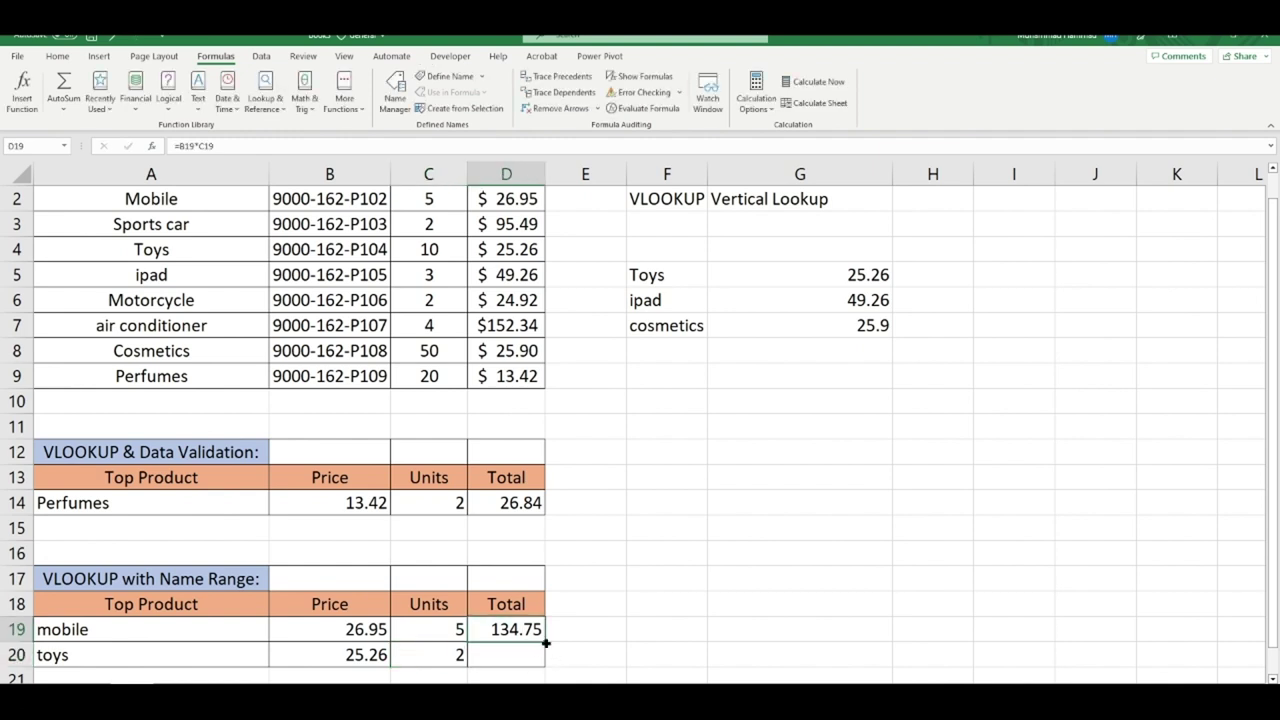
pyautogui.moveTo(546, 644); pyautogui.dragTo(546, 667)
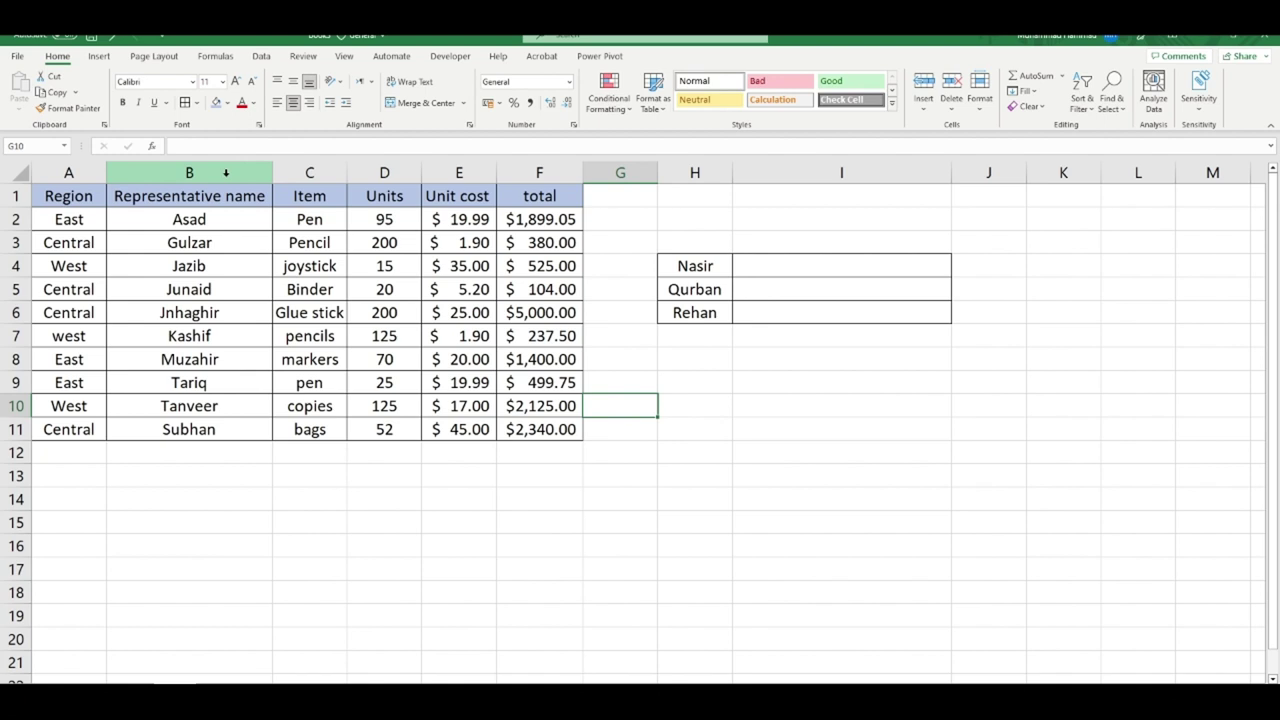
# Sort the table A to Z by Representative name, expanding the selection
pyautogui.click(226, 173)
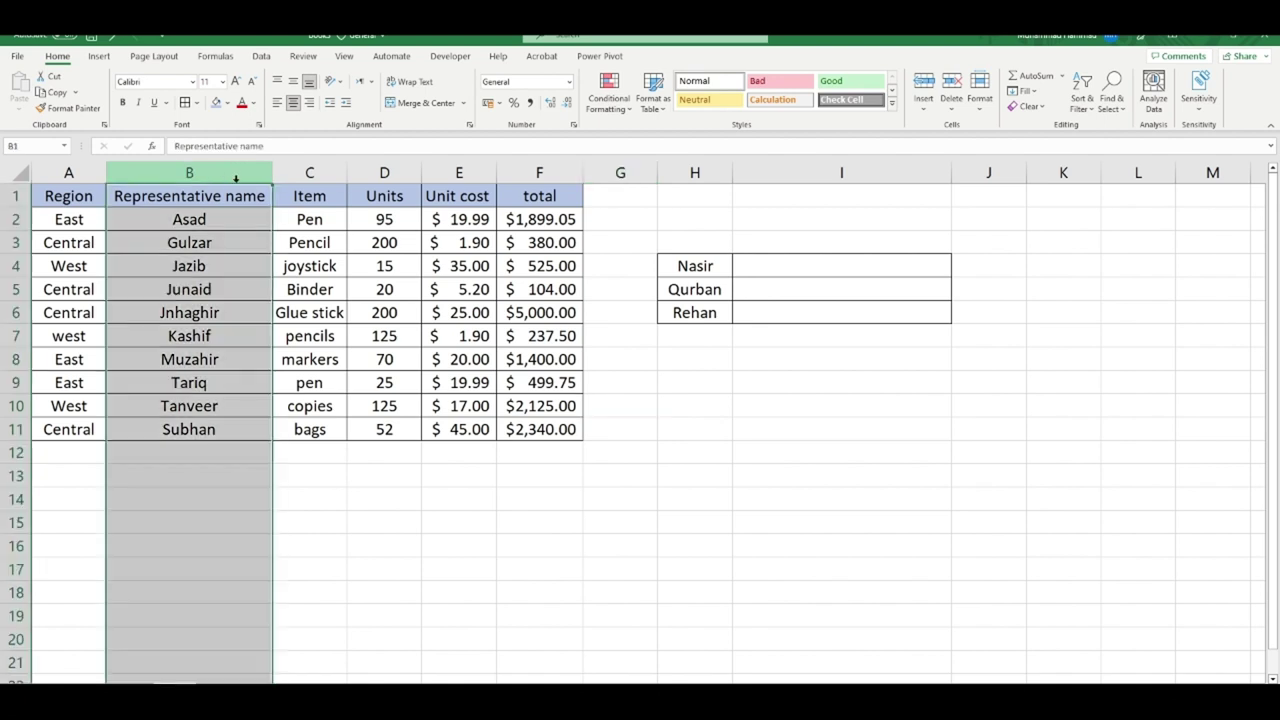
pyautogui.click(1086, 90)
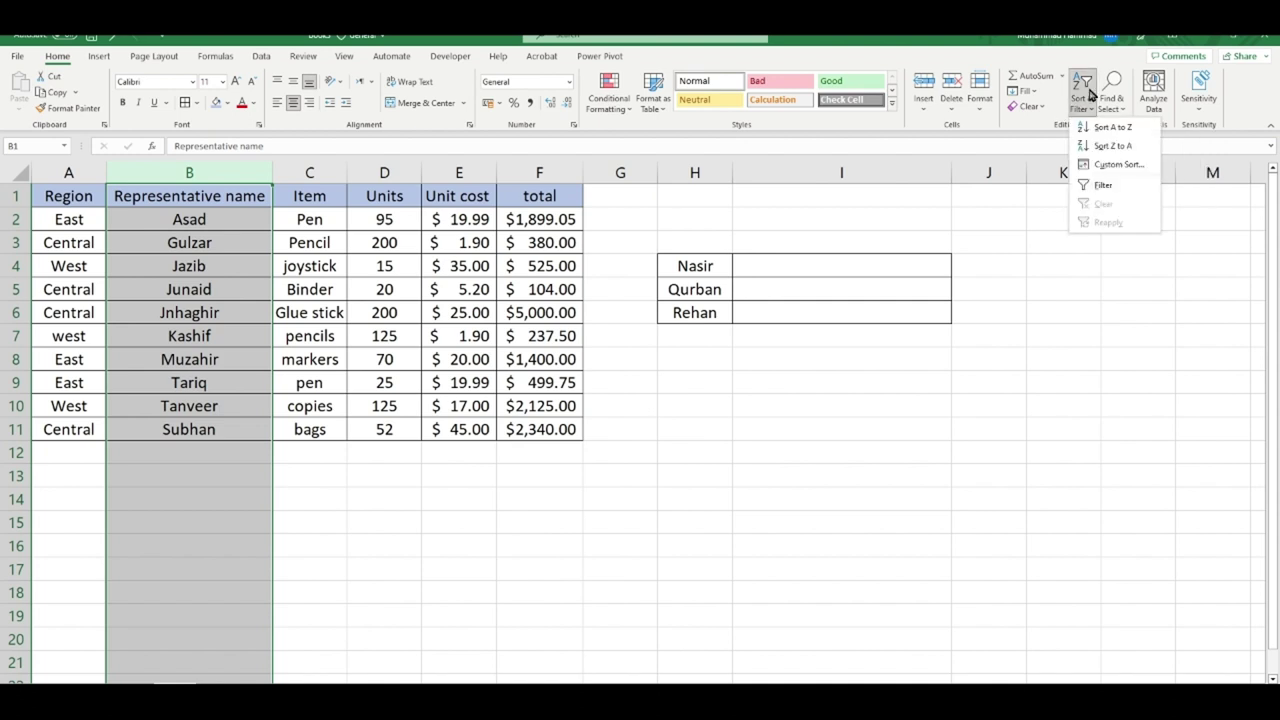
pyautogui.click(1111, 128)
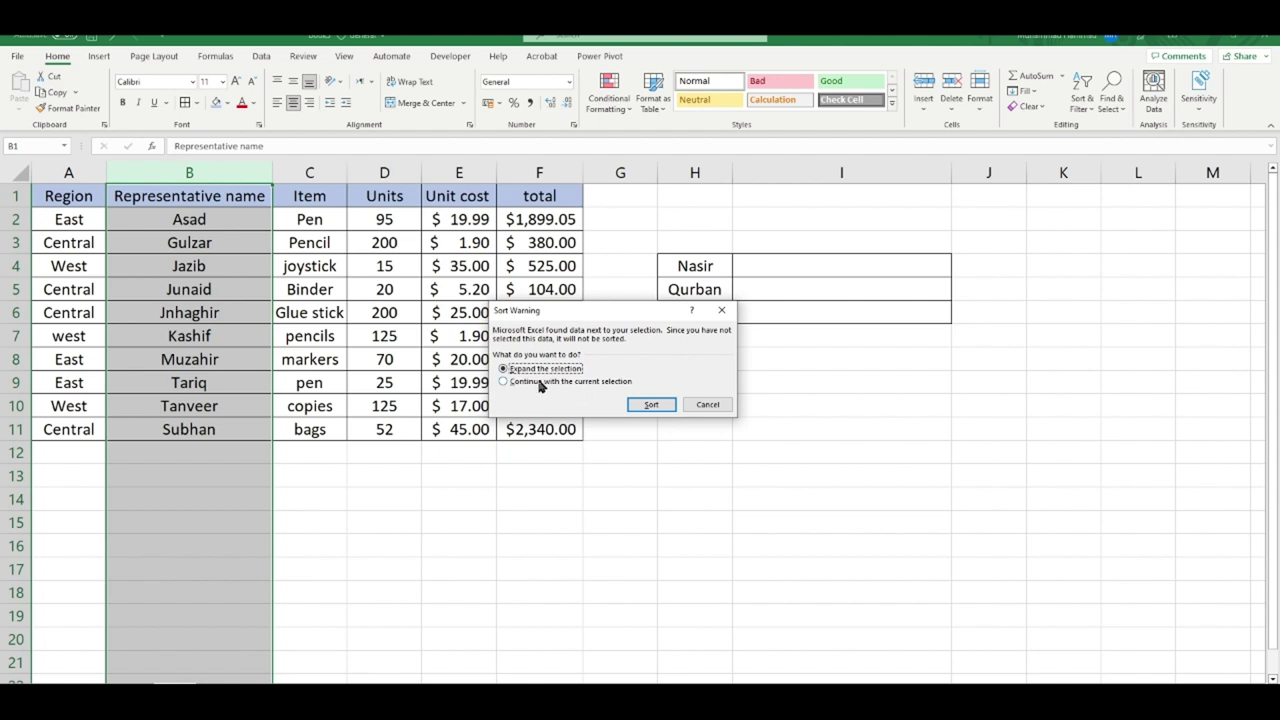
pyautogui.click(651, 404)
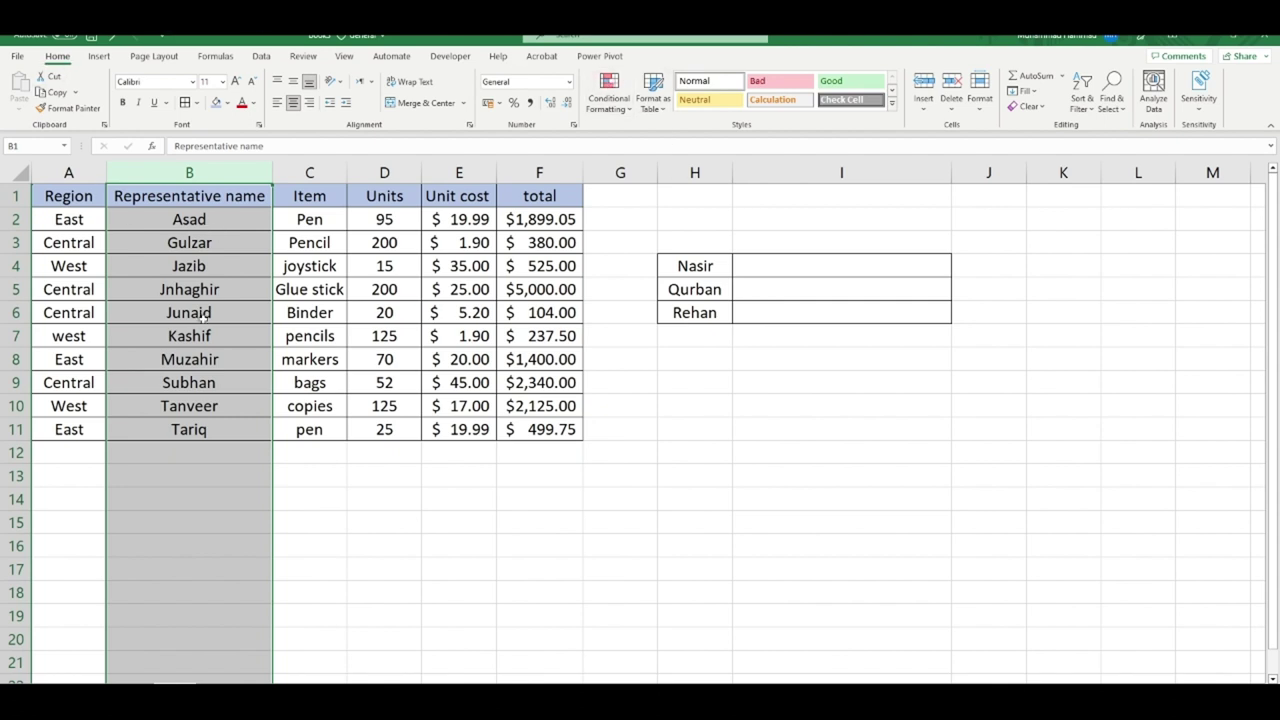
pyautogui.click(340, 500)
# Enter =VLOOKUP(H4,B1:C11,2,TRUE) in I4 to return markers for H4's representative
pyautogui.click(696, 272)
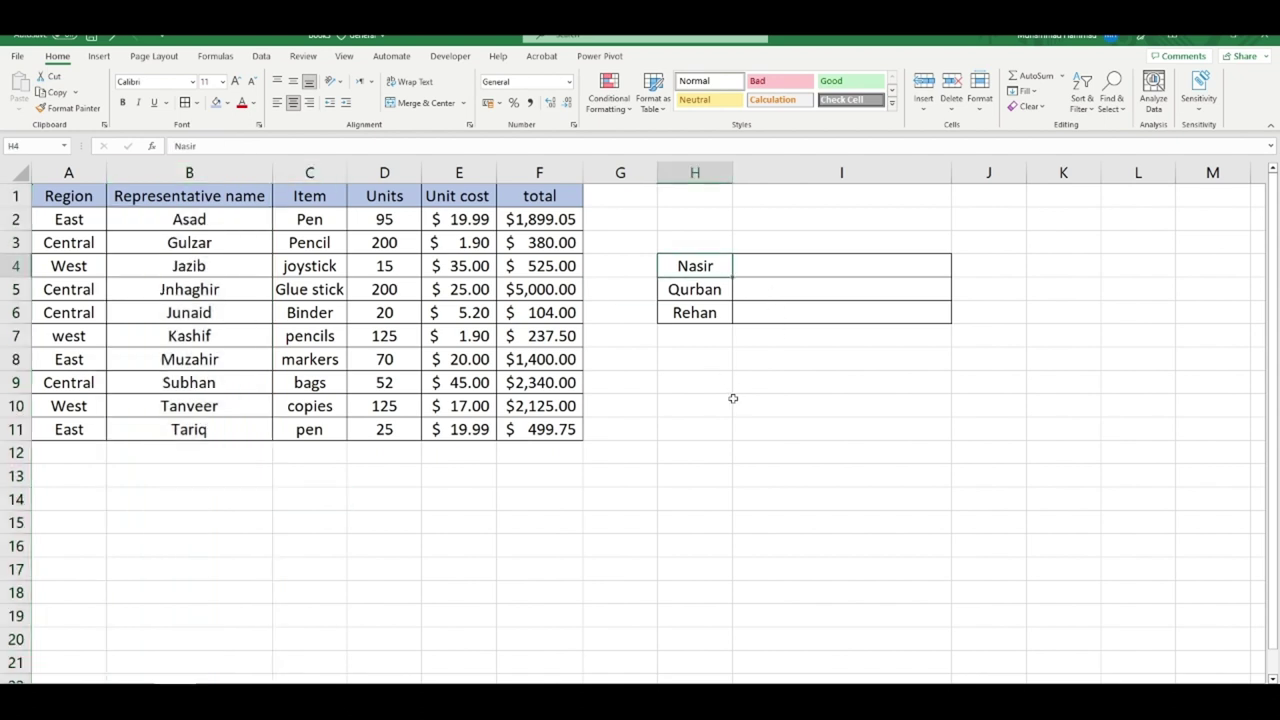
pyautogui.click(765, 269)
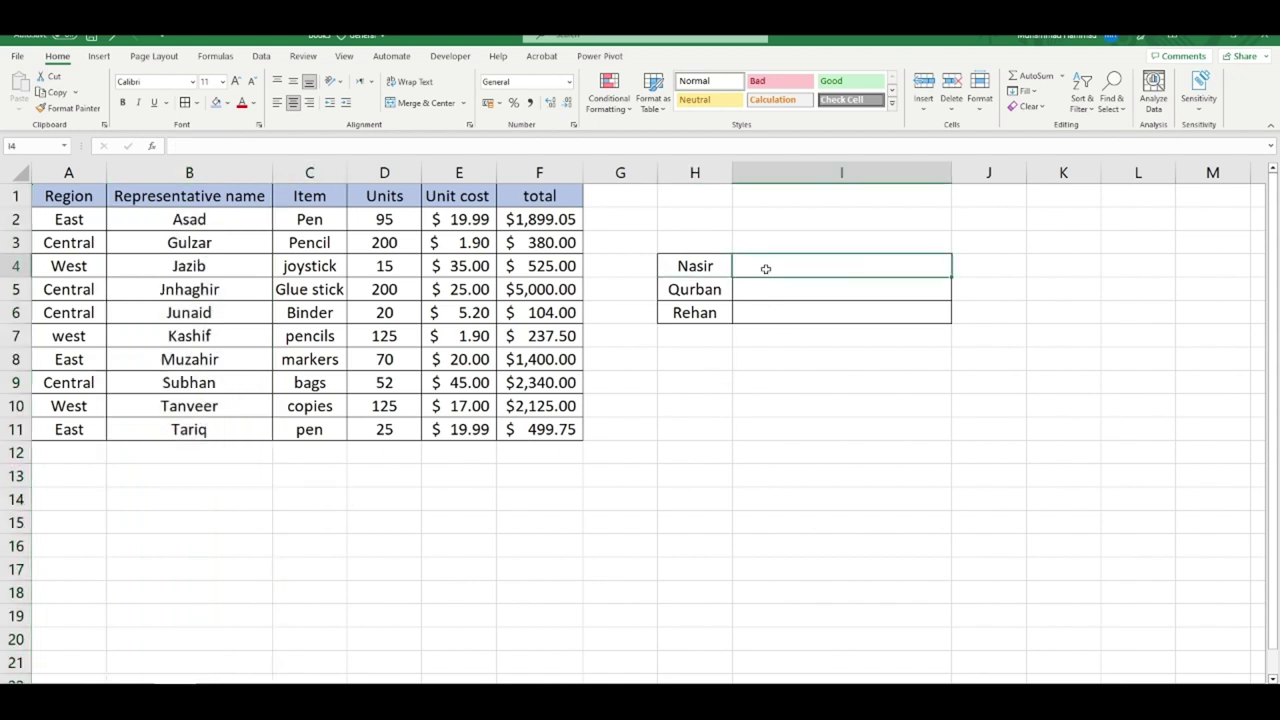
pyautogui.write('=vloo')
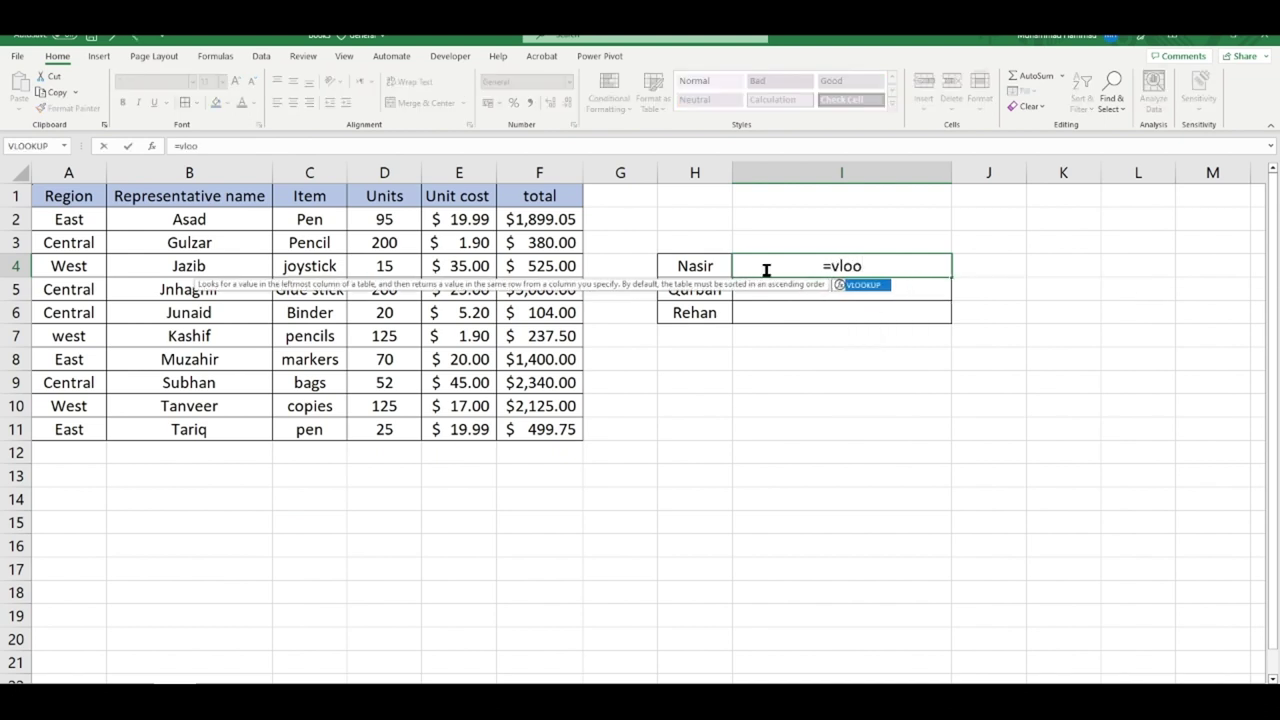
pyautogui.press('Tab')
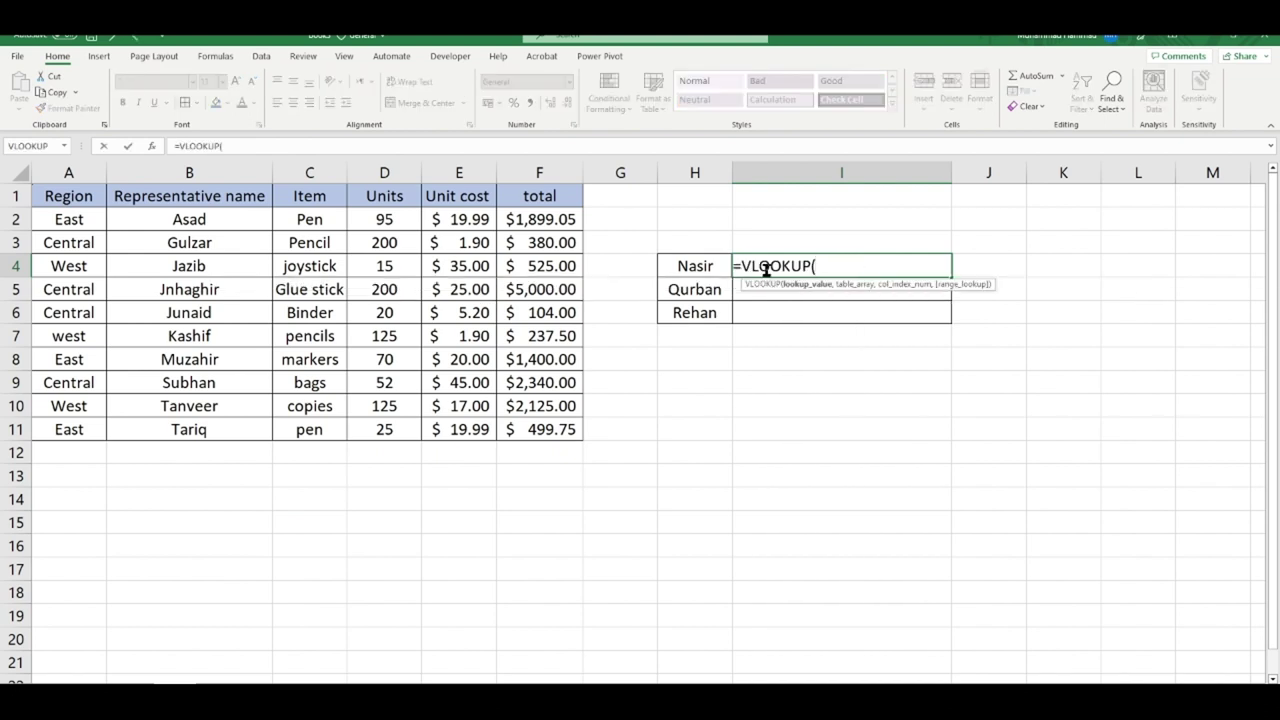
pyautogui.click(705, 269)
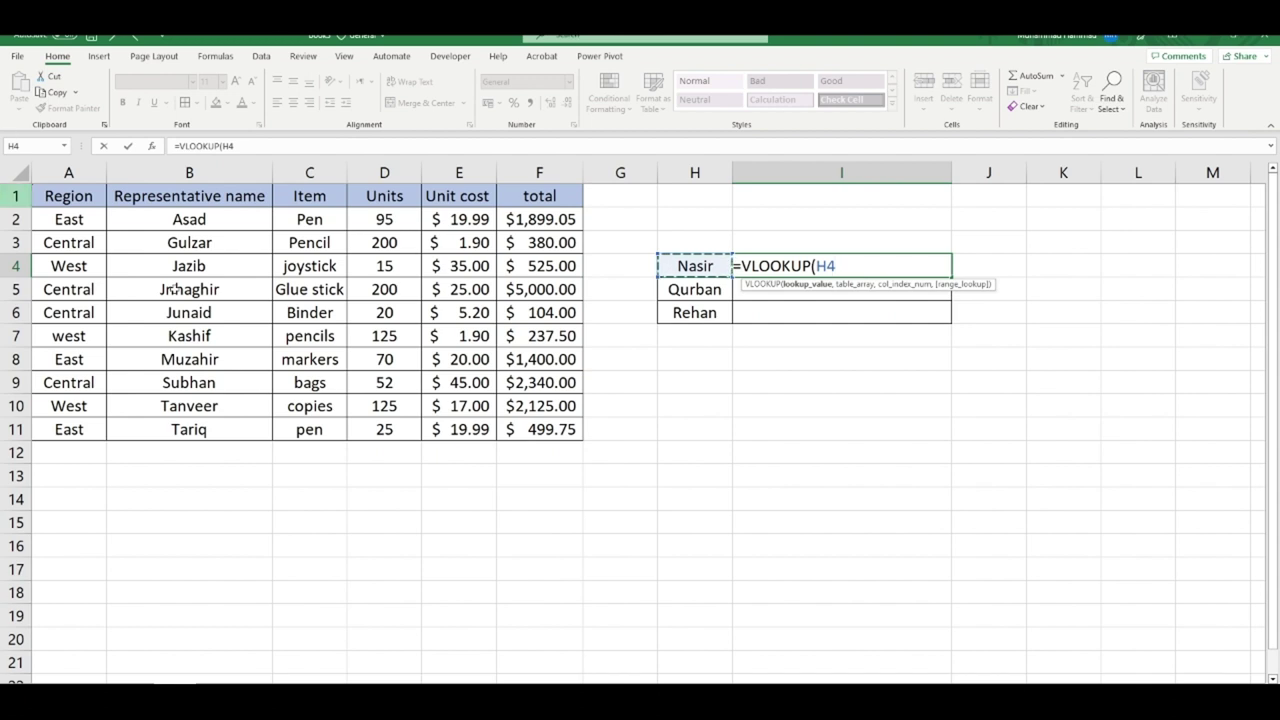
pyautogui.write(',')
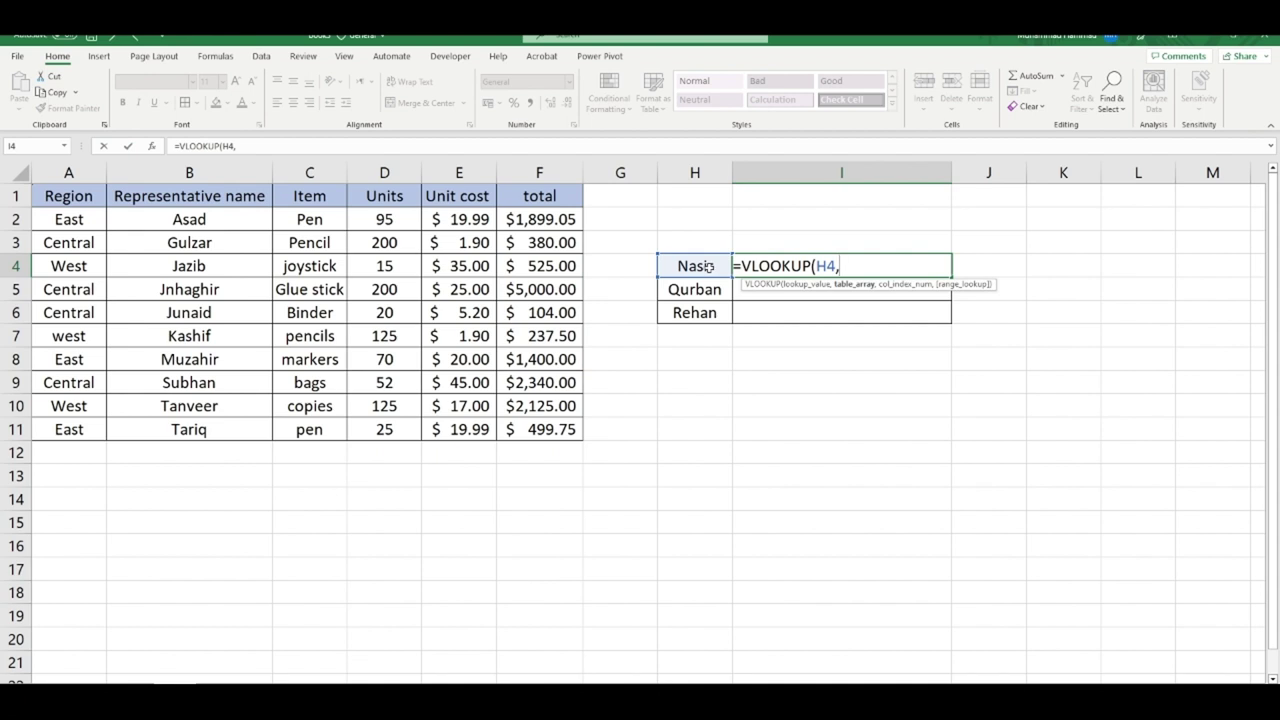
pyautogui.moveTo(178, 195); pyautogui.dragTo(279, 433)
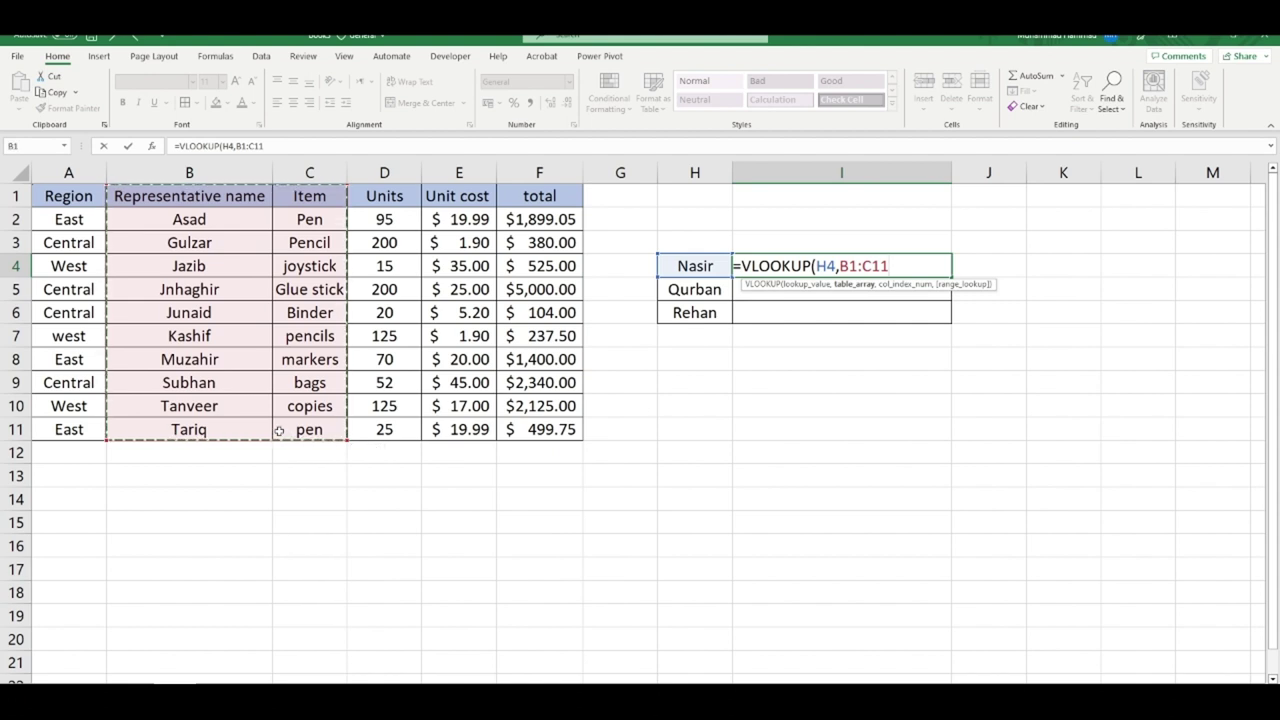
pyautogui.write(',')
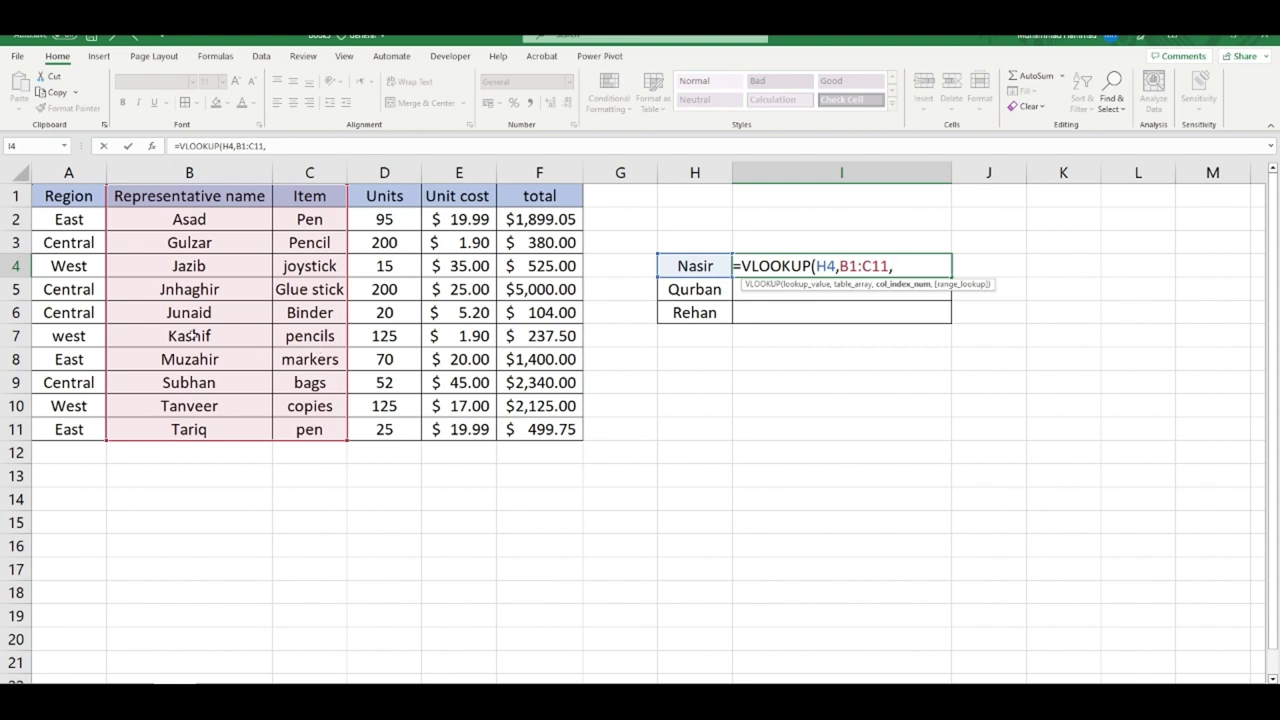
pyautogui.write('2,')
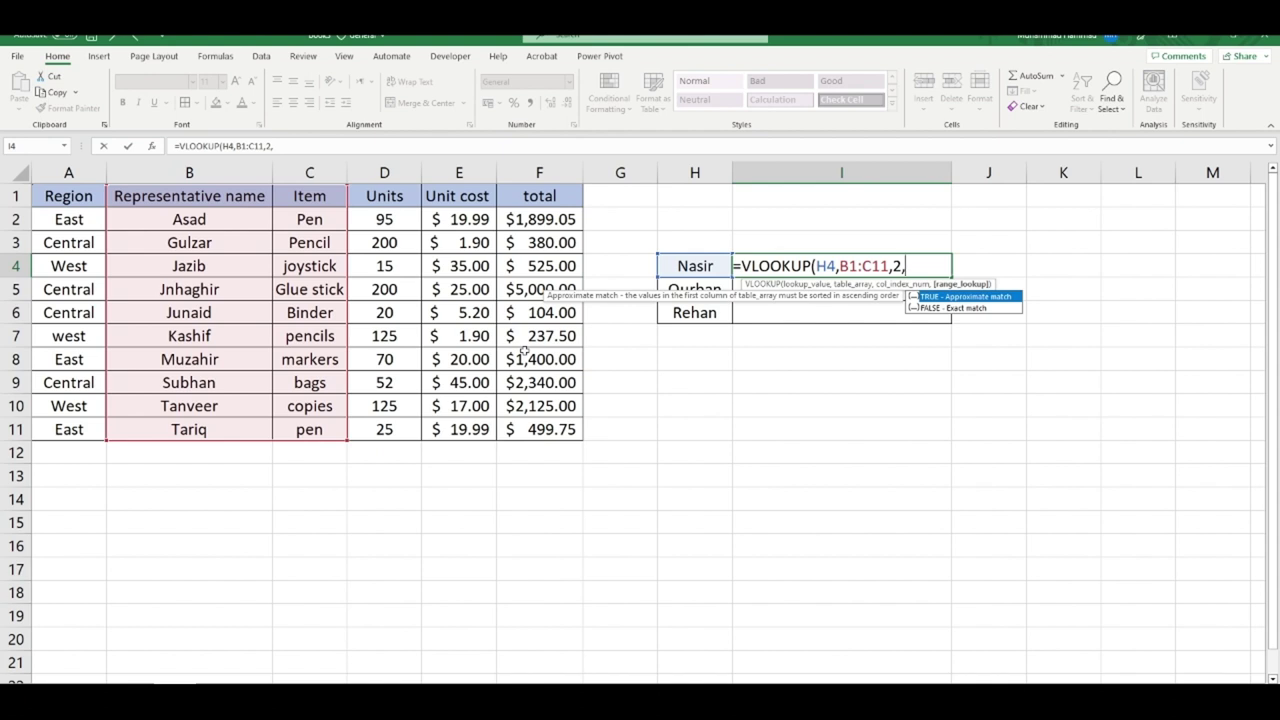
pyautogui.press('Tab')
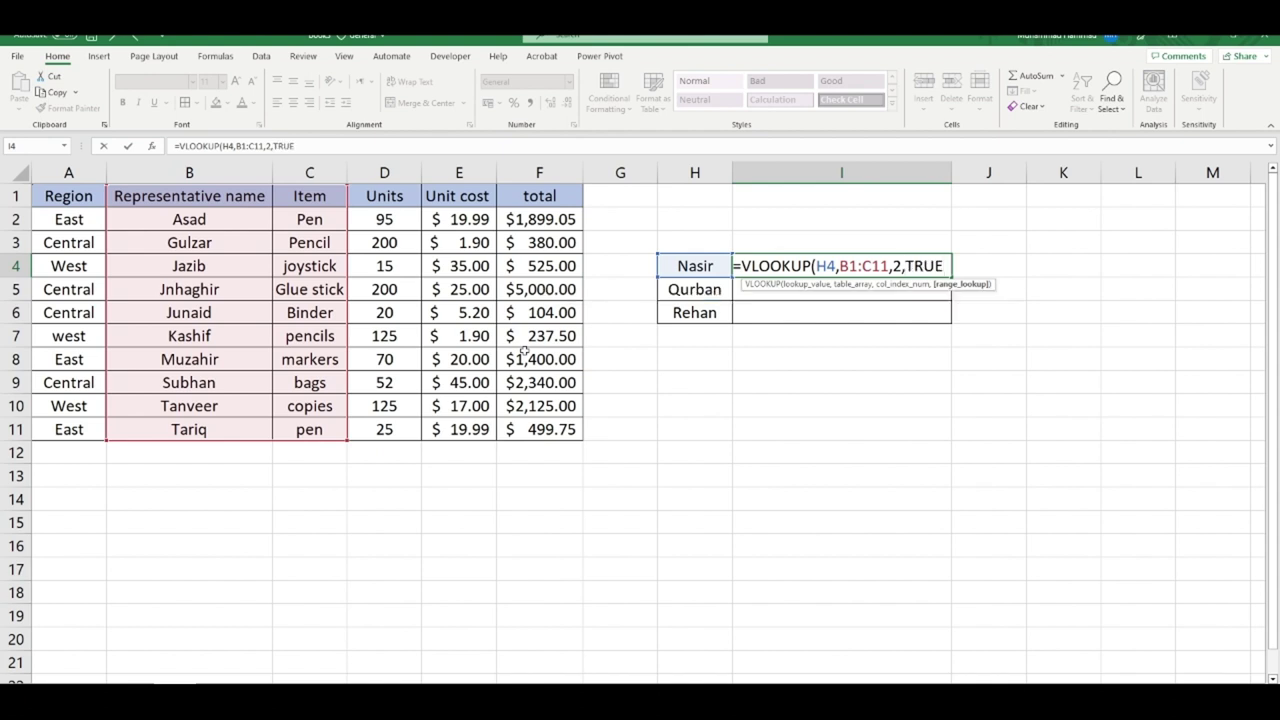
pyautogui.write(')')
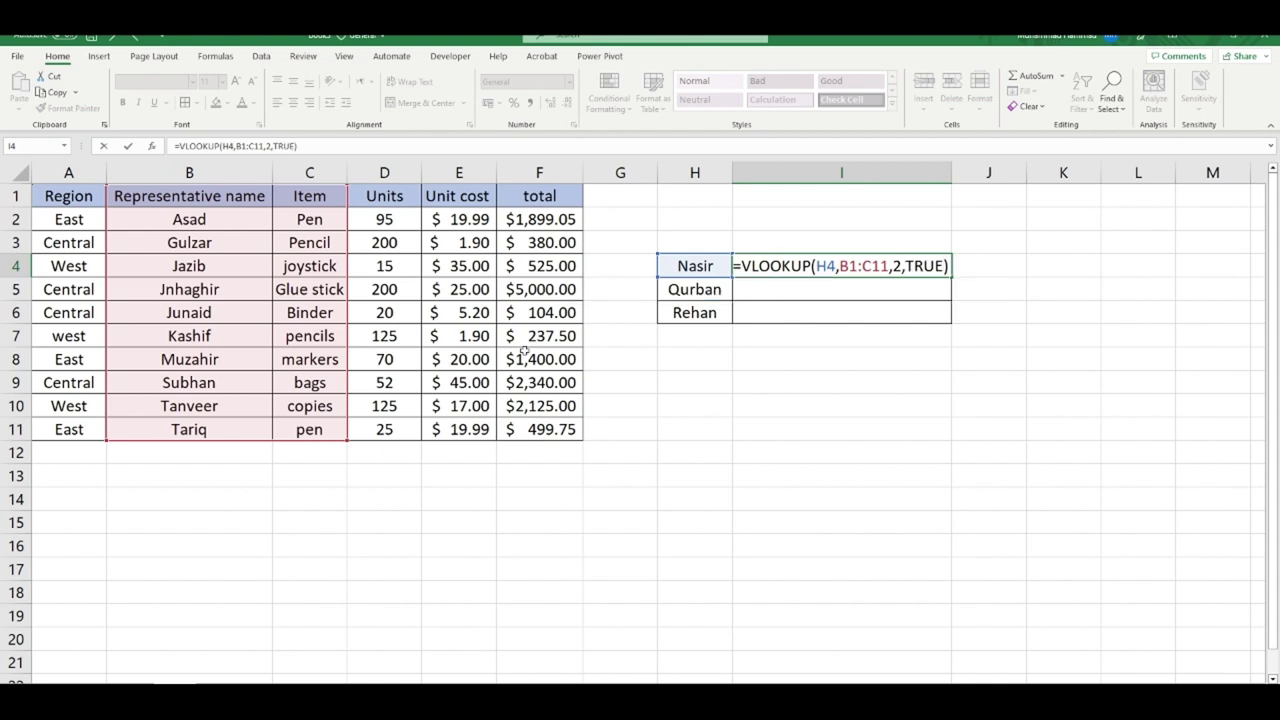
pyautogui.press('Return')
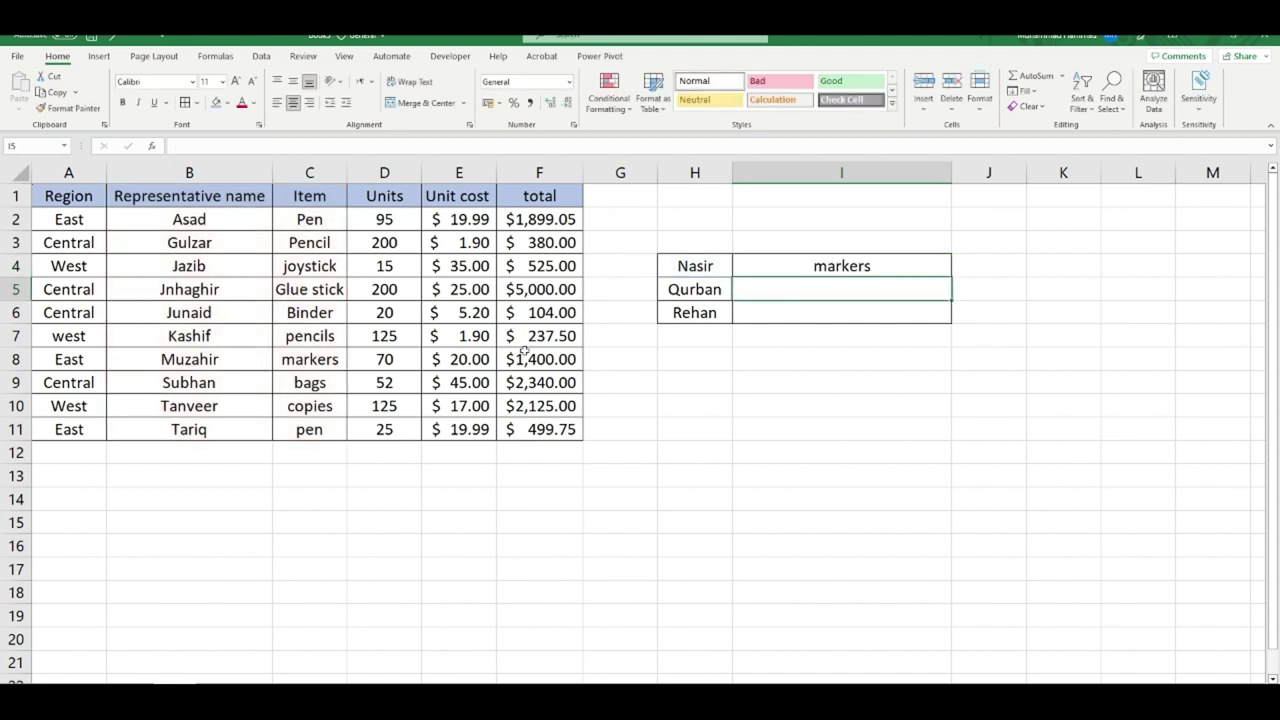
# Highlight row 8 across to column F to show the record matched by the I4 lookup
pyautogui.click(820, 272)
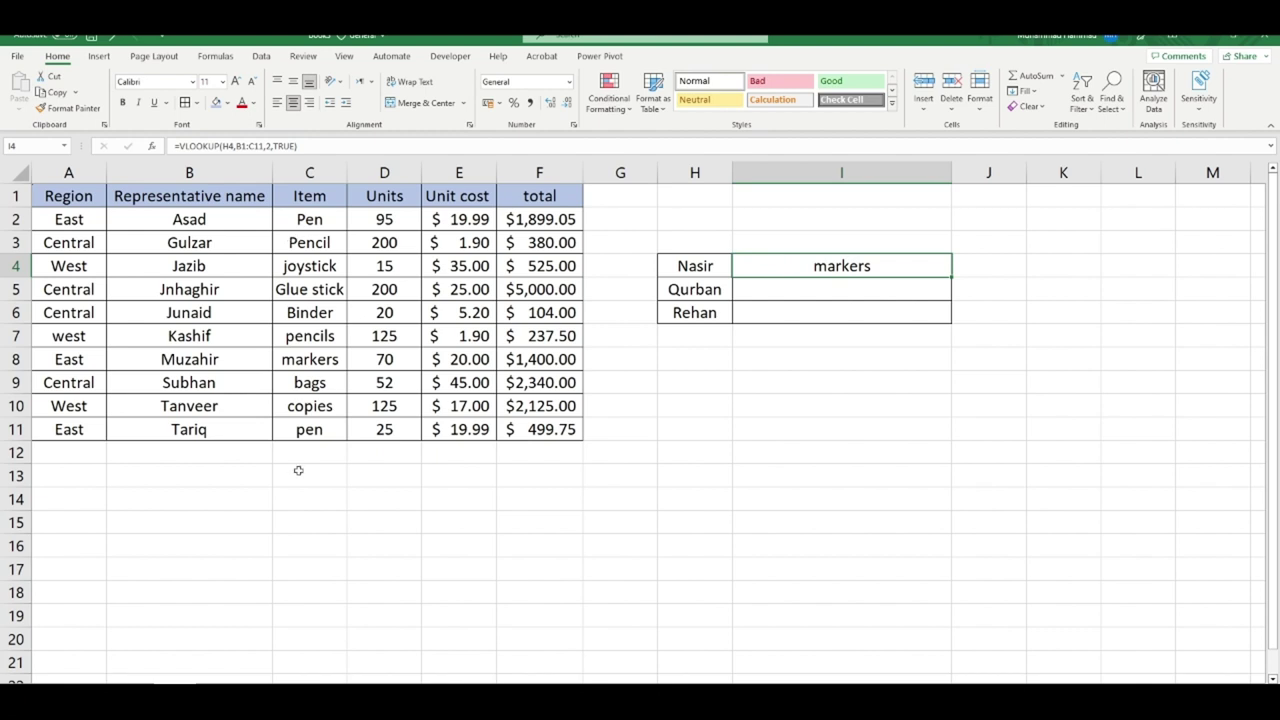
pyautogui.click(50, 358)
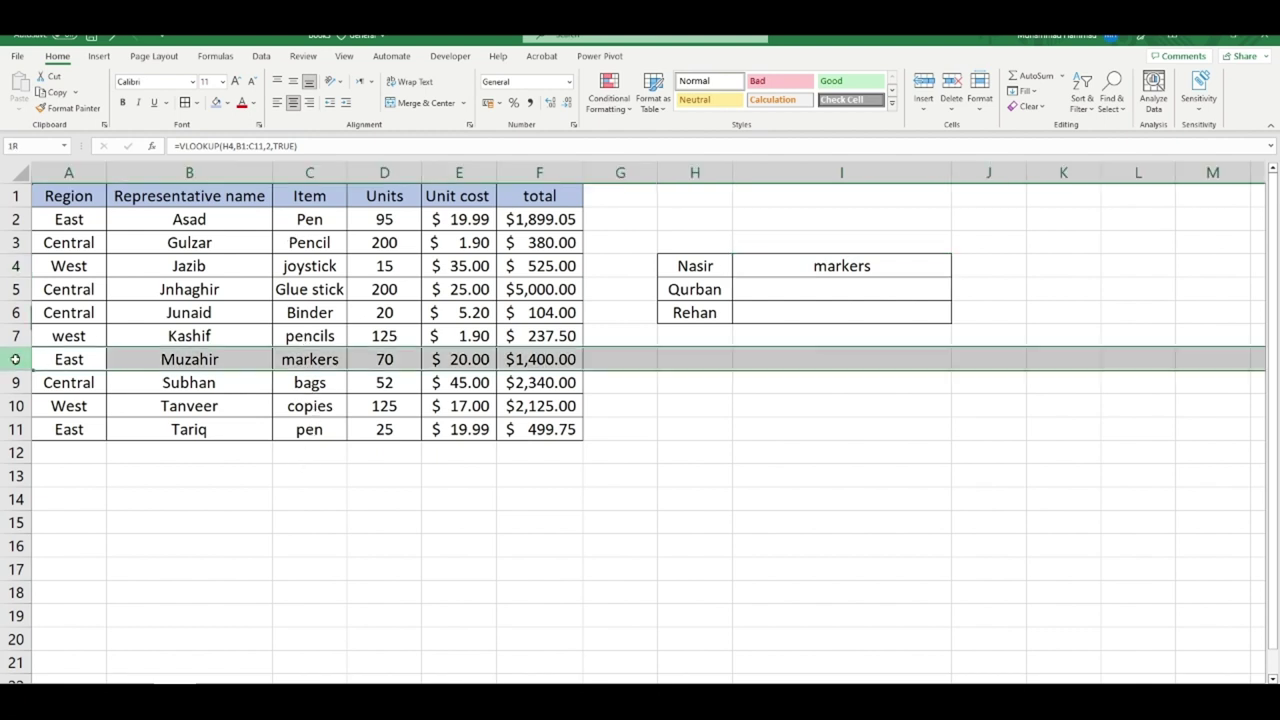
pyautogui.click(641, 428)
pyautogui.click(80, 360)
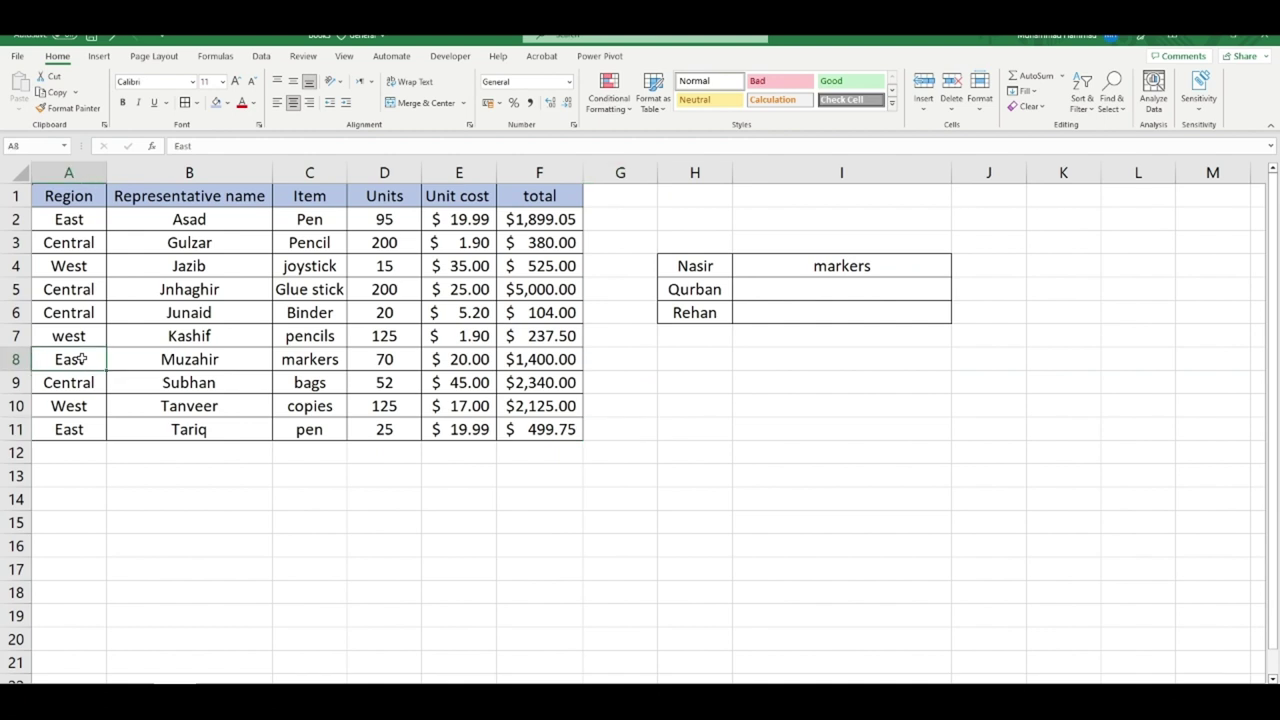
pyautogui.hotkey('ctrl', 'shift', 'Right')
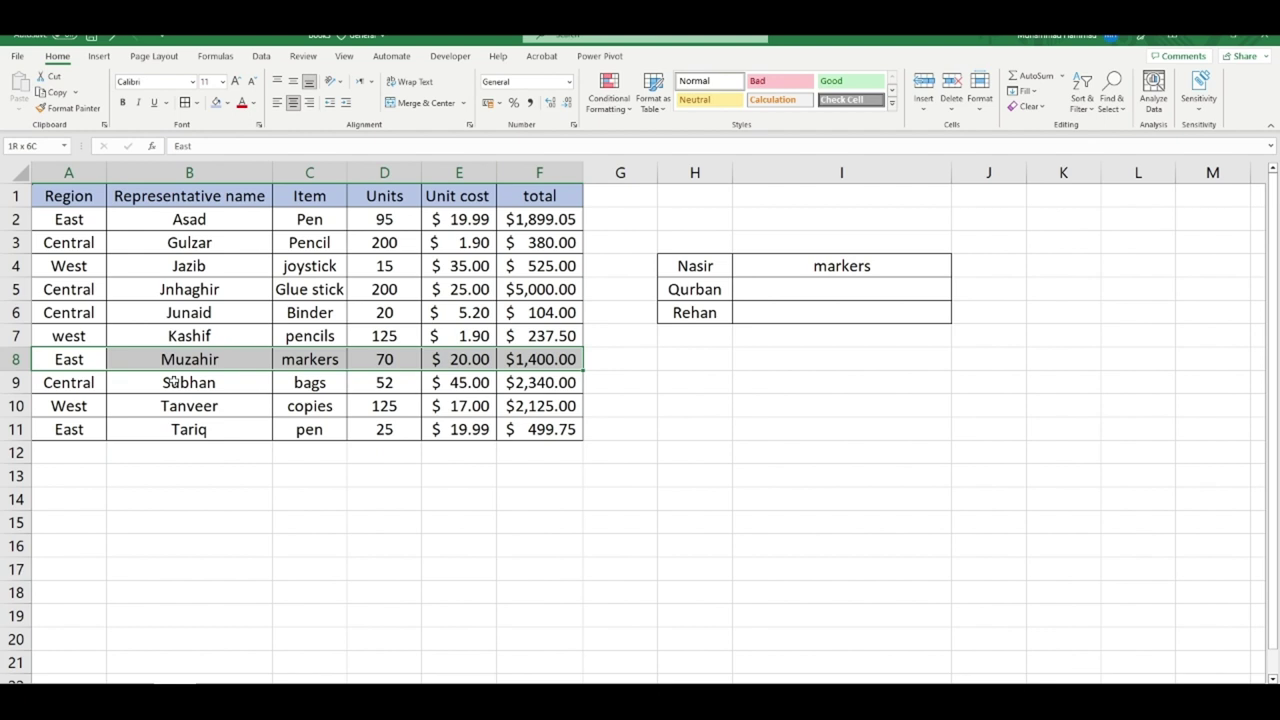
pyautogui.click(680, 265)
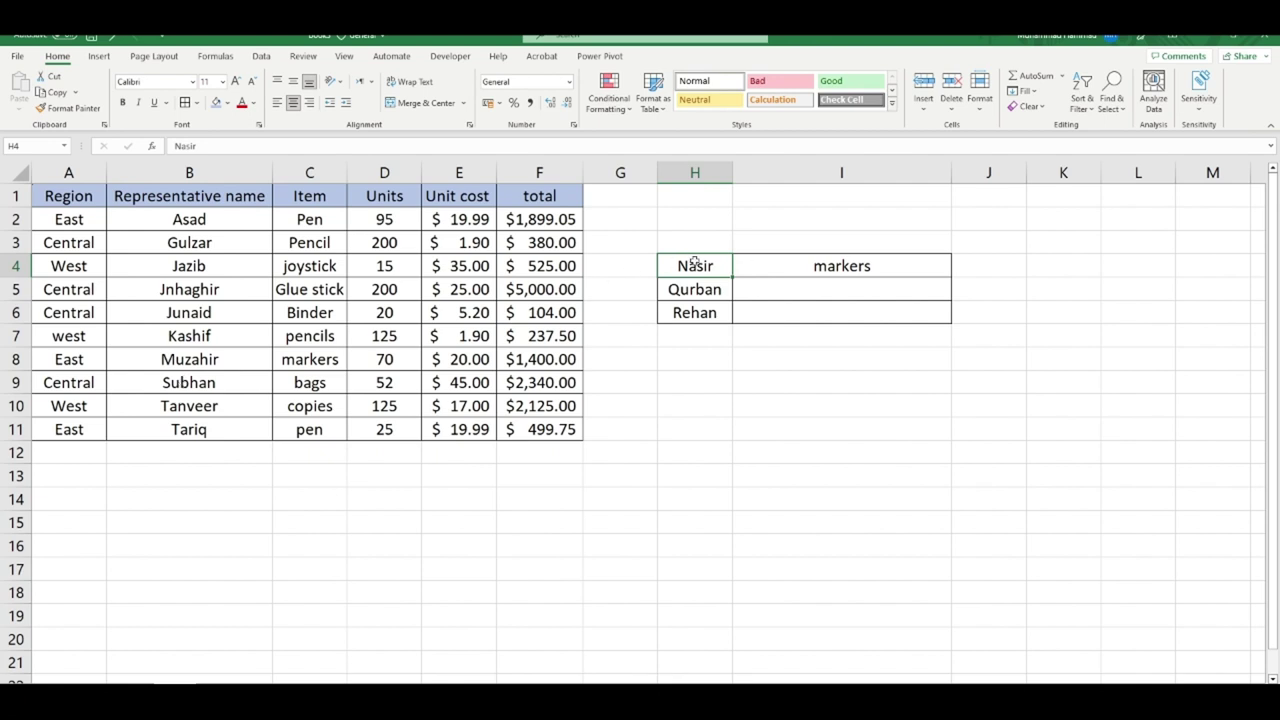
# Fill the I4 approximate-match lookup down to I5:I6 so all three reps return markers
pyautogui.click(311, 361)
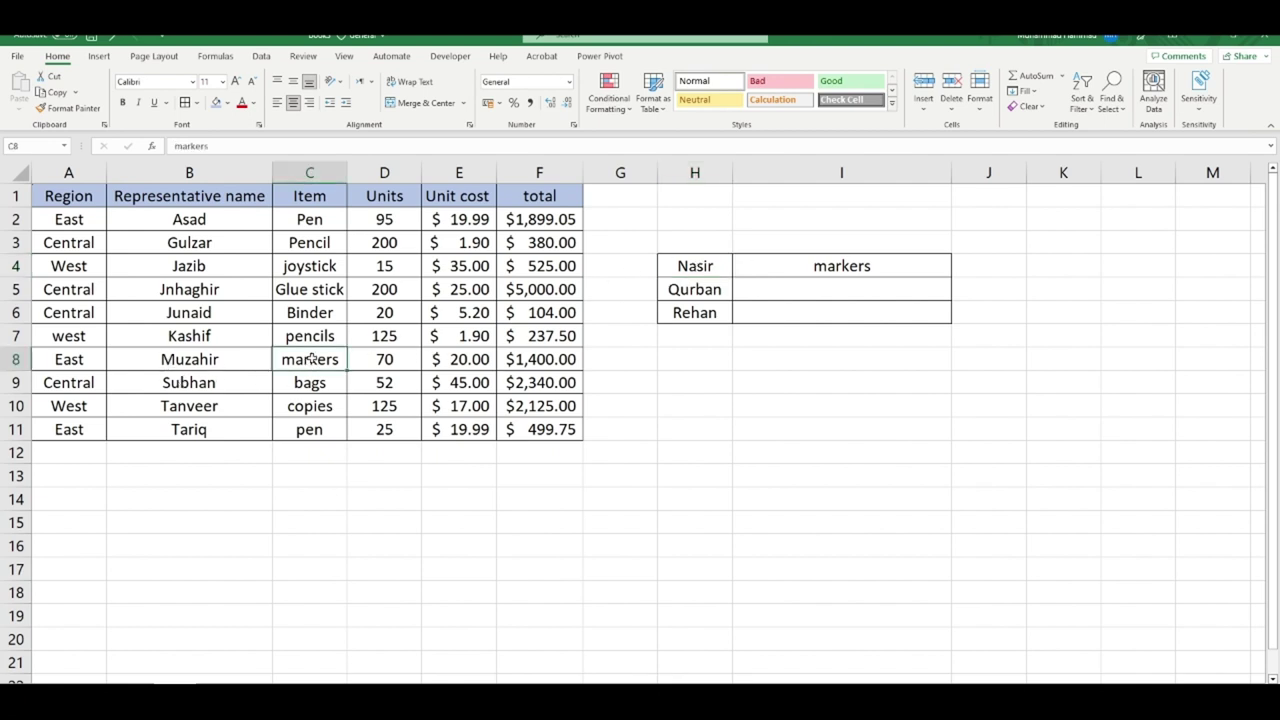
pyautogui.click(798, 293)
pyautogui.click(913, 262)
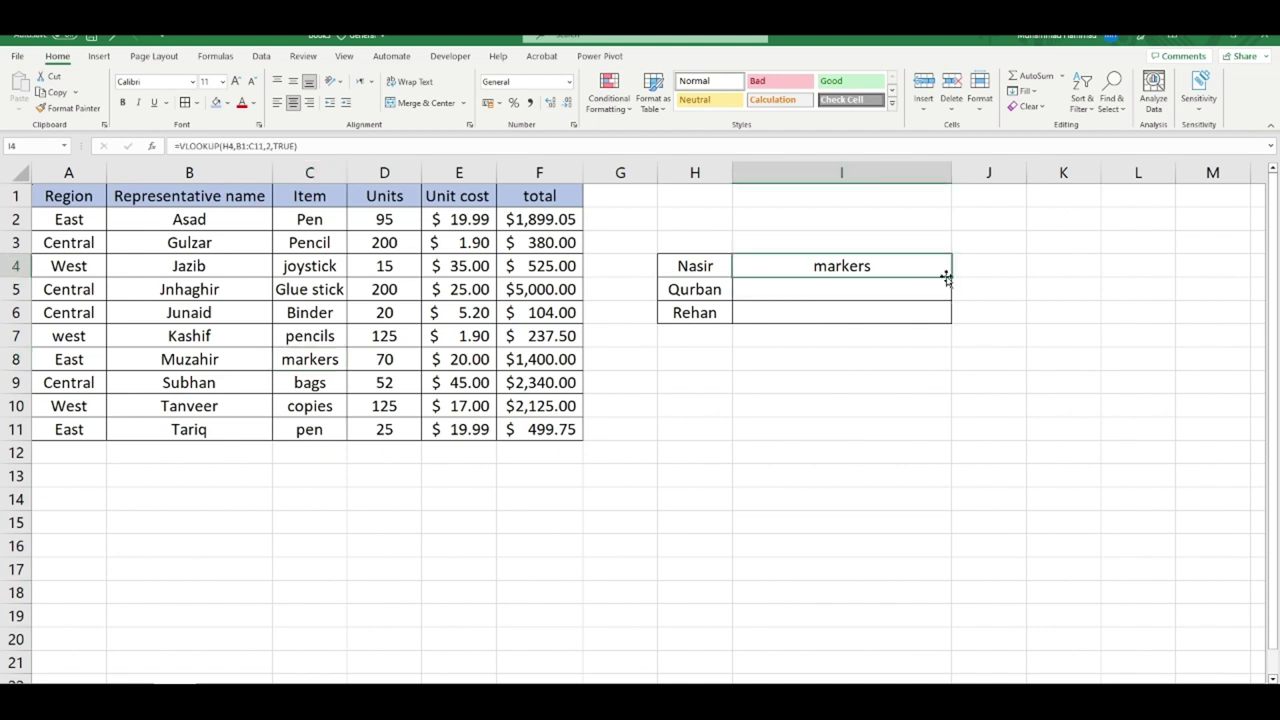
pyautogui.moveTo(951, 277); pyautogui.dragTo(938, 312)
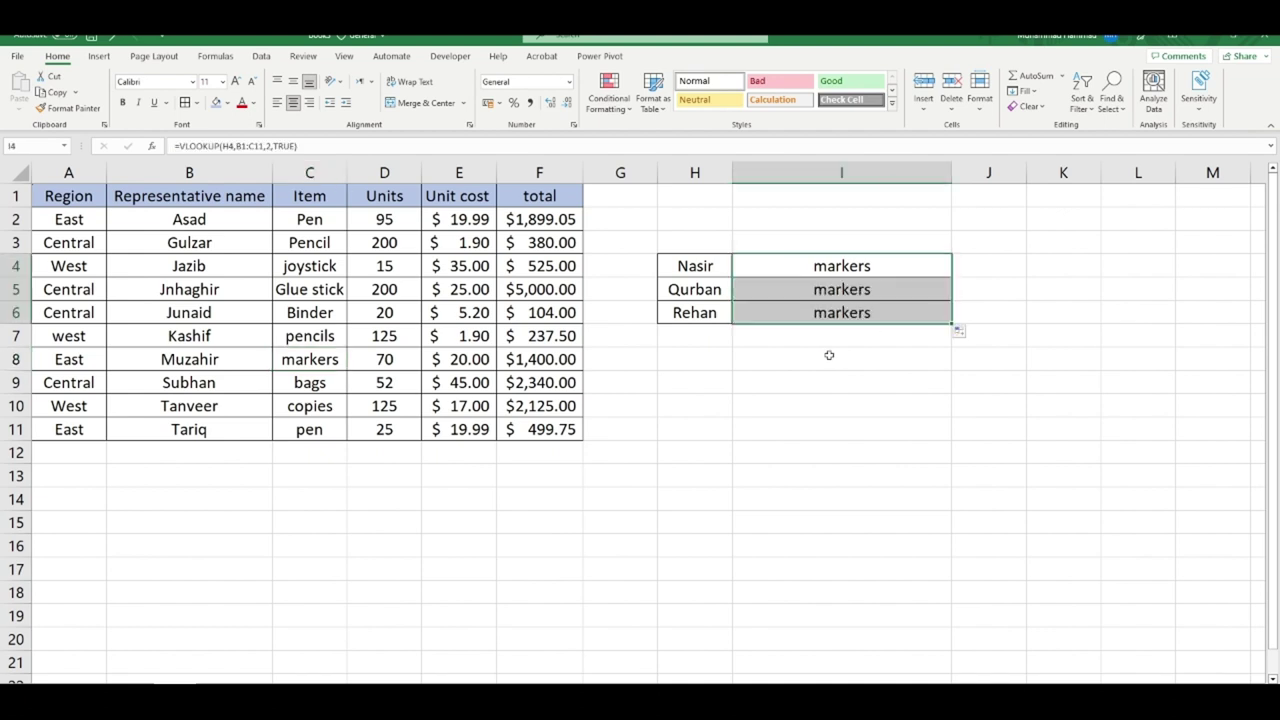
pyautogui.click(826, 357)
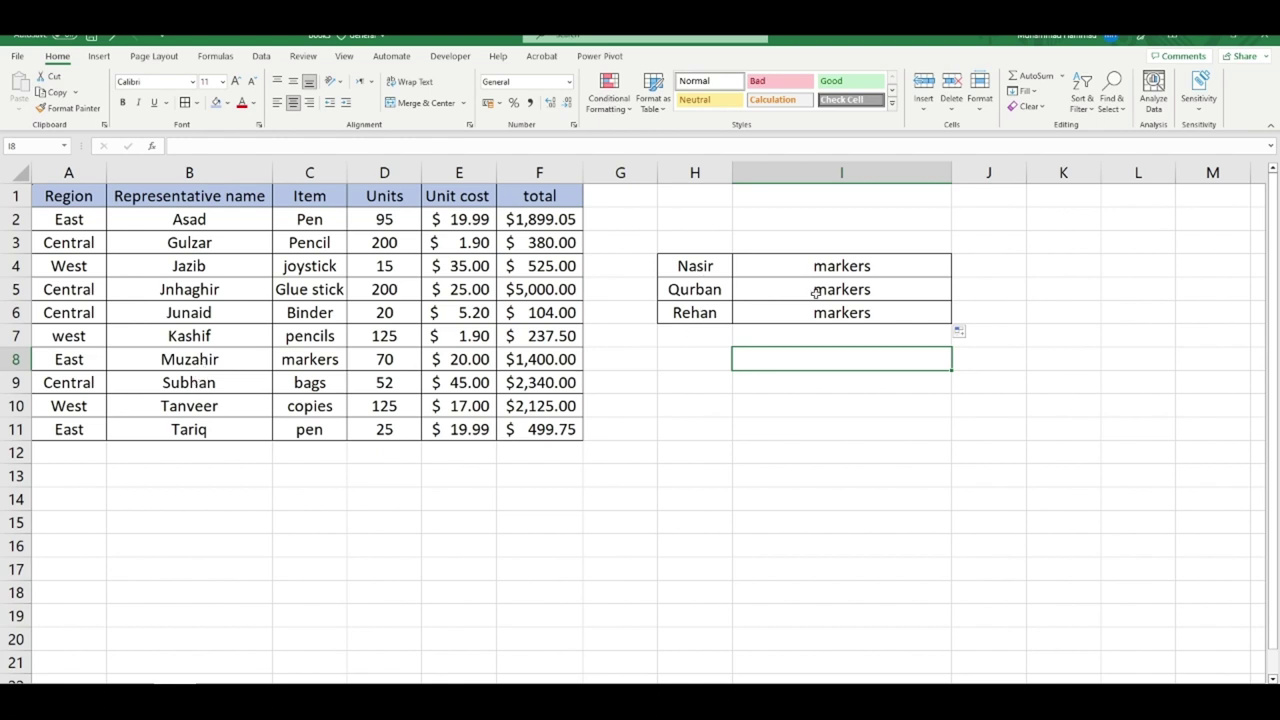
# Select the lookup results from I4 and point back to the markers entry in C8
pyautogui.moveTo(808, 266); pyautogui.dragTo(825, 313)
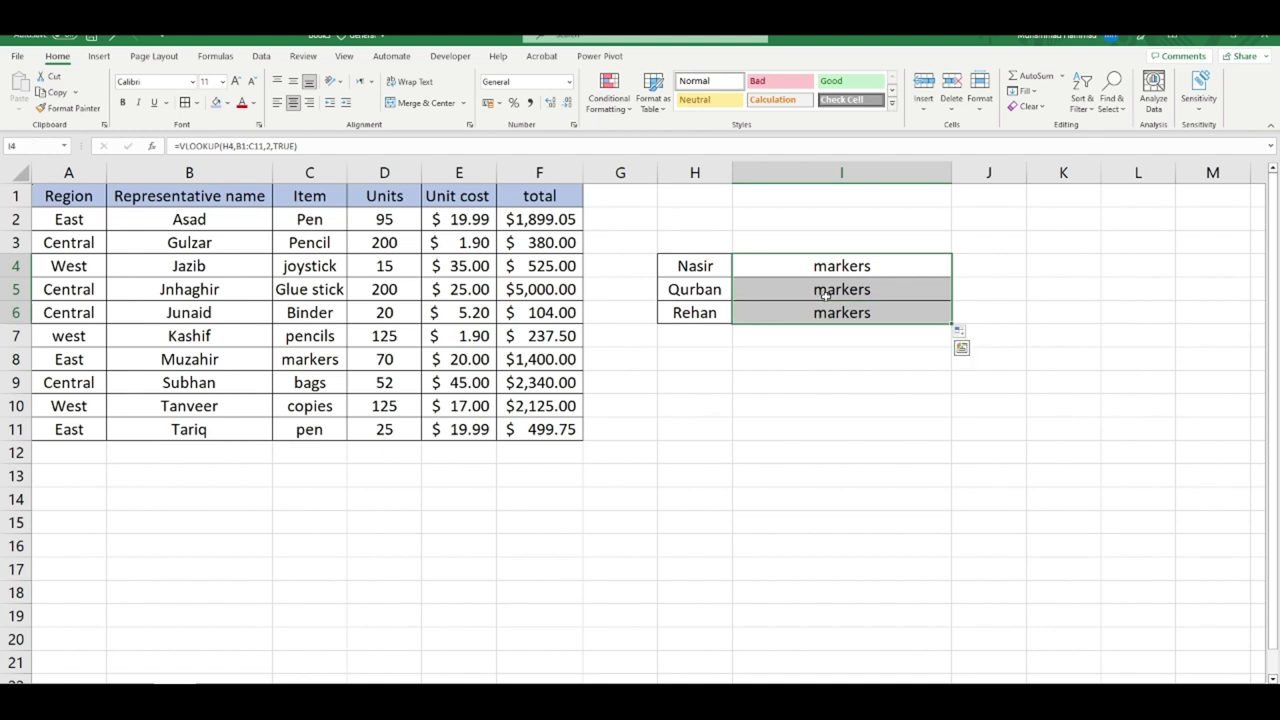
pyautogui.click(310, 360)
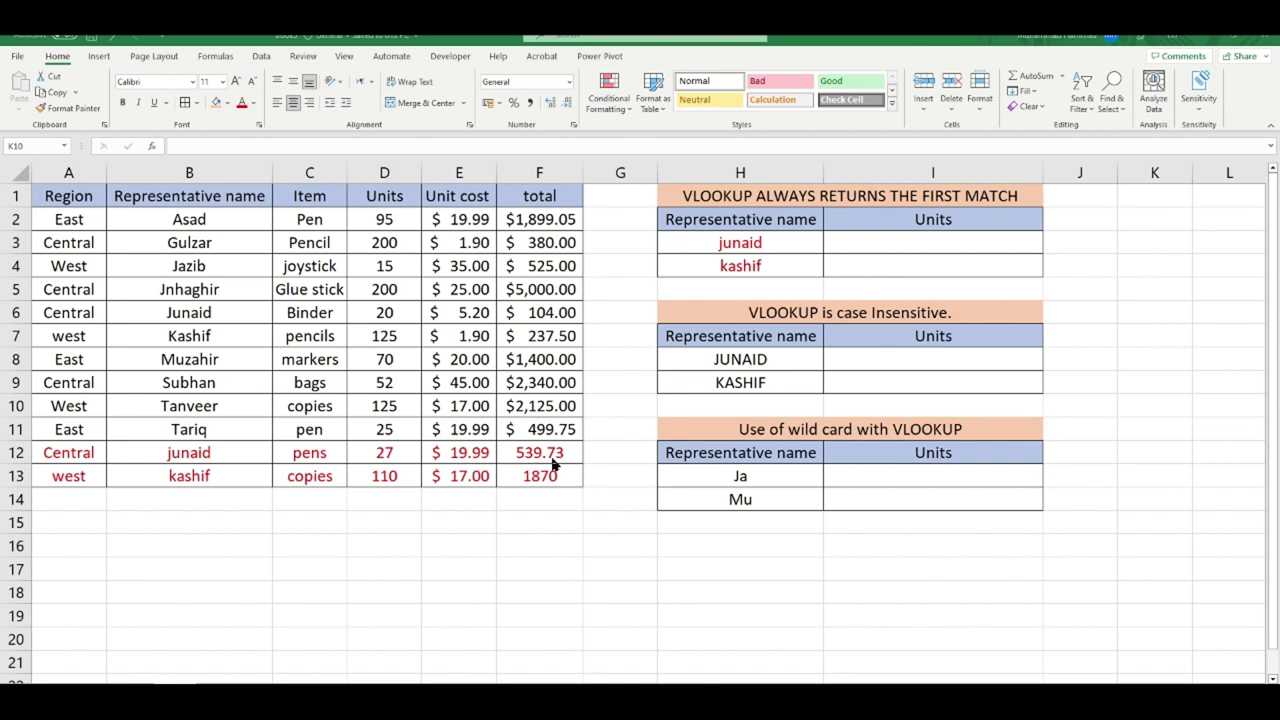
# Apply the $ Accounting Number Format to the new totals in F12:F13
pyautogui.moveTo(524, 460); pyautogui.dragTo(525, 476)
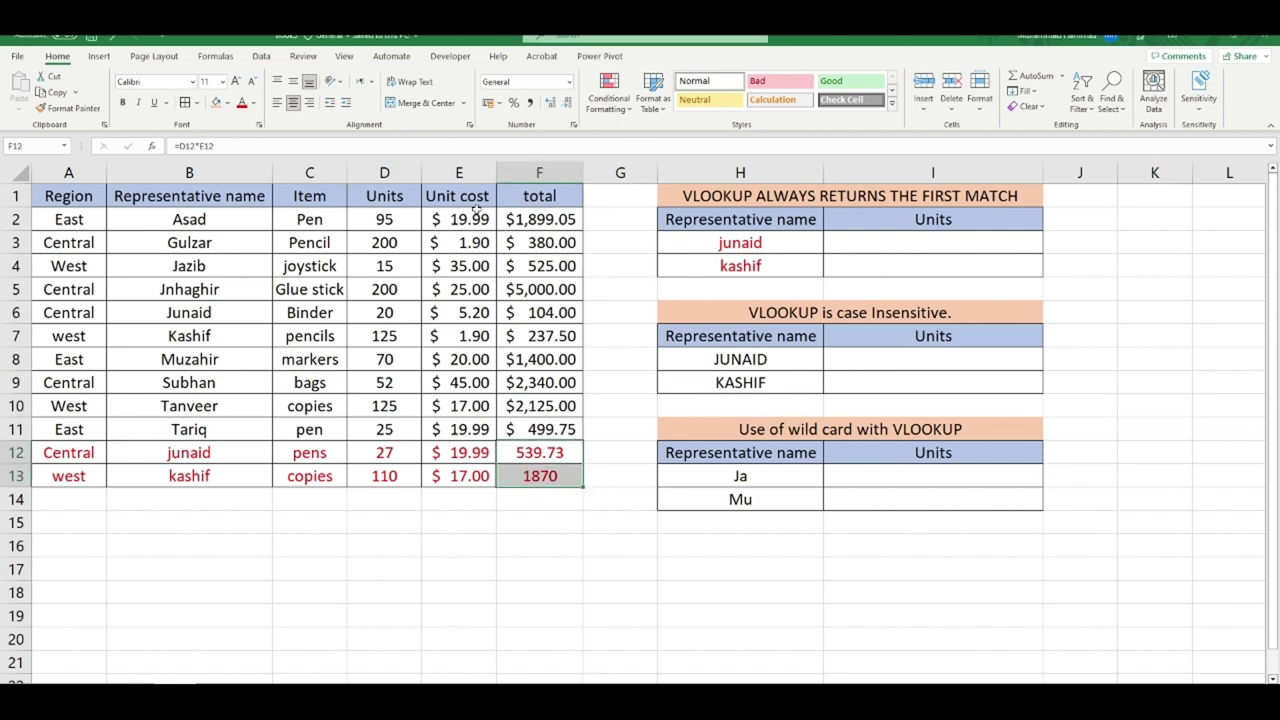
pyautogui.click(503, 104)
pyautogui.click(565, 120)
pyautogui.click(440, 516)
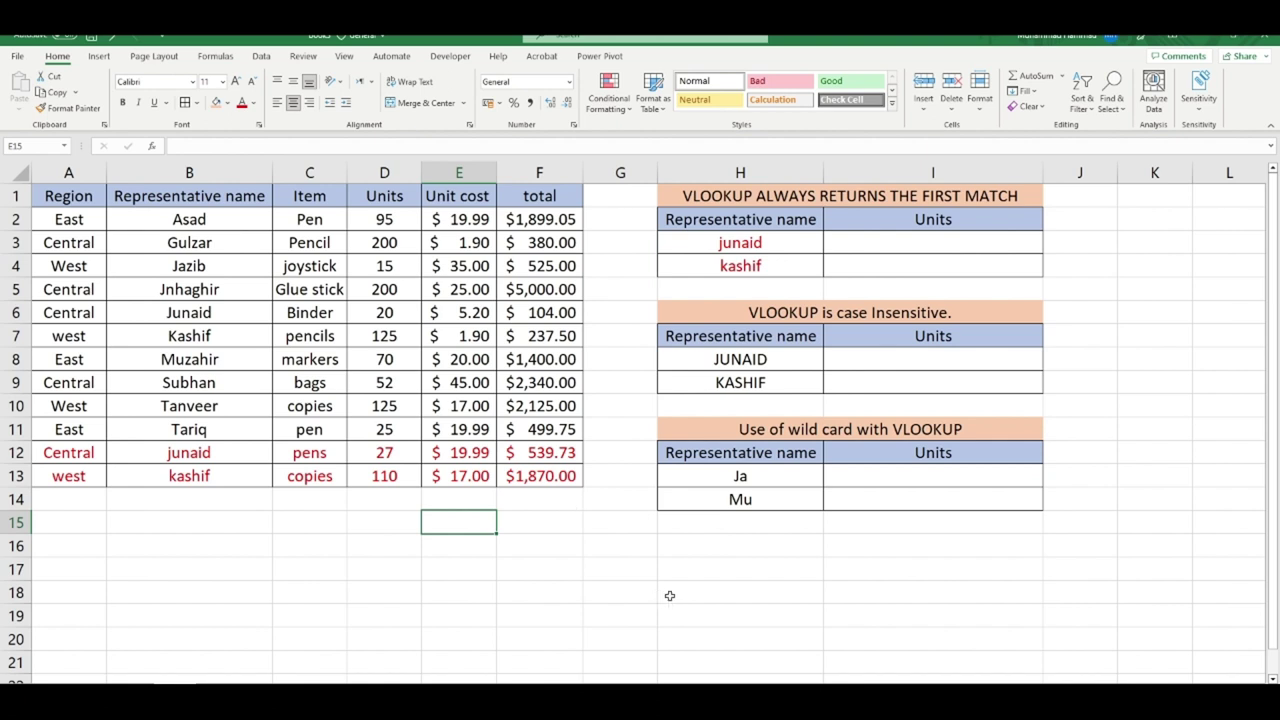
# Compare the first matching name in B6 with duplicate row 12 before the first lookup in I3
pyautogui.click(871, 238)
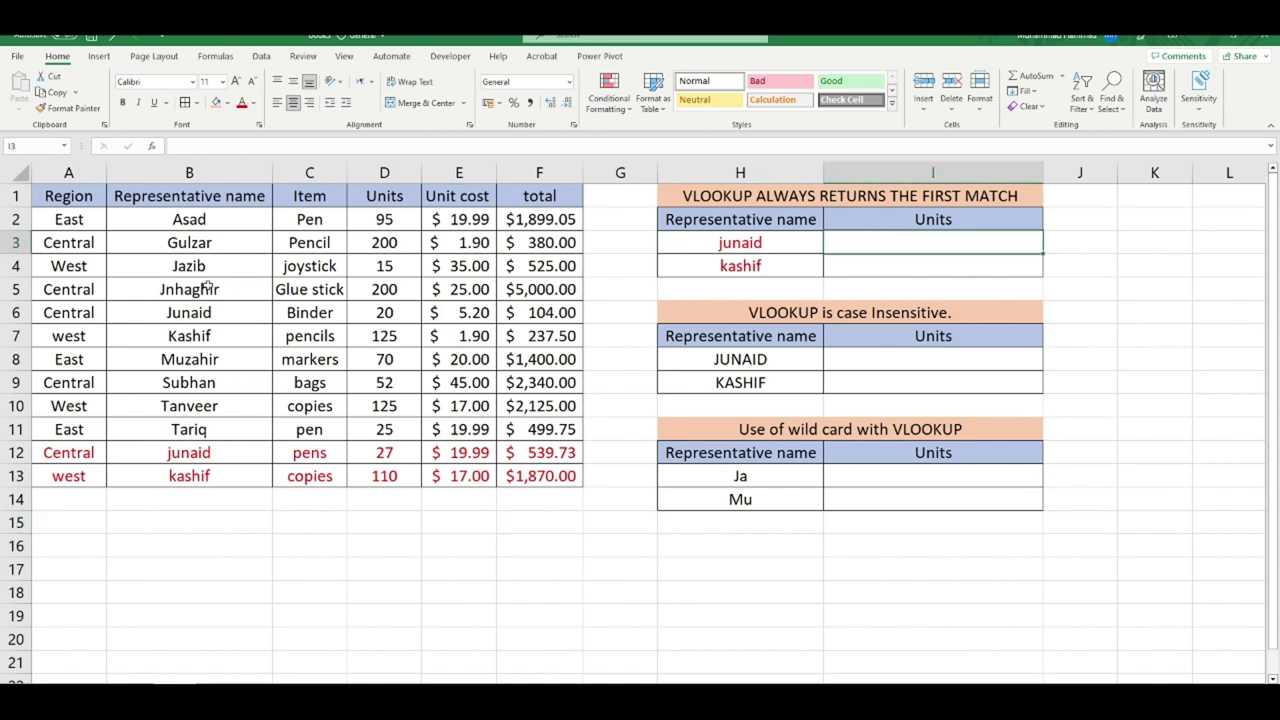
pyautogui.click(175, 312)
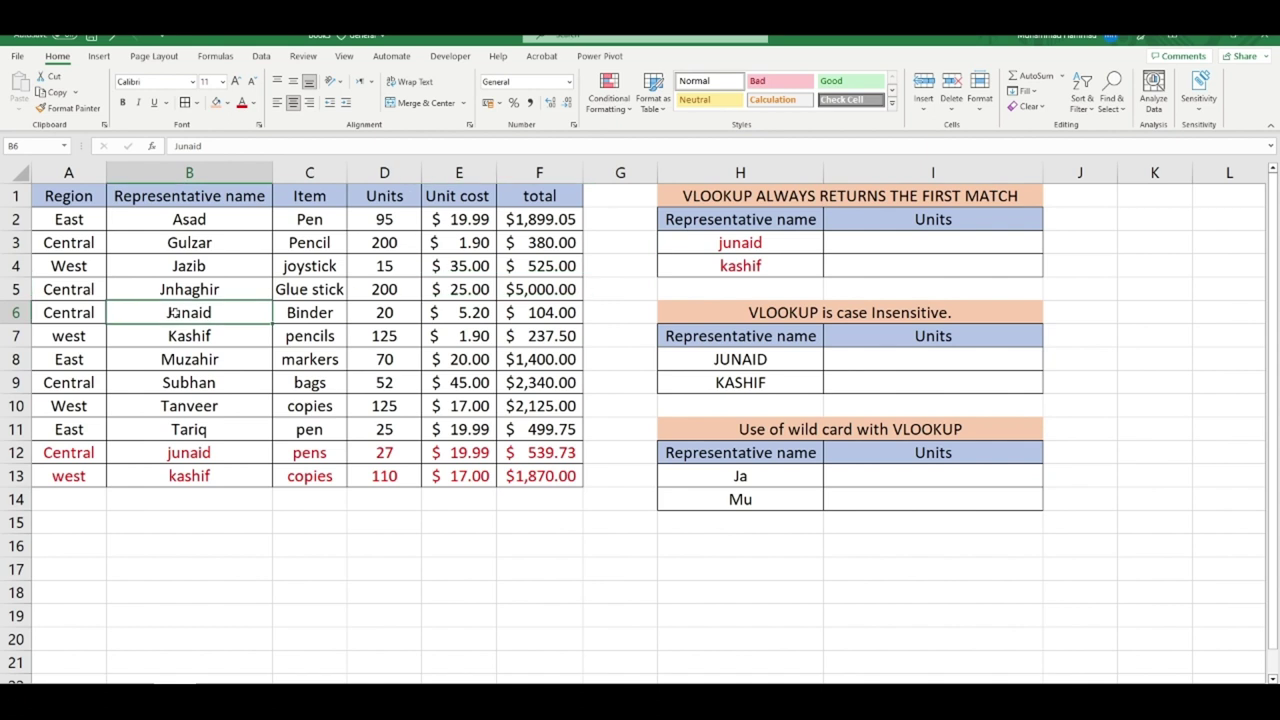
pyautogui.click(16, 452)
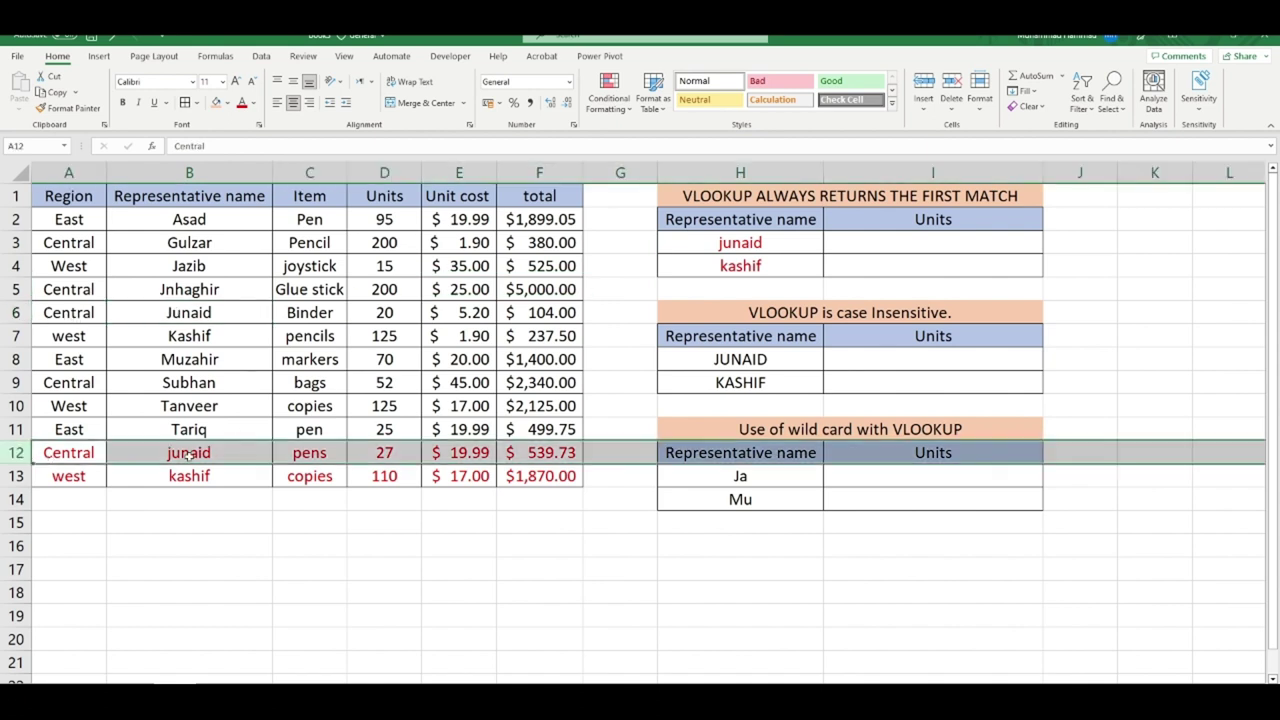
pyautogui.click(843, 241)
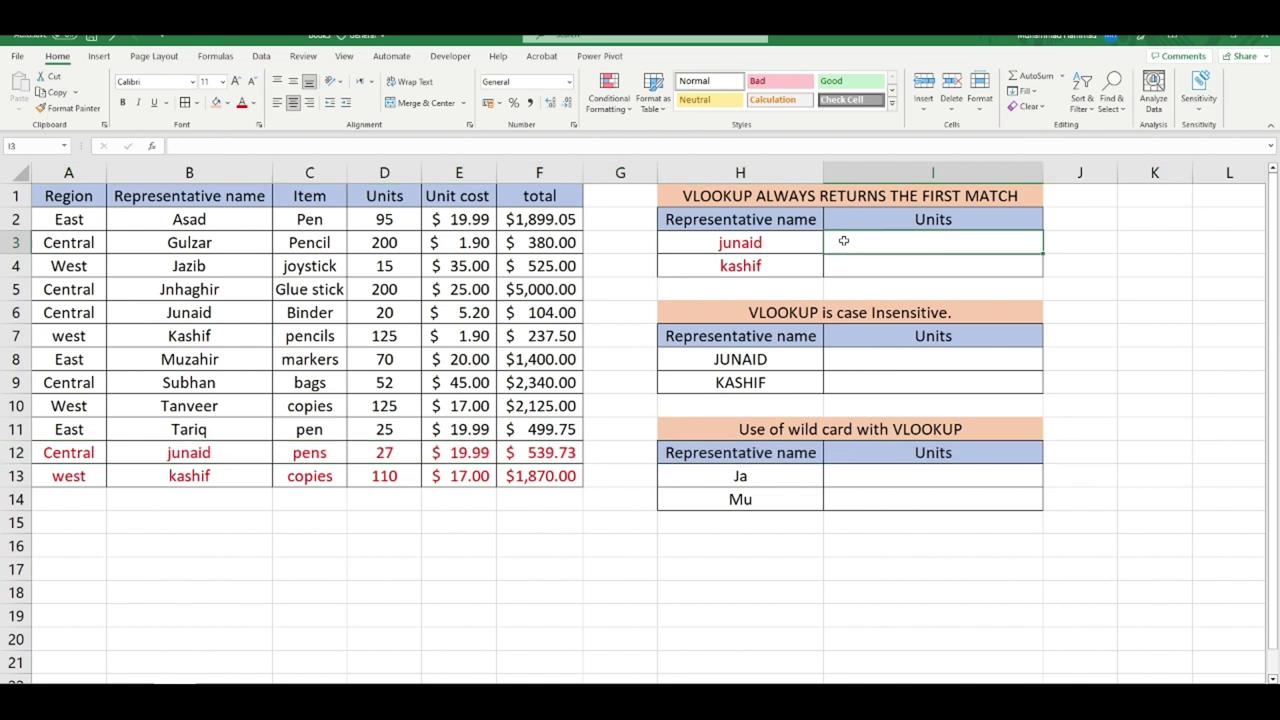
pyautogui.write('=')
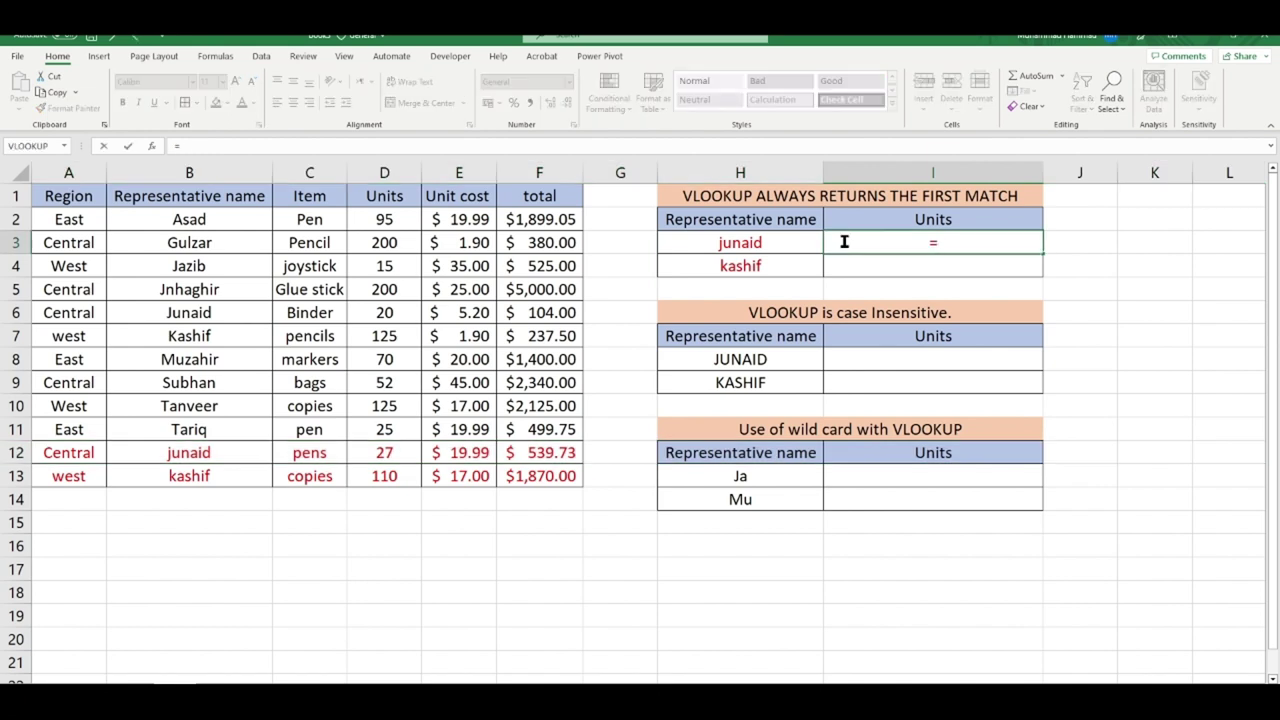
pyautogui.write('vlook')
pyautogui.press('Tab')
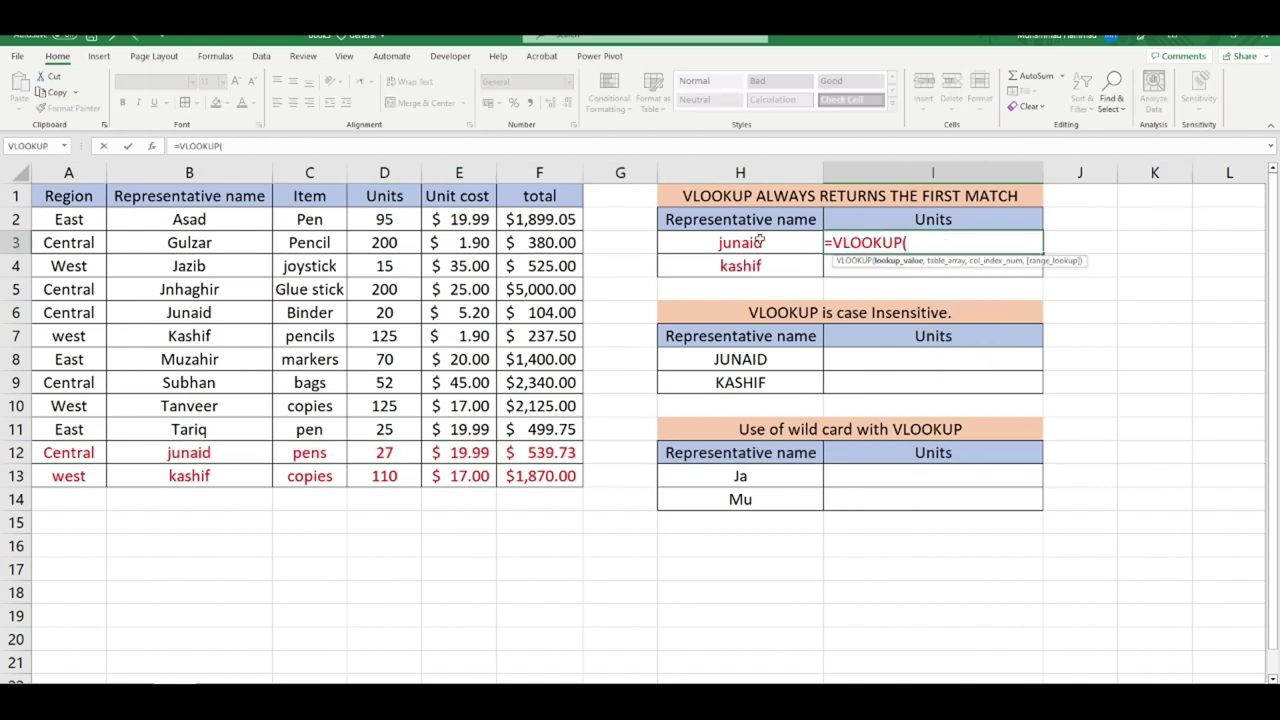
pyautogui.click(760, 241)
pyautogui.moveTo(162, 218); pyautogui.dragTo(378, 475)
pyautogui.click(760, 241)
pyautogui.write(',B2:D13')
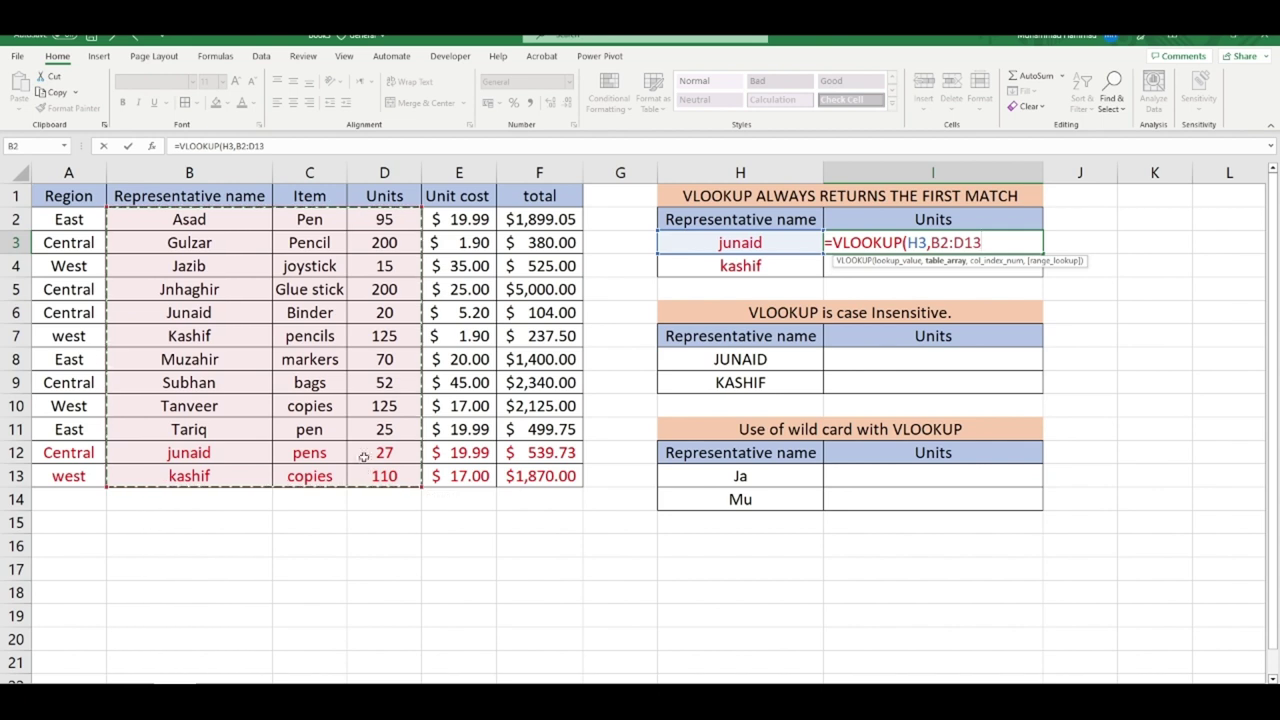
pyautogui.write(',')
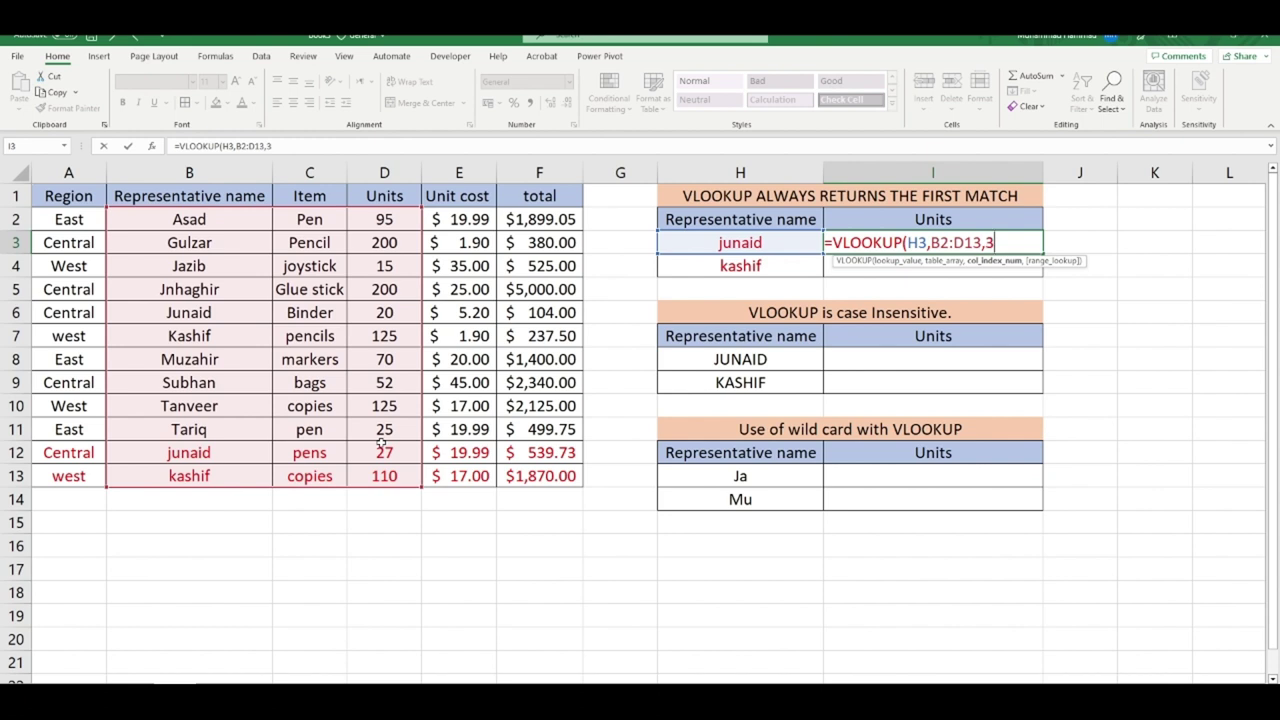
pyautogui.write('3,')
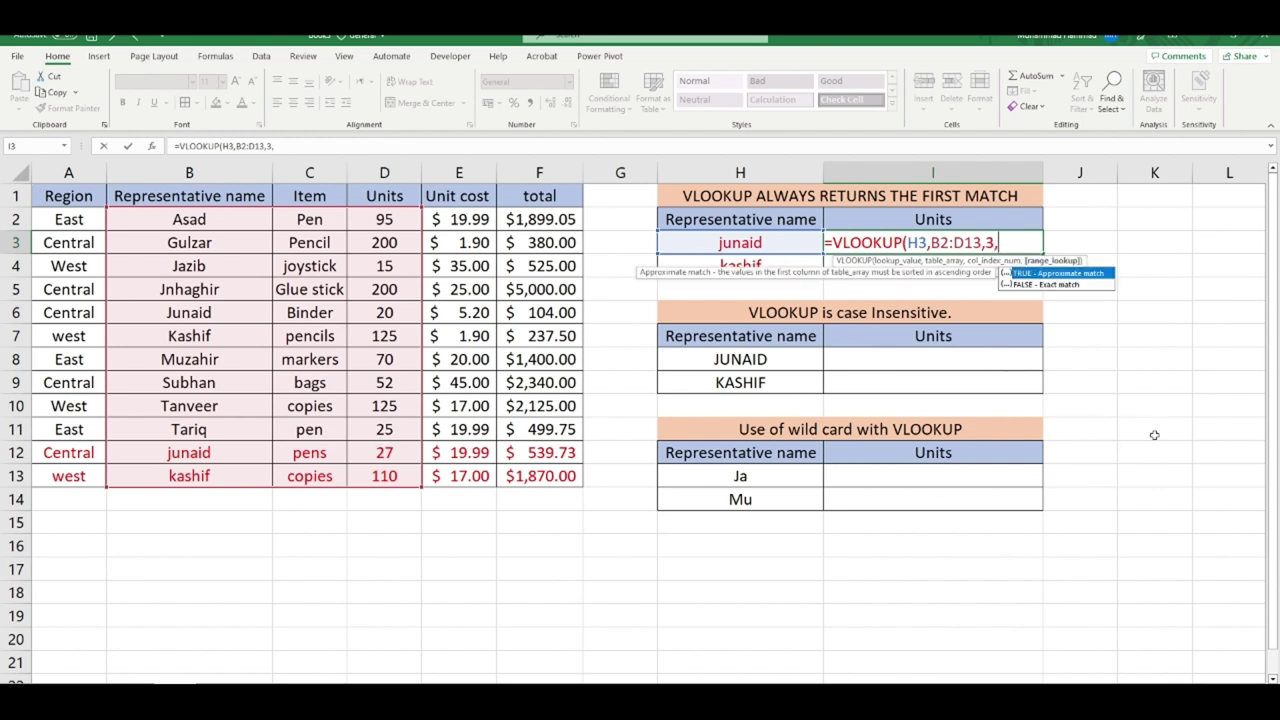
pyautogui.write('0)')
pyautogui.press('Return')
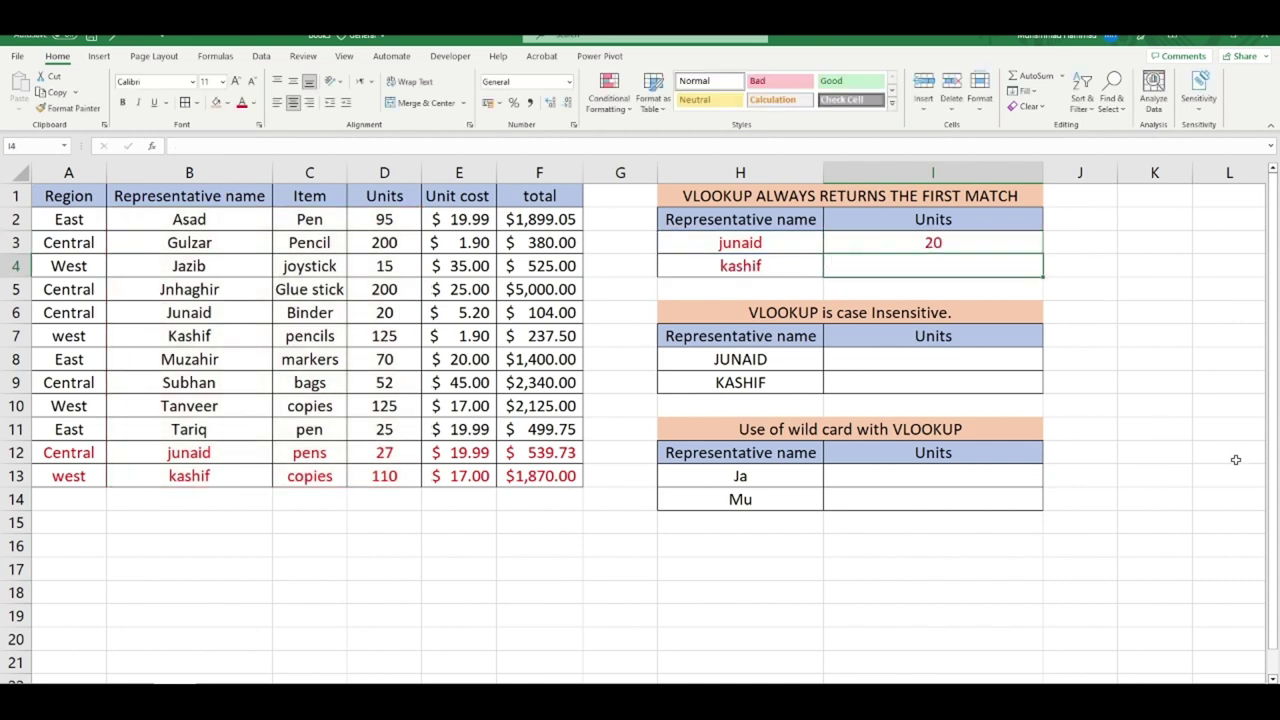
pyautogui.click(922, 243)
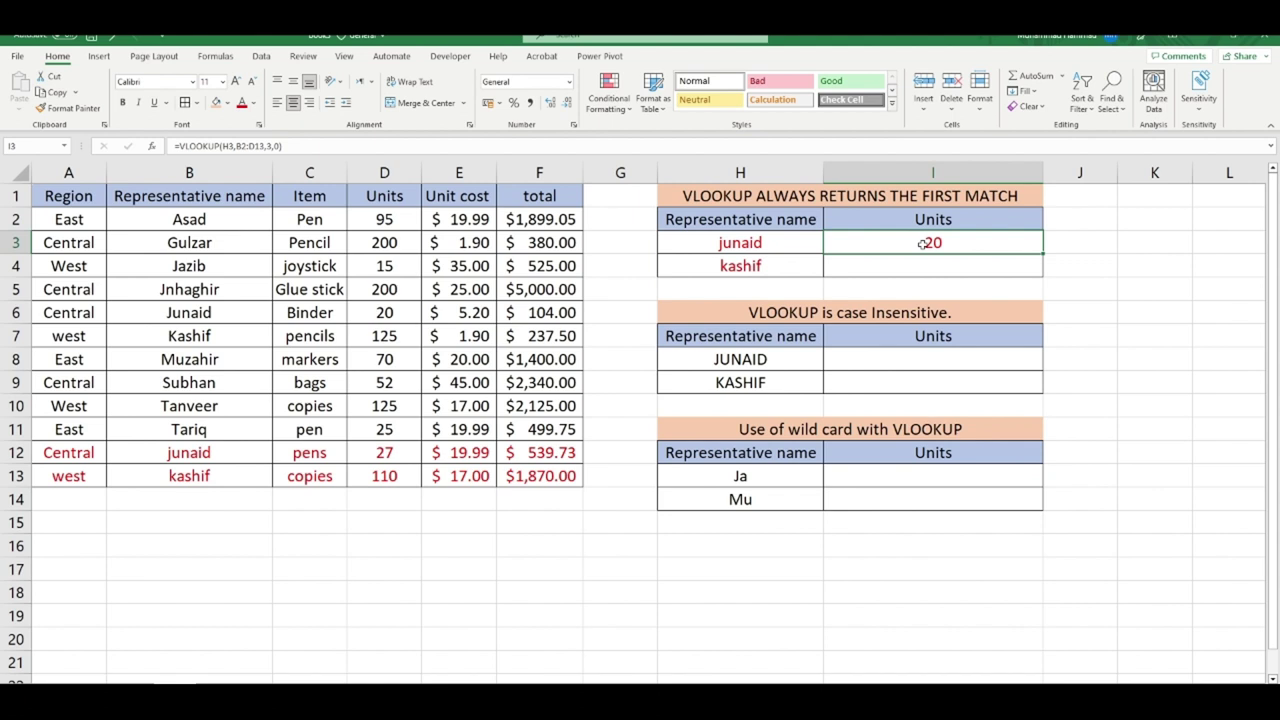
pyautogui.click(182, 316)
pyautogui.moveTo(69, 313); pyautogui.dragTo(560, 312)
pyautogui.click(385, 315)
pyautogui.moveTo(150, 452); pyautogui.dragTo(364, 458)
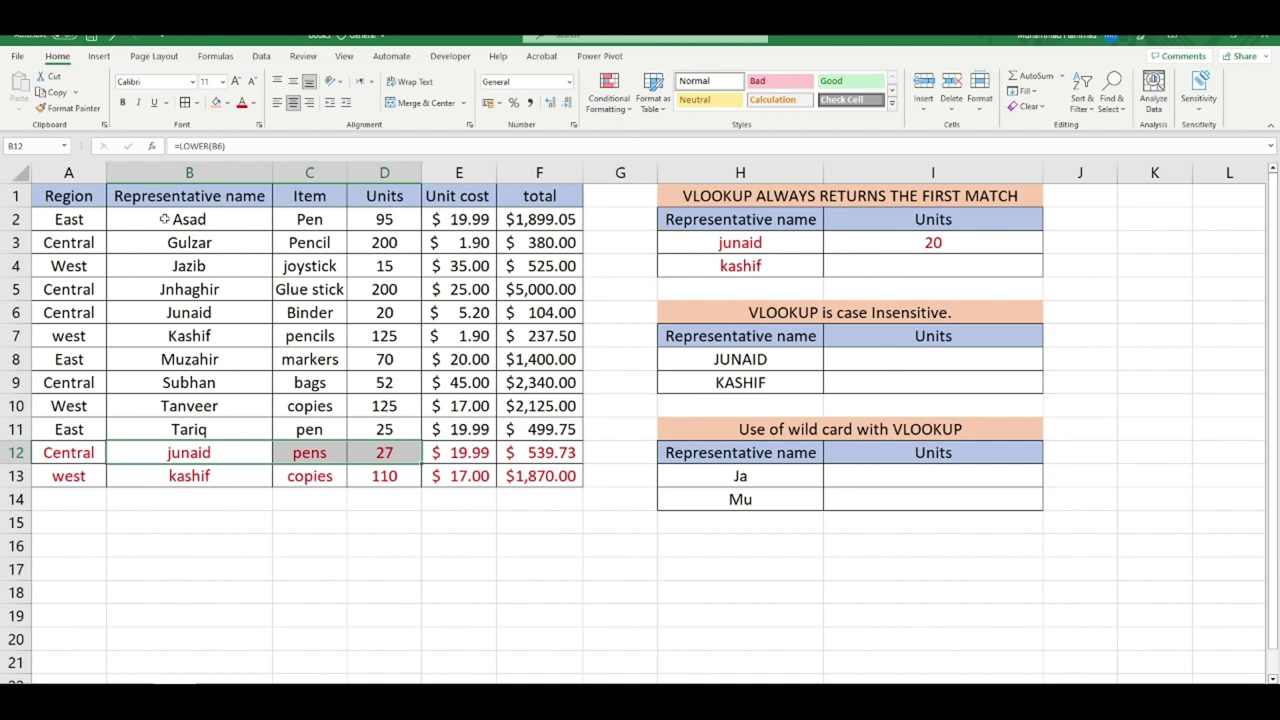
pyautogui.click(910, 265)
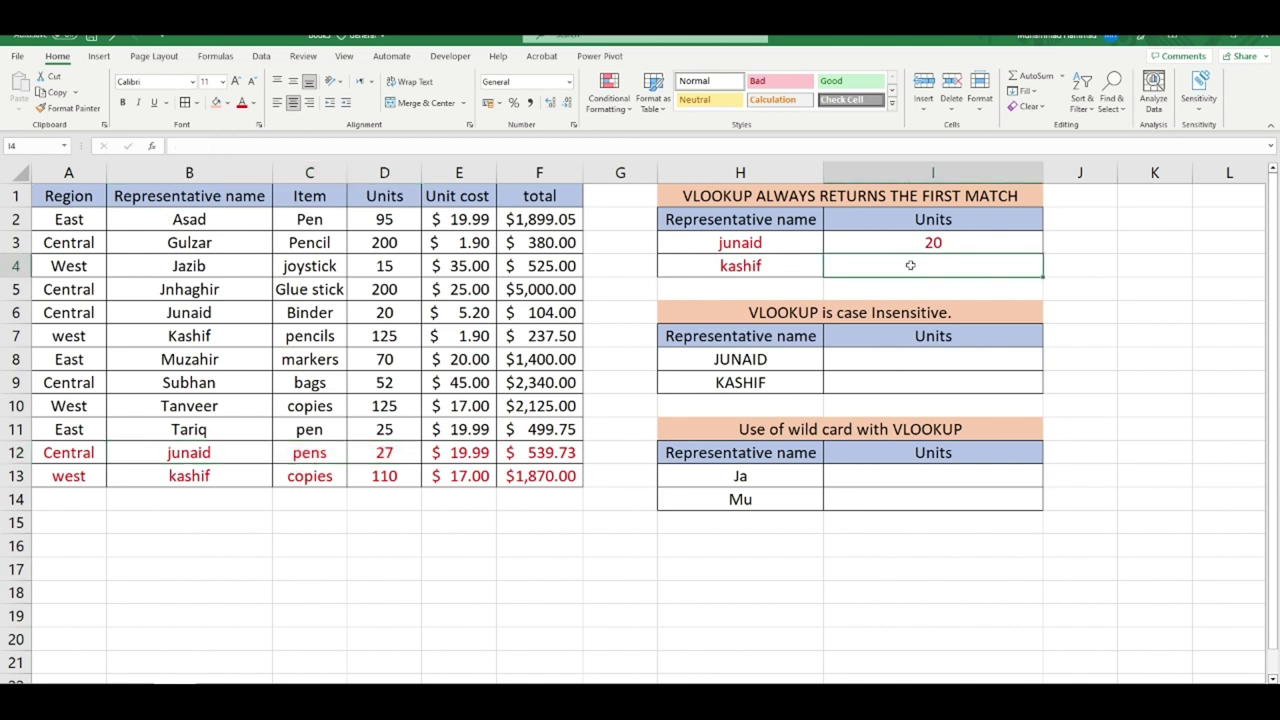
# Enter =VLOOKUP(H4,B2:D13,3,0) in I4 and confirm kashif returns the first-row 125
pyautogui.write('=')
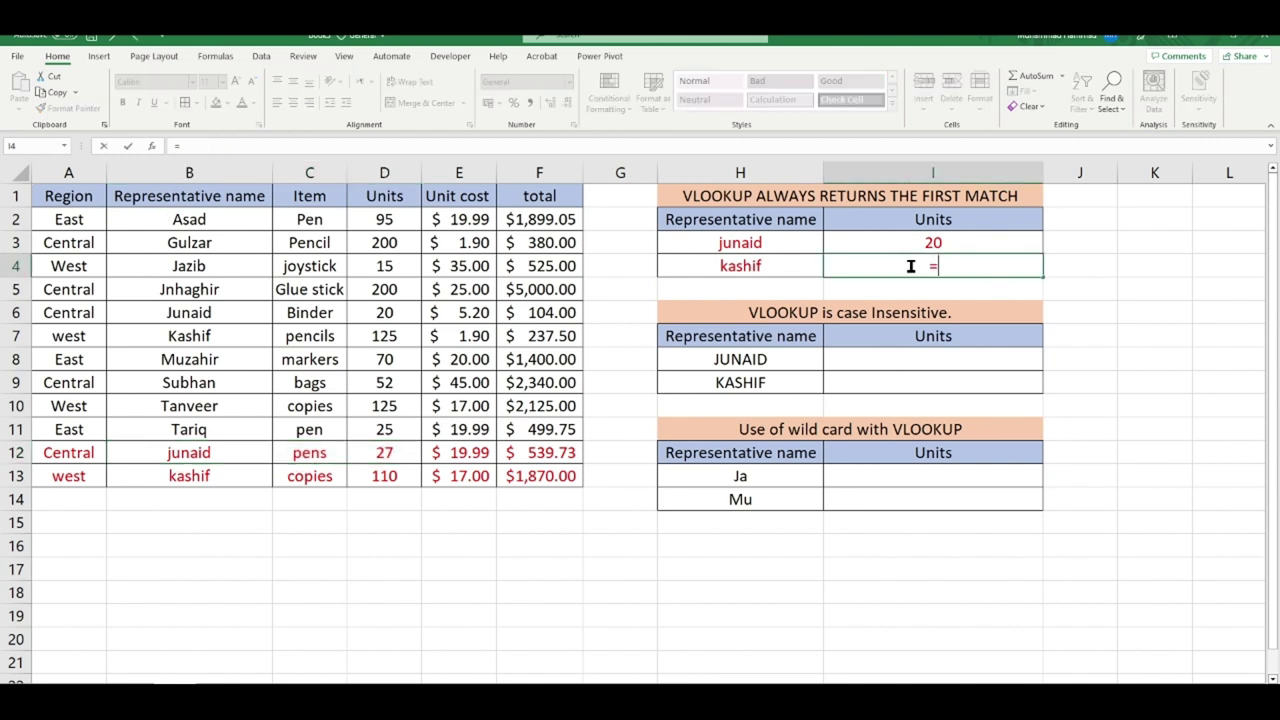
pyautogui.write('v')
pyautogui.press('BackSpace')
pyautogui.write('vl')
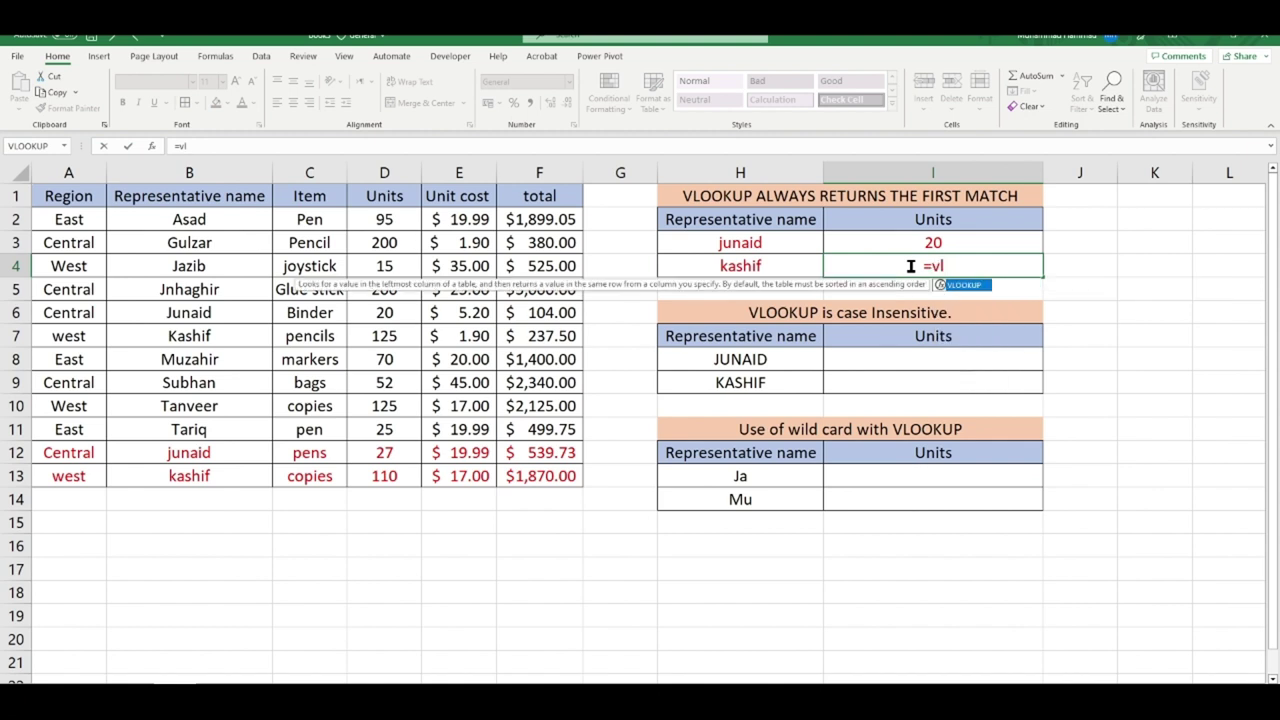
pyautogui.press('Tab')
pyautogui.click(751, 269)
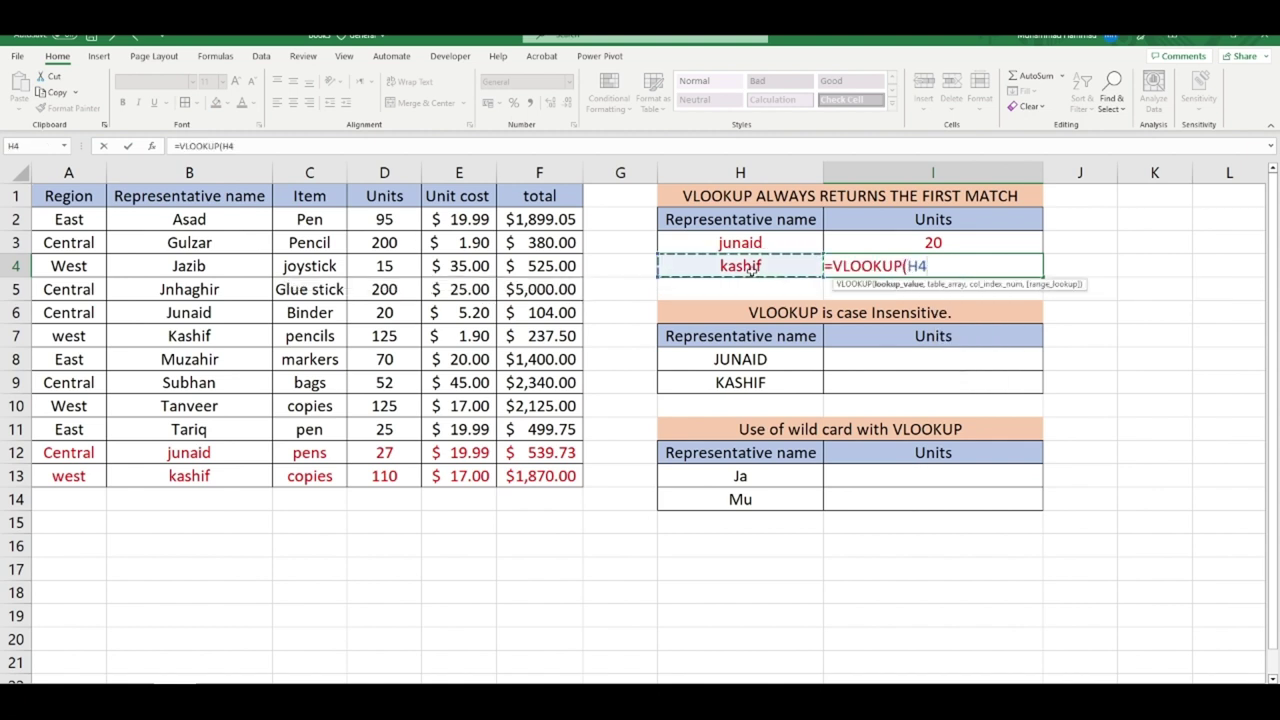
pyautogui.write(',')
pyautogui.moveTo(213, 216); pyautogui.dragTo(400, 476)
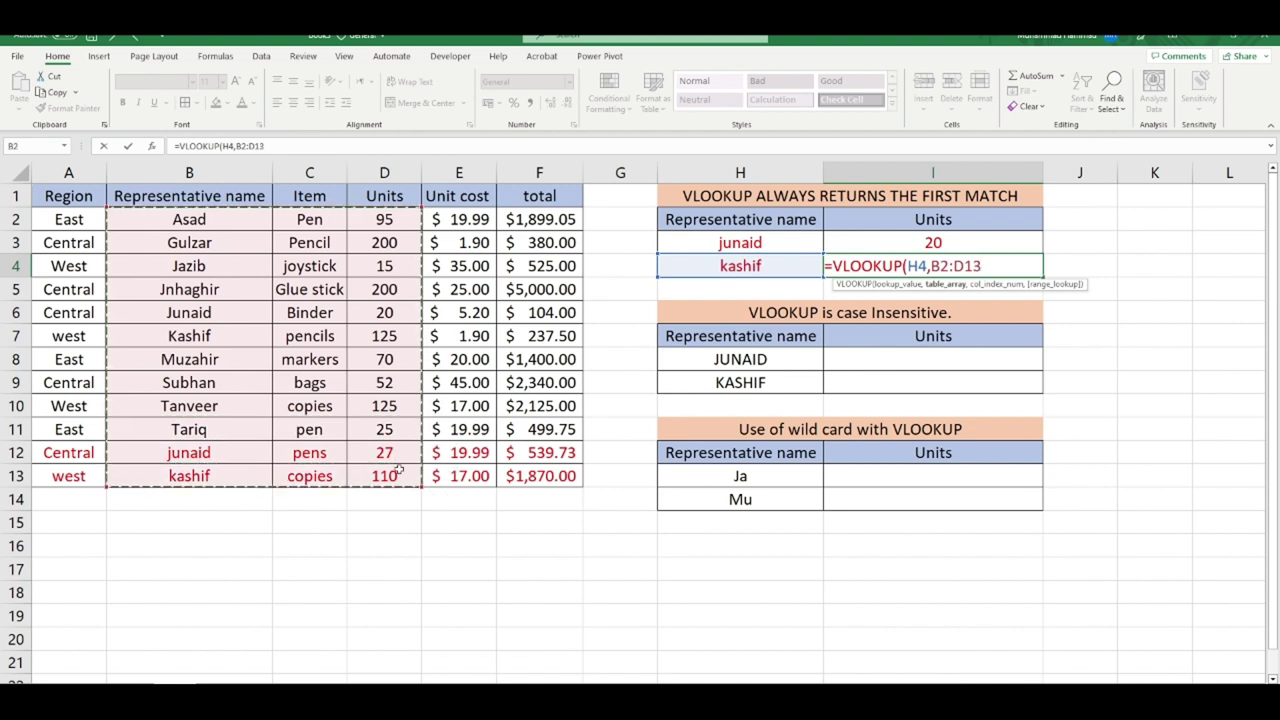
pyautogui.write(',')
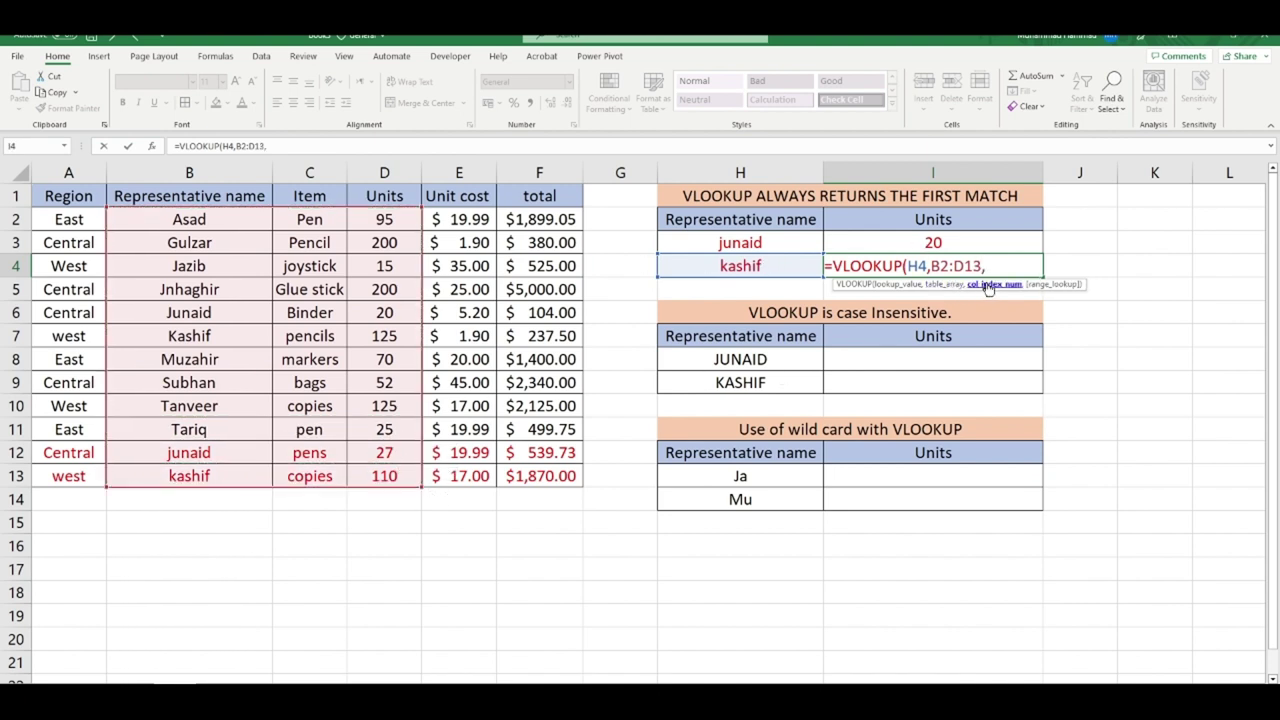
pyautogui.write('3,')
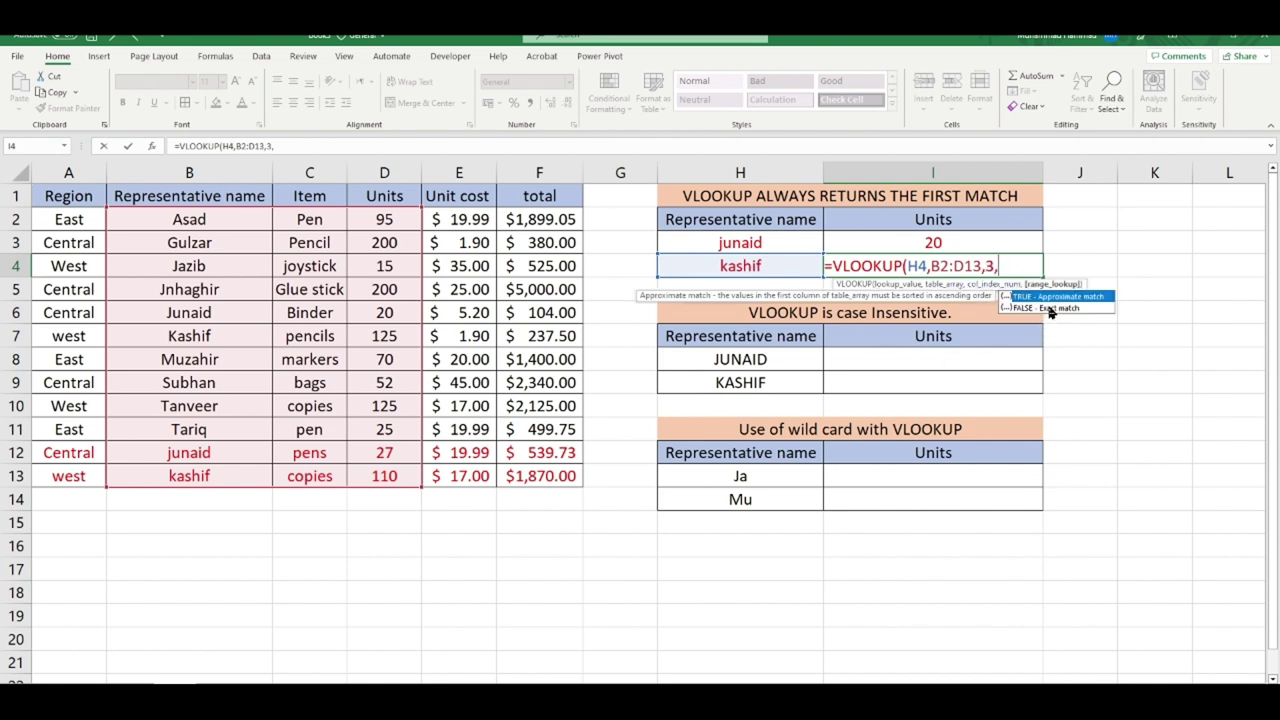
pyautogui.click(1050, 308)
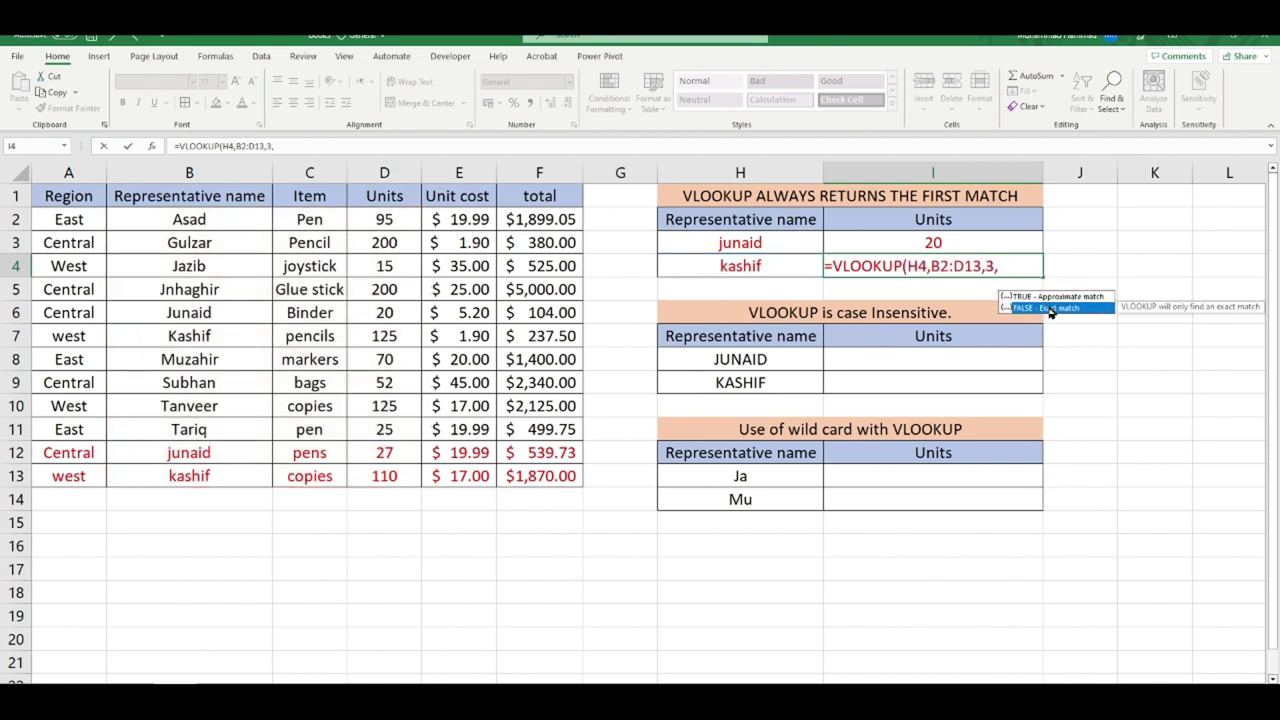
pyautogui.click(1012, 270)
pyautogui.write('0')
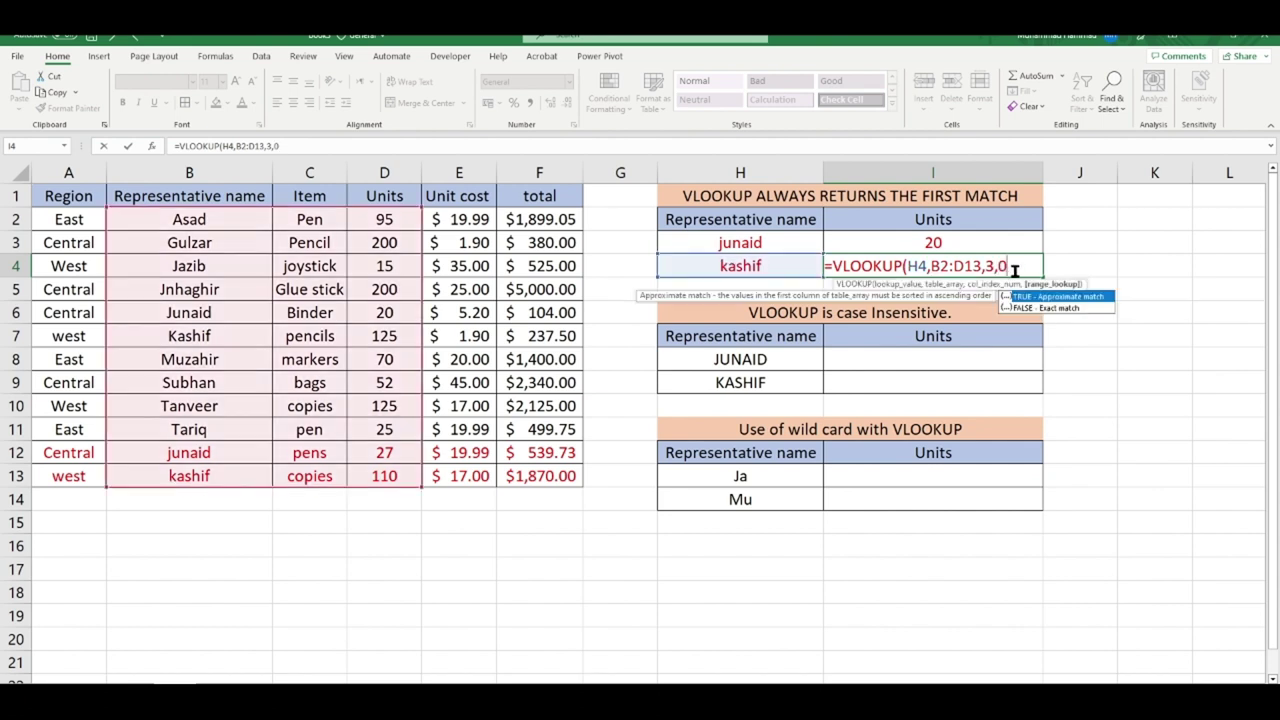
pyautogui.write(')')
pyautogui.press('Return')
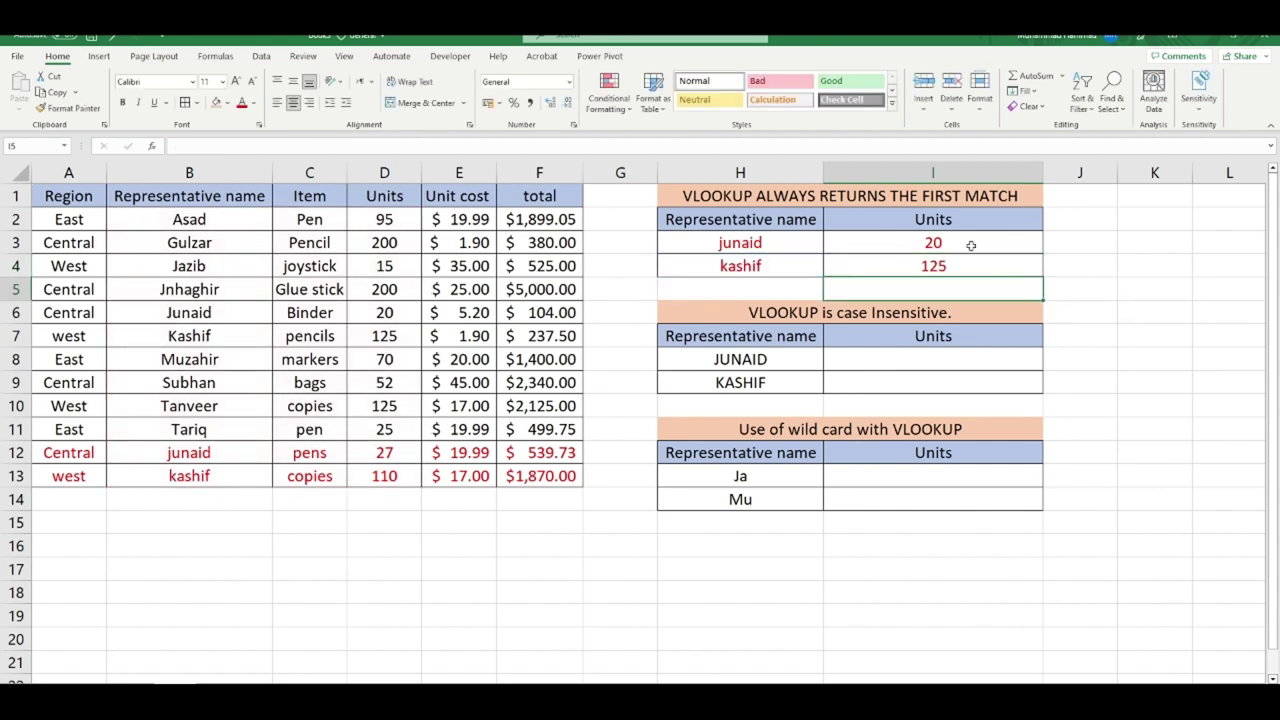
pyautogui.click(930, 266)
pyautogui.click(389, 338)
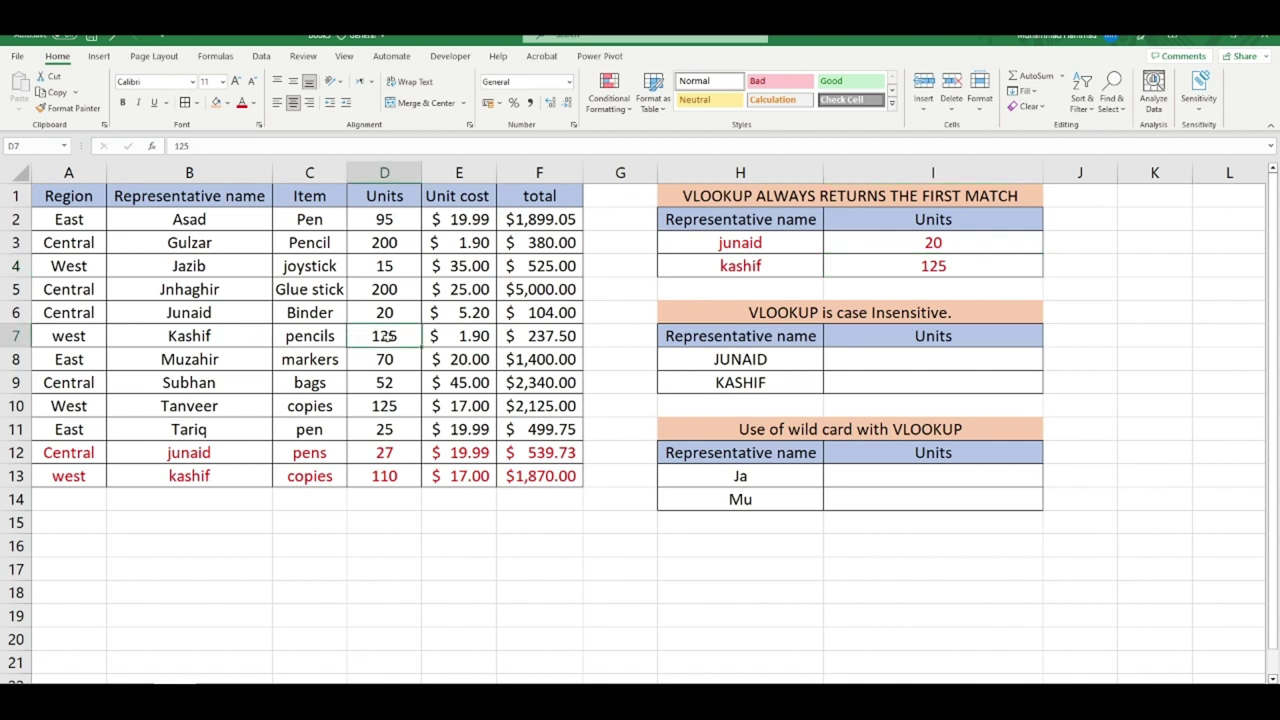
# Compare Kashif's 125 and 110 rows and highlight the upper-case names in rows 12–13
pyautogui.click(398, 480)
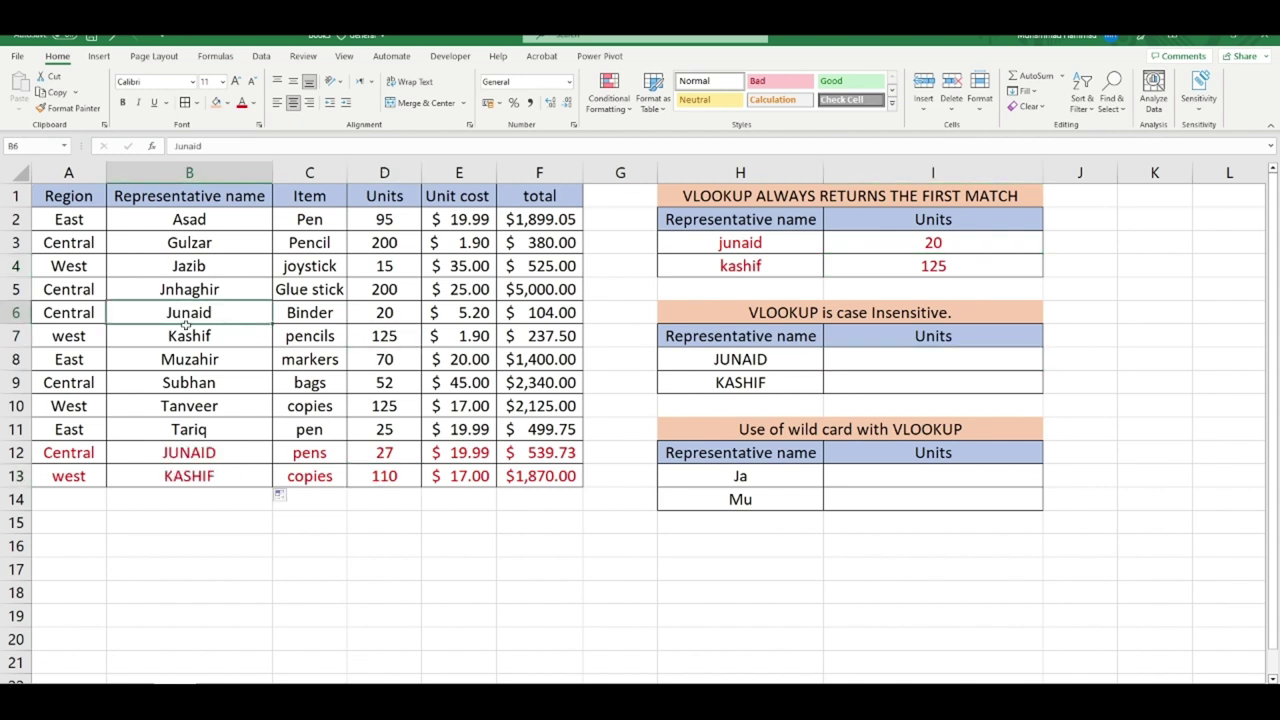
pyautogui.click(189, 338)
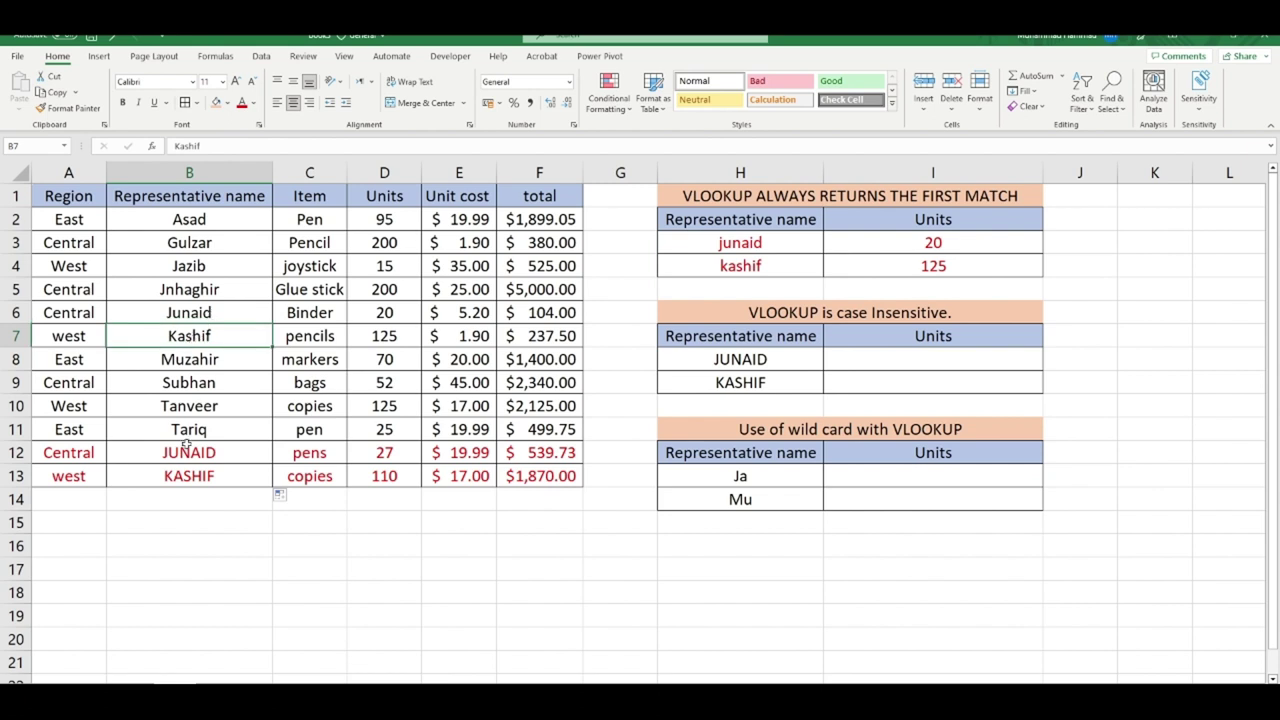
pyautogui.moveTo(183, 455); pyautogui.dragTo(182, 470)
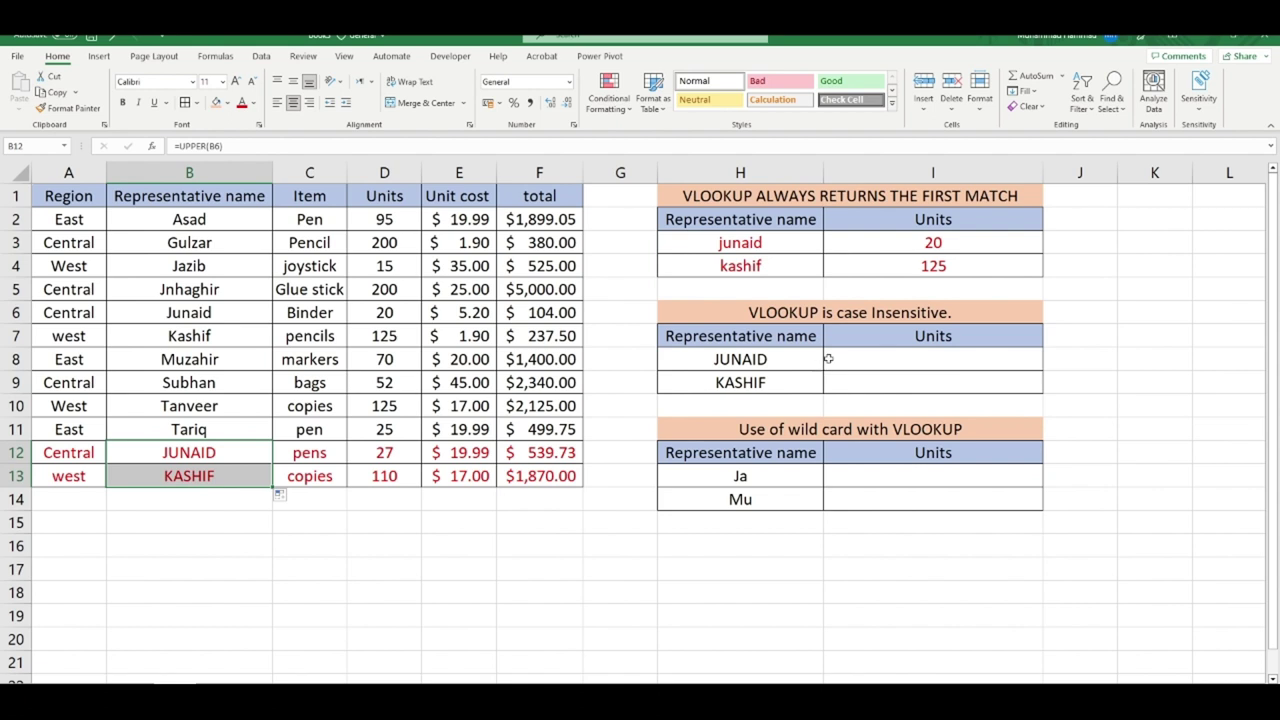
# Enter =VLOOKUP(H8,B2:D13,3,0) in I8 and verify JUNAID returns 20 from the first Junaid row
pyautogui.click(896, 358)
pyautogui.write('=vlook')
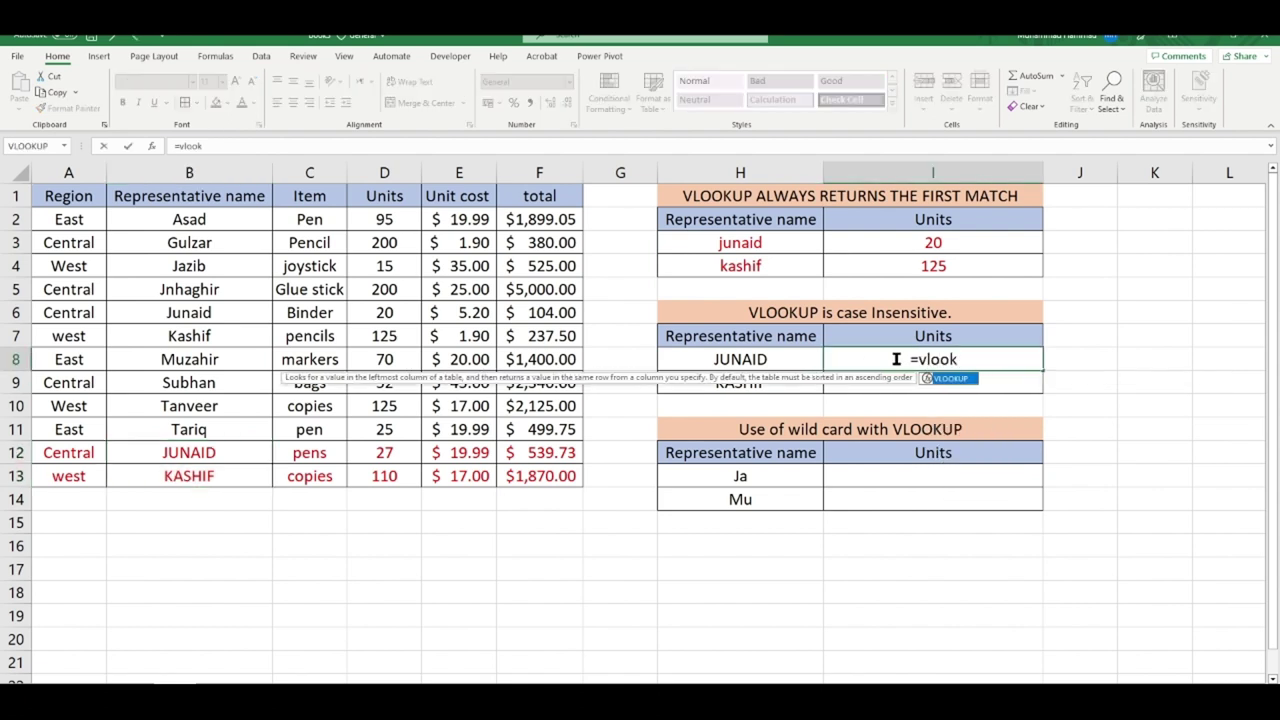
pyautogui.press('Tab')
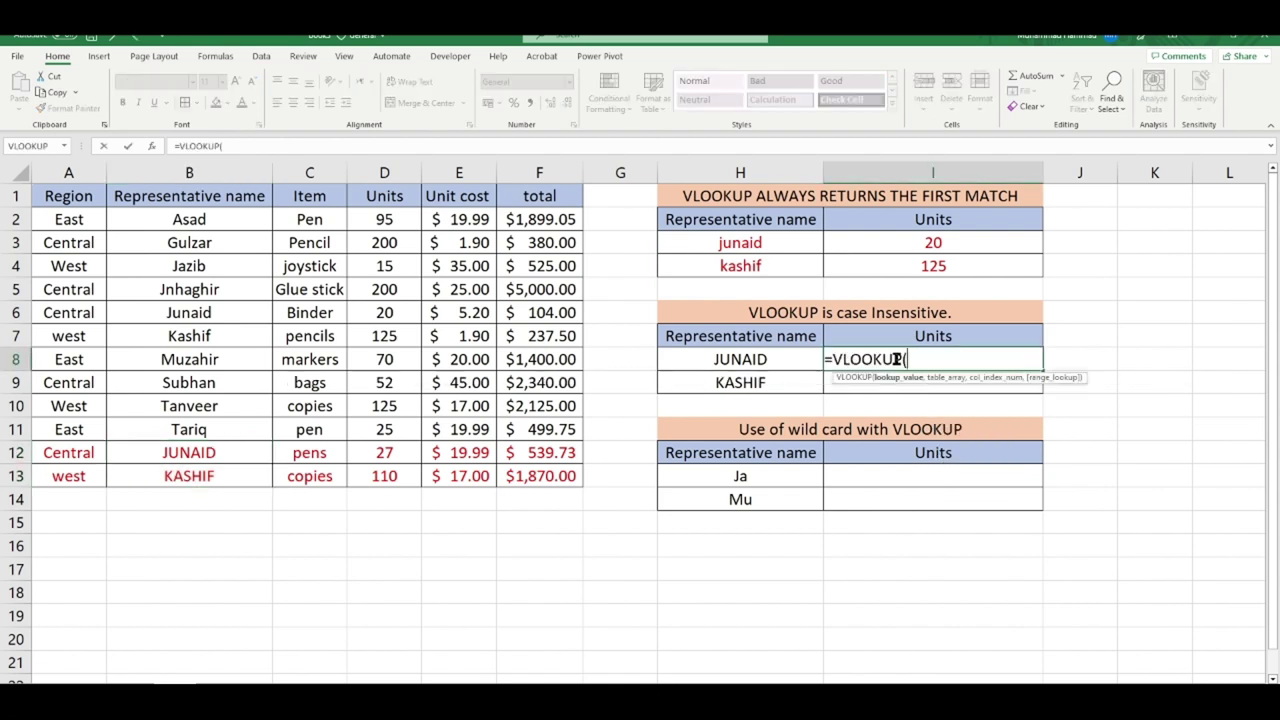
pyautogui.click(762, 358)
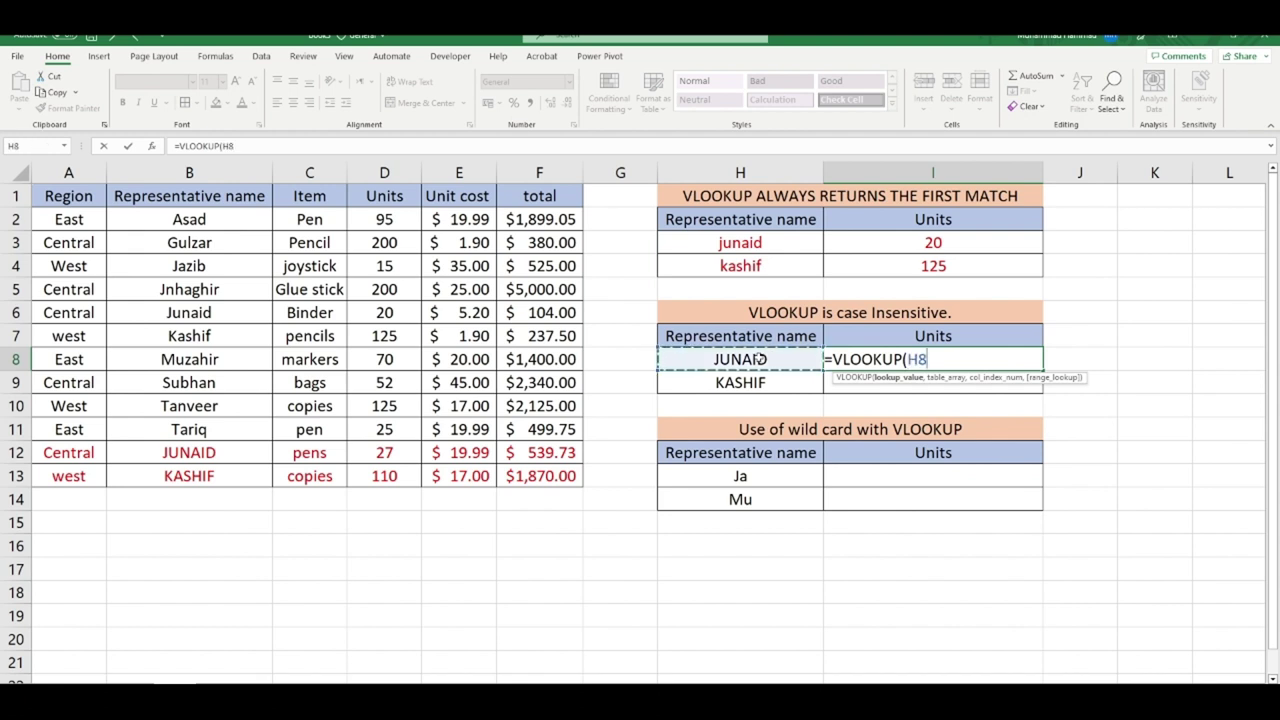
pyautogui.write(',')
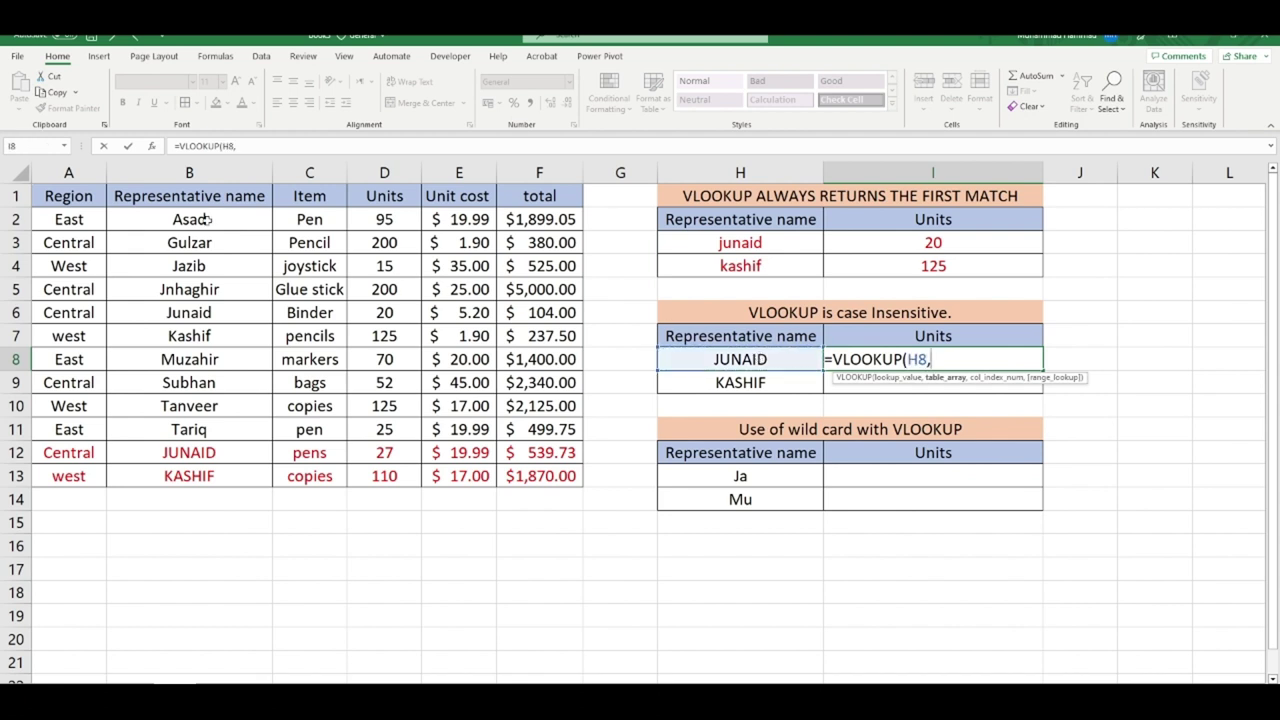
pyautogui.moveTo(205, 220); pyautogui.dragTo(405, 480)
pyautogui.write(',')
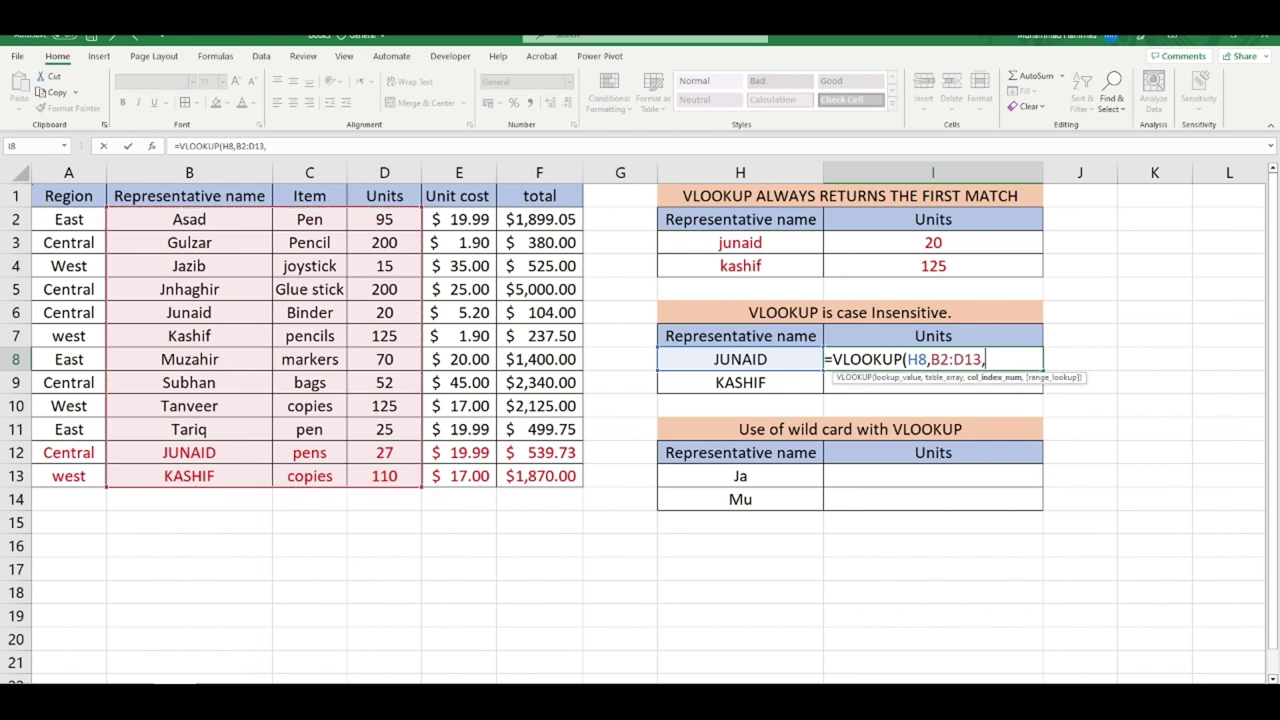
pyautogui.write('3,')
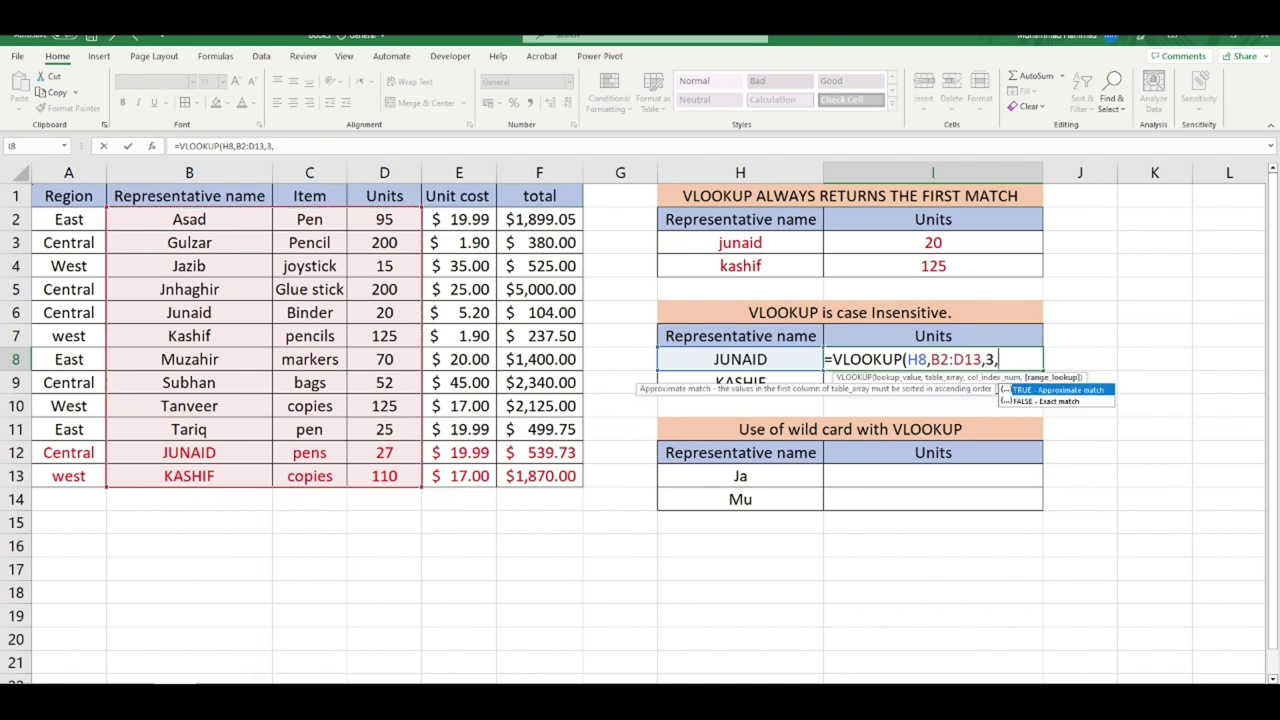
pyautogui.write('0)')
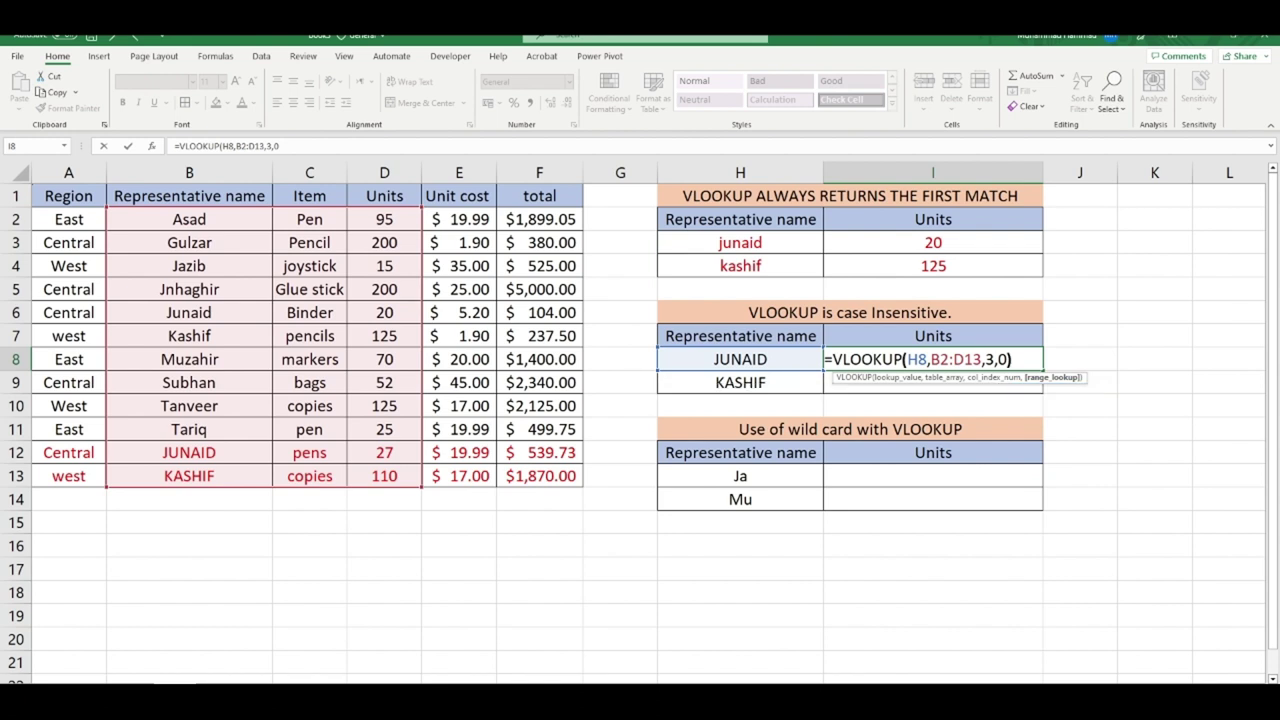
pyautogui.press('Return')
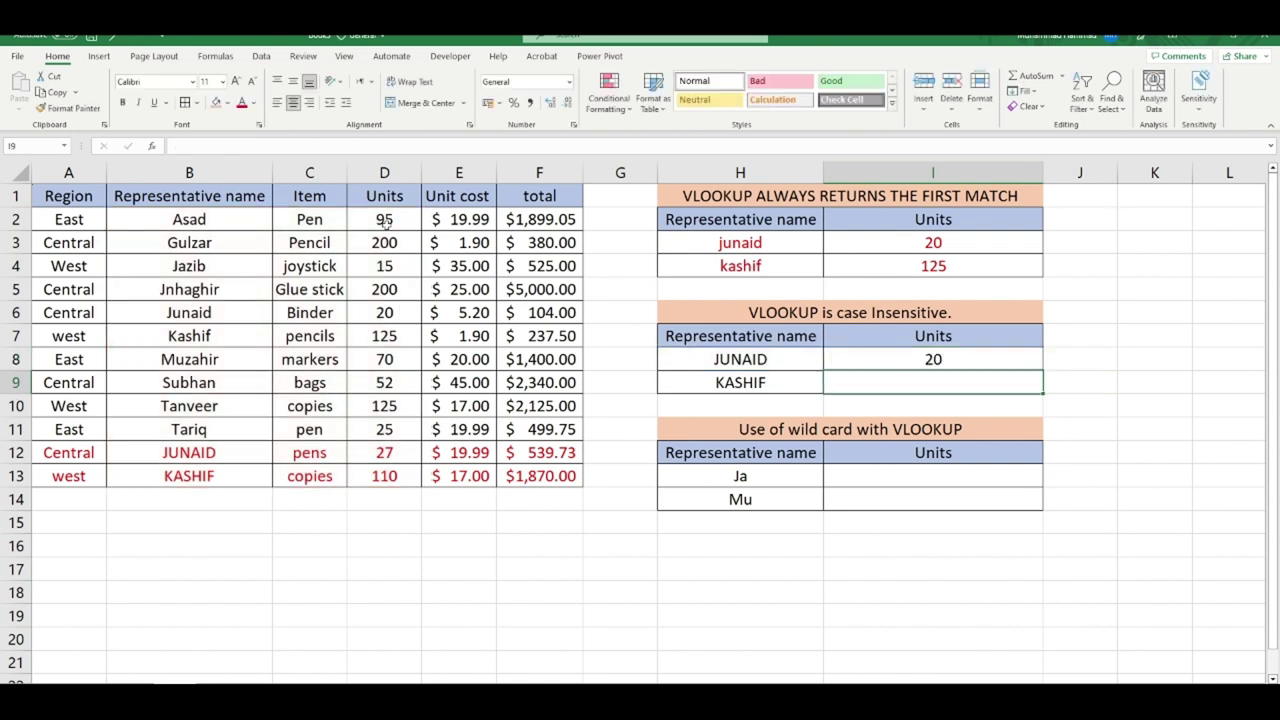
pyautogui.moveTo(214, 316); pyautogui.dragTo(384, 313)
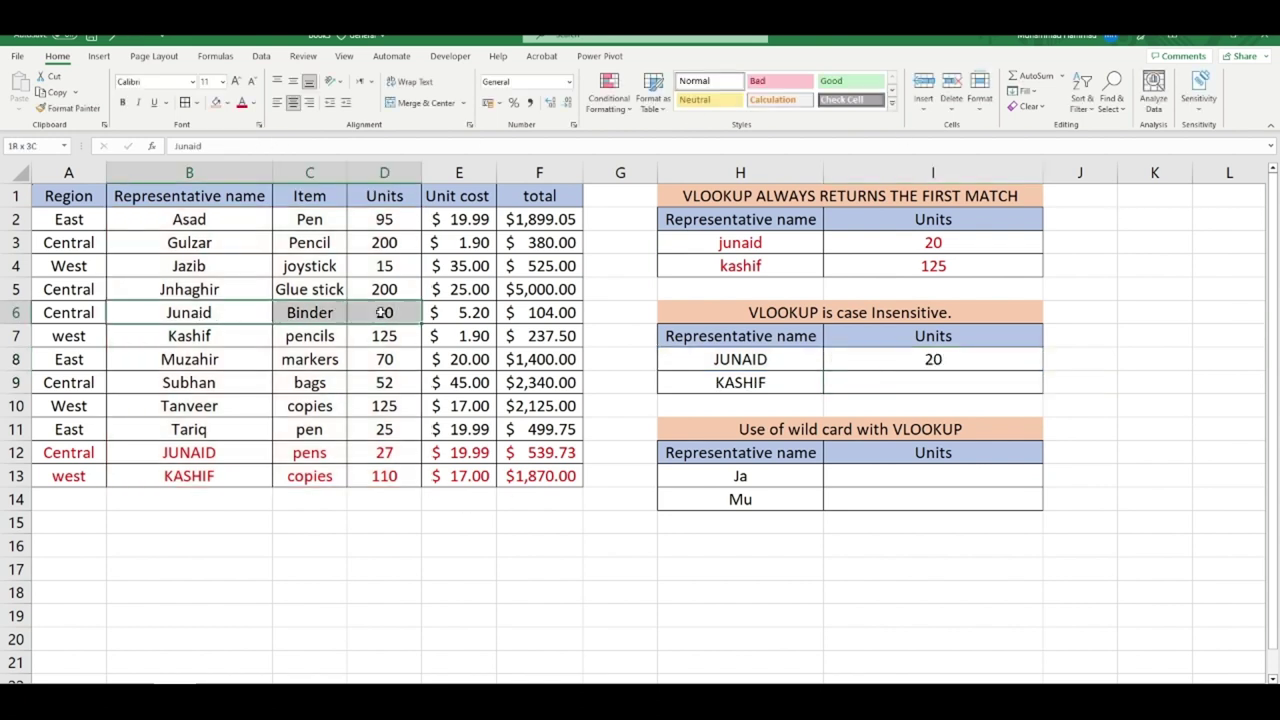
pyautogui.click(954, 358)
pyautogui.click(150, 455)
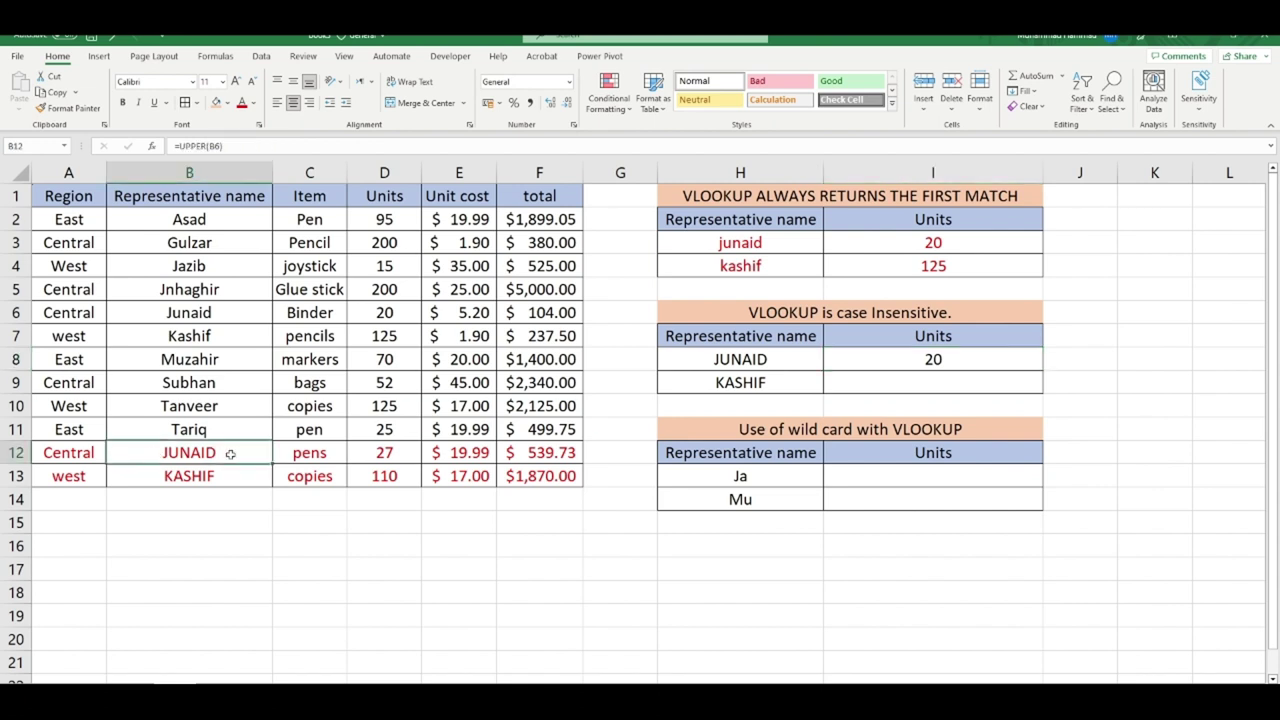
pyautogui.moveTo(230, 454); pyautogui.dragTo(380, 452)
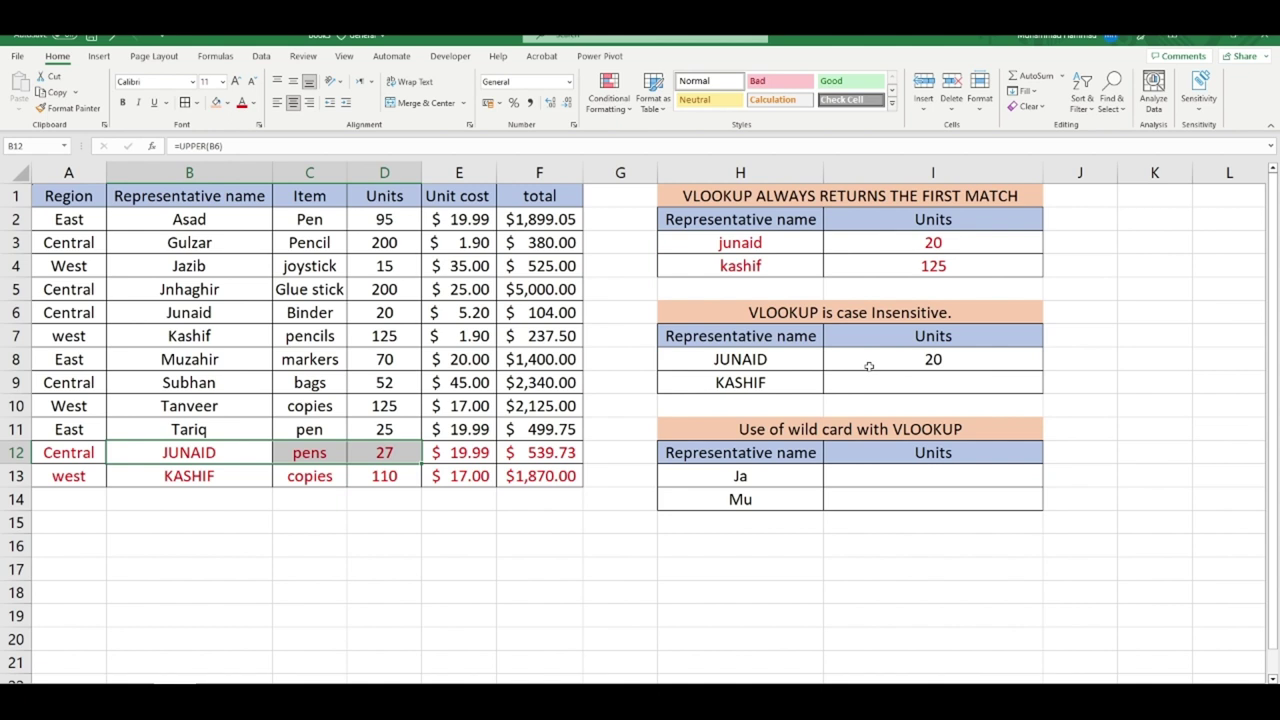
pyautogui.click(870, 382)
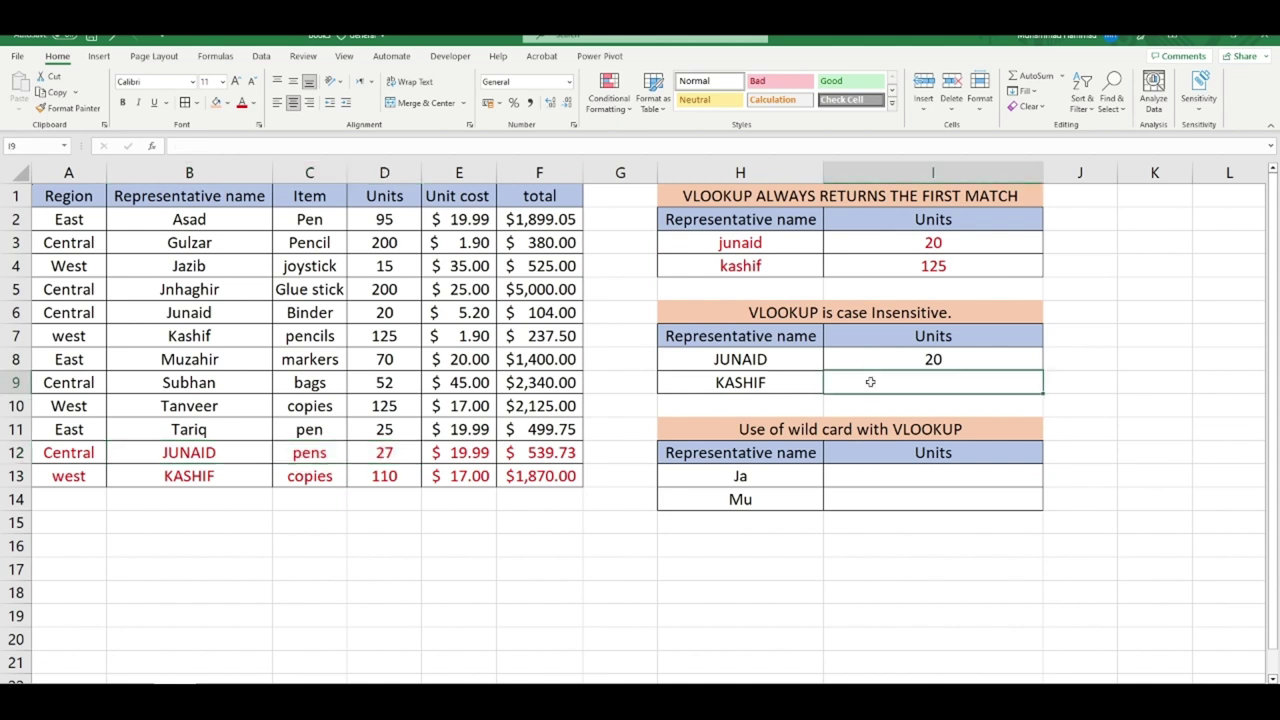
pyautogui.click(1020, 361)
pyautogui.moveTo(1043, 371); pyautogui.dragTo(1011, 385)
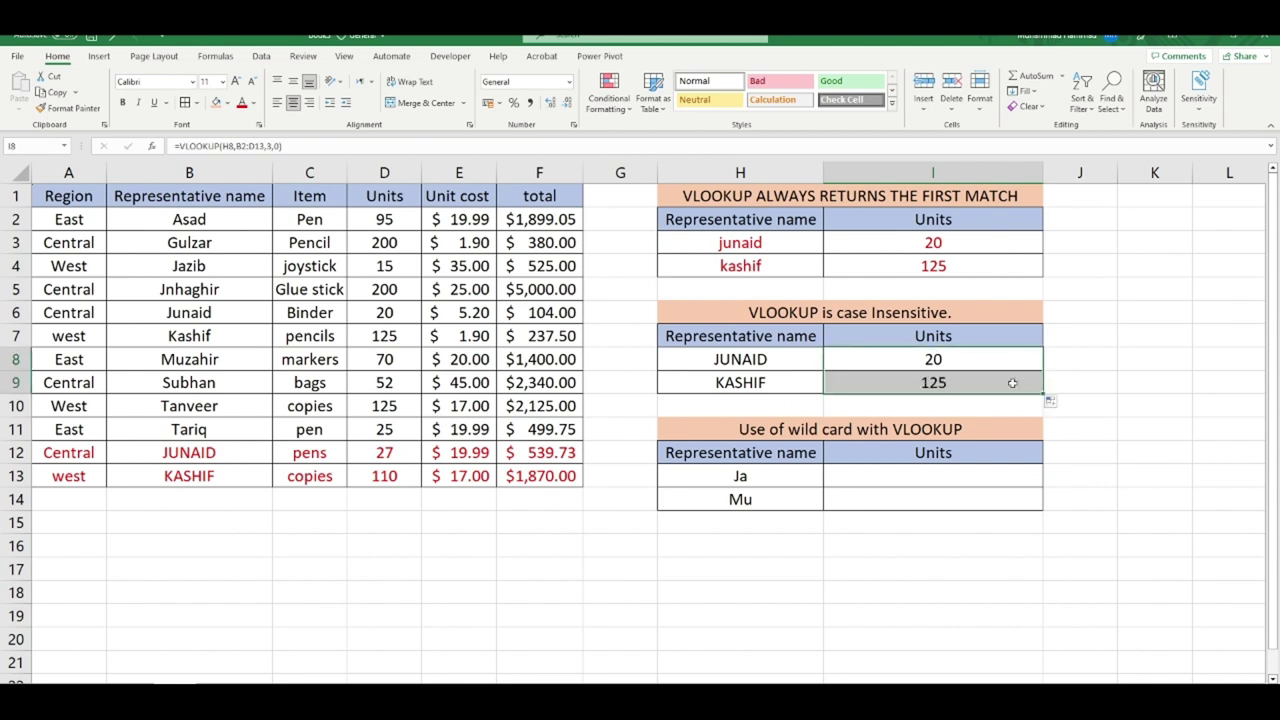
pyautogui.click(980, 387)
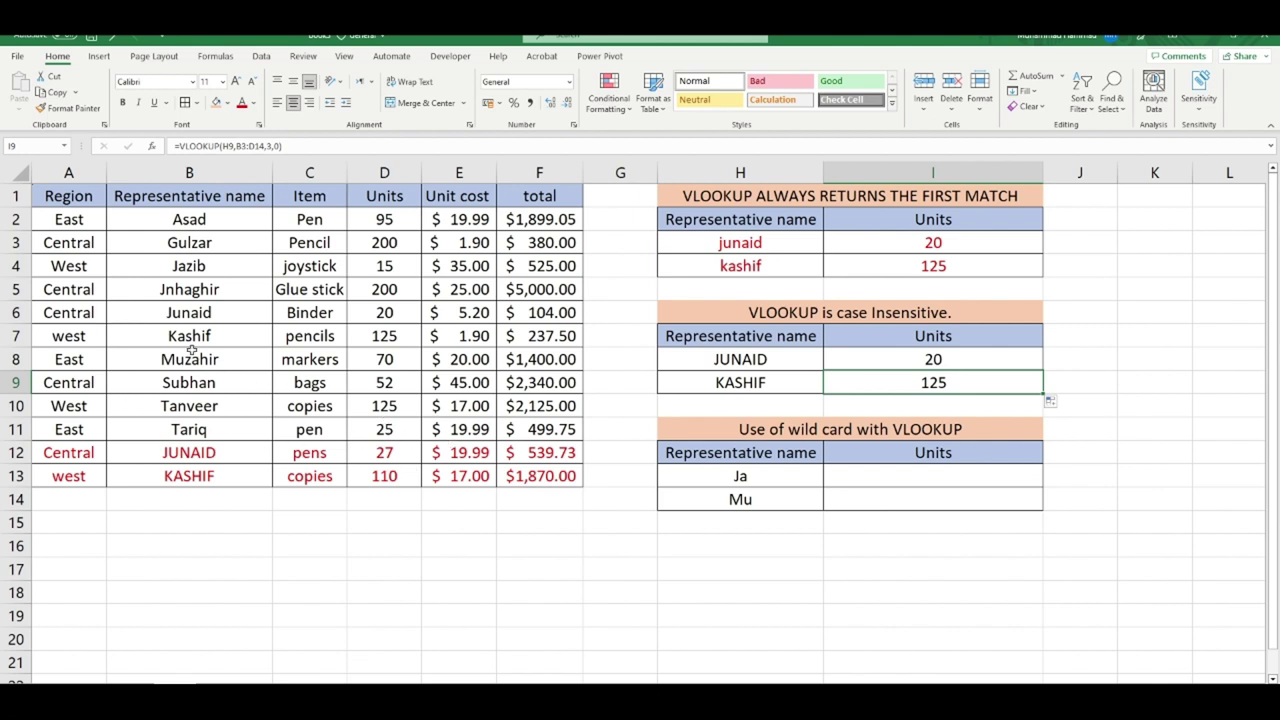
pyautogui.click(258, 345)
pyautogui.moveTo(258, 345); pyautogui.dragTo(400, 345)
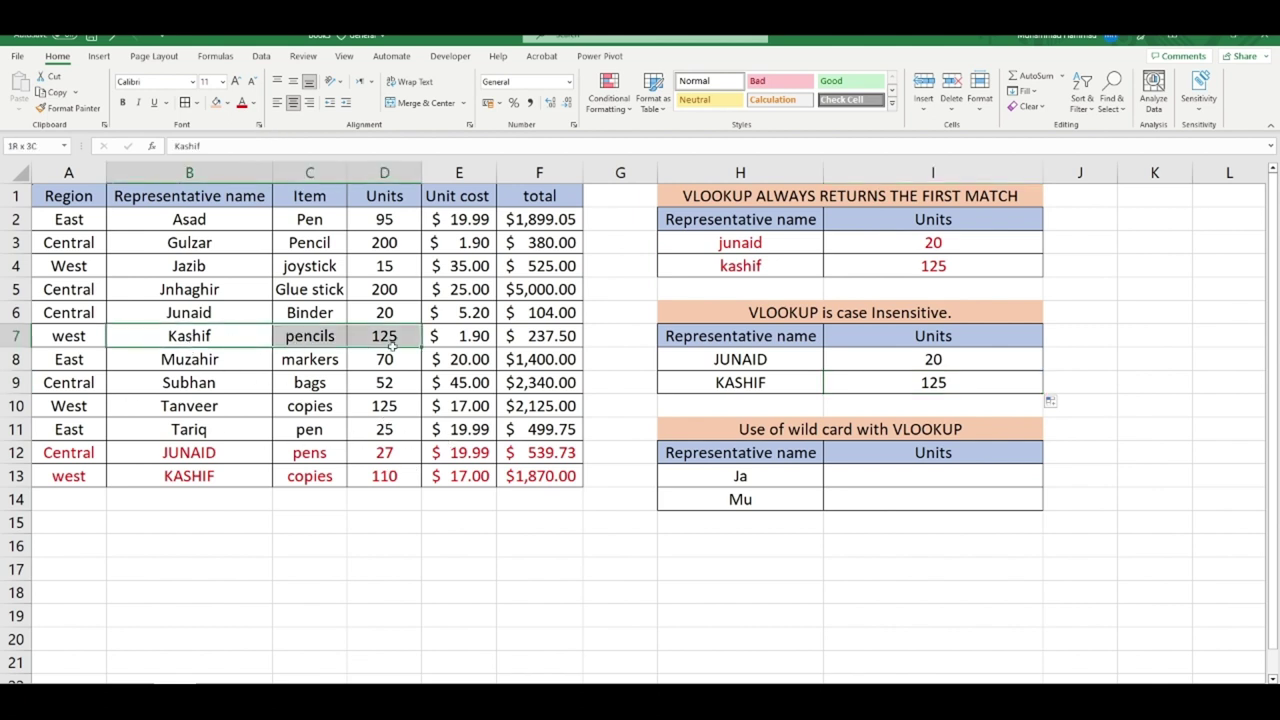
pyautogui.click(181, 480)
pyautogui.moveTo(181, 480); pyautogui.dragTo(386, 477)
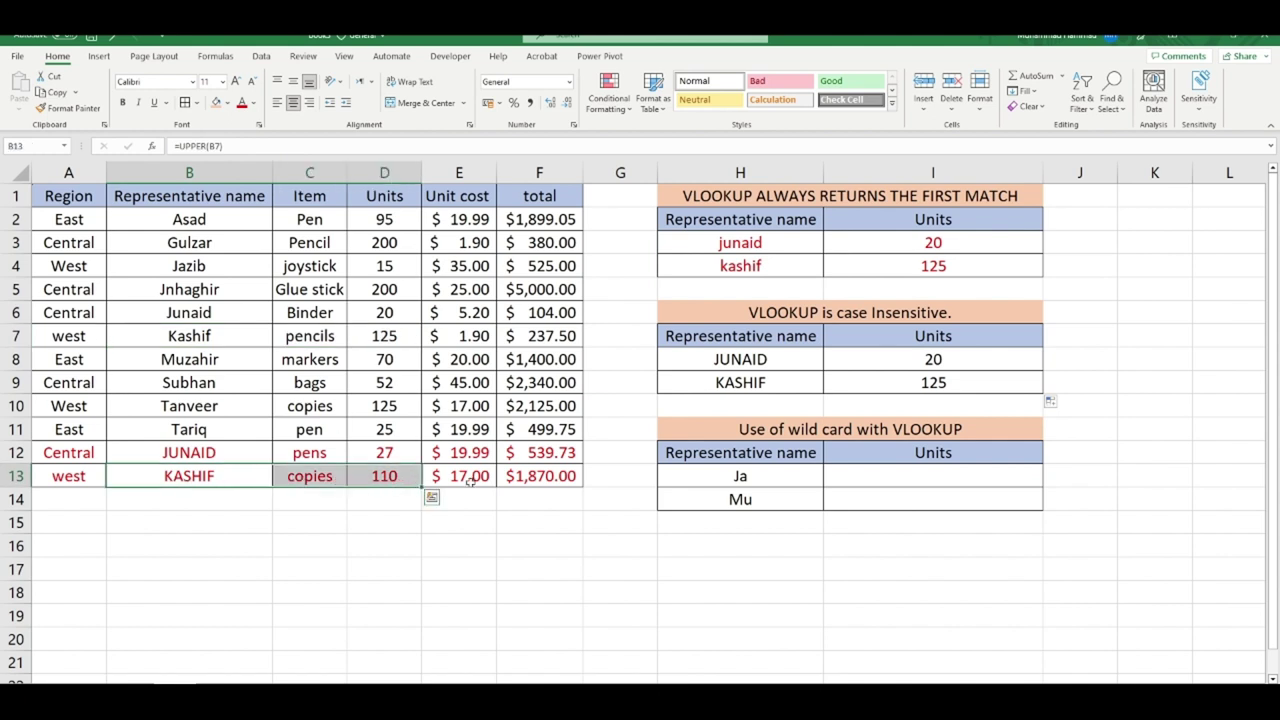
pyautogui.click(940, 386)
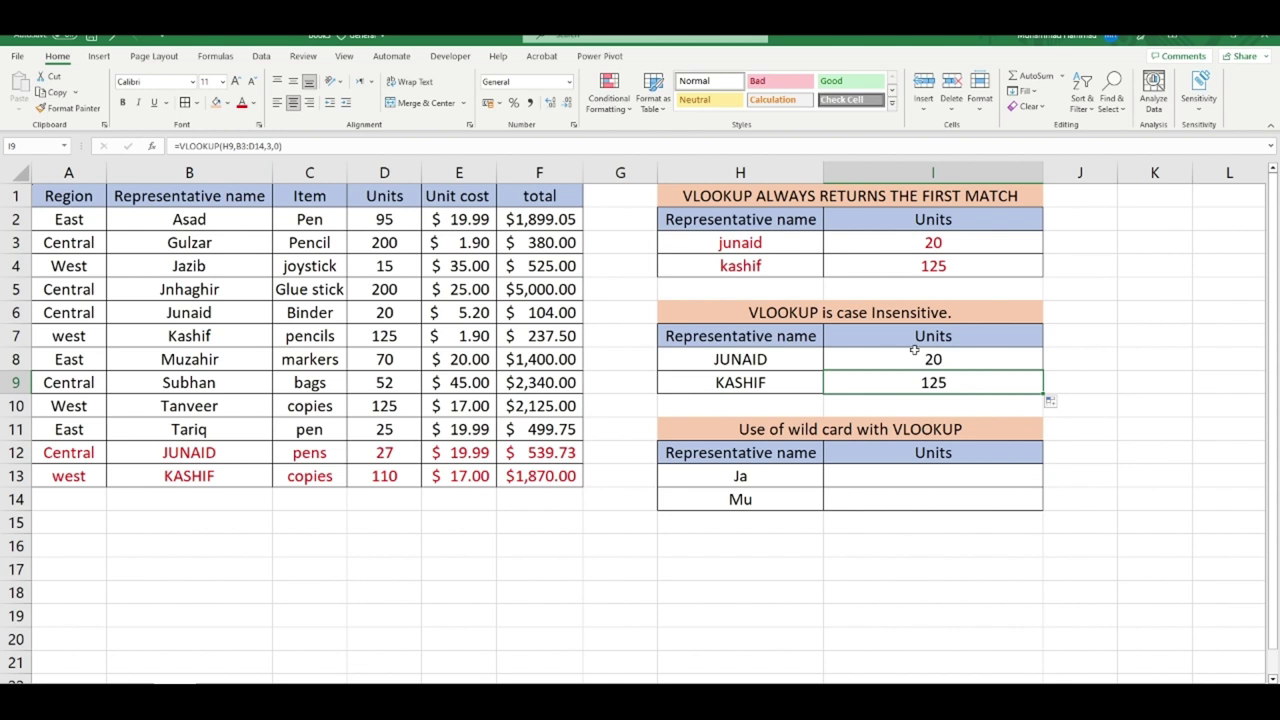
pyautogui.doubleClick(877, 475)
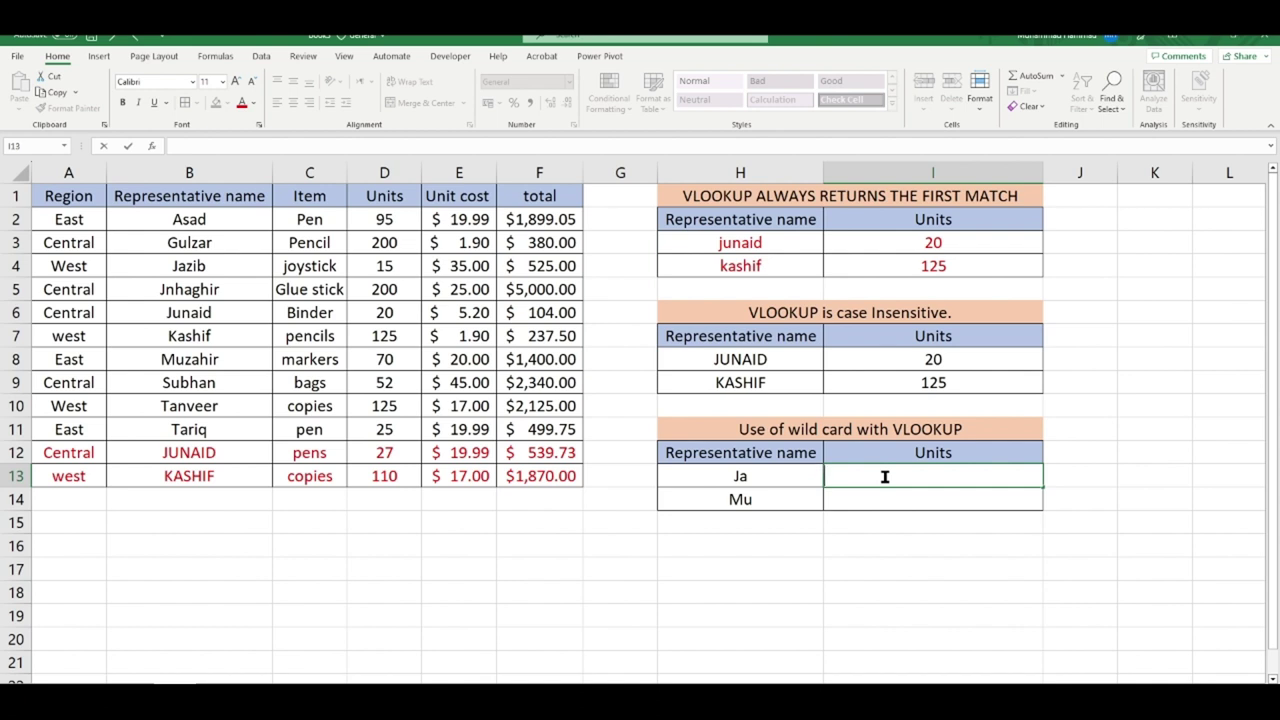
# Enter =VLOOKUP(H13&"*",B2:D13,3,0) in I13 so Ja returns Jazib's 15 units
pyautogui.write('=vlook')
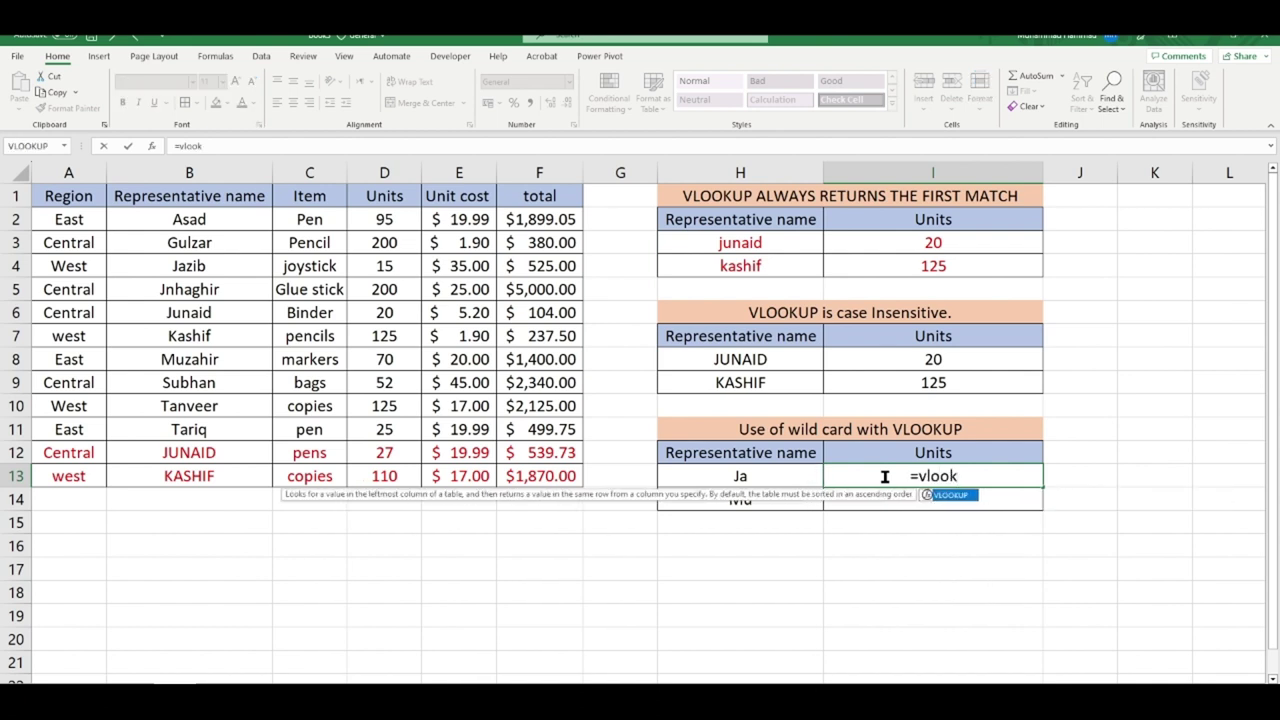
pyautogui.press('Tab')
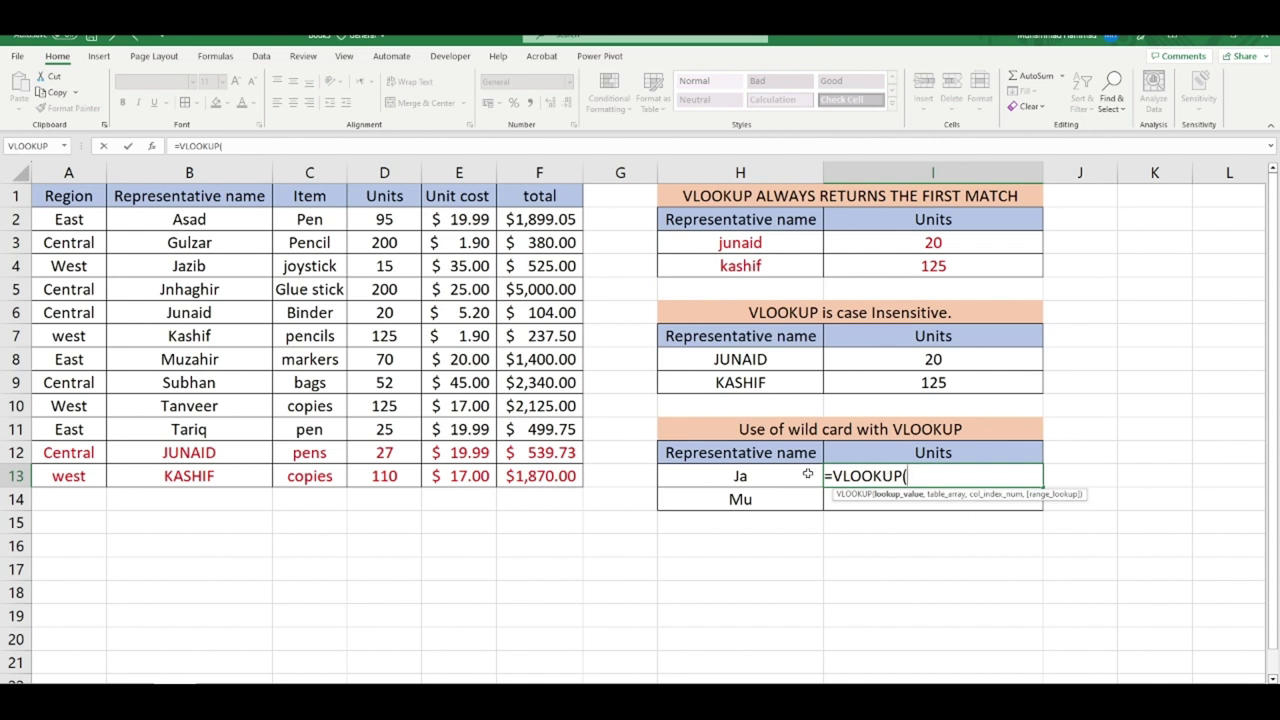
pyautogui.click(753, 476)
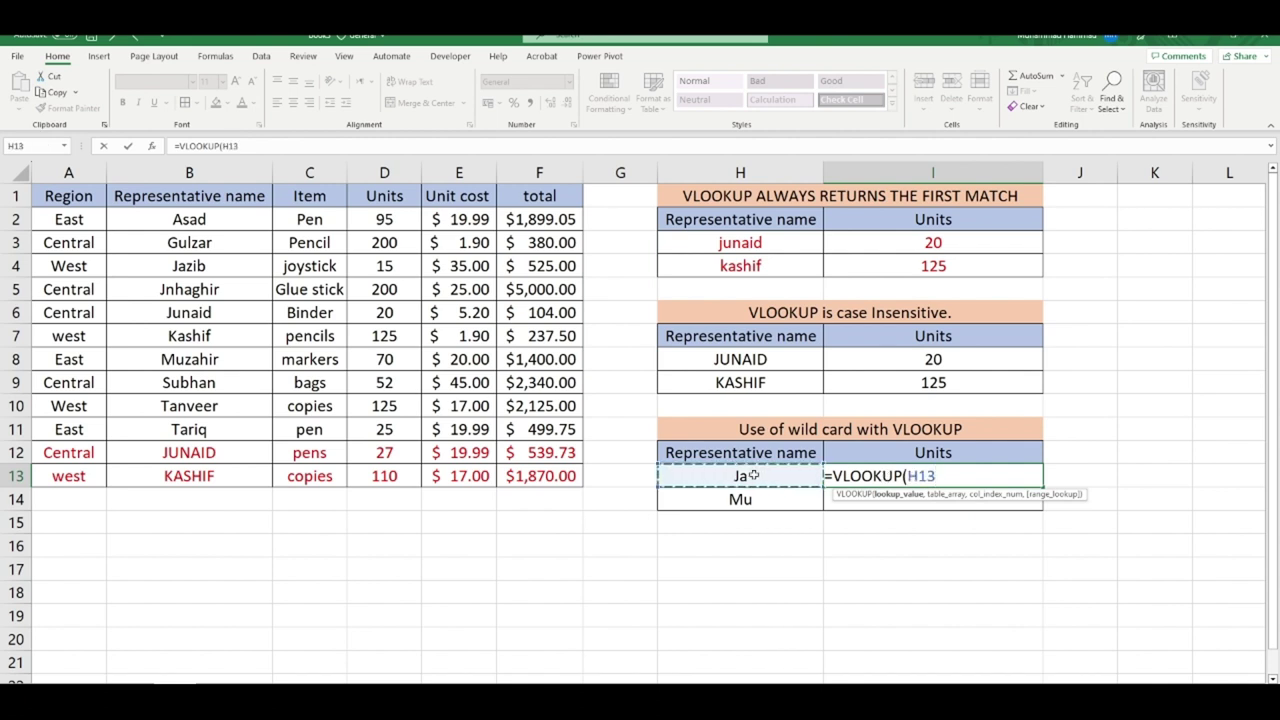
pyautogui.write('&"*"')
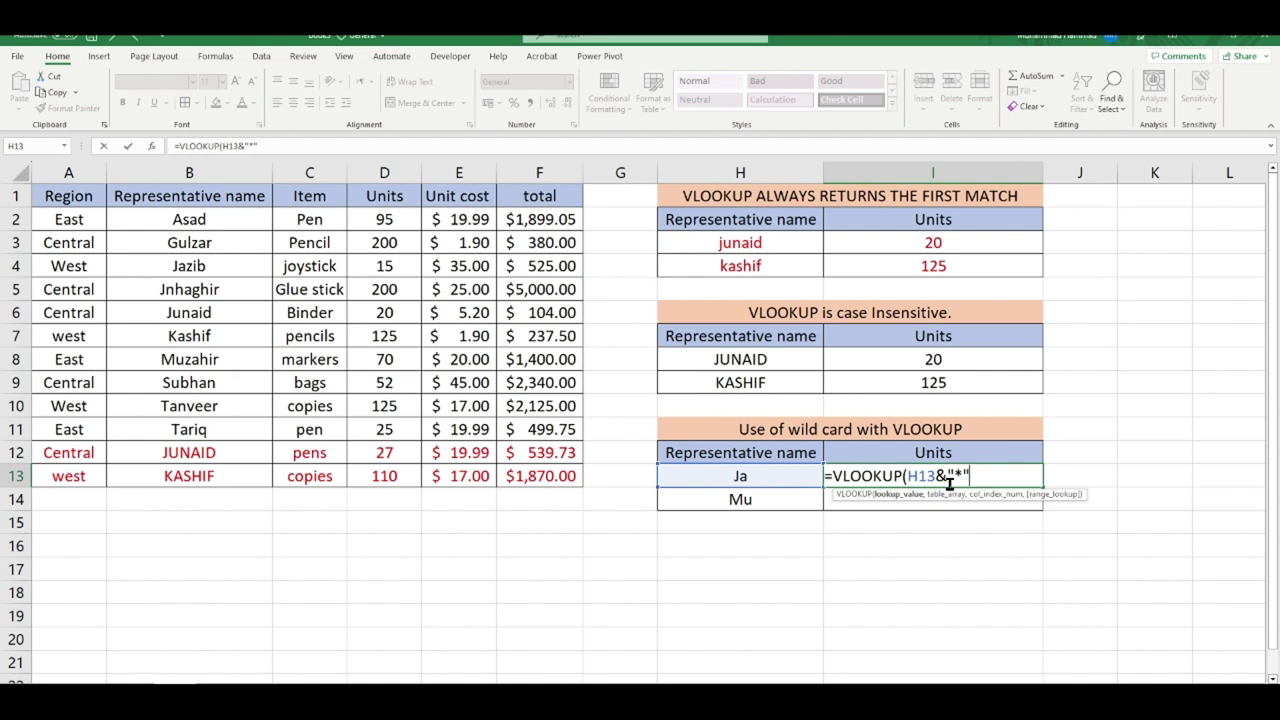
pyautogui.write(',')
pyautogui.moveTo(222, 220); pyautogui.dragTo(385, 480)
pyautogui.write(',')
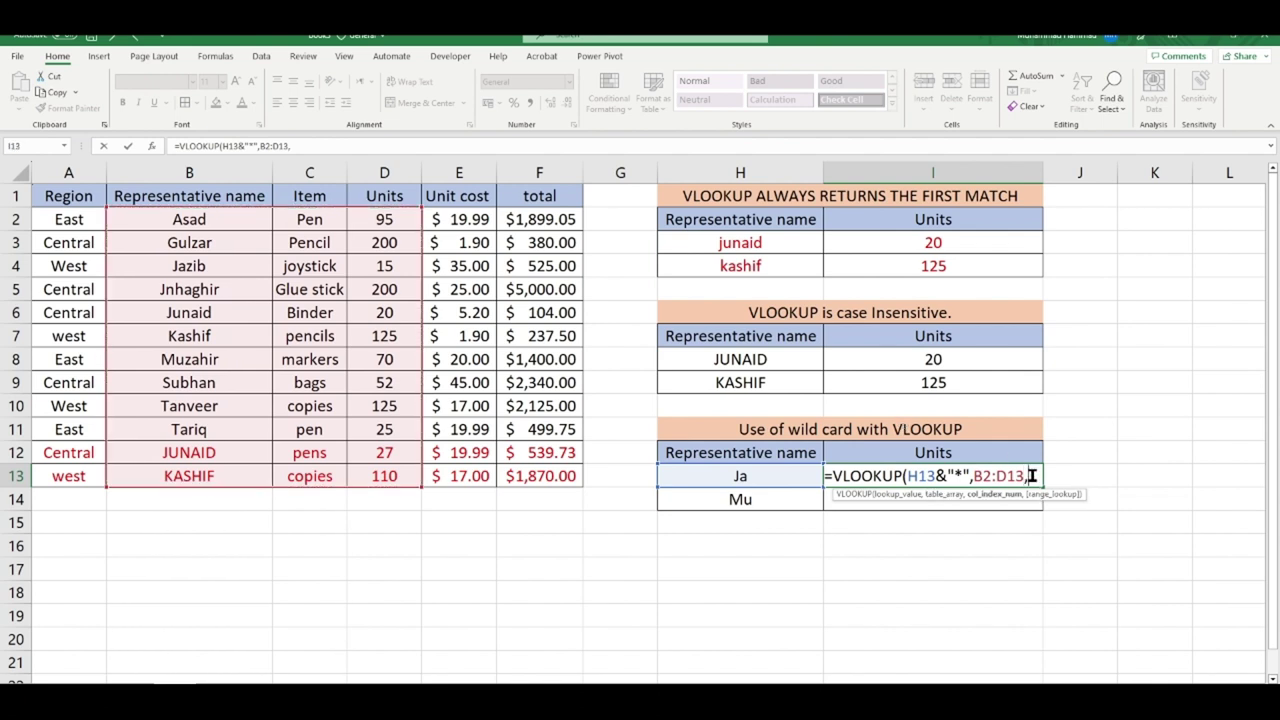
pyautogui.write('3,')
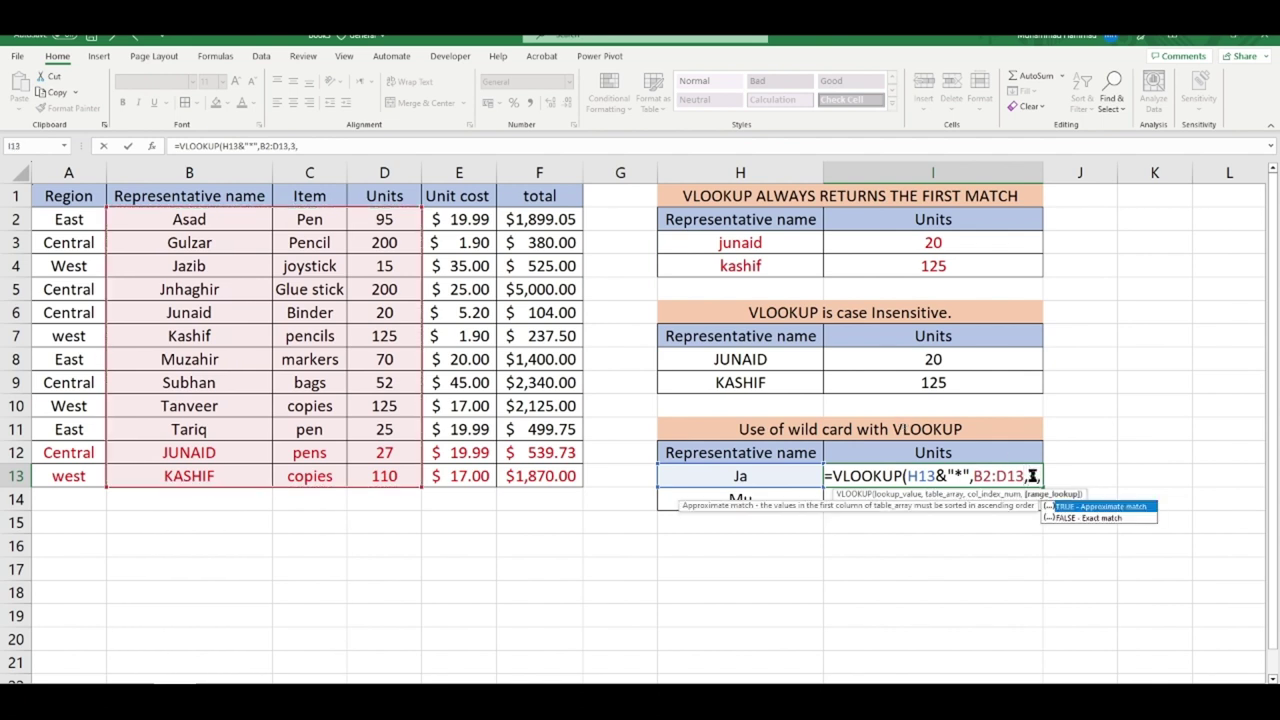
pyautogui.write('0')
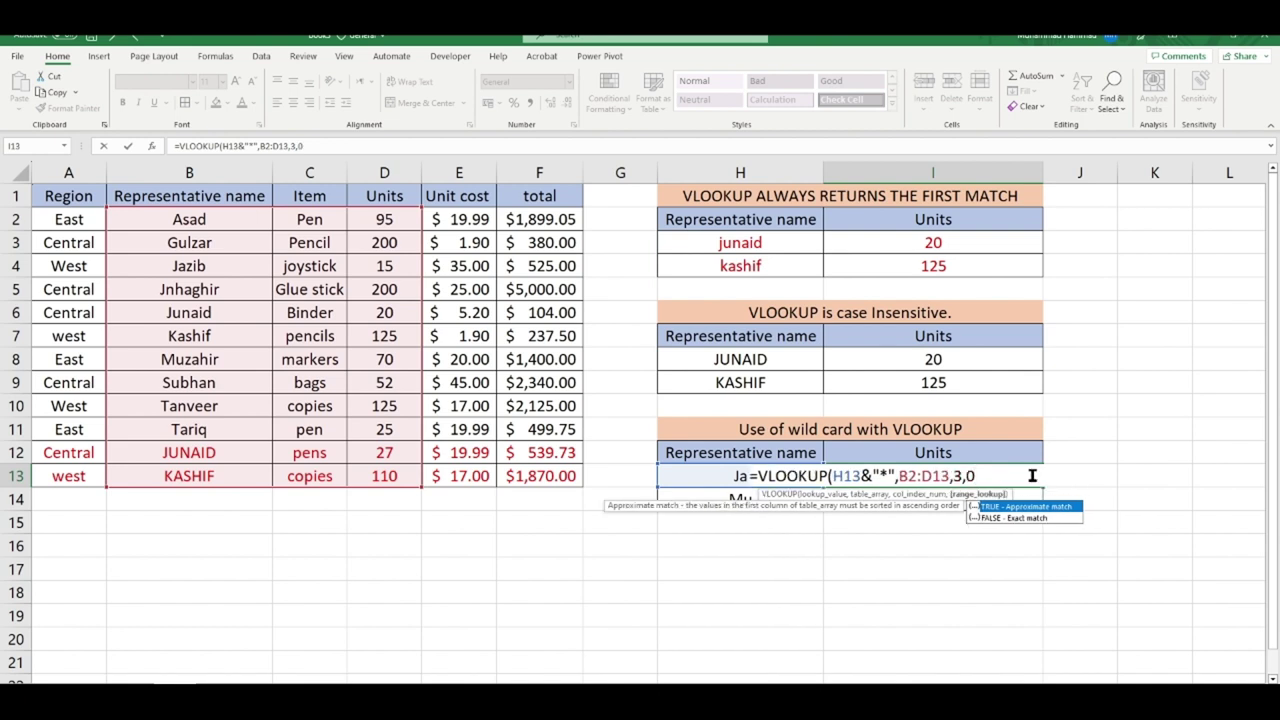
pyautogui.write(')')
pyautogui.press('Return')
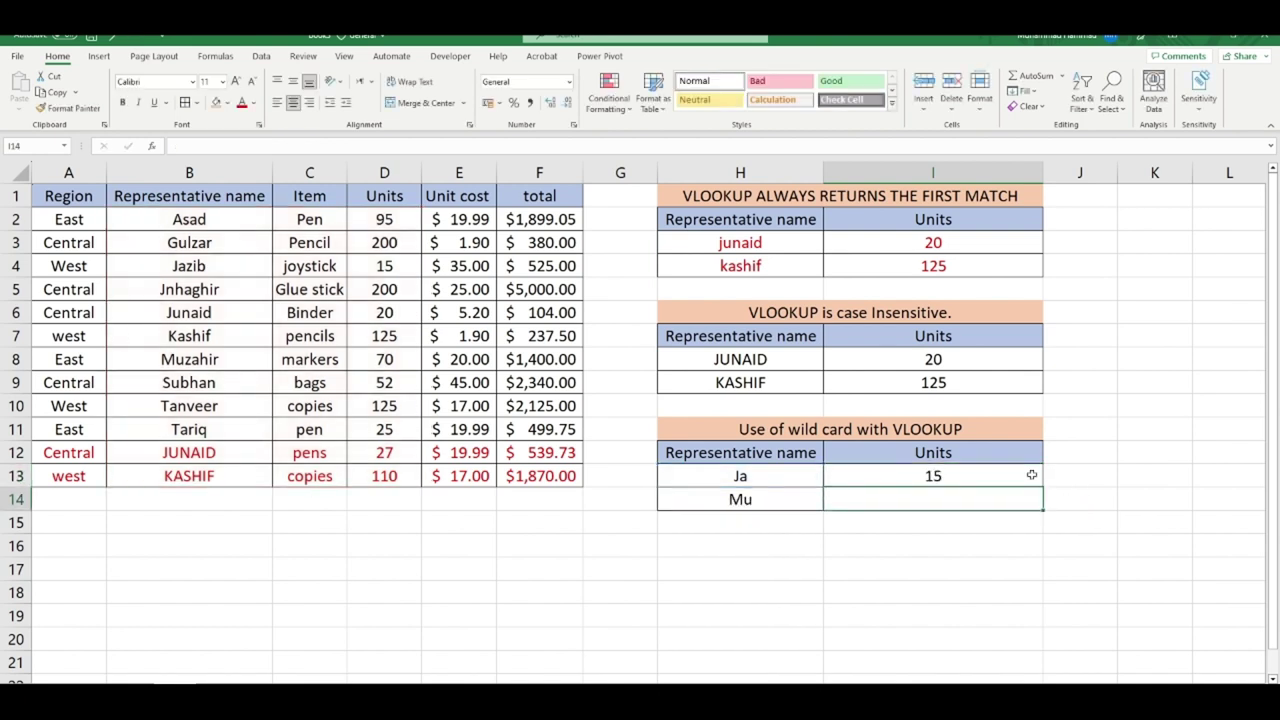
pyautogui.click(880, 482)
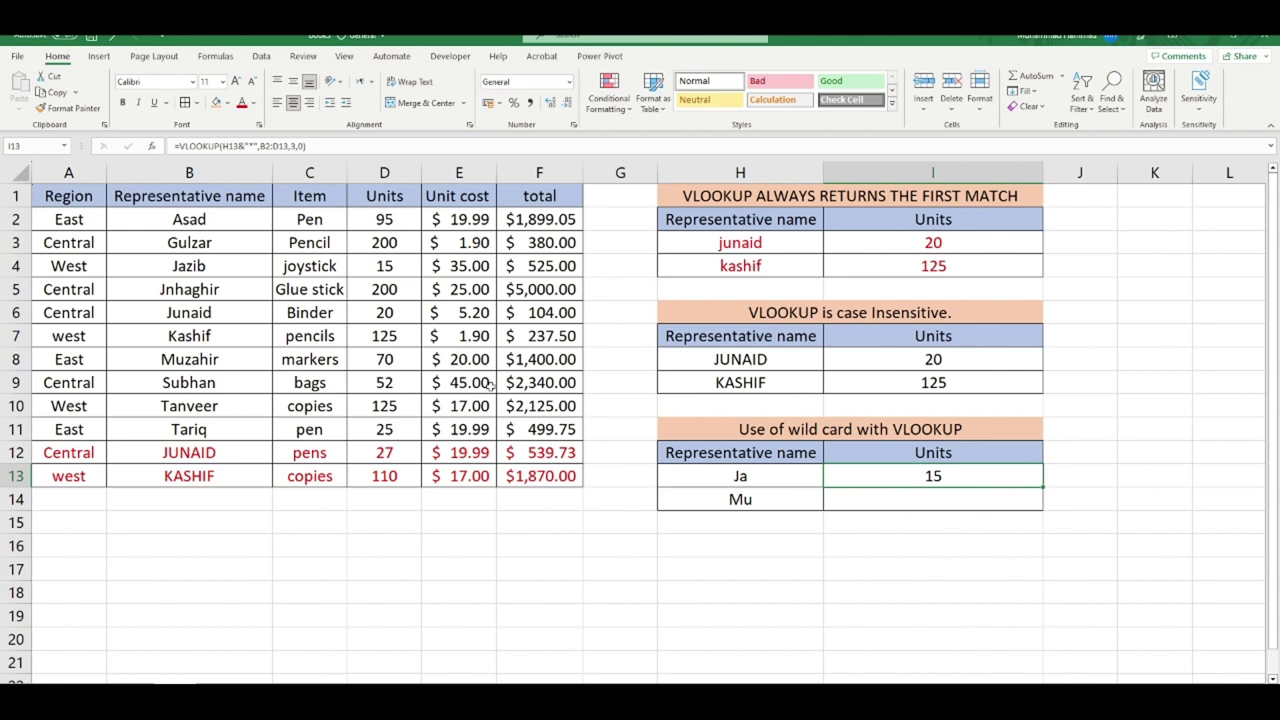
pyautogui.moveTo(178, 266); pyautogui.dragTo(385, 268)
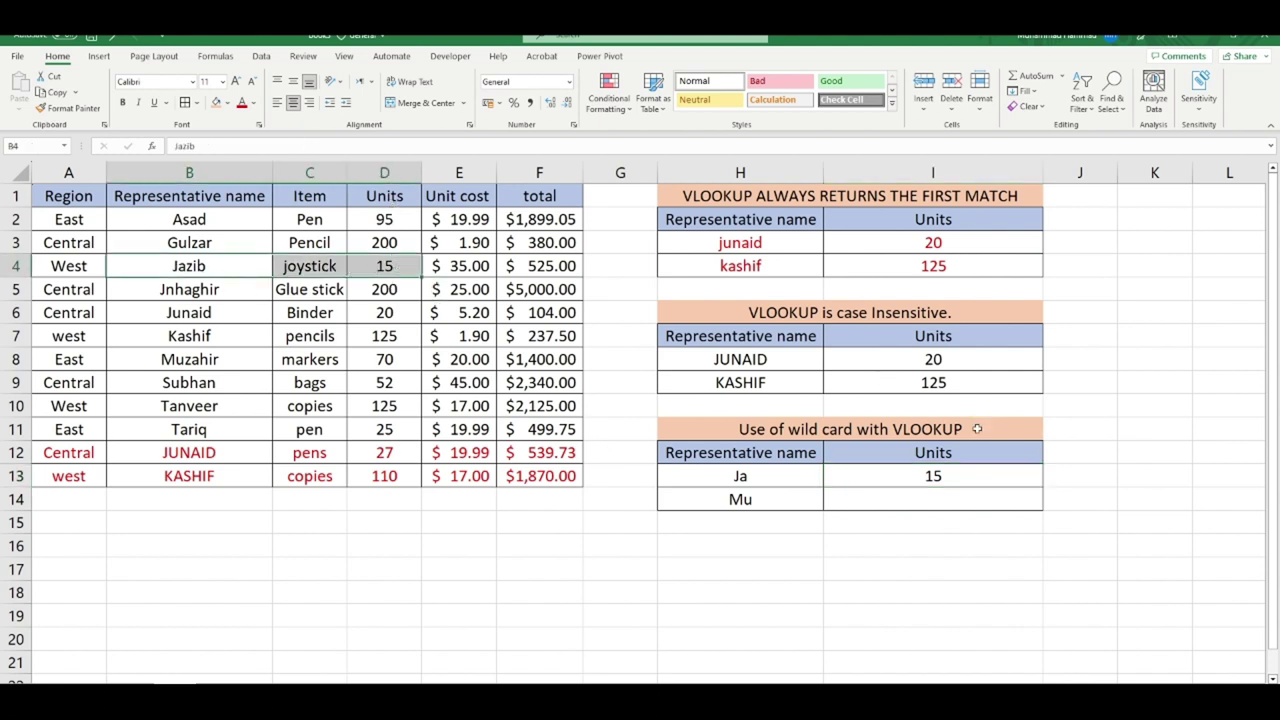
pyautogui.click(880, 500)
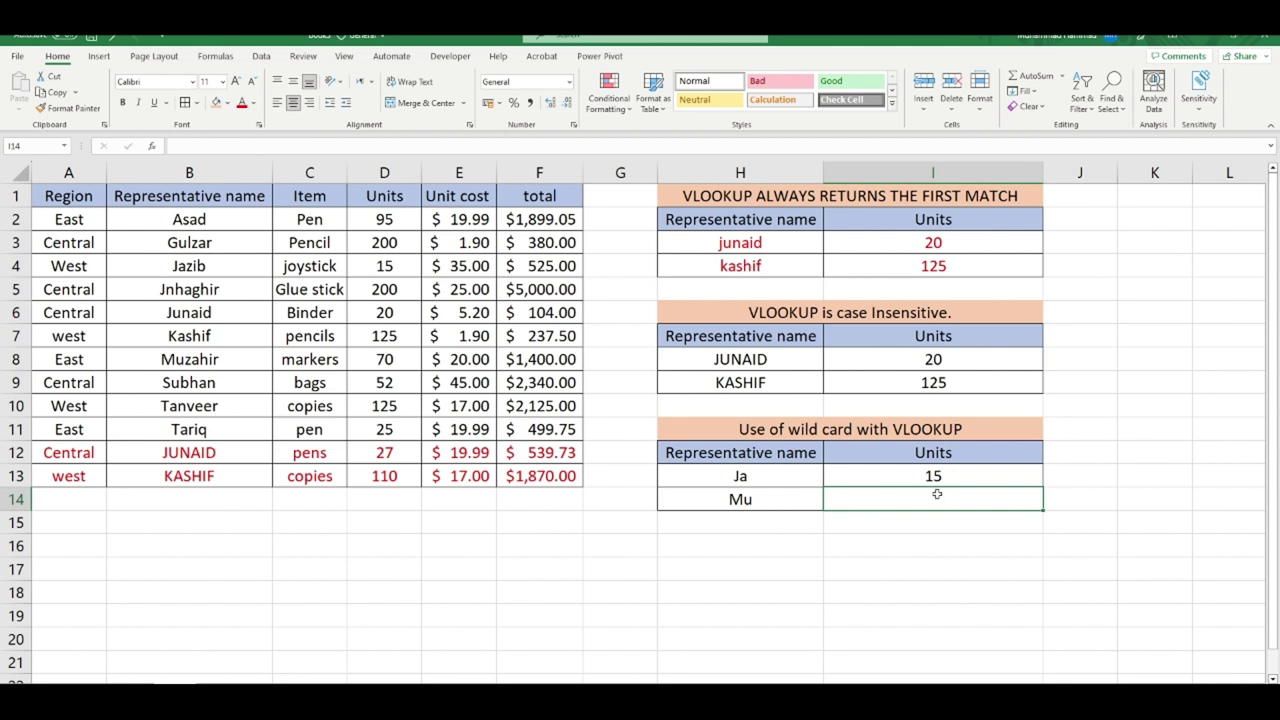
# Enter =VLOOKUP("Mu"&"*",B2:D13,3,0) in I14 and confirm it matches Muzahir's 70 units
pyautogui.write('=vlook')
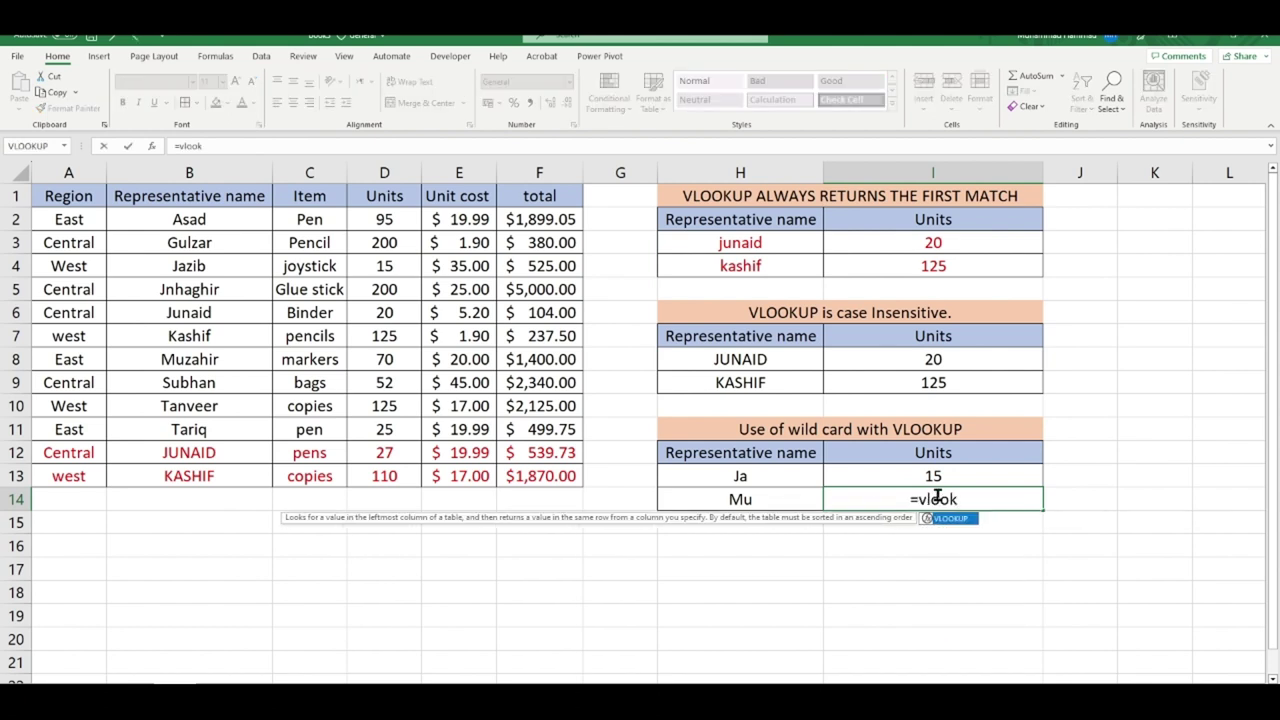
pyautogui.press('Tab')
pyautogui.write('"')
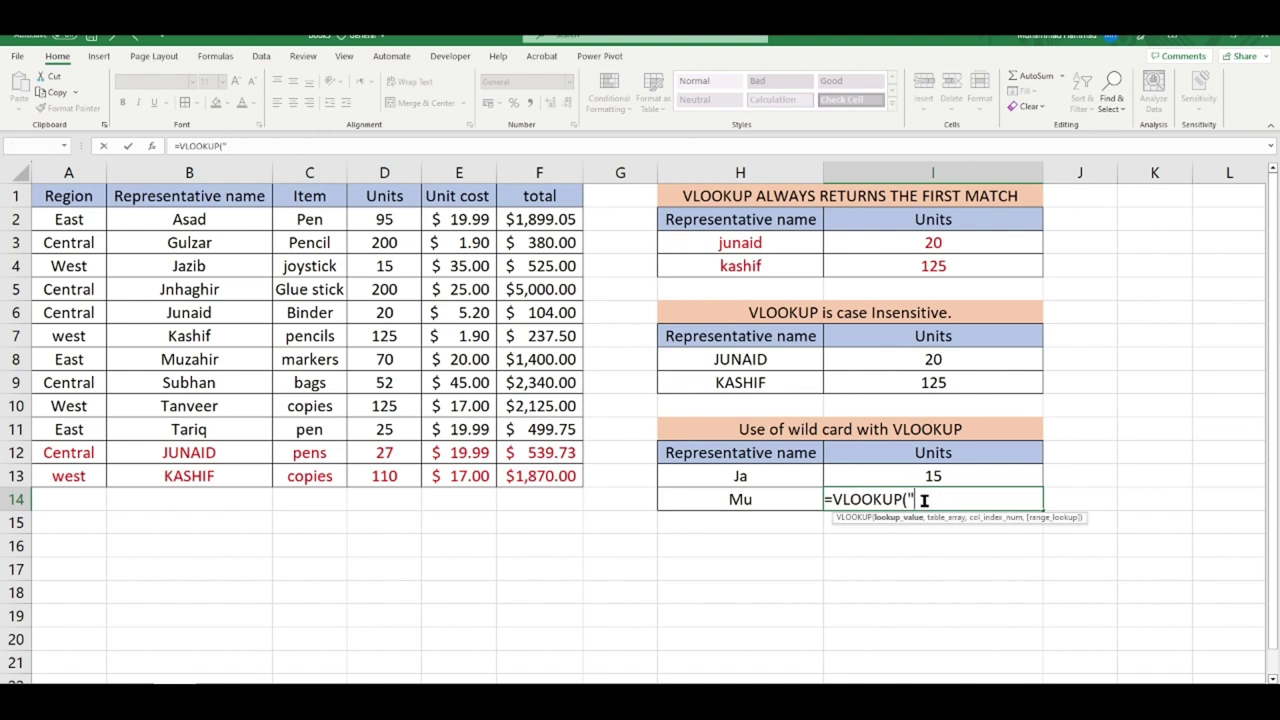
pyautogui.write('Mu"&"*",')
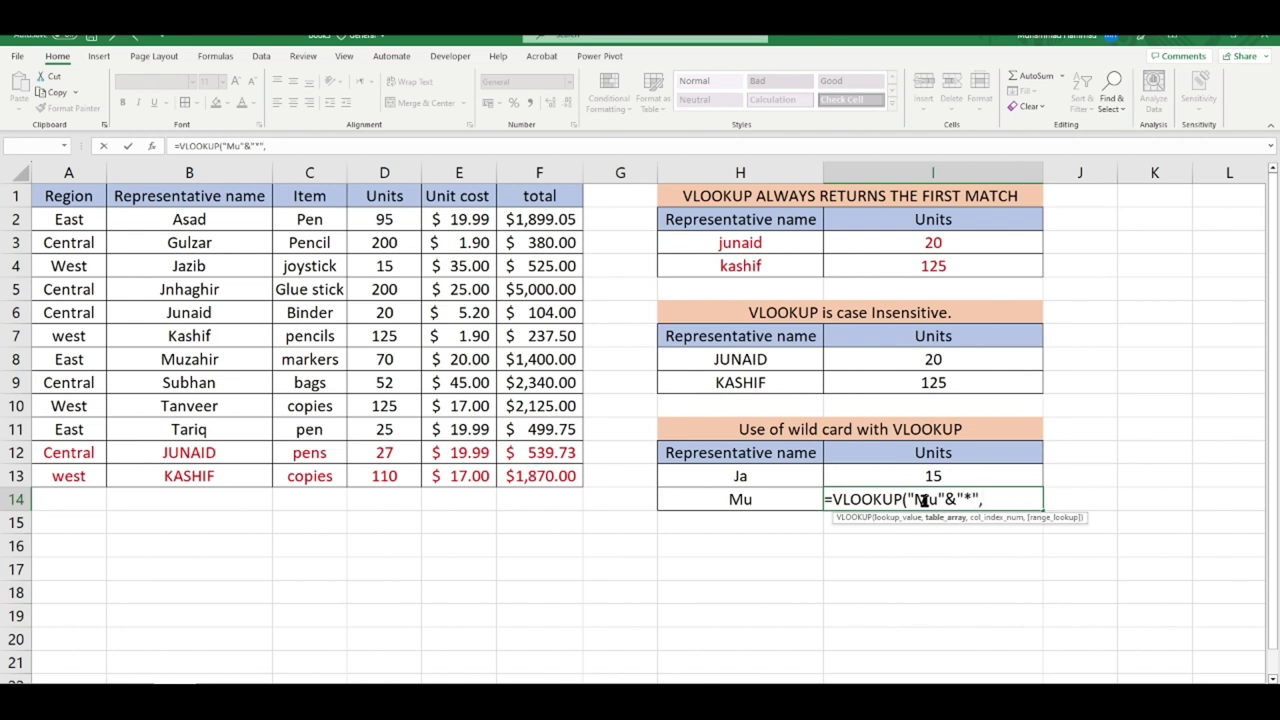
pyautogui.moveTo(228, 220); pyautogui.dragTo(384, 467)
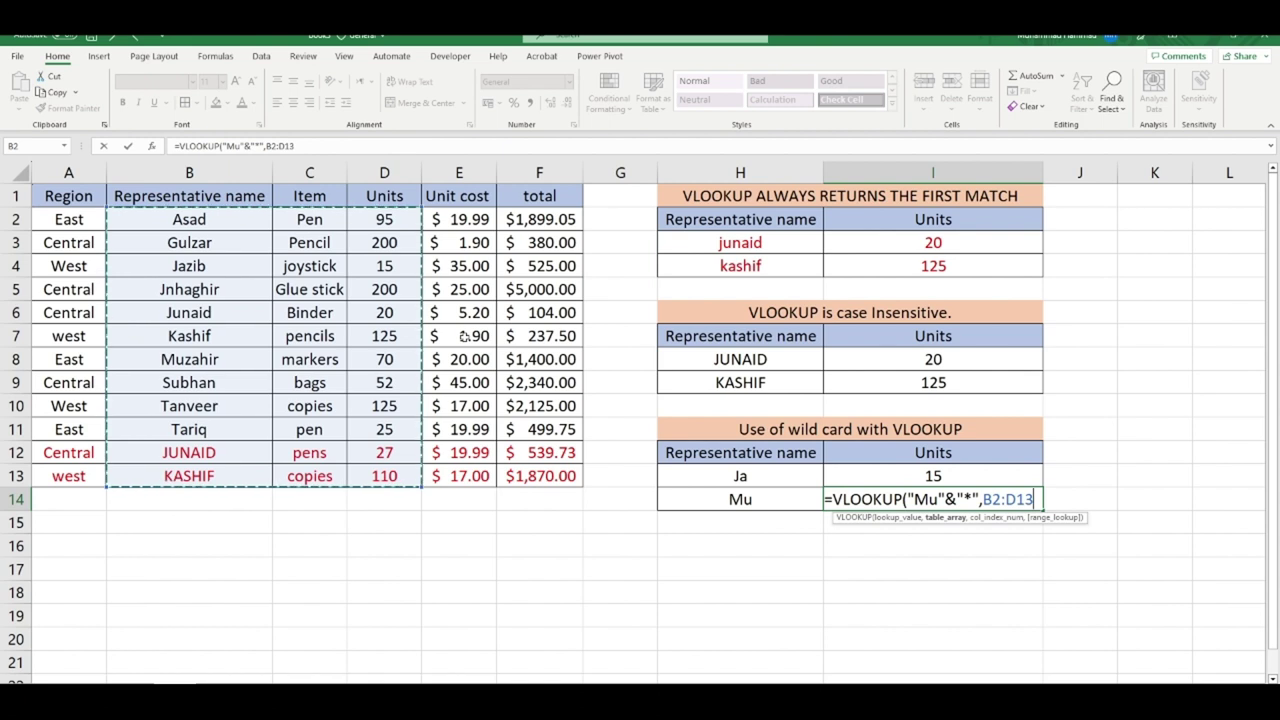
pyautogui.write(',')
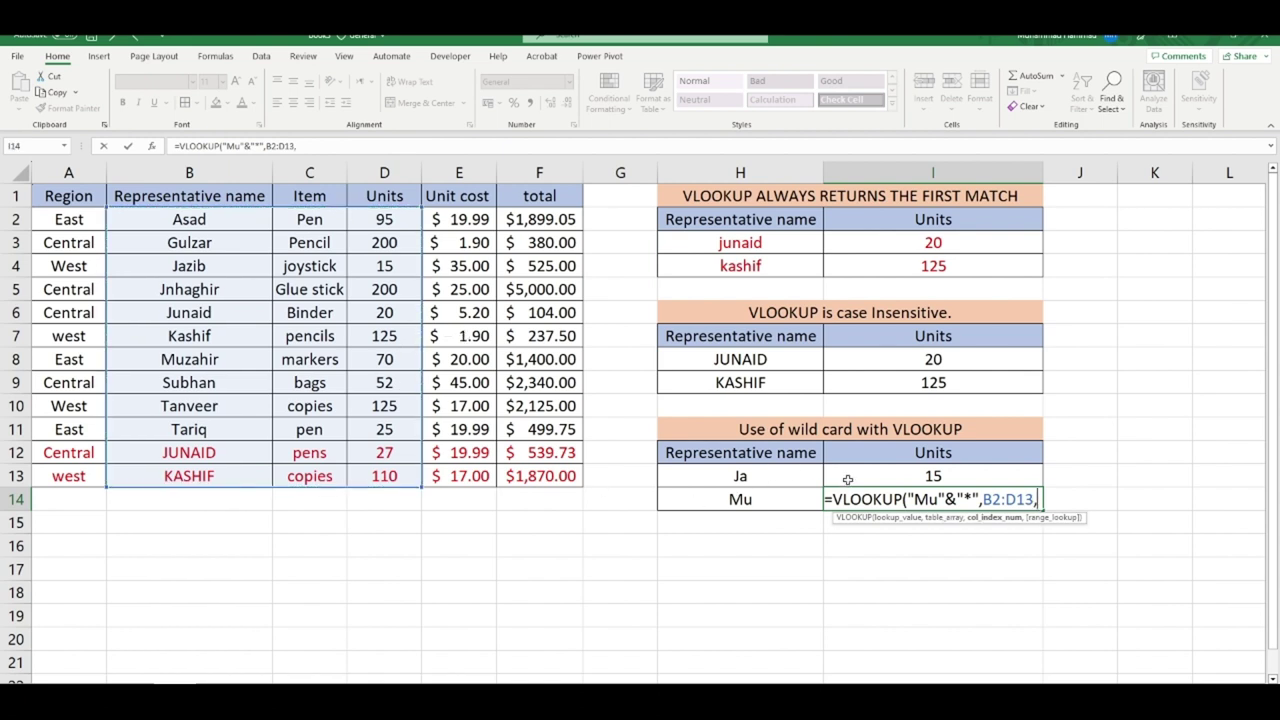
pyautogui.write('3')
pyautogui.write(',')
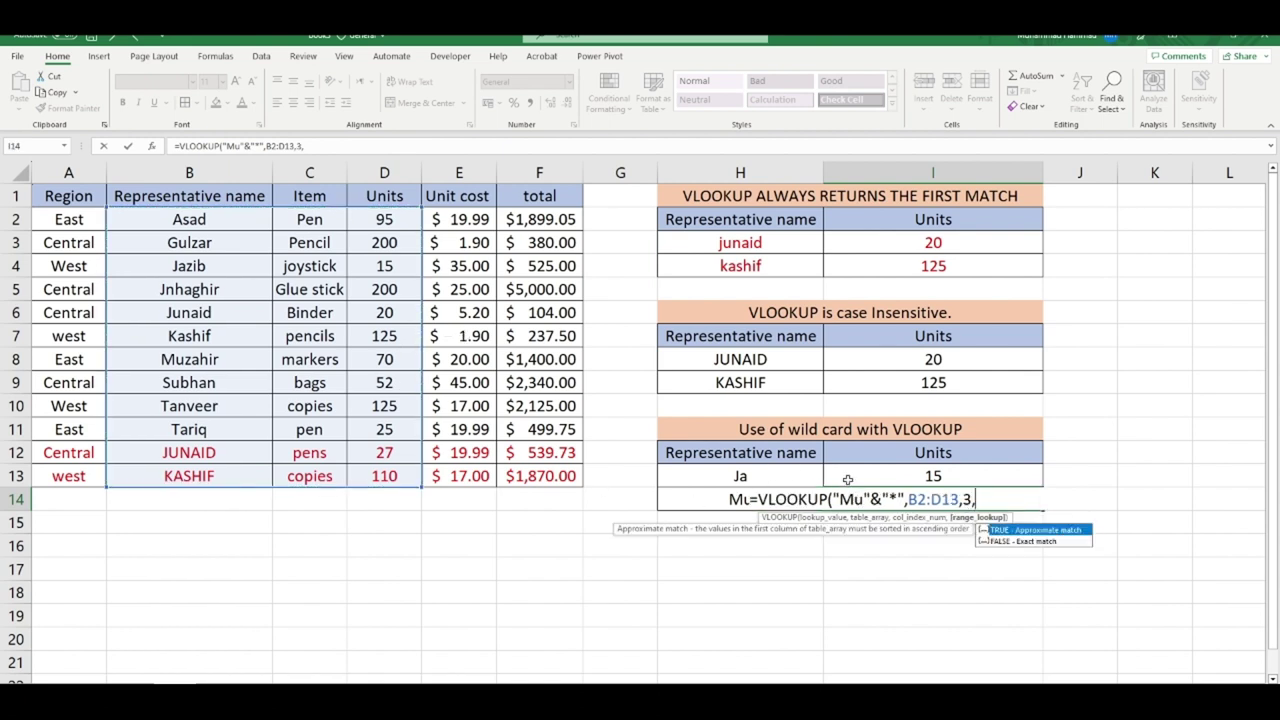
pyautogui.write('0)')
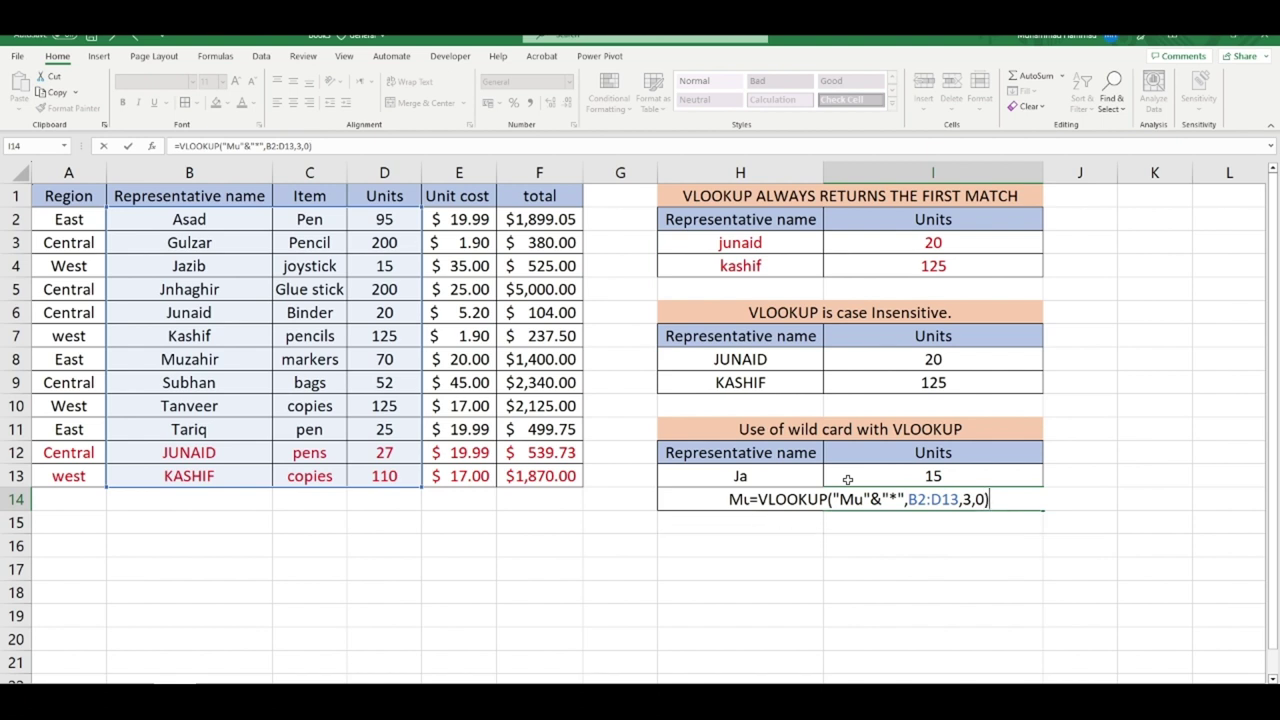
pyautogui.press('Return')
pyautogui.click(885, 499)
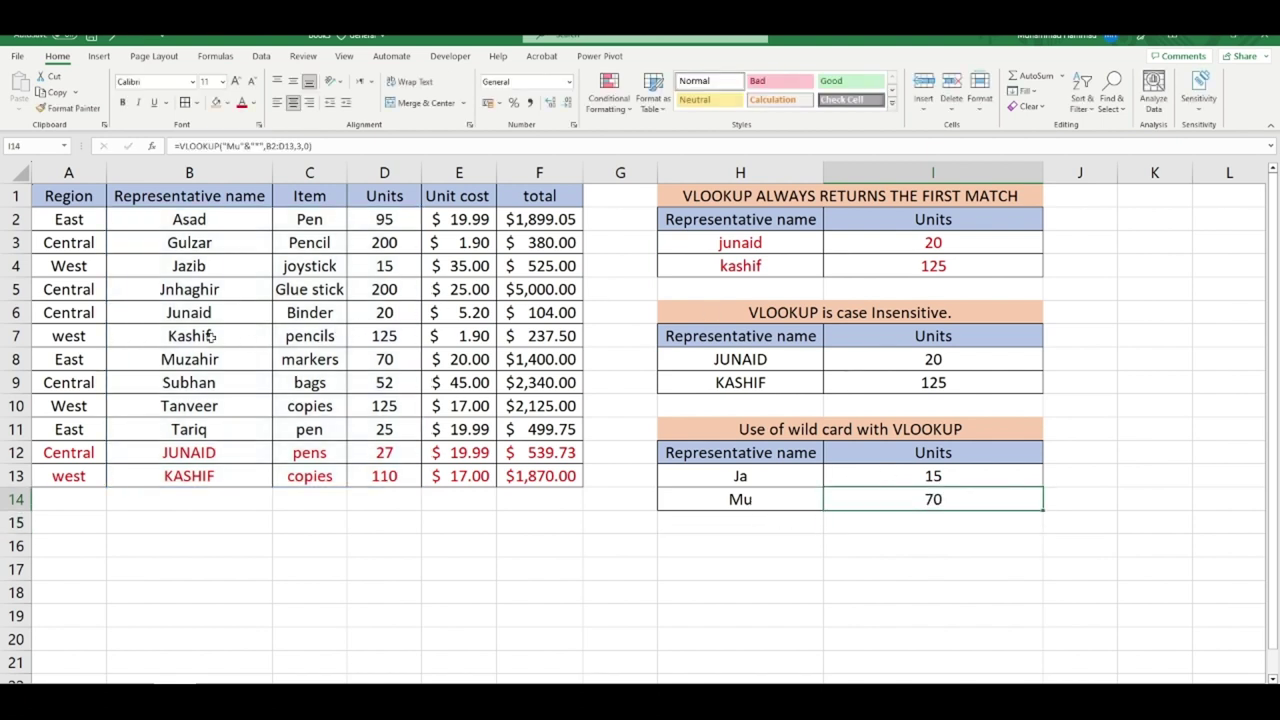
pyautogui.moveTo(197, 358); pyautogui.dragTo(390, 358)
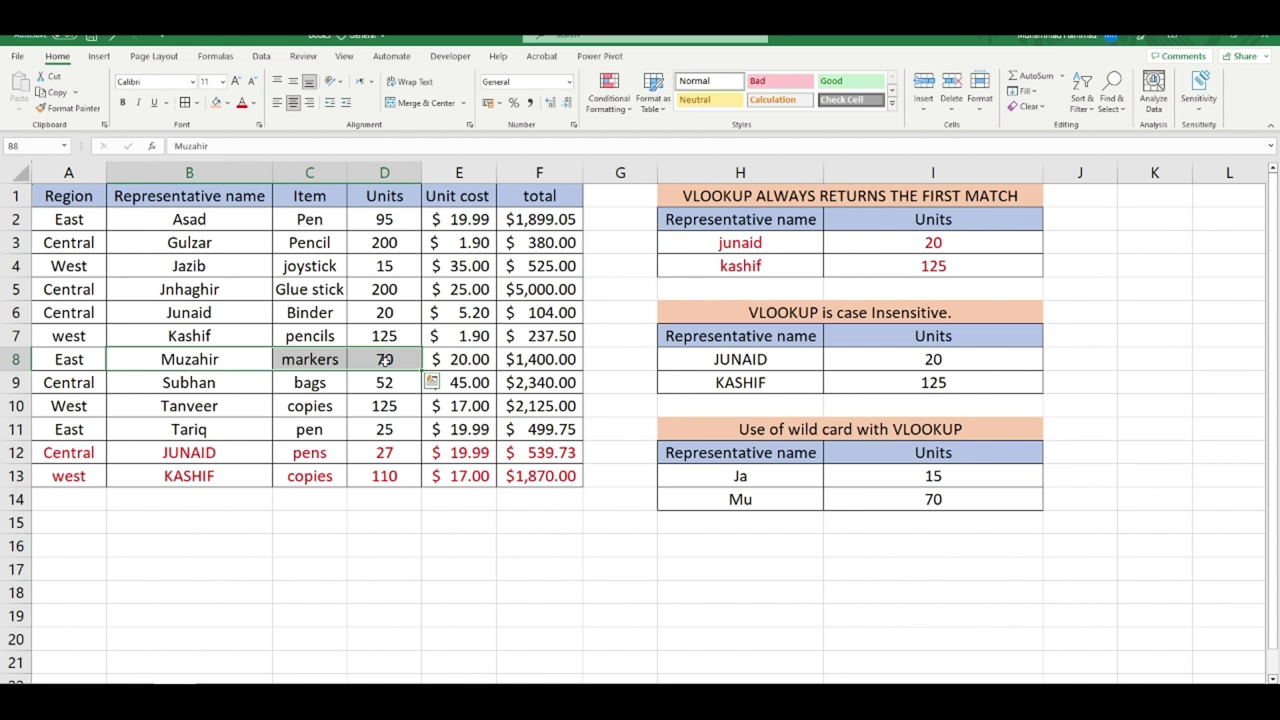
pyautogui.click(694, 536)
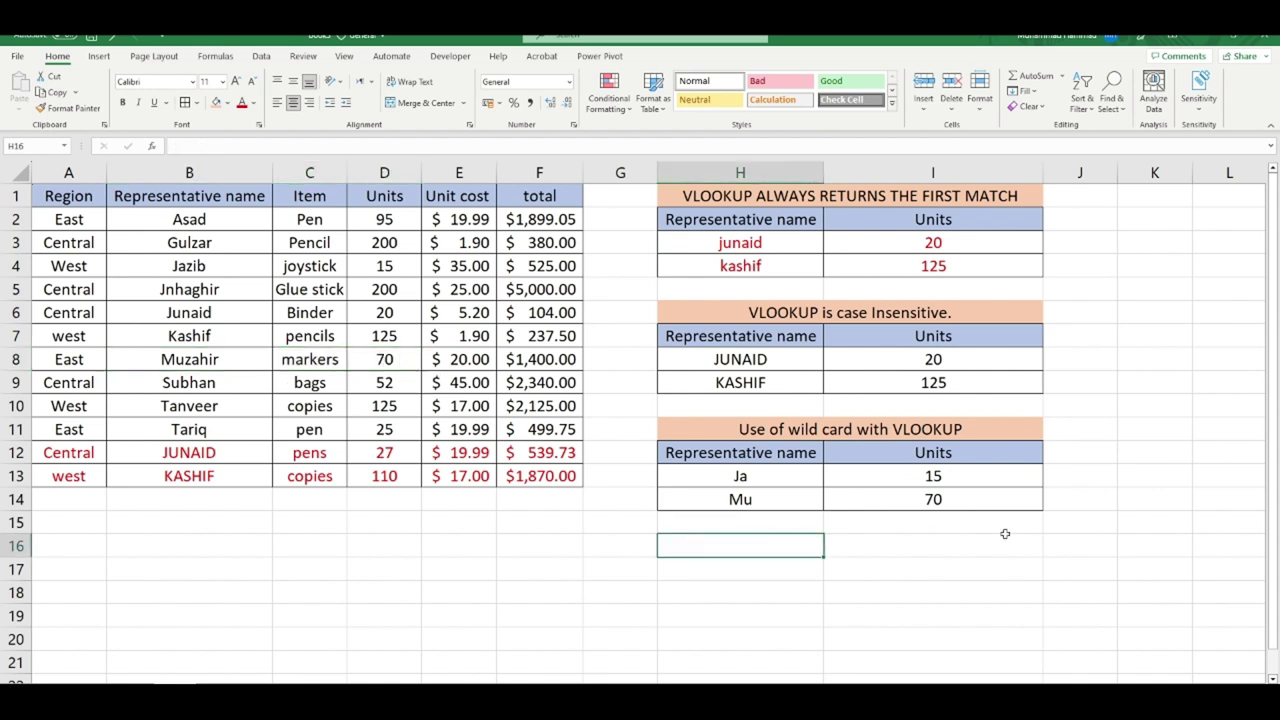
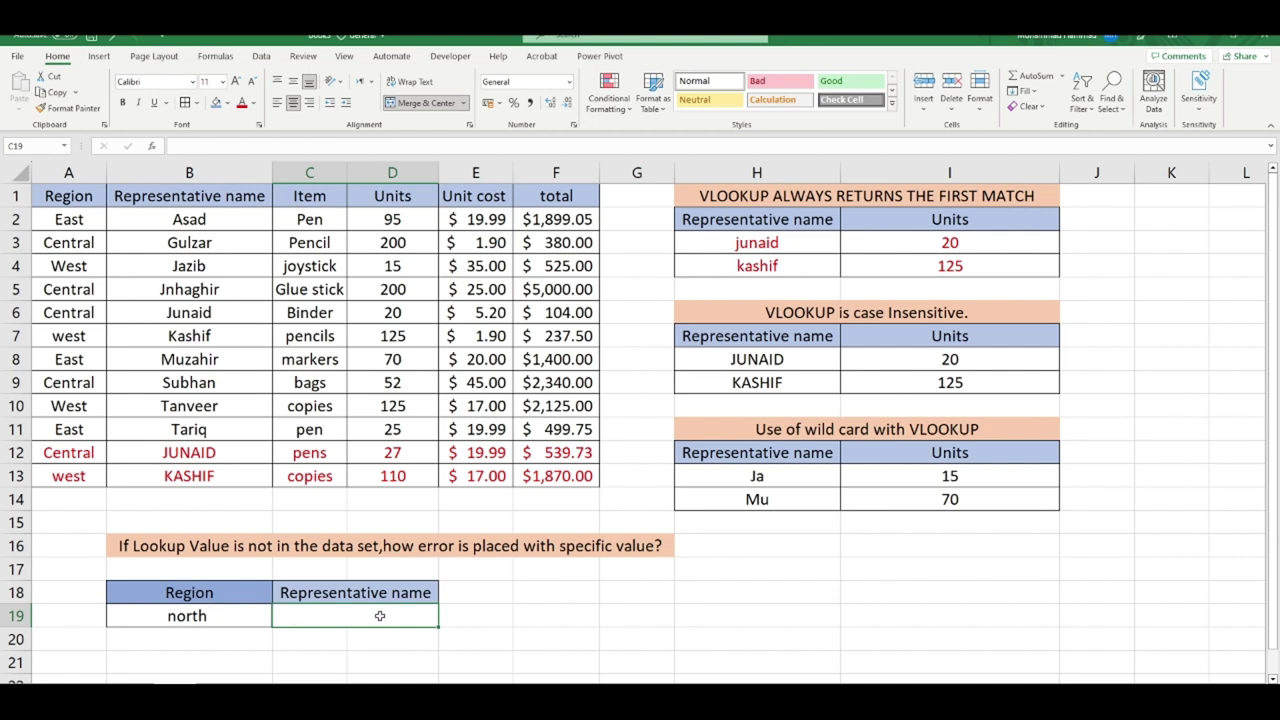
# Enter =VLOOKUP(B19,A1:B13,2,0) in C19, which returns #N/A for 'north'
pyautogui.write('=vlookup')
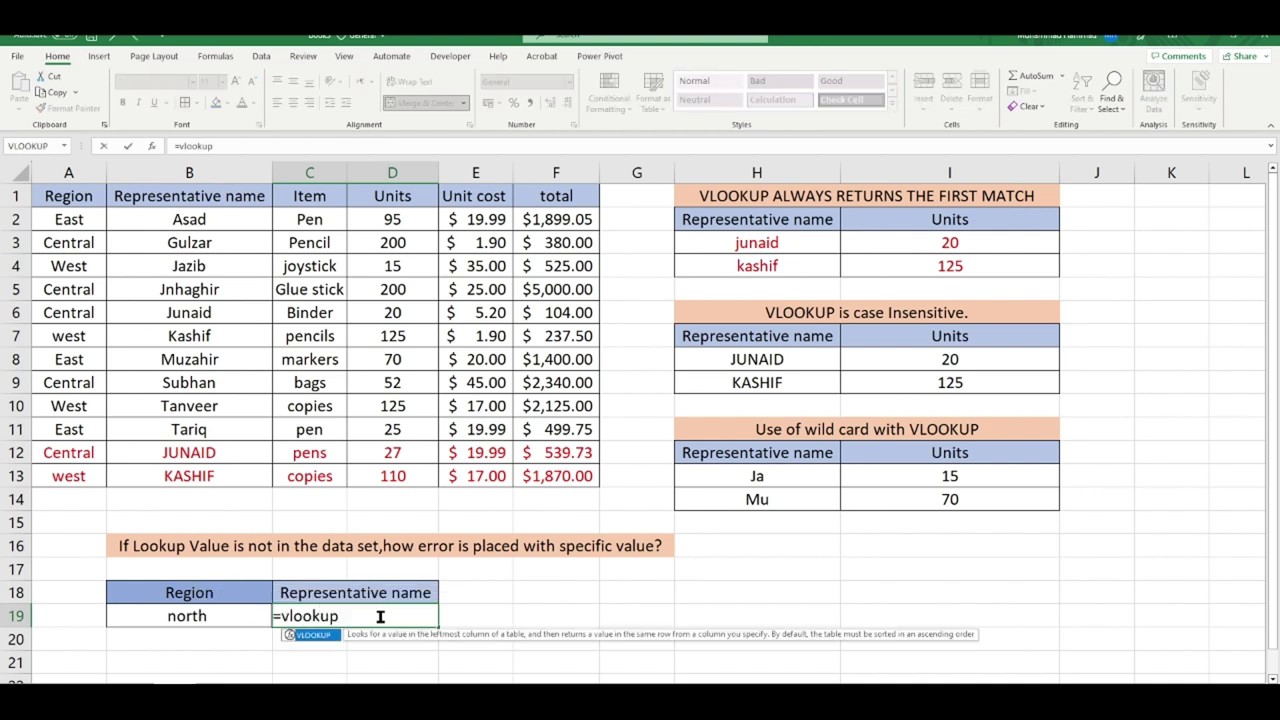
pyautogui.press('Tab')
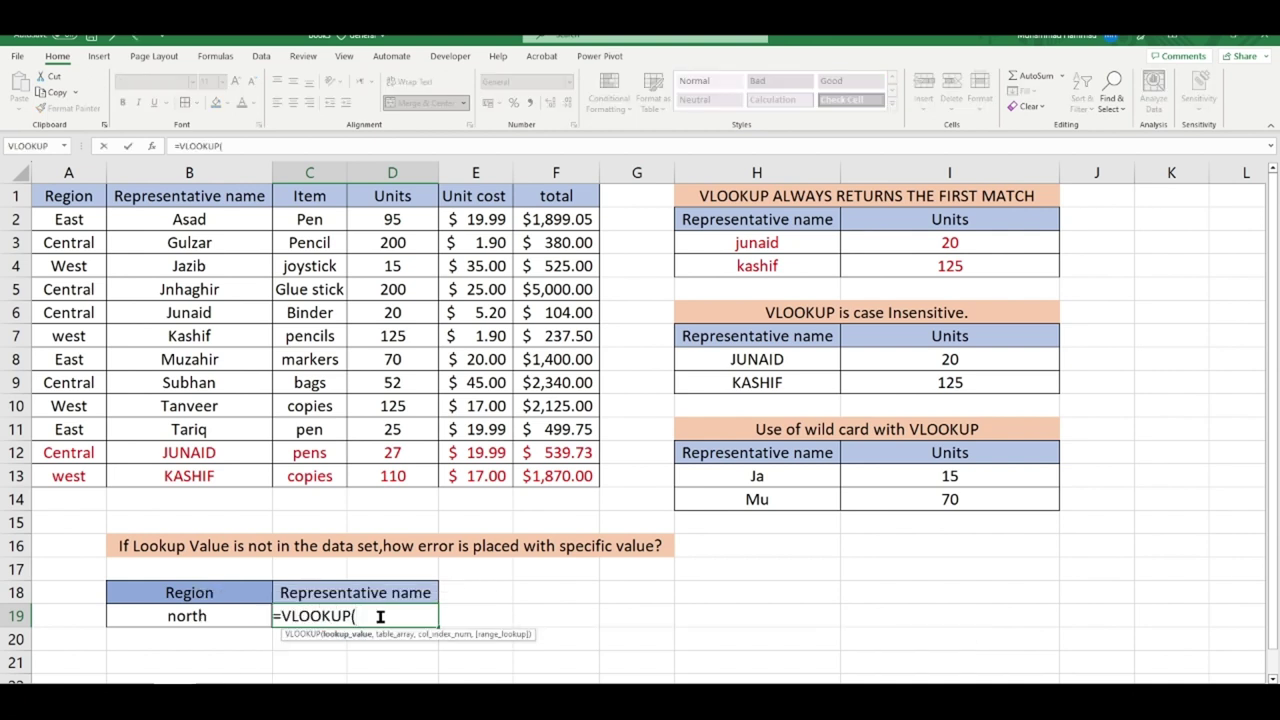
pyautogui.click(229, 617)
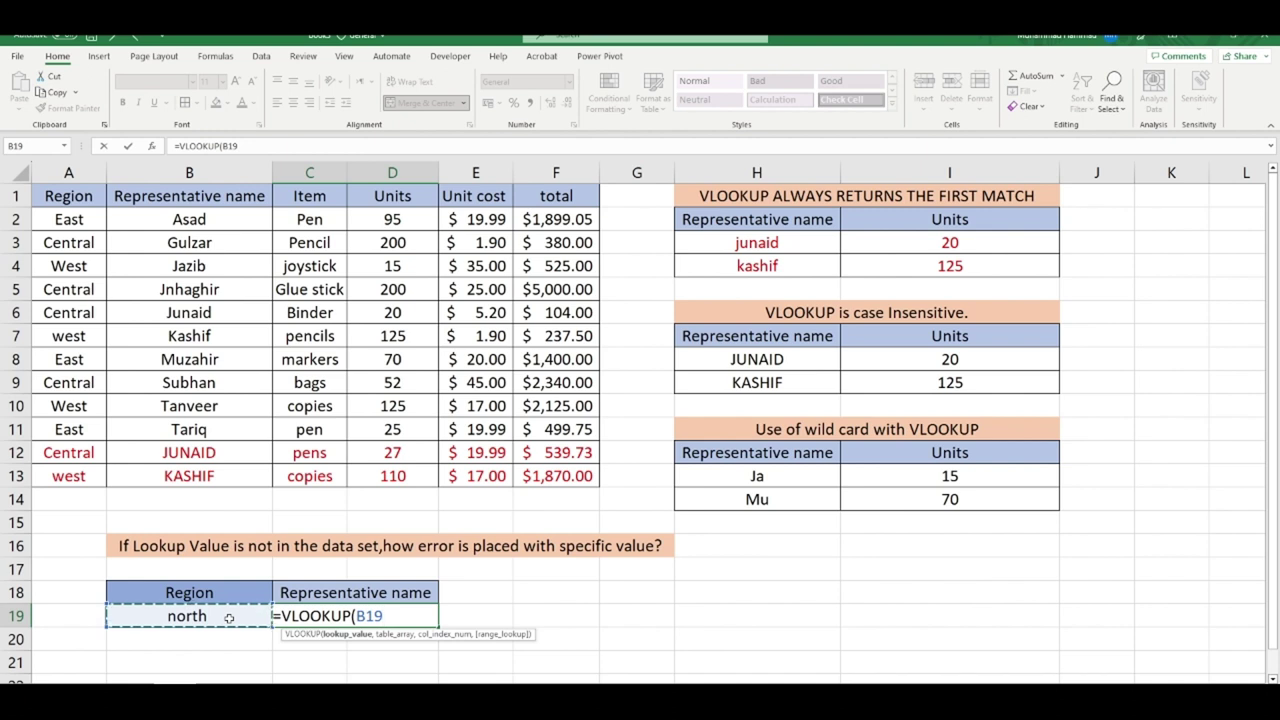
pyautogui.write(',')
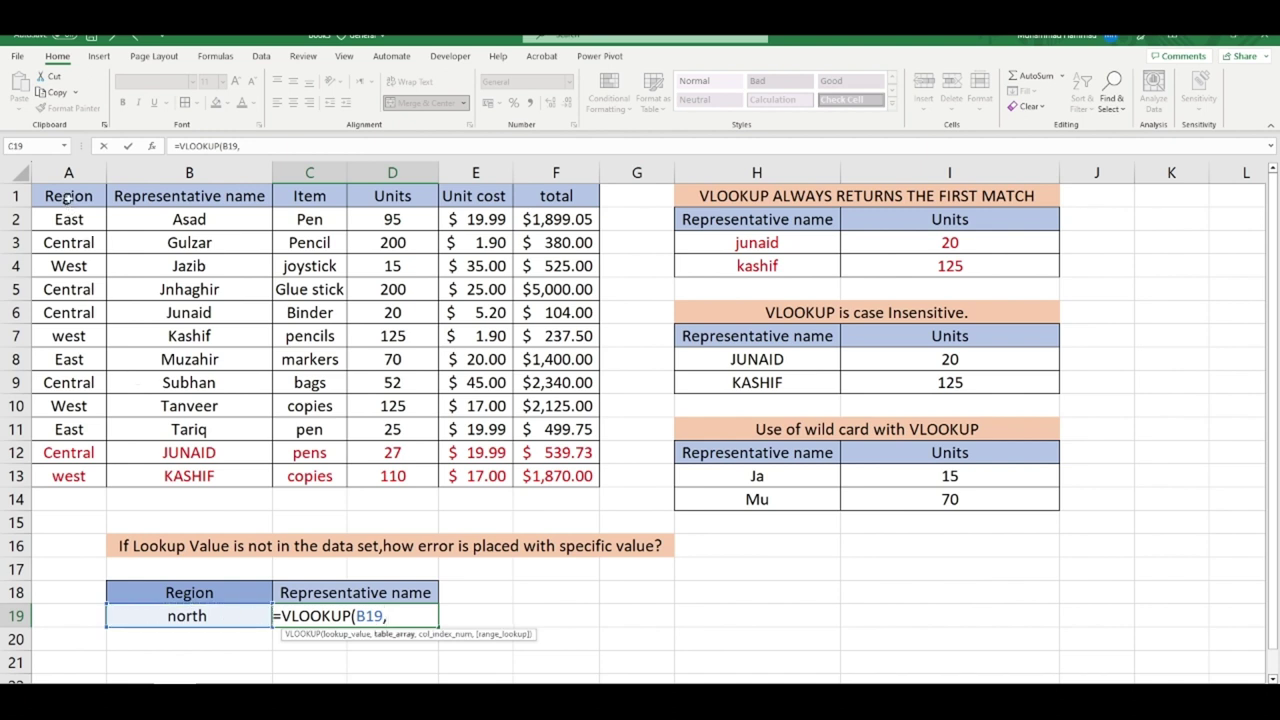
pyautogui.moveTo(68, 194); pyautogui.dragTo(229, 476)
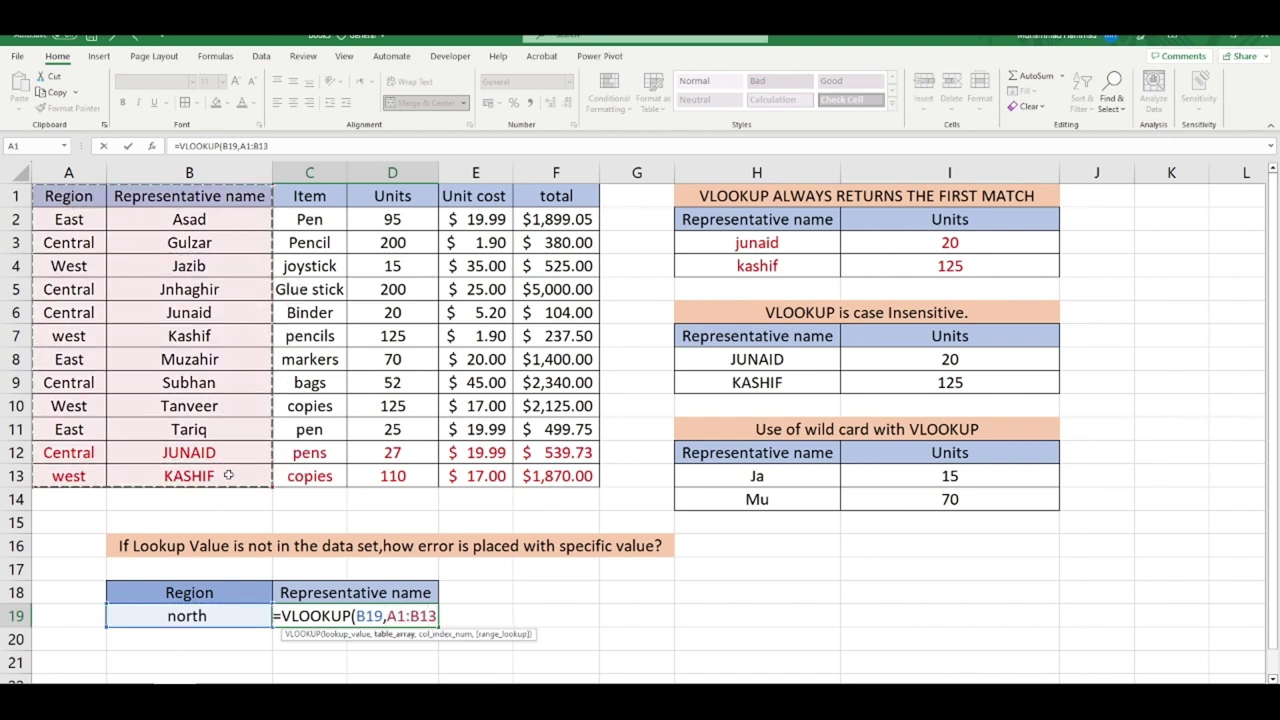
pyautogui.write(',2')
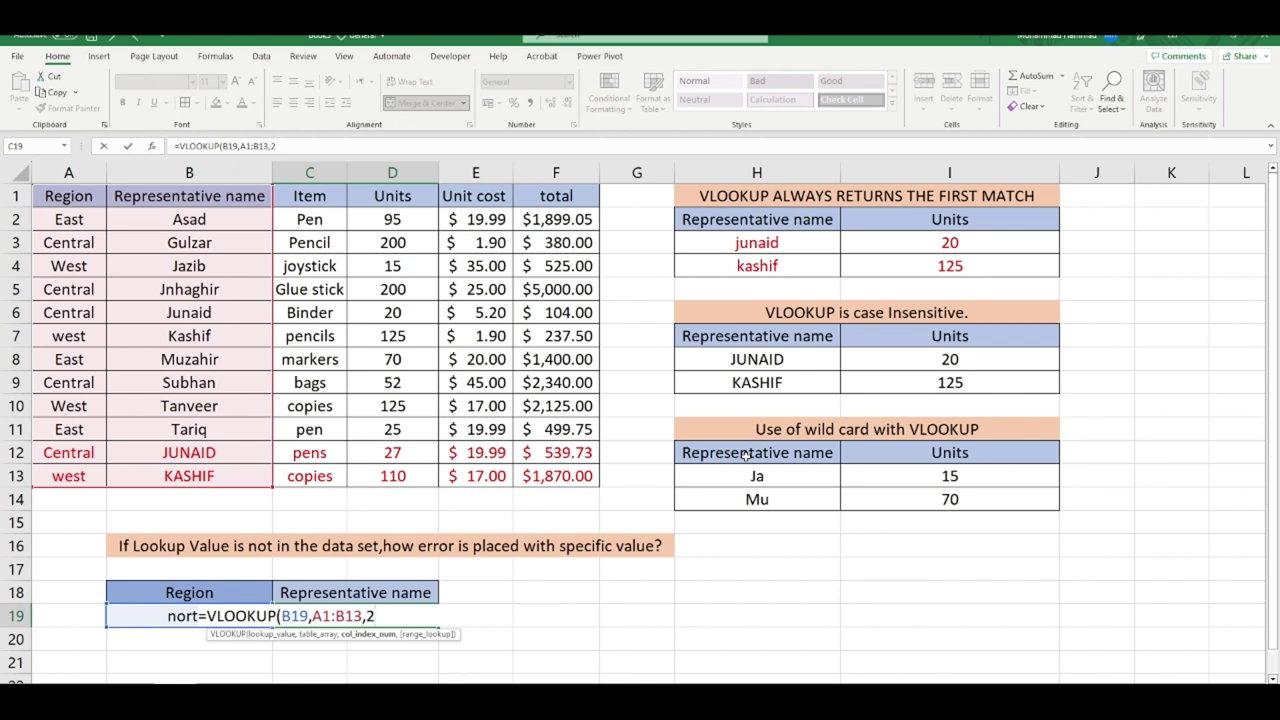
pyautogui.write(',')
pyautogui.write('0)')
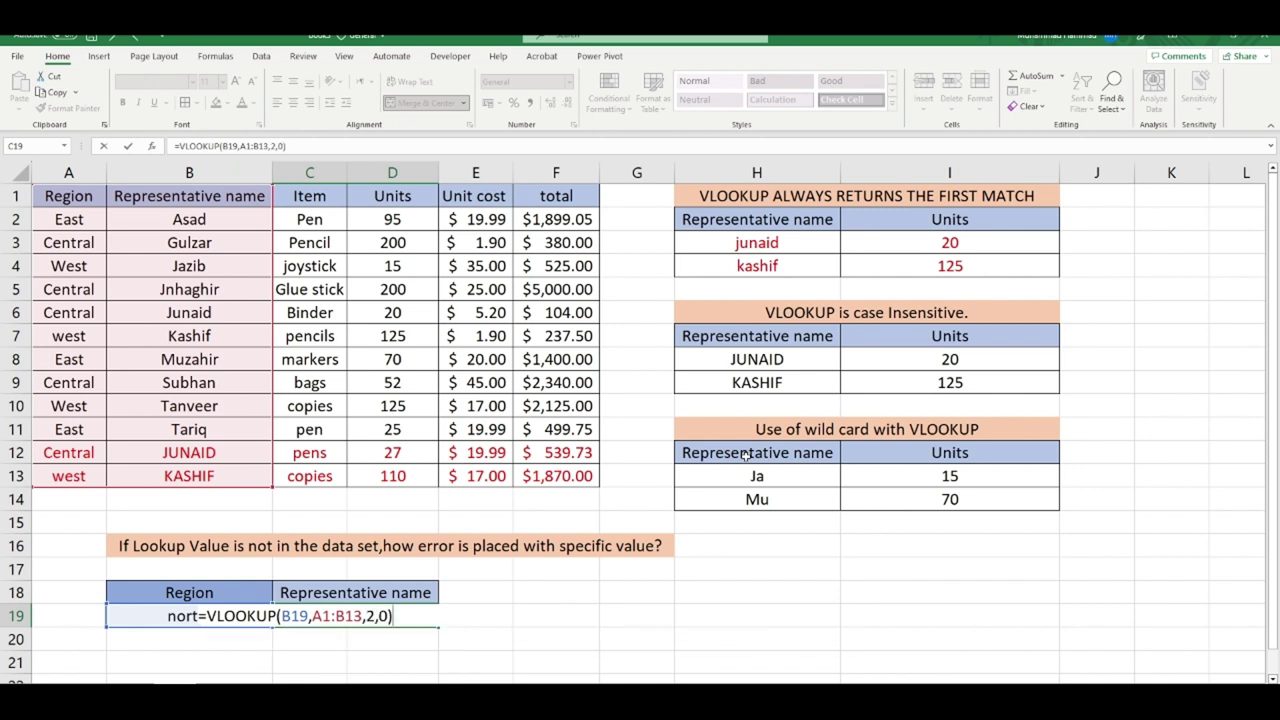
pyautogui.press('Return')
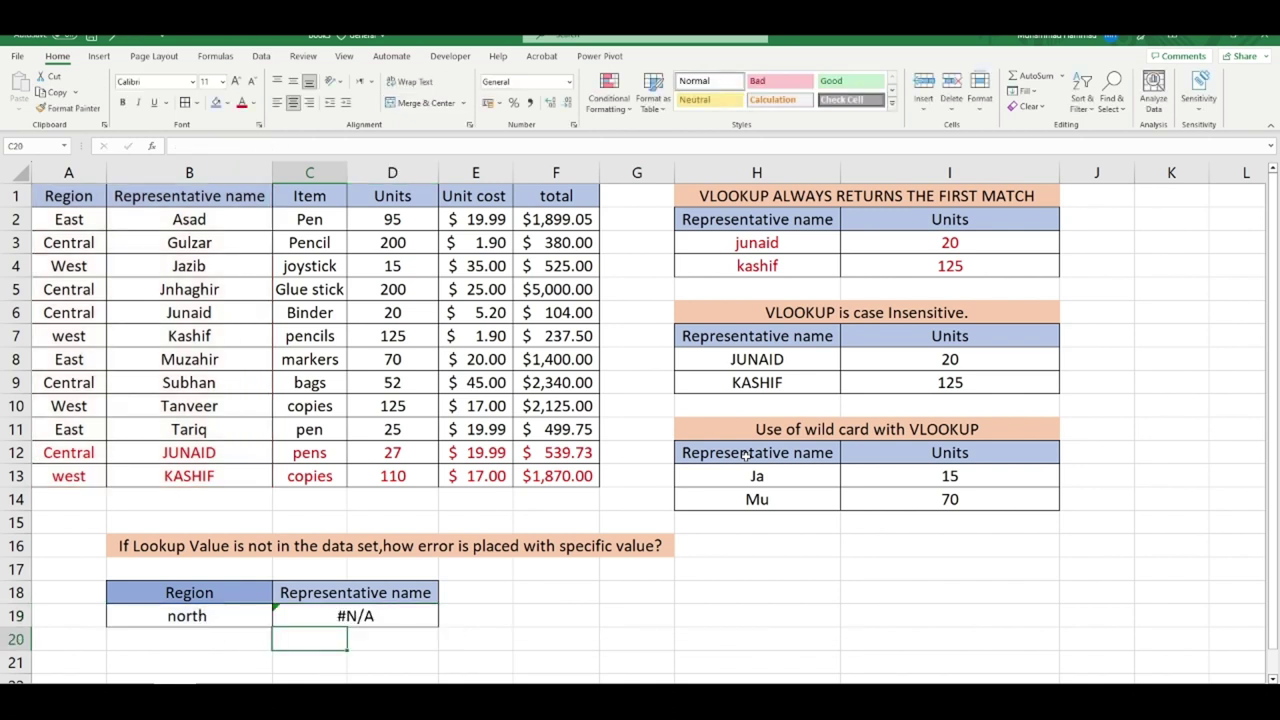
pyautogui.click(388, 615)
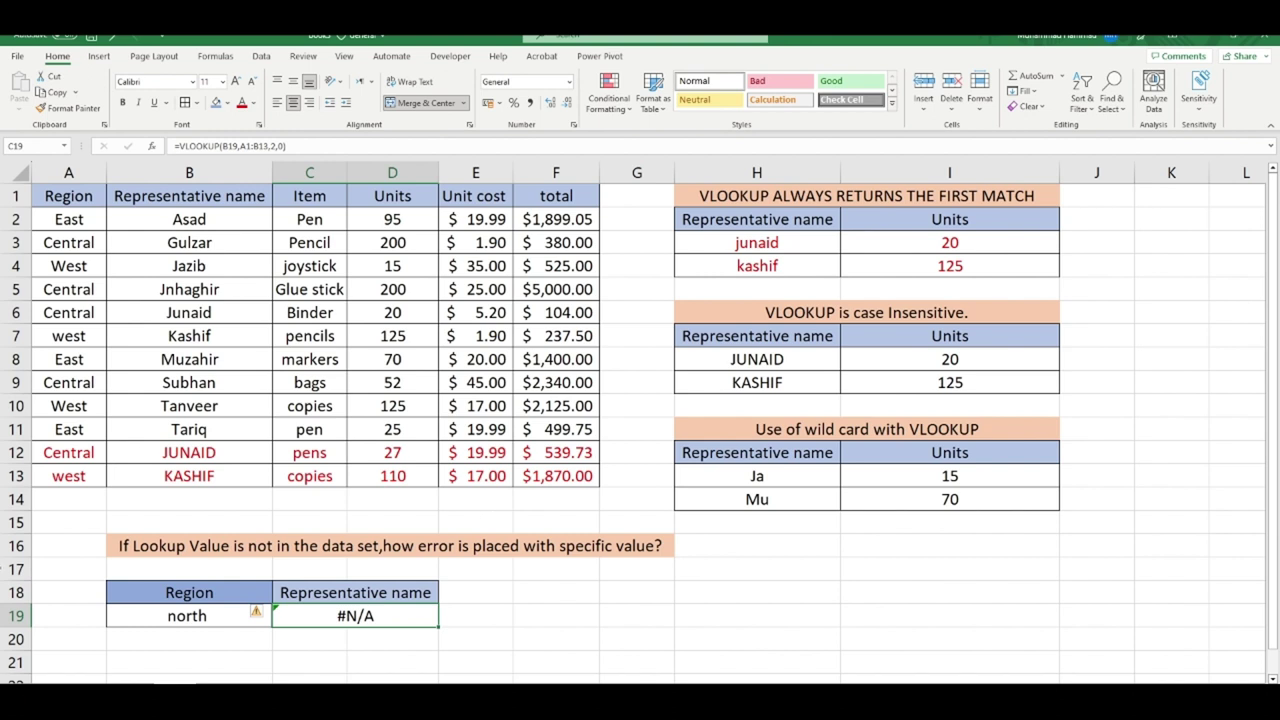
# In E19, build VLOOKUP(B19,A1:B13,2,0) nested inside an IFNA function
pyautogui.click(476, 620)
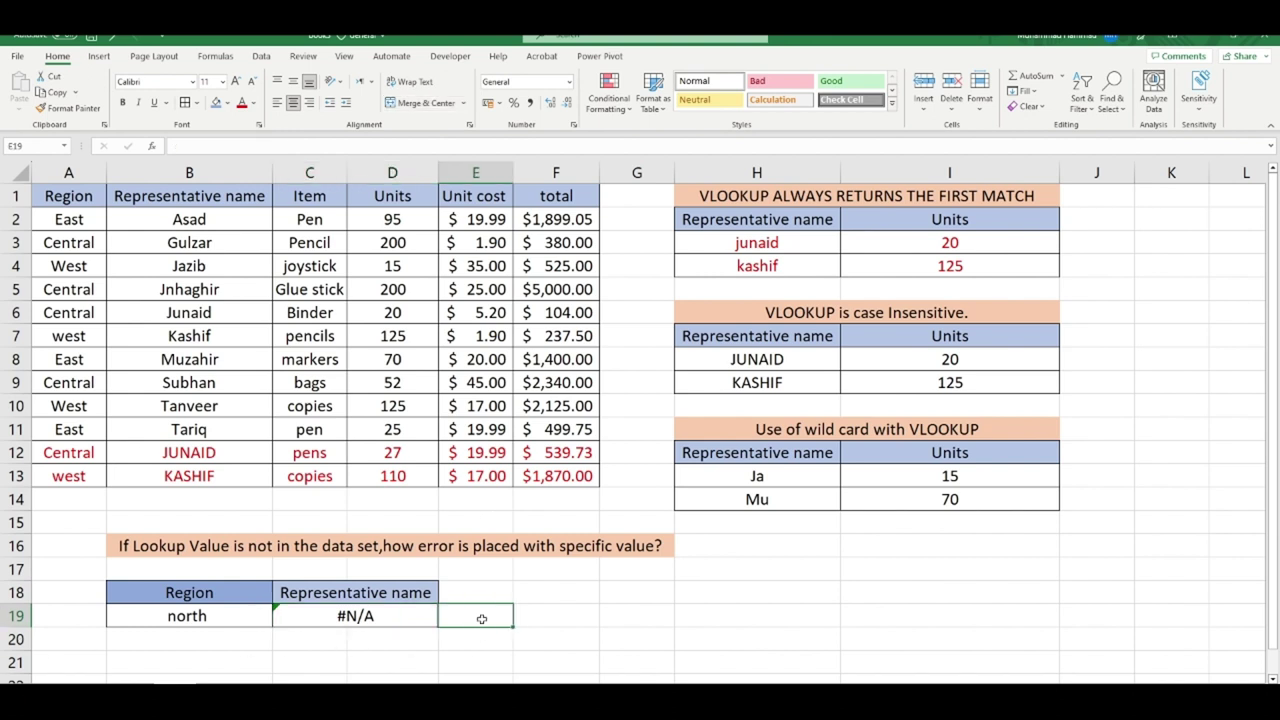
pyautogui.doubleClick(474, 616)
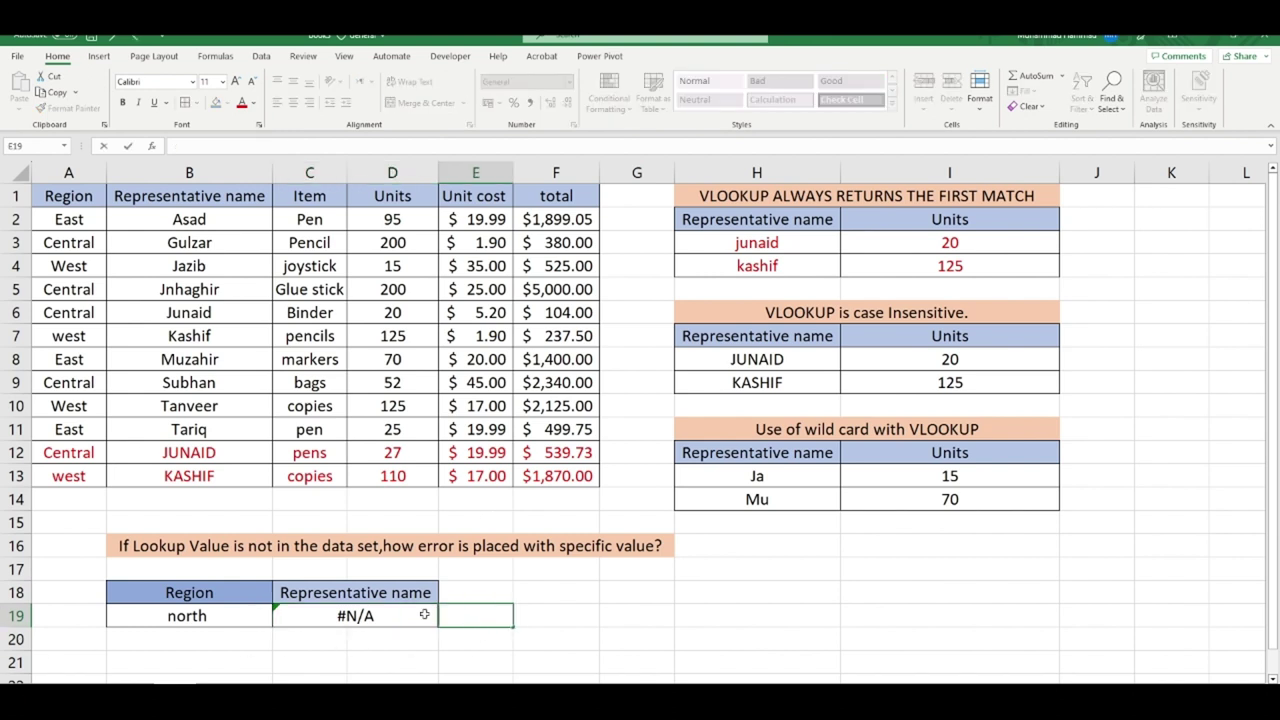
pyautogui.write('=ifna')
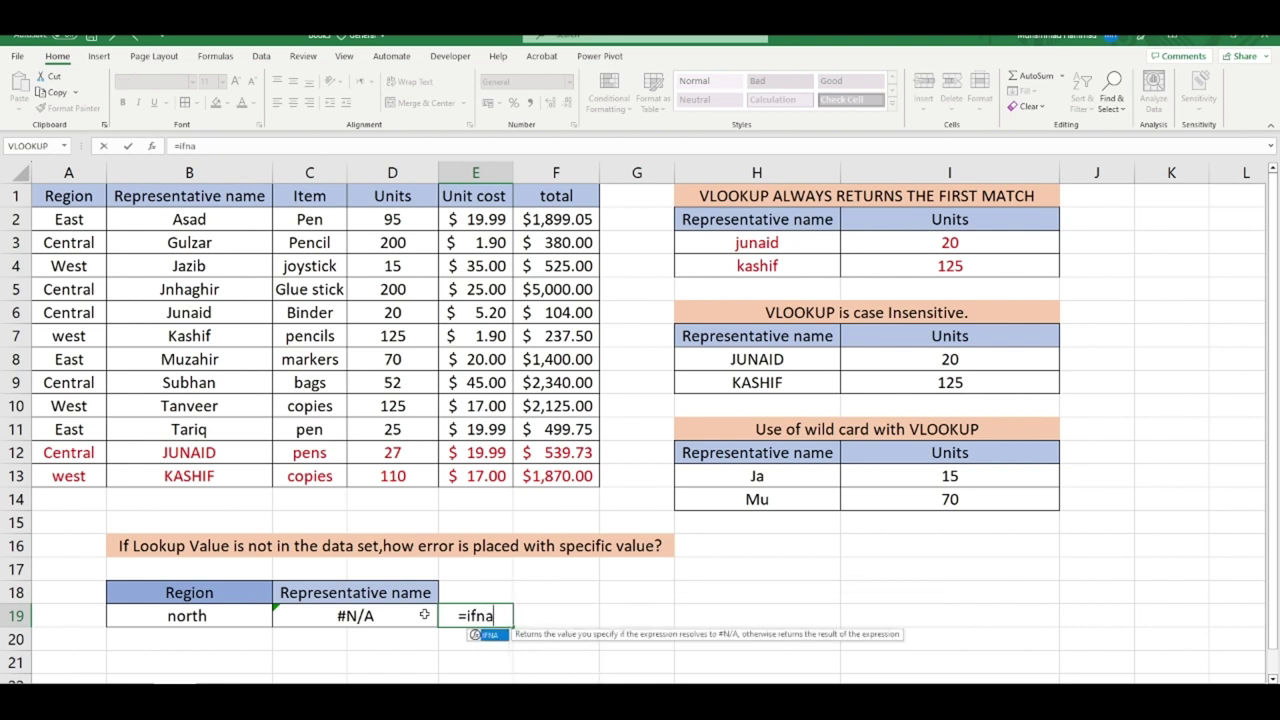
pyautogui.press('Tab')
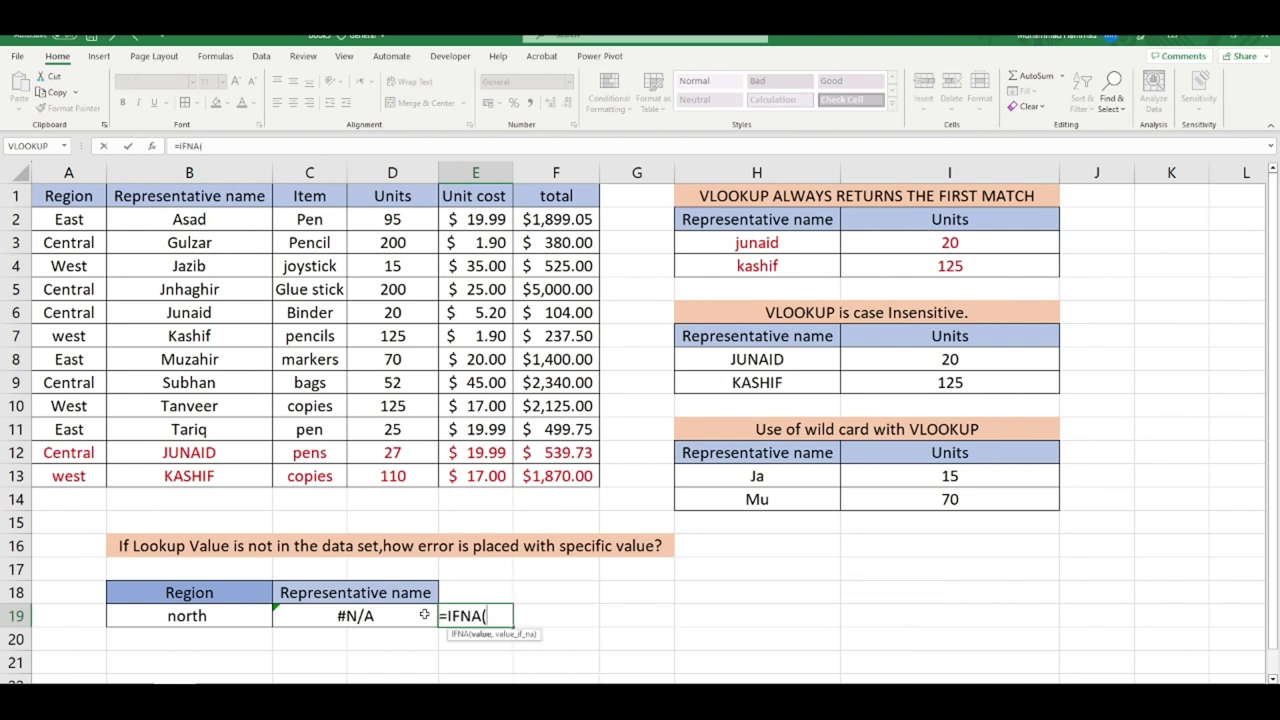
pyautogui.write('vlo')
pyautogui.press('Tab')
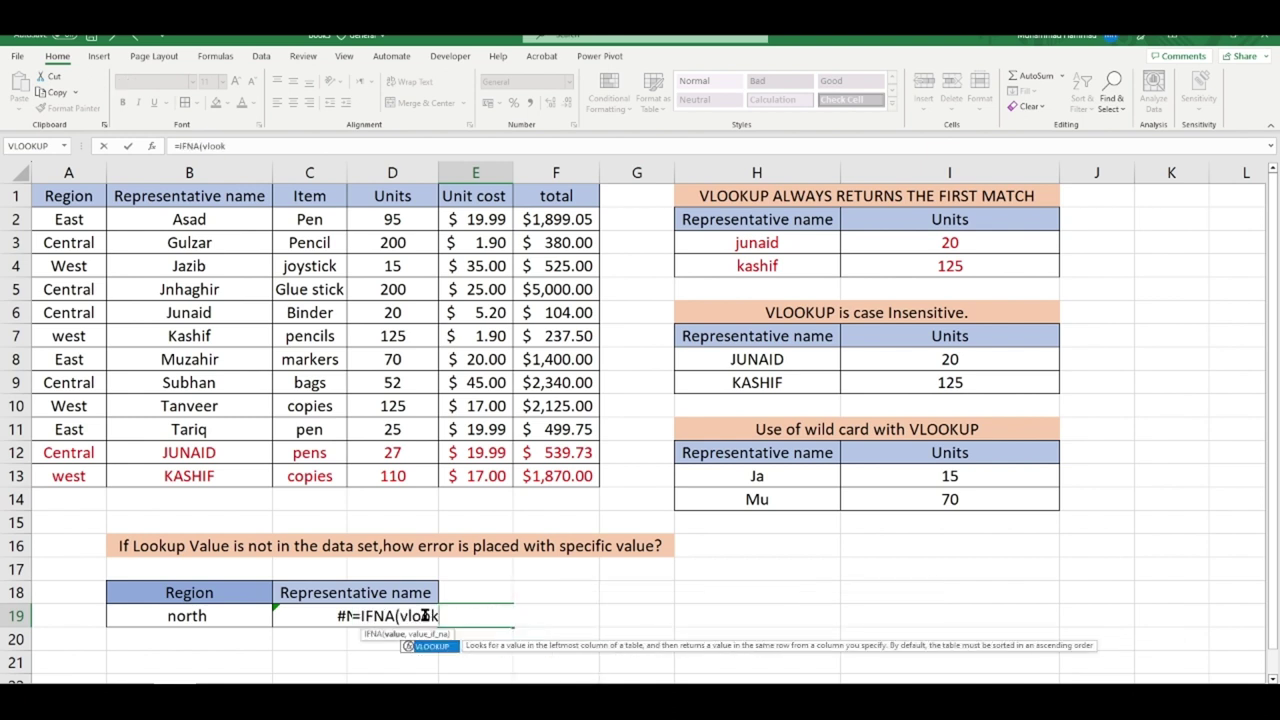
pyautogui.click(188, 617)
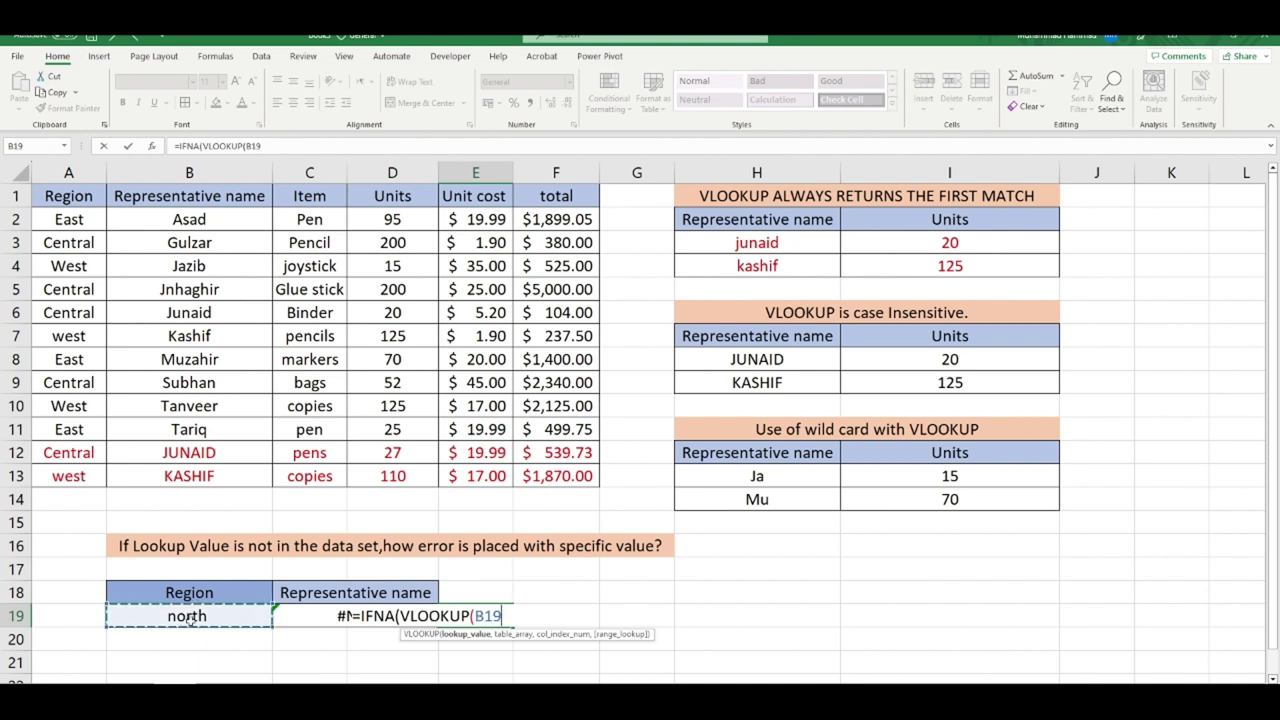
pyautogui.write(',')
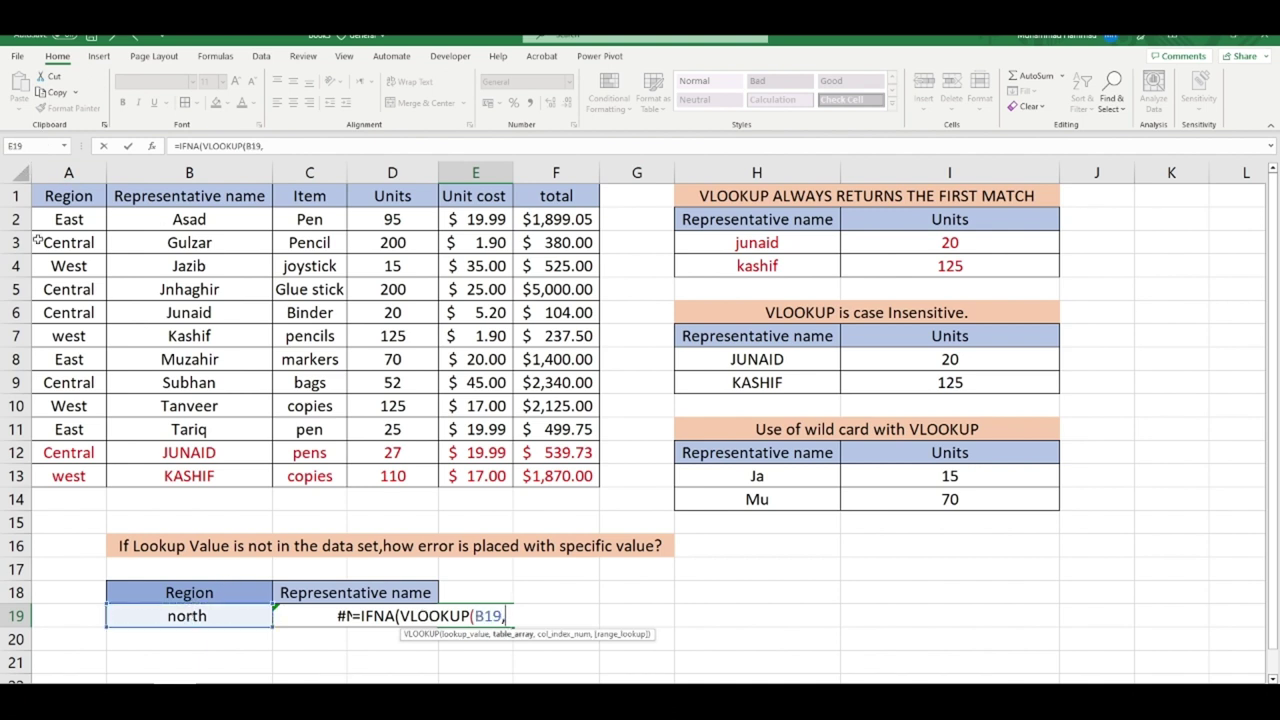
pyautogui.click(72, 197)
pyautogui.moveTo(72, 197); pyautogui.dragTo(237, 470)
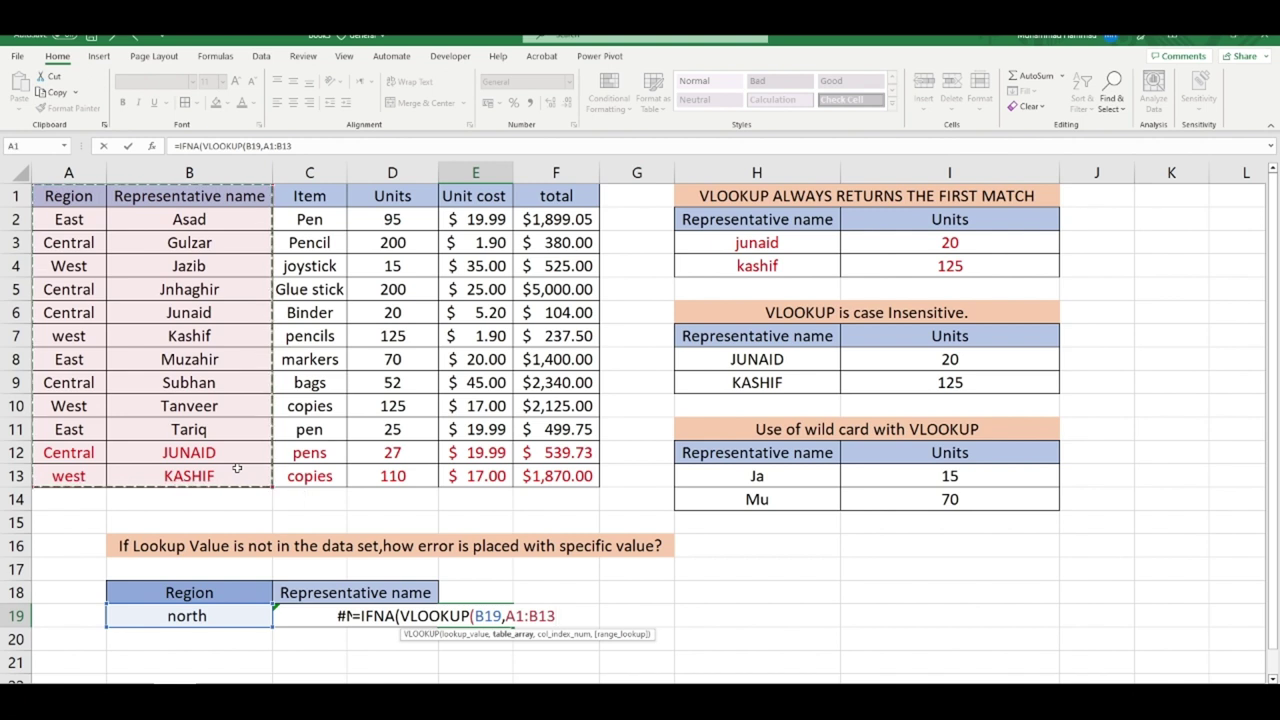
pyautogui.write(',')
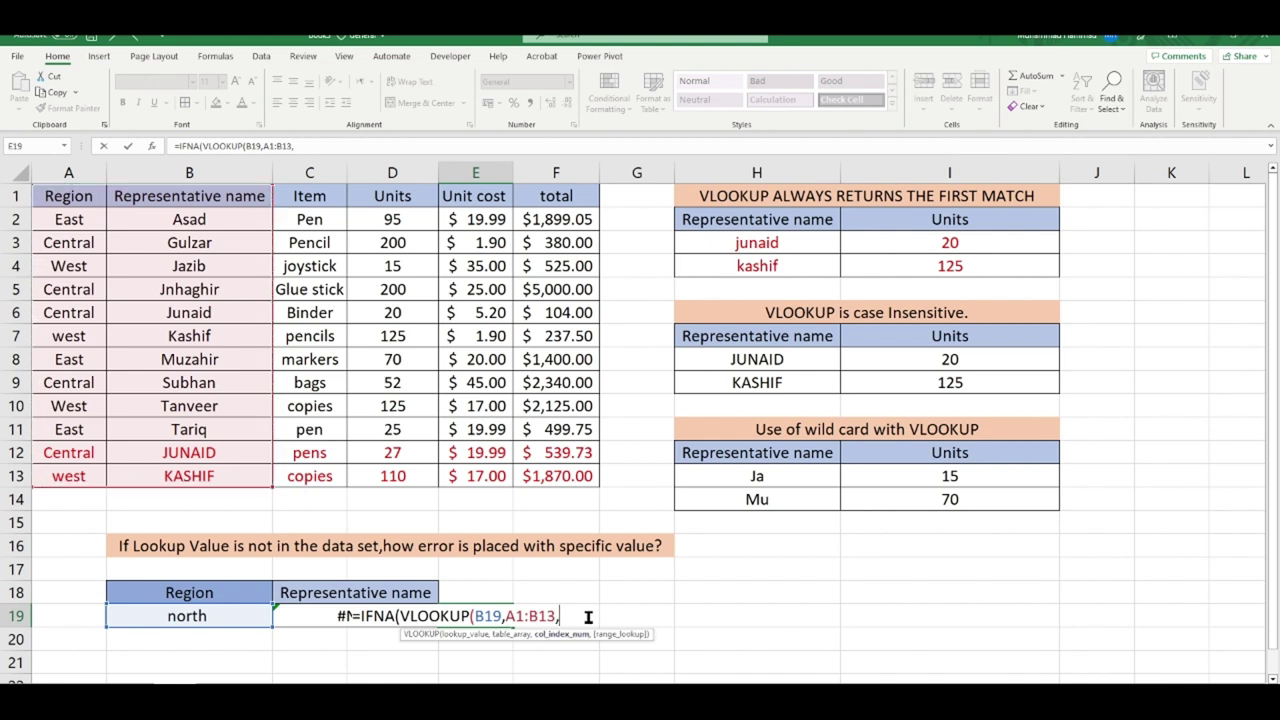
pyautogui.write('2,0')
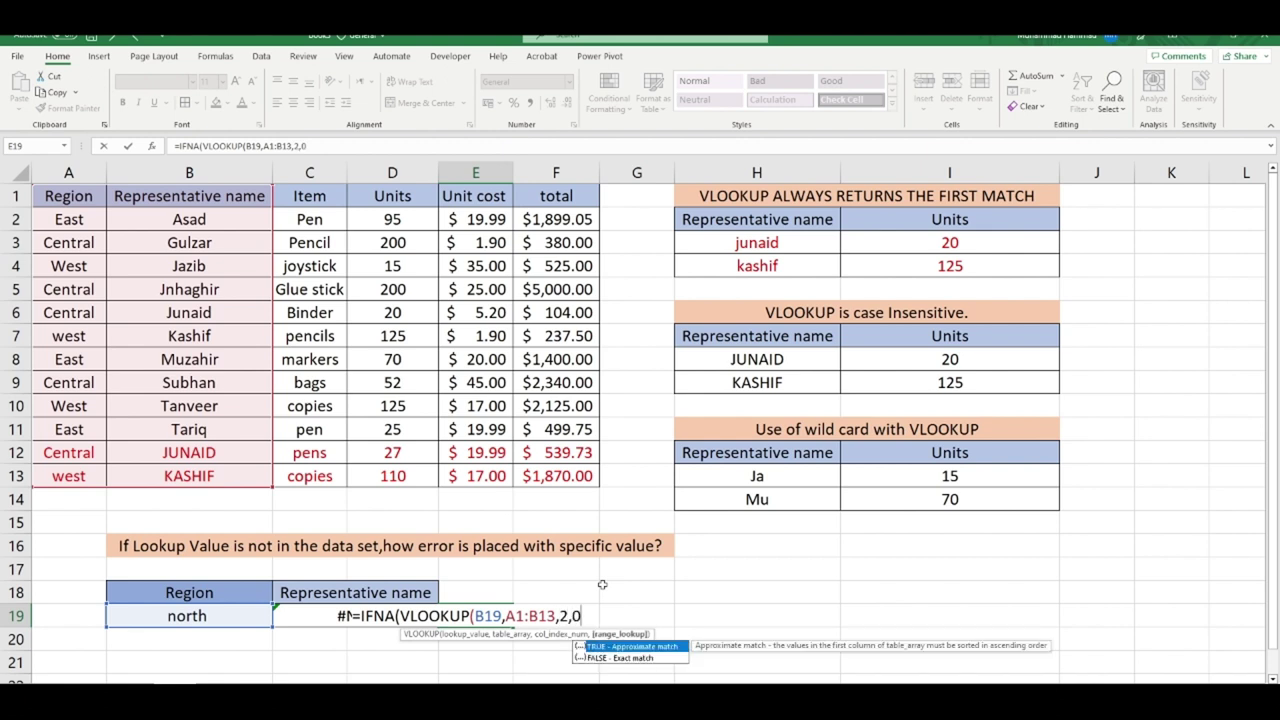
pyautogui.write(')')
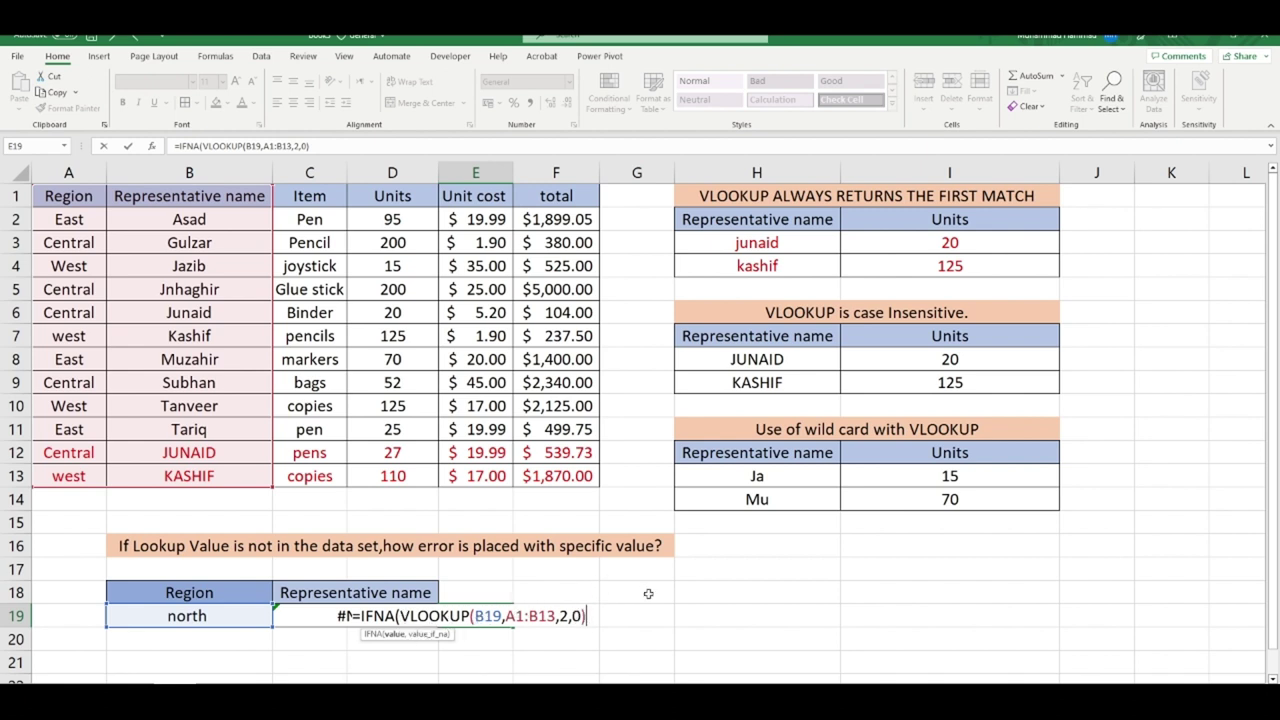
# Set the IFNA fallback text to 'not valid data' and widen column E to show it
pyautogui.write(',"no')
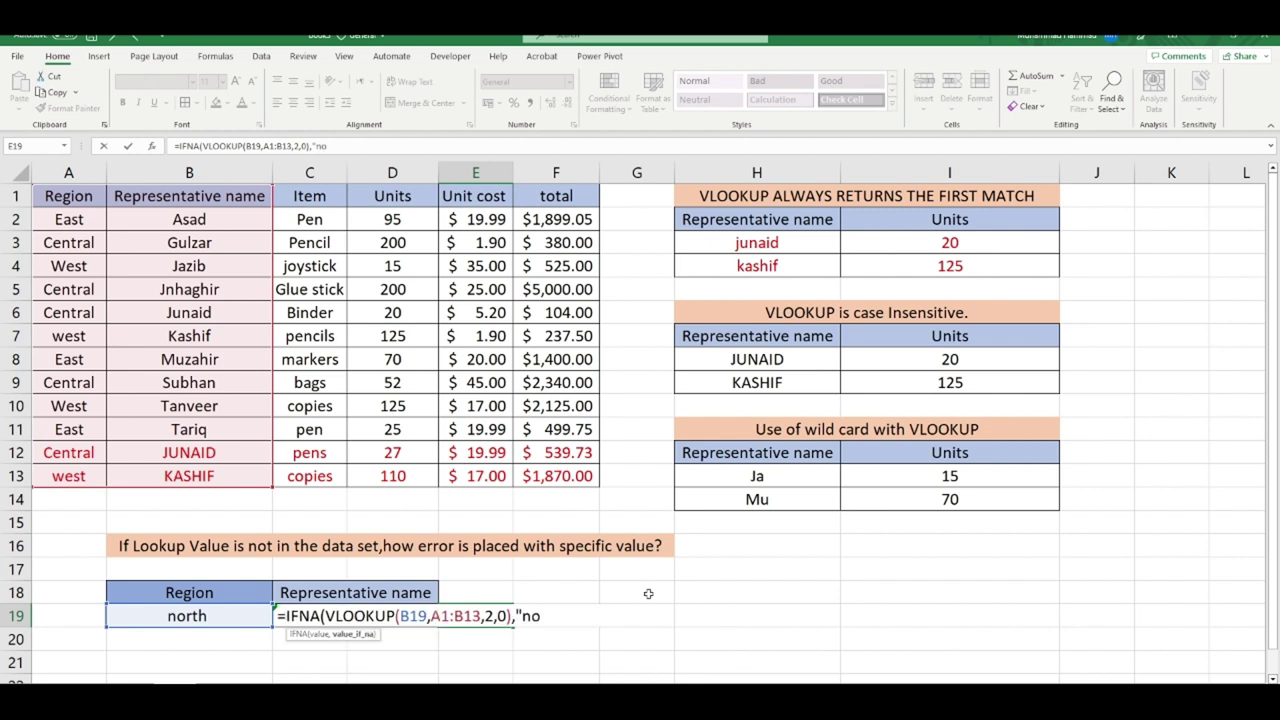
pyautogui.write('t valid data')
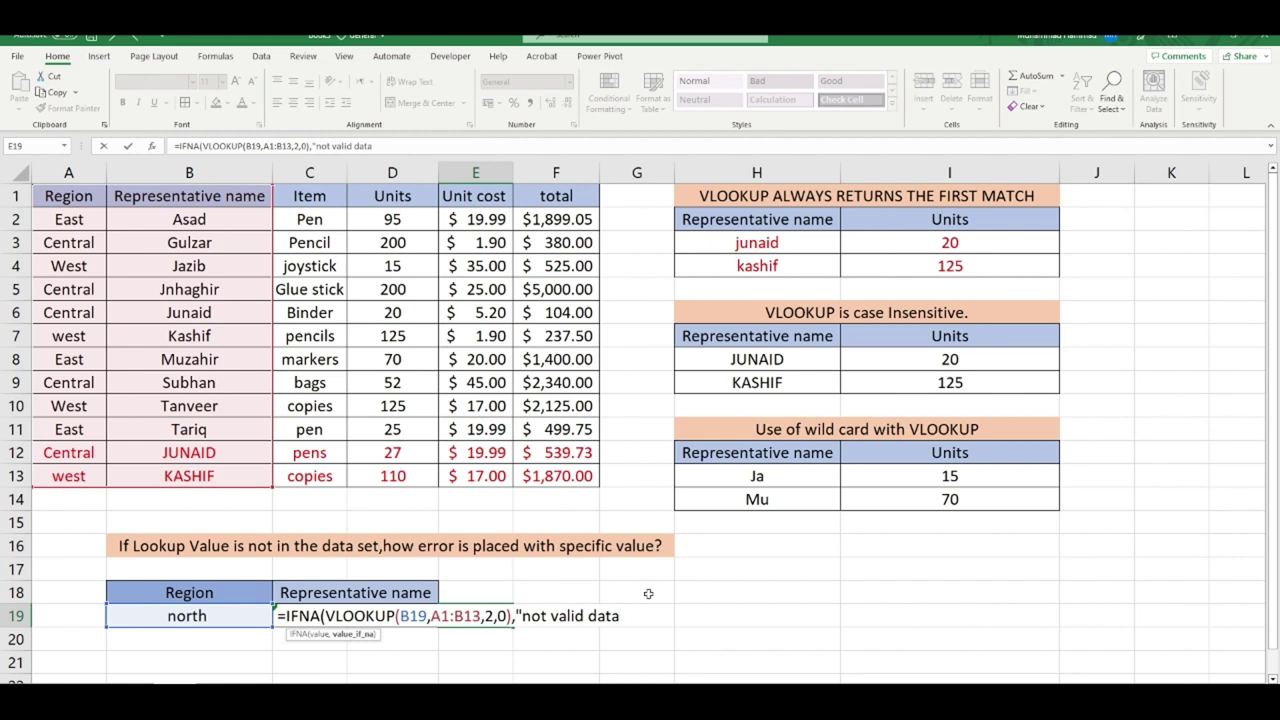
pyautogui.write('")')
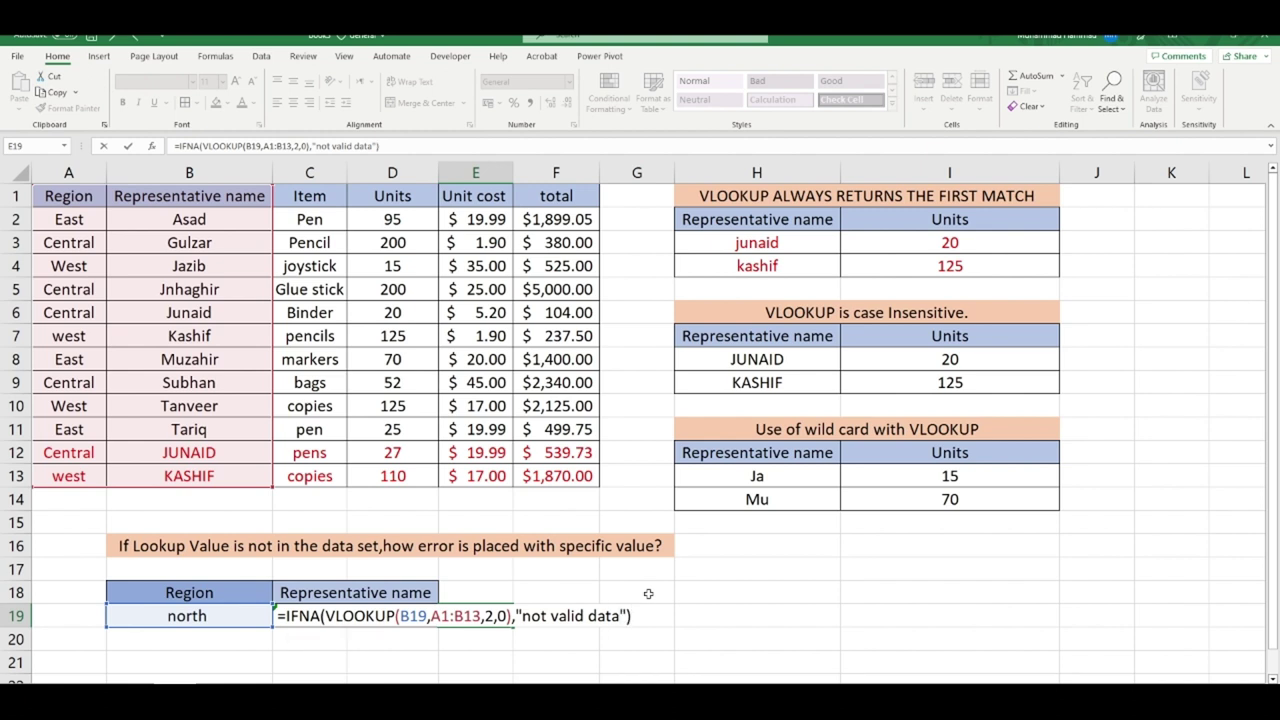
pyautogui.press('Return')
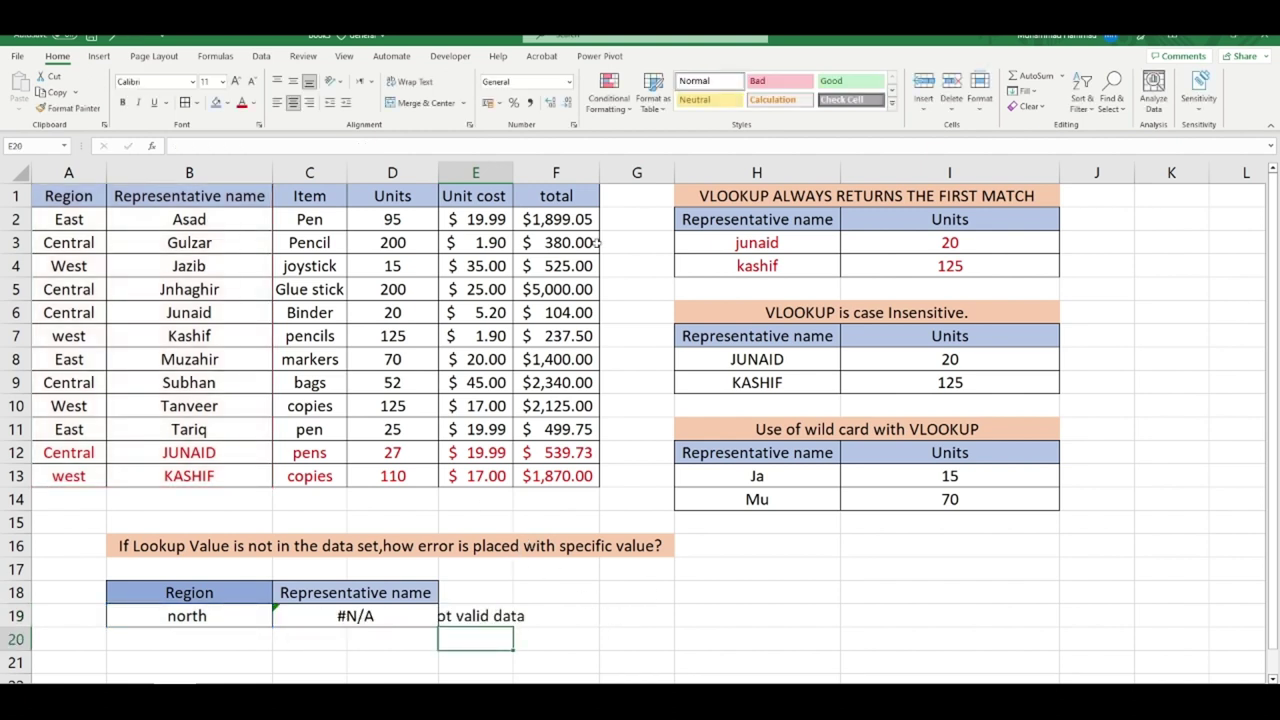
pyautogui.moveTo(513, 172); pyautogui.dragTo(545, 172)
pyautogui.click(535, 617)
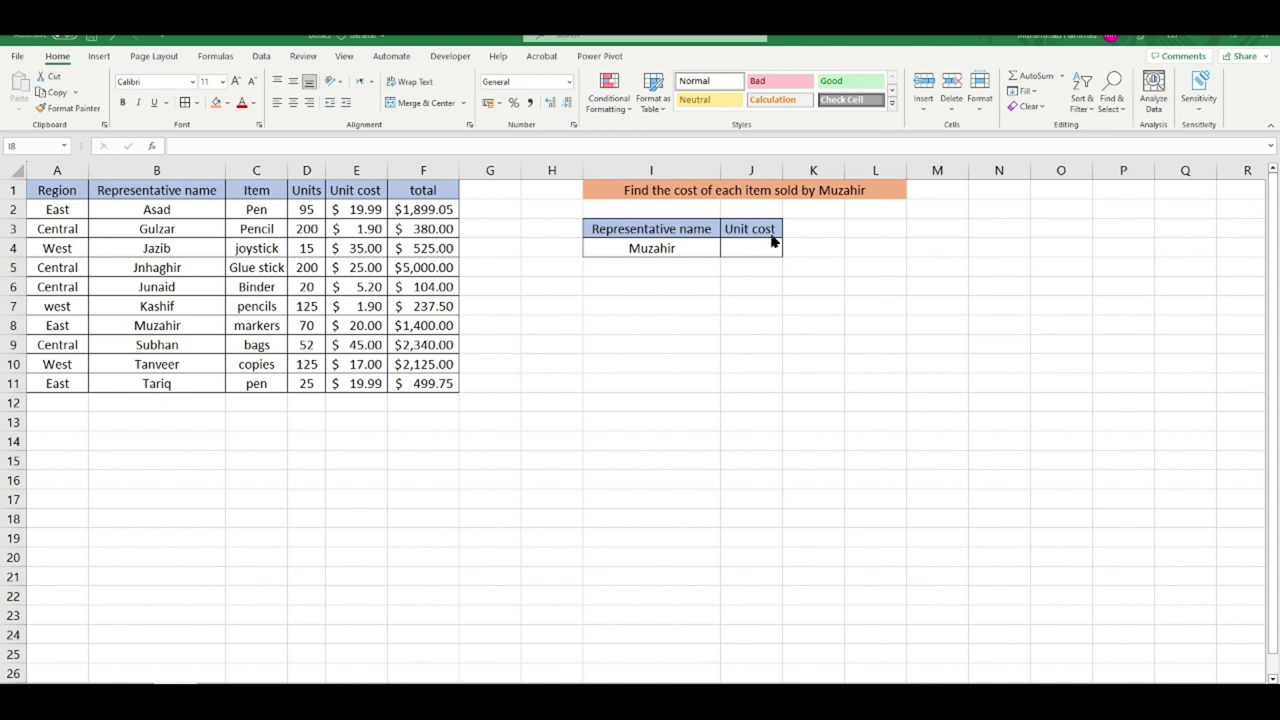
# Review the representative name cell I4 and the Unit cost header J3
pyautogui.press('F2')
pyautogui.click(670, 243)
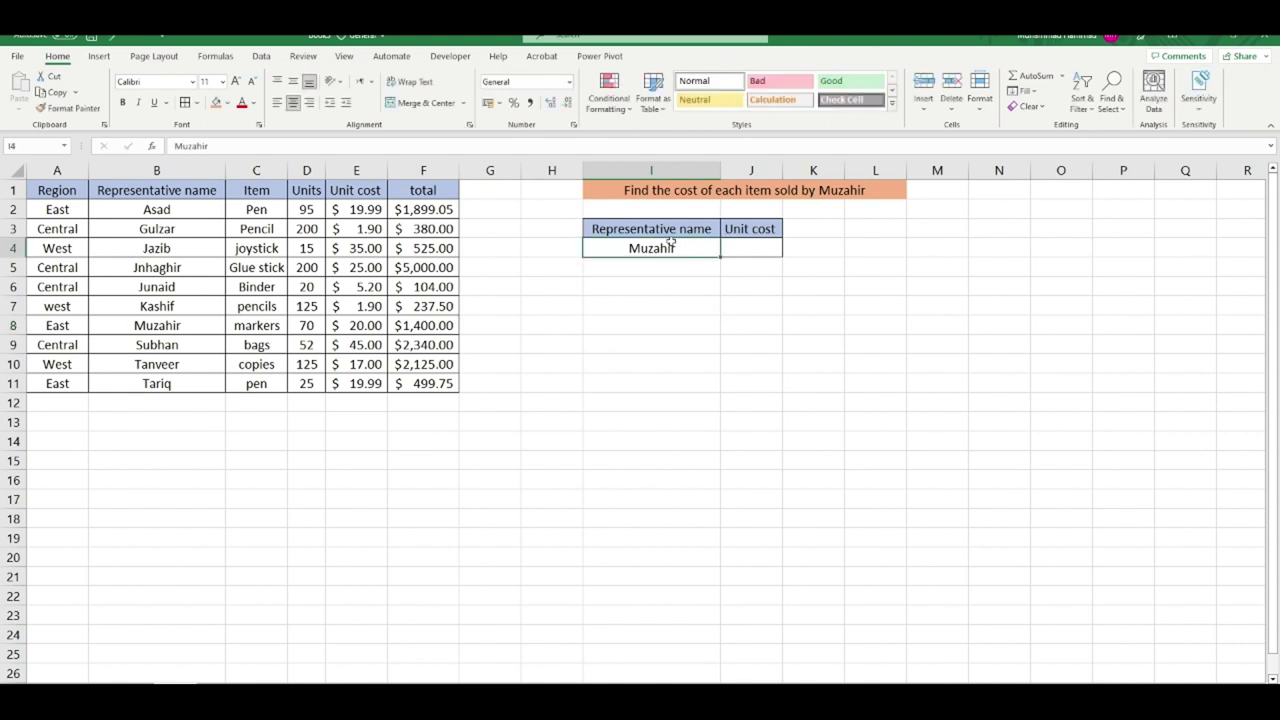
pyautogui.click(769, 230)
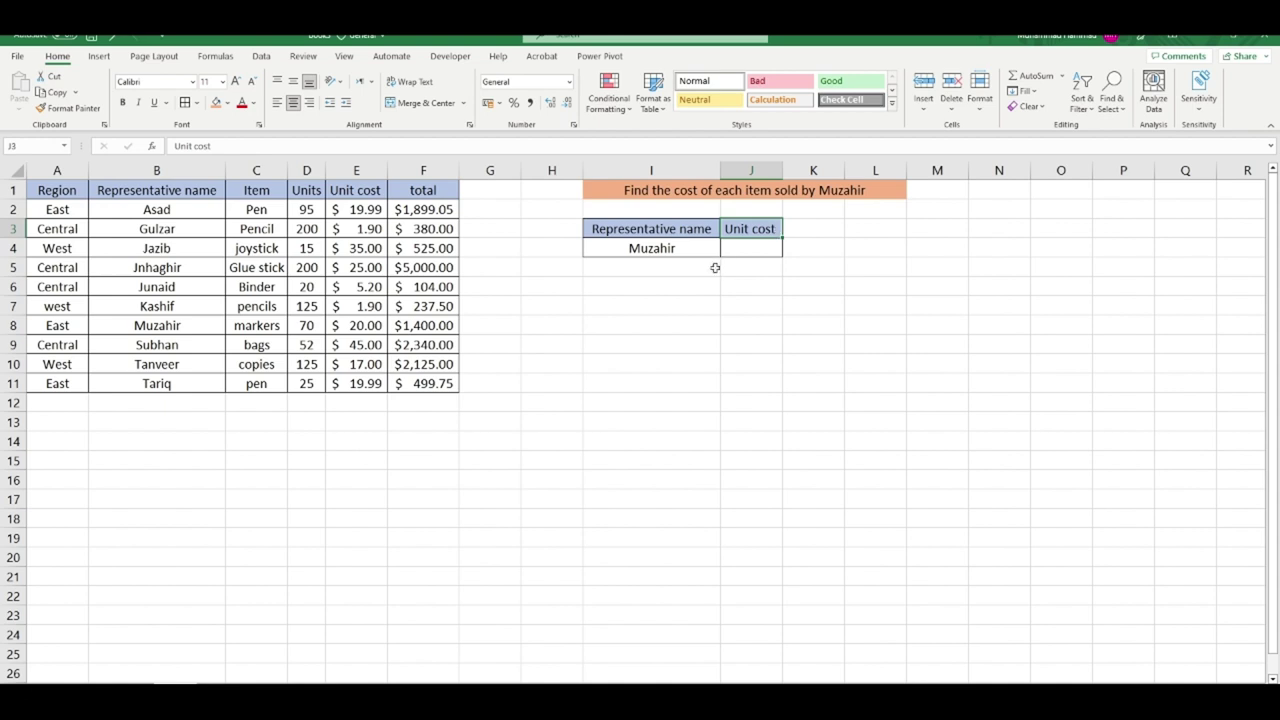
# Enter =MATCH(J3,B1:E1,0) in I7, returning 4 for the Unit cost header
pyautogui.click(674, 310)
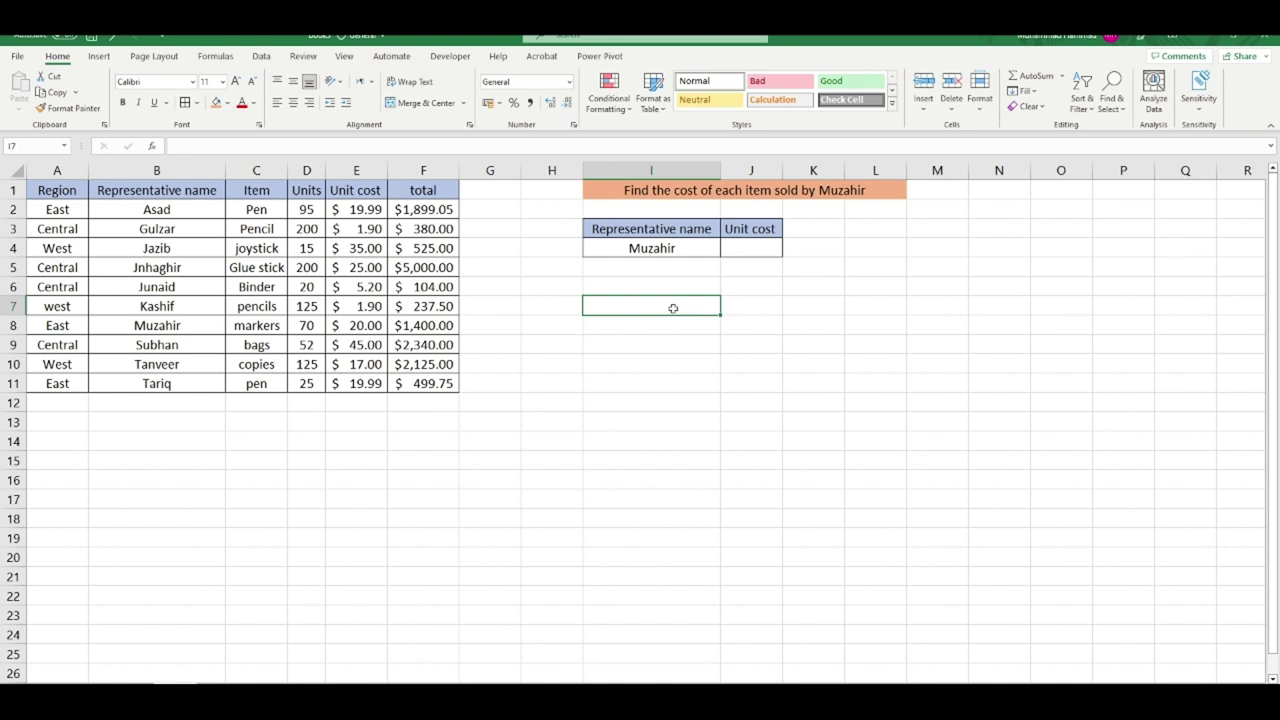
pyautogui.write('=match')
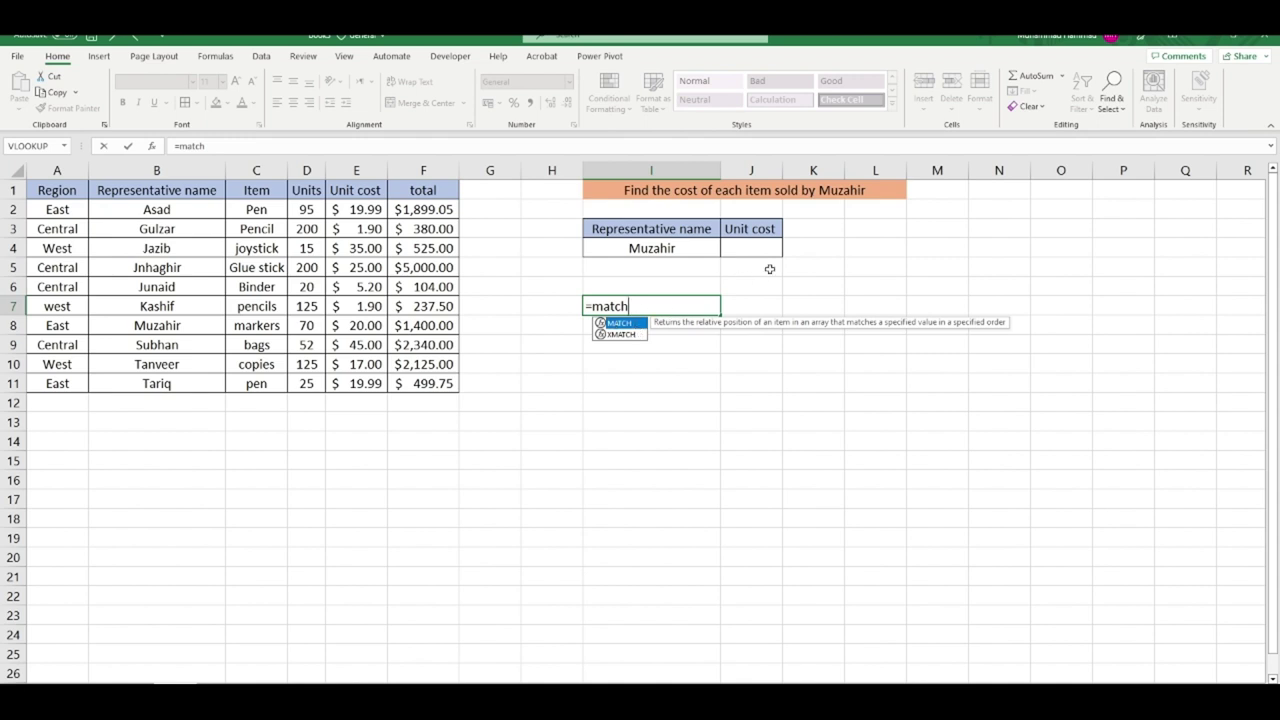
pyautogui.press('Tab')
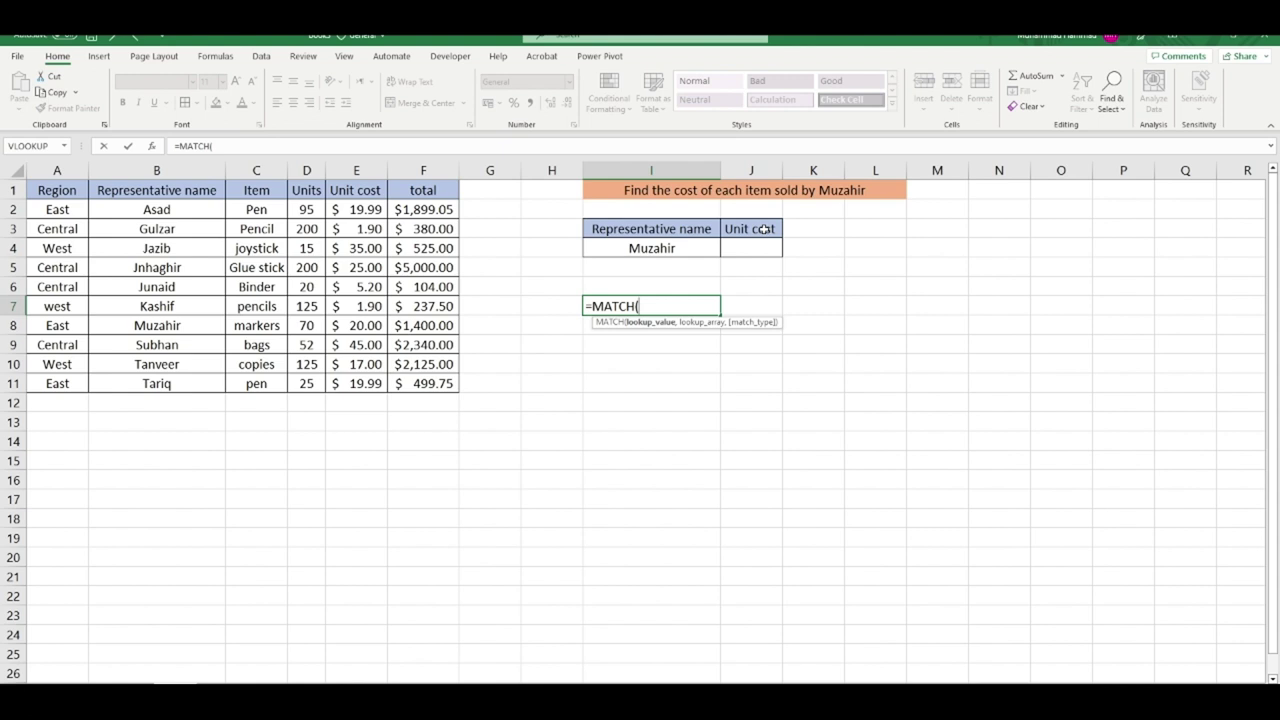
pyautogui.click(764, 229)
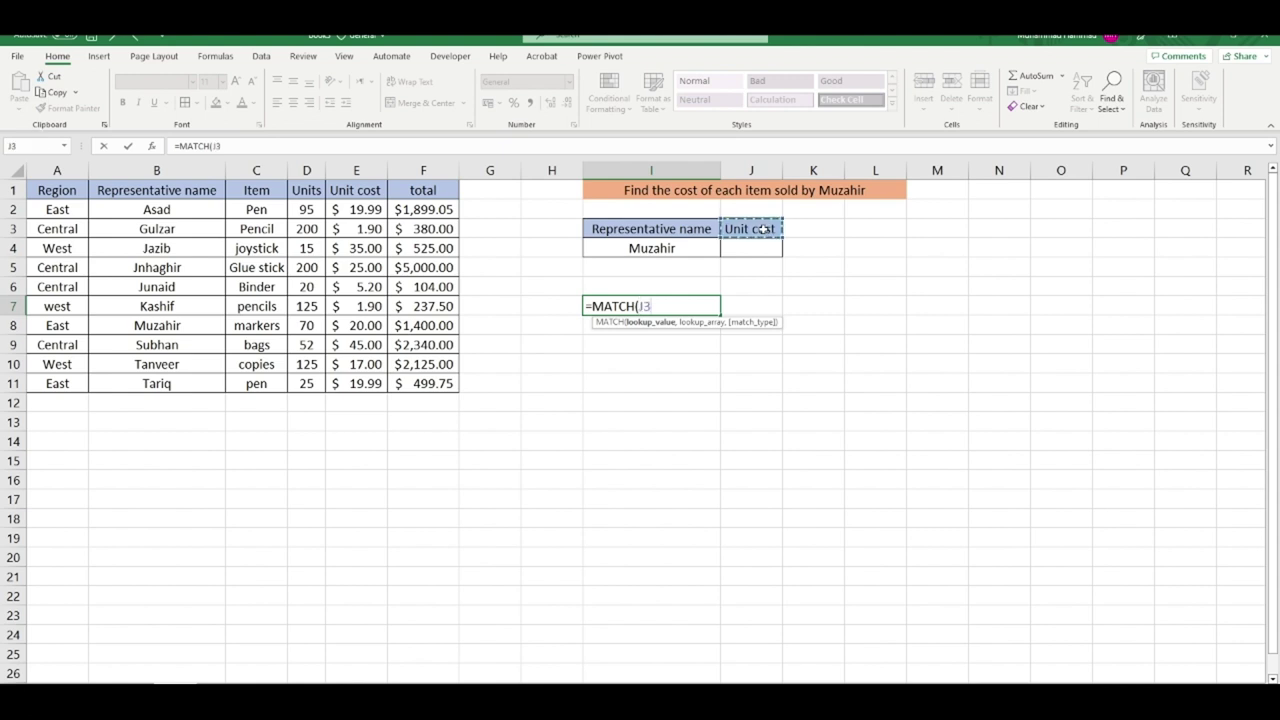
pyautogui.write(',')
pyautogui.moveTo(189, 197); pyautogui.dragTo(355, 191)
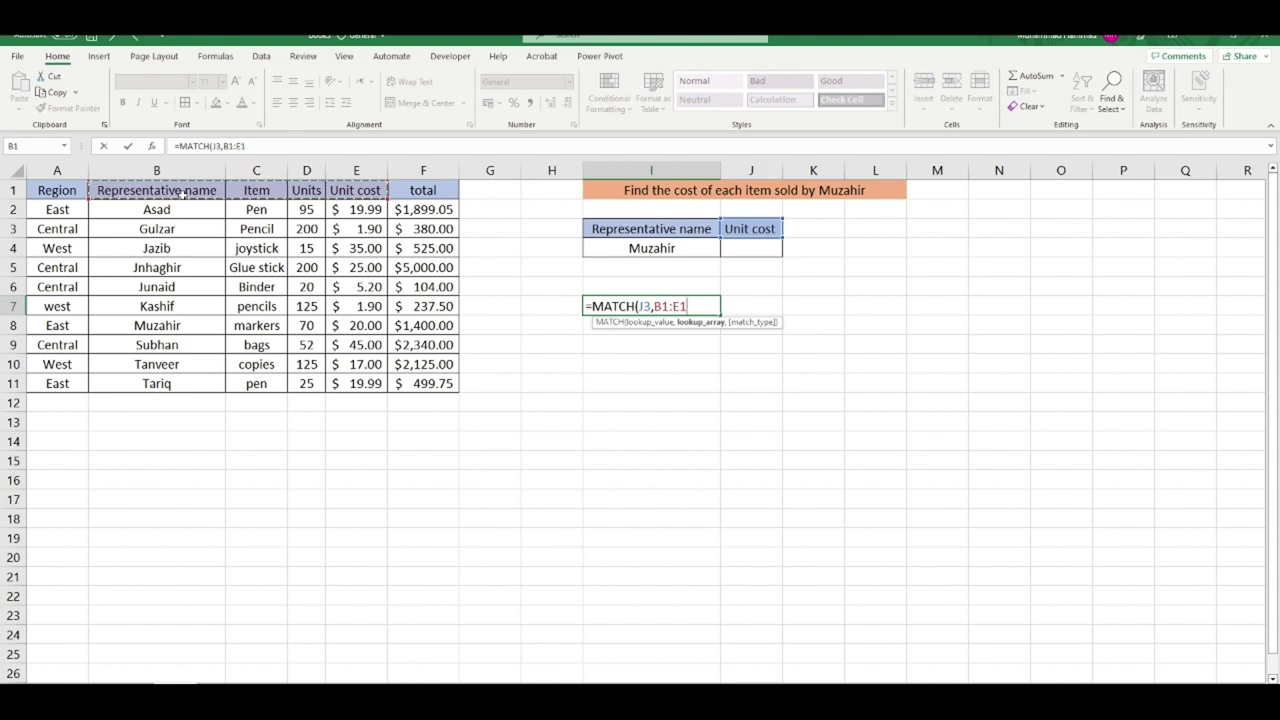
pyautogui.write(',')
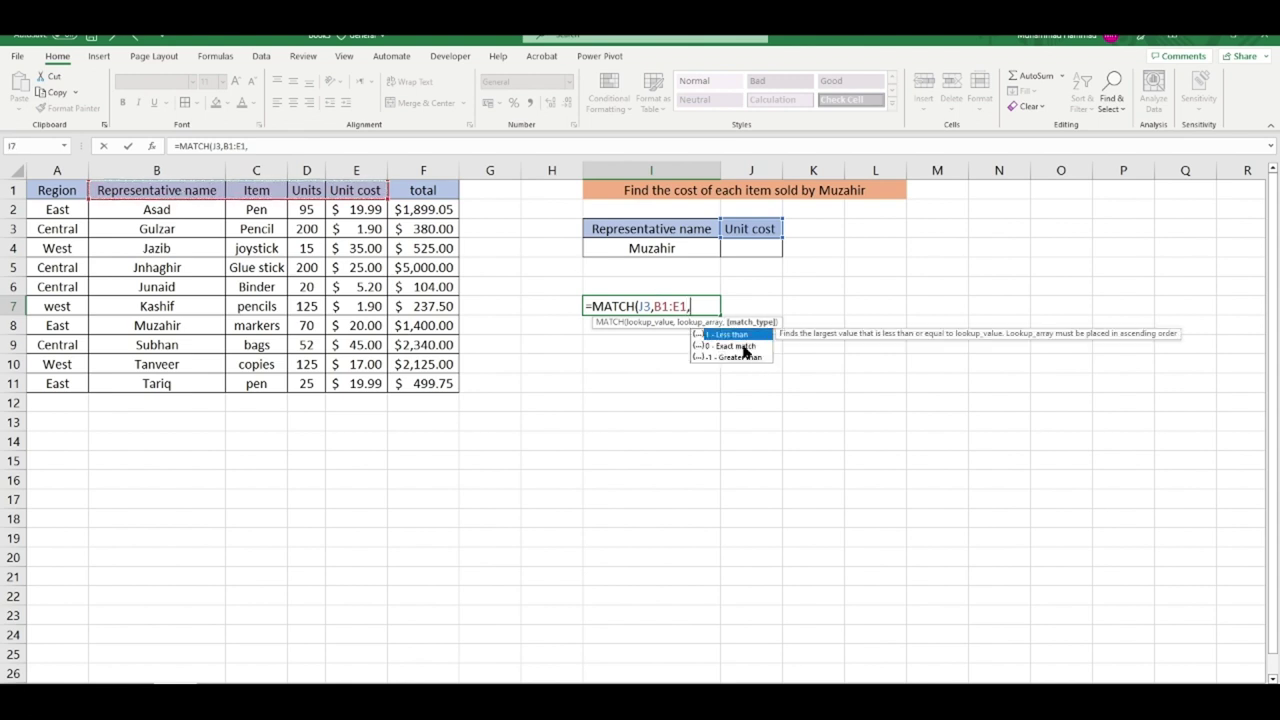
pyautogui.write('0)')
pyautogui.press('Return')
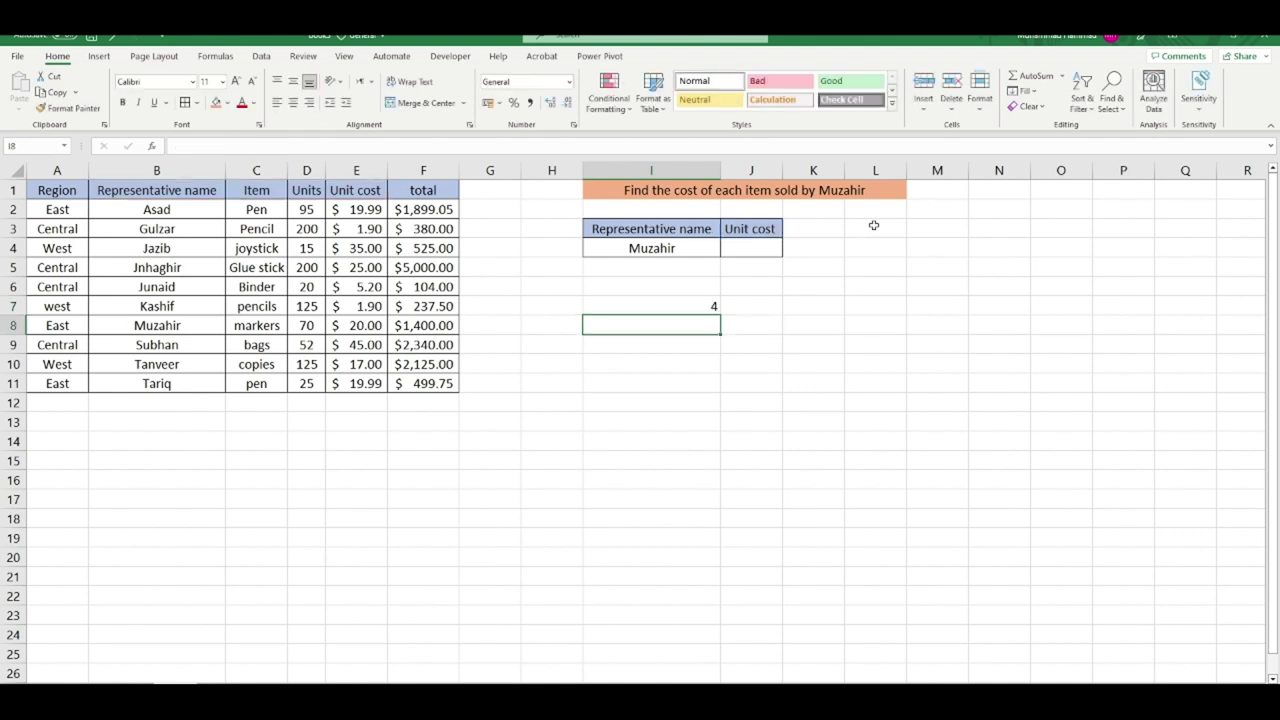
pyautogui.click(705, 307)
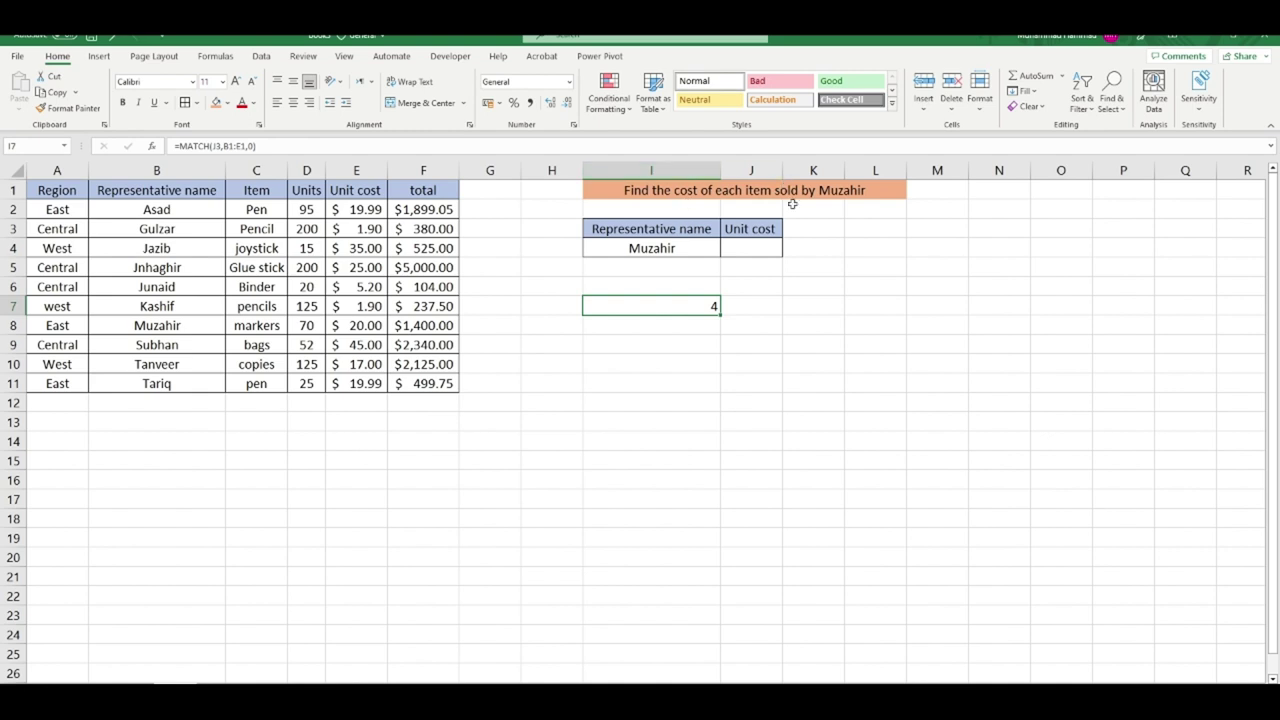
pyautogui.click(751, 251)
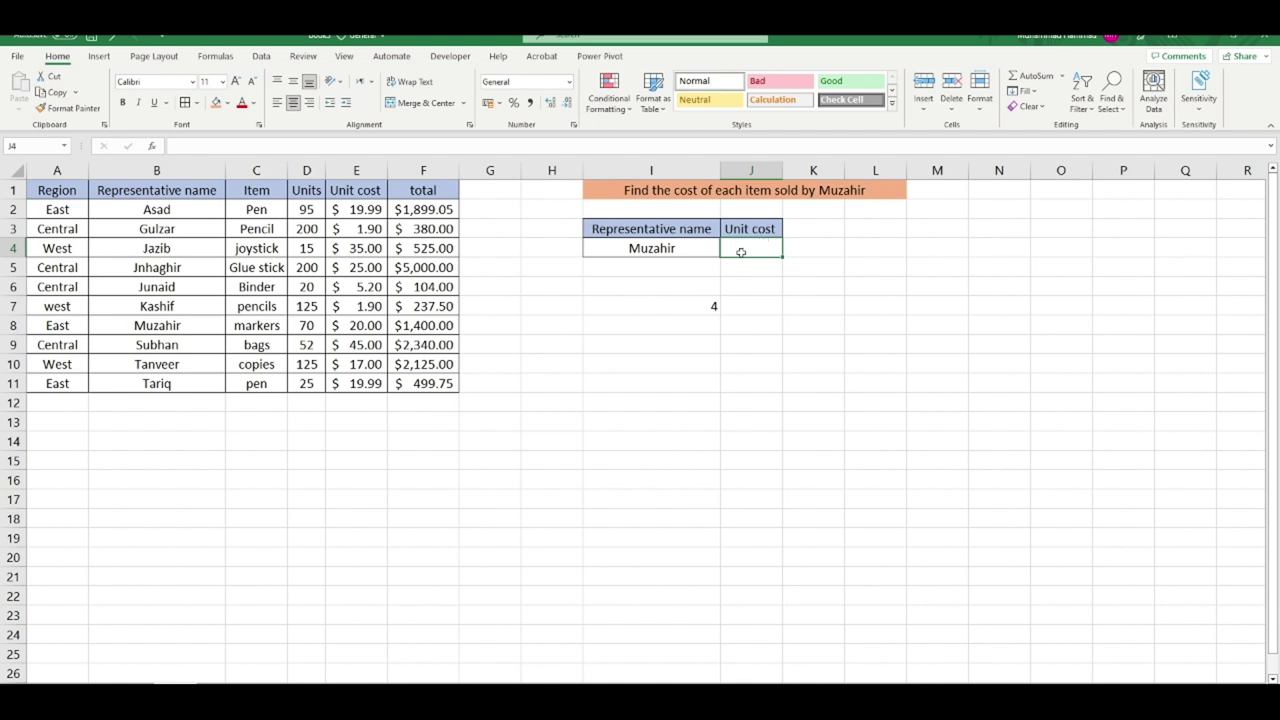
# Start a VLOOKUP in J4 with I4 as lookup value and B1:E11 as the table
pyautogui.write('=vlook')
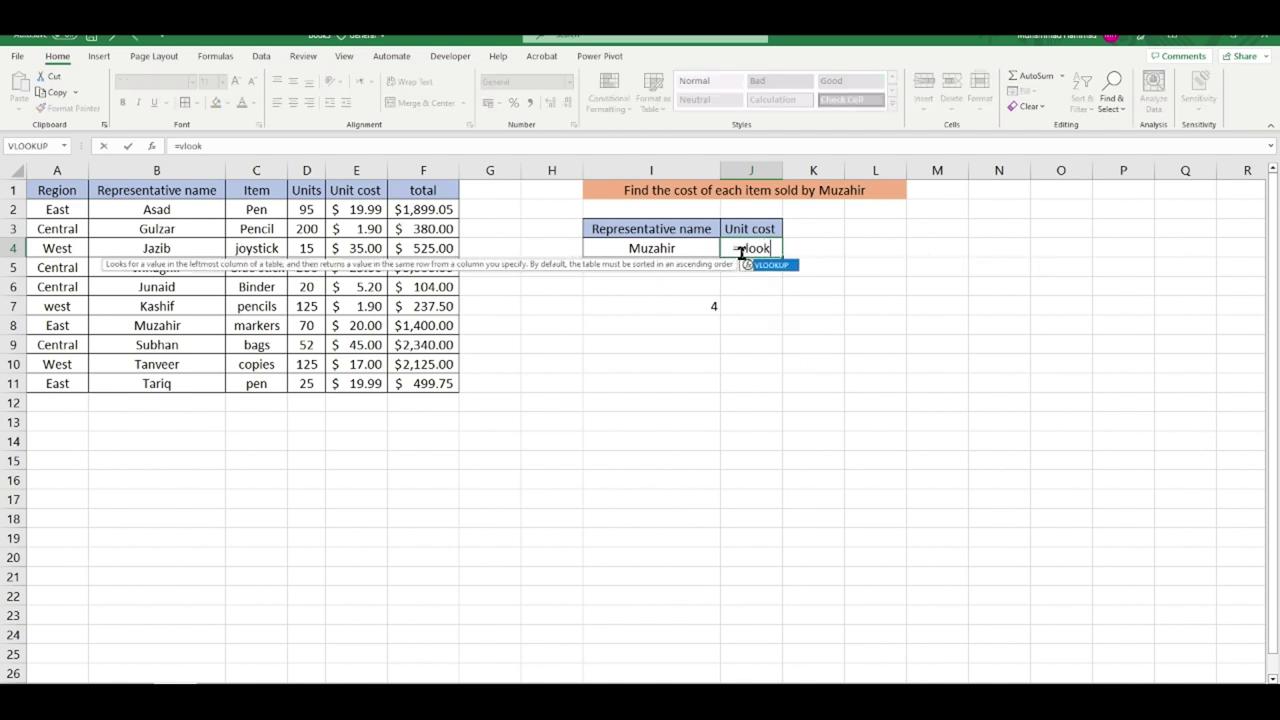
pyautogui.press('Tab')
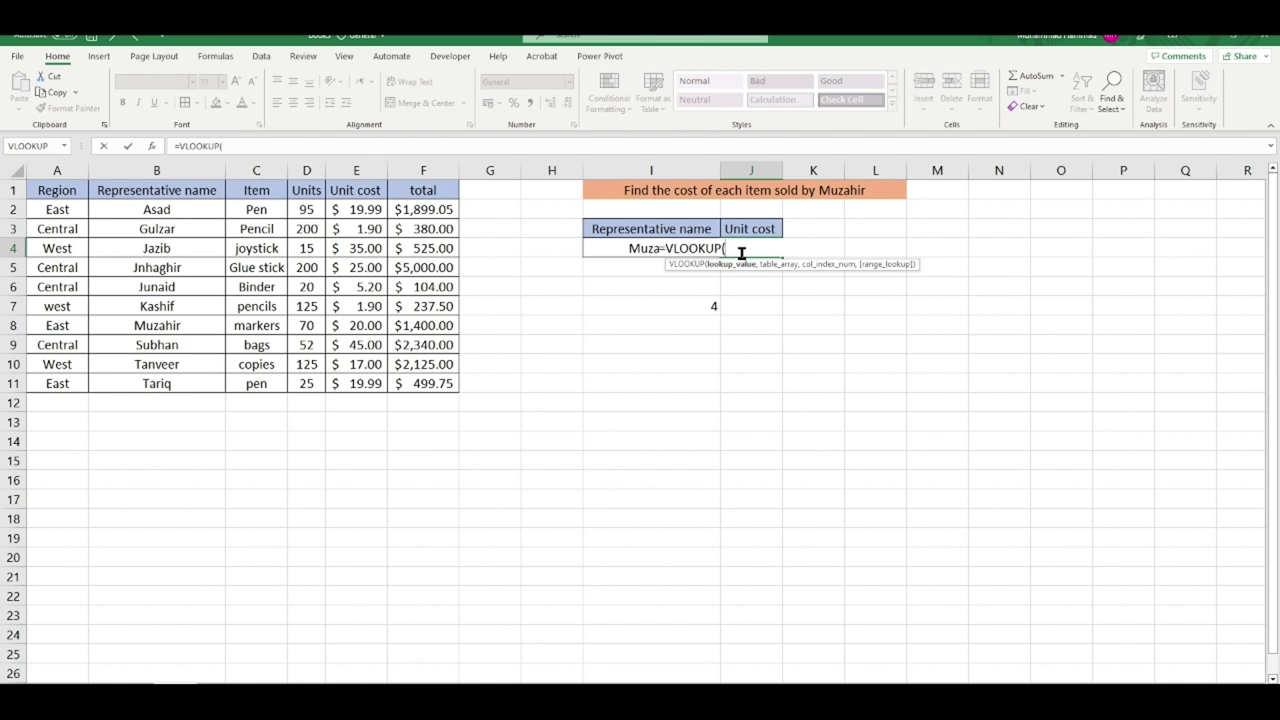
pyautogui.click(633, 250)
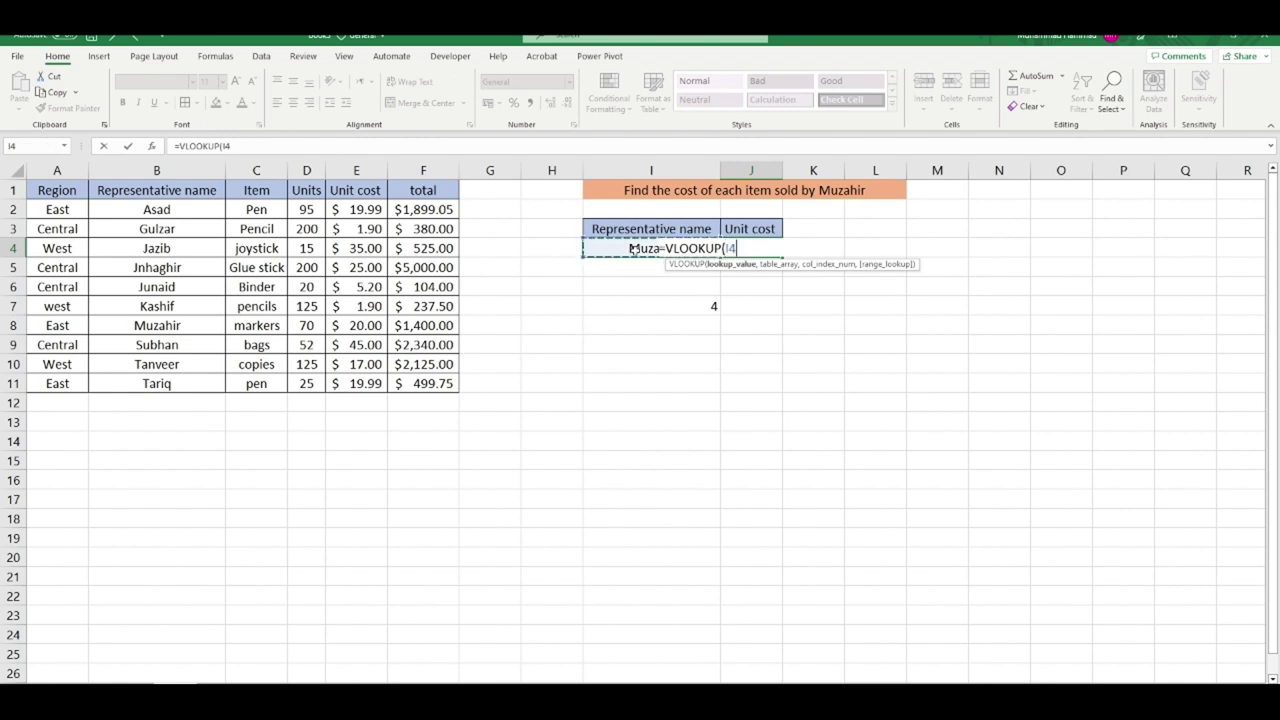
pyautogui.write(',')
pyautogui.moveTo(158, 183); pyautogui.dragTo(356, 383)
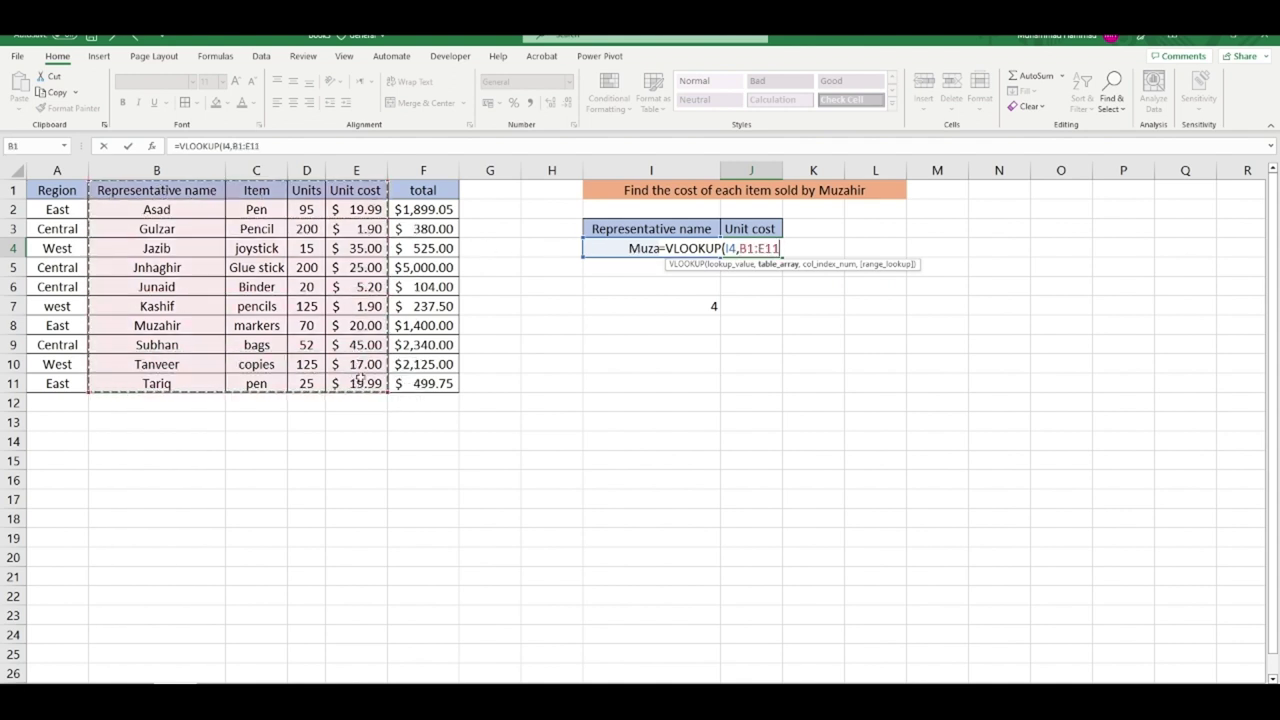
# Use MATCH(J3,B1:E1,0) as the column index with exact match, returning a unit cost of 20
pyautogui.write(',')
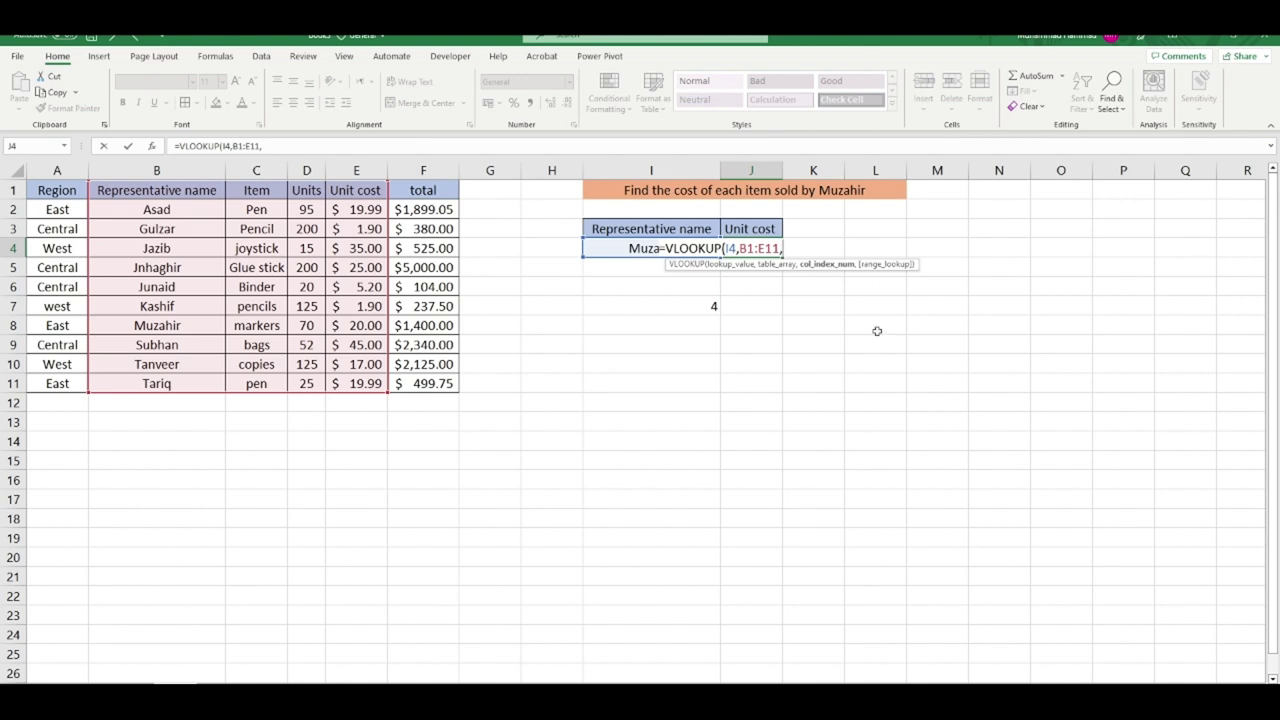
pyautogui.write('match')
pyautogui.press('Tab')
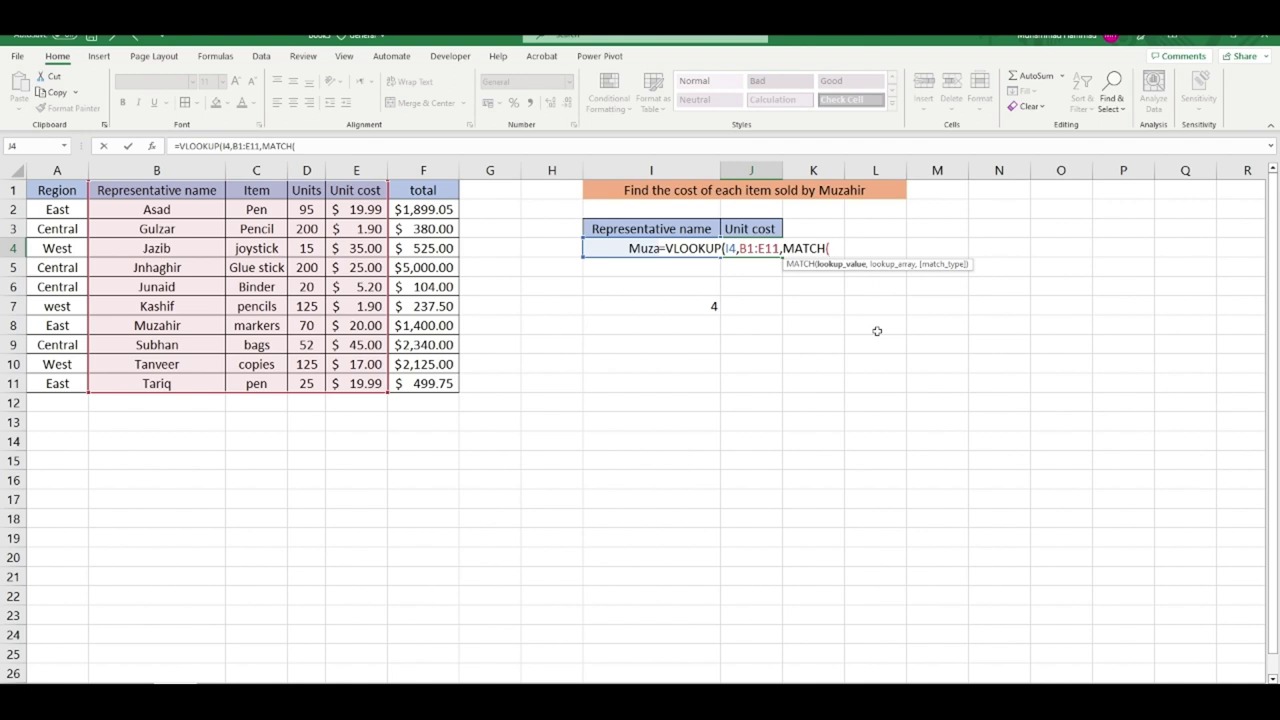
pyautogui.click(767, 231)
pyautogui.write(',')
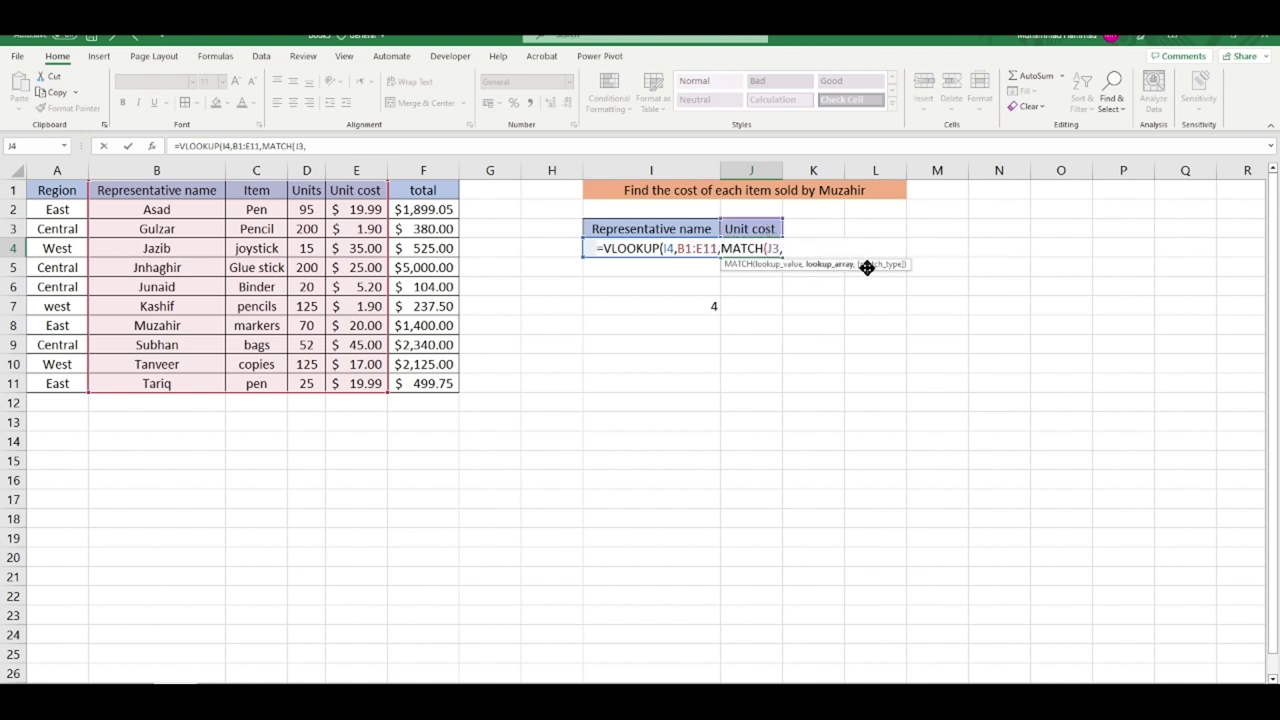
pyautogui.moveTo(155, 188); pyautogui.dragTo(356, 188)
pyautogui.write(',')
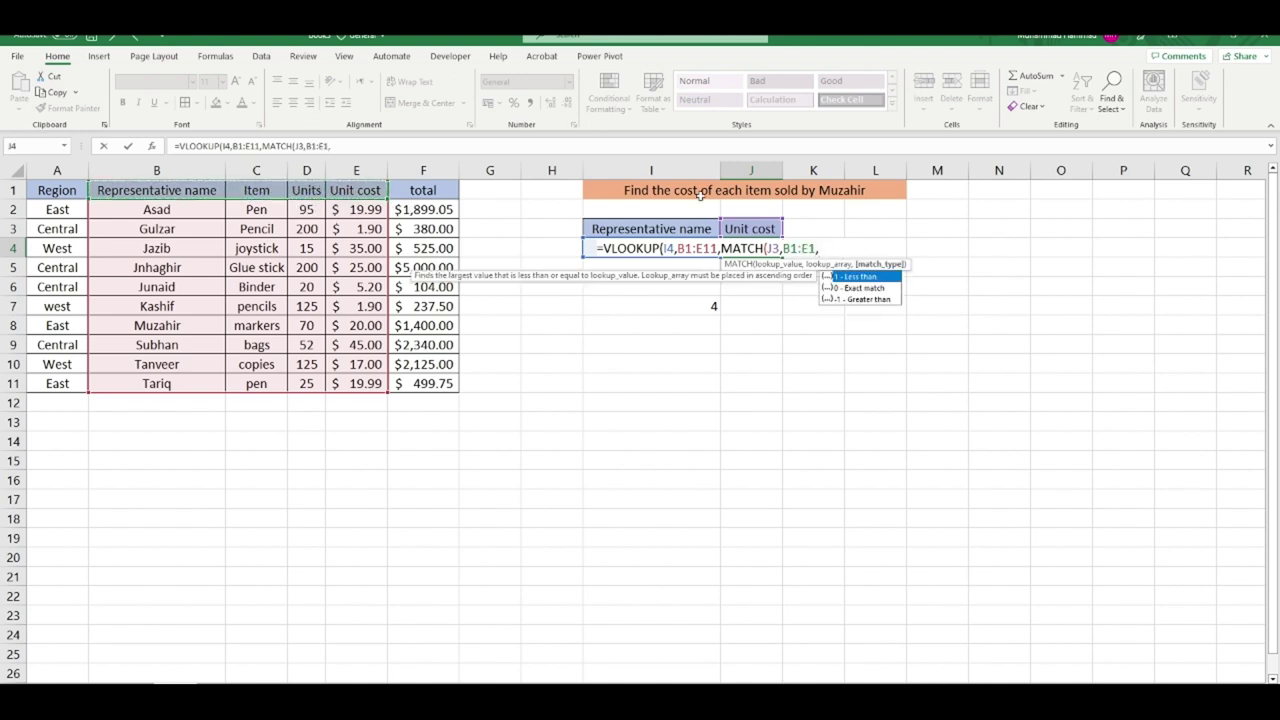
pyautogui.write('0)')
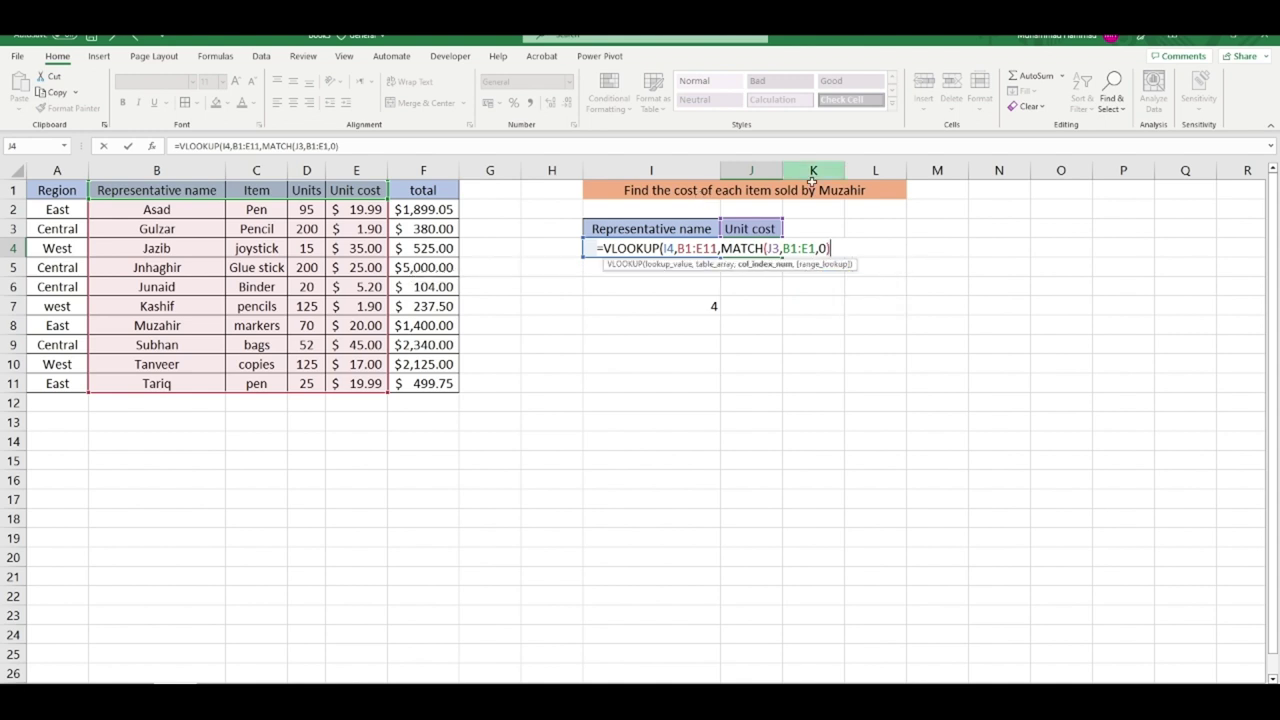
pyautogui.moveTo(722, 248); pyautogui.dragTo(833, 246)
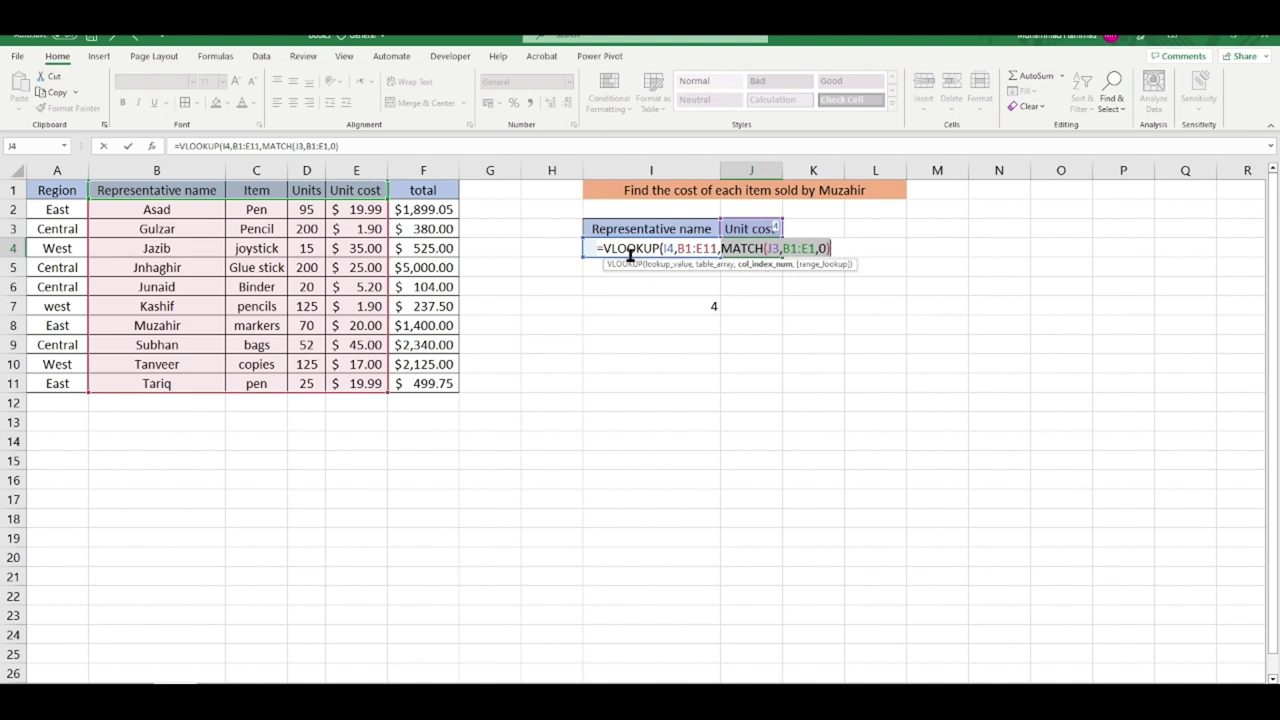
pyautogui.moveTo(727, 248); pyautogui.dragTo(830, 248)
pyautogui.click(840, 246)
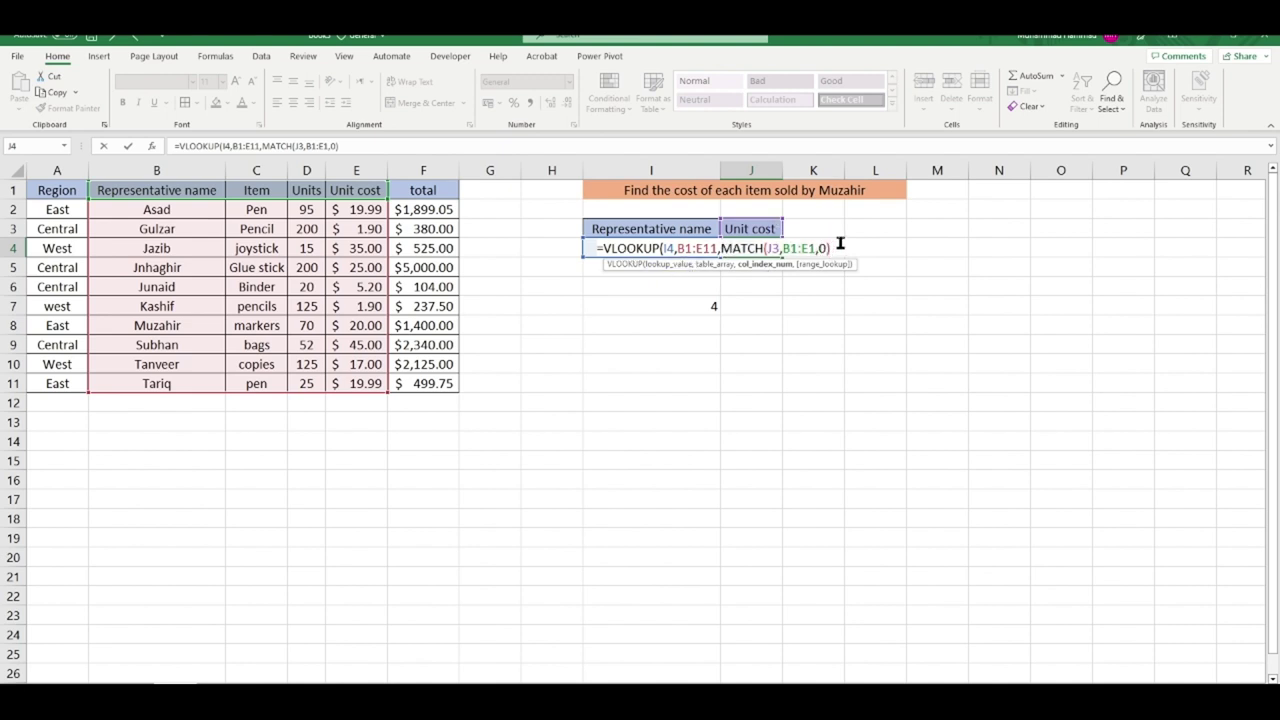
pyautogui.write(',')
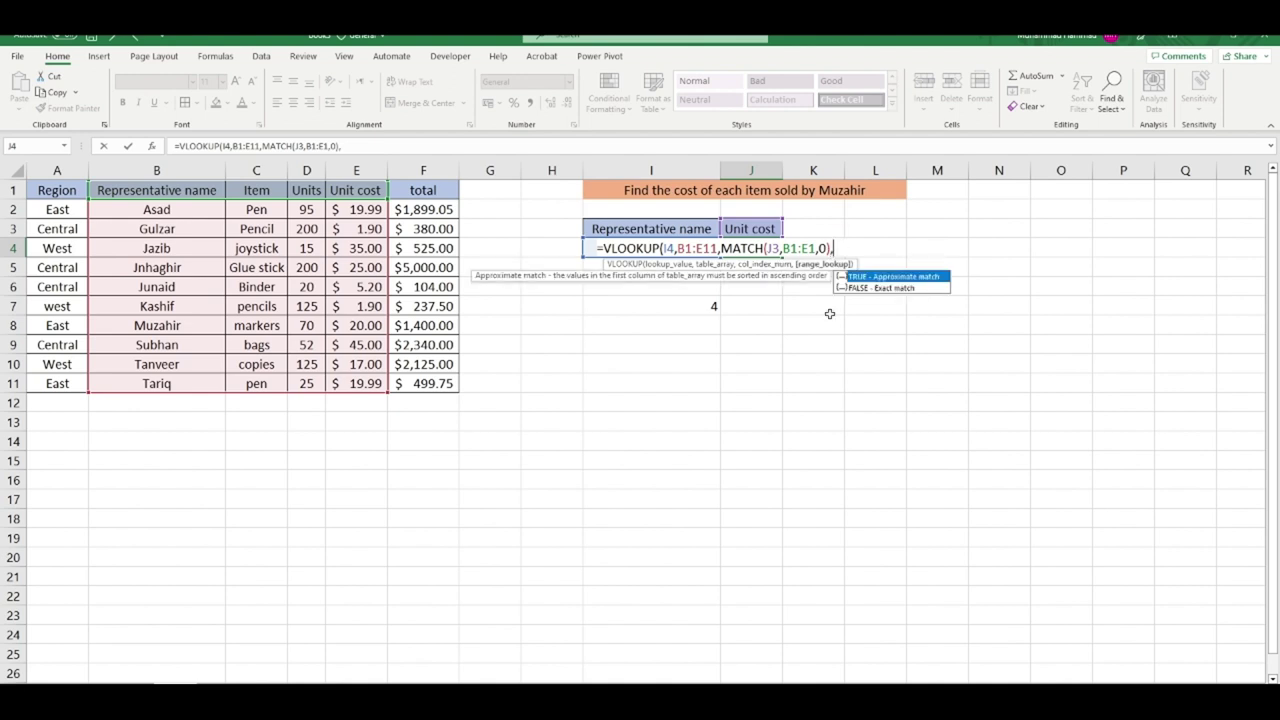
pyautogui.write('0)')
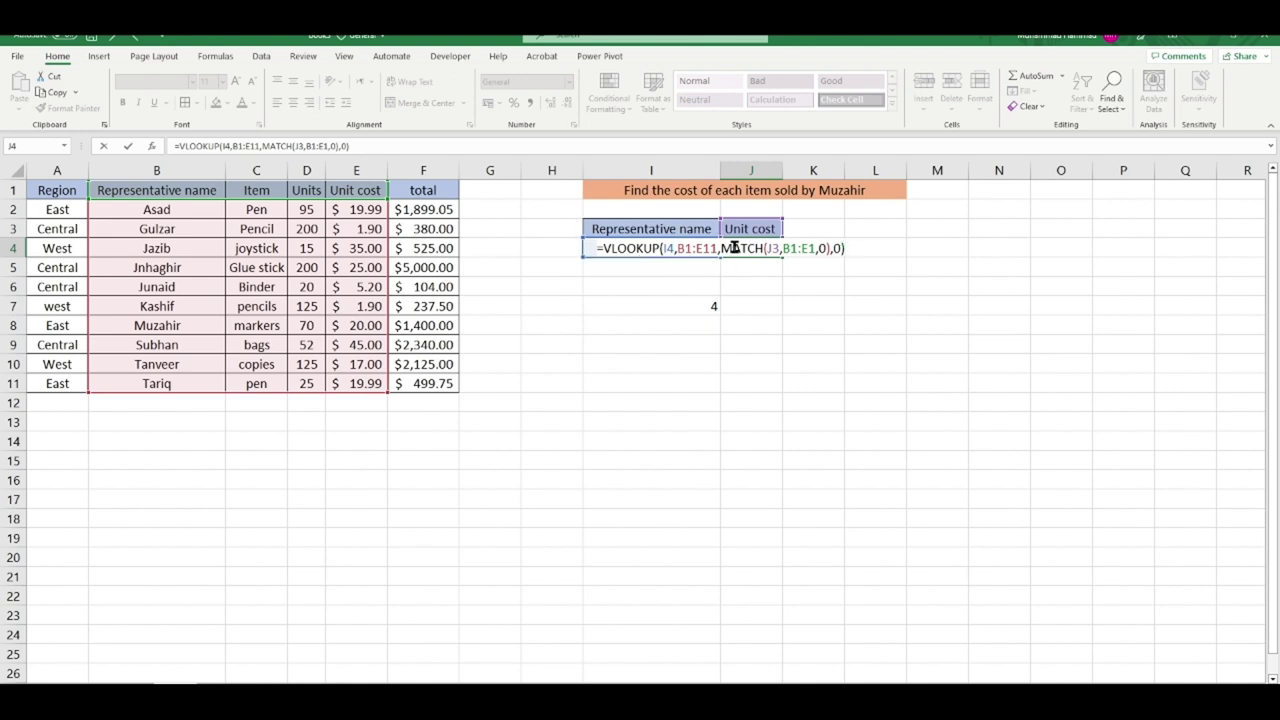
pyautogui.moveTo(722, 248); pyautogui.dragTo(830, 249)
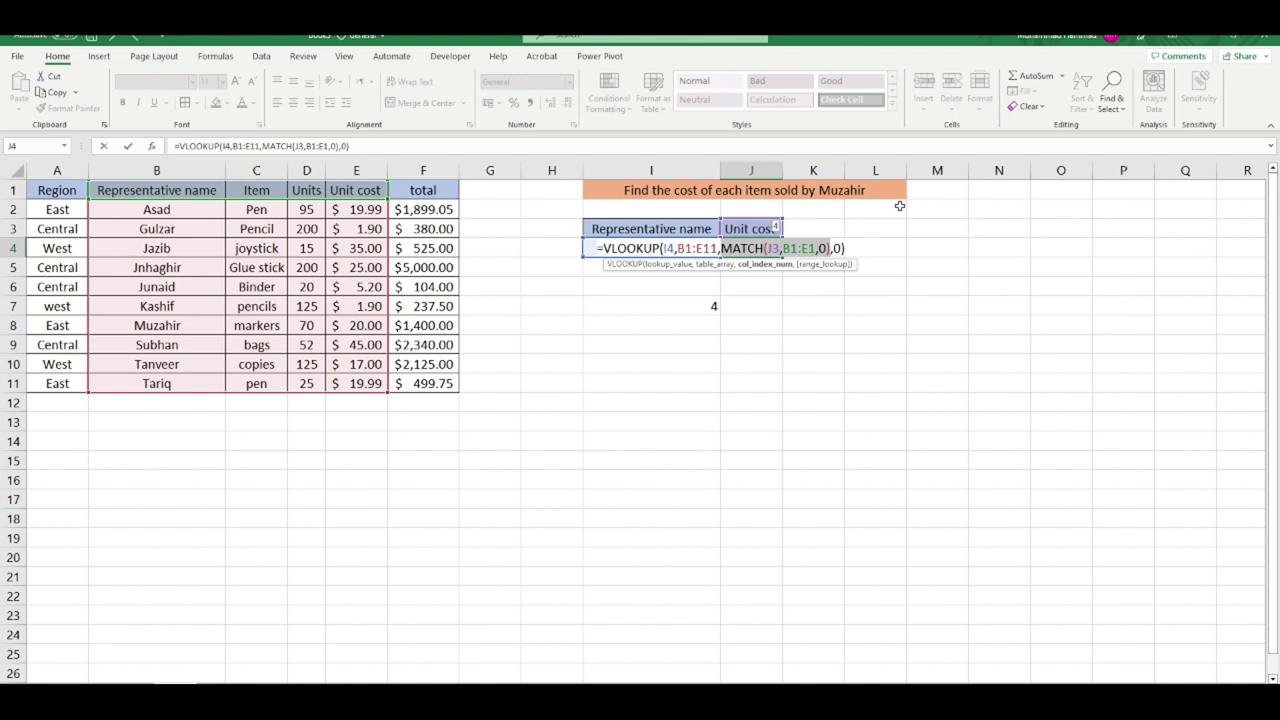
pyautogui.press('Return')
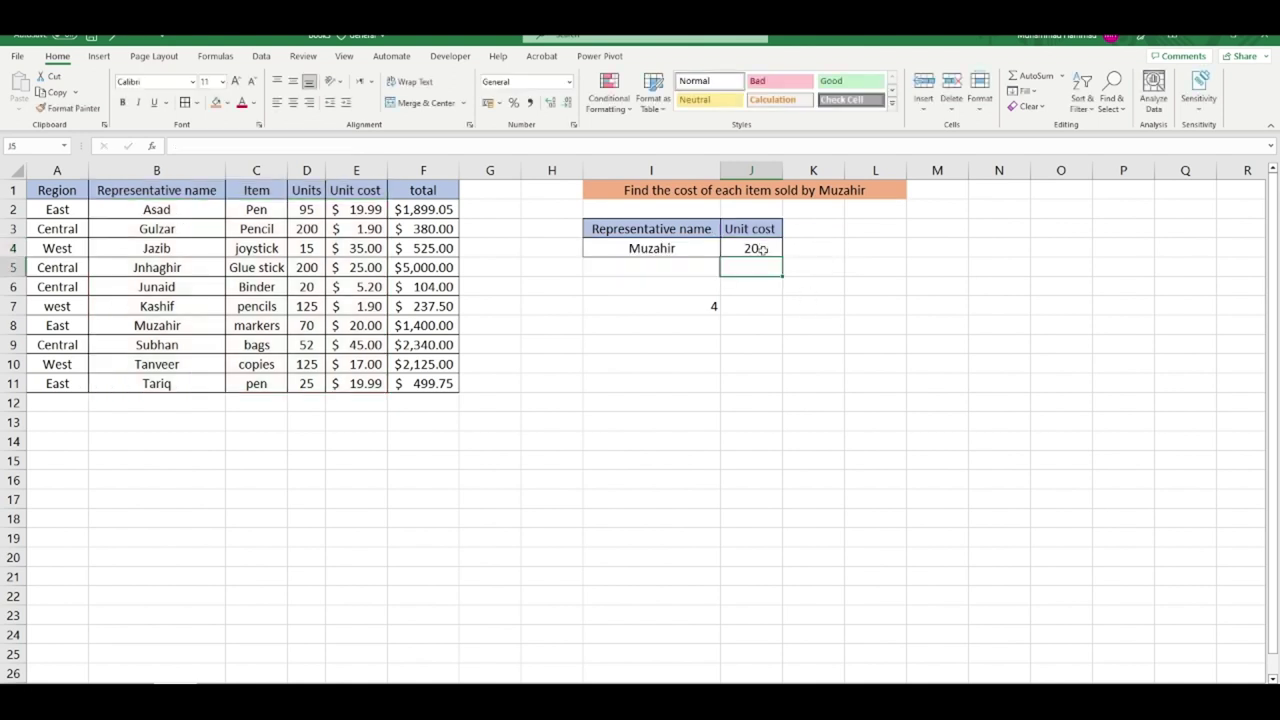
# Verify J4's 20 against the representative's data in row 8, then clear the helper MATCH formula in I7
pyautogui.click(762, 250)
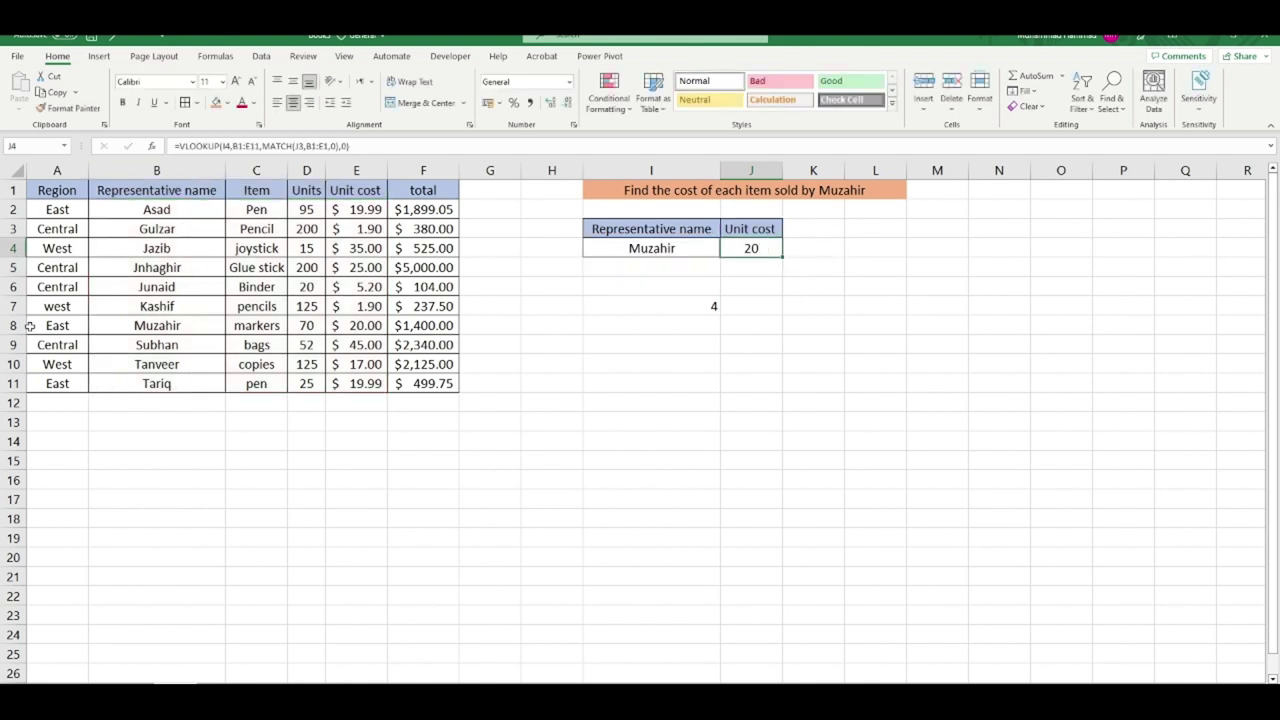
pyautogui.moveTo(30, 326); pyautogui.dragTo(436, 330)
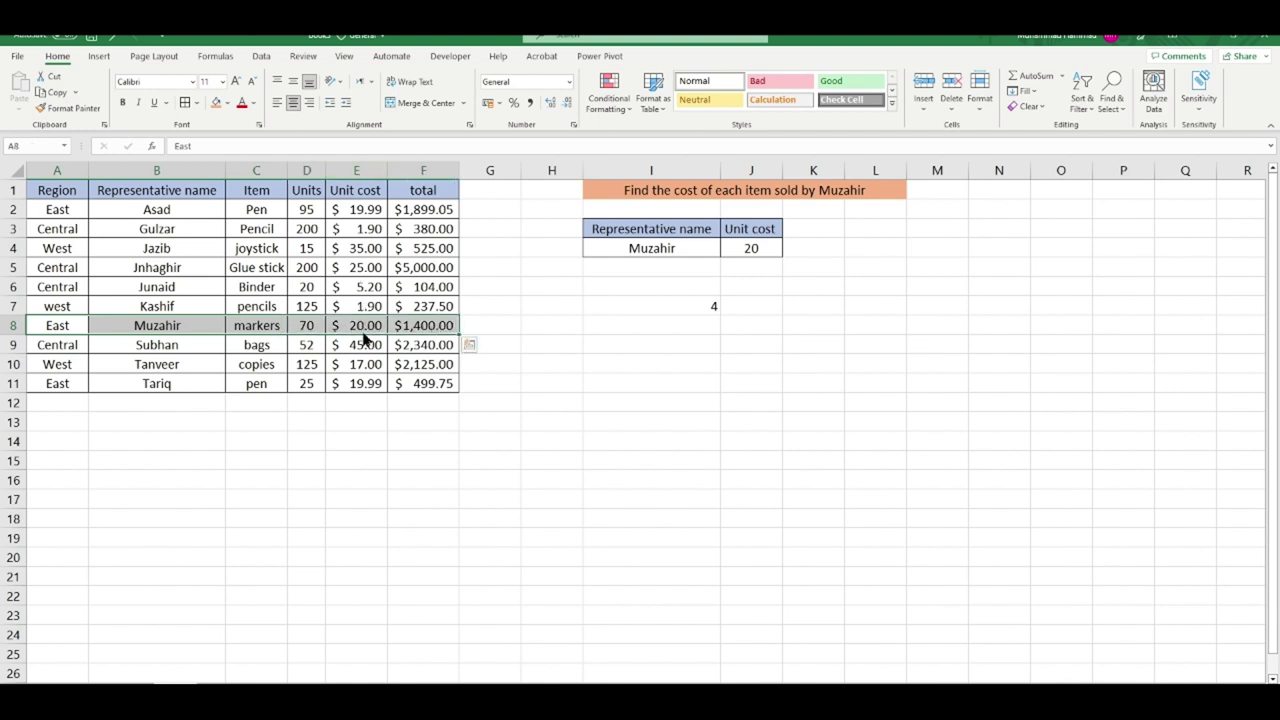
pyautogui.click(760, 249)
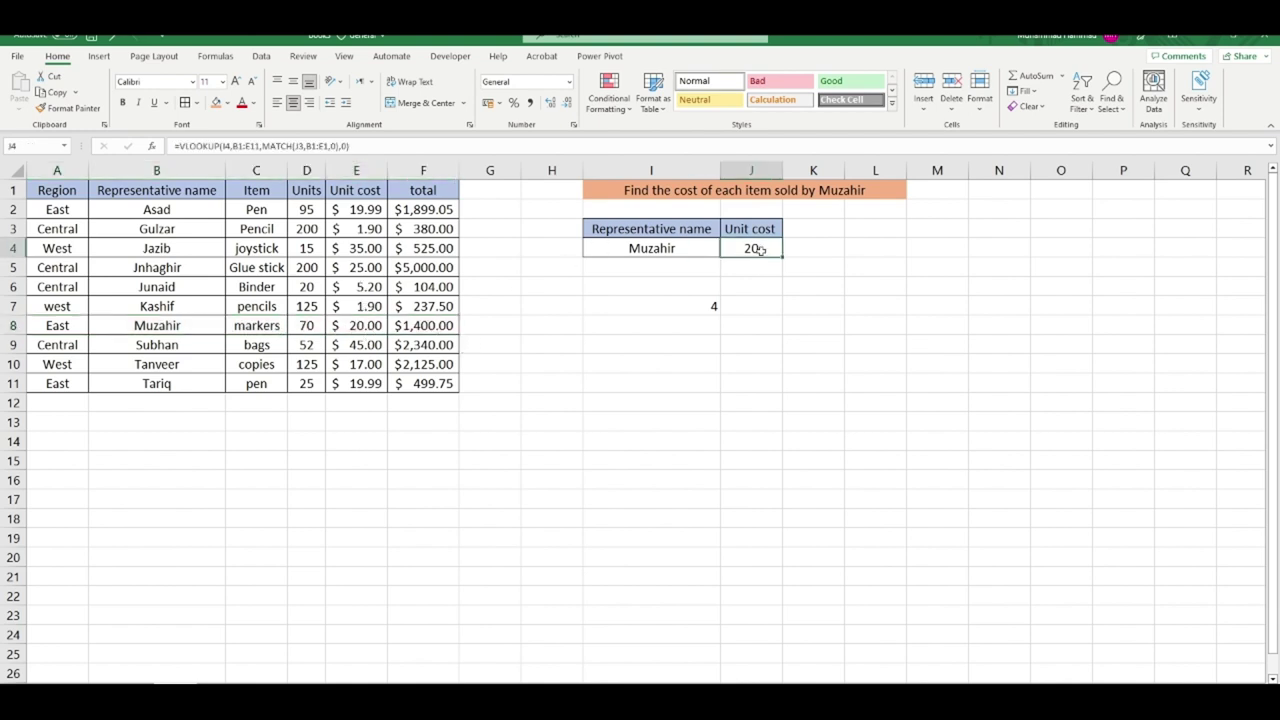
pyautogui.click(712, 308)
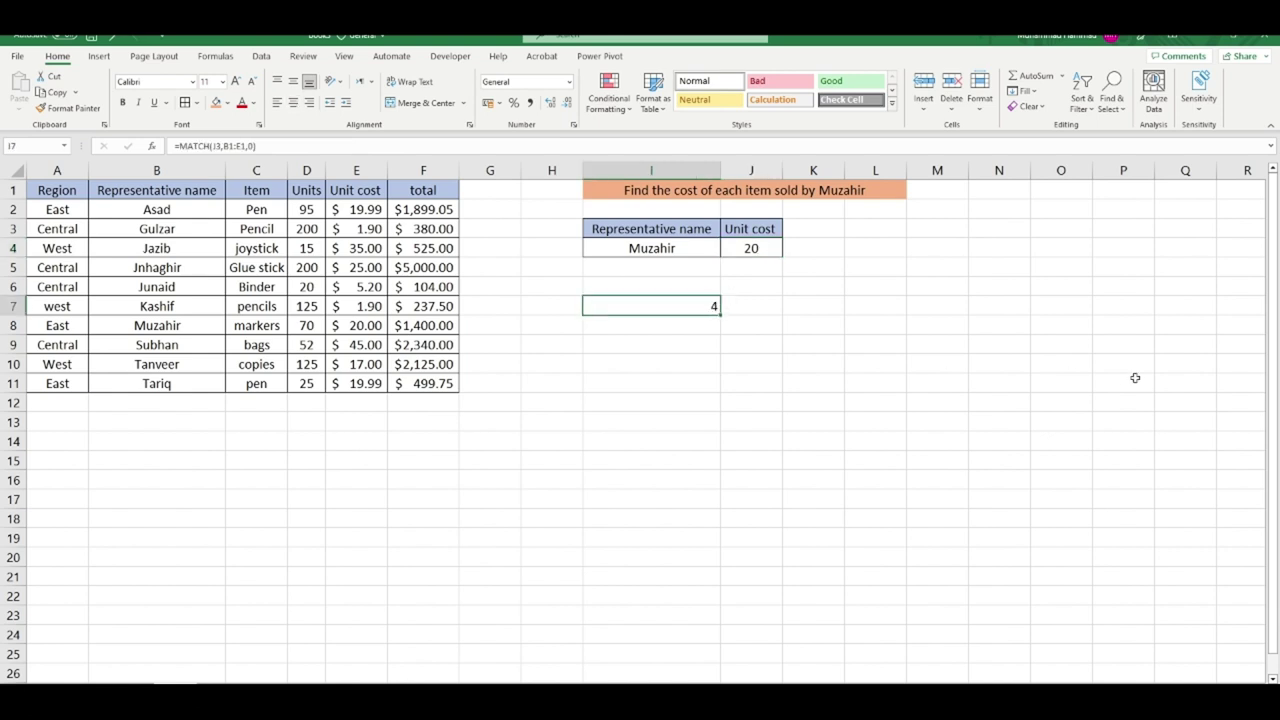
pyautogui.press('F2')
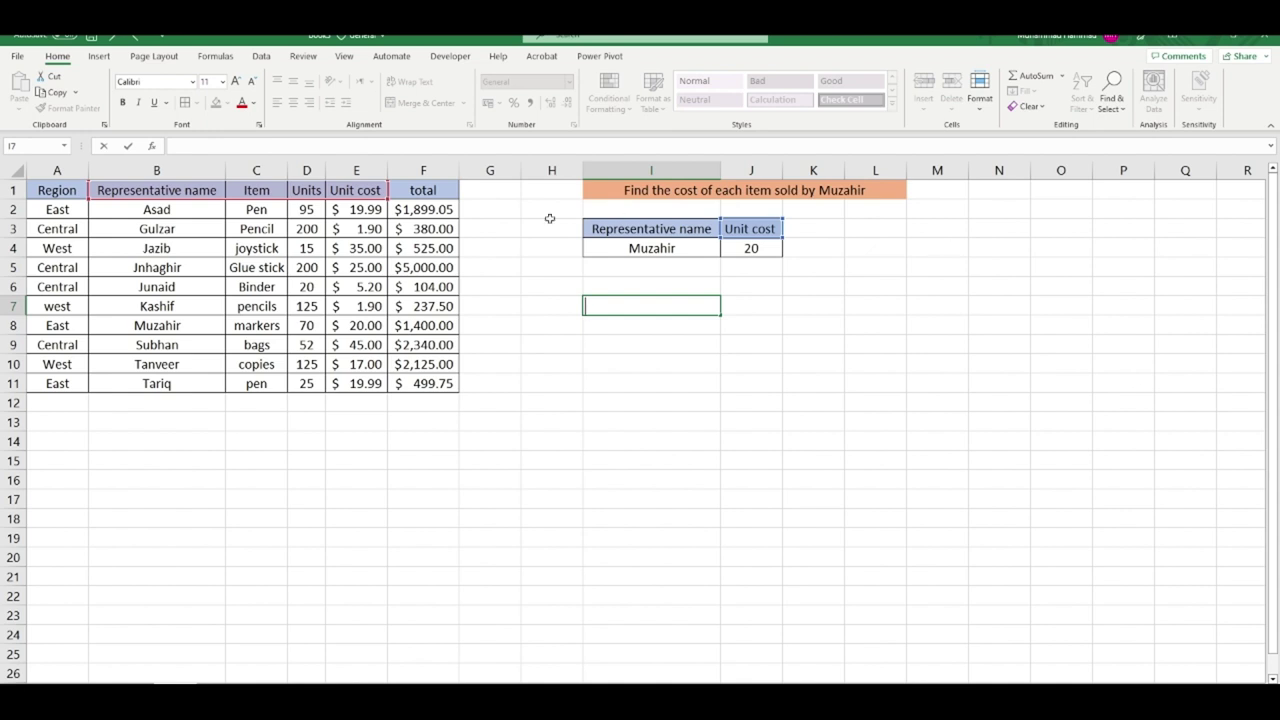
# Type a second representative's name in lowercase into I5
pyautogui.click(634, 271)
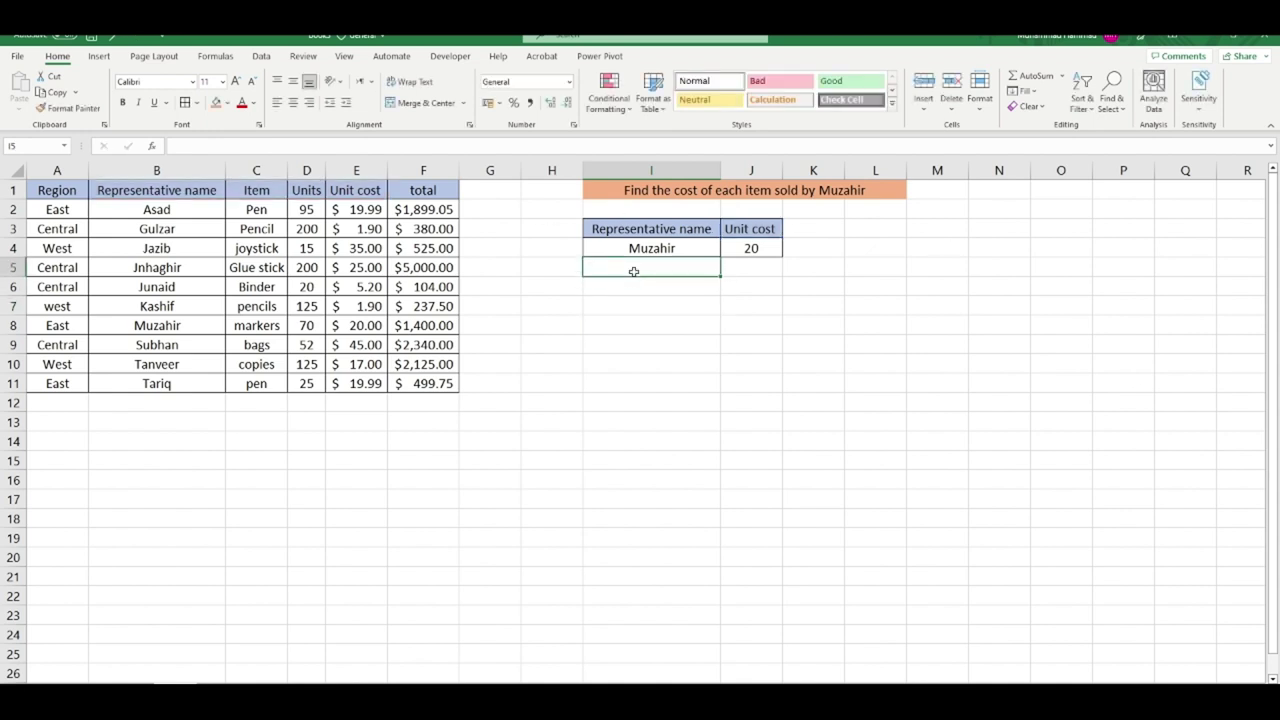
pyautogui.click(162, 274)
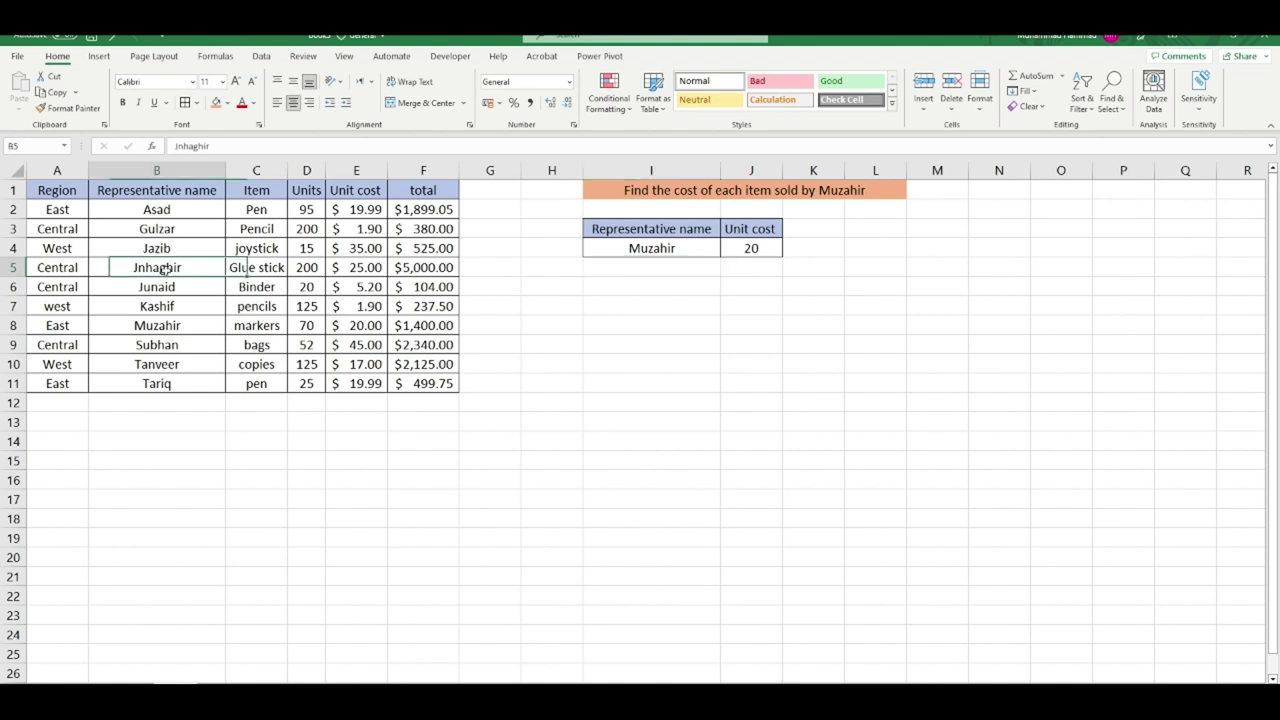
pyautogui.click(645, 271)
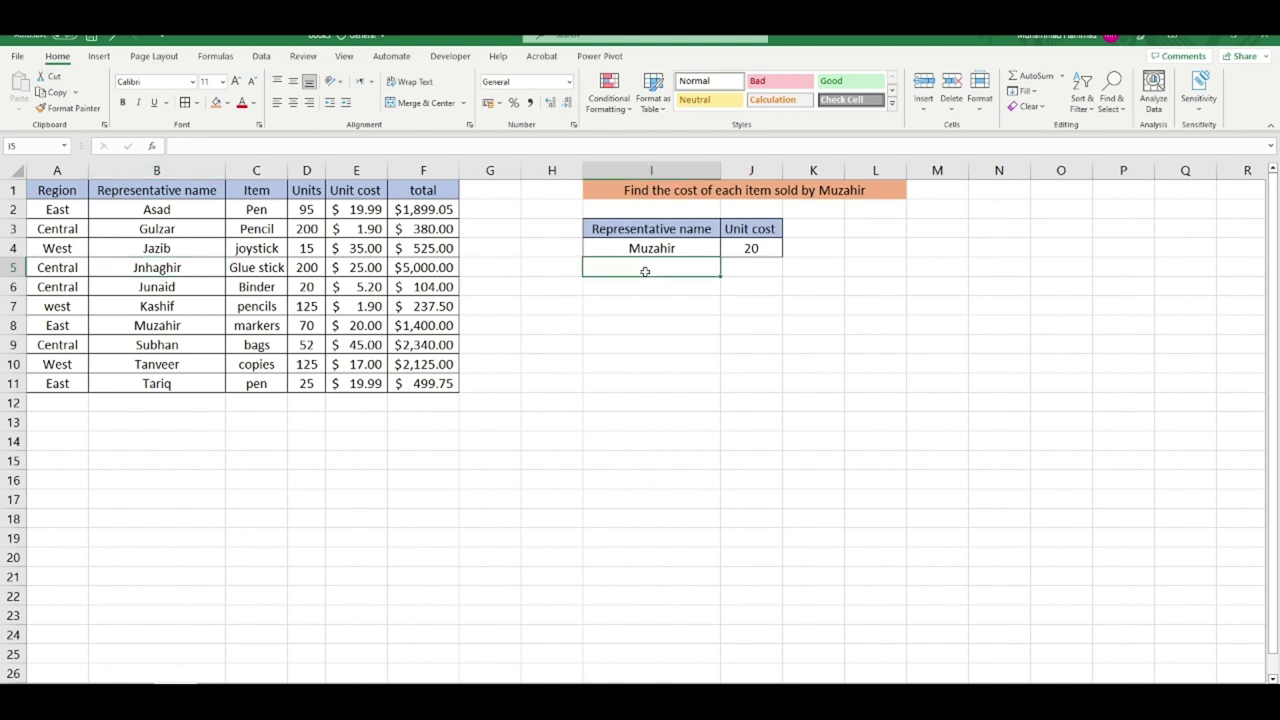
pyautogui.write('janhag')
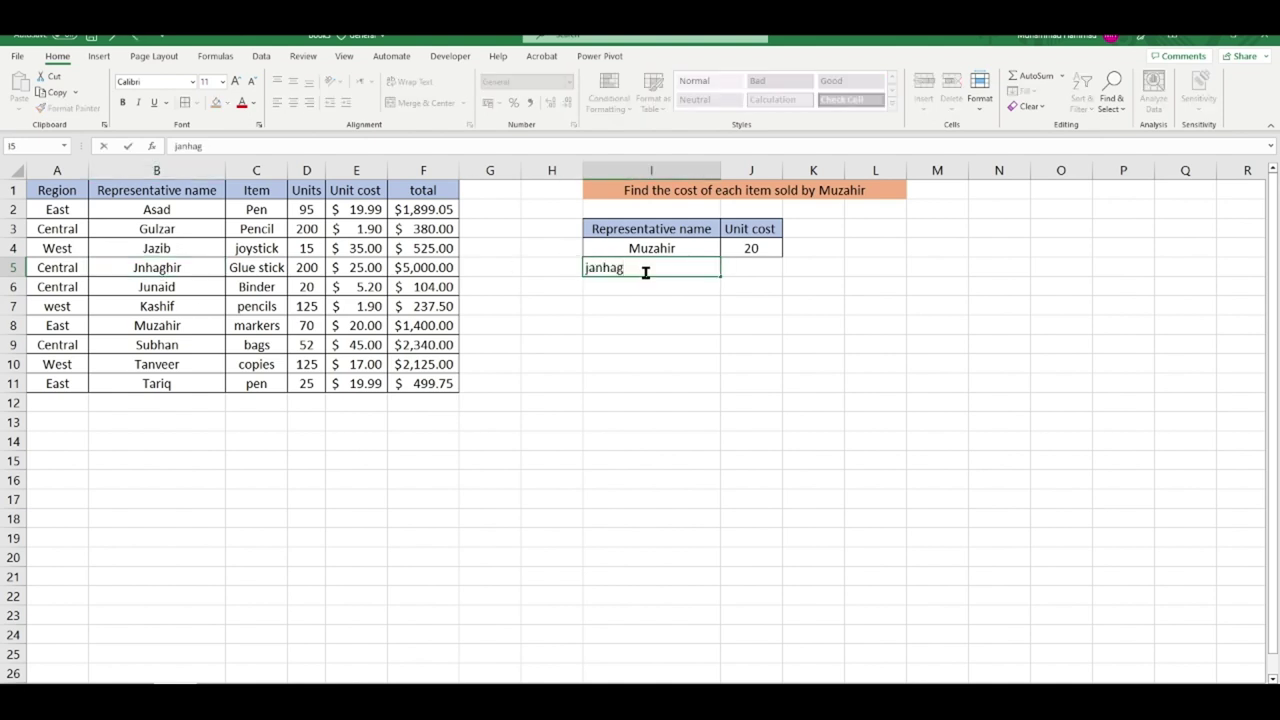
pyautogui.write('hir')
pyautogui.press('Tab')
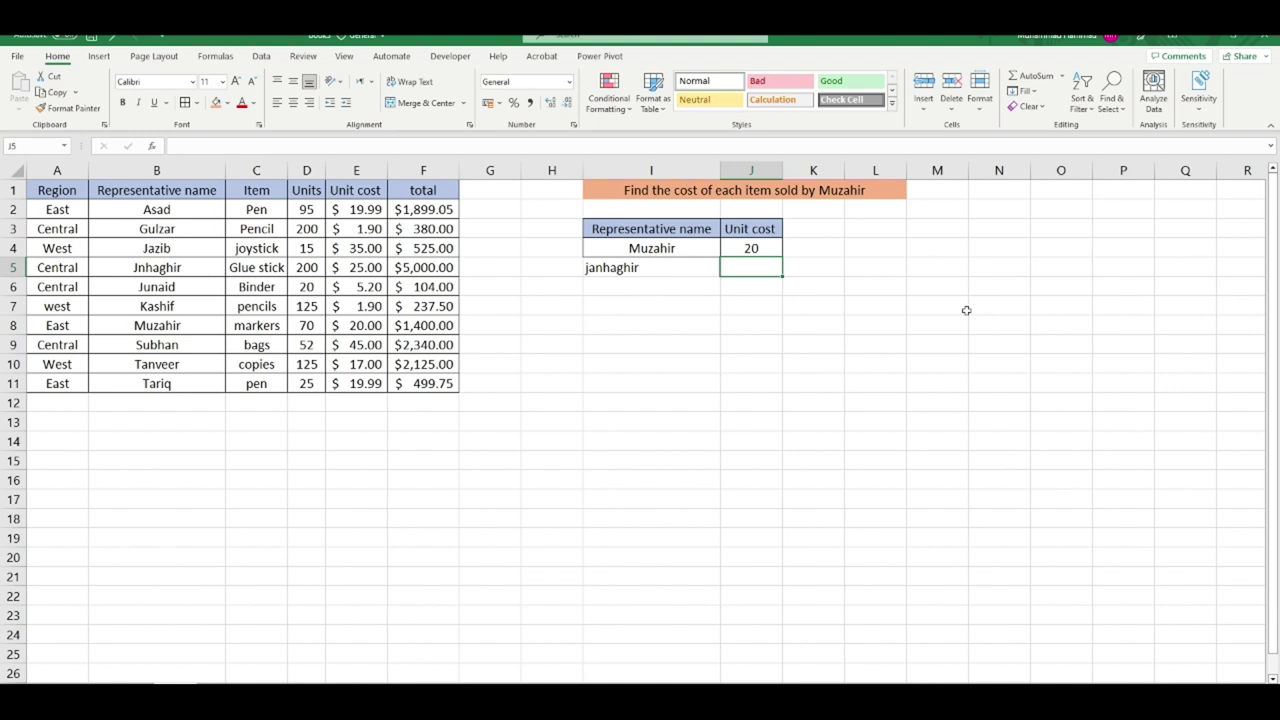
# Enter =VLOOKUP(I5,B1:E11,MATCH(J3,B1:E1,0),0) in J5, which returns #N/A
pyautogui.write('=vlook')
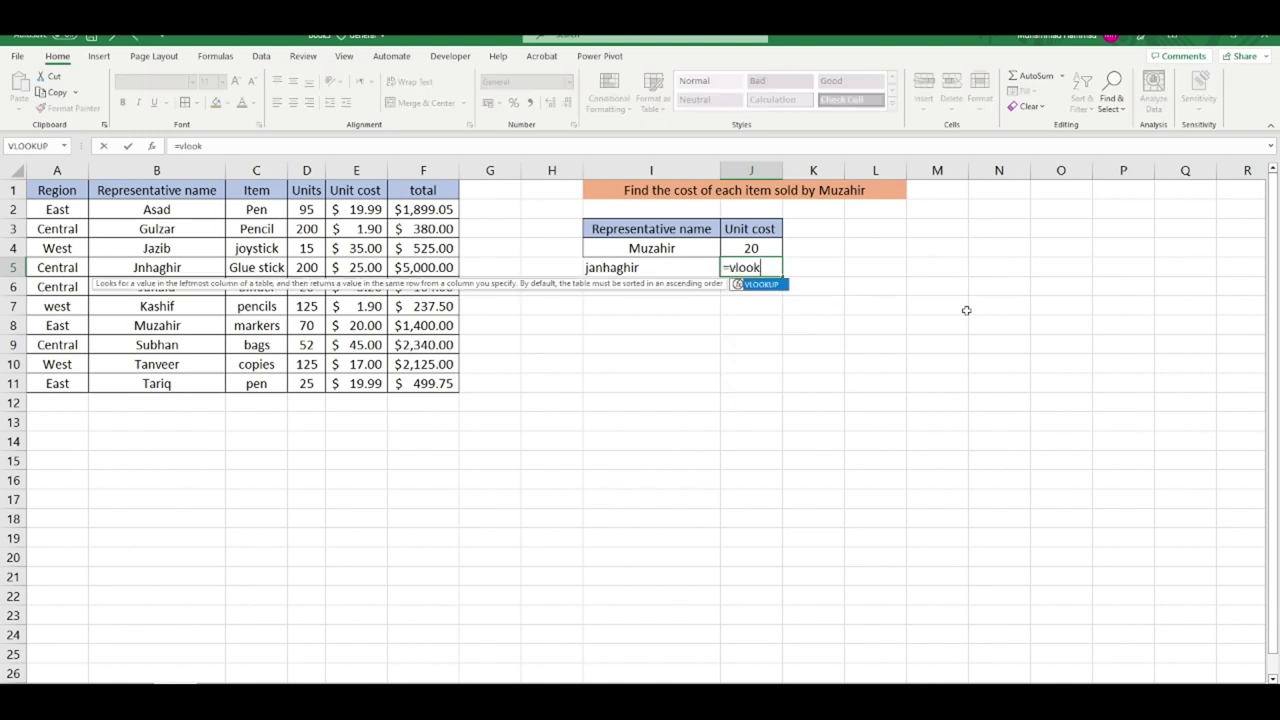
pyautogui.press('Tab')
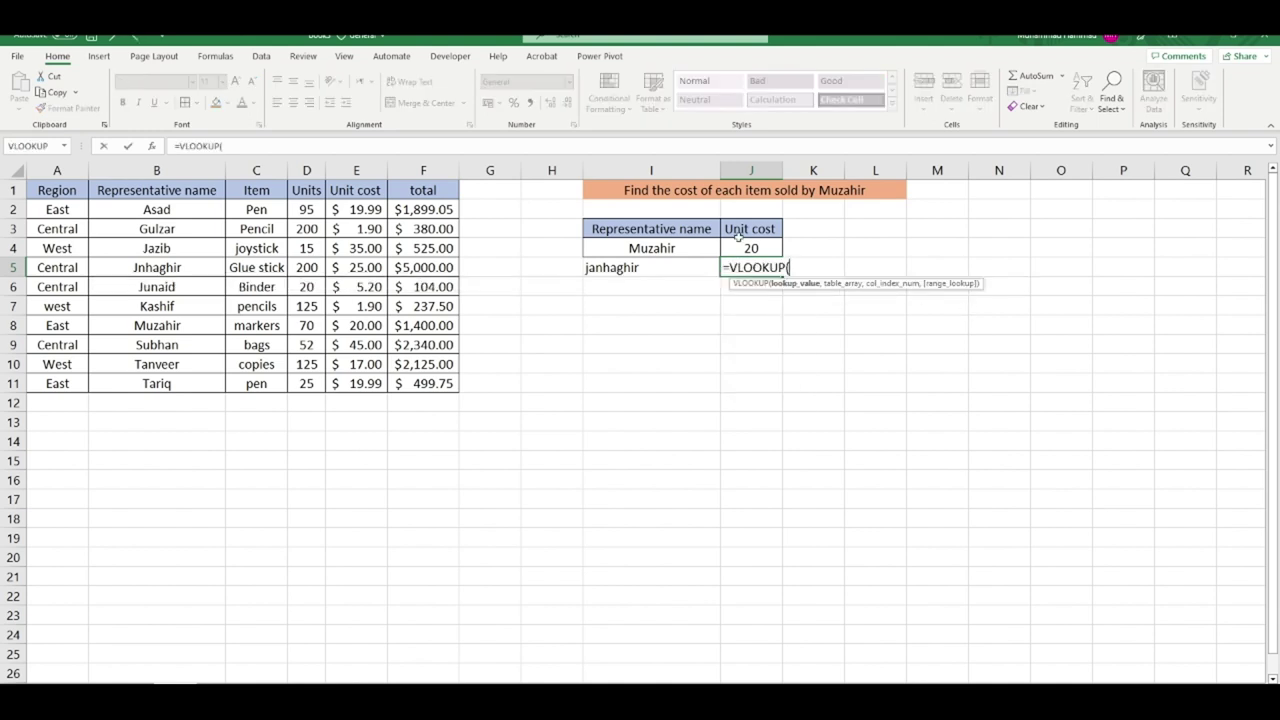
pyautogui.click(613, 267)
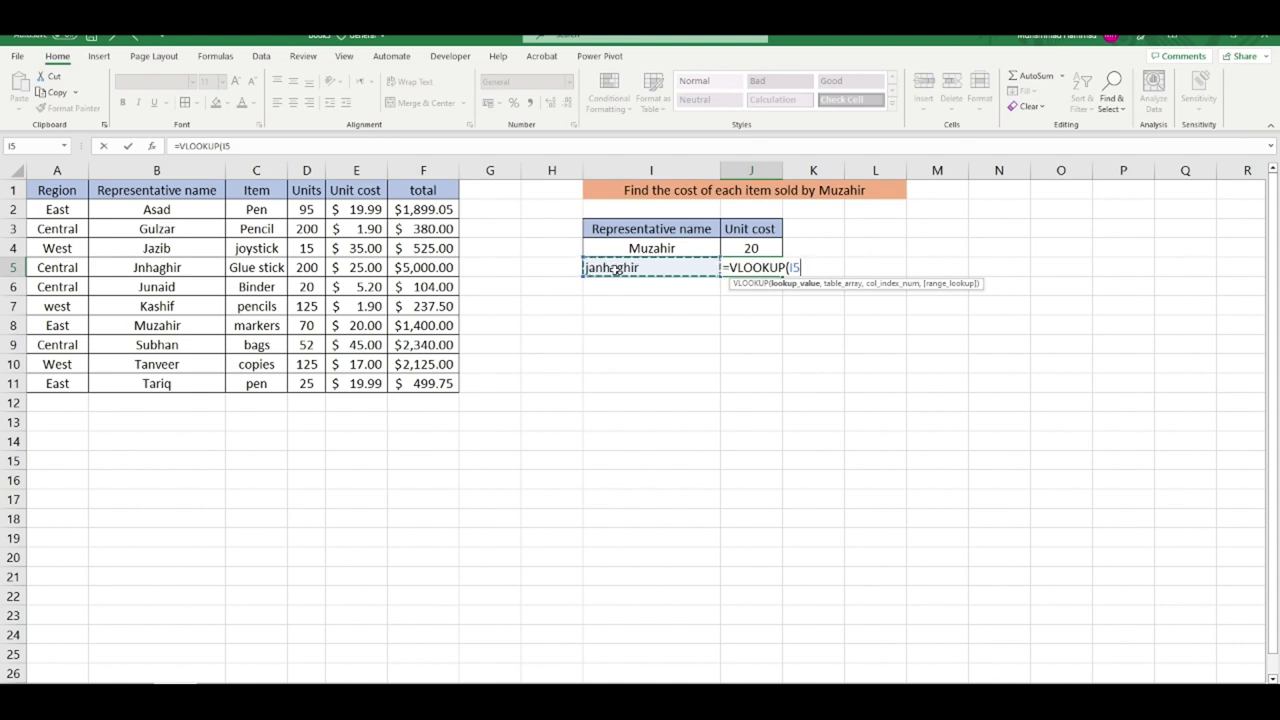
pyautogui.write(',')
pyautogui.moveTo(183, 192); pyautogui.dragTo(357, 383)
pyautogui.write(',')
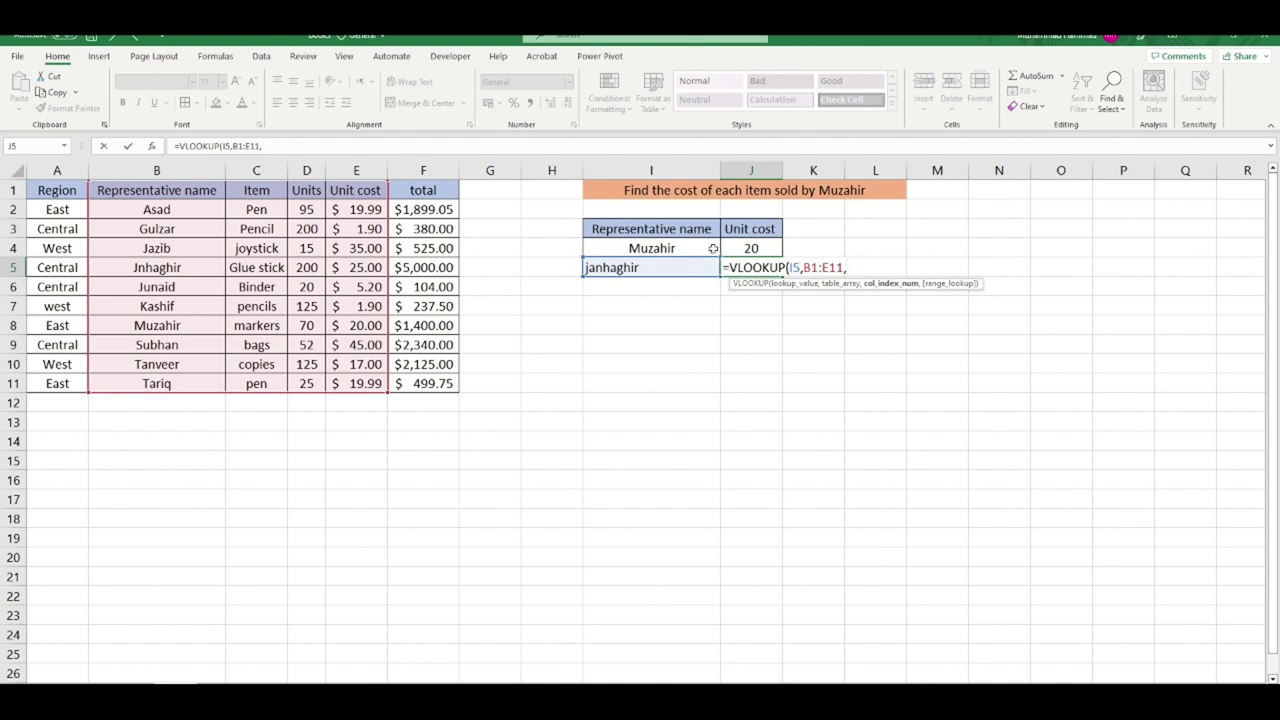
pyautogui.write('match')
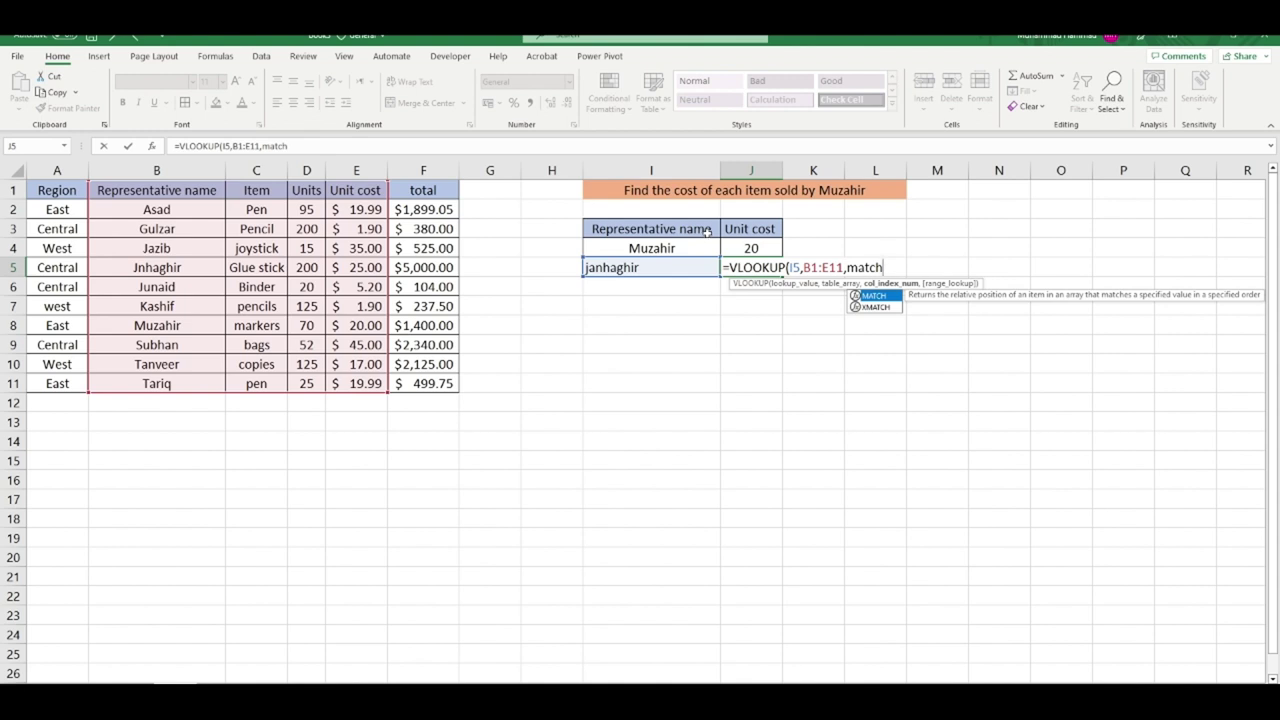
pyautogui.press('Tab')
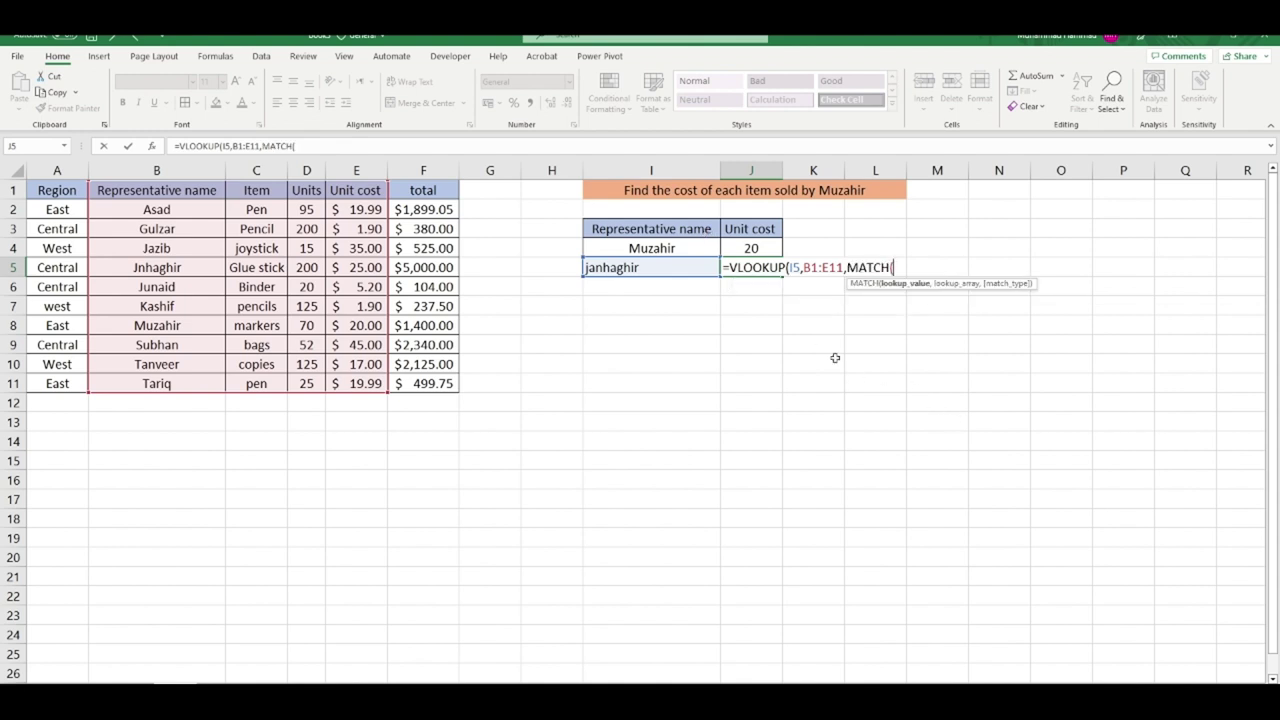
pyautogui.click(755, 228)
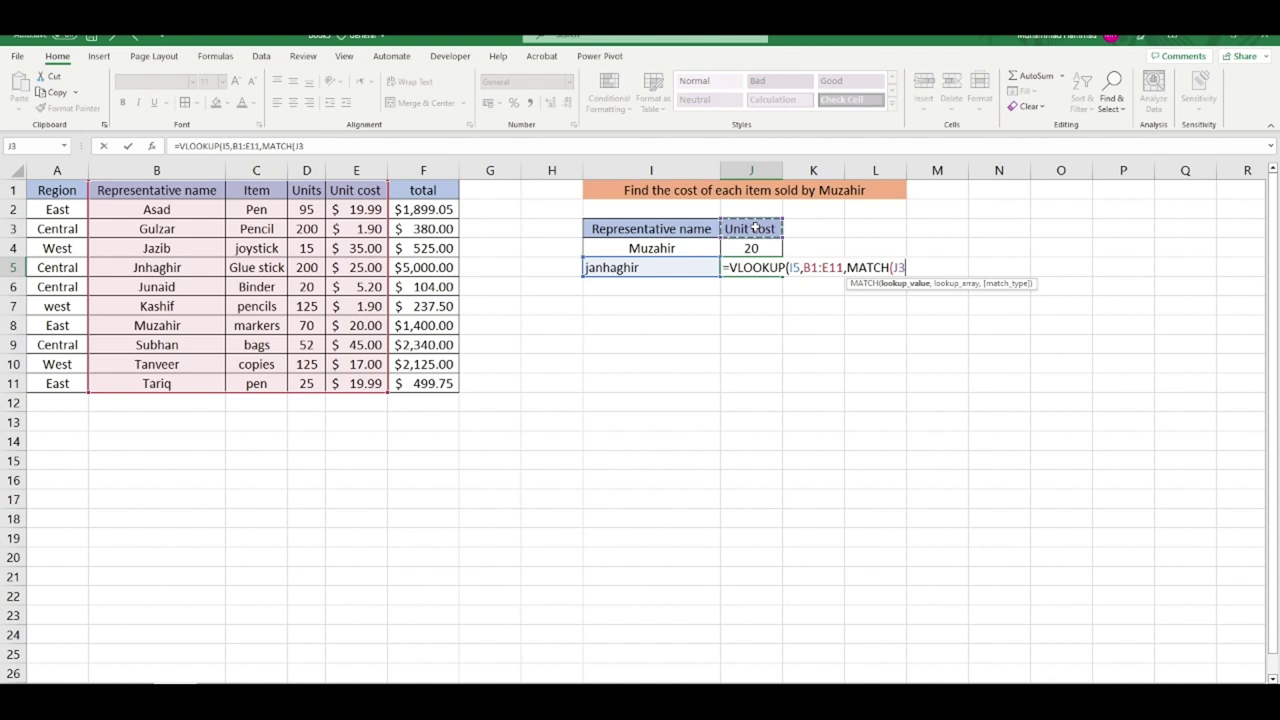
pyautogui.write(',')
pyautogui.moveTo(160, 193); pyautogui.dragTo(354, 186)
pyautogui.write(',')
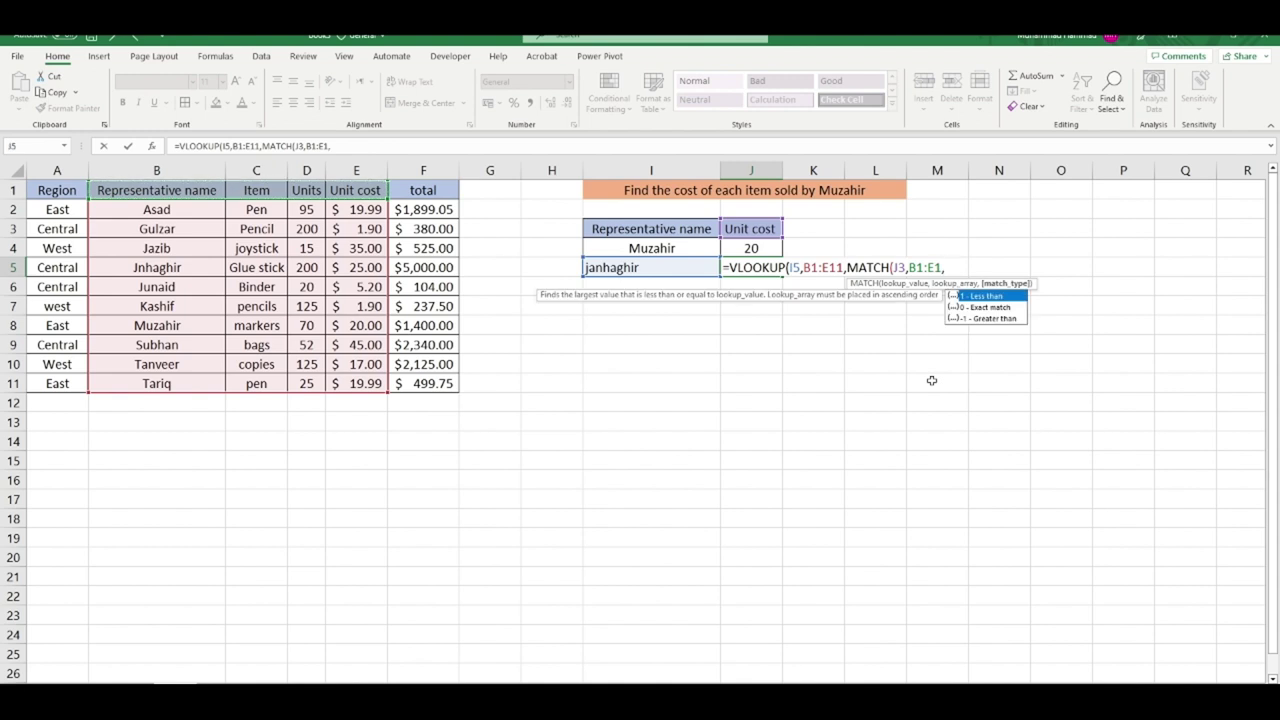
pyautogui.write('0)')
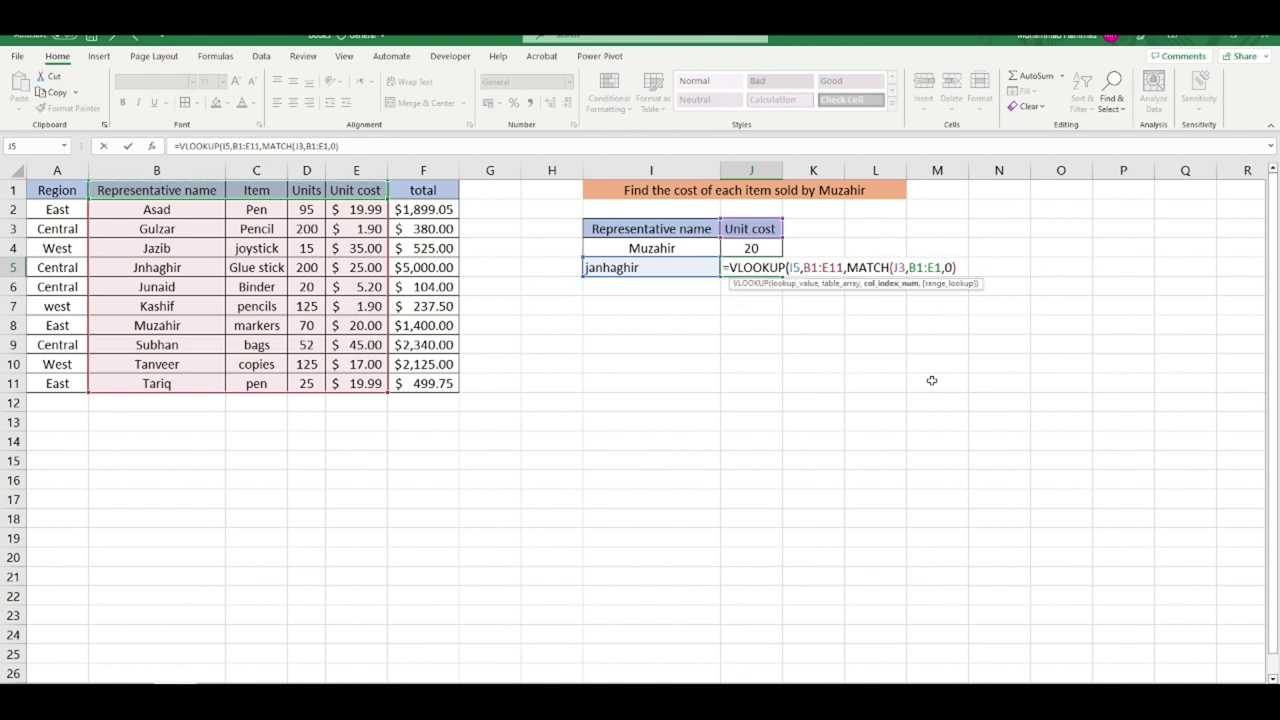
pyautogui.write(',')
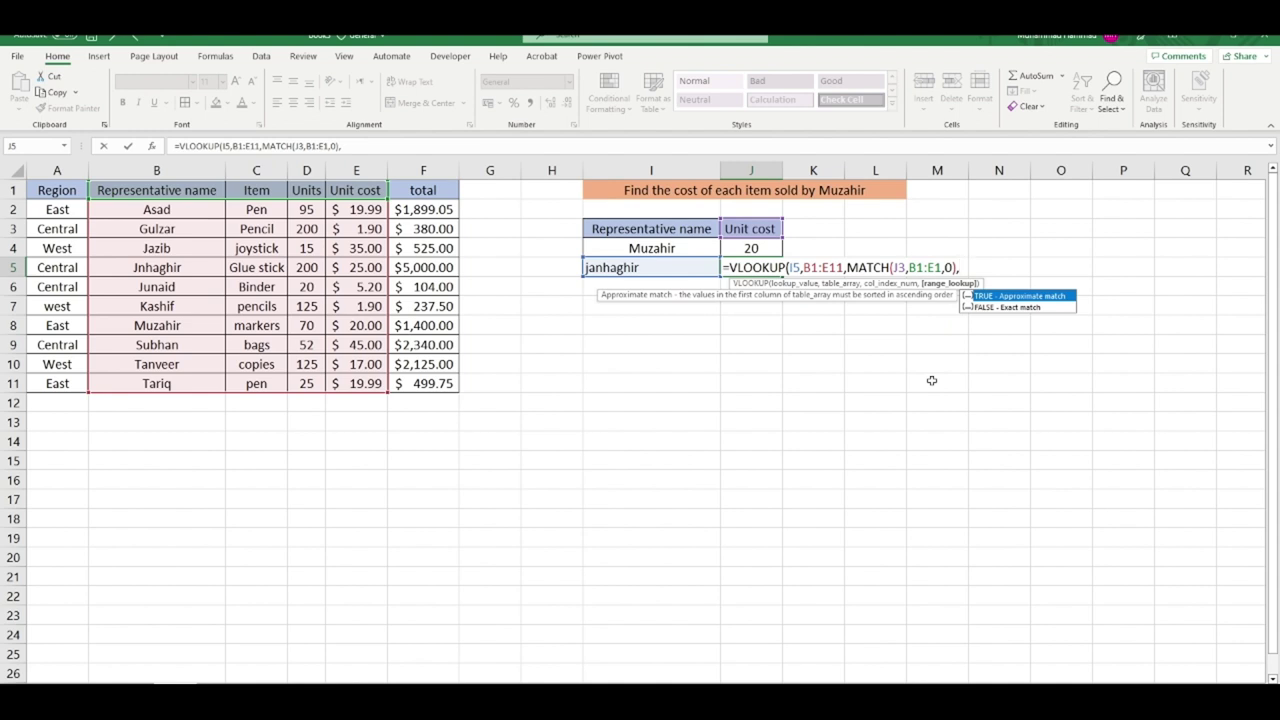
pyautogui.write('0)')
pyautogui.press('Return')
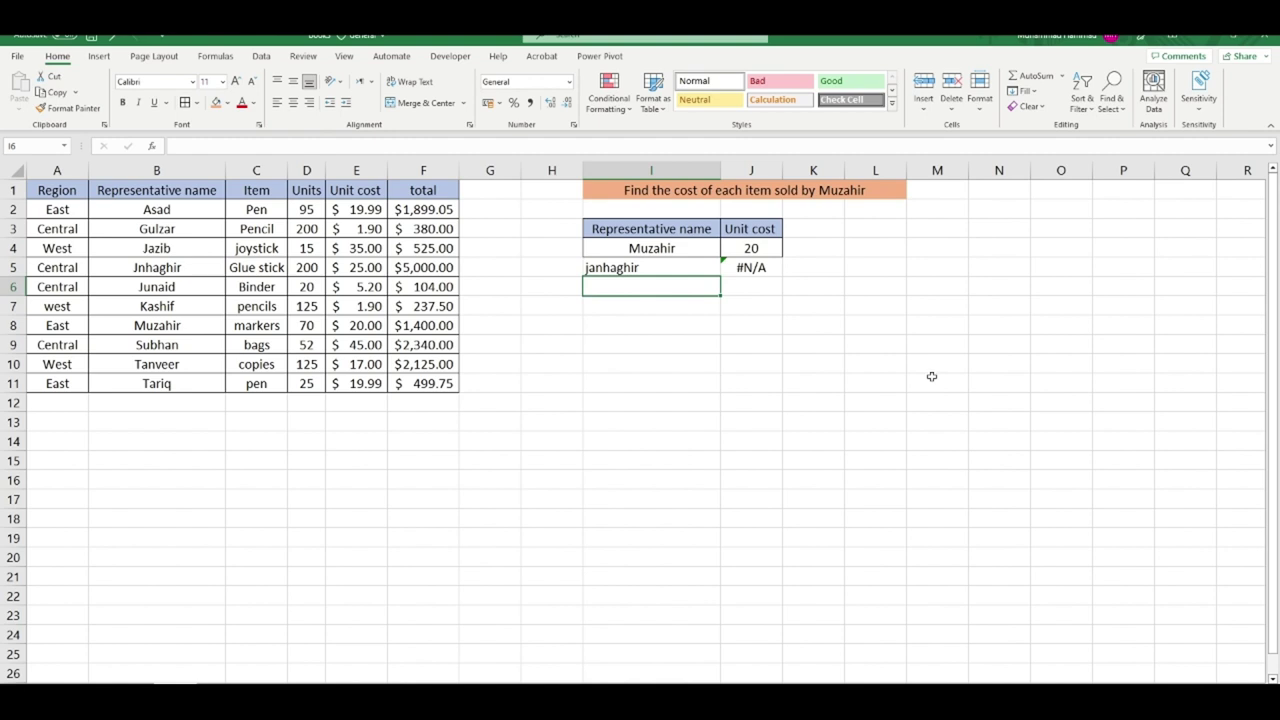
# Capitalise the first letter of the representative name in I5
pyautogui.click(608, 267)
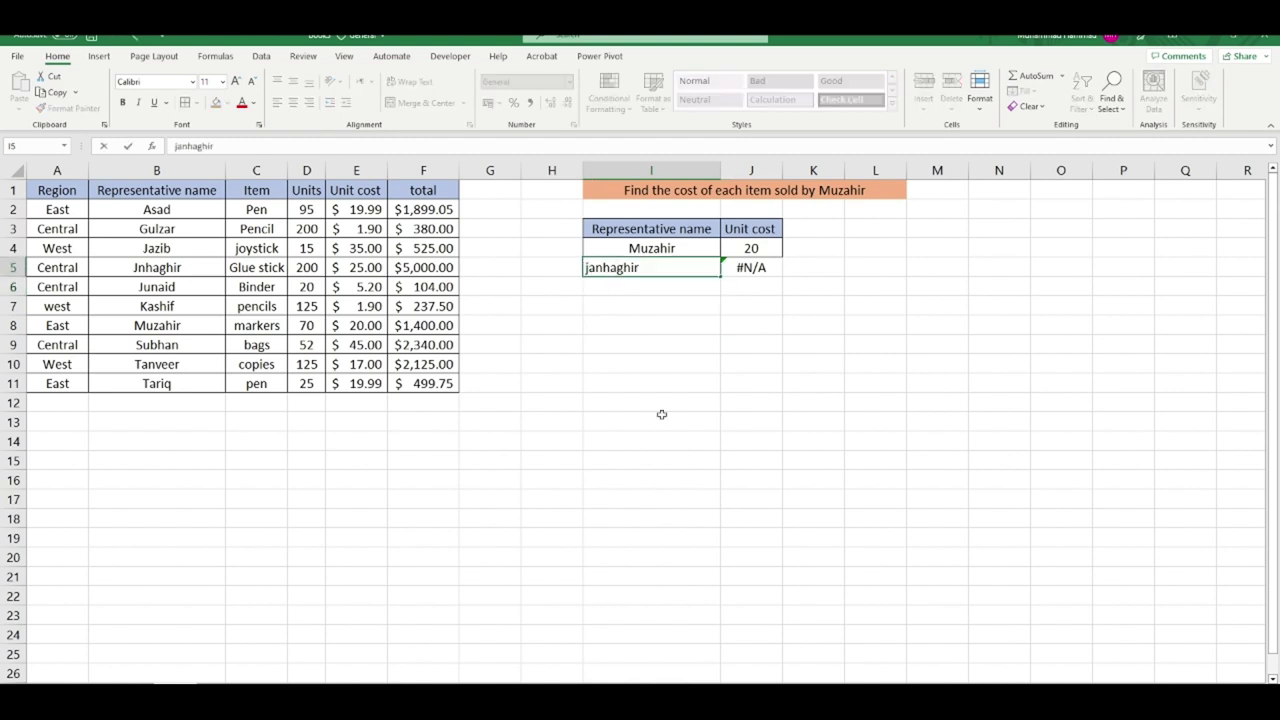
pyautogui.press('Delete')
pyautogui.write('J')
pyautogui.press('Return')
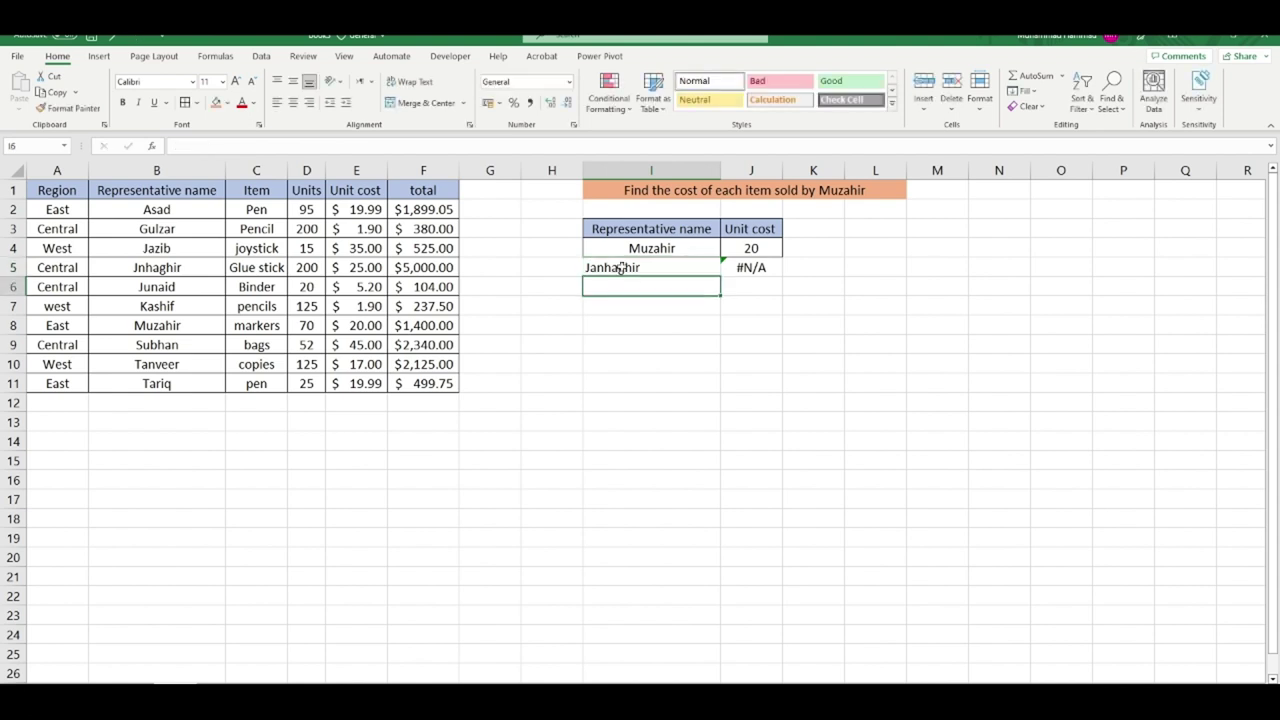
pyautogui.press('Return')
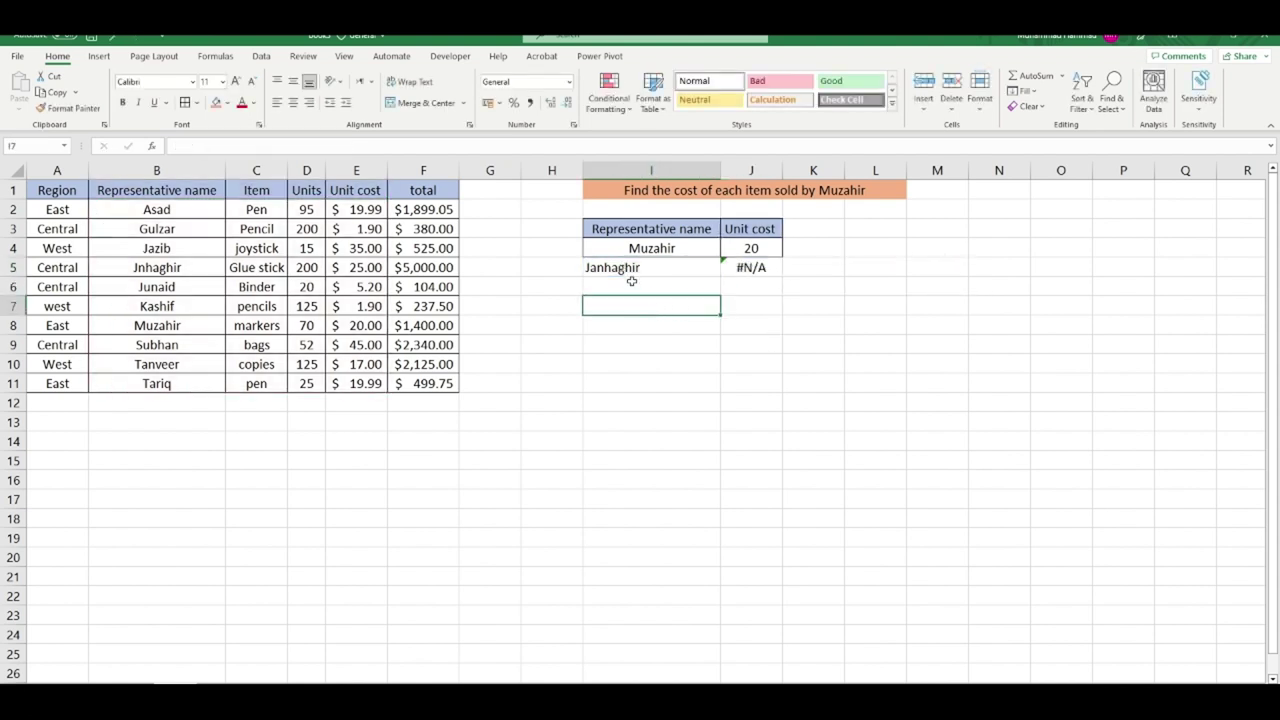
pyautogui.click(597, 269)
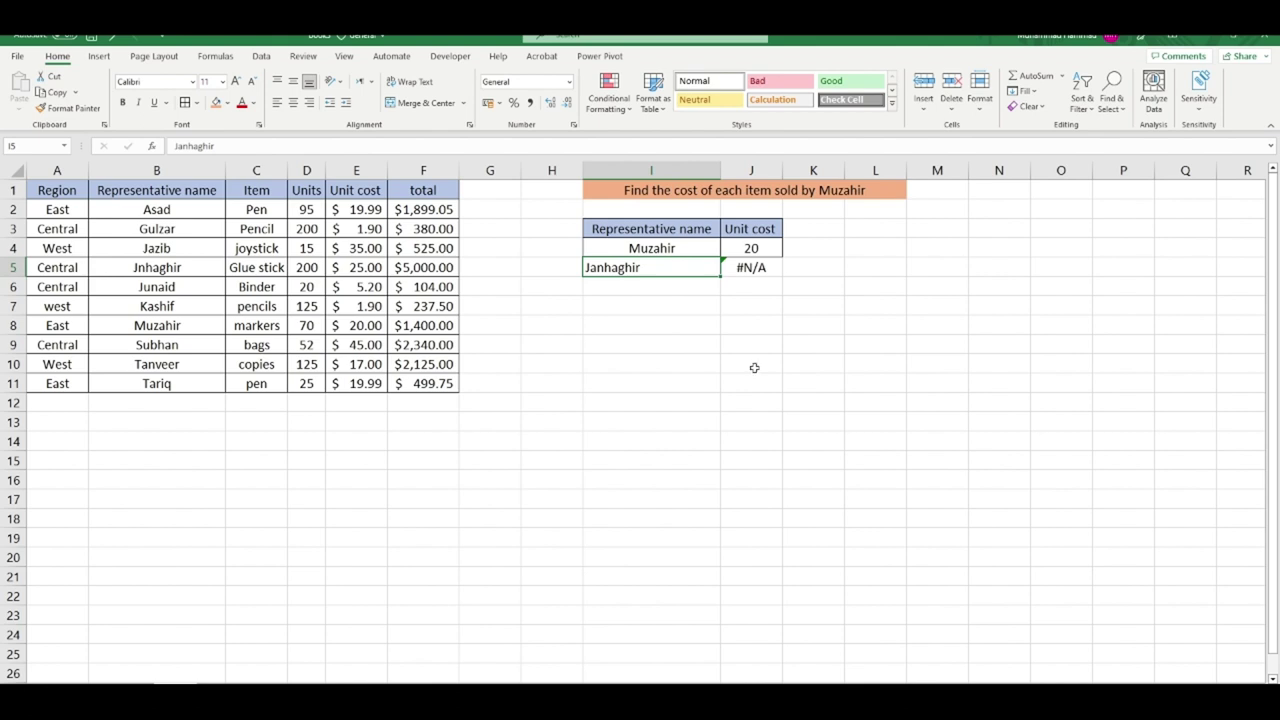
# Insert the missing 'a' into the misspelled name in B5, so J5 returns 25
pyautogui.click(170, 268)
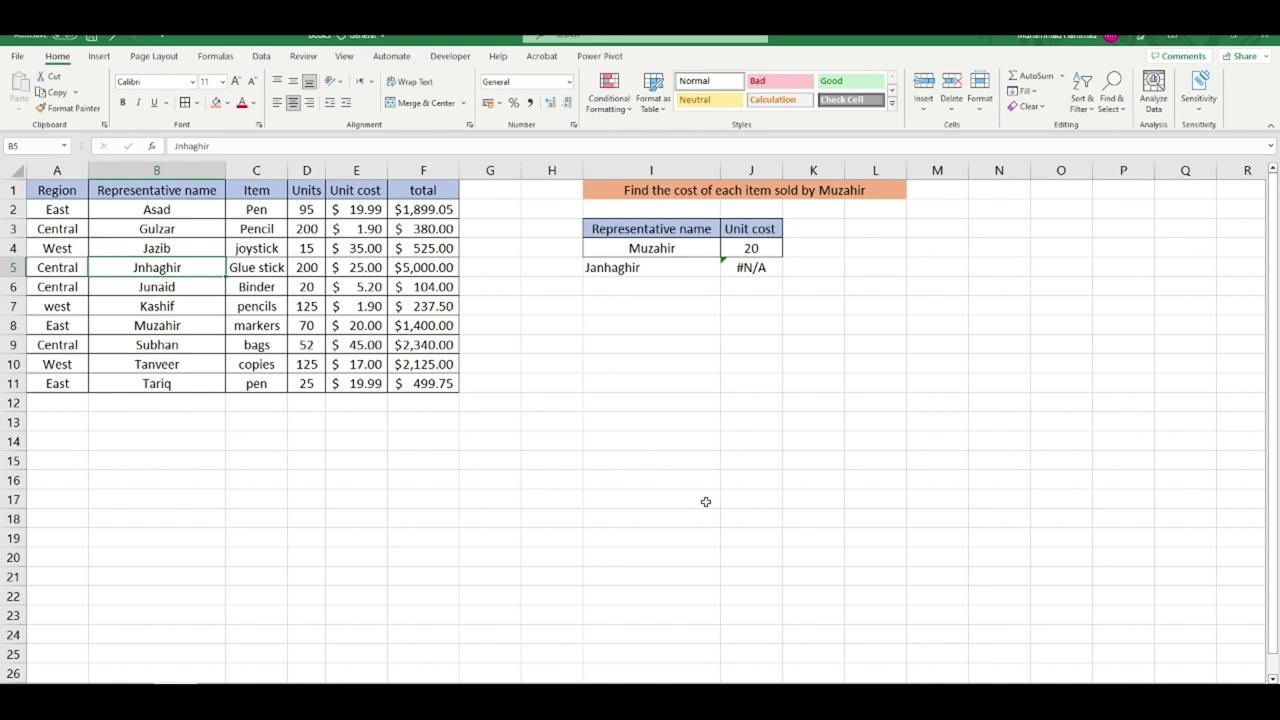
pyautogui.doubleClick(175, 268)
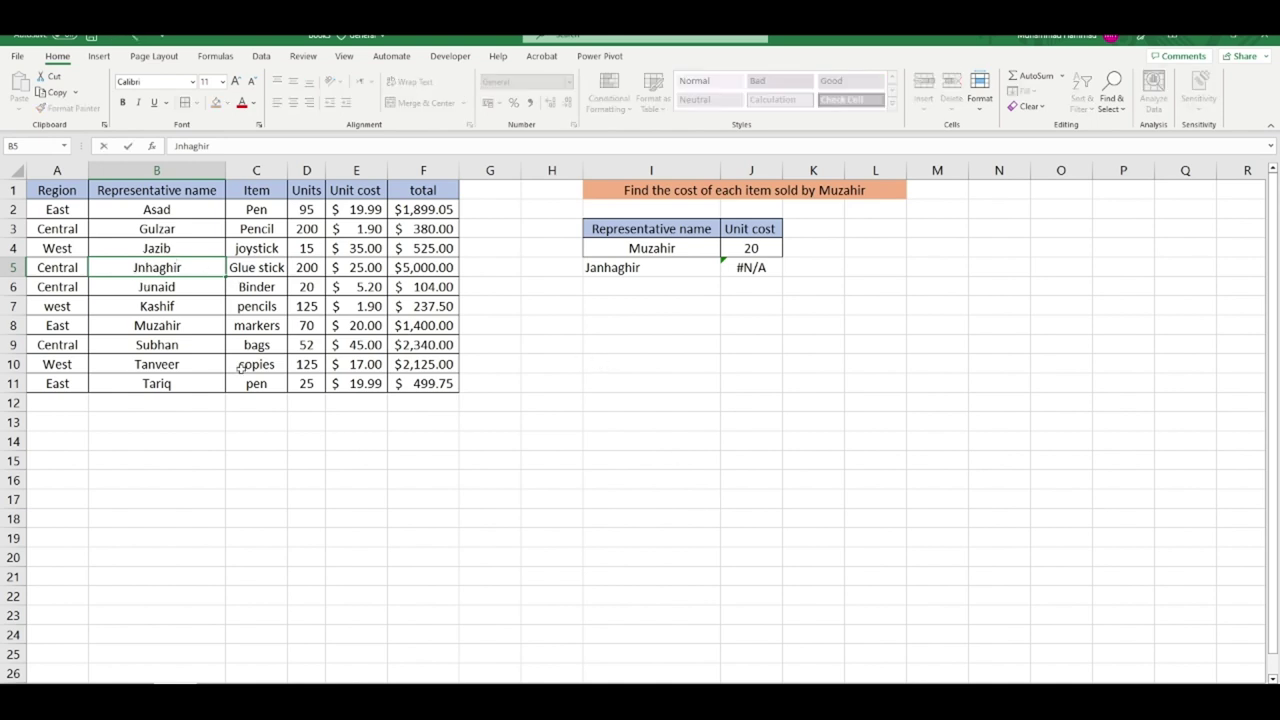
pyautogui.write('a')
pyautogui.press('Return')
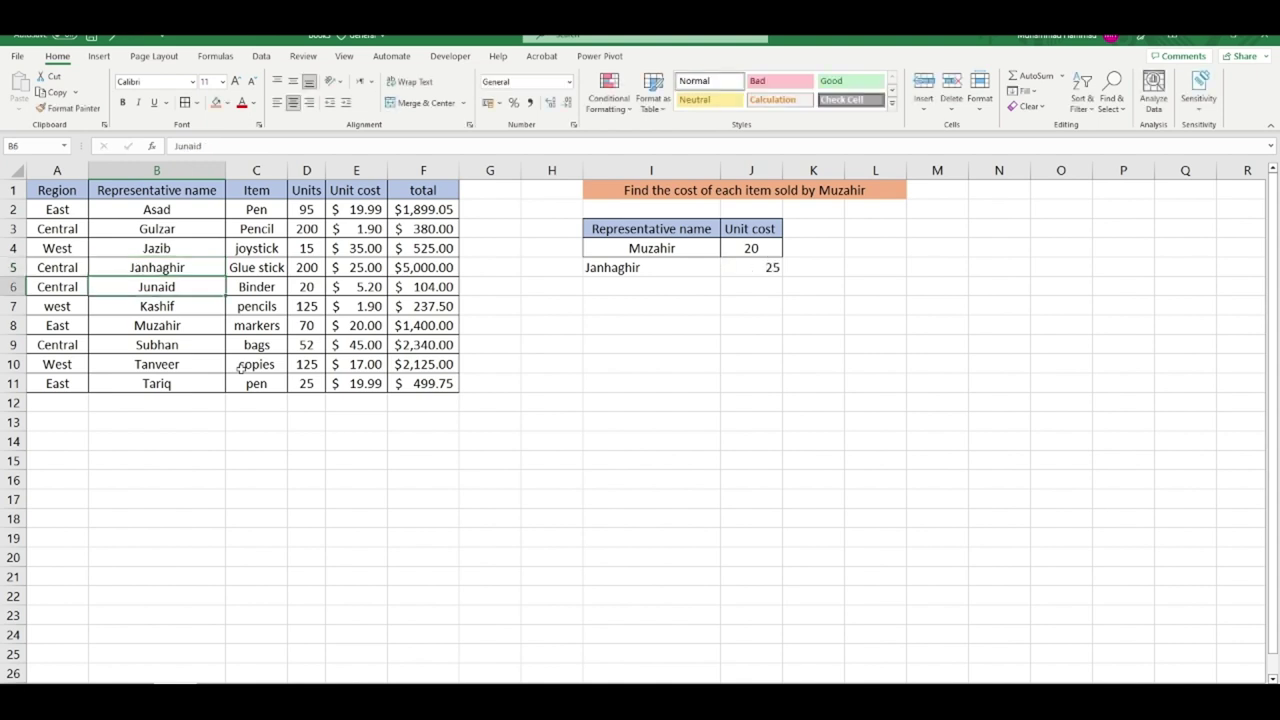
pyautogui.click(774, 262)
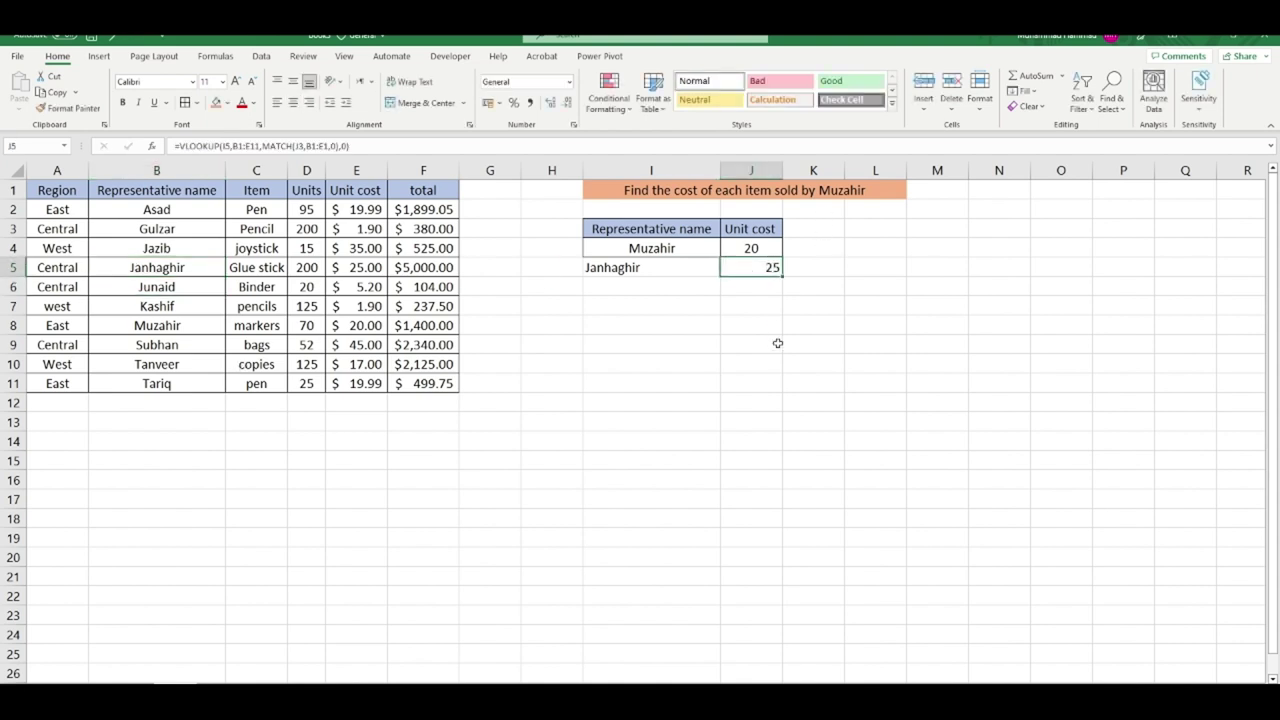
pyautogui.click(598, 254)
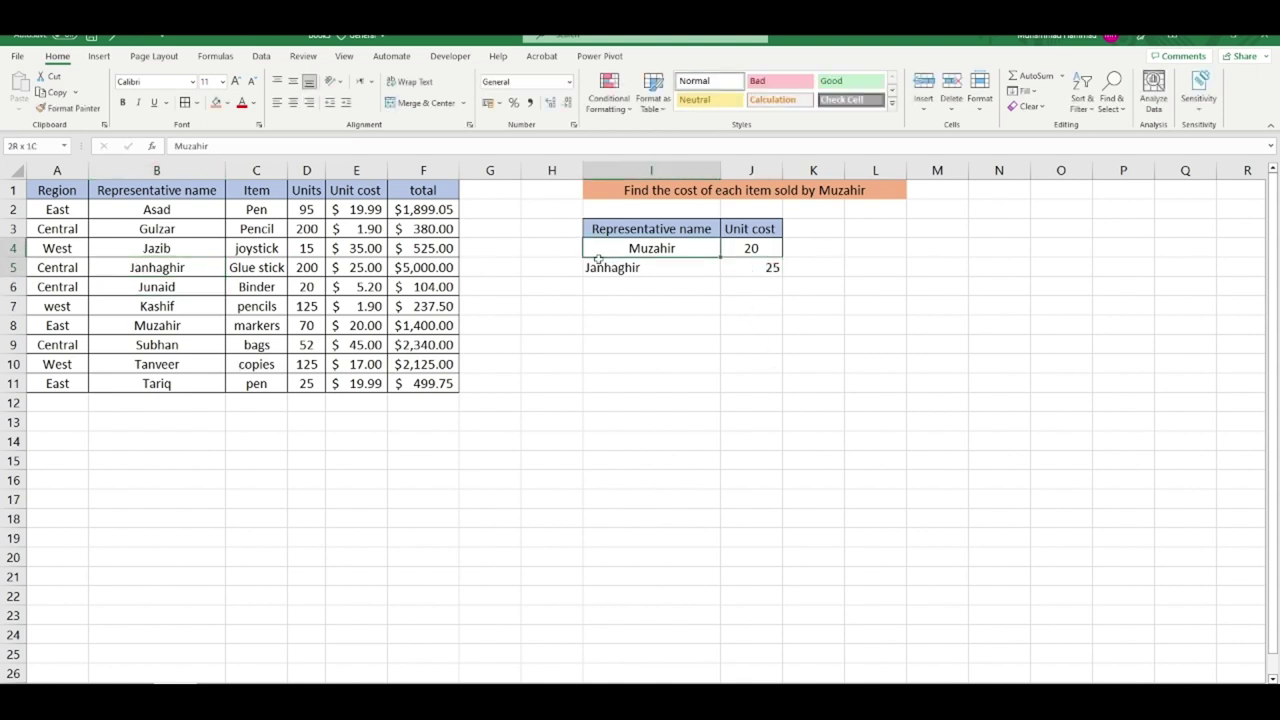
# Check J5's formula against the representative's row B5:F5 (unit cost 25), then move to the next sheet
pyautogui.moveTo(685, 251); pyautogui.dragTo(749, 262)
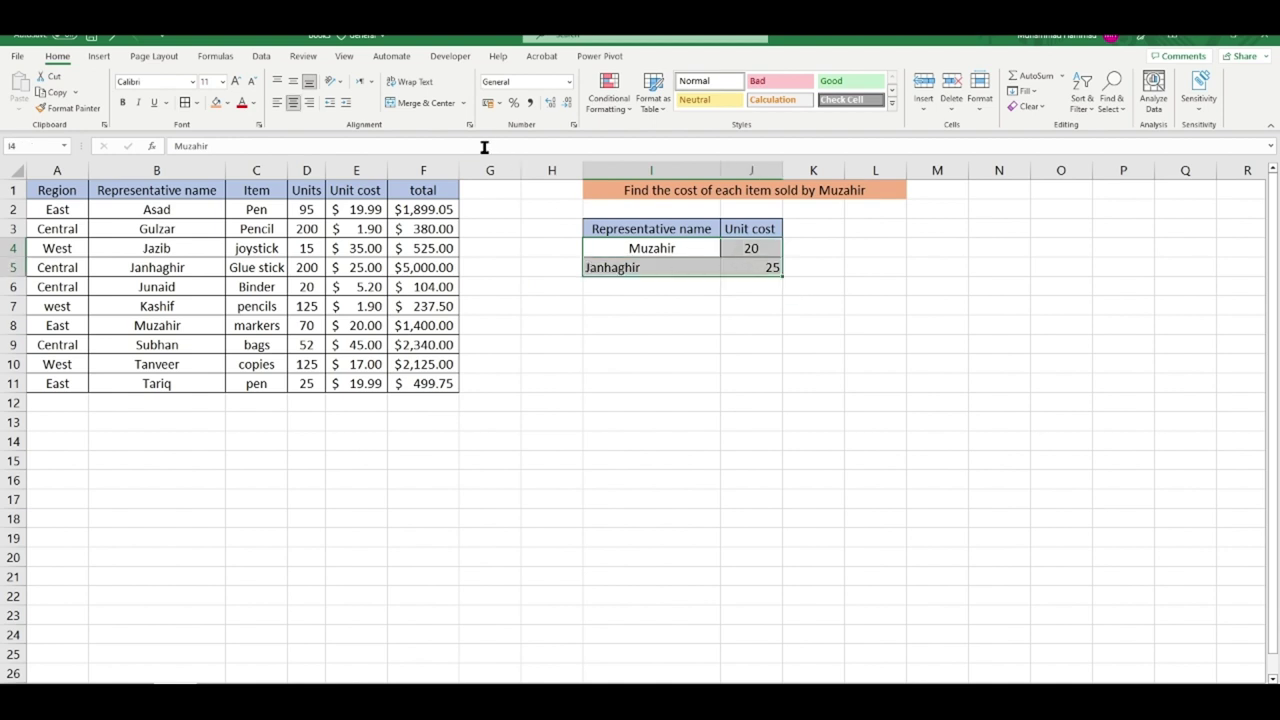
pyautogui.click(638, 284)
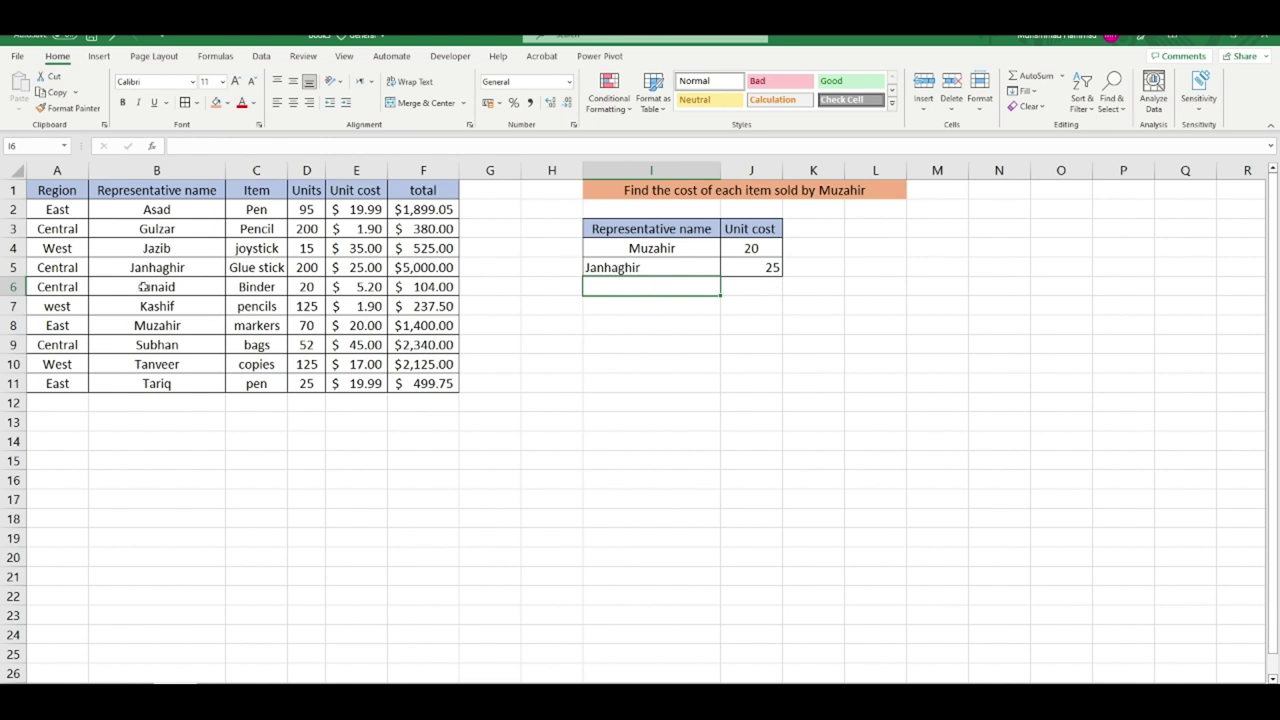
pyautogui.click(768, 268)
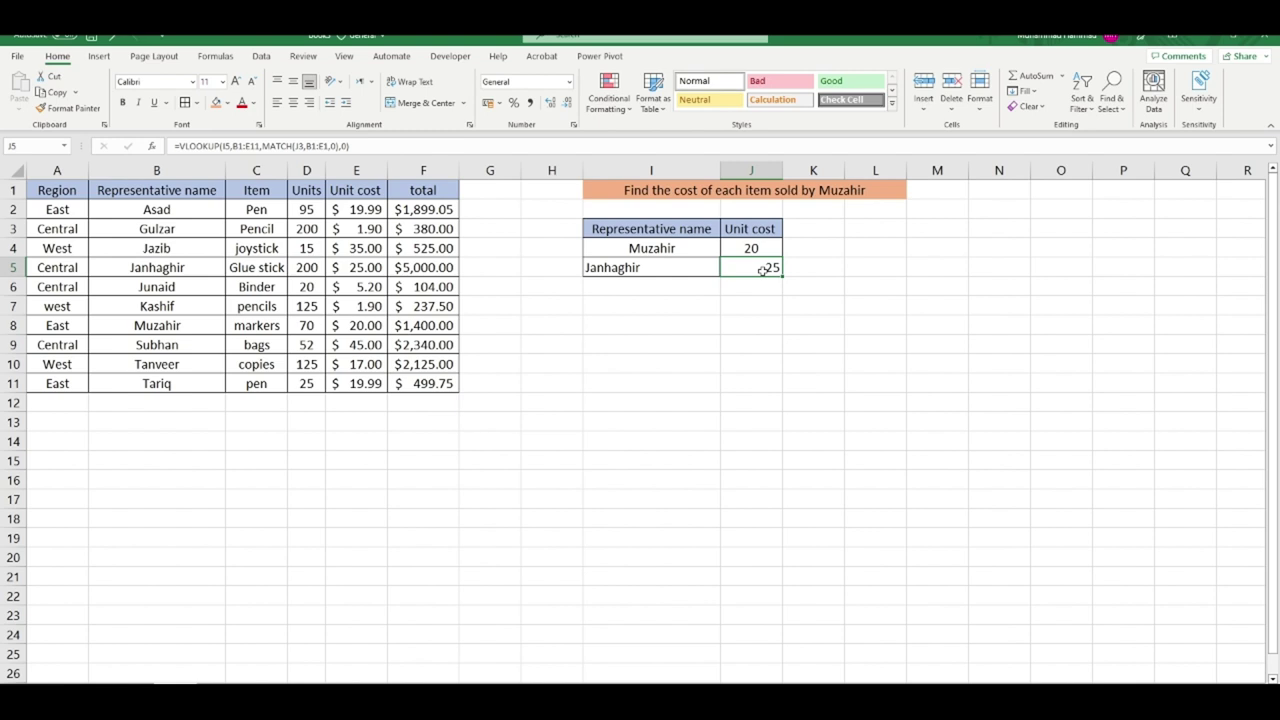
pyautogui.moveTo(165, 270); pyautogui.dragTo(422, 265)
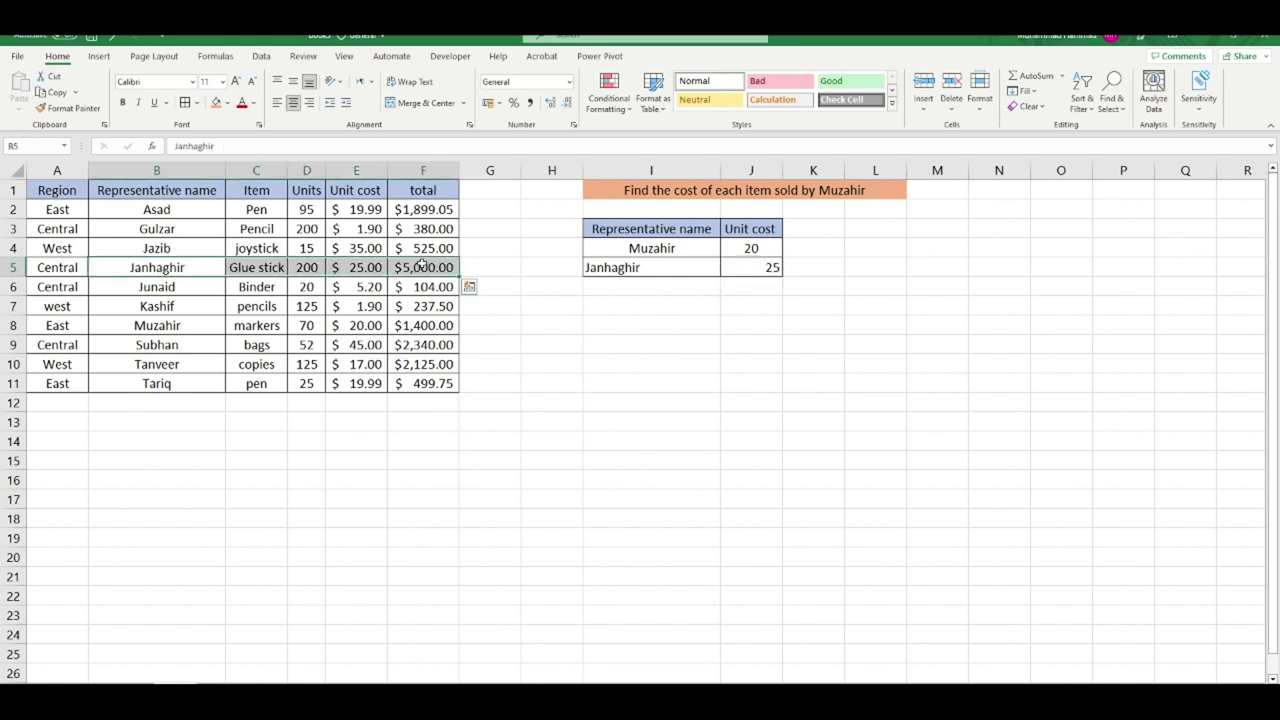
pyautogui.click(370, 268)
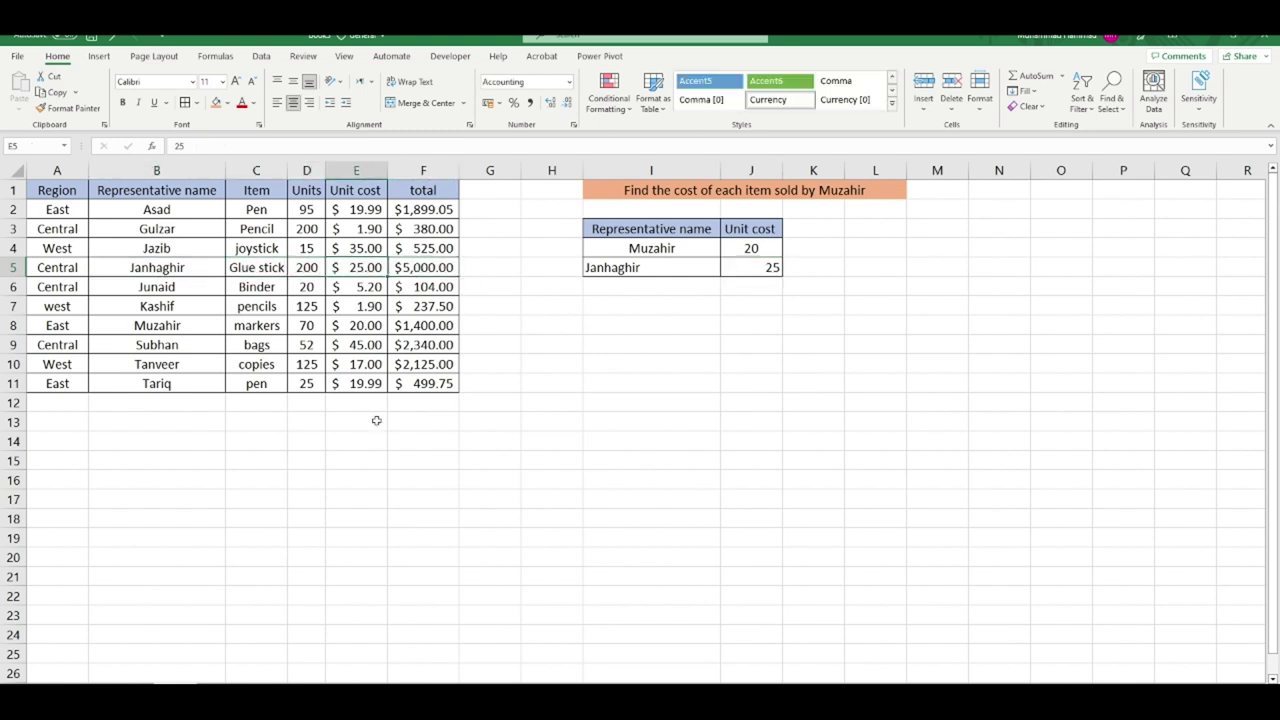
pyautogui.hotkey('ctrl', 'pagedown')
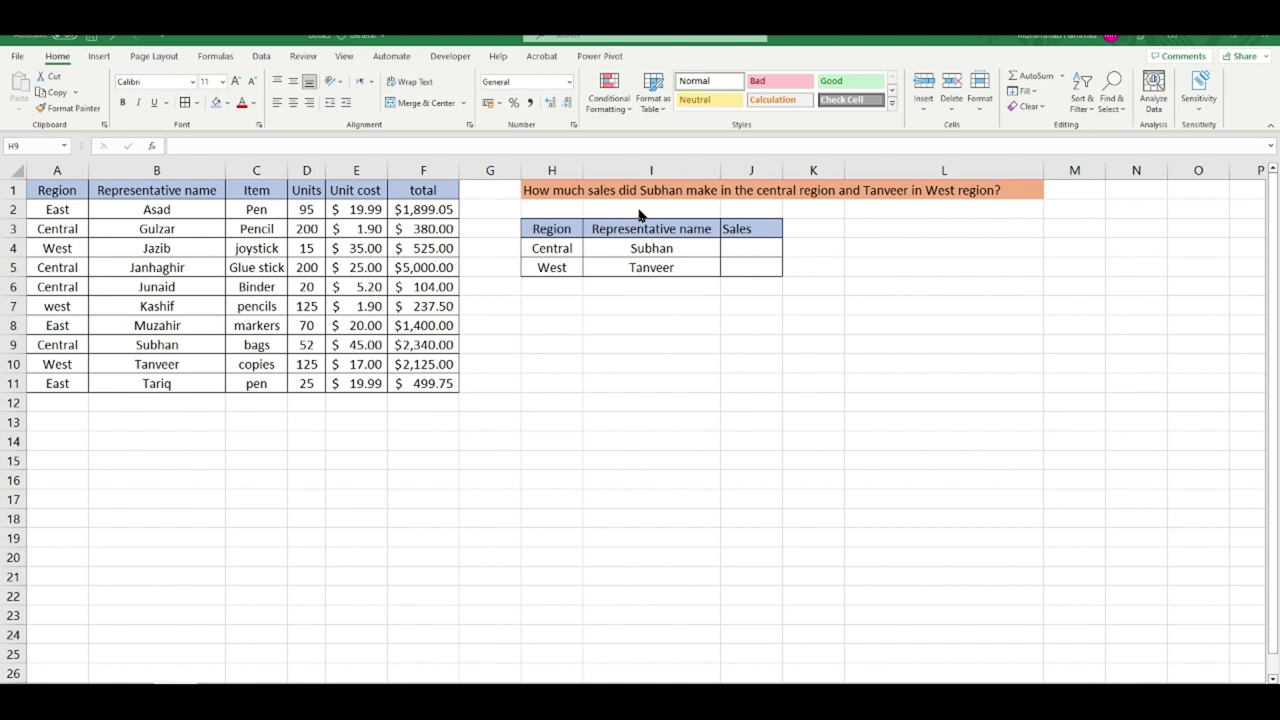
# Insert a new column C headed 'region & Representative name' and autofit its width
pyautogui.click(241, 167)
pyautogui.rightClick(241, 167)
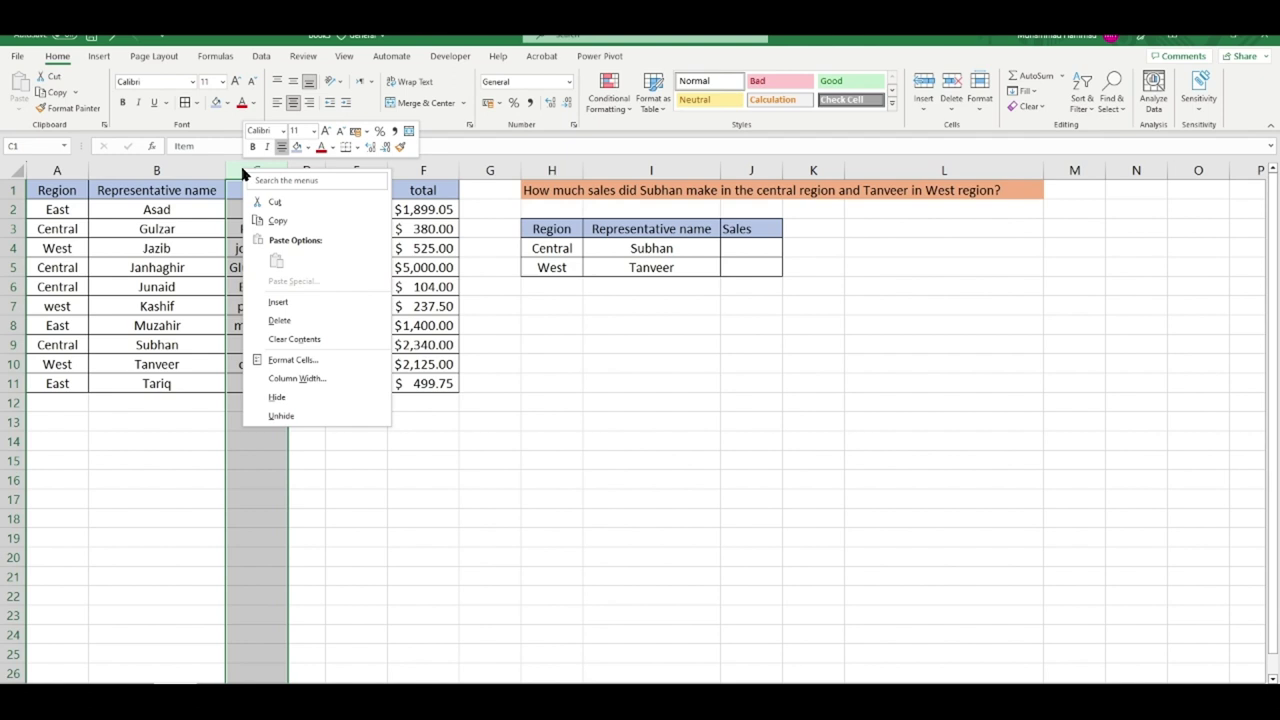
pyautogui.click(313, 302)
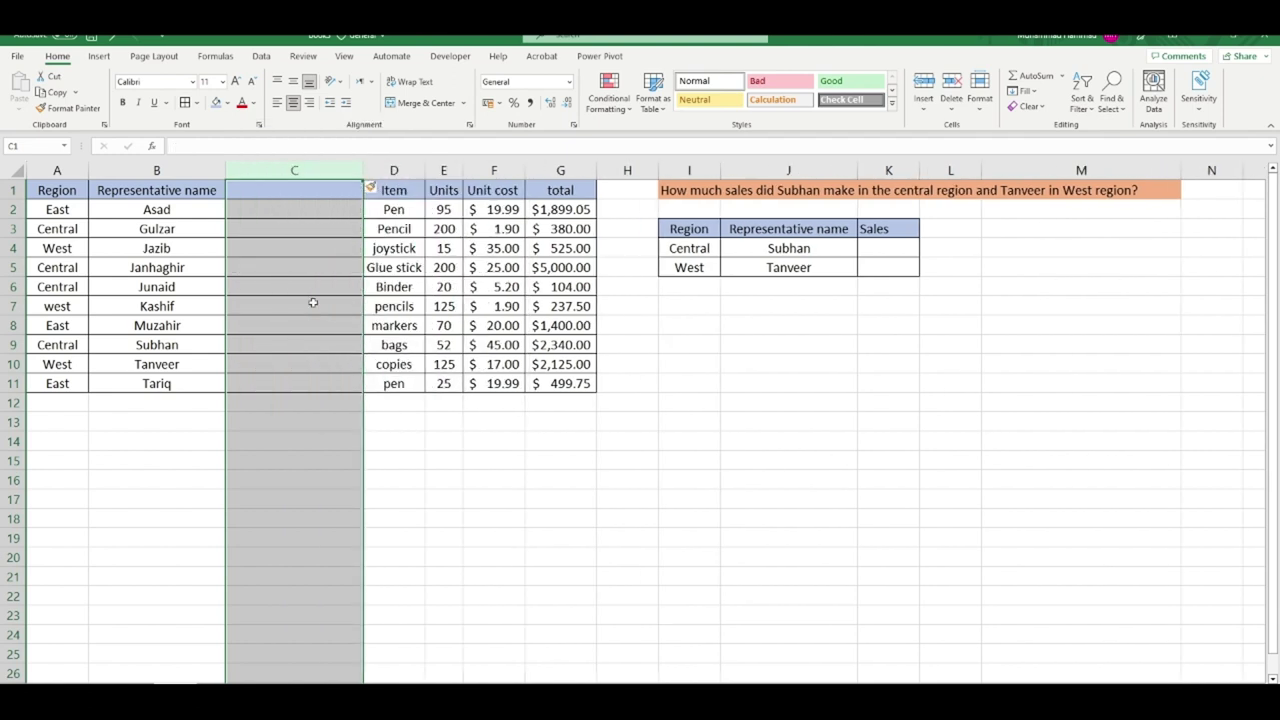
pyautogui.click(265, 193)
pyautogui.write('reg')
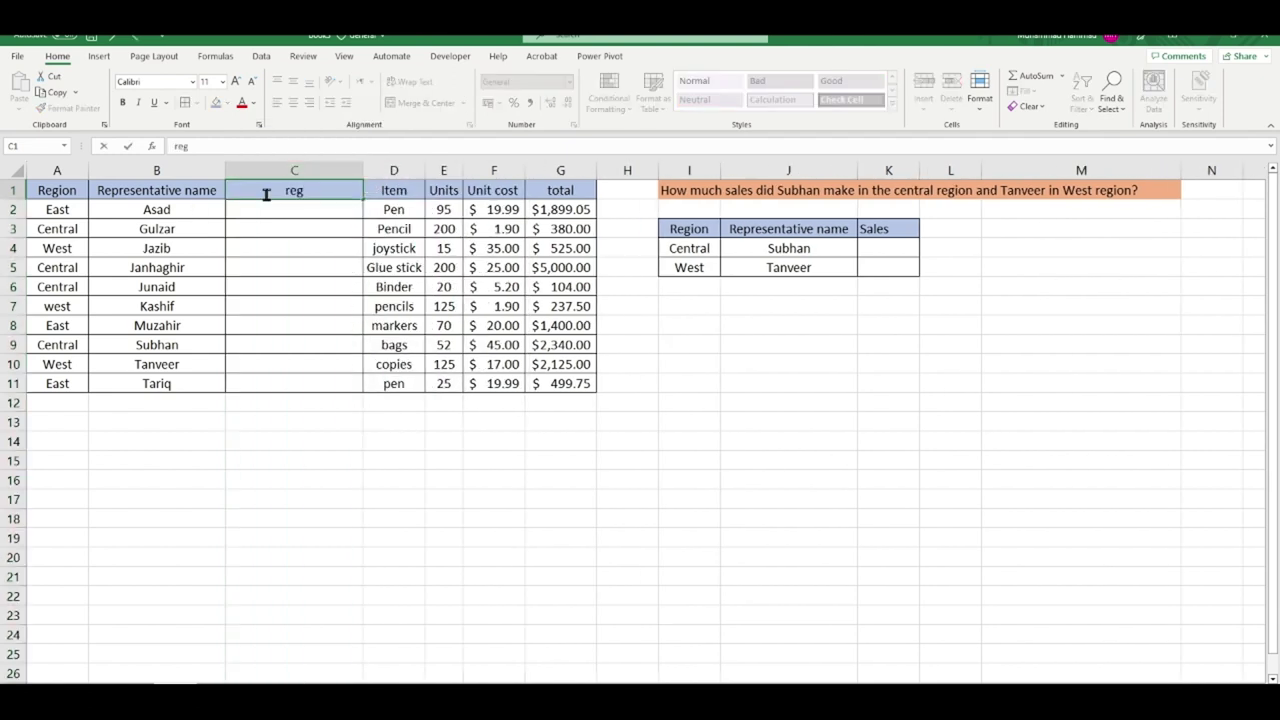
pyautogui.write('ion & Represe')
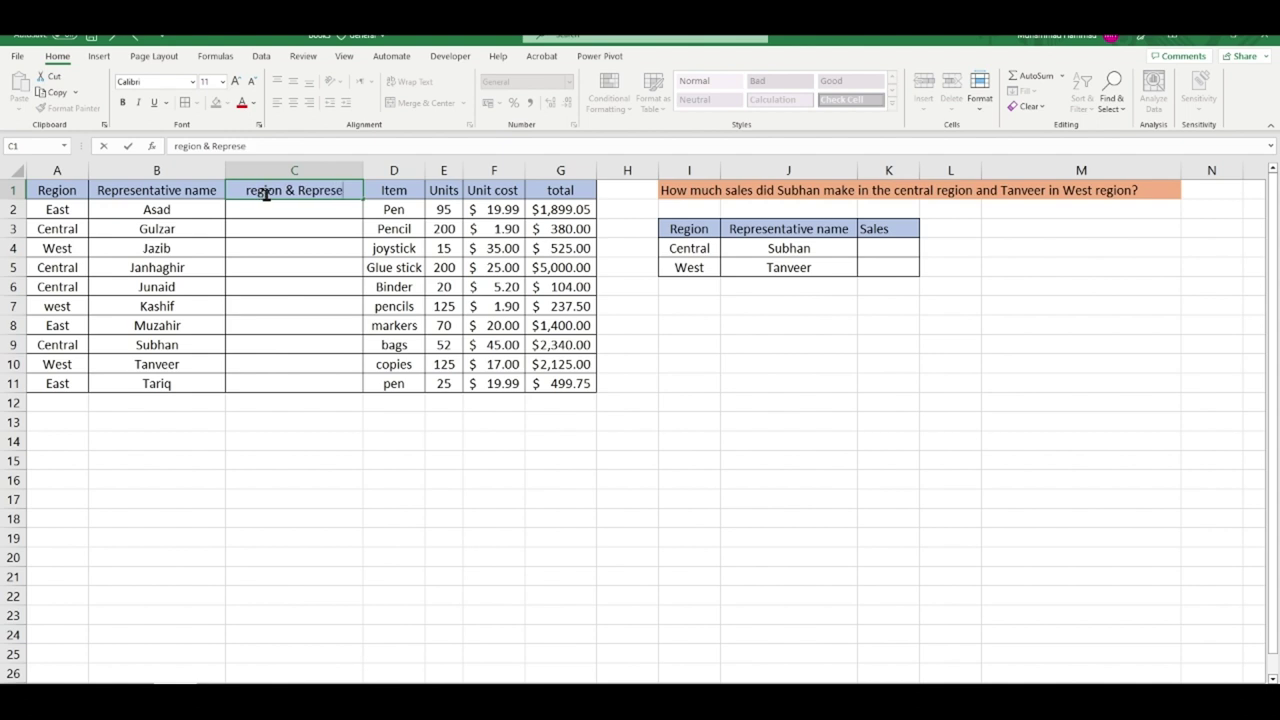
pyautogui.write('ntatitv')
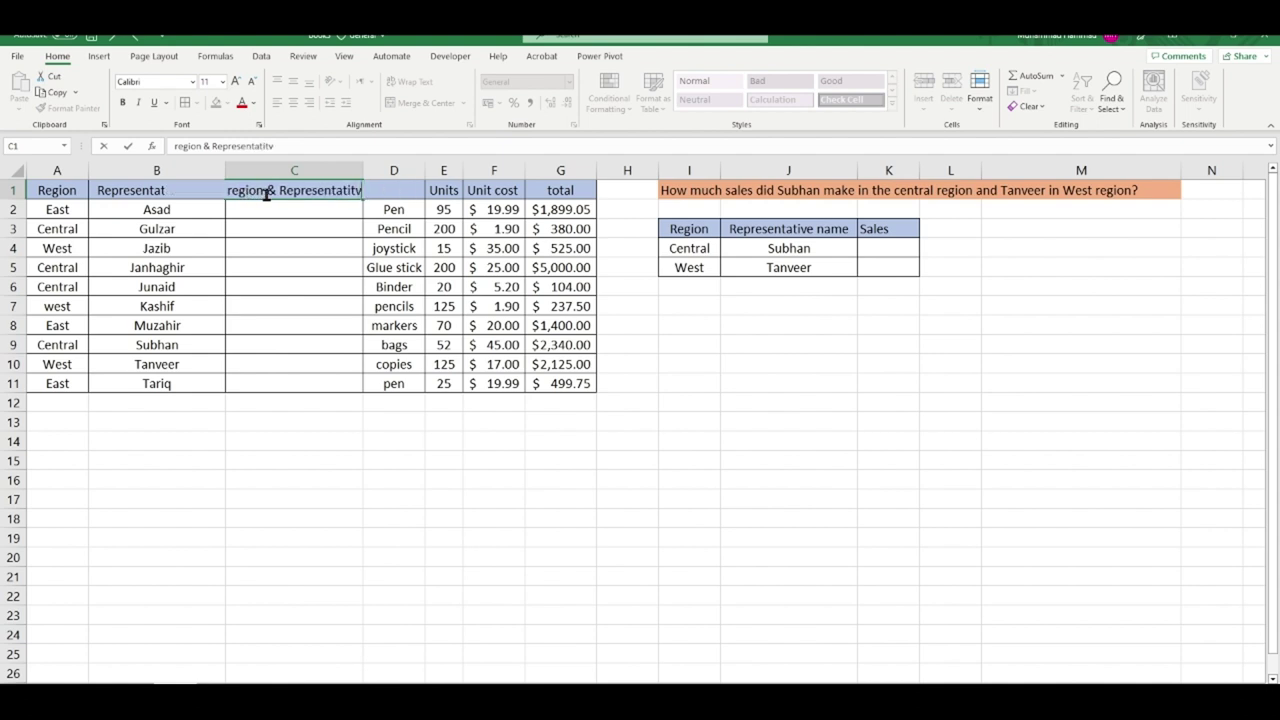
pyautogui.press('BackSpace')
pyautogui.press('BackSpace')
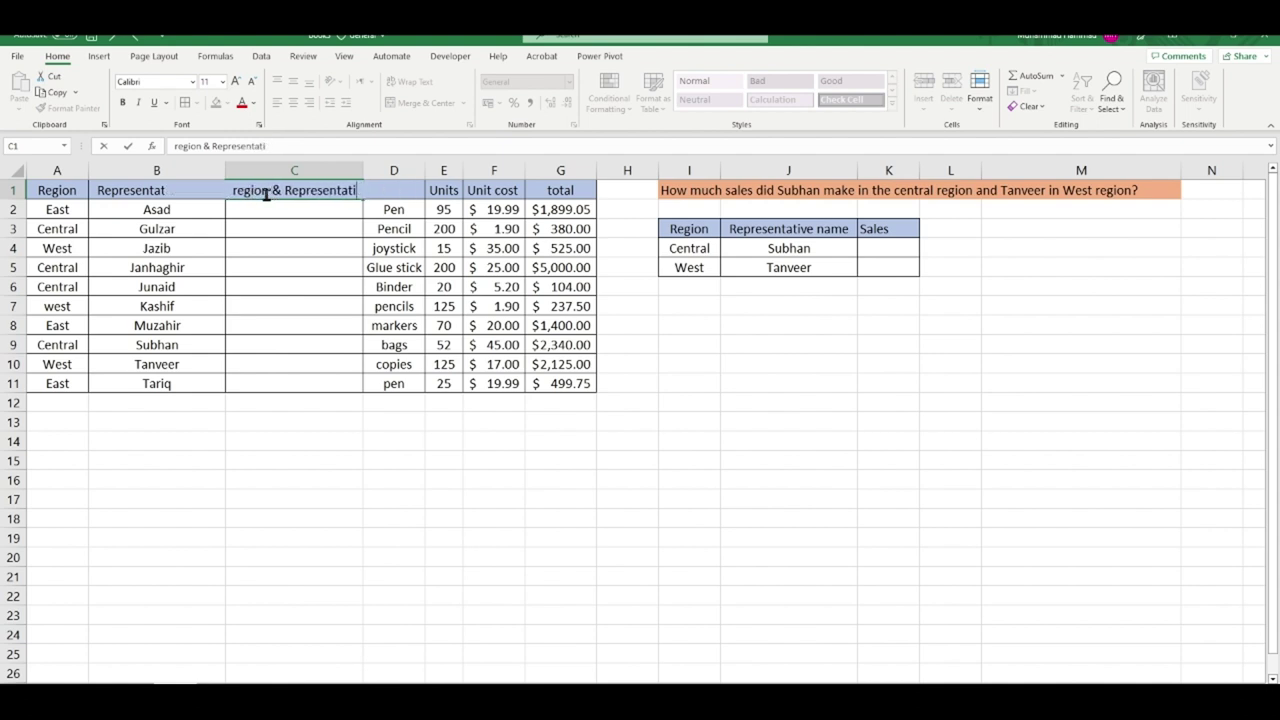
pyautogui.write('ve name')
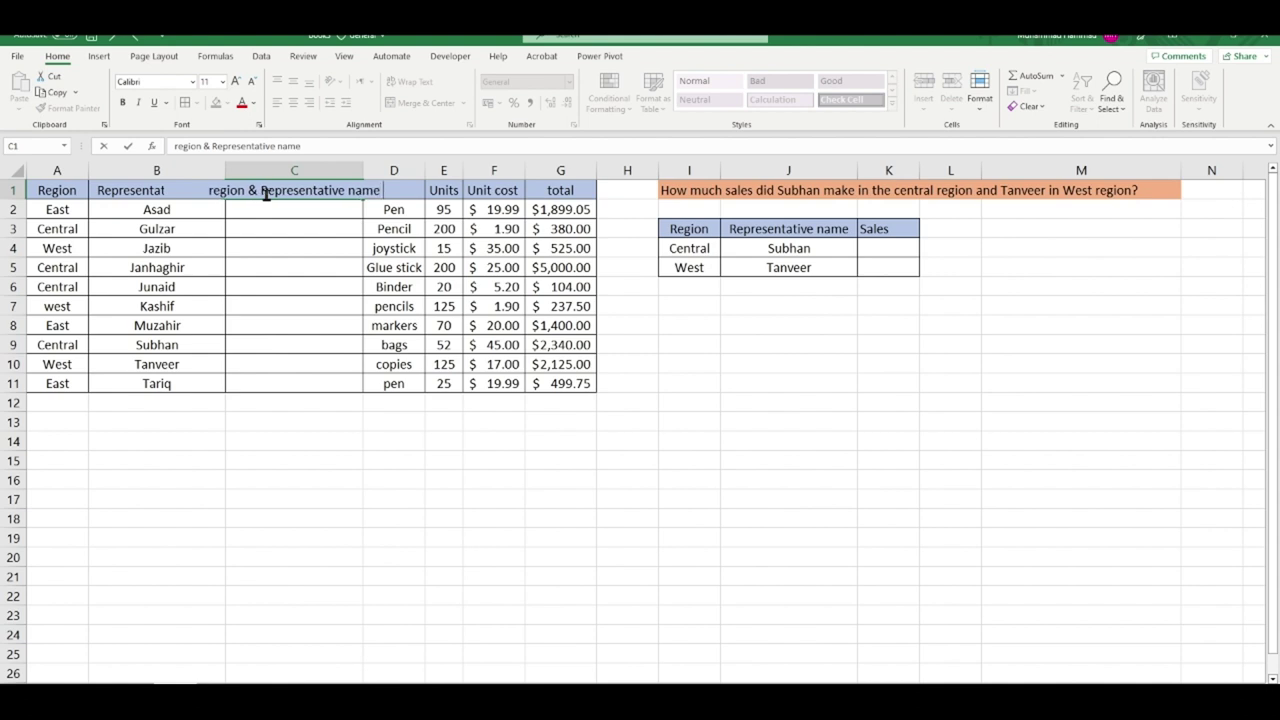
pyautogui.press('Return')
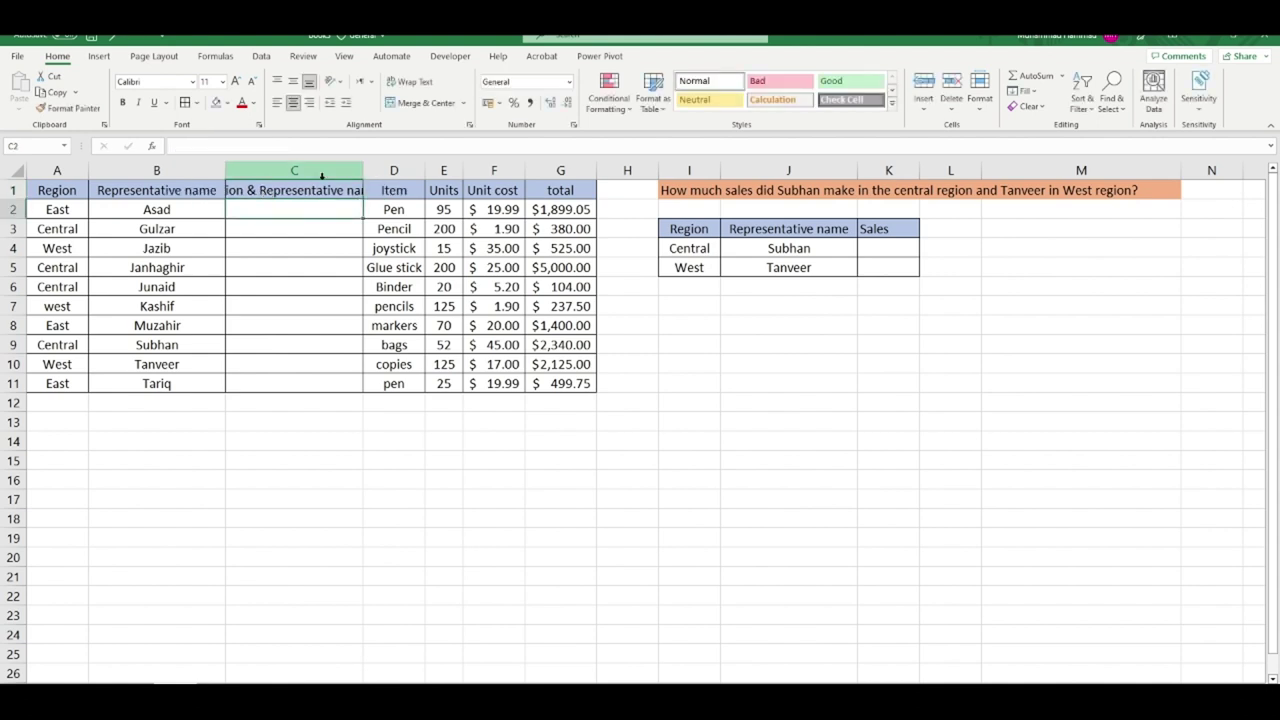
pyautogui.doubleClick(363, 171)
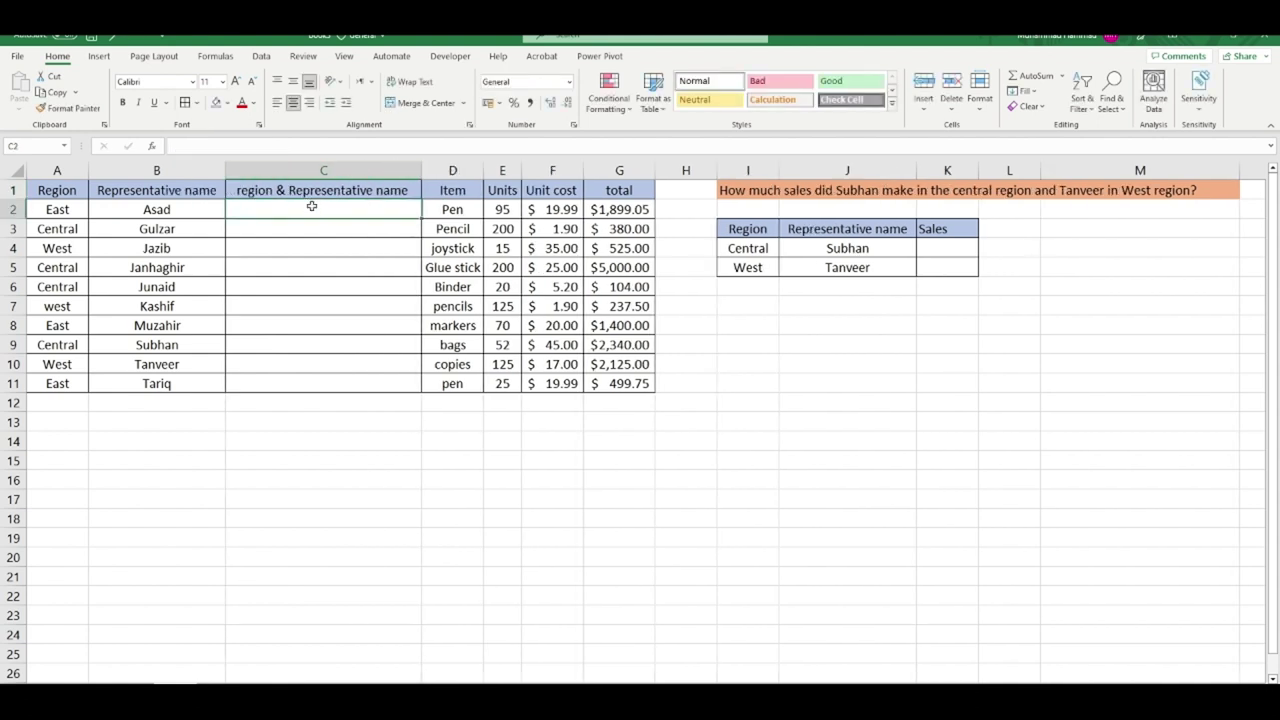
# Fill C2:C11 with =A2&B2, joining each row's region and representative name
pyautogui.write('=')
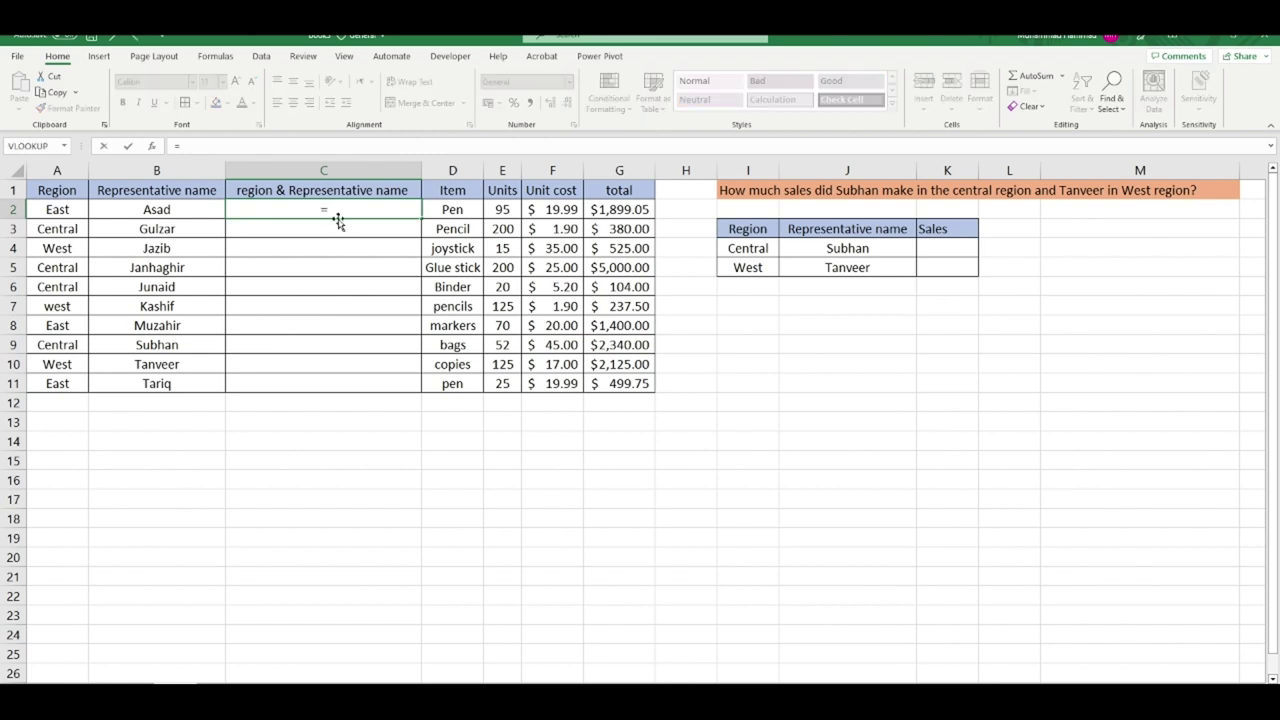
pyautogui.click(82, 214)
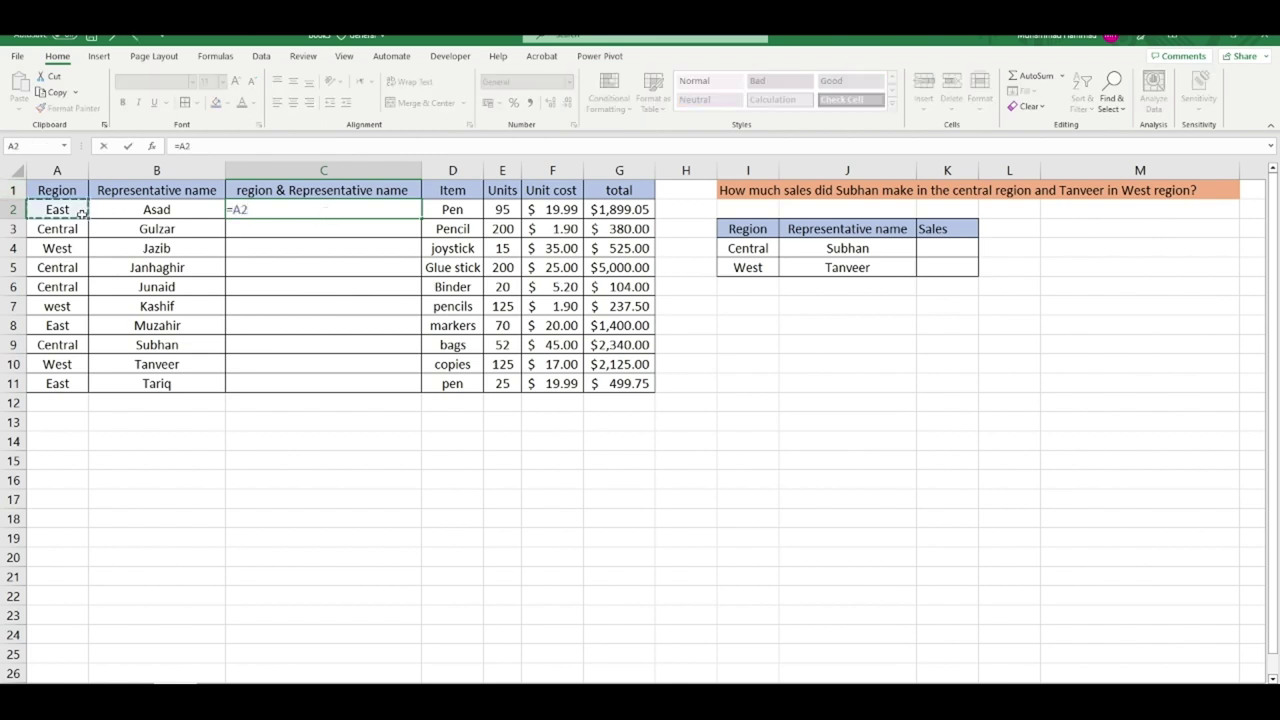
pyautogui.write('&')
pyautogui.click(129, 214)
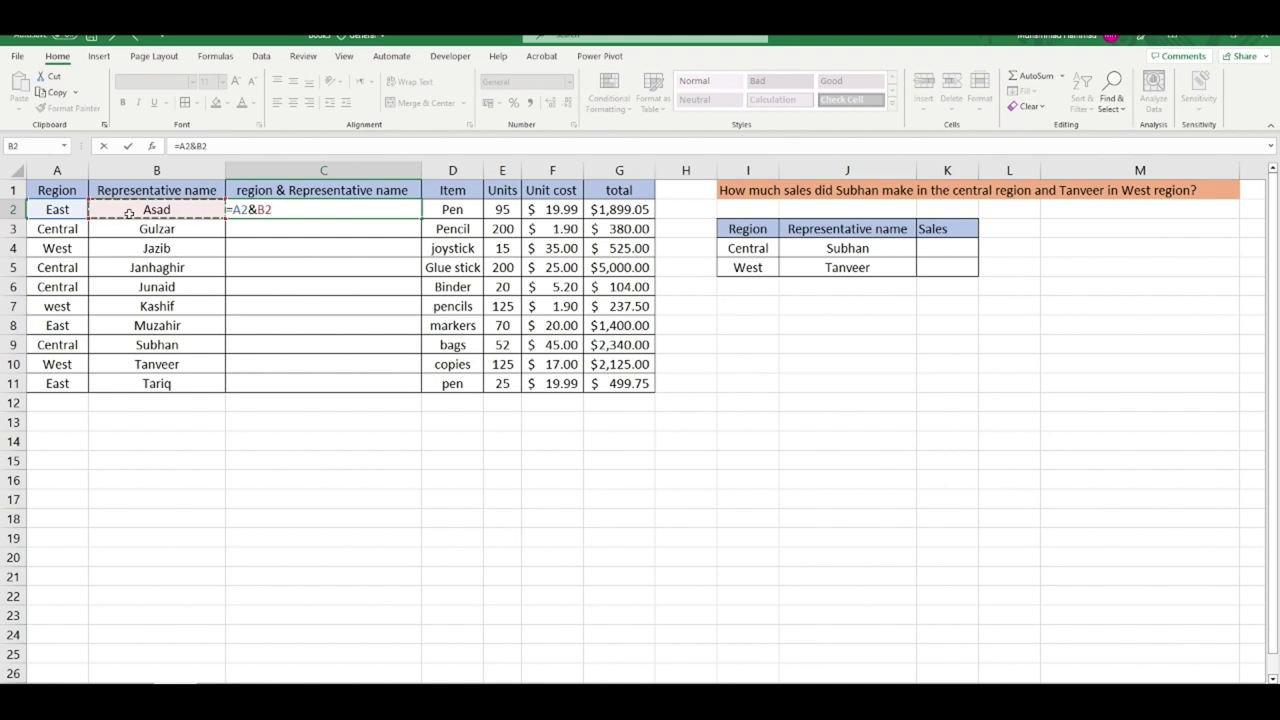
pyautogui.press('Return')
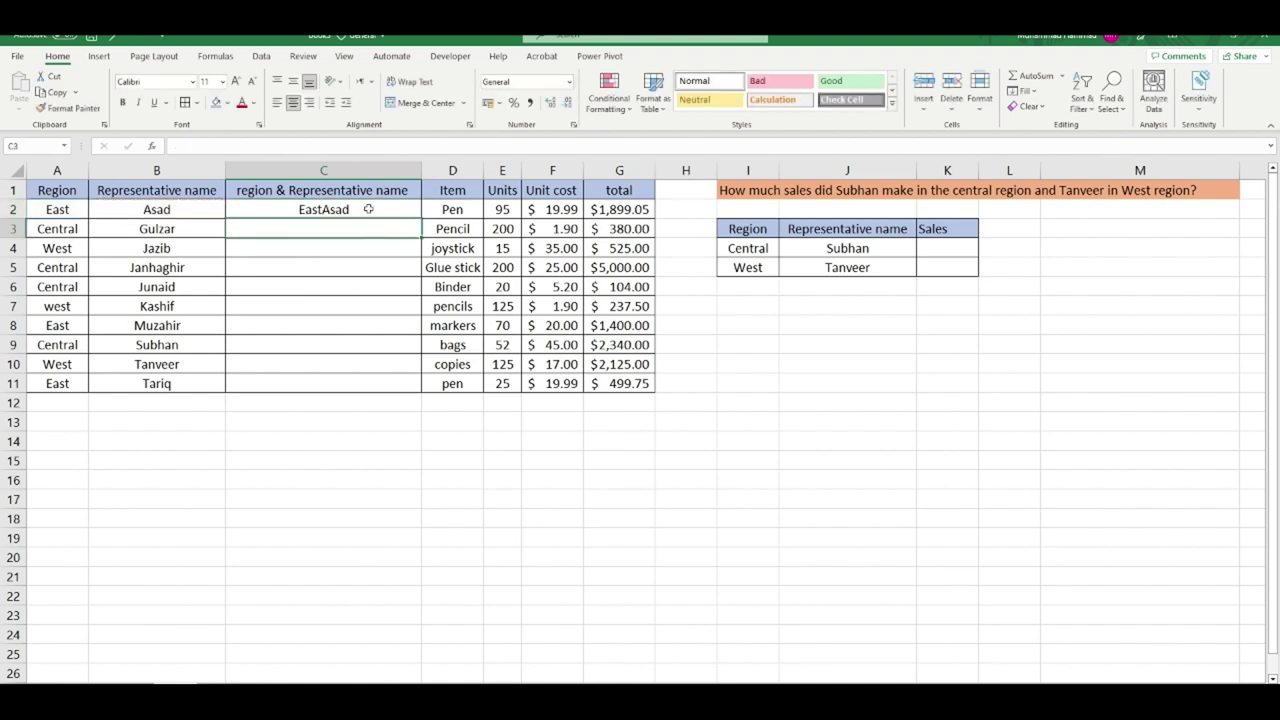
pyautogui.click(368, 209)
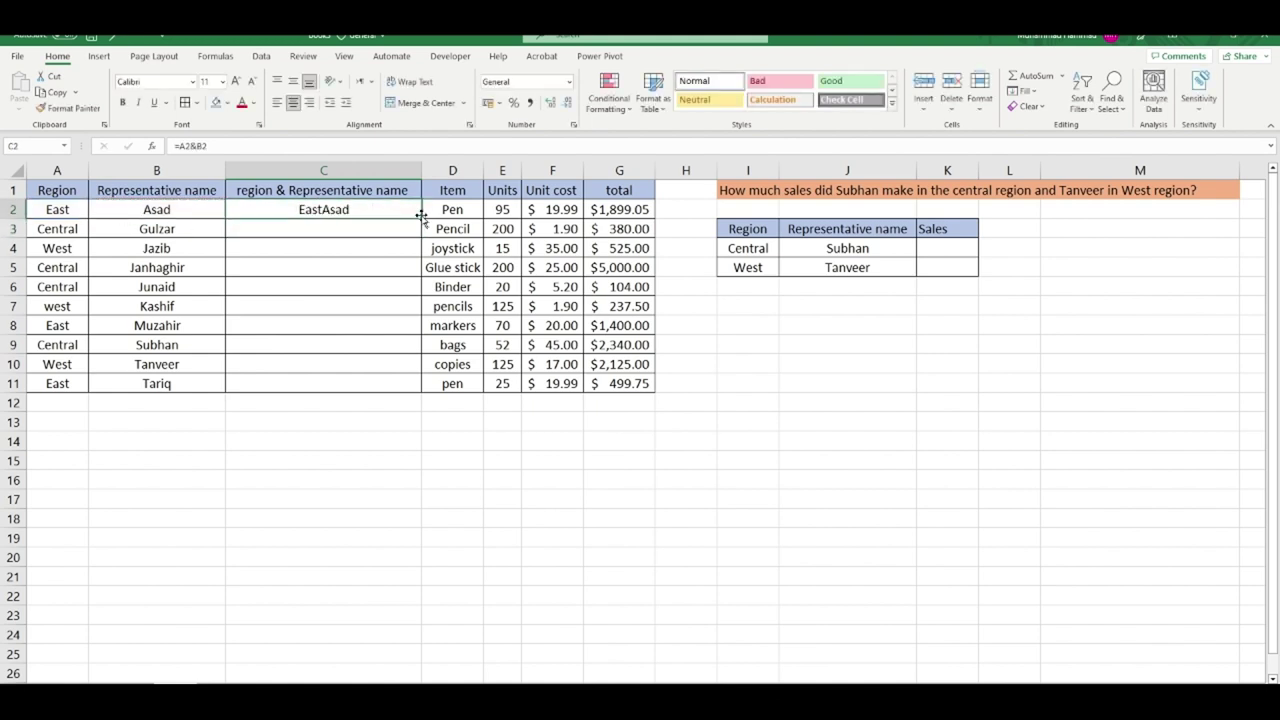
pyautogui.doubleClick(420, 217)
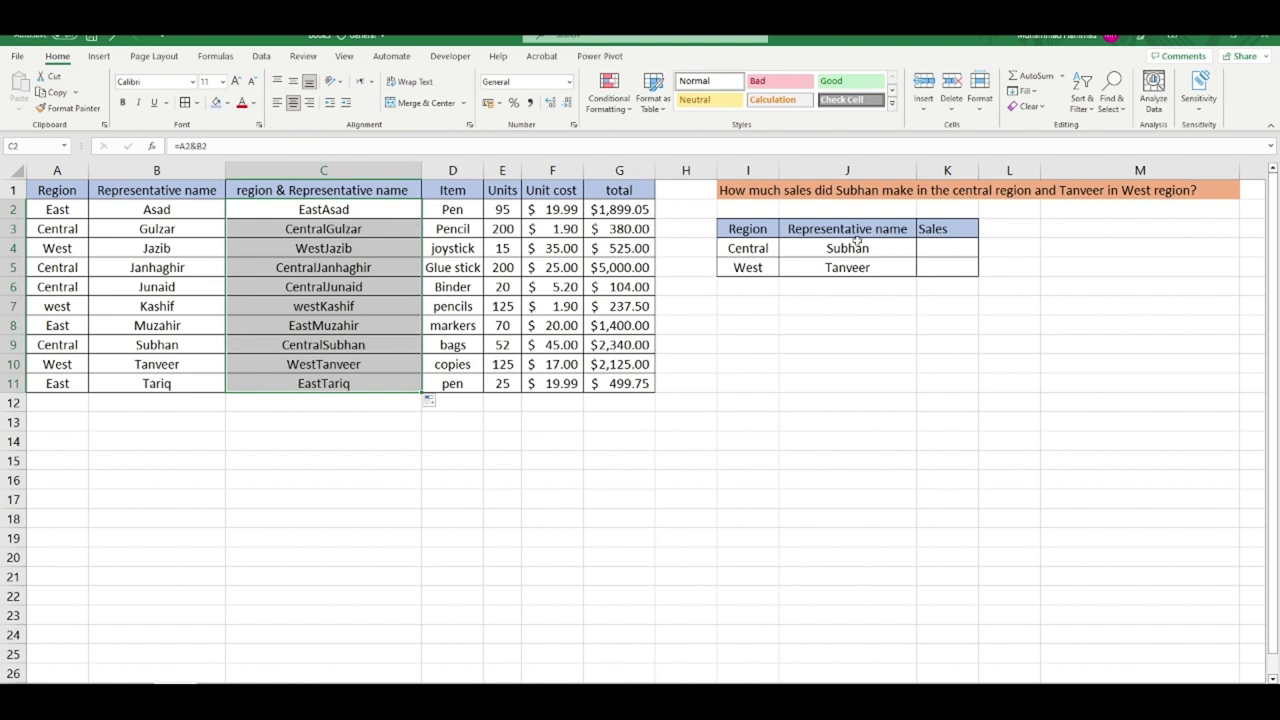
pyautogui.click(932, 252)
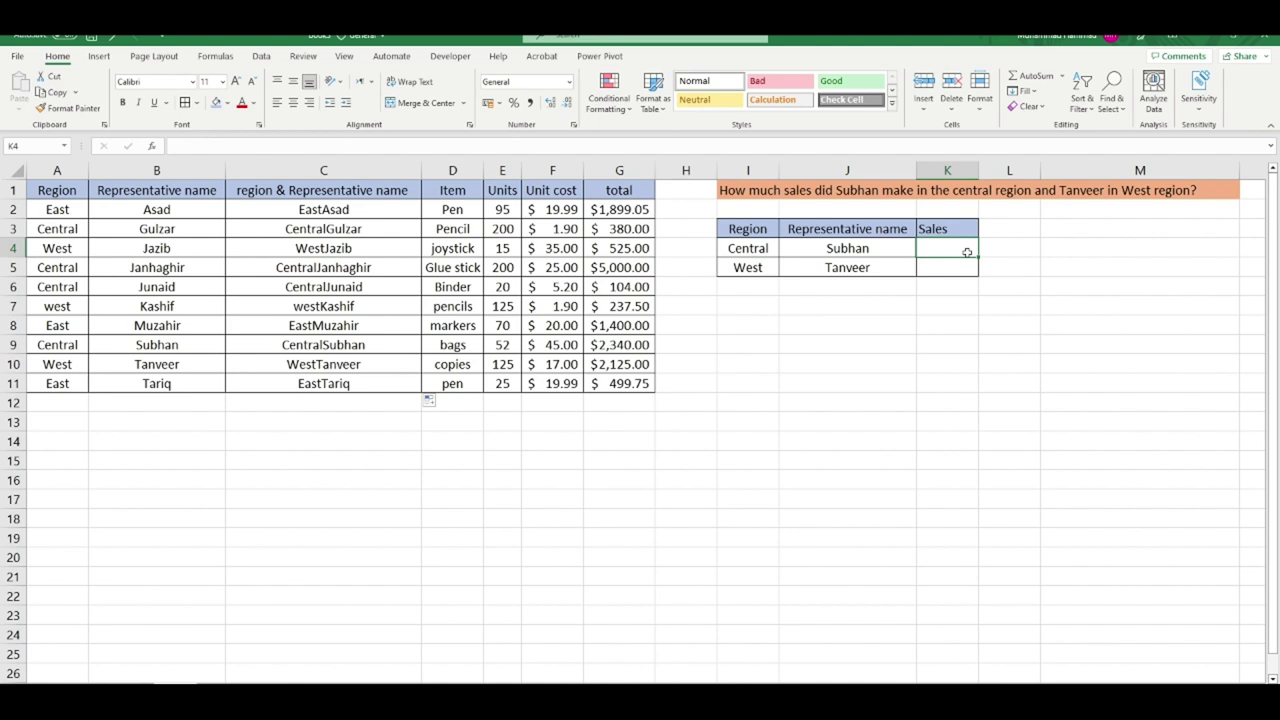
# Enter =VLOOKUP(I4&J4,C1:G11,5,0) in K4, returning 2340 for the Central representative
pyautogui.write('=vlook')
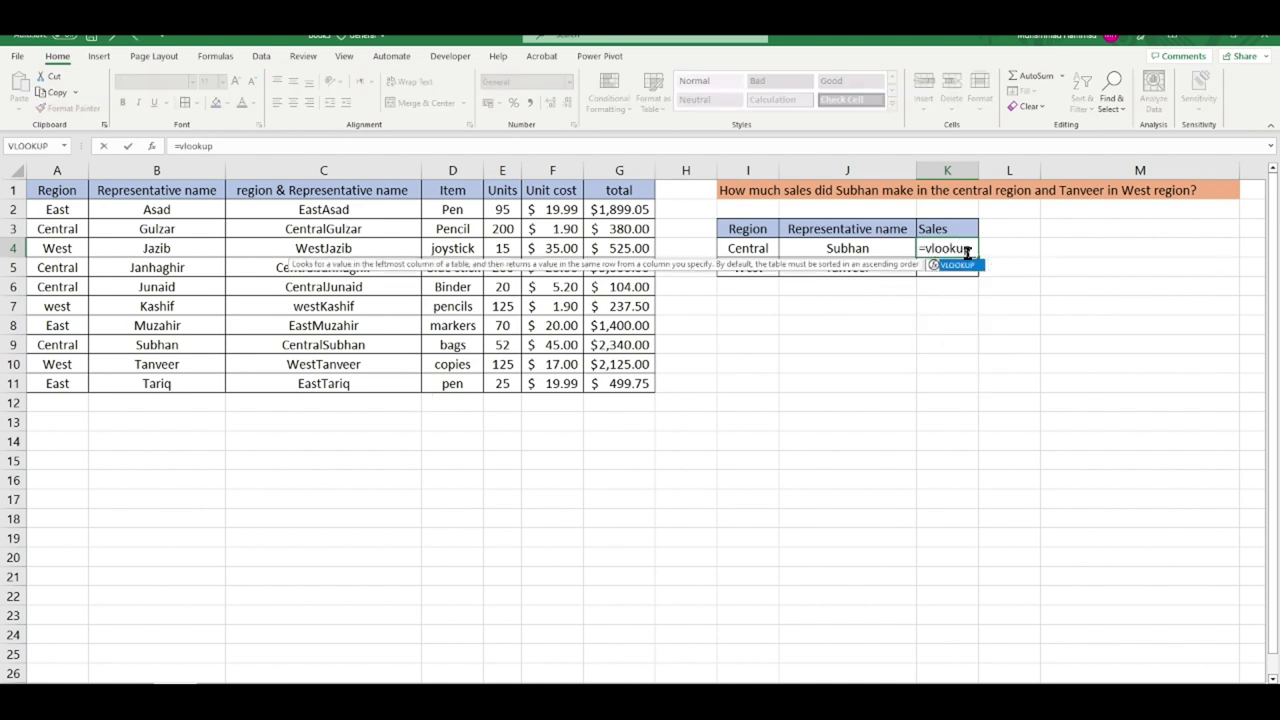
pyautogui.write('up')
pyautogui.press('Tab')
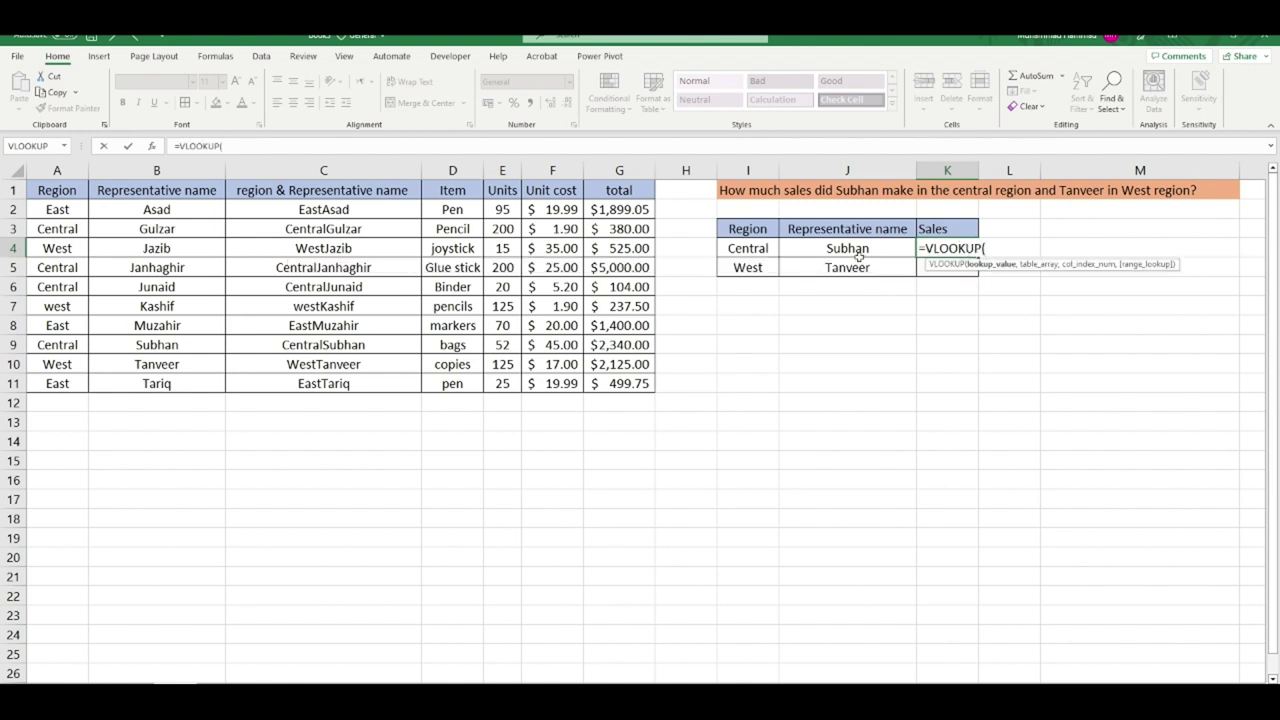
pyautogui.click(746, 246)
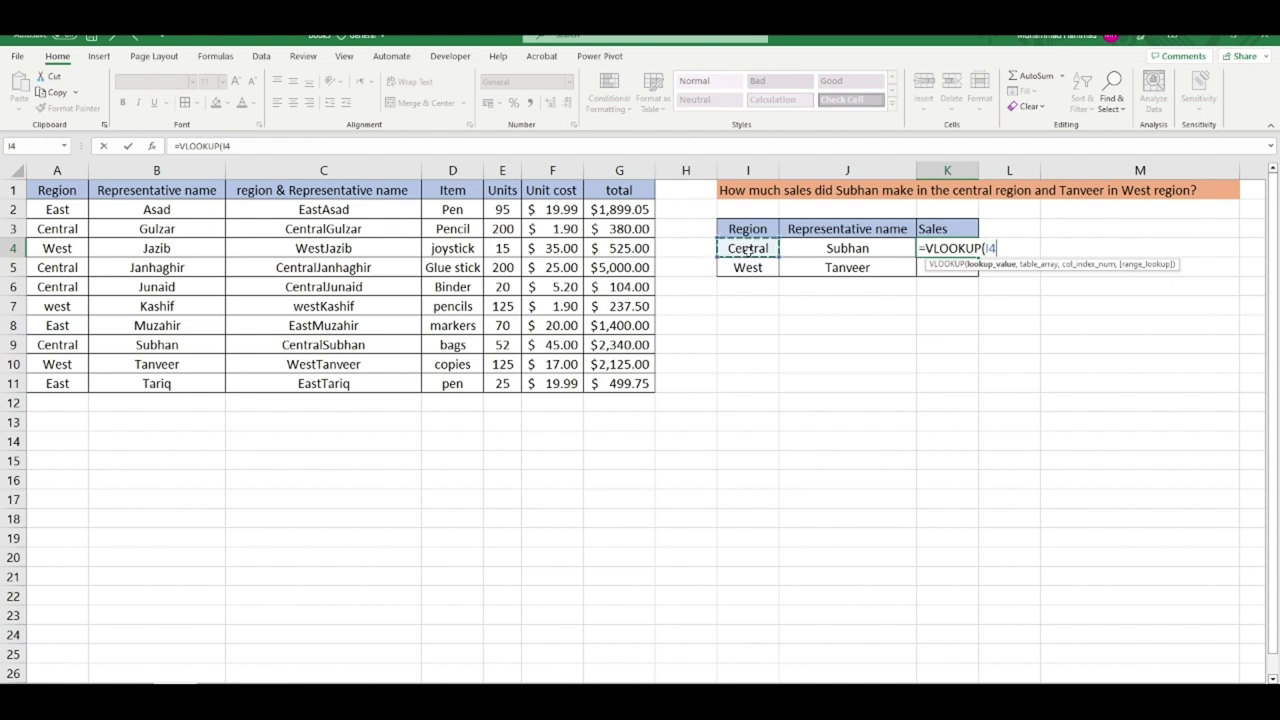
pyautogui.write('&')
pyautogui.click(840, 248)
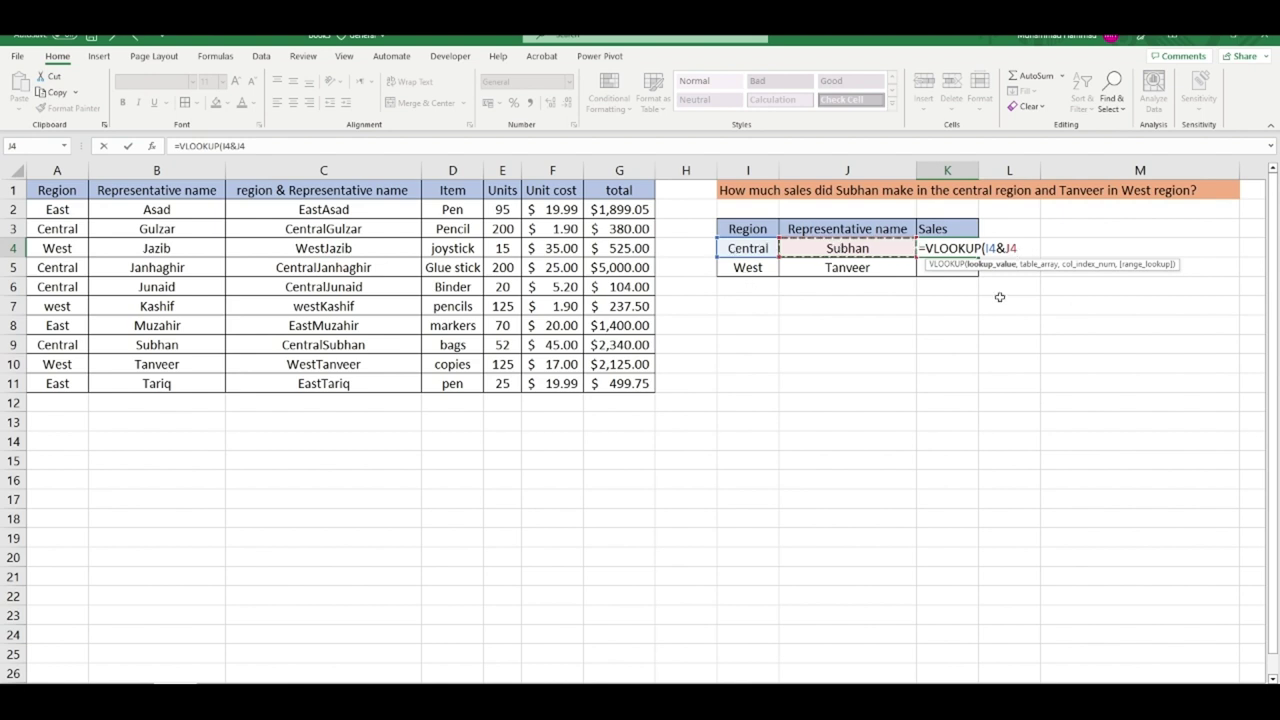
pyautogui.write(',')
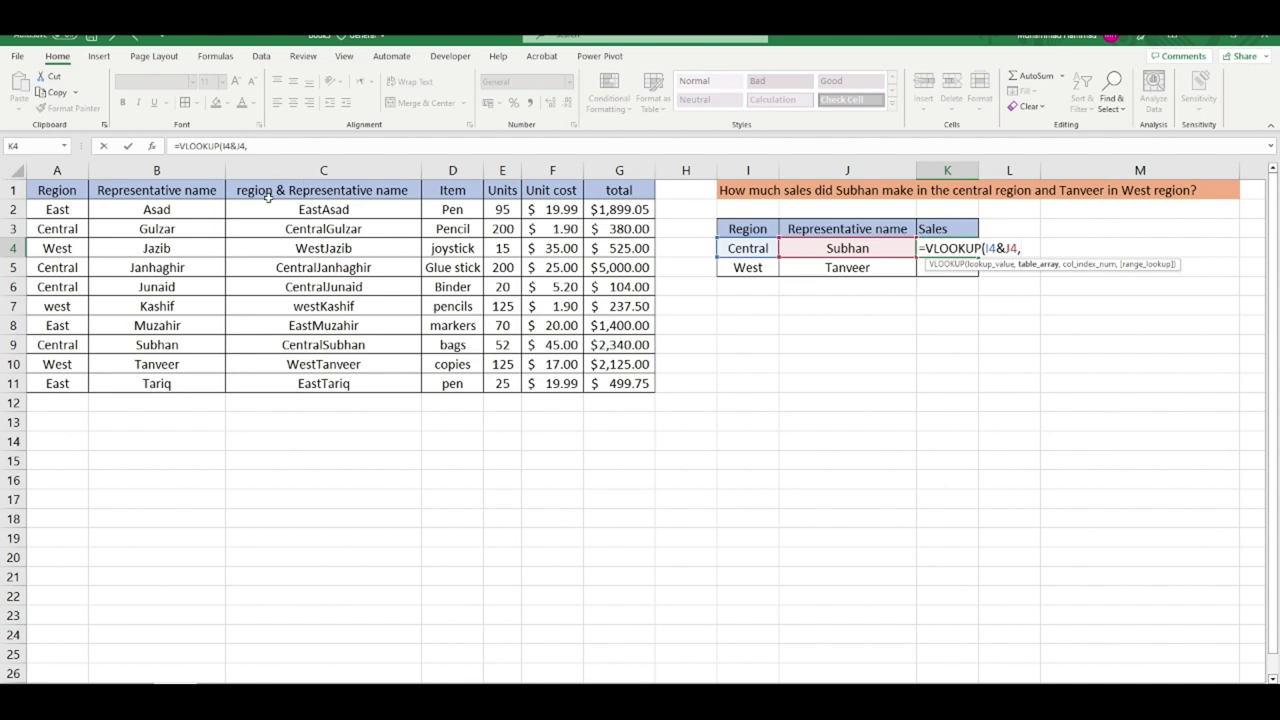
pyautogui.moveTo(268, 190); pyautogui.dragTo(278, 384)
pyautogui.moveTo(483, 403); pyautogui.dragTo(643, 385)
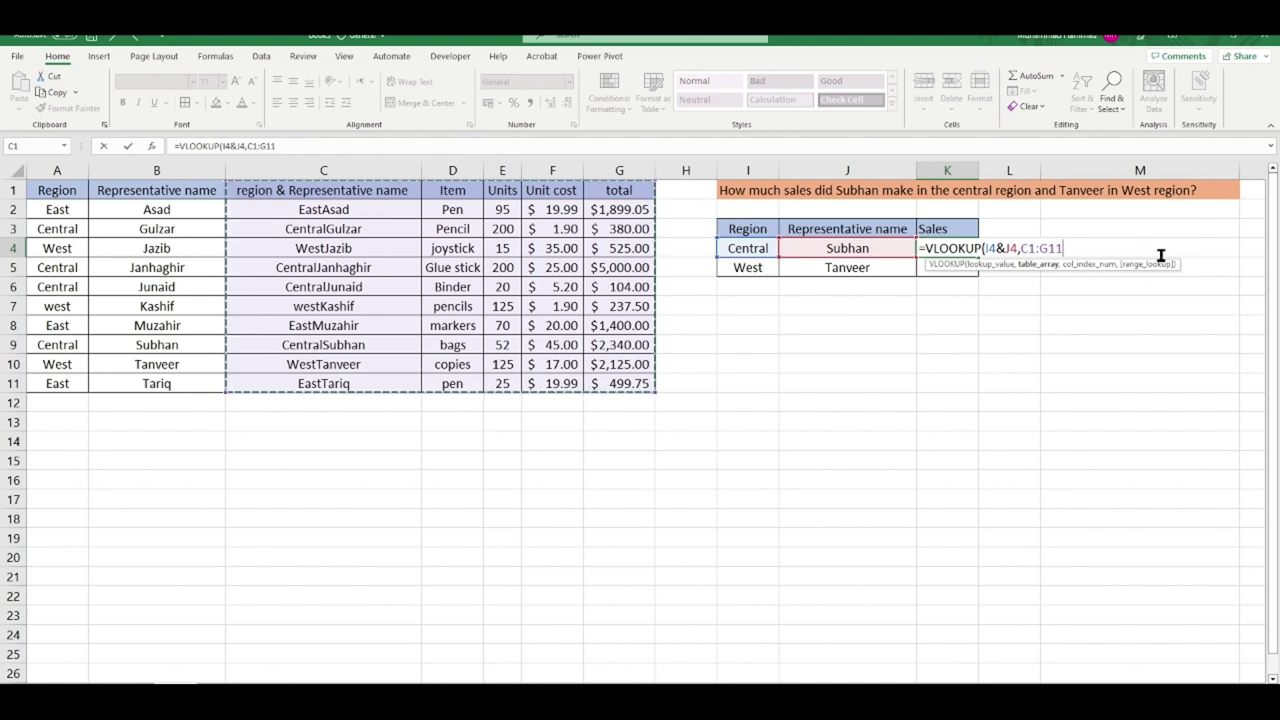
pyautogui.write(',')
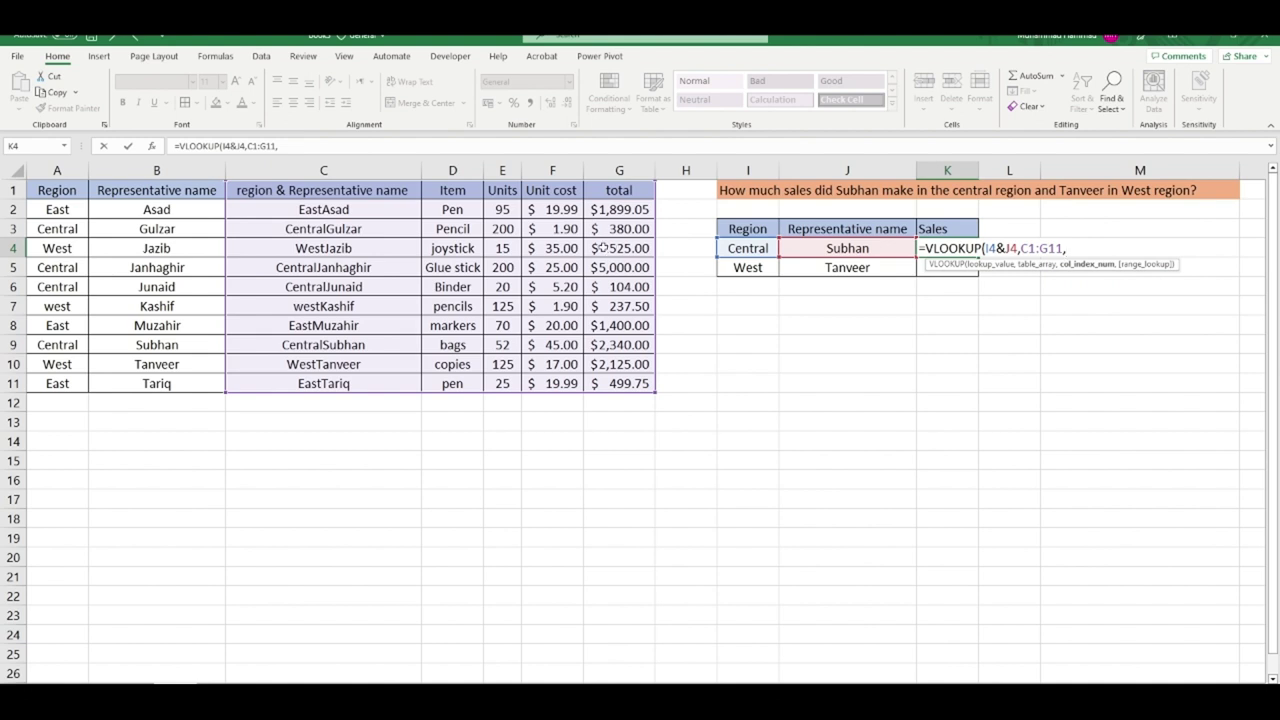
pyautogui.write('5,')
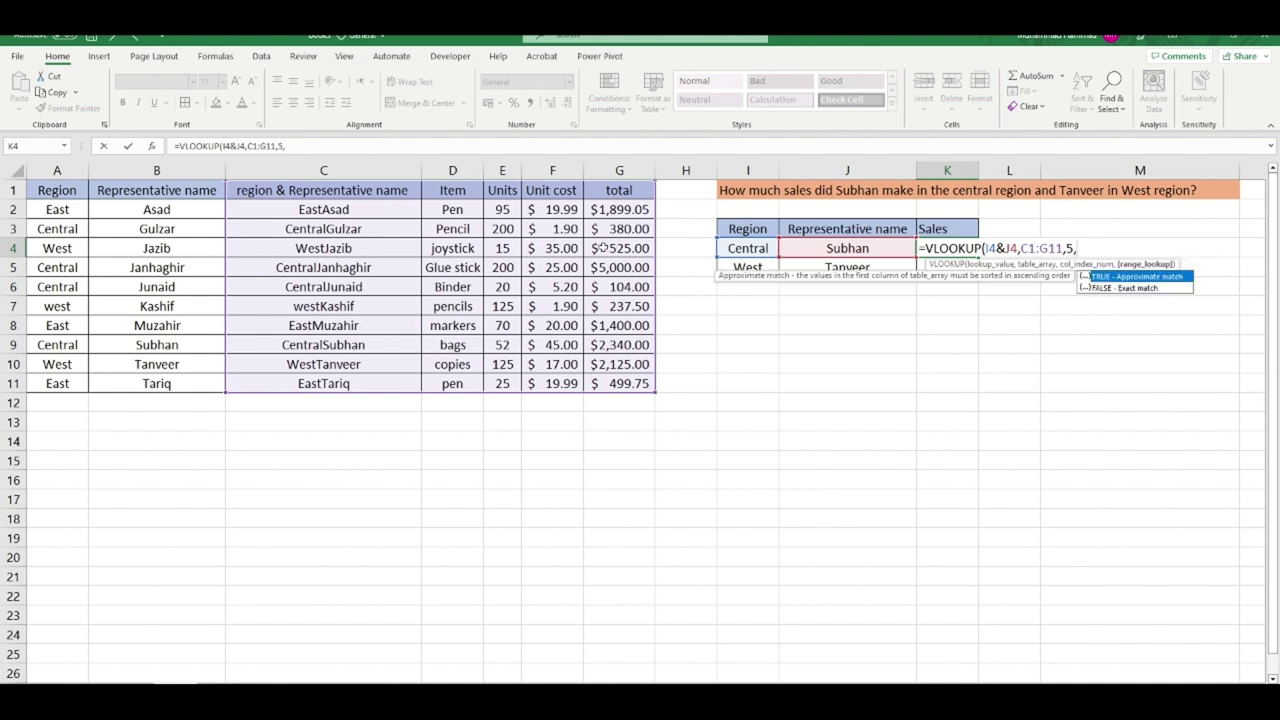
pyautogui.write('0)')
pyautogui.press('Return')
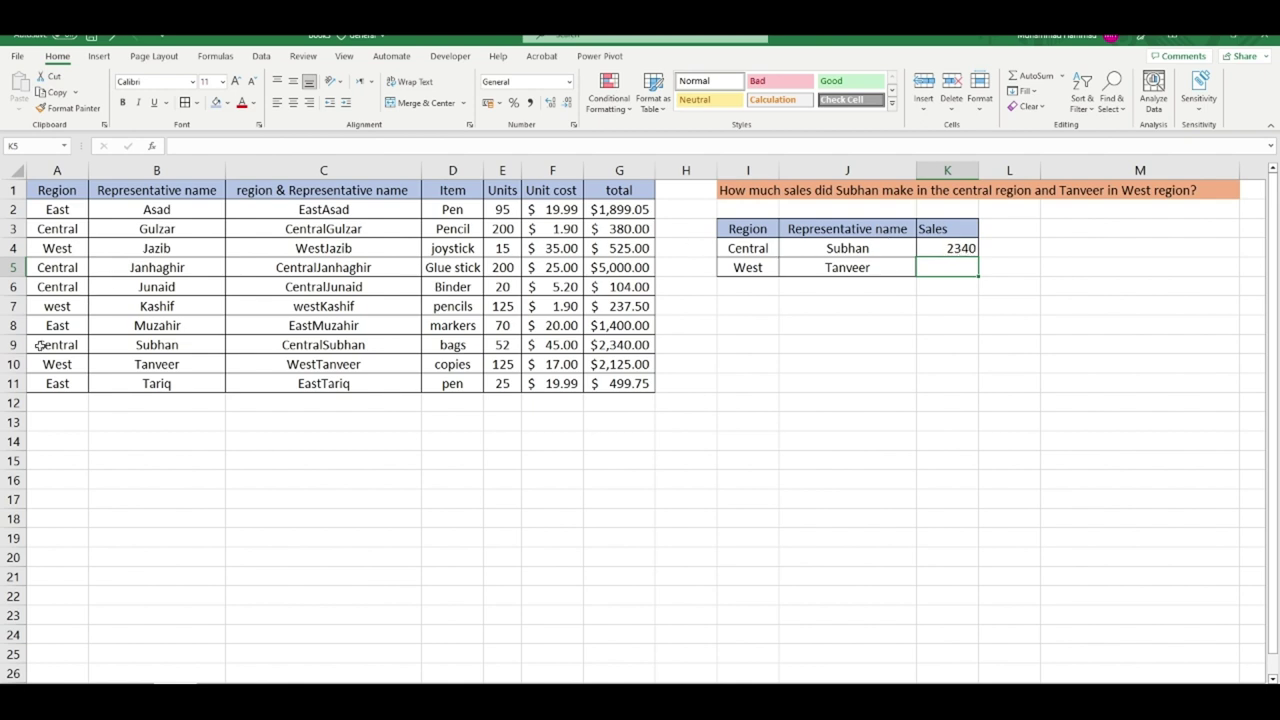
pyautogui.moveTo(36, 344); pyautogui.dragTo(634, 350)
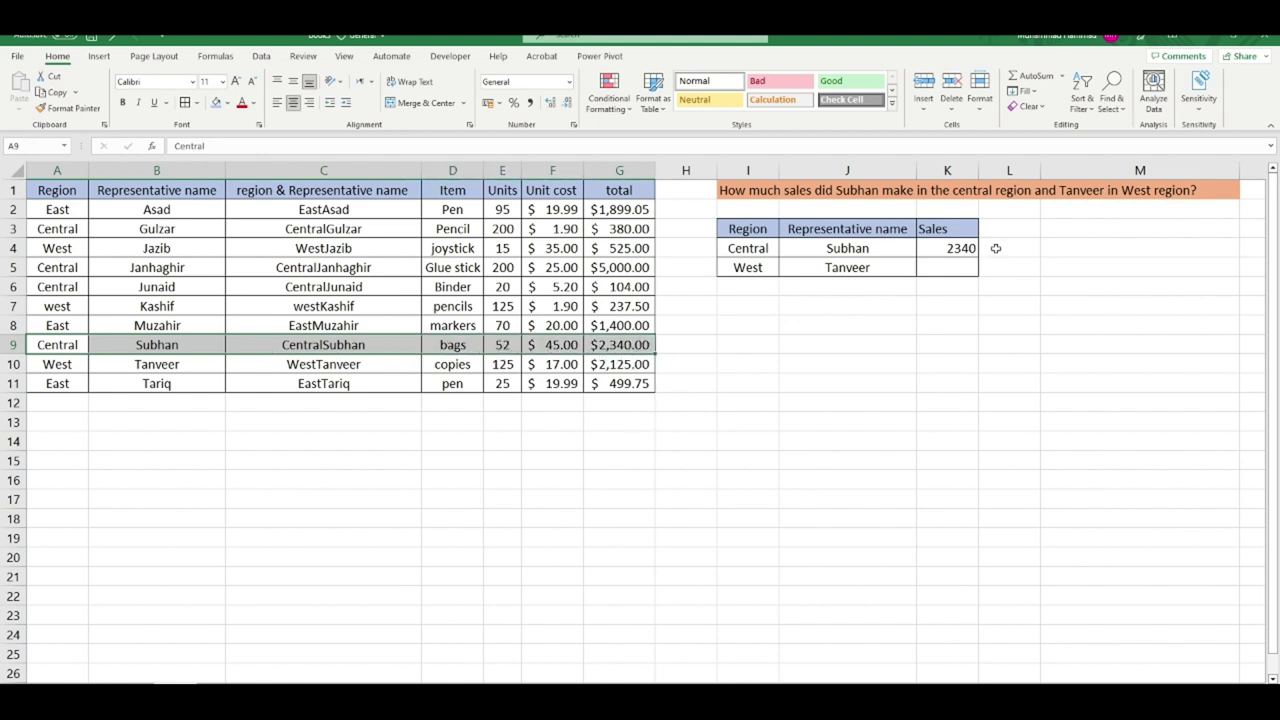
# Copy Subhan's sales lookup formula from K4 down to Tanveer's row K5
pyautogui.click(957, 250)
pyautogui.click(957, 270)
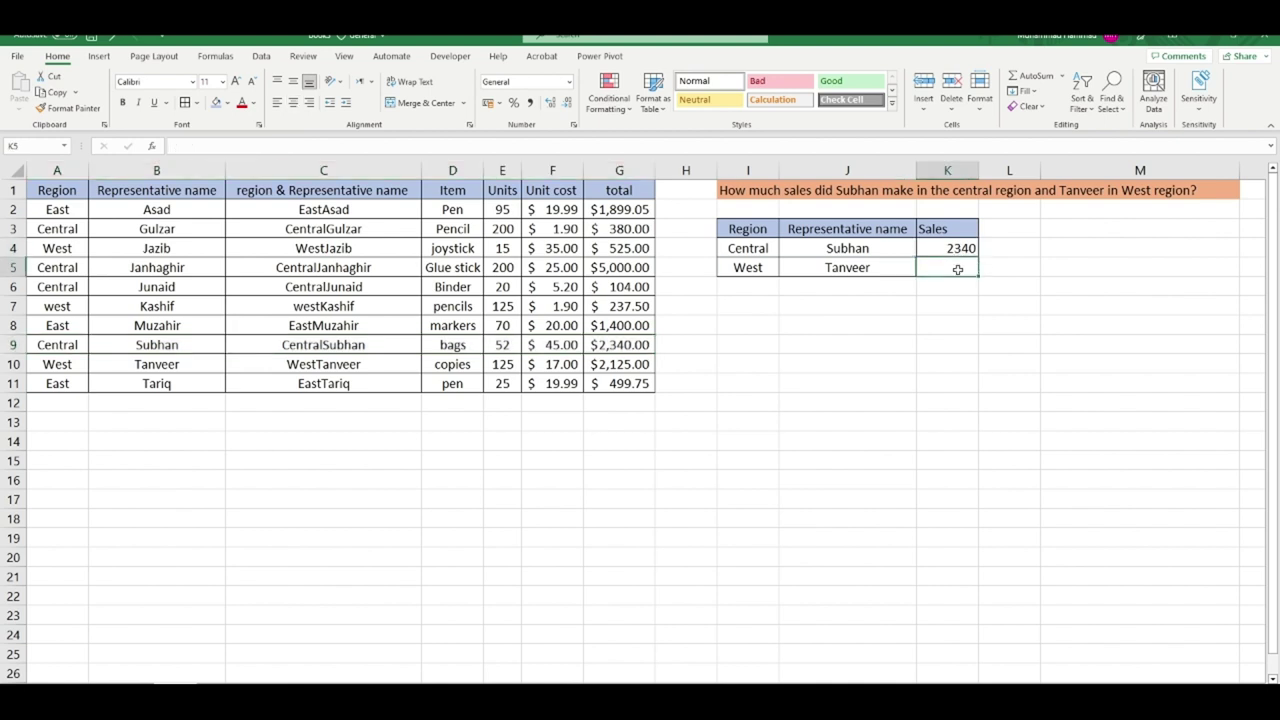
pyautogui.click(960, 250)
pyautogui.doubleClick(978, 257)
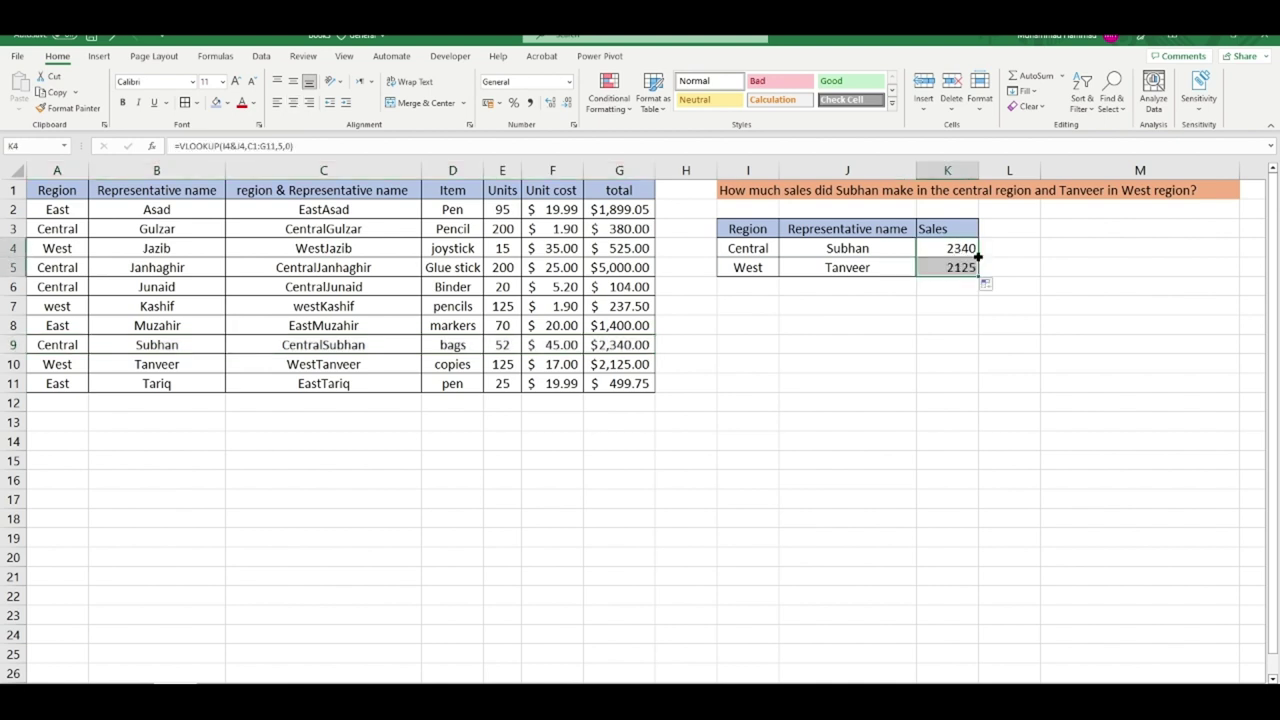
# Re-enter =VLOOKUP(I5&J5,C1:G11,5,0) in K5 so Tanveer's West sales show 2125
pyautogui.click(955, 267)
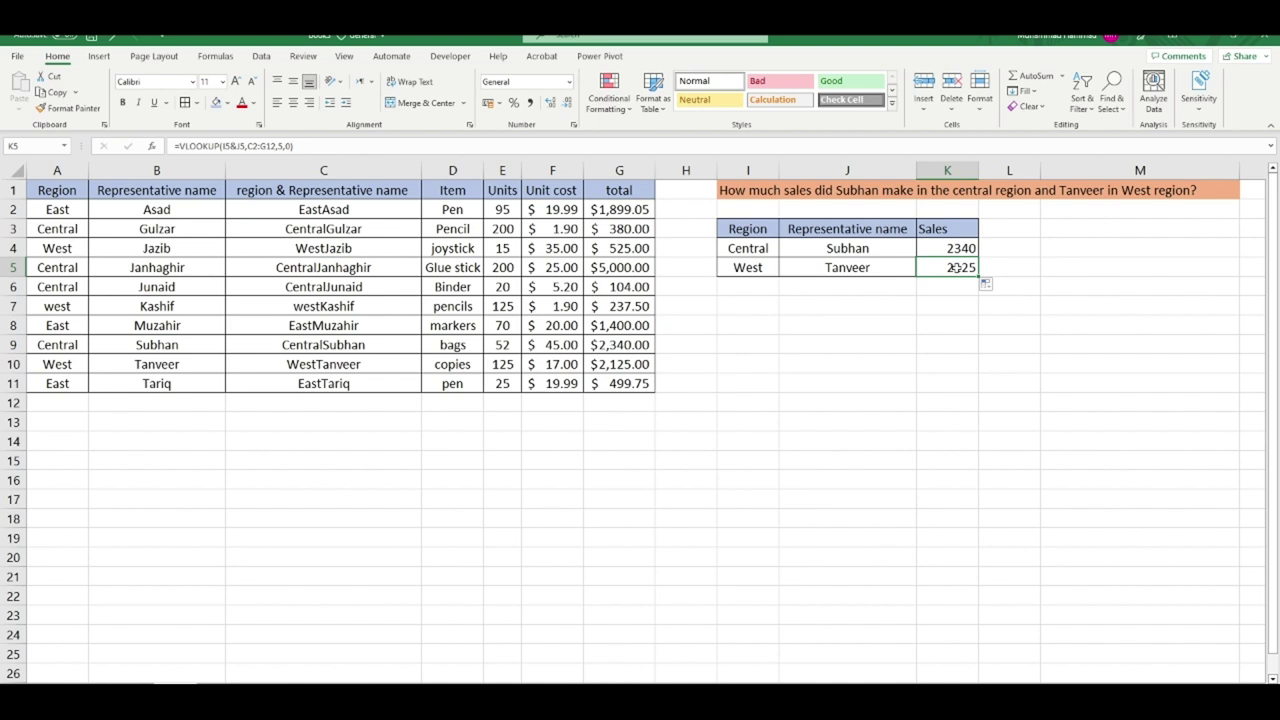
pyautogui.write('=')
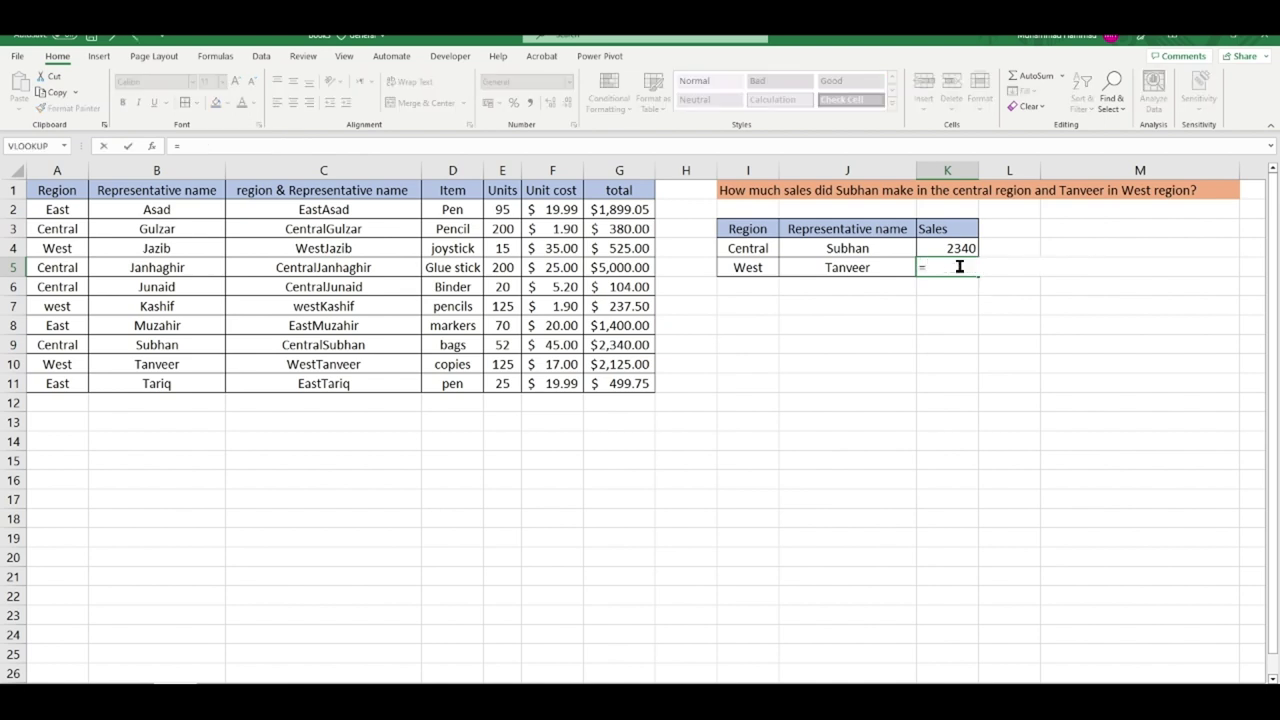
pyautogui.write('vlook')
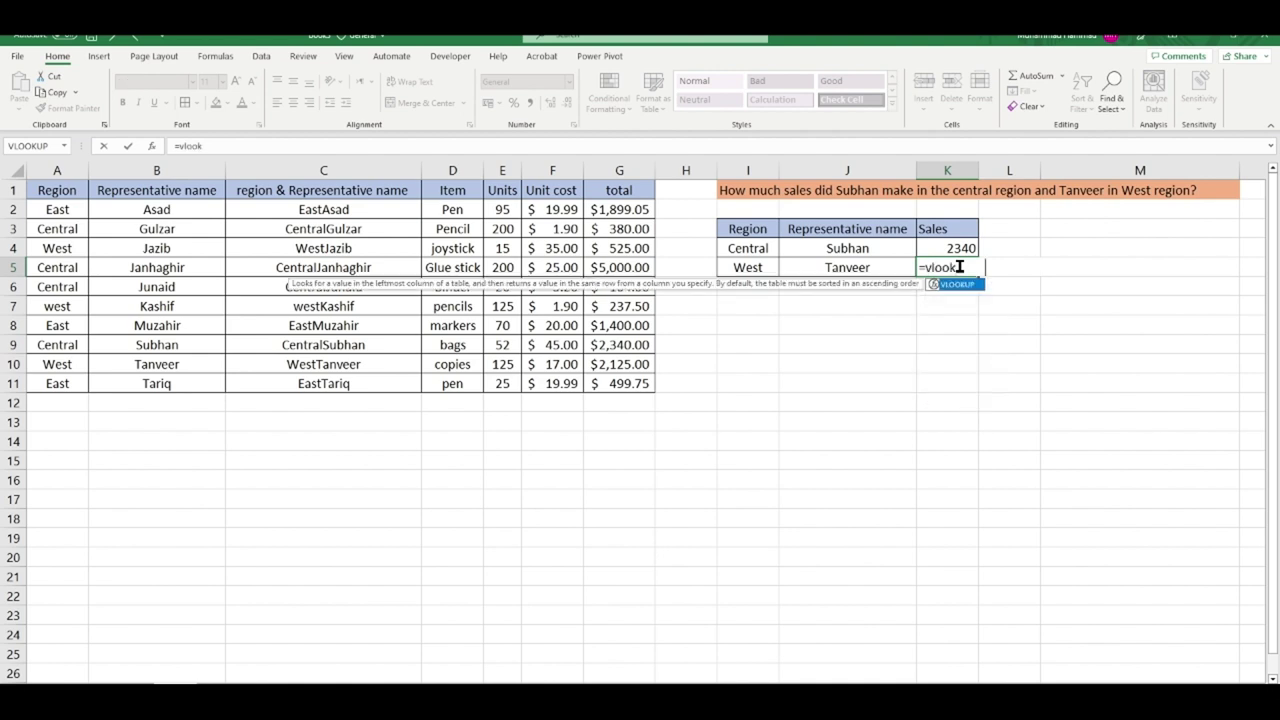
pyautogui.press('Tab')
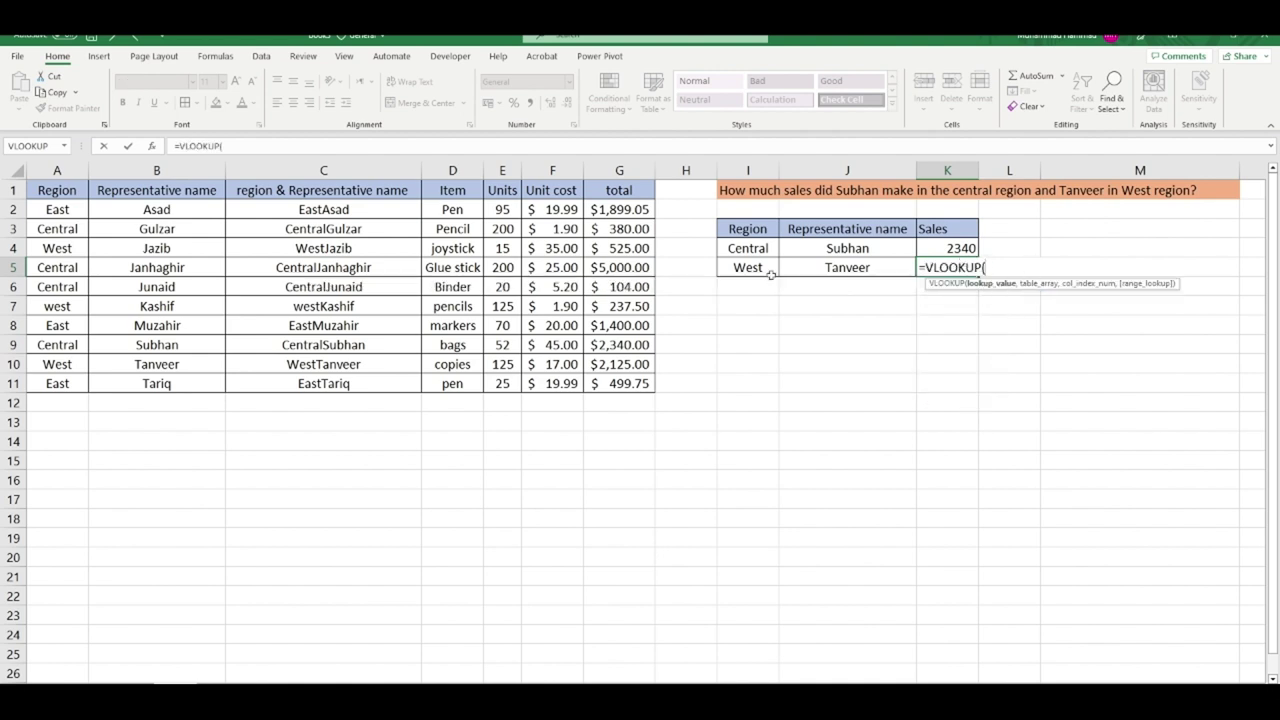
pyautogui.click(760, 270)
pyautogui.write('&')
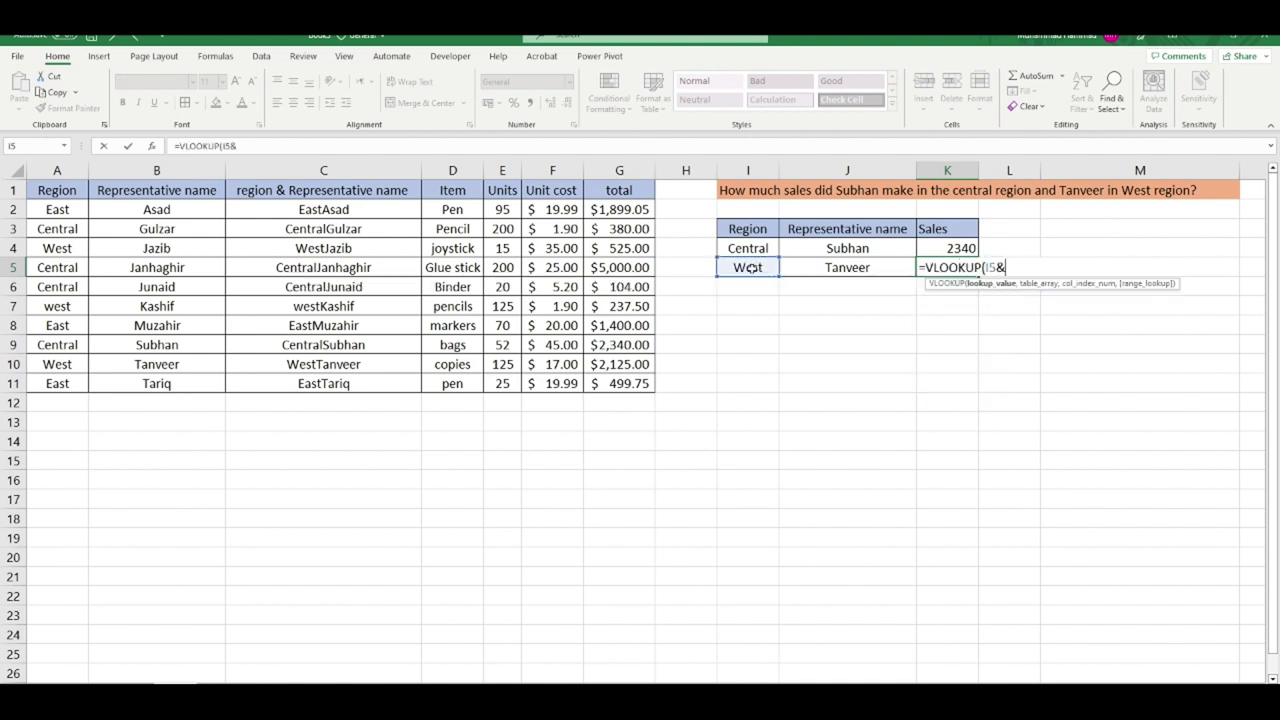
pyautogui.click(889, 264)
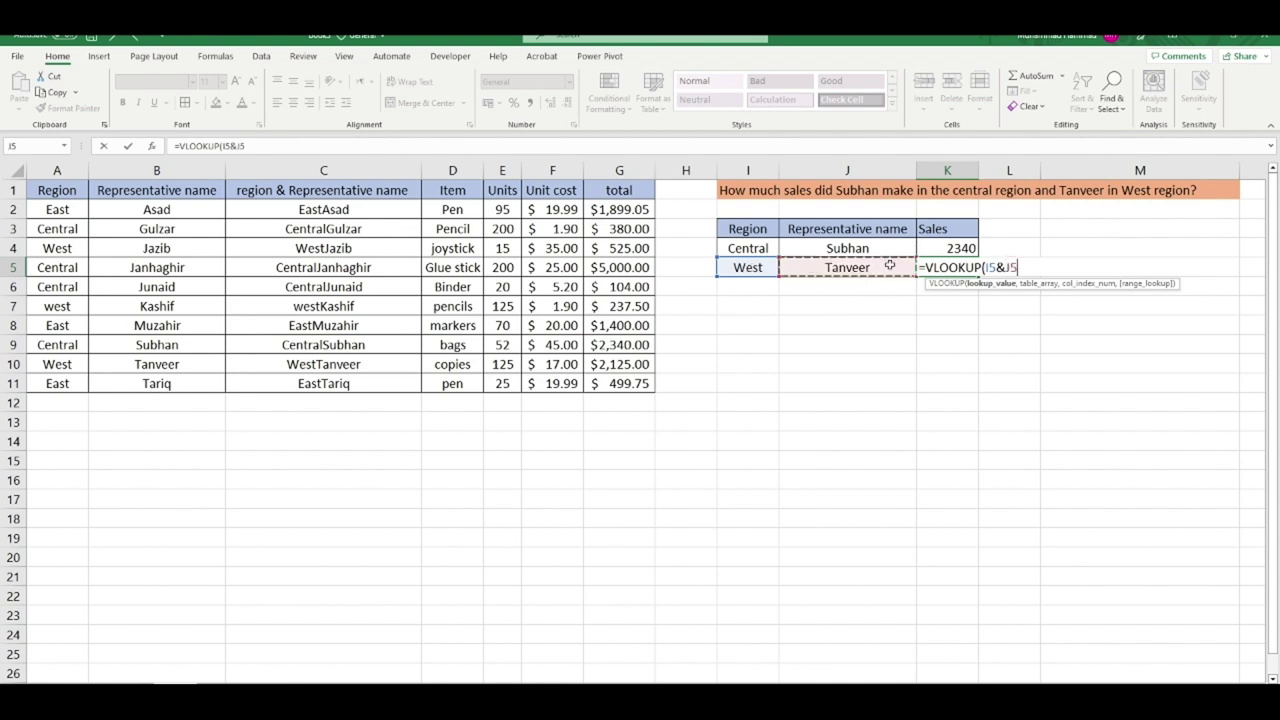
pyautogui.write(',')
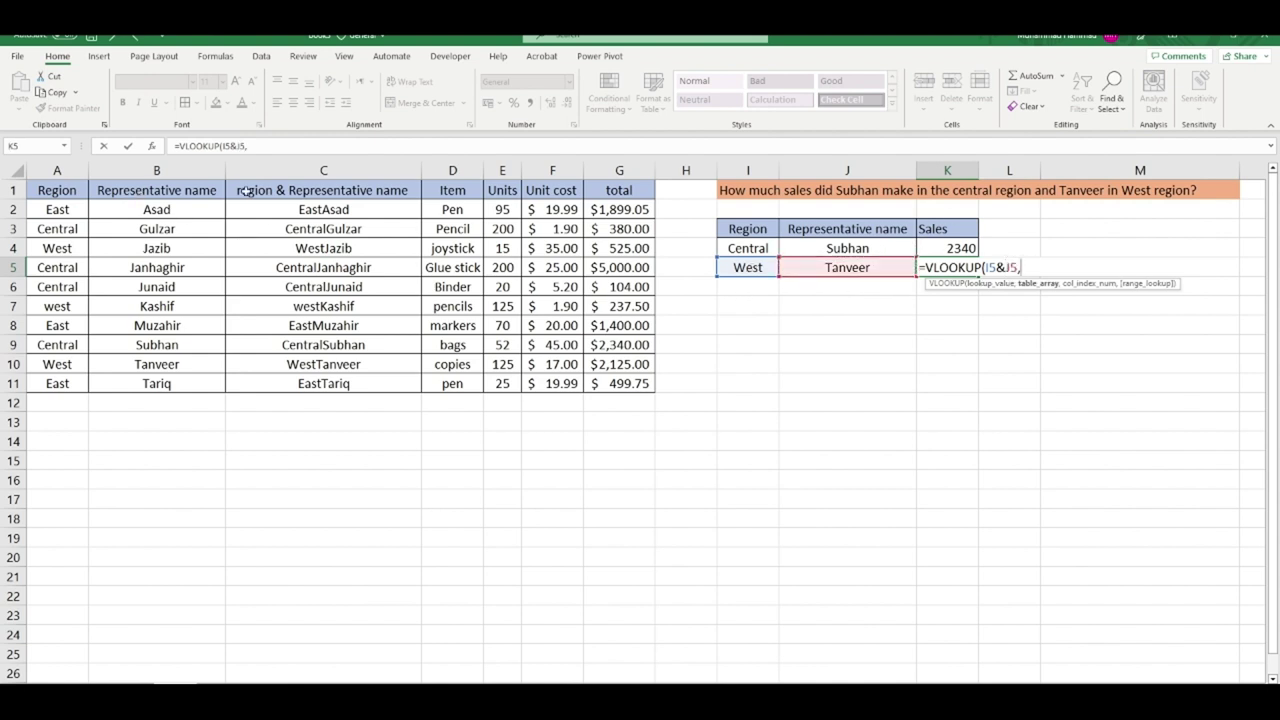
pyautogui.moveTo(246, 190); pyautogui.dragTo(622, 385)
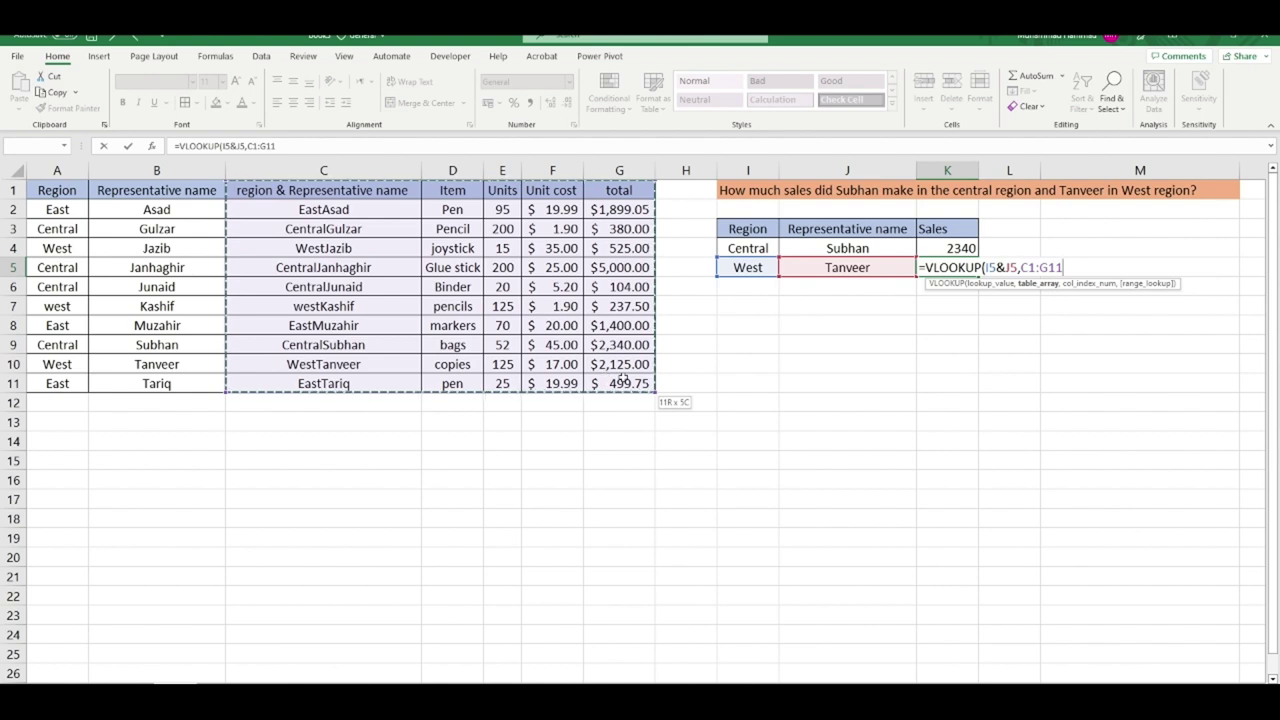
pyautogui.write(',5')
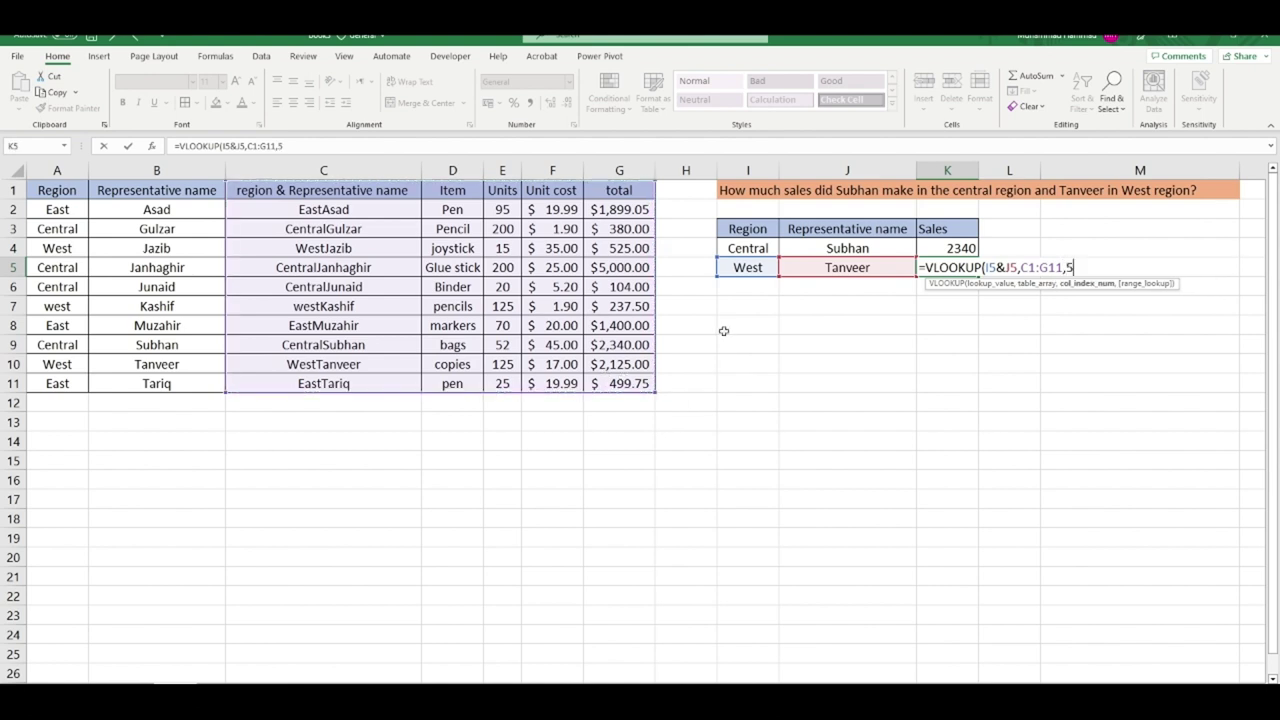
pyautogui.write(',')
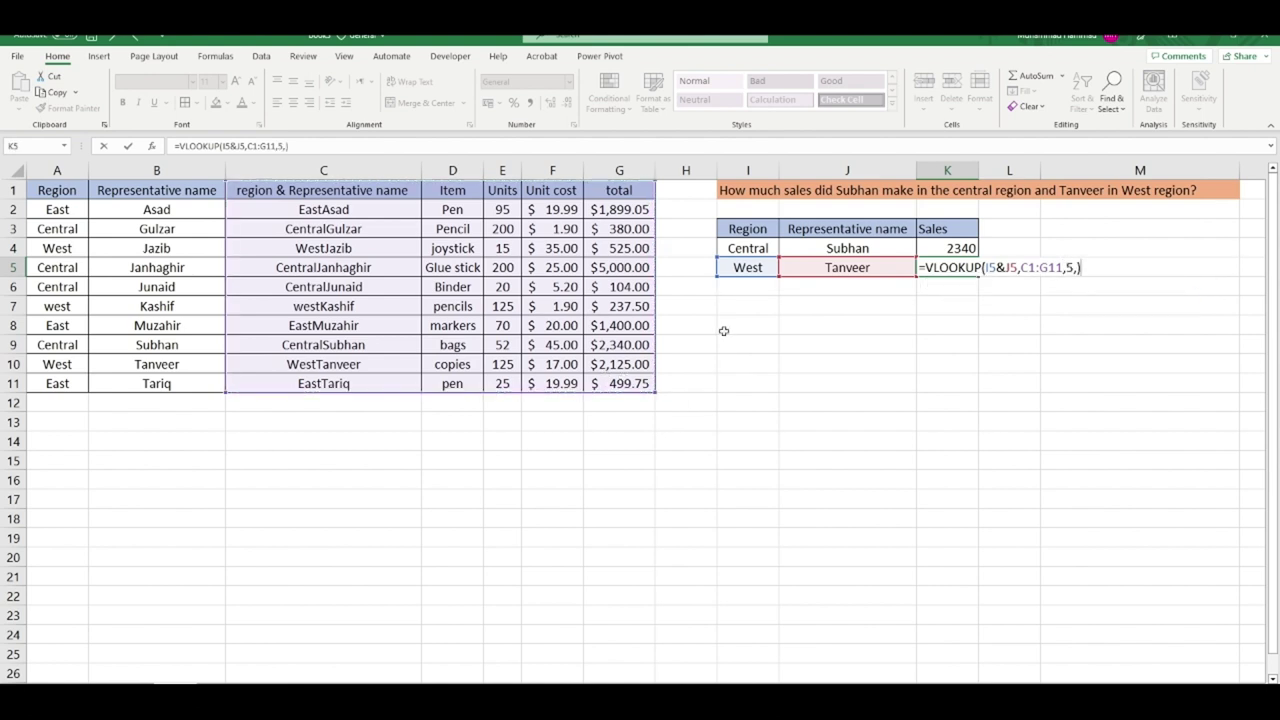
pyautogui.write('0')
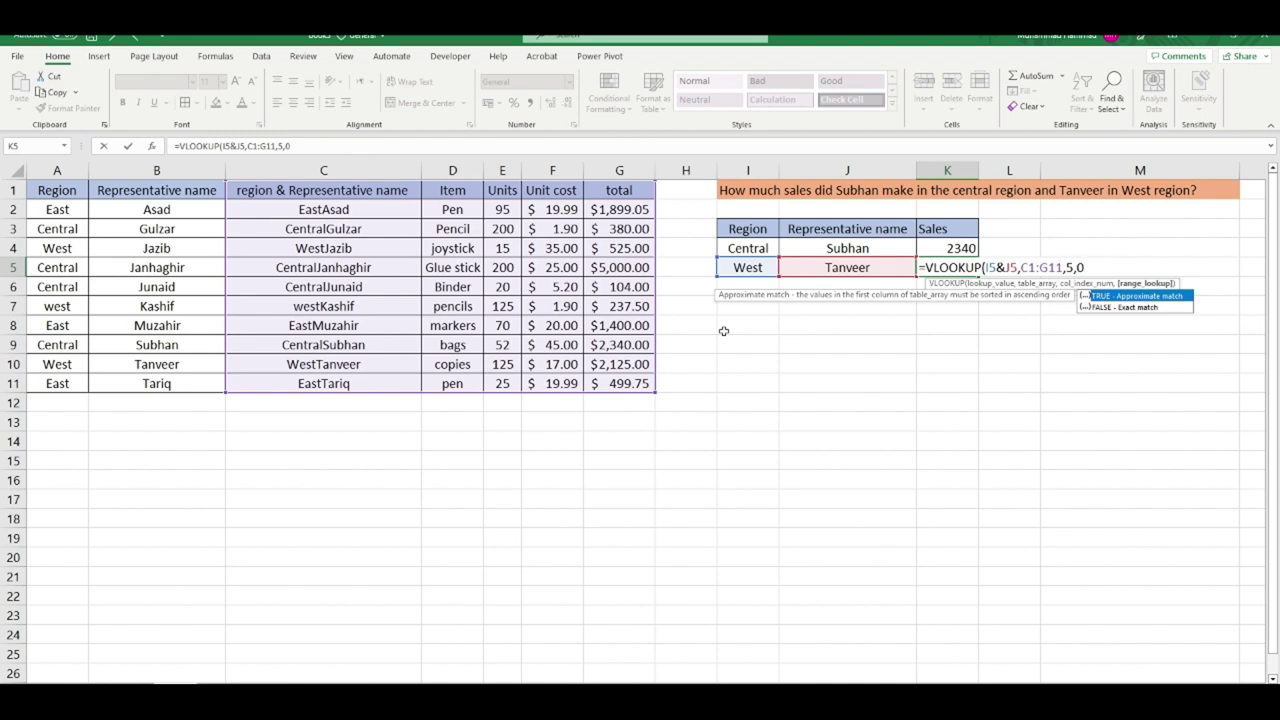
pyautogui.write(')')
pyautogui.press('Return')
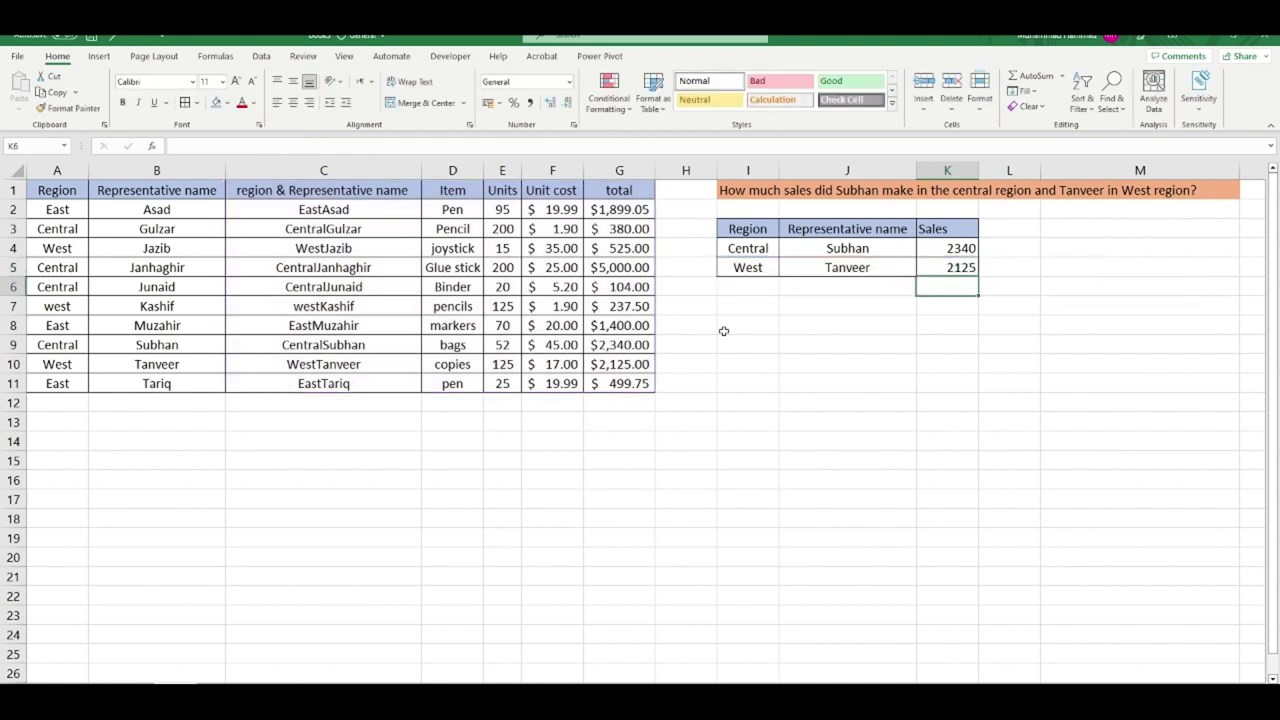
pyautogui.click(963, 265)
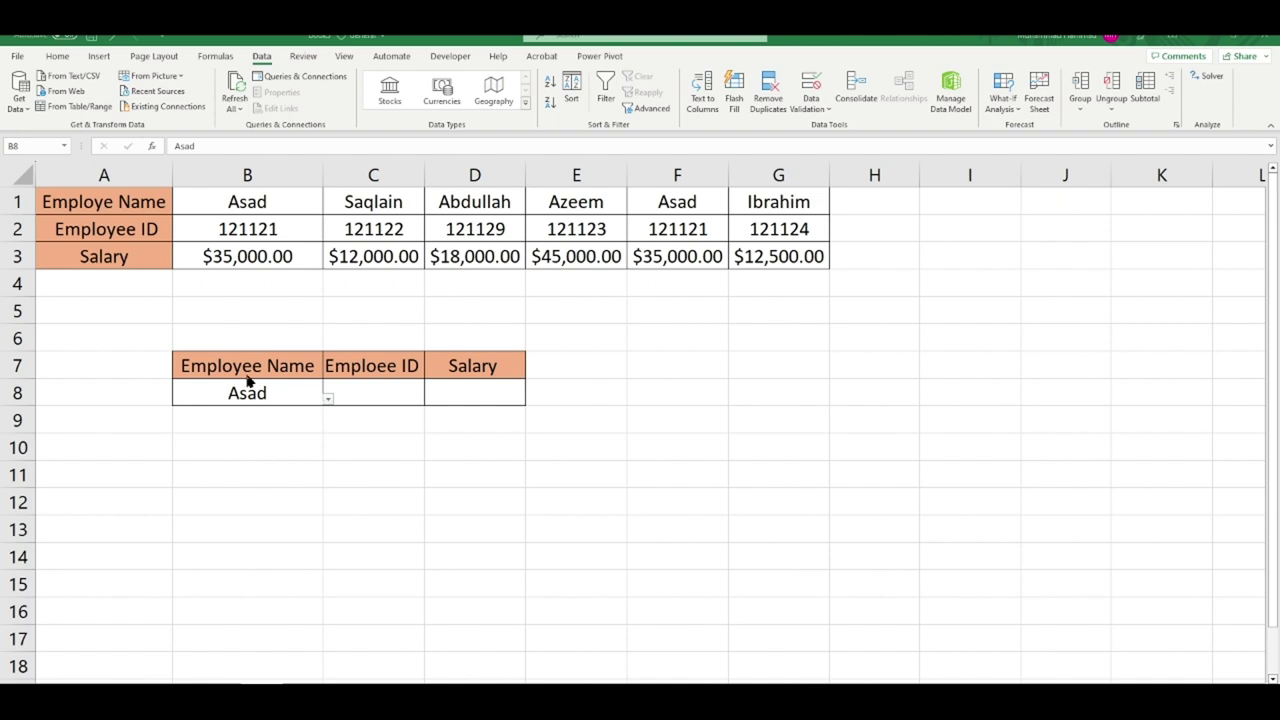
# Enter =HLOOKUP(B8,B1:G3,2,0) in C8 to return Employee ID 121121 for the name in B8
pyautogui.click(331, 400)
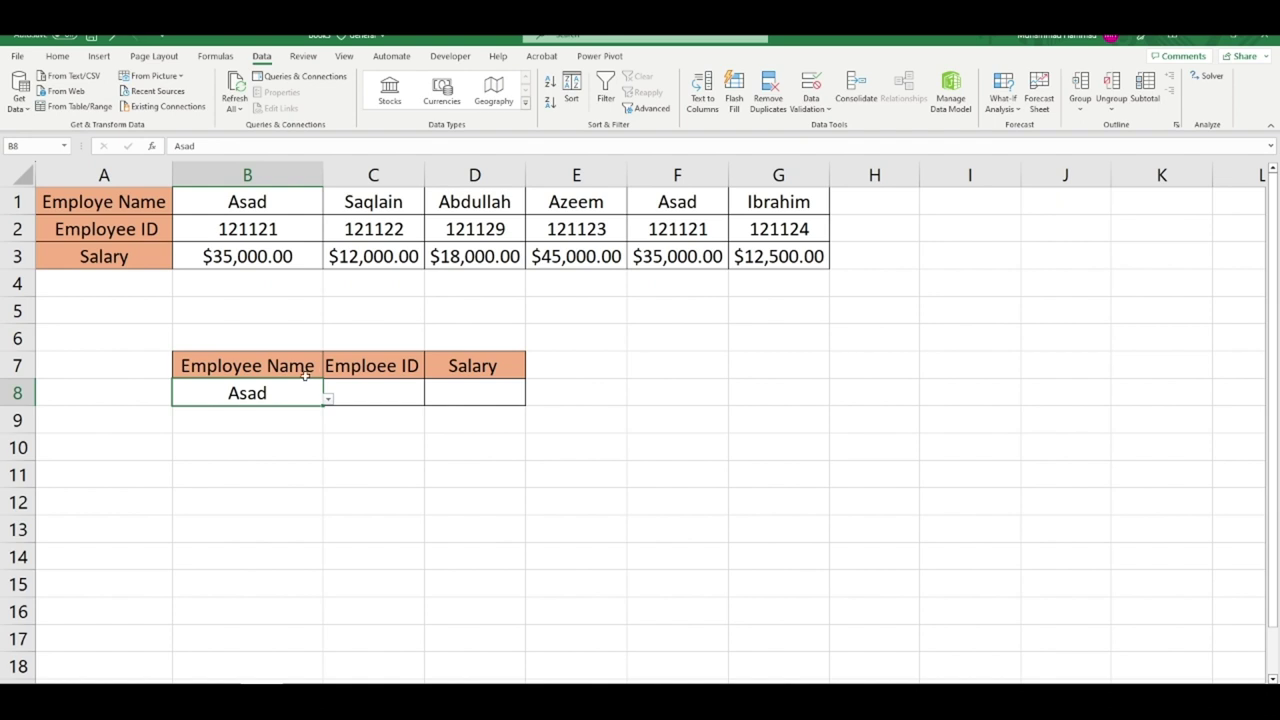
pyautogui.click(365, 398)
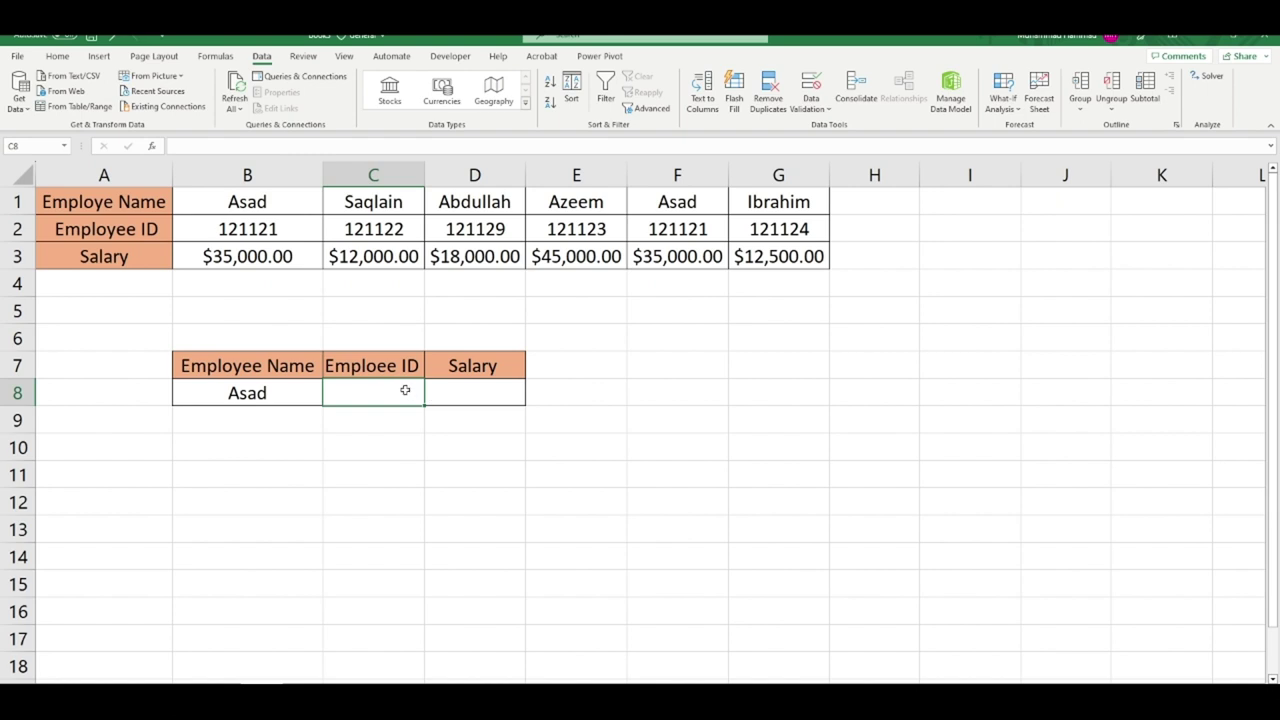
pyautogui.write('=hloo')
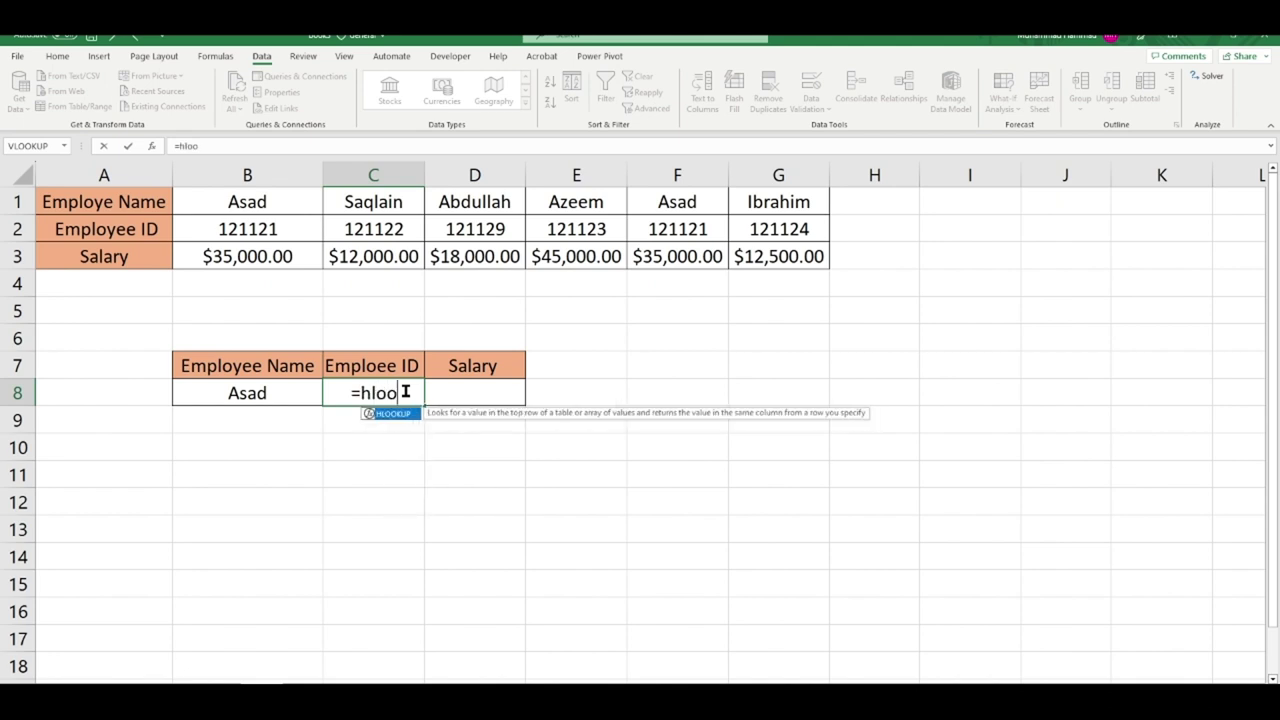
pyautogui.press('Tab')
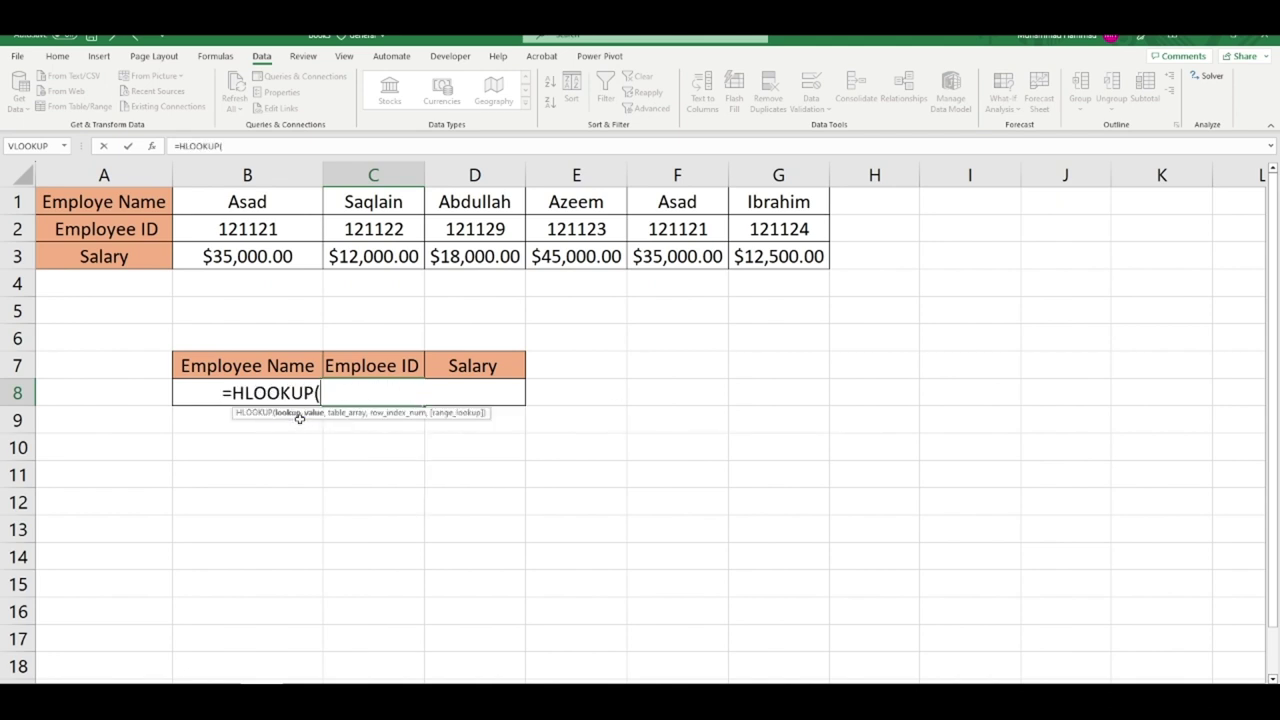
pyautogui.click(203, 389)
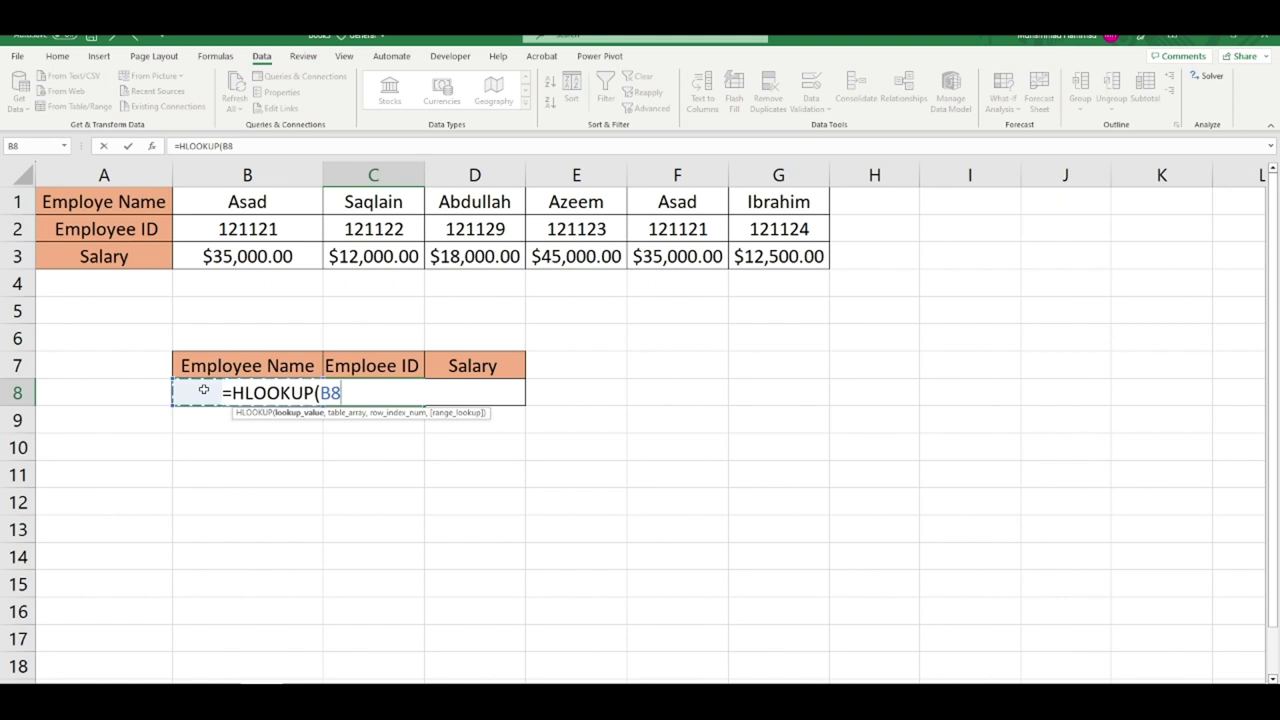
pyautogui.write(',')
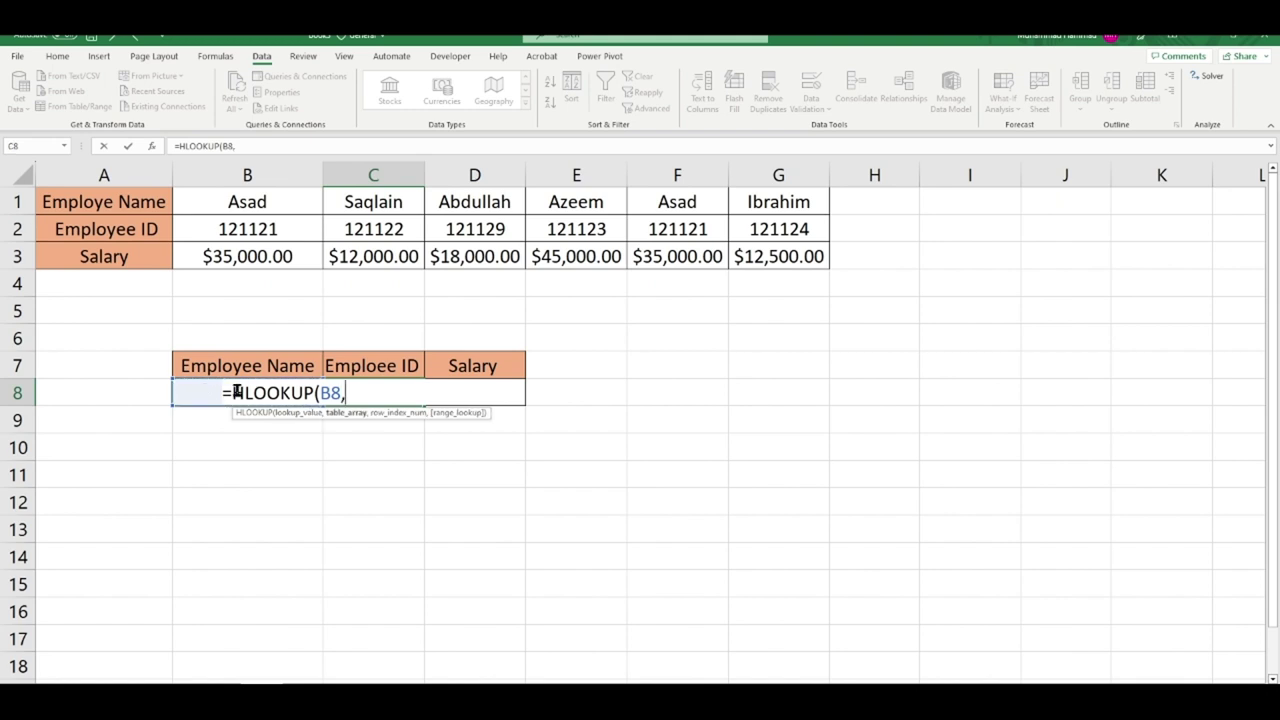
pyautogui.moveTo(270, 204); pyautogui.dragTo(770, 261)
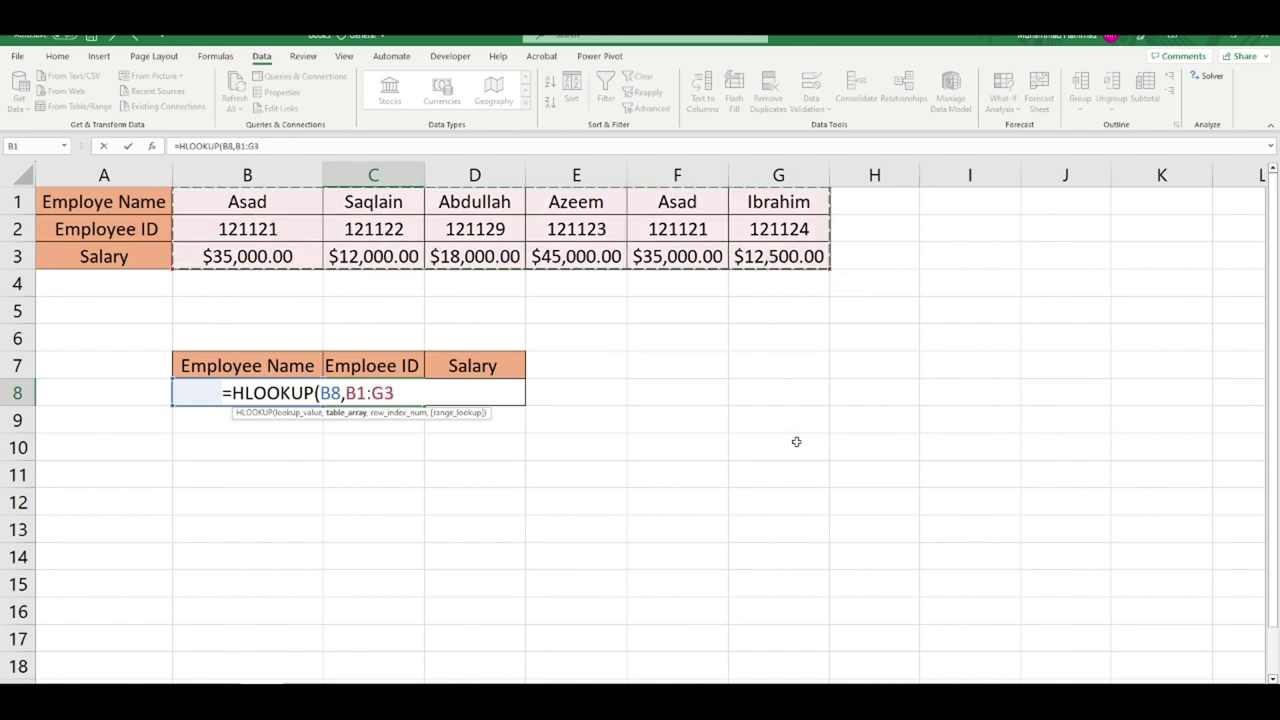
pyautogui.write(',')
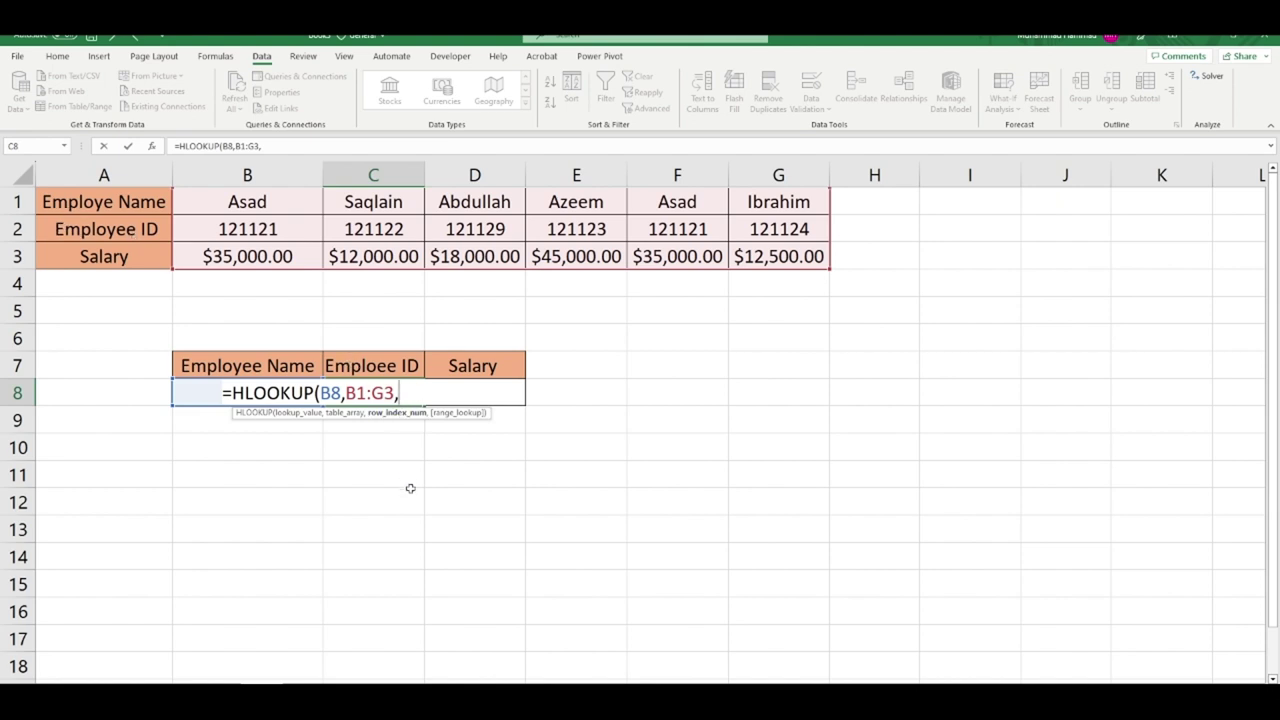
pyautogui.write('2,0')
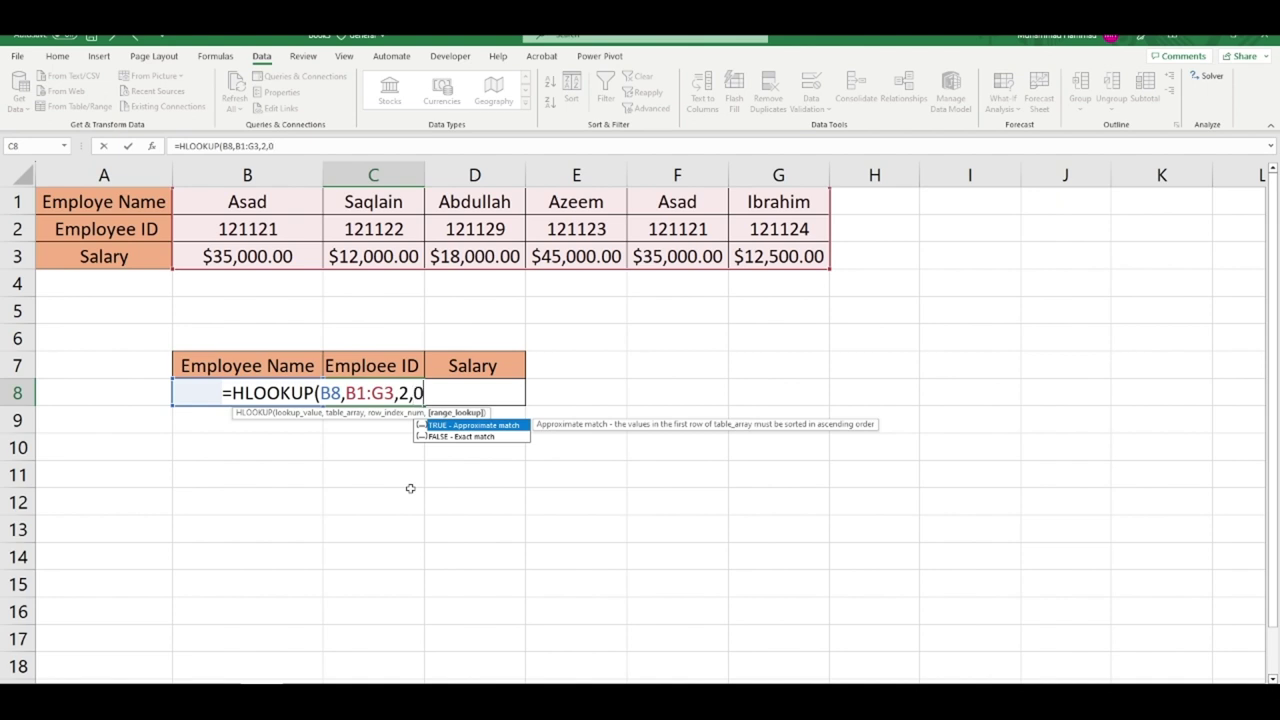
pyautogui.write(')')
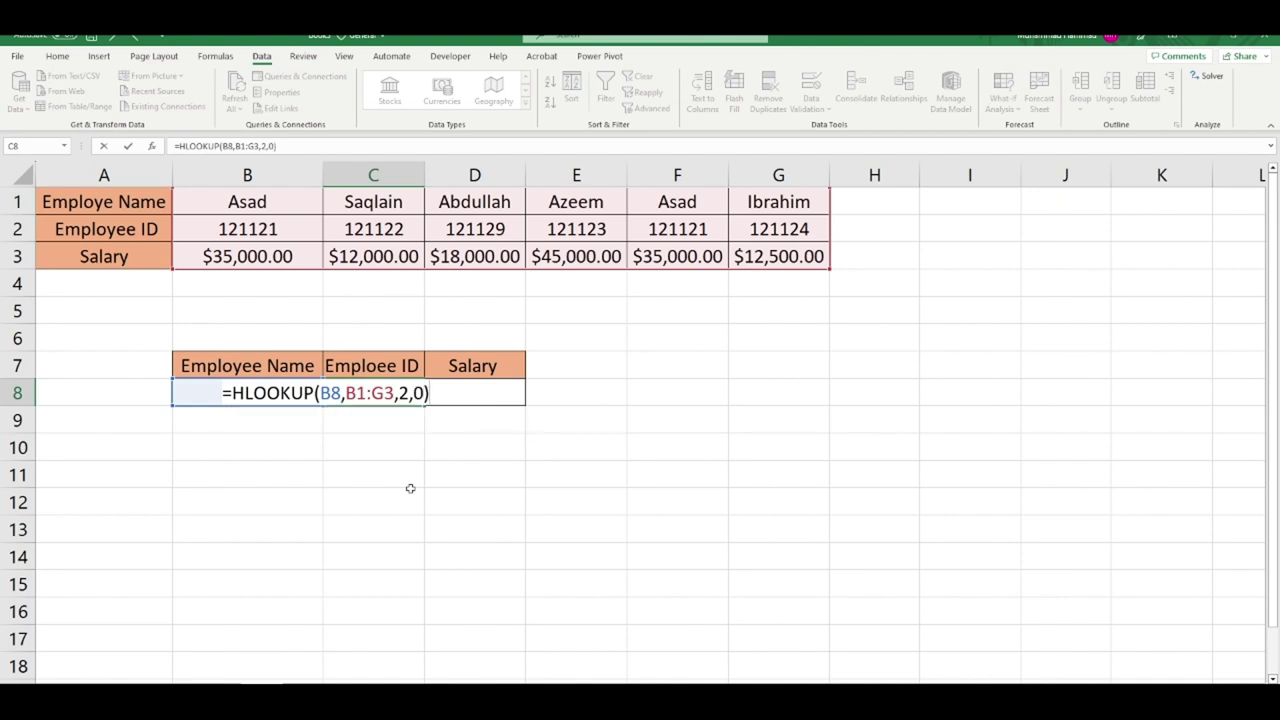
pyautogui.press('Return')
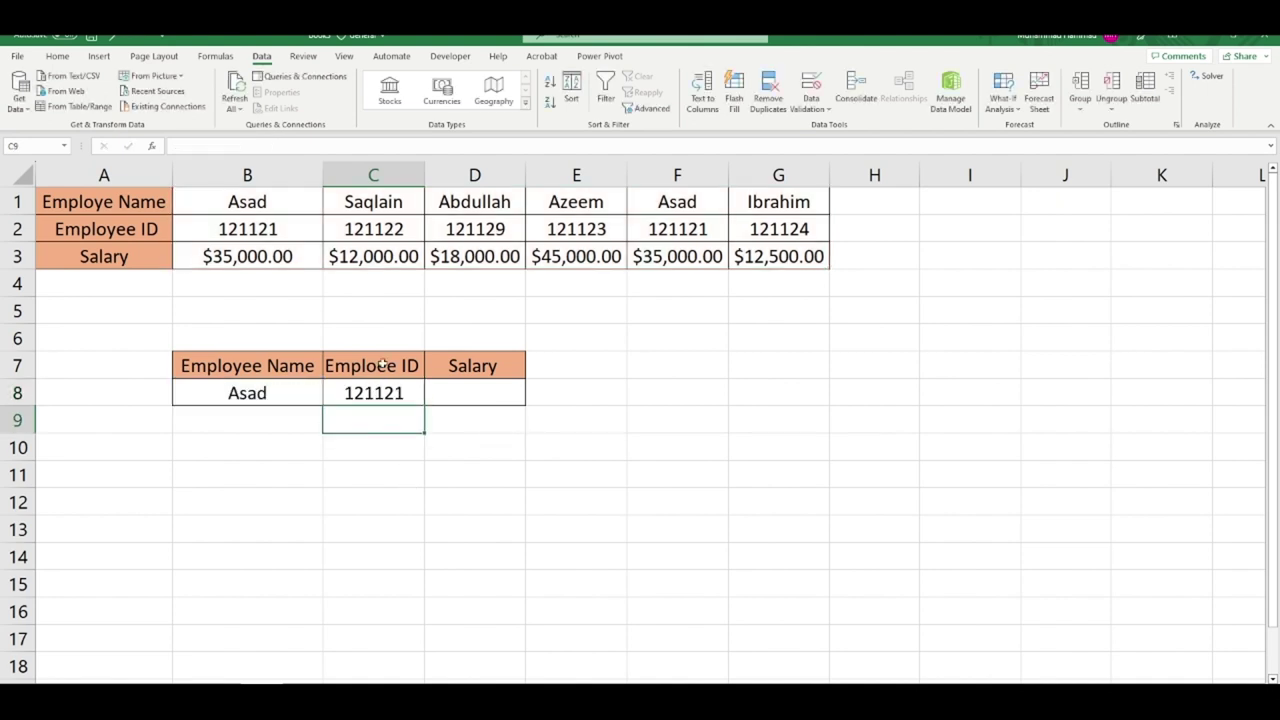
# Switch B8's employee name to Saqlain, then Abdullah, then Azeem from its dropdown list
pyautogui.click(340, 481)
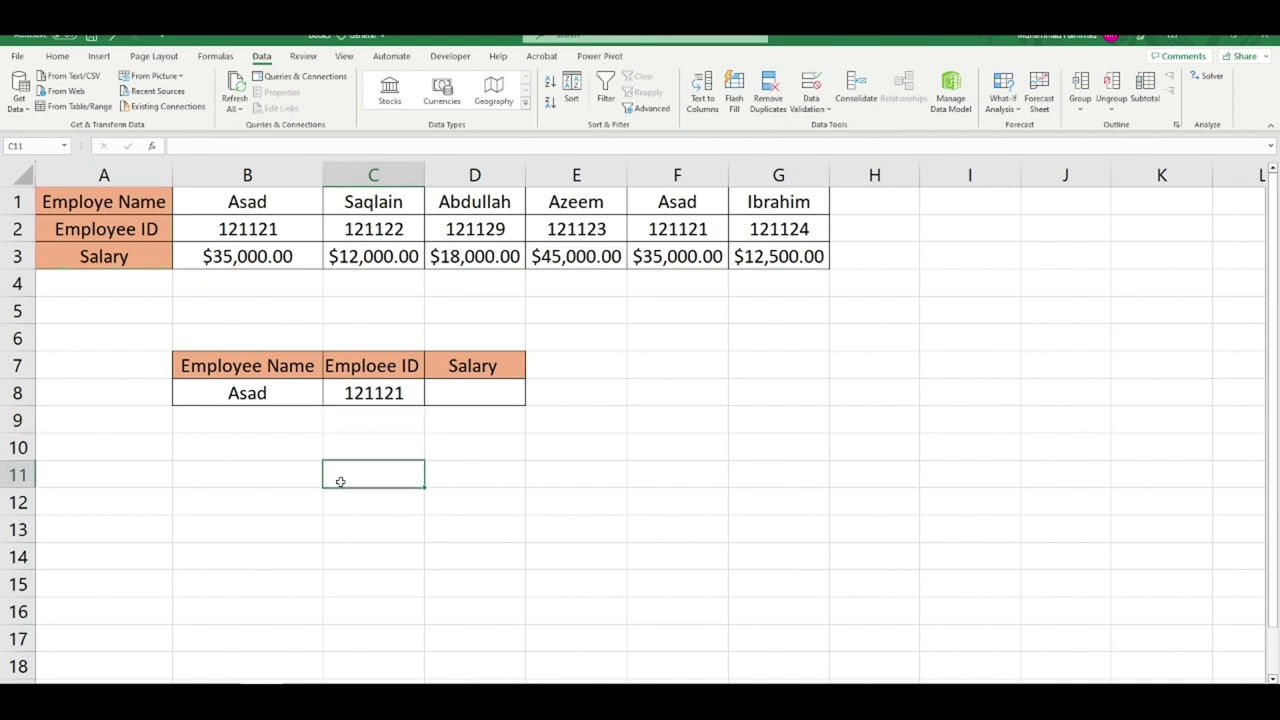
pyautogui.click(304, 395)
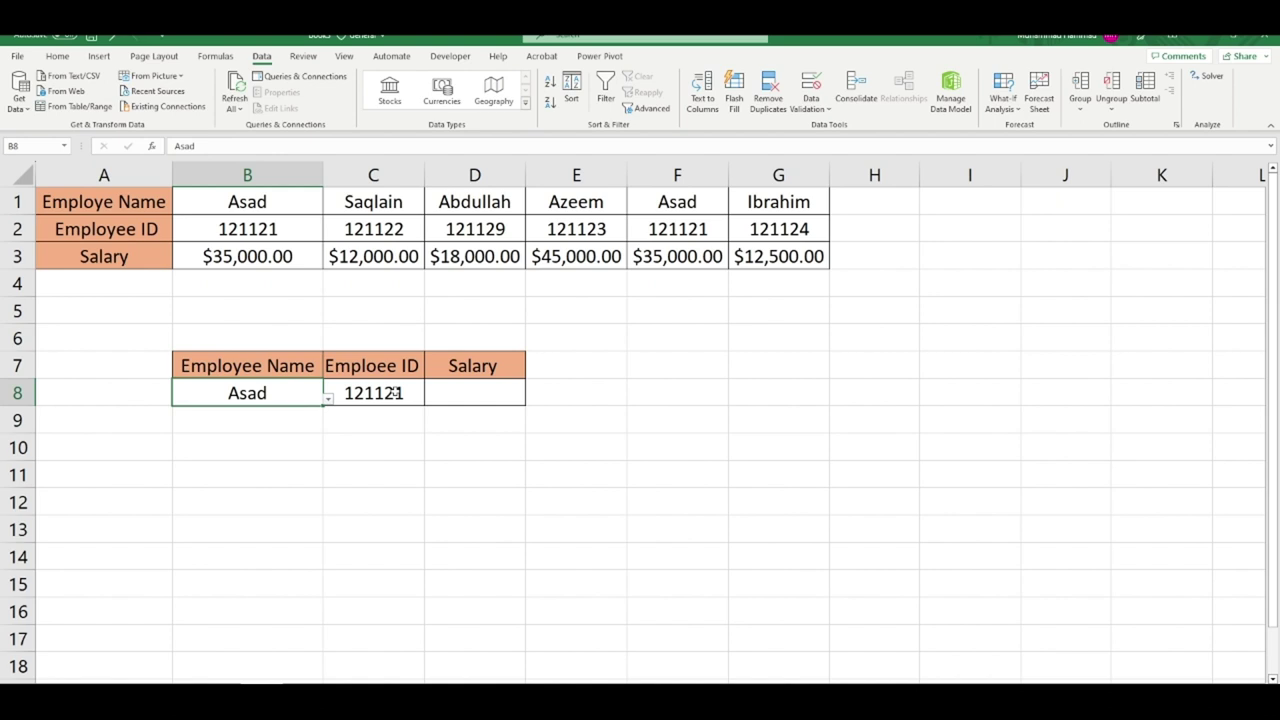
pyautogui.click(327, 399)
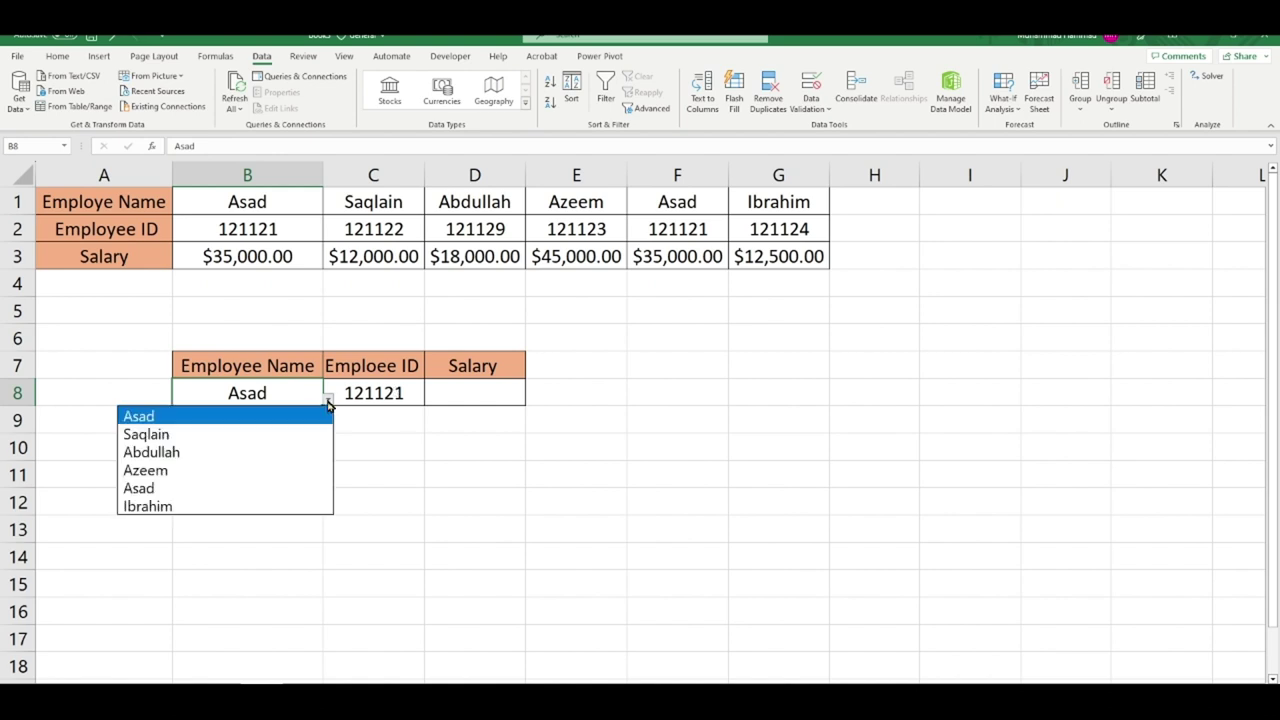
pyautogui.click(263, 434)
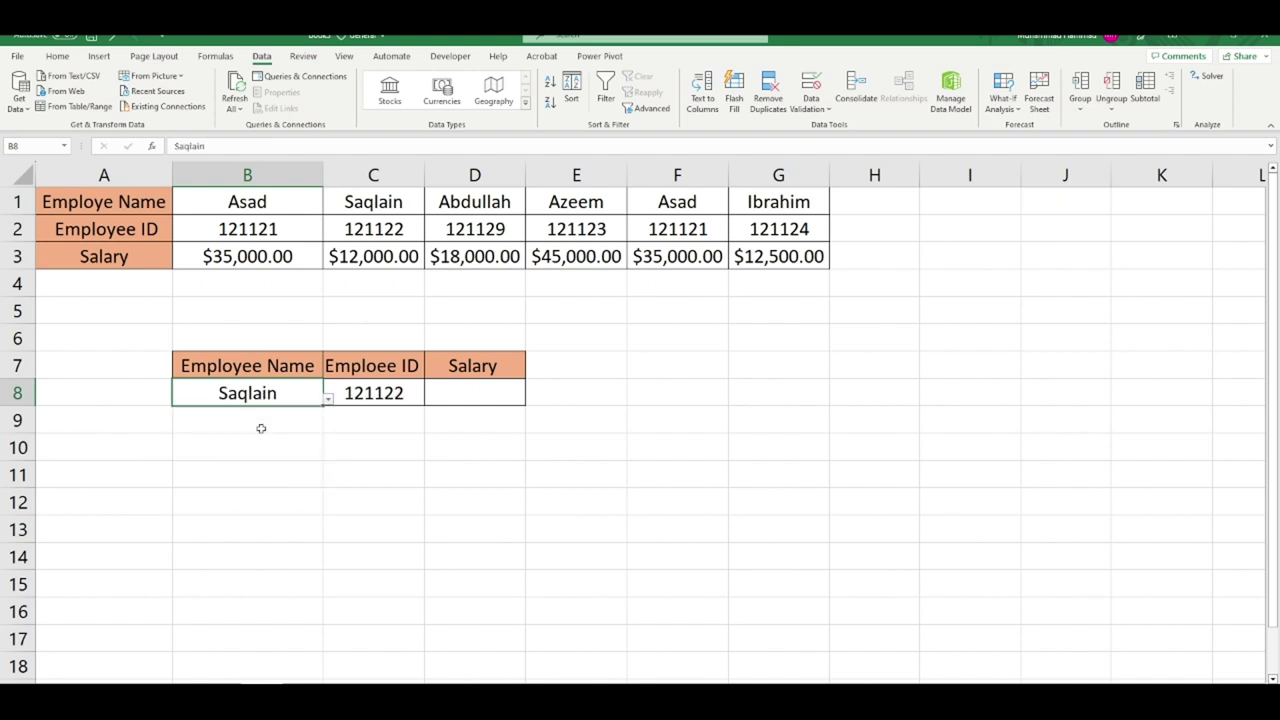
pyautogui.click(328, 399)
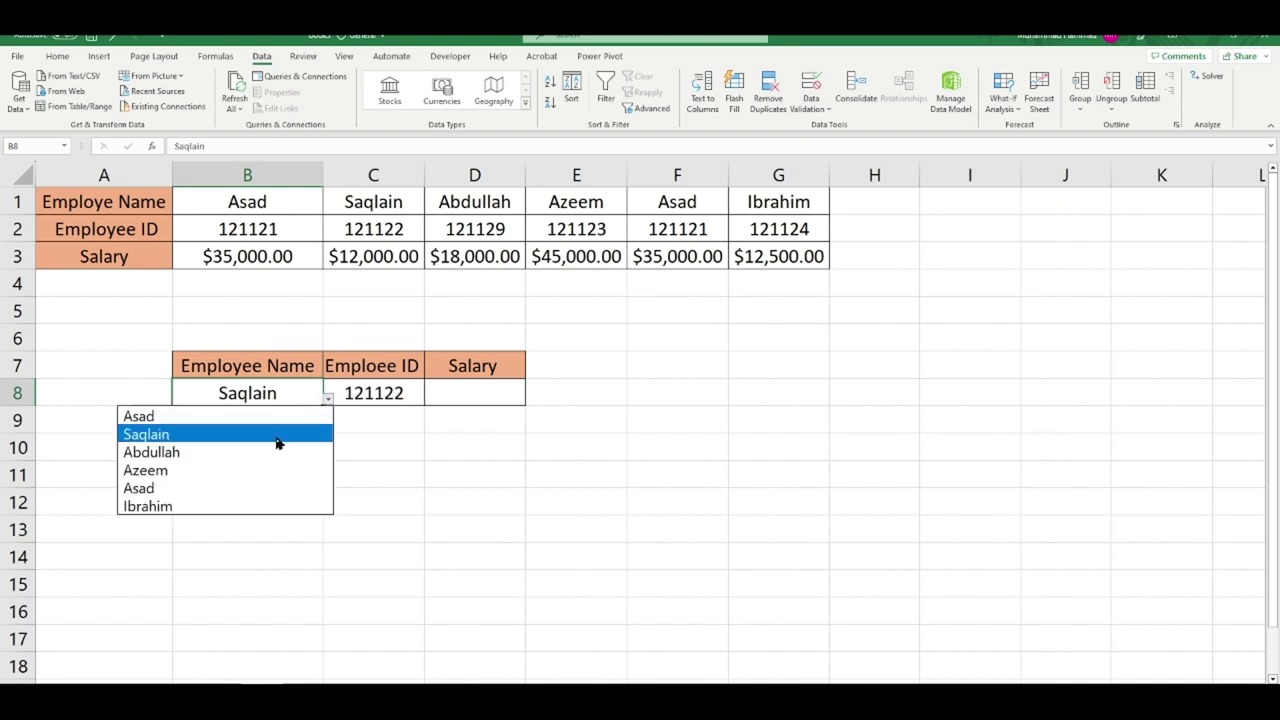
pyautogui.click(245, 453)
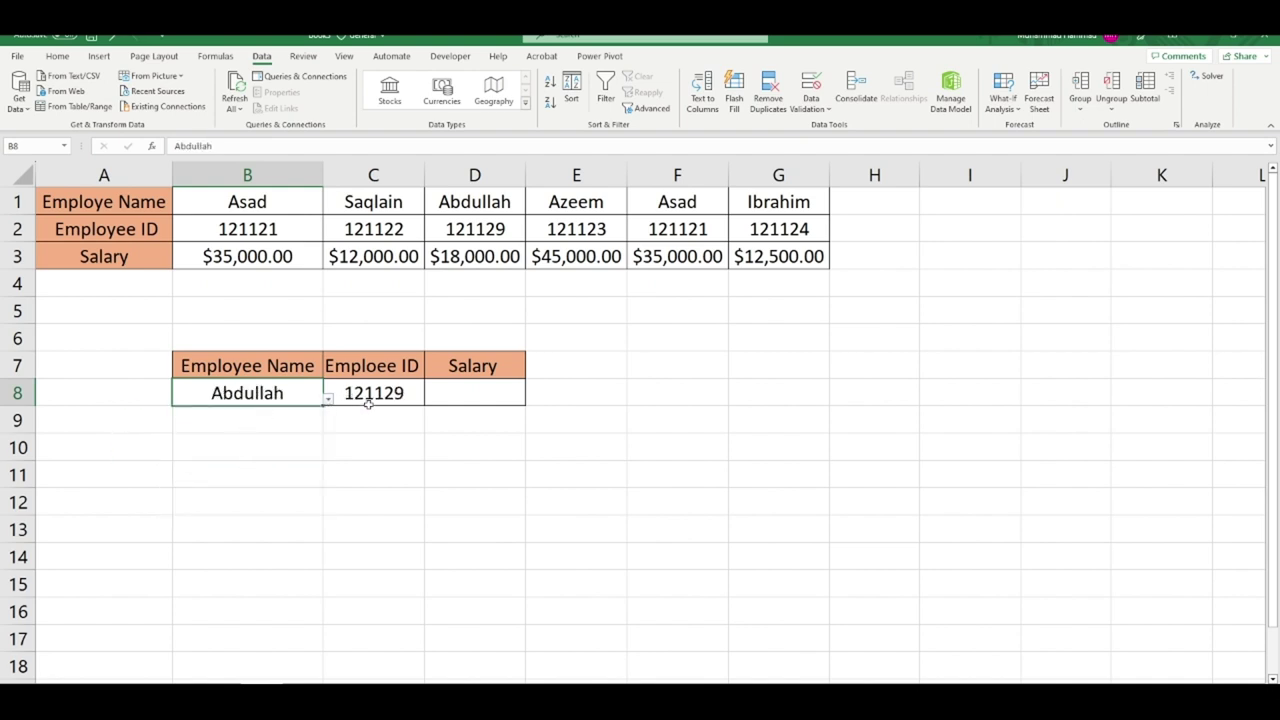
pyautogui.click(328, 399)
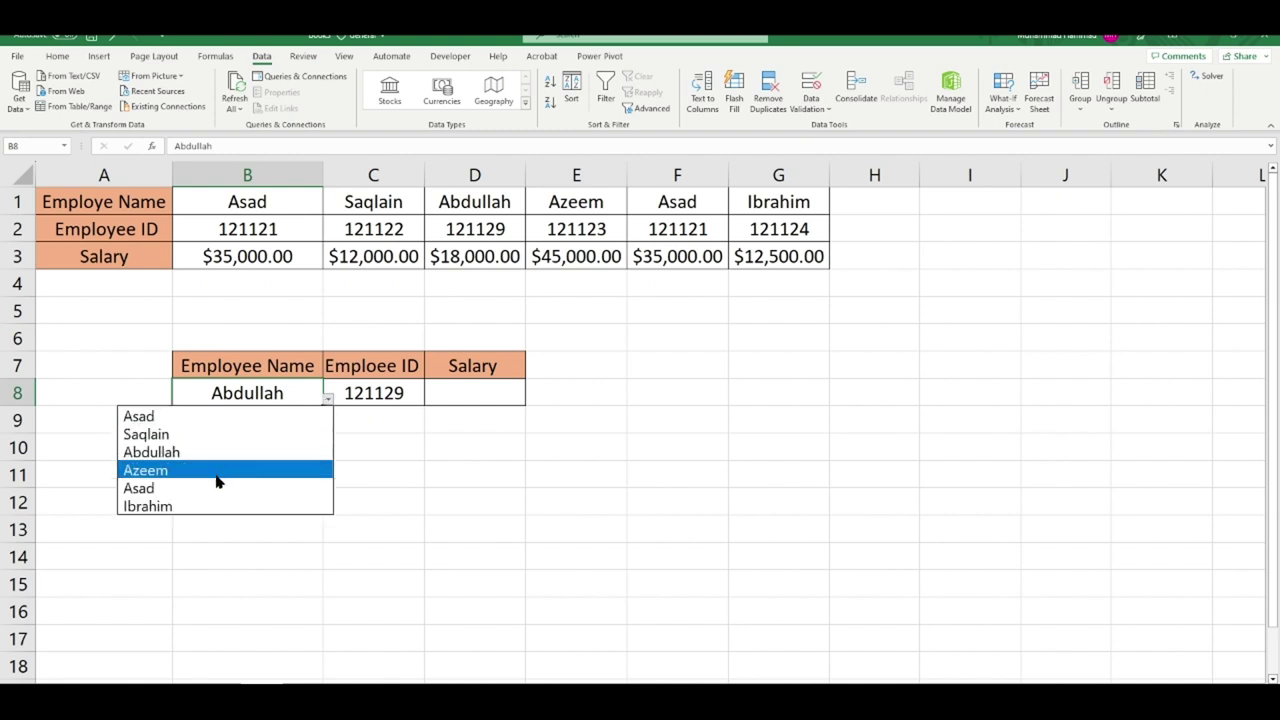
pyautogui.click(216, 472)
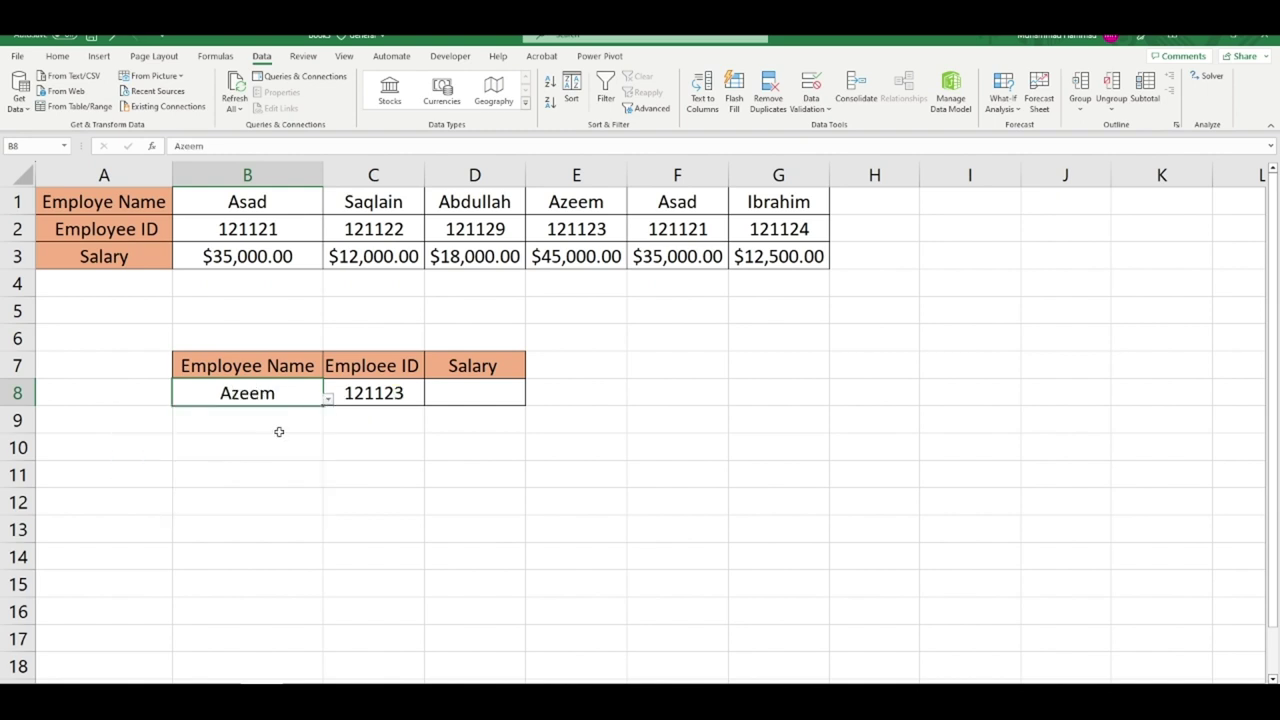
pyautogui.click(328, 399)
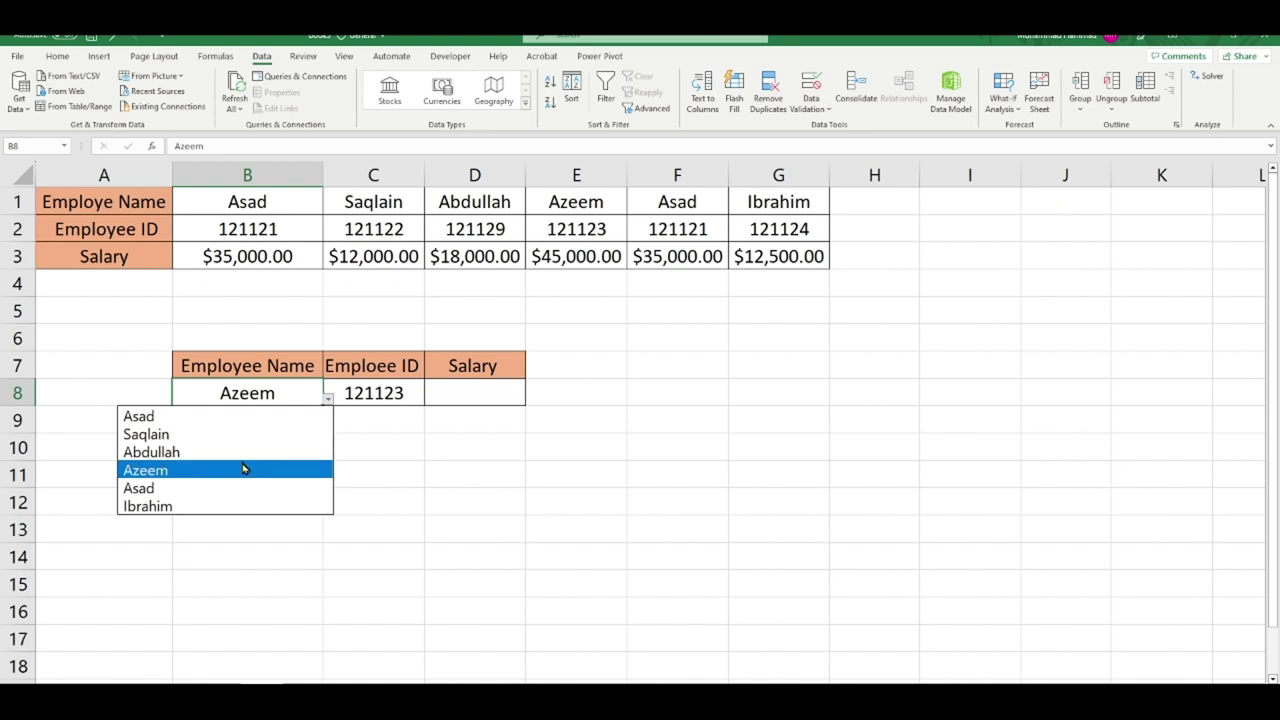
pyautogui.click(246, 470)
pyautogui.click(328, 399)
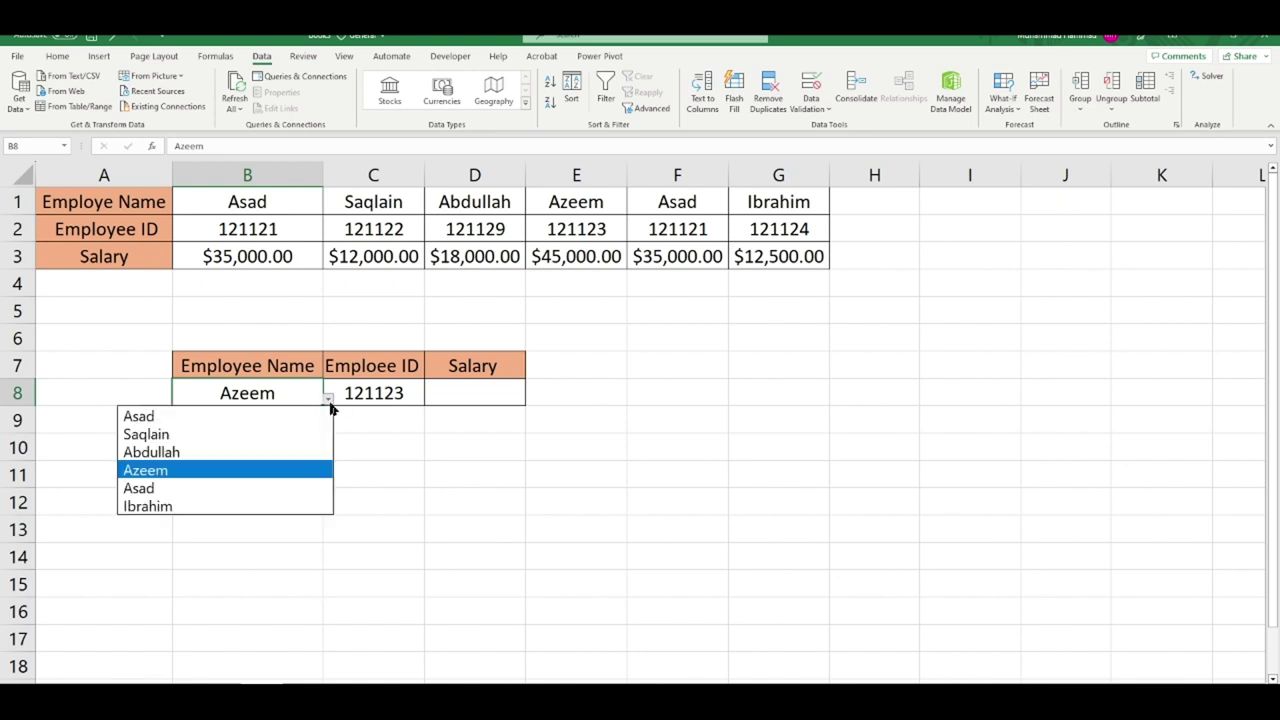
pyautogui.click(249, 491)
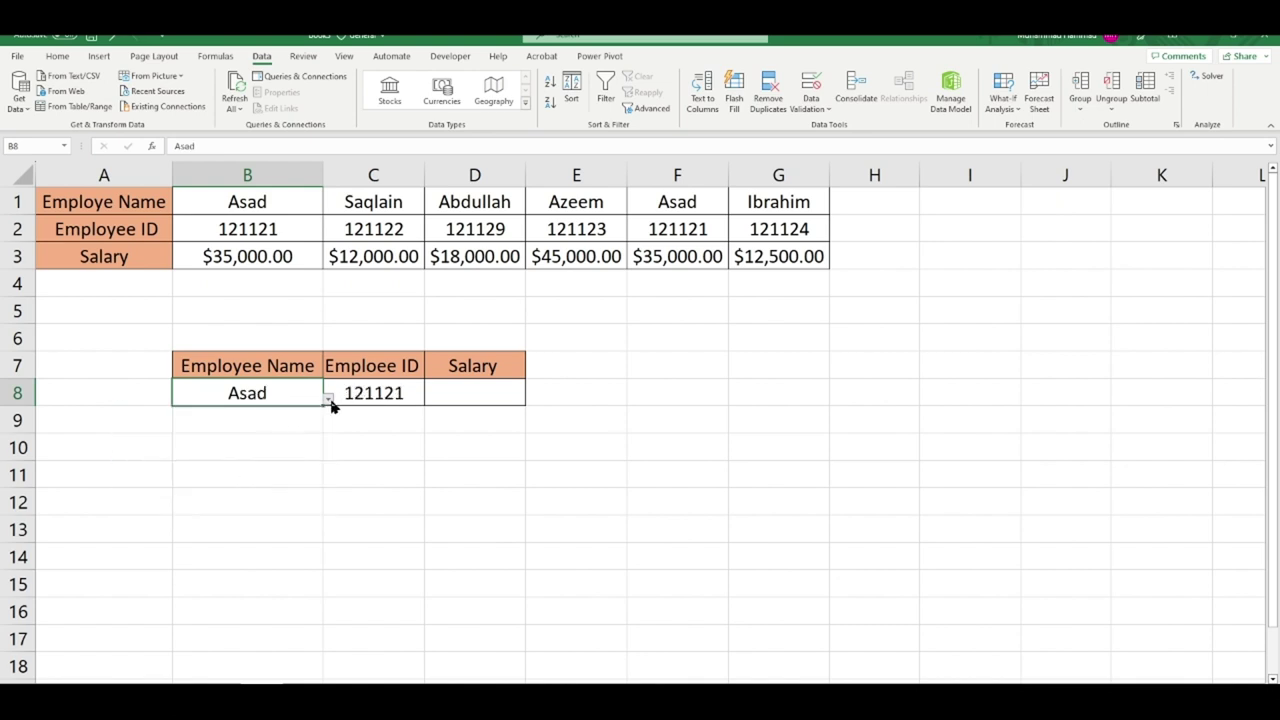
pyautogui.click(328, 399)
pyautogui.click(255, 504)
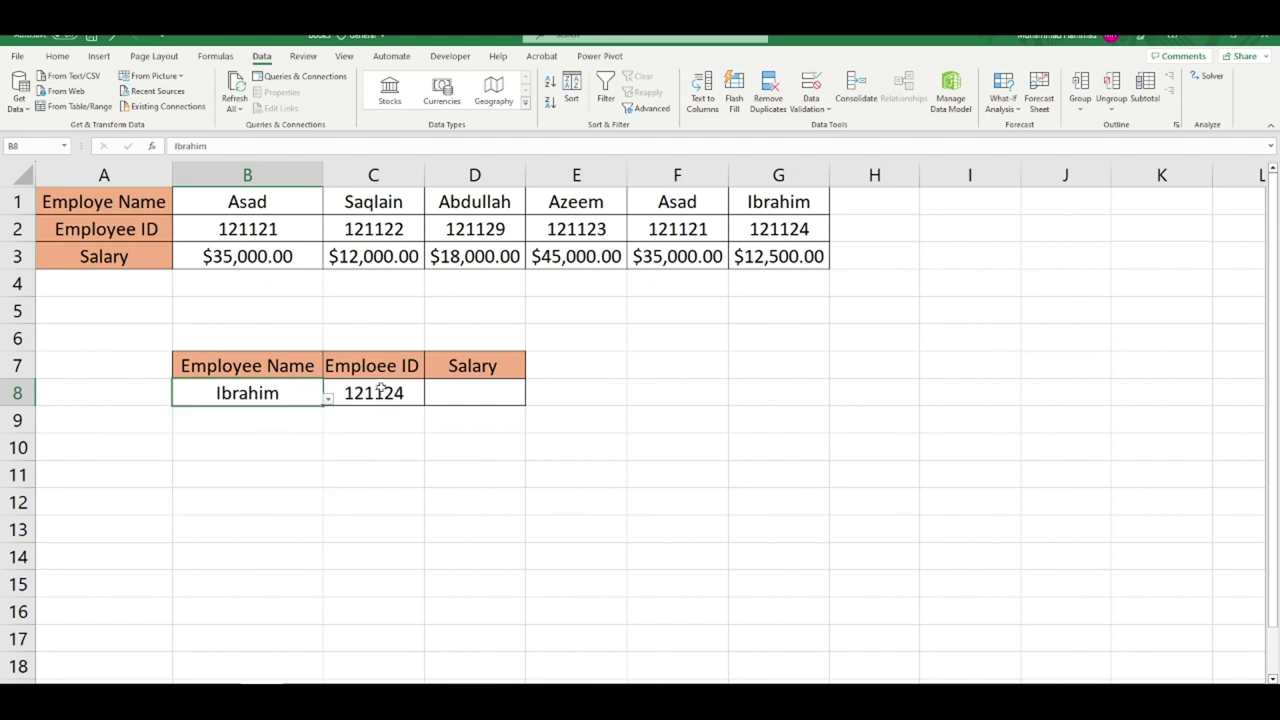
pyautogui.click(477, 391)
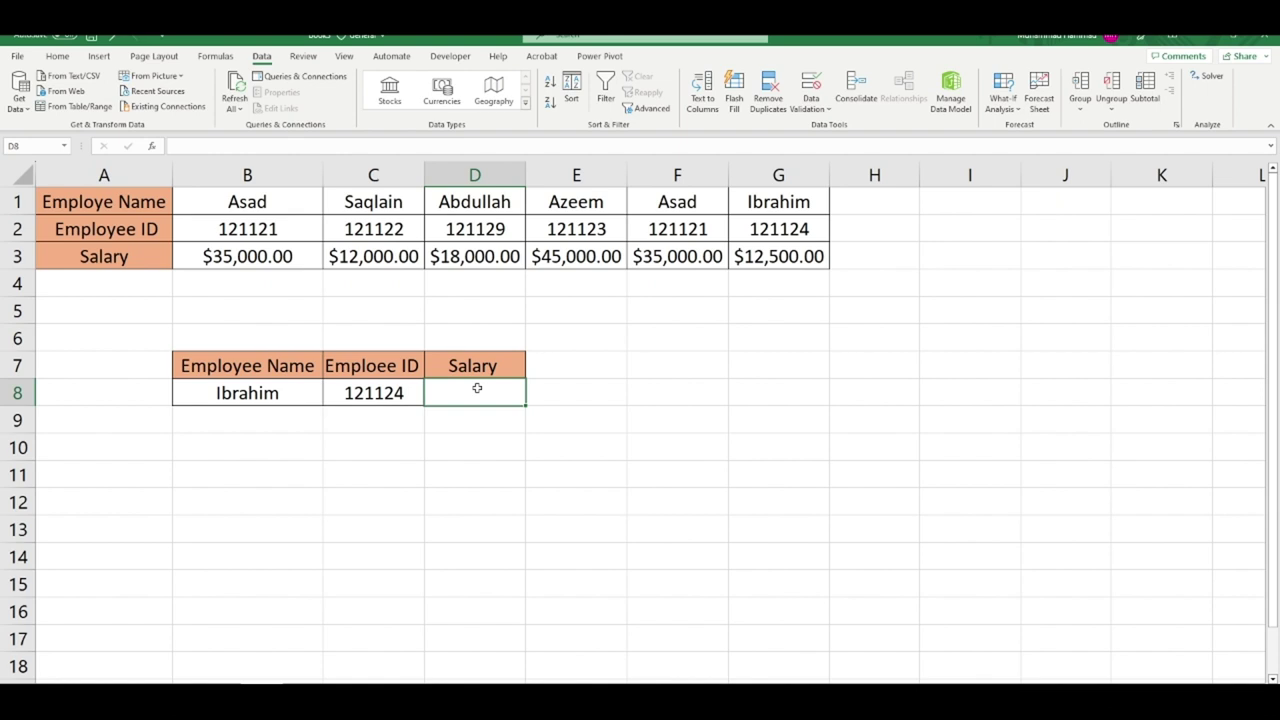
# Enter =HLOOKUP(B8,B1:G3,3,0) in D8 to look up the employee's salary
pyautogui.write('=hlook')
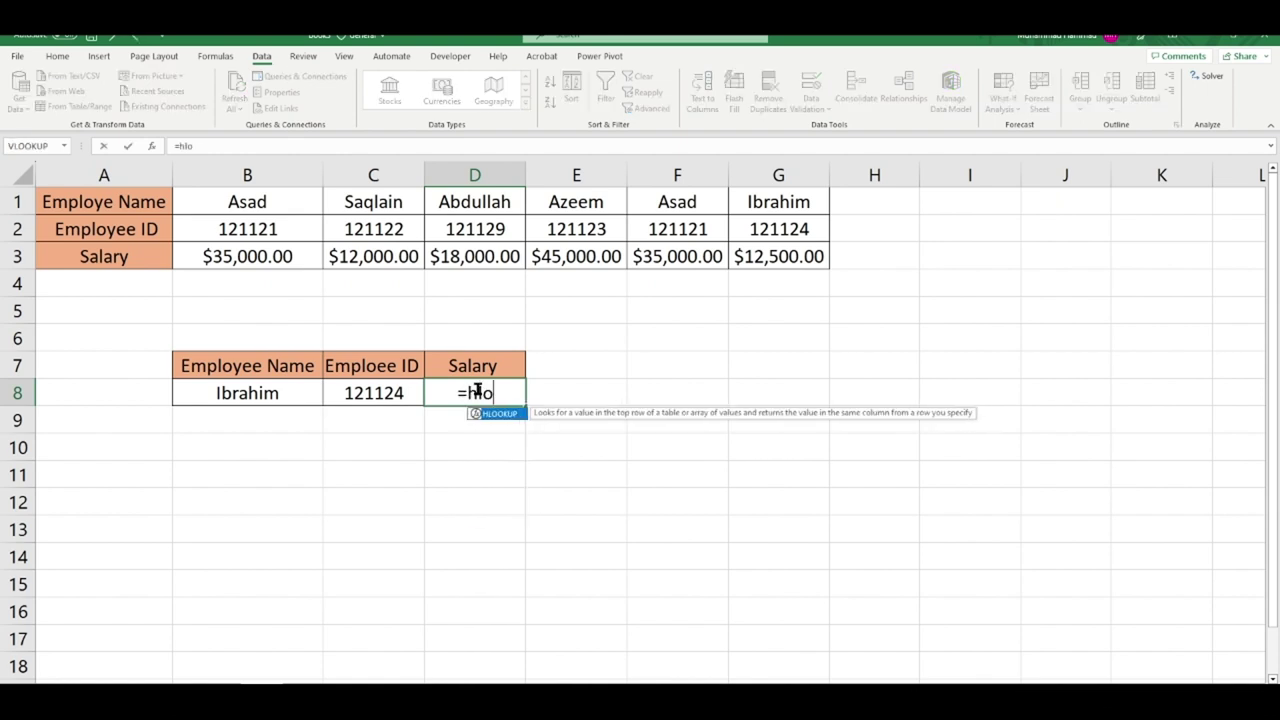
pyautogui.press('Tab')
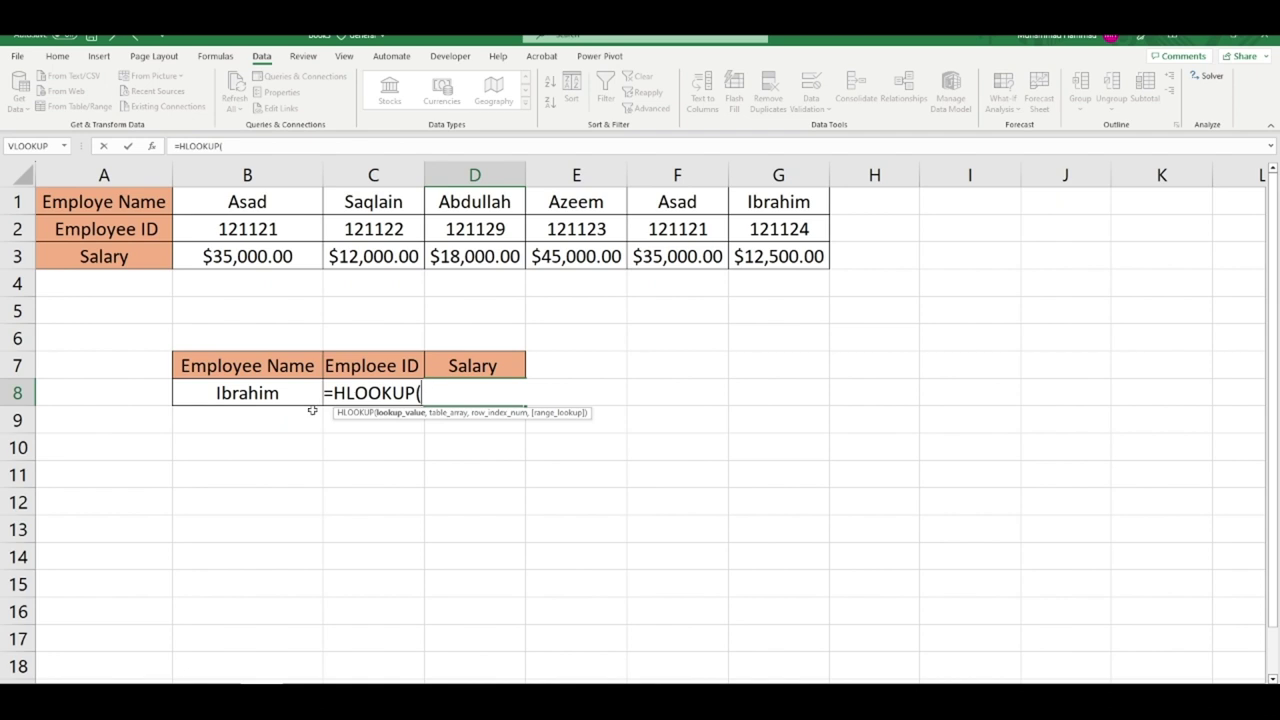
pyautogui.click(257, 396)
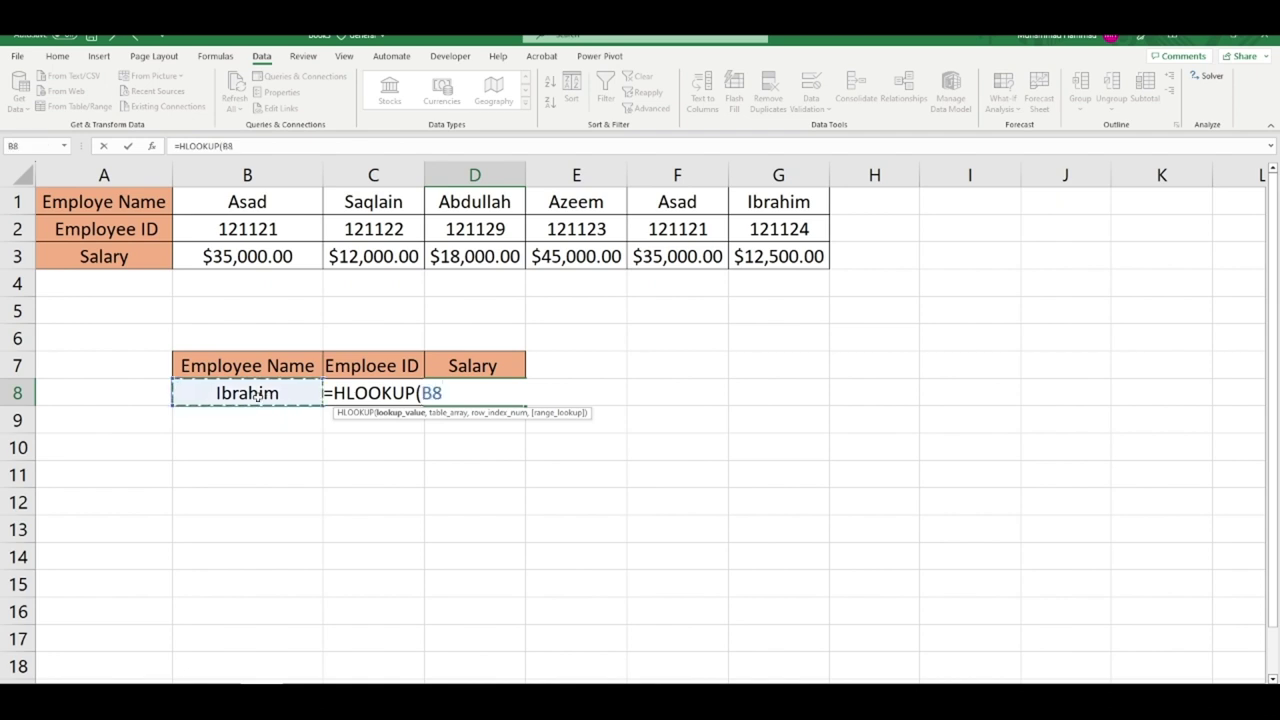
pyautogui.write(',')
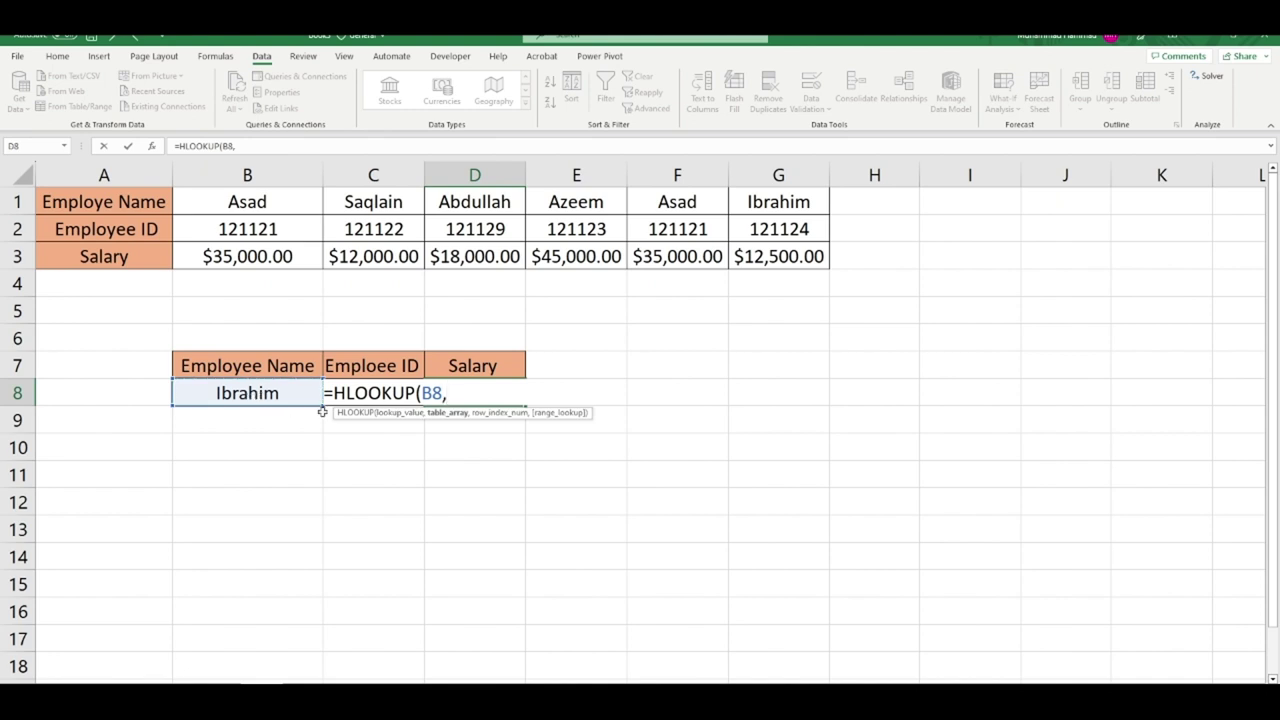
pyautogui.moveTo(254, 204); pyautogui.dragTo(750, 254)
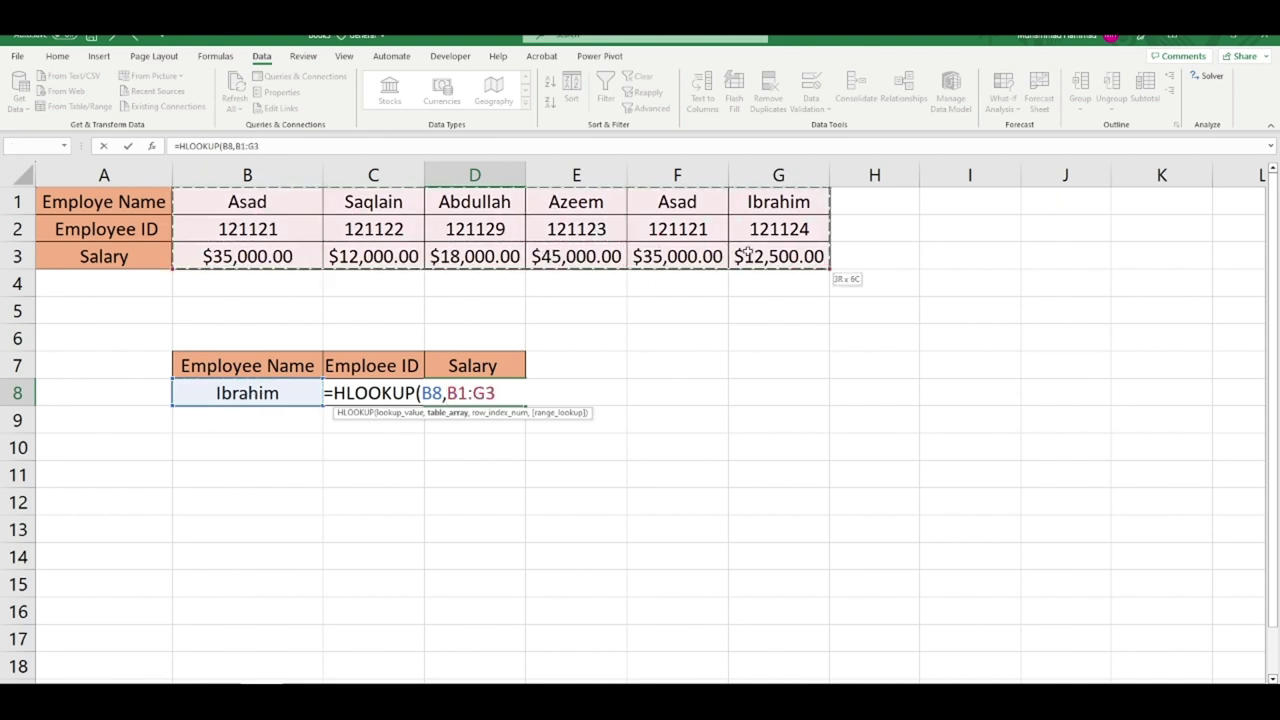
pyautogui.write(',')
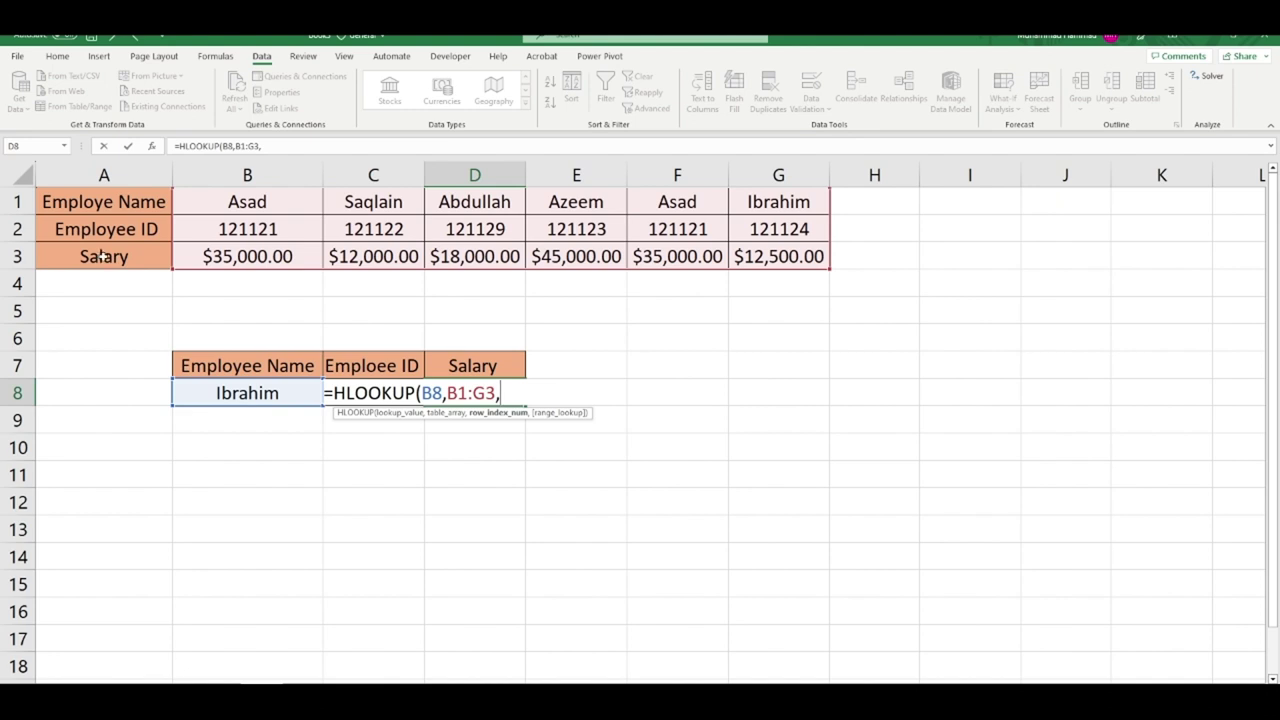
pyautogui.write('3,0')
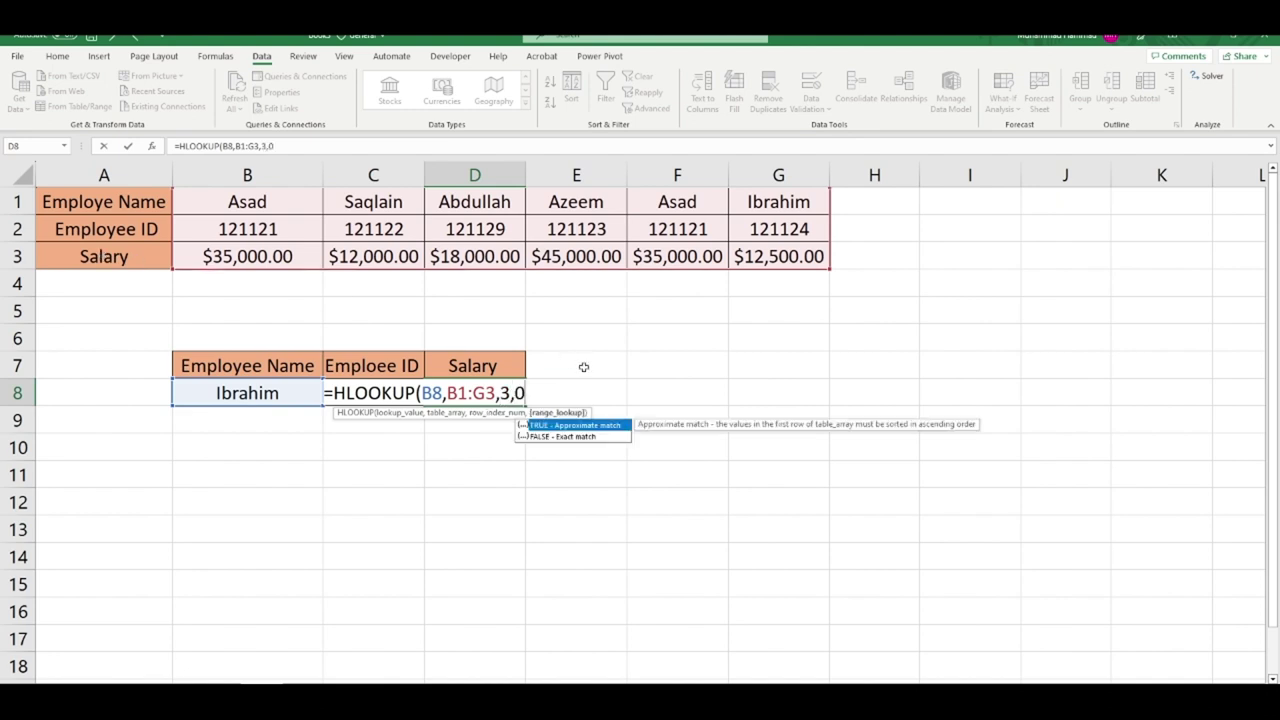
pyautogui.write(')')
pyautogui.press('Return')
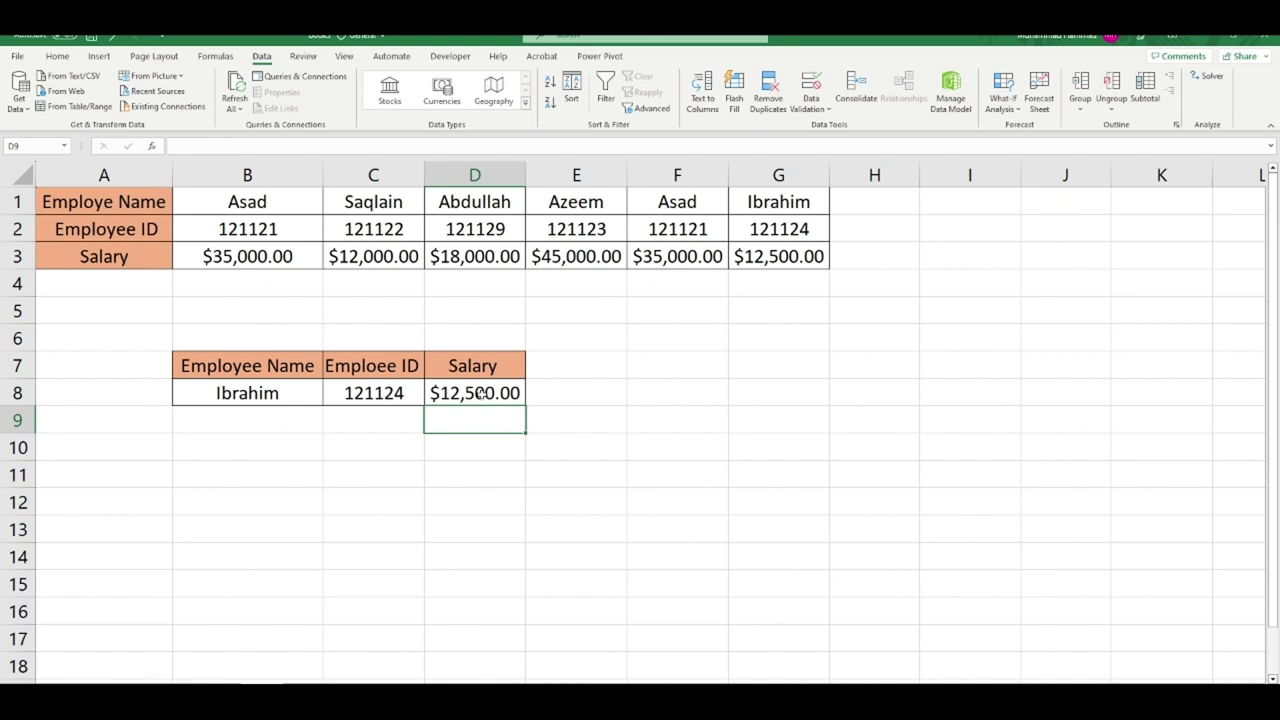
# Set B8 to Abdullah, then Saqlain, showing ID 121122 and salary $12,000.00
pyautogui.click(285, 390)
pyautogui.click(329, 398)
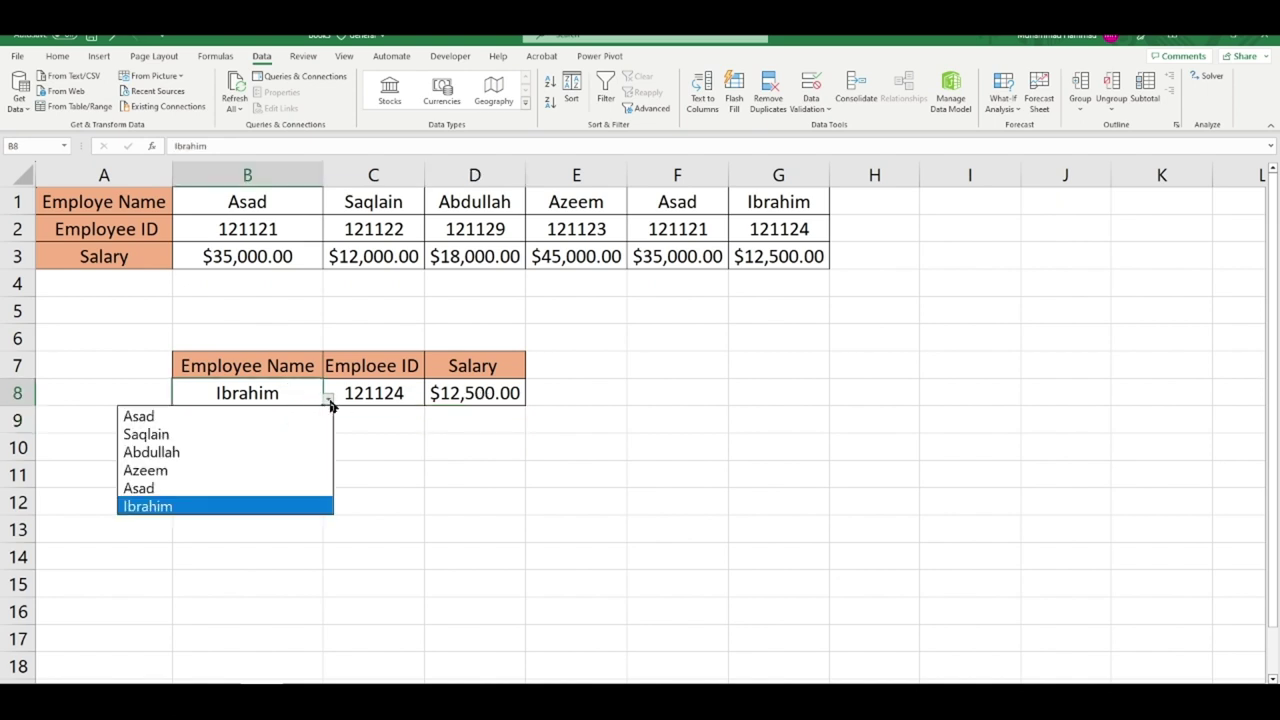
pyautogui.click(300, 450)
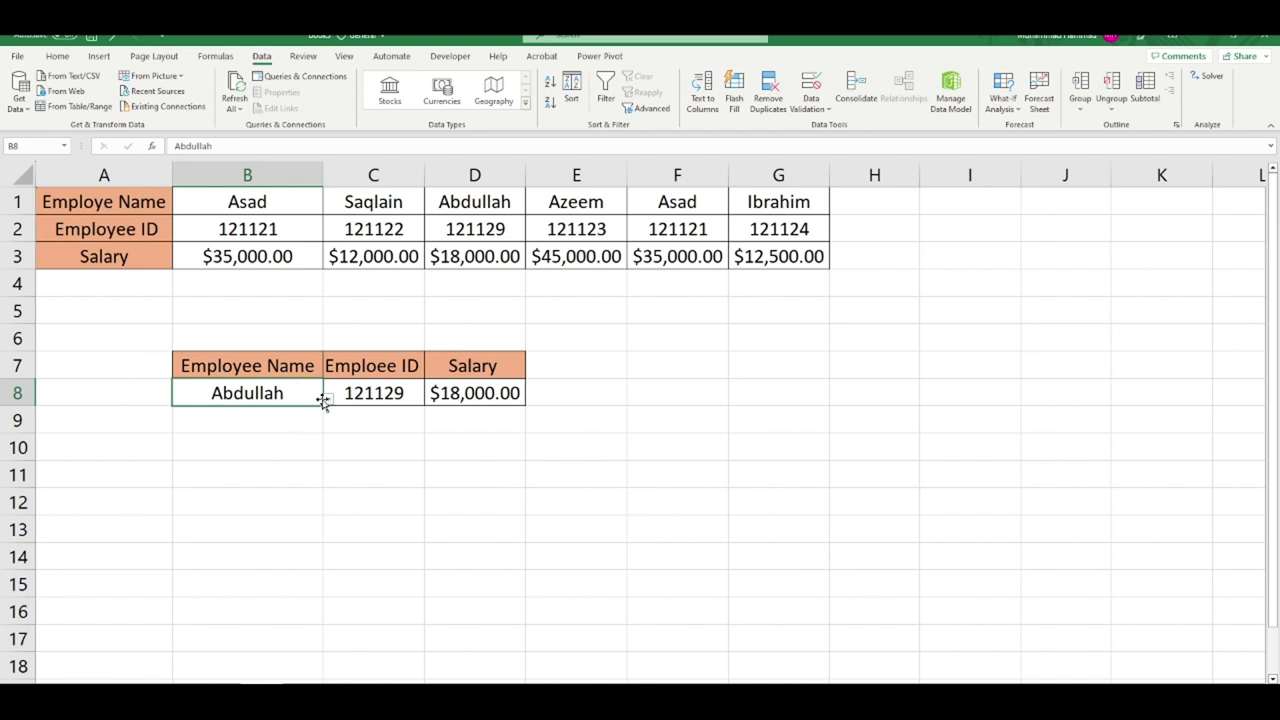
pyautogui.click(328, 398)
pyautogui.click(274, 435)
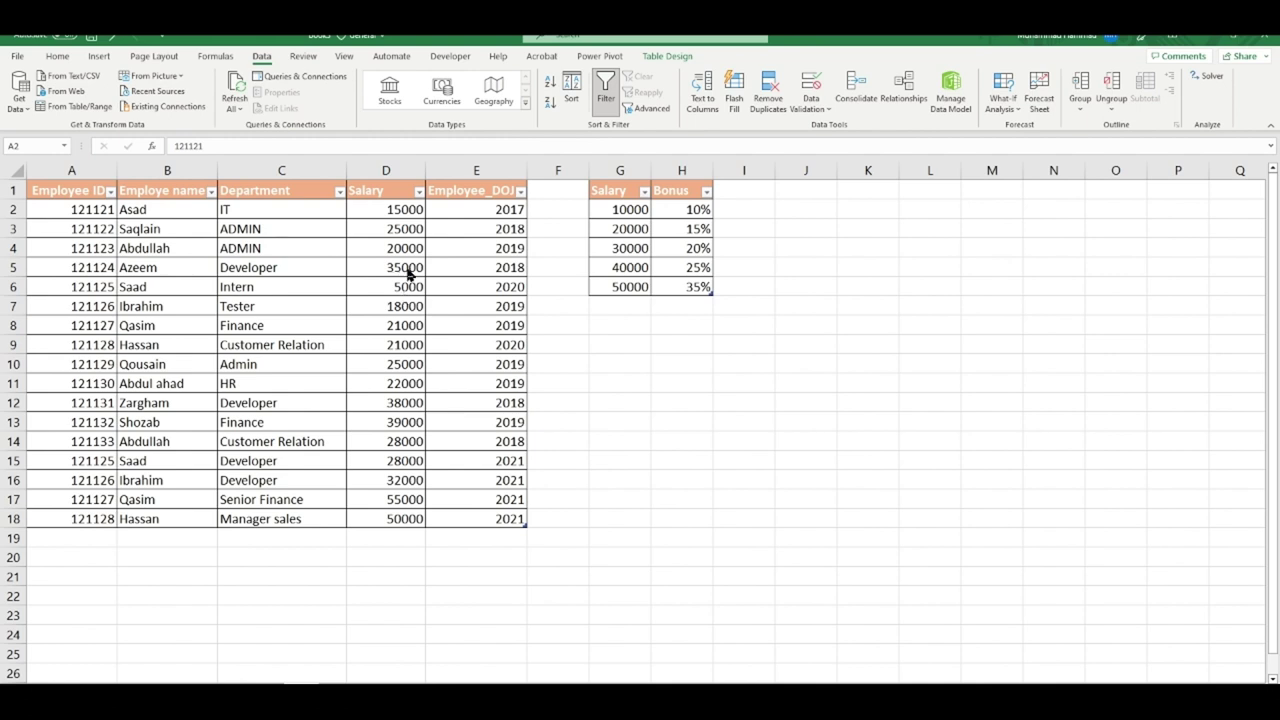
# Move to the next worksheet with the nine-employee lookup table using Ctrl+Page Down
pyautogui.hotkey('ctrl', 'pagedown')
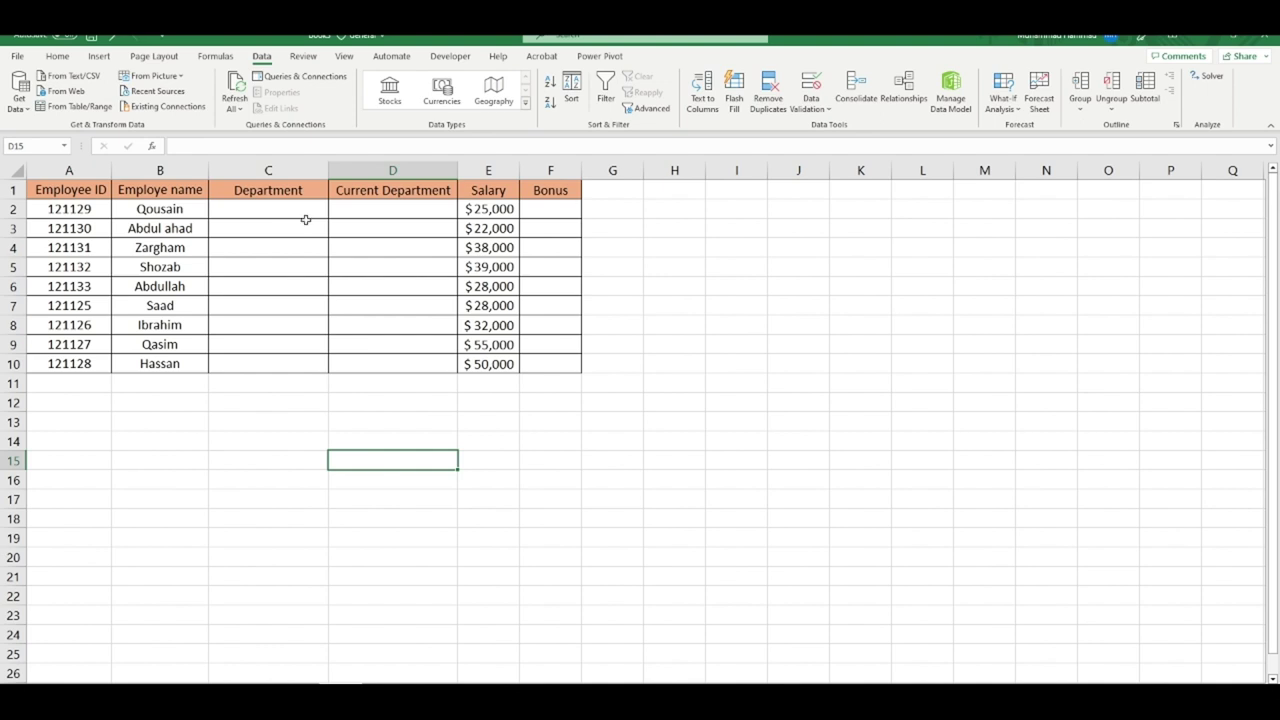
# Start an =XLOOKUP( formula in Department cell C2
pyautogui.click(267, 214)
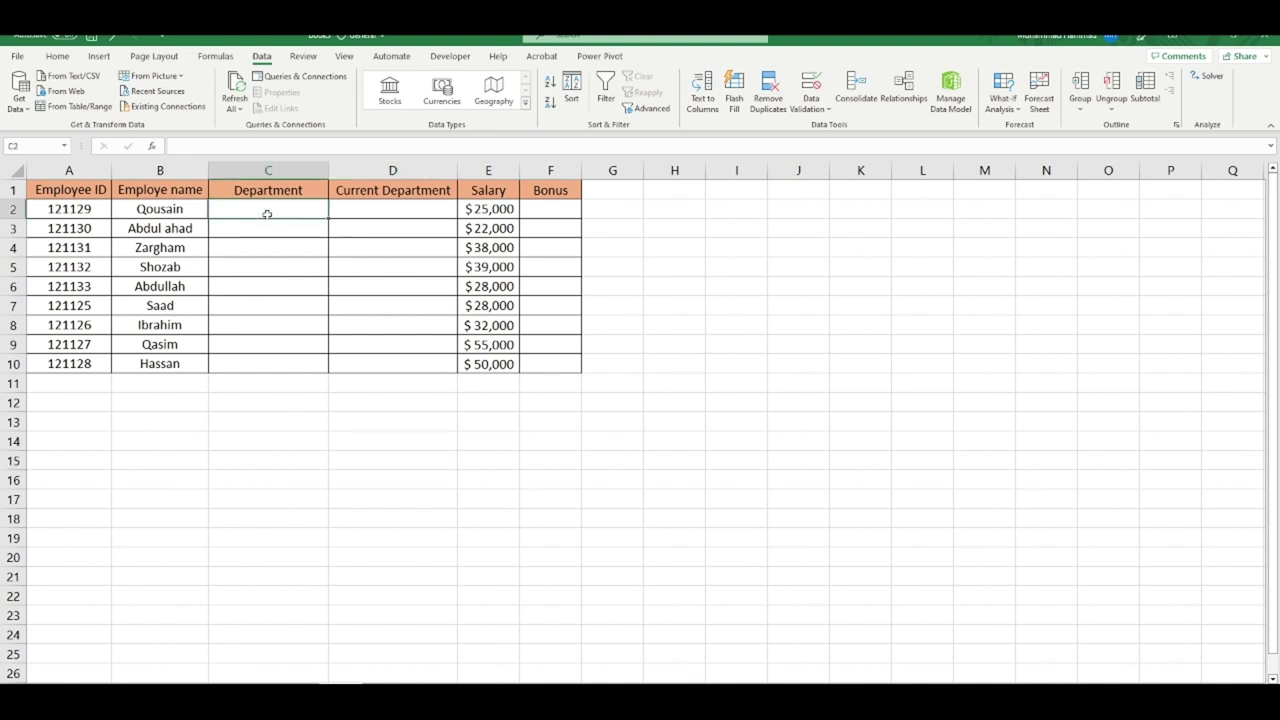
pyautogui.click(374, 214)
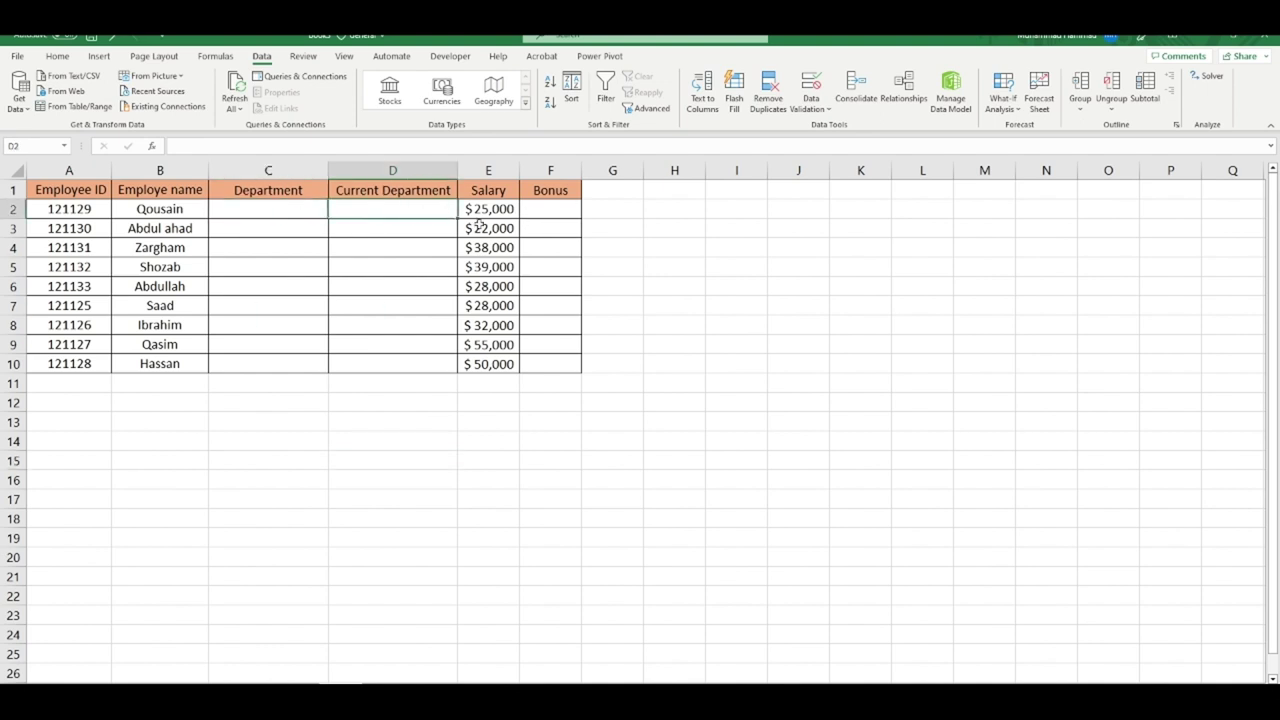
pyautogui.click(233, 204)
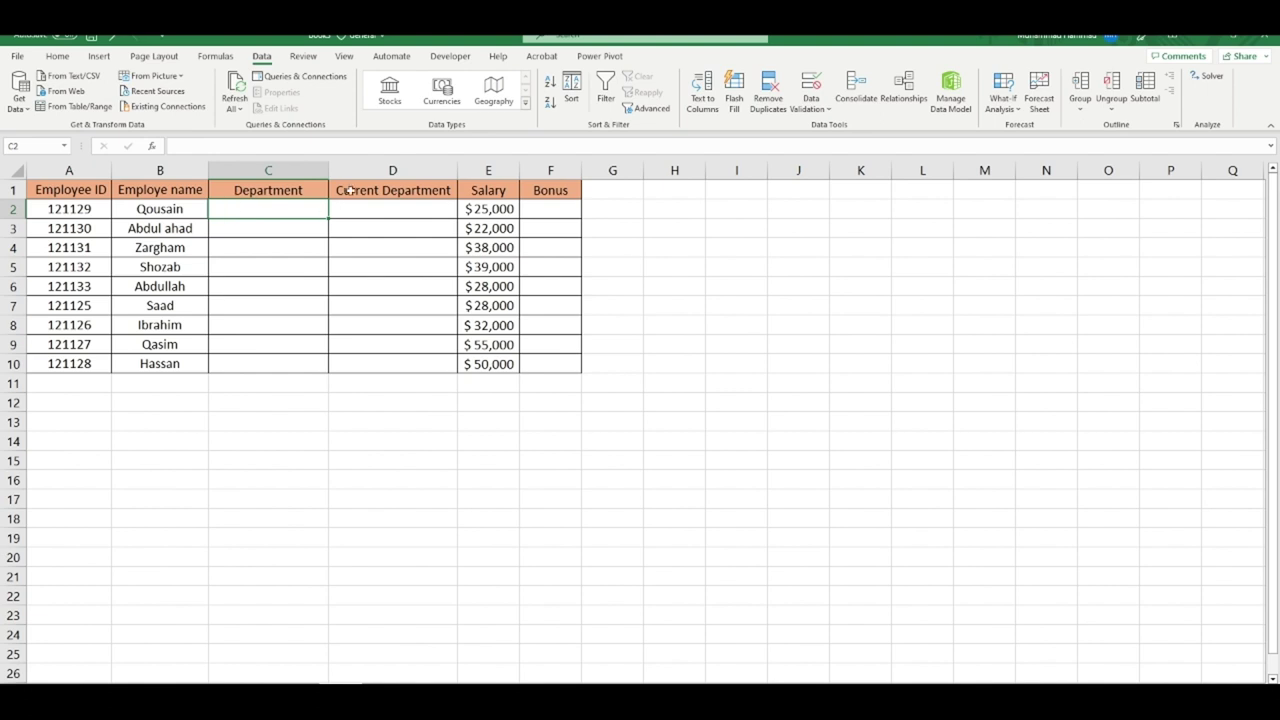
pyautogui.write('XLOOK')
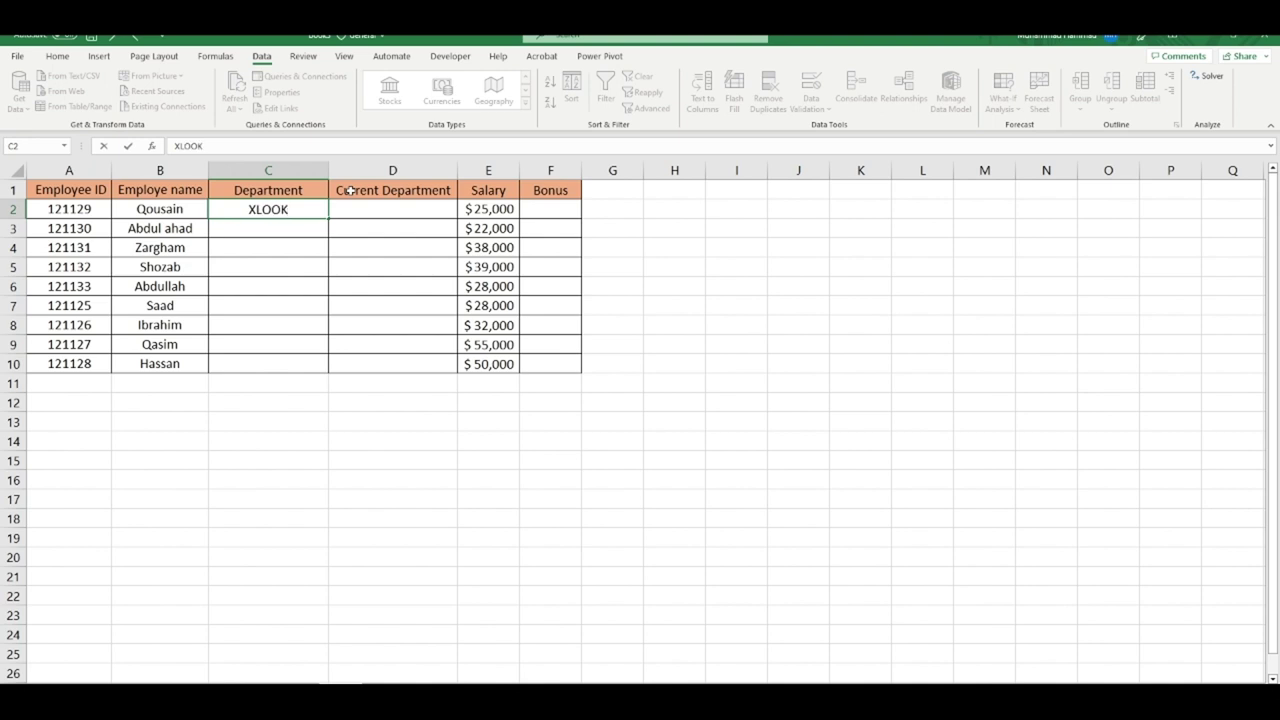
pyautogui.press('BackSpace')
pyautogui.press('BackSpace')
pyautogui.press('BackSpace')
pyautogui.press('BackSpace')
pyautogui.press('BackSpace')
pyautogui.write('=XLOOK')
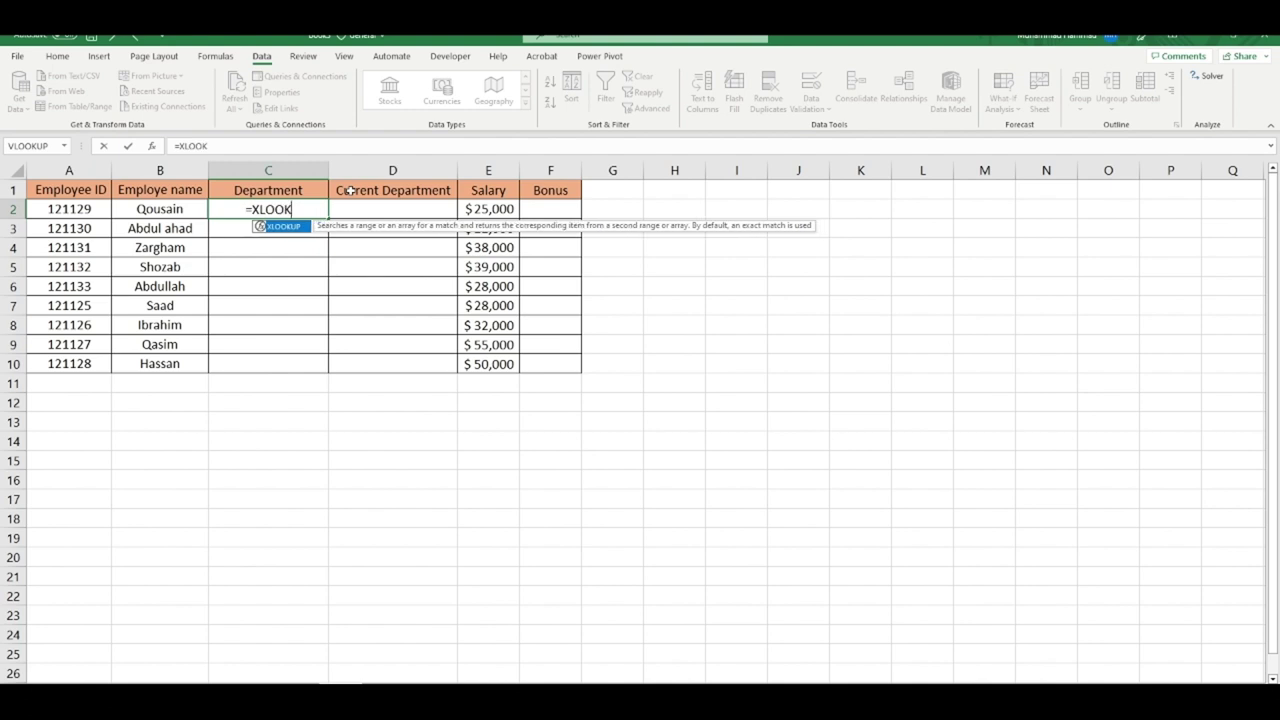
pyautogui.press('Tab')
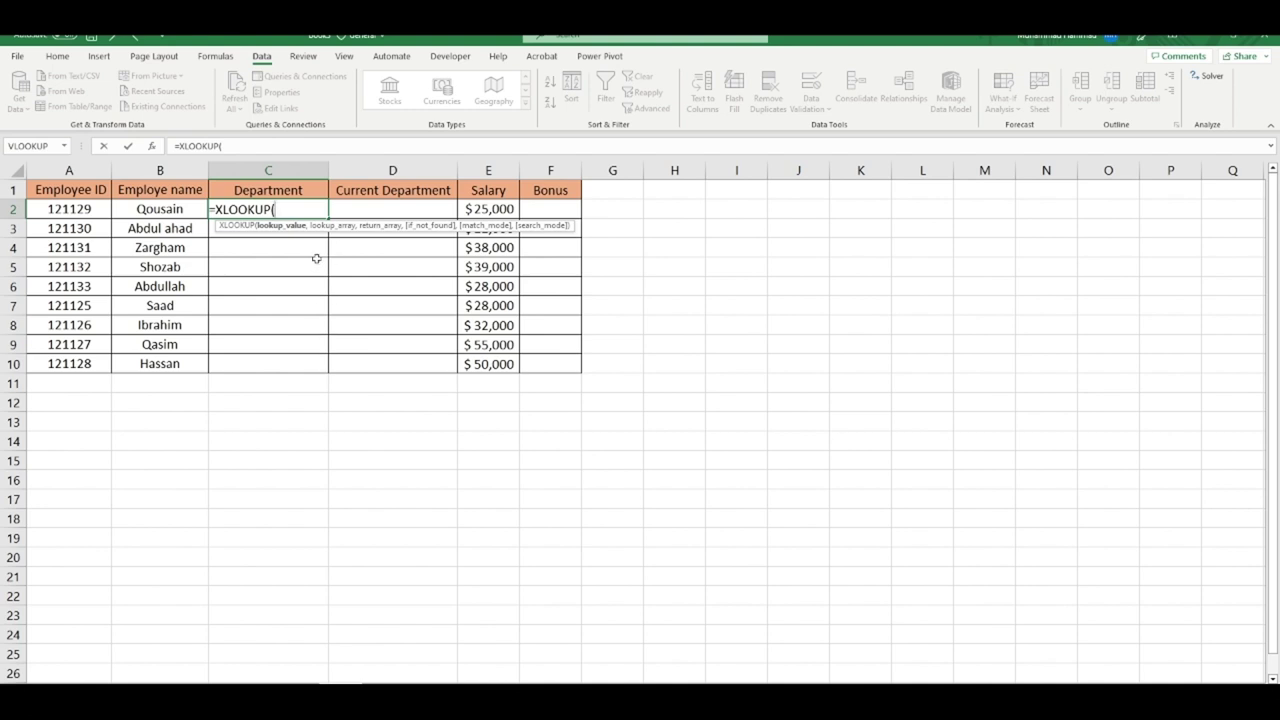
# Add B2, the Data sheet's Employee name column and Department column as XLOOKUP arguments
pyautogui.click(177, 212)
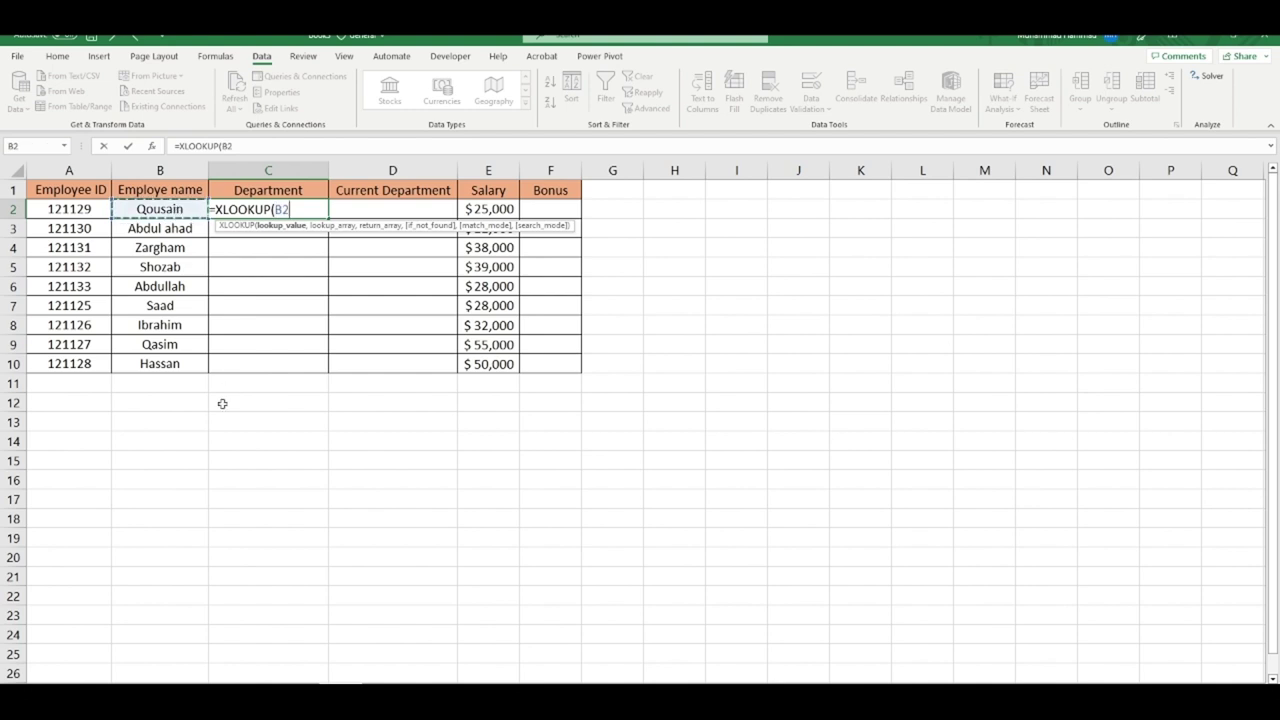
pyautogui.write(',')
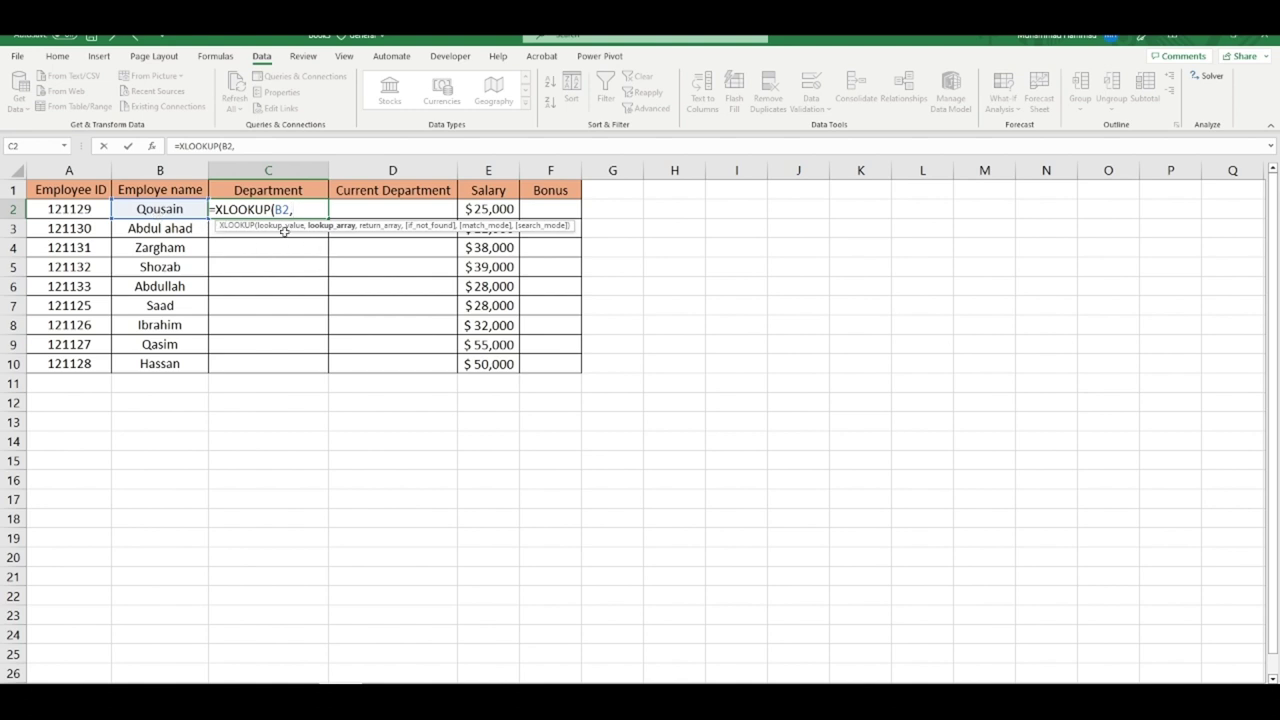
pyautogui.click(444, 676)
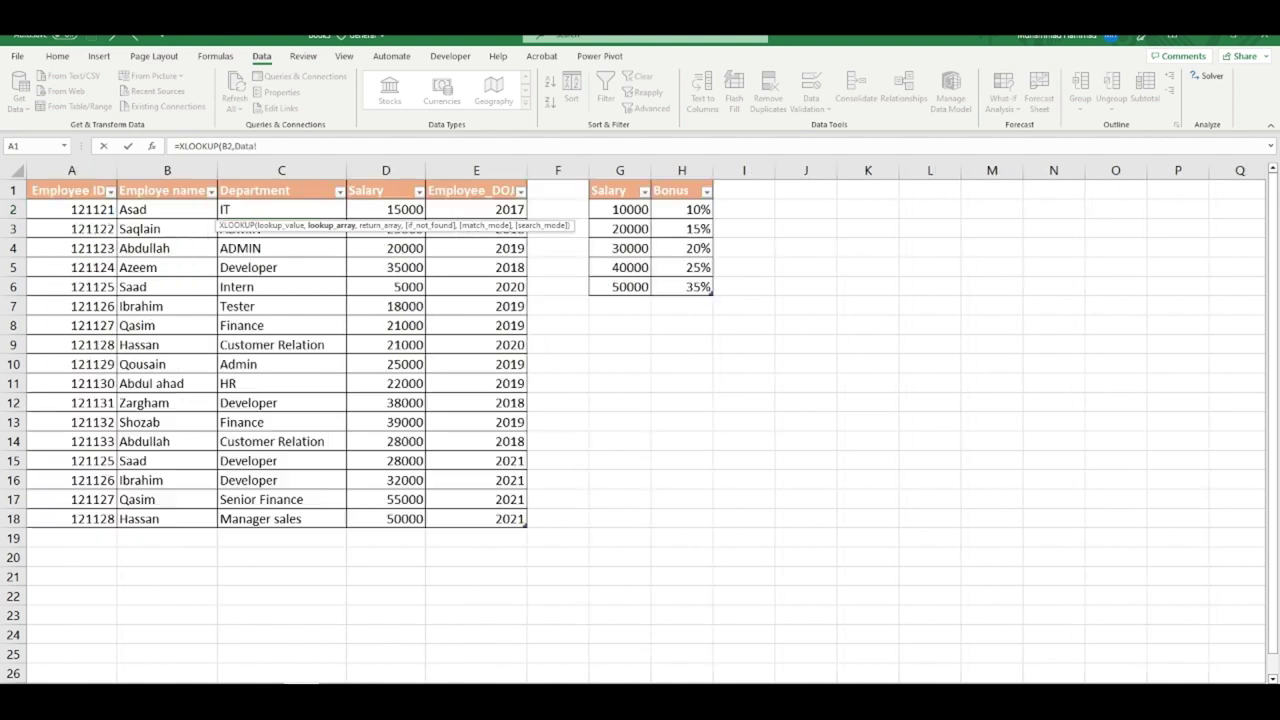
pyautogui.moveTo(194, 212); pyautogui.dragTo(157, 517)
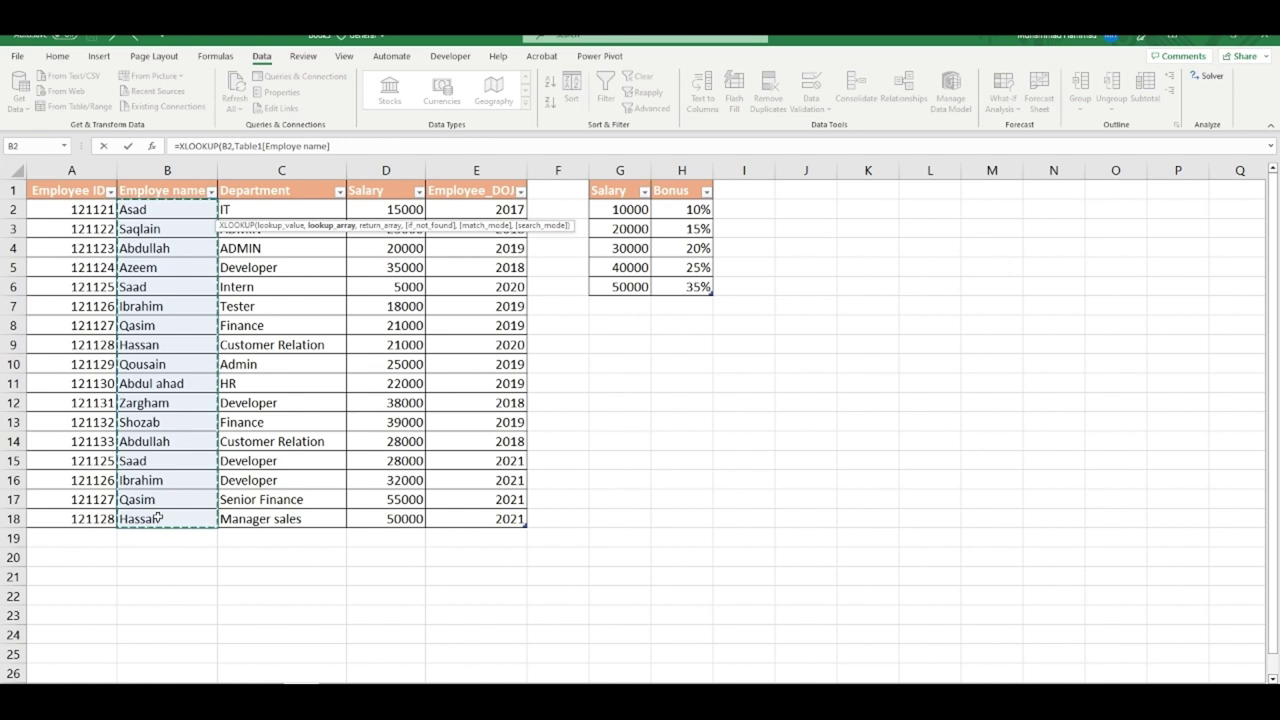
pyautogui.write(',')
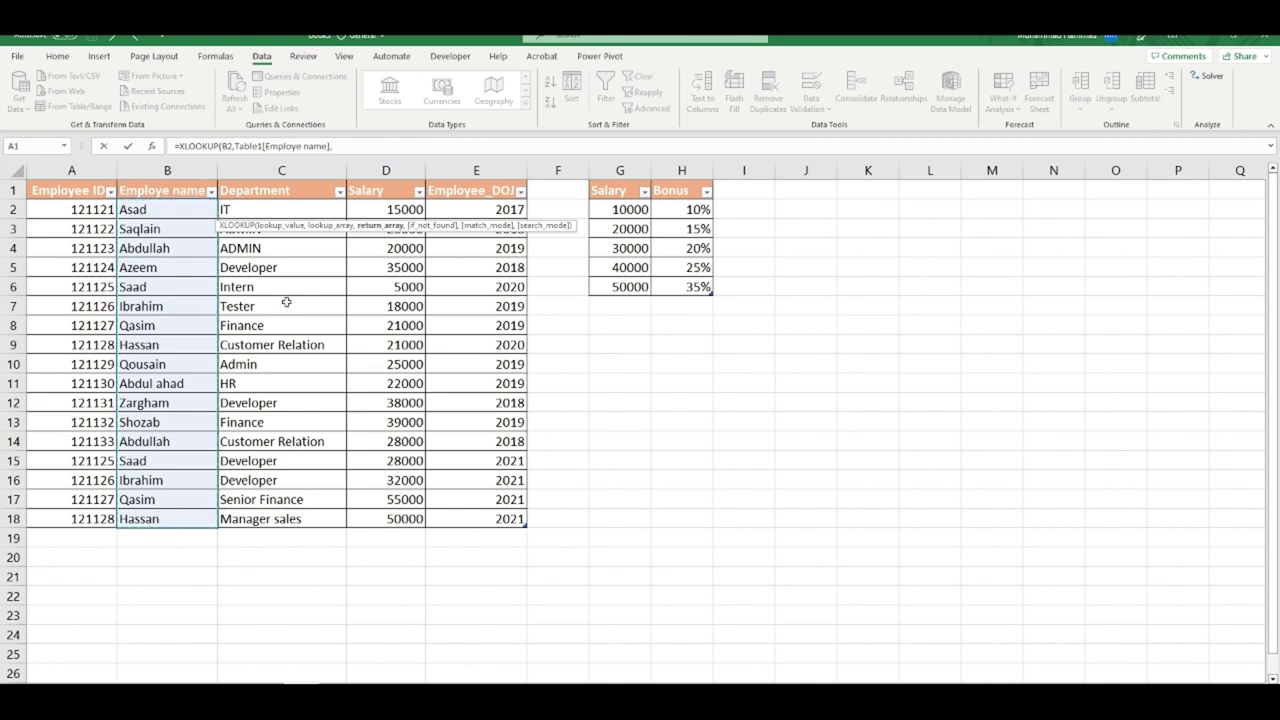
pyautogui.moveTo(280, 208); pyautogui.dragTo(258, 517)
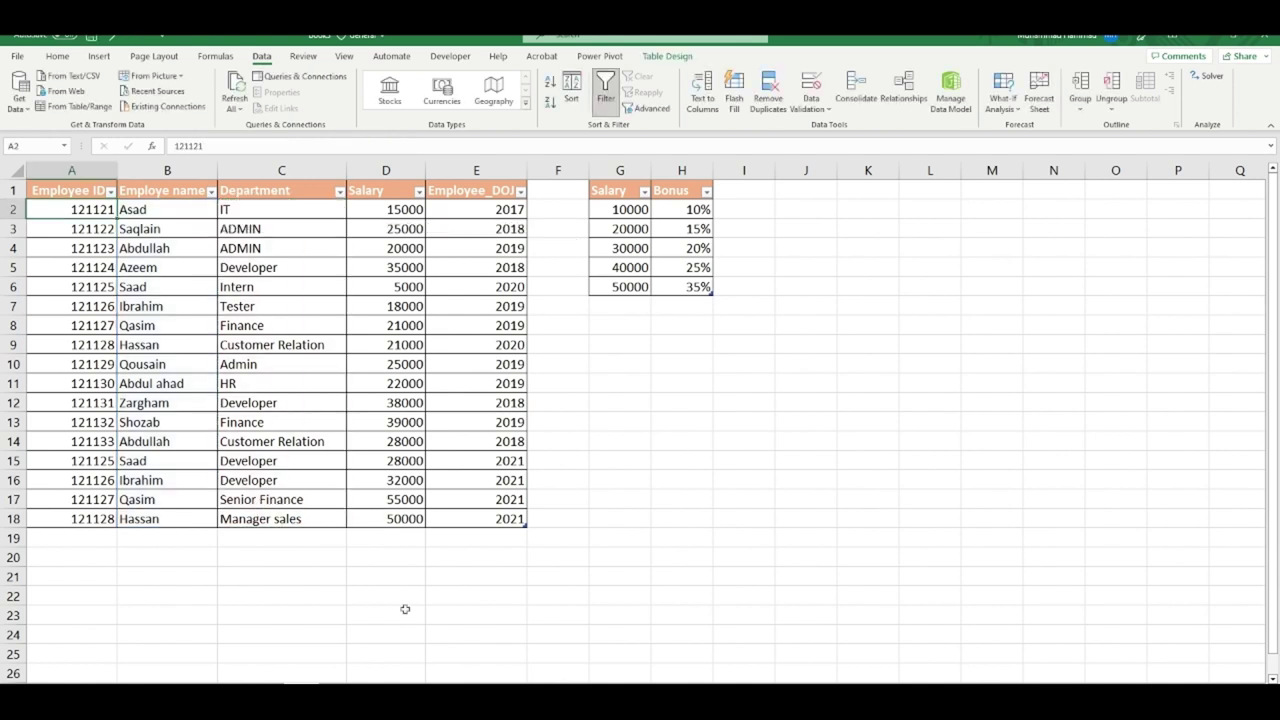
# Inspect the Data table and its Employee ID and name filter dropdowns, then reselect C2
pyautogui.click(152, 326)
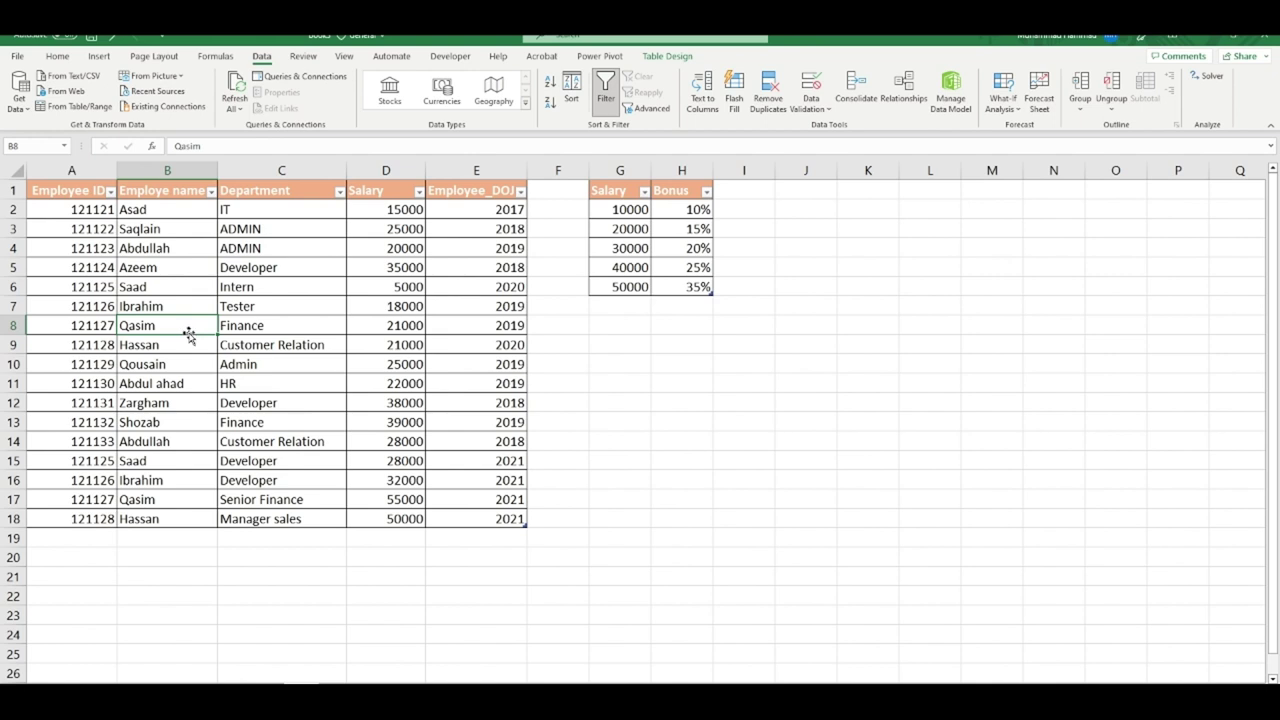
pyautogui.hotkey('ctrl', 'a')
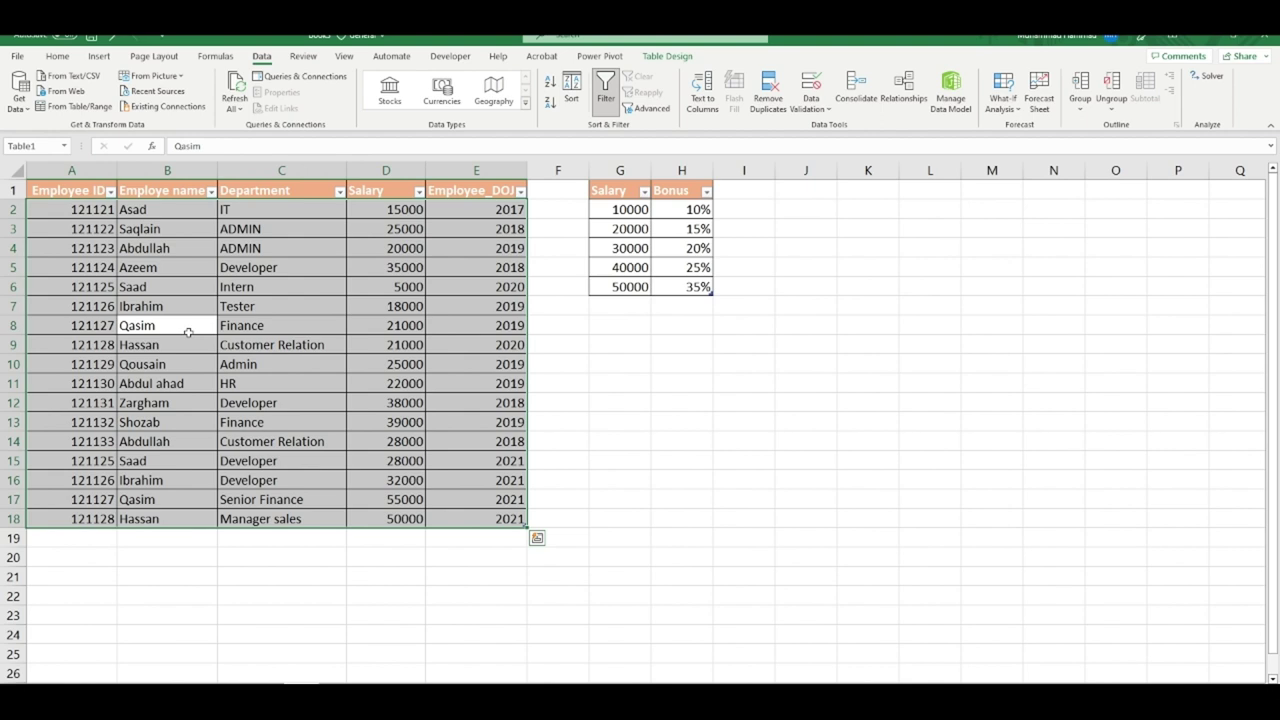
pyautogui.click(652, 383)
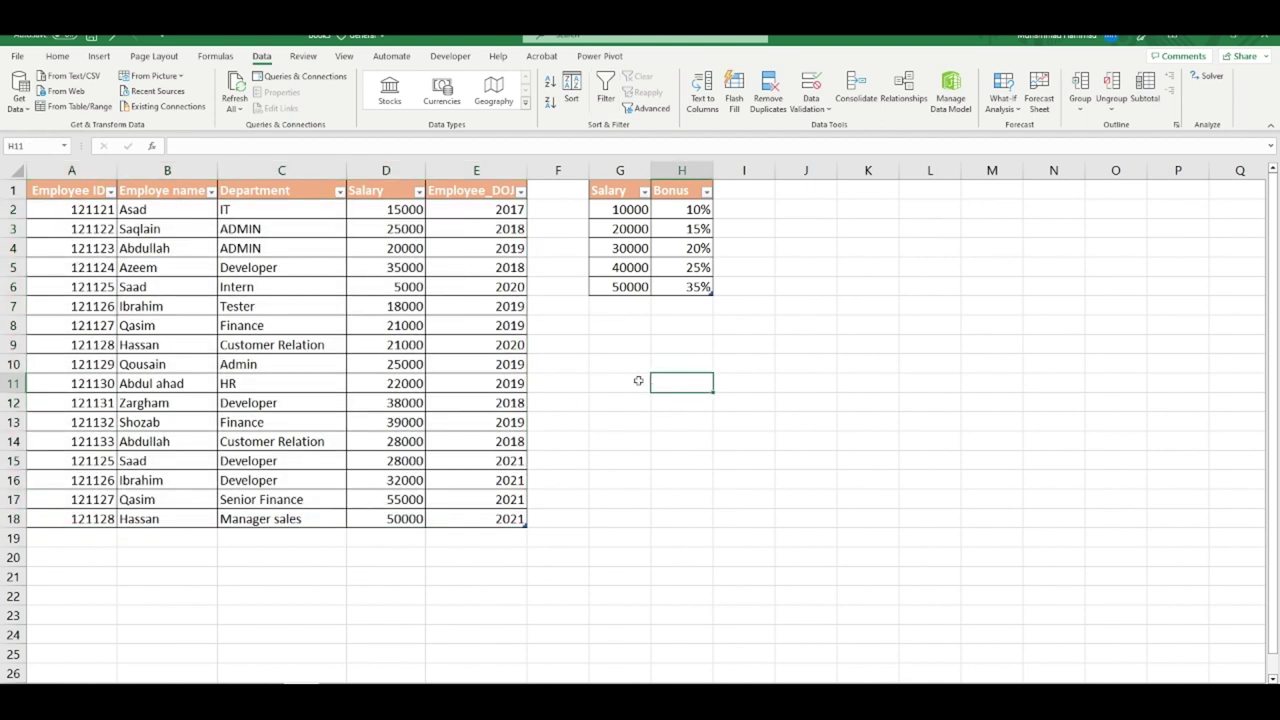
pyautogui.click(111, 191)
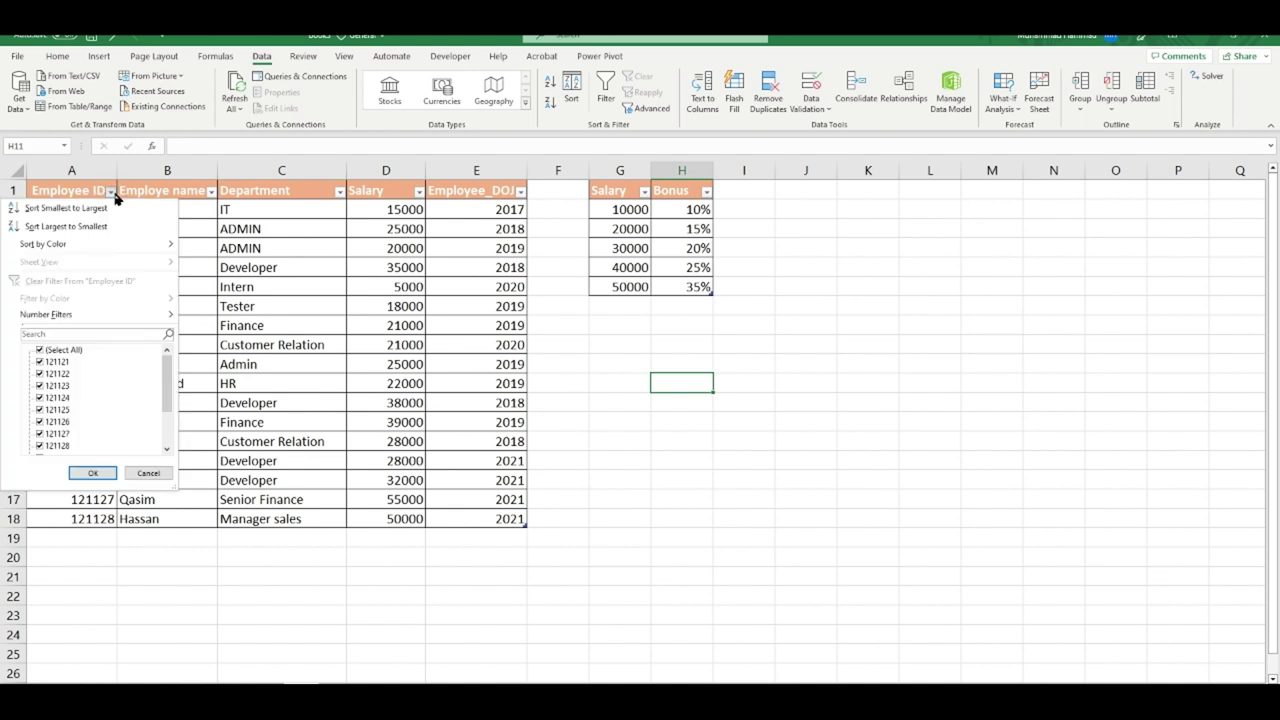
pyautogui.click(115, 198)
pyautogui.click(211, 191)
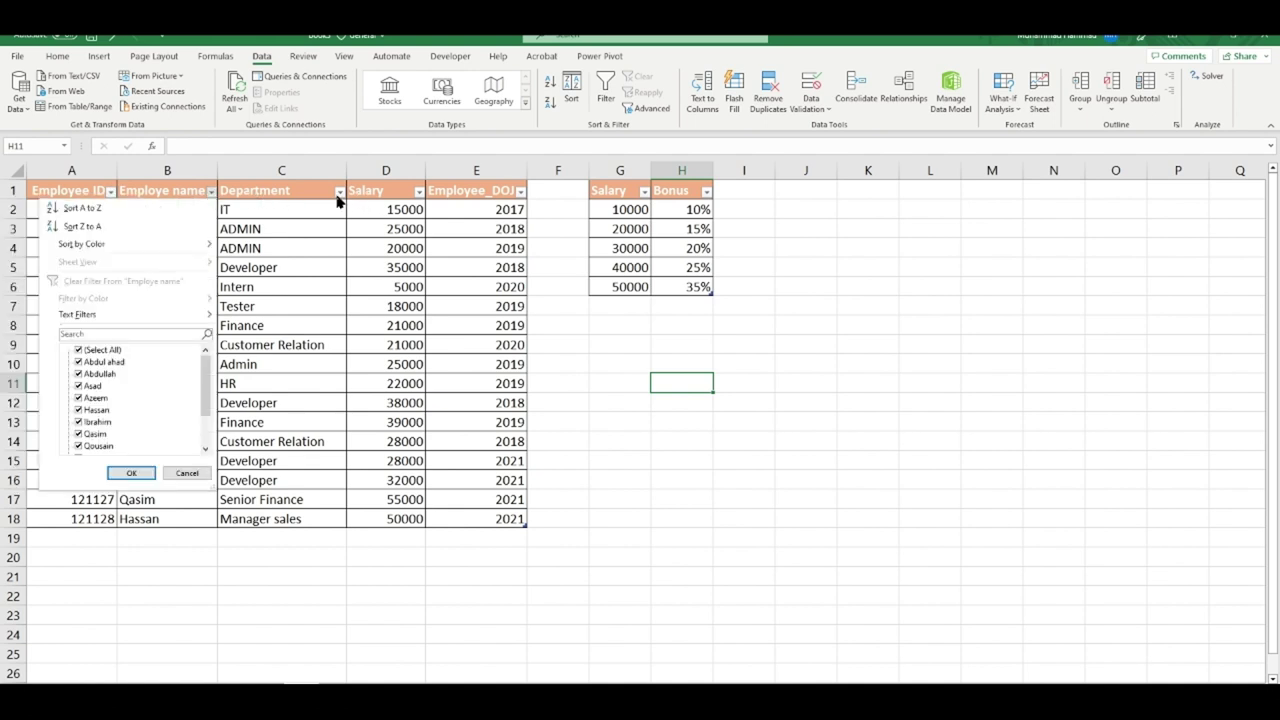
pyautogui.click(214, 195)
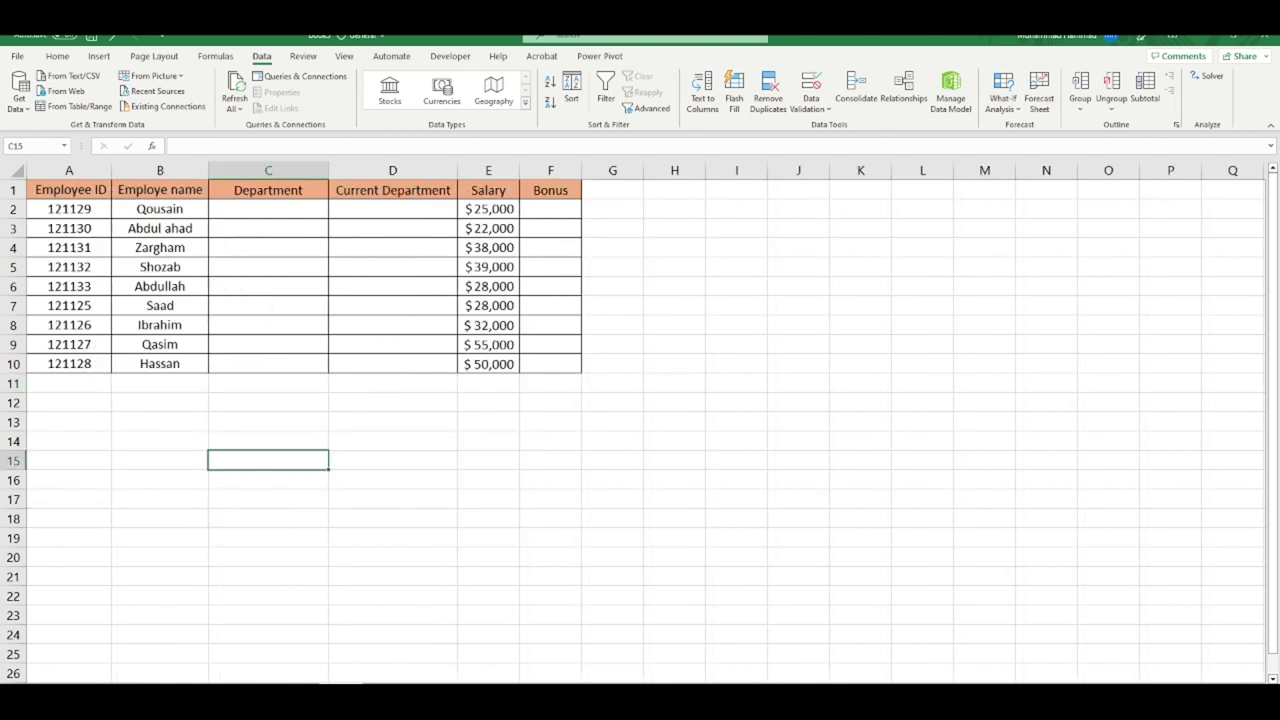
pyautogui.click(282, 209)
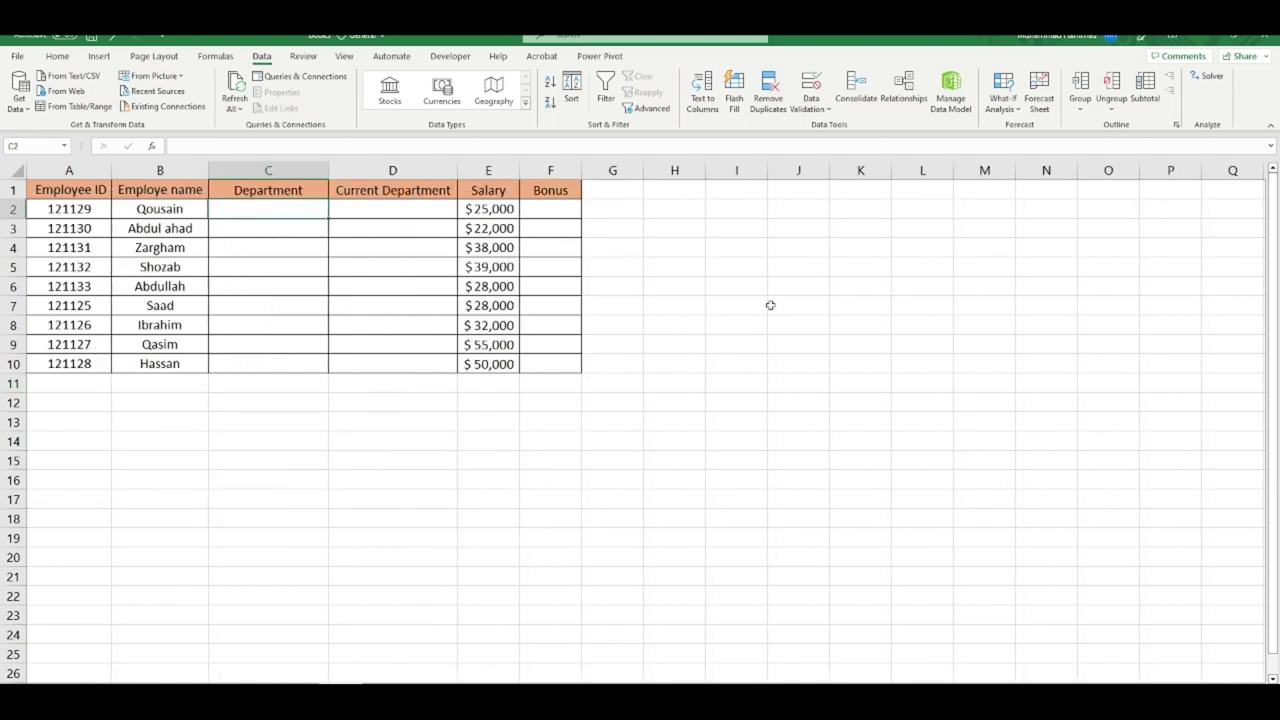
# Enter =XLOOKUP(B2,Table1[Employe name],Table1[Department],,0) in C2
pyautogui.write('=')
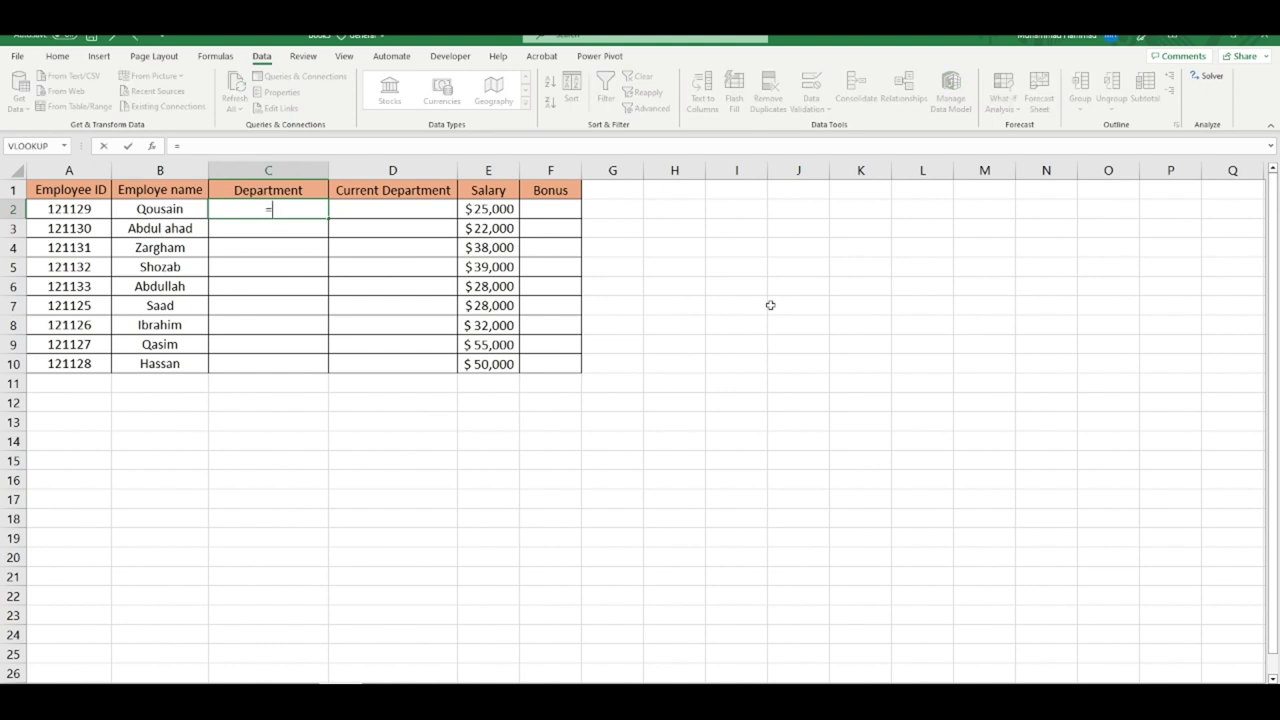
pyautogui.write('XLOOKUP(')
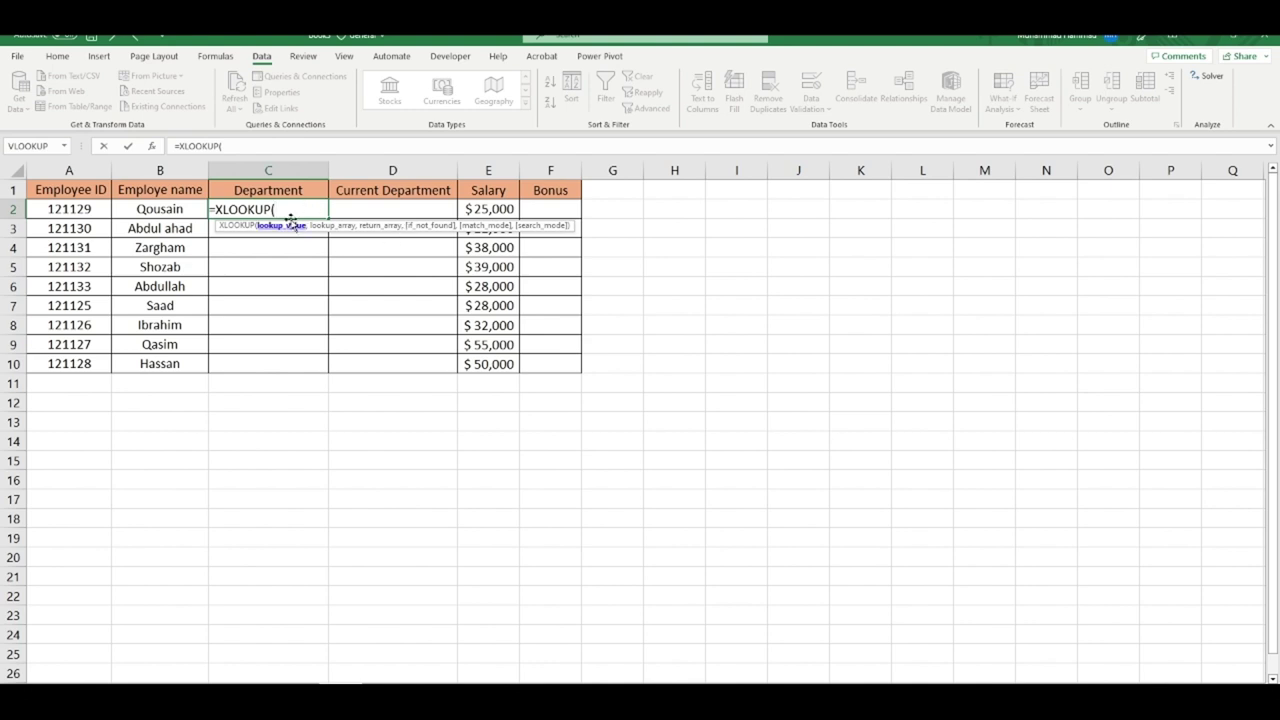
pyautogui.click(161, 207)
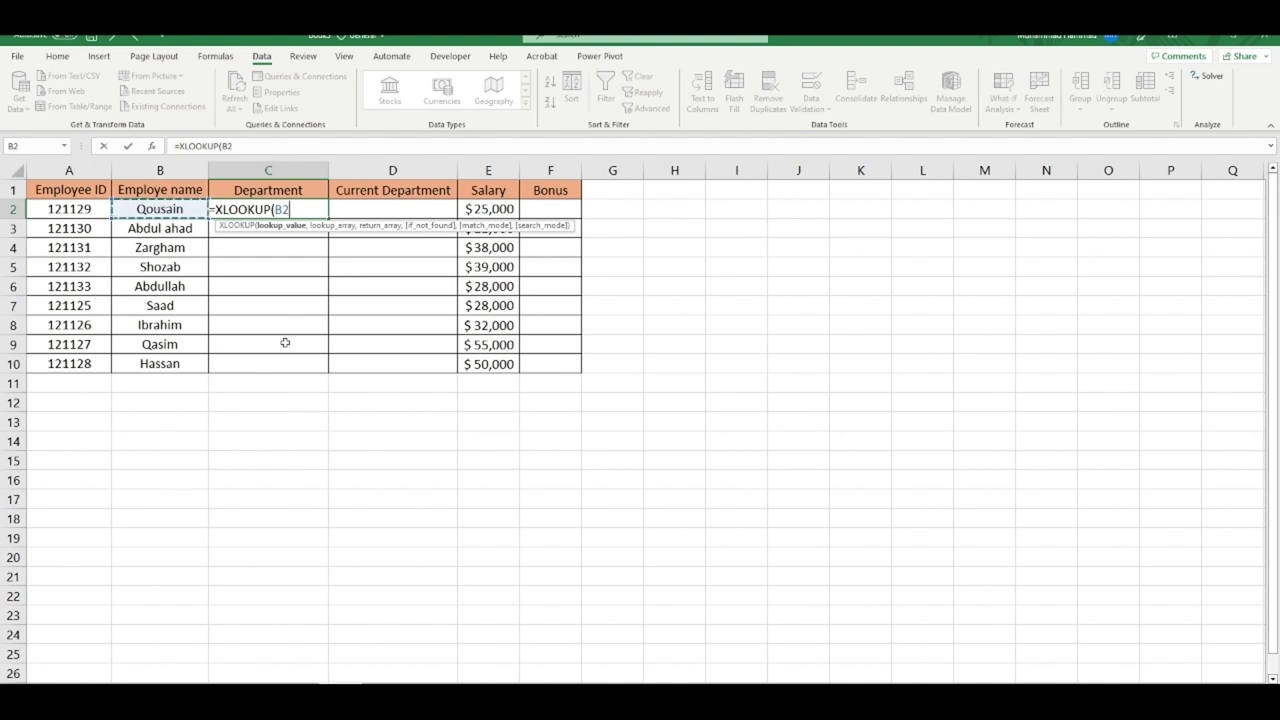
pyautogui.write(',')
pyautogui.hotkey('ctrl', 'pagedown')
pyautogui.moveTo(168, 210); pyautogui.dragTo(160, 518)
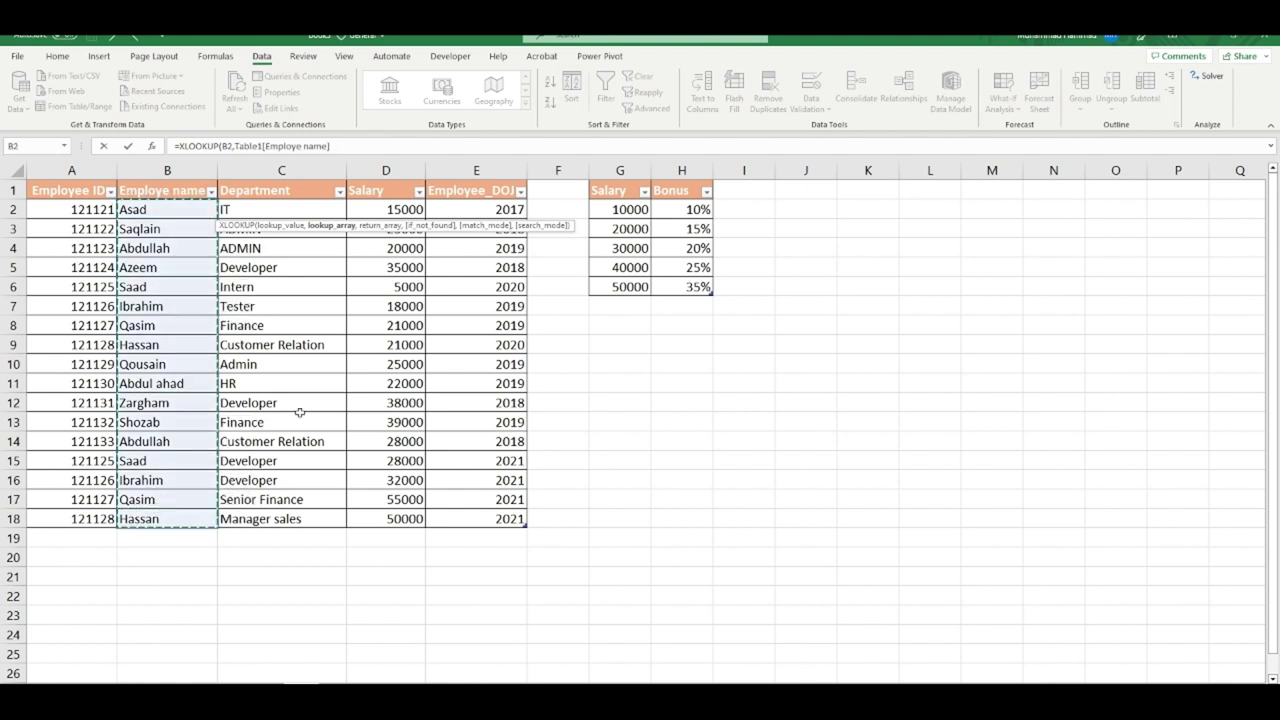
pyautogui.write(',')
pyautogui.moveTo(294, 210); pyautogui.dragTo(299, 526)
pyautogui.write(',Table1[Department')
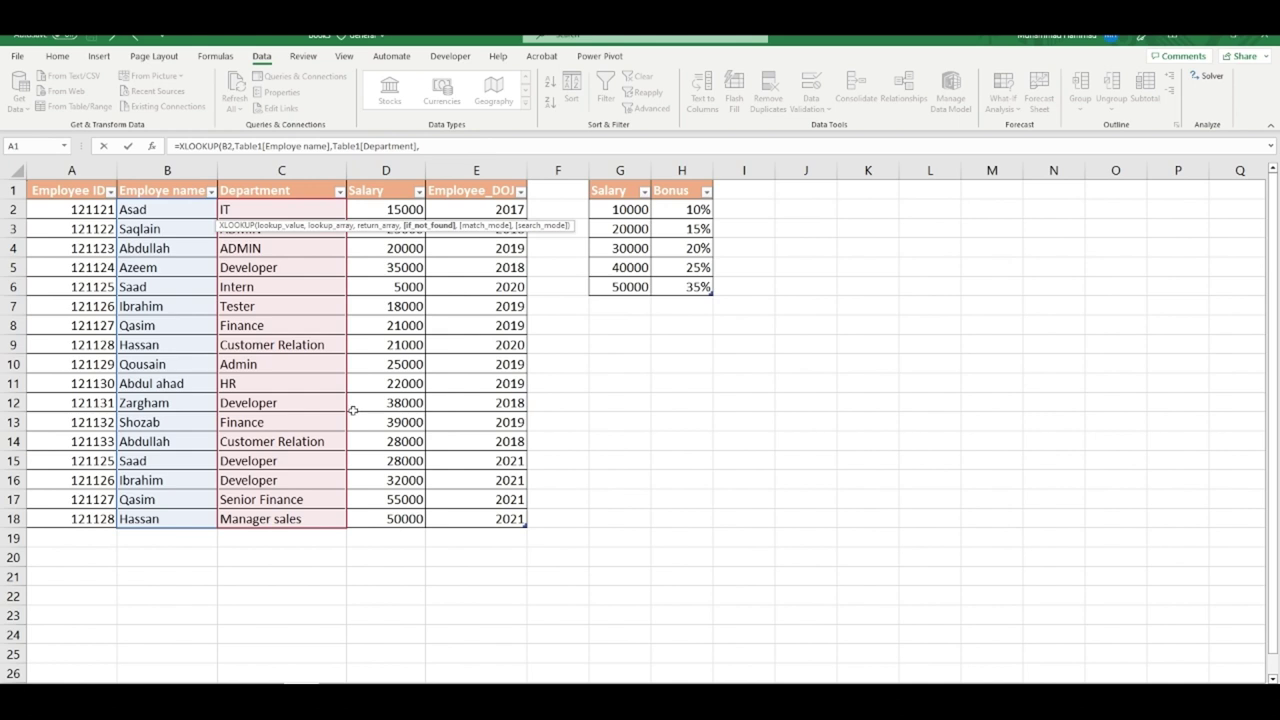
pyautogui.write(',0')
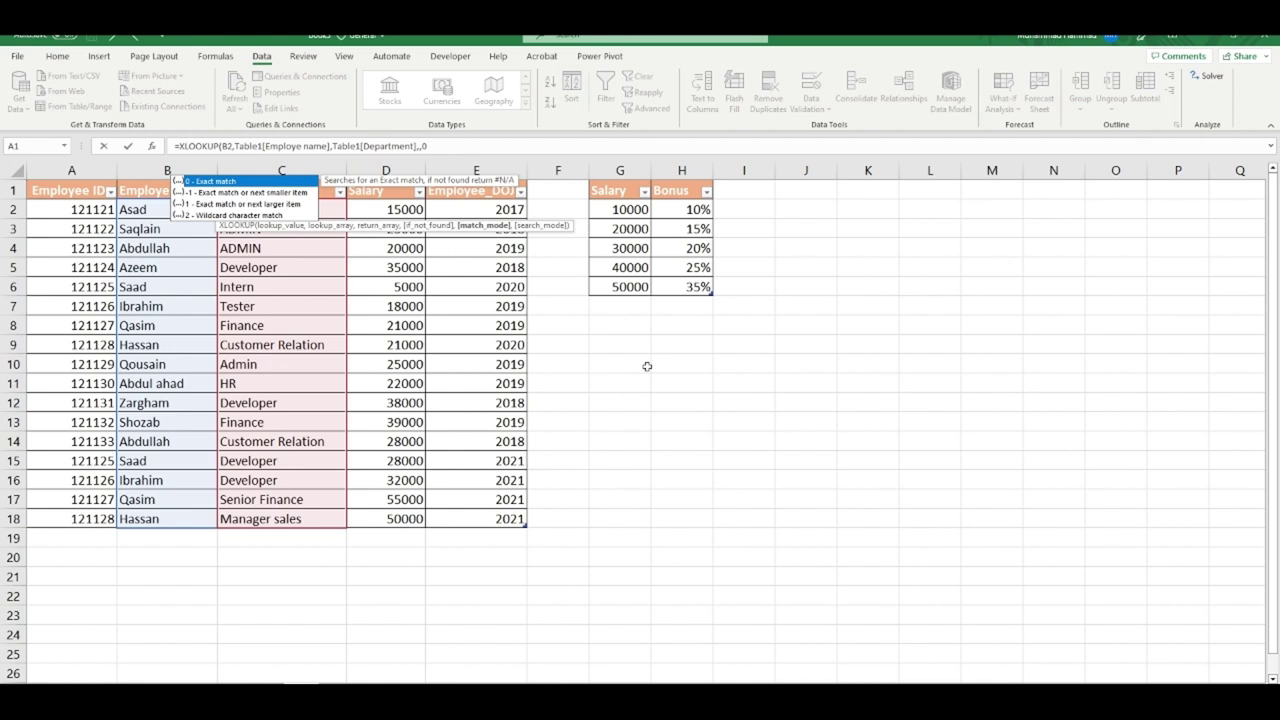
pyautogui.write(')')
pyautogui.press('Return')
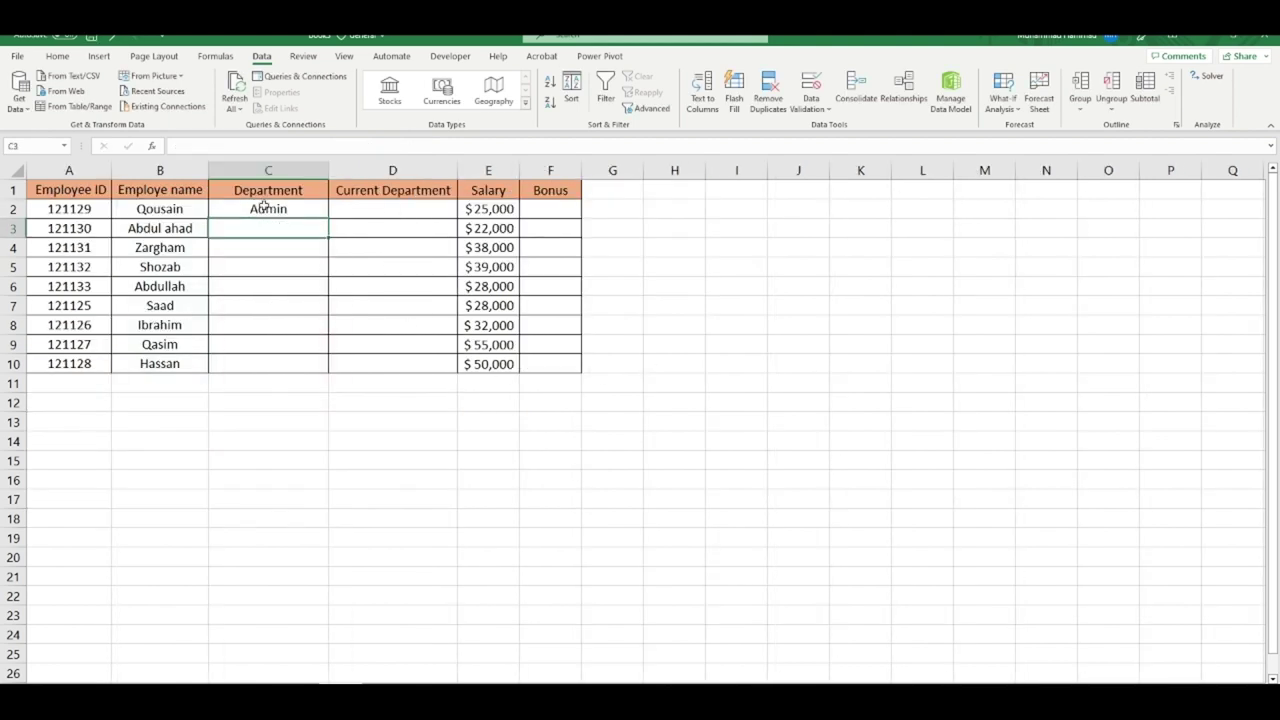
# Fill the department lookup down C2:C10, showing Admin through Customer Relation
pyautogui.click(310, 211)
pyautogui.doubleClick(328, 220)
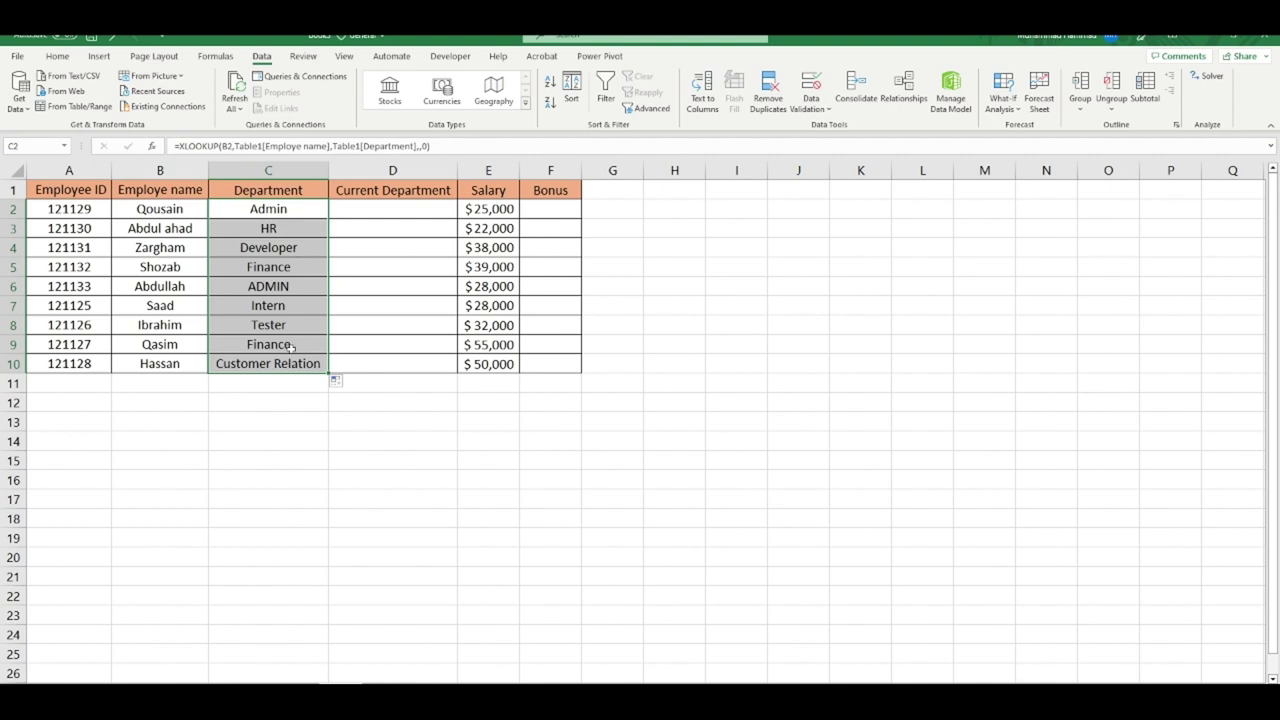
pyautogui.click(287, 366)
pyautogui.click(354, 211)
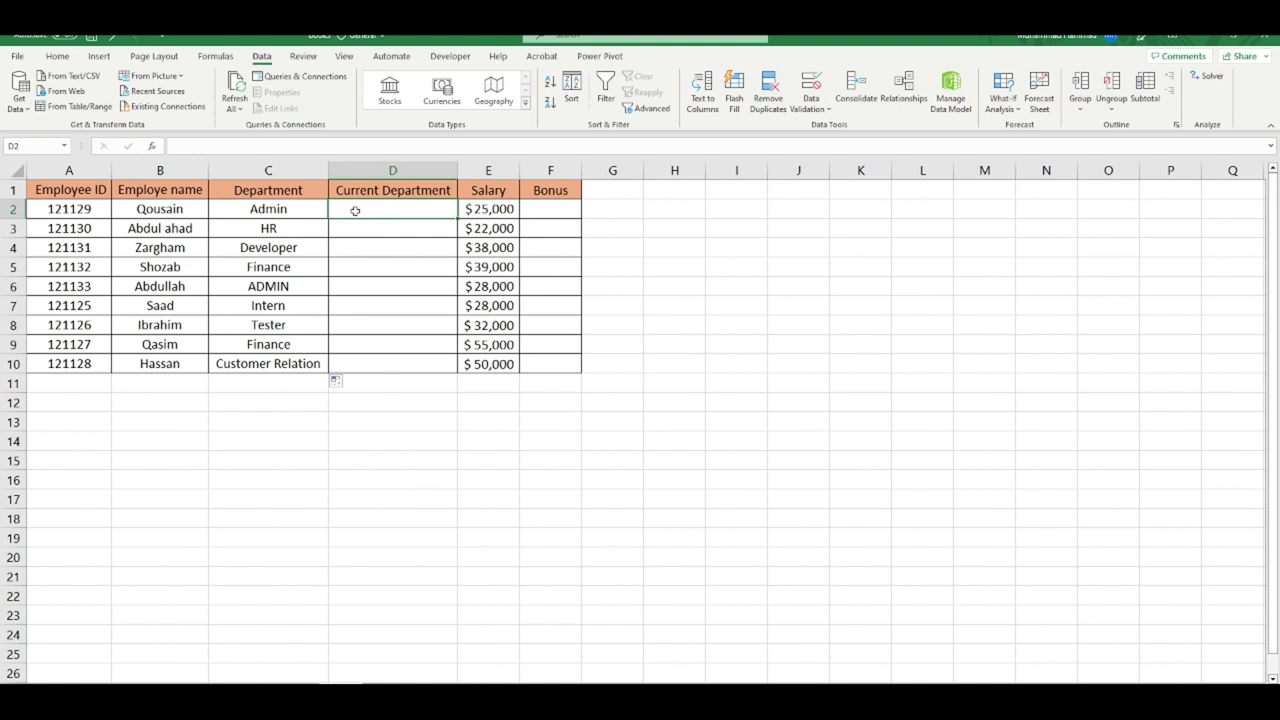
# Build =XLOOKUP(B2,Table1[Employe name],Table1[Department],,0, in D2, leaving search mode open
pyautogui.write('=xl')
pyautogui.press('Tab')
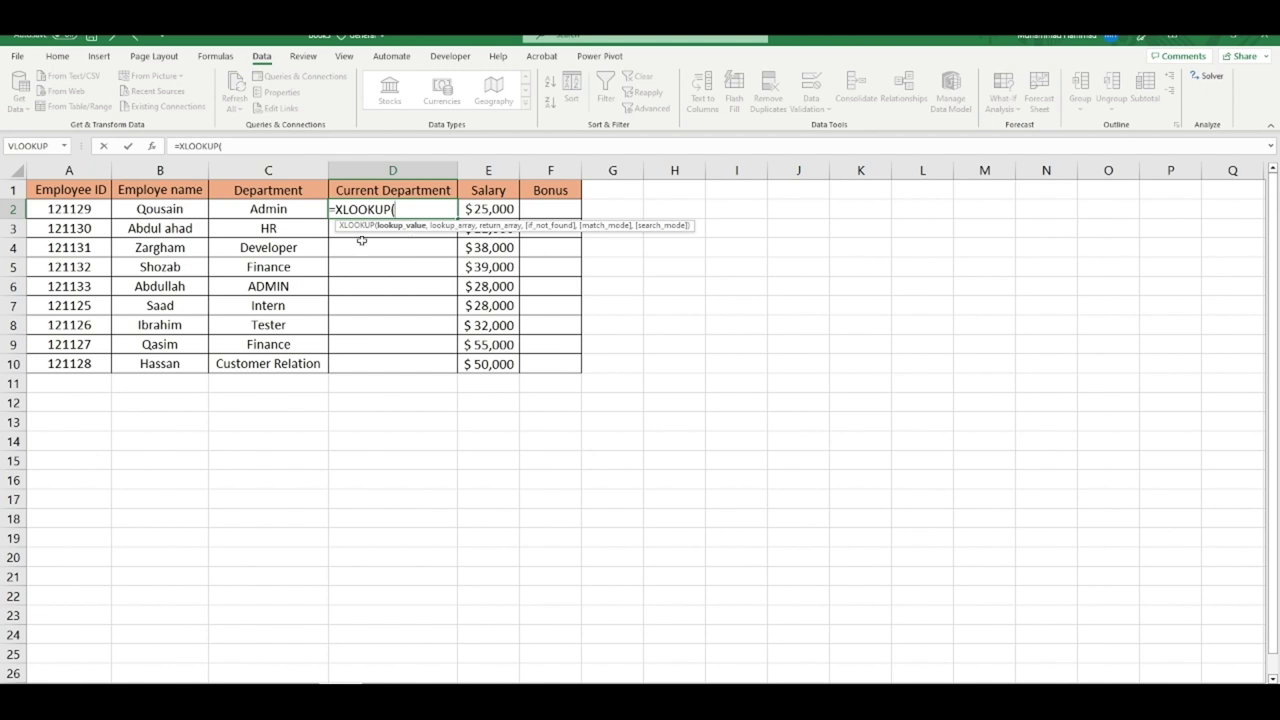
pyautogui.click(195, 209)
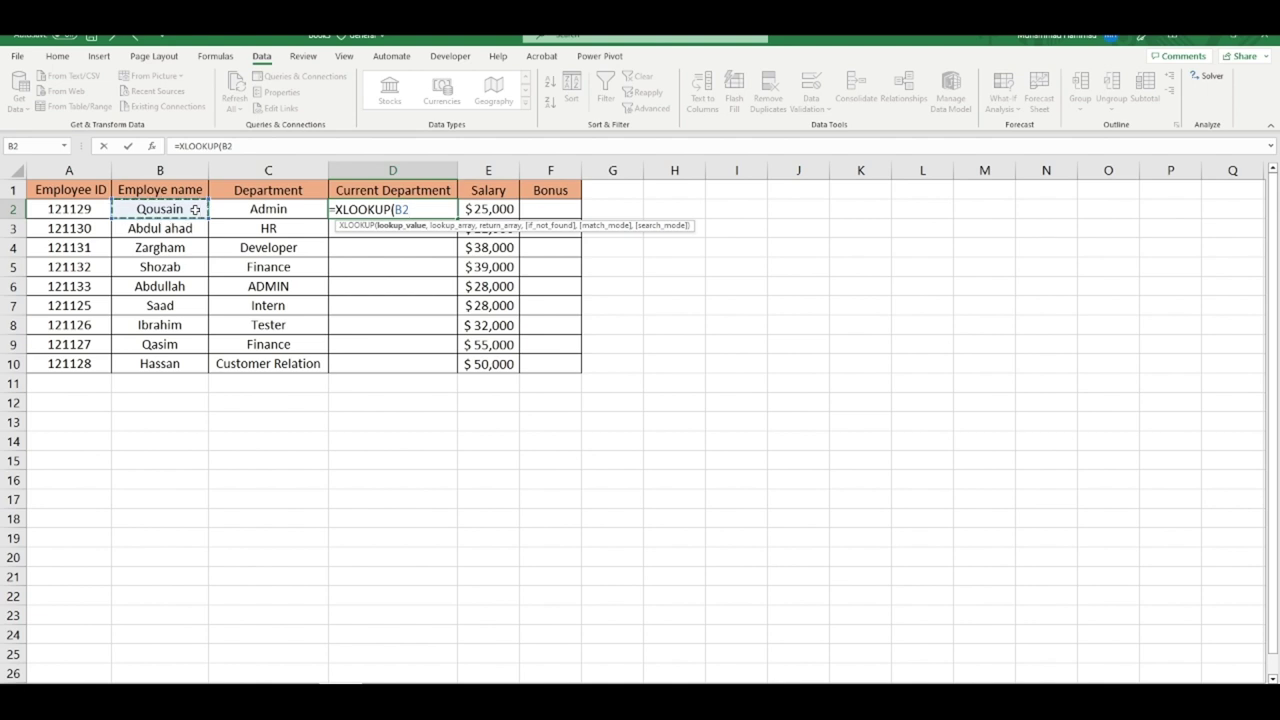
pyautogui.write(',')
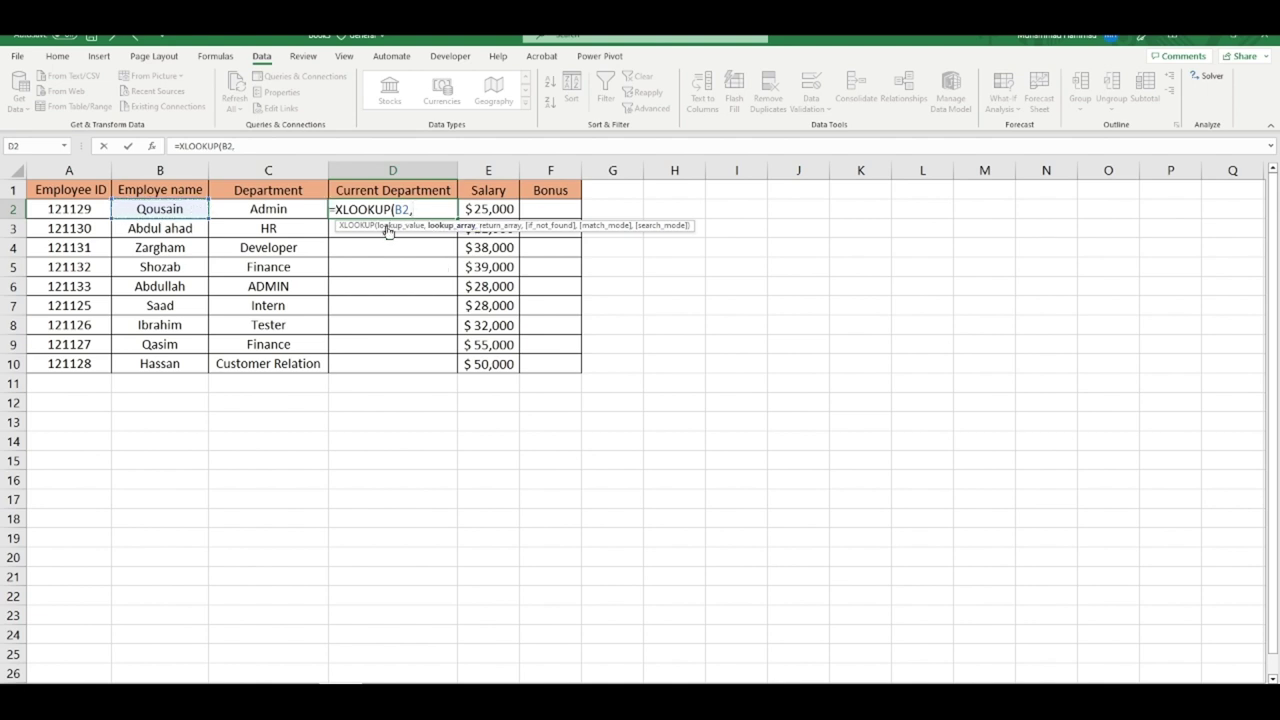
pyautogui.click(308, 683)
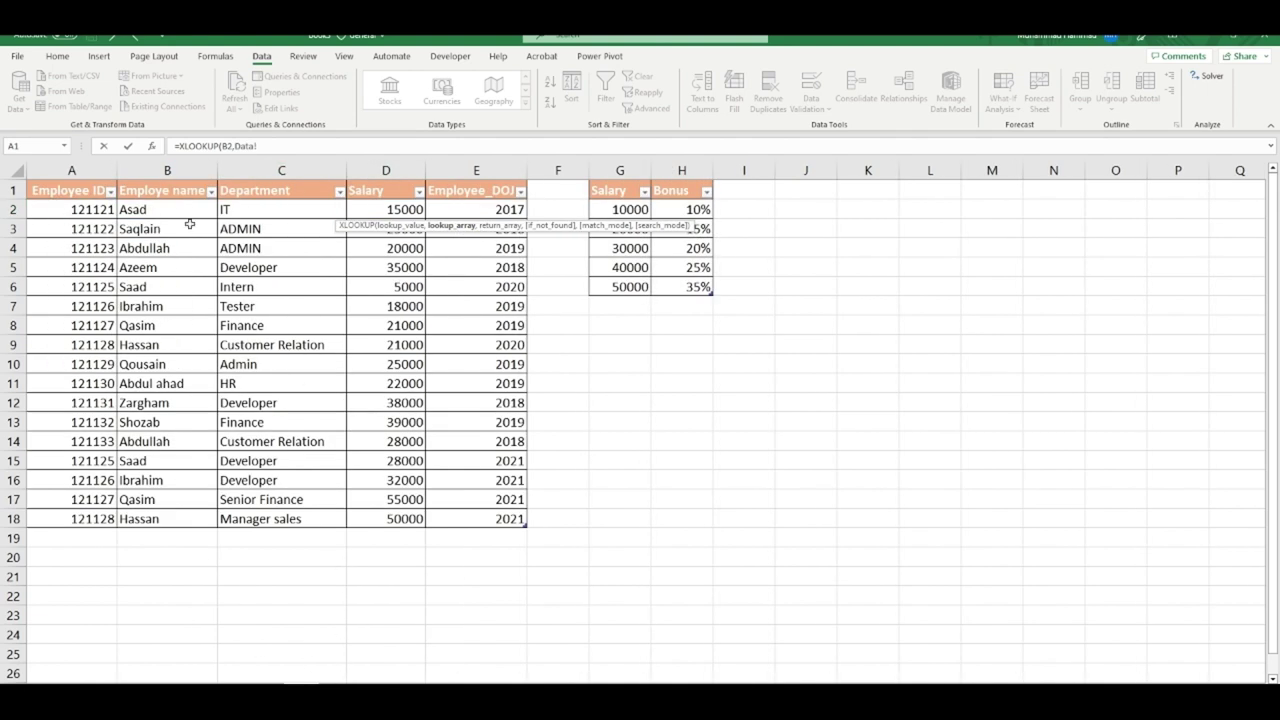
pyautogui.moveTo(160, 209); pyautogui.dragTo(185, 515)
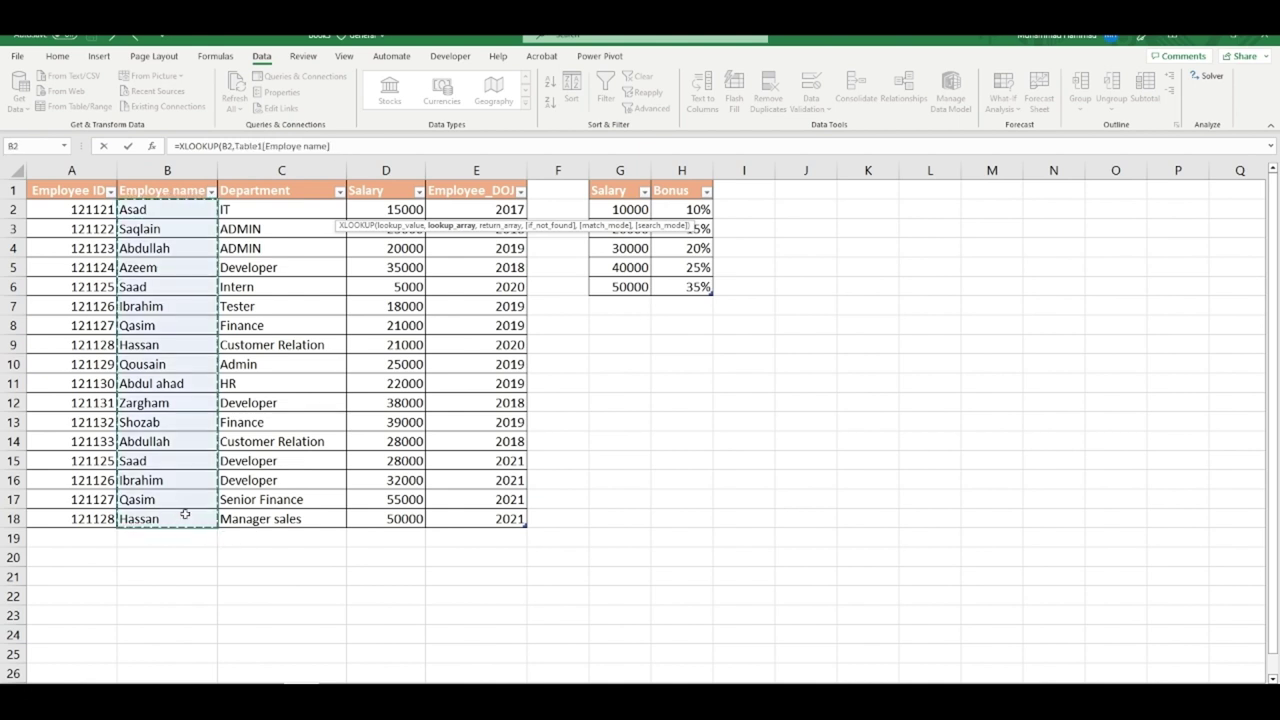
pyautogui.write(',')
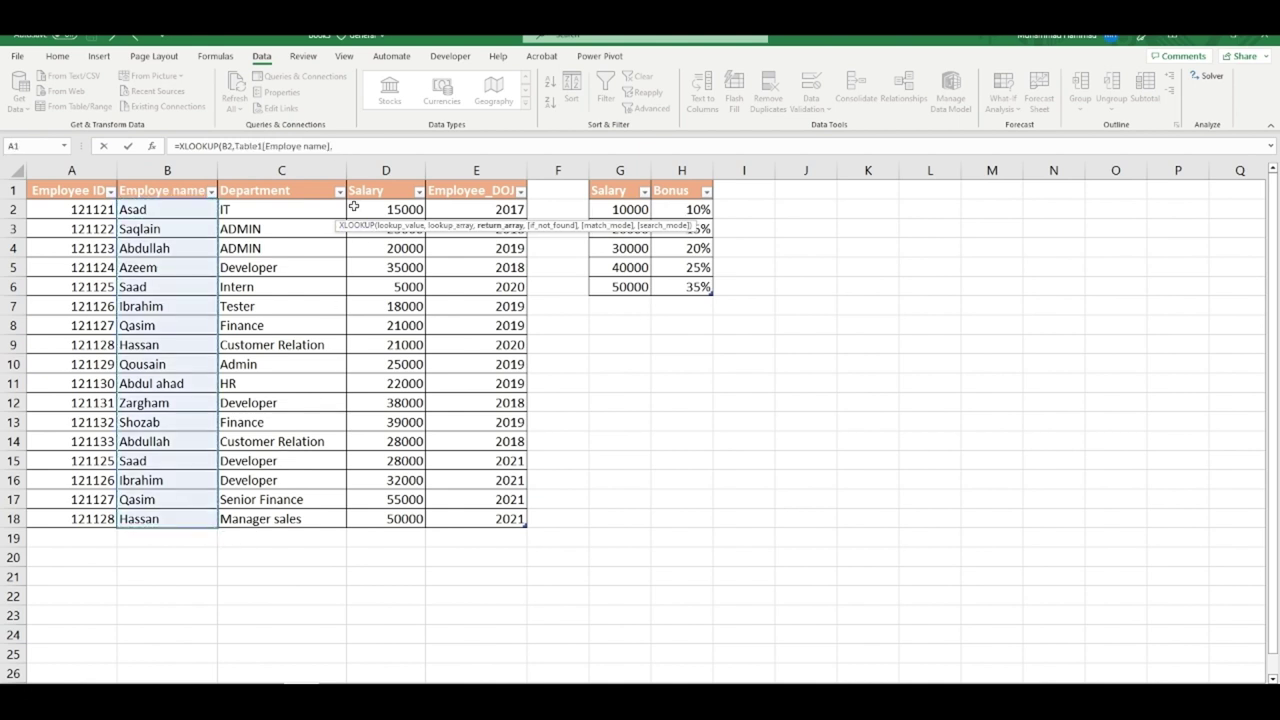
pyautogui.moveTo(303, 209); pyautogui.dragTo(293, 505)
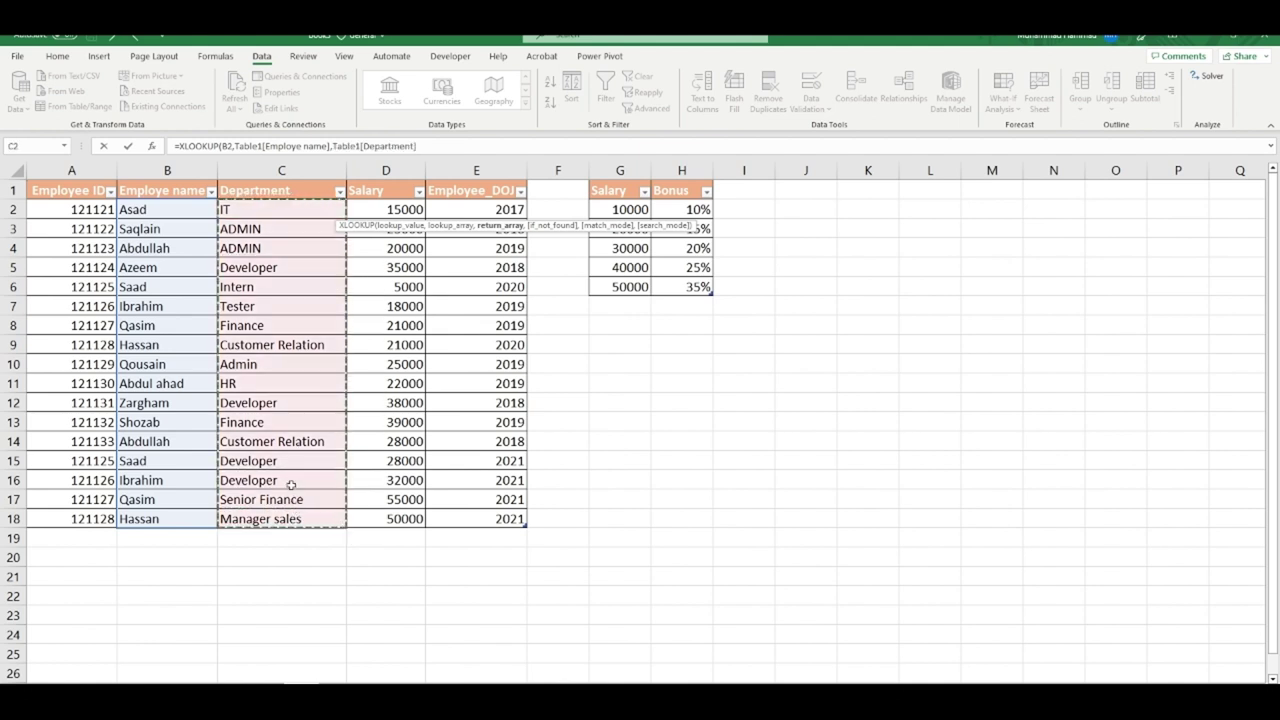
pyautogui.write(',')
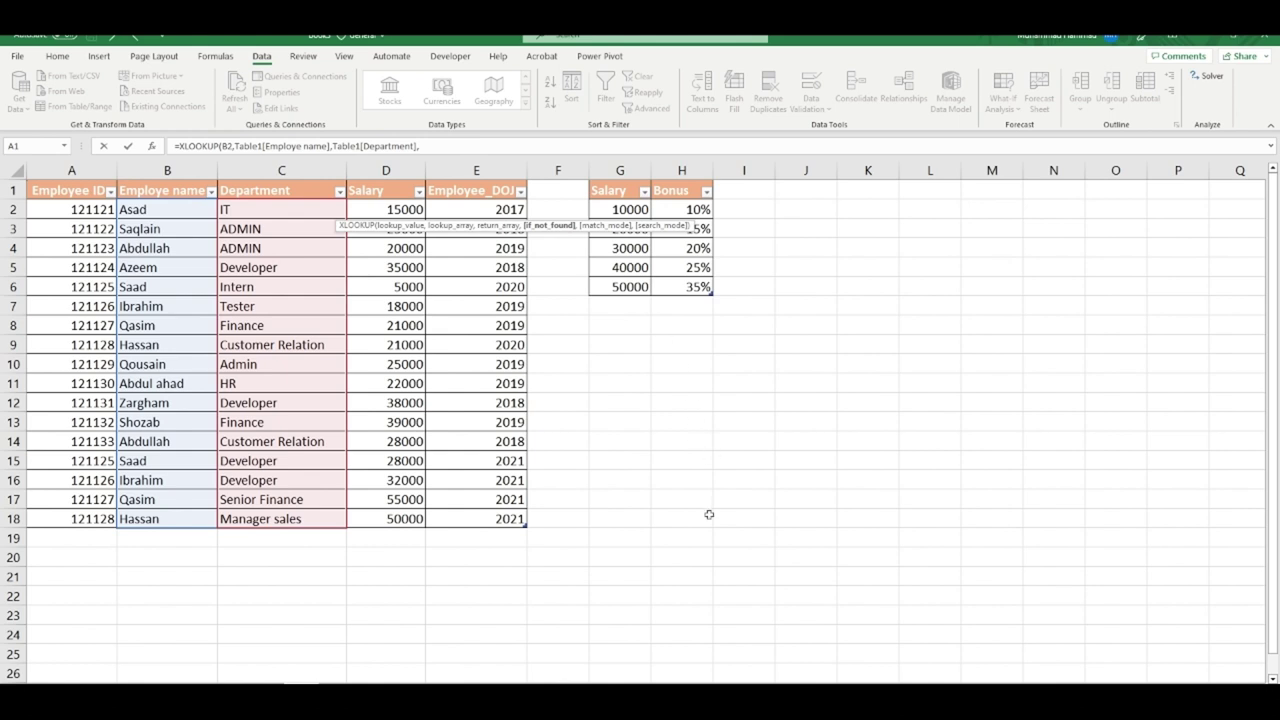
pyautogui.write(',')
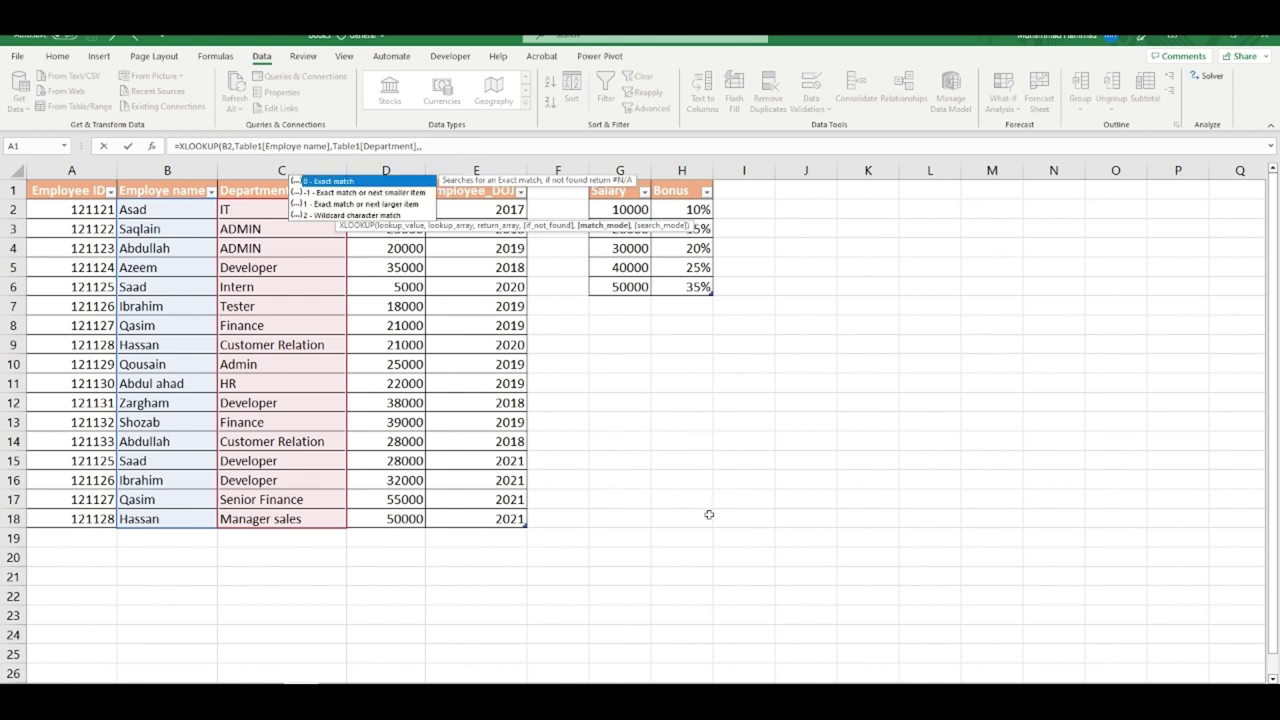
pyautogui.write('0,')
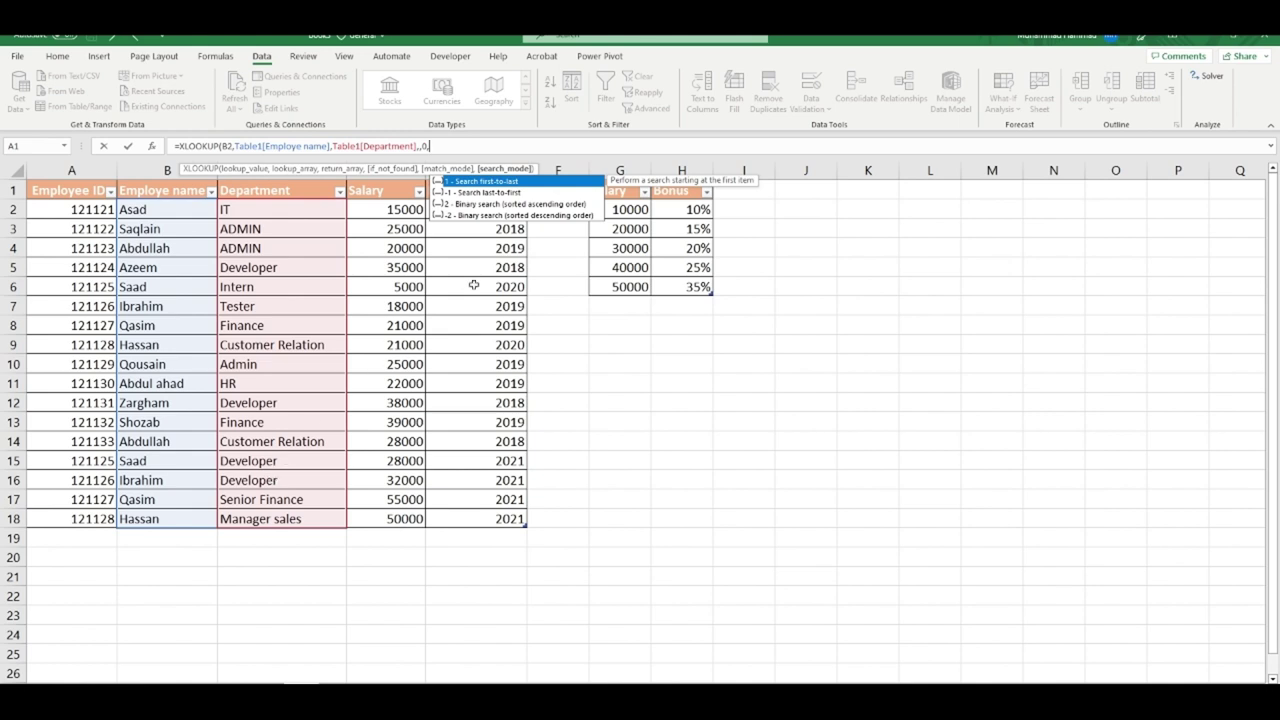
# Set search mode to -1 (last-to-first), close the formula, and fill it down D2:D10
pyautogui.press('Down')
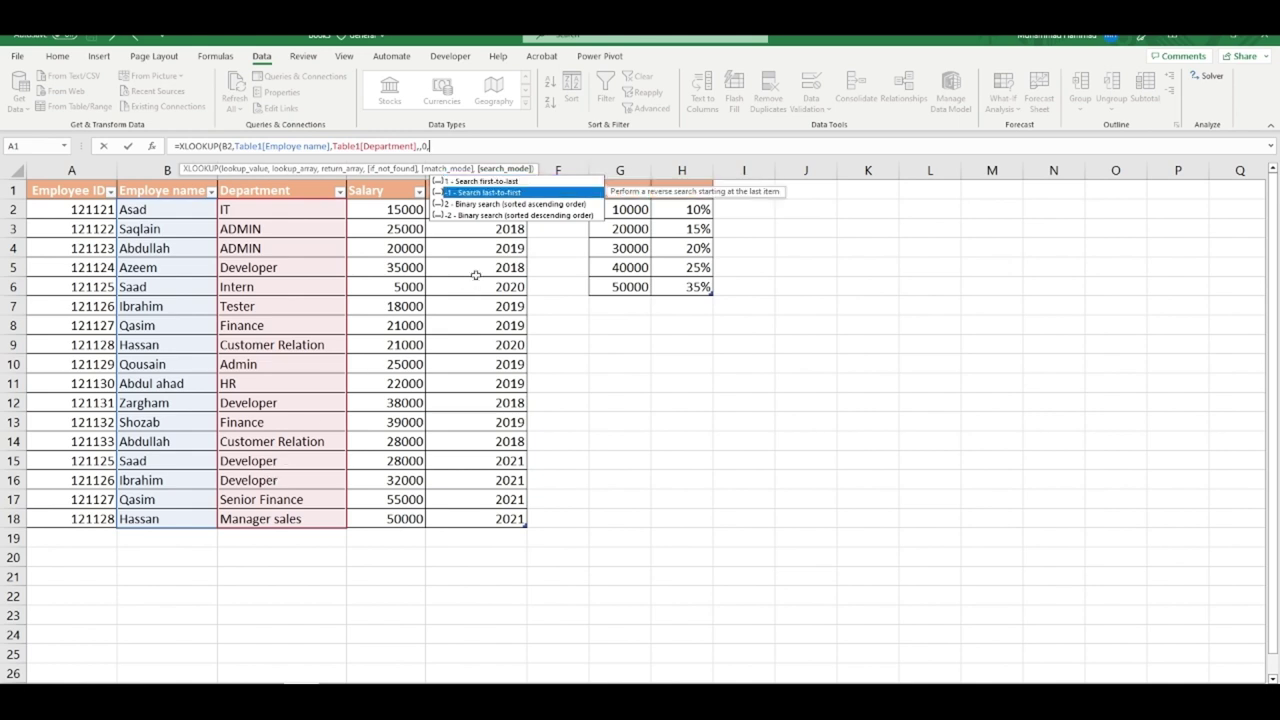
pyautogui.press('Tab')
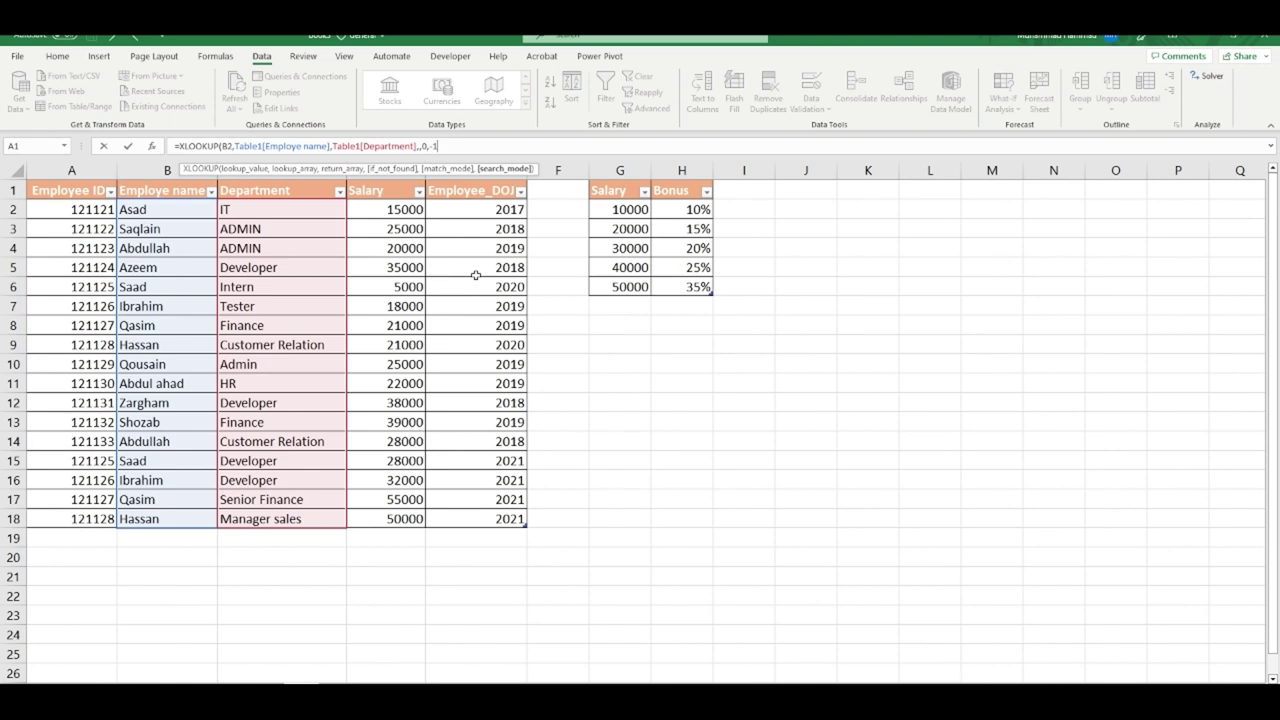
pyautogui.write(')')
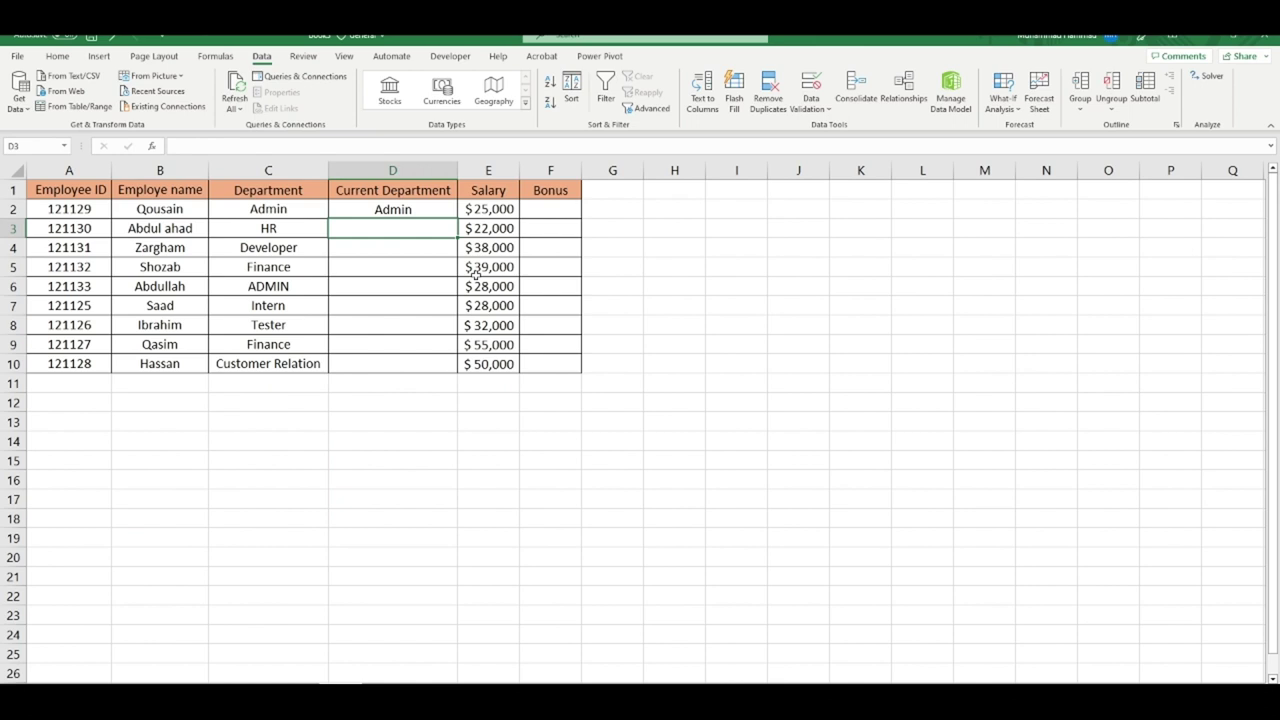
pyautogui.click(362, 209)
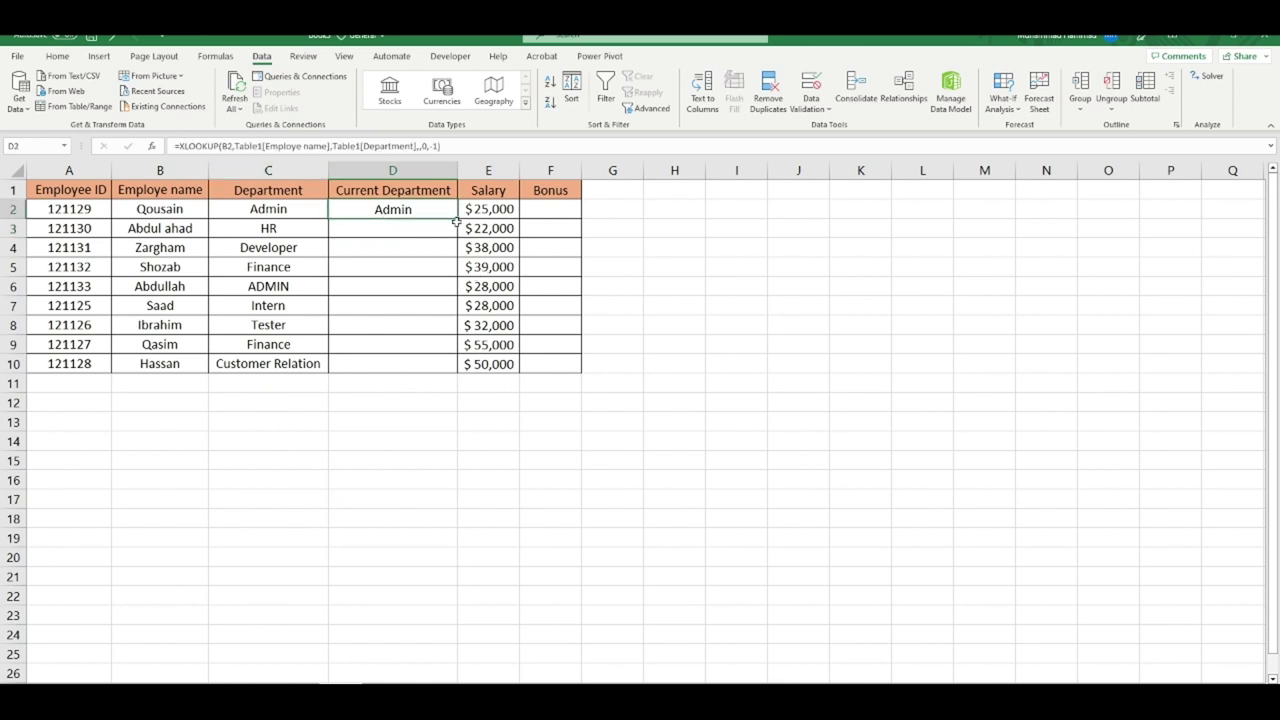
pyautogui.doubleClick(457, 219)
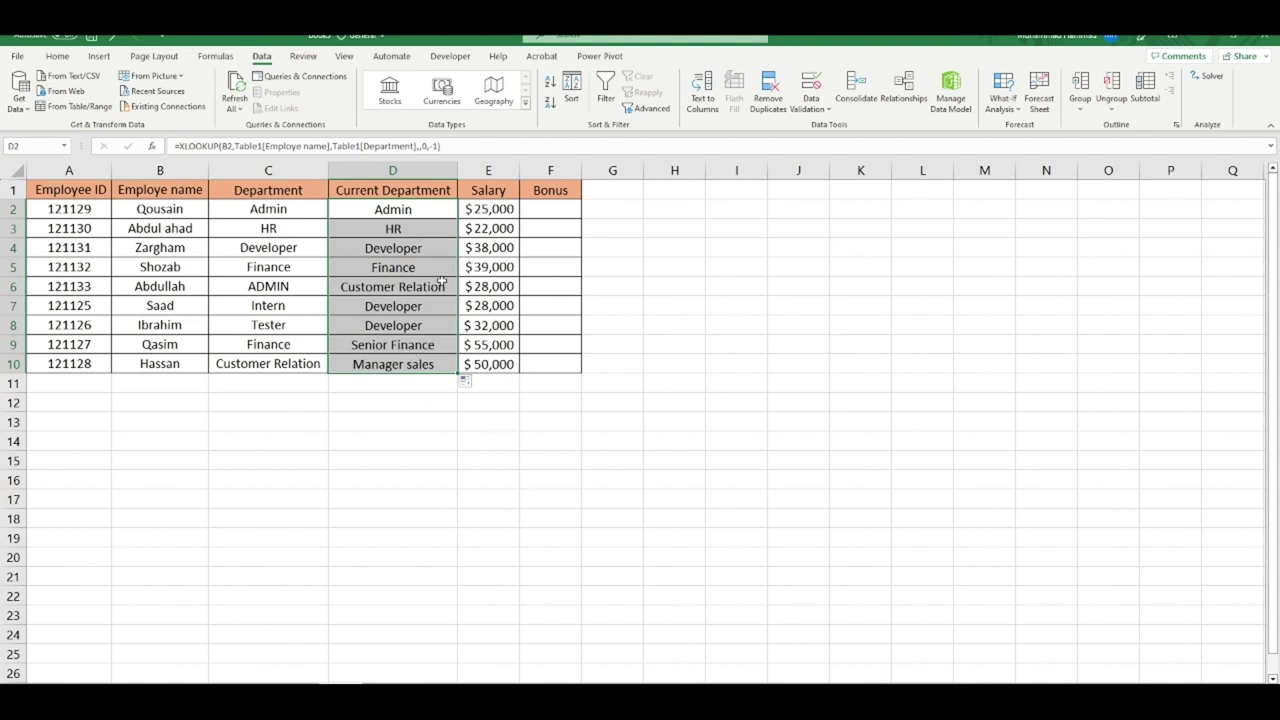
pyautogui.click(532, 212)
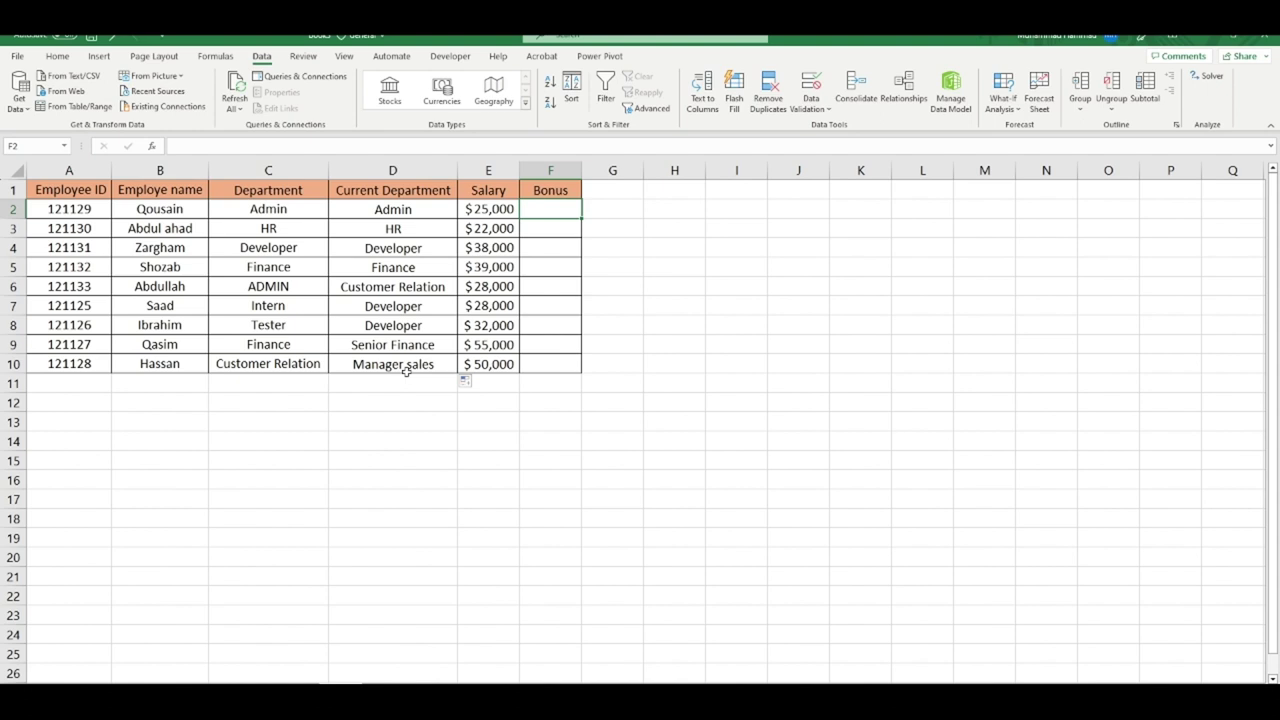
# In F2, enter =XLOOKUP(E2,Table2[Salary],Table2[Bonus],,-1) using the exact-or-next-smaller match mode
pyautogui.press('F2')
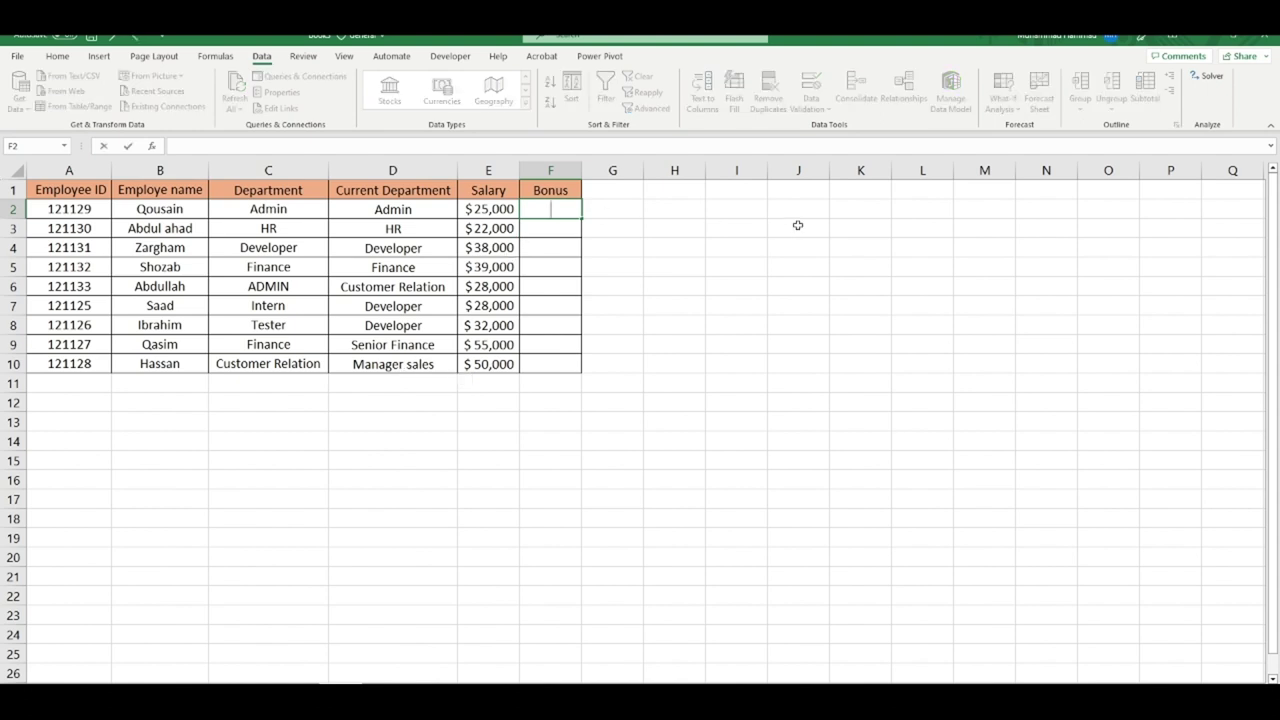
pyautogui.write('=XLOOKUP')
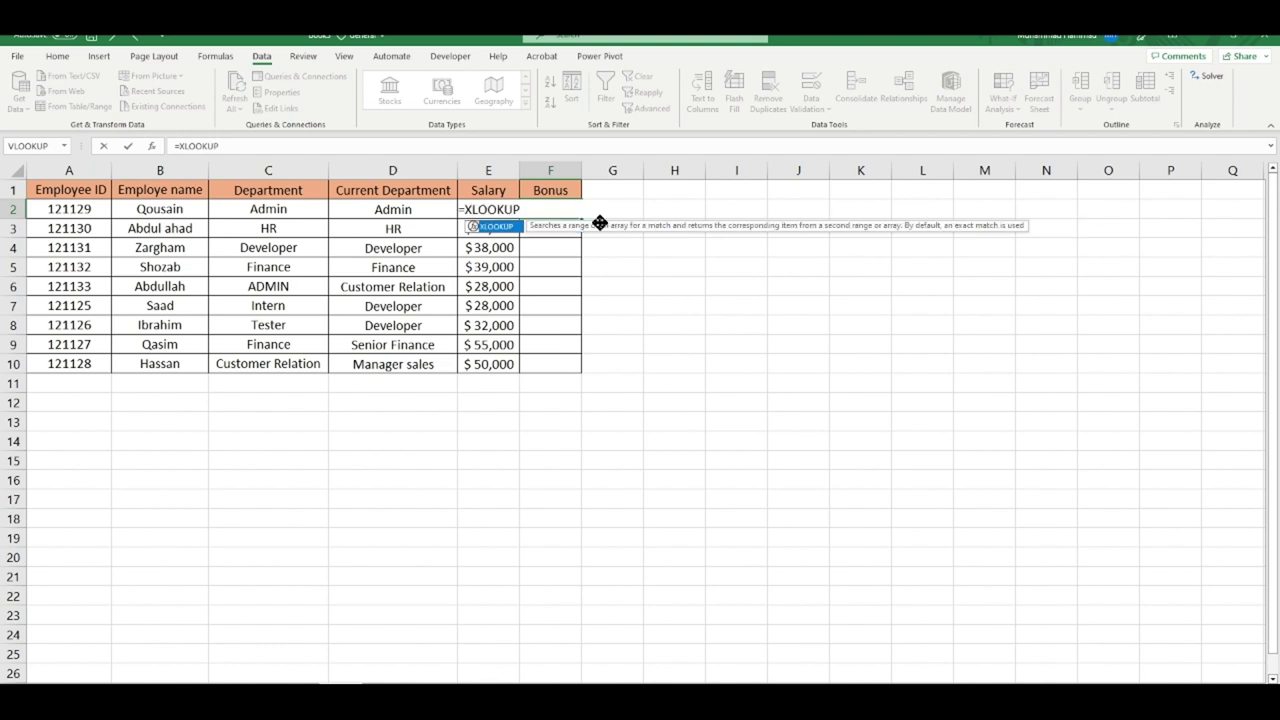
pyautogui.write('(')
pyautogui.press('Left')
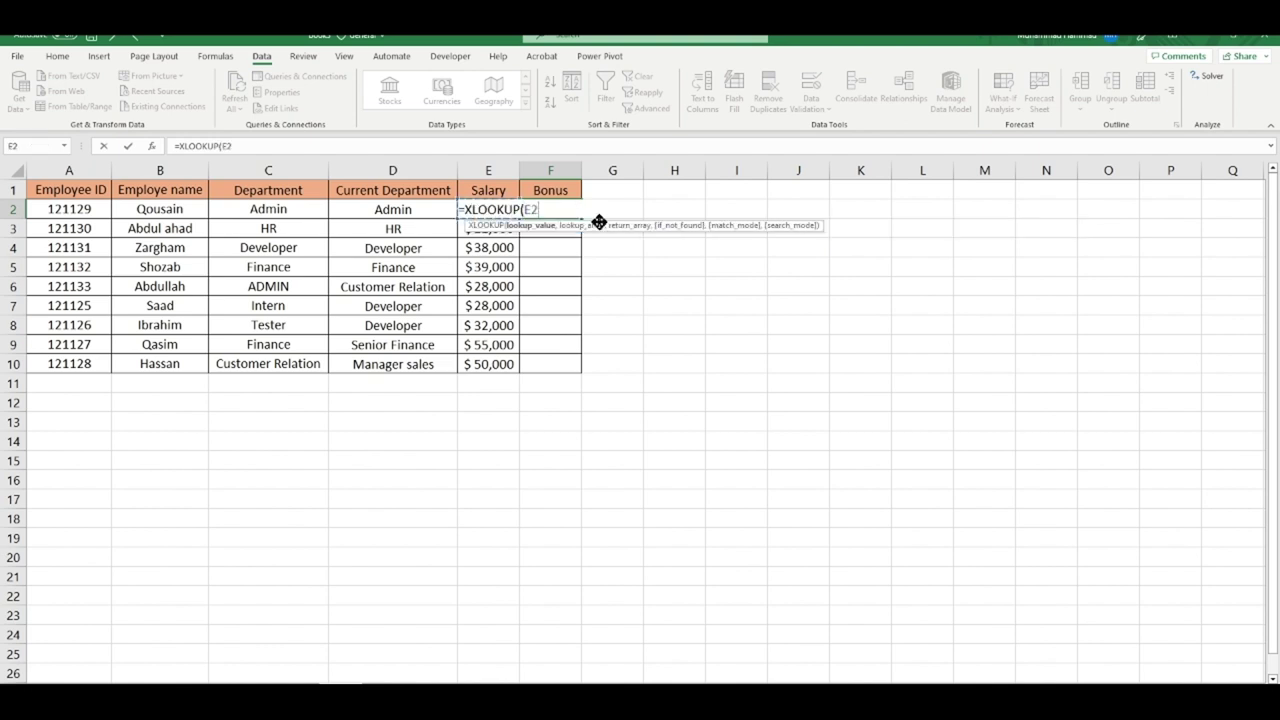
pyautogui.write(',')
pyautogui.click(385, 695)
pyautogui.moveTo(612, 212); pyautogui.dragTo(633, 283)
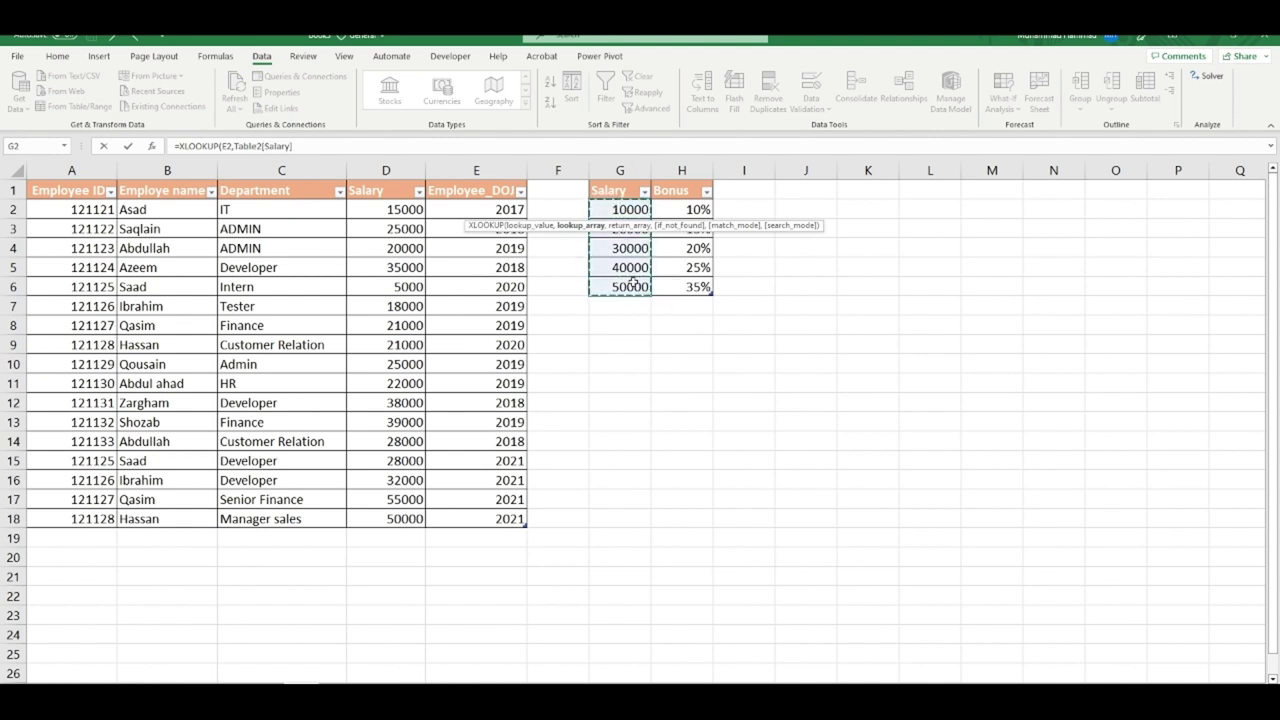
pyautogui.write(',')
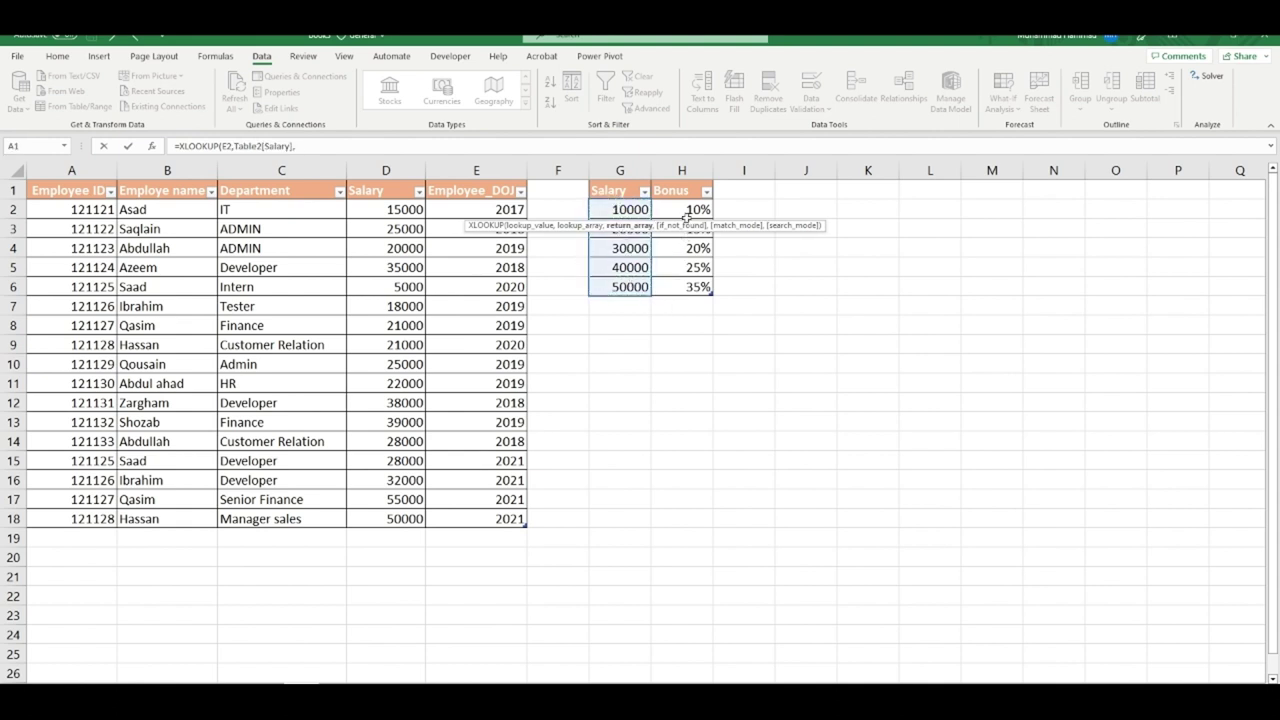
pyautogui.moveTo(686, 215); pyautogui.dragTo(698, 283)
pyautogui.write(',')
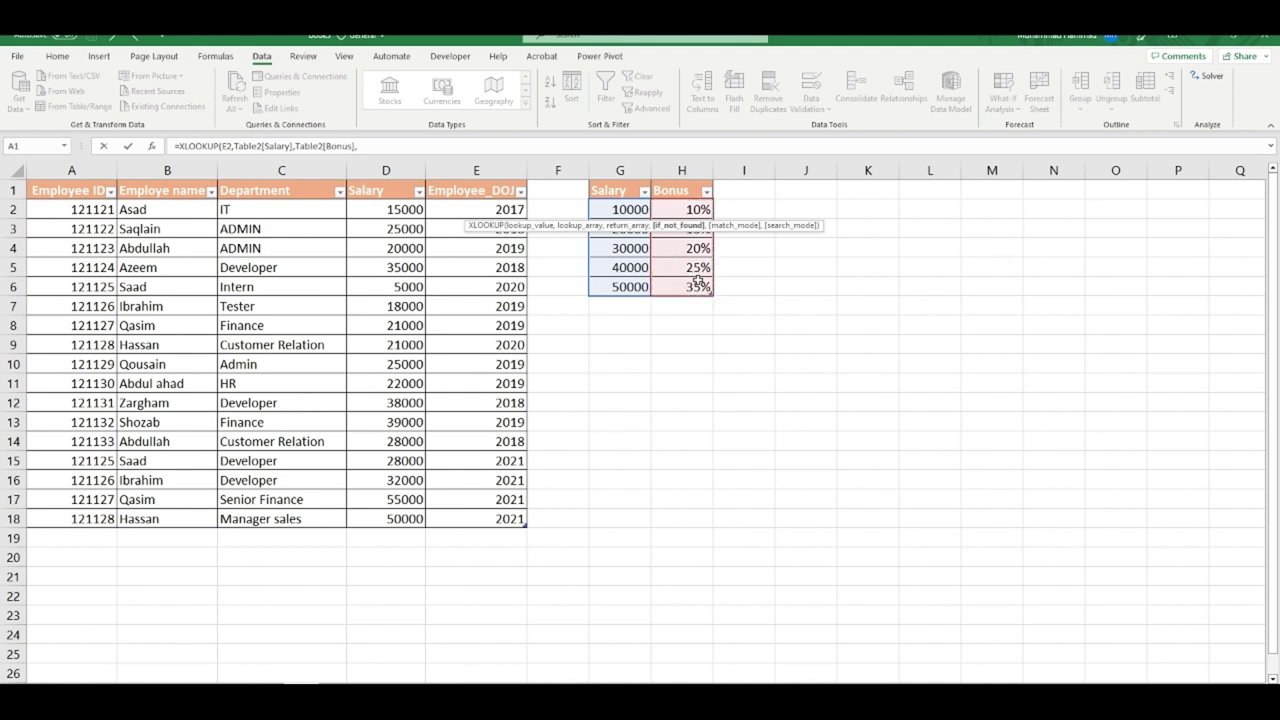
pyautogui.write(',')
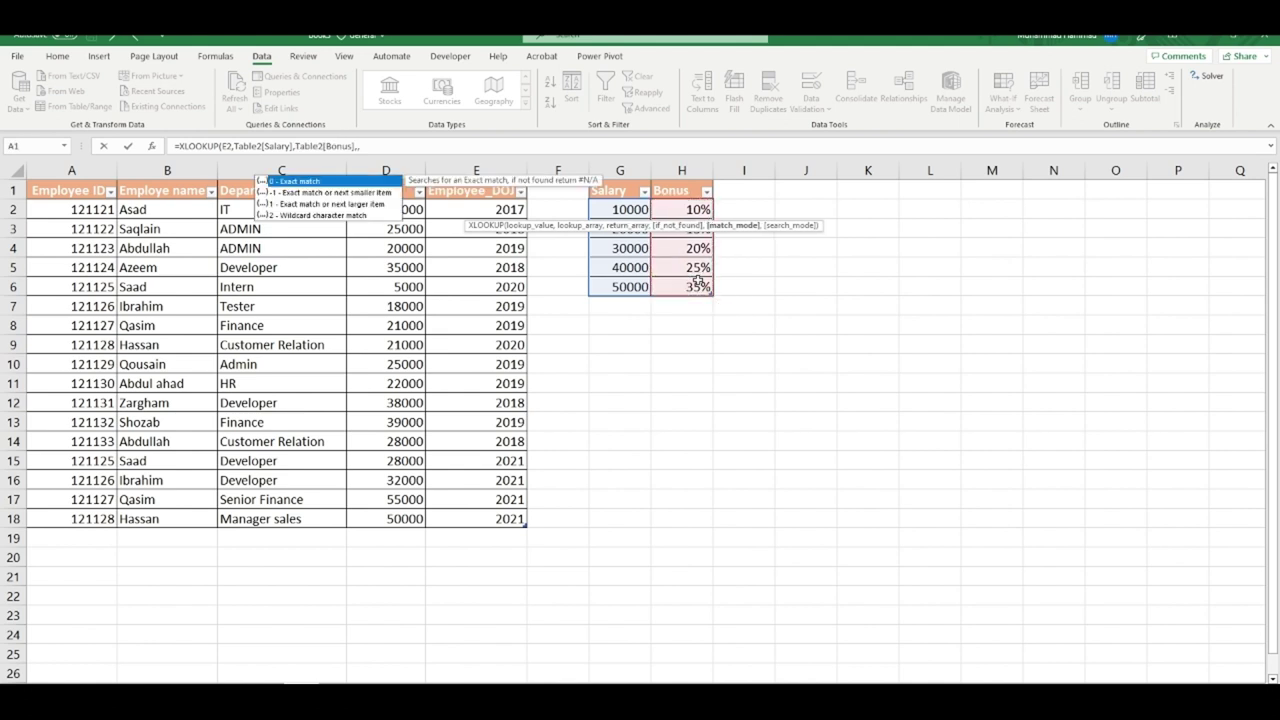
pyautogui.press('Down')
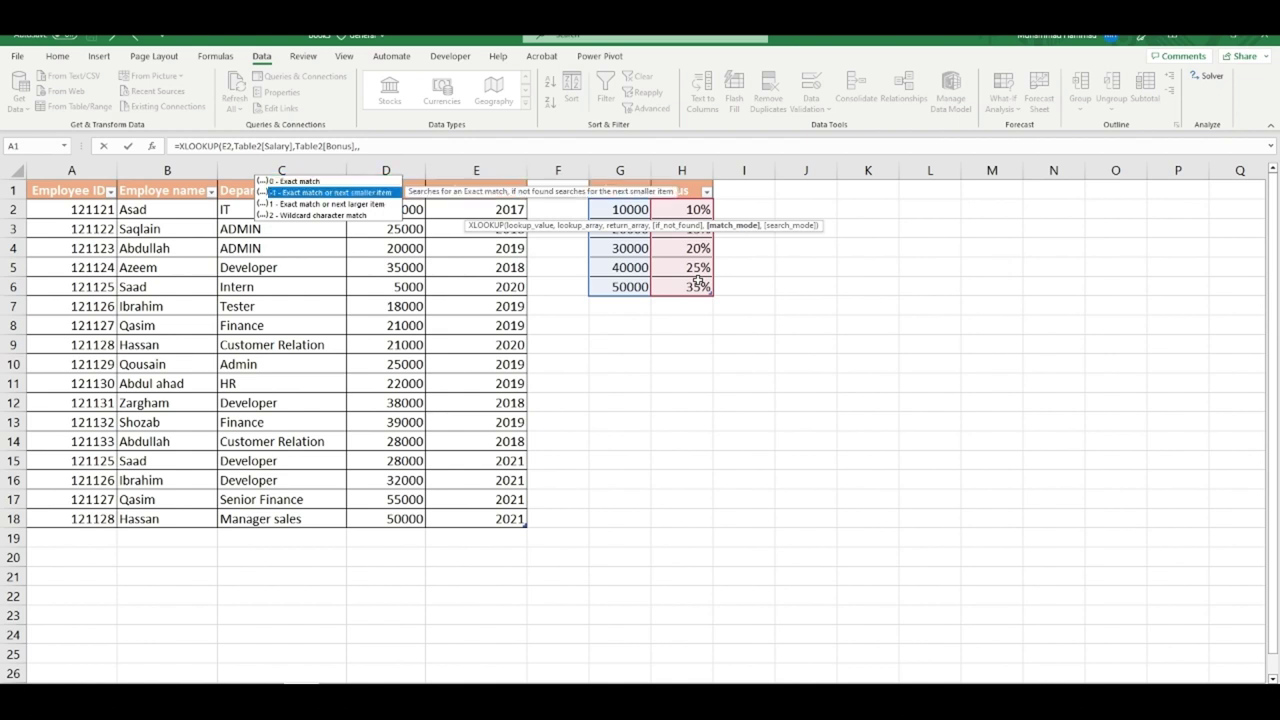
pyautogui.press('Tab')
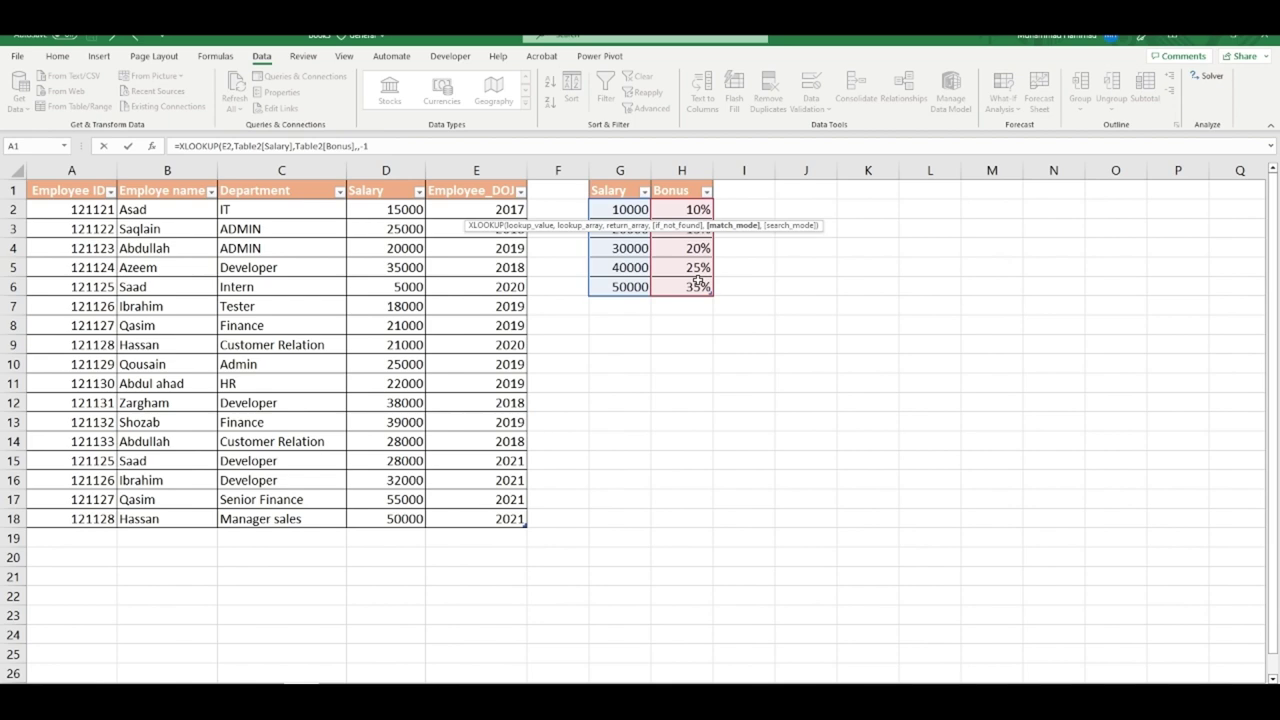
pyautogui.write(')')
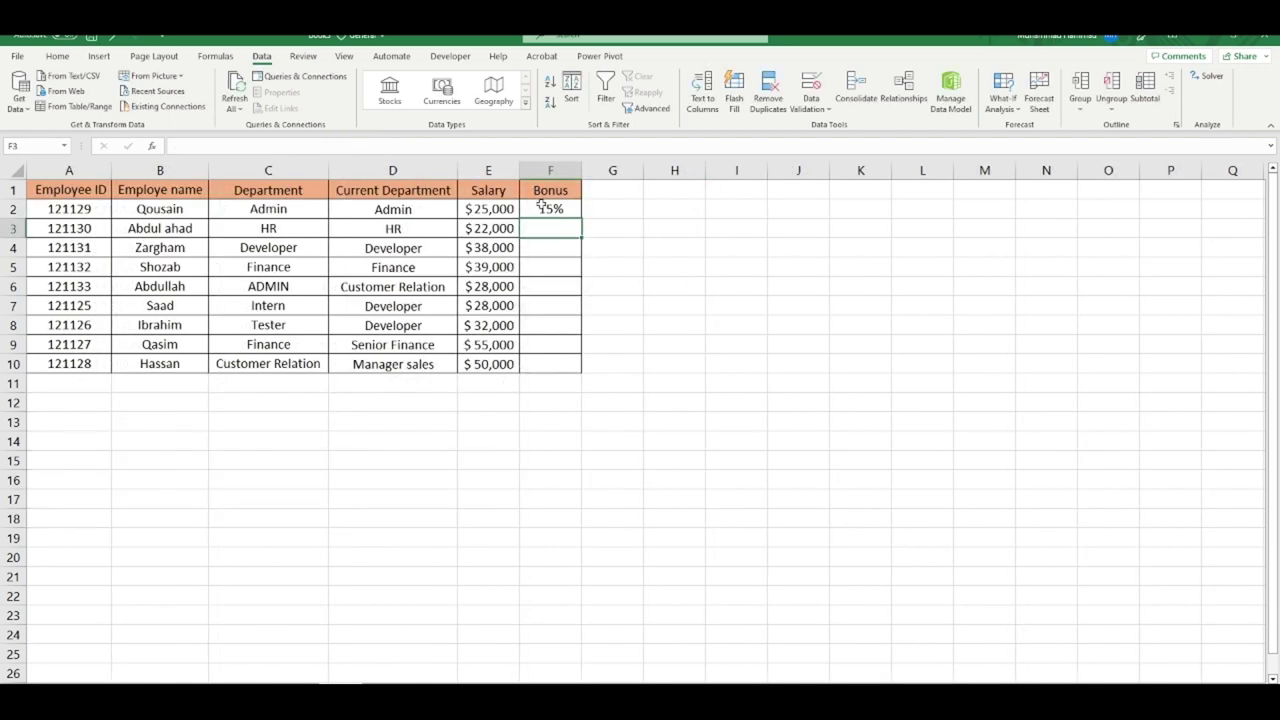
# Copy the bonus formula down to F10, giving rates from 15% to 35%
pyautogui.click(541, 208)
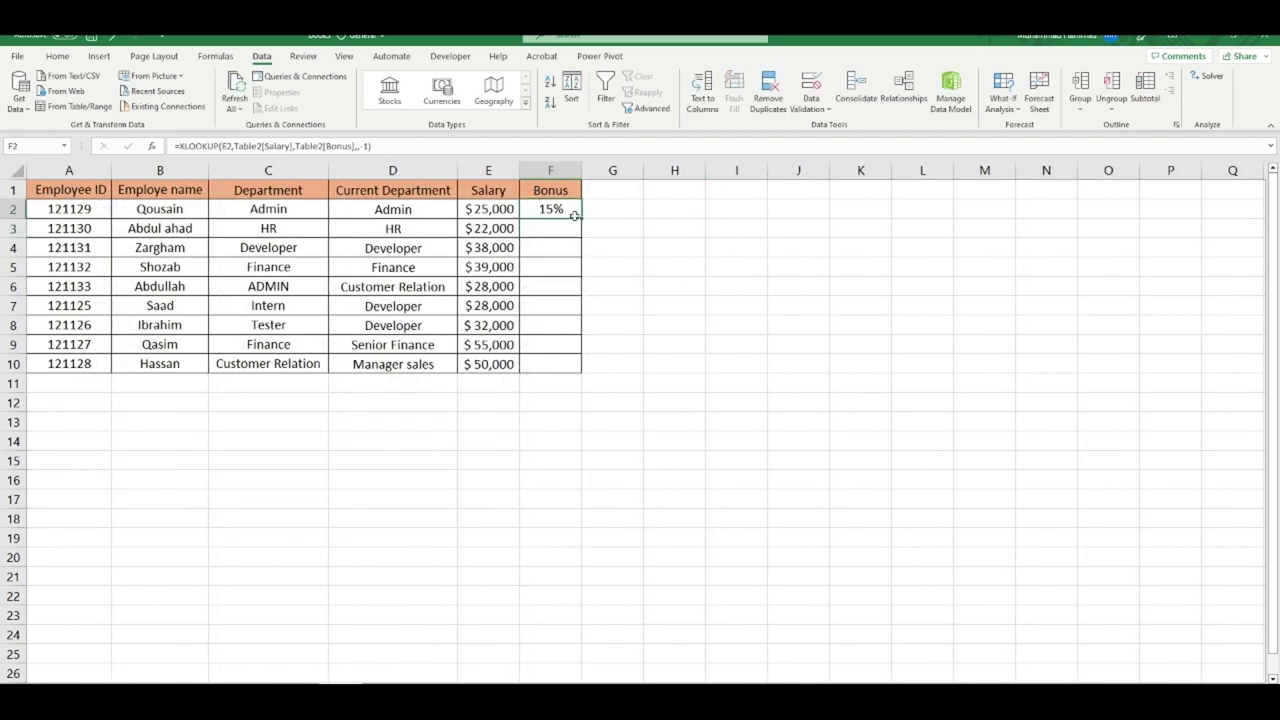
pyautogui.doubleClick(580, 218)
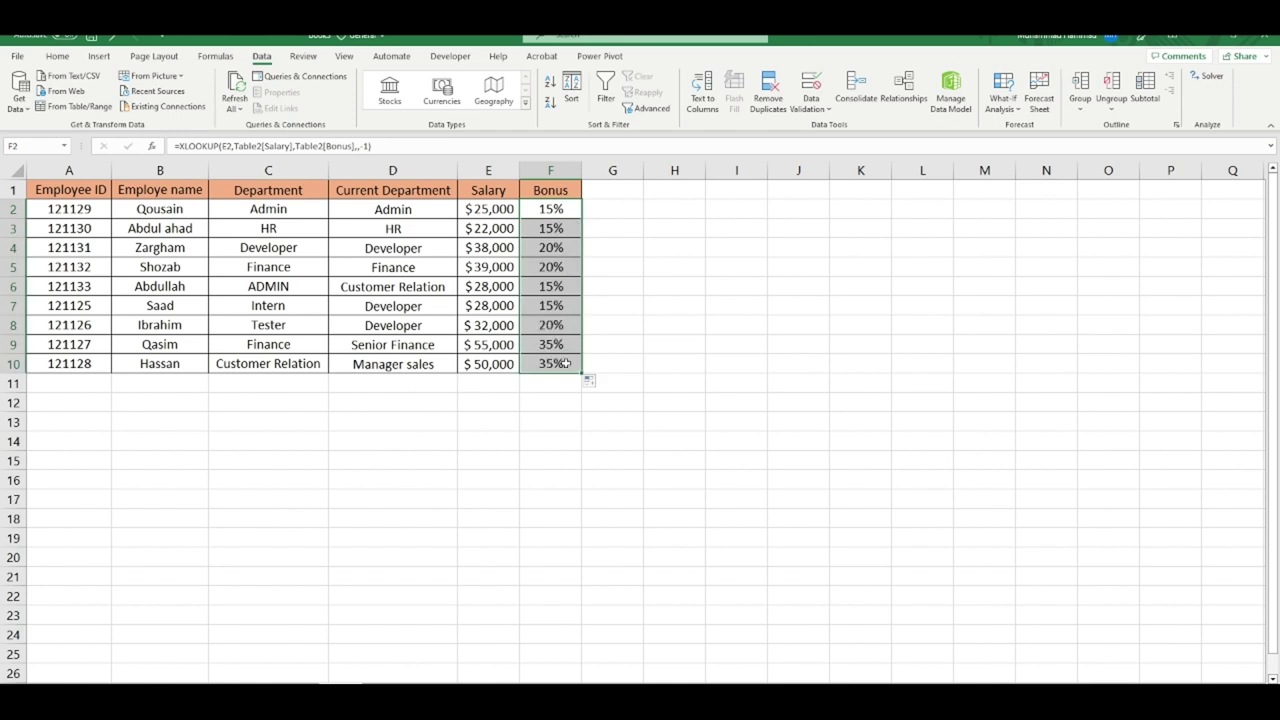
pyautogui.click(658, 431)
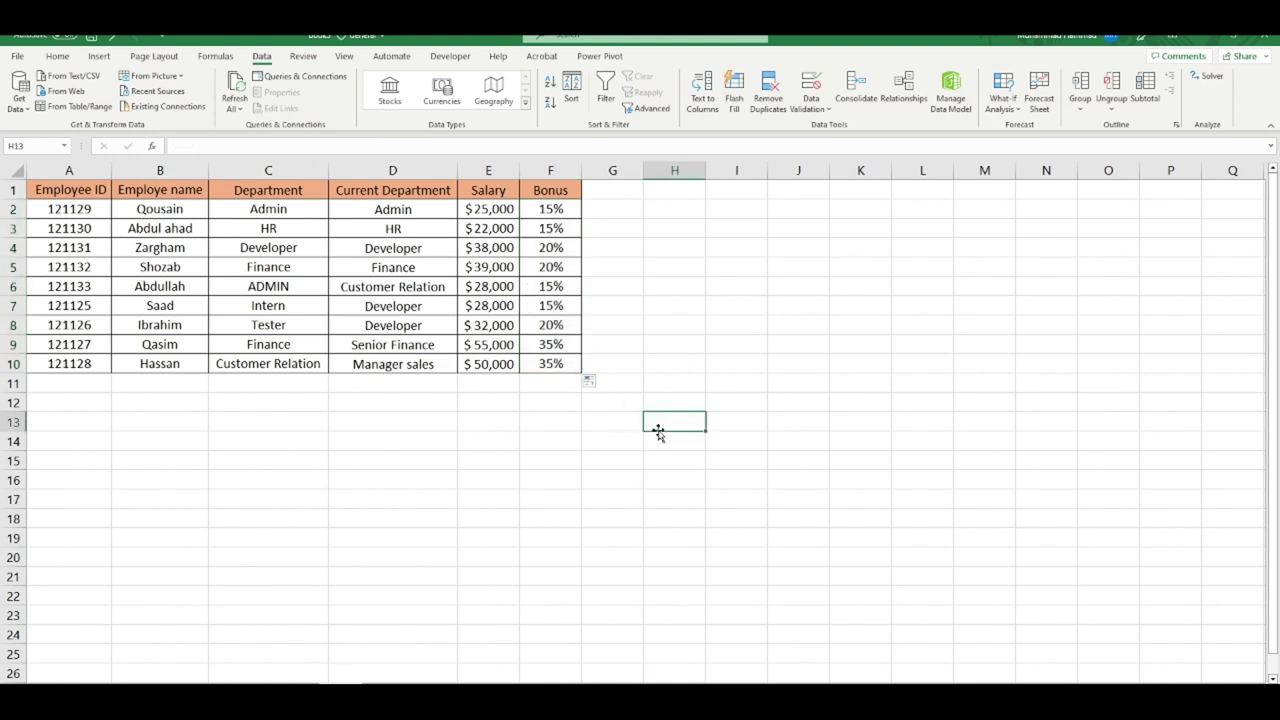
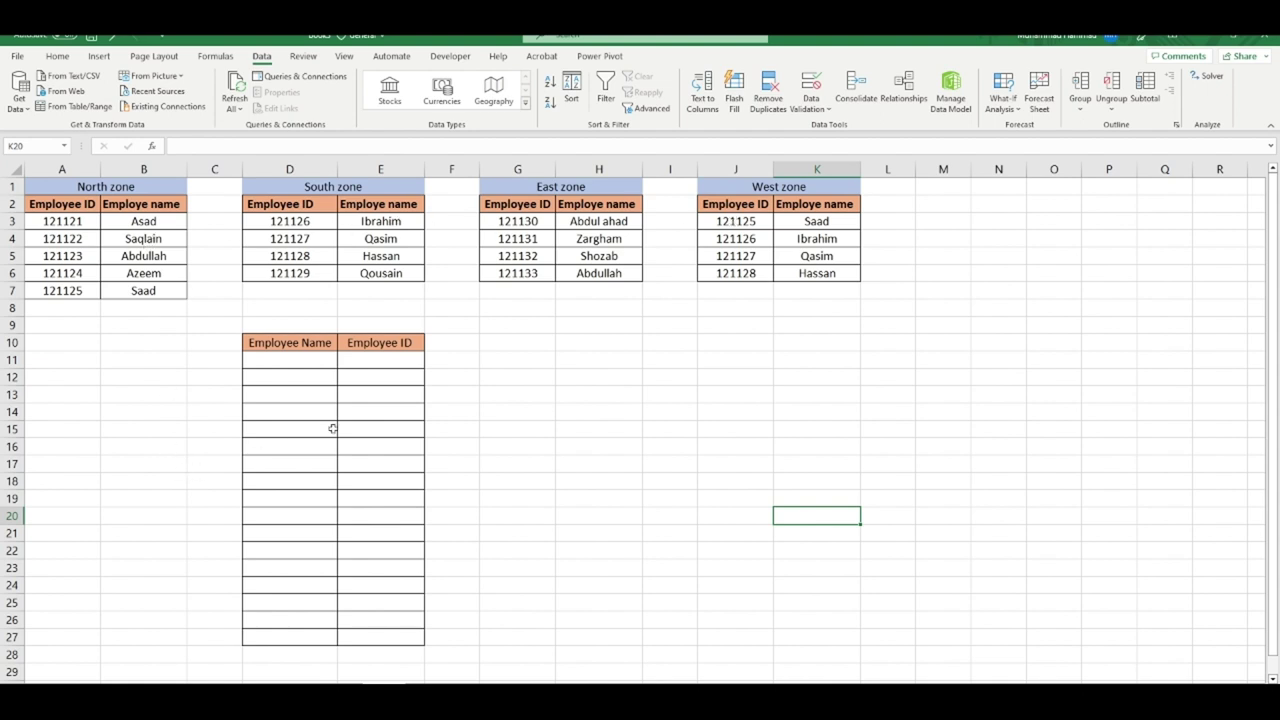
# In D11, enter =VSTACK(A3:B7,D3:E6,G3:H6,J3:K6) to stack every zone's employees
pyautogui.click(301, 359)
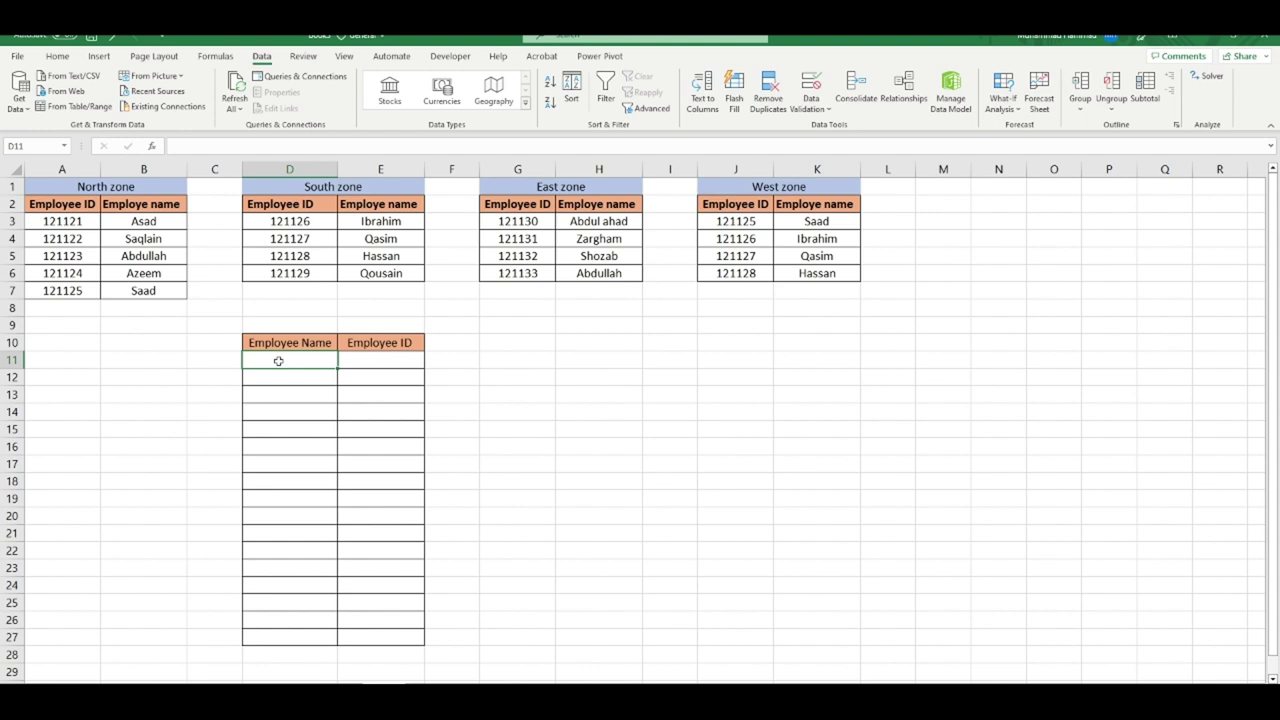
pyautogui.write('=')
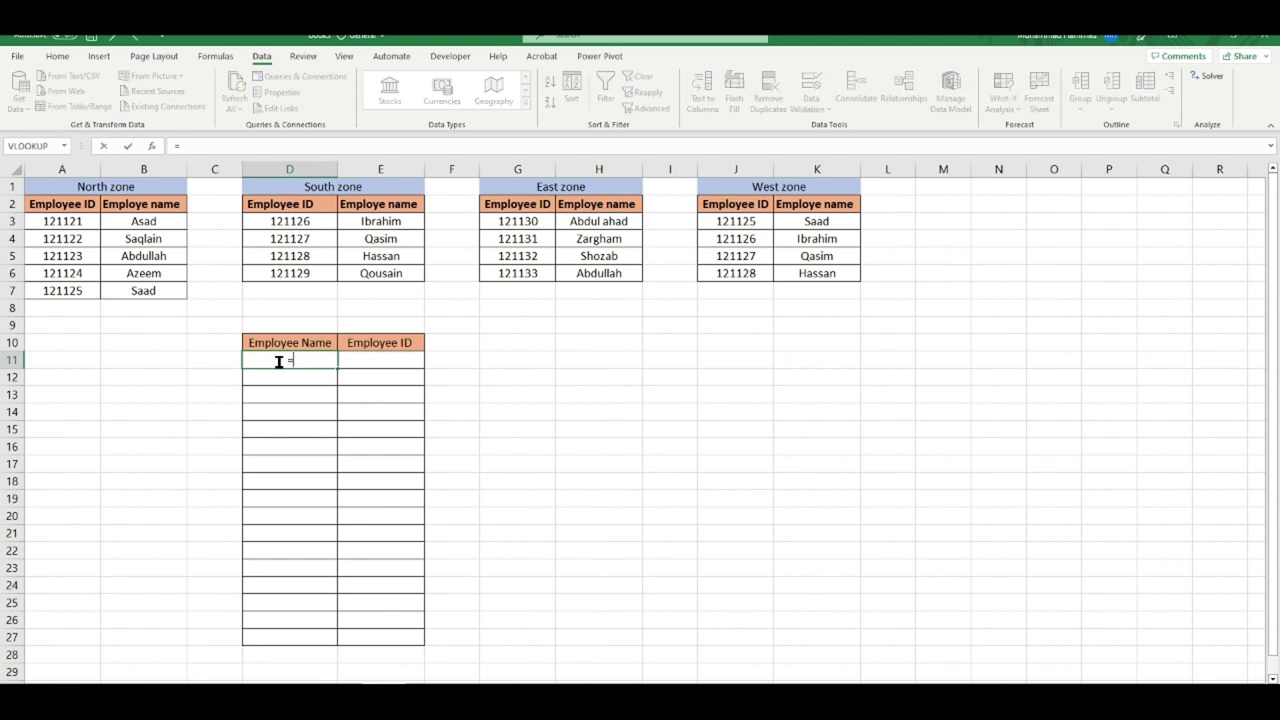
pyautogui.write('VSTACK(')
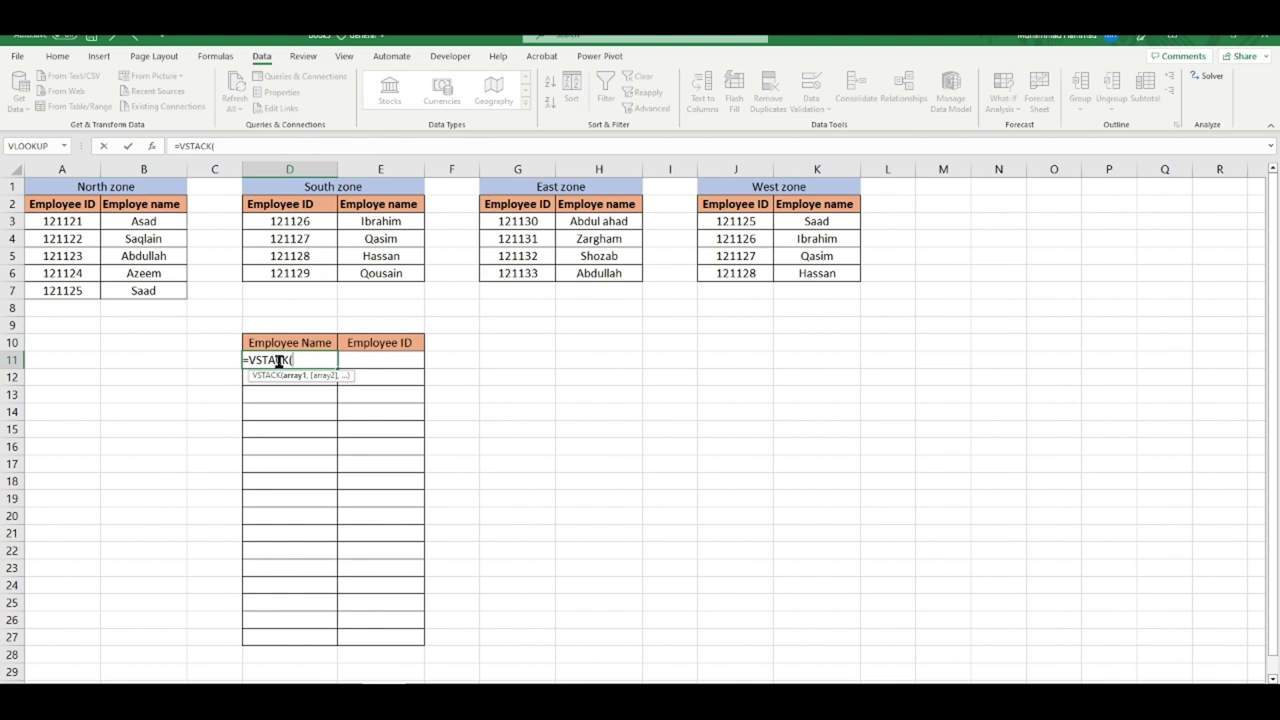
pyautogui.moveTo(53, 220); pyautogui.dragTo(129, 283)
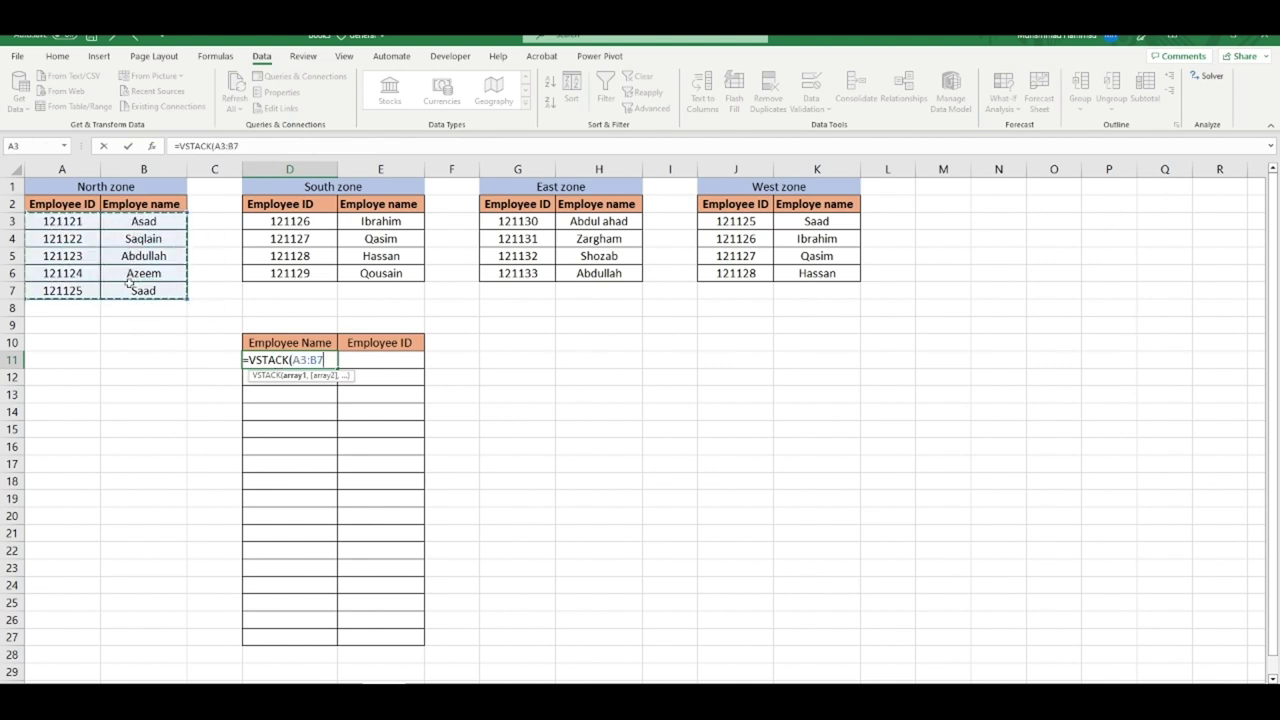
pyautogui.write(',')
pyautogui.moveTo(272, 218); pyautogui.dragTo(378, 266)
pyautogui.write(',')
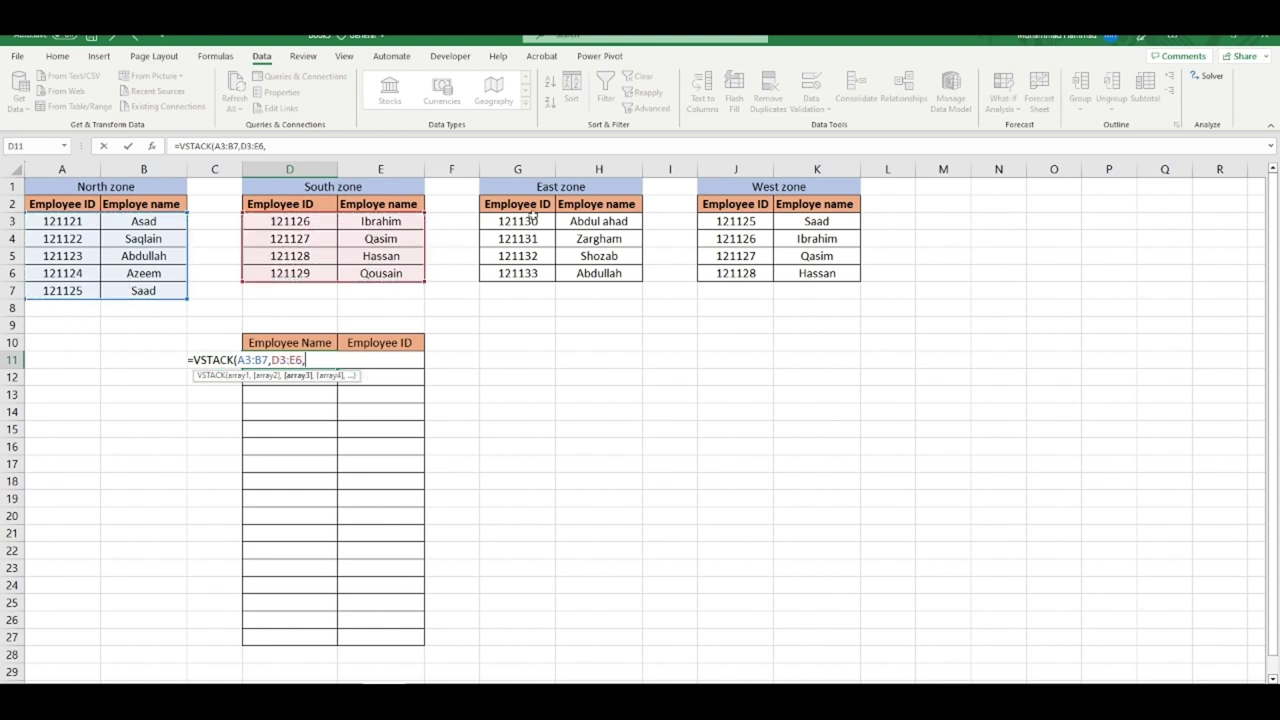
pyautogui.moveTo(525, 222); pyautogui.dragTo(605, 265)
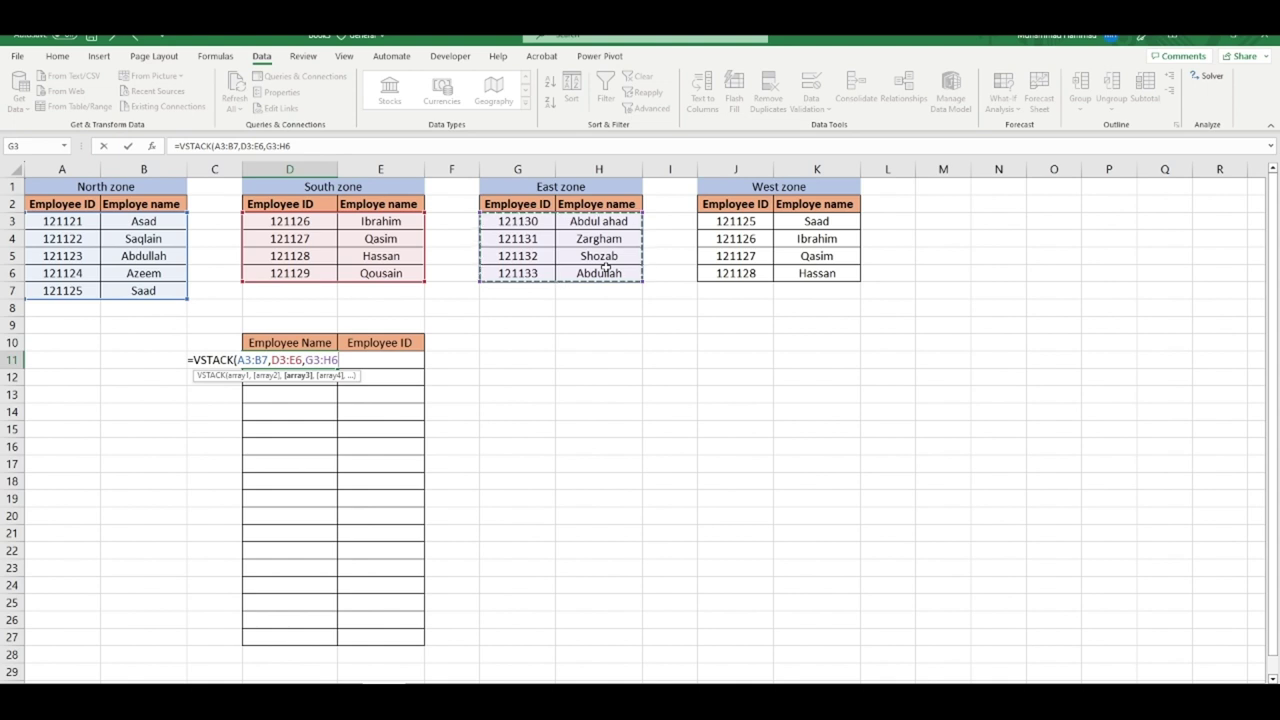
pyautogui.write(',')
pyautogui.moveTo(738, 225); pyautogui.dragTo(803, 267)
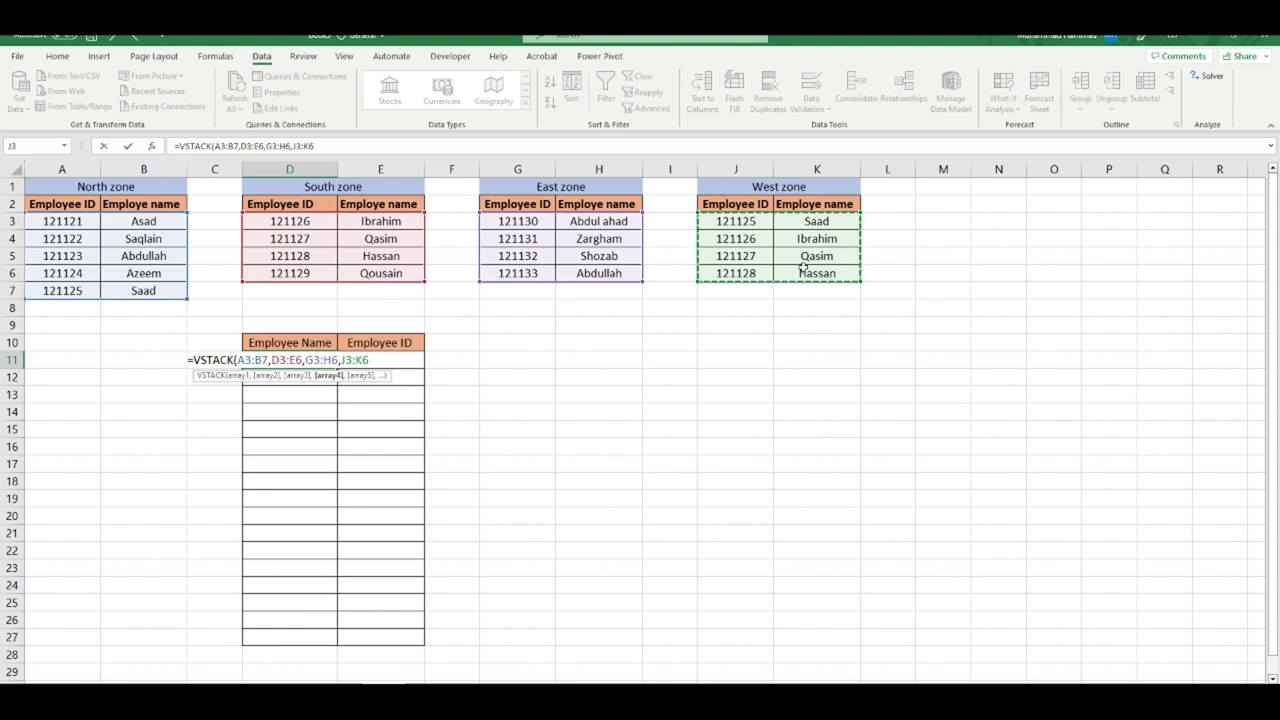
pyautogui.press('Return')
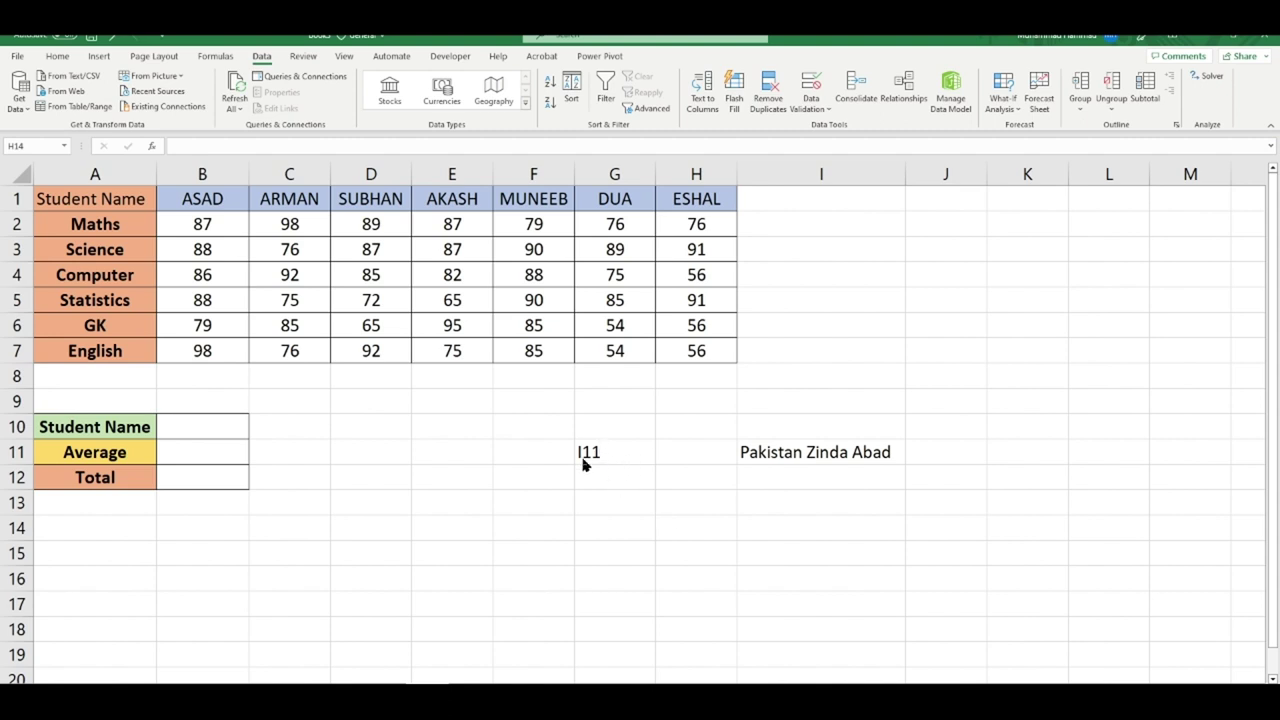
pyautogui.click(632, 451)
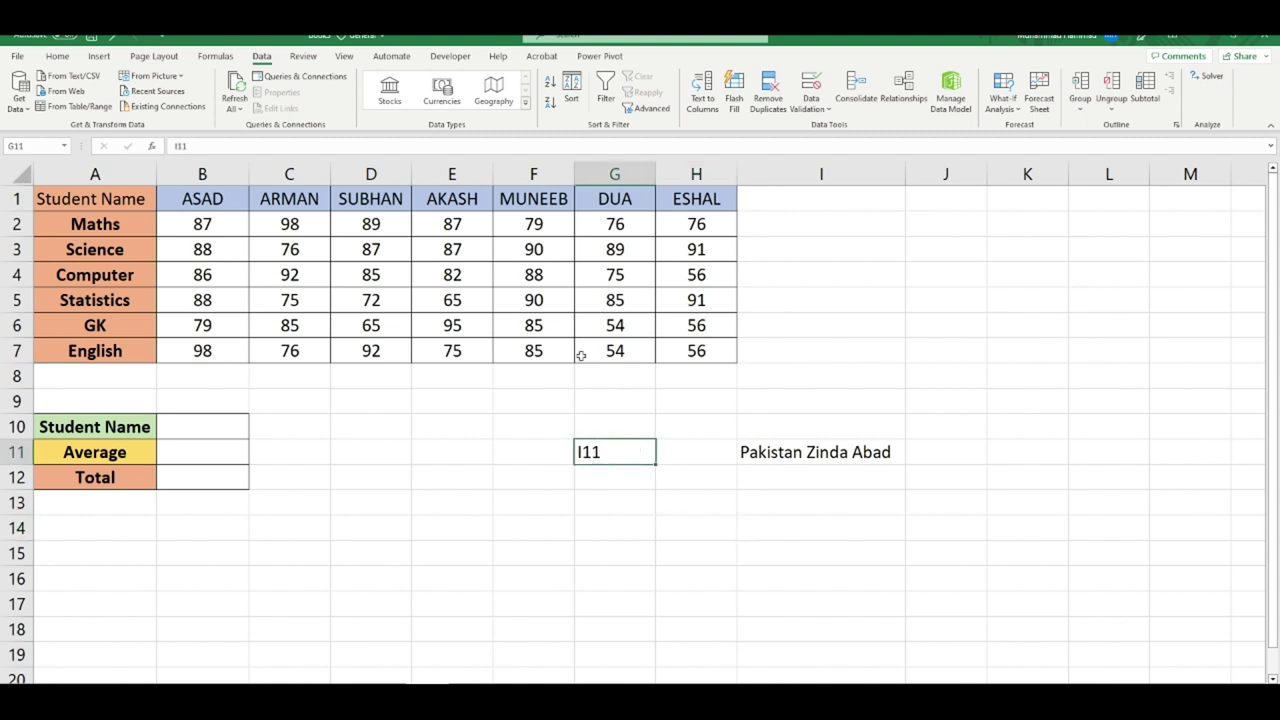
pyautogui.click(790, 450)
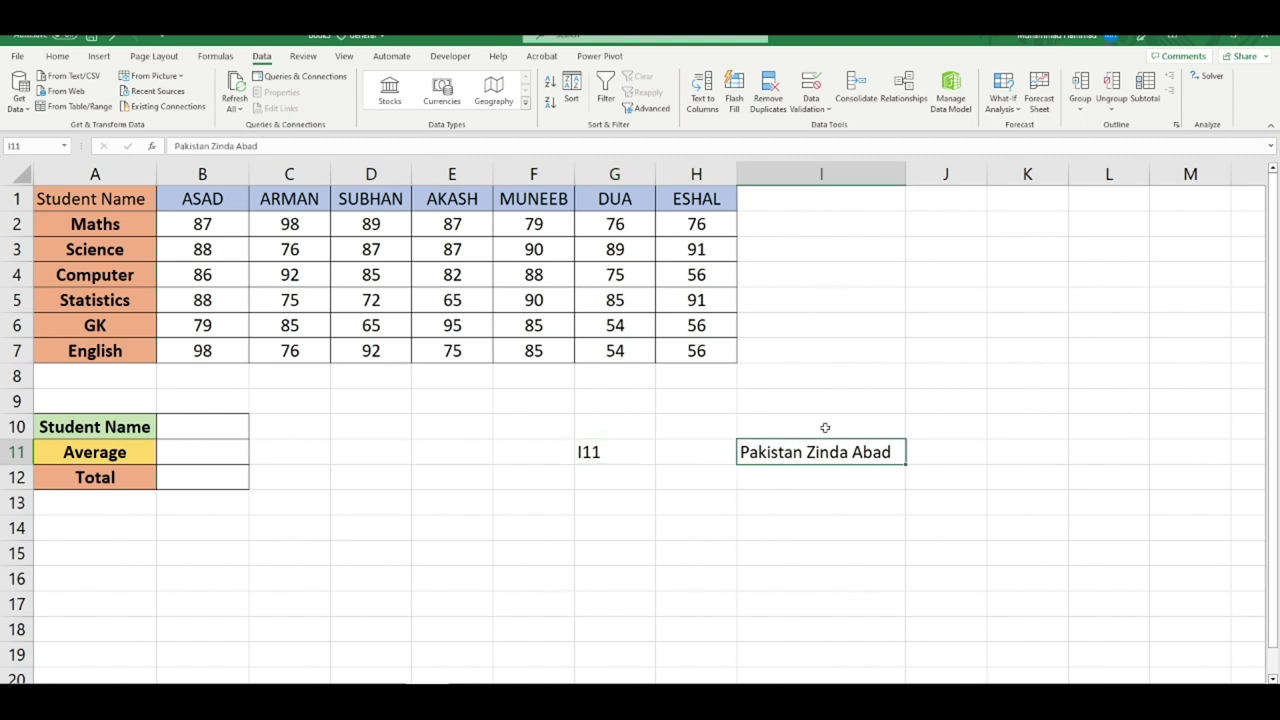
pyautogui.click(50, 146)
pyautogui.click(607, 452)
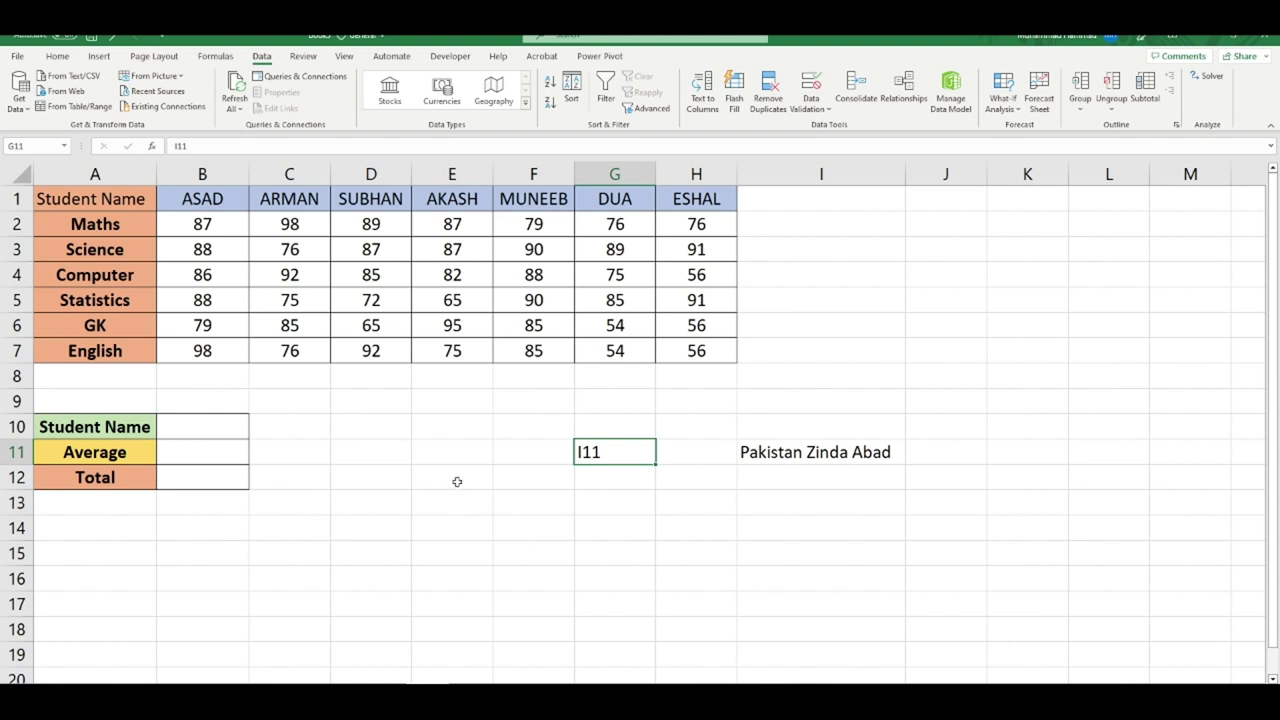
pyautogui.click(443, 454)
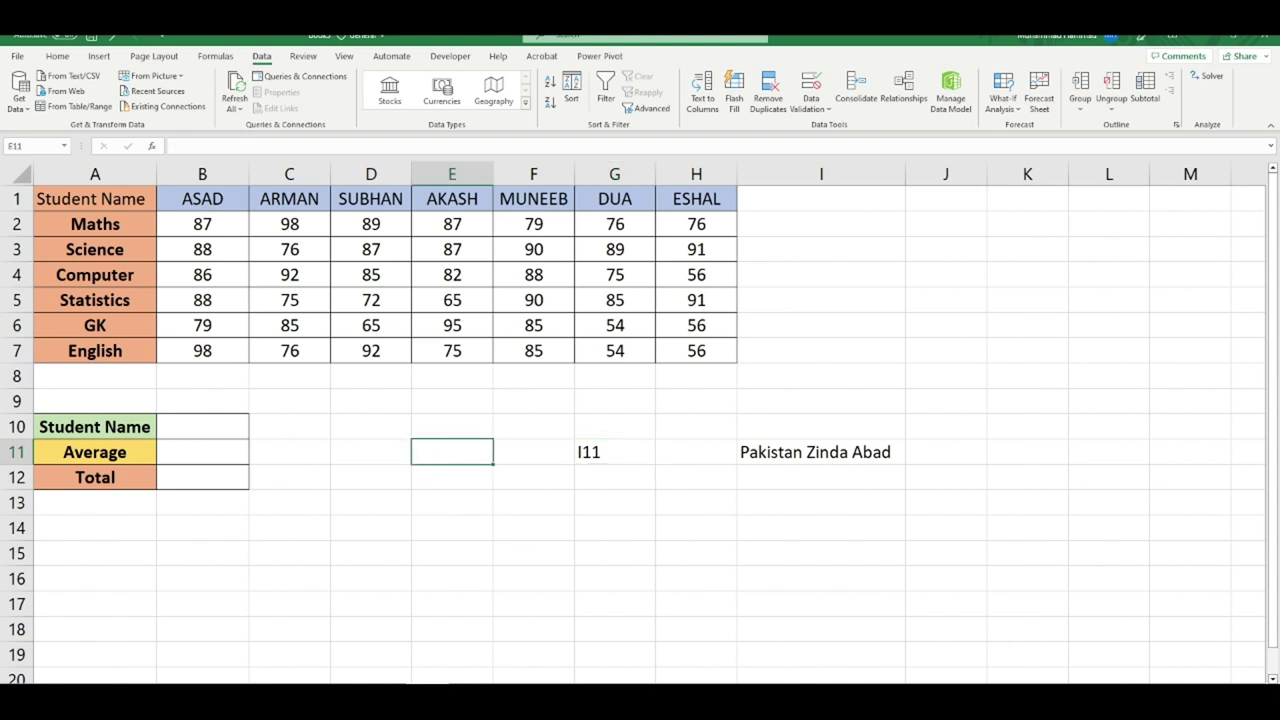
pyautogui.click(620, 453)
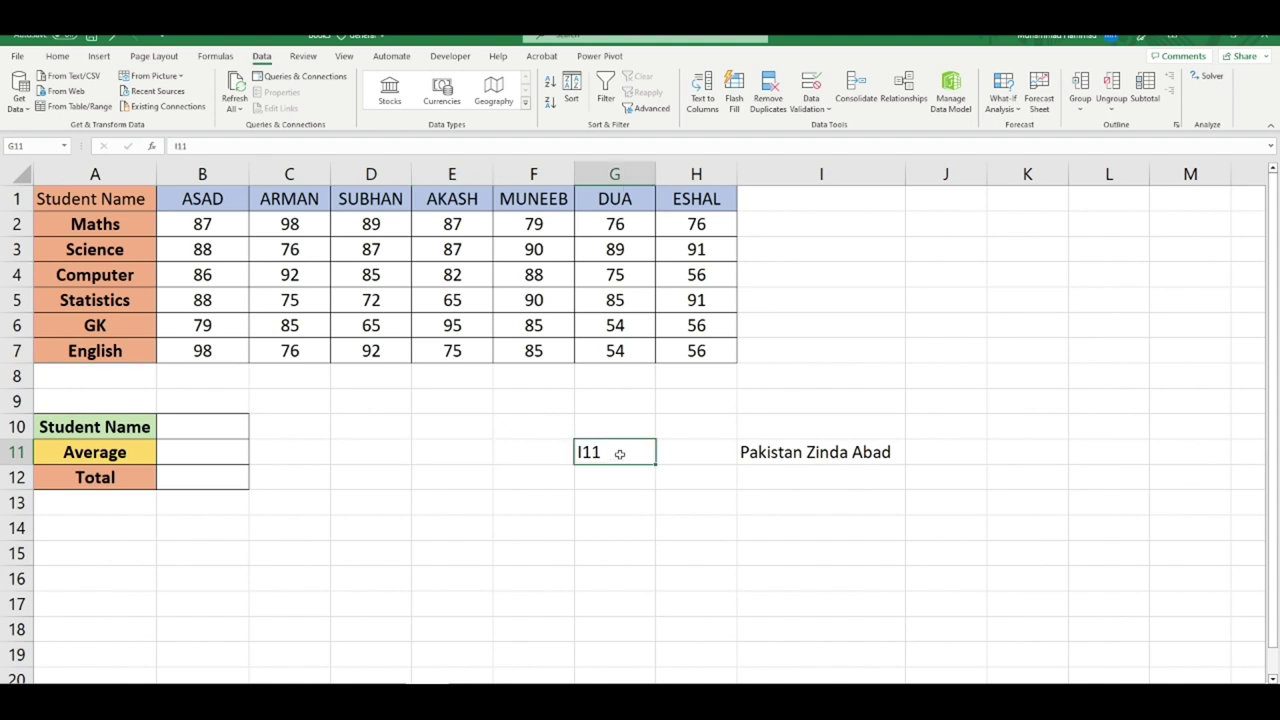
pyautogui.click(458, 452)
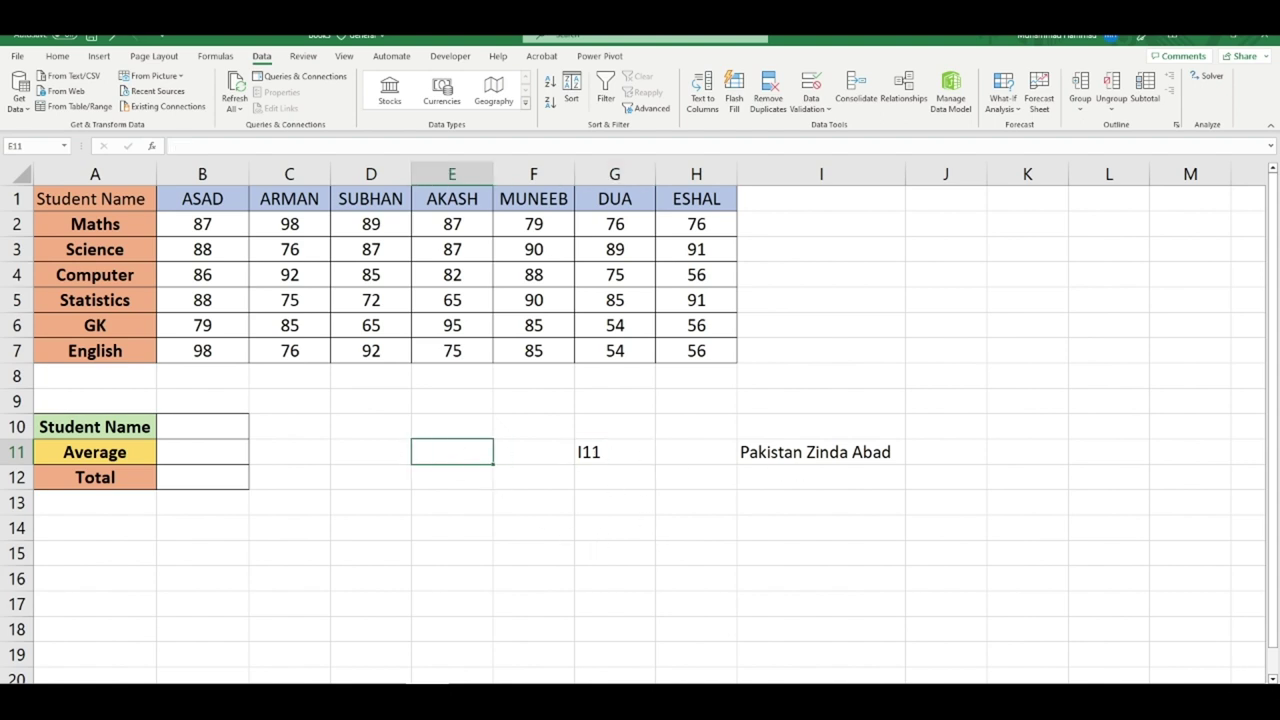
# Enter =INDIRECT(G11) in E11 so it displays Pakistan Zinda Abad
pyautogui.write('=')
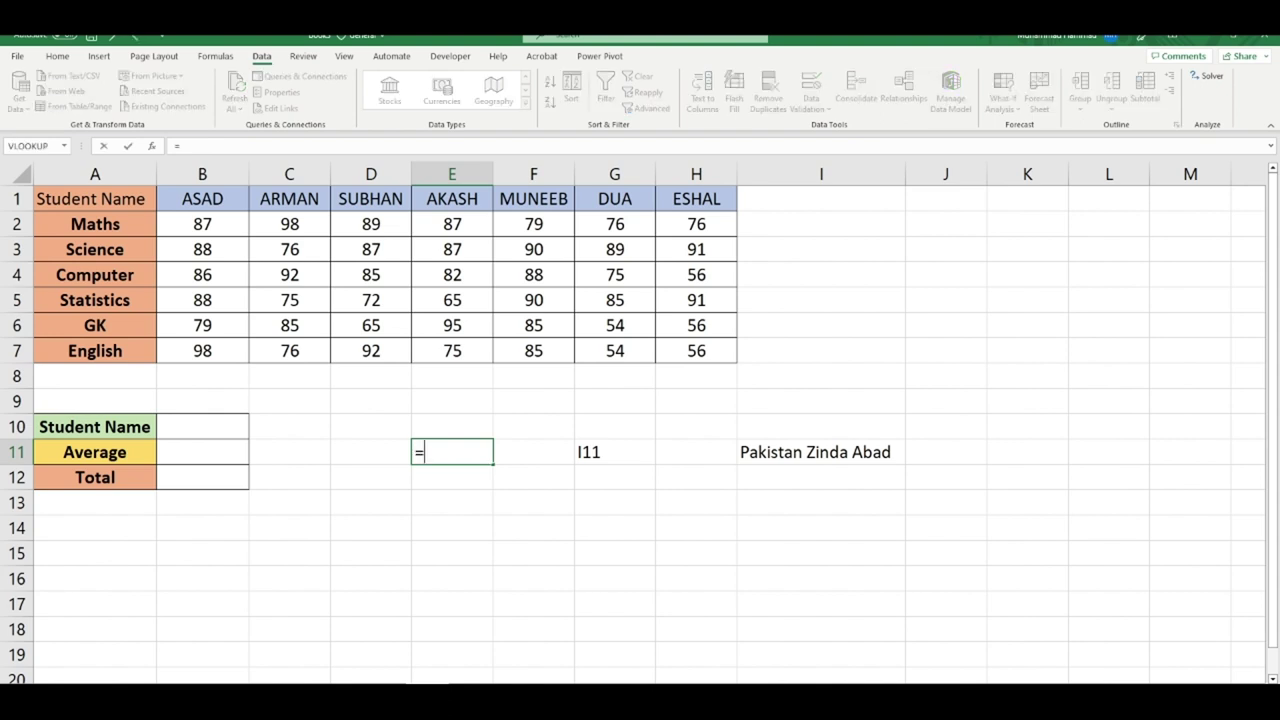
pyautogui.write('indir')
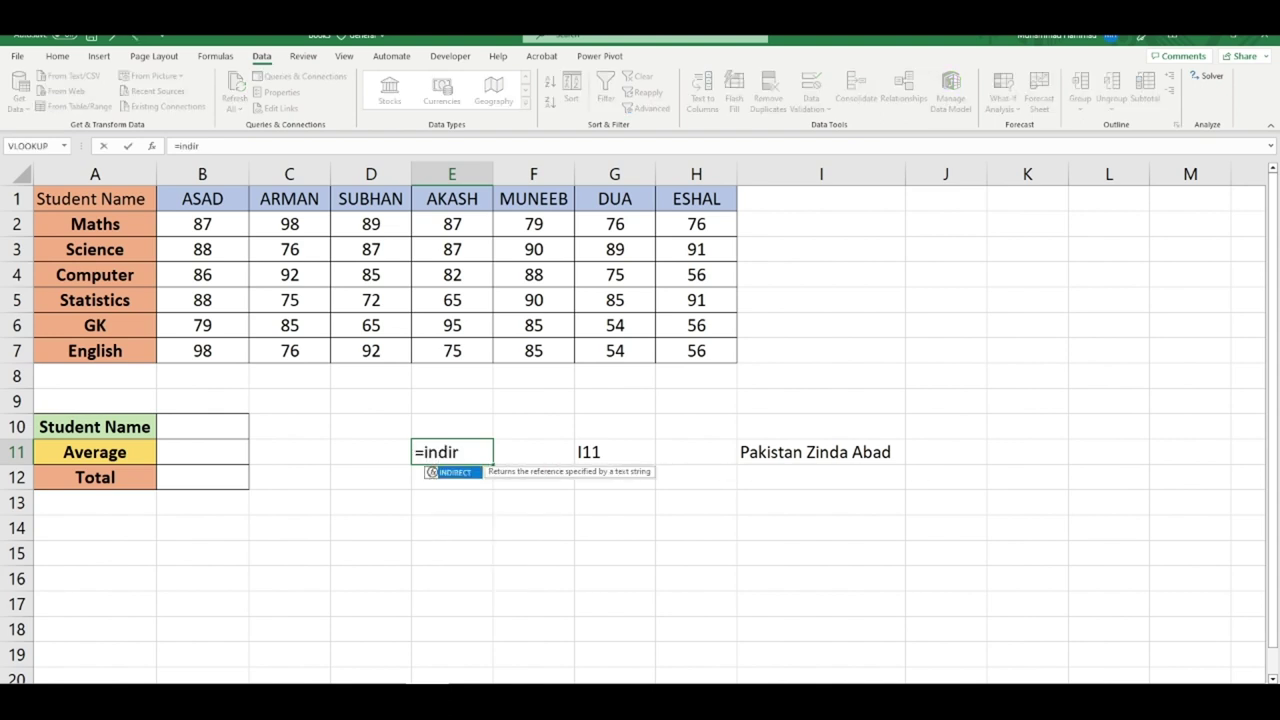
pyautogui.press('Tab')
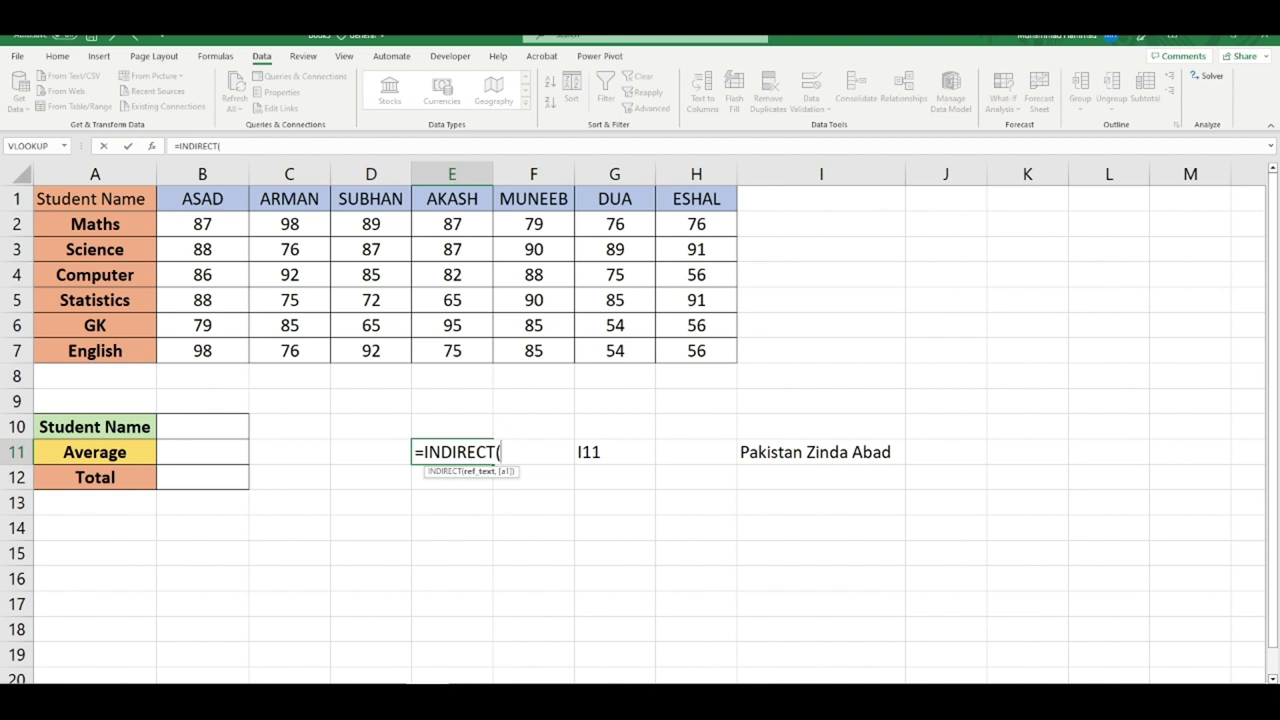
pyautogui.click(612, 455)
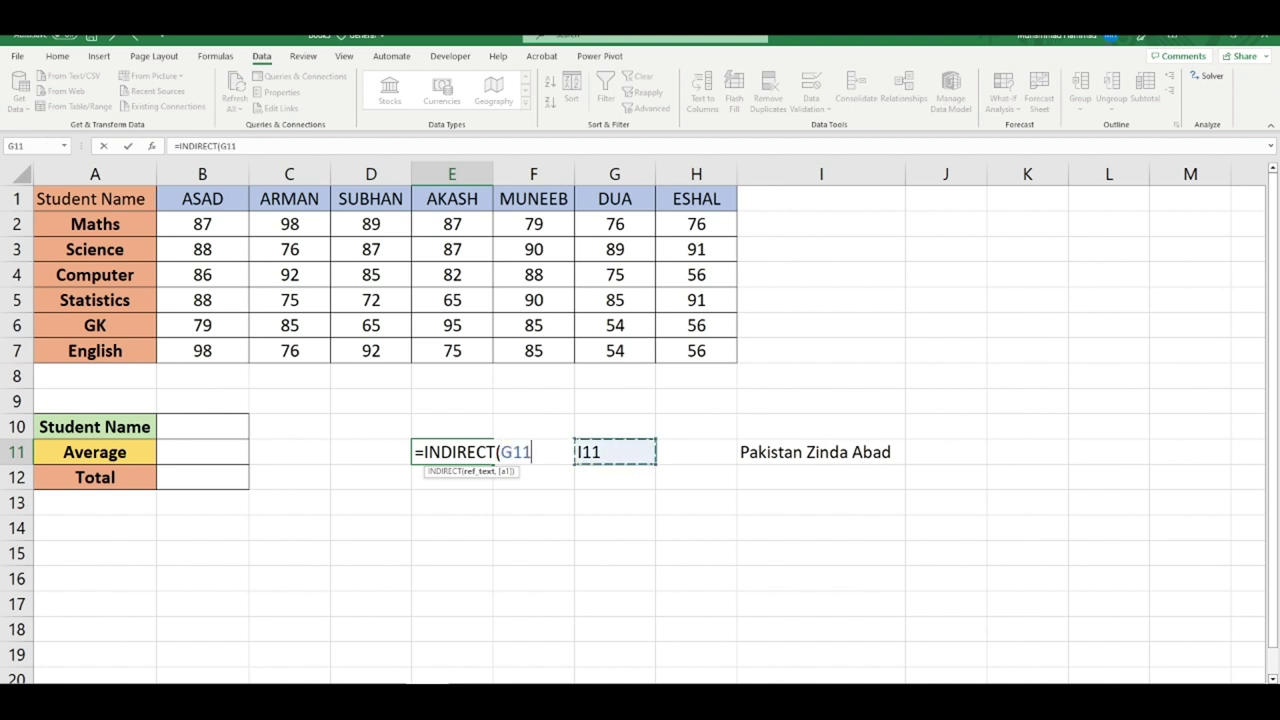
pyautogui.write(')')
pyautogui.press('Return')
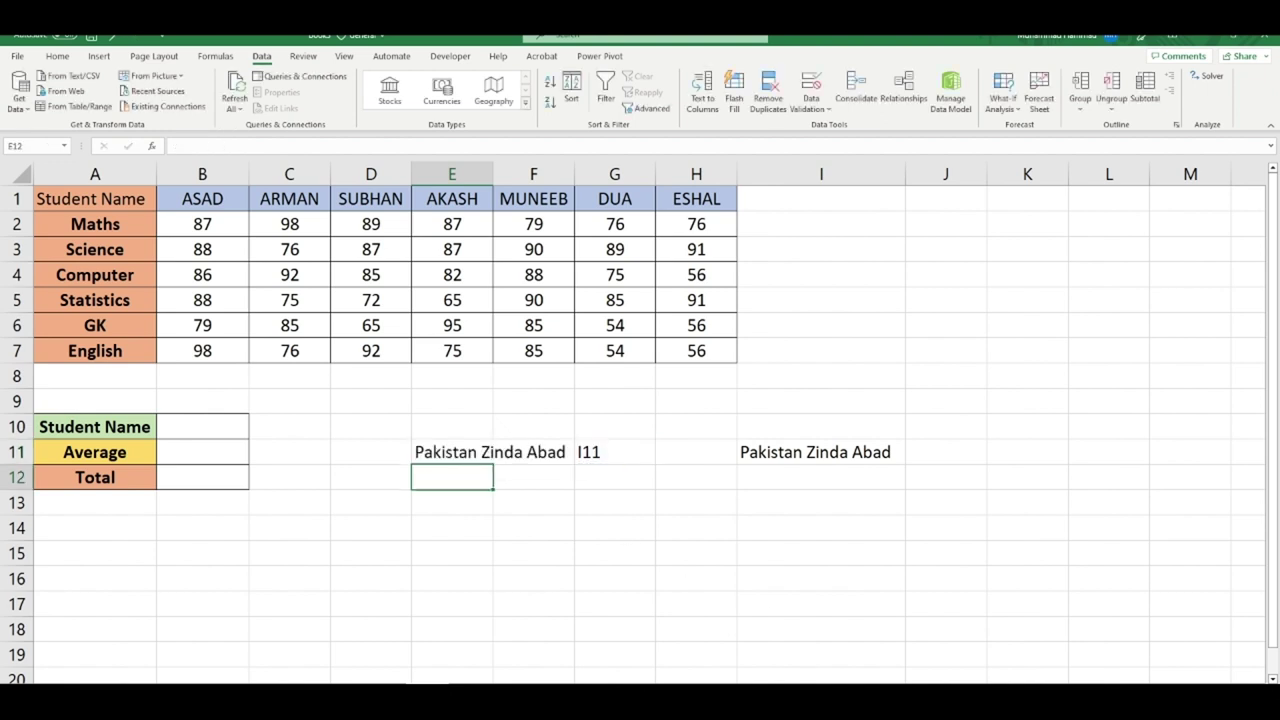
# Compare cells E11, G11 and I11, then select the Maths and English labels in A2 and A7
pyautogui.click(435, 455)
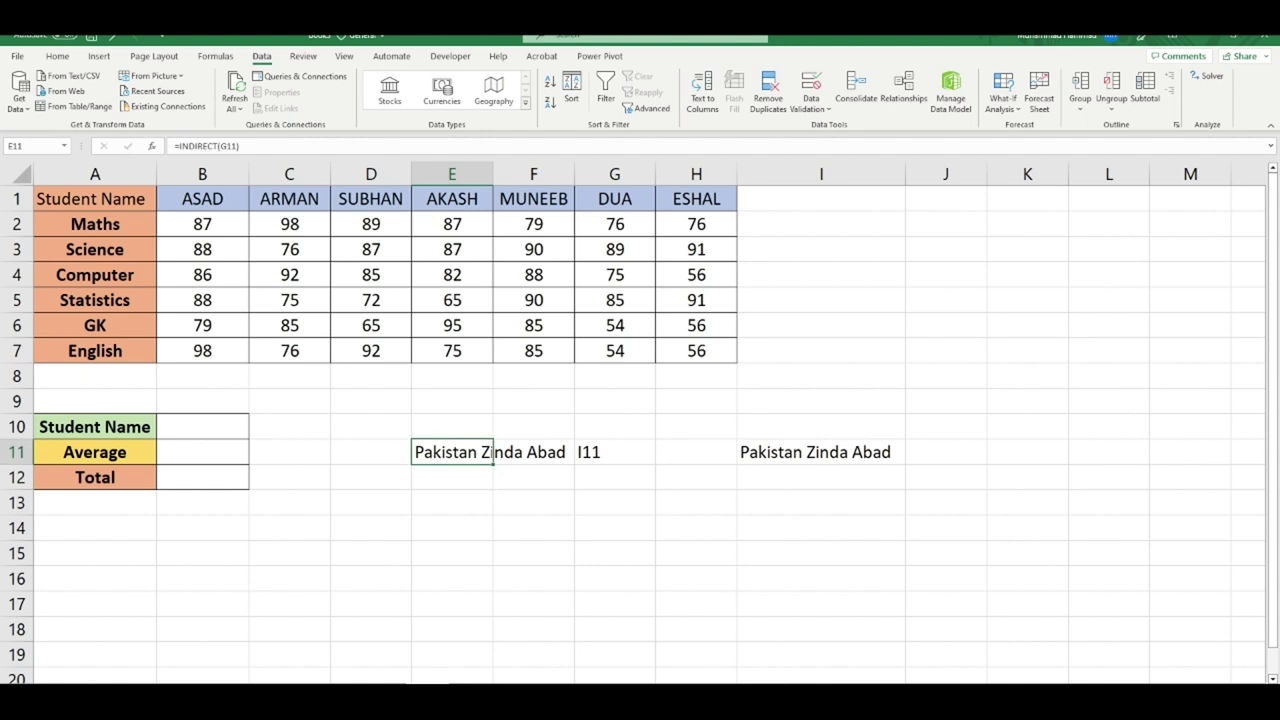
pyautogui.click(601, 452)
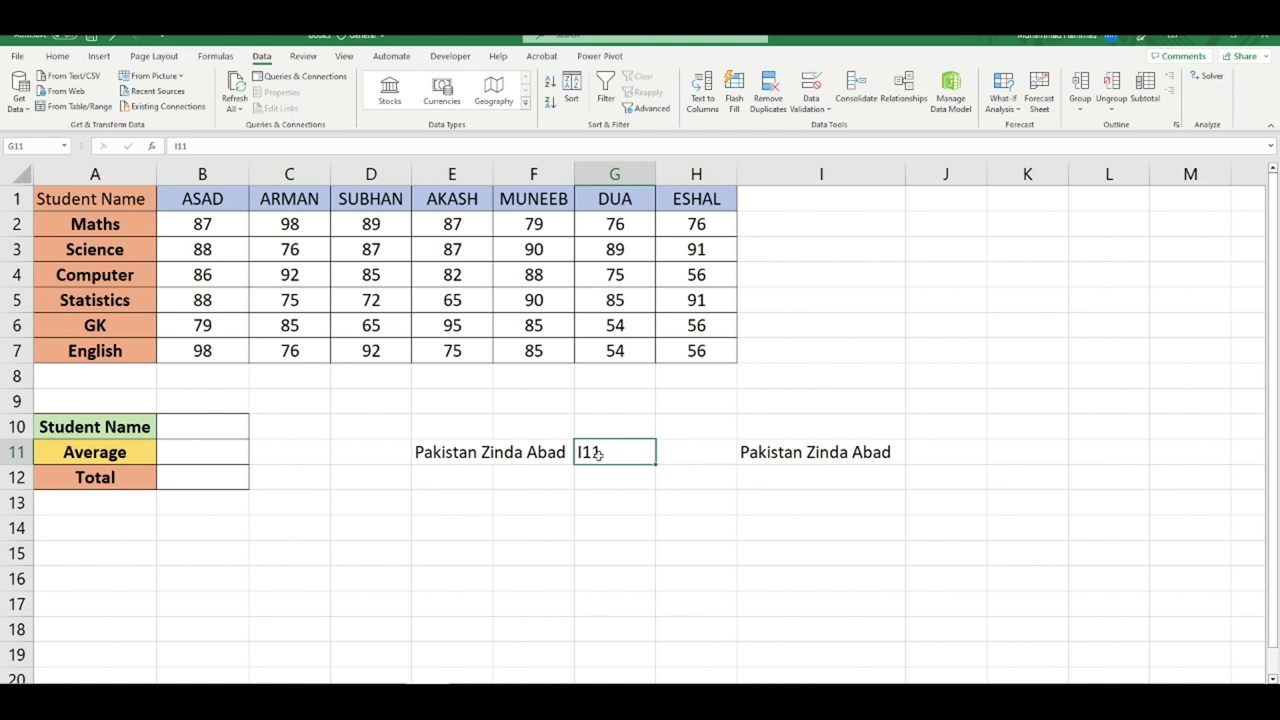
pyautogui.click(808, 458)
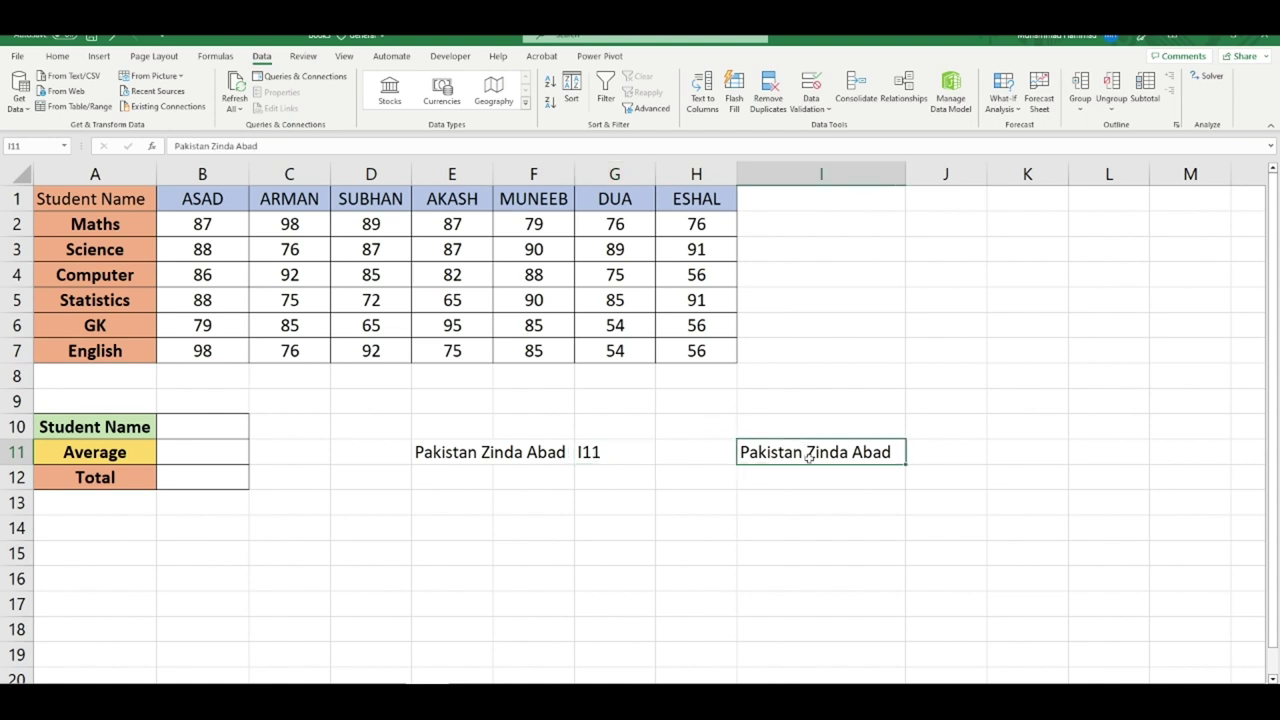
pyautogui.click(780, 508)
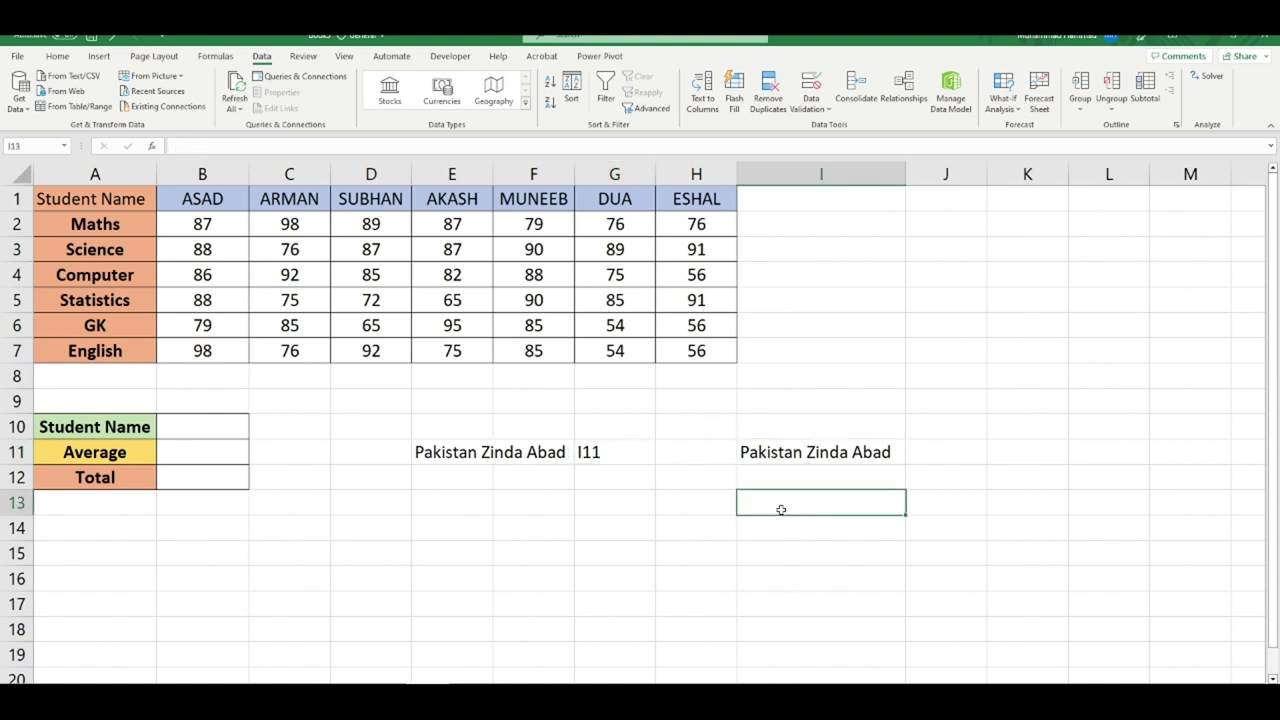
pyautogui.click(795, 447)
pyautogui.click(450, 453)
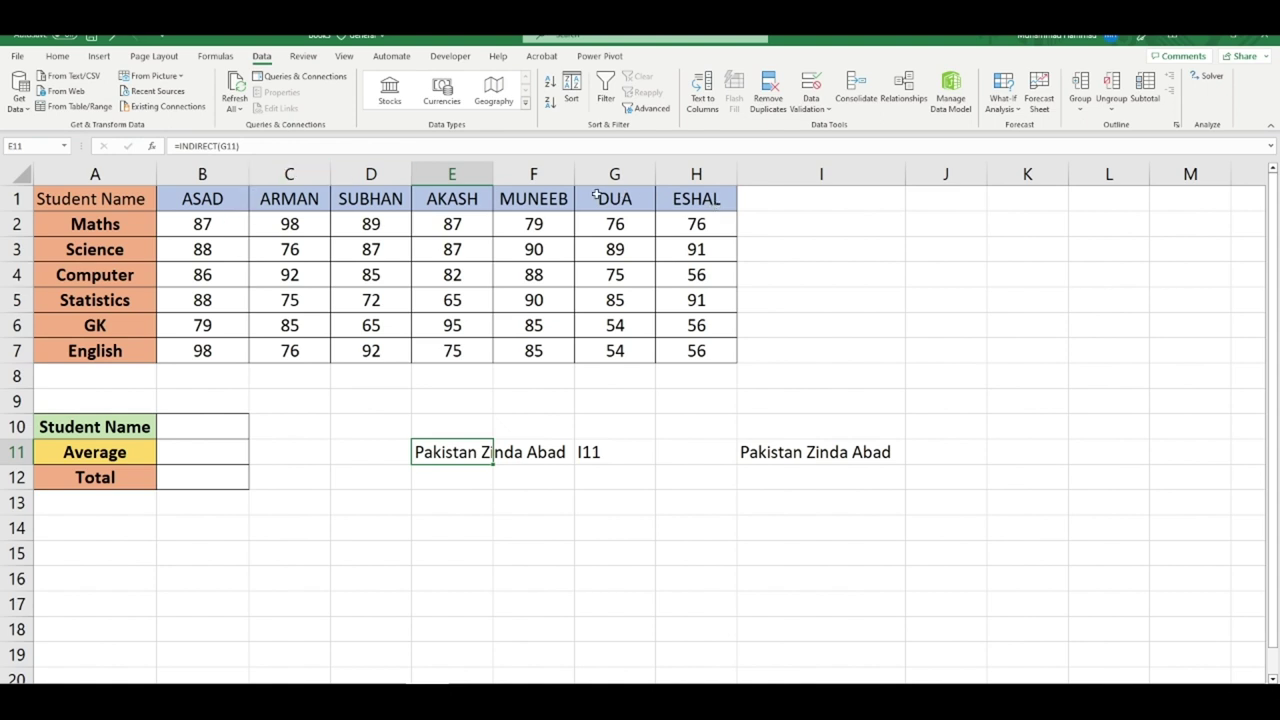
pyautogui.click(60, 229)
pyautogui.click(74, 349)
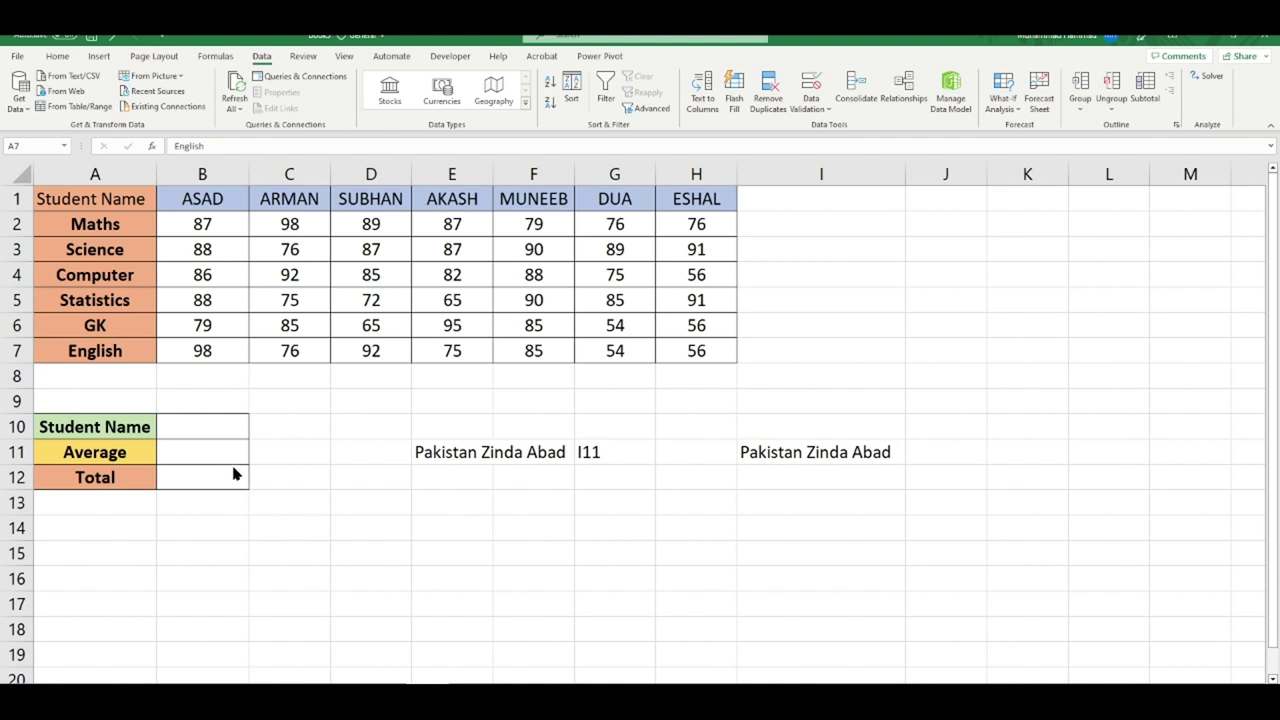
pyautogui.moveTo(202, 198); pyautogui.dragTo(202, 350)
pyautogui.rightClick(211, 234)
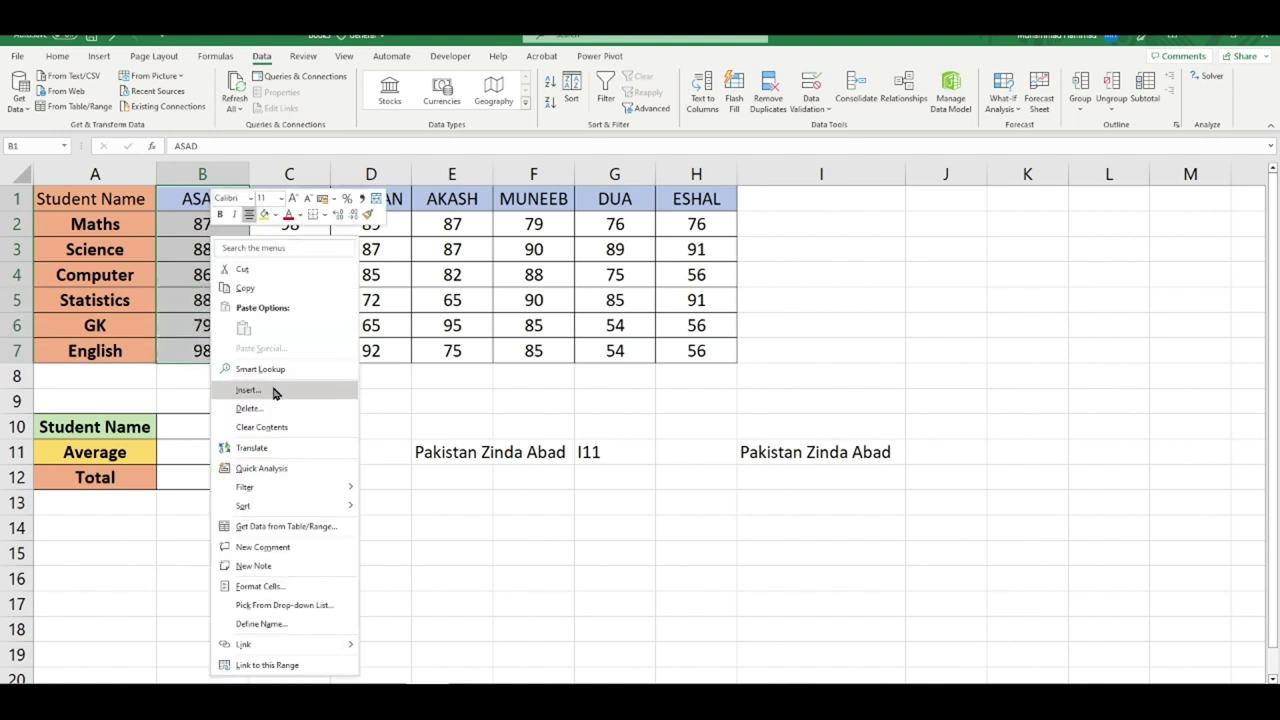
pyautogui.click(262, 623)
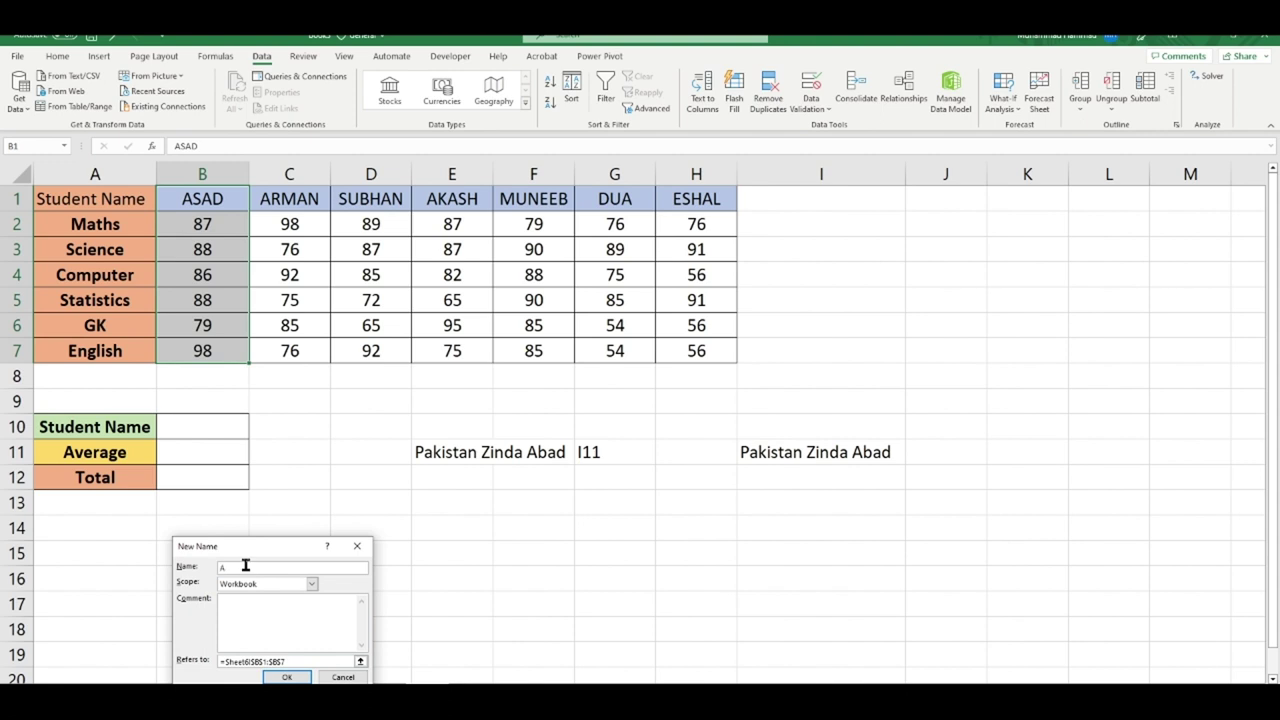
pyautogui.press('Return')
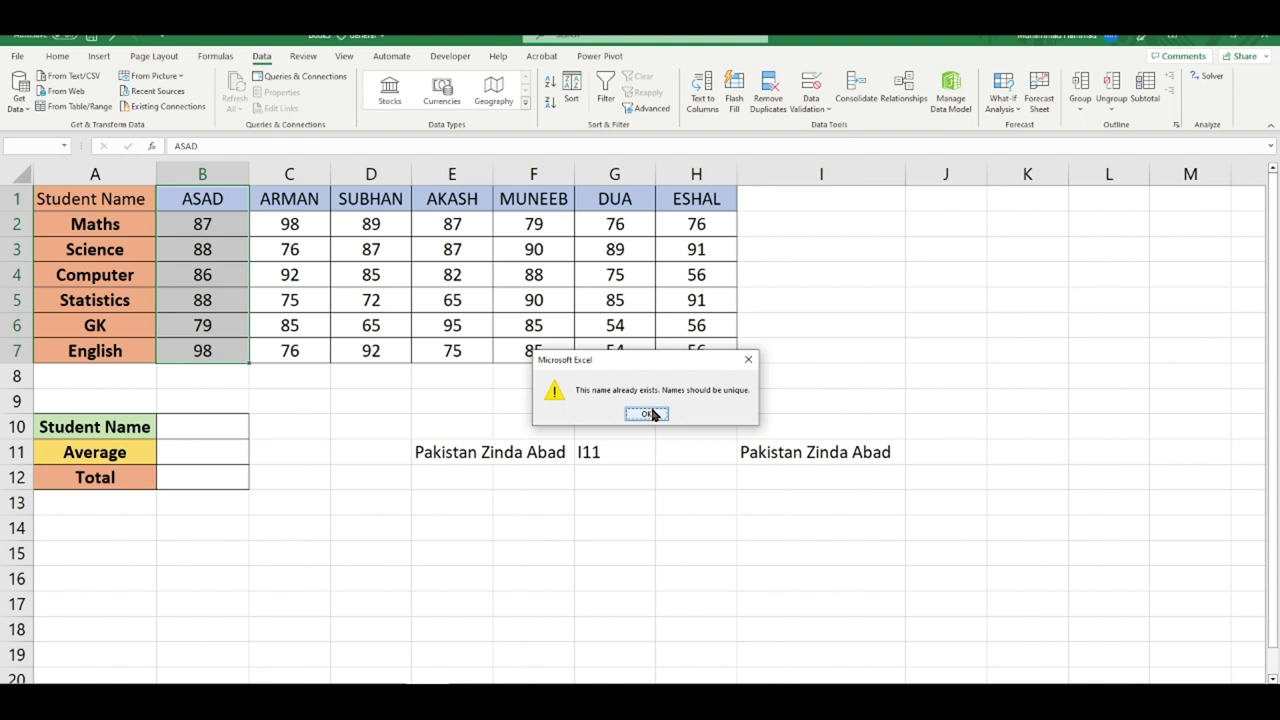
pyautogui.click(647, 414)
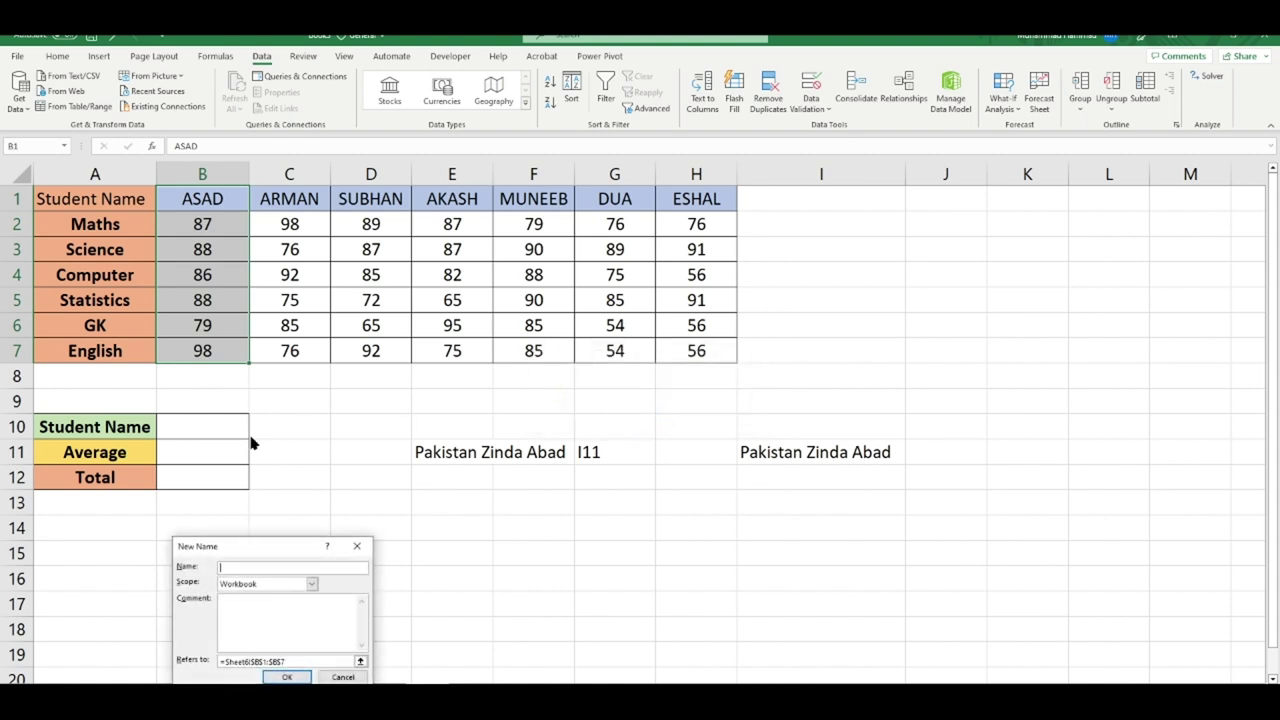
pyautogui.click(360, 541)
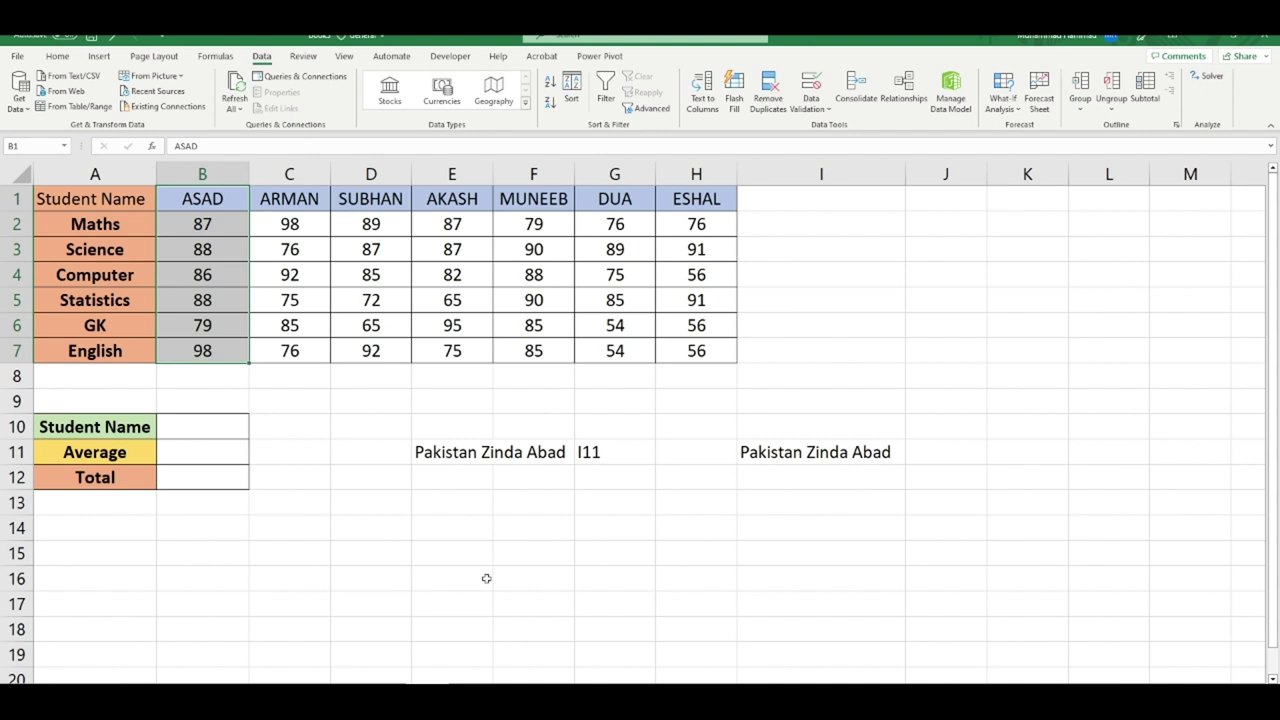
pyautogui.click(166, 426)
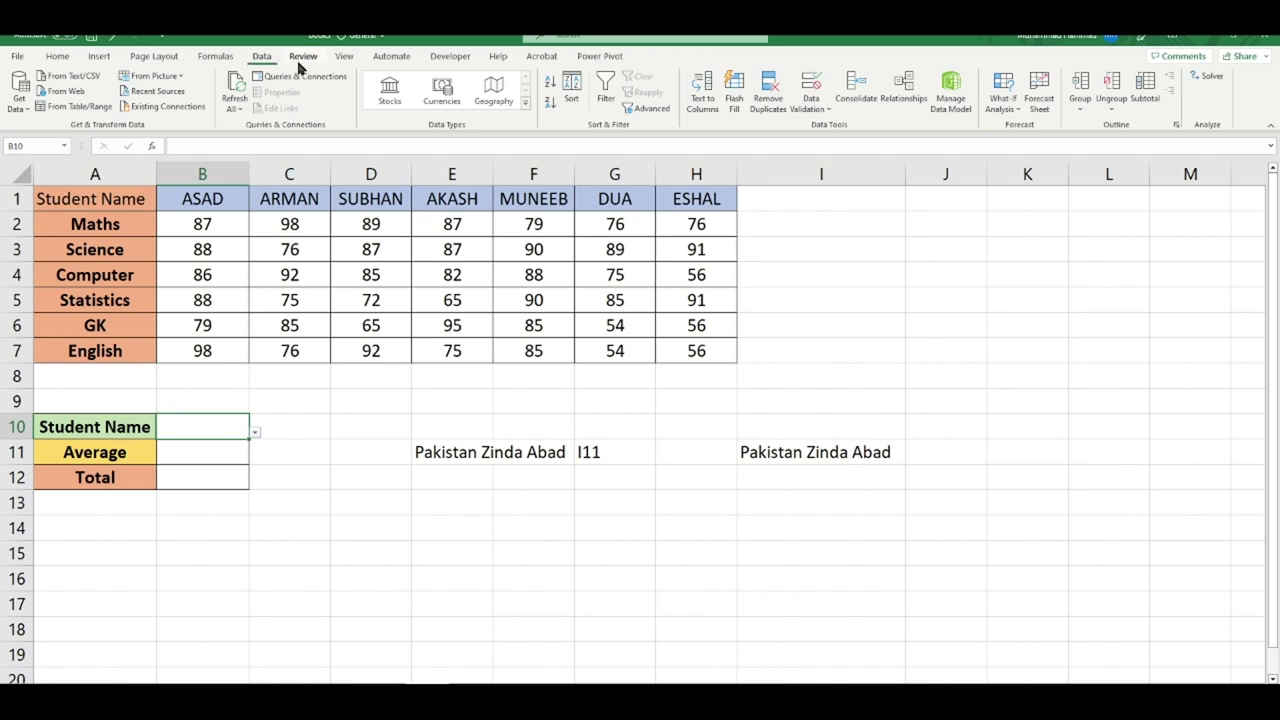
# Give B10 List data validation with source =$B$1:$H$1
pyautogui.click(820, 117)
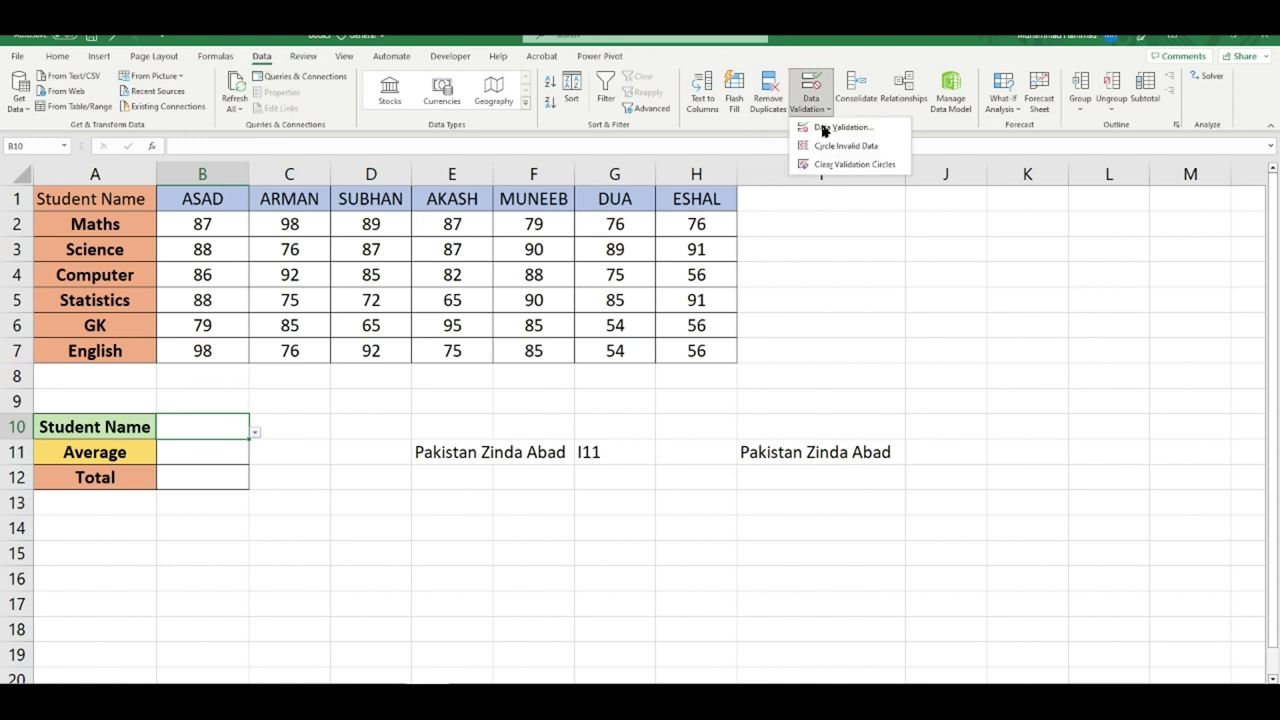
pyautogui.click(826, 129)
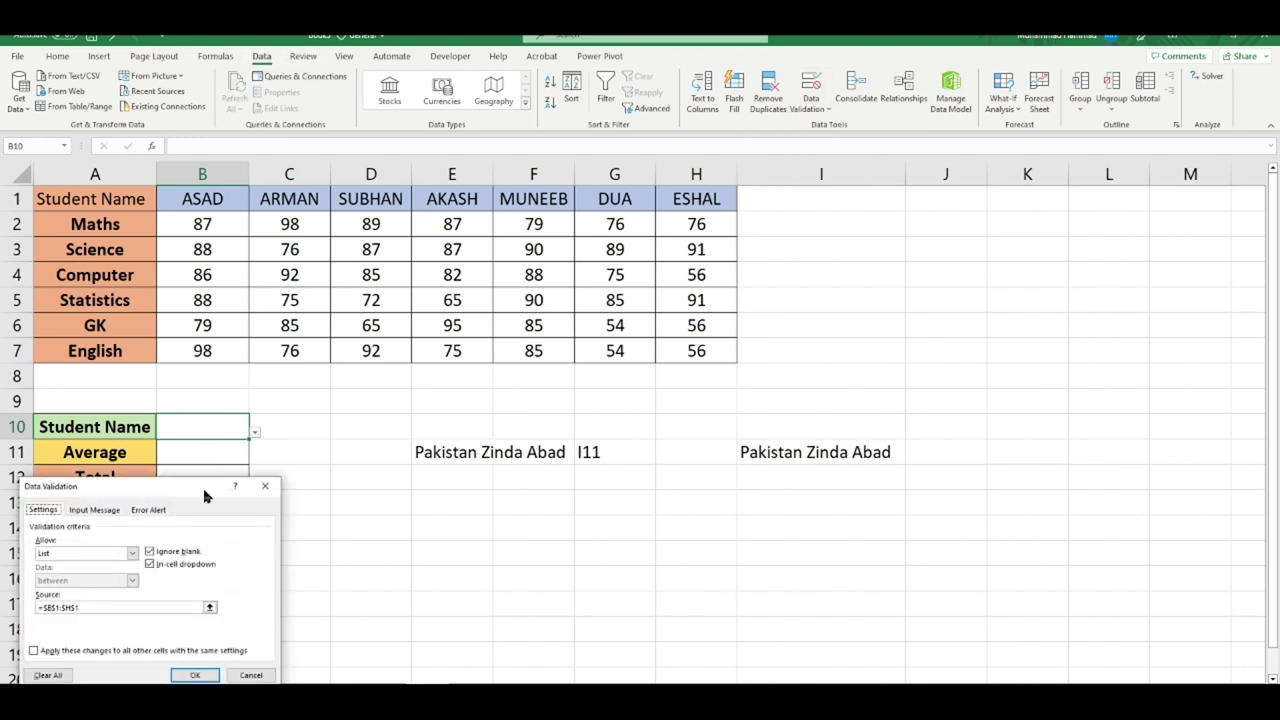
pyautogui.moveTo(208, 494); pyautogui.dragTo(826, 255)
pyautogui.click(750, 312)
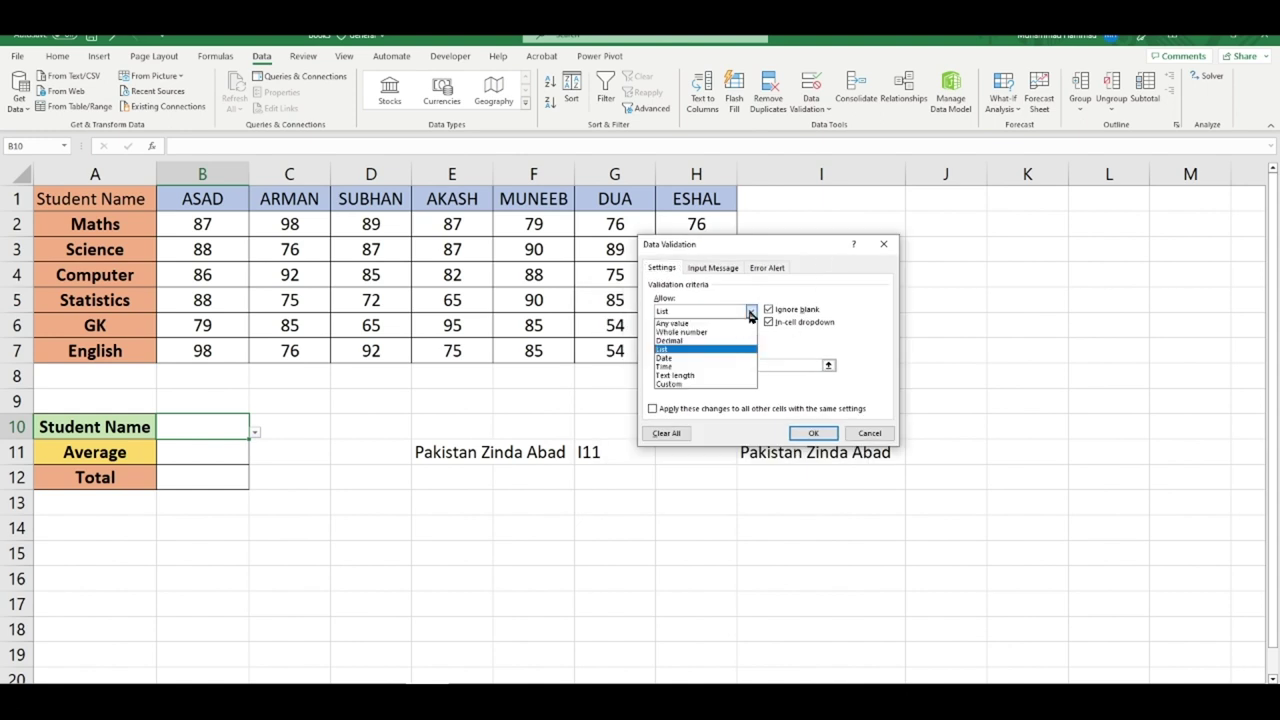
pyautogui.click(750, 312)
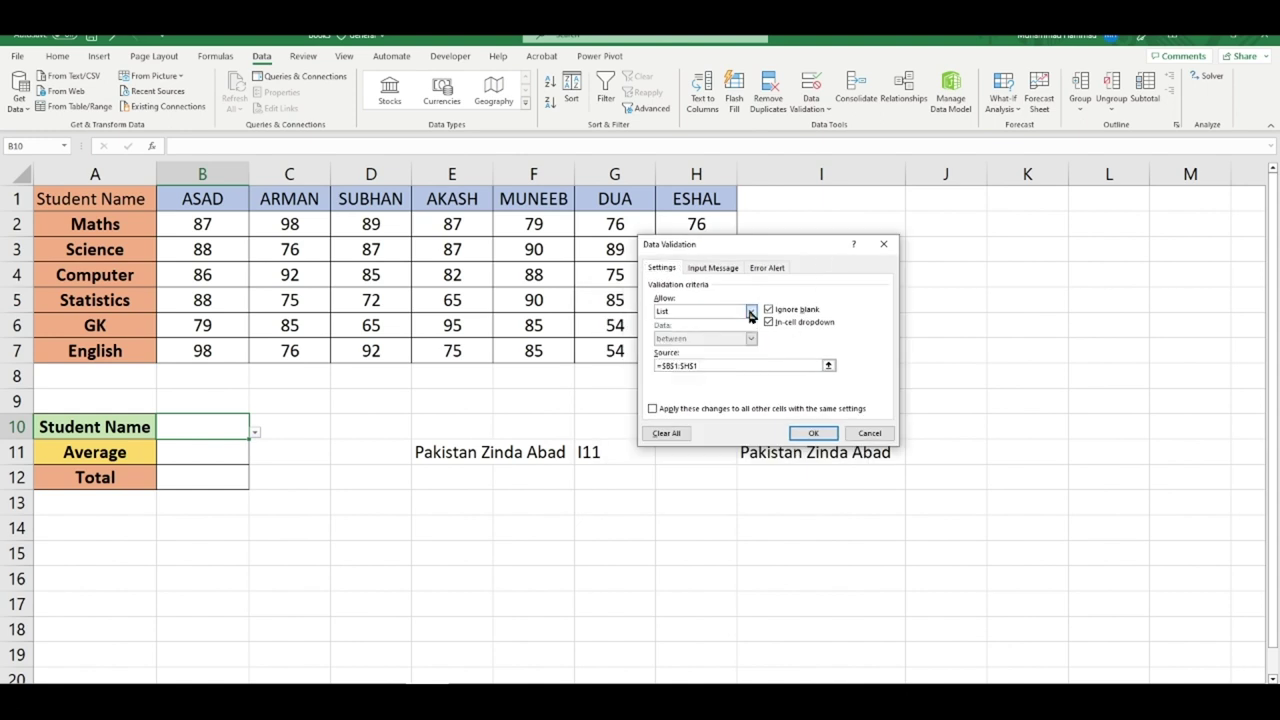
pyautogui.click(829, 366)
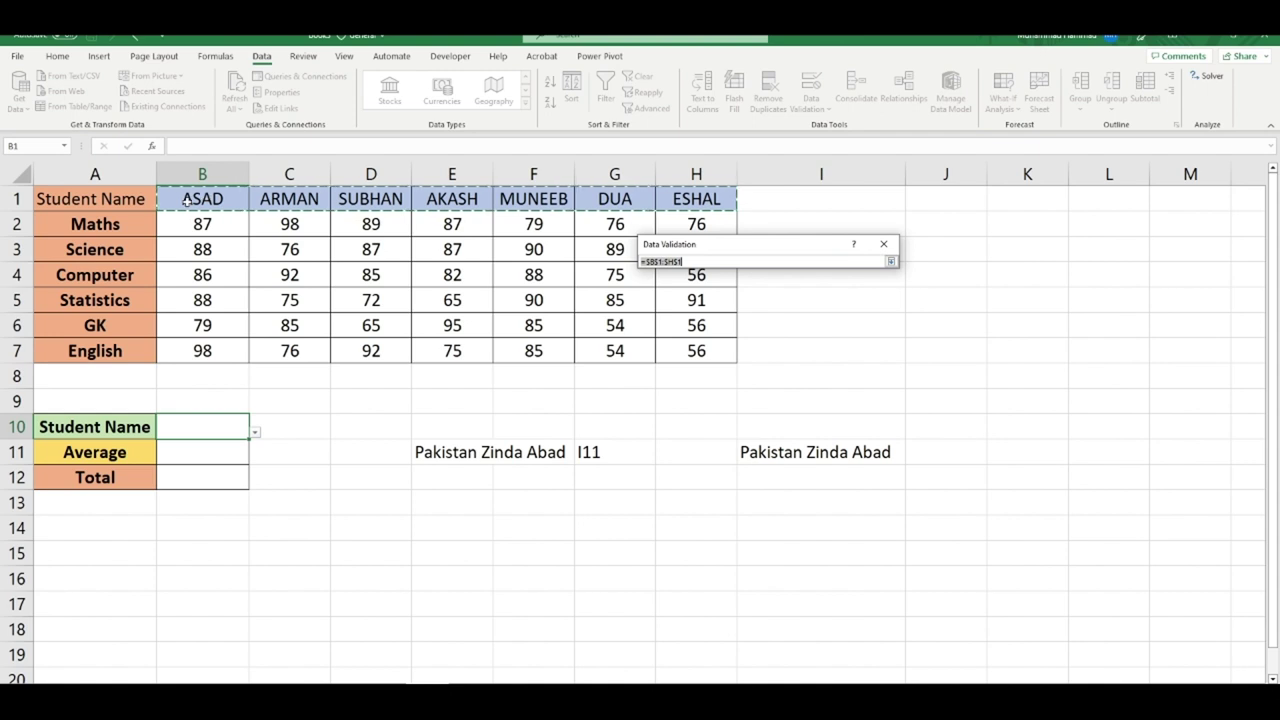
pyautogui.click(886, 261)
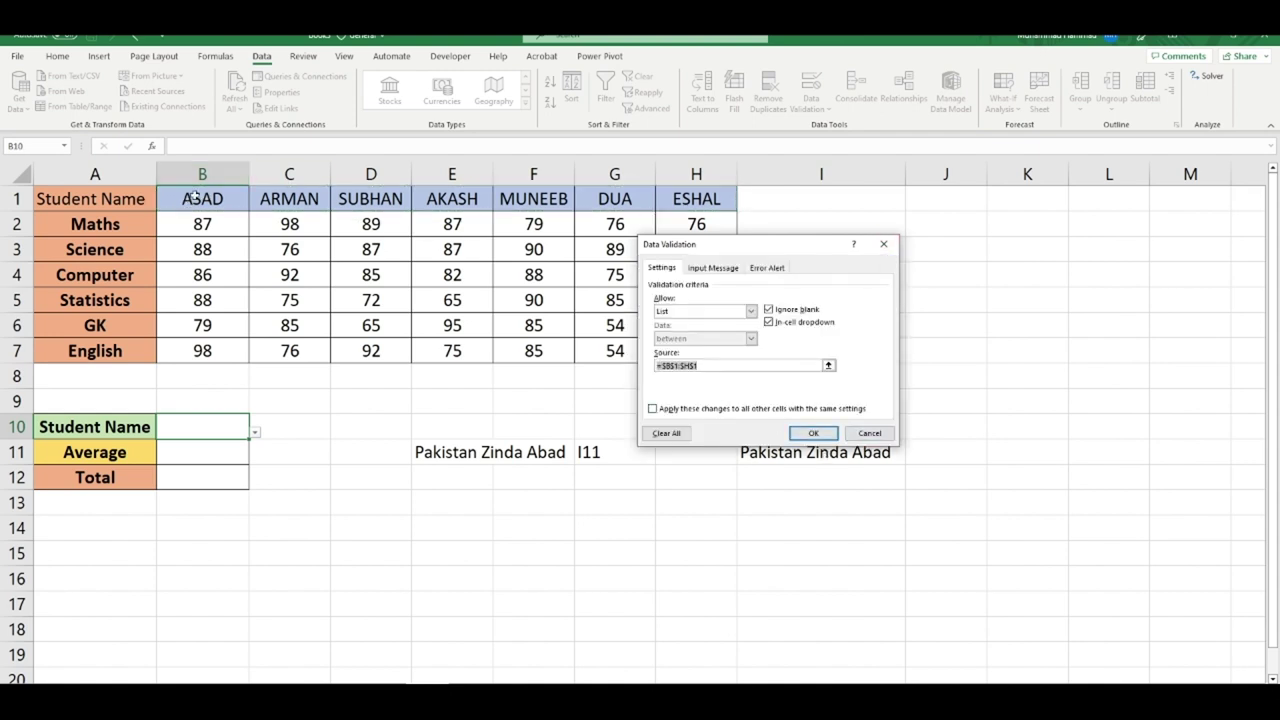
pyautogui.click(813, 435)
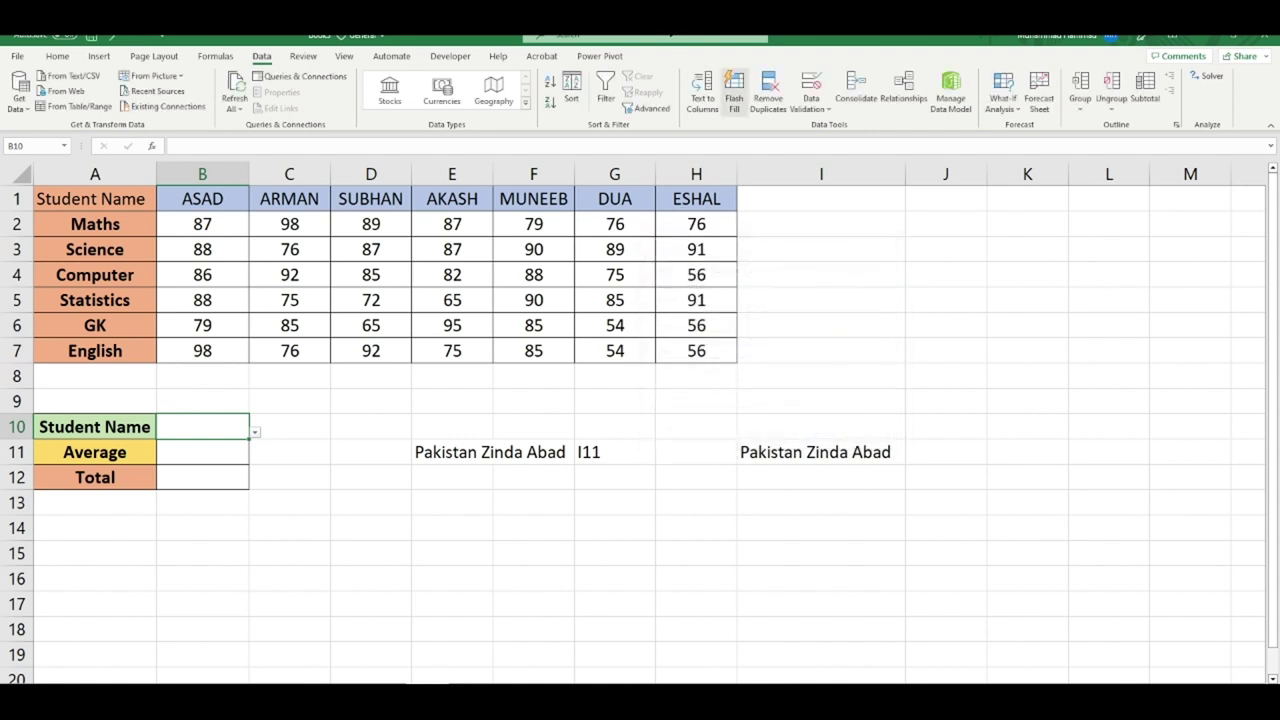
# Check B10's drop-down of student names, then select B11 for the average
pyautogui.click(256, 433)
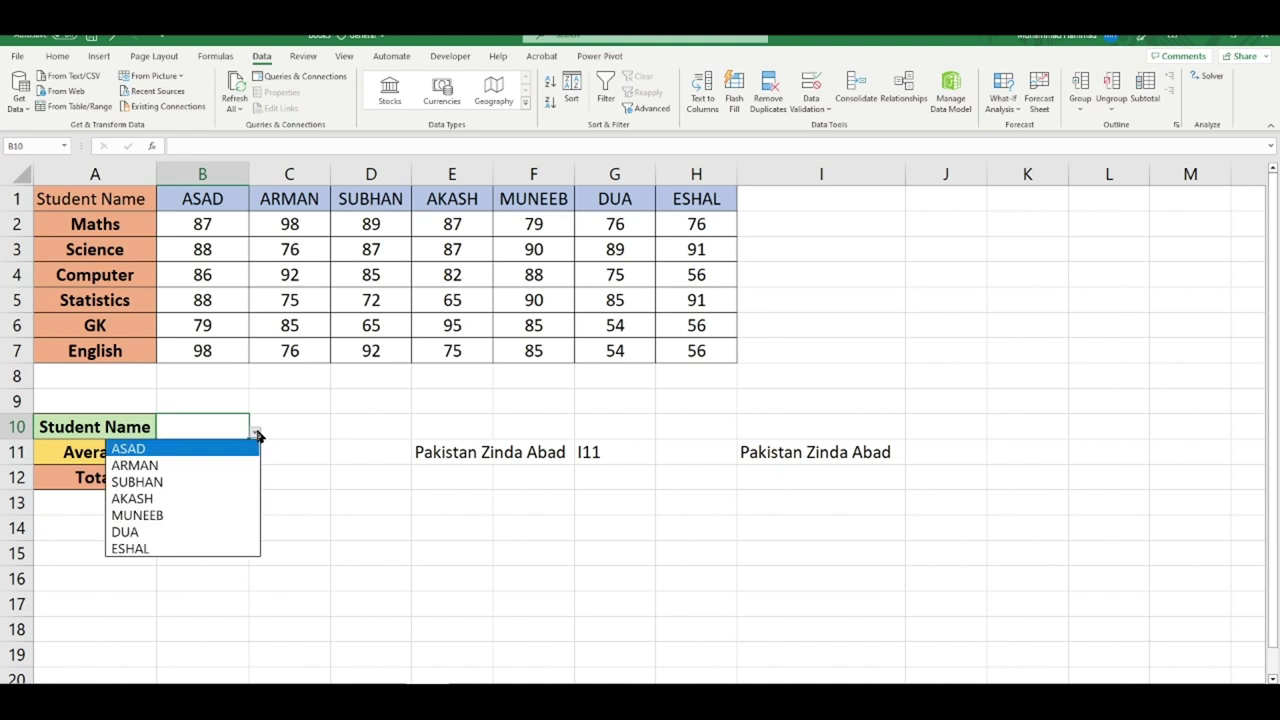
pyautogui.click(257, 434)
pyautogui.click(209, 454)
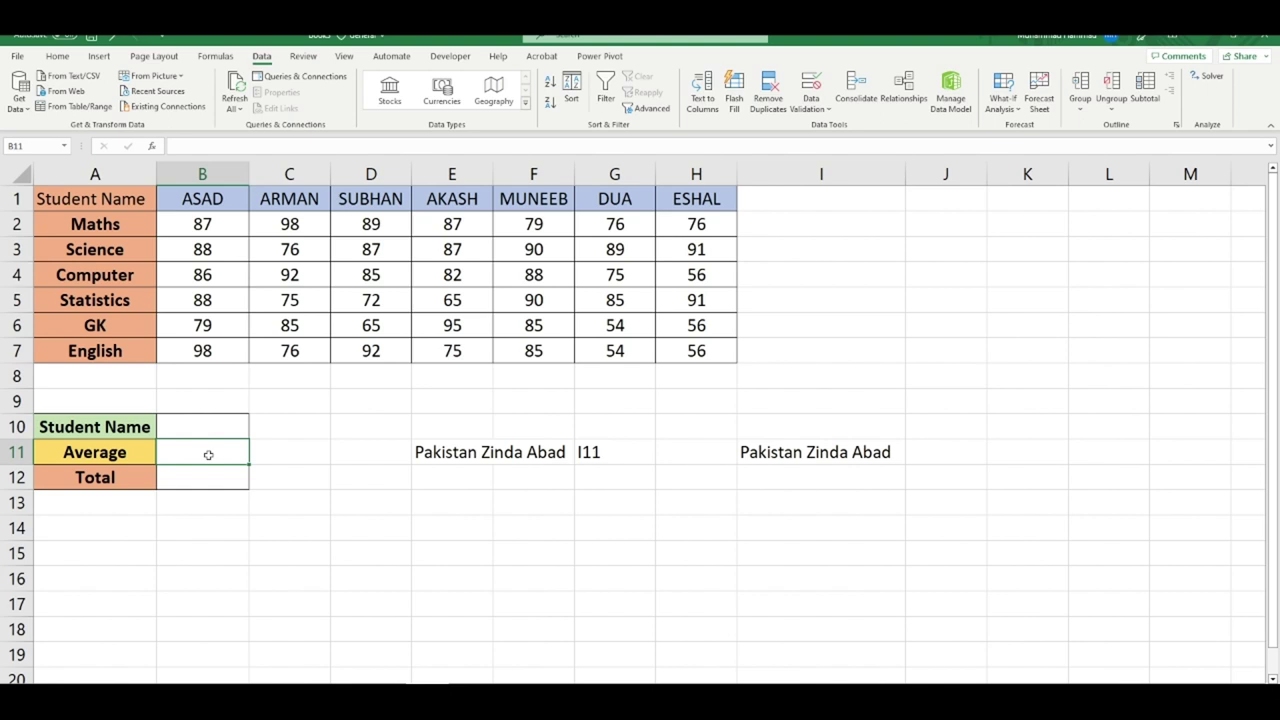
pyautogui.click(209, 427)
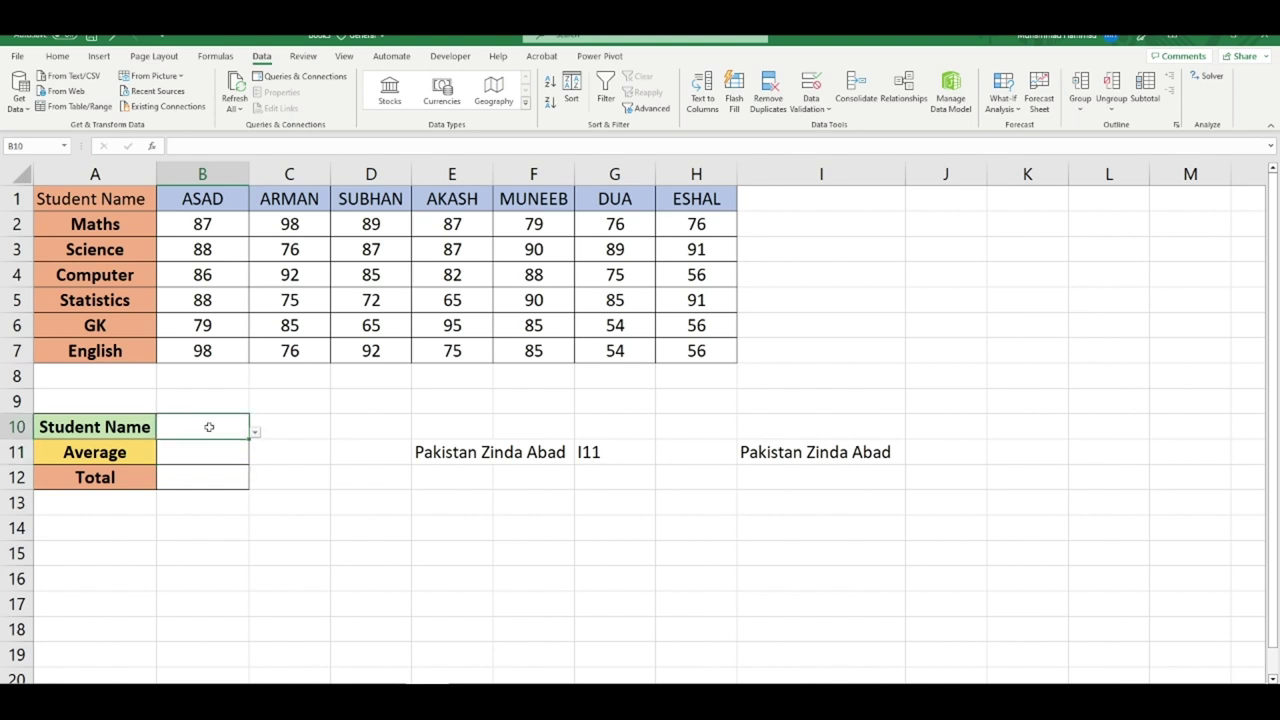
pyautogui.click(202, 451)
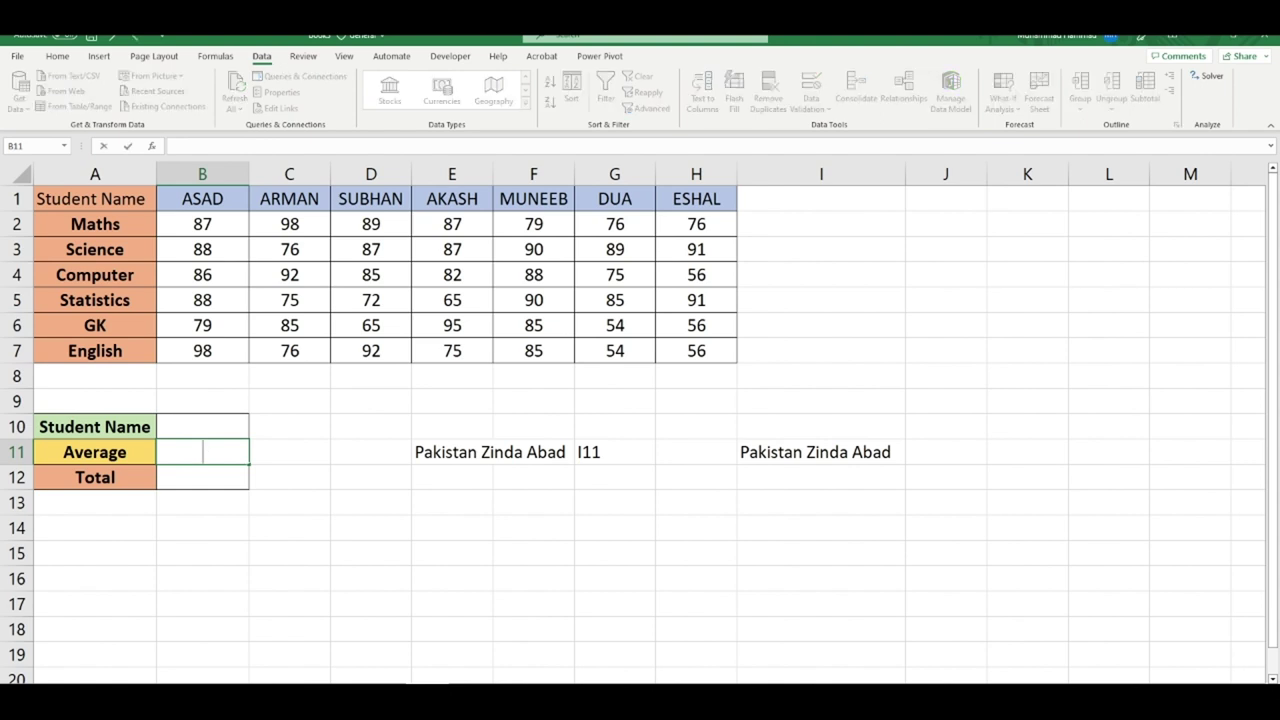
# Enter =AVERAGE(INDIRECT(B10)) in B11
pyautogui.write('=AVER')
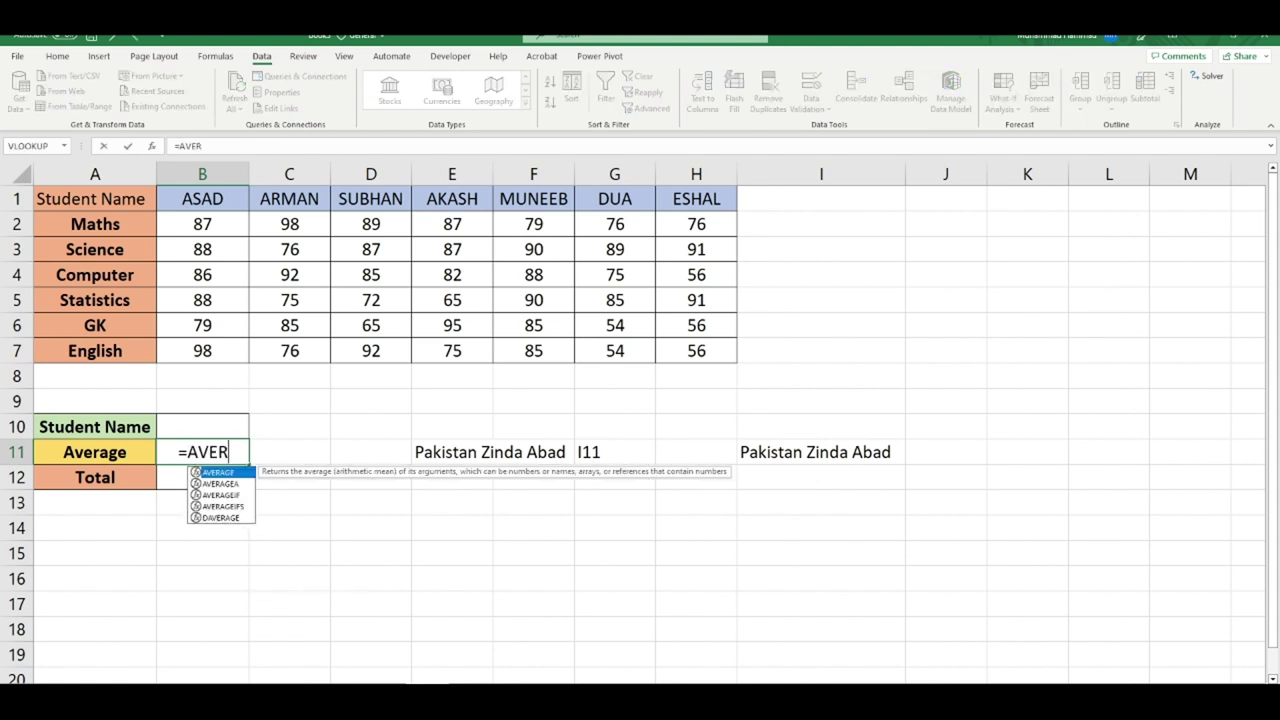
pyautogui.press('Tab')
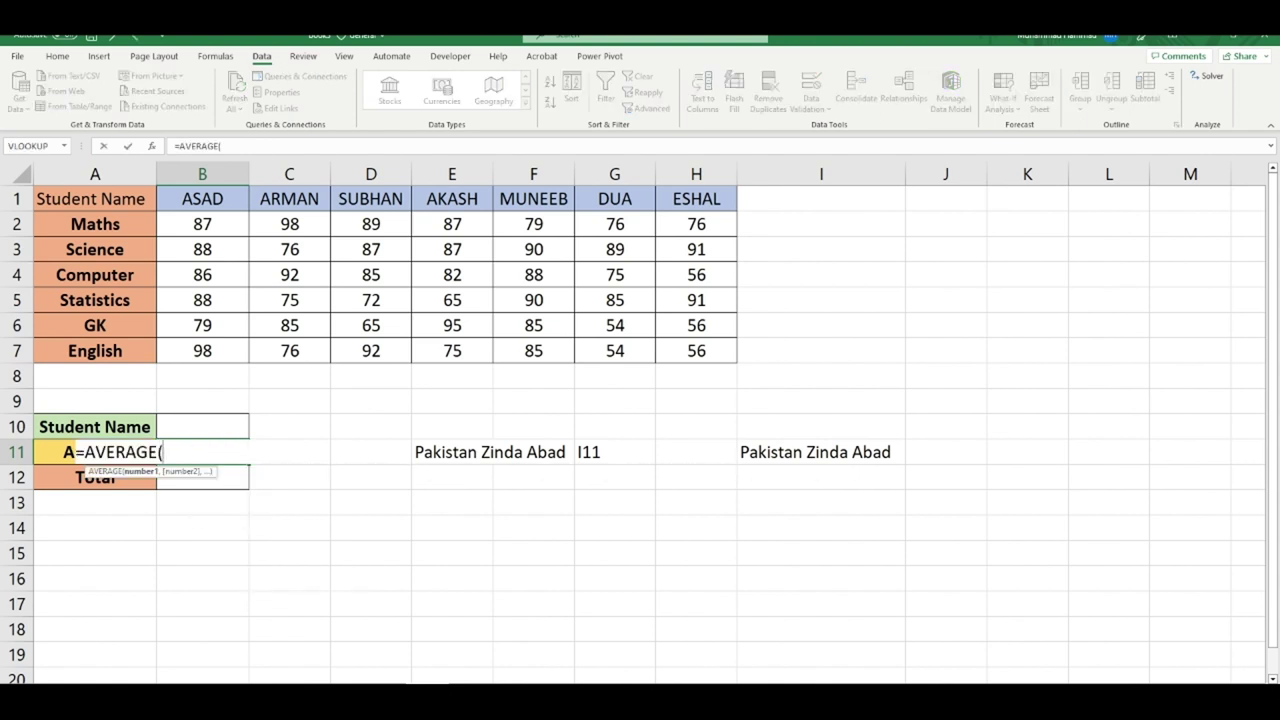
pyautogui.write('INDIRE')
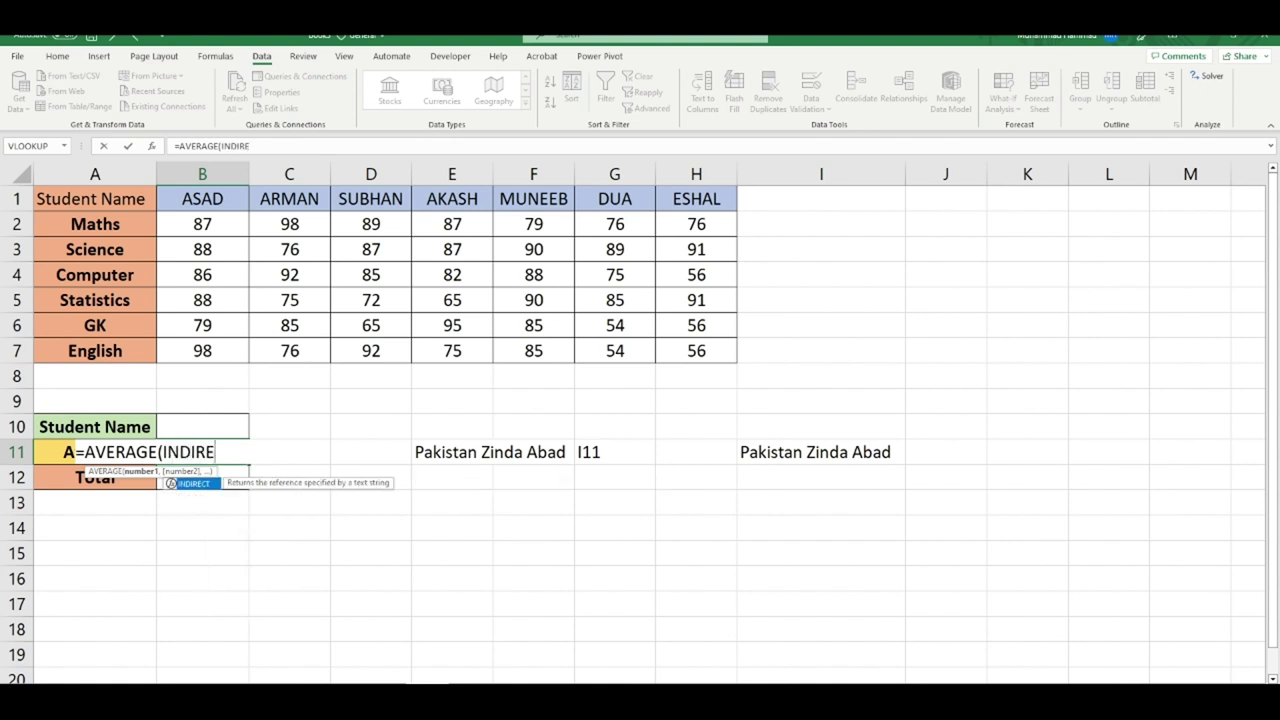
pyautogui.press('Tab')
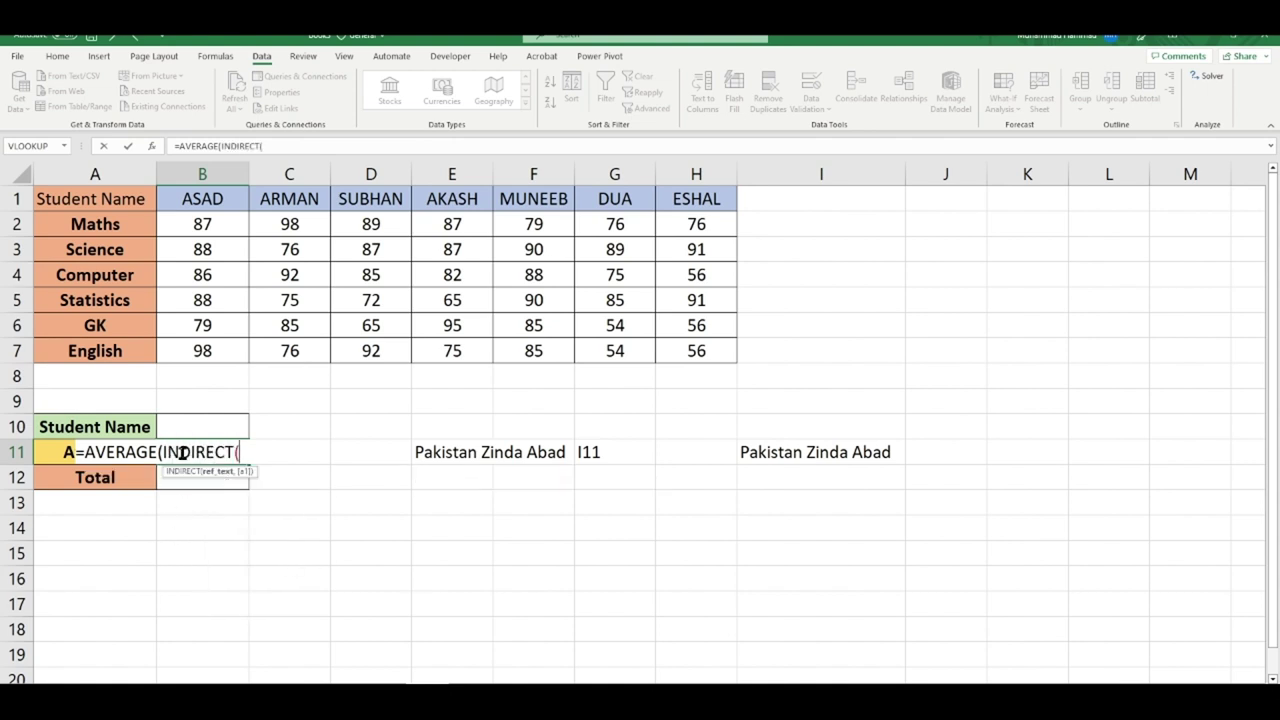
pyautogui.click(191, 427)
pyautogui.write(')')
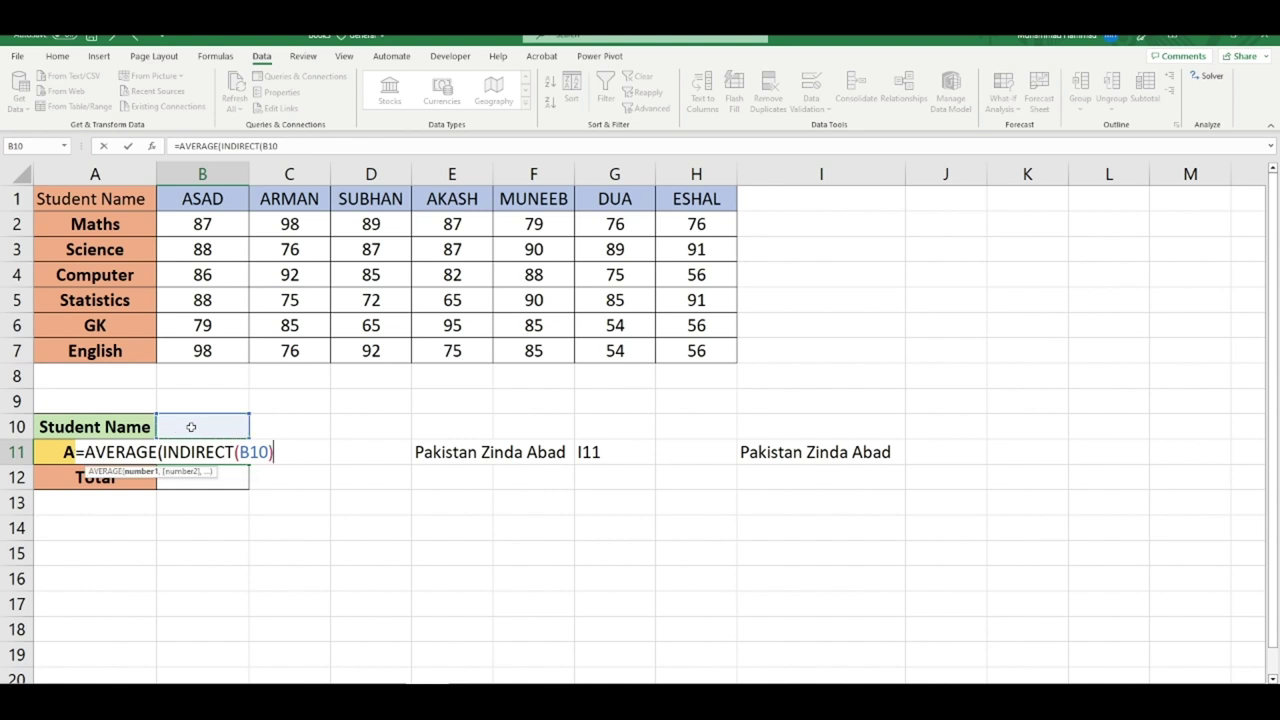
pyautogui.write(')')
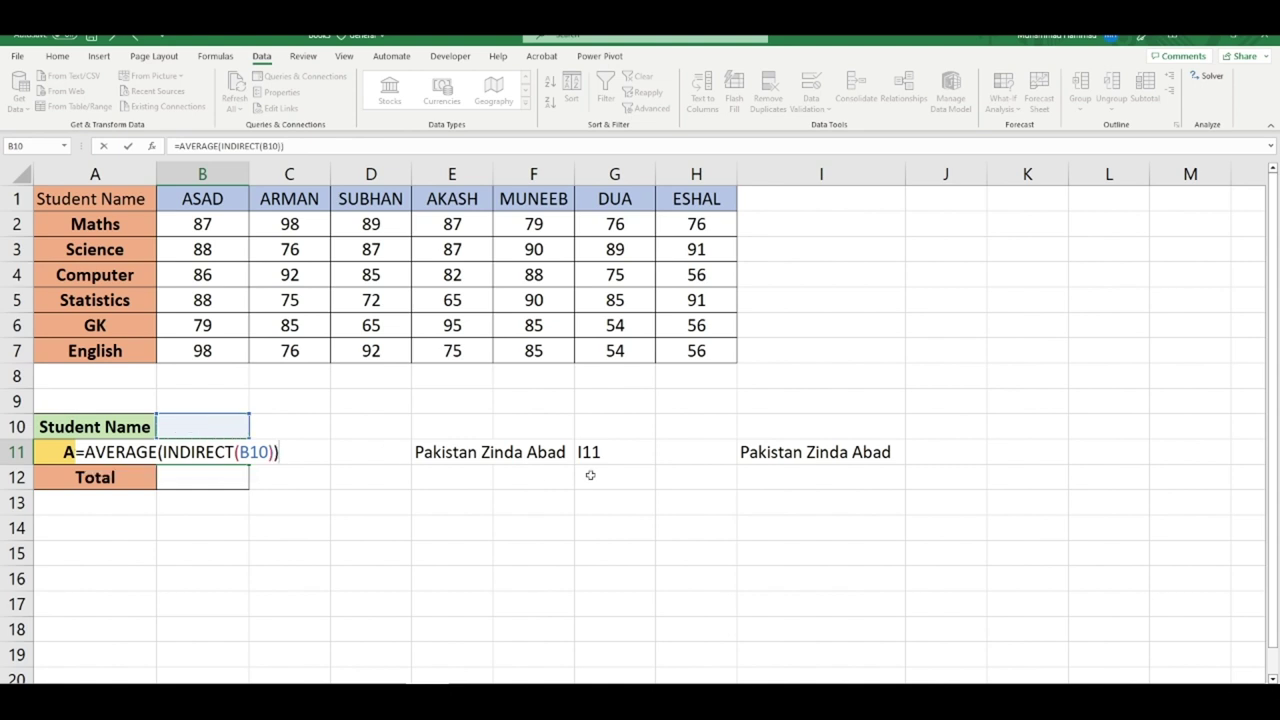
pyautogui.press('Return')
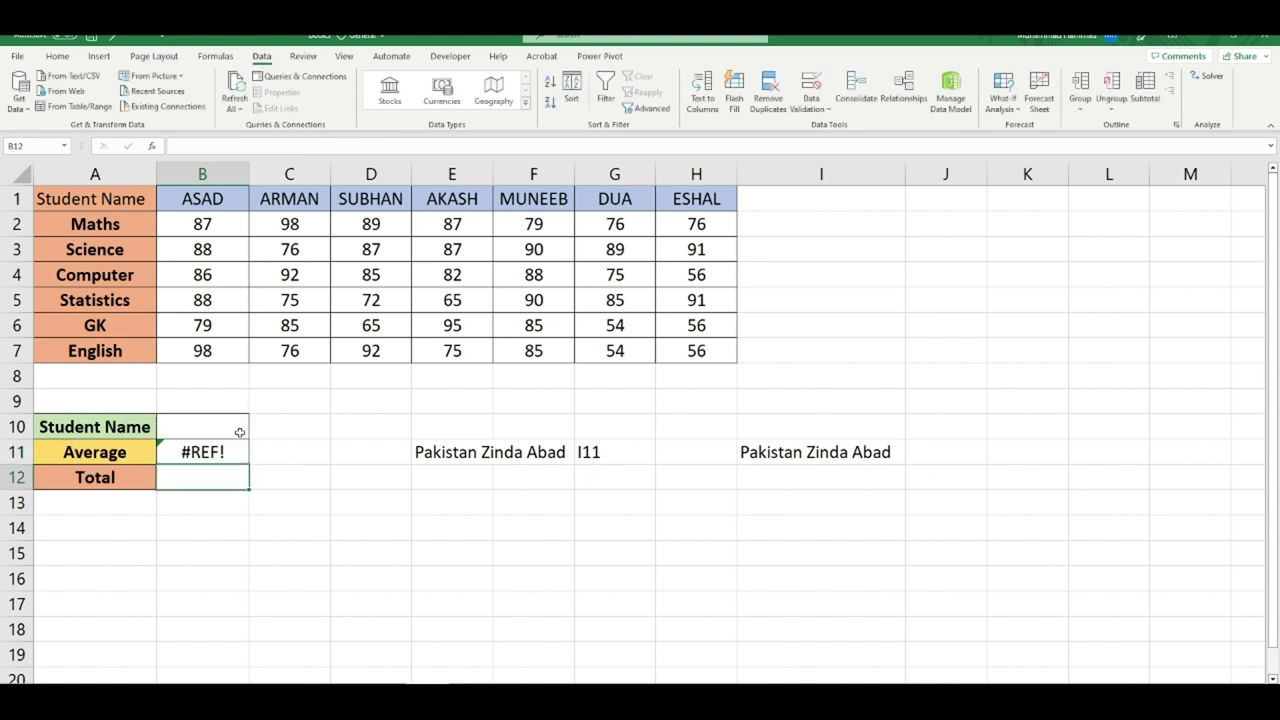
# Test the average by picking ASAD, ARMAN, then SUBHAN (81.666667) in B10
pyautogui.click(240, 432)
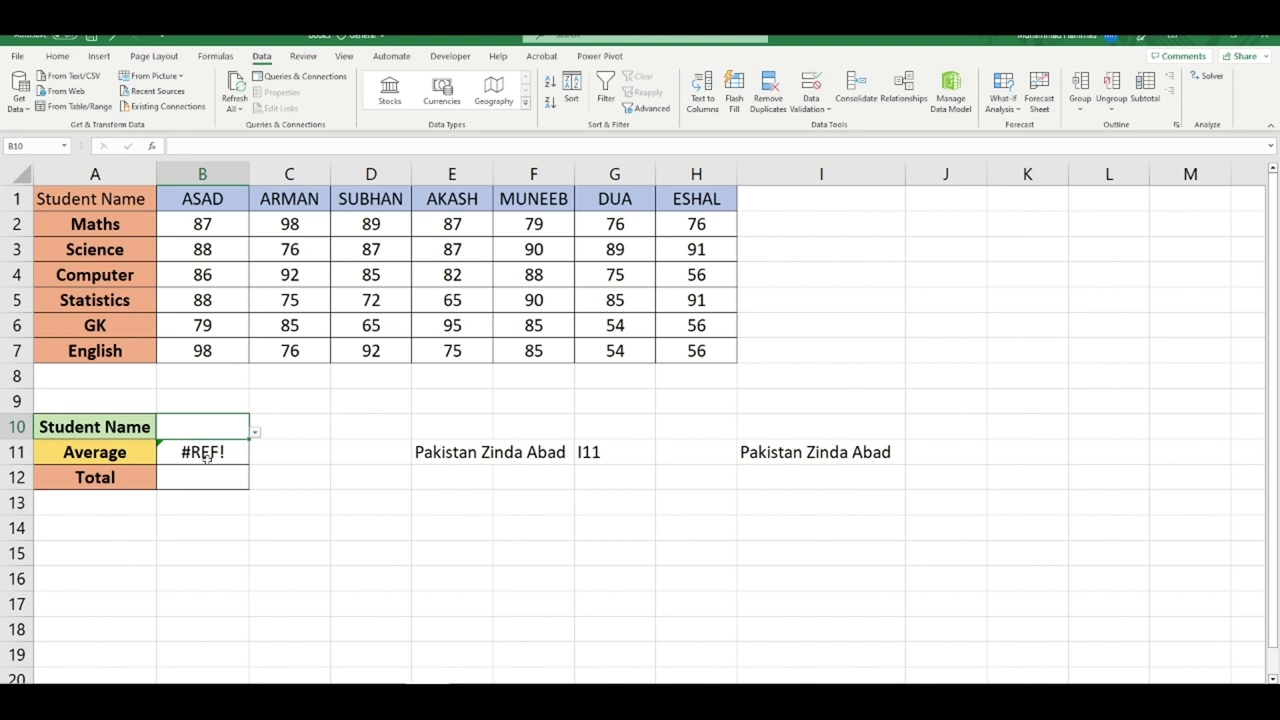
pyautogui.click(255, 432)
pyautogui.click(218, 447)
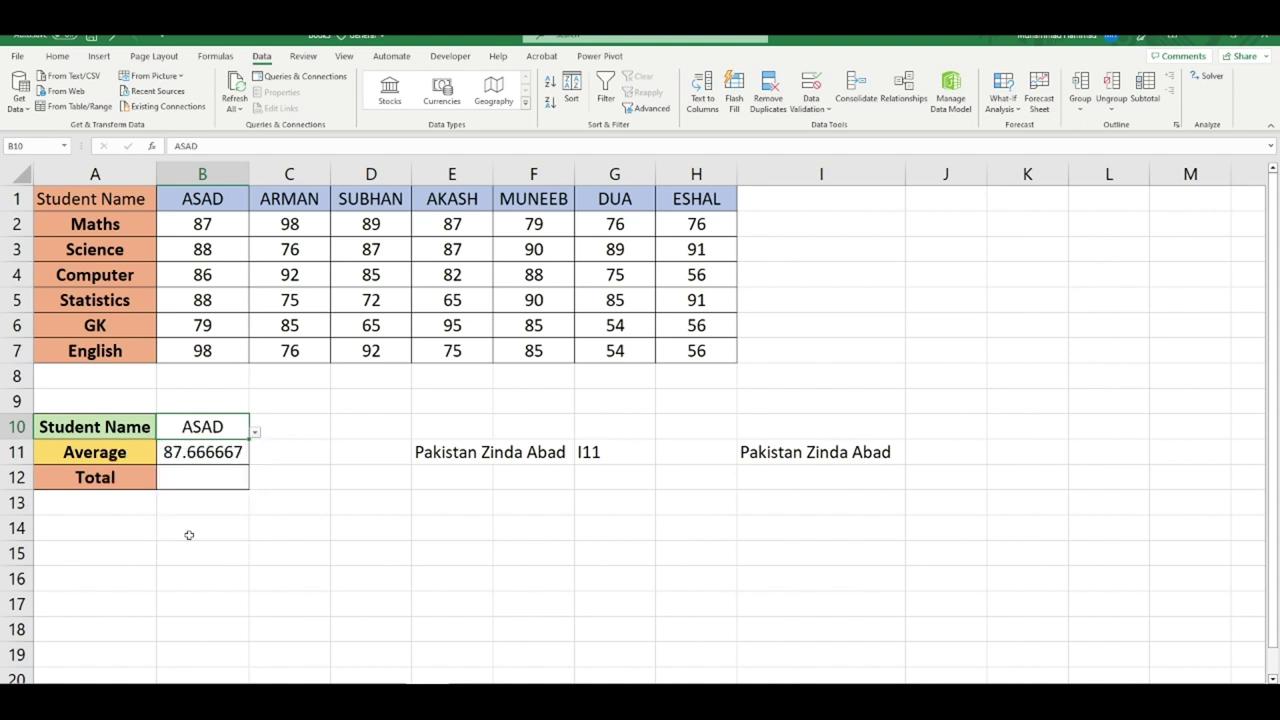
pyautogui.click(255, 432)
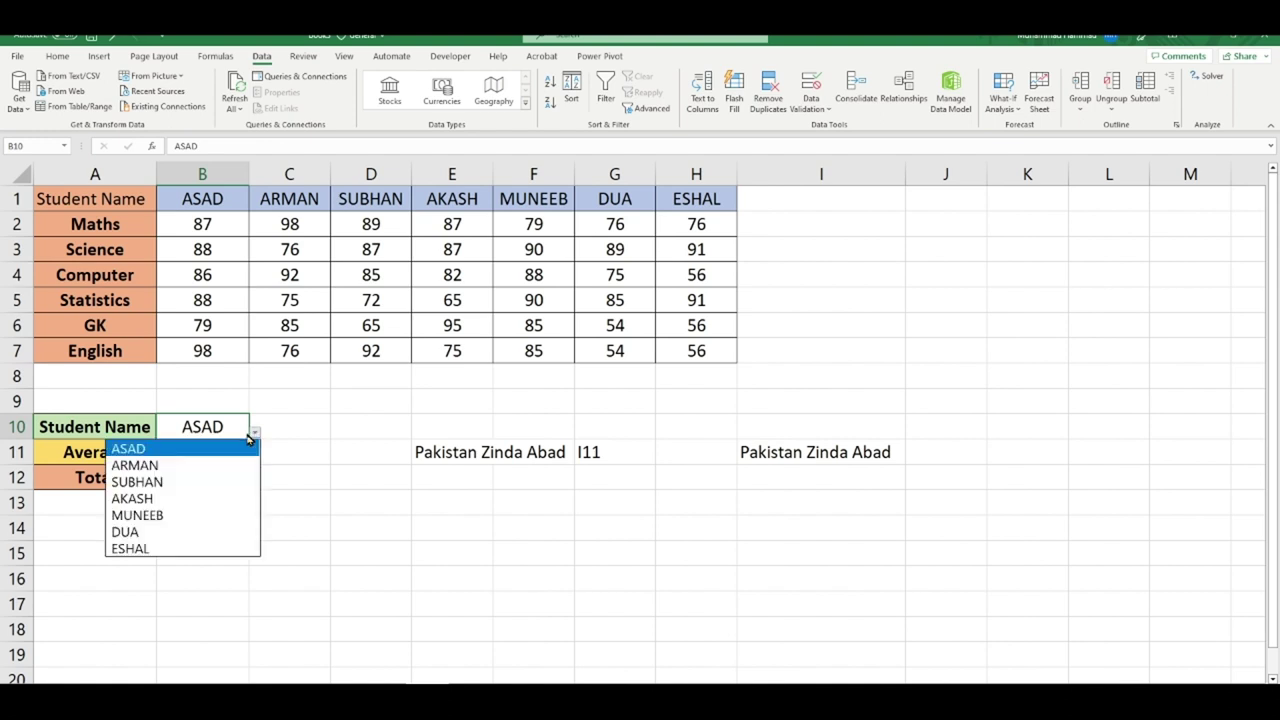
pyautogui.click(166, 465)
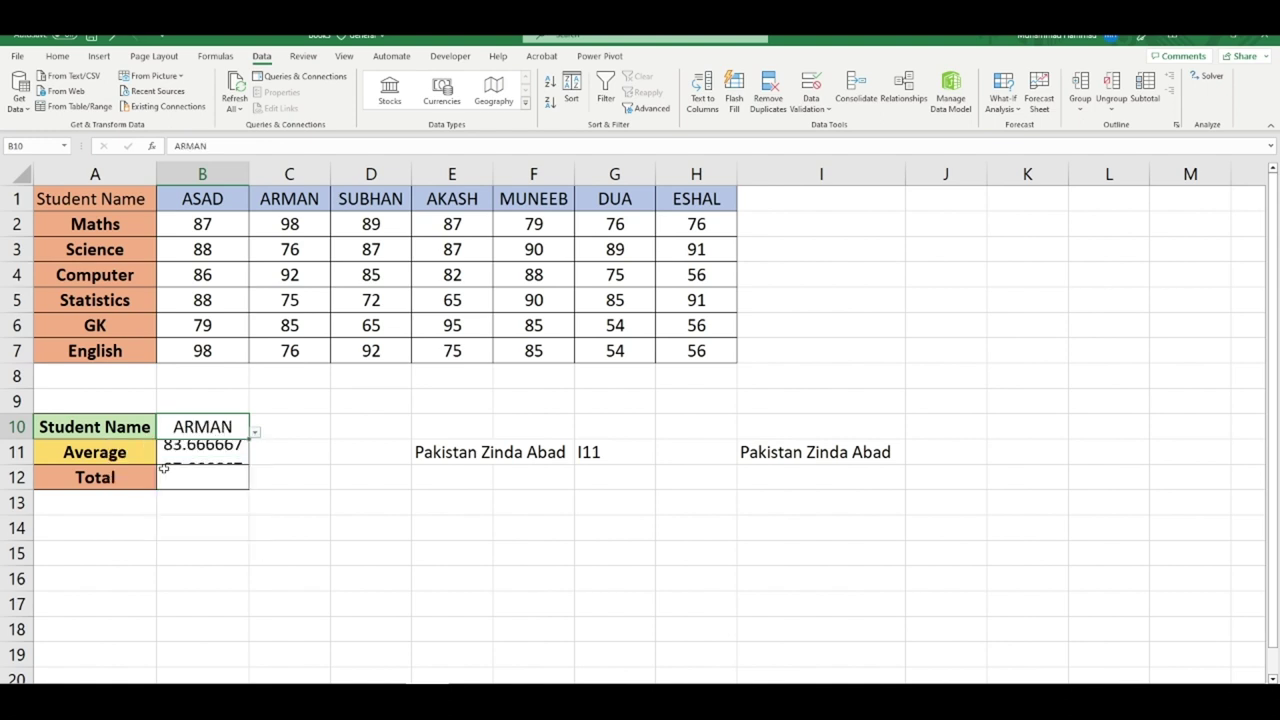
pyautogui.click(256, 433)
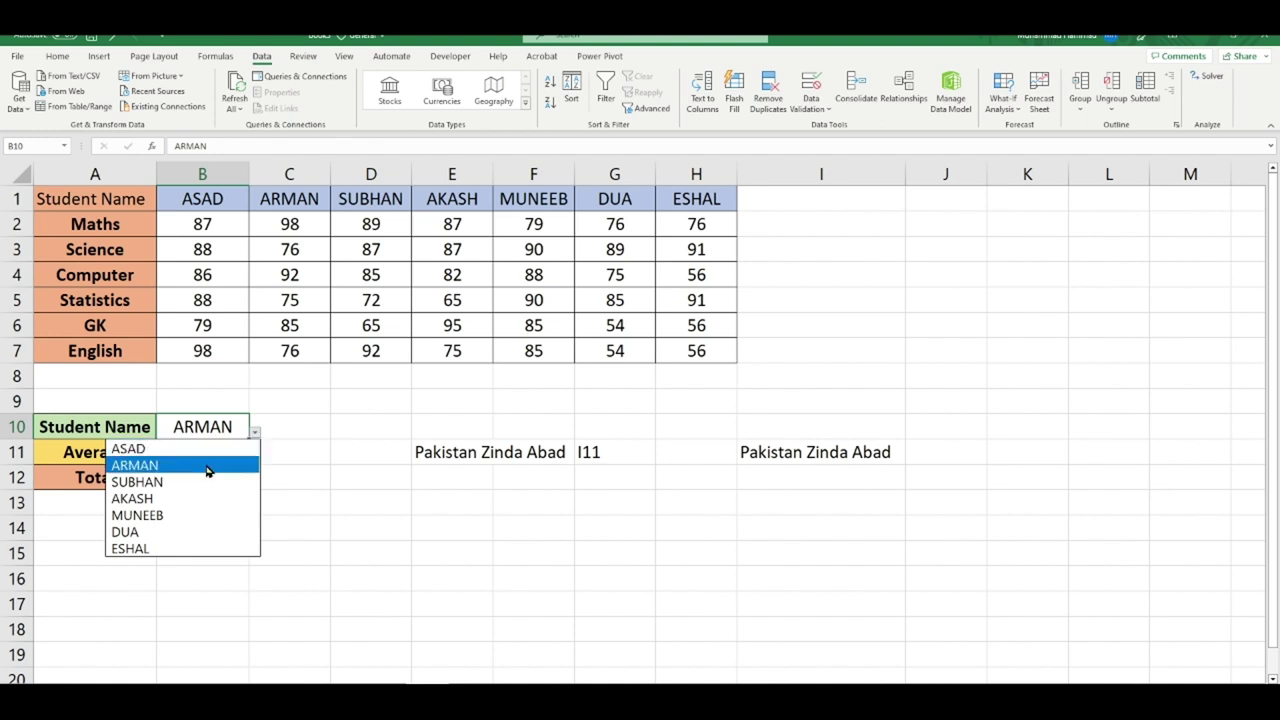
pyautogui.click(200, 482)
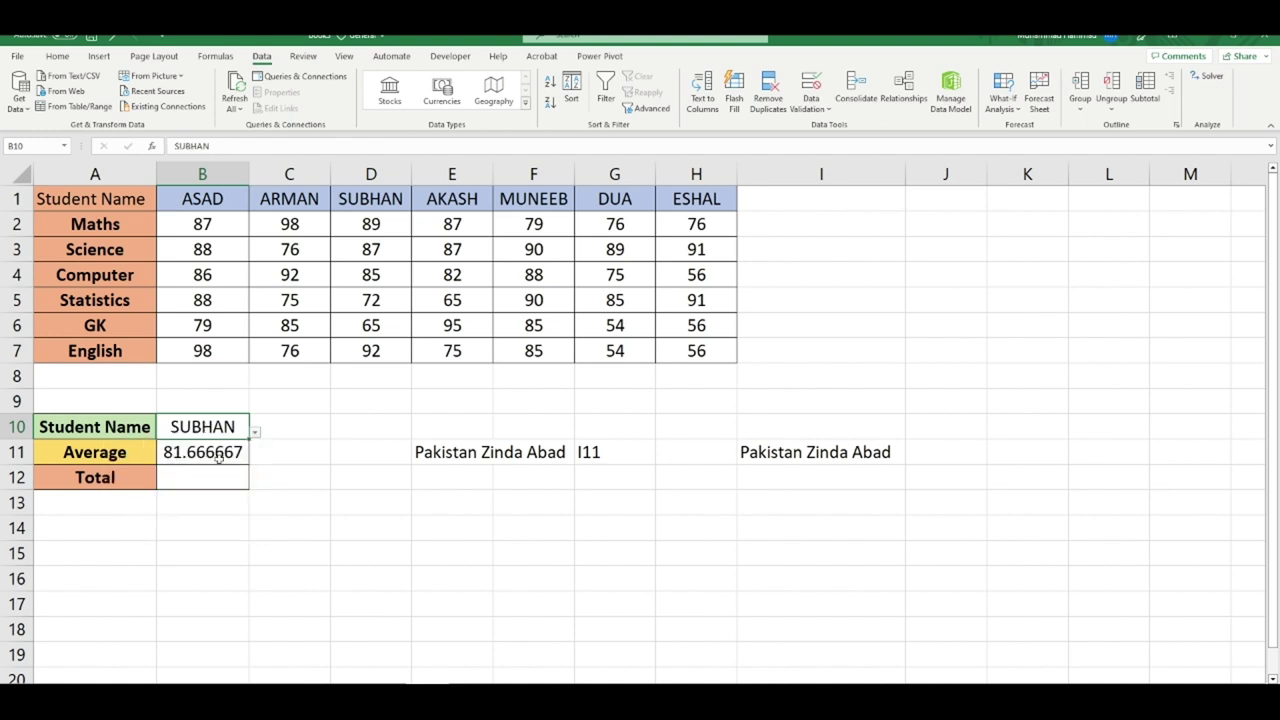
pyautogui.click(262, 434)
pyautogui.click(225, 428)
# Enter =SUM(INDIRECT(B10)) in the Total cell B12
pyautogui.click(194, 482)
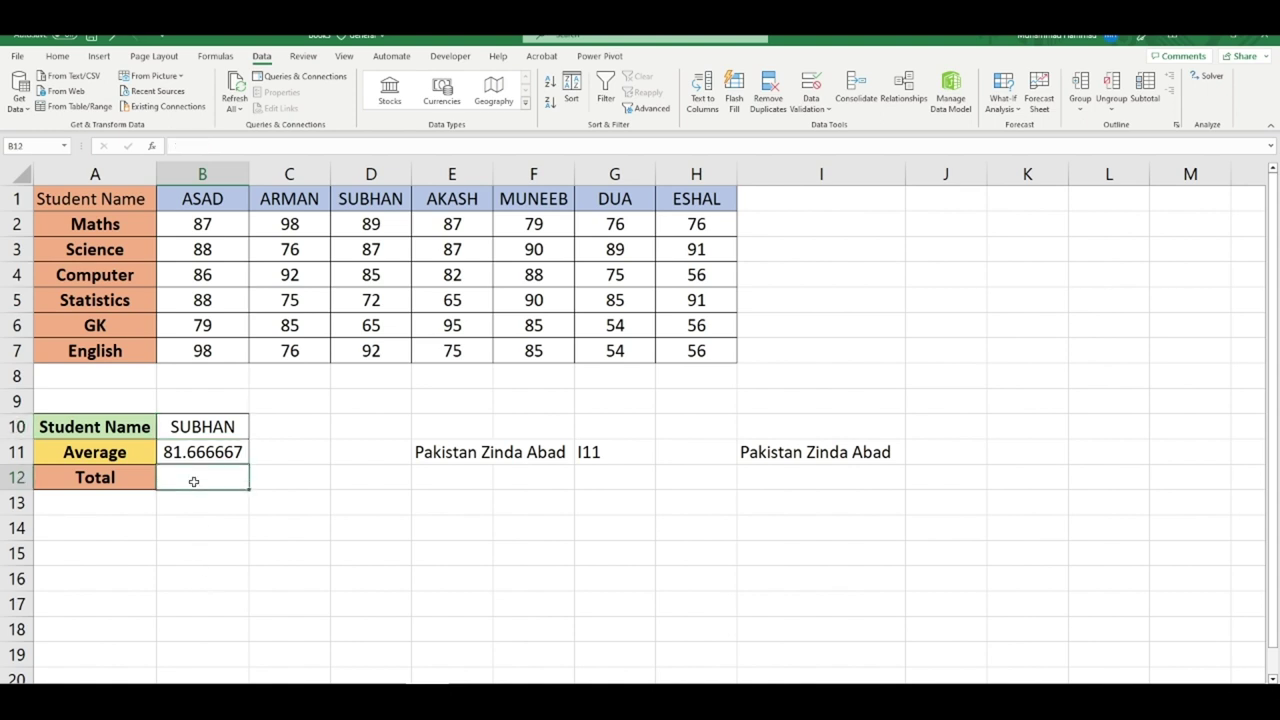
pyautogui.write('=')
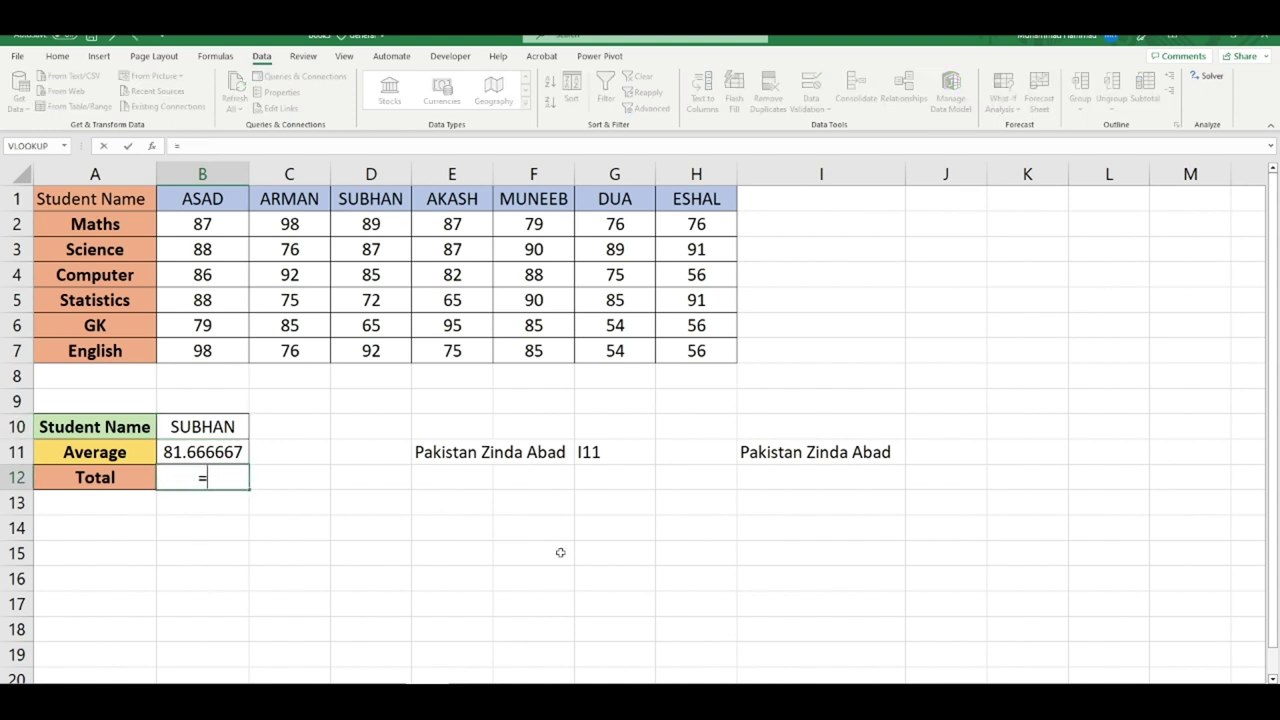
pyautogui.press('BackSpace')
pyautogui.write('=SUM(')
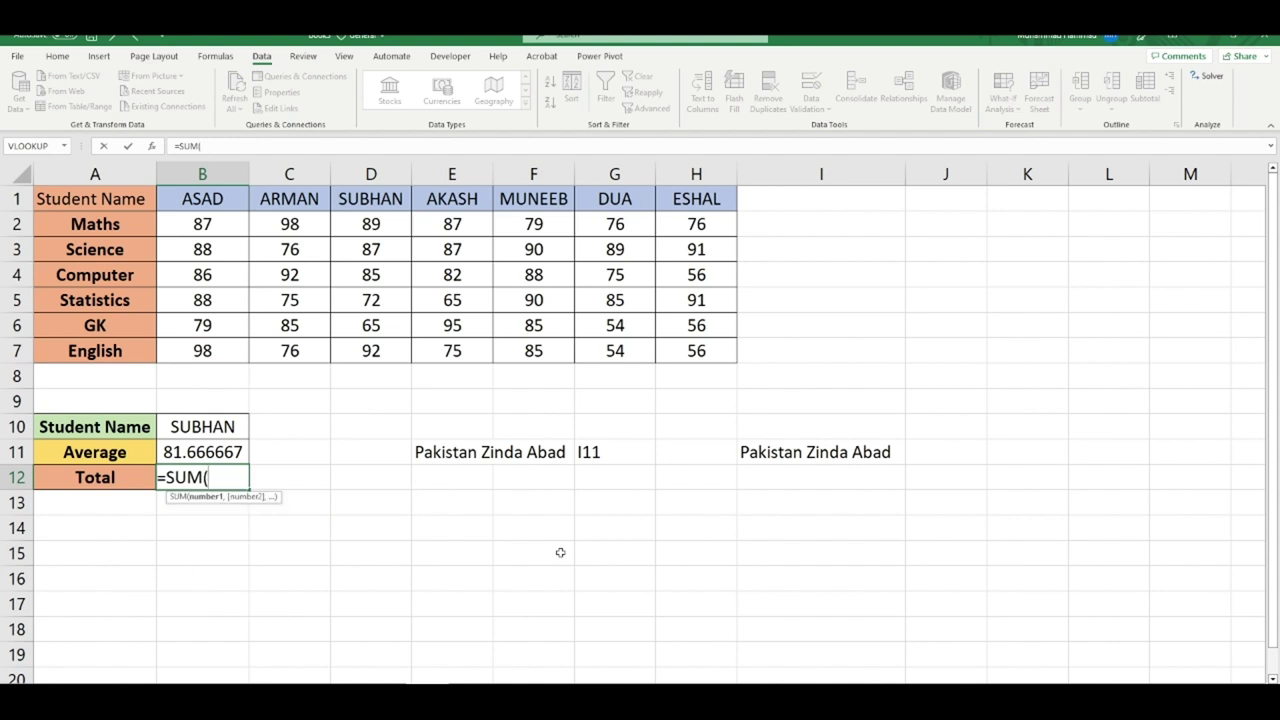
pyautogui.write('IND')
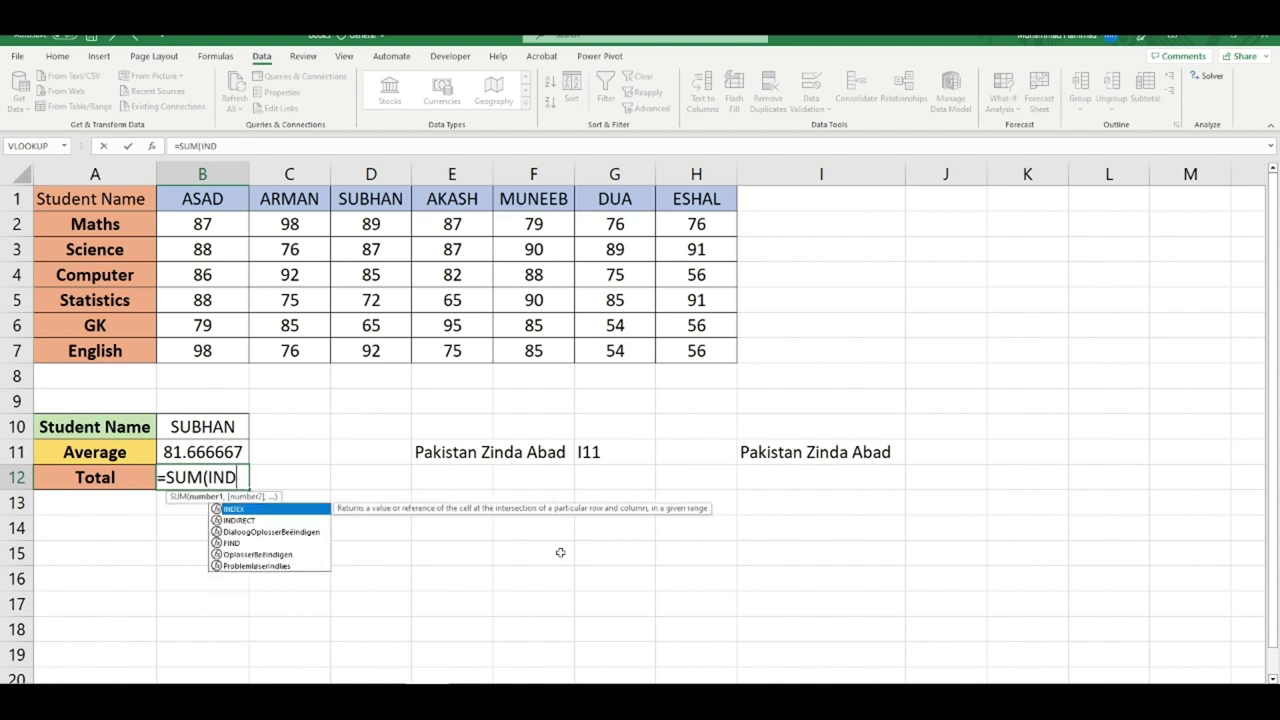
pyautogui.write('IRE')
pyautogui.press('Tab')
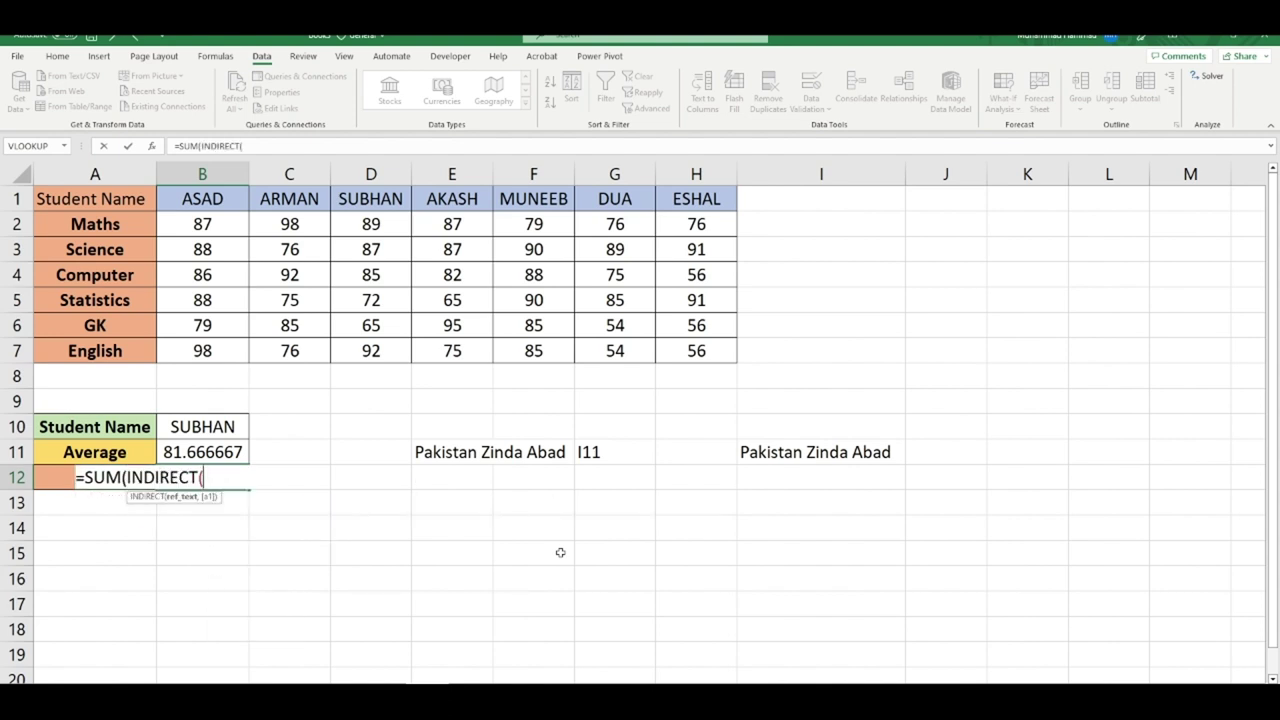
pyautogui.press('Up')
pyautogui.press('Up')
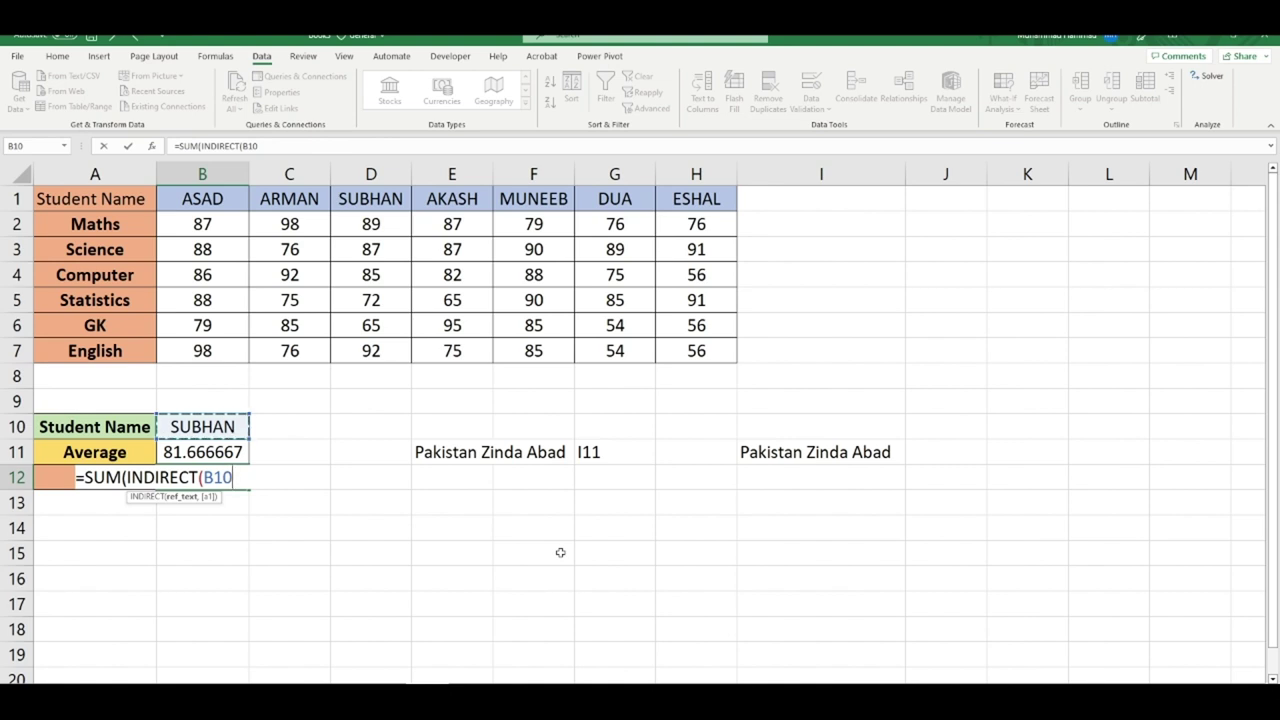
pyautogui.write('))')
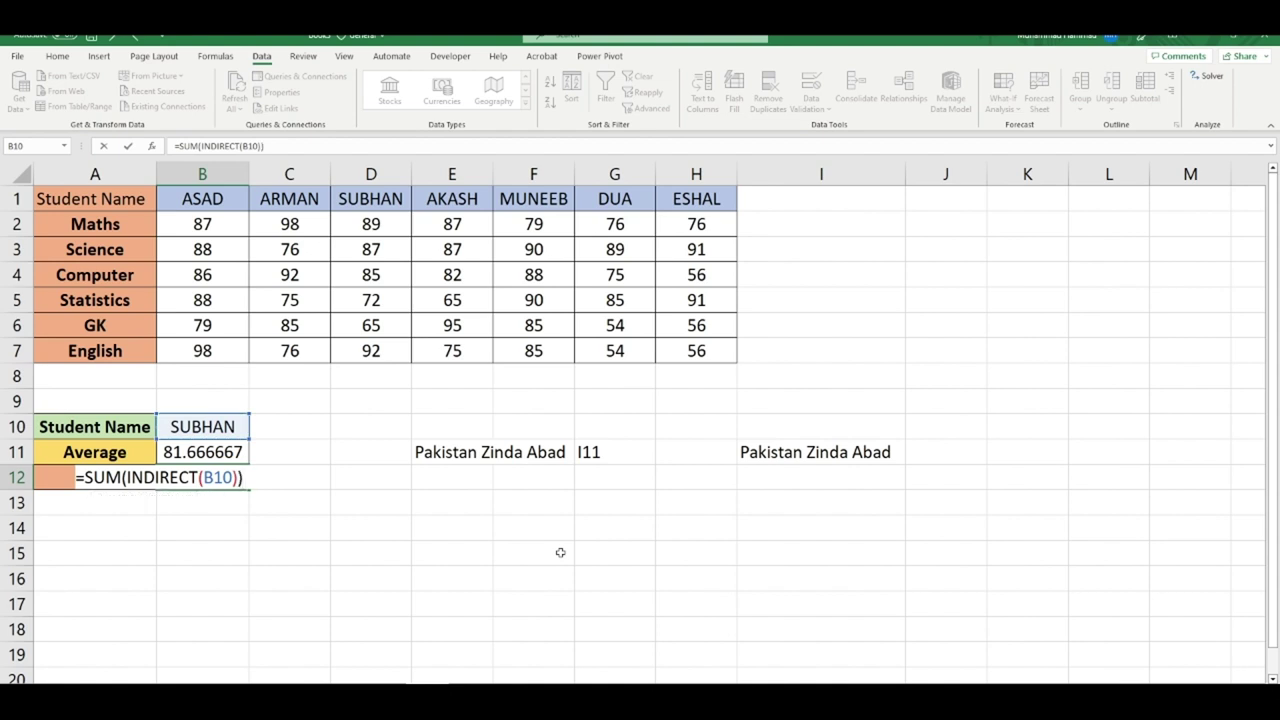
pyautogui.press('Return')
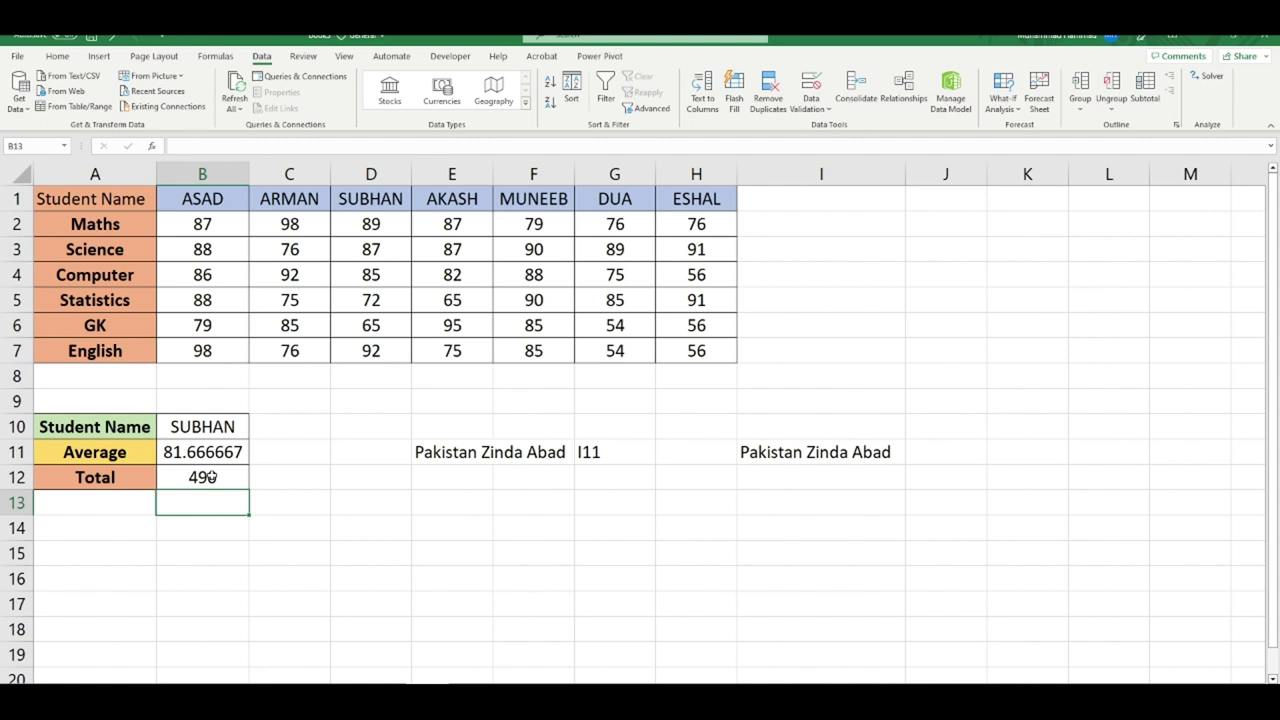
# Test the total by picking AKASH, MUNEEB, DUA, then ESHAL (426) in B10
pyautogui.click(240, 436)
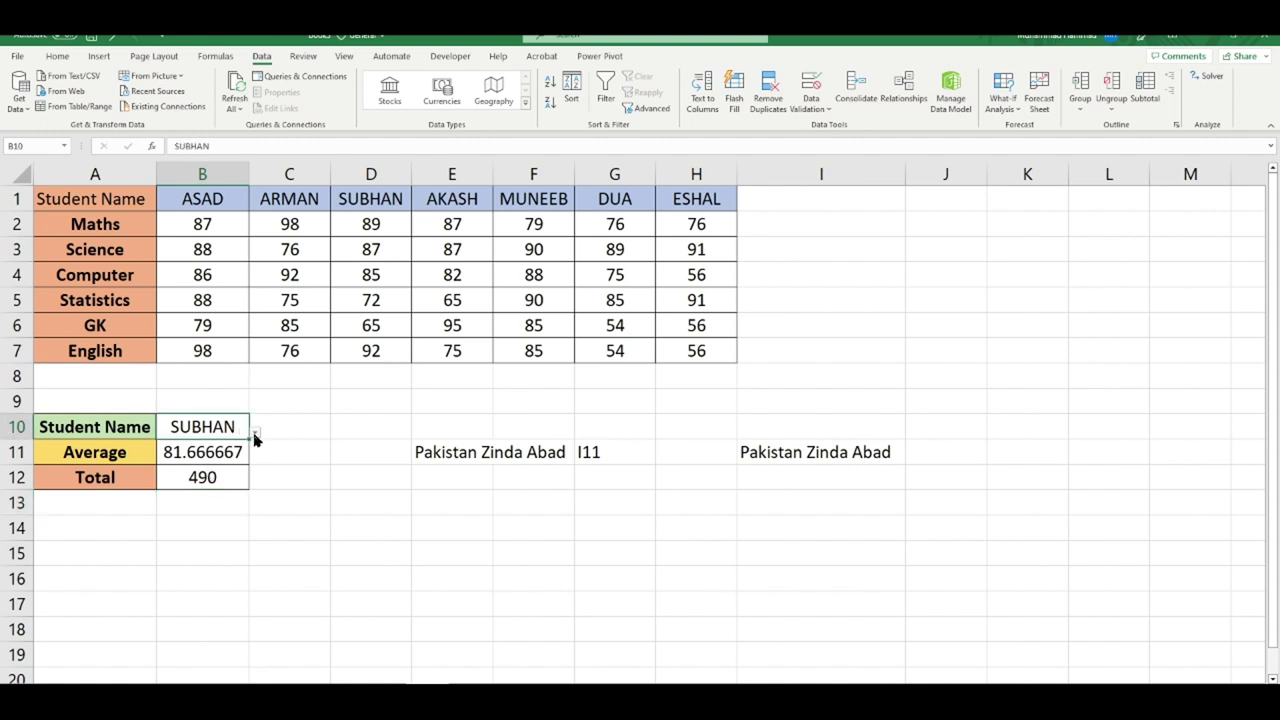
pyautogui.click(255, 433)
pyautogui.click(218, 500)
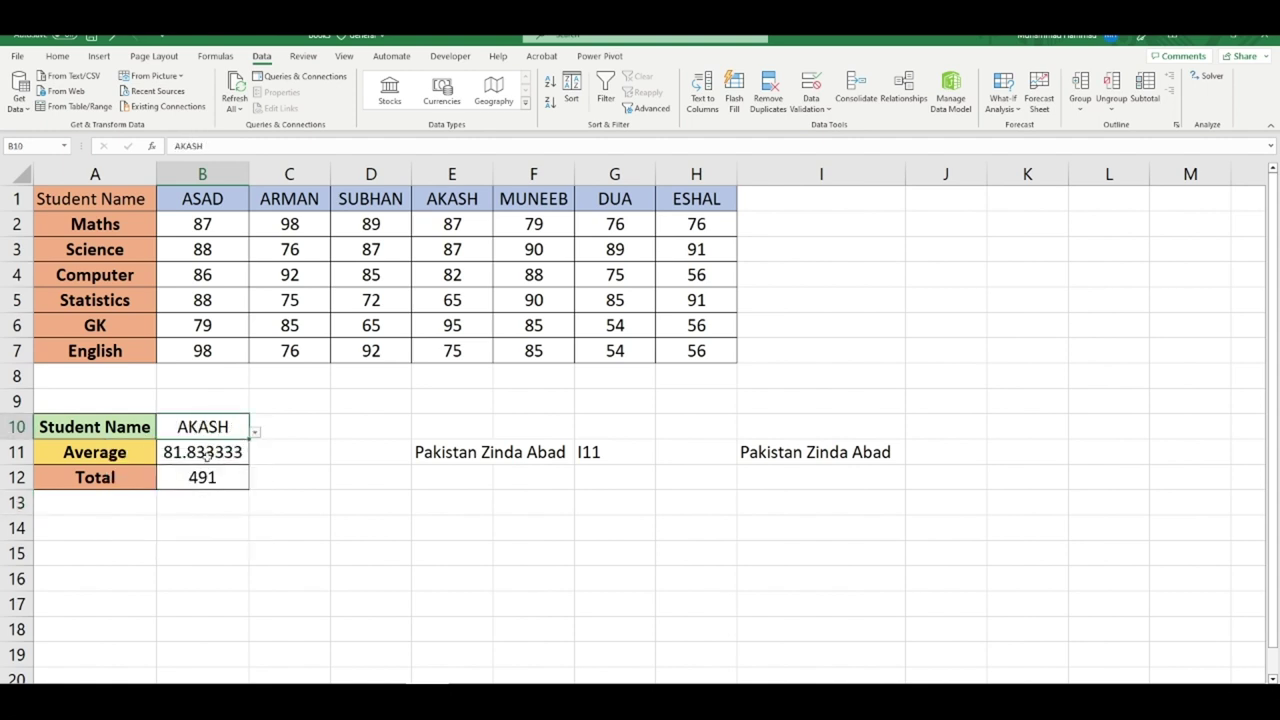
pyautogui.click(255, 432)
pyautogui.click(232, 518)
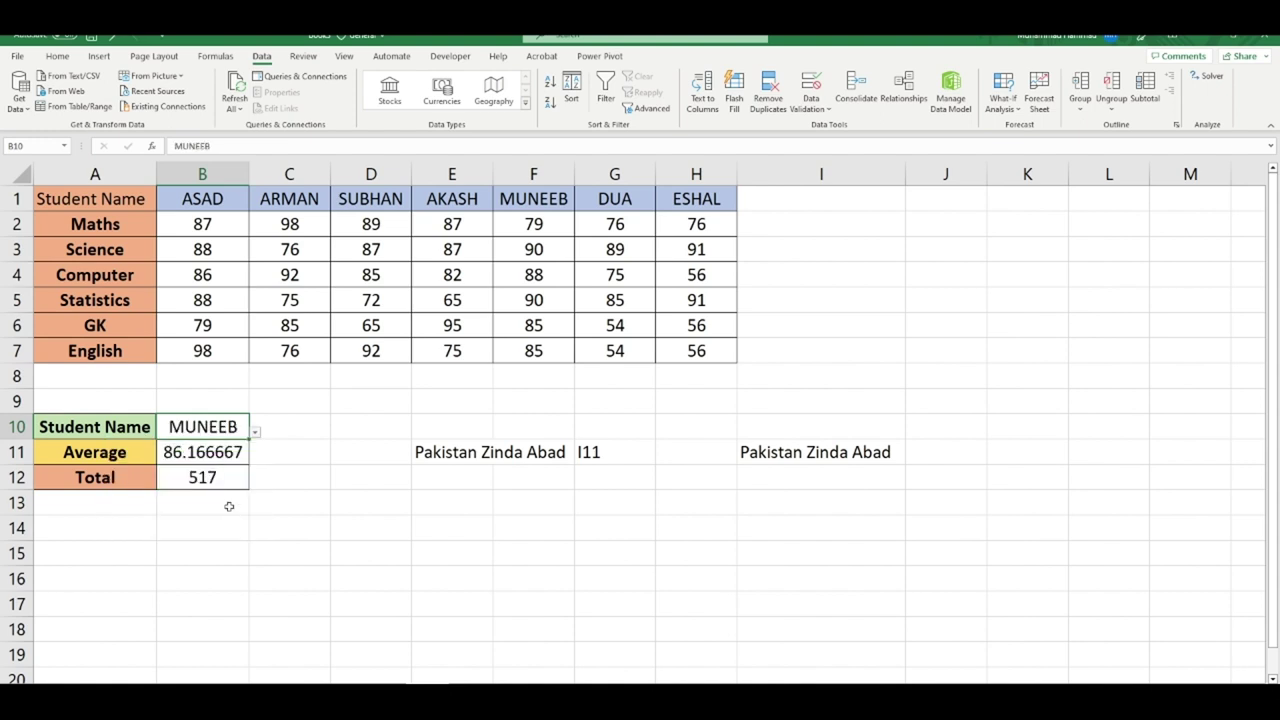
pyautogui.click(255, 432)
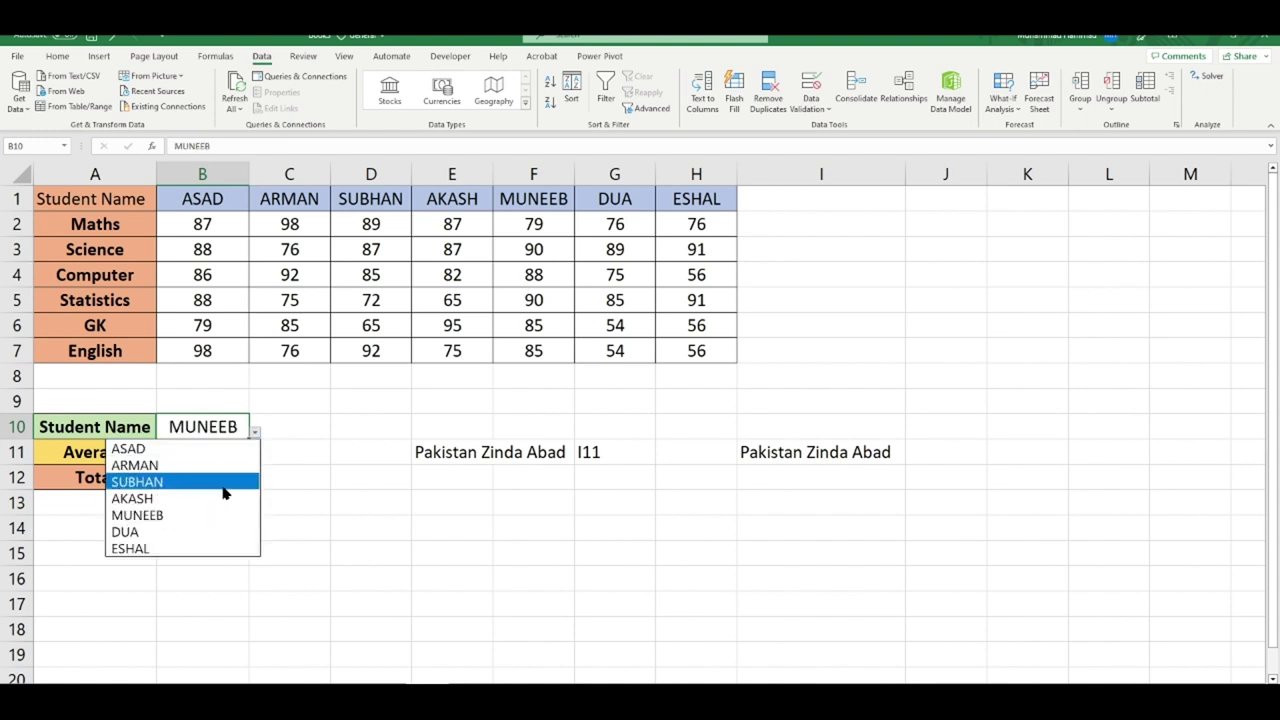
pyautogui.click(209, 532)
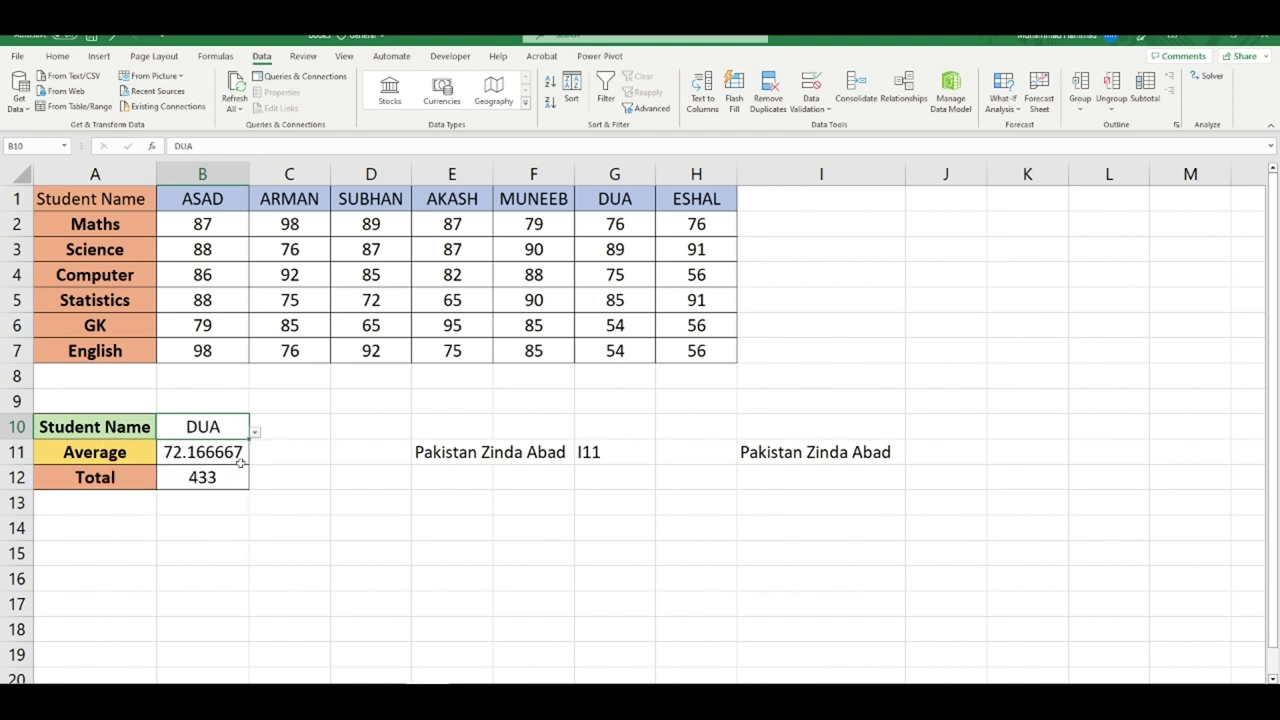
pyautogui.click(255, 432)
pyautogui.click(228, 545)
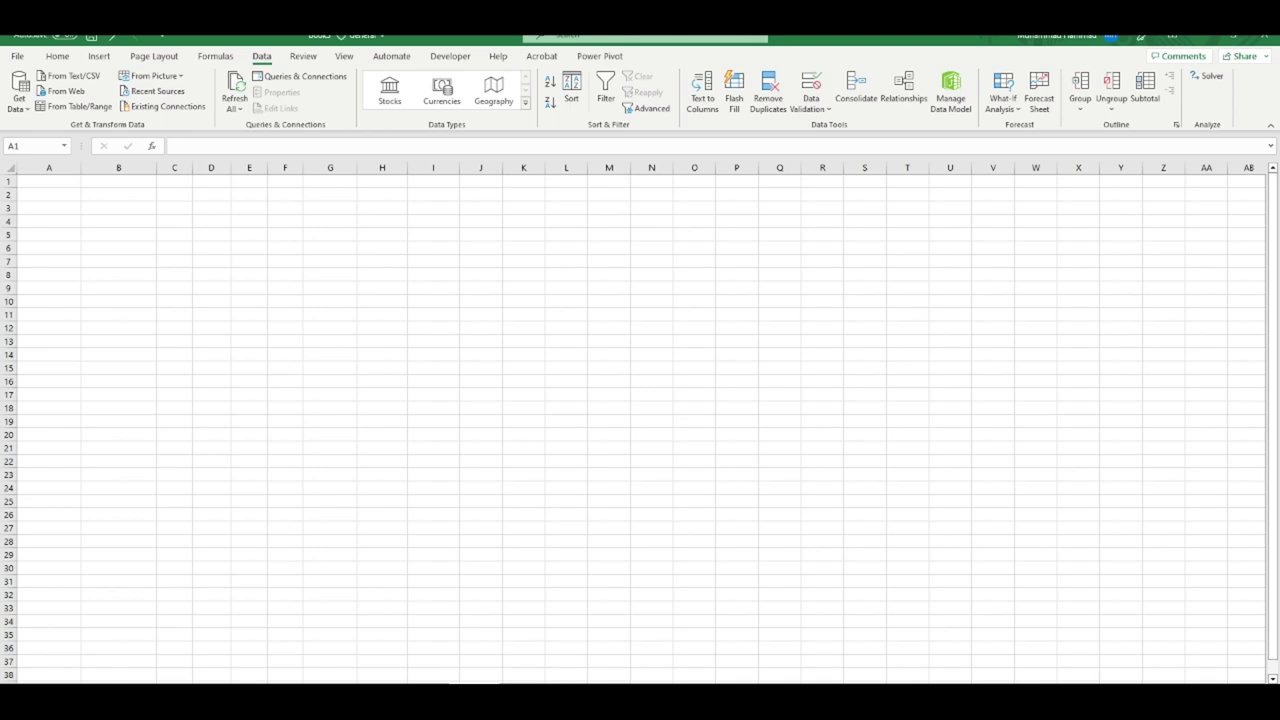
# In Customize the Ribbon, confirm Developer is checked under Main Tabs and click OK
pyautogui.click(57, 56)
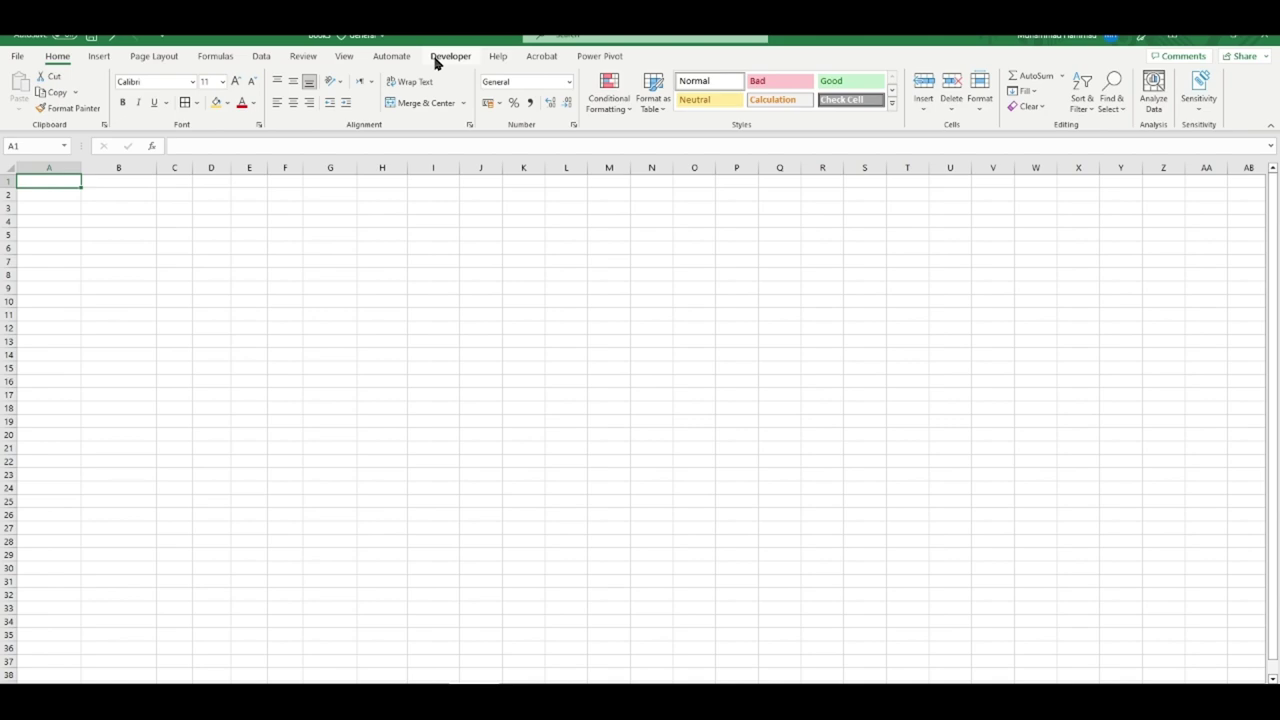
pyautogui.rightClick(386, 55)
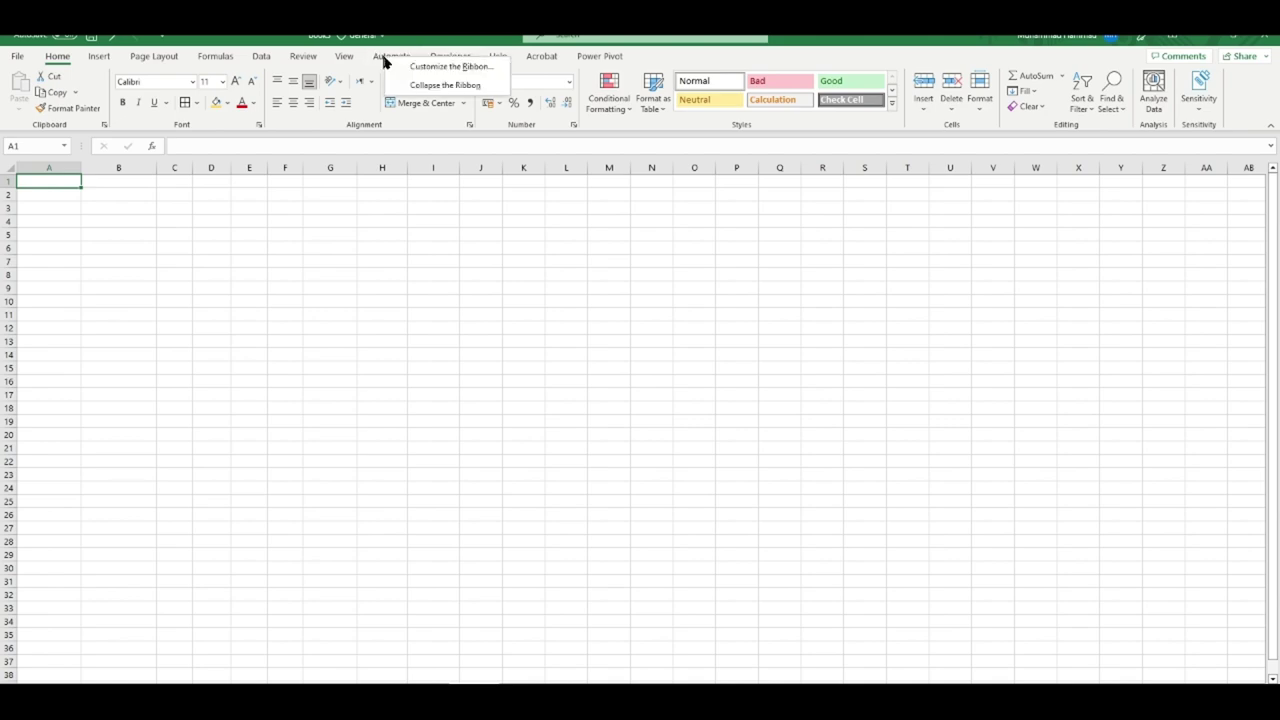
pyautogui.rightClick(358, 54)
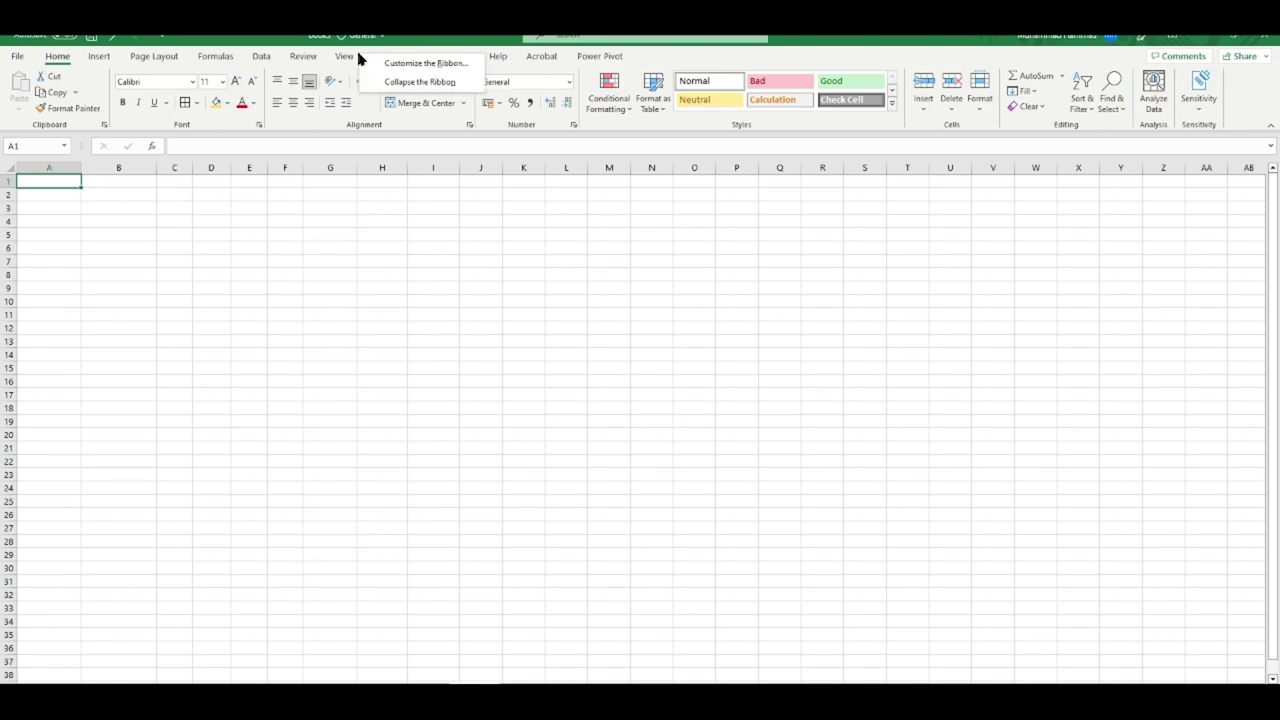
pyautogui.click(423, 64)
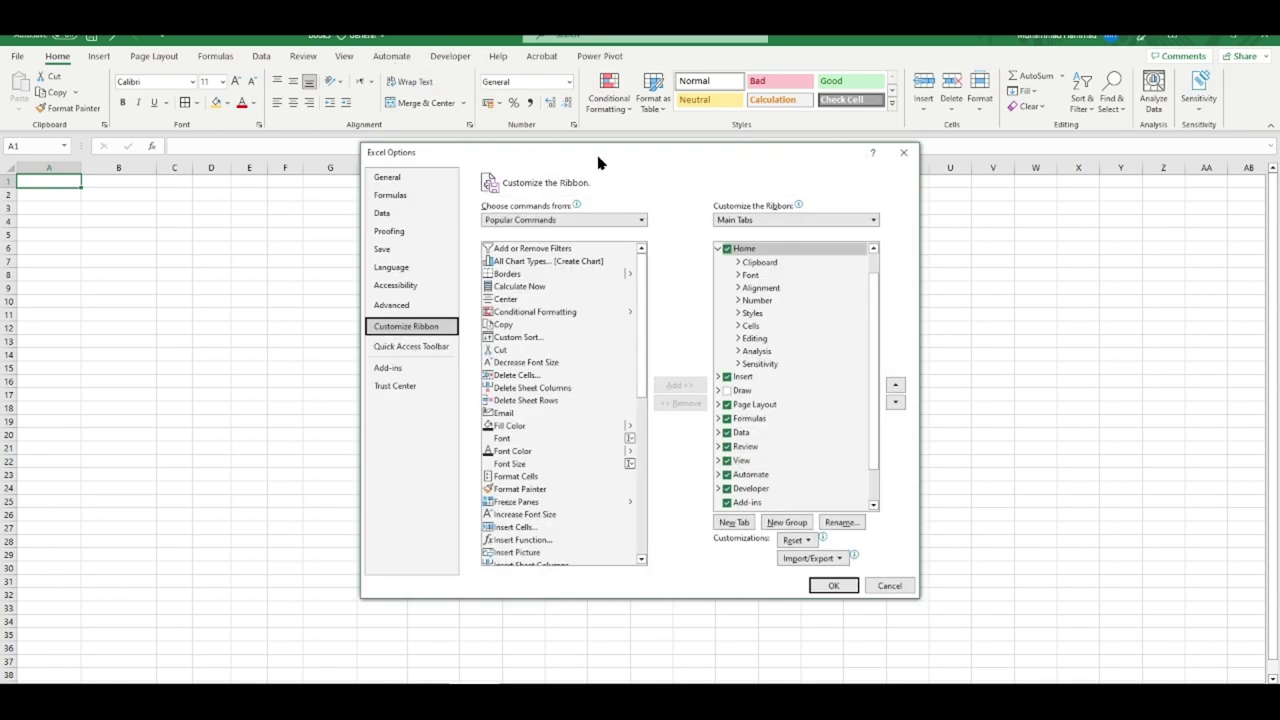
pyautogui.moveTo(594, 153); pyautogui.dragTo(571, 106)
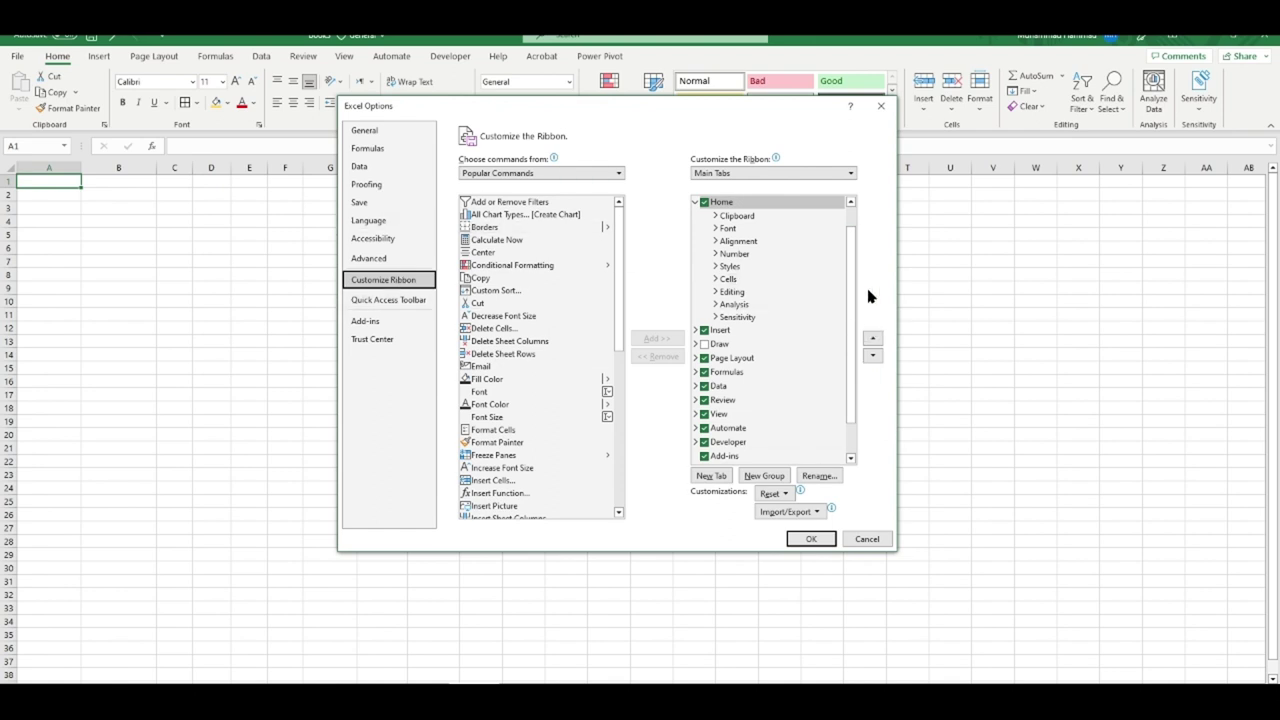
pyautogui.scroll(-1, 820, 280)
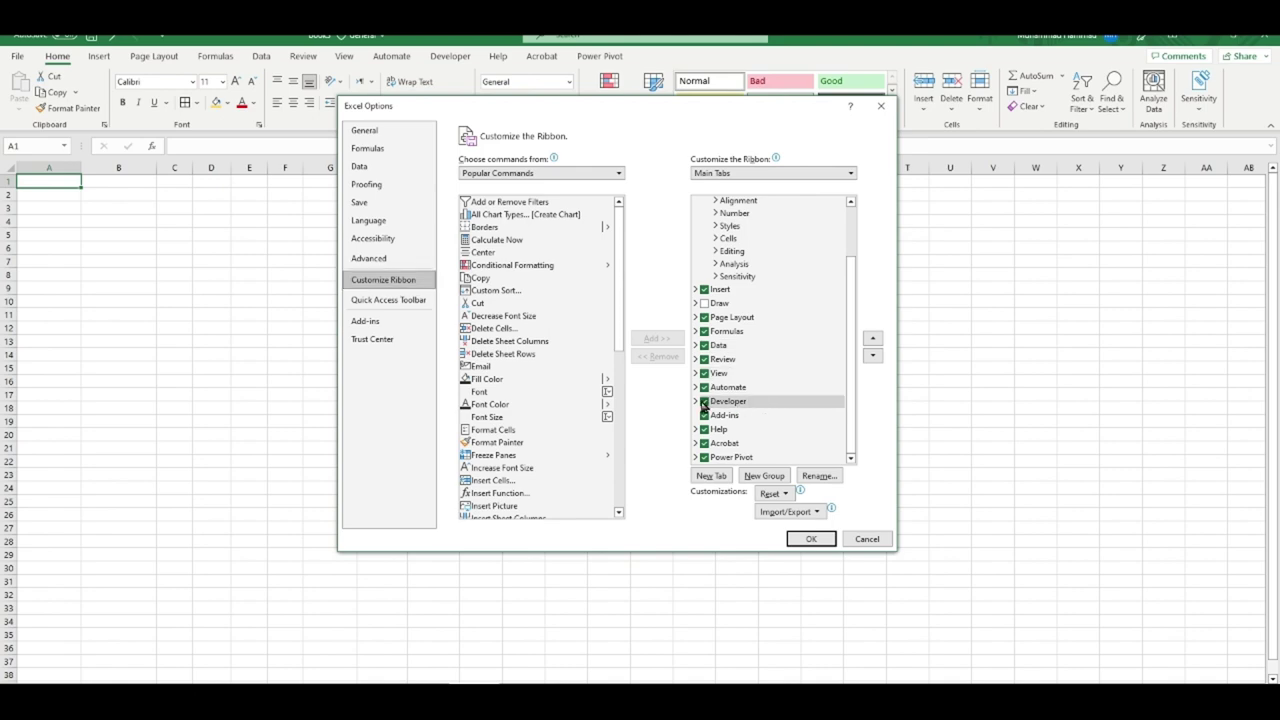
pyautogui.click(712, 404)
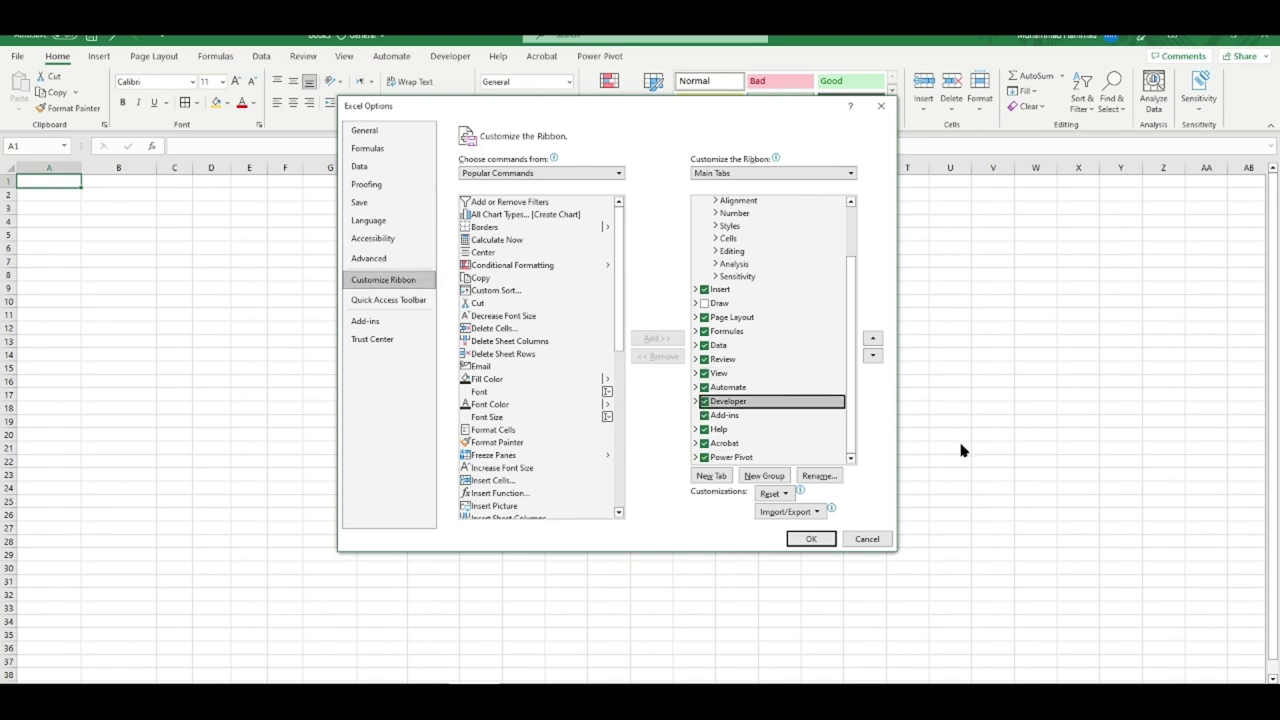
pyautogui.click(818, 539)
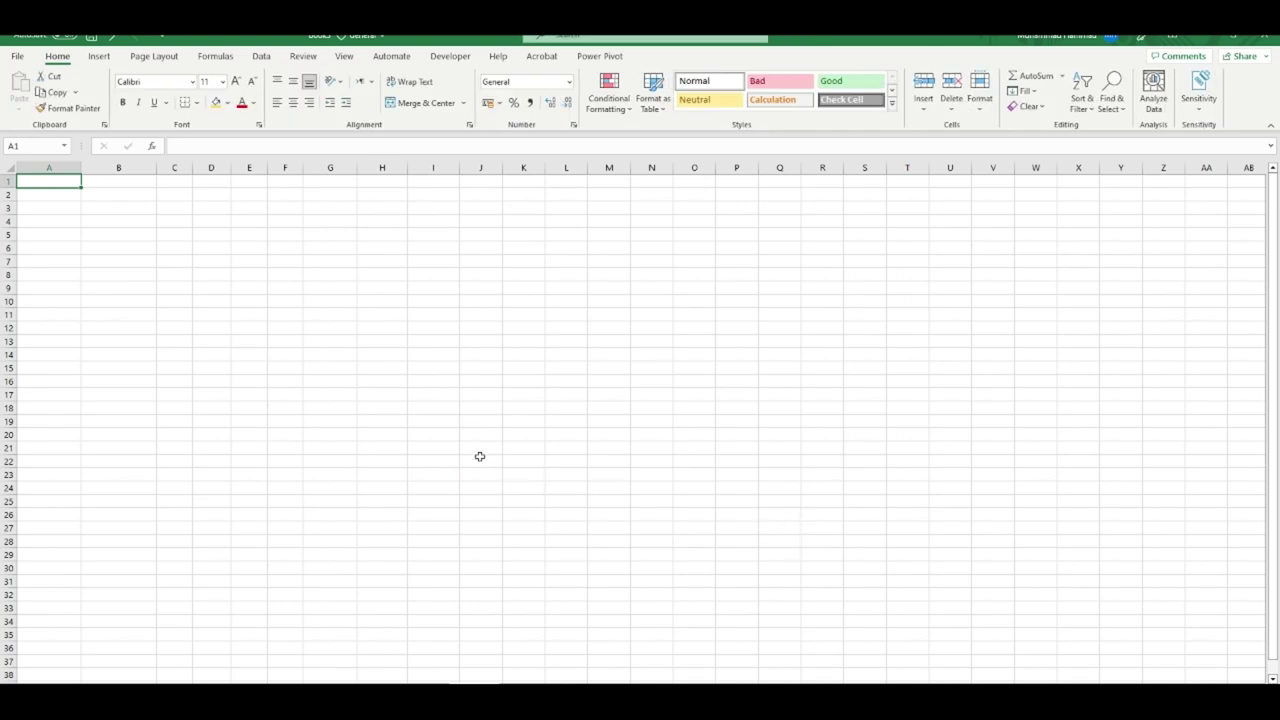
# Show the Developer tab, then switch to the psx.com.pk page in Chrome
pyautogui.click(449, 58)
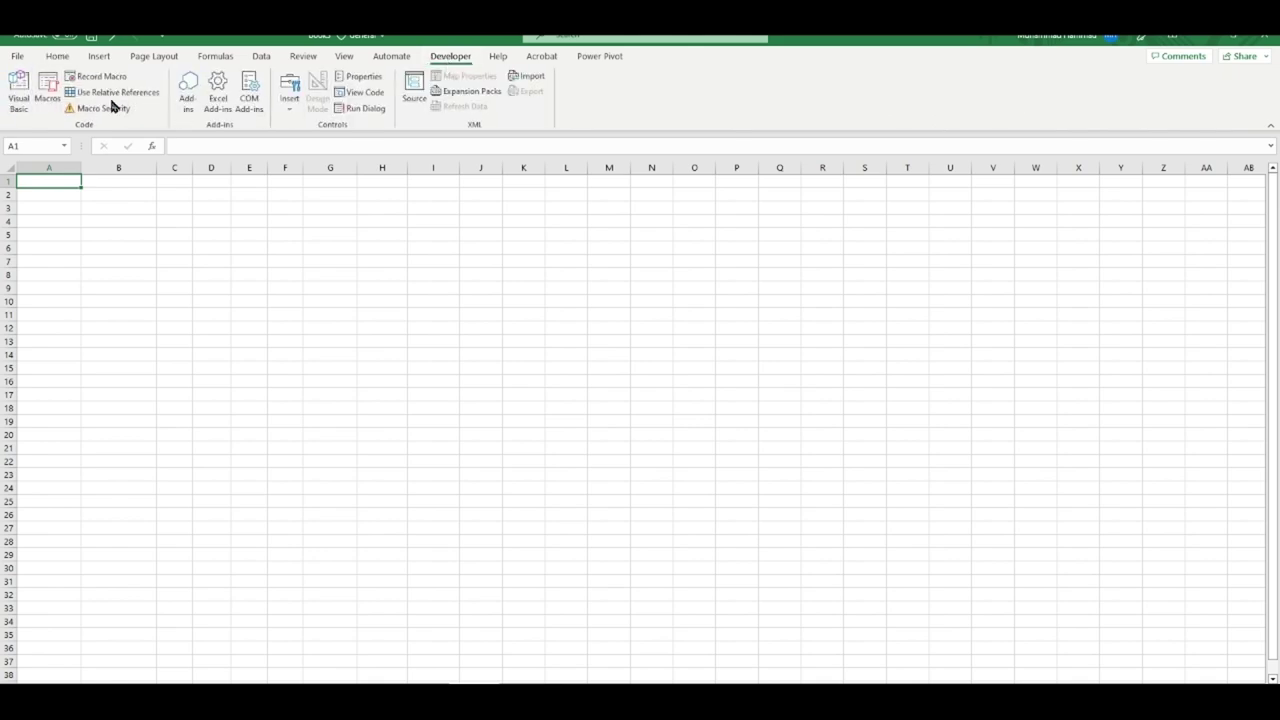
pyautogui.scroll(4, 534, 106)
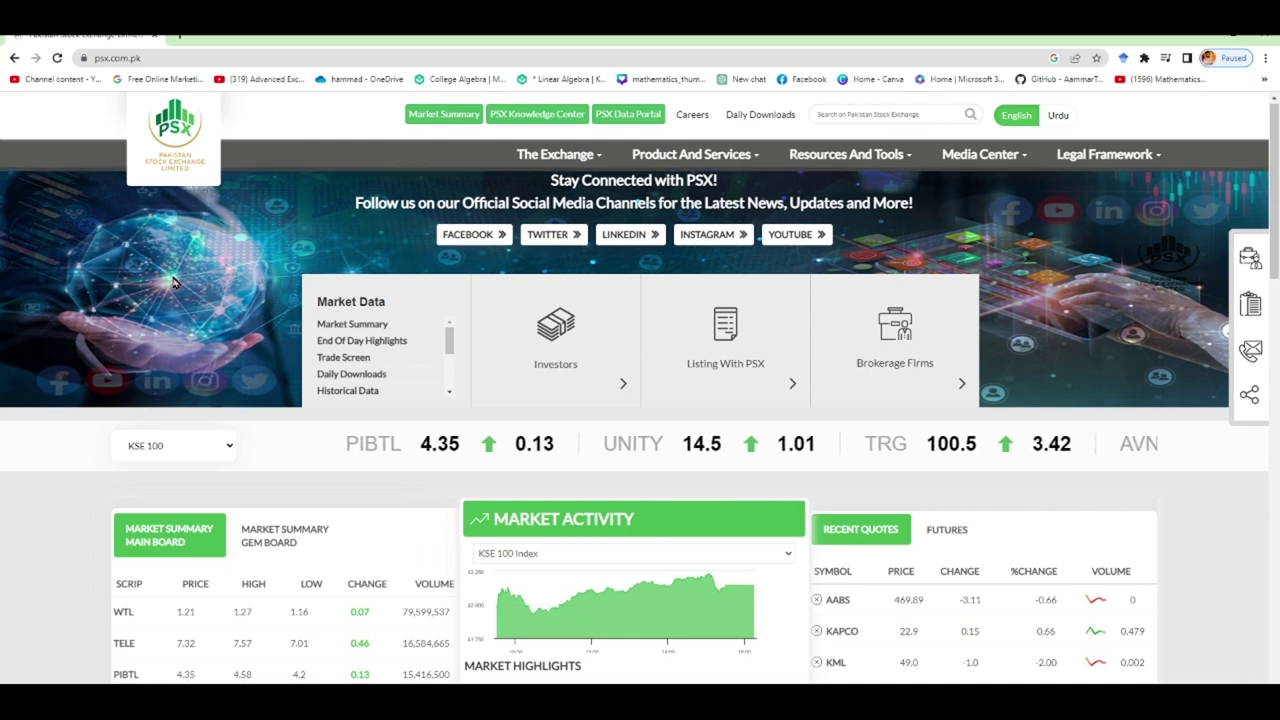
# Browse the PSX Market Summary sector tables, then return to the Book3 workbook
pyautogui.scroll(-3, 150, 350)
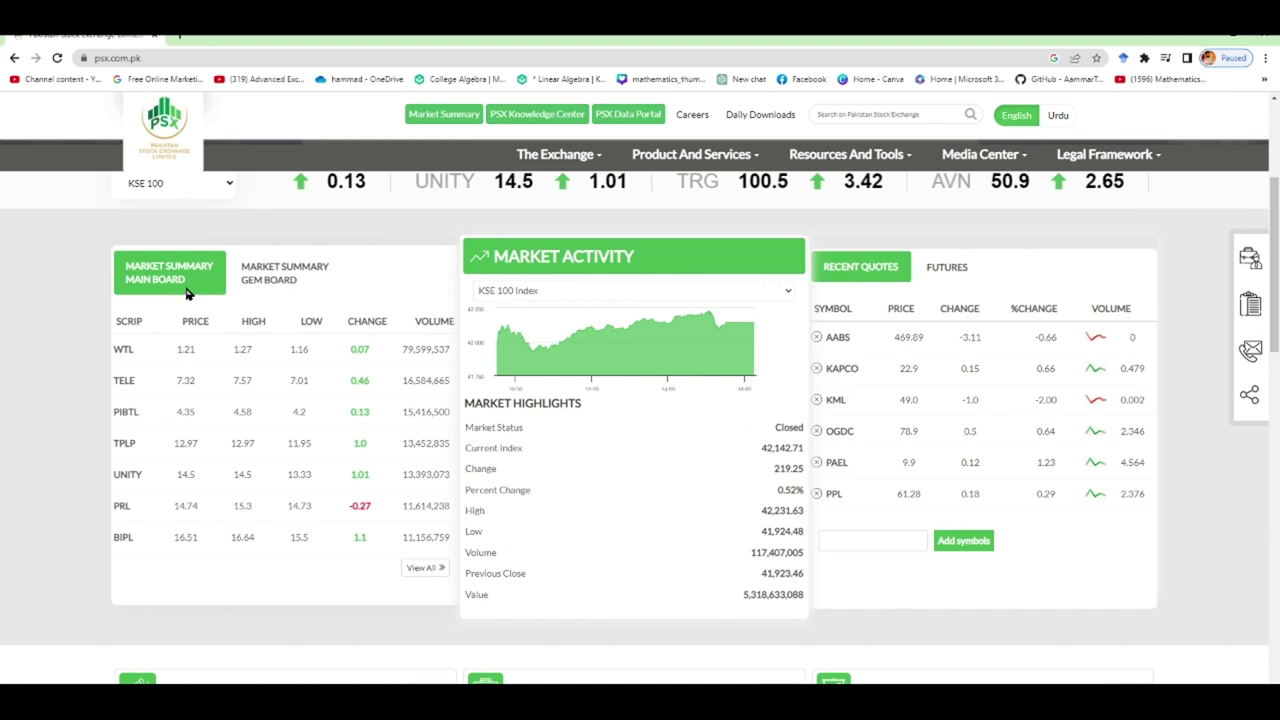
pyautogui.click(429, 572)
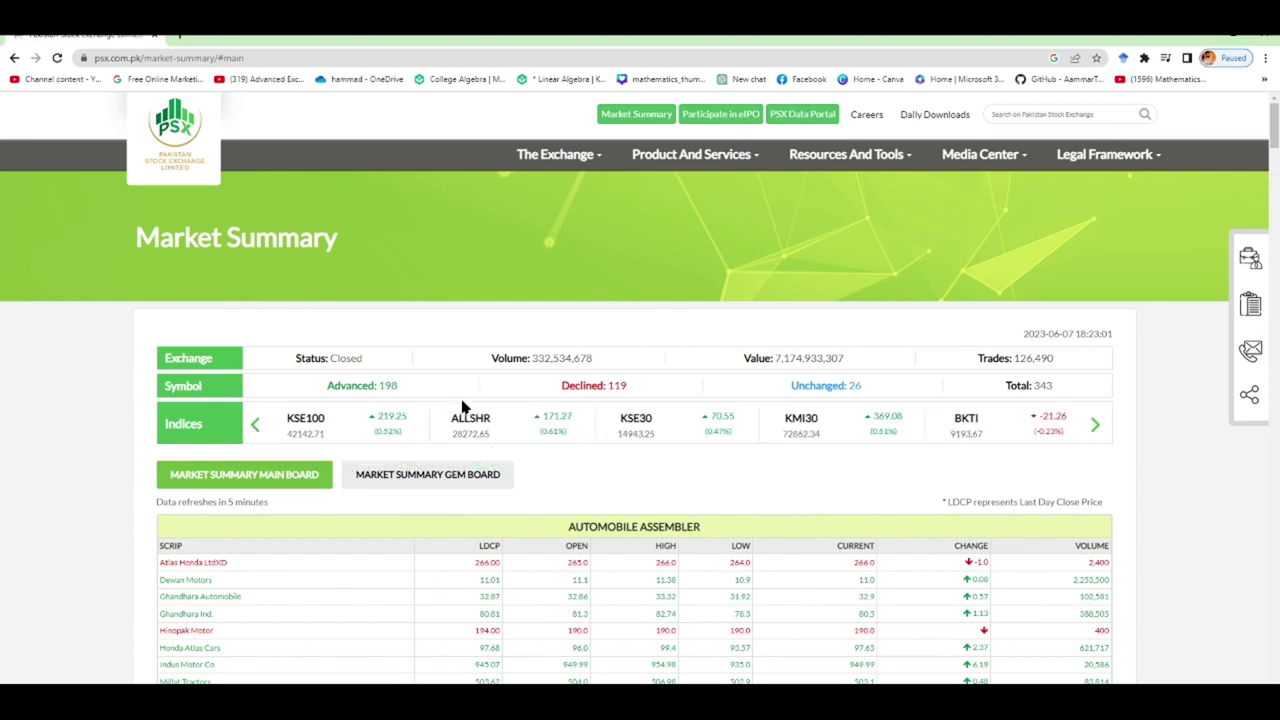
pyautogui.scroll(-4, 462, 368)
pyautogui.scroll(-12, 462, 370)
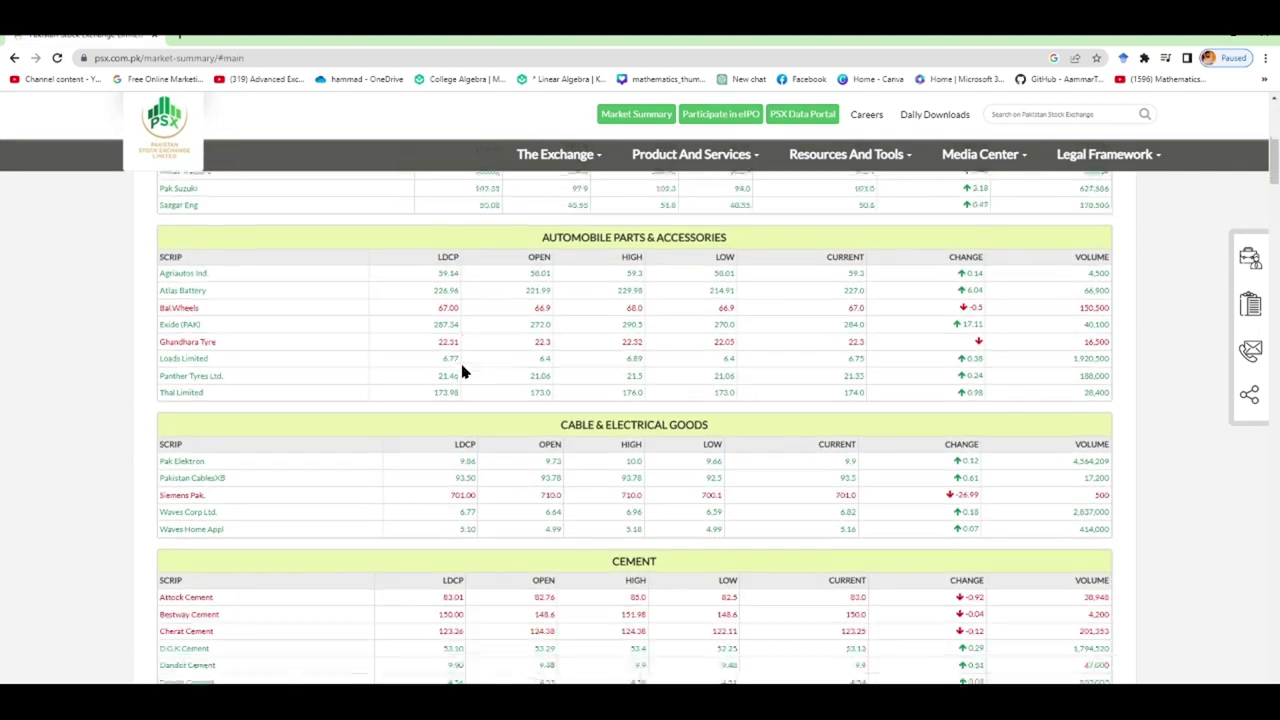
pyautogui.scroll(10, 462, 370)
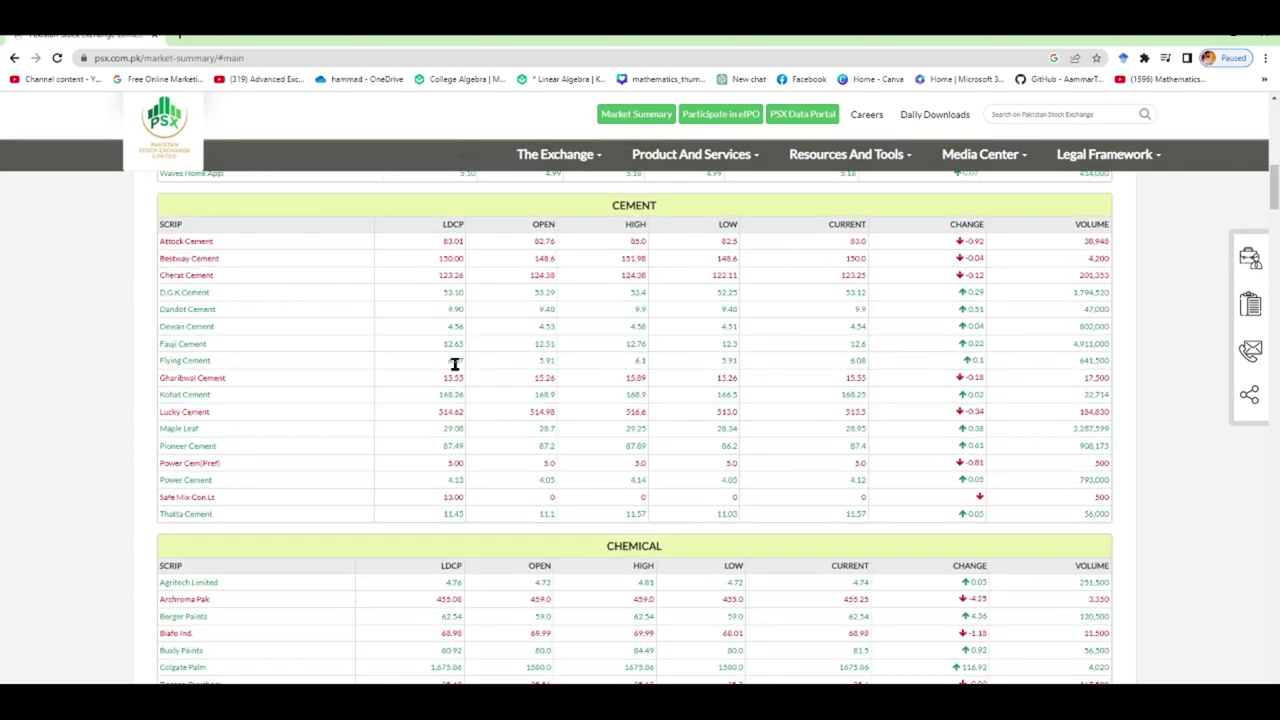
pyautogui.scroll(1, 478, 410)
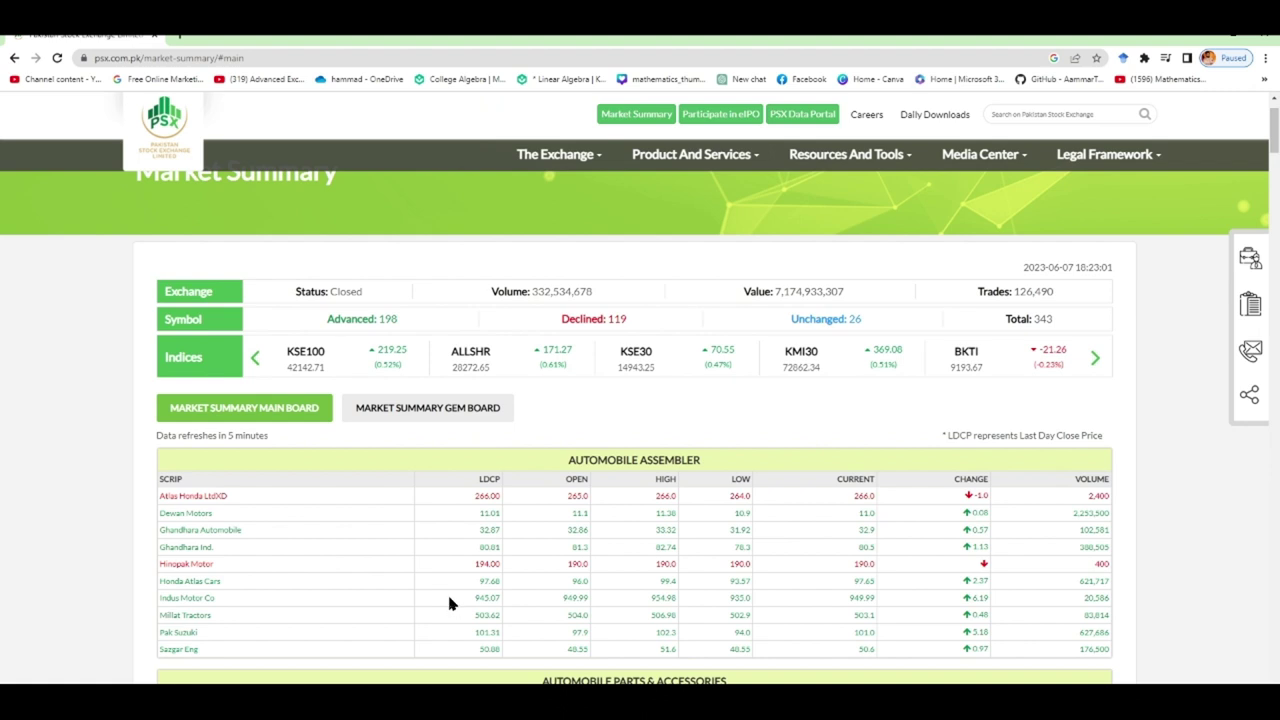
pyautogui.click(272, 57)
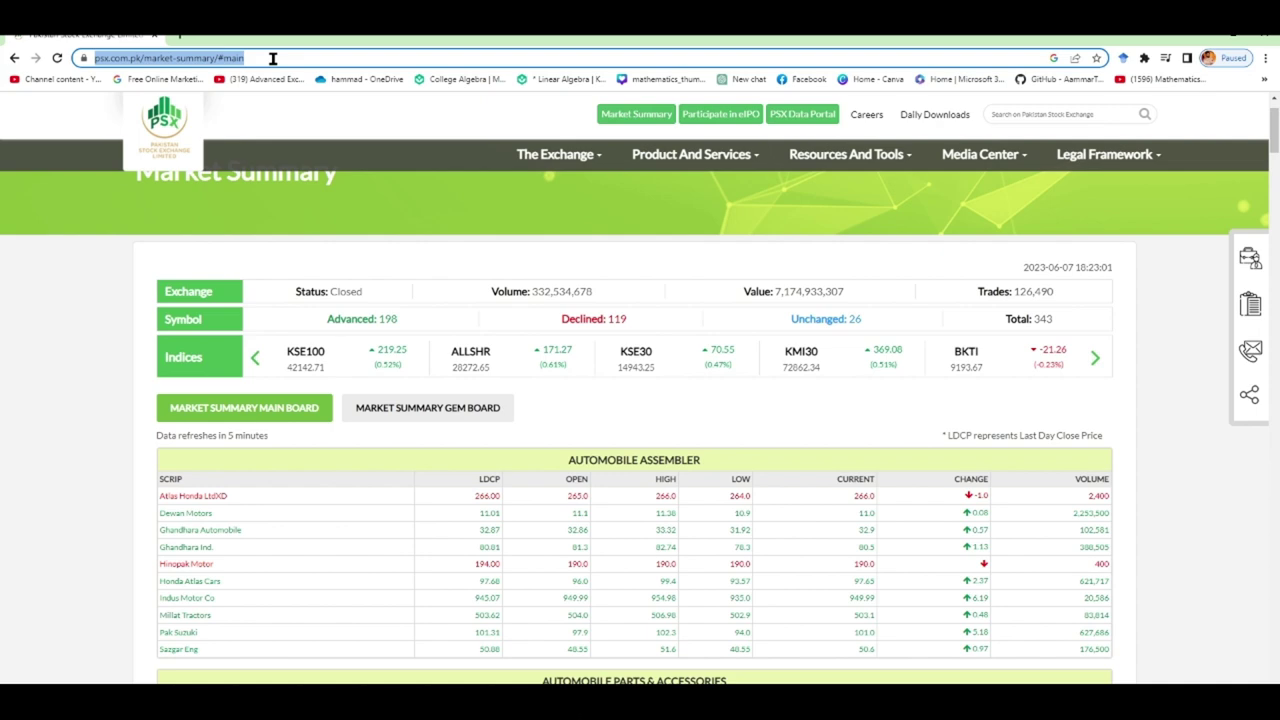
pyautogui.click(404, 700)
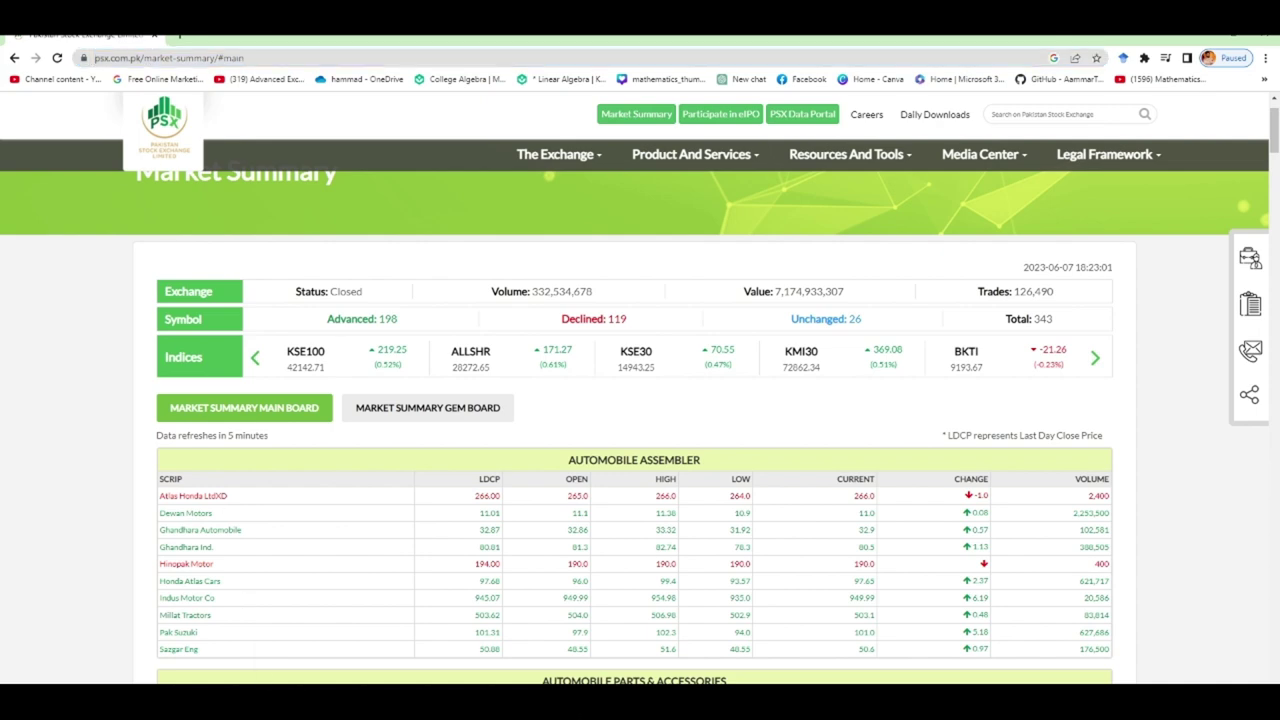
pyautogui.click(446, 677)
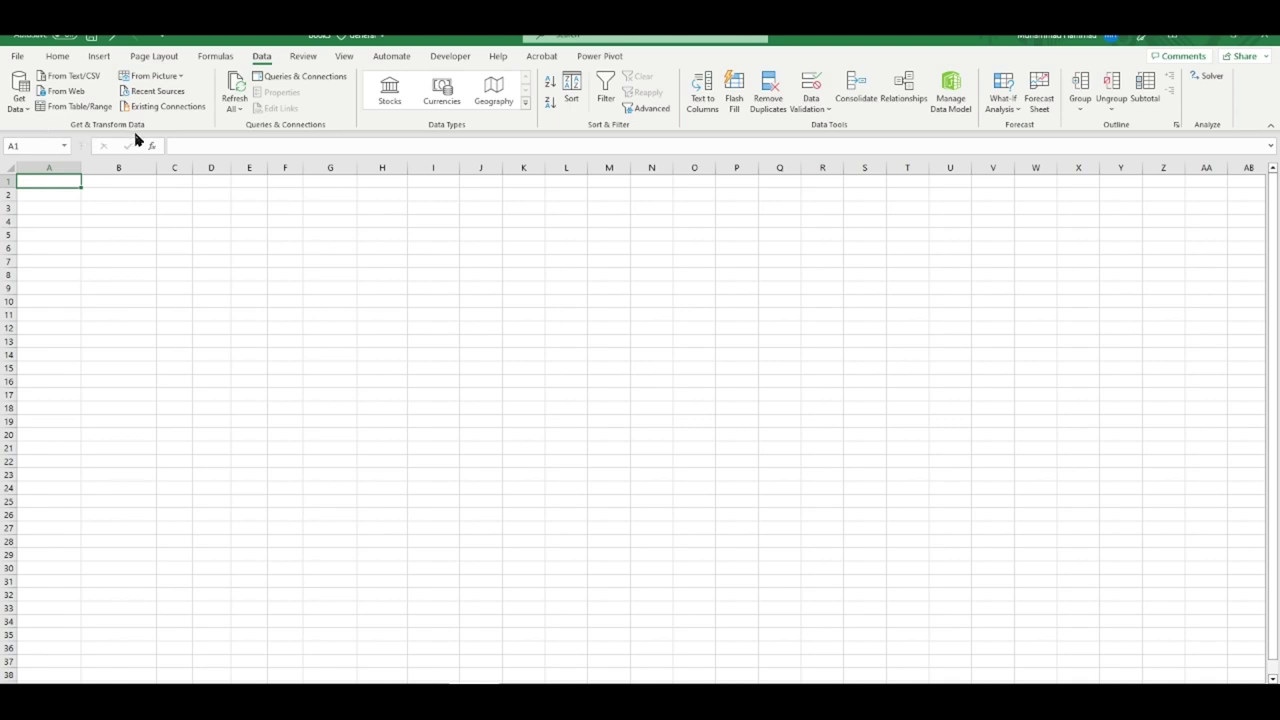
# Open the From Web dialog from the Data tab's Get Data menu
pyautogui.click(20, 98)
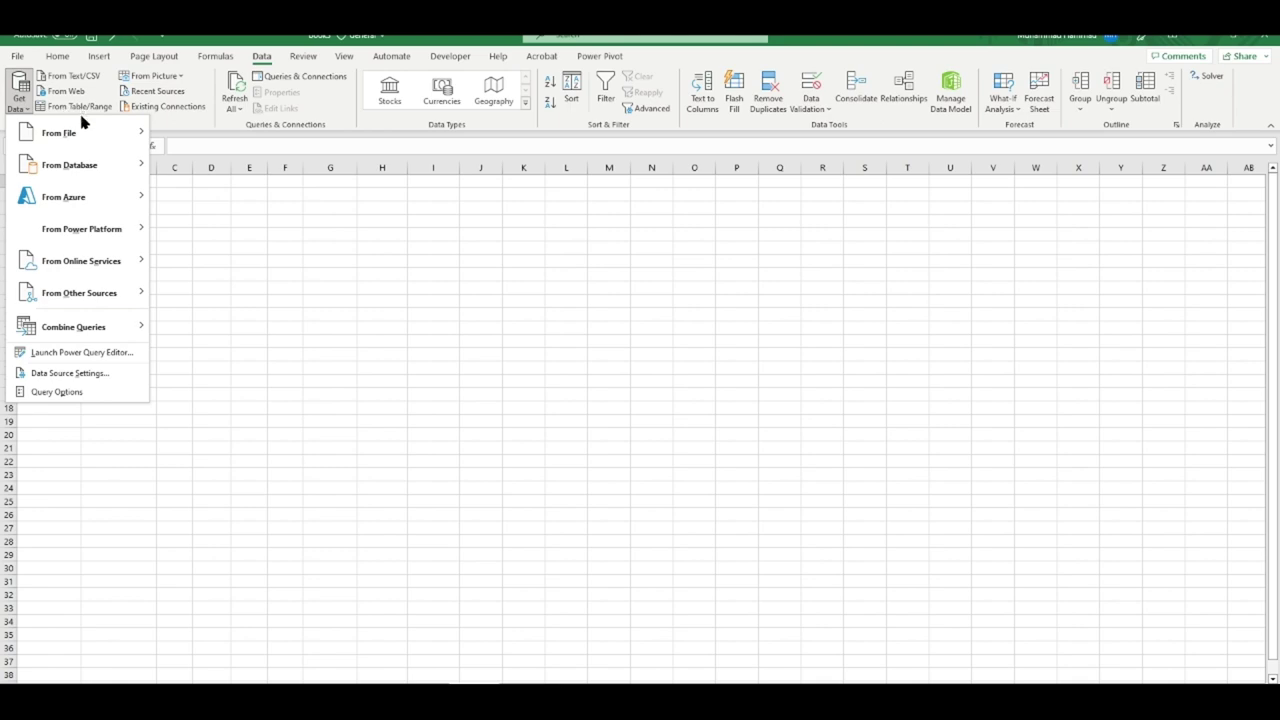
pyautogui.moveTo(65, 135)
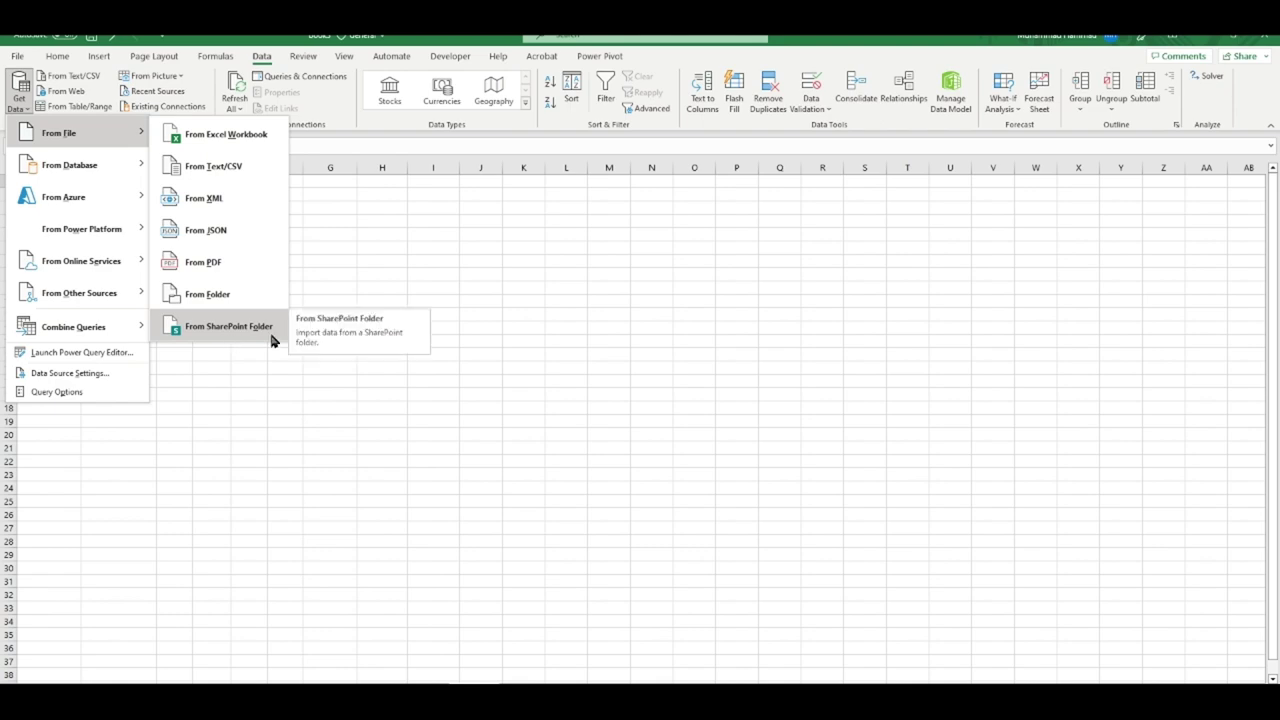
pyautogui.moveTo(83, 166)
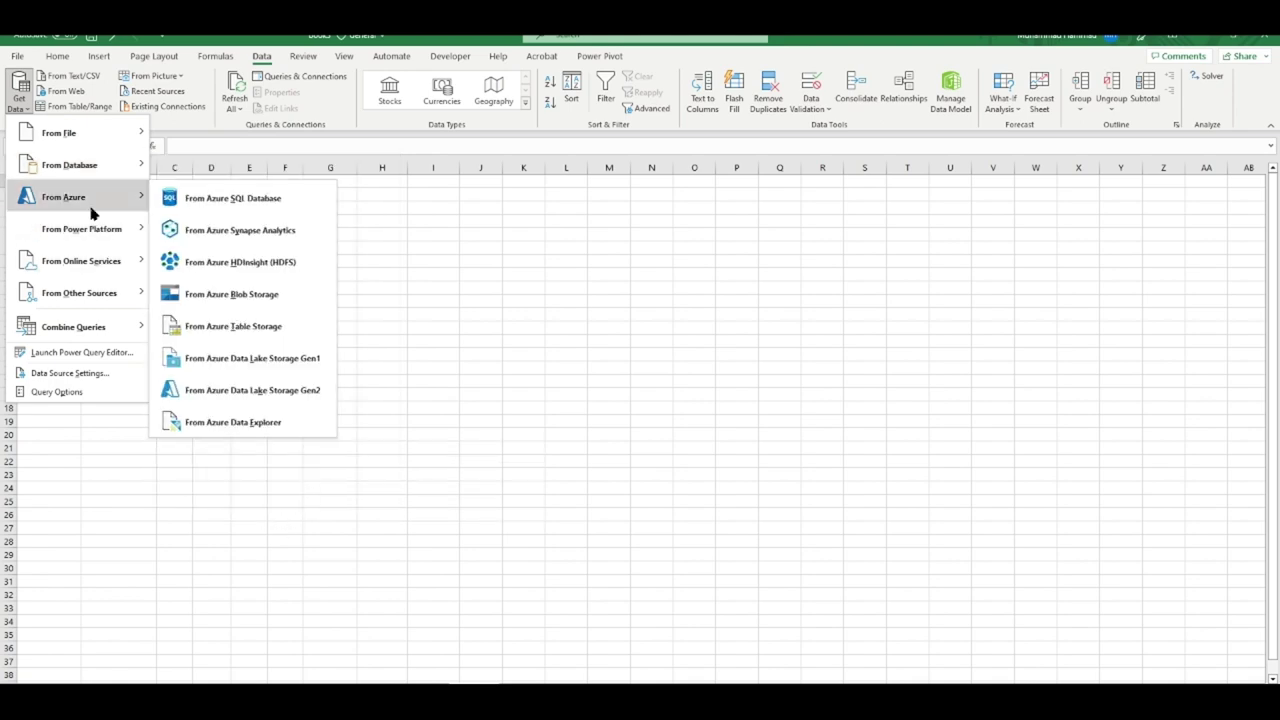
pyautogui.moveTo(62, 240)
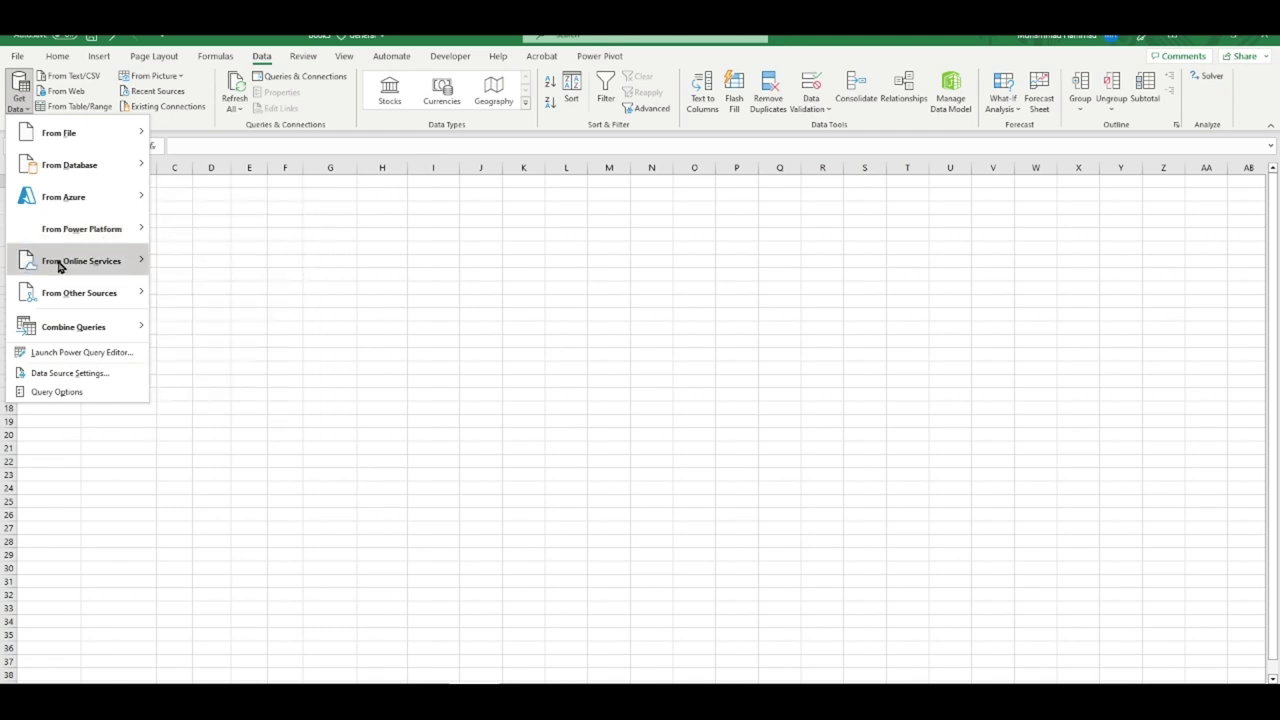
pyautogui.moveTo(97, 268)
pyautogui.click(14, 110)
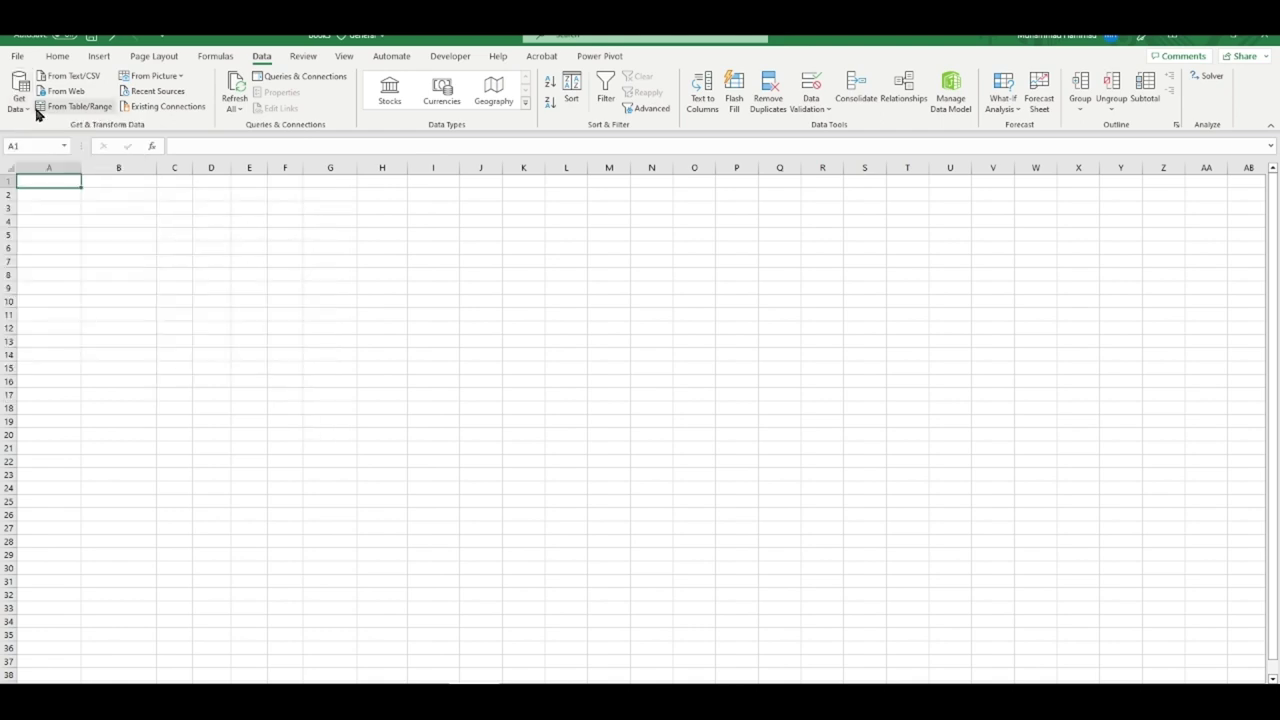
pyautogui.click(13, 110)
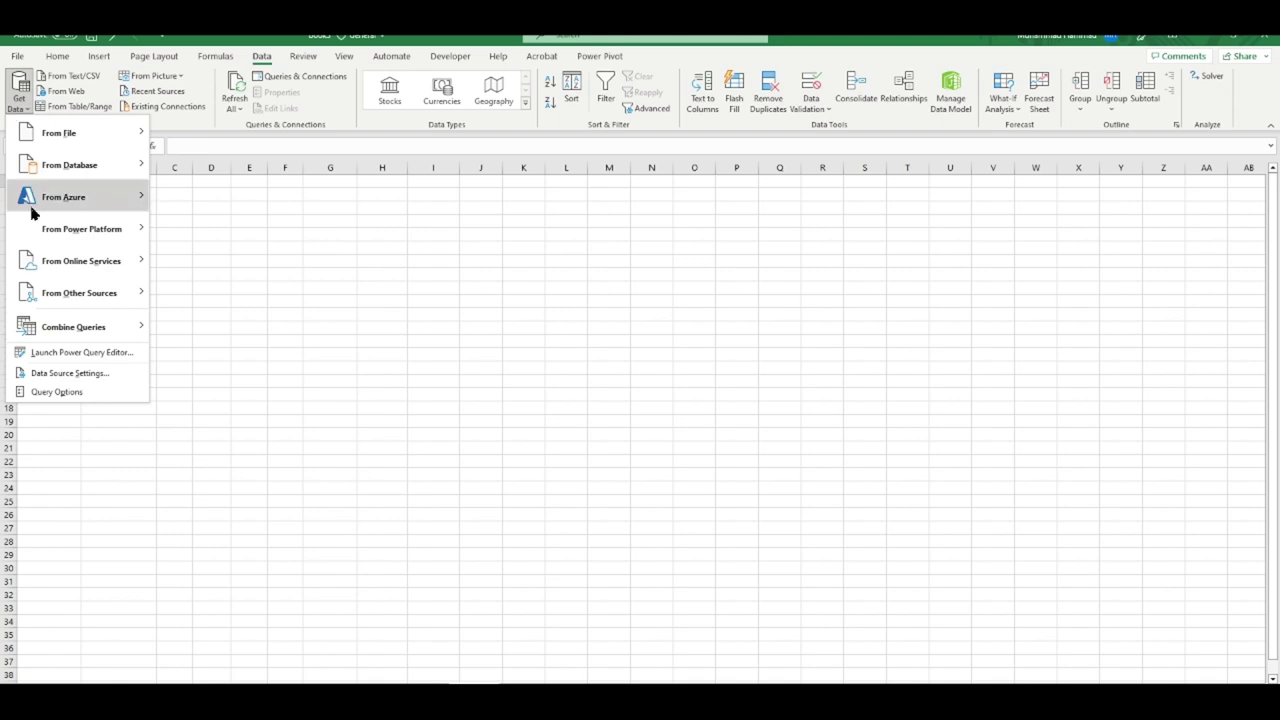
pyautogui.moveTo(98, 300)
pyautogui.click(209, 328)
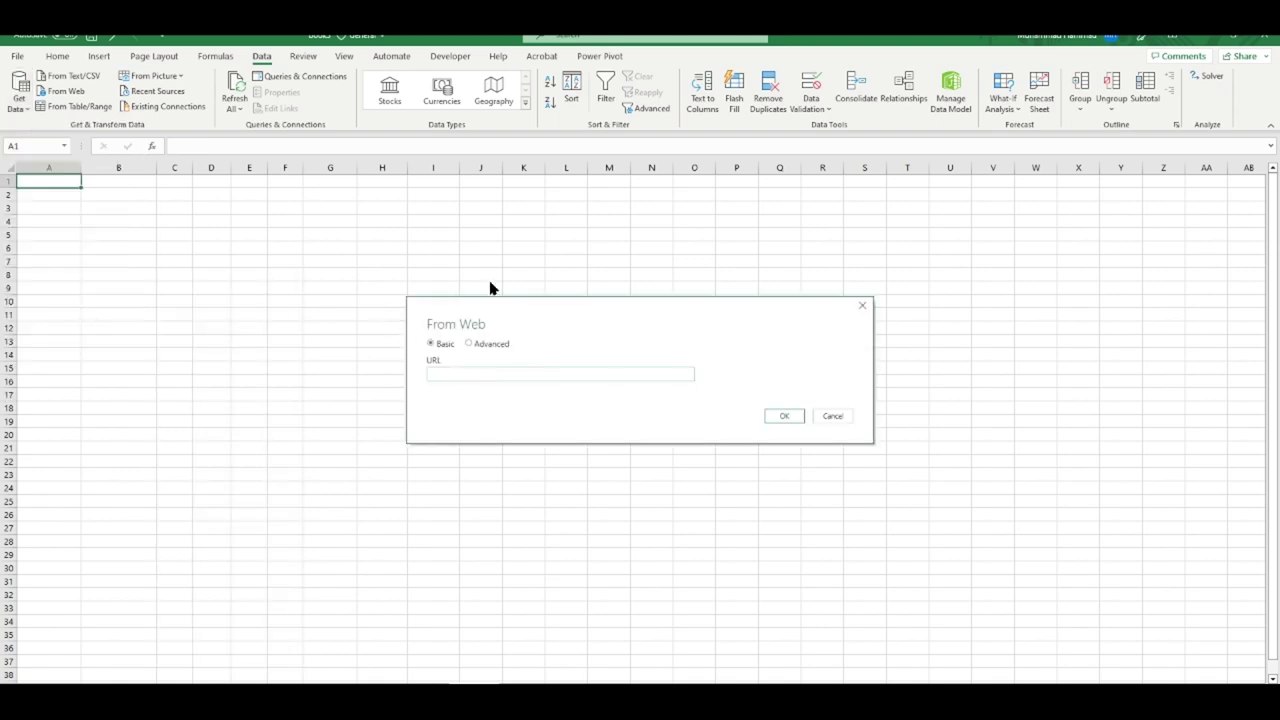
pyautogui.click(862, 308)
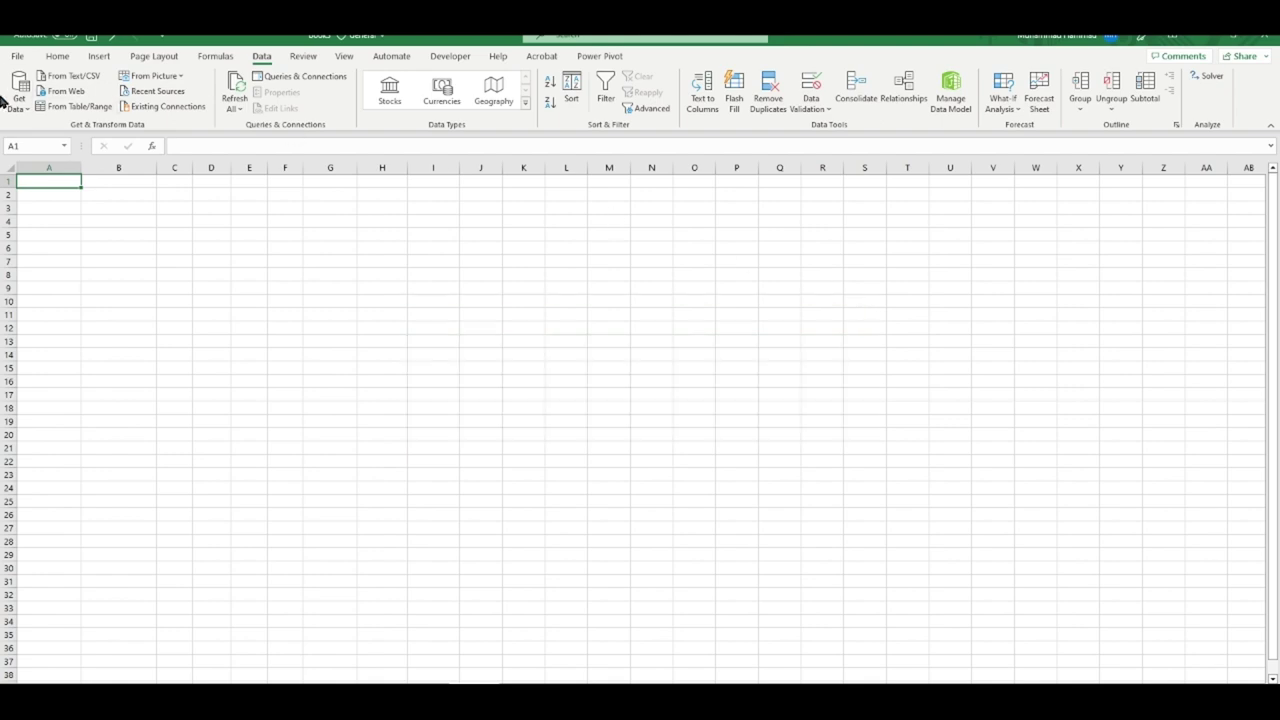
pyautogui.click(48, 94)
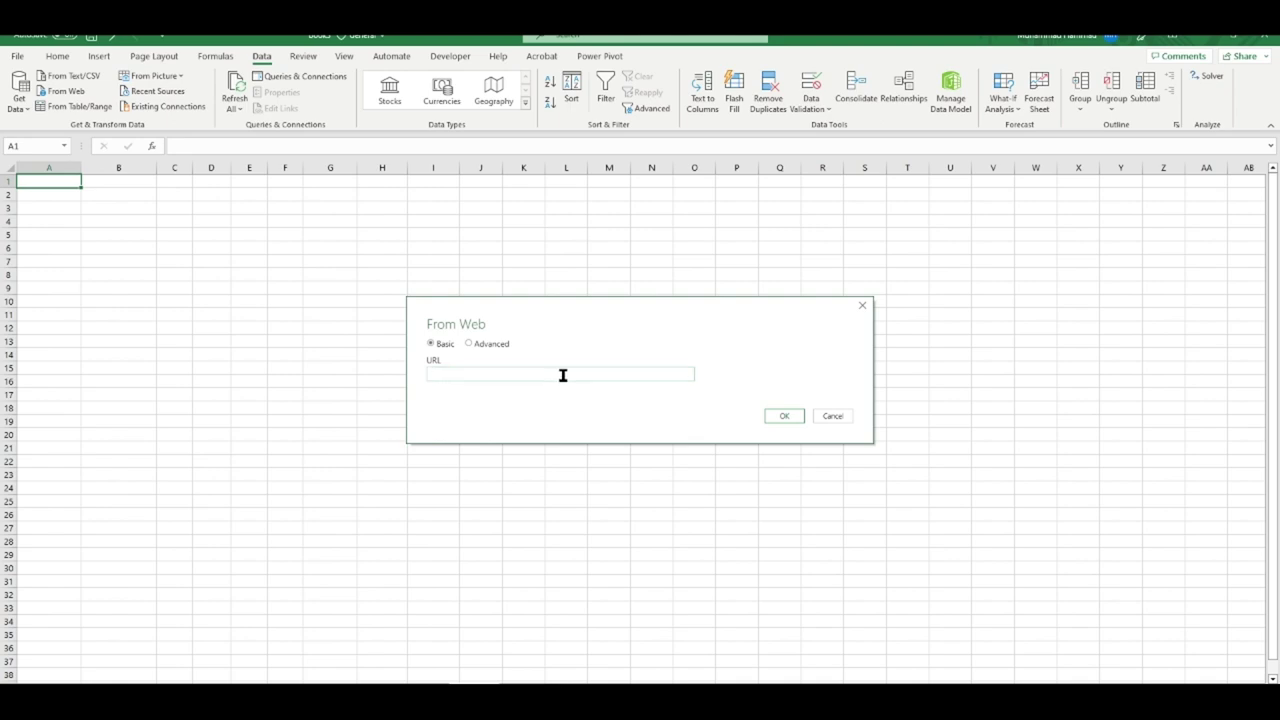
# Paste the PSX market summary URL and load Table 1 from the Navigator
pyautogui.write('https://www.psx.com.pk/market-summary/#main')
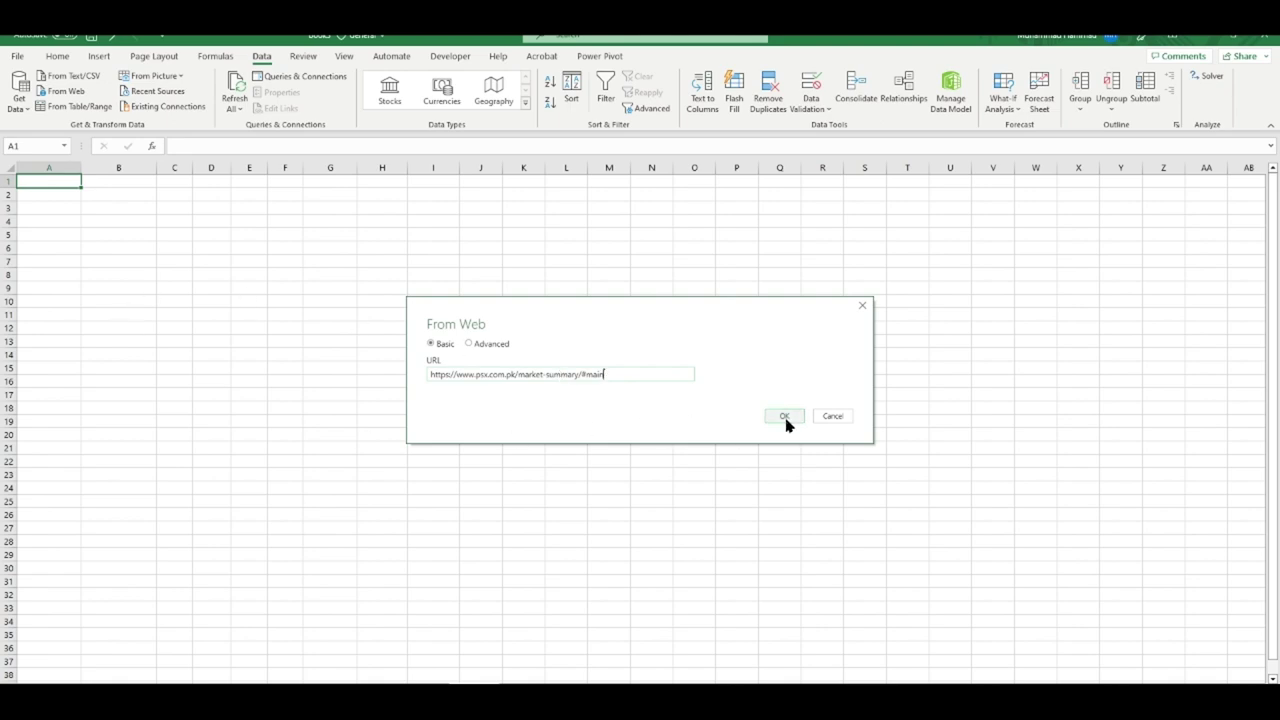
pyautogui.click(785, 418)
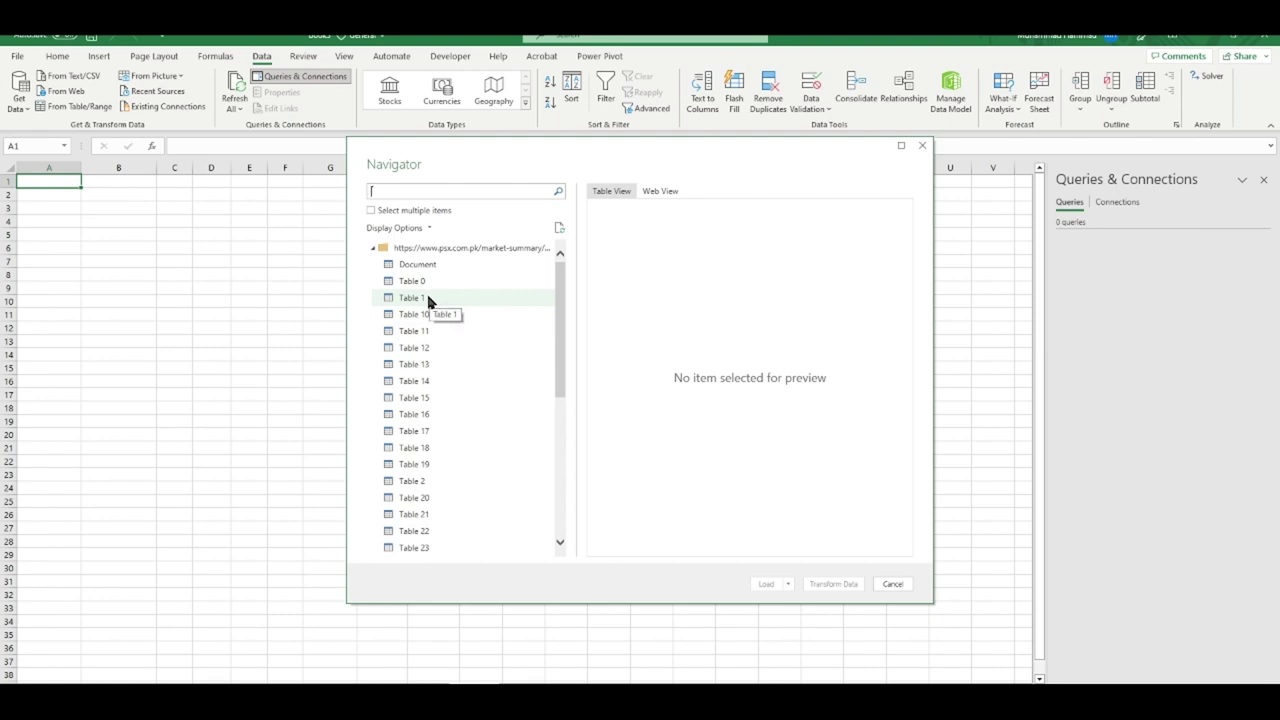
pyautogui.click(372, 211)
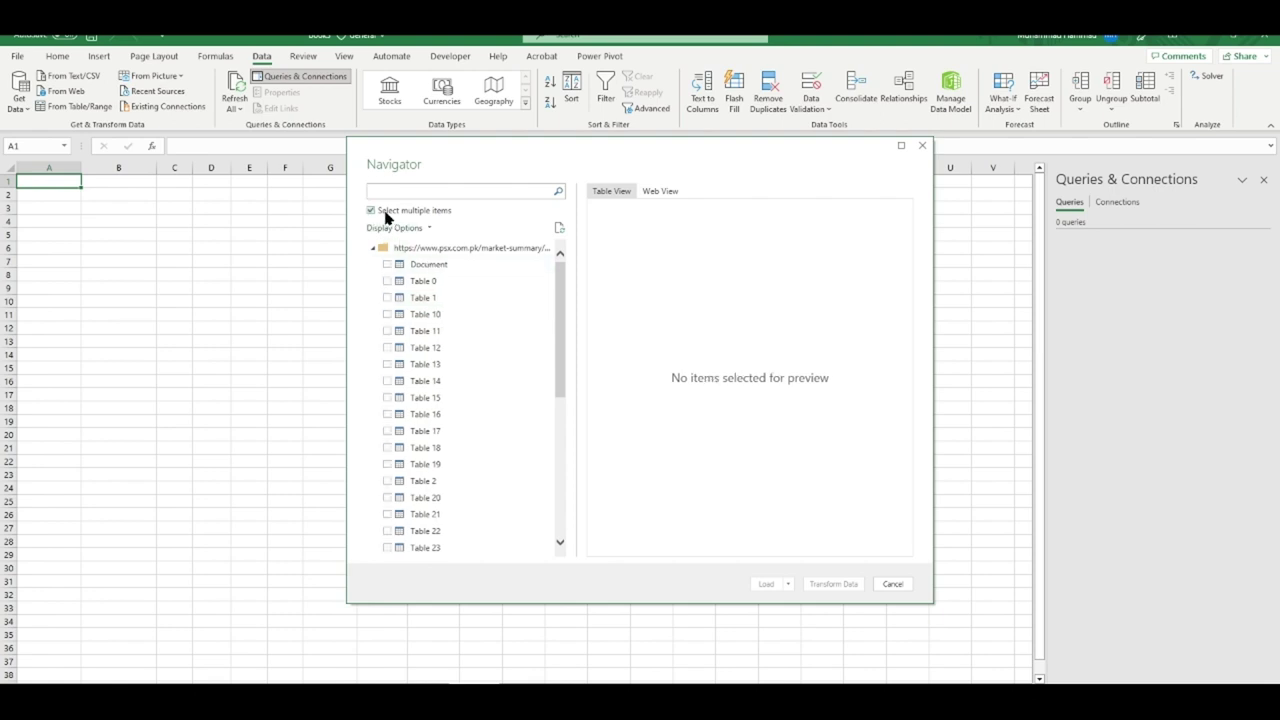
pyautogui.click(372, 210)
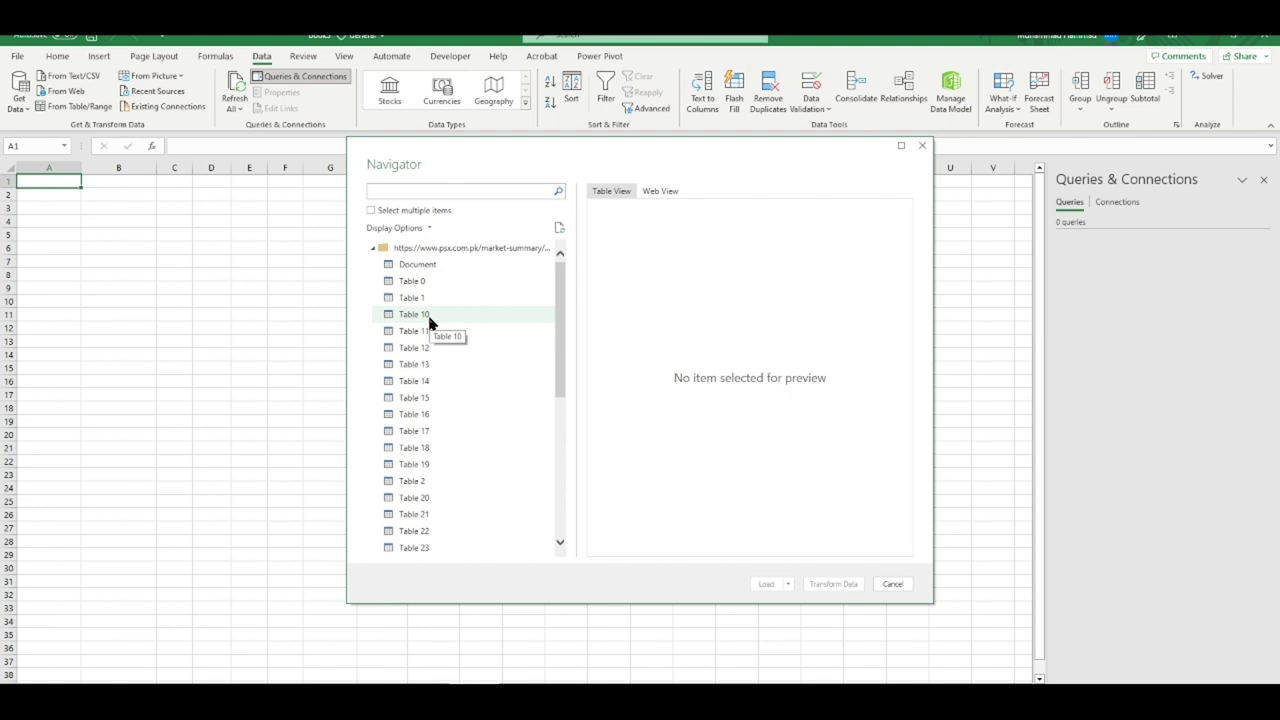
pyautogui.click(416, 299)
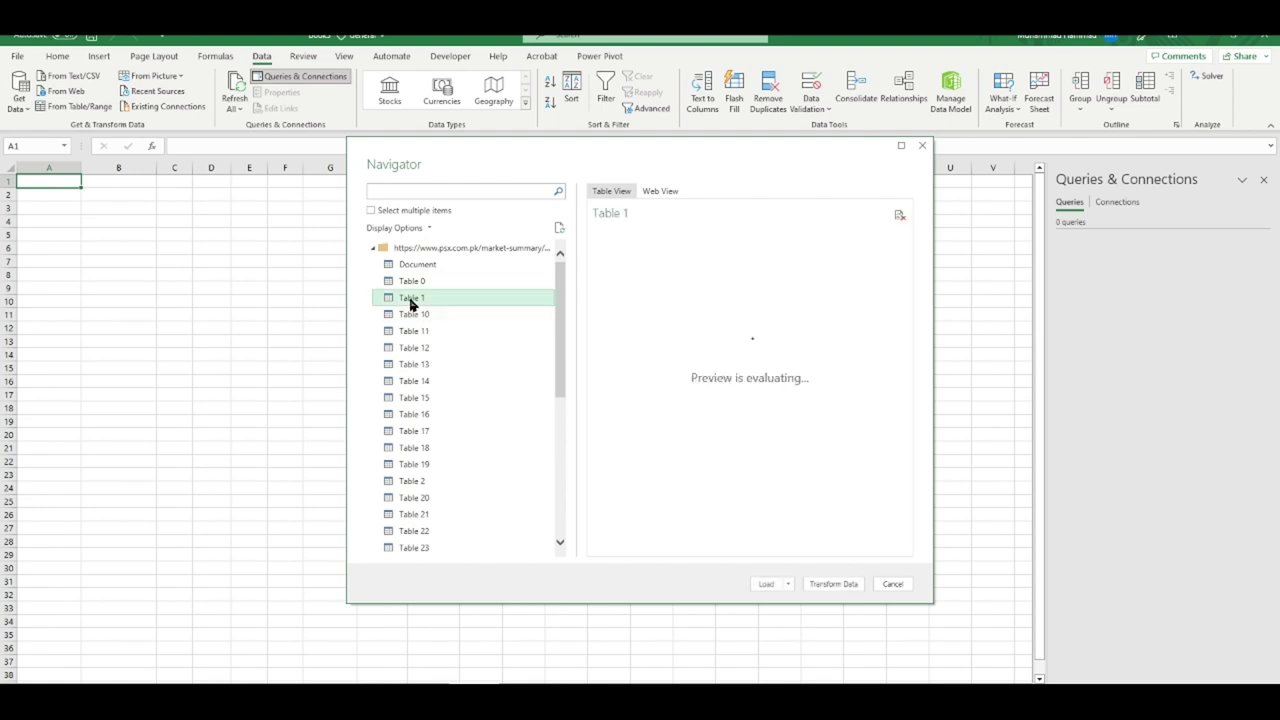
pyautogui.click(767, 585)
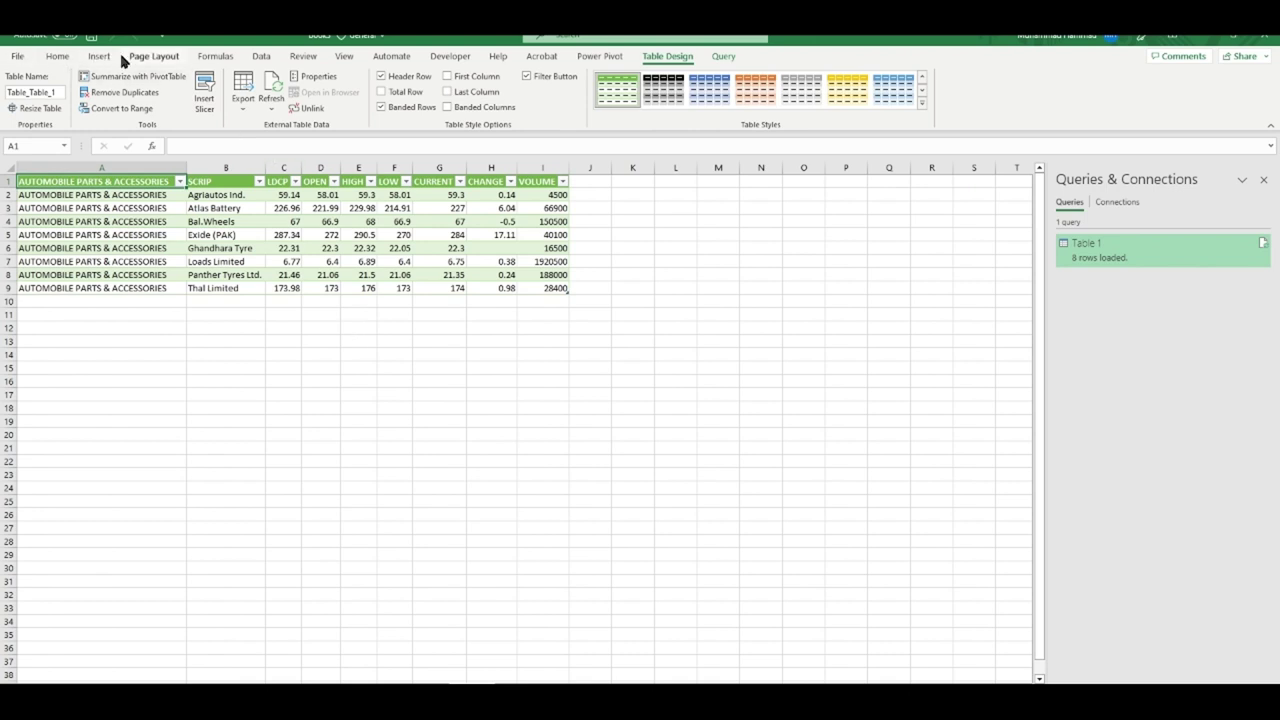
# Refresh all the imported PSX stock data from the web, then move to an empty cell
pyautogui.click(258, 57)
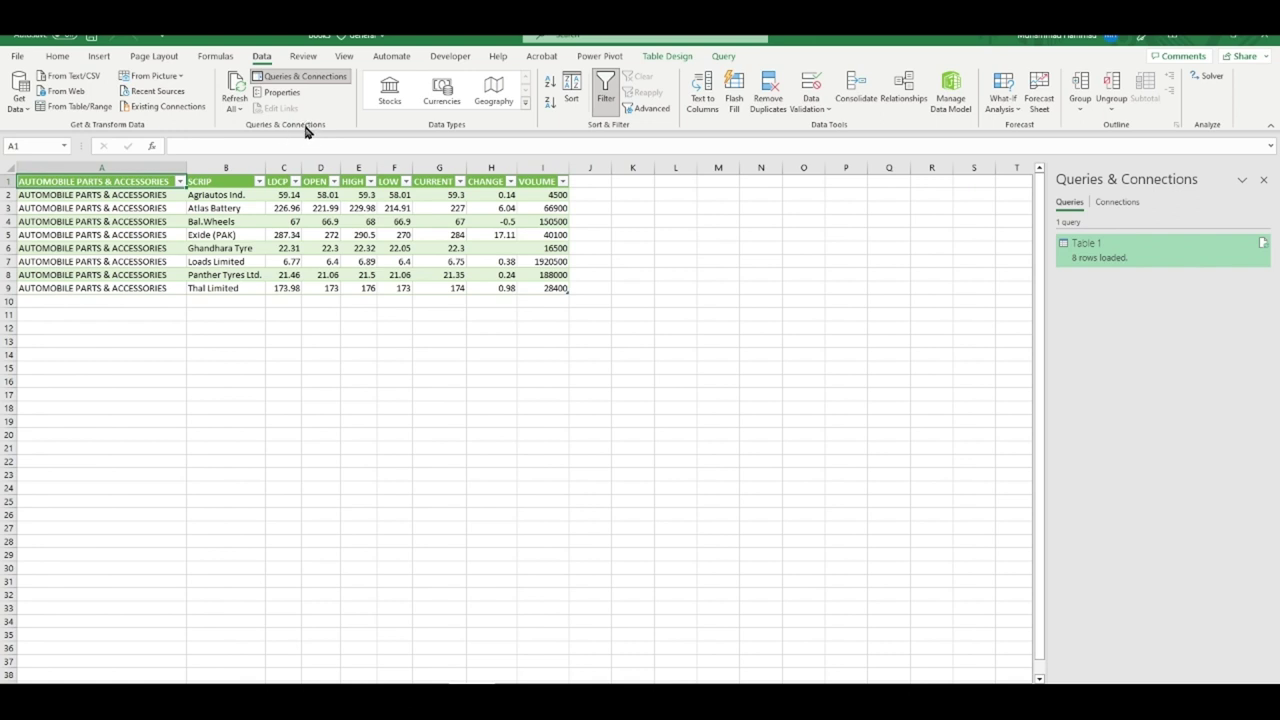
pyautogui.click(235, 90)
pyautogui.click(886, 515)
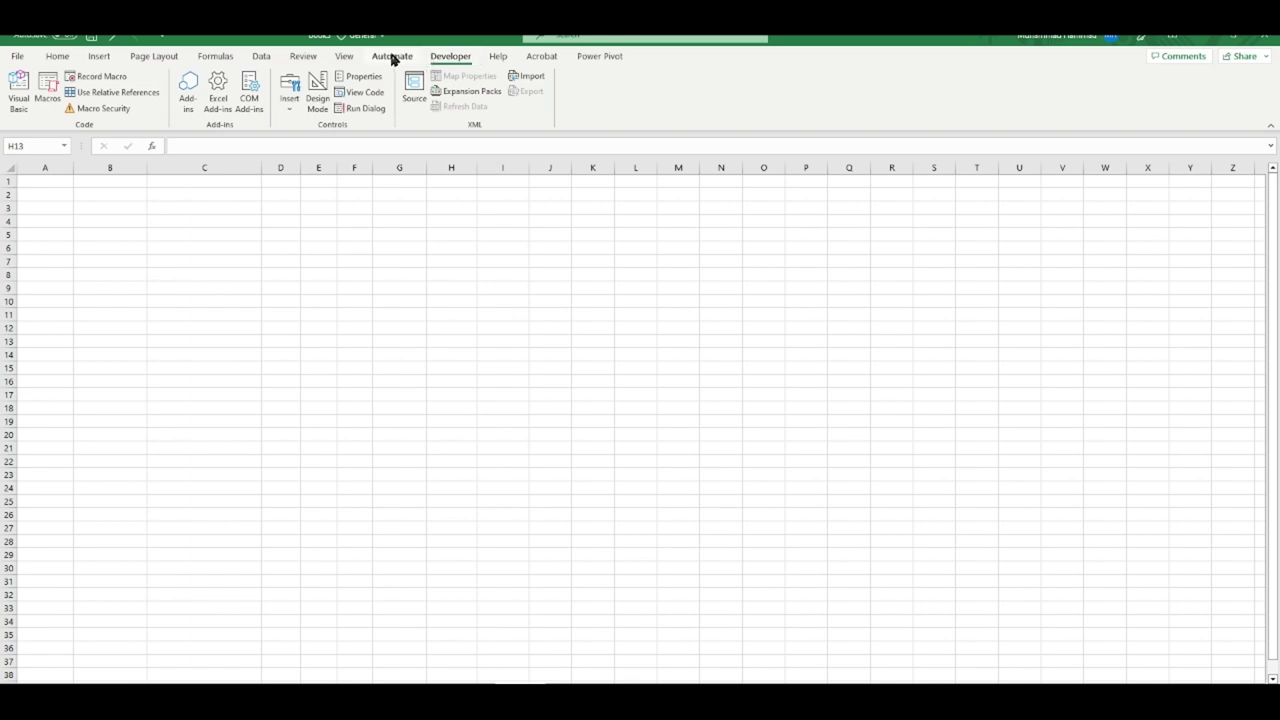
# Enable the Developer tab through Customize the Ribbon and launch the Visual Basic editor
pyautogui.rightClick(392, 59)
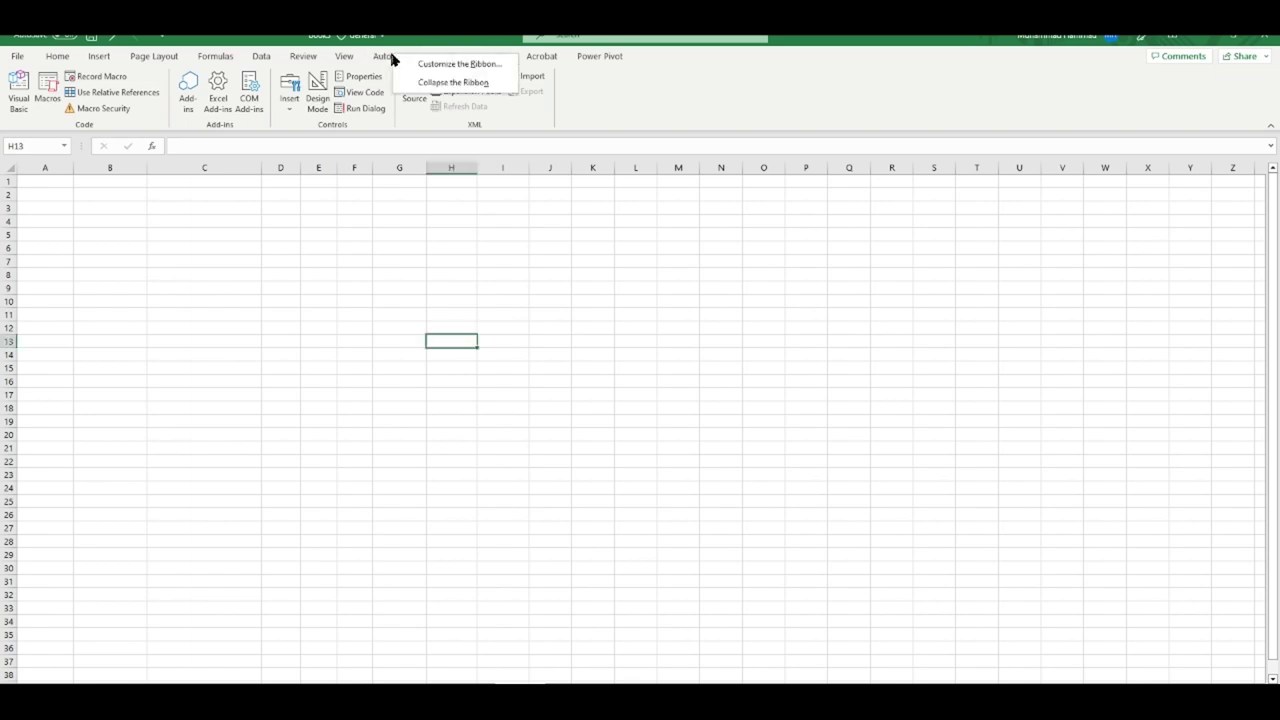
pyautogui.click(443, 64)
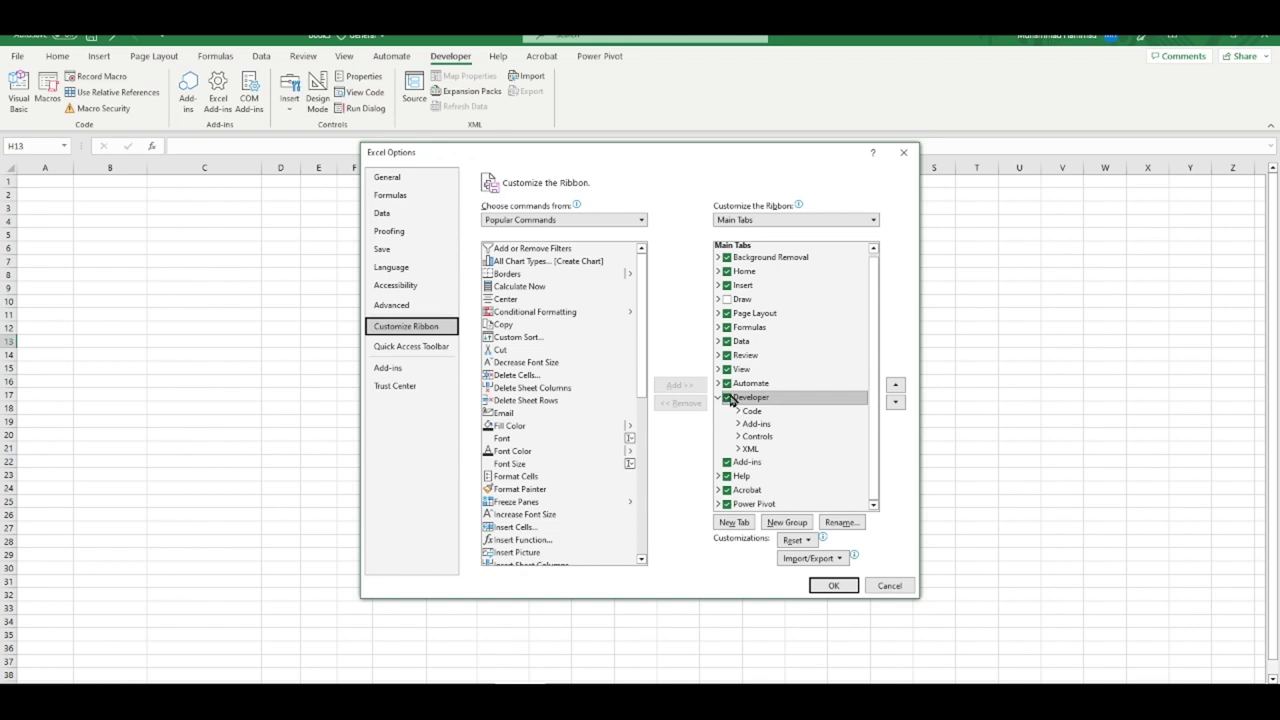
pyautogui.click(731, 398)
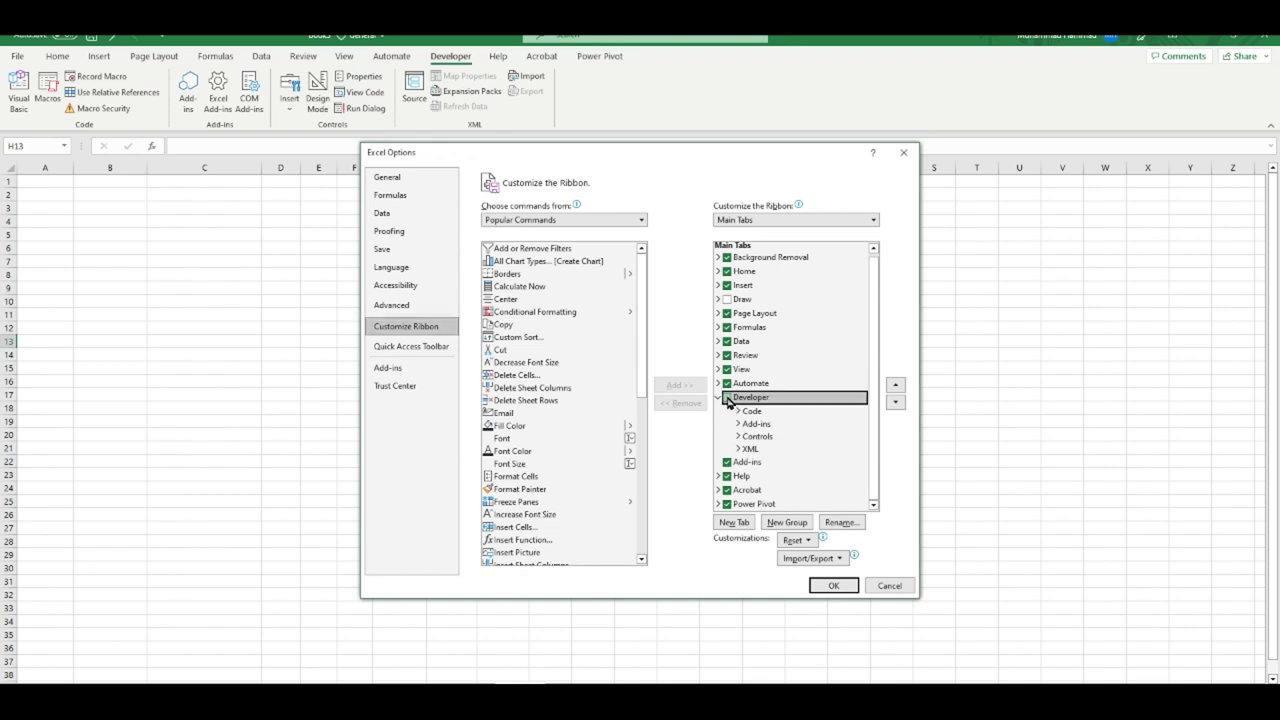
pyautogui.click(822, 585)
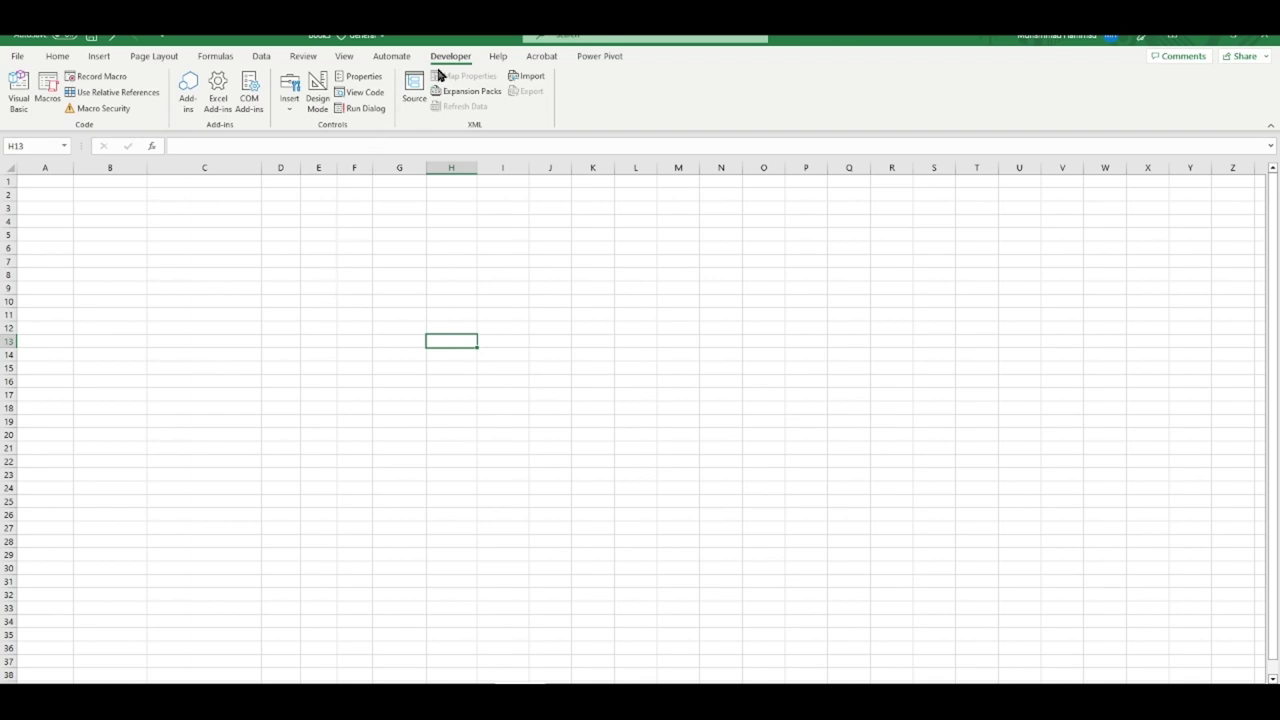
pyautogui.click(18, 96)
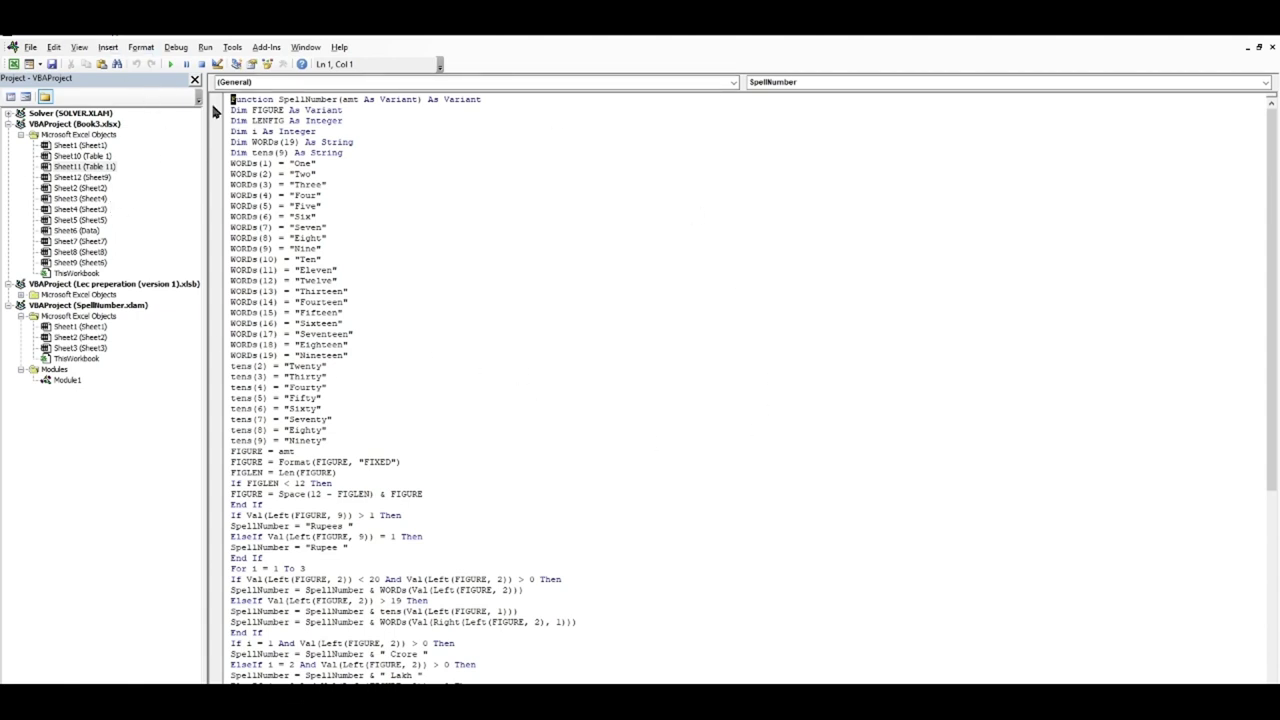
# Insert a new UserForm1 and display the Toolbox beneath it
pyautogui.click(107, 48)
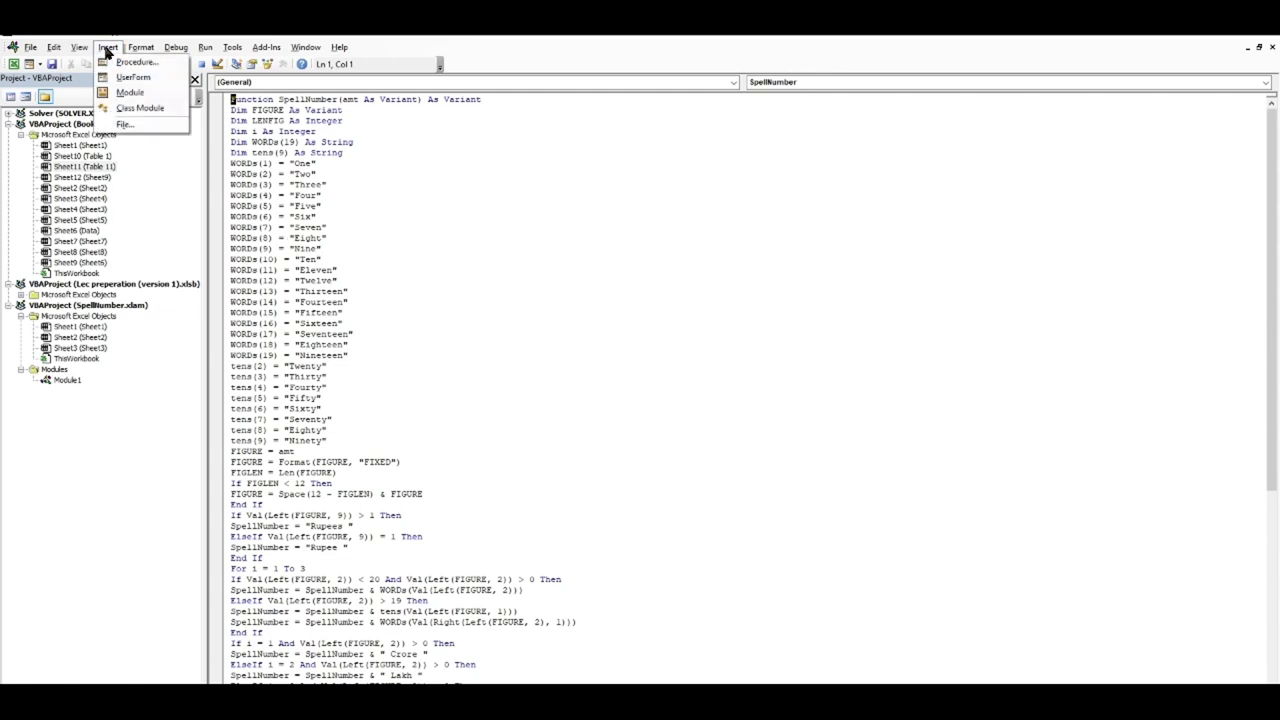
pyautogui.click(145, 78)
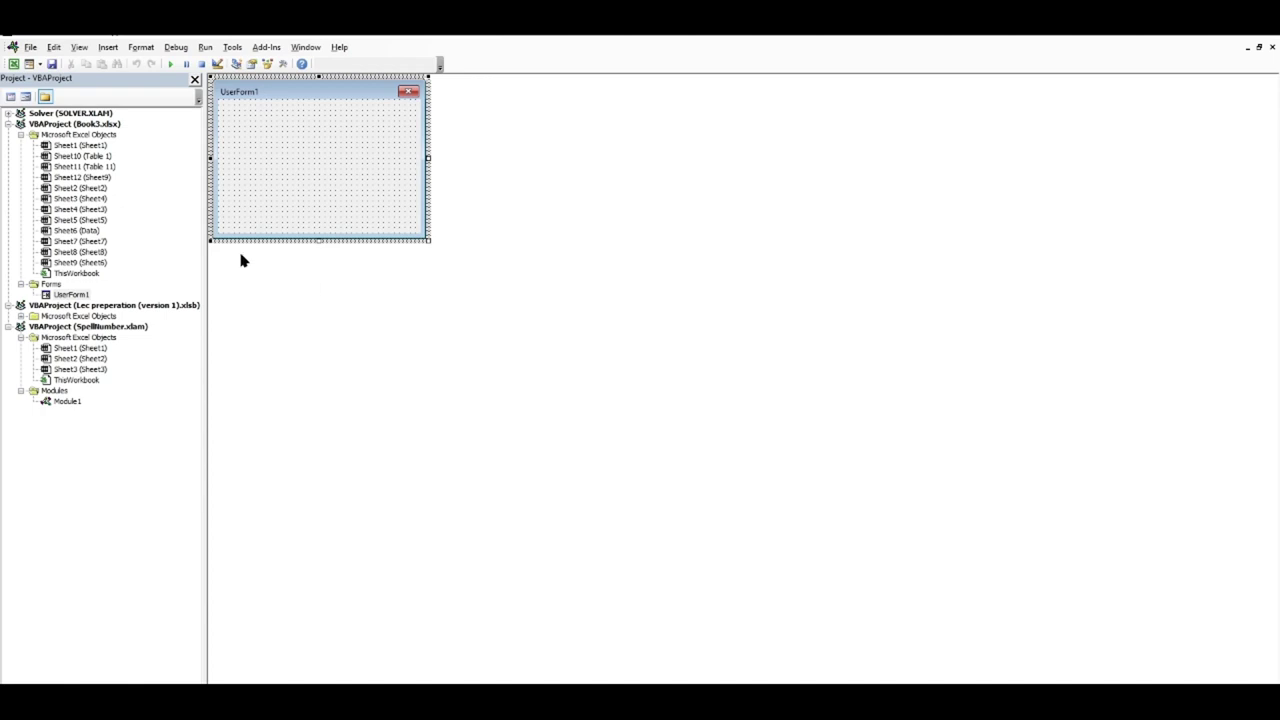
pyautogui.click(88, 50)
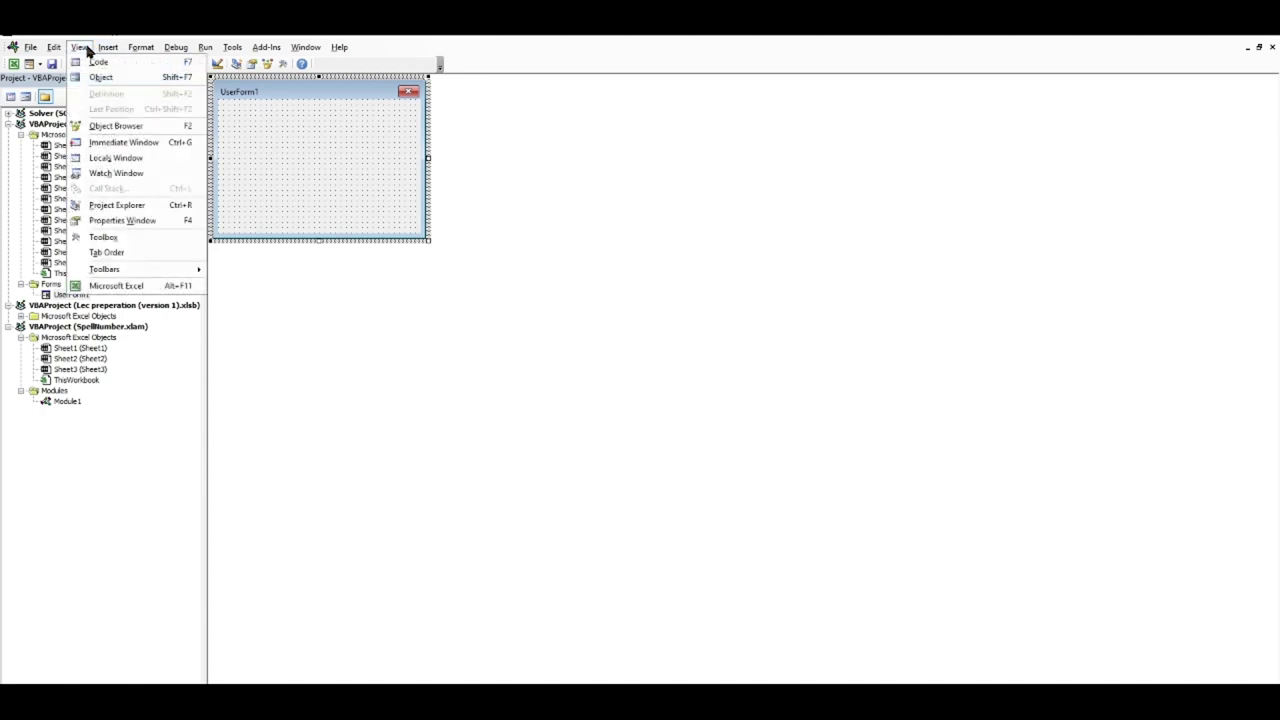
pyautogui.click(109, 237)
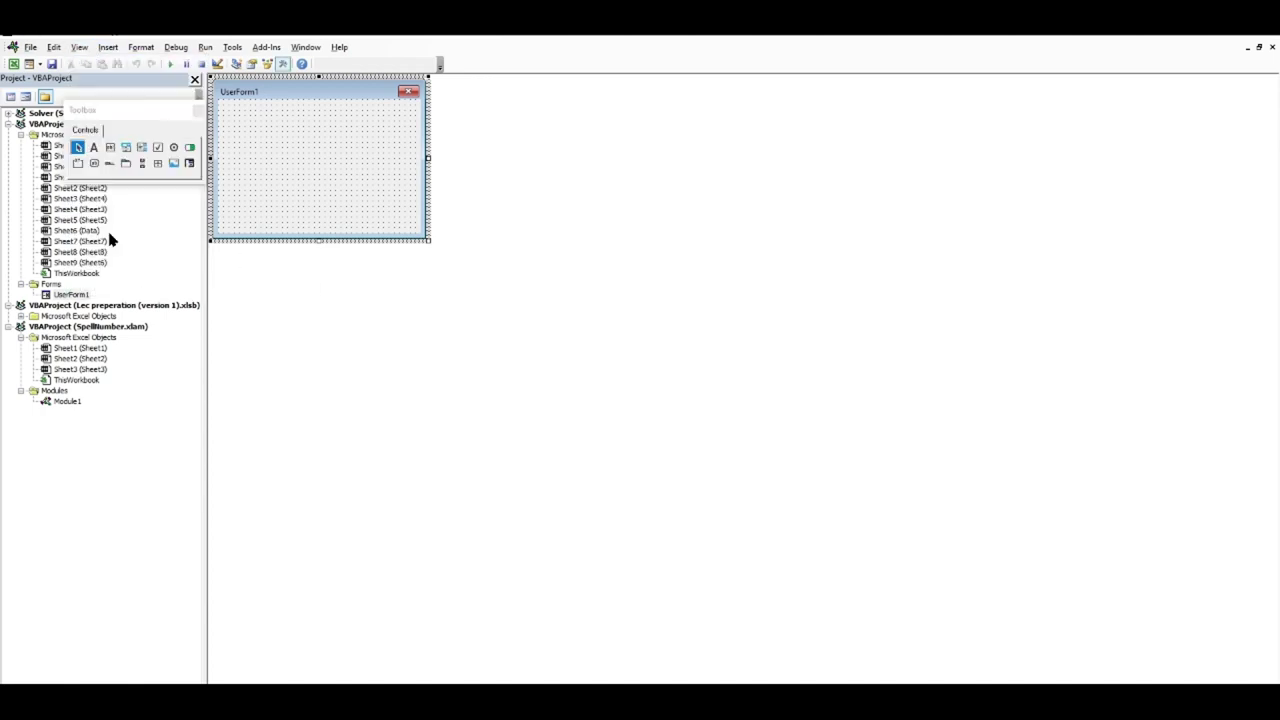
pyautogui.moveTo(108, 112); pyautogui.dragTo(363, 313)
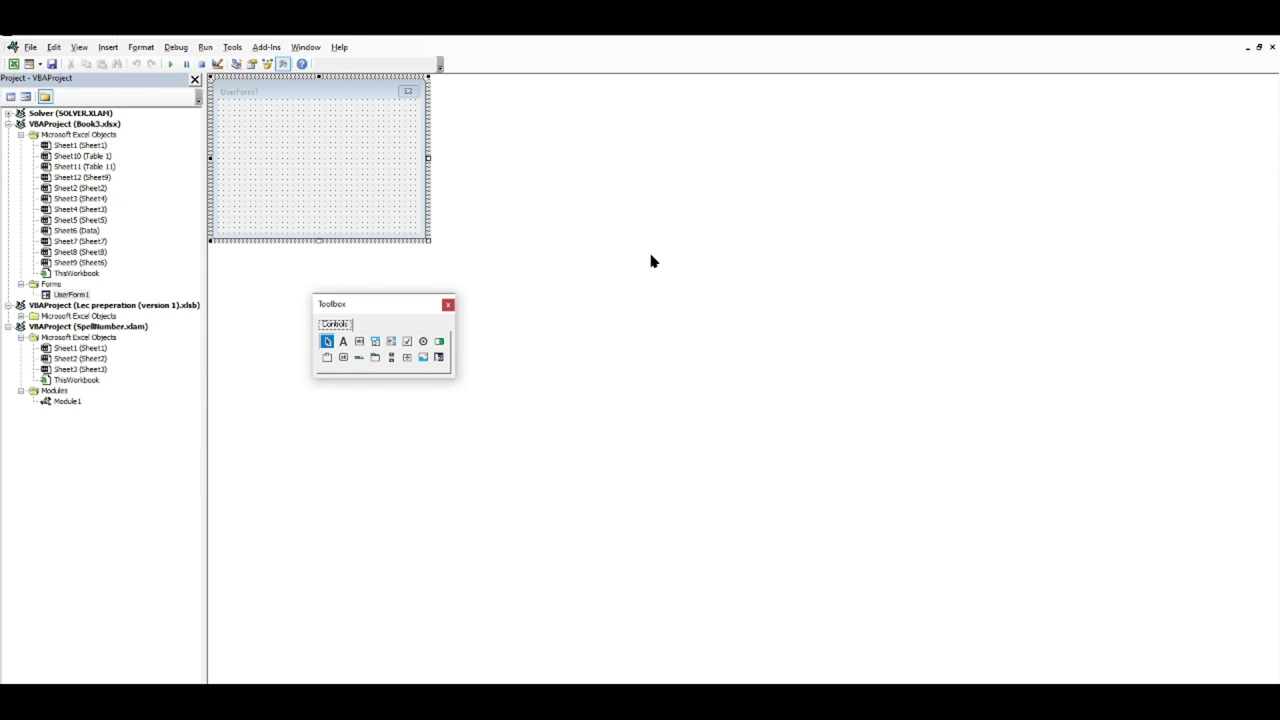
# Nudge the Toolbox into place, then hide it from the View menu
pyautogui.click(292, 100)
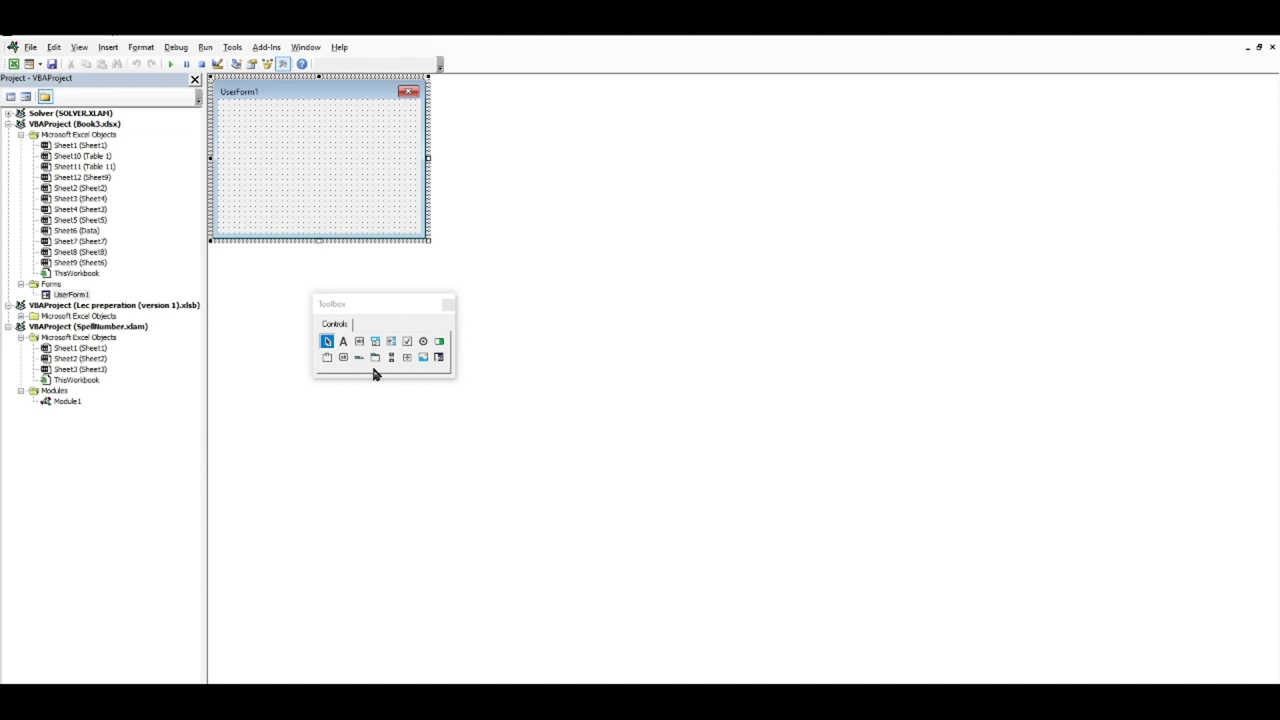
pyautogui.moveTo(358, 313); pyautogui.dragTo(362, 299)
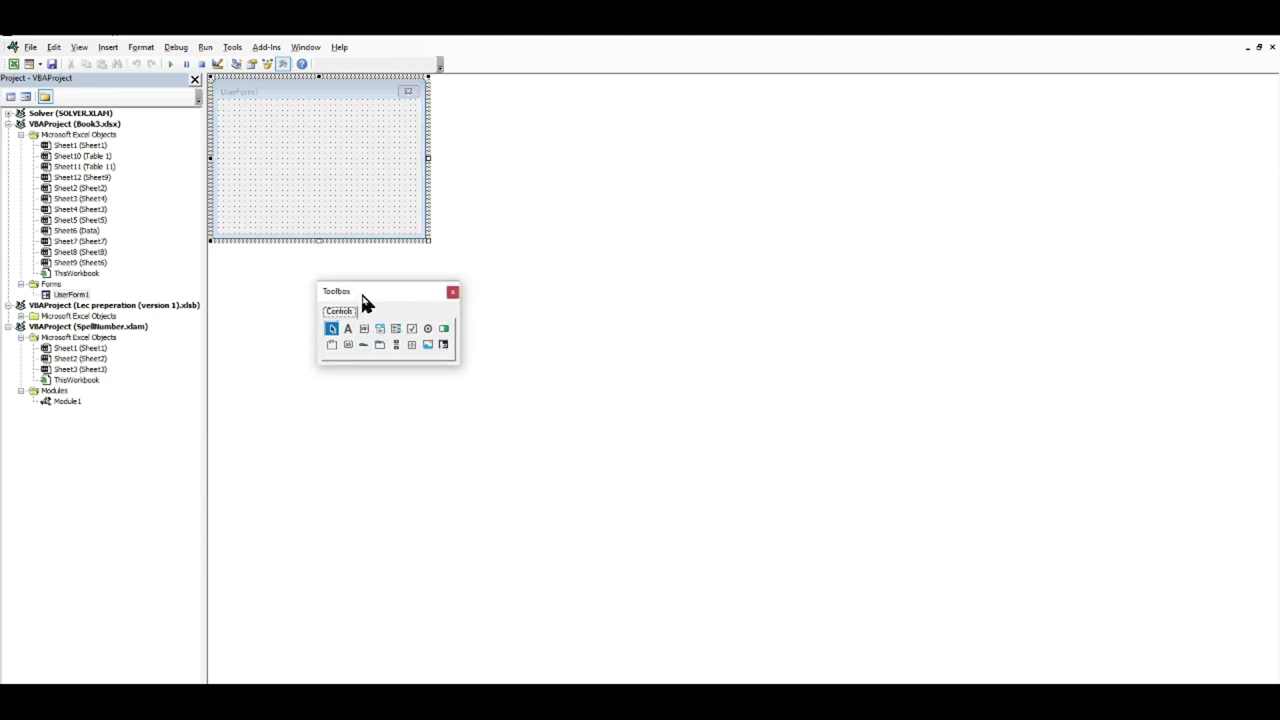
pyautogui.click(79, 47)
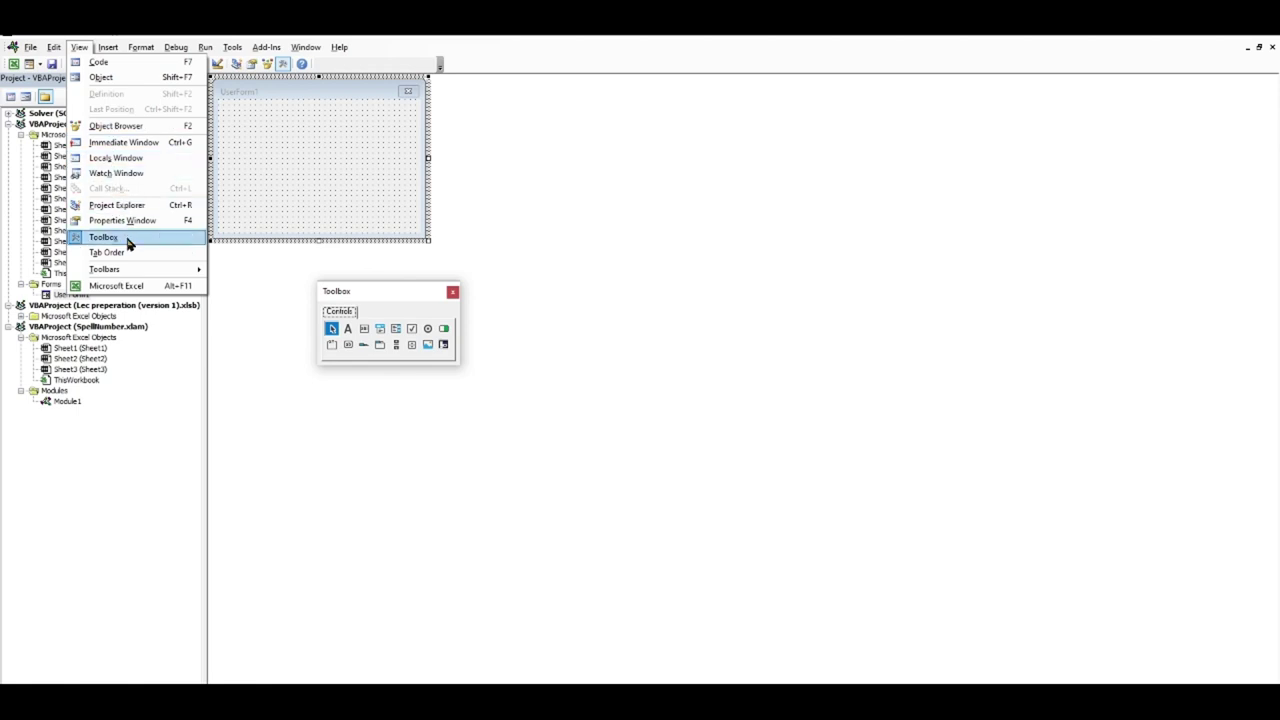
pyautogui.click(128, 242)
pyautogui.click(79, 47)
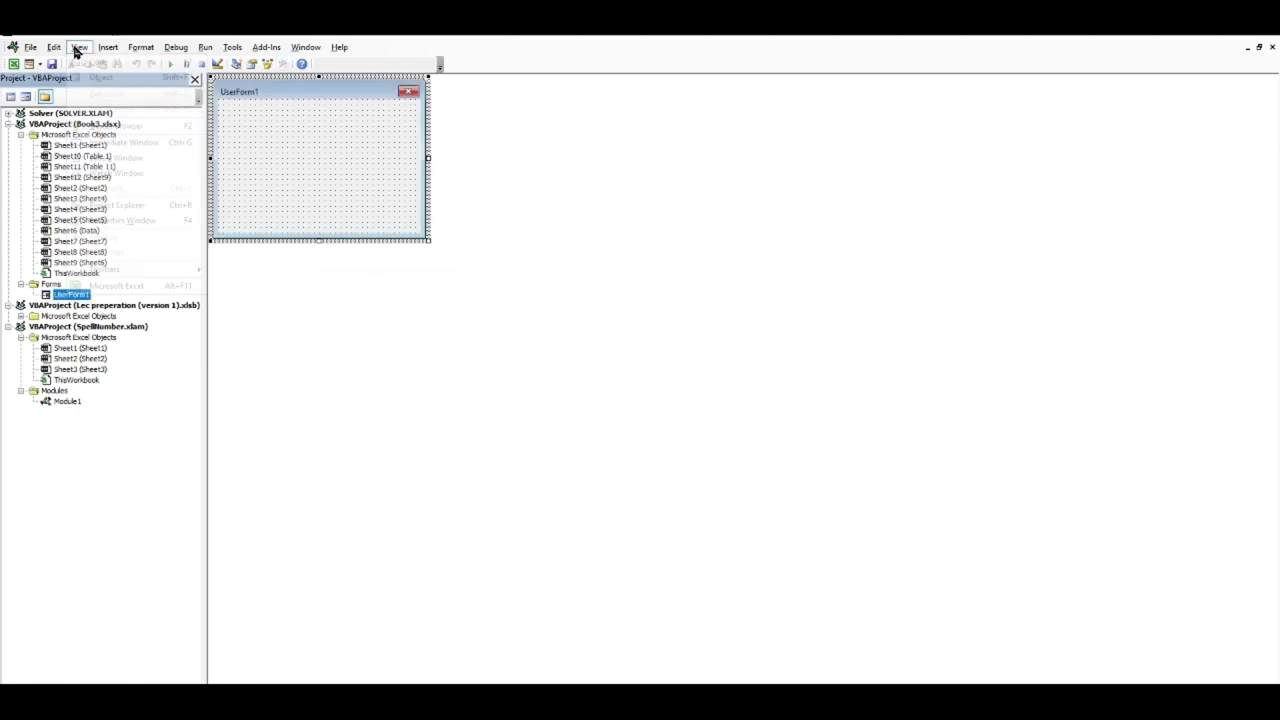
# Draw two text boxes on the right side of UserForm1, one beneath the other
pyautogui.click(105, 236)
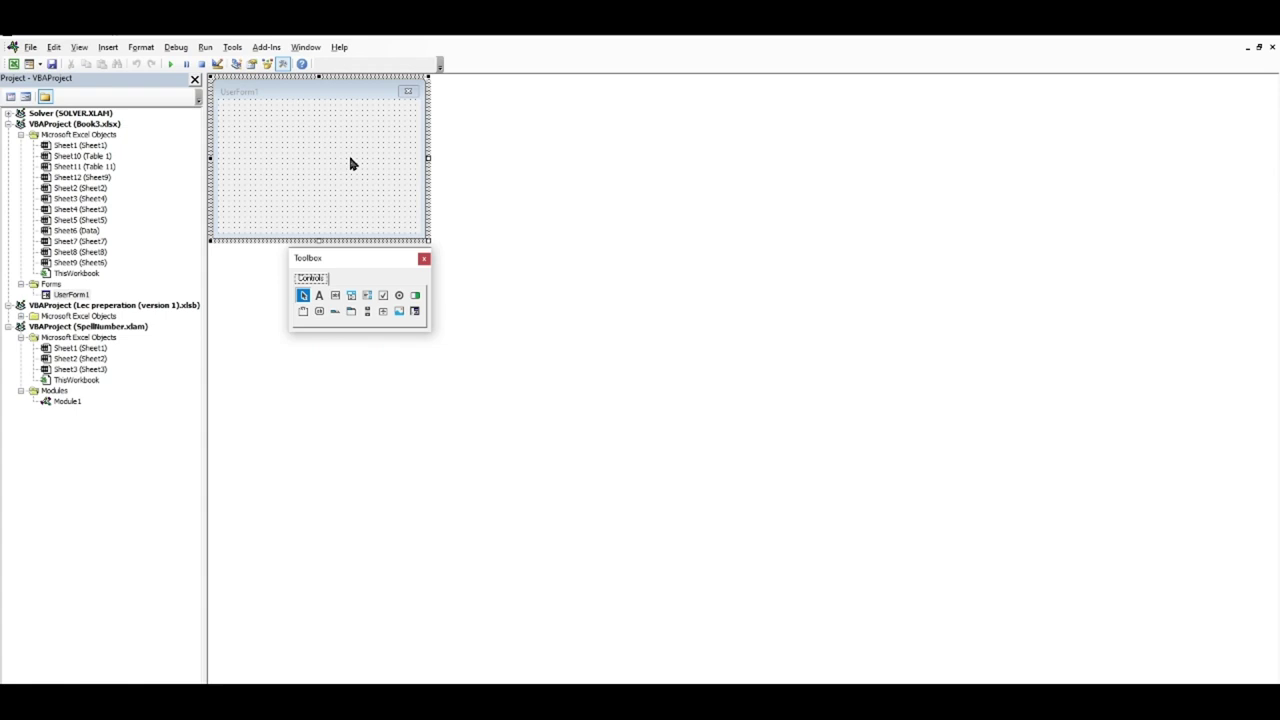
pyautogui.click(338, 298)
pyautogui.moveTo(322, 112); pyautogui.dragTo(410, 139)
pyautogui.click(335, 295)
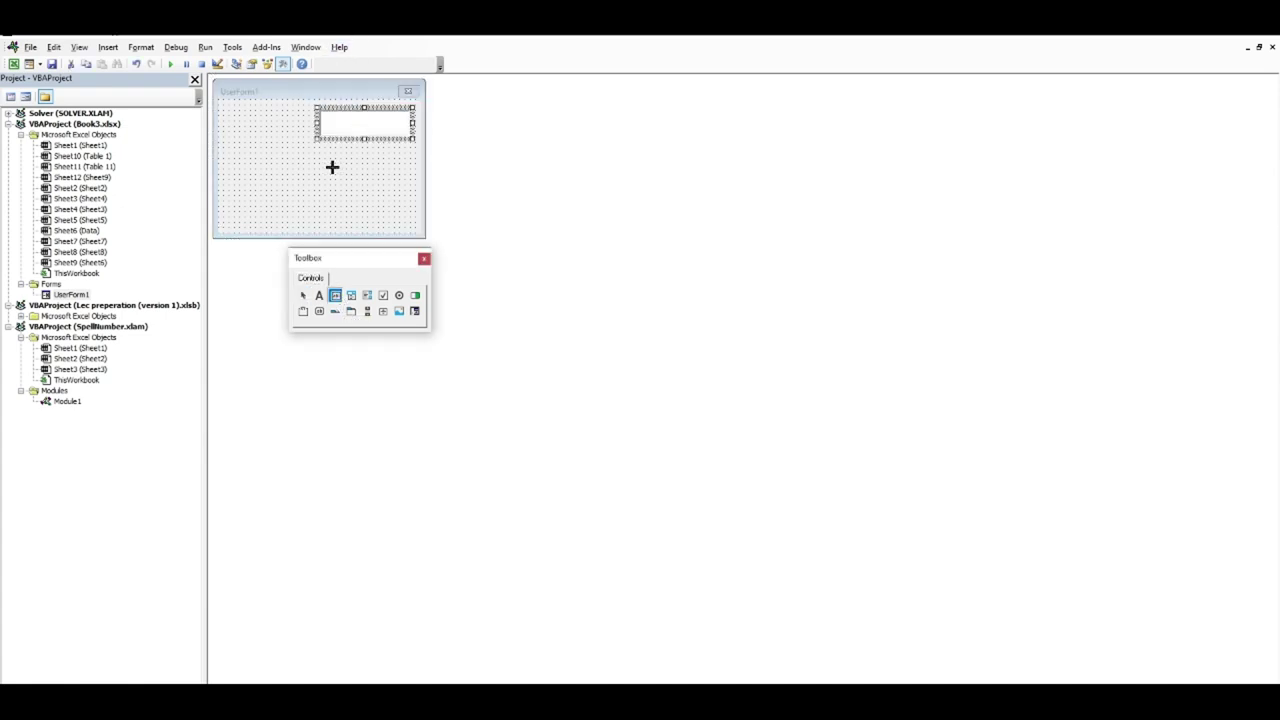
pyautogui.click(323, 158)
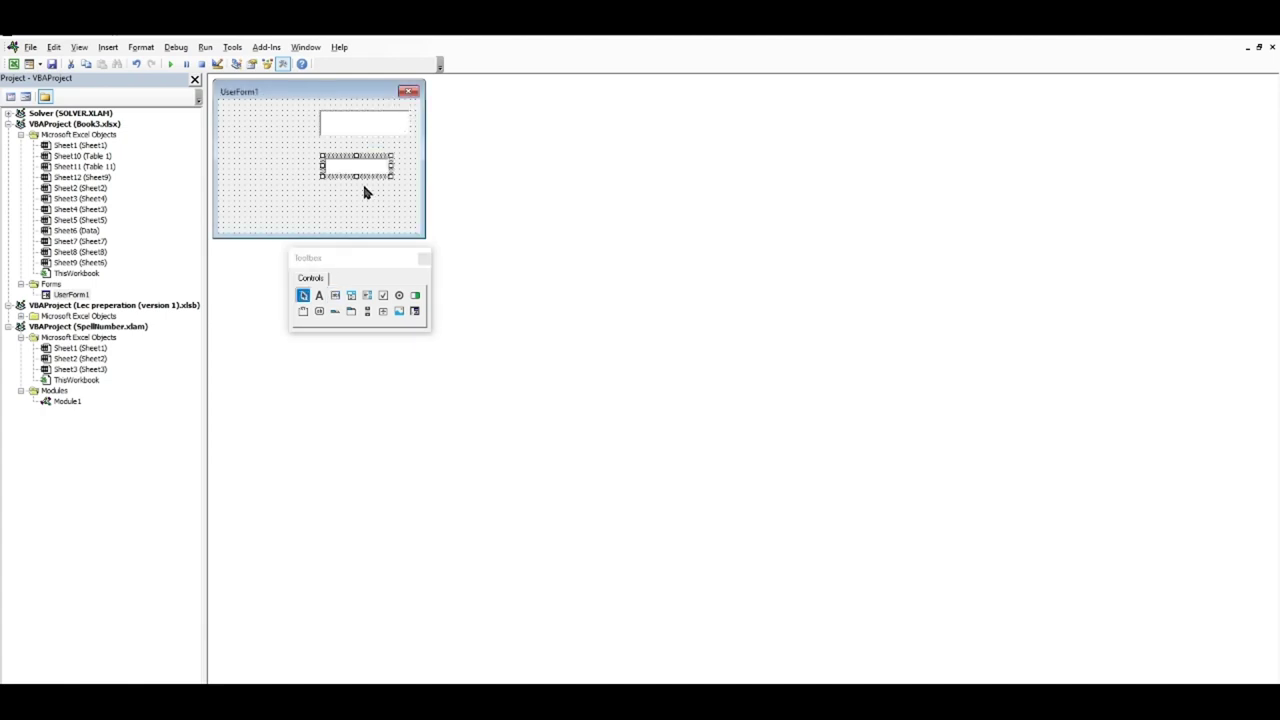
pyautogui.moveTo(391, 177); pyautogui.dragTo(414, 183)
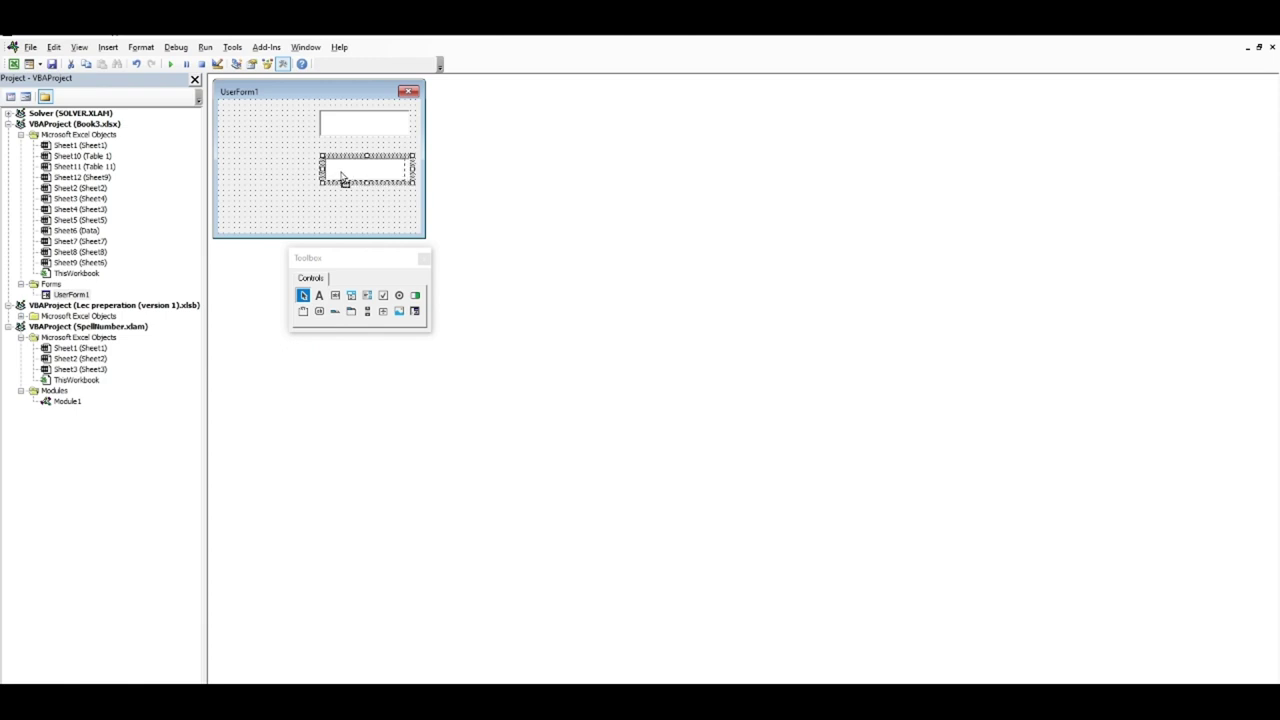
pyautogui.moveTo(342, 178); pyautogui.dragTo(413, 185)
# Match the lower text box's height to the upper one and draw a label beside it
pyautogui.click(369, 132)
pyautogui.click(370, 170)
pyautogui.moveTo(364, 181); pyautogui.dragTo(364, 187)
pyautogui.click(367, 224)
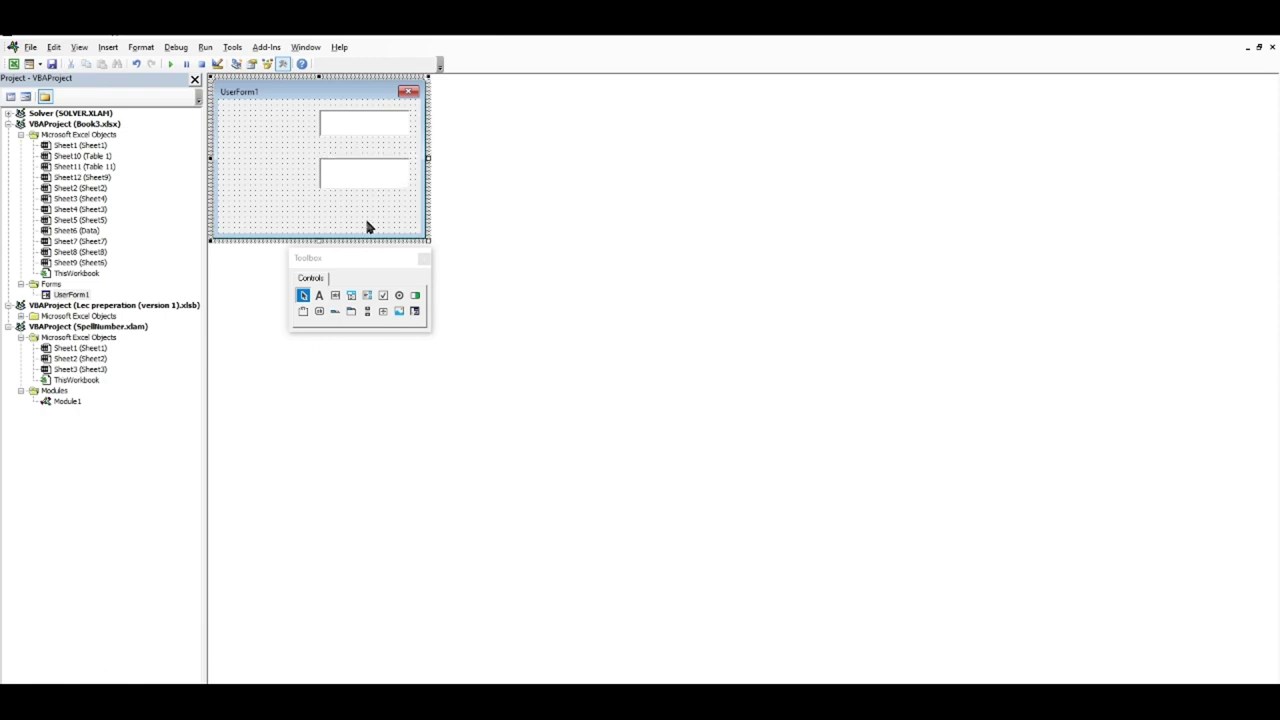
pyautogui.click(320, 296)
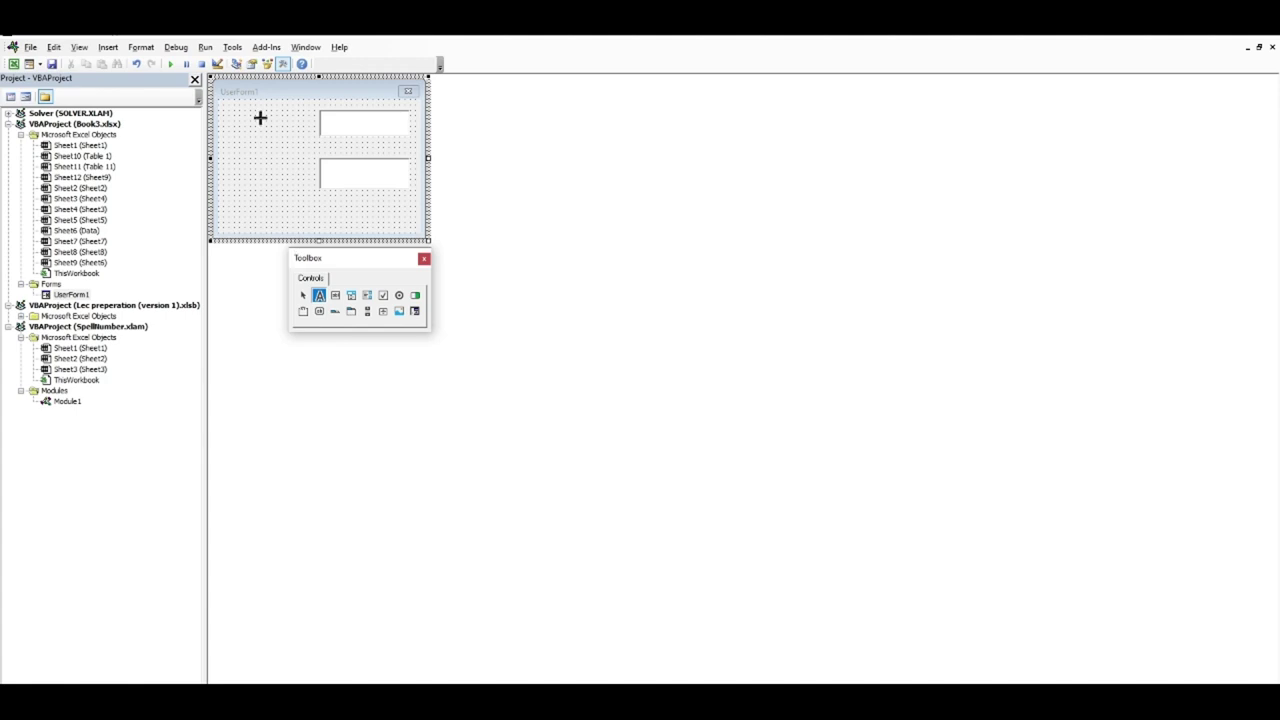
pyautogui.moveTo(240, 117); pyautogui.dragTo(301, 139)
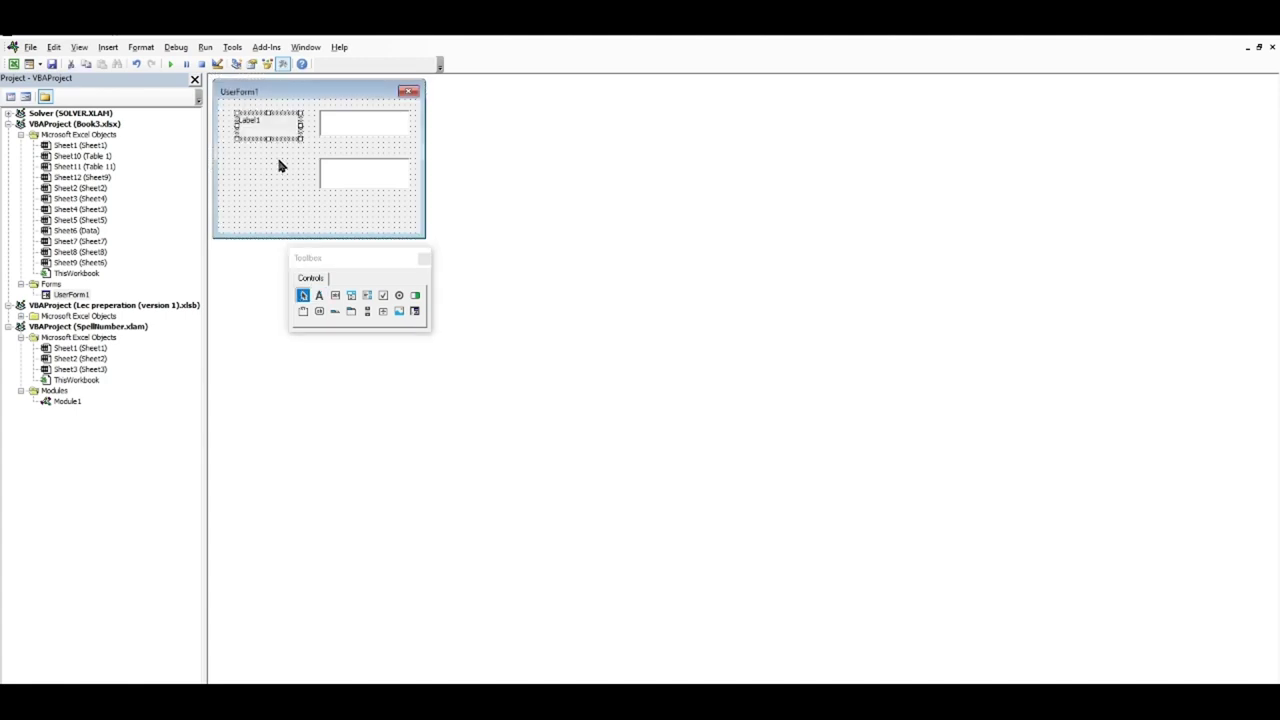
# Caption the new label 'User Name' and show the Properties window
pyautogui.click(263, 124)
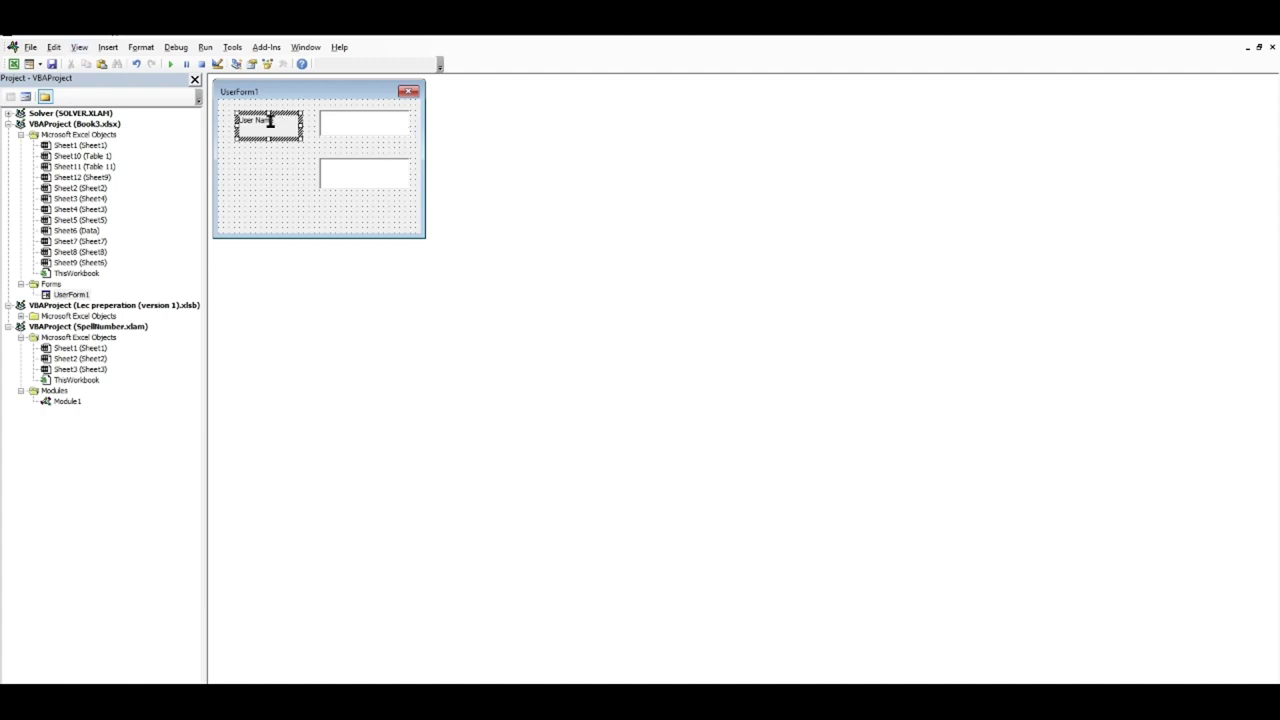
pyautogui.moveTo(272, 120); pyautogui.dragTo(240, 120)
pyautogui.click(79, 47)
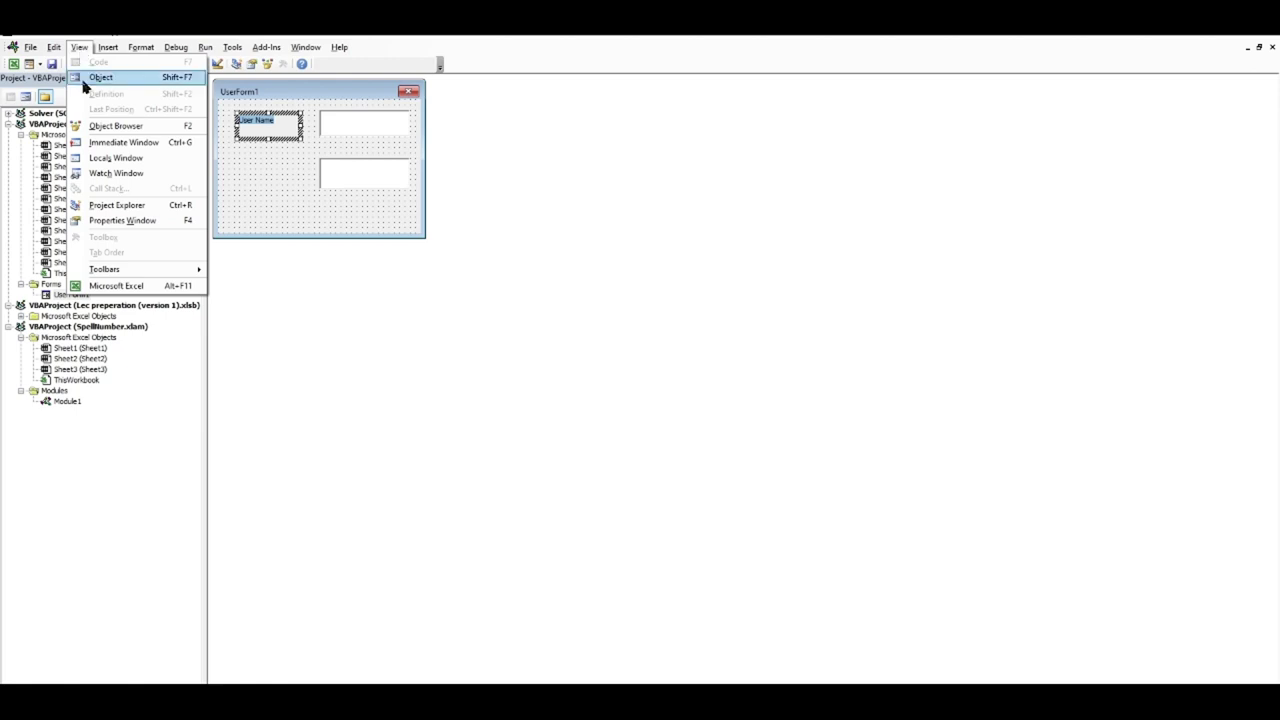
pyautogui.click(134, 220)
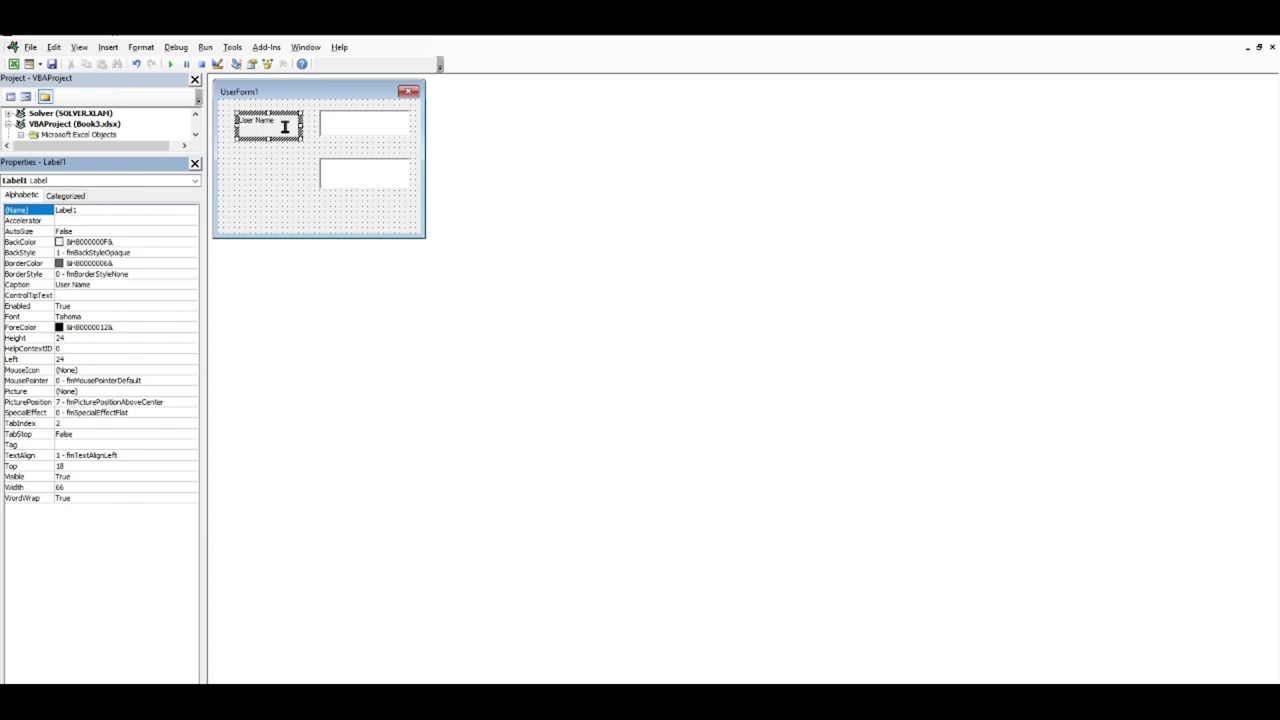
pyautogui.click(284, 125)
pyautogui.moveTo(280, 123); pyautogui.dragTo(240, 122)
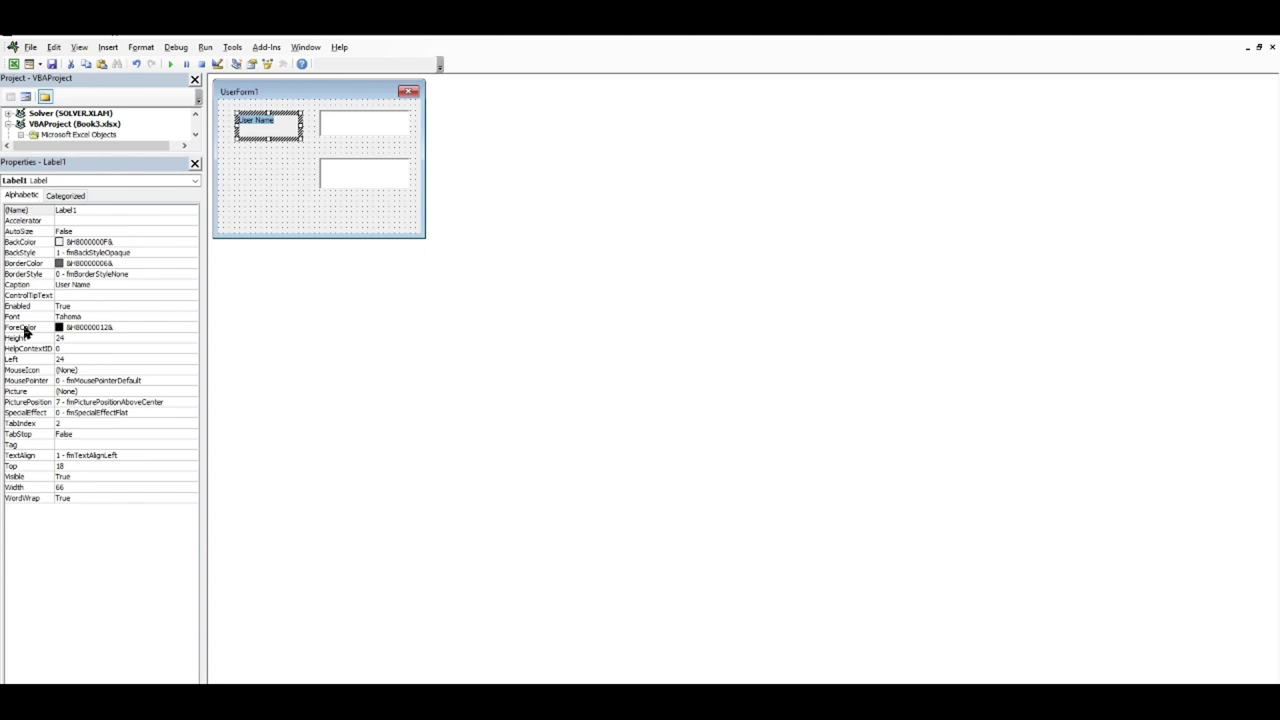
# Set the User Name label's font to bold 12 point
pyautogui.click(28, 321)
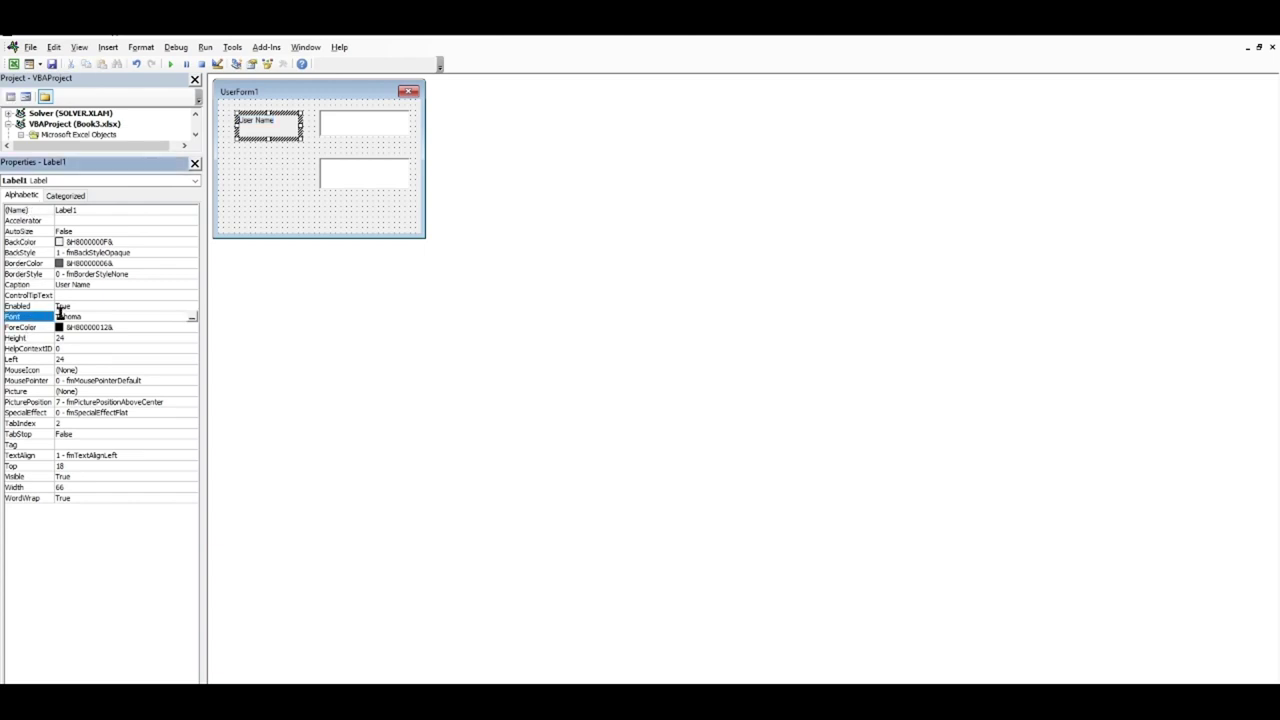
pyautogui.click(192, 318)
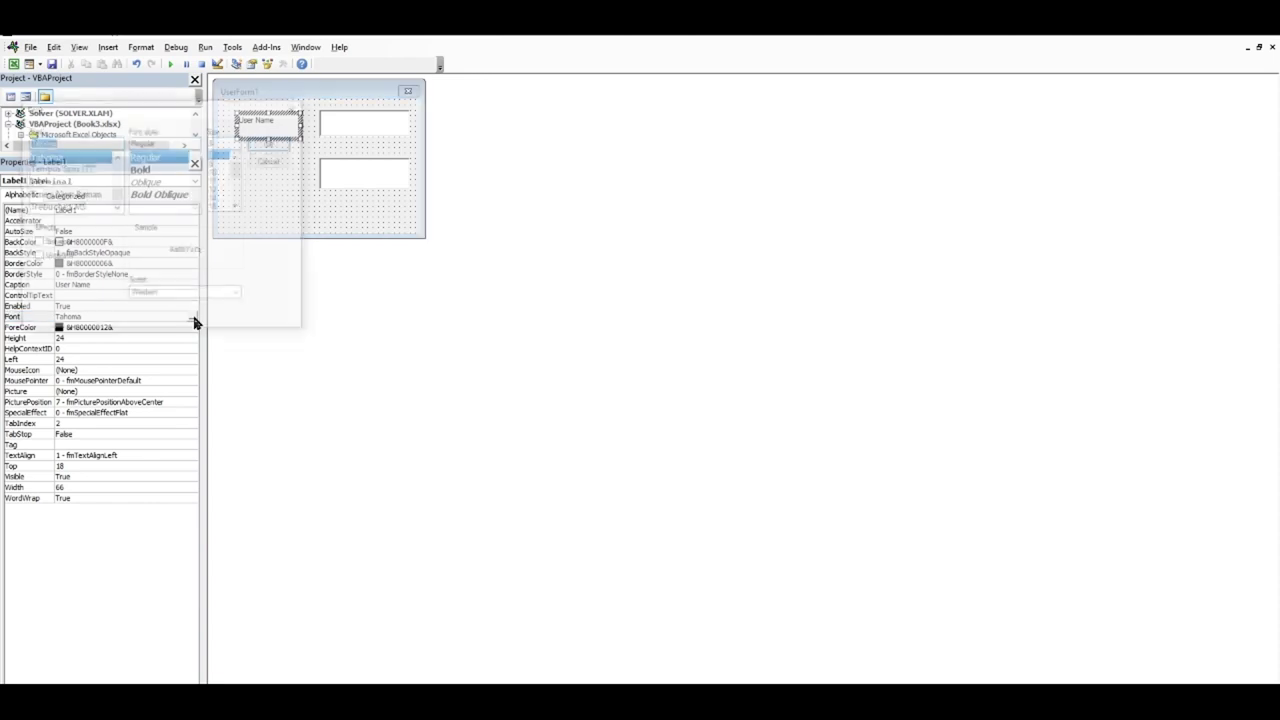
pyautogui.click(140, 172)
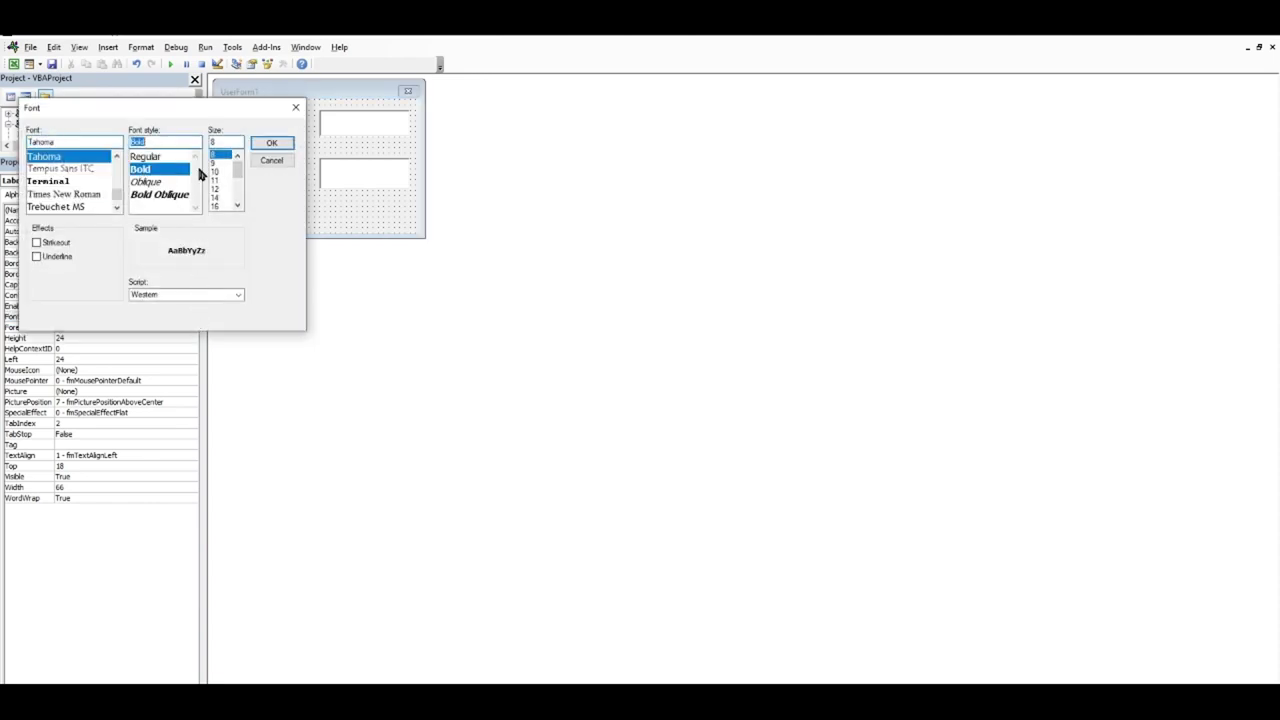
pyautogui.click(216, 206)
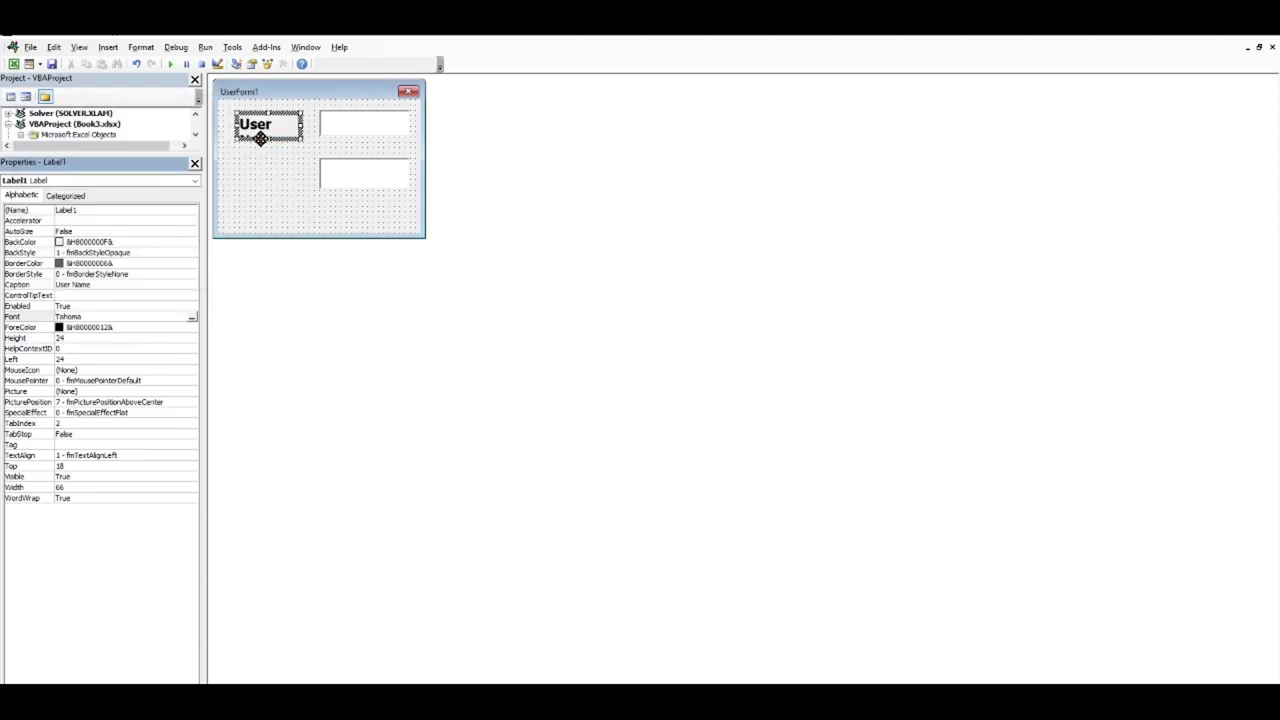
pyautogui.click(276, 126)
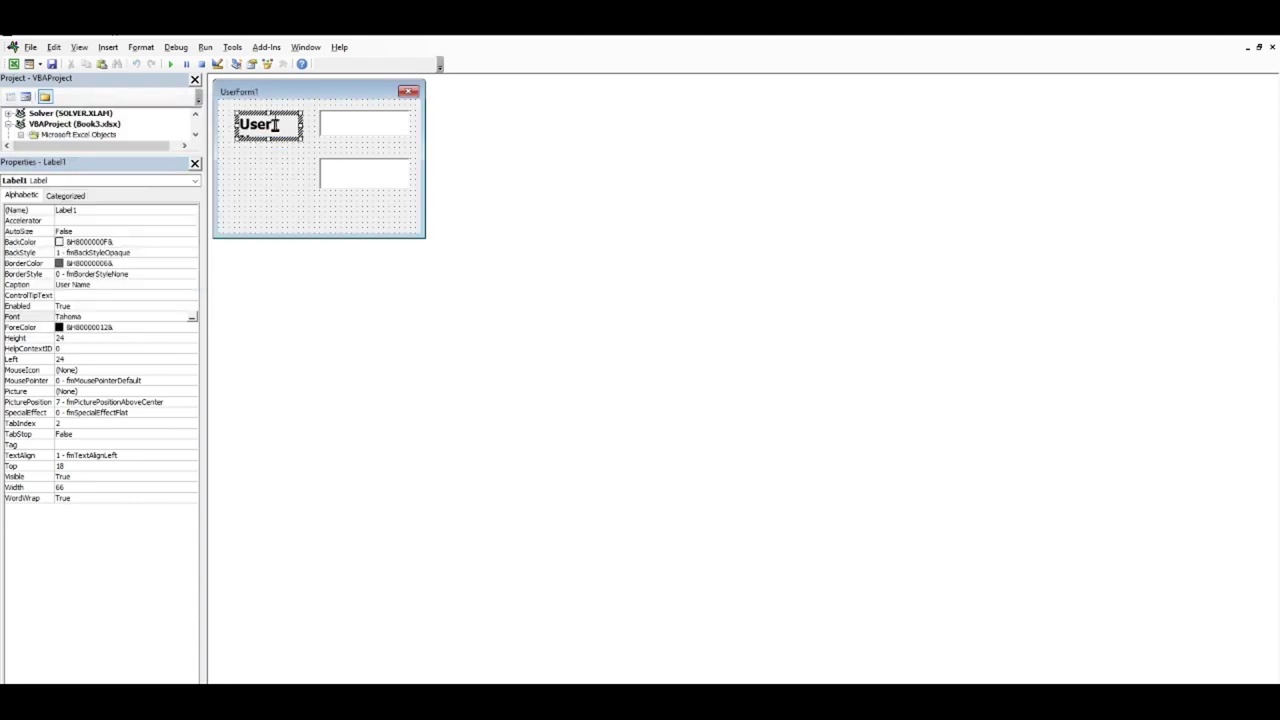
pyautogui.doubleClick(276, 126)
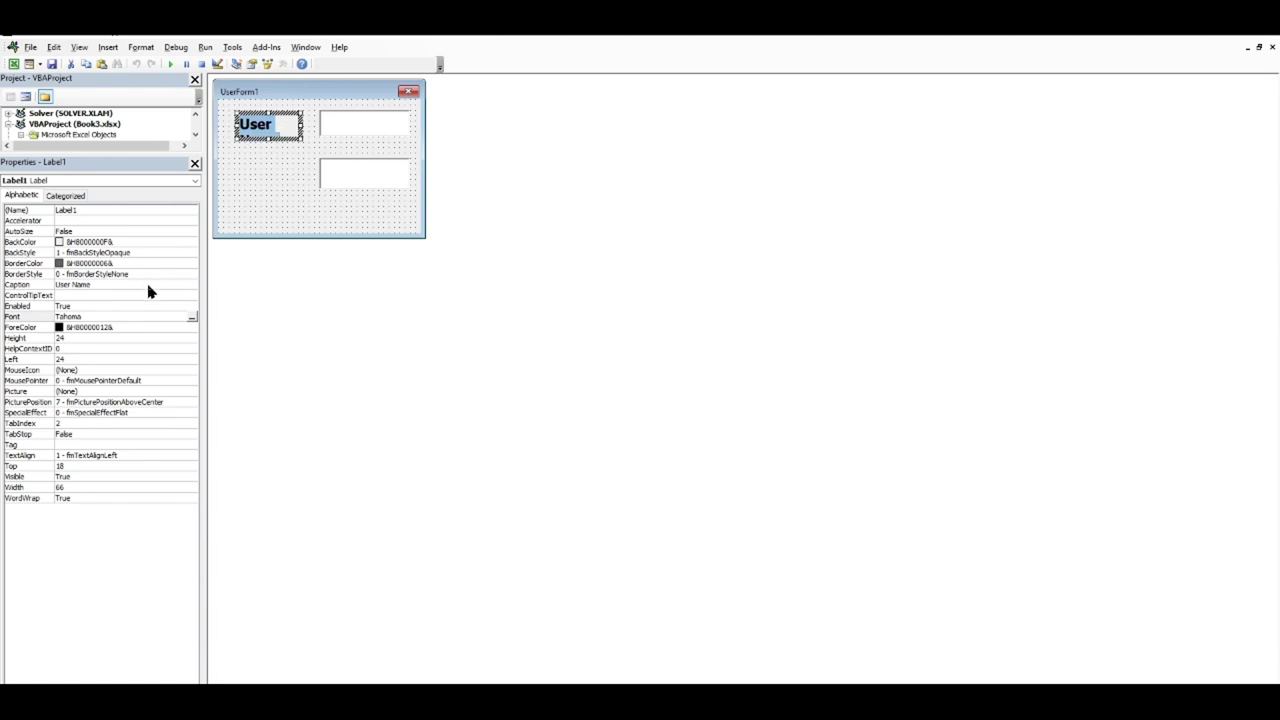
pyautogui.click(191, 317)
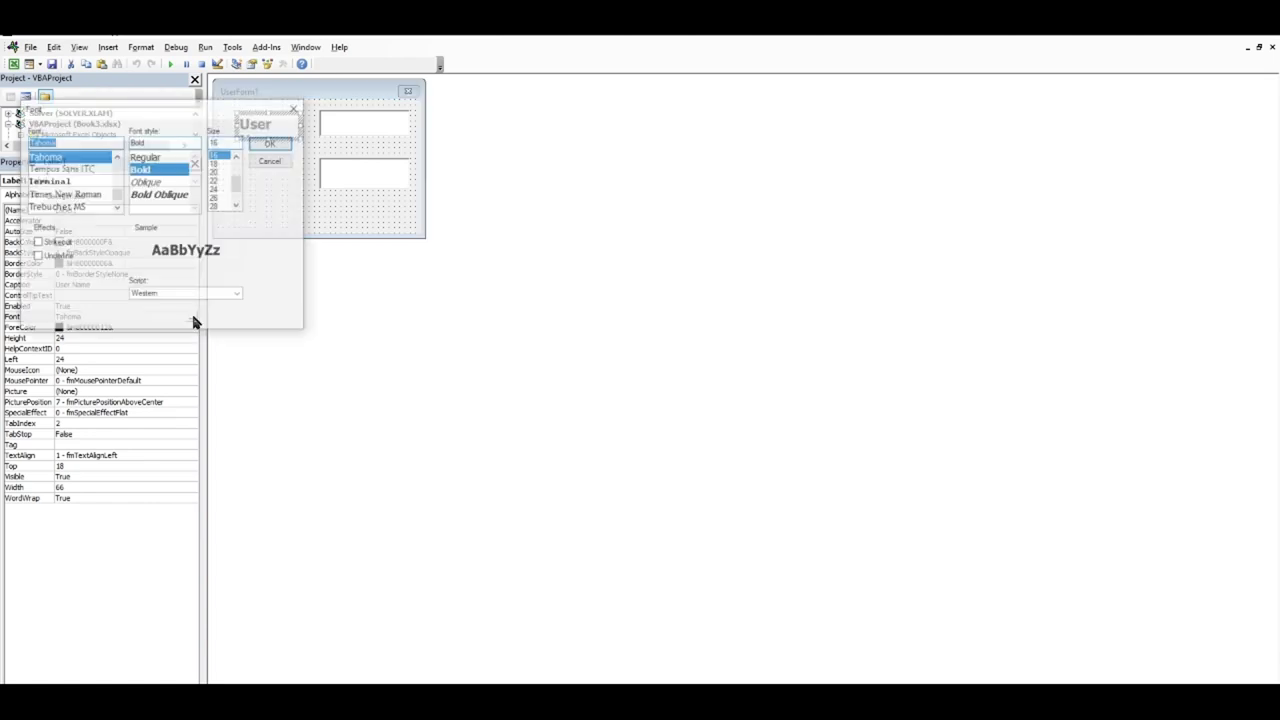
pyautogui.click(238, 157)
pyautogui.click(238, 157)
pyautogui.click(238, 157)
pyautogui.click(238, 157)
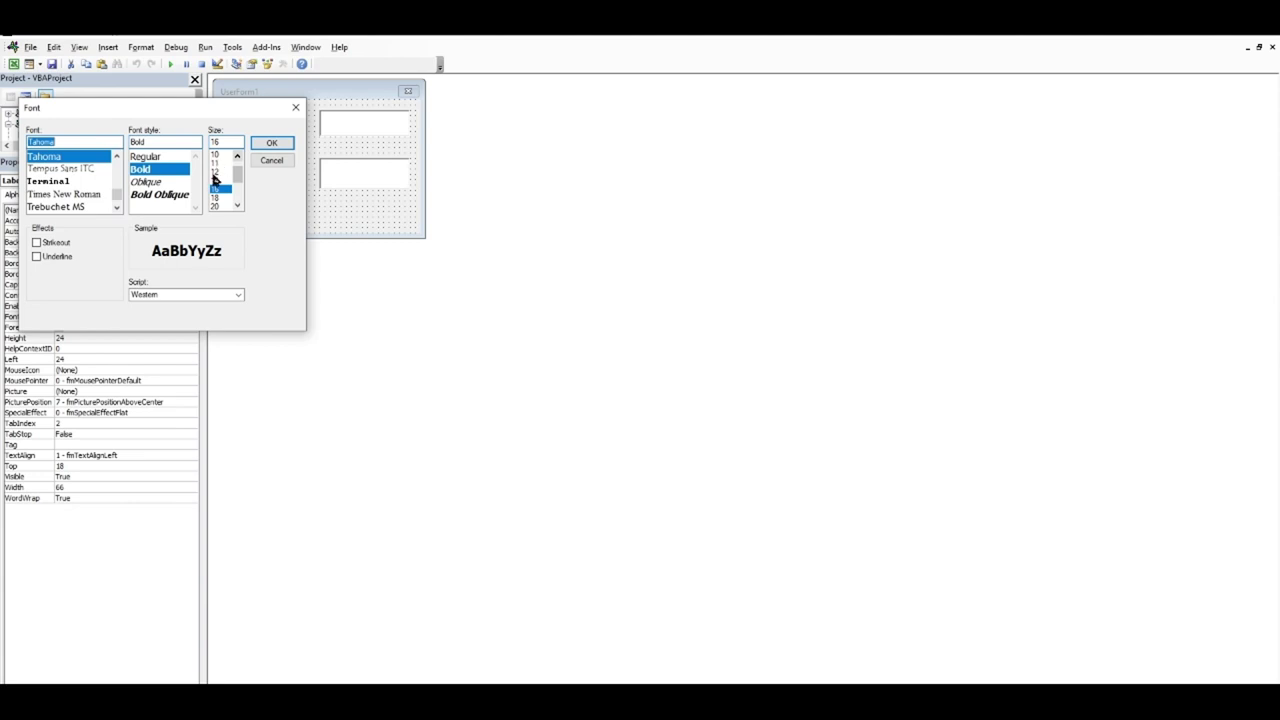
pyautogui.click(216, 172)
pyautogui.click(272, 143)
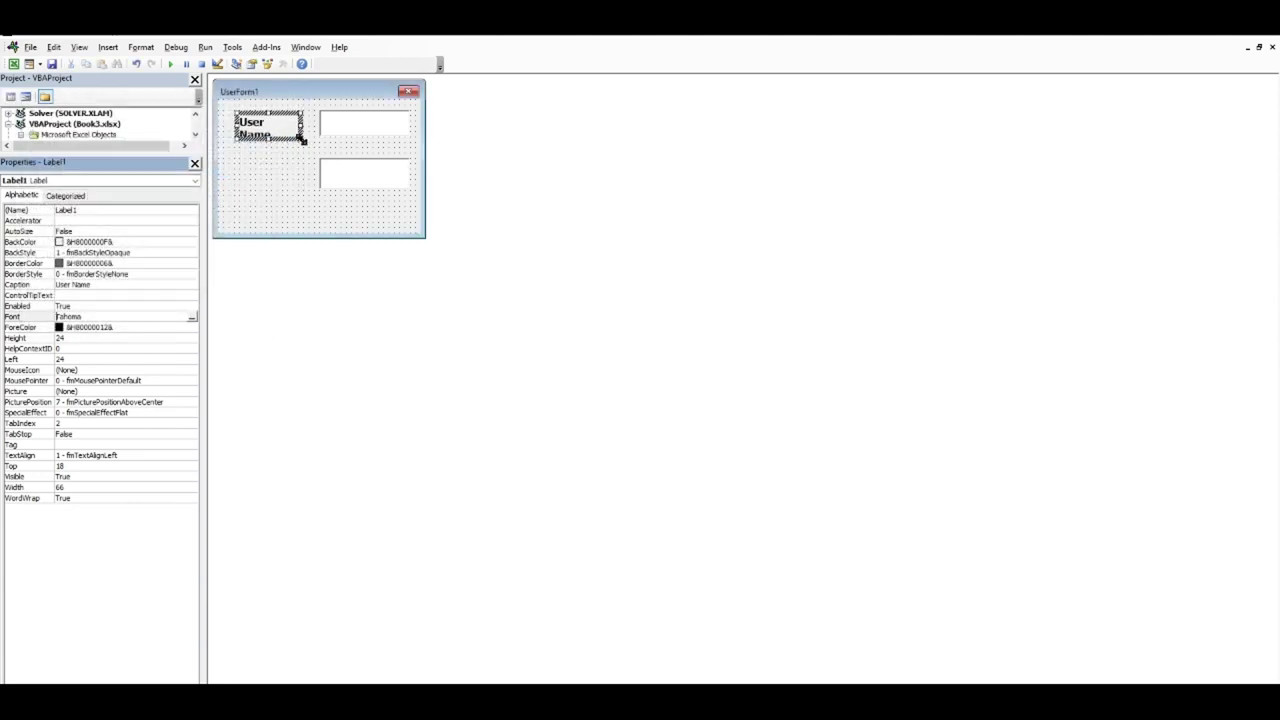
# Resize the User Name label to fit beside the top text box
pyautogui.click(300, 137)
pyautogui.moveTo(310, 138); pyautogui.dragTo(314, 136)
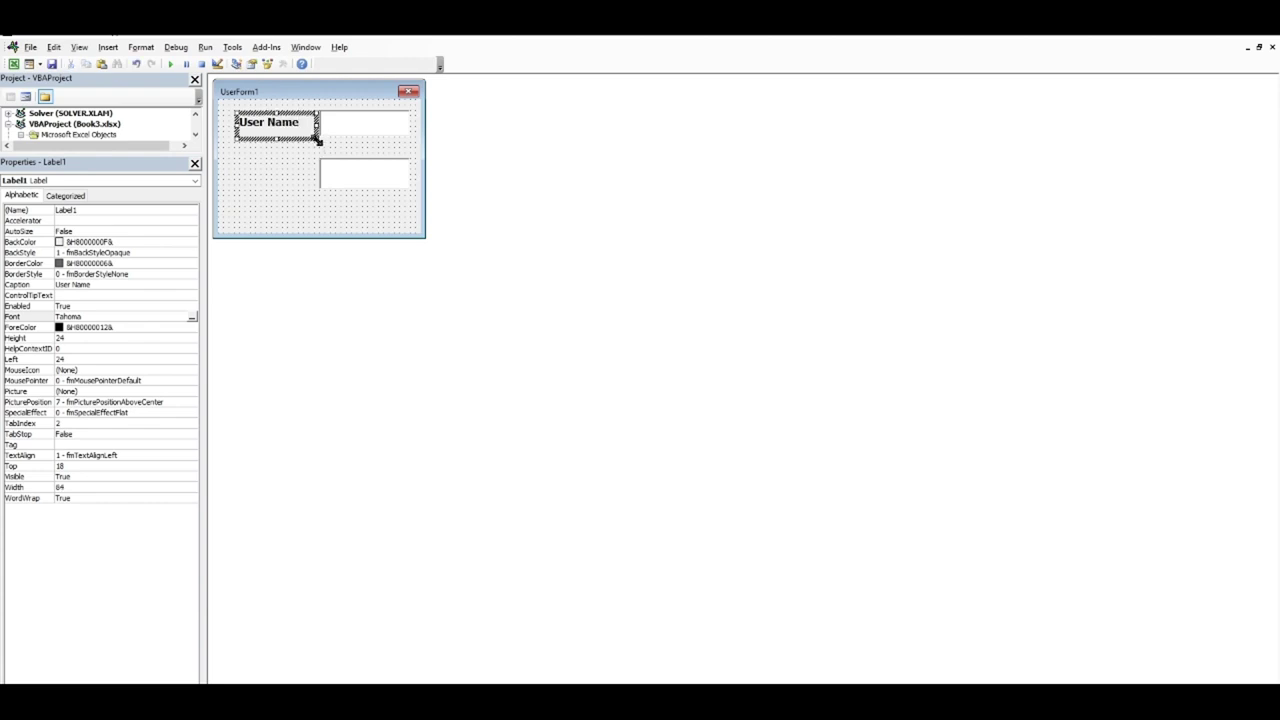
pyautogui.moveTo(318, 140); pyautogui.dragTo(306, 141)
# Draw a second label to the left of the lower text box
pyautogui.click(286, 173)
pyautogui.click(255, 134)
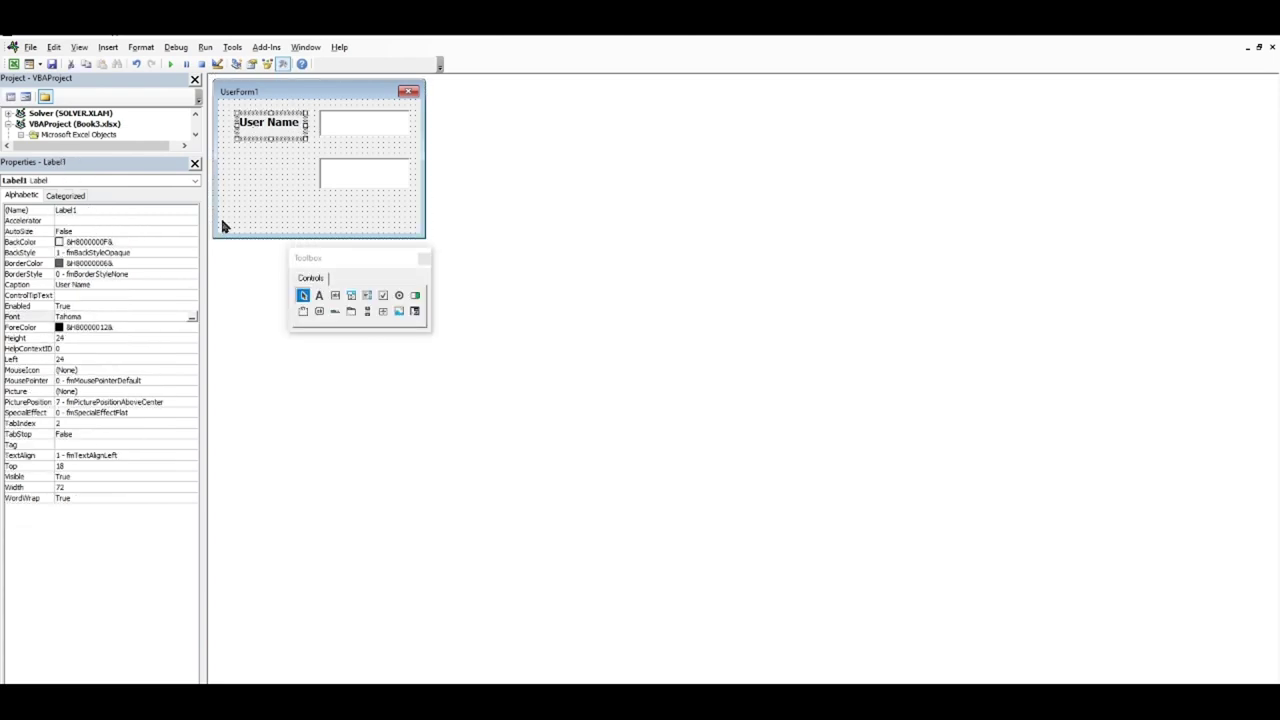
pyautogui.click(280, 131)
pyautogui.click(268, 188)
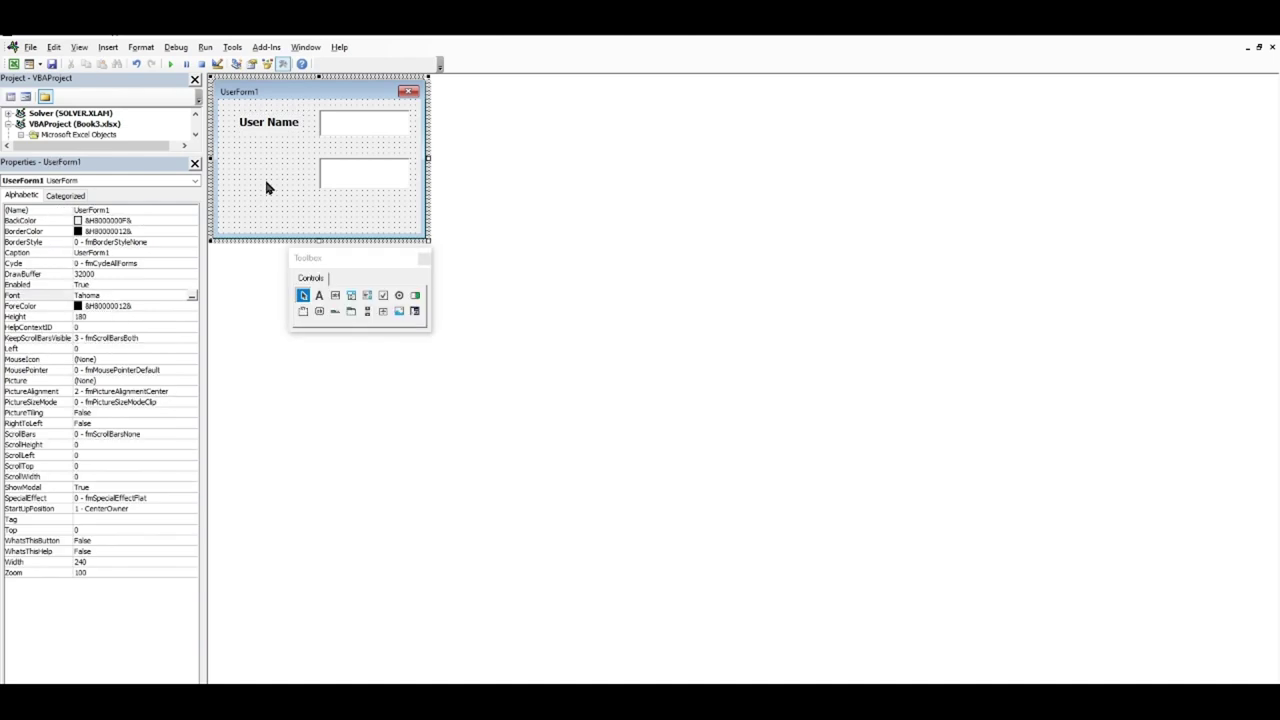
pyautogui.click(319, 295)
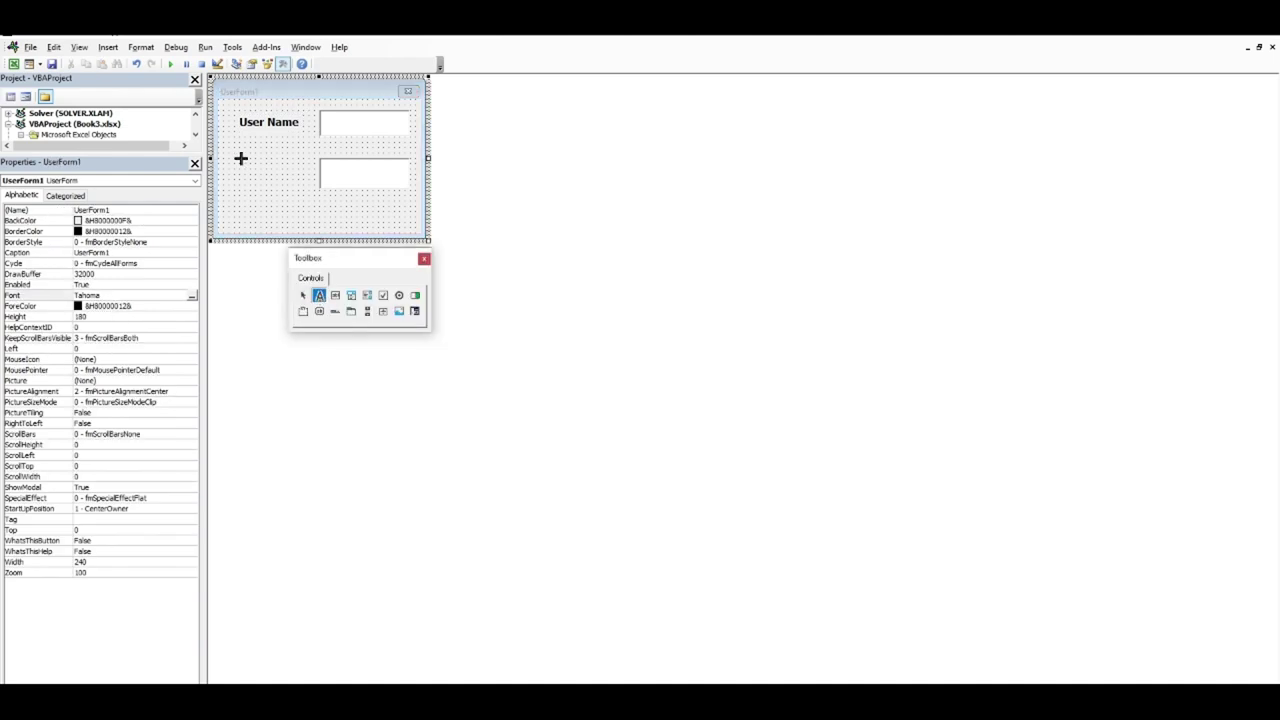
pyautogui.moveTo(240, 158); pyautogui.dragTo(272, 180)
# Replace the Label2 caption with 'Password'
pyautogui.click(270, 176)
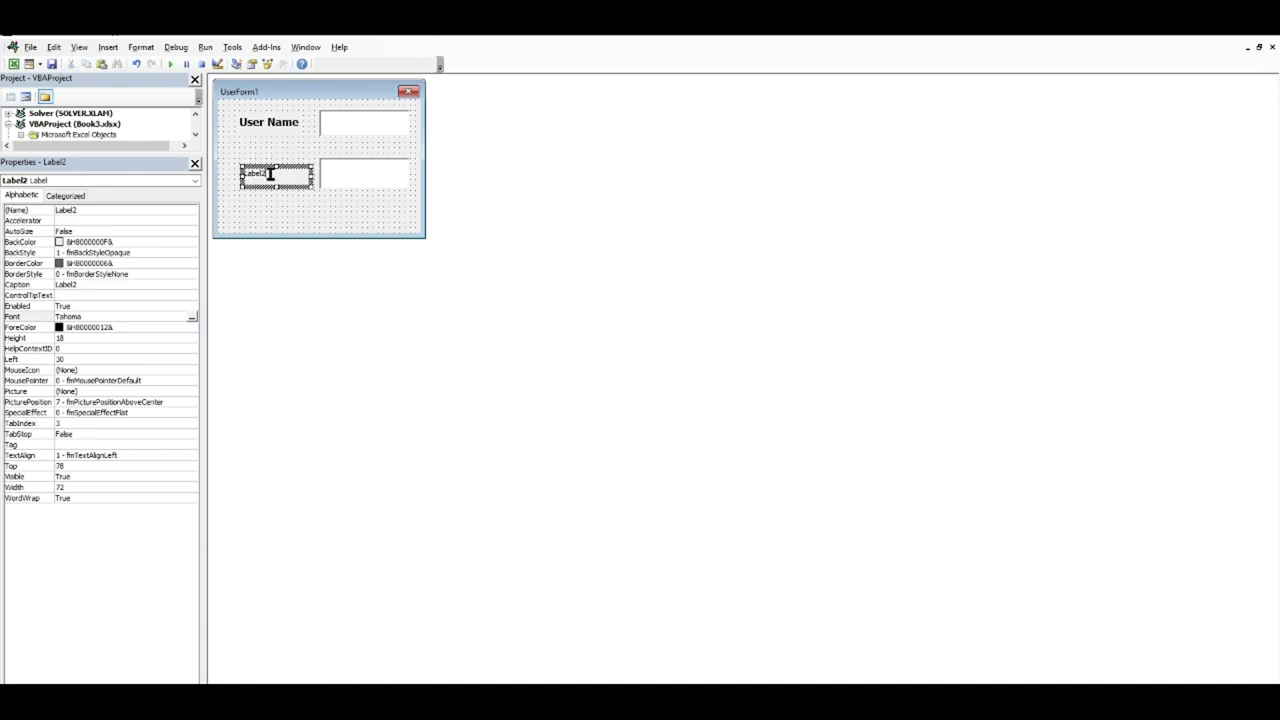
pyautogui.doubleClick(270, 176)
pyautogui.write('Password')
pyautogui.doubleClick(242, 173)
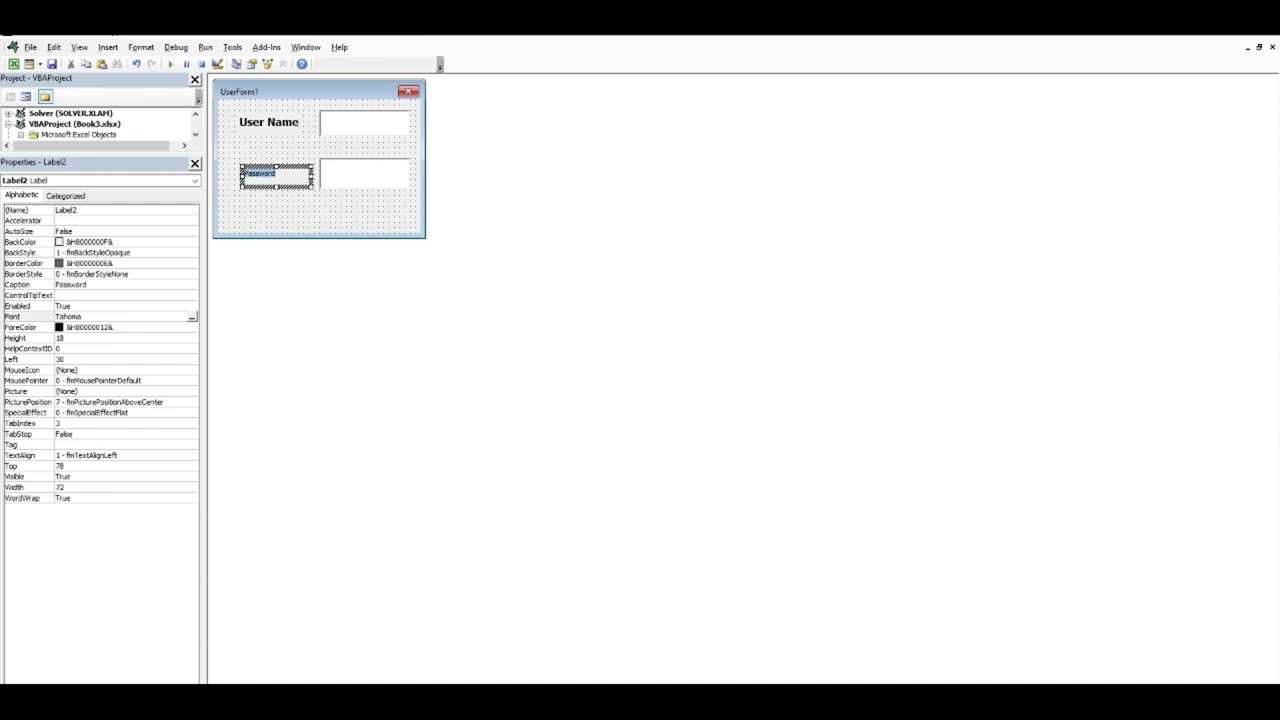
# Make the Password label bold 12 point
pyautogui.click(193, 320)
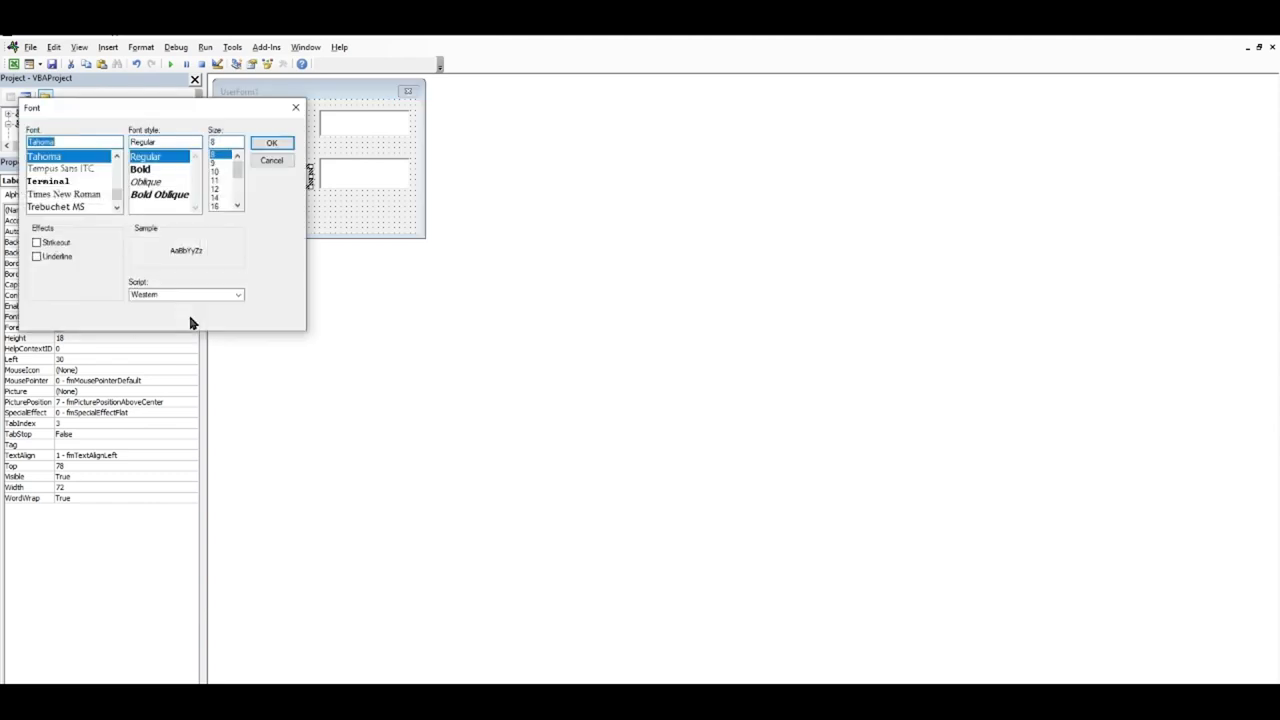
pyautogui.click(143, 169)
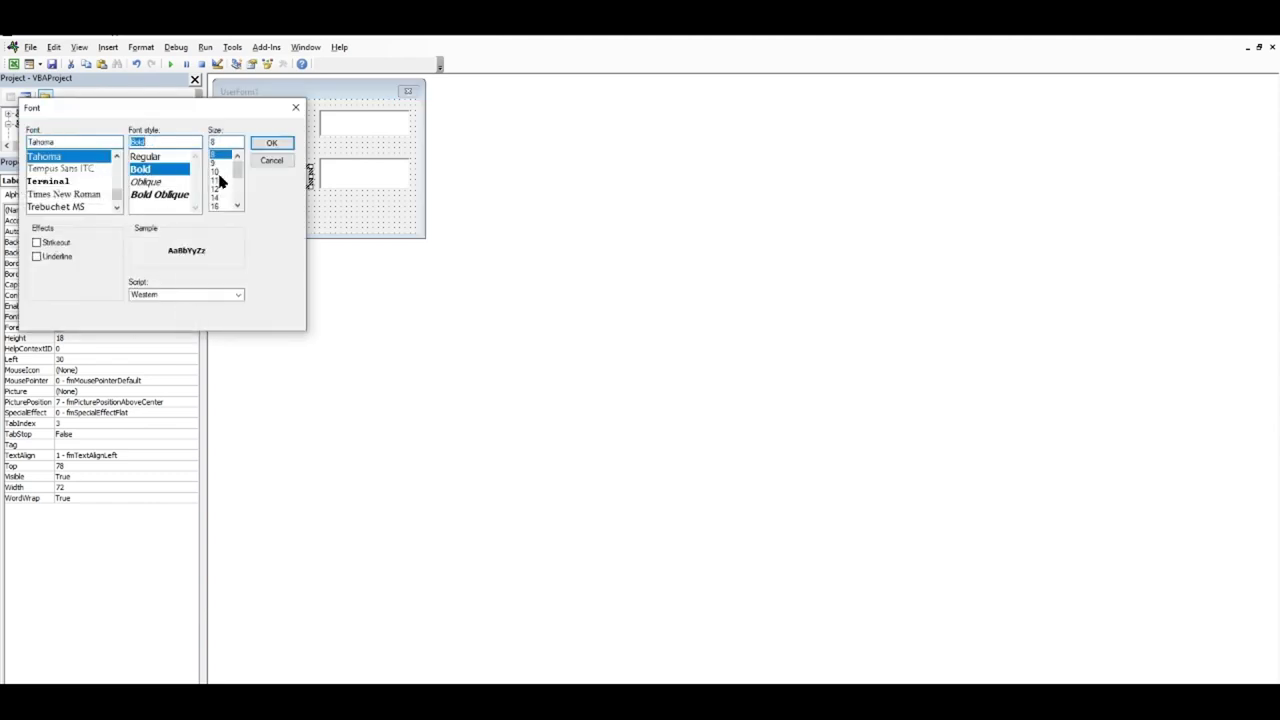
pyautogui.click(215, 189)
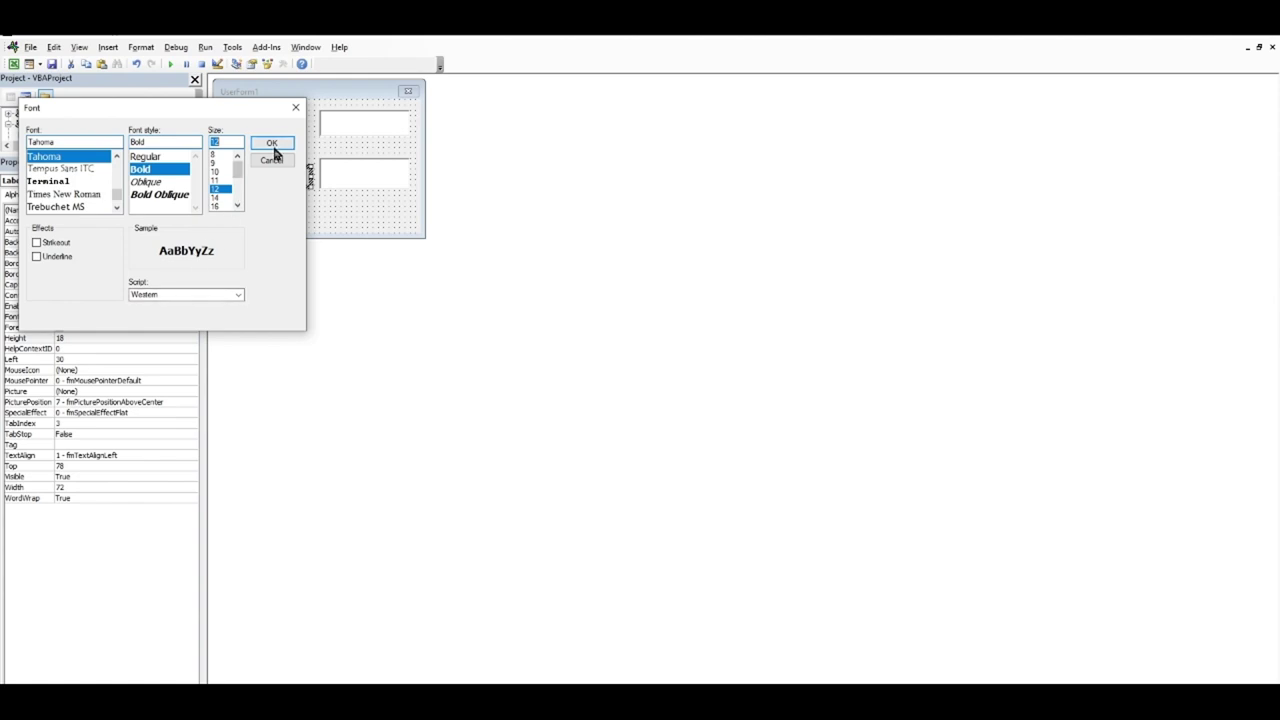
pyautogui.click(272, 145)
pyautogui.click(326, 206)
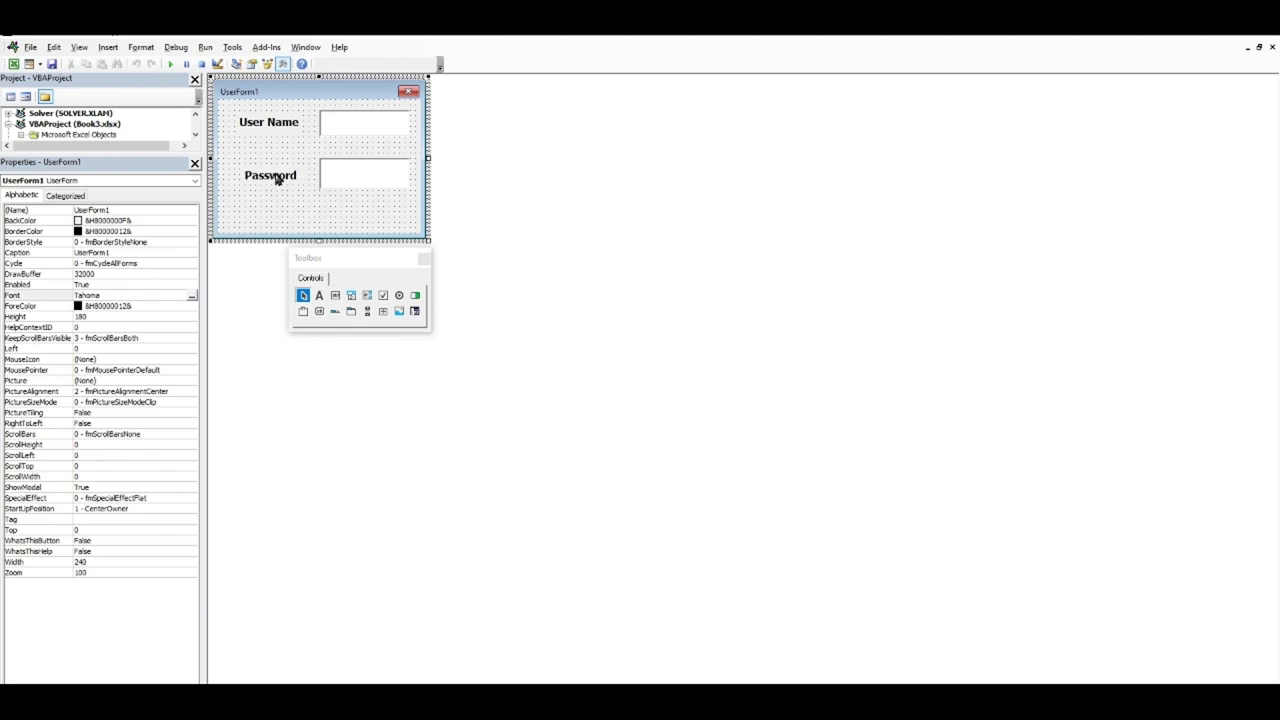
# Draw a command button below the Password label and caption it 'Ok'
pyautogui.click(319, 312)
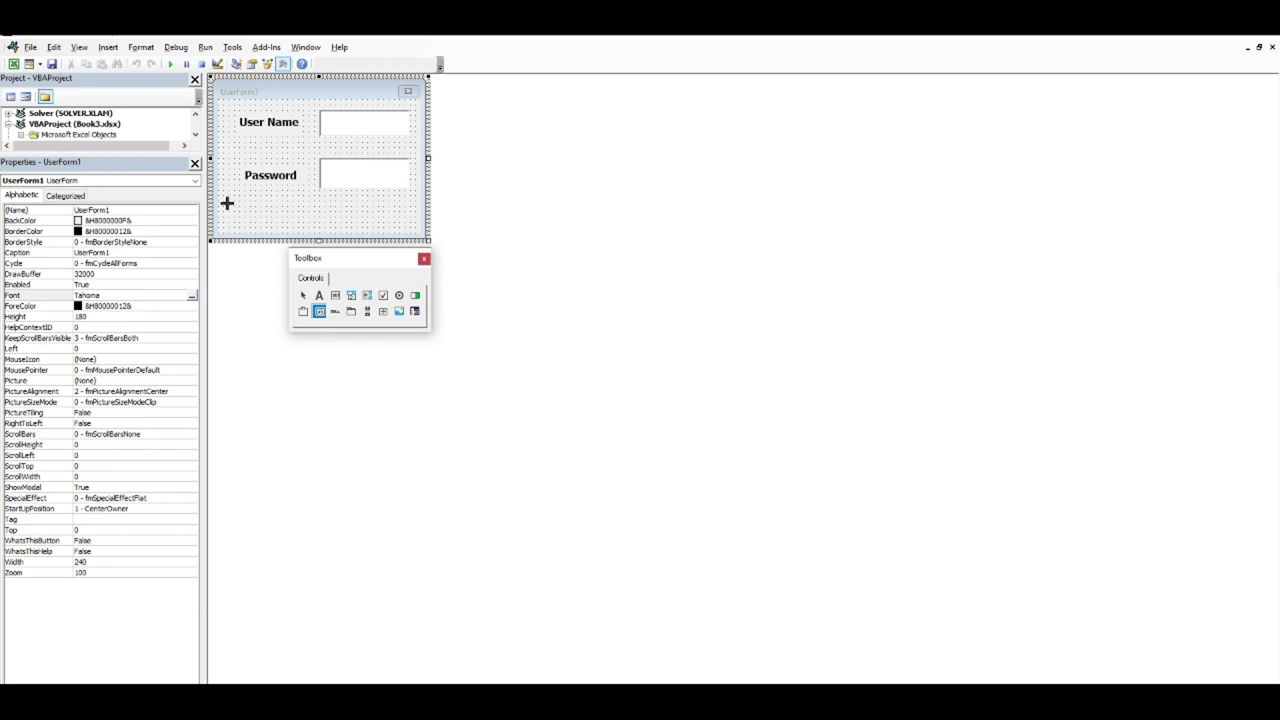
pyautogui.moveTo(250, 207); pyautogui.dragTo(288, 225)
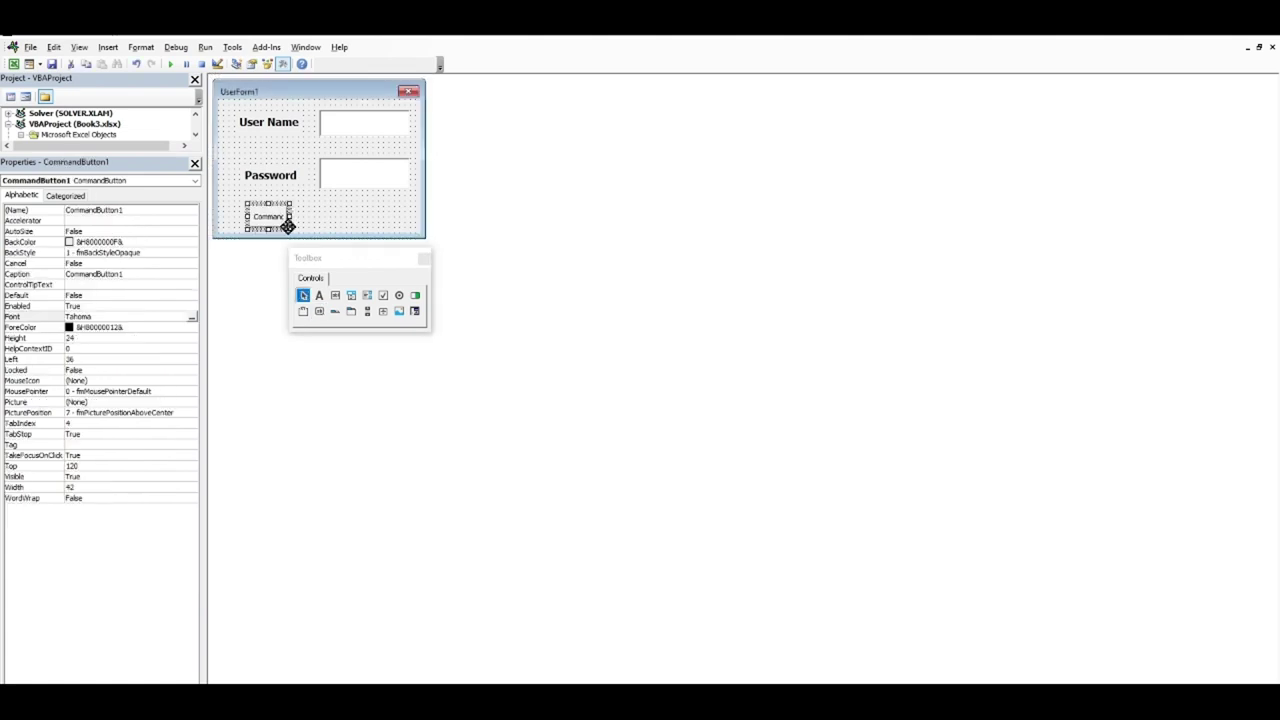
pyautogui.click(281, 220)
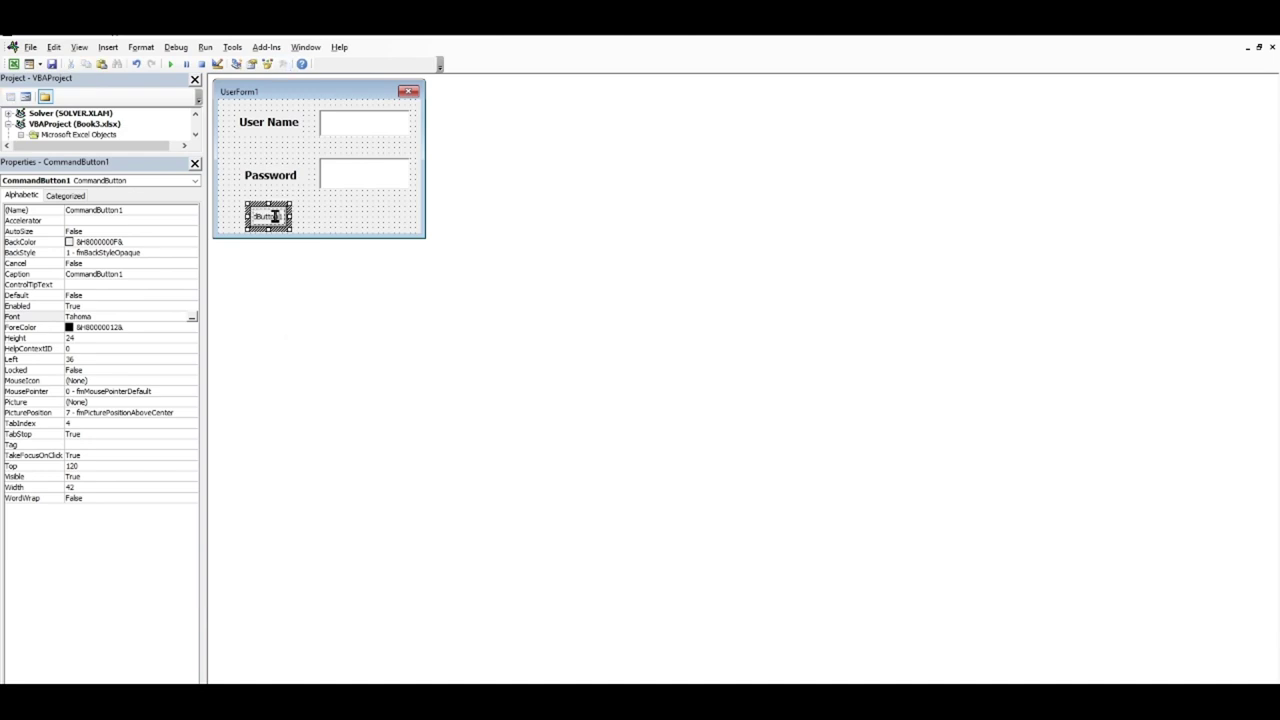
pyautogui.doubleClick(275, 216)
pyautogui.write('Ok')
pyautogui.click(369, 217)
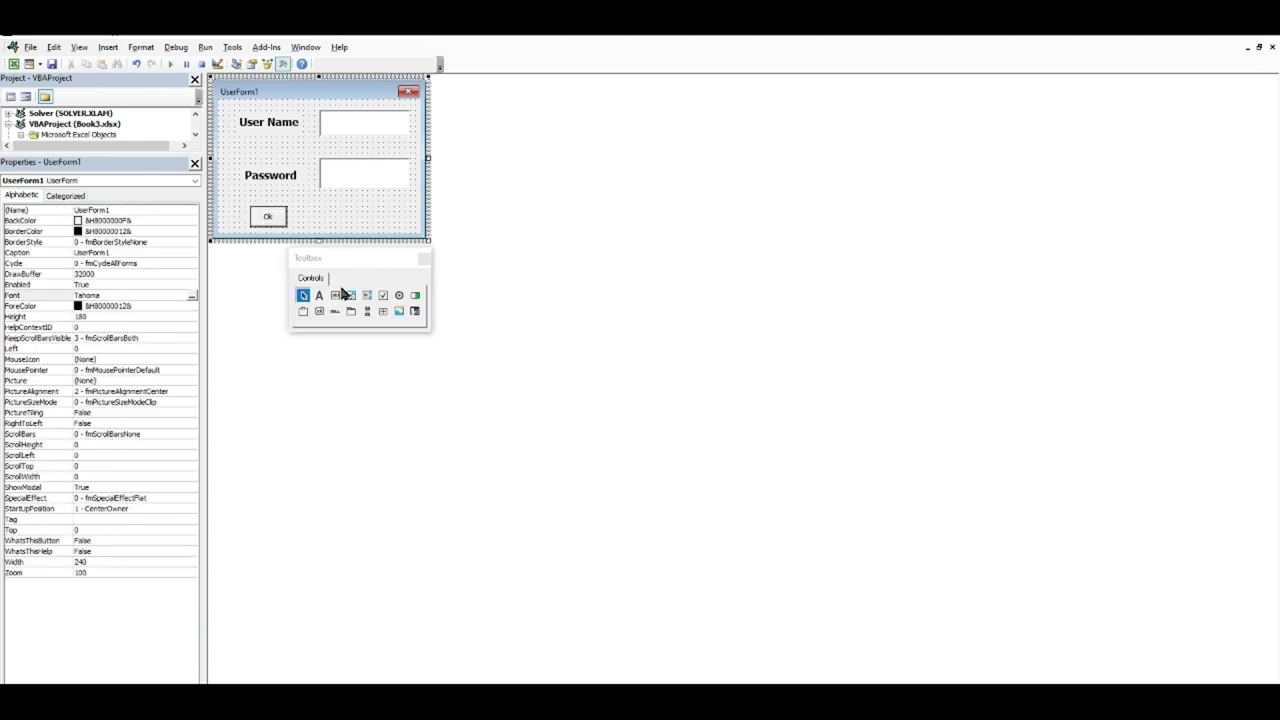
# Draw a matching second button to the right of Ok and caption it 'Cancel'
pyautogui.click(320, 312)
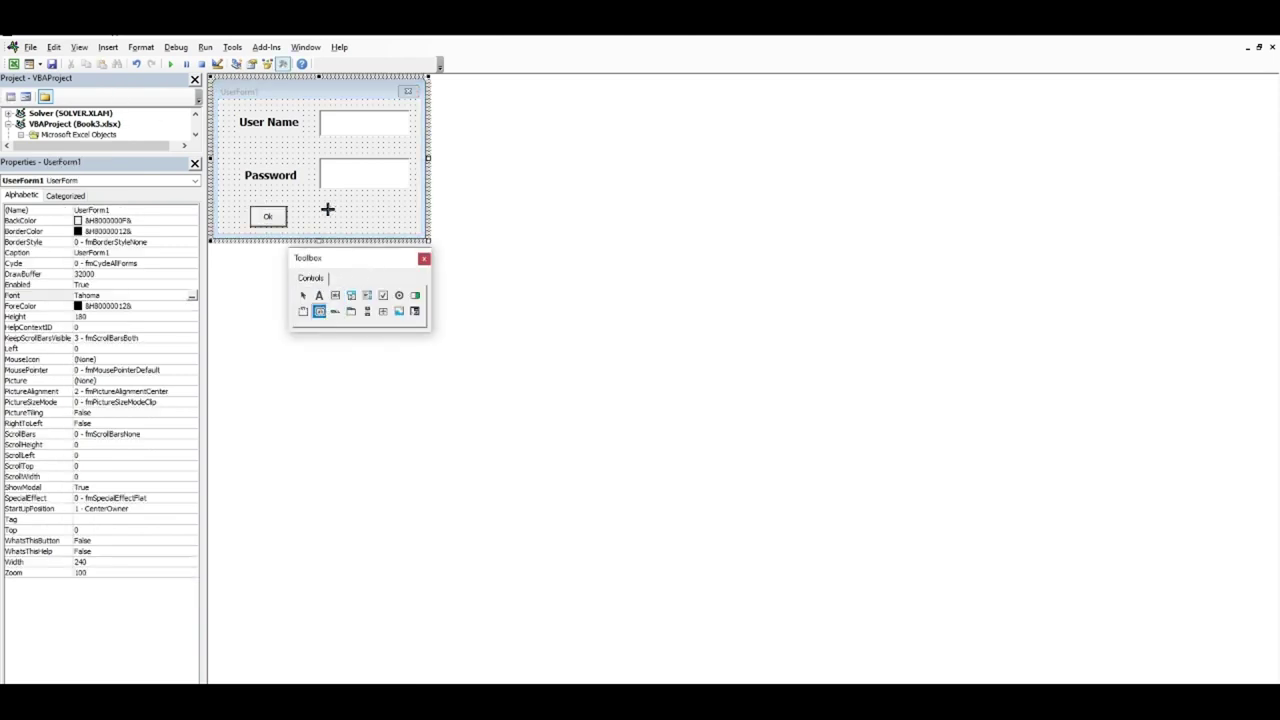
pyautogui.moveTo(326, 211); pyautogui.dragTo(396, 230)
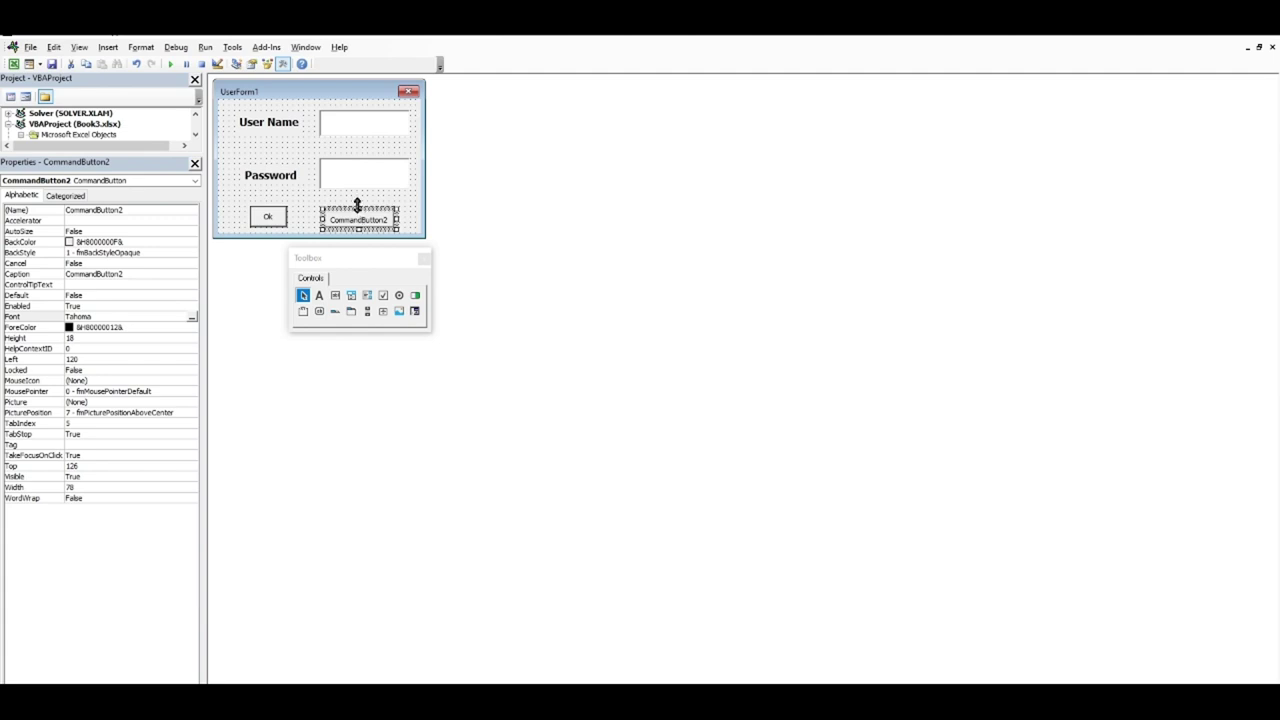
pyautogui.moveTo(357, 205); pyautogui.dragTo(357, 200)
pyautogui.click(359, 217)
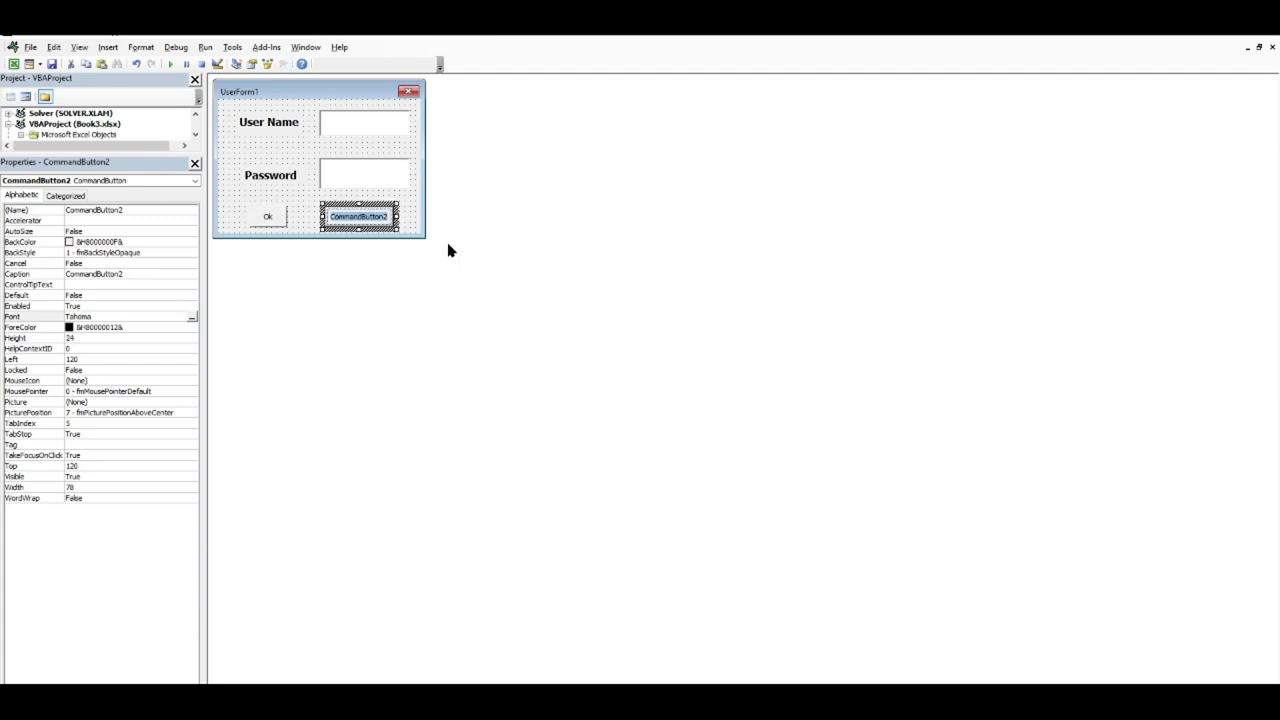
pyautogui.write('Re')
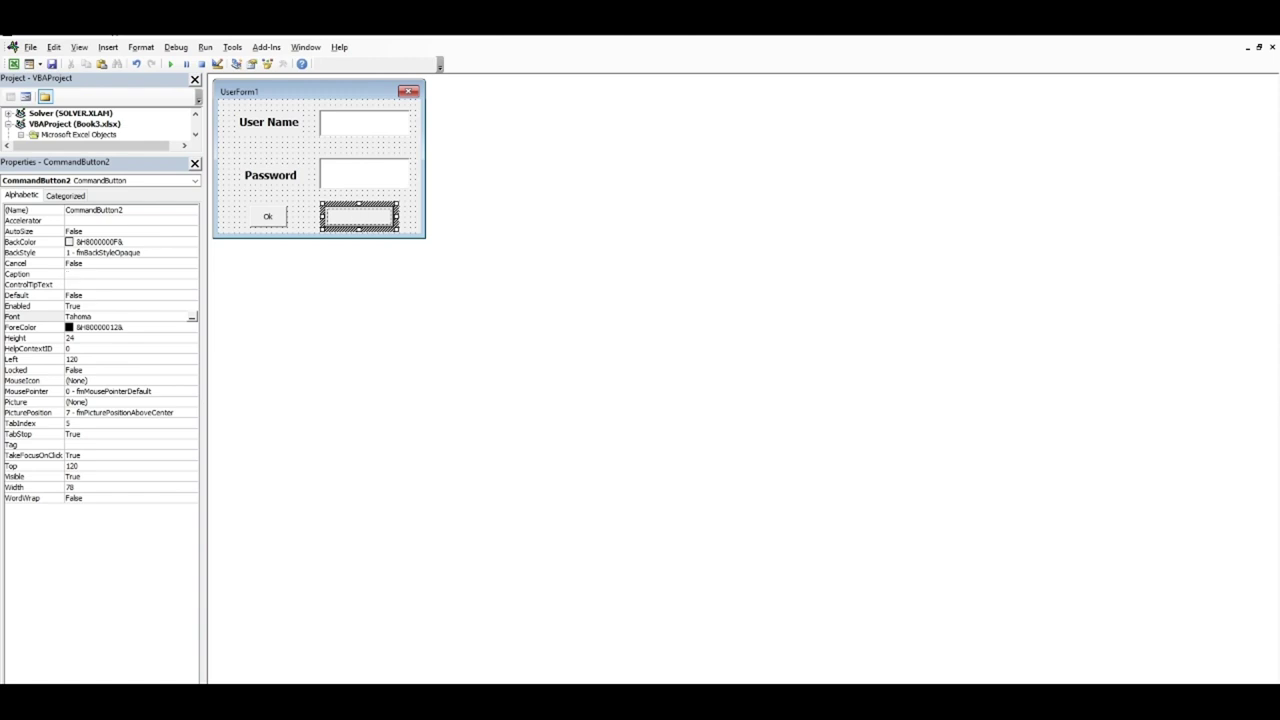
pyautogui.write('ncel')
pyautogui.doubleClick(376, 215)
# Set both the Cancel and Ok button captions to bold 12 point
pyautogui.click(192, 317)
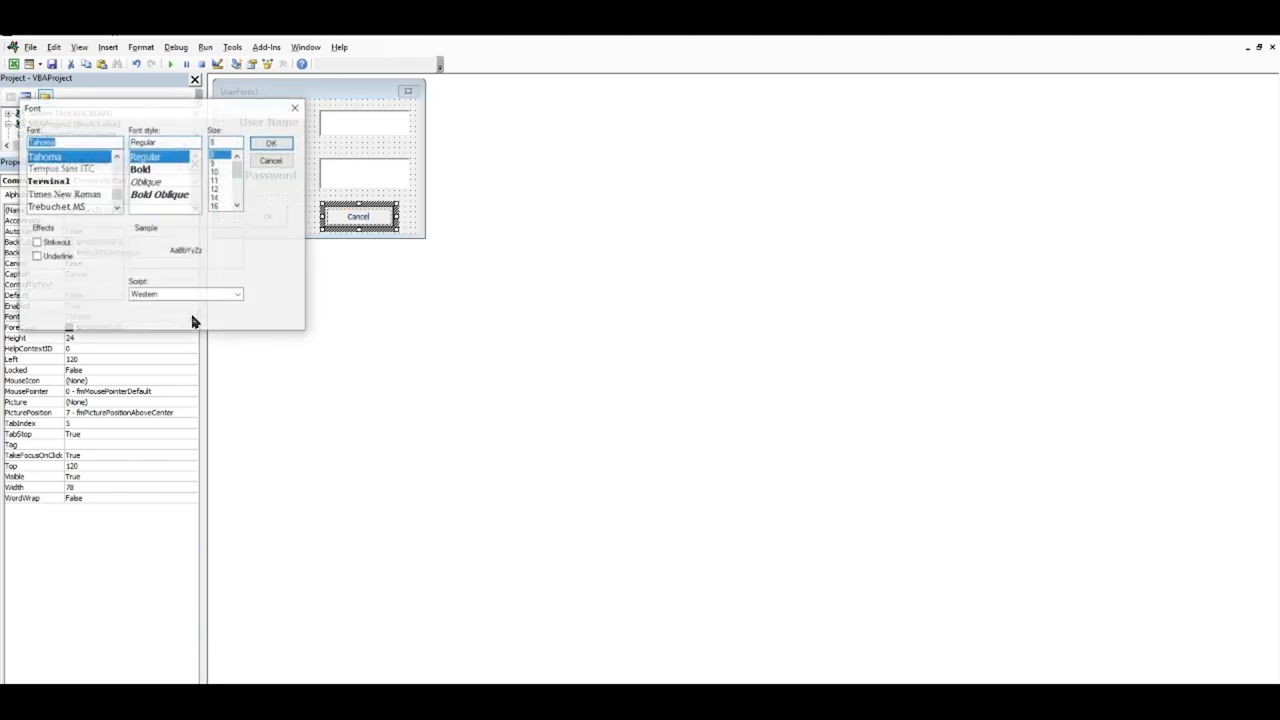
pyautogui.click(140, 170)
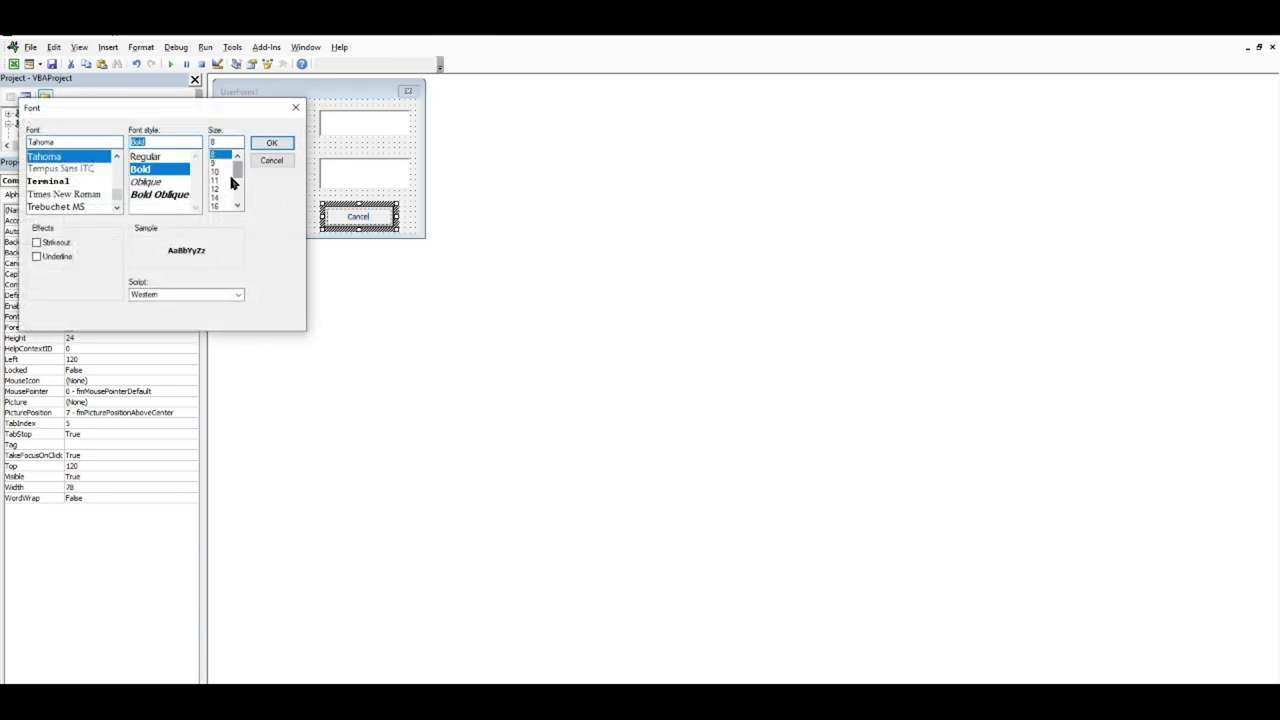
pyautogui.click(216, 189)
pyautogui.click(273, 143)
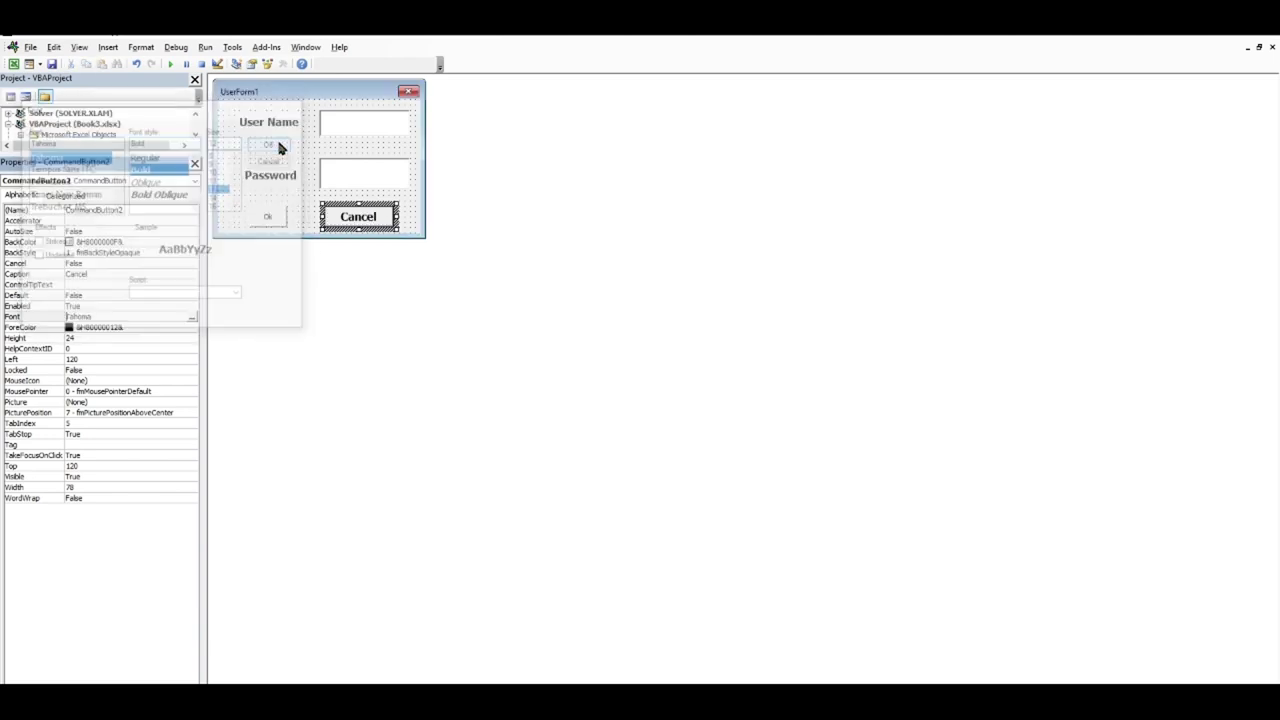
pyautogui.click(267, 216)
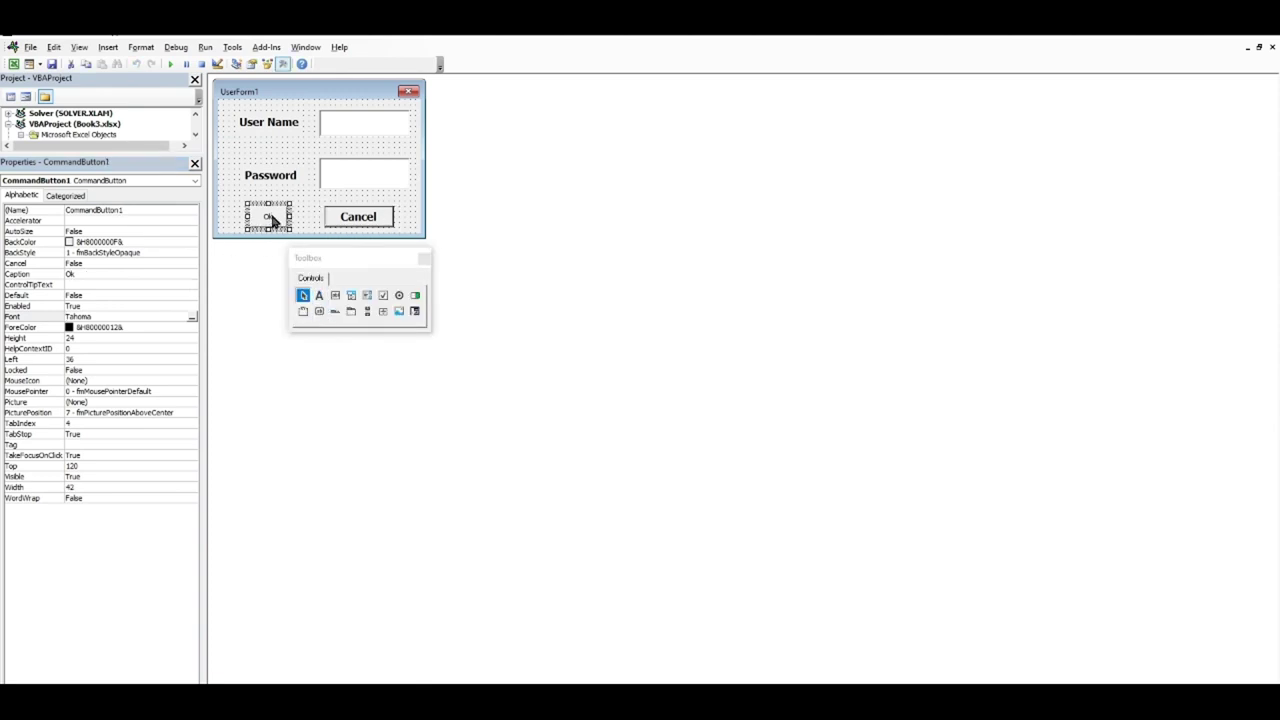
pyautogui.click(191, 316)
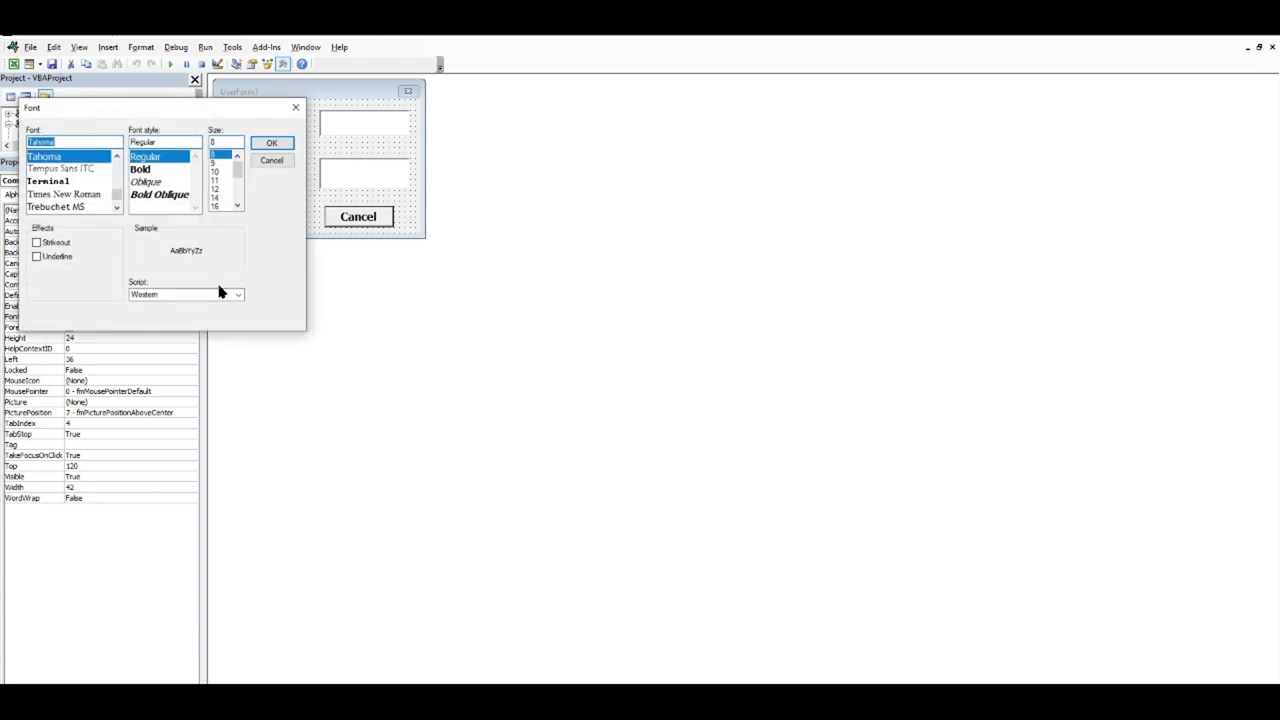
pyautogui.click(217, 188)
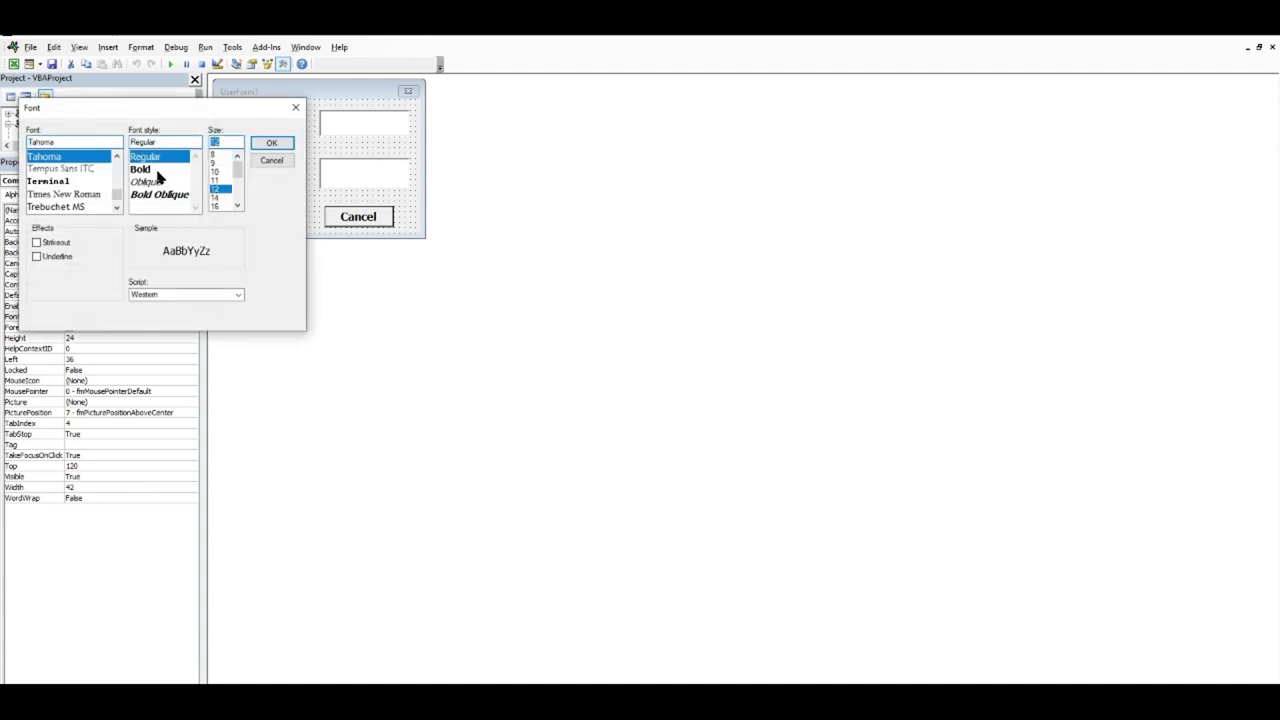
pyautogui.click(155, 170)
pyautogui.click(271, 143)
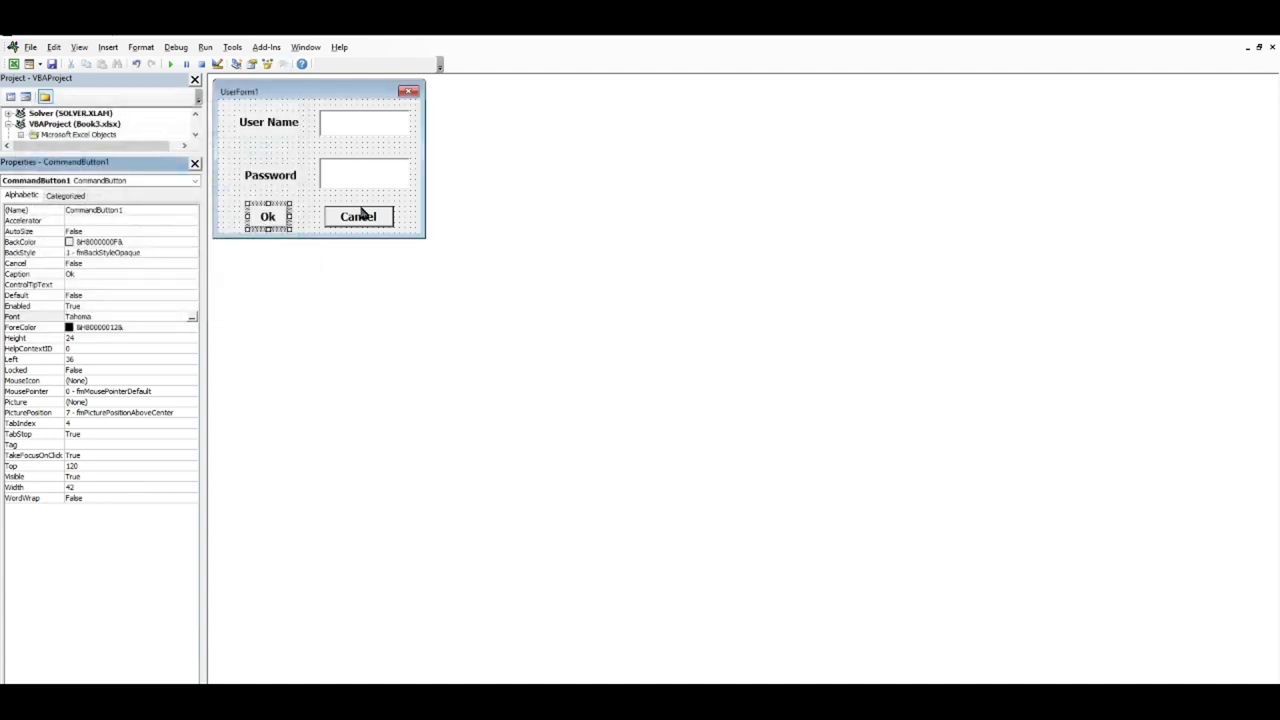
pyautogui.click(293, 146)
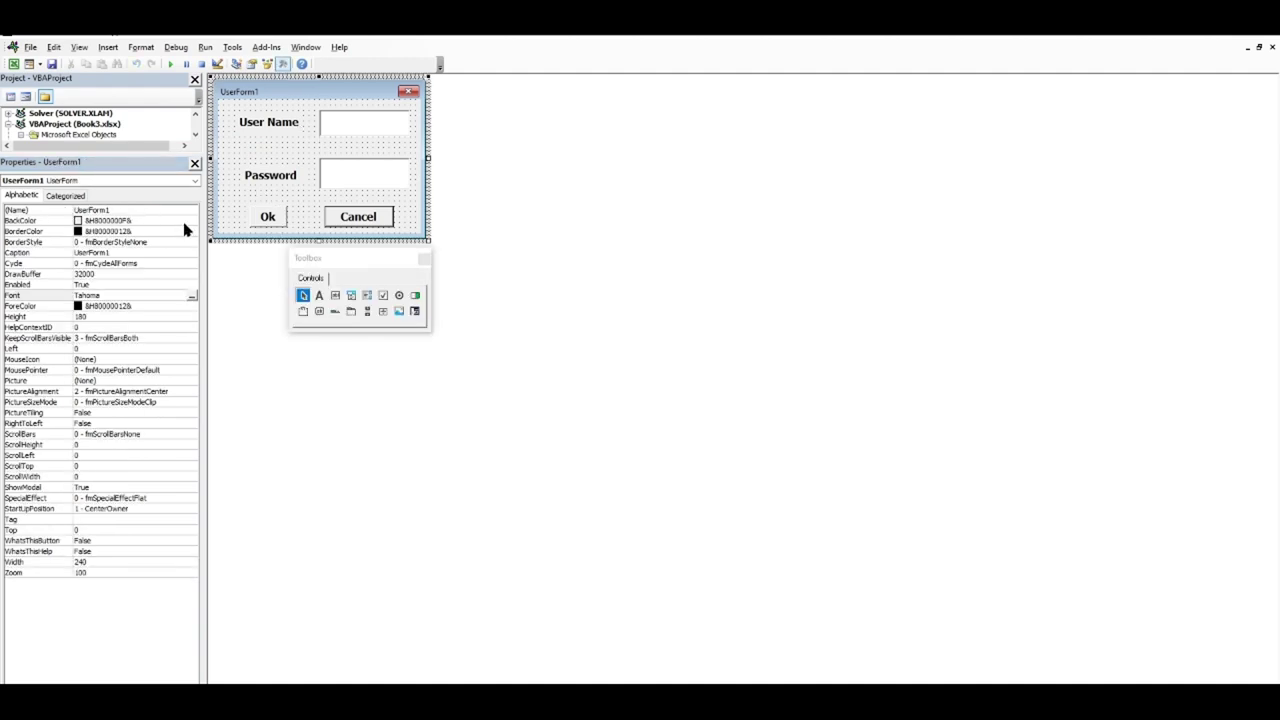
# Set UserForm1's BackColor to light green from the Palette tab
pyautogui.click(190, 221)
pyautogui.click(190, 221)
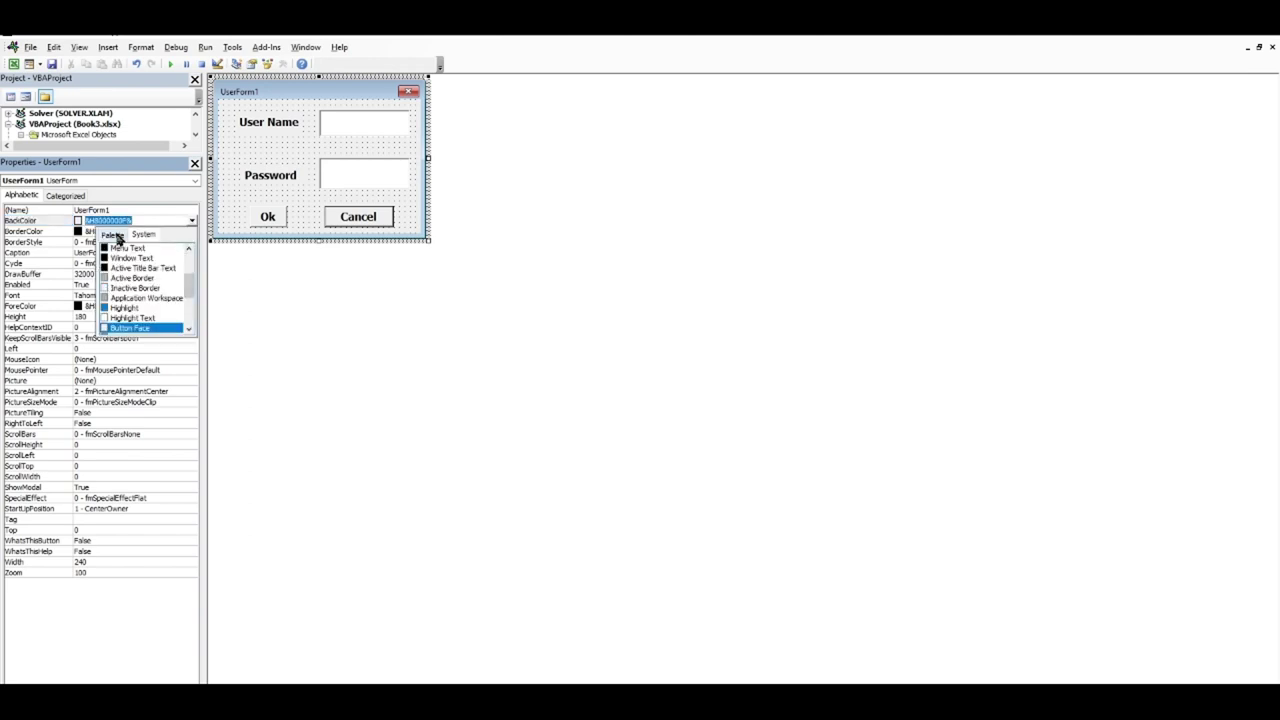
pyautogui.click(115, 235)
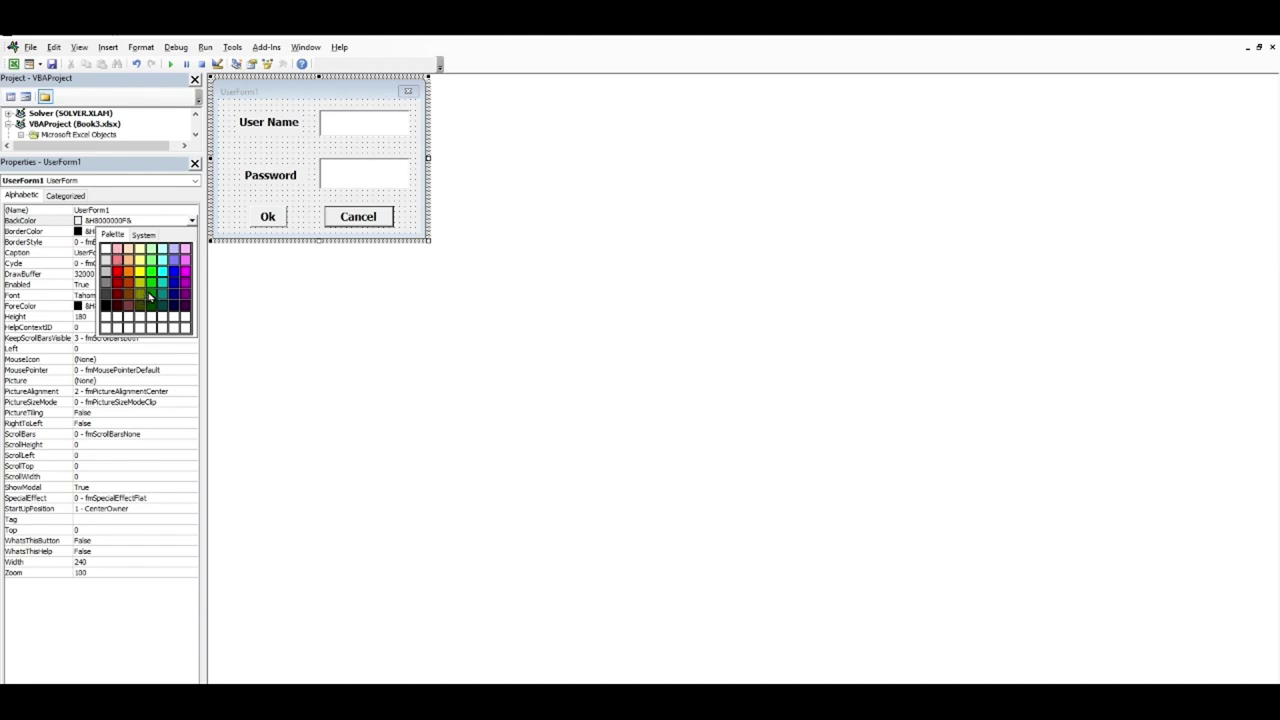
pyautogui.click(155, 249)
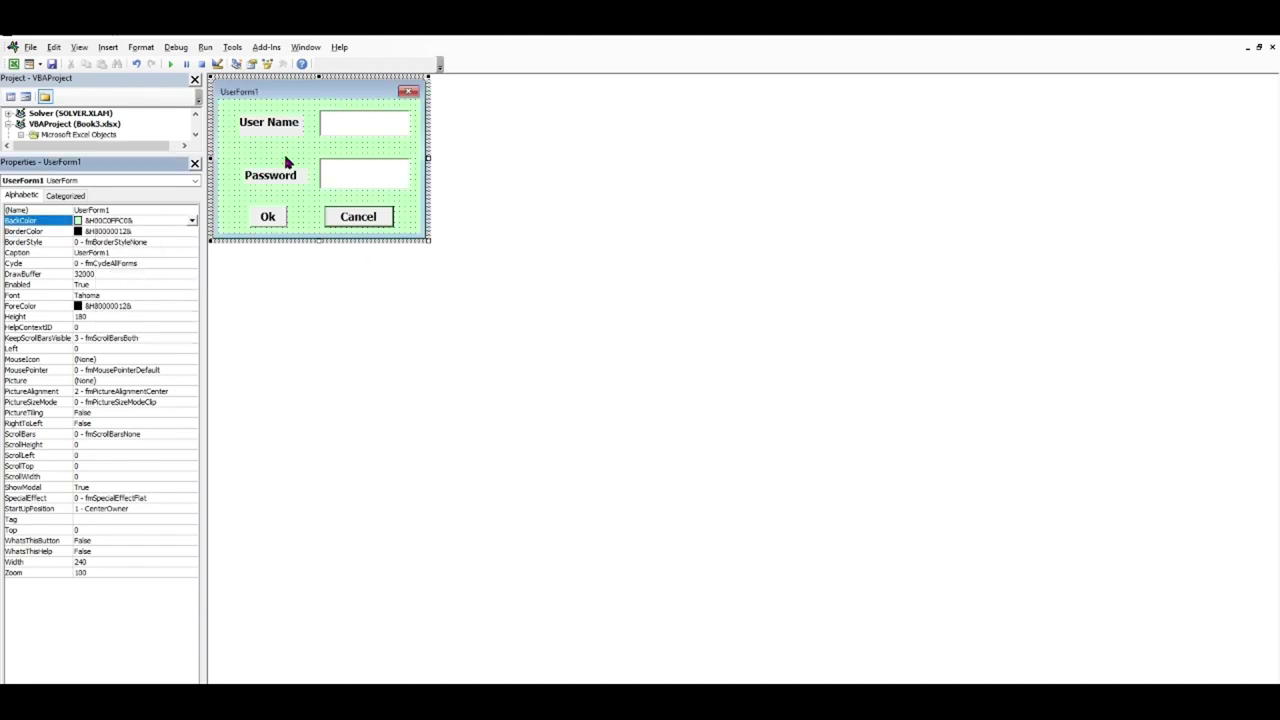
pyautogui.click(316, 232)
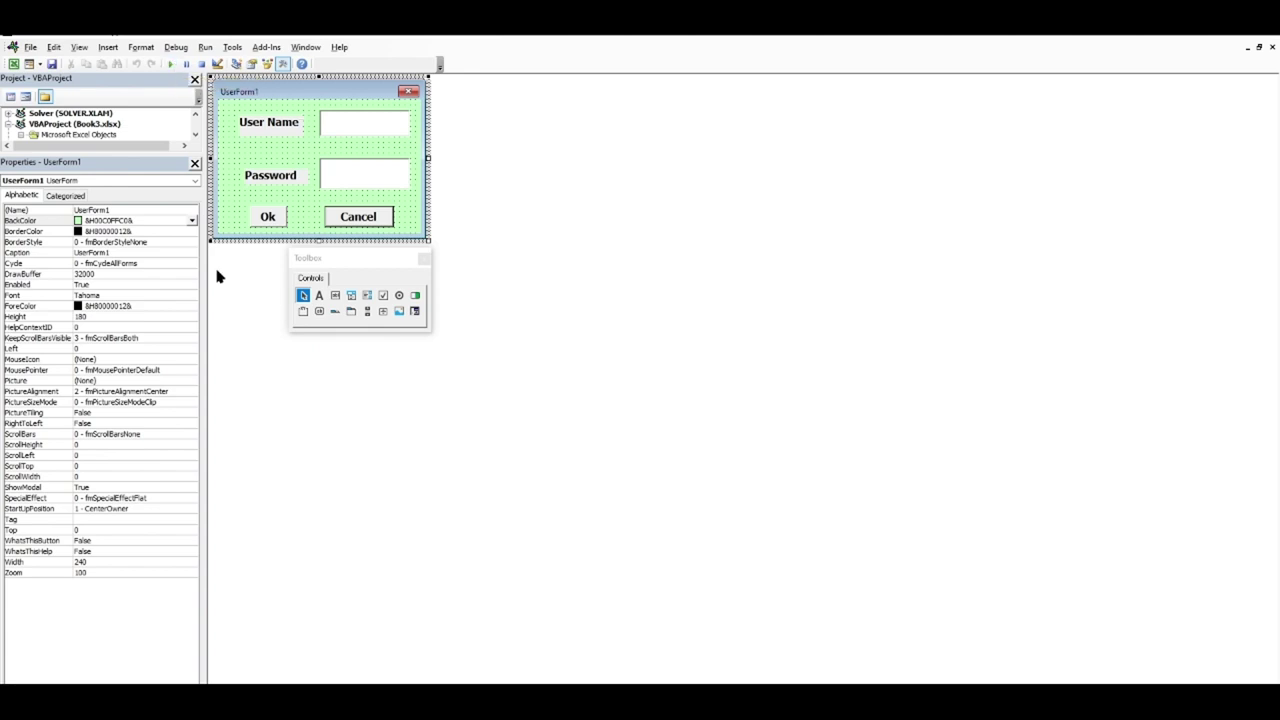
pyautogui.press('F5')
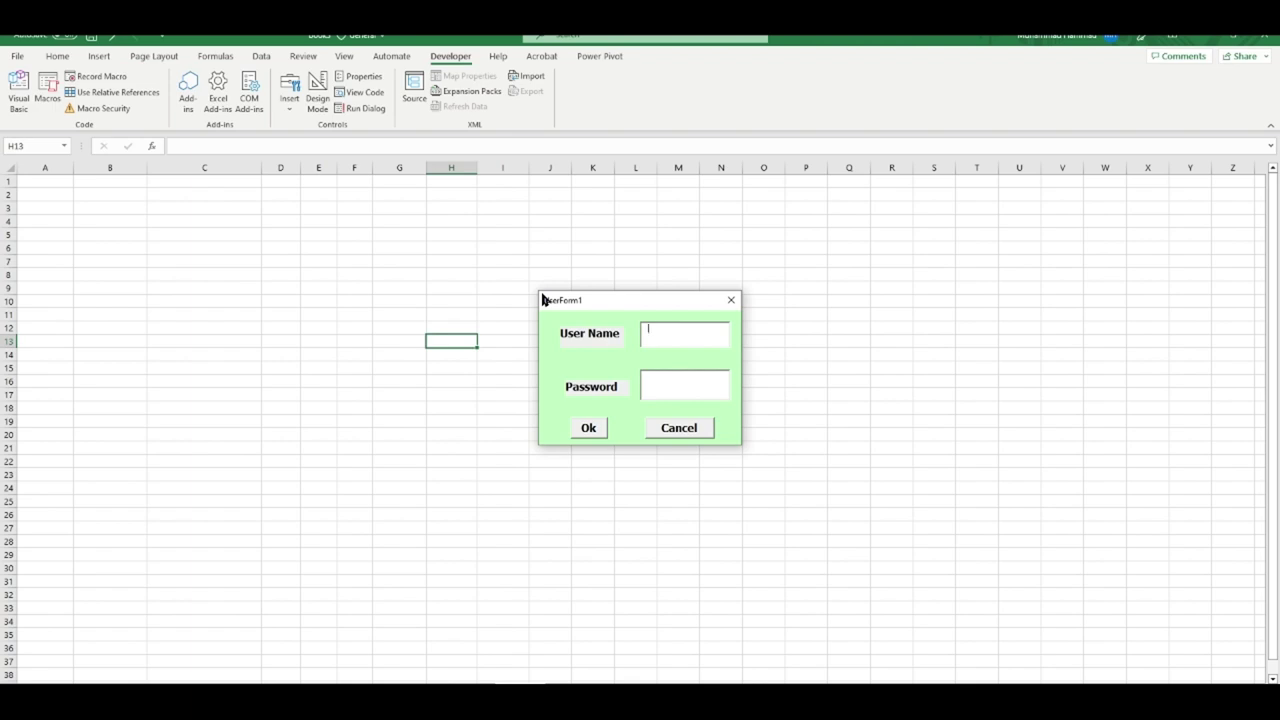
pyautogui.click(731, 300)
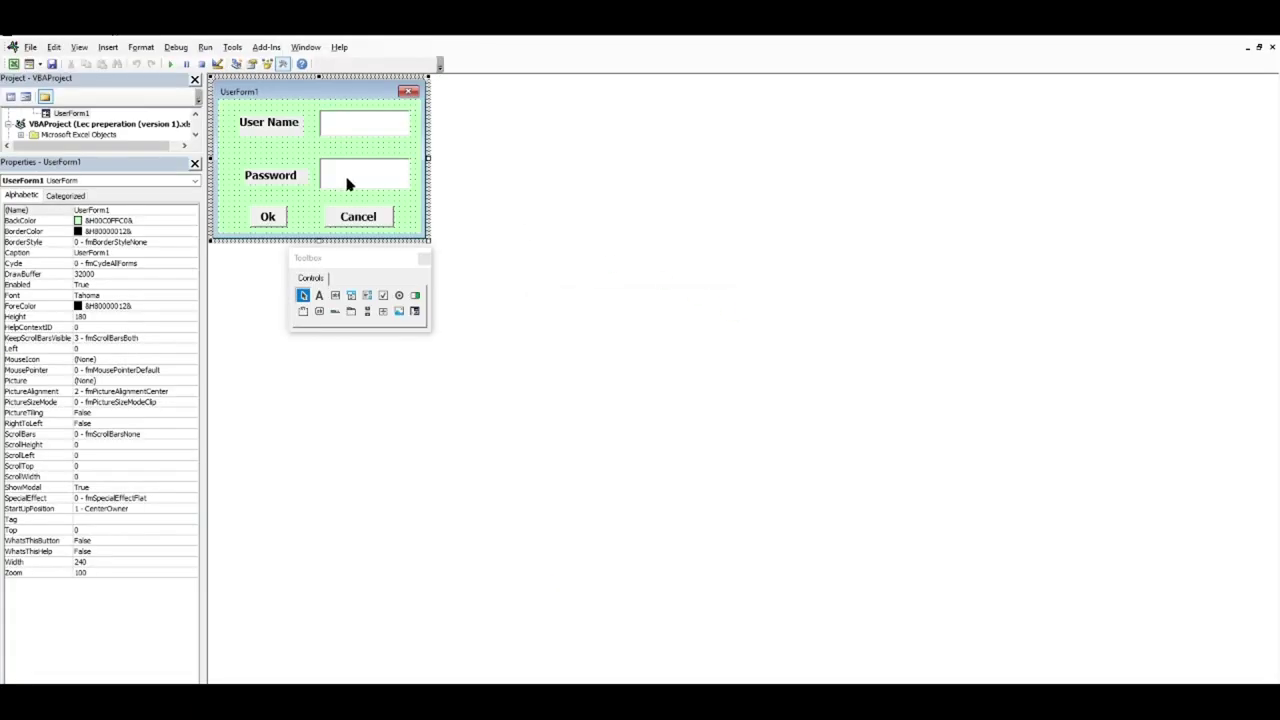
pyautogui.click(170, 63)
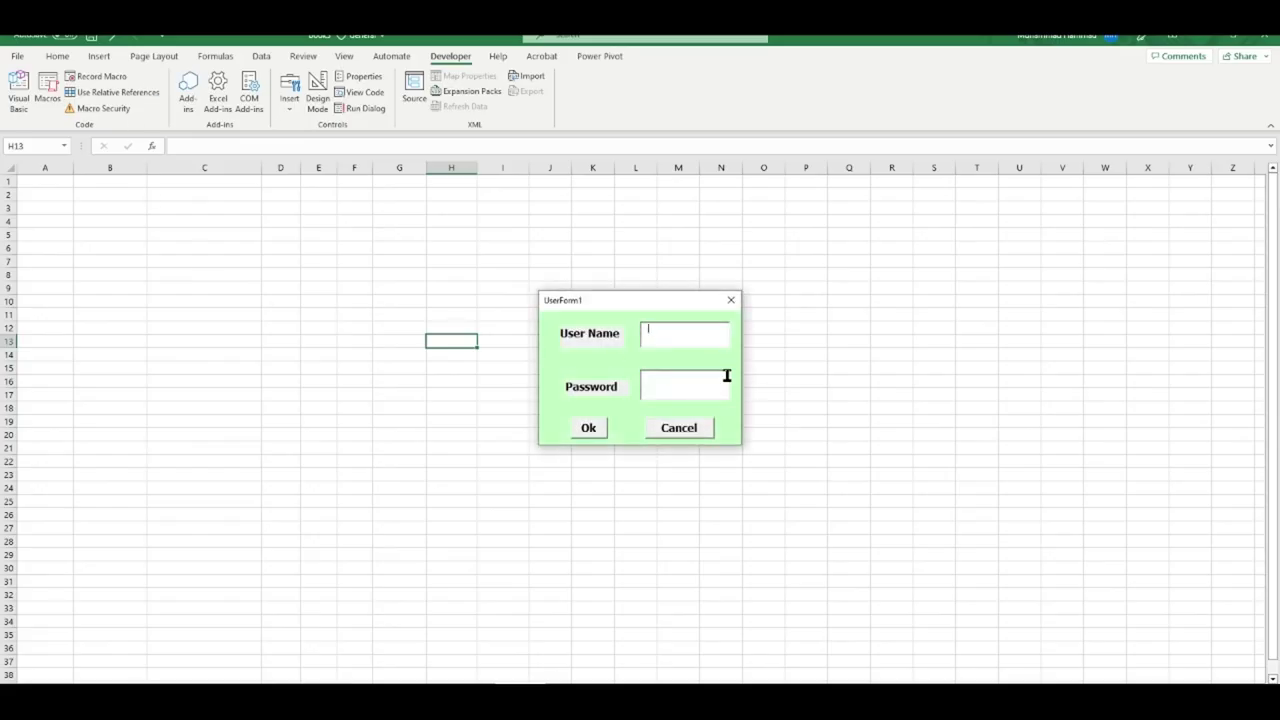
pyautogui.moveTo(643, 302); pyautogui.dragTo(615, 264)
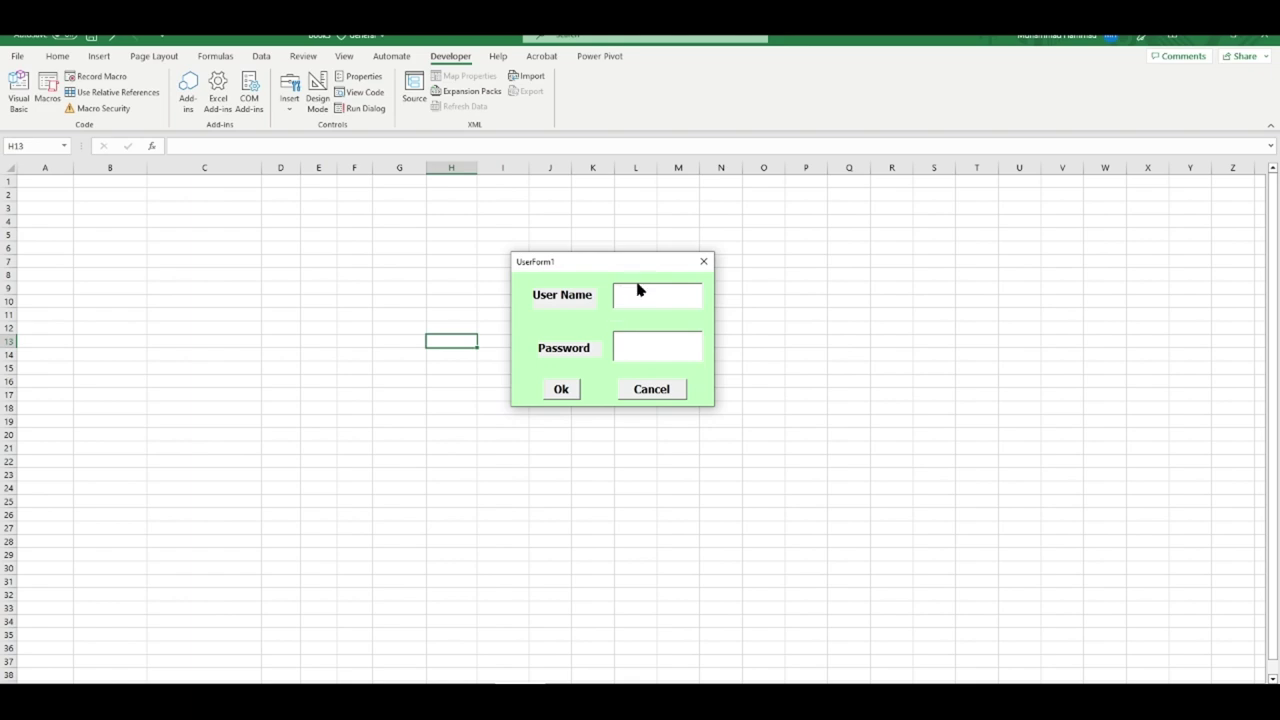
pyautogui.write('hahaha')
pyautogui.press('BackSpace')
pyautogui.press('BackSpace')
pyautogui.press('BackSpace')
pyautogui.press('BackSpace')
pyautogui.press('BackSpace')
pyautogui.press('BackSpace')
pyautogui.press('BackSpace')
pyautogui.press('BackSpace')
pyautogui.press('BackSpace')
pyautogui.click(705, 262)
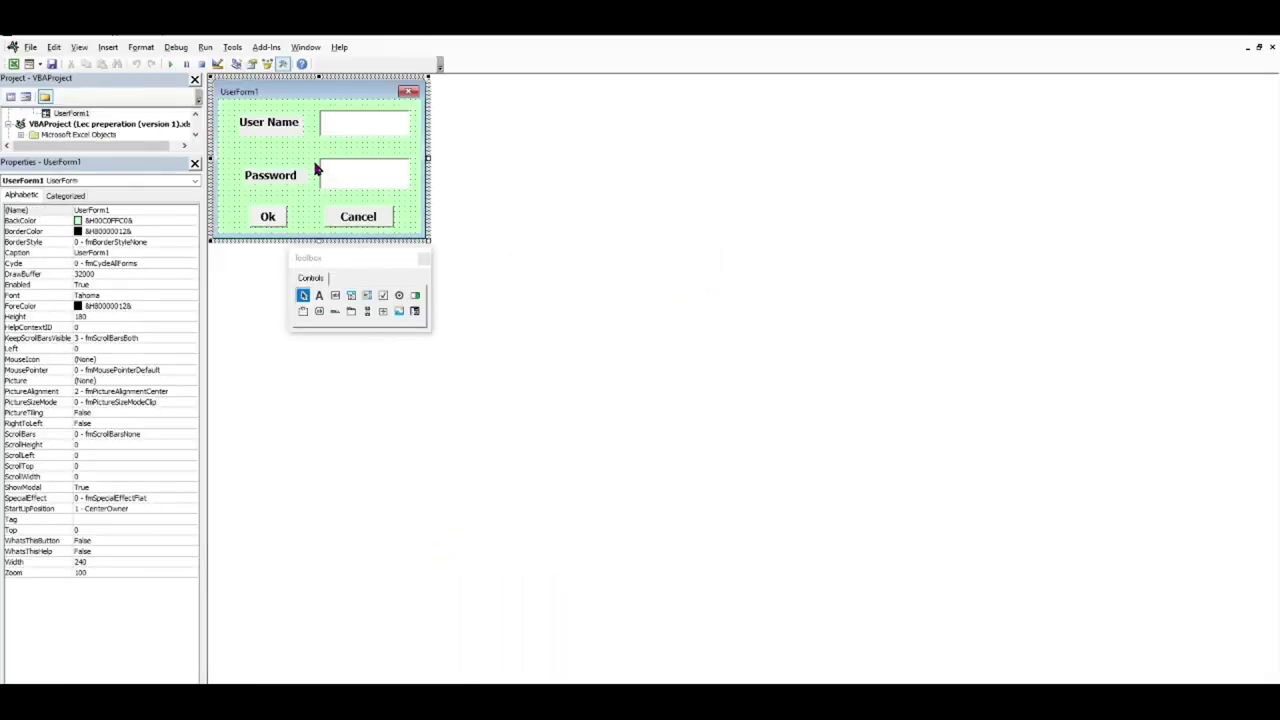
# Set the Password text box's PasswordChar to * and run the UserForm
pyautogui.click(340, 184)
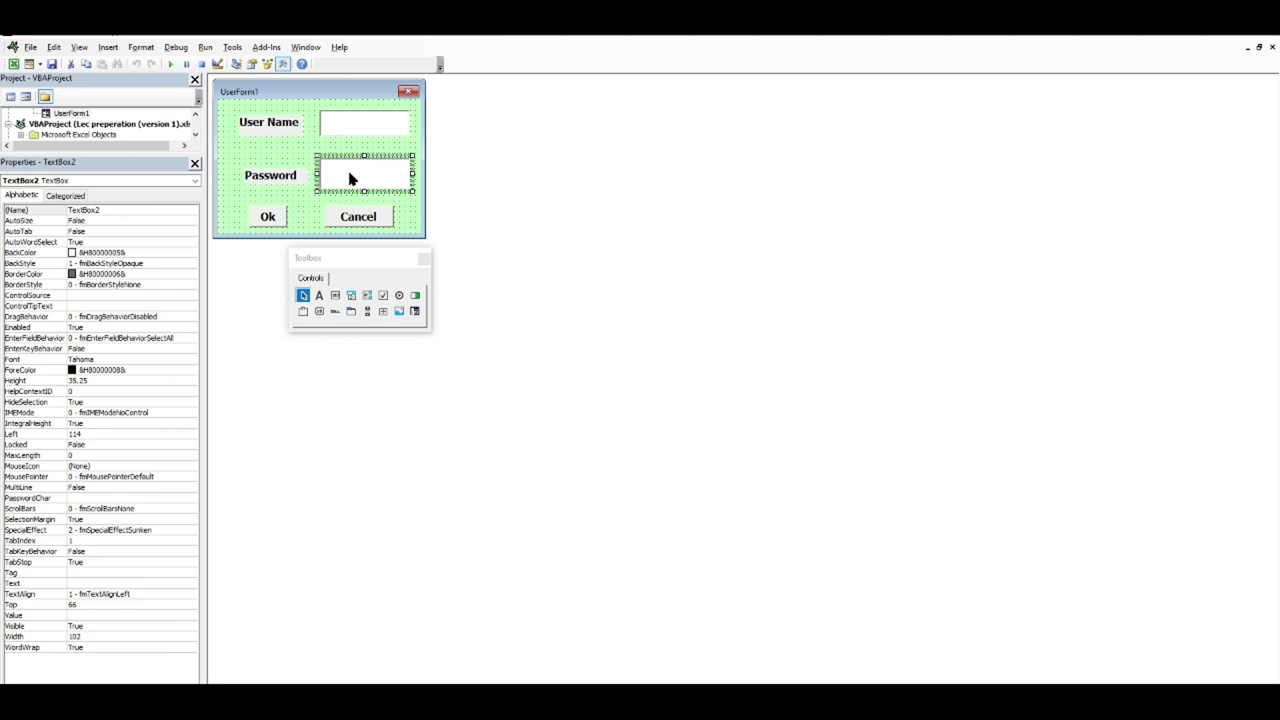
pyautogui.click(78, 499)
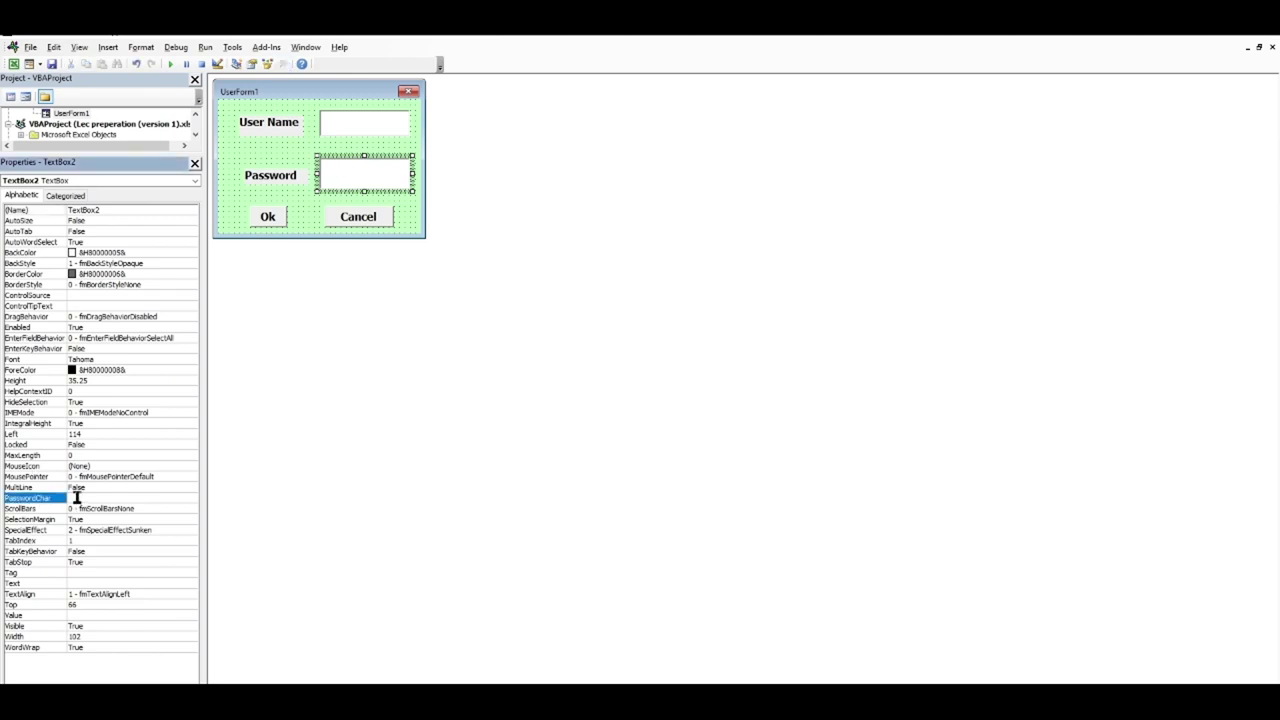
pyautogui.click(78, 497)
pyautogui.write('*')
pyautogui.click(170, 64)
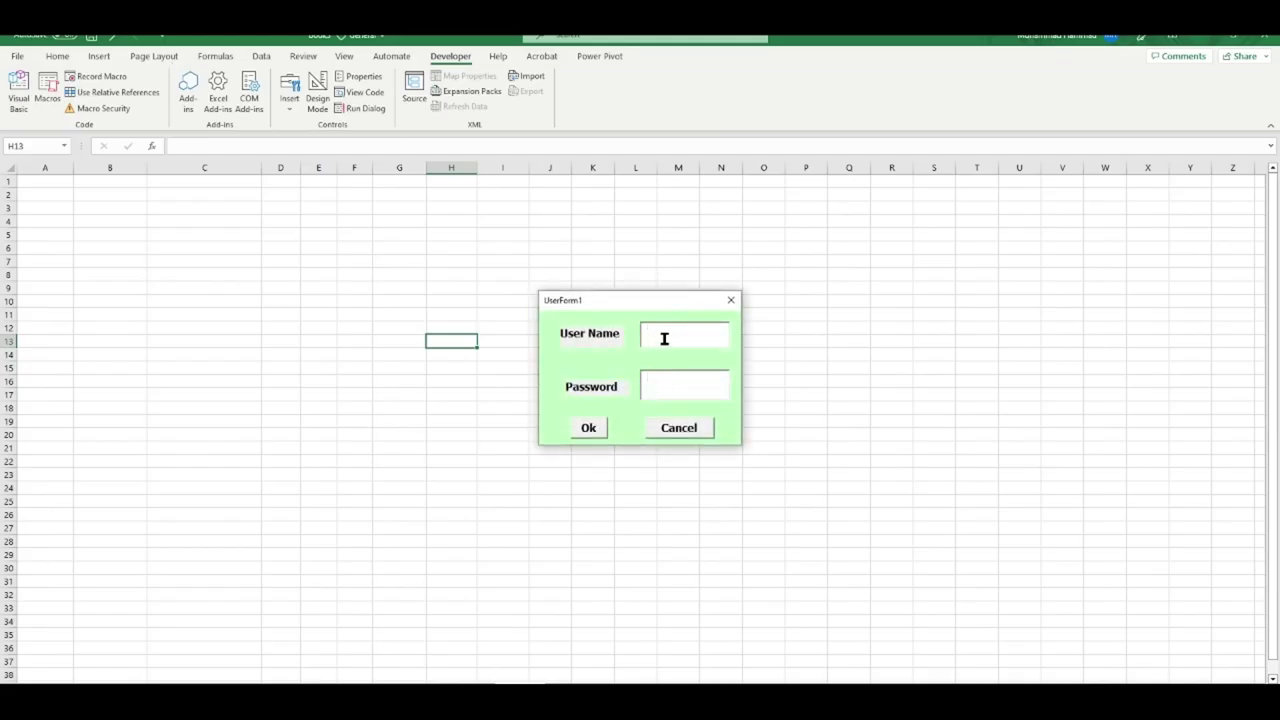
# Enter a test user name and password in the running form and press Ok
pyautogui.write('hahahahah')
pyautogui.click(703, 382)
pyautogui.write('hahahahahaha')
pyautogui.click(585, 428)
# Cycle focus between Ok and Cancel with Tab, then close the running form
pyautogui.press('Tab')
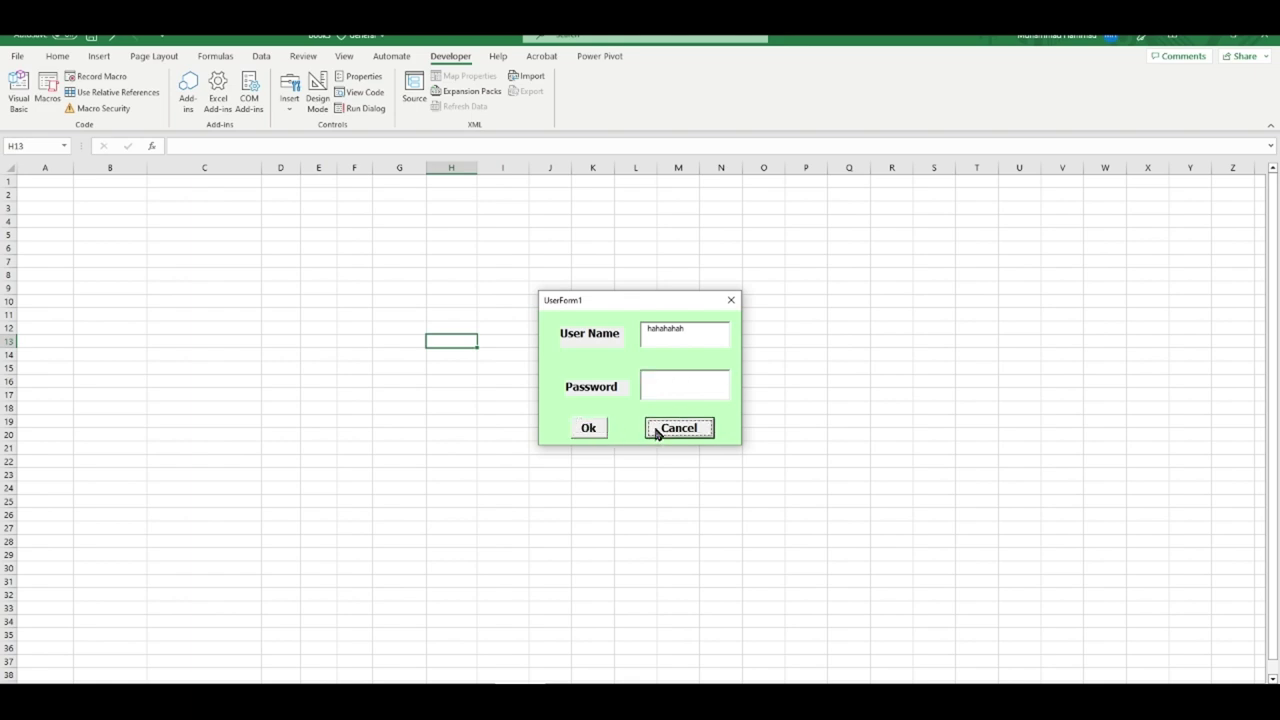
pyautogui.hotkey('shift', 'Tab')
pyautogui.press('Tab')
pyautogui.hotkey('shift', 'Tab')
pyautogui.press('Tab')
pyautogui.hotkey('shift', 'Tab')
pyautogui.press('Tab')
pyautogui.hotkey('shift', 'Tab')
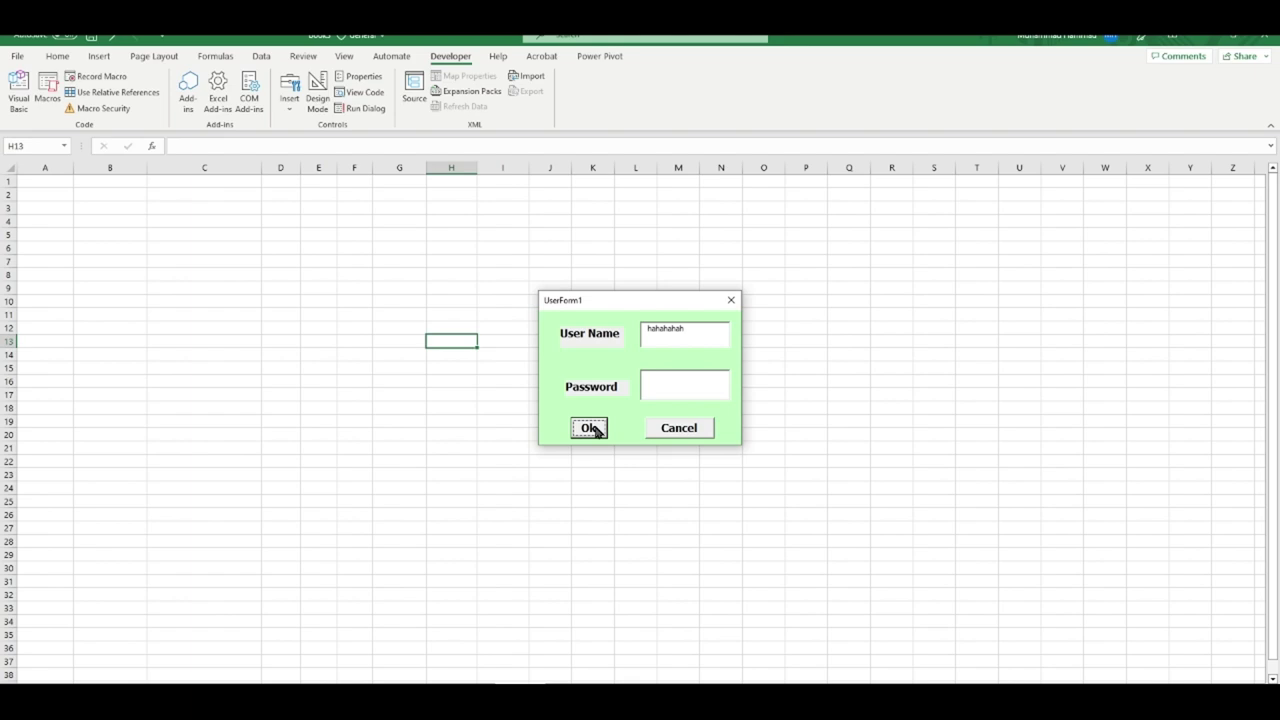
pyautogui.click(680, 387)
pyautogui.click(732, 301)
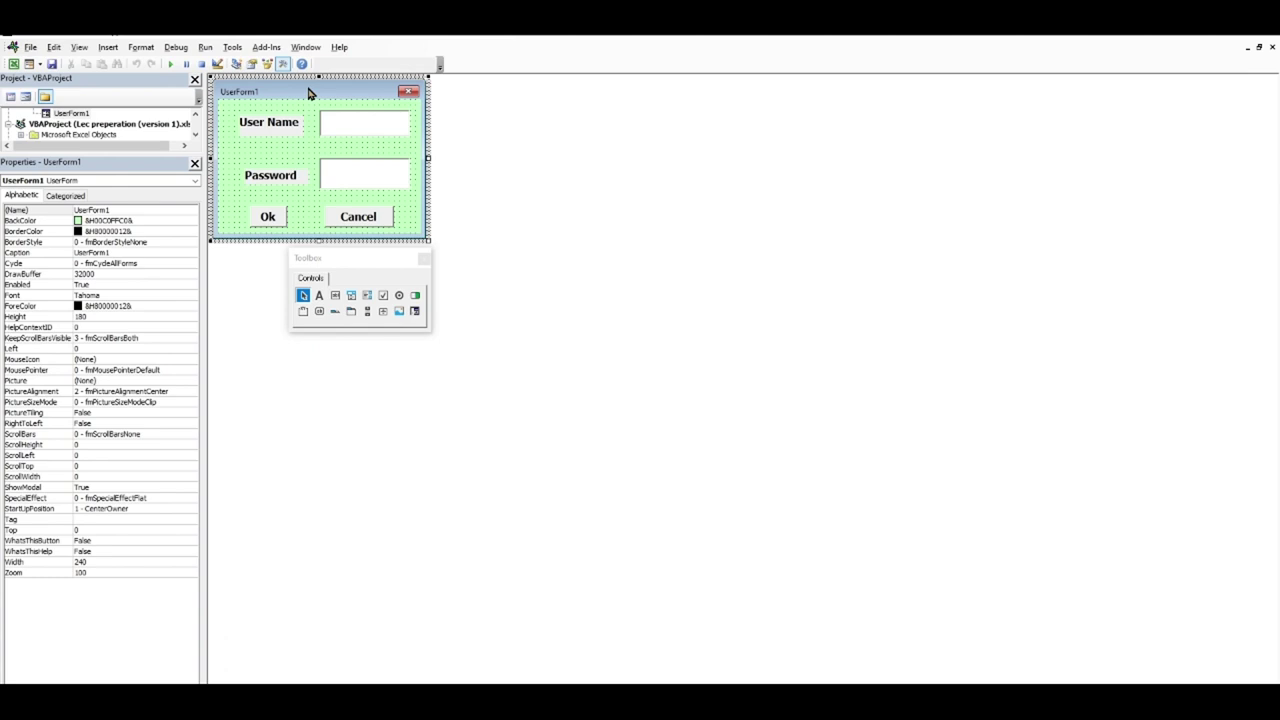
# Open the Ok button's click procedure and delete the leftover Label1_Click stub
pyautogui.doubleClick(268, 216)
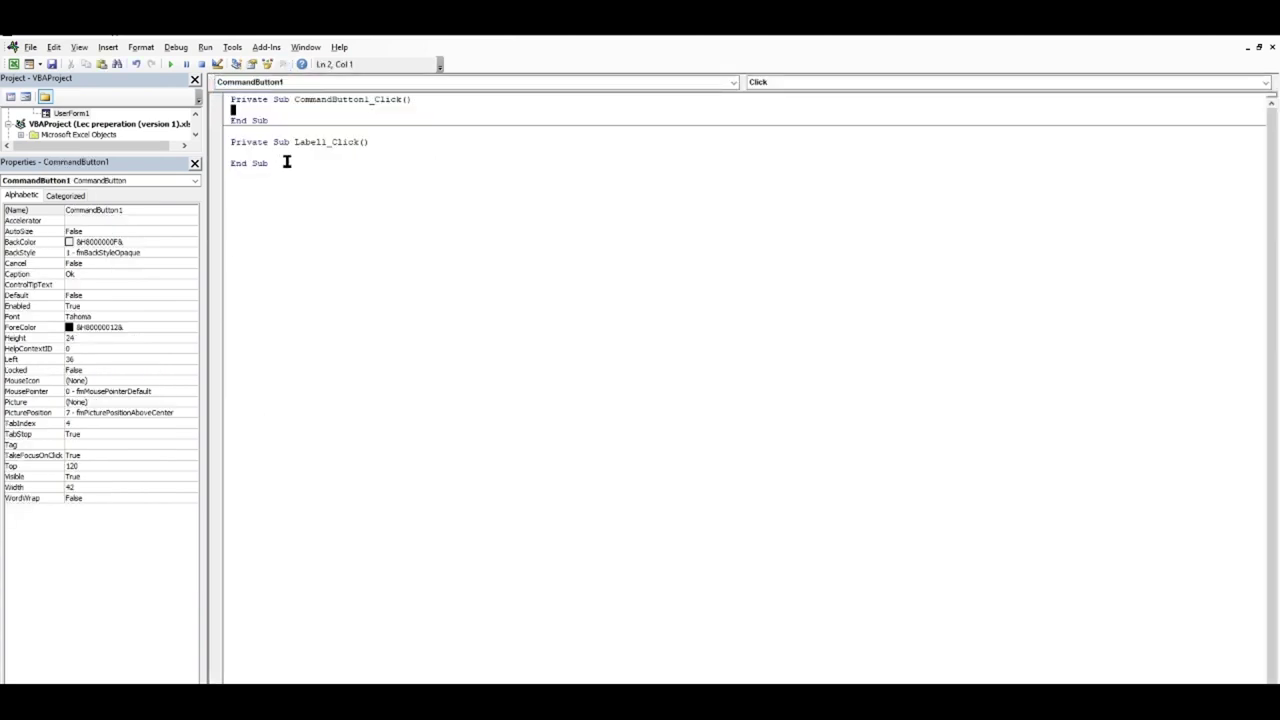
pyautogui.moveTo(268, 163); pyautogui.dragTo(236, 150)
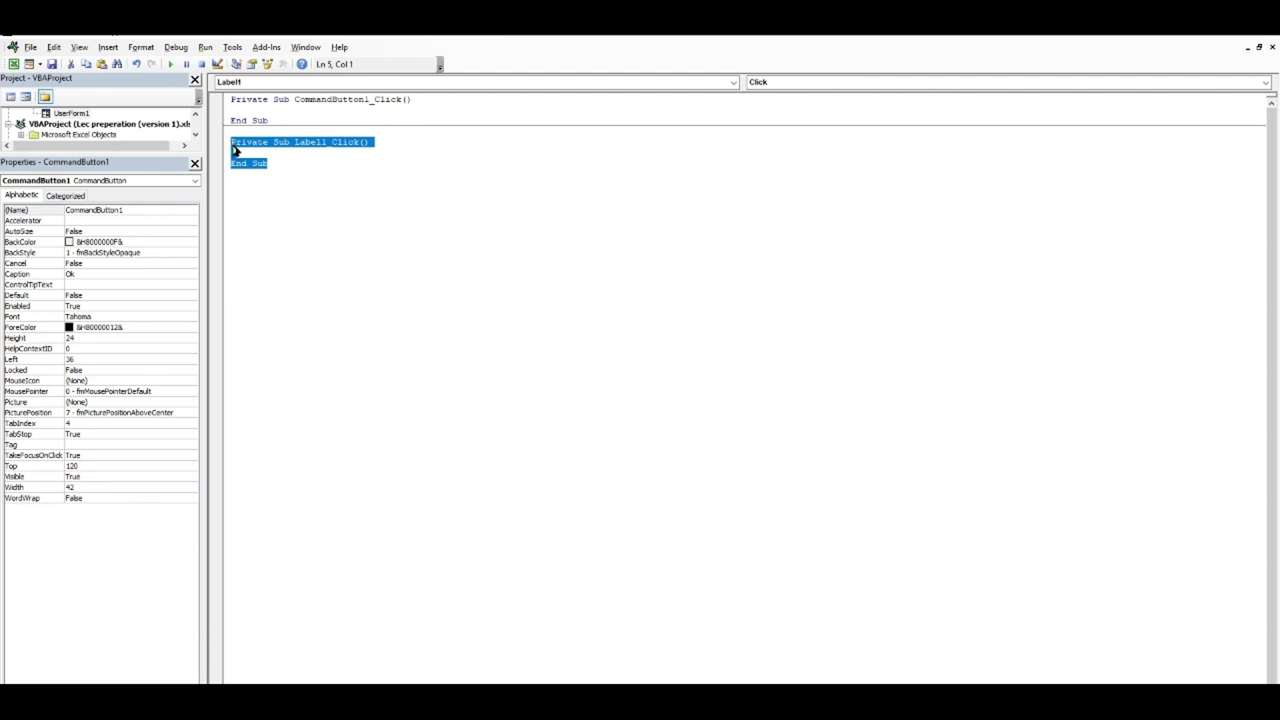
pyautogui.press('Delete')
pyautogui.click(275, 110)
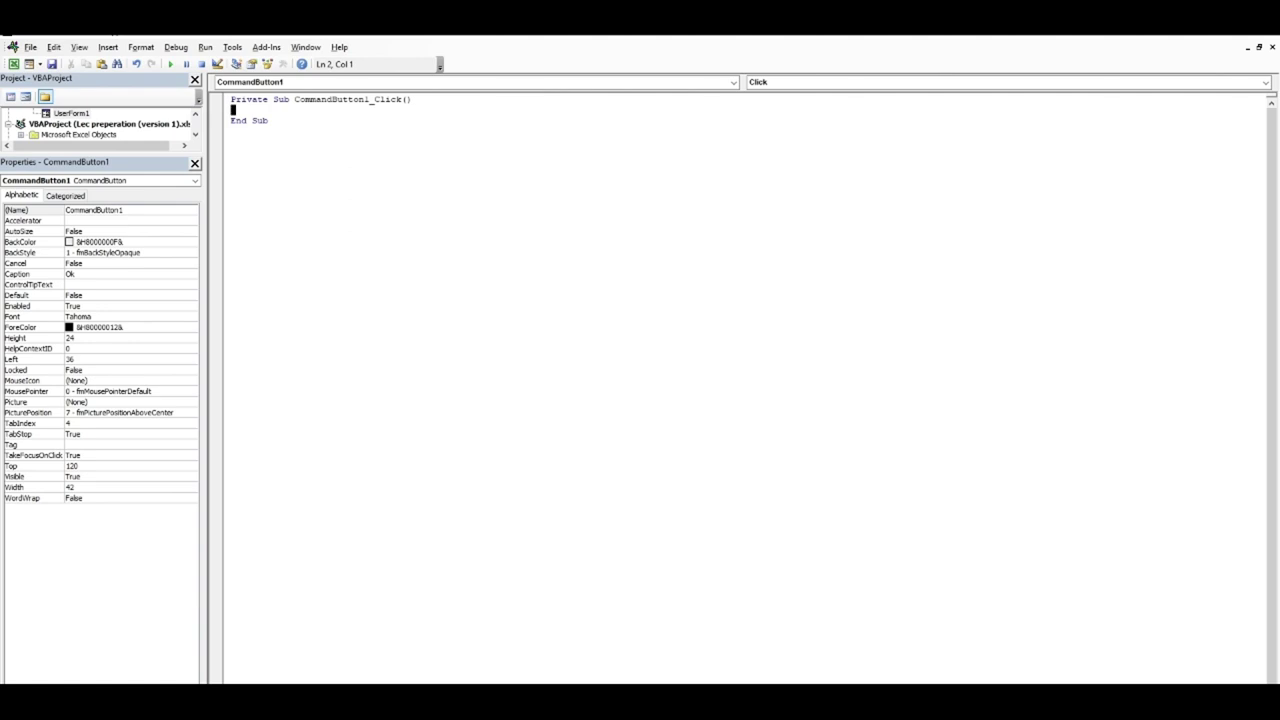
# Add the line User Name = UserForm1.TextBox1.Value to the Ok procedure
pyautogui.write('User Name =')
pyautogui.write('UserForm1.T')
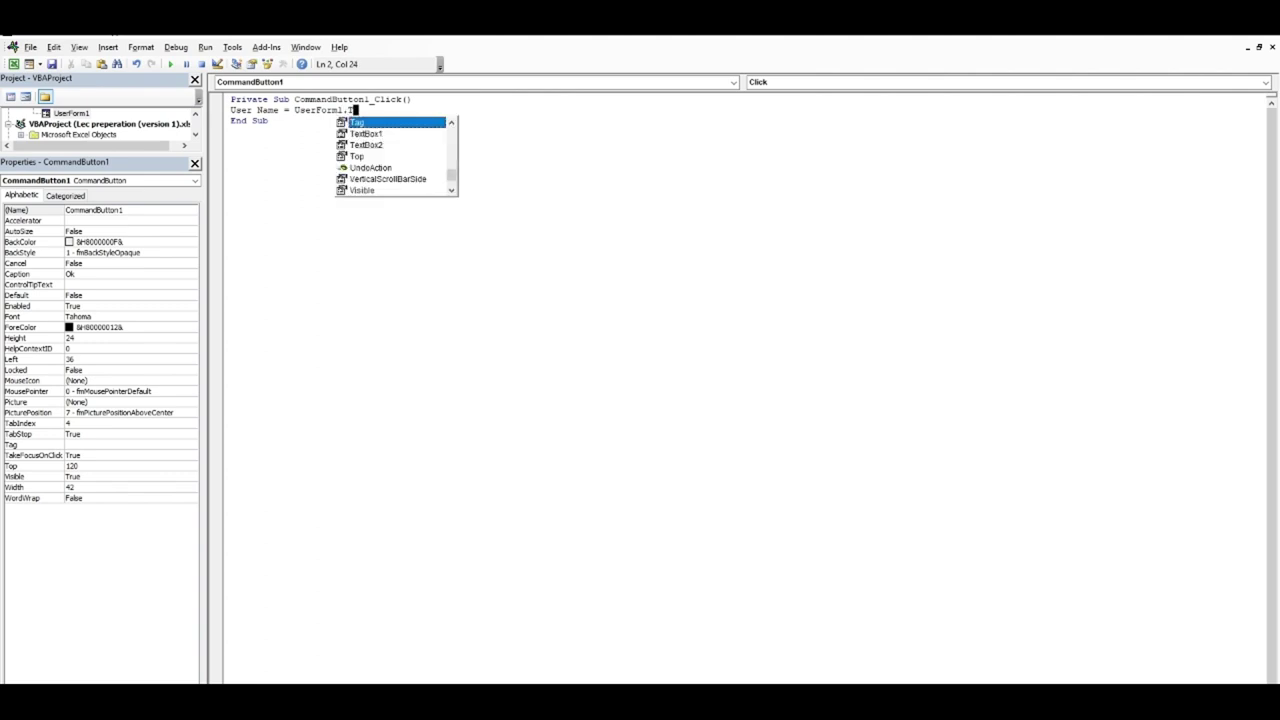
pyautogui.write('extBox')
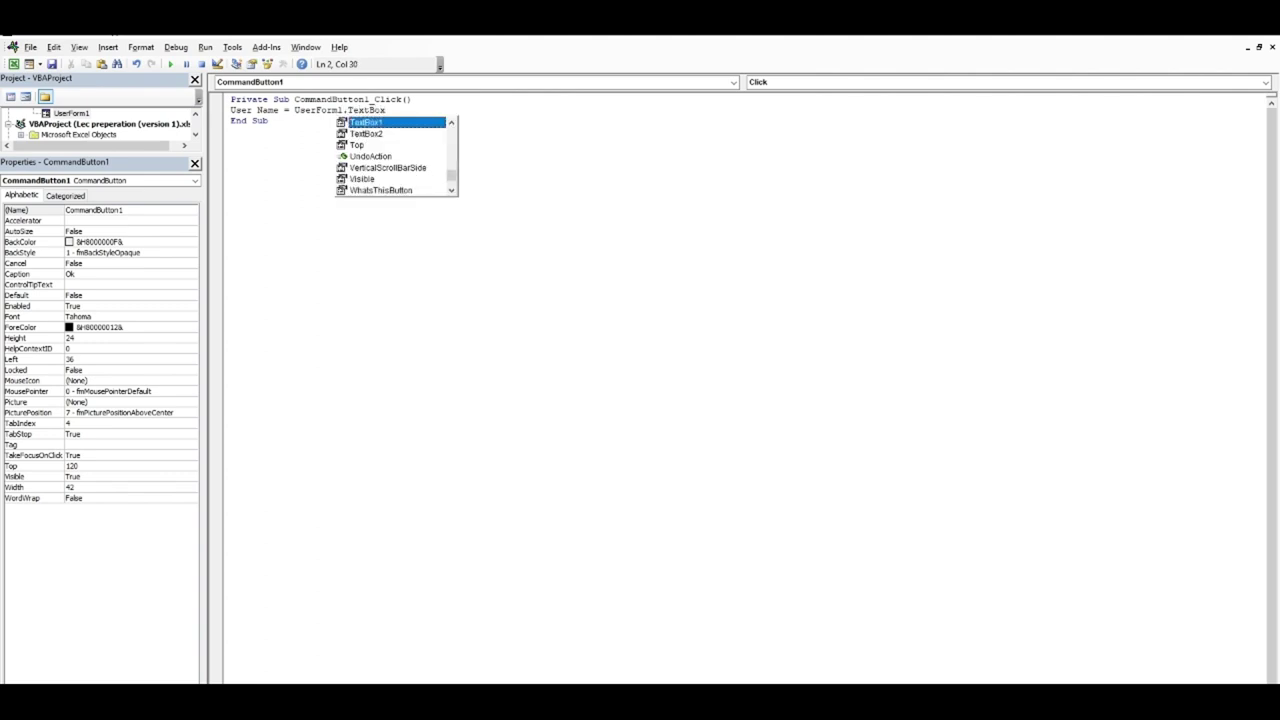
pyautogui.press('Tab')
pyautogui.write('1')
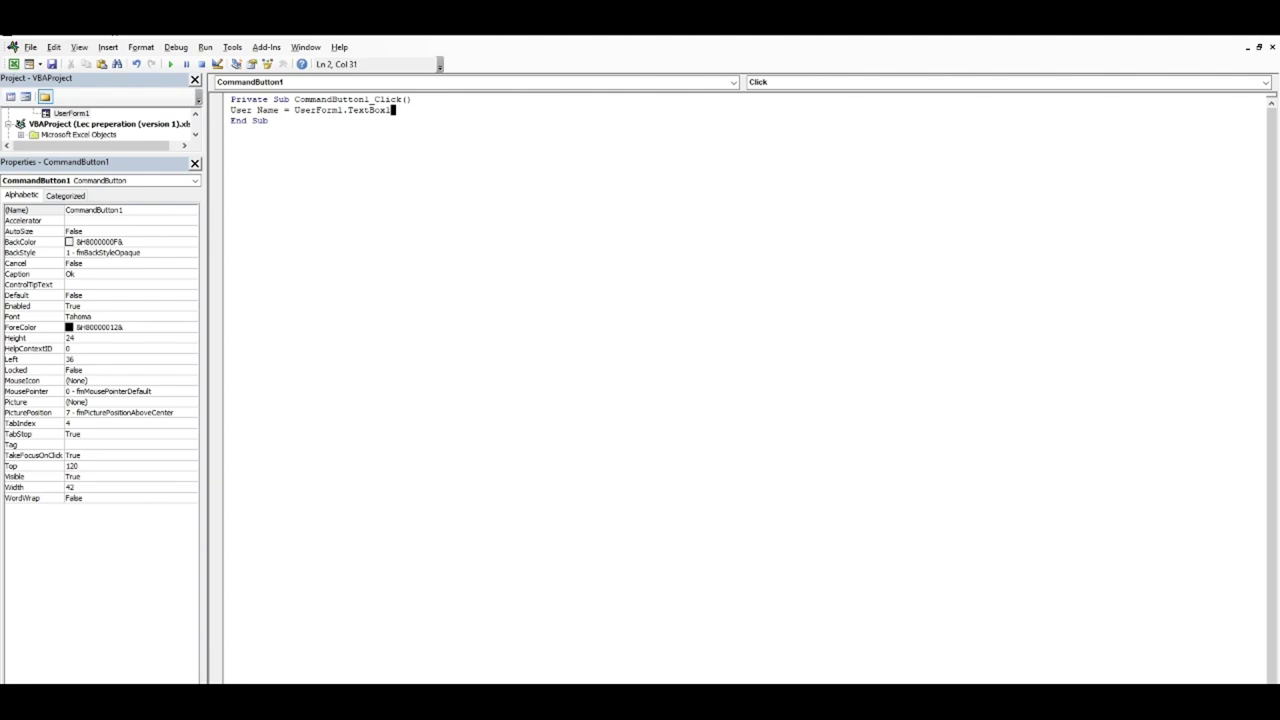
pyautogui.press('BackSpace')
pyautogui.write('.v')
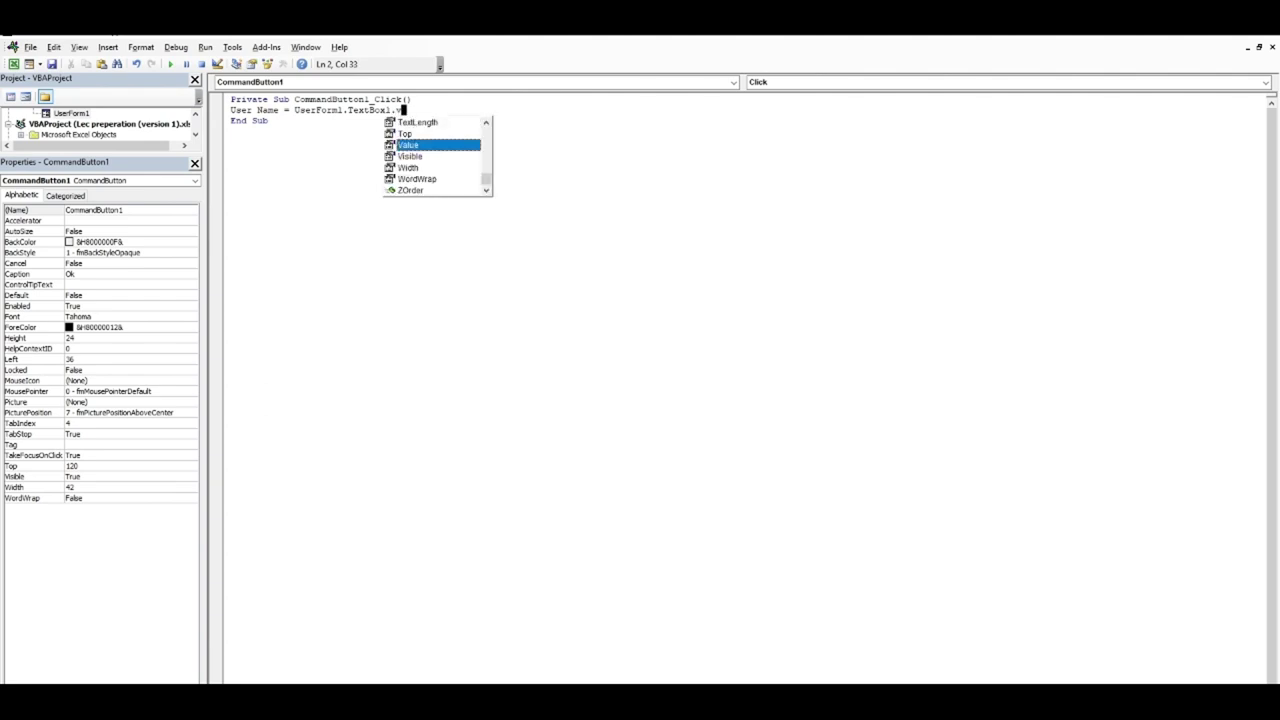
pyautogui.doubleClick(419, 149)
pyautogui.press('Return')
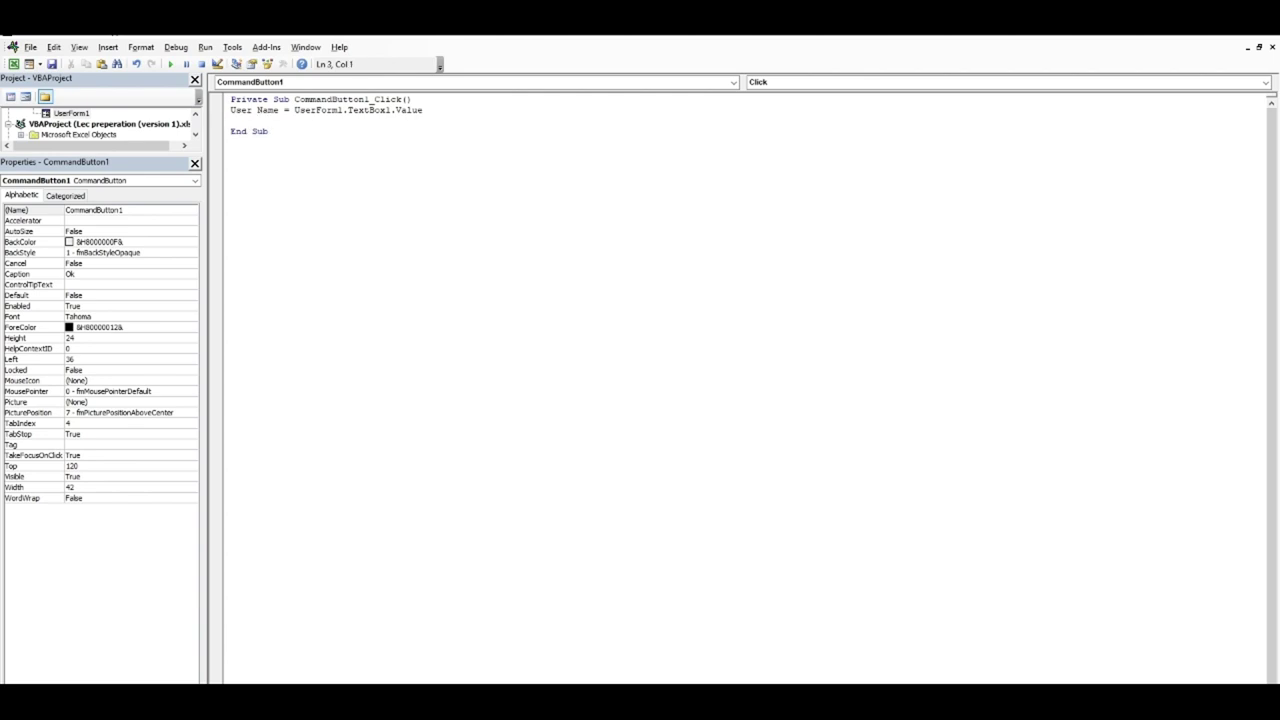
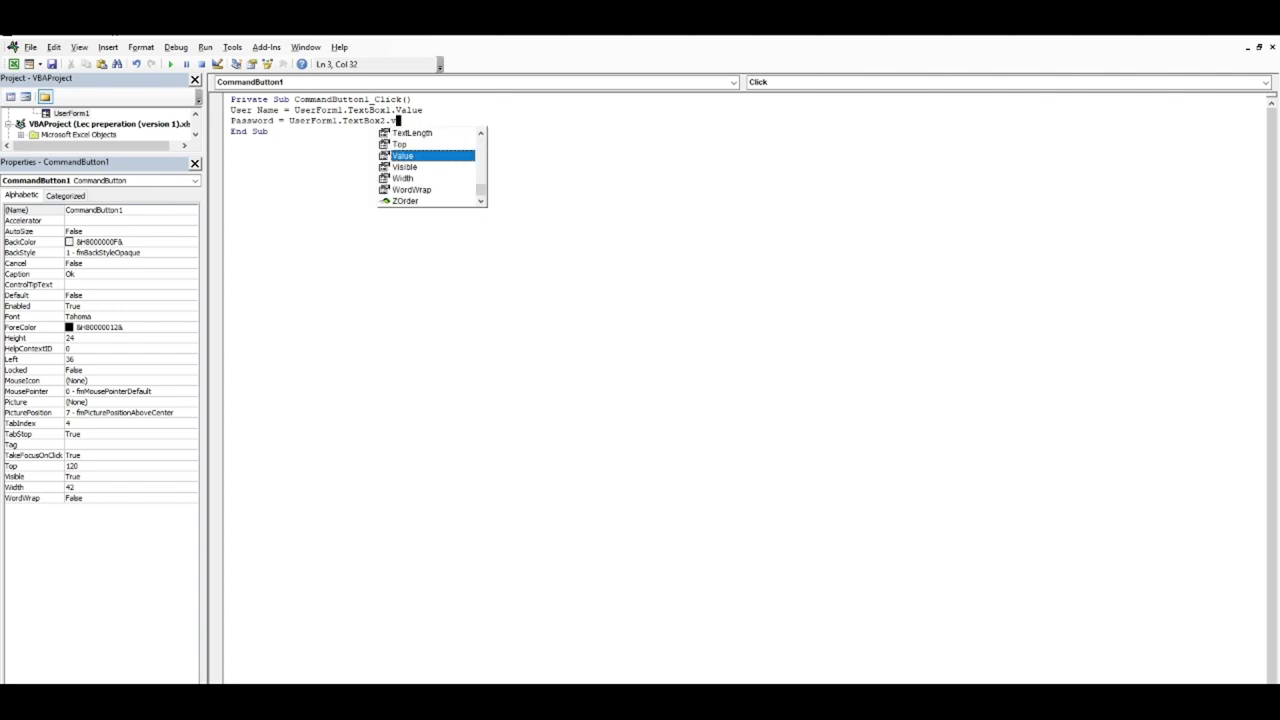
# Add Password = UserForm1.TextBox2.Value, followed by a blank line
pyautogui.press('Tab')
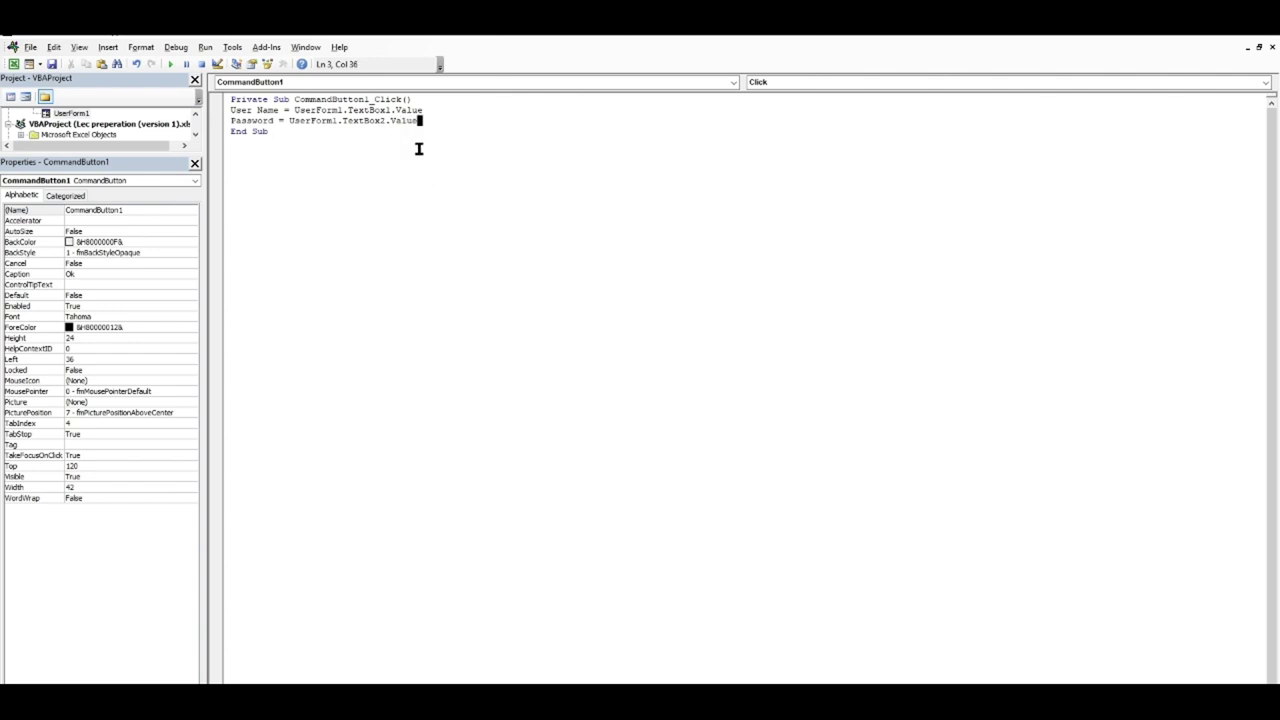
pyautogui.press('Return')
pyautogui.press('Return')
# Write If UserName <> "" And Password <> "" Then, with MsgBox "Login Success" and UserForm1.Hide
pyautogui.write('If User')
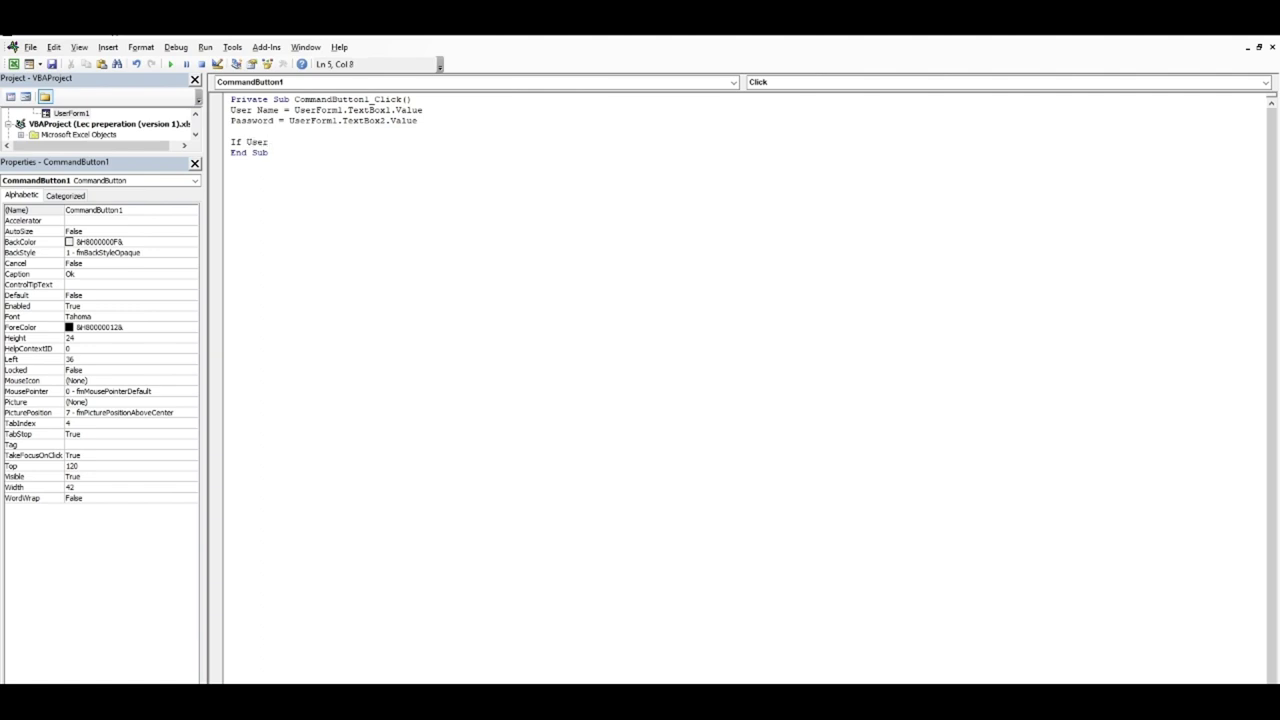
pyautogui.write('Name <> "" And Password <> "" Then')
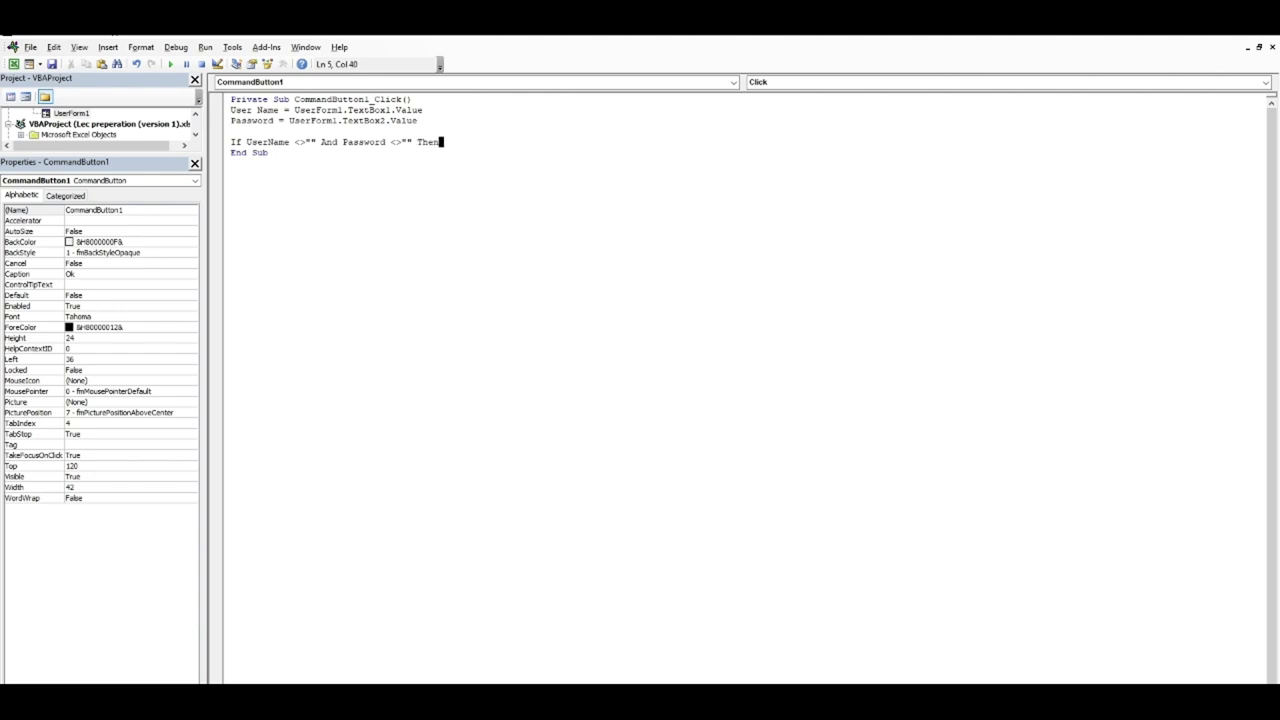
pyautogui.press('Return')
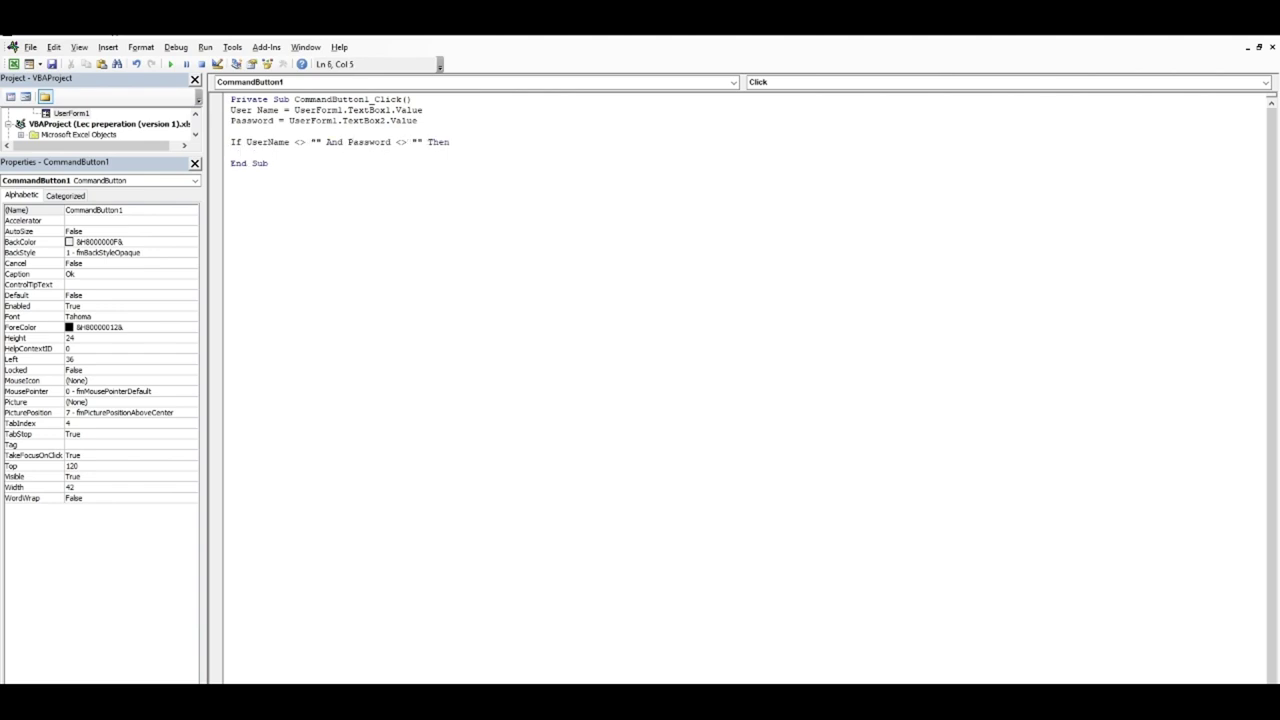
pyautogui.write('MsgBox "')
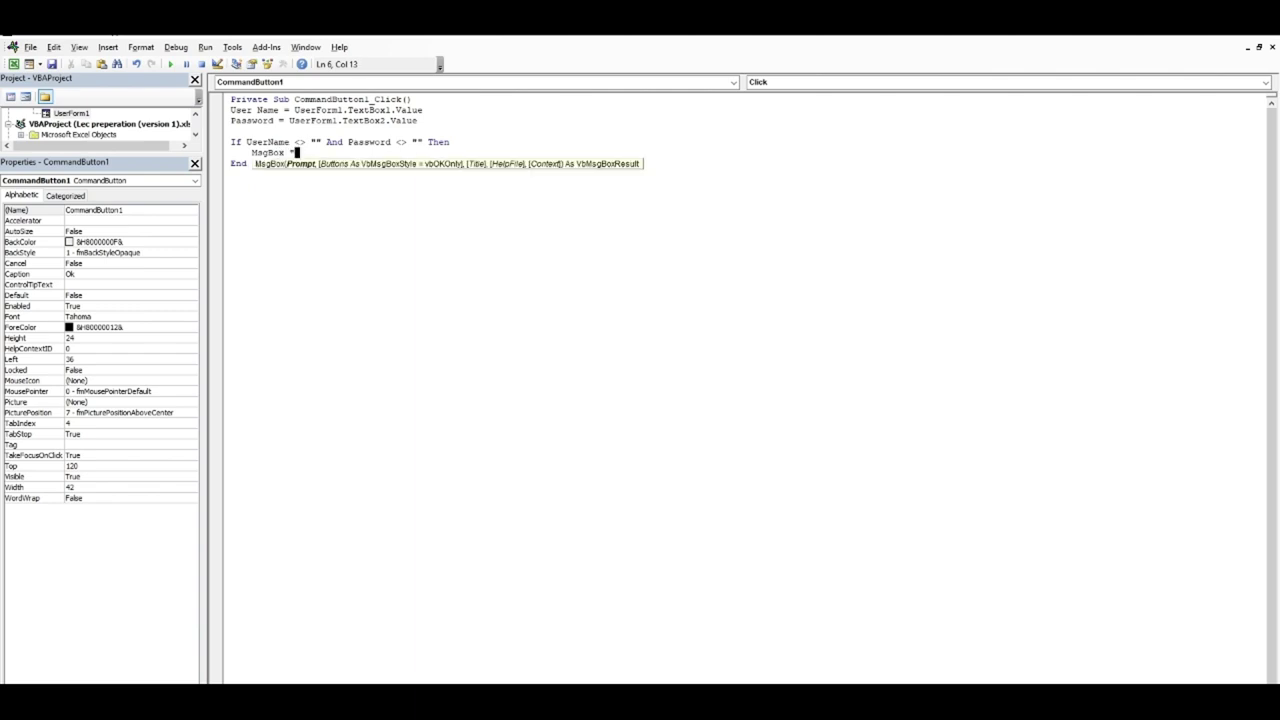
pyautogui.write('Login Success"')
pyautogui.press('Return')
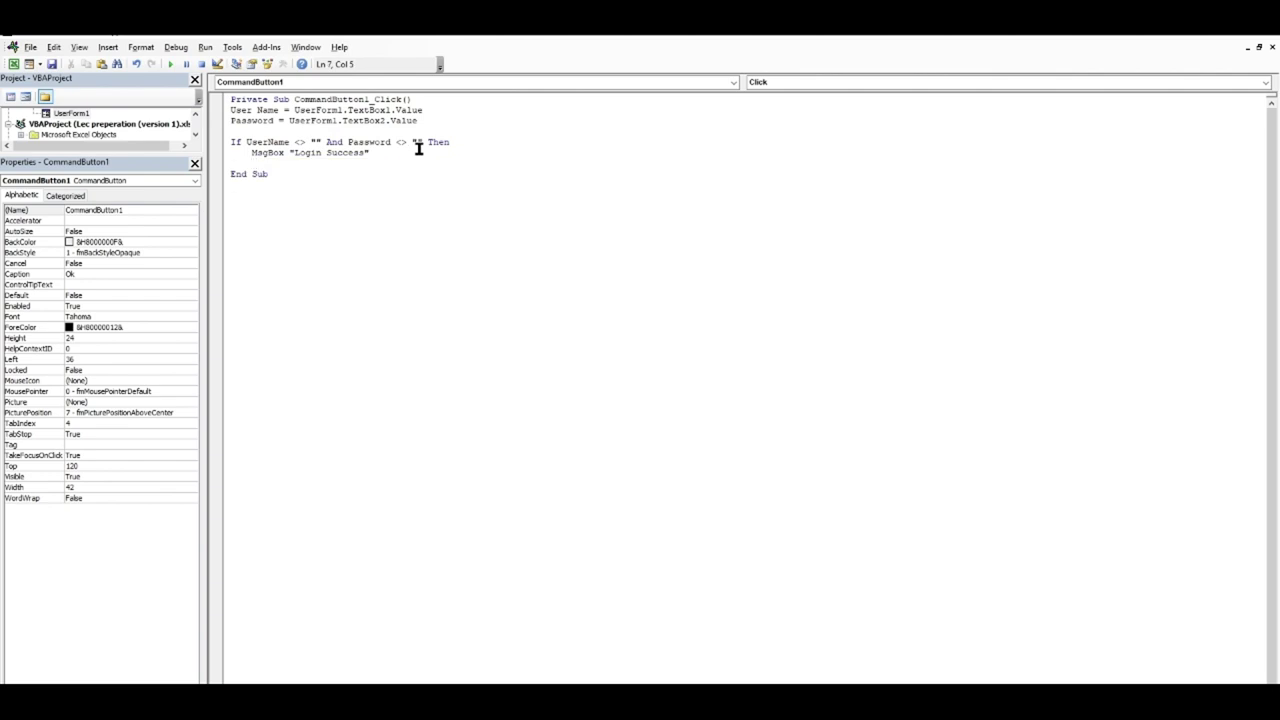
pyautogui.write('UserForm1.')
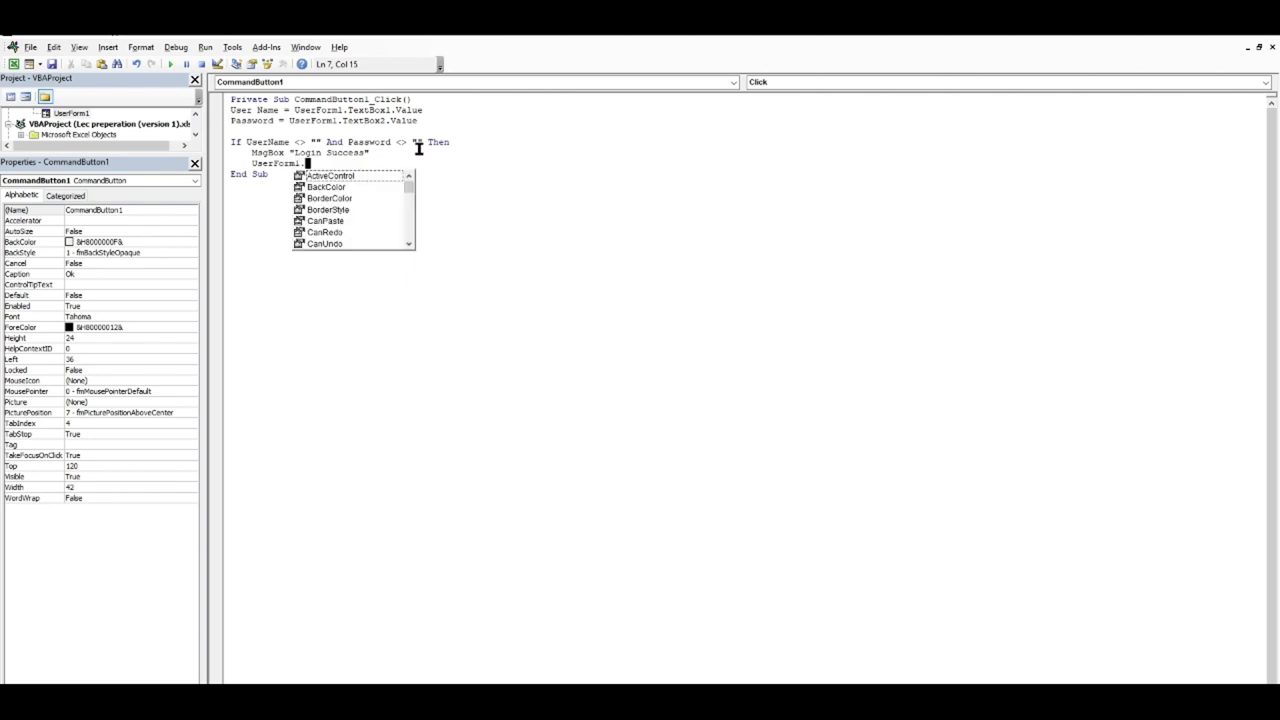
pyautogui.write('H')
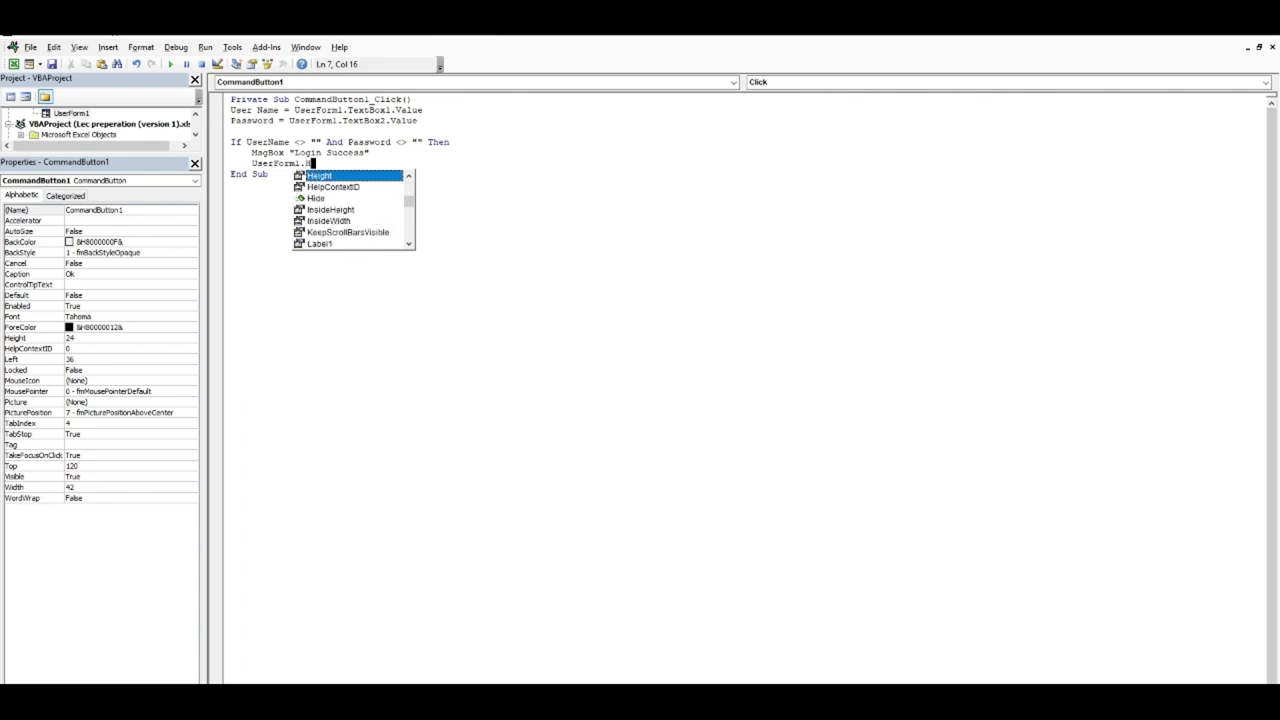
pyautogui.press('Left')
pyautogui.press('Left')
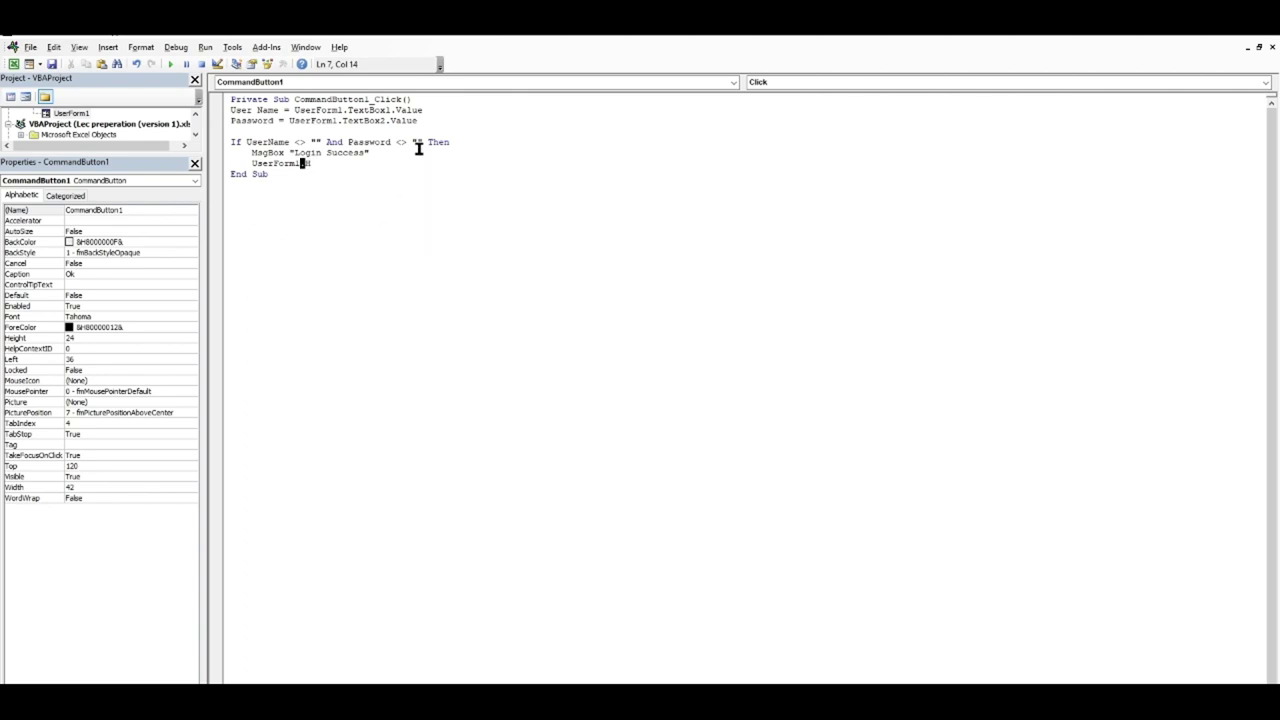
pyautogui.press('Delete')
pyautogui.press('Delete')
pyautogui.write('.Hide')
pyautogui.press('Return')
pyautogui.press('Return')
# Add Else MsgBox "Kindly enter the valid data", close with End If, and run the form
pyautogui.press('BackSpace')
pyautogui.write('E')
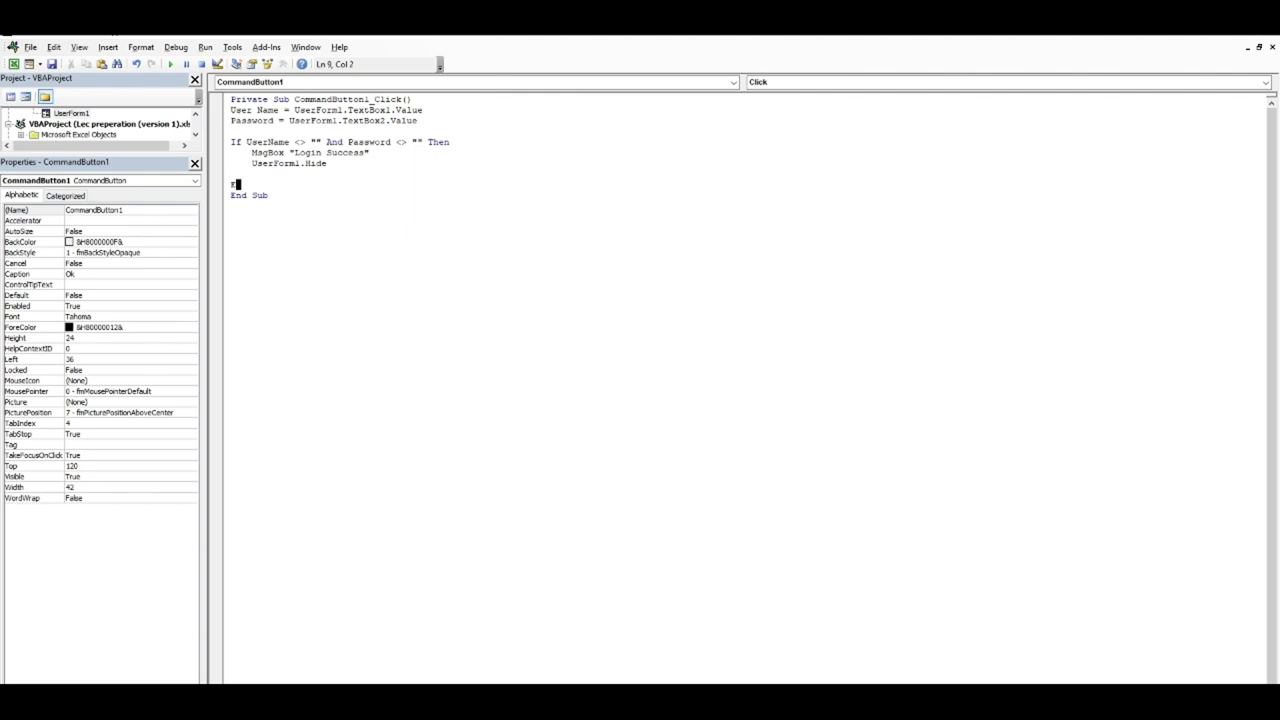
pyautogui.write('lse MsgBox')
pyautogui.hotkey('ctrl', 'i')
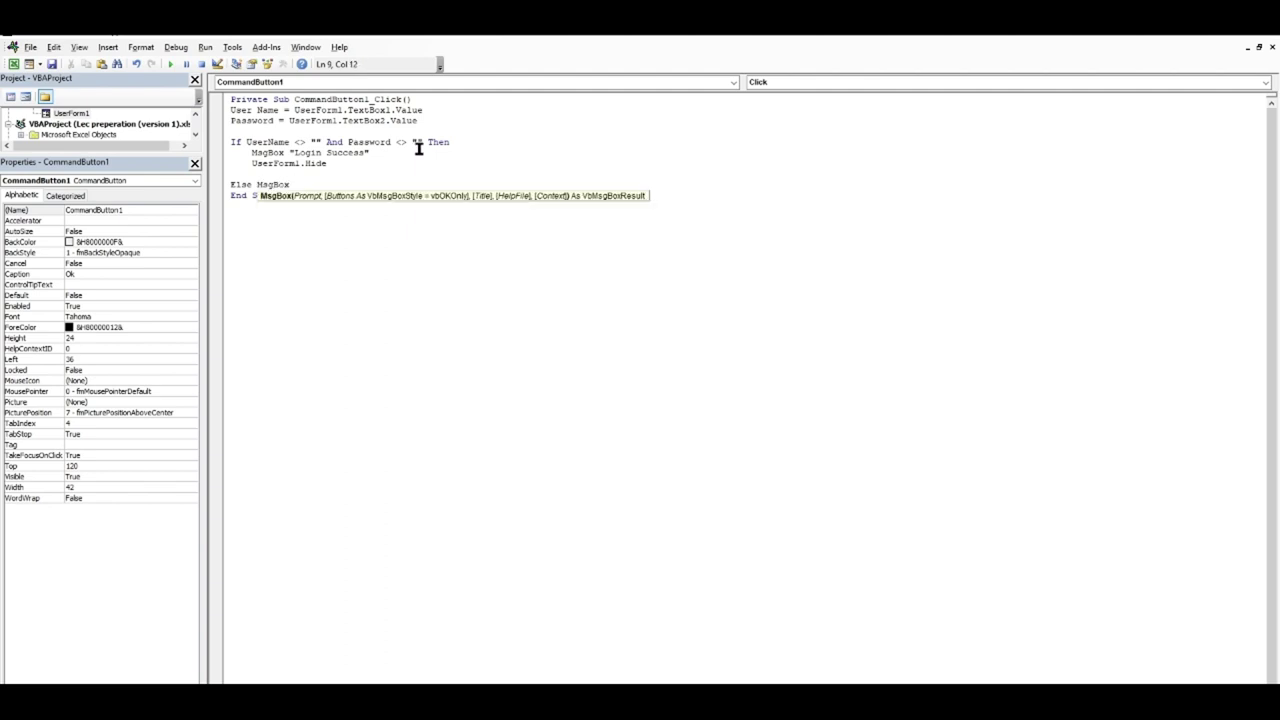
pyautogui.write('"')
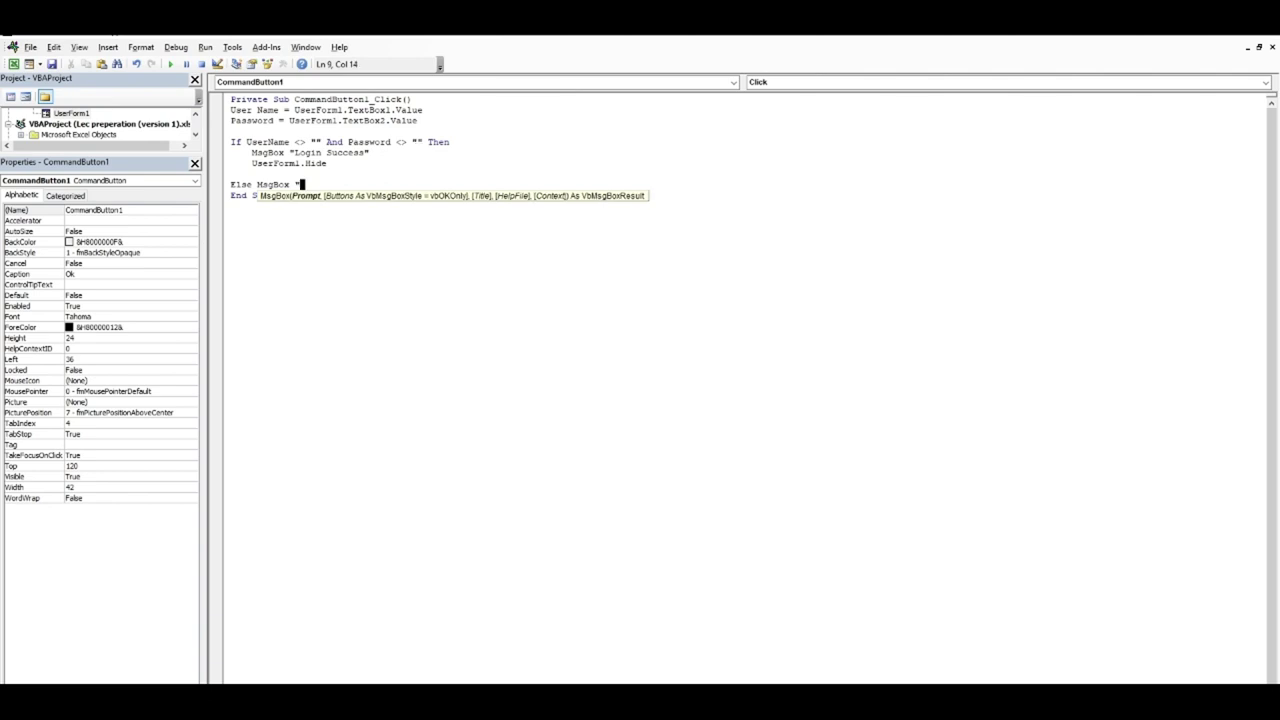
pyautogui.write('Kindly enter the valid data')
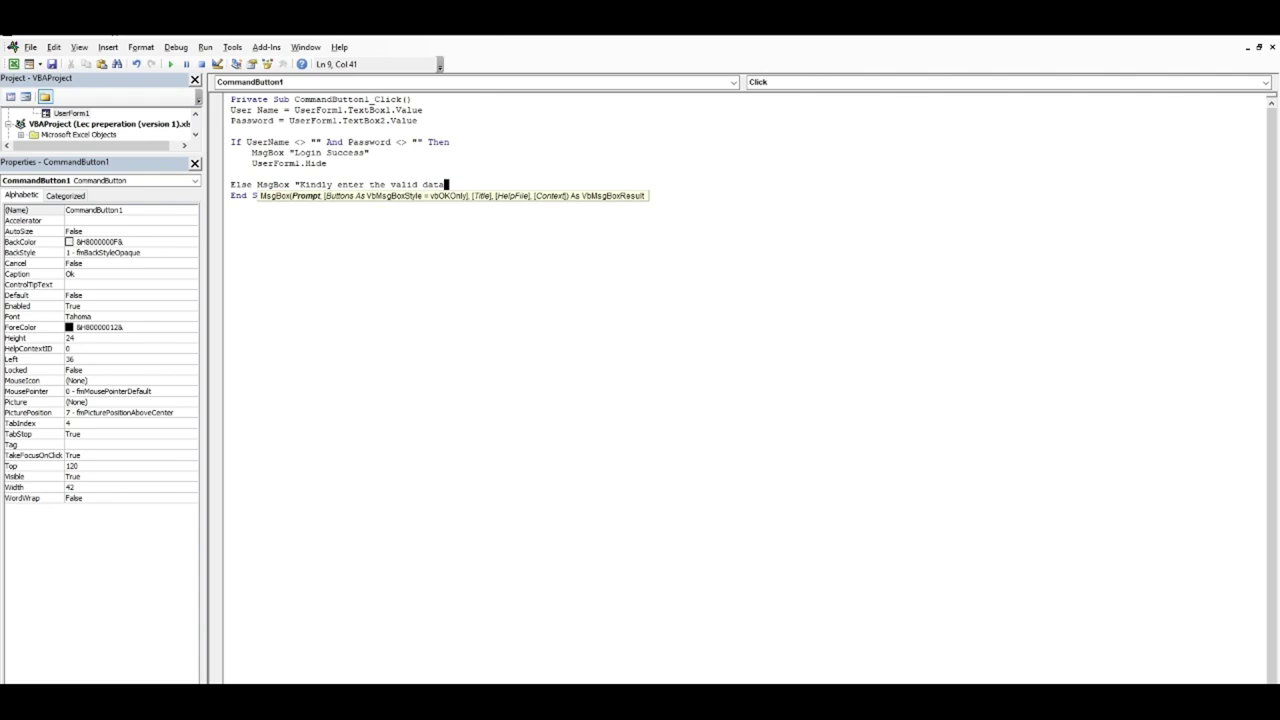
pyautogui.press('Return')
pyautogui.press('Return')
pyautogui.write('End If')
pyautogui.press('Return')
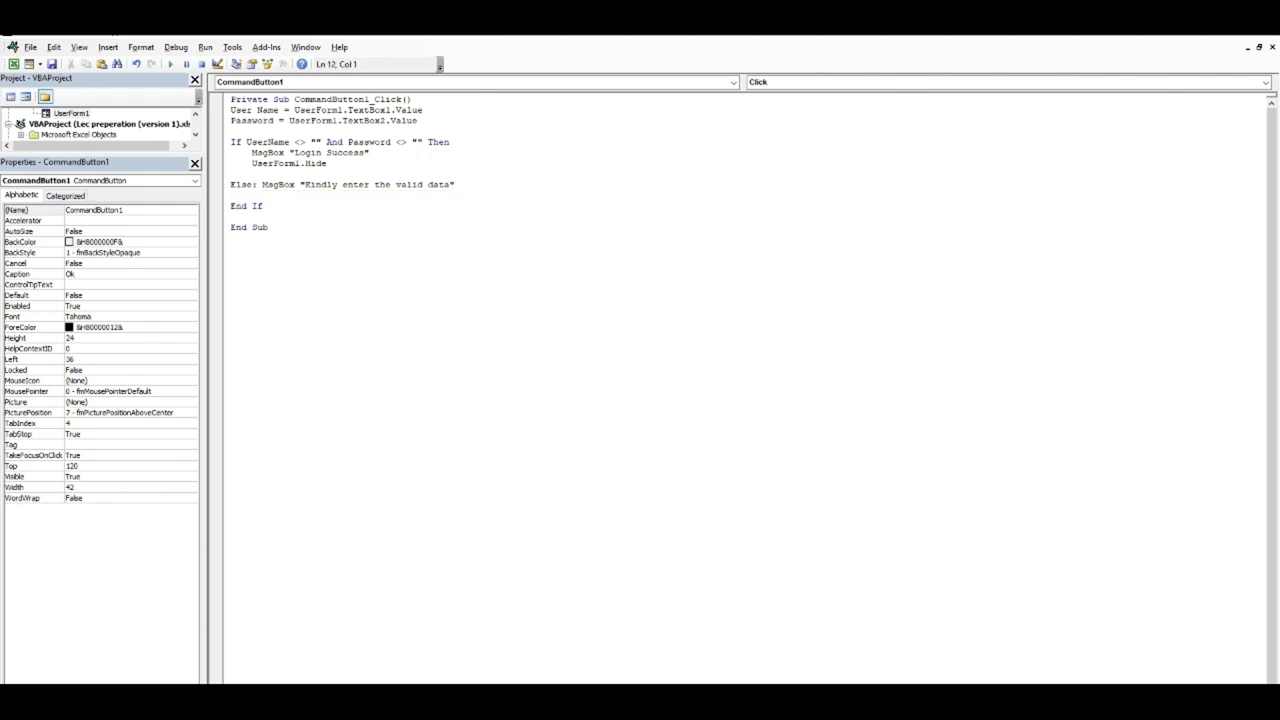
pyautogui.click(170, 66)
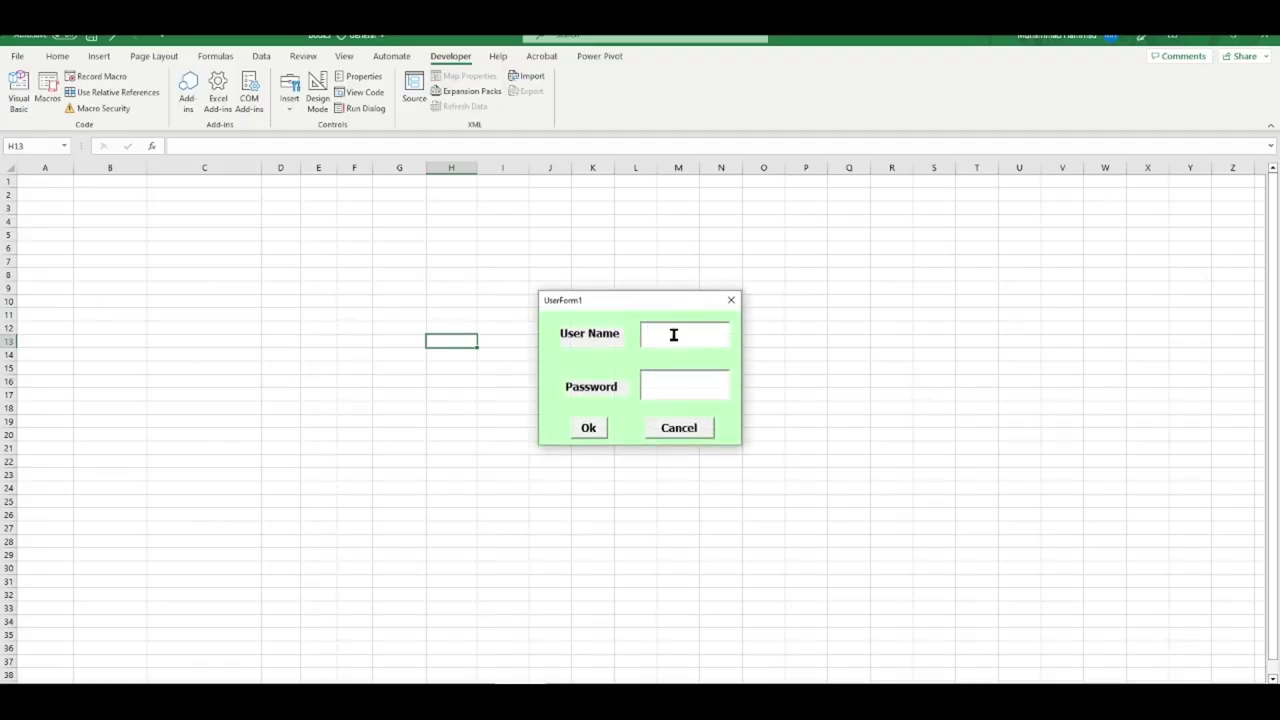
# Enter a test user name and a 13-character masked password, then submit with Ok
pyautogui.write('hananahnahnah')
pyautogui.press('Tab')
pyautogui.write('*************')
pyautogui.press('Tab')
pyautogui.click(604, 430)
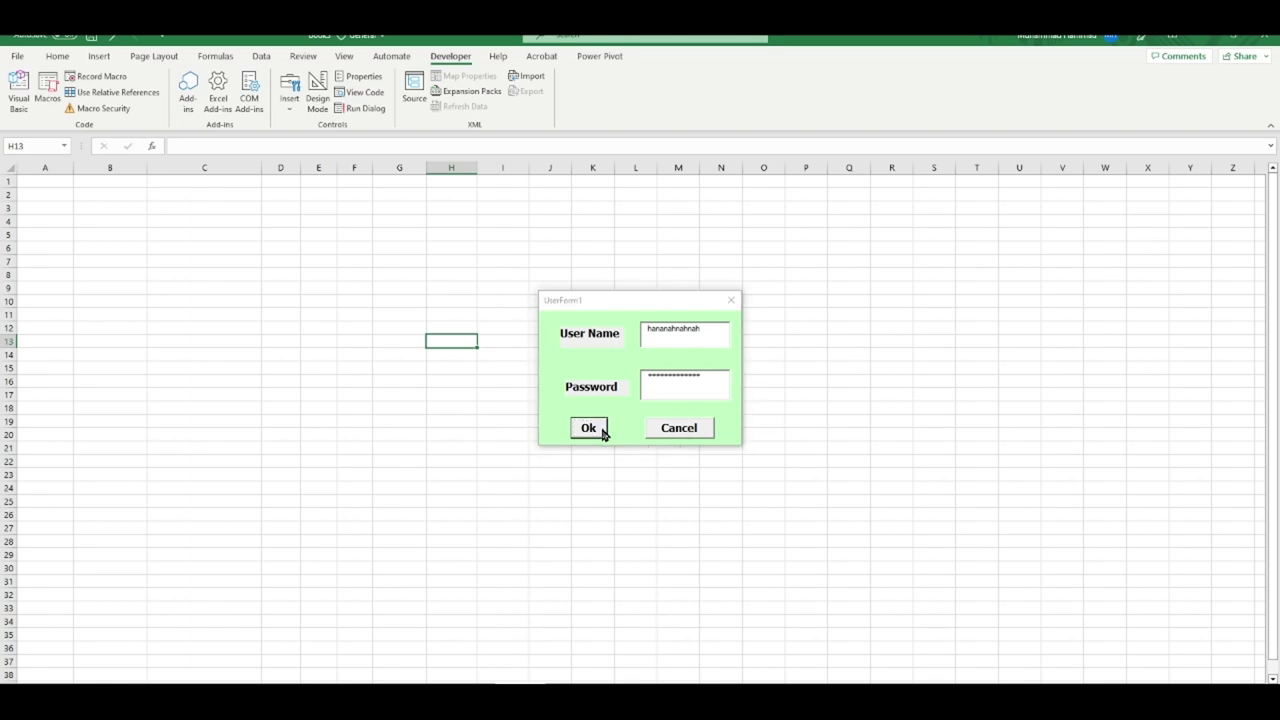
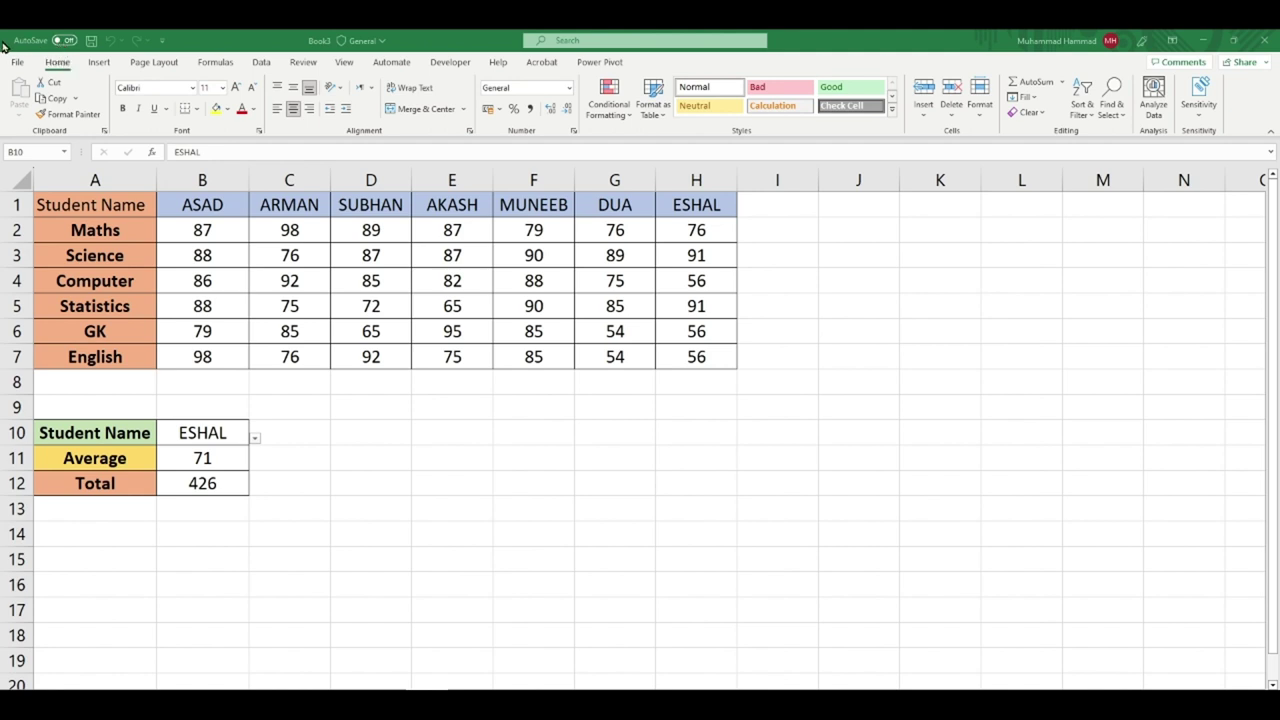
# Turn on AutoSave for Book3, dismiss the OneDrive prompt, and minimize the Excel window
pyautogui.hotkey('shift', 'Down')
pyautogui.hotkey('shift', 'Down')
pyautogui.click(63, 41)
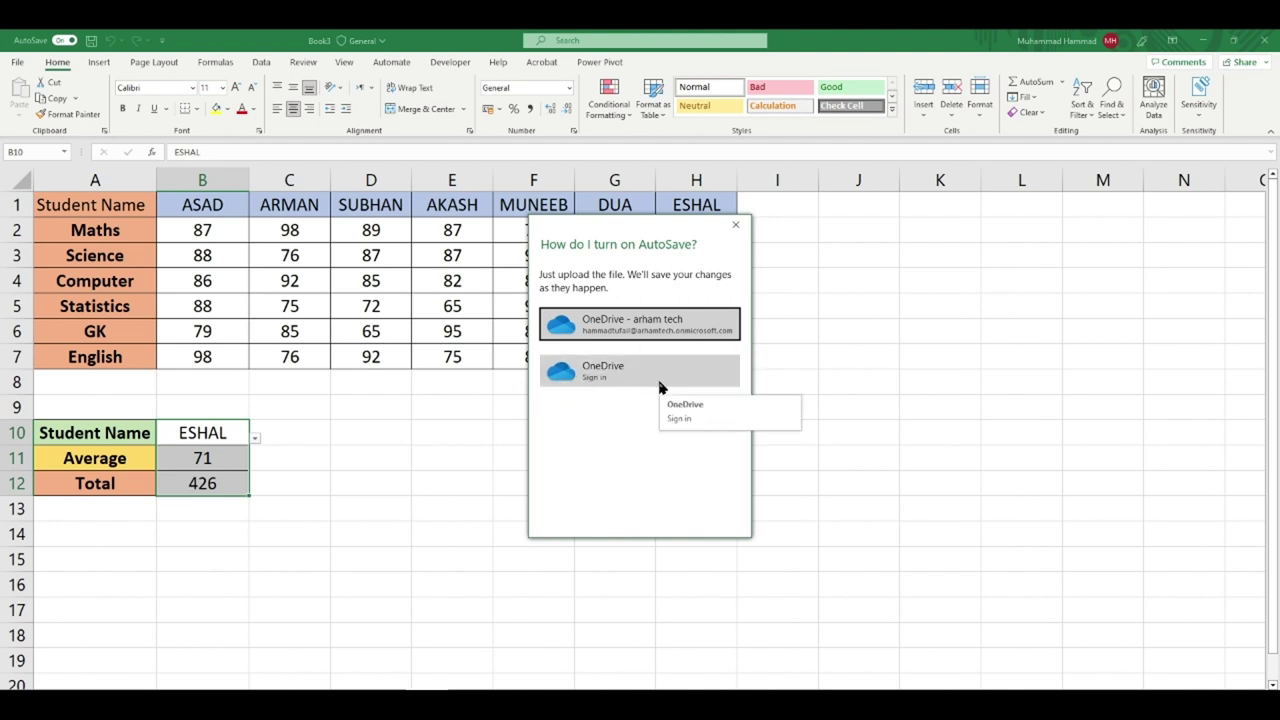
pyautogui.click(736, 228)
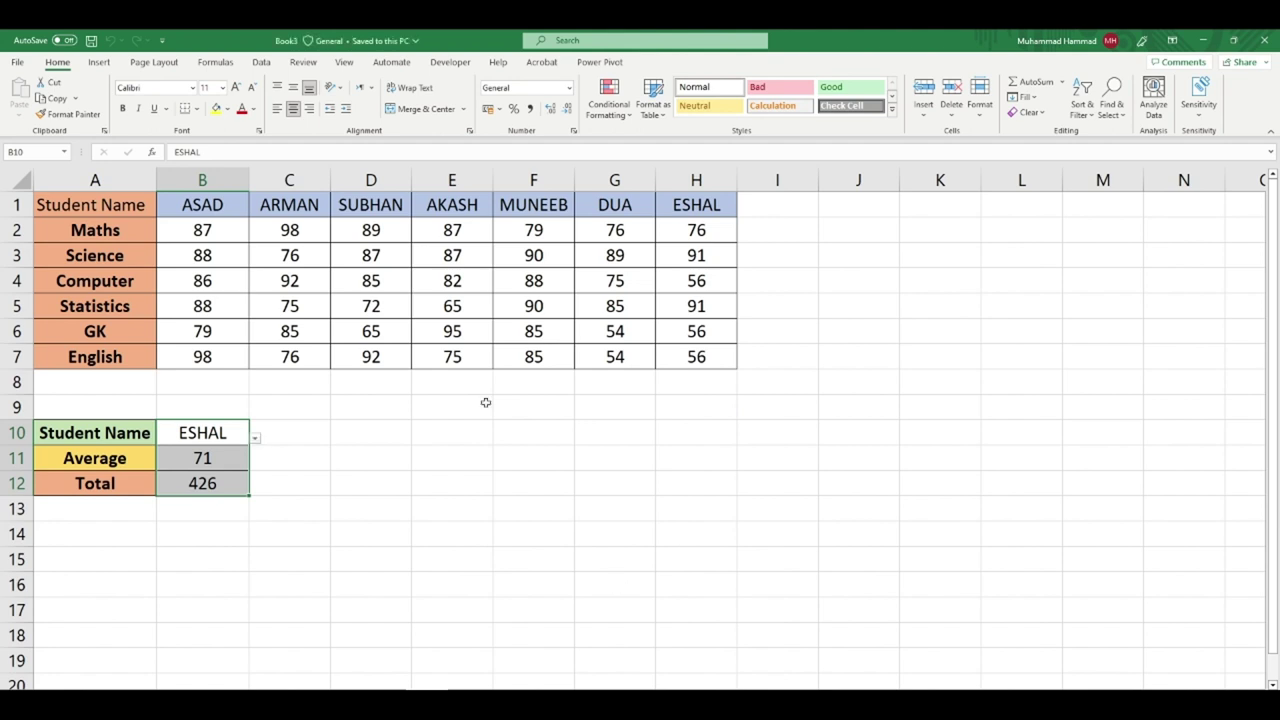
pyautogui.click(1203, 40)
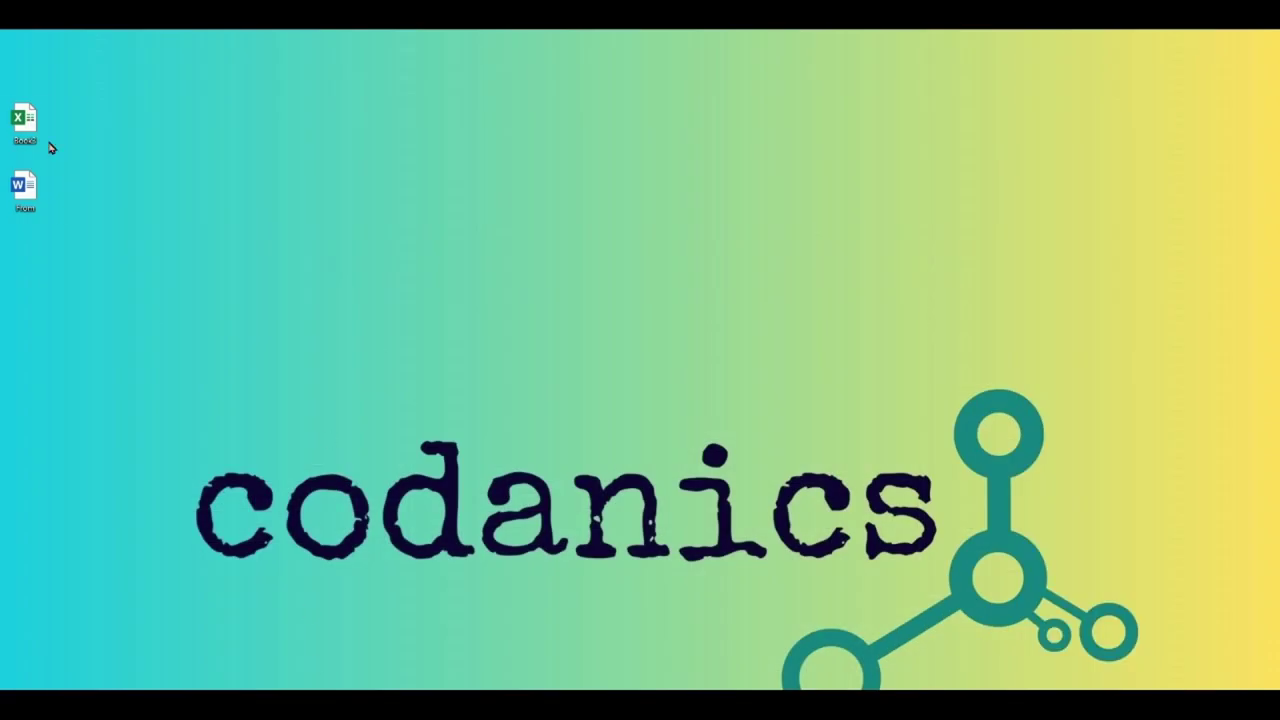
# Launch a new Excel window from the taskbar and start a blank workbook
pyautogui.rightClick(406, 705)
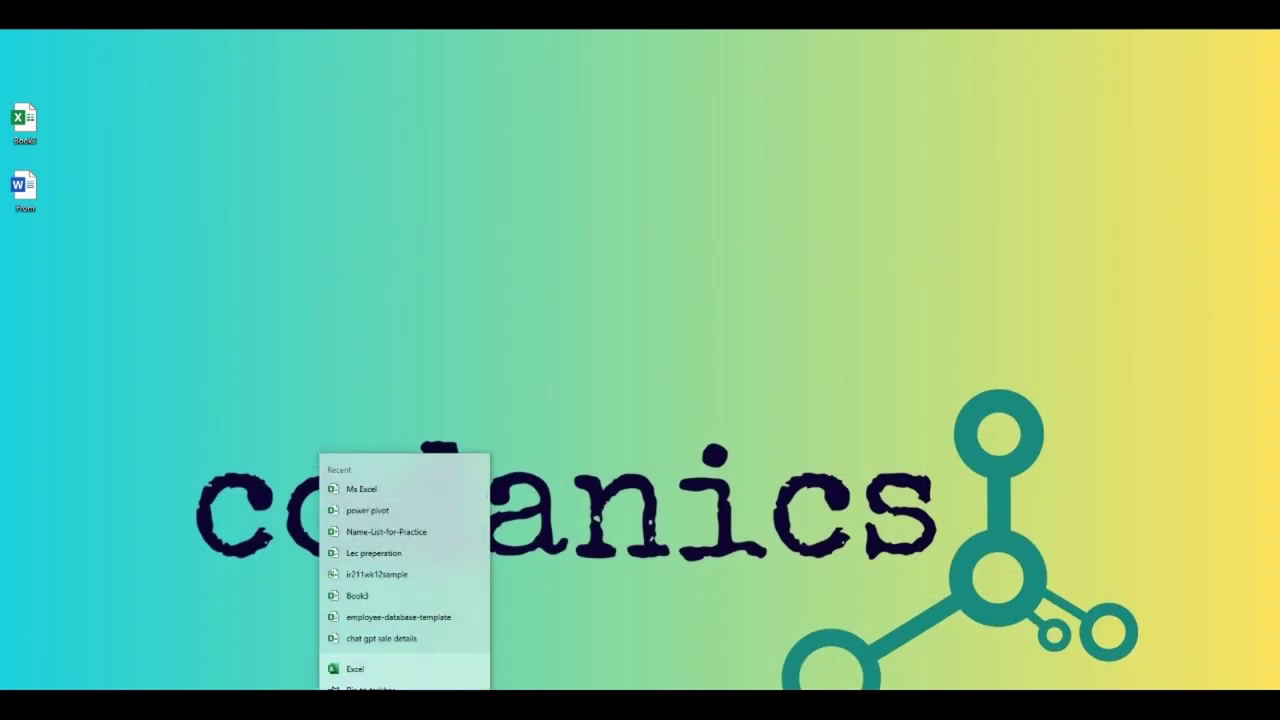
pyautogui.click(388, 667)
pyautogui.click(1094, 221)
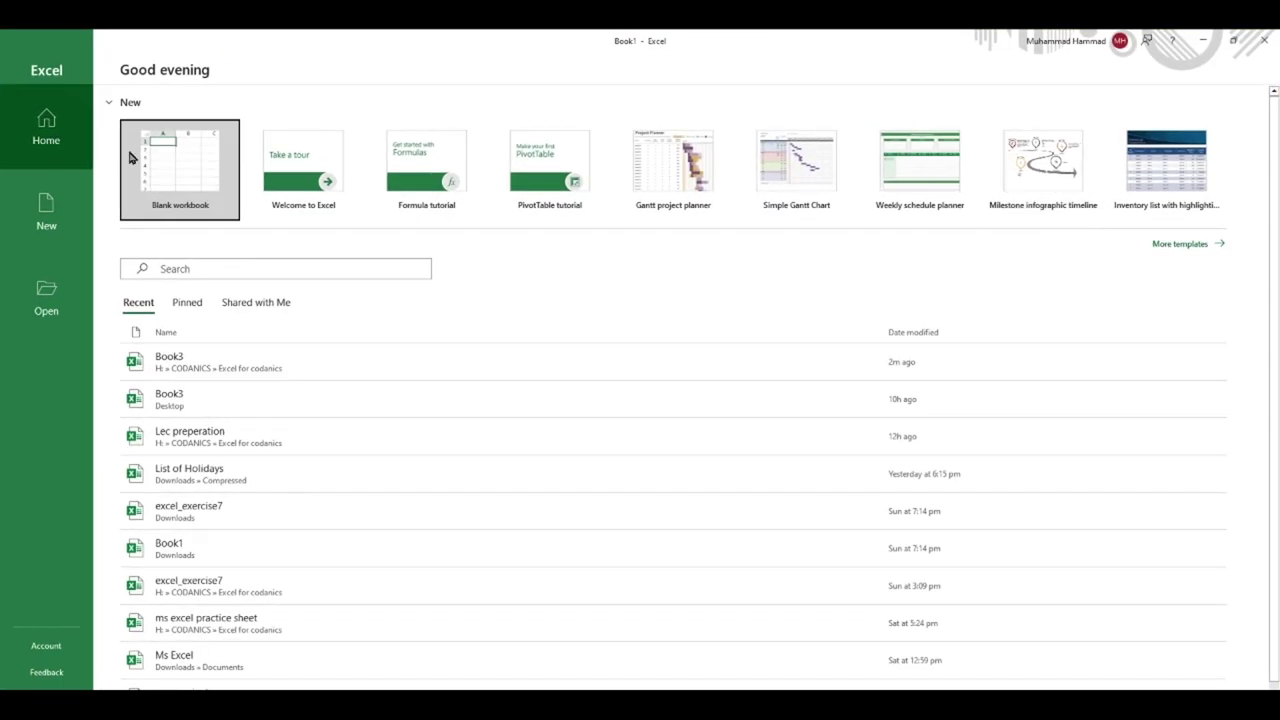
pyautogui.click(200, 171)
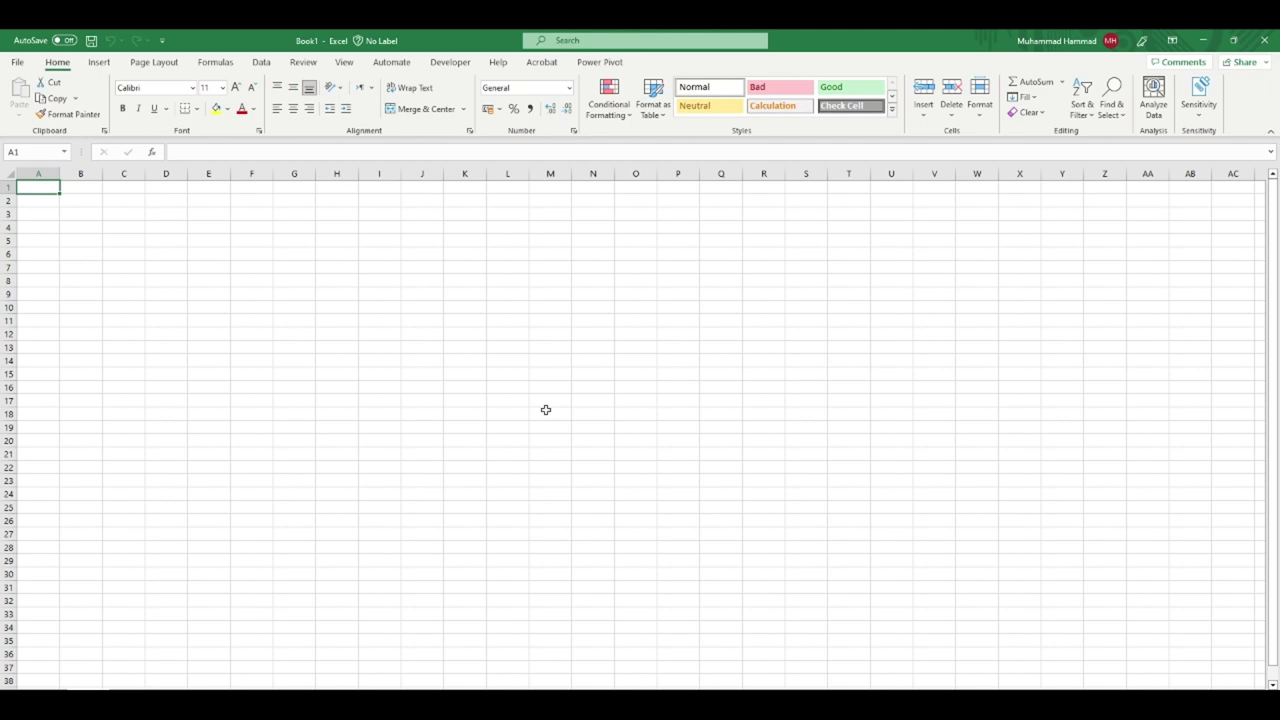
# Explore the Save As locations and file types for the blank workbook, keeping xlsx
pyautogui.hotkey('ctrl', 's')
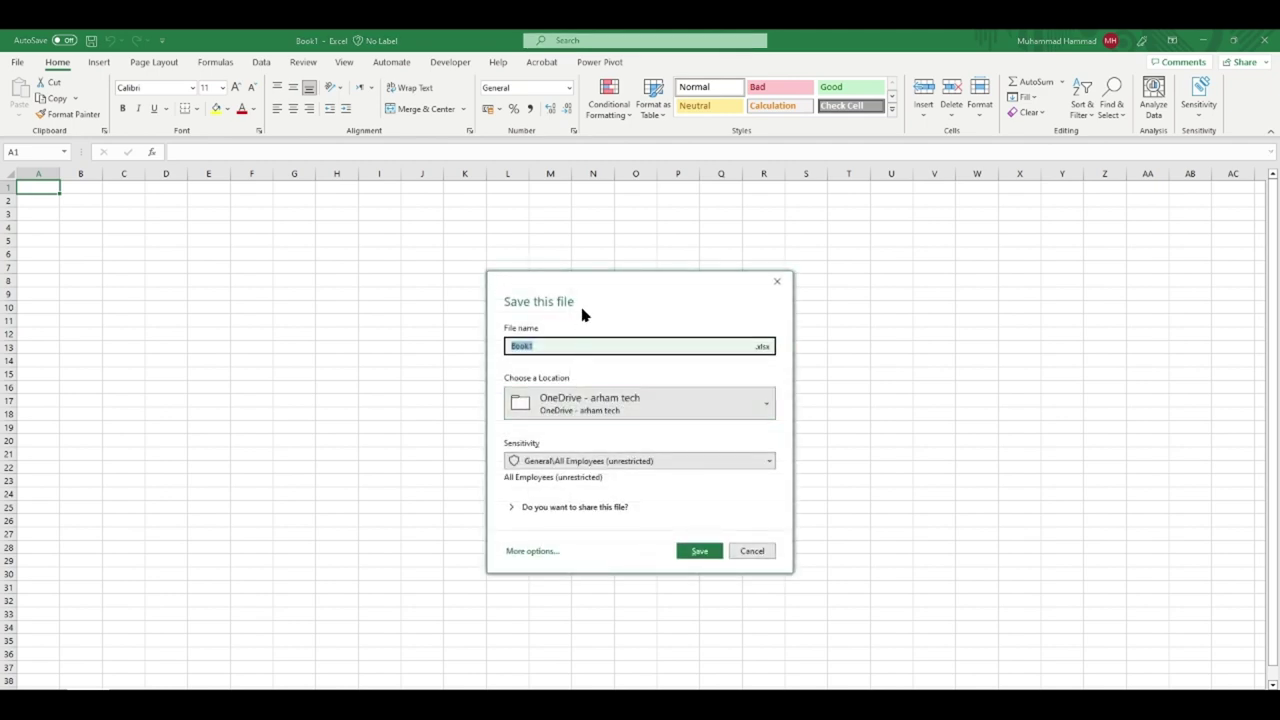
pyautogui.moveTo(583, 314); pyautogui.dragTo(567, 211)
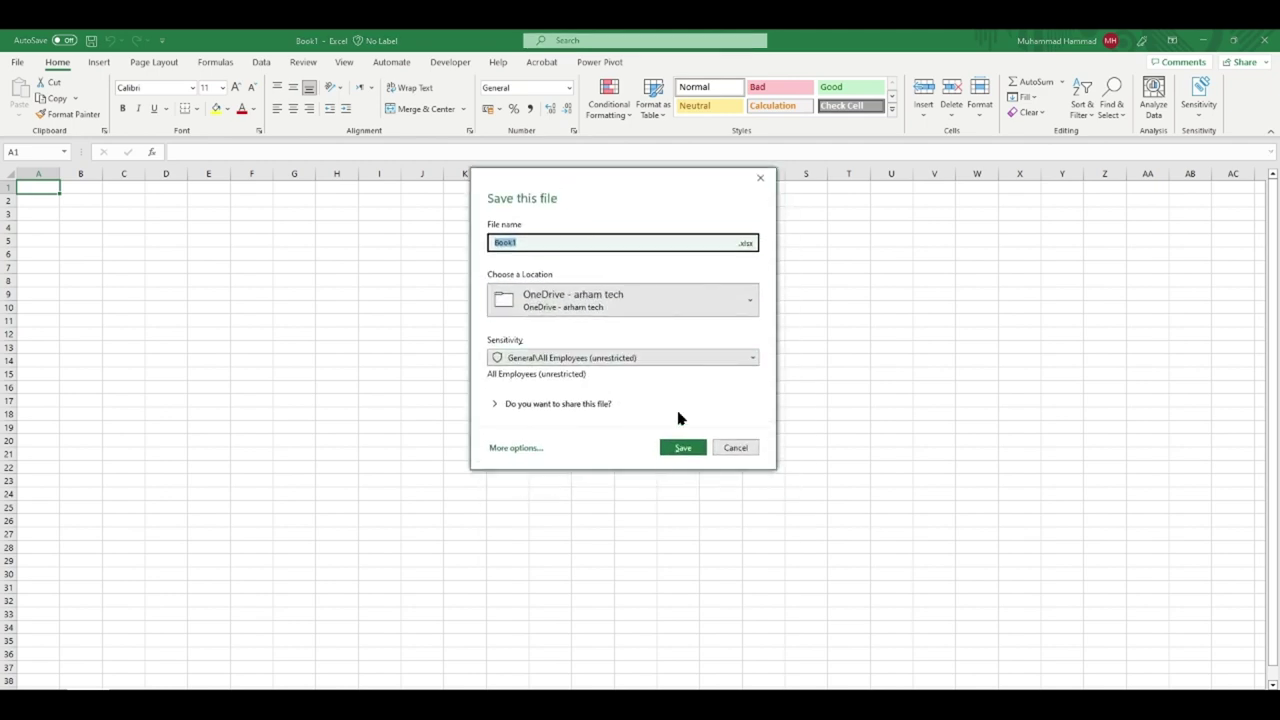
pyautogui.press('Tab')
pyautogui.press('Tab')
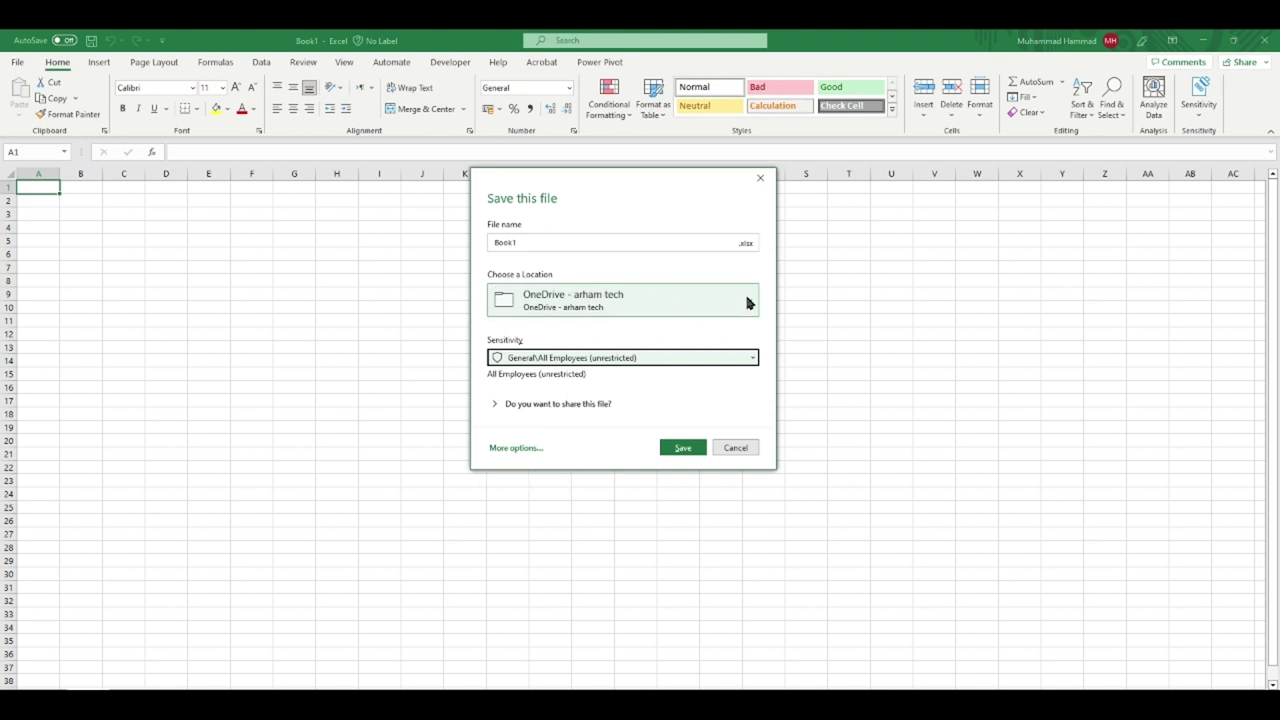
pyautogui.click(747, 302)
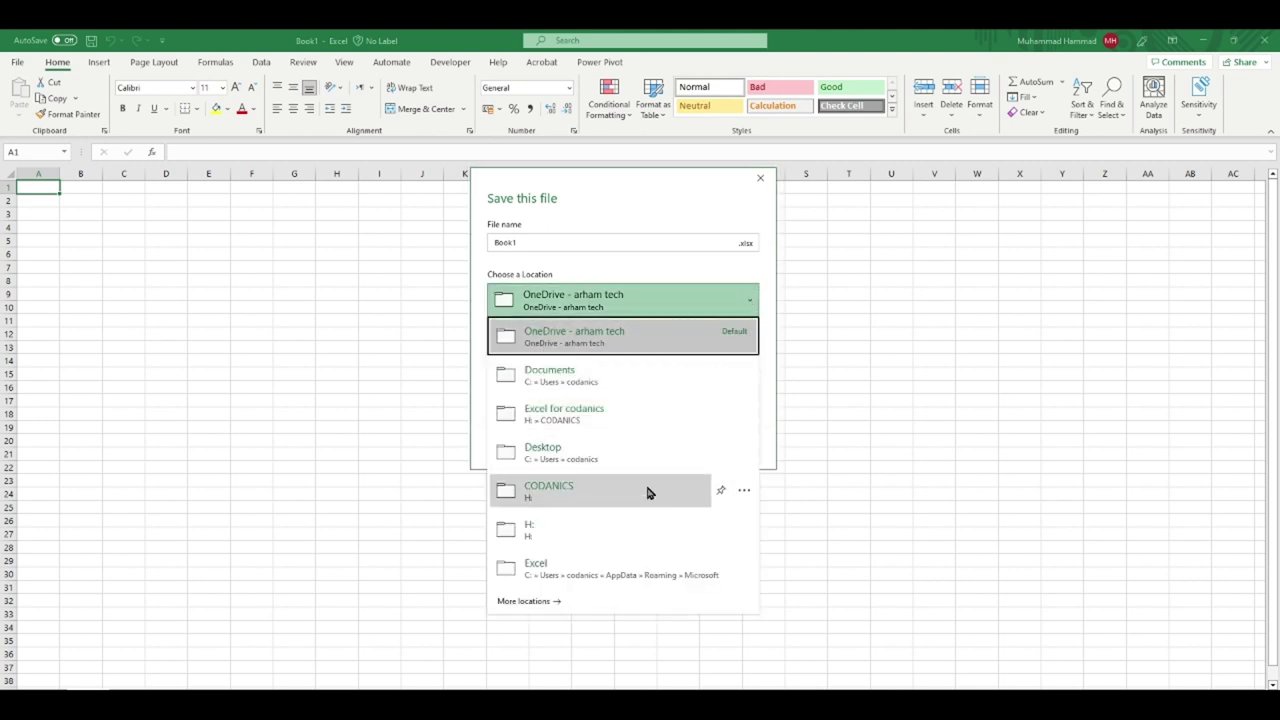
pyautogui.click(534, 604)
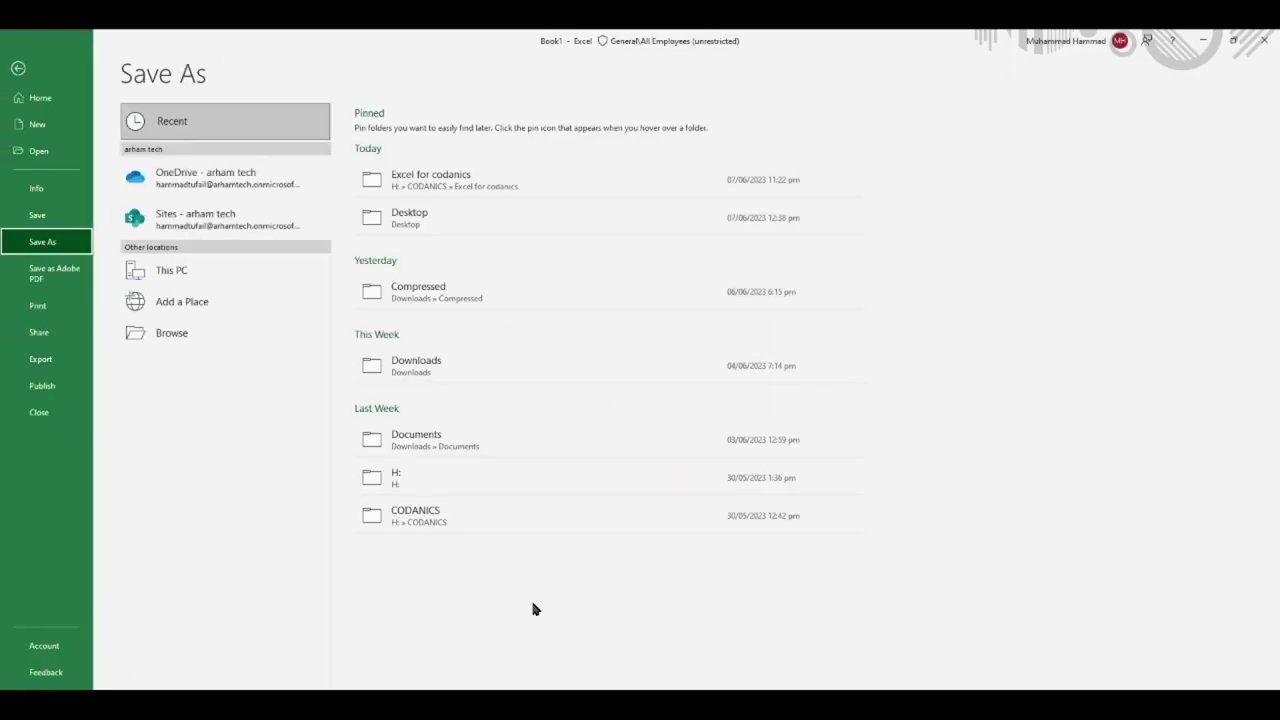
pyautogui.click(191, 273)
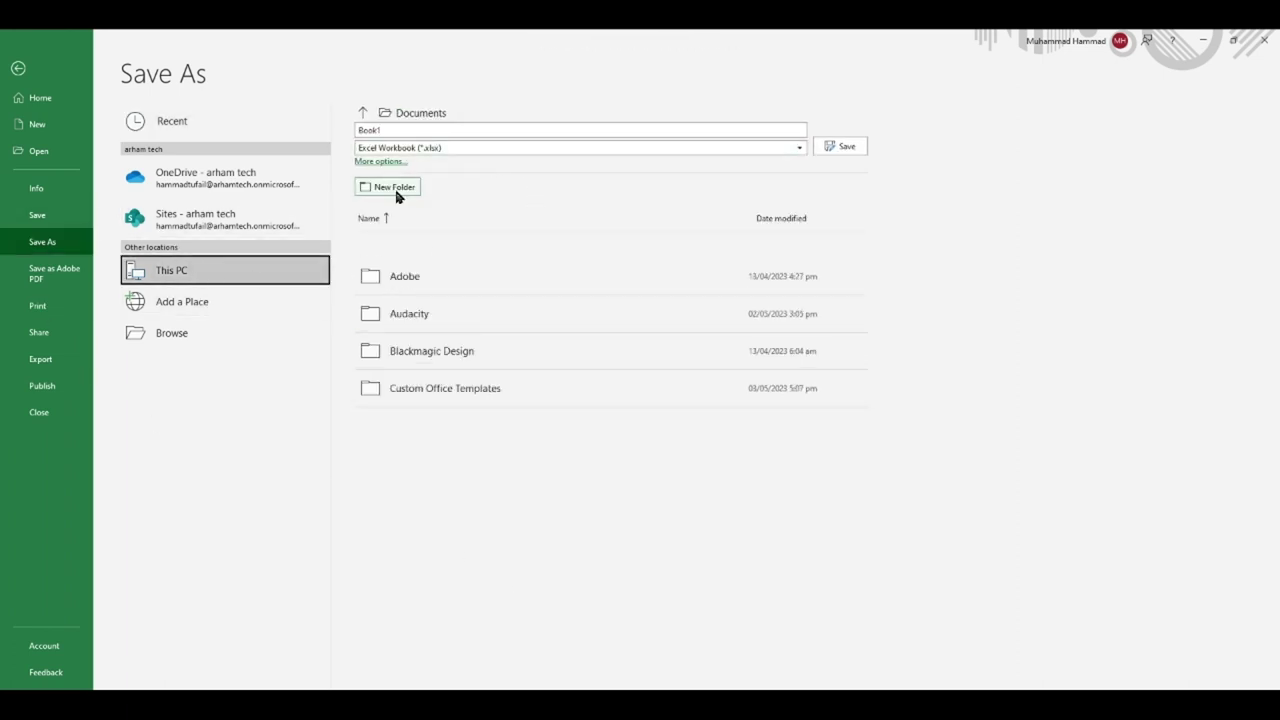
pyautogui.click(760, 150)
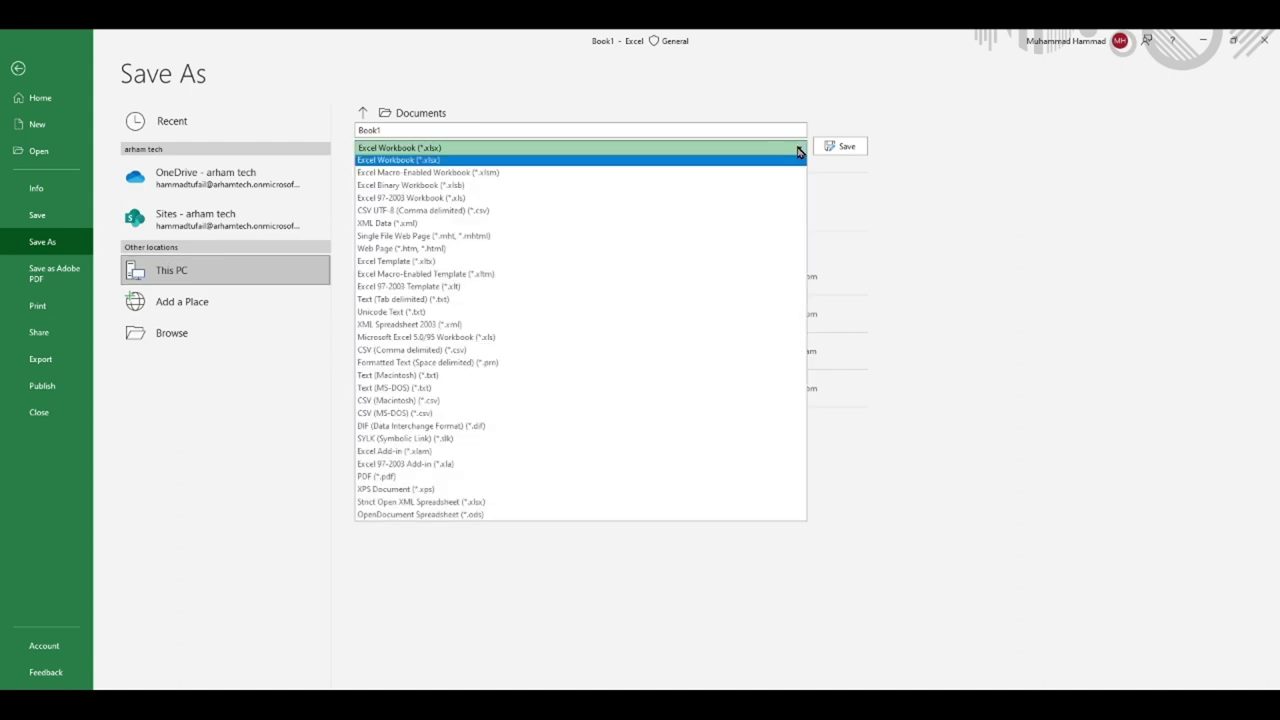
pyautogui.press('Escape')
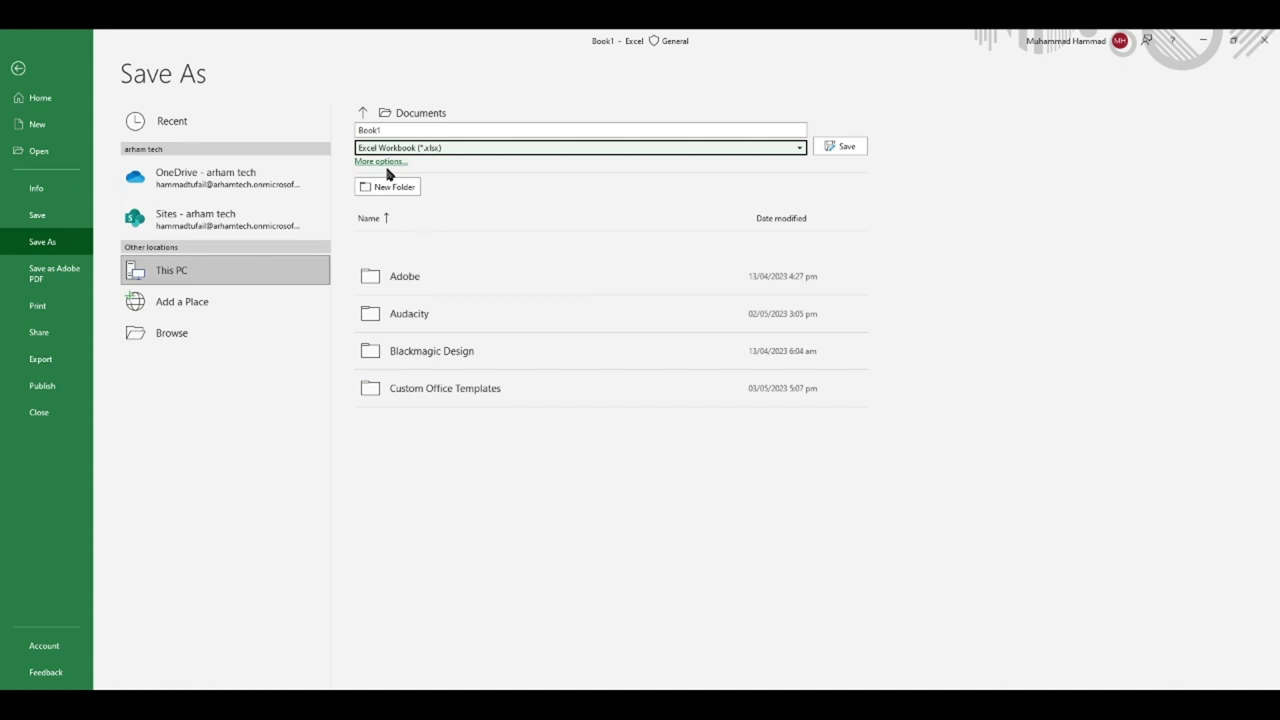
# Close the blank workbook without saving it
pyautogui.click(18, 68)
pyautogui.click(1264, 40)
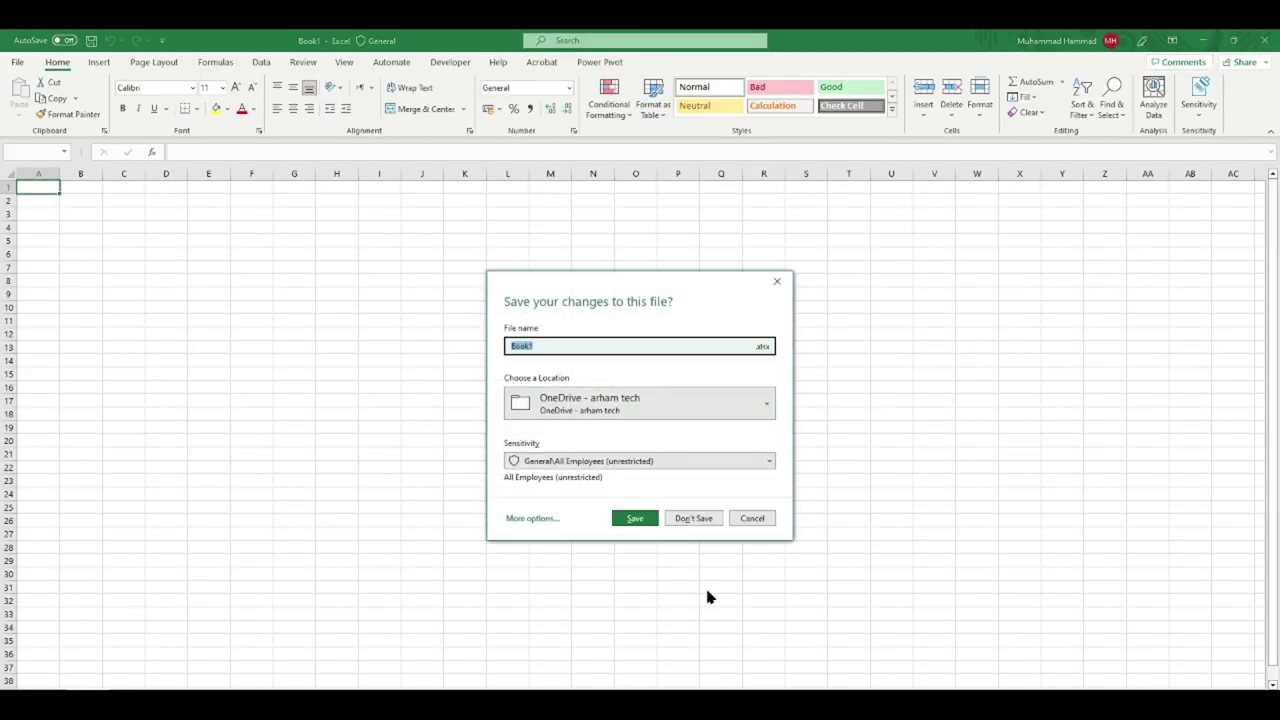
pyautogui.click(700, 518)
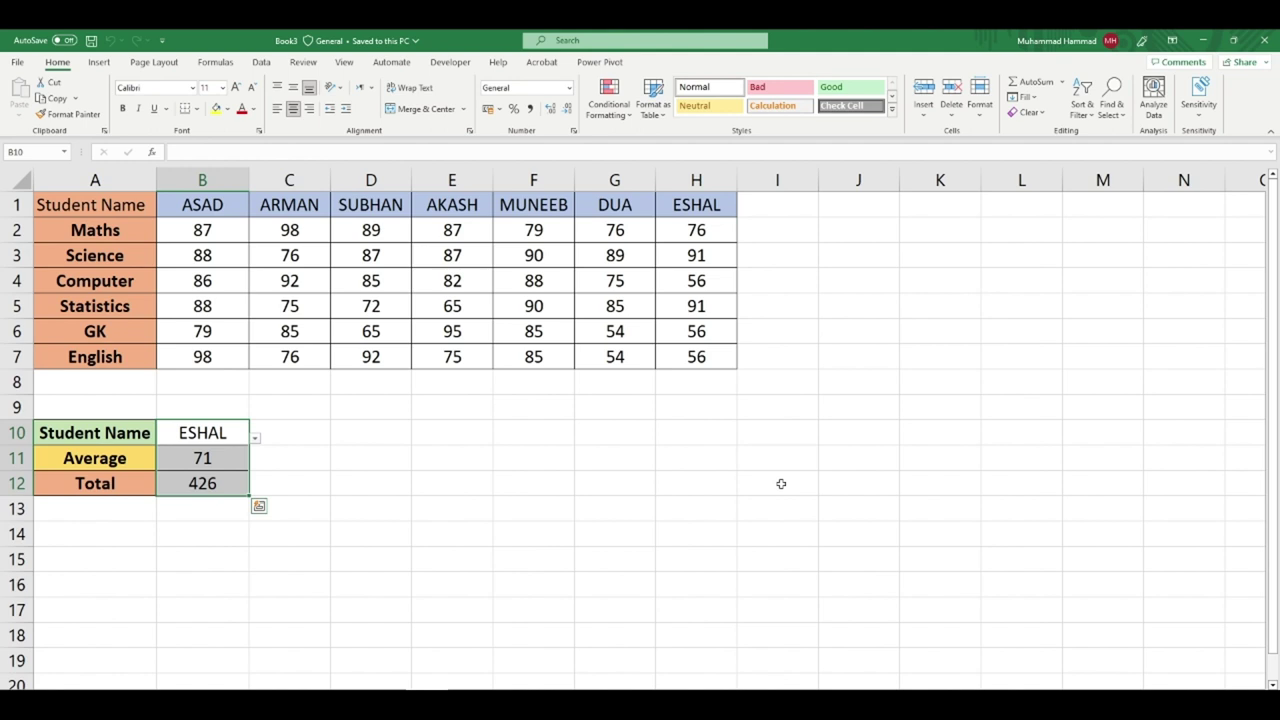
# Clear the Computer and Statistics marks in B4:H5
pyautogui.moveTo(209, 281); pyautogui.dragTo(708, 278)
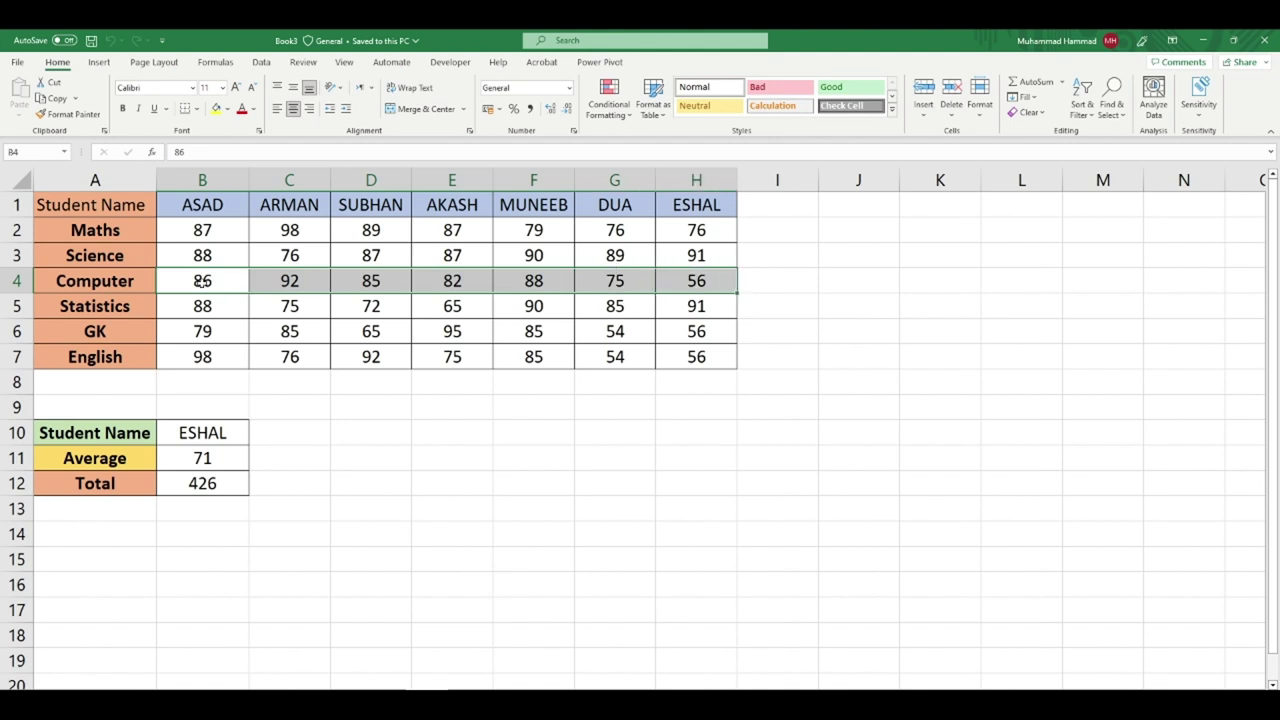
pyautogui.moveTo(201, 282); pyautogui.dragTo(697, 303)
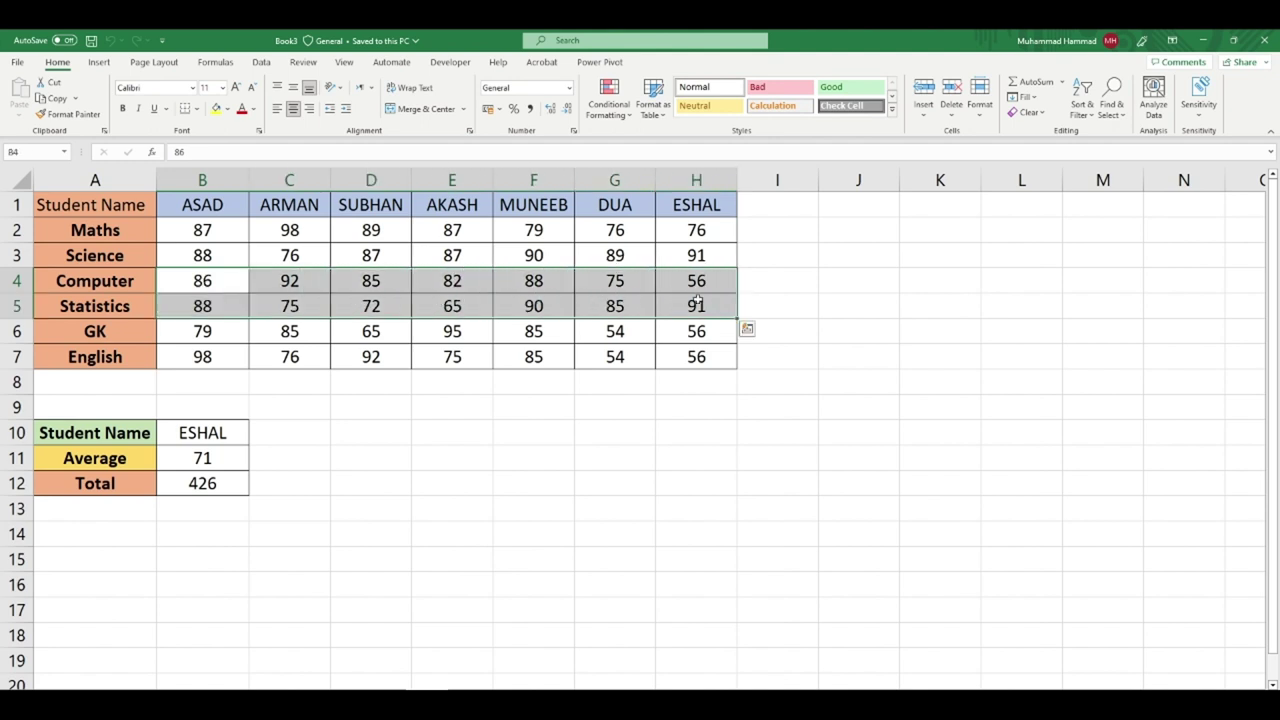
pyautogui.press('Delete')
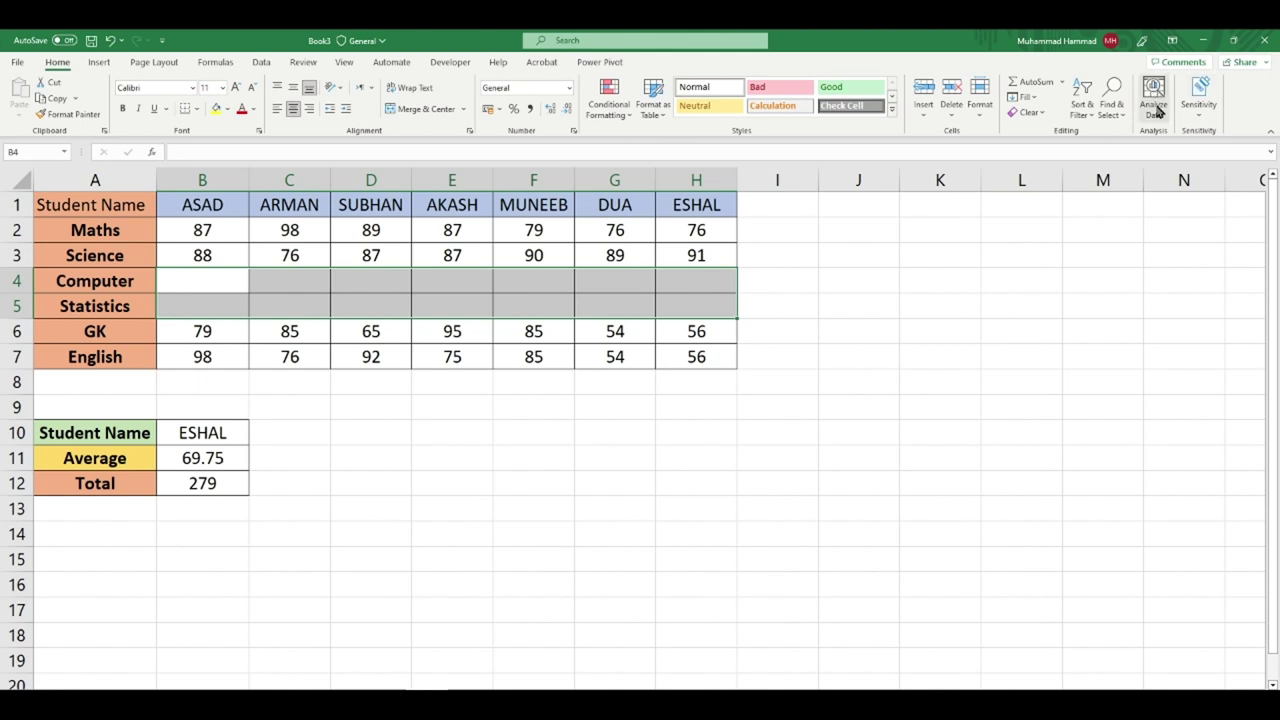
# Cancel closing the marks workbook, keeping it open, and bring up the taskbar menu
pyautogui.click(1258, 40)
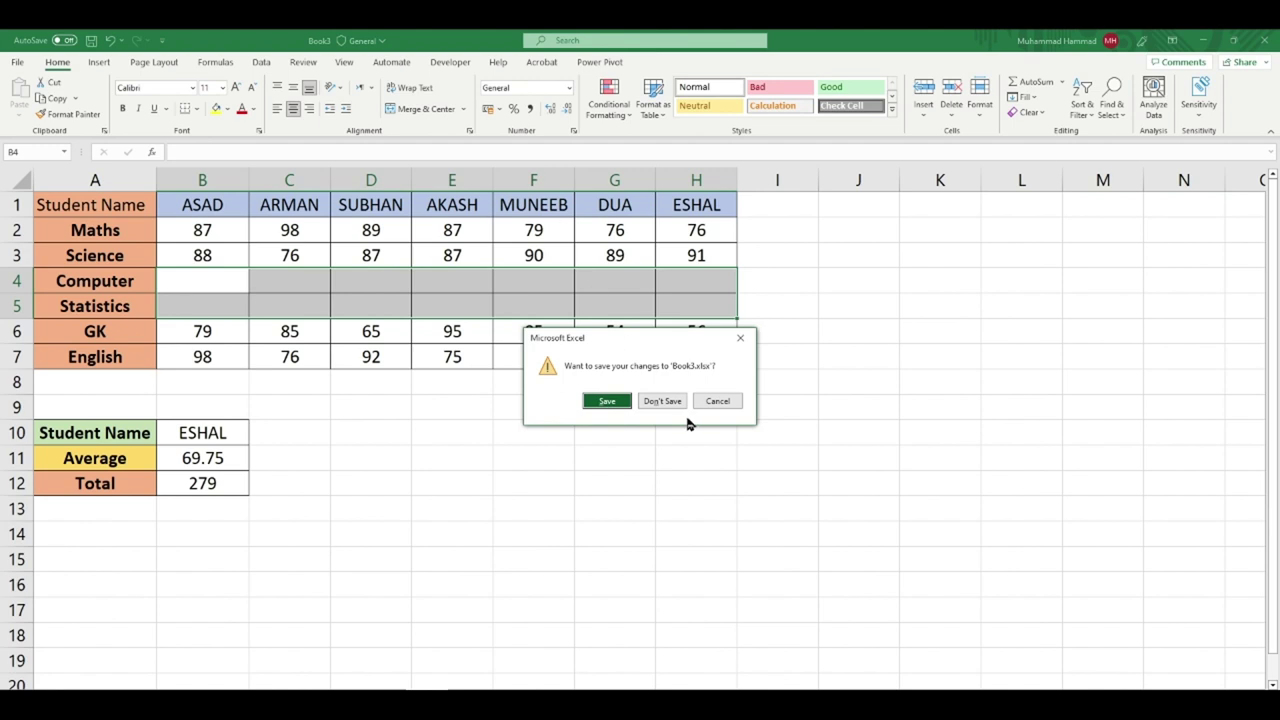
pyautogui.click(717, 401)
pyautogui.rightClick(530, 700)
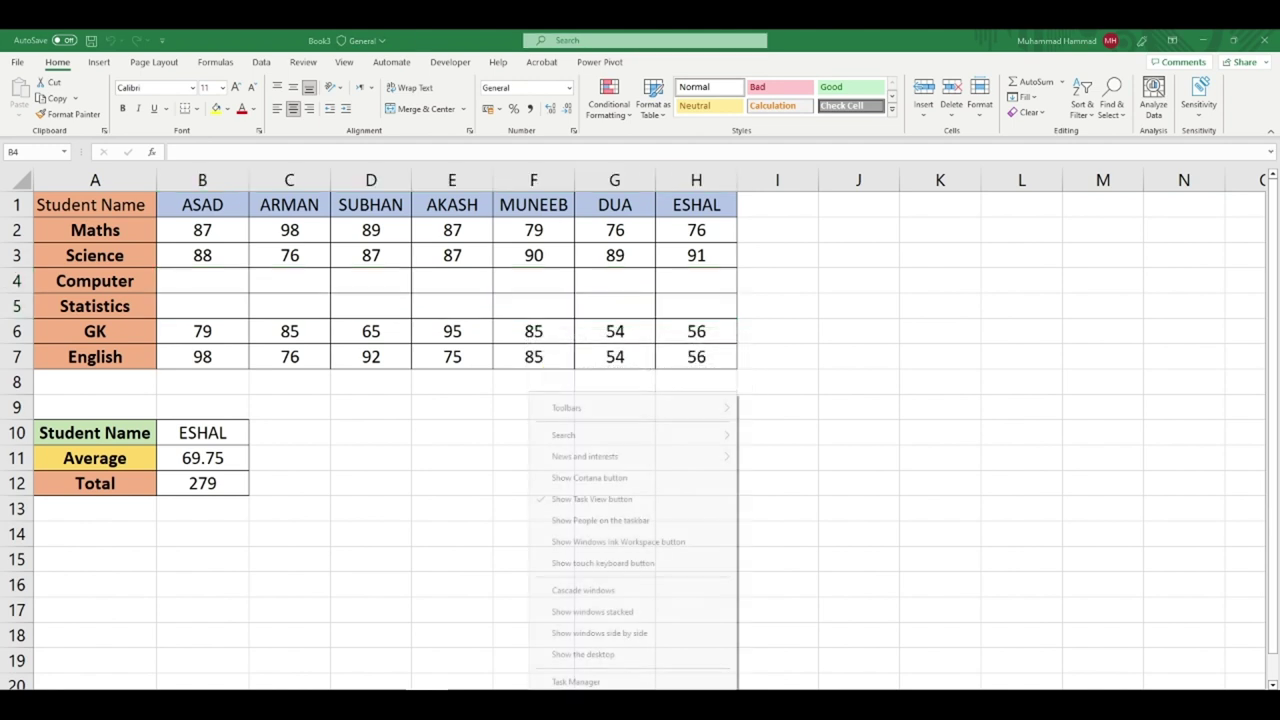
# End the Microsoft Excel task in Task Manager, then close Task Manager
pyautogui.click(603, 680)
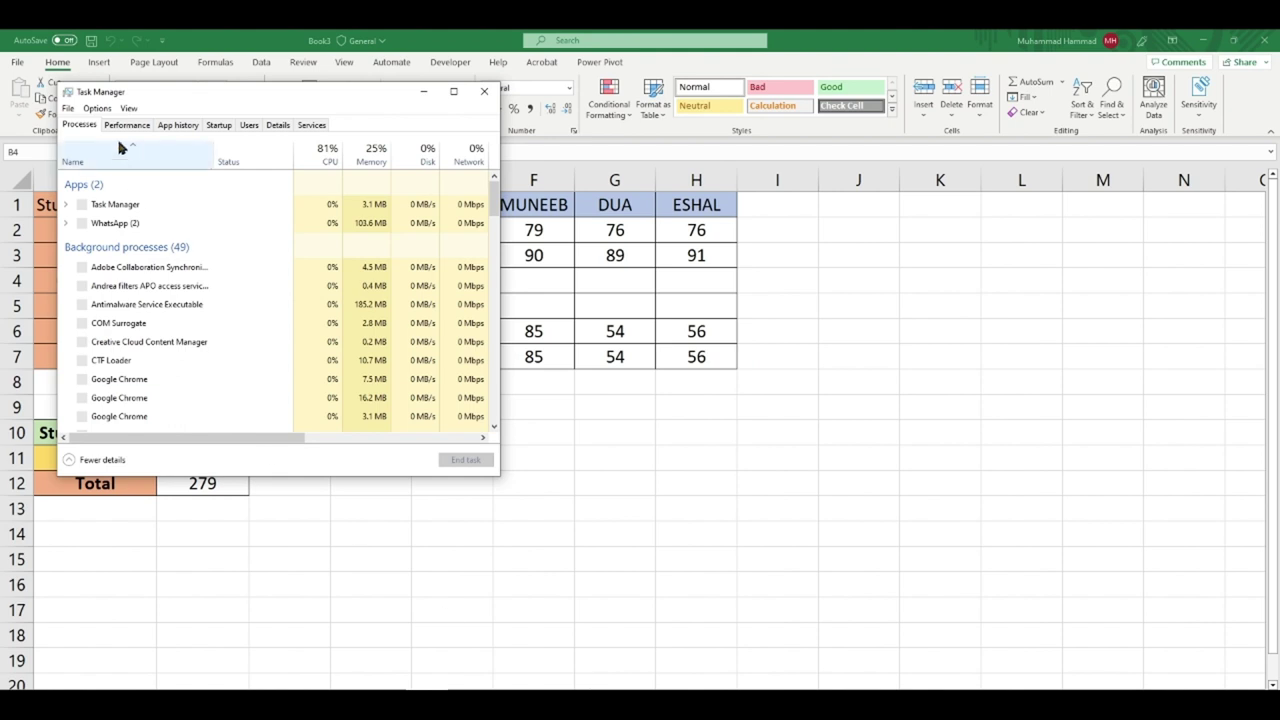
pyautogui.click(115, 228)
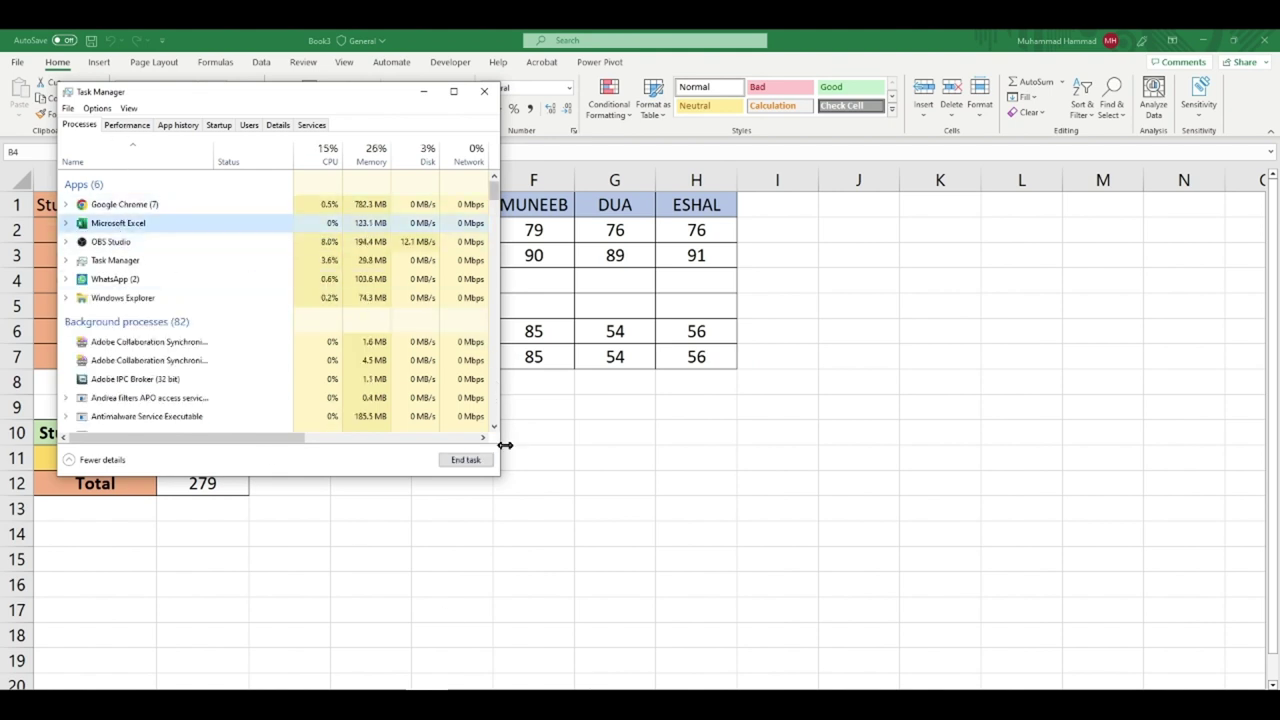
pyautogui.click(478, 463)
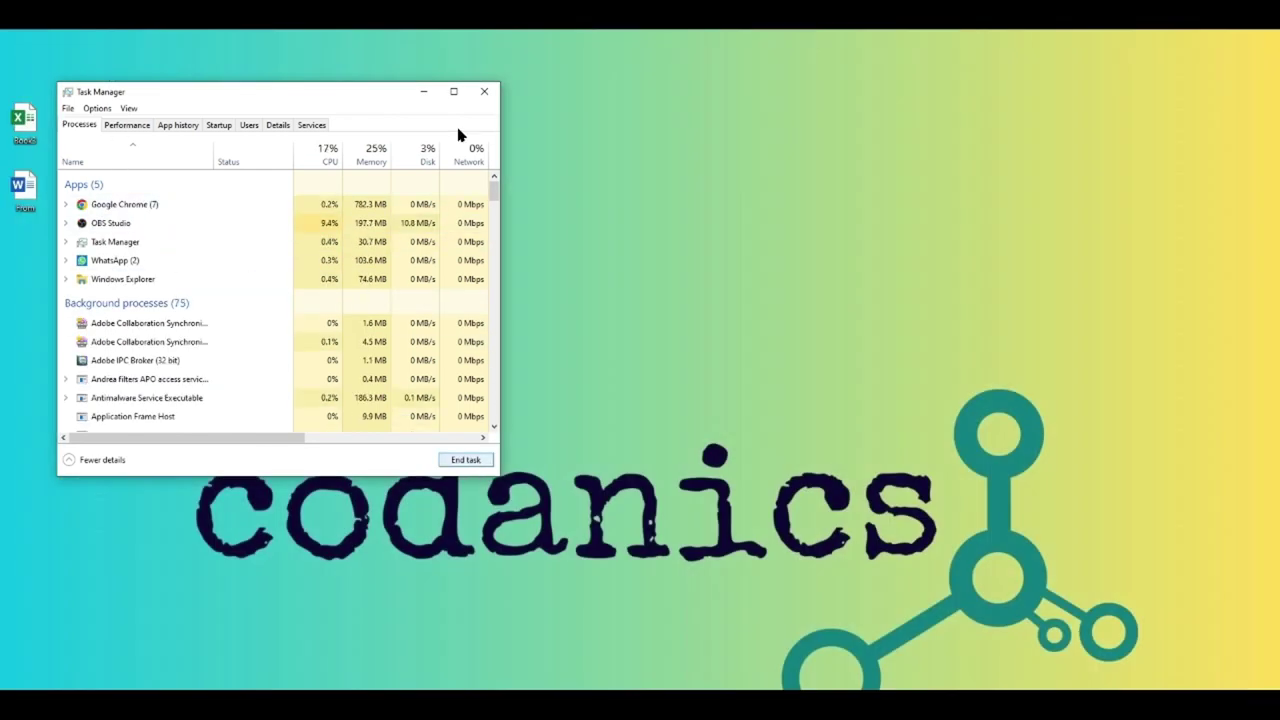
pyautogui.click(480, 96)
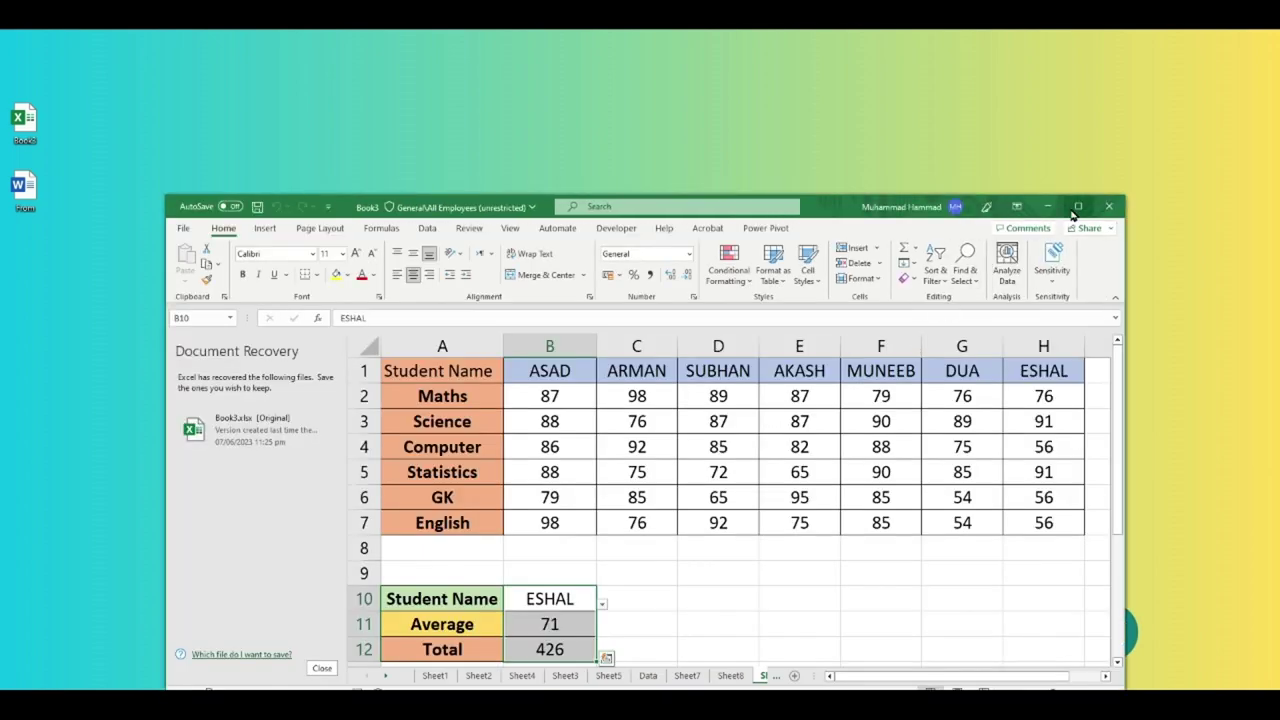
# Save the recovered Book3 from Document Recovery, replacing the existing Book3.xlsx
pyautogui.click(1075, 206)
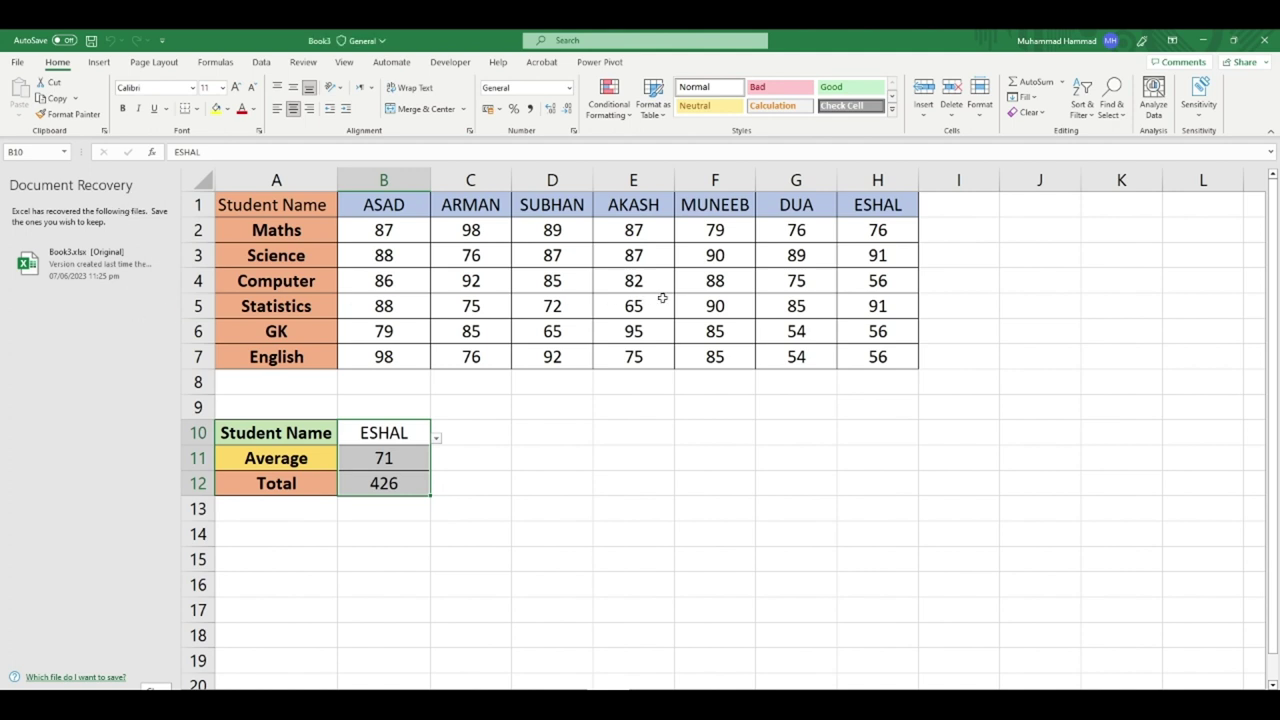
pyautogui.click(162, 264)
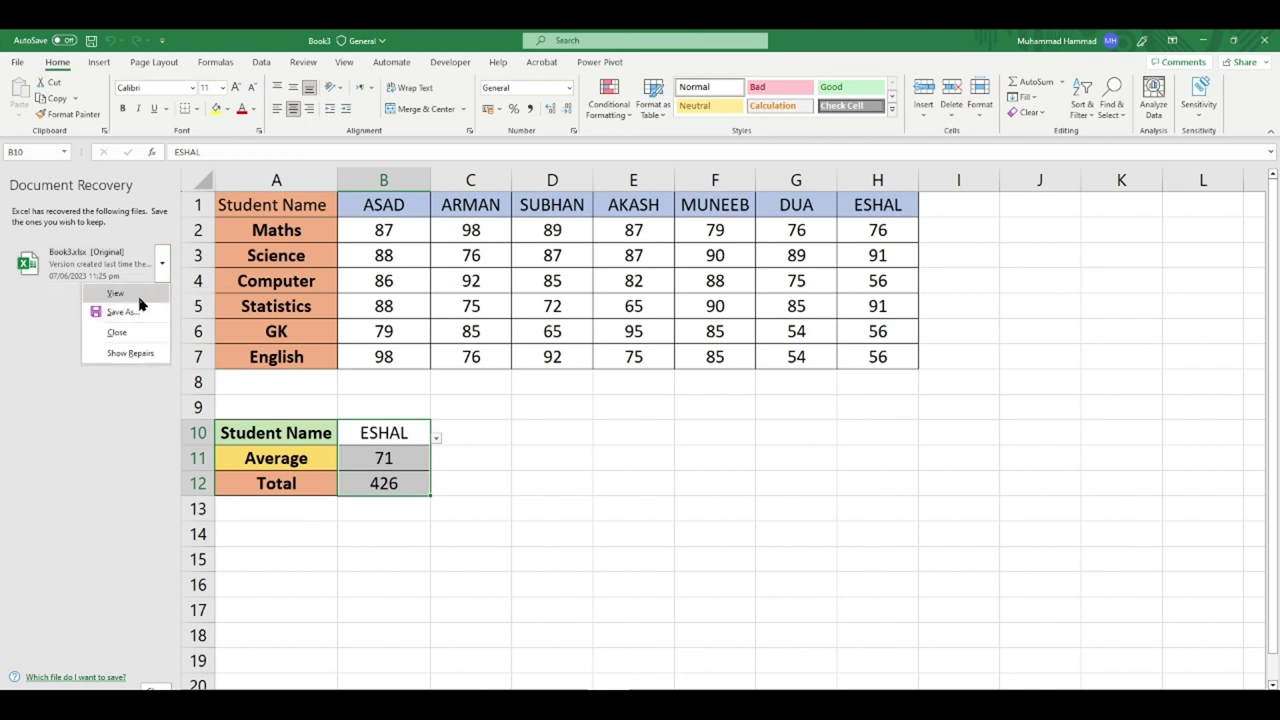
pyautogui.click(141, 302)
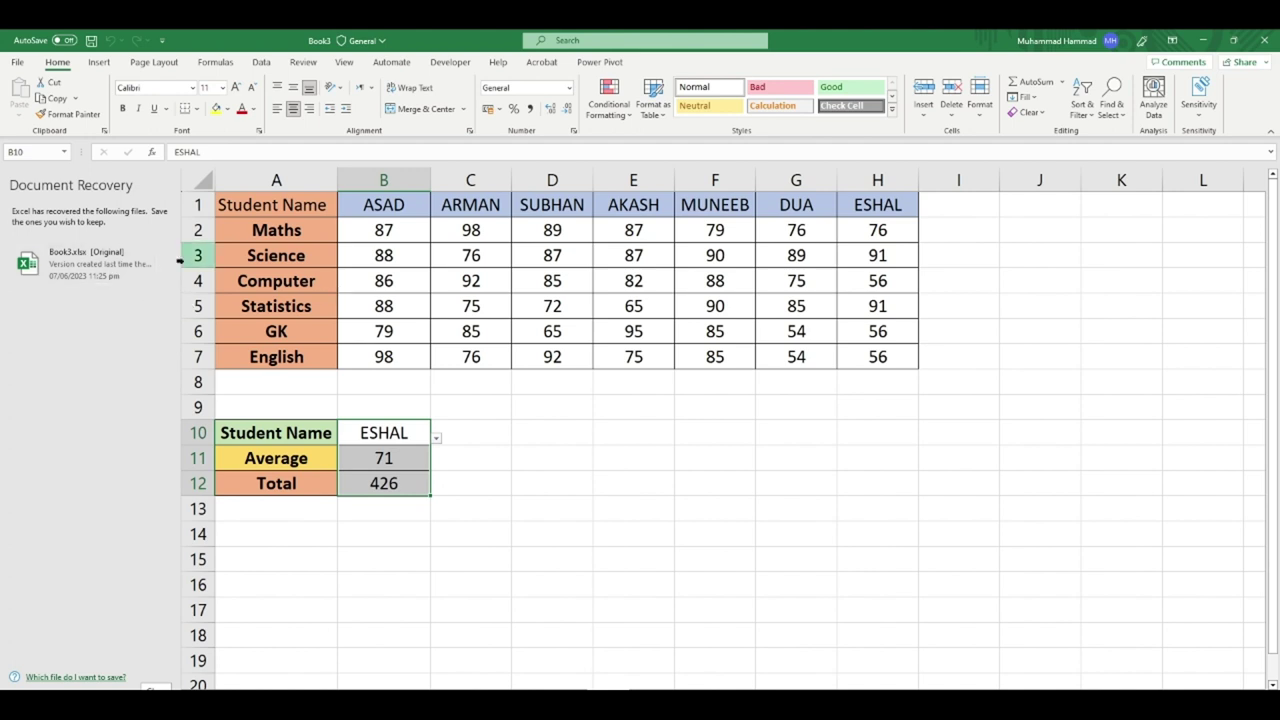
pyautogui.click(164, 264)
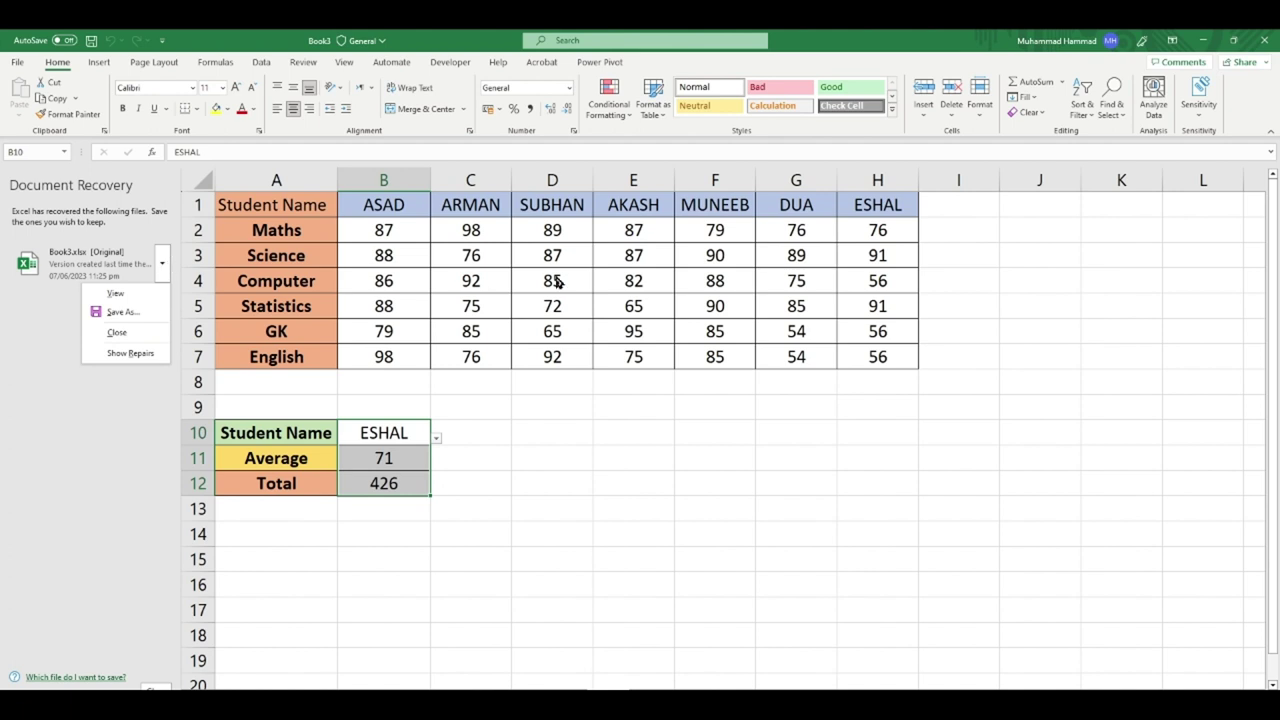
pyautogui.click(125, 313)
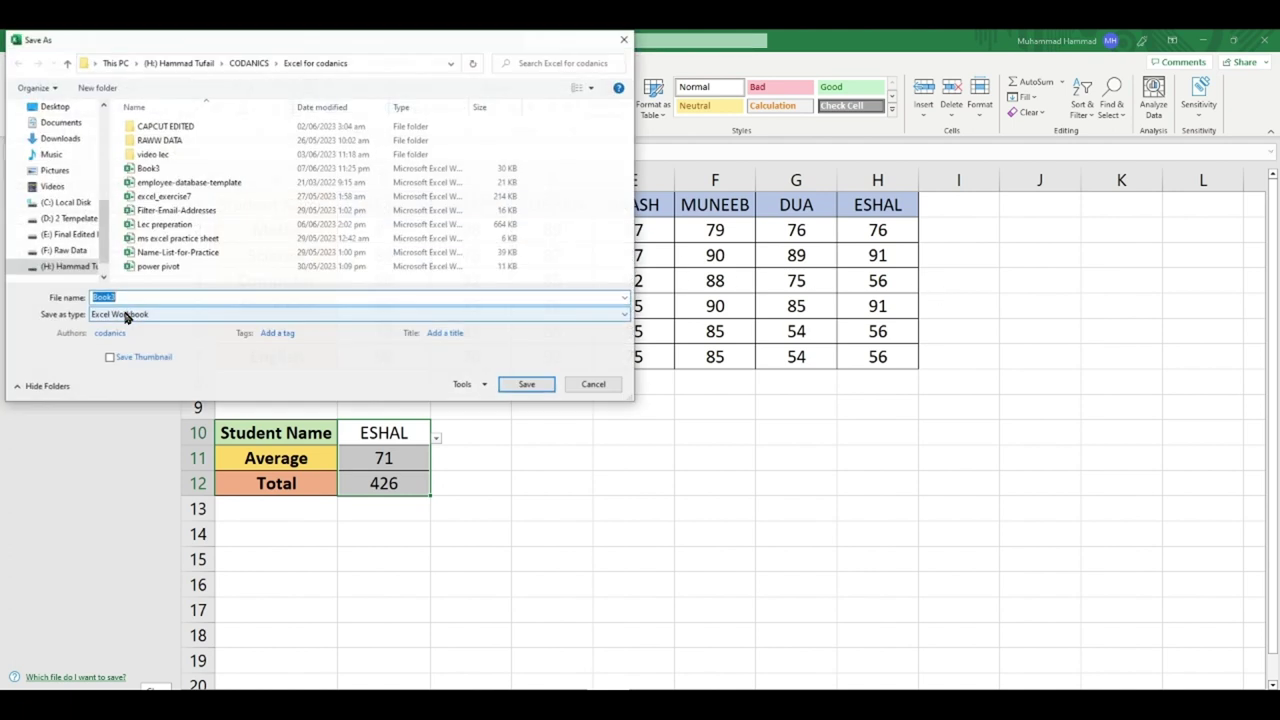
pyautogui.click(533, 386)
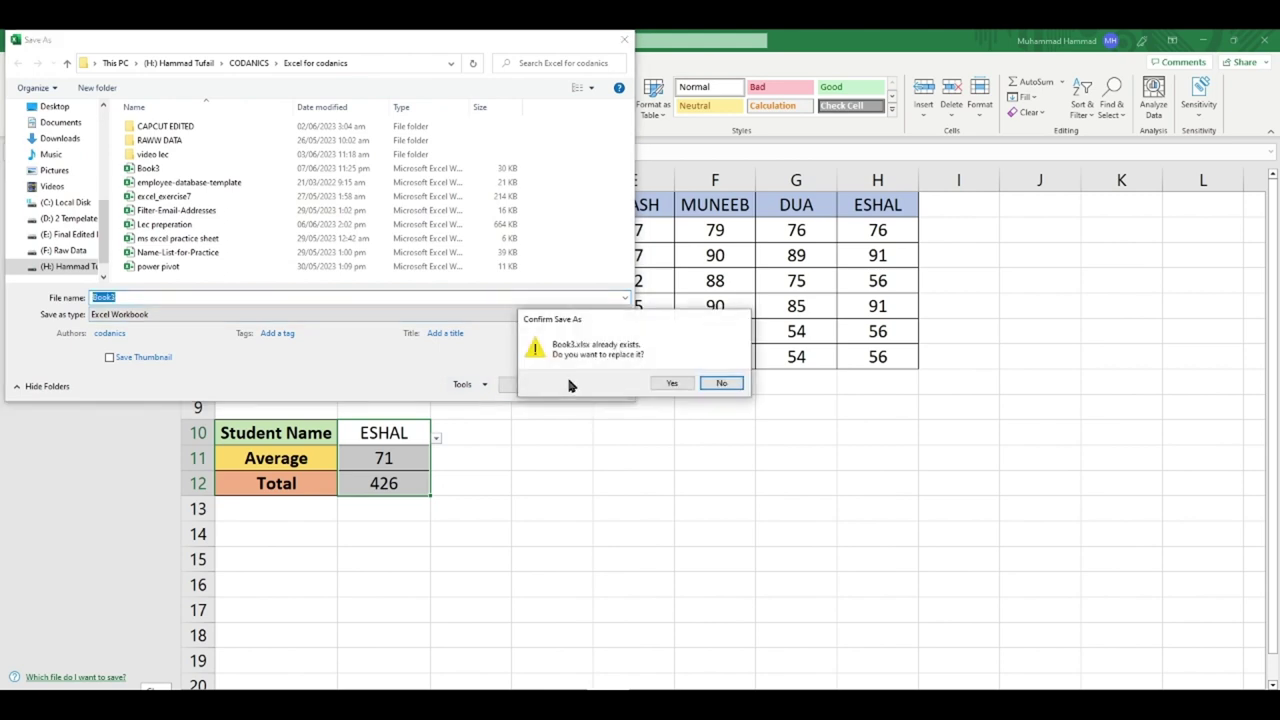
pyautogui.click(684, 383)
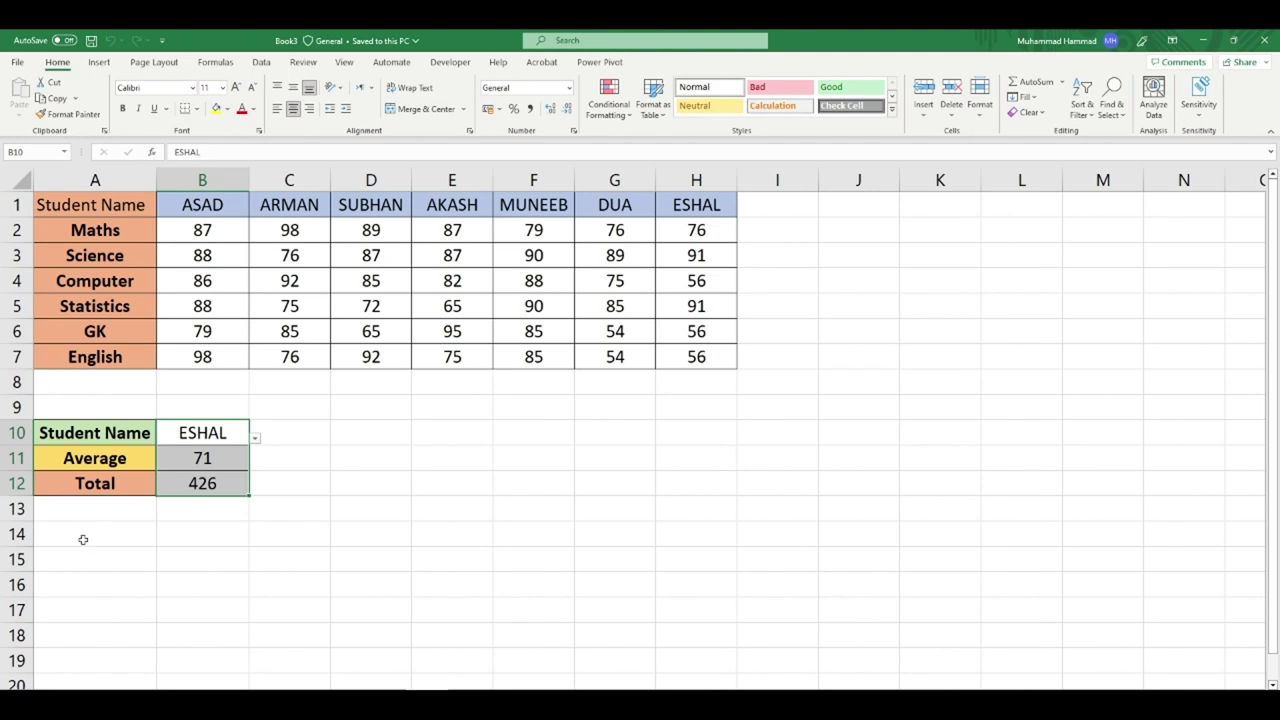
pyautogui.click(17, 63)
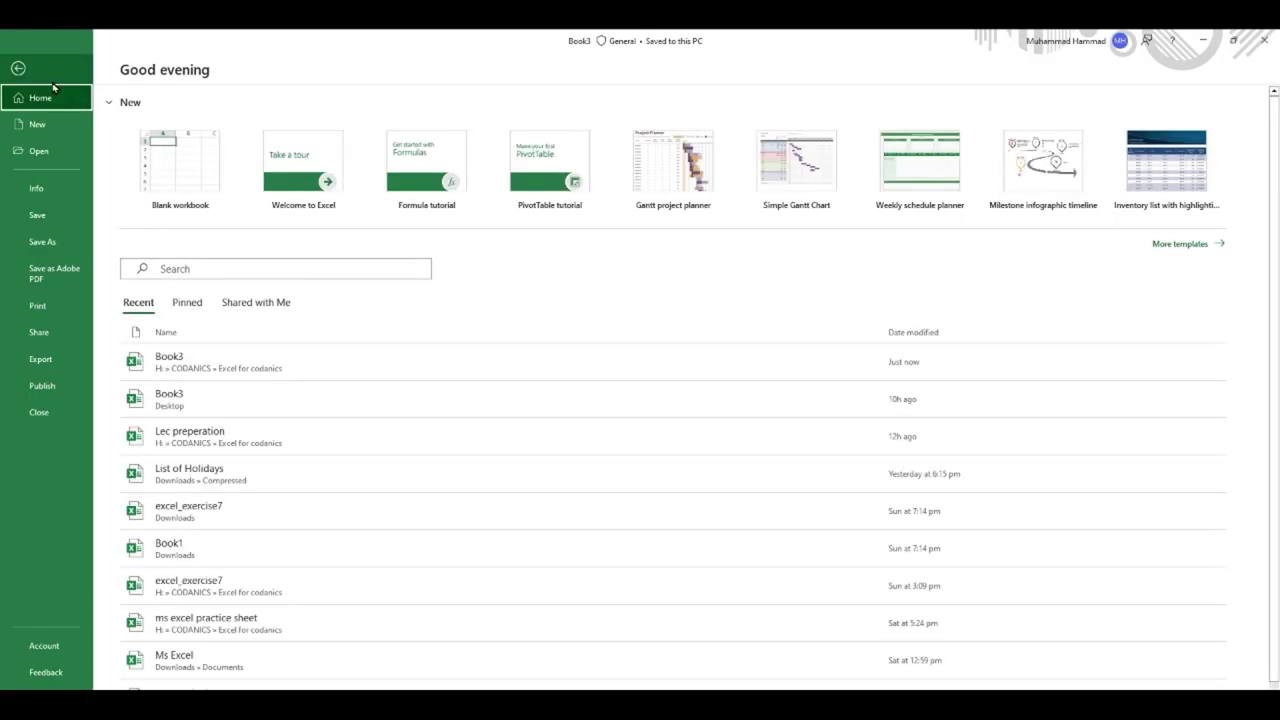
pyautogui.click(38, 150)
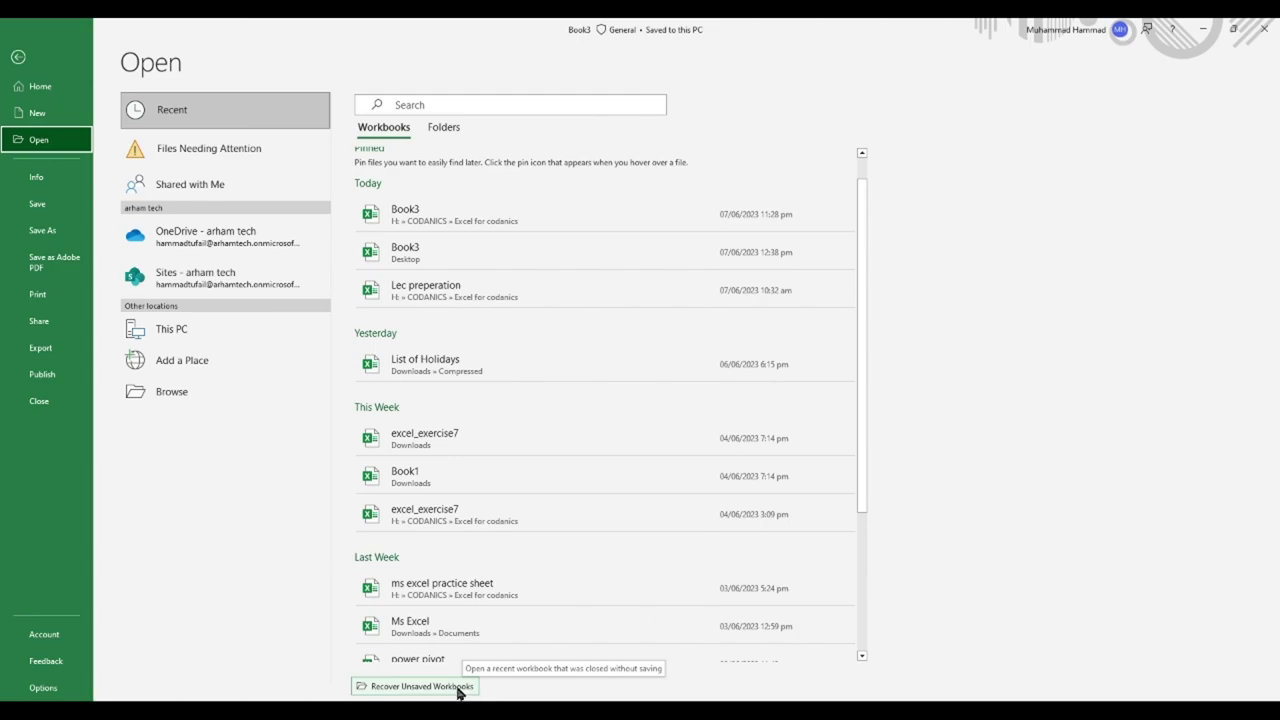
pyautogui.click(463, 690)
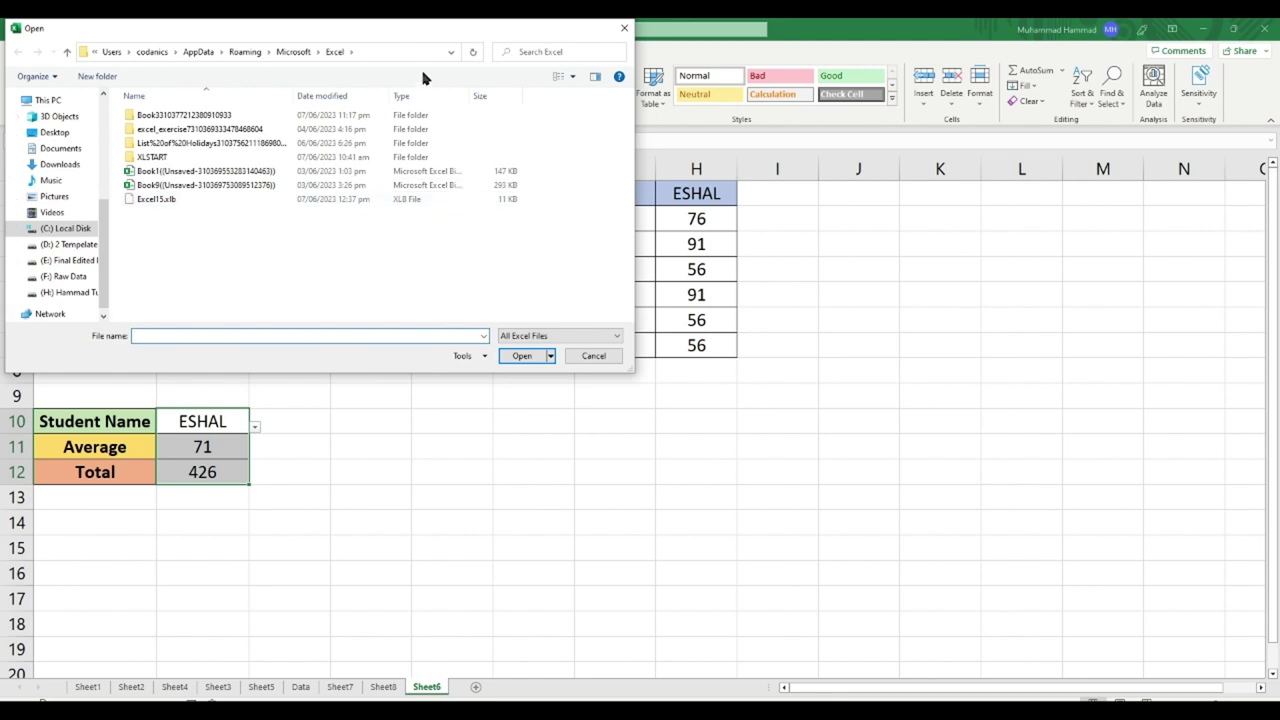
pyautogui.moveTo(424, 36); pyautogui.dragTo(564, 122)
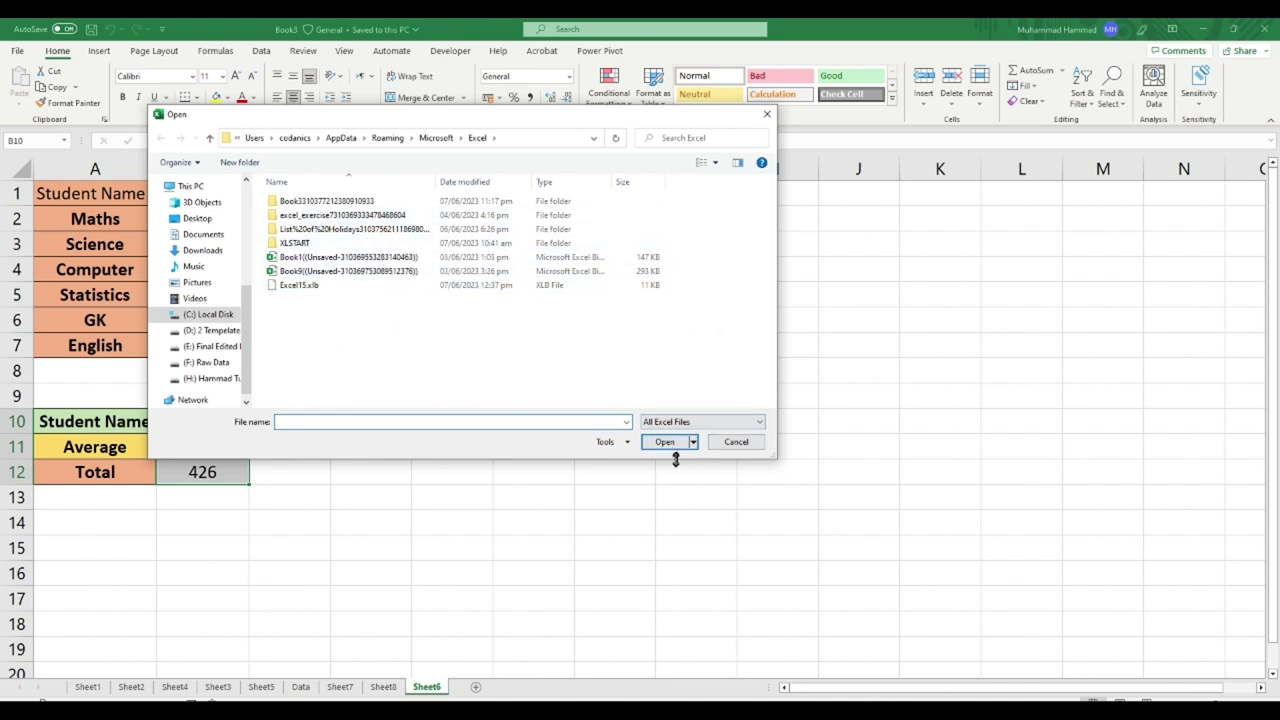
pyautogui.click(729, 442)
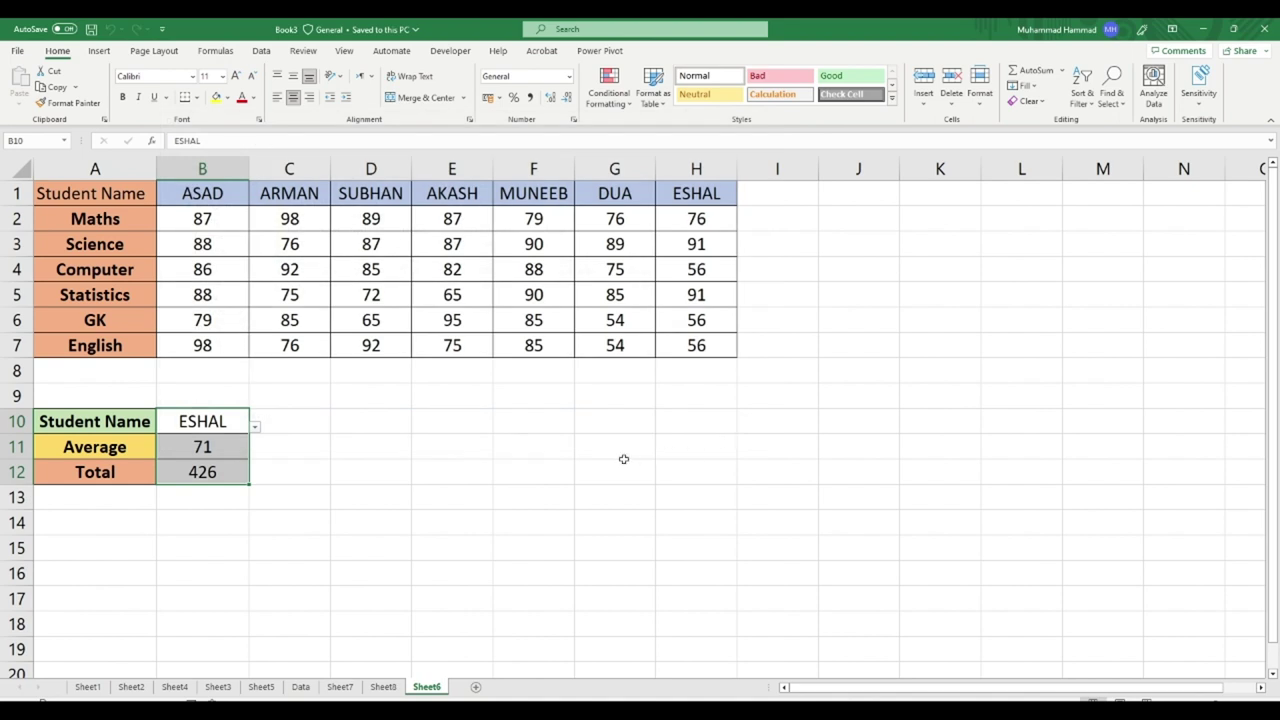
pyautogui.click(17, 52)
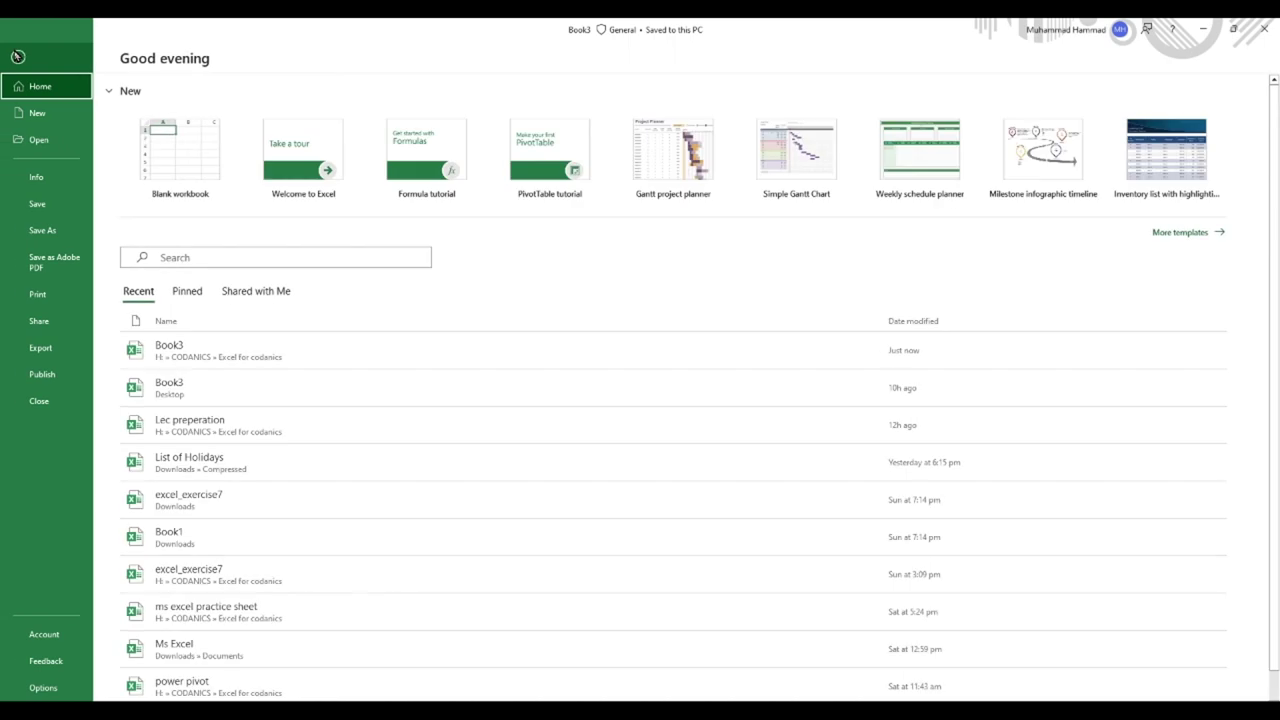
pyautogui.click(55, 179)
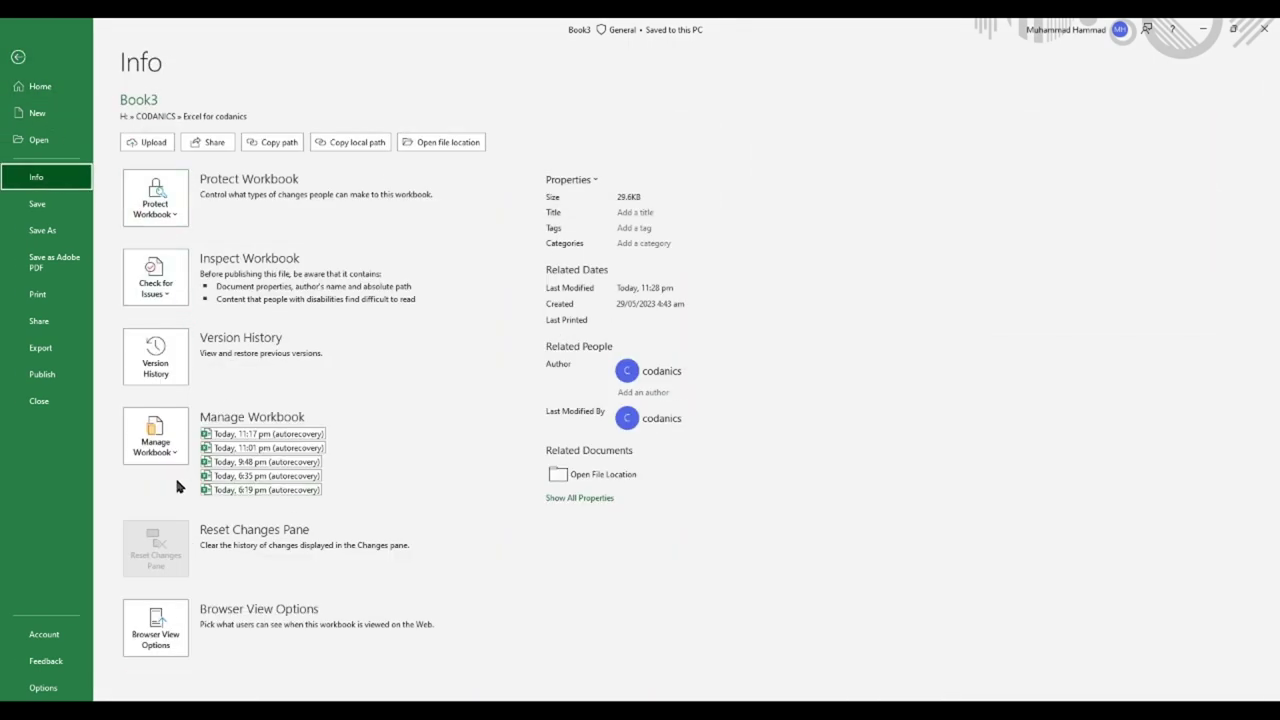
pyautogui.click(145, 455)
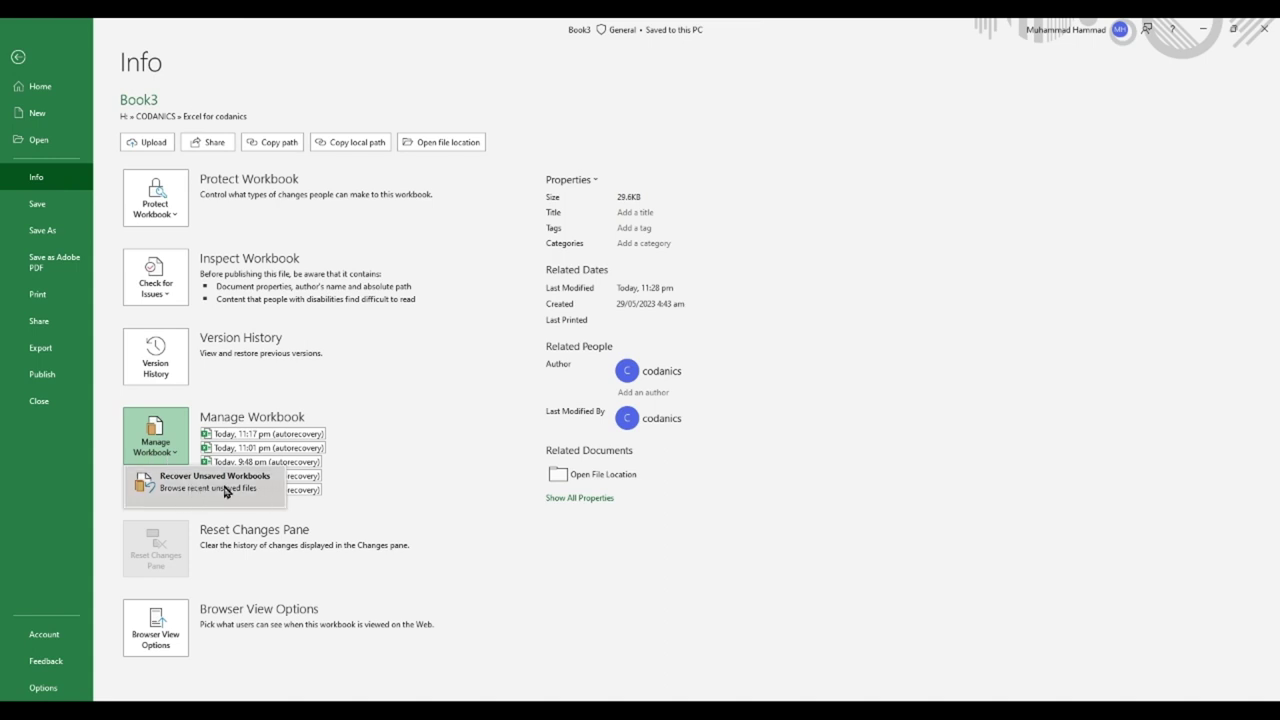
pyautogui.click(226, 491)
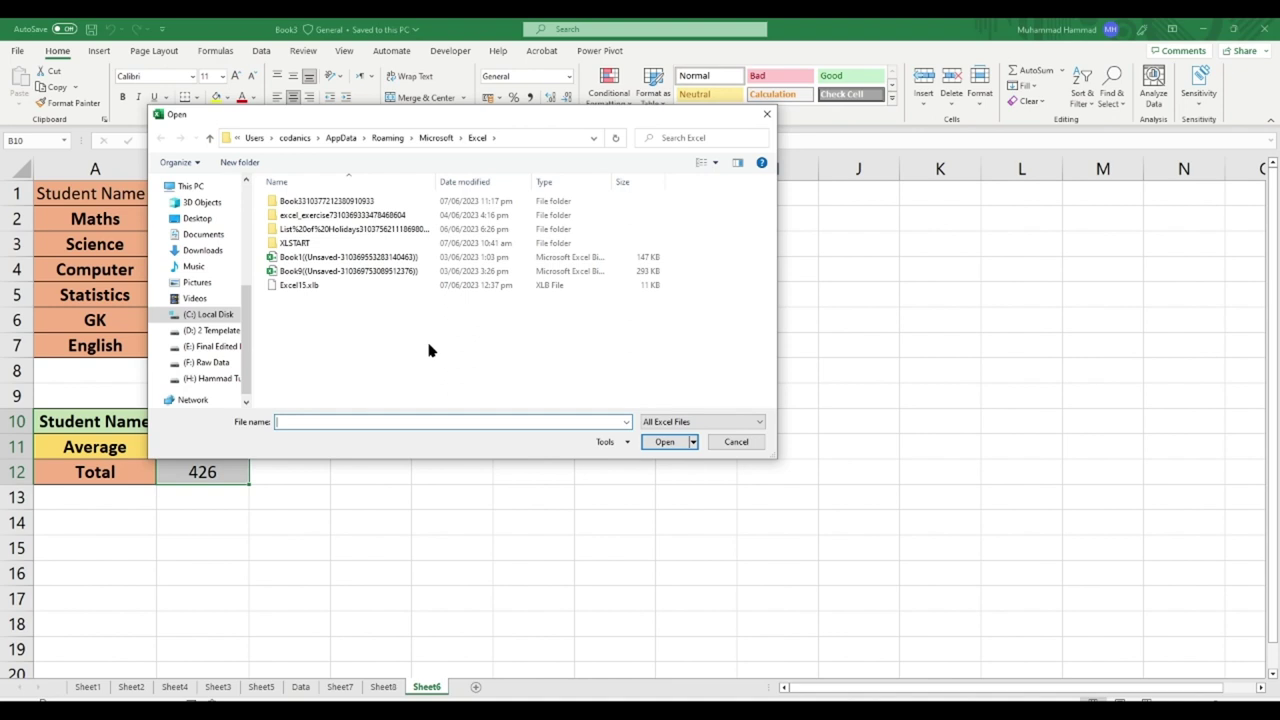
pyautogui.click(737, 443)
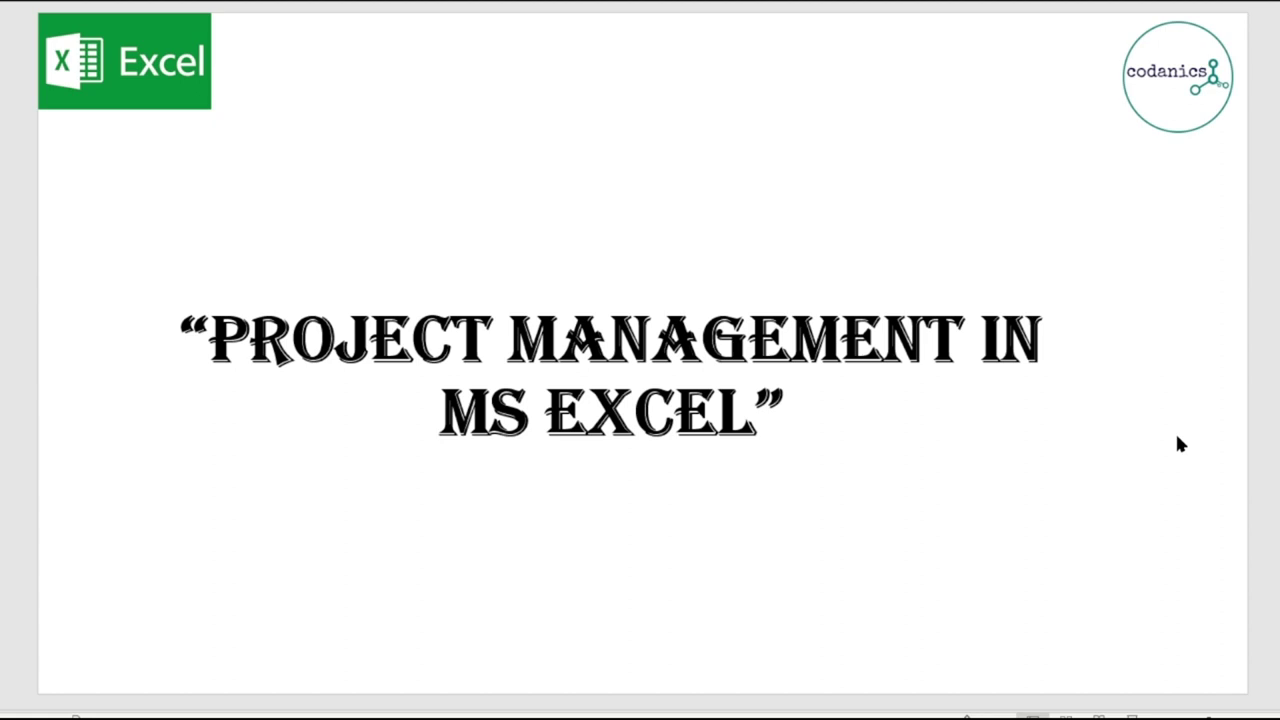
# Advance the slideshow to the 'What is Project Plan?' slide
pyautogui.press('pagedown')
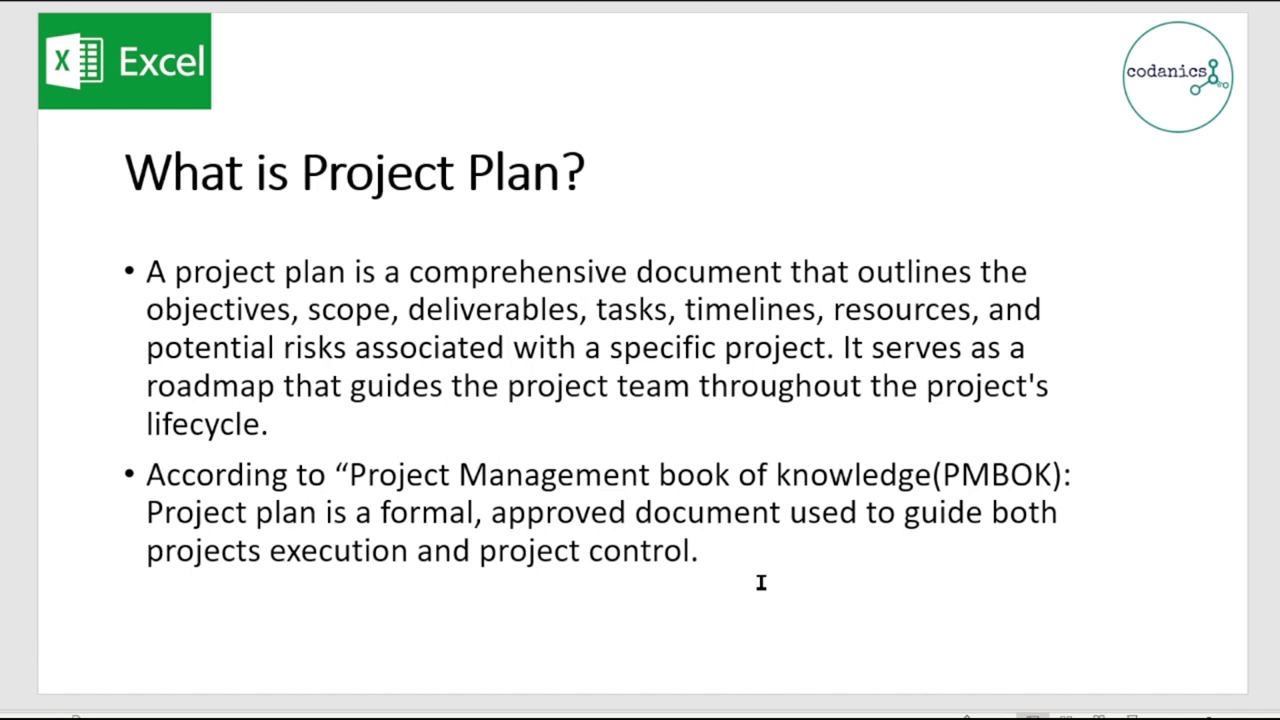
# Advance to the 'A Project Plan should answer:' slide
pyautogui.click(585, 593)
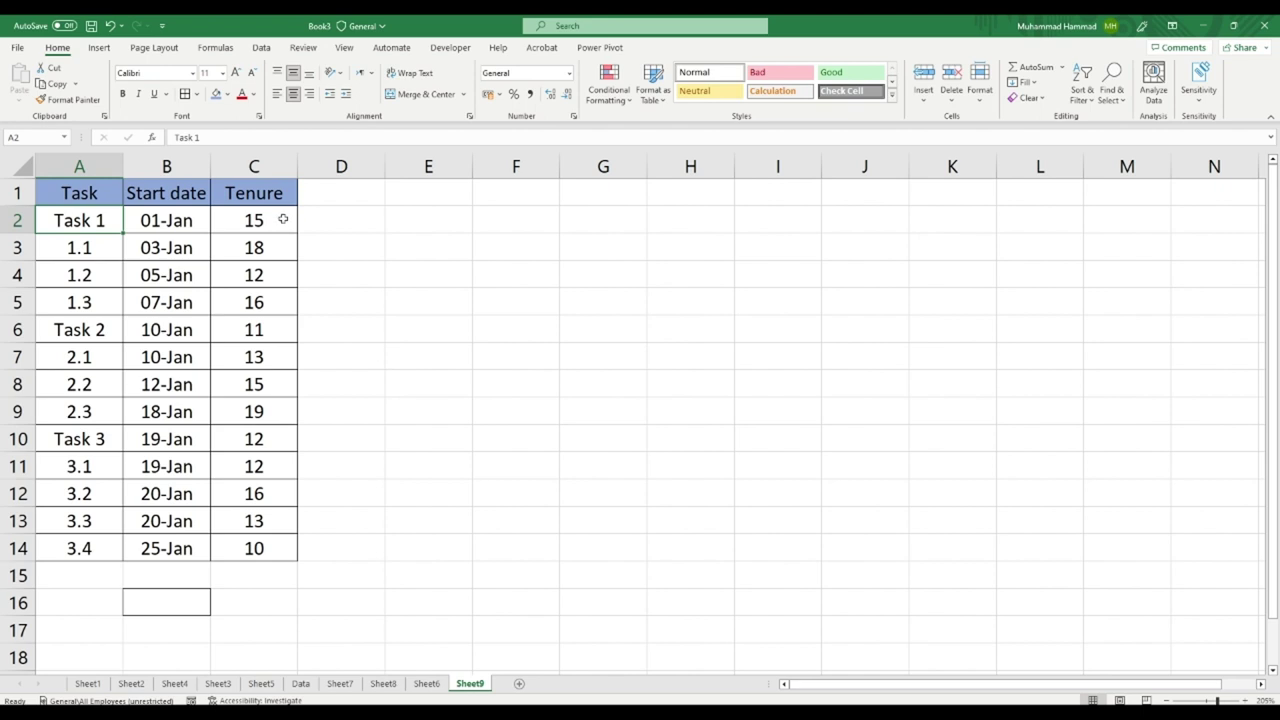
# Select the Start date cells B1:B14 and bring up Excel's chart insertion options
pyautogui.moveTo(283, 219); pyautogui.dragTo(282, 548)
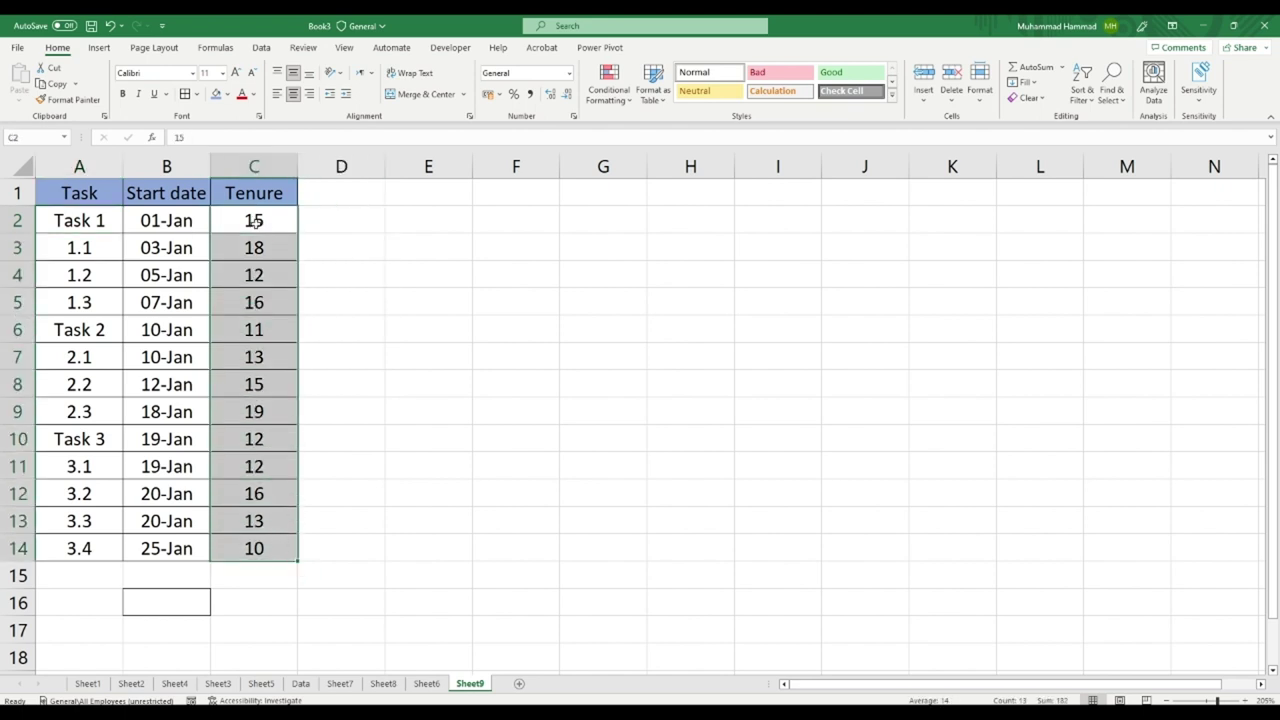
pyautogui.click(367, 254)
pyautogui.click(201, 237)
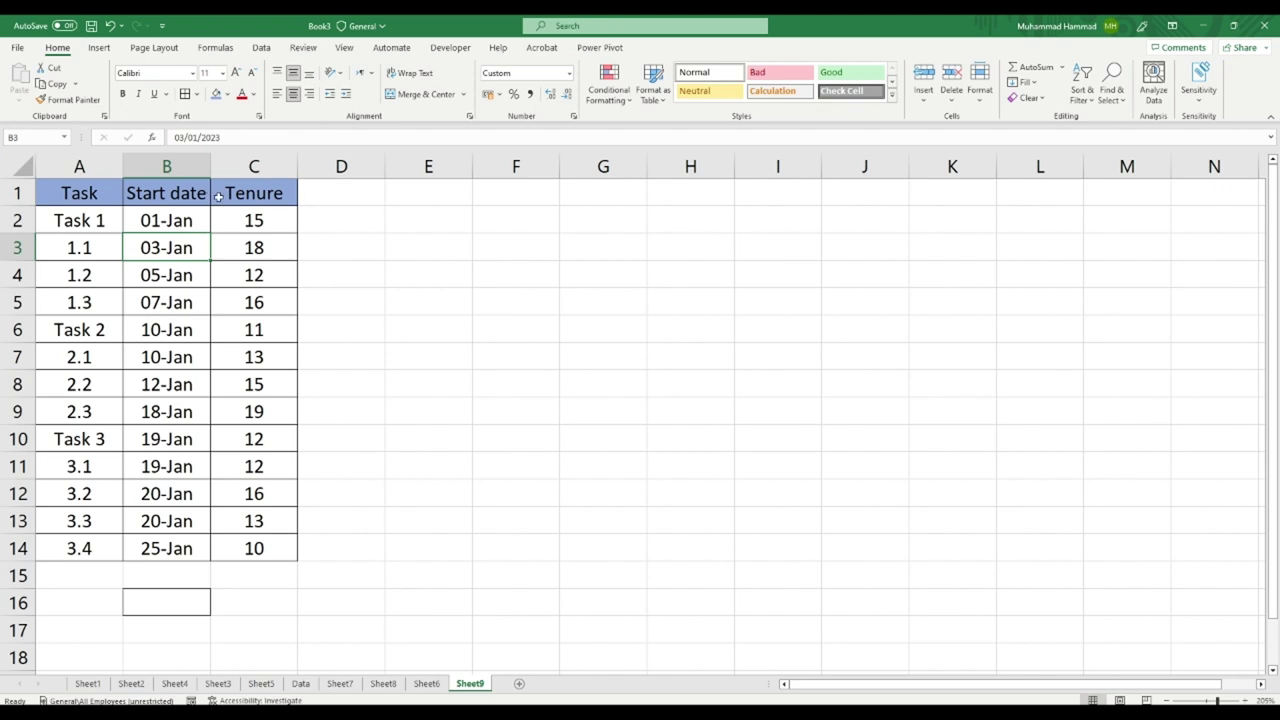
pyautogui.moveTo(183, 192); pyautogui.dragTo(145, 547)
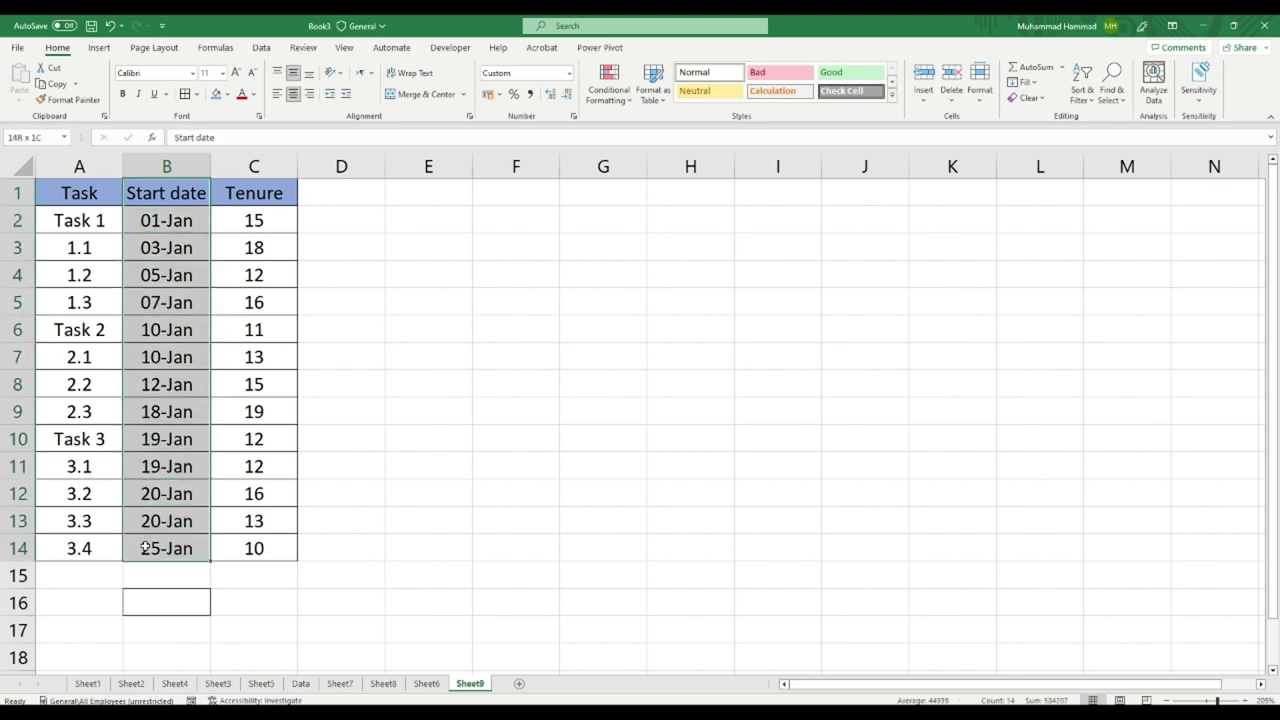
pyautogui.click(100, 48)
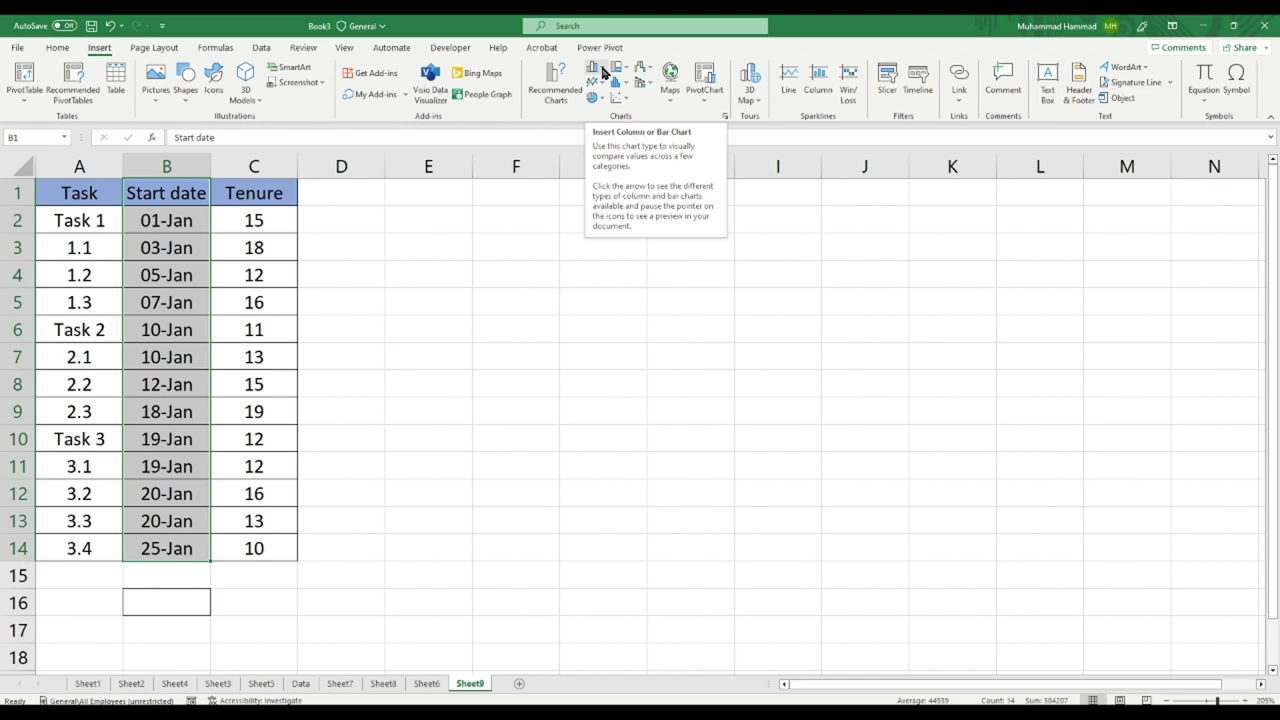
# Insert a stacked bar chart of start dates beside the table and bring up Select Data Source
pyautogui.click(604, 71)
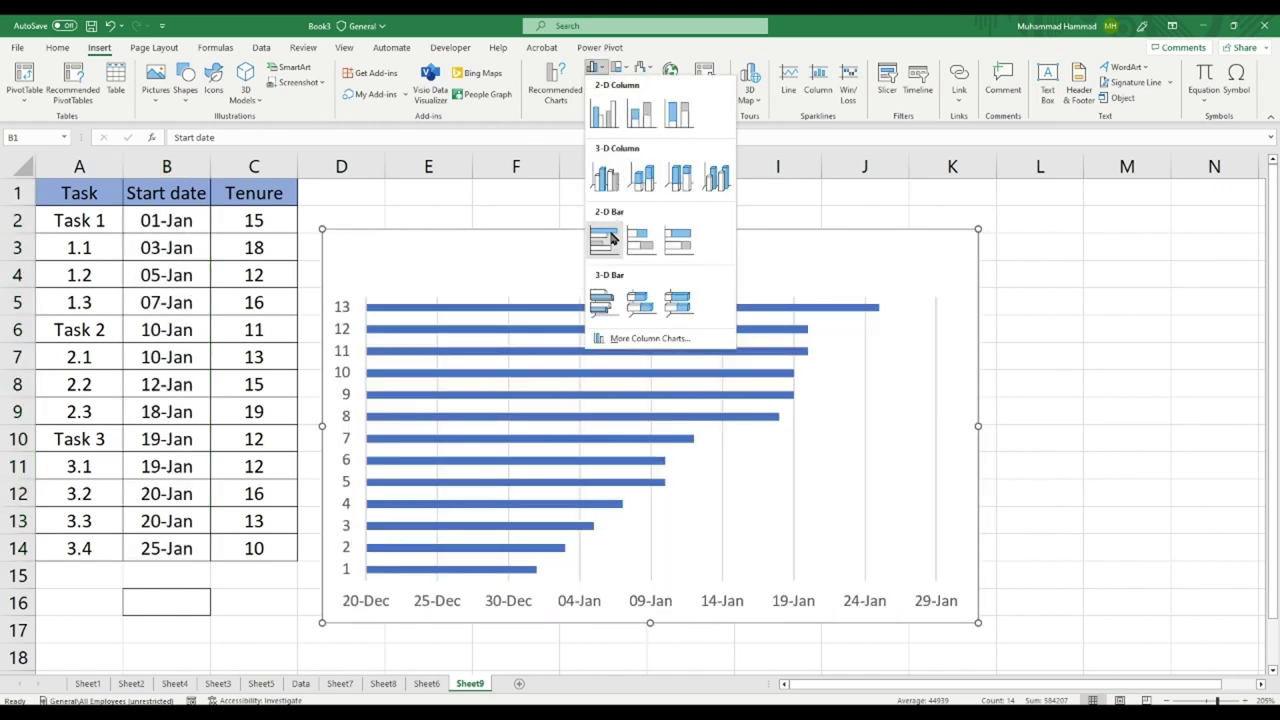
pyautogui.click(645, 243)
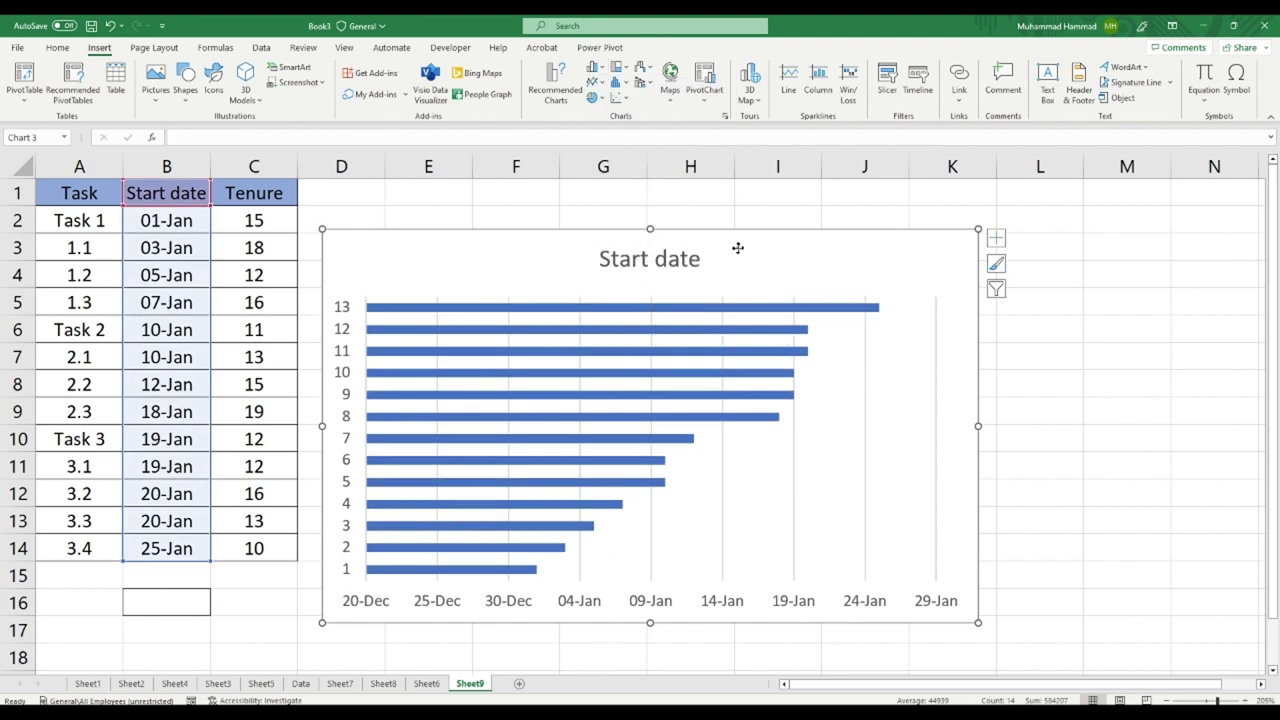
pyautogui.moveTo(737, 249); pyautogui.dragTo(867, 211)
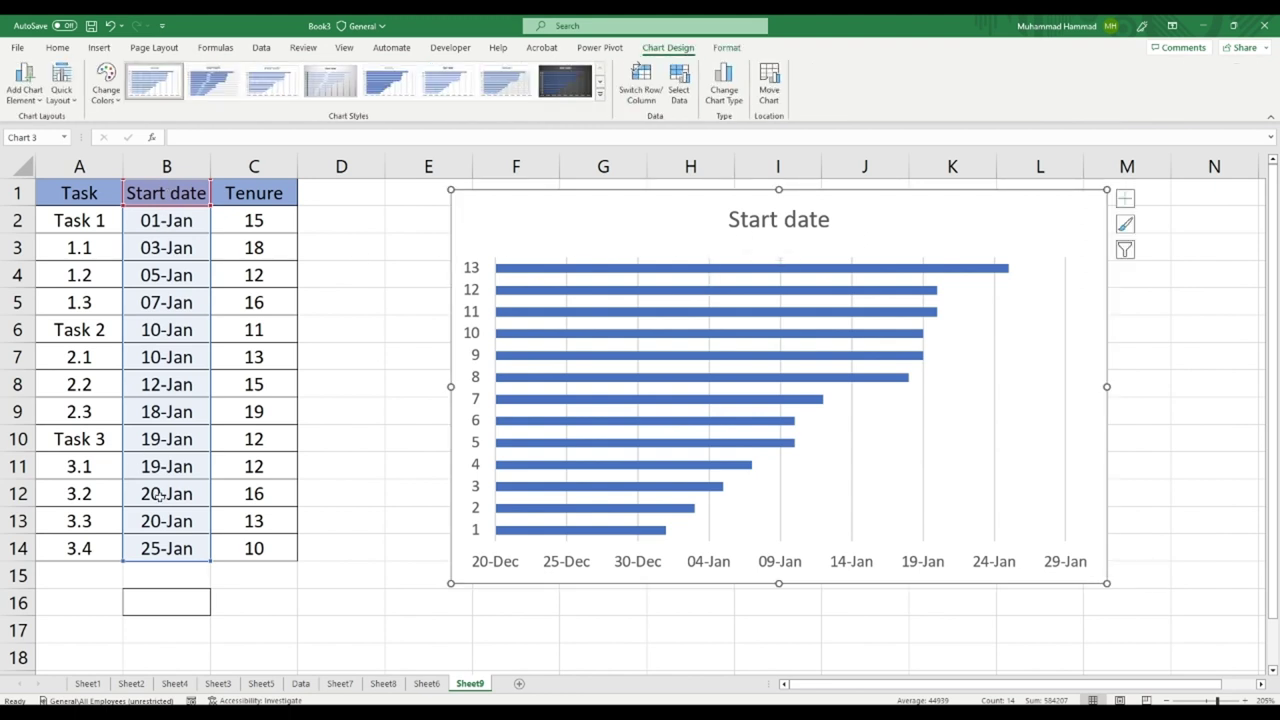
pyautogui.rightClick(477, 300)
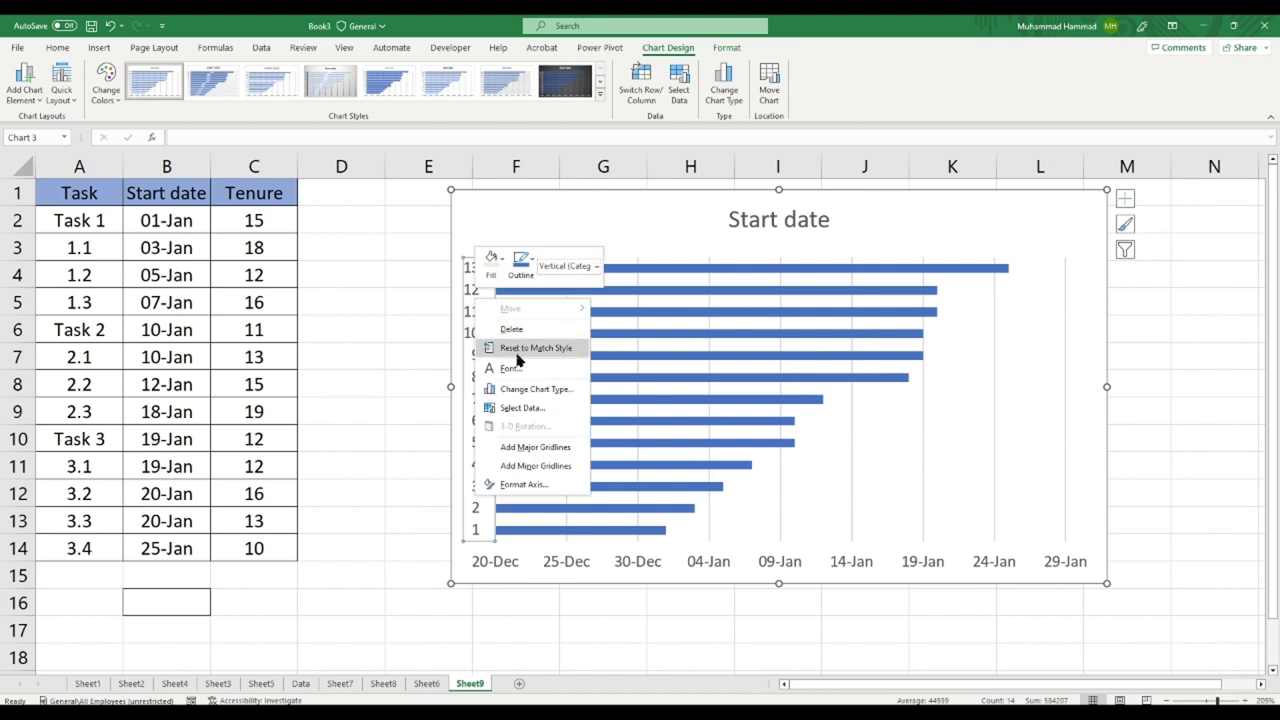
pyautogui.click(529, 409)
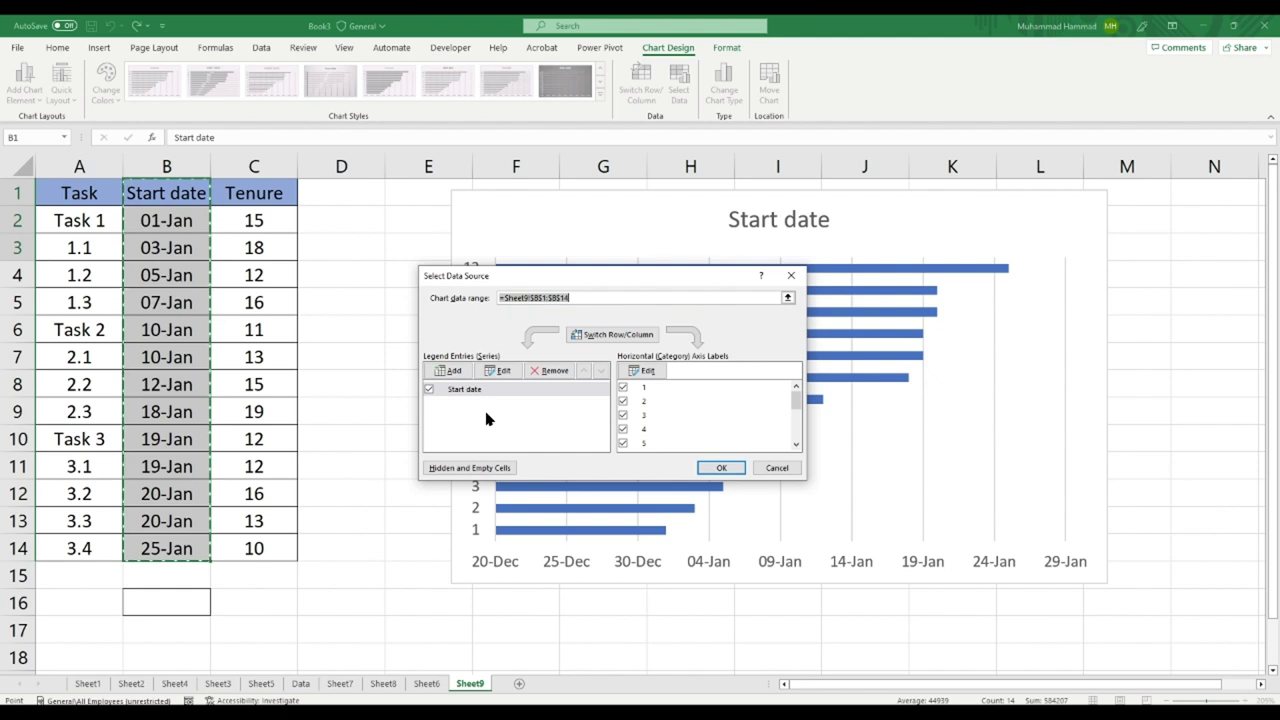
# Add a Tenure series named from C1, using the Tenure cells as its values
pyautogui.click(446, 371)
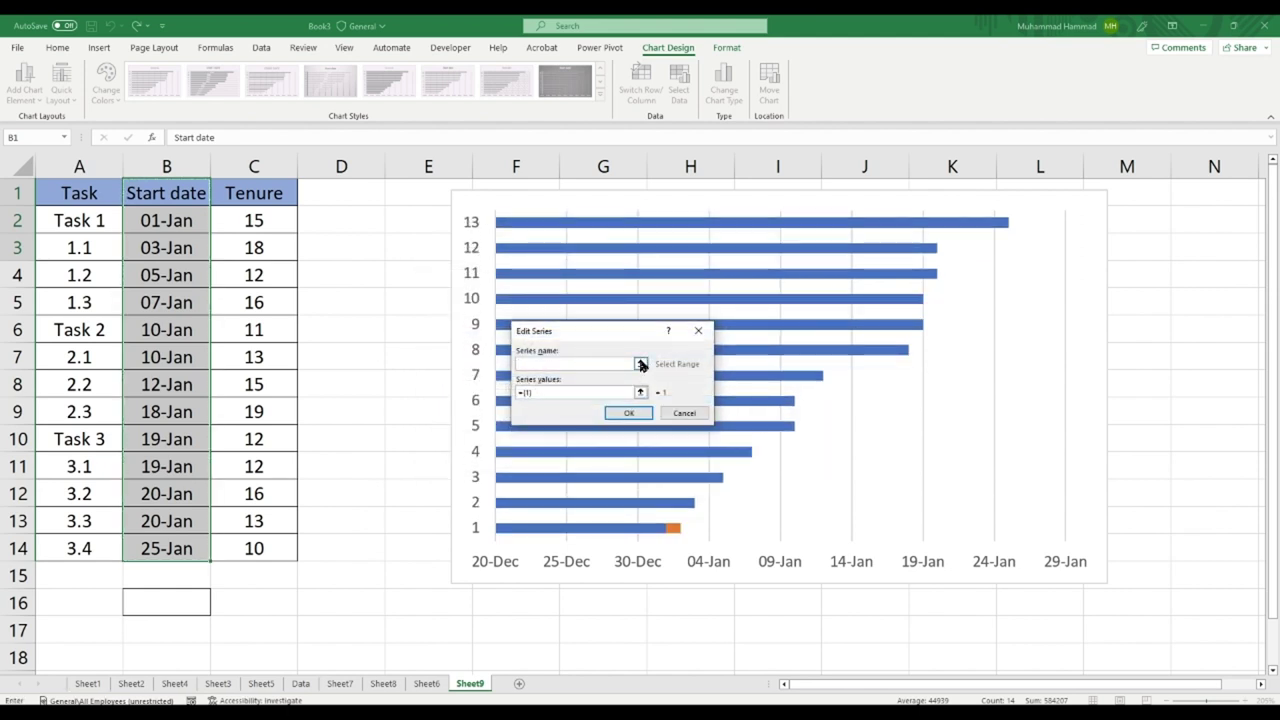
pyautogui.click(230, 197)
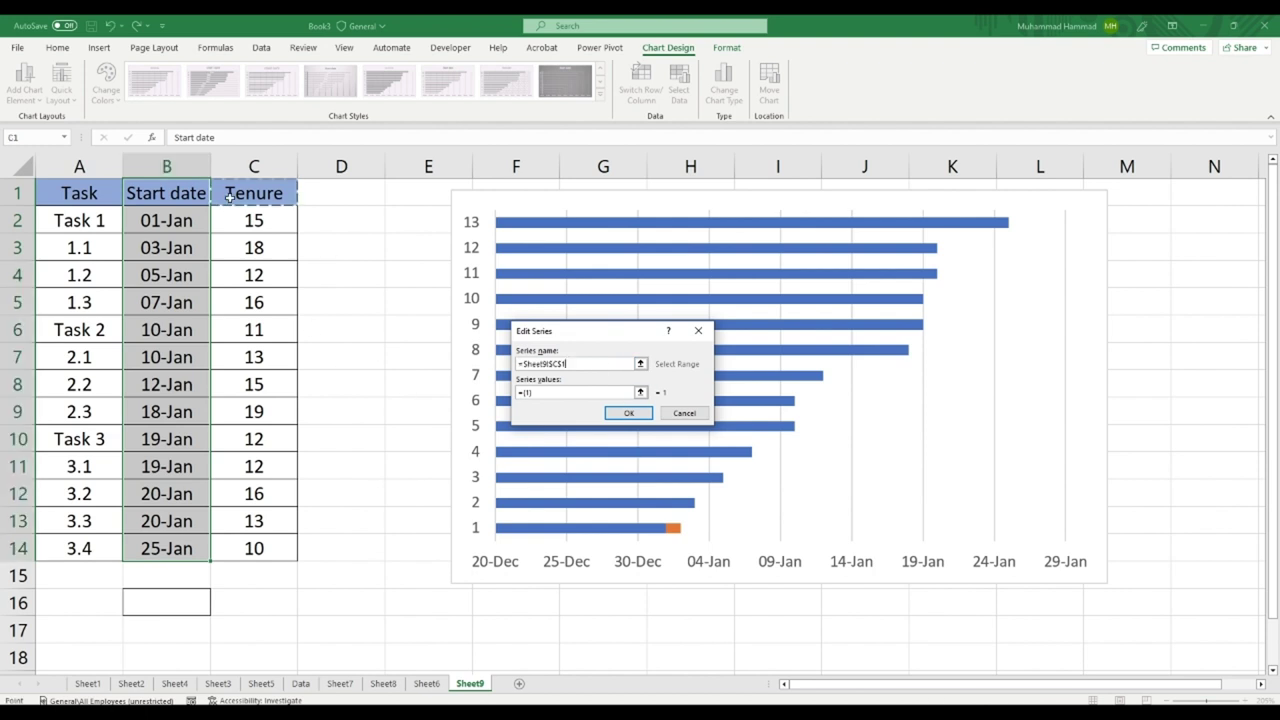
pyautogui.moveTo(600, 392); pyautogui.dragTo(508, 395)
pyautogui.click(641, 392)
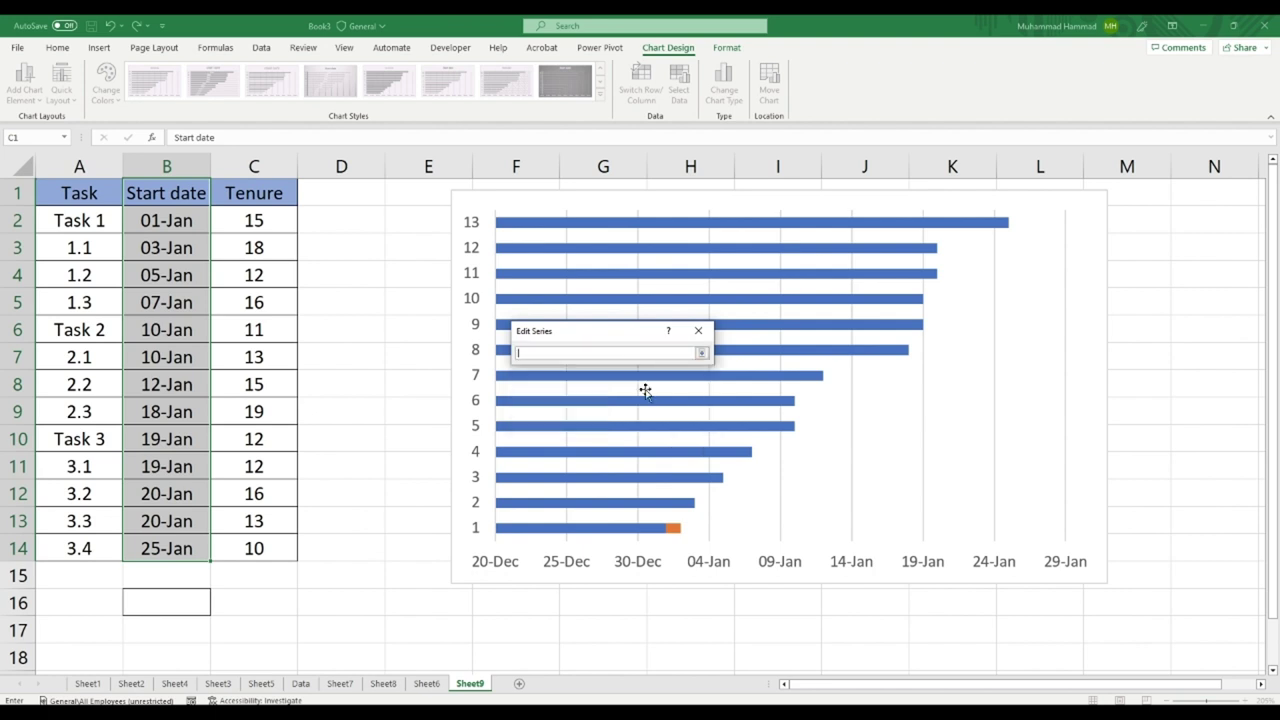
pyautogui.moveTo(248, 215); pyautogui.dragTo(226, 543)
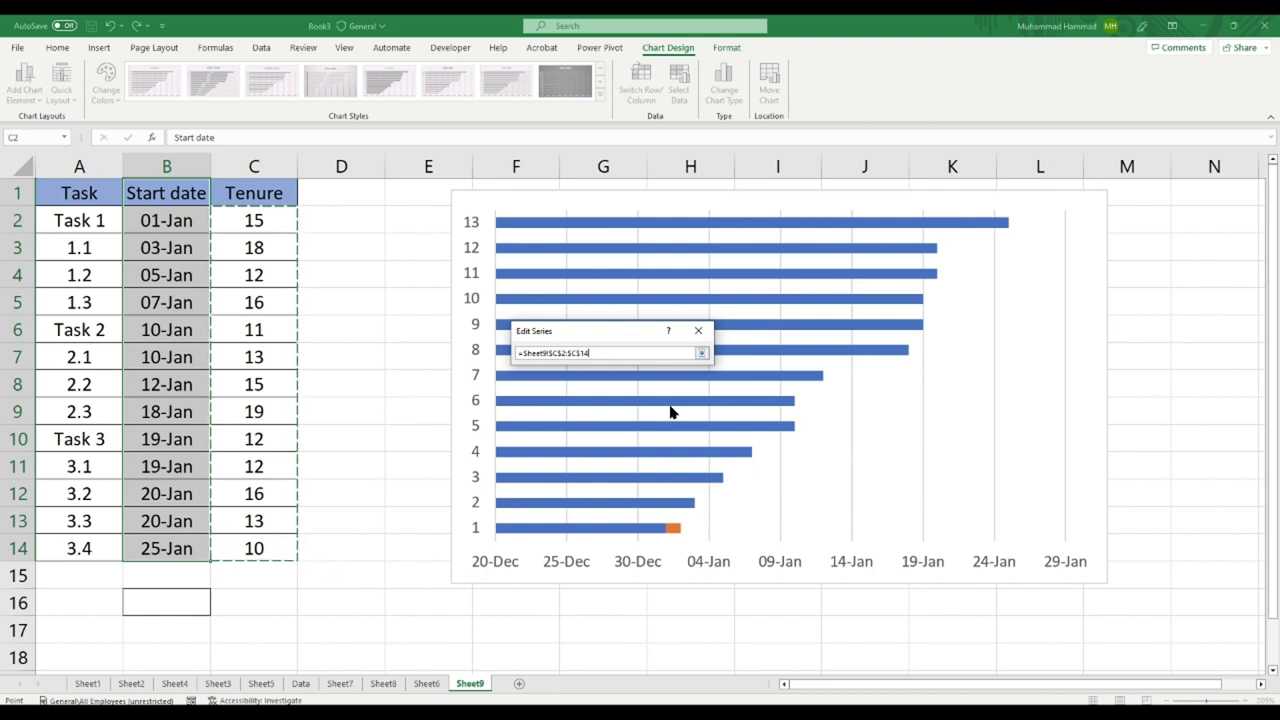
pyautogui.click(704, 355)
pyautogui.click(640, 415)
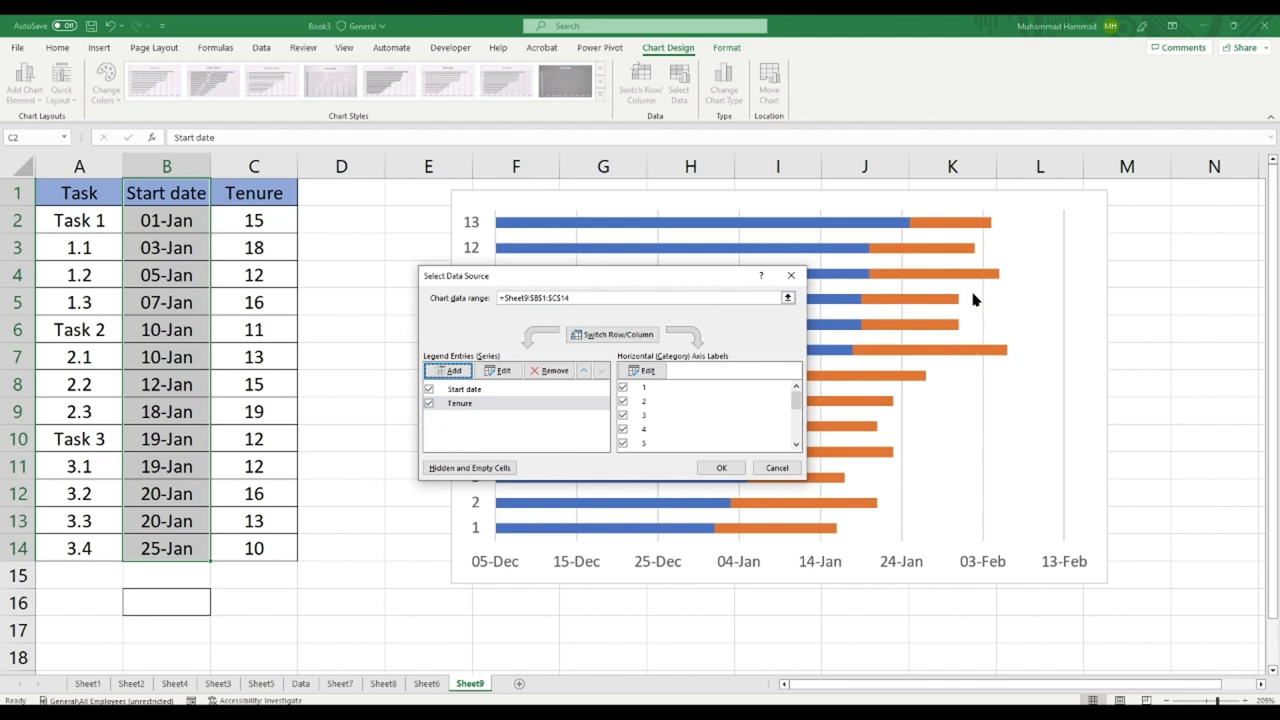
# Set the category axis labels to task names A2:A14 and apply the changes
pyautogui.click(644, 370)
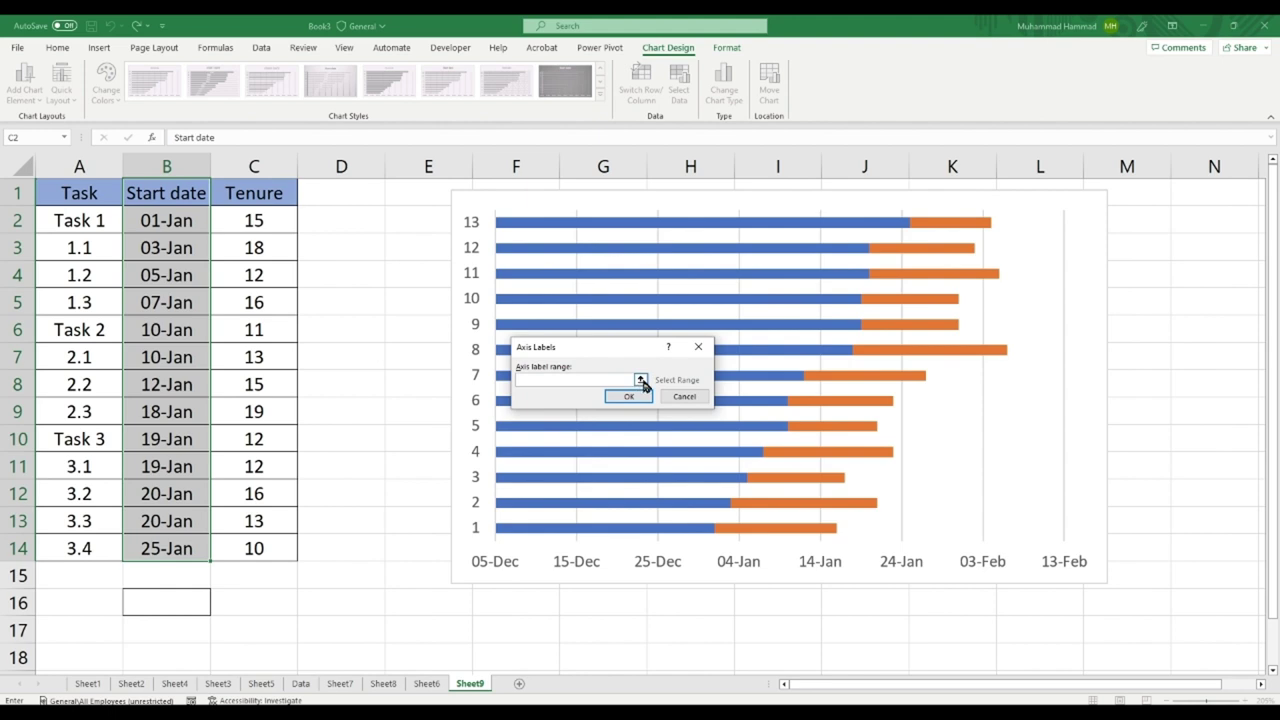
pyautogui.click(641, 380)
pyautogui.moveTo(97, 218); pyautogui.dragTo(80, 541)
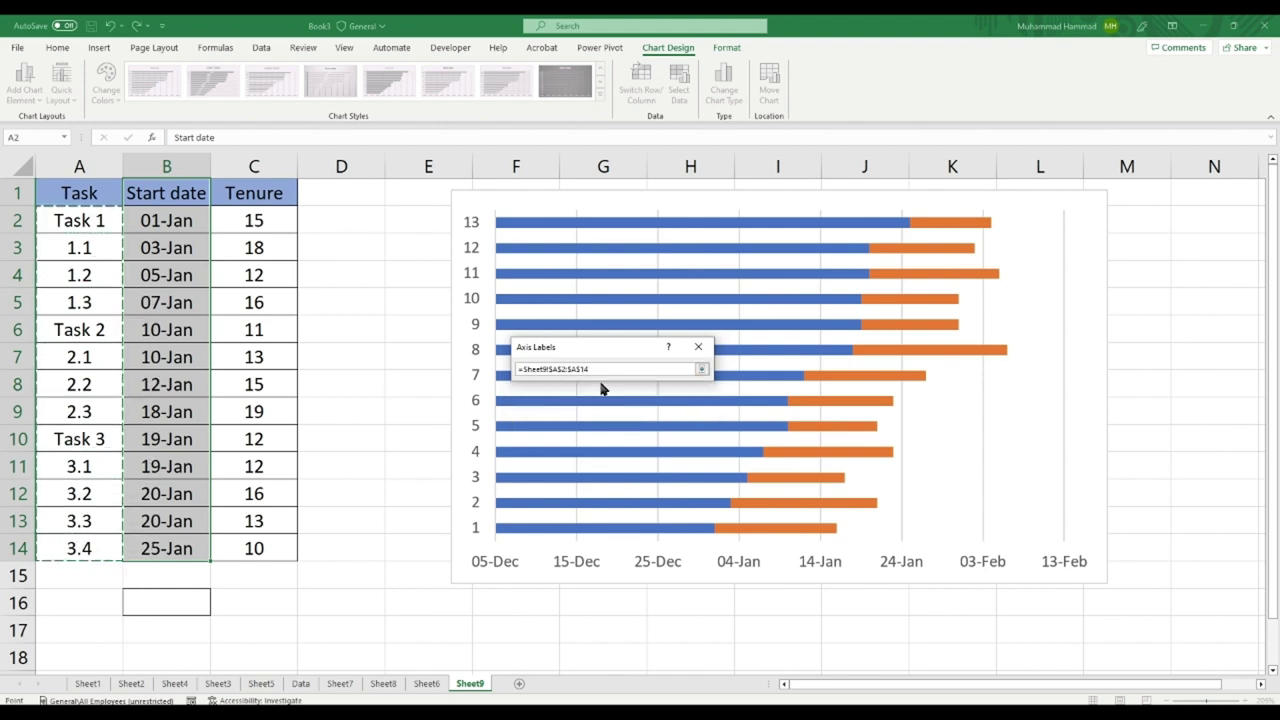
pyautogui.click(703, 371)
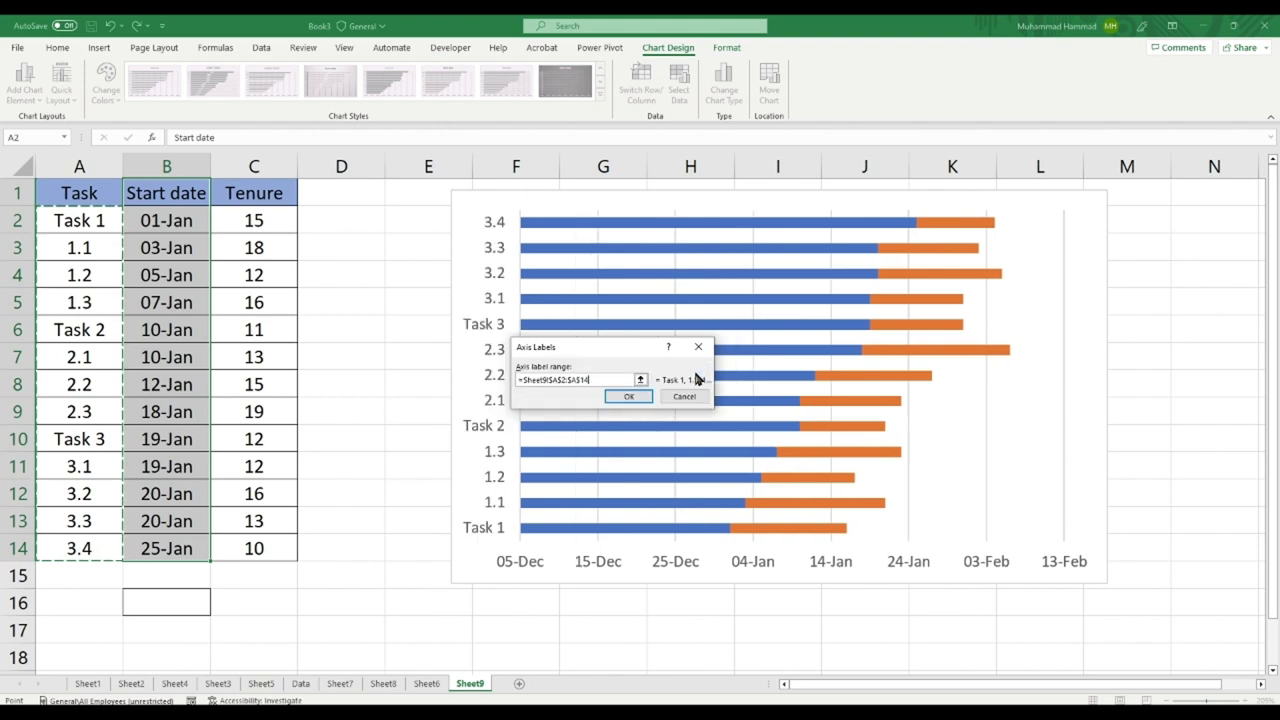
pyautogui.click(620, 397)
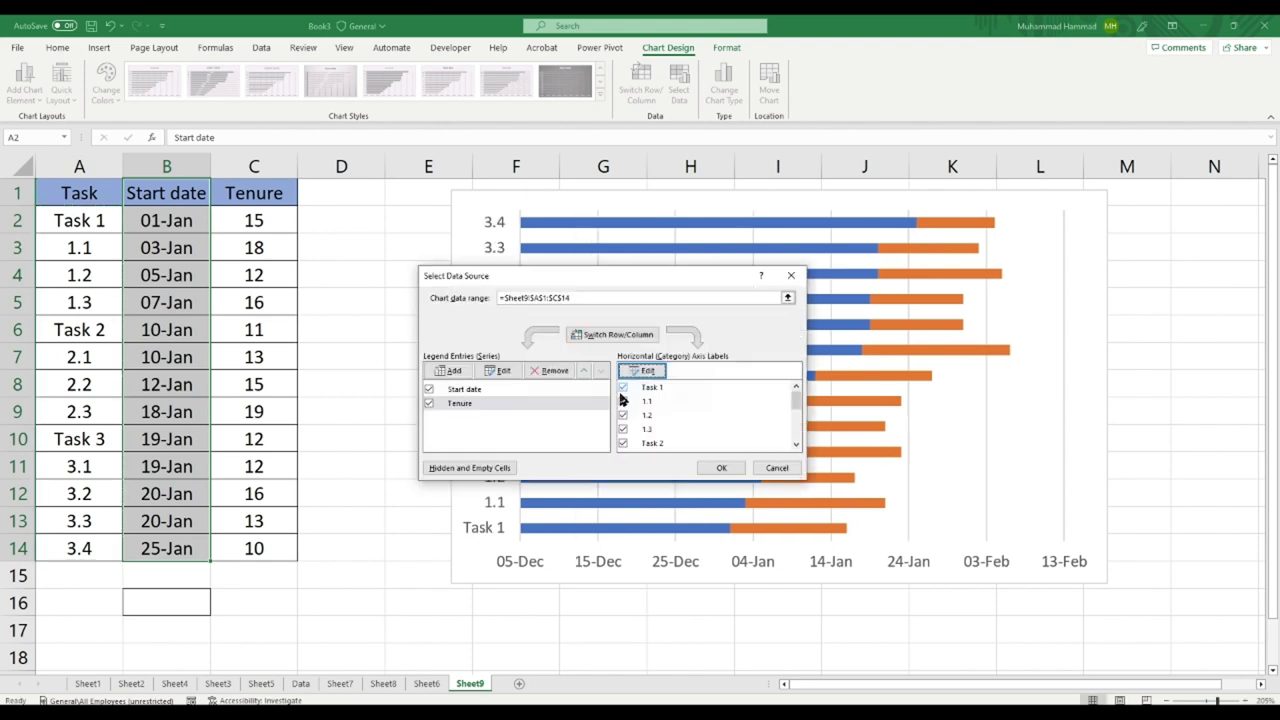
pyautogui.click(720, 468)
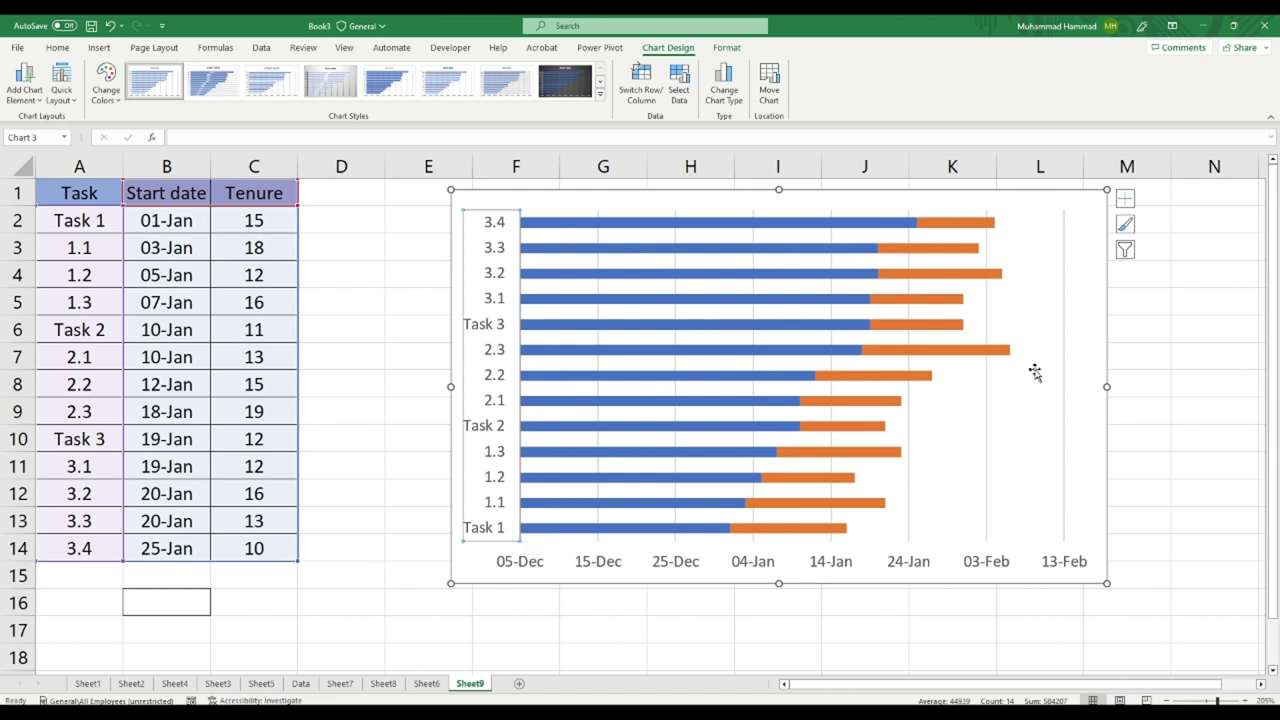
# Give the blue Start date series No fill, then move the chart left beside the table
pyautogui.click(1046, 431)
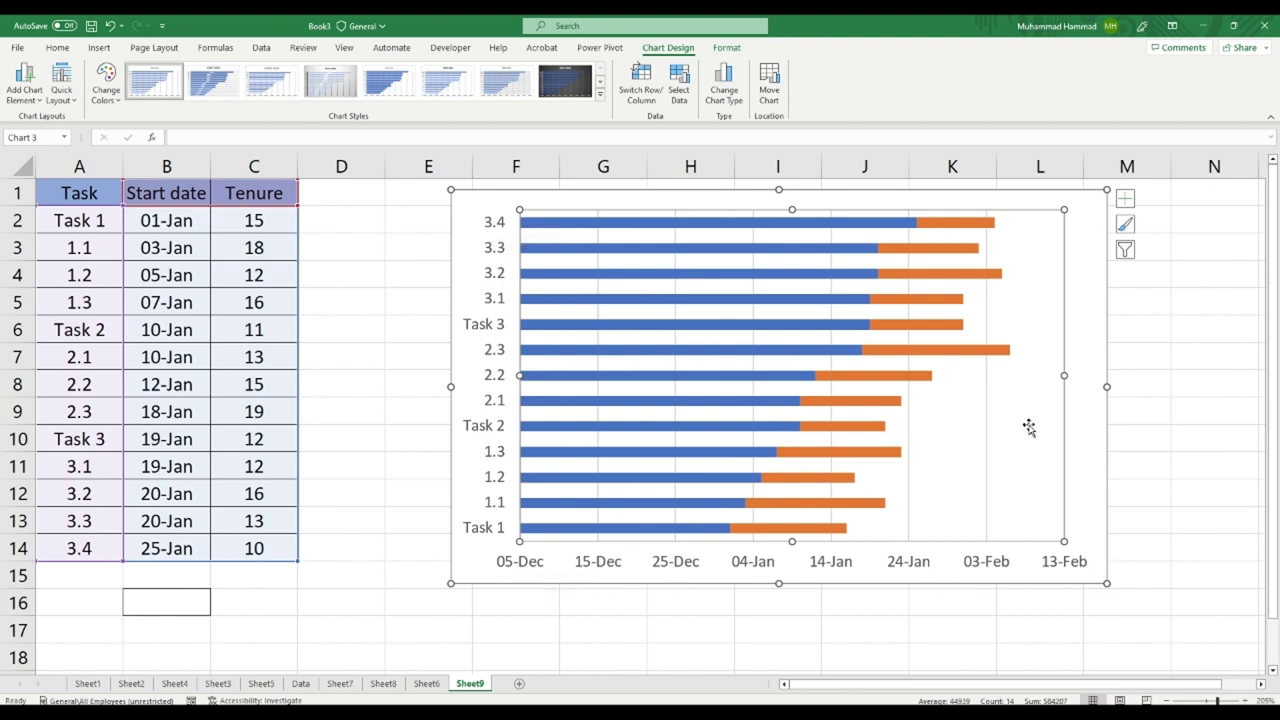
pyautogui.click(758, 226)
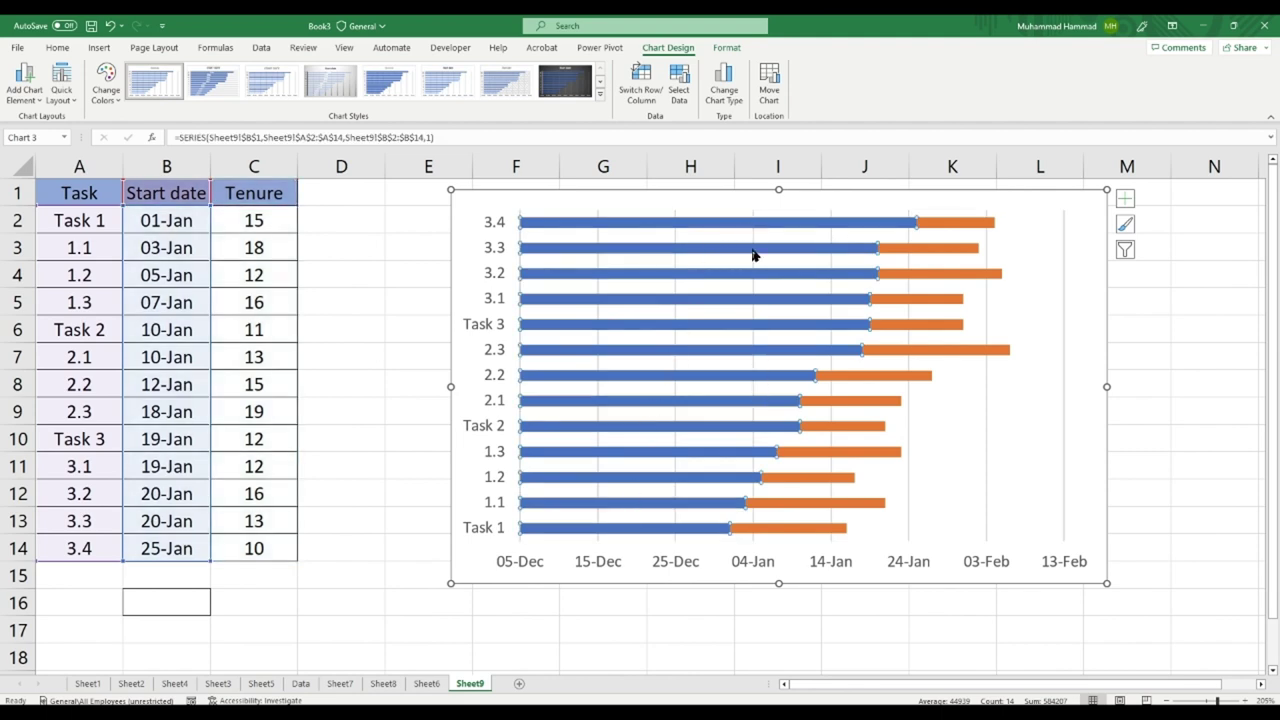
pyautogui.rightClick(740, 228)
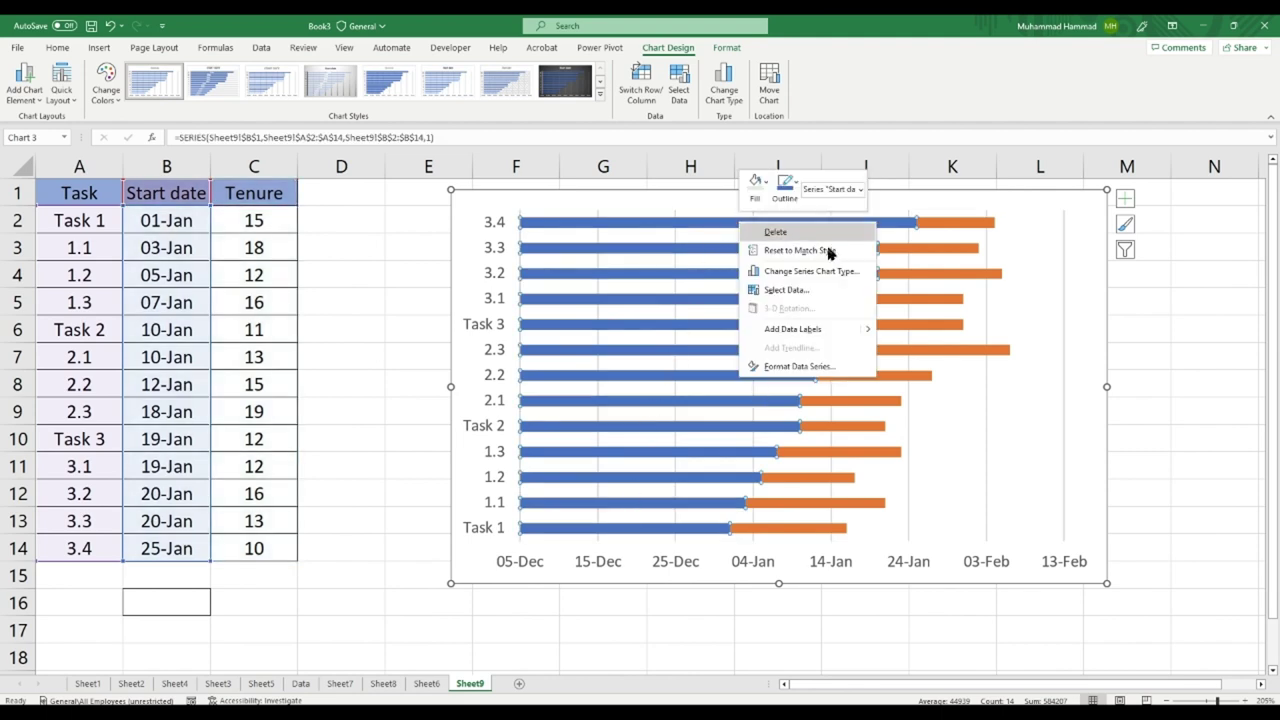
pyautogui.click(822, 370)
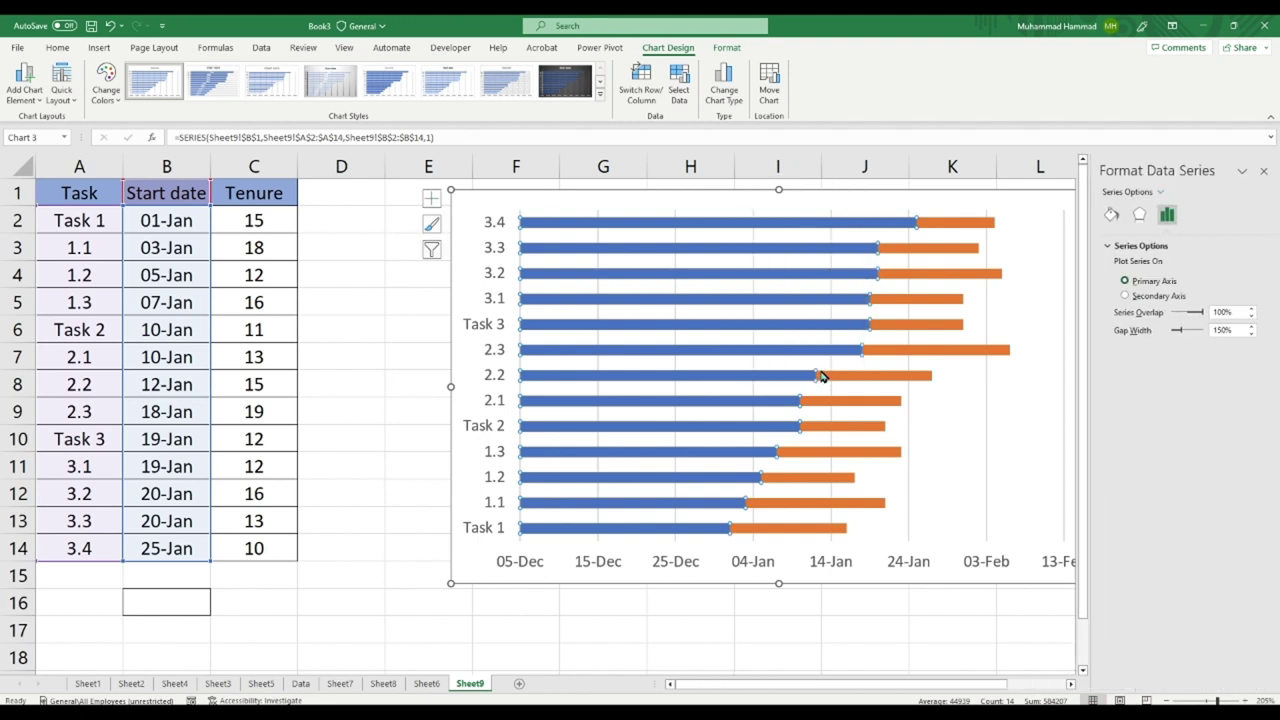
pyautogui.click(1109, 215)
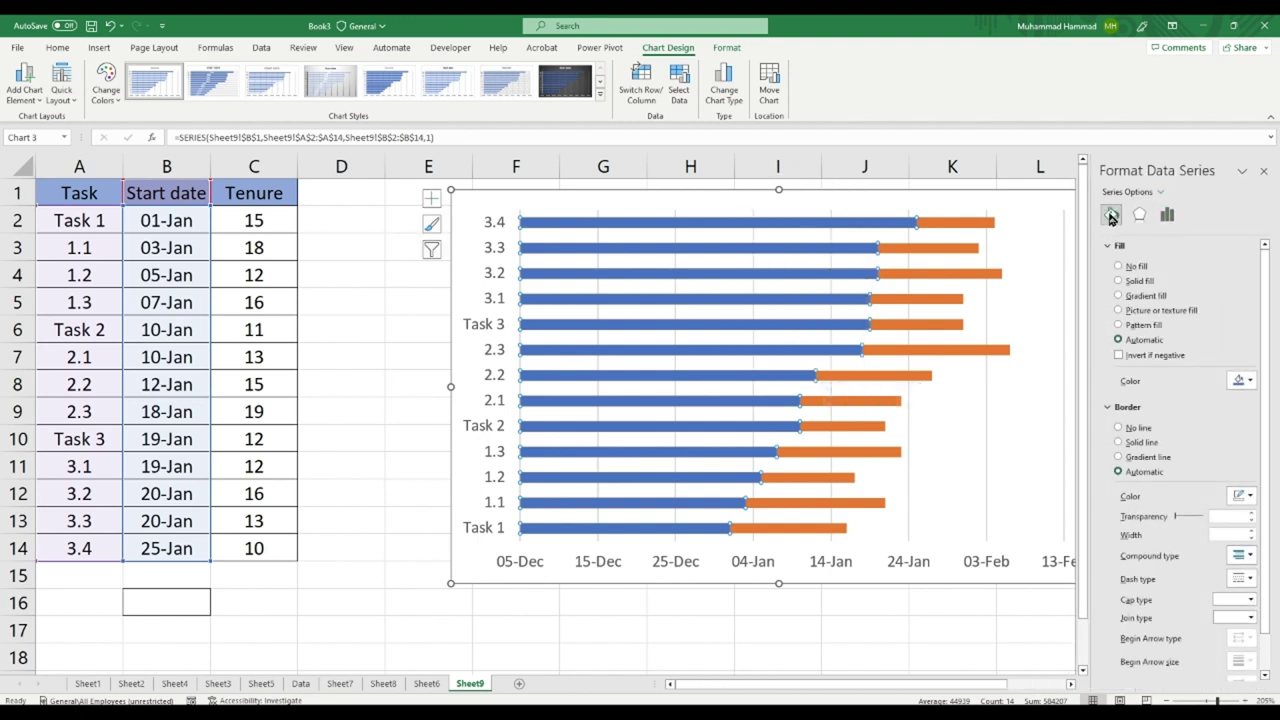
pyautogui.click(1120, 266)
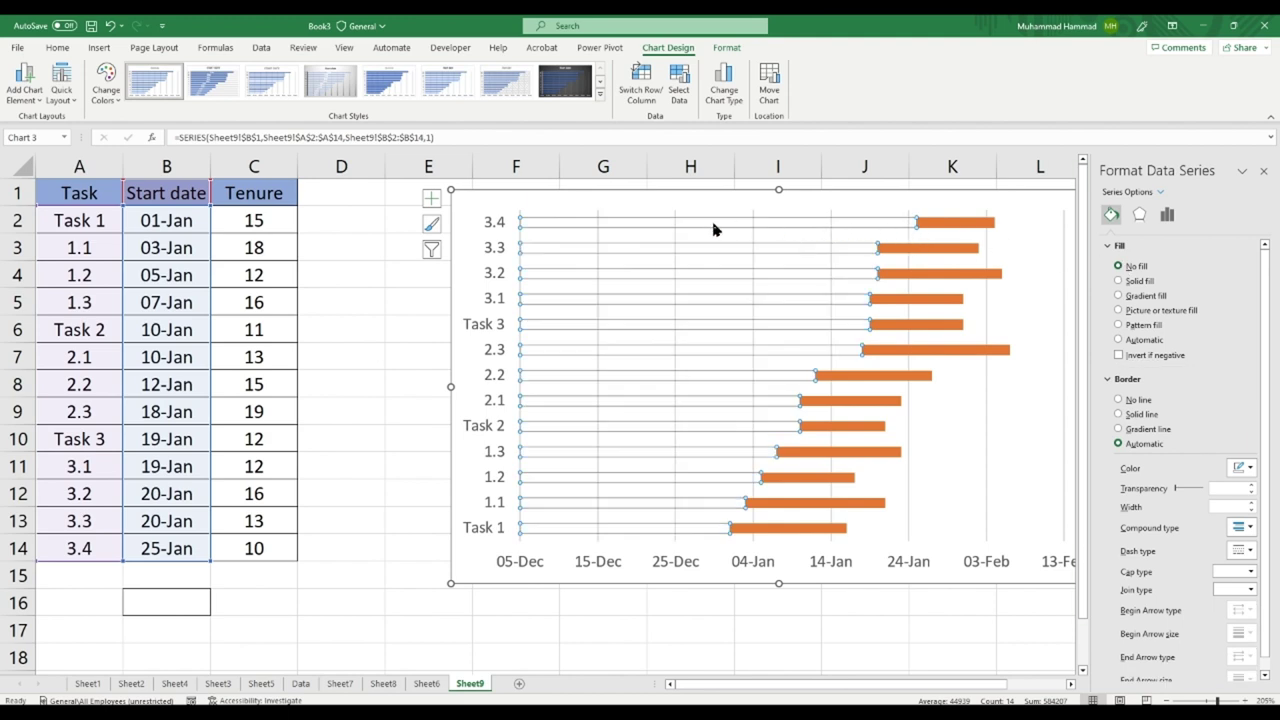
pyautogui.click(1037, 520)
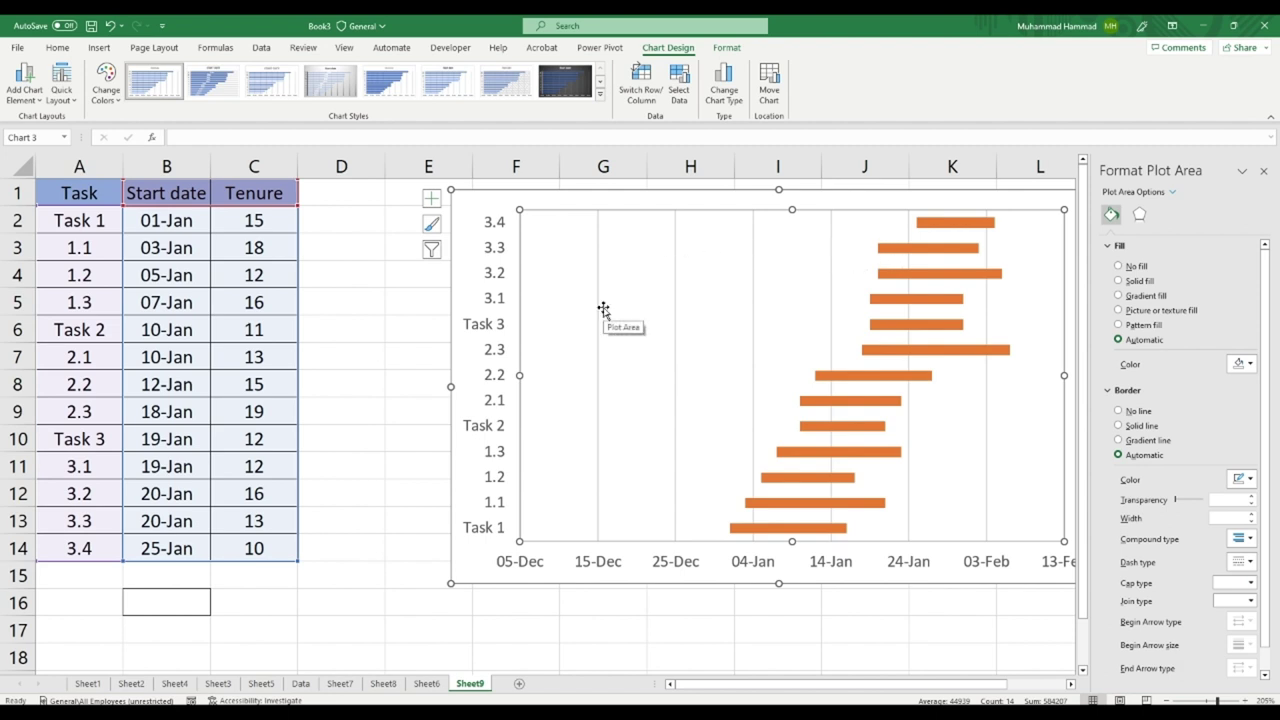
pyautogui.moveTo(1030, 574); pyautogui.dragTo(885, 576)
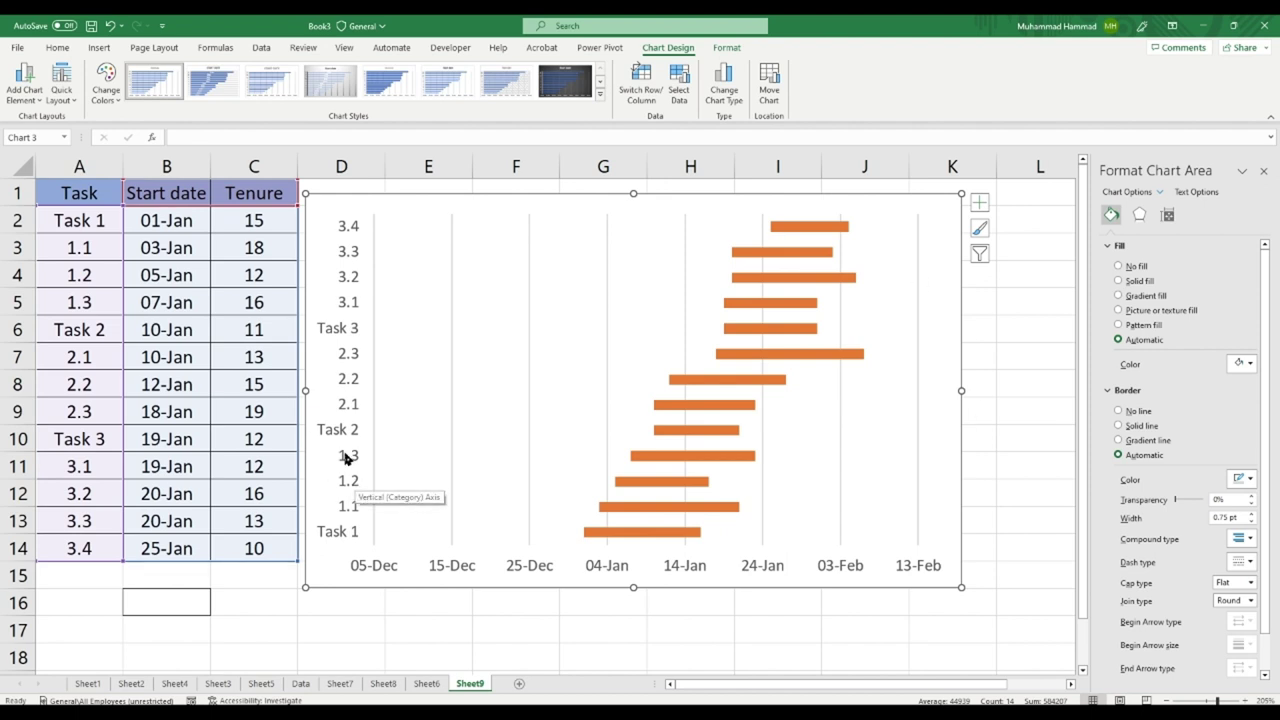
# Set the vertical task axis to Categories in reverse order so Task 1 is on top
pyautogui.moveTo(422, 430)
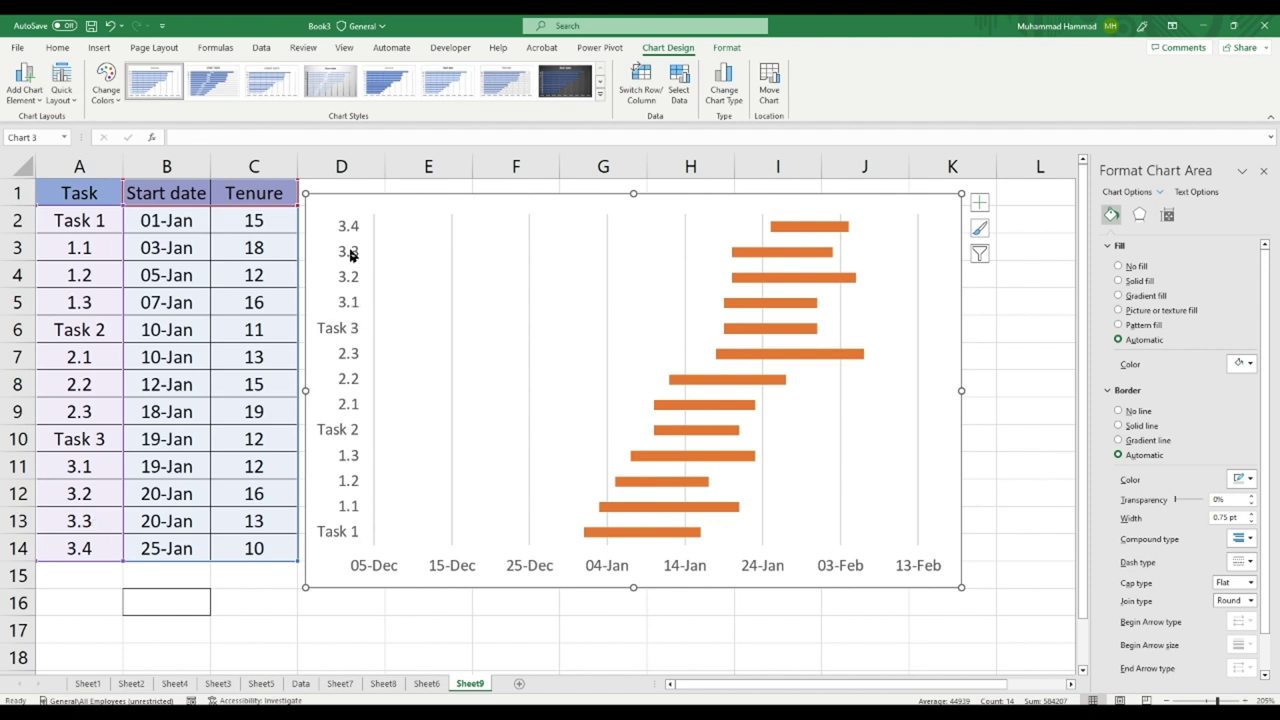
pyautogui.click(350, 254)
pyautogui.rightClick(350, 256)
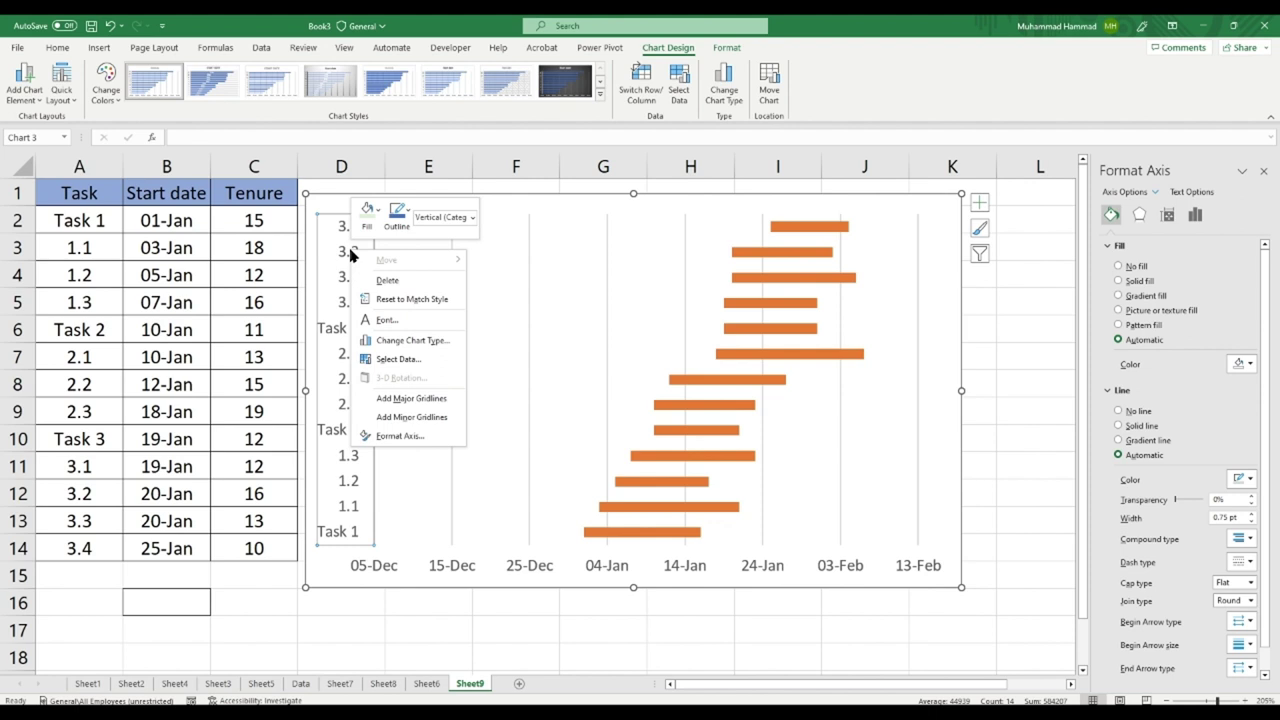
pyautogui.click(424, 435)
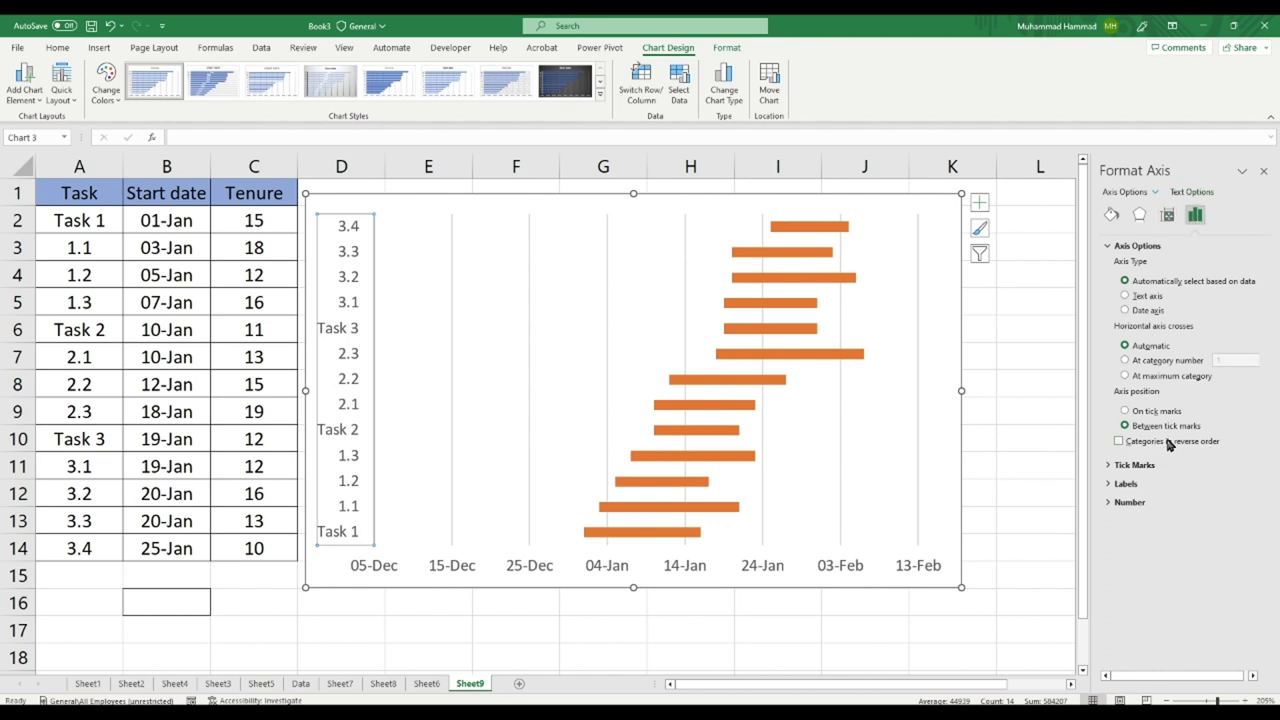
pyautogui.click(1168, 444)
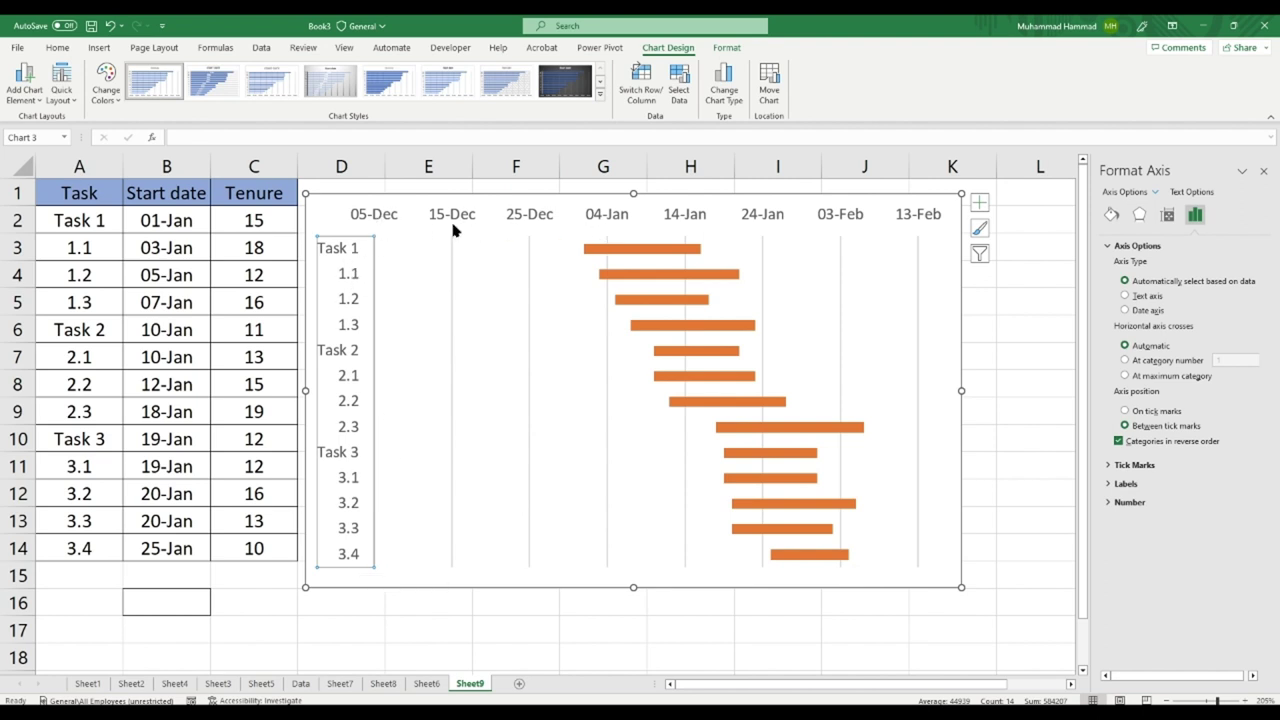
# Copy the first start date, 01-Jan, from cell B2
pyautogui.click(634, 250)
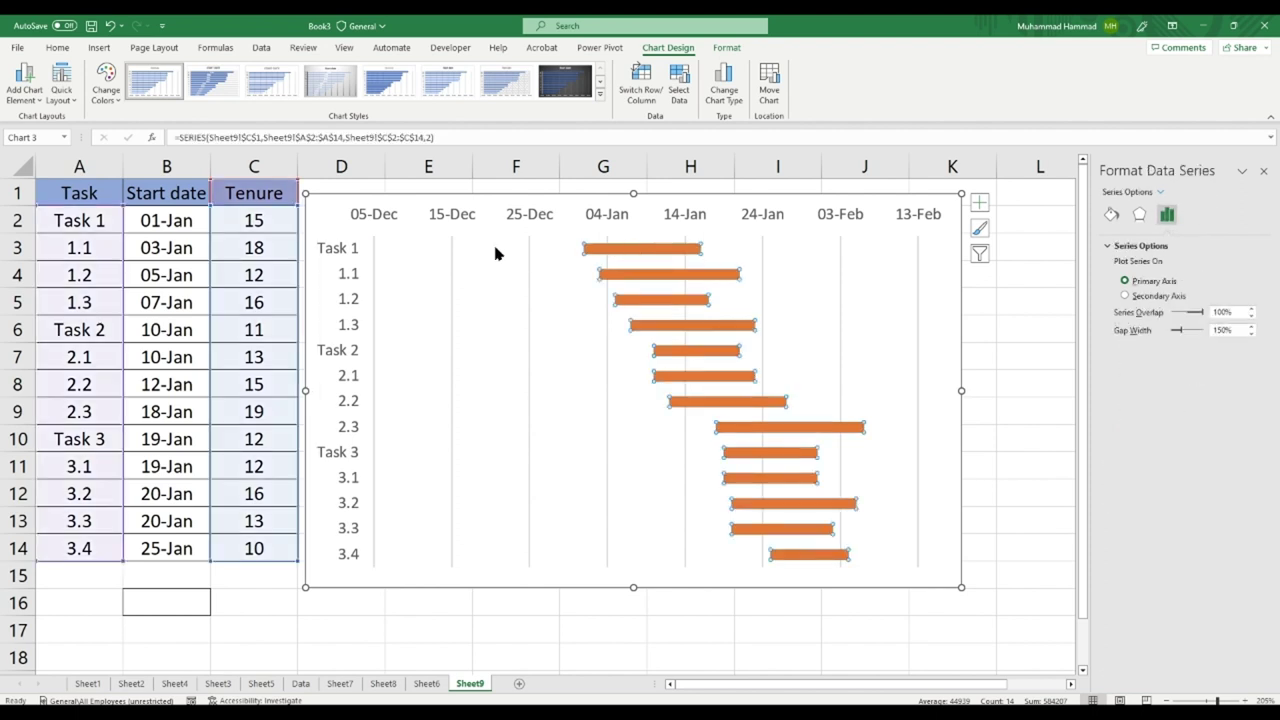
pyautogui.click(373, 241)
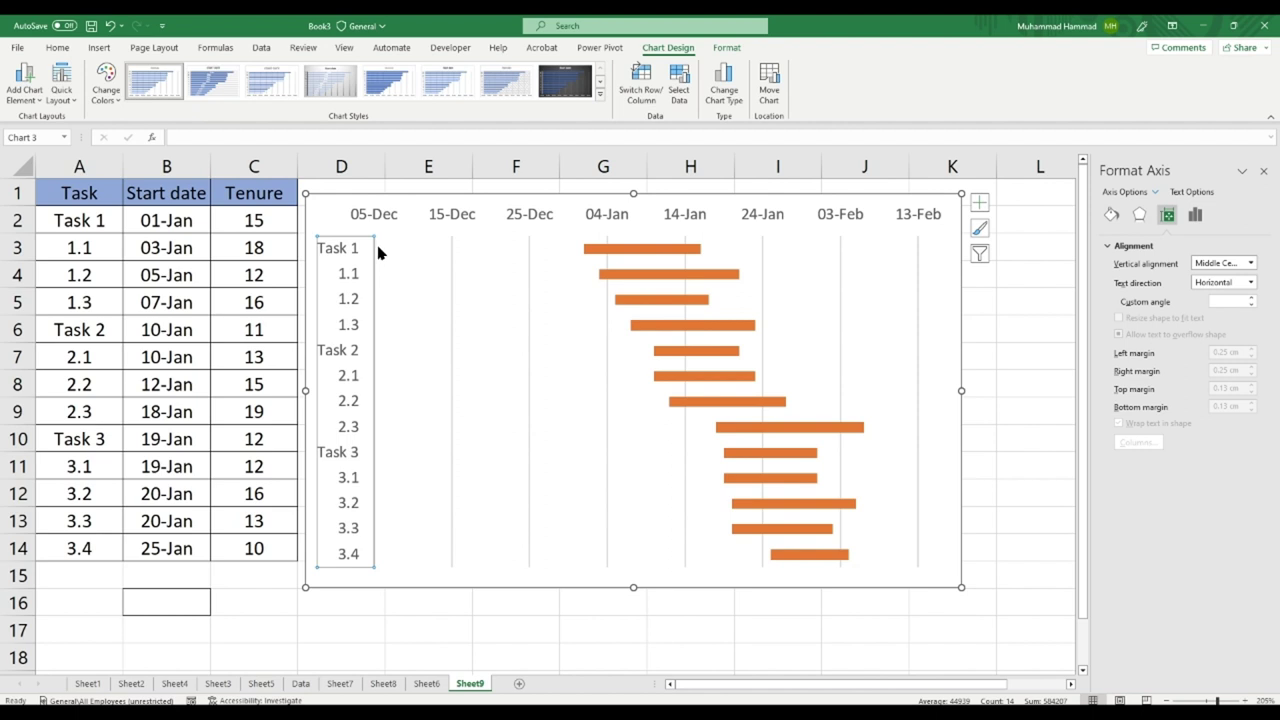
pyautogui.click(446, 212)
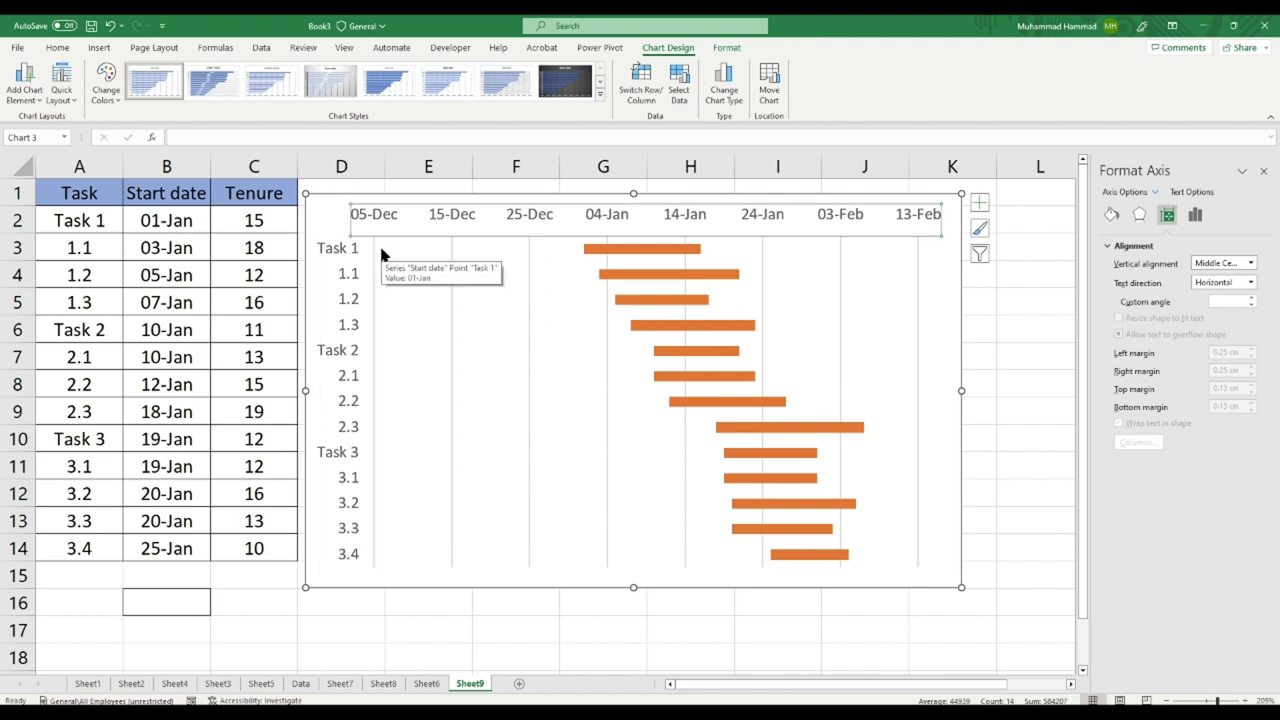
pyautogui.click(174, 222)
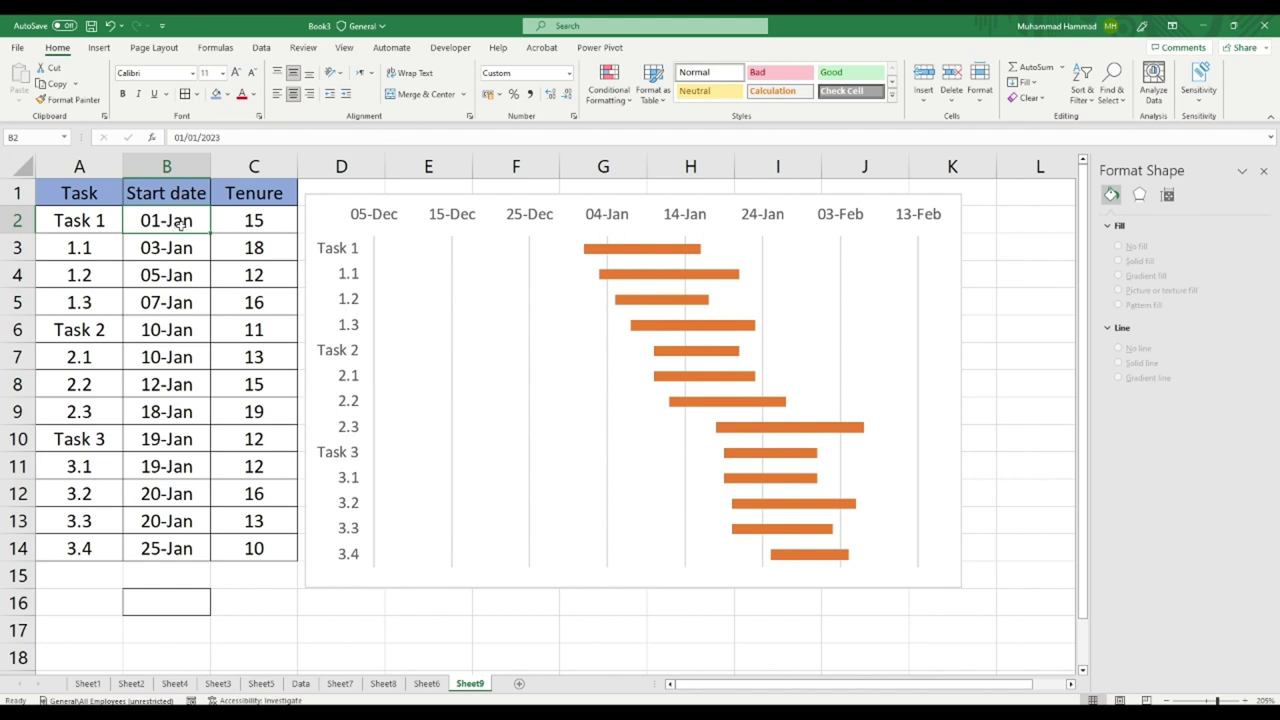
pyautogui.hotkey('ctrl', 'c')
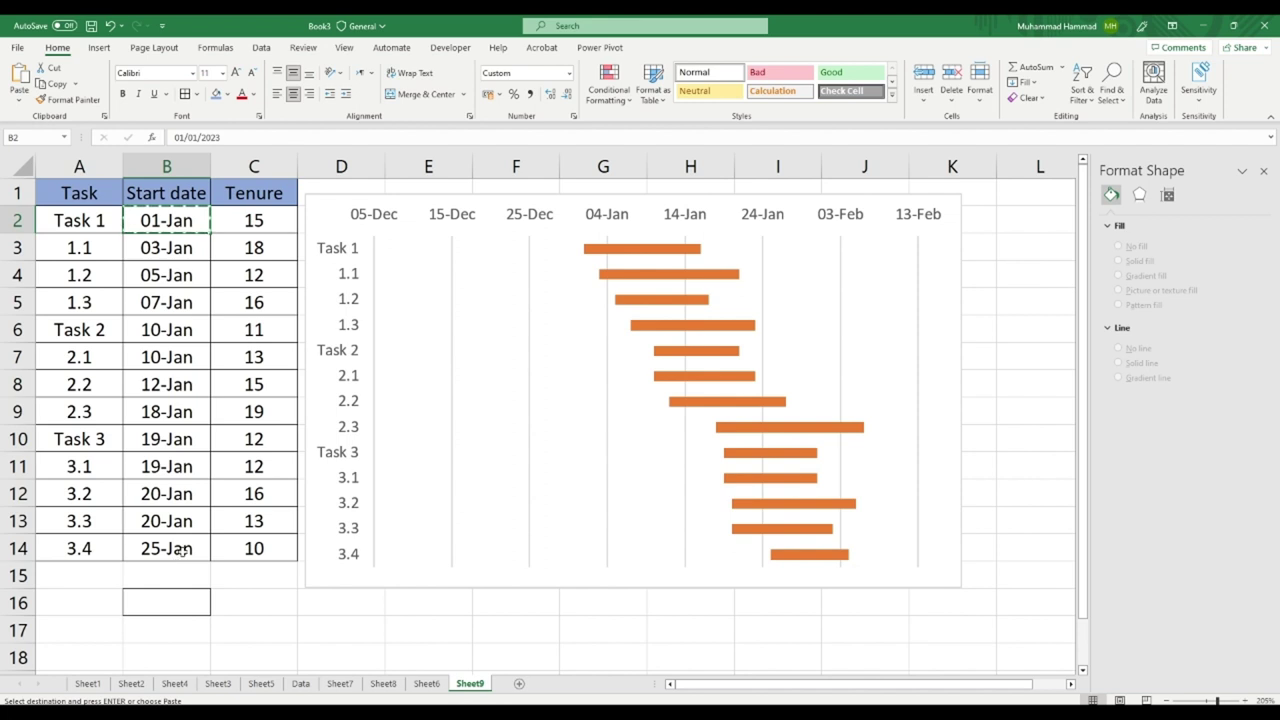
# Paste the start date into B16, format it as Number (44927.00), and copy it
pyautogui.click(177, 600)
pyautogui.hotkey('ctrl', 'v')
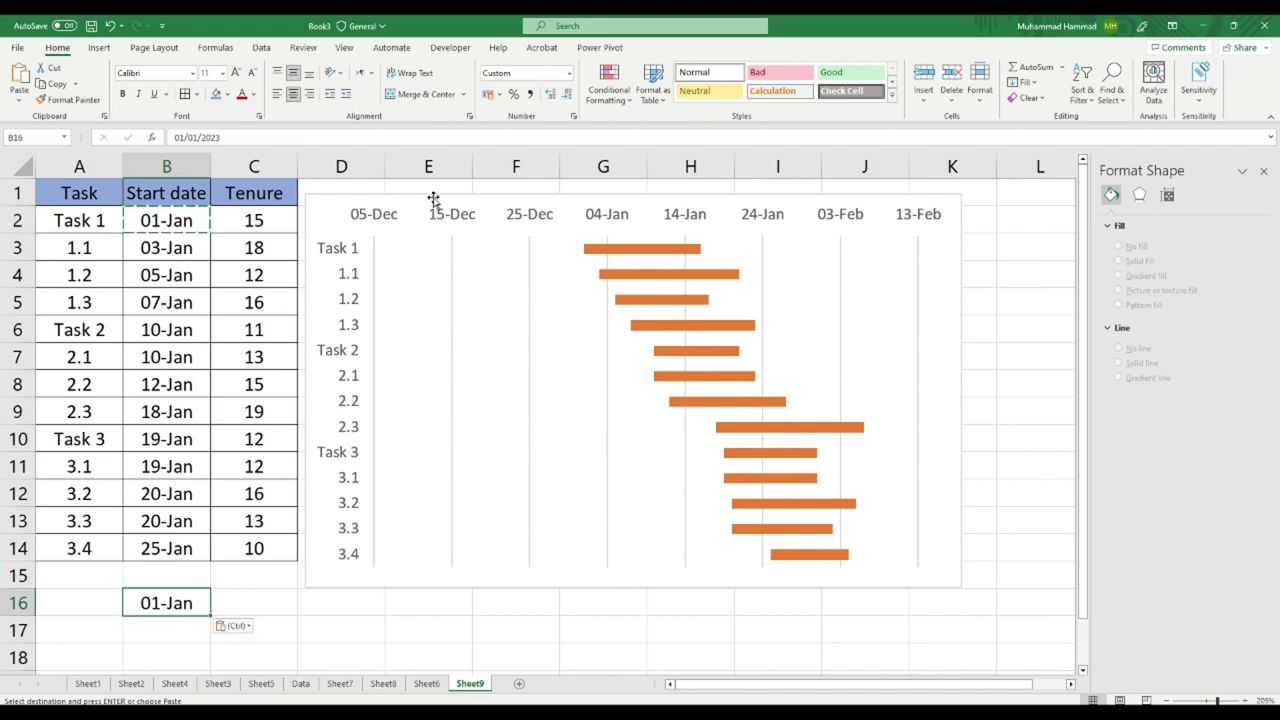
pyautogui.click(569, 73)
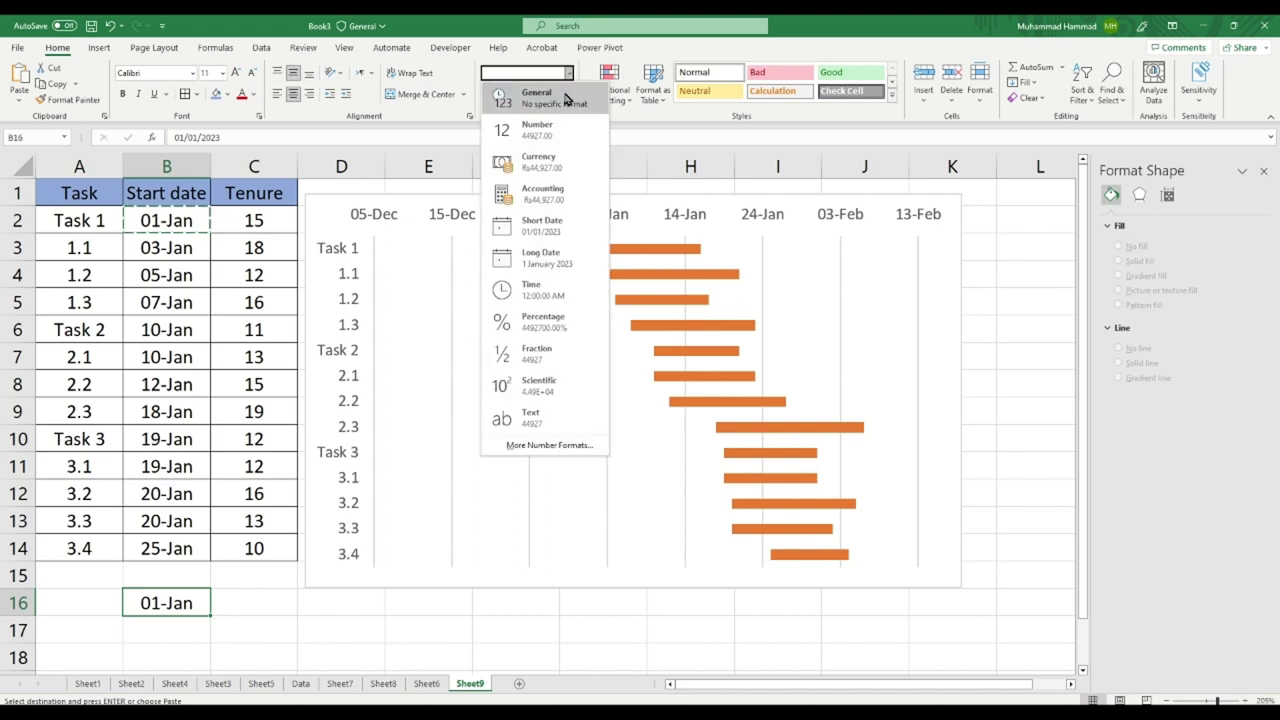
pyautogui.click(563, 128)
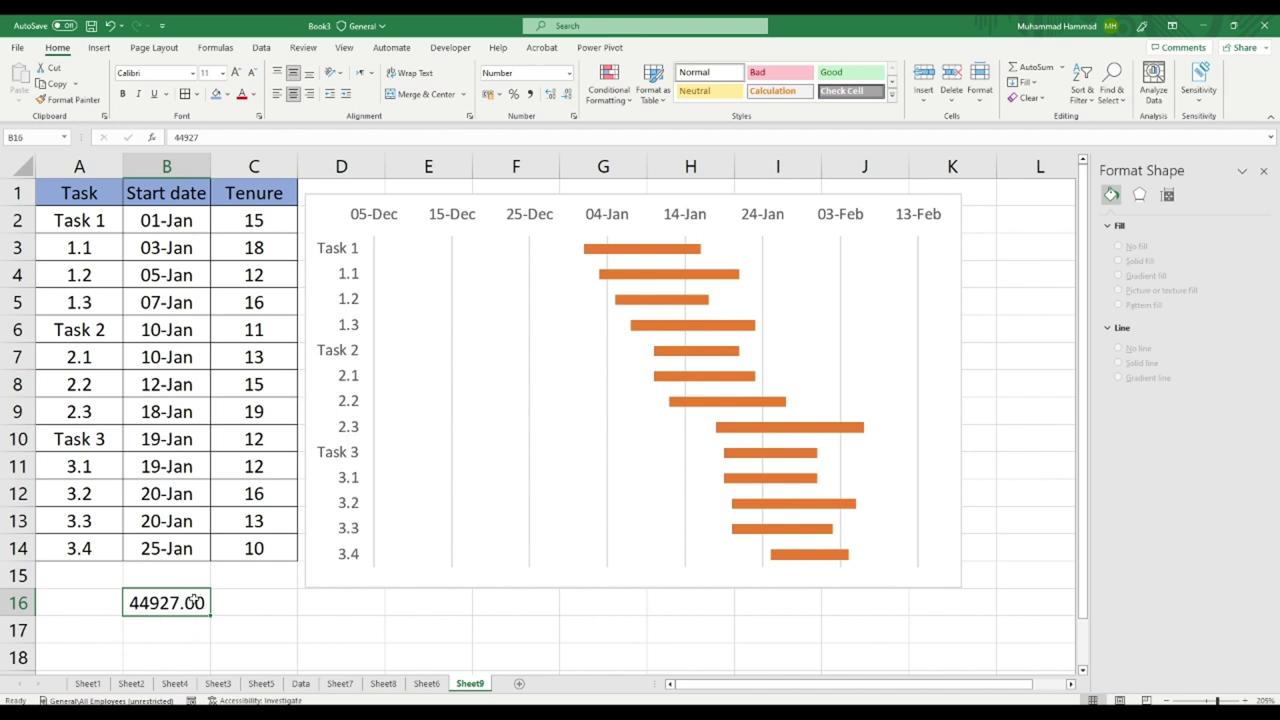
pyautogui.hotkey('ctrl', 'c')
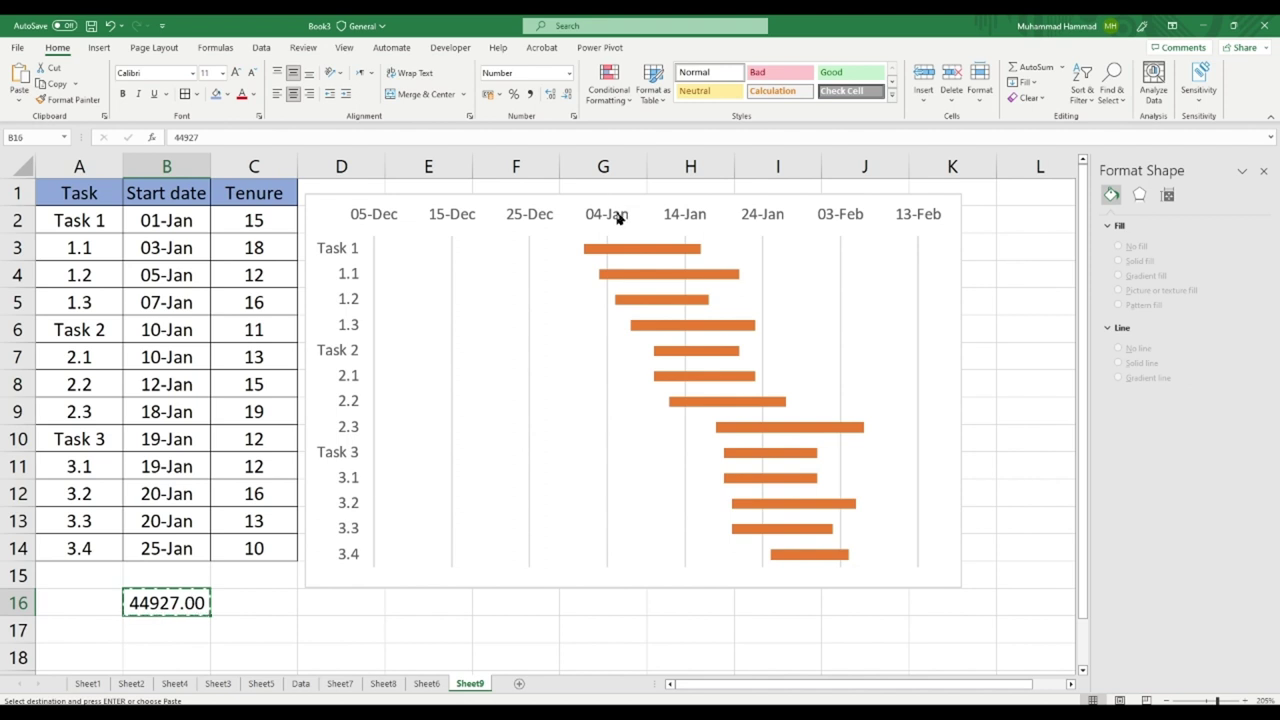
pyautogui.click(617, 217)
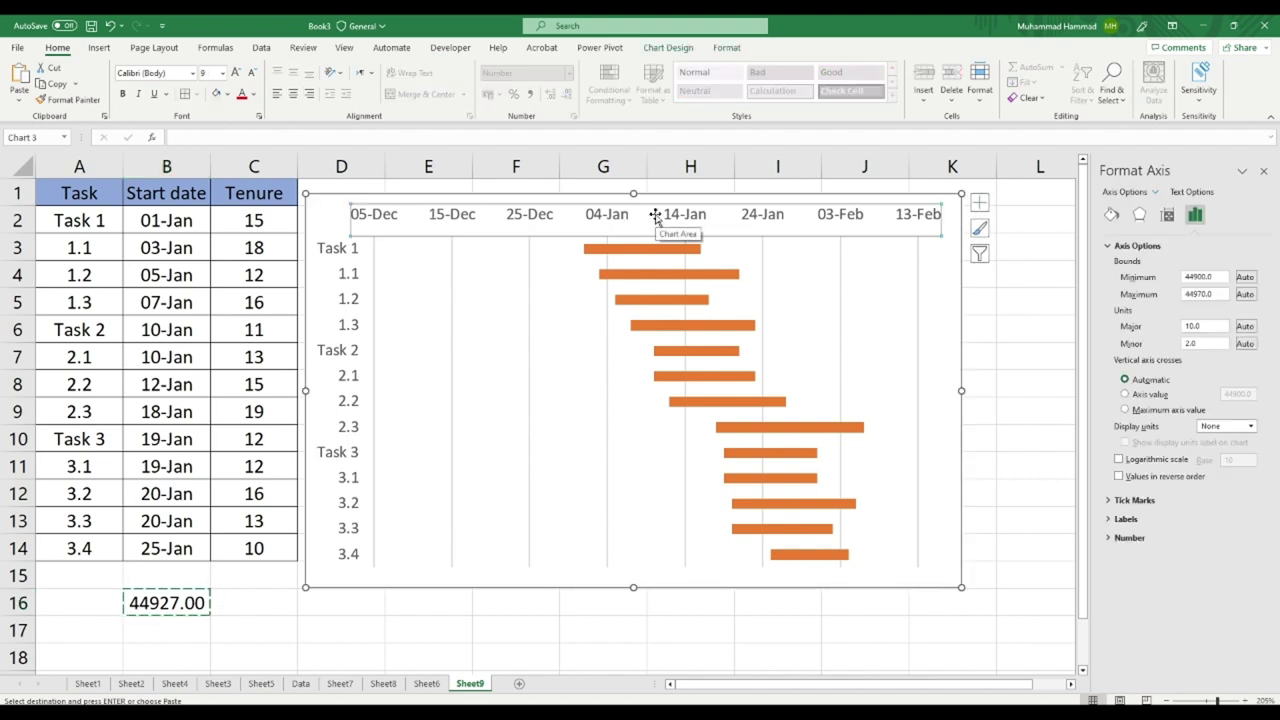
# Set the date axis Minimum bound to 44927 so the timeline begins at 01-Jan
pyautogui.rightClick(601, 214)
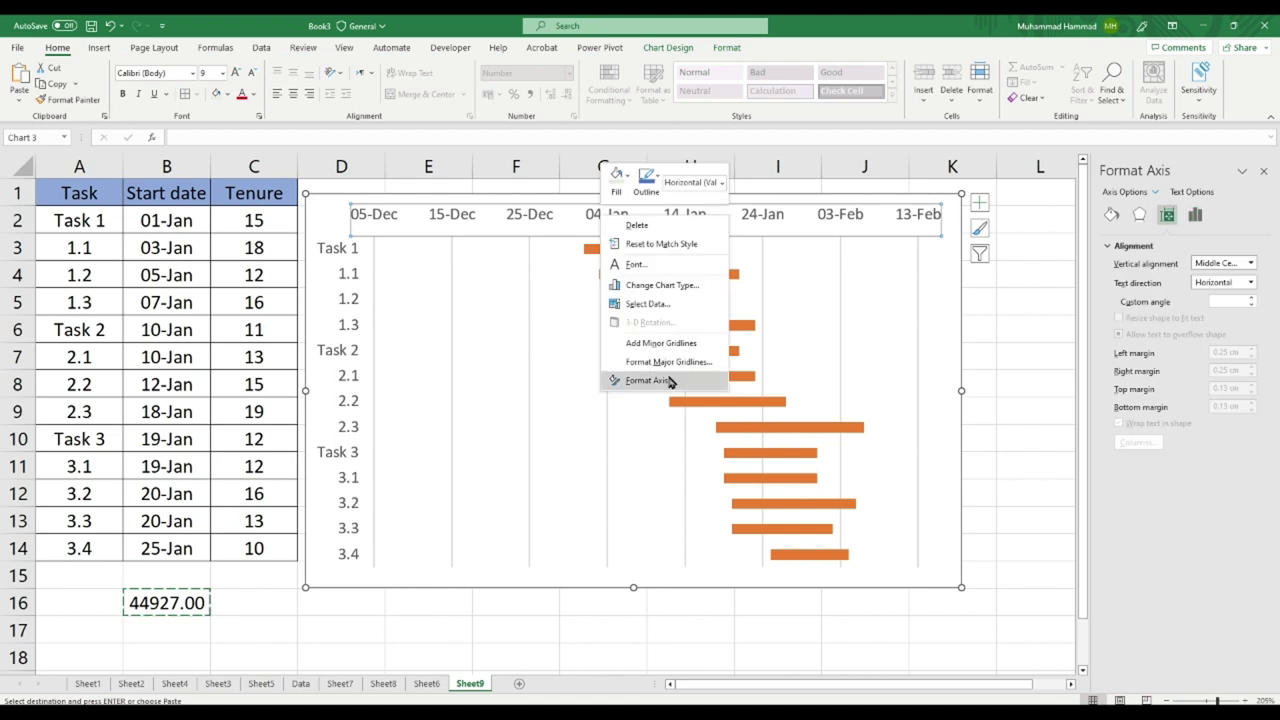
pyautogui.click(650, 380)
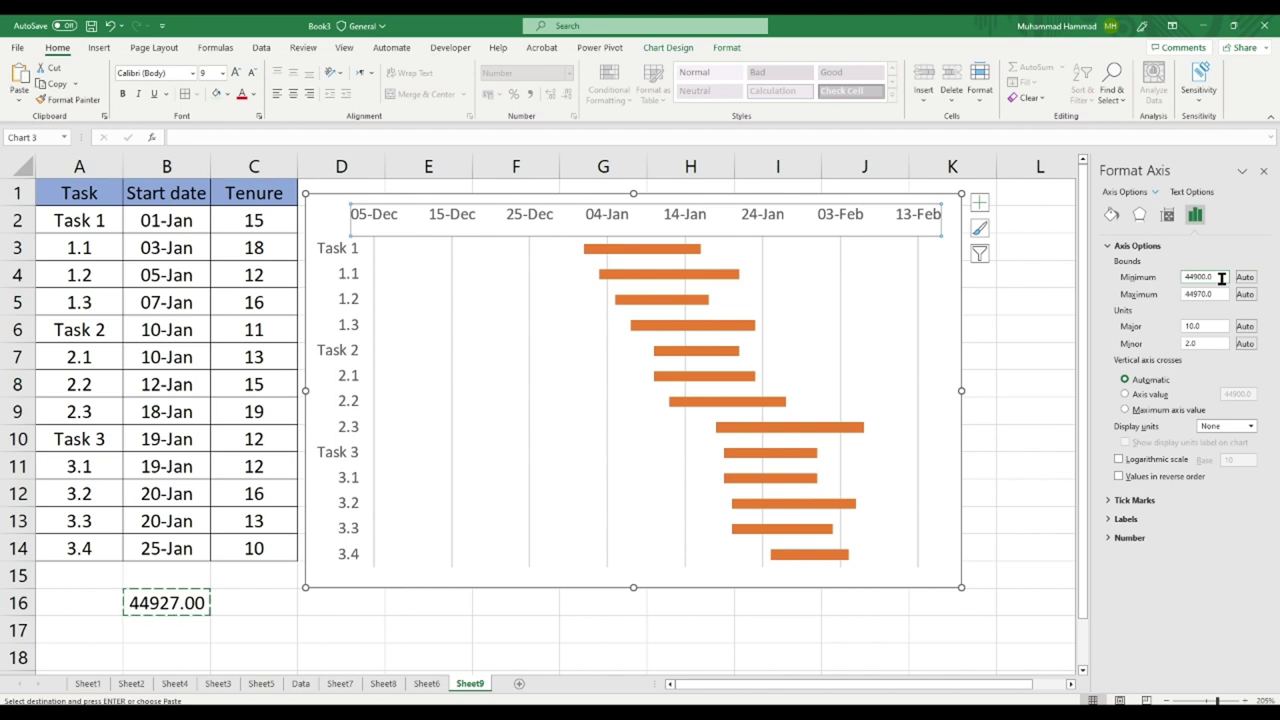
pyautogui.doubleClick(1221, 279)
pyautogui.hotkey('ctrl', 'v')
pyautogui.press('Return')
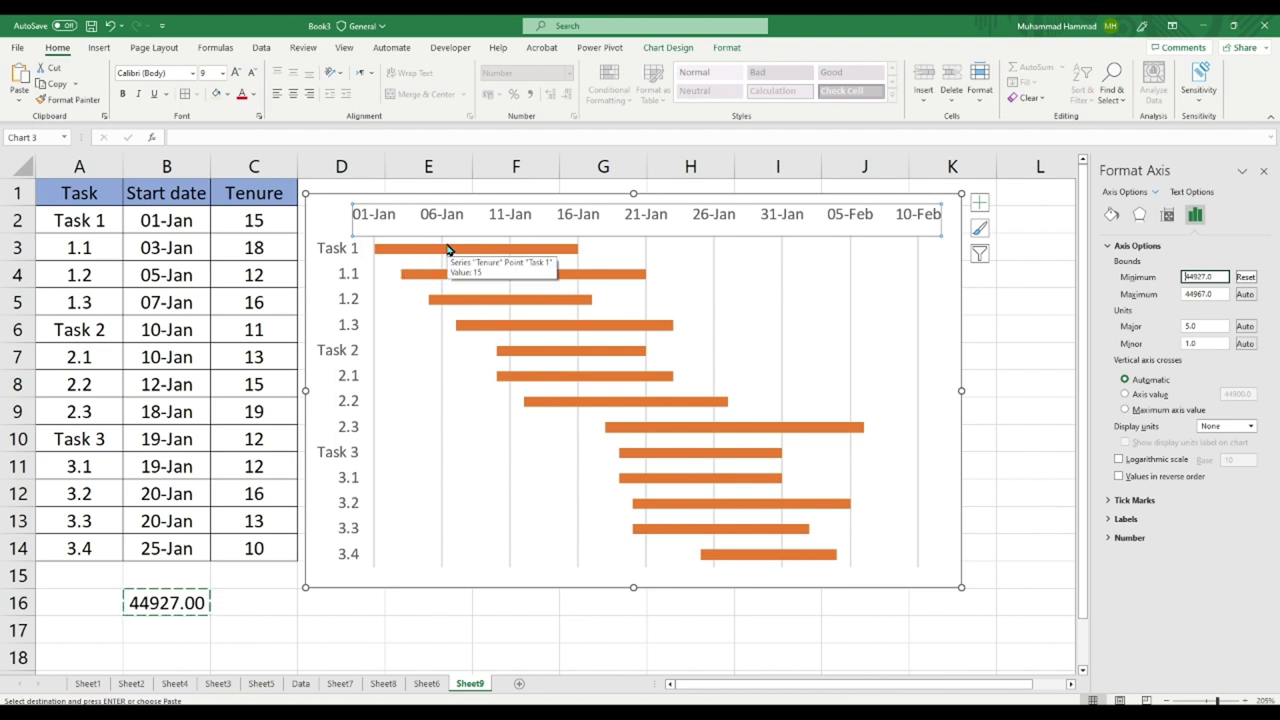
pyautogui.click(988, 382)
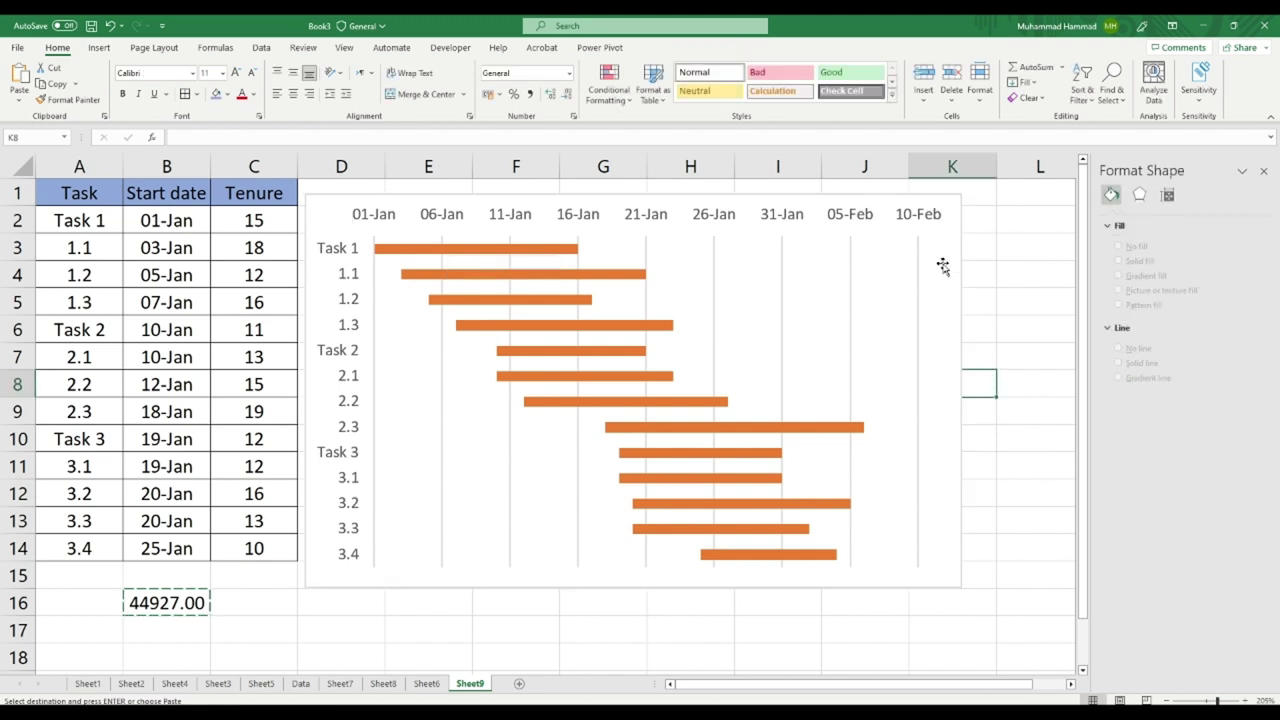
# Fill the Task 1 bar light blue and the 1.1 bar light orange
pyautogui.click(782, 572)
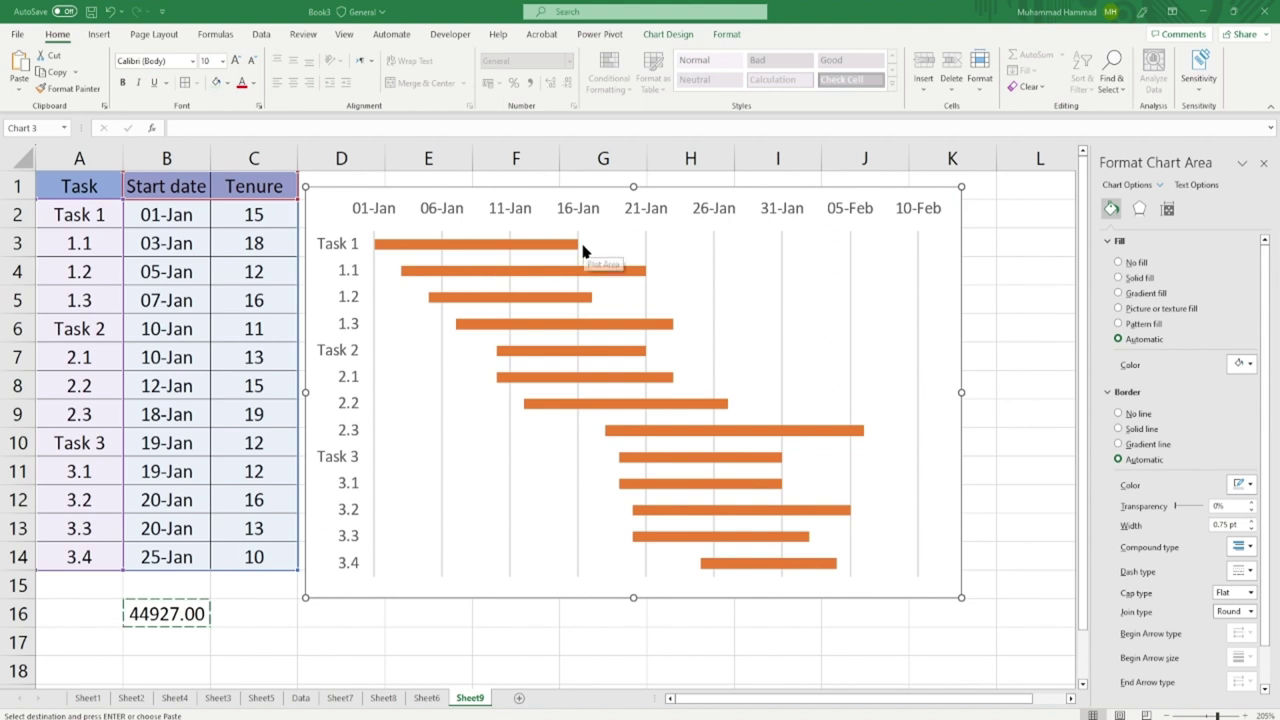
pyautogui.doubleClick(505, 250)
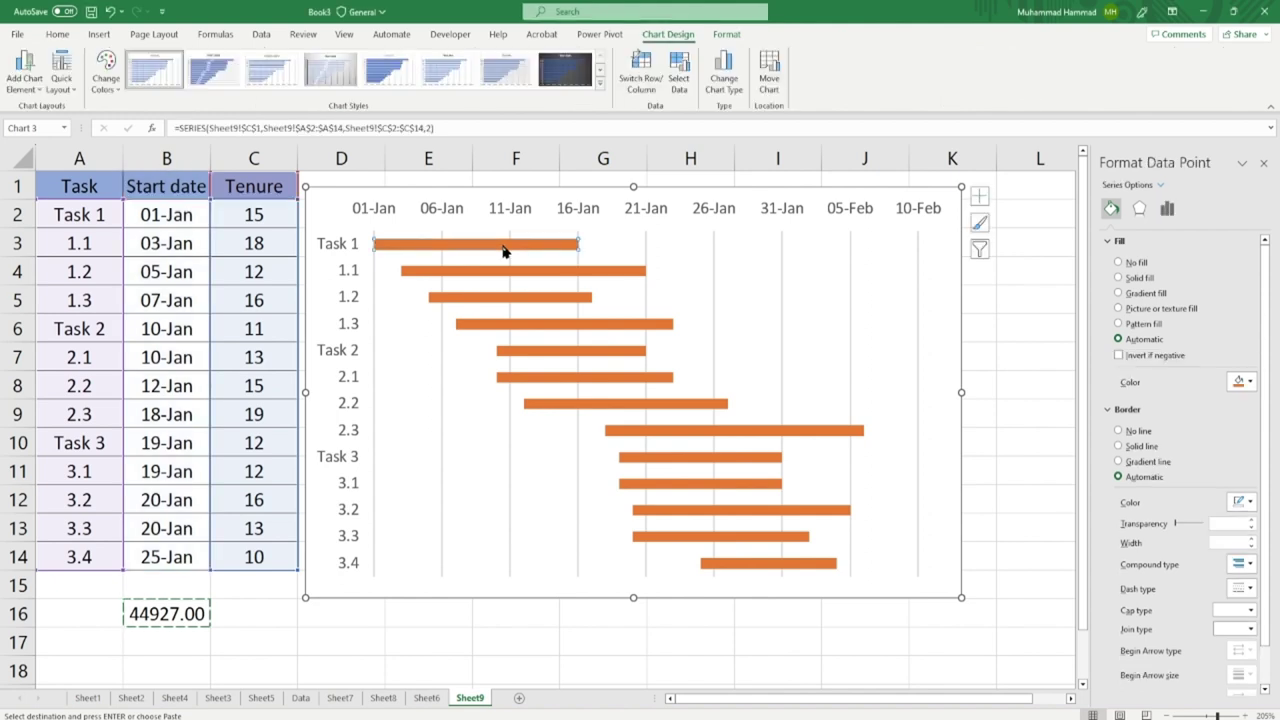
pyautogui.rightClick(504, 249)
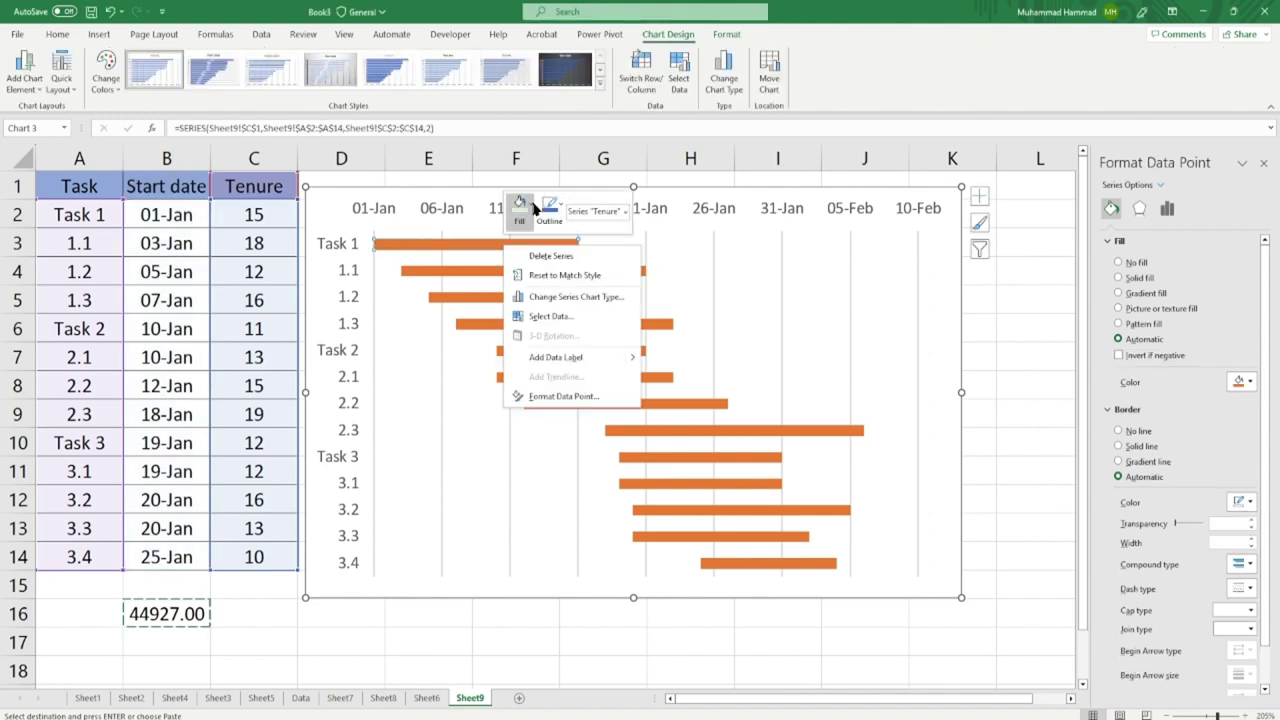
pyautogui.click(531, 207)
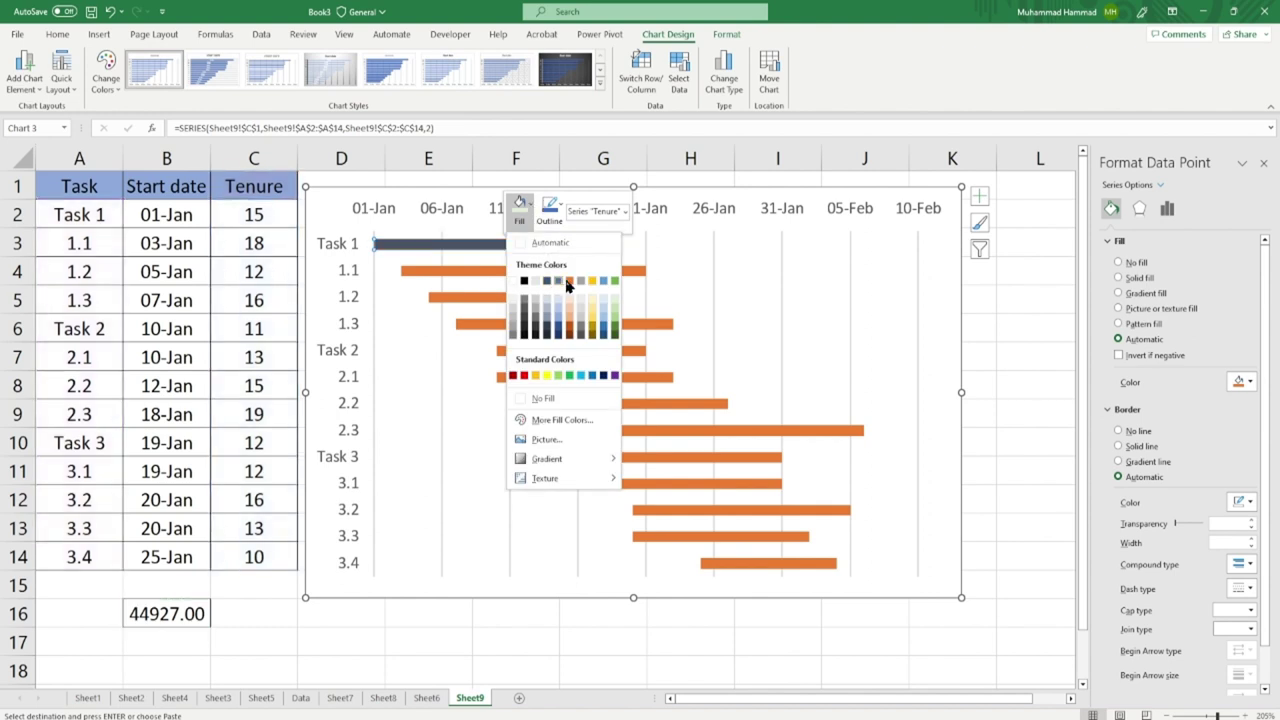
pyautogui.click(560, 300)
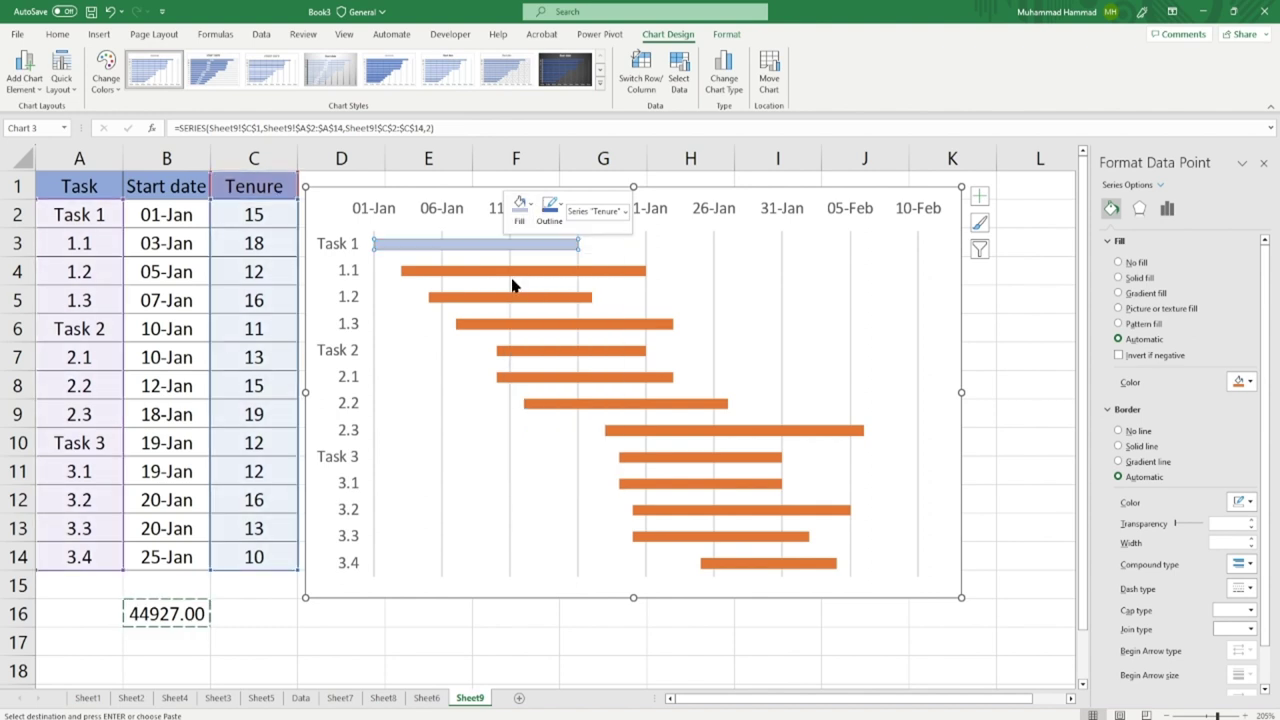
pyautogui.rightClick(510, 277)
pyautogui.click(526, 232)
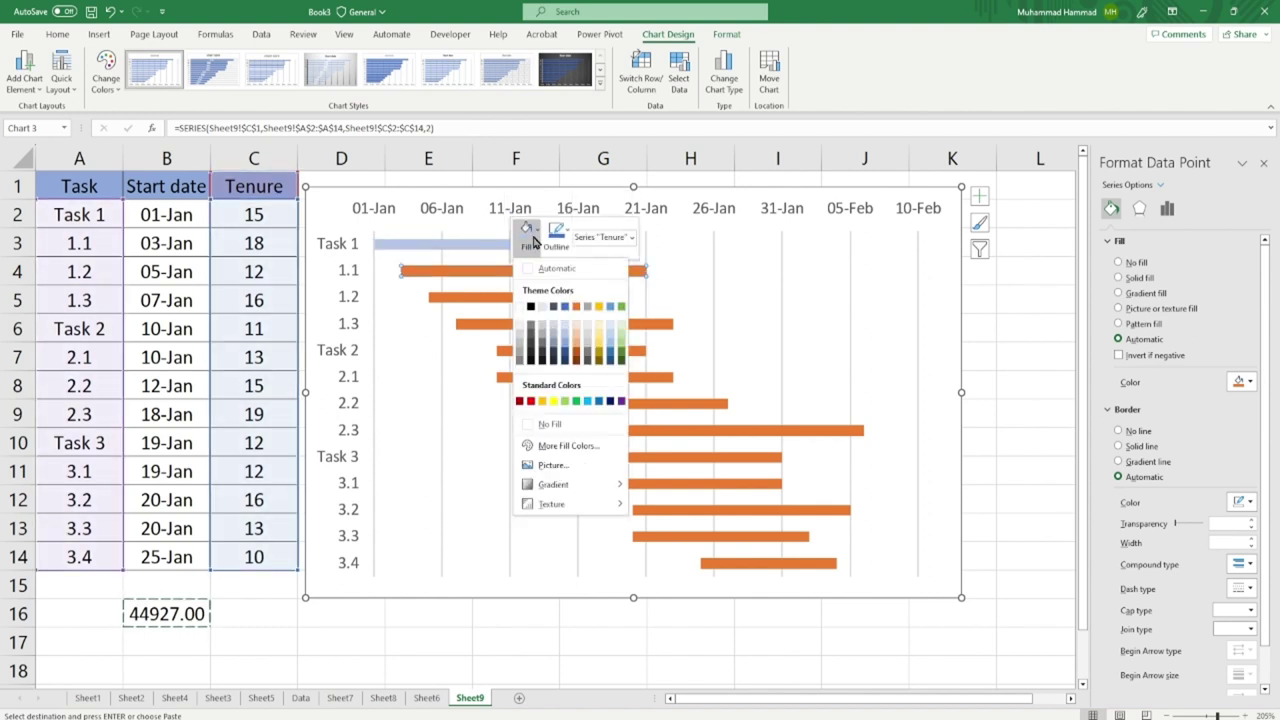
pyautogui.click(577, 330)
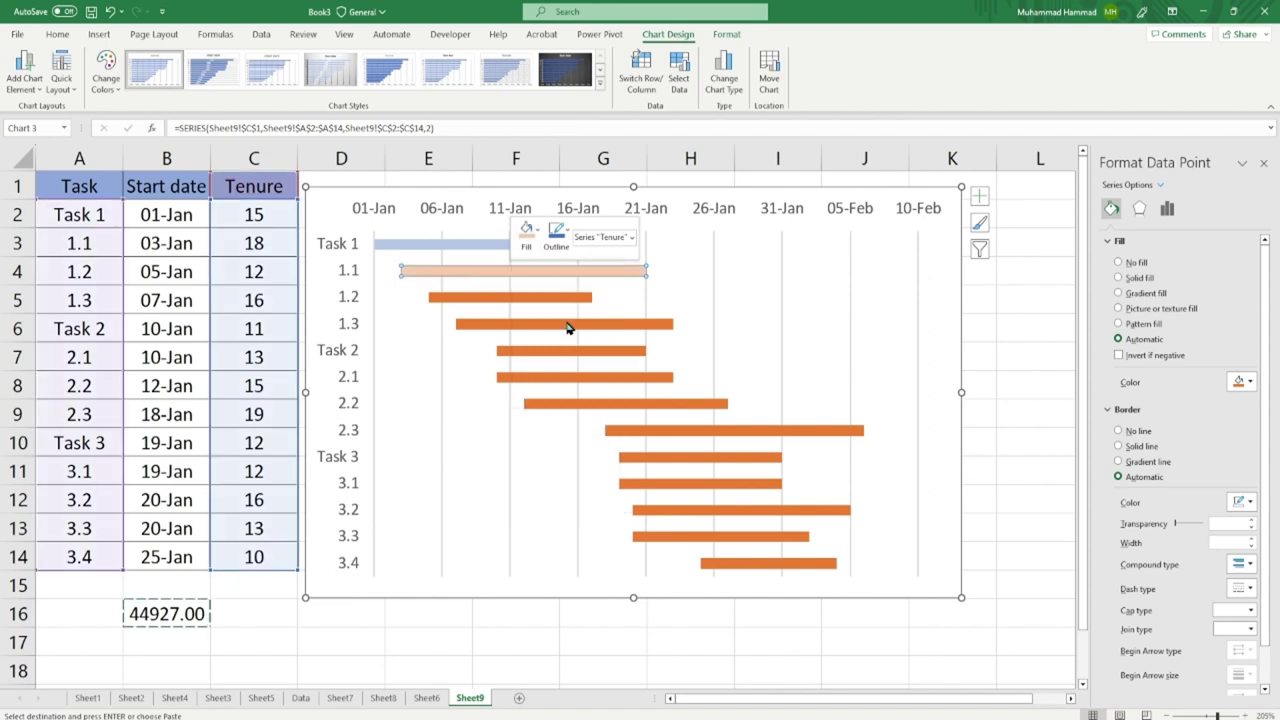
# Fill the 1.2 bar light grey, 1.3 light yellow, and give the remaining Tenure bars varied colours
pyautogui.rightClick(551, 300)
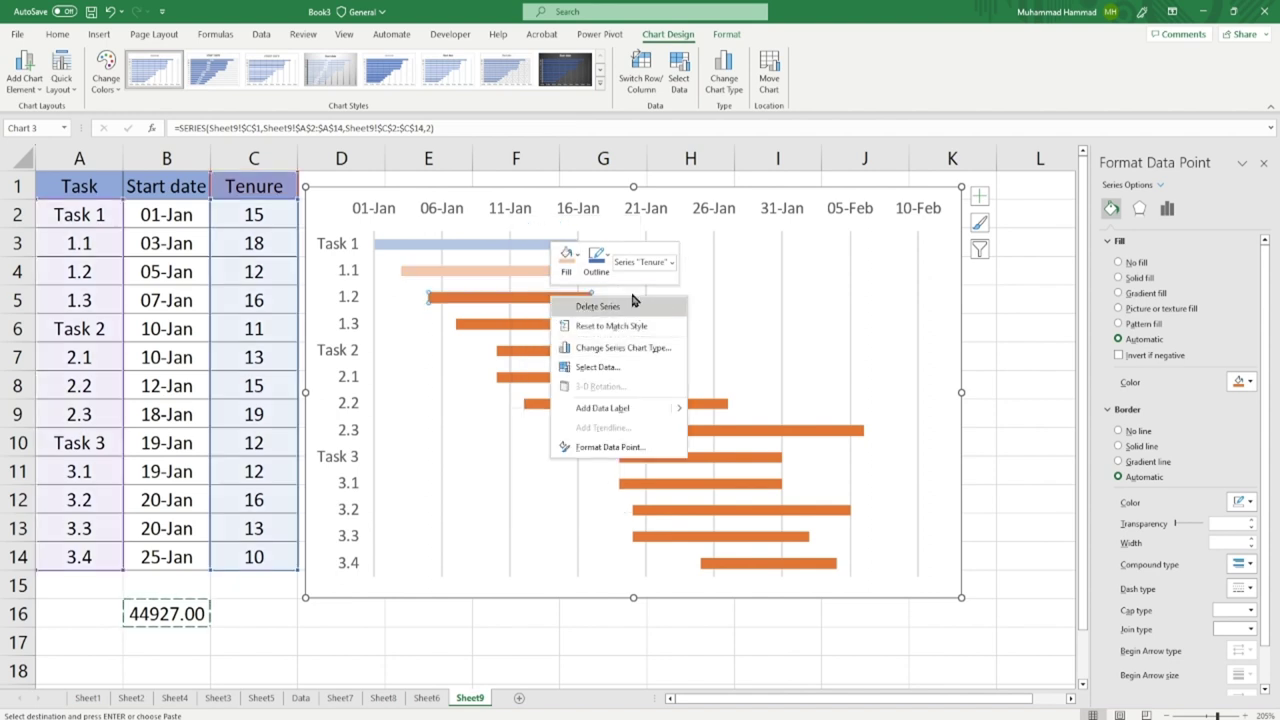
pyautogui.click(576, 262)
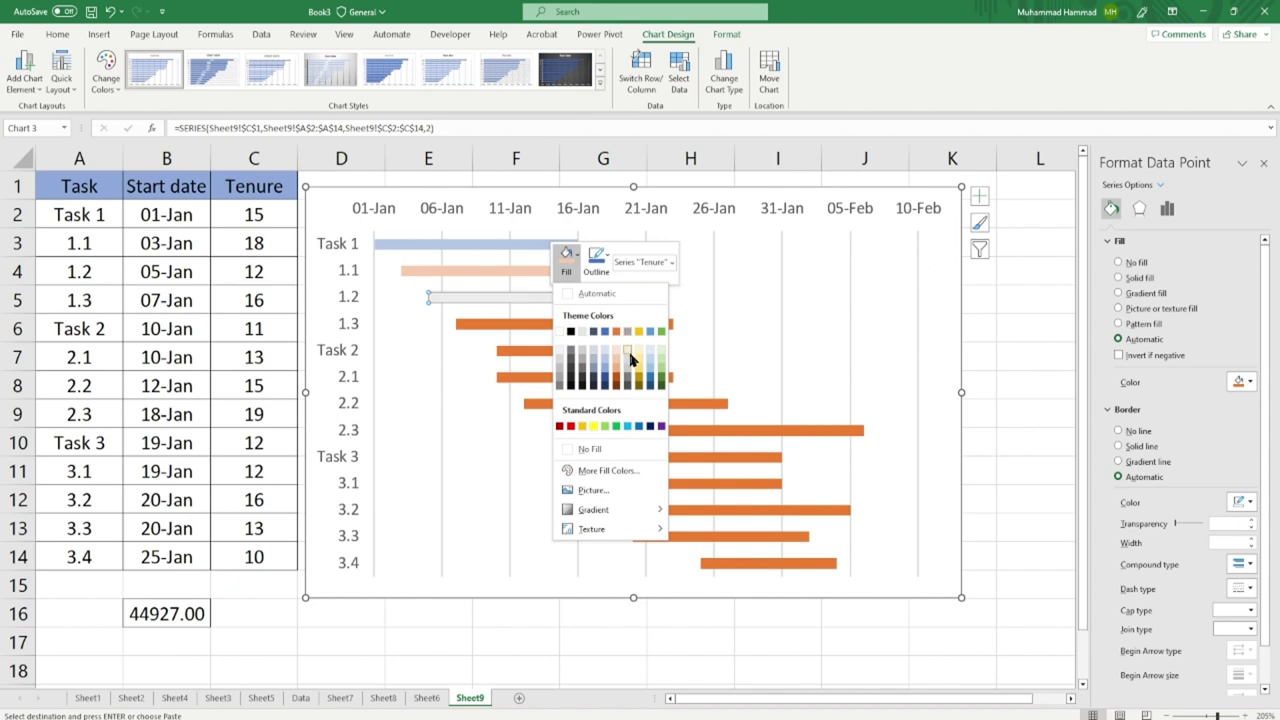
pyautogui.click(627, 366)
pyautogui.rightClick(581, 323)
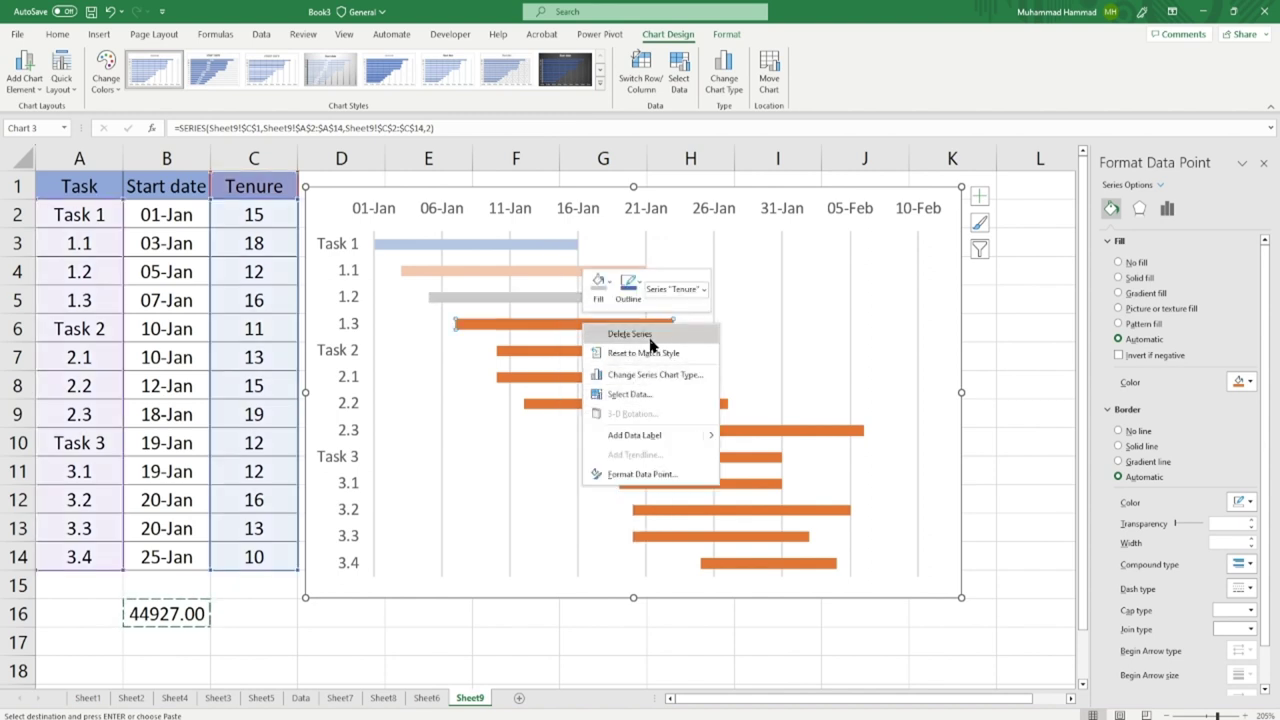
pyautogui.click(598, 283)
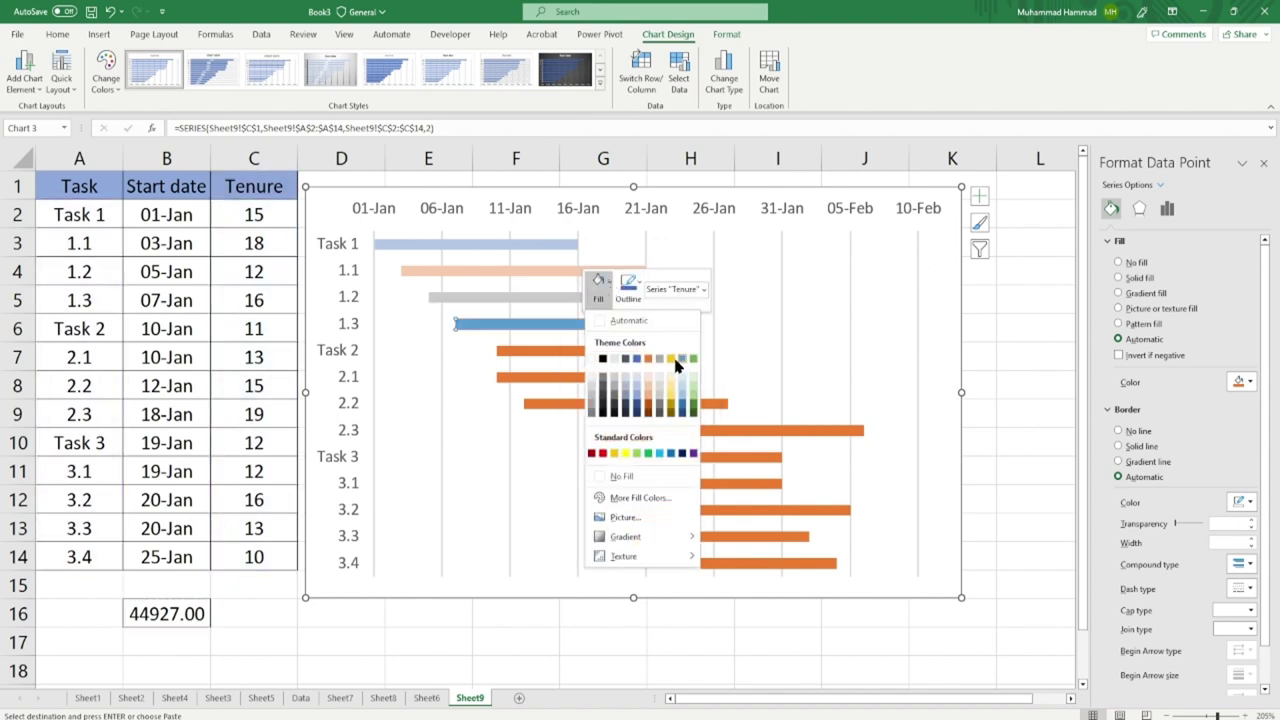
pyautogui.click(673, 385)
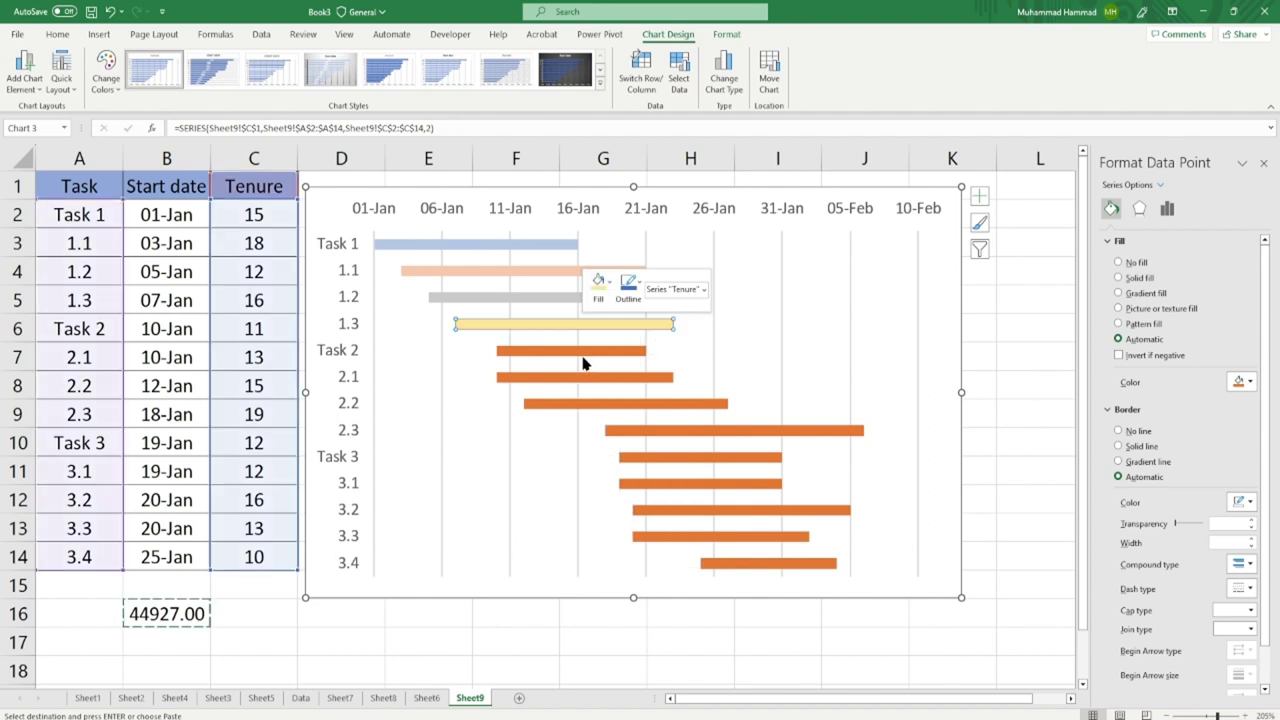
pyautogui.rightClick(585, 349)
pyautogui.rightClick(586, 349)
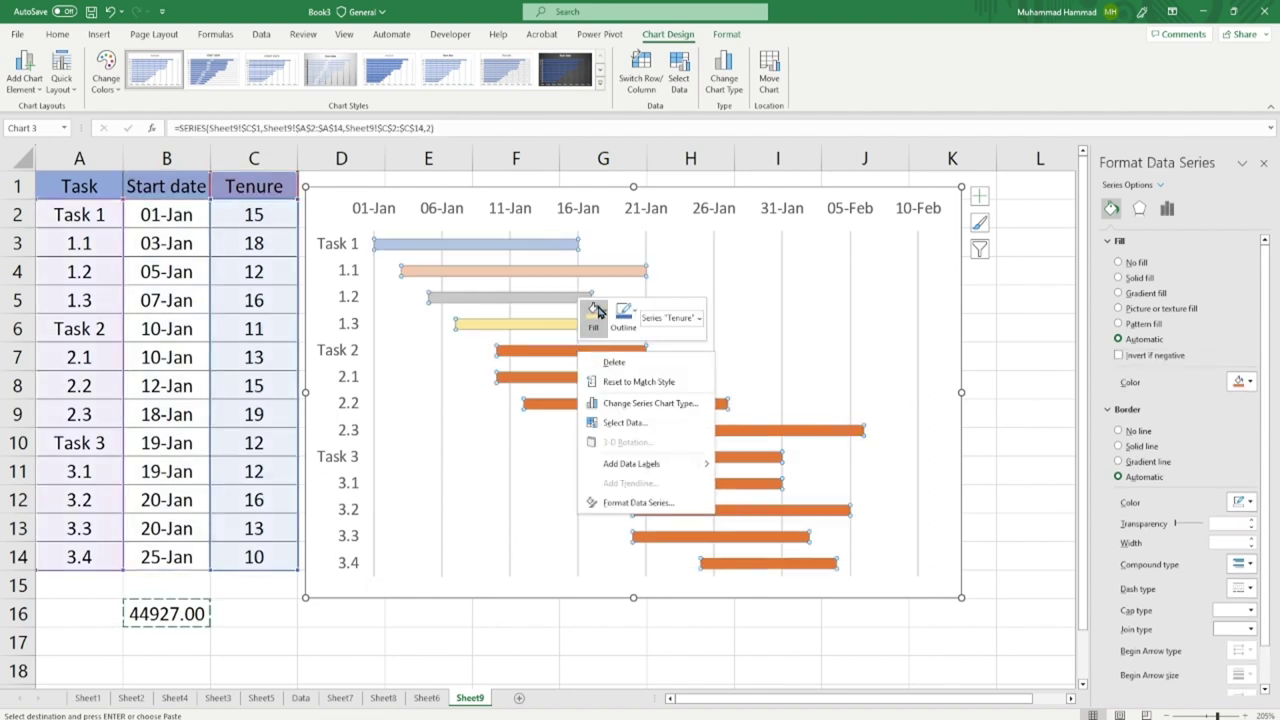
pyautogui.click(593, 311)
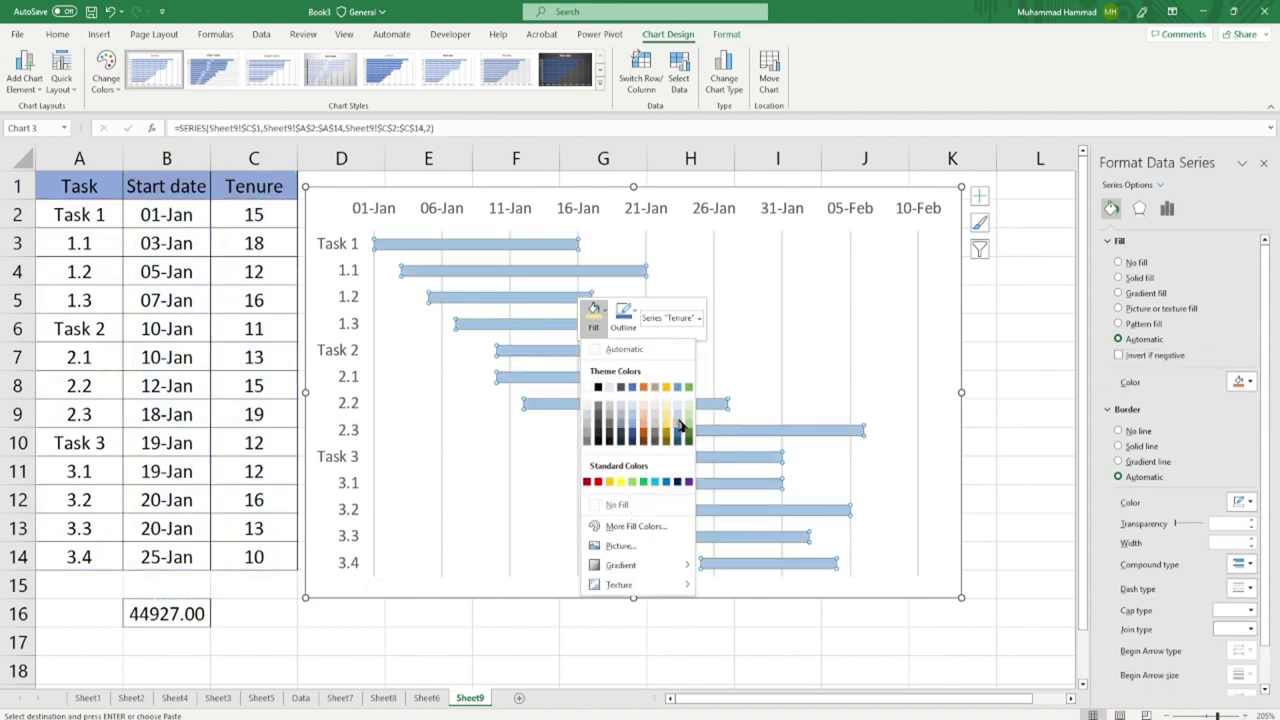
pyautogui.click(625, 349)
pyautogui.click(880, 530)
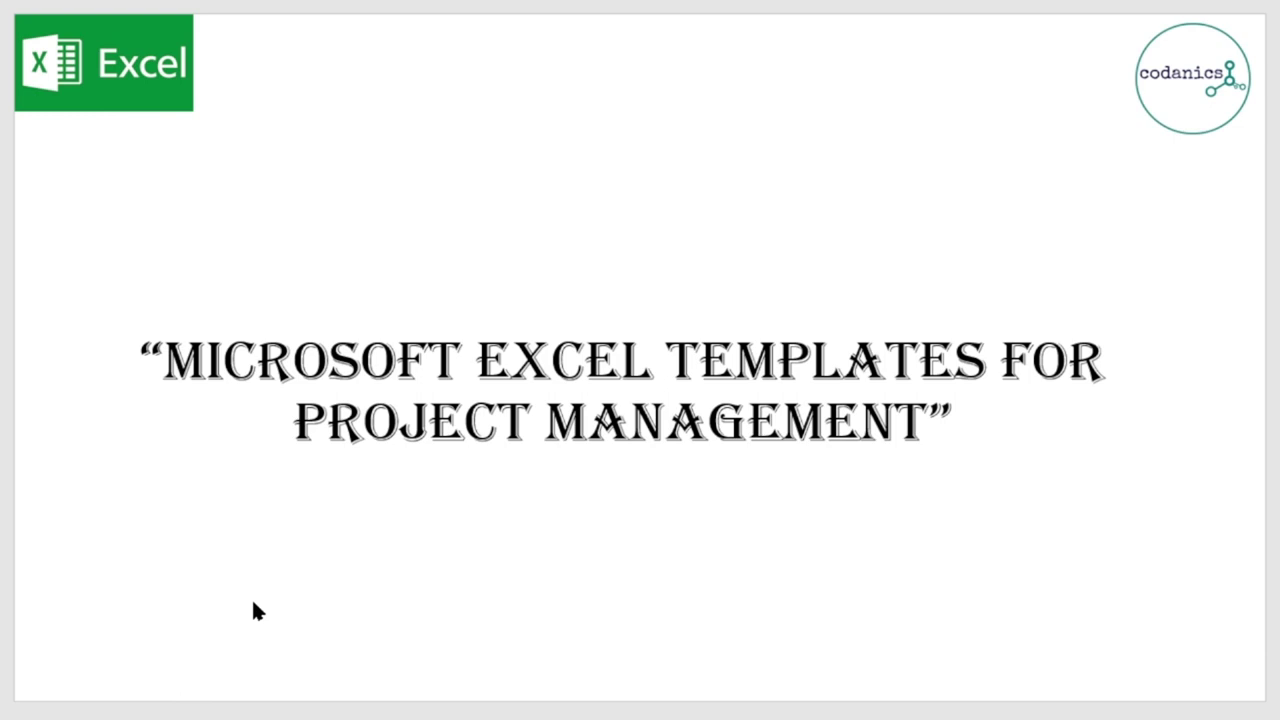
# Advance to the templates slide with the officetimeline.com download link
pyautogui.scroll(-1, 253, 611)
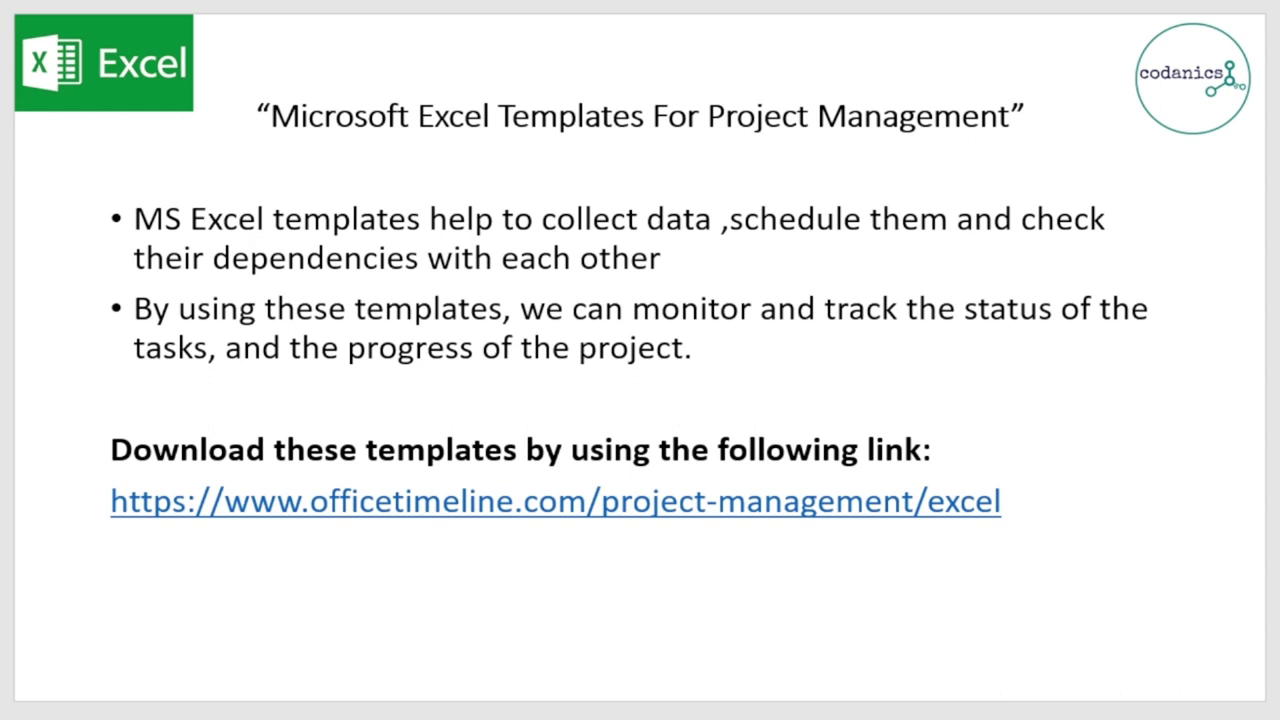
# Move through the Microsoft Excel Templates list to the Excel Project Review Template slide
pyautogui.press('Right')
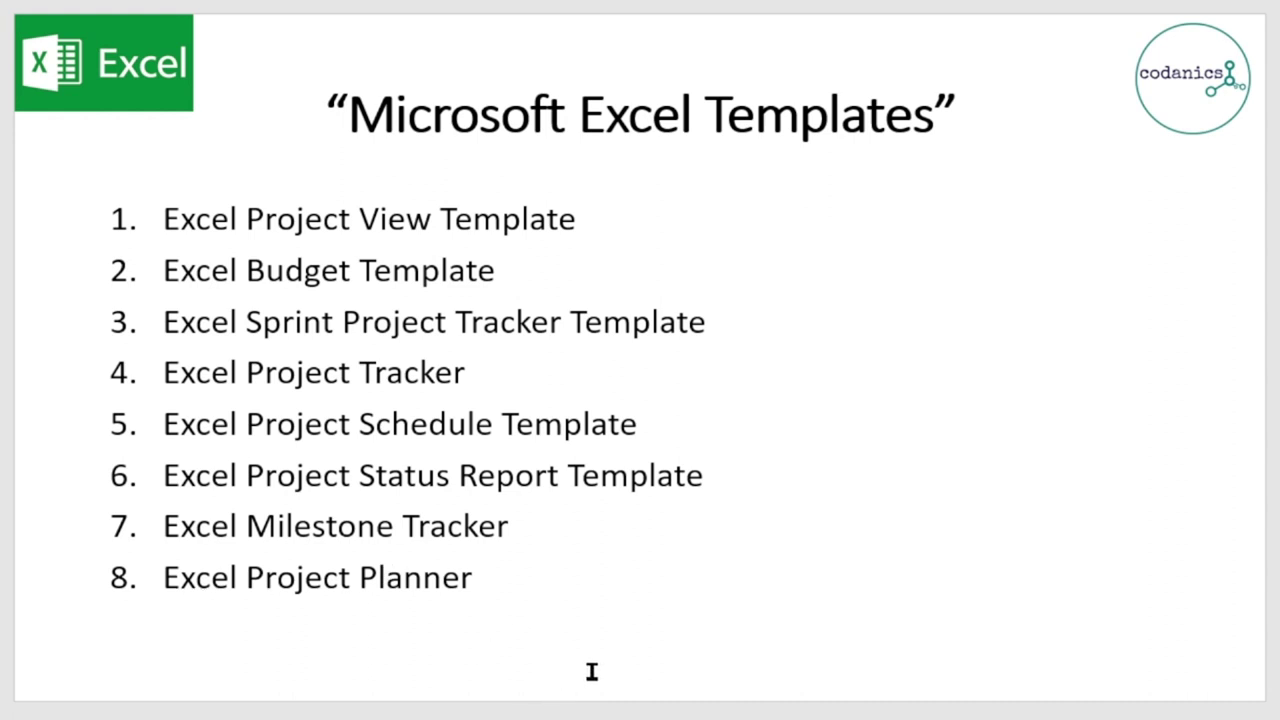
pyautogui.press('Right')
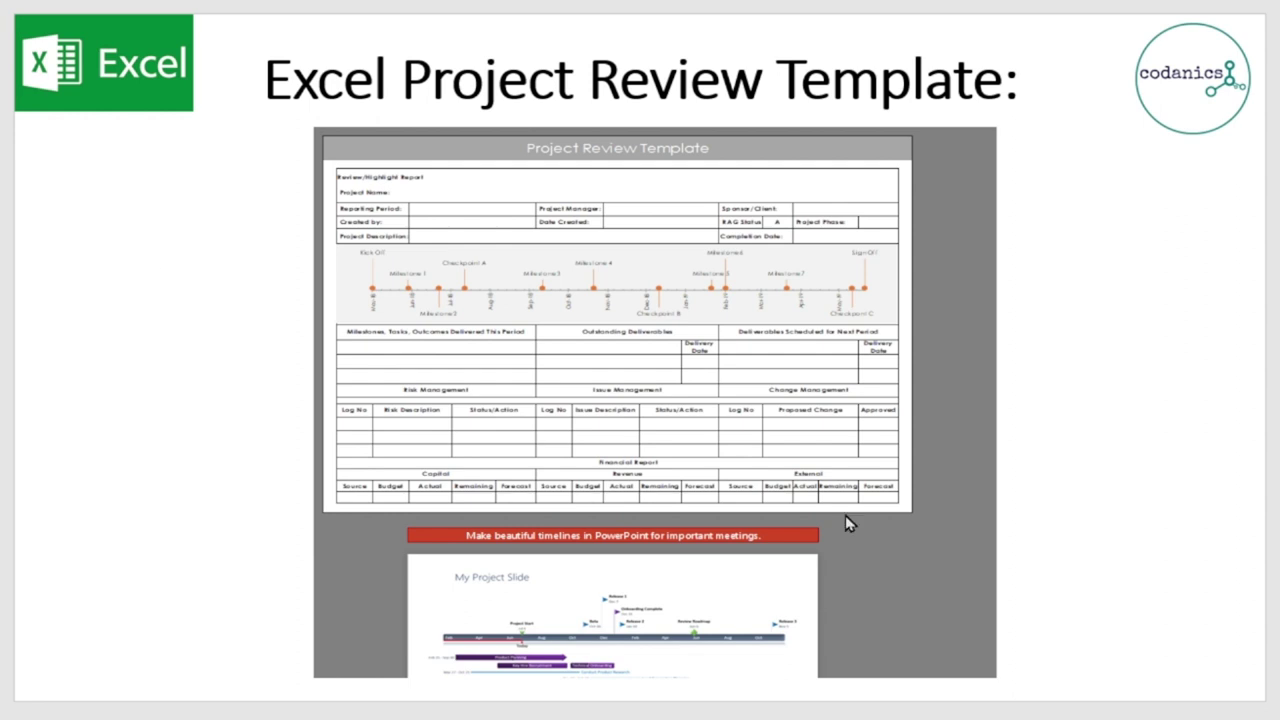
# Go from the Excel Budget Template slide on to the Sprint Project Tracker slide
pyautogui.click(1107, 421)
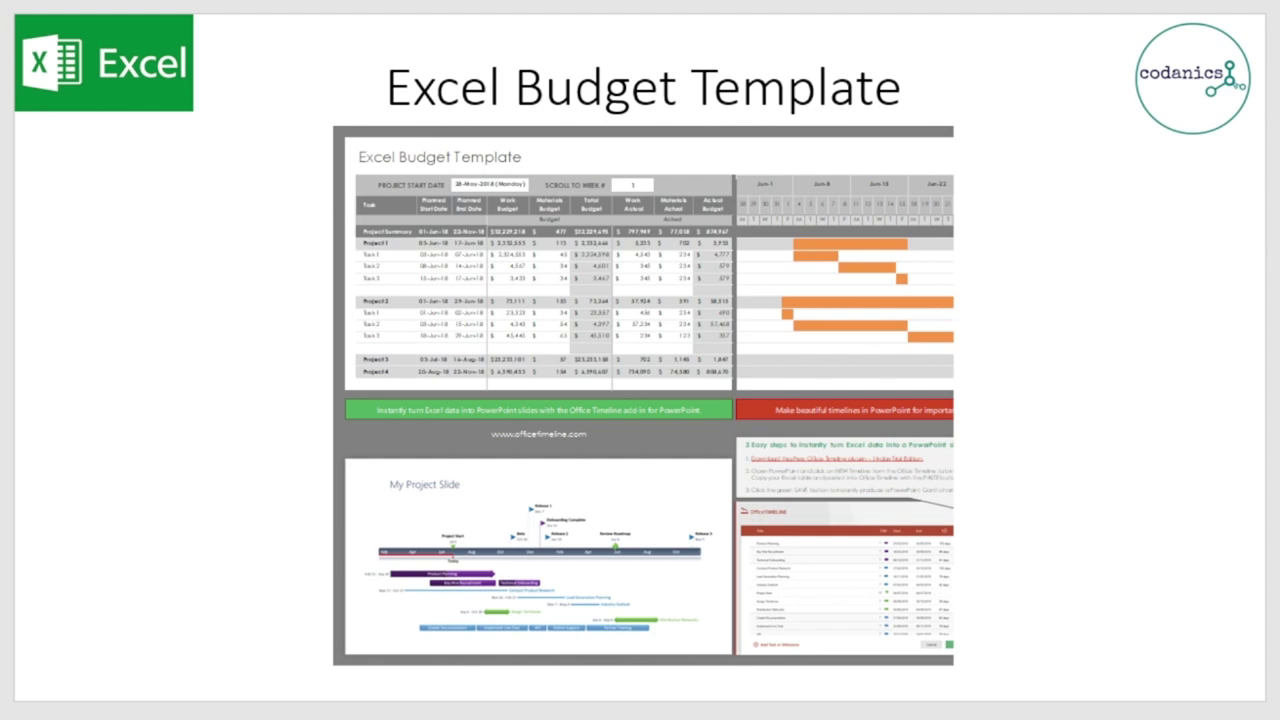
pyautogui.click(1067, 340)
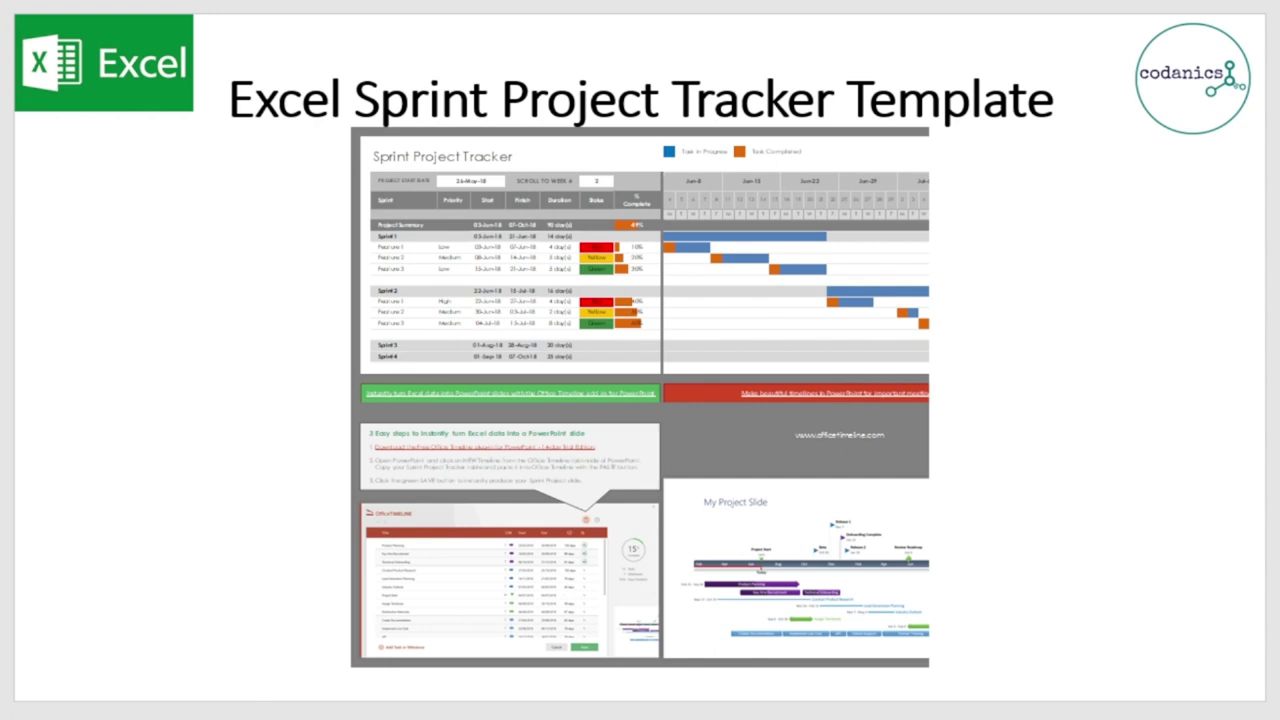
# Advance from the Excel Project Tracker slide through to the Excel Project Planner slide
pyautogui.press('Right')
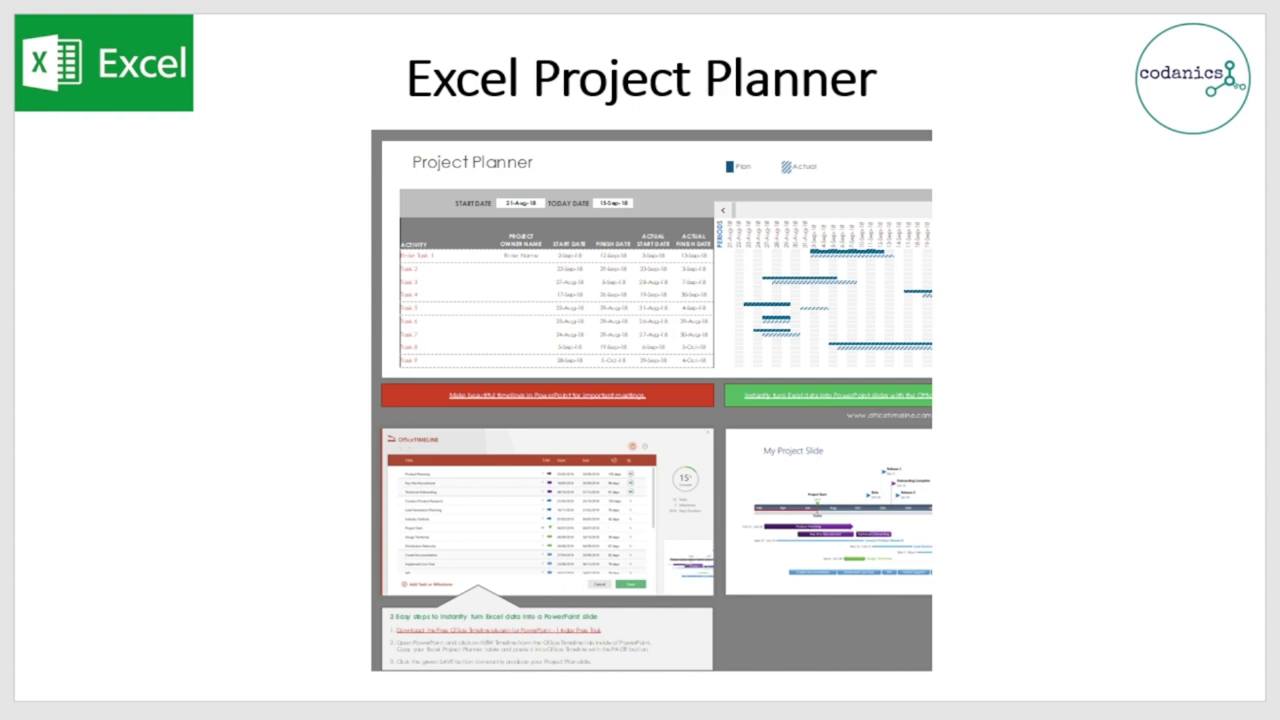
# Bring up the "MIS Reports in Excel" title slide with its sample sales dashboard
pyautogui.click(790, 234)
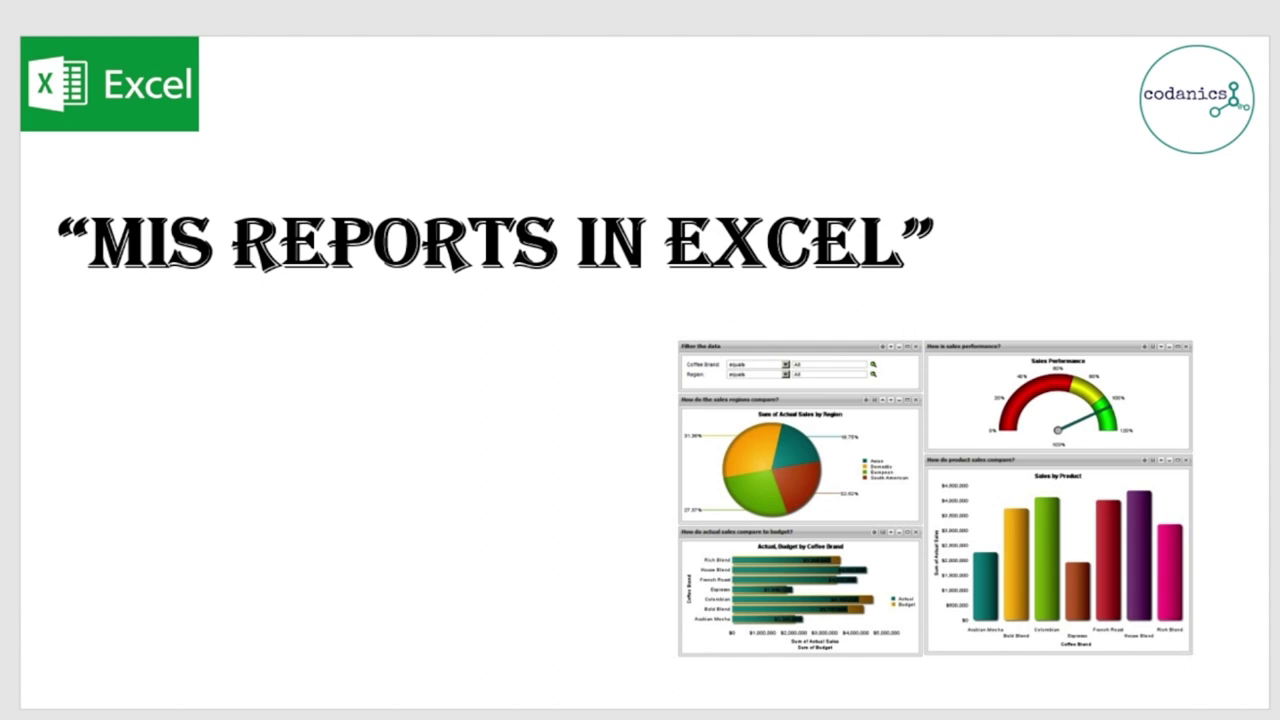
# Advance the presentation to the 'MIS Reports in Excel' bullet slide
pyautogui.click(520, 676)
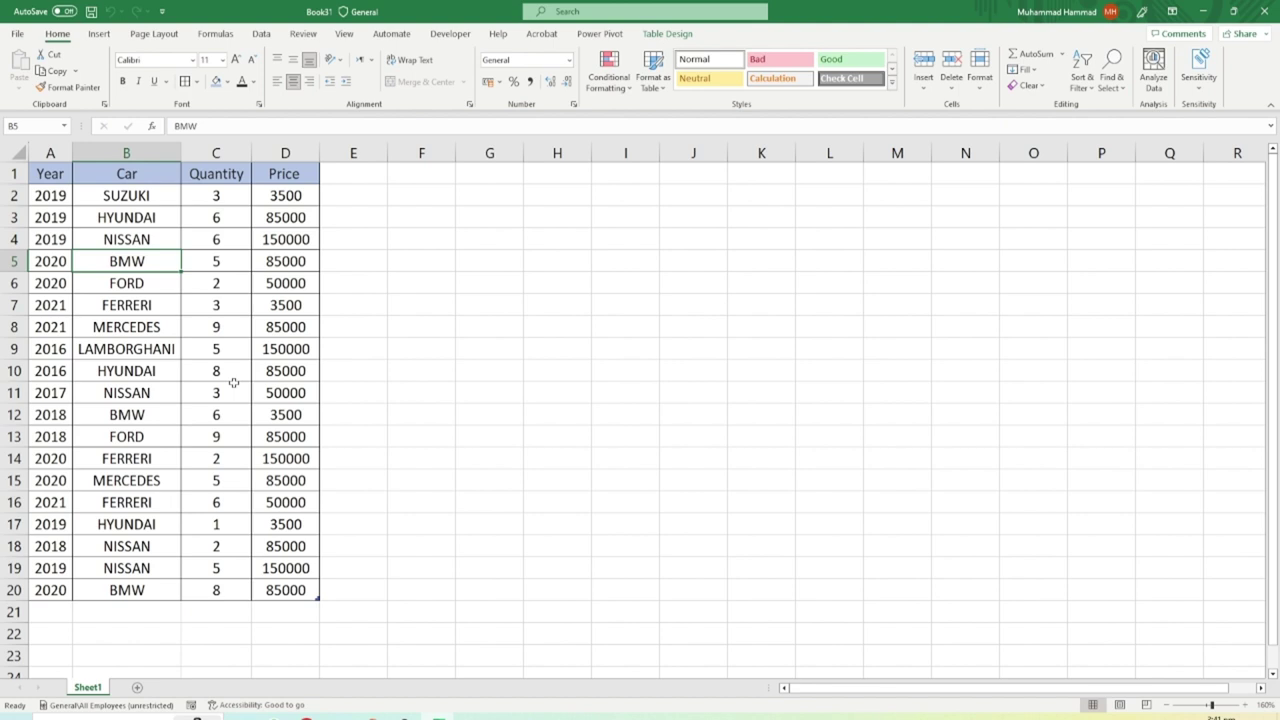
# Select the whole car sales table, starting from its first data row
pyautogui.press('Left')
pyautogui.press('Up')
pyautogui.press('Up')
pyautogui.press('Up')
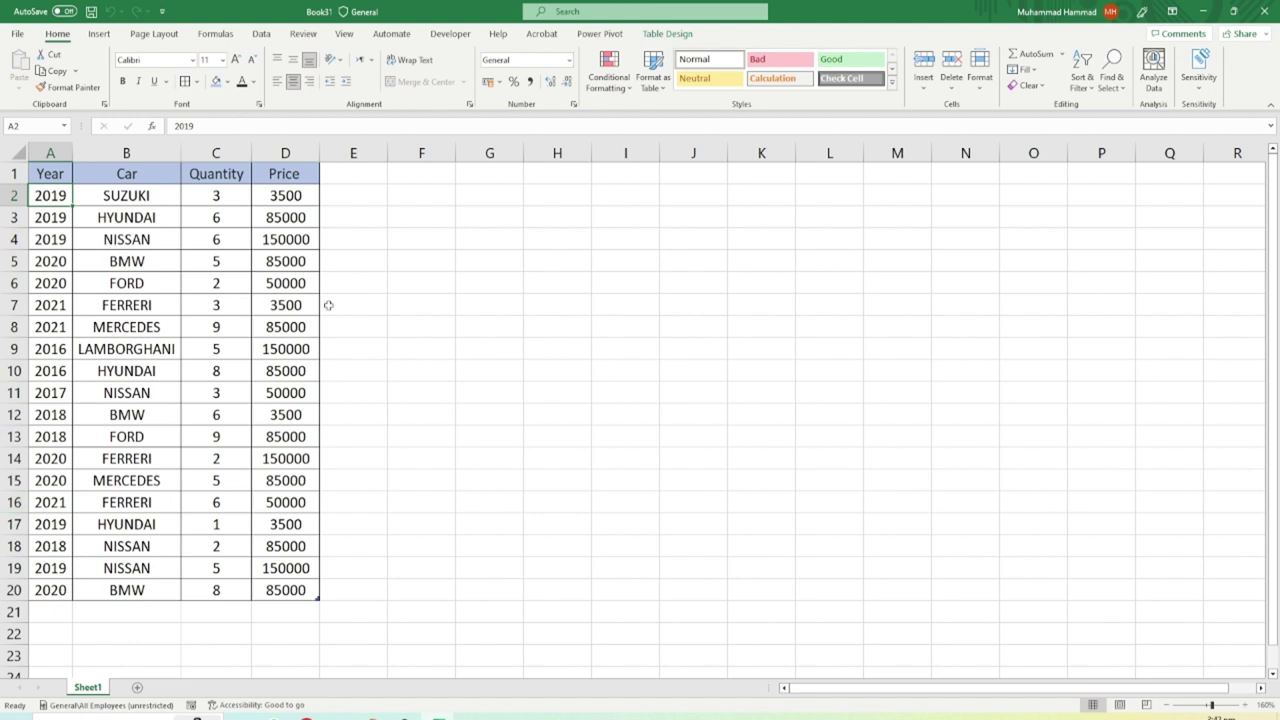
pyautogui.hotkey('ctrl', 'a')
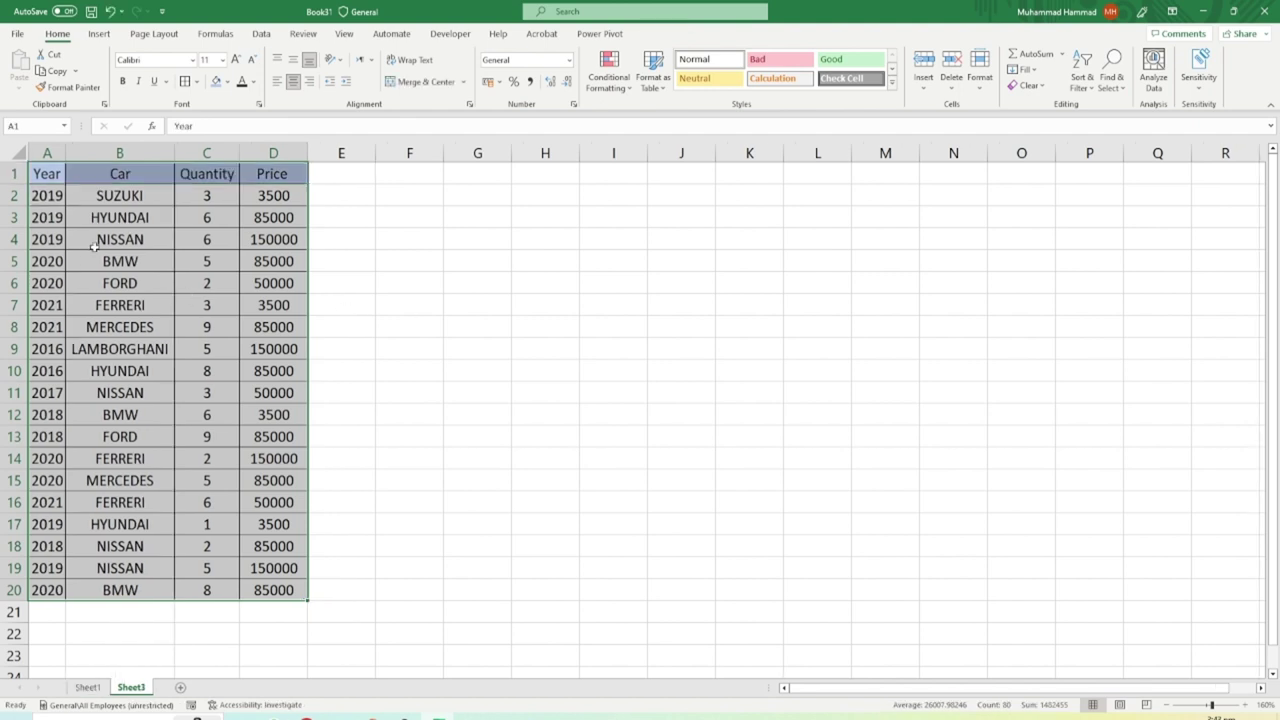
# Convert the car sales range A1:D20 into an Excel table with headers
pyautogui.hotkey('ctrl', 't')
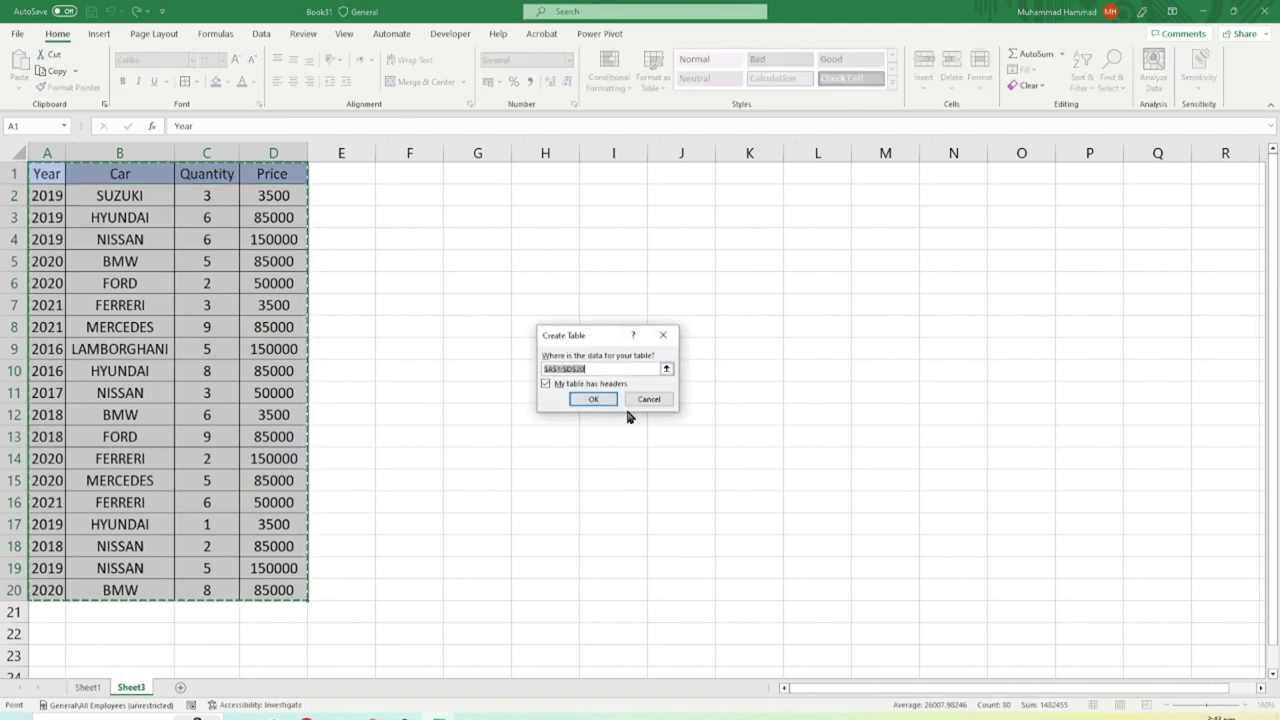
pyautogui.click(594, 399)
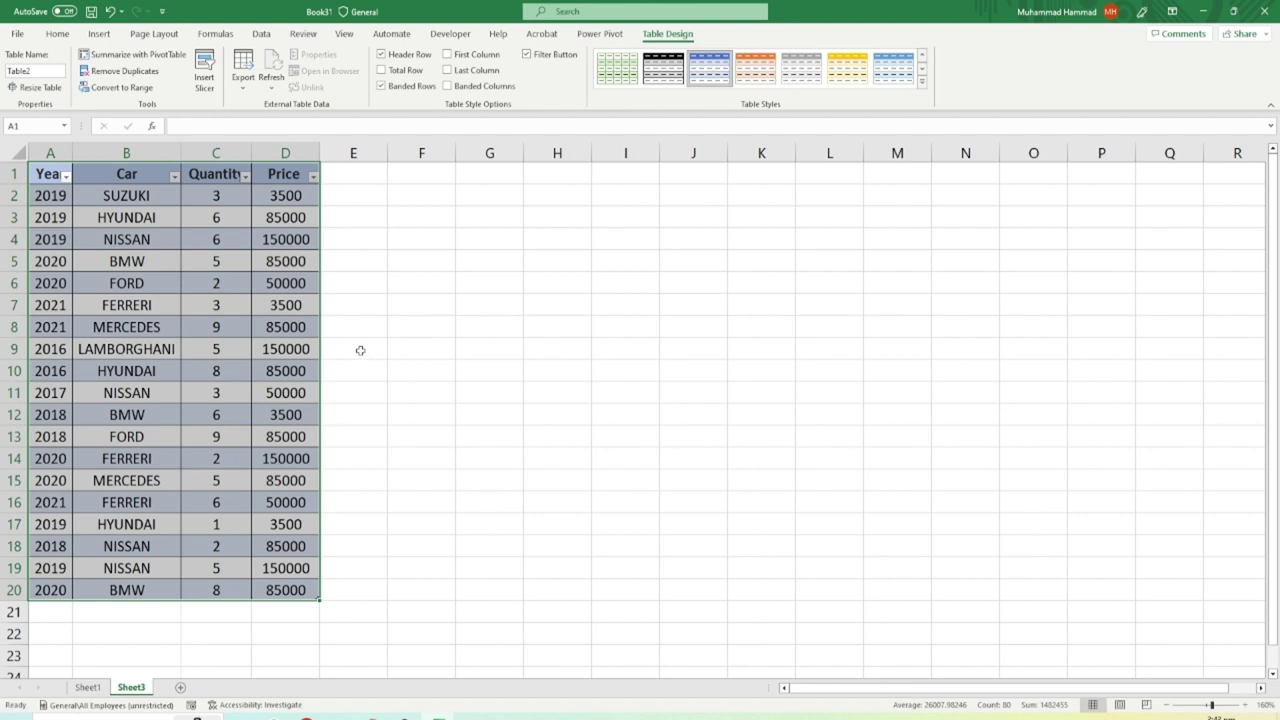
pyautogui.click(358, 350)
# Select the entire car table as the PivotTable source
pyautogui.click(177, 243)
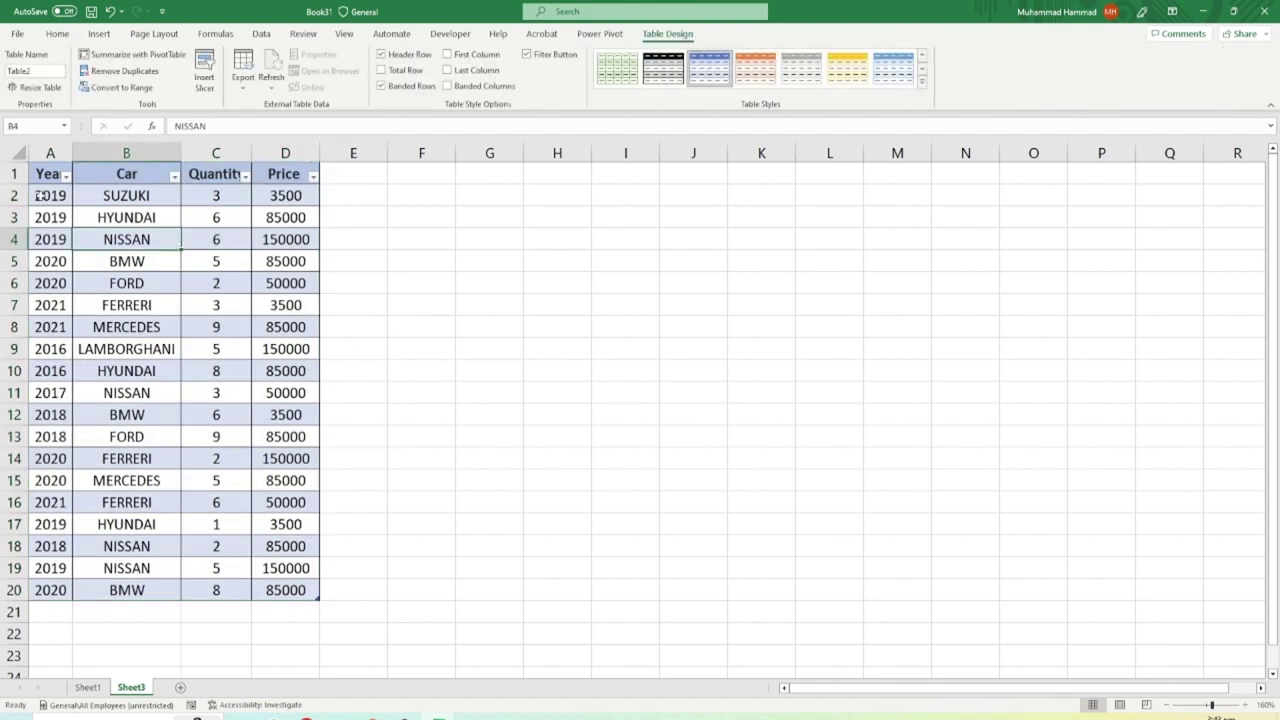
pyautogui.click(66, 176)
pyautogui.click(92, 465)
pyautogui.hotkey('ctrl', 'a')
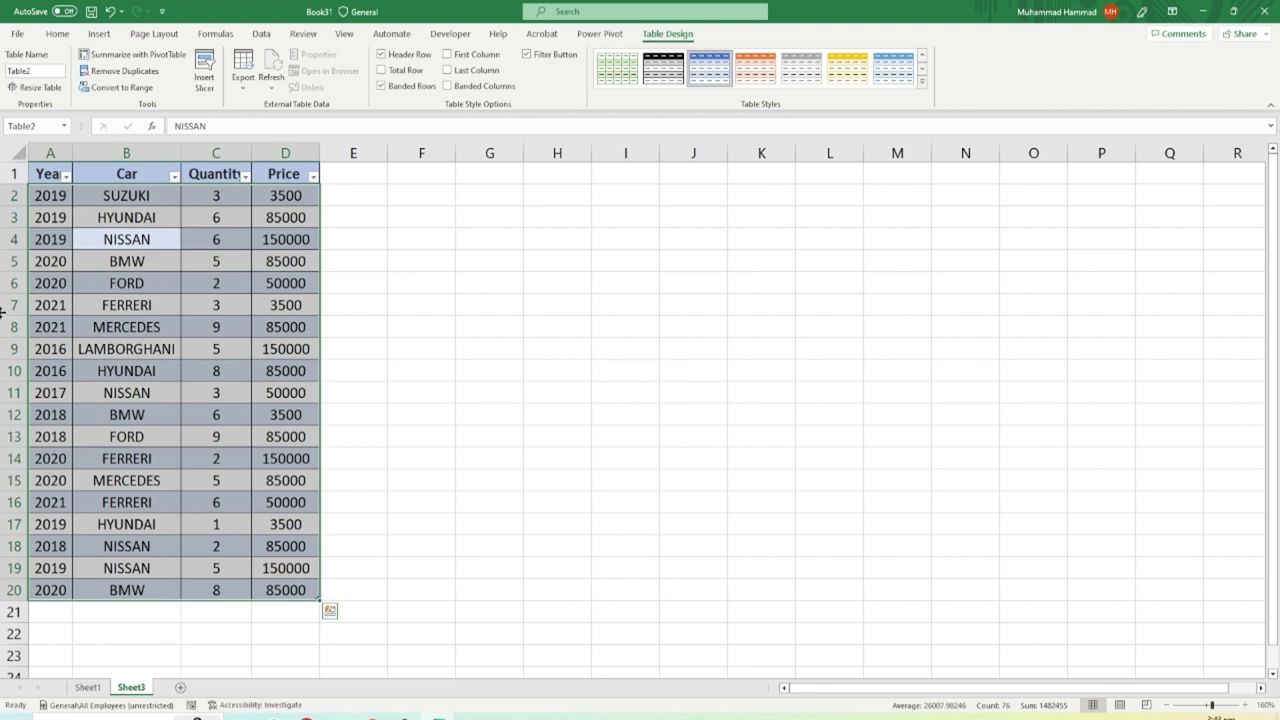
pyautogui.click(104, 34)
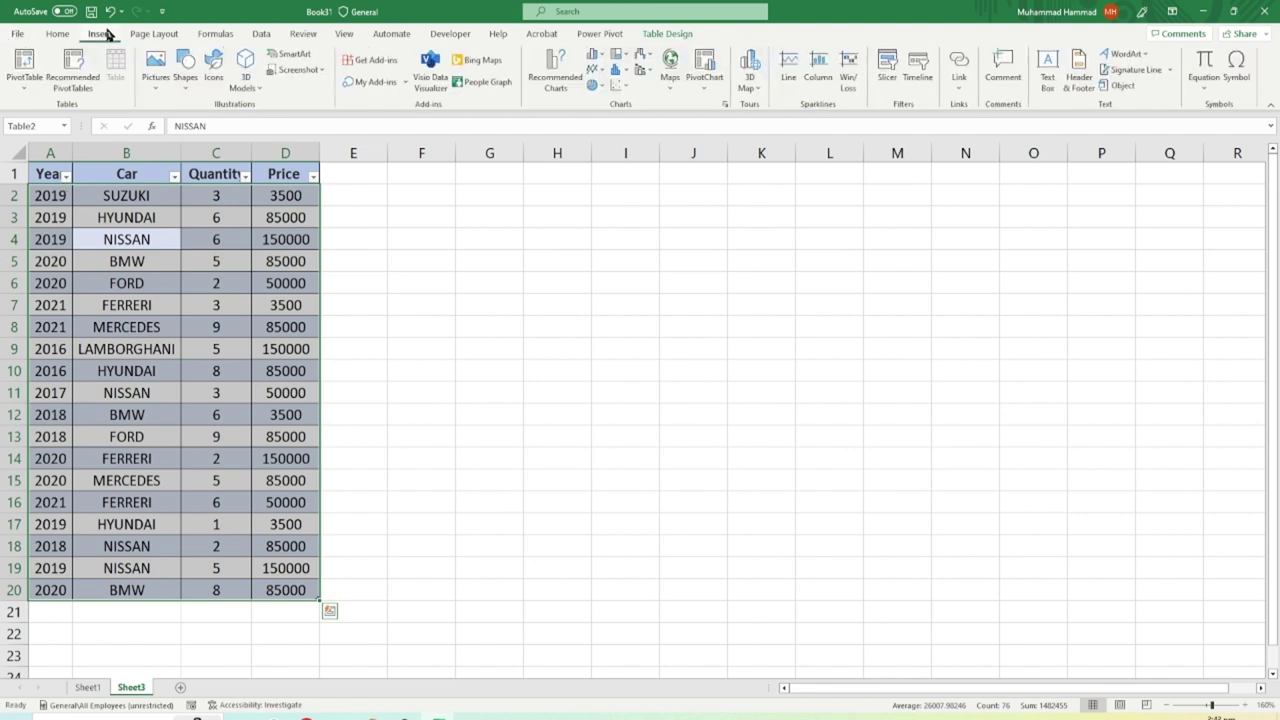
# Start a PivotTable from Table2, placed on a new worksheet
pyautogui.click(57, 34)
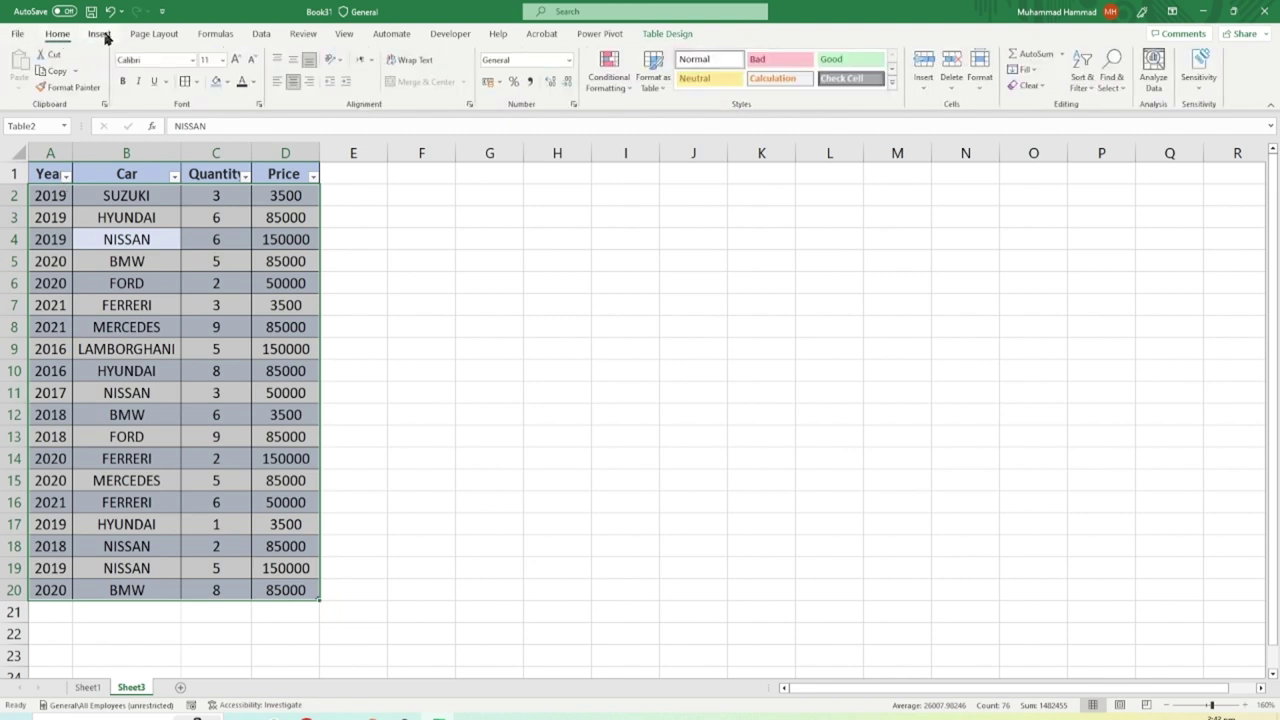
pyautogui.click(104, 35)
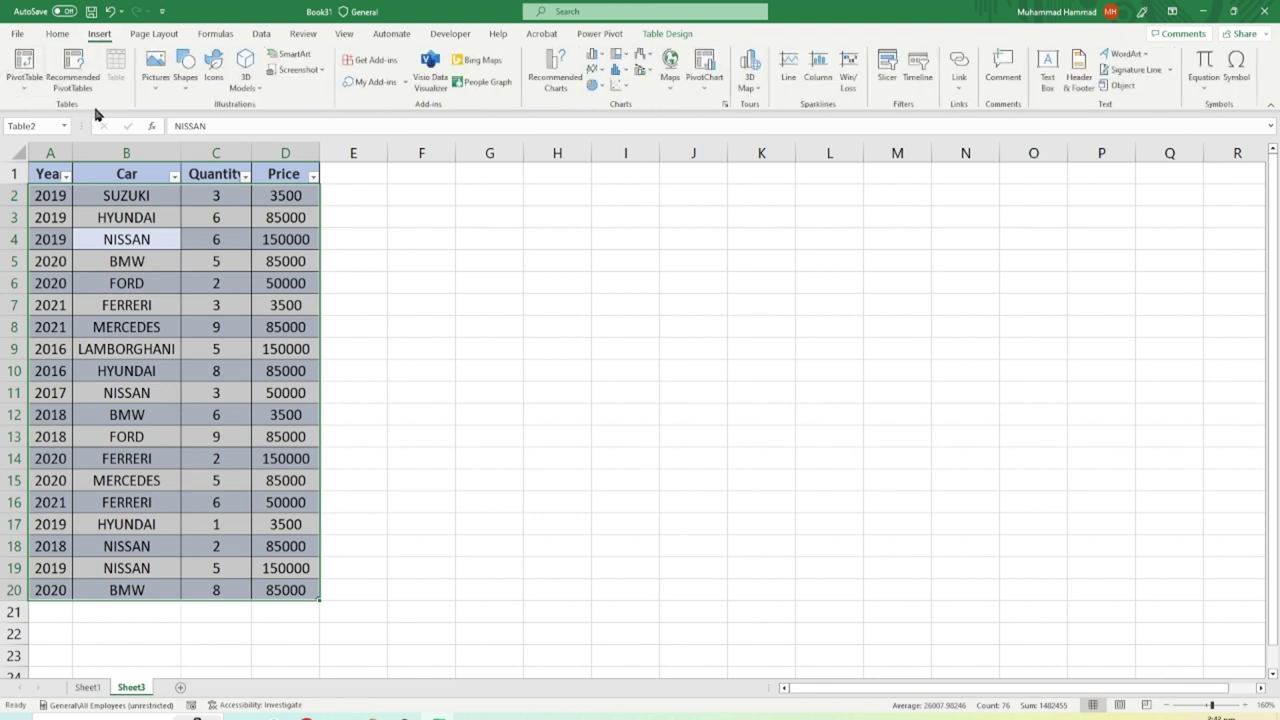
pyautogui.click(22, 63)
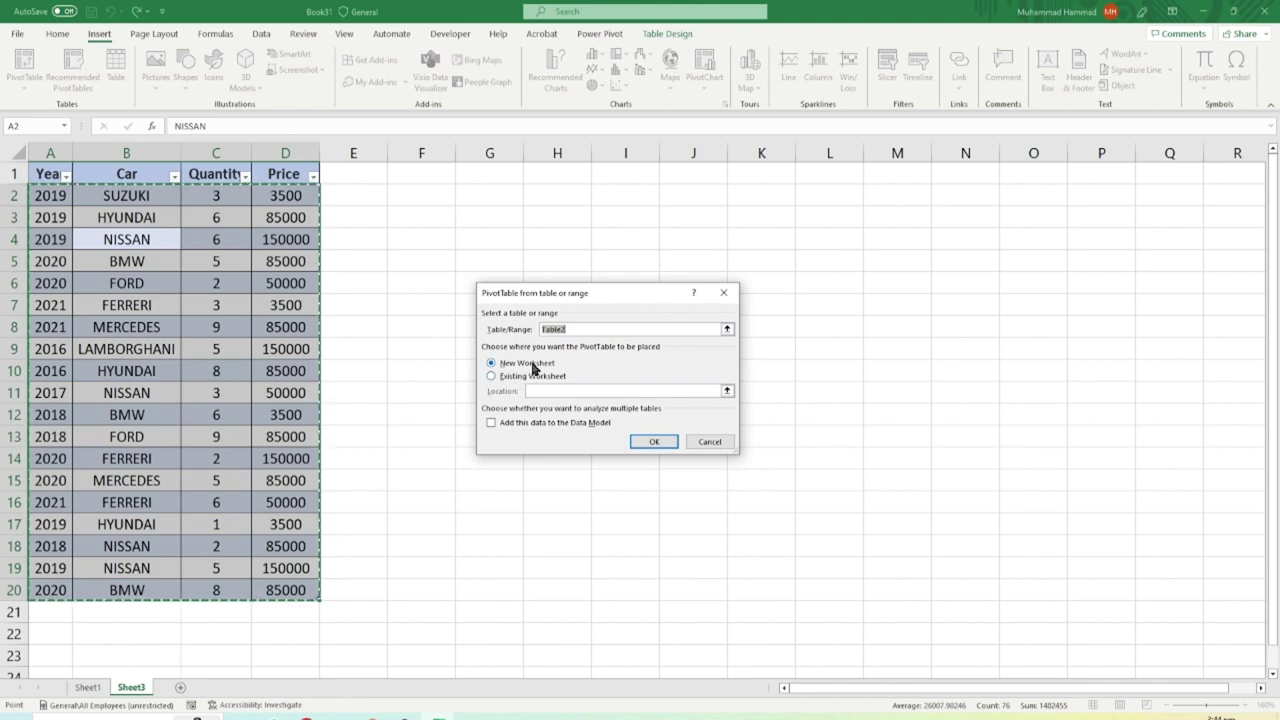
# Place PivotTable3 on new Sheet4, delete Sheet3, and return to Sheet4
pyautogui.click(656, 441)
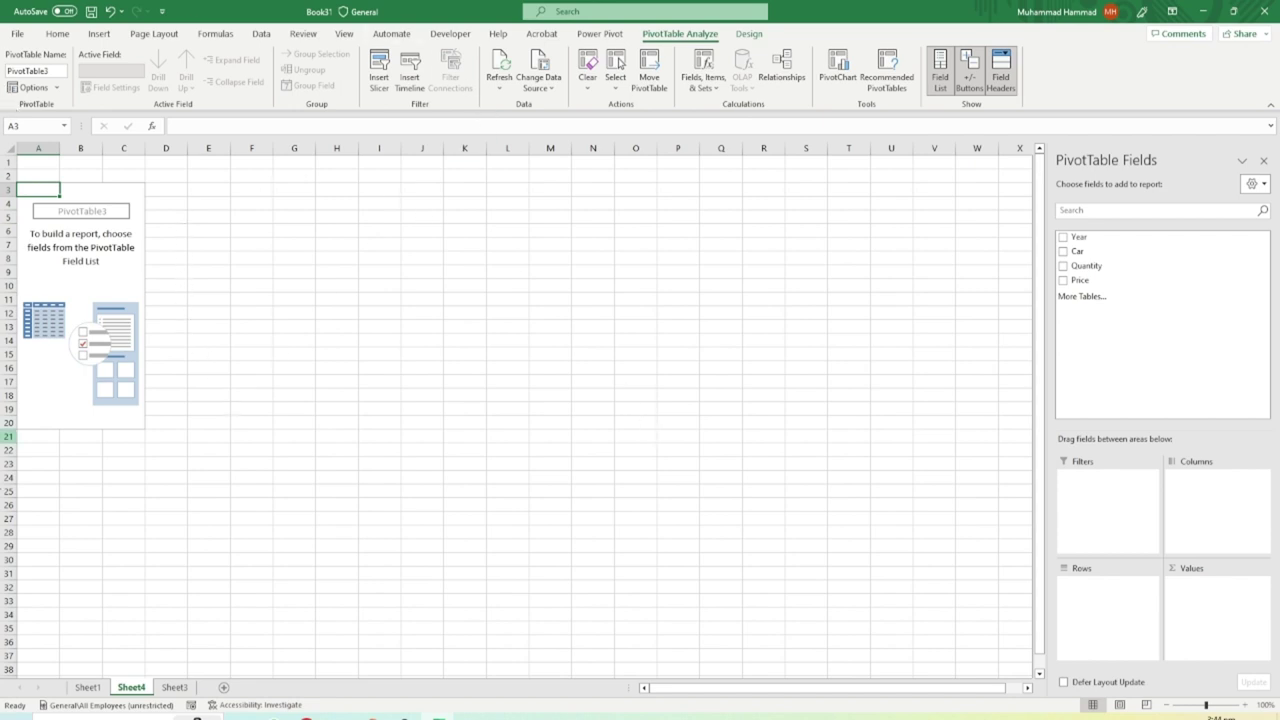
pyautogui.rightClick(175, 688)
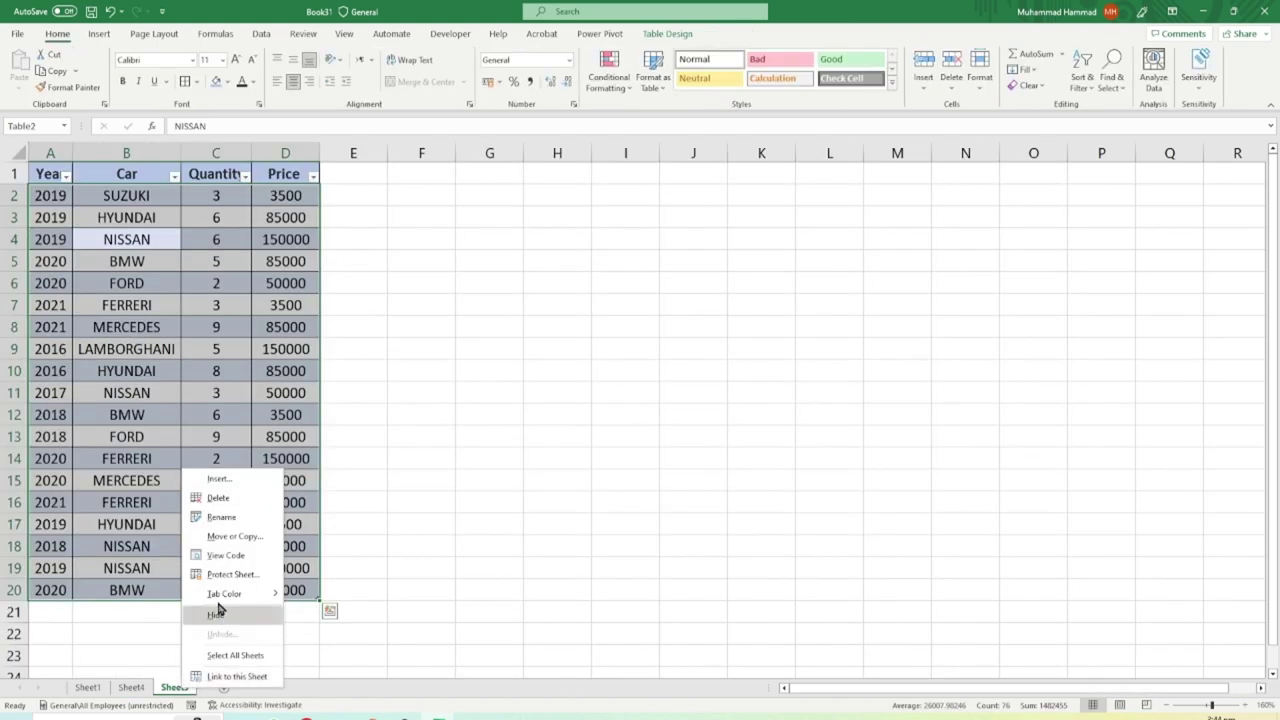
pyautogui.click(229, 500)
pyautogui.click(612, 400)
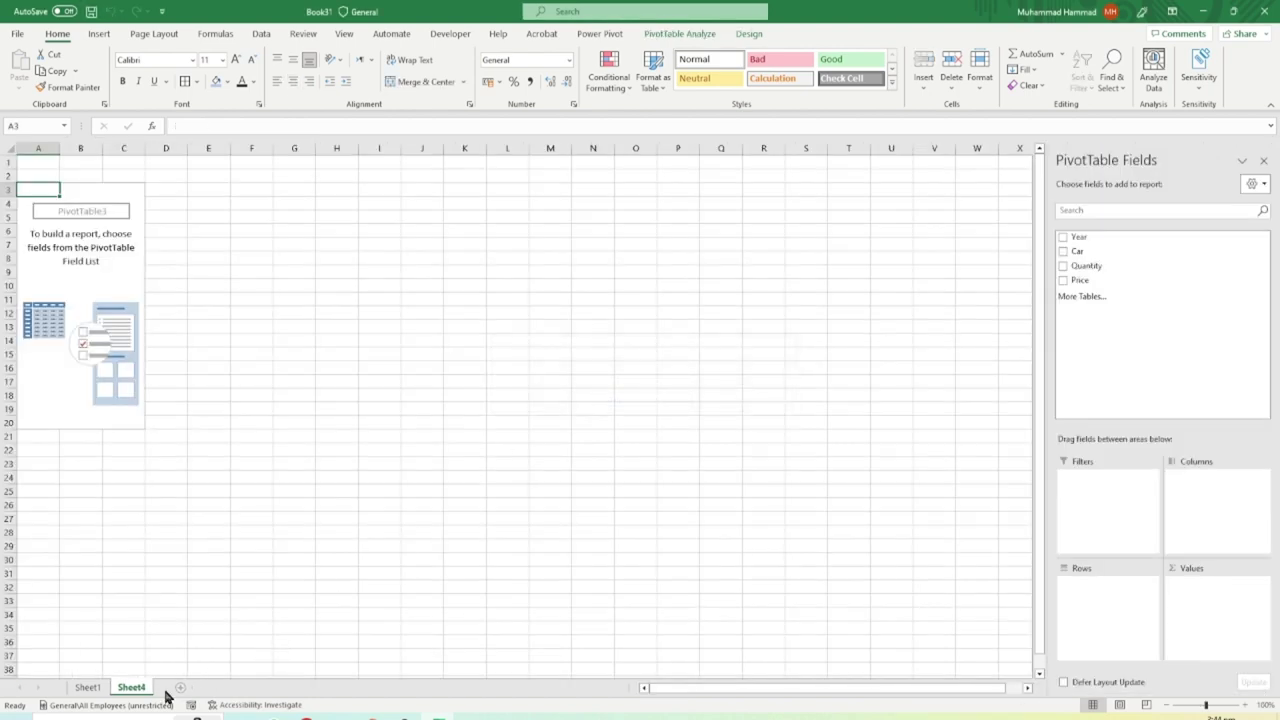
pyautogui.click(88, 688)
pyautogui.click(136, 688)
# Lay out the PivotTable with Car then Year as rows, summing Quantity and Price
pyautogui.click(32, 160)
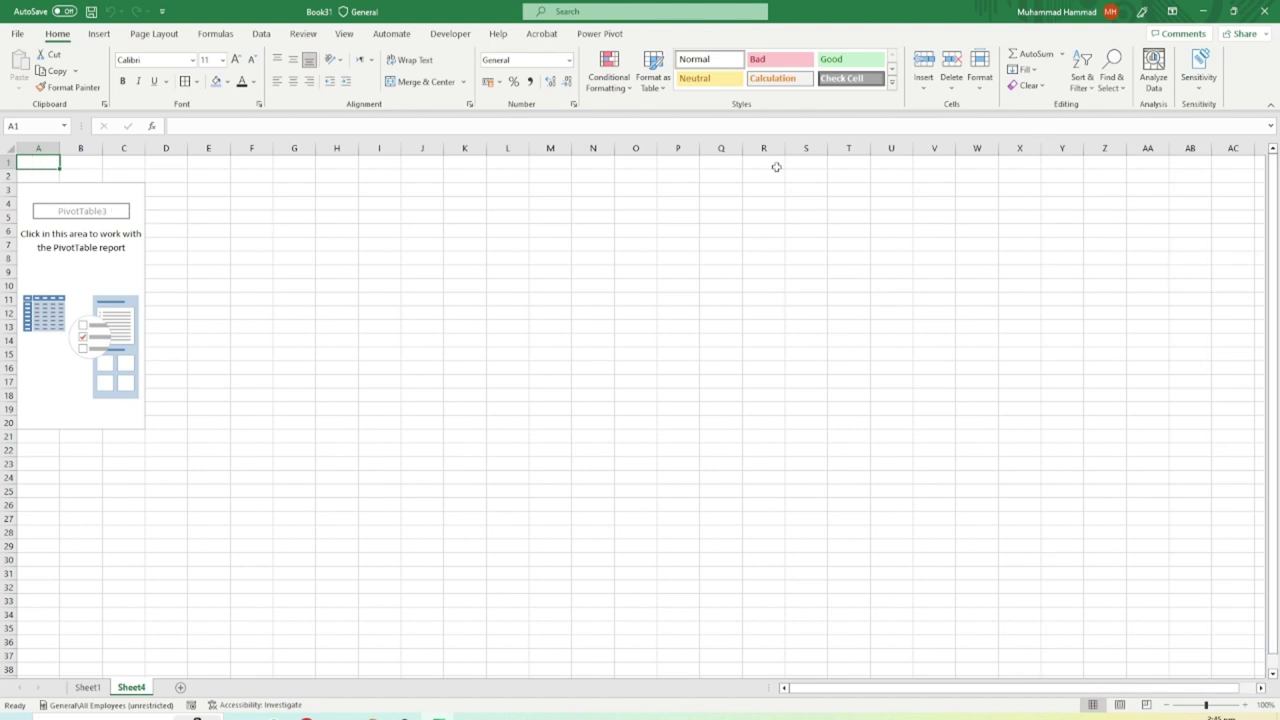
pyautogui.click(343, 33)
pyautogui.click(81, 189)
pyautogui.moveTo(1067, 255); pyautogui.dragTo(1092, 592)
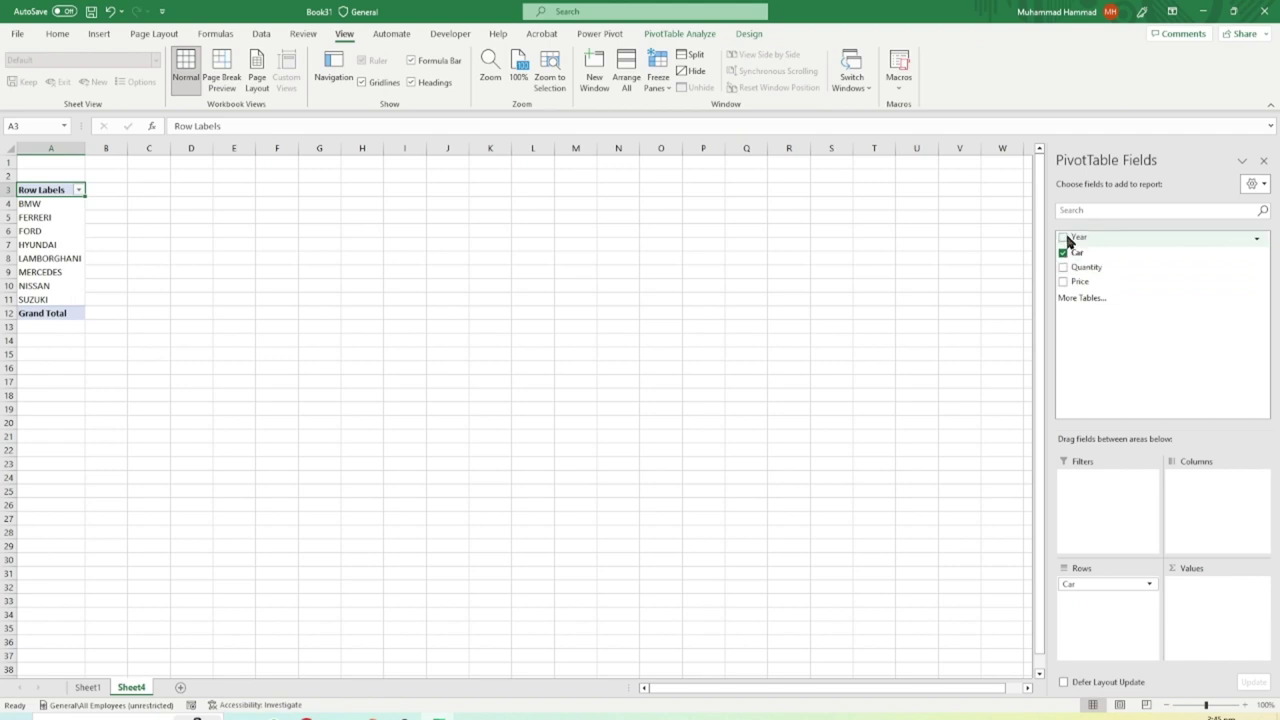
pyautogui.moveTo(1066, 237); pyautogui.dragTo(1087, 612)
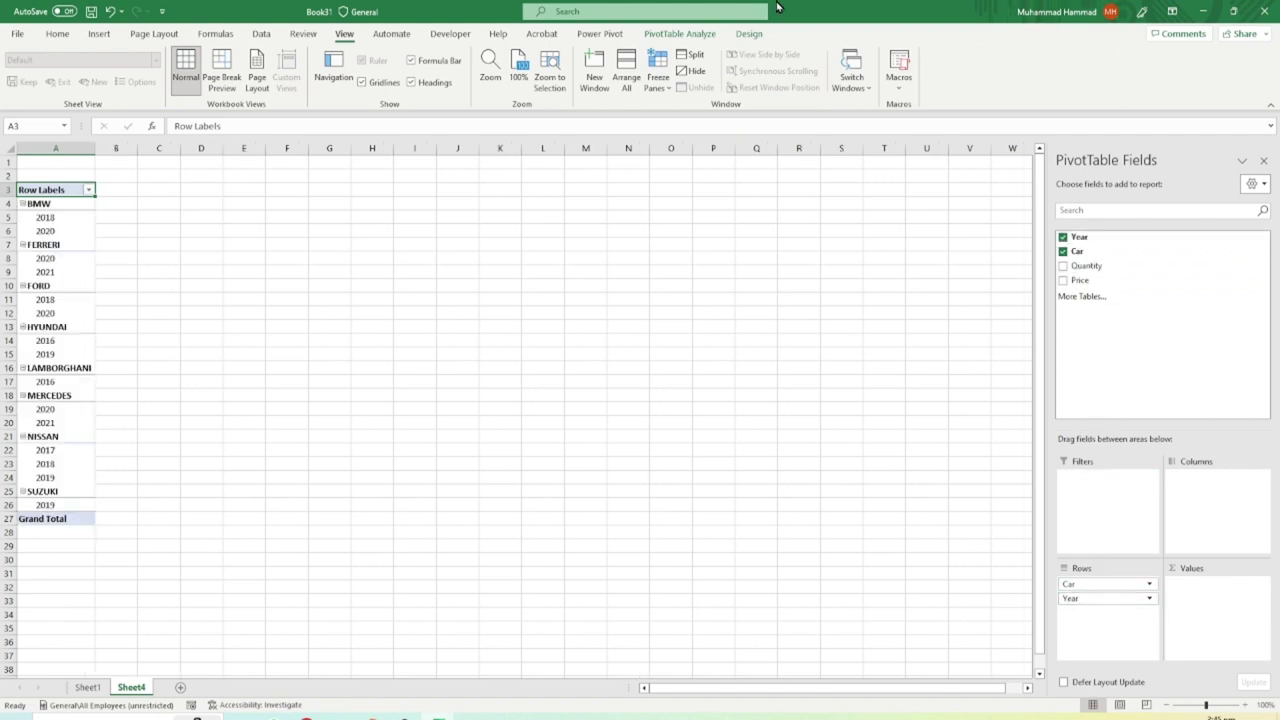
pyautogui.moveTo(1072, 266); pyautogui.dragTo(1204, 610)
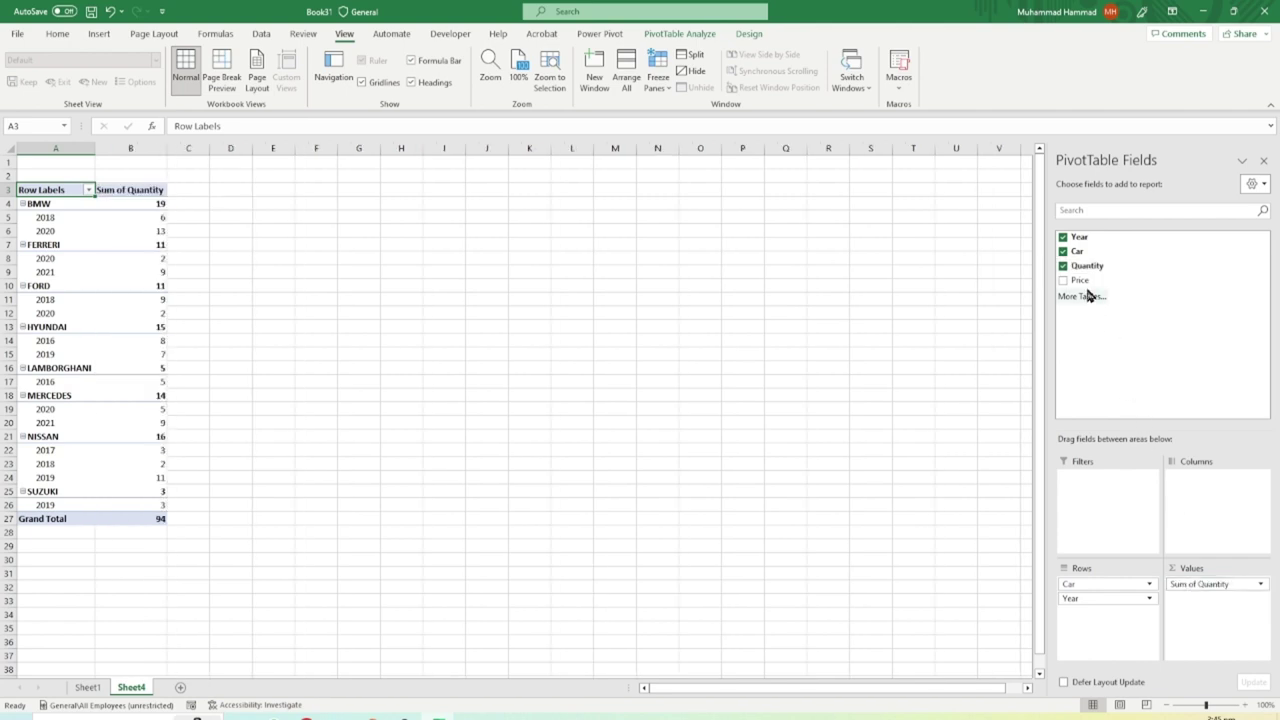
pyautogui.moveTo(1087, 291); pyautogui.dragTo(1216, 615)
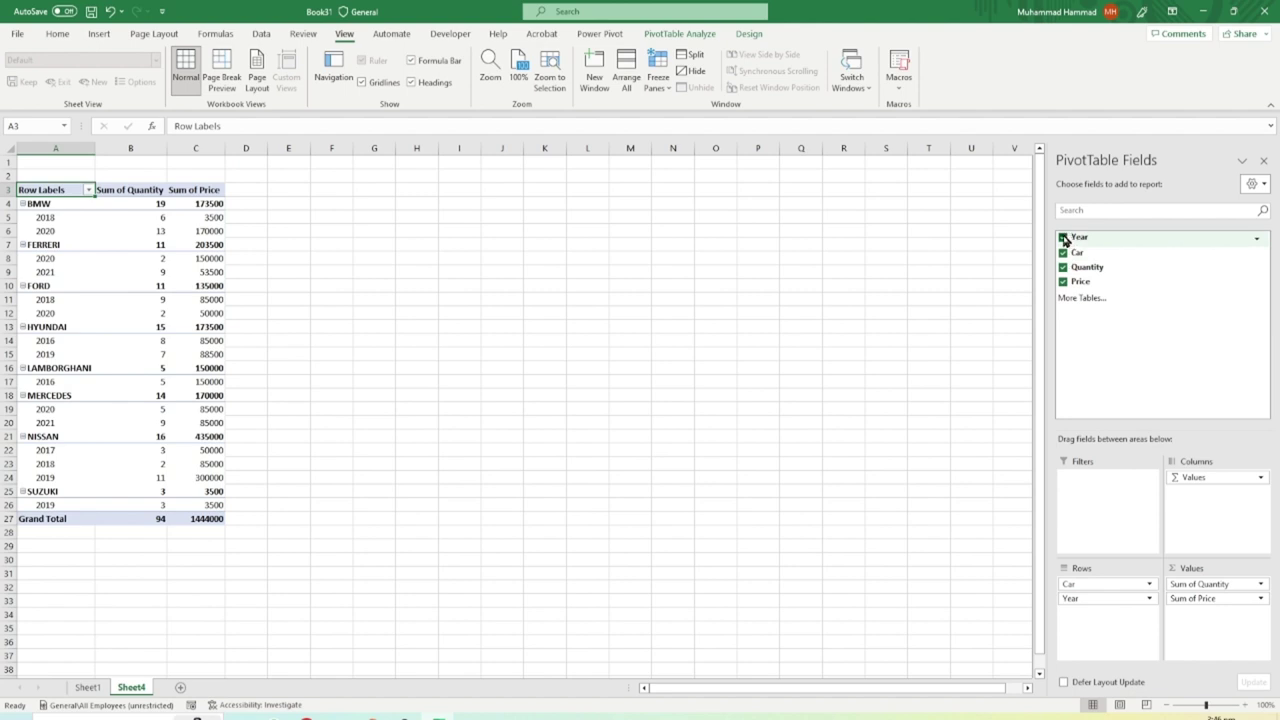
pyautogui.click(1064, 238)
pyautogui.click(1064, 253)
pyautogui.click(1064, 266)
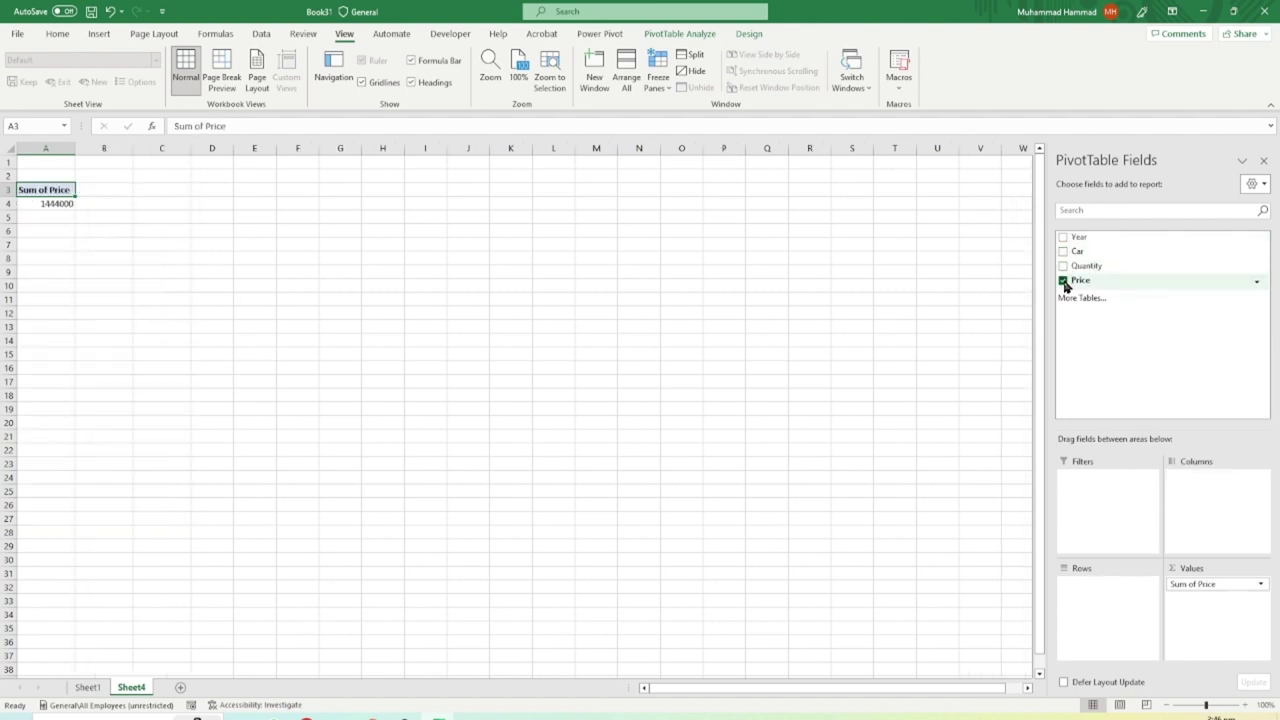
pyautogui.click(1064, 281)
pyautogui.click(1064, 238)
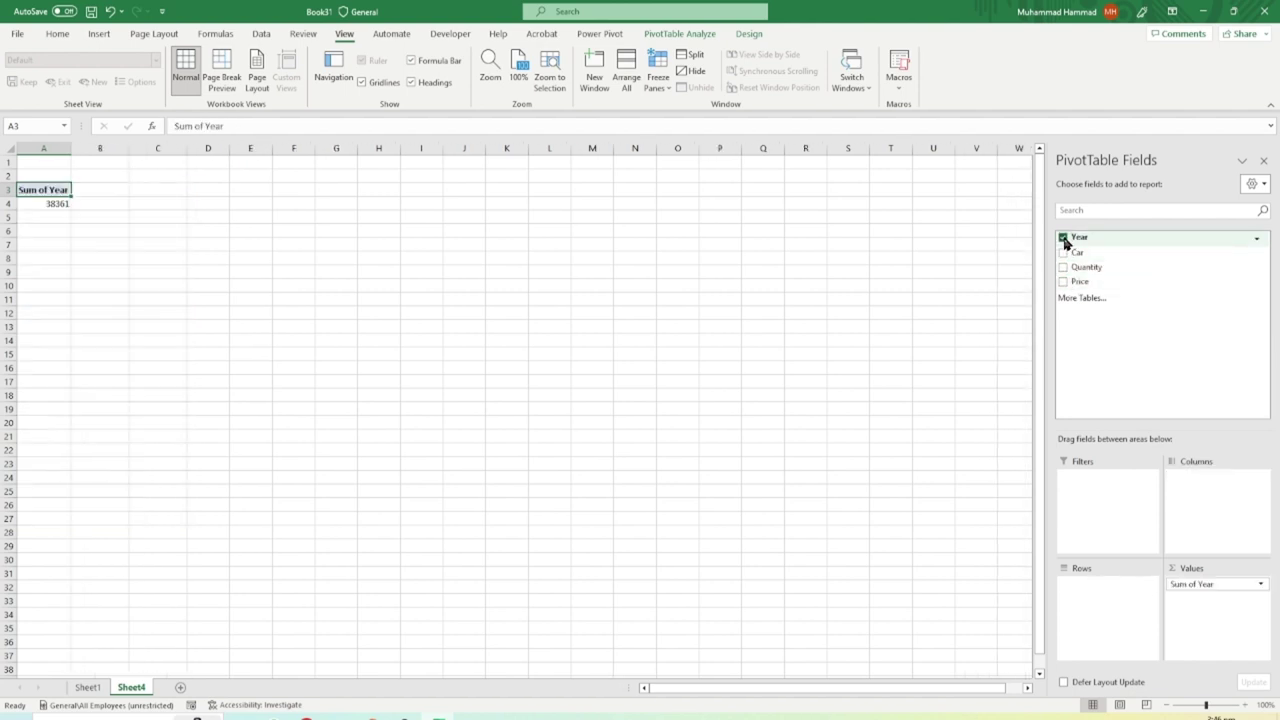
pyautogui.click(1064, 239)
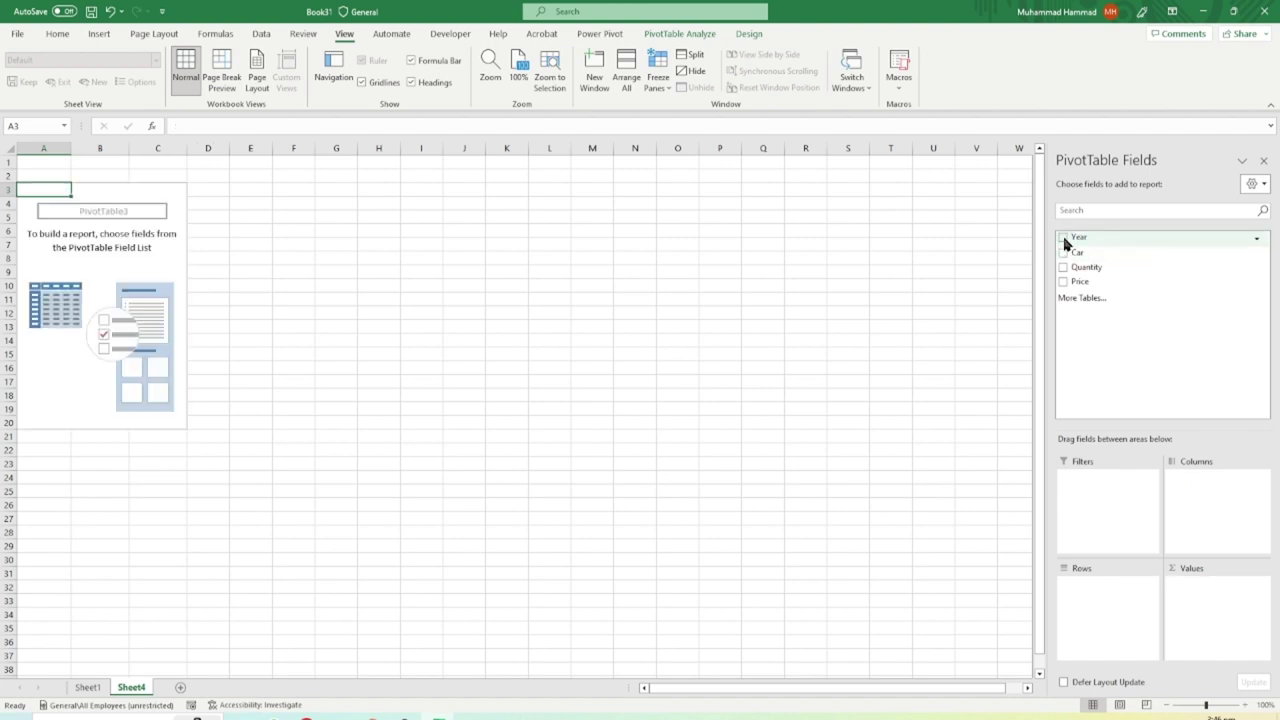
pyautogui.click(1064, 238)
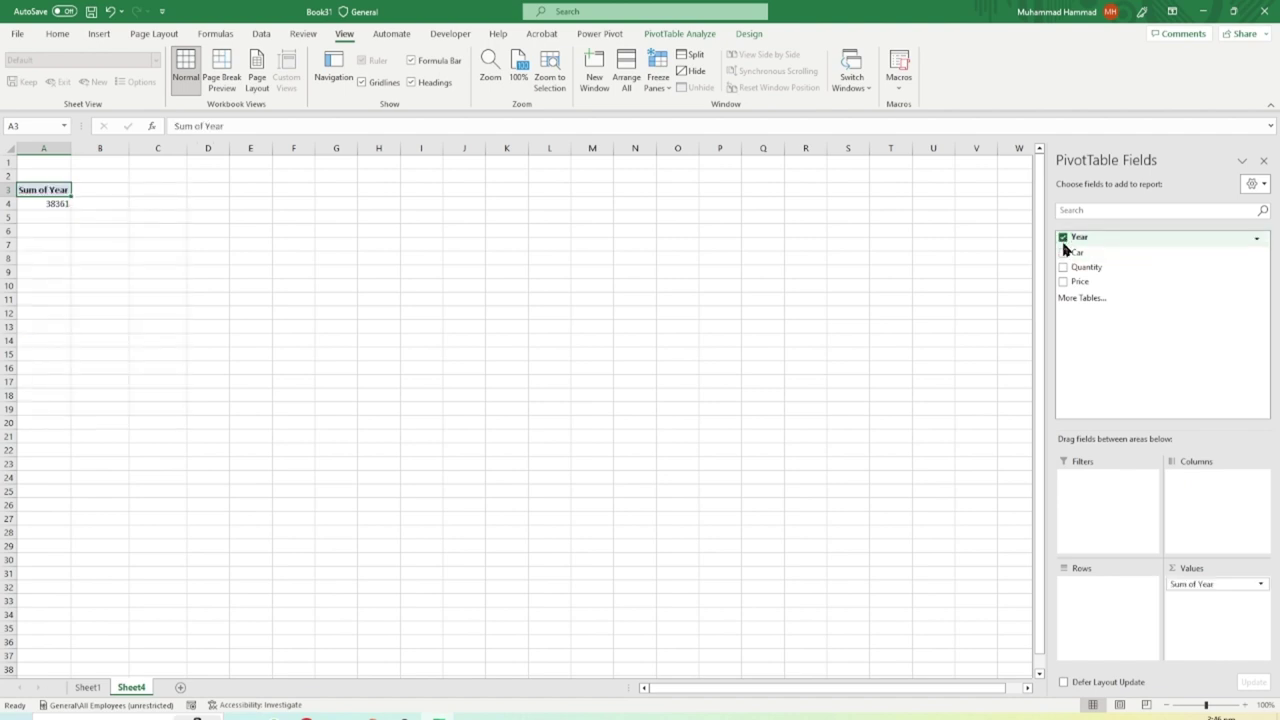
pyautogui.click(1064, 252)
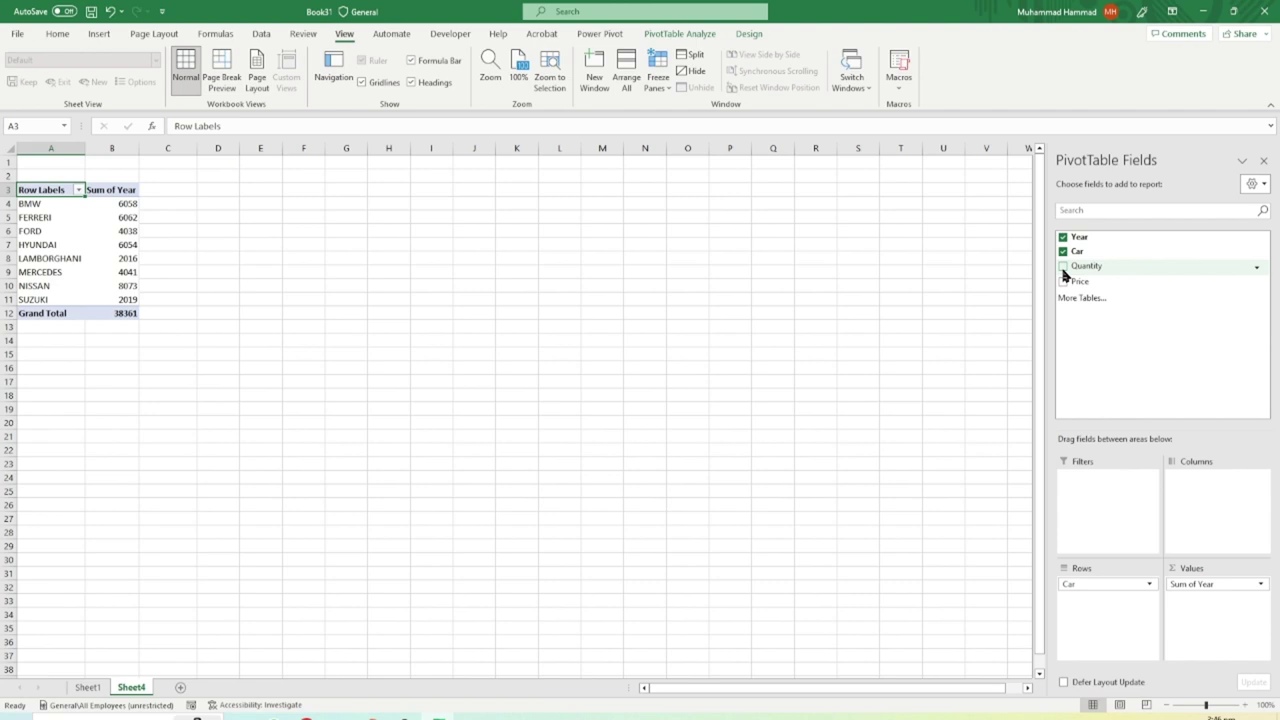
pyautogui.click(1063, 267)
pyautogui.click(1064, 282)
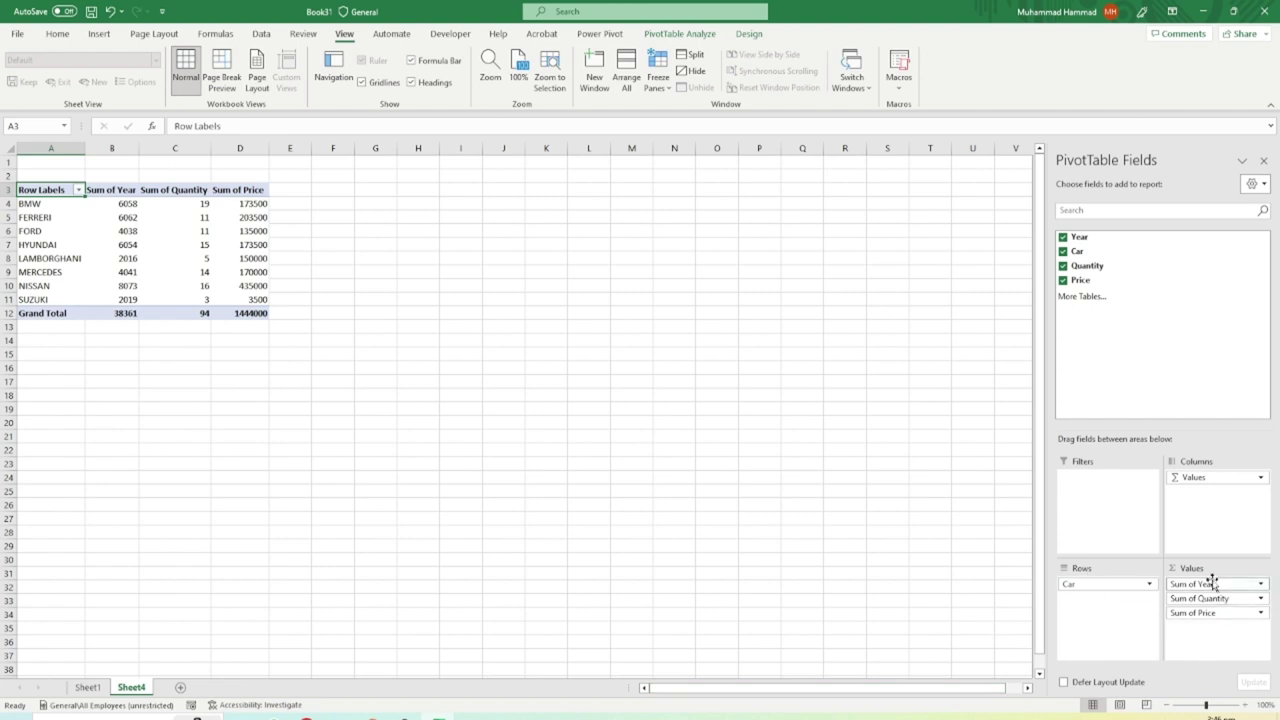
pyautogui.moveTo(1195, 584); pyautogui.dragTo(1096, 604)
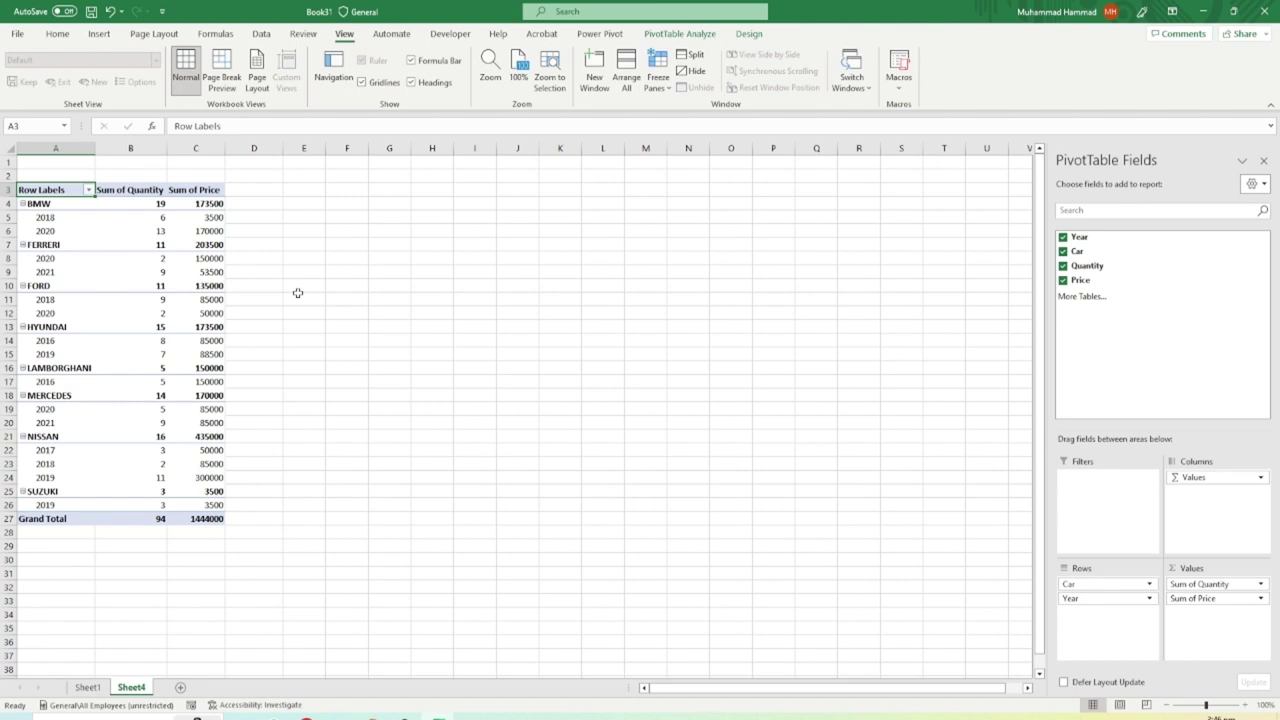
# Select the entire PivotTable from its Row Labels cell
pyautogui.click(88, 196)
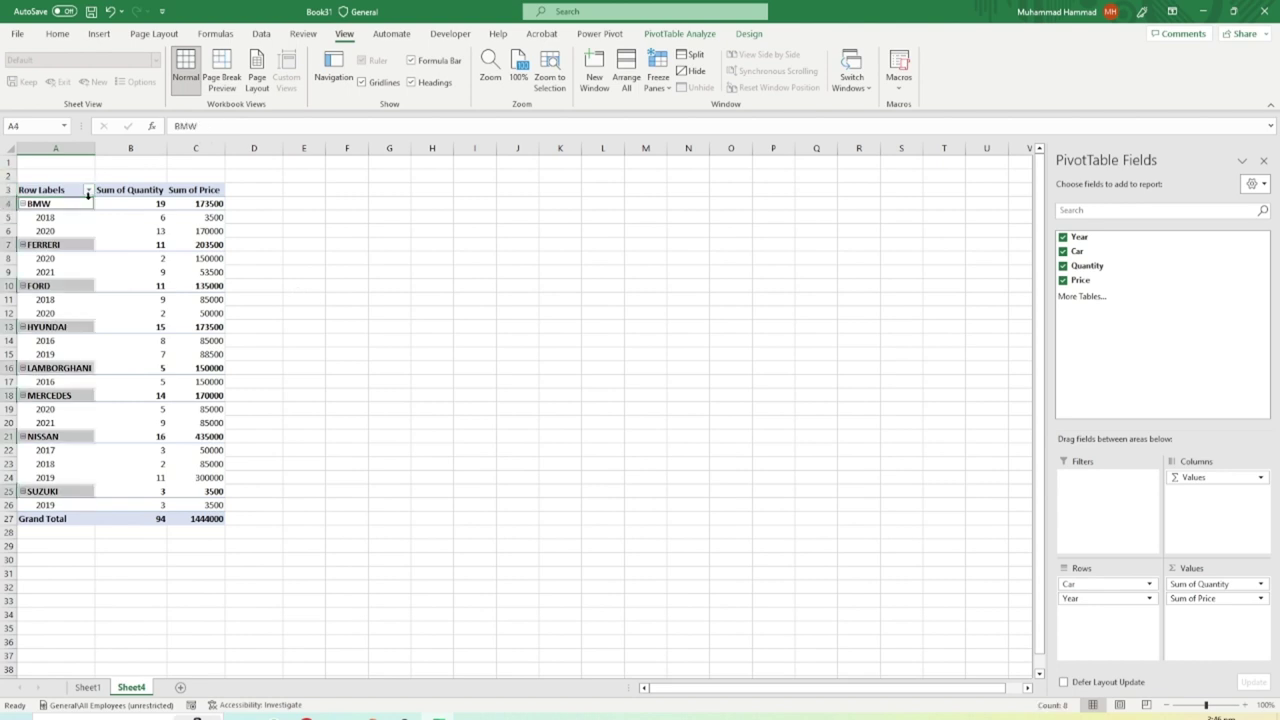
pyautogui.hotkey('ctrl', 'a')
pyautogui.click(270, 283)
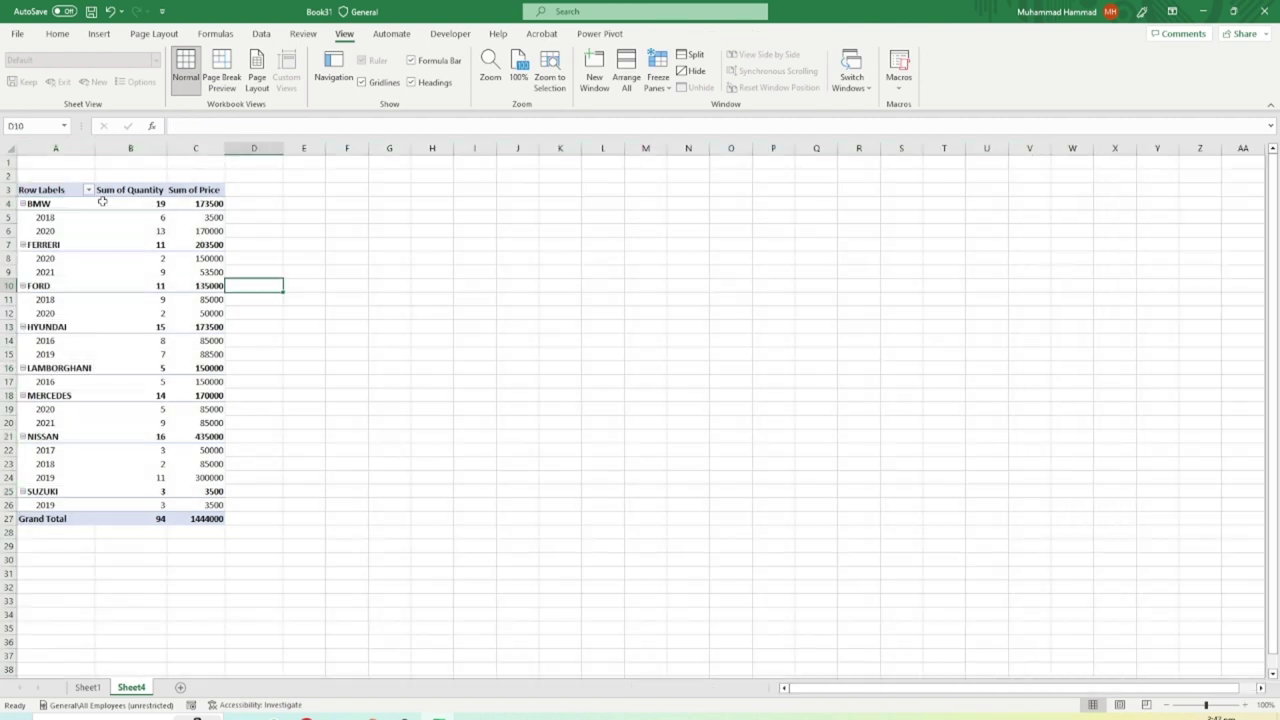
pyautogui.click(62, 190)
pyautogui.hotkey('ctrl', 'a')
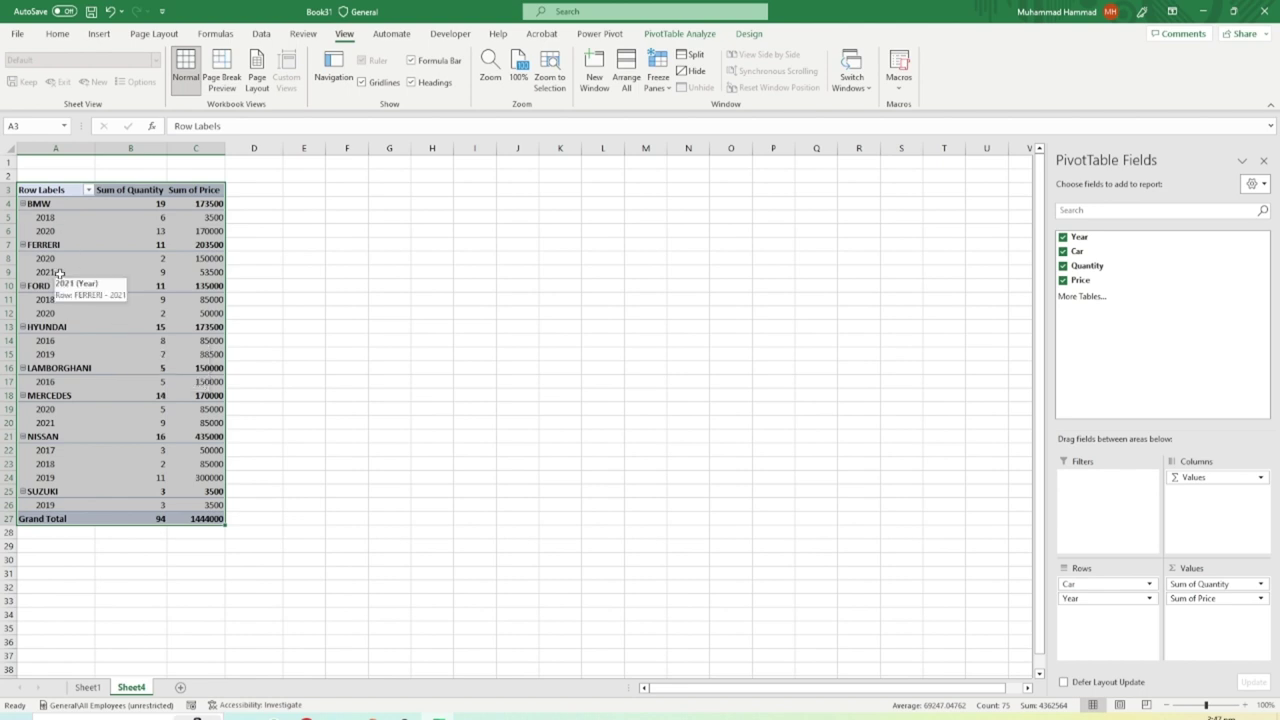
# Insert a stacked column PivotChart of the pivot data, undoing a trial move
pyautogui.click(99, 34)
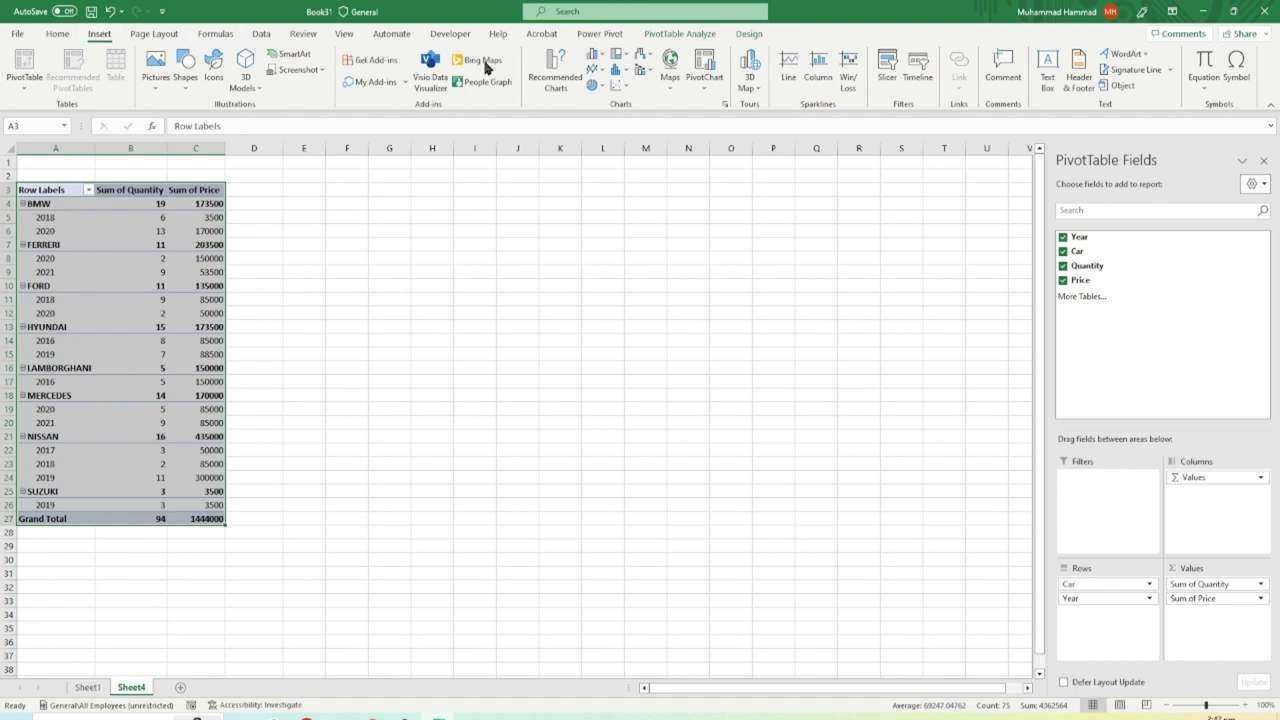
pyautogui.click(707, 97)
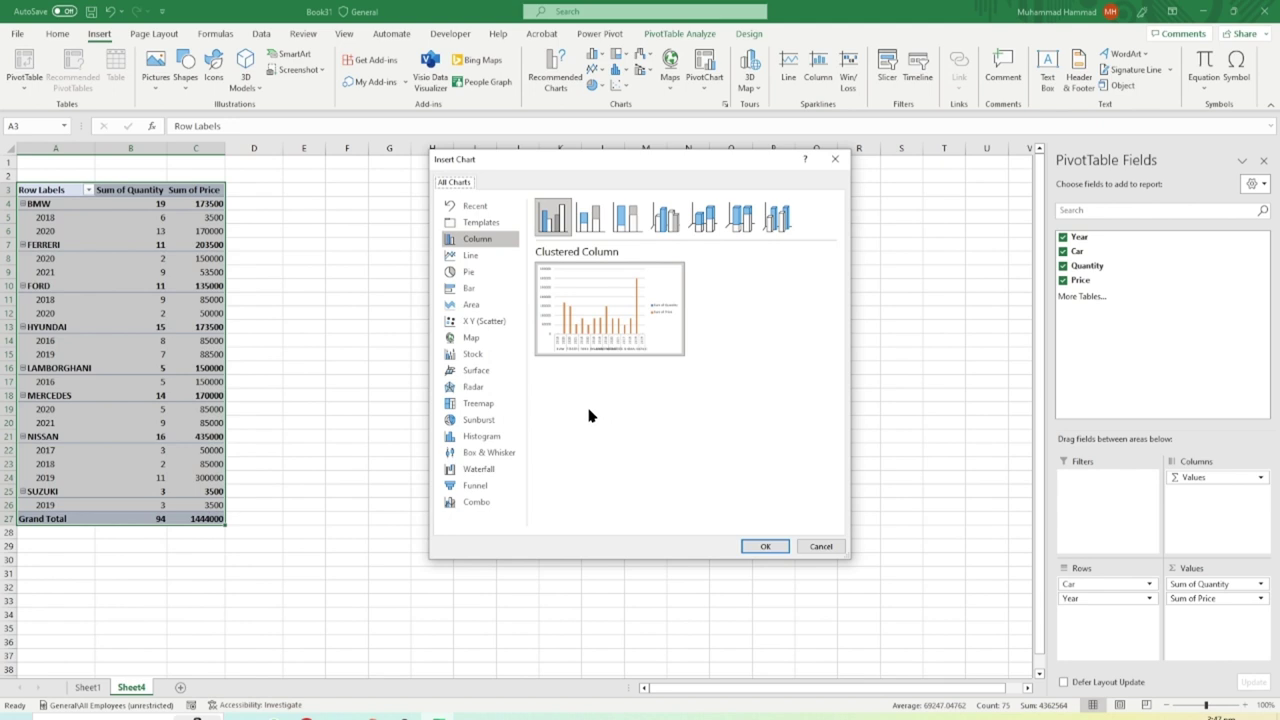
pyautogui.click(478, 242)
pyautogui.click(588, 220)
pyautogui.click(546, 224)
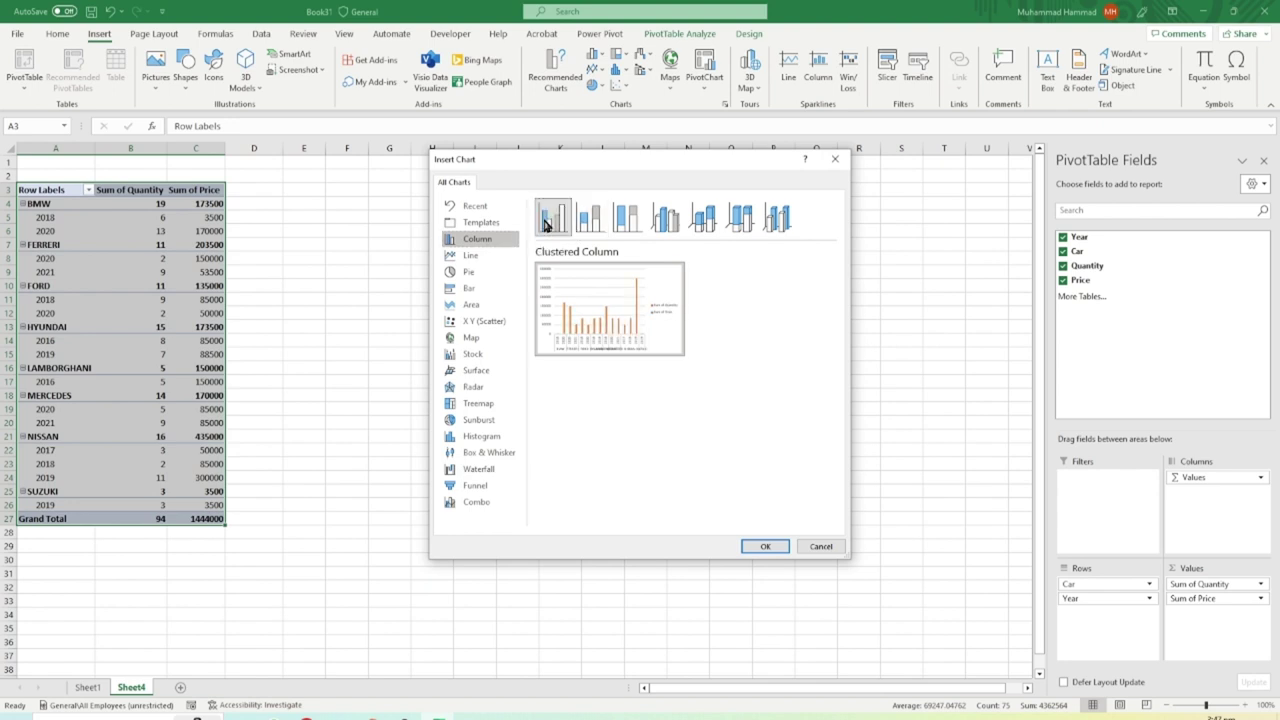
pyautogui.click(588, 222)
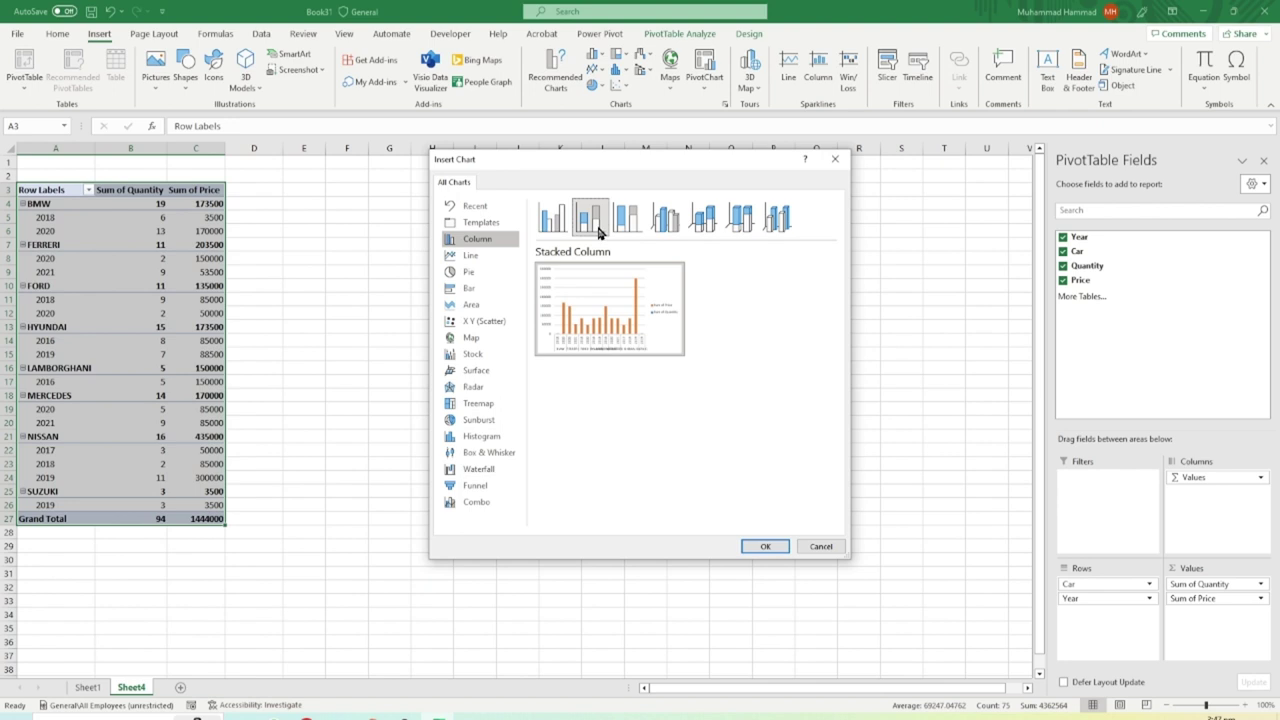
pyautogui.click(774, 549)
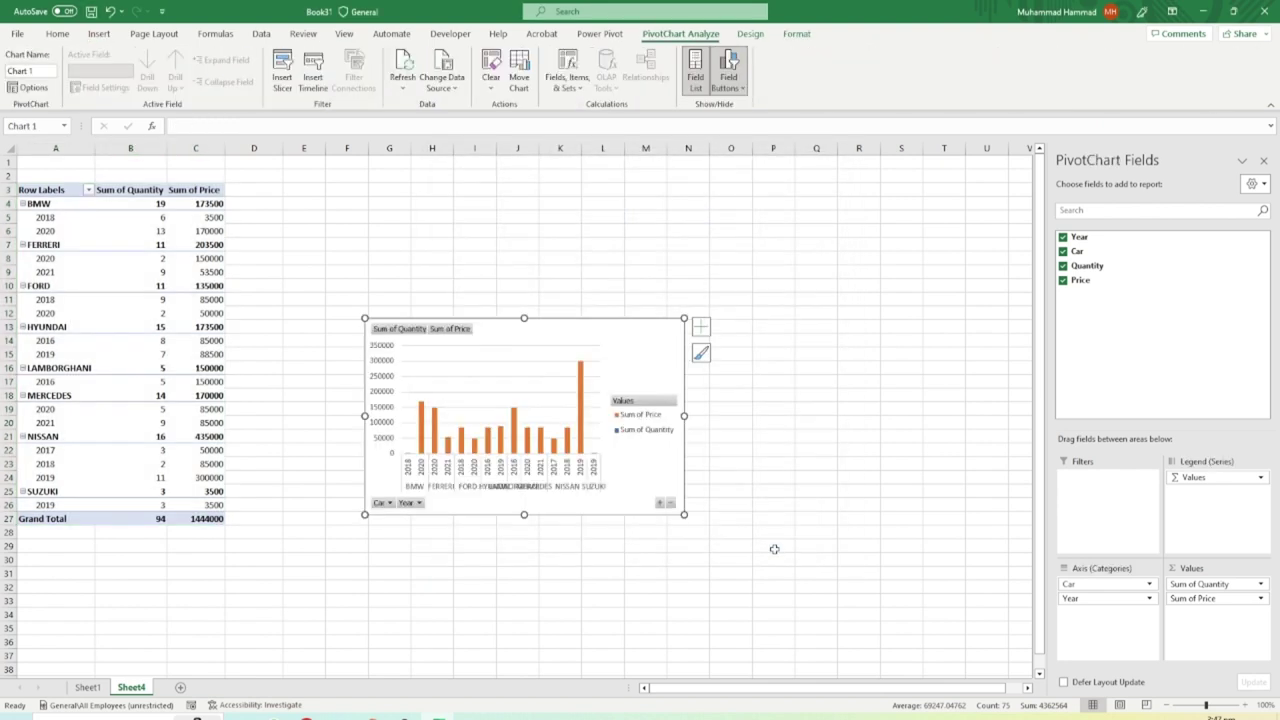
pyautogui.moveTo(626, 331); pyautogui.dragTo(940, 315)
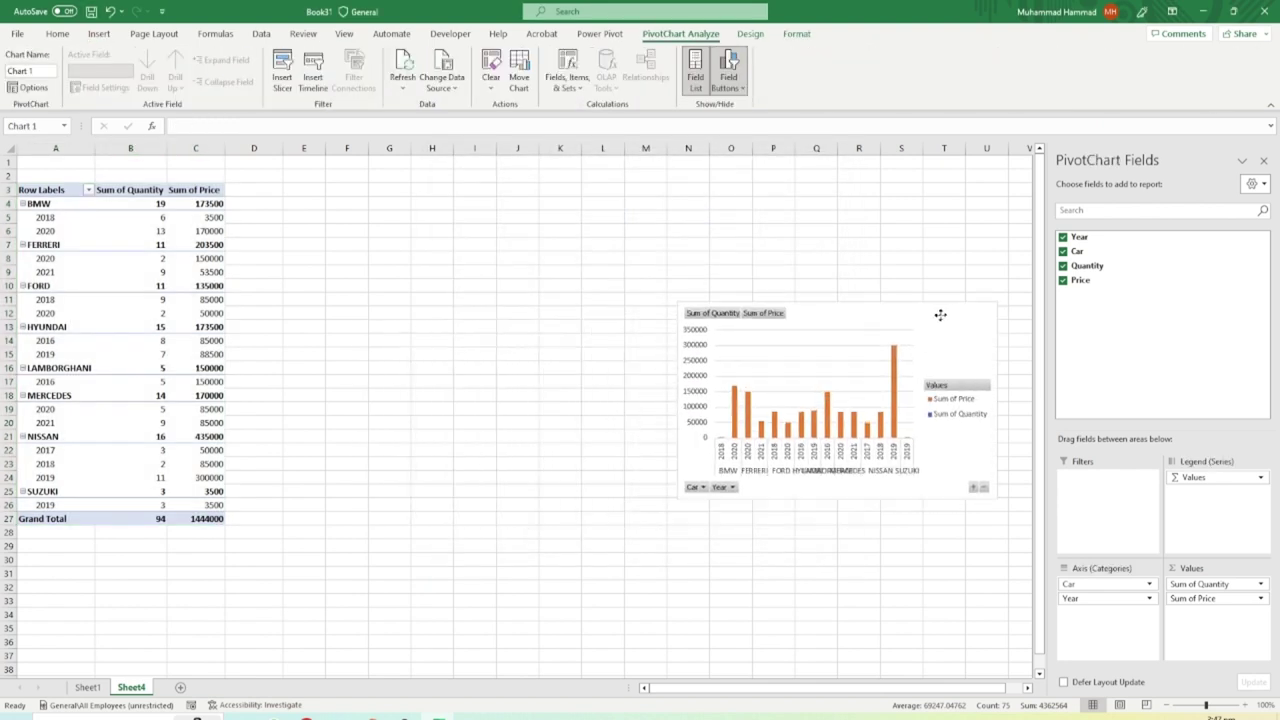
pyautogui.hotkey('ctrl', 'z')
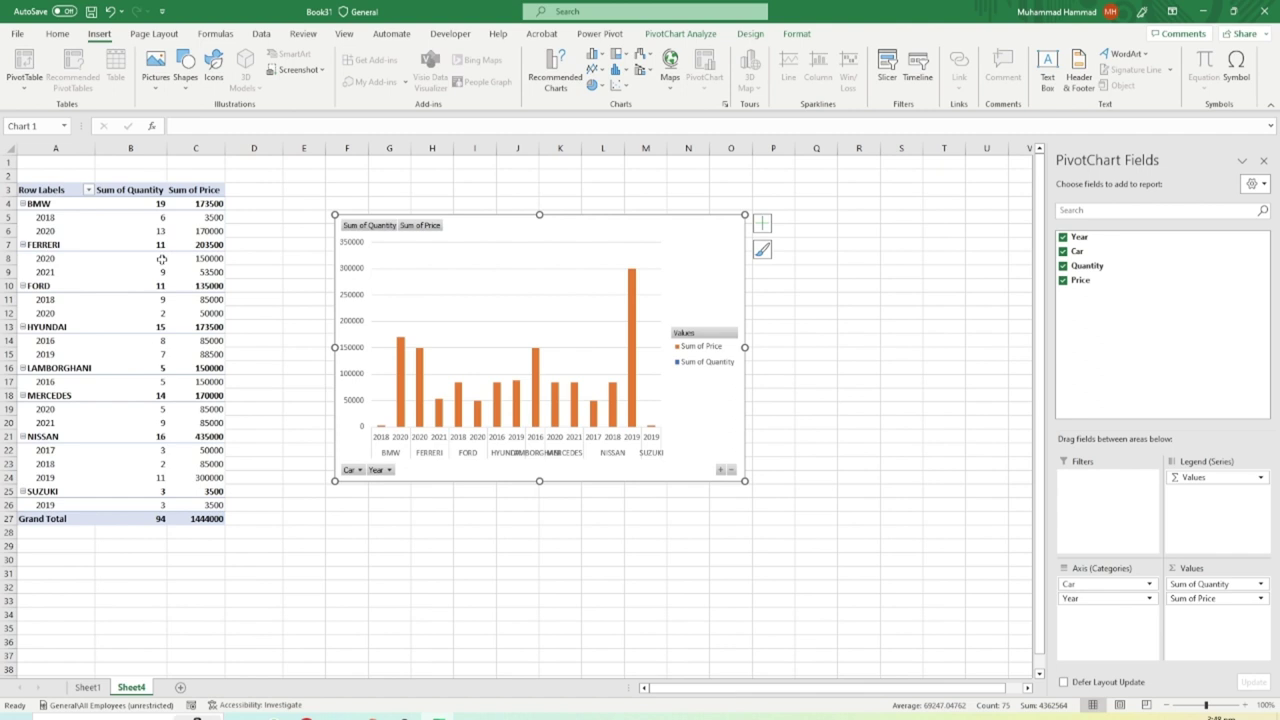
pyautogui.click(120, 422)
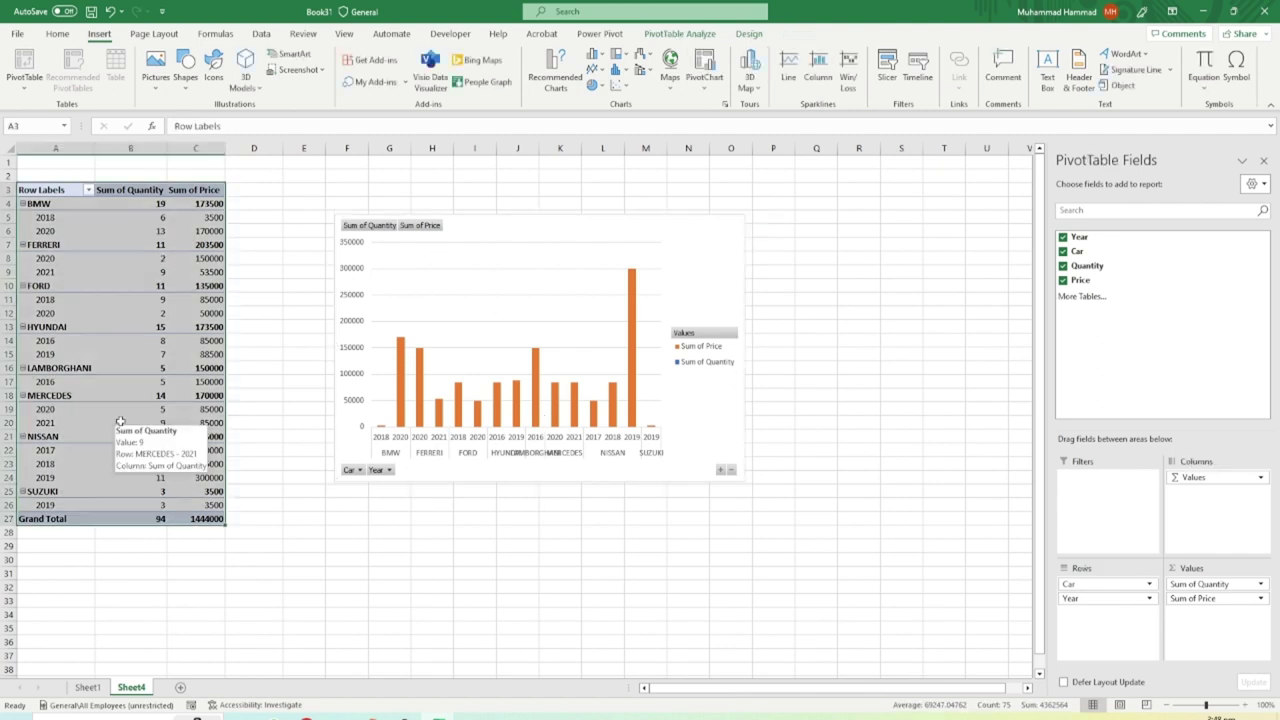
pyautogui.click(240, 217)
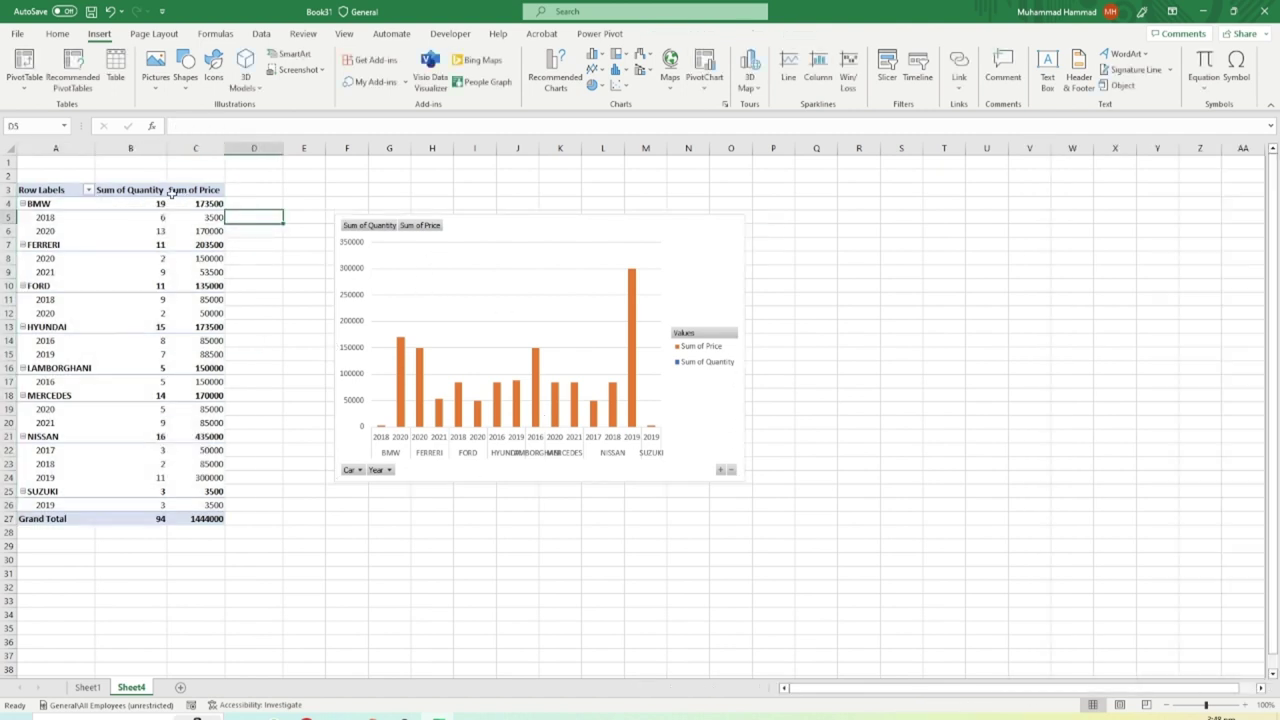
pyautogui.click(88, 190)
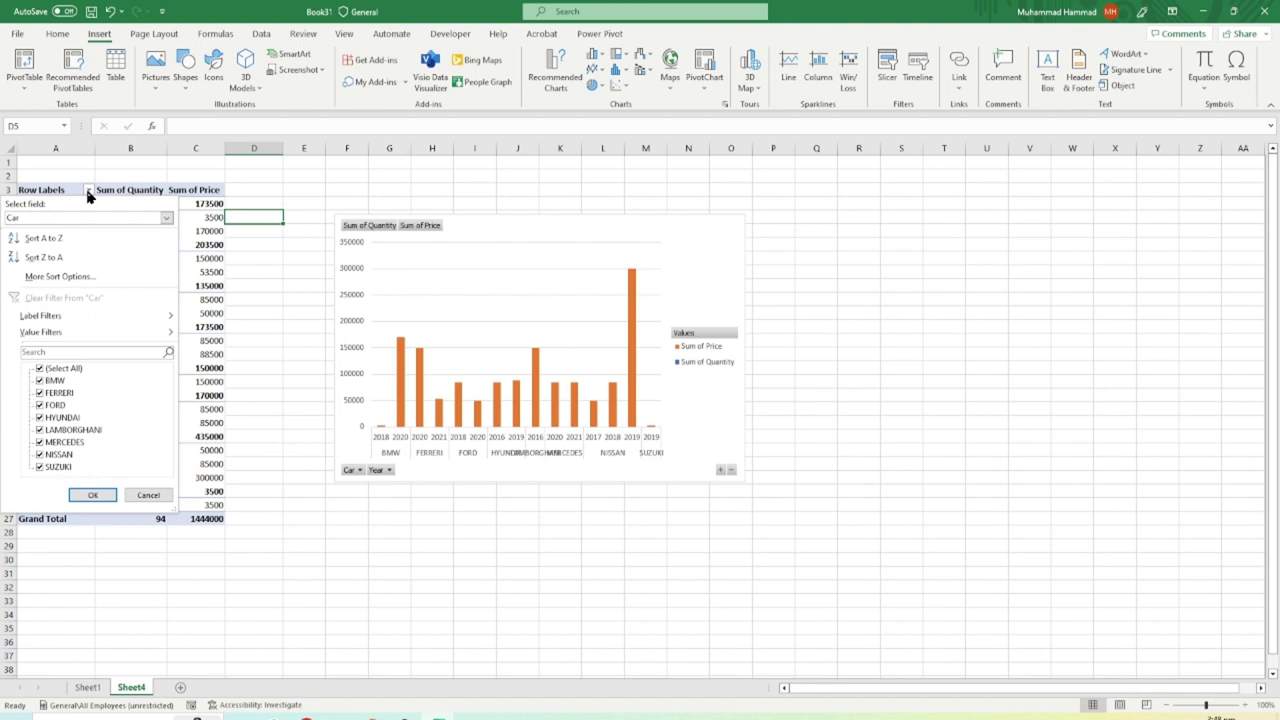
pyautogui.click(41, 369)
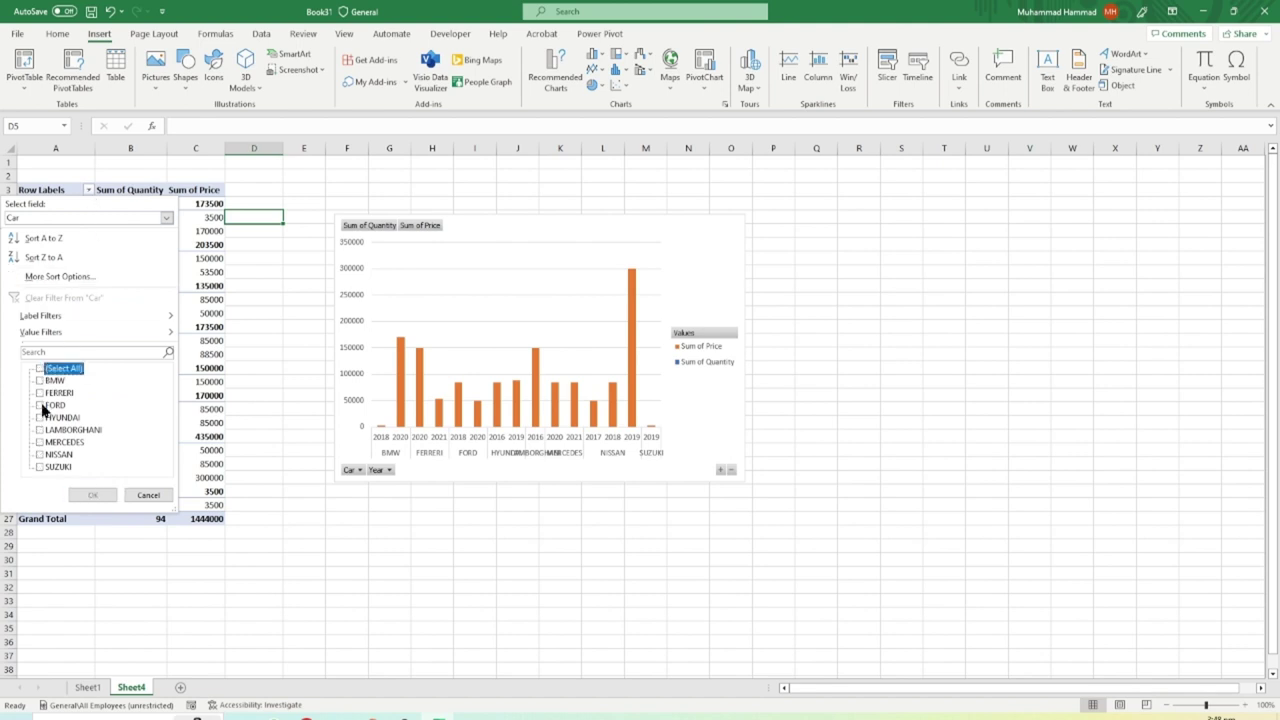
pyautogui.click(40, 405)
pyautogui.click(92, 495)
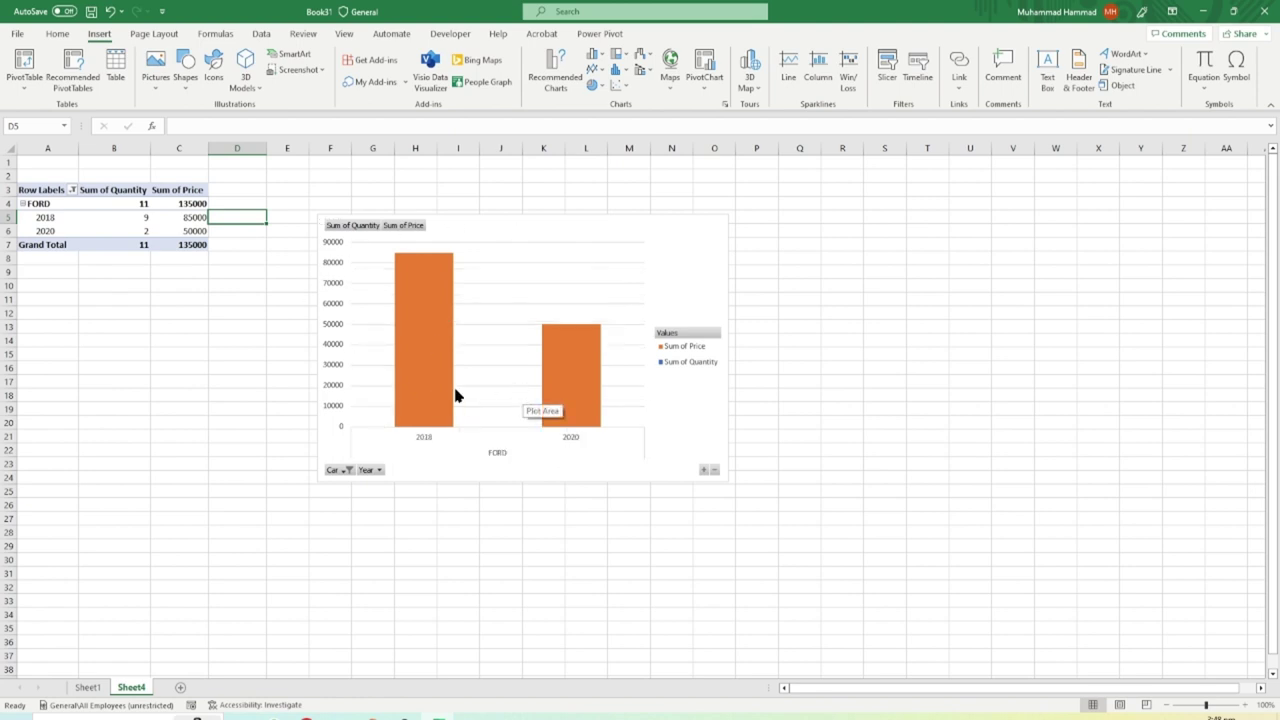
pyautogui.click(73, 190)
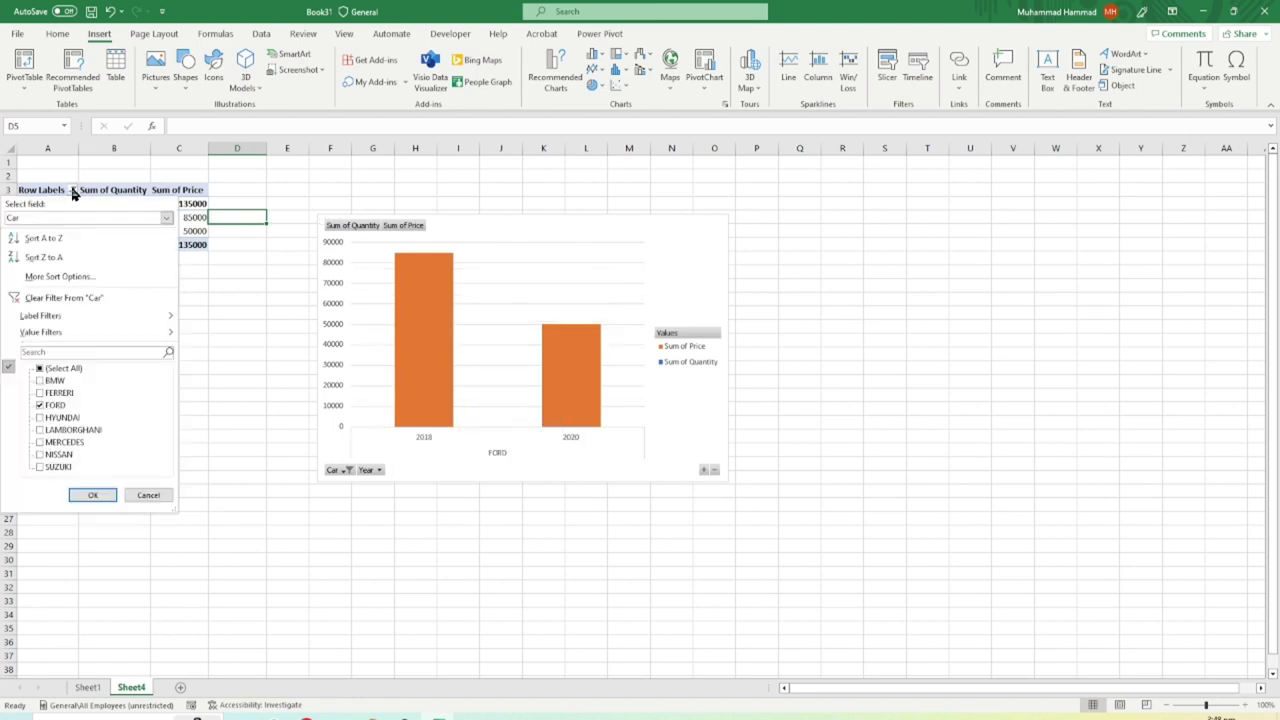
pyautogui.click(40, 418)
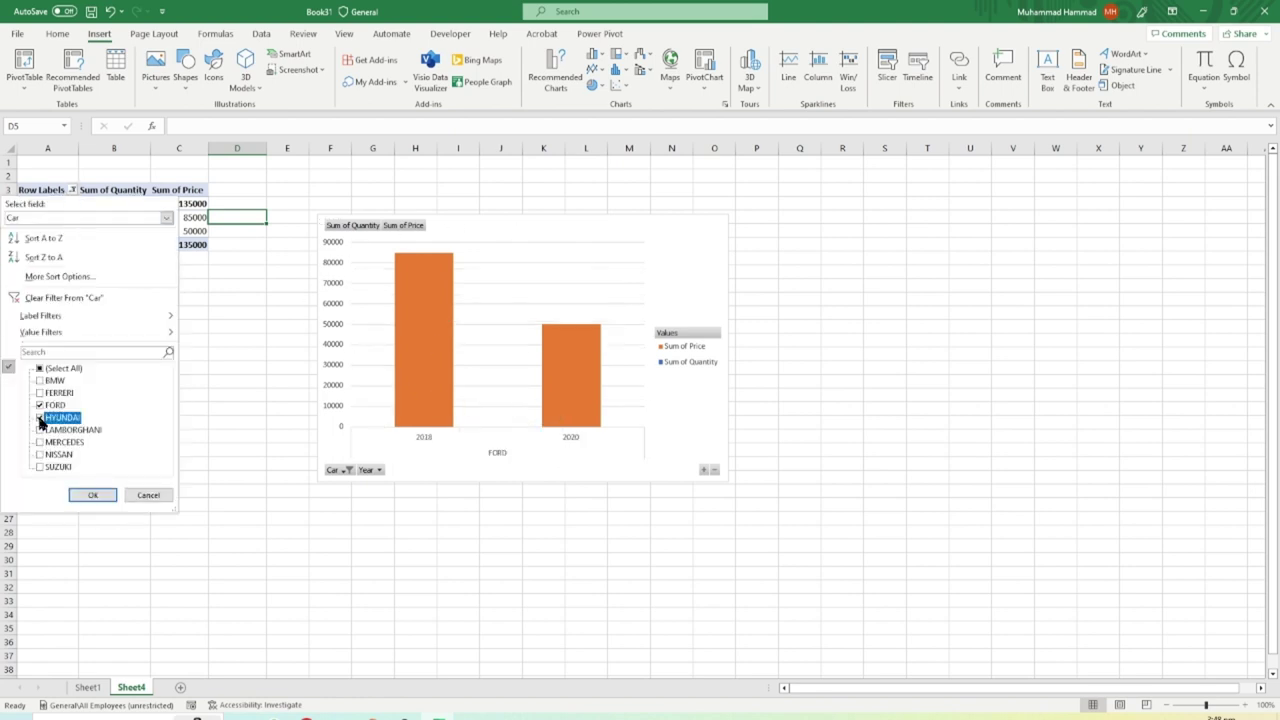
pyautogui.click(105, 494)
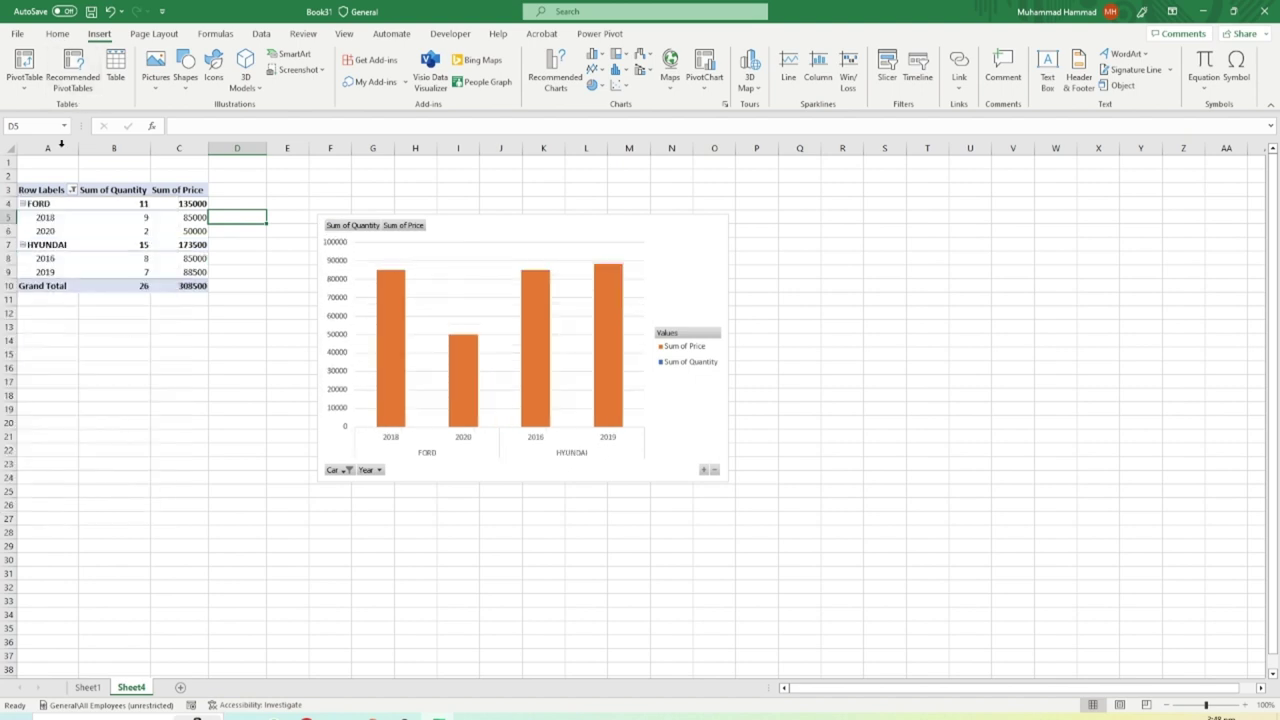
pyautogui.click(73, 190)
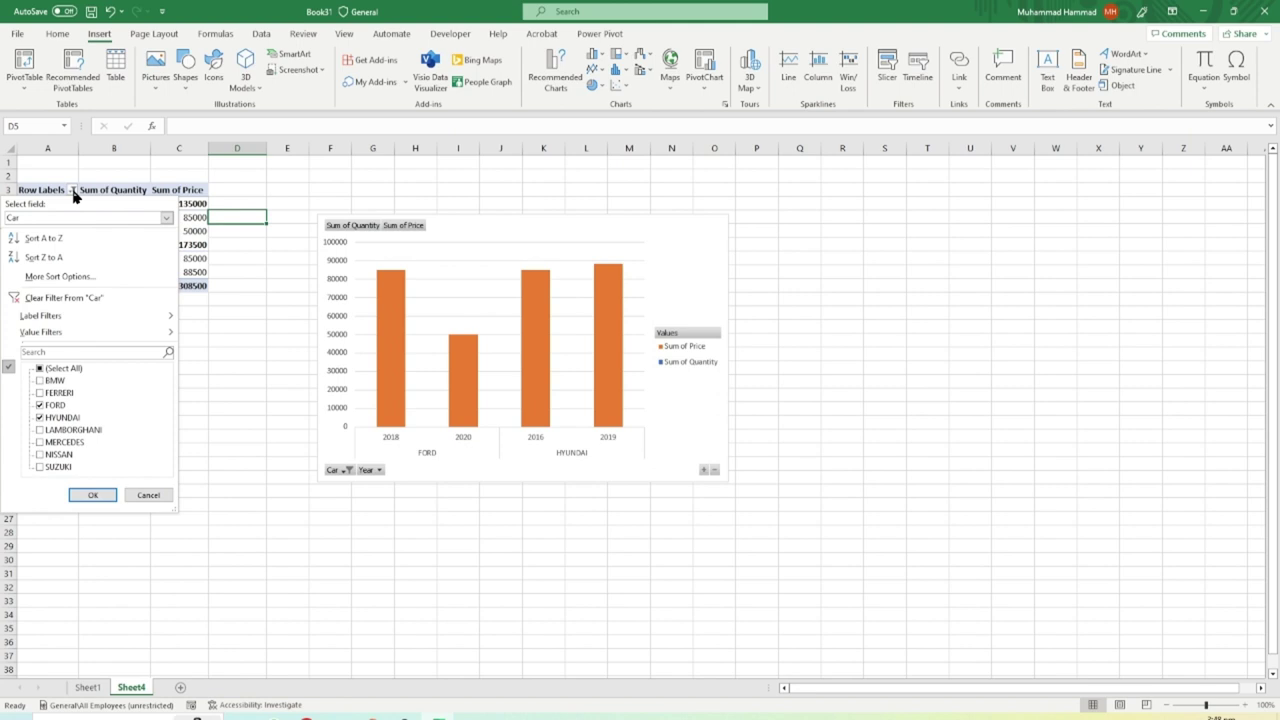
pyautogui.click(40, 369)
pyautogui.click(92, 495)
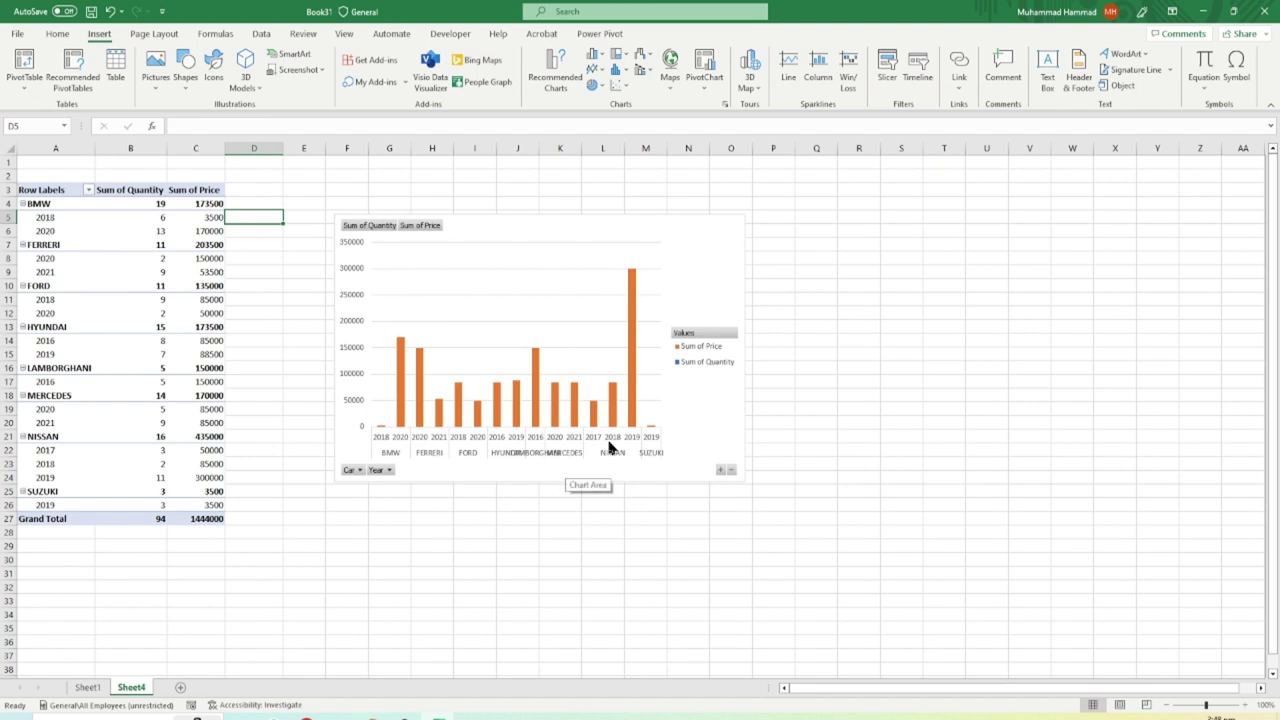
# Open Format Plot Area on the PivotChart and review its effects and fill options
pyautogui.click(682, 236)
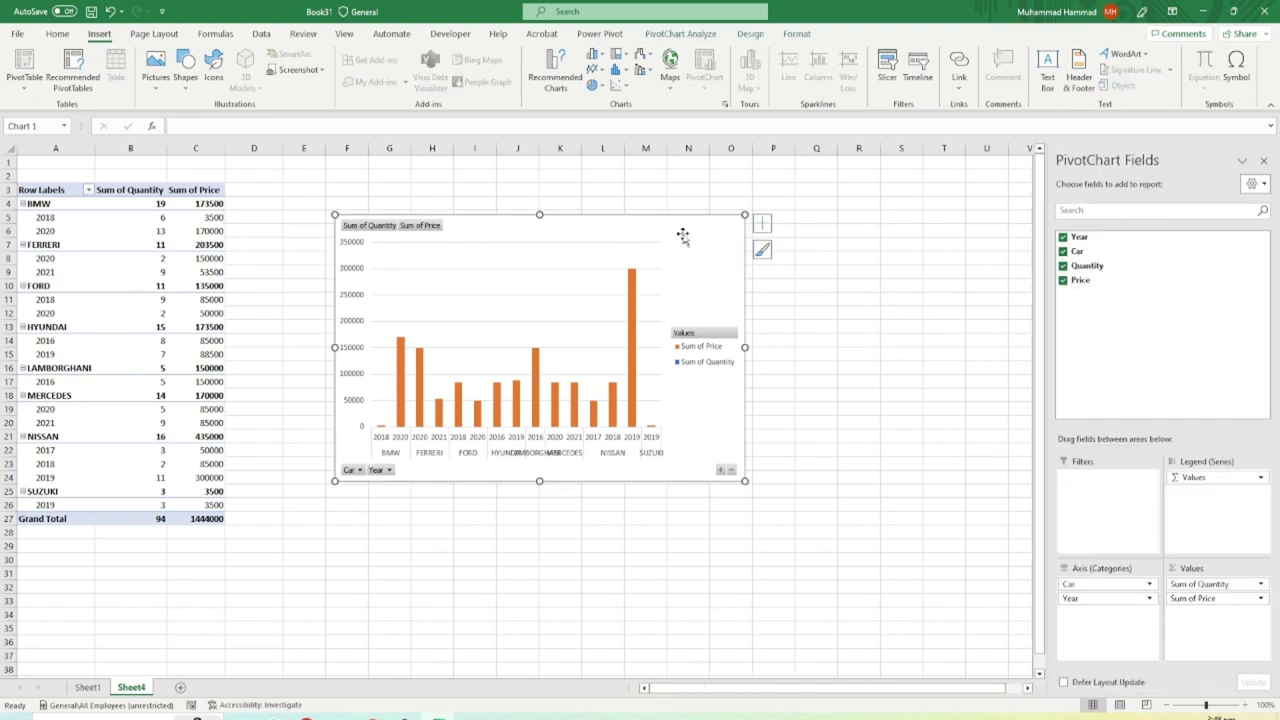
pyautogui.rightClick(449, 284)
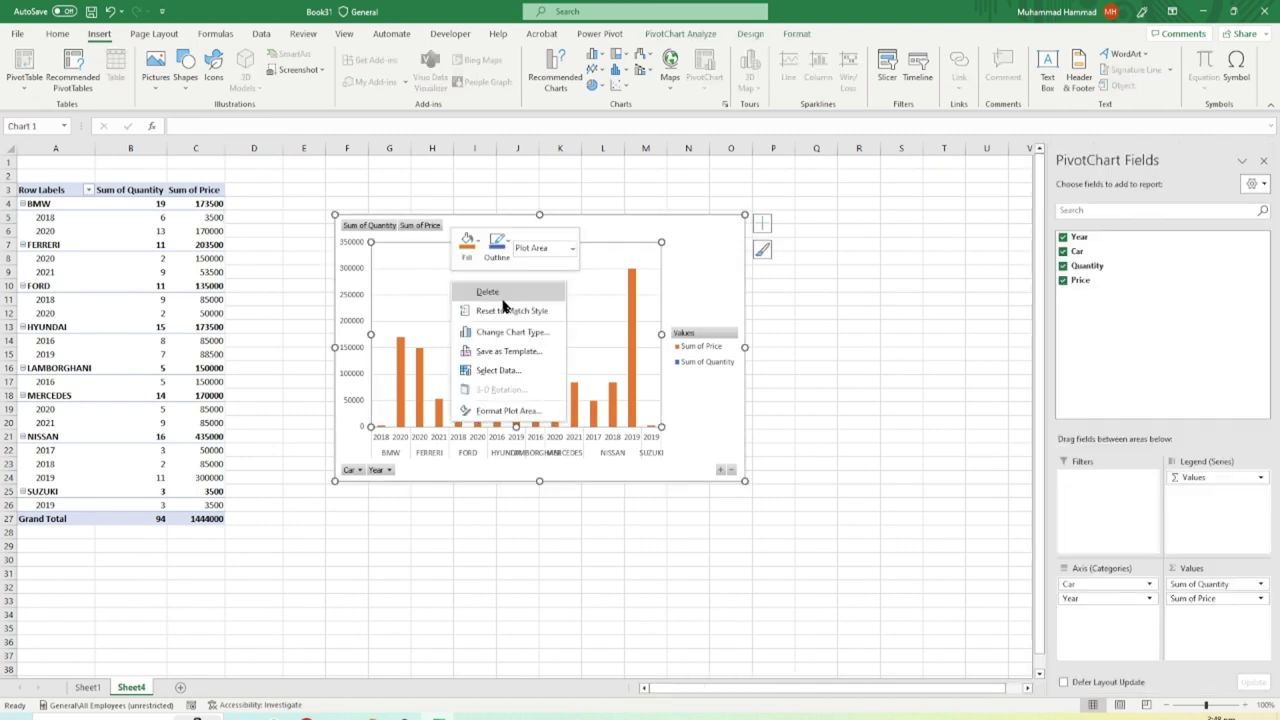
pyautogui.click(503, 411)
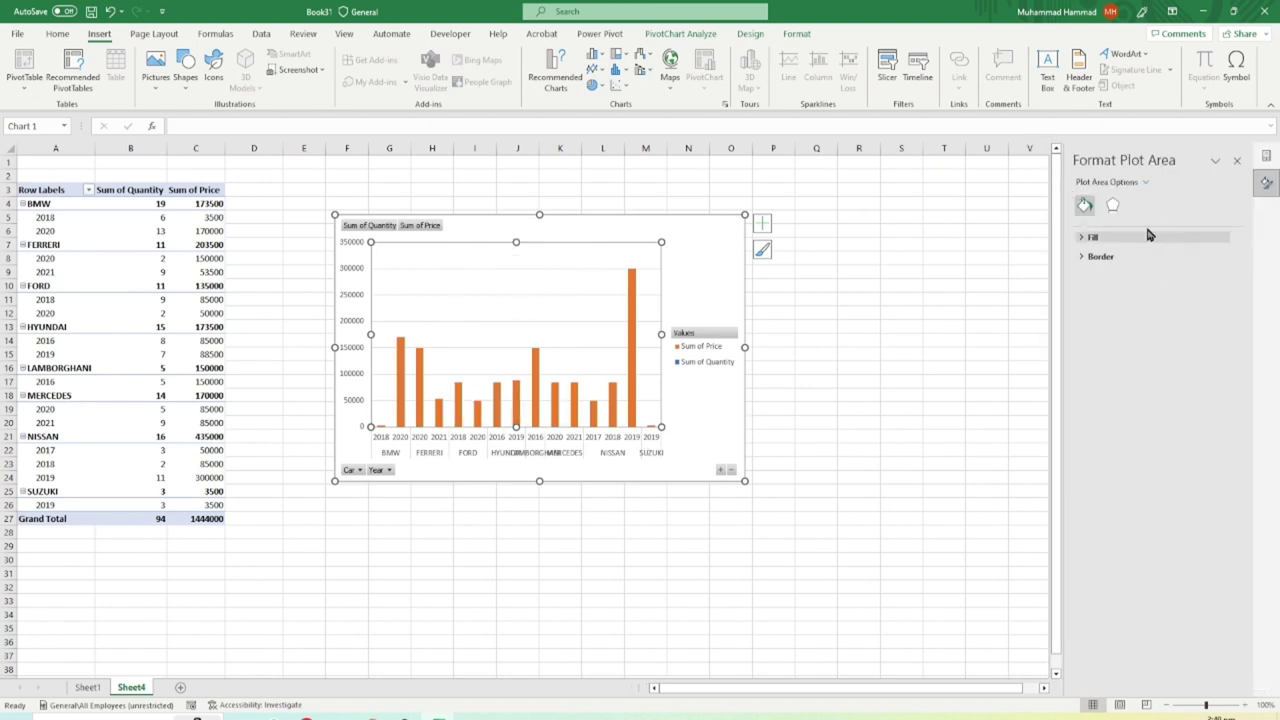
pyautogui.click(1113, 206)
pyautogui.click(1087, 208)
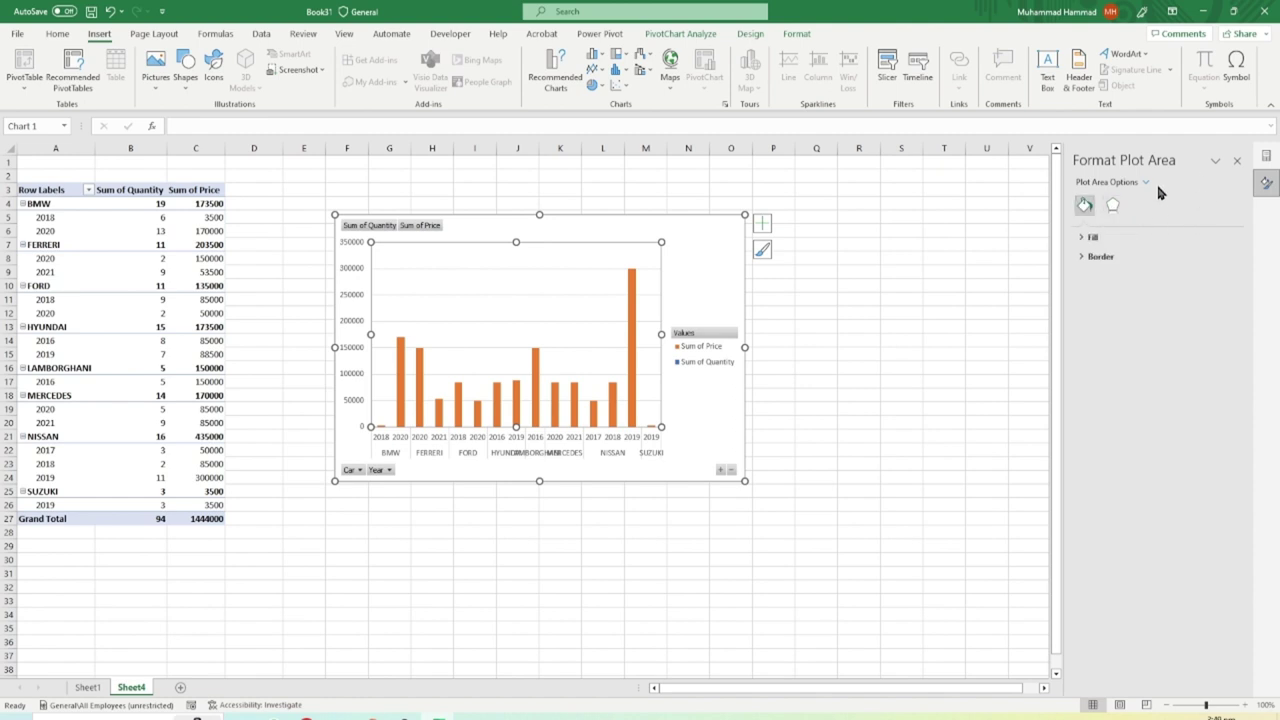
# Open formatting options for the value axis and inspect the category axis menu
pyautogui.click(348, 256)
pyautogui.click(352, 278)
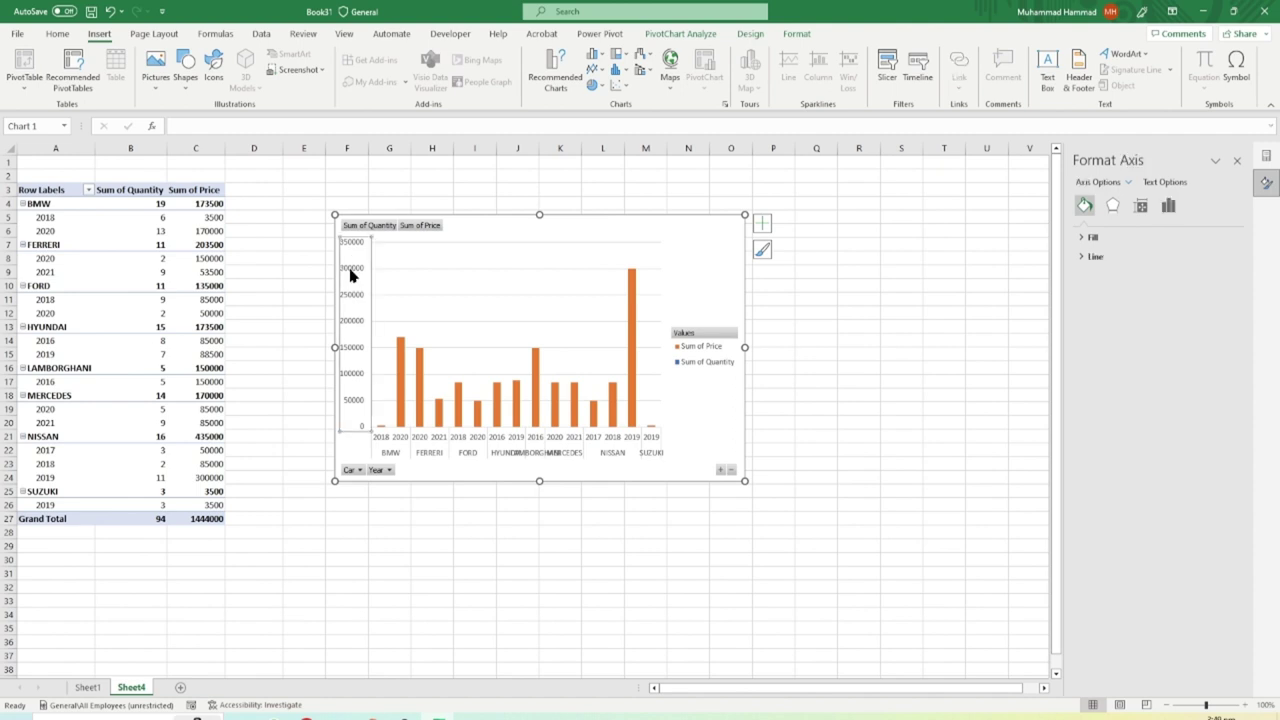
pyautogui.rightClick(352, 278)
pyautogui.click(400, 440)
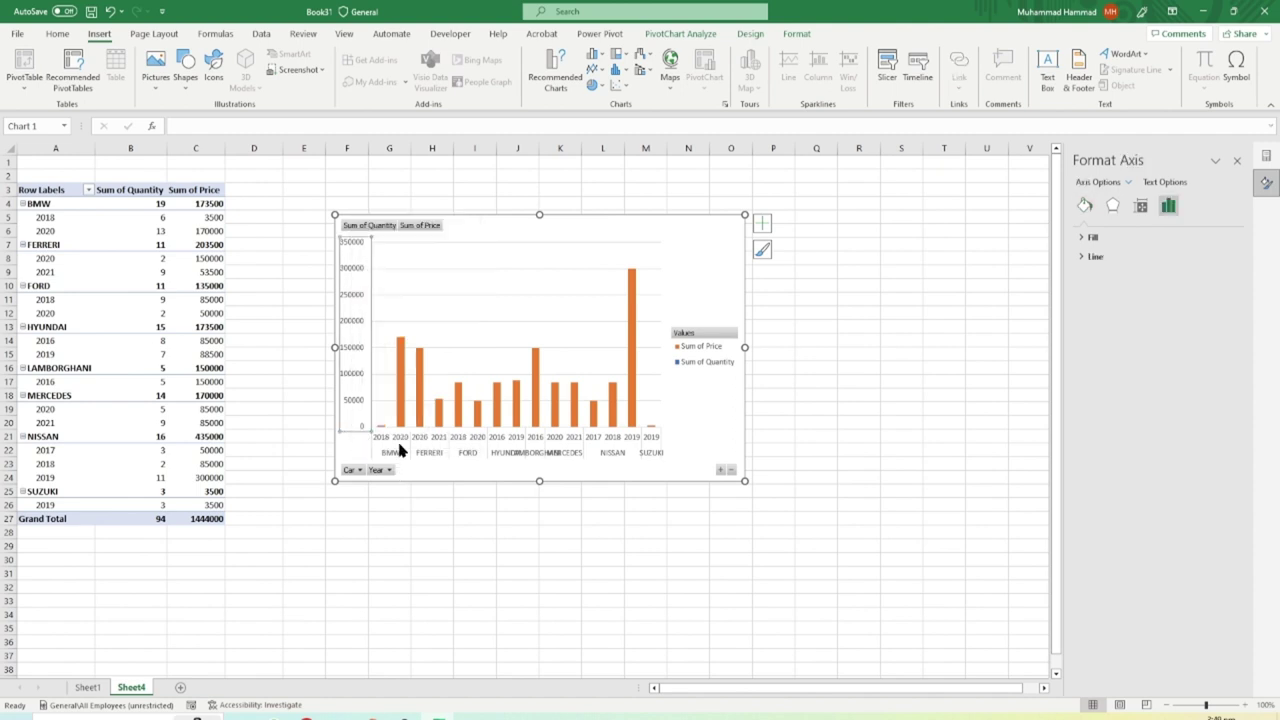
pyautogui.click(560, 447)
pyautogui.rightClick(560, 447)
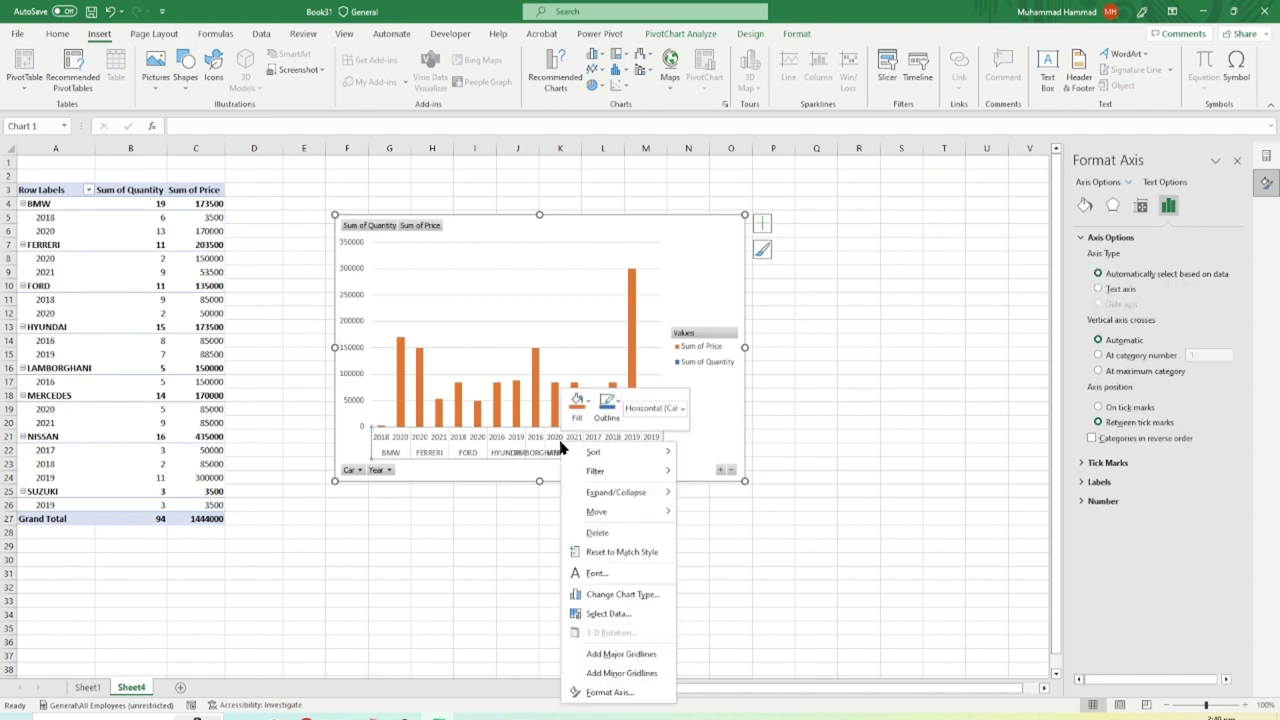
pyautogui.click(630, 693)
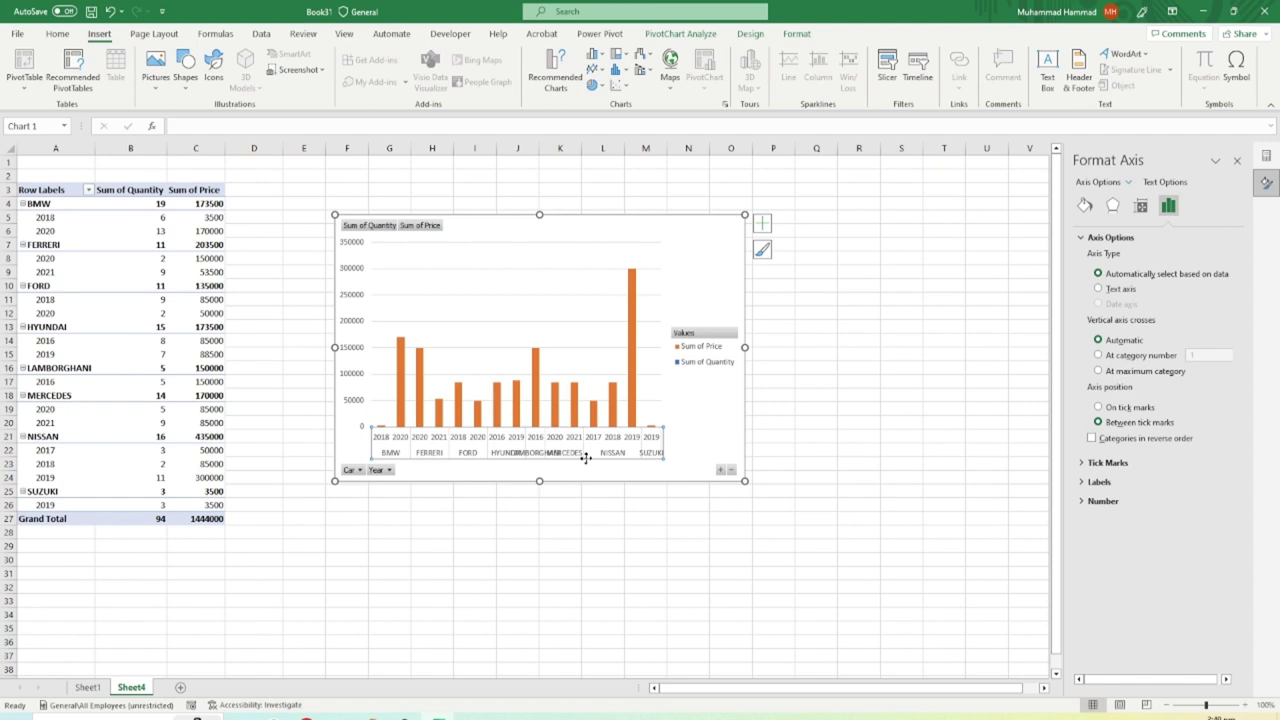
# Check the chart's Car and Year filter lists, then move the chart right
pyautogui.click(360, 471)
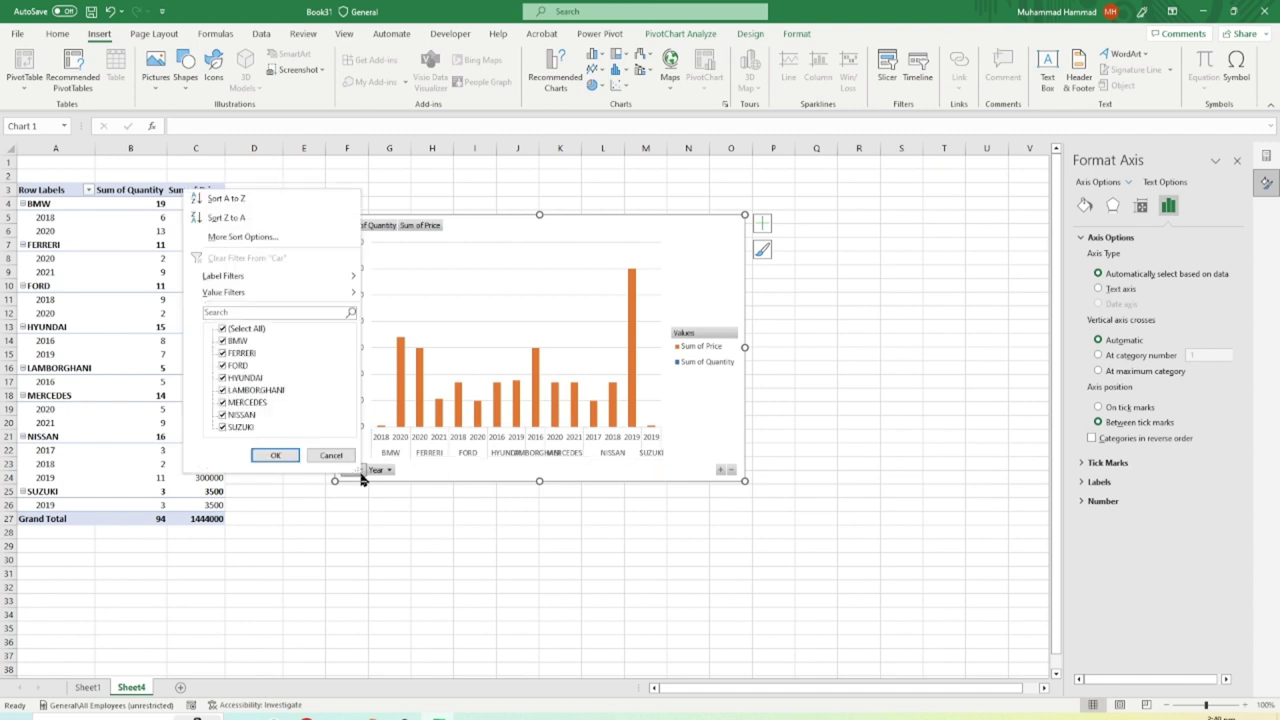
pyautogui.click(386, 472)
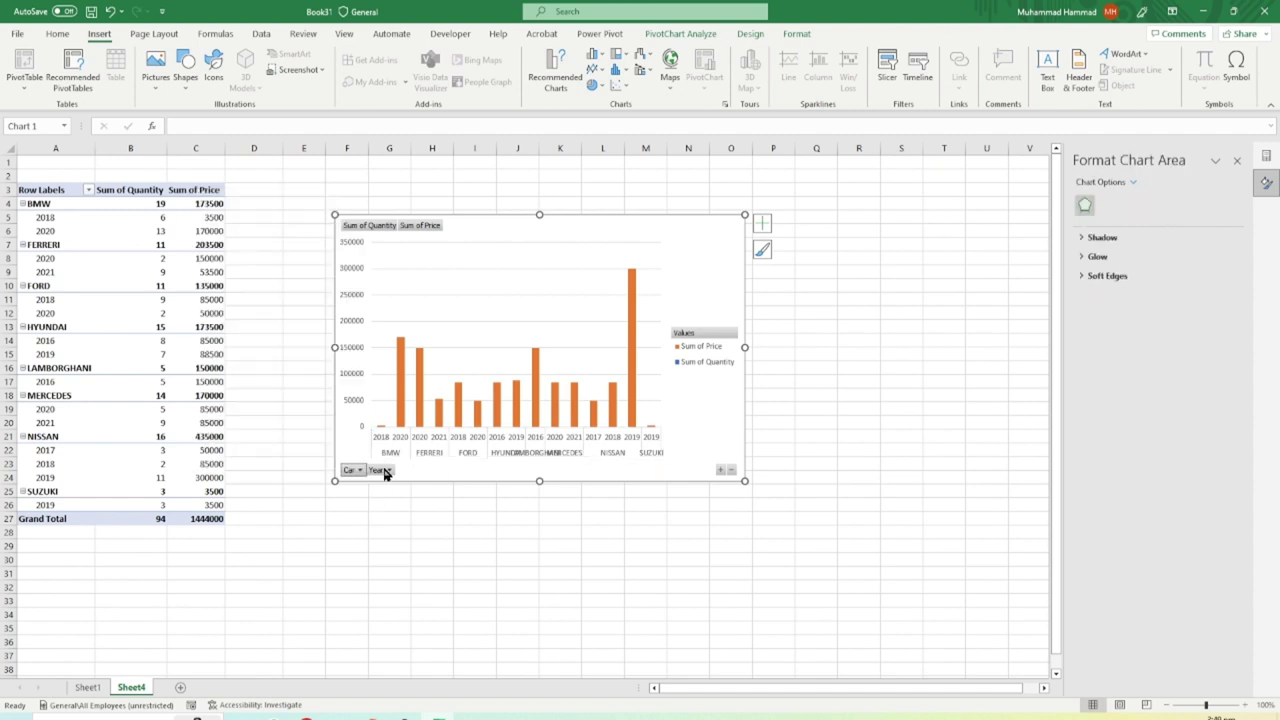
pyautogui.click(387, 472)
pyautogui.click(387, 472)
pyautogui.click(387, 472)
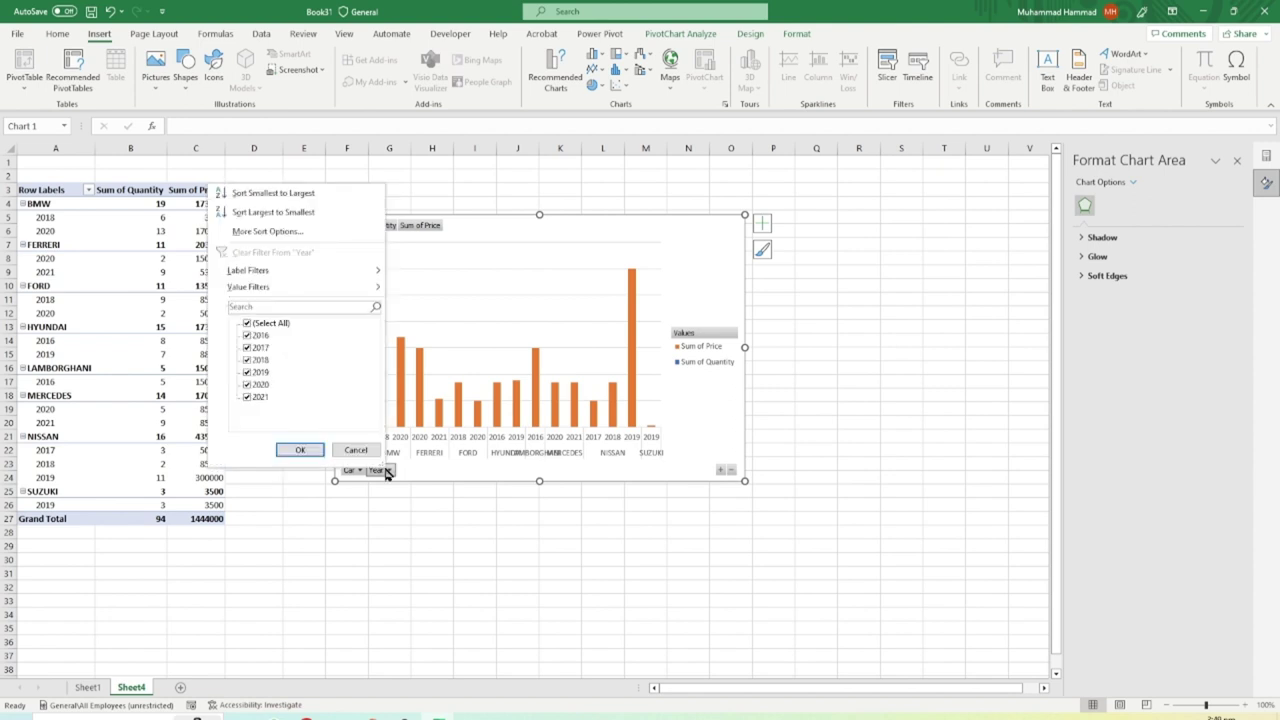
pyautogui.moveTo(729, 249); pyautogui.dragTo(1000, 209)
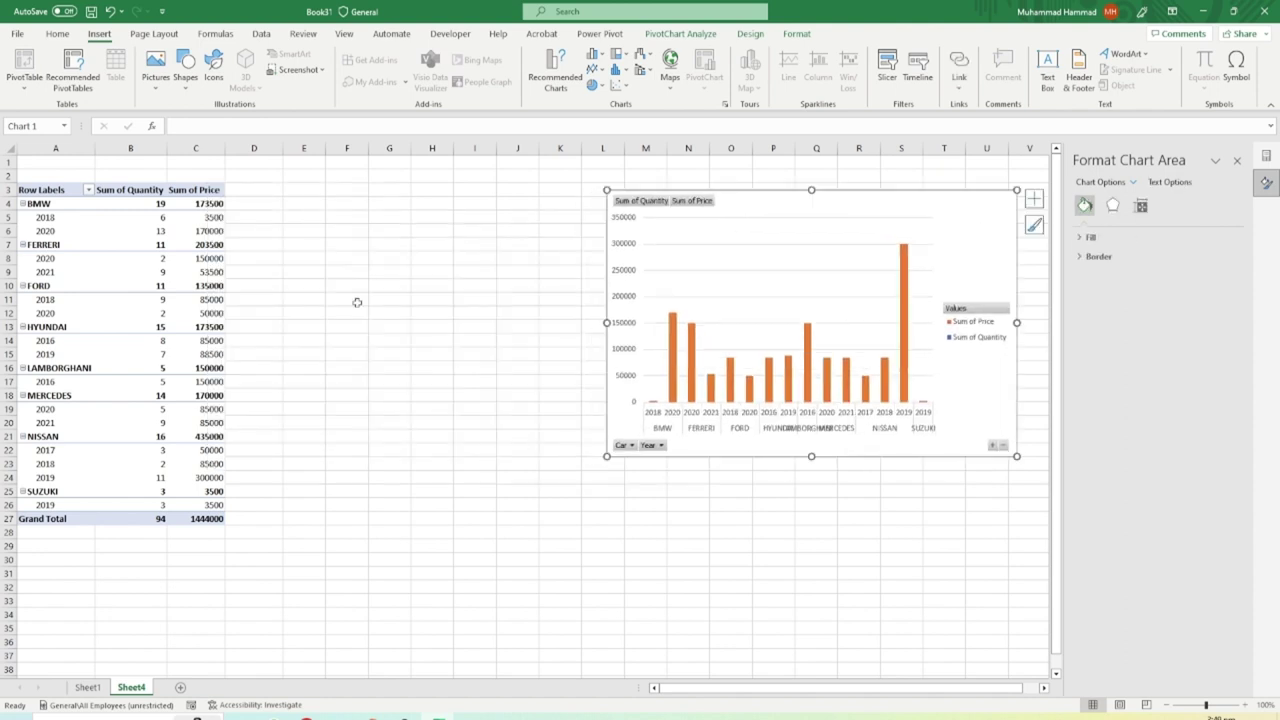
# Insert a 3-D pie PivotChart and place it below the column chart
pyautogui.click(20, 194)
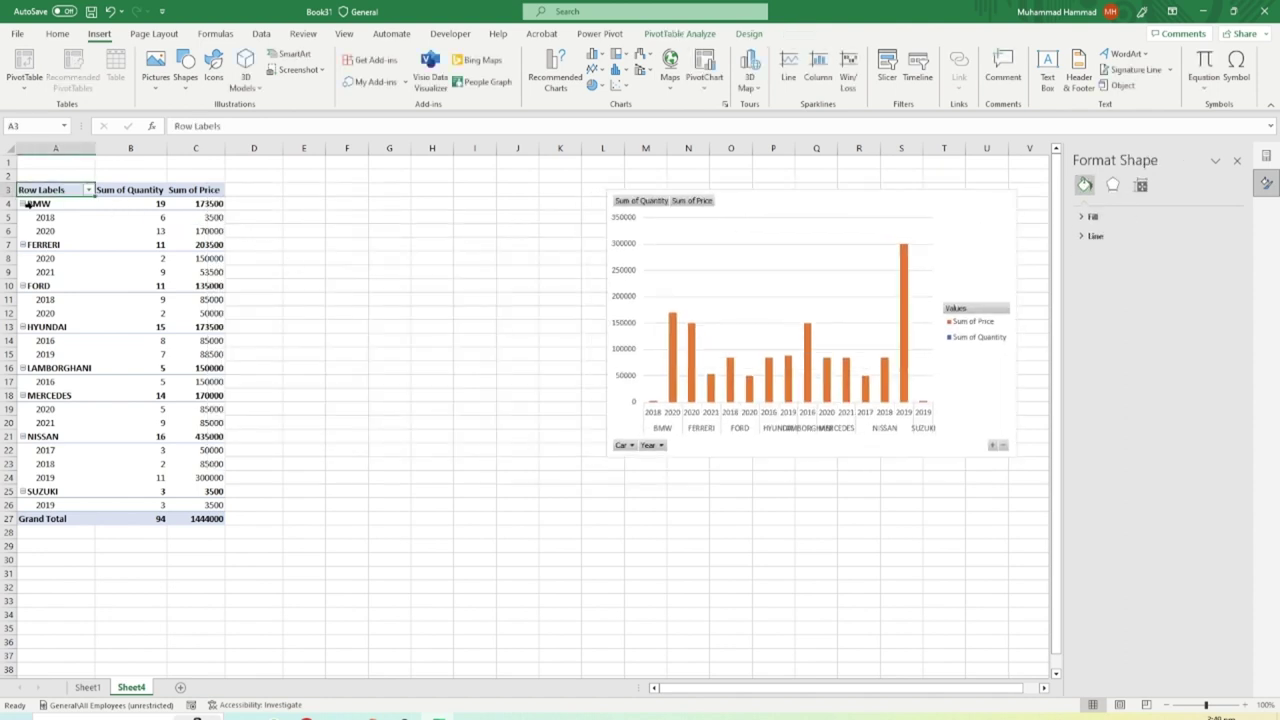
pyautogui.hotkey('ctrl', 'a')
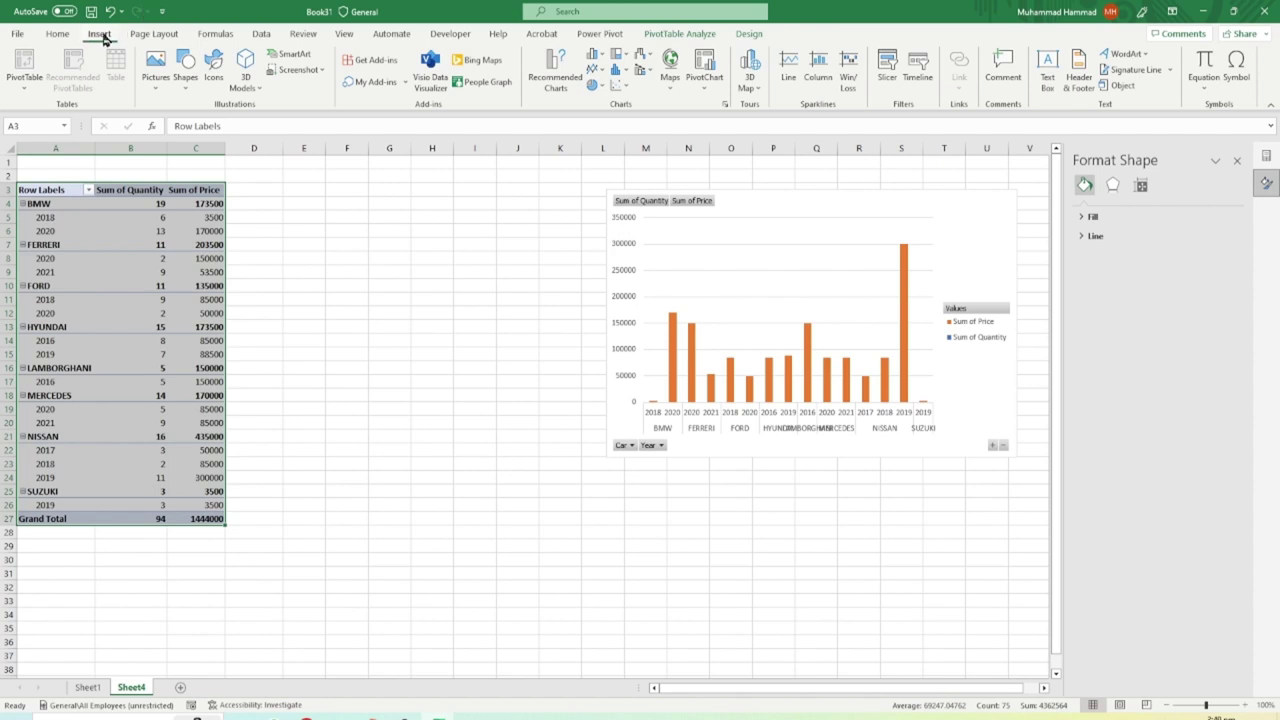
pyautogui.click(705, 64)
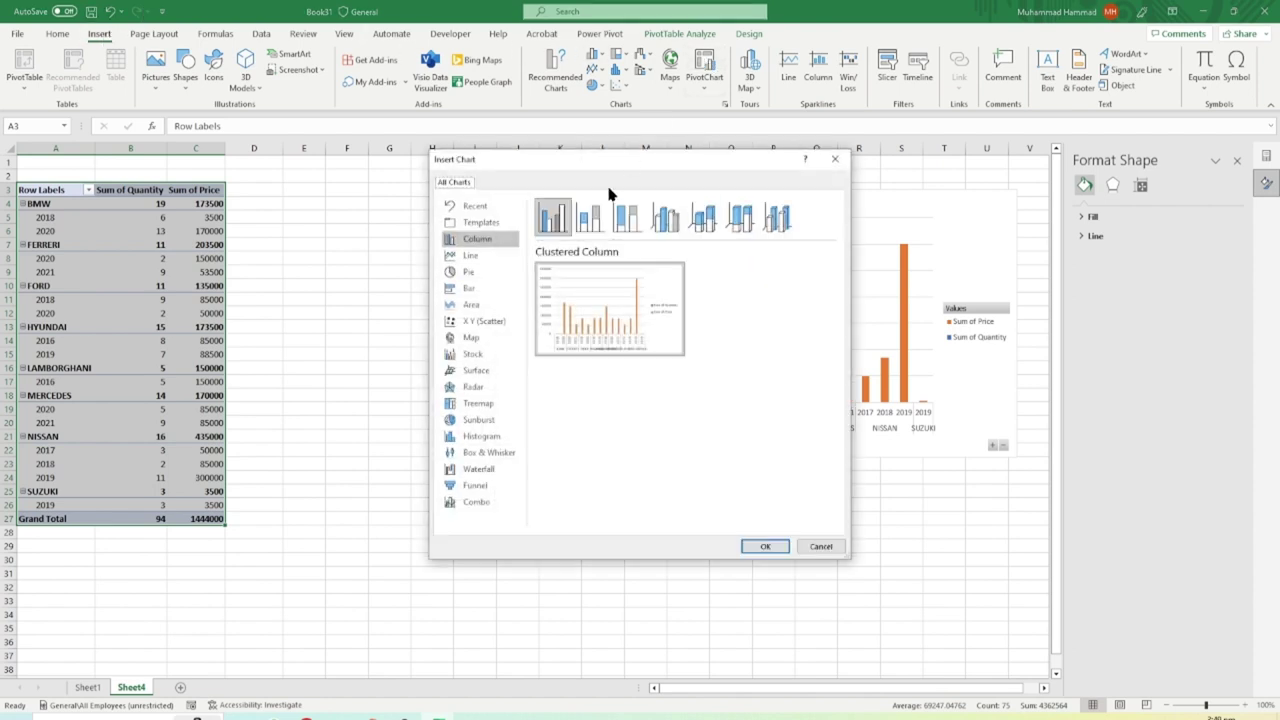
pyautogui.click(470, 274)
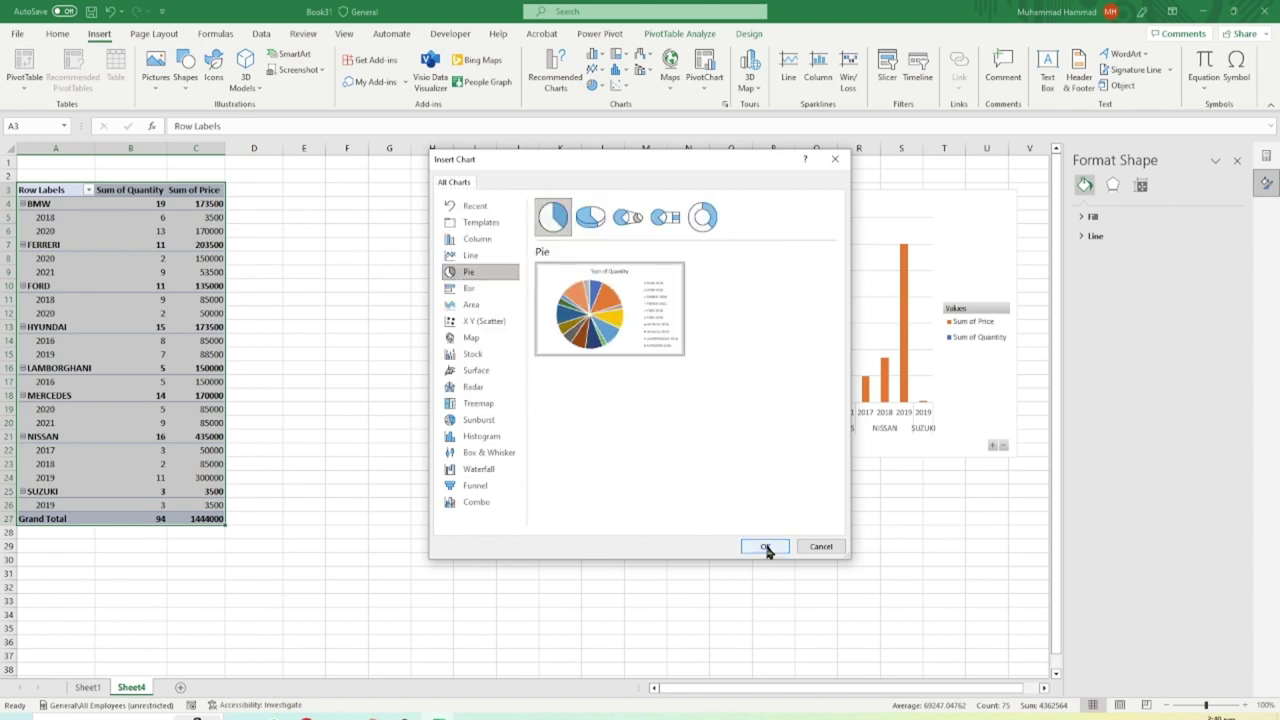
pyautogui.click(590, 218)
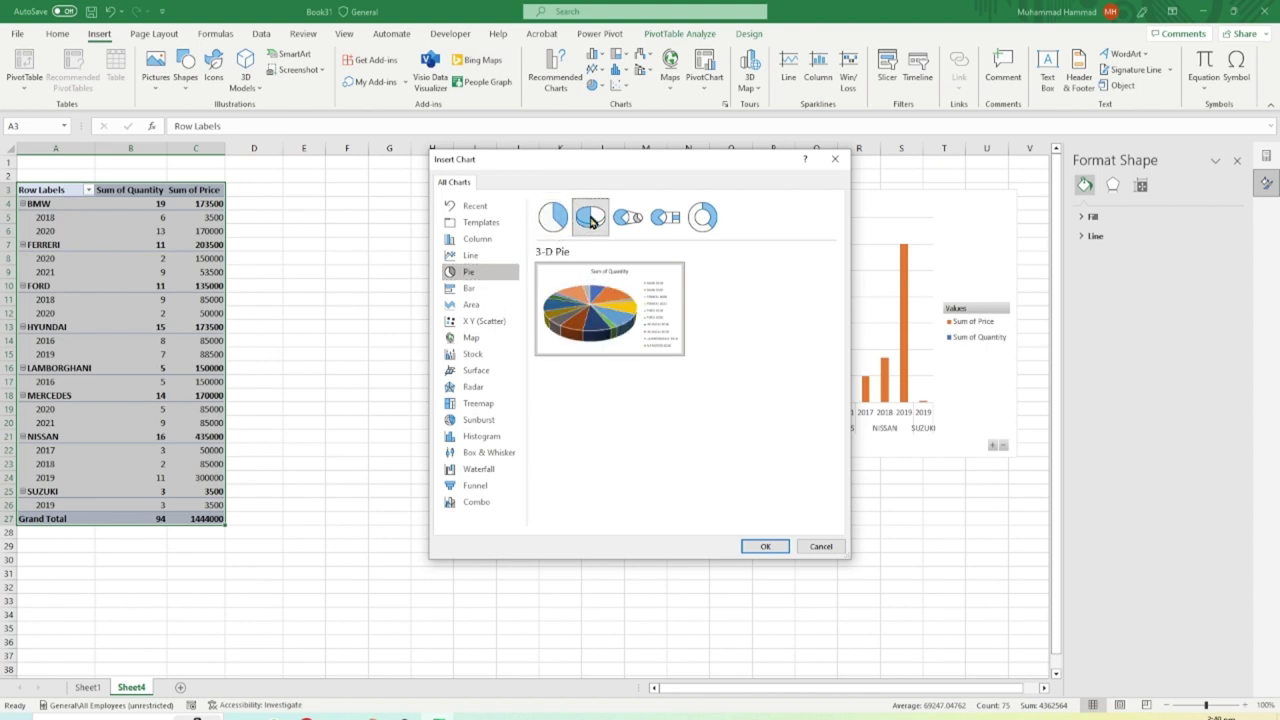
pyautogui.click(764, 547)
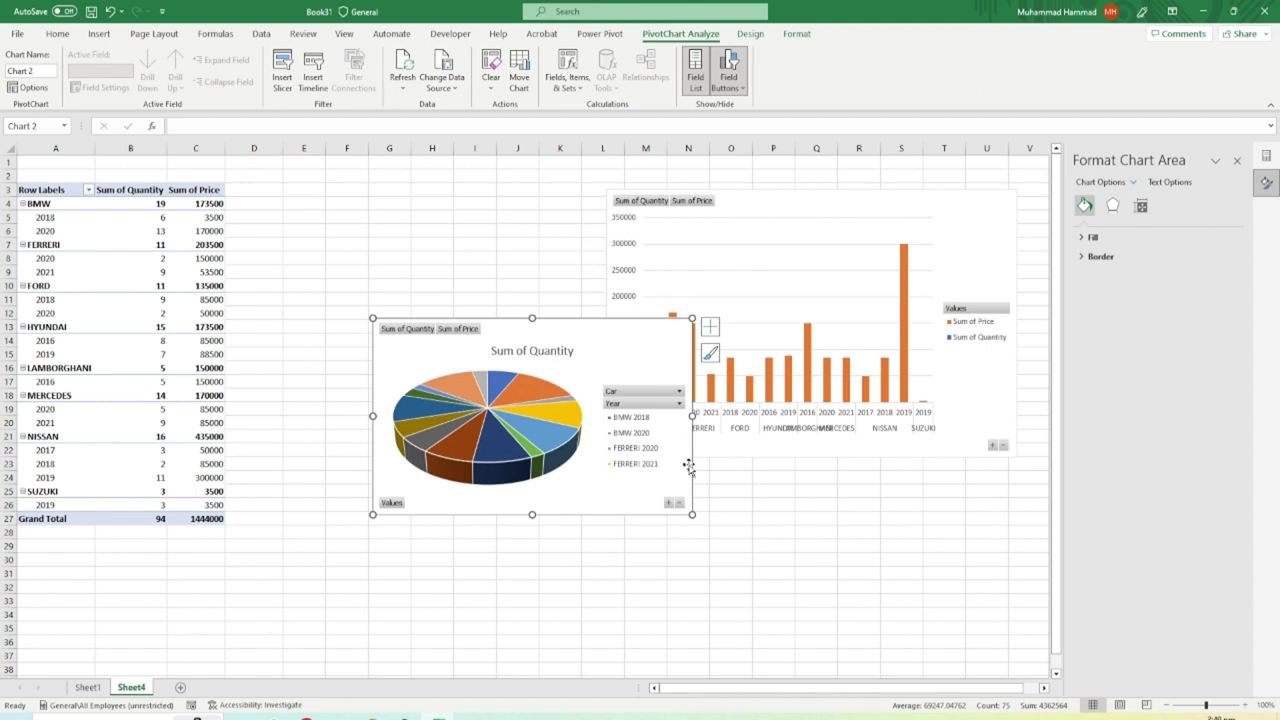
pyautogui.moveTo(609, 349); pyautogui.dragTo(920, 499)
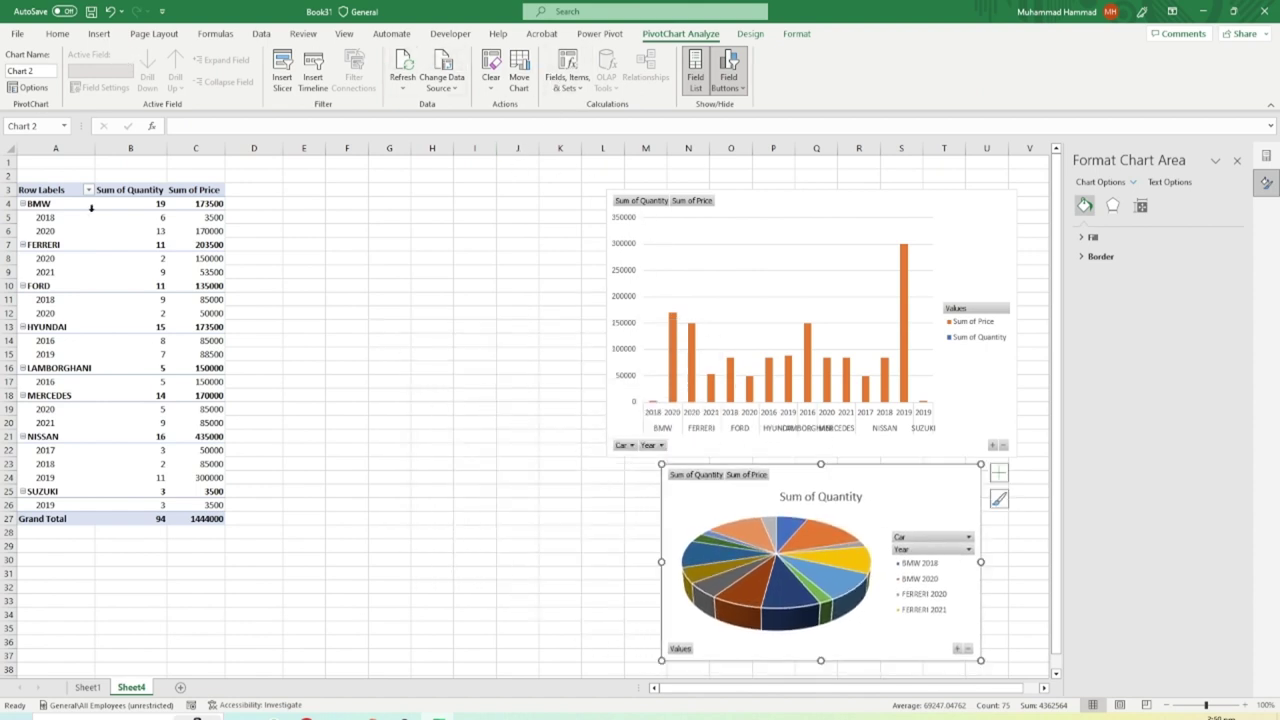
# Insert a Stacked Bar PivotChart from the whole pivot table A3:C27
pyautogui.click(81, 251)
pyautogui.hotkey('ctrl', 'a')
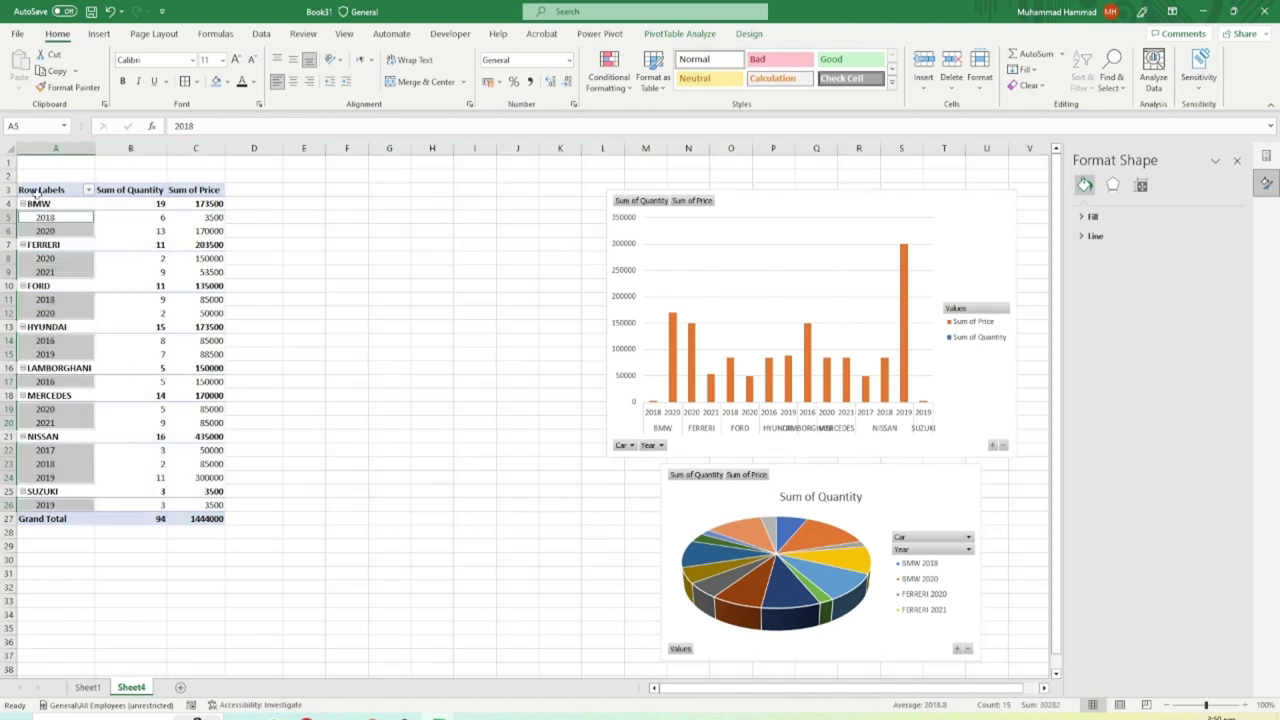
pyautogui.click(40, 190)
pyautogui.hotkey('ctrl', 'a')
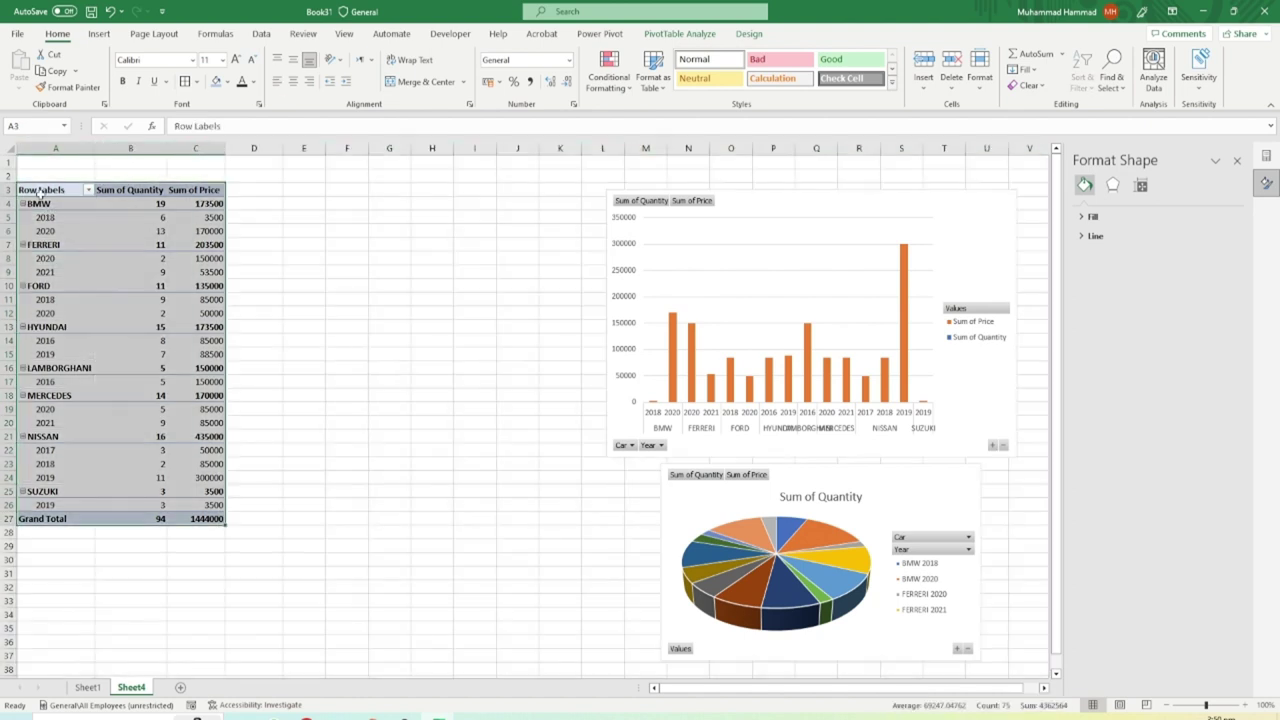
pyautogui.click(108, 37)
pyautogui.click(705, 65)
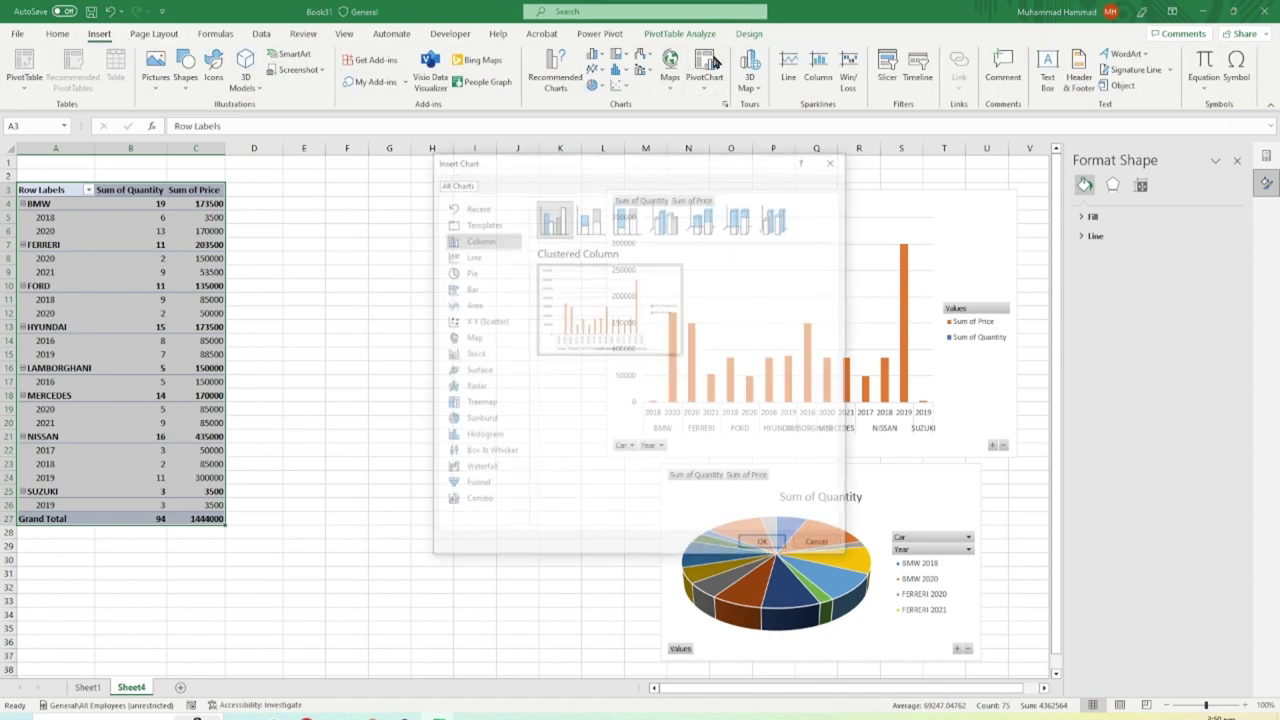
pyautogui.click(468, 290)
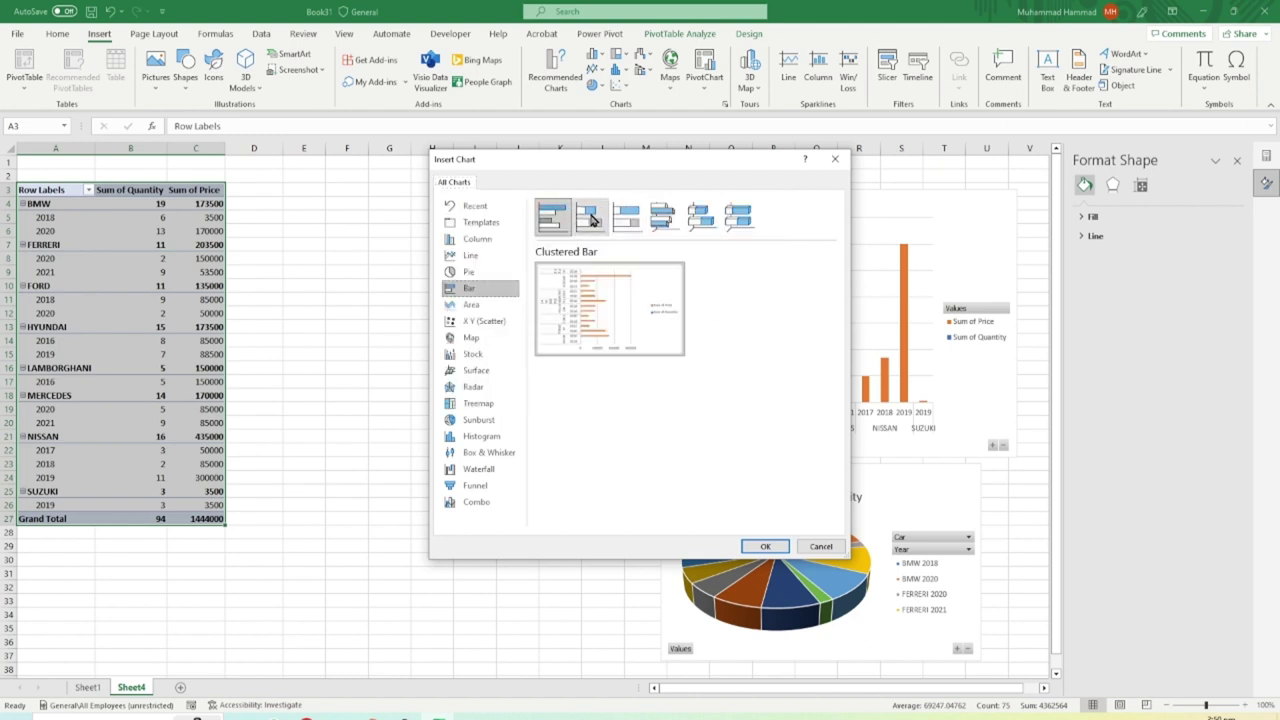
pyautogui.click(591, 220)
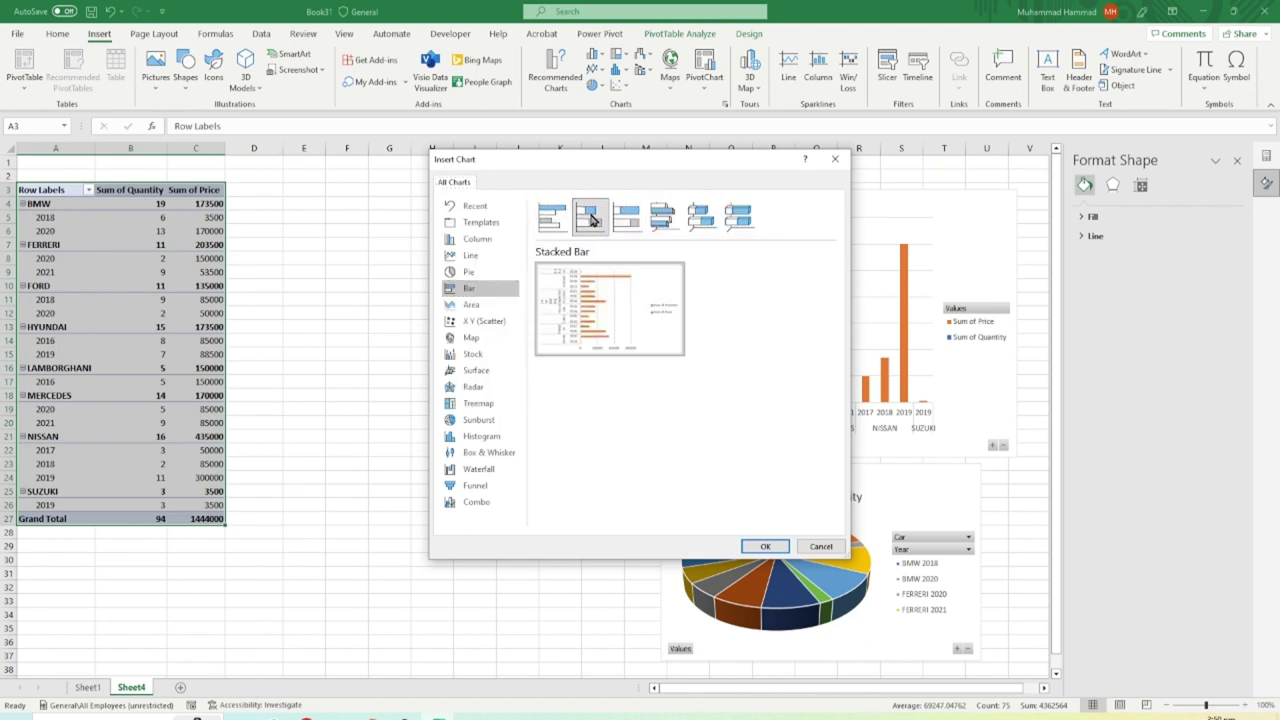
pyautogui.click(766, 547)
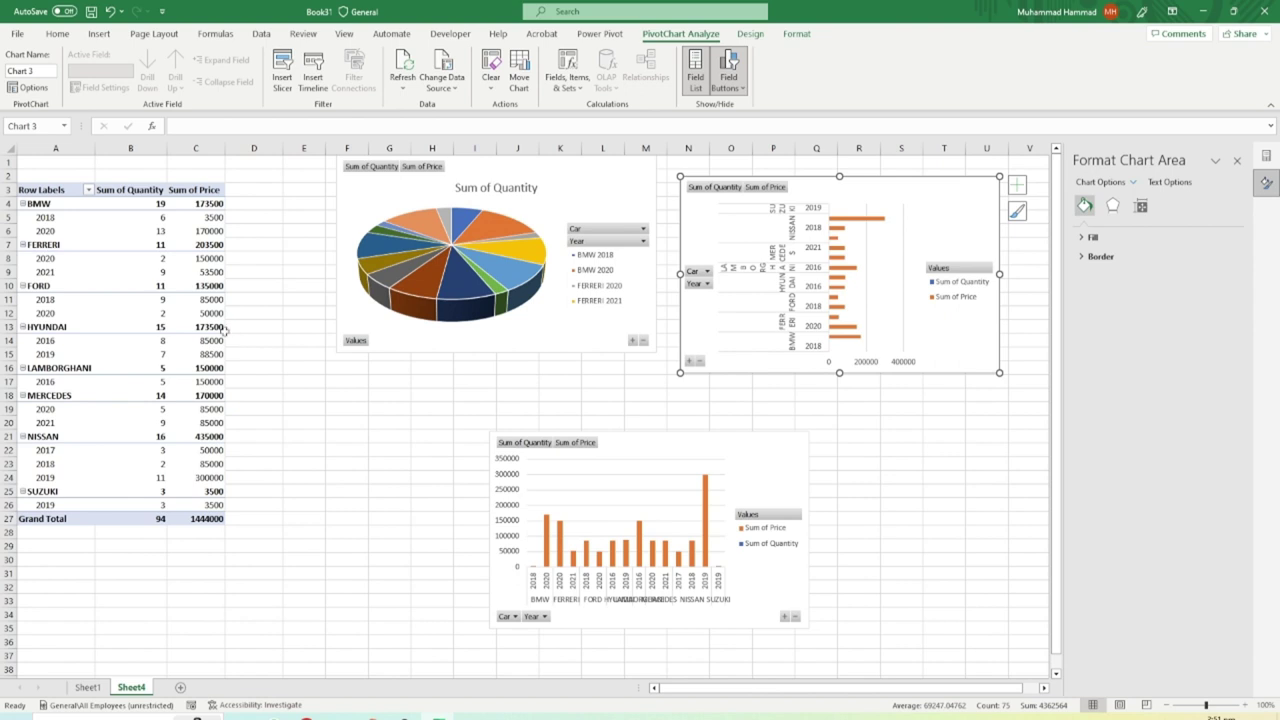
# Insert Year, Car and Price slicers for the PivotChart
pyautogui.moveTo(224, 331)
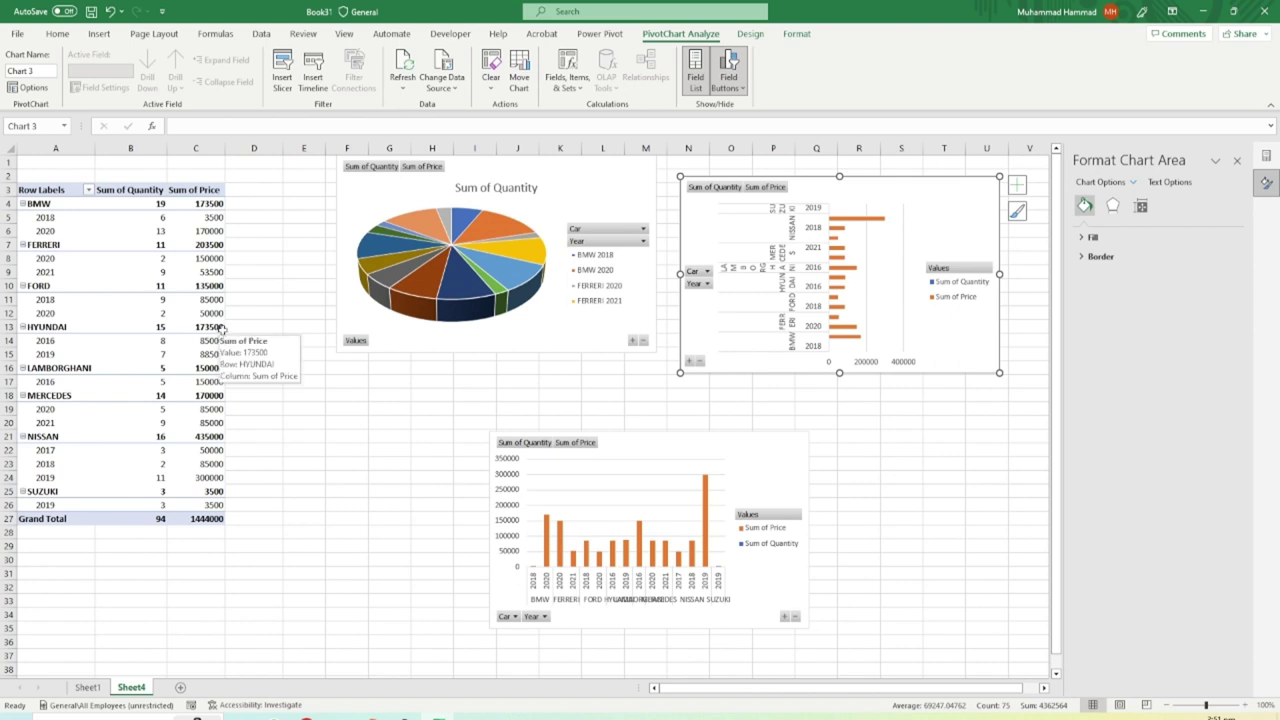
pyautogui.click(284, 66)
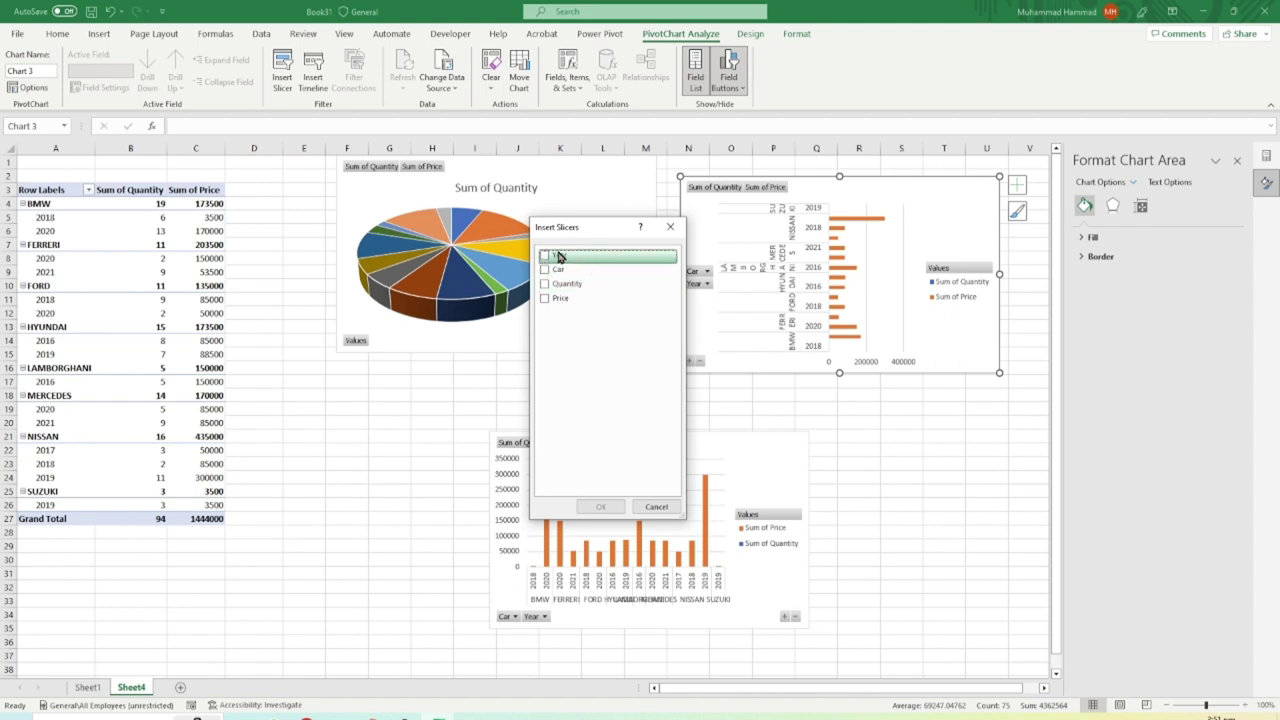
pyautogui.click(545, 257)
pyautogui.click(545, 270)
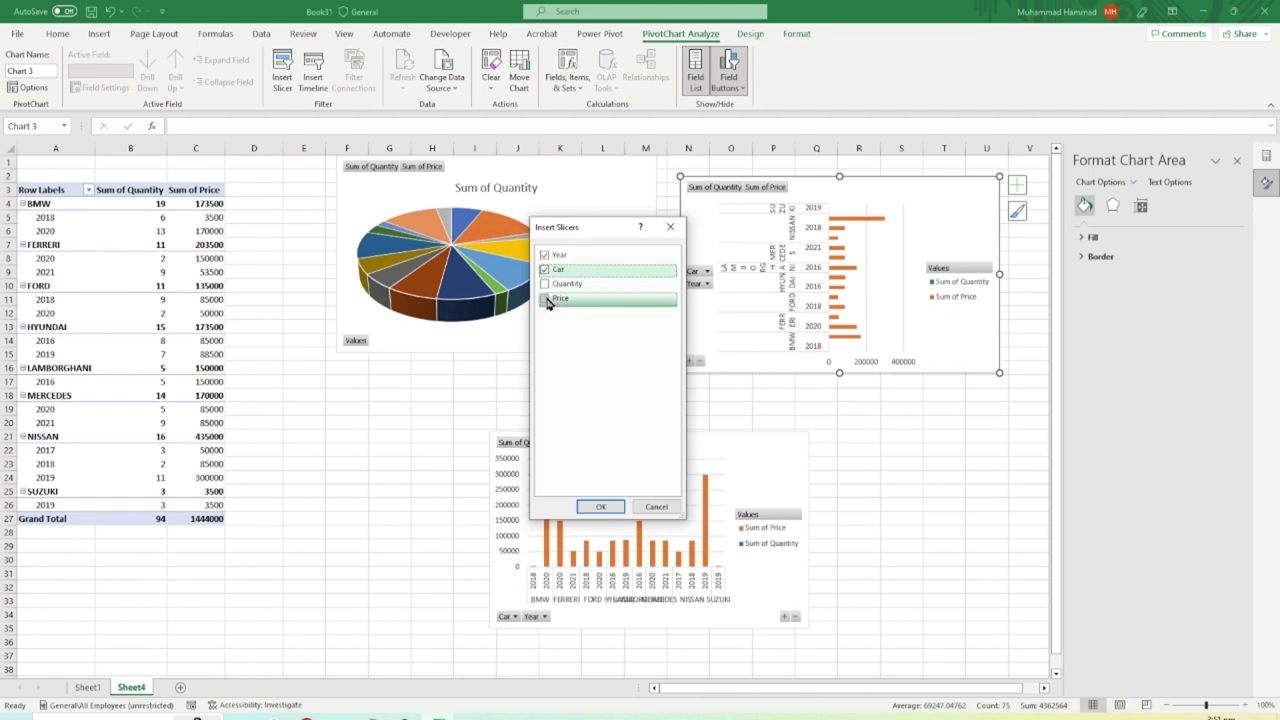
pyautogui.click(546, 299)
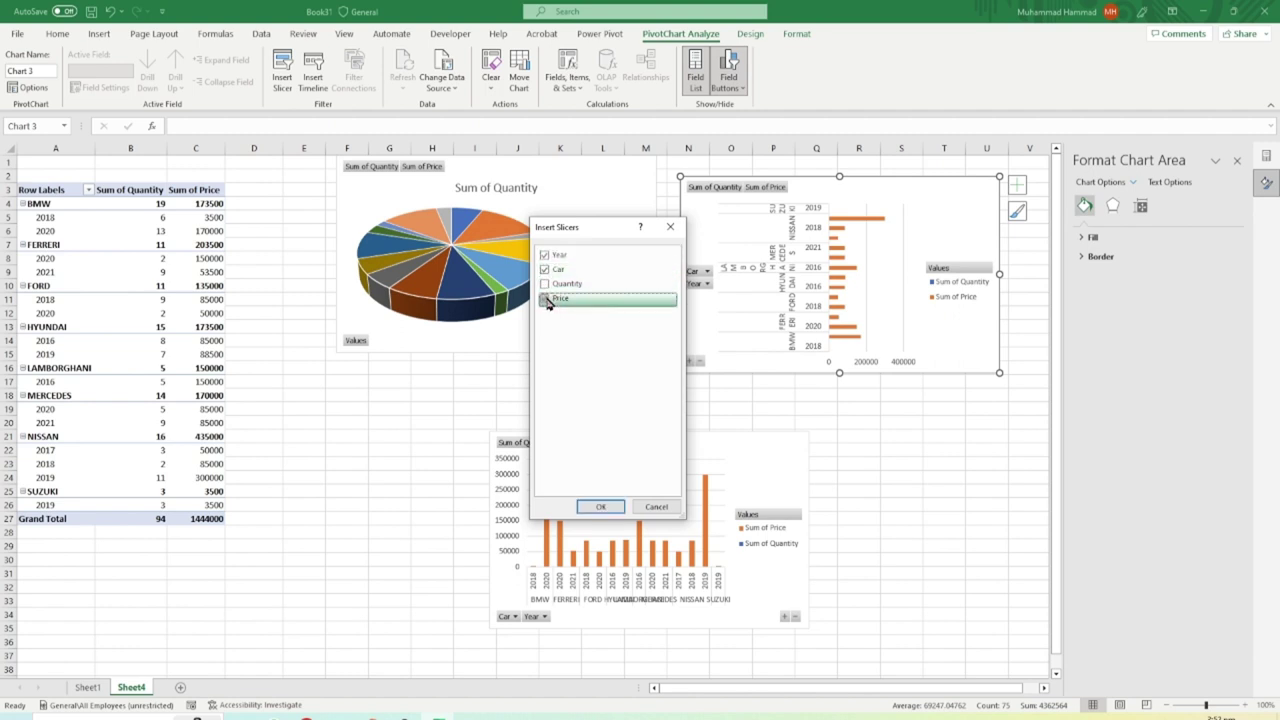
pyautogui.click(600, 508)
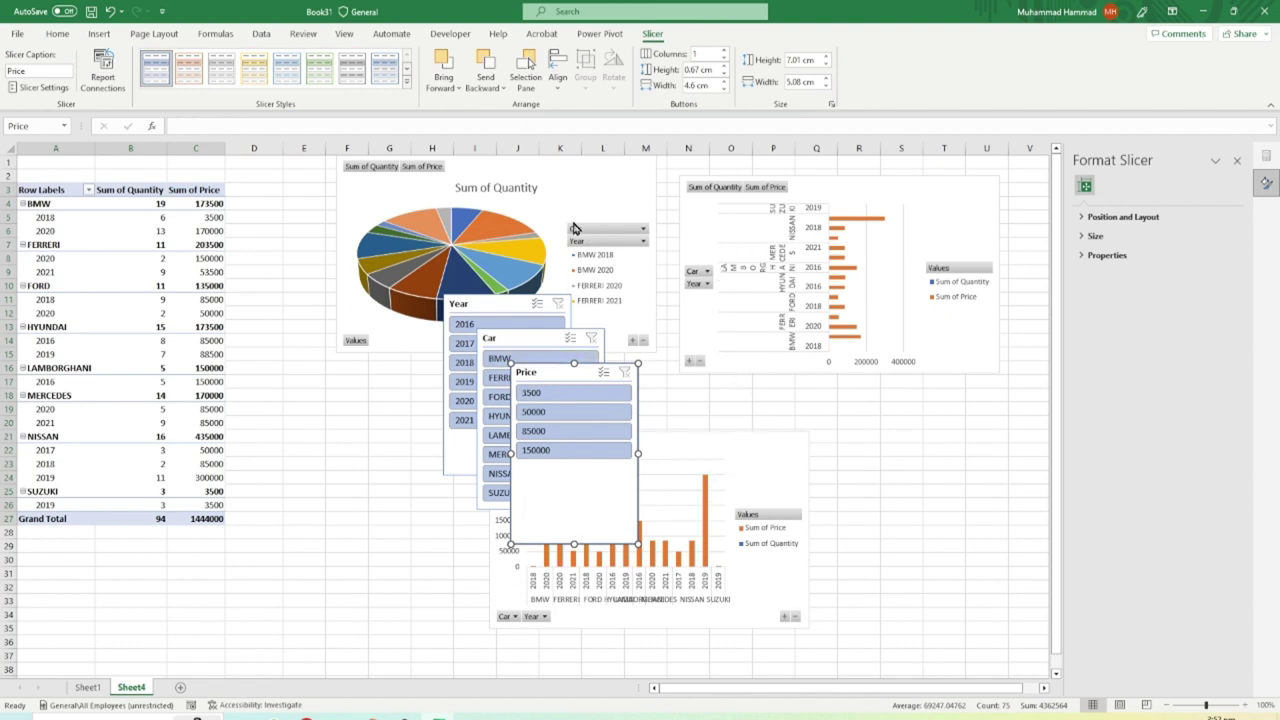
# Place the 3-D pie chart top-left, the bar chart beside it, and the column chart below the pie
pyautogui.click(595, 181)
pyautogui.moveTo(595, 181); pyautogui.dragTo(278, 177)
pyautogui.click(774, 211)
pyautogui.moveTo(903, 194); pyautogui.dragTo(563, 161)
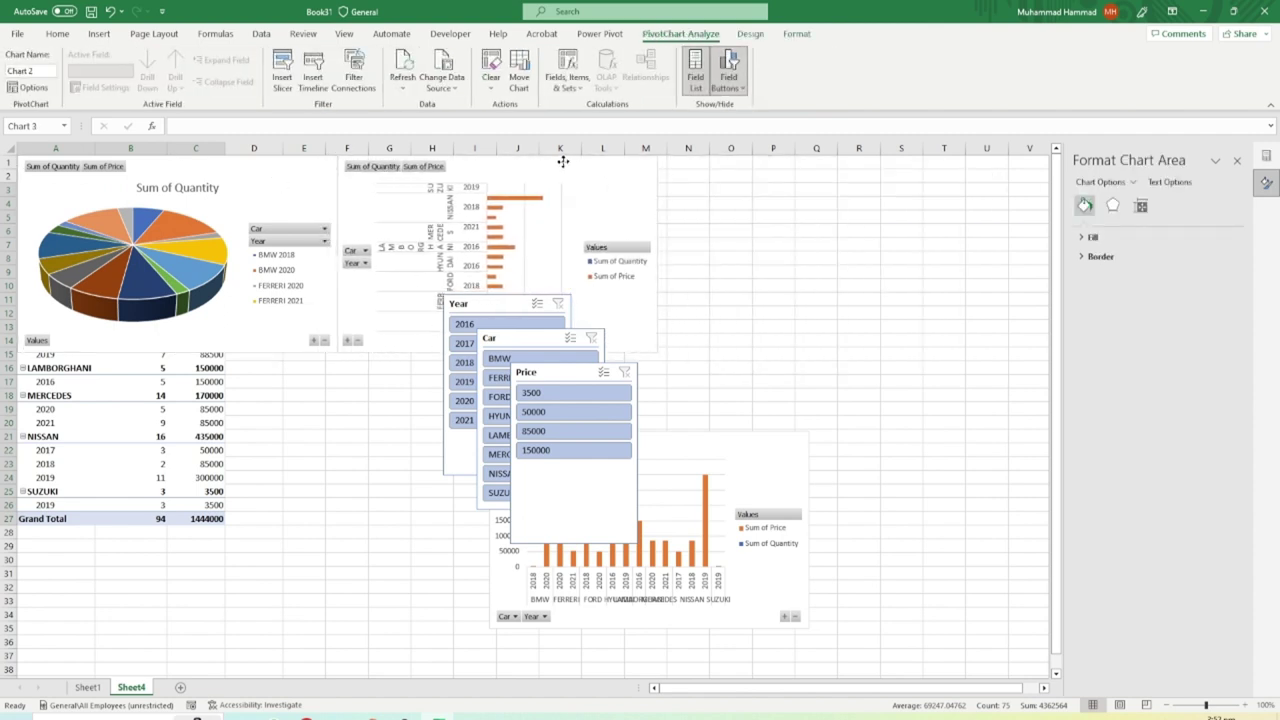
pyautogui.moveTo(768, 458); pyautogui.dragTo(290, 378)
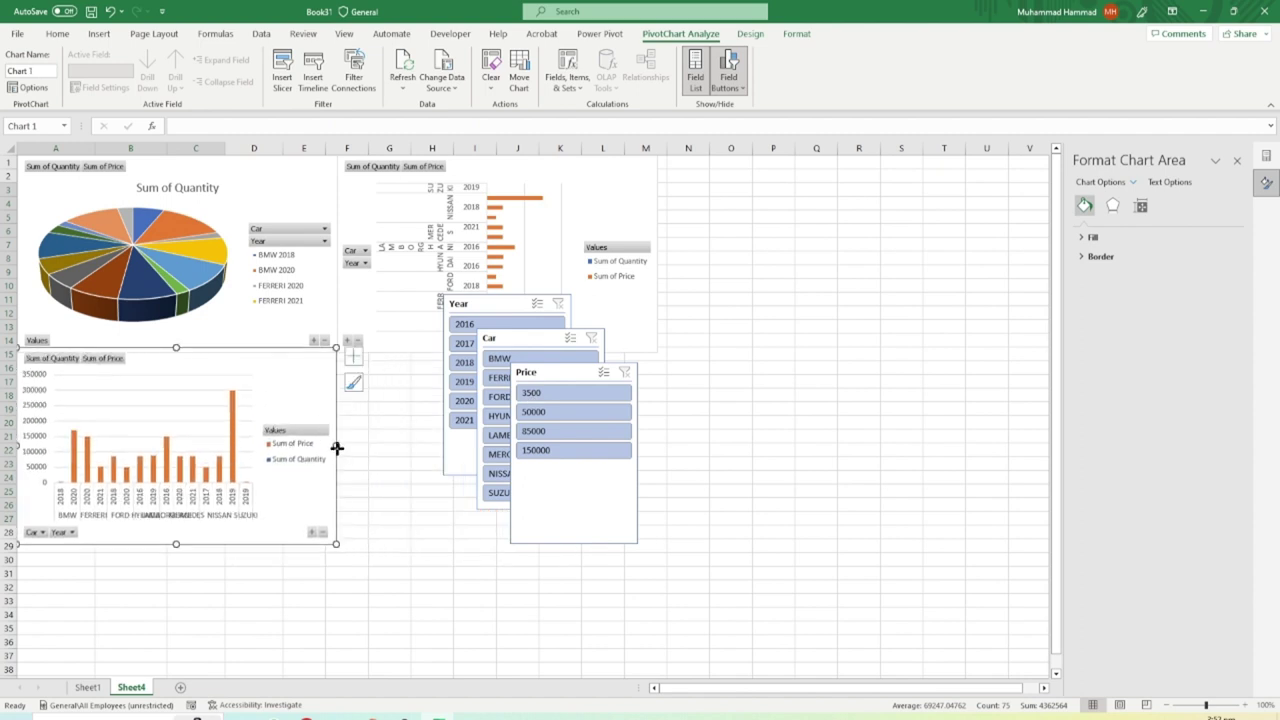
pyautogui.moveTo(337, 449); pyautogui.dragTo(341, 447)
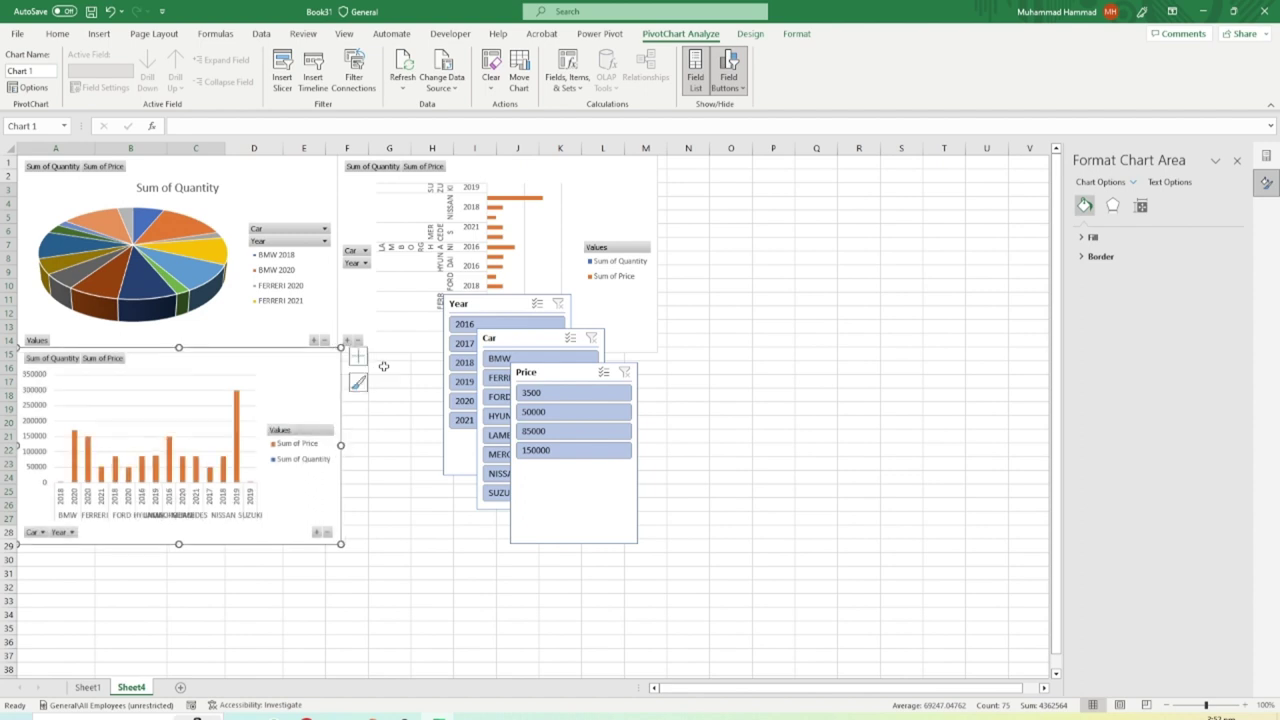
# Line up the Year and Car slicers beside the column chart and widen the bar chart
pyautogui.moveTo(482, 305); pyautogui.dragTo(409, 369)
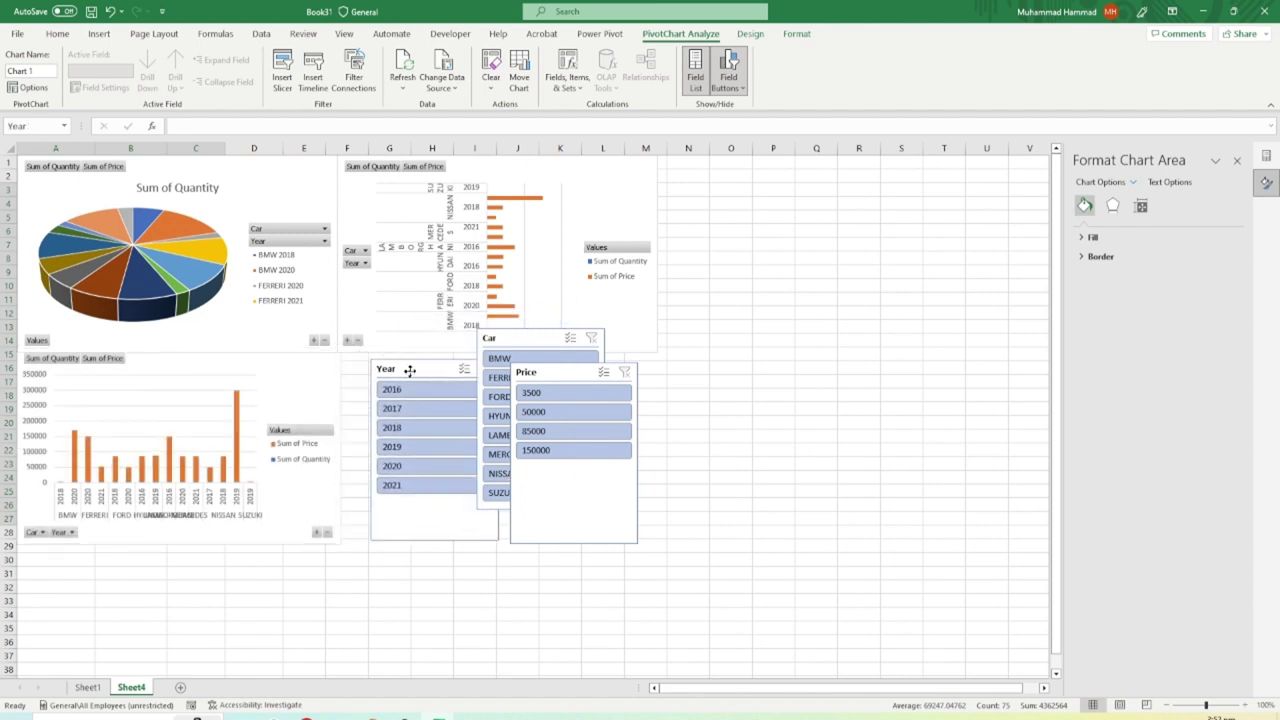
pyautogui.click(338, 393)
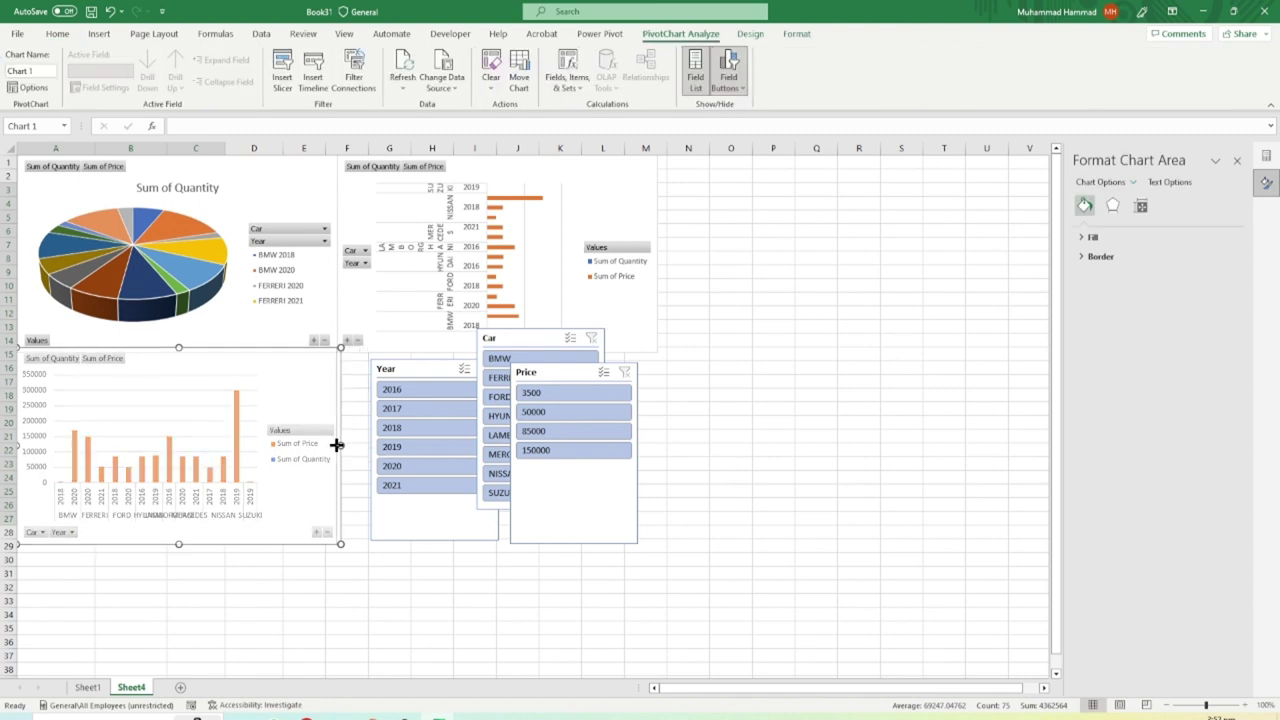
pyautogui.moveTo(429, 367); pyautogui.dragTo(395, 361)
pyautogui.moveTo(534, 340); pyautogui.dragTo(647, 360)
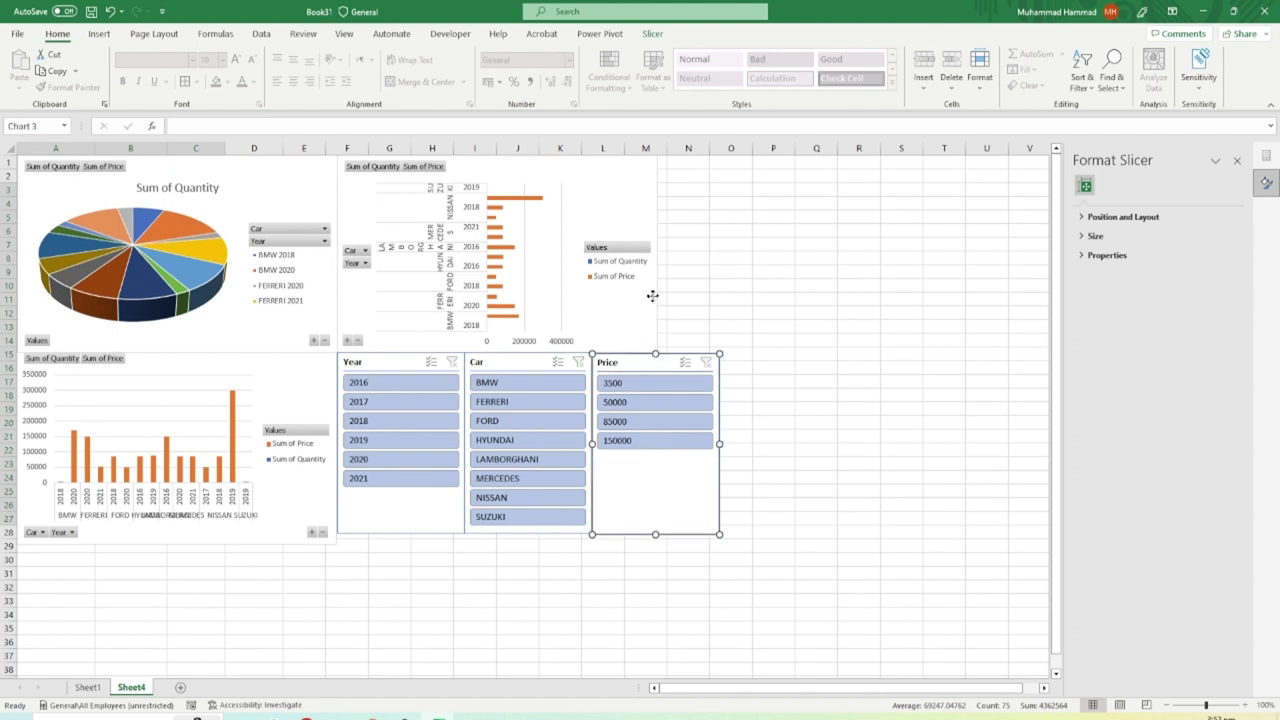
pyautogui.click(651, 293)
pyautogui.moveTo(664, 256); pyautogui.dragTo(717, 263)
pyautogui.click(757, 506)
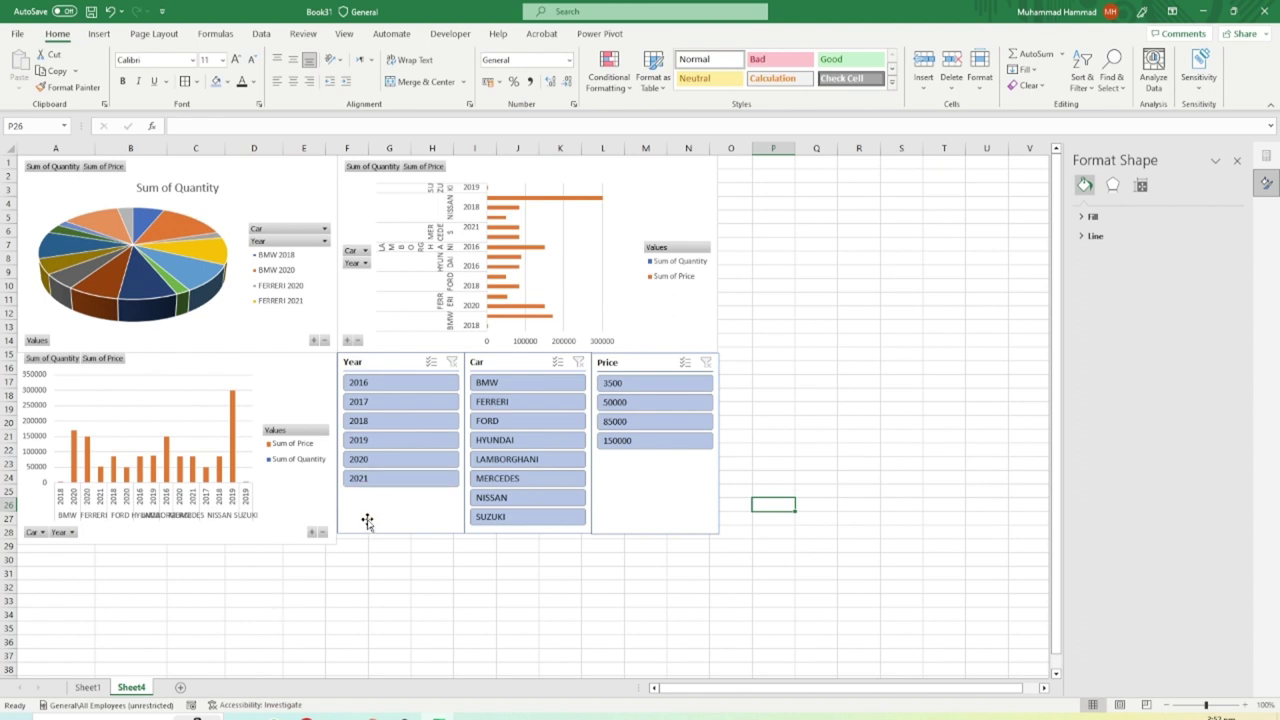
# Filter the dashboard to 2016 with the Year slicer, then clear the year filter
pyautogui.click(385, 357)
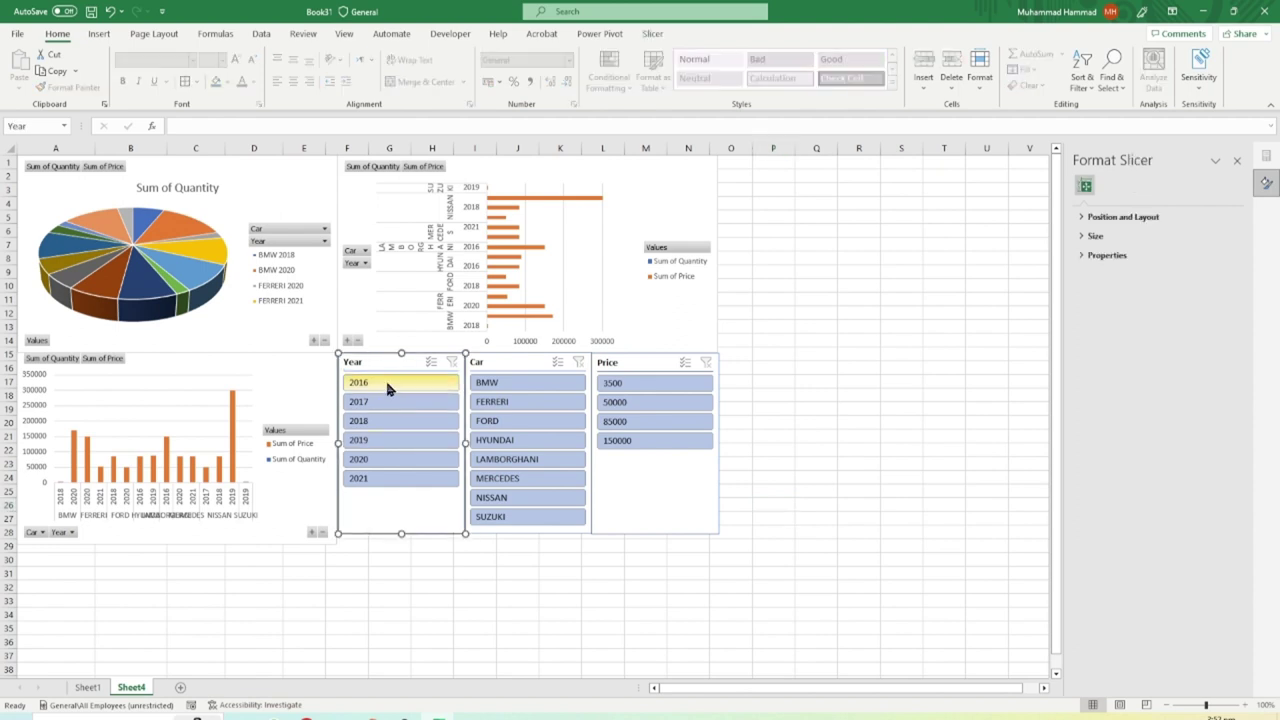
pyautogui.click(389, 386)
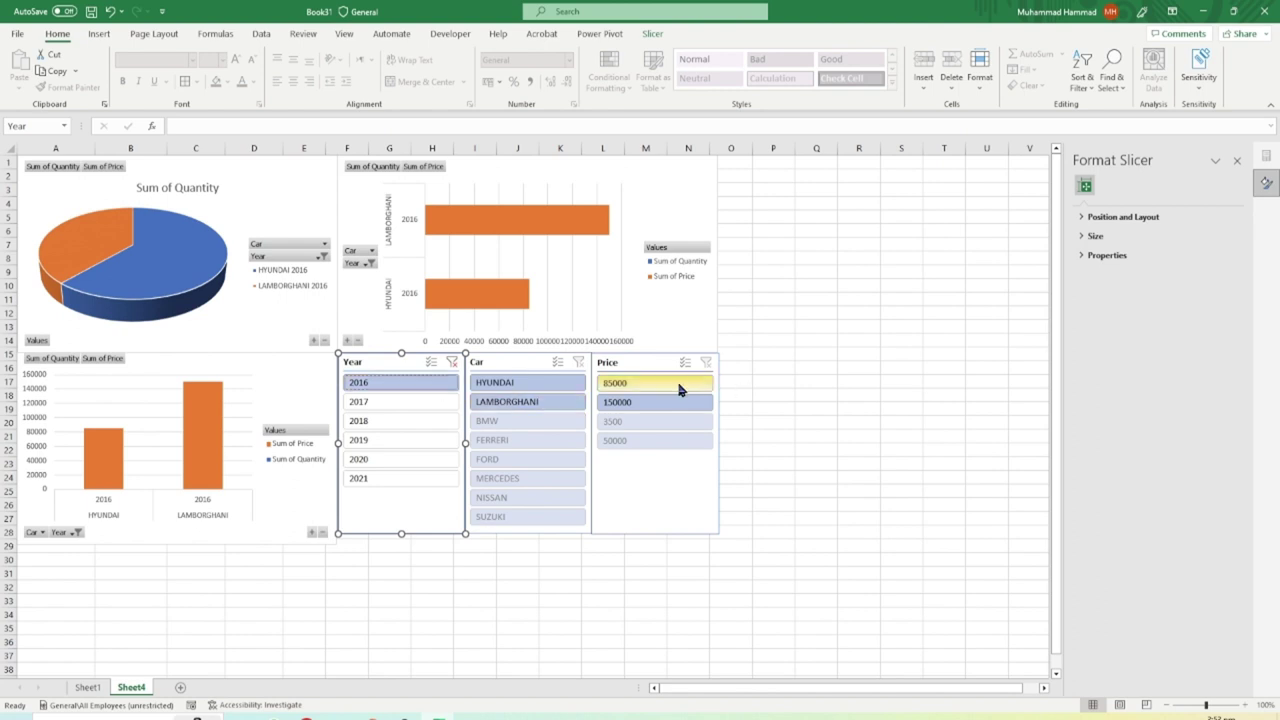
pyautogui.click(451, 363)
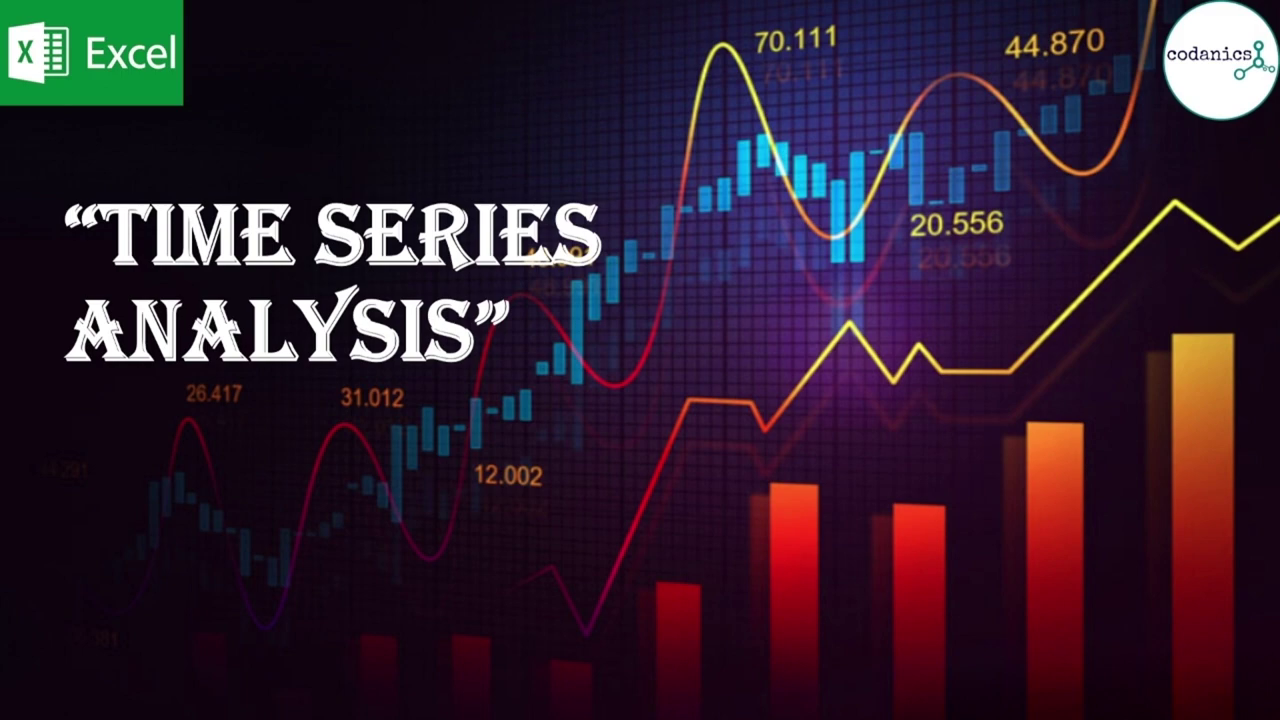
# Advance to the slide defining time series and time series analysis
pyautogui.press('Right')
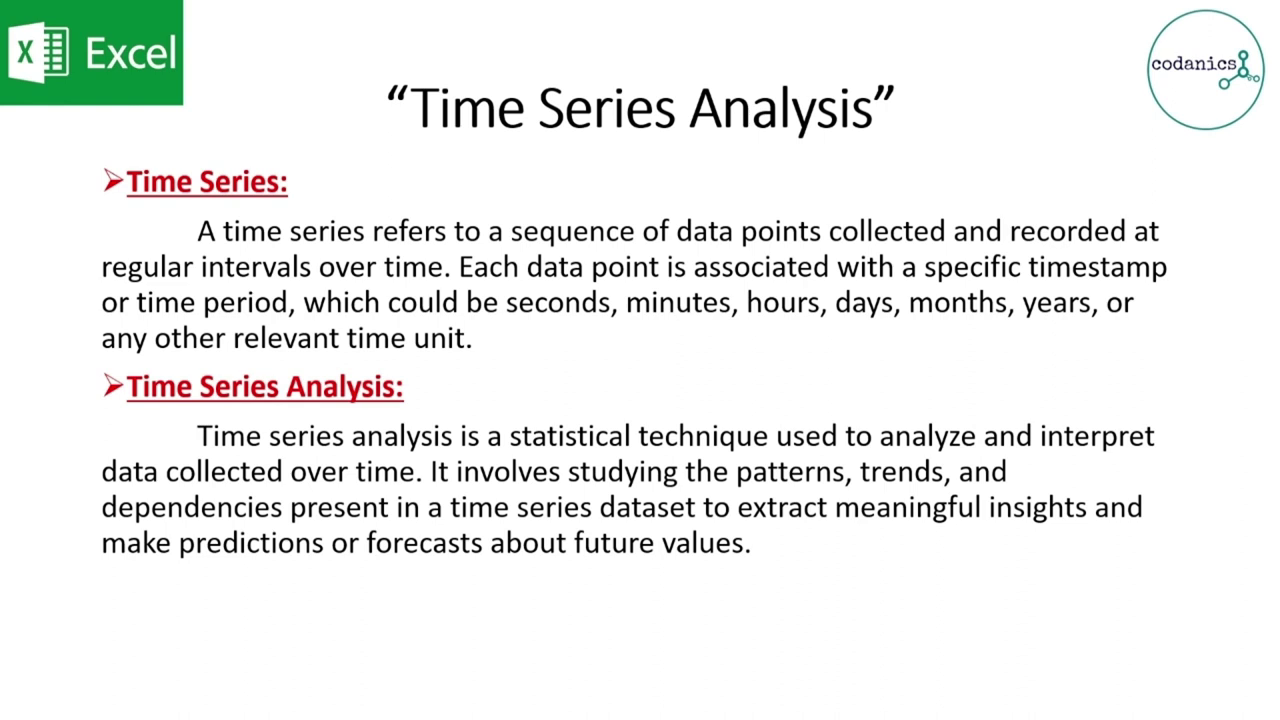
# Advance to the slide listing Trend, Seasonality, Cyclicity and Irregularity
pyautogui.press('Right')
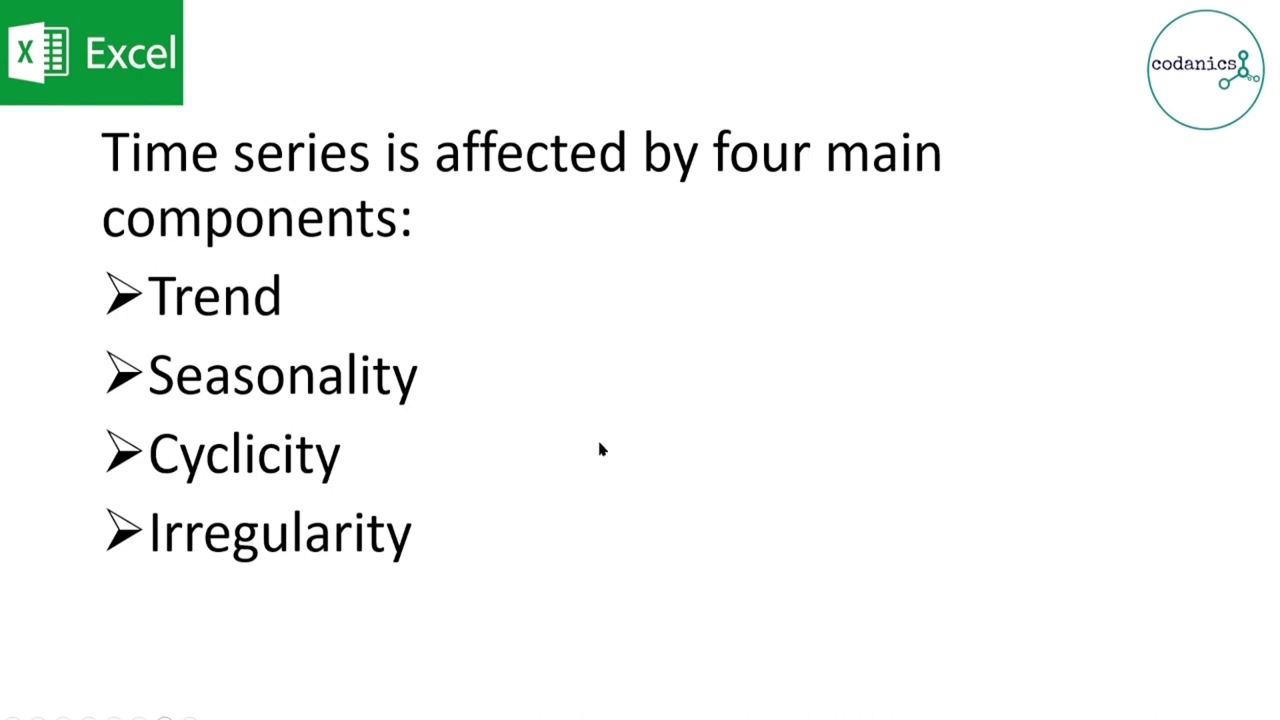
# Advance to the 1-Trend slide on upward, downward, flat and non-linear trends
pyautogui.press('Right')
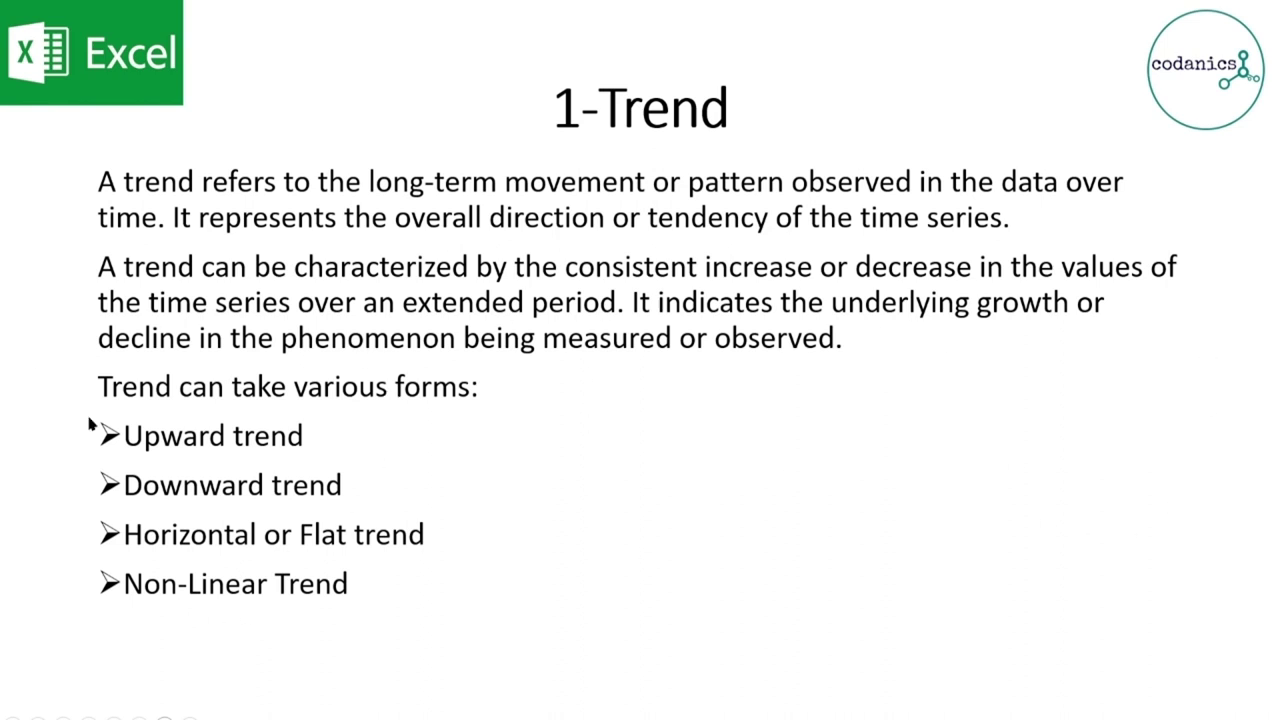
# Advance to the 2-Seasonality slide with its seasonal sales, weather and tourism examples
pyautogui.click(665, 512)
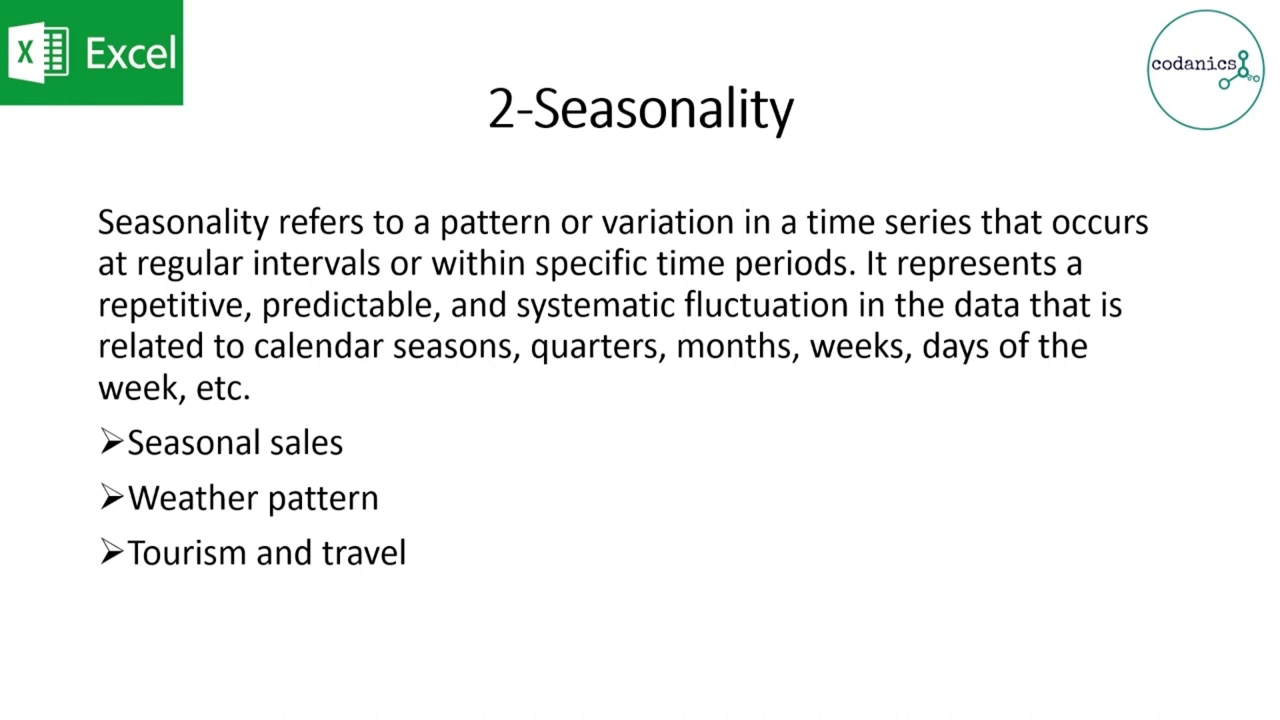
# Advance to the 3-Cyclicity/Cyclicality slide with its fashion industry example
pyautogui.press('Right')
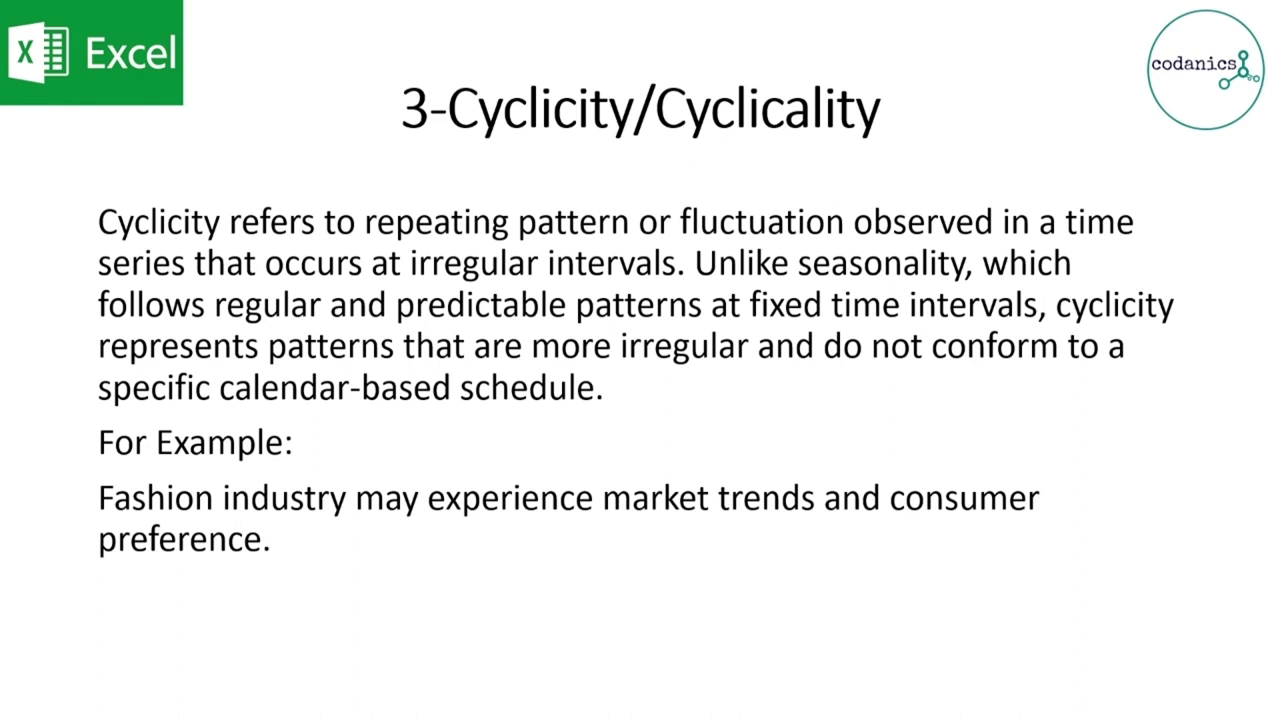
# Advance to the 4-Irregularity slide on random residual fluctuations
pyautogui.press('Right')
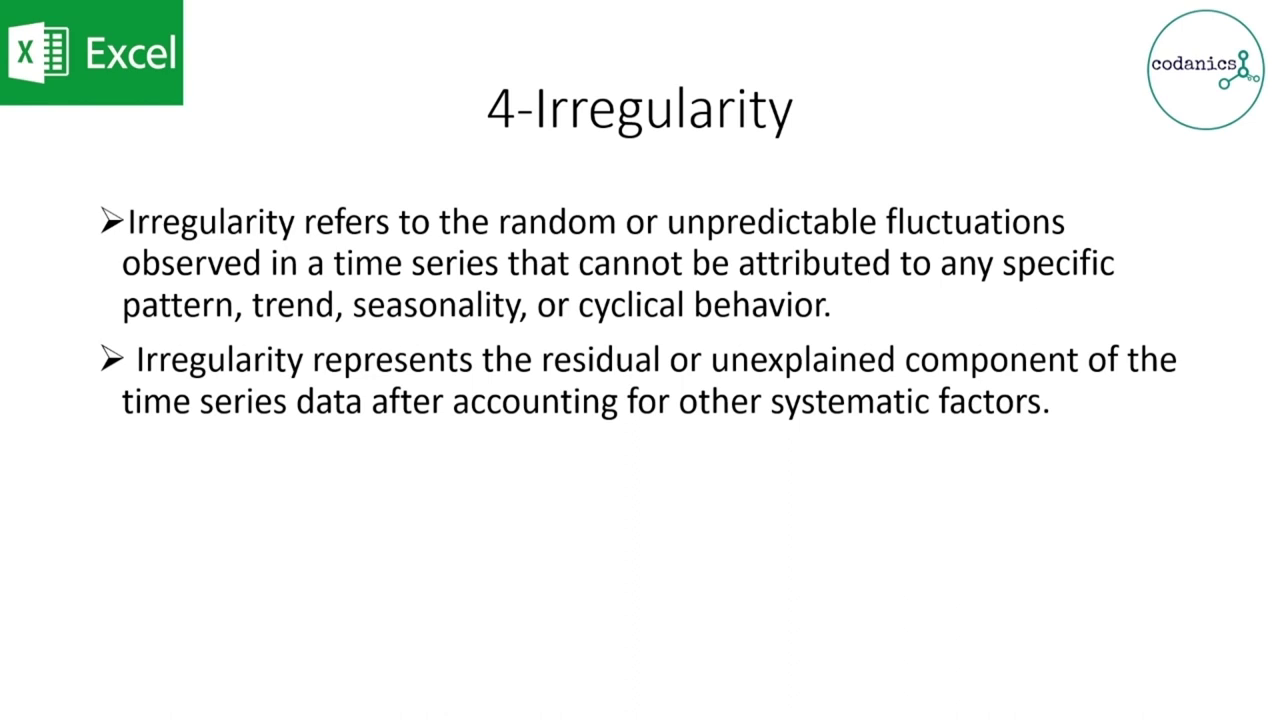
# Advance to the 'When Not to use Time Series Analysis?' slide
pyautogui.press('Right')
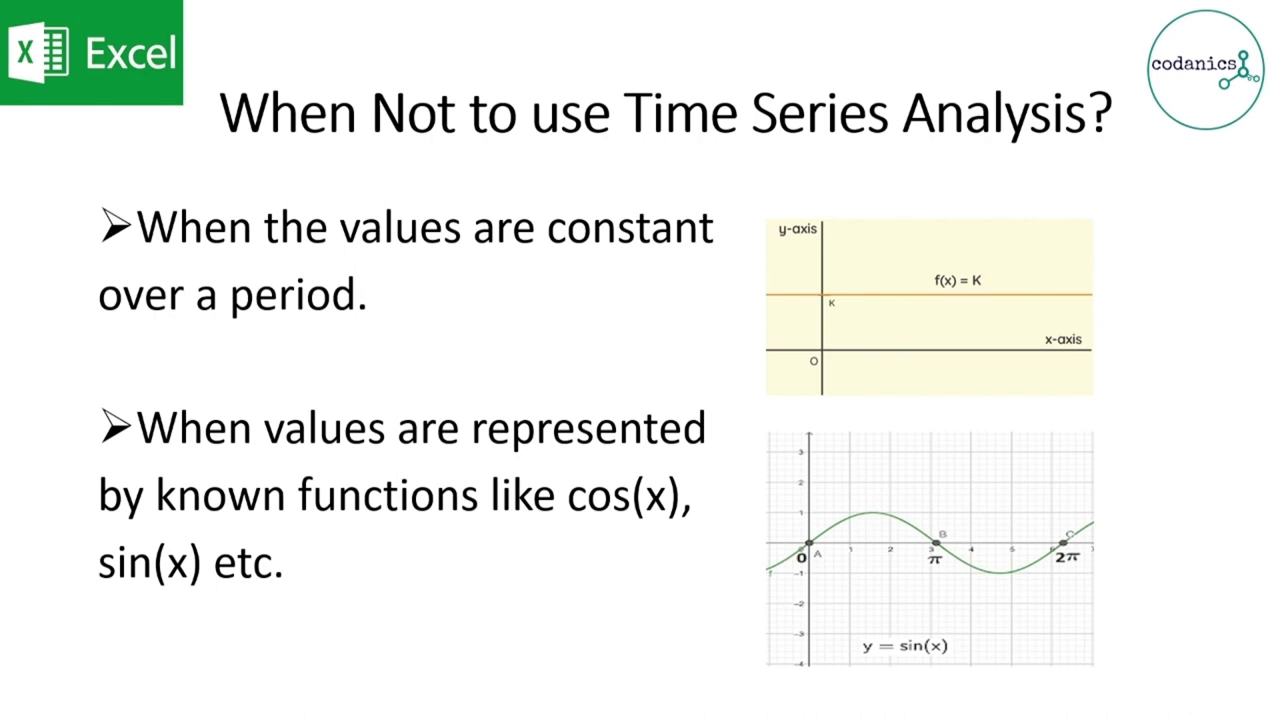
# Advance to the 'Form of Data for Time Series Analysis' stationarity slide
pyautogui.press('Right')
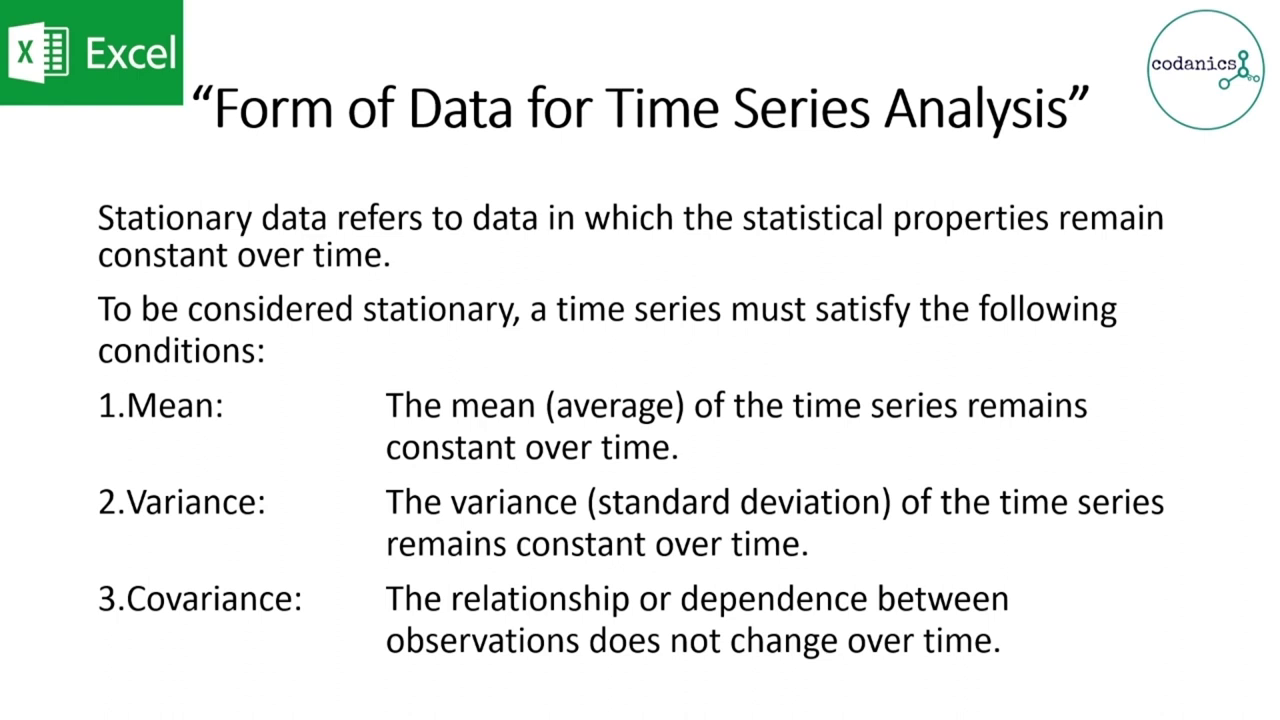
# Advance the slideshow to the Techniques slide
pyautogui.press('Right')
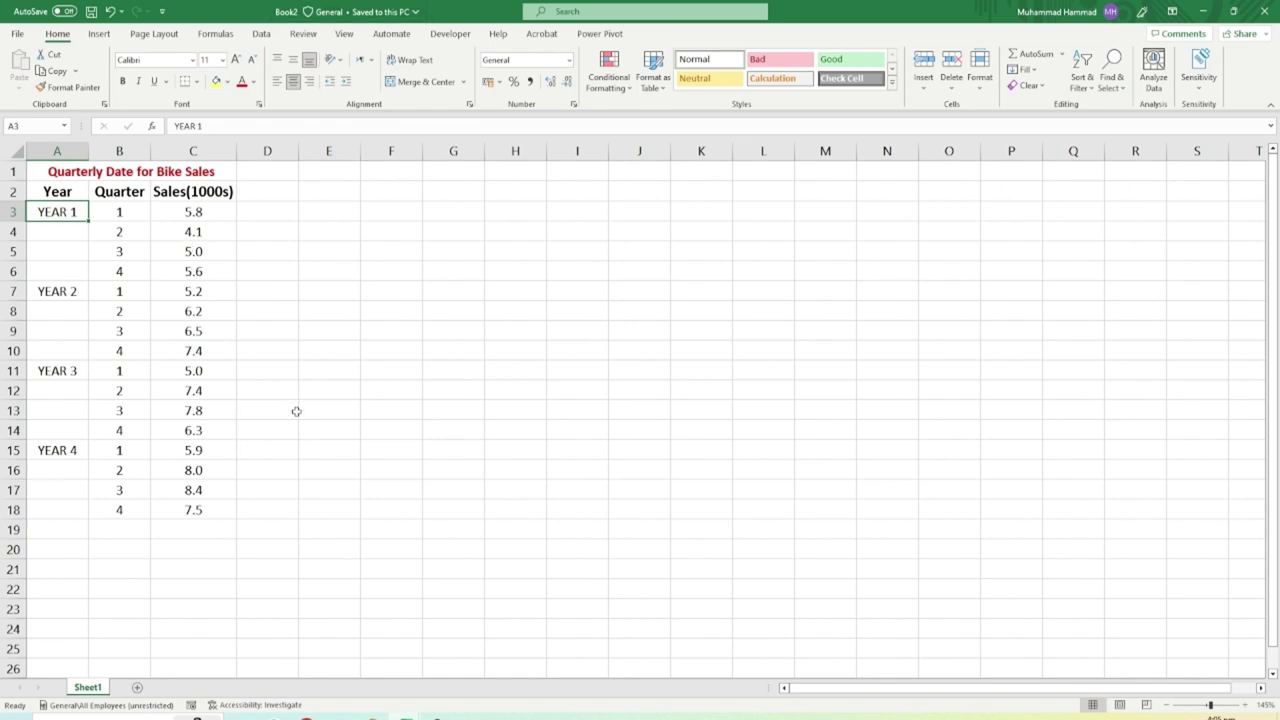
# Insert a Line with Markers chart of the whole bike sales table and place it beside the table
pyautogui.click(49, 191)
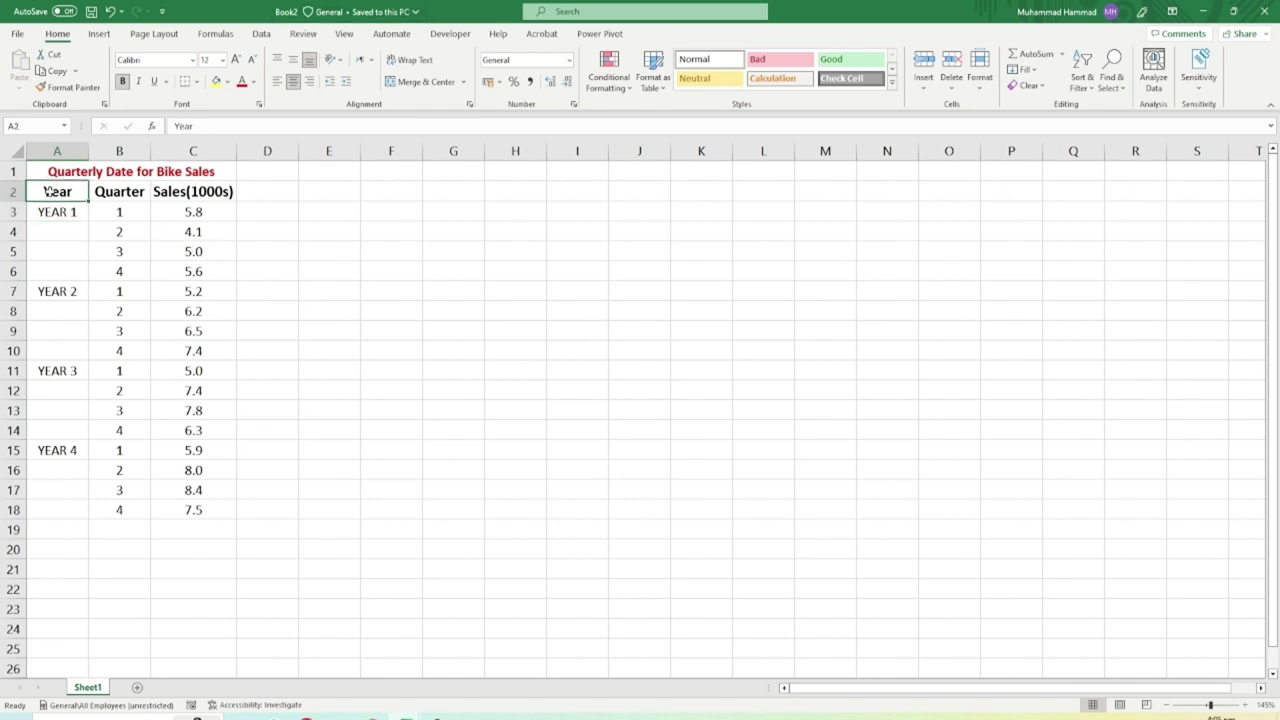
pyautogui.hotkey('ctrl', 'a')
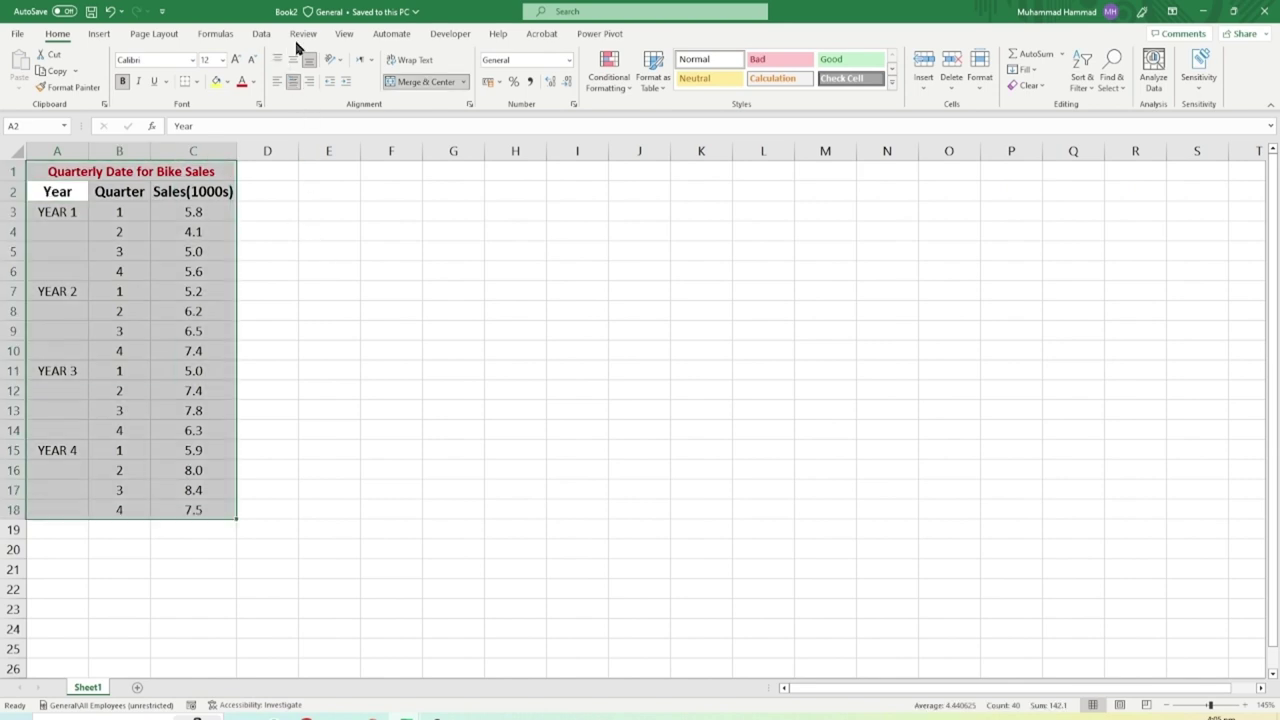
pyautogui.click(261, 33)
pyautogui.click(100, 34)
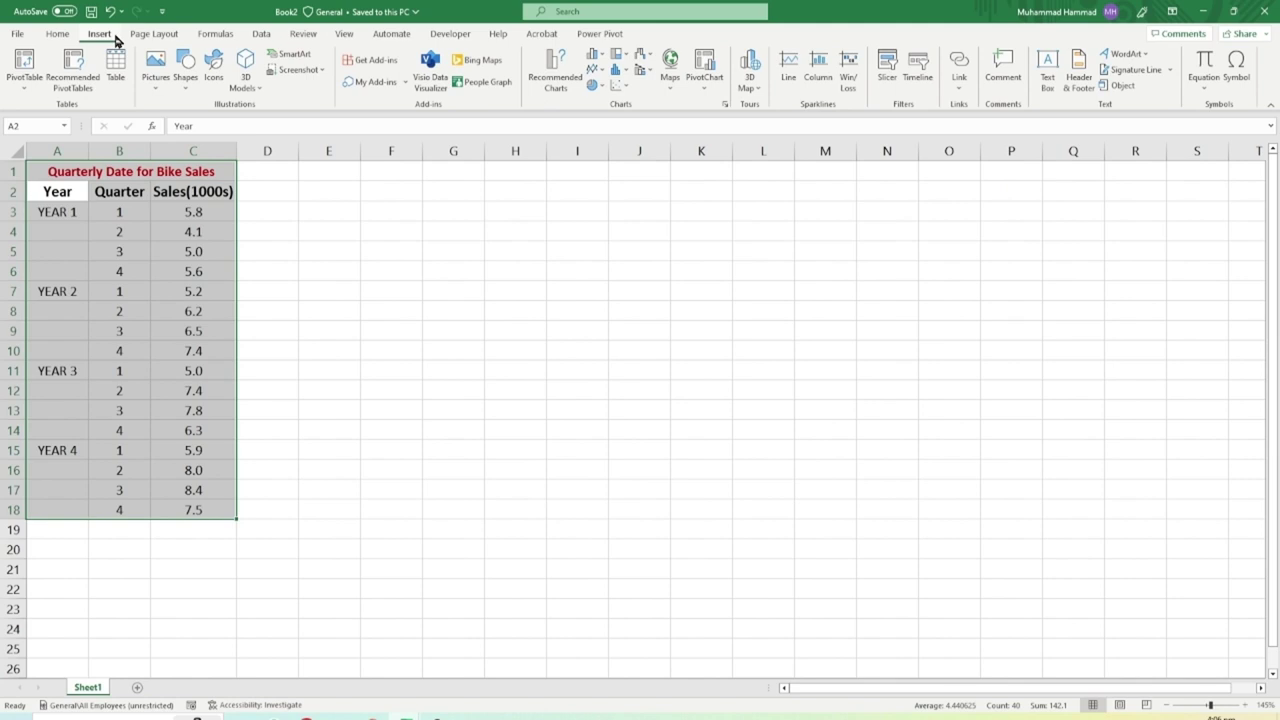
pyautogui.click(596, 71)
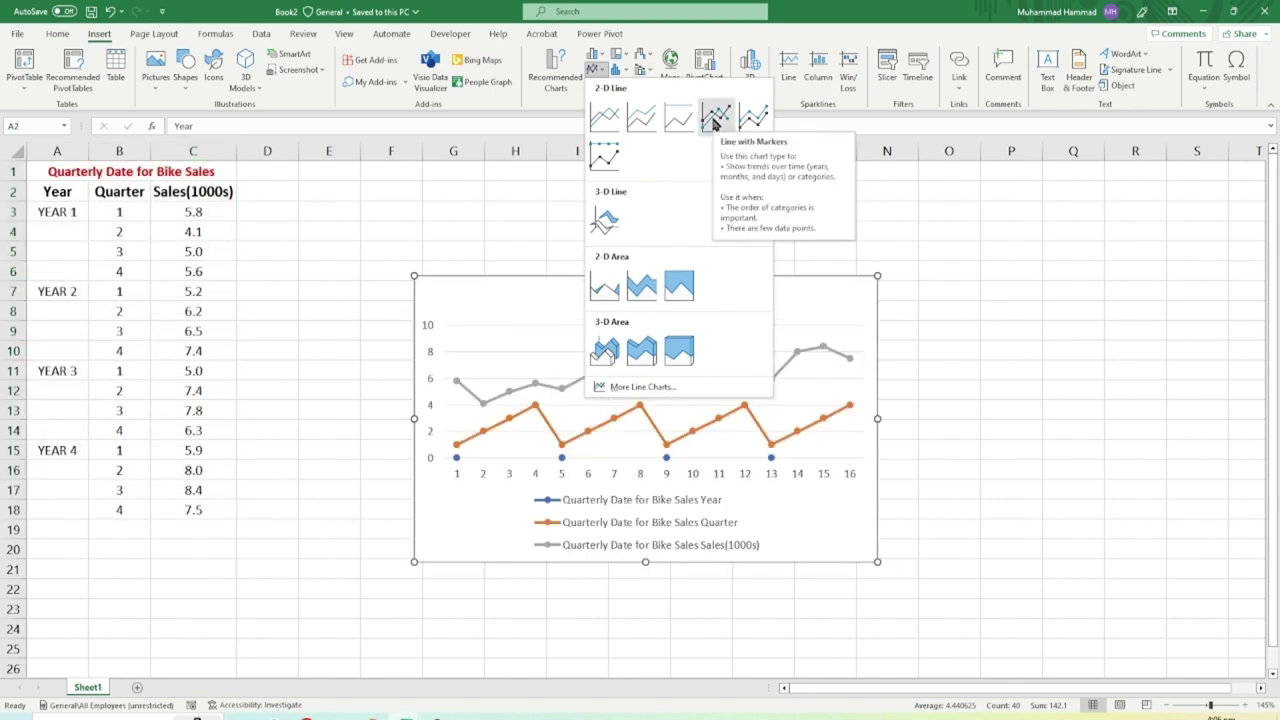
pyautogui.click(715, 118)
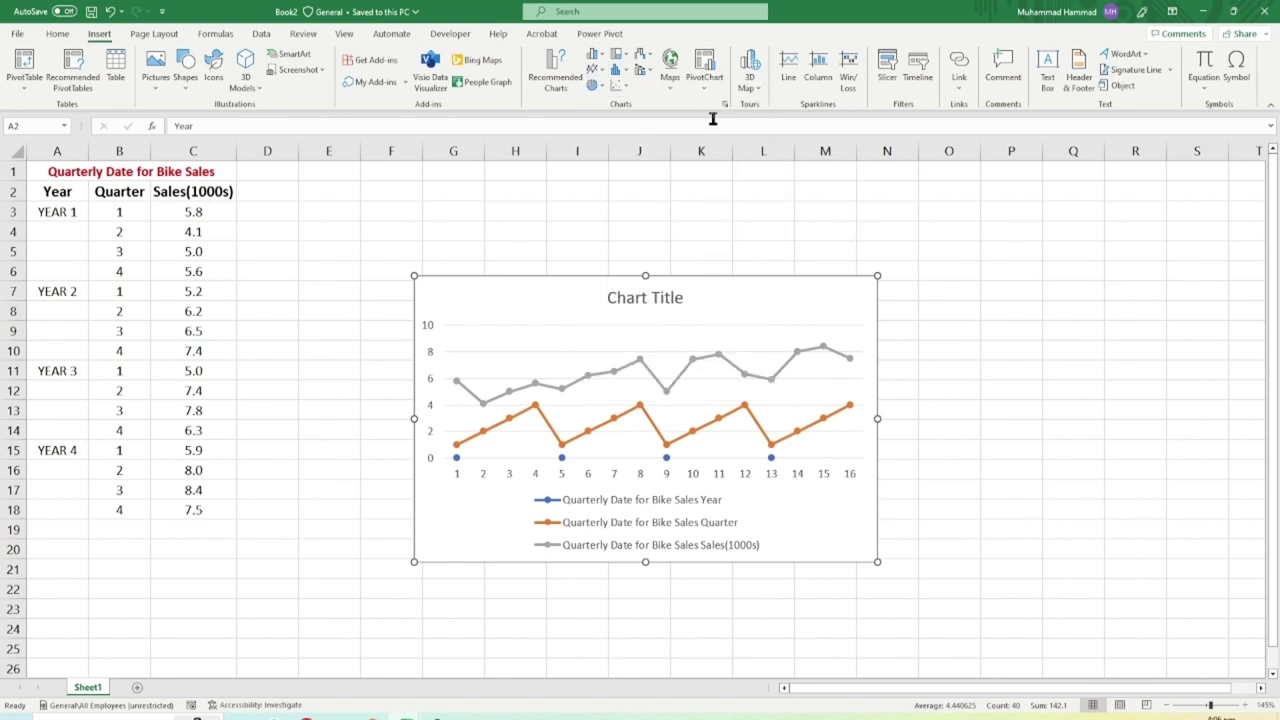
pyautogui.moveTo(751, 294); pyautogui.dragTo(758, 203)
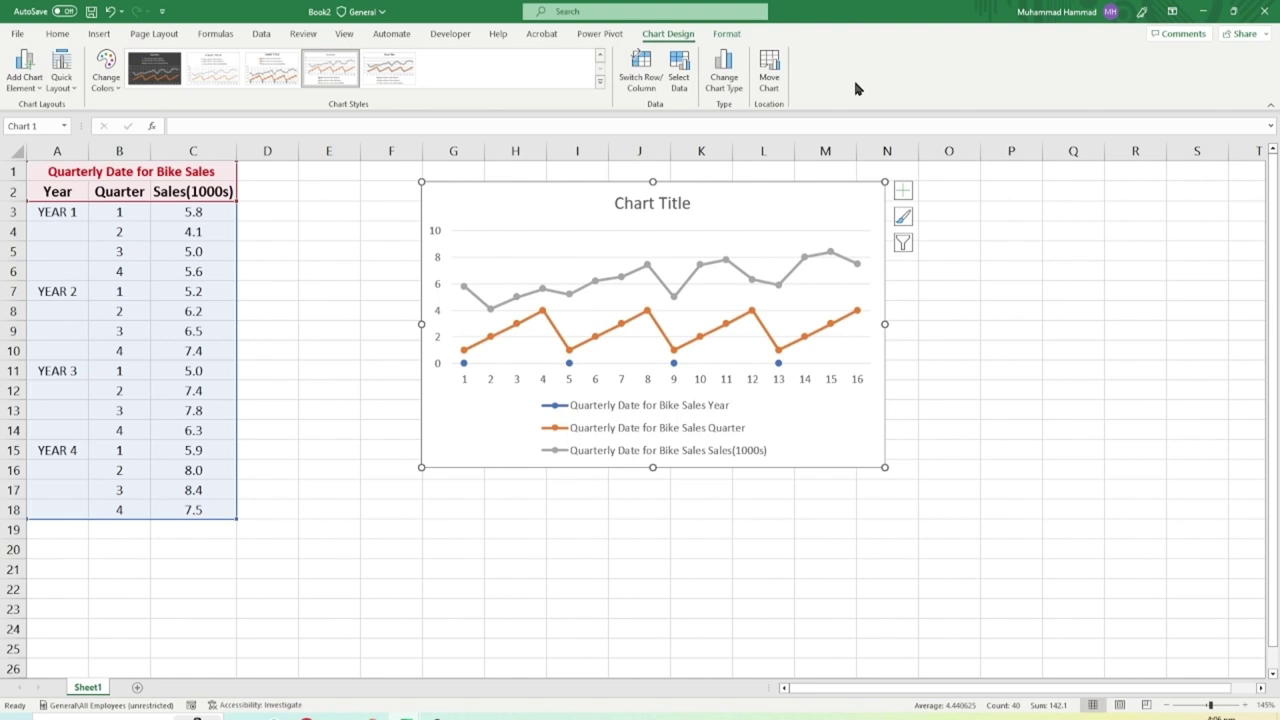
# Remove the Year, Quarter and Sales series from the chart's data source
pyautogui.click(682, 80)
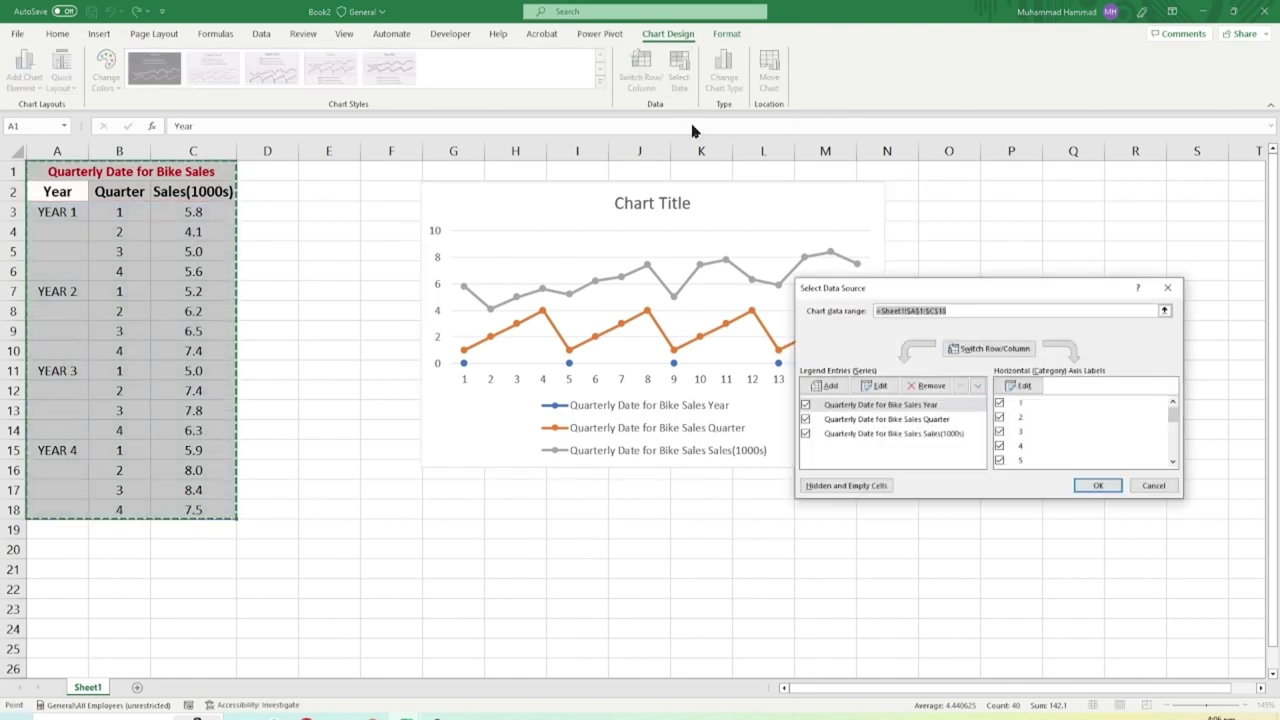
pyautogui.click(928, 387)
pyautogui.click(928, 387)
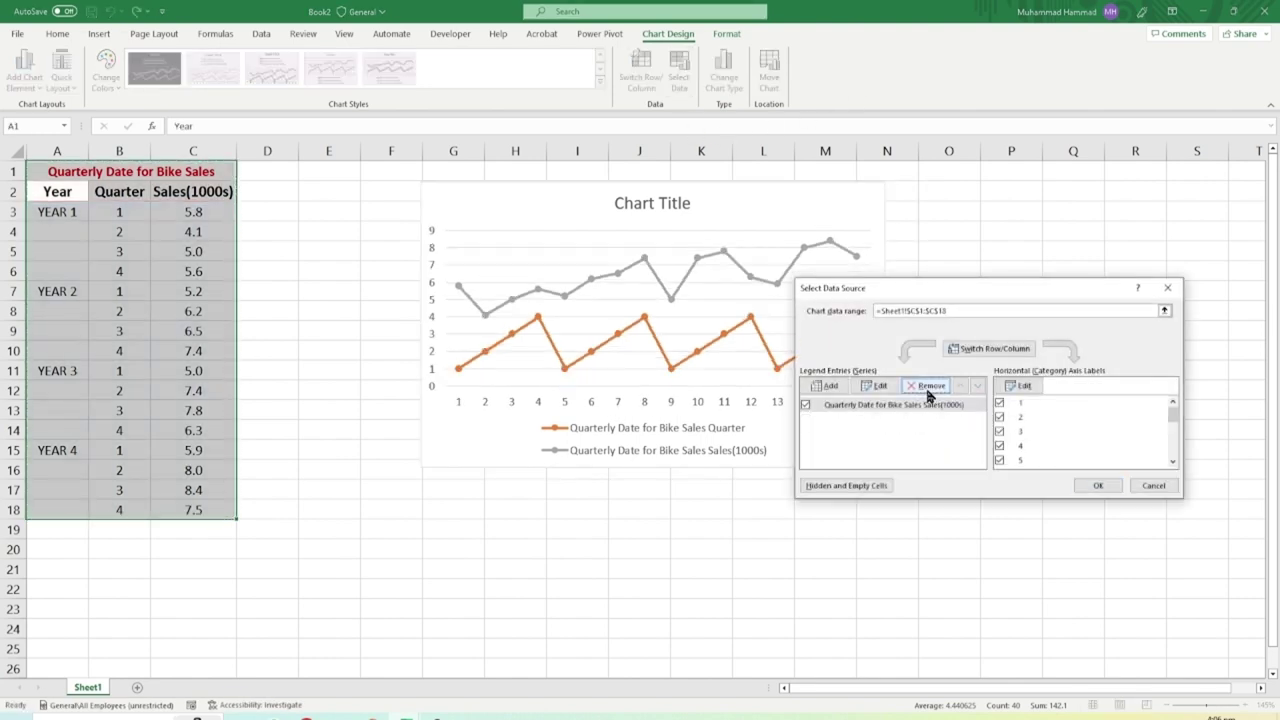
pyautogui.click(928, 387)
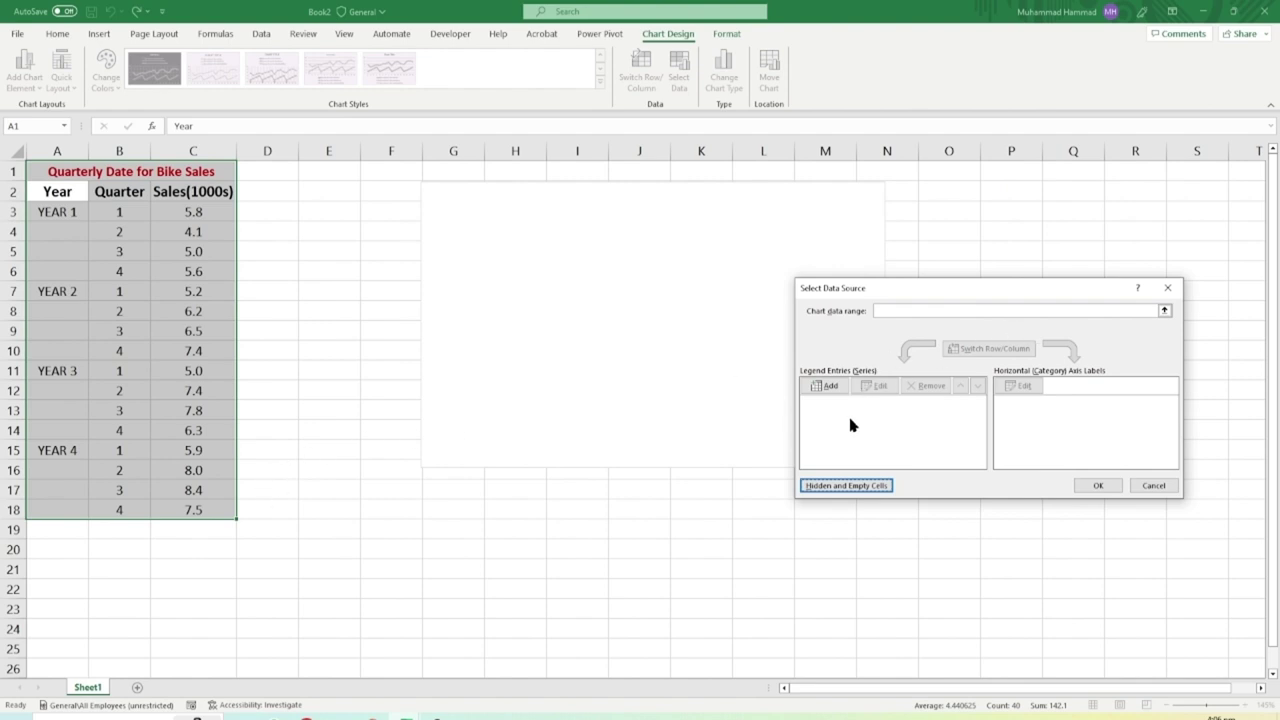
# Add a Sales(1000s) series named from the header with values C3:C18
pyautogui.click(828, 388)
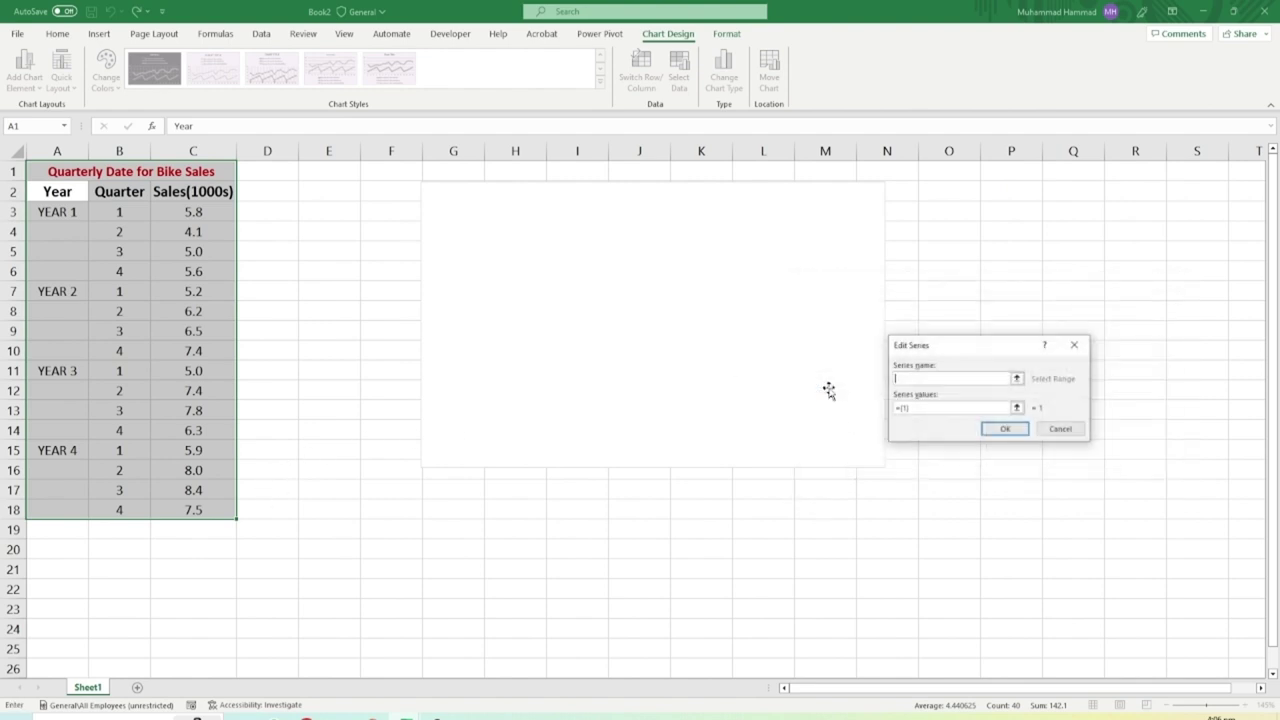
pyautogui.click(1017, 378)
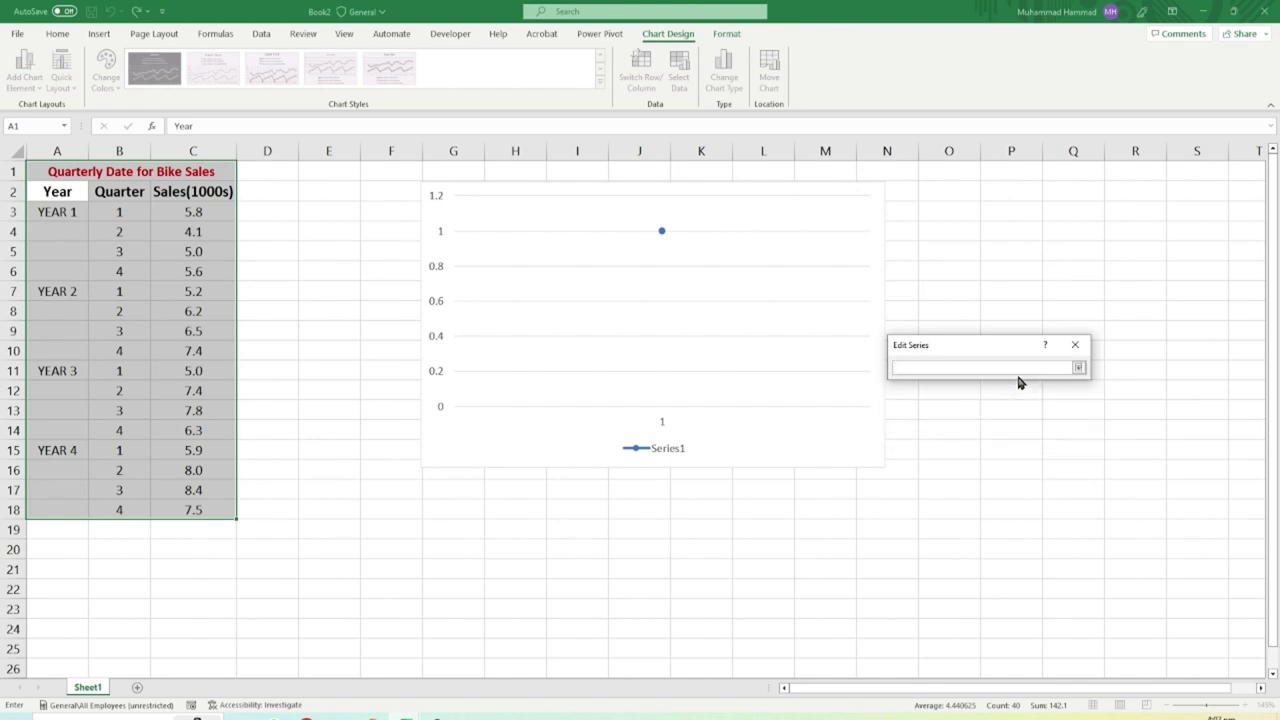
pyautogui.click(193, 191)
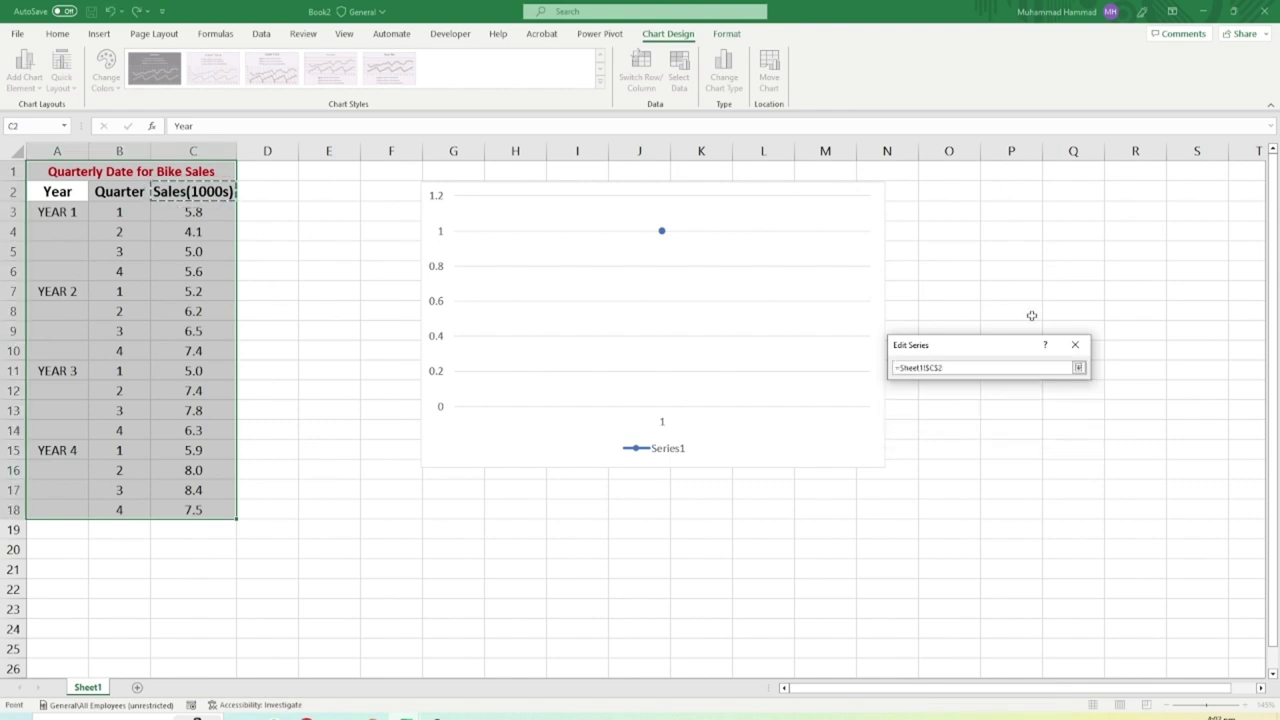
pyautogui.click(1079, 368)
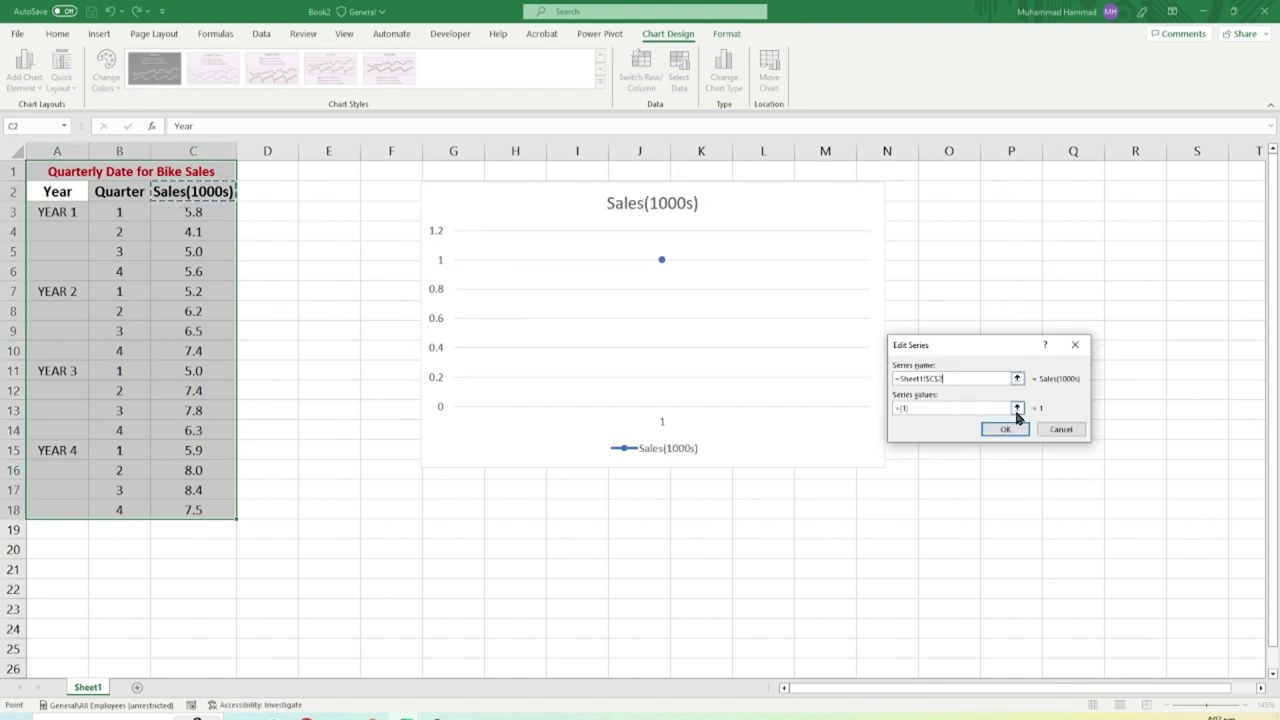
pyautogui.click(1017, 409)
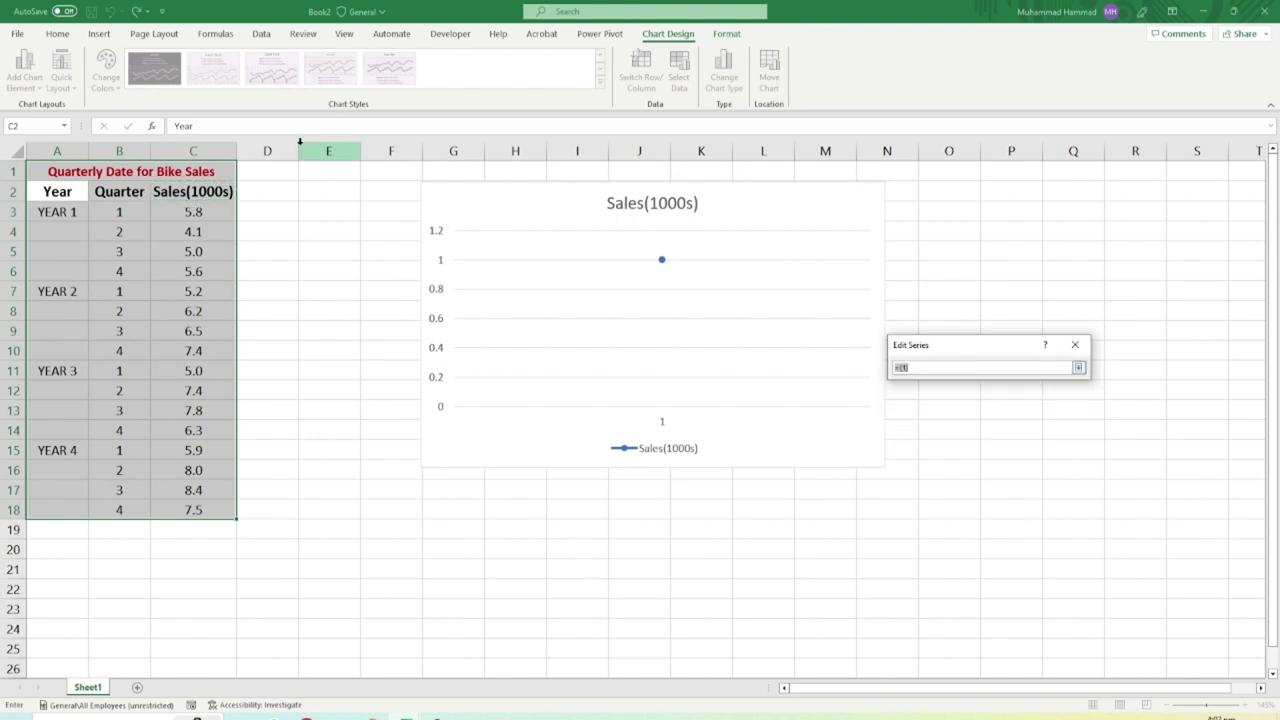
pyautogui.moveTo(200, 209); pyautogui.dragTo(201, 505)
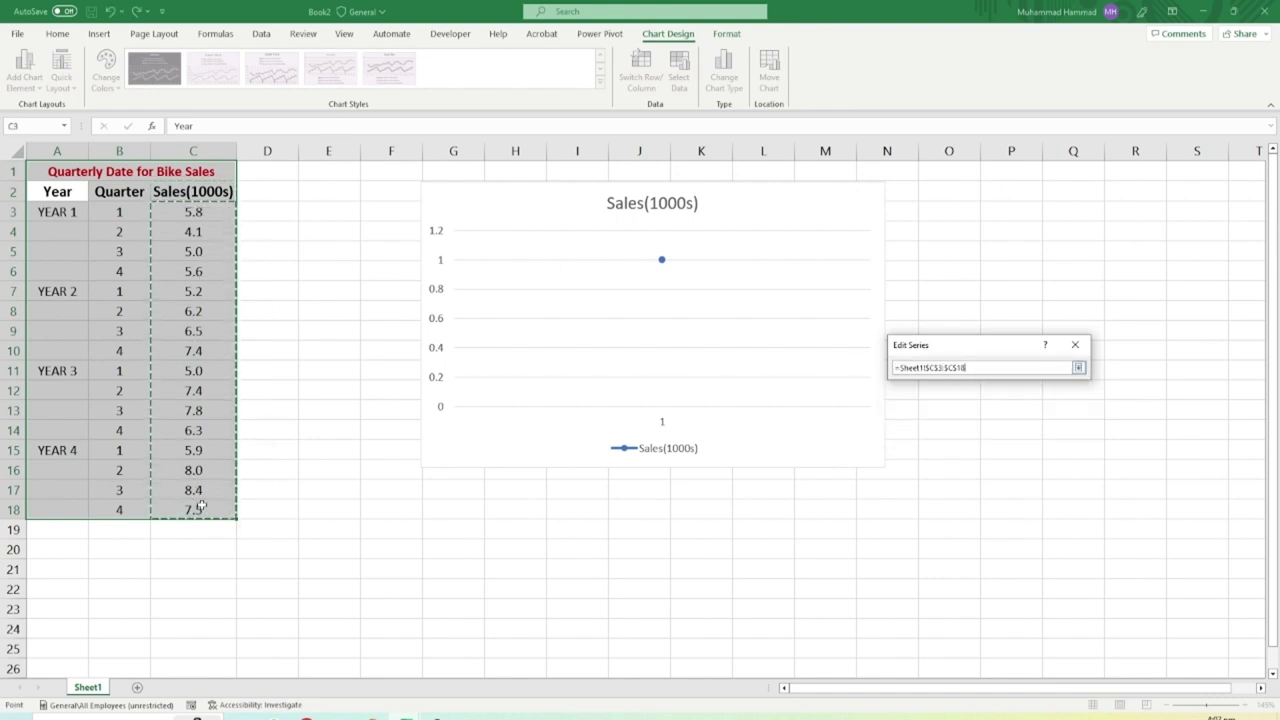
pyautogui.press('Return')
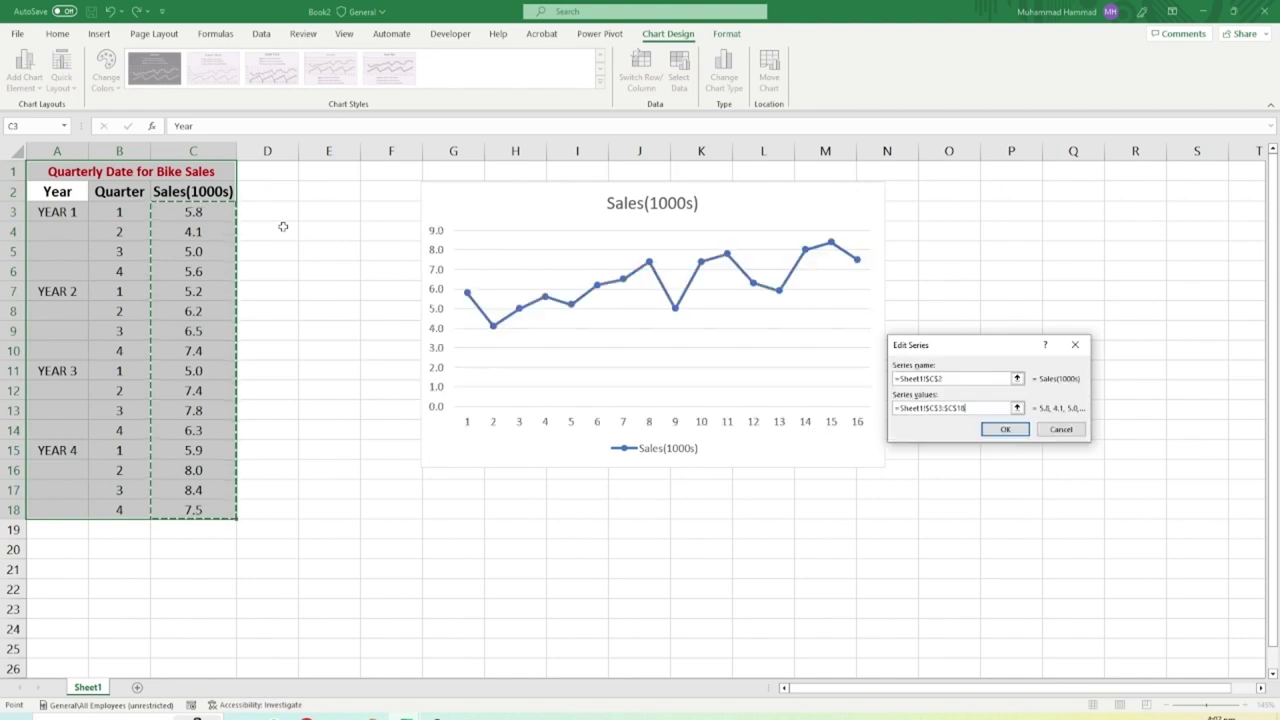
pyautogui.click(1002, 430)
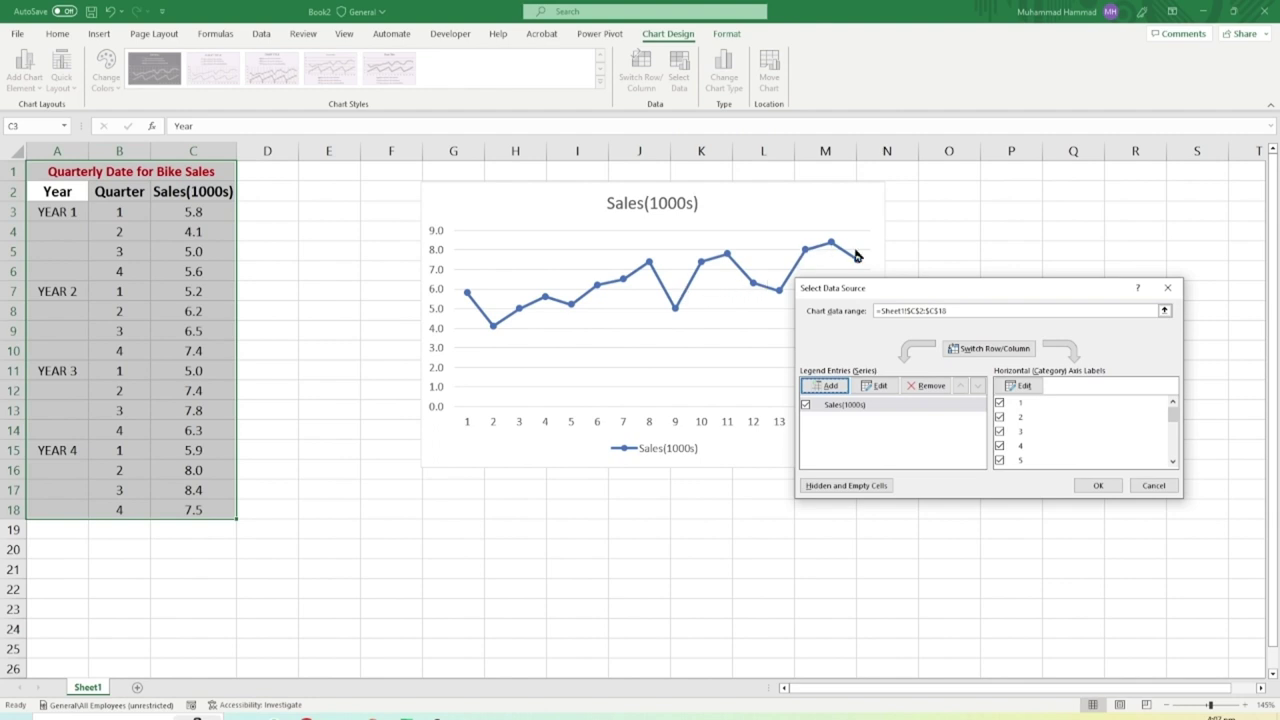
# Set the chart's horizontal axis labels to the Year and Quarter cells A2:B18
pyautogui.click(1021, 388)
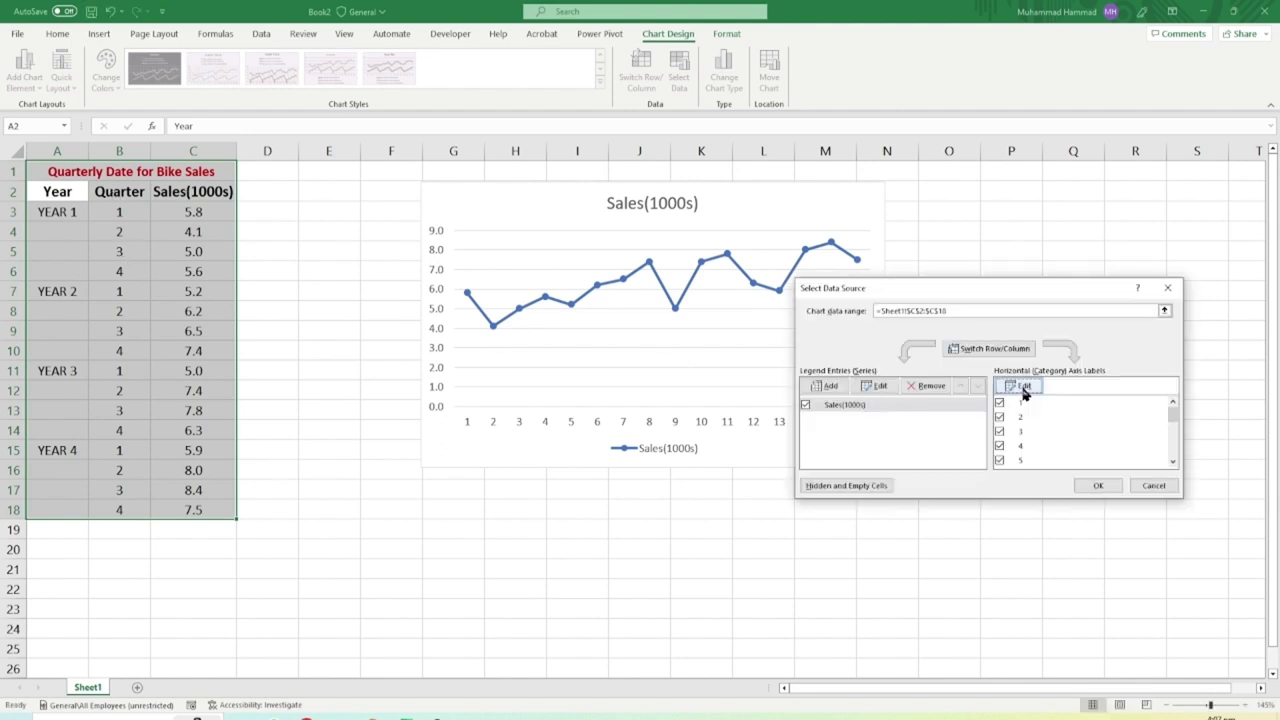
pyautogui.click(1021, 388)
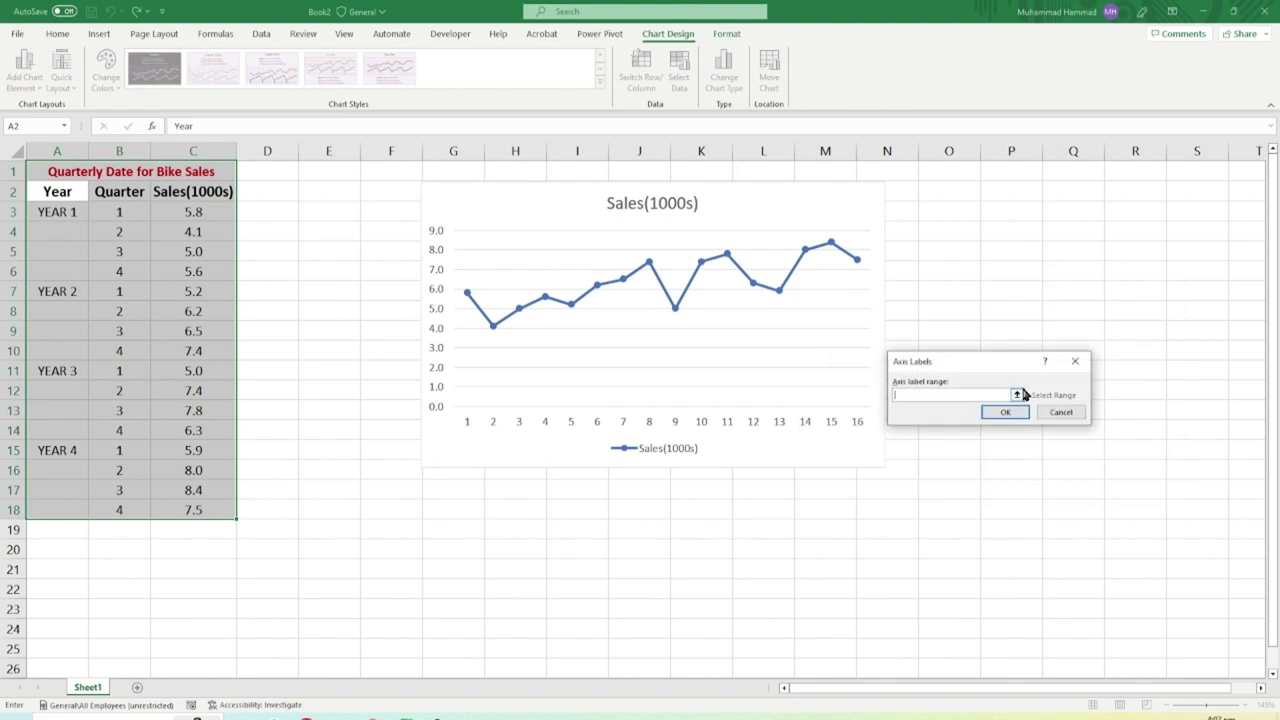
pyautogui.moveTo(57, 192); pyautogui.dragTo(88, 506)
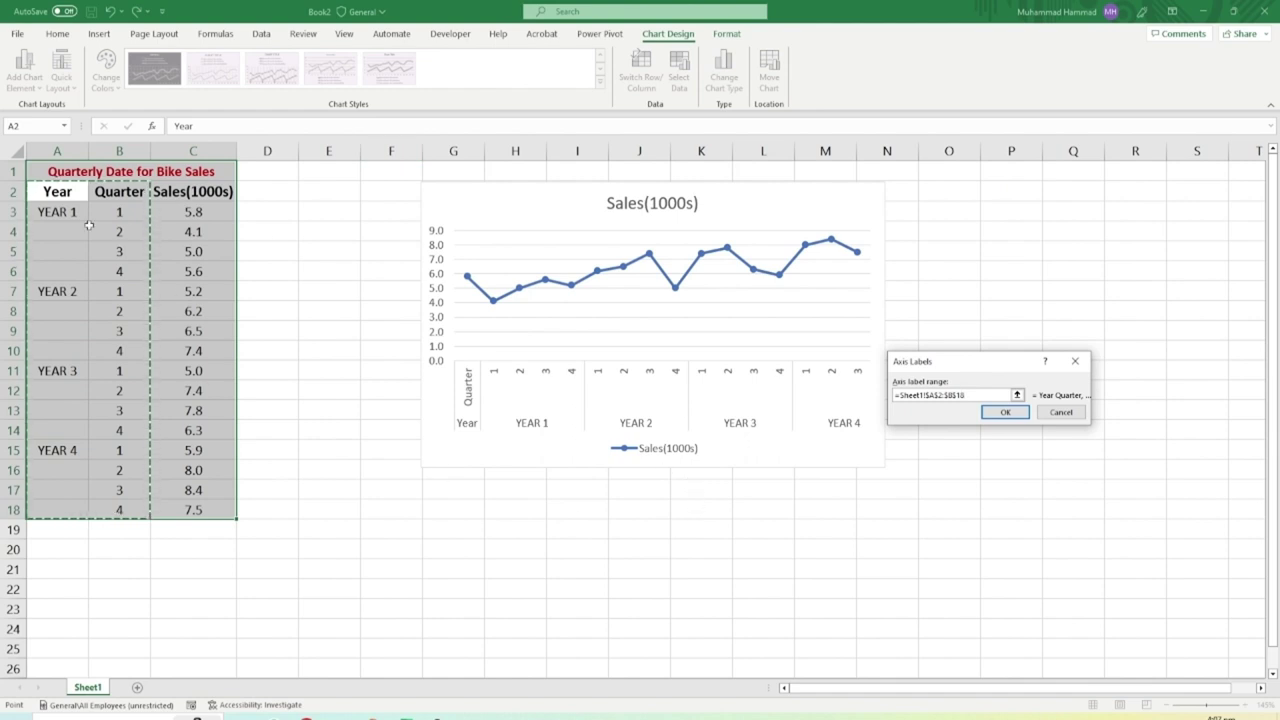
pyautogui.click(1007, 412)
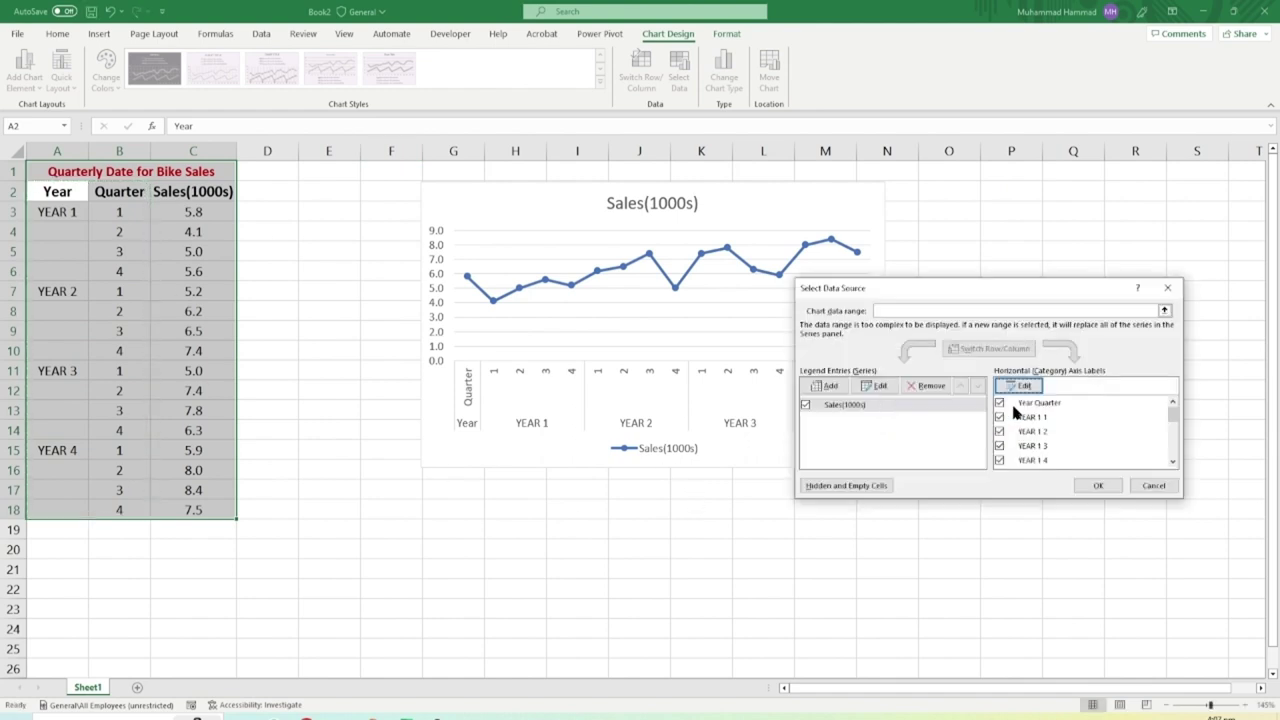
# Move the chart right to columns L–S and insert a blank column before Year
pyautogui.click(1099, 486)
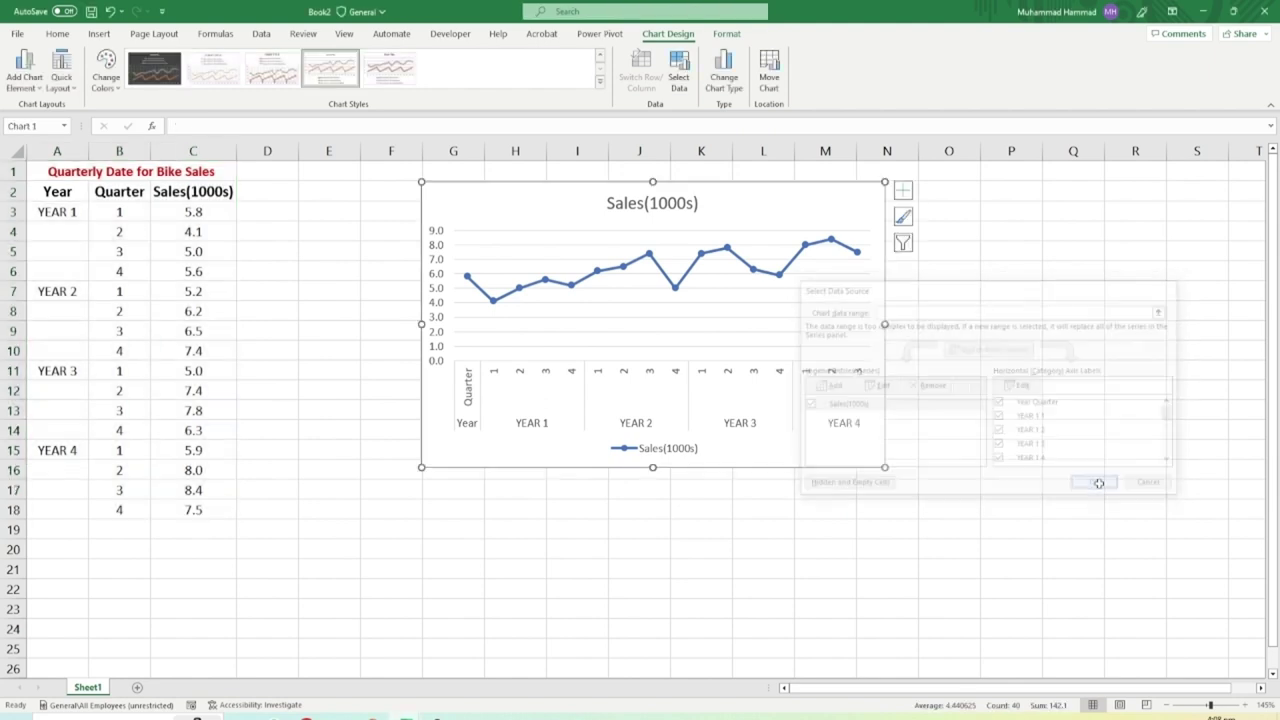
pyautogui.moveTo(821, 198); pyautogui.dragTo(1183, 187)
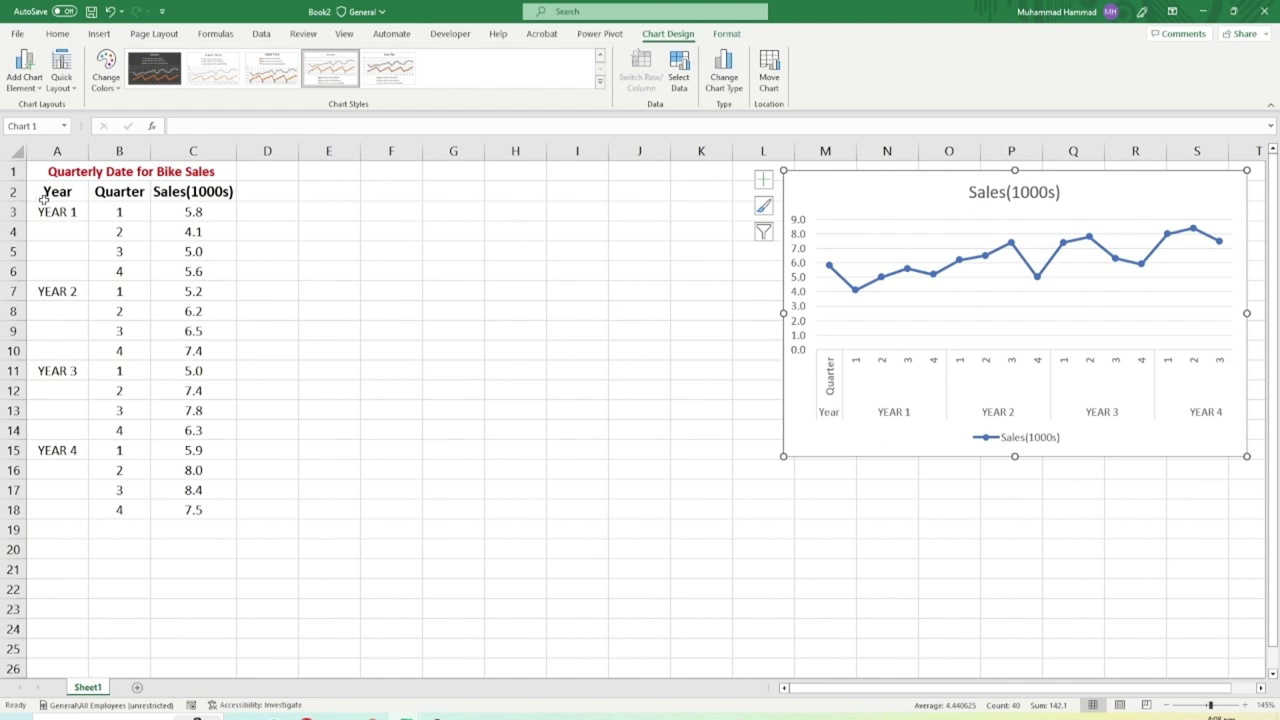
pyautogui.click(56, 151)
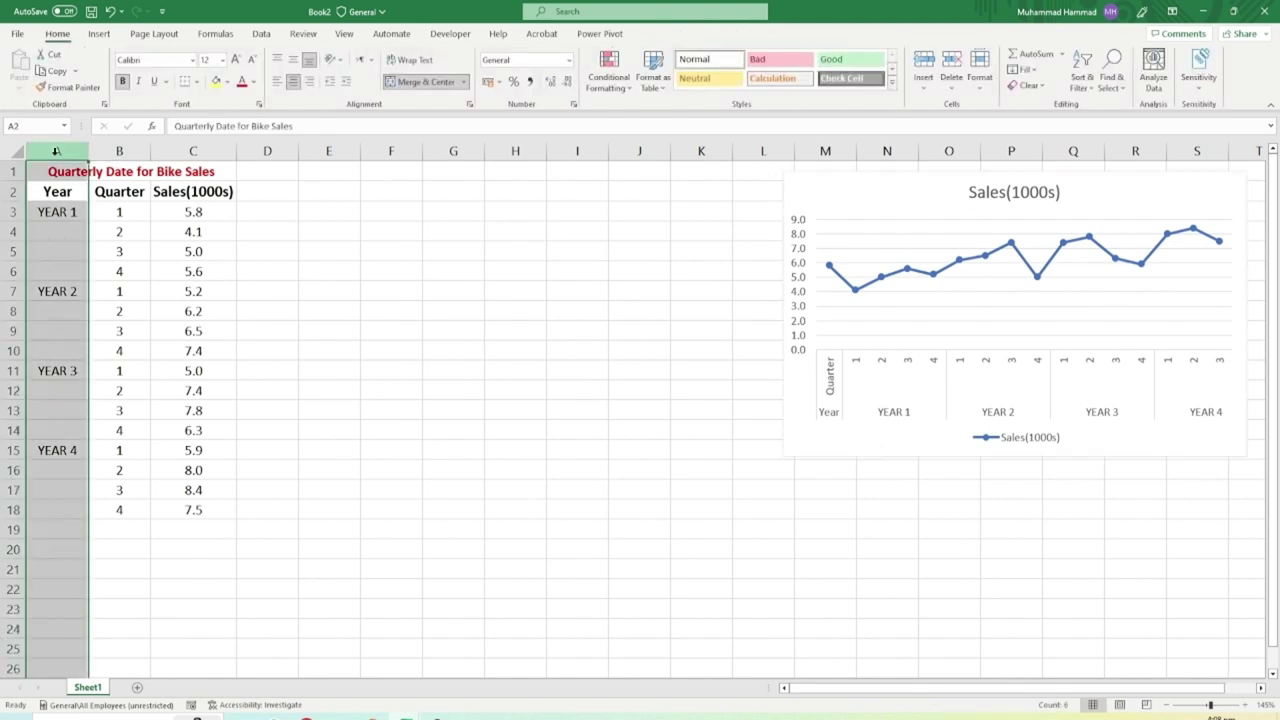
pyautogui.rightClick(56, 151)
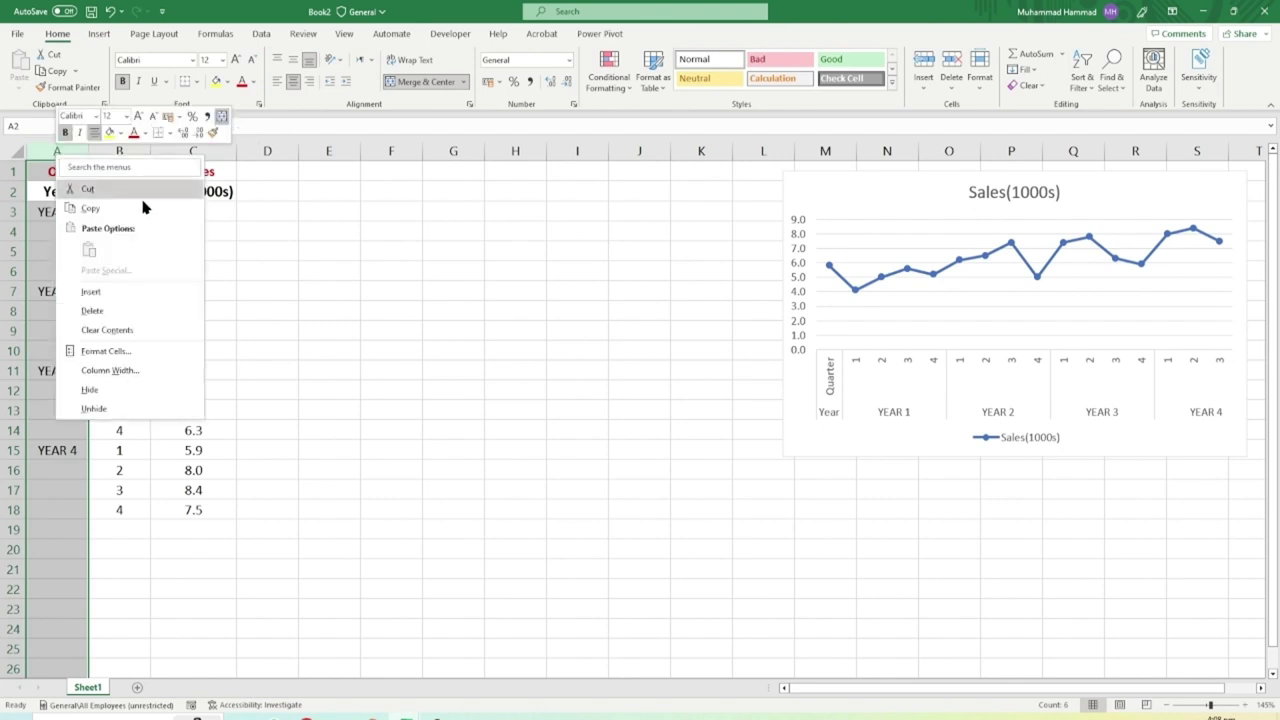
pyautogui.click(134, 291)
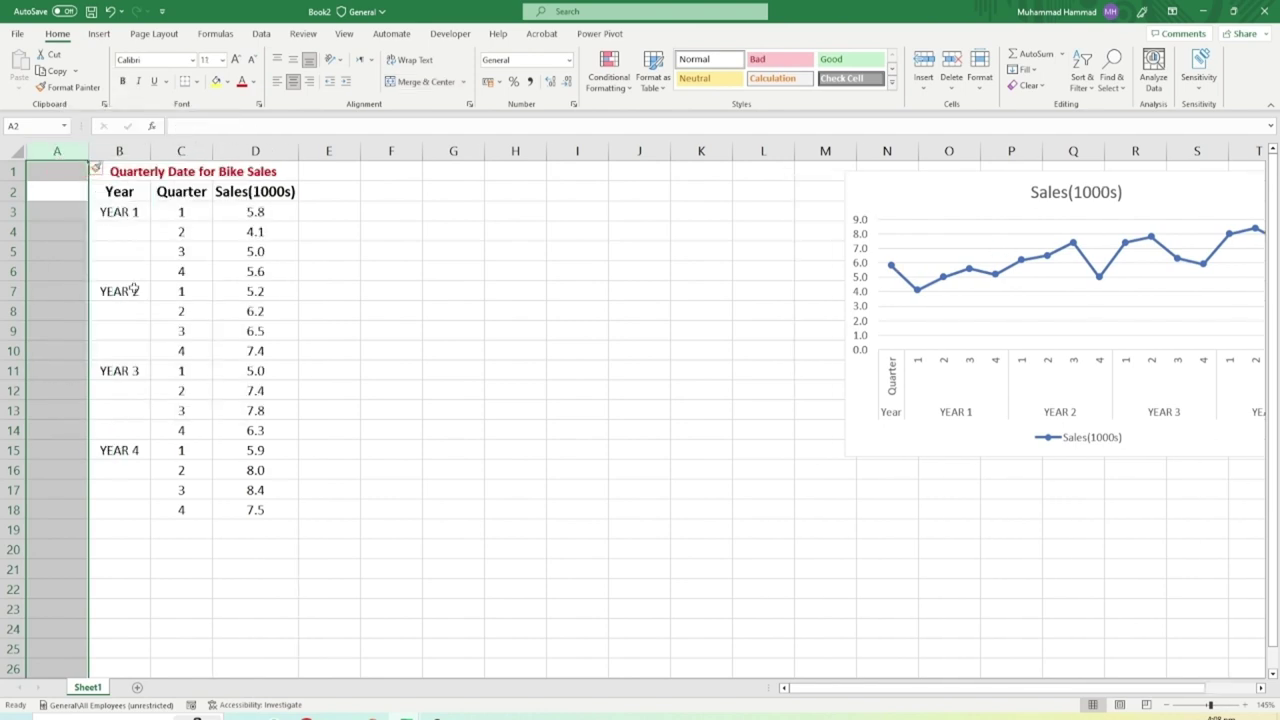
pyautogui.click(64, 194)
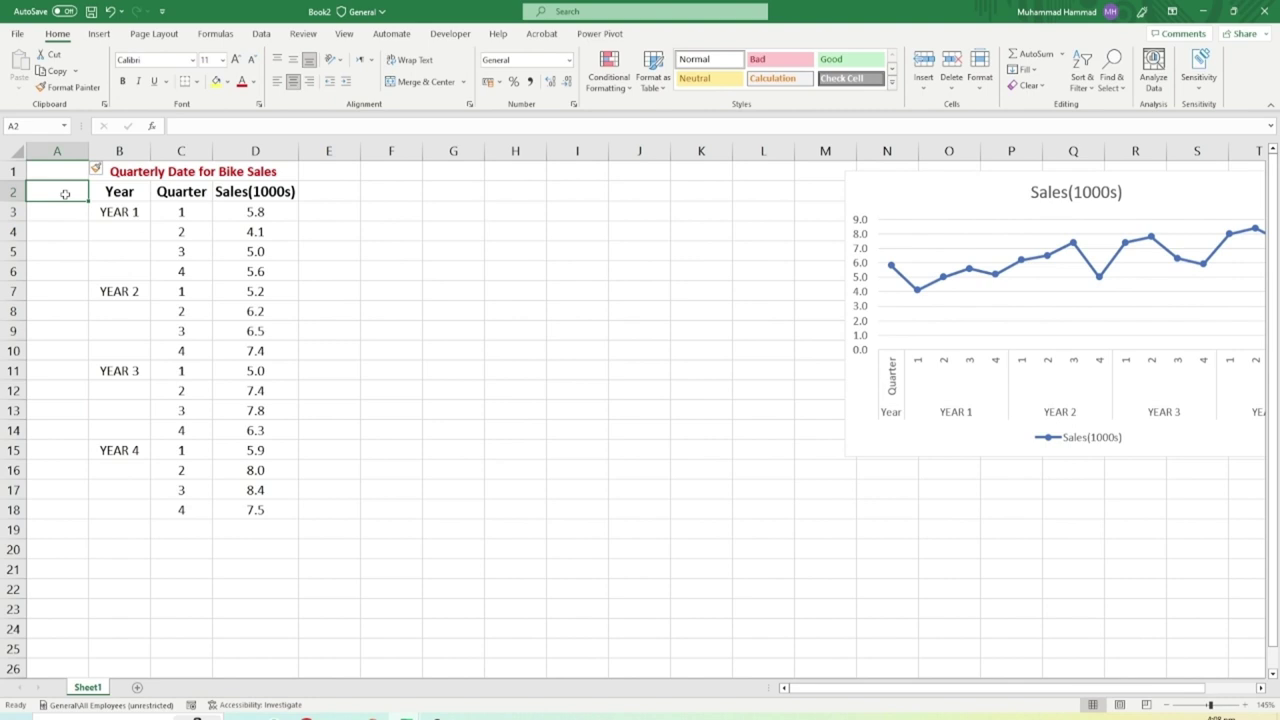
# Enter a bold 'time code (t)' heading in A2 and autofit column A
pyautogui.write('time co')
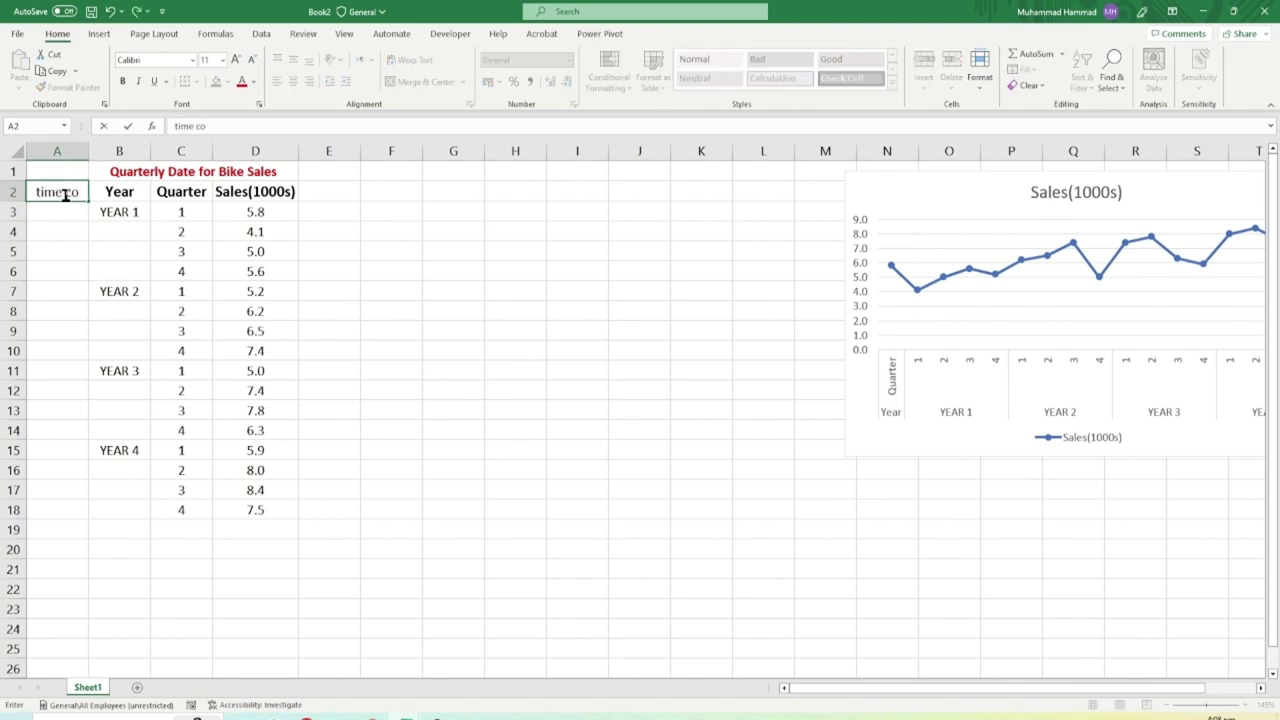
pyautogui.write('de (t)')
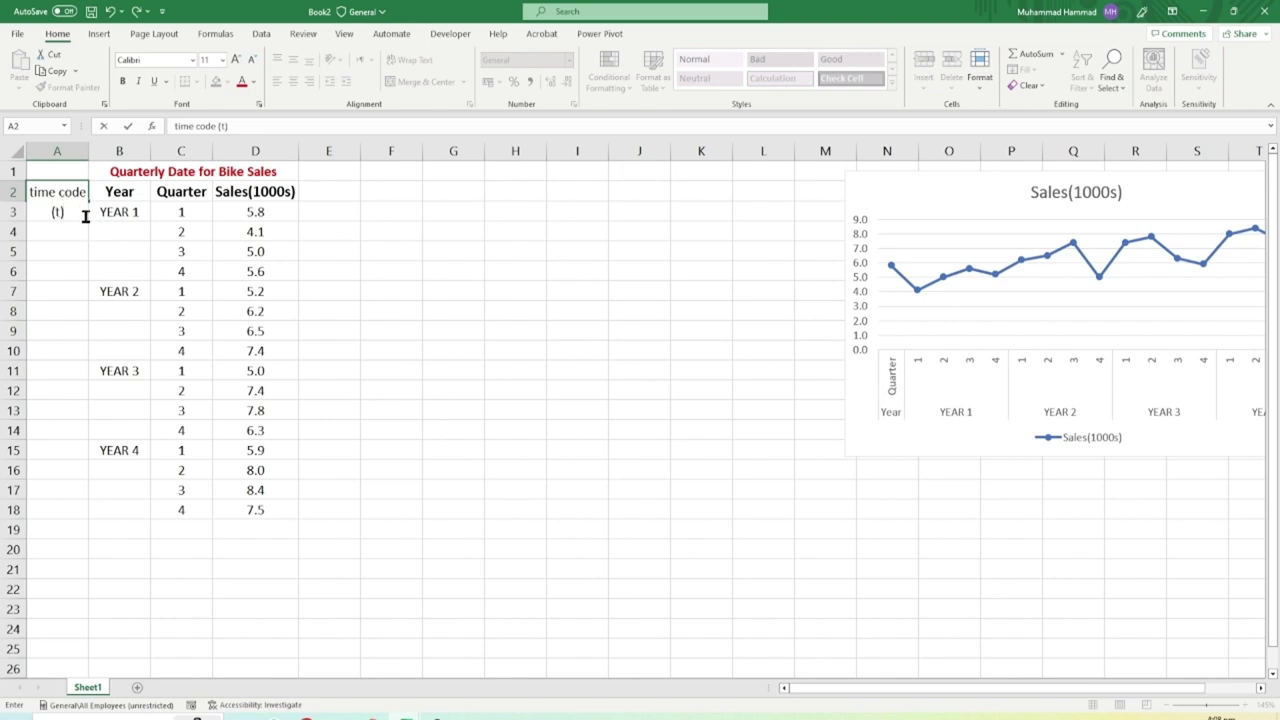
pyautogui.press('Return')
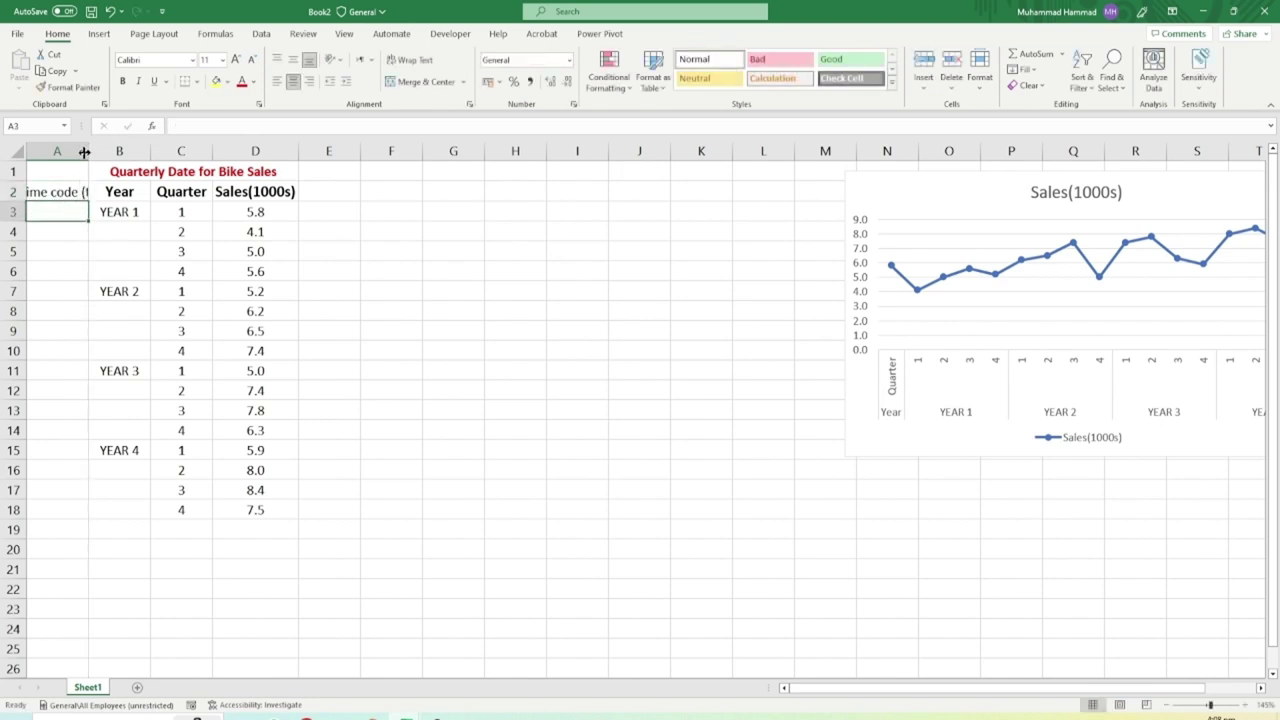
pyautogui.doubleClick(88, 151)
pyautogui.click(55, 192)
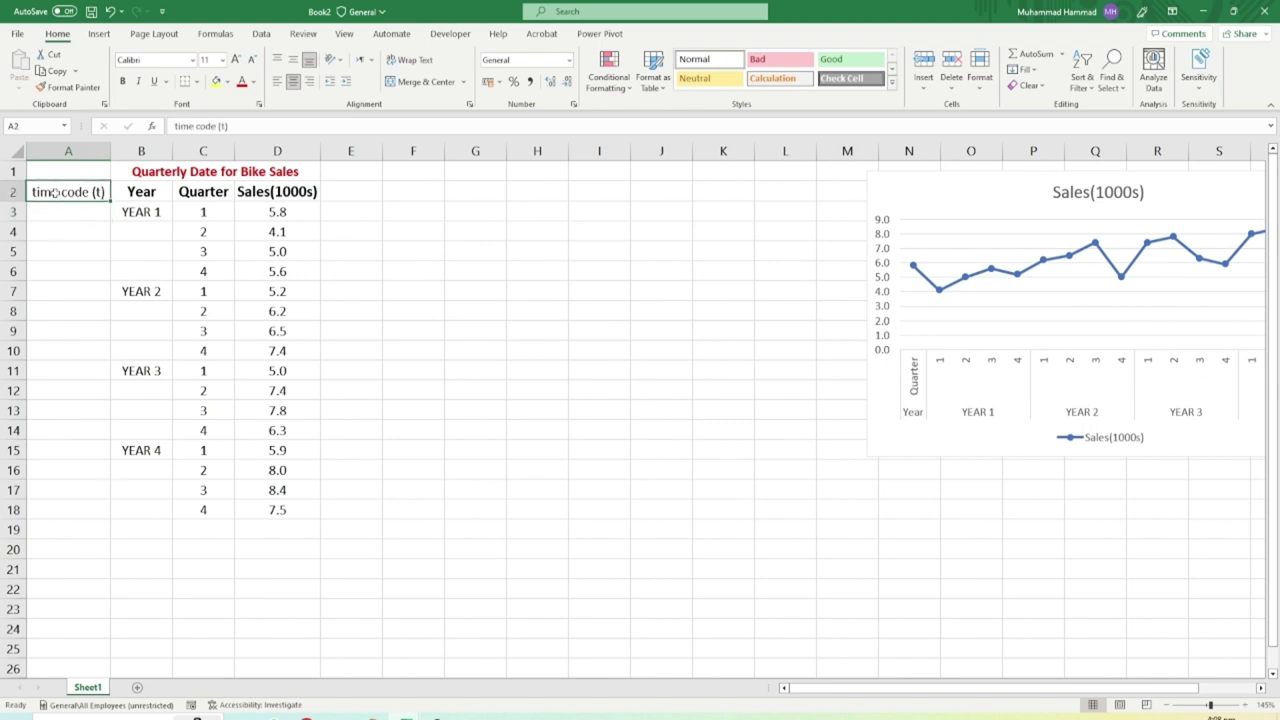
pyautogui.hotkey('ctrl', 'b')
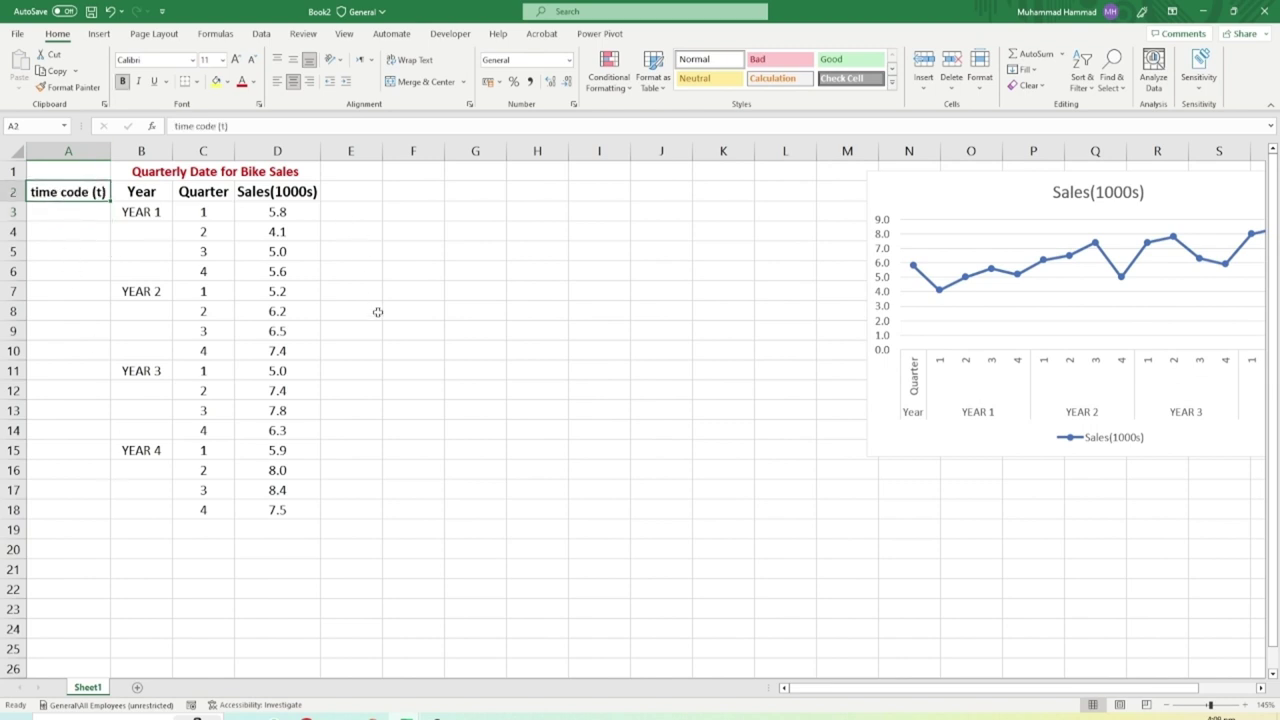
pyautogui.click(377, 310)
# Number the quarters 1 to 16 in A3:A18 using Fill Series
pyautogui.click(90, 219)
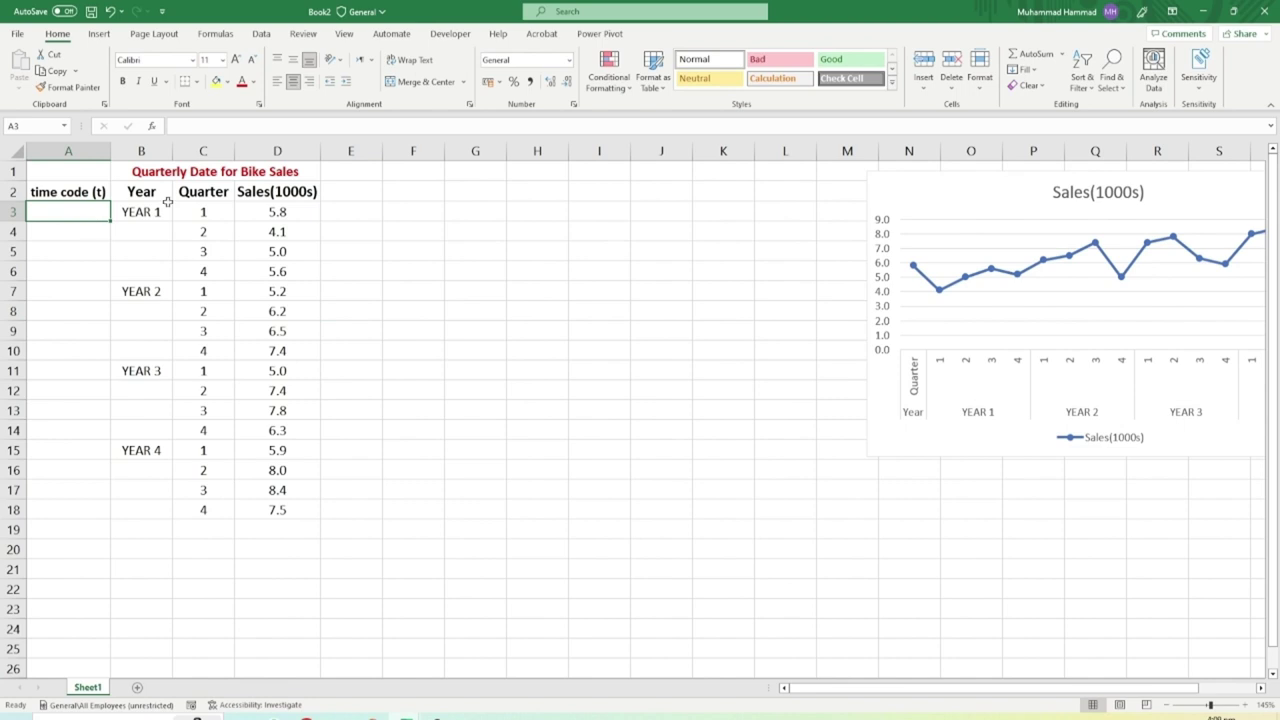
pyautogui.write('1')
pyautogui.press('Return')
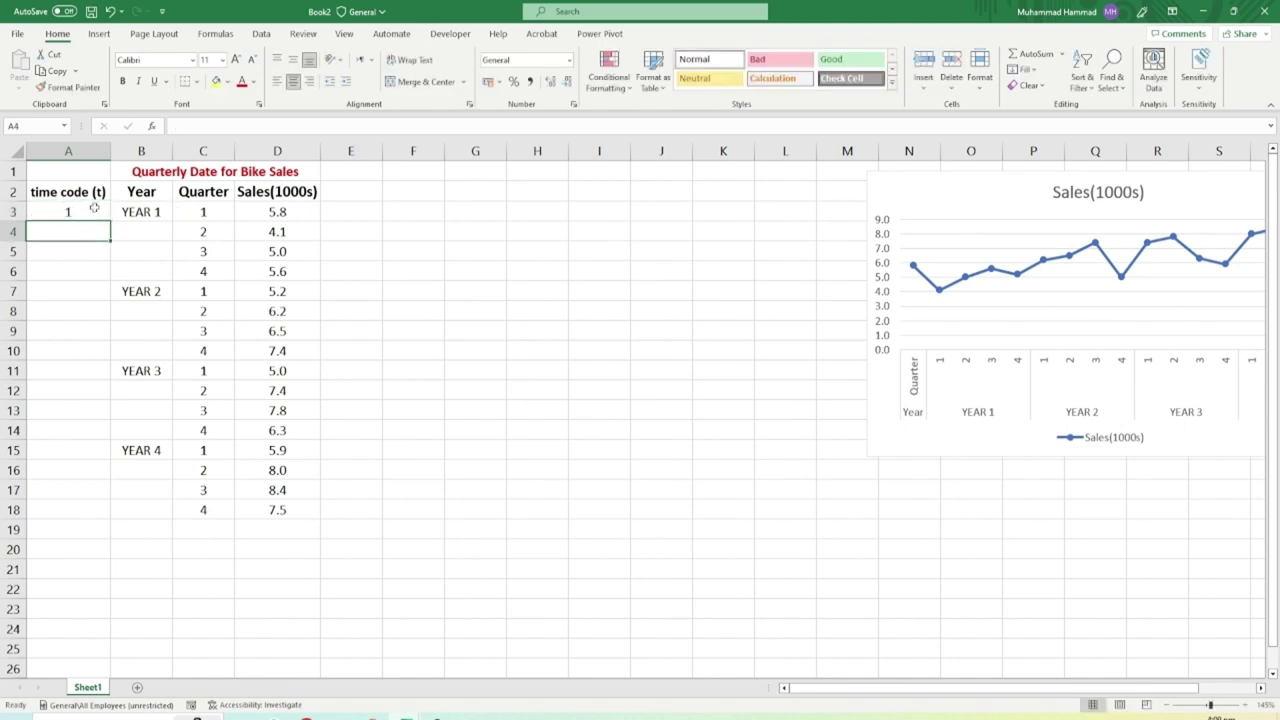
pyautogui.click(92, 210)
pyautogui.moveTo(110, 221); pyautogui.dragTo(105, 512)
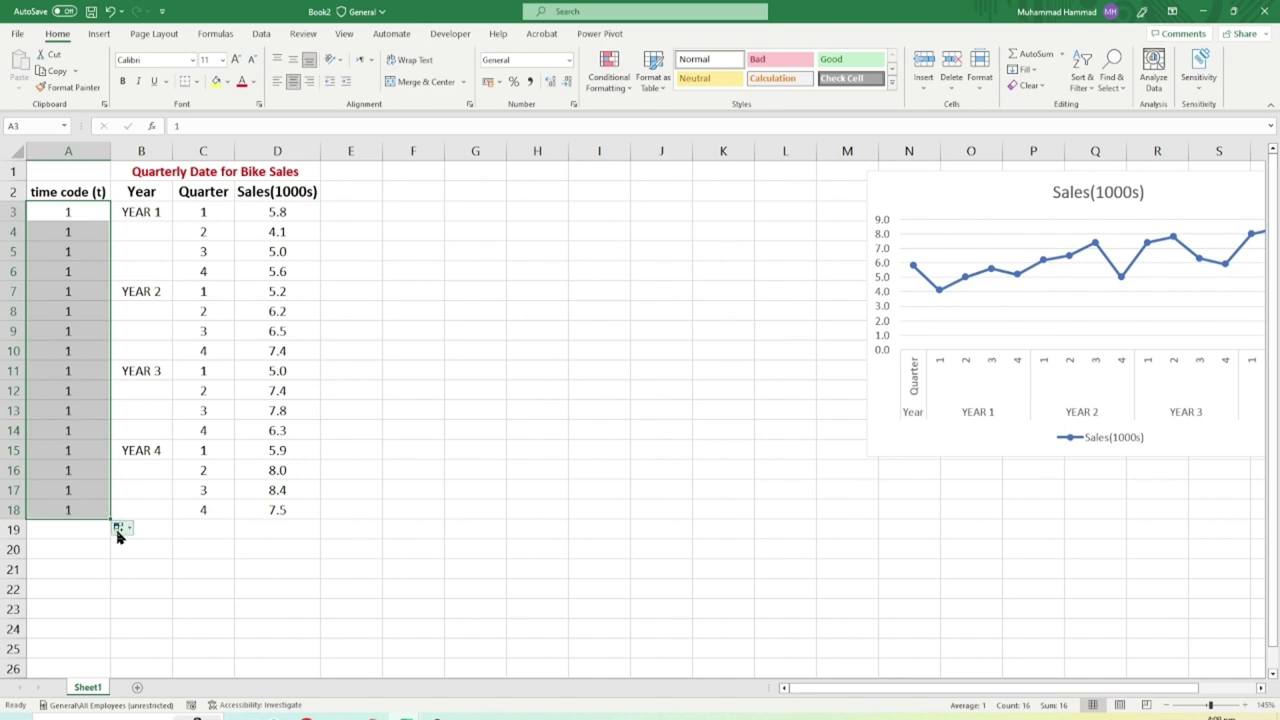
pyautogui.click(117, 526)
pyautogui.click(130, 557)
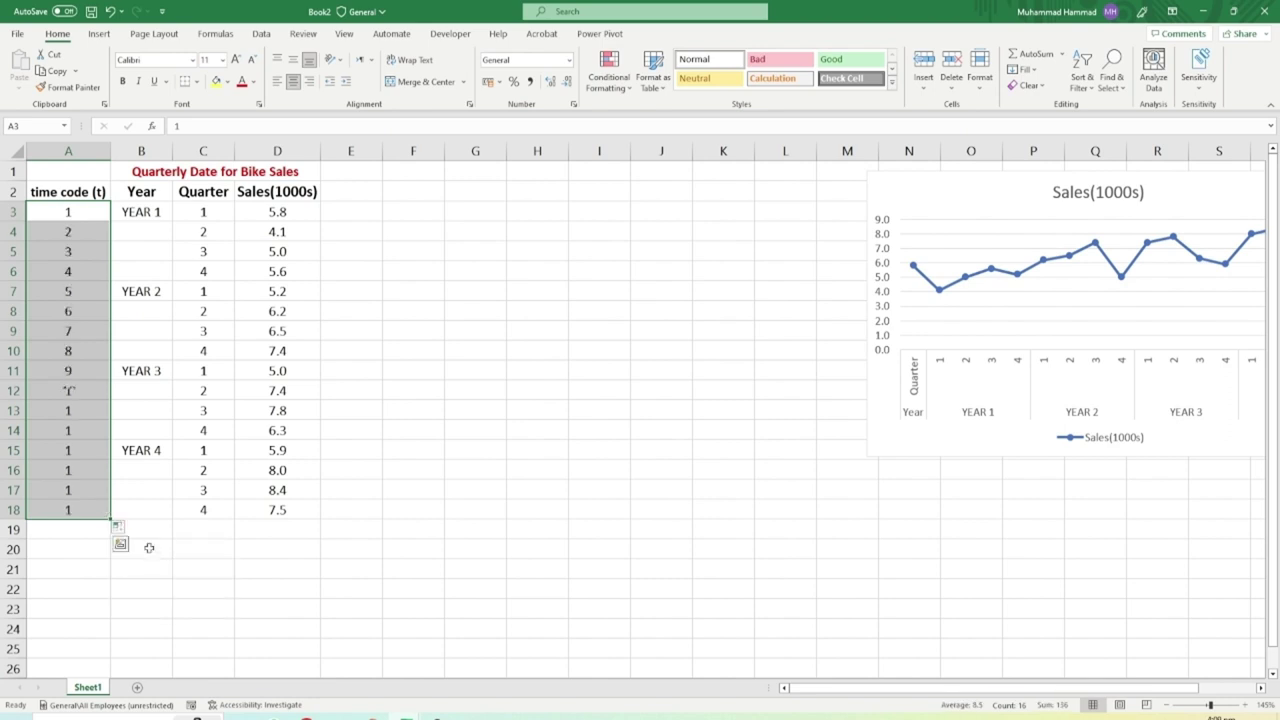
pyautogui.click(357, 471)
# Enter the heading MA(4) in E2
pyautogui.click(350, 192)
pyautogui.write('MA(4)')
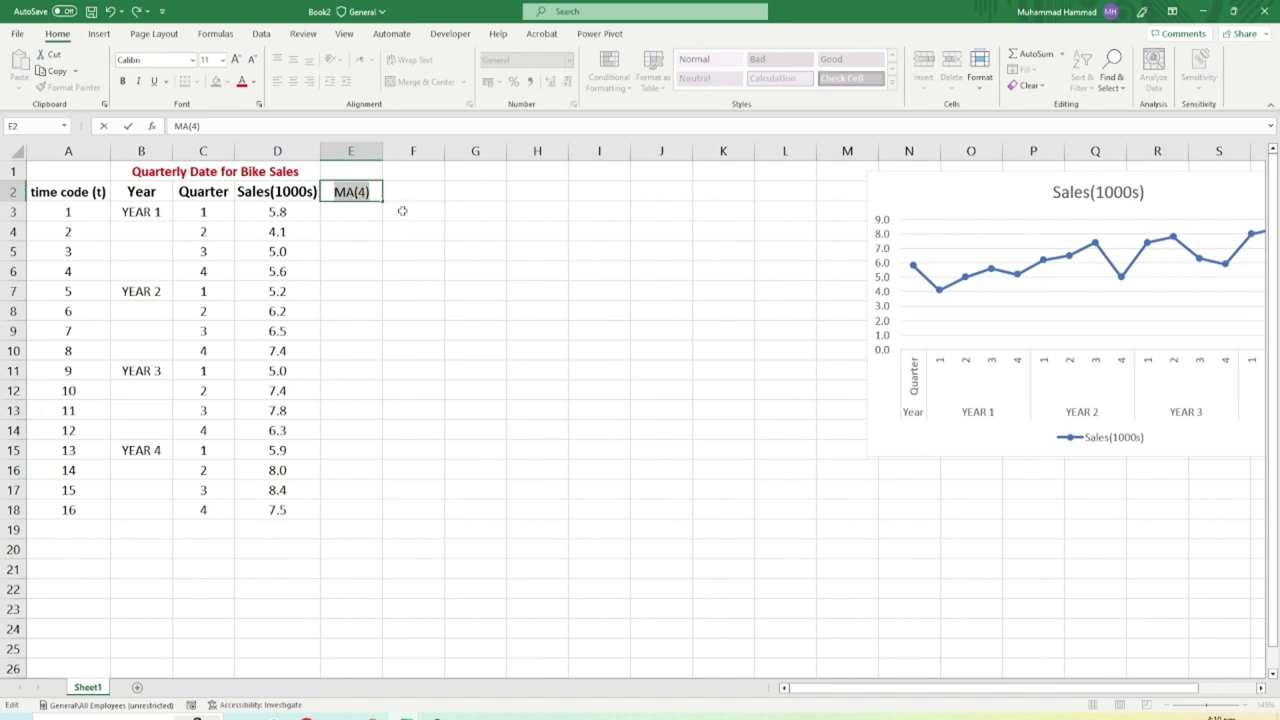
pyautogui.click(369, 212)
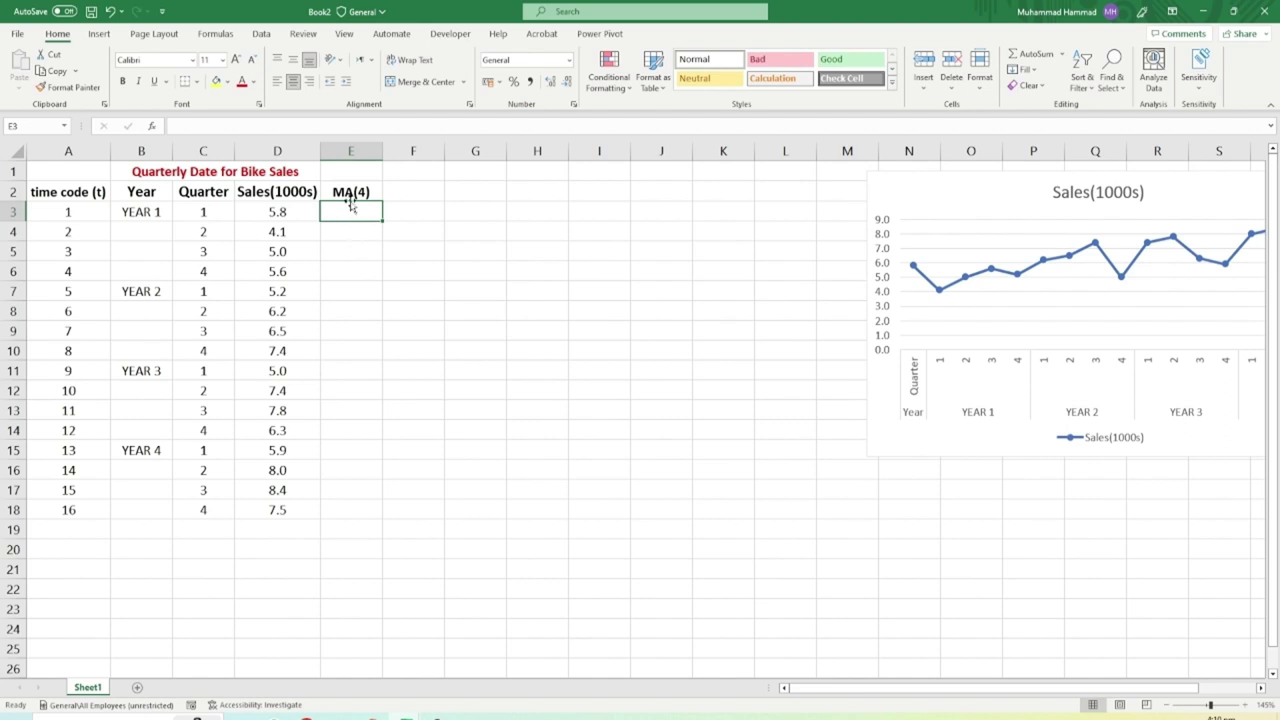
# Enter =AVERAGE(D3:D6) in E5 and fill it down to E18
pyautogui.click(350, 253)
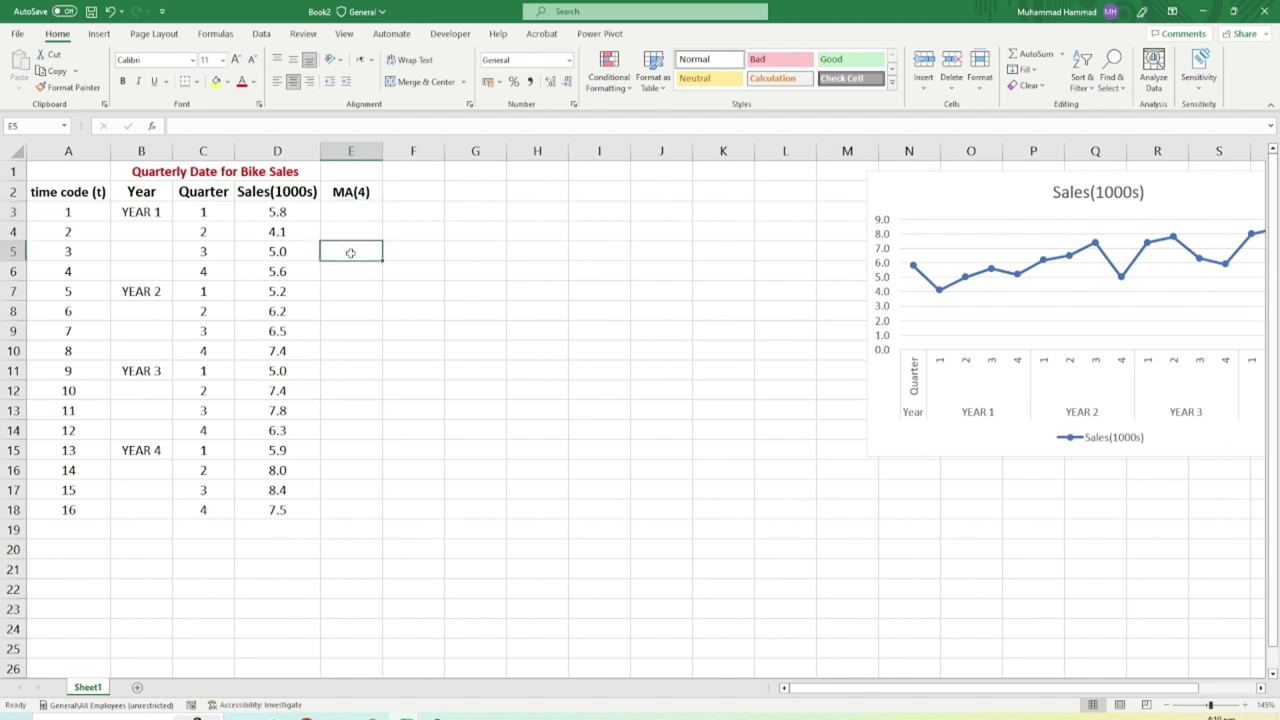
pyautogui.write('=aver')
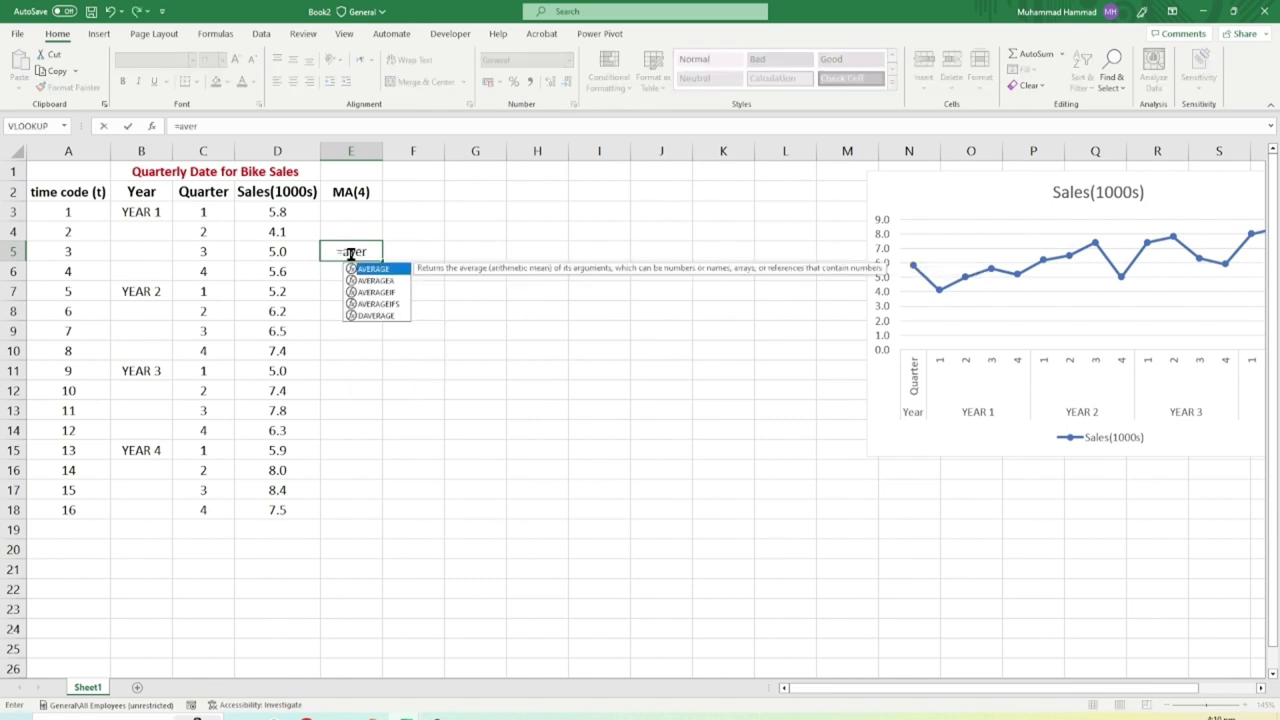
pyautogui.press('Tab')
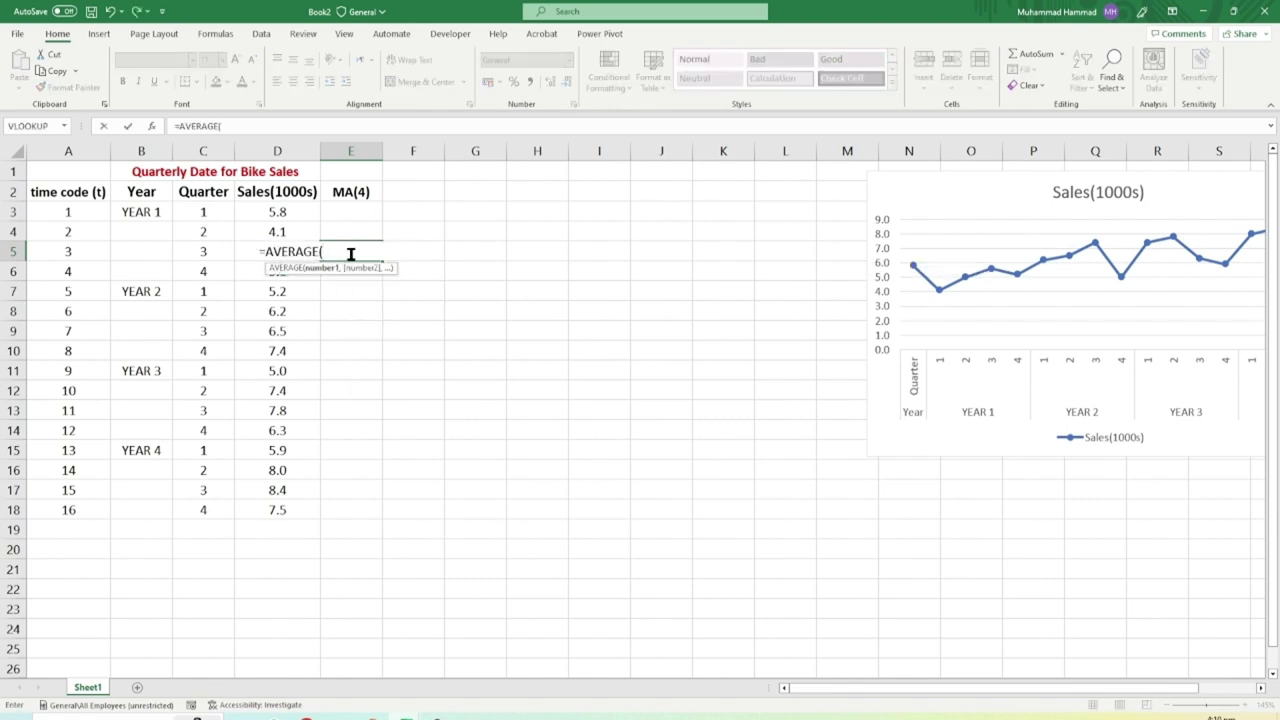
pyautogui.moveTo(287, 213); pyautogui.dragTo(287, 275)
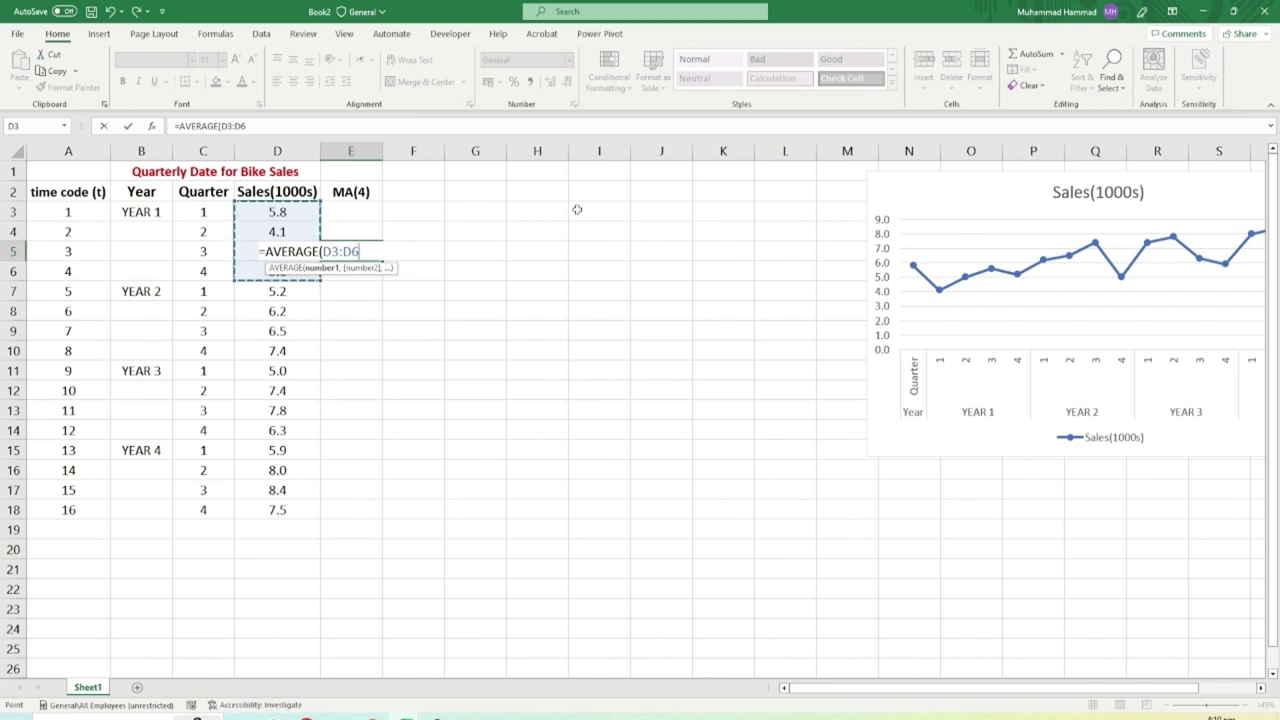
pyautogui.write(')')
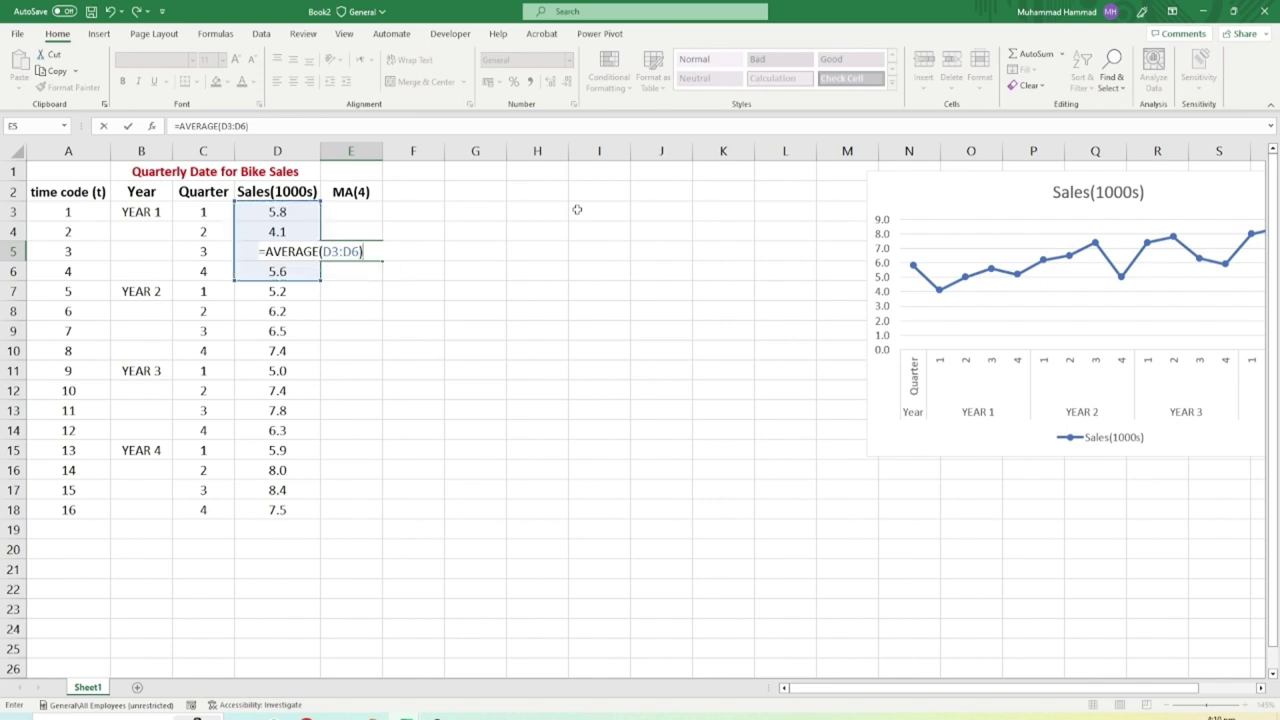
pyautogui.press('Return')
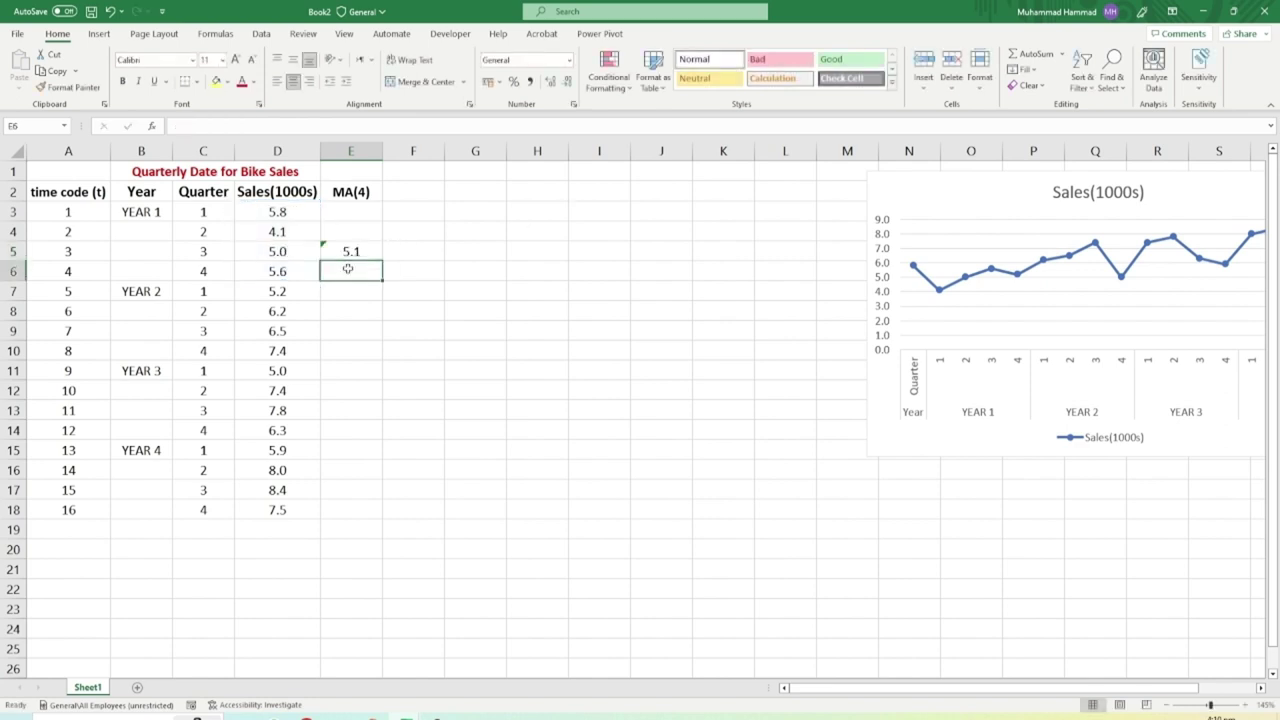
pyautogui.click(347, 252)
pyautogui.doubleClick(383, 261)
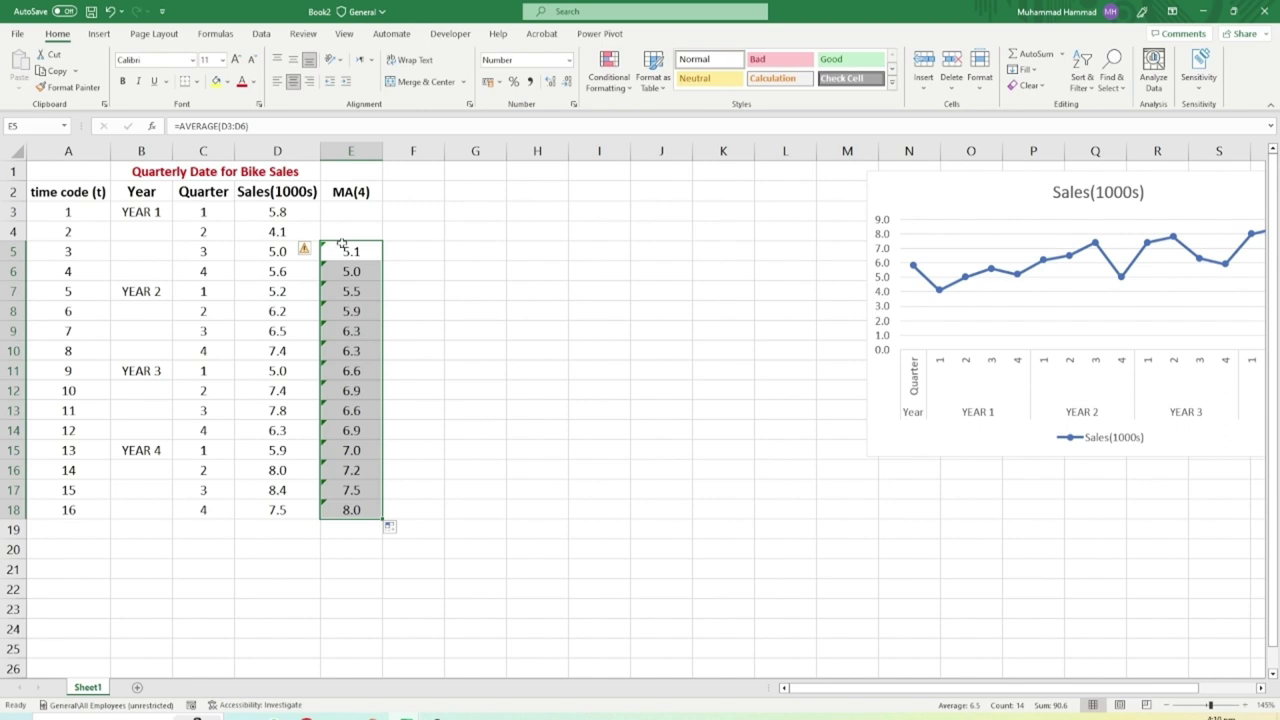
pyautogui.click(342, 212)
pyautogui.click(348, 252)
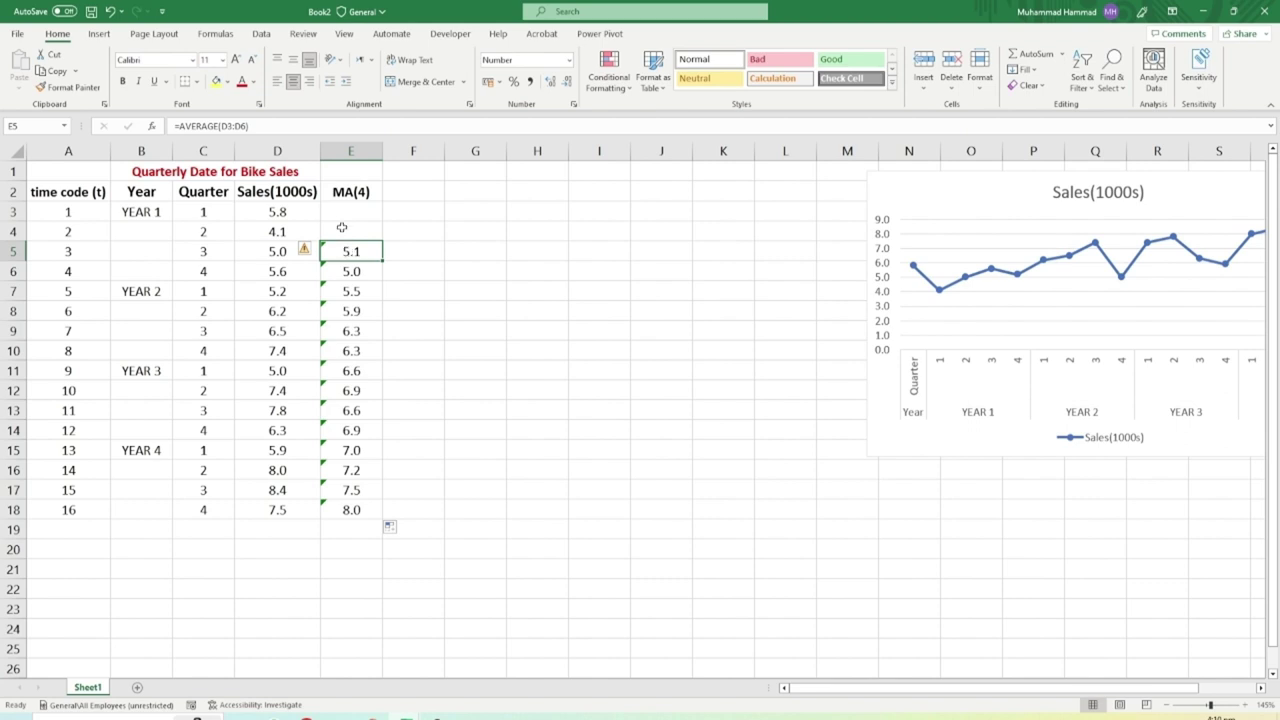
# Inspect E5's moving average formula covering D3:D6
pyautogui.click(342, 213)
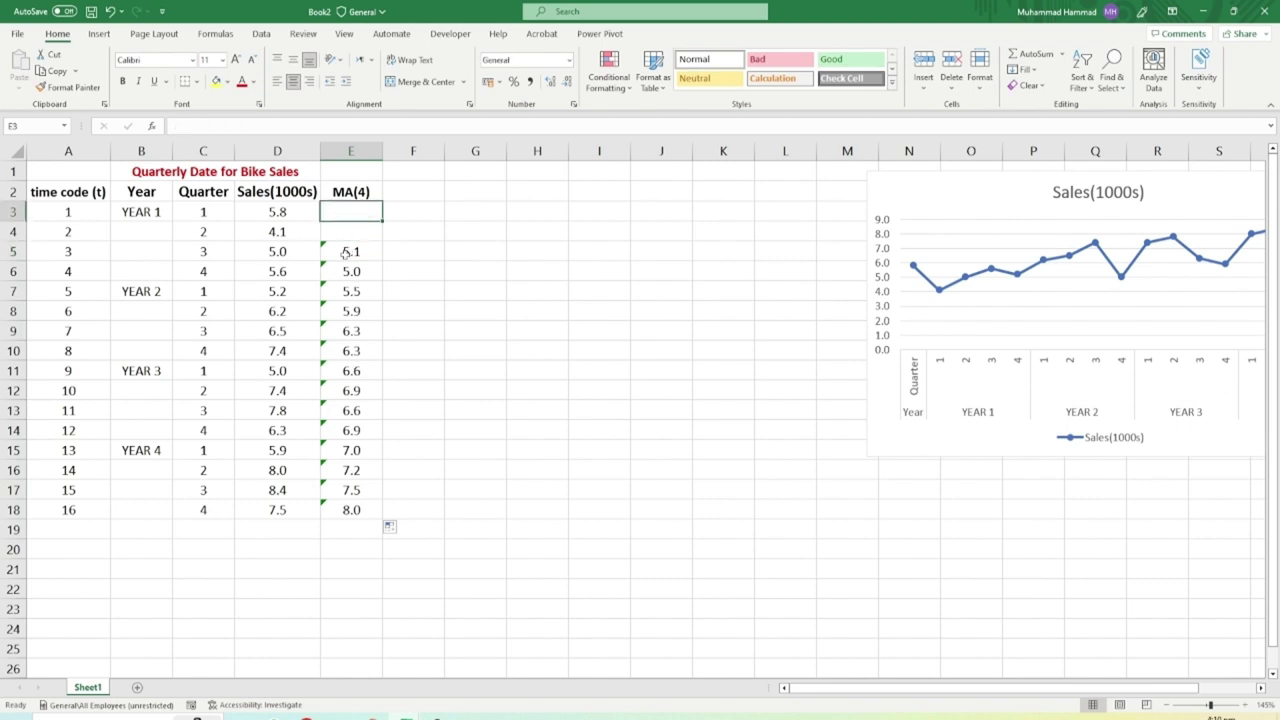
pyautogui.click(345, 252)
pyautogui.click(280, 131)
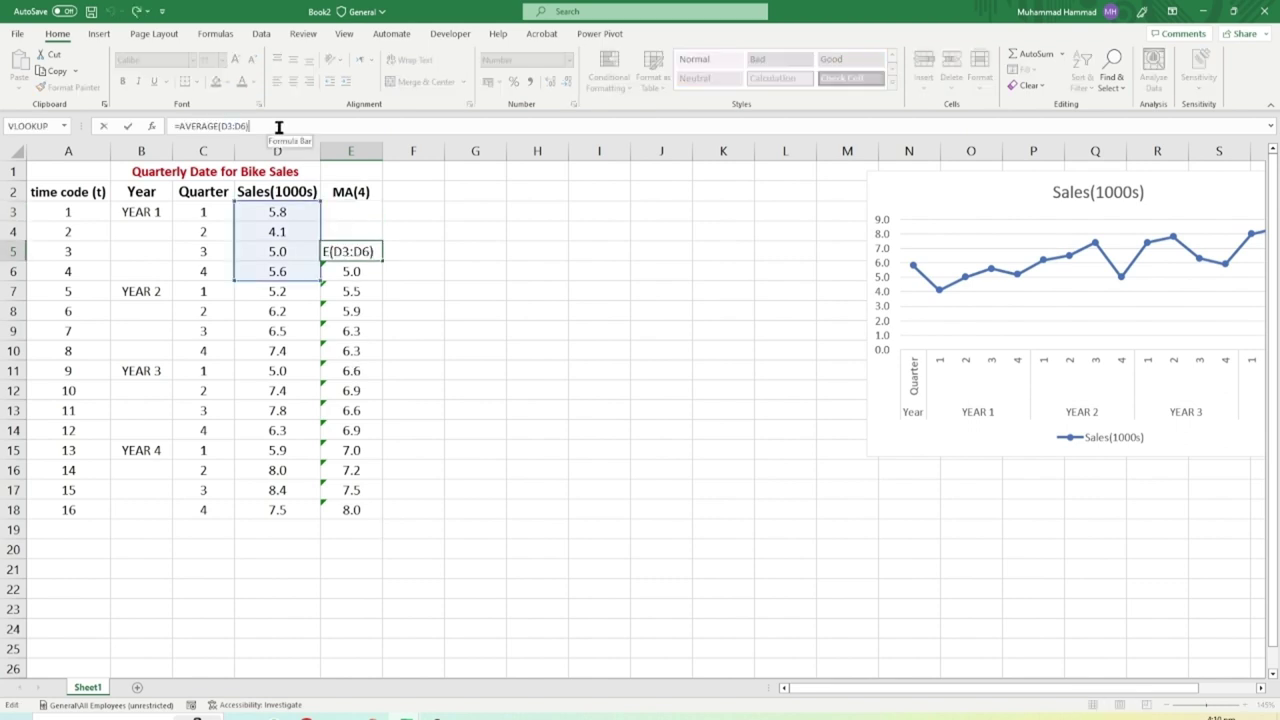
pyautogui.click(336, 233)
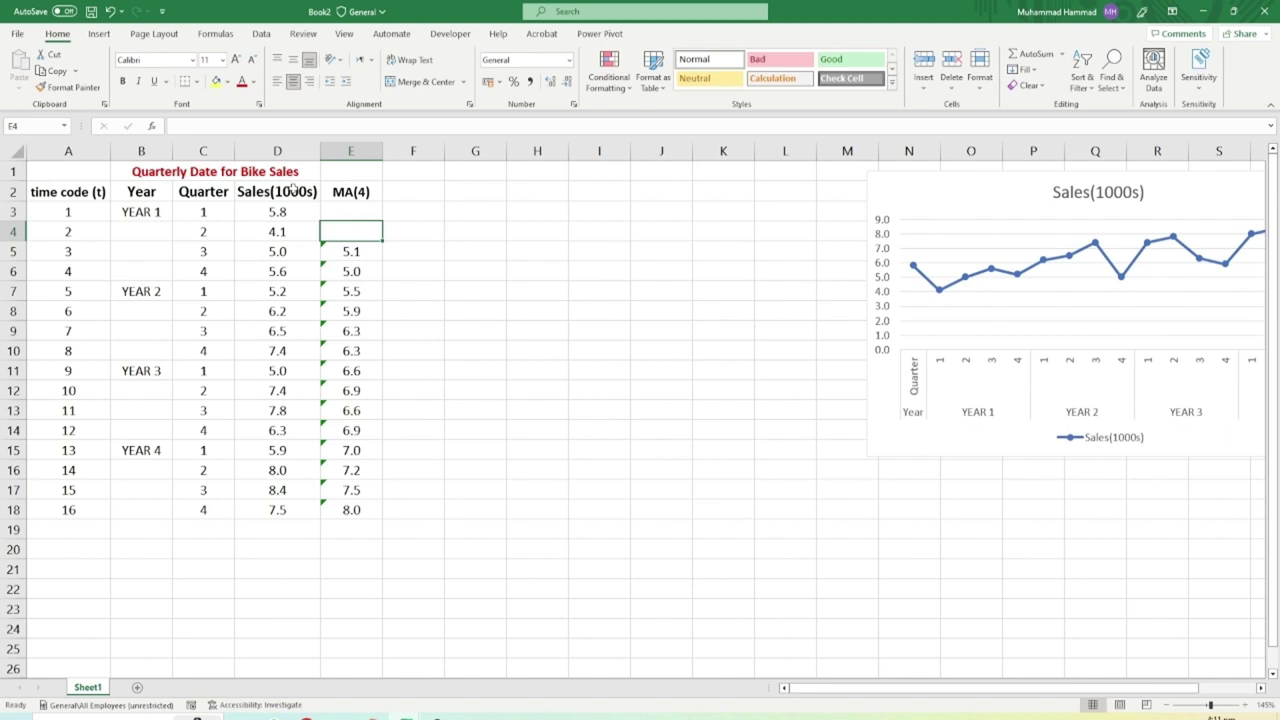
pyautogui.click(362, 247)
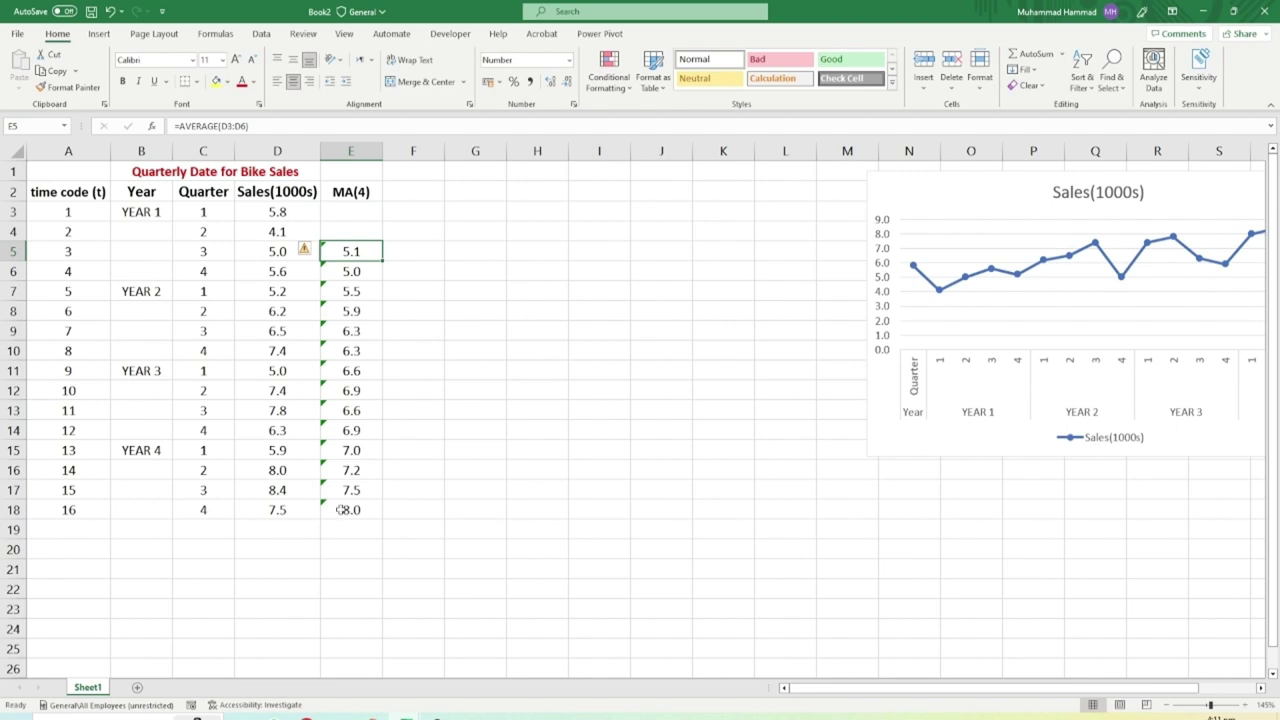
# Clear the invalid =AVERAGE(D16:D19) formula from E18, leaving it empty
pyautogui.click(342, 510)
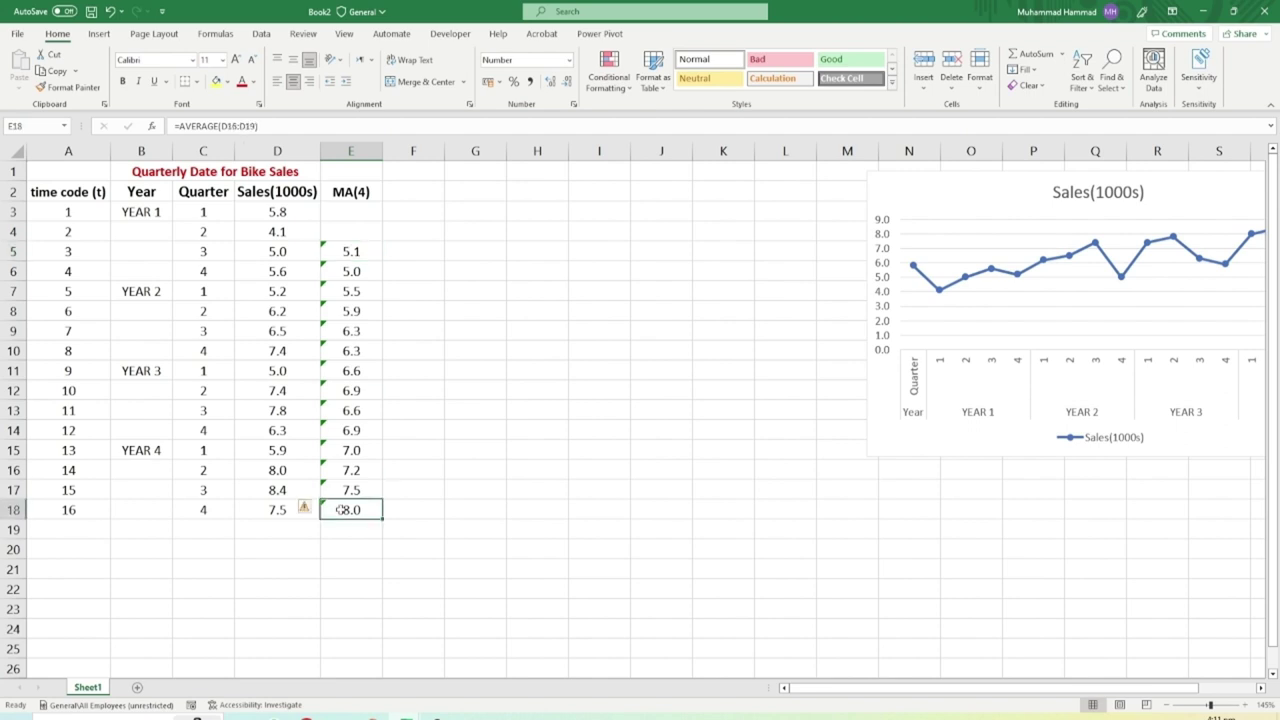
pyautogui.click(278, 126)
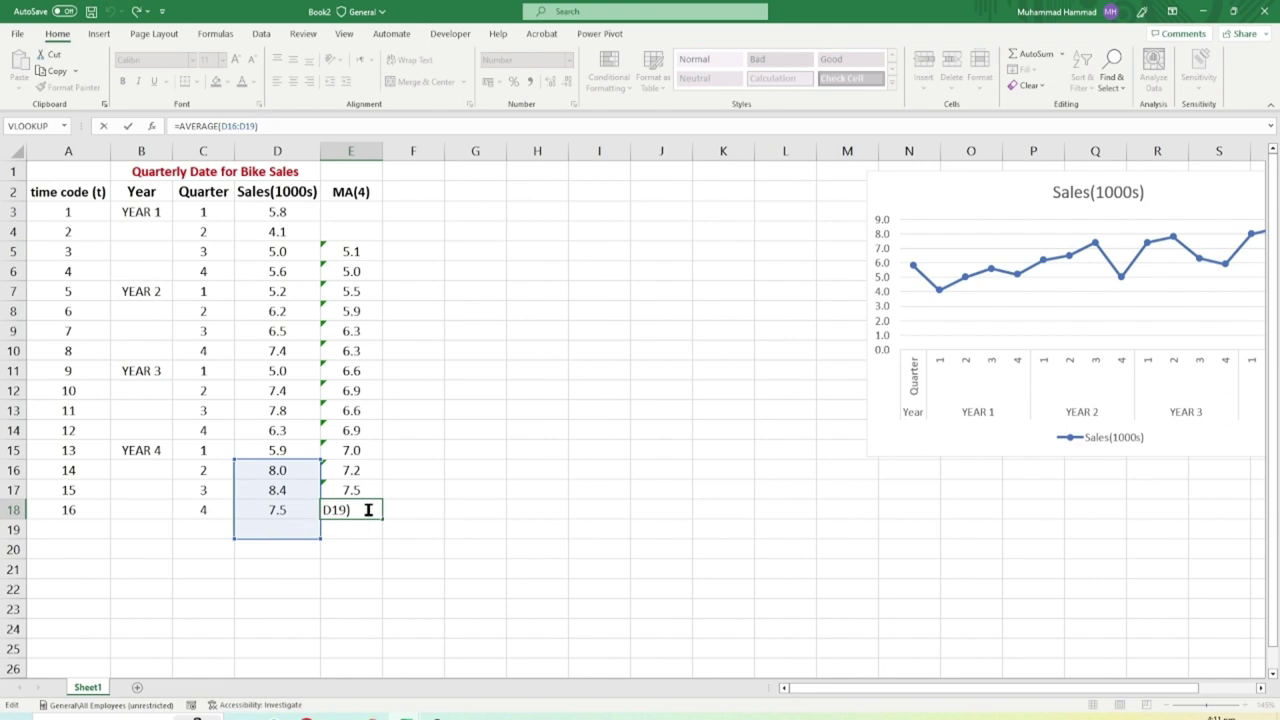
pyautogui.press('BackSpace')
pyautogui.press('BackSpace')
pyautogui.press('BackSpace')
pyautogui.press('BackSpace')
pyautogui.press('BackSpace')
pyautogui.press('BackSpace')
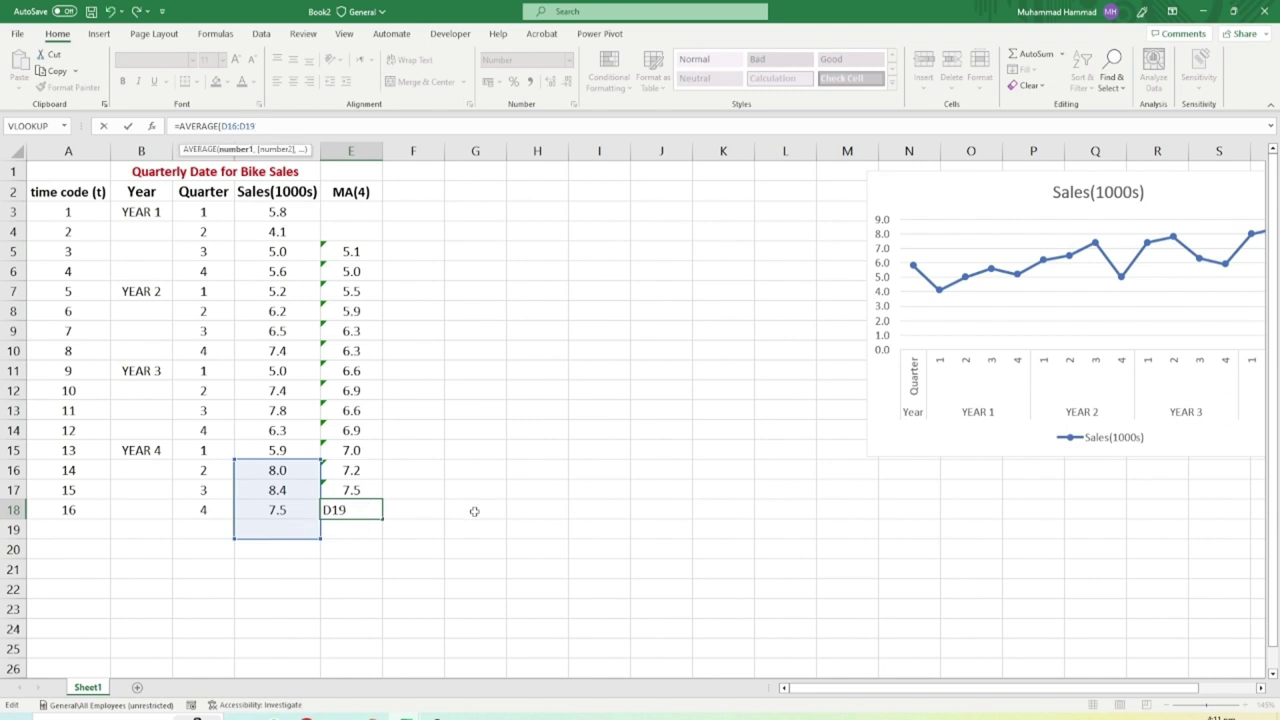
pyautogui.press('BackSpace')
pyautogui.press('BackSpace')
pyautogui.press('BackSpace')
pyautogui.press('BackSpace')
pyautogui.press('BackSpace')
pyautogui.press('BackSpace')
pyautogui.press('BackSpace')
pyautogui.press('BackSpace')
pyautogui.press('BackSpace')
pyautogui.press('BackSpace')
pyautogui.press('BackSpace')
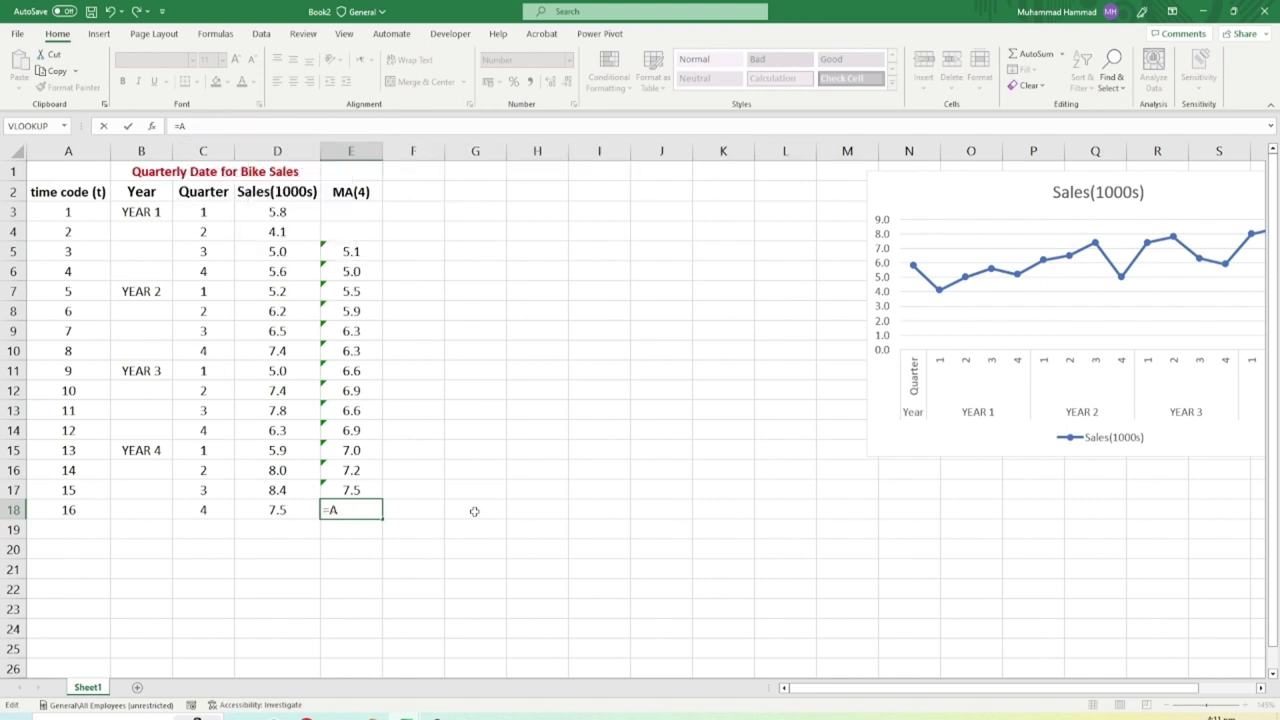
pyautogui.click(404, 510)
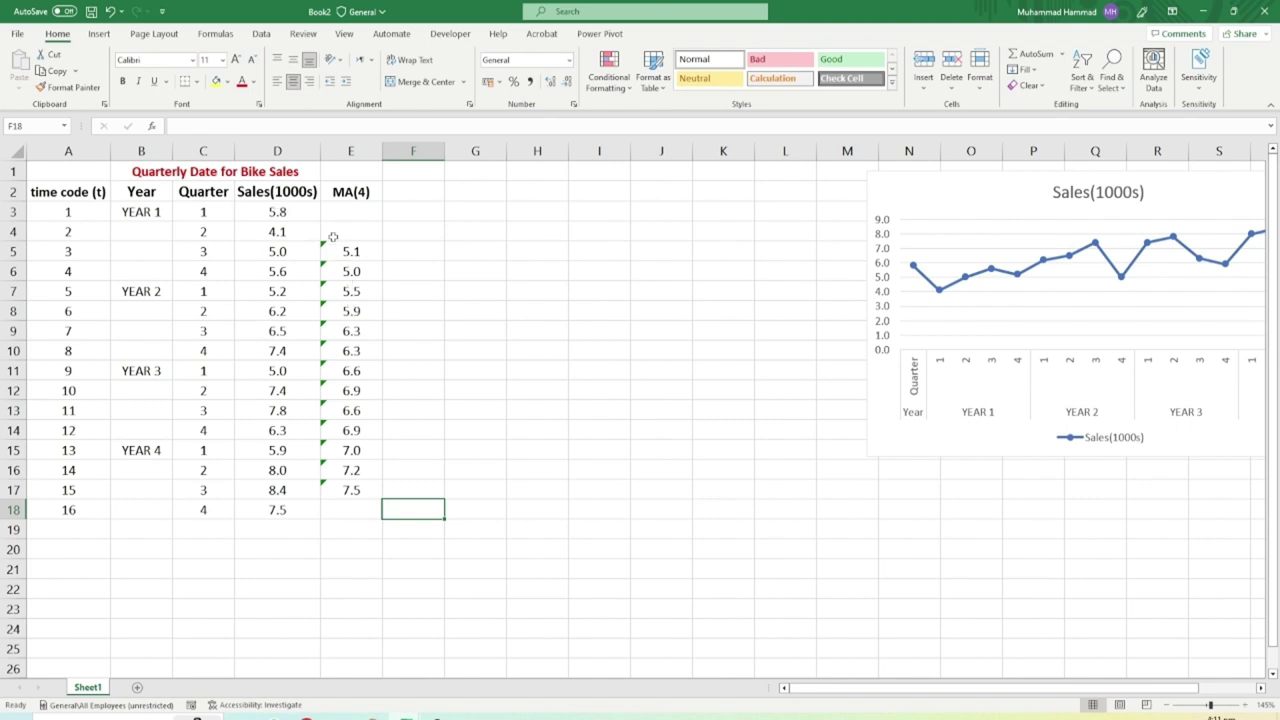
pyautogui.click(399, 191)
# Add a CMA heading in F2 and enter =AVERAGE(E5:E6) in F5
pyautogui.write('C')
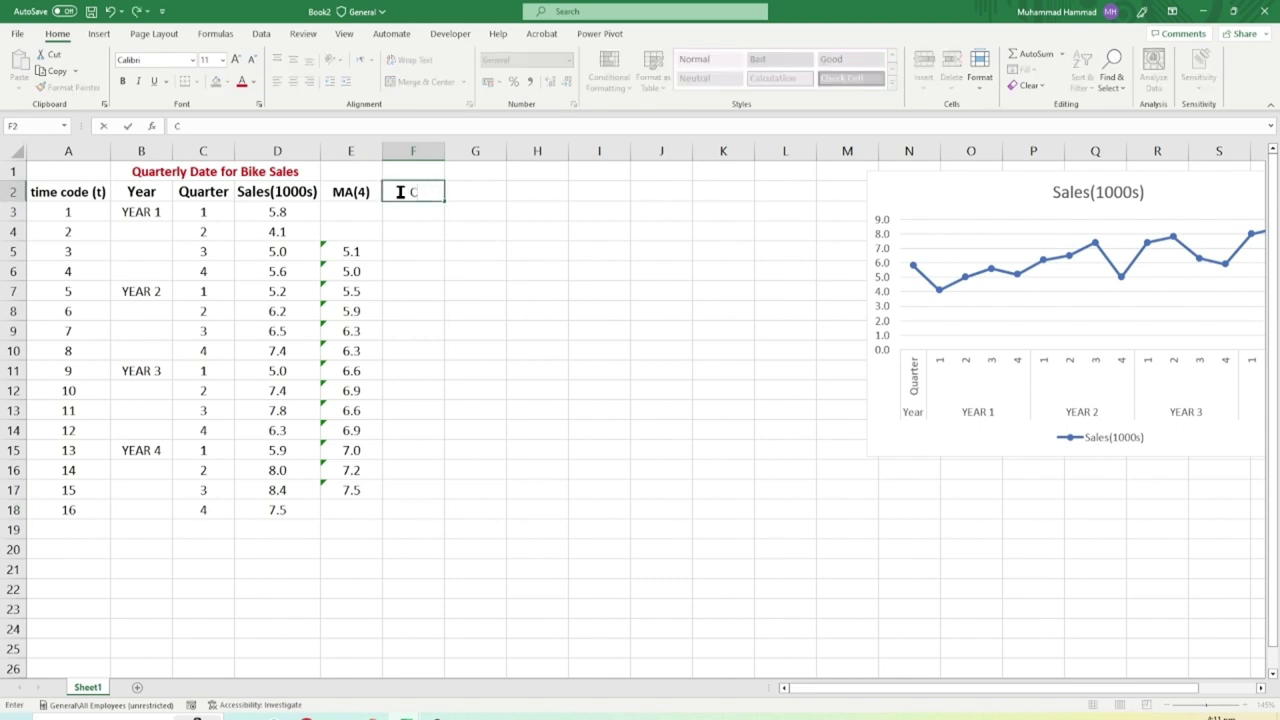
pyautogui.write('MA')
pyautogui.hotkey('ctrl', 'Return')
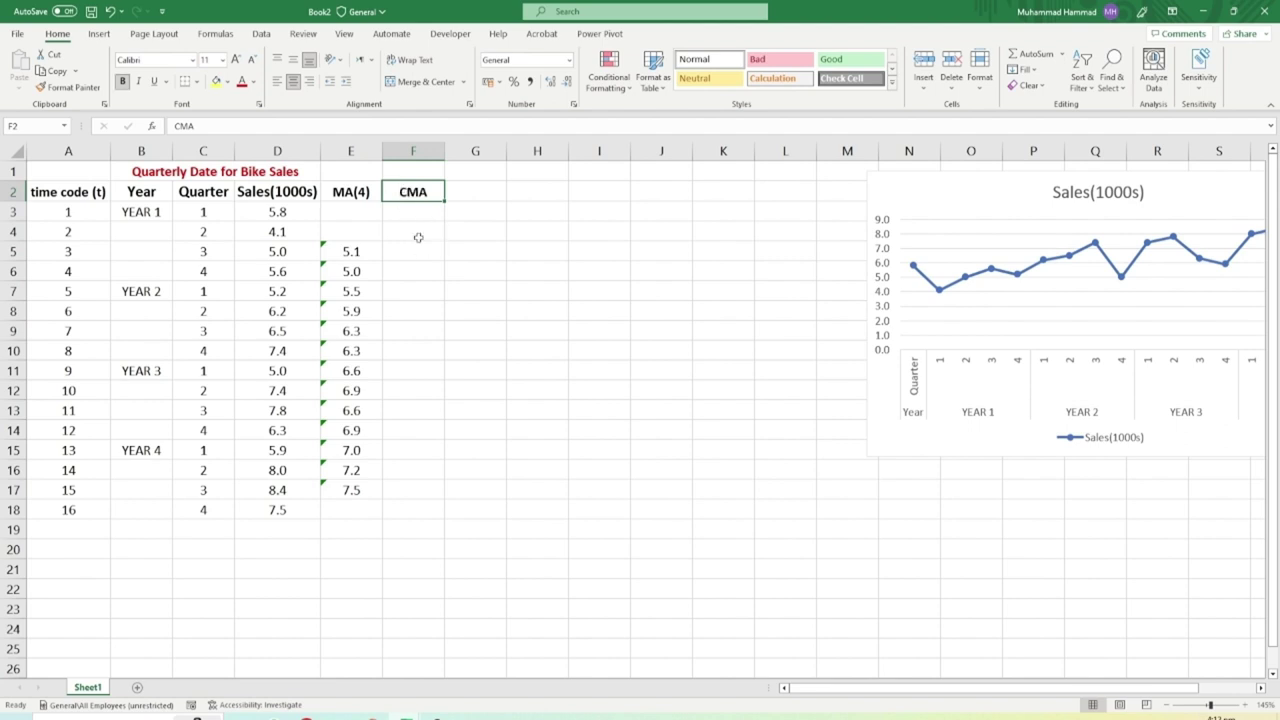
pyautogui.click(409, 253)
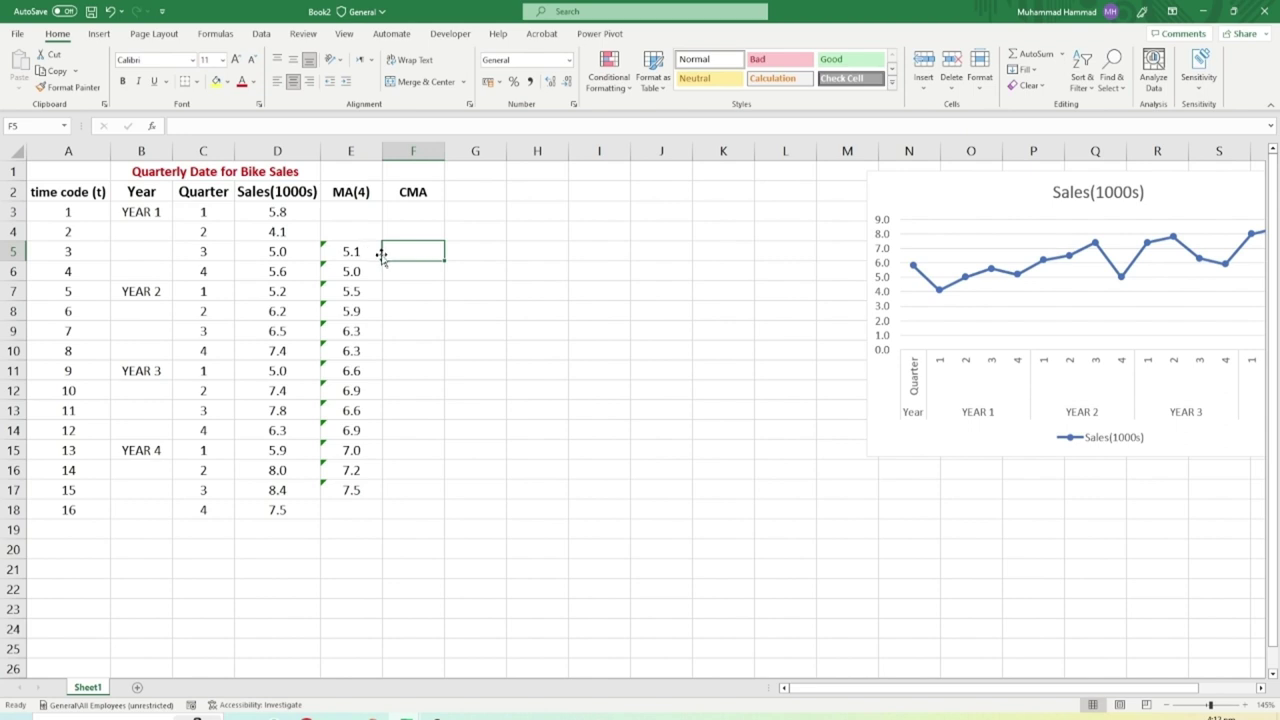
pyautogui.write('=aver')
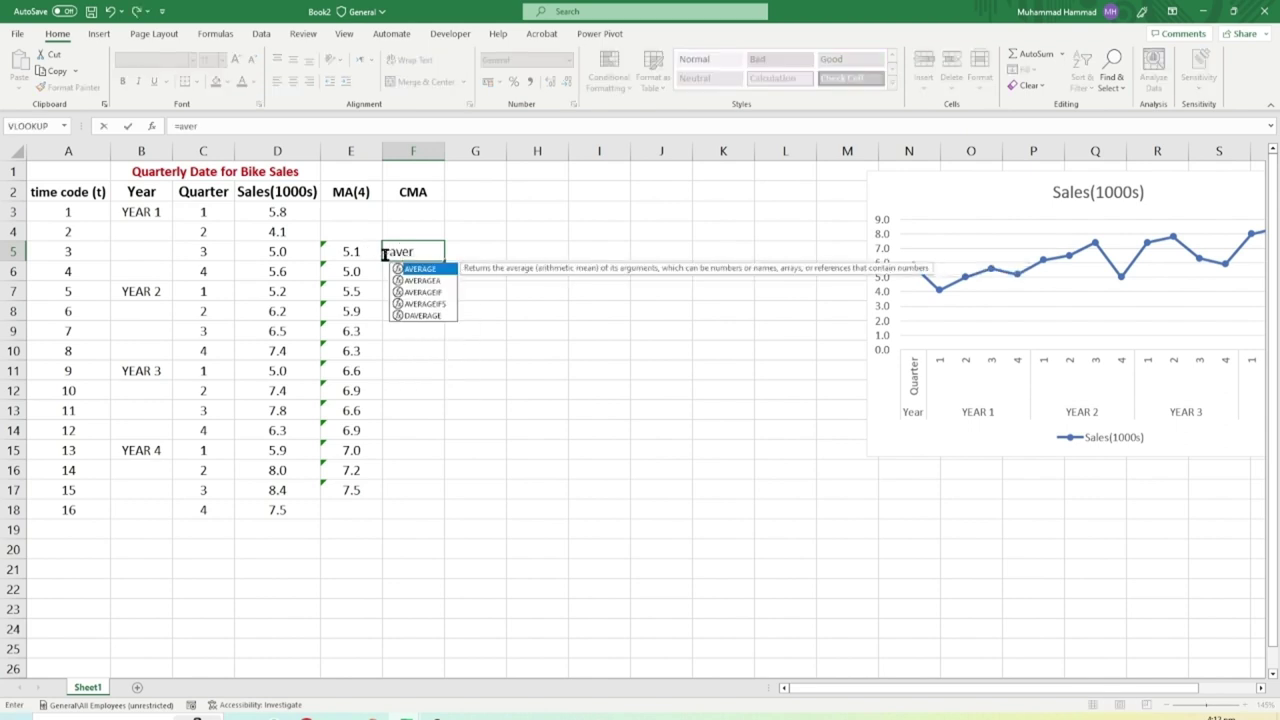
pyautogui.press('Tab')
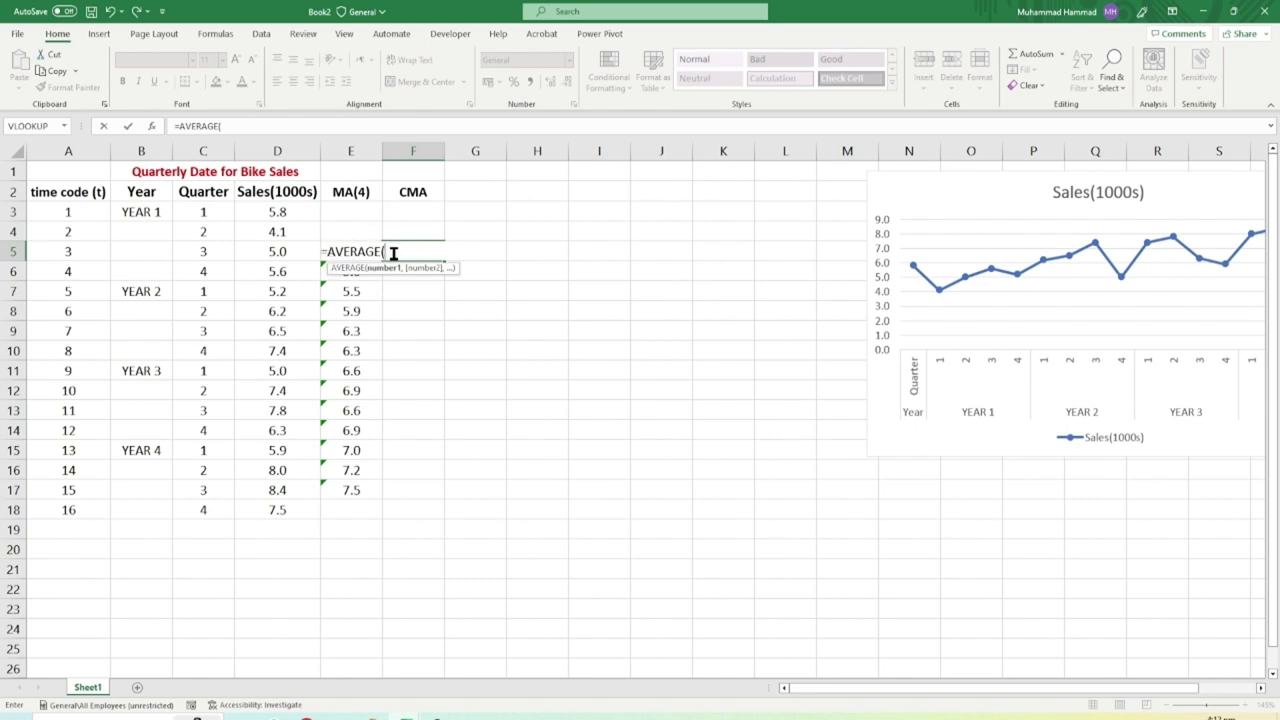
pyautogui.write('E')
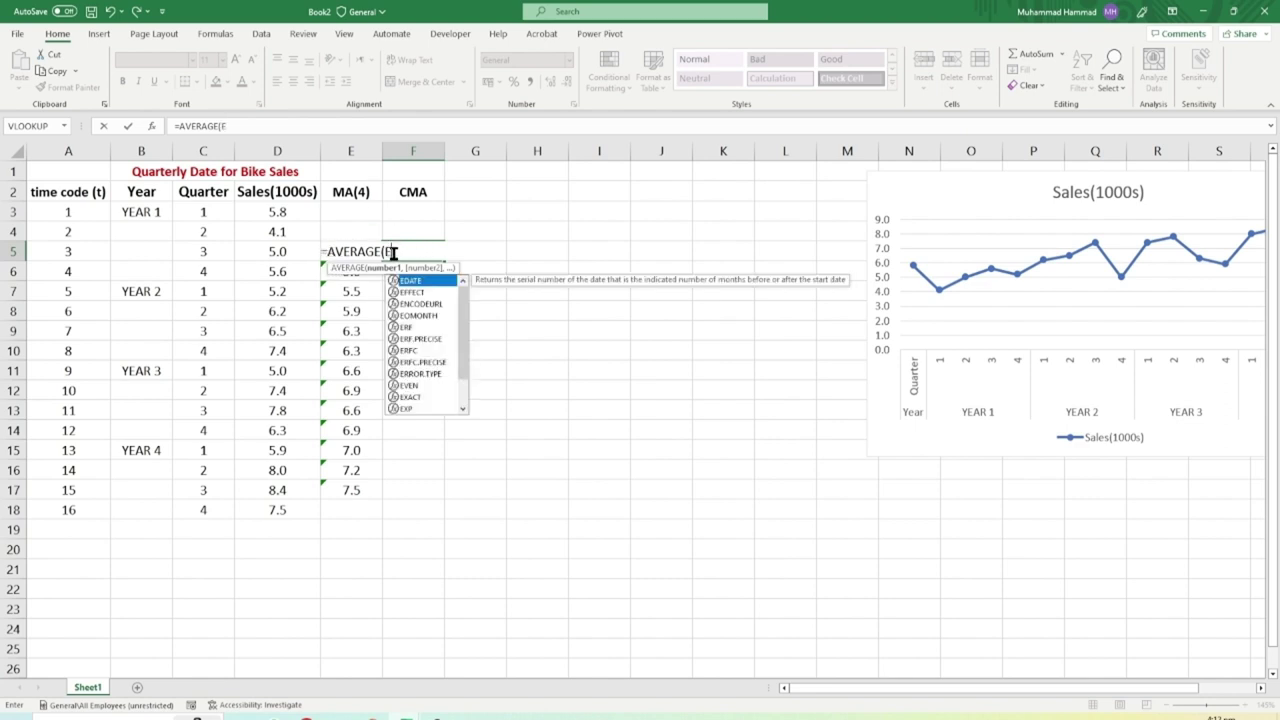
pyautogui.press('Escape')
pyautogui.write('5:')
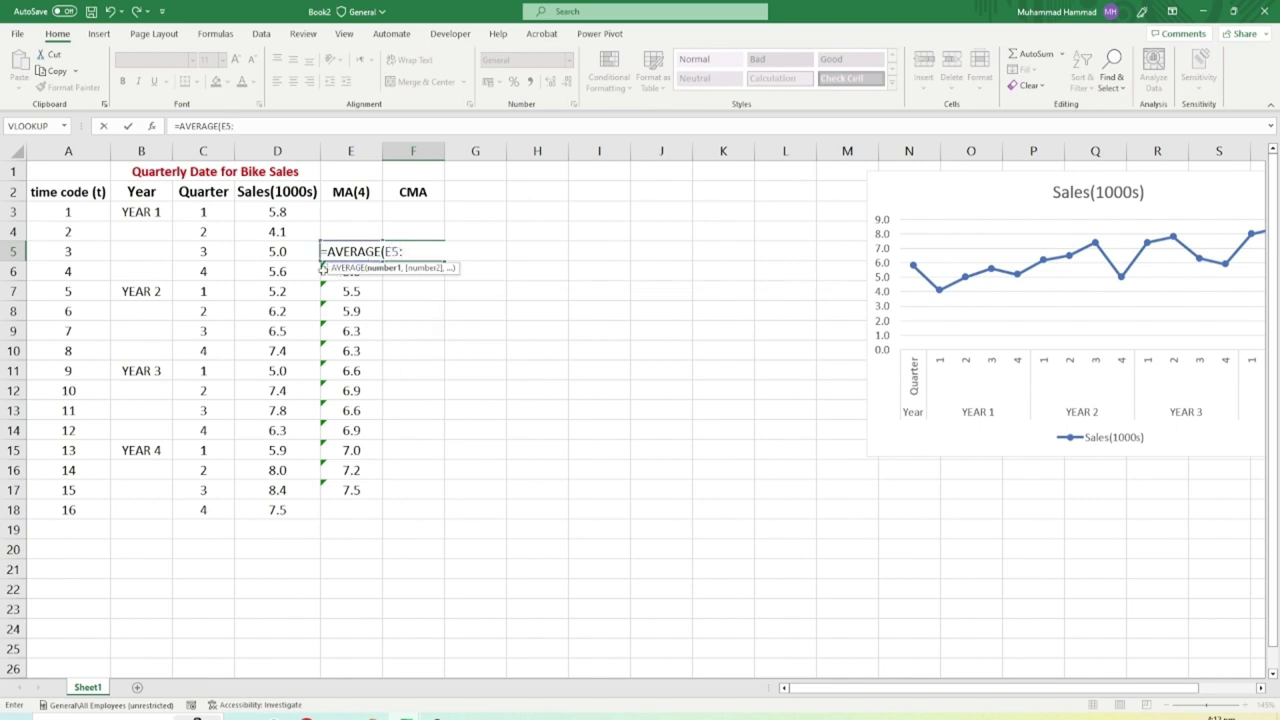
pyautogui.click(326, 276)
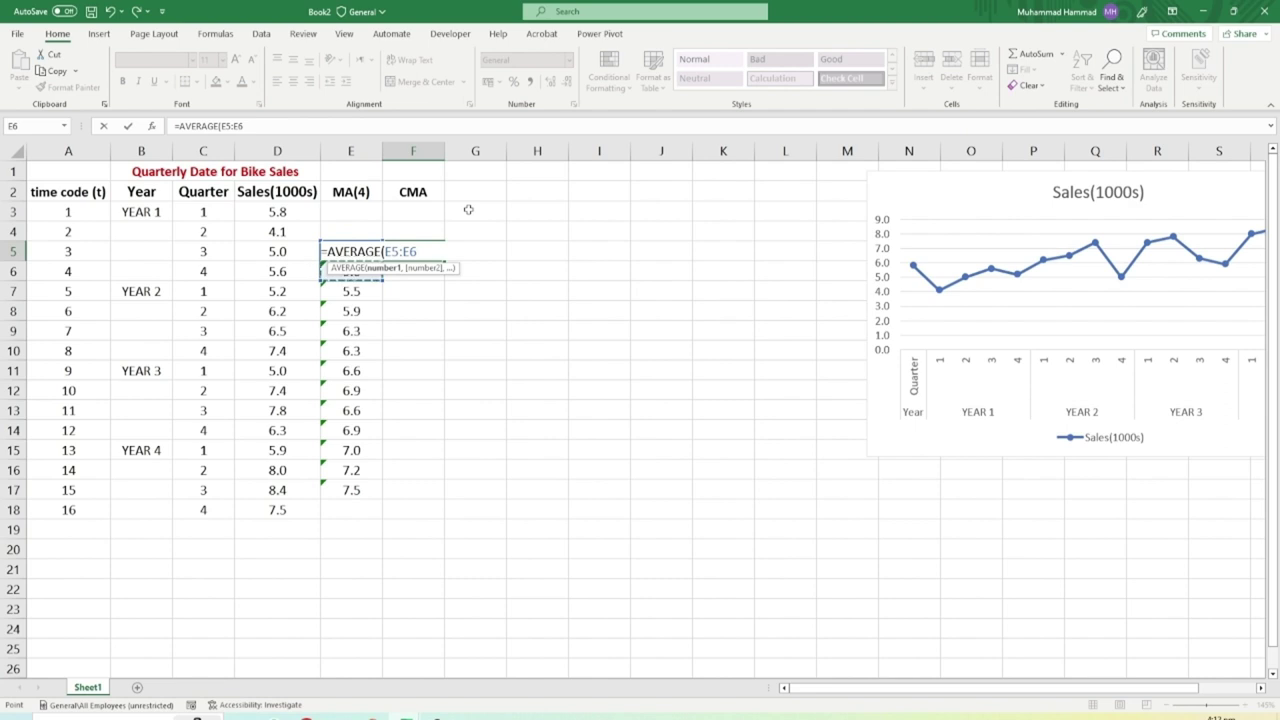
pyautogui.write(')')
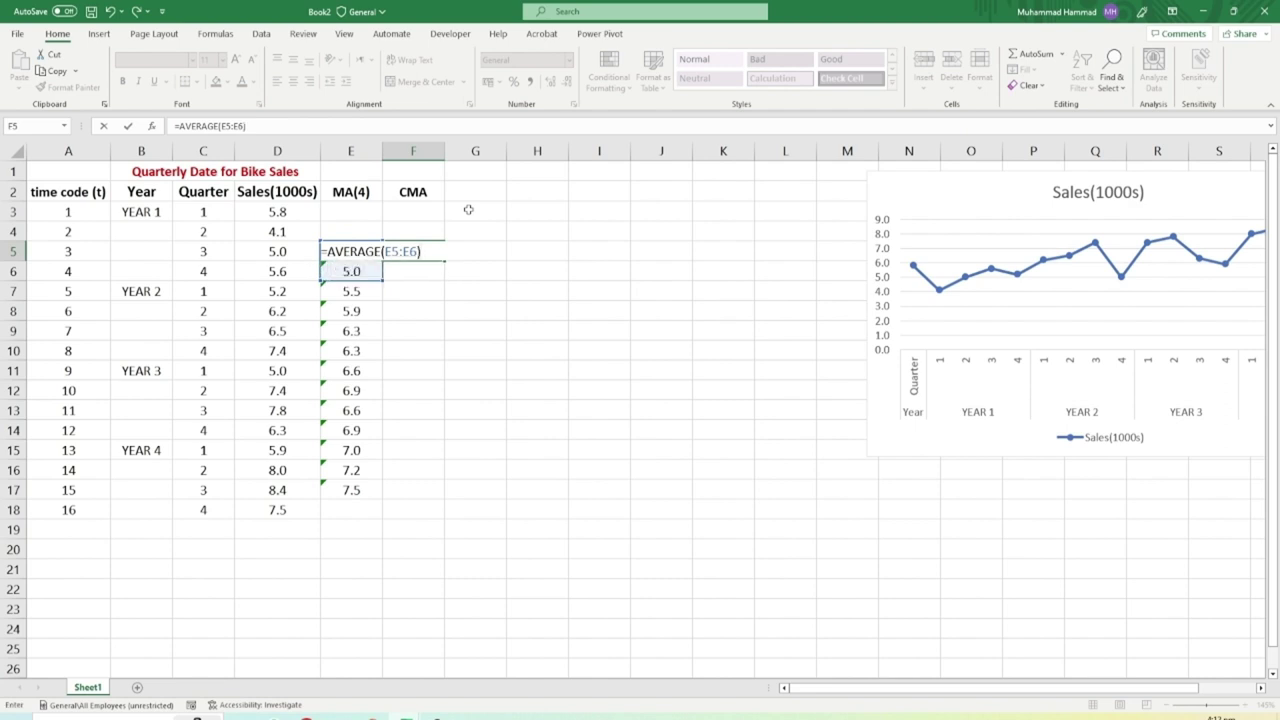
pyautogui.press('Return')
# Copy the CMA formula down column F
pyautogui.click(416, 254)
pyautogui.moveTo(444, 261); pyautogui.dragTo(422, 492)
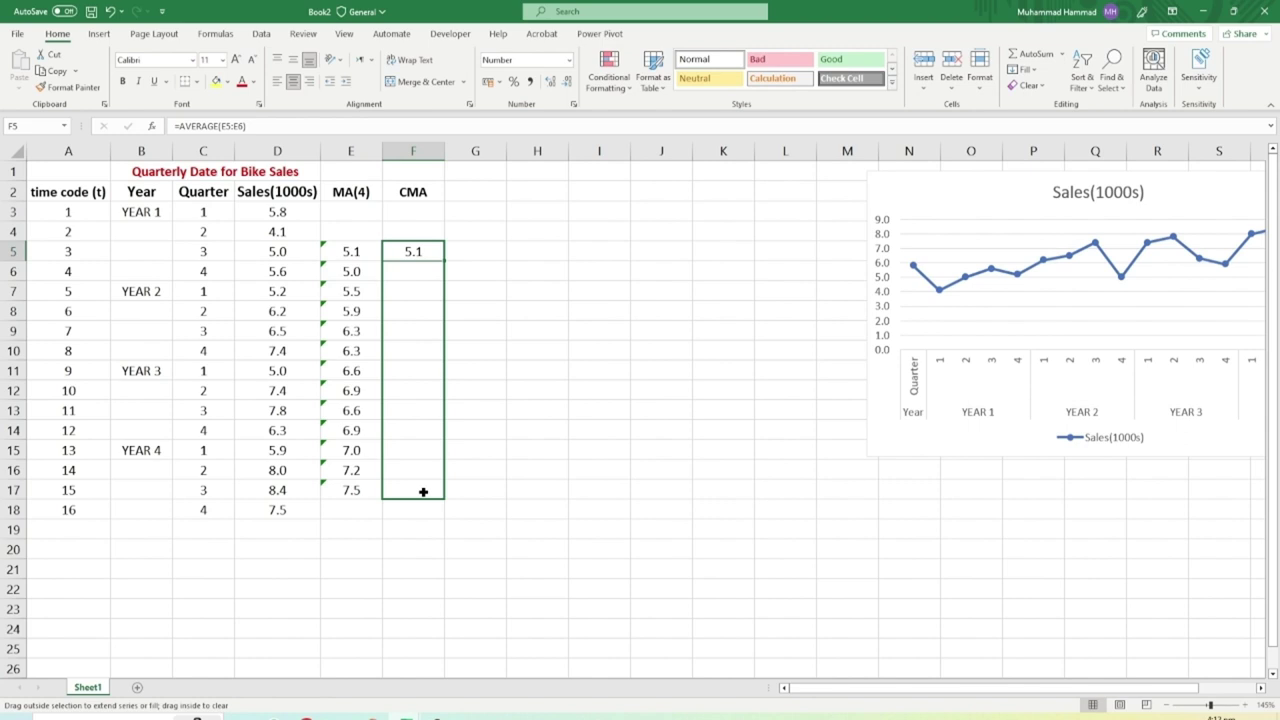
pyautogui.moveTo(423, 492); pyautogui.dragTo(423, 491)
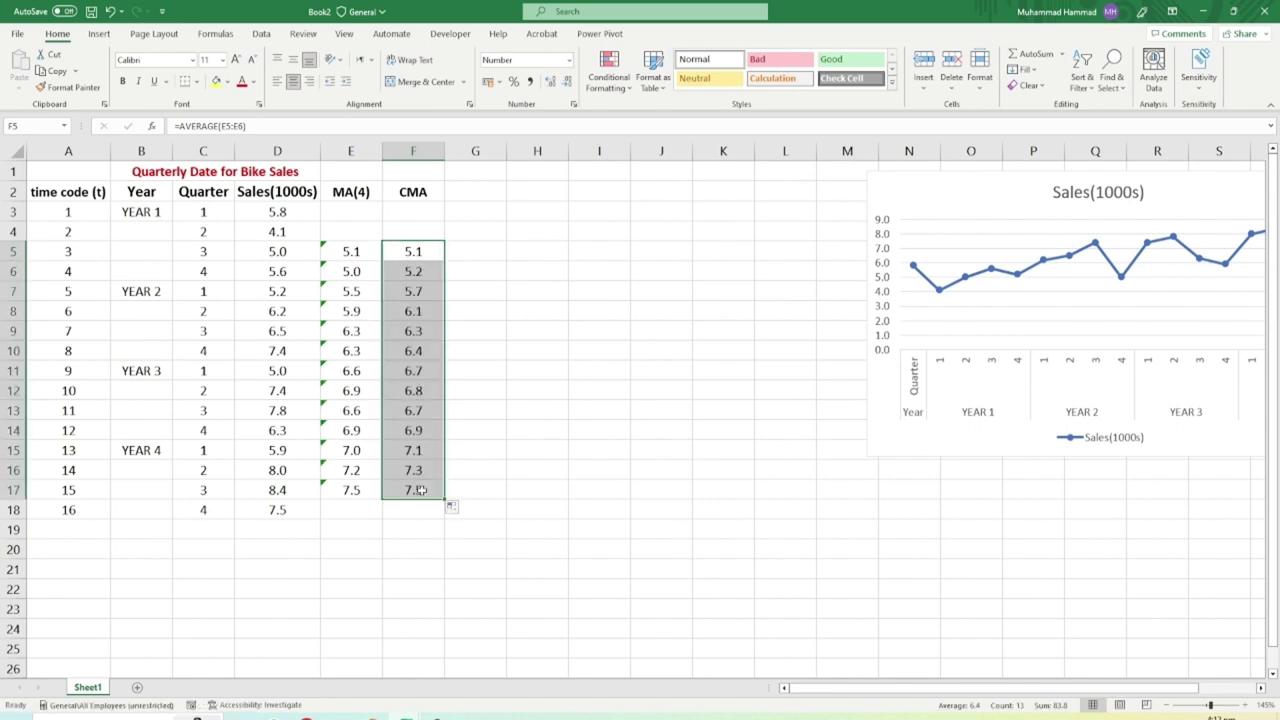
pyautogui.click(437, 422)
# Drop the unwanted E17:E18 average from F17 and verify the CMA formulas in F5 and F16
pyautogui.click(417, 490)
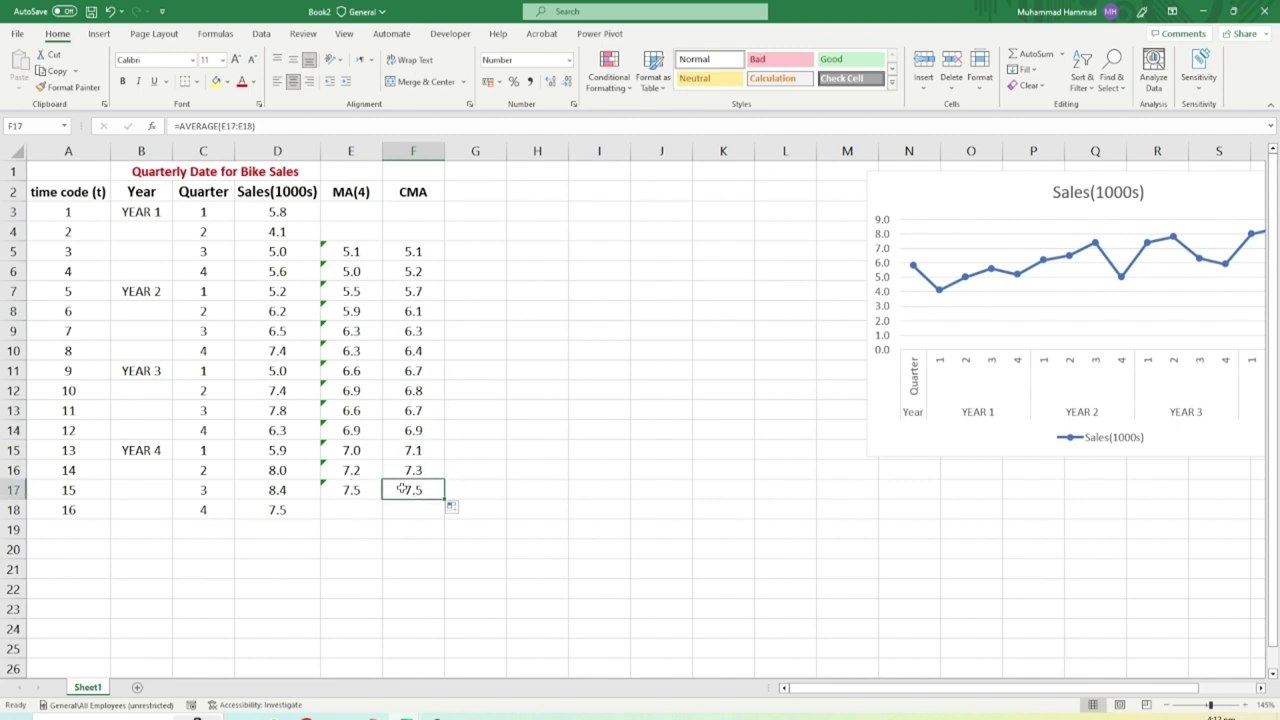
pyautogui.click(294, 128)
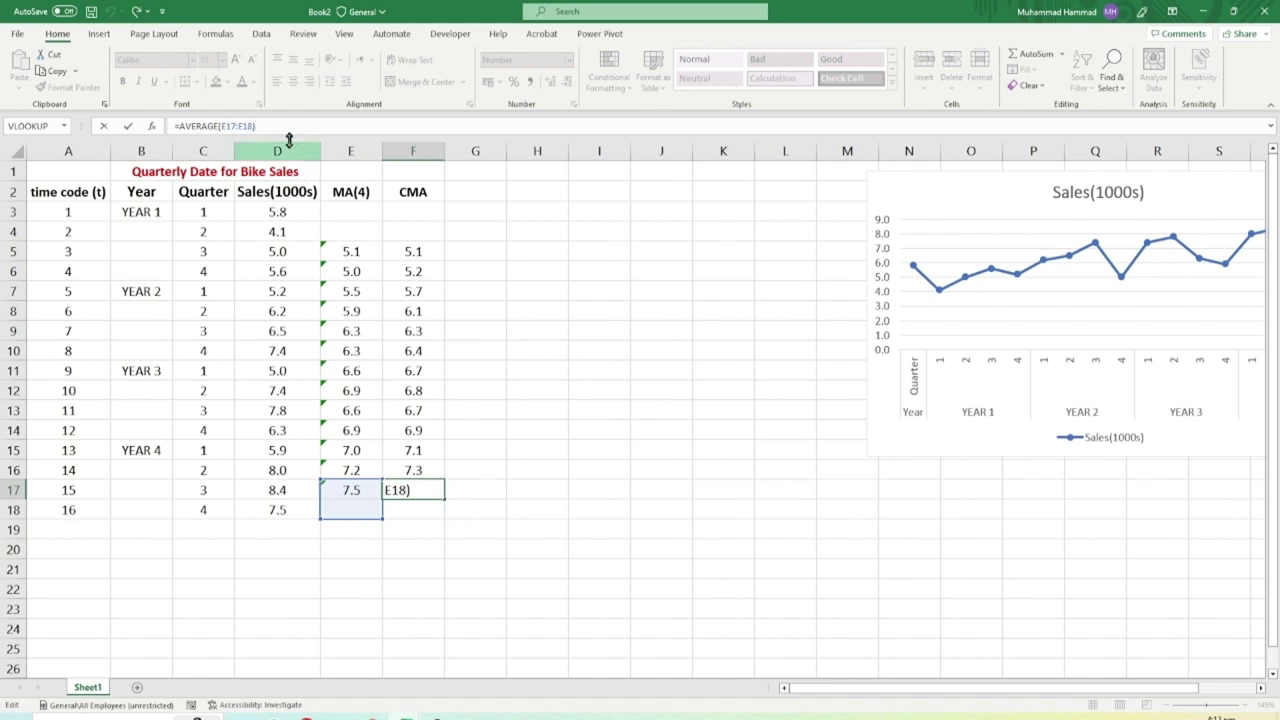
pyautogui.moveTo(265, 125); pyautogui.dragTo(134, 124)
pyautogui.press('Escape')
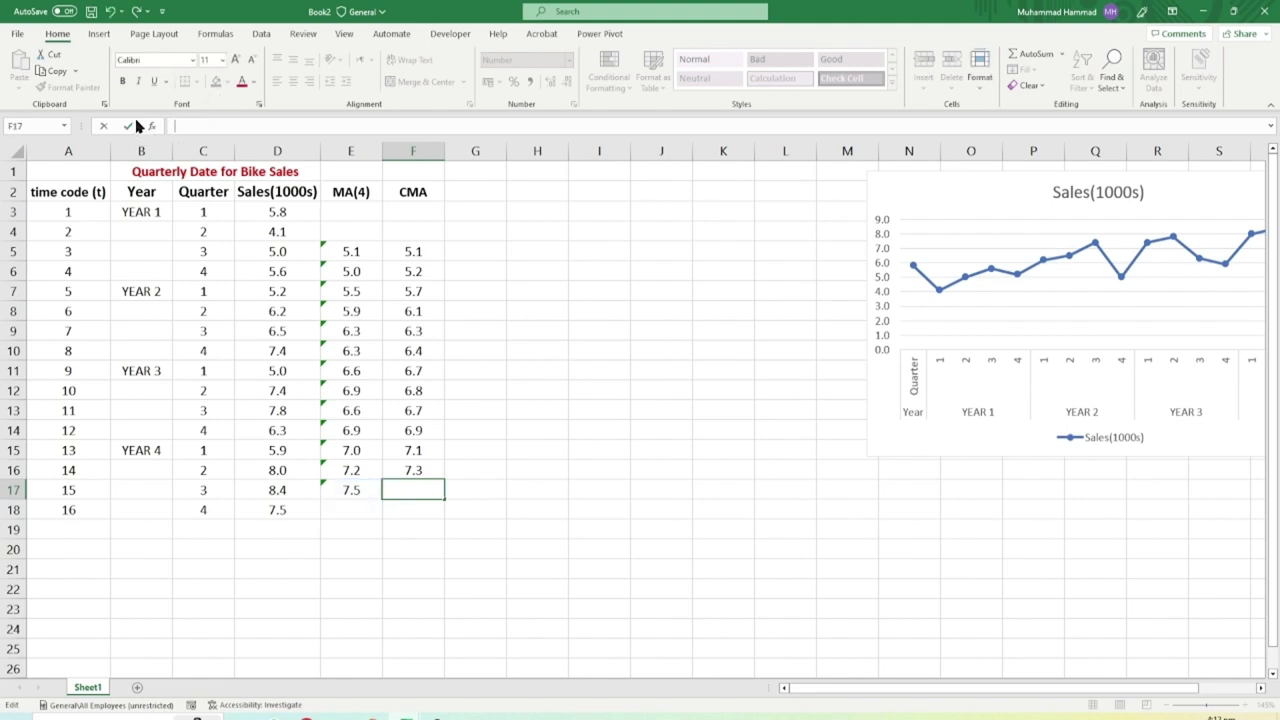
pyautogui.click(420, 251)
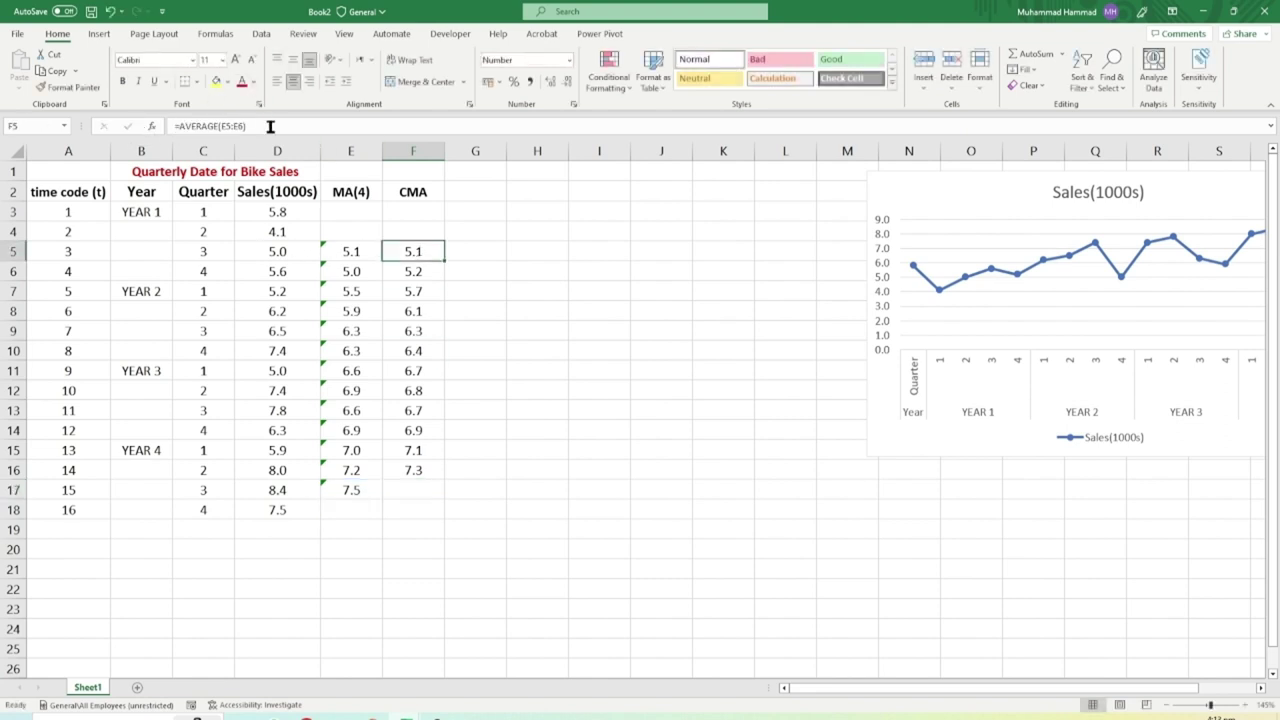
pyautogui.click(270, 126)
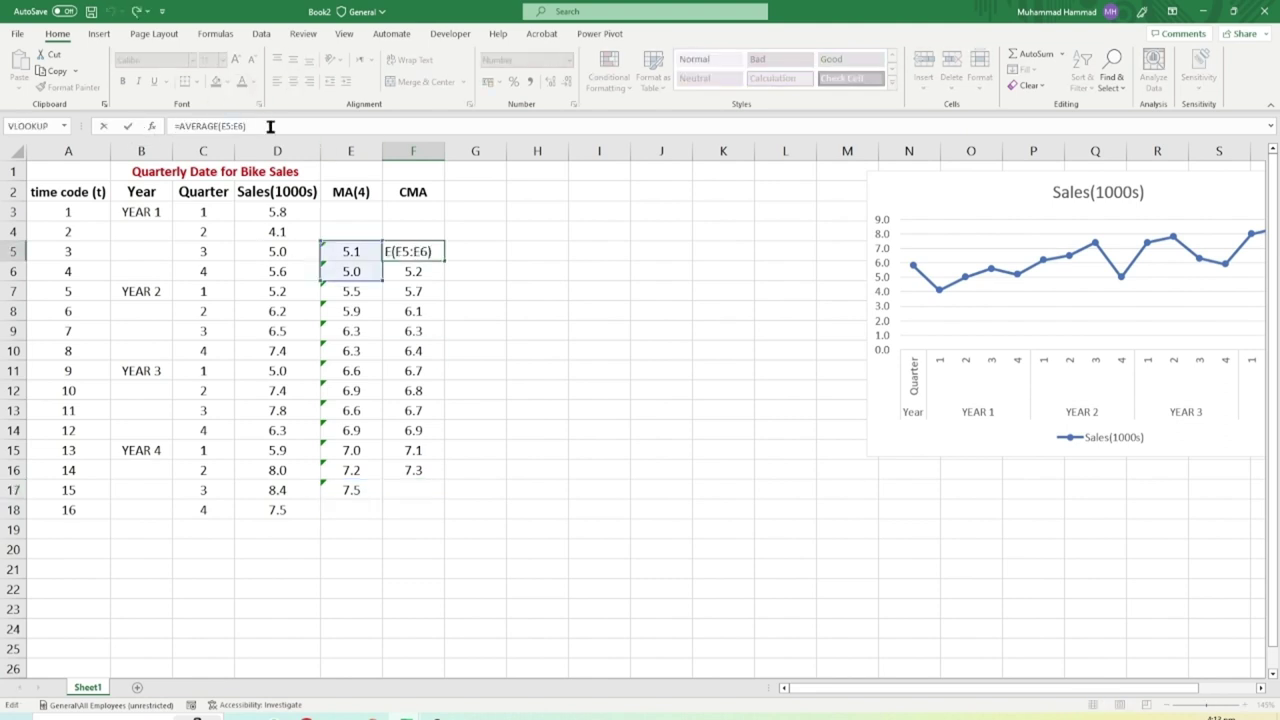
pyautogui.click(431, 476)
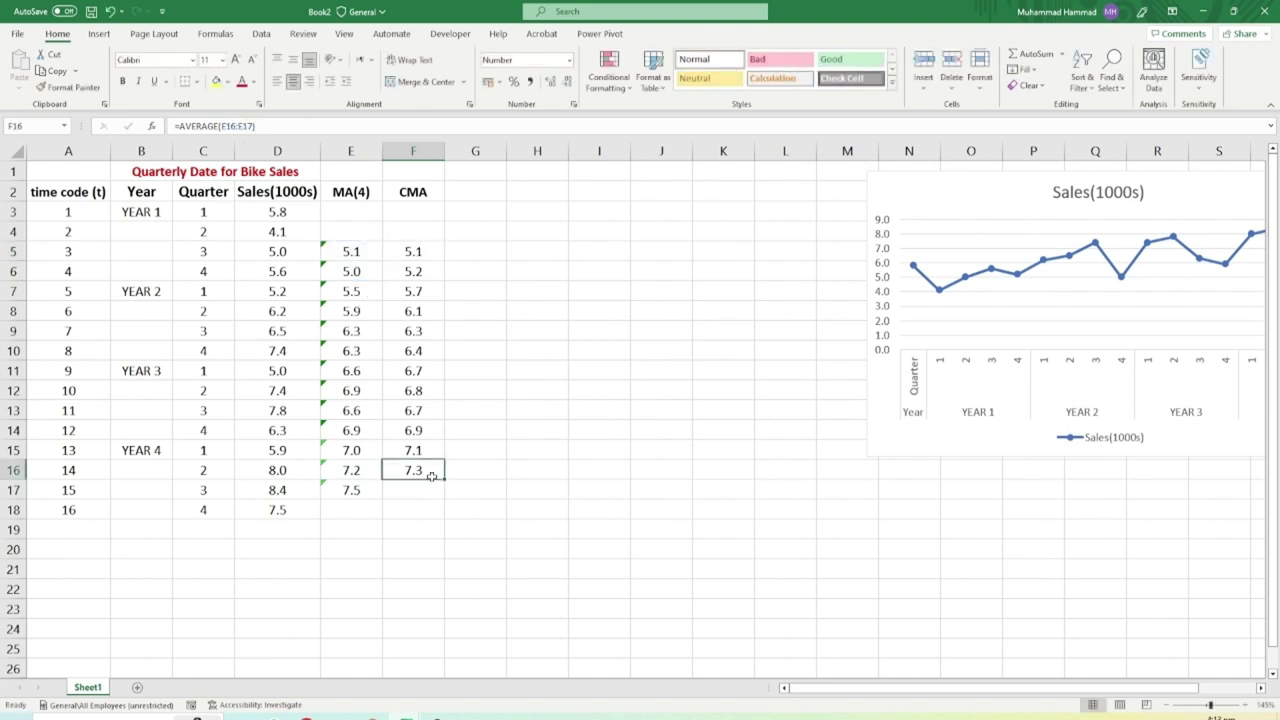
pyautogui.click(422, 486)
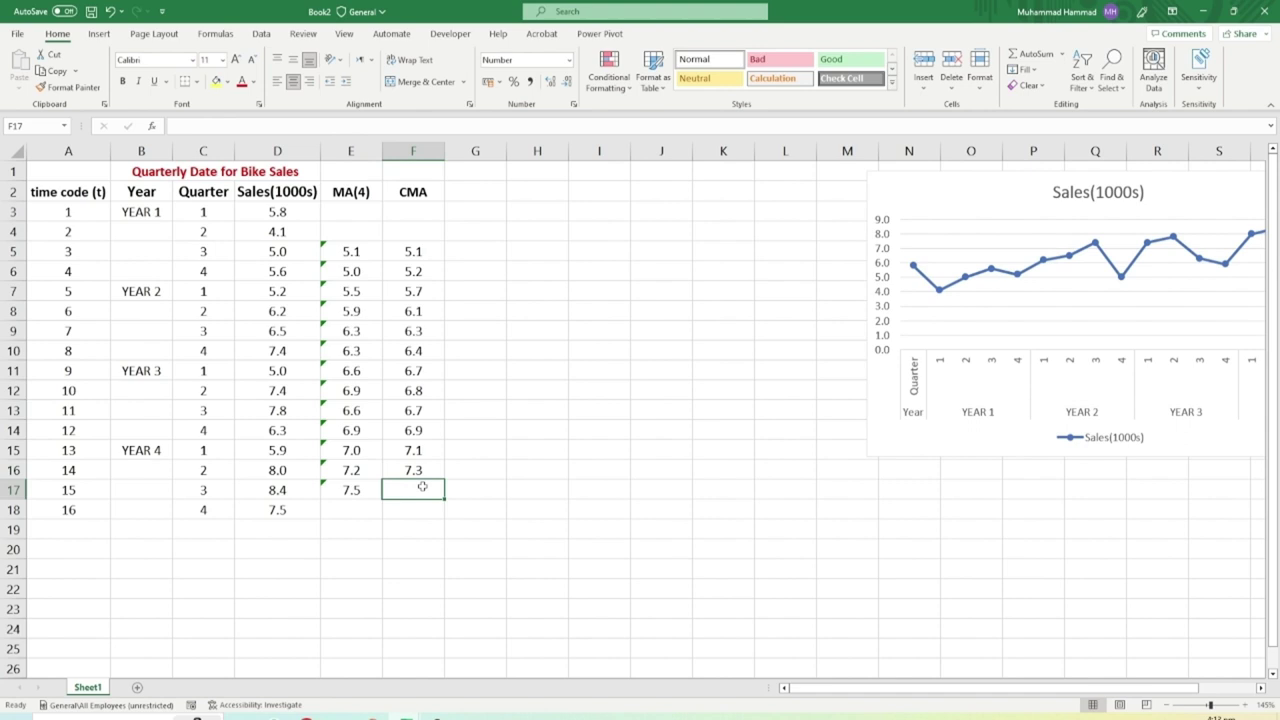
pyautogui.click(475, 195)
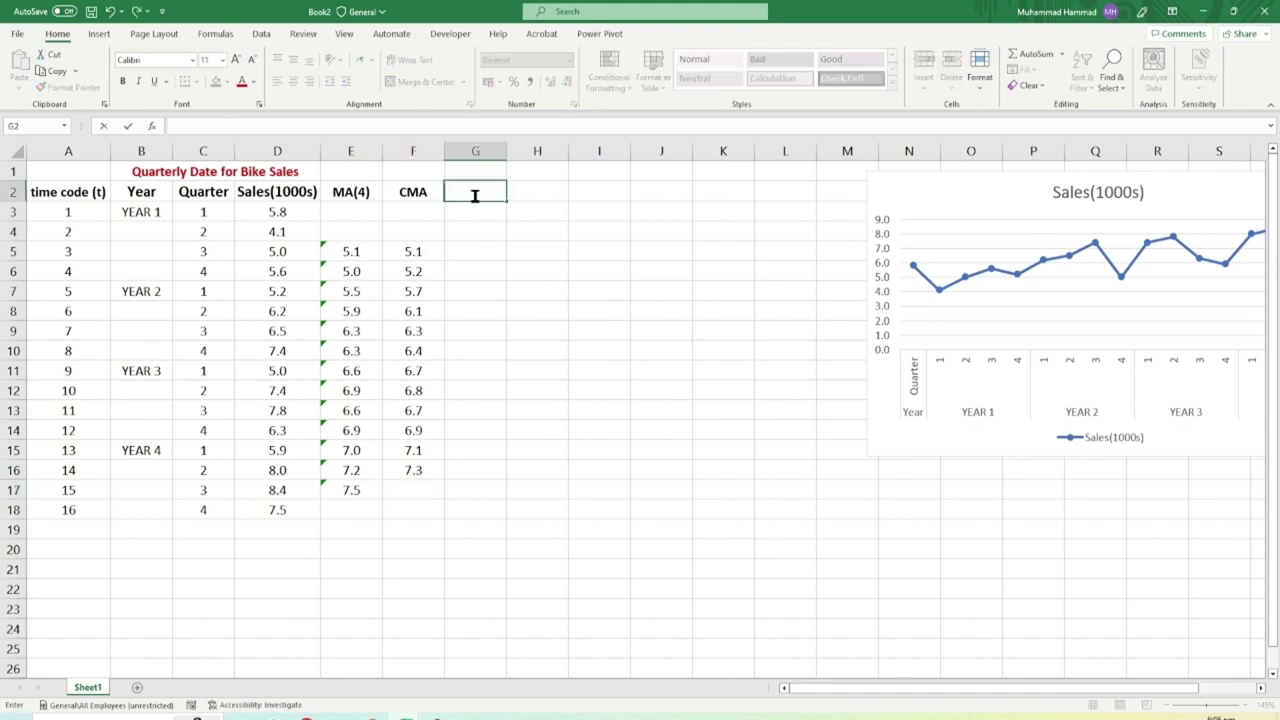
# Type 'St,It' in G2 with both t's formatted as subscripts
pyautogui.write('St ,It')
pyautogui.moveTo(449, 196); pyautogui.dragTo(457, 195)
pyautogui.click(259, 104)
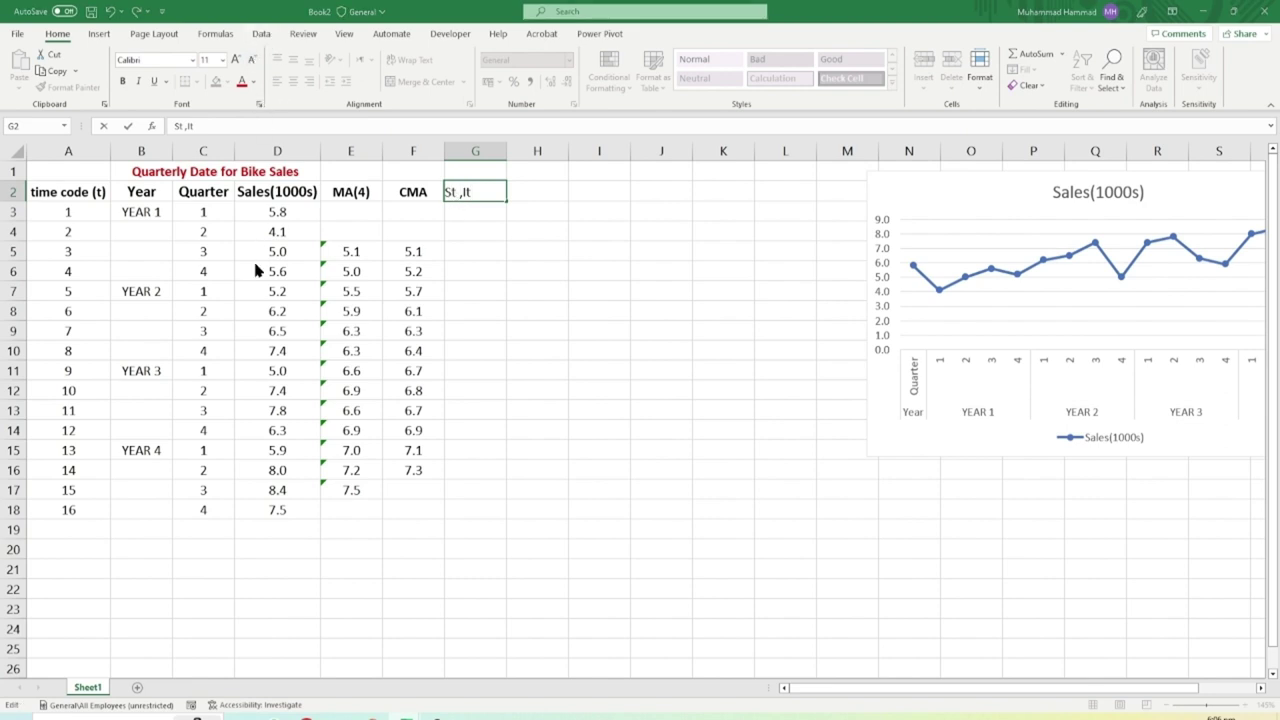
pyautogui.click(864, 405)
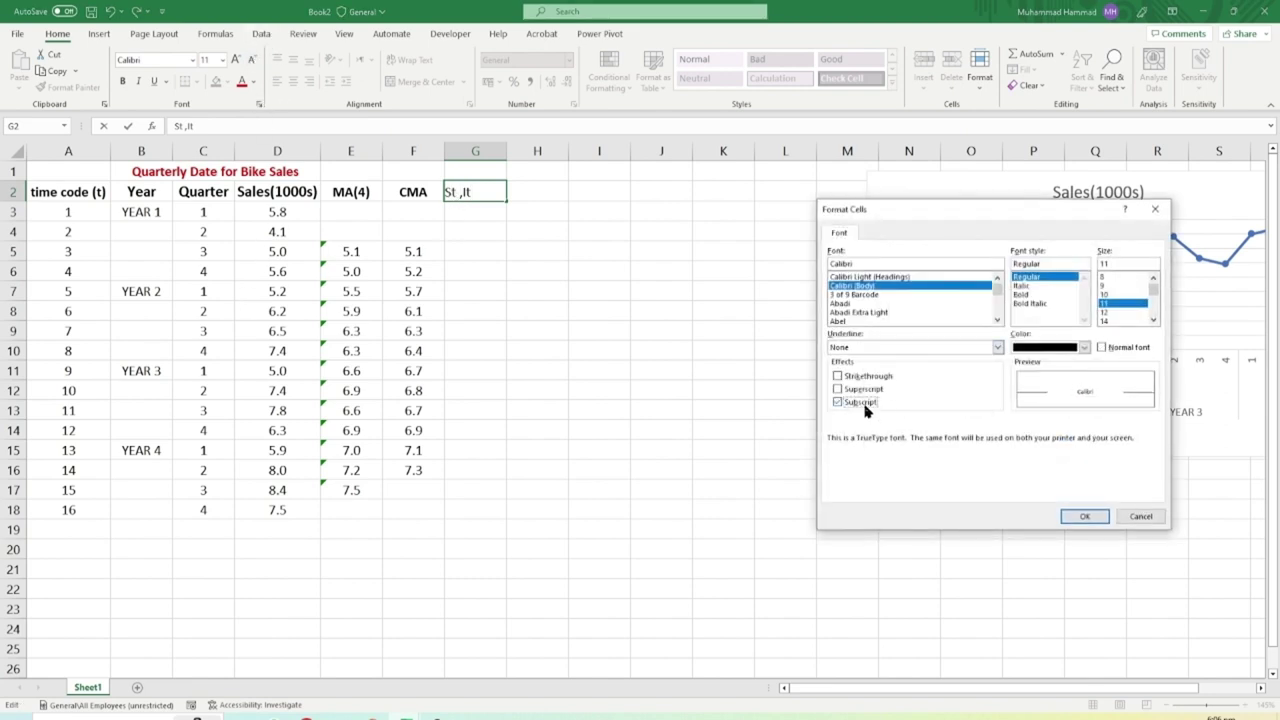
pyautogui.click(1085, 516)
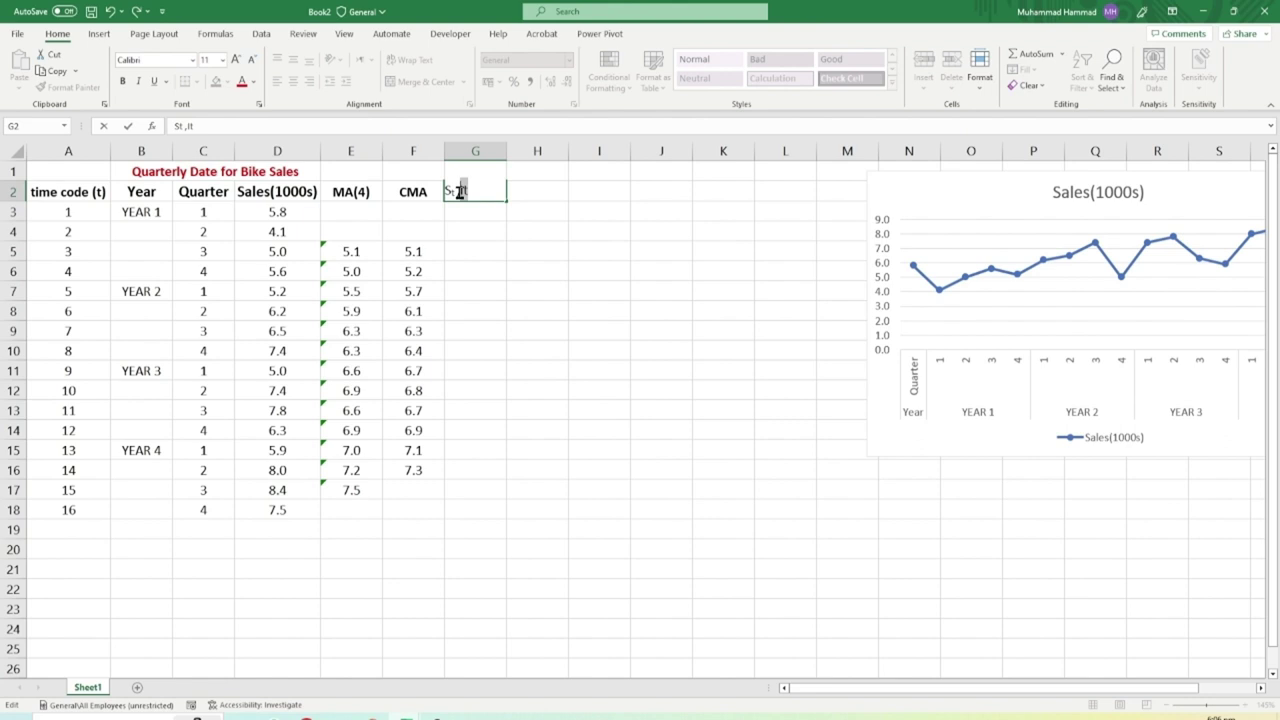
pyautogui.moveTo(468, 193); pyautogui.dragTo(462, 193)
pyautogui.click(259, 104)
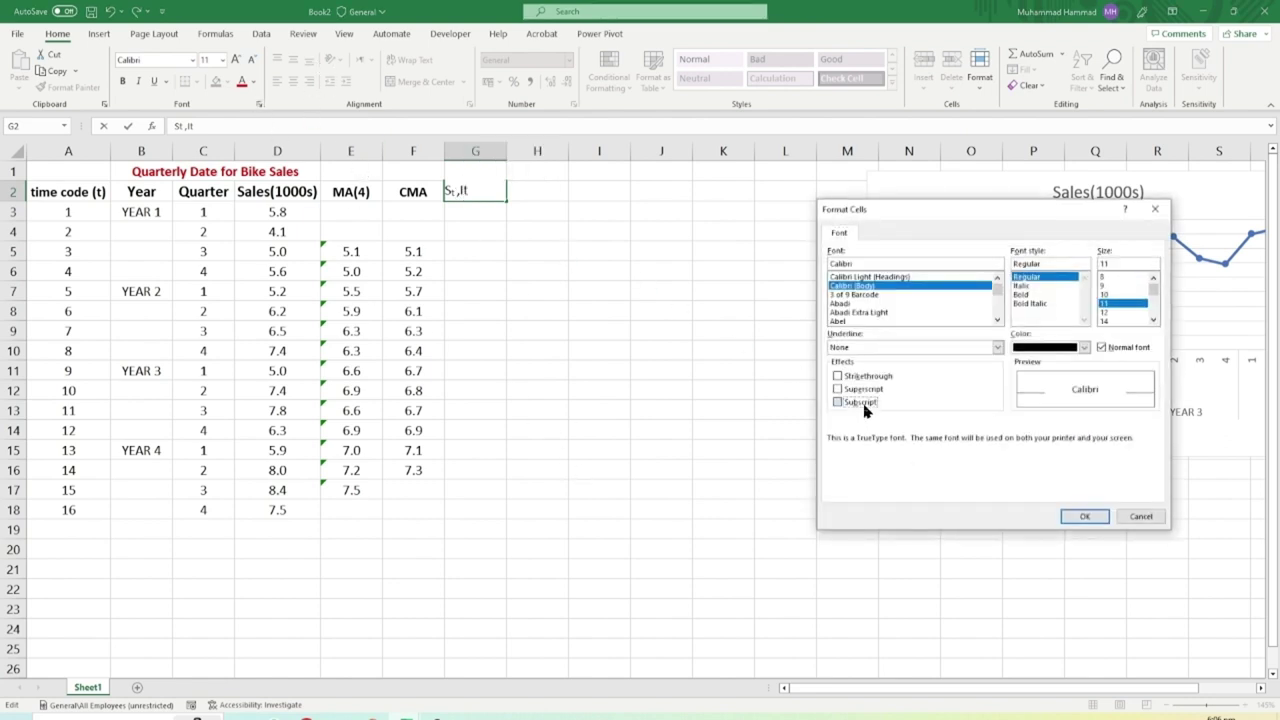
pyautogui.click(863, 403)
pyautogui.click(1085, 516)
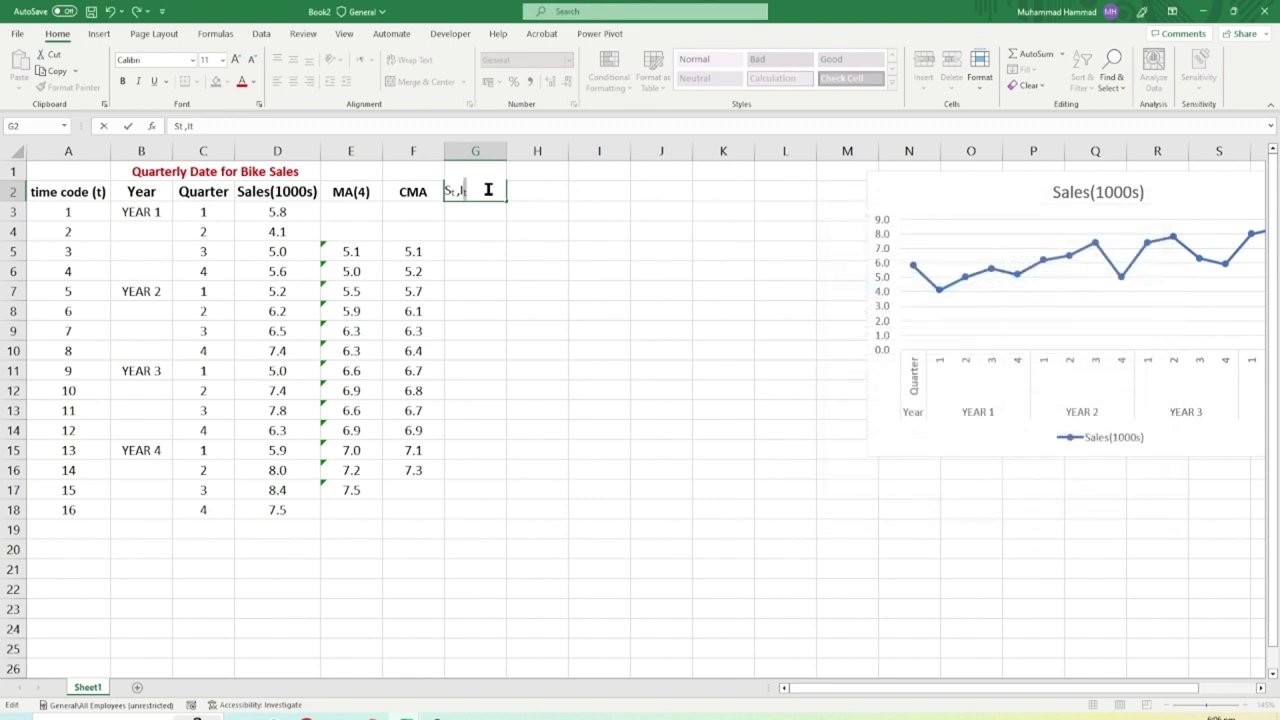
# Make the whole St,It heading bold
pyautogui.moveTo(466, 190); pyautogui.dragTo(447, 190)
pyautogui.hotkey('ctrl', 'b')
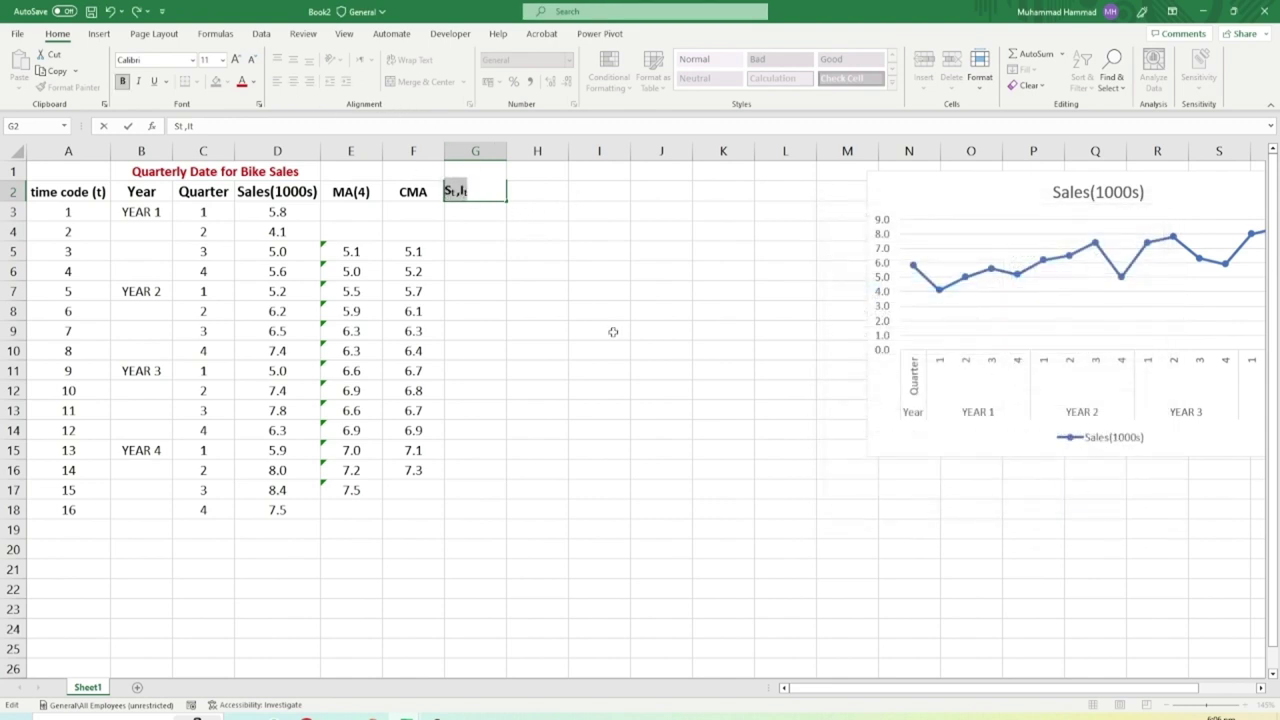
pyautogui.click(611, 330)
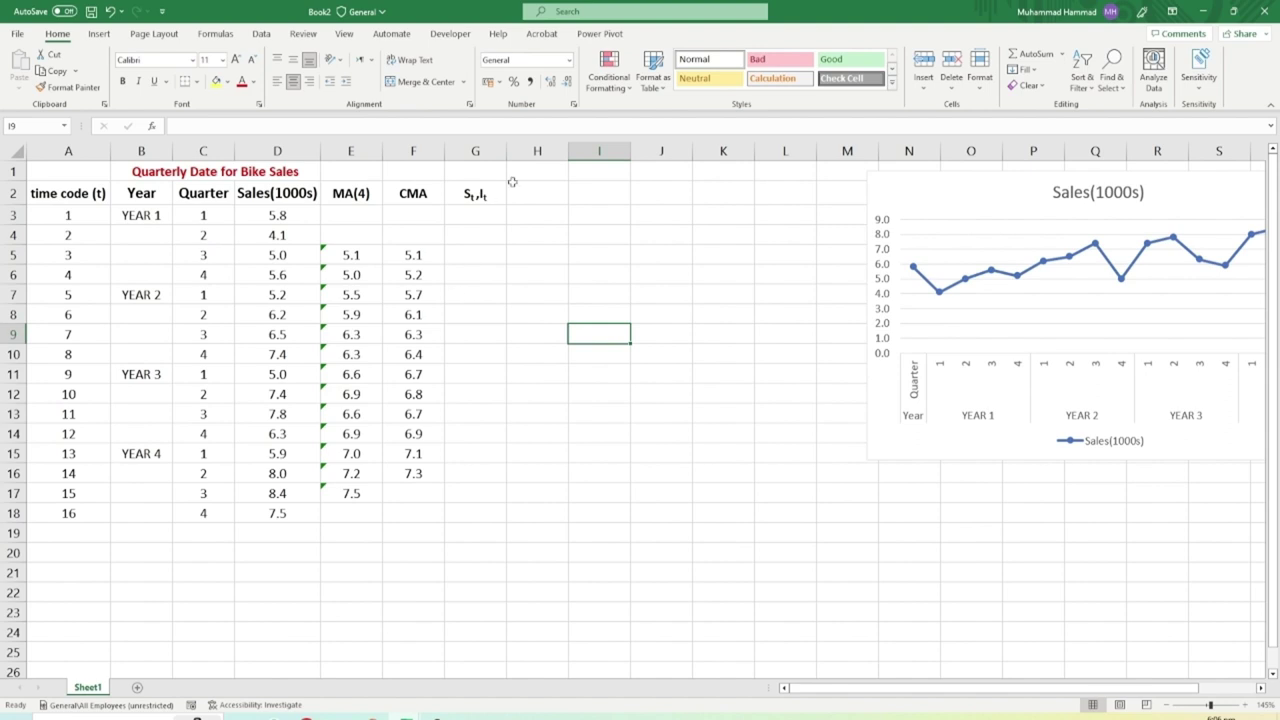
pyautogui.click(469, 250)
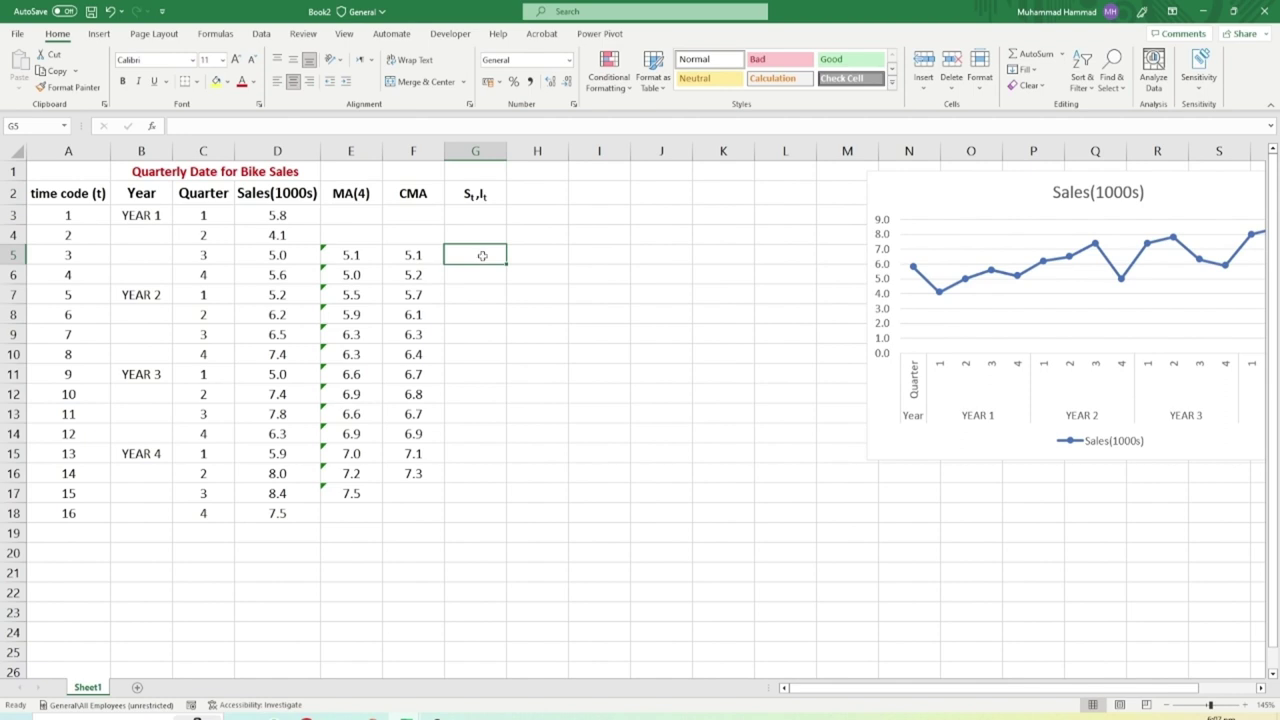
# Insert a blank row above the header row
pyautogui.rightClick(19, 176)
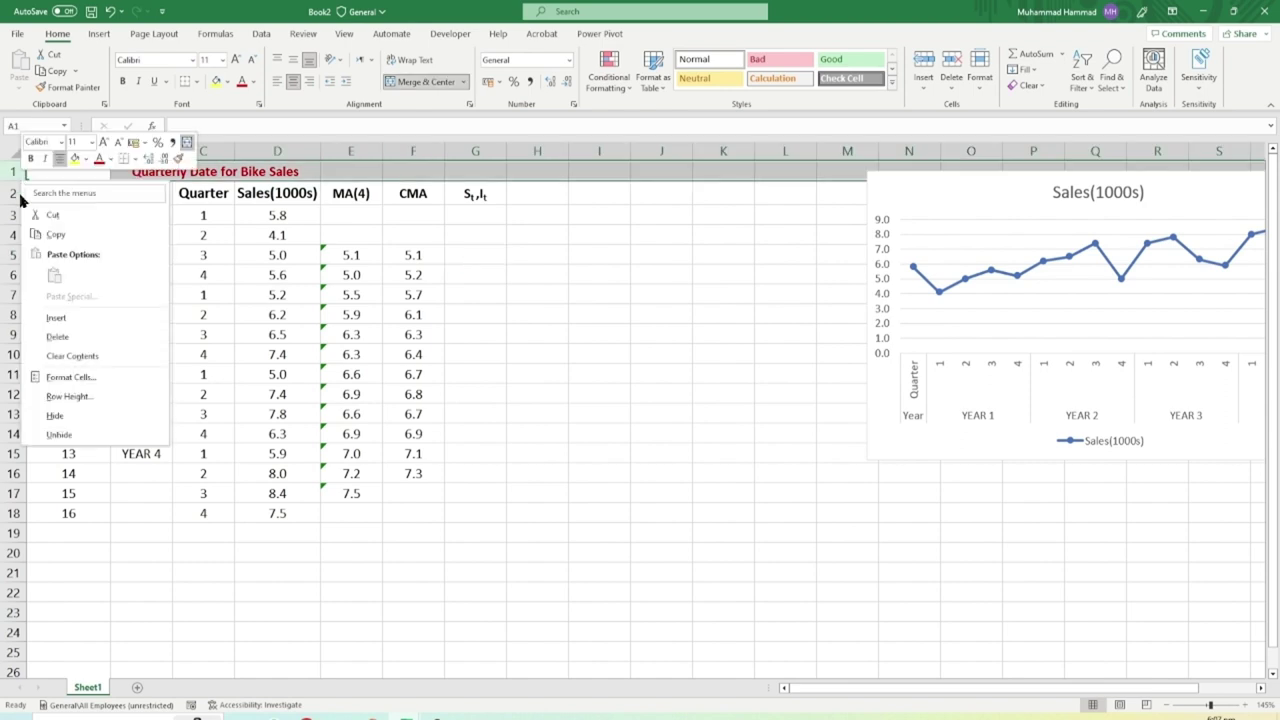
pyautogui.click(14, 192)
pyautogui.rightClick(14, 192)
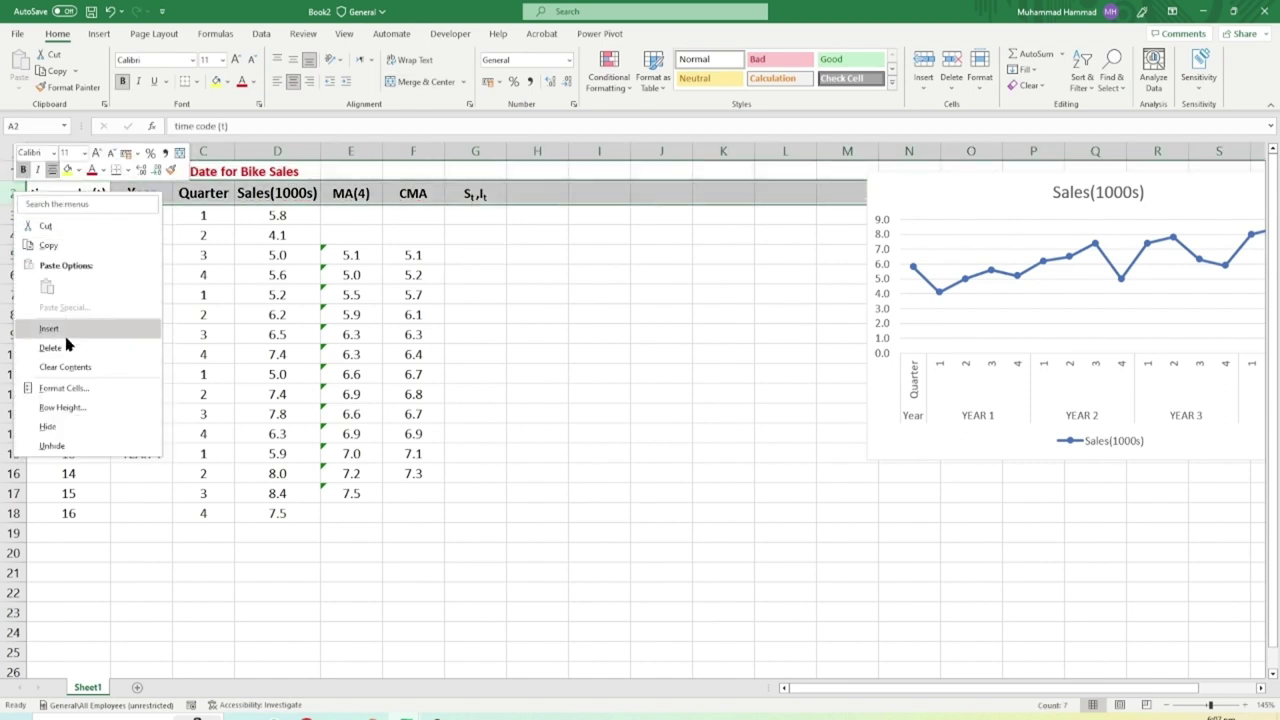
pyautogui.click(48, 329)
pyautogui.click(558, 350)
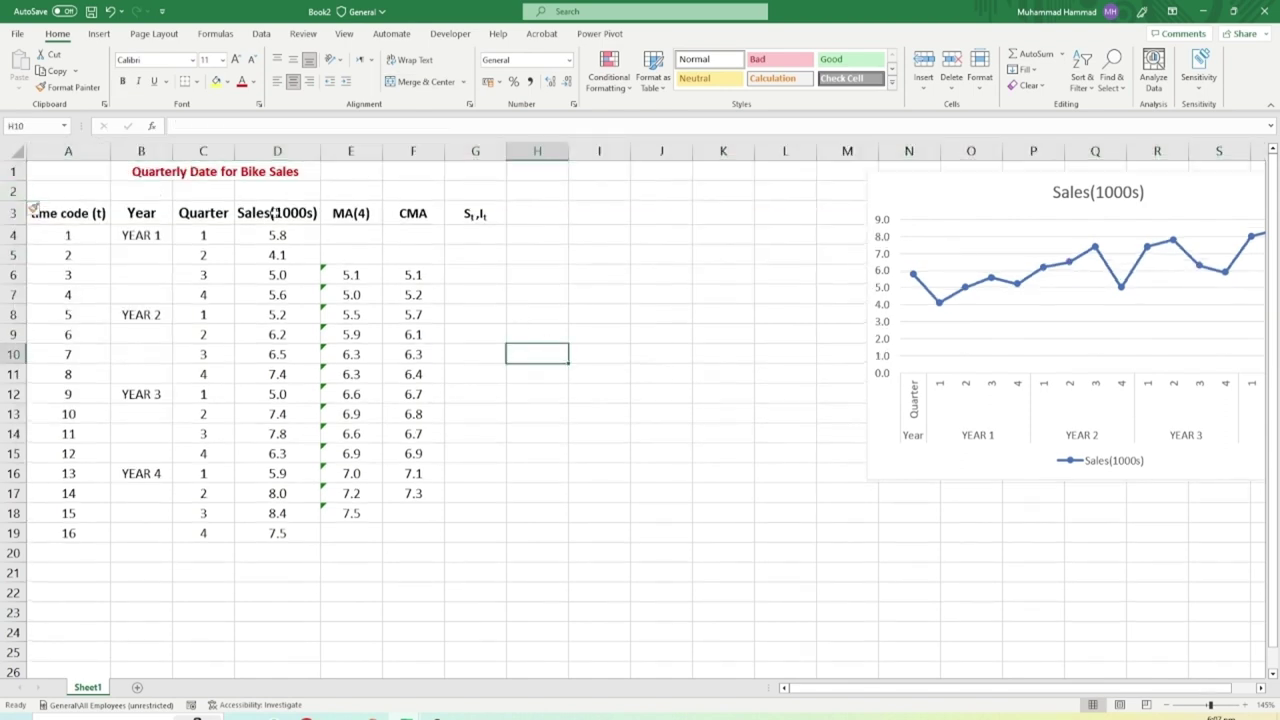
pyautogui.click(344, 194)
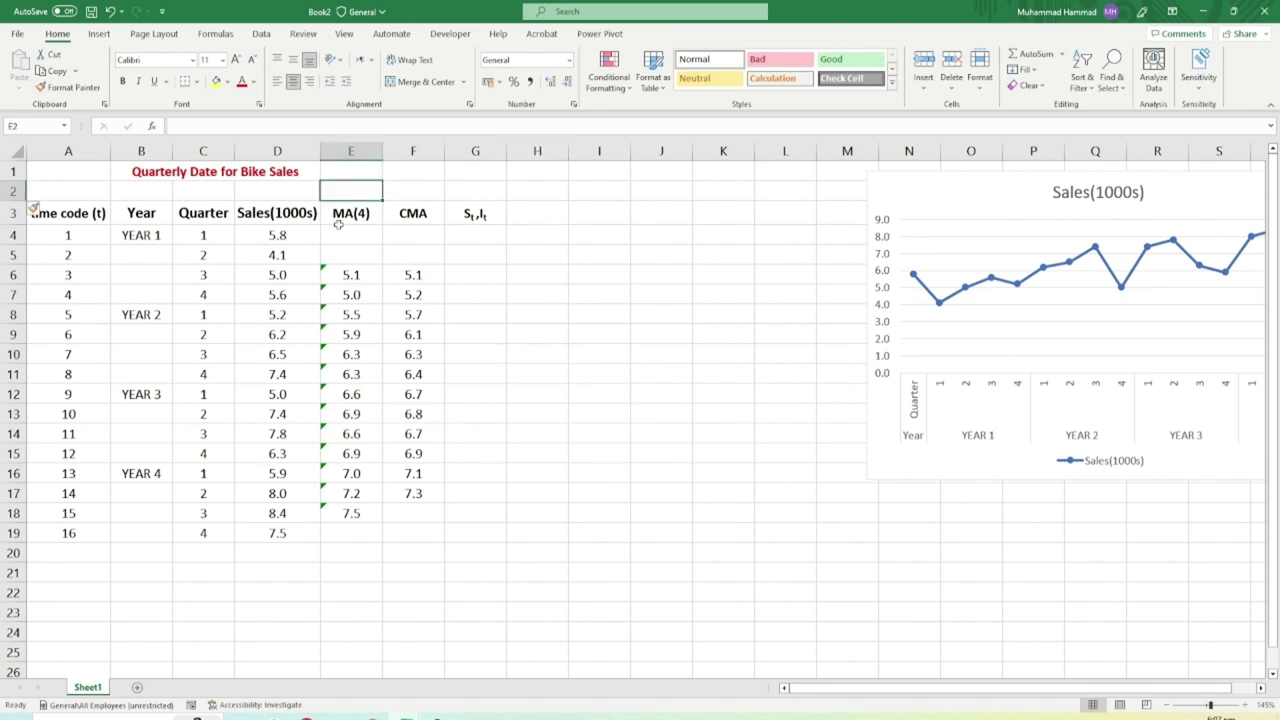
# Label the cell above CMA as 'Baseline'
pyautogui.click(411, 190)
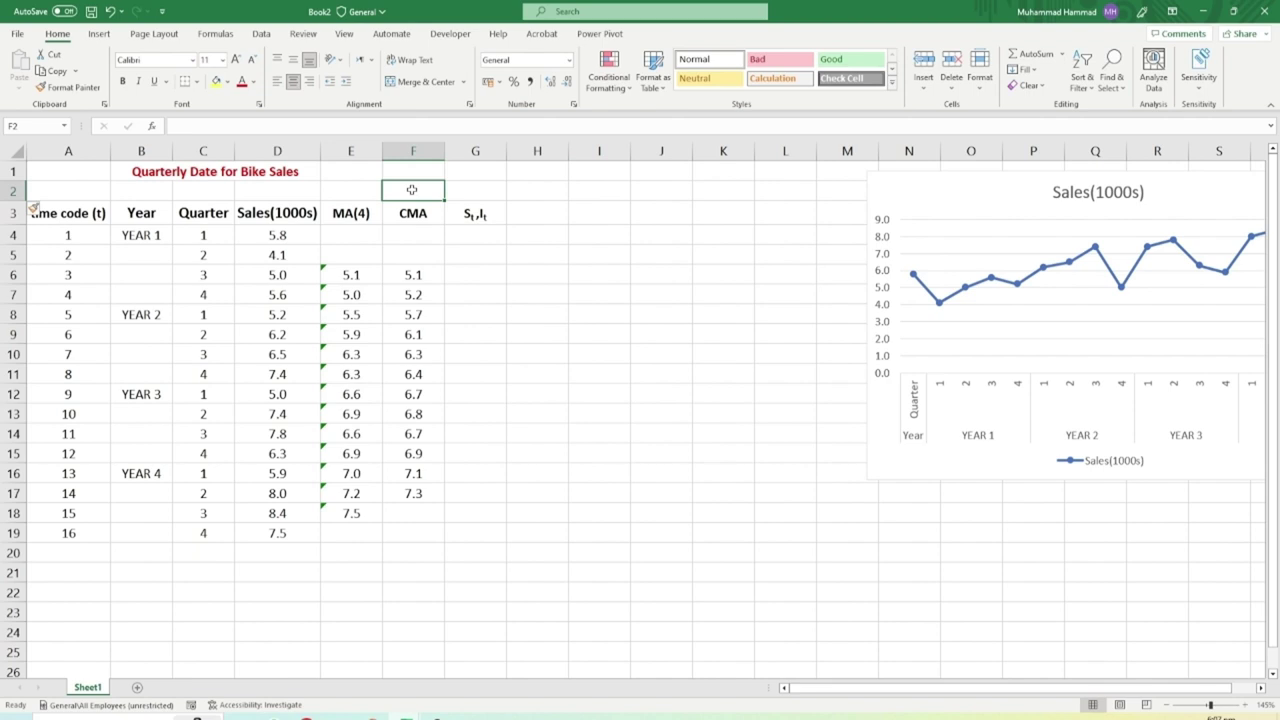
pyautogui.write('Base')
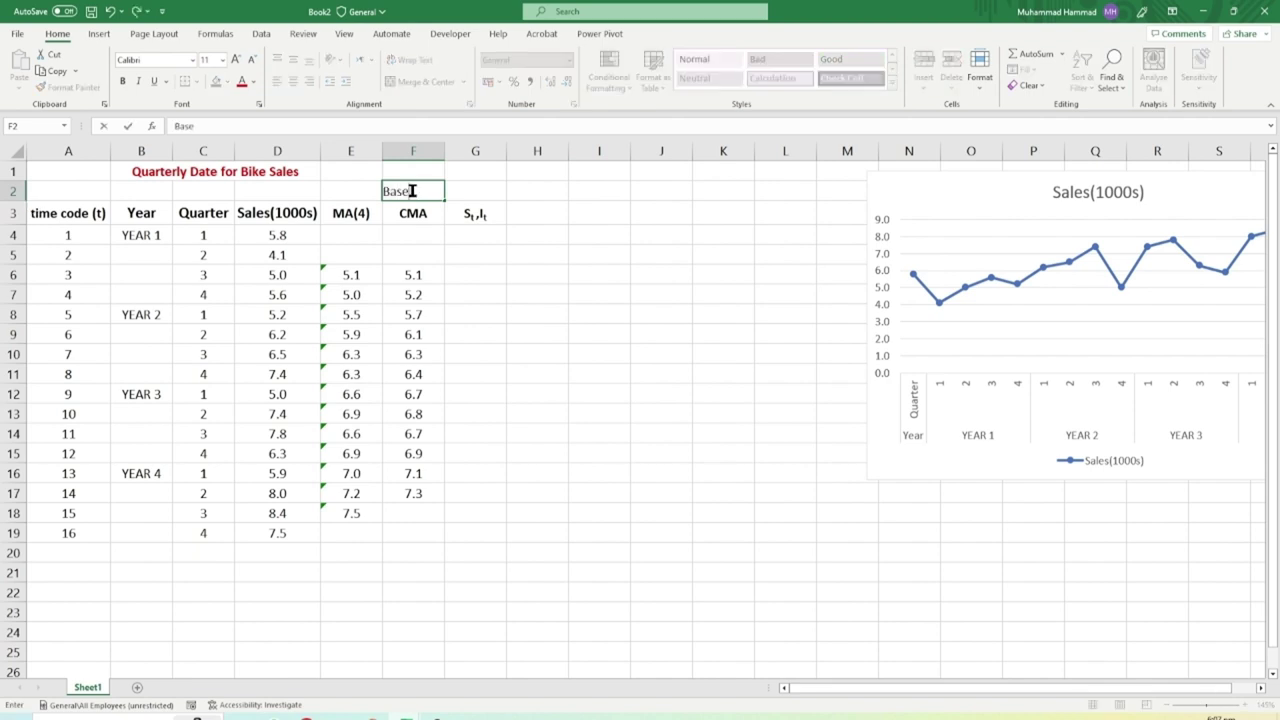
pyautogui.write('line')
pyautogui.press('Tab')
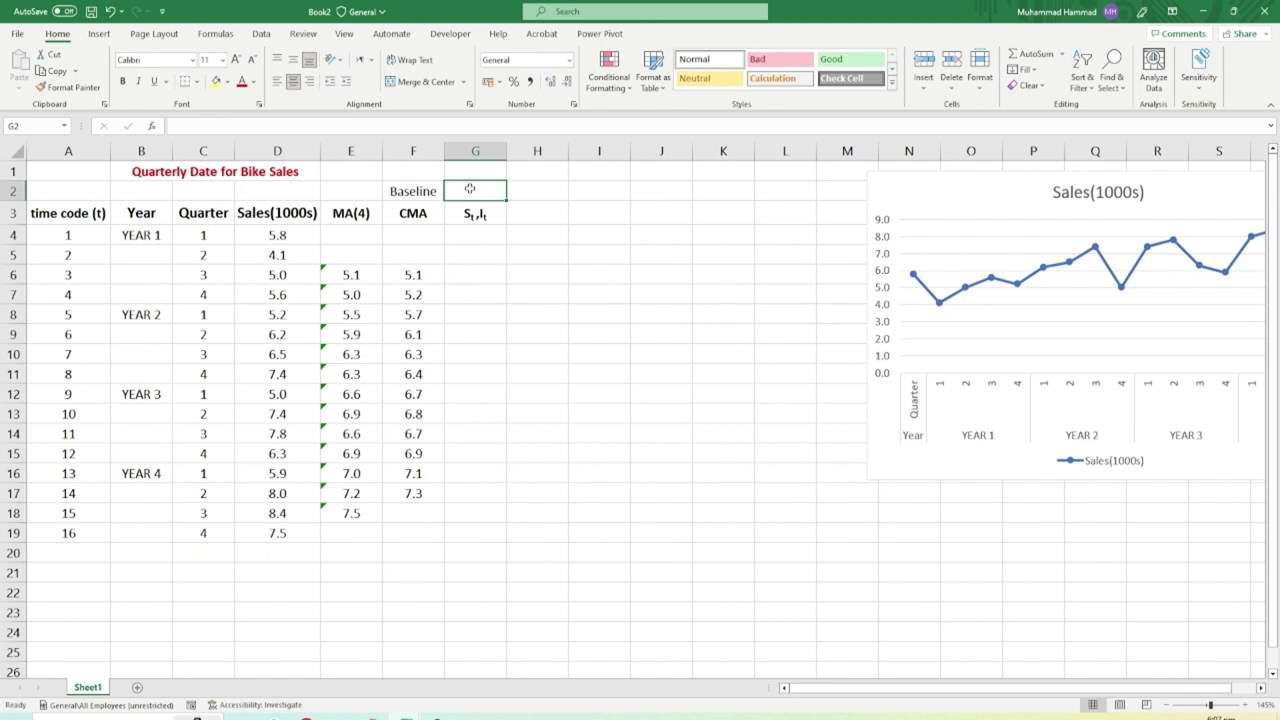
pyautogui.click(277, 196)
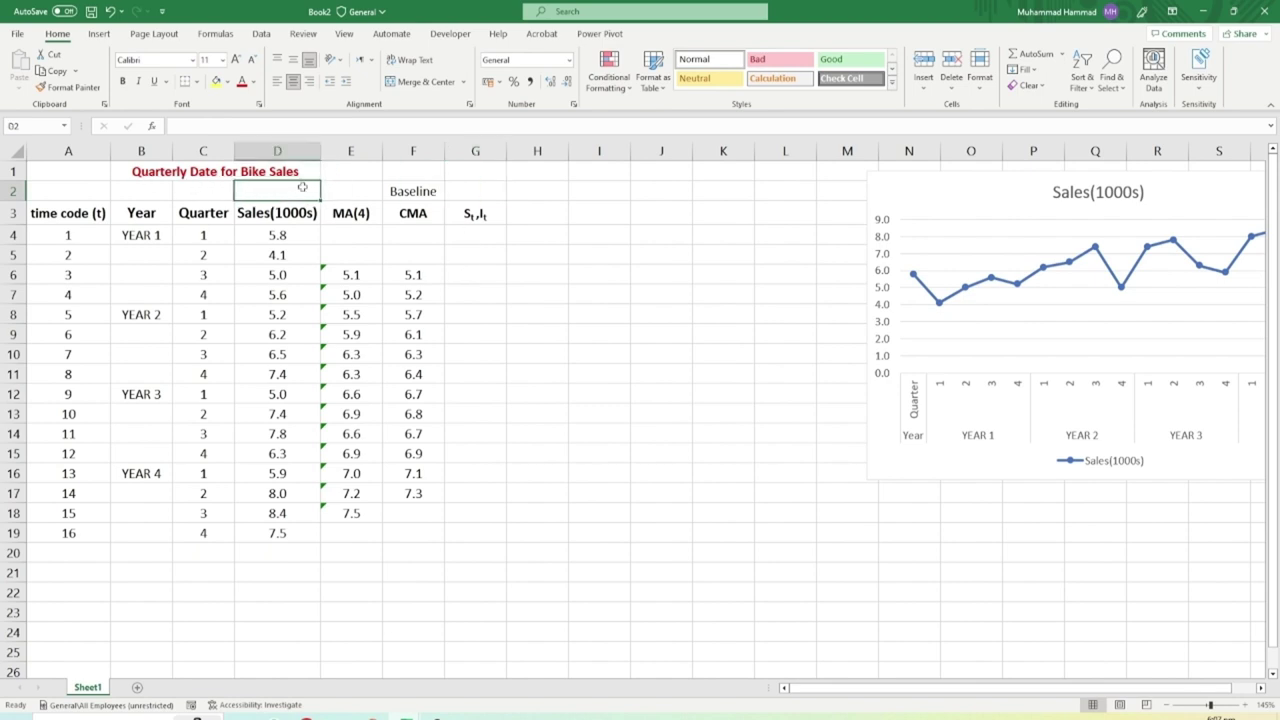
pyautogui.click(469, 278)
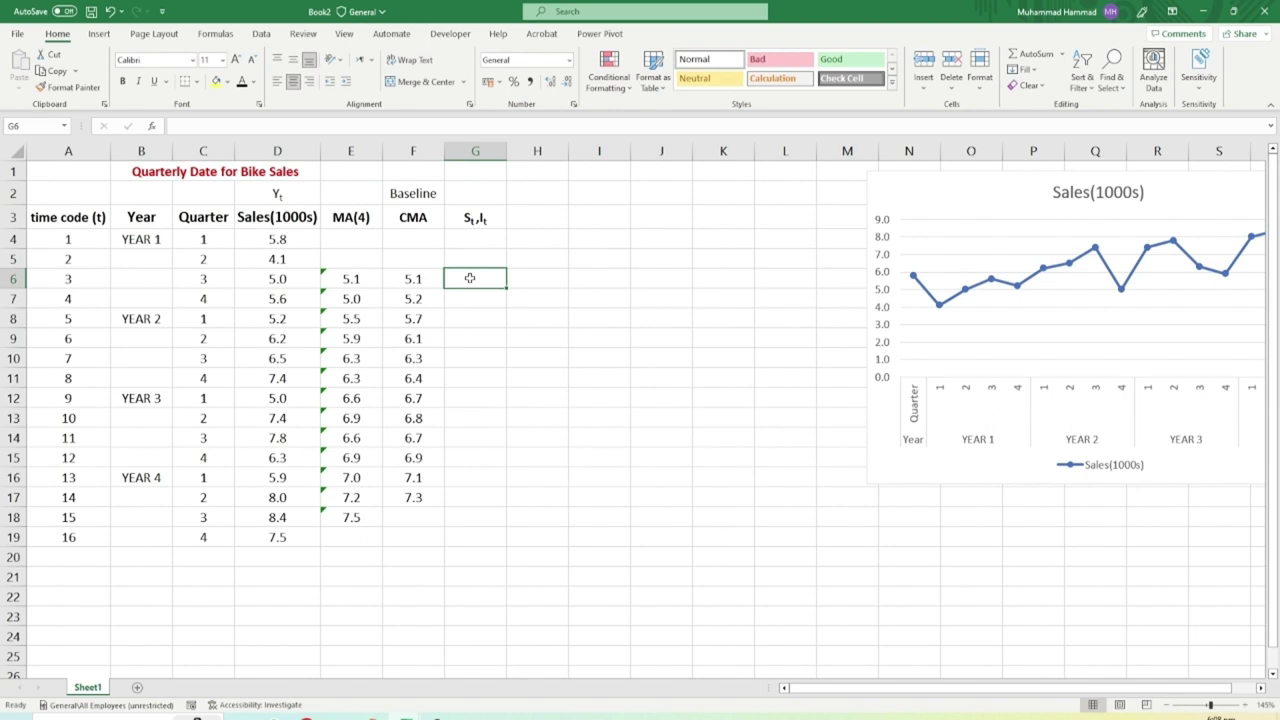
# Fill G6:G17 with =D6/F6 sales-to-CMA ratios shown to two decimals
pyautogui.write('=')
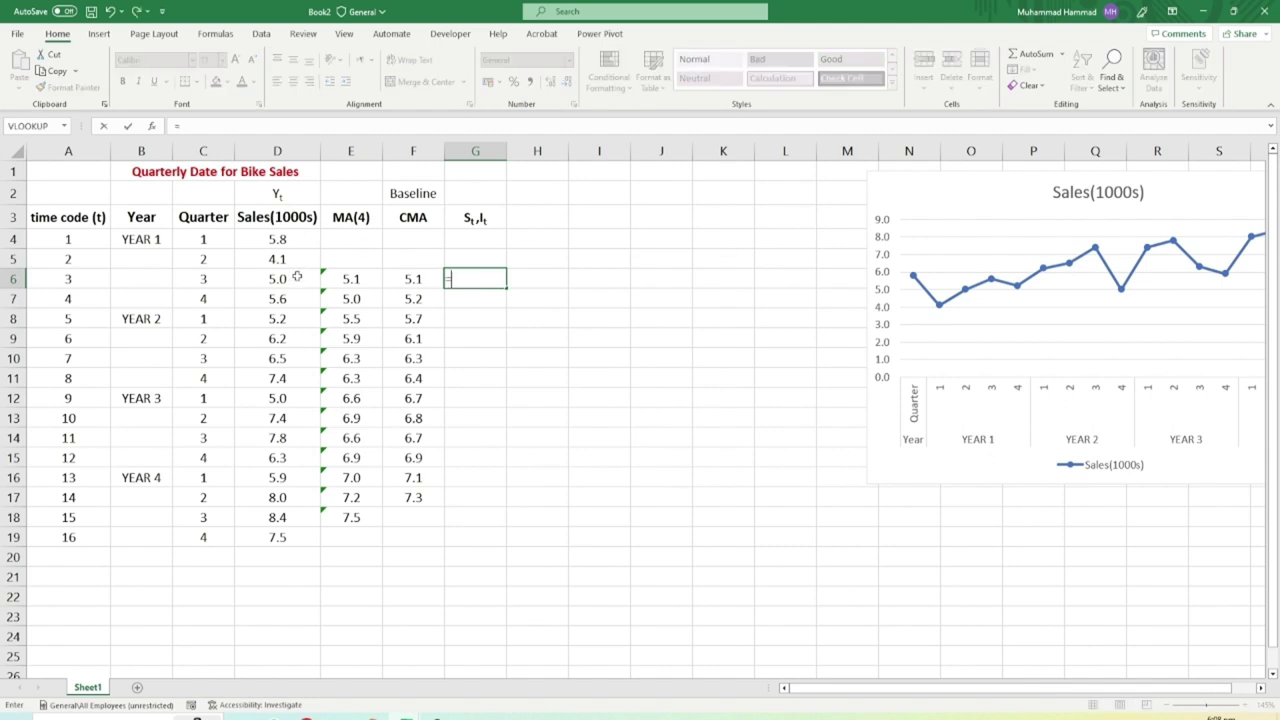
pyautogui.click(288, 281)
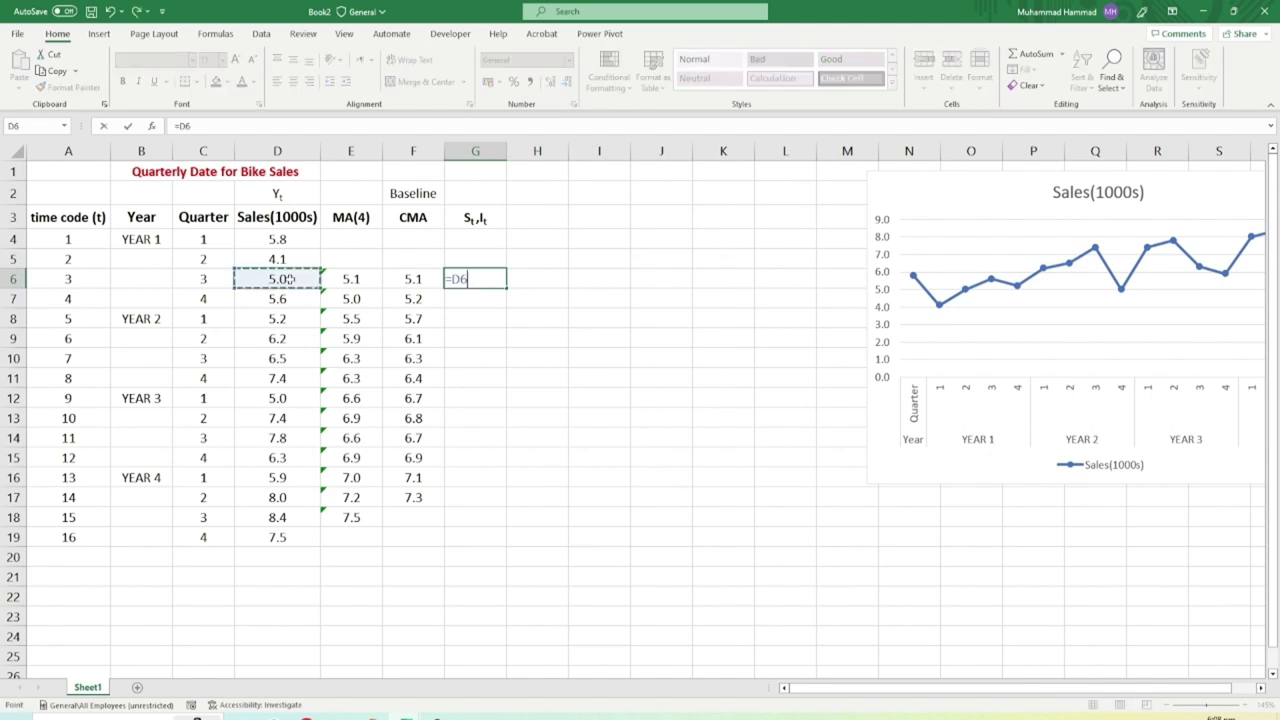
pyautogui.write('/')
pyautogui.click(412, 279)
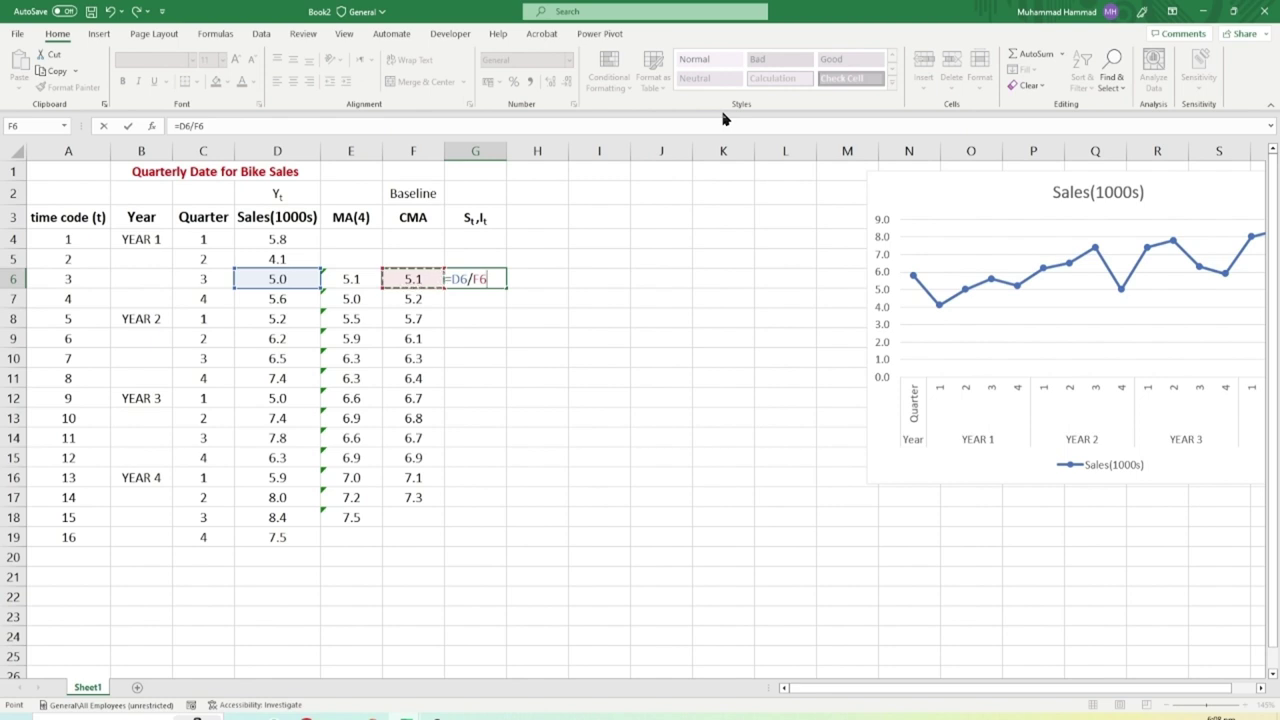
pyautogui.press('Return')
pyautogui.click(487, 283)
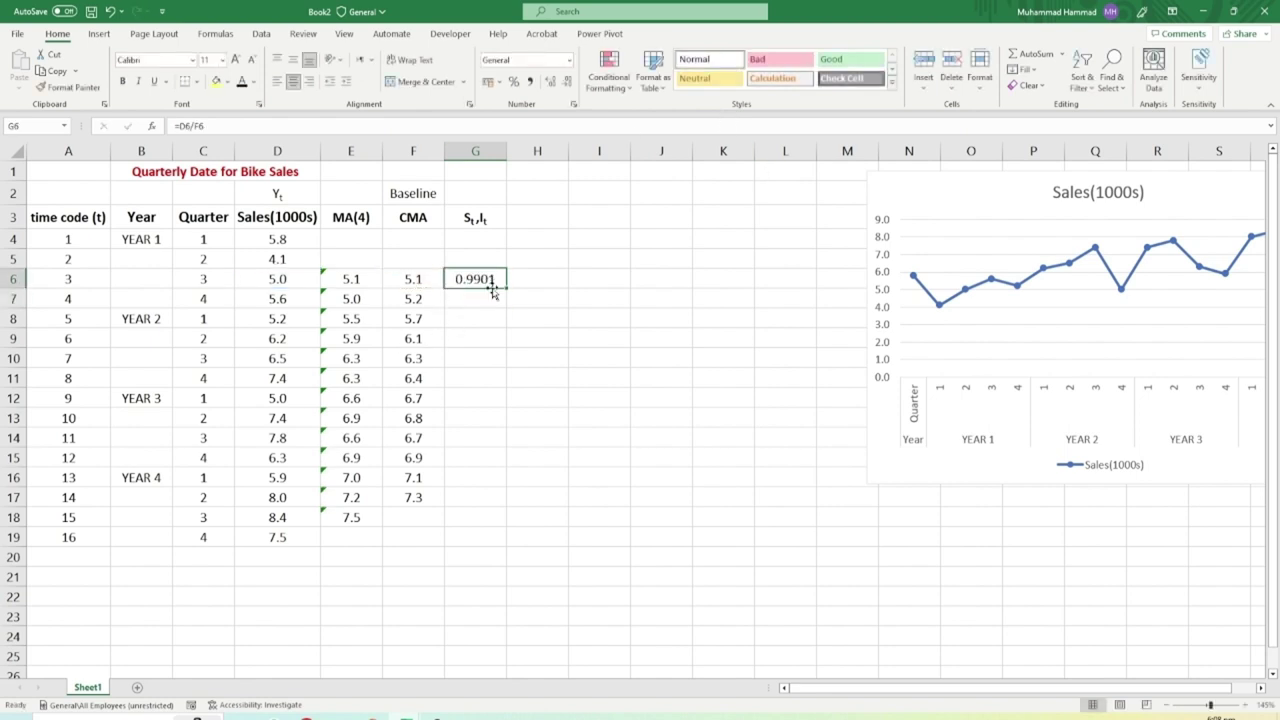
pyautogui.moveTo(508, 289); pyautogui.dragTo(488, 501)
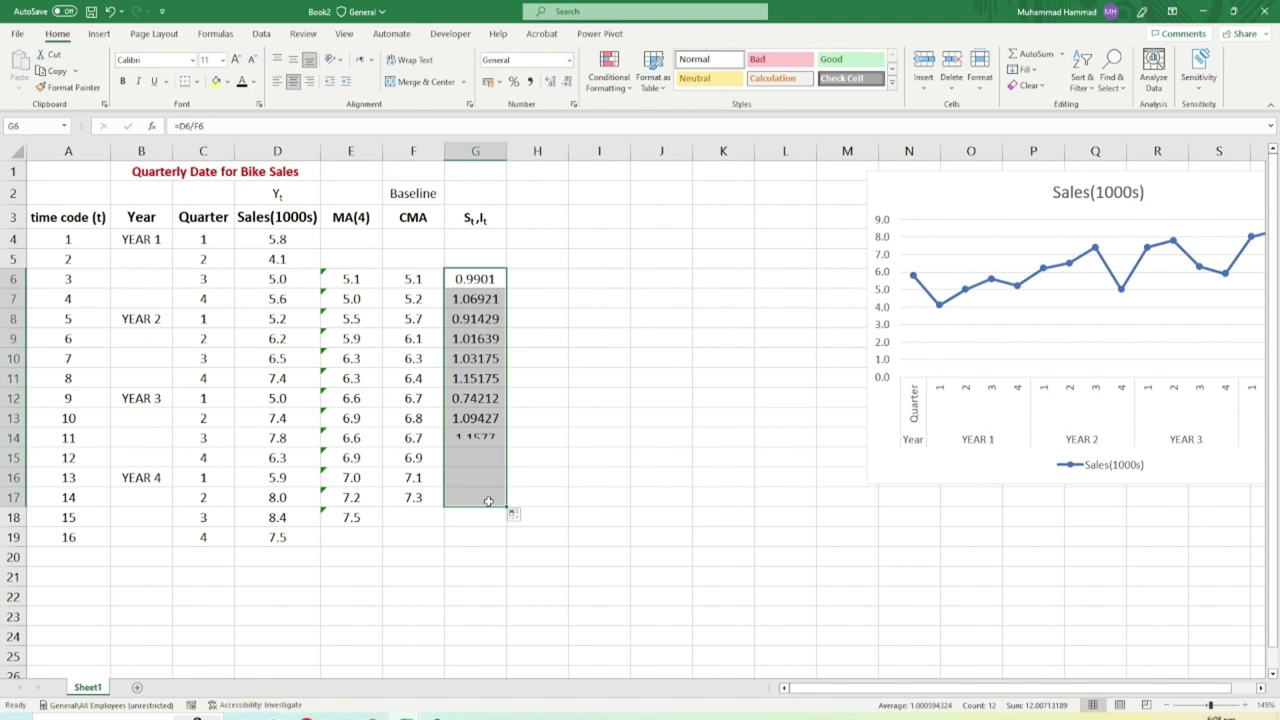
pyautogui.click(567, 84)
pyautogui.click(567, 86)
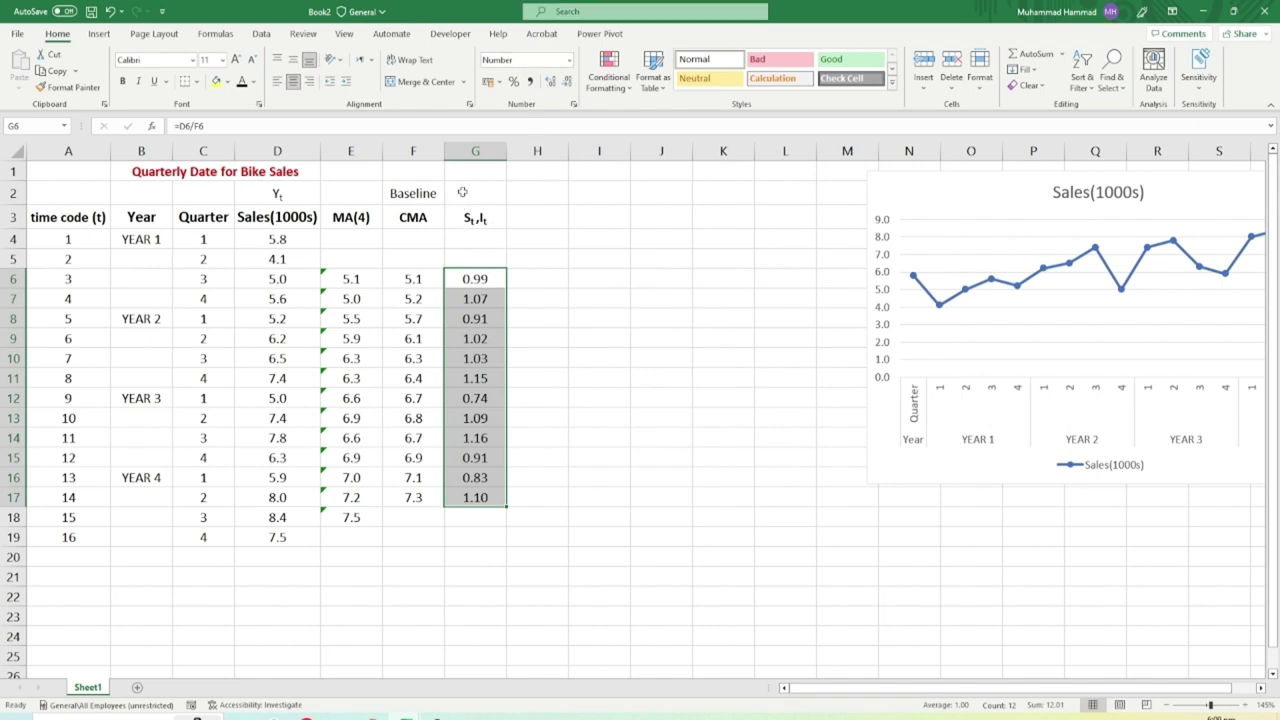
# Type 'Yt/CMA' in G2, with the t formatted as a subscript
pyautogui.click(462, 192)
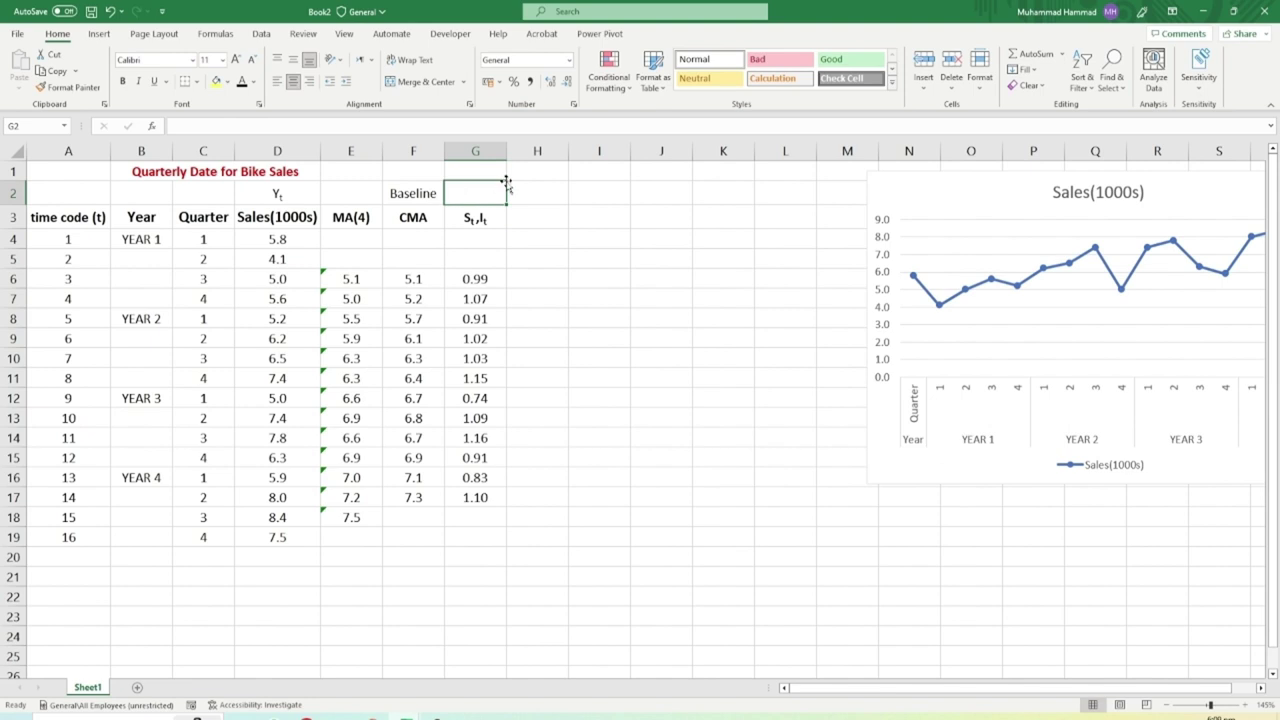
pyautogui.write('yt')
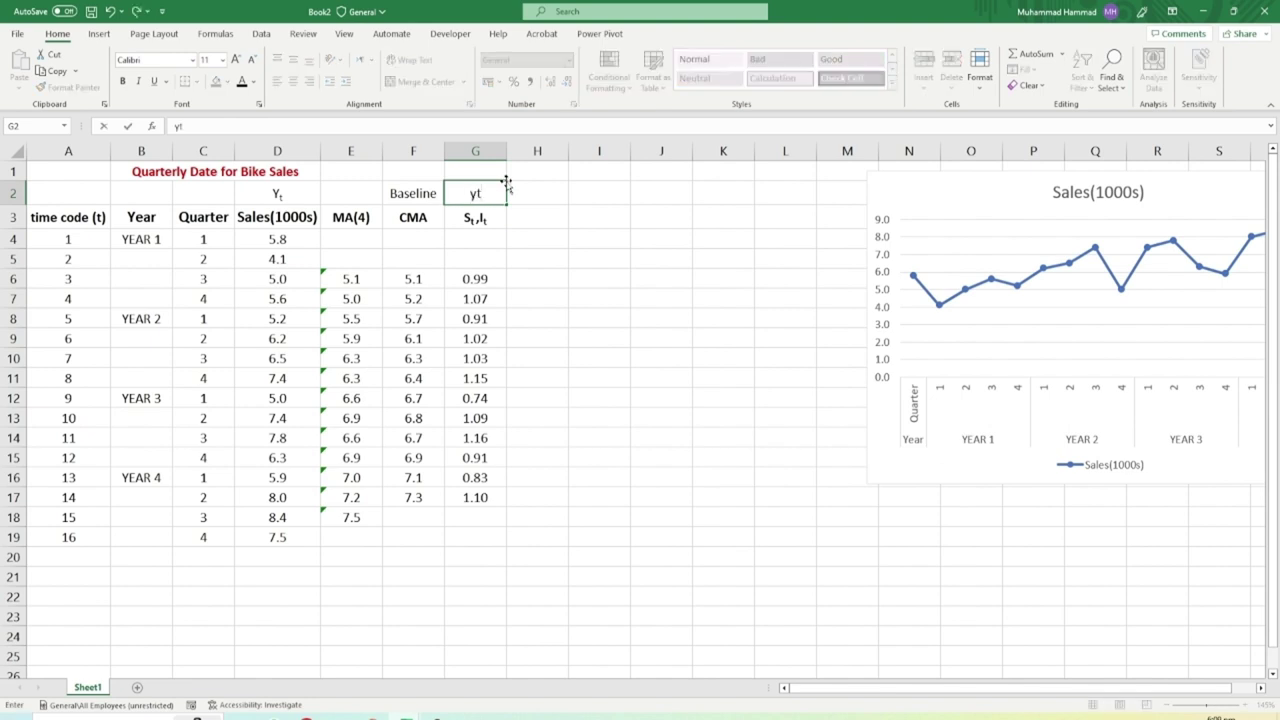
pyautogui.write('/CMA')
pyautogui.click(467, 192)
pyautogui.press('BackSpace')
pyautogui.press('BackSpace')
pyautogui.write('Y')
pyautogui.click(259, 104)
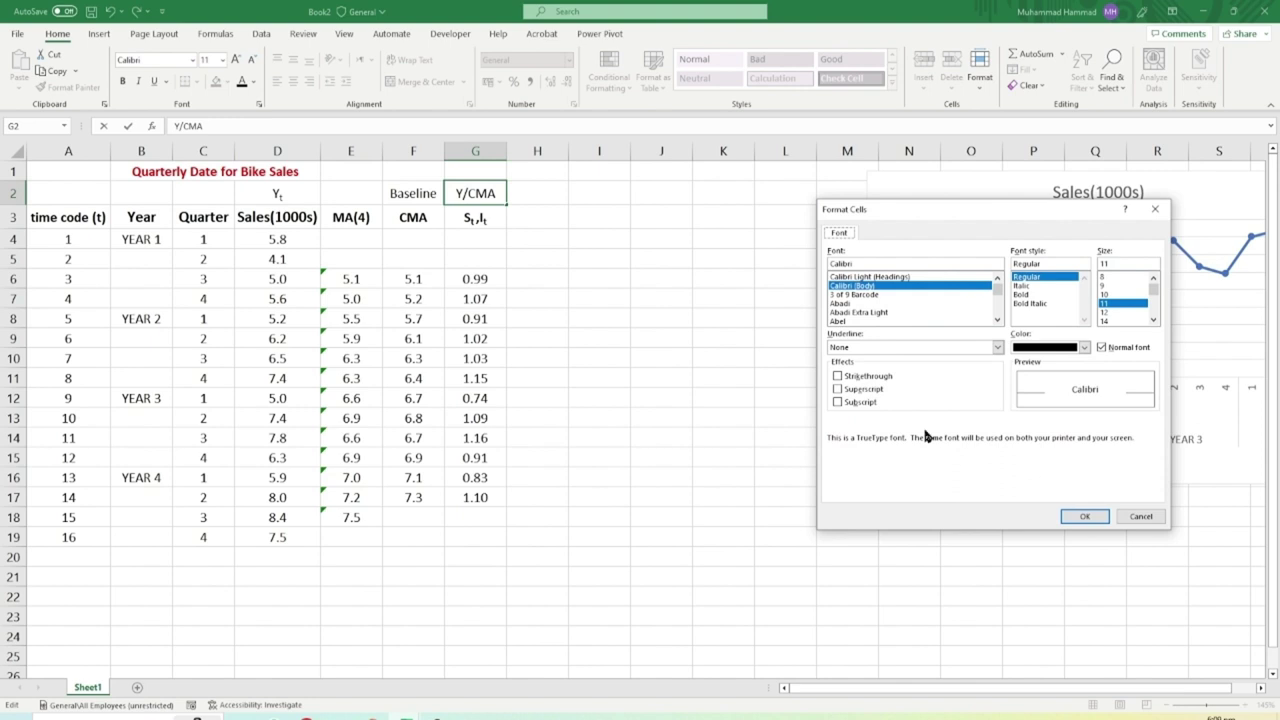
pyautogui.click(1085, 514)
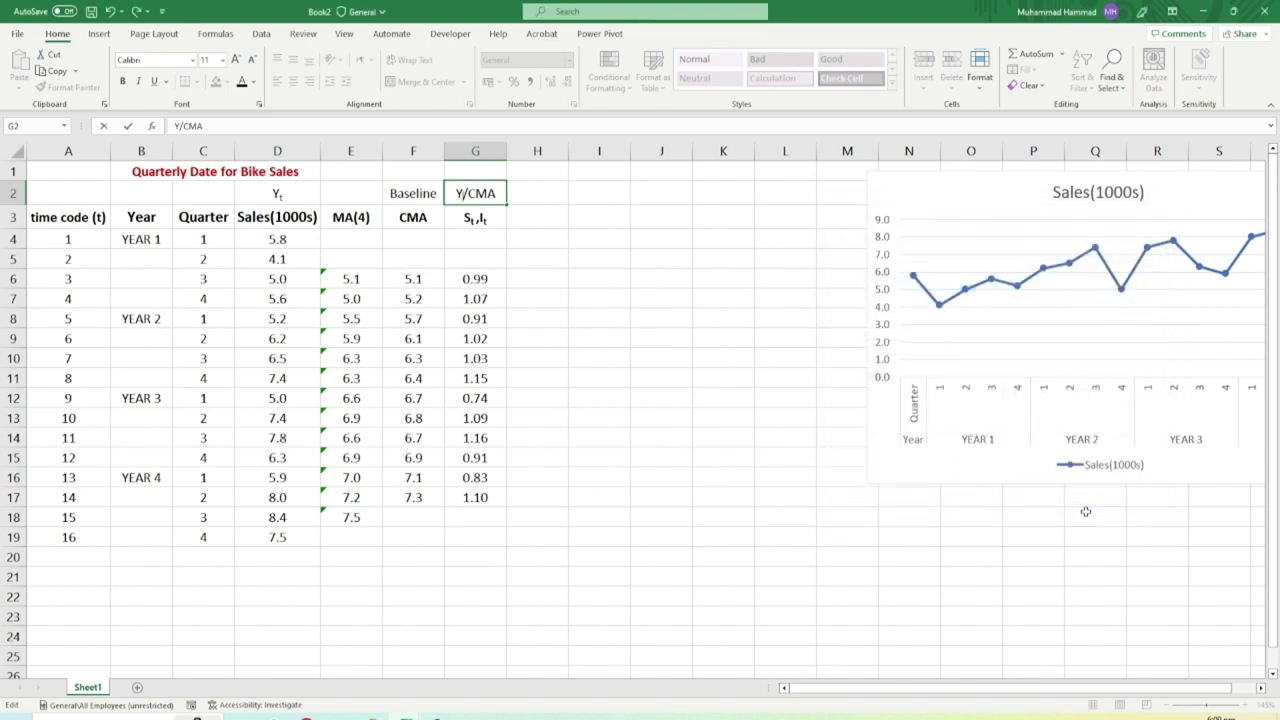
pyautogui.write('t')
pyautogui.press('Return')
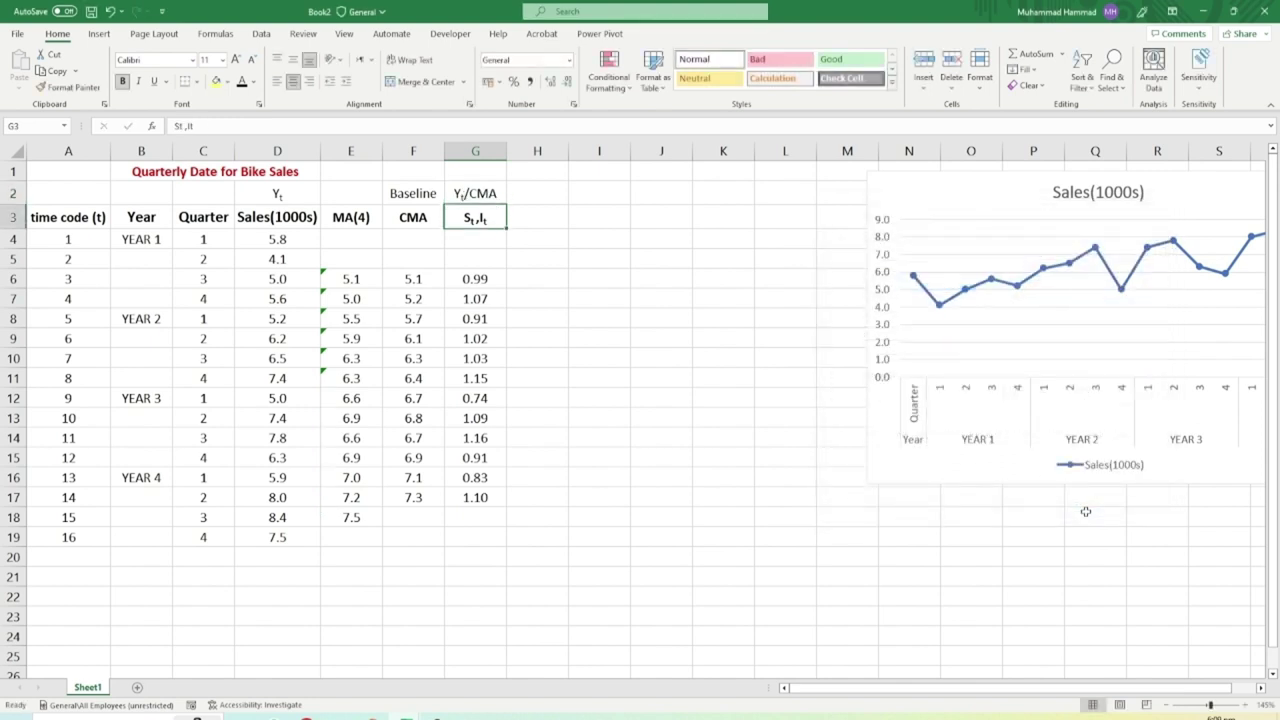
pyautogui.click(537, 378)
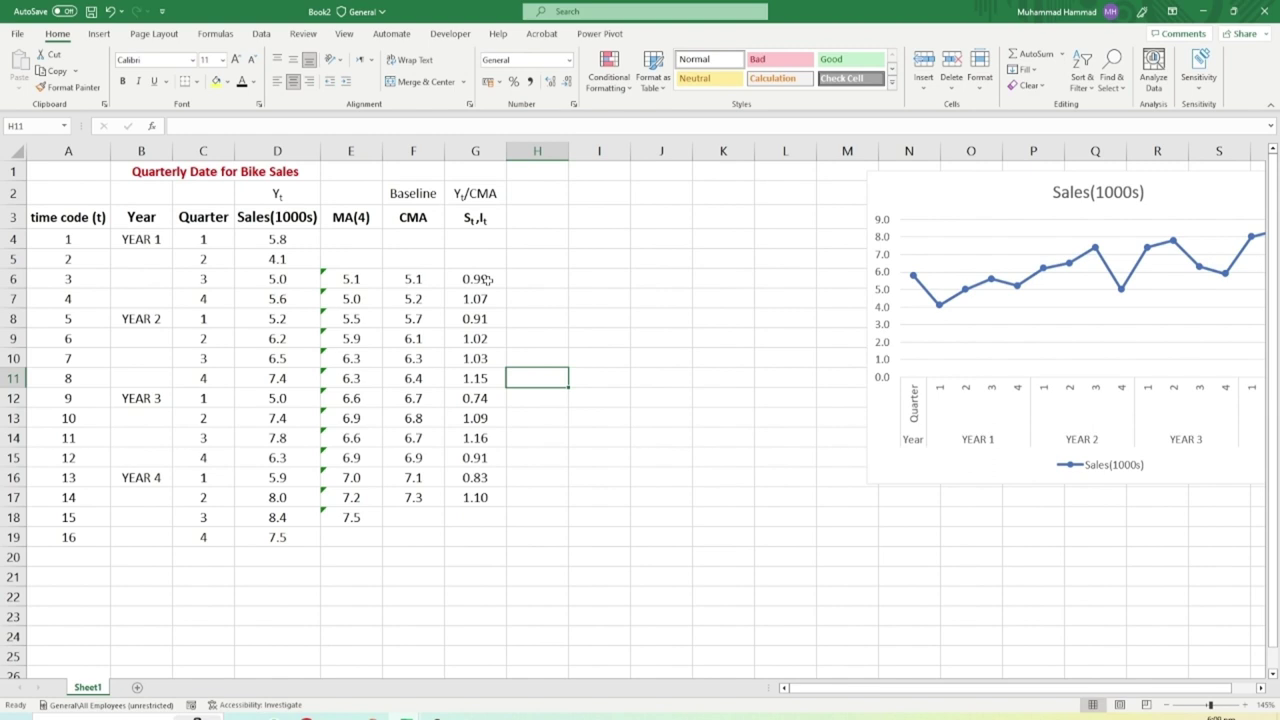
# Enter the heading St in cell H3
pyautogui.click(538, 217)
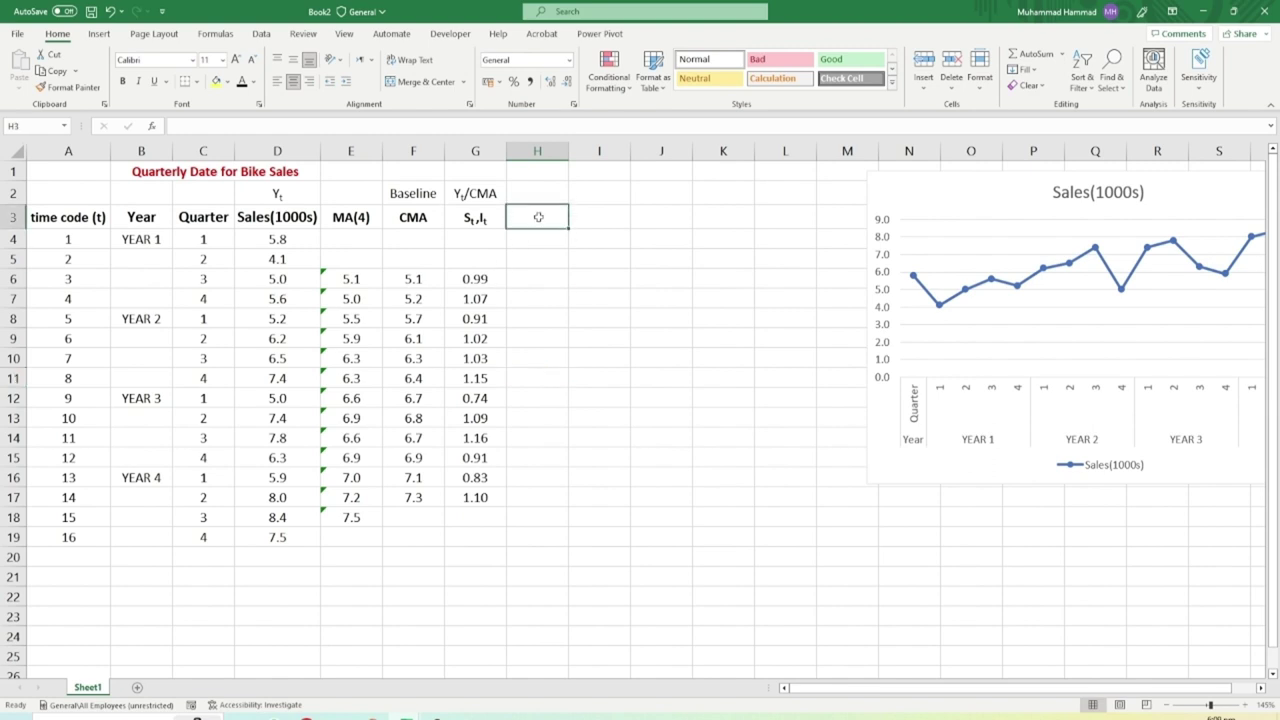
pyautogui.write('S')
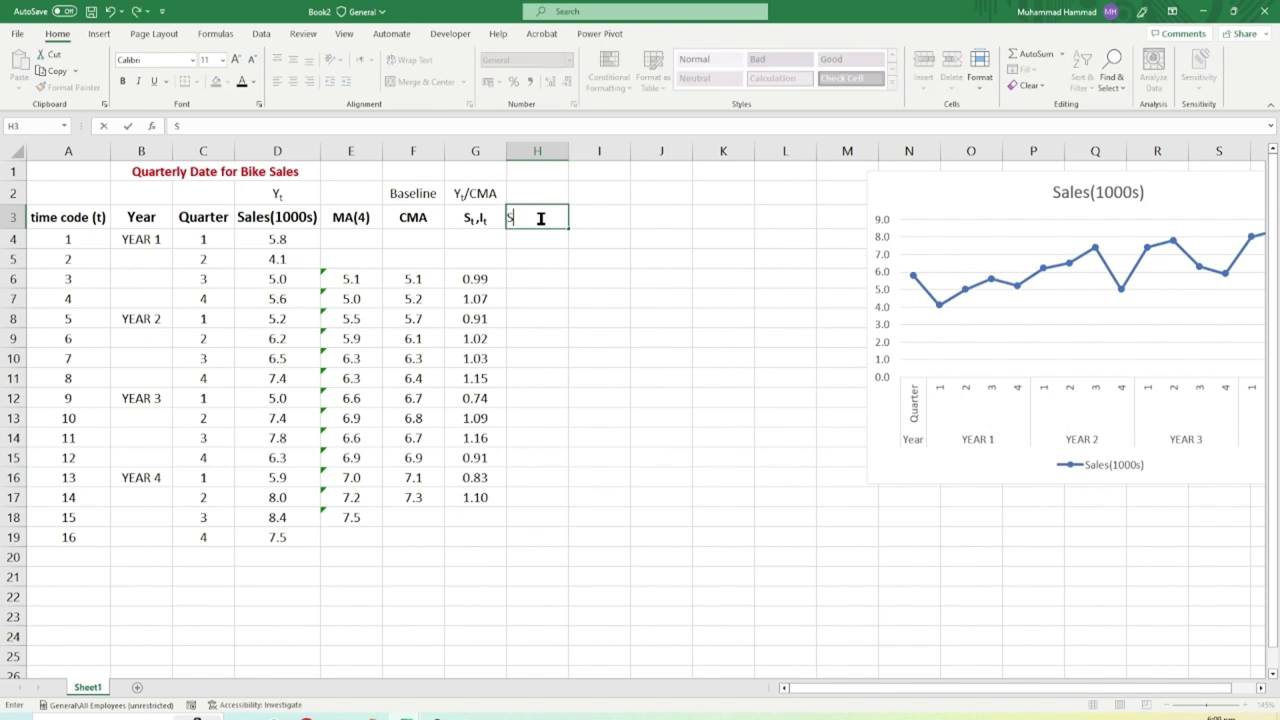
pyautogui.press('BackSpace')
pyautogui.write('t')
pyautogui.press('Return')
# Format the t of the H3 St heading as subscript
pyautogui.click(540, 222)
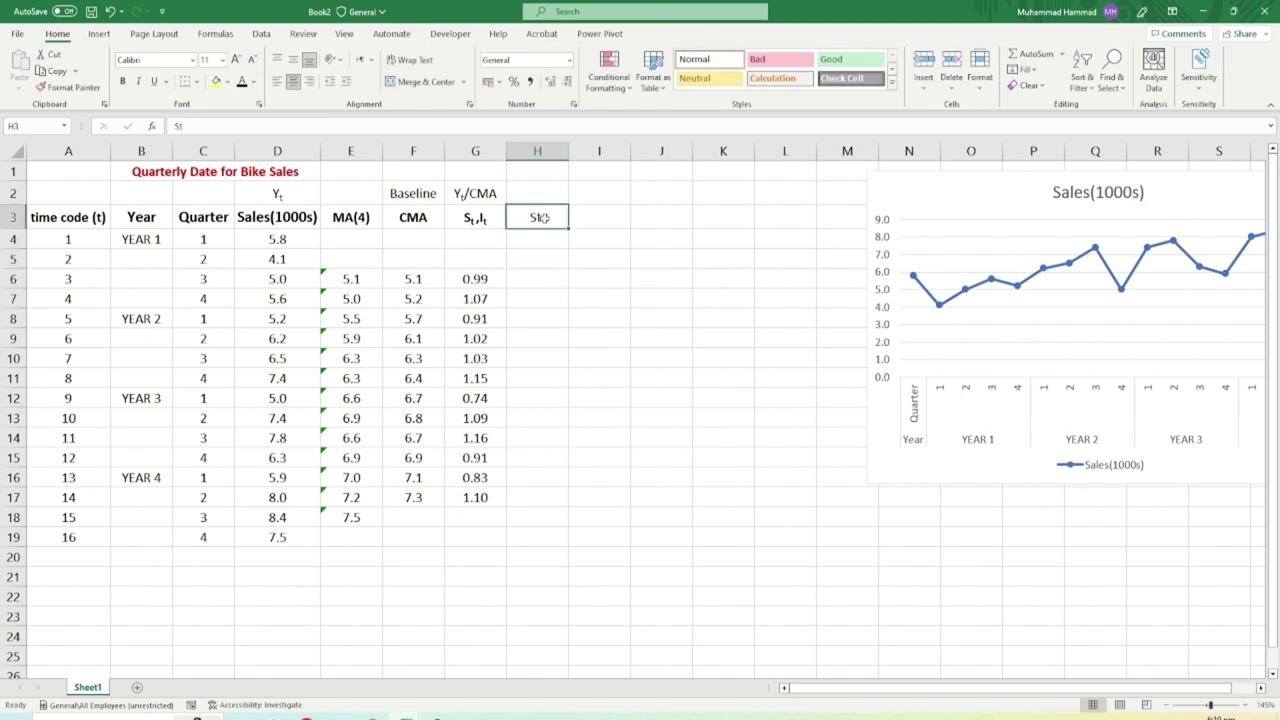
pyautogui.doubleClick(540, 217)
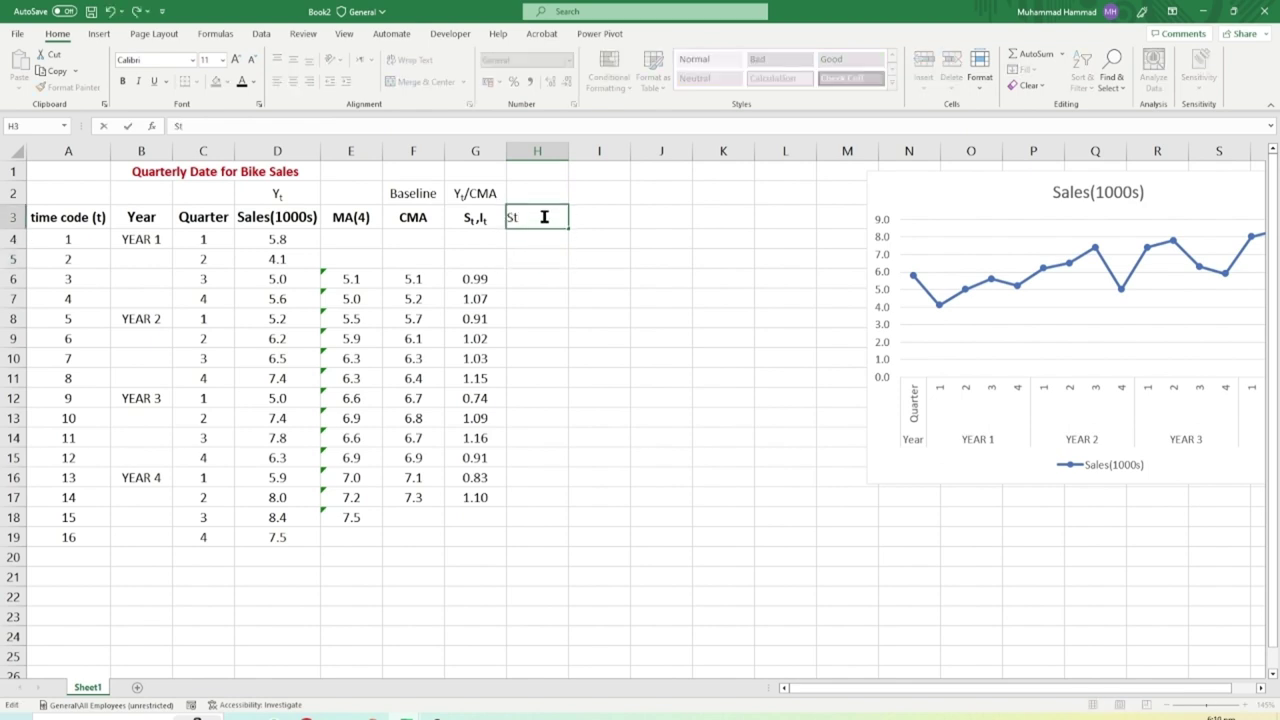
pyautogui.hotkey('shift', 'Left')
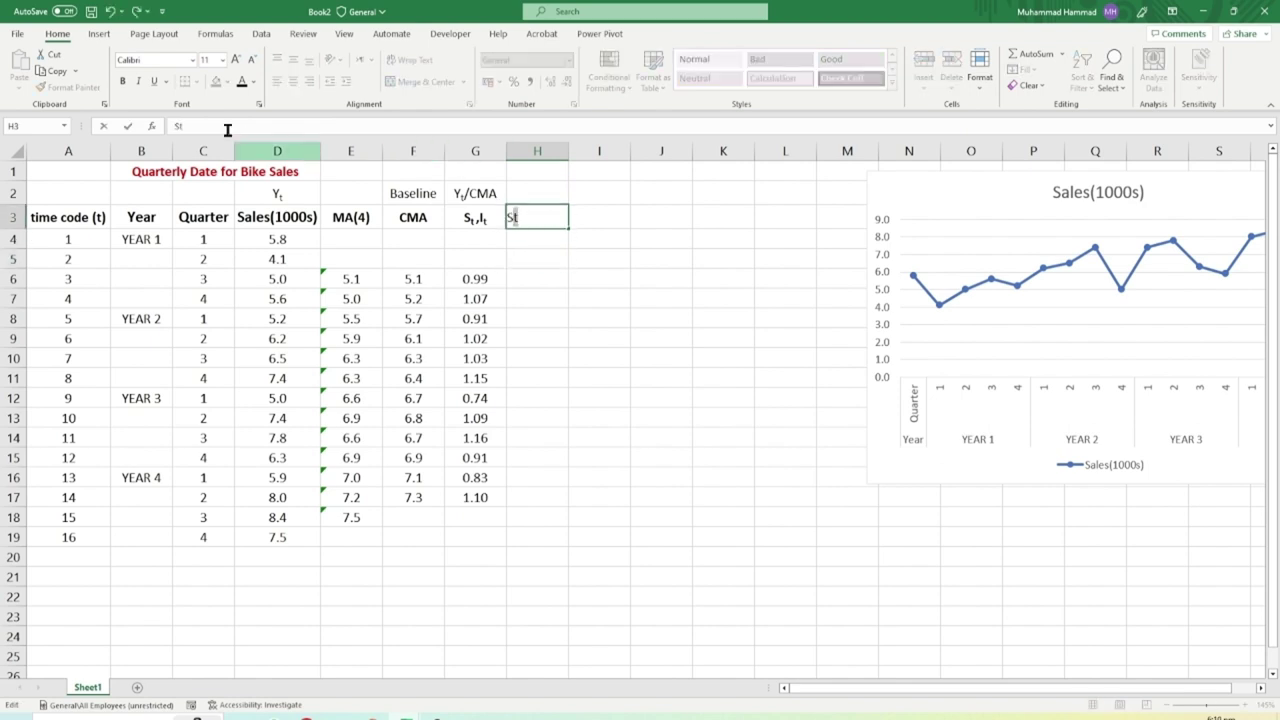
pyautogui.click(261, 104)
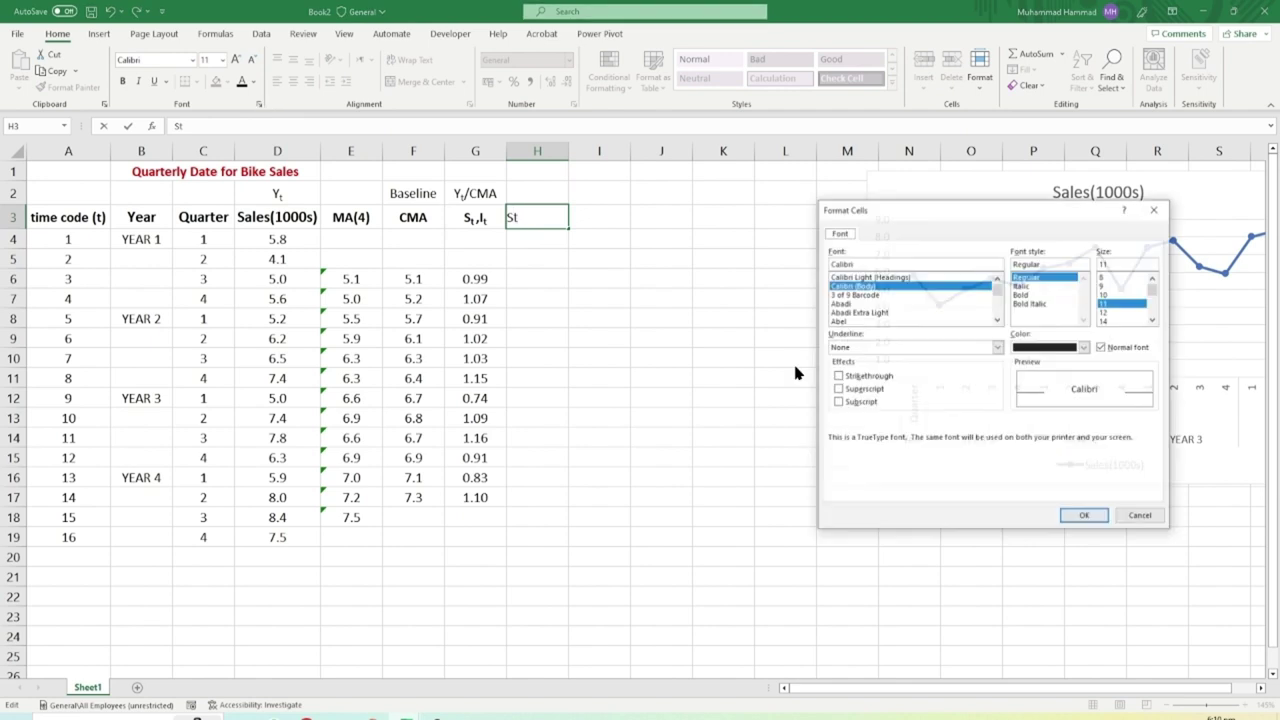
pyautogui.click(838, 401)
pyautogui.click(1085, 516)
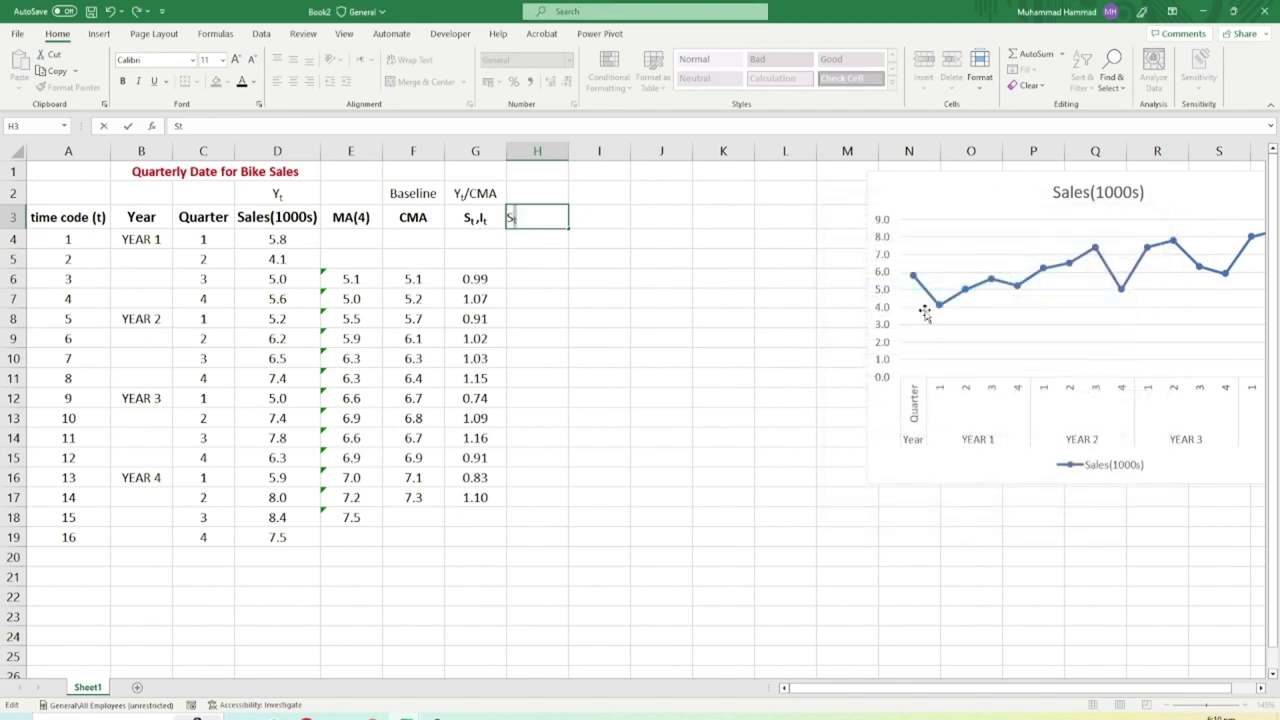
pyautogui.press('Return')
# Check the H3 heading and move to H4 at the top of the St column
pyautogui.click(631, 278)
pyautogui.click(537, 217)
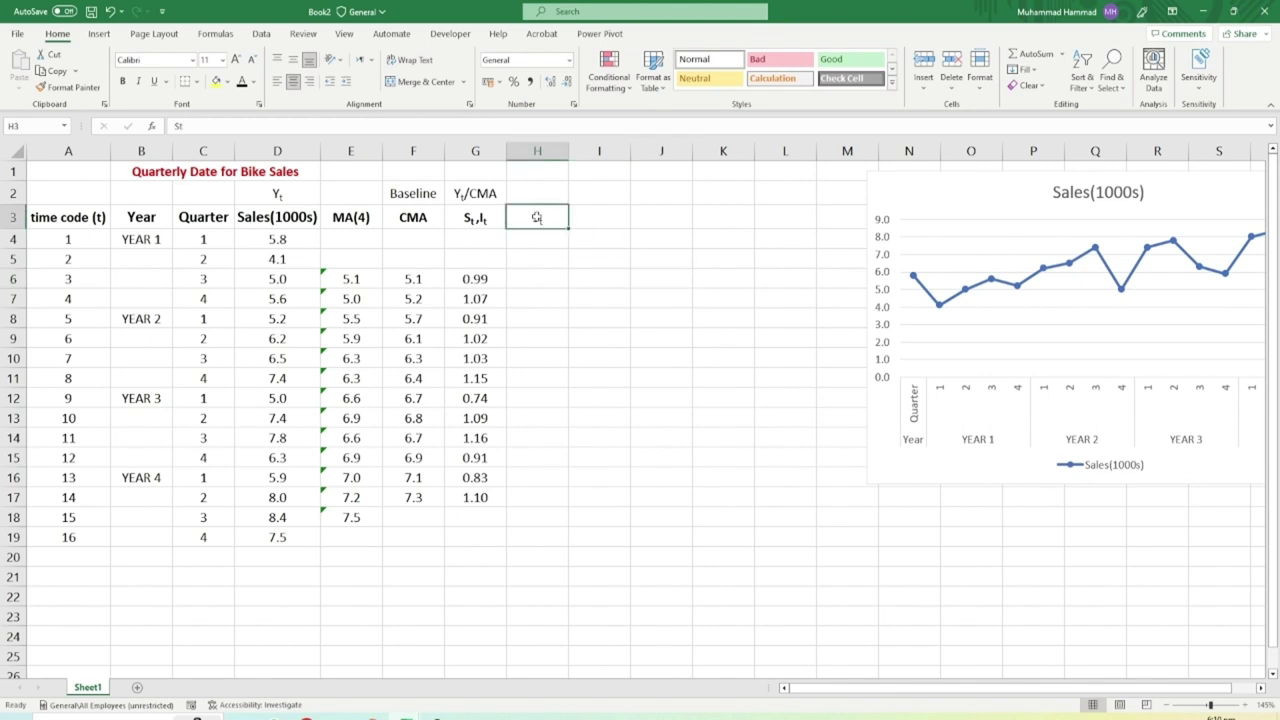
pyautogui.click(602, 252)
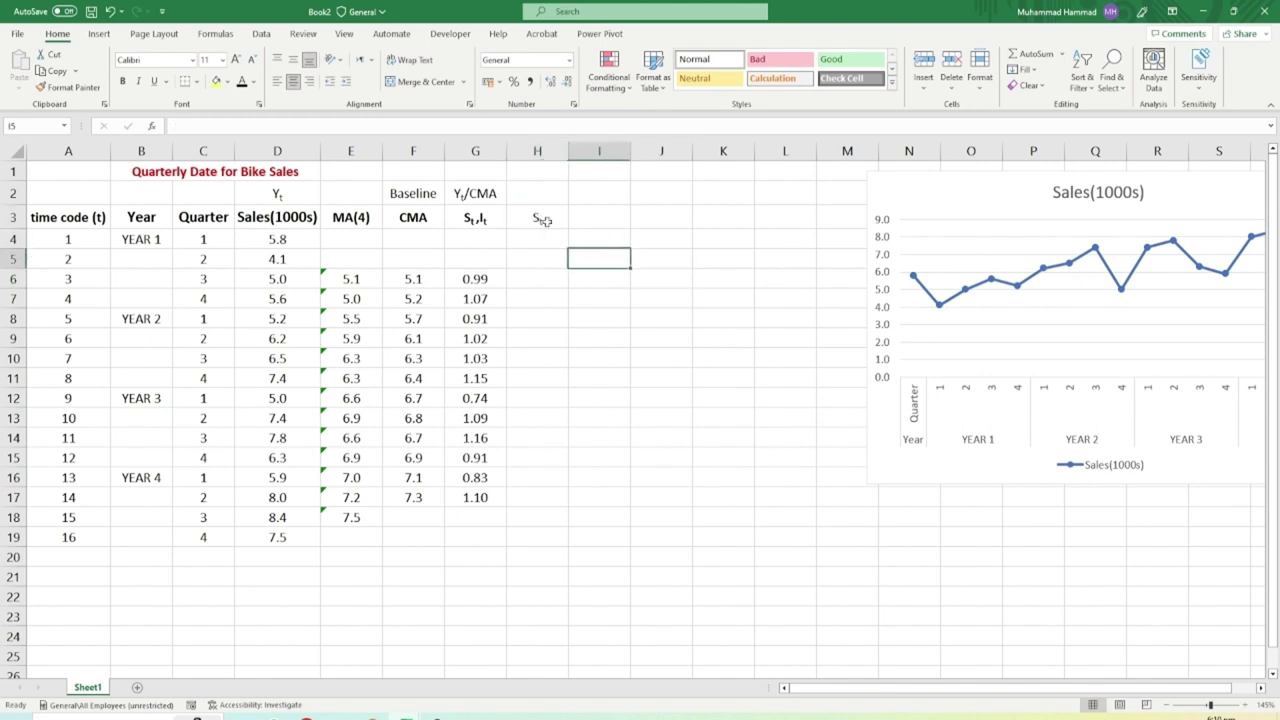
pyautogui.click(540, 219)
pyautogui.click(551, 276)
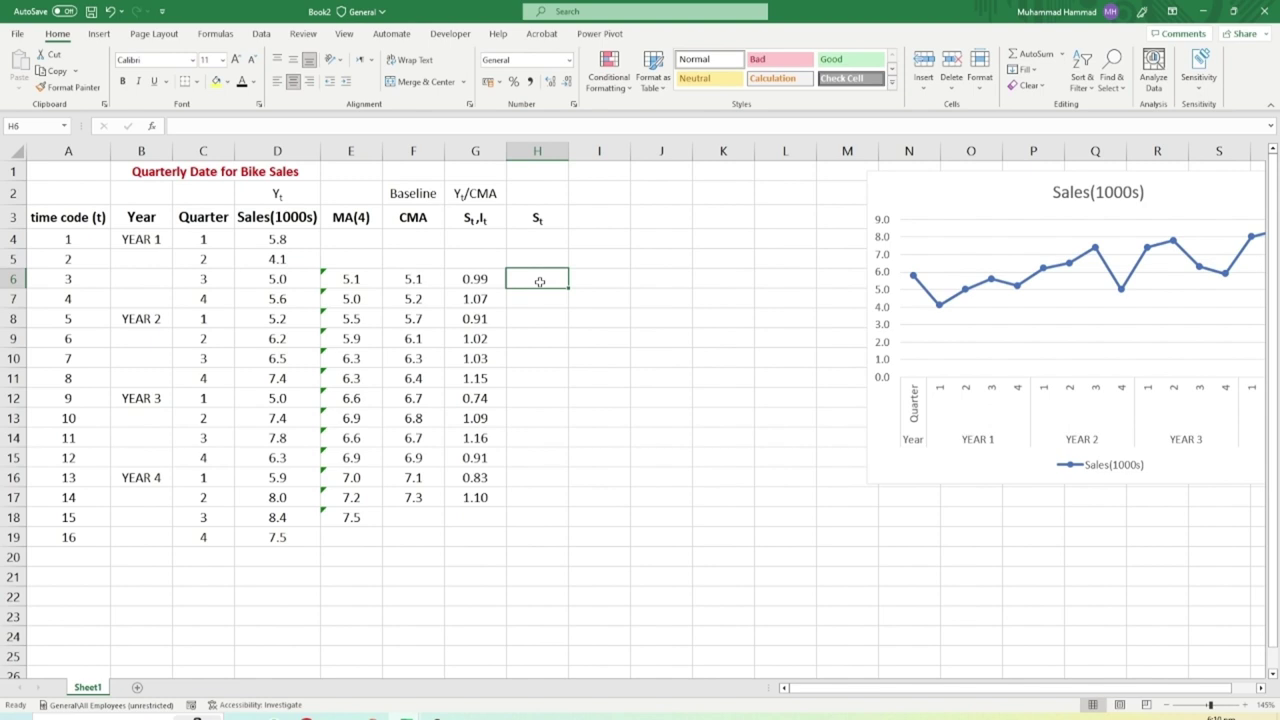
pyautogui.click(546, 240)
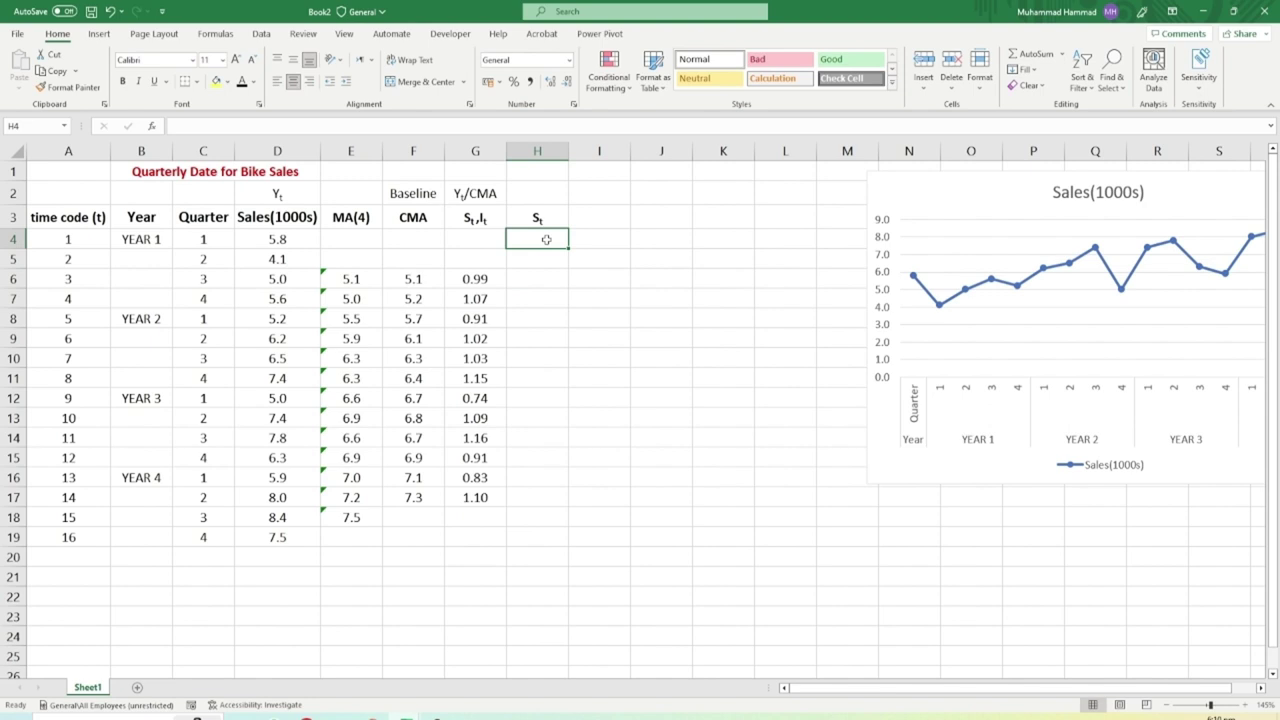
pyautogui.scroll(-2, 546, 240)
pyautogui.scroll(2, 543, 240)
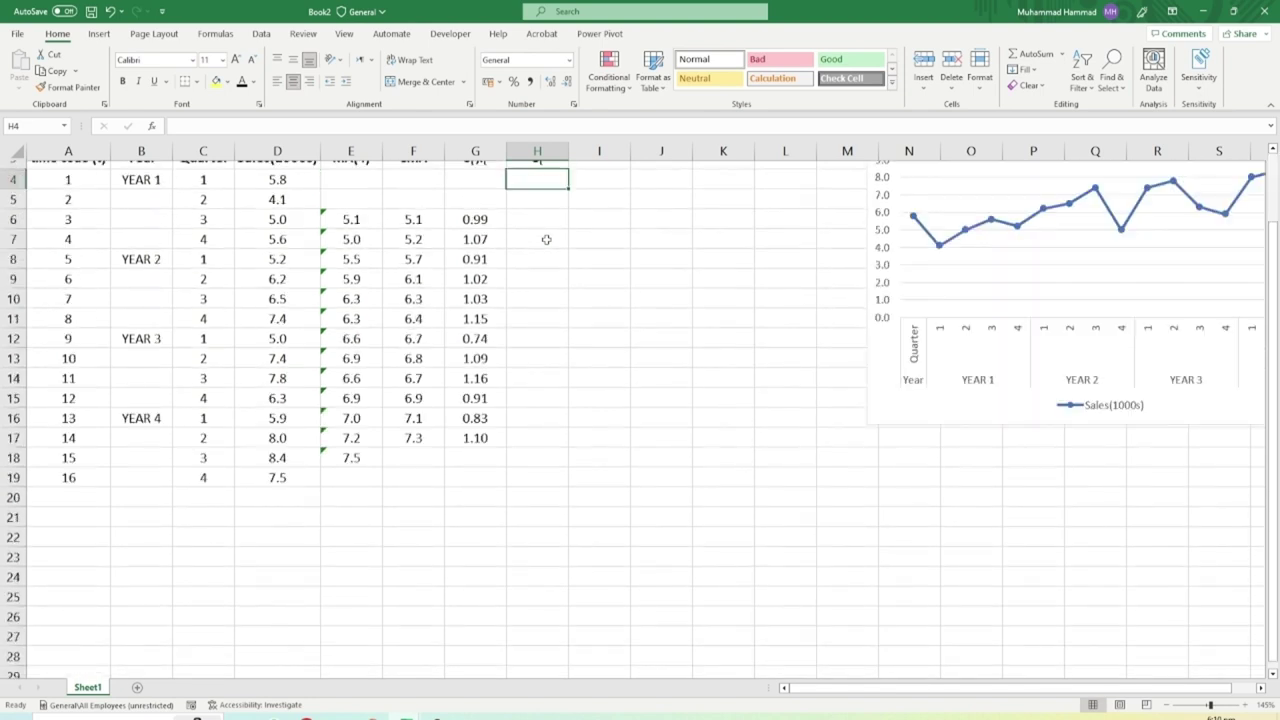
pyautogui.scroll(-1, 963, 487)
# Enter the headings Quarter in N18 and ST in O18
pyautogui.click(922, 456)
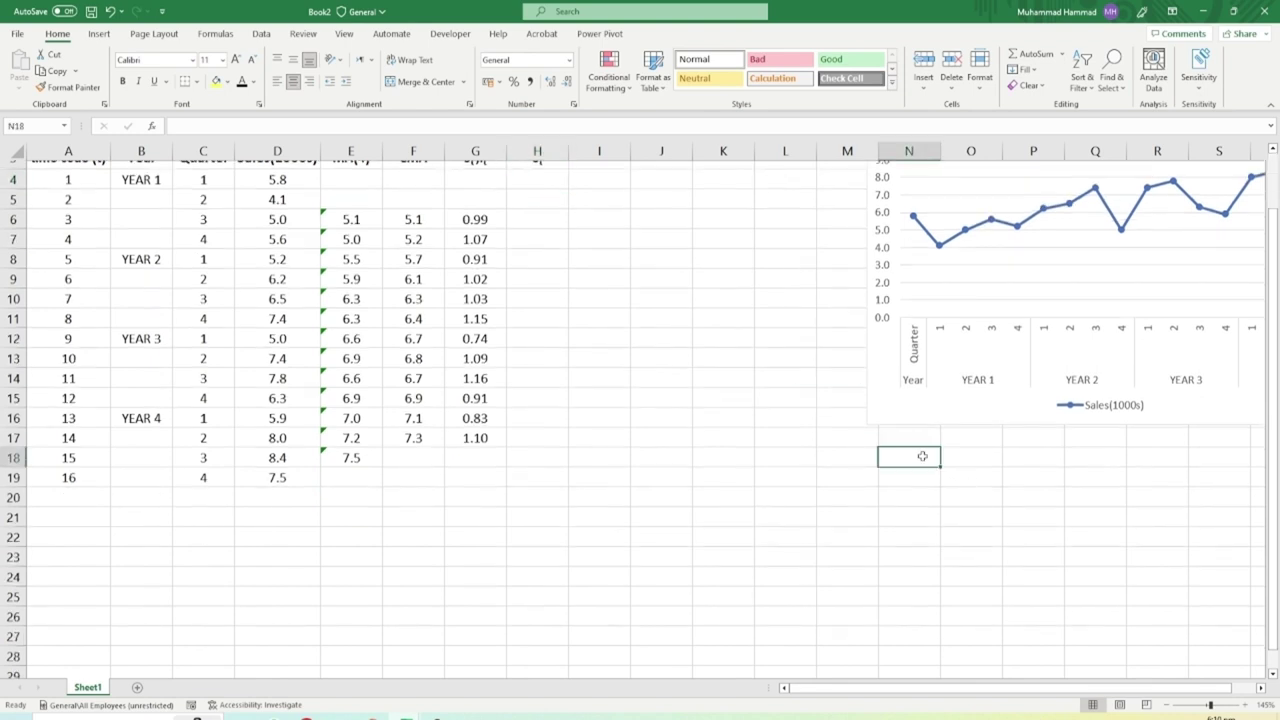
pyautogui.write('Quarter')
pyautogui.scroll(-1, 924, 464)
pyautogui.press('Tab')
pyautogui.write('S')
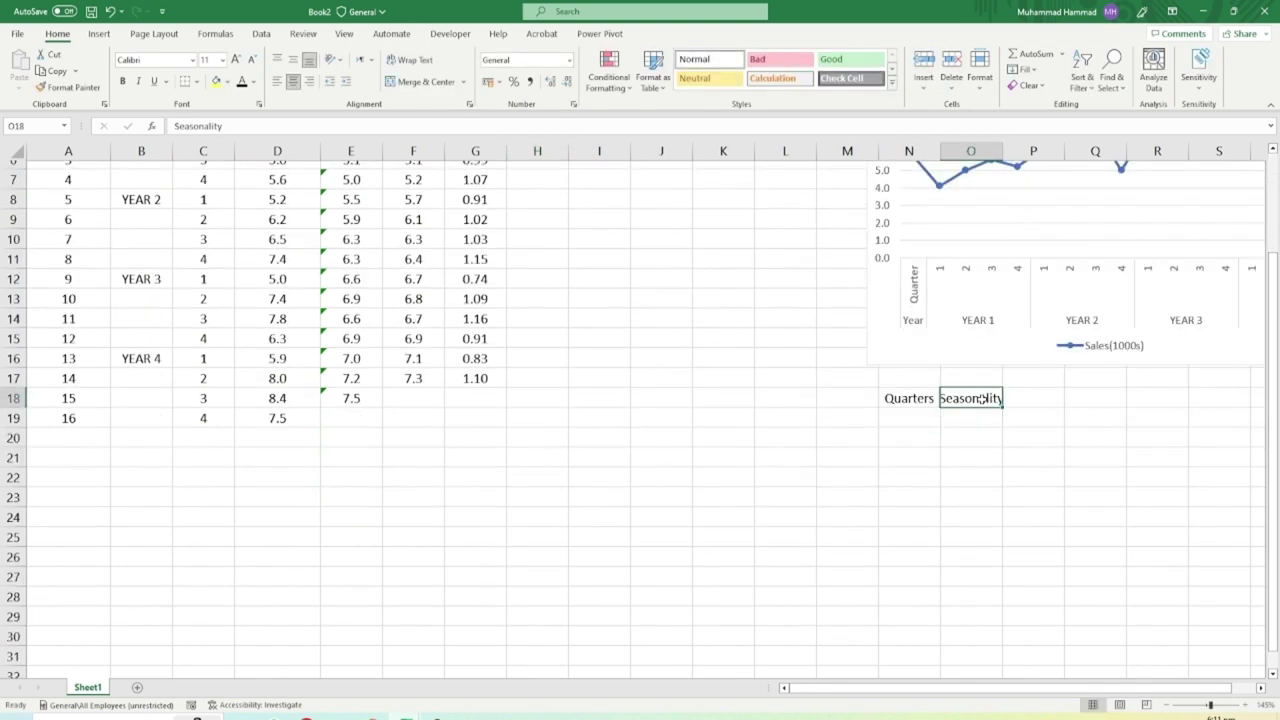
pyautogui.write('T')
pyautogui.press('Return')
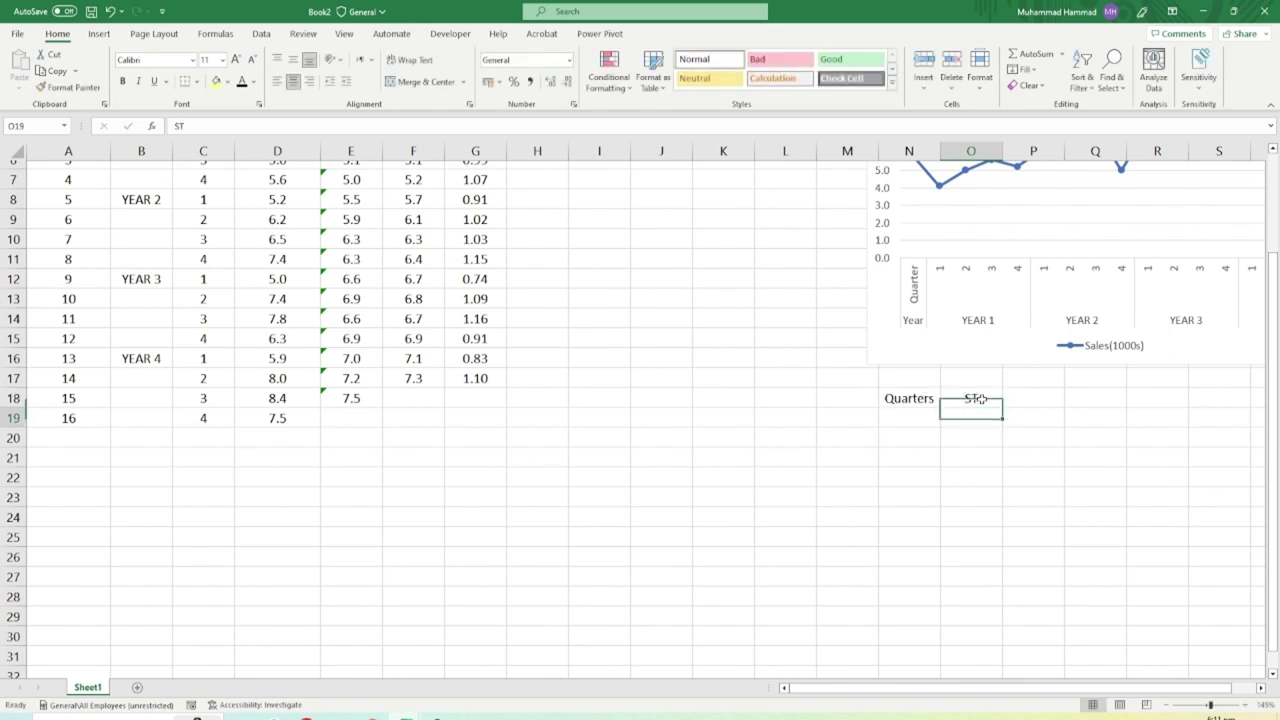
# Change the O18 heading to S with a lowercase subscript t
pyautogui.doubleClick(991, 398)
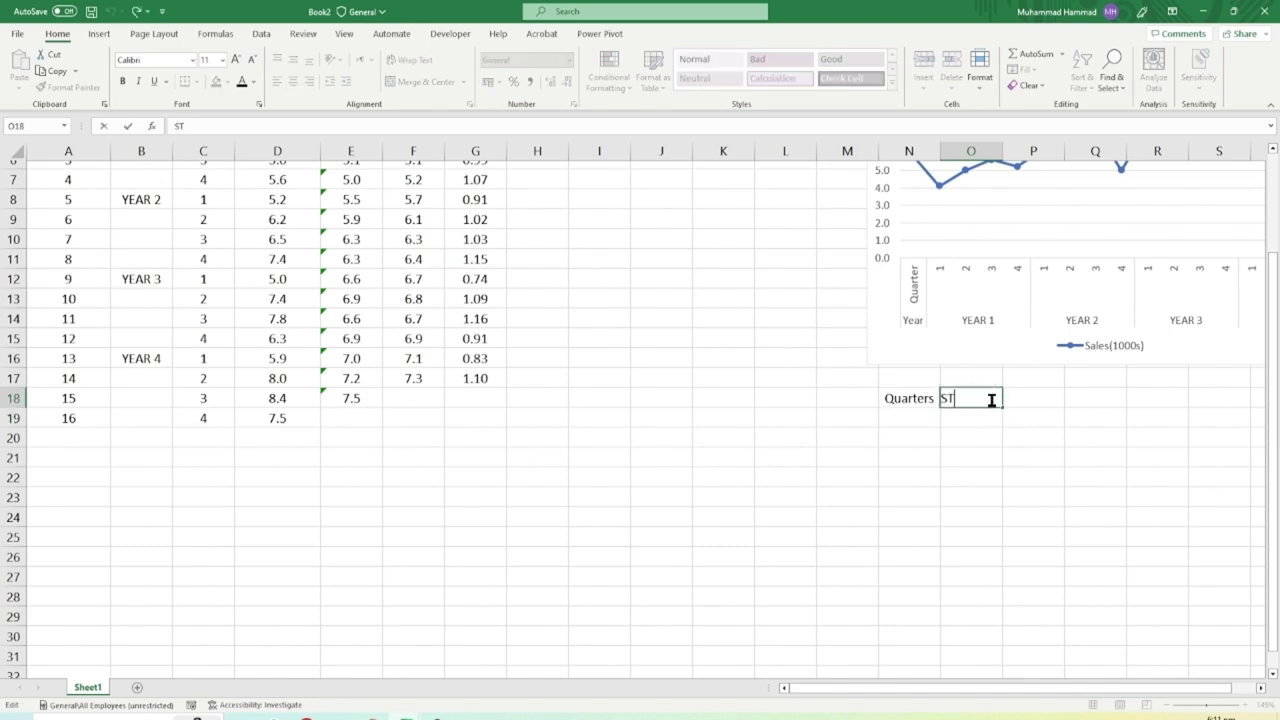
pyautogui.hotkey('shift', 'Left')
pyautogui.press('BackSpace')
pyautogui.hotkey('shift', 'Left')
pyautogui.click(259, 104)
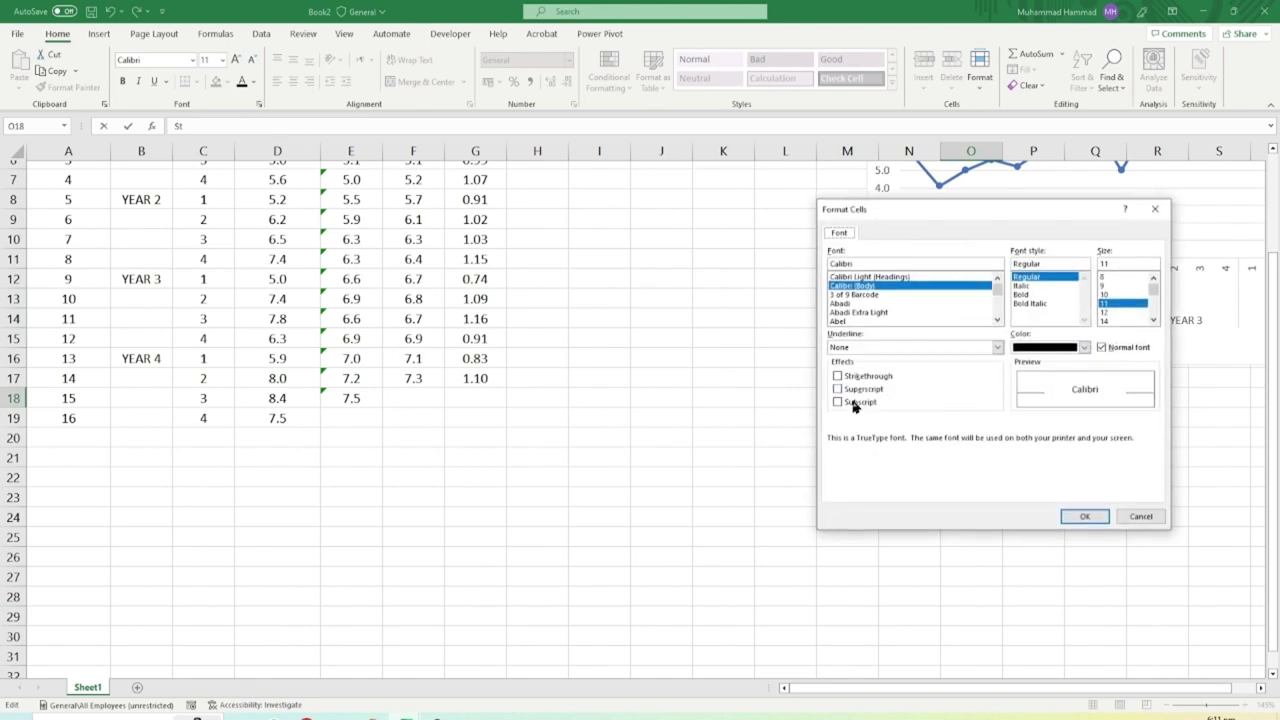
pyautogui.click(850, 401)
pyautogui.click(1095, 520)
pyautogui.click(727, 500)
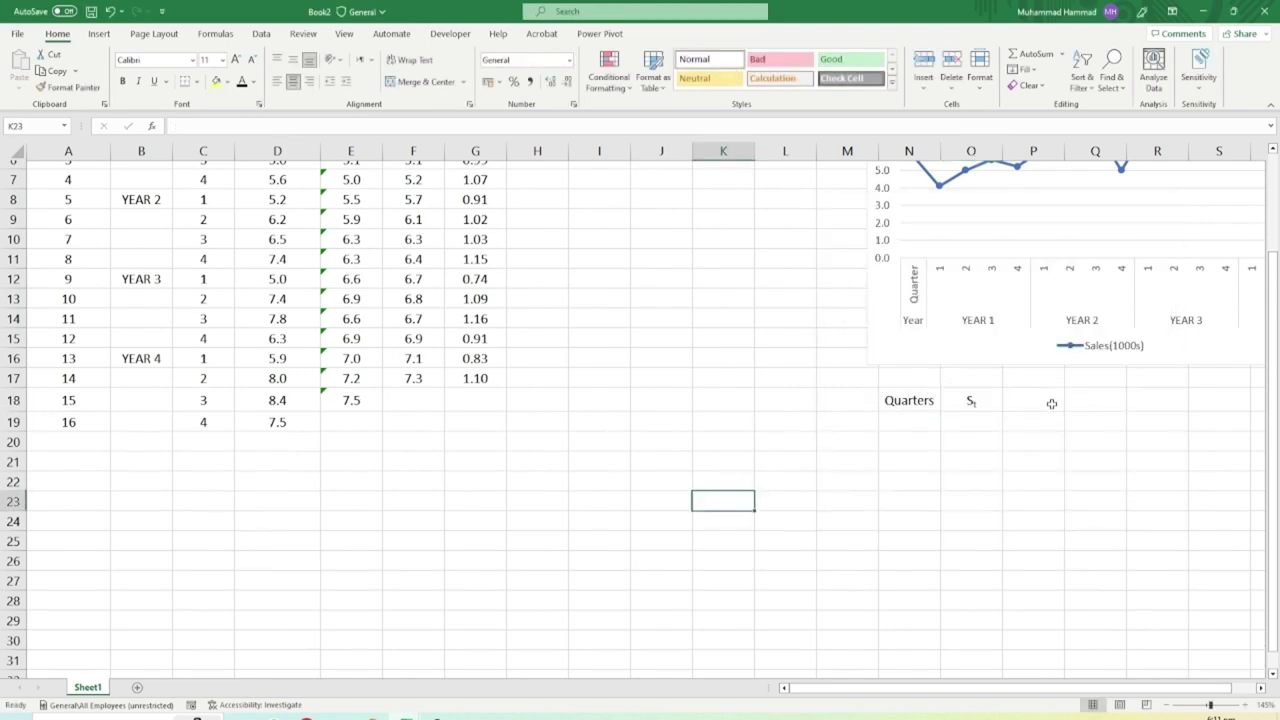
# Number the quarters 1, 2, 3 and 4 in N19:N22 below Quarters
pyautogui.click(914, 398)
pyautogui.click(905, 414)
pyautogui.scroll(-1, 911, 410)
pyautogui.doubleClick(911, 410)
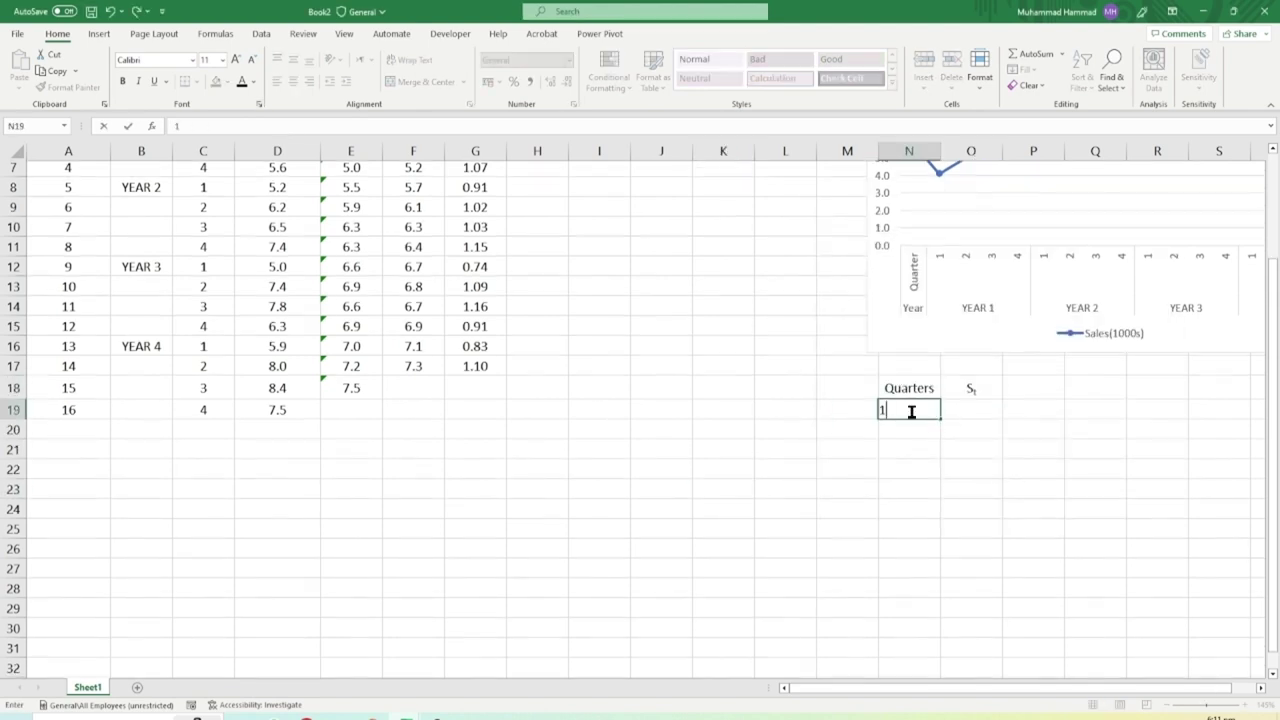
pyautogui.press('Return')
pyautogui.write('2')
pyautogui.press('Return')
pyautogui.write('3')
pyautogui.press('Return')
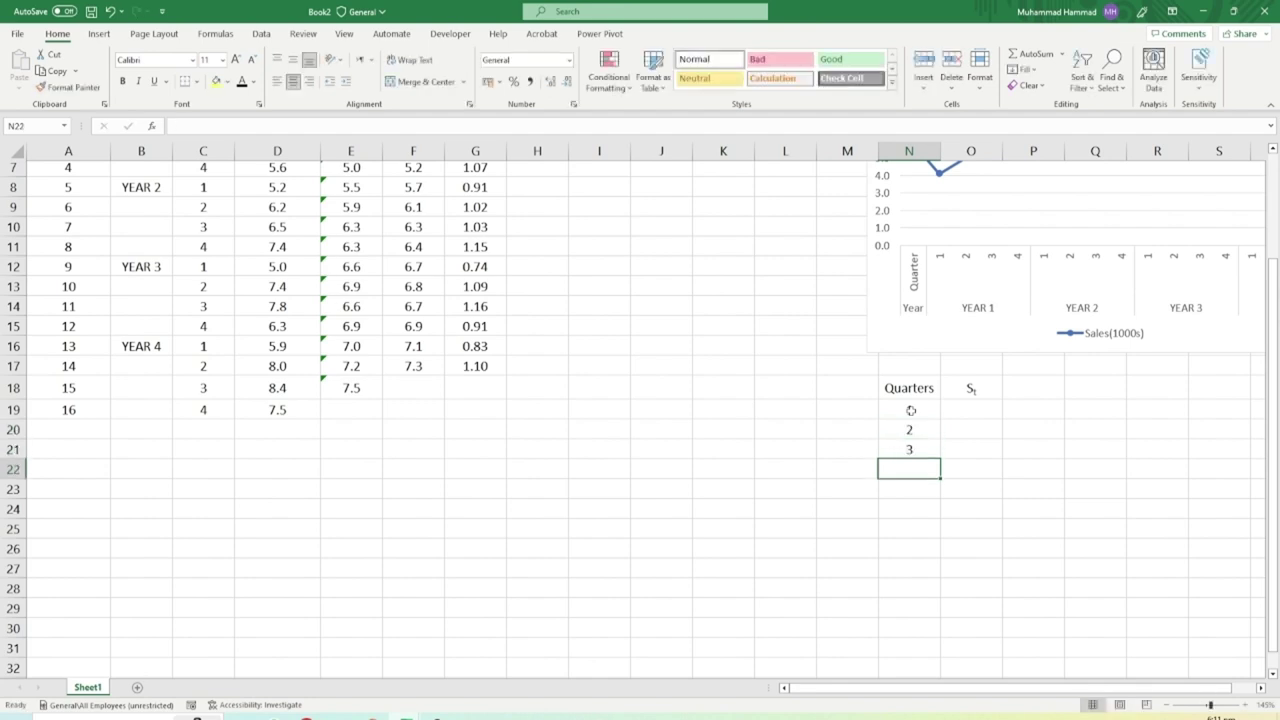
pyautogui.write('4')
pyautogui.press('Return')
pyautogui.click(960, 406)
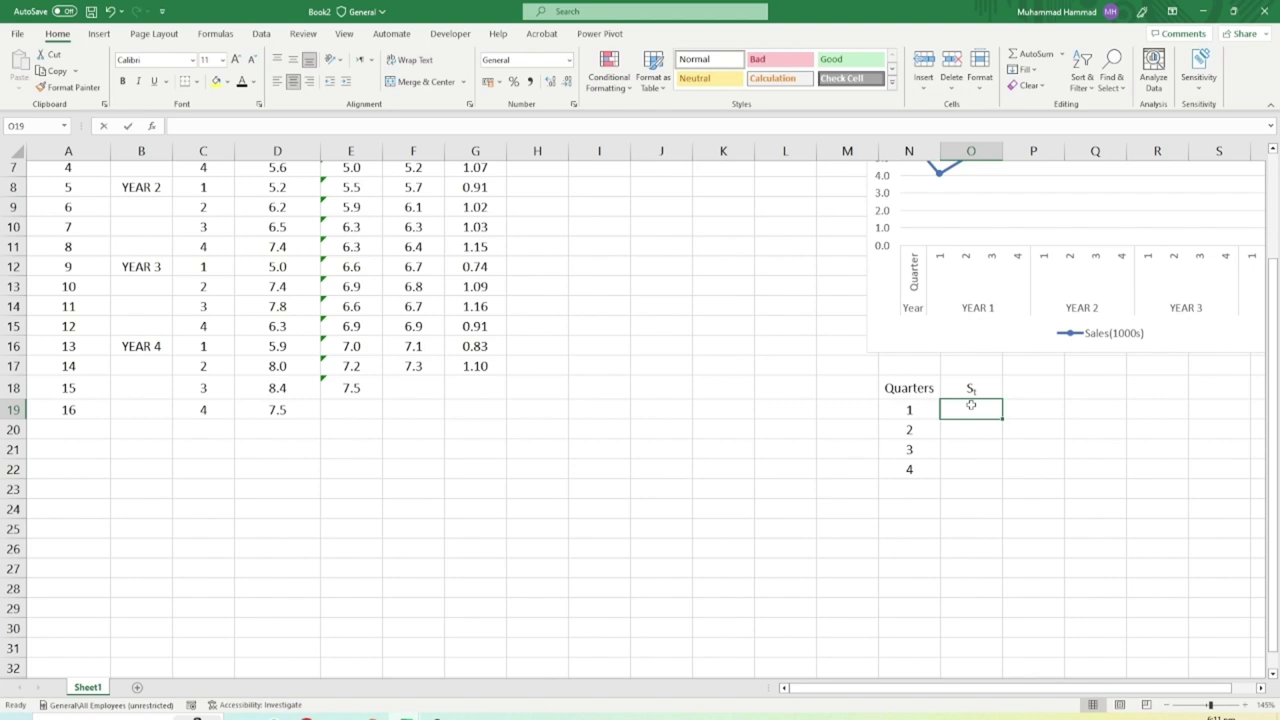
# Enter =AVERAGE(G8,G12,G16) in O19 for quarter 1's seasonal index
pyautogui.write('=aver')
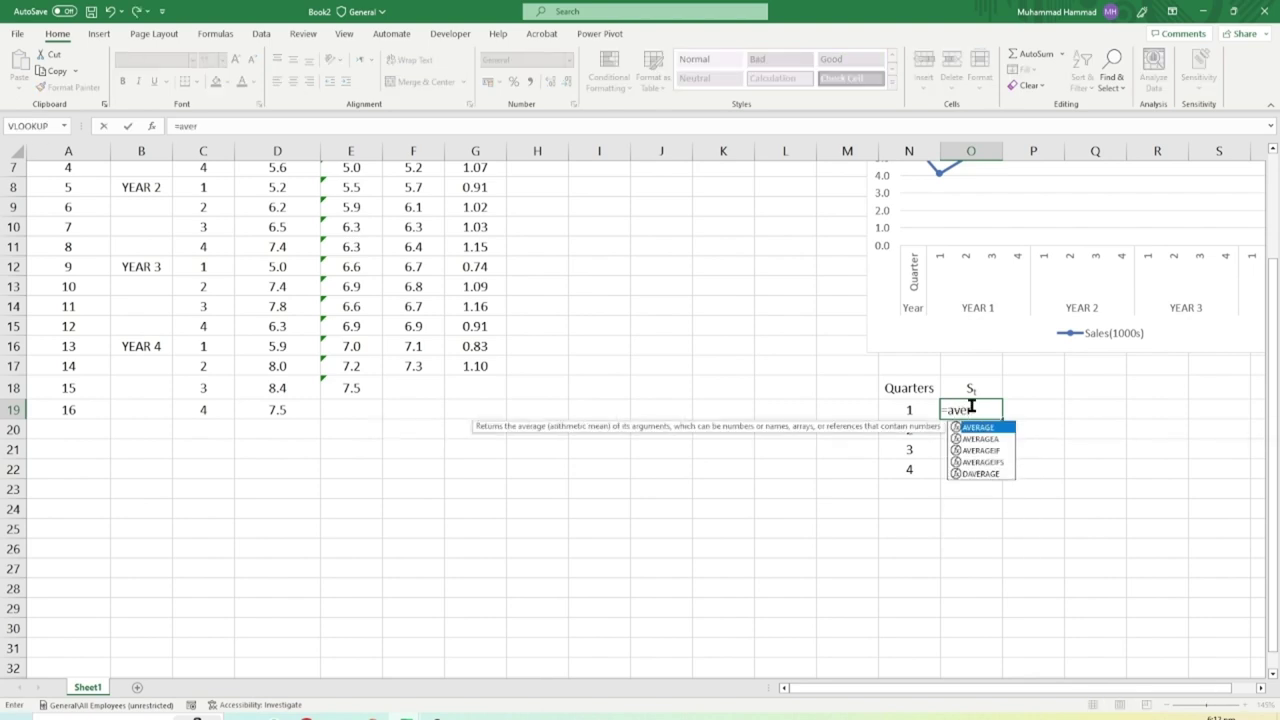
pyautogui.press('Tab')
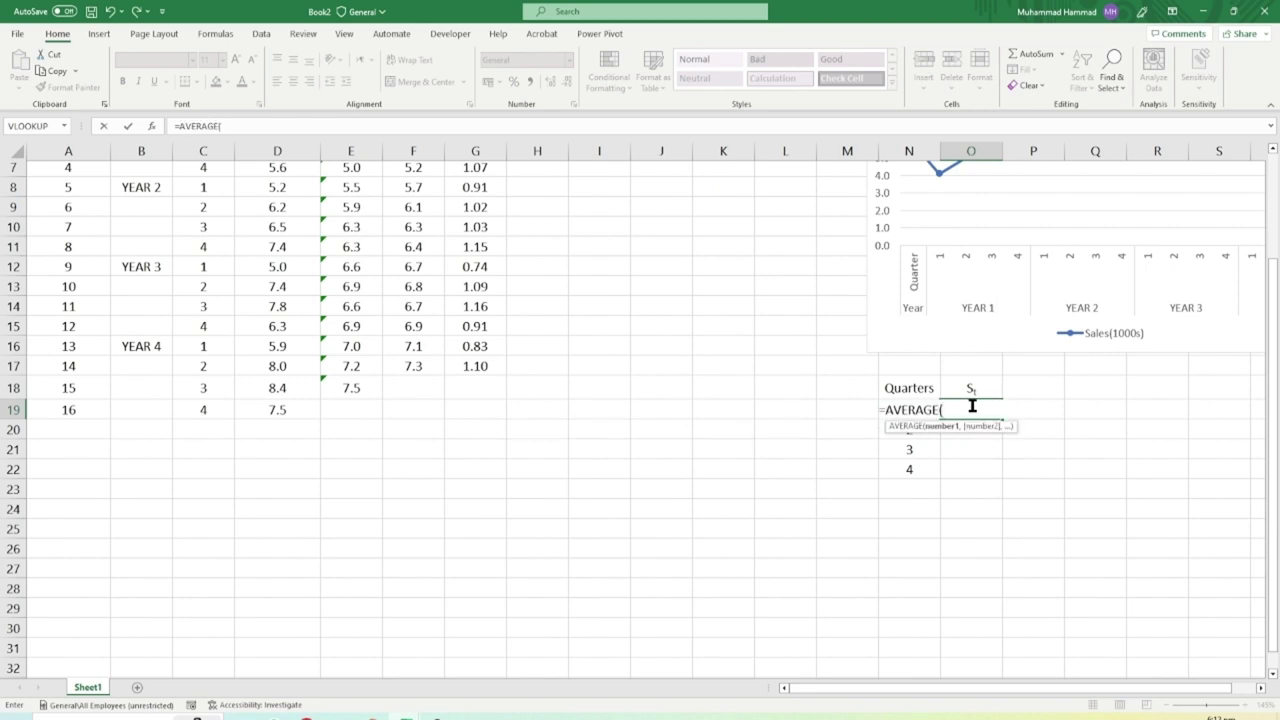
pyautogui.scroll(2, 727, 449)
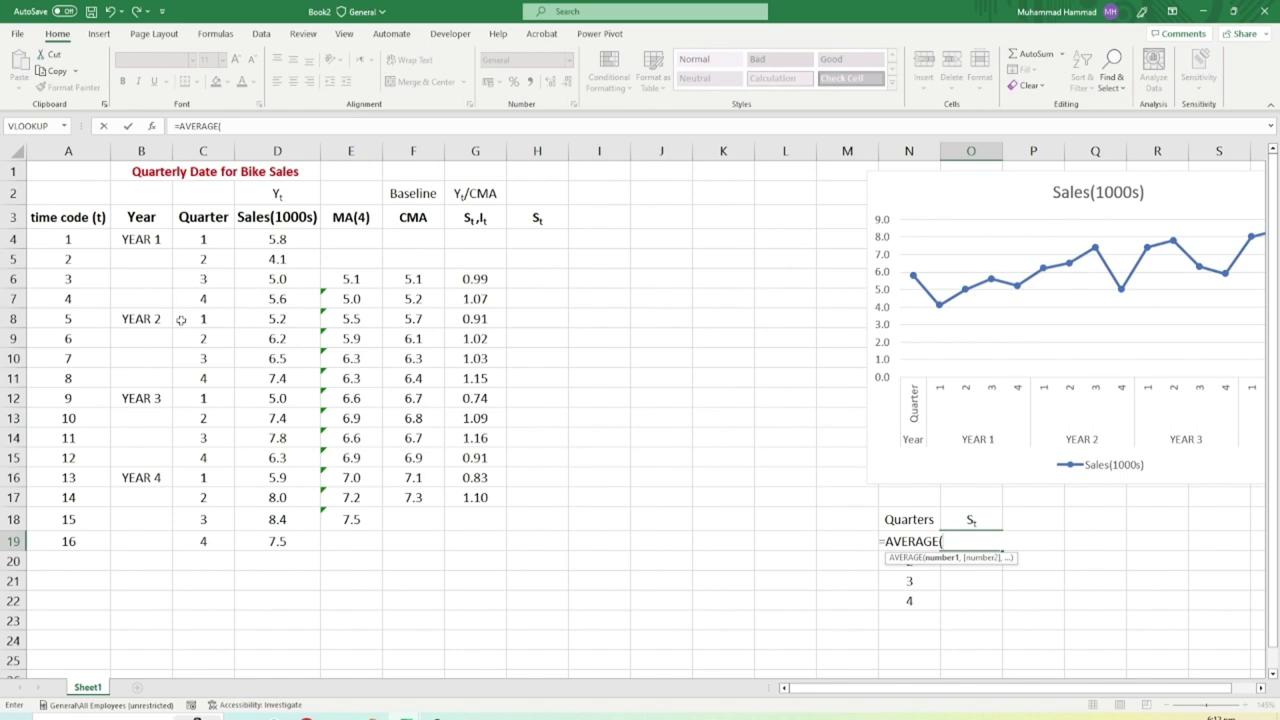
pyautogui.click(486, 319)
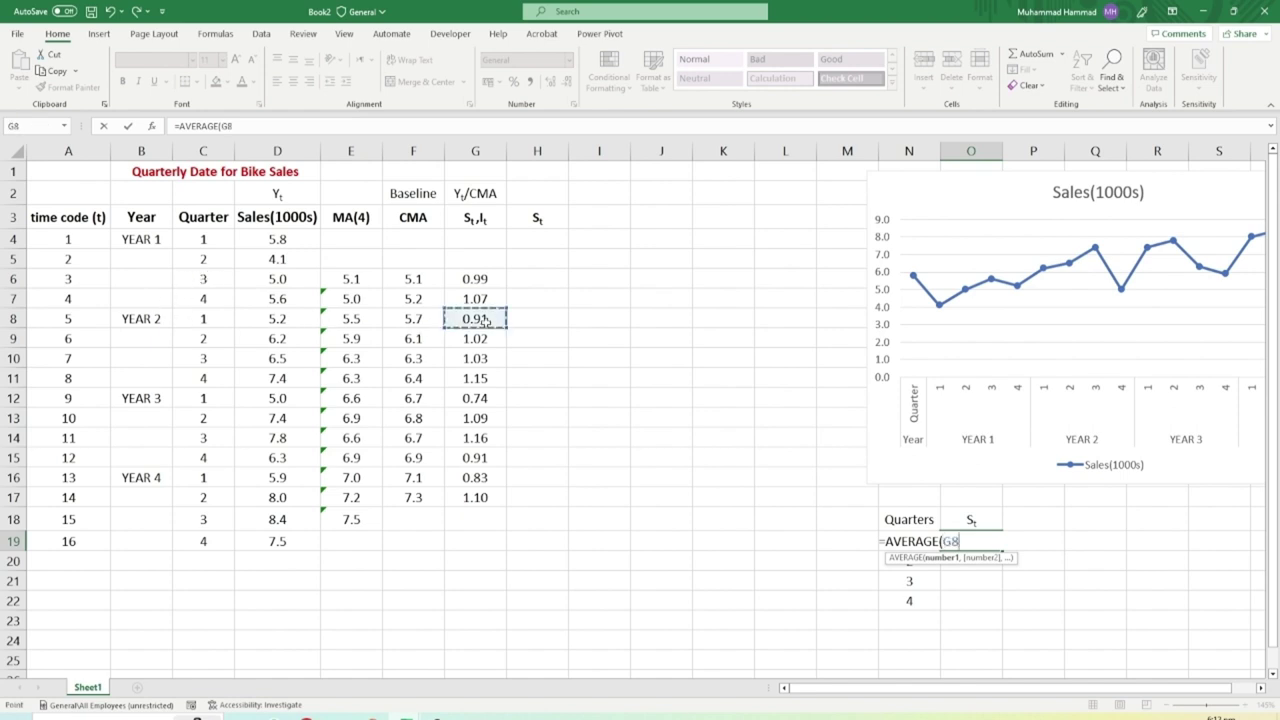
pyautogui.keyDown('ctrl'); pyautogui.click(475, 398); pyautogui.keyUp('ctrl')
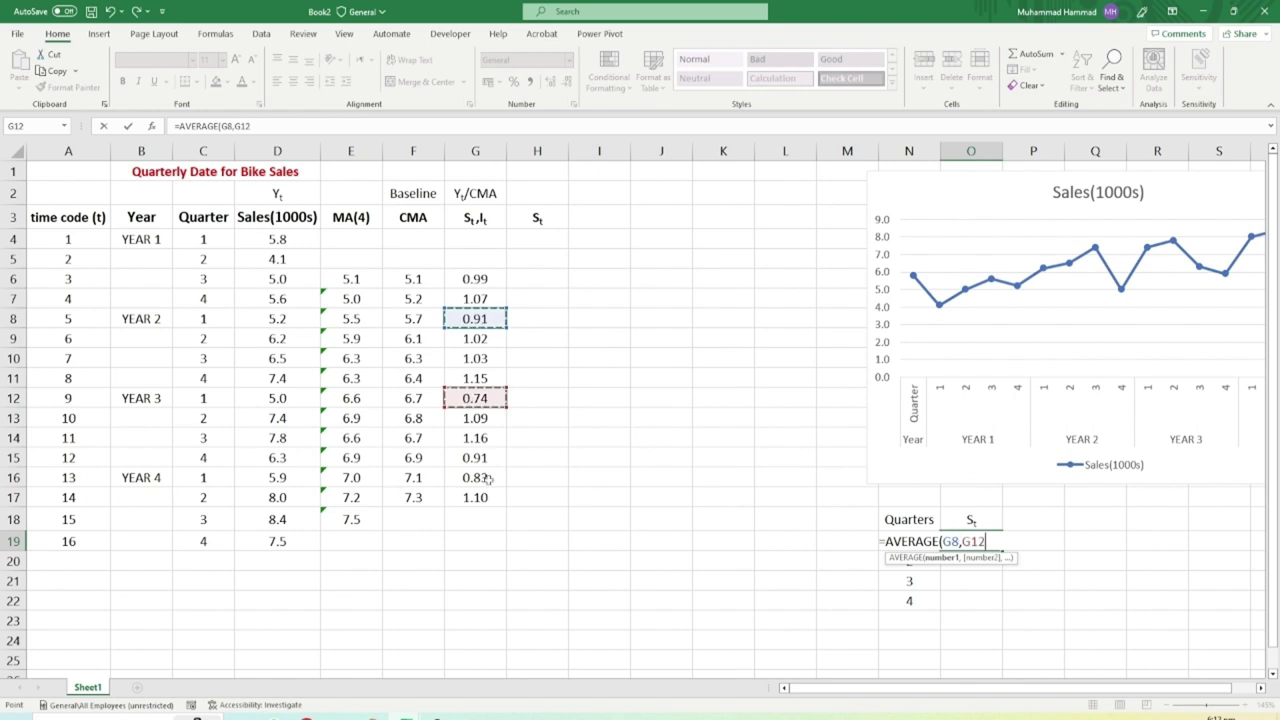
pyautogui.keyDown('ctrl'); pyautogui.click(470, 480); pyautogui.keyUp('ctrl')
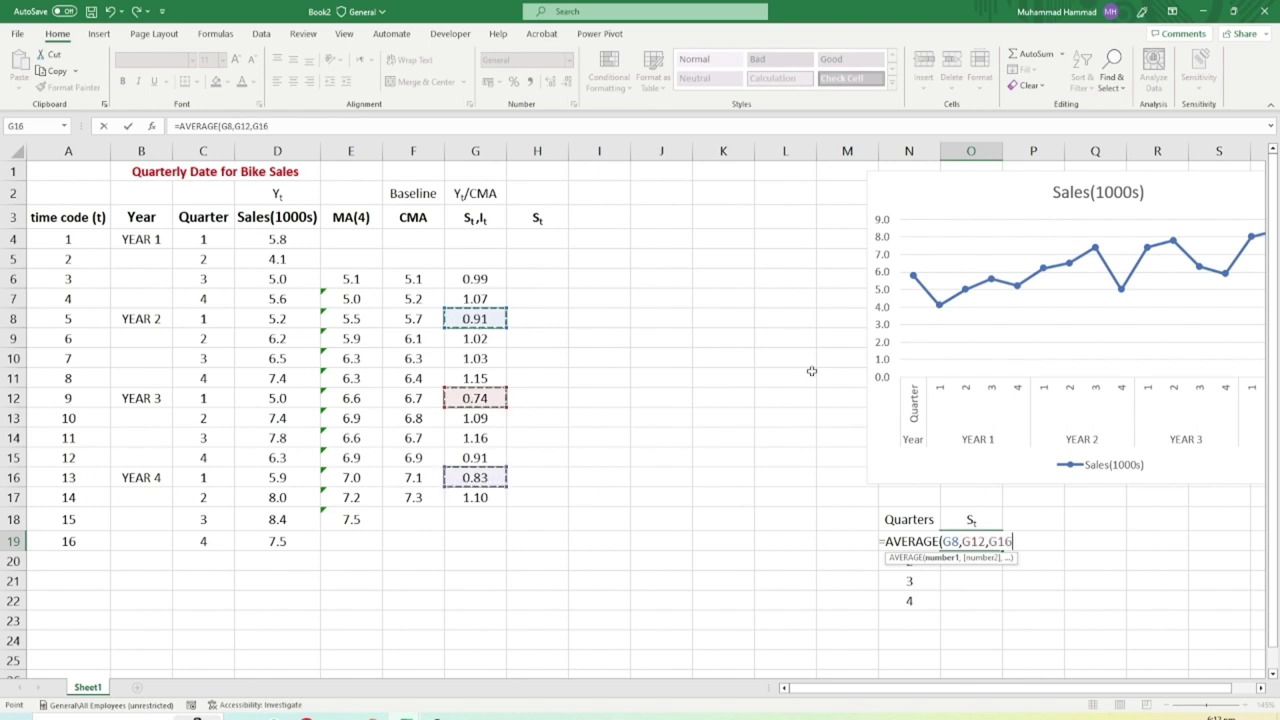
pyautogui.press('Return')
# Copy the average formula down to quarters 2–4, giving 1.07, 1.09 and 1.03
pyautogui.click(993, 541)
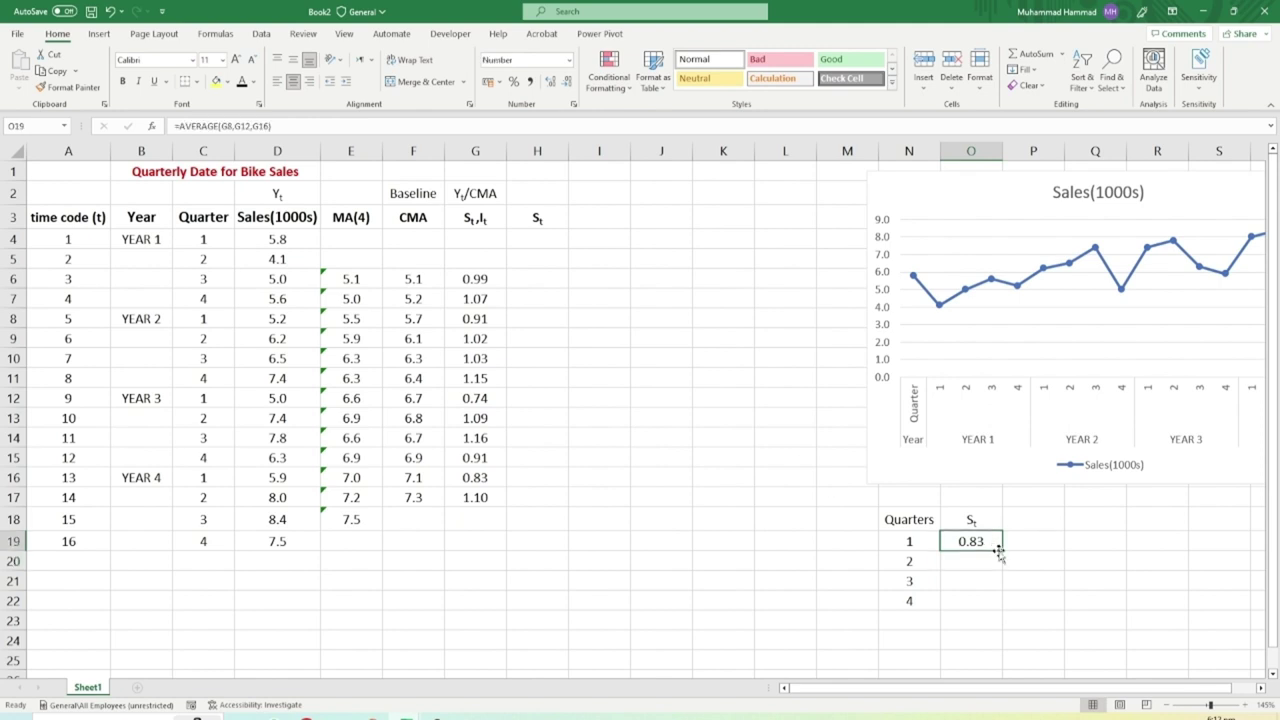
pyautogui.doubleClick(1002, 550)
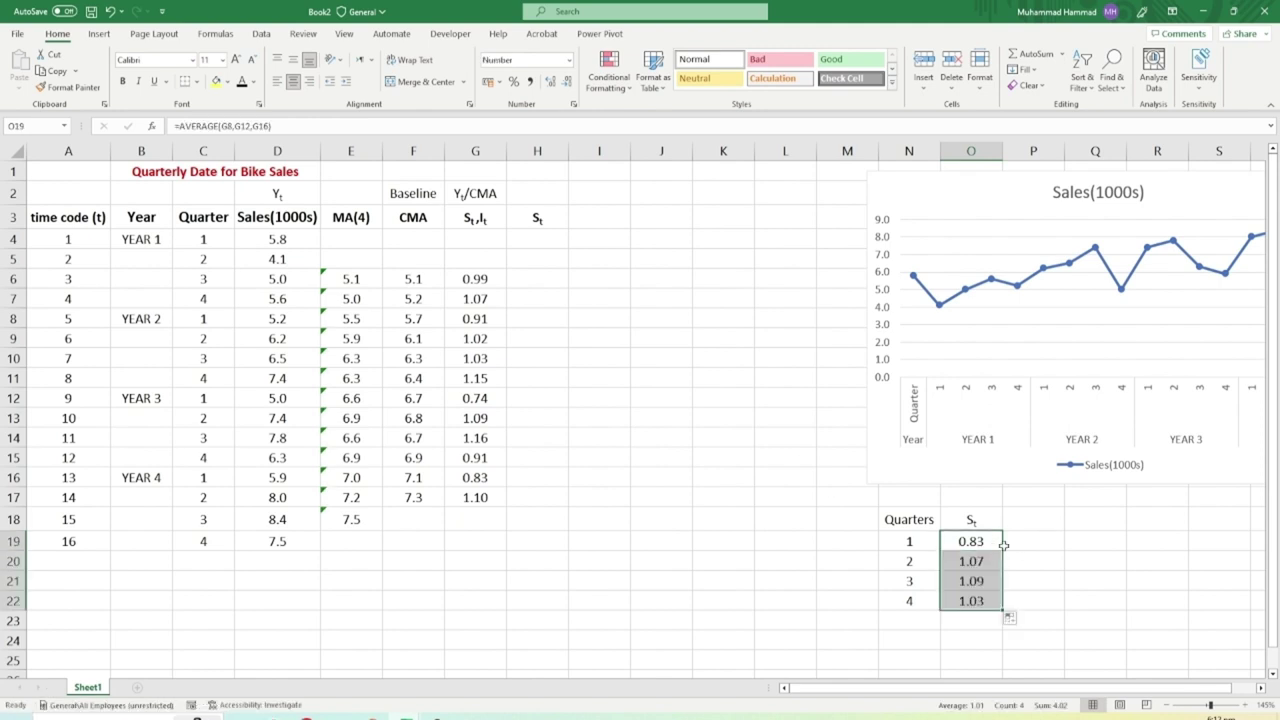
pyautogui.scroll(-1, 1016, 549)
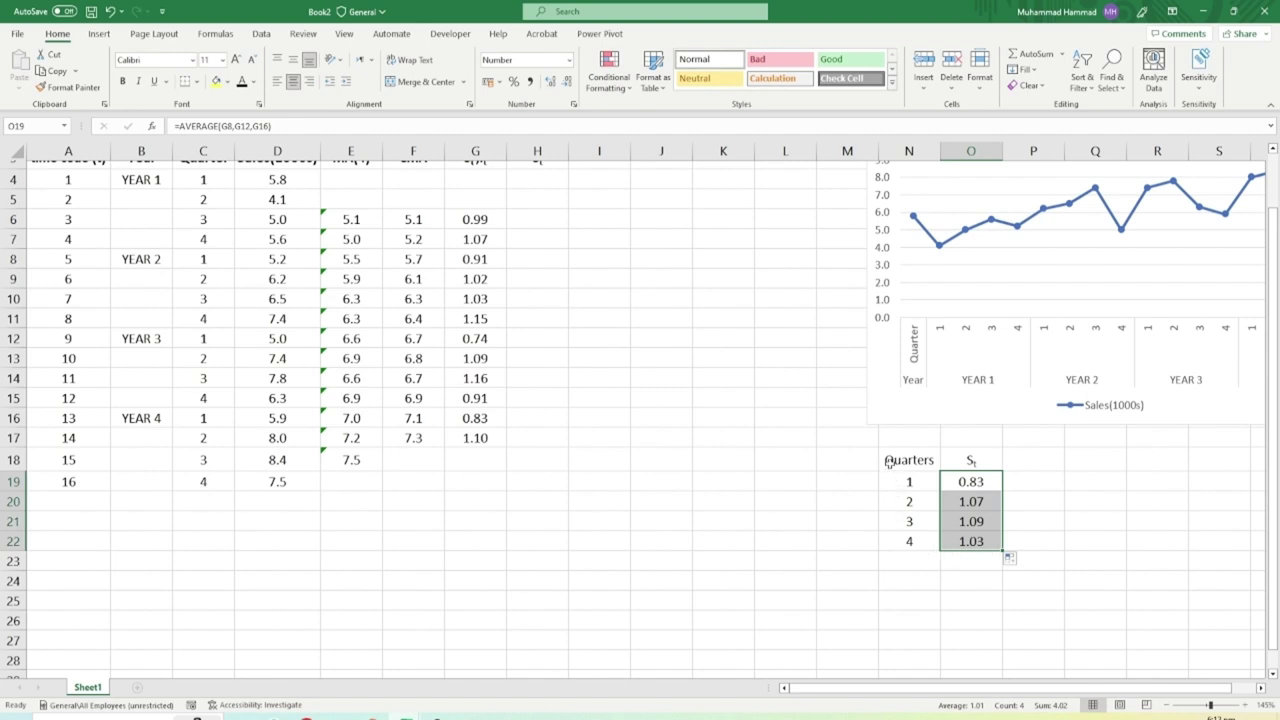
pyautogui.moveTo(890, 463); pyautogui.dragTo(962, 541)
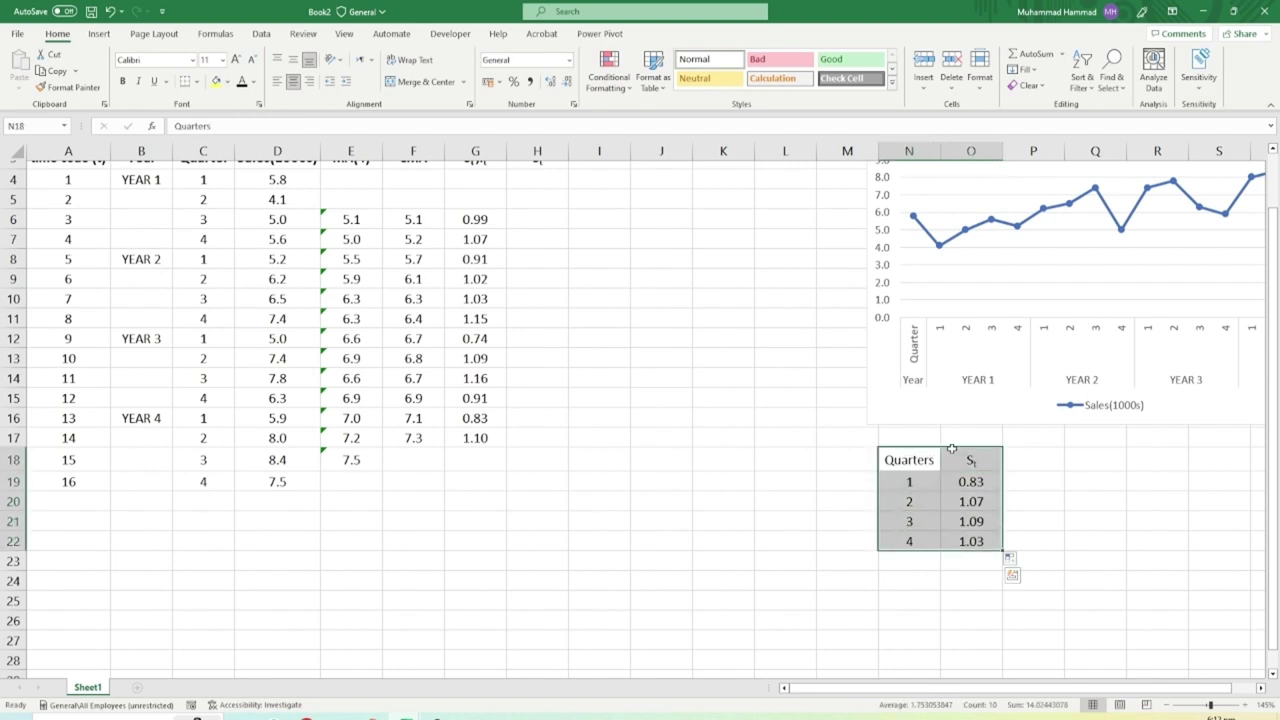
# Apply All Borders to the Quarters and S_t table N18:O22
pyautogui.click(196, 82)
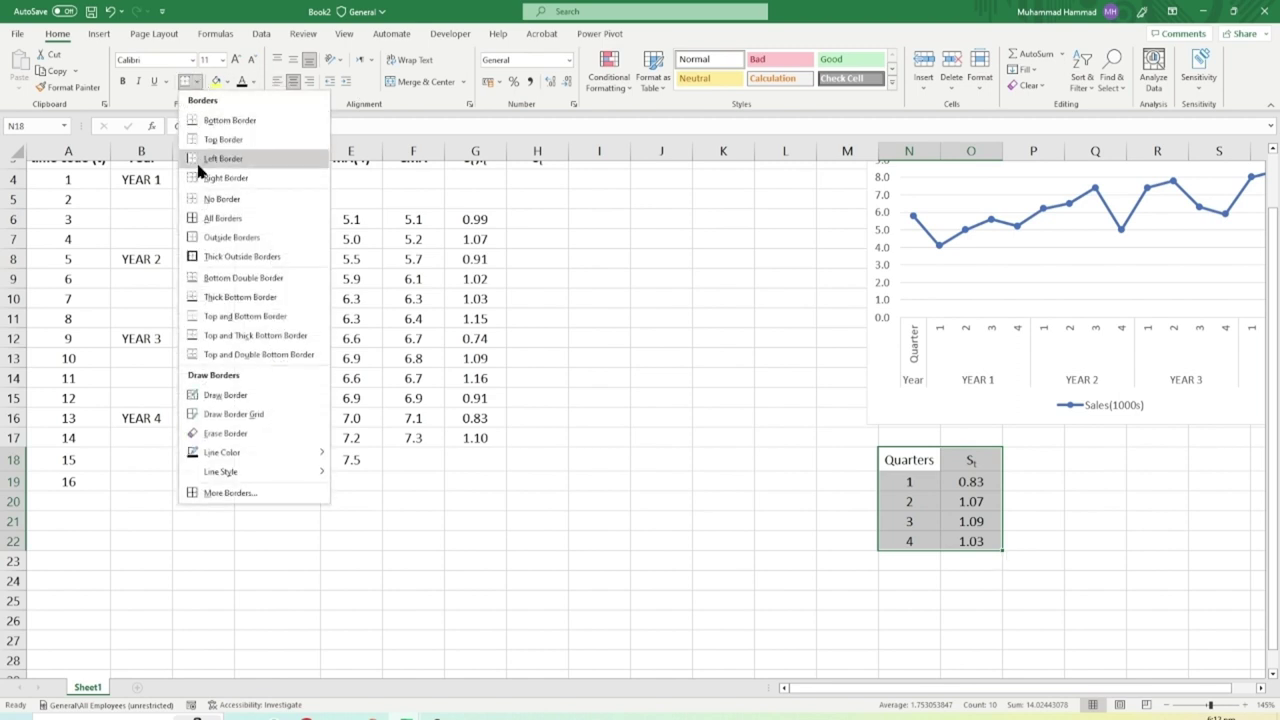
pyautogui.click(211, 226)
pyautogui.click(1078, 580)
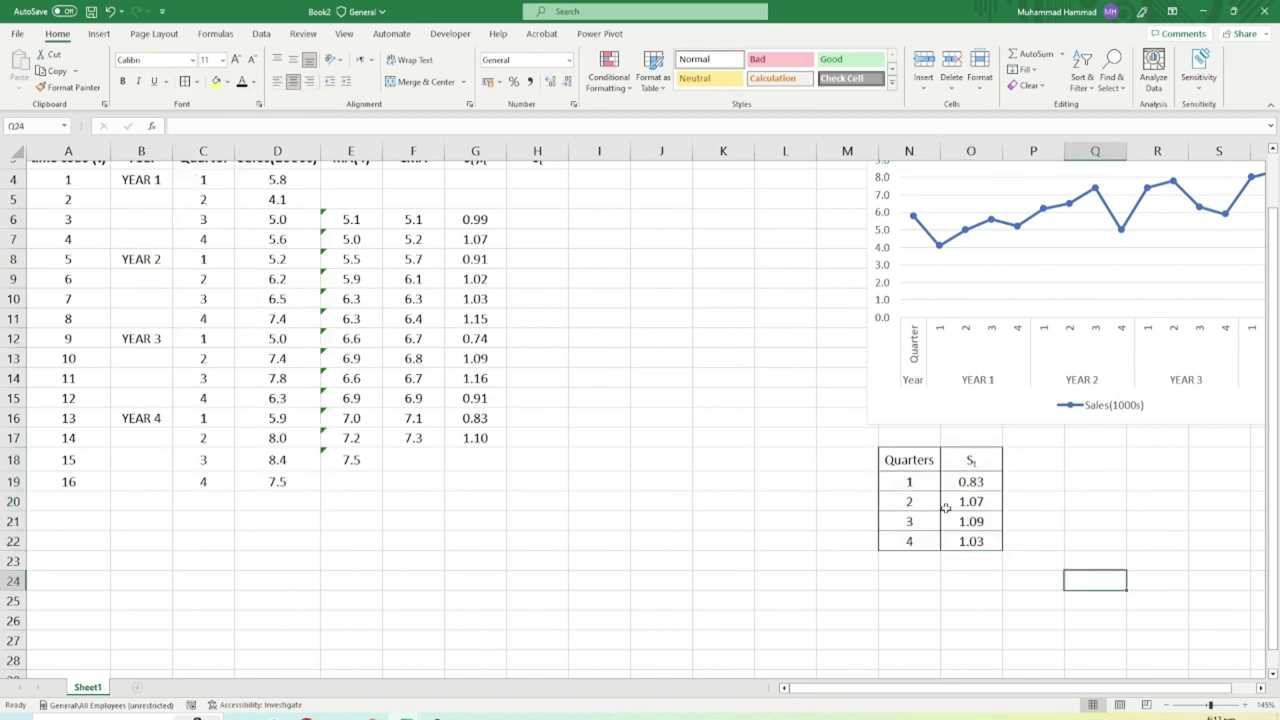
pyautogui.click(912, 482)
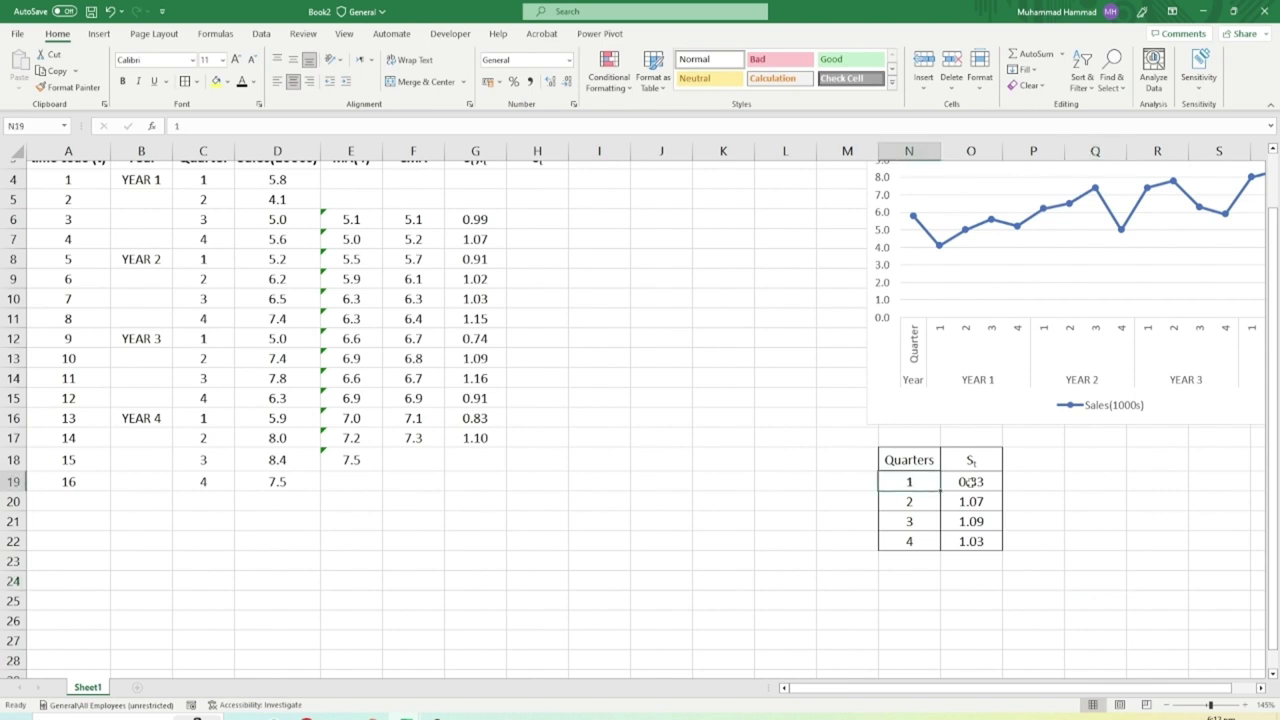
pyautogui.click(970, 482)
pyautogui.click(928, 504)
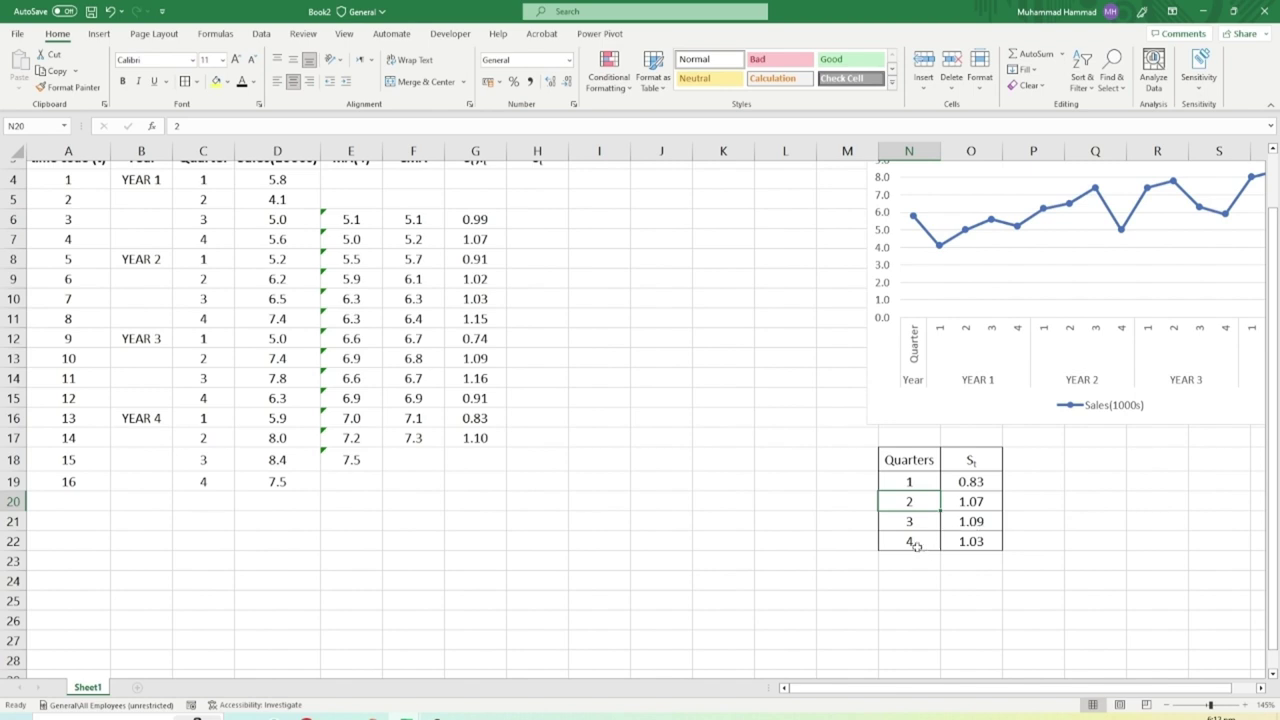
# Save the workbook with Ctrl+S
pyautogui.scroll(1, 998, 556)
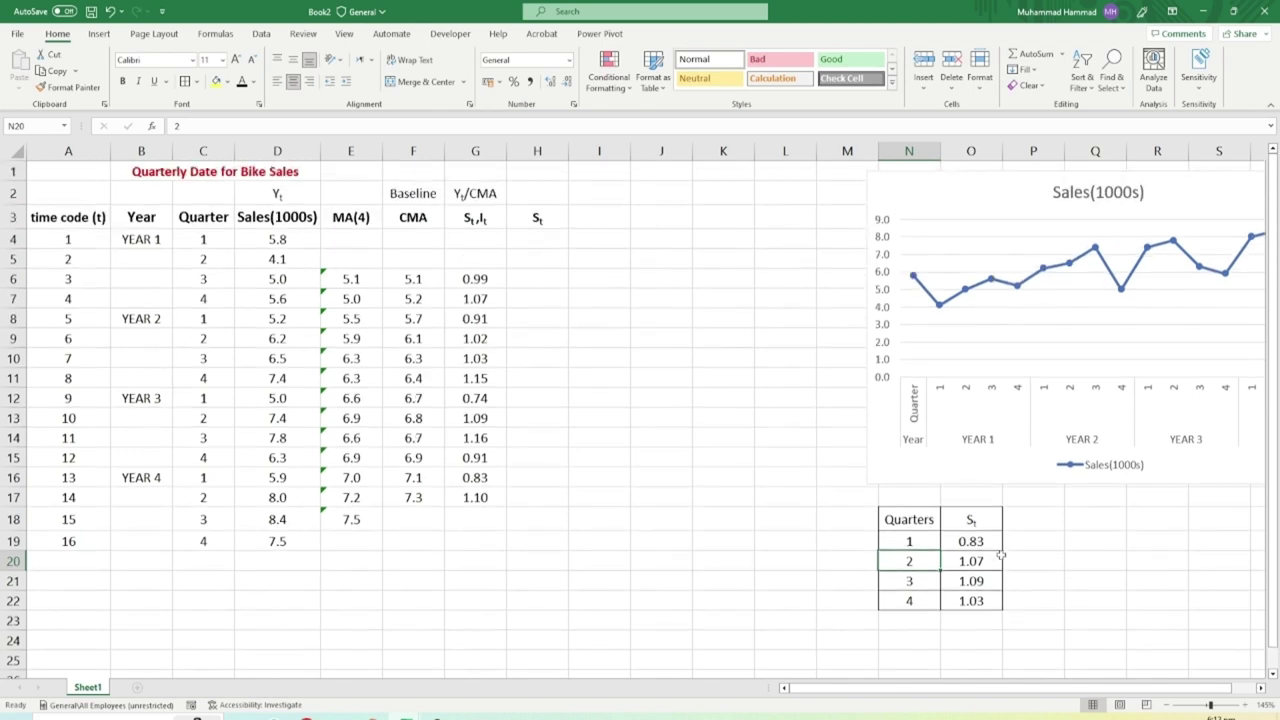
pyautogui.press('Up')
pyautogui.press('Right')
pyautogui.hotkey('ctrl', 's')
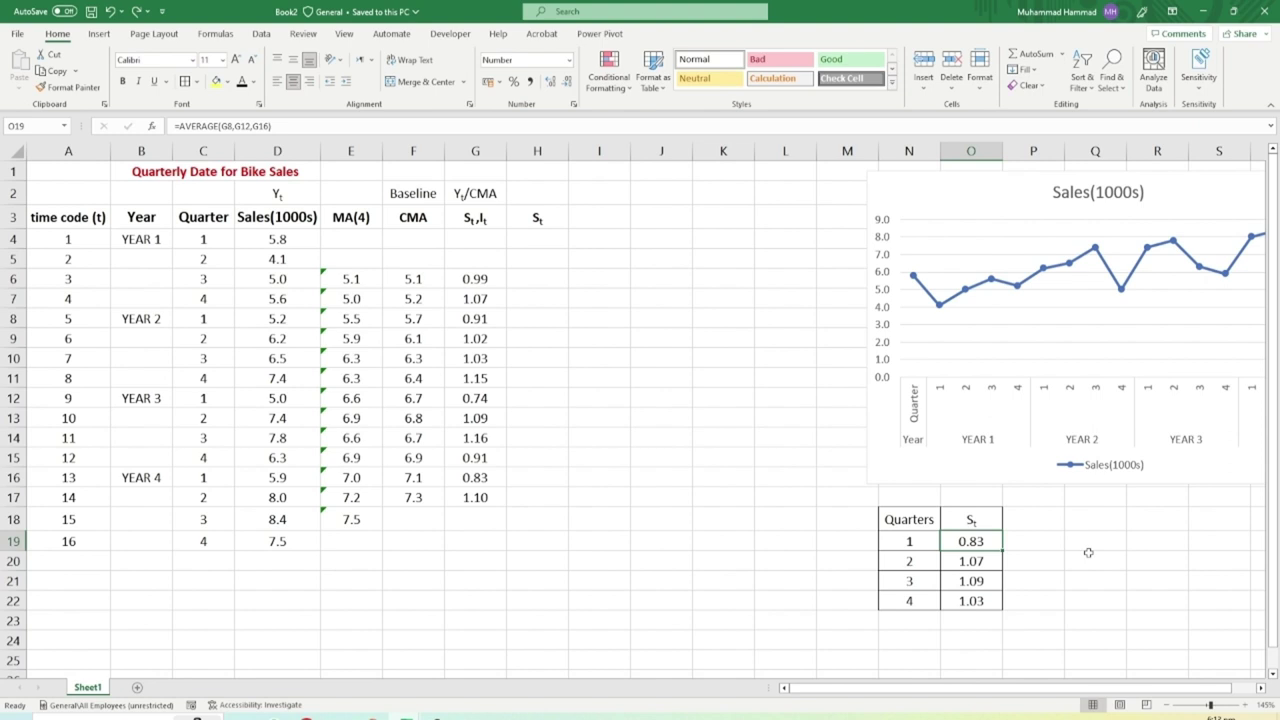
# Copy the four S_t averages and paste them as values into H4:H7
pyautogui.moveTo(987, 541); pyautogui.dragTo(983, 601)
pyautogui.hotkey('ctrl', 'c')
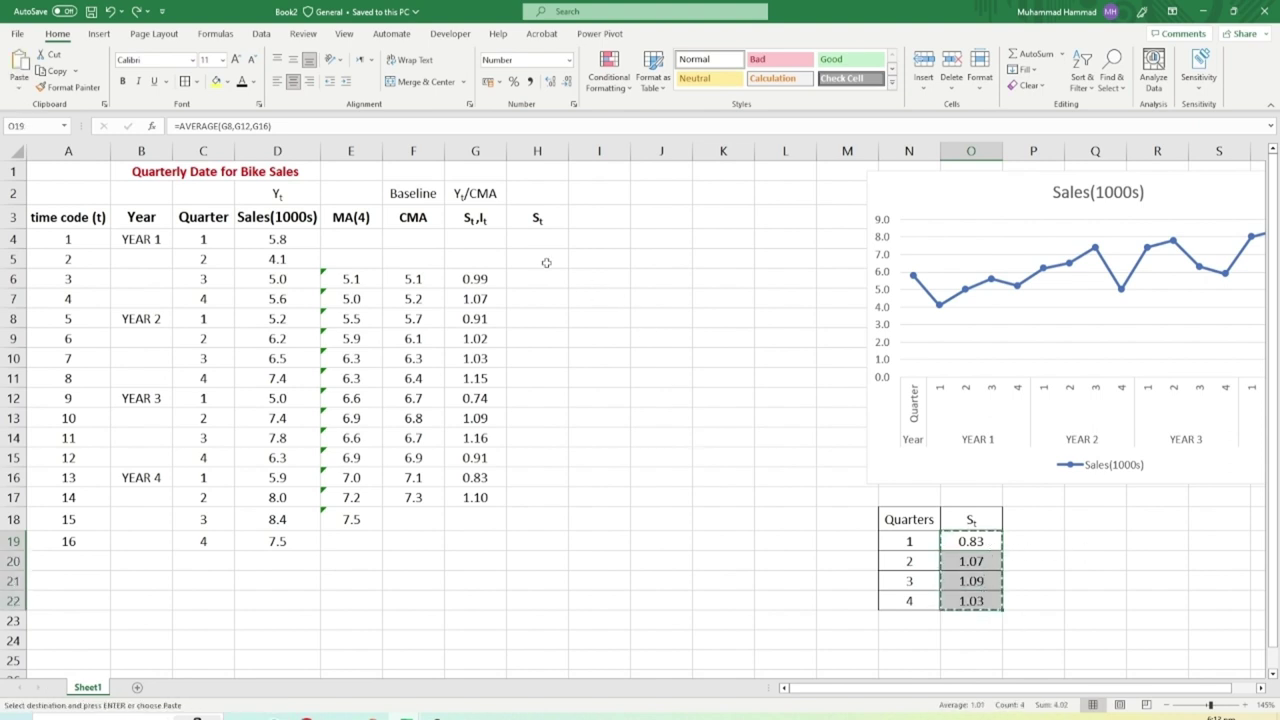
pyautogui.rightClick(541, 245)
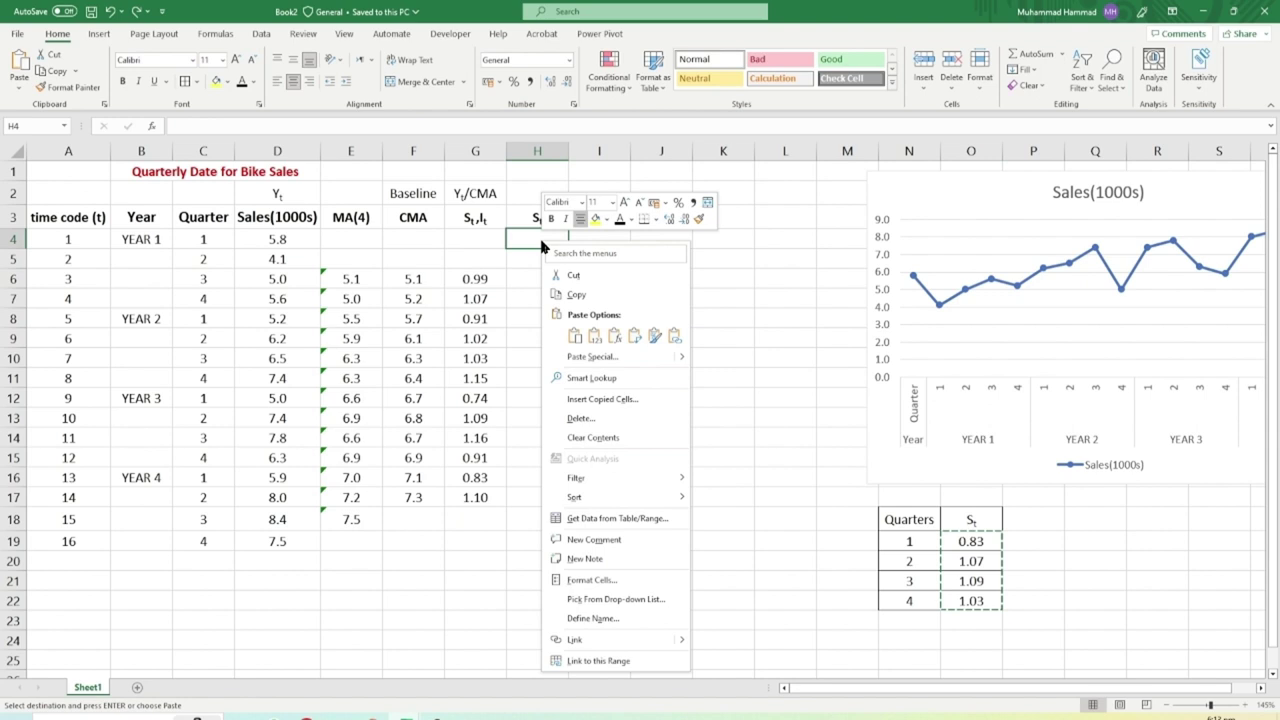
pyautogui.click(594, 336)
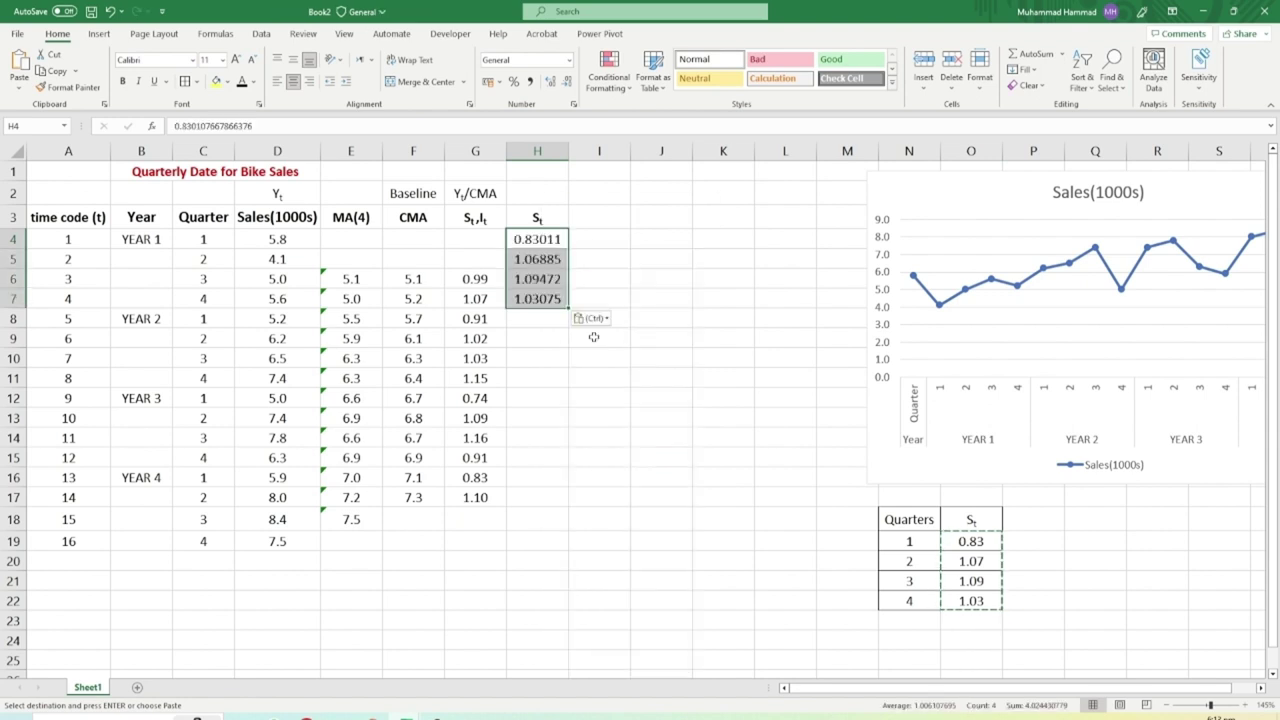
# Reduce the St values in H4:H7 to two decimal places
pyautogui.click(567, 83)
pyautogui.click(567, 83)
pyautogui.click(567, 83)
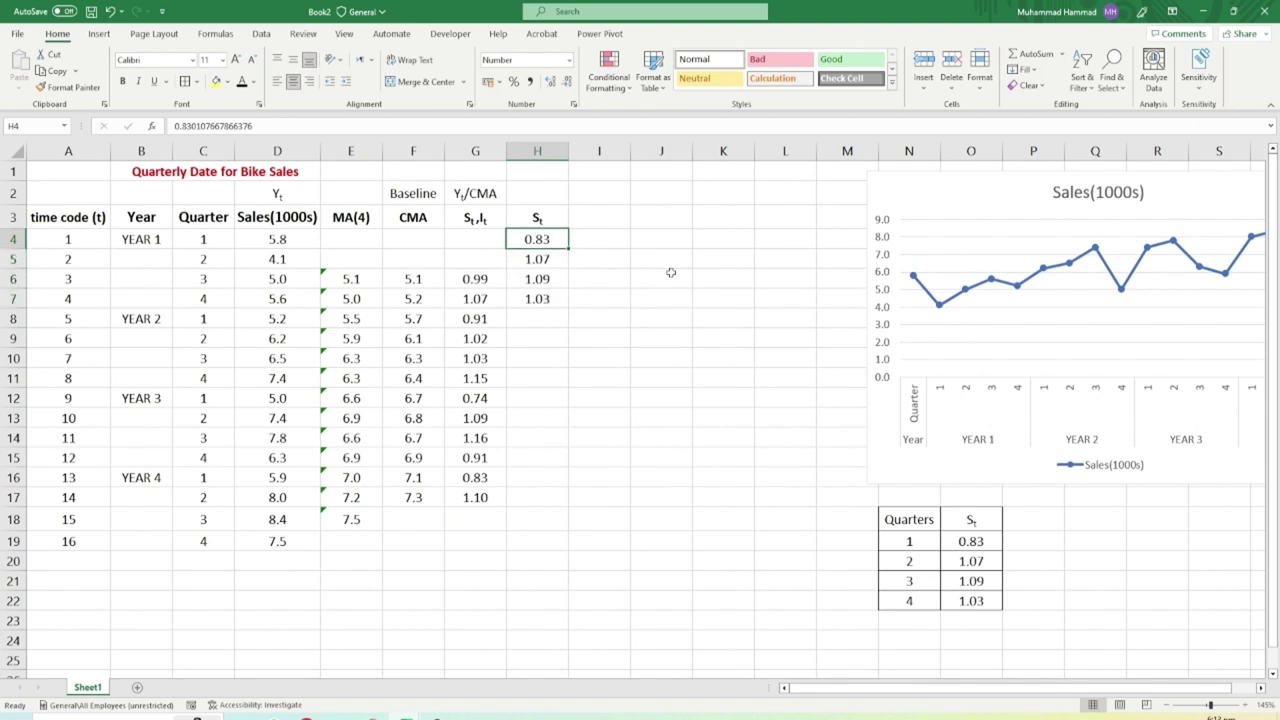
# Enter =VLOOKUP(C4,$N$18:$O$22,2,0) in H4, returning 0.83
pyautogui.write('=vlo')
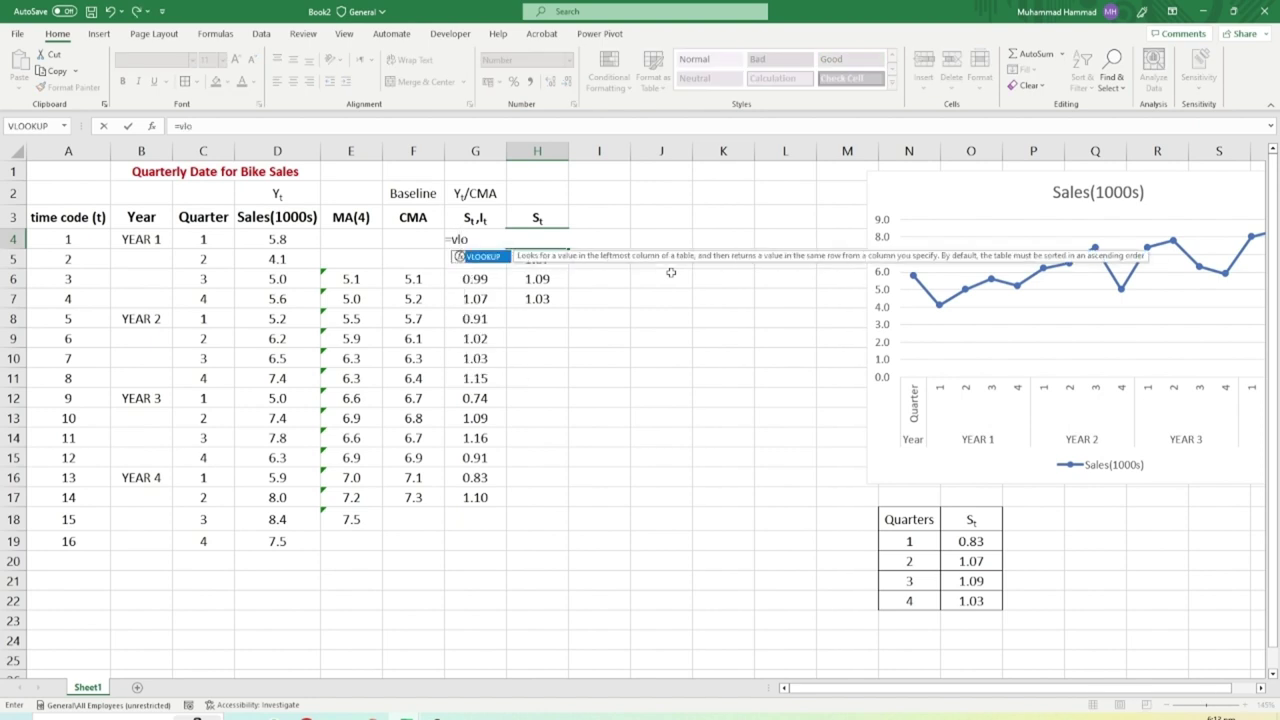
pyautogui.write('okup')
pyautogui.press('Tab')
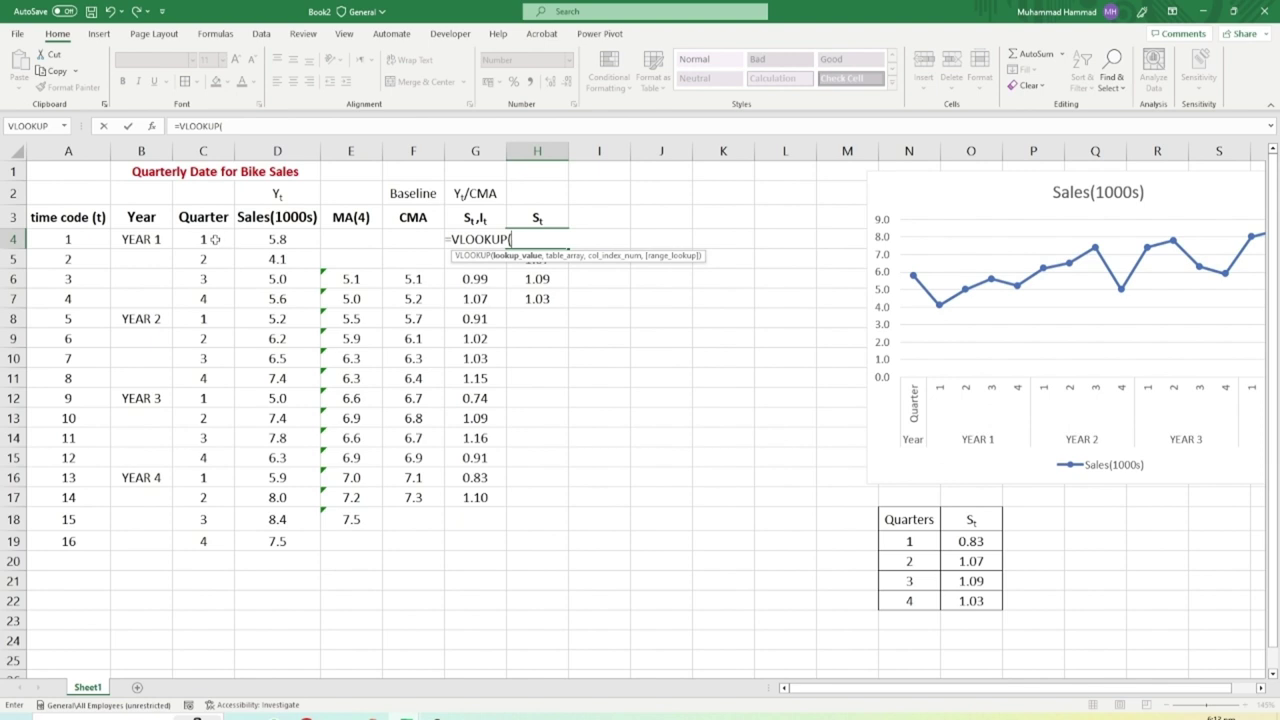
pyautogui.click(215, 239)
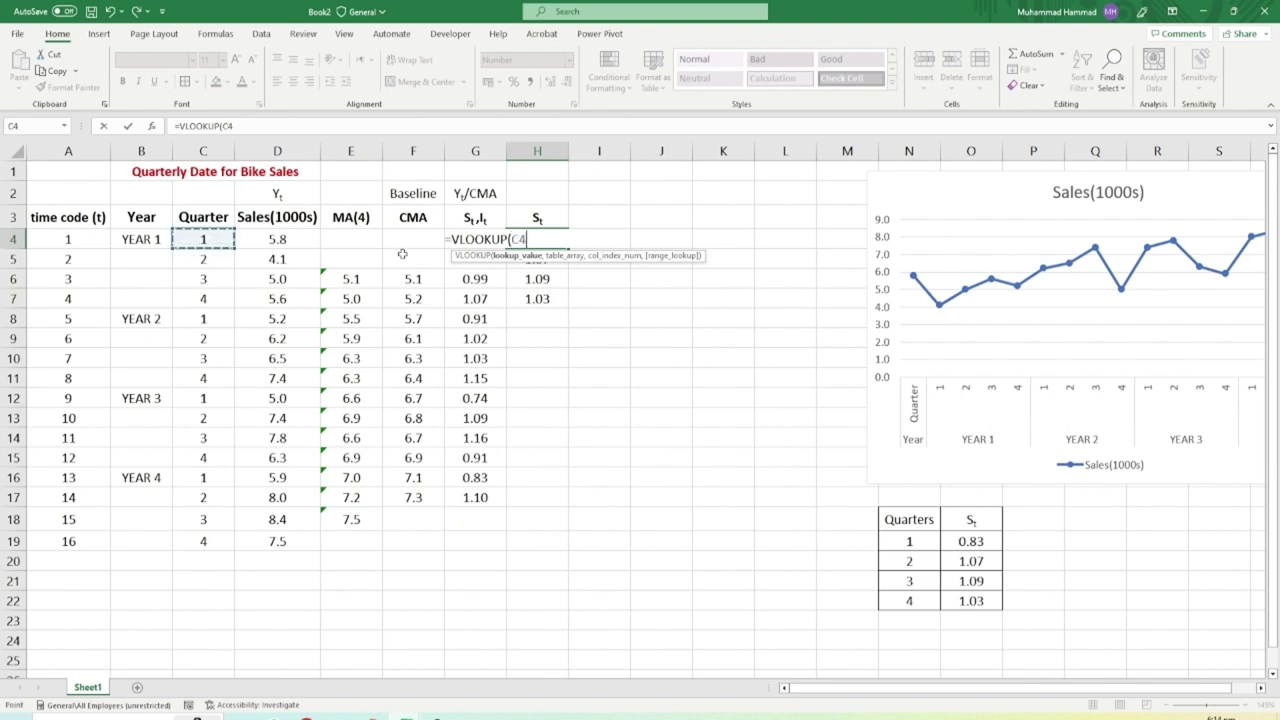
pyautogui.write(',')
pyautogui.moveTo(908, 521); pyautogui.dragTo(955, 597)
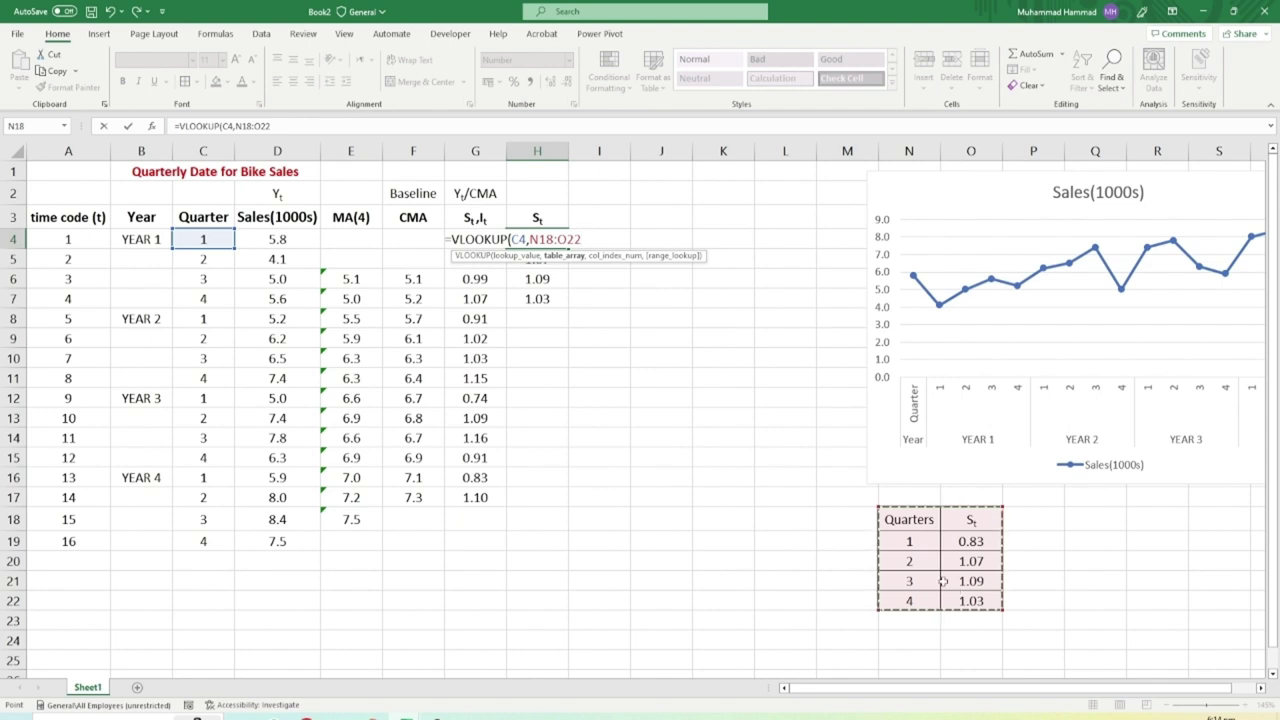
pyautogui.press('F4')
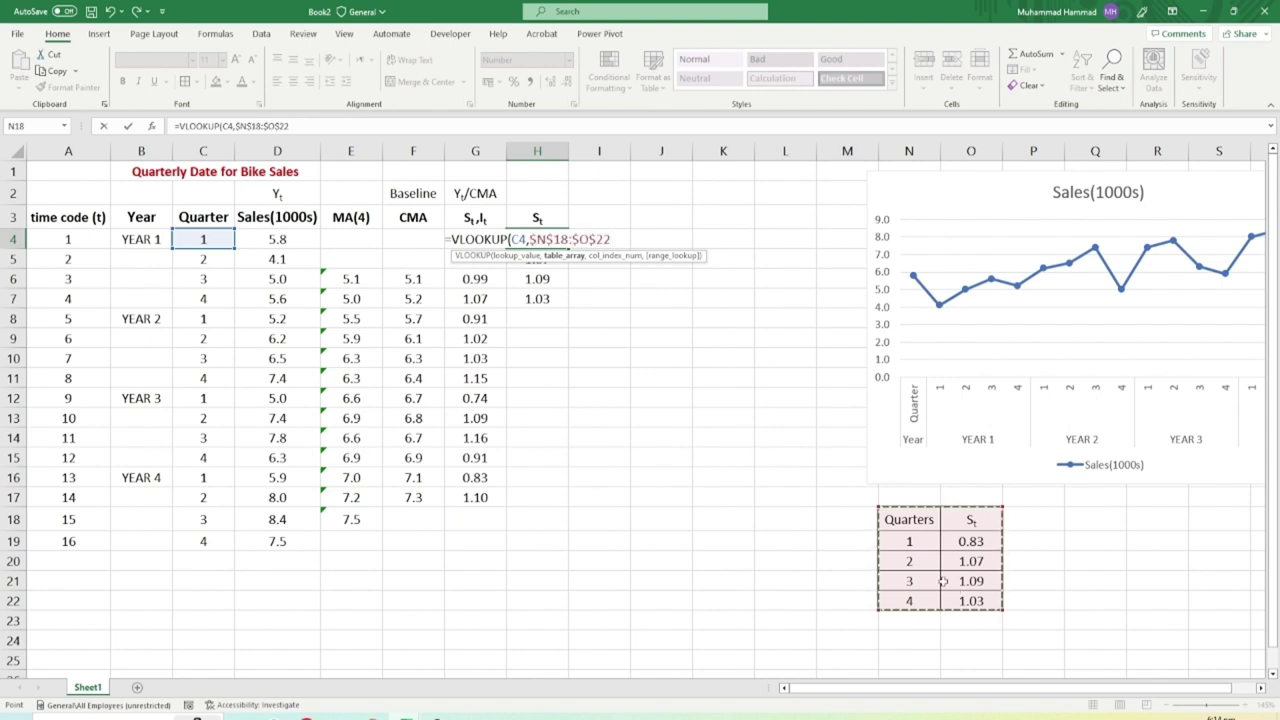
pyautogui.write(',')
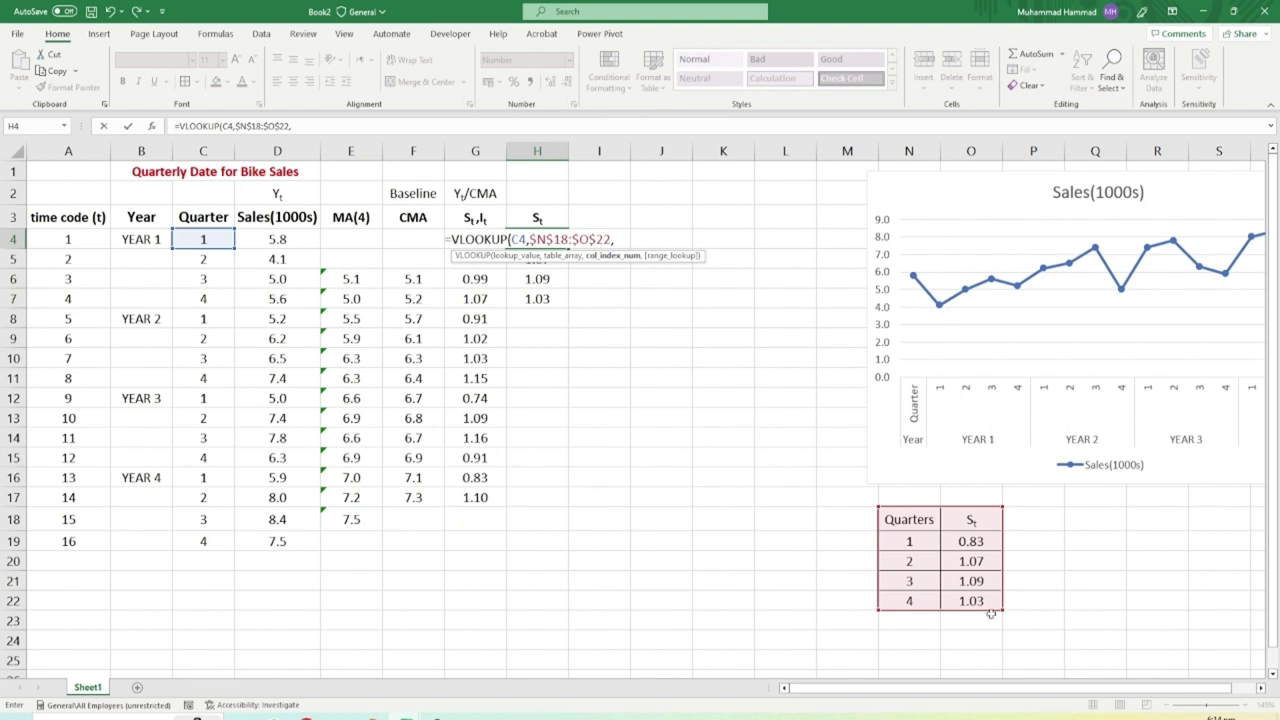
pyautogui.write('2,')
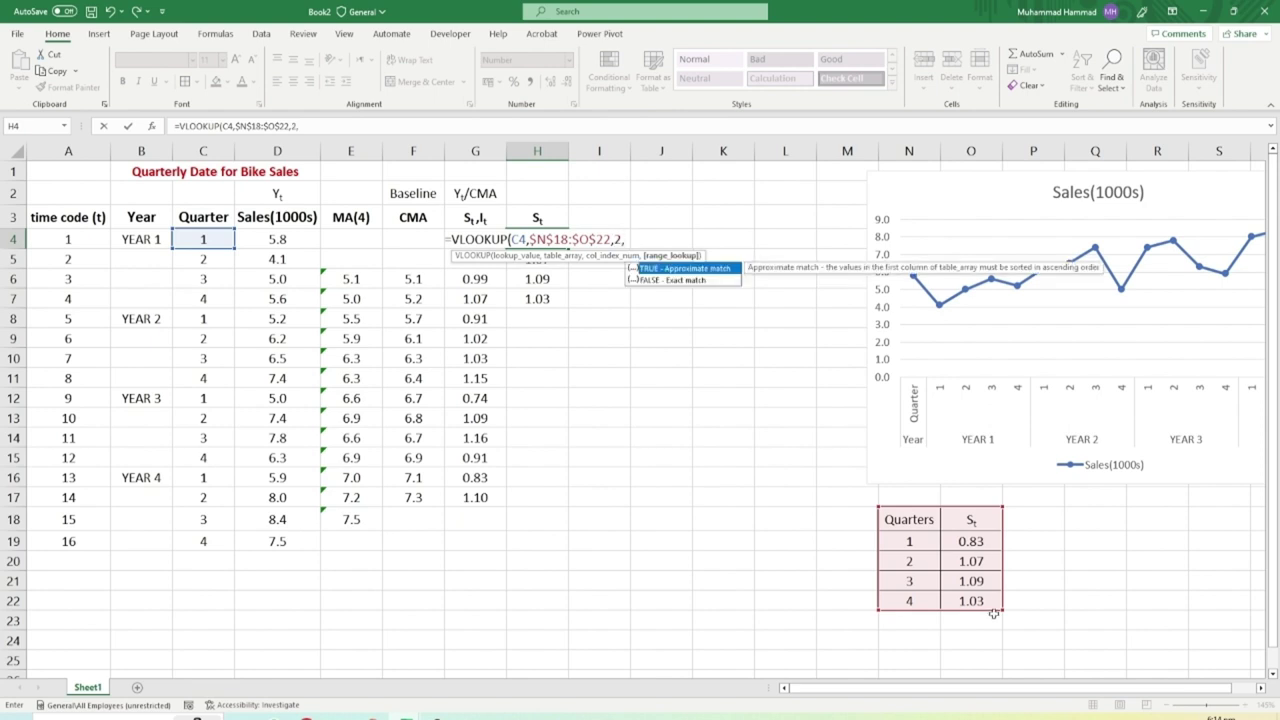
pyautogui.write('0')
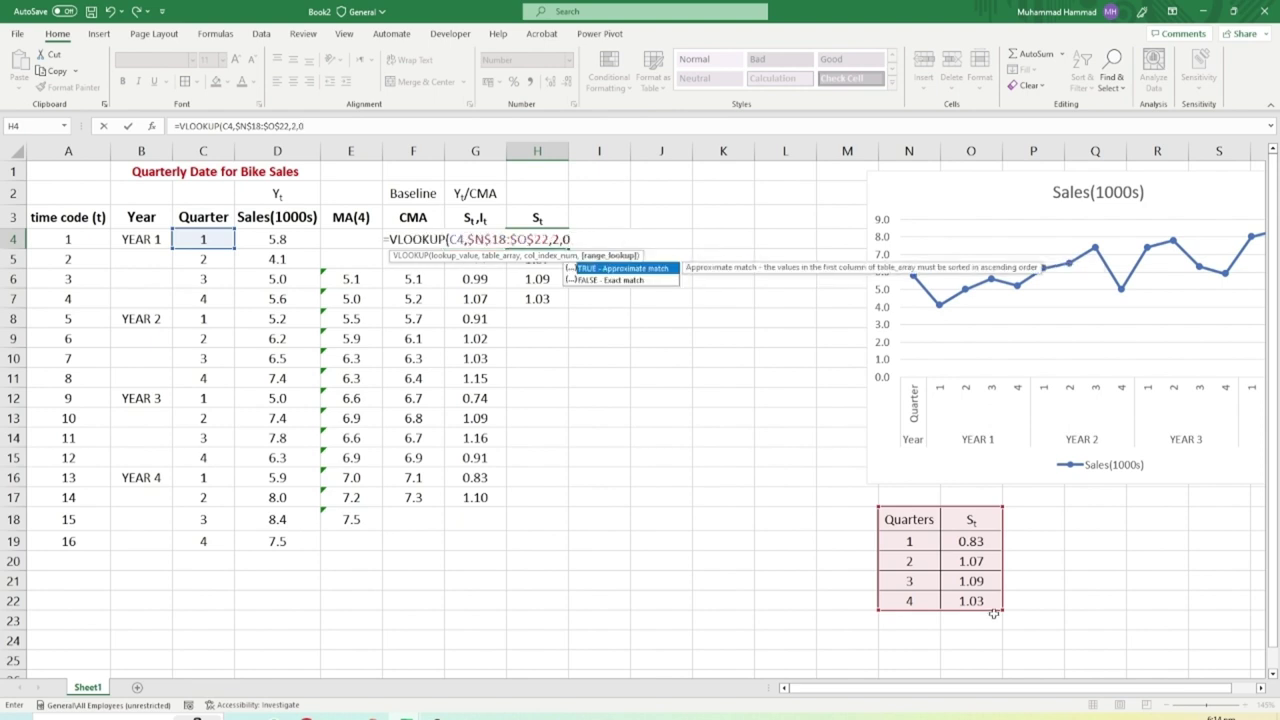
pyautogui.write(')')
pyautogui.press('Return')
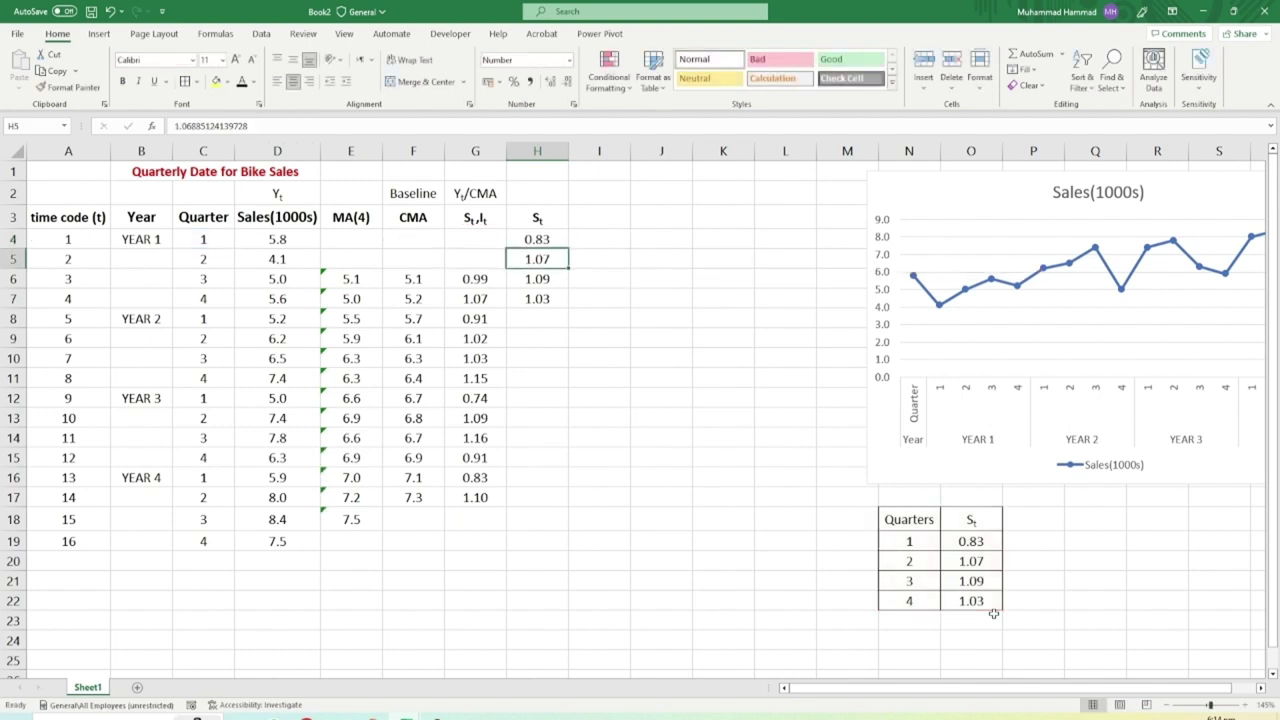
# Fill the H4 VLOOKUP down to H19, repeating 0.83, 1.07, 1.09, 1.03
pyautogui.click(550, 237)
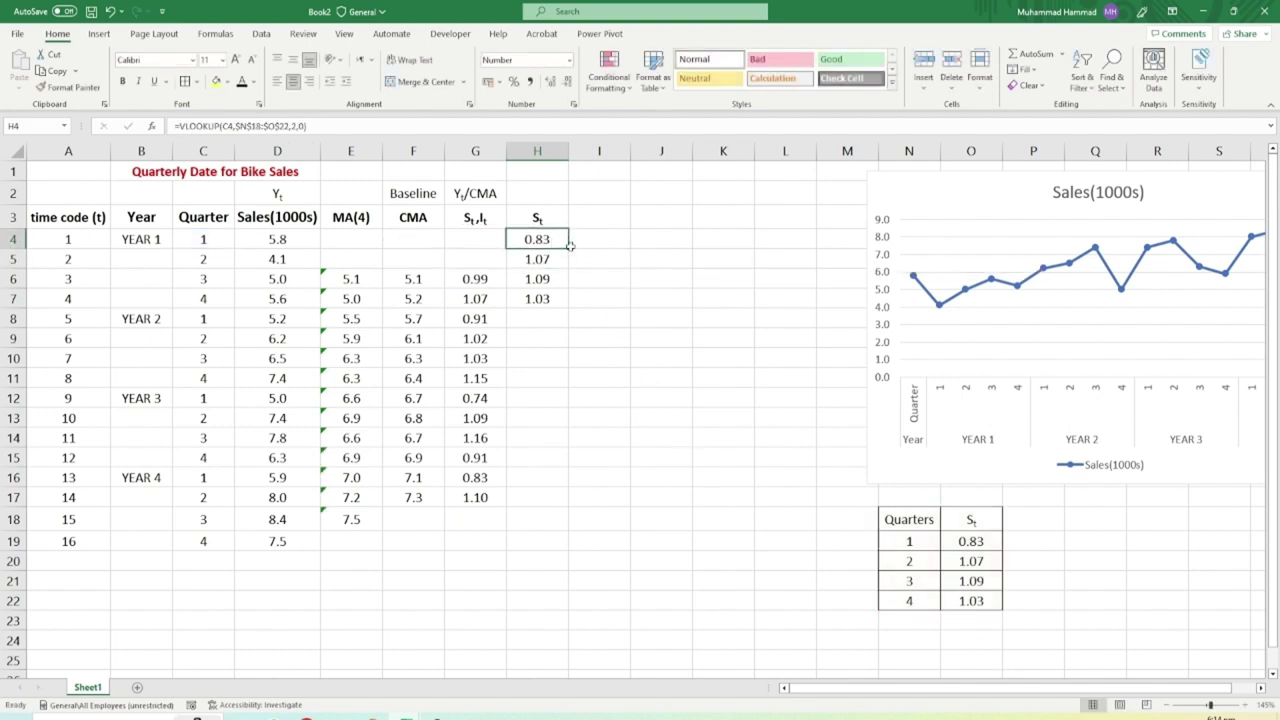
pyautogui.moveTo(569, 248); pyautogui.dragTo(549, 545)
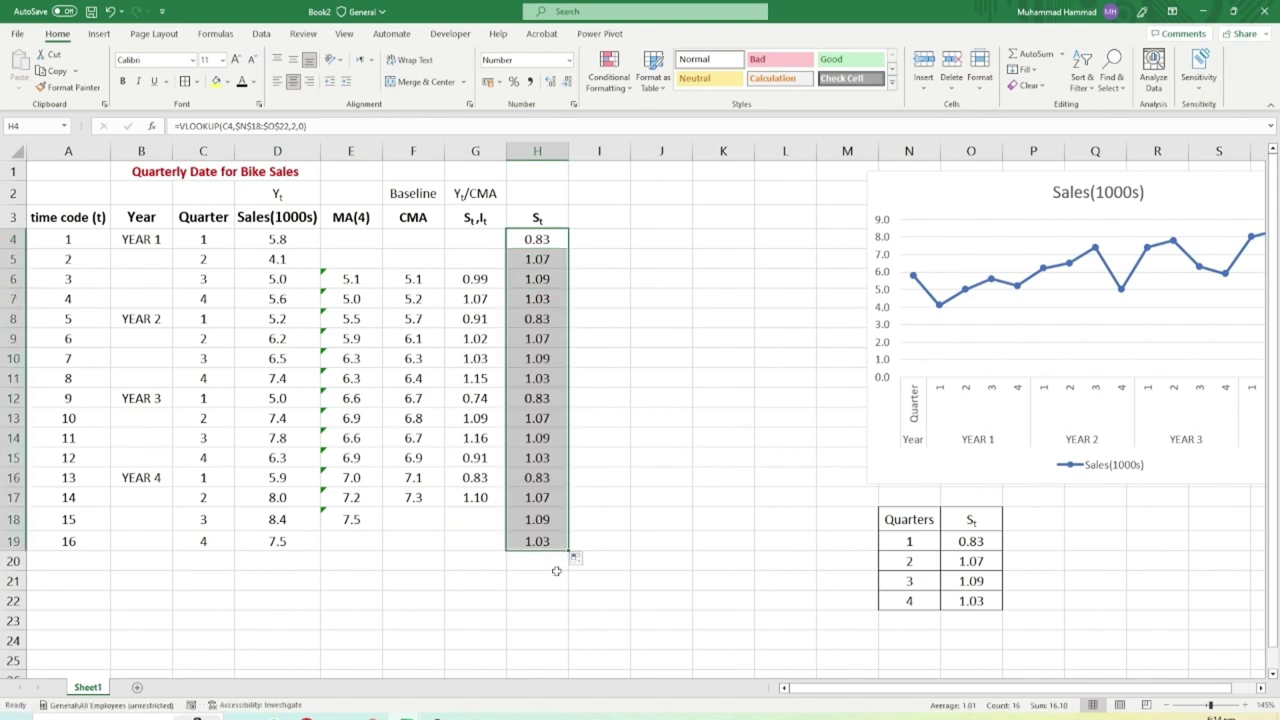
pyautogui.click(556, 576)
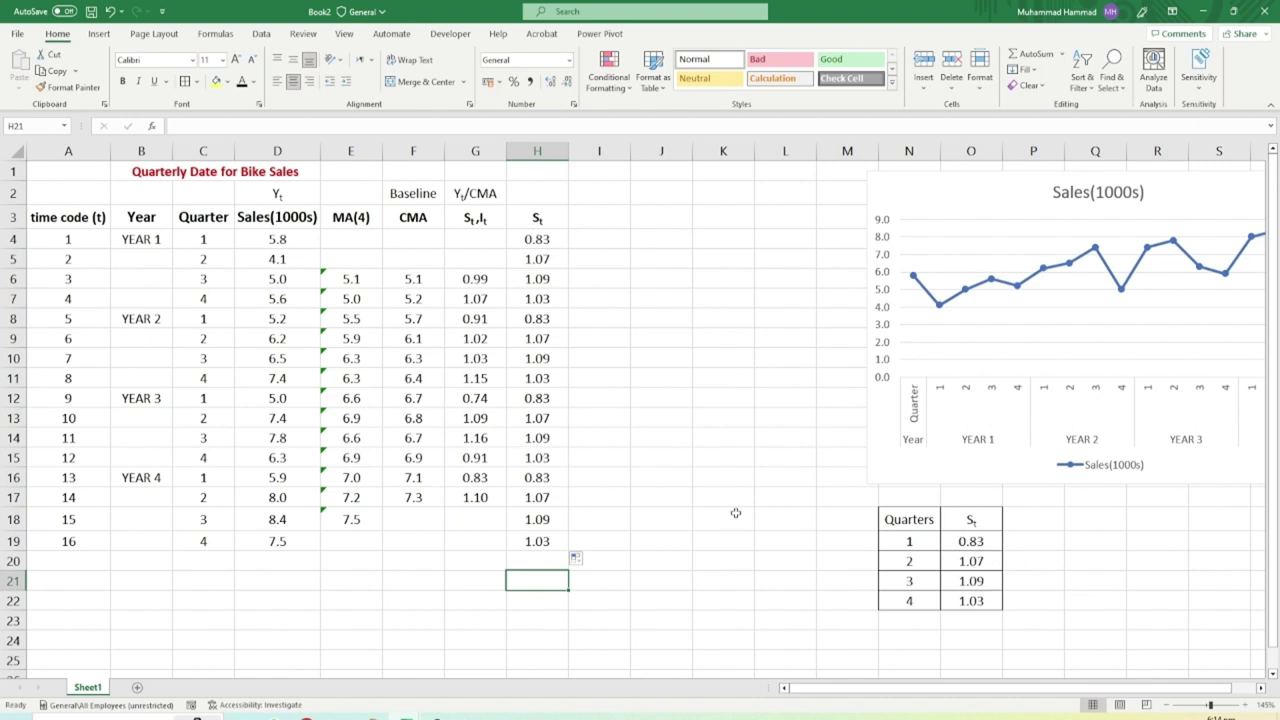
pyautogui.click(556, 237)
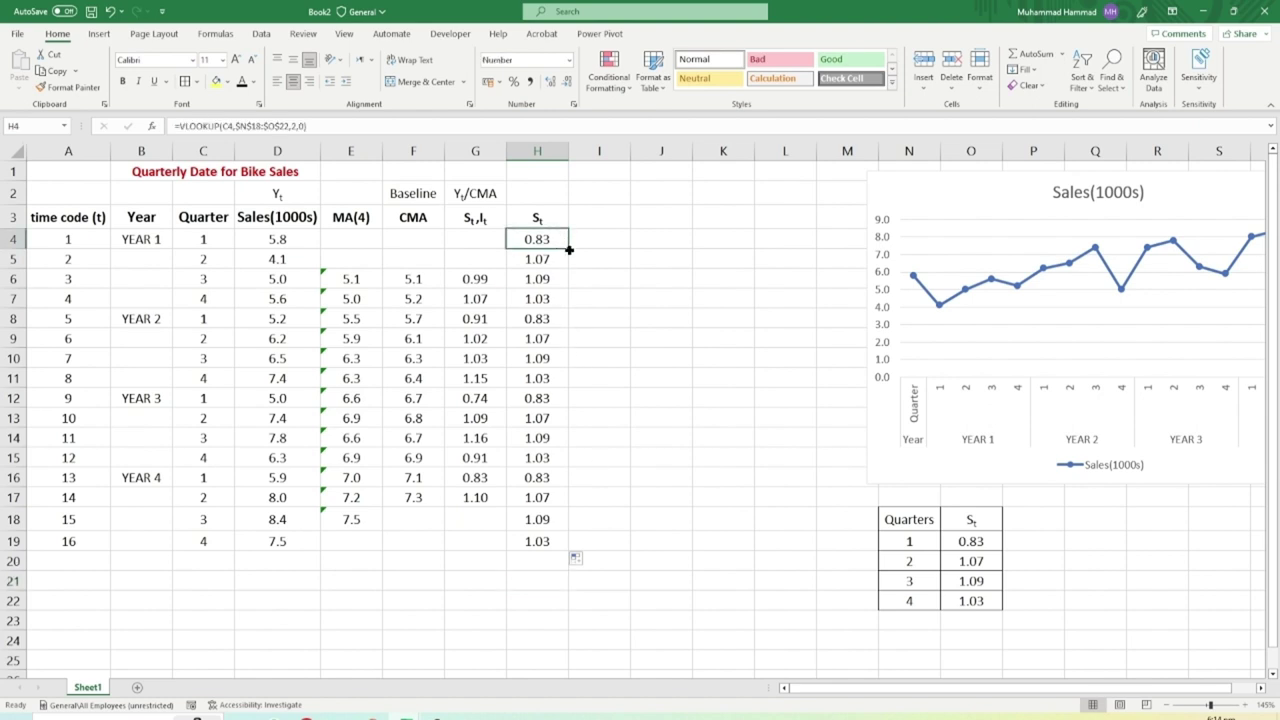
pyautogui.doubleClick(566, 247)
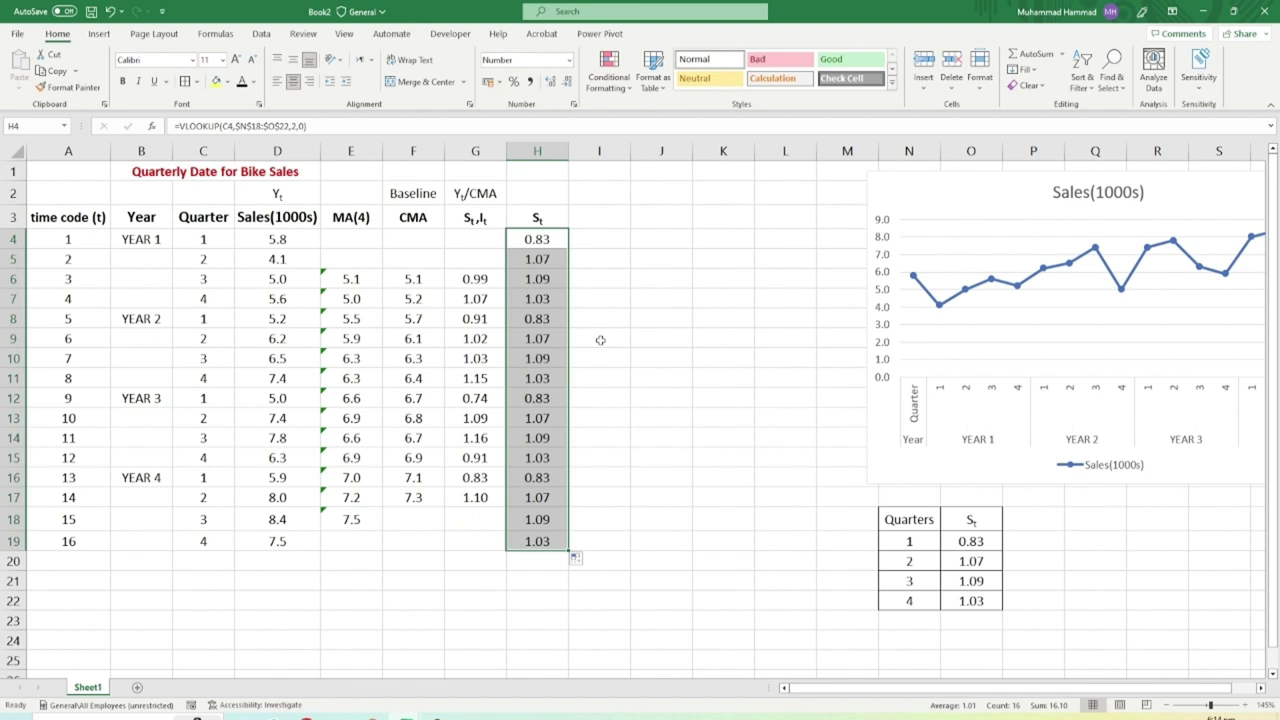
pyautogui.hotkey('ctrl', 'z')
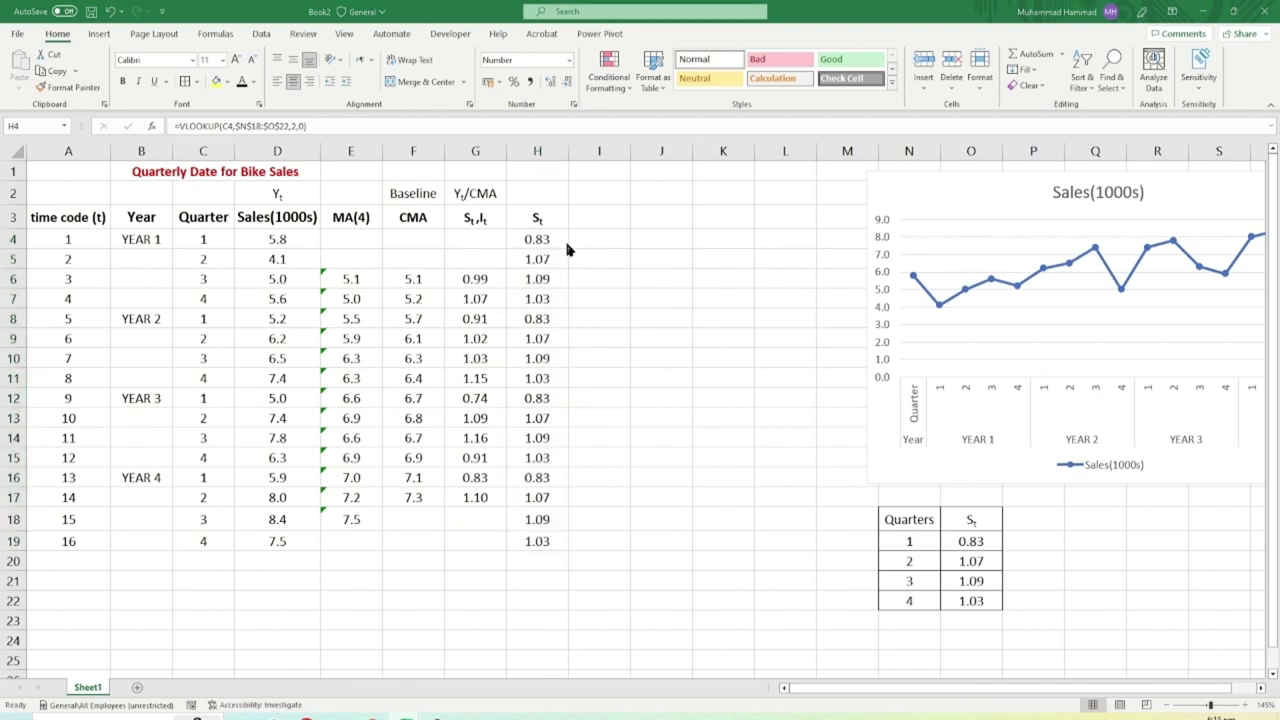
pyautogui.hotkey('ctrl', 'y')
# Enter a bold Deseasonalize header in I3 and widen column I to fit
pyautogui.click(616, 215)
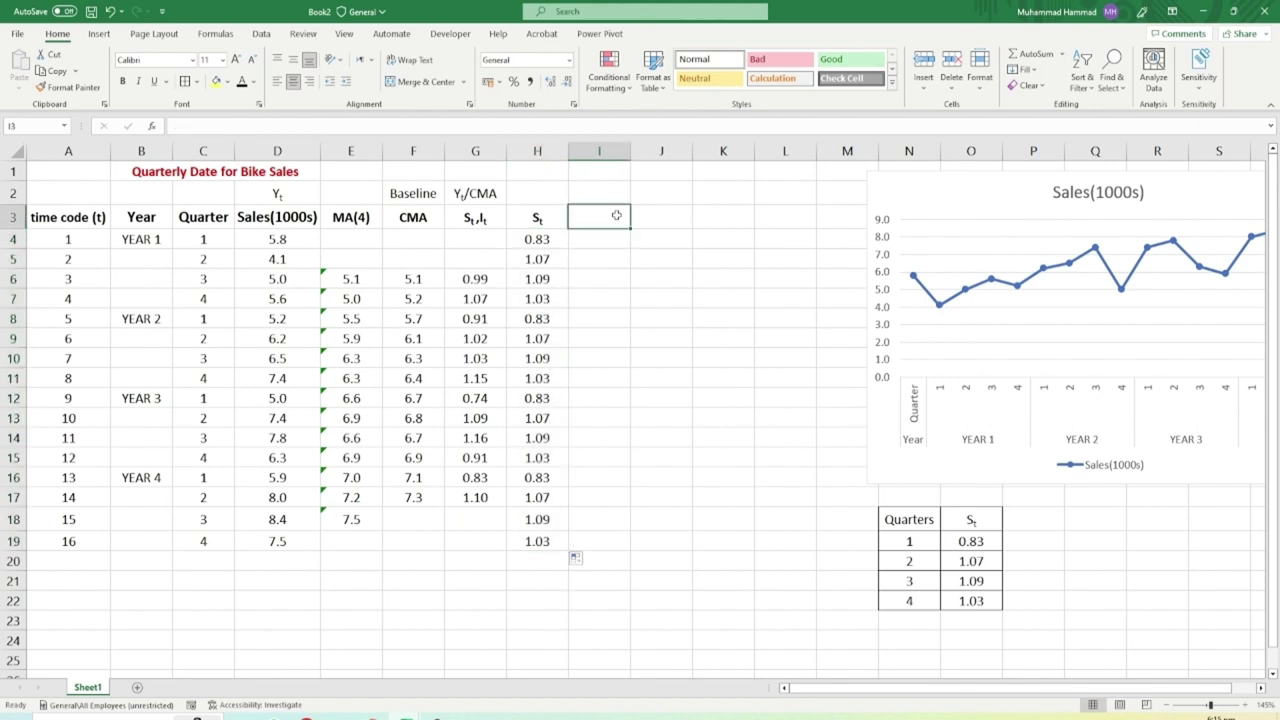
pyautogui.write('Dese')
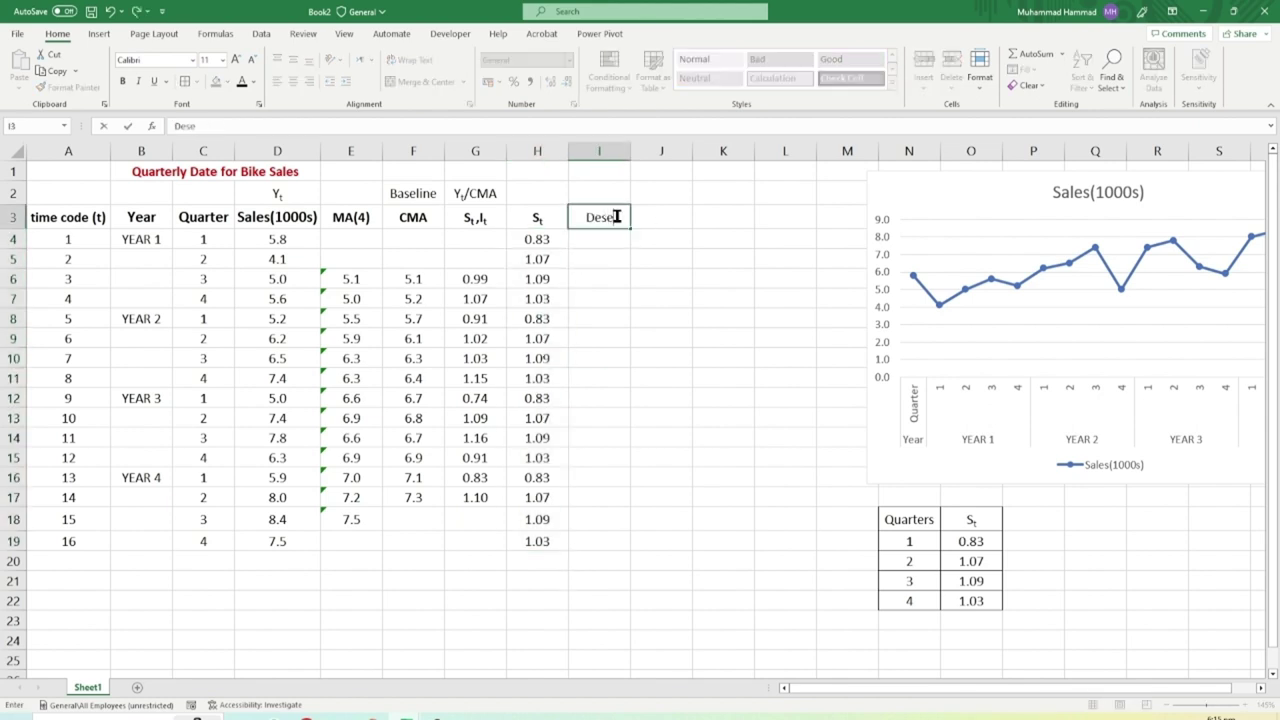
pyautogui.write('asonalize')
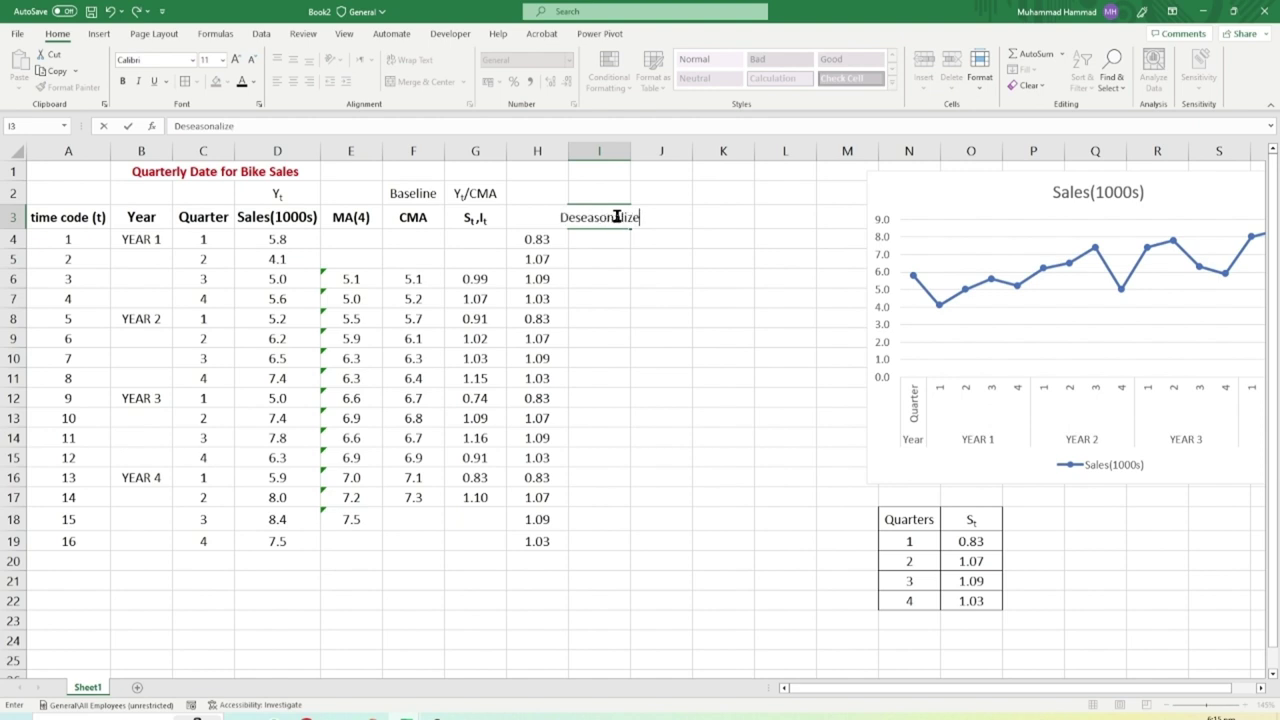
pyautogui.press('Return')
pyautogui.click(610, 217)
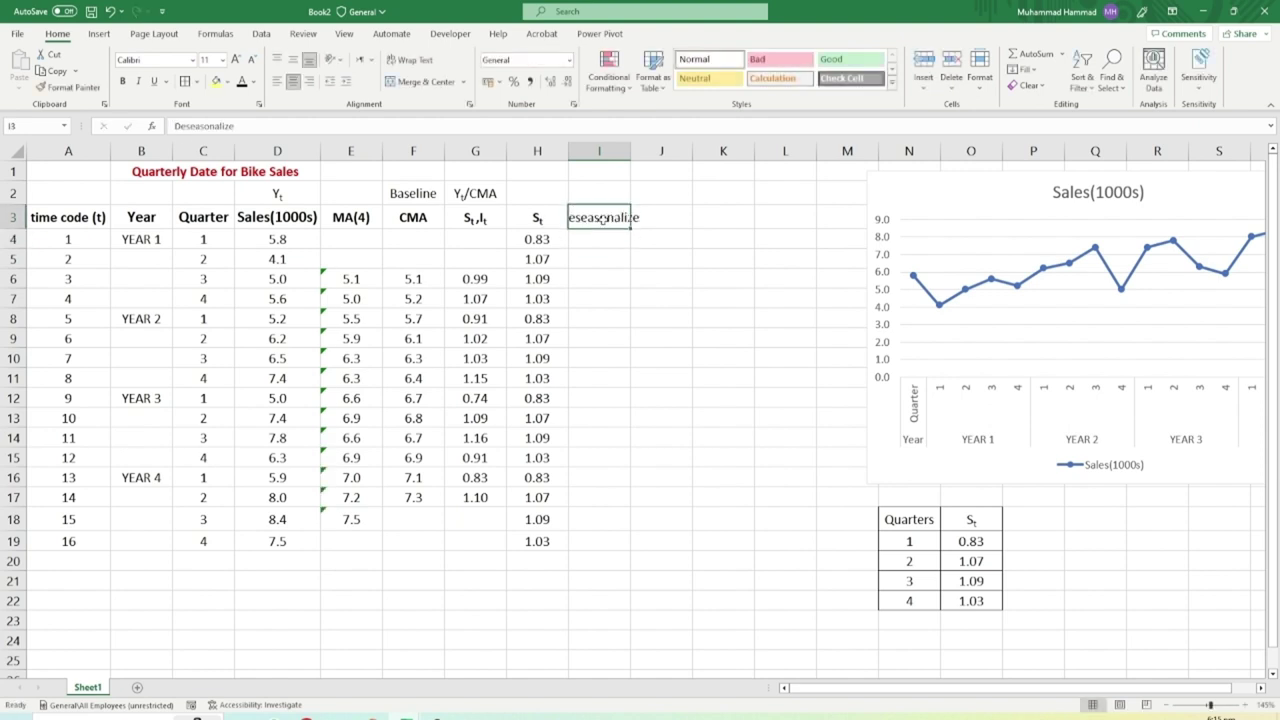
pyautogui.hotkey('ctrl', 'b')
pyautogui.doubleClick(631, 150)
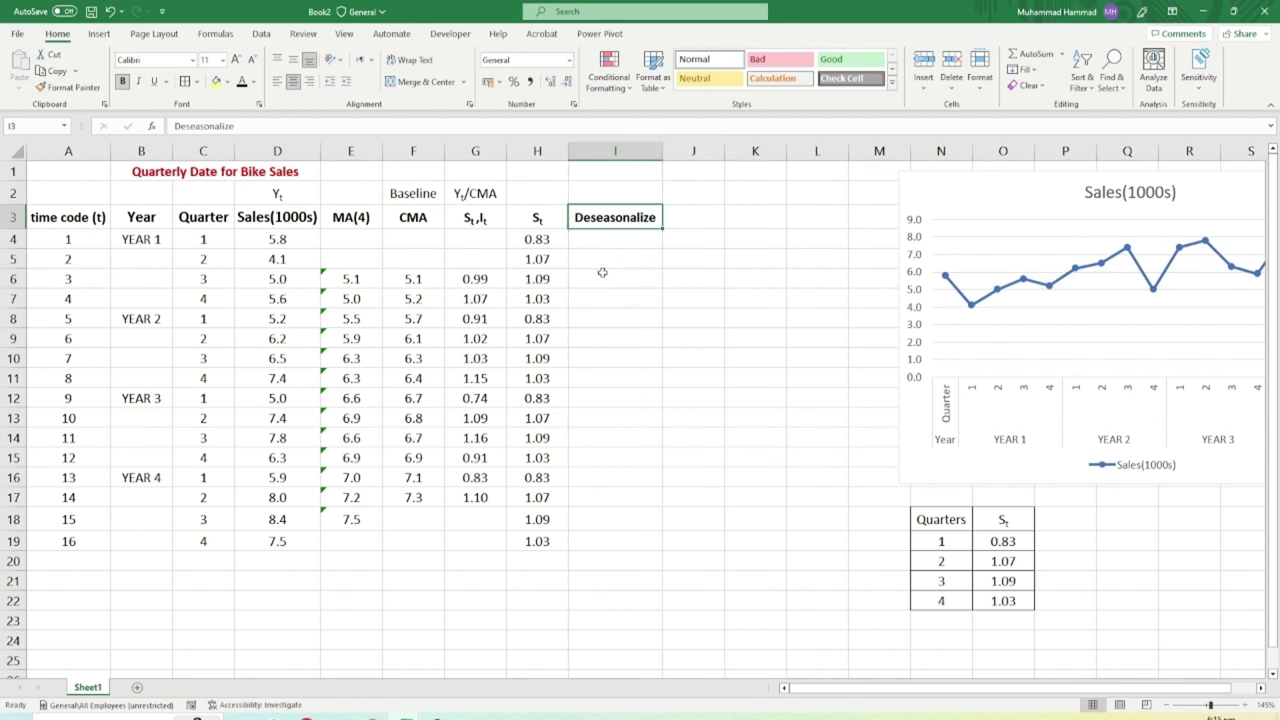
# Type Yt/St in I2 and make its final t subscript
pyautogui.click(604, 240)
pyautogui.click(601, 194)
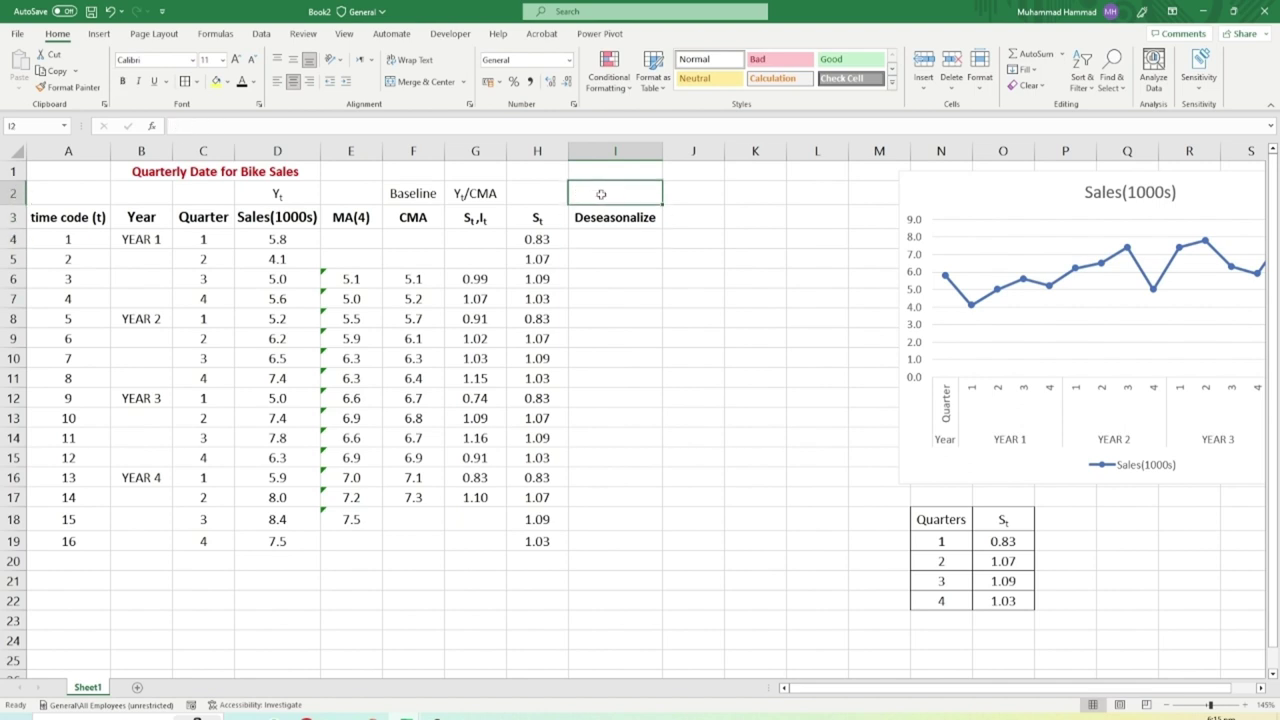
pyautogui.write('Yt')
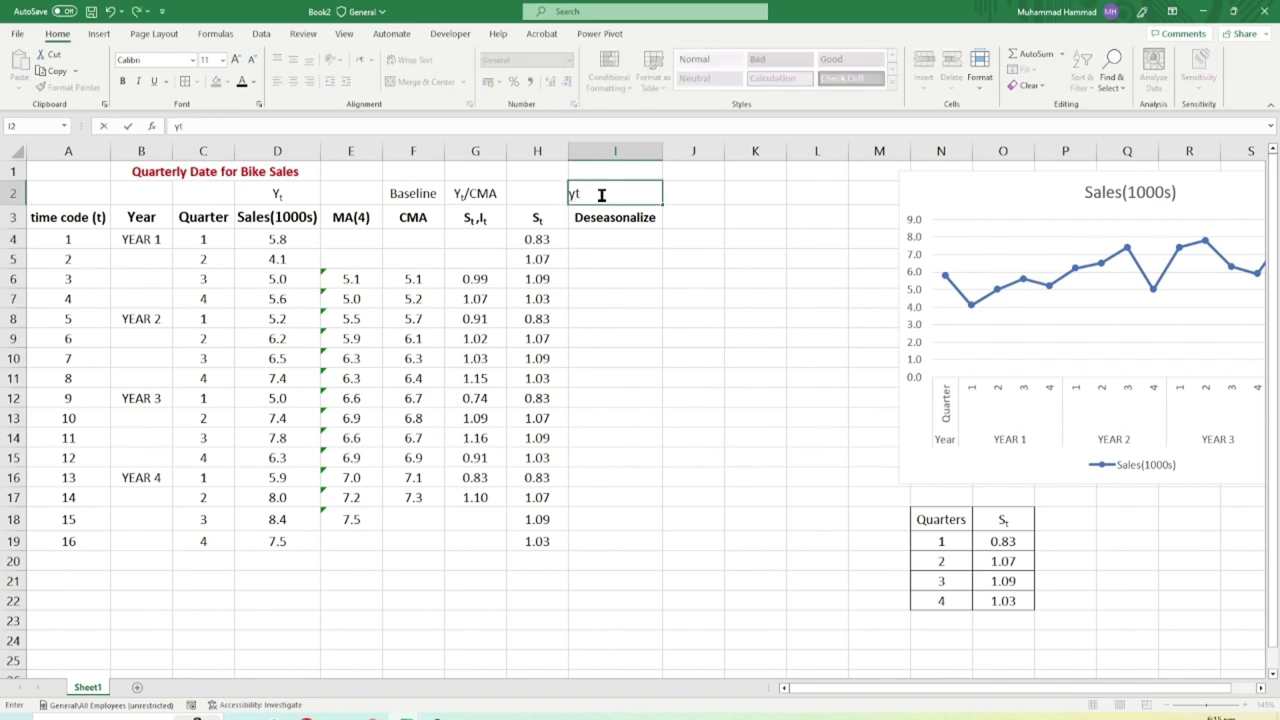
pyautogui.write('/st')
pyautogui.press('BackSpace')
pyautogui.press('BackSpace')
pyautogui.press('BackSpace')
pyautogui.press('BackSpace')
pyautogui.press('BackSpace')
pyautogui.write('Yt/St')
pyautogui.moveTo(597, 194); pyautogui.dragTo(590, 194)
pyautogui.click(259, 105)
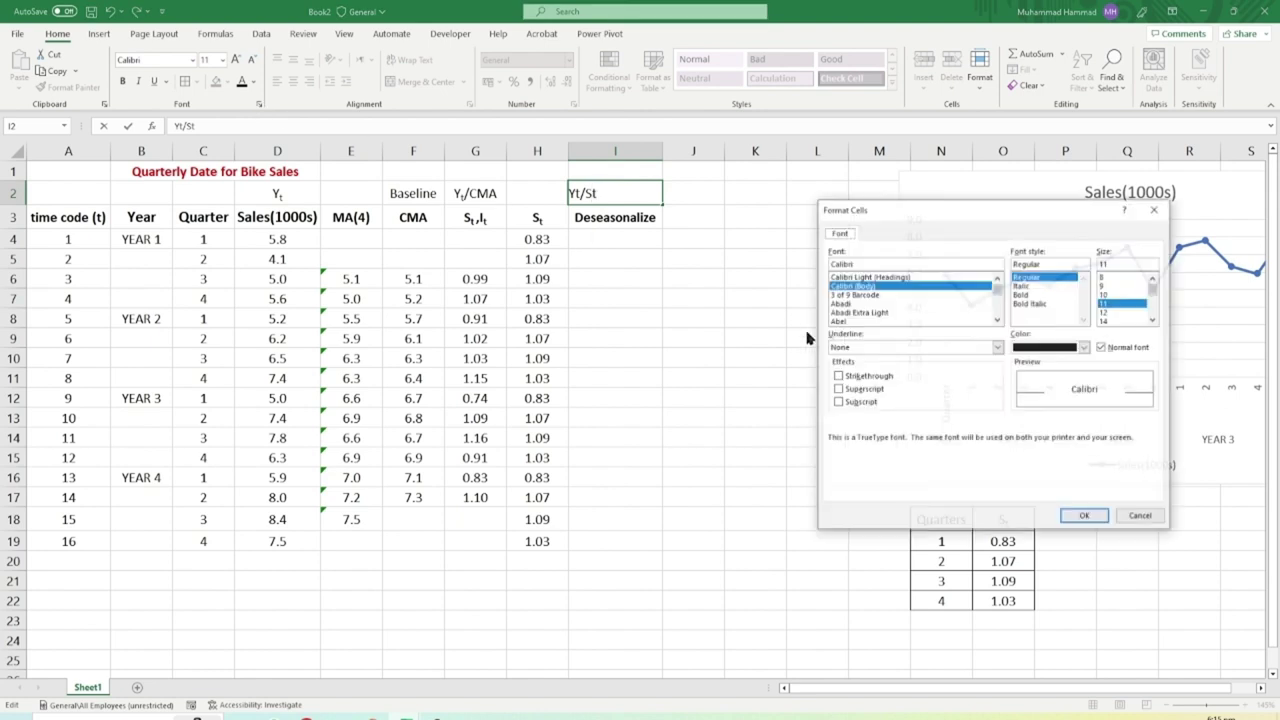
pyautogui.click(860, 402)
pyautogui.click(1084, 516)
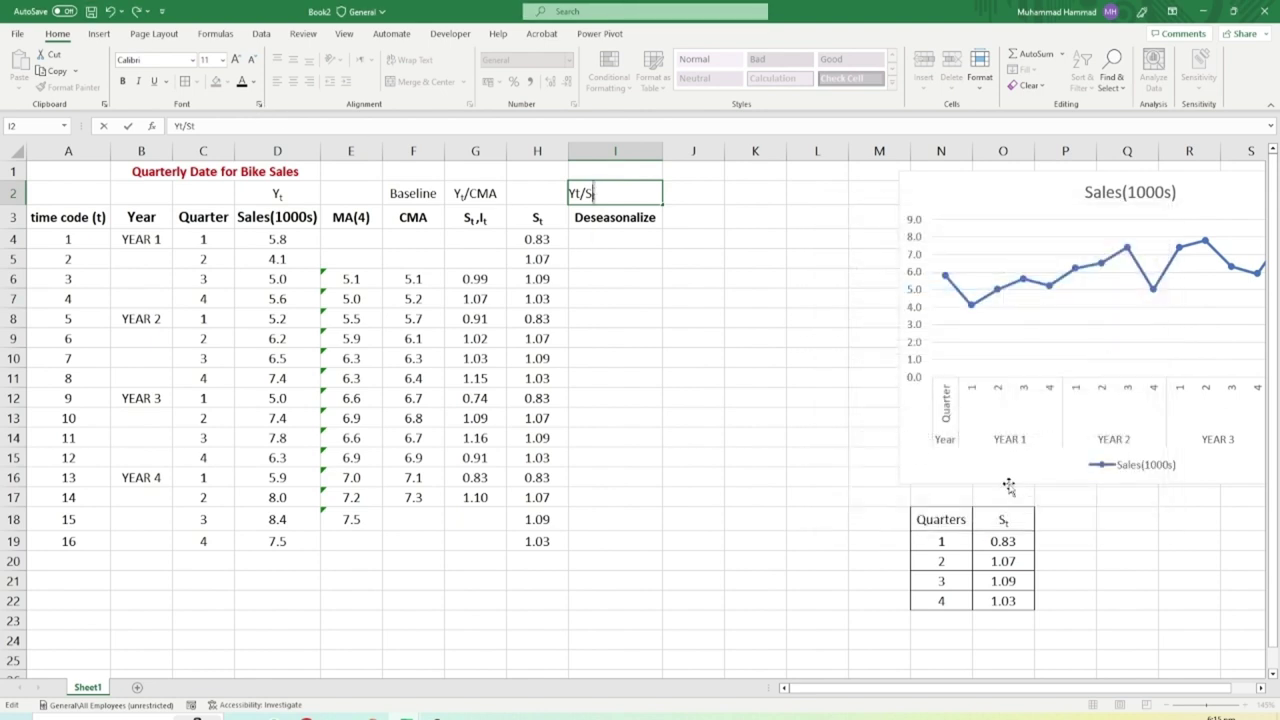
# Make the other t in the Yt/St label subscript too
pyautogui.click(580, 193)
pyautogui.hotkey('shift', 'Left')
pyautogui.click(258, 104)
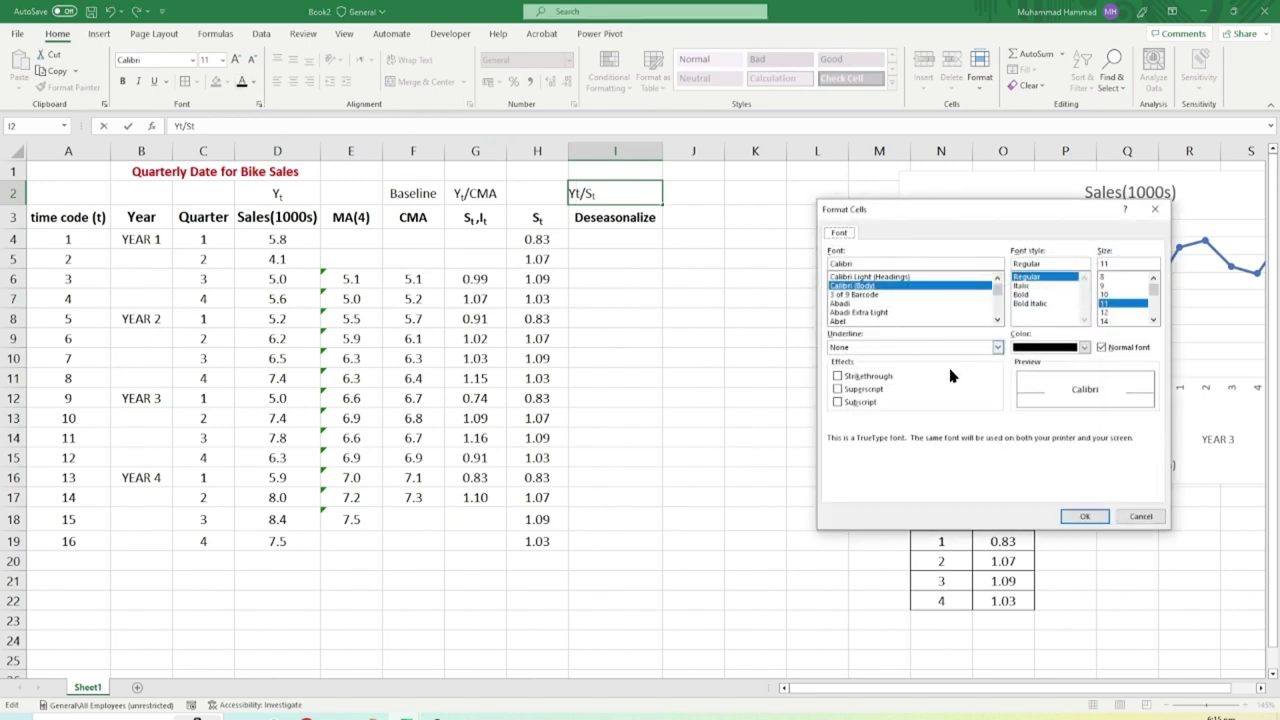
pyautogui.click(866, 403)
pyautogui.click(1084, 516)
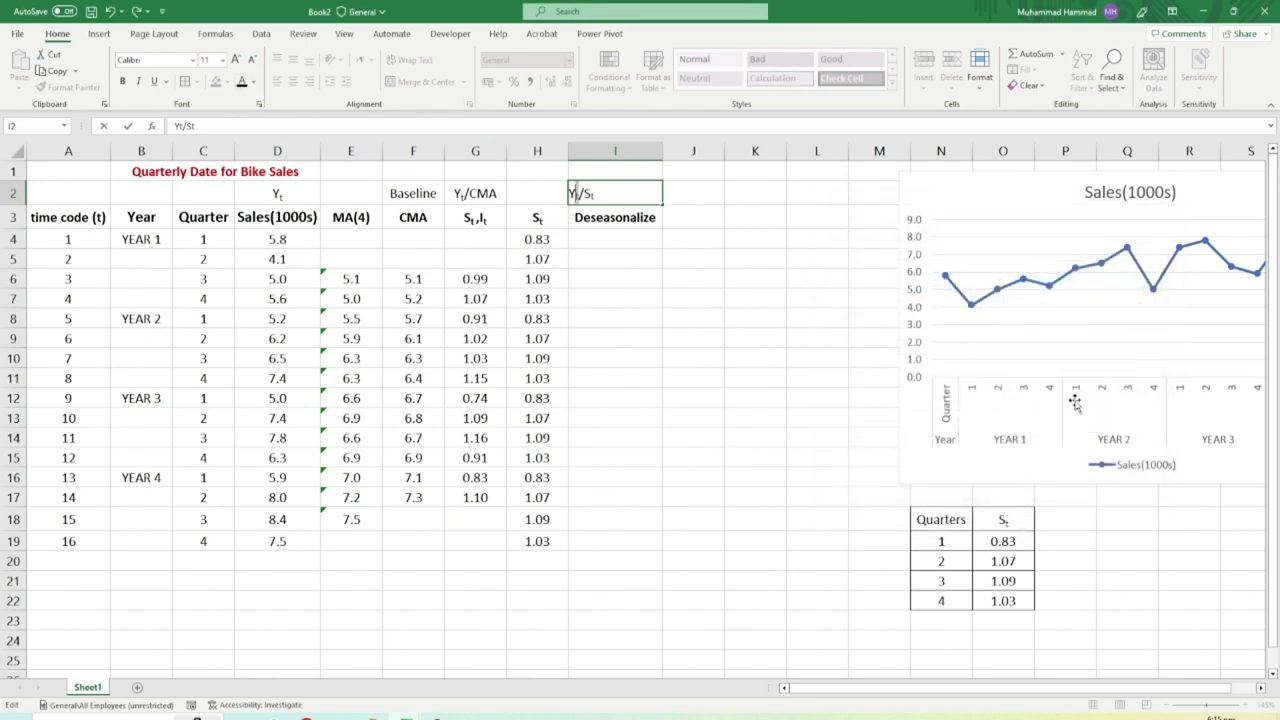
pyautogui.press('Return')
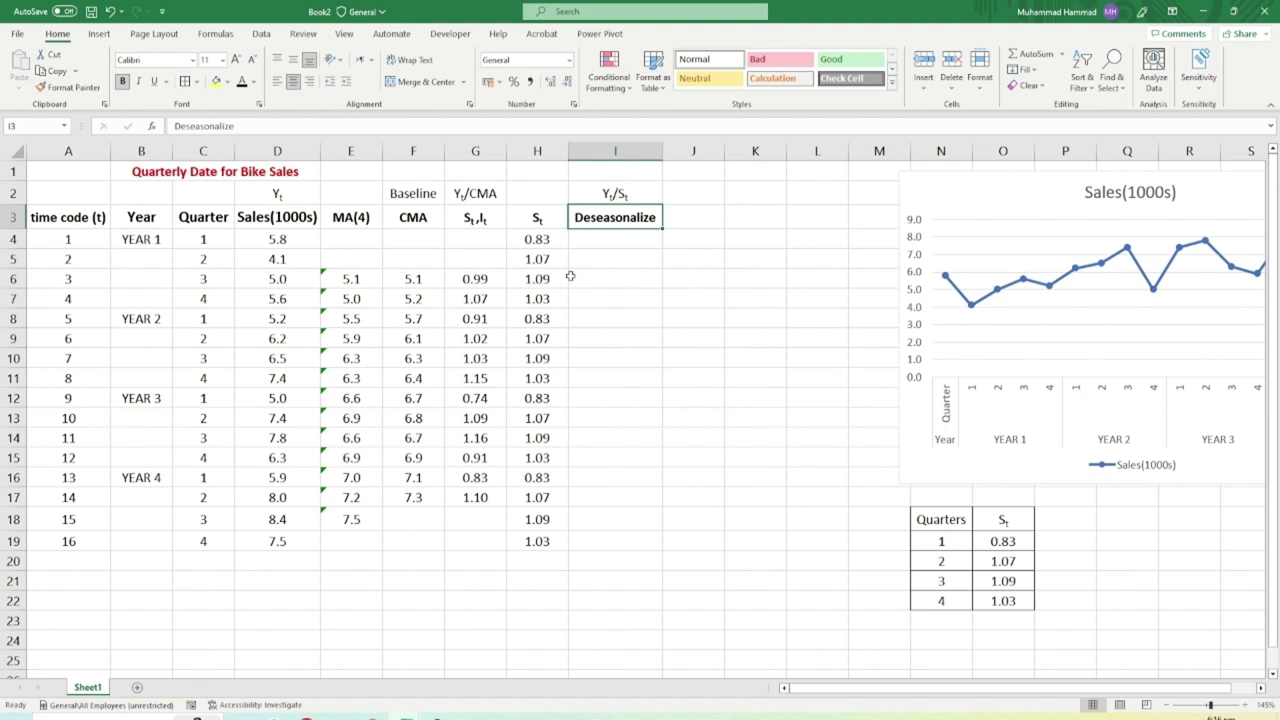
# Enter =D4/H4 in I4 and fill it down to I19
pyautogui.click(595, 239)
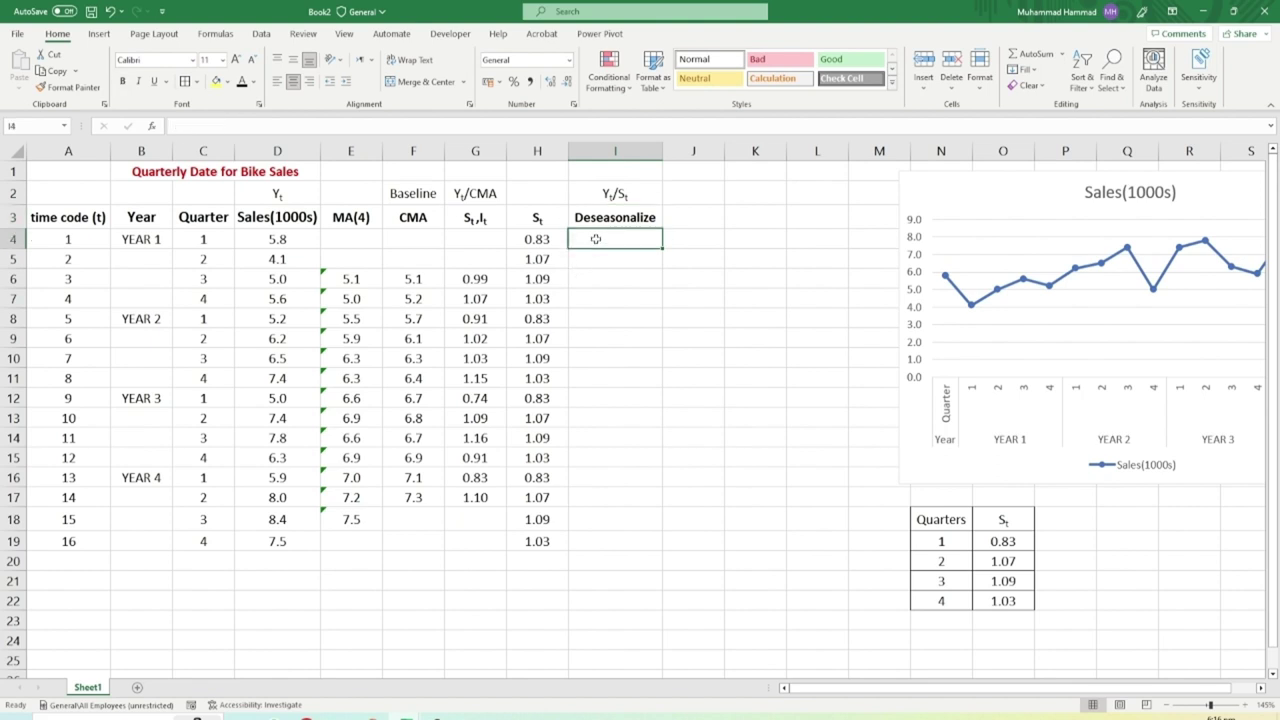
pyautogui.write('=')
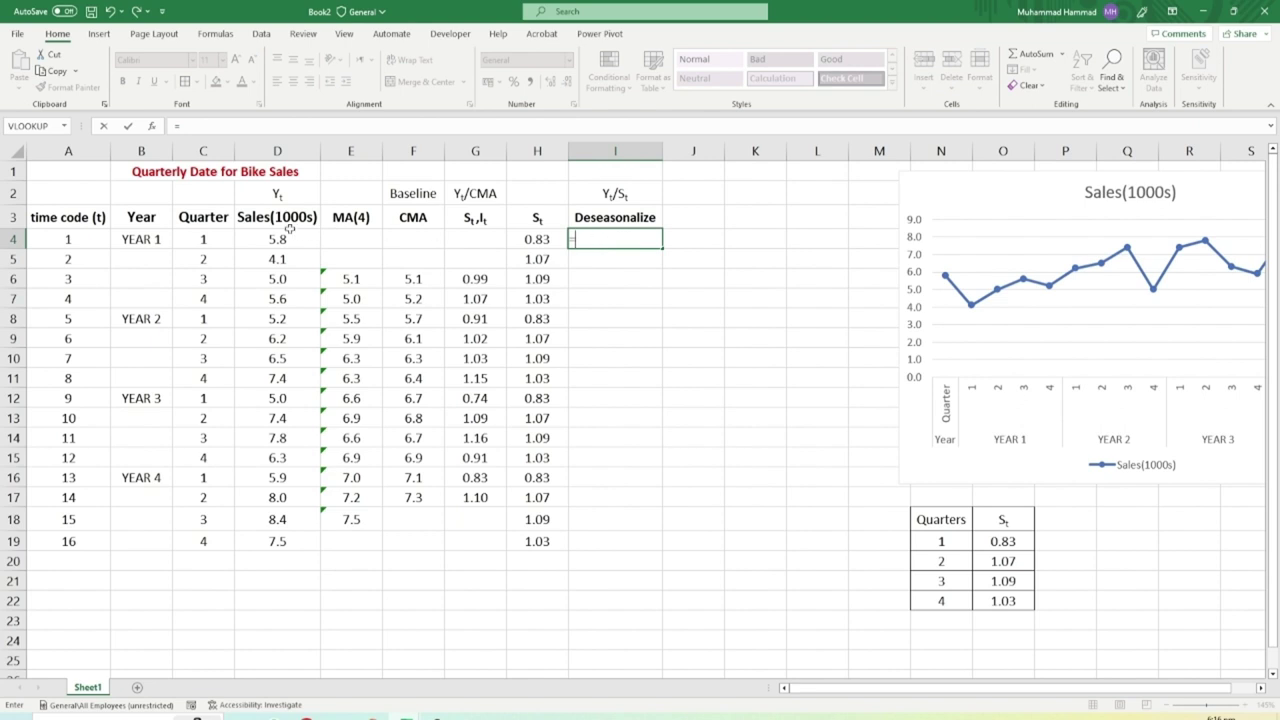
pyautogui.click(278, 237)
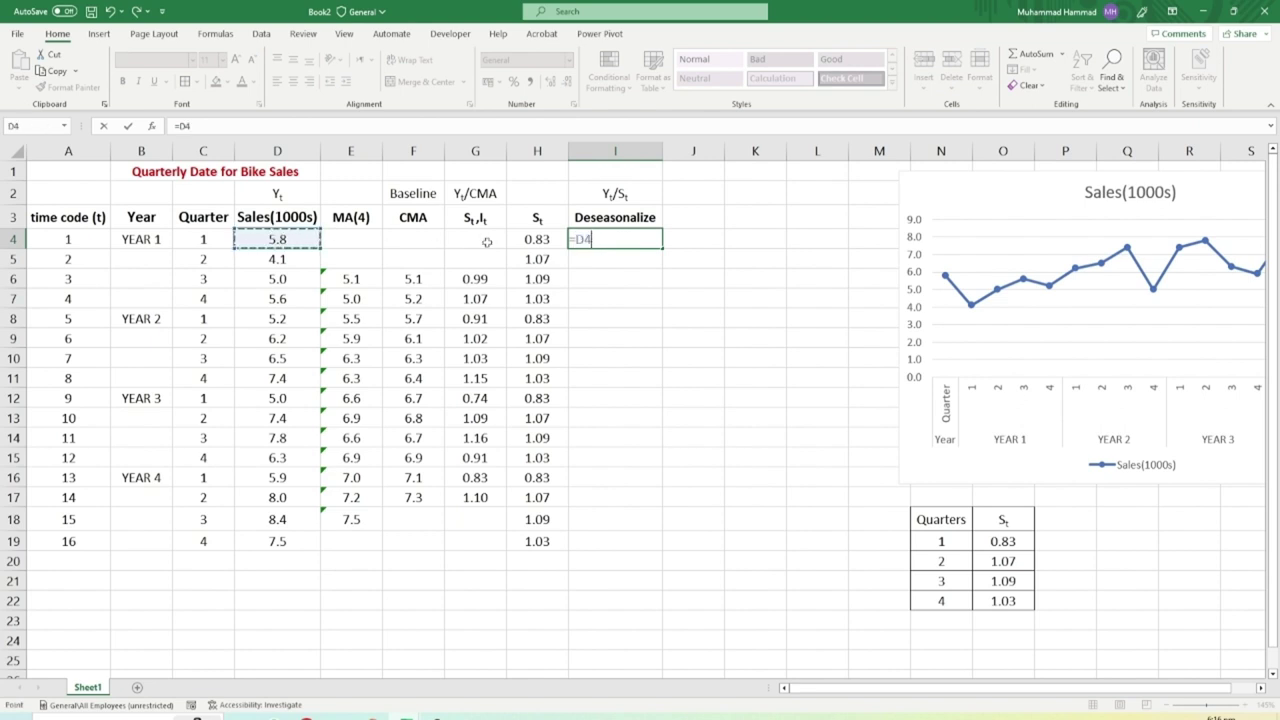
pyautogui.write('/')
pyautogui.click(530, 242)
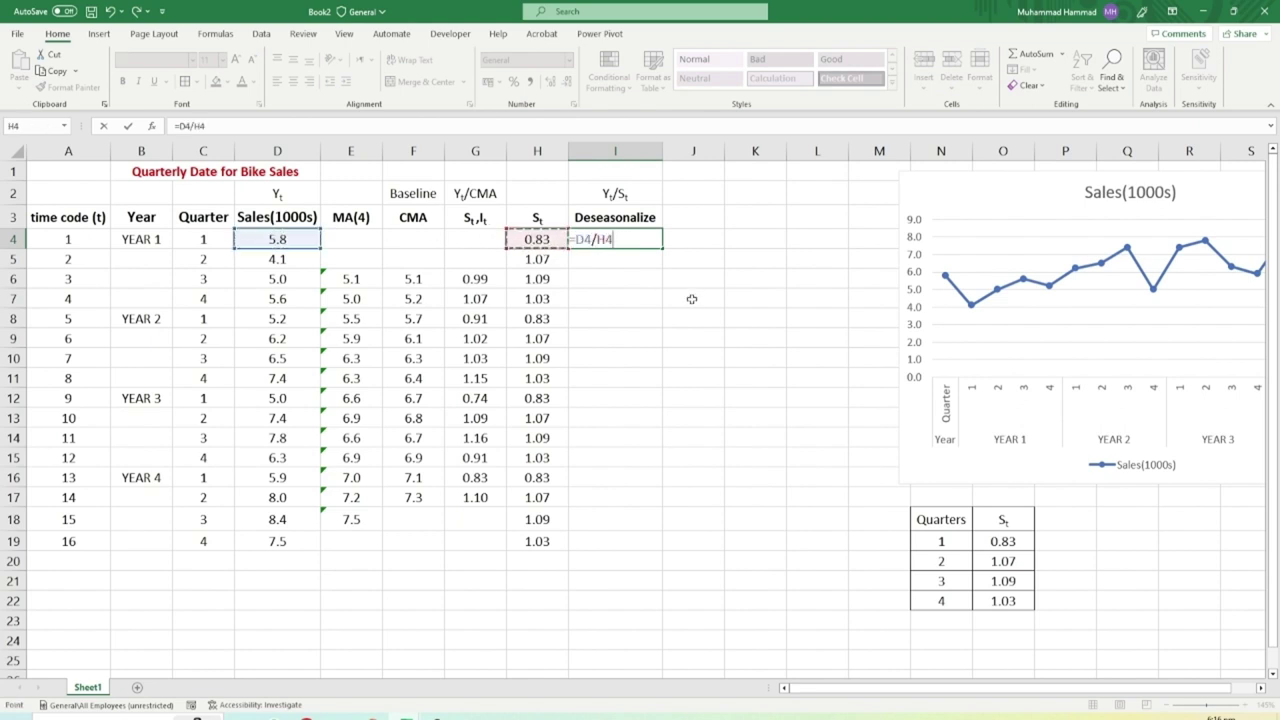
pyautogui.press('Return')
pyautogui.click(648, 238)
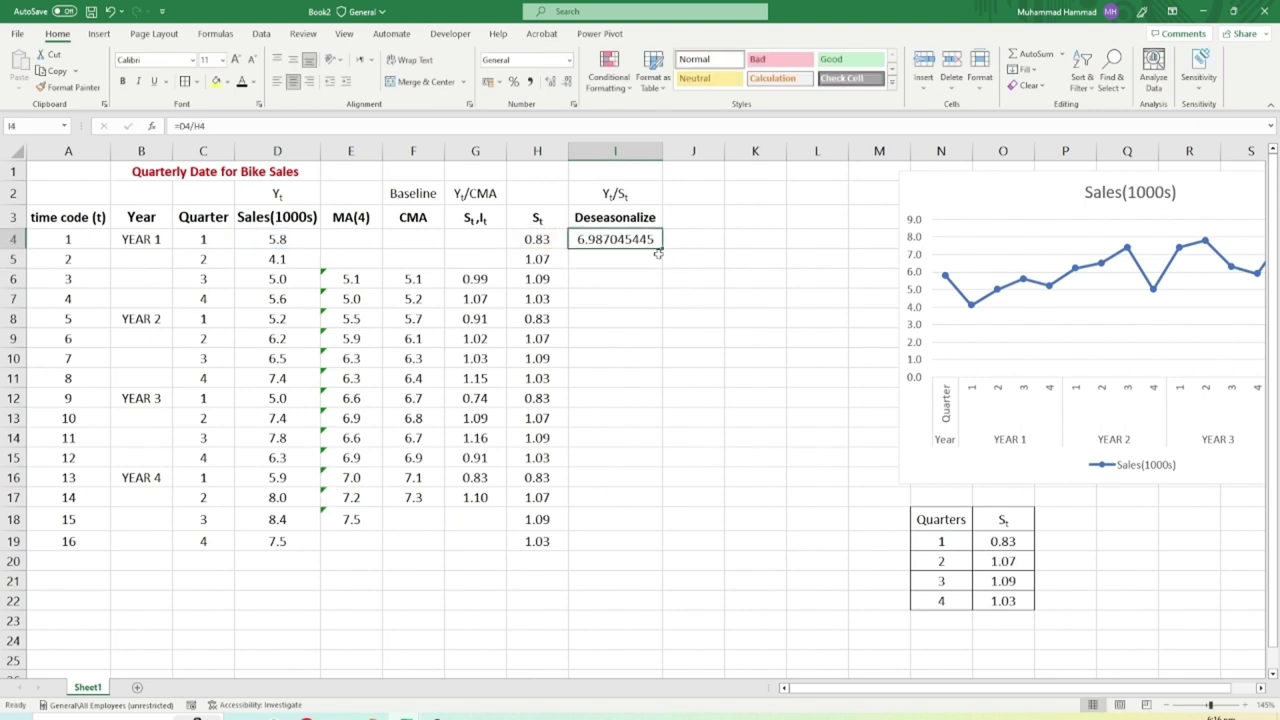
pyautogui.doubleClick(664, 248)
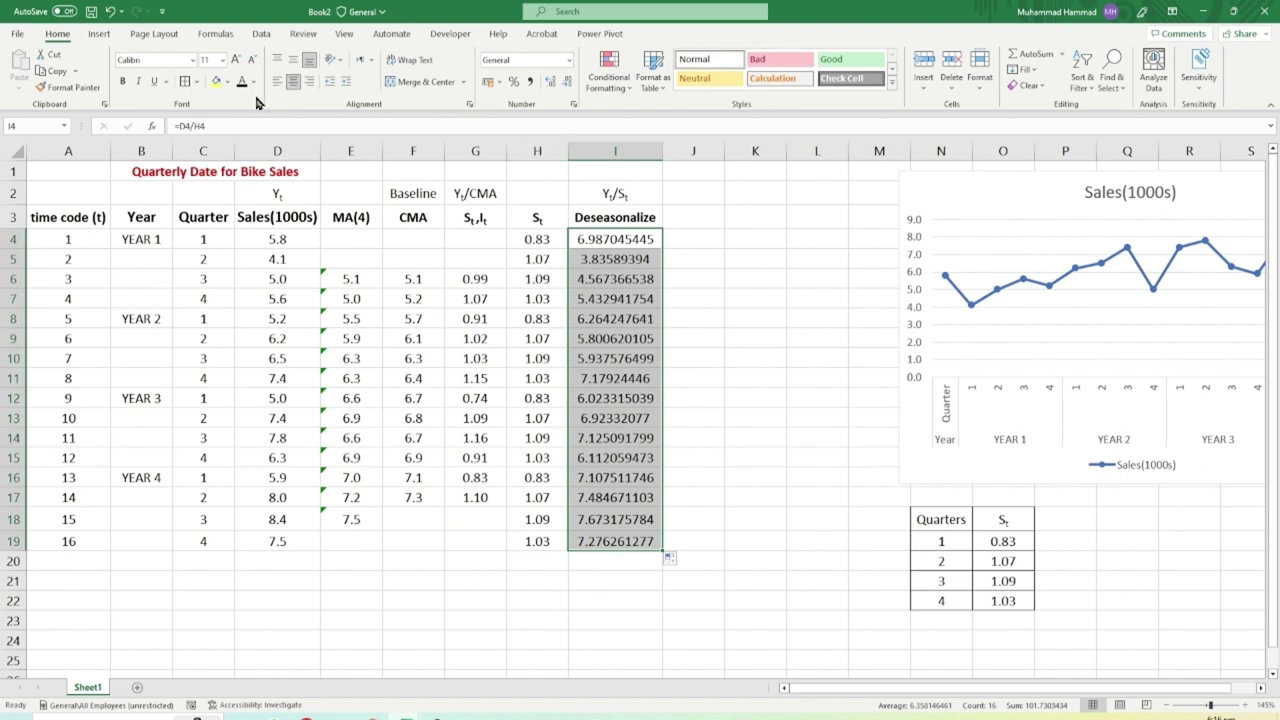
# Show the Deseasonalize values with two decimal places
pyautogui.click(567, 82)
pyautogui.click(567, 82)
pyautogui.click(567, 82)
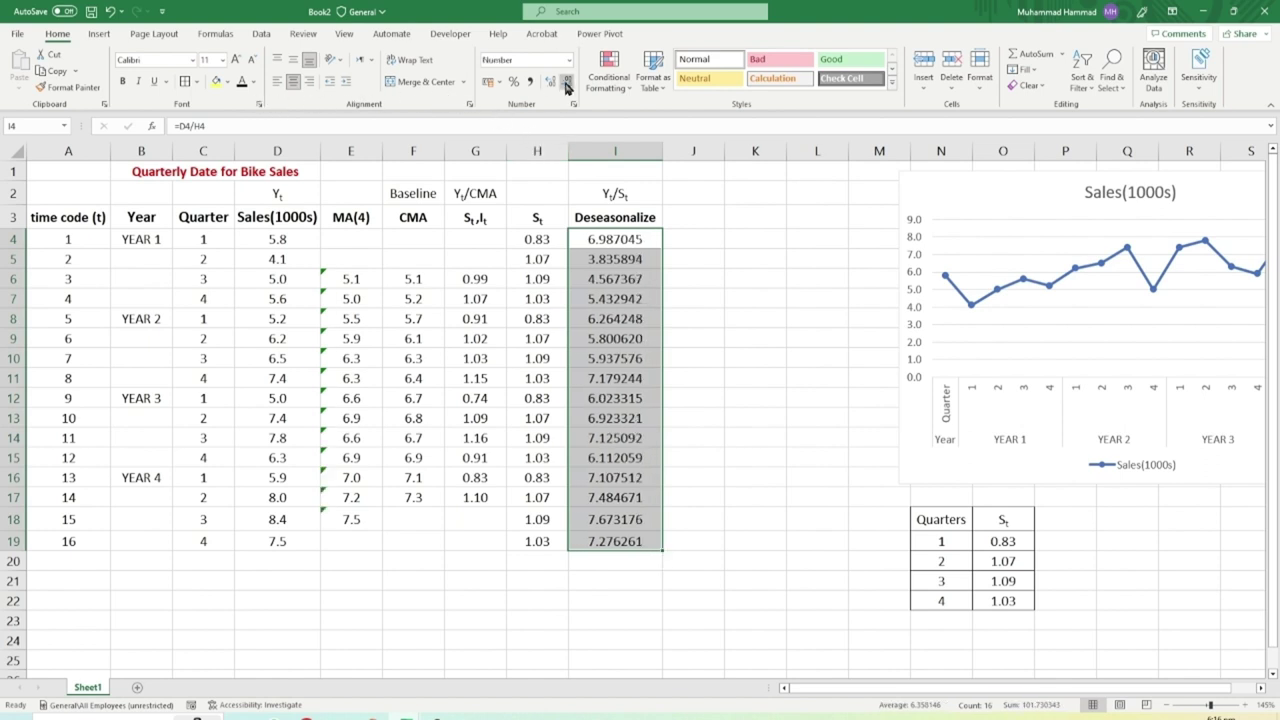
pyautogui.click(567, 82)
pyautogui.click(567, 82)
pyautogui.click(567, 82)
pyautogui.click(567, 82)
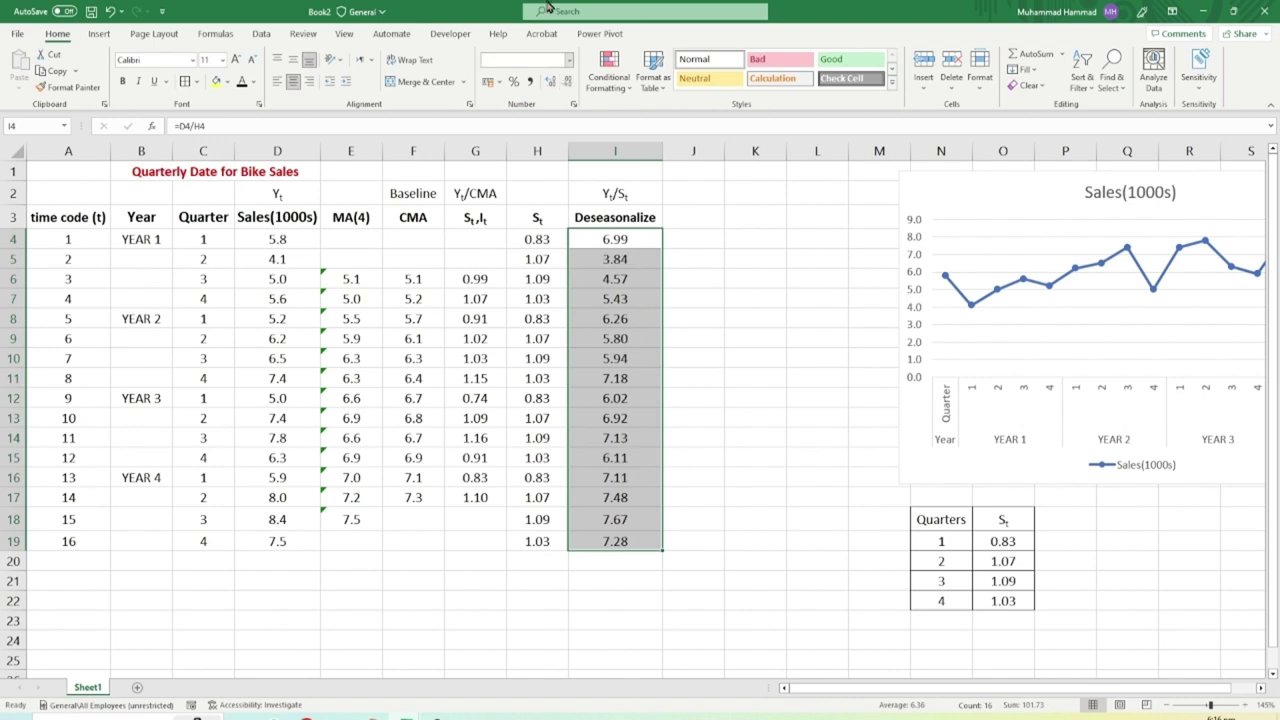
pyautogui.click(683, 540)
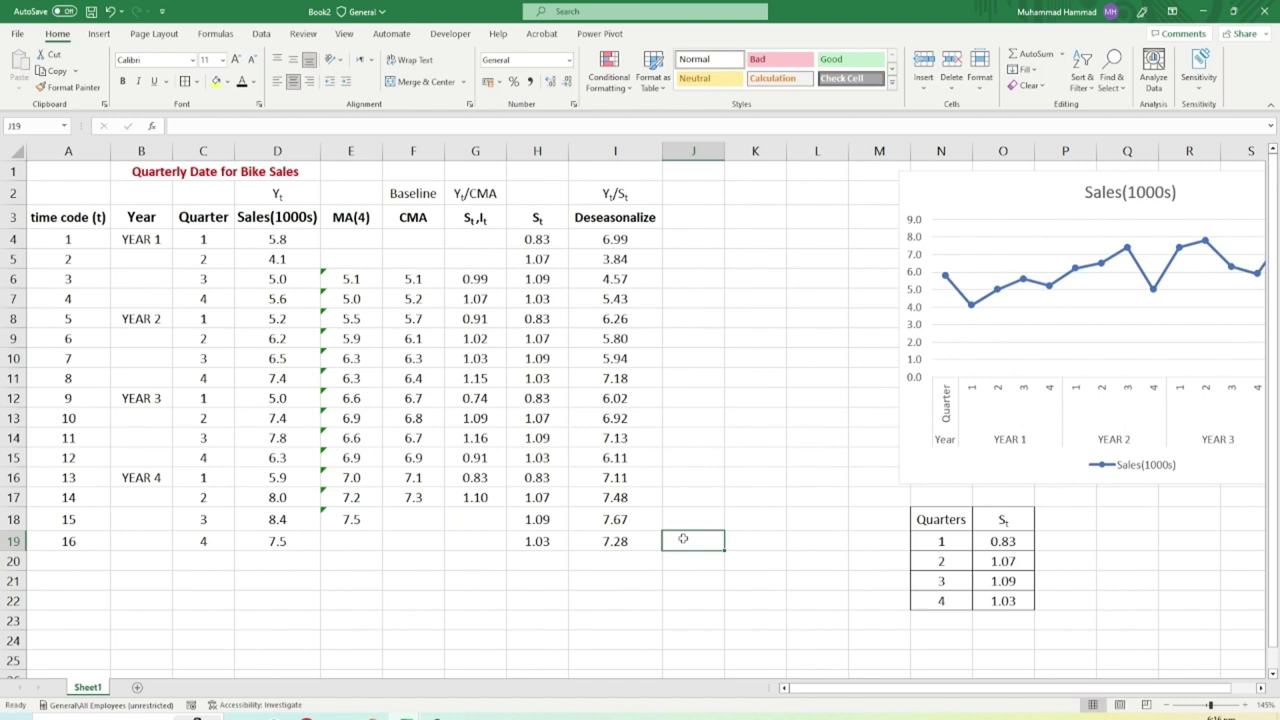
# Type Tt in J3, make it bold, and subscript the trailing t
pyautogui.click(695, 213)
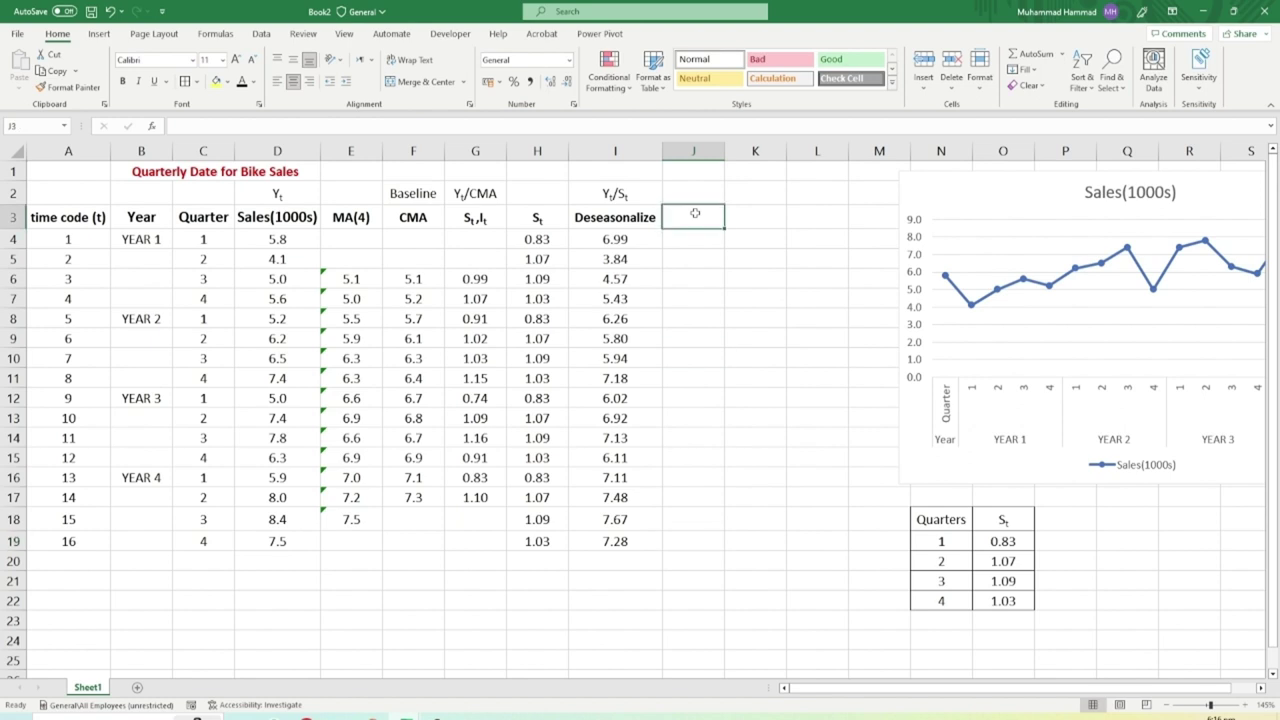
pyautogui.write('T')
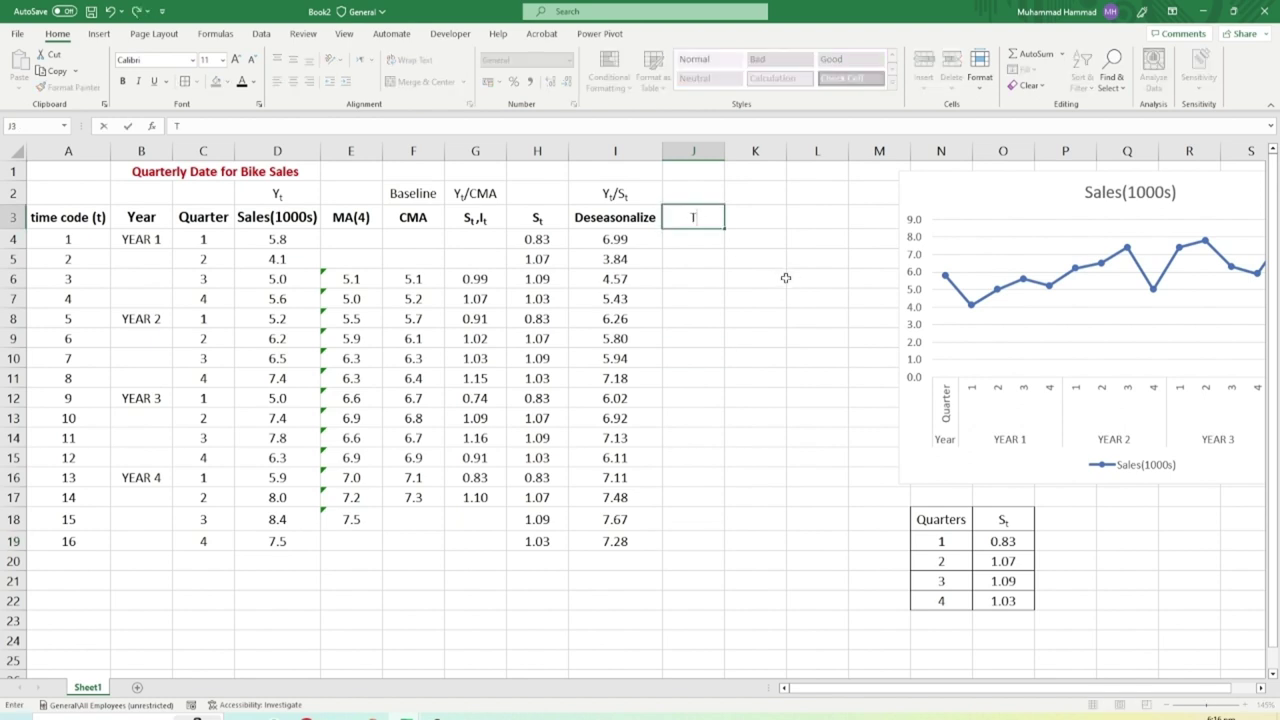
pyautogui.write('t')
pyautogui.press('F2')
pyautogui.hotkey('shift', 'Left')
pyautogui.hotkey('ctrl', 'b')
pyautogui.click(259, 104)
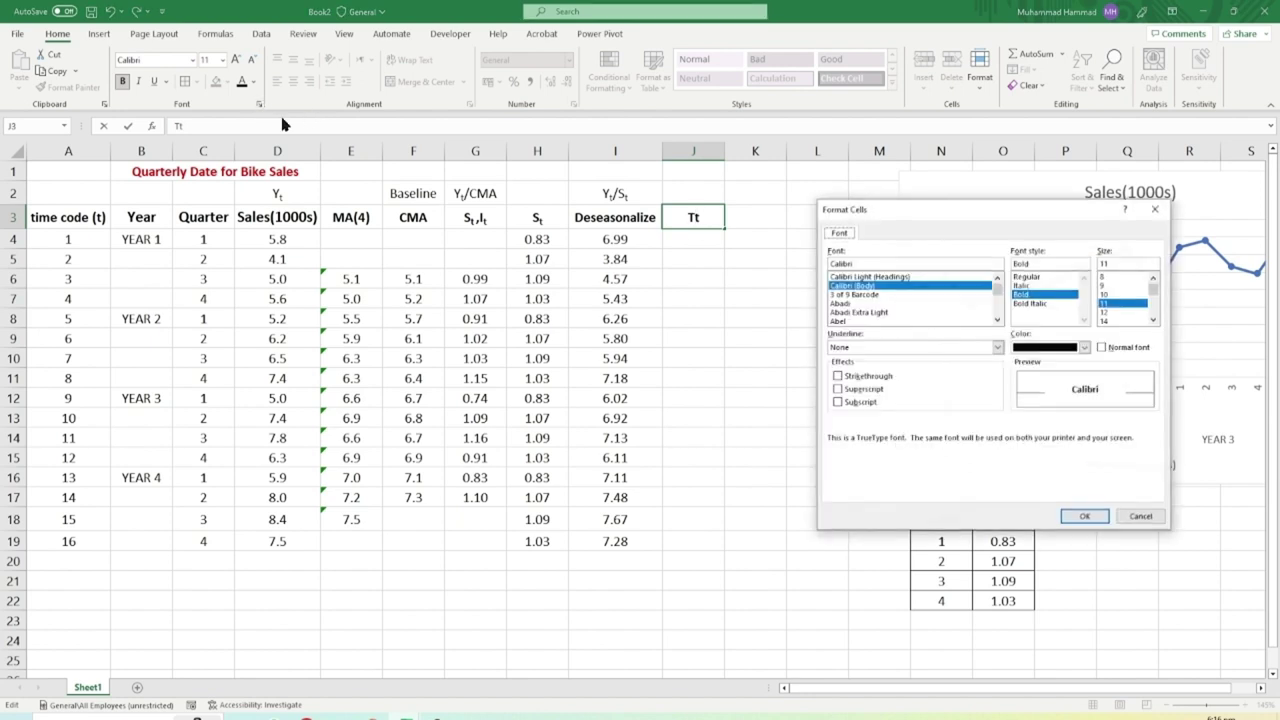
pyautogui.click(860, 402)
pyautogui.click(1083, 516)
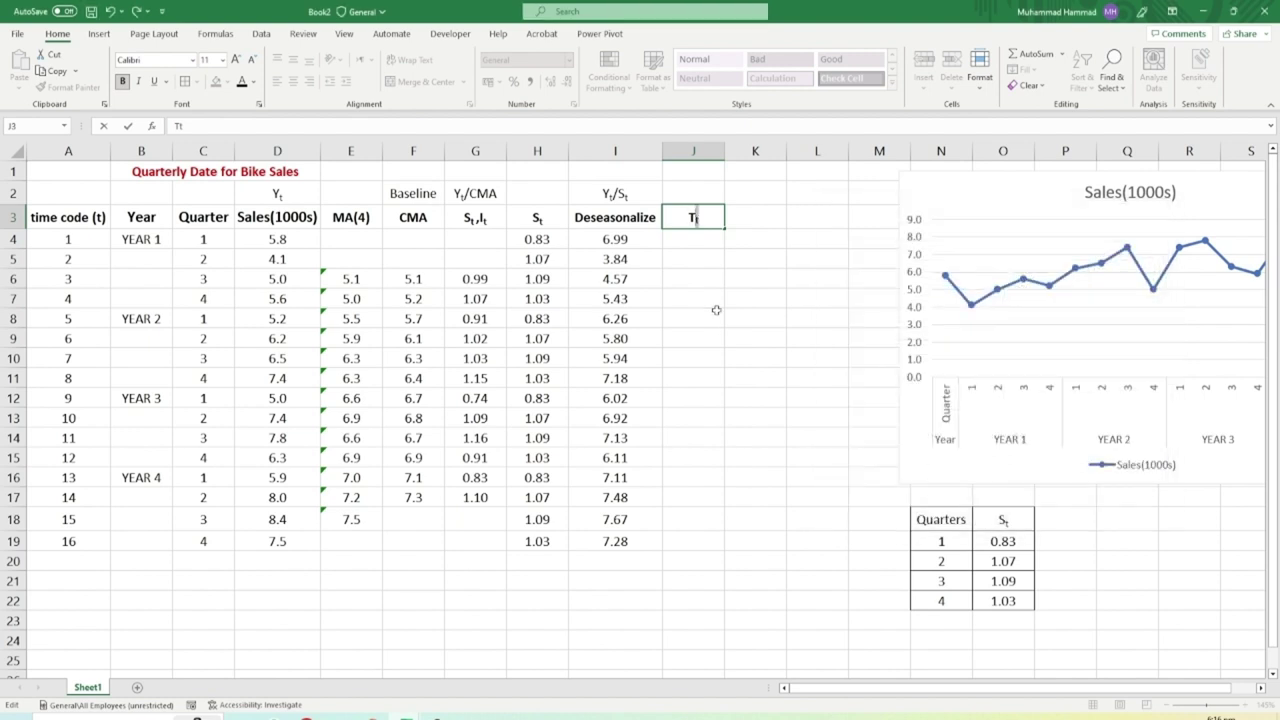
pyautogui.press('Return')
pyautogui.press('Up')
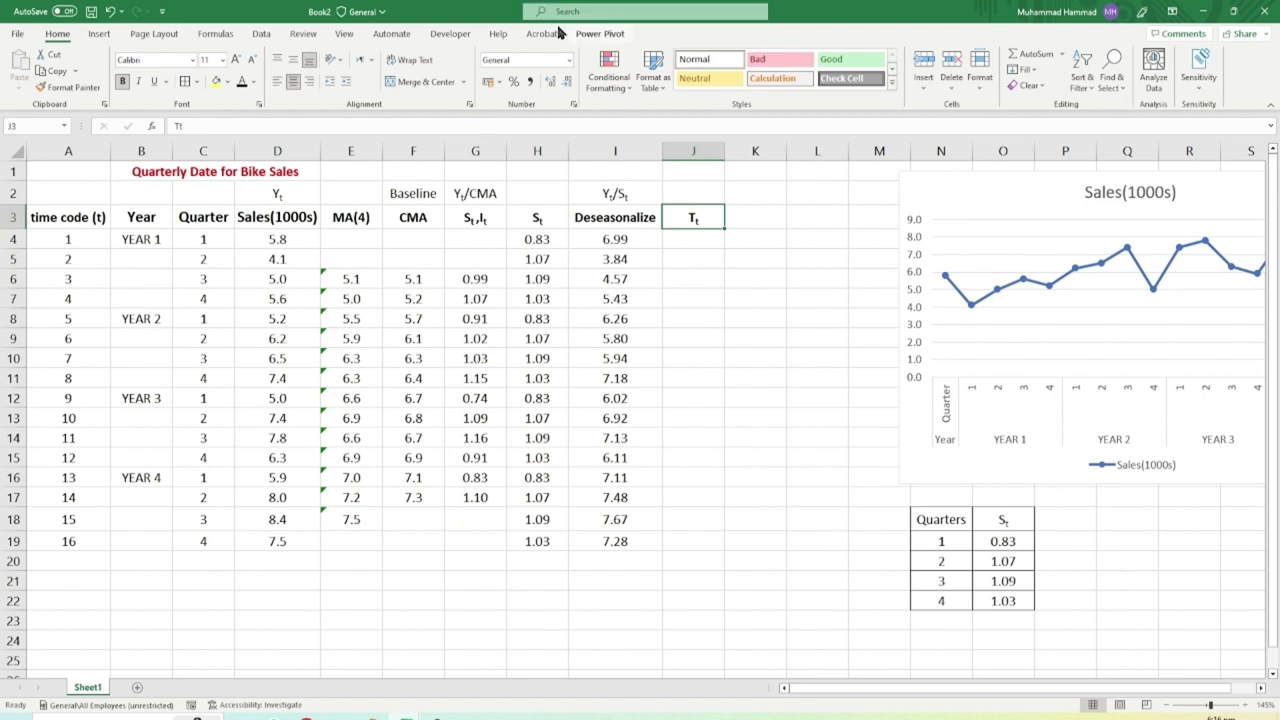
# From the Data tab ribbon, open Excel Options at the Add-ins settings page
pyautogui.click(261, 36)
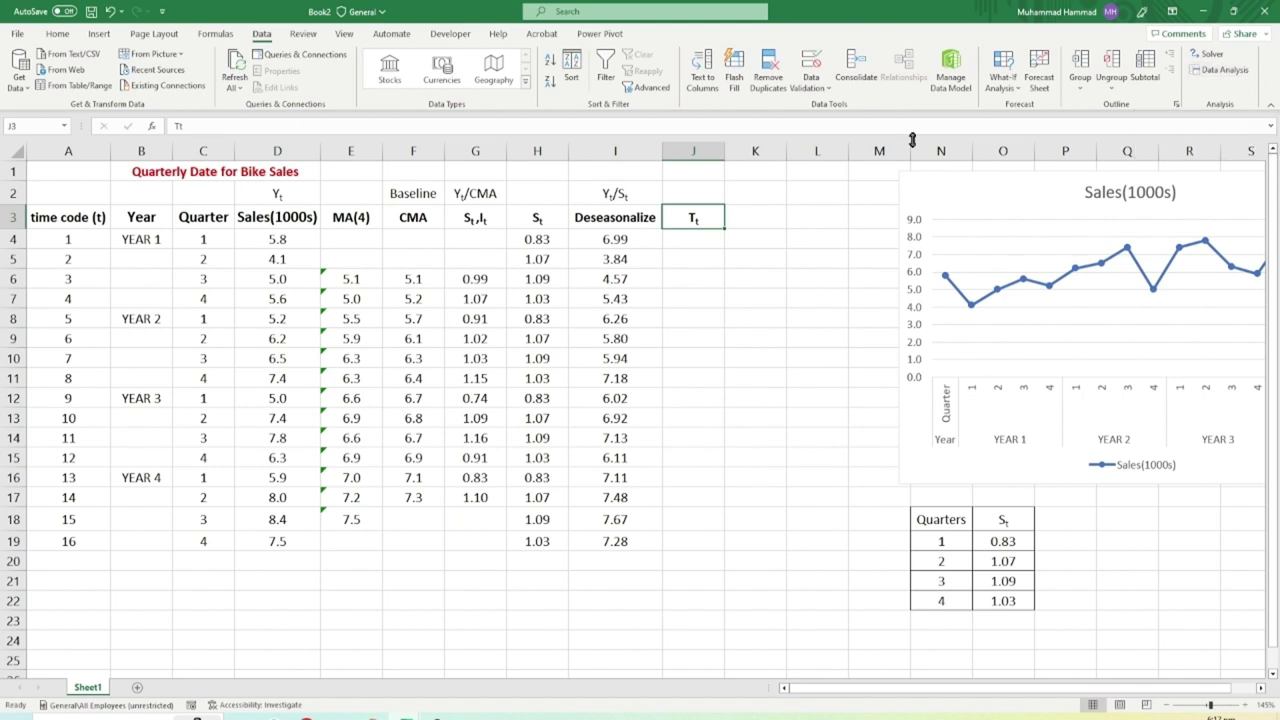
pyautogui.rightClick(347, 35)
pyautogui.click(427, 43)
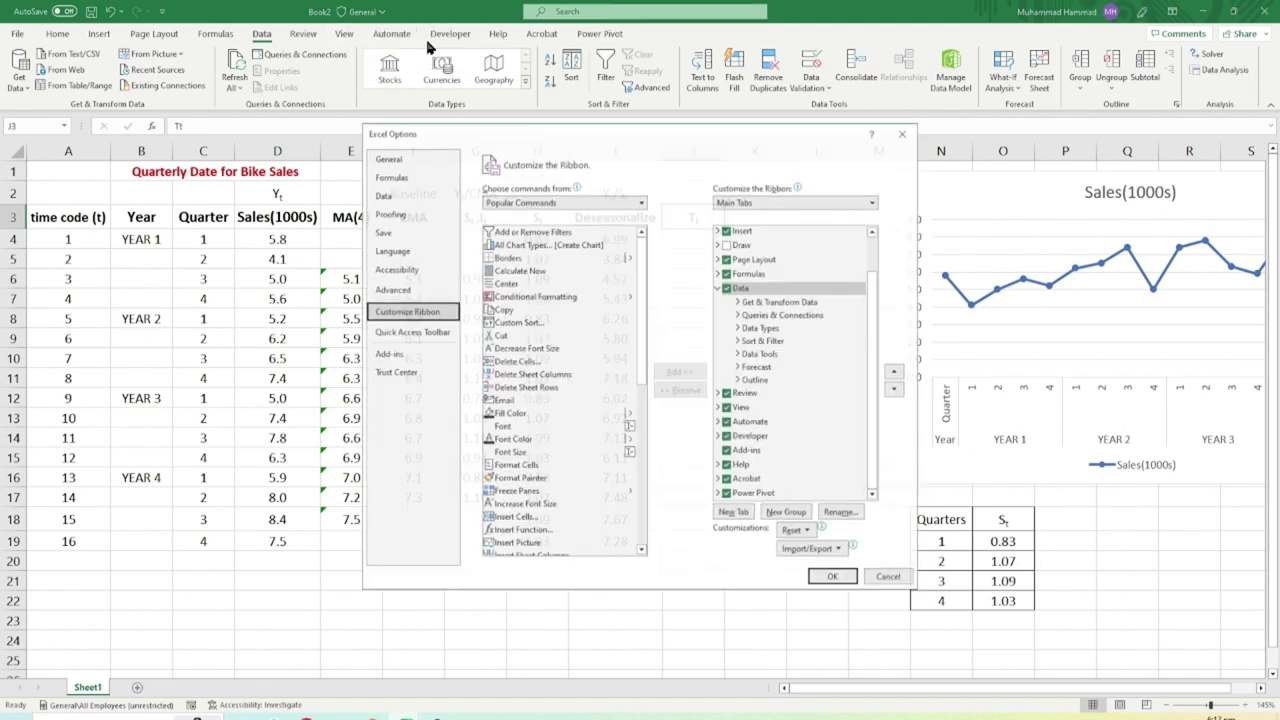
pyautogui.click(390, 355)
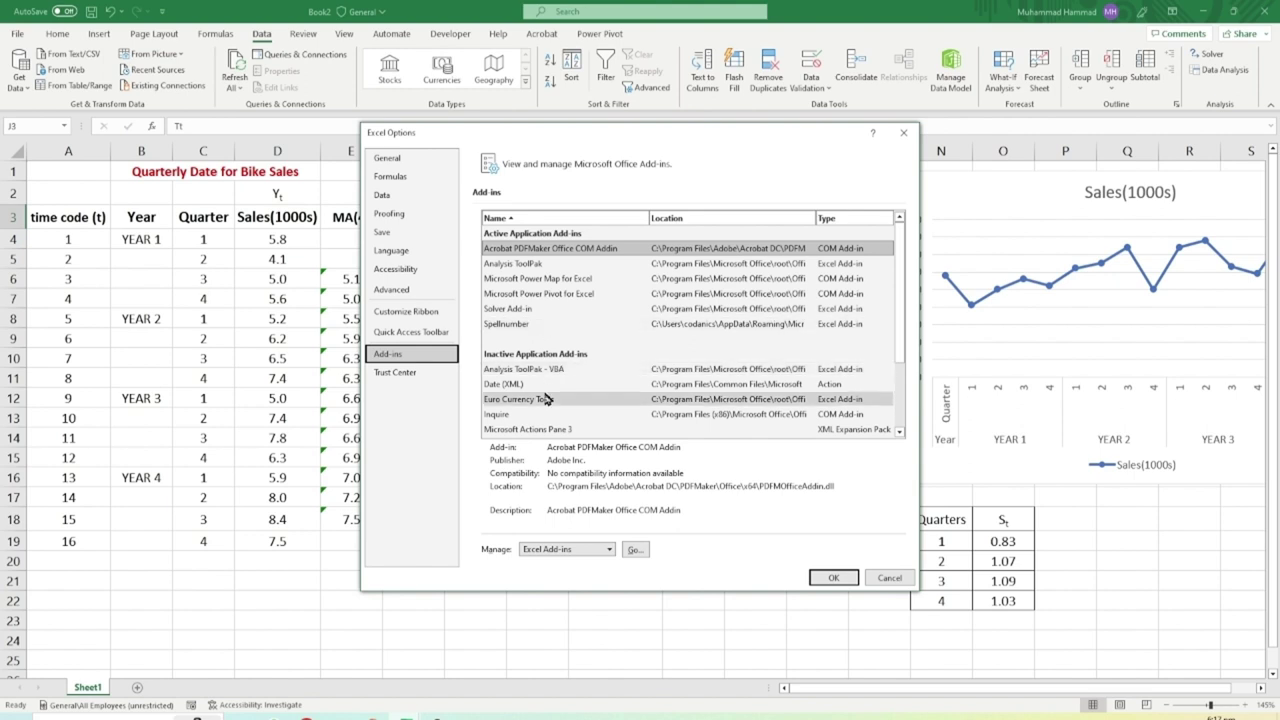
# Open the Excel Add-ins manager for Analysis ToolPak and untick Analysis ToolPak there
pyautogui.click(519, 264)
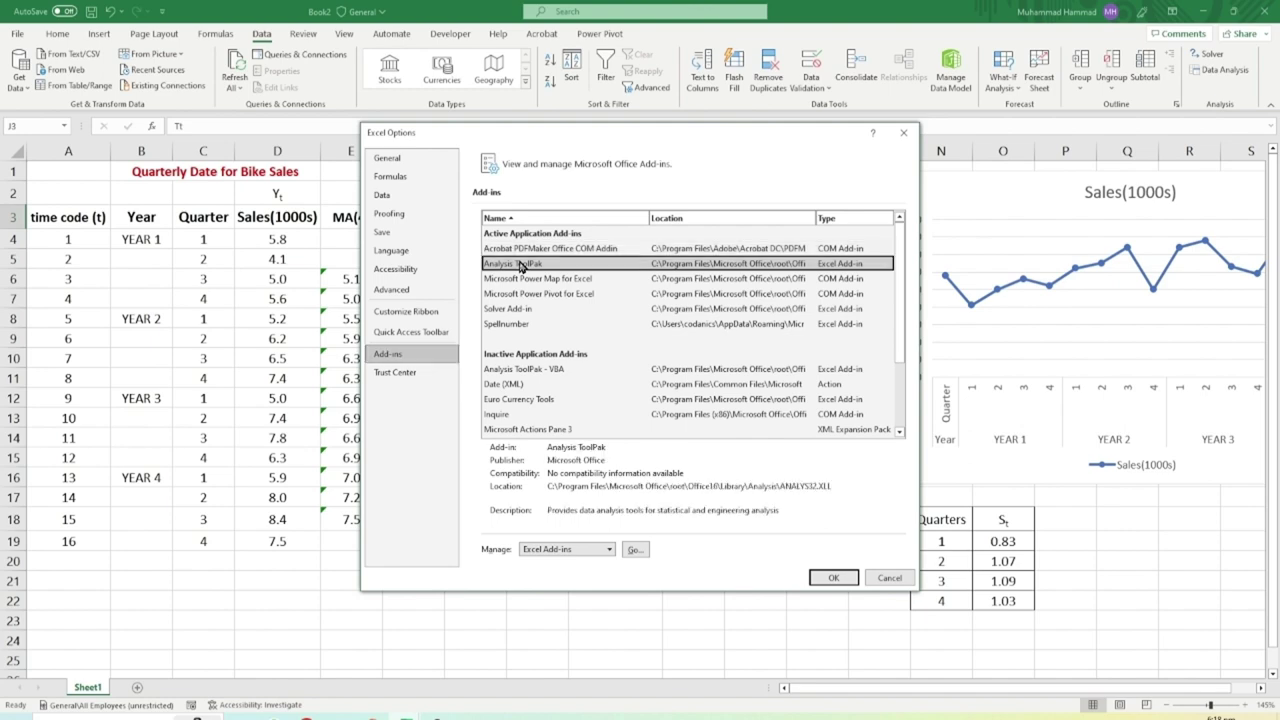
pyautogui.click(637, 550)
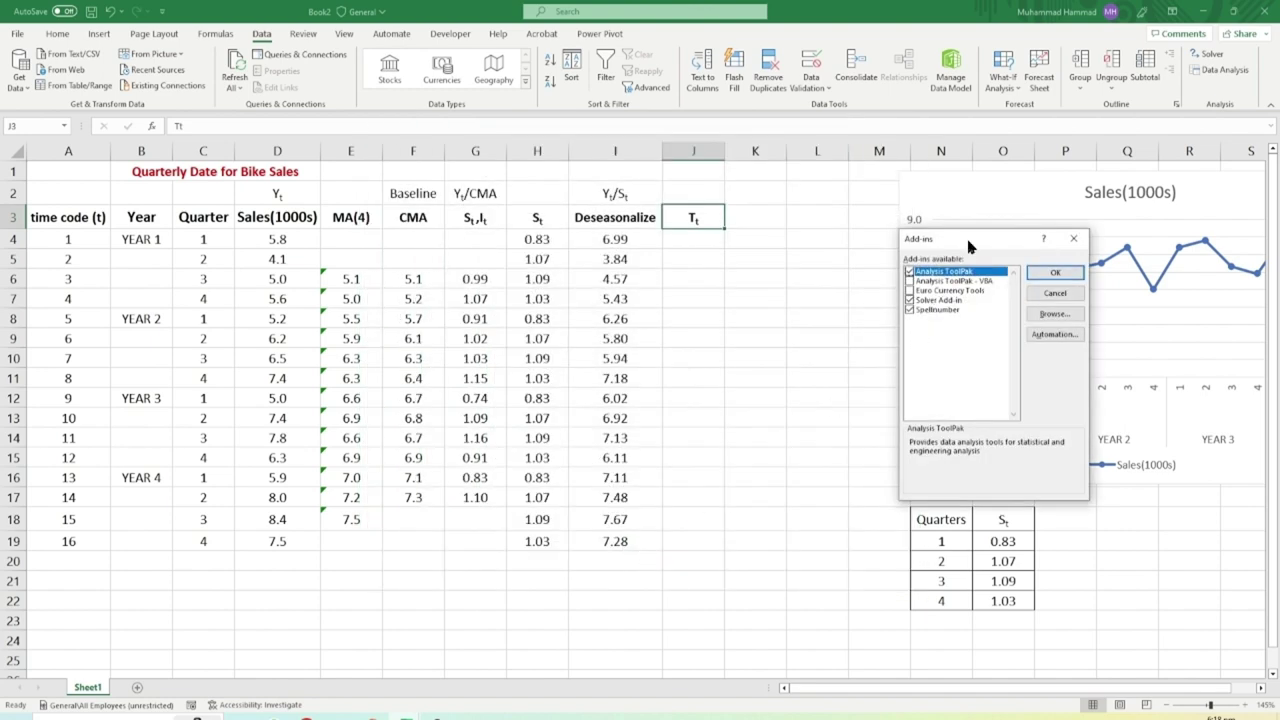
pyautogui.moveTo(970, 241); pyautogui.dragTo(544, 188)
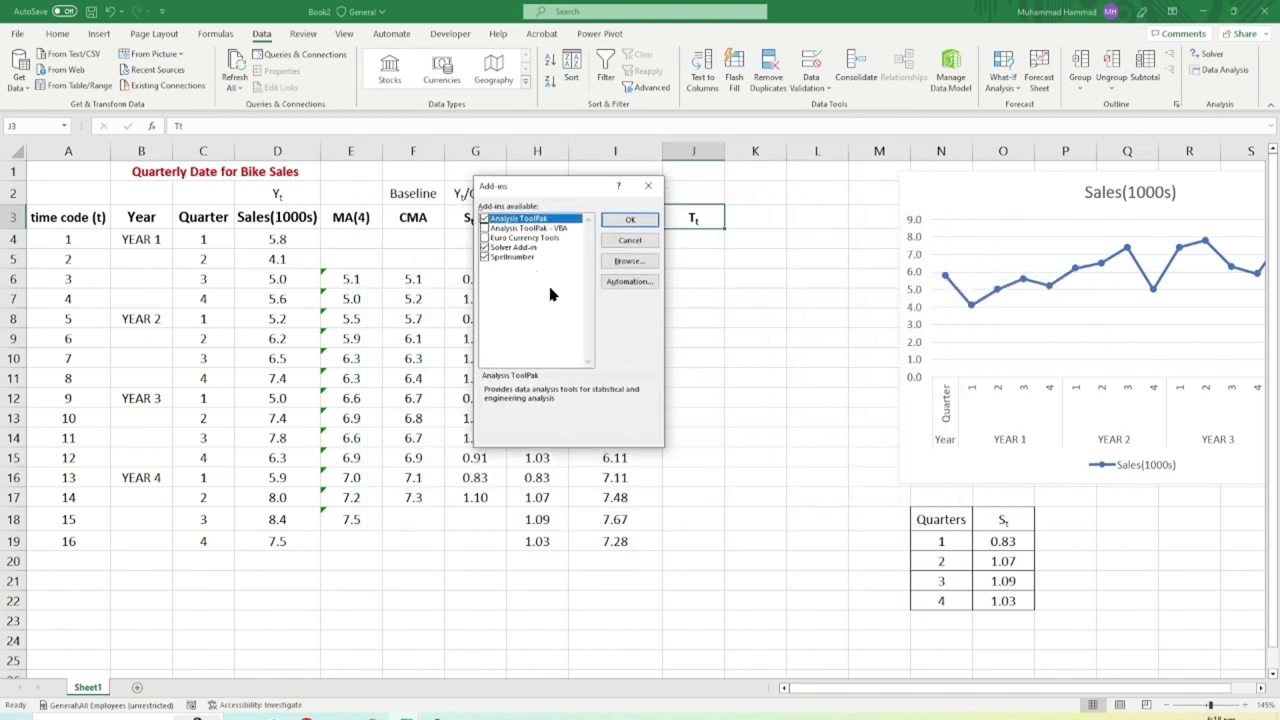
pyautogui.click(485, 218)
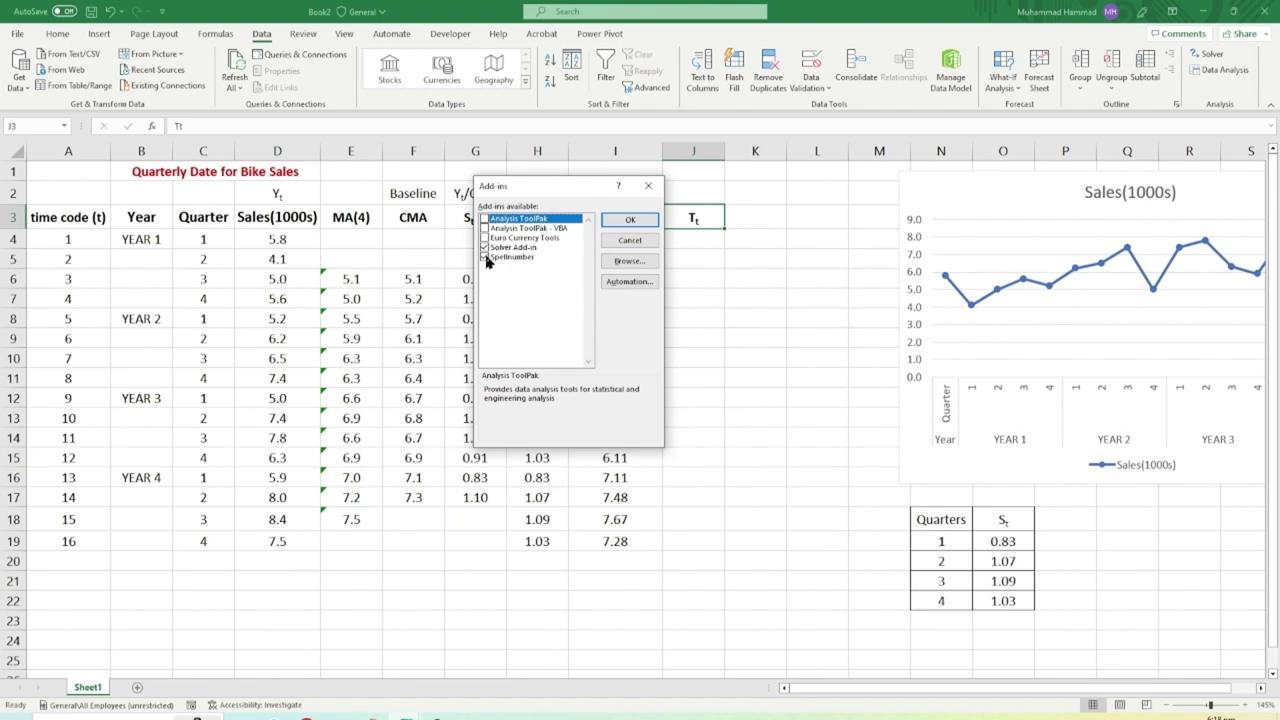
# Enable the Analysis ToolPak add-in and select cell J4
pyautogui.click(489, 222)
pyautogui.click(625, 219)
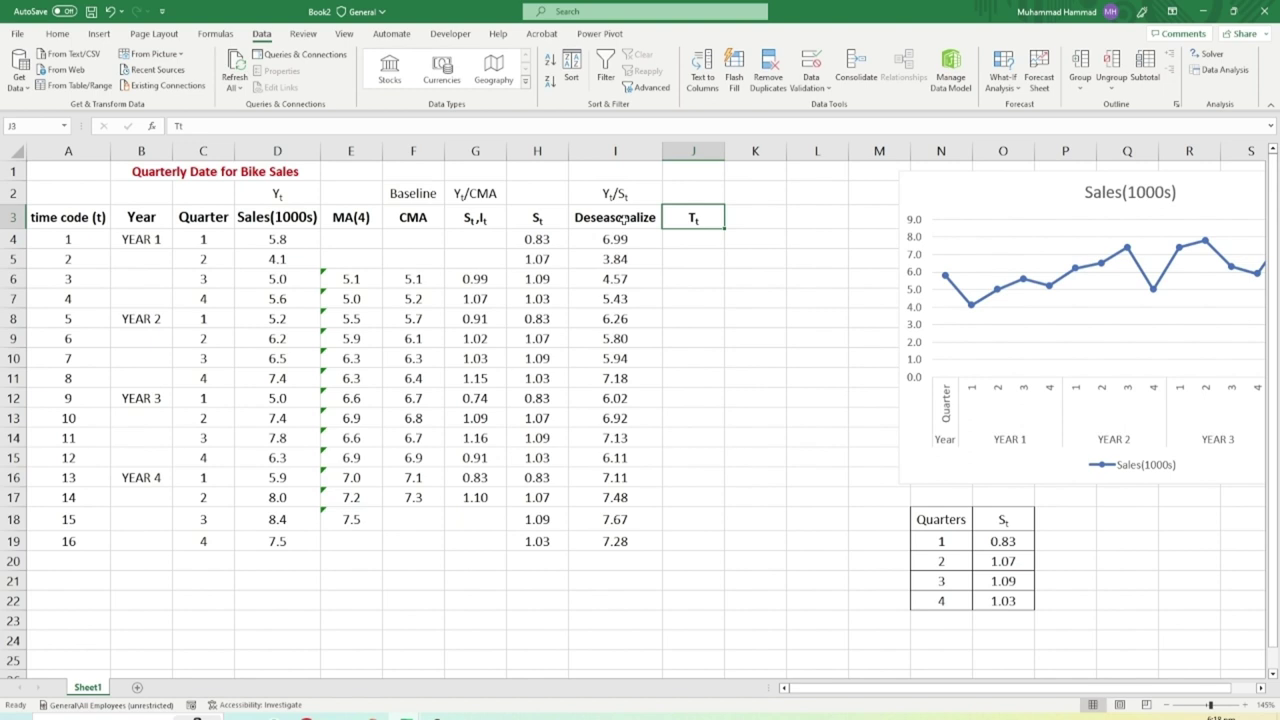
pyautogui.click(701, 240)
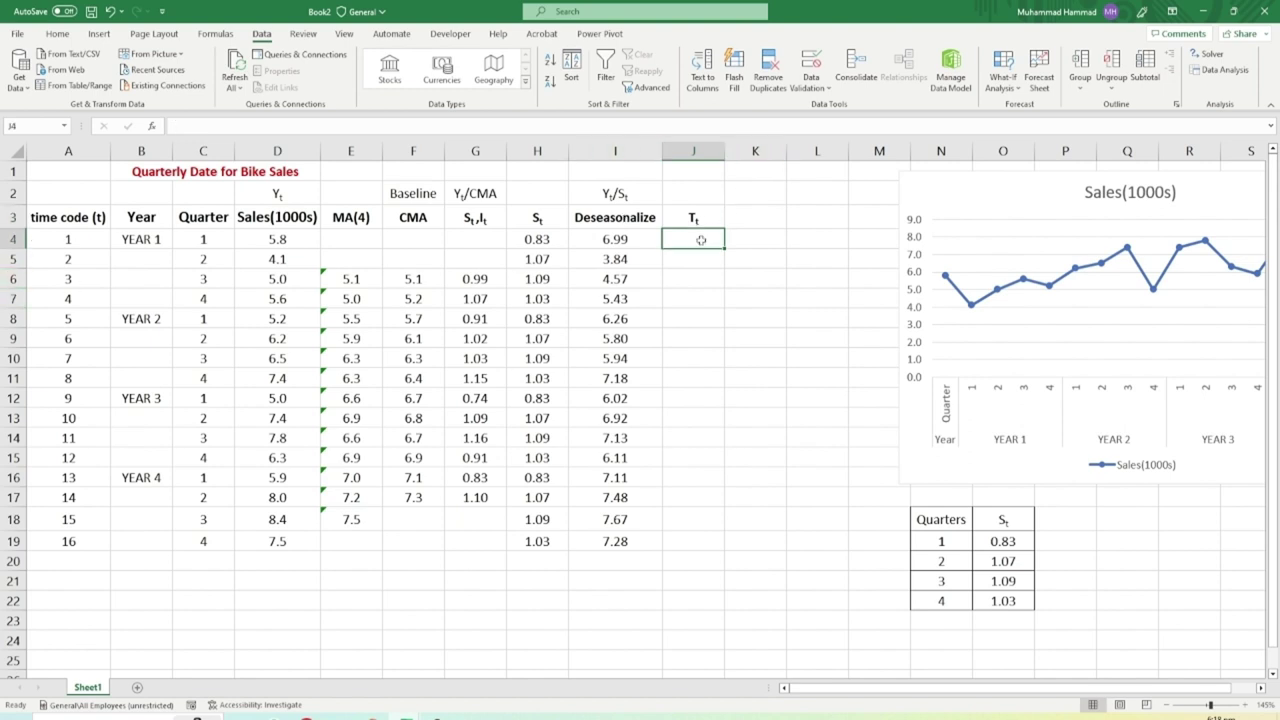
# Choose Regression from the Data Analysis tool list
pyautogui.click(1205, 69)
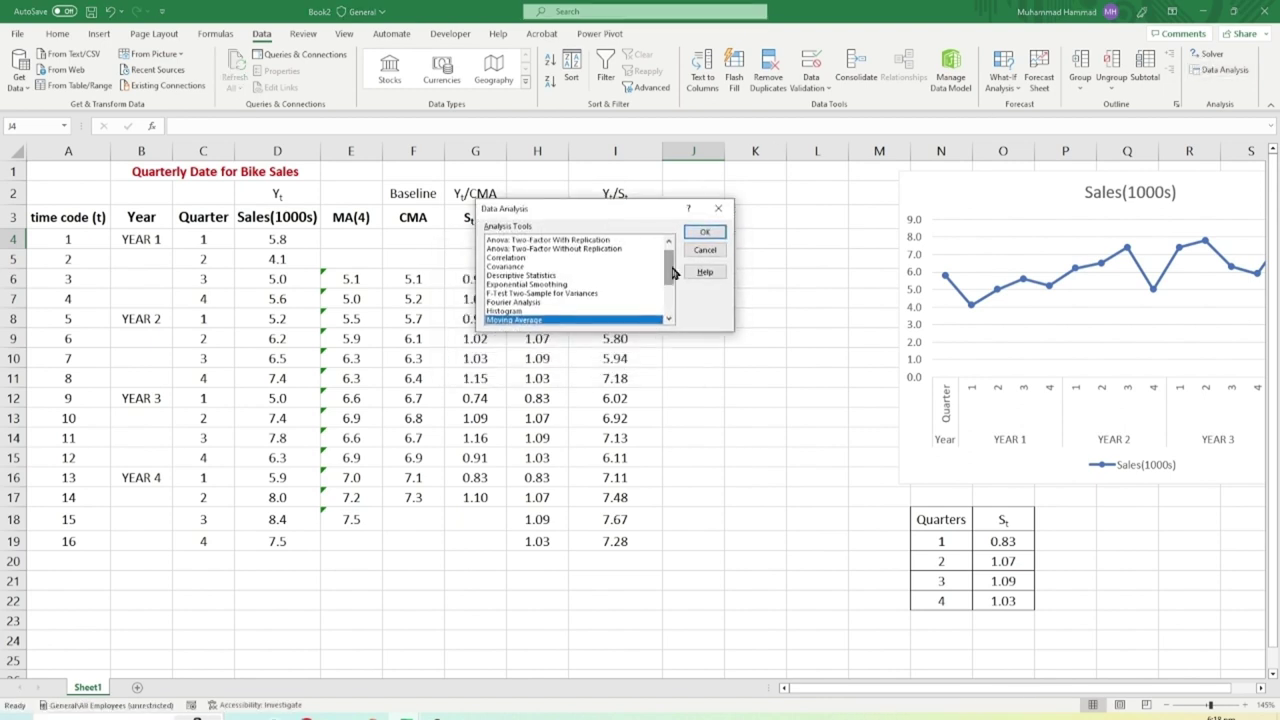
pyautogui.moveTo(674, 272); pyautogui.dragTo(662, 322)
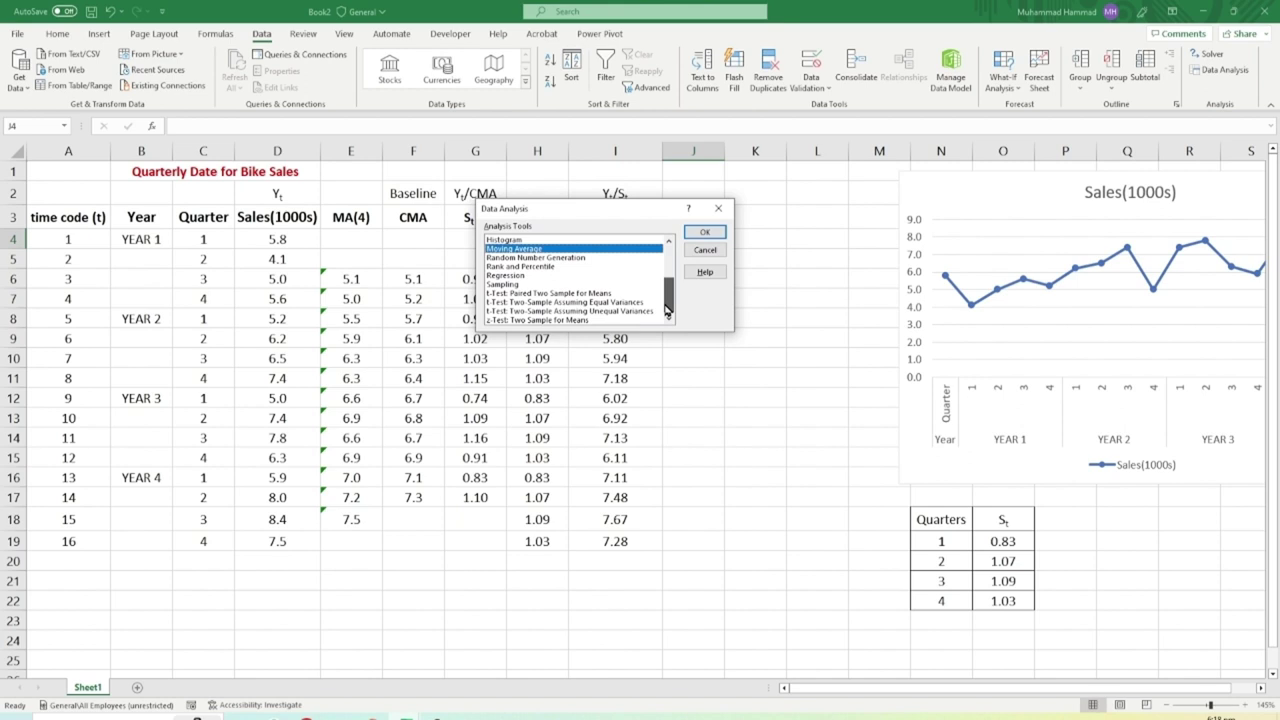
pyautogui.click(506, 275)
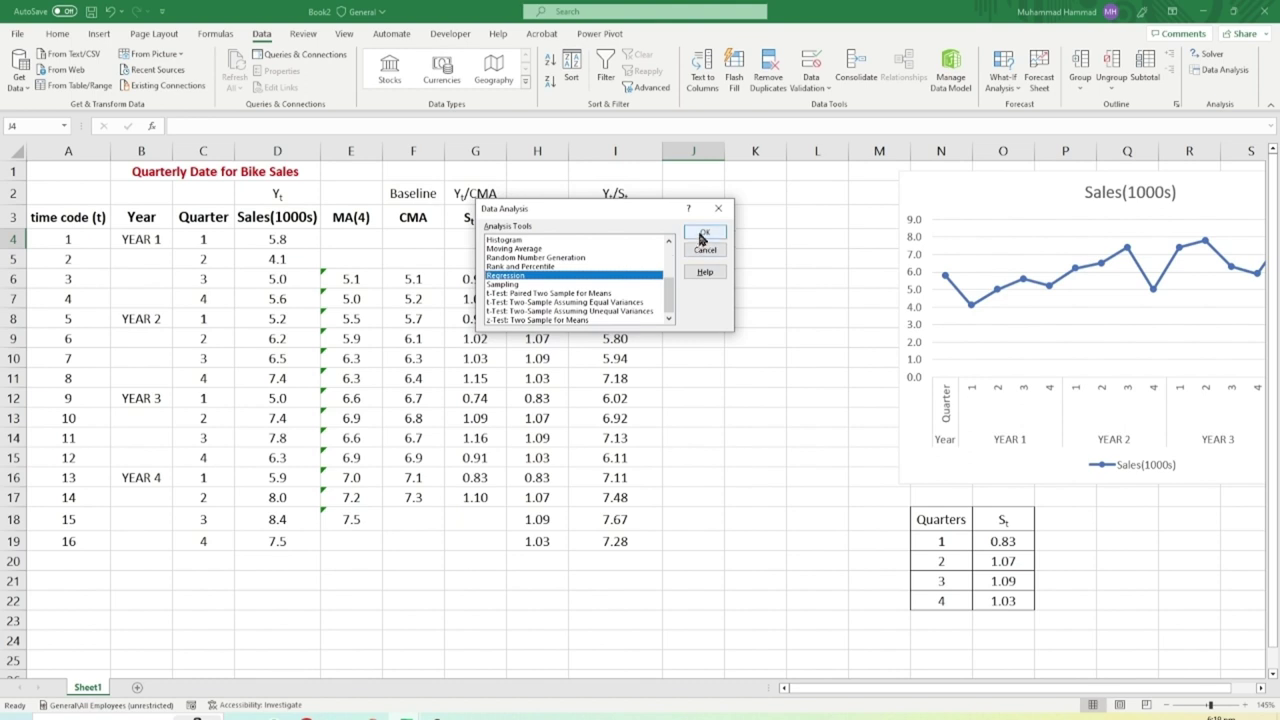
# Run Regression with Y range I4:I19, X range A4:A19 and output at A25
pyautogui.click(702, 236)
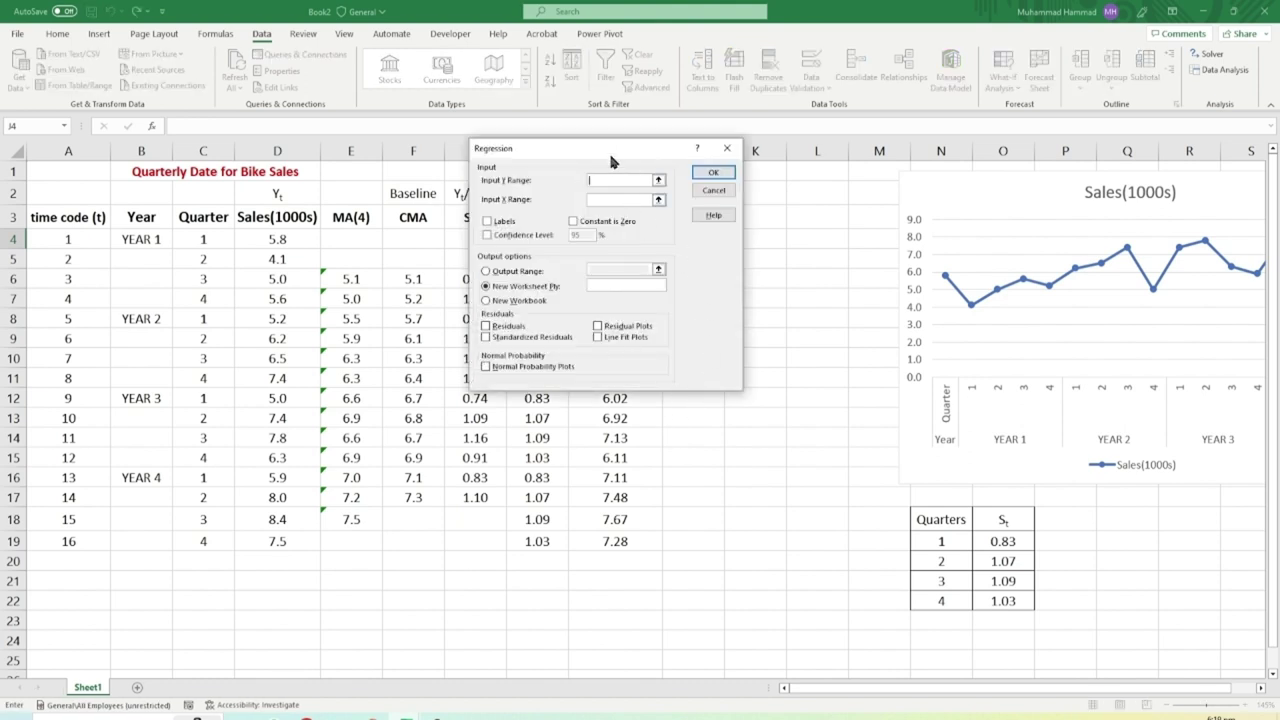
pyautogui.moveTo(611, 157); pyautogui.dragTo(798, 205)
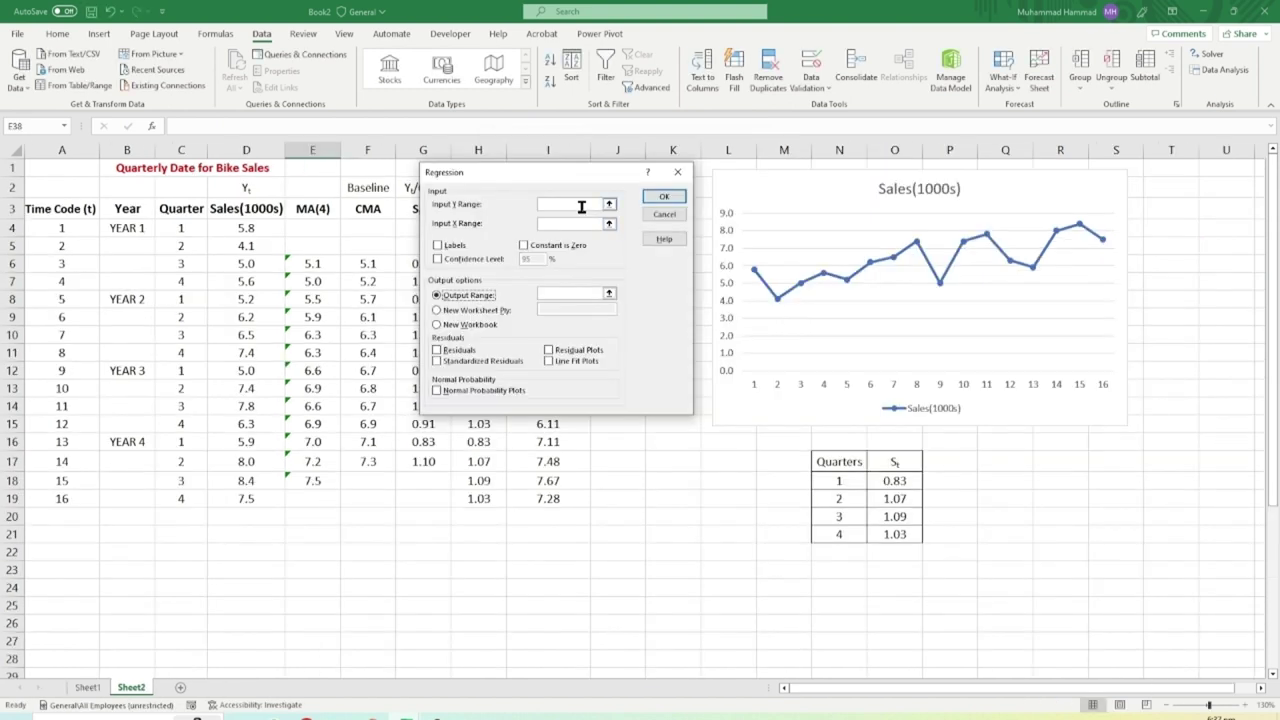
pyautogui.moveTo(522, 174); pyautogui.dragTo(317, 212)
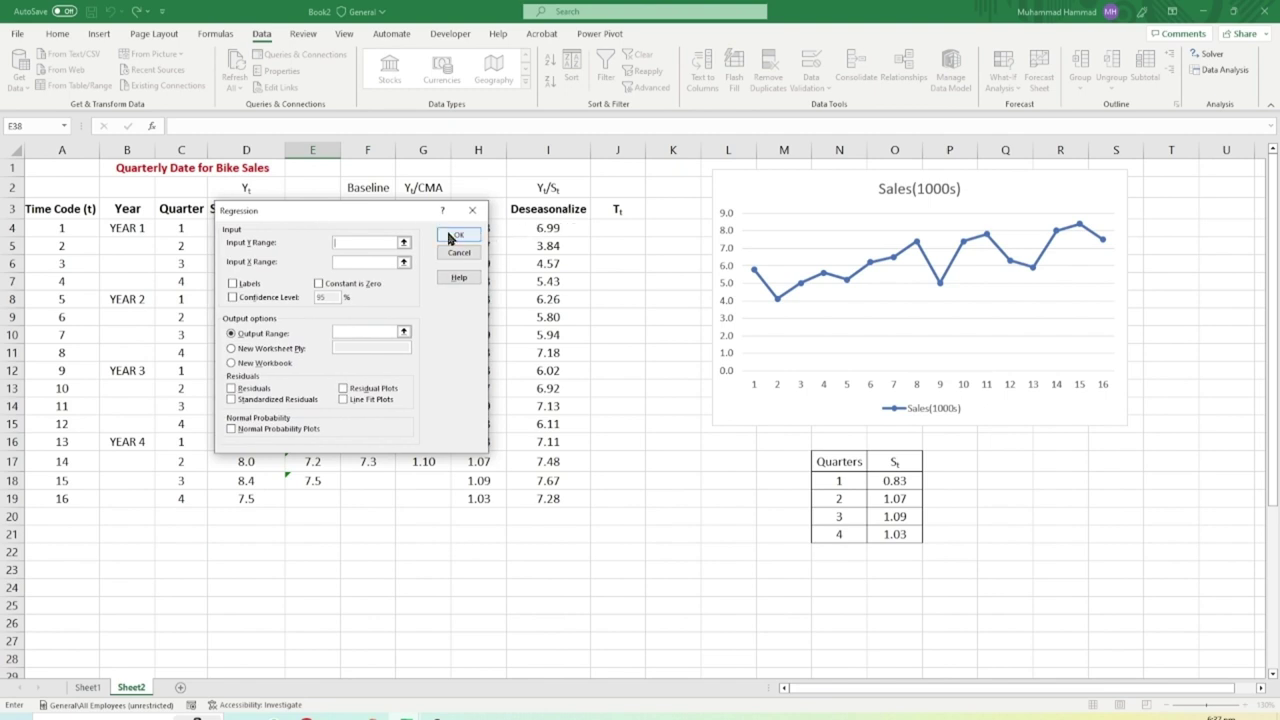
pyautogui.moveTo(540, 228); pyautogui.dragTo(536, 494)
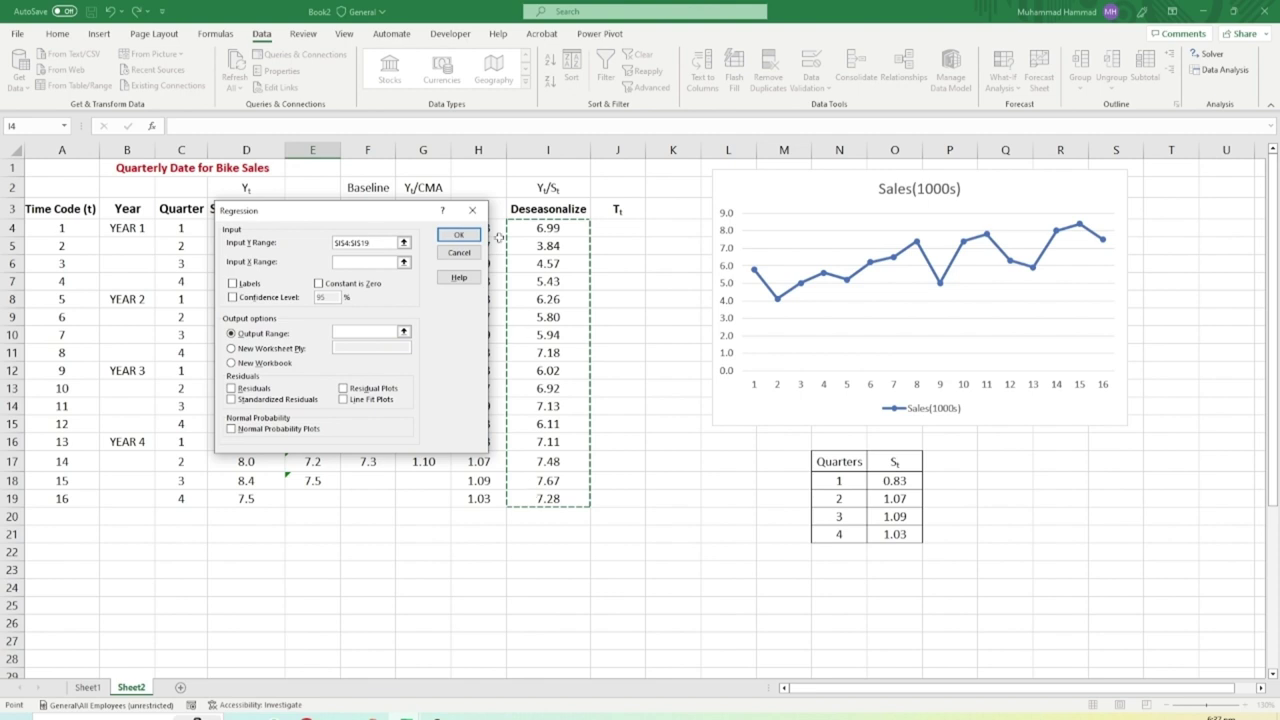
pyautogui.click(366, 261)
pyautogui.moveTo(59, 229); pyautogui.dragTo(60, 498)
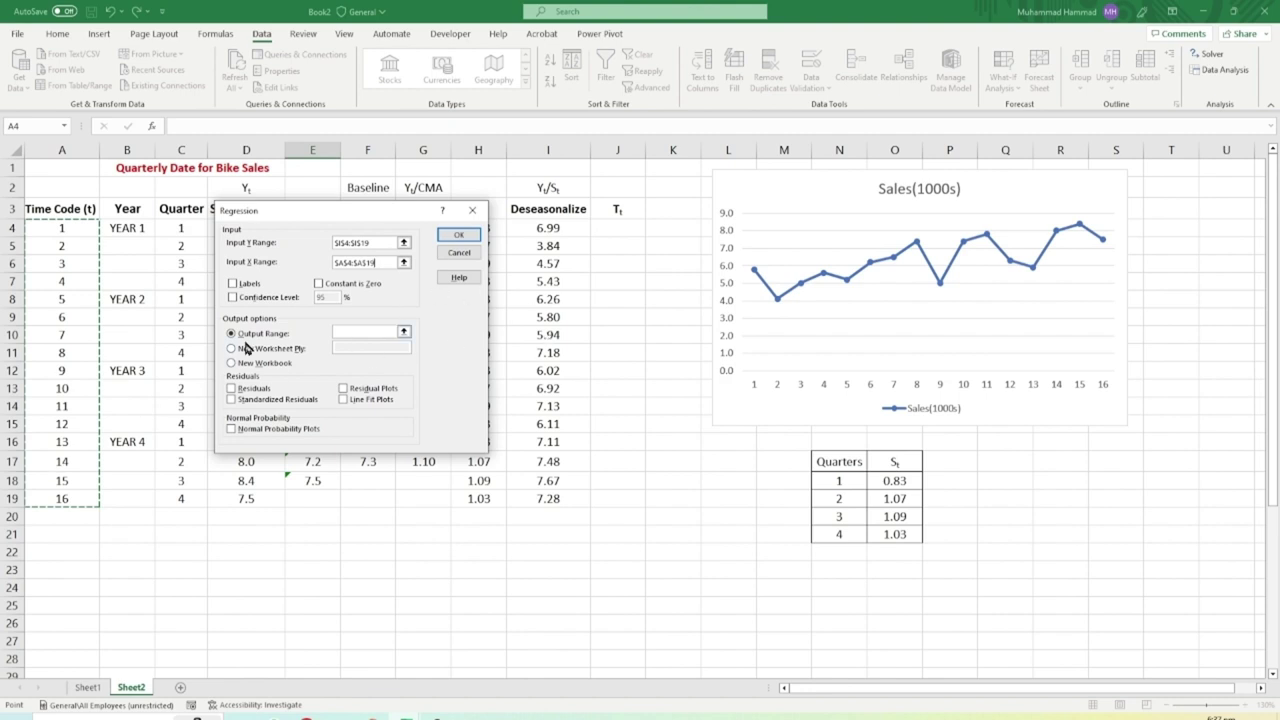
pyautogui.click(365, 333)
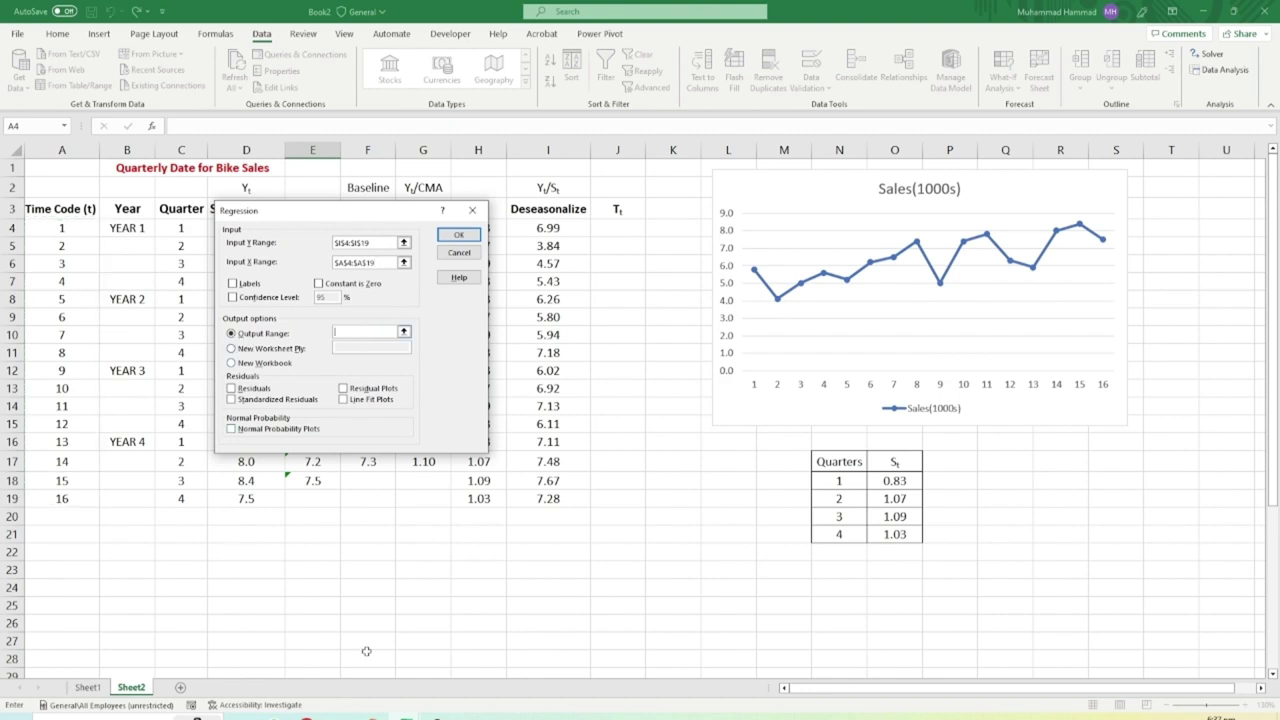
pyautogui.click(80, 606)
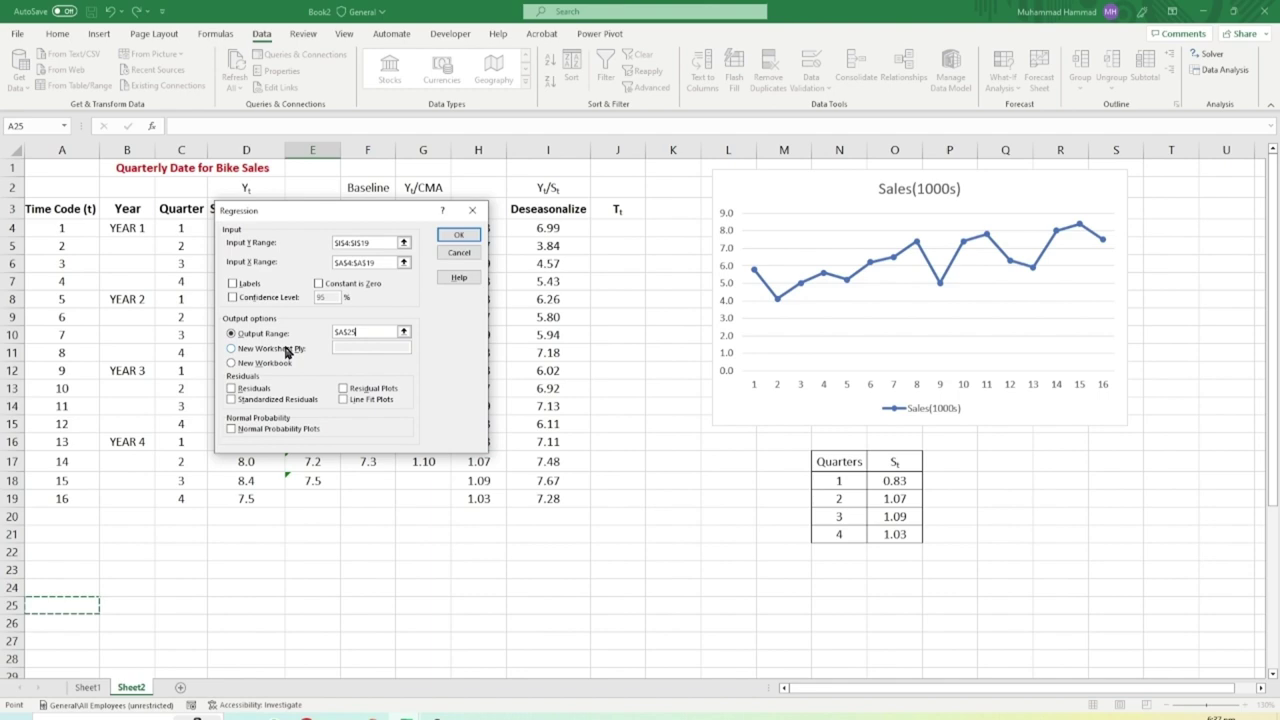
pyautogui.click(447, 236)
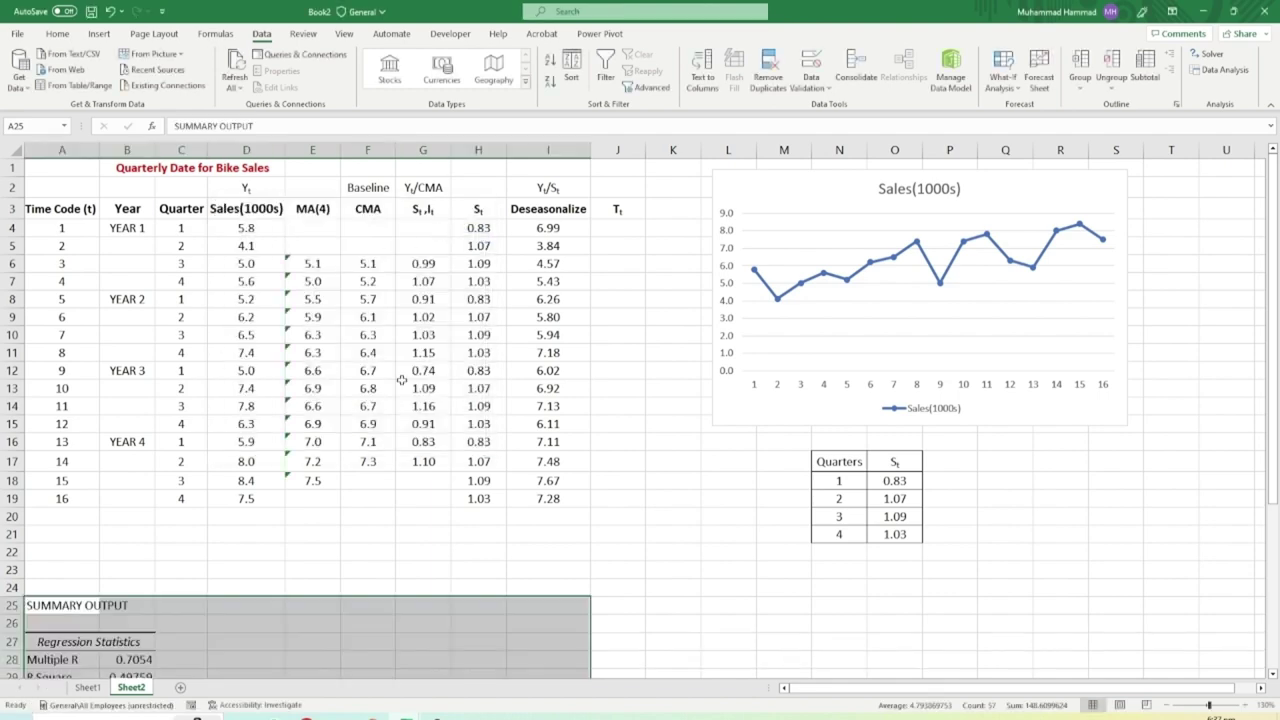
pyautogui.scroll(-8, 402, 380)
pyautogui.click(341, 578)
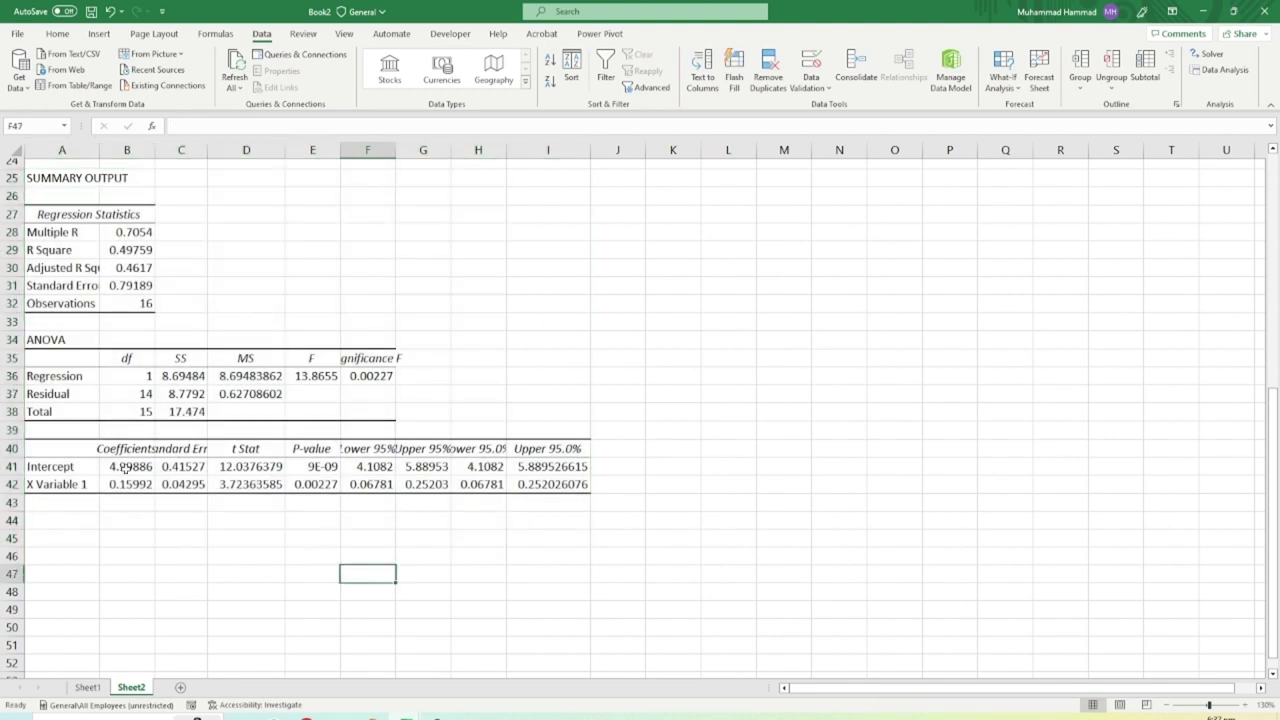
pyautogui.moveTo(124, 467); pyautogui.dragTo(127, 482)
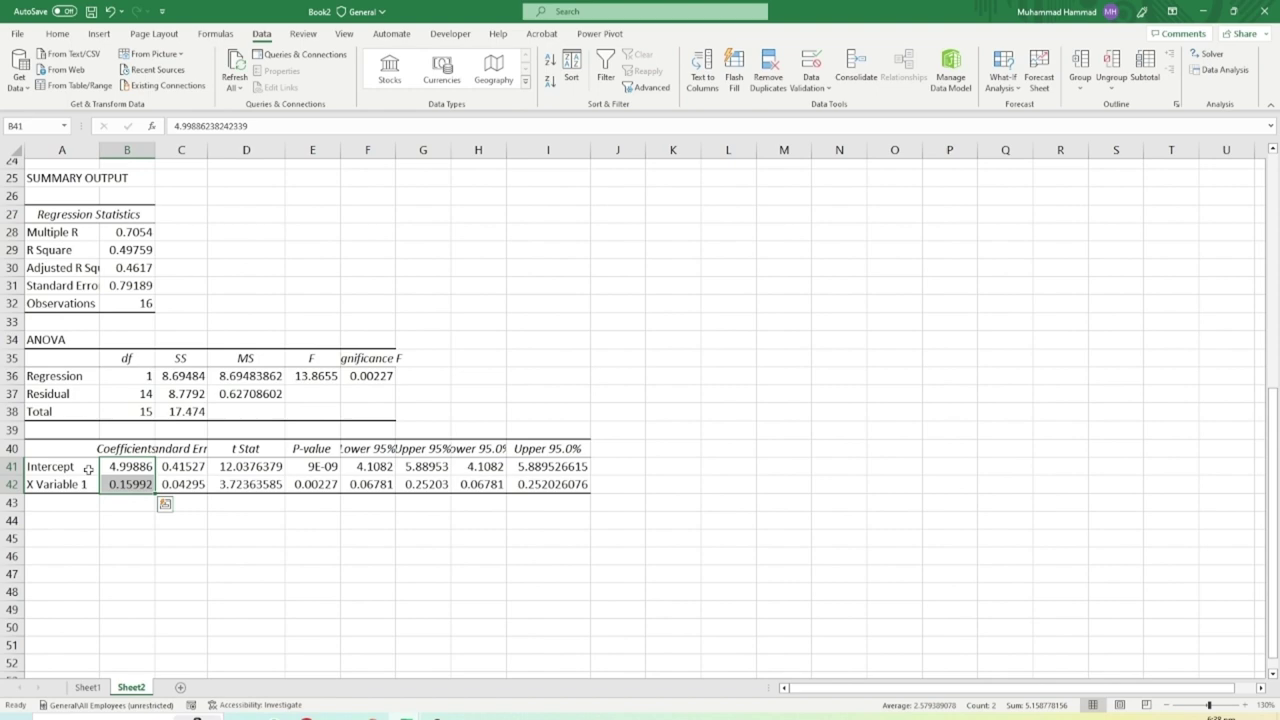
pyautogui.scroll(8, 257, 467)
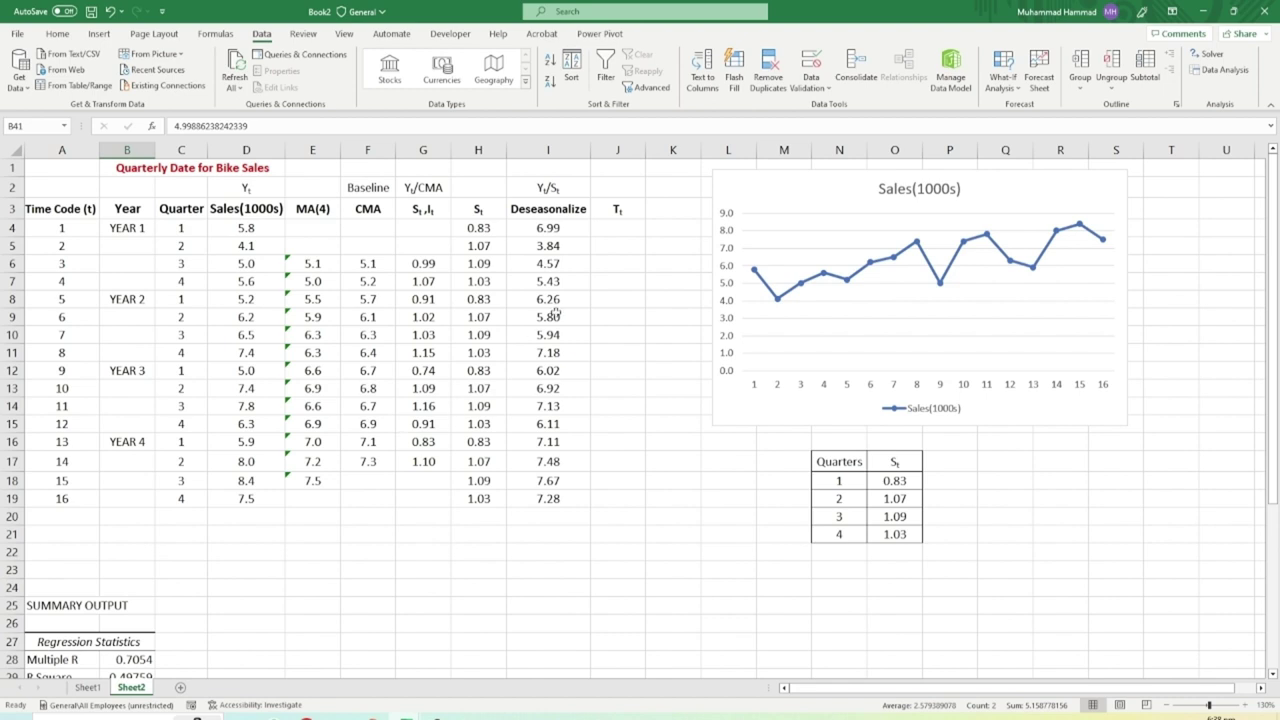
# Enter the trend formula =$B$41+$B$42*A4 in cell J4
pyautogui.click(605, 228)
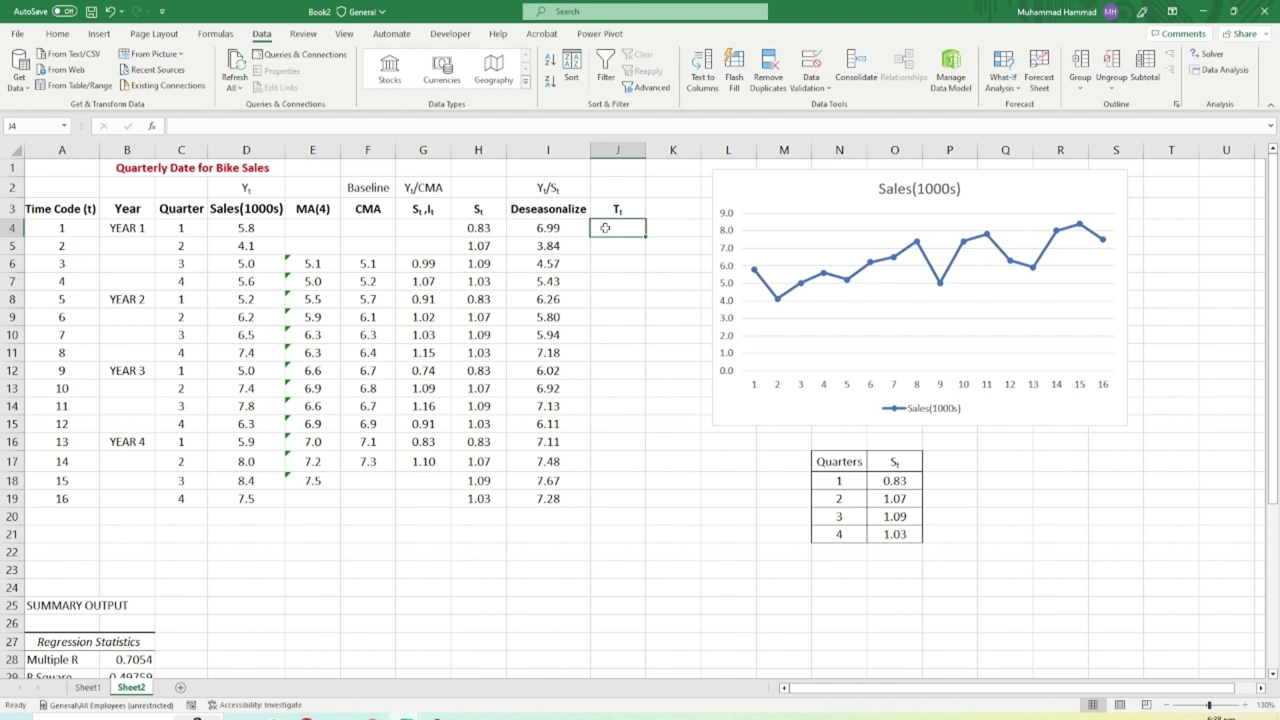
pyautogui.write('=')
pyautogui.scroll(-6, 546, 317)
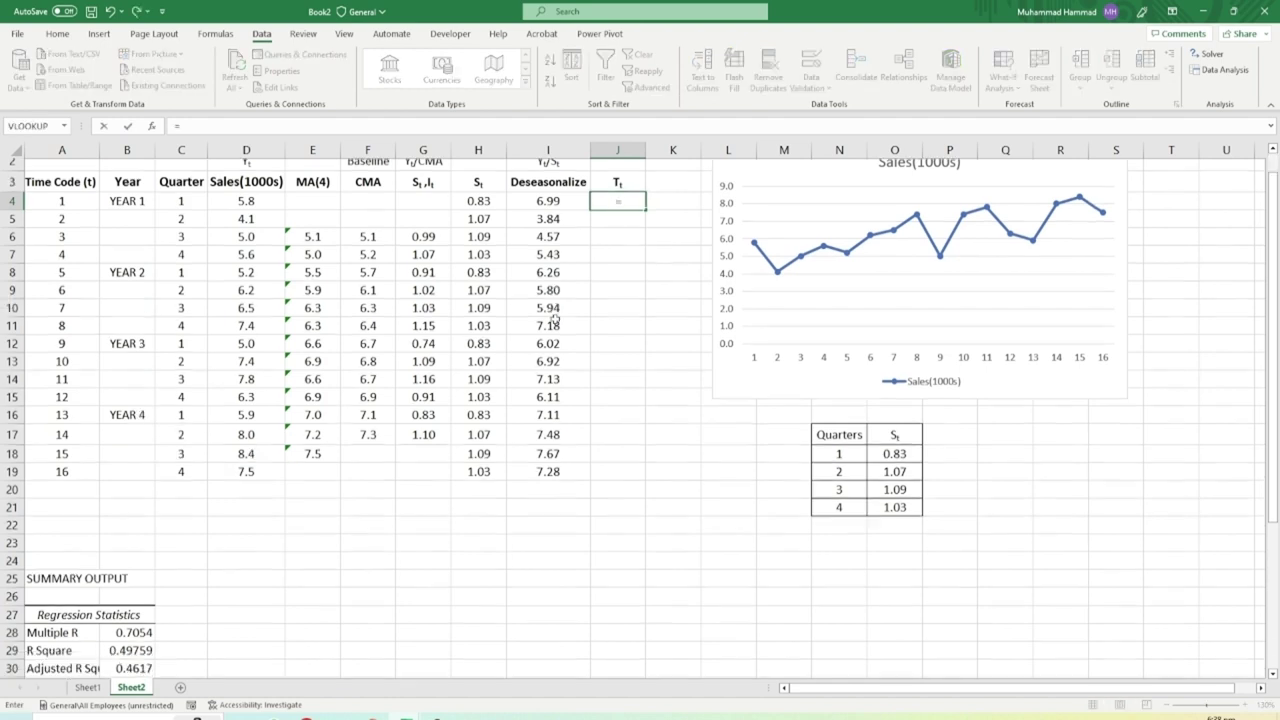
pyautogui.click(128, 573)
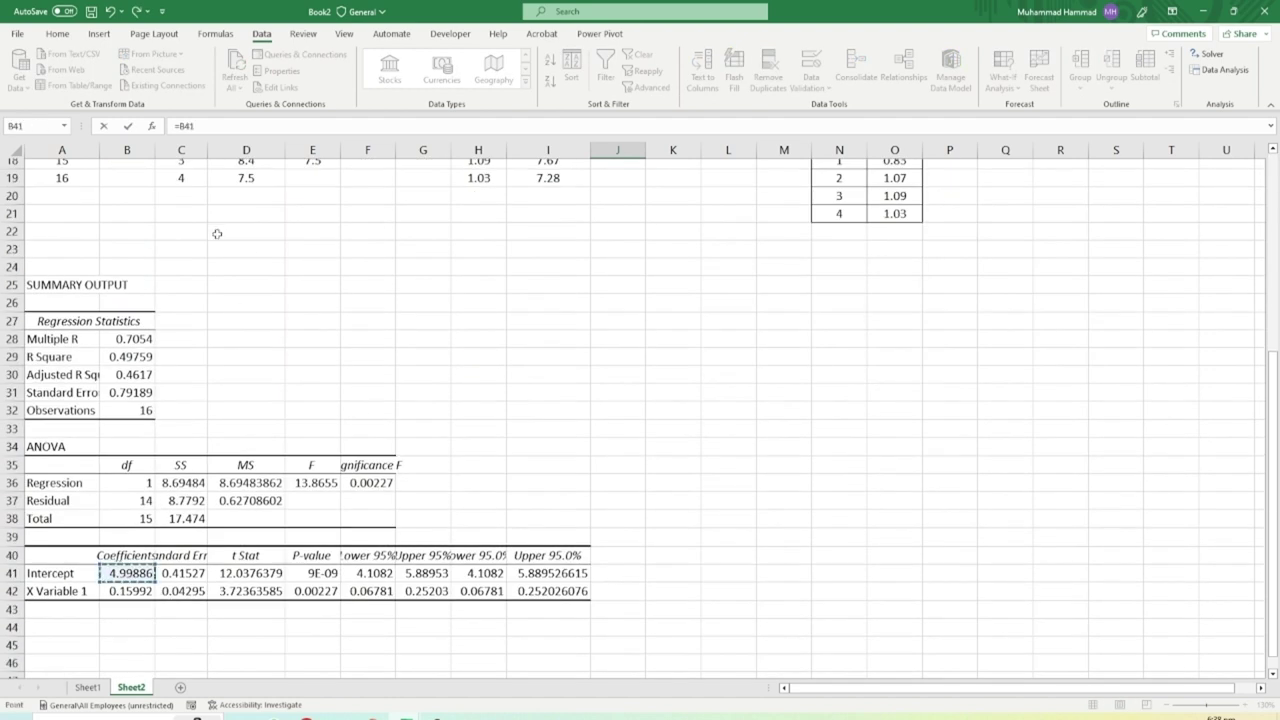
pyautogui.press('F4')
pyautogui.scroll(6, 219, 232)
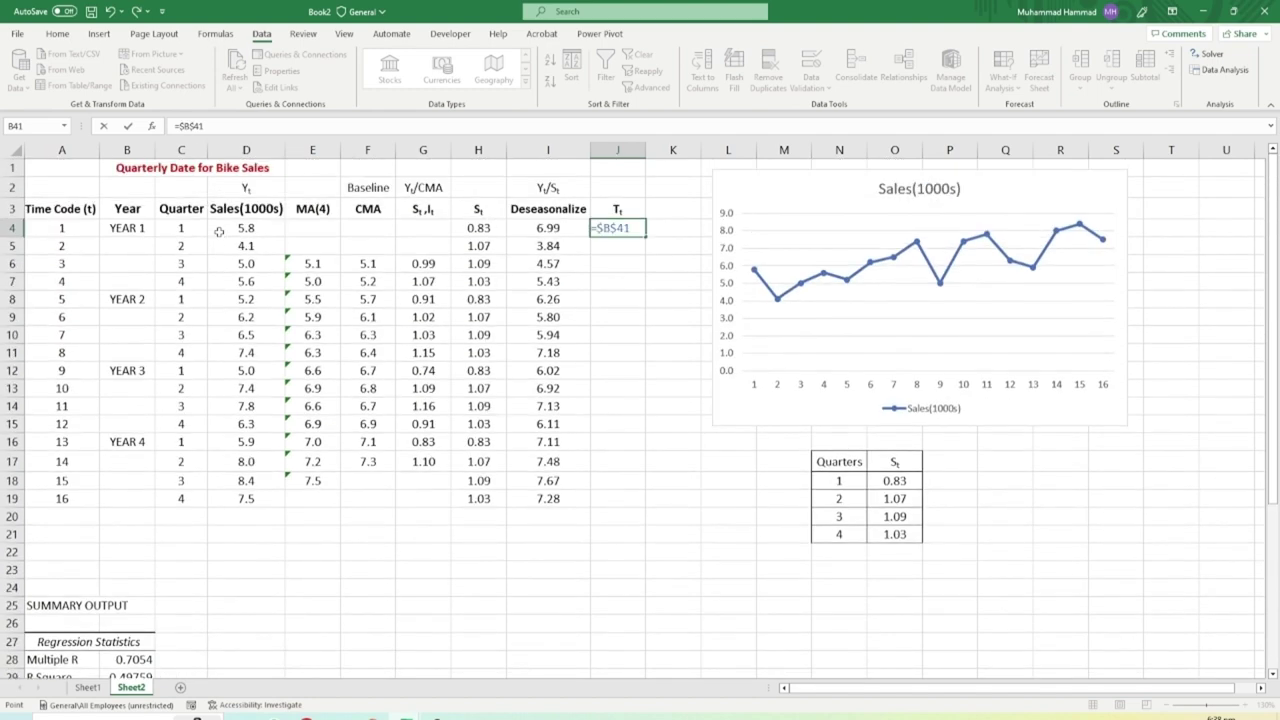
pyautogui.write('+')
pyautogui.scroll(-5, 110, 460)
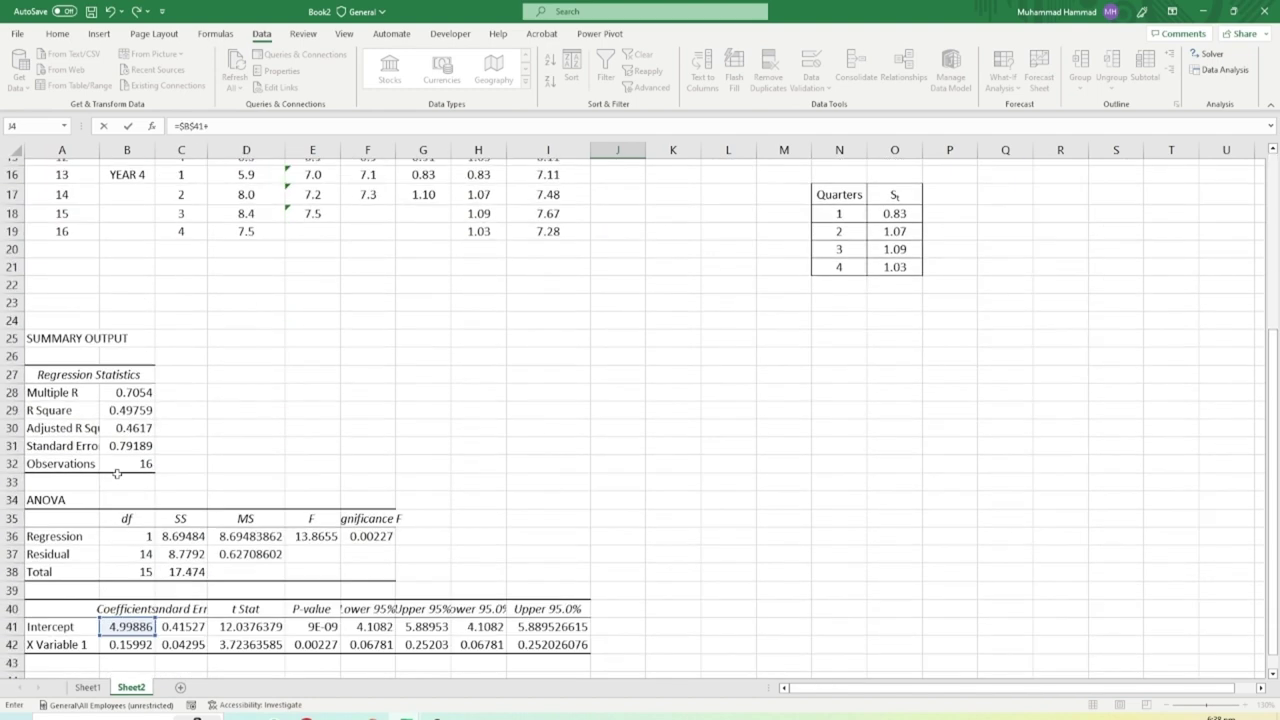
pyautogui.click(140, 645)
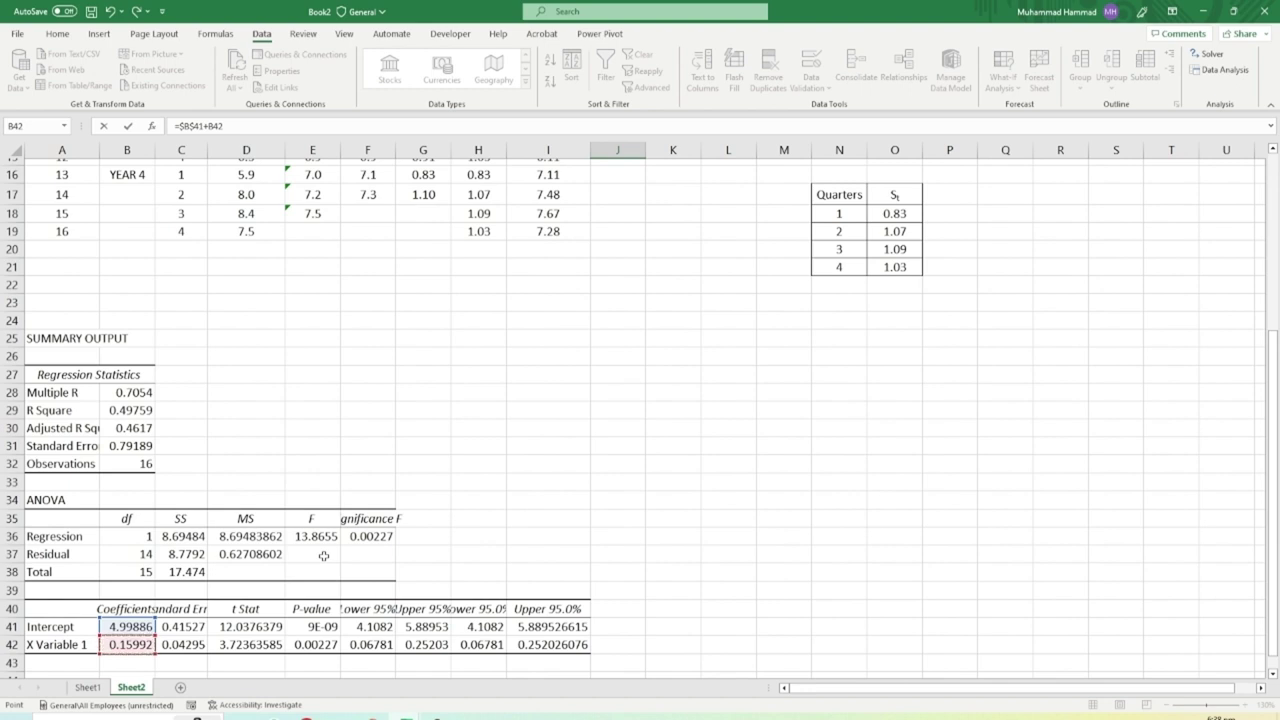
pyautogui.press('F4')
pyautogui.scroll(5, 323, 556)
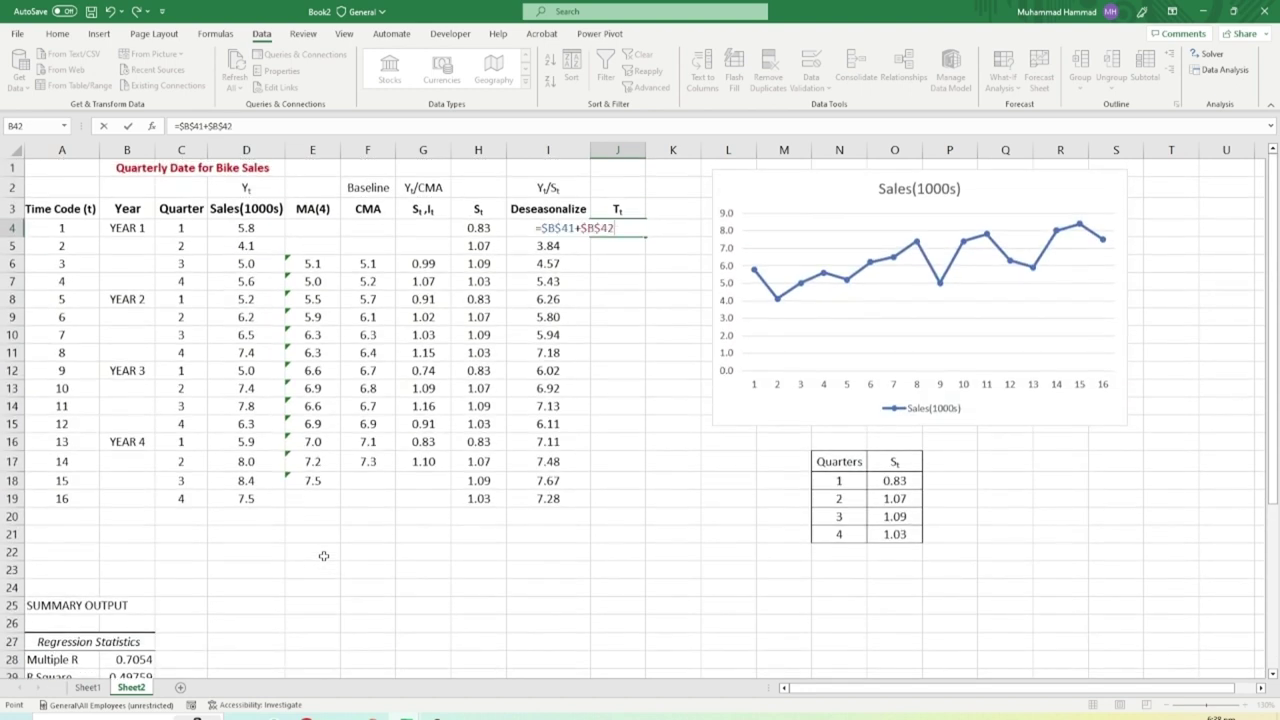
pyautogui.write('*')
pyautogui.click(64, 232)
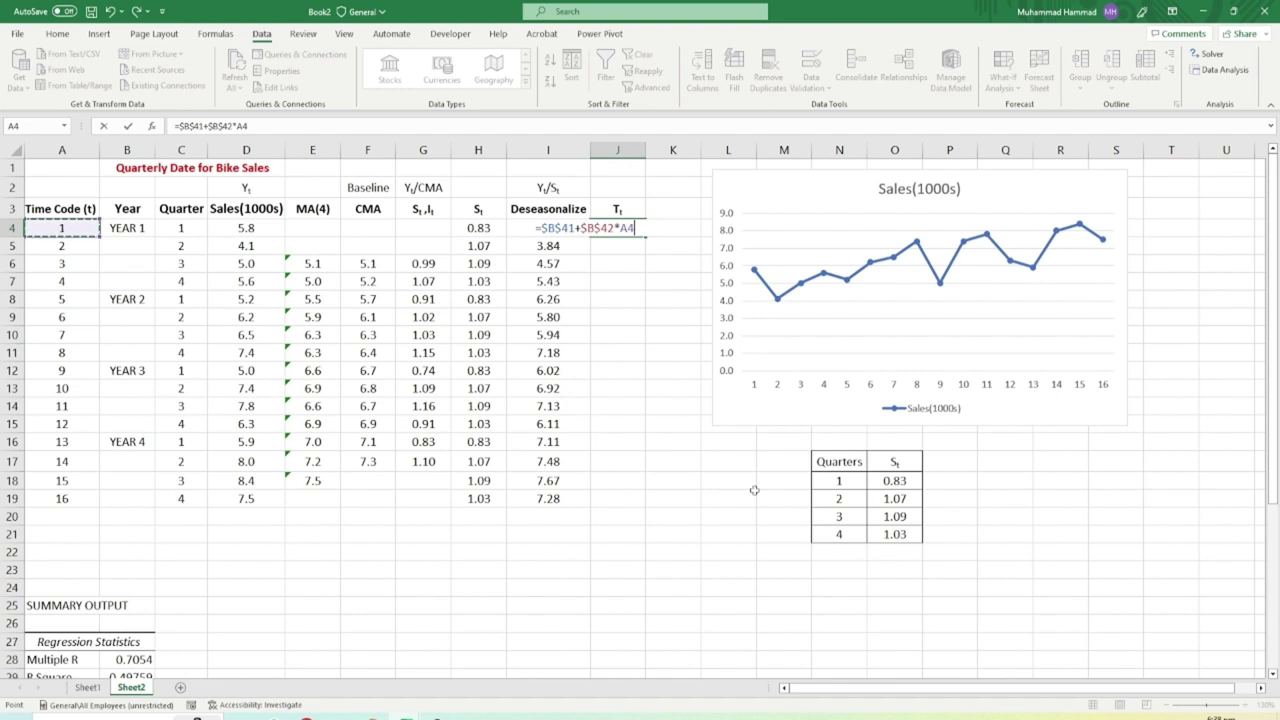
pyautogui.press('Return')
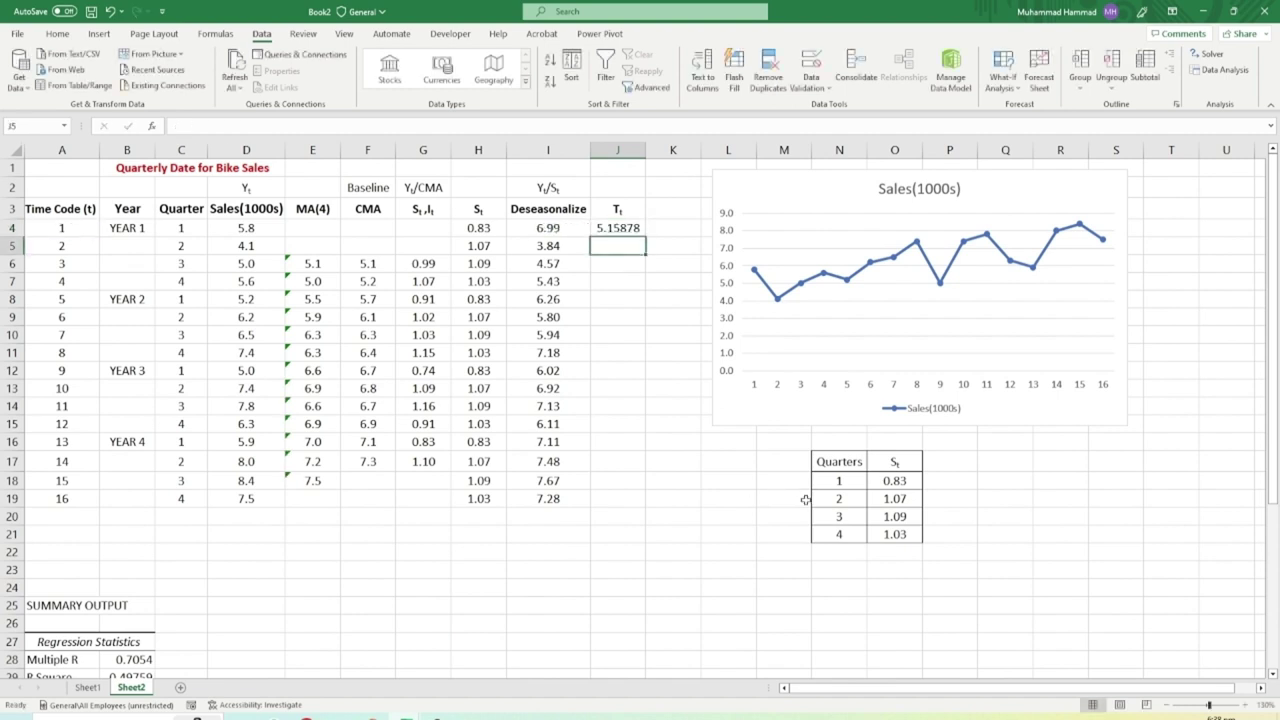
# Copy the trend formula down to J19 and show the values to two decimals
pyautogui.click(627, 226)
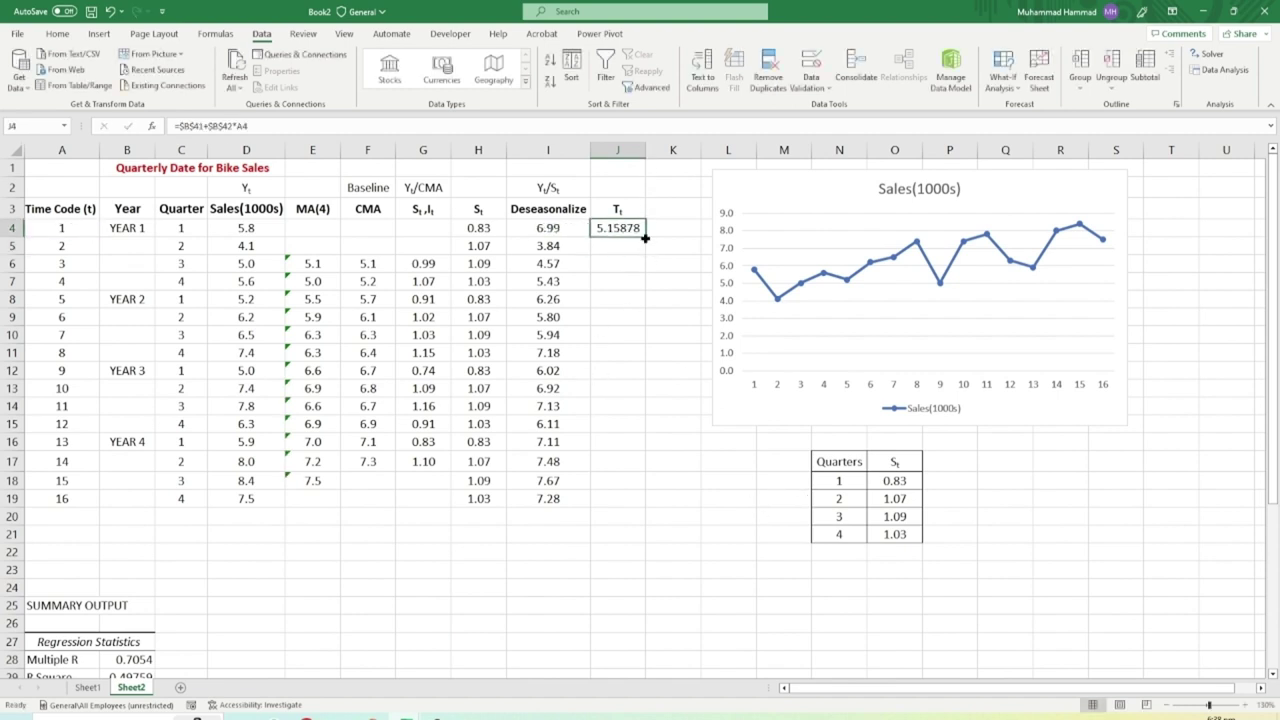
pyautogui.doubleClick(645, 236)
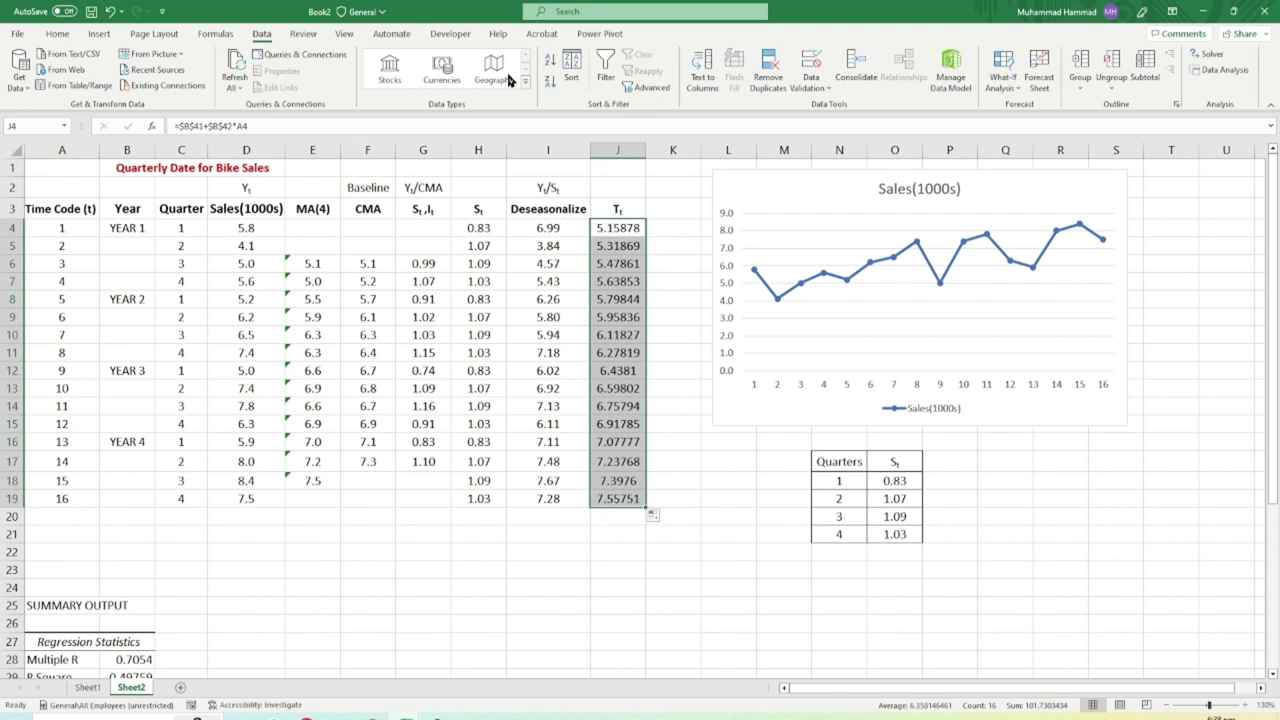
pyautogui.click(57, 34)
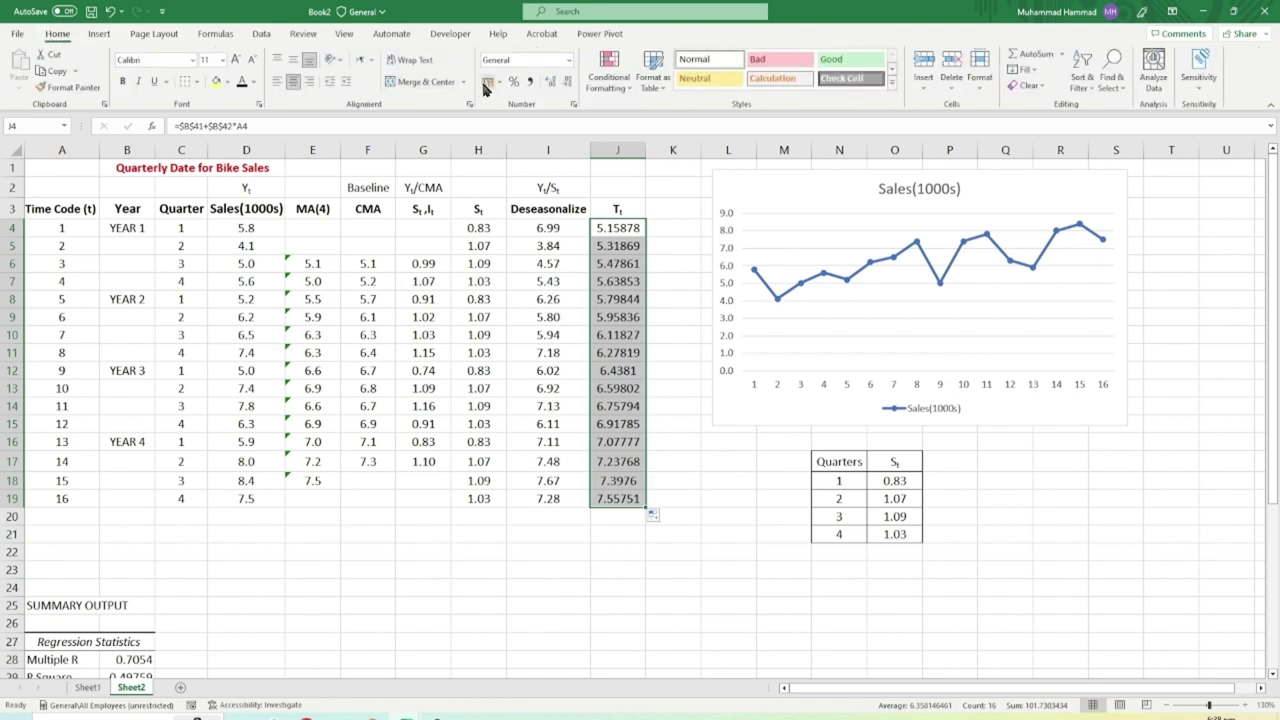
pyautogui.click(565, 83)
pyautogui.click(565, 83)
pyautogui.click(565, 83)
pyautogui.click(565, 83)
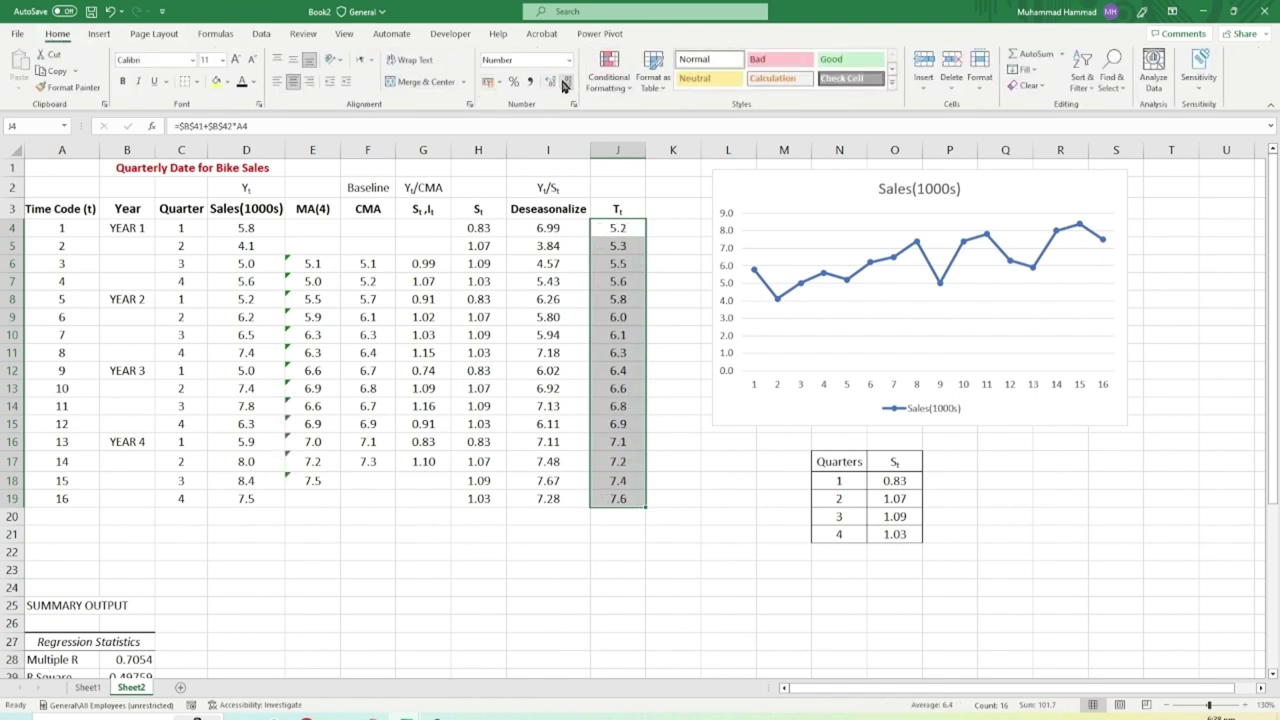
pyautogui.click(549, 82)
pyautogui.click(661, 530)
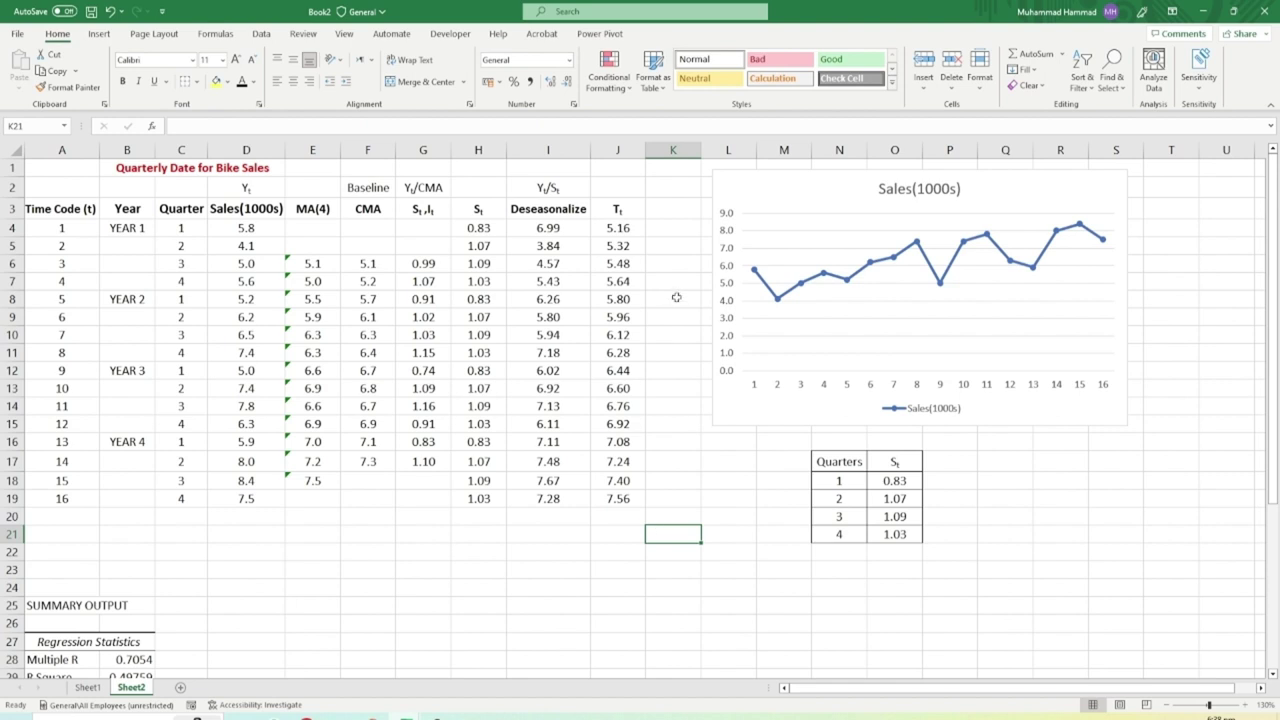
# Move the Sales(1000s) chart further right, clear of the Tt column, and deselect it
pyautogui.moveTo(840, 195); pyautogui.dragTo(954, 191)
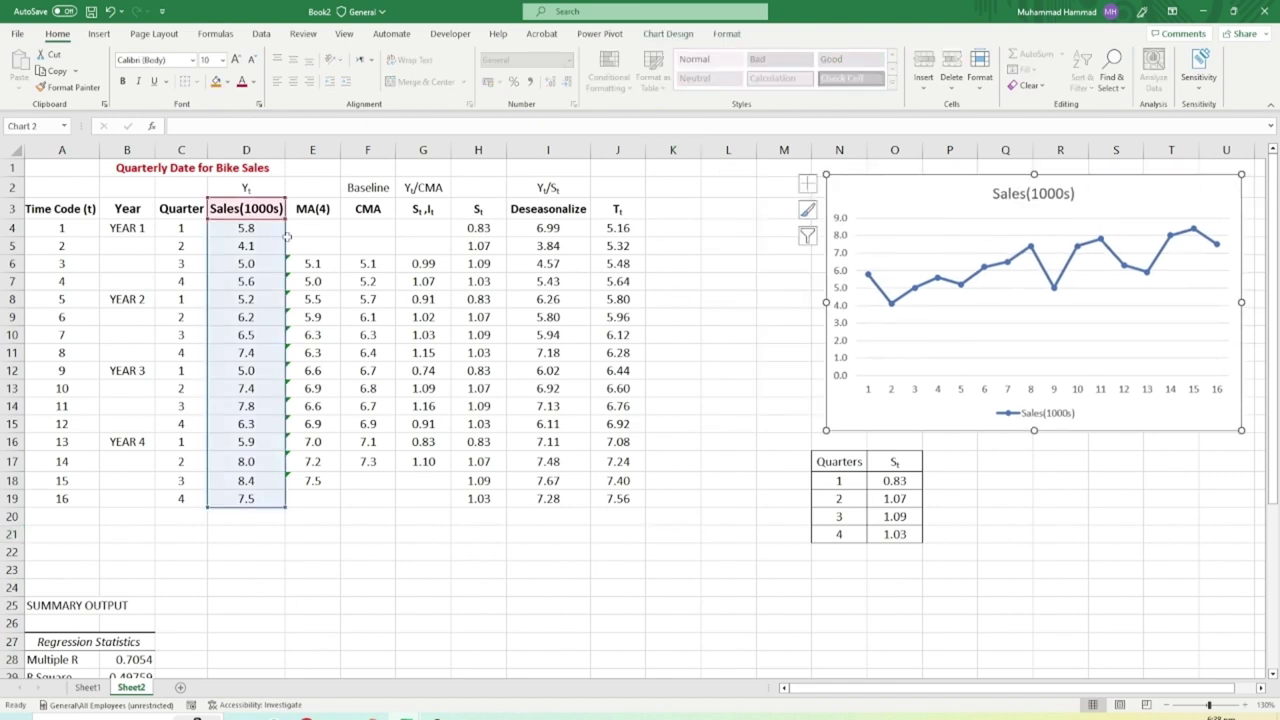
pyautogui.click(686, 212)
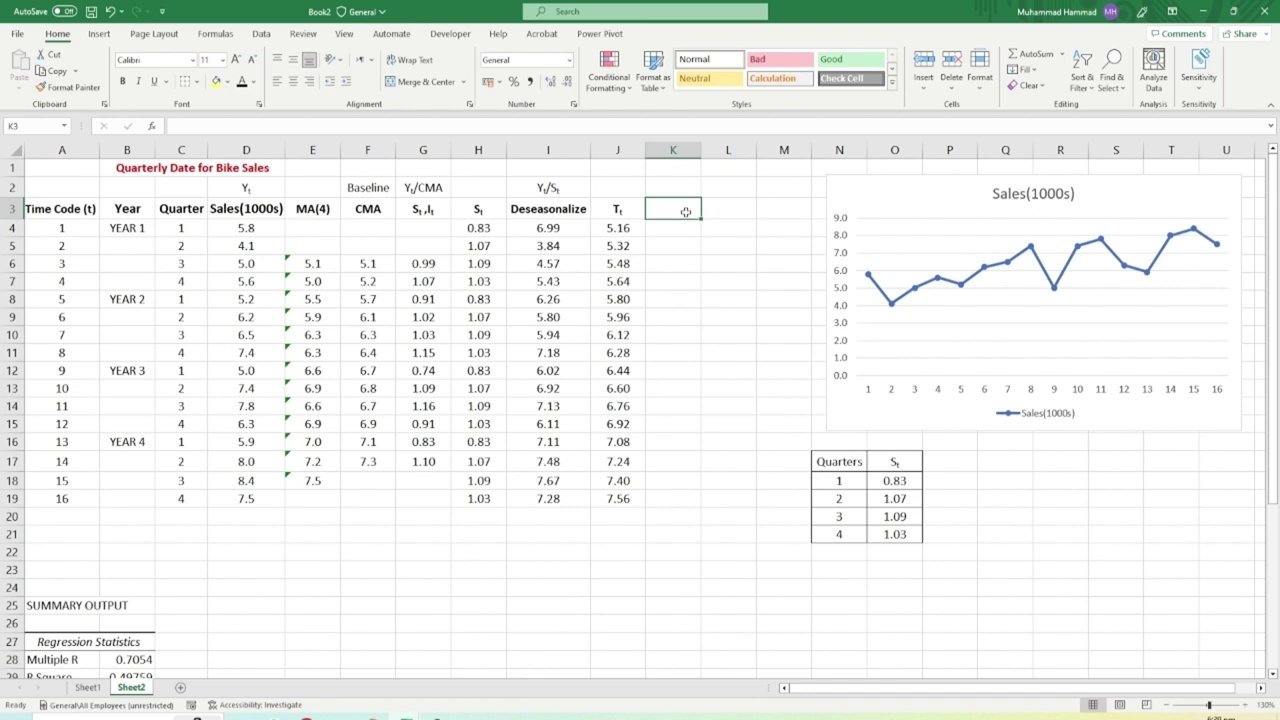
# Enter a bold 'Forecast' heading in K3
pyautogui.write('For')
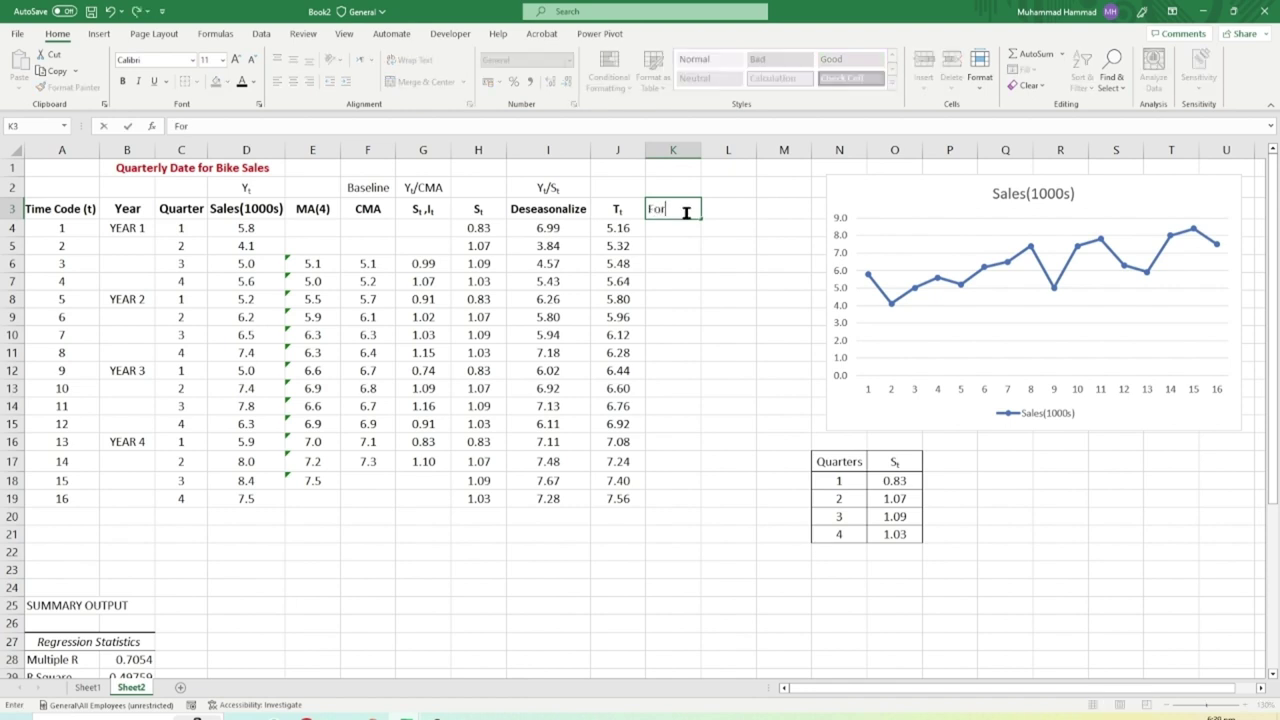
pyautogui.write('ecast')
pyautogui.hotkey('ctrl', 'b')
pyautogui.doubleClick(686, 211)
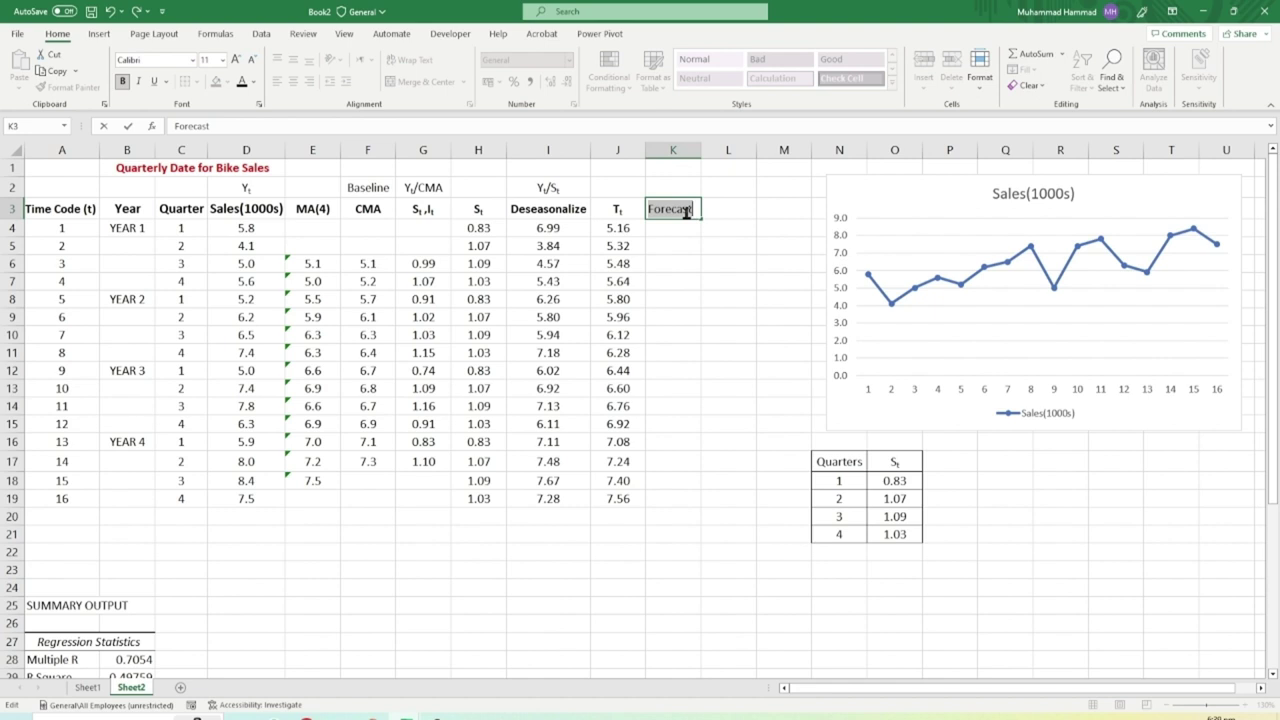
pyautogui.press('Return')
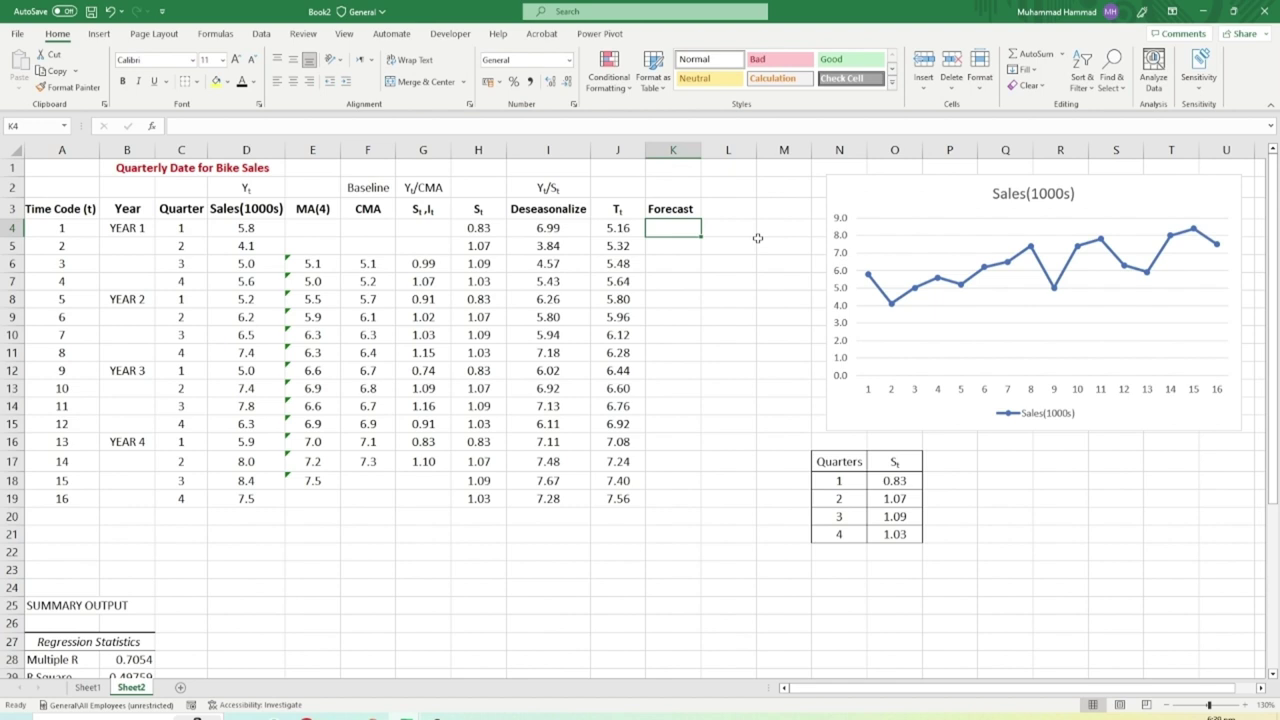
# Label K2 'St*Tt' with both t characters formatted as subscripts
pyautogui.click(673, 187)
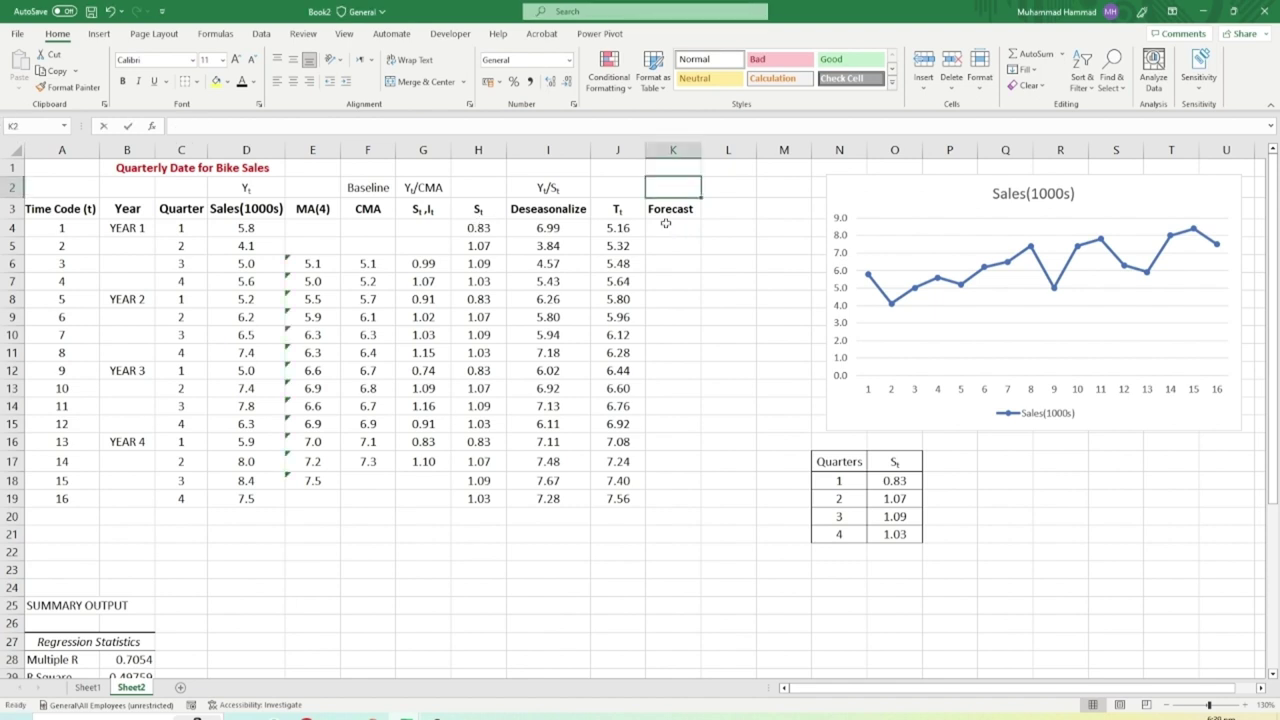
pyautogui.write('St')
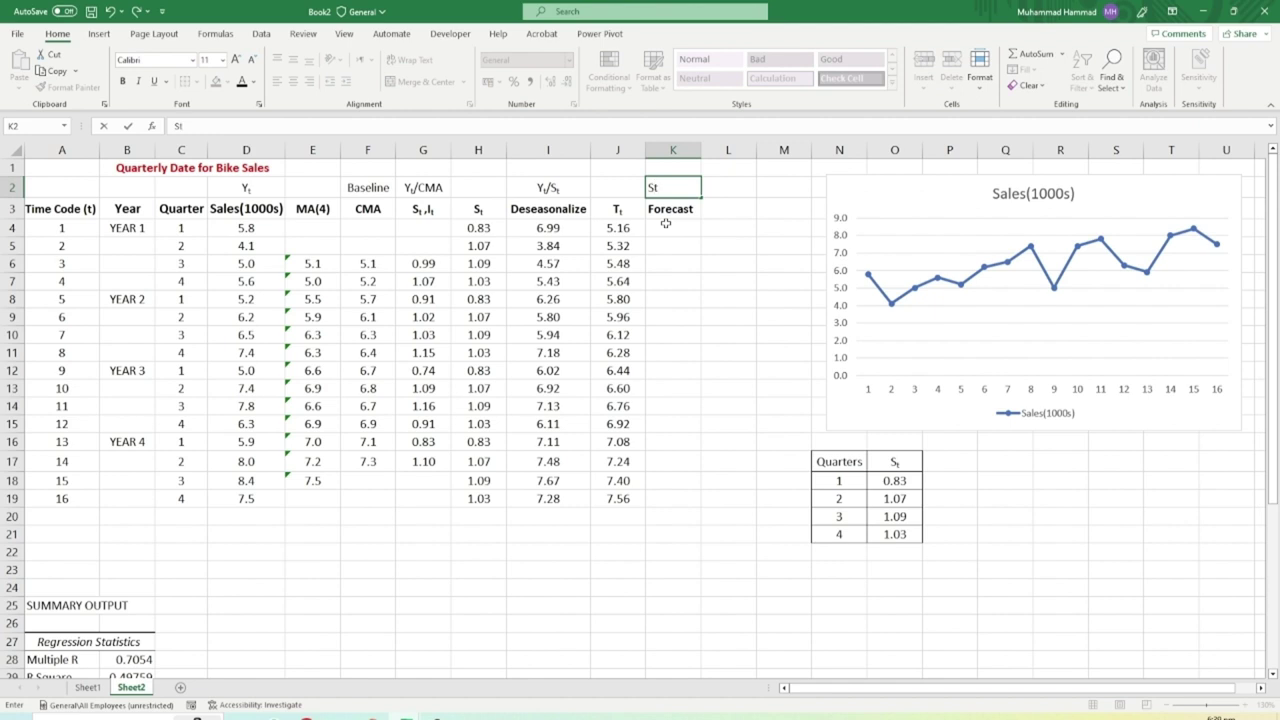
pyautogui.write('*Tt')
pyautogui.click(681, 188)
pyautogui.click(259, 104)
pyautogui.click(196, 364)
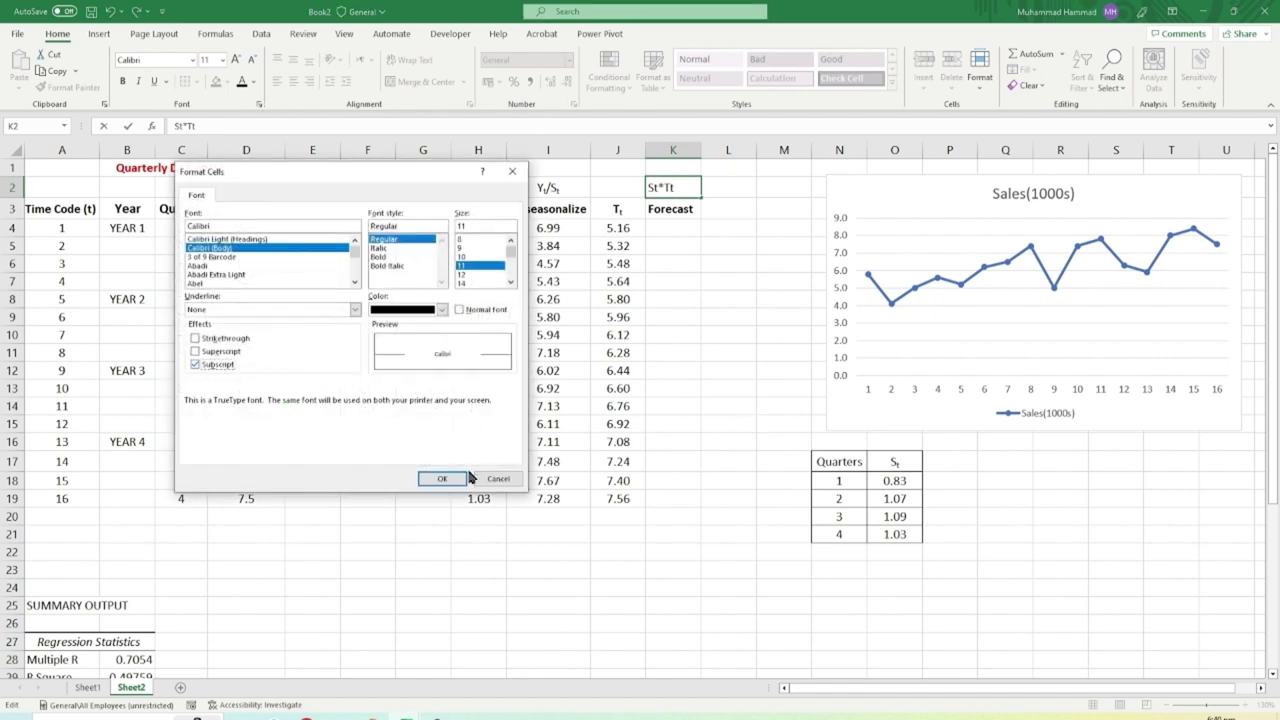
pyautogui.click(441, 478)
pyautogui.click(651, 187)
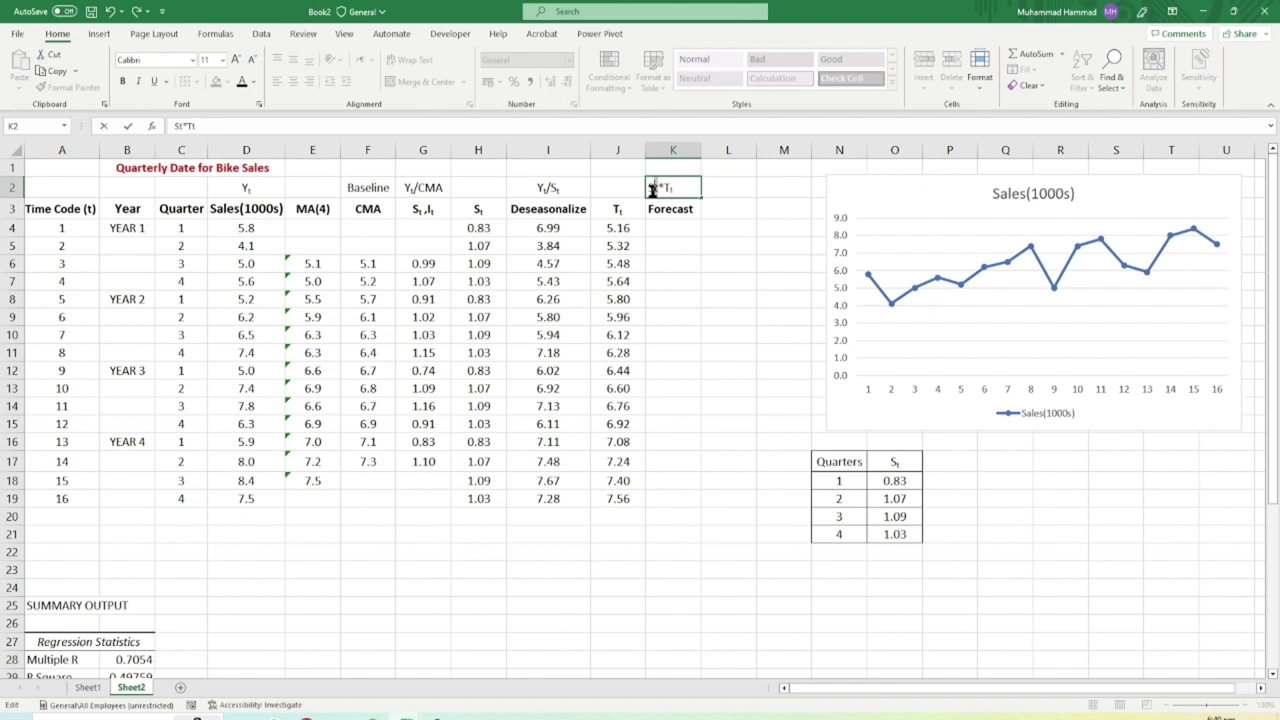
pyautogui.click(259, 106)
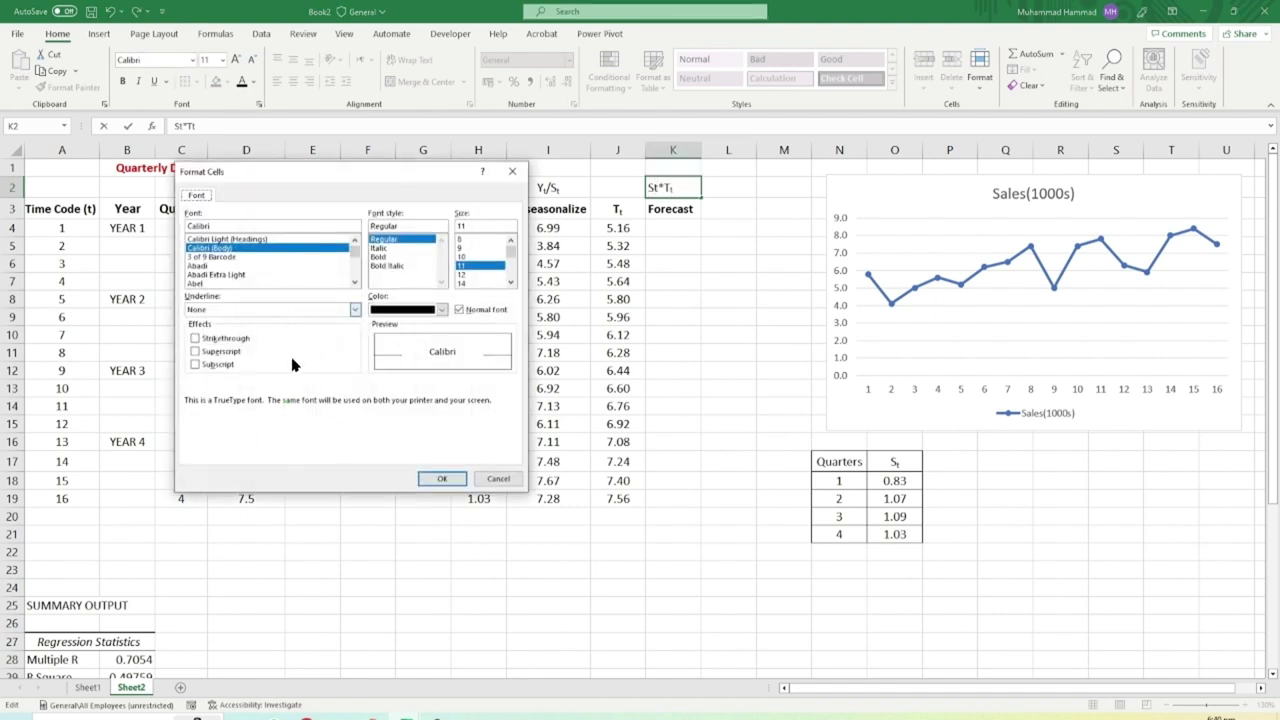
pyautogui.click(219, 366)
pyautogui.click(441, 478)
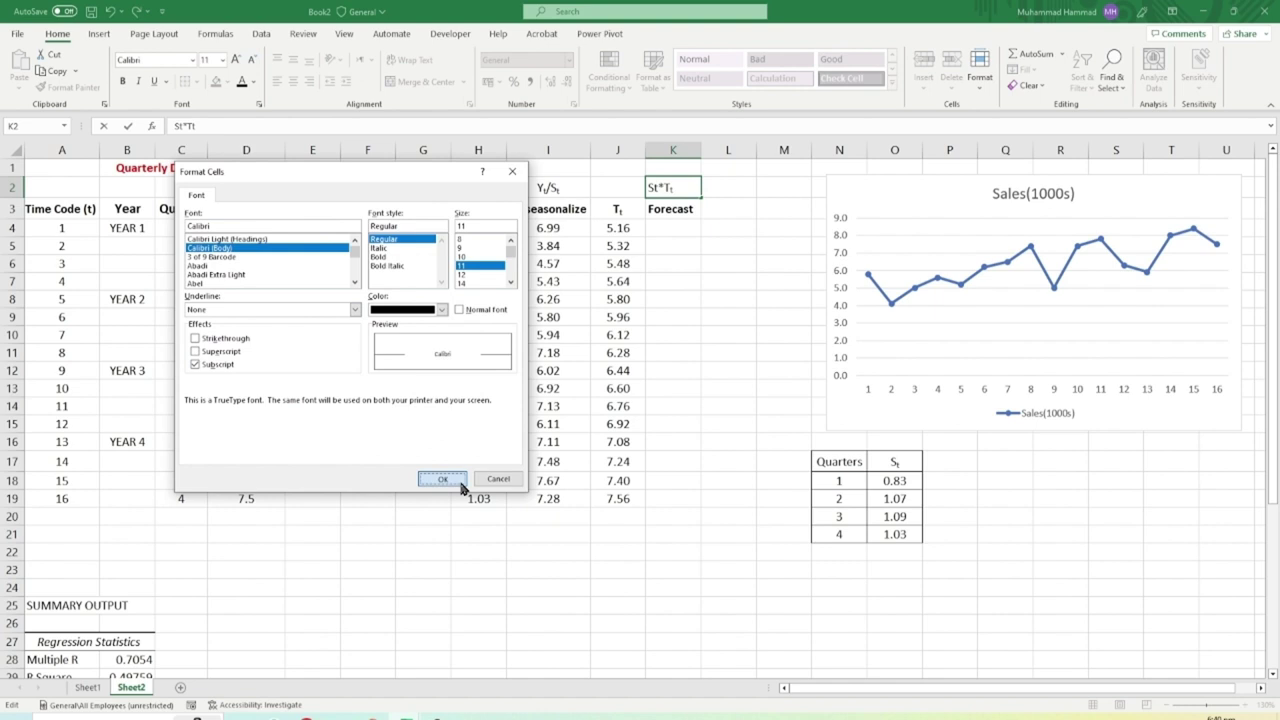
pyautogui.click(677, 228)
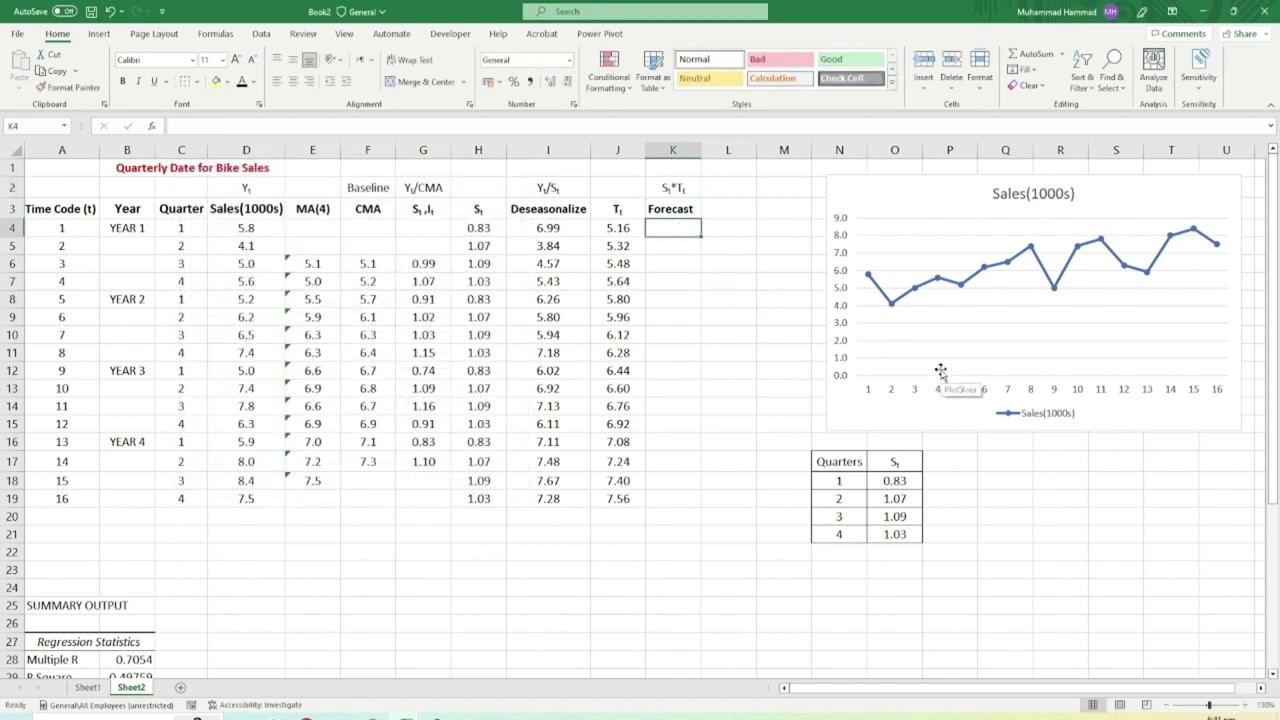
# Enter =H4*J4 in K4 and copy it down to K19
pyautogui.write('=')
pyautogui.click(470, 229)
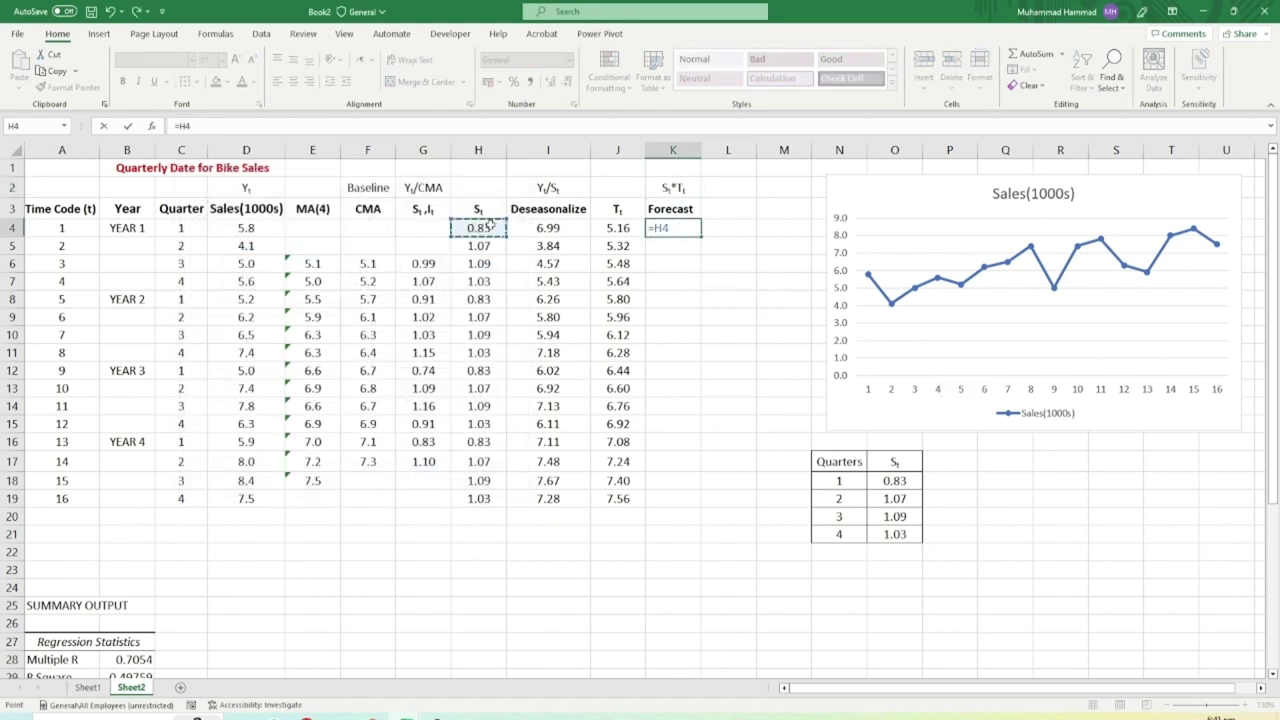
pyautogui.write('*')
pyautogui.click(634, 231)
pyautogui.press('Return')
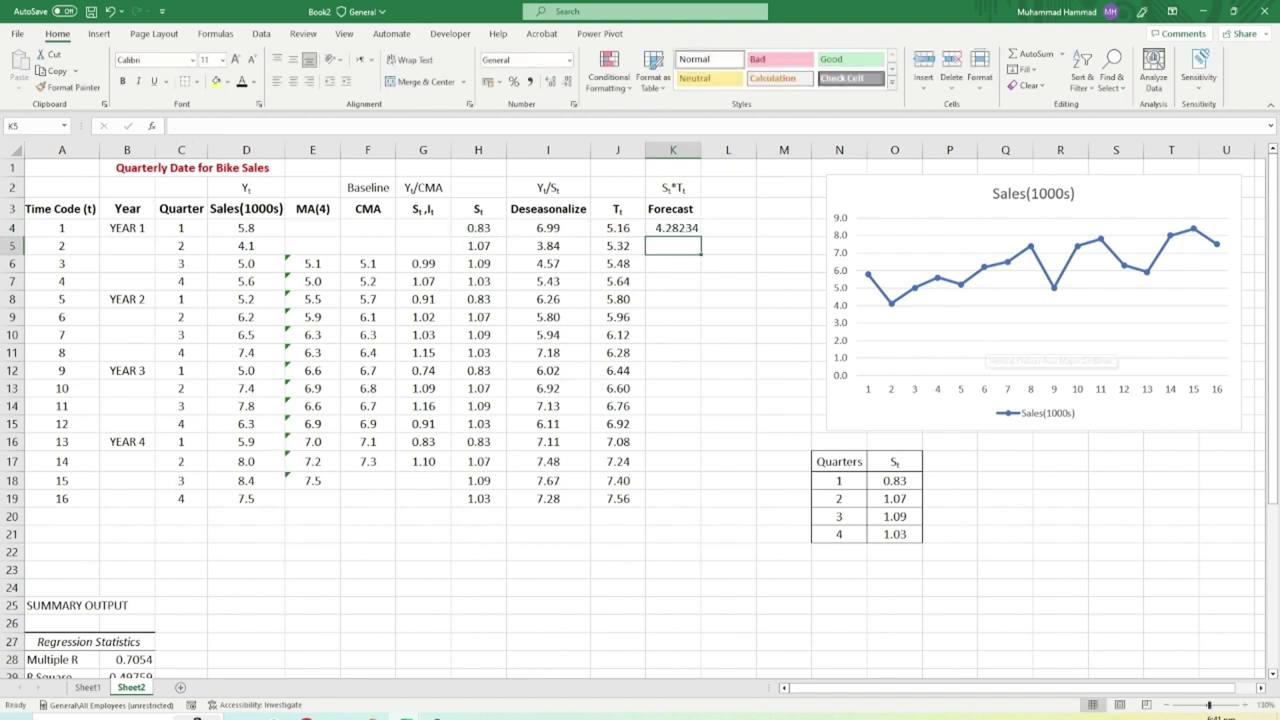
pyautogui.click(689, 229)
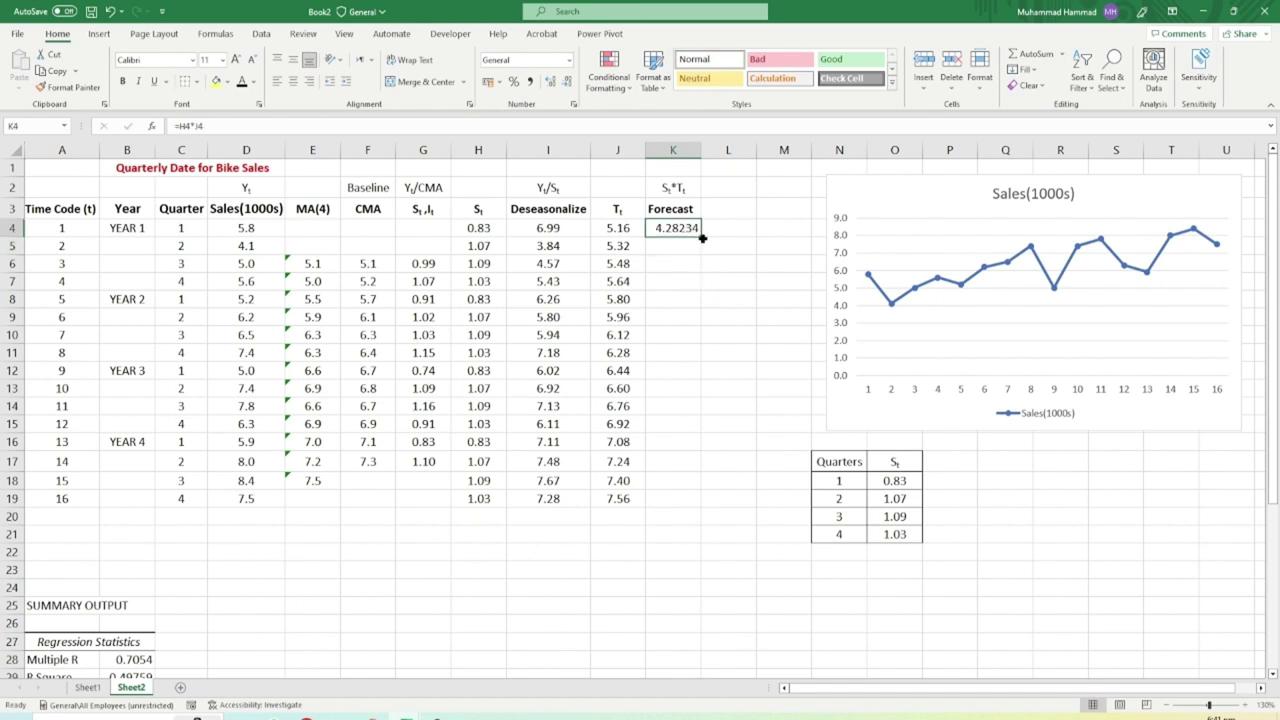
pyautogui.doubleClick(703, 238)
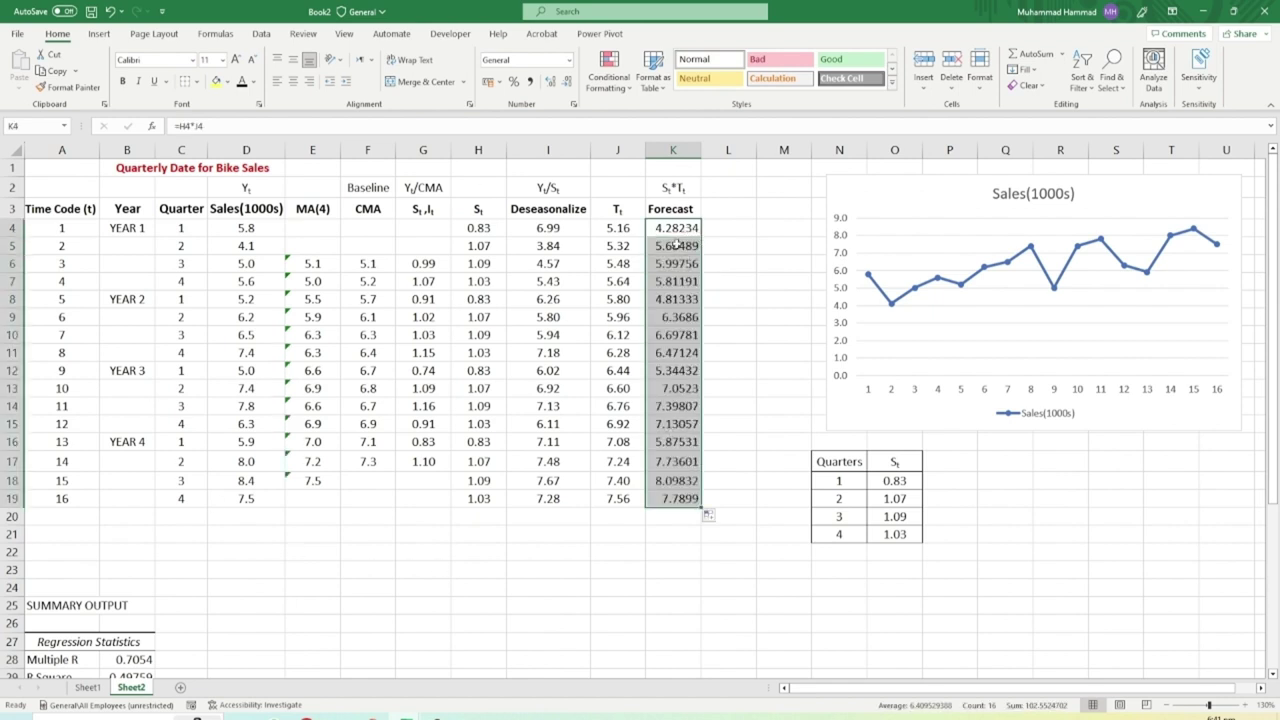
pyautogui.click(747, 288)
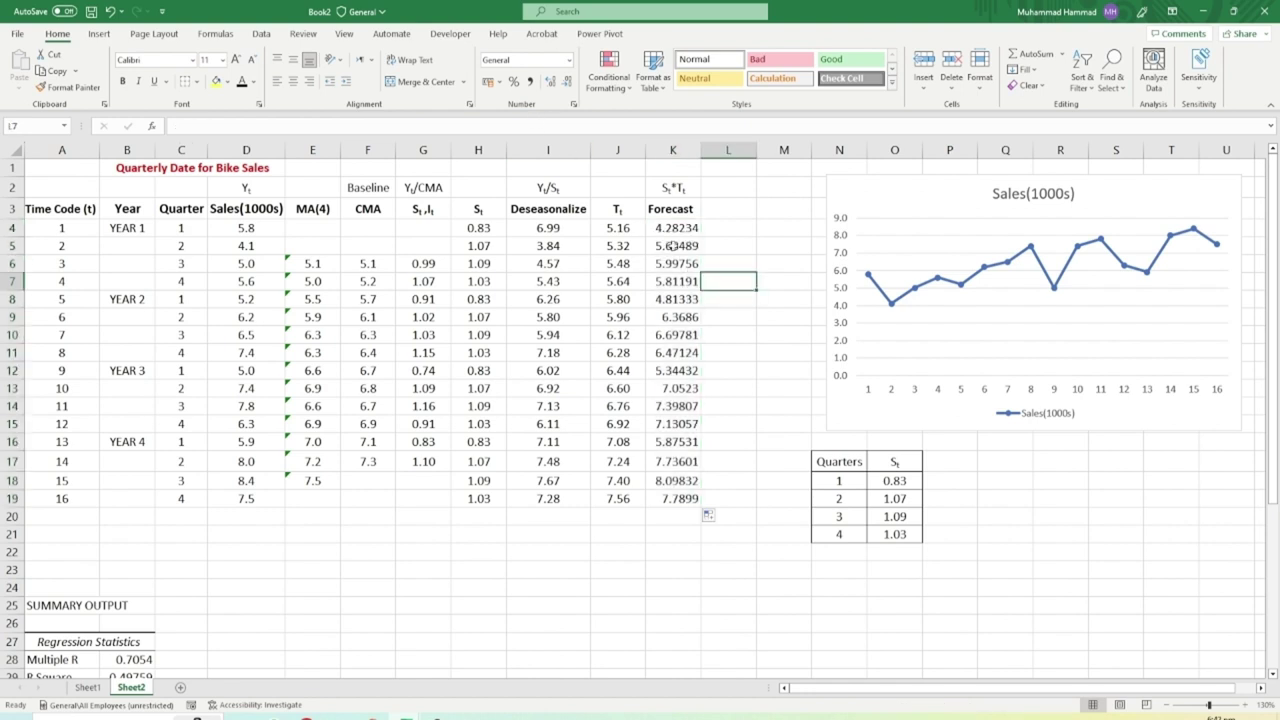
# Show the forecasts K4:K19 with two decimals, centre-aligned
pyautogui.moveTo(674, 228); pyautogui.dragTo(697, 497)
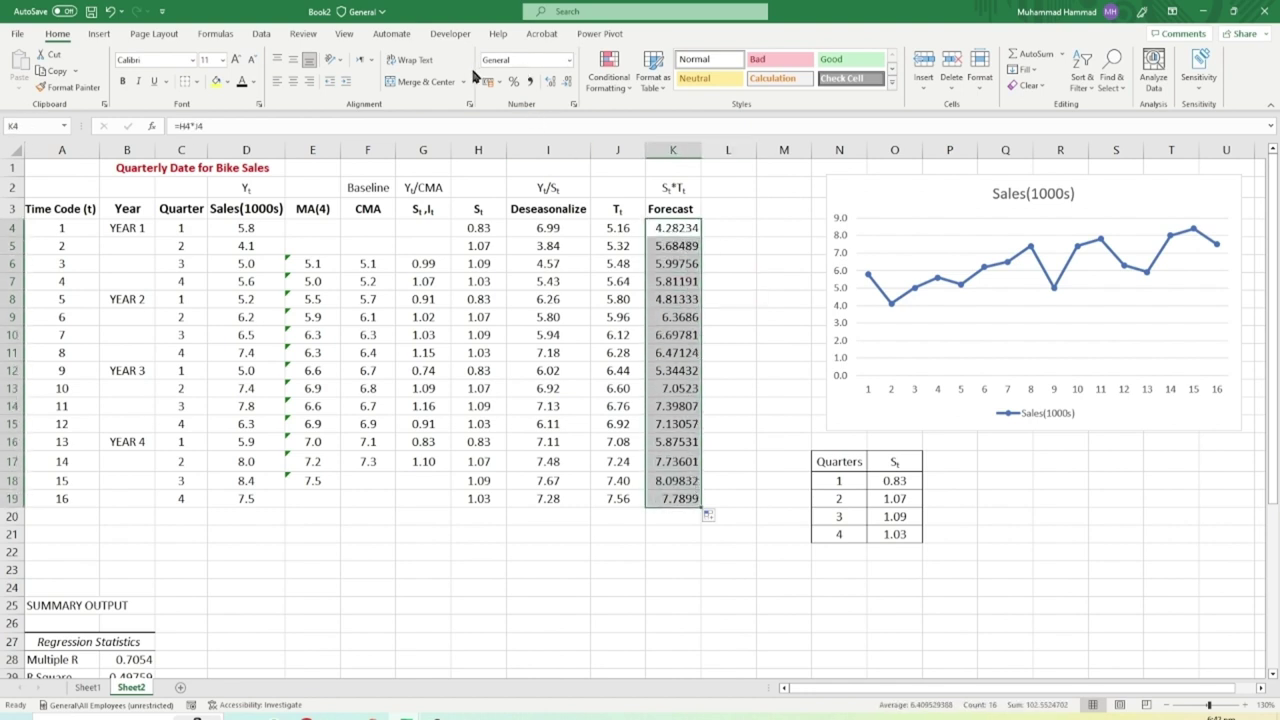
pyautogui.click(565, 84)
pyautogui.click(565, 84)
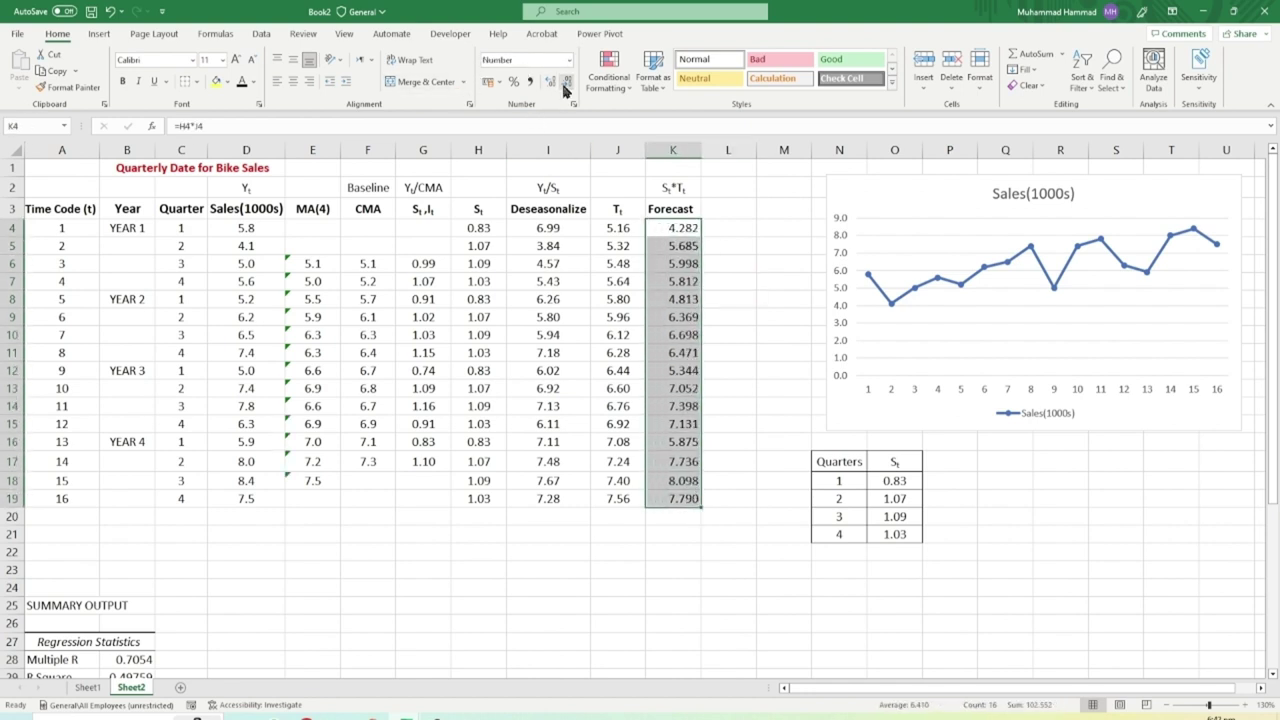
pyautogui.click(565, 84)
pyautogui.click(772, 497)
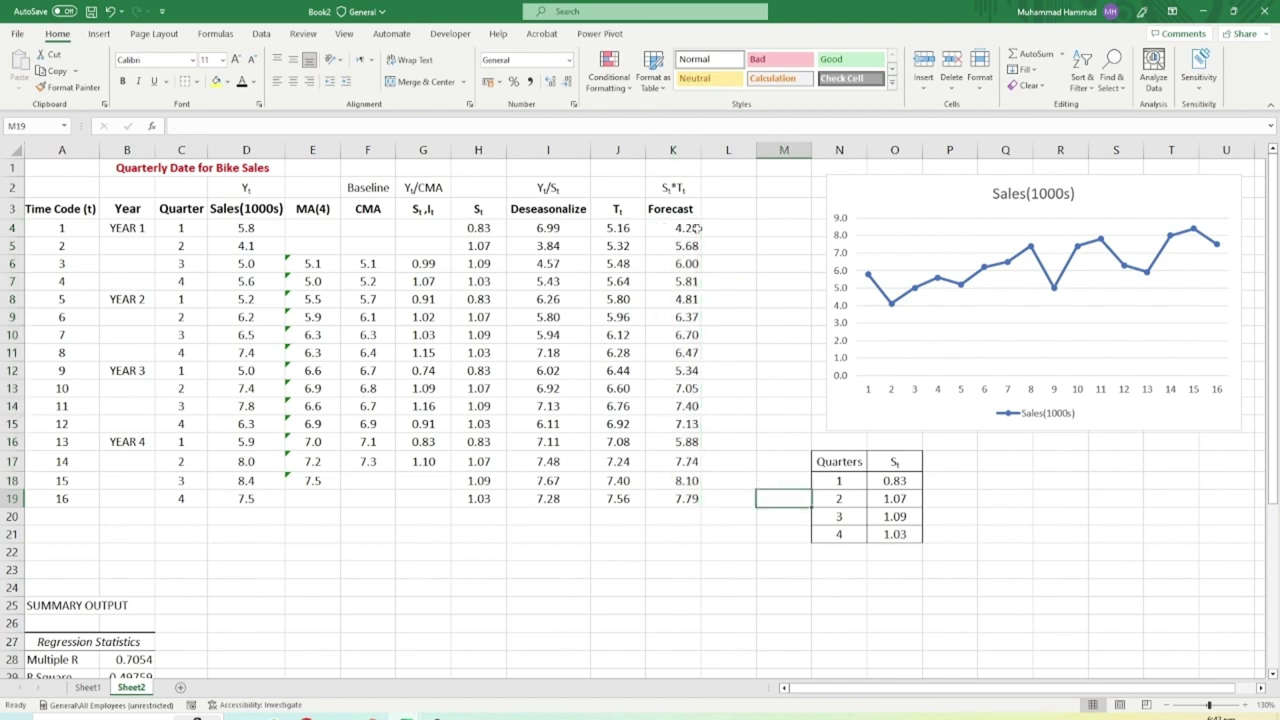
pyautogui.moveTo(688, 228); pyautogui.dragTo(692, 499)
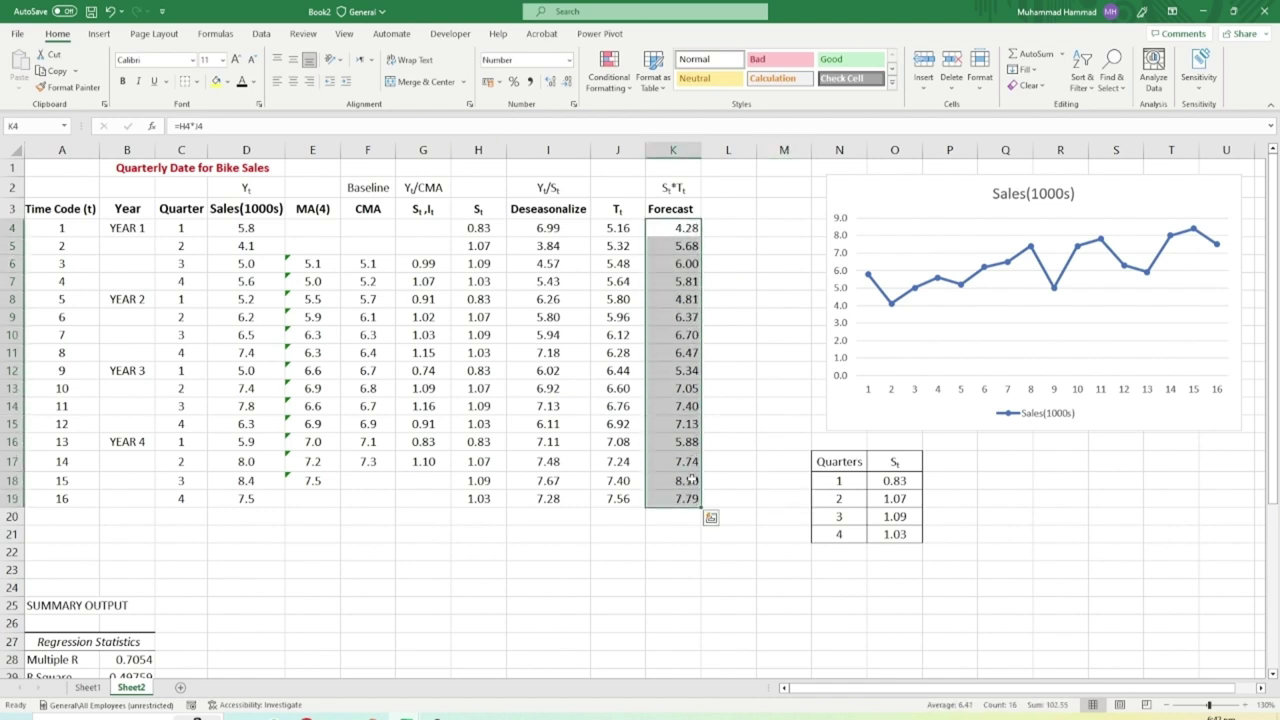
pyautogui.click(292, 82)
pyautogui.click(720, 312)
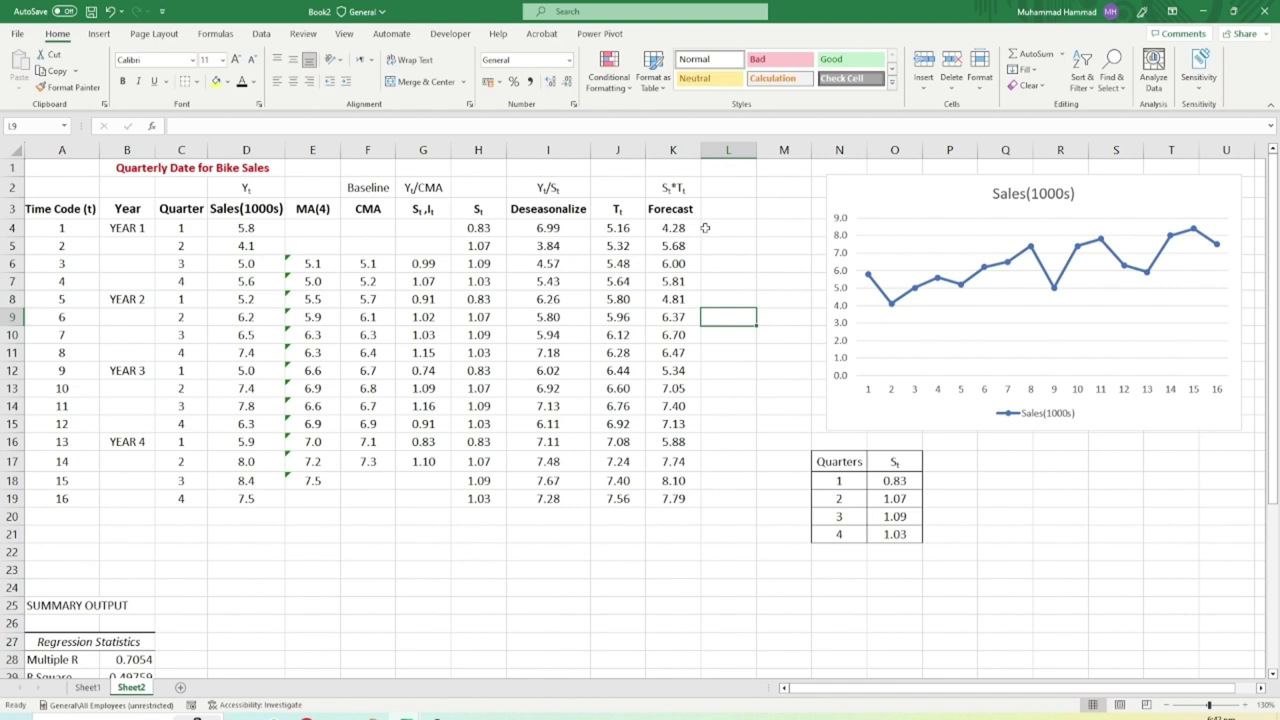
# Move the regression summary from A25:I43 so it starts at cell A47
pyautogui.click(247, 229)
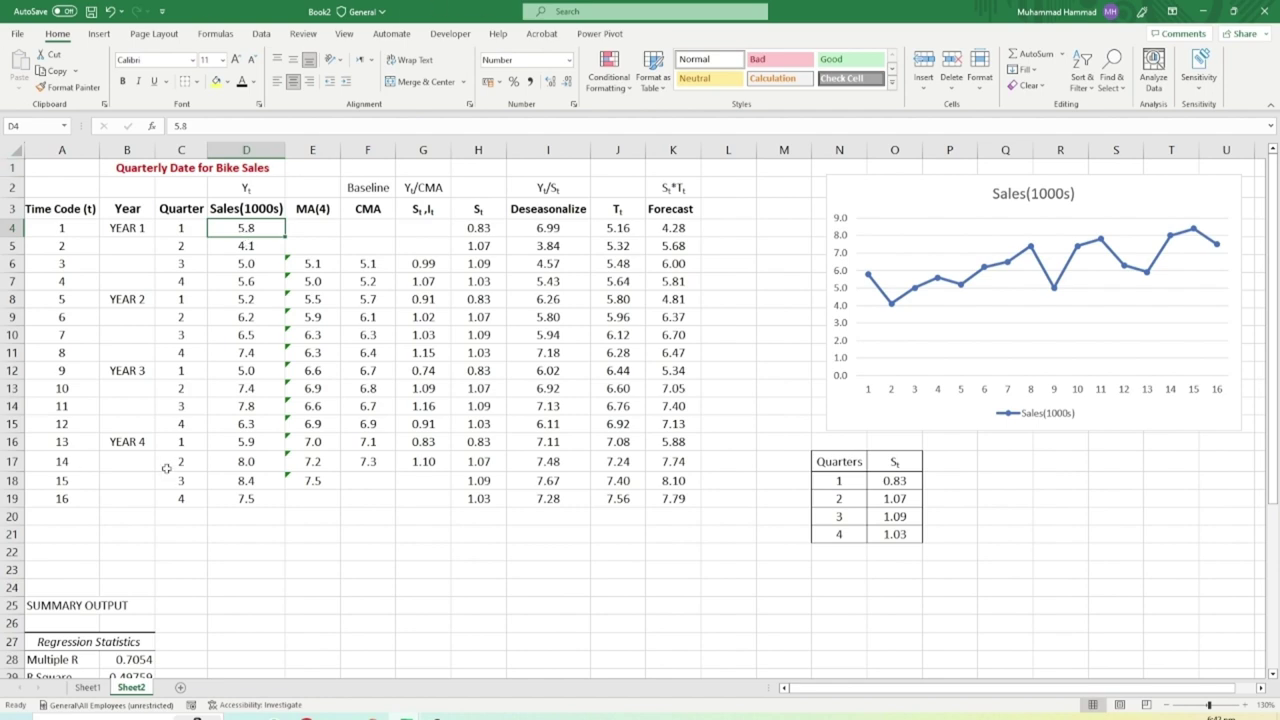
pyautogui.scroll(-4, 166, 469)
pyautogui.moveTo(60, 392); pyautogui.dragTo(528, 710)
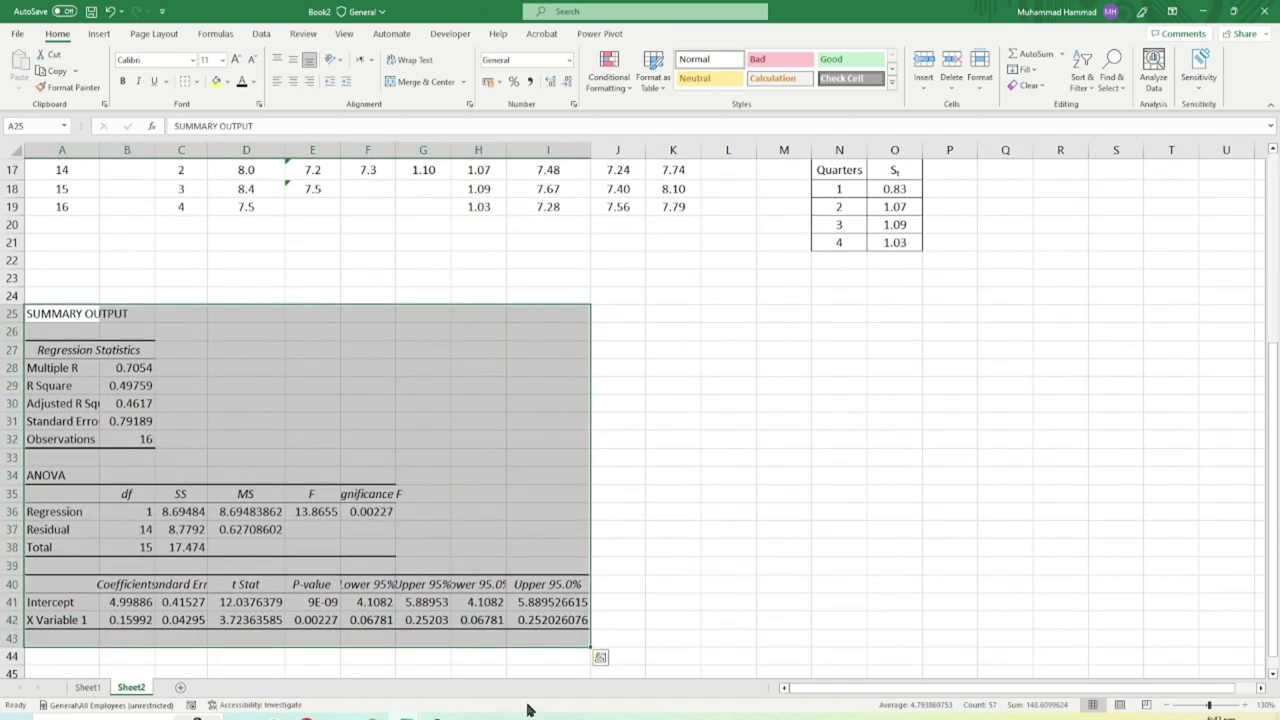
pyautogui.hotkey('ctrl', 'c')
pyautogui.scroll(-2, 330, 555)
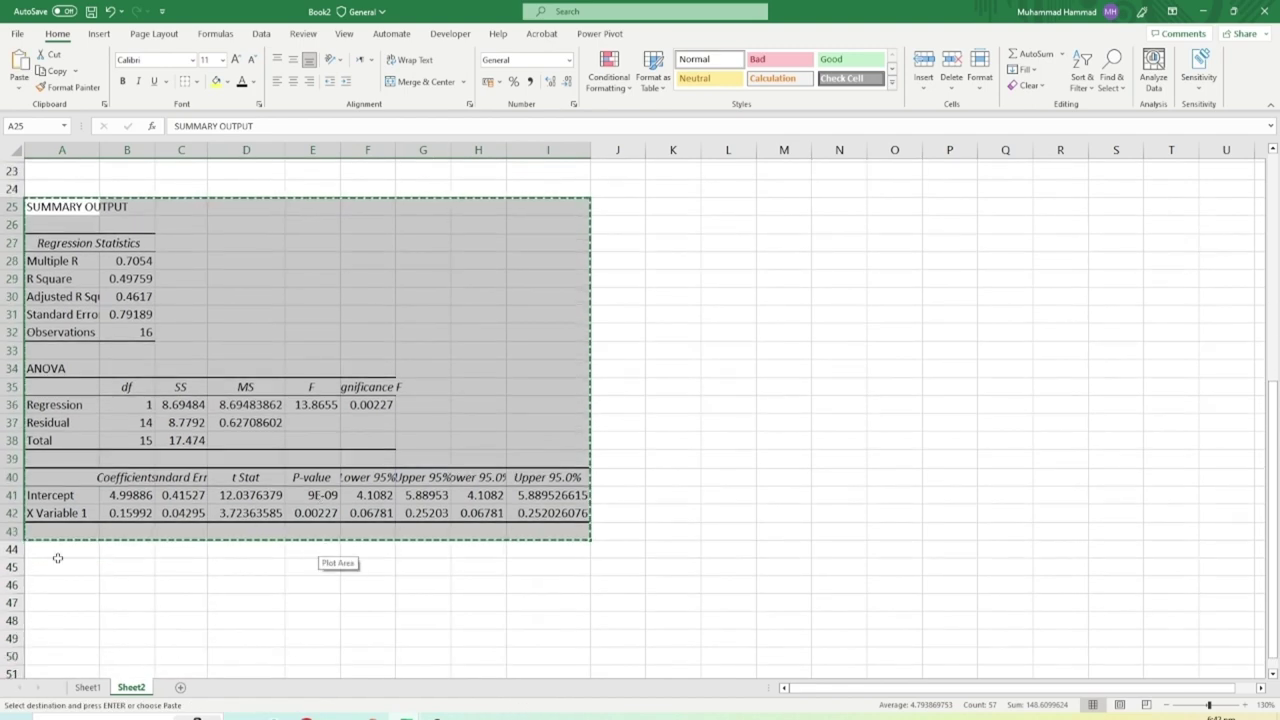
pyautogui.click(44, 622)
pyautogui.click(51, 602)
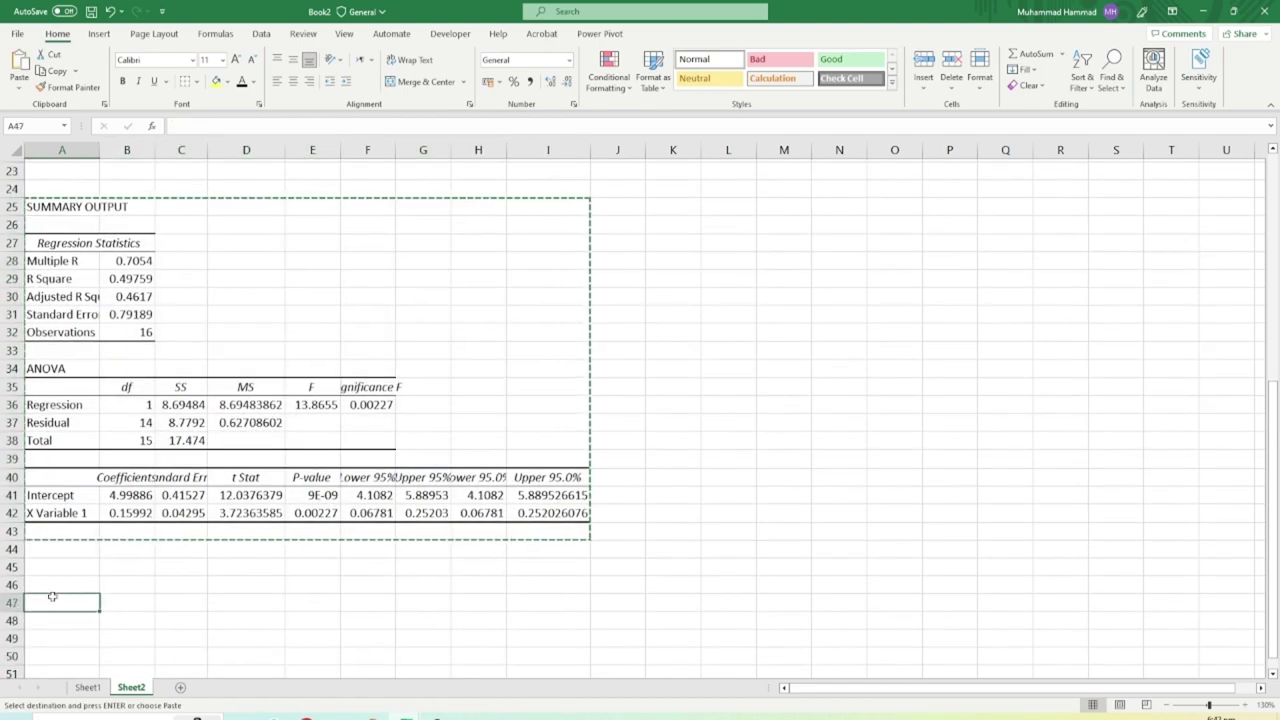
pyautogui.press('Return')
pyautogui.click(246, 438)
pyautogui.scroll(12, 263, 563)
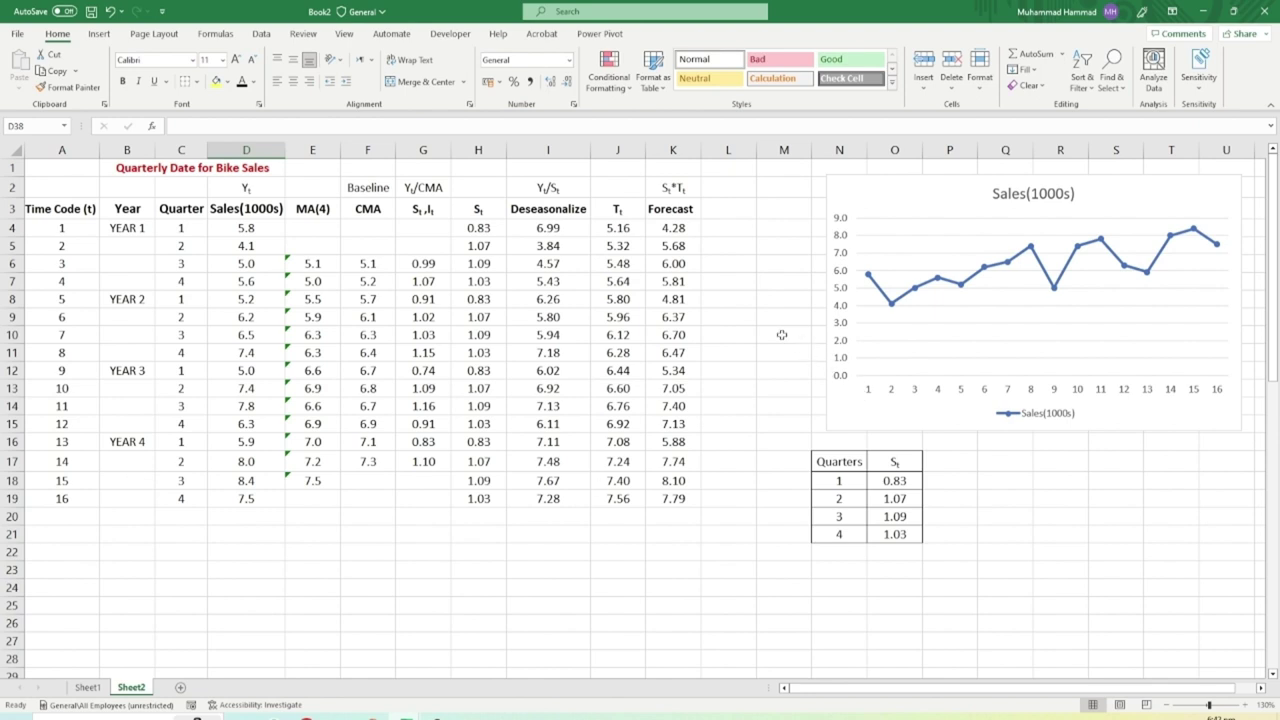
pyautogui.click(906, 199)
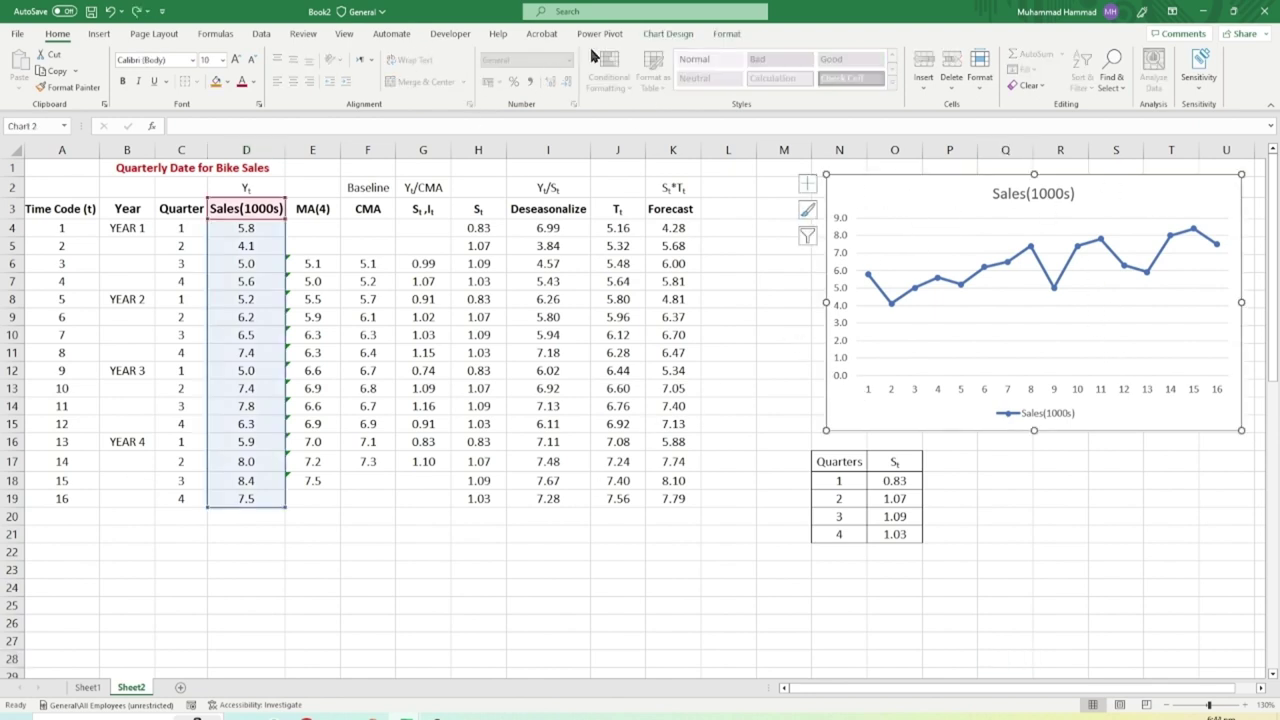
# Add a CMA series to the chart named from F3 with values F6:F17
pyautogui.click(664, 34)
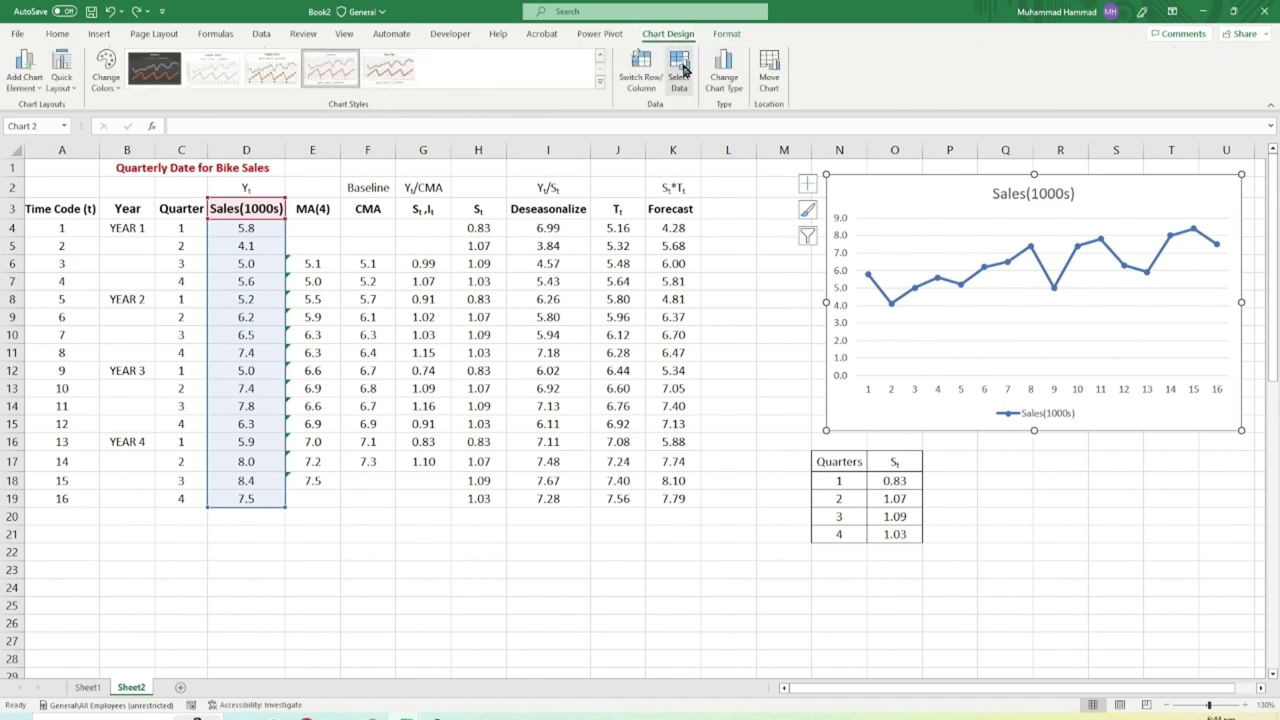
pyautogui.click(684, 68)
pyautogui.click(186, 346)
pyautogui.click(366, 212)
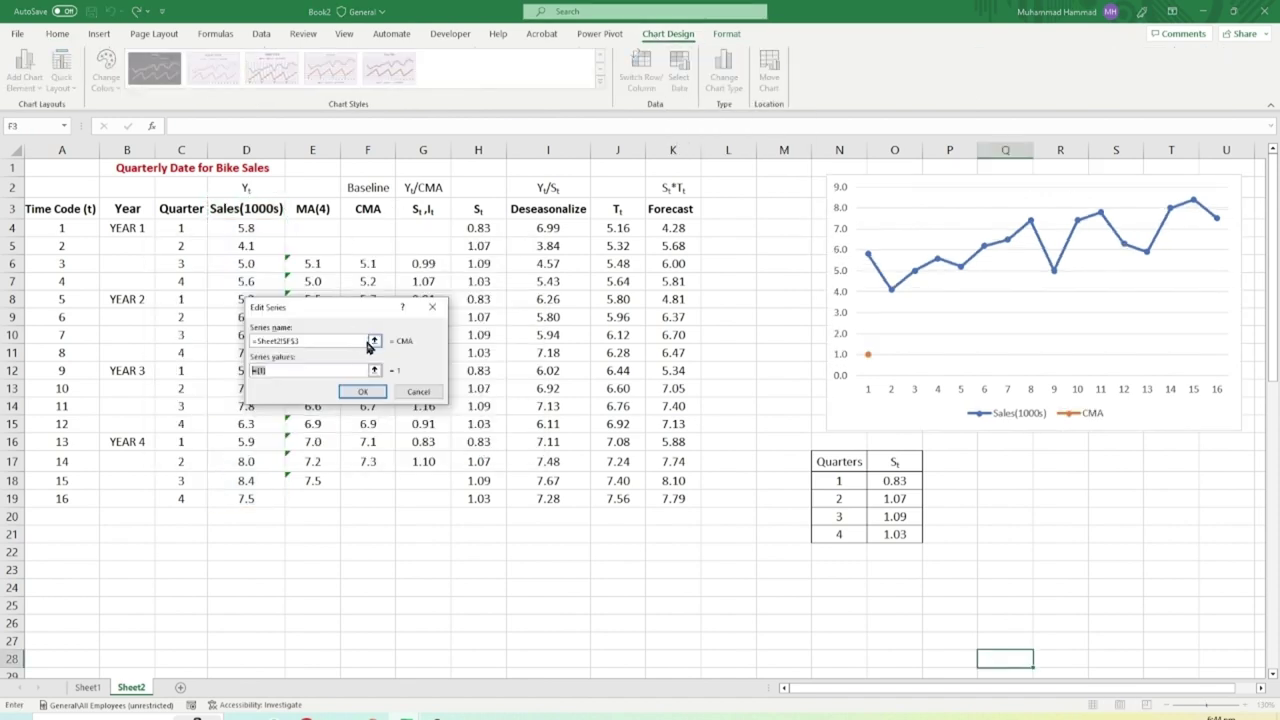
pyautogui.click(375, 341)
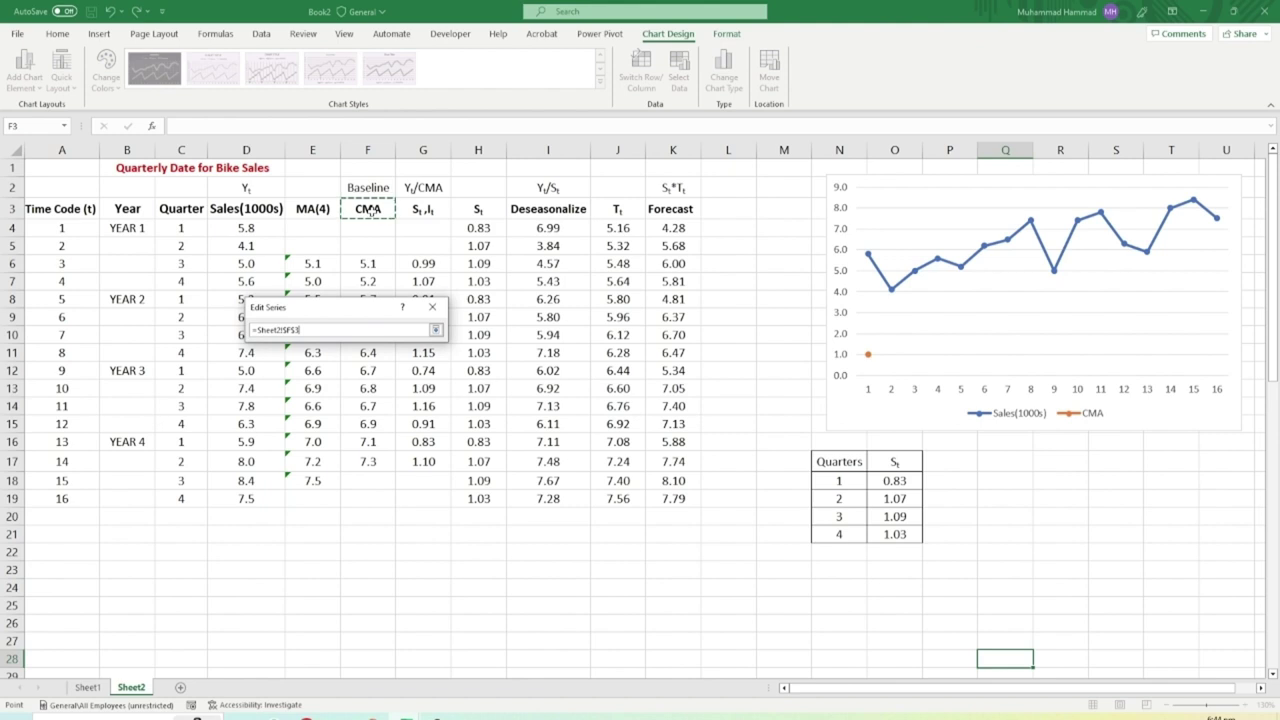
pyautogui.click(435, 329)
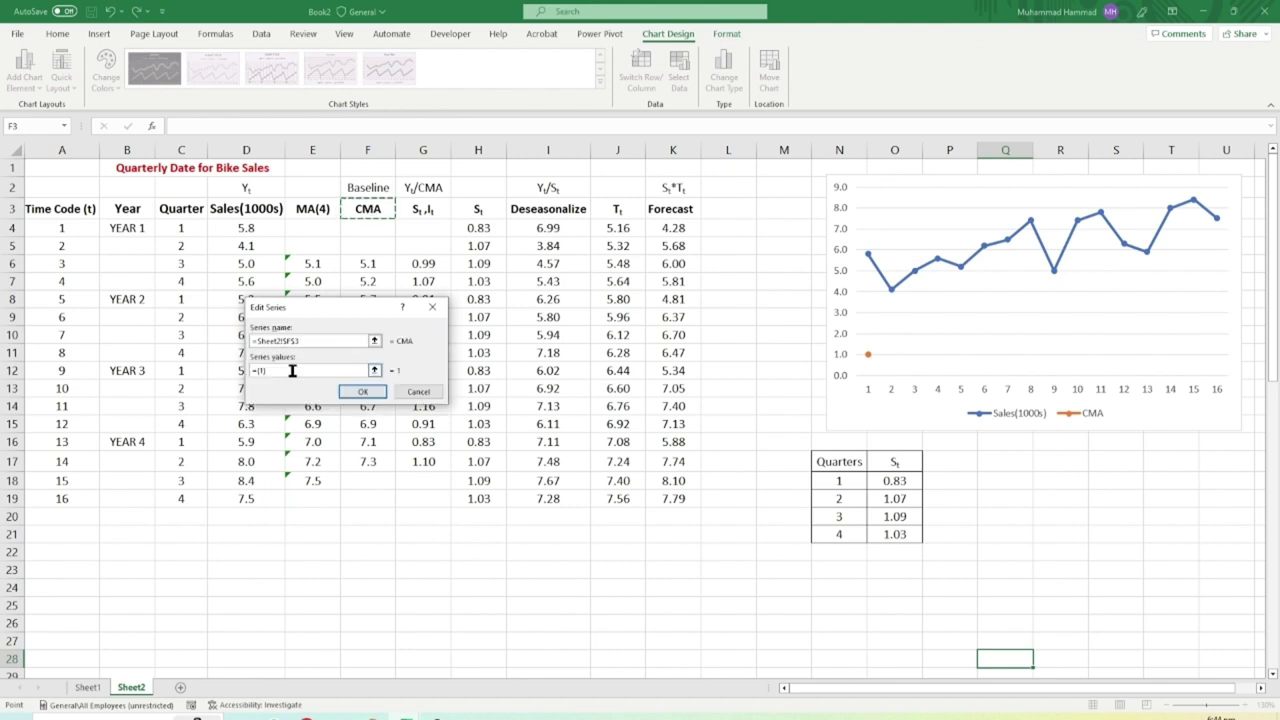
pyautogui.moveTo(294, 371); pyautogui.dragTo(240, 374)
pyautogui.press('BackSpace')
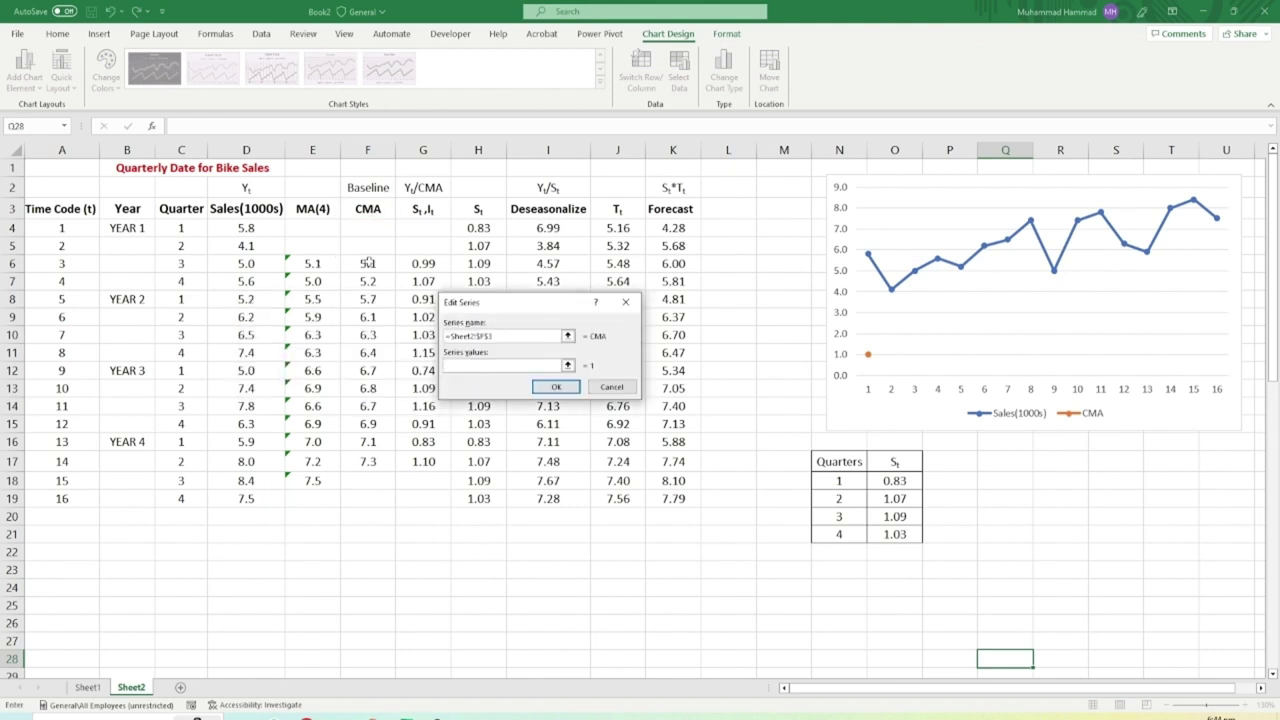
pyautogui.moveTo(368, 263); pyautogui.dragTo(368, 463)
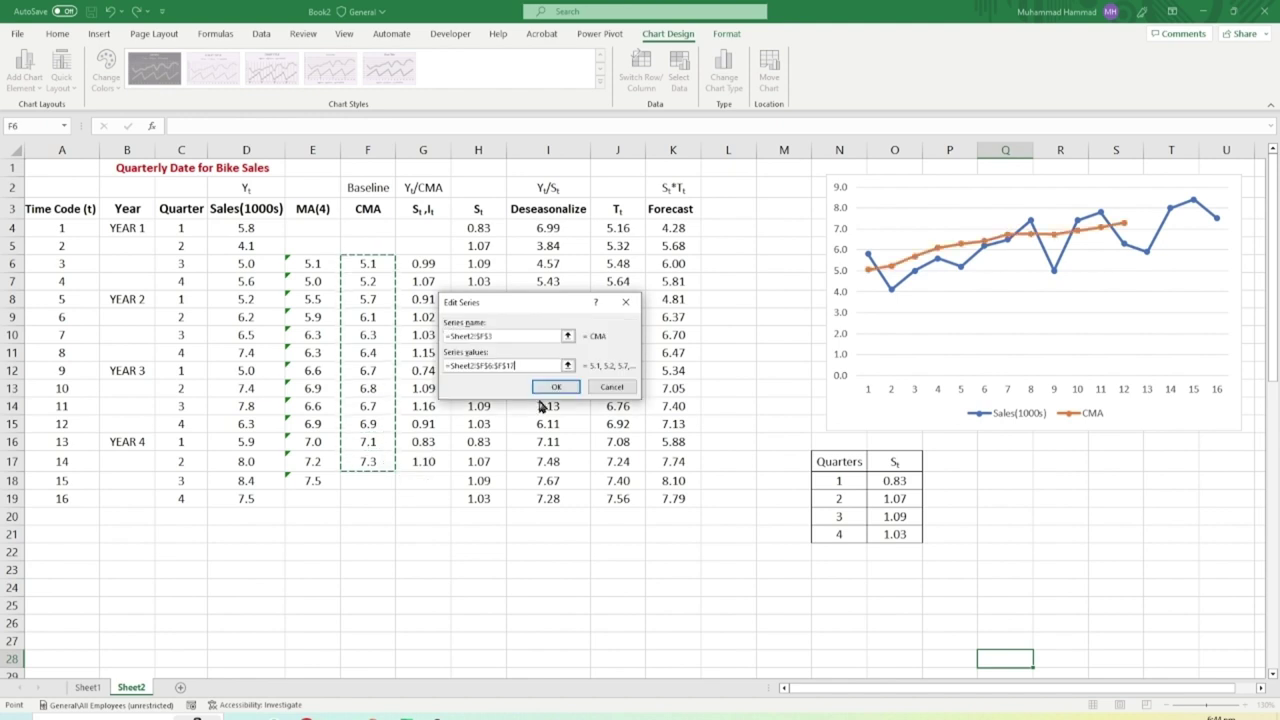
pyautogui.click(557, 387)
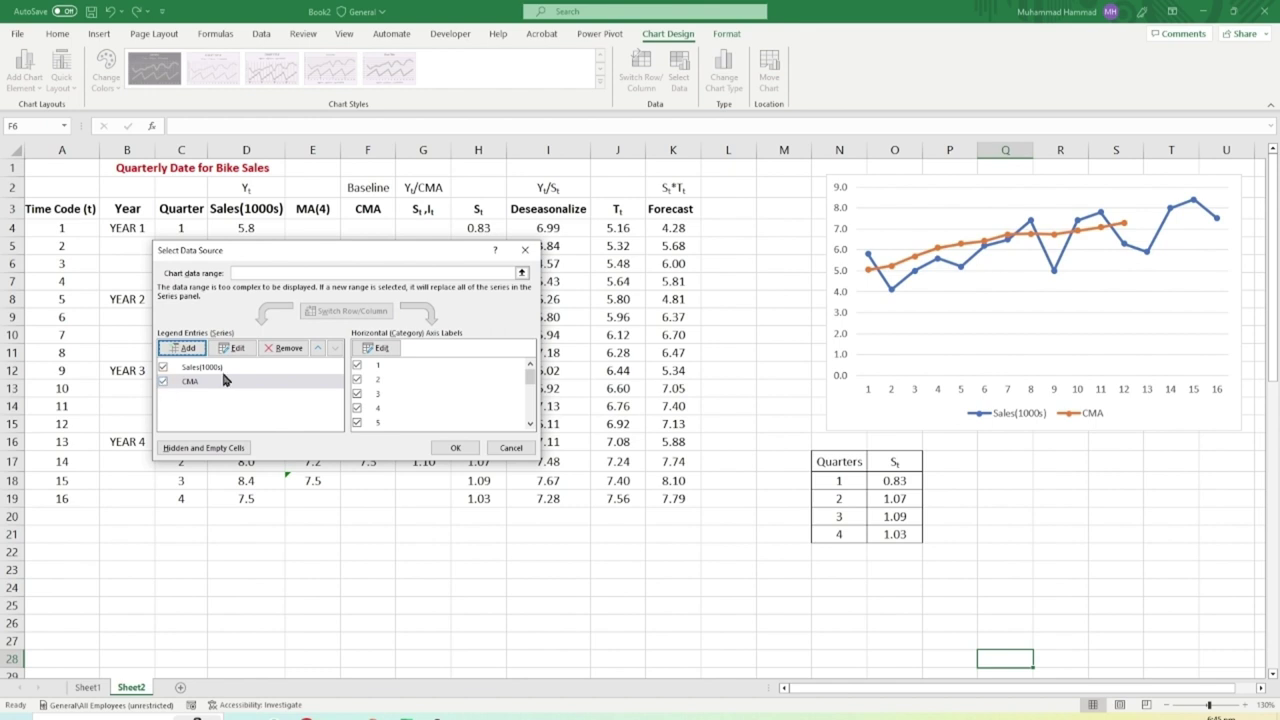
# Replace that series with a CMA series named from F3 plotting F4:F19
pyautogui.click(294, 348)
pyautogui.click(183, 348)
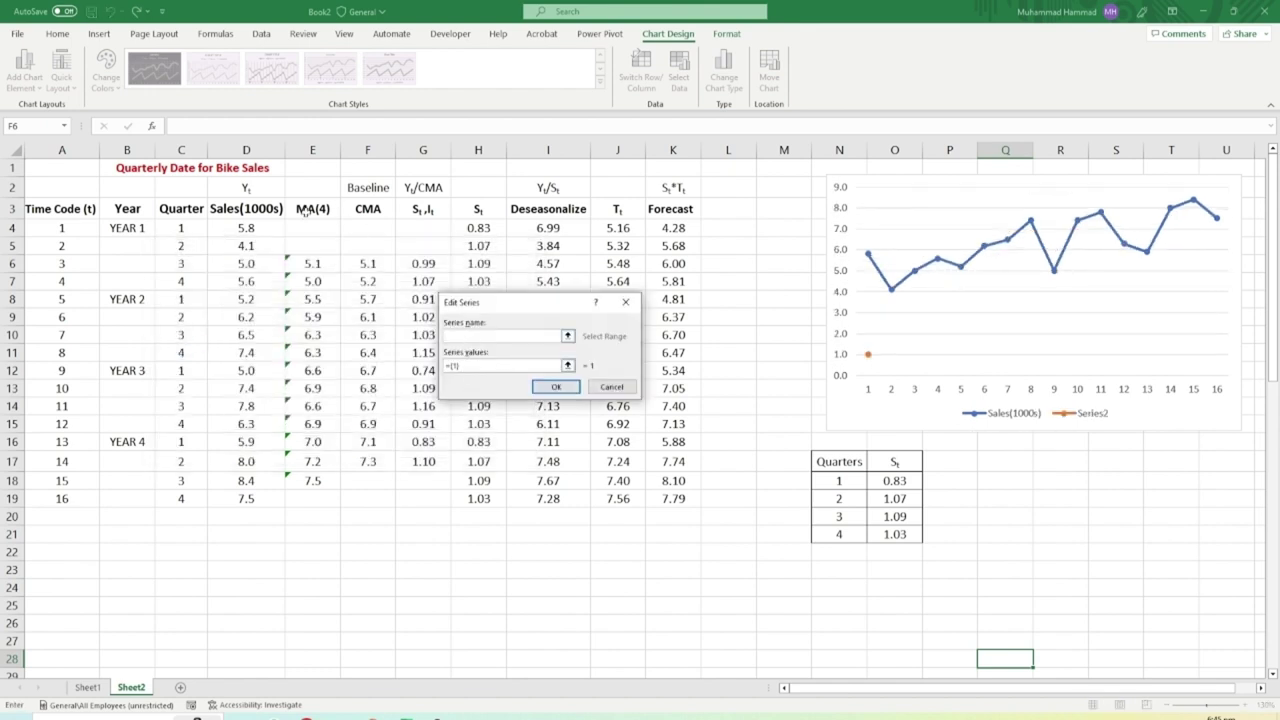
pyautogui.click(378, 212)
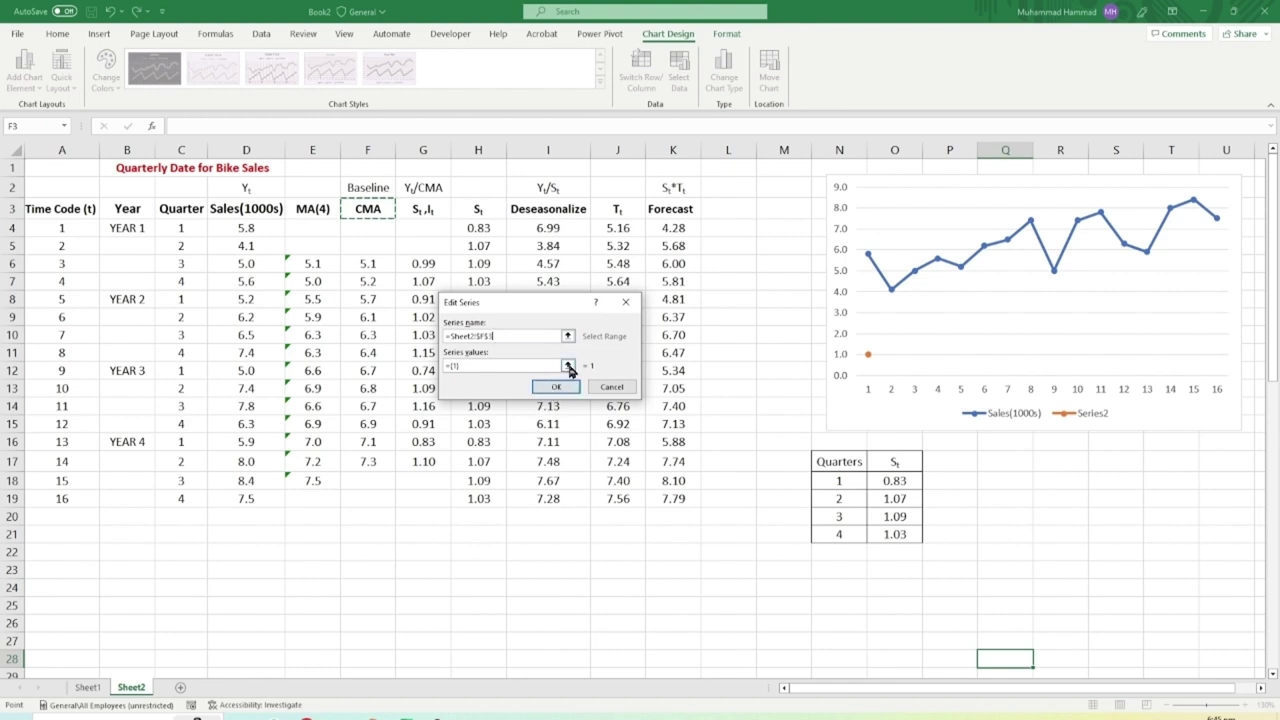
pyautogui.click(567, 365)
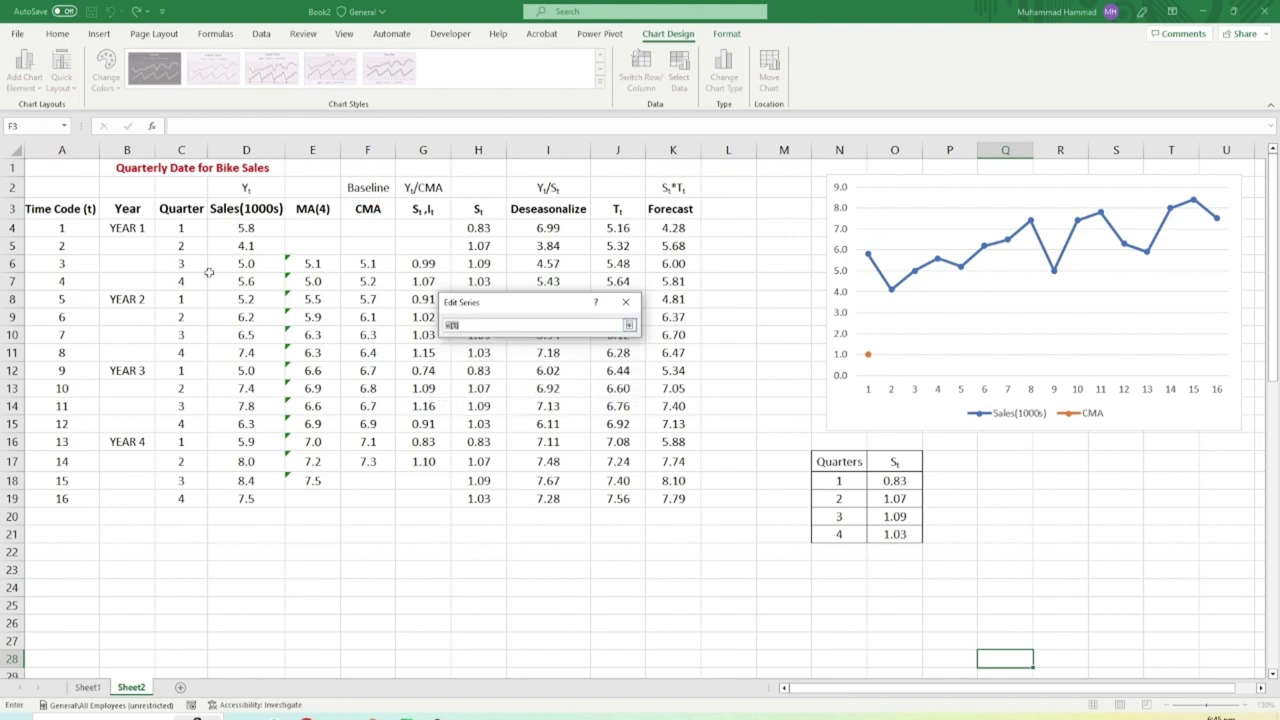
pyautogui.press('BackSpace')
pyautogui.moveTo(359, 225); pyautogui.dragTo(380, 498)
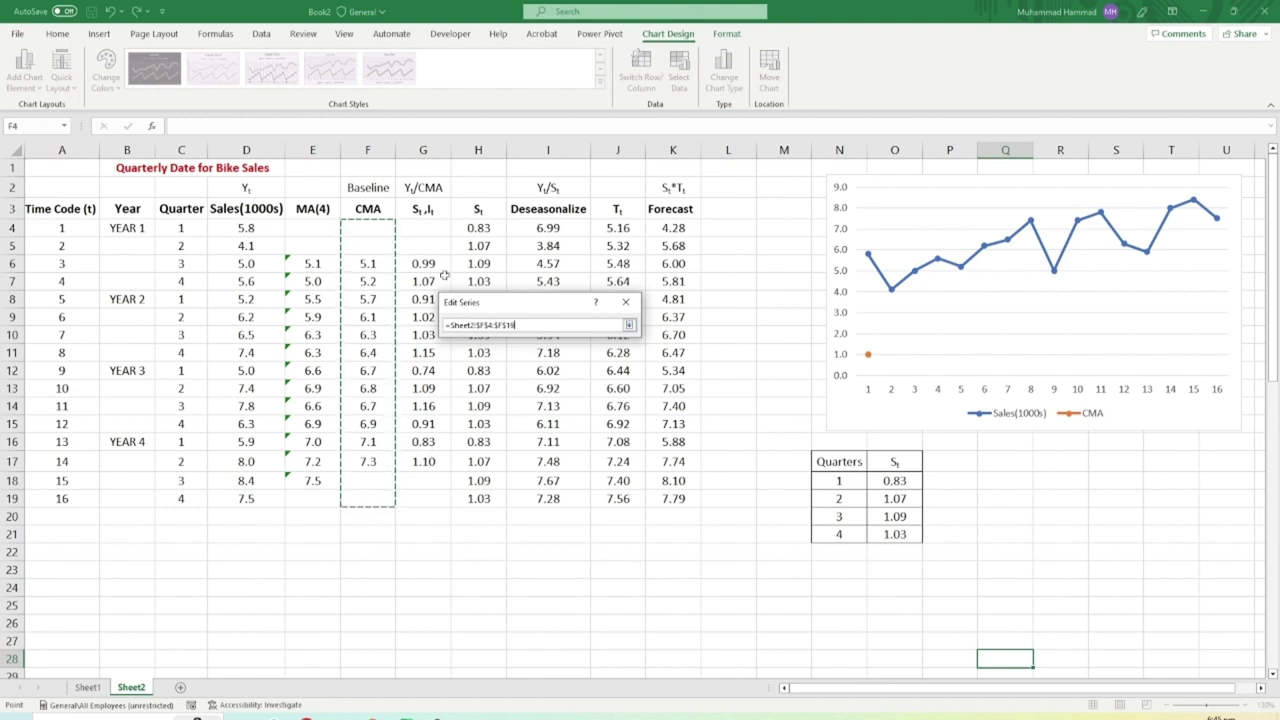
pyautogui.click(629, 325)
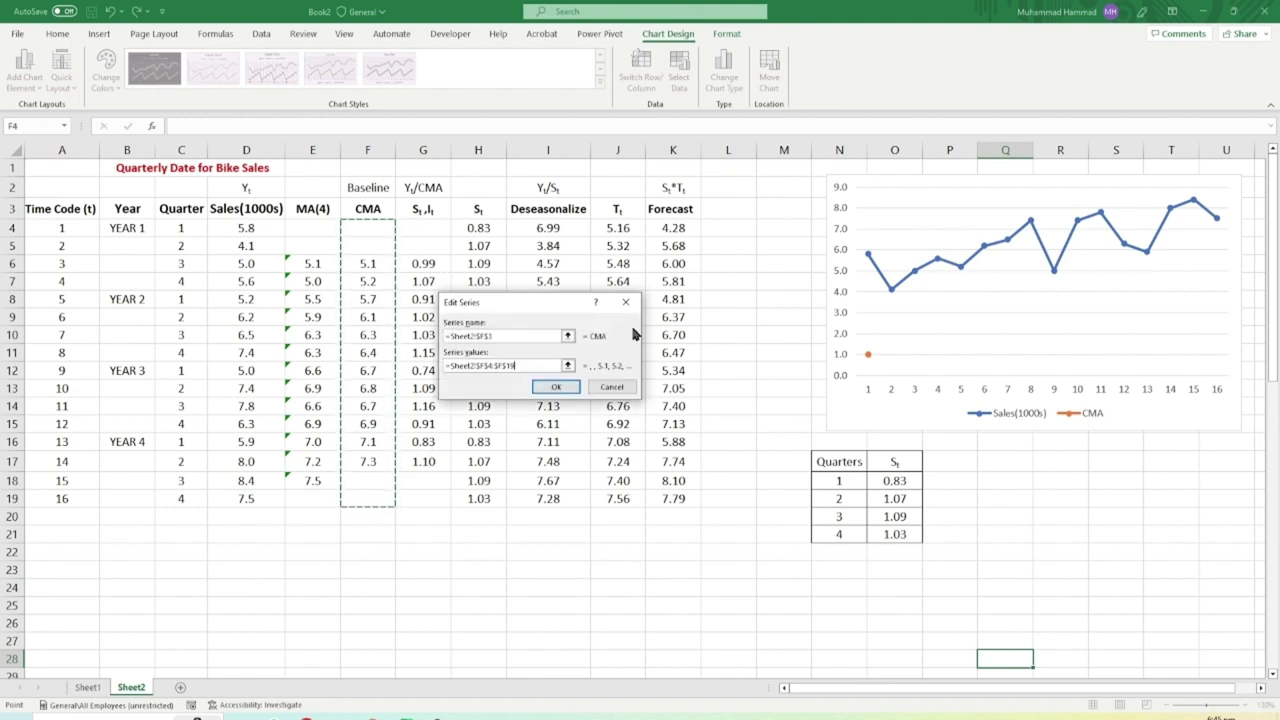
pyautogui.click(555, 390)
pyautogui.click(436, 450)
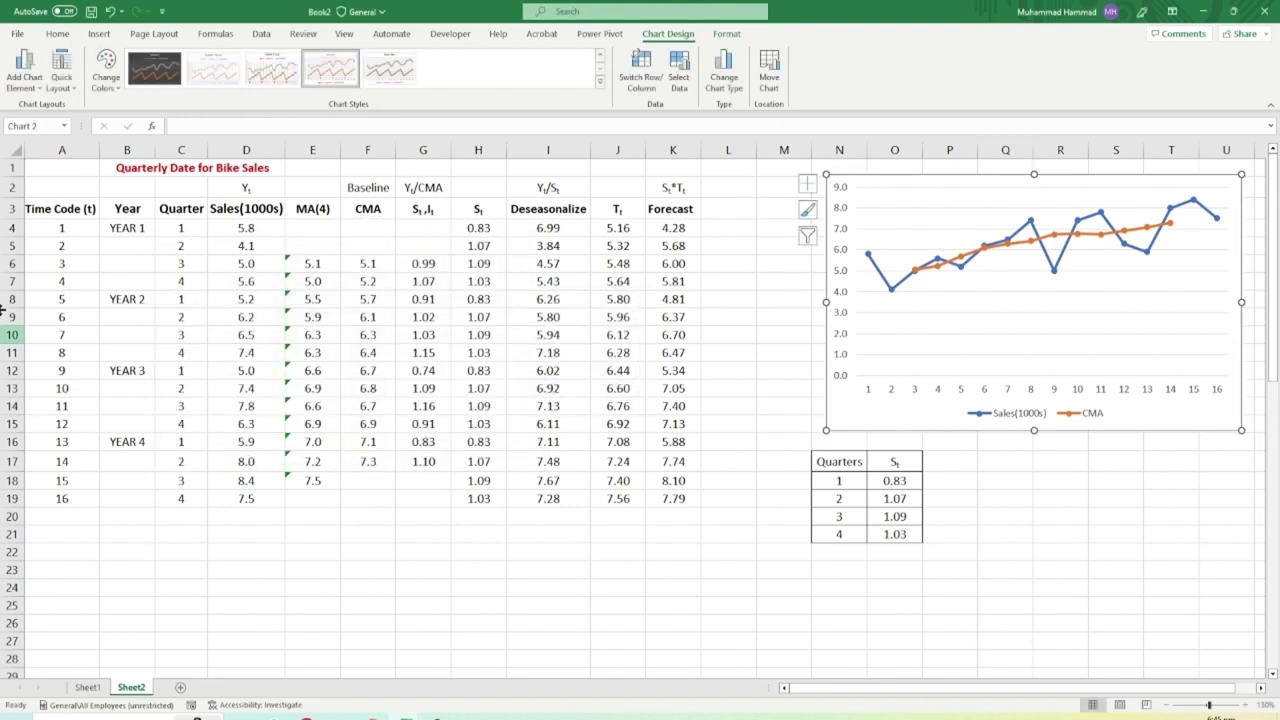
pyautogui.click(916, 271)
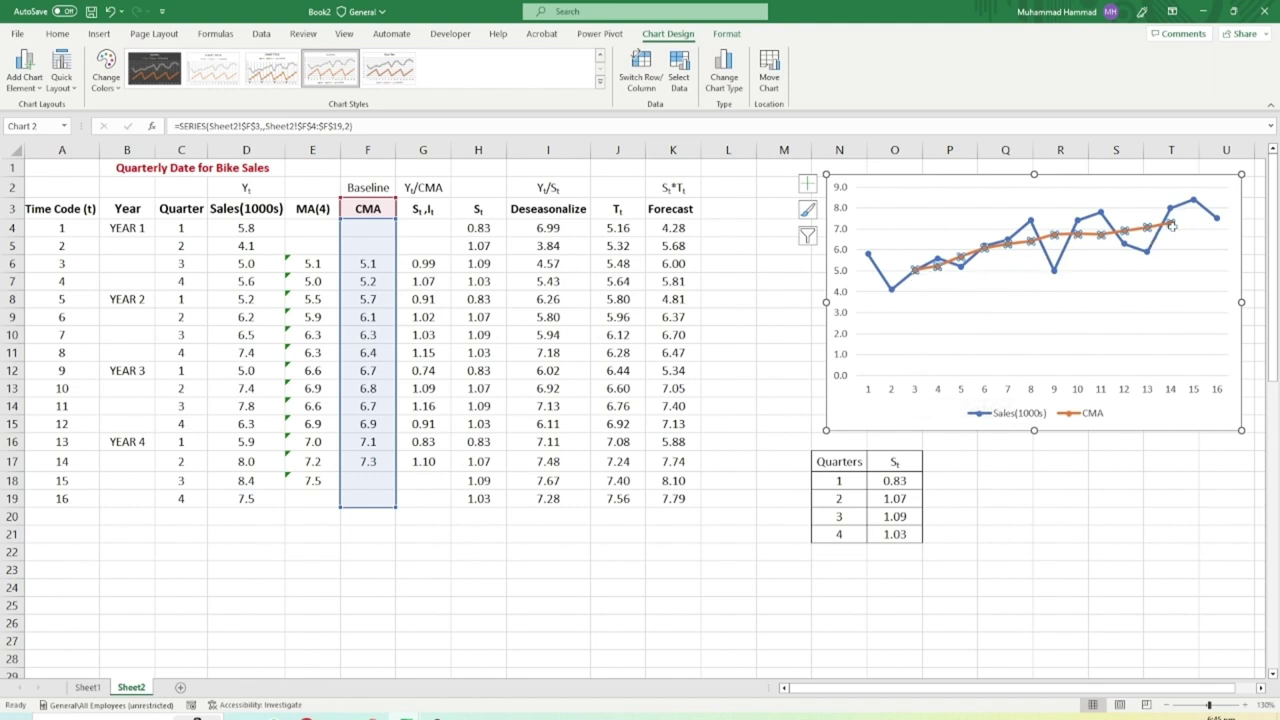
pyautogui.moveTo(1171, 226)
pyautogui.click(894, 349)
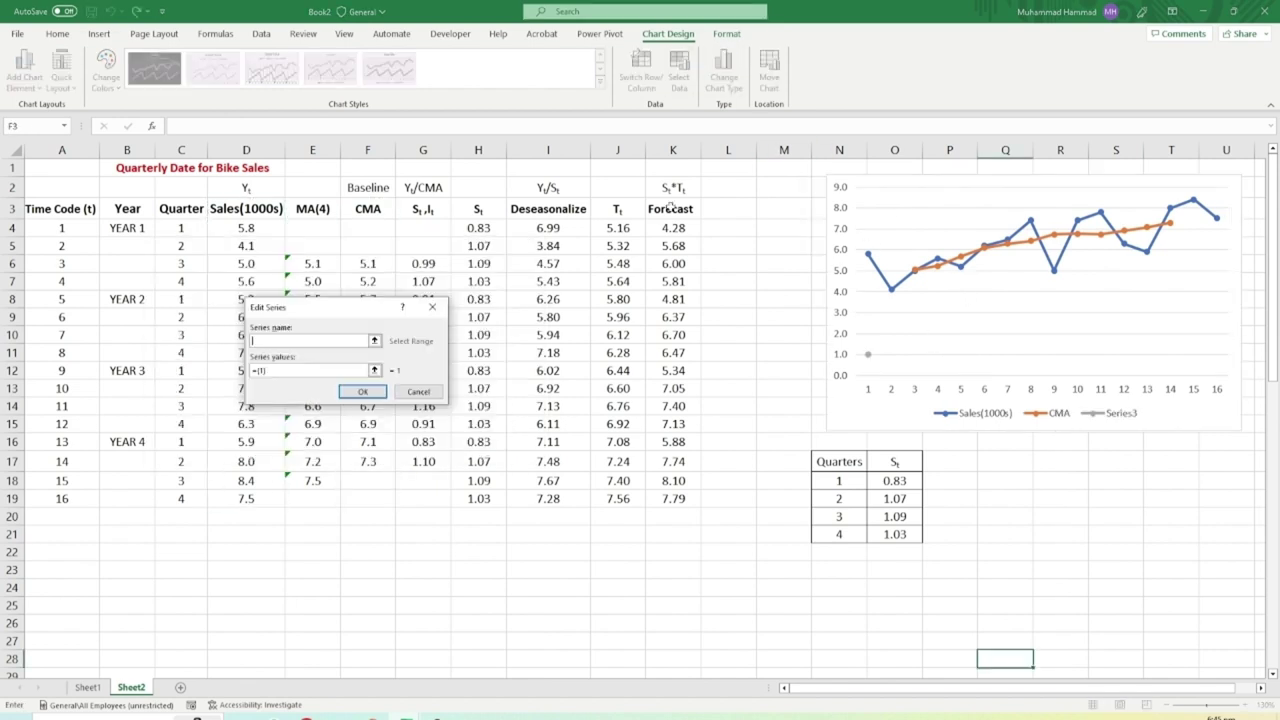
# Add a chart series named from K3 with values K4:K19
pyautogui.click(673, 208)
pyautogui.click(330, 372)
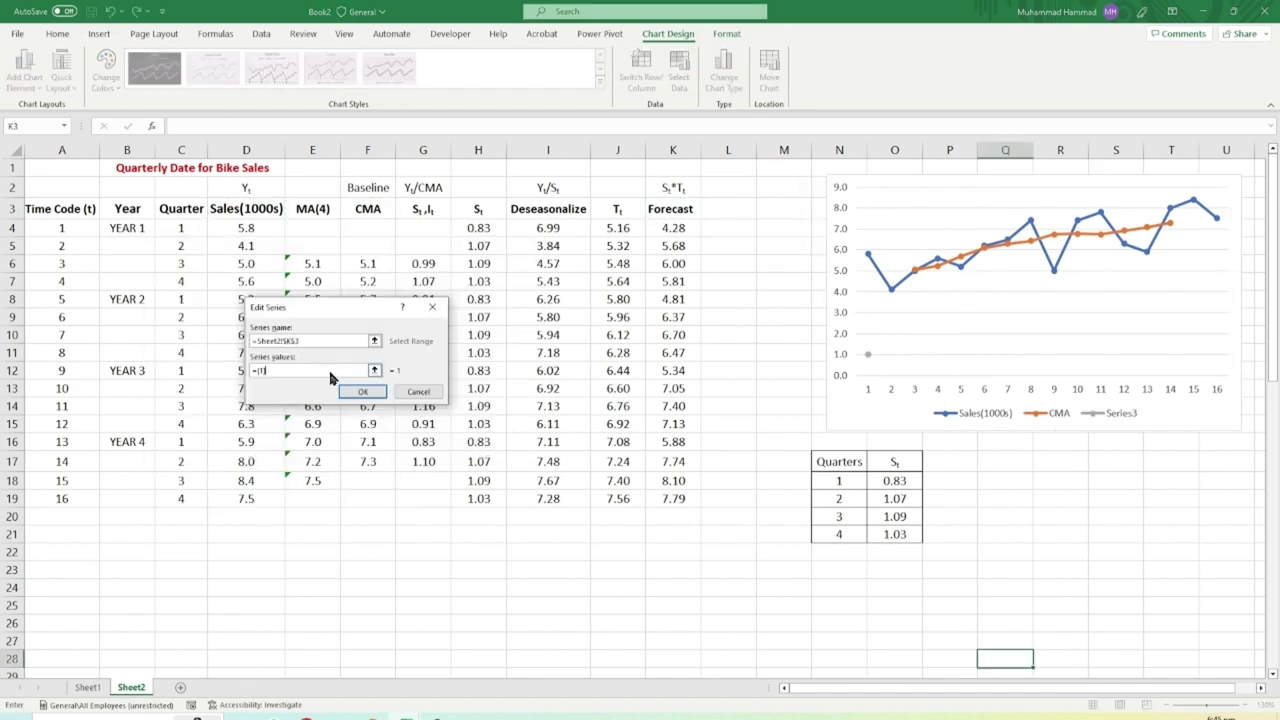
pyautogui.moveTo(330, 376); pyautogui.dragTo(206, 374)
pyautogui.press('BackSpace')
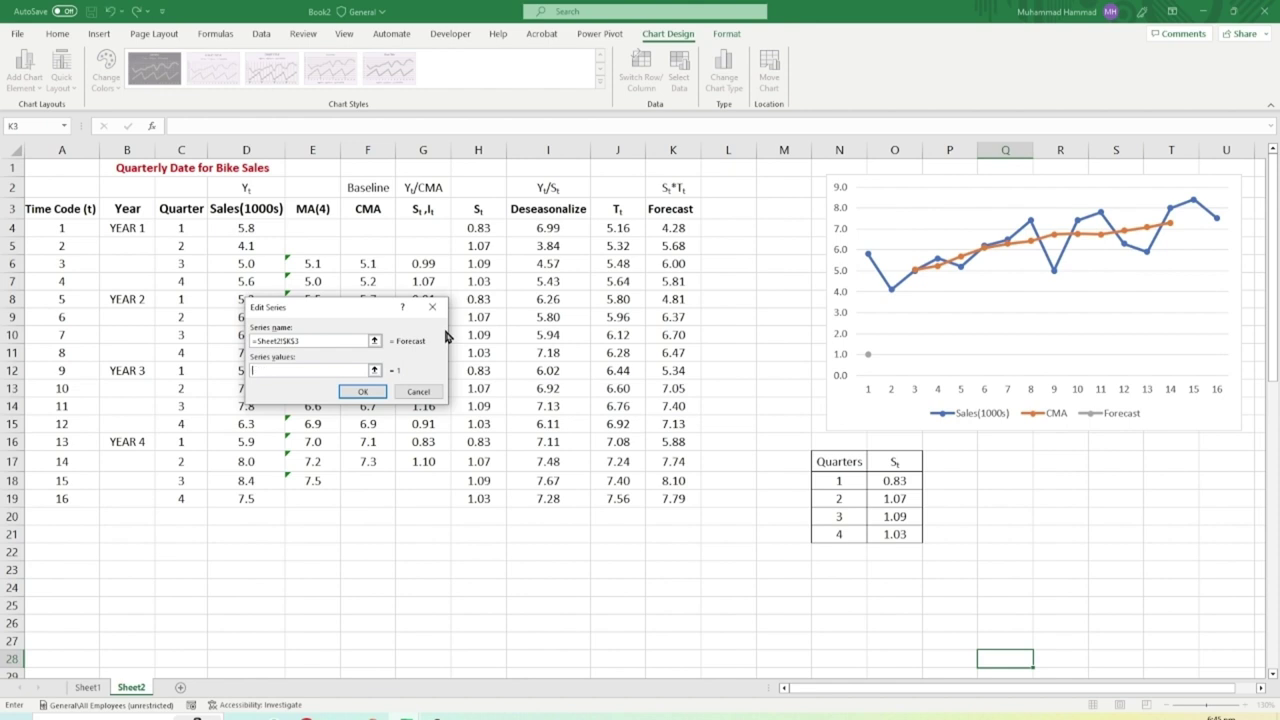
pyautogui.moveTo(660, 227); pyautogui.dragTo(680, 498)
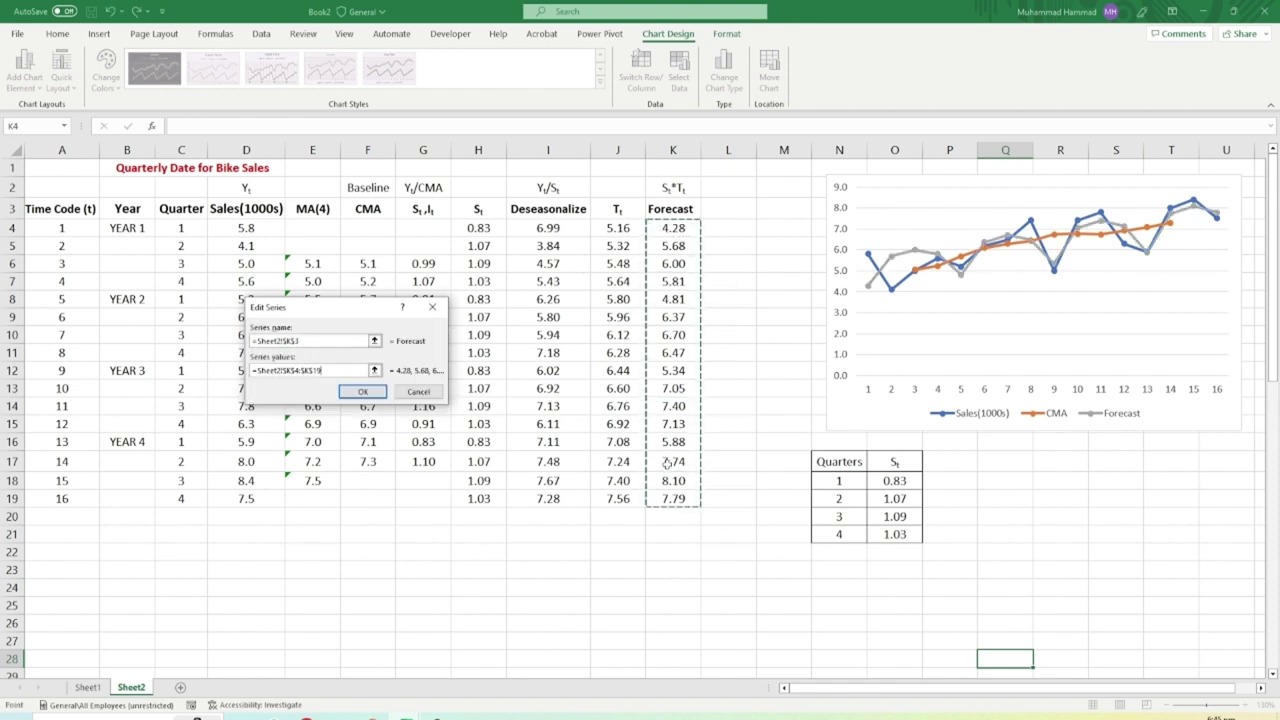
pyautogui.press('Return')
pyautogui.click(455, 447)
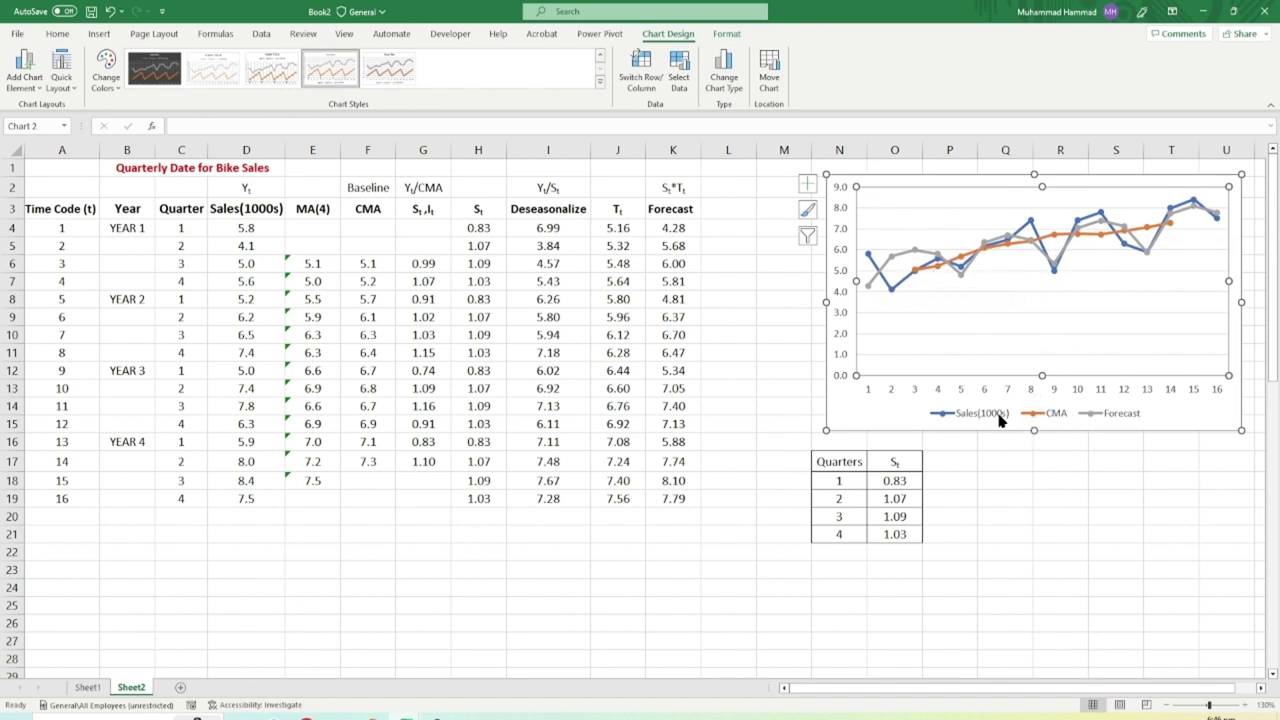
# Enter the label 'Year 5' in cell B20
pyautogui.click(740, 406)
pyautogui.scroll(-1, 741, 401)
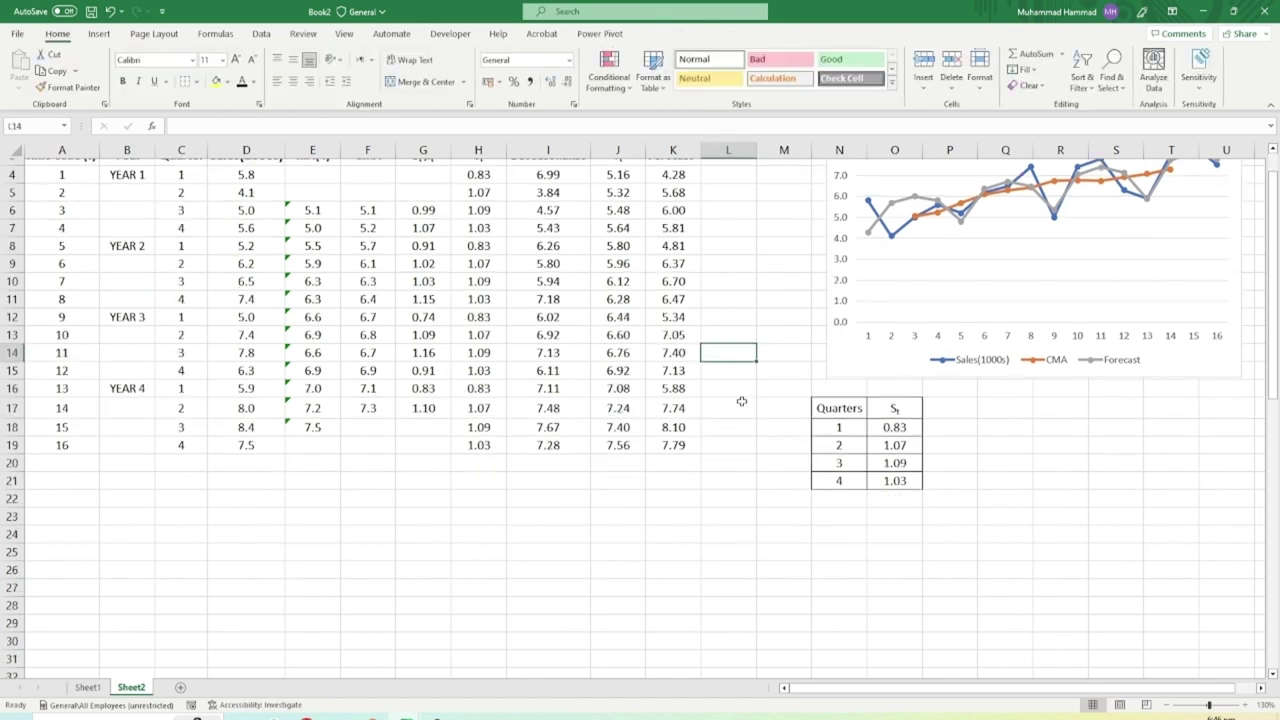
pyautogui.click(123, 462)
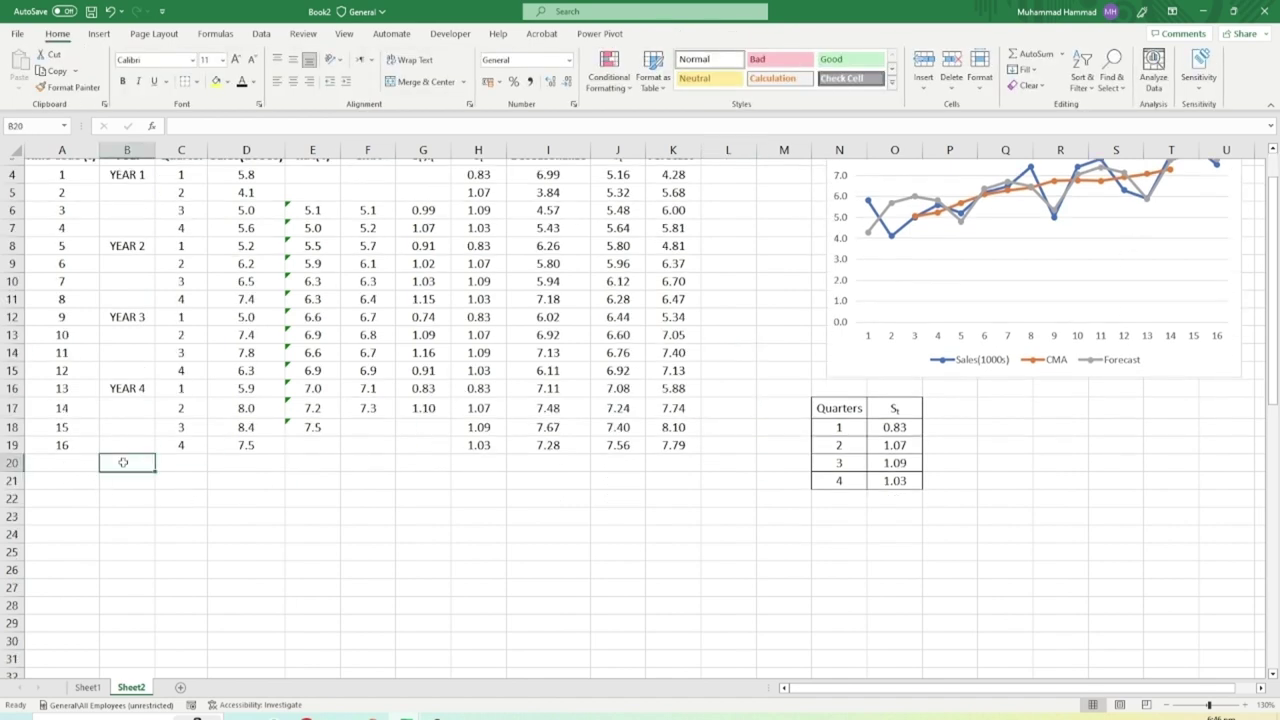
pyautogui.write('y')
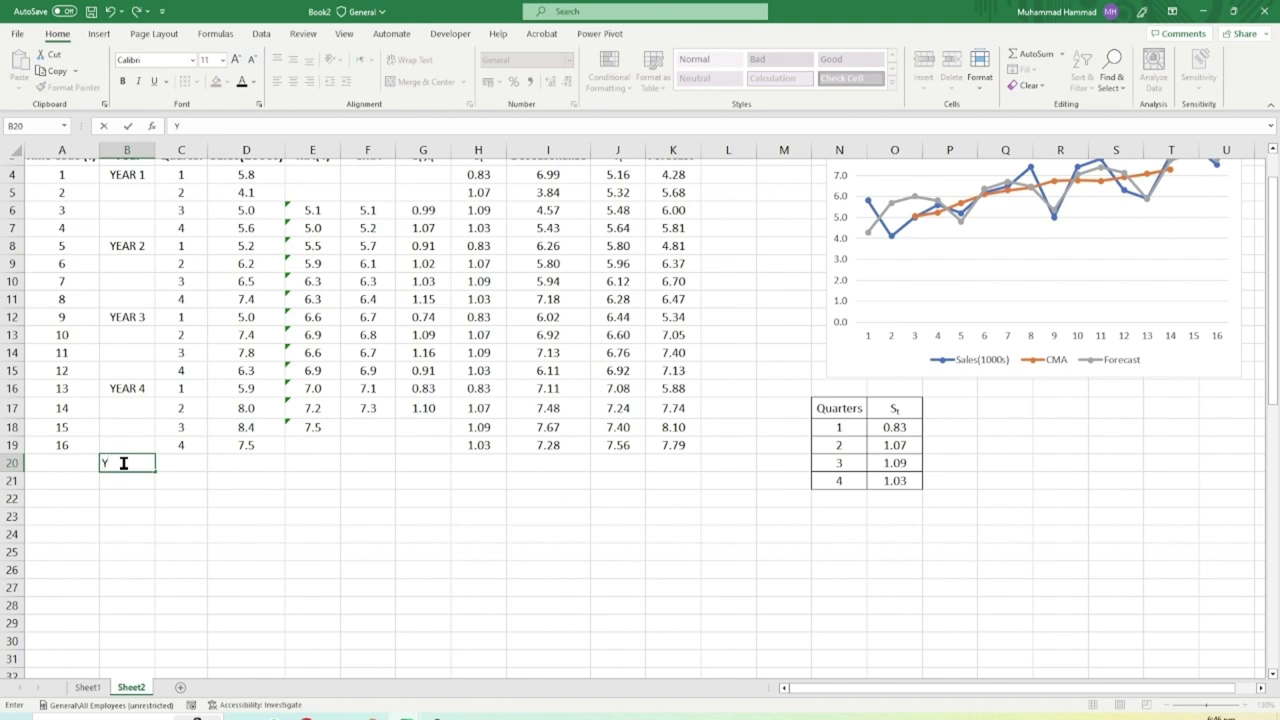
pyautogui.press('Tab')
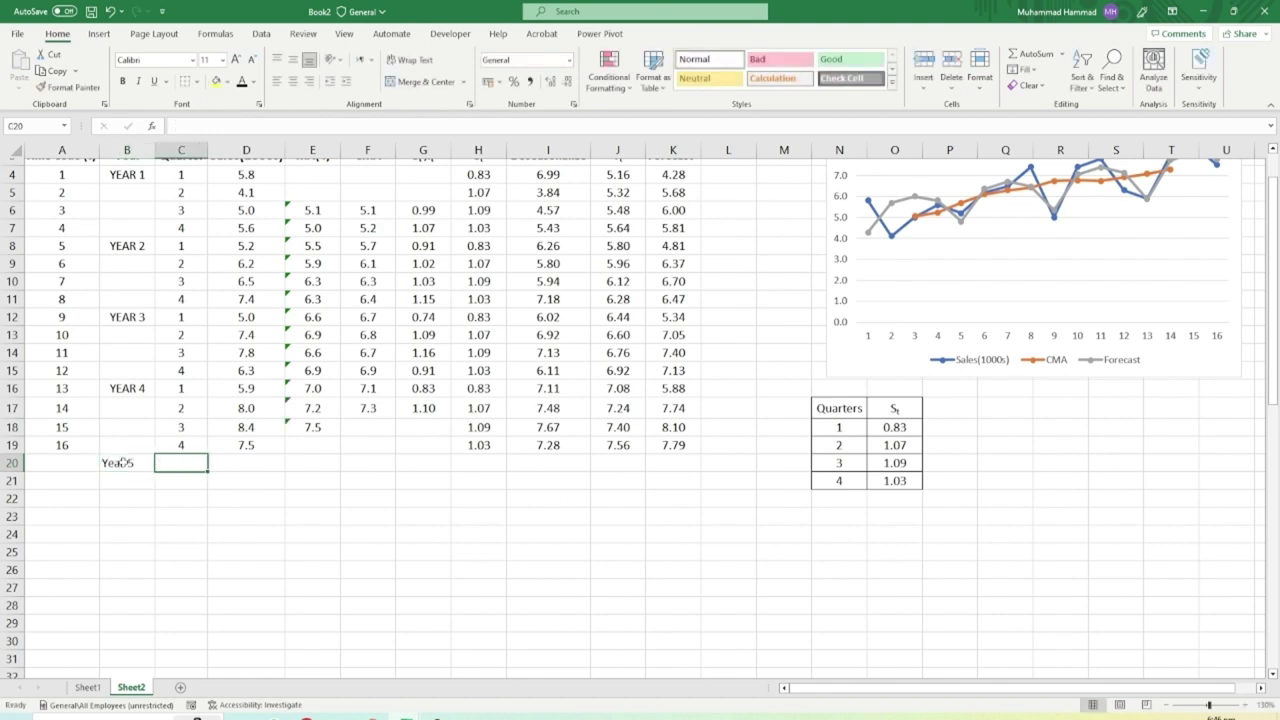
# Enter quarters 1, 2, 3 and 4 in C20:C23
pyautogui.press('Up')
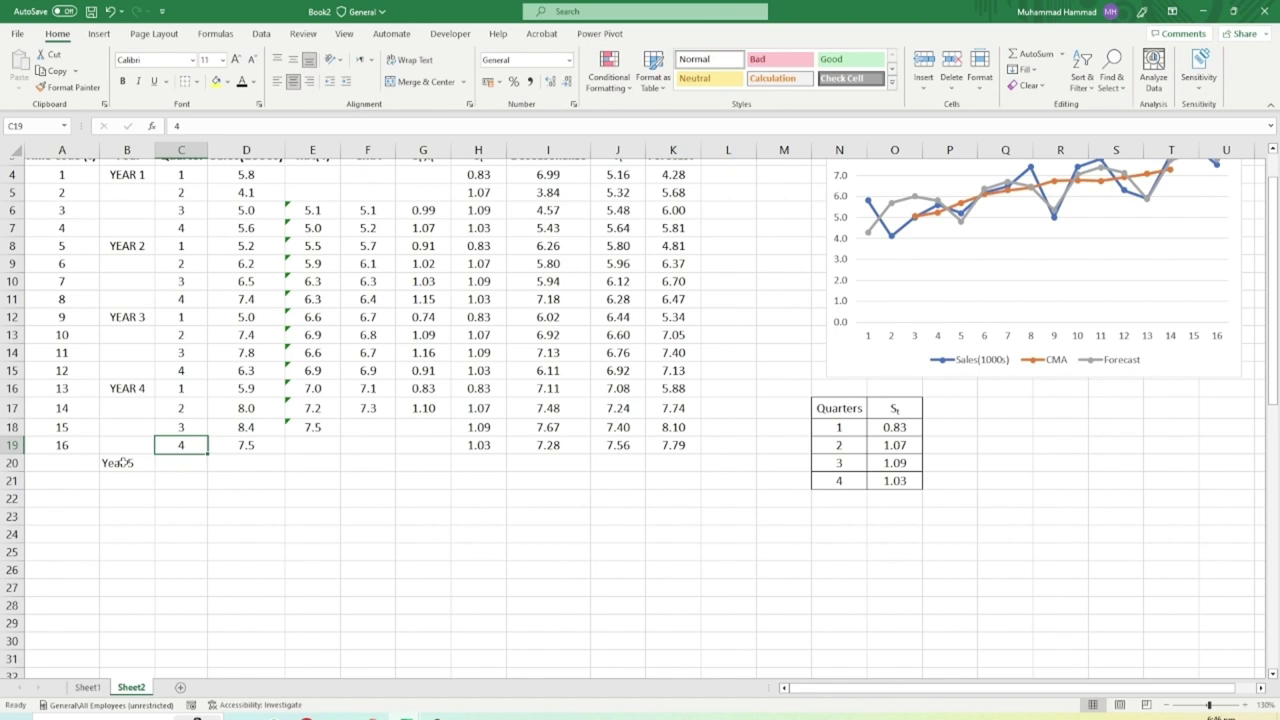
pyautogui.press('Down')
pyautogui.write('1')
pyautogui.press('Return')
pyautogui.write('2')
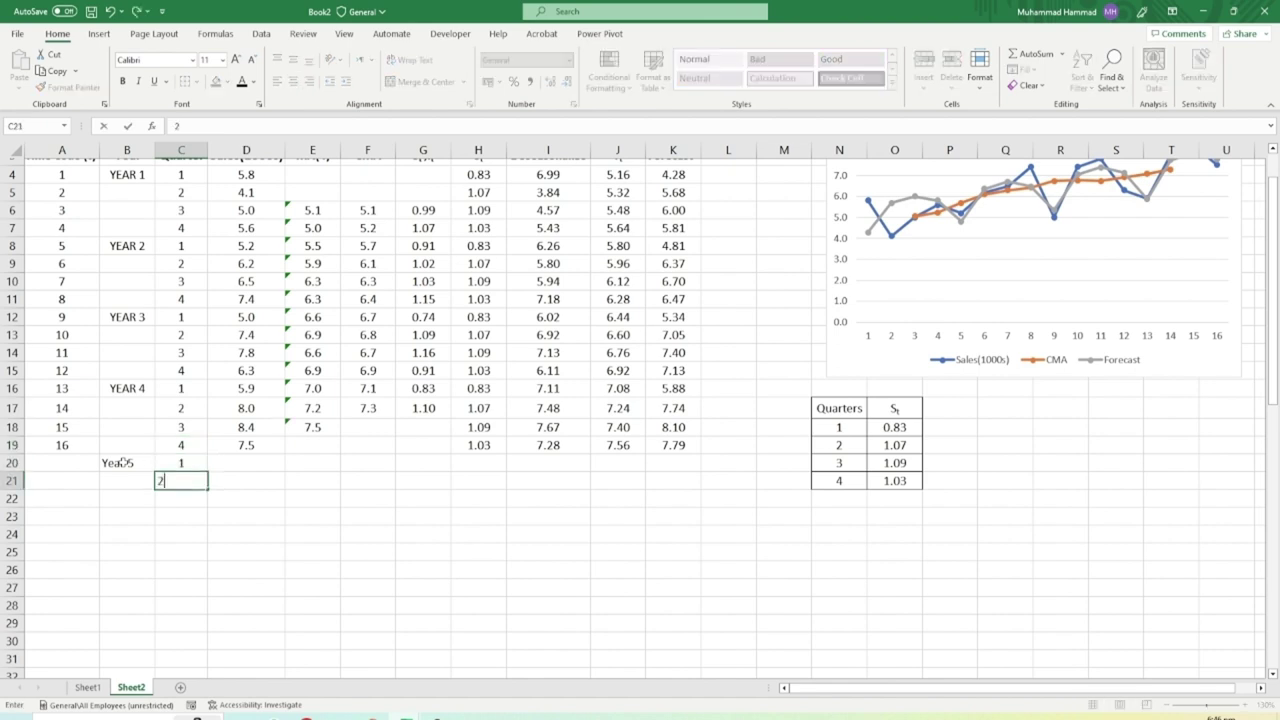
pyautogui.press('Return')
pyautogui.write('3')
pyautogui.press('Return')
pyautogui.write('4')
pyautogui.press('Return')
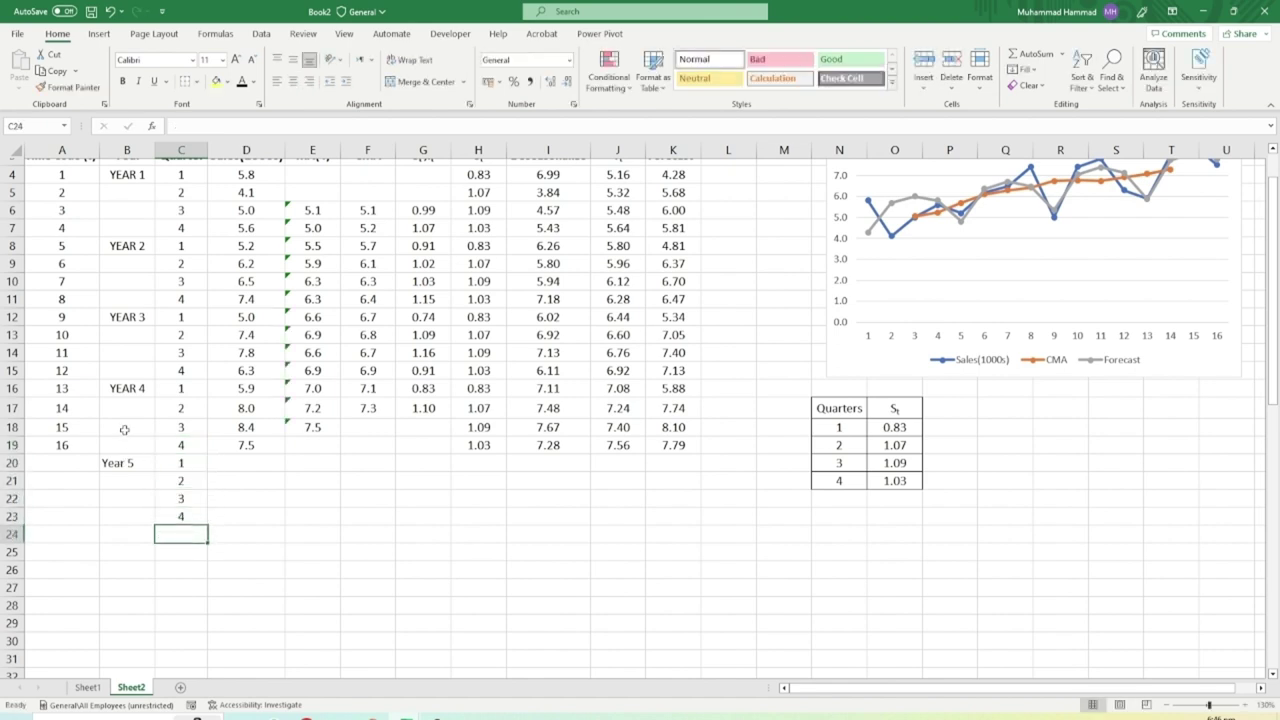
# Select the Year 5 block A20:K23
pyautogui.click(233, 463)
pyautogui.scroll(1, 231, 460)
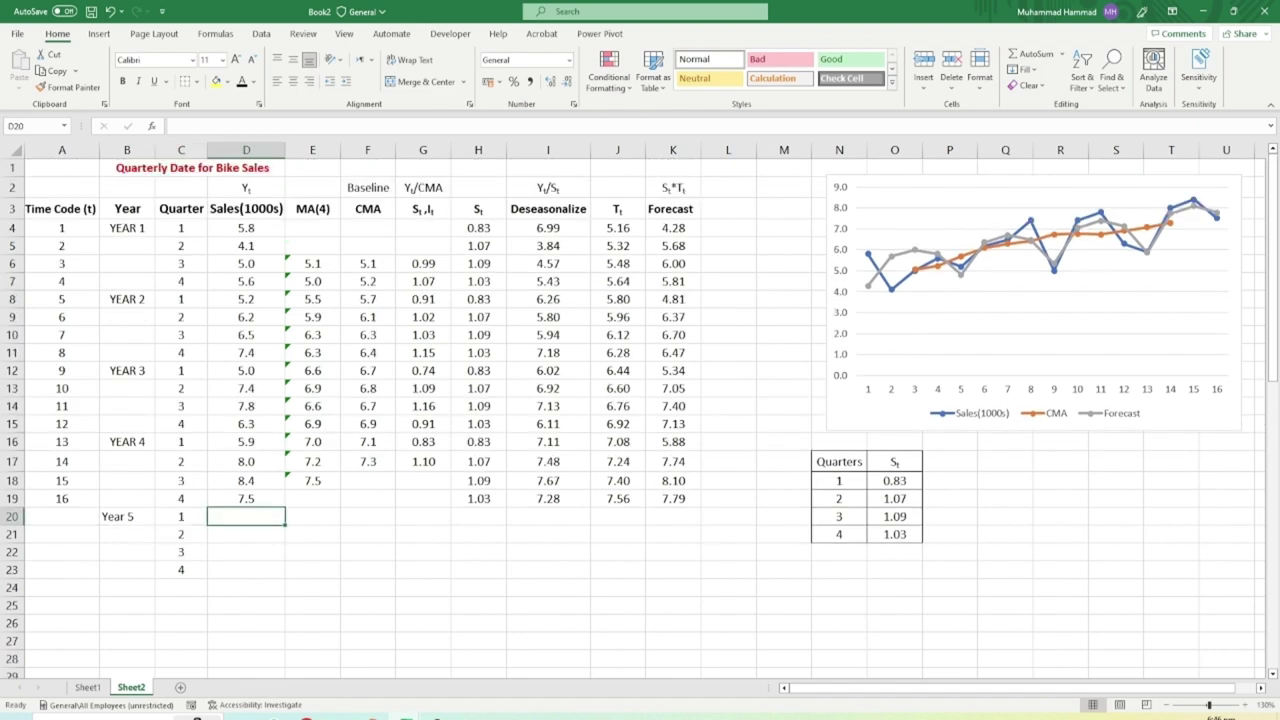
pyautogui.hotkey('alt', 'q')
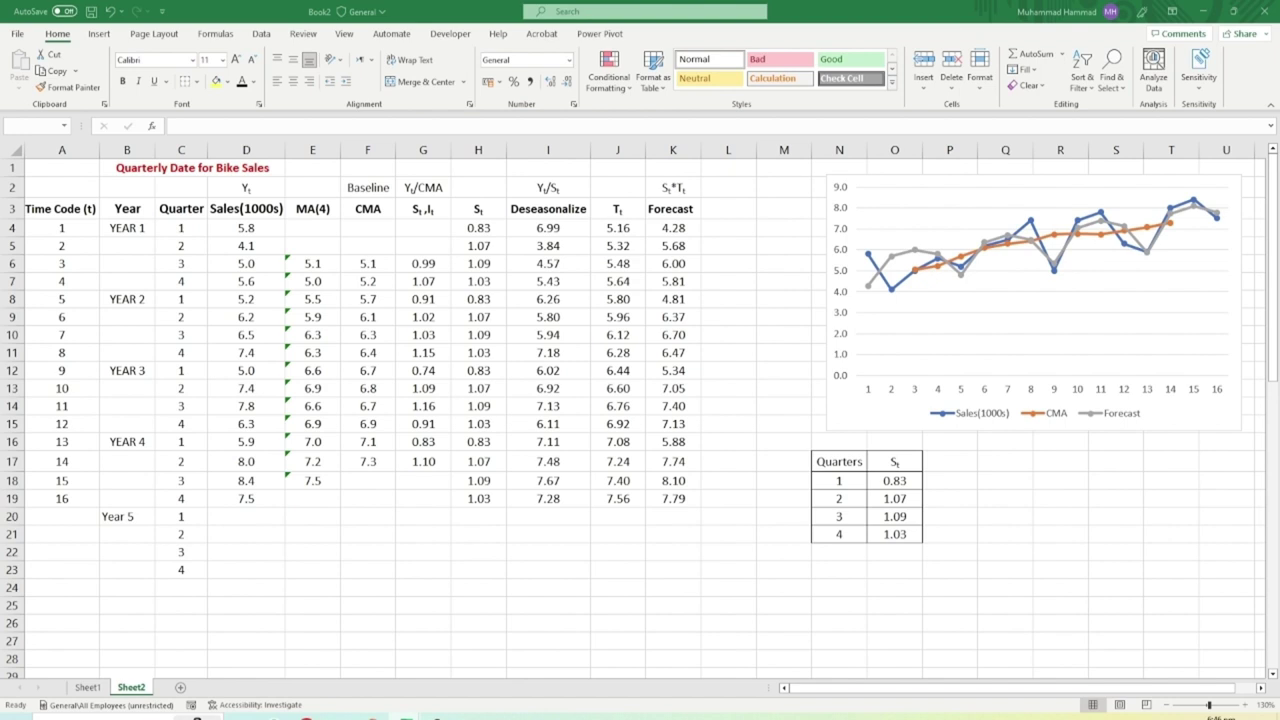
pyautogui.press('Escape')
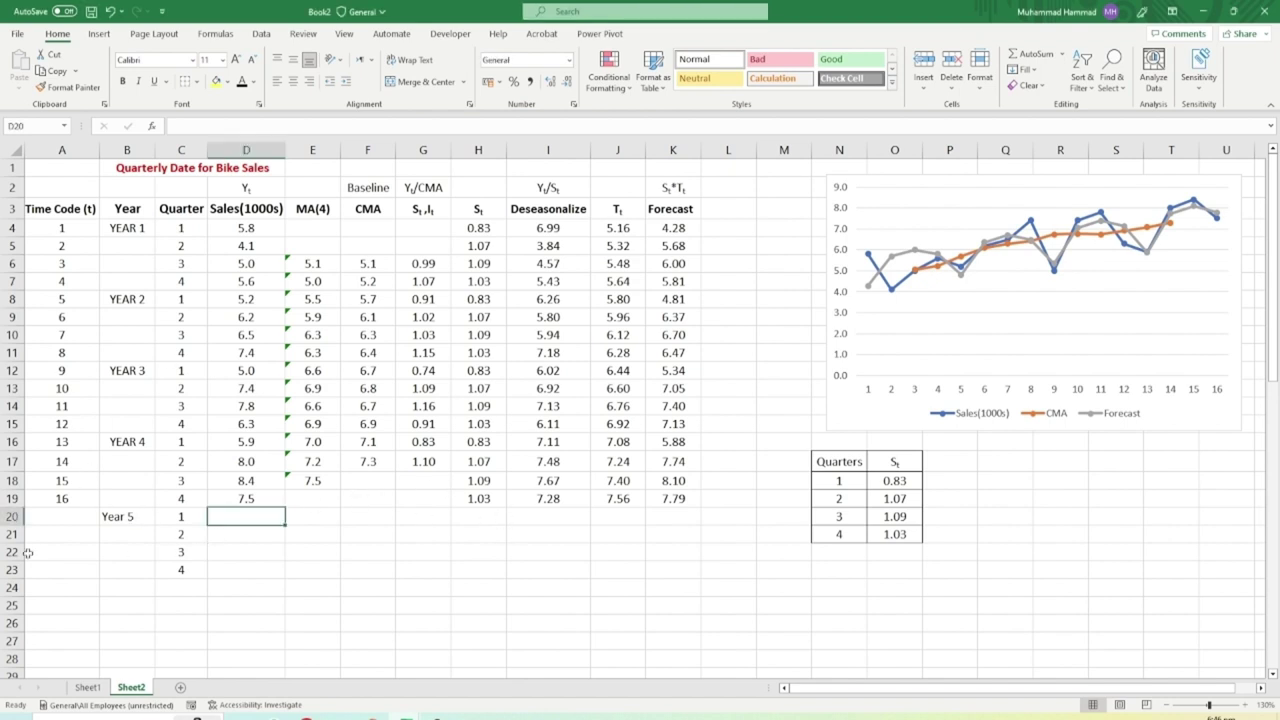
pyautogui.moveTo(20, 517); pyautogui.dragTo(13, 551)
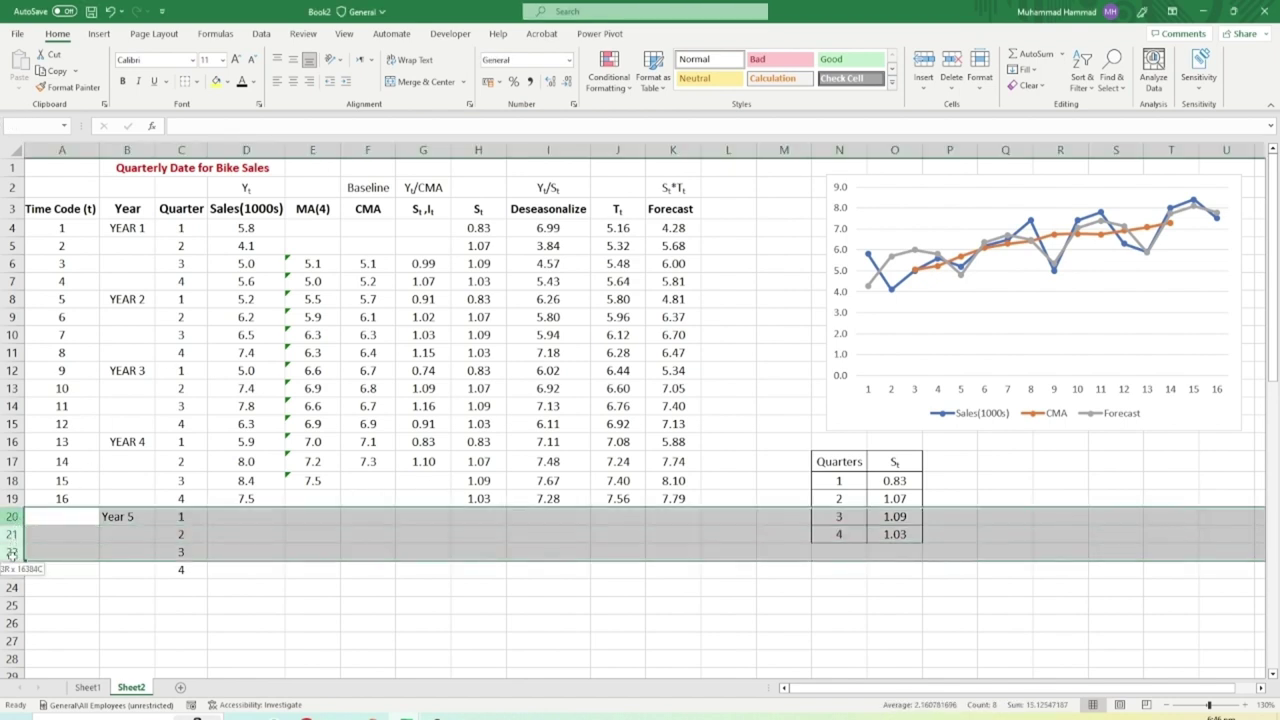
pyautogui.moveTo(690, 518); pyautogui.dragTo(48, 561)
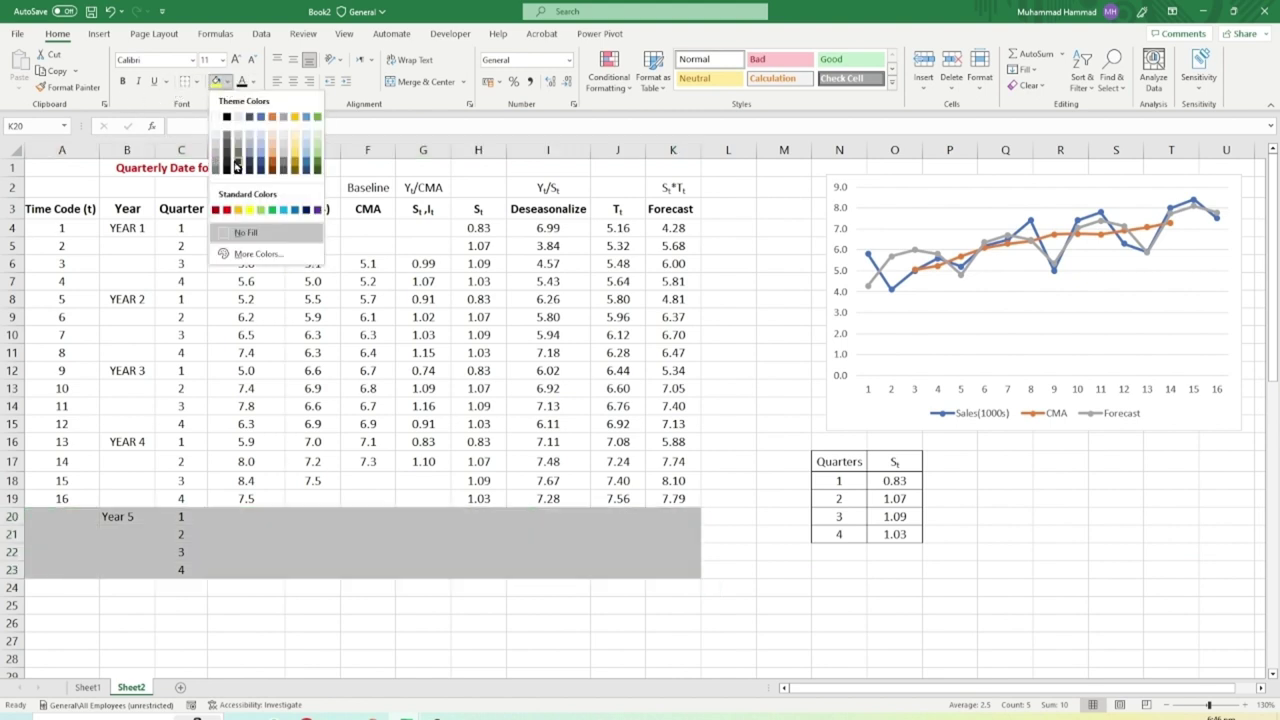
# Shade the Year 5 rows blue and copy H19's seasonal lookup formula down to H23
pyautogui.click(267, 160)
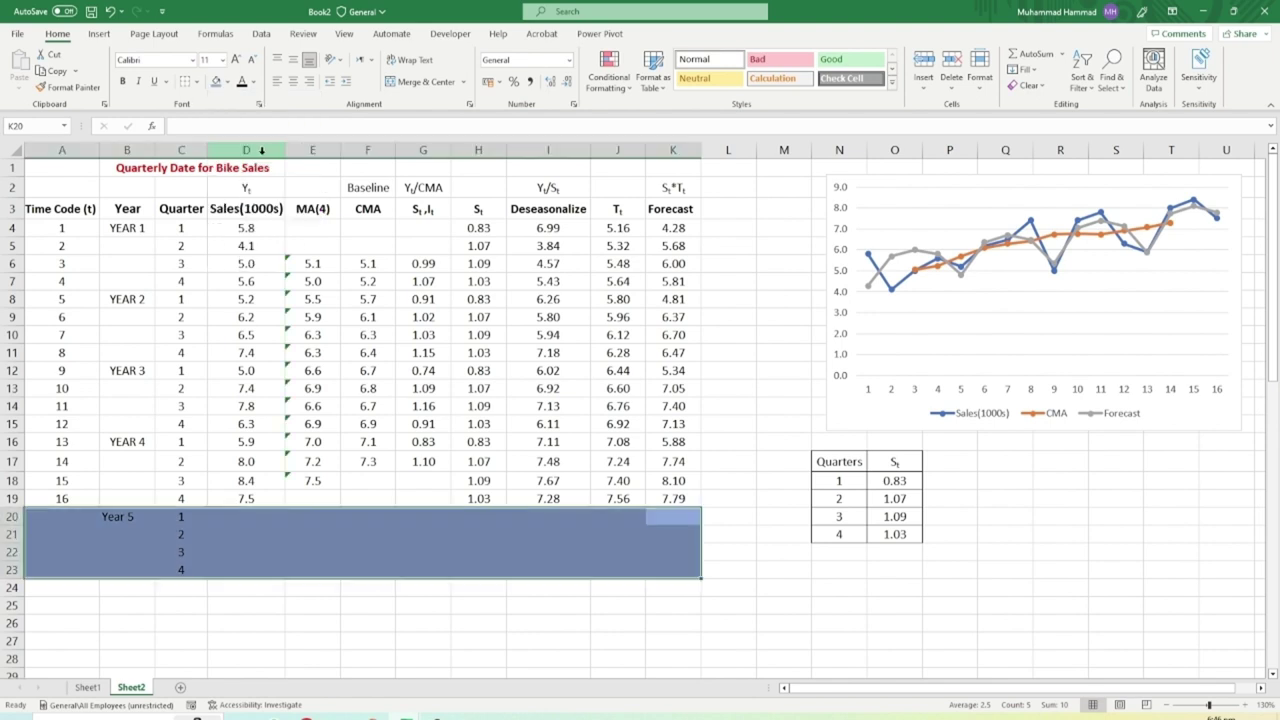
pyautogui.click(307, 549)
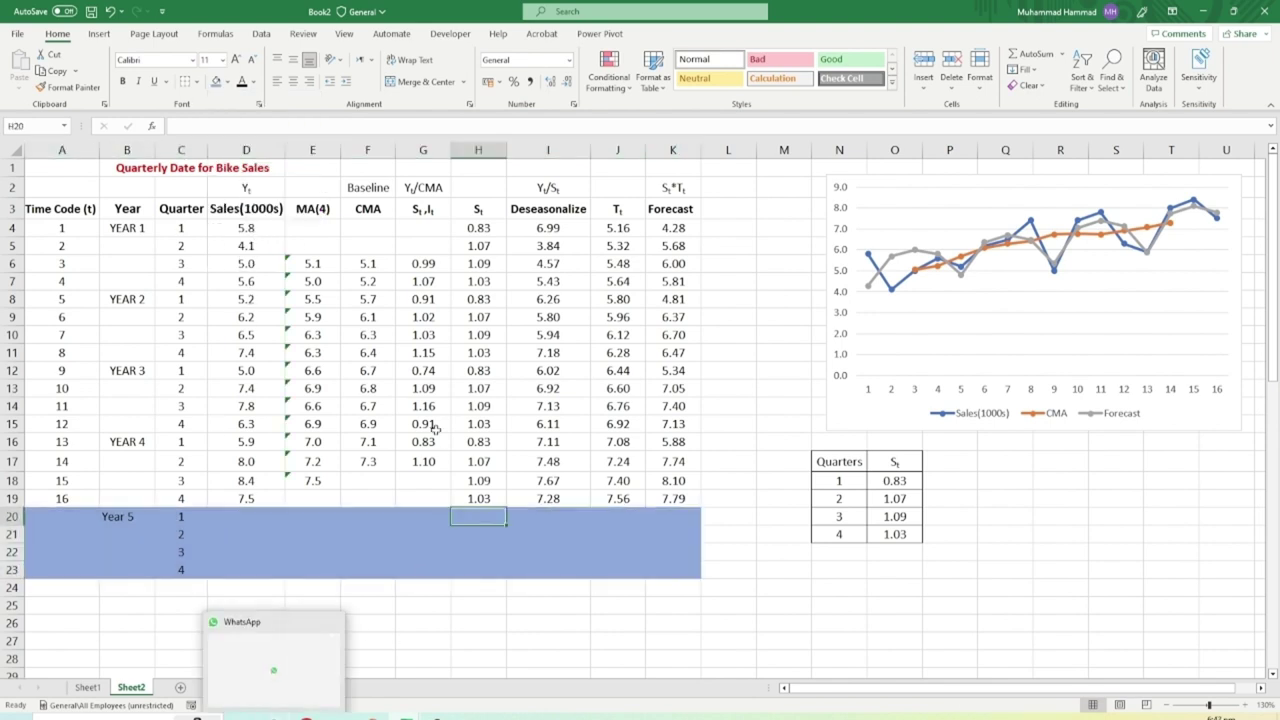
pyautogui.click(479, 499)
pyautogui.moveTo(506, 506); pyautogui.dragTo(491, 574)
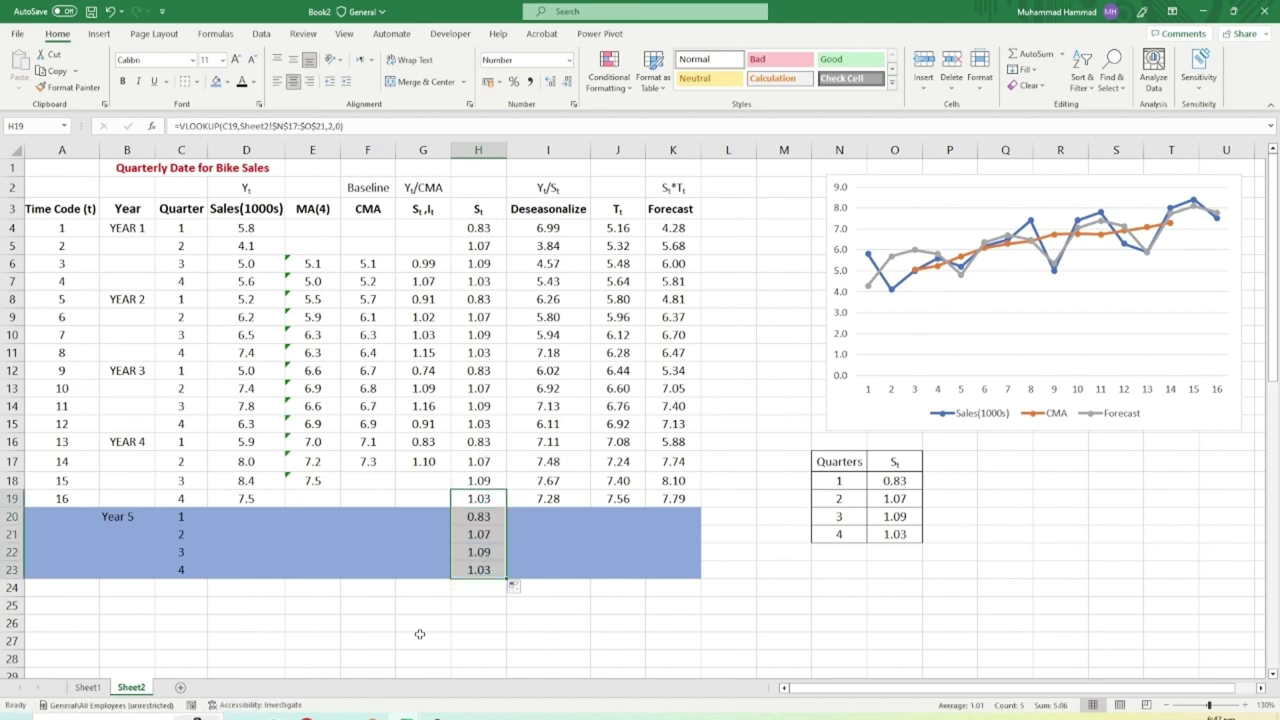
pyautogui.press('Down')
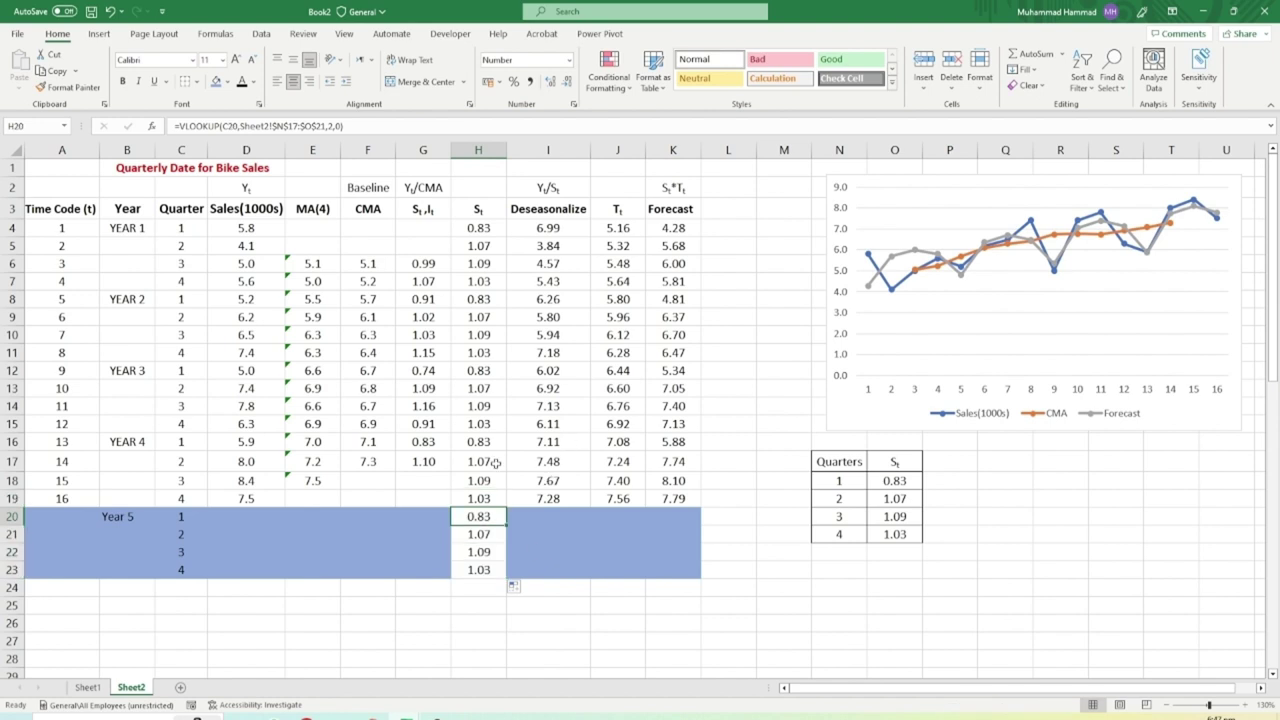
# Extend the trend formula in J19 and the forecast formula in K19 down through row 23
pyautogui.click(635, 499)
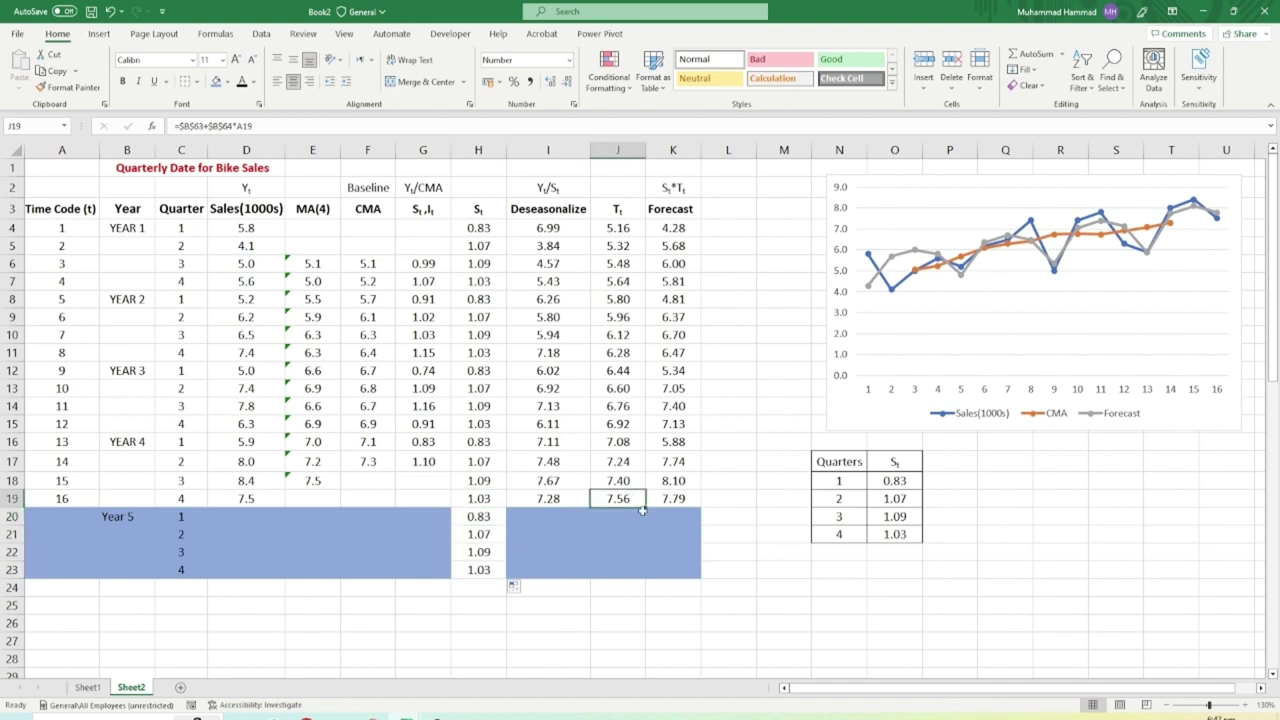
pyautogui.moveTo(646, 509); pyautogui.dragTo(646, 579)
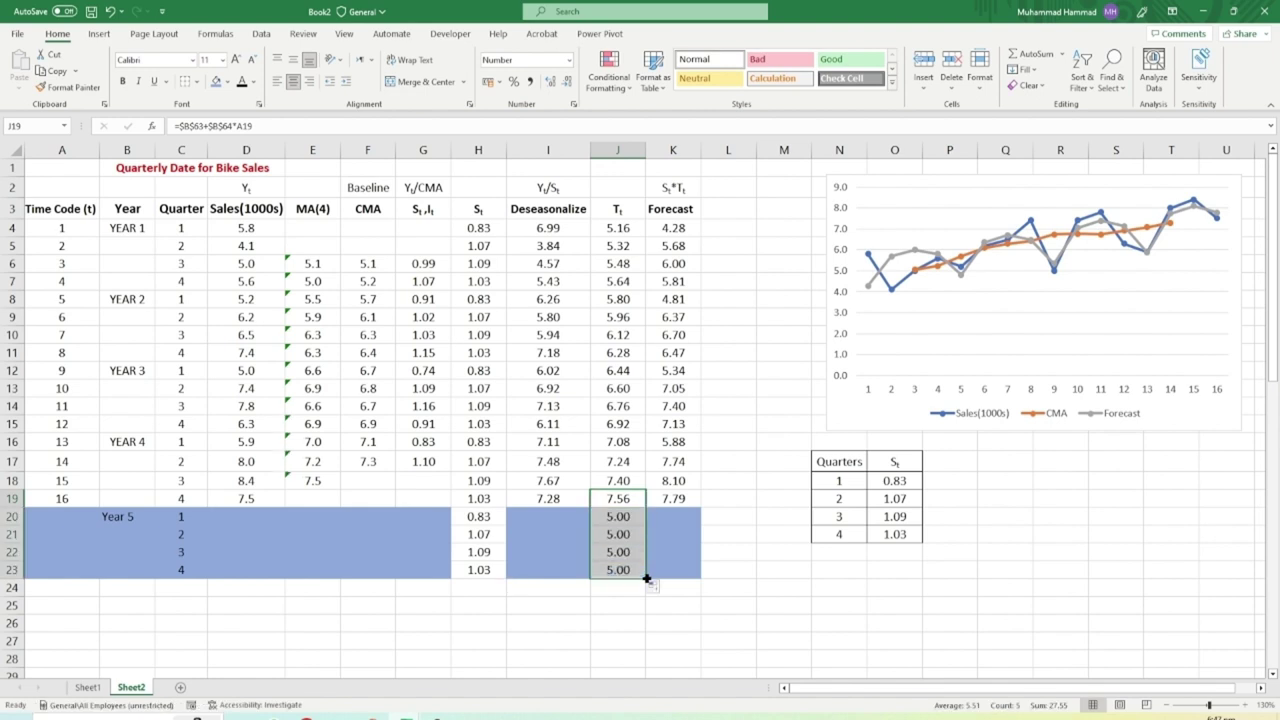
pyautogui.click(676, 500)
pyautogui.moveTo(701, 507); pyautogui.dragTo(700, 579)
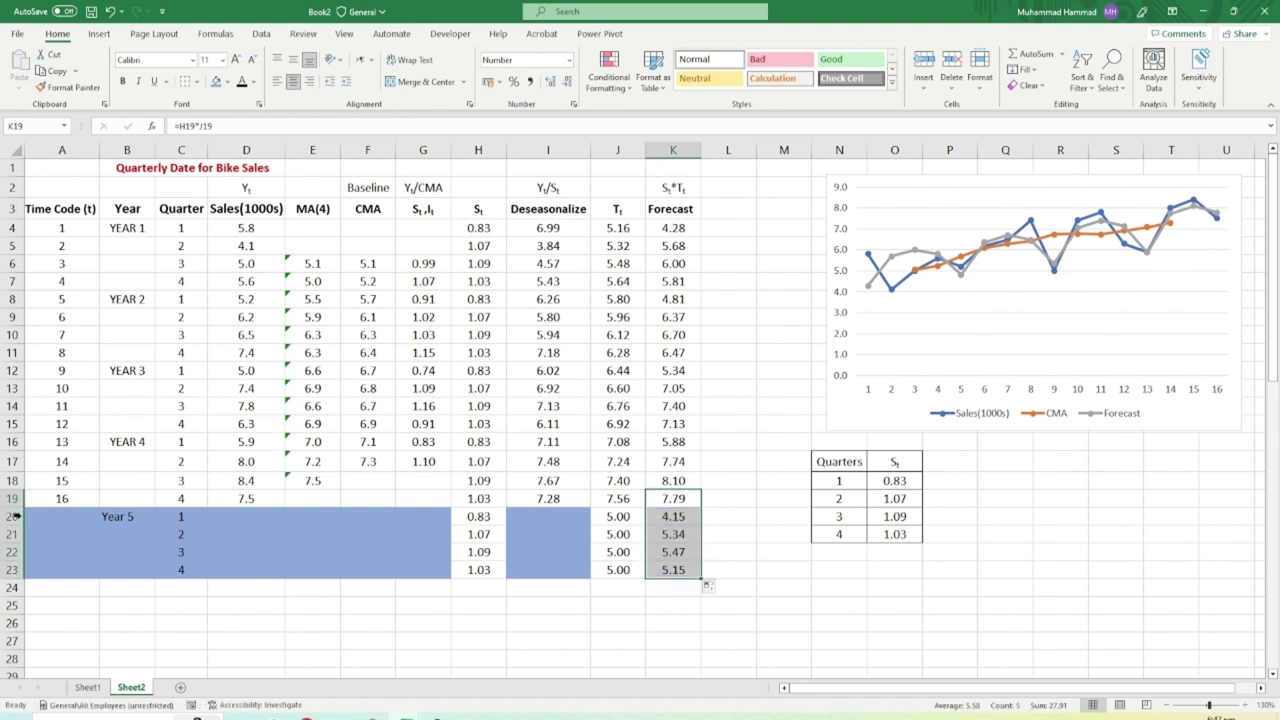
# Give H20:K23 the same blue fill as the rest of the table
pyautogui.moveTo(16, 516); pyautogui.dragTo(16, 568)
pyautogui.click(688, 534)
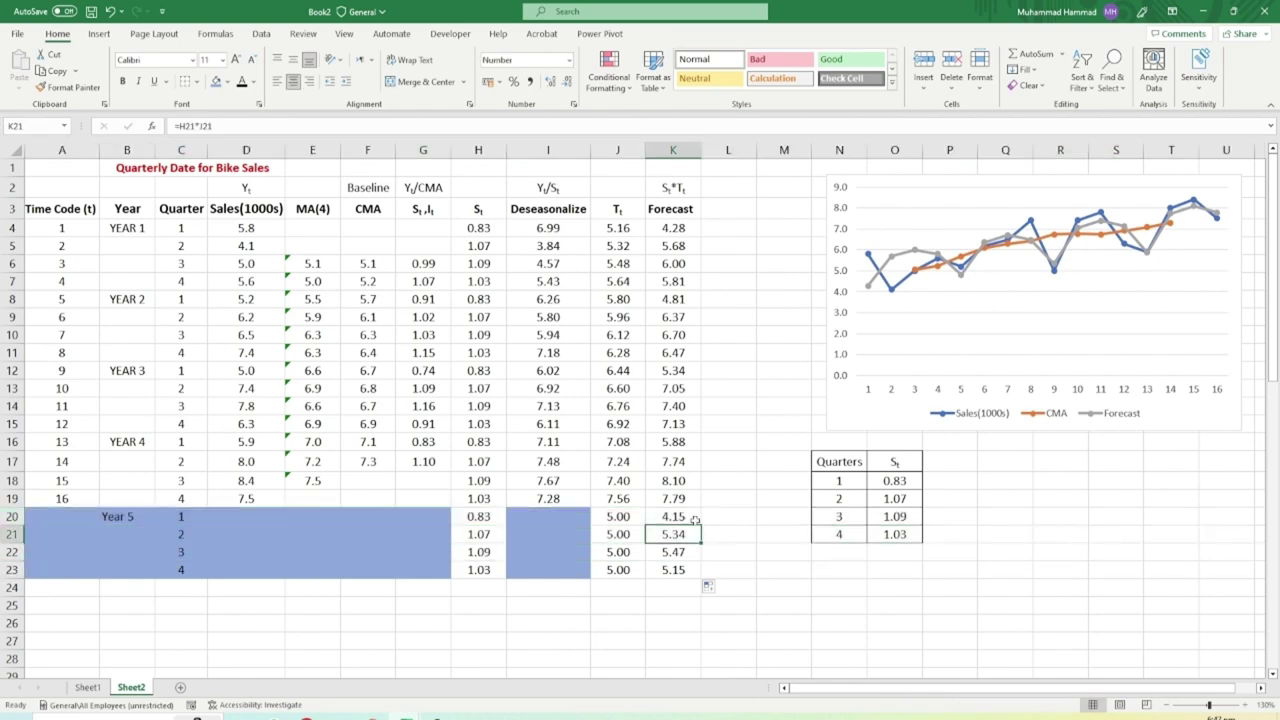
pyautogui.moveTo(694, 520); pyautogui.dragTo(478, 568)
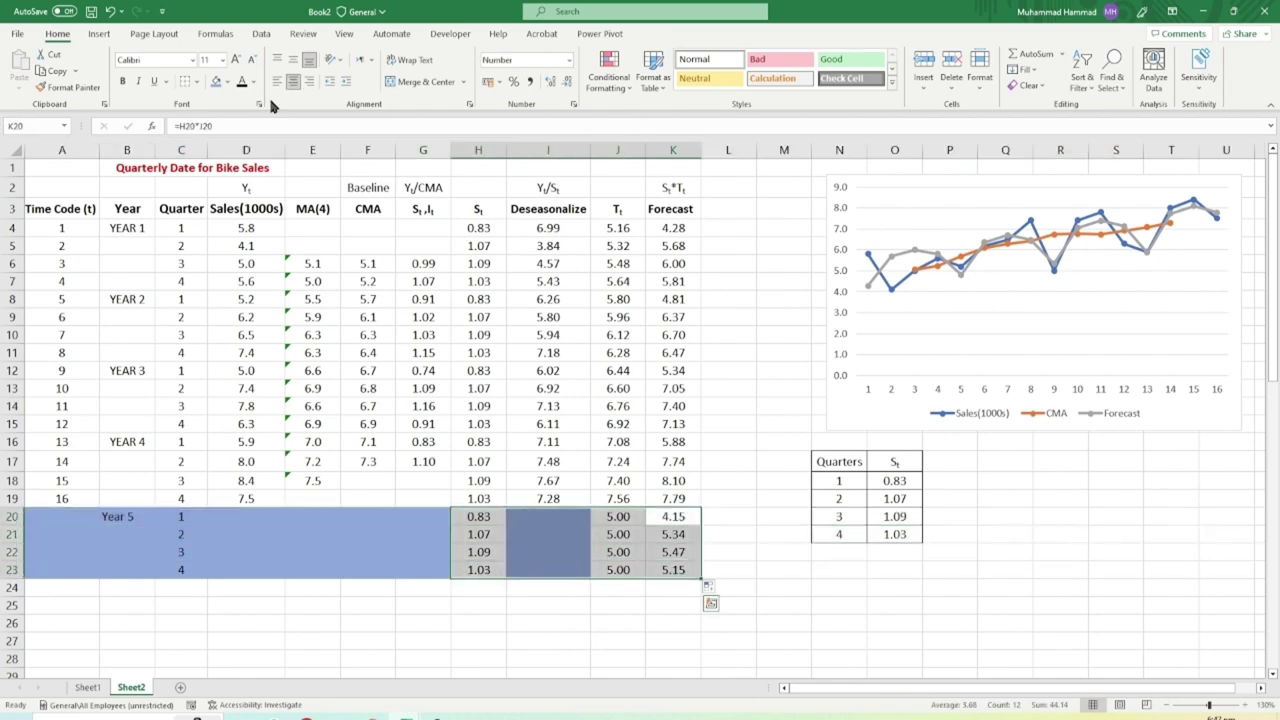
pyautogui.click(215, 81)
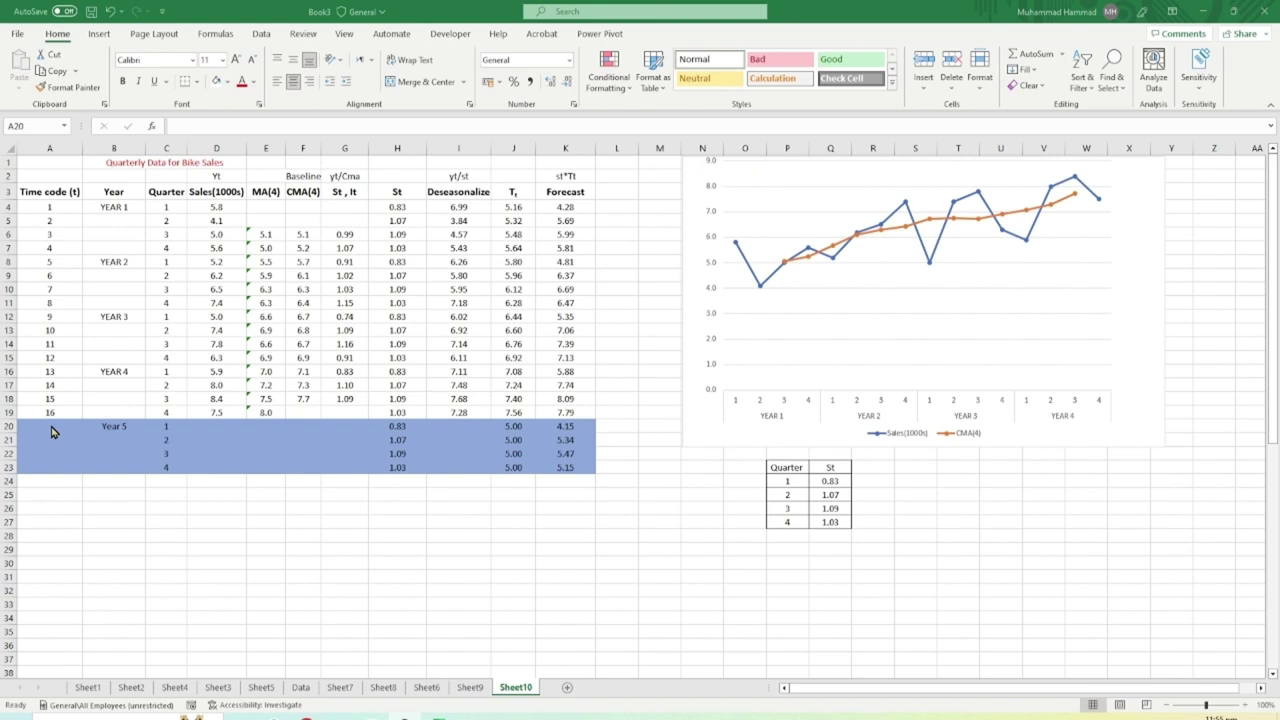
# Fill the time codes 17–20 into A20:A23 by extending A19 downward
pyautogui.click(54, 411)
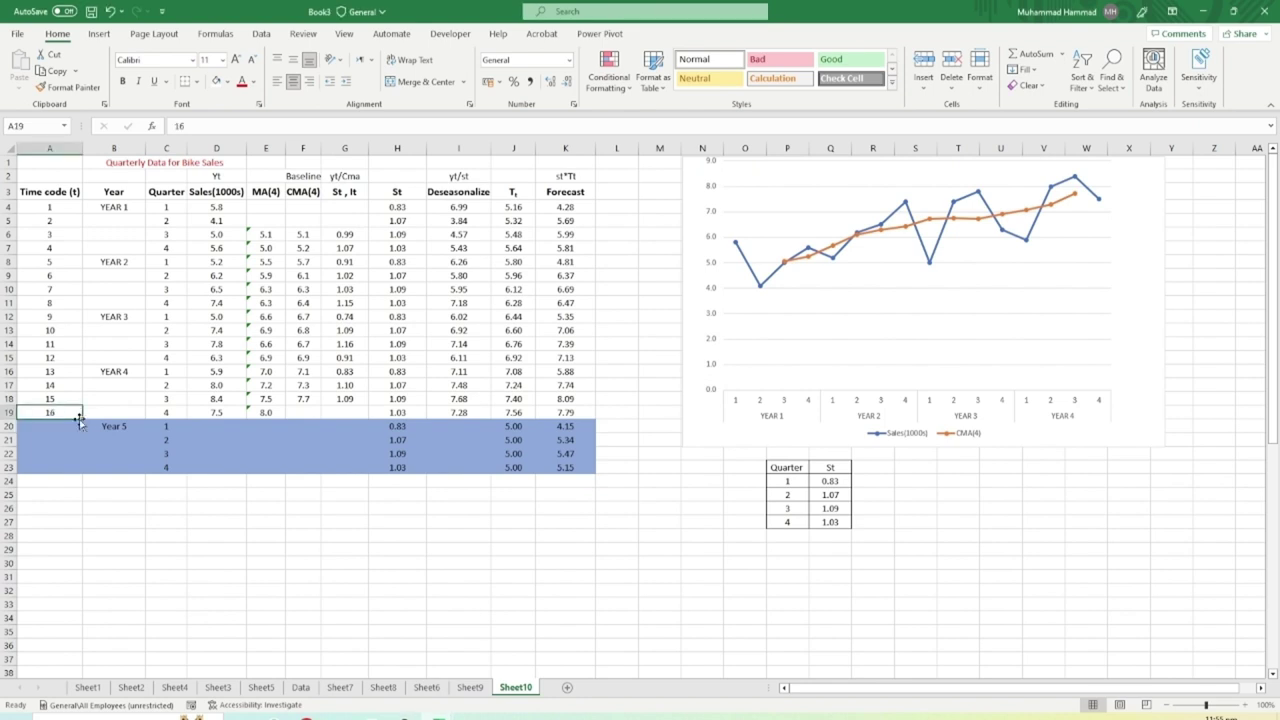
pyautogui.moveTo(83, 421); pyautogui.dragTo(77, 469)
pyautogui.click(216, 549)
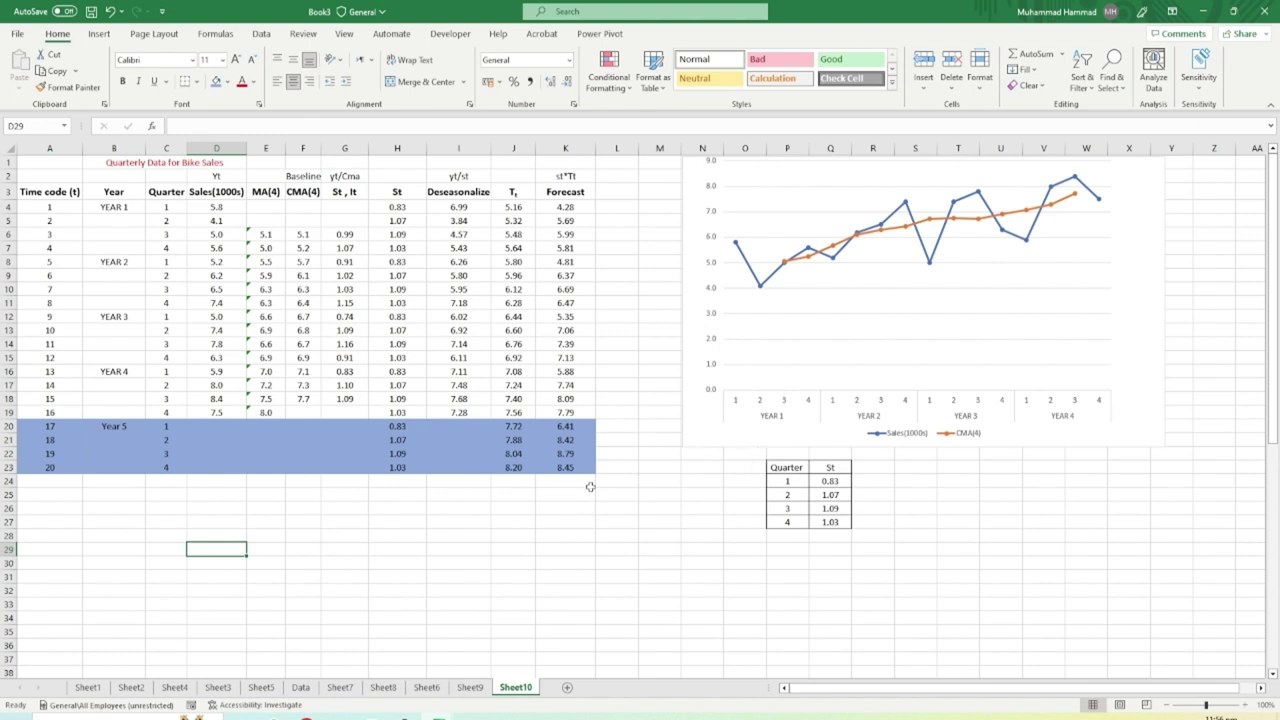
# Add a Forecast series to the sales chart, named from K3 with values K4:K23
pyautogui.click(1140, 266)
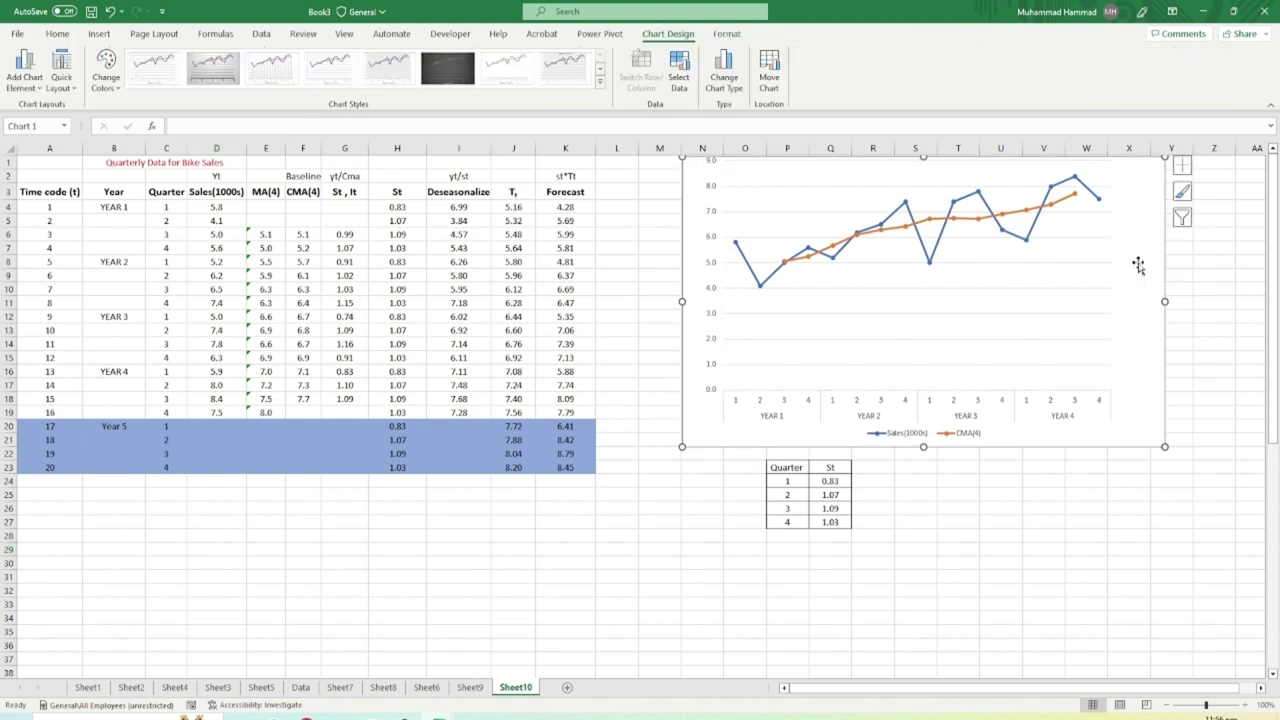
pyautogui.click(679, 78)
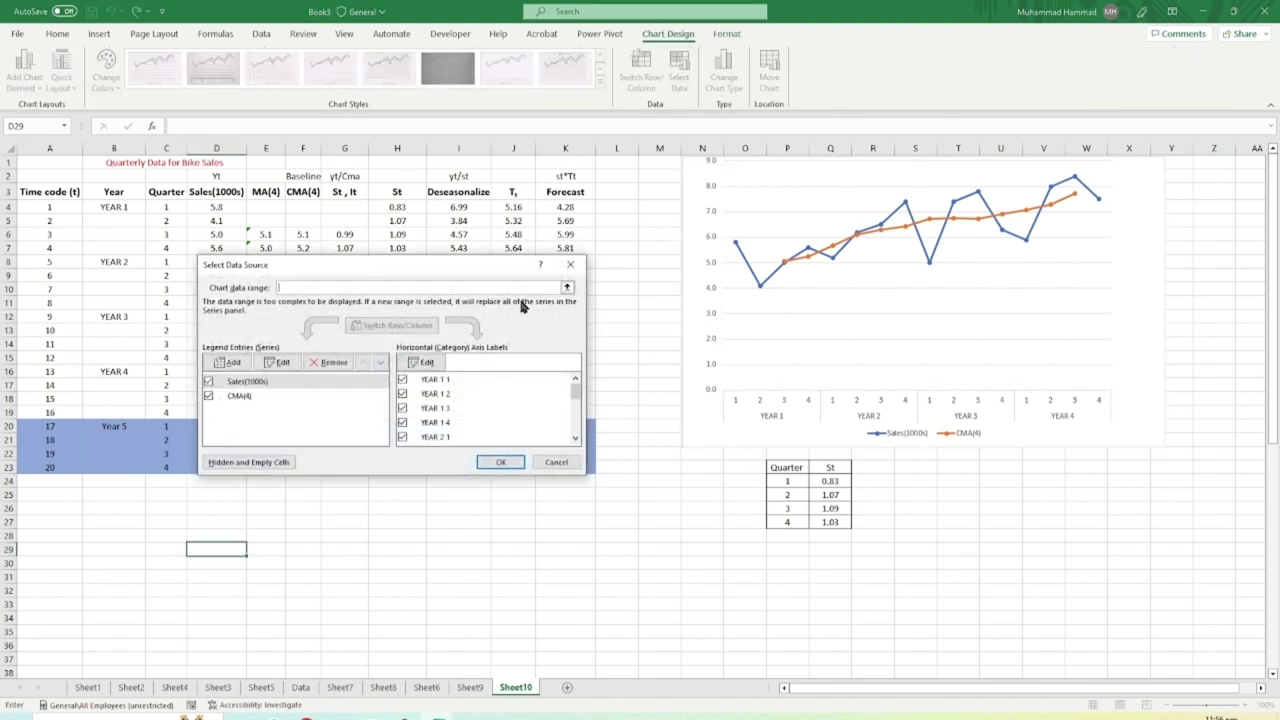
pyautogui.click(238, 363)
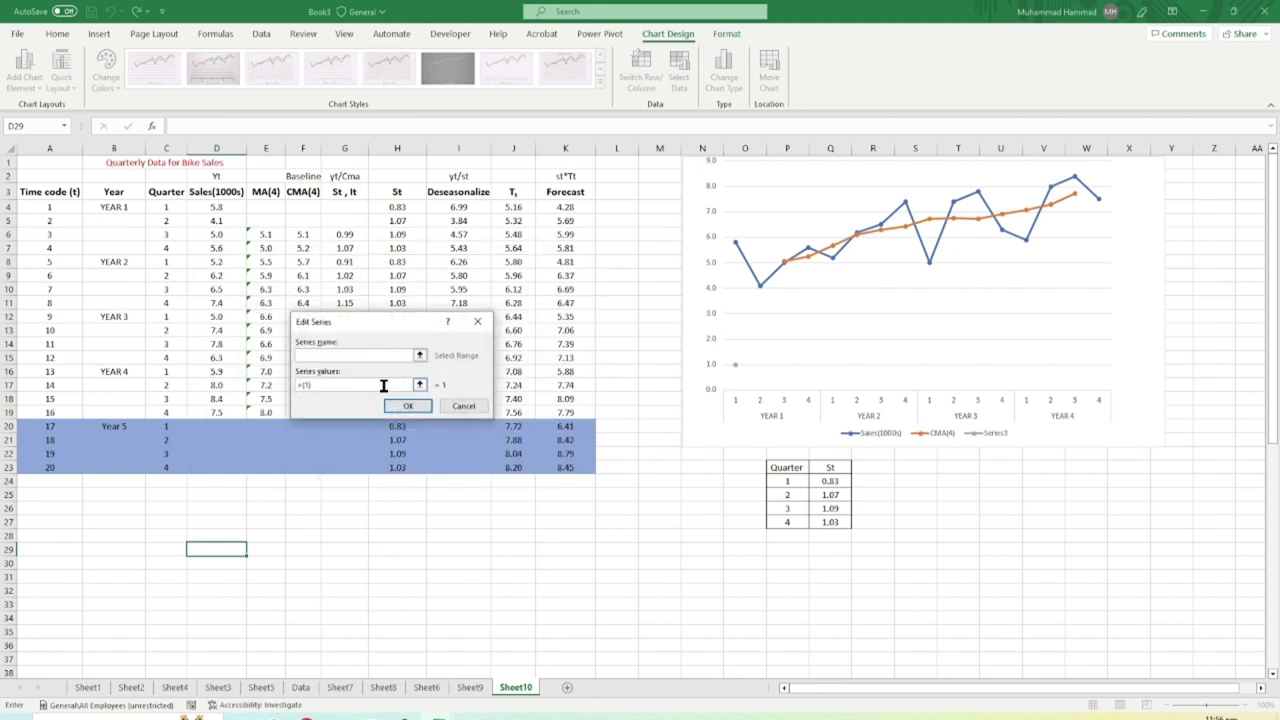
pyautogui.click(420, 356)
pyautogui.click(556, 192)
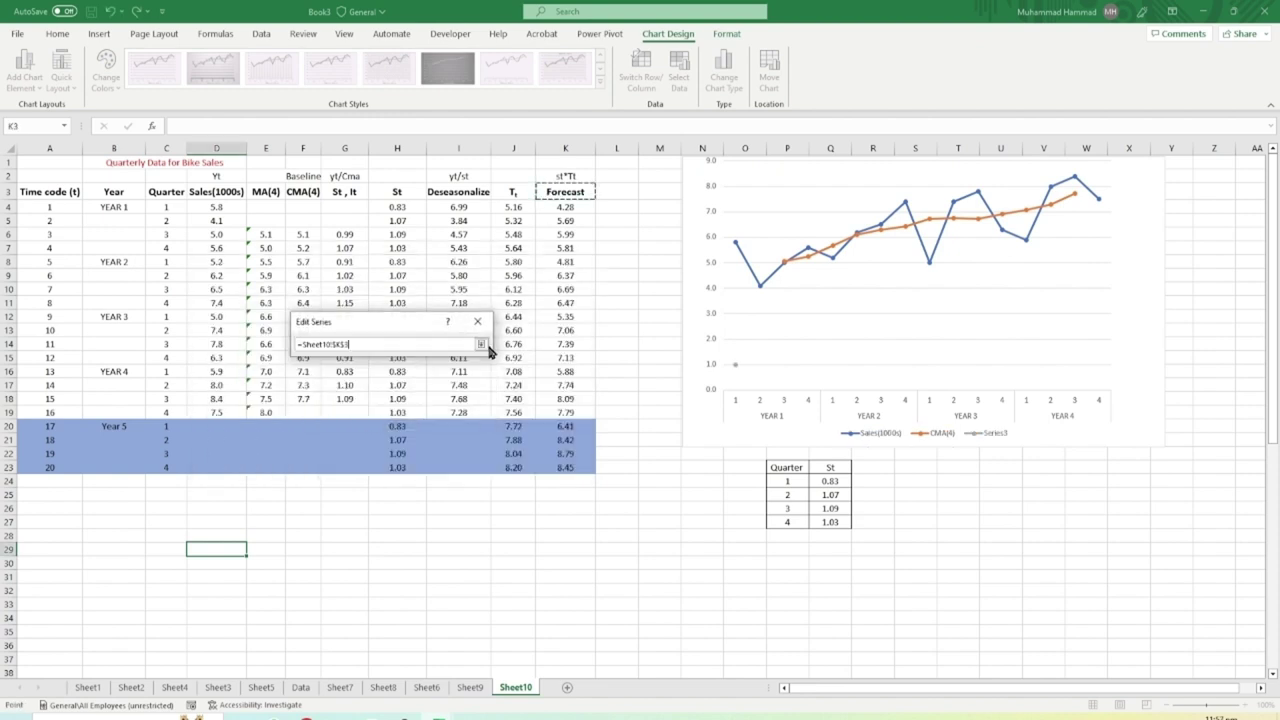
pyautogui.click(481, 346)
pyautogui.click(395, 384)
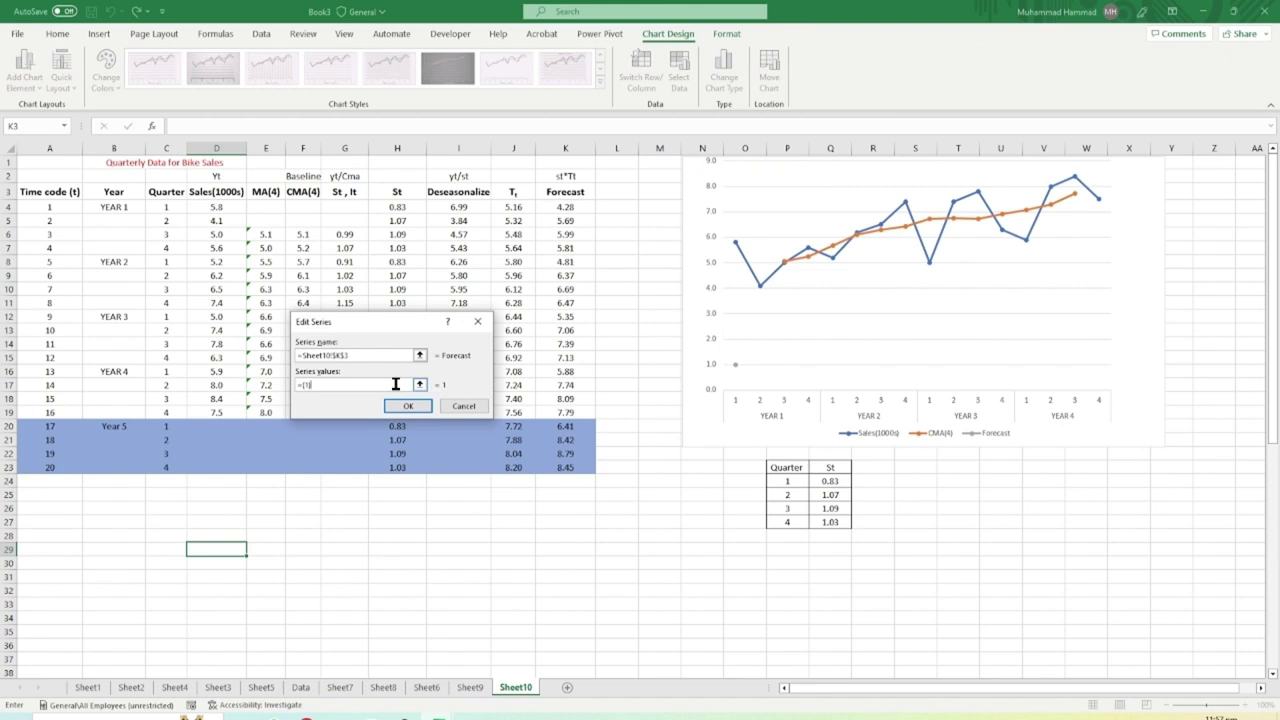
pyautogui.press('BackSpace')
pyautogui.press('BackSpace')
pyautogui.press('BackSpace')
pyautogui.press('BackSpace')
pyautogui.moveTo(565, 207); pyautogui.dragTo(566, 460)
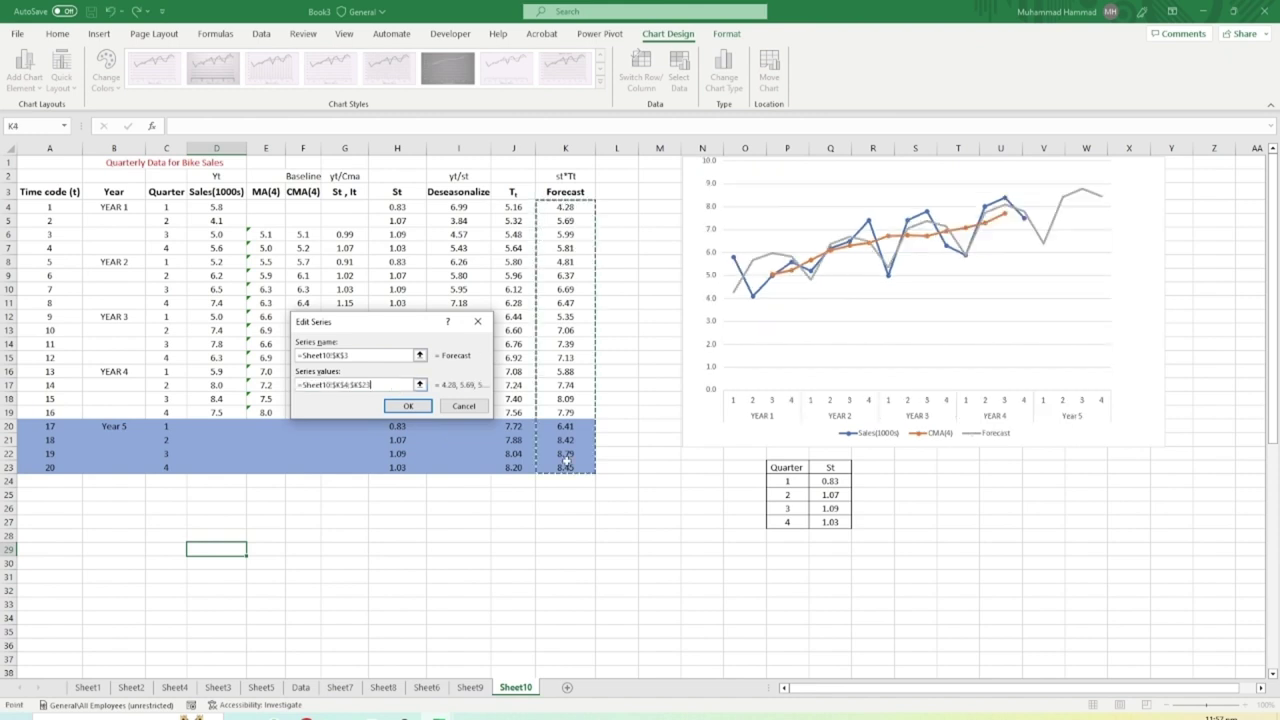
pyautogui.click(409, 407)
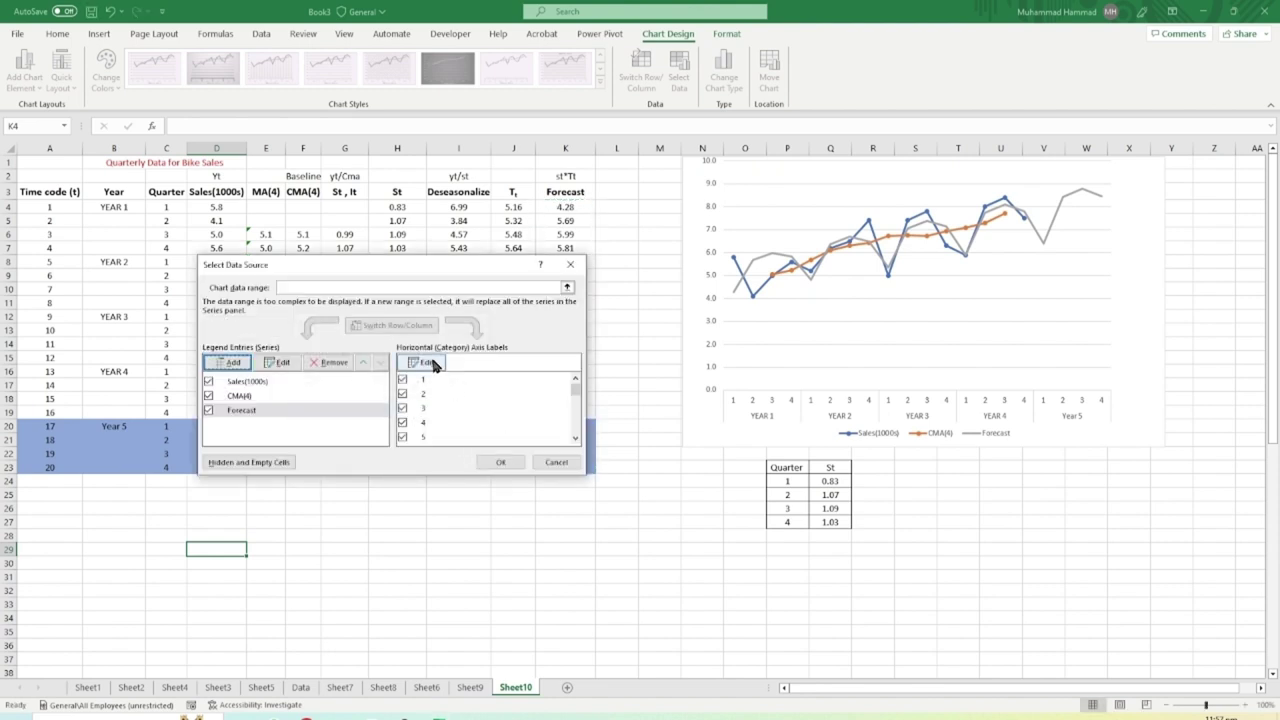
# Use the Year and Quarter cells as the chart's horizontal axis labels and apply the changes
pyautogui.click(412, 362)
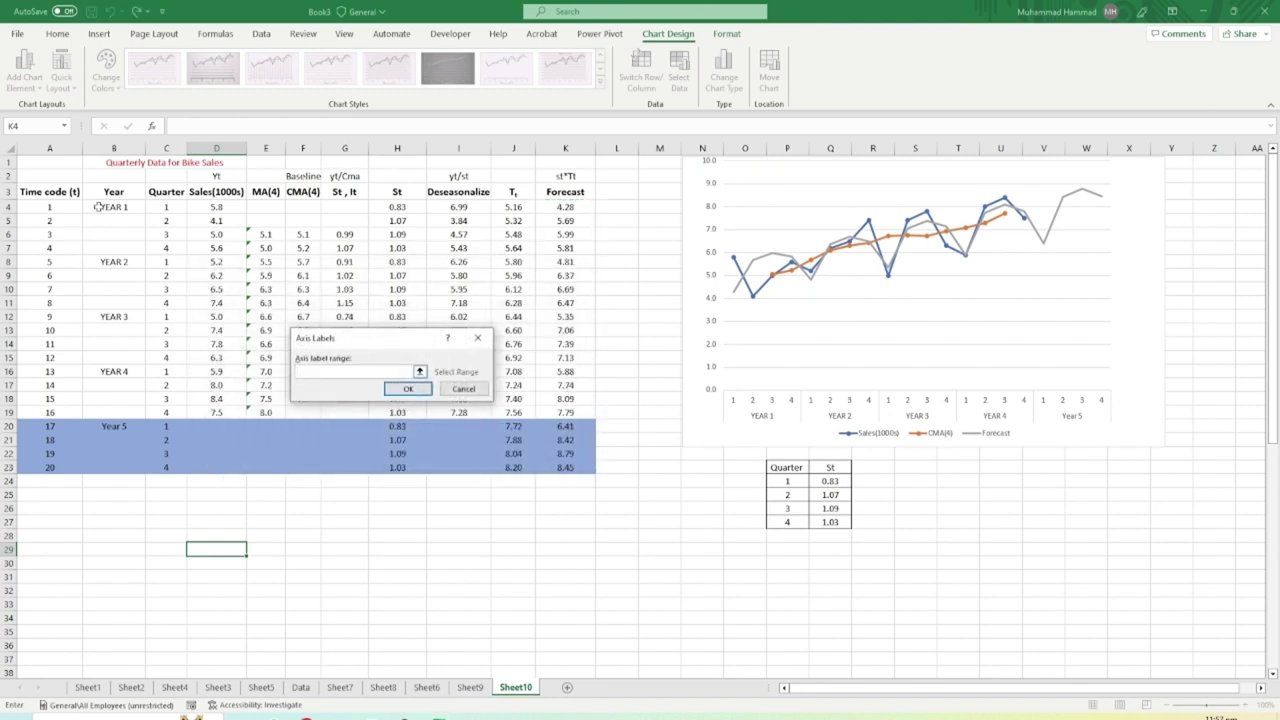
pyautogui.moveTo(106, 207); pyautogui.dragTo(172, 465)
pyautogui.click(405, 389)
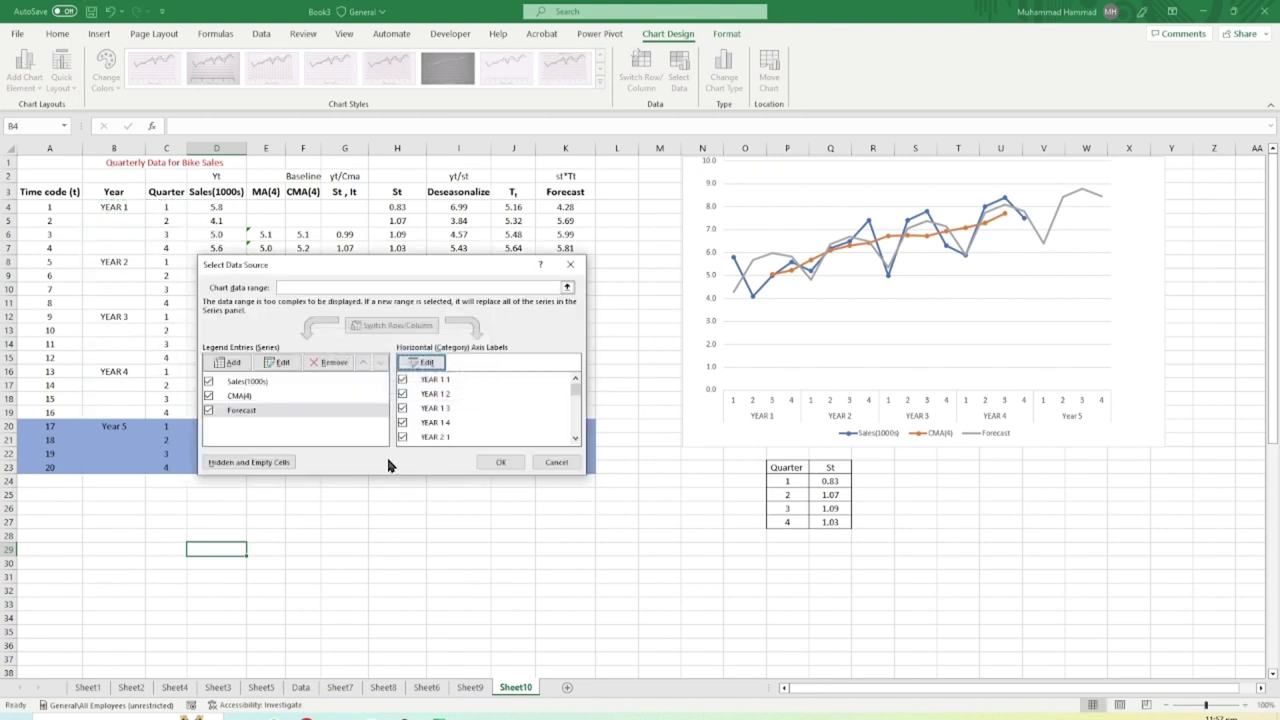
pyautogui.click(498, 463)
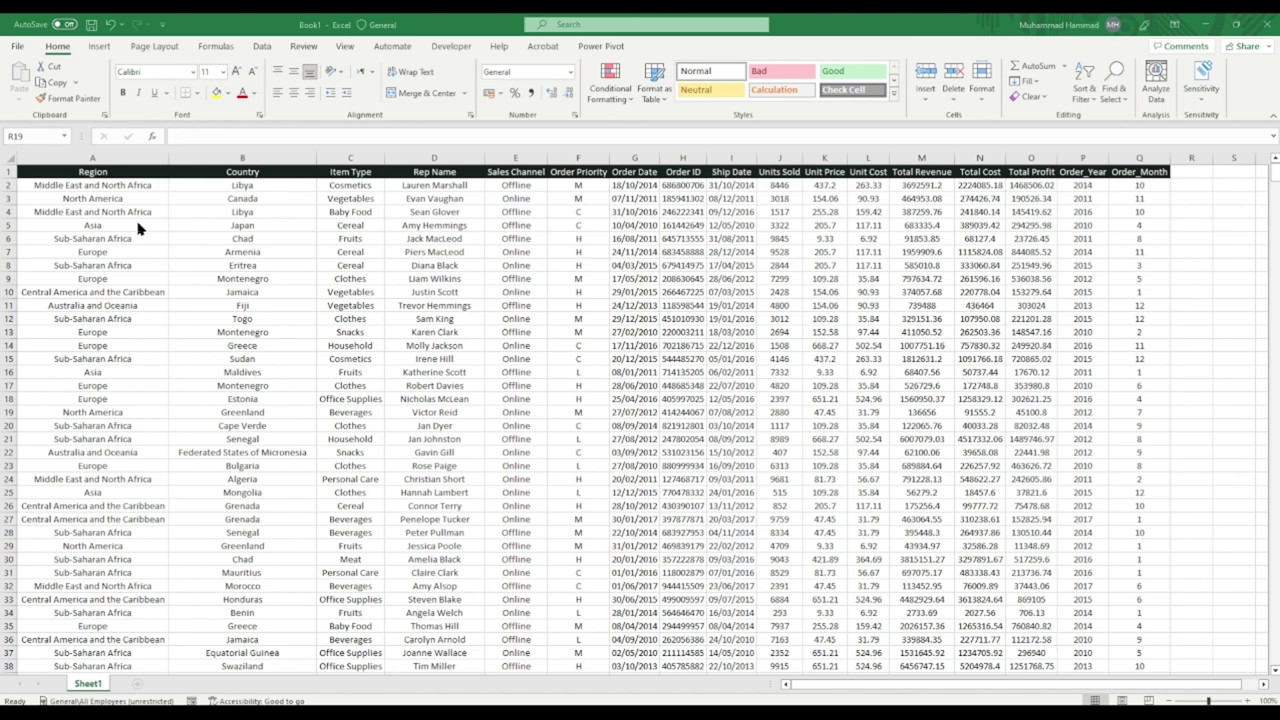
# Walk through the Region, Country, Item Type, Rep Name, Sales Channel and Order Priority columns with example values
pyautogui.click(92, 171)
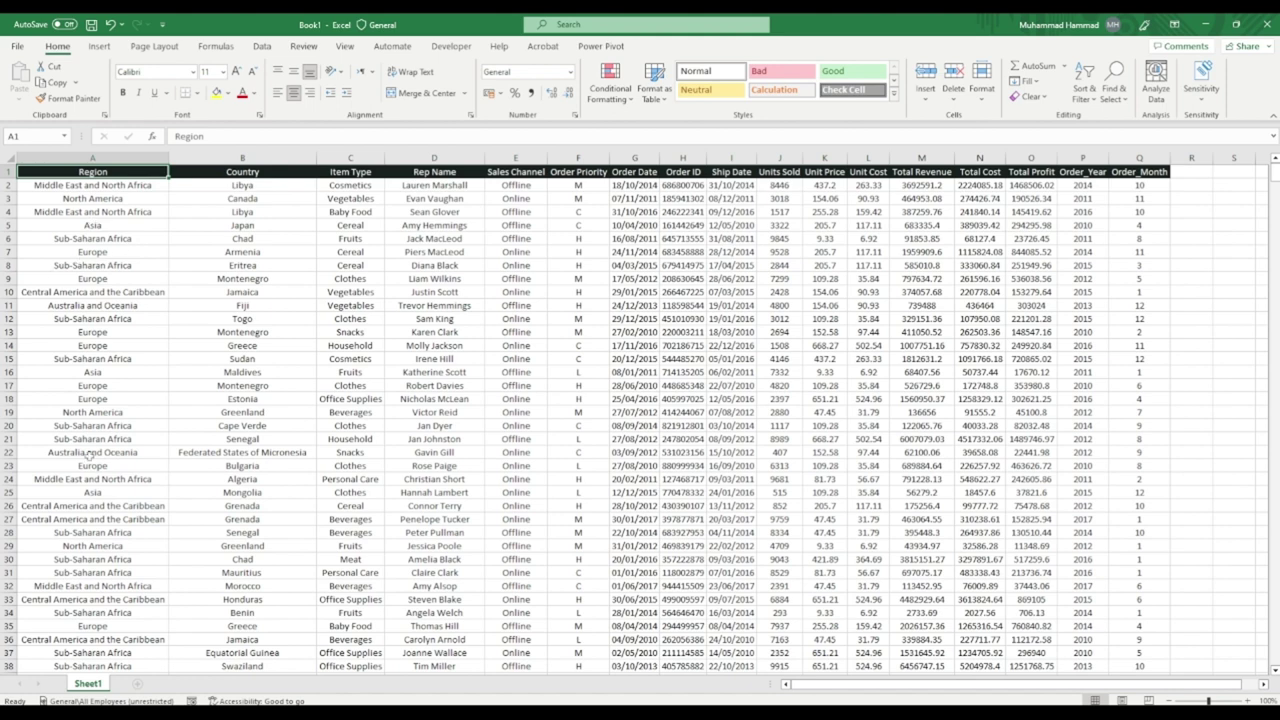
pyautogui.click(285, 181)
pyautogui.click(367, 169)
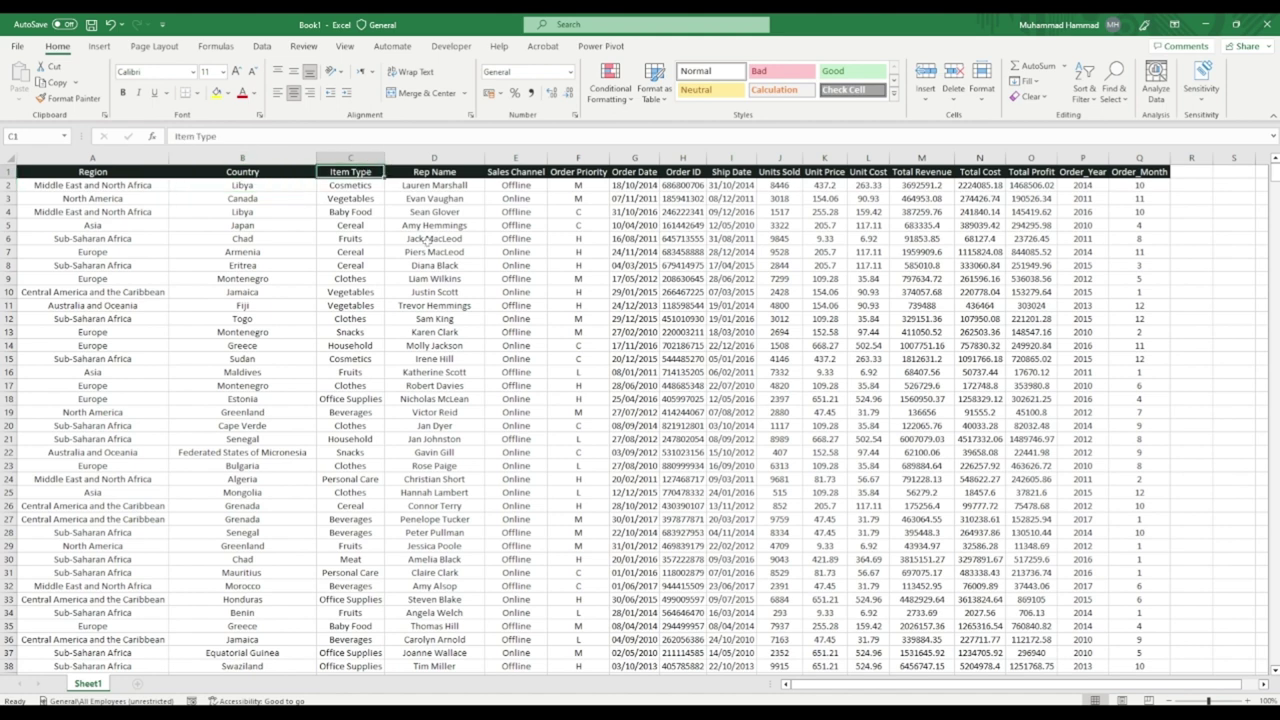
pyautogui.click(422, 172)
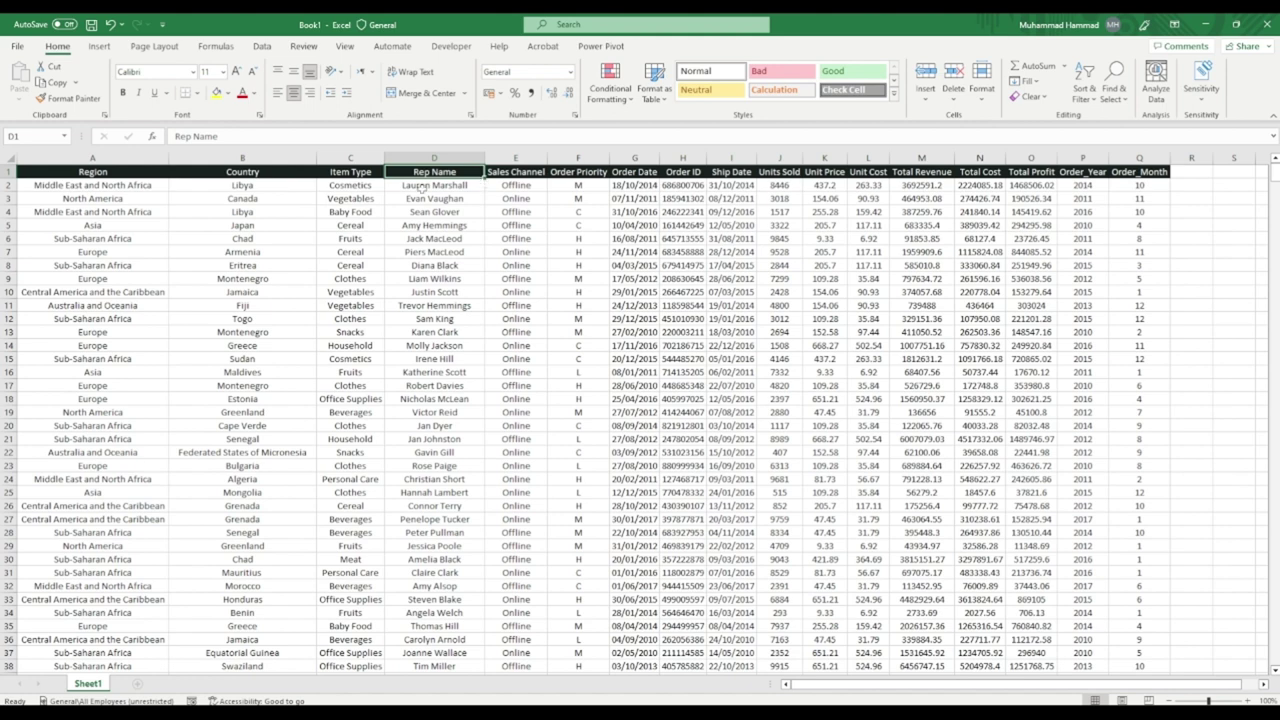
pyautogui.click(422, 187)
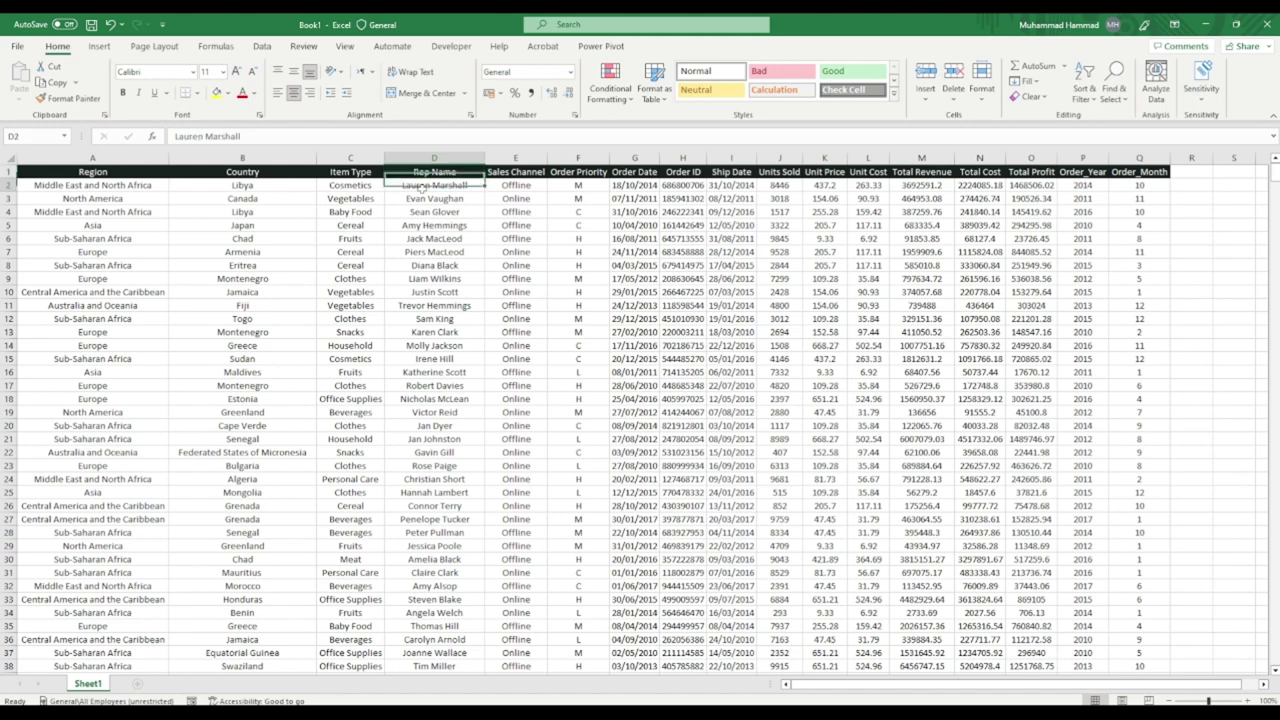
pyautogui.click(515, 172)
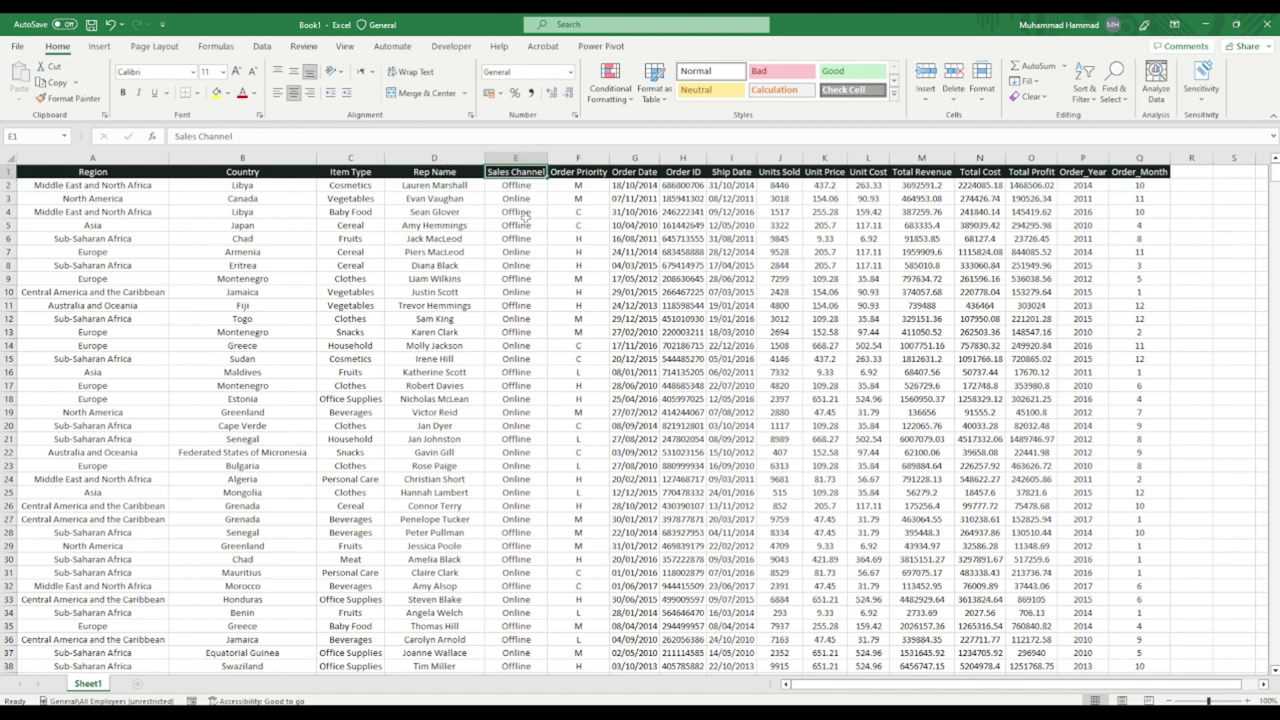
pyautogui.click(575, 172)
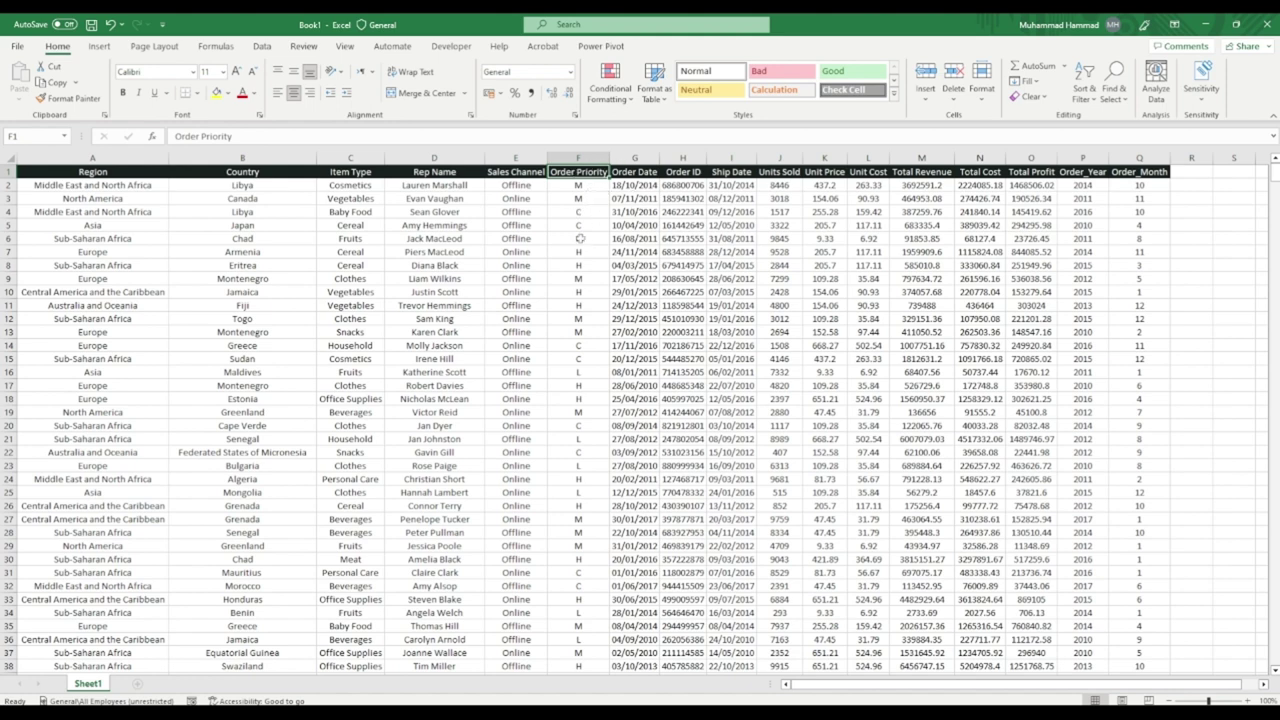
pyautogui.click(580, 238)
pyautogui.click(586, 371)
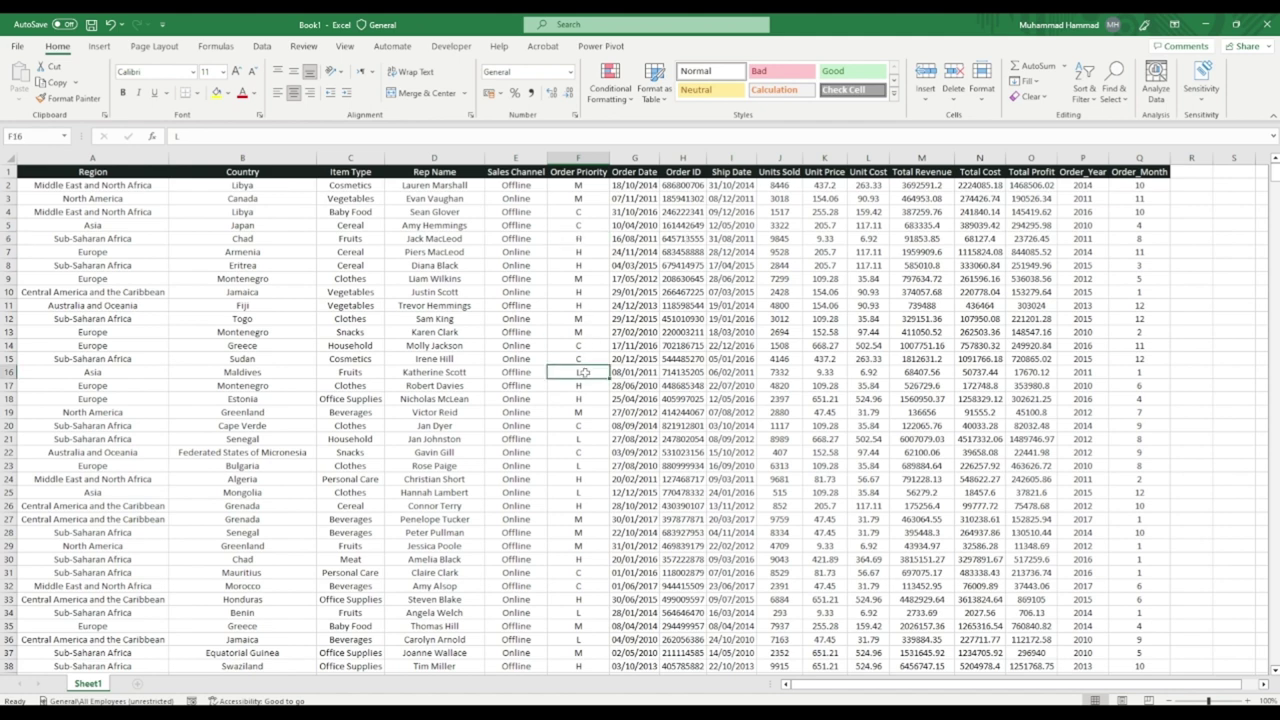
# Review the Order Date through Order_Month columns, then select a cell inside the sales table
pyautogui.click(633, 173)
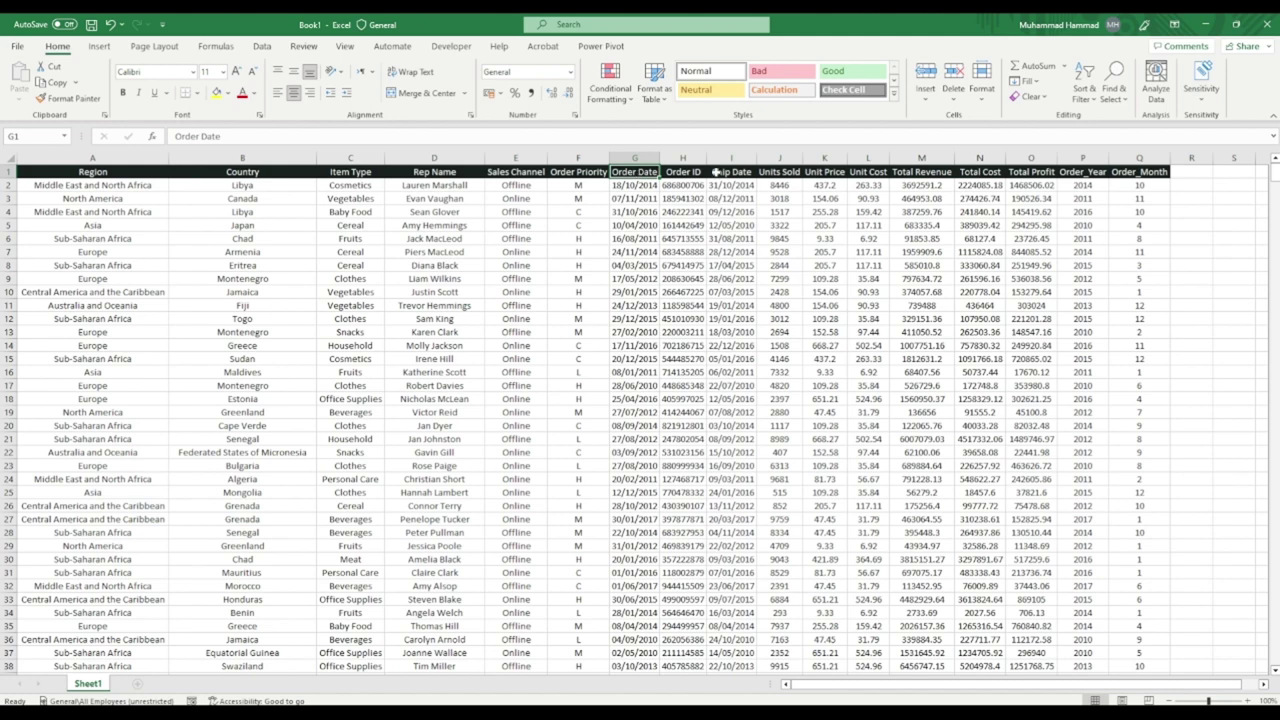
pyautogui.click(686, 172)
pyautogui.click(733, 171)
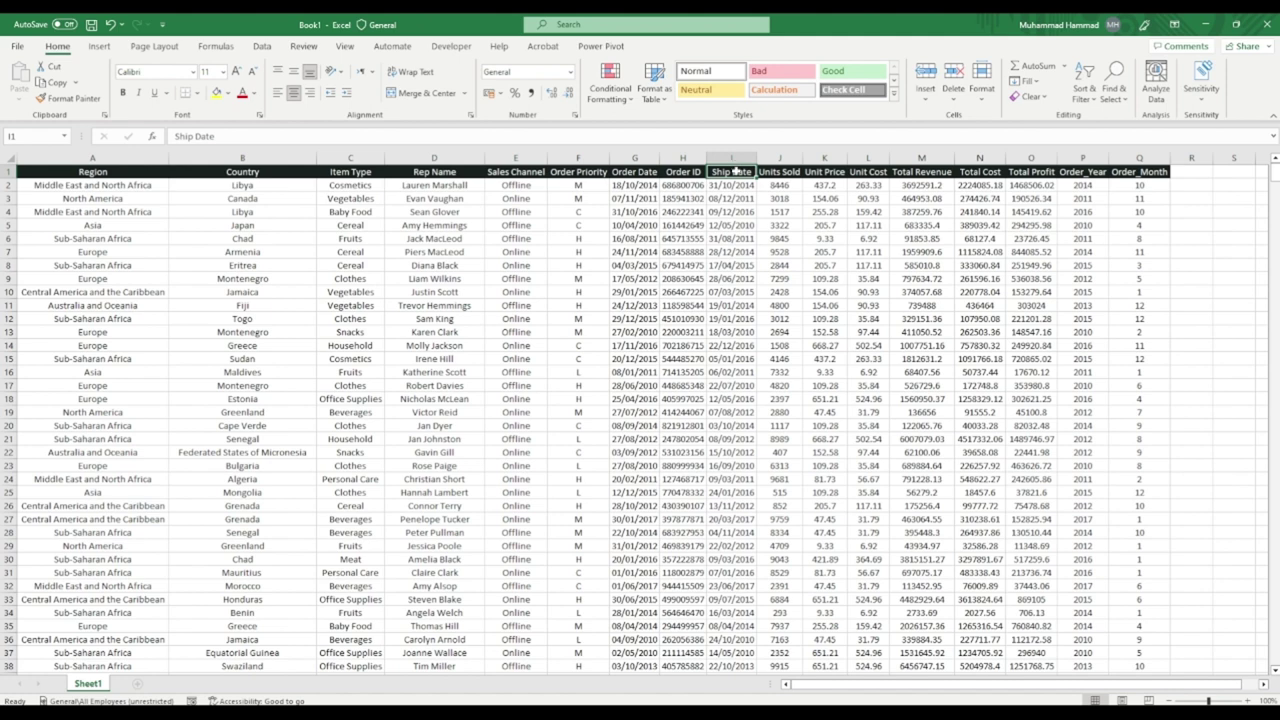
pyautogui.click(828, 172)
pyautogui.click(866, 172)
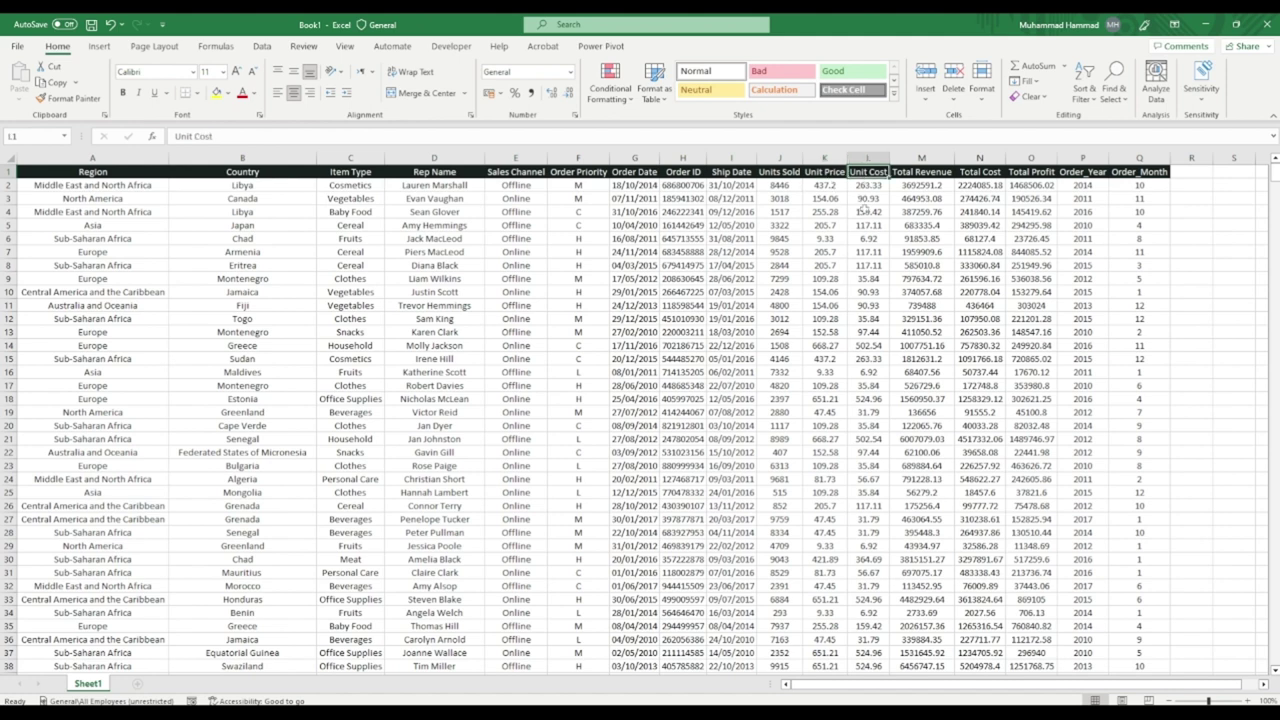
pyautogui.click(906, 172)
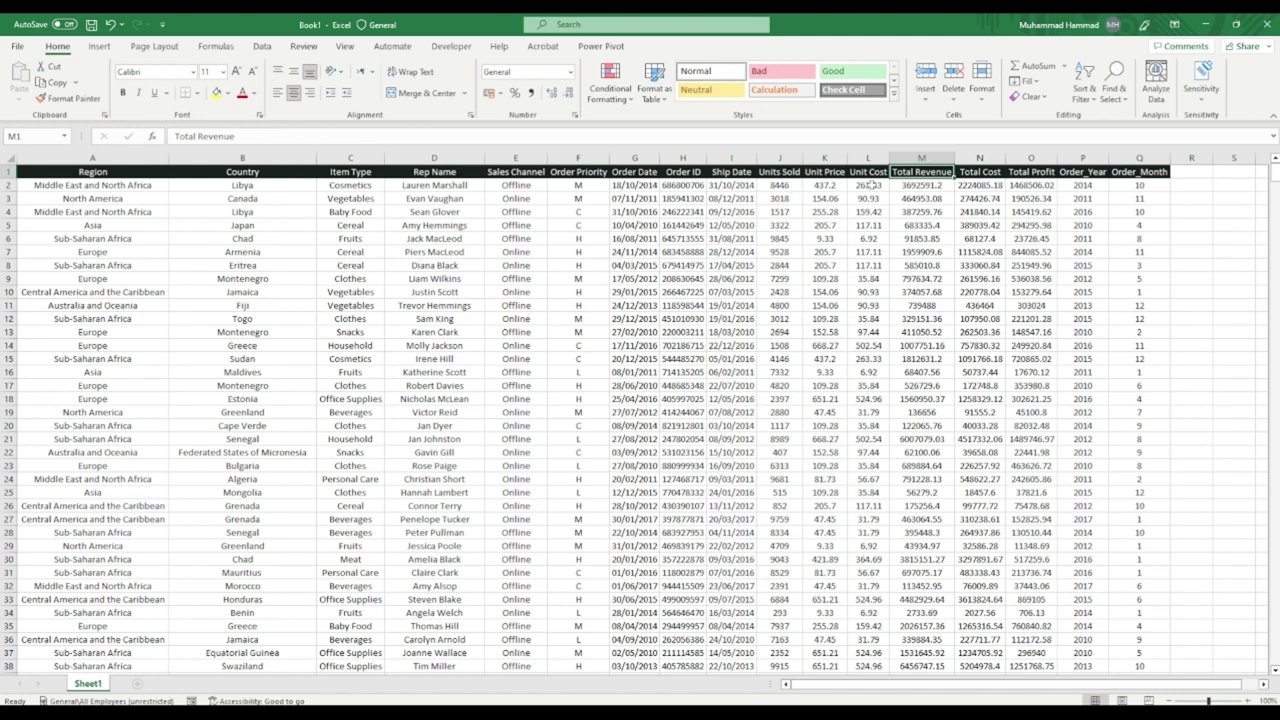
pyautogui.press('Right')
pyautogui.press('Right')
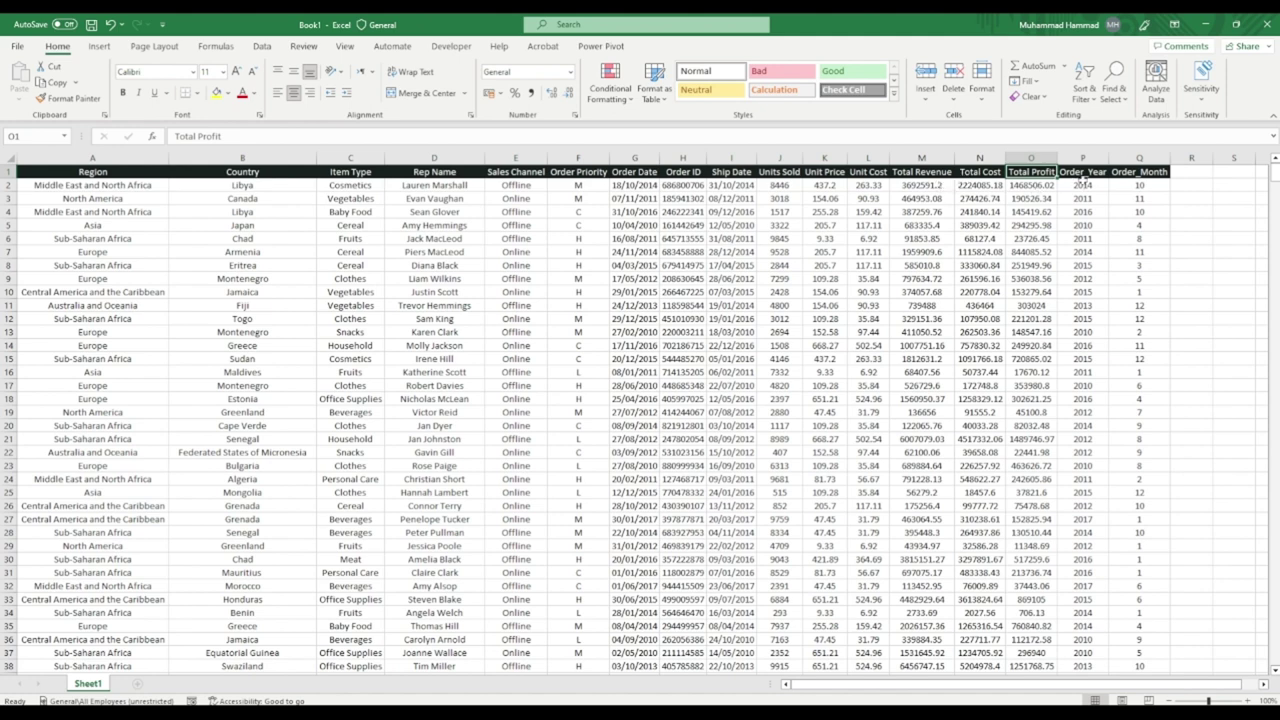
pyautogui.click(1100, 173)
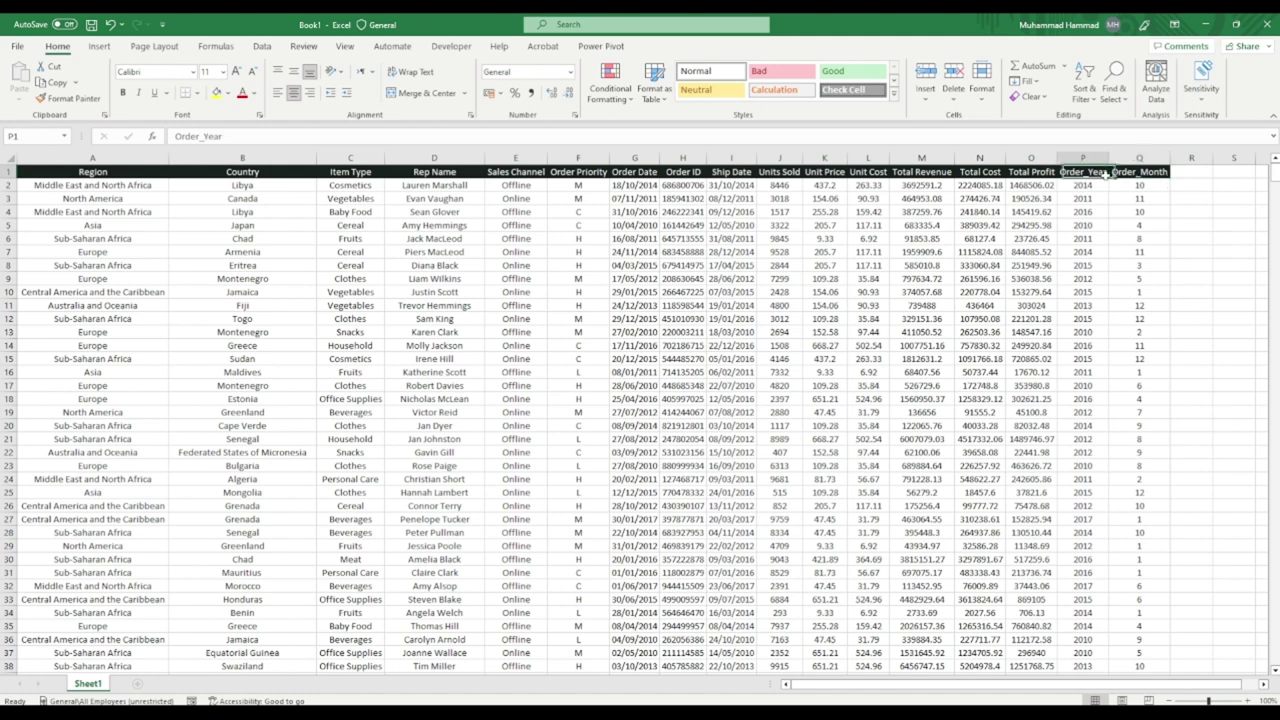
pyautogui.click(1135, 172)
pyautogui.click(1138, 186)
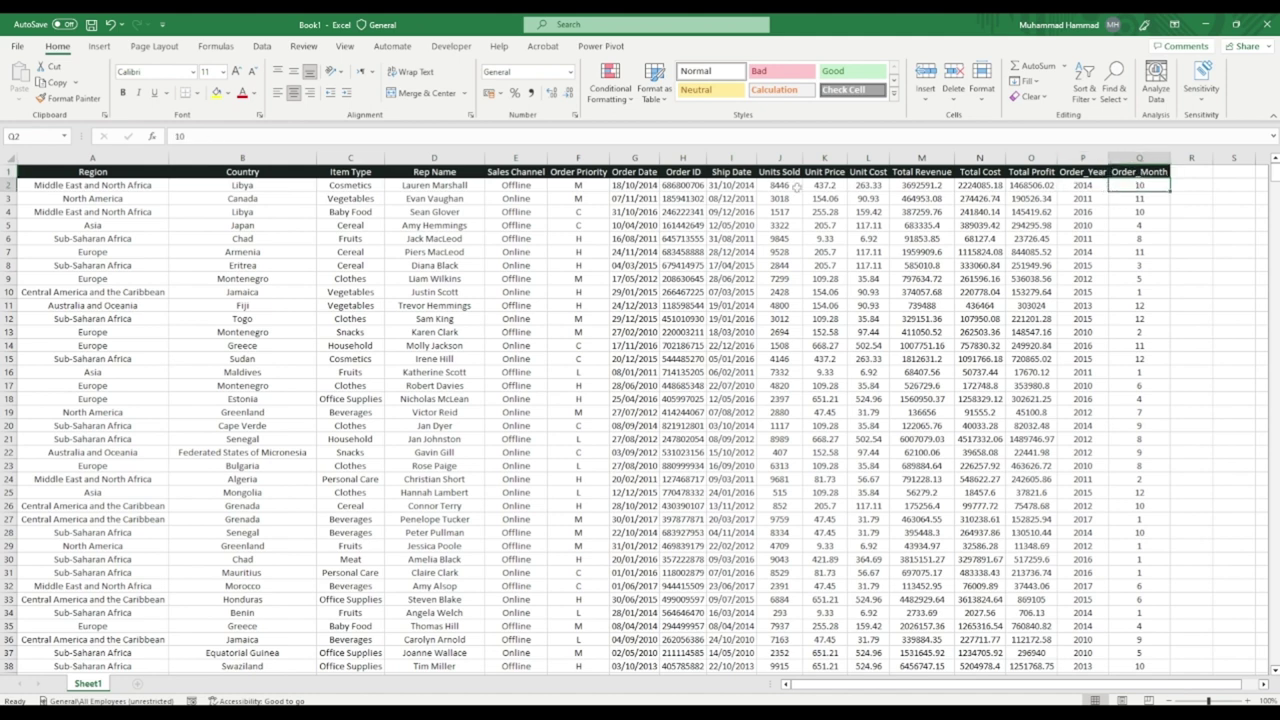
pyautogui.click(648, 173)
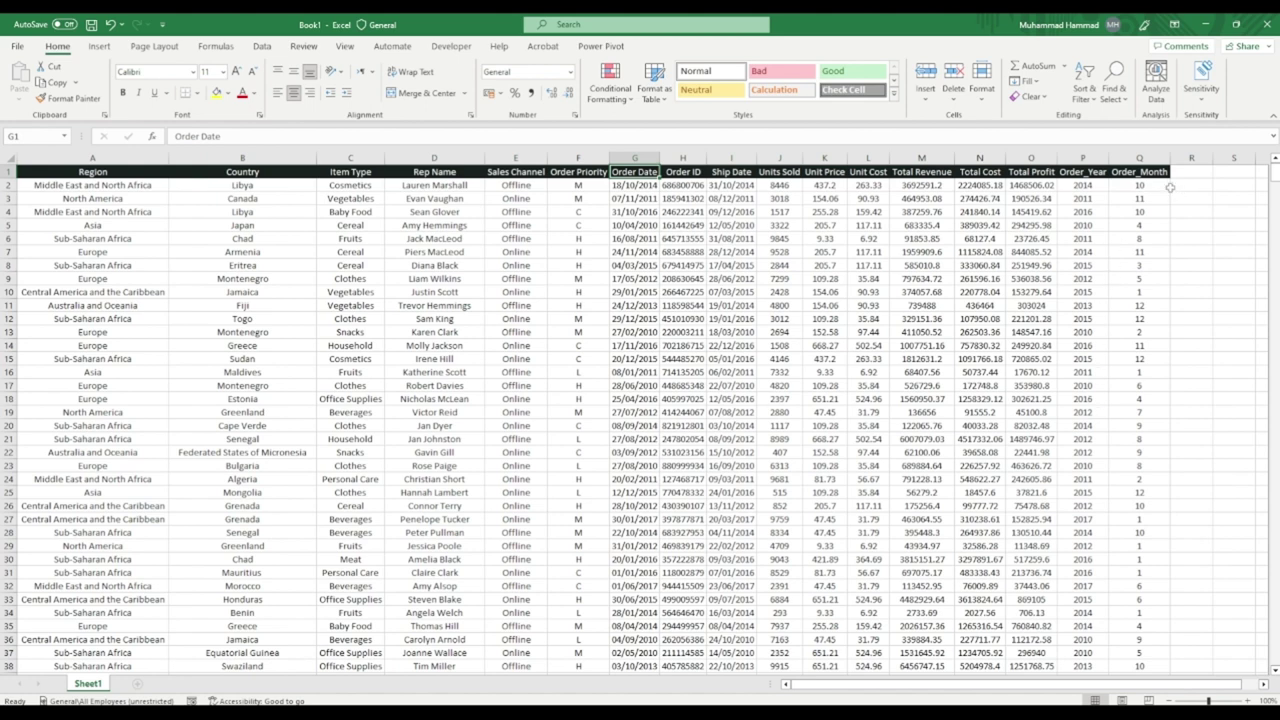
pyautogui.click(431, 304)
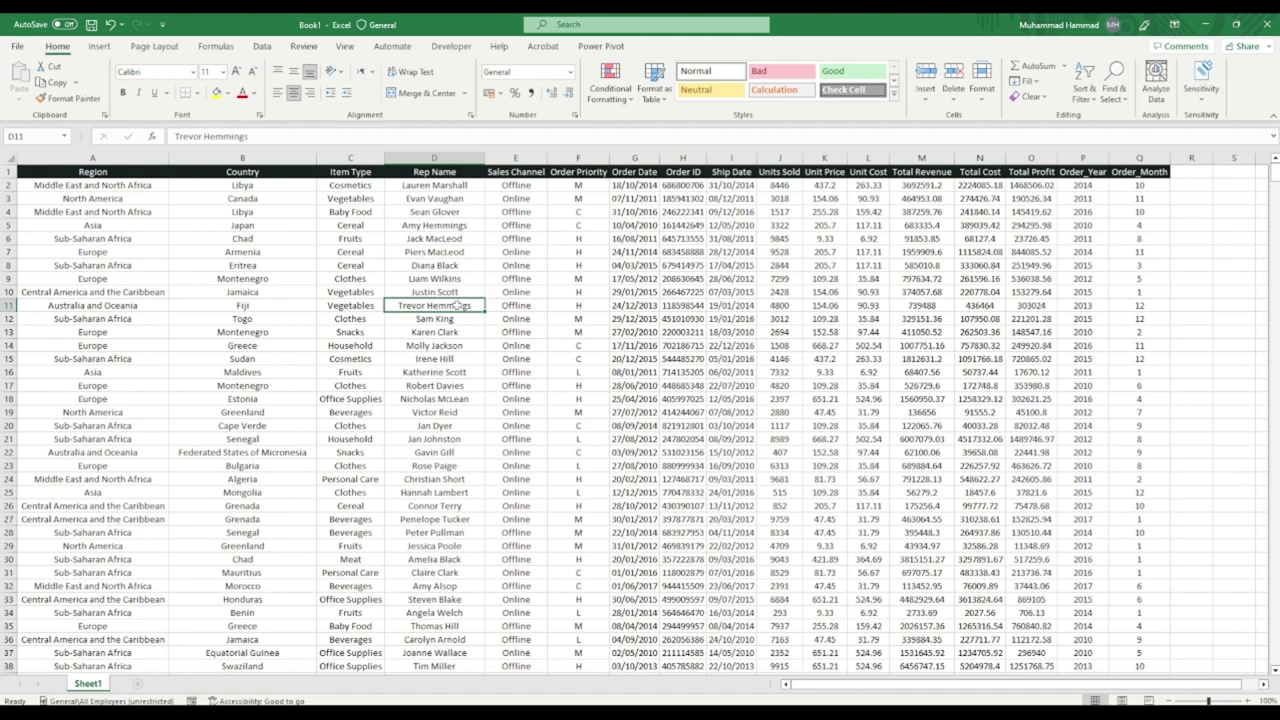
pyautogui.click(100, 47)
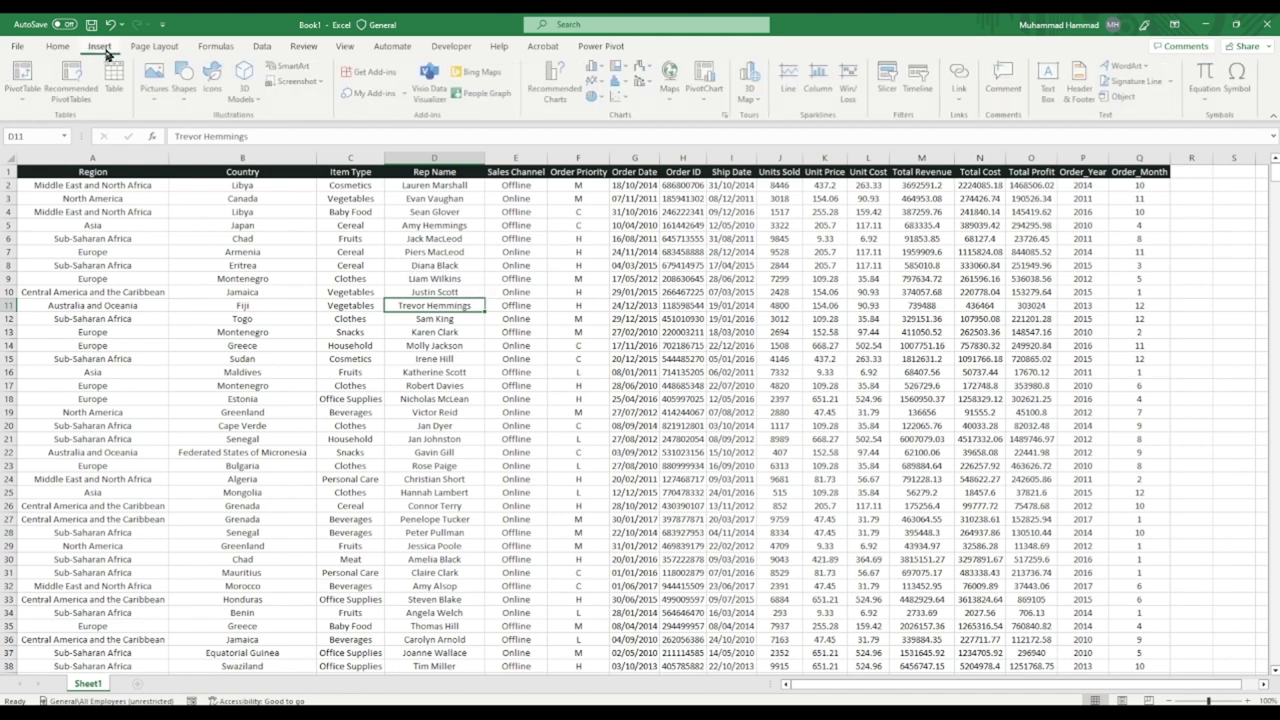
# Create a new-sheet PivotTable with Order_Year in Rows and Sum of Total Revenue in Values
pyautogui.click(15, 88)
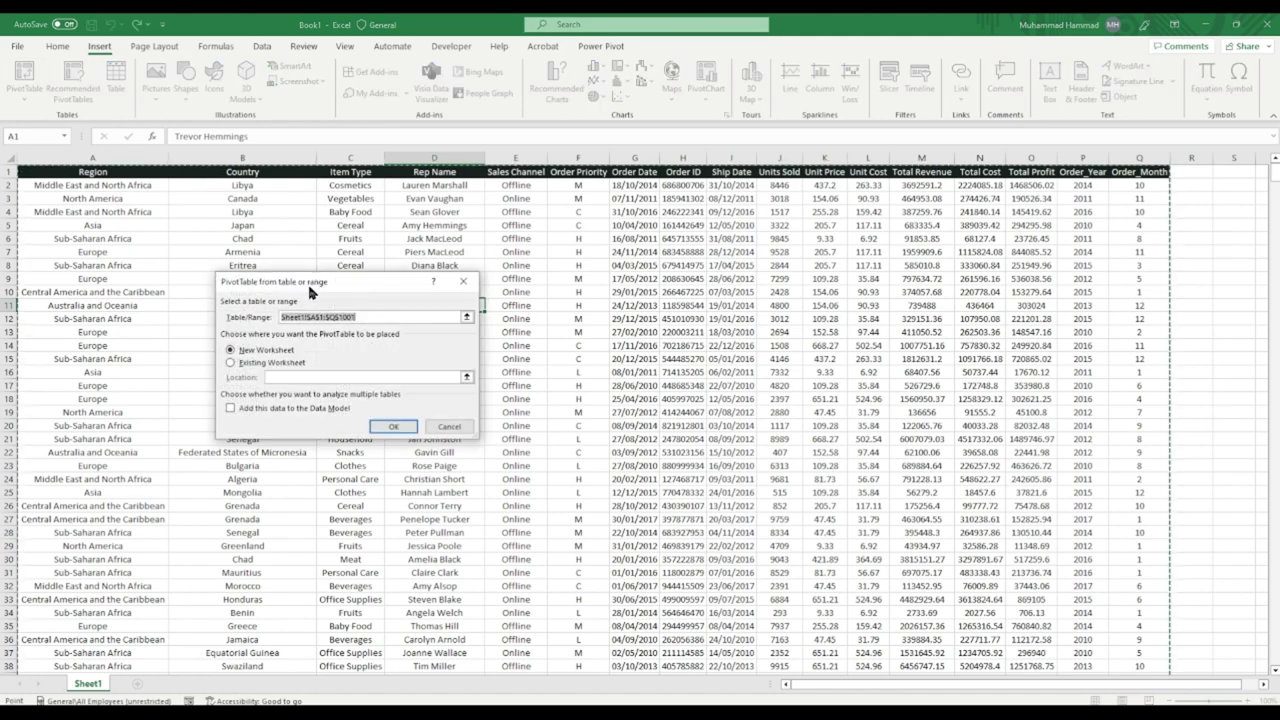
pyautogui.moveTo(310, 290); pyautogui.dragTo(492, 222)
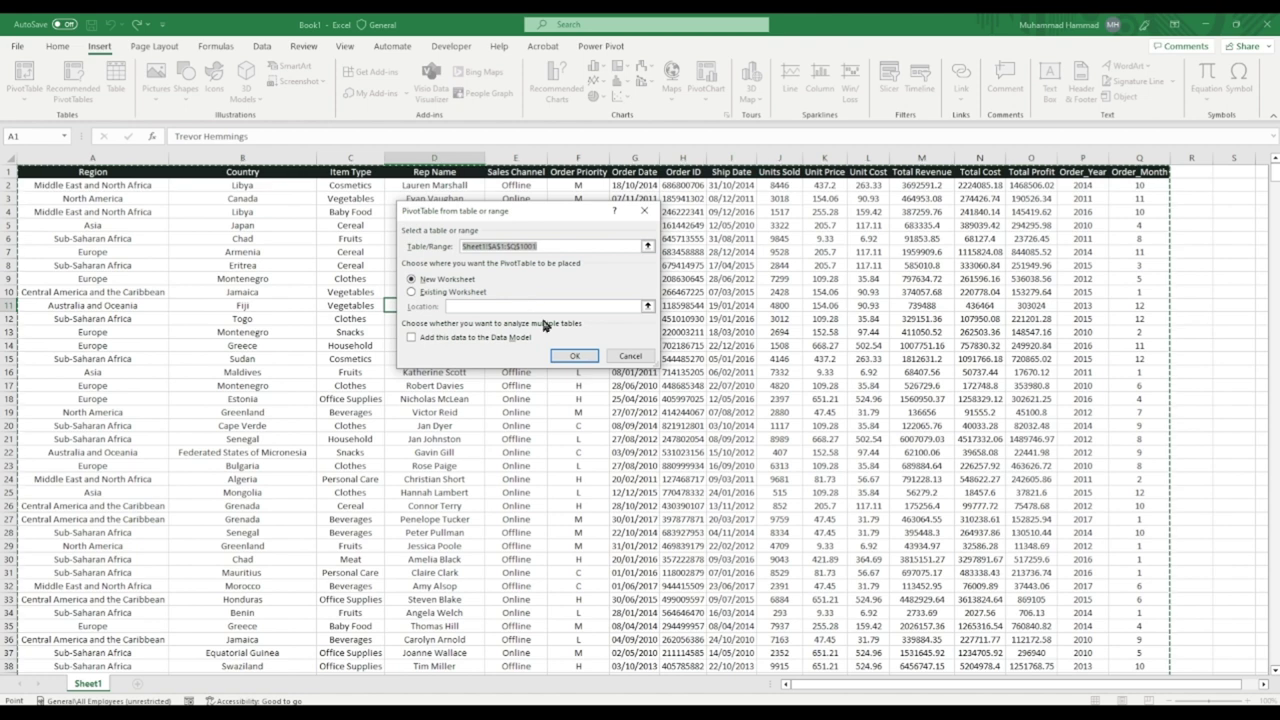
pyautogui.click(575, 356)
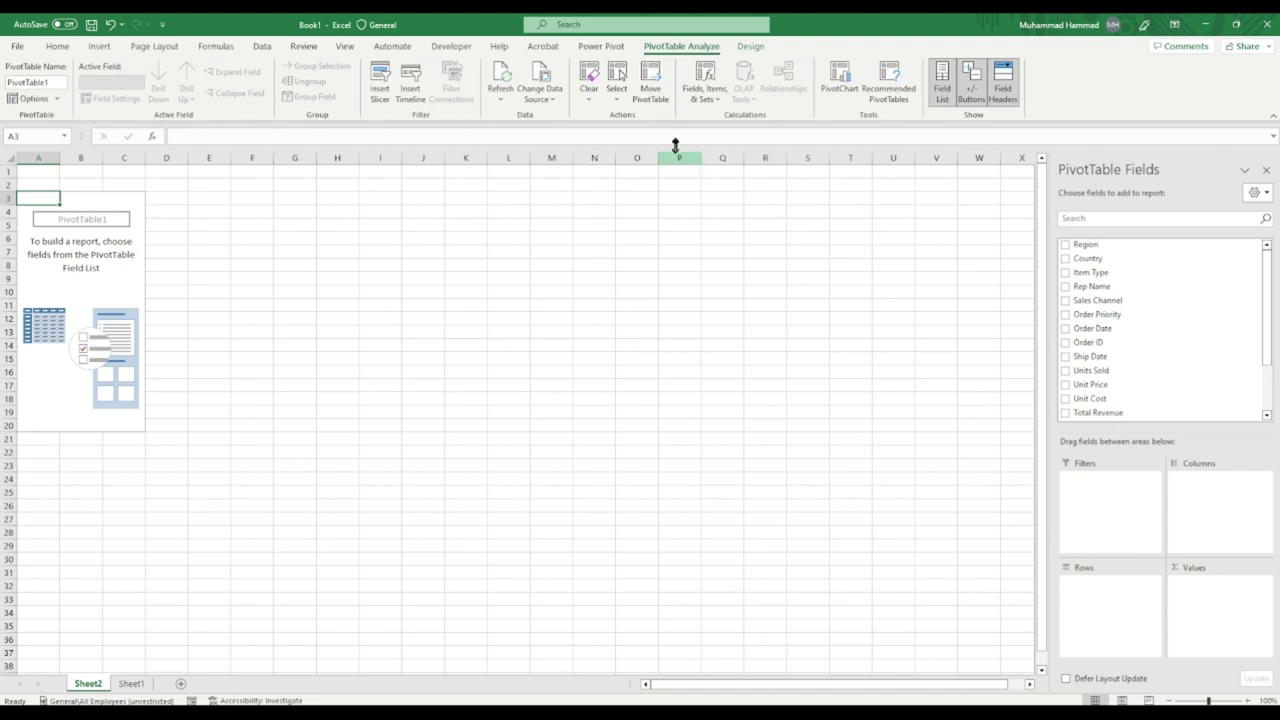
pyautogui.moveTo(1268, 296); pyautogui.dragTo(1268, 355)
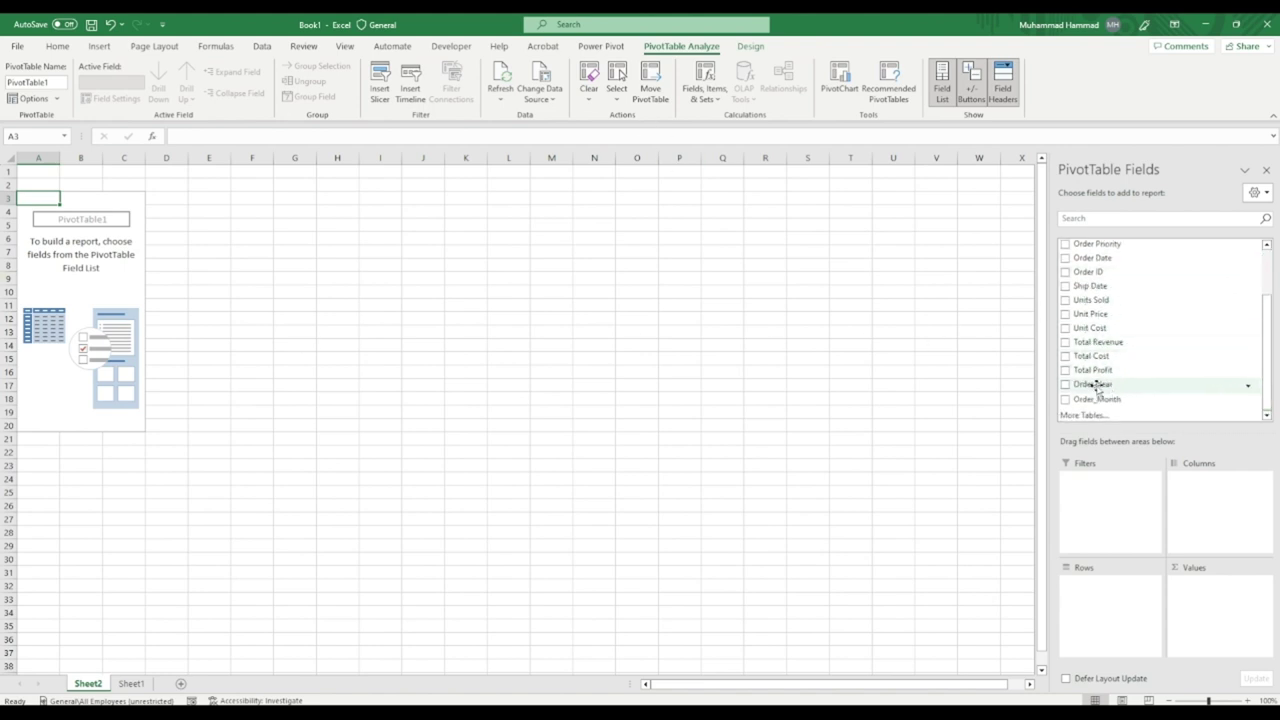
pyautogui.moveTo(1100, 388); pyautogui.dragTo(1099, 584)
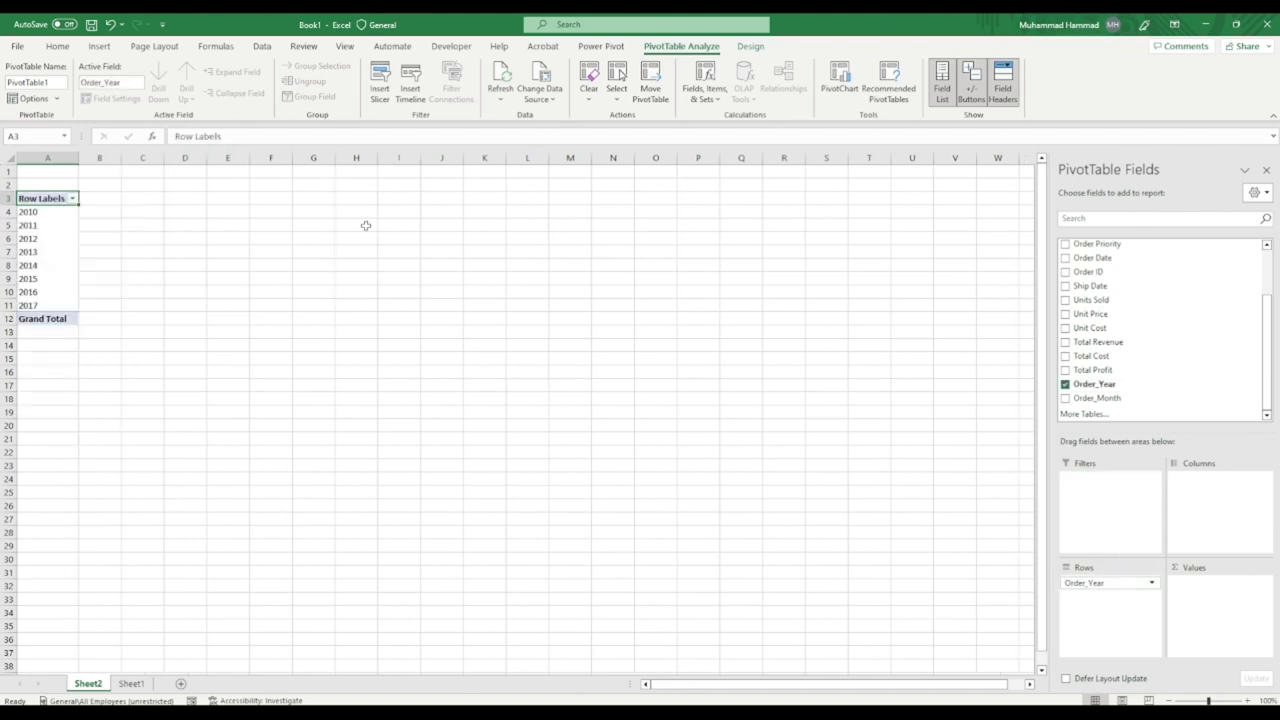
pyautogui.moveTo(1161, 390); pyautogui.dragTo(1203, 592)
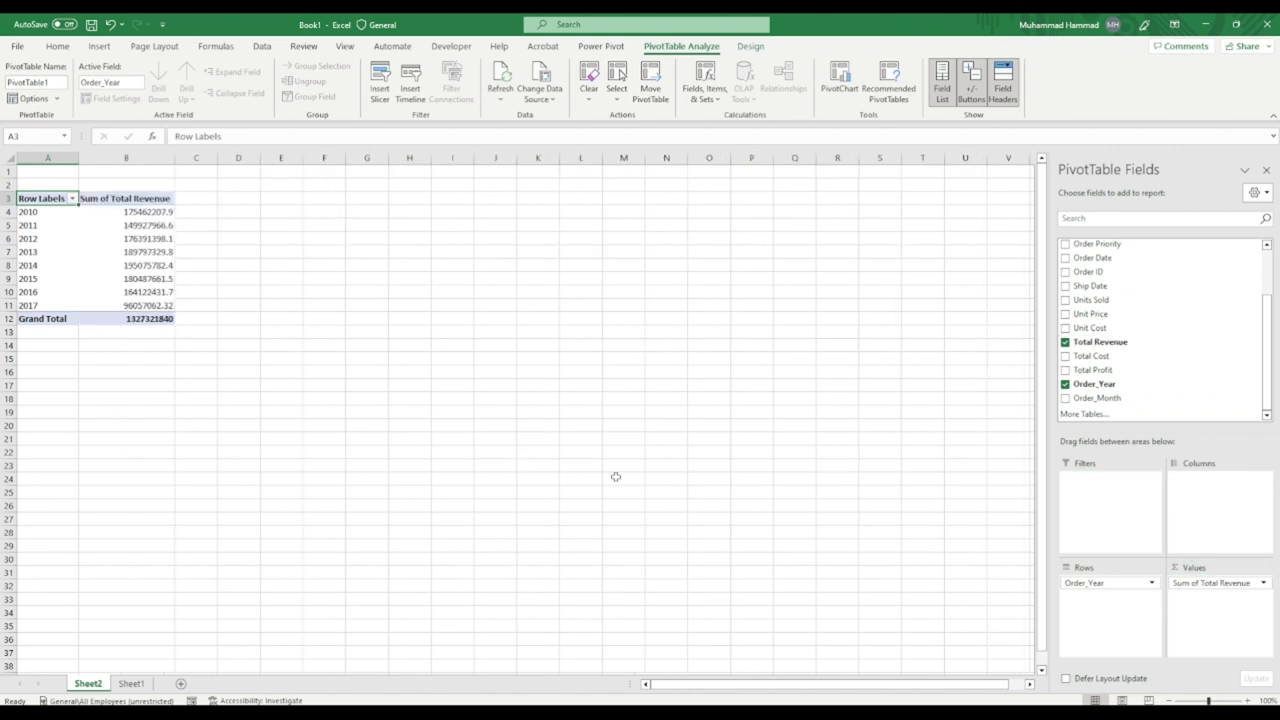
pyautogui.moveTo(127, 291)
pyautogui.scroll(1, 127, 291)
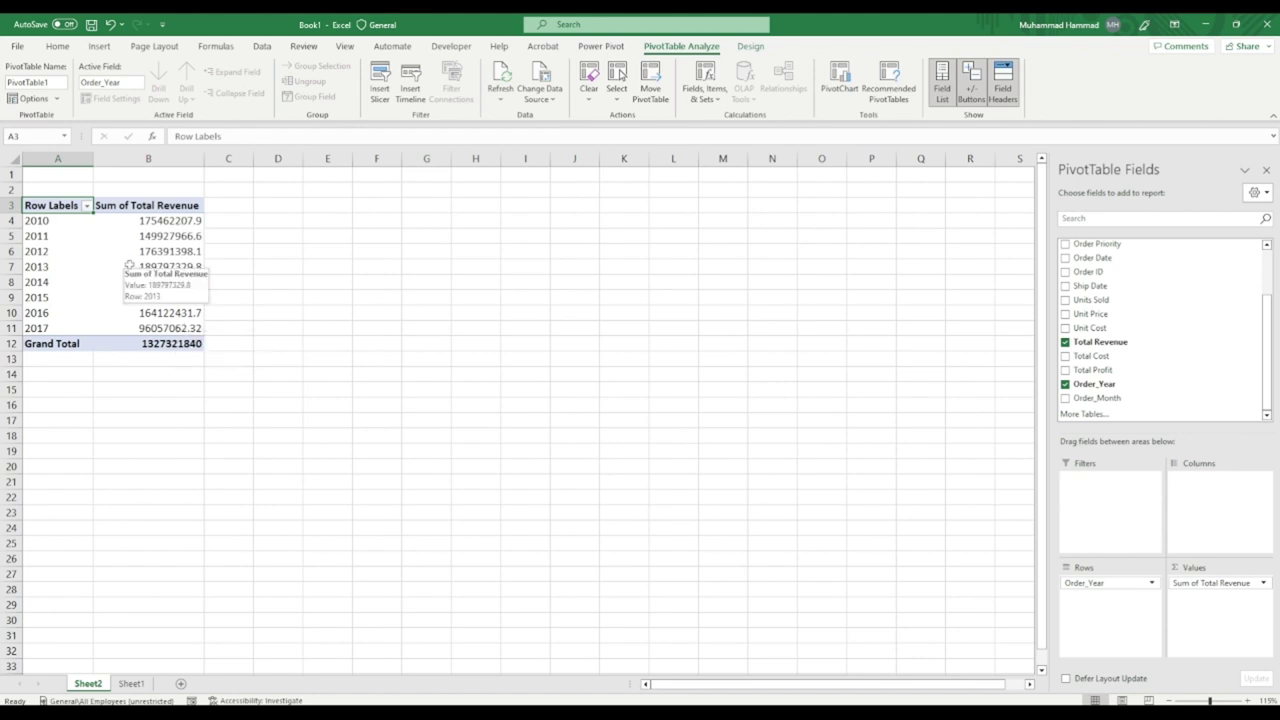
# Insert a line PivotChart of yearly revenue and size it beside the table, spanning about E2:M25
pyautogui.hotkey('ctrl', 'a')
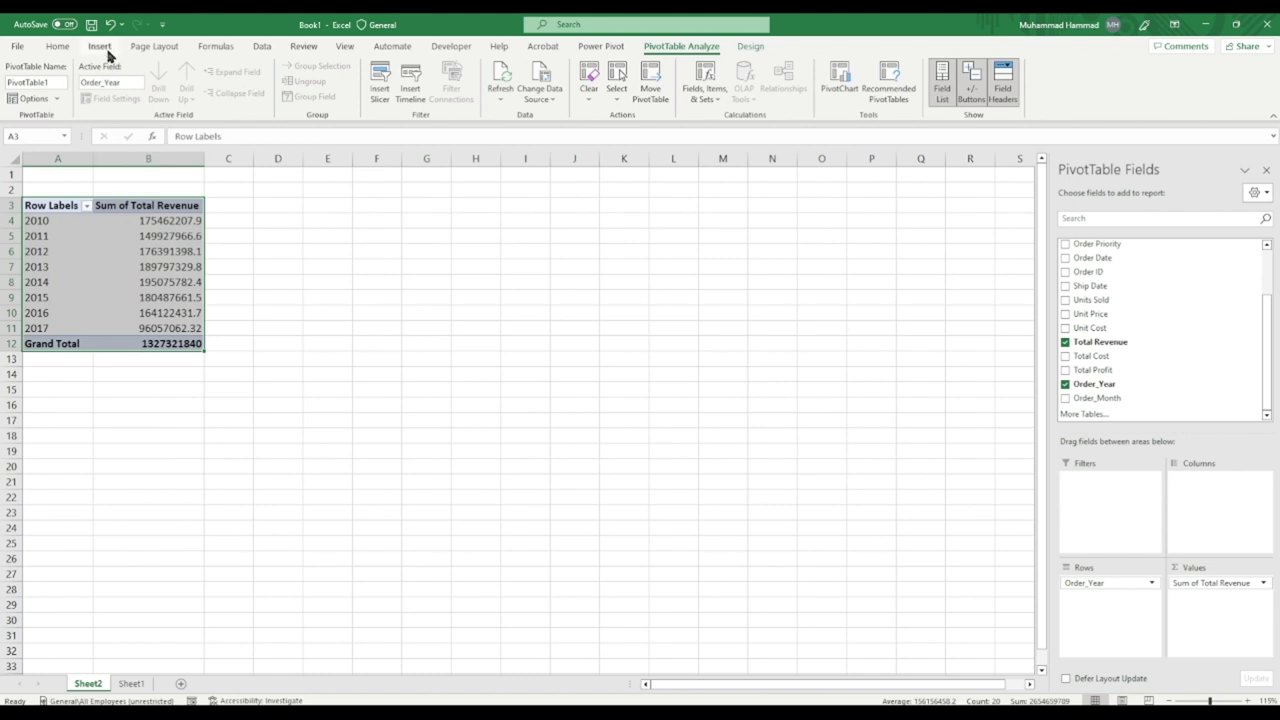
pyautogui.click(106, 50)
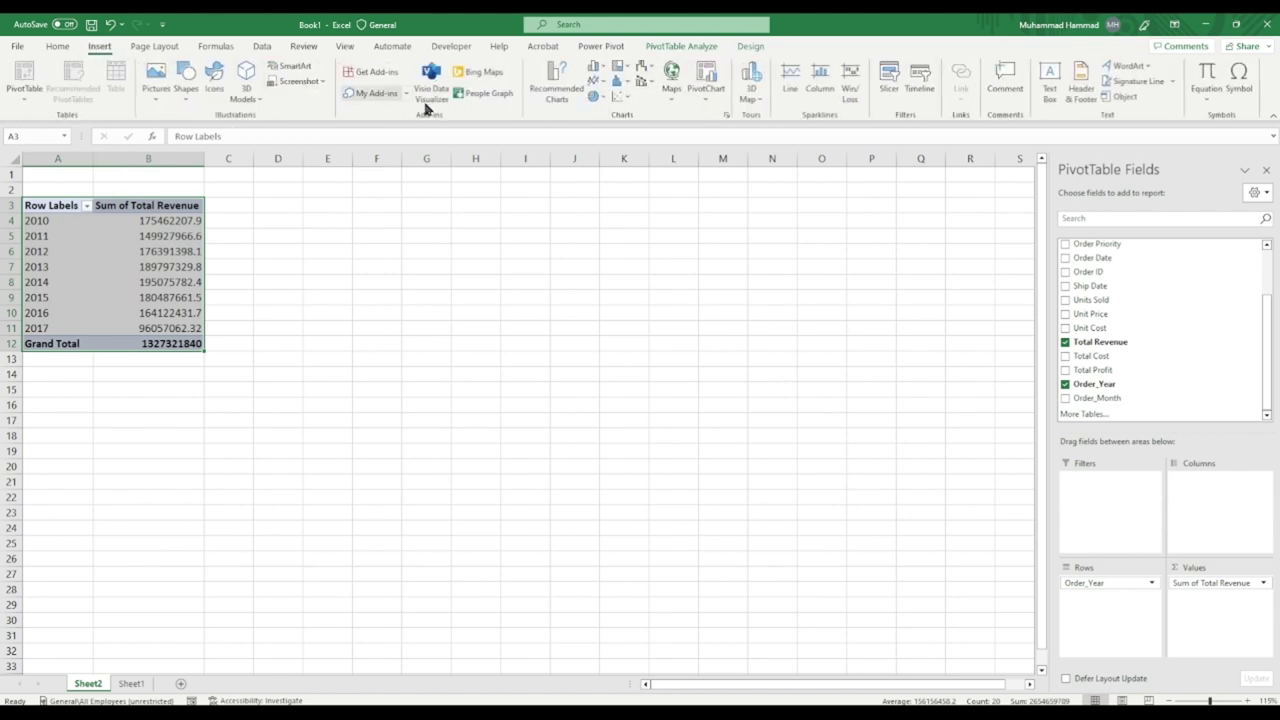
pyautogui.click(560, 85)
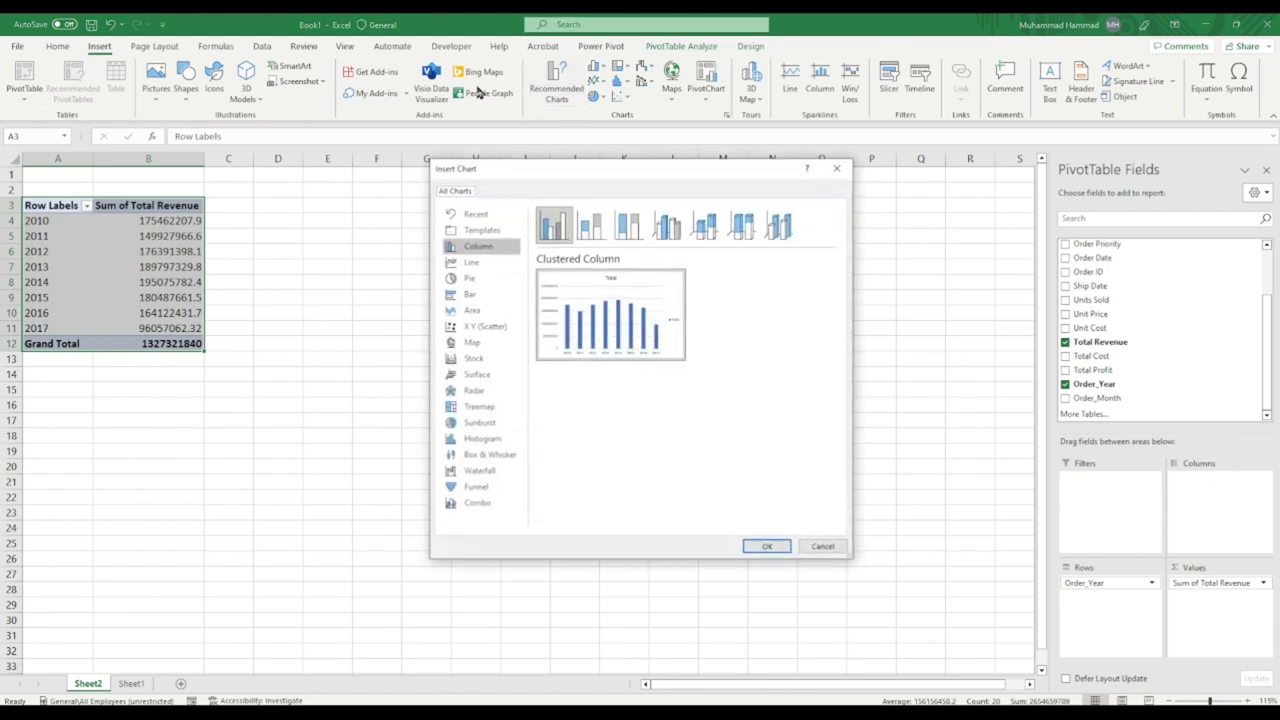
pyautogui.moveTo(531, 180); pyautogui.dragTo(533, 147)
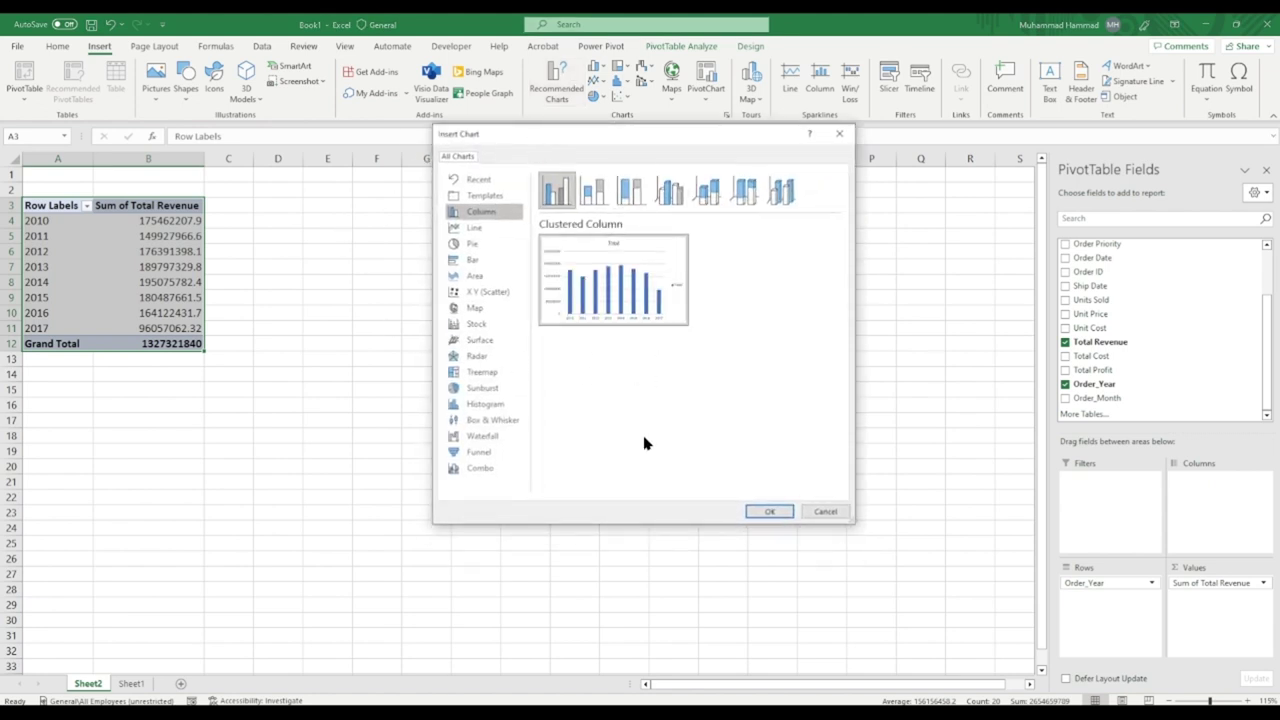
pyautogui.click(475, 229)
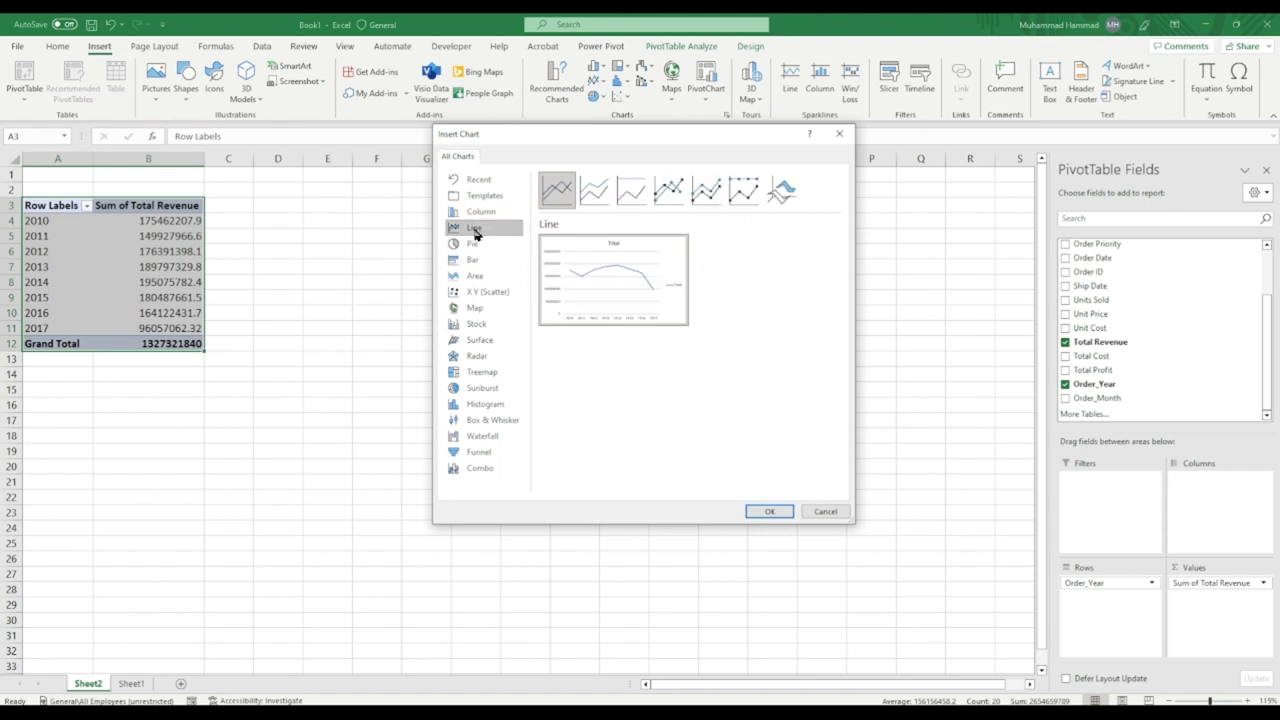
pyautogui.click(769, 511)
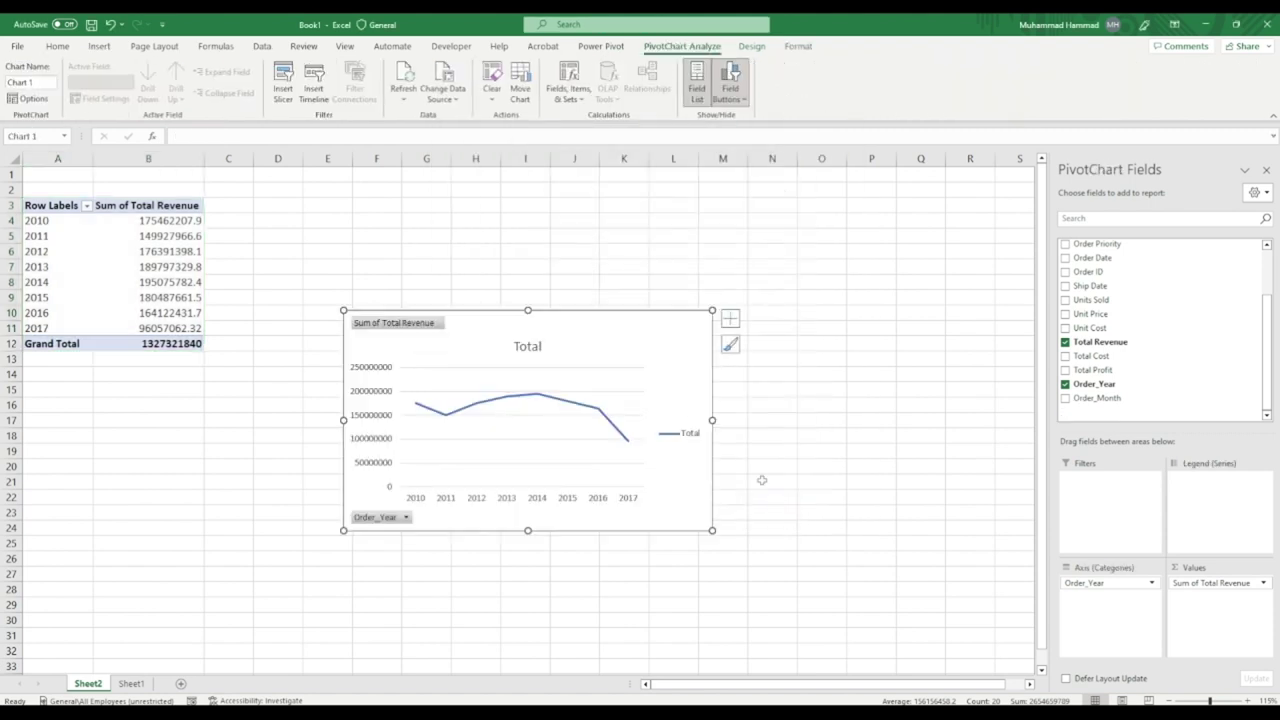
pyautogui.moveTo(646, 337); pyautogui.dragTo(696, 202)
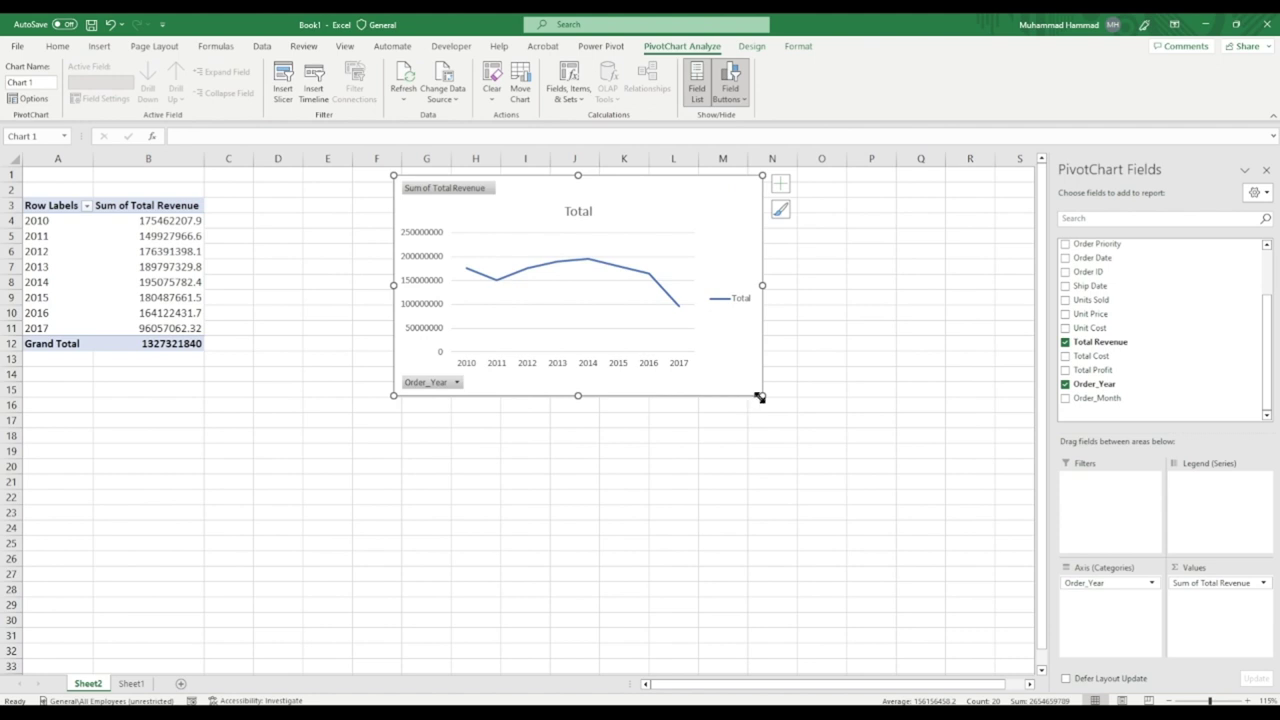
pyautogui.moveTo(760, 397); pyautogui.dragTo(845, 537)
pyautogui.moveTo(771, 200); pyautogui.dragTo(694, 206)
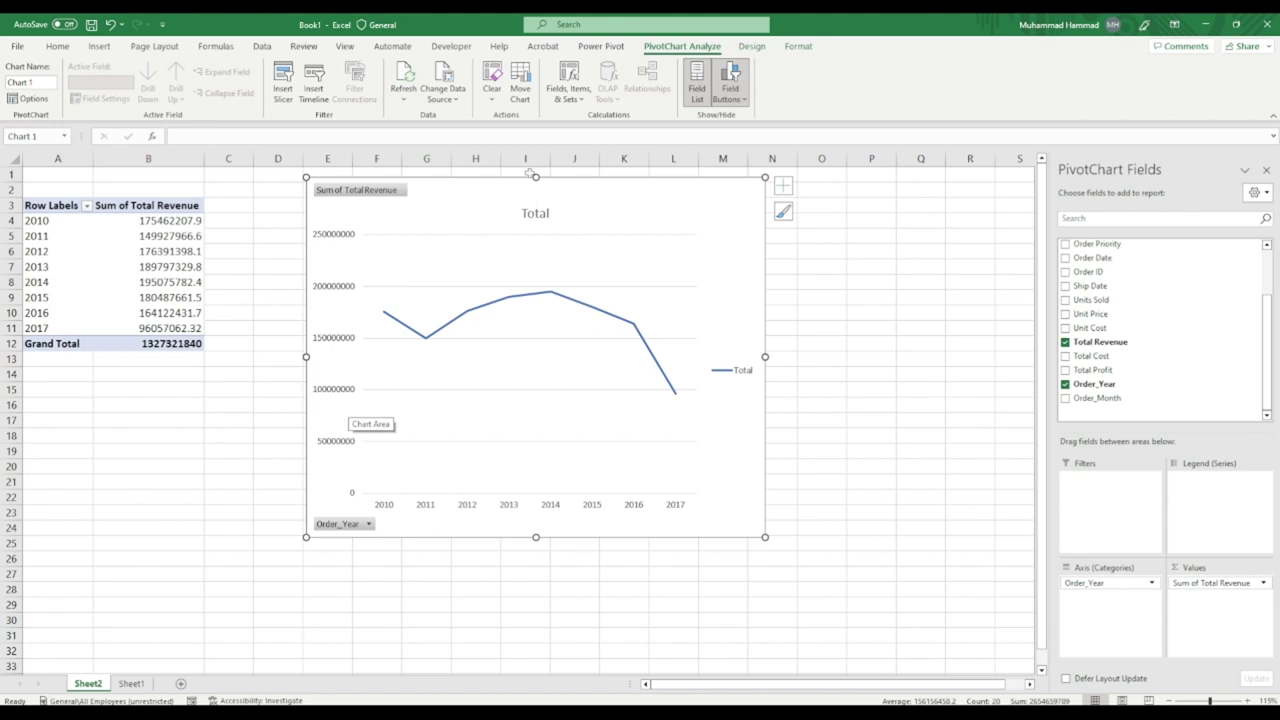
# Add axis titles to the chart, labelling the horizontal axis Year and the vertical axis Revenue
pyautogui.click(783, 186)
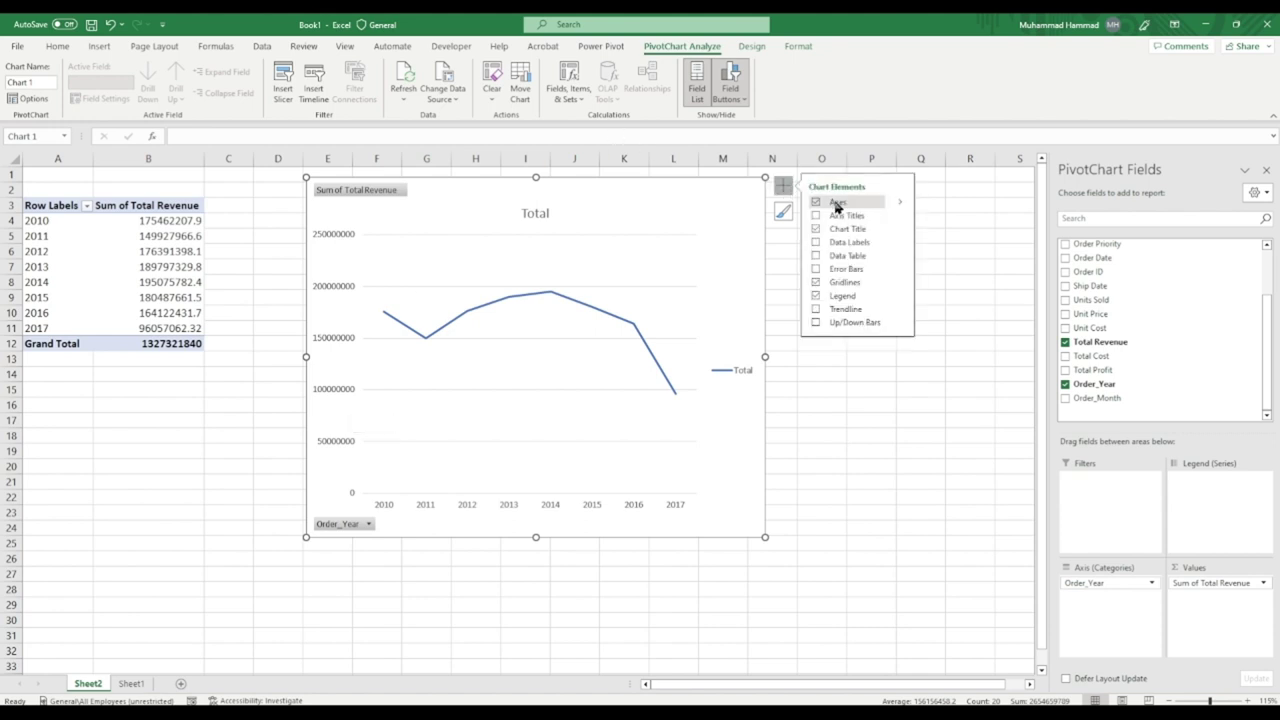
pyautogui.click(834, 216)
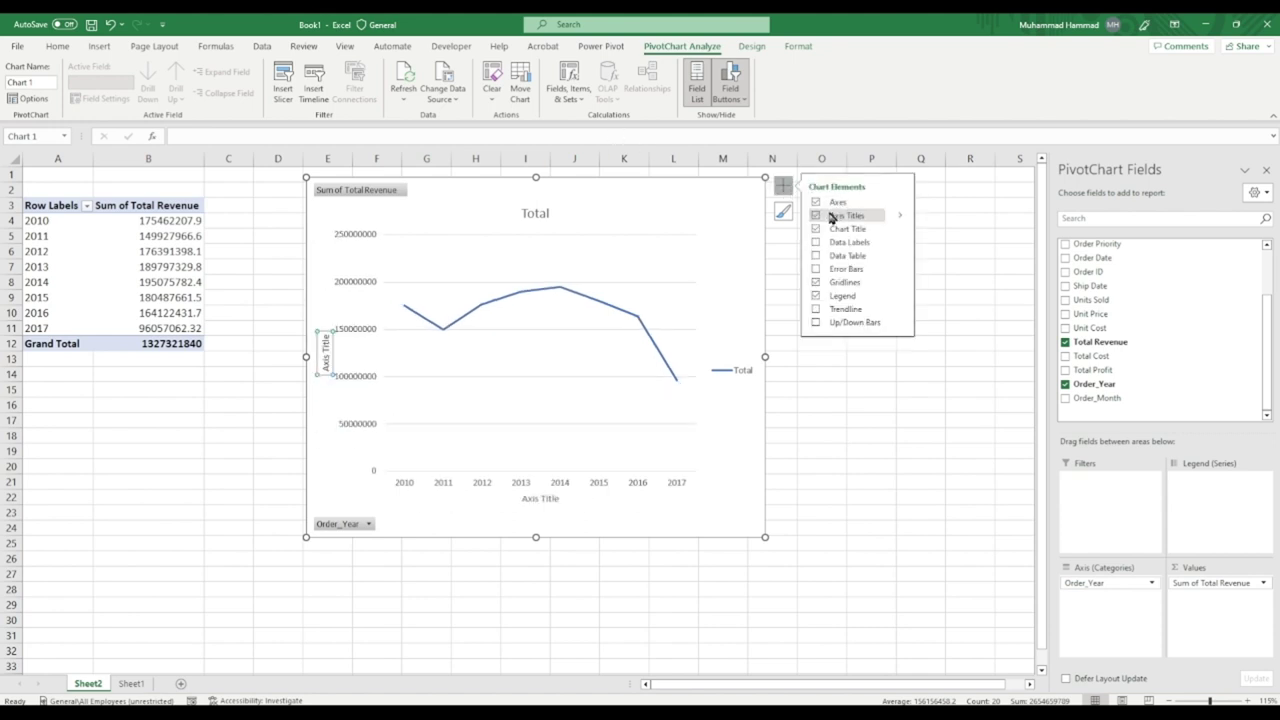
pyautogui.click(527, 500)
pyautogui.write('Year')
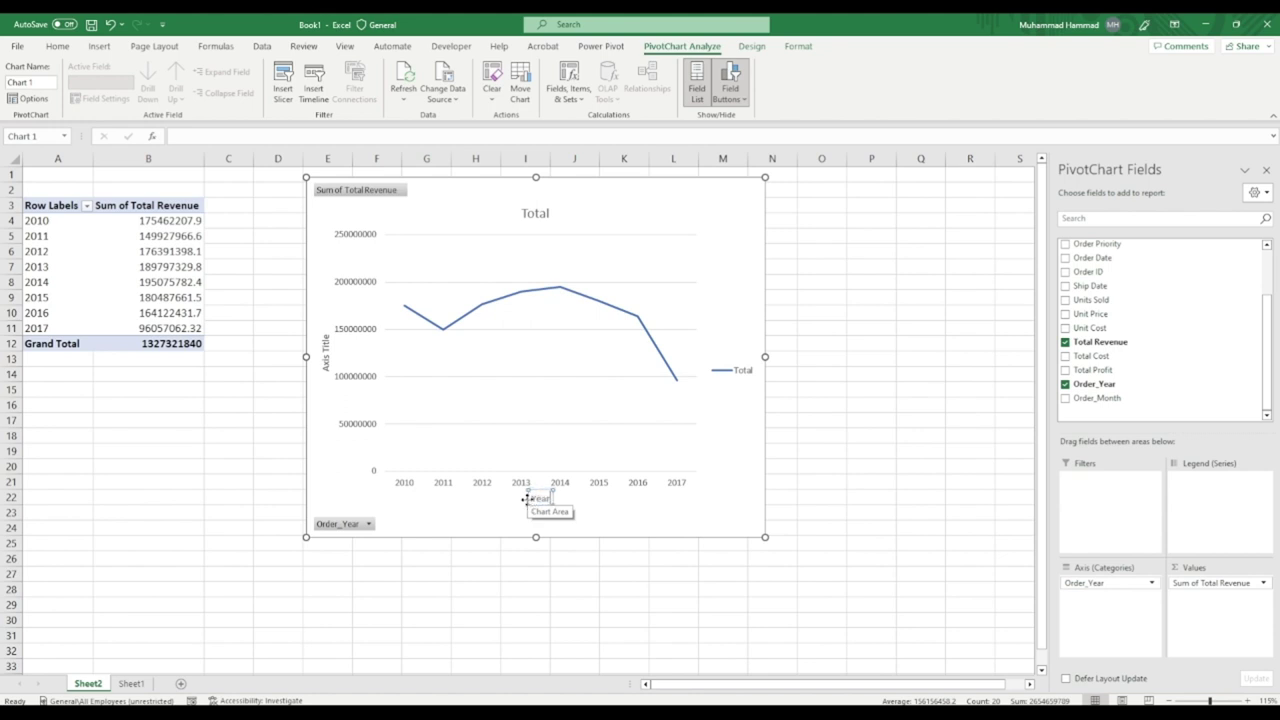
pyautogui.click(527, 499)
pyautogui.click(527, 500)
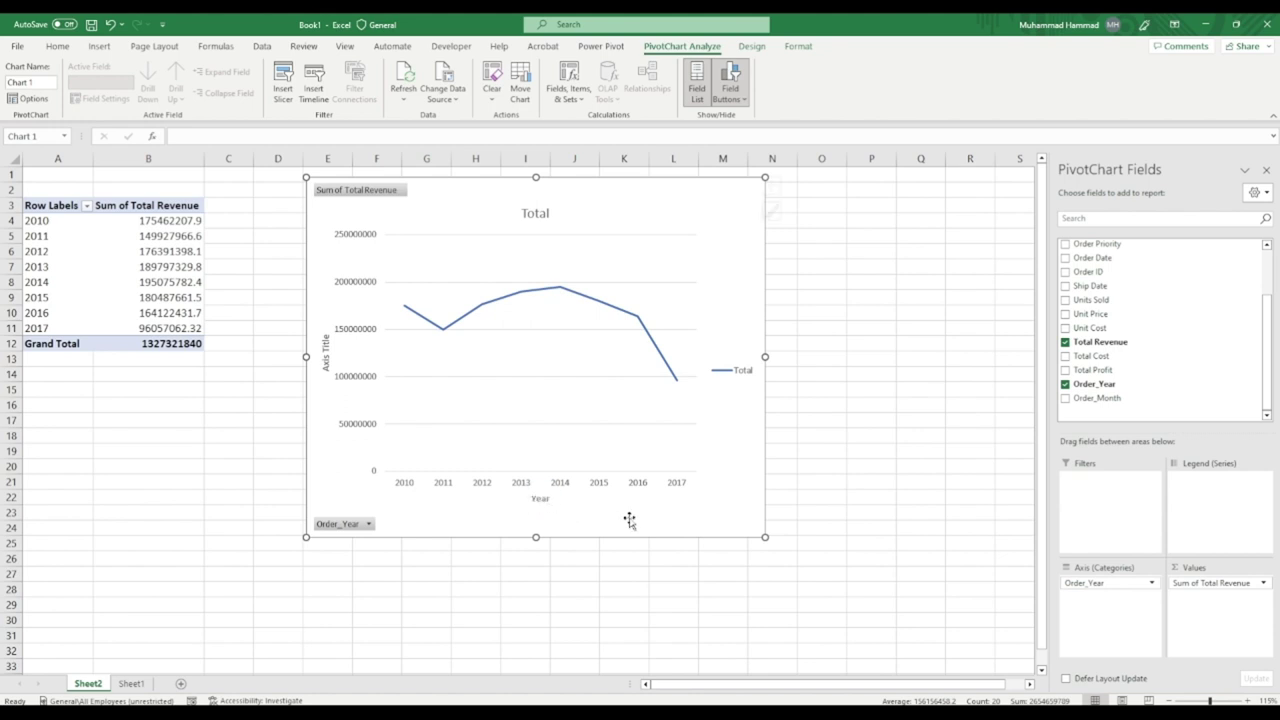
pyautogui.click(322, 350)
pyautogui.click(328, 352)
pyautogui.hotkey('ctrl', 'a')
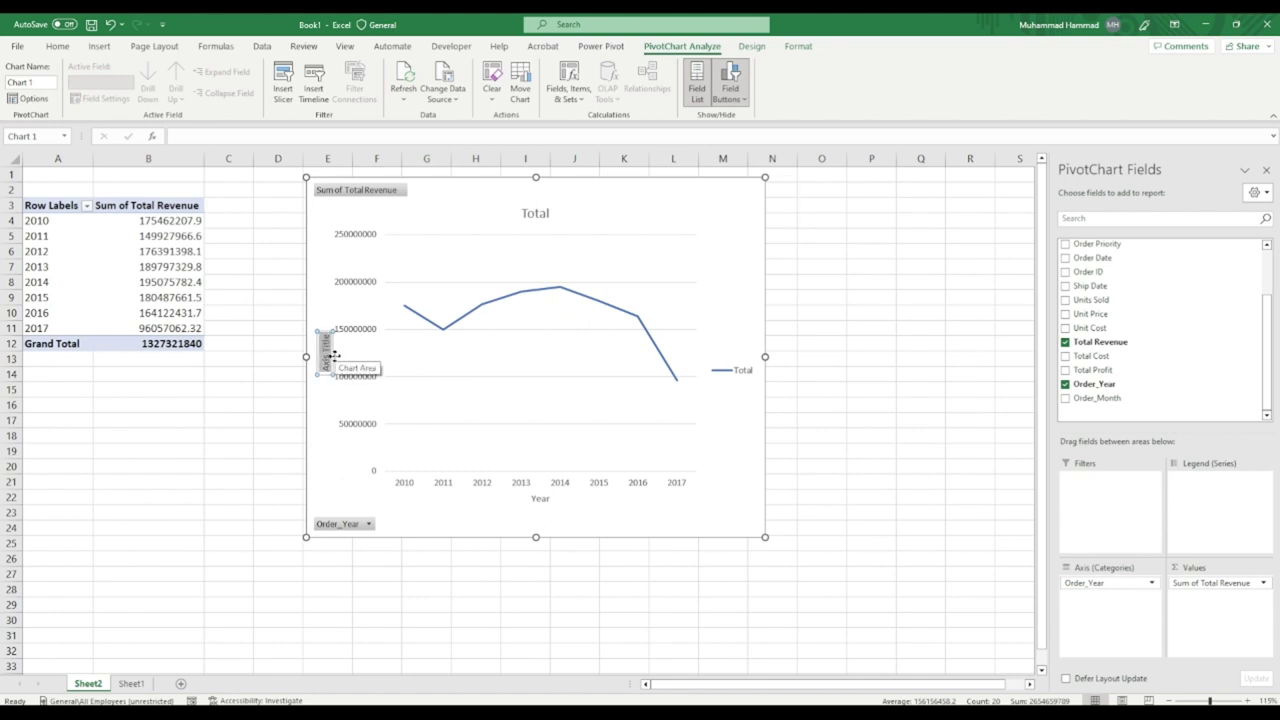
pyautogui.write('Revenue')
pyautogui.click(333, 470)
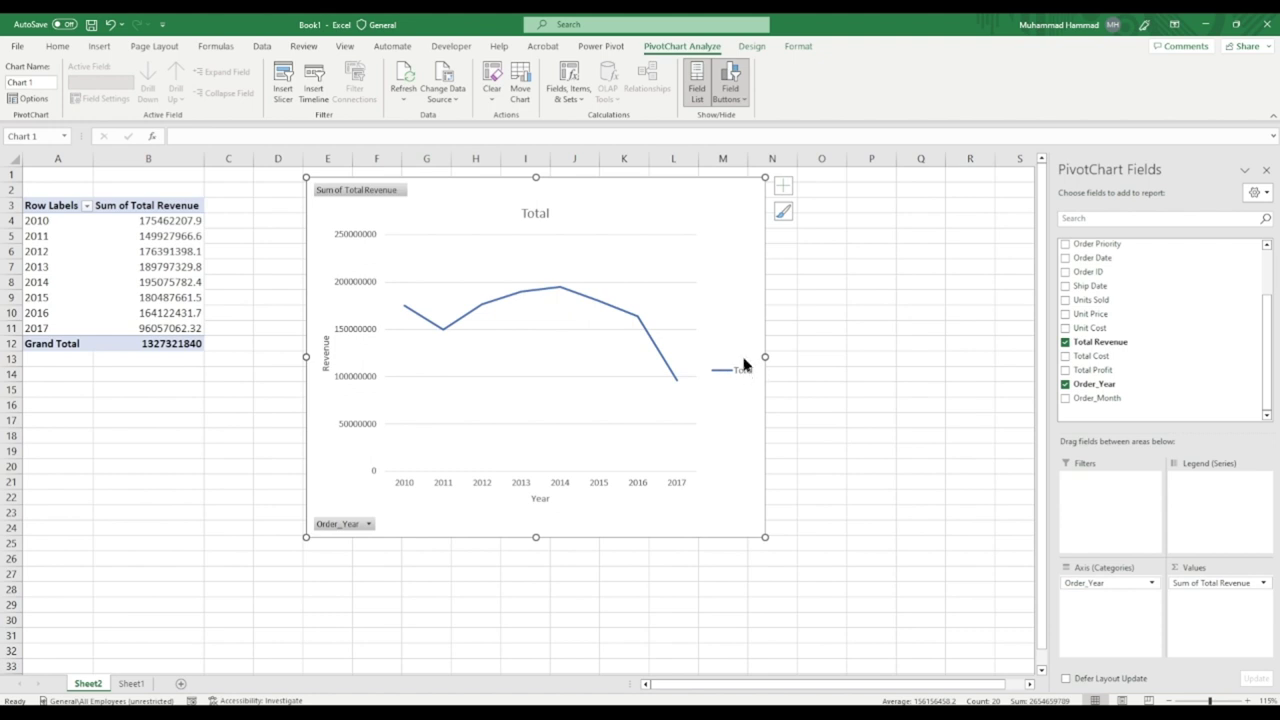
# Remove the chart legend and hide all field buttons on the chart
pyautogui.click(783, 186)
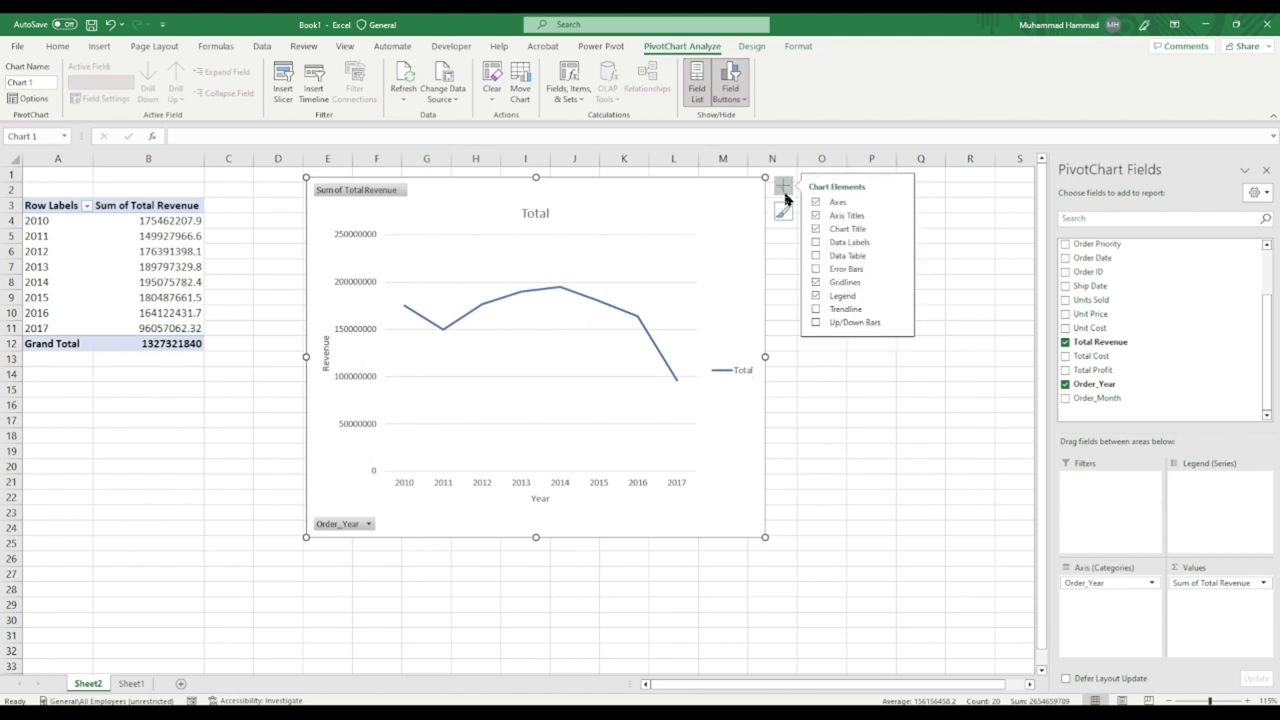
pyautogui.click(828, 299)
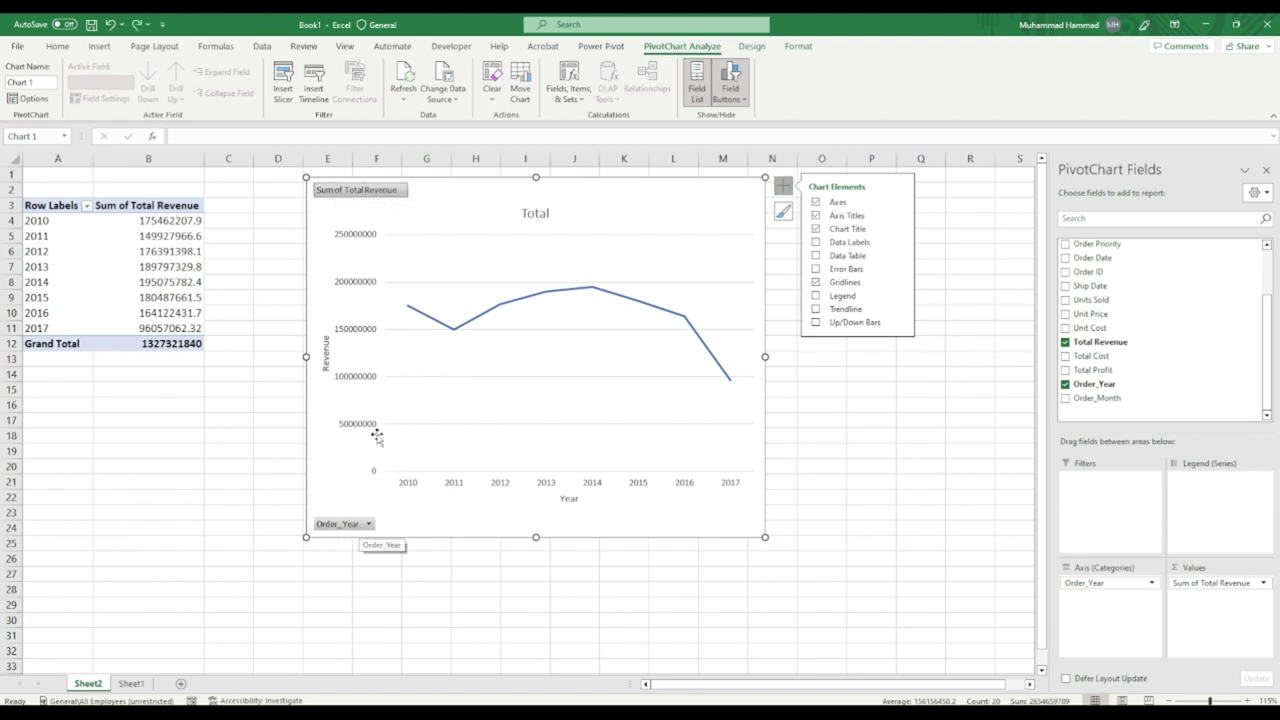
pyautogui.rightClick(383, 198)
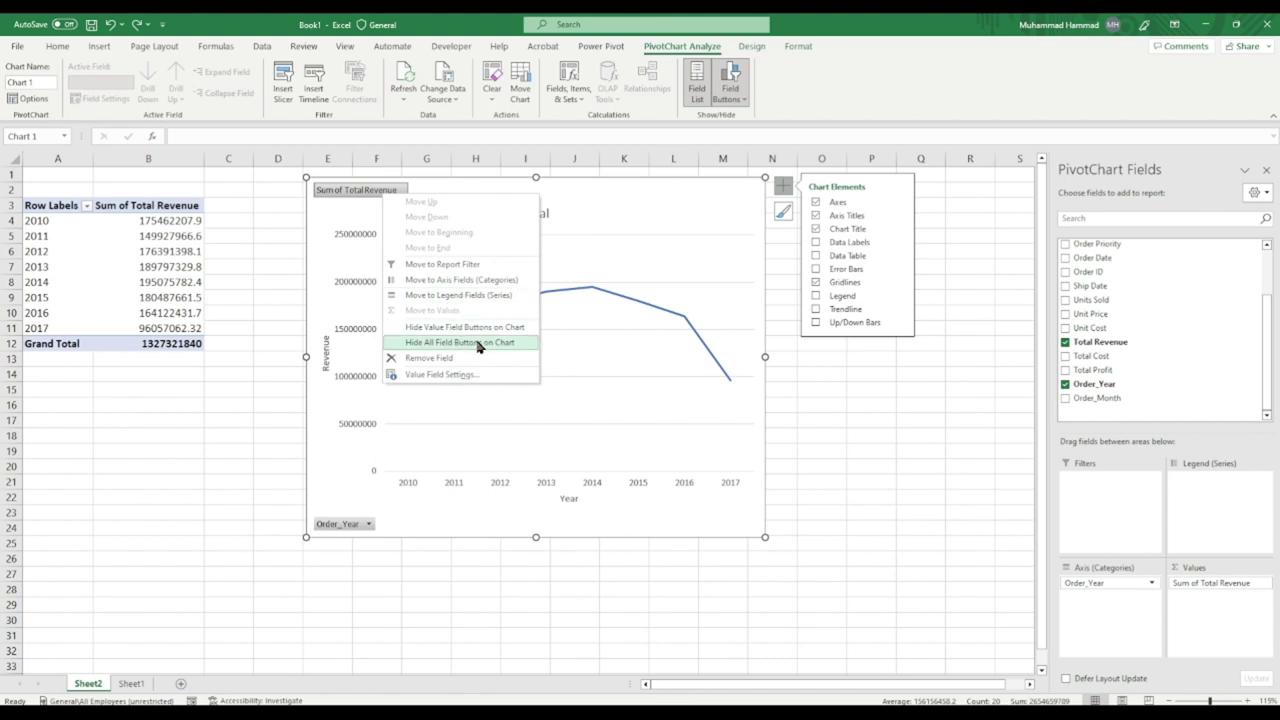
pyautogui.click(478, 344)
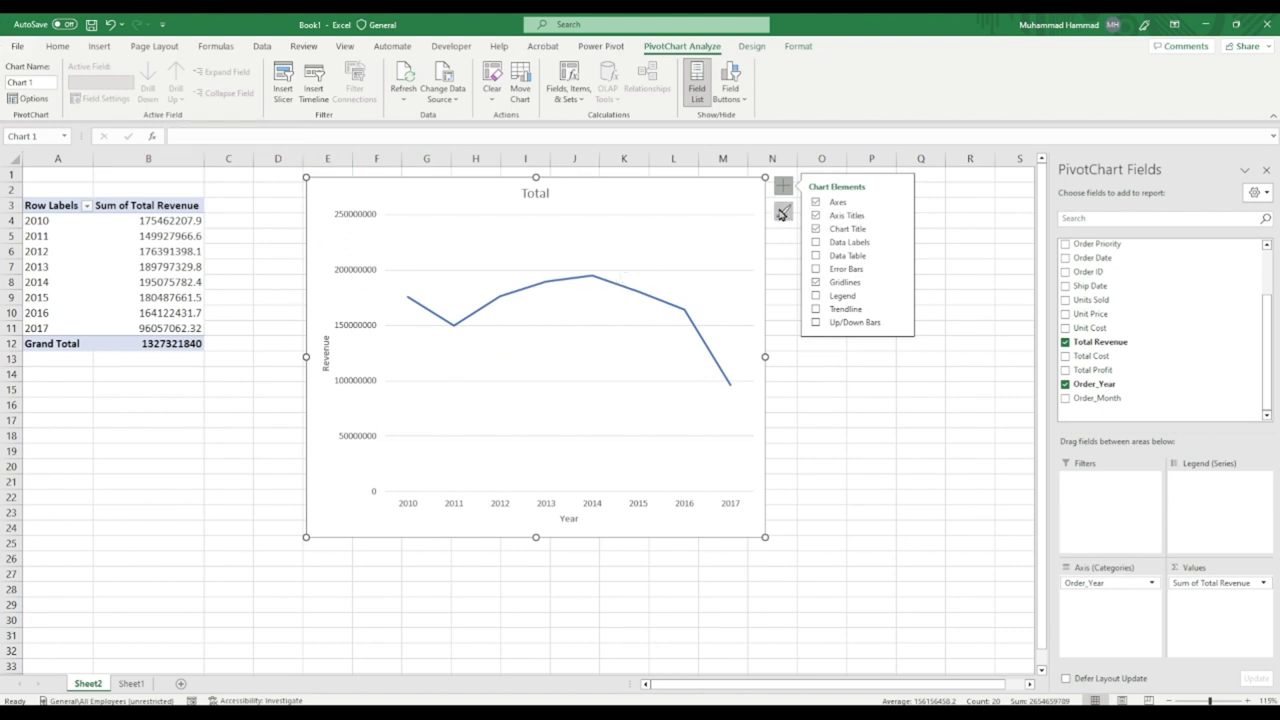
pyautogui.click(782, 213)
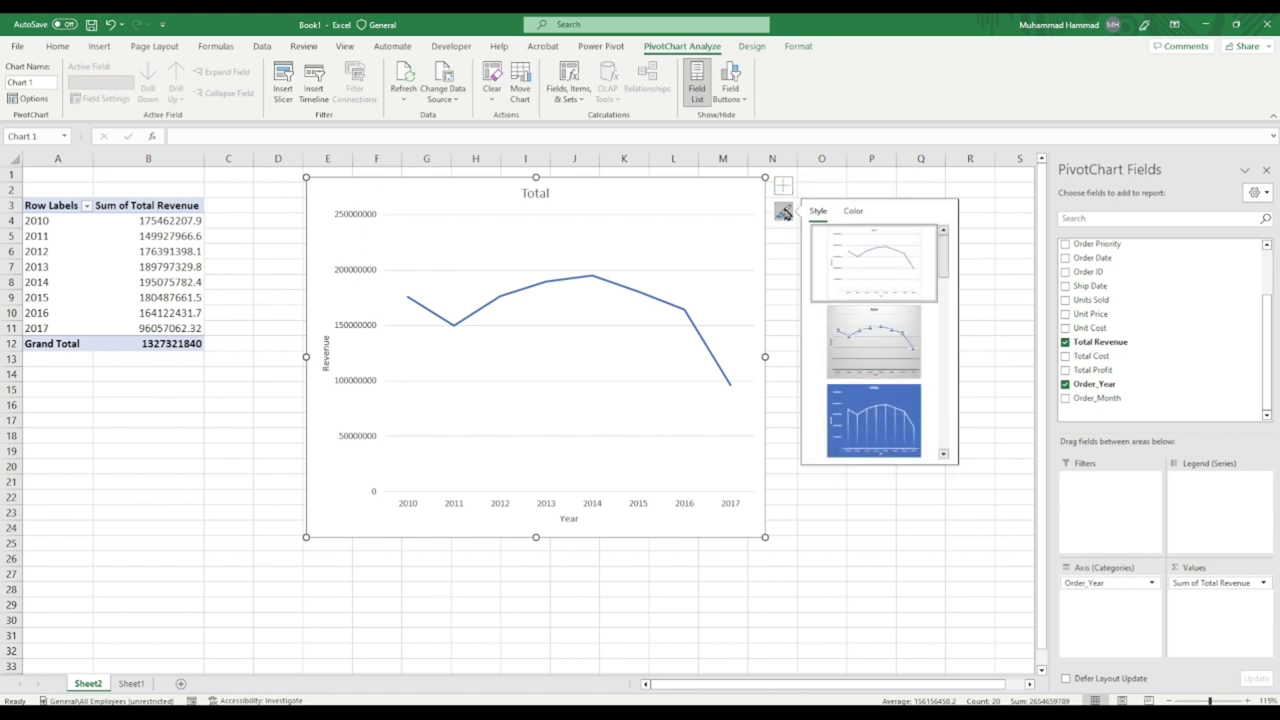
# Apply a chart style, recolour the revenue line with the green palette, and select the data labels
pyautogui.click(784, 213)
pyautogui.click(787, 215)
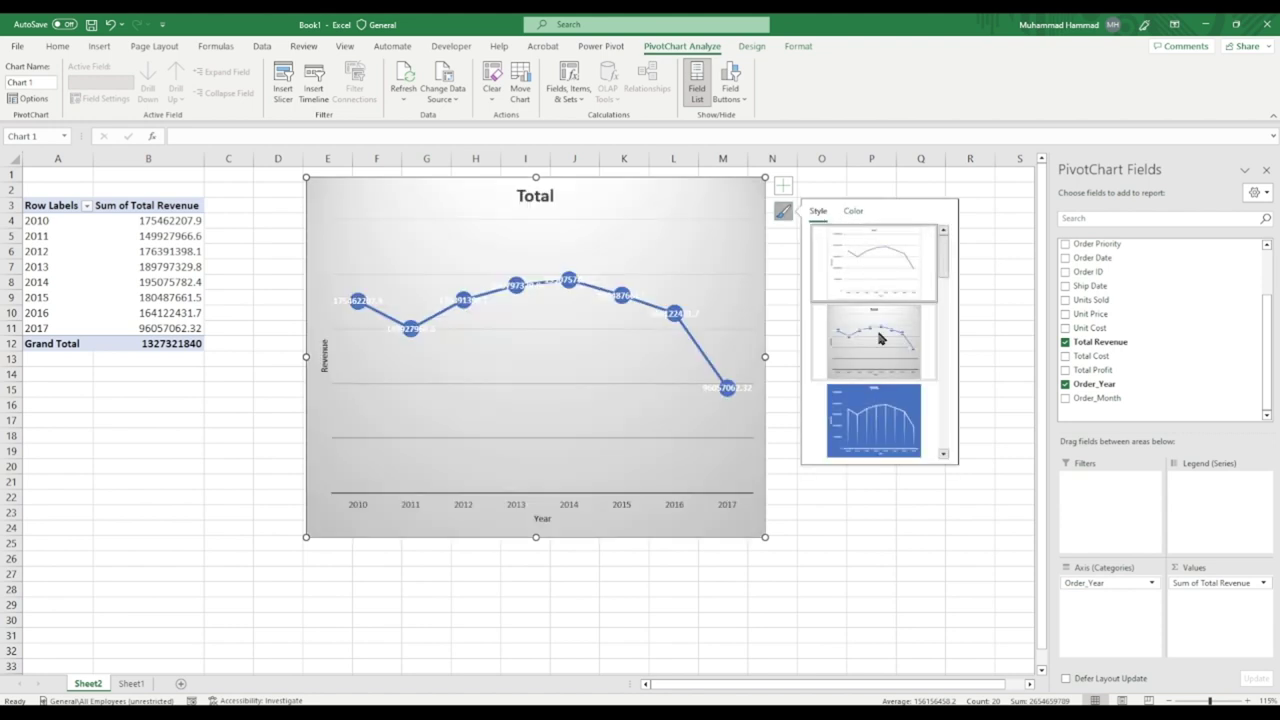
pyautogui.scroll(-3, 880, 339)
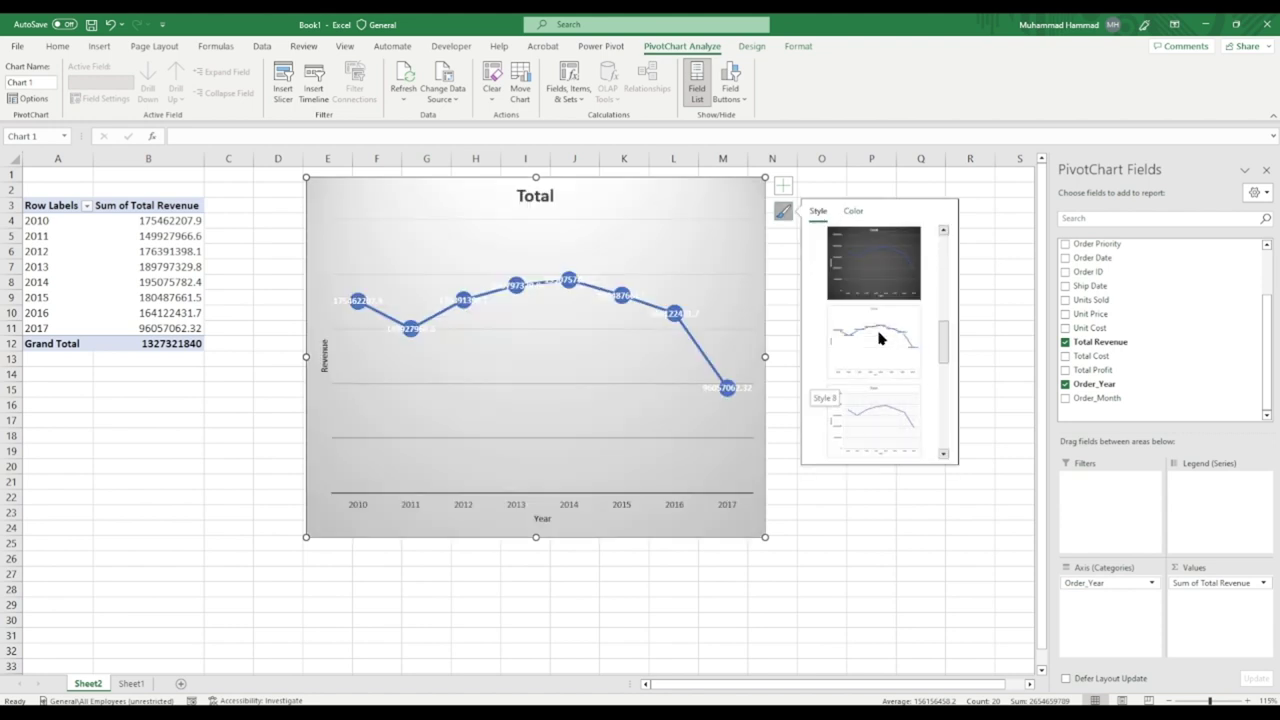
pyautogui.moveTo(946, 337); pyautogui.dragTo(943, 398)
pyautogui.click(905, 405)
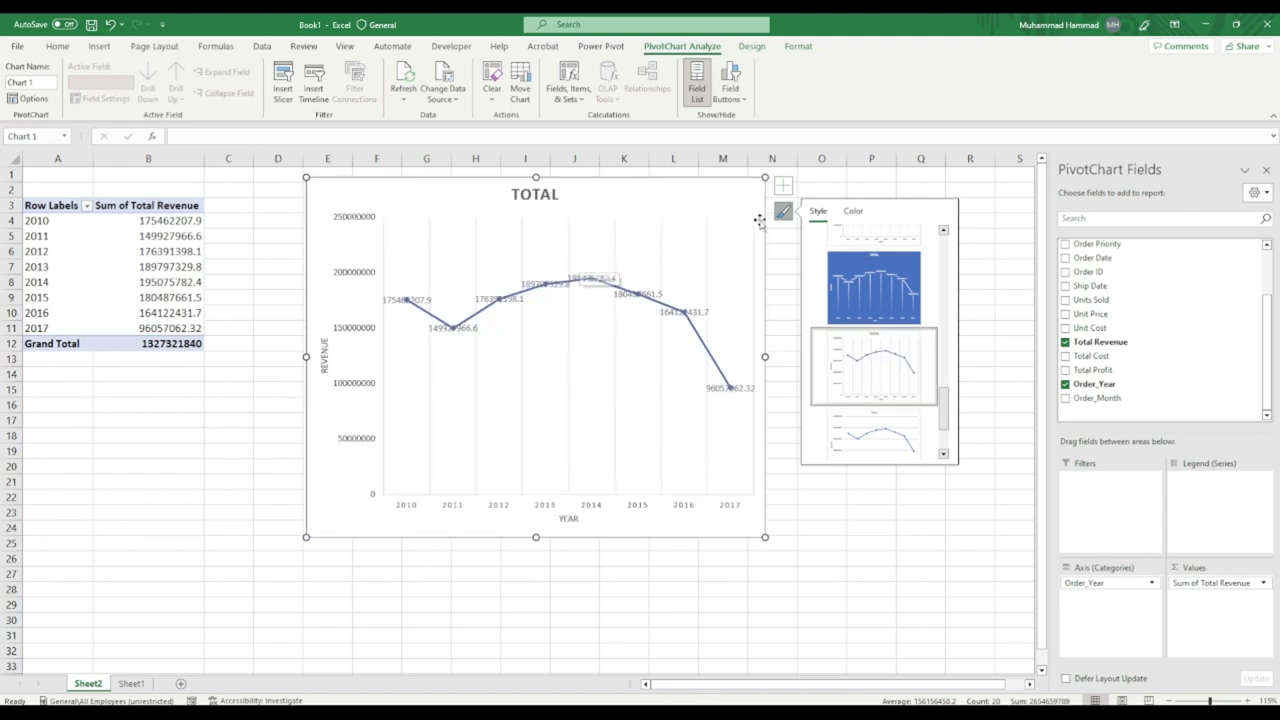
pyautogui.click(852, 210)
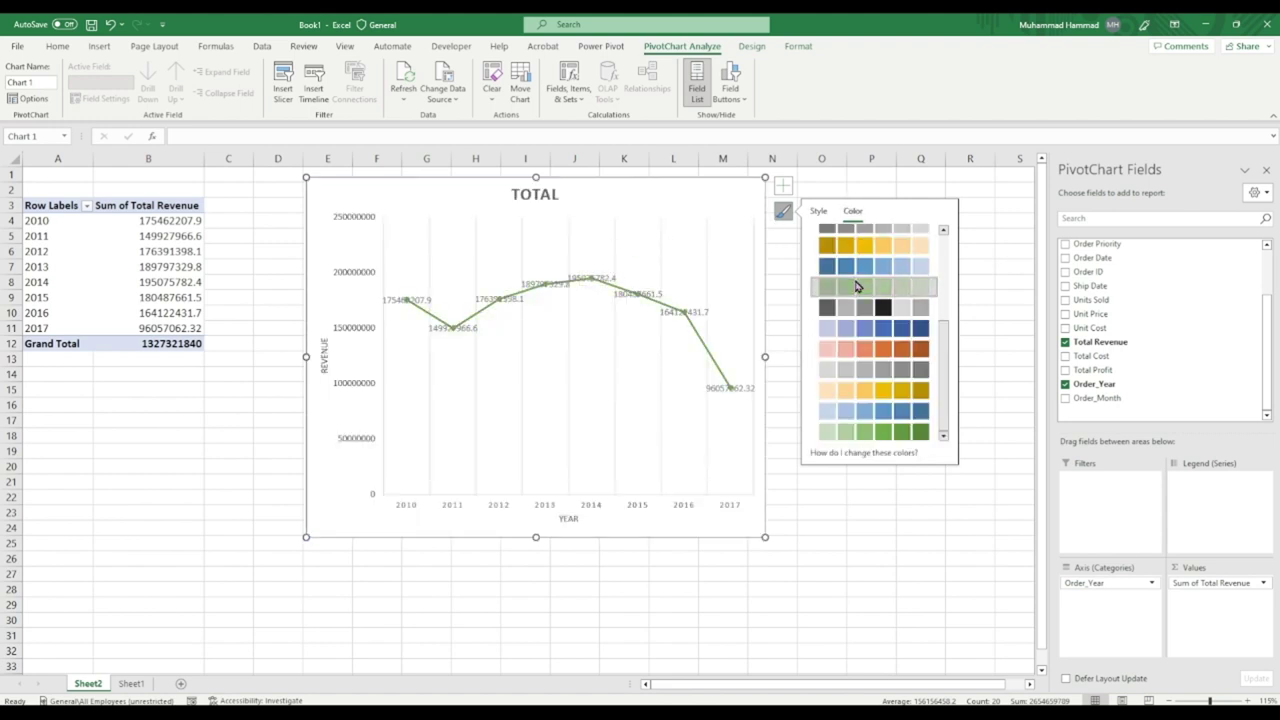
pyautogui.click(857, 287)
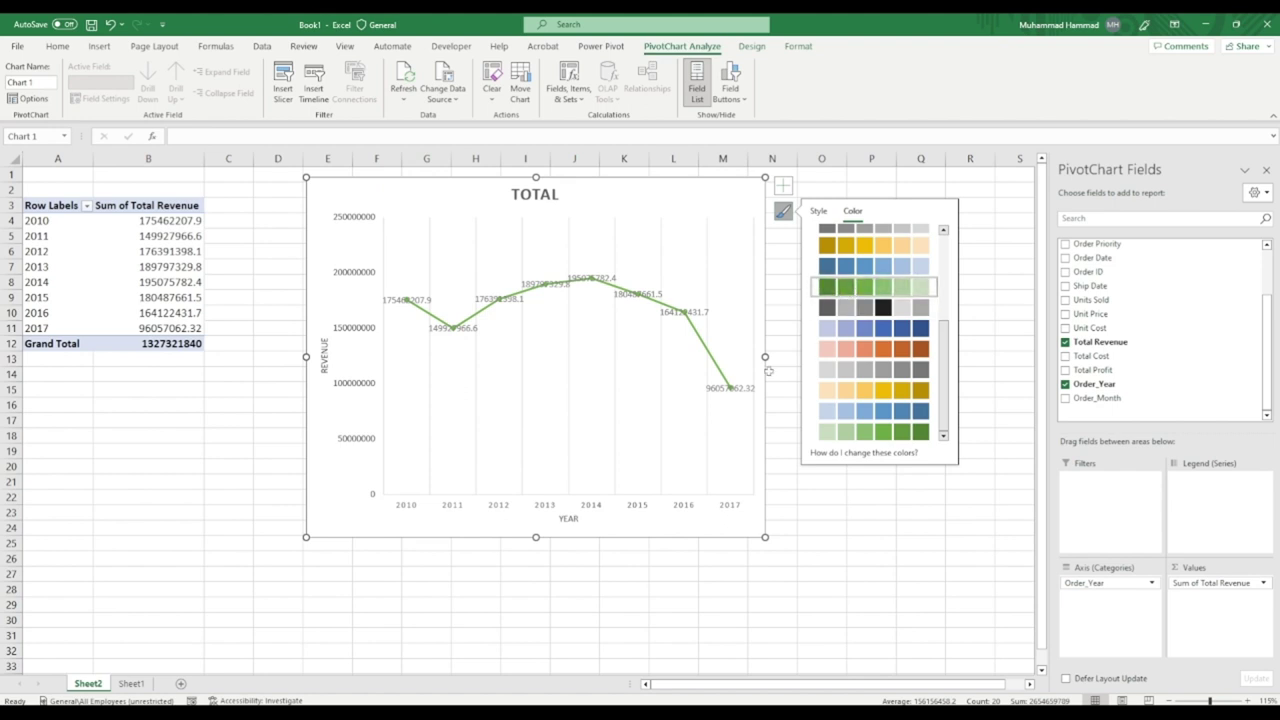
pyautogui.click(738, 573)
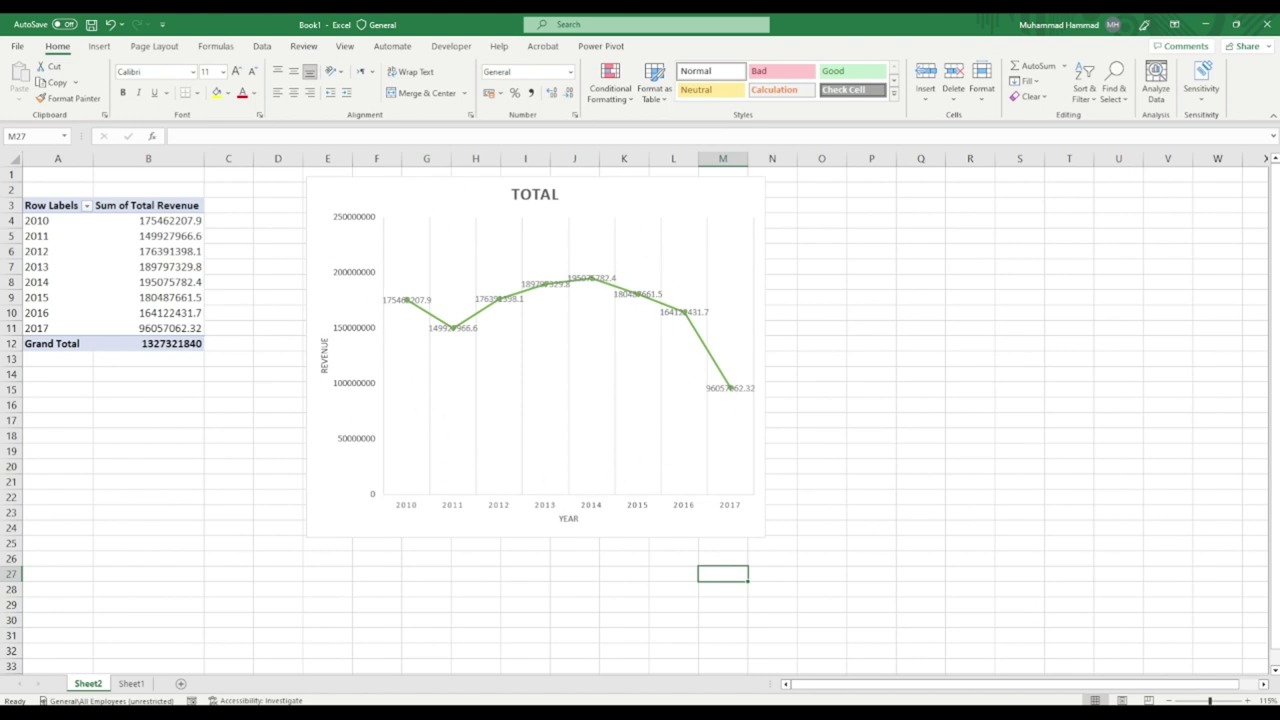
pyautogui.click(407, 298)
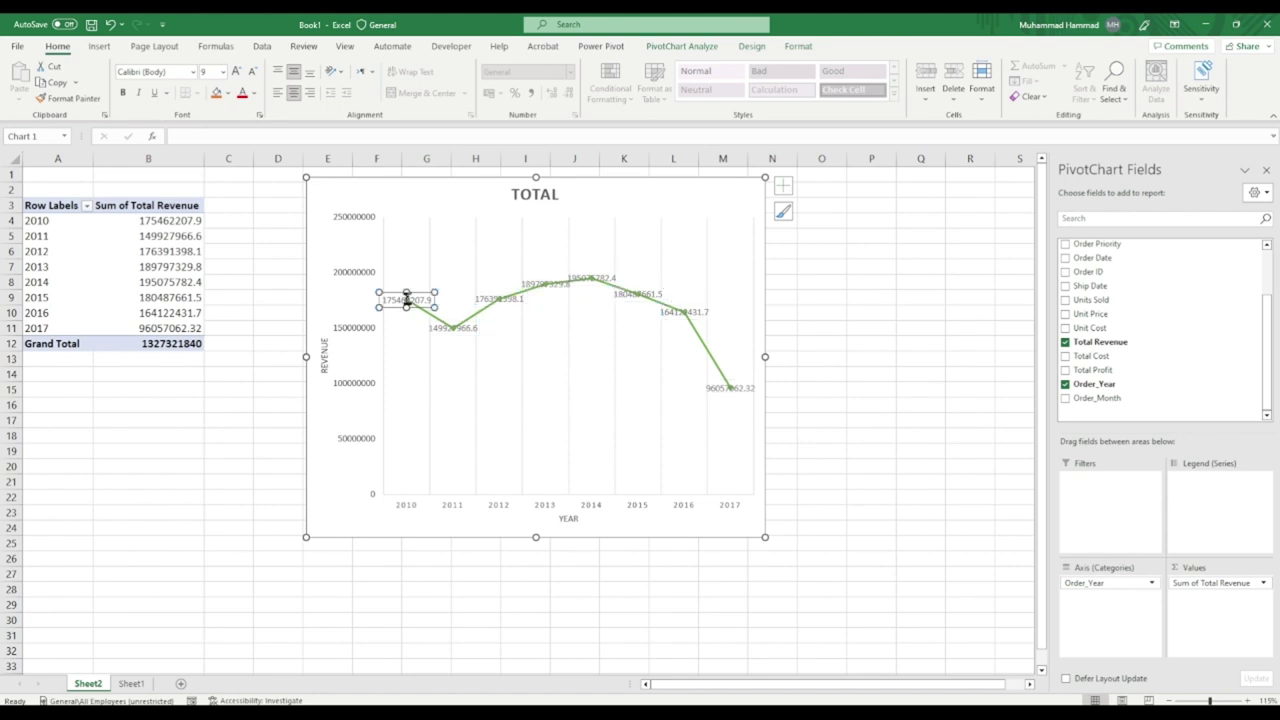
# Give the data labels a custom millions number format so they read 175M through 96M
pyautogui.click(410, 298)
pyautogui.click(427, 302)
pyautogui.click(426, 301)
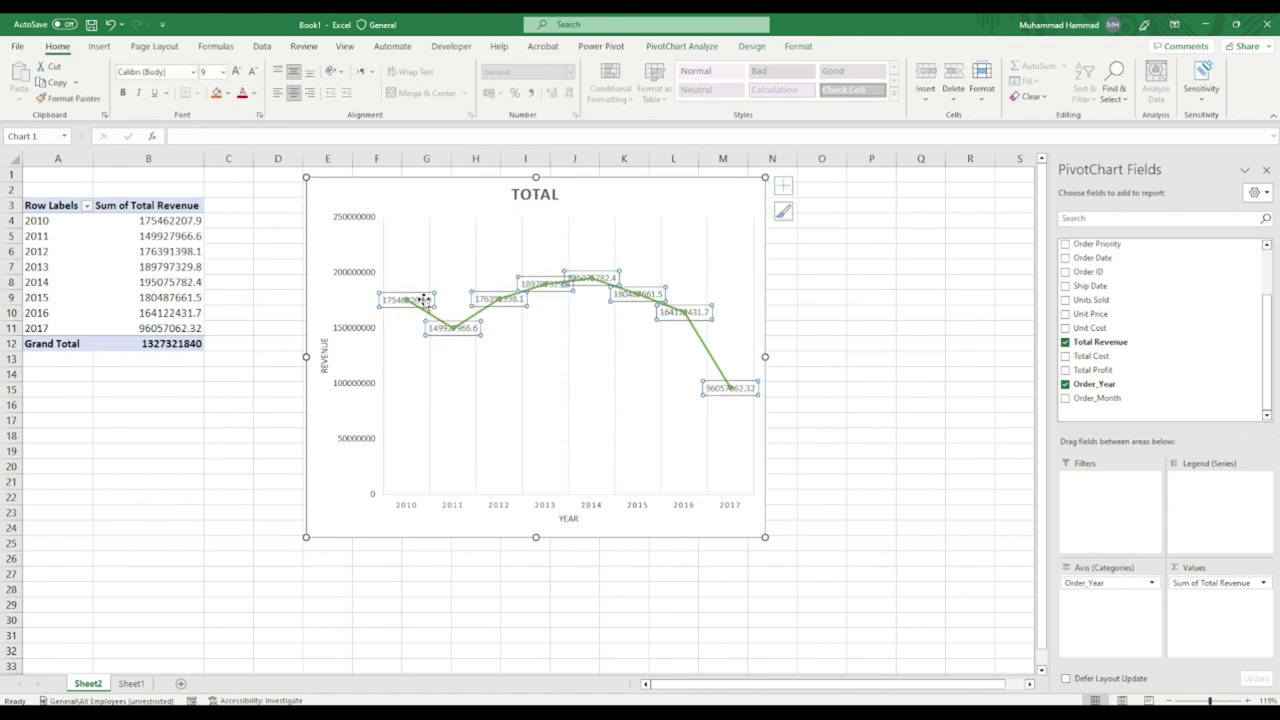
pyautogui.rightClick(426, 301)
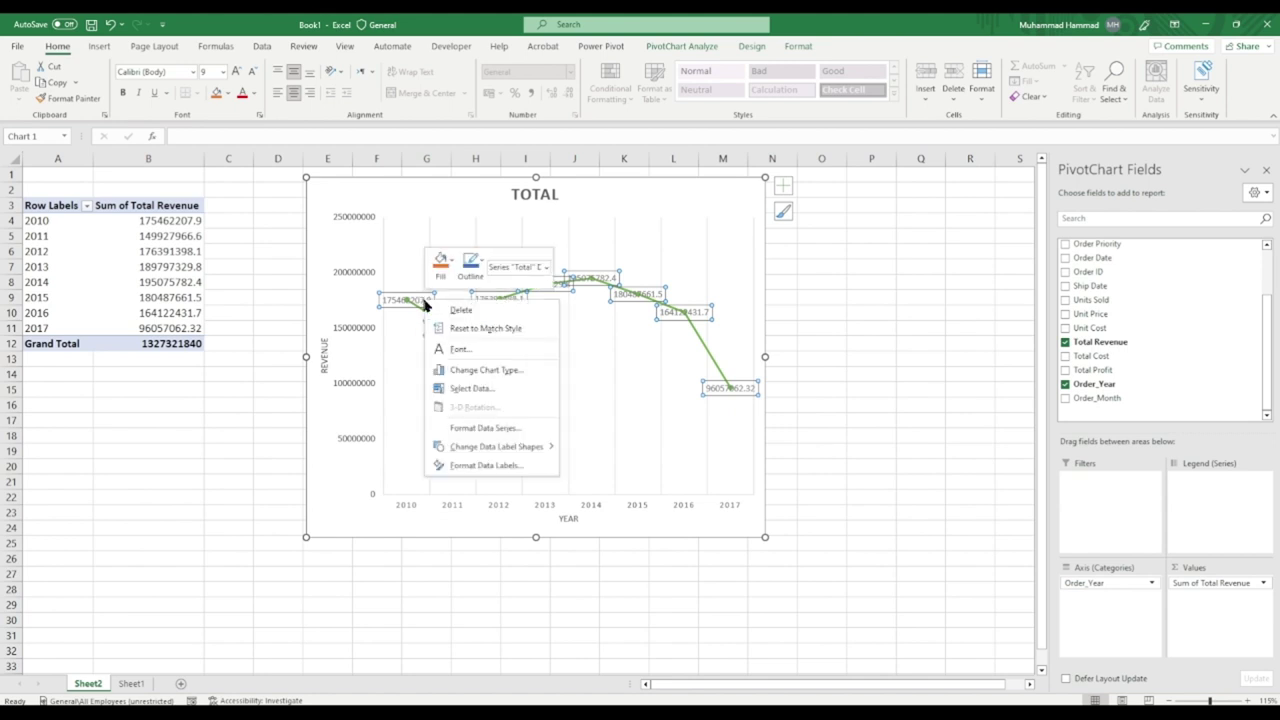
pyautogui.click(486, 465)
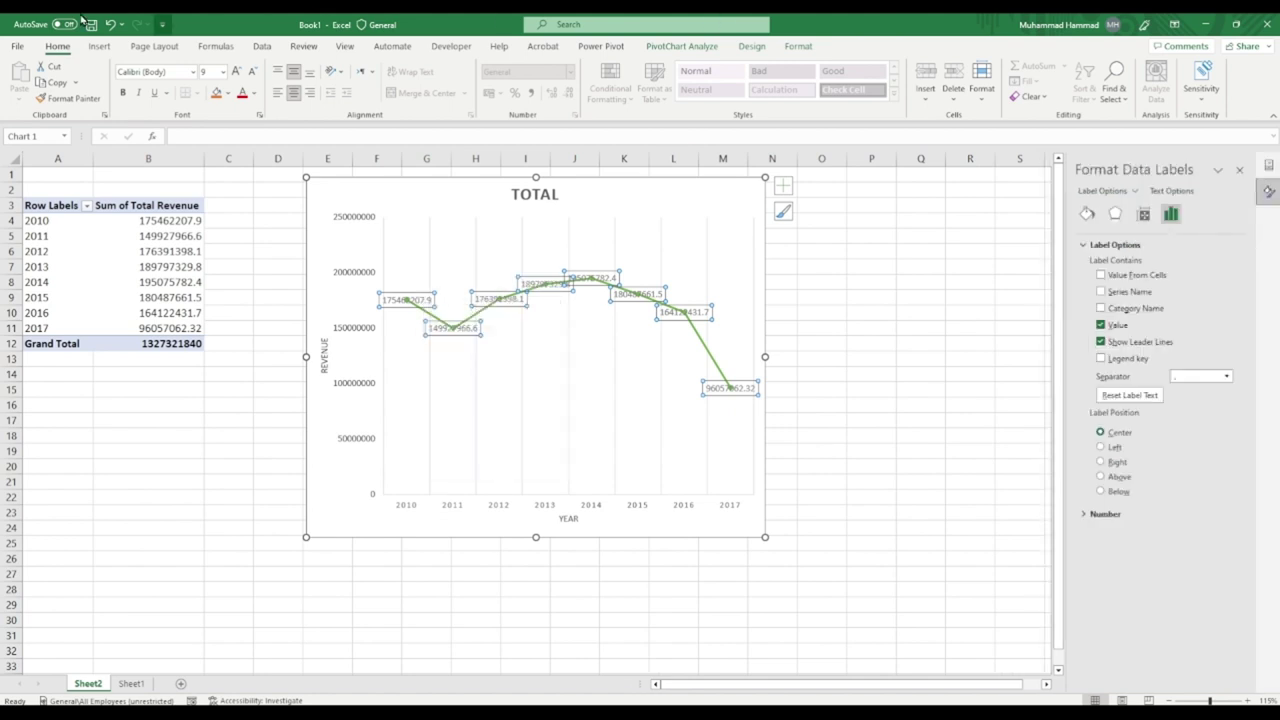
pyautogui.click(1100, 515)
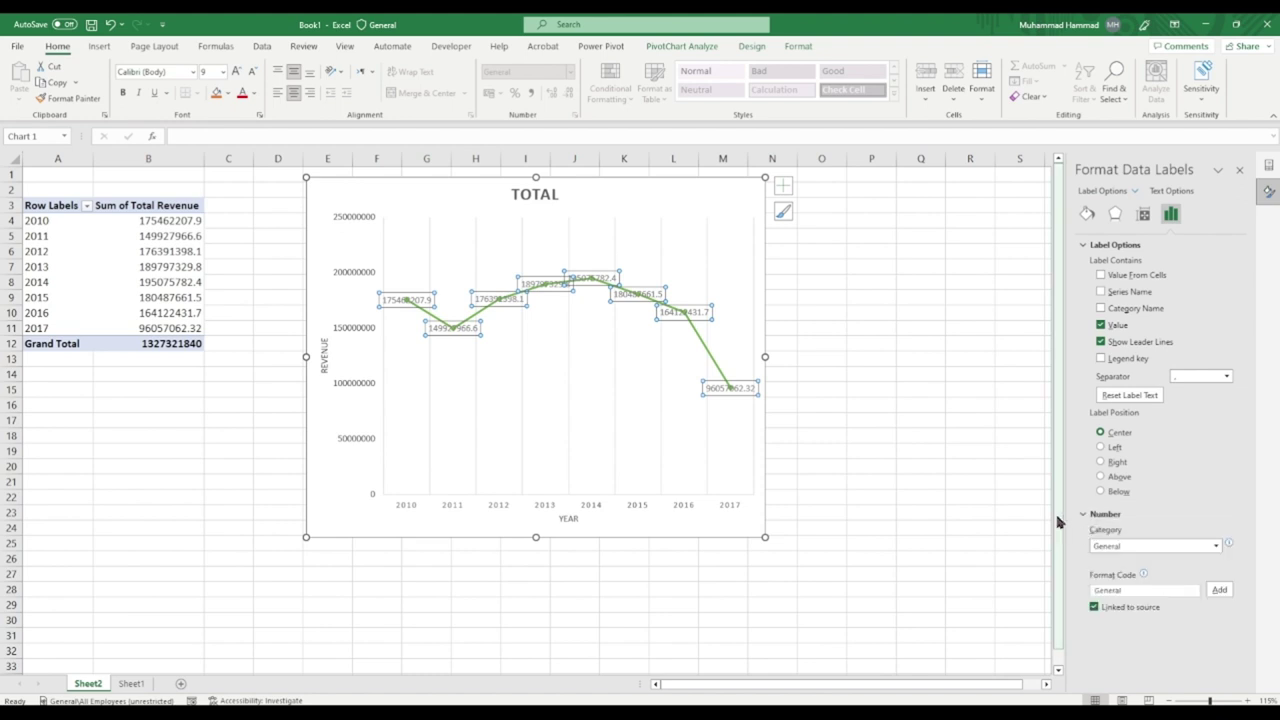
pyautogui.click(1213, 548)
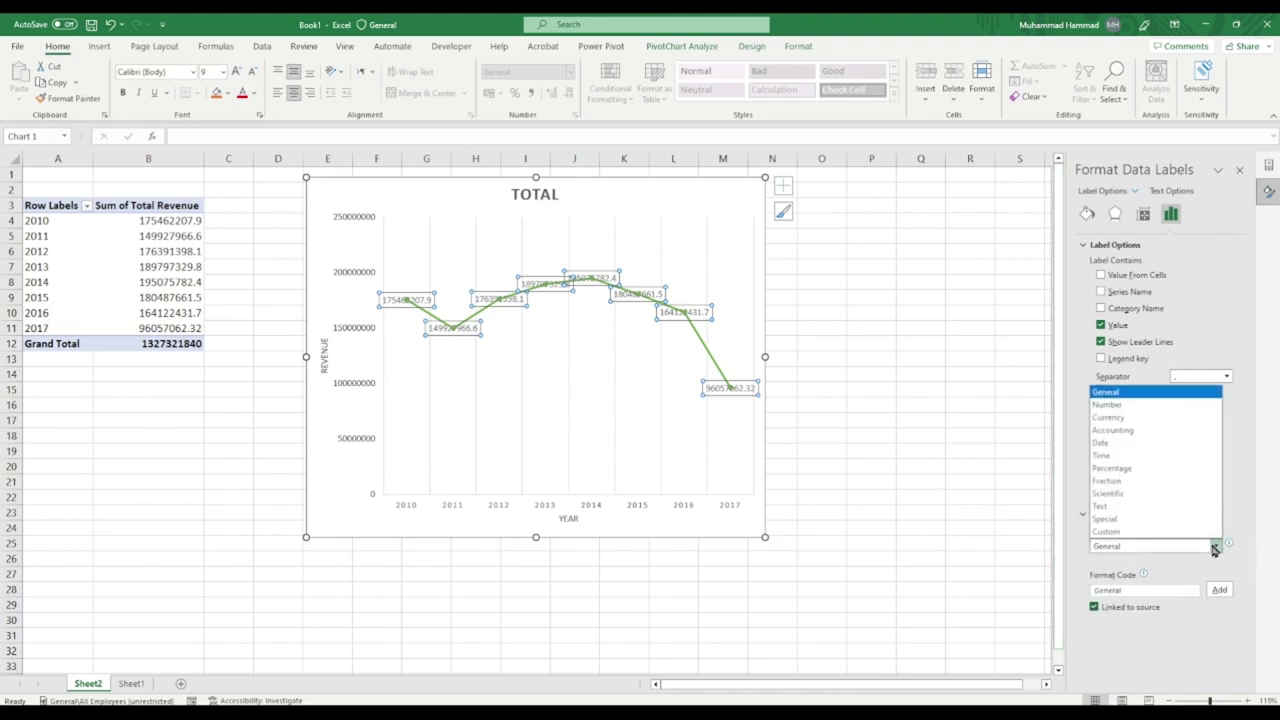
pyautogui.click(1150, 533)
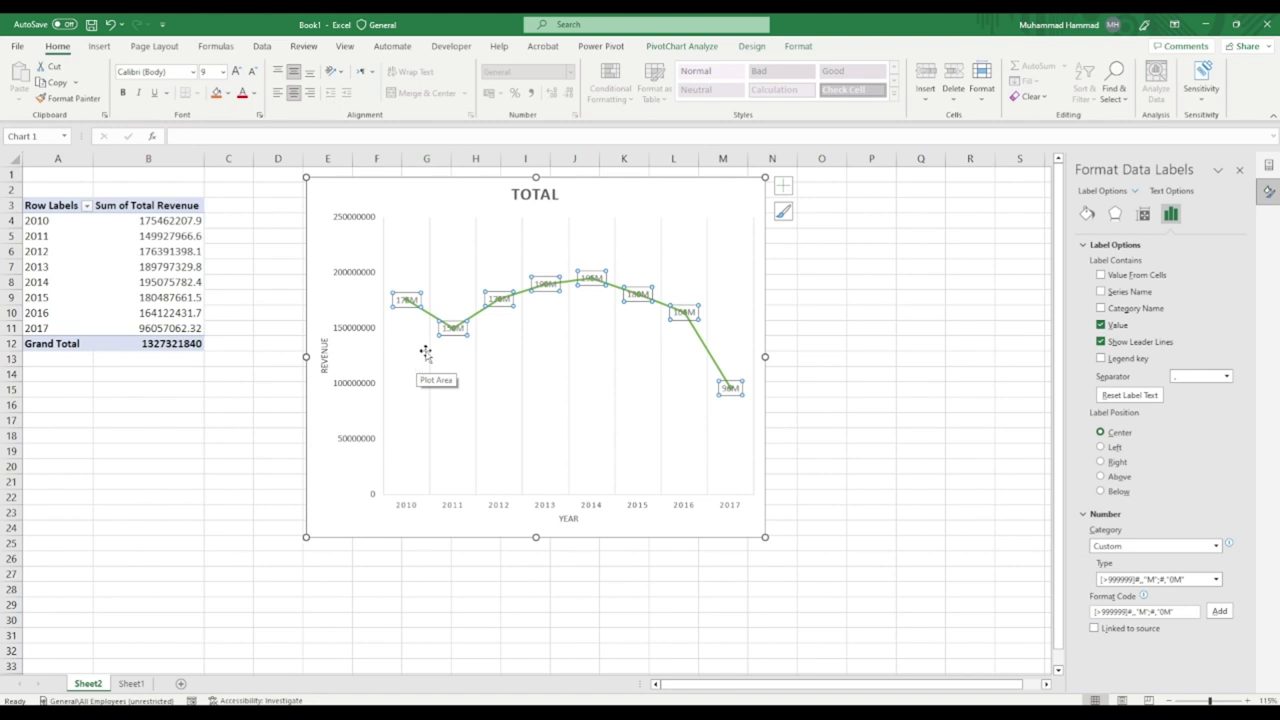
pyautogui.click(790, 418)
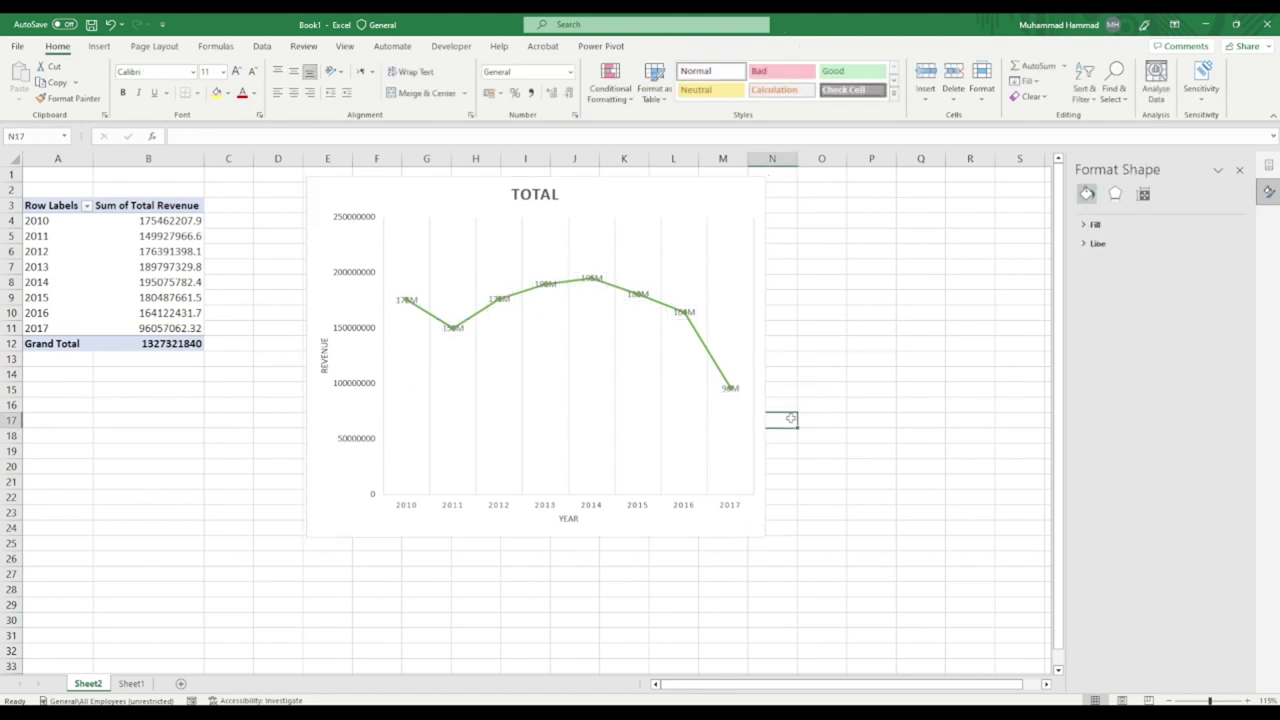
pyautogui.click(506, 240)
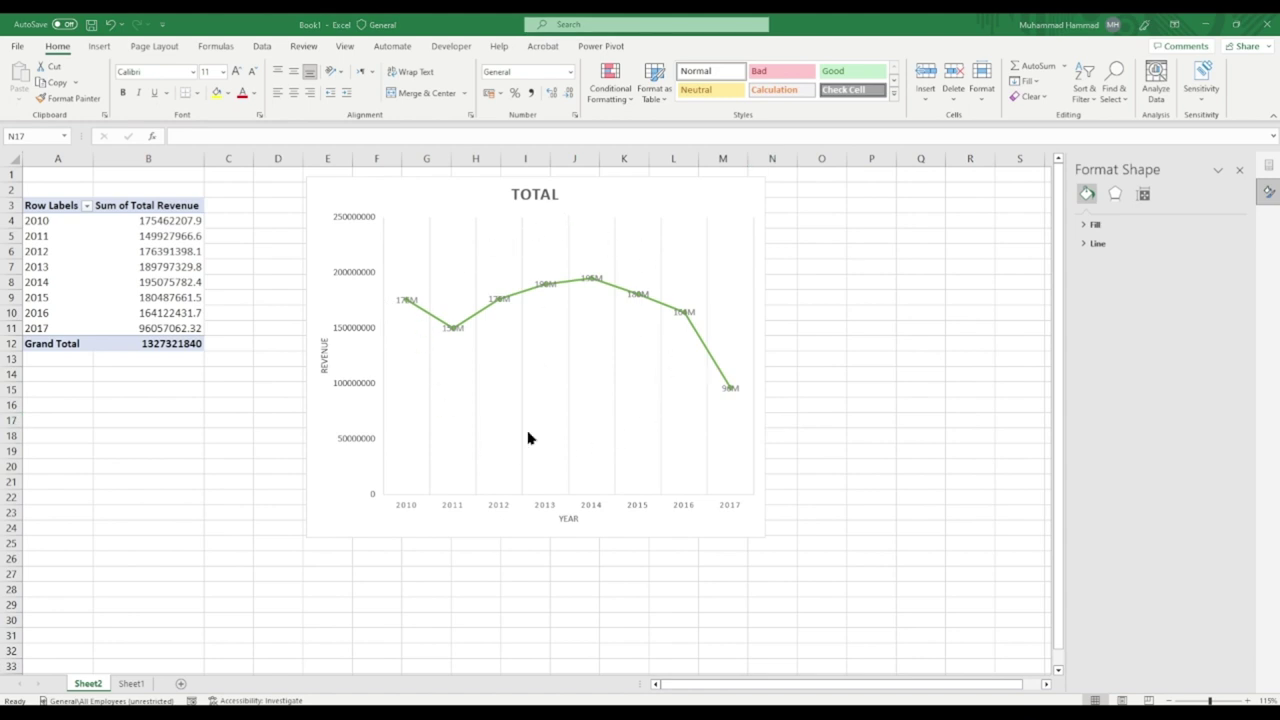
# Replace the chart title TOTAL with REVENUE BY YEAR
pyautogui.click(520, 195)
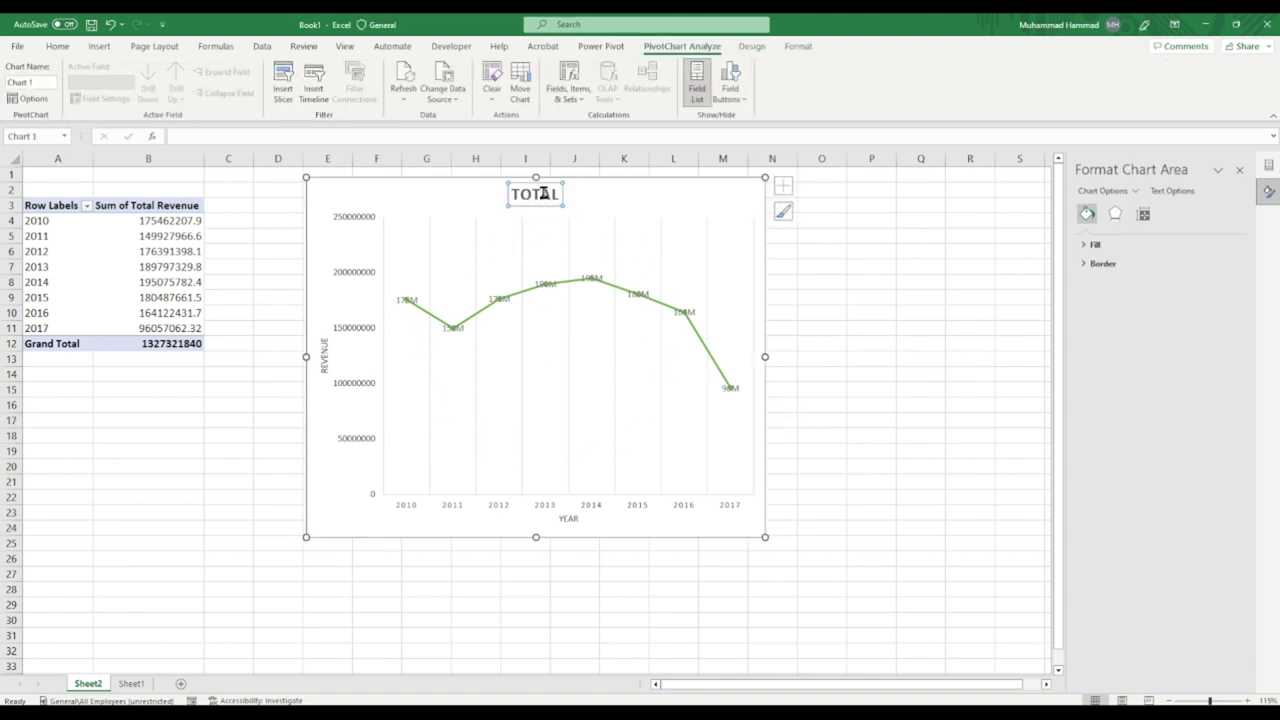
pyautogui.doubleClick(543, 194)
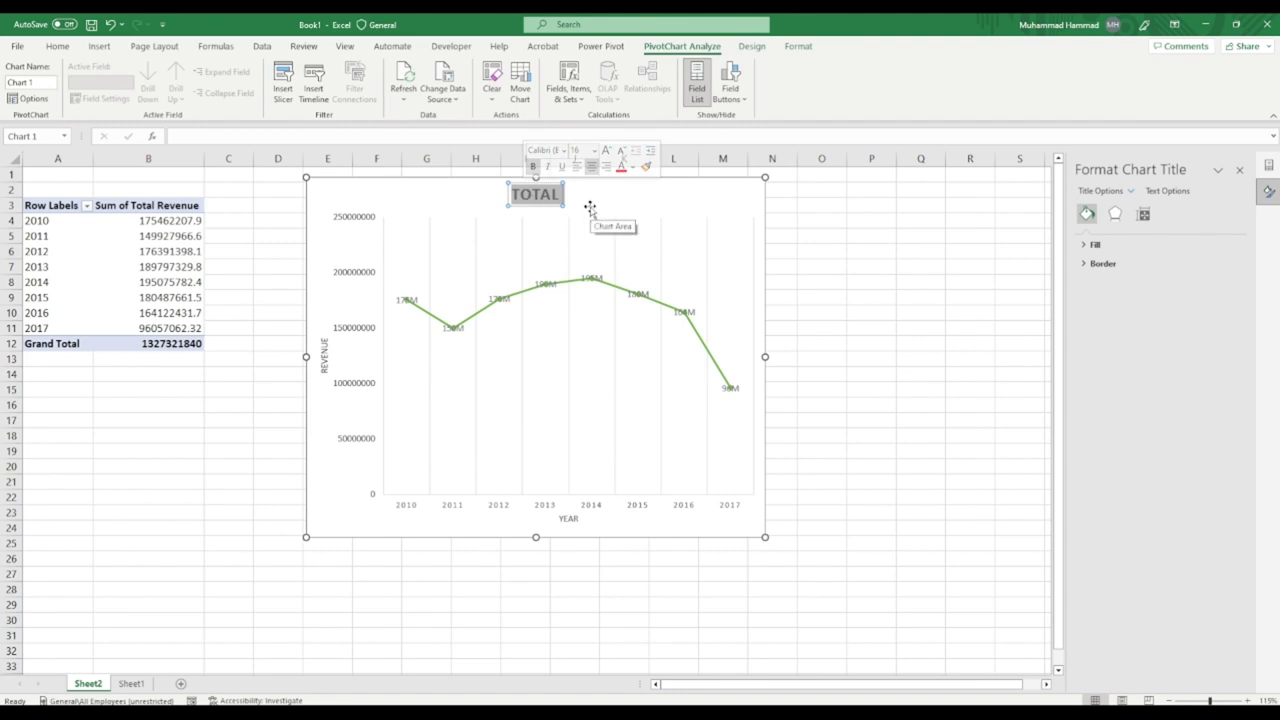
pyautogui.write('RE')
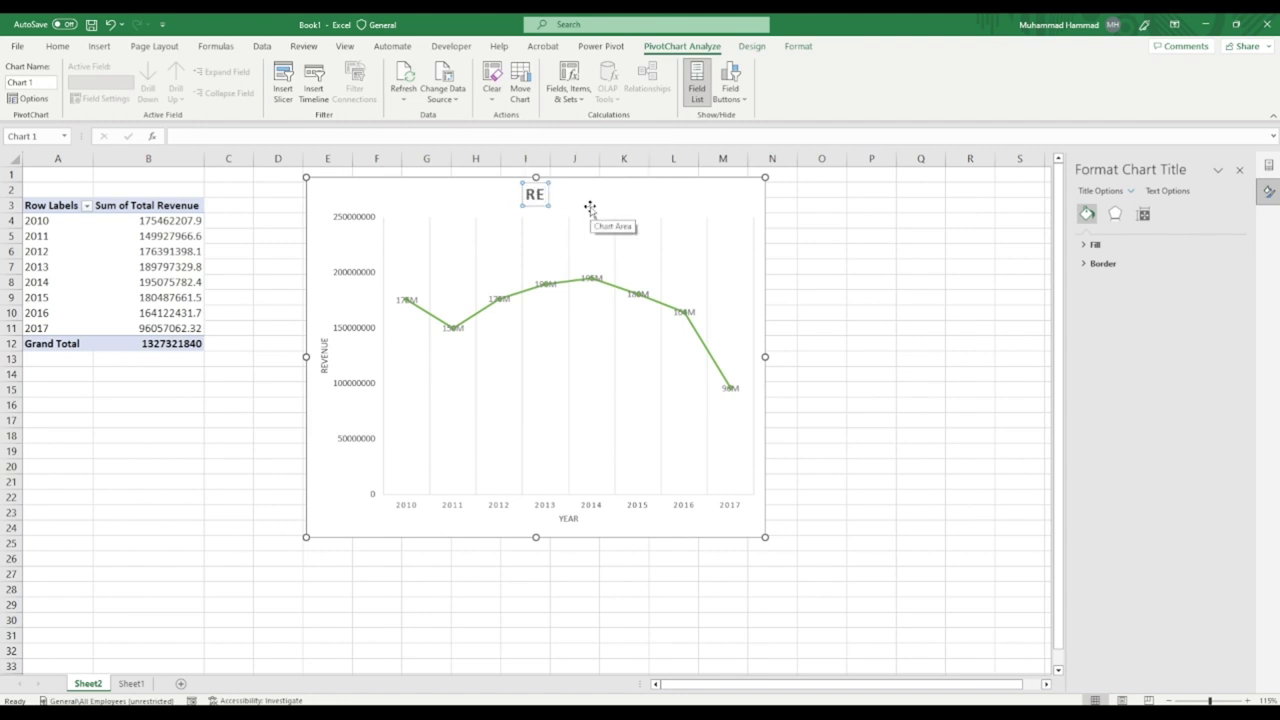
pyautogui.write('VENU')
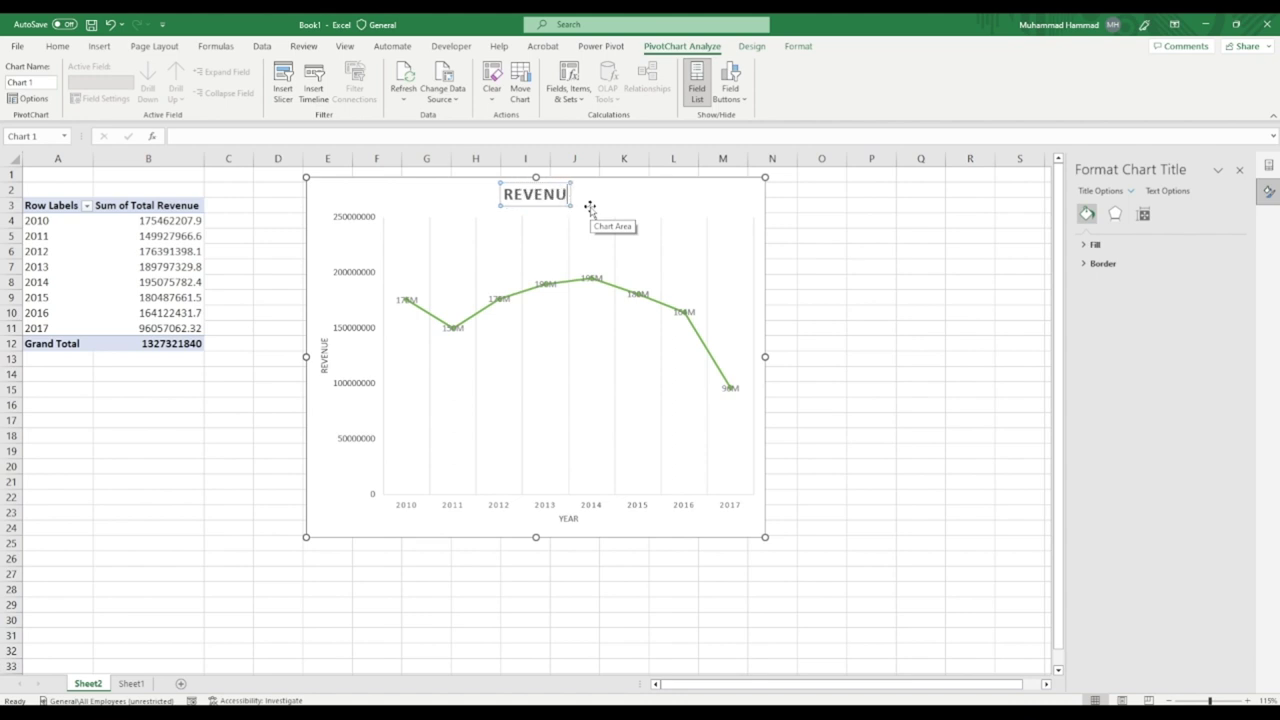
pyautogui.write('E')
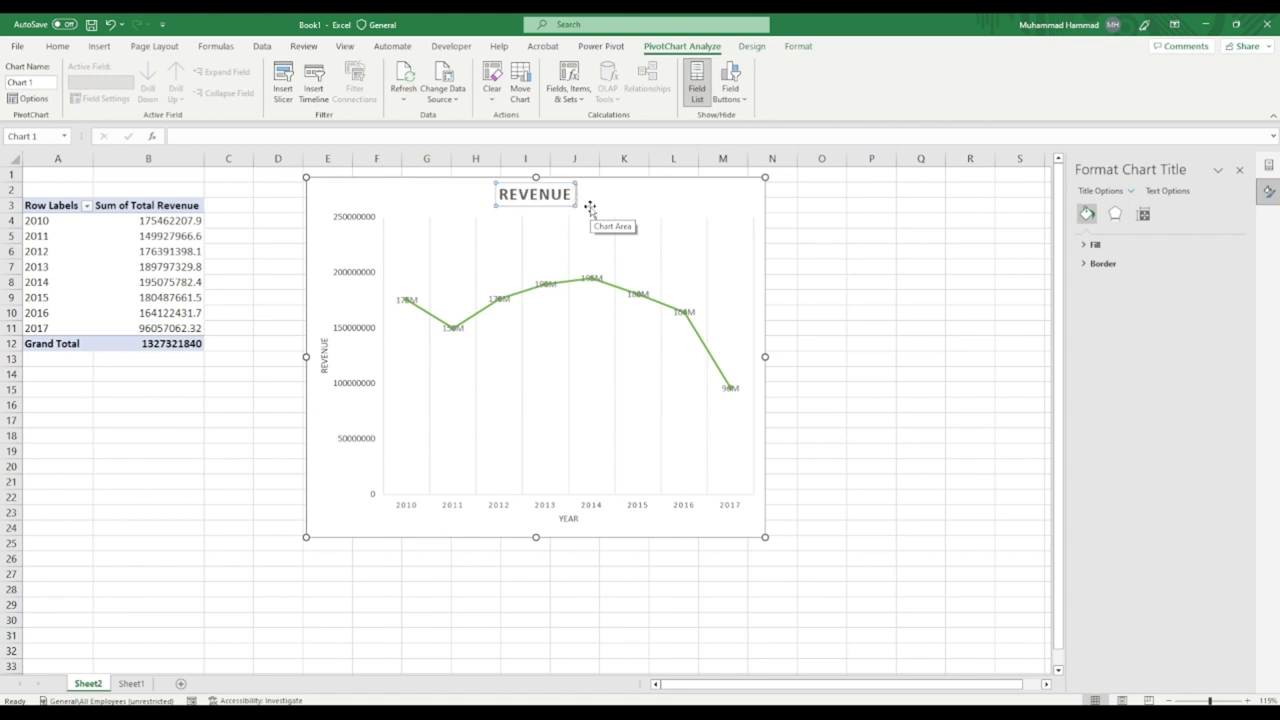
pyautogui.write(' BY')
pyautogui.press('BackSpace')
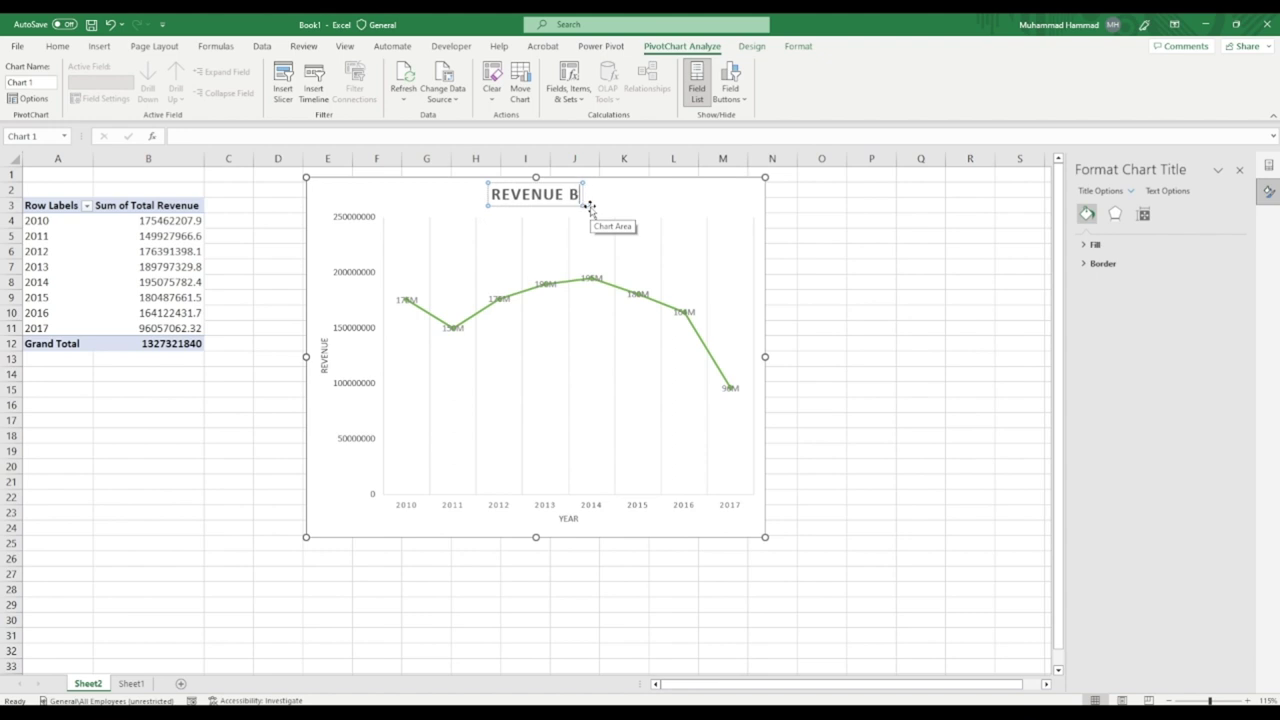
pyautogui.write('Y')
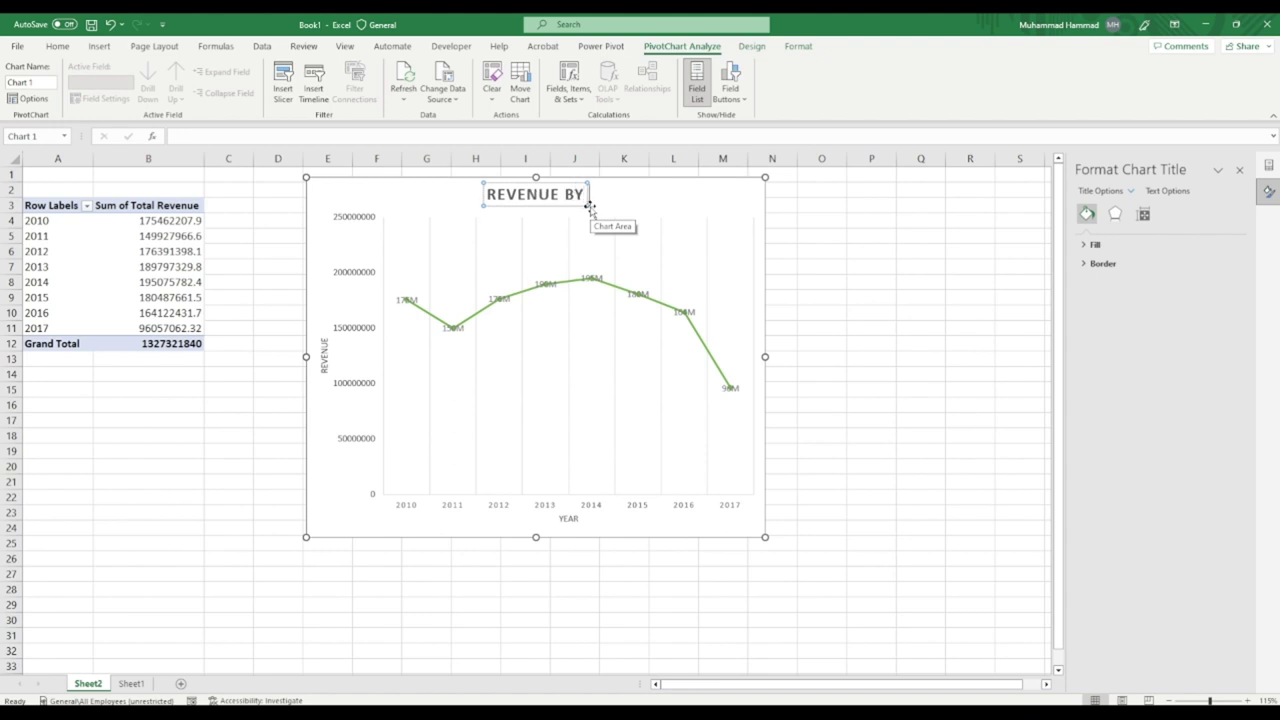
pyautogui.write(' YEAR')
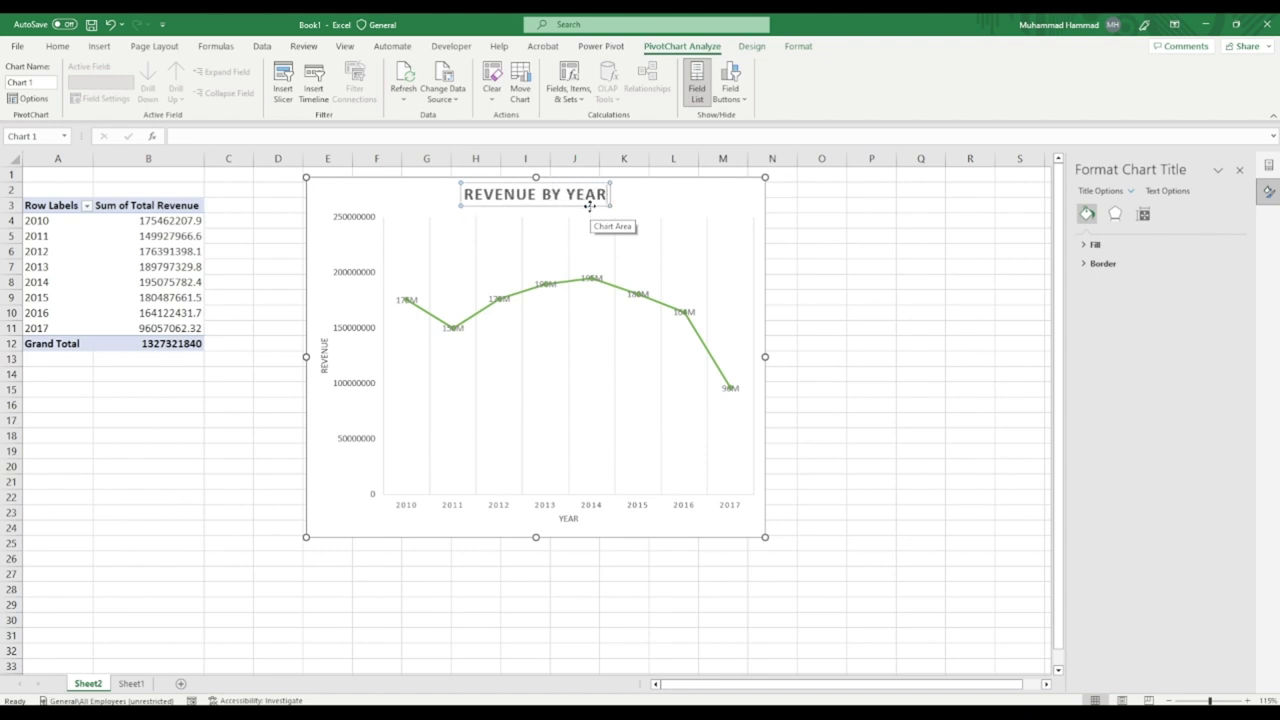
pyautogui.press('Escape')
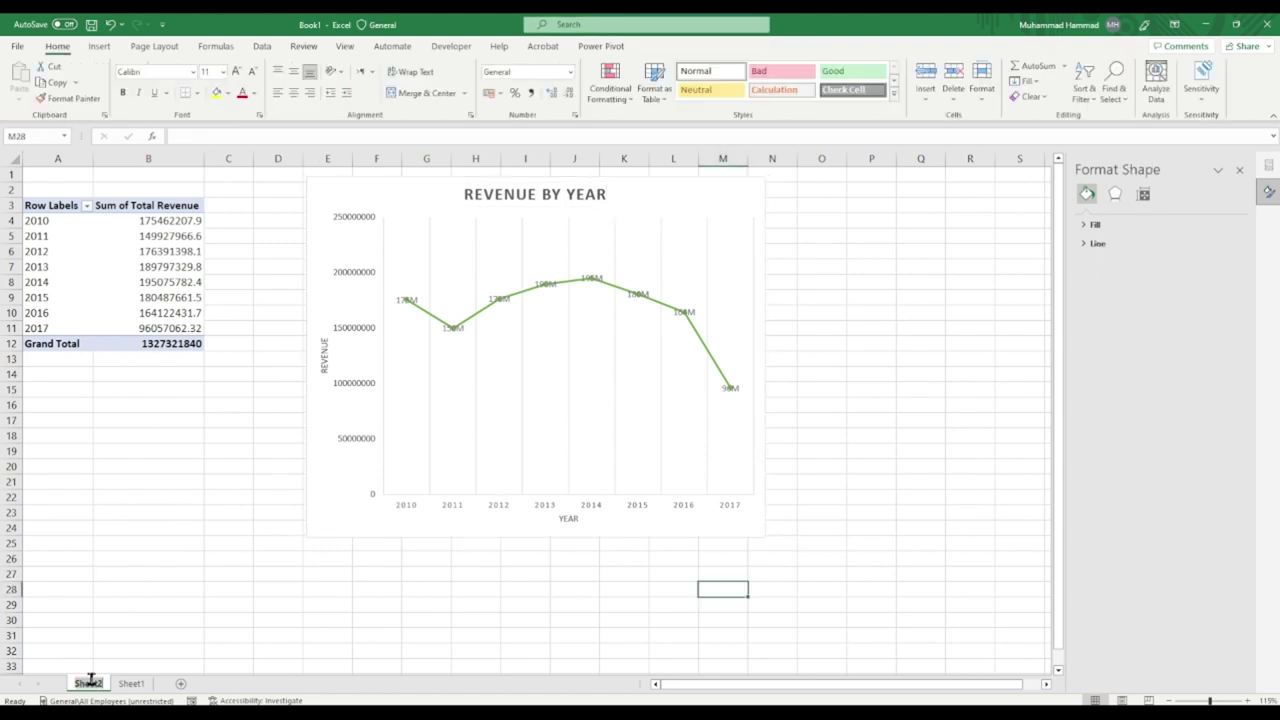
# Rename Sheet2 to 'Revenue by year' and switch back to the sales data on Sheet1
pyautogui.doubleClick(90, 680)
pyautogui.write('Re')
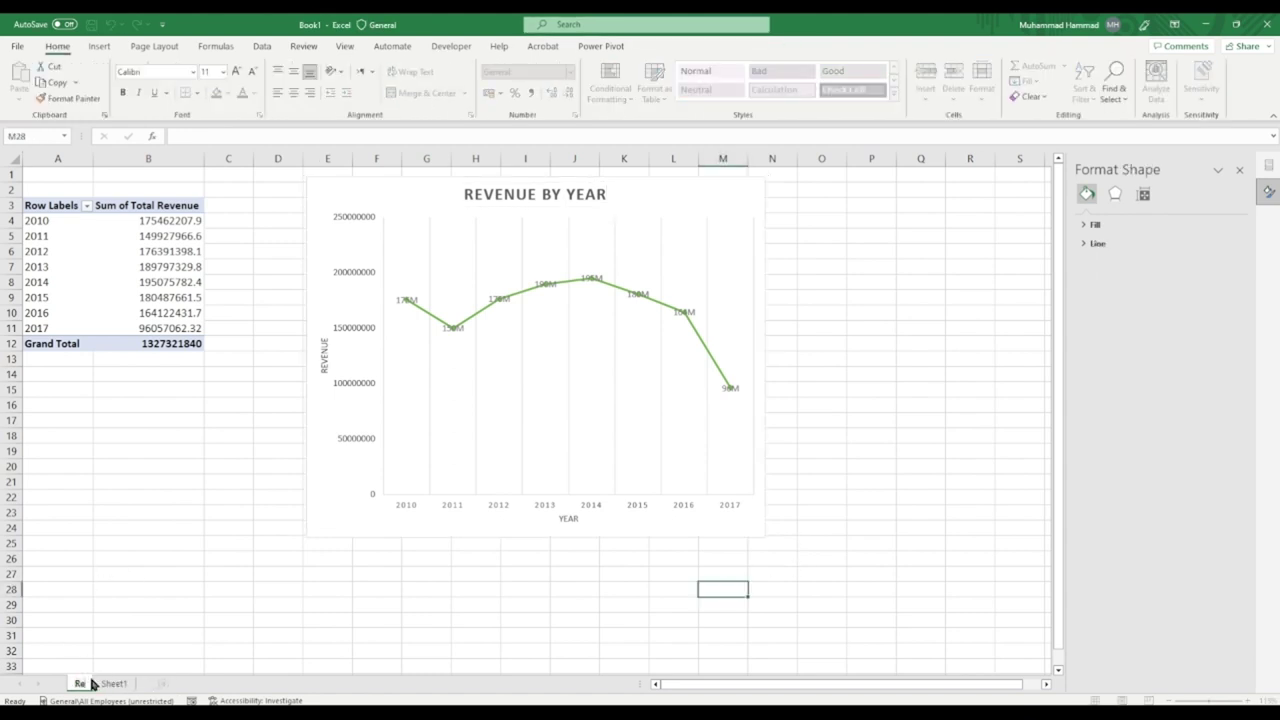
pyautogui.write('venue by year')
pyautogui.click(277, 634)
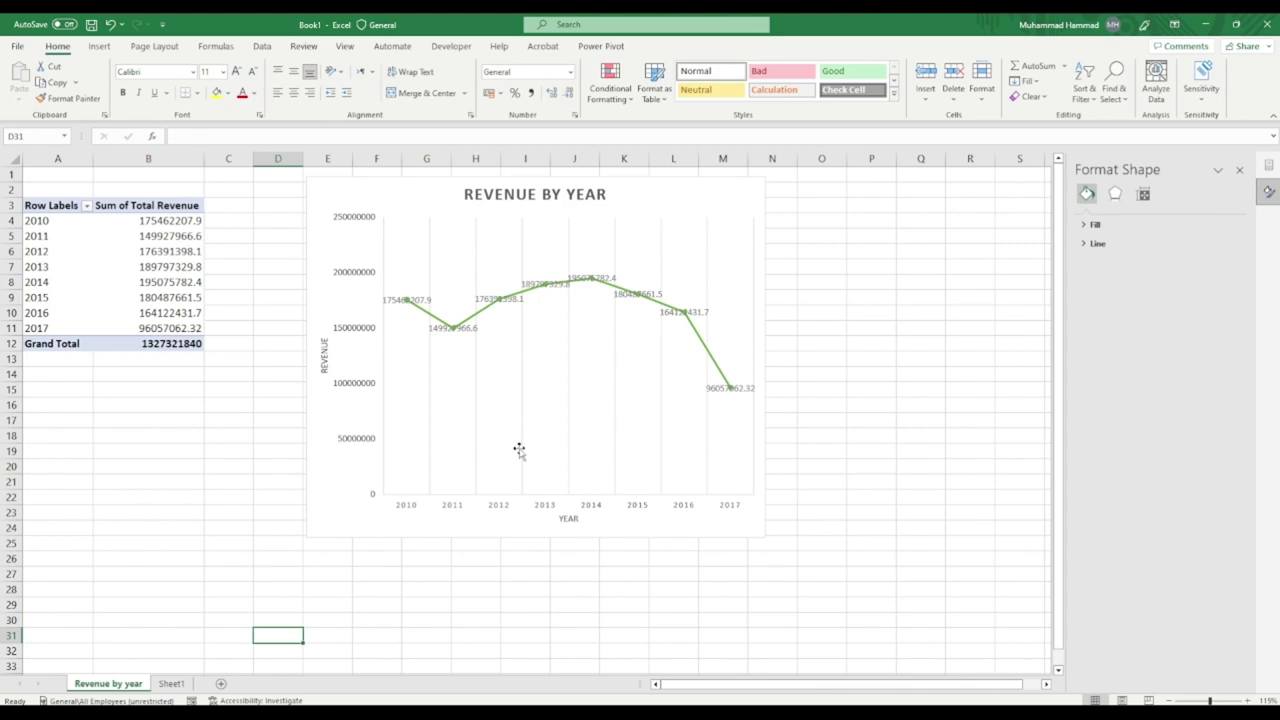
pyautogui.hotkey('ctrl', 'pagedown')
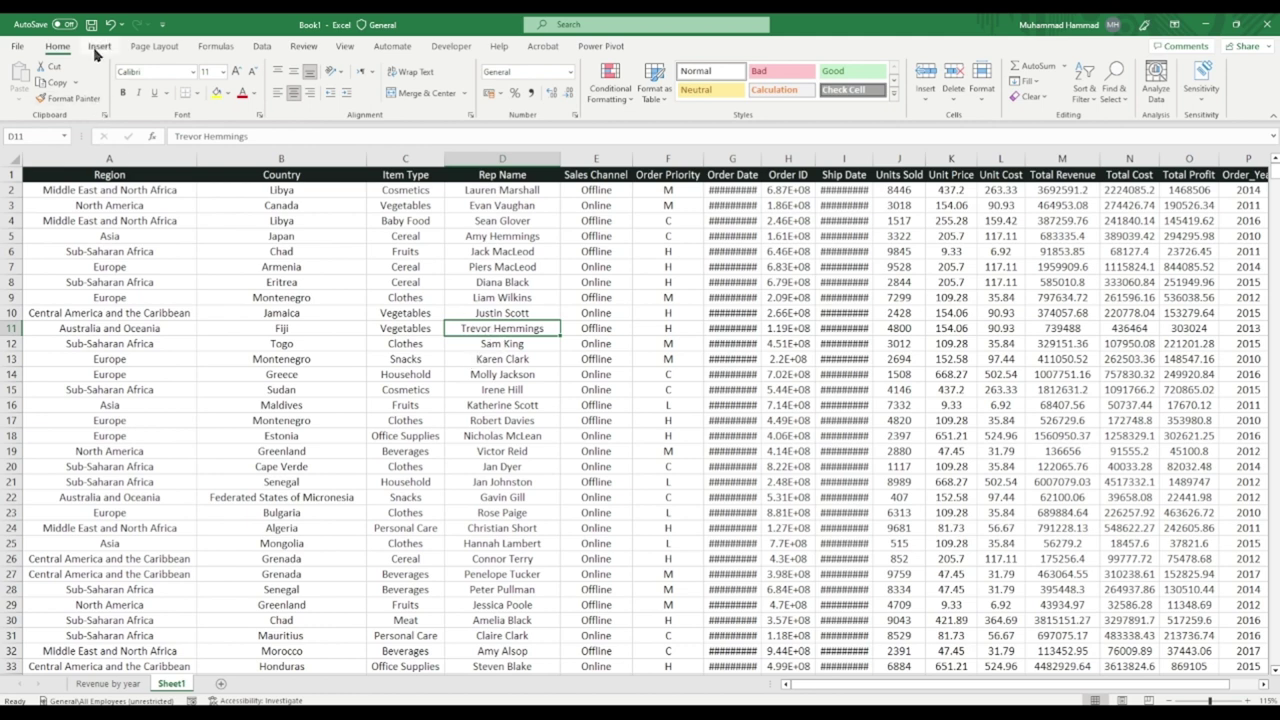
# Create a new-sheet PivotTable summing Total Revenue with Order_Year as rows and Region as columns
pyautogui.click(98, 47)
pyautogui.click(27, 80)
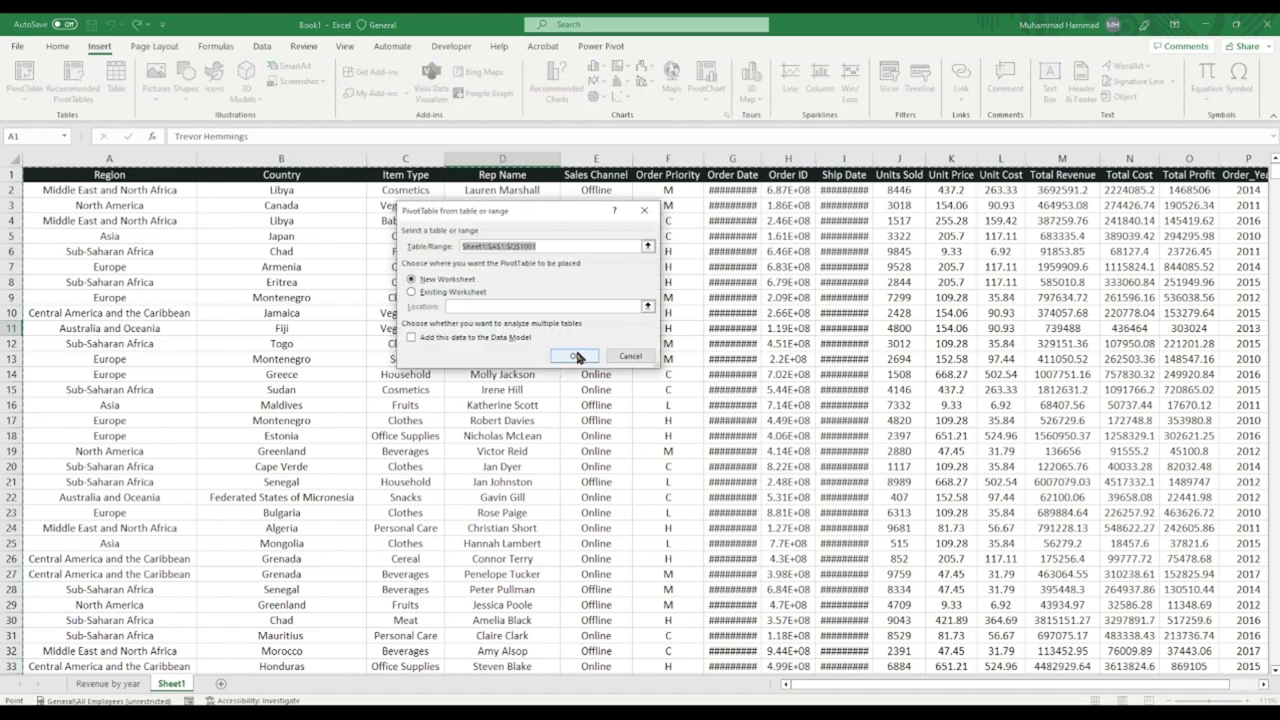
pyautogui.click(578, 357)
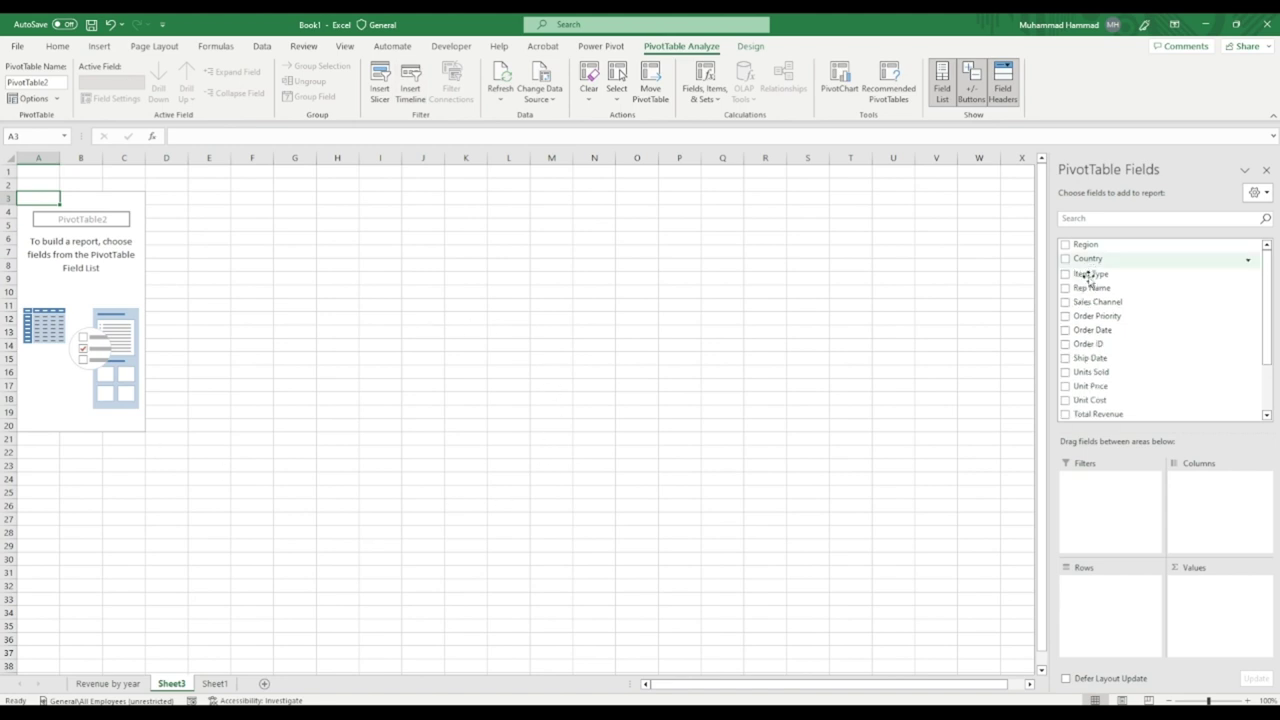
pyautogui.scroll(-2, 1094, 385)
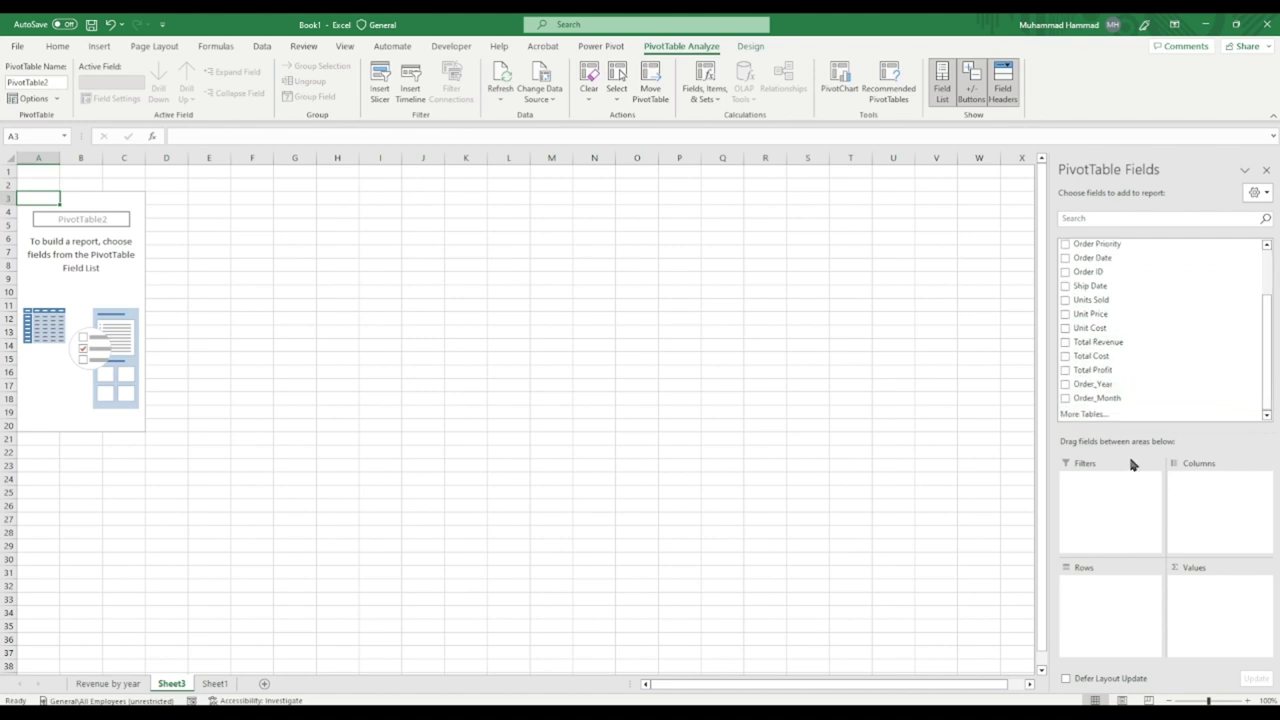
pyautogui.moveTo(1100, 383); pyautogui.dragTo(1101, 598)
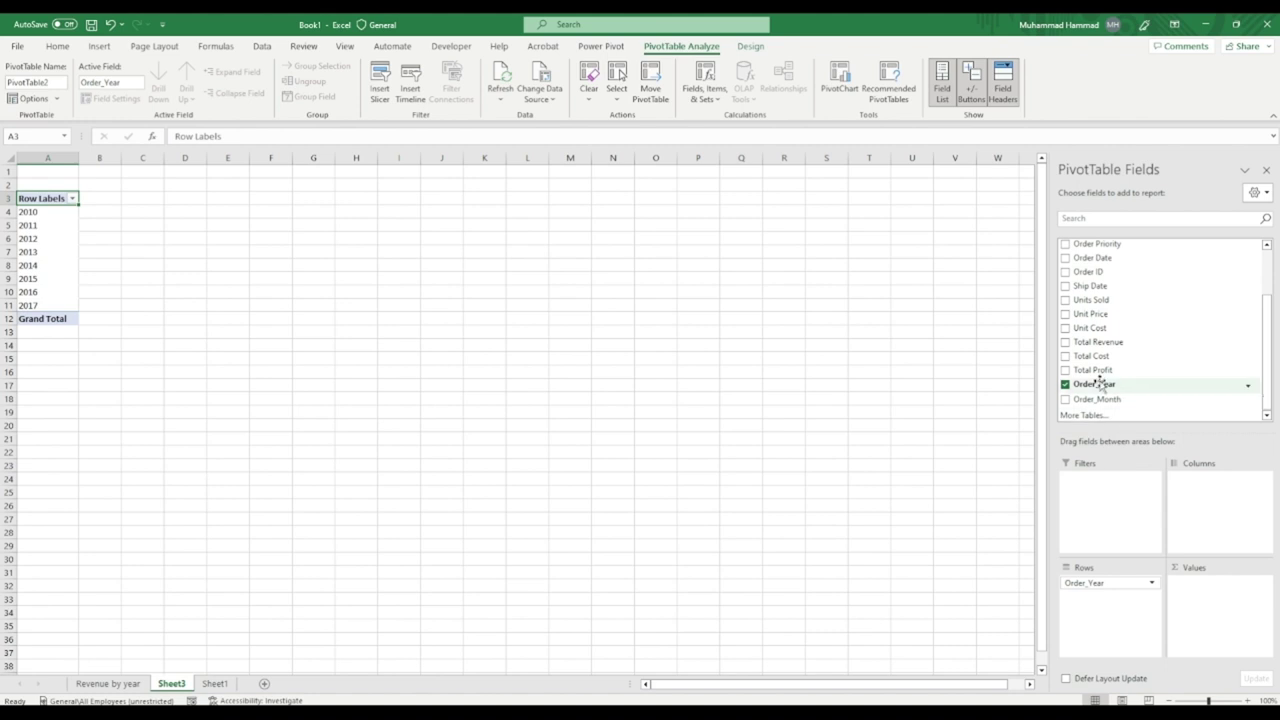
pyautogui.moveTo(1083, 345); pyautogui.dragTo(1205, 607)
pyautogui.scroll(3, 1097, 330)
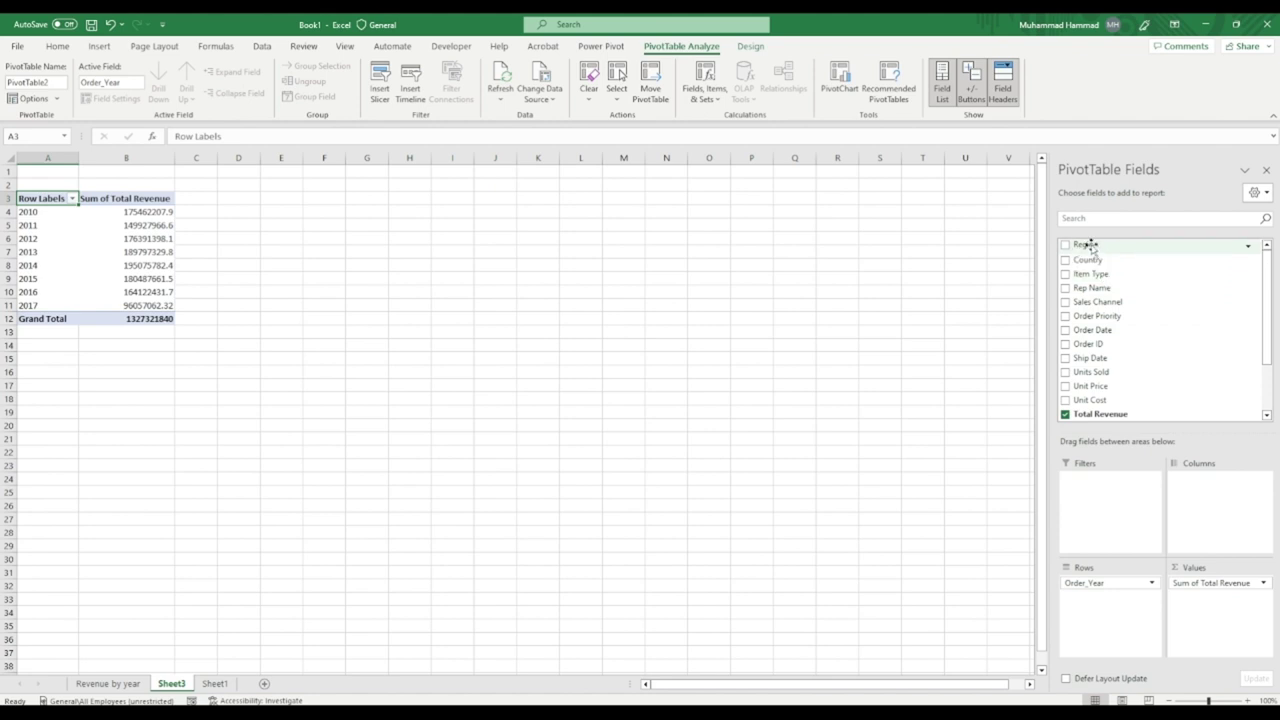
pyautogui.moveTo(1086, 245); pyautogui.dragTo(1226, 490)
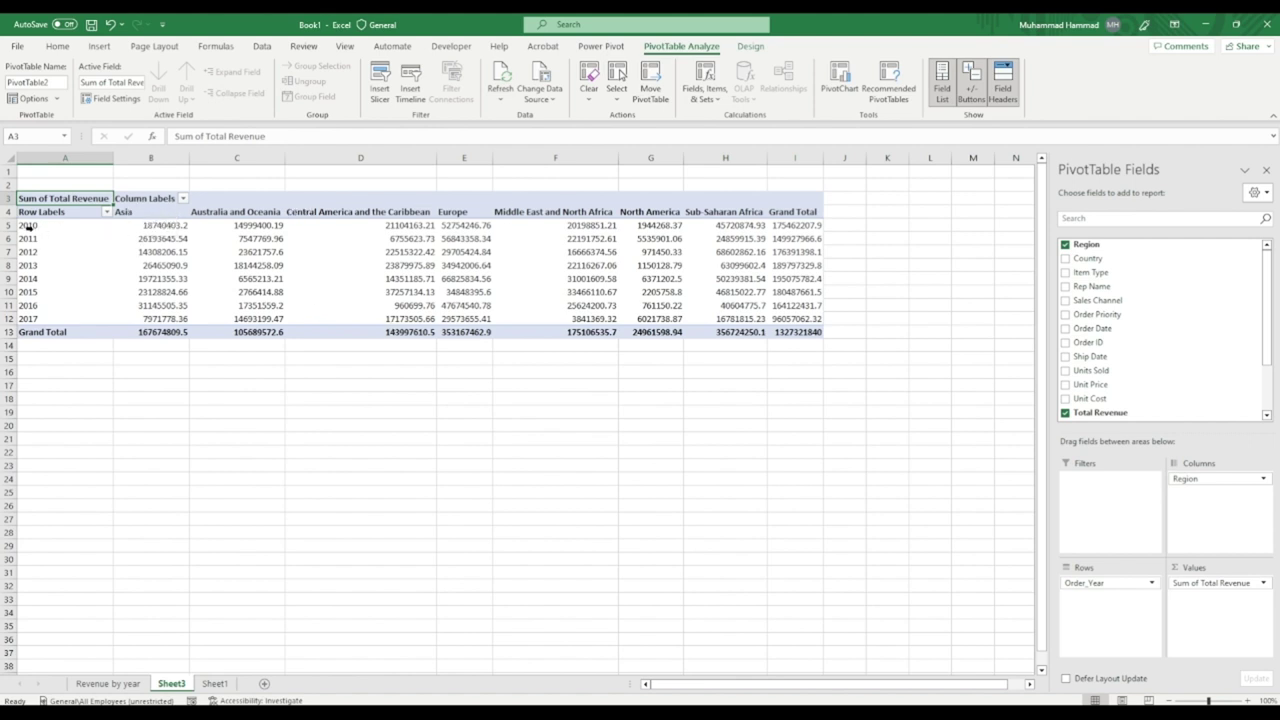
# Check each region's 2010 revenue and the grand total, then select the whole PivotTable
pyautogui.click(163, 240)
pyautogui.click(160, 225)
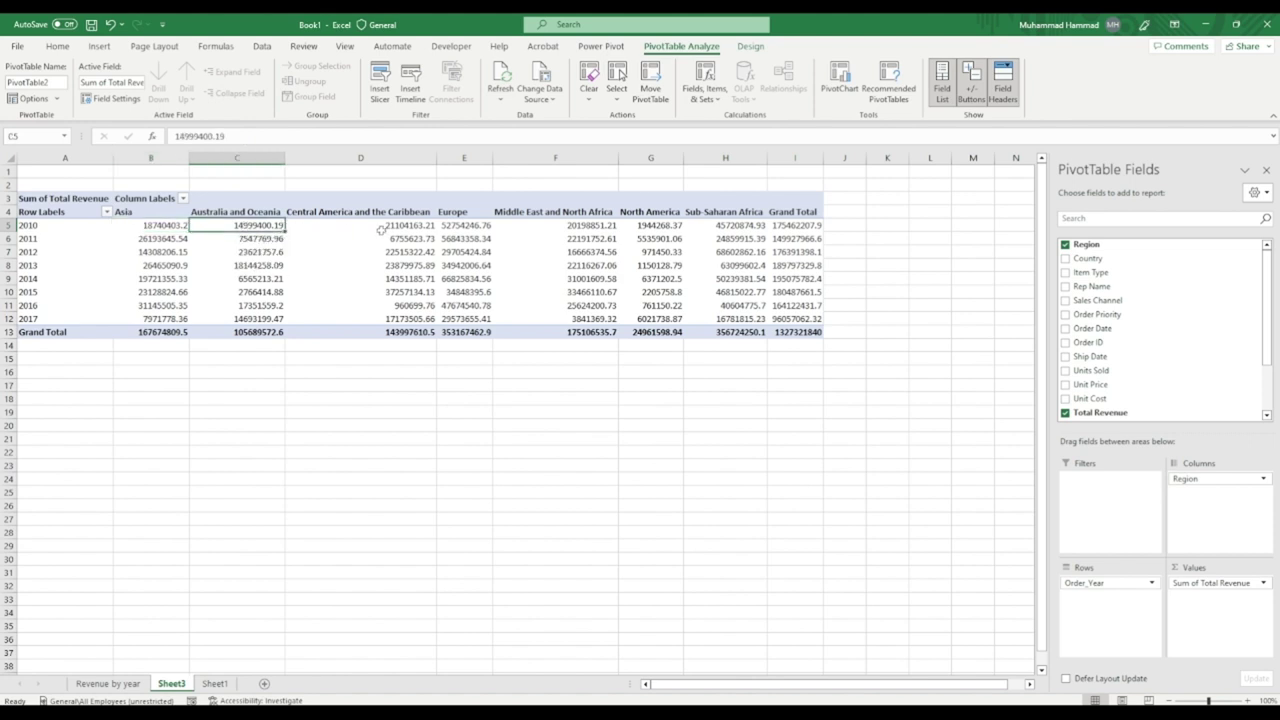
pyautogui.click(389, 226)
pyautogui.click(470, 226)
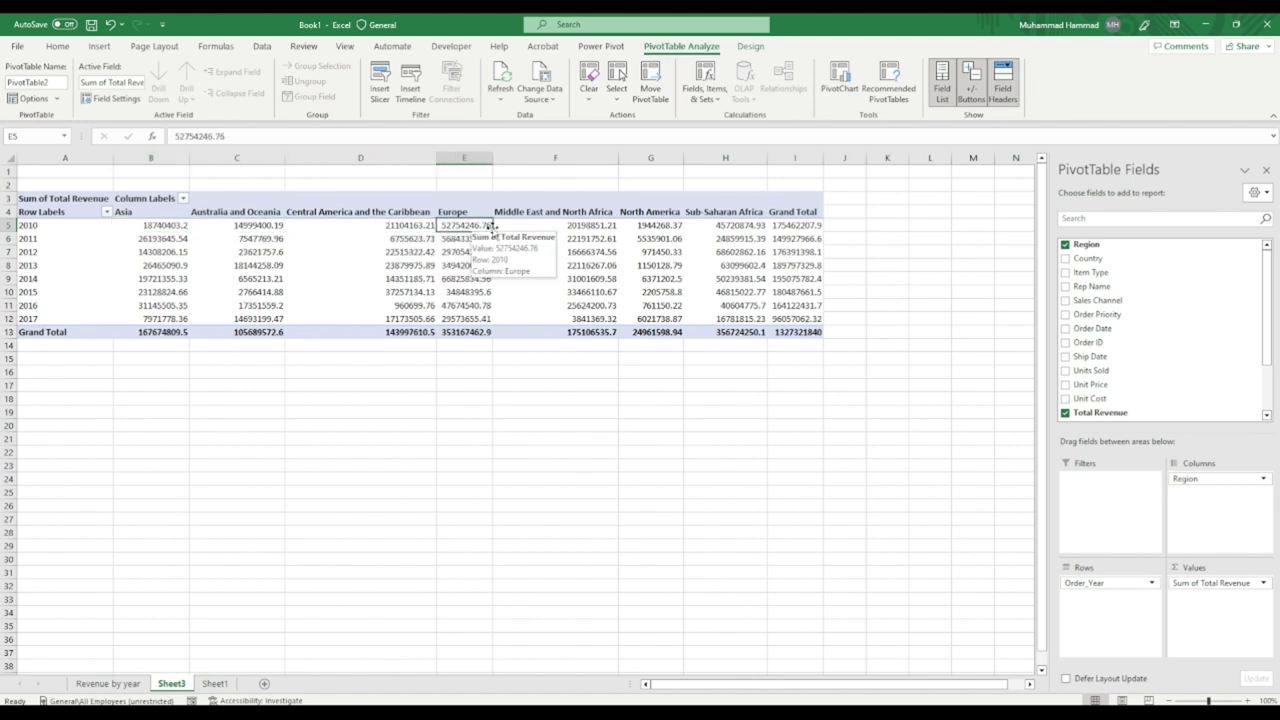
pyautogui.click(583, 226)
pyautogui.click(643, 226)
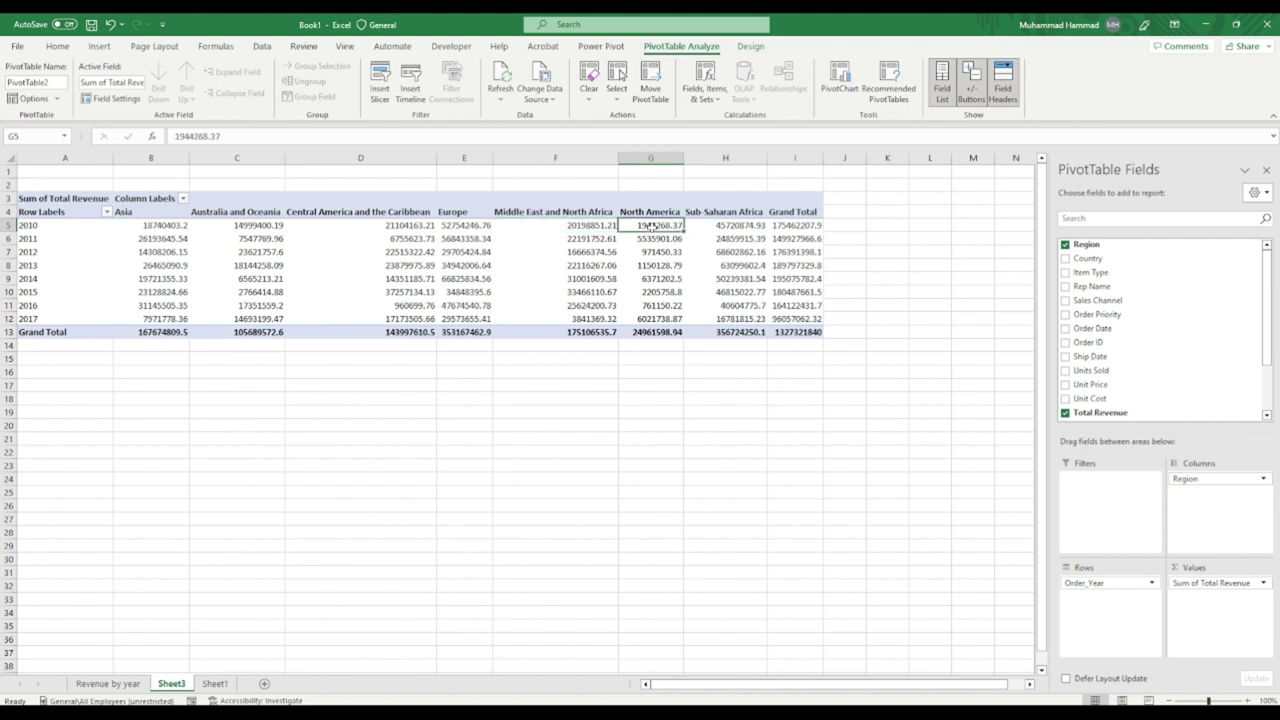
pyautogui.click(740, 226)
pyautogui.click(817, 226)
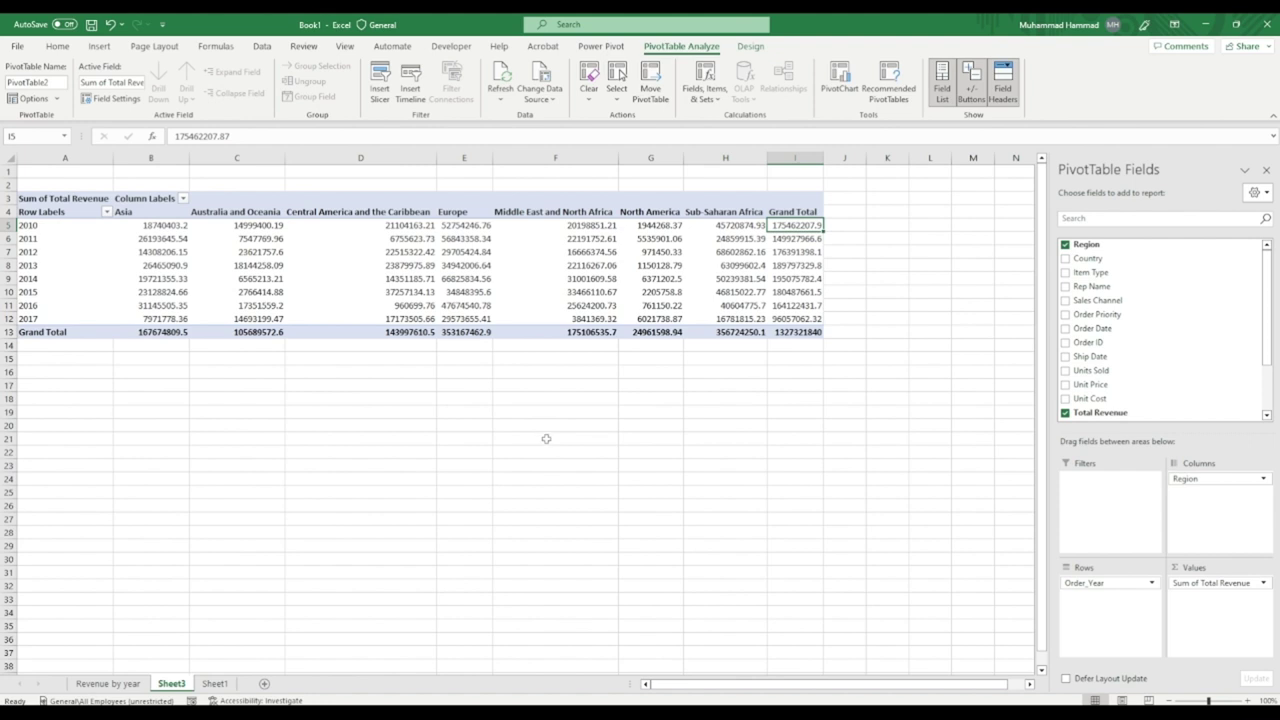
pyautogui.click(348, 224)
pyautogui.hotkey('ctrl', 'a')
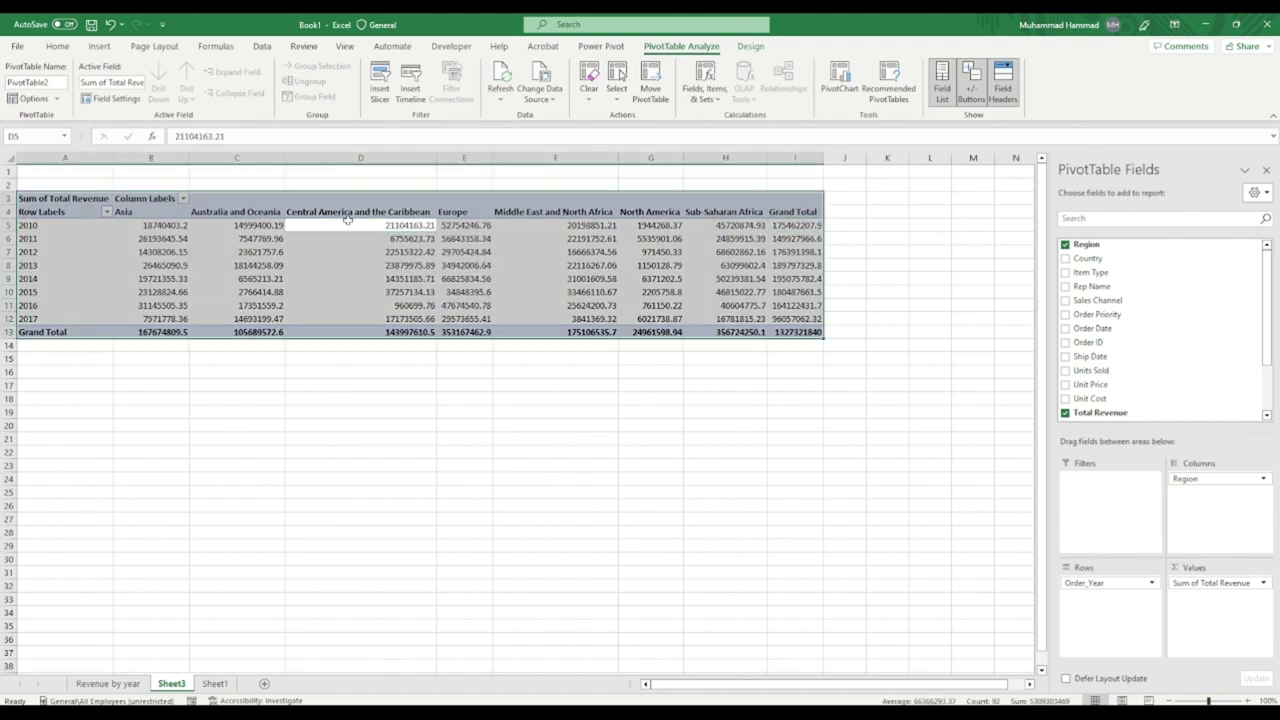
# Insert a Line chart from Recommended Charts for the regional PivotTable
pyautogui.click(99, 48)
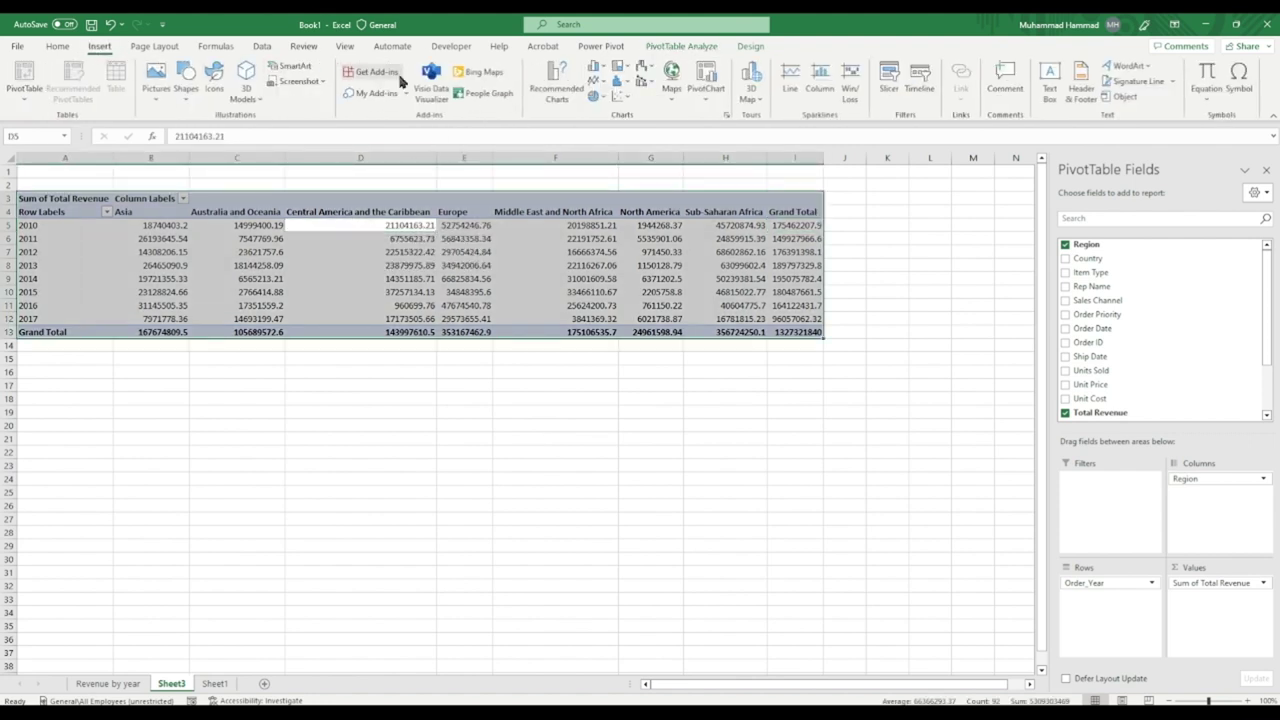
pyautogui.click(555, 85)
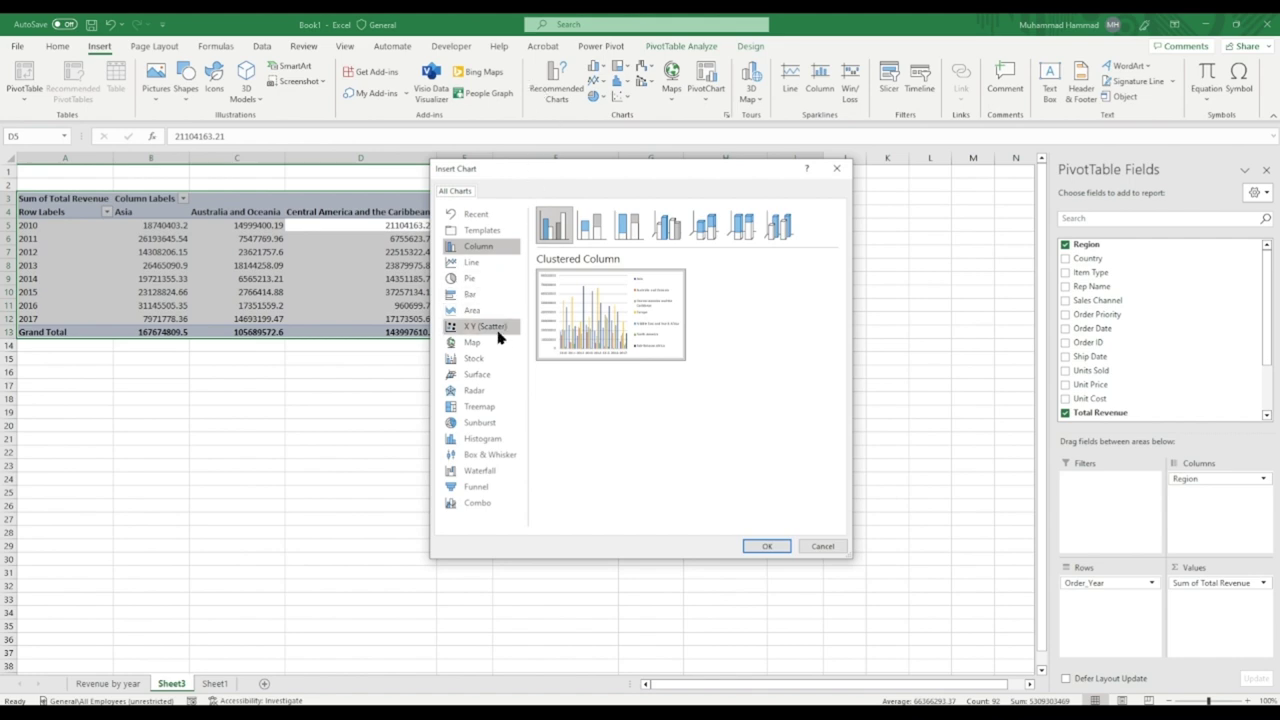
pyautogui.click(472, 264)
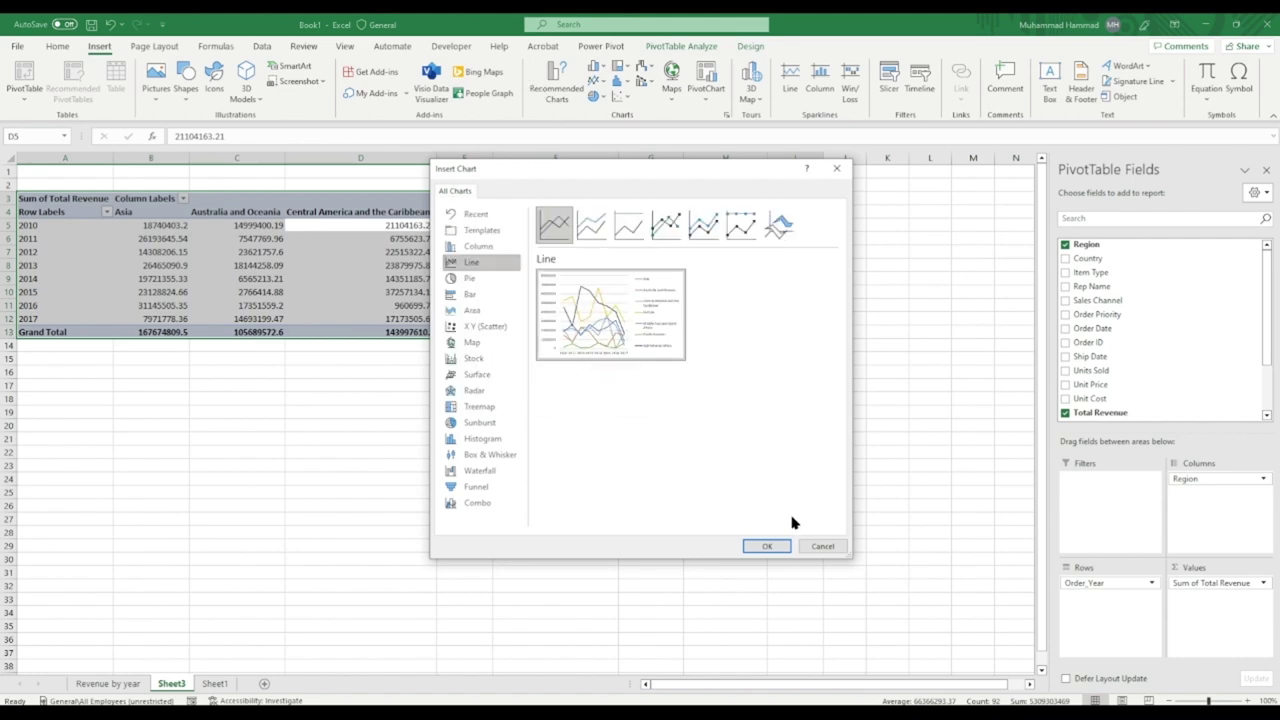
pyautogui.click(778, 545)
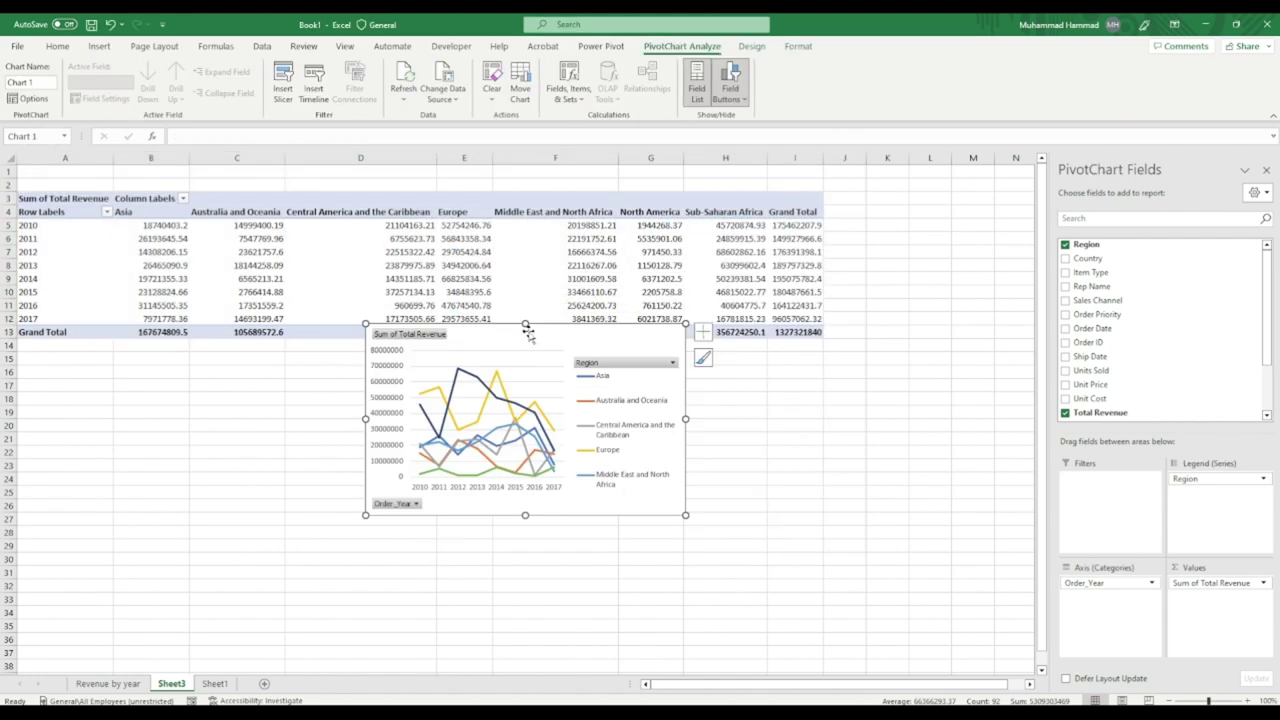
# Enlarge the chart and move it up over the top of the sheet
pyautogui.moveTo(685, 515); pyautogui.dragTo(860, 634)
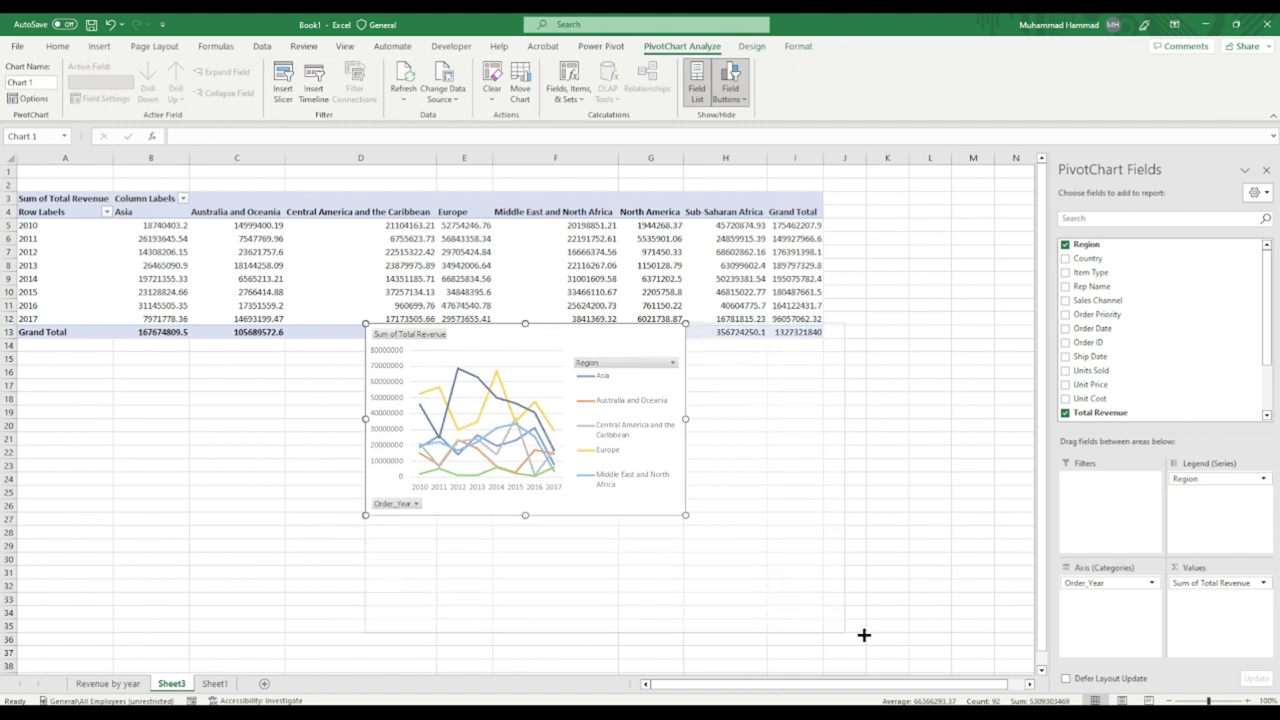
pyautogui.moveTo(729, 343); pyautogui.dragTo(667, 195)
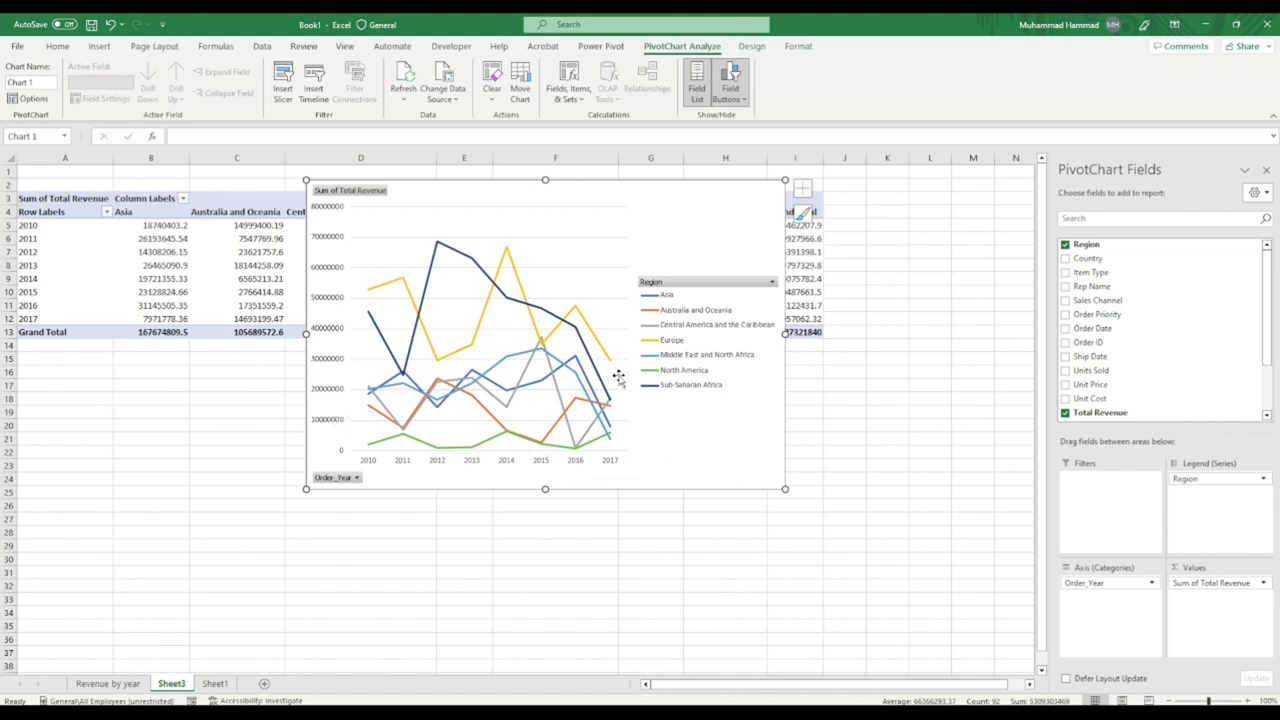
pyautogui.click(422, 229)
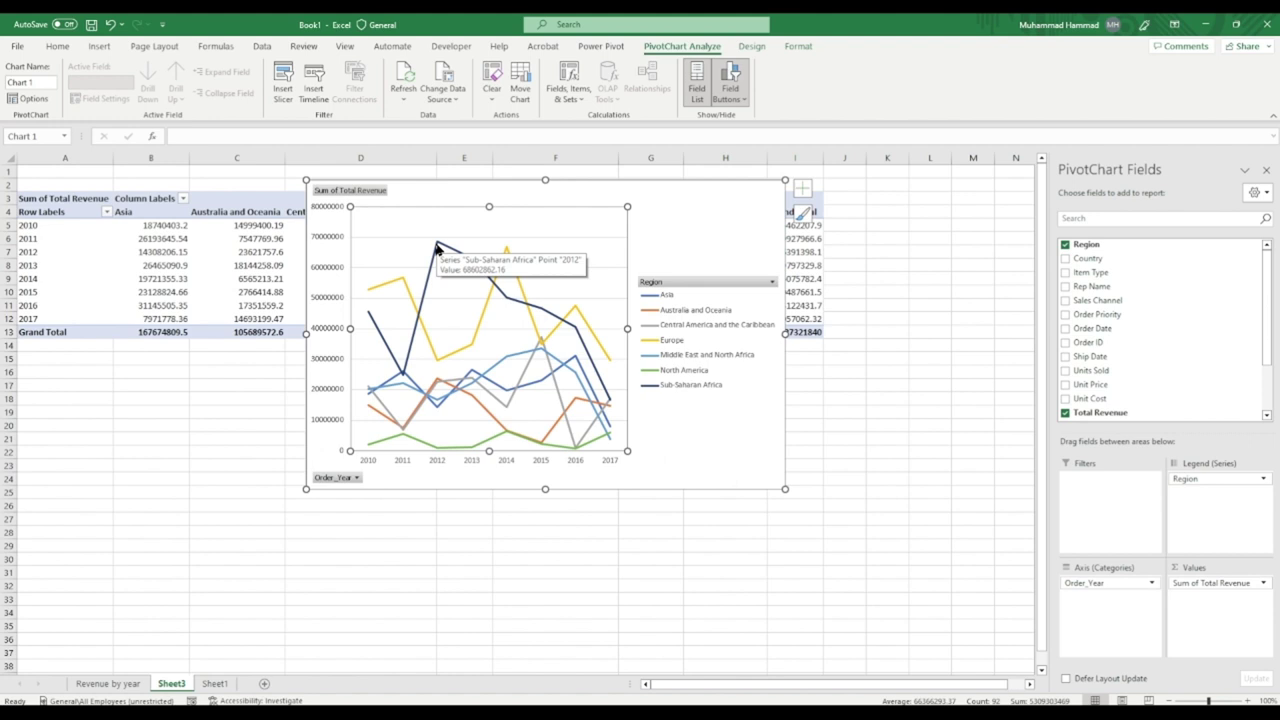
pyautogui.moveTo(507, 253)
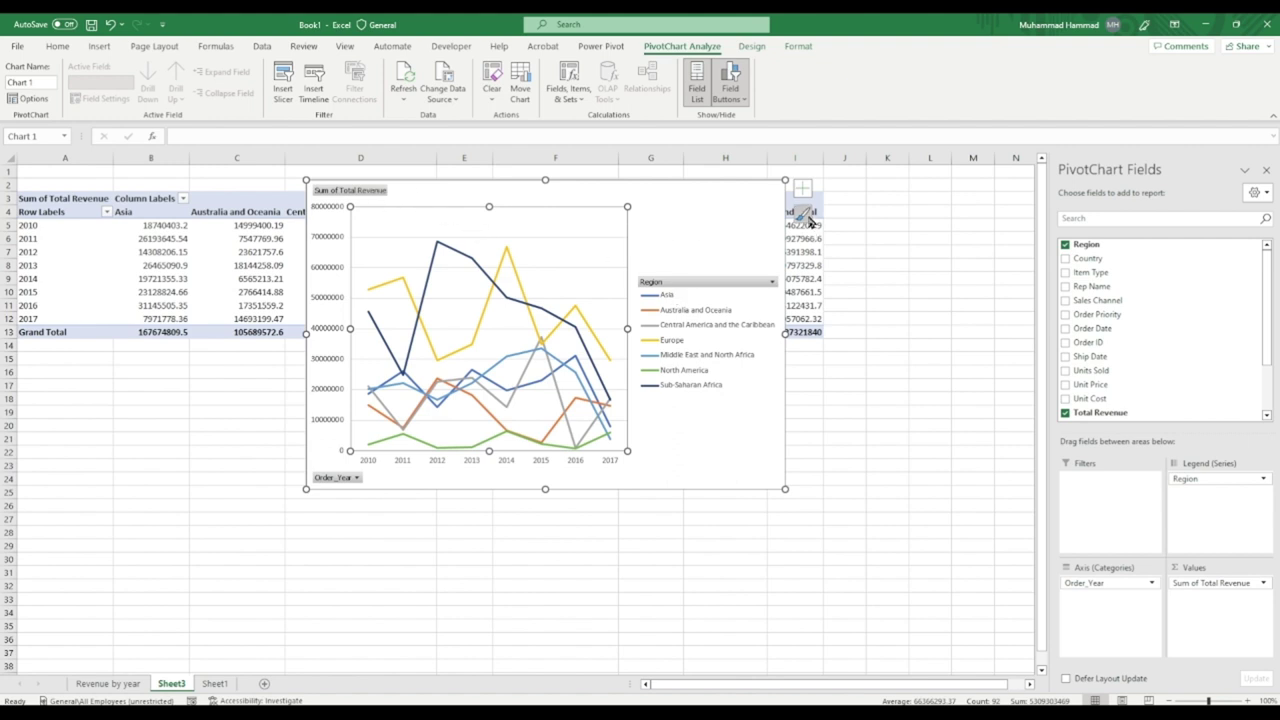
# Remove the chart legend and hide all PivotChart field buttons
pyautogui.click(804, 193)
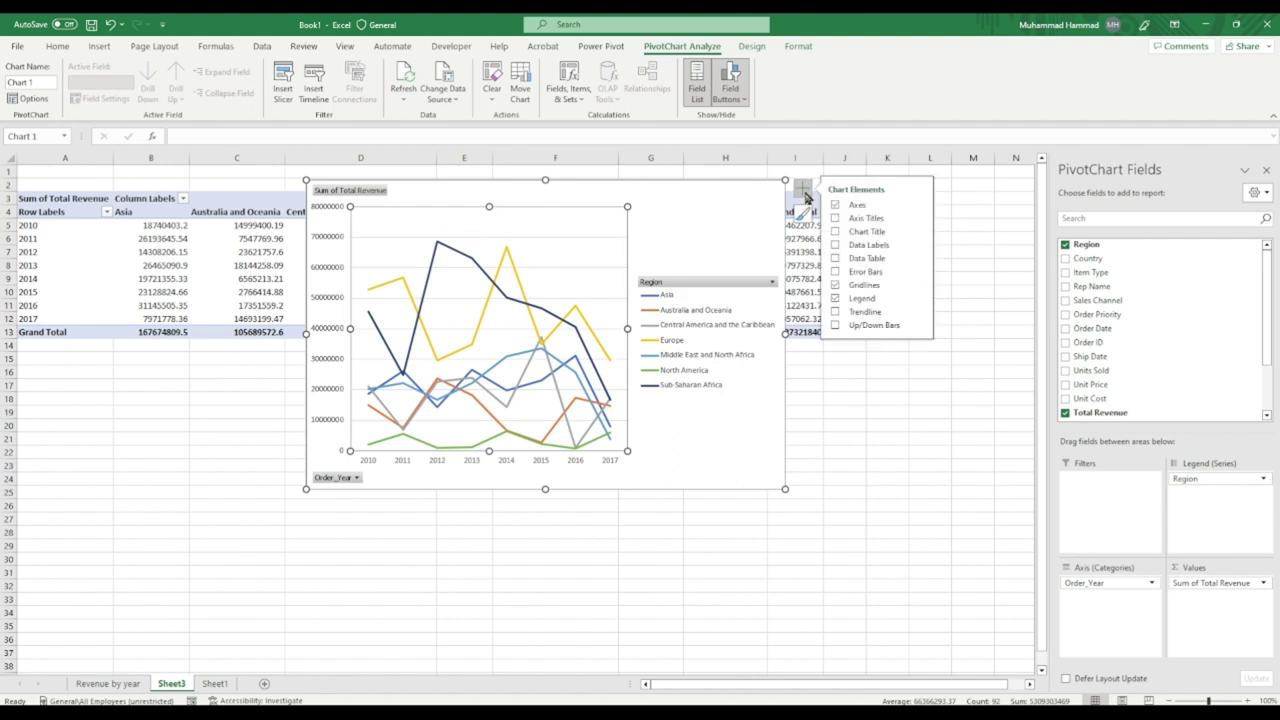
pyautogui.click(835, 299)
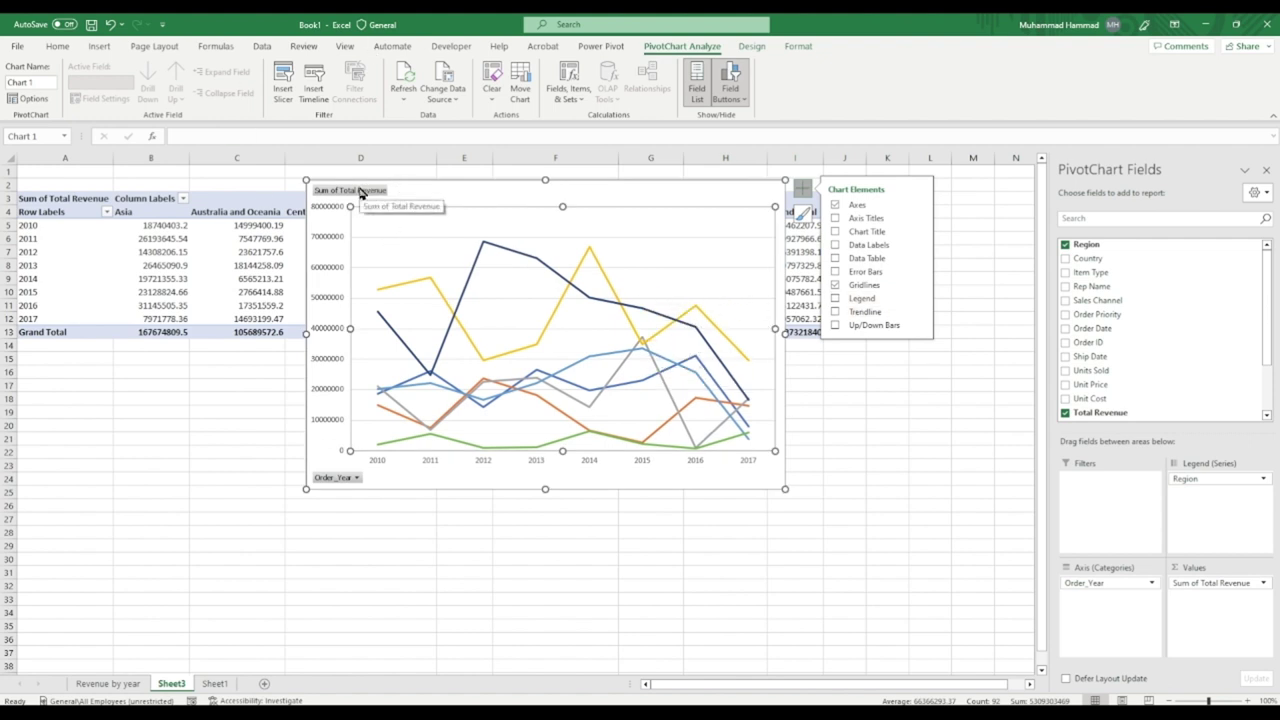
pyautogui.rightClick(360, 191)
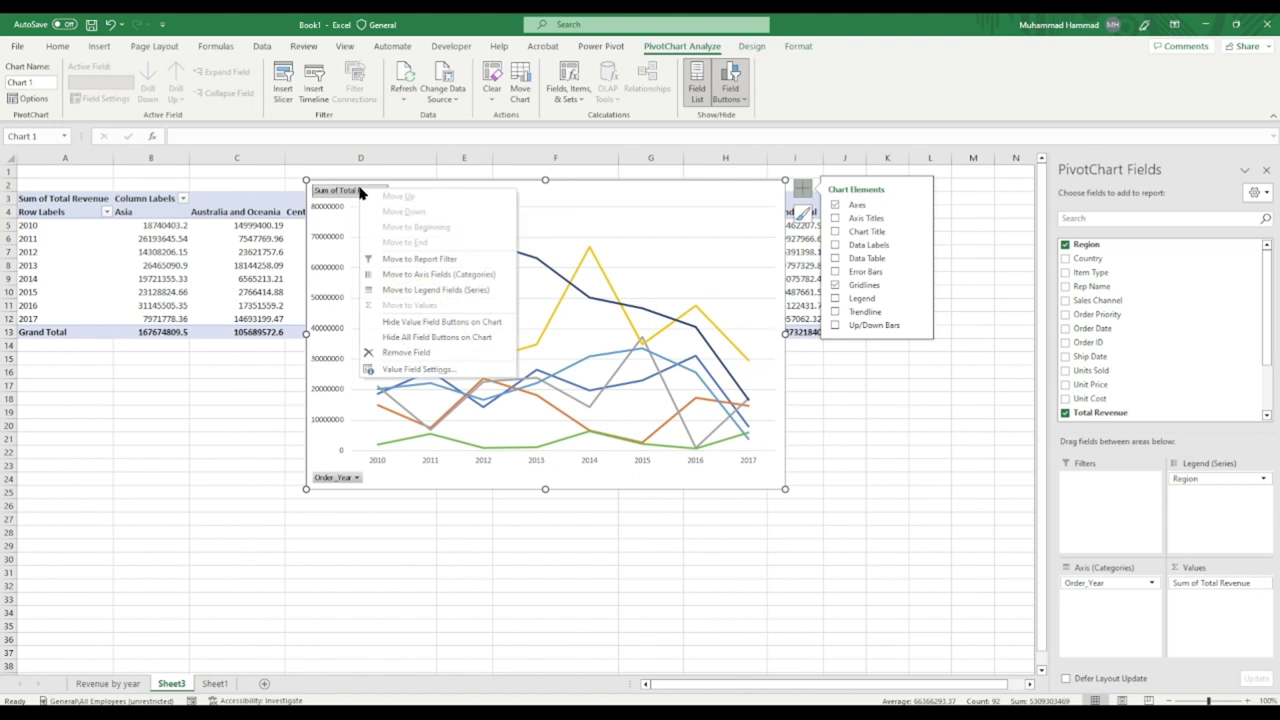
pyautogui.click(460, 338)
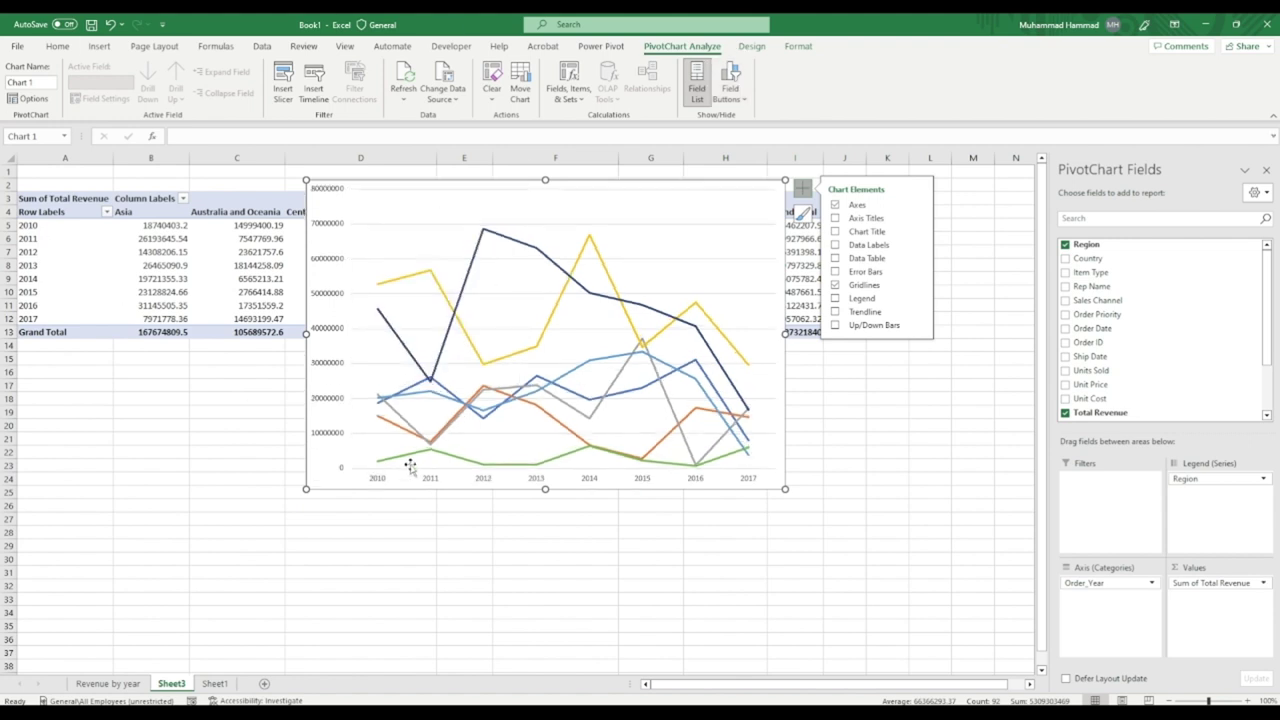
# Give the vertical axis a custom millions number format, showing 0M to 80M
pyautogui.click(323, 321)
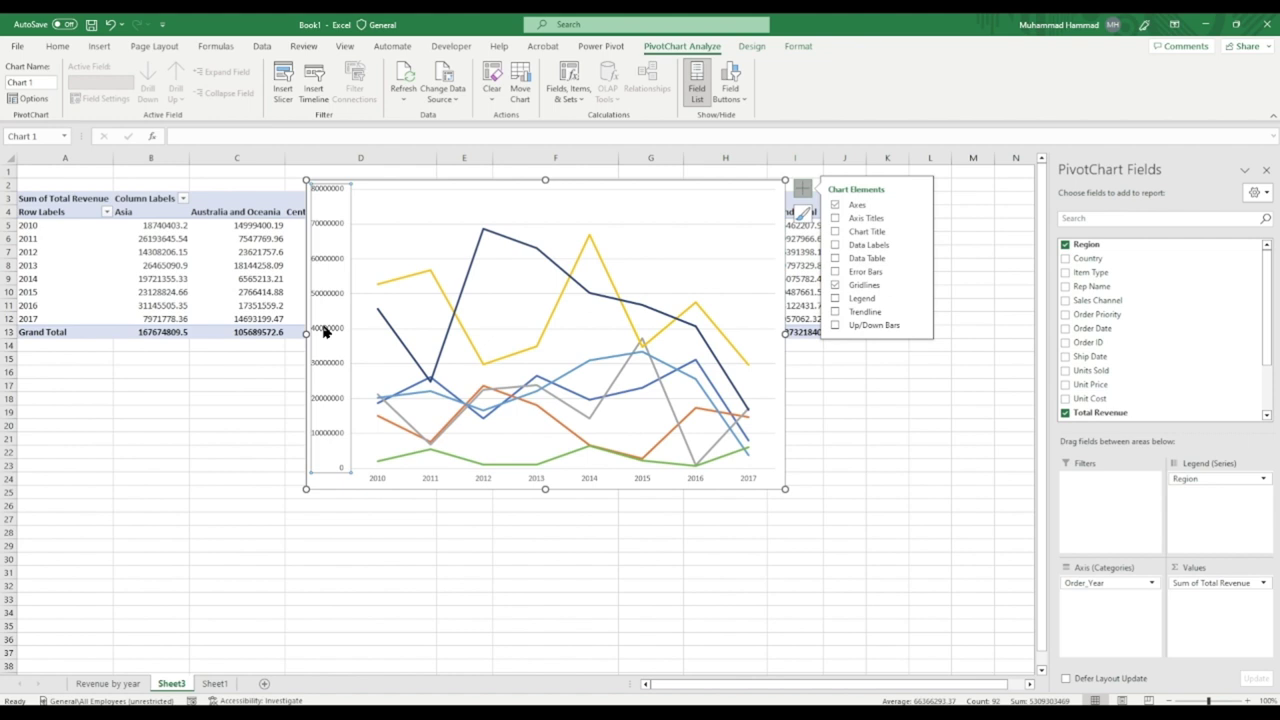
pyautogui.rightClick(324, 333)
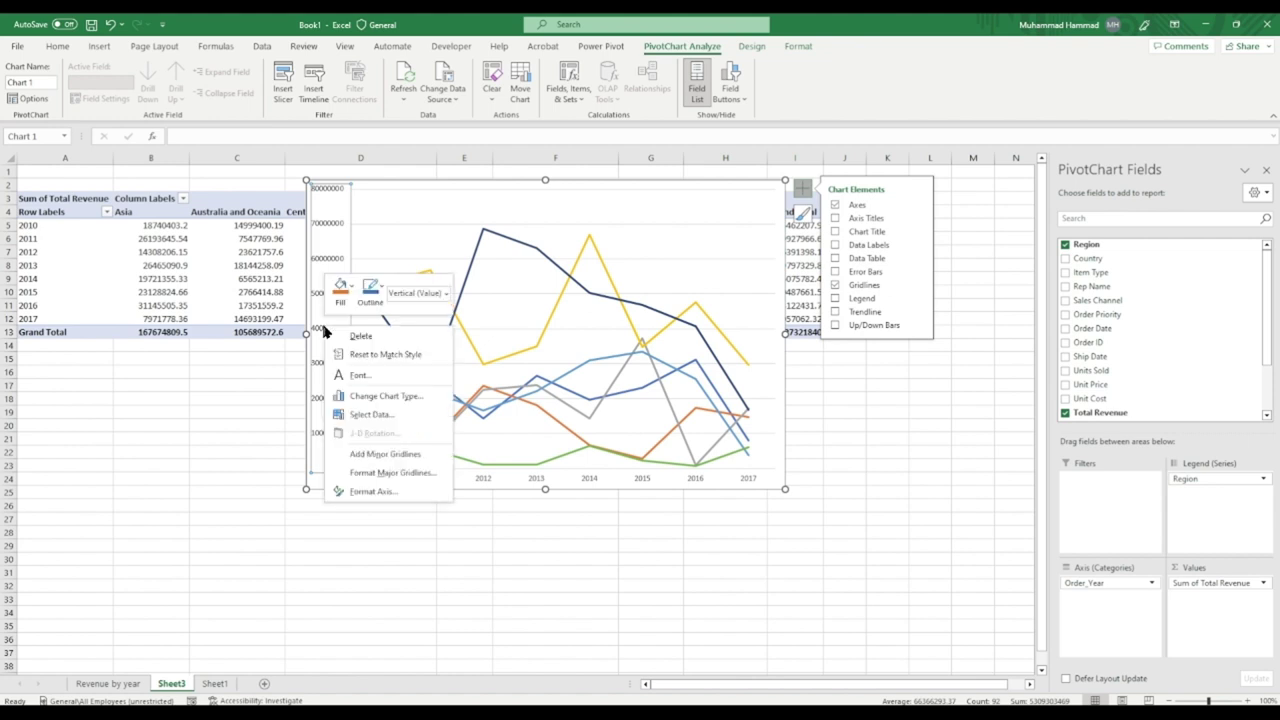
pyautogui.click(401, 493)
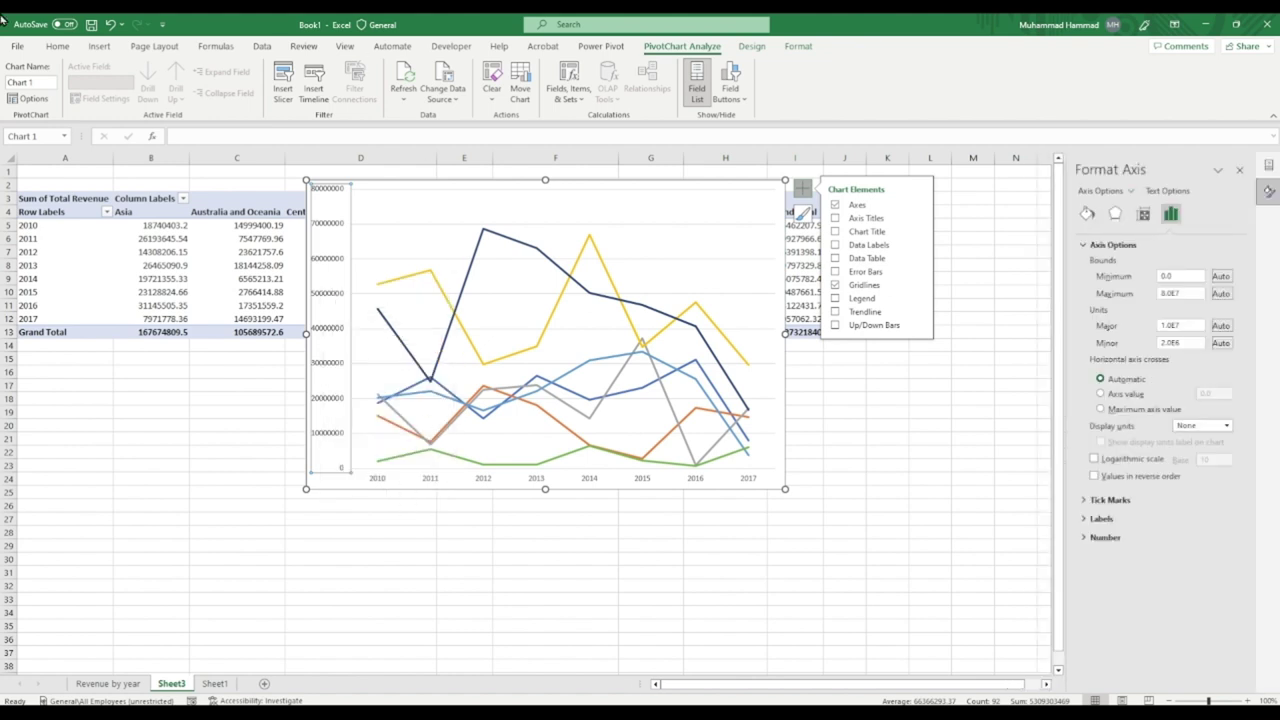
pyautogui.click(1112, 538)
pyautogui.click(1214, 570)
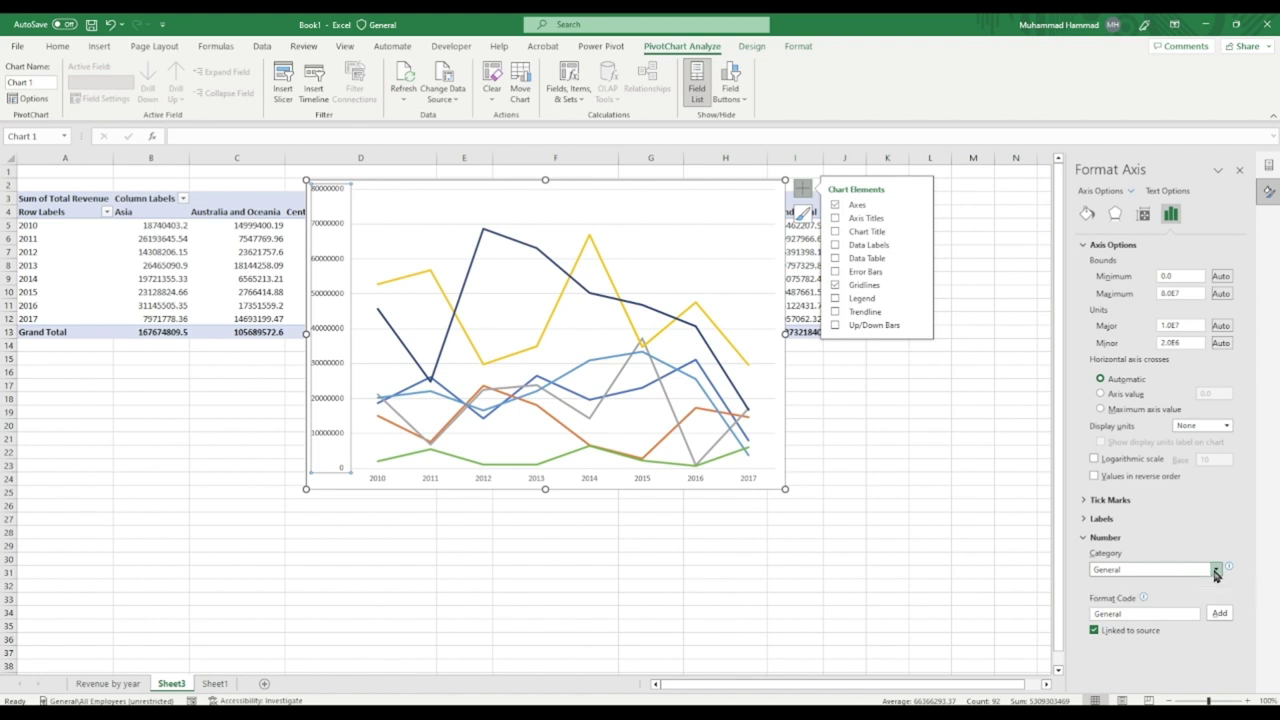
pyautogui.click(1133, 554)
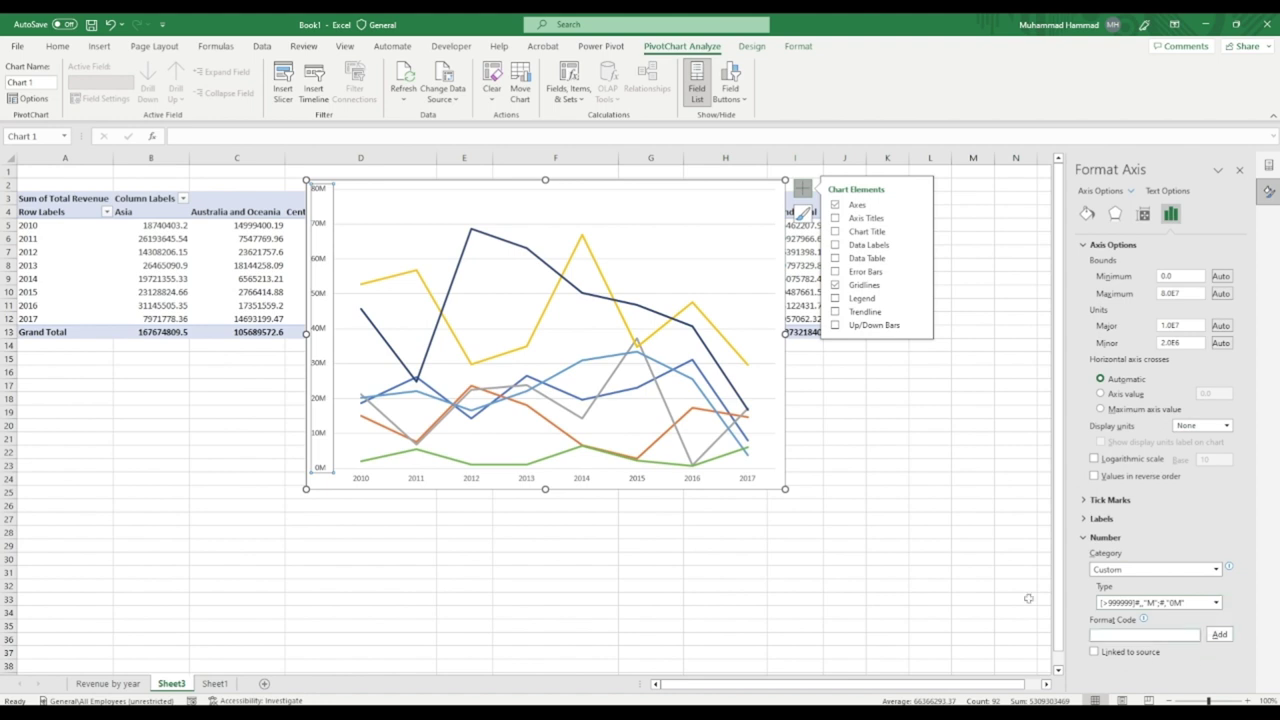
pyautogui.click(804, 190)
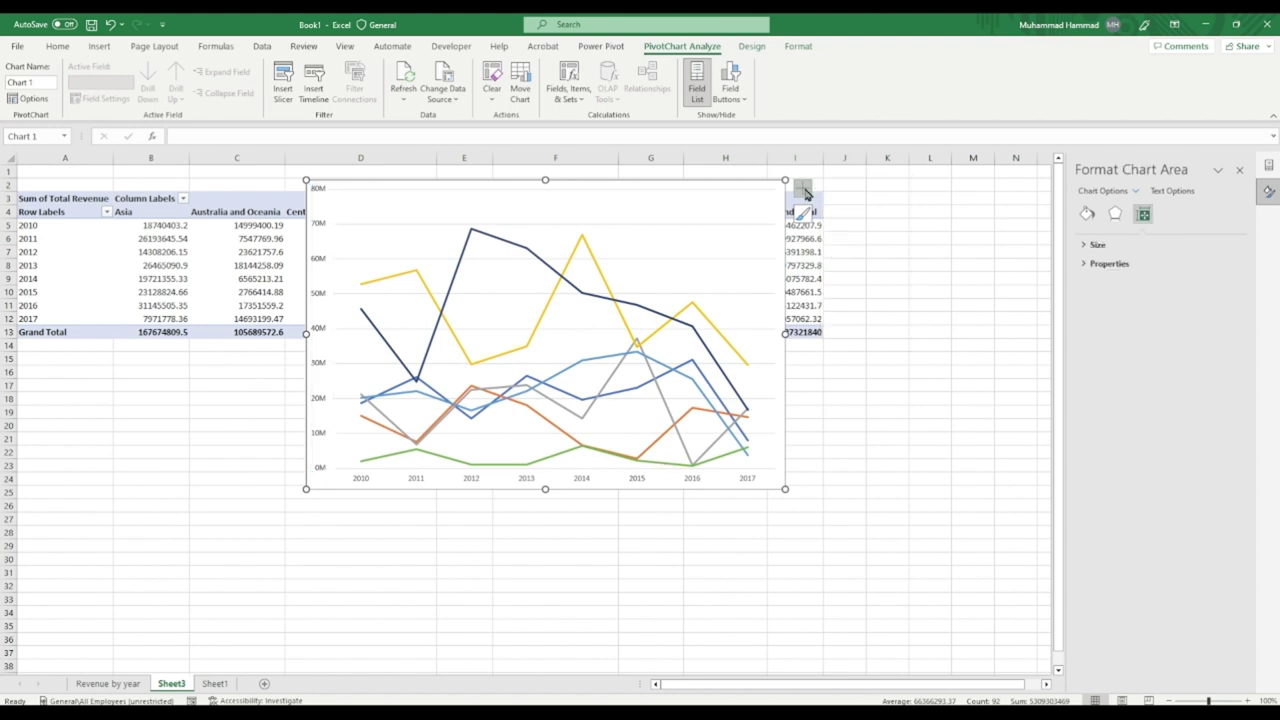
# Add axis titles to the chart and label the horizontal axis 'Year'
pyautogui.click(804, 190)
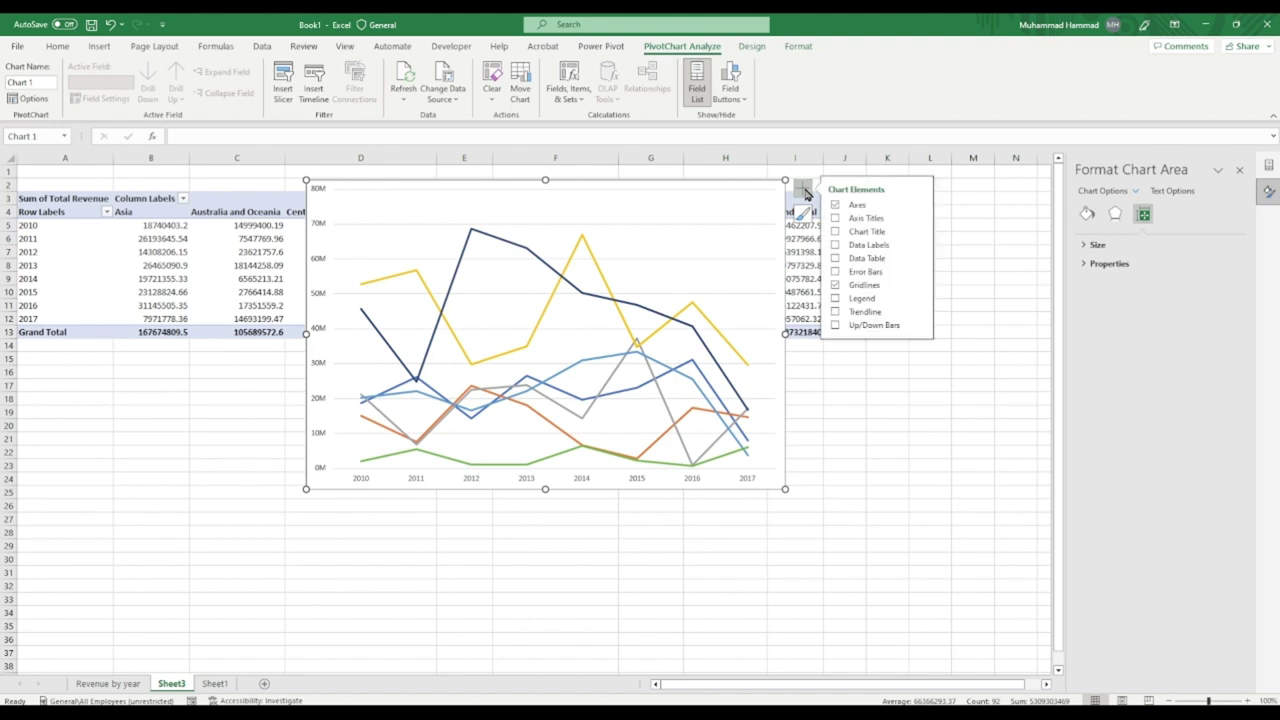
pyautogui.click(874, 219)
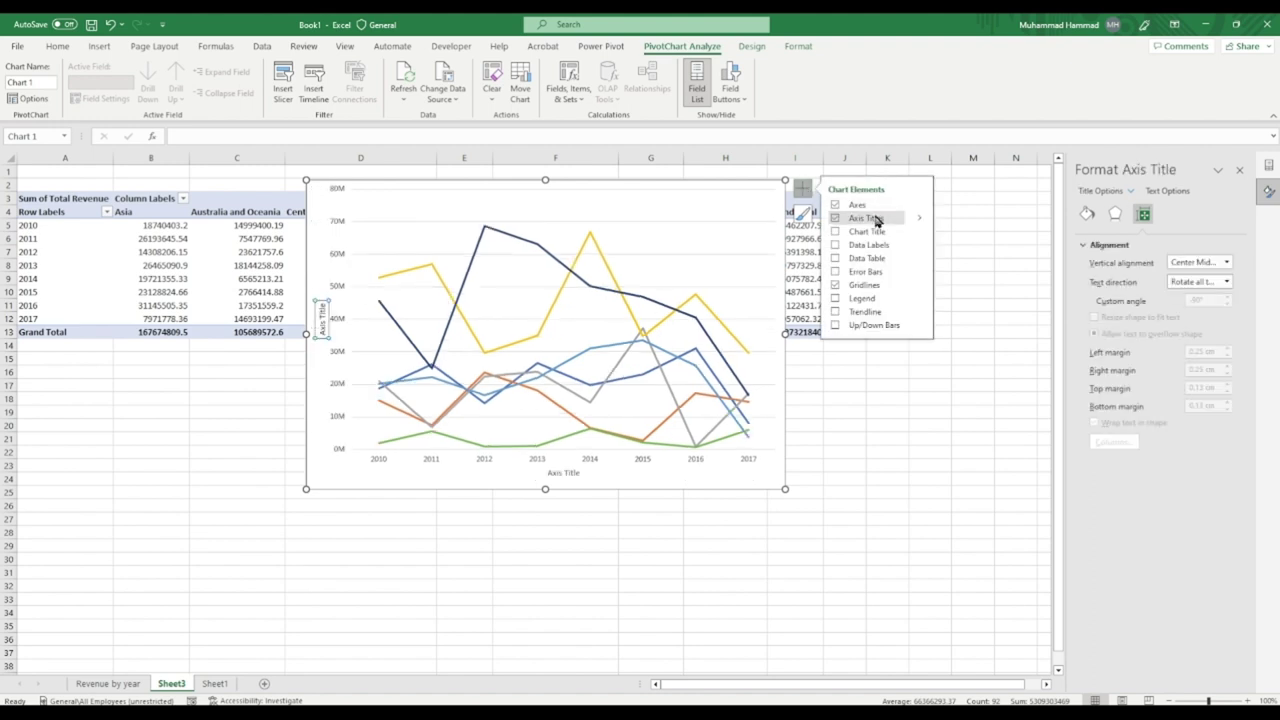
pyautogui.click(566, 473)
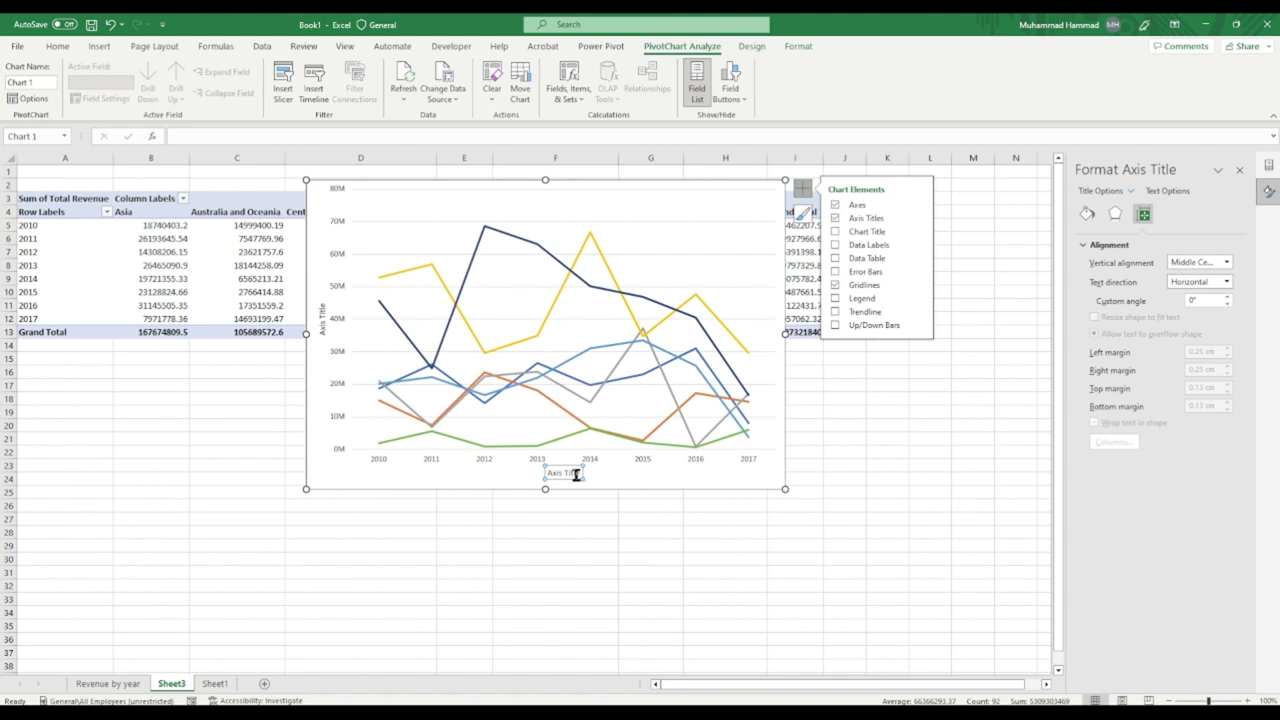
pyautogui.tripleClick(576, 475)
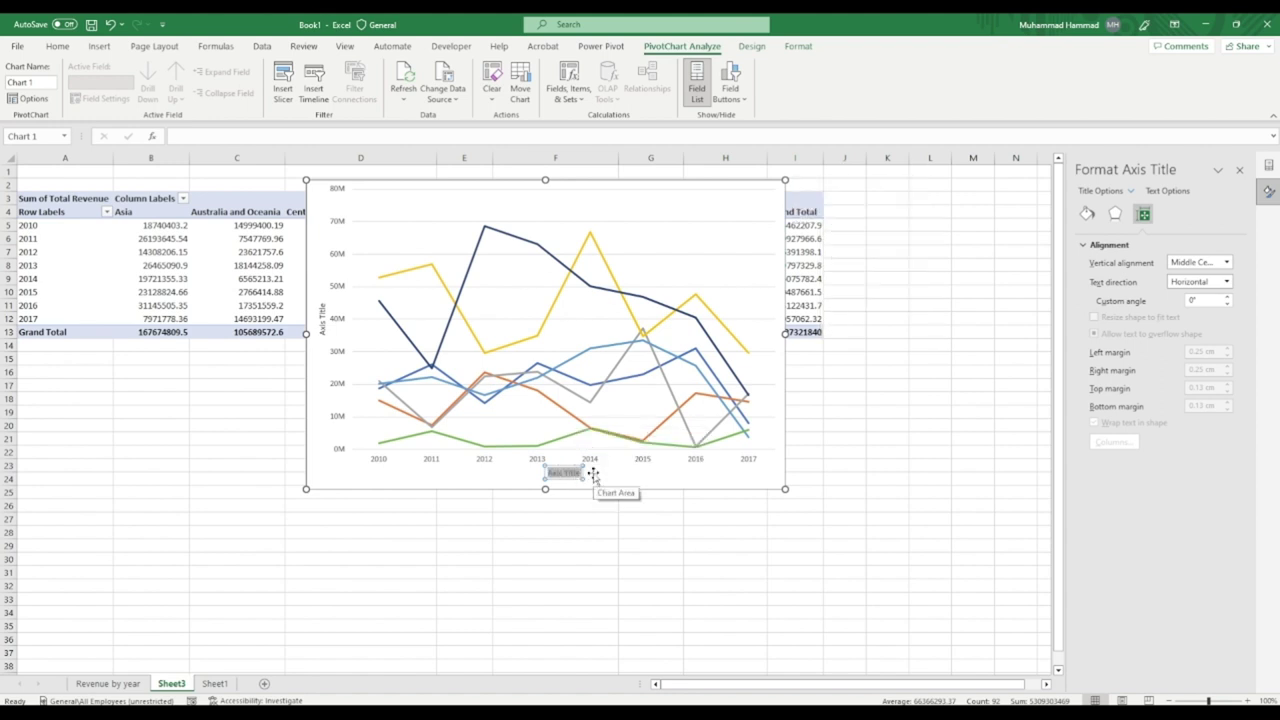
pyautogui.write('Year')
# Title the vertical axis 'Revenue' and deselect the chart
pyautogui.click(320, 316)
pyautogui.click(324, 316)
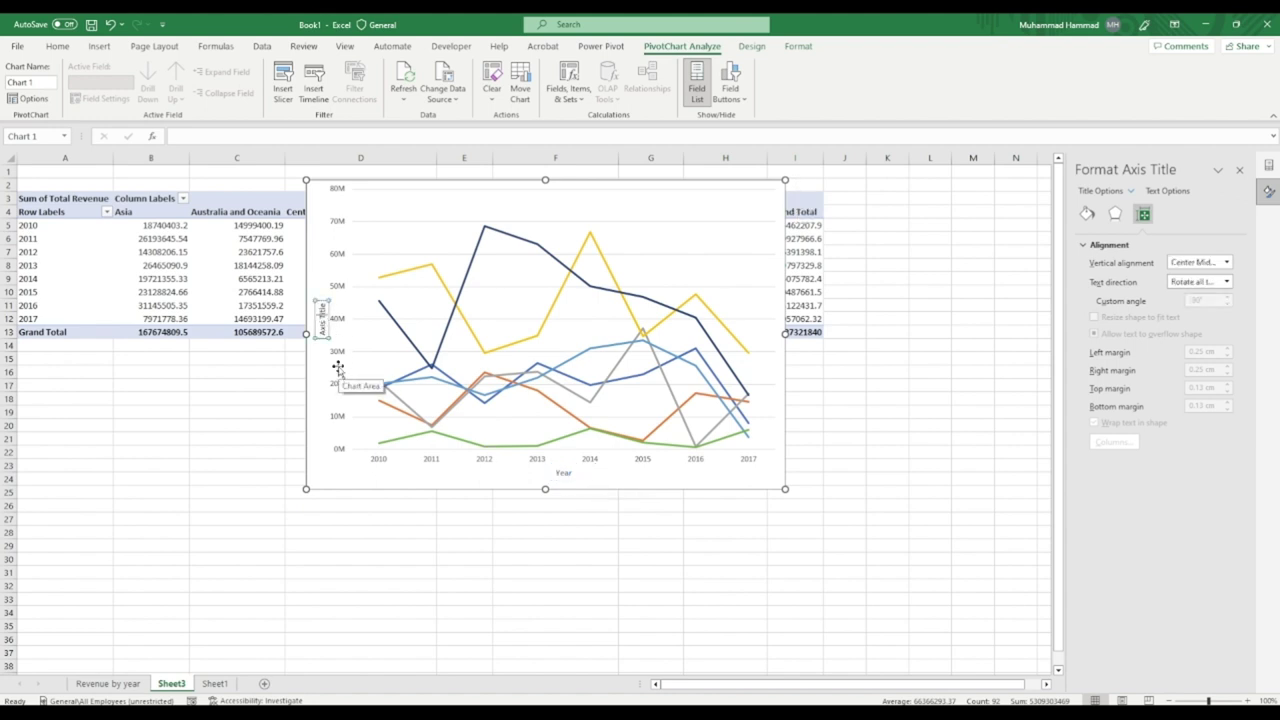
pyautogui.hotkey('ctrl', 'a')
pyautogui.write('Revenue')
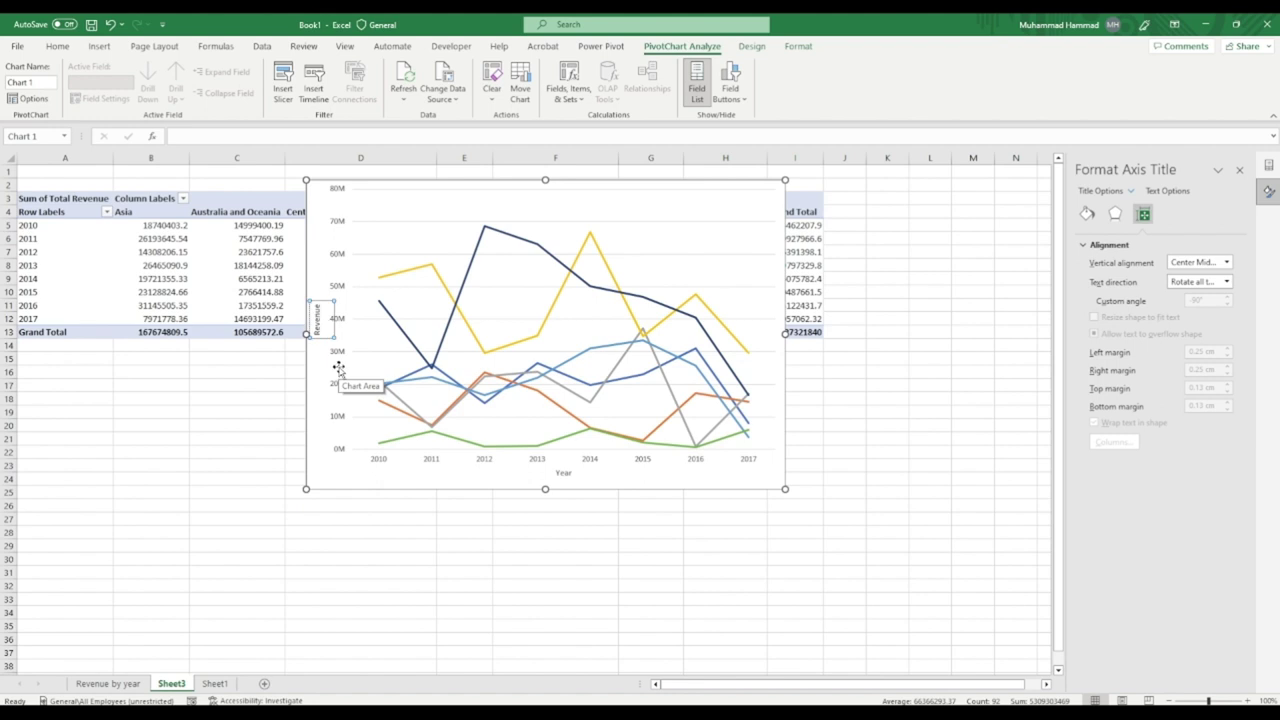
pyautogui.click(720, 530)
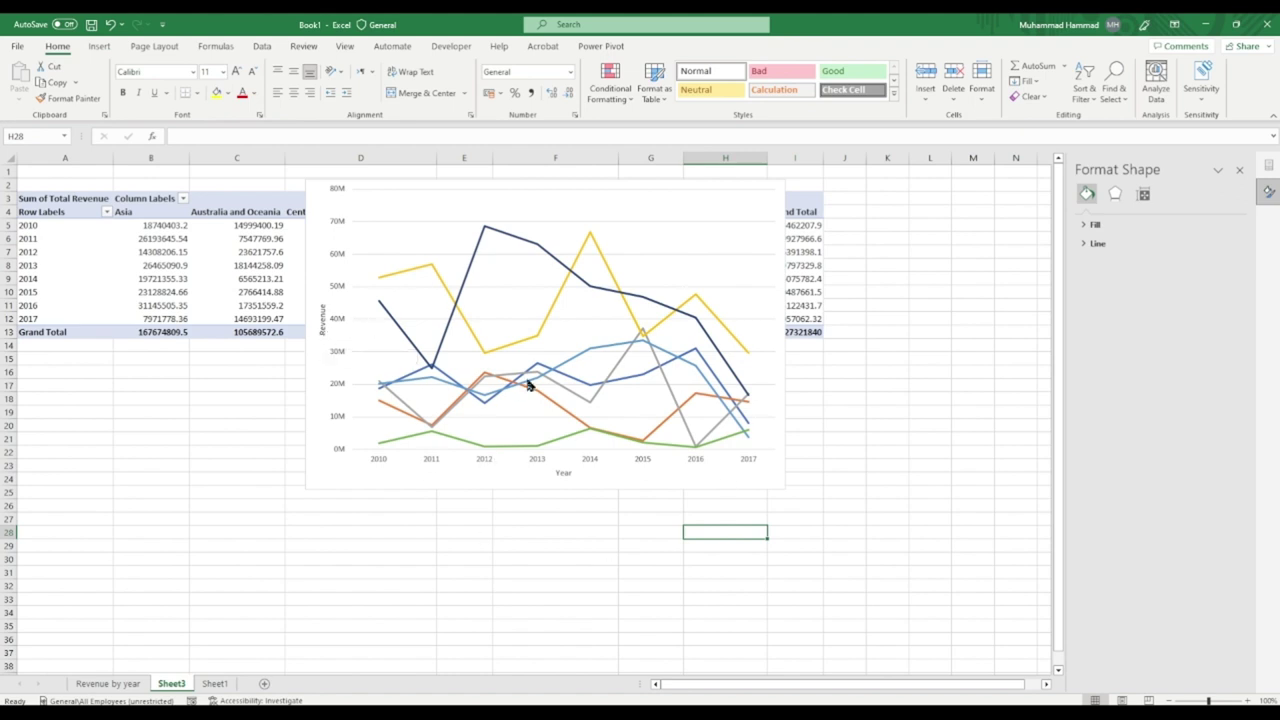
# Rename Sheet3 to 'Rivenue by year and by region' and return to Sheet1's data
pyautogui.doubleClick(170, 683)
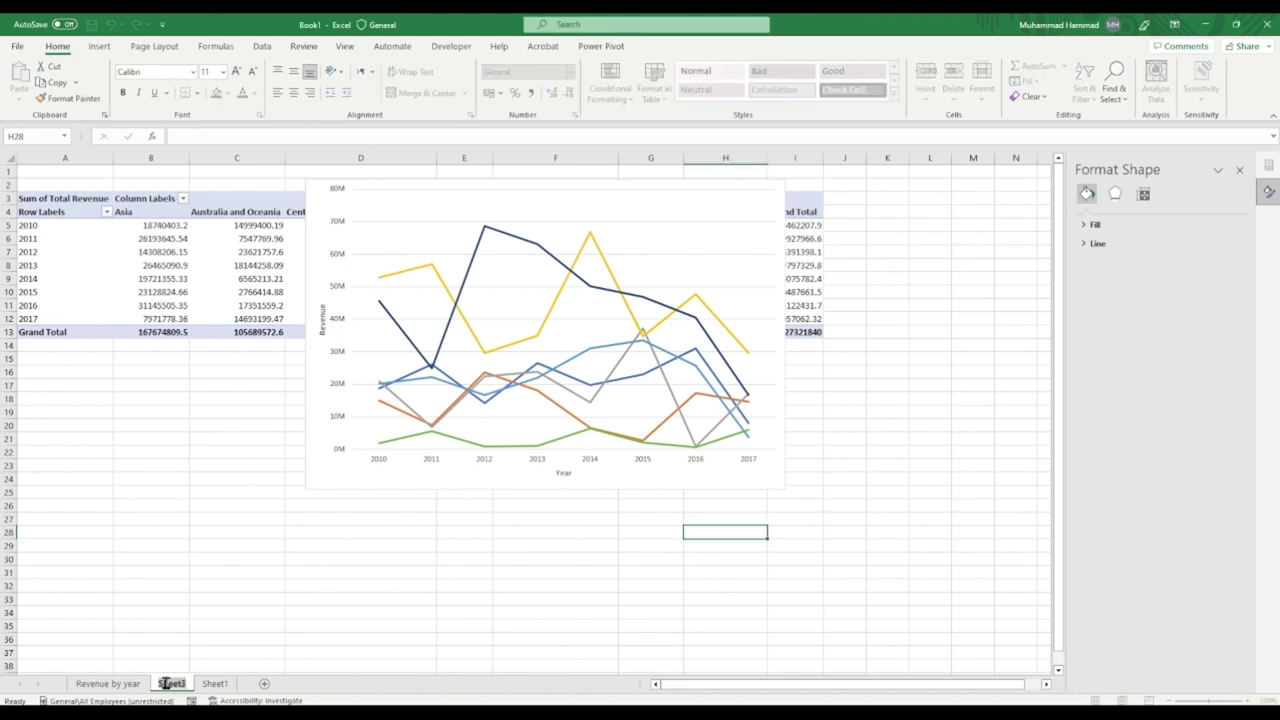
pyautogui.write('Rive')
pyautogui.write('nue')
pyautogui.write(' by y')
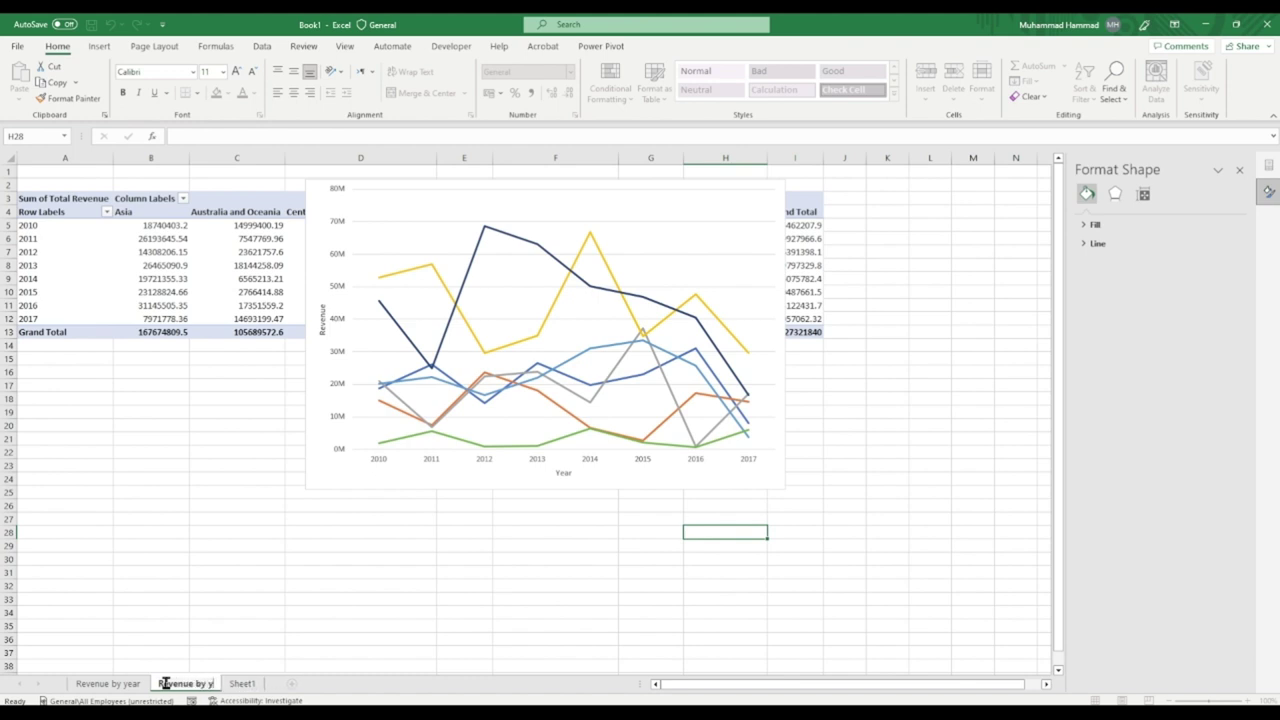
pyautogui.write('ear and by region')
pyautogui.click(275, 683)
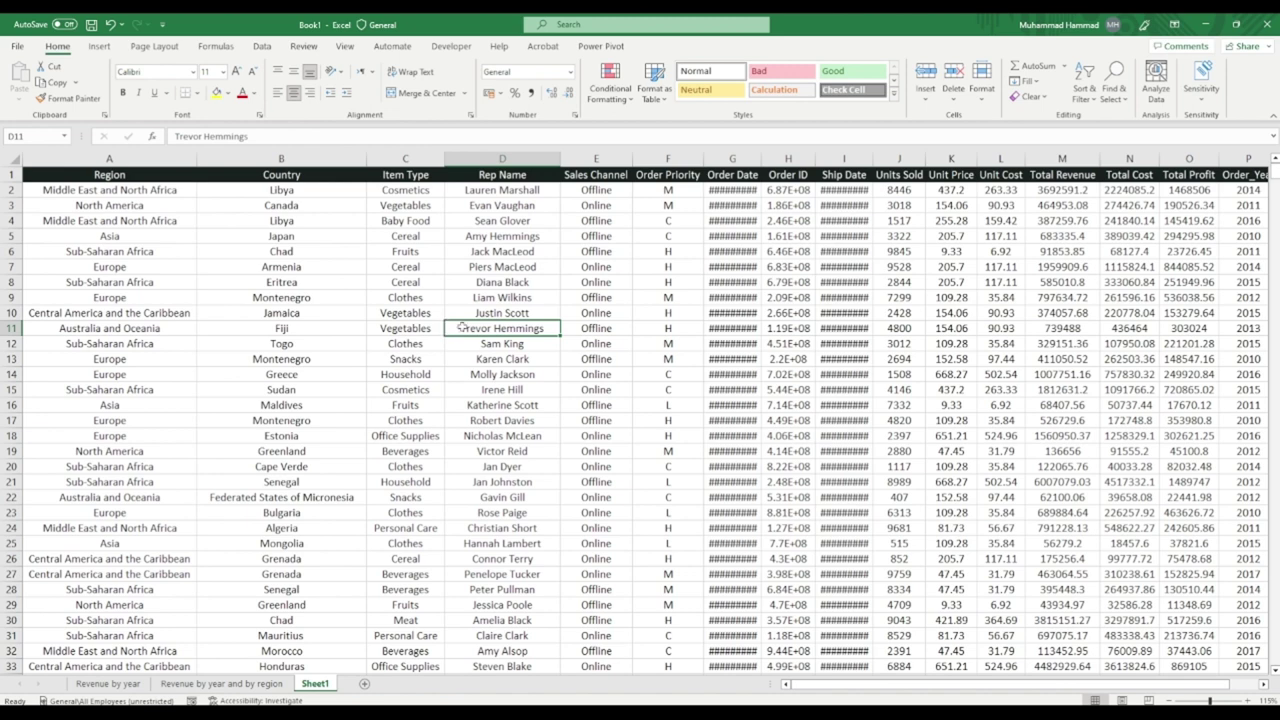
# Insert a PivotTable from the sales data on a new worksheet
pyautogui.click(99, 46)
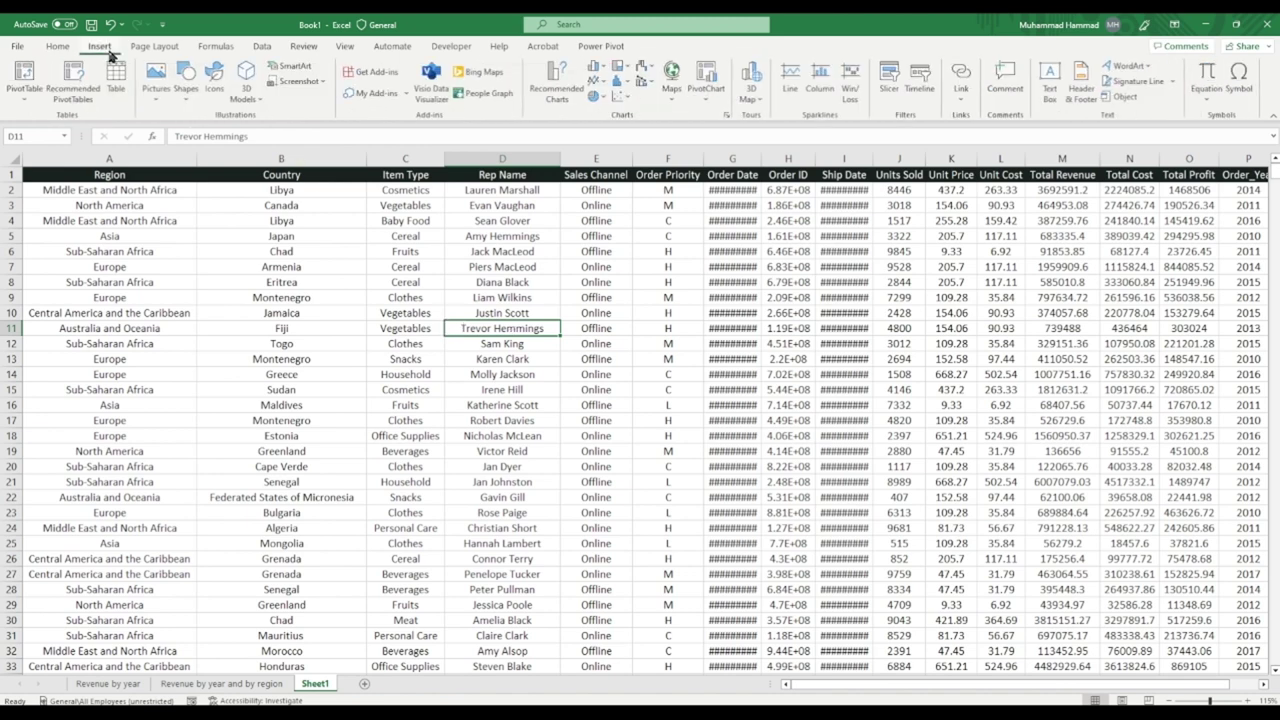
pyautogui.click(28, 72)
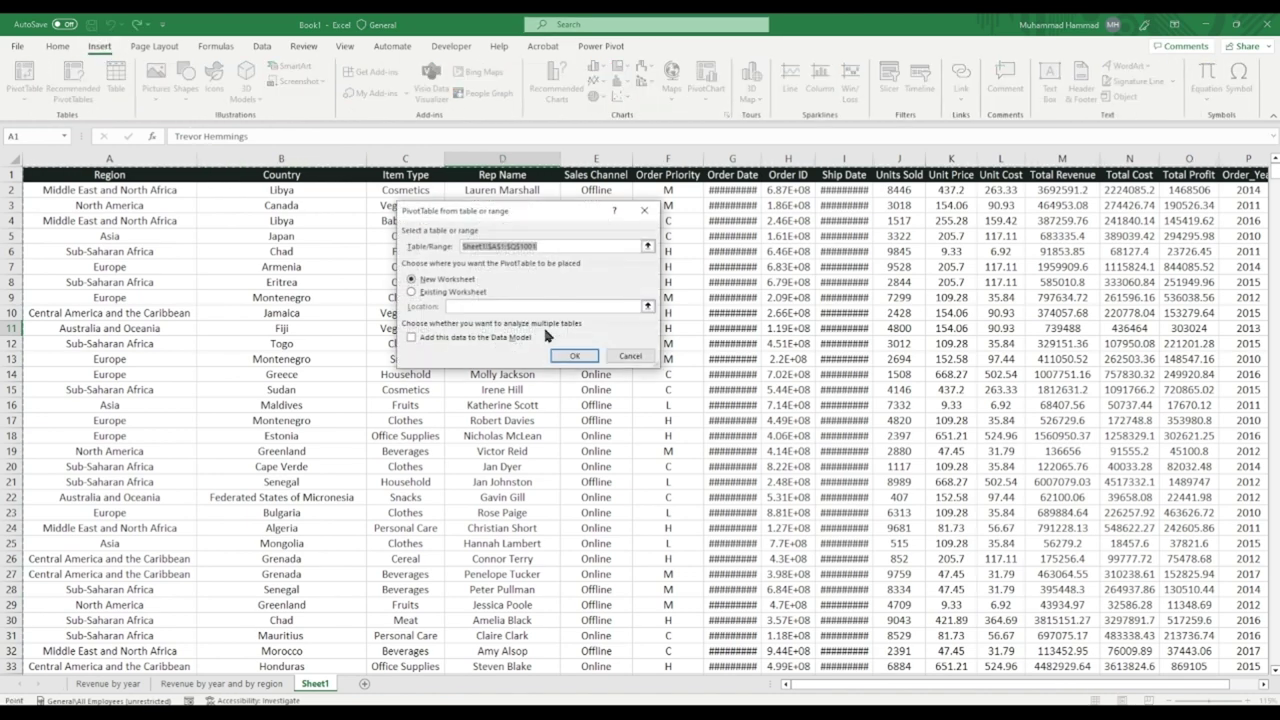
pyautogui.click(572, 355)
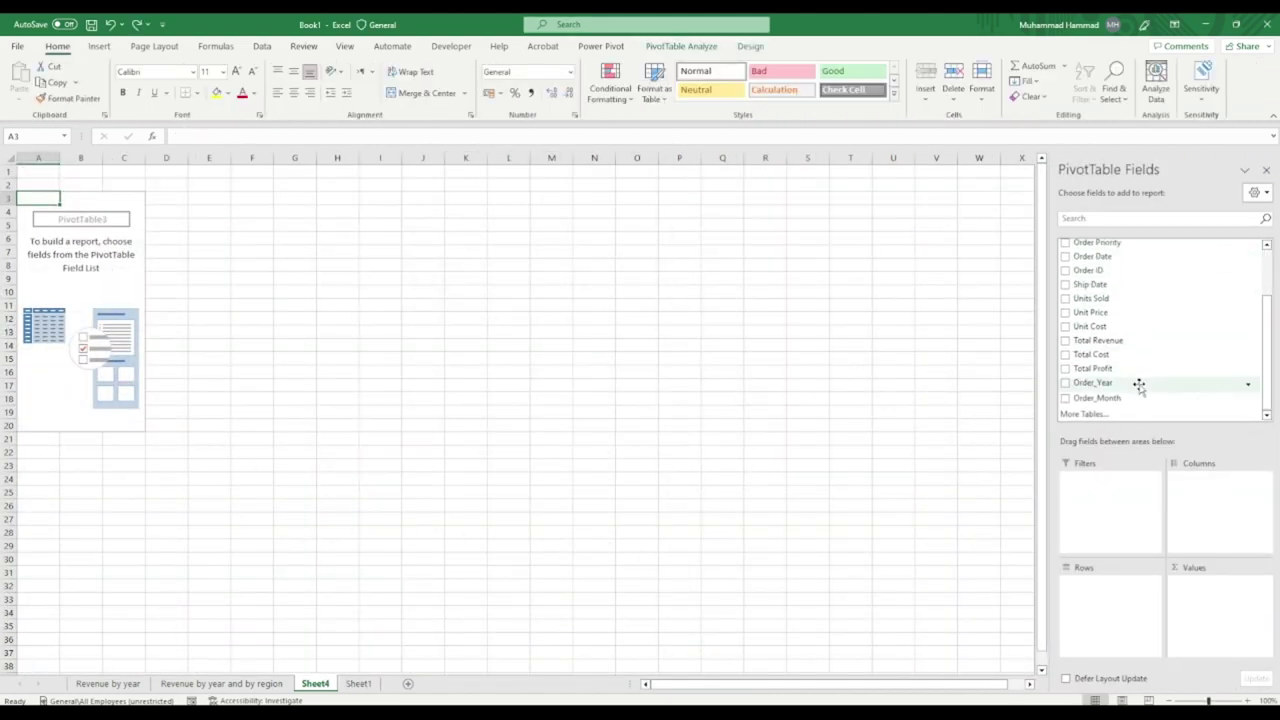
# Put Region in Rows, sum Total Revenue and Total Cost, and select the whole PivotTable
pyautogui.scroll(2, 1139, 386)
pyautogui.moveTo(1089, 246); pyautogui.dragTo(1118, 608)
pyautogui.scroll(-2, 1174, 354)
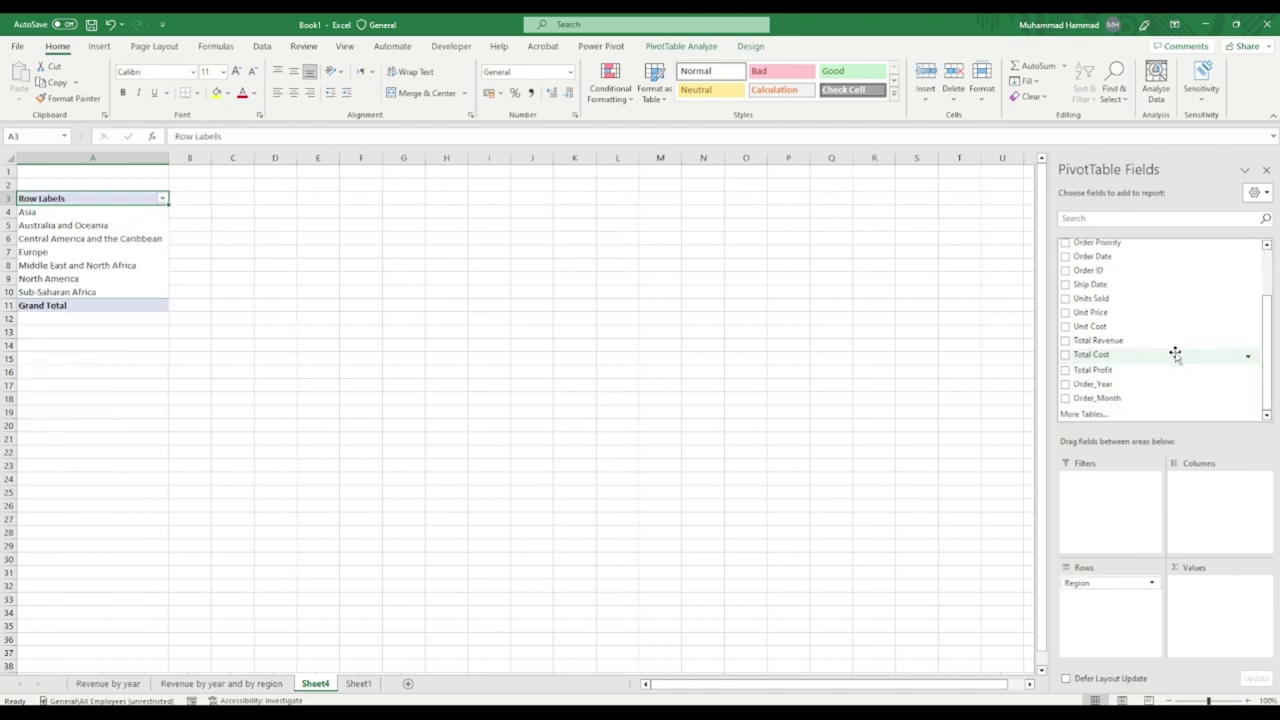
pyautogui.moveTo(1085, 342); pyautogui.dragTo(1230, 607)
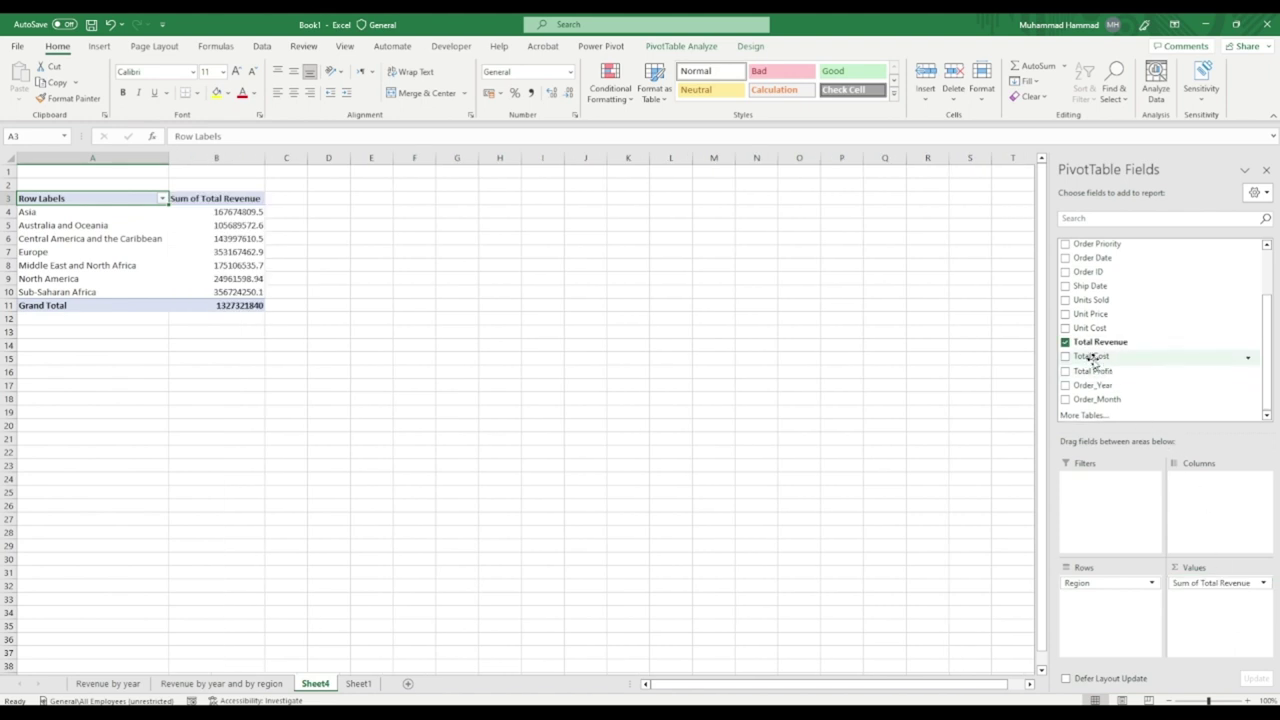
pyautogui.moveTo(1090, 356); pyautogui.dragTo(1230, 598)
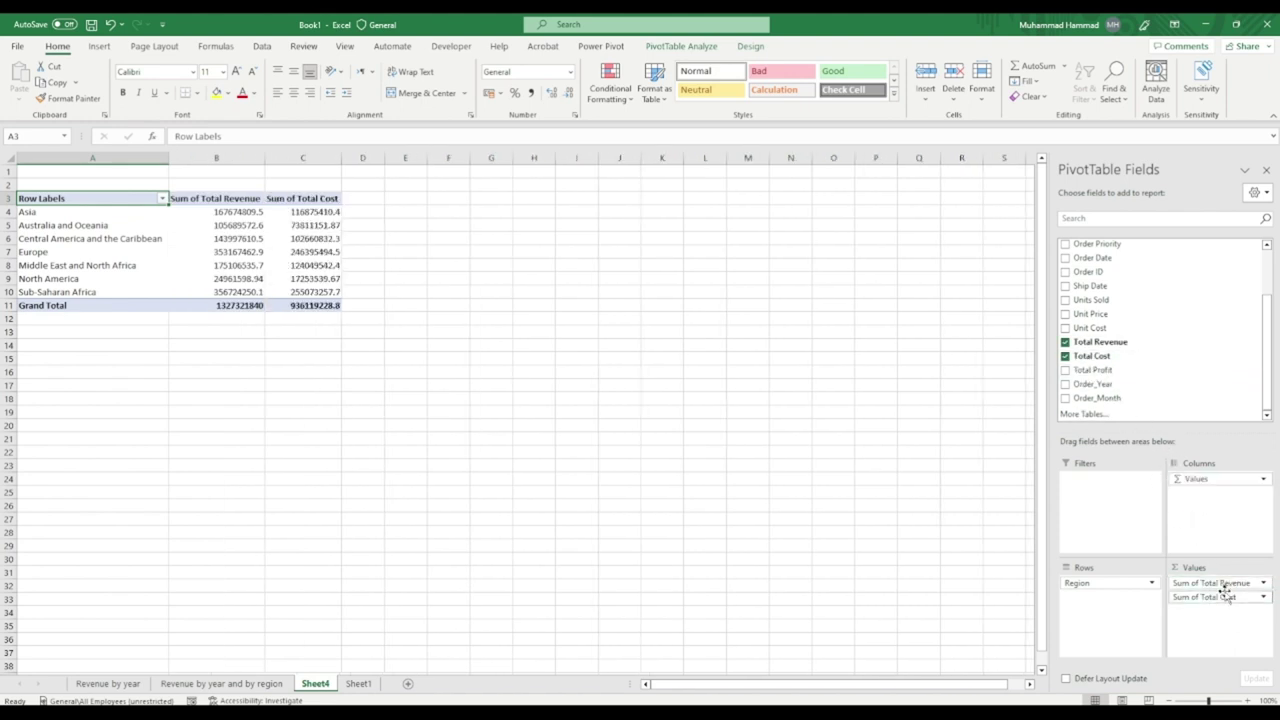
pyautogui.click(60, 227)
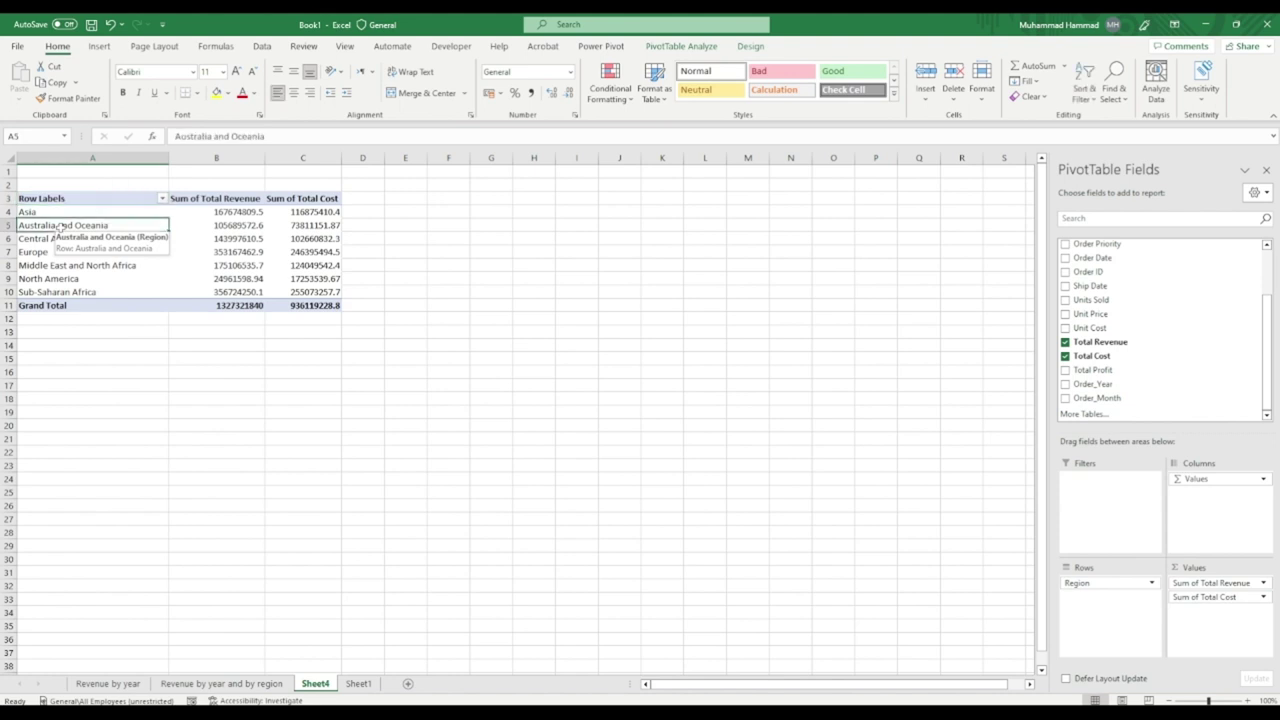
pyautogui.hotkey('ctrl', 'a')
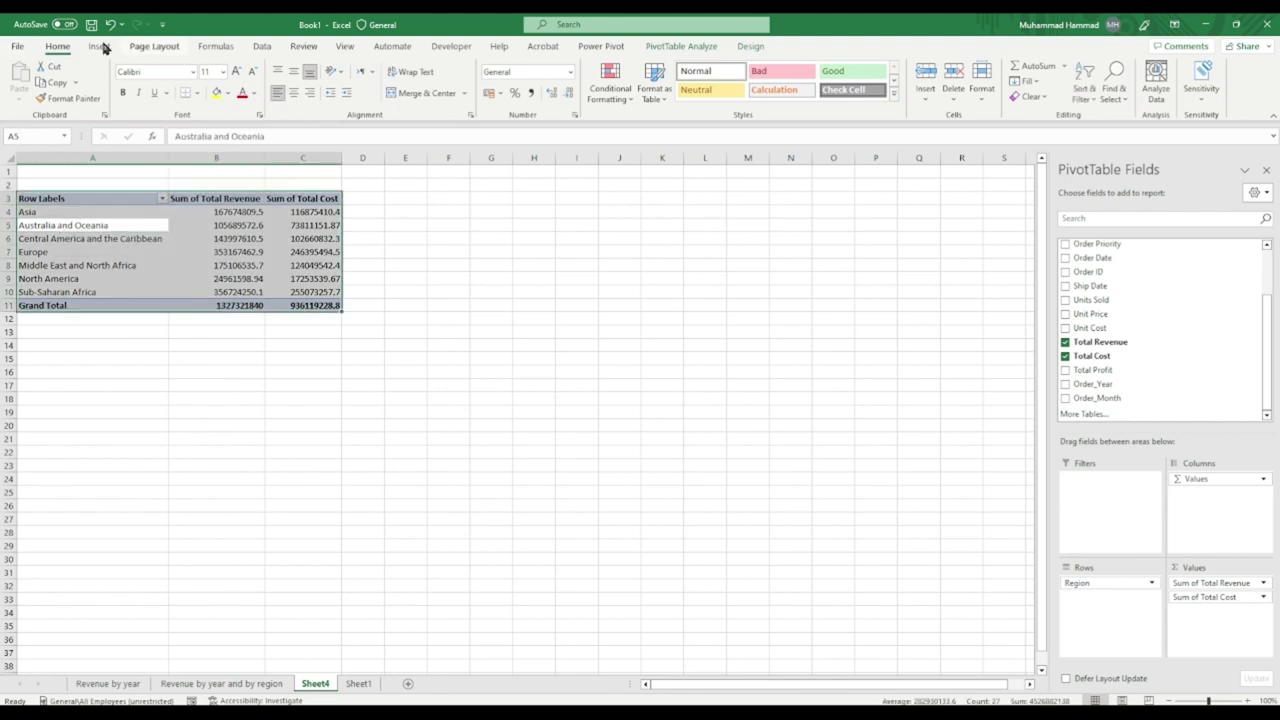
# Insert a combo column-line PivotChart, enlarge it and place it beside the PivotTable
pyautogui.click(99, 46)
pyautogui.click(557, 90)
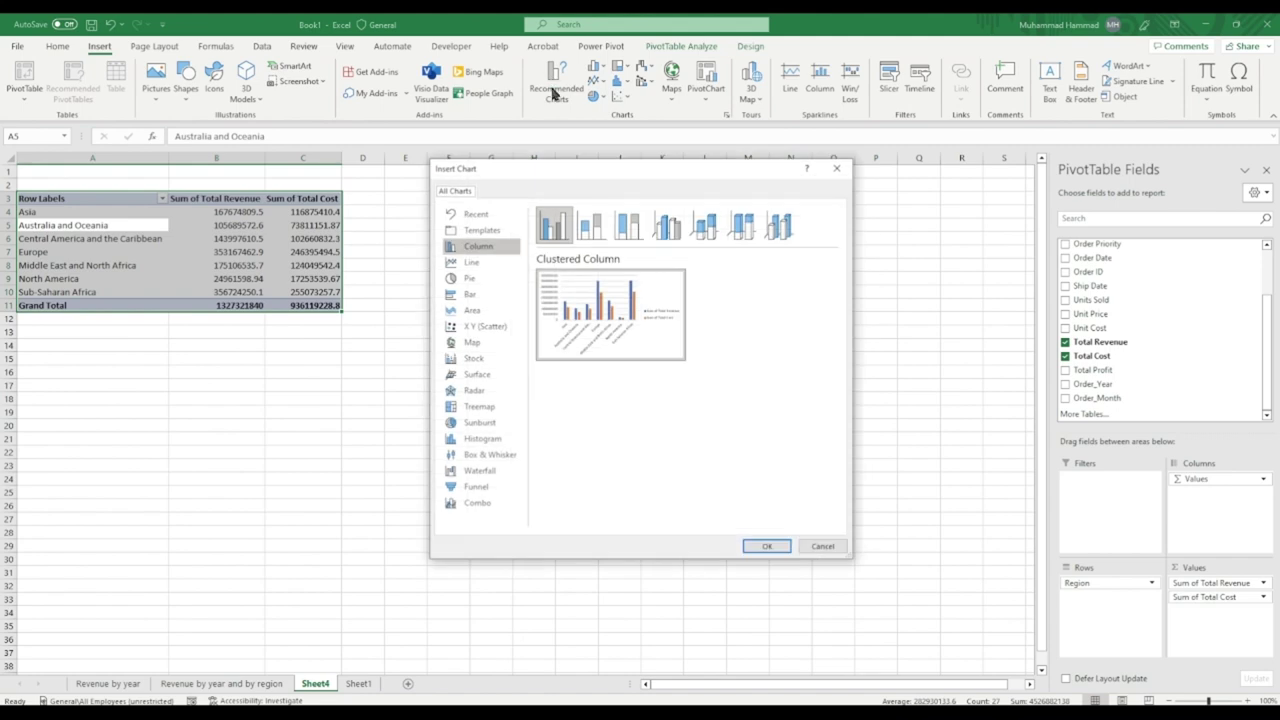
pyautogui.click(478, 503)
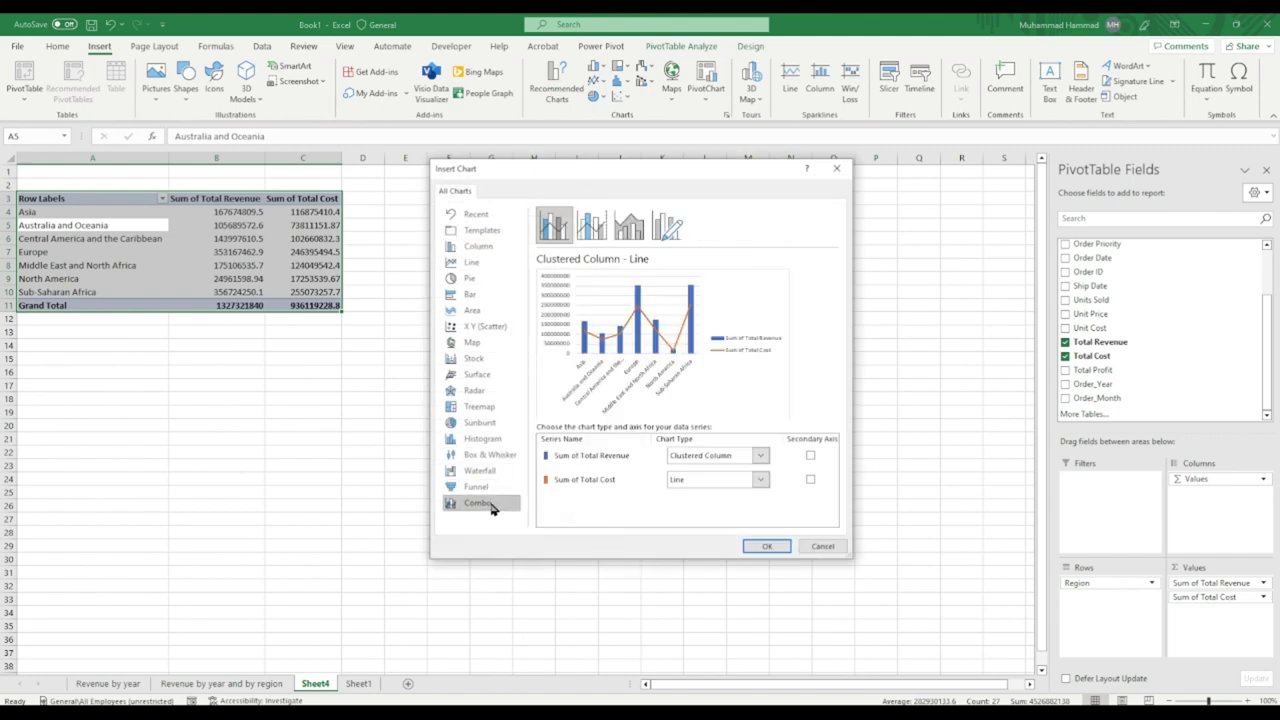
pyautogui.click(767, 548)
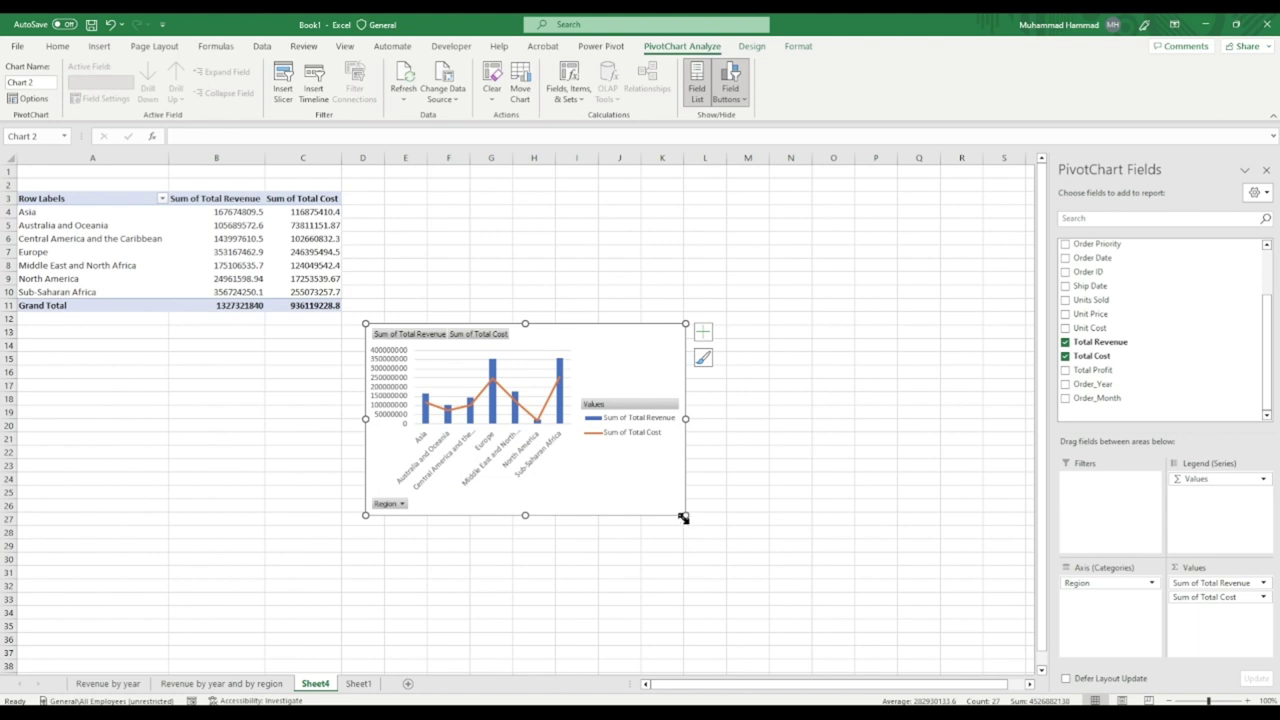
pyautogui.moveTo(682, 517); pyautogui.dragTo(850, 664)
pyautogui.moveTo(784, 360); pyautogui.dragTo(812, 185)
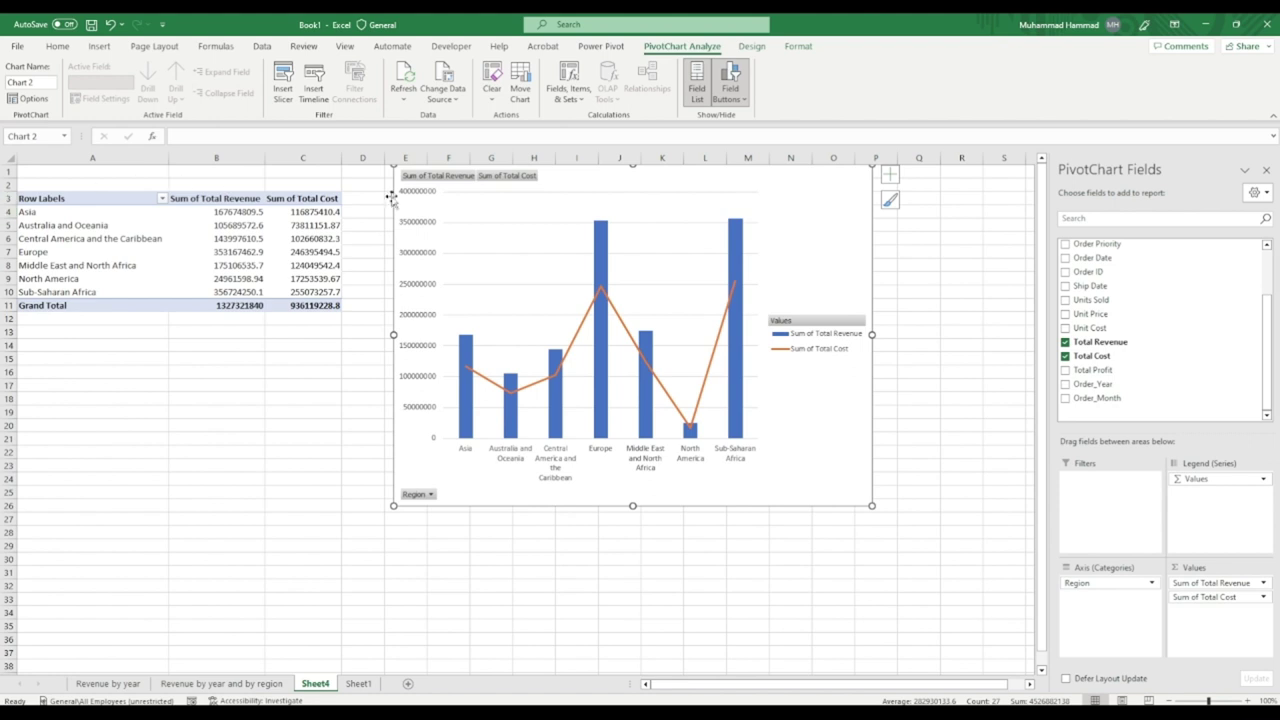
pyautogui.moveTo(794, 191); pyautogui.dragTo(778, 216)
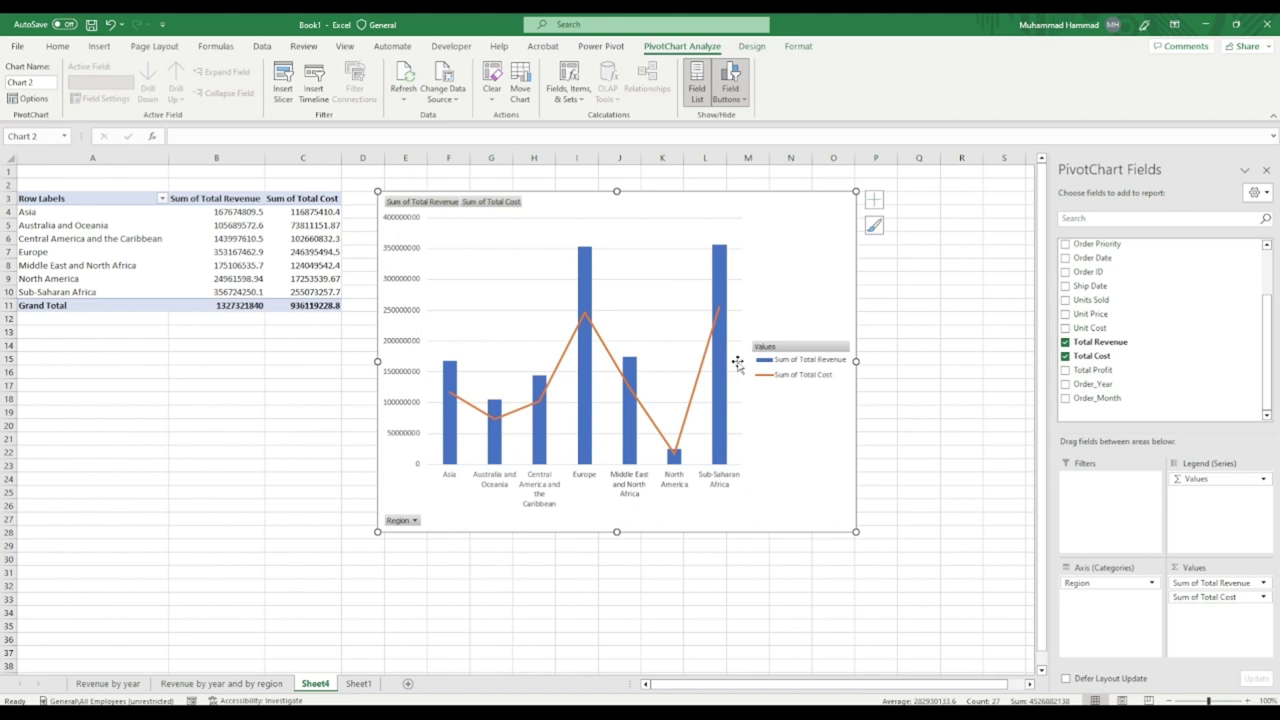
# Add axis titles, chart title and data labels, remove the legend, and hide all field buttons
pyautogui.click(875, 201)
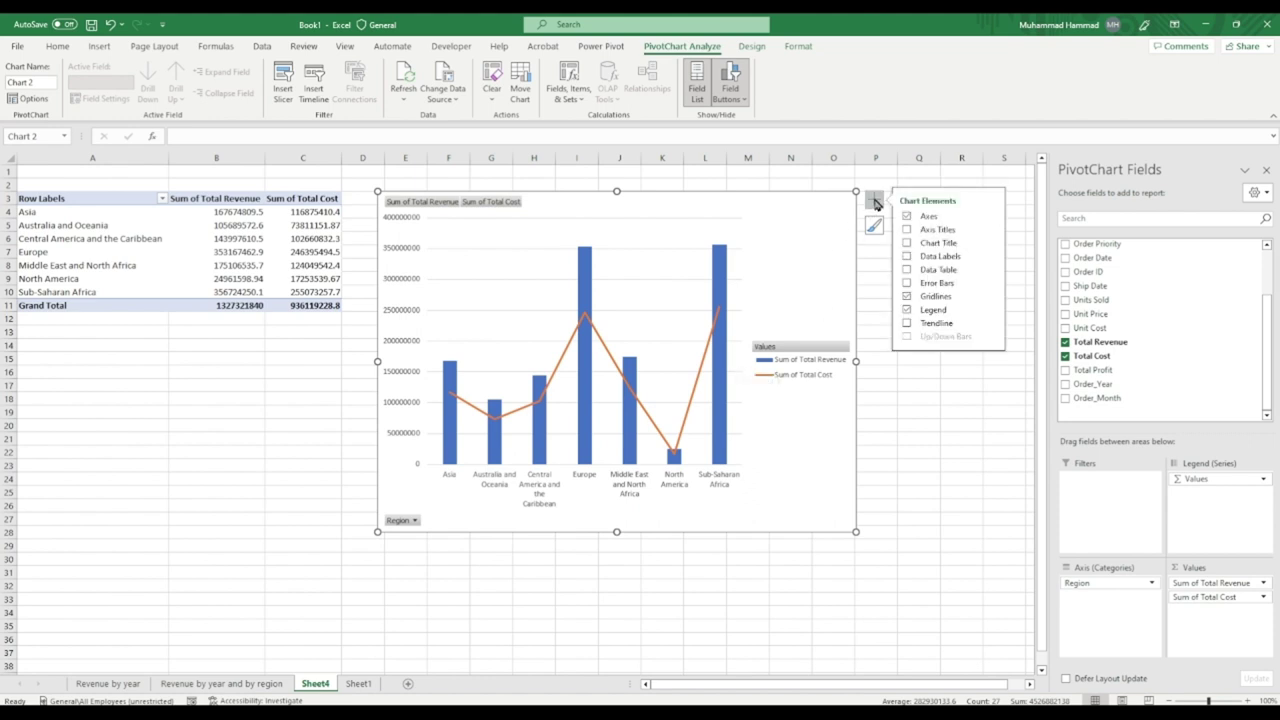
pyautogui.click(908, 230)
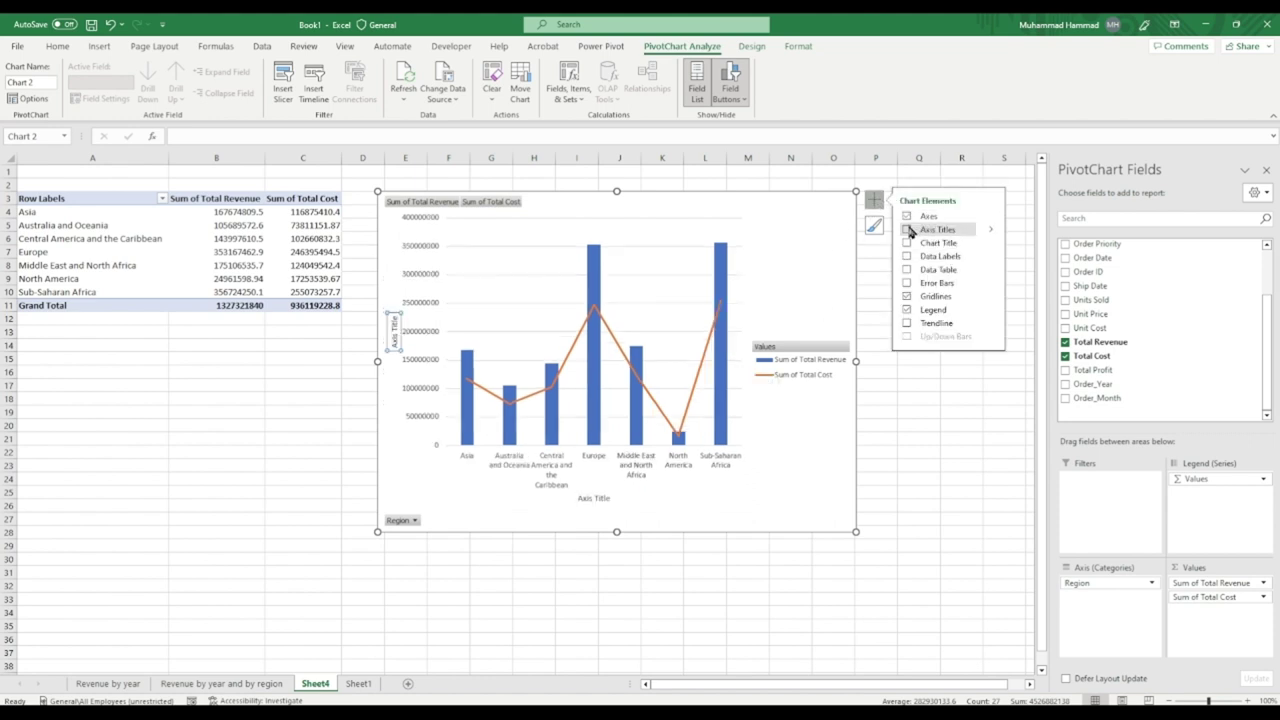
pyautogui.click(938, 244)
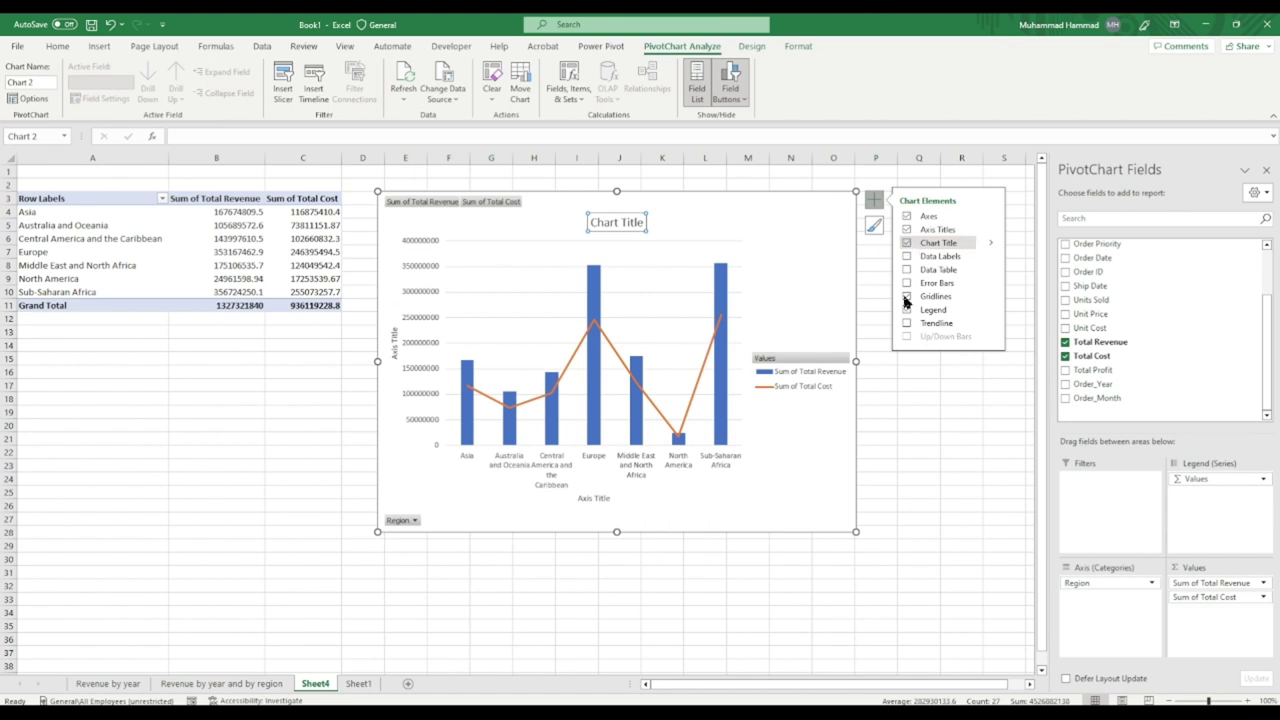
pyautogui.click(907, 256)
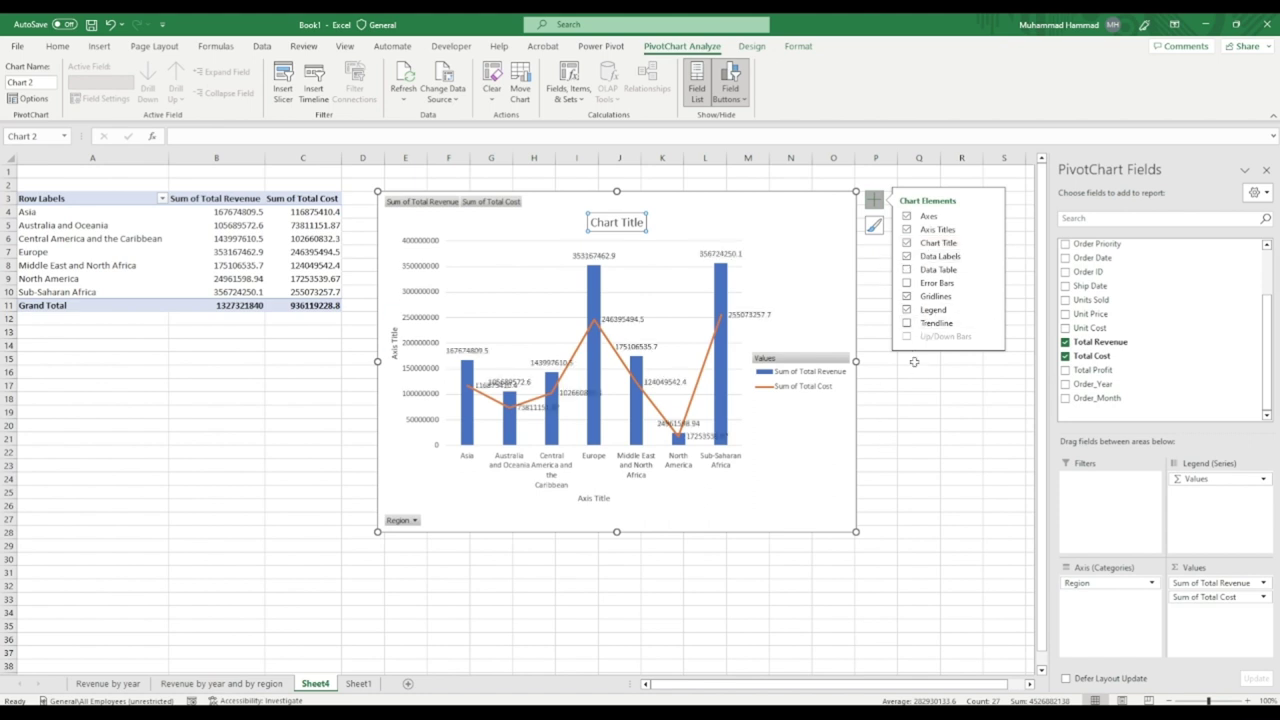
pyautogui.click(907, 311)
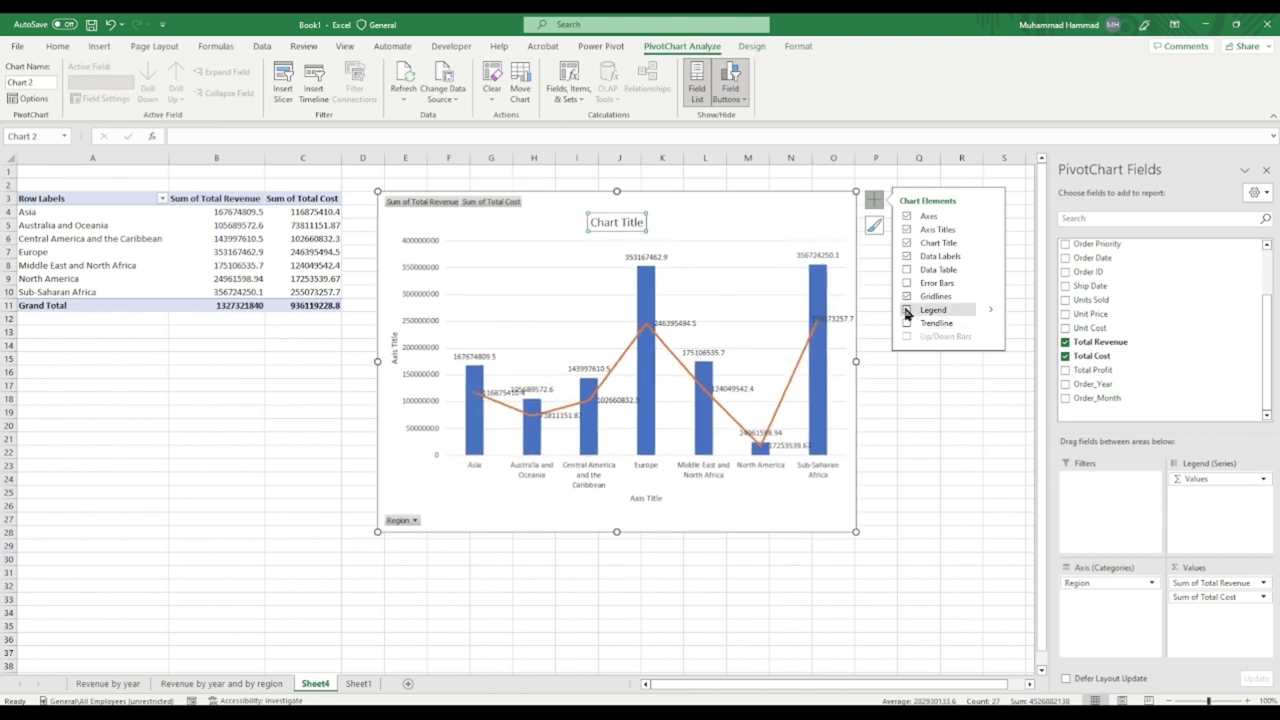
pyautogui.rightClick(492, 204)
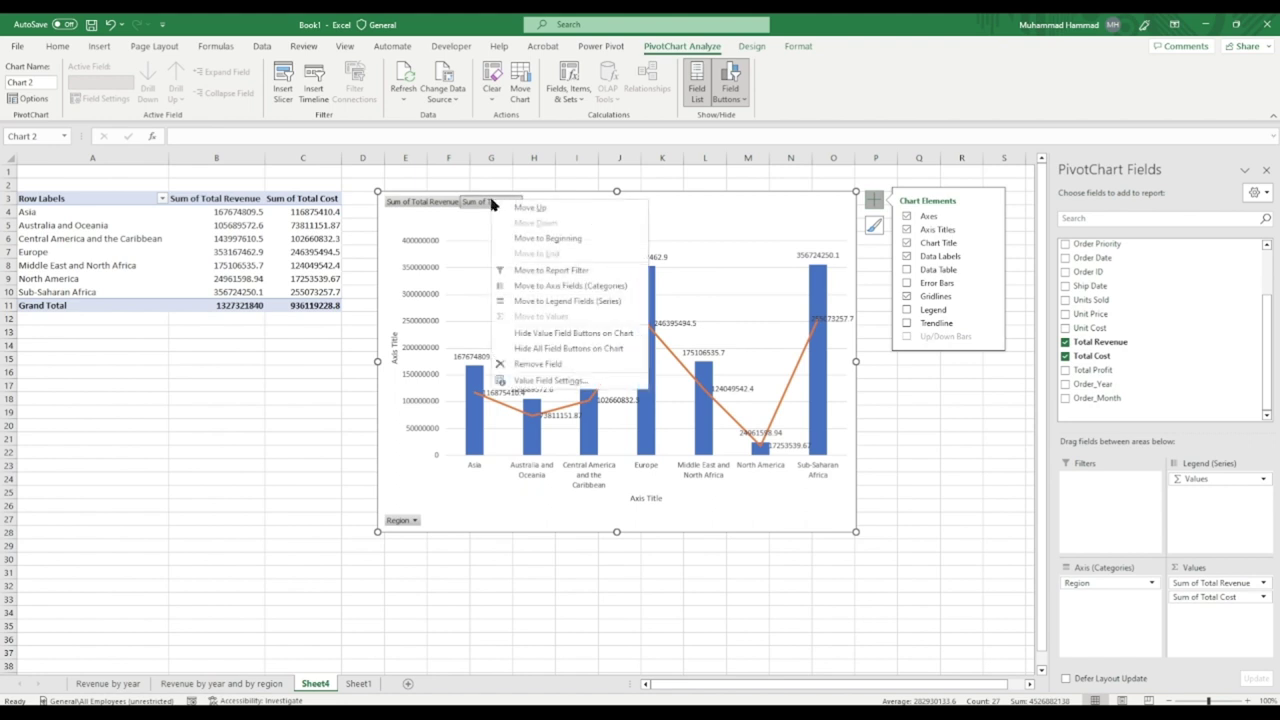
pyautogui.click(534, 349)
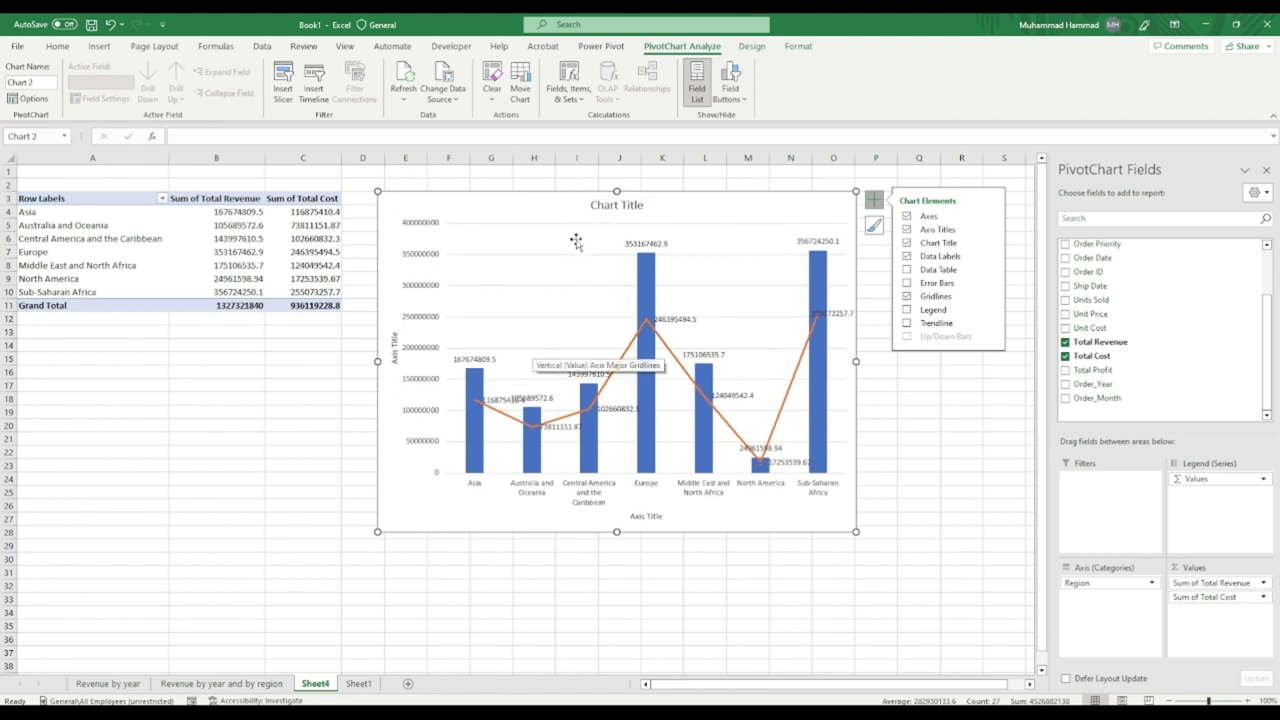
# Retitle the chart 'Revenue Nad cost by regions'
pyautogui.doubleClick(636, 203)
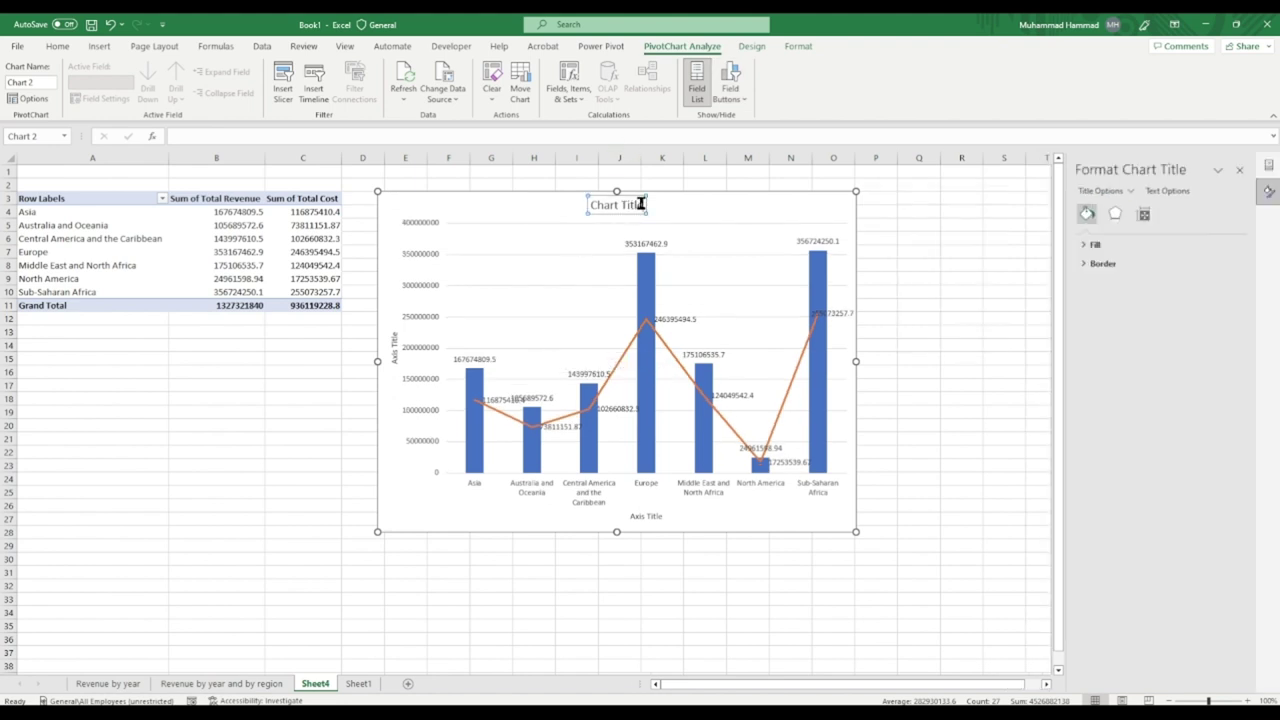
pyautogui.moveTo(641, 203); pyautogui.dragTo(546, 202)
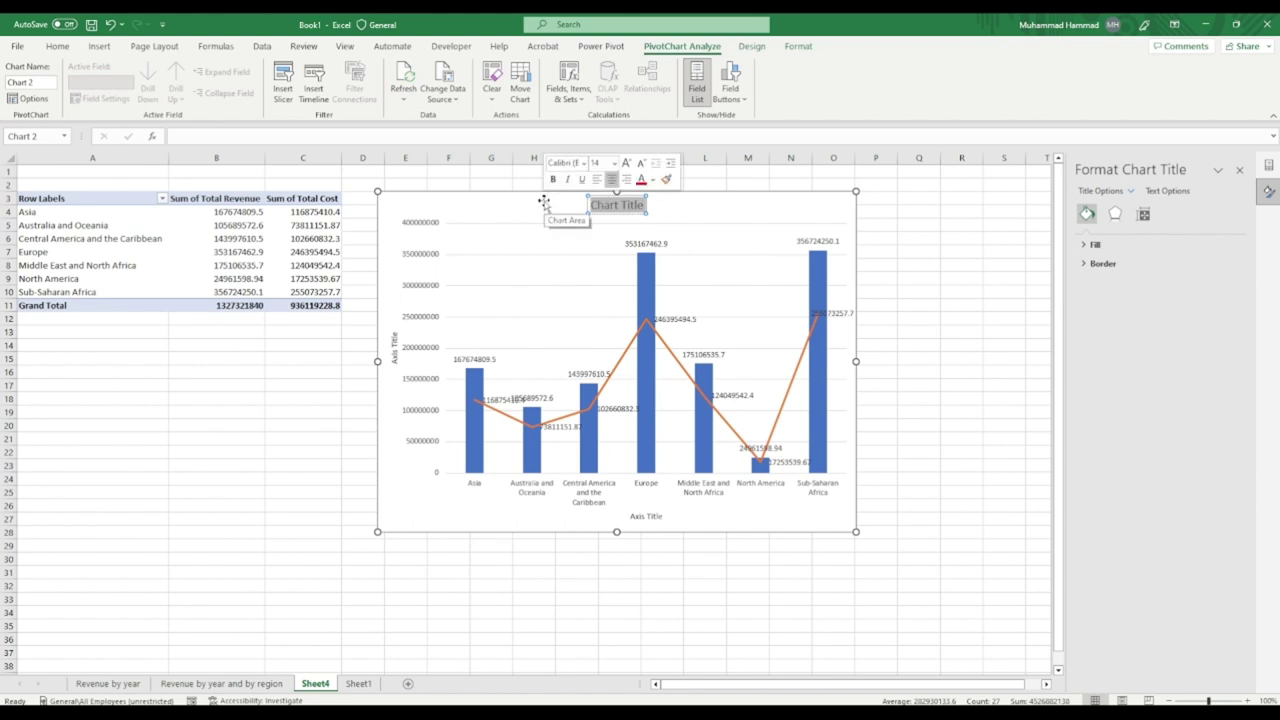
pyautogui.write('Rev')
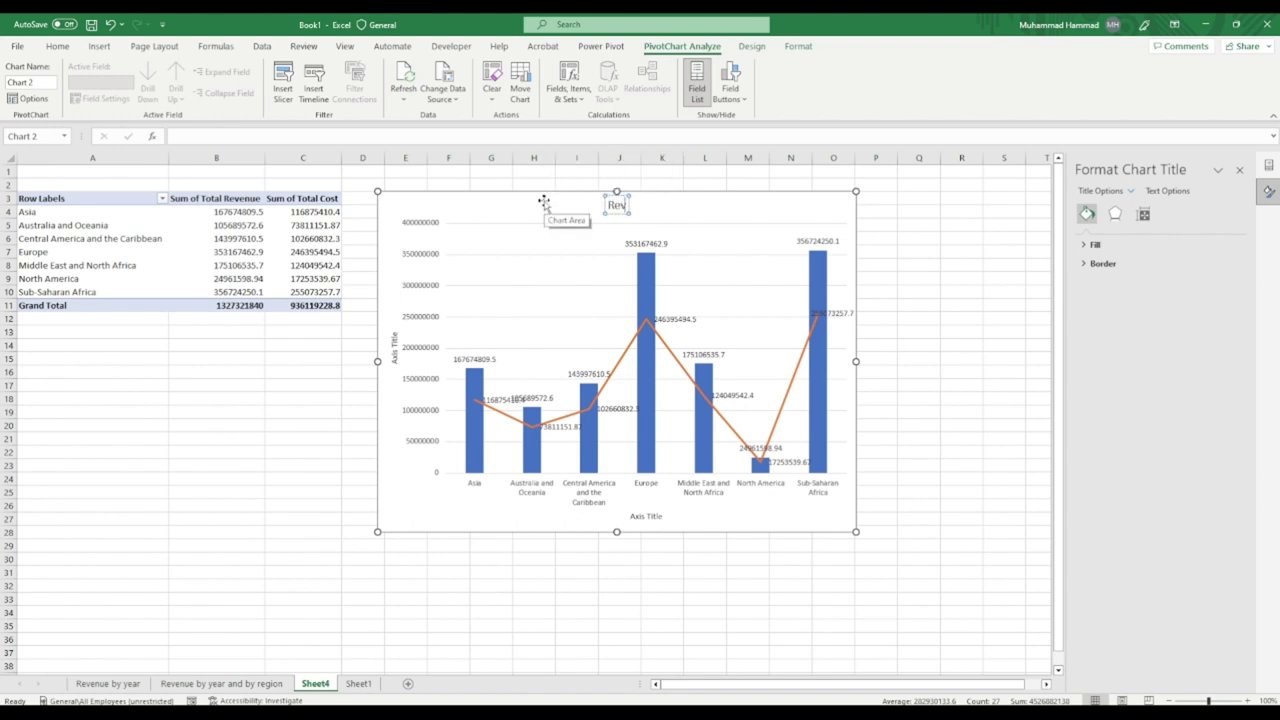
pyautogui.write('enue Nad')
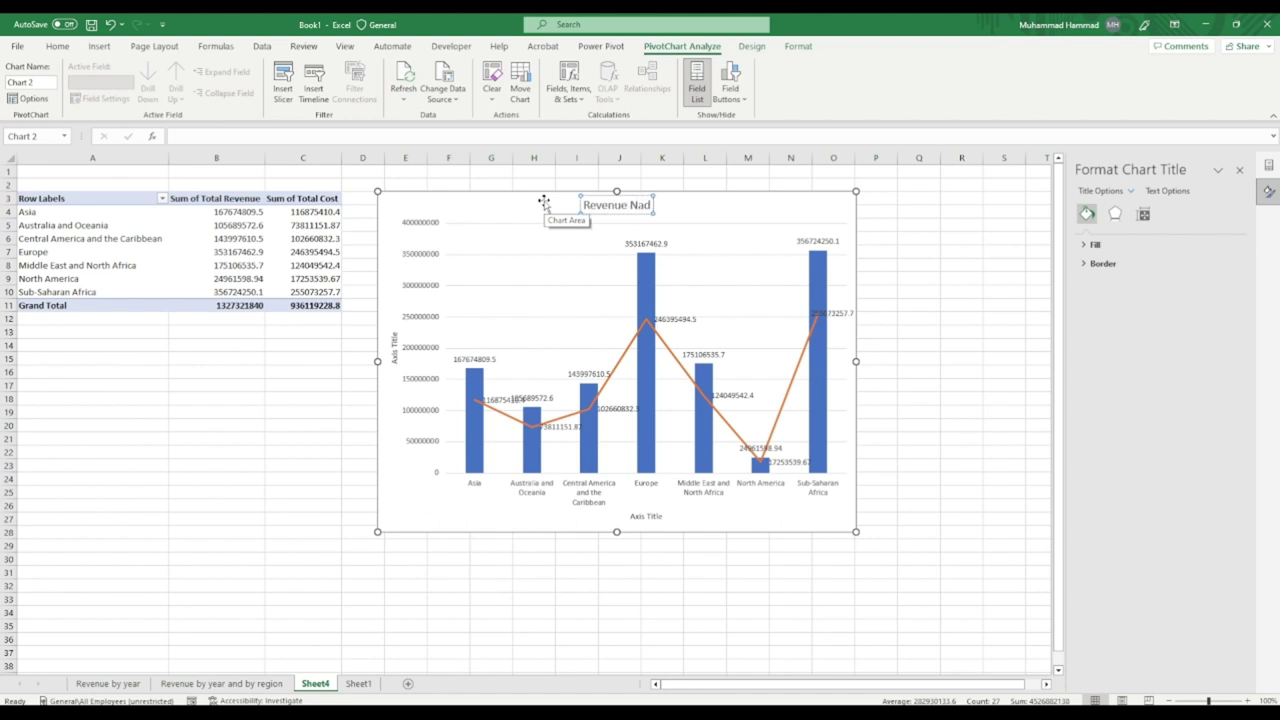
pyautogui.write(' cost by')
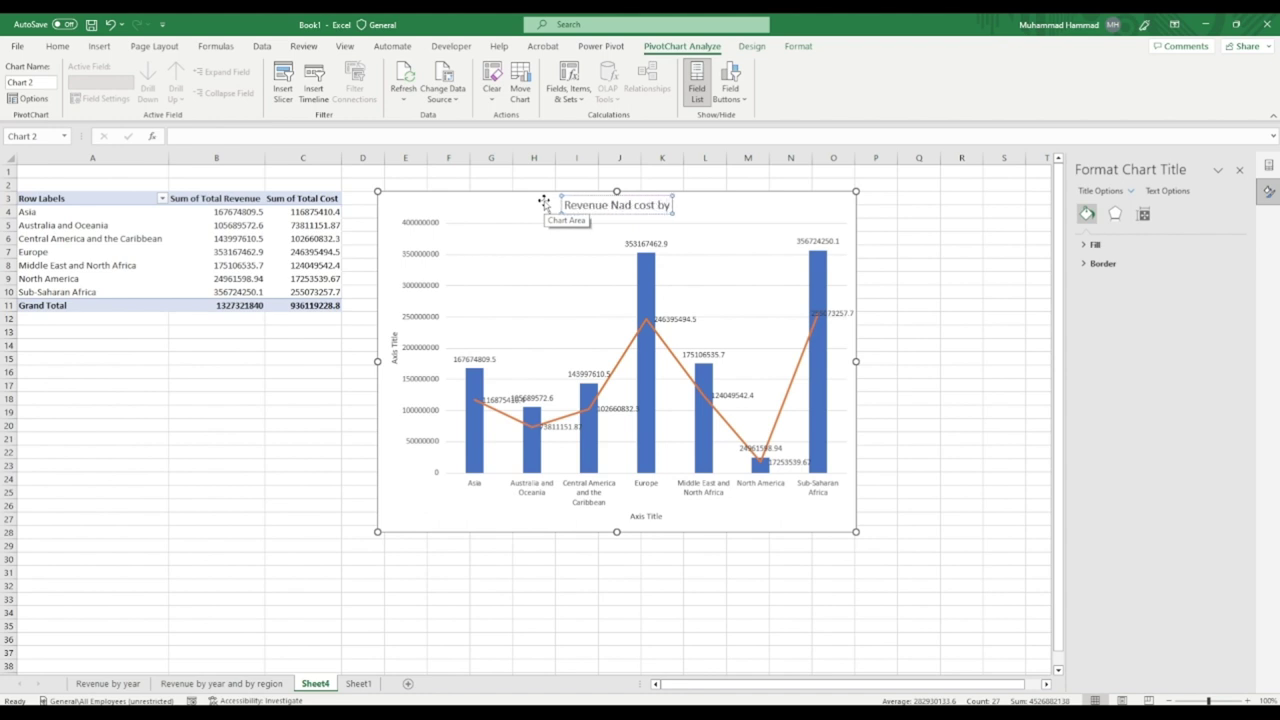
pyautogui.write(' regions')
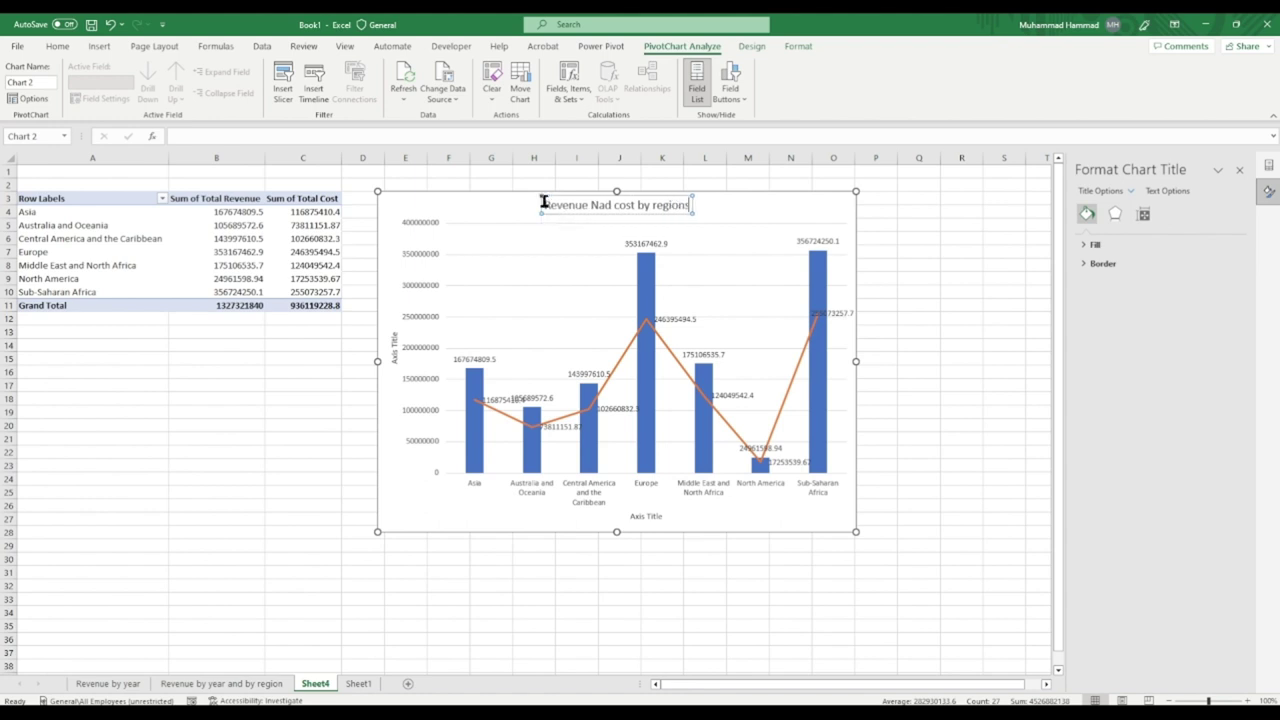
pyautogui.click(703, 354)
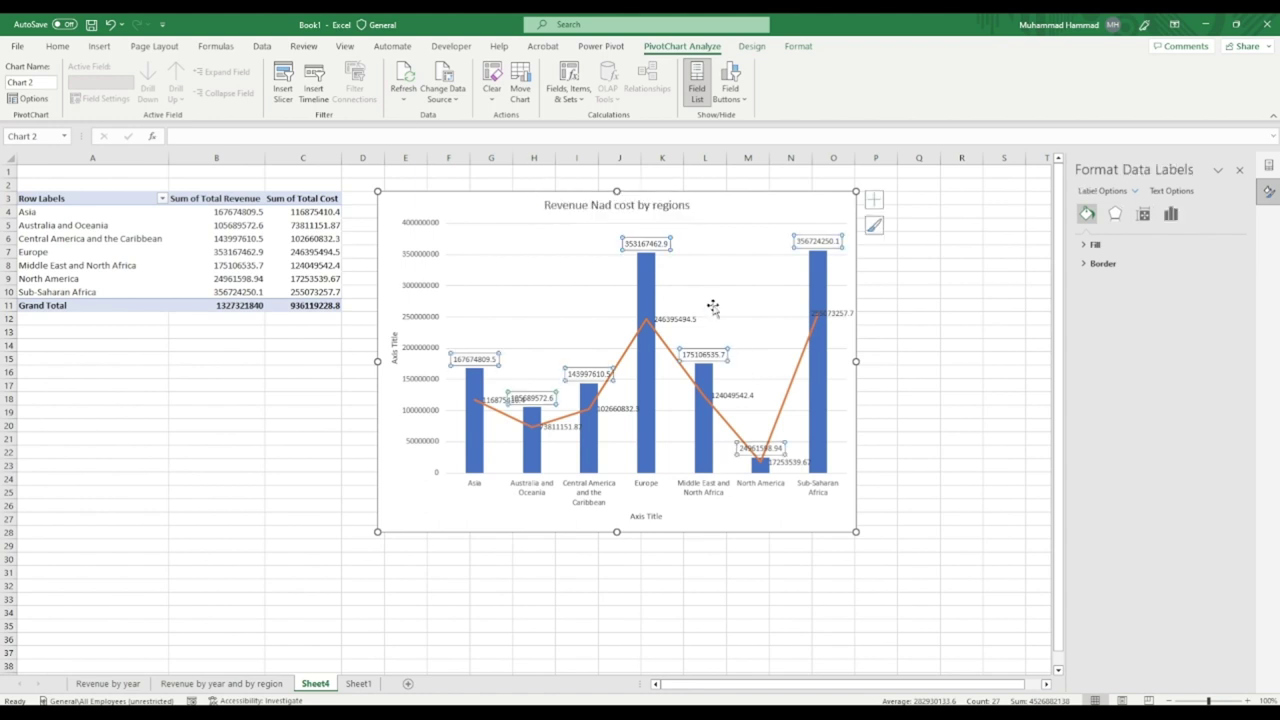
# Give the revenue column labels the custom [>999999]#,,"M" millions number format
pyautogui.click(646, 243)
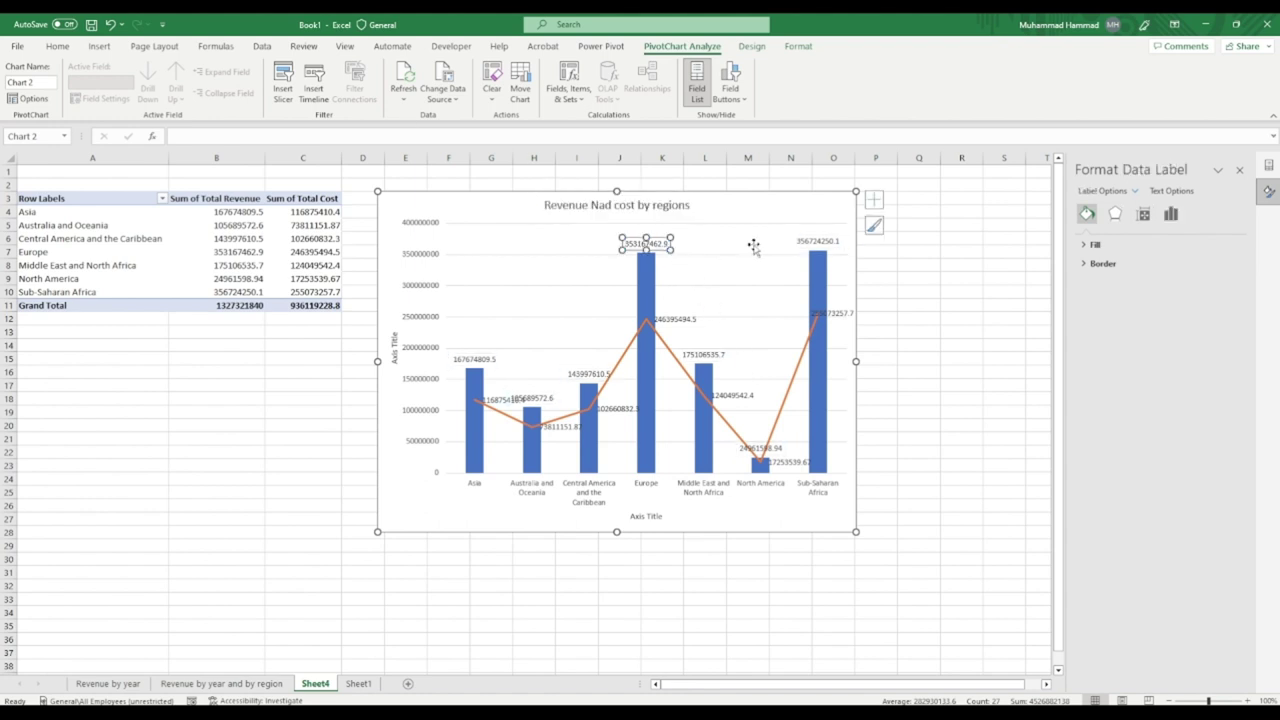
pyautogui.click(719, 240)
pyautogui.click(646, 243)
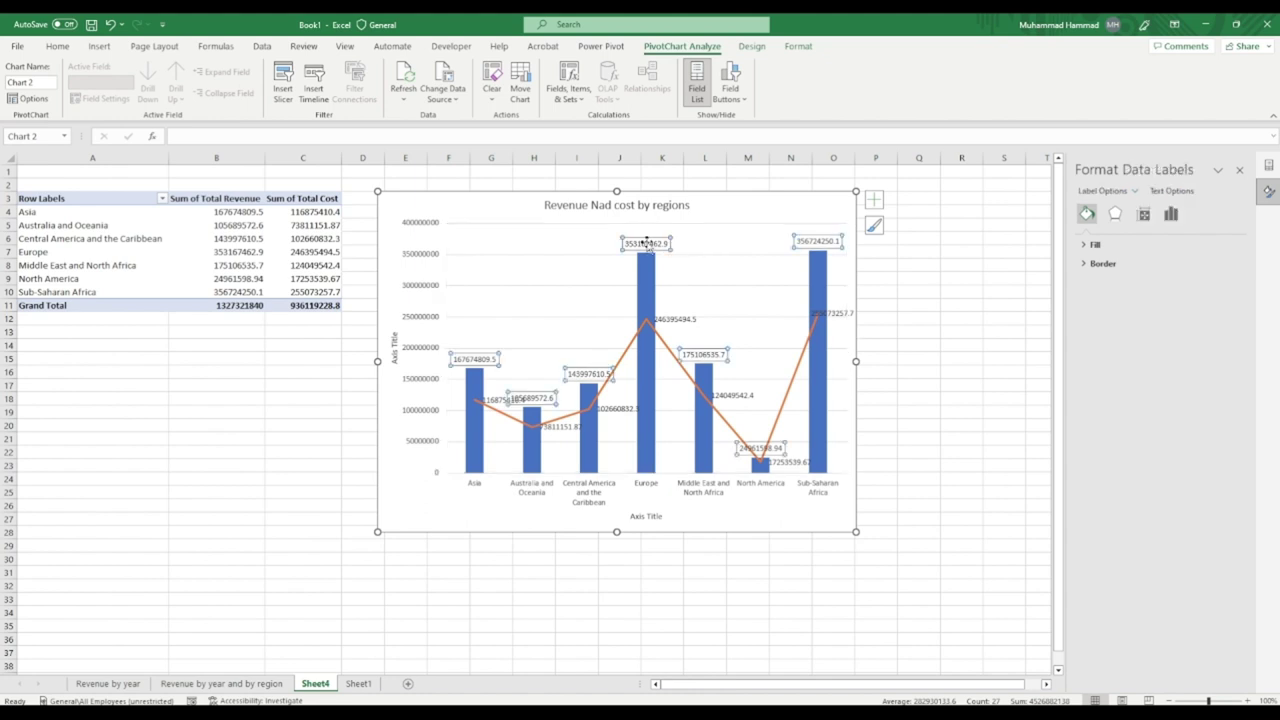
pyautogui.rightClick(647, 244)
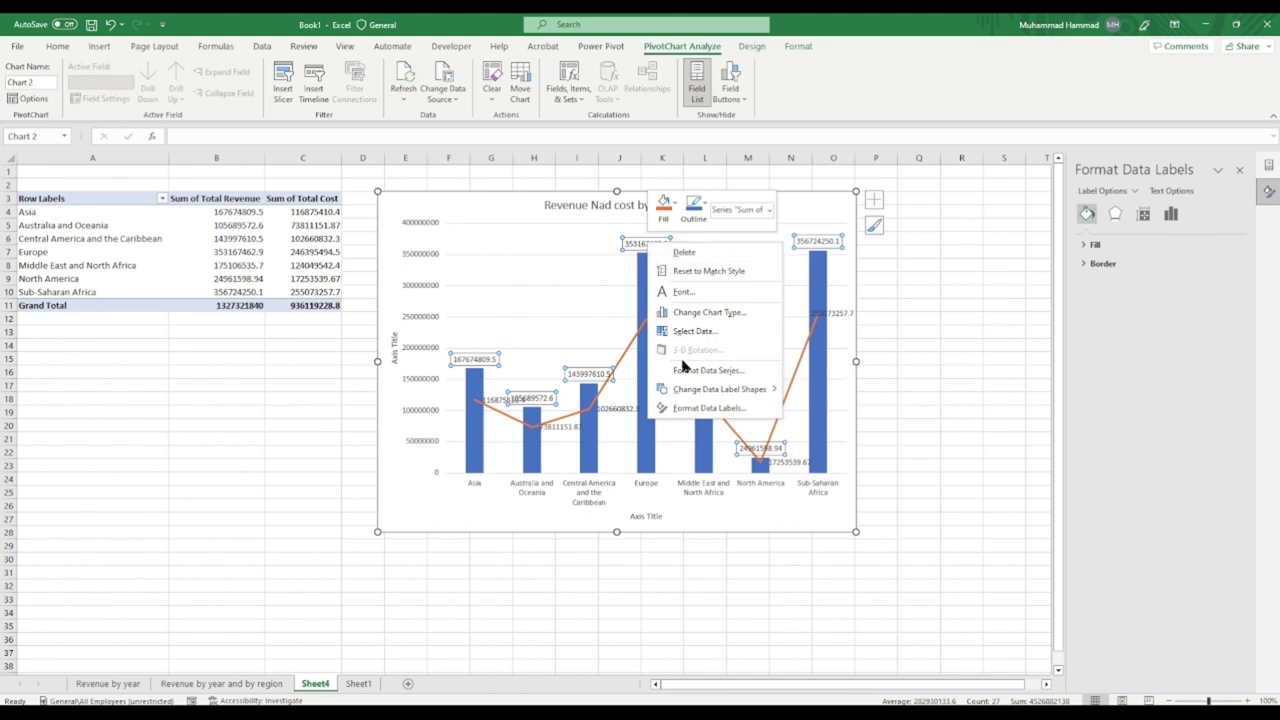
pyautogui.click(692, 409)
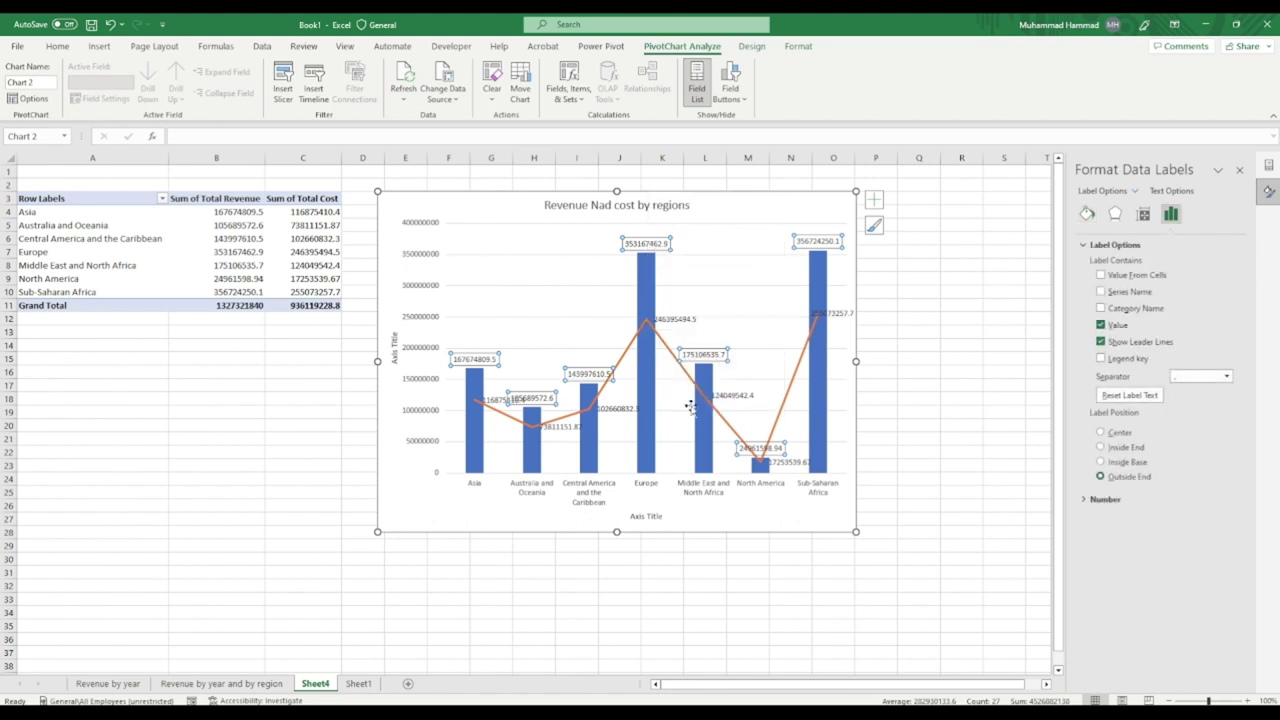
pyautogui.click(1112, 500)
pyautogui.click(1215, 531)
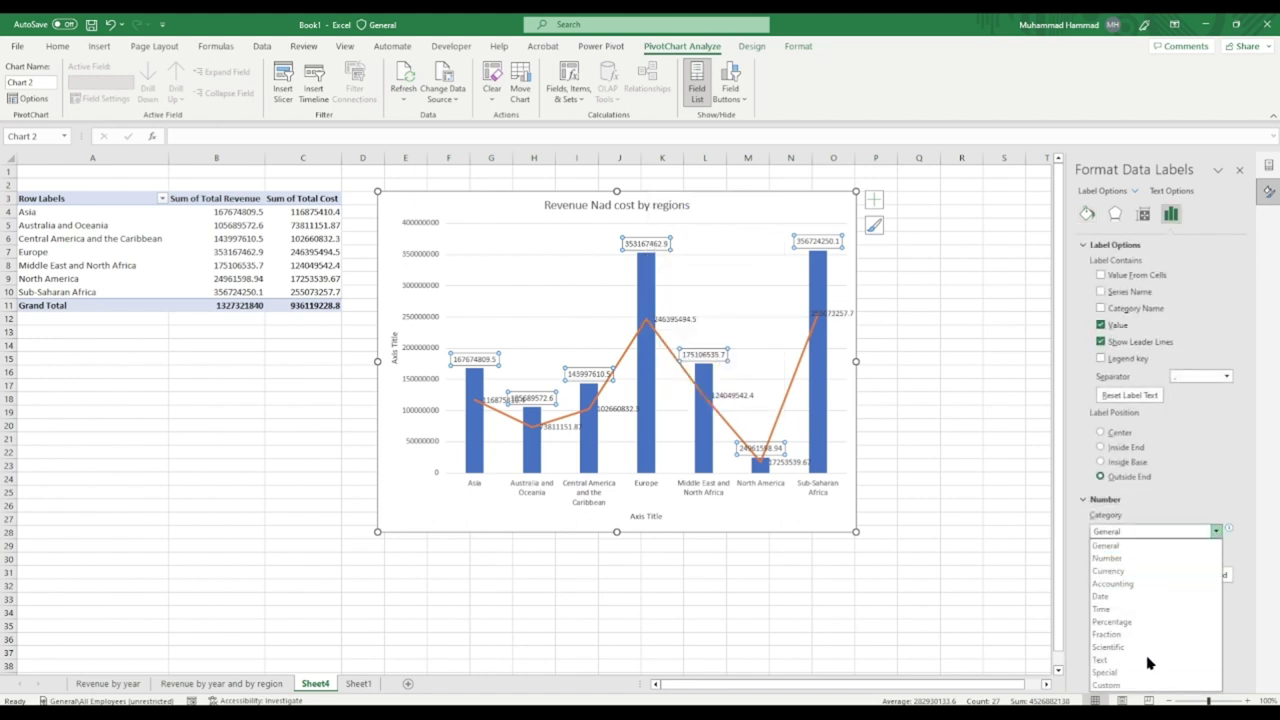
pyautogui.click(1127, 688)
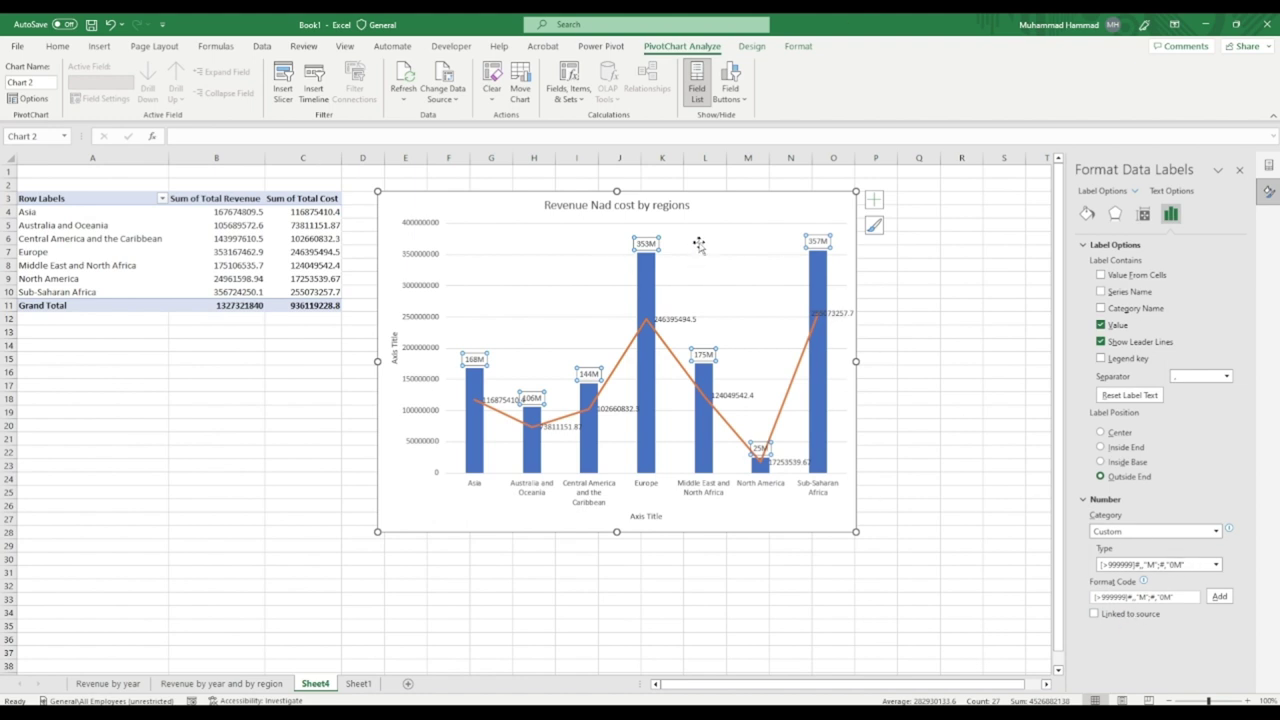
pyautogui.moveTo(640, 264)
pyautogui.click(717, 515)
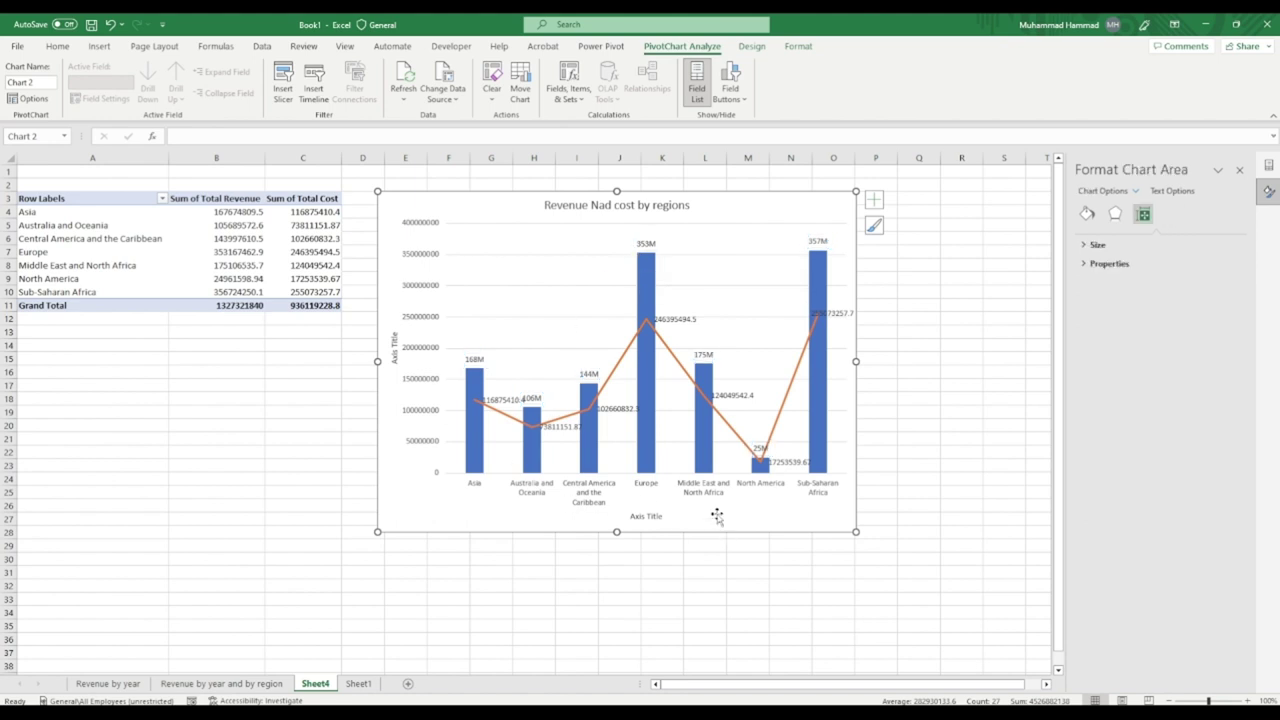
# Apply the custom millions format to the cost line's data labels
pyautogui.click(614, 409)
pyautogui.rightClick(614, 409)
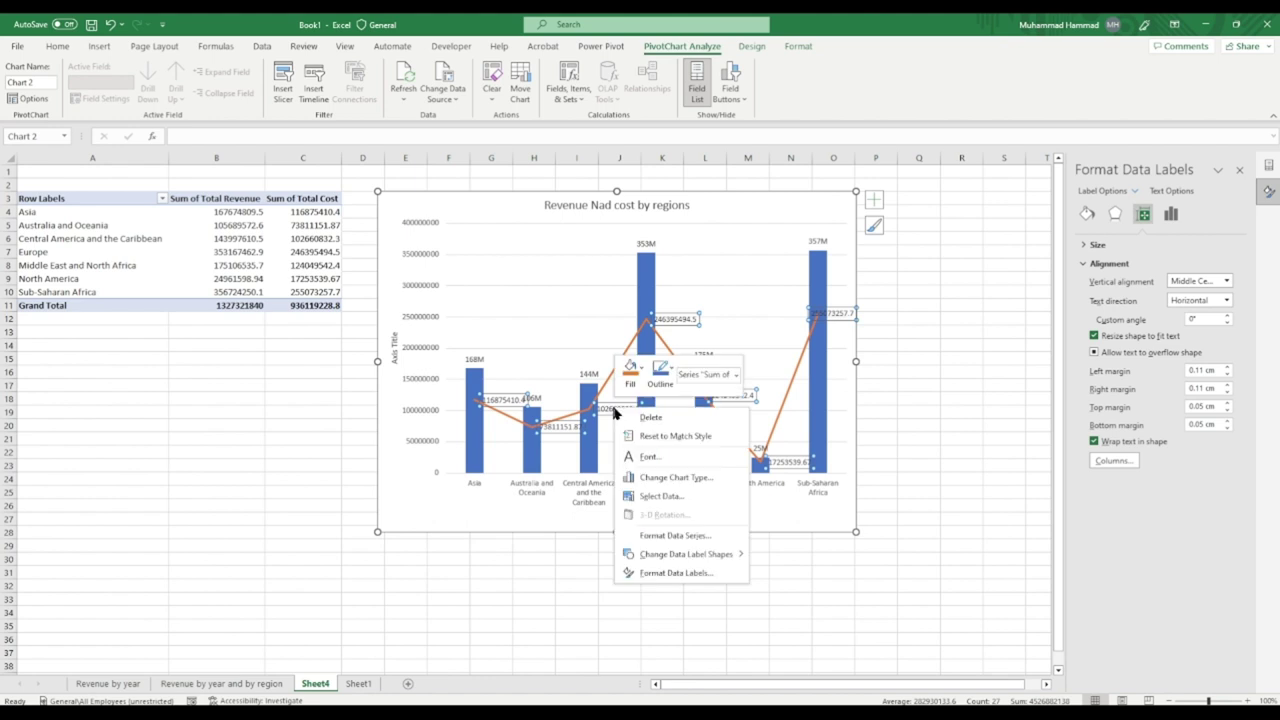
pyautogui.click(718, 574)
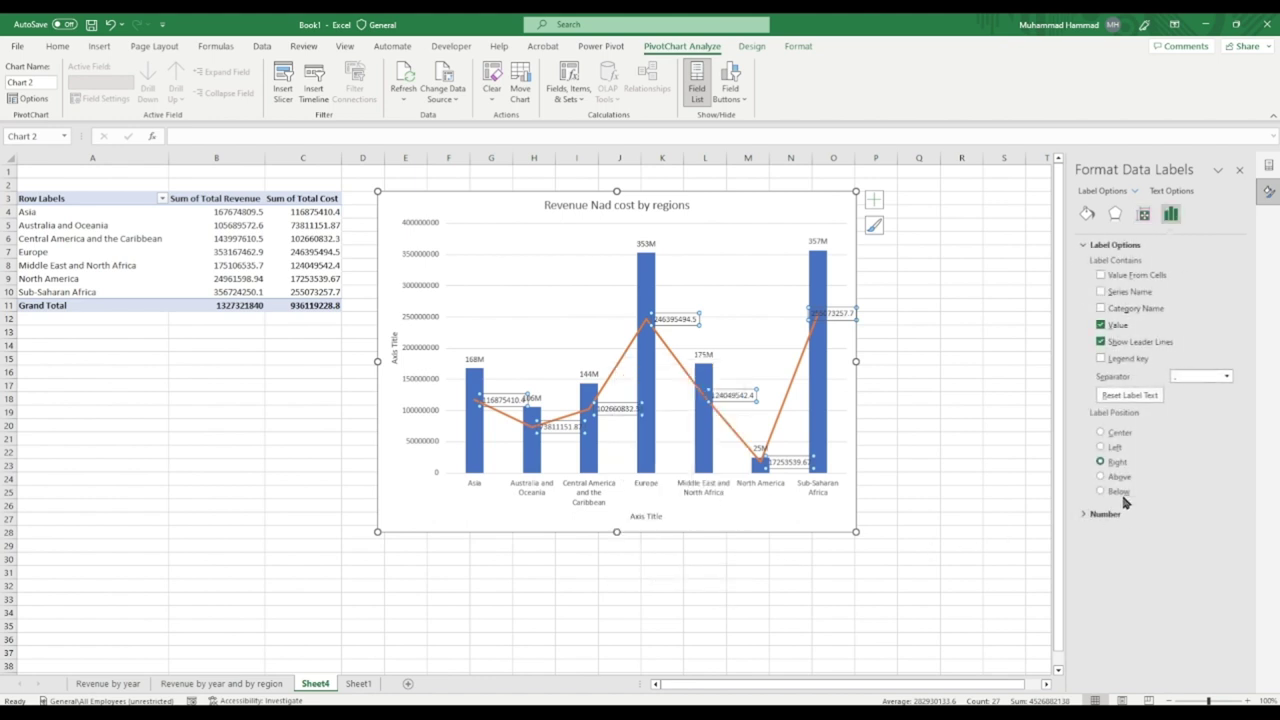
pyautogui.click(1104, 513)
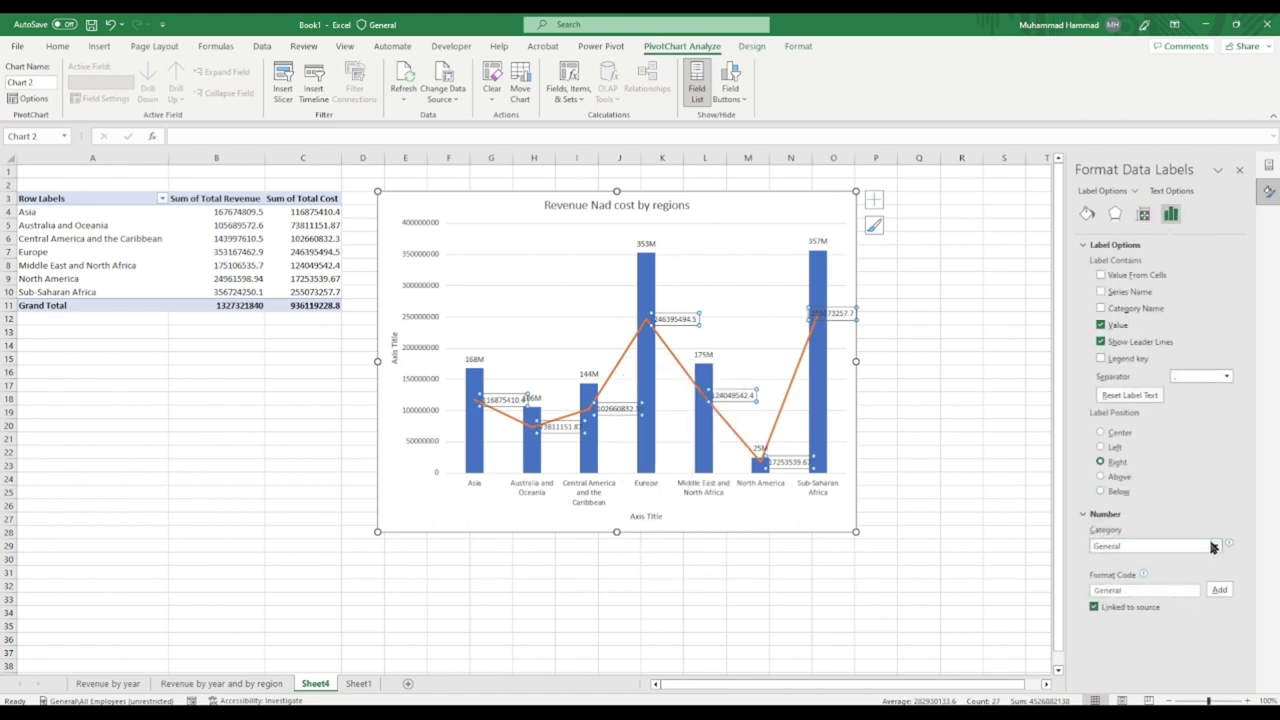
pyautogui.click(1215, 547)
pyautogui.click(1120, 534)
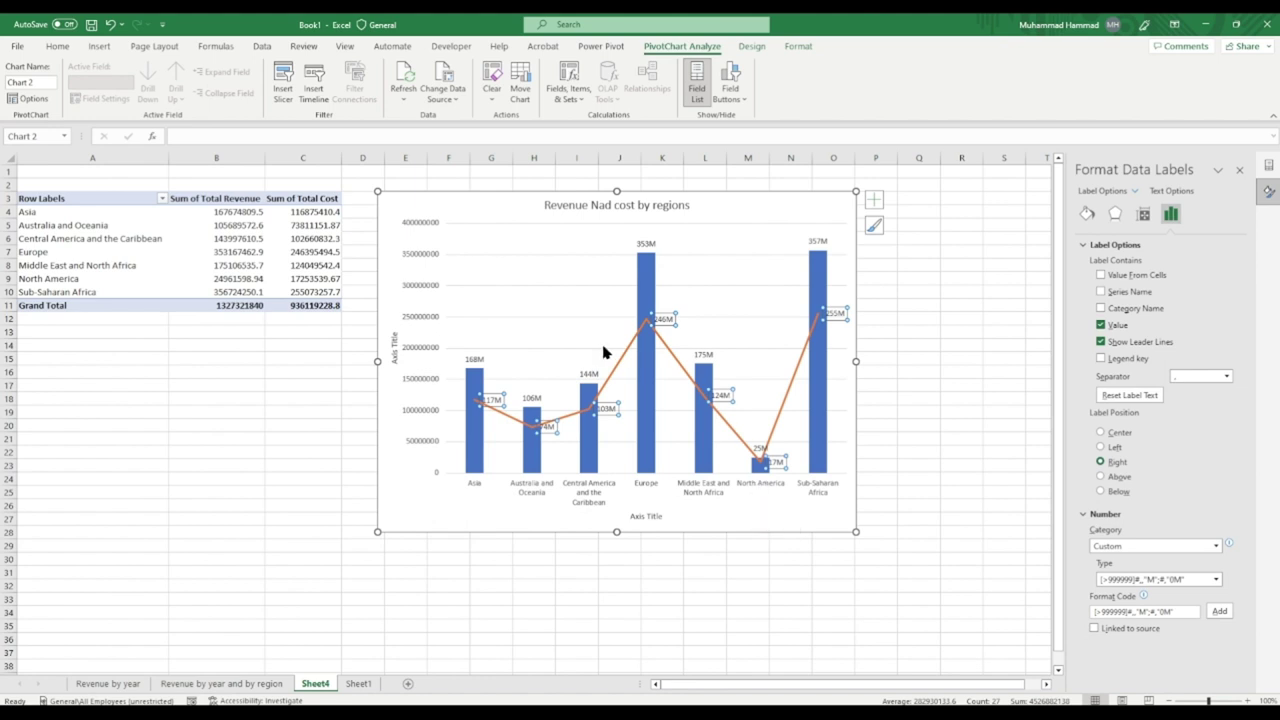
pyautogui.click(412, 295)
# Show the vertical value axis numbers in millions with the custom format
pyautogui.click(412, 295)
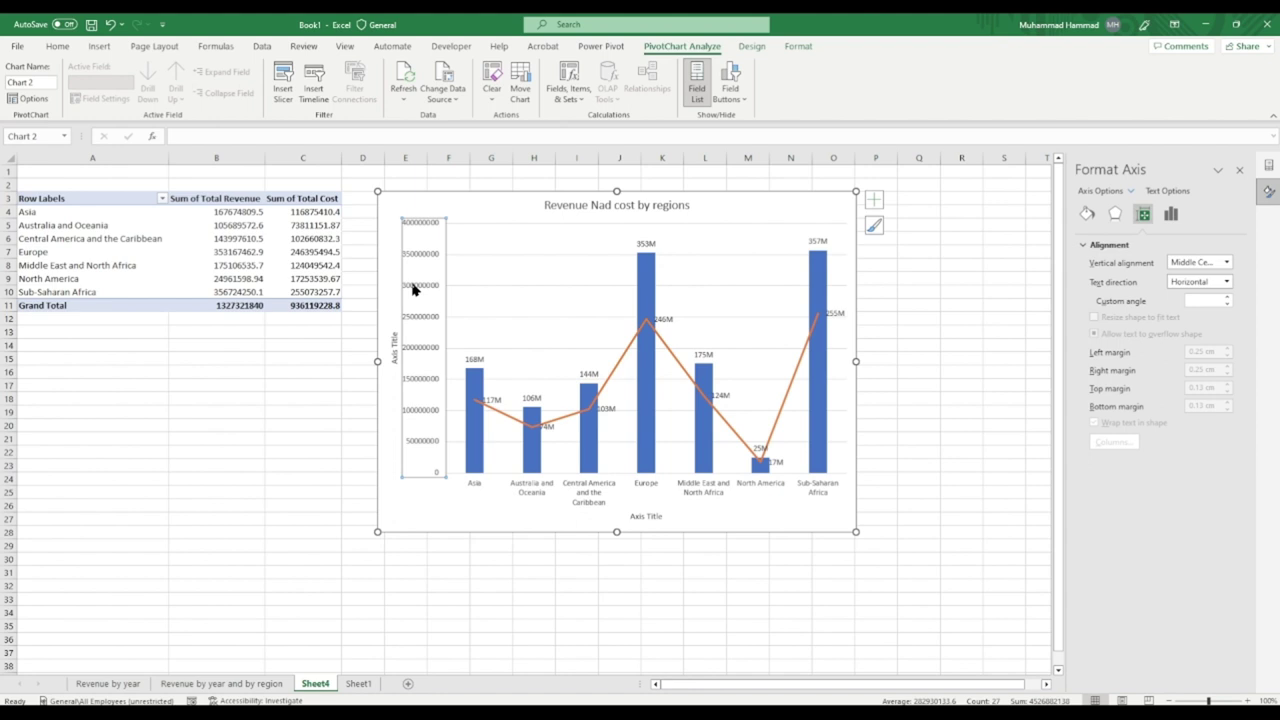
pyautogui.rightClick(413, 290)
pyautogui.click(440, 449)
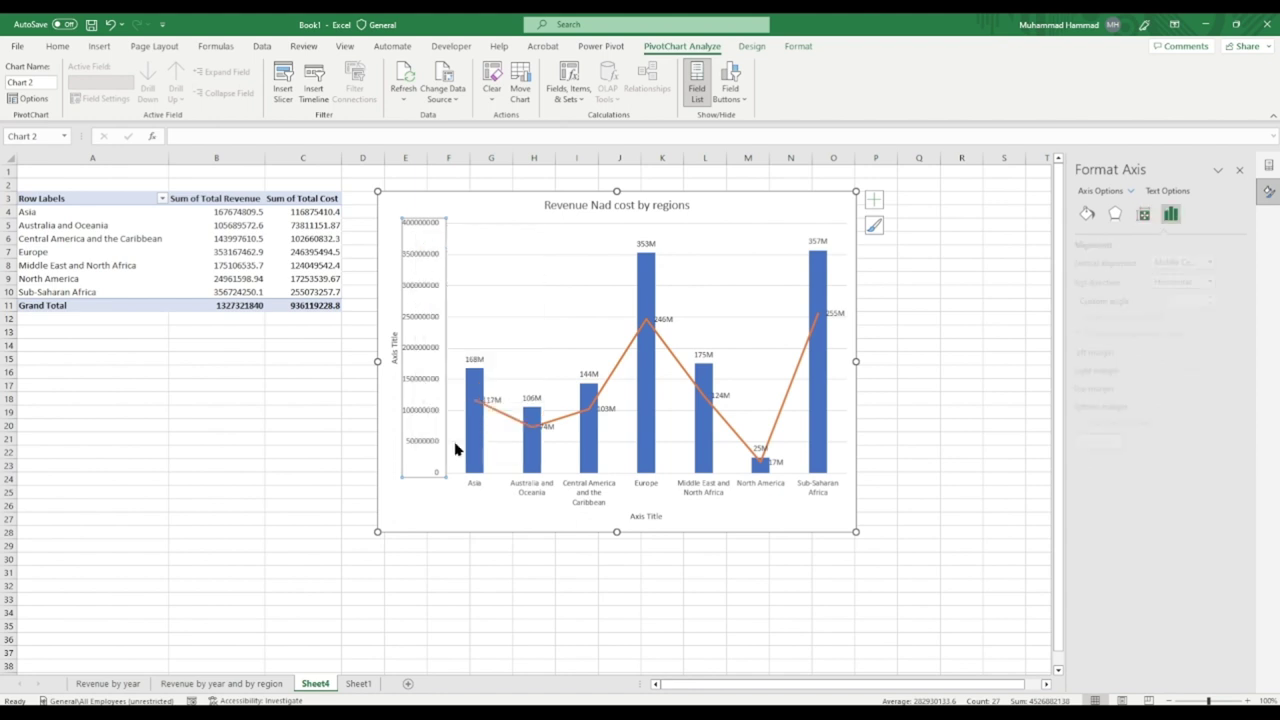
pyautogui.click(1117, 541)
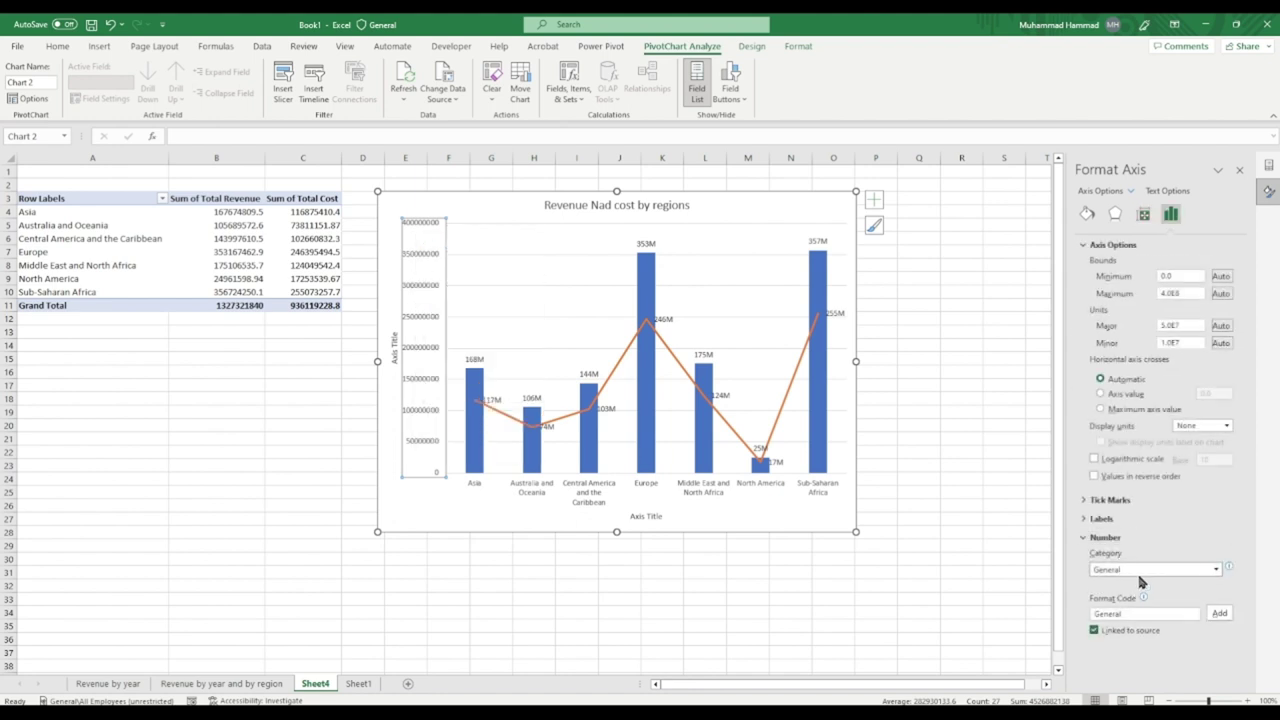
pyautogui.click(1135, 569)
pyautogui.click(1122, 556)
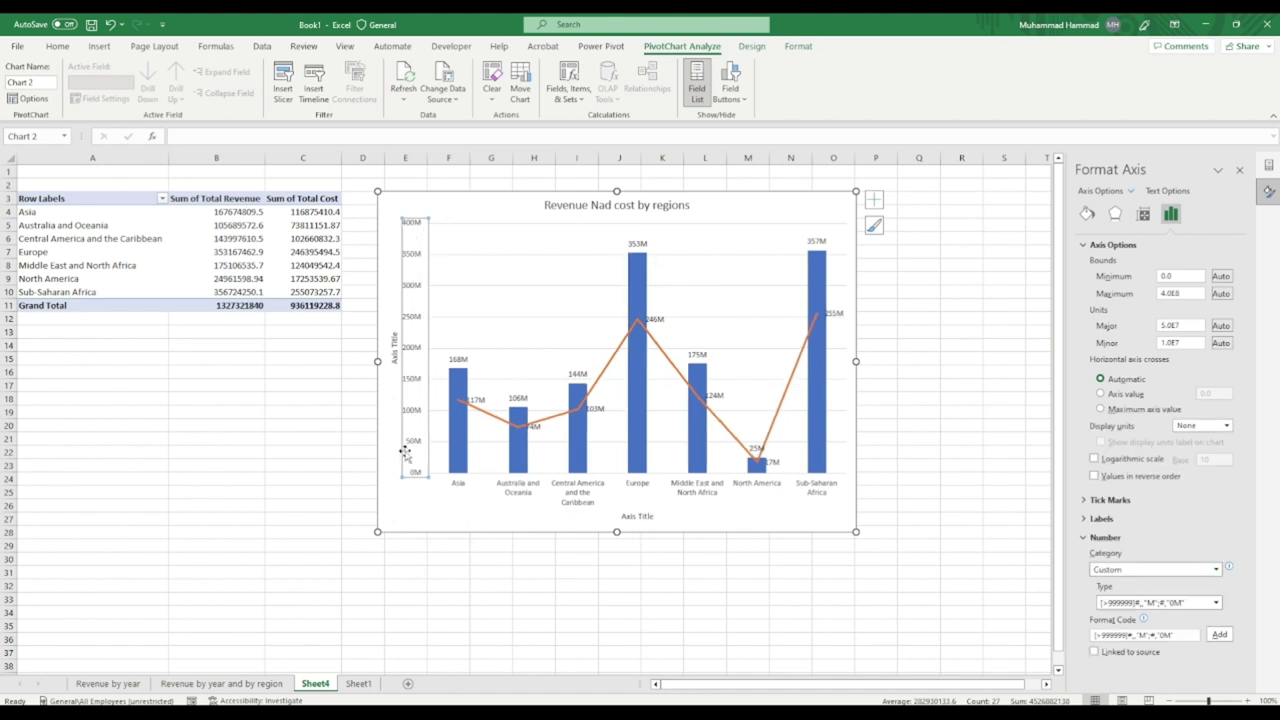
# Title the vertical axis 'revenue' and the horizontal axis 'Regions'
pyautogui.click(393, 348)
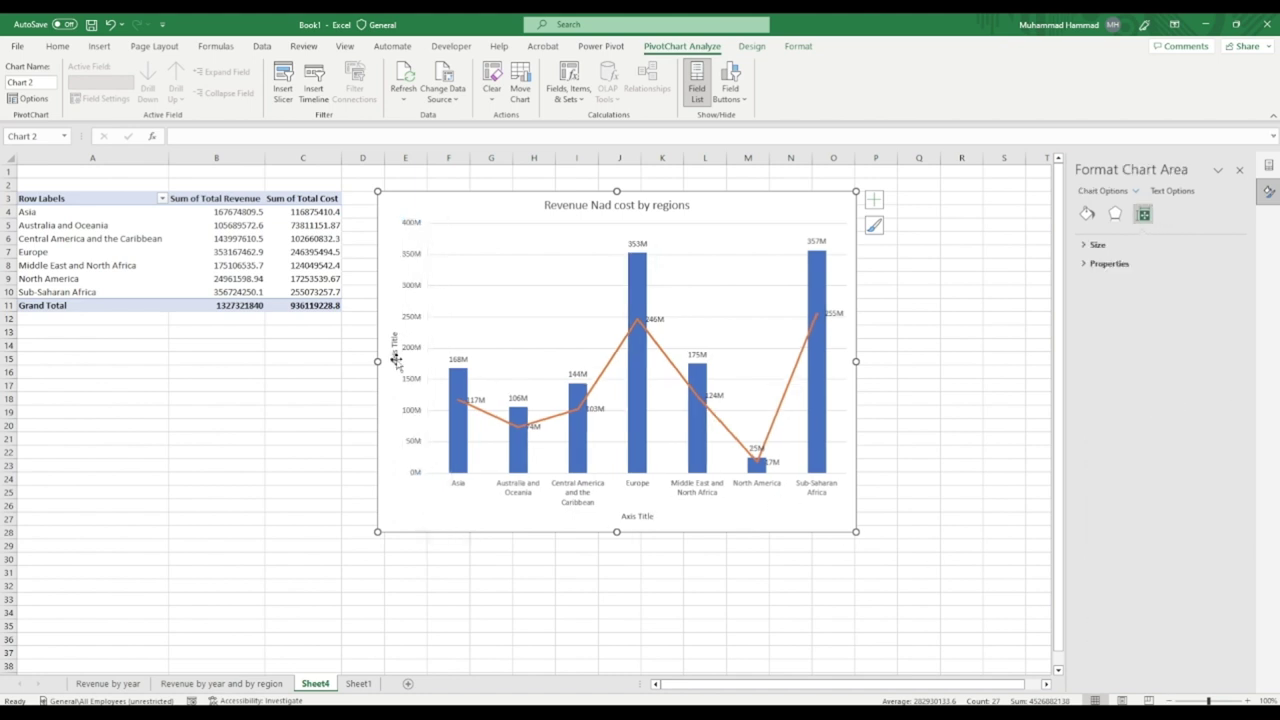
pyautogui.doubleClick(394, 341)
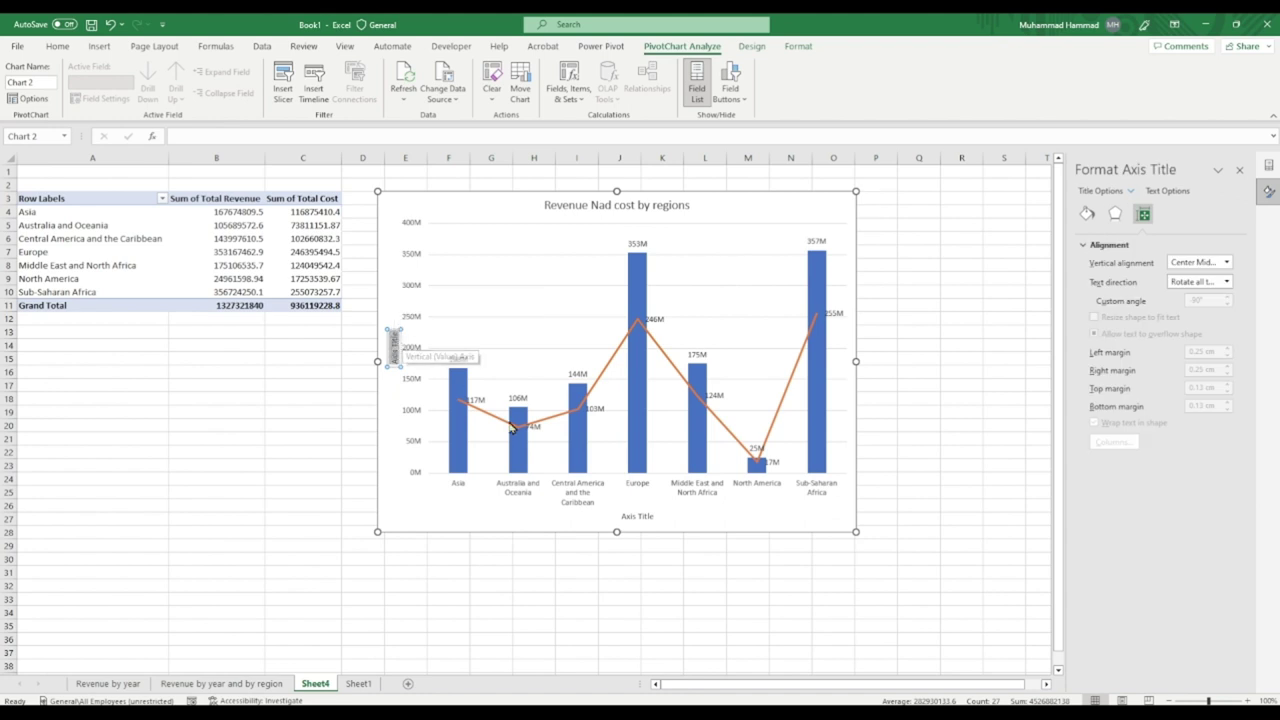
pyautogui.click(385, 348)
pyautogui.click(391, 347)
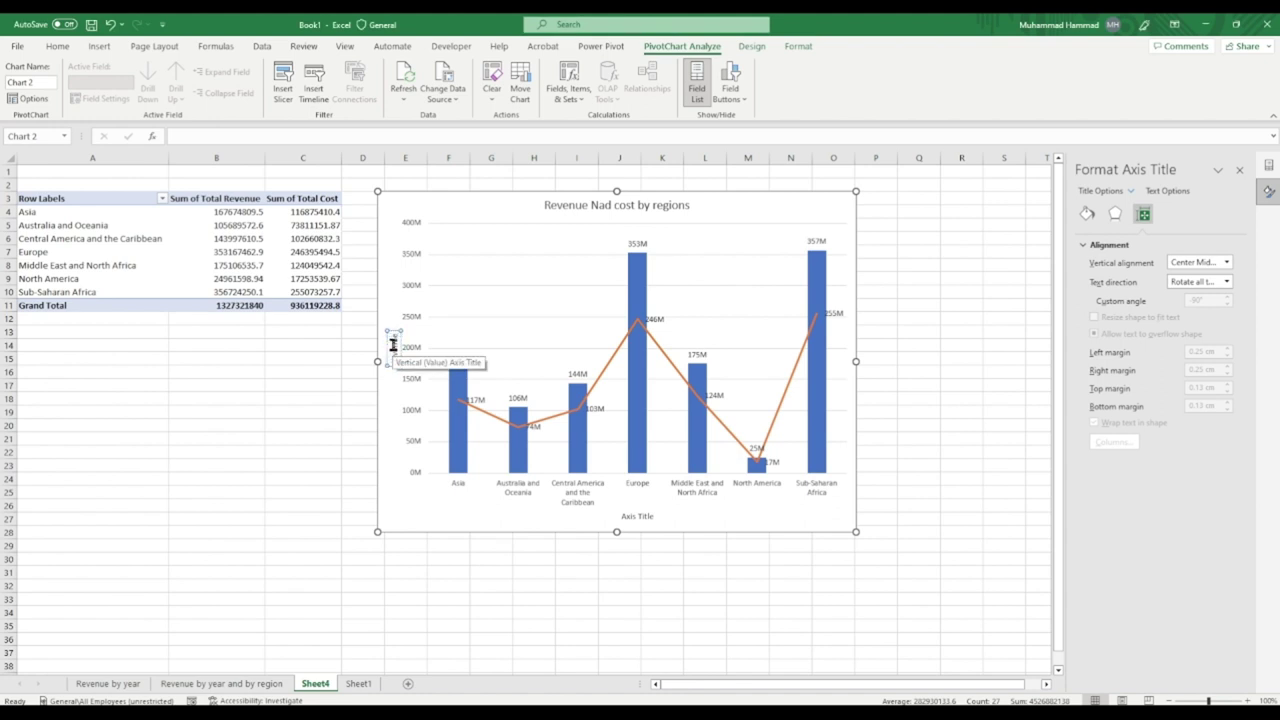
pyautogui.click(645, 516)
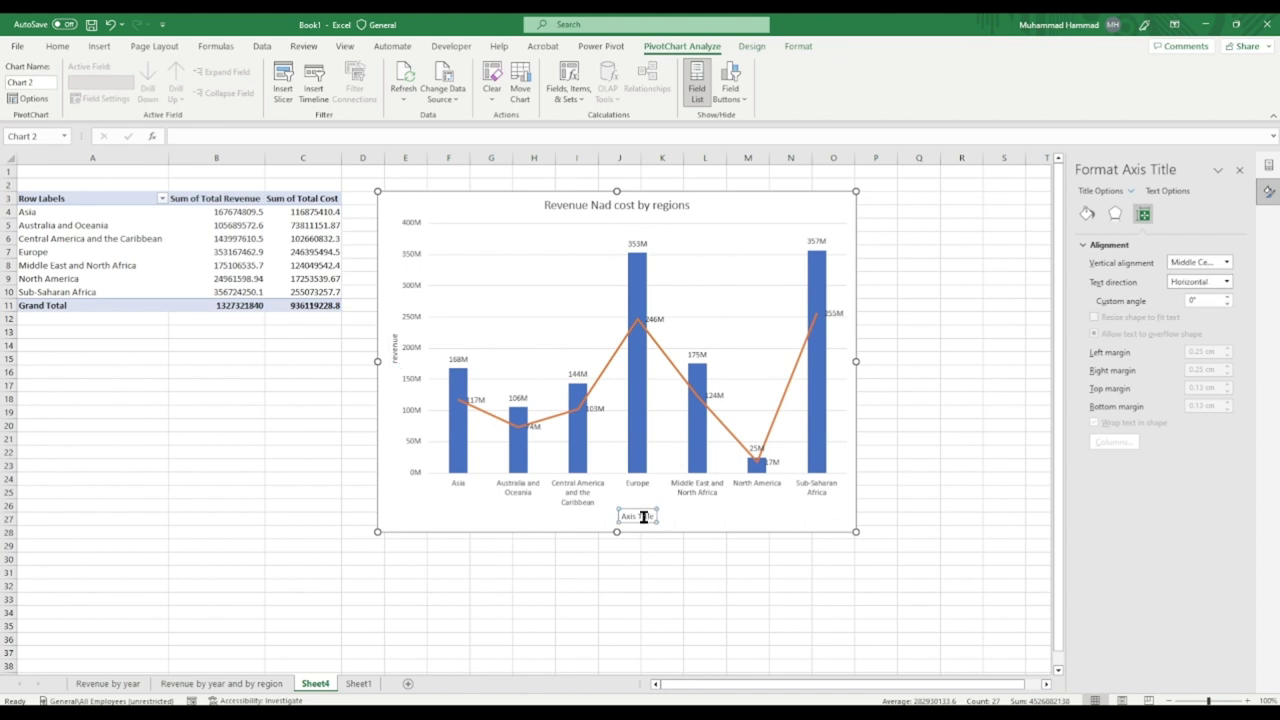
pyautogui.moveTo(656, 516); pyautogui.dragTo(621, 519)
pyautogui.write('Regio')
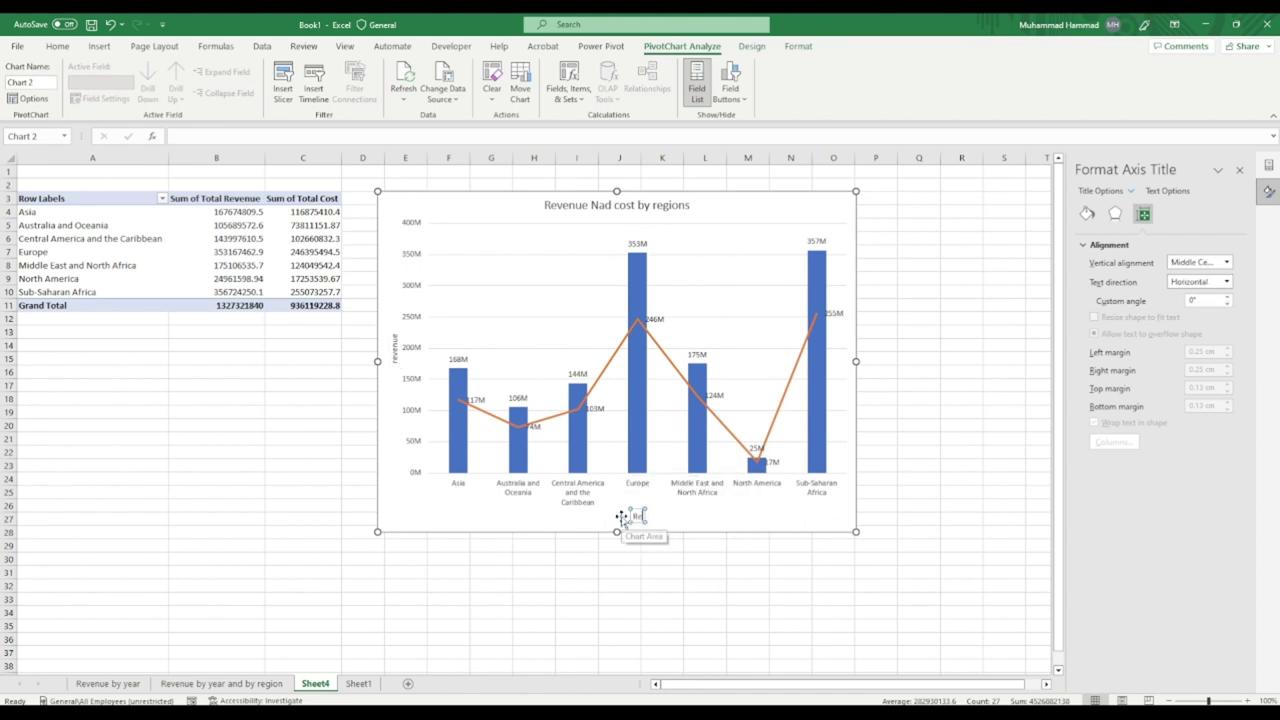
pyautogui.write('ns')
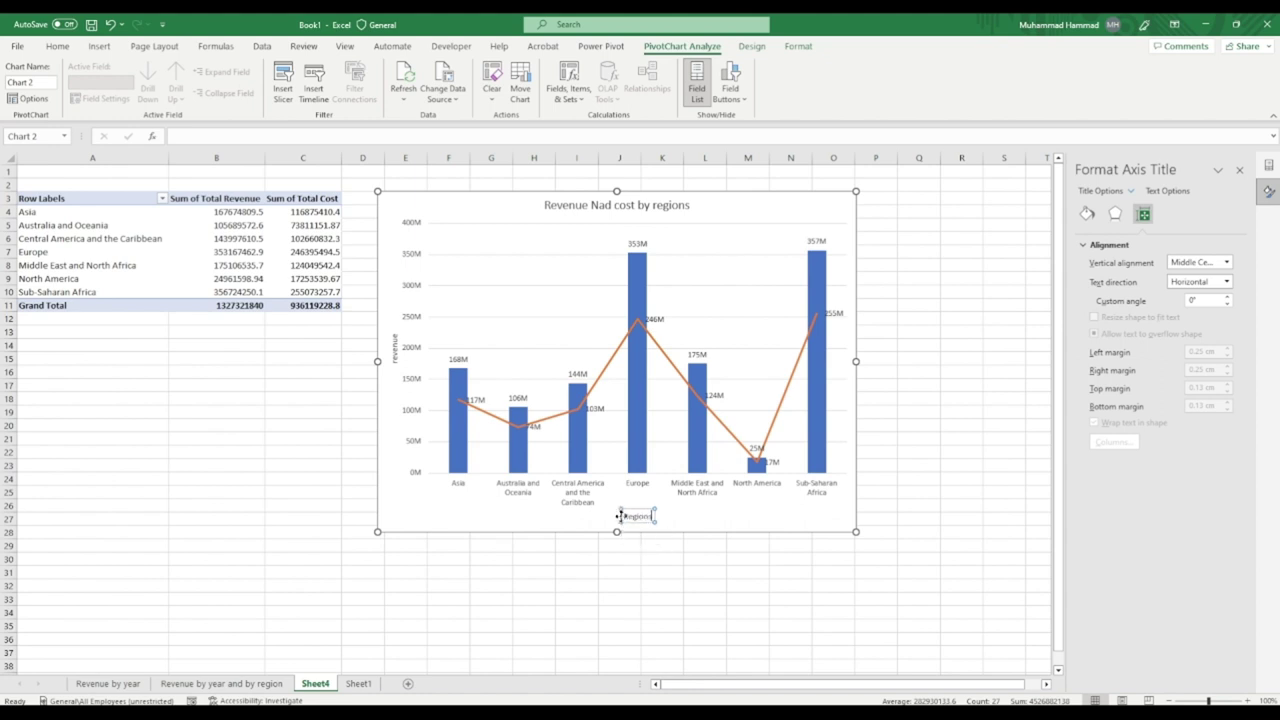
pyautogui.click(750, 520)
# Correct the chart title to 'Revenue And cost by regions'
pyautogui.click(608, 206)
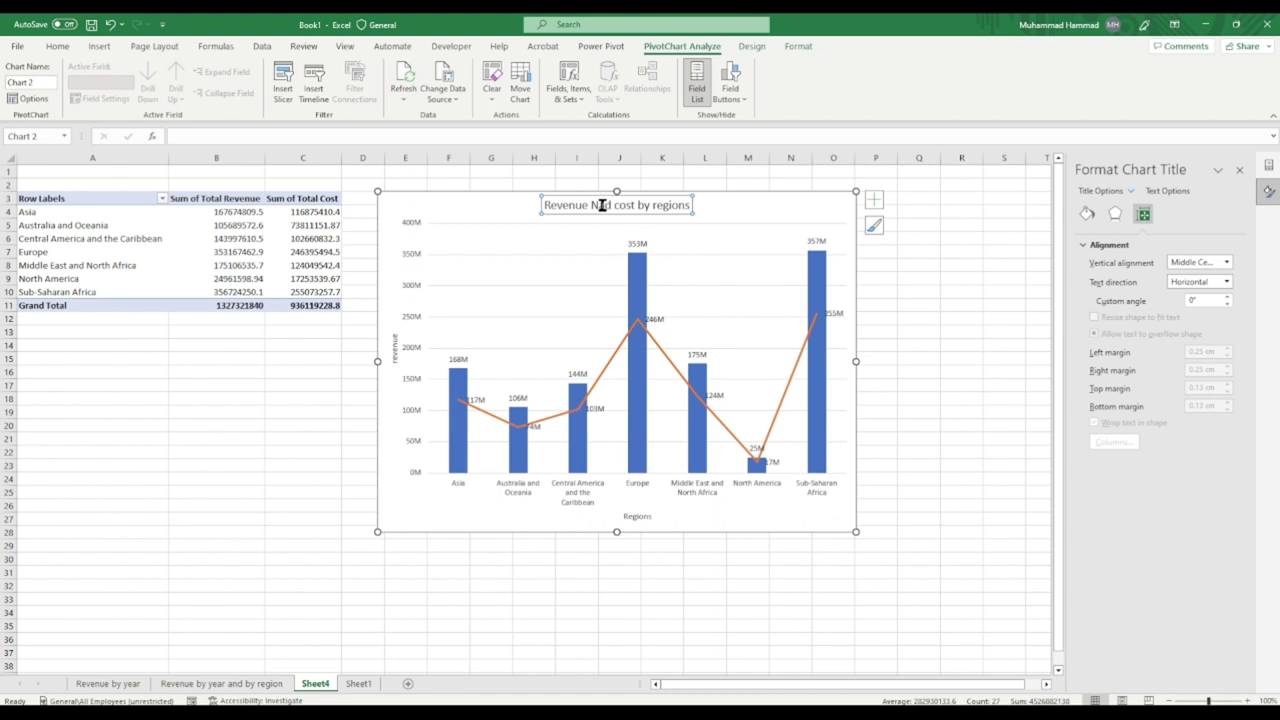
pyautogui.moveTo(613, 205); pyautogui.dragTo(591, 208)
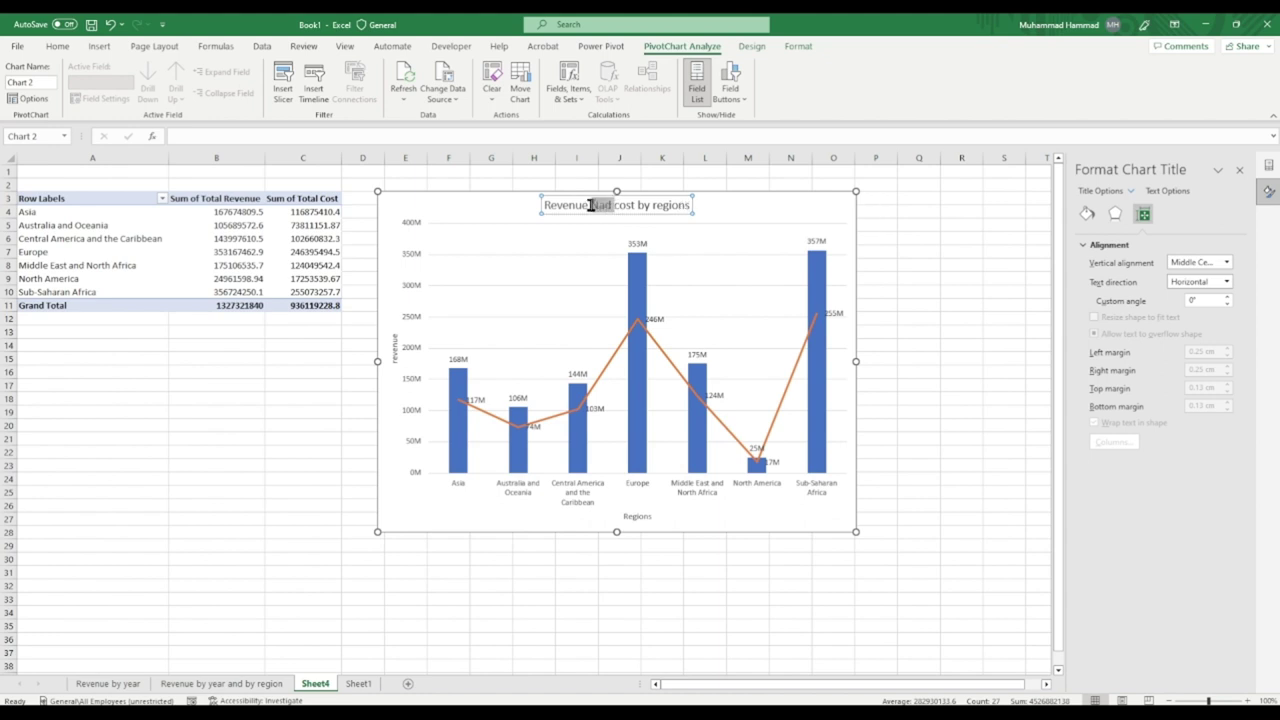
pyautogui.write('And')
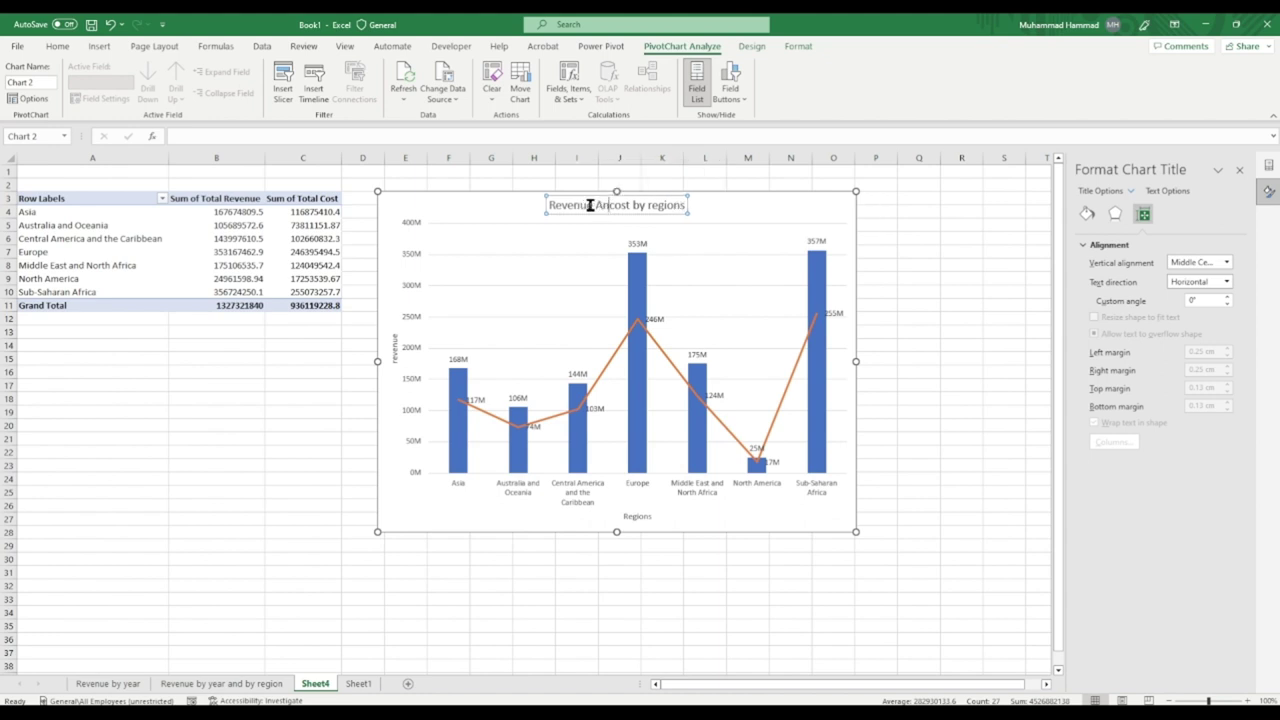
pyautogui.press('BackSpace')
pyautogui.write('d')
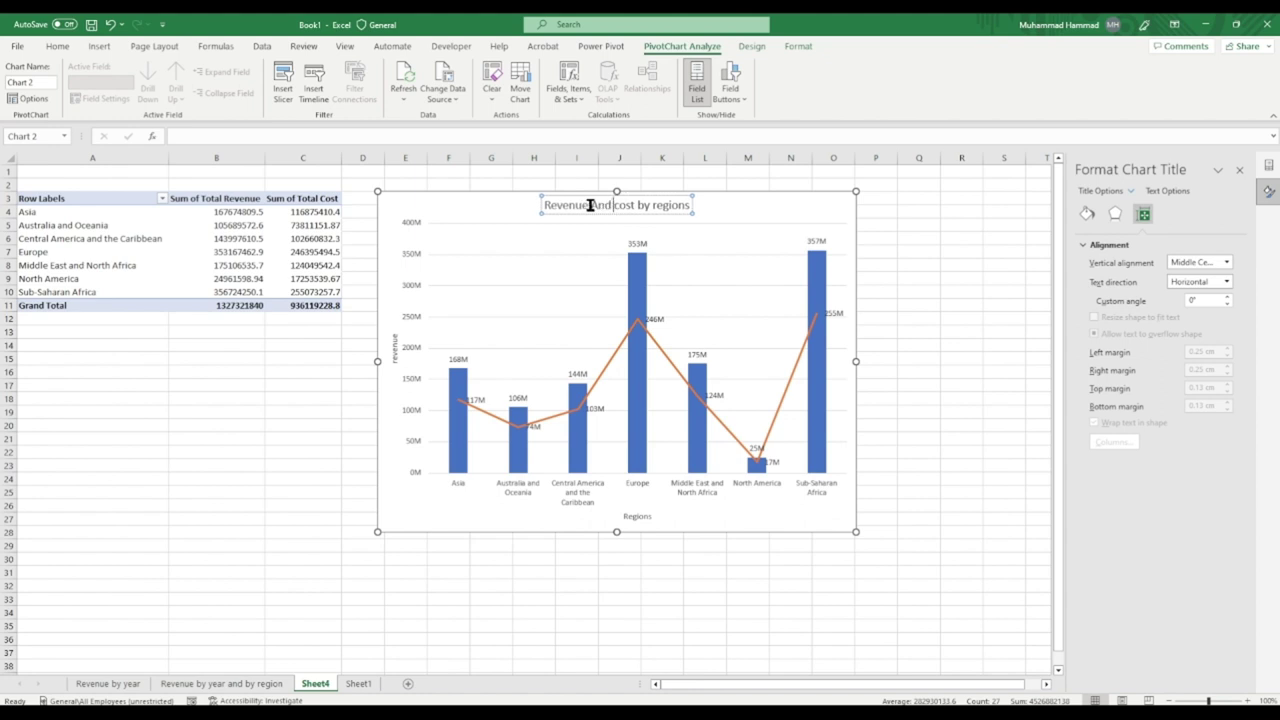
pyautogui.press('Escape')
pyautogui.press('Escape')
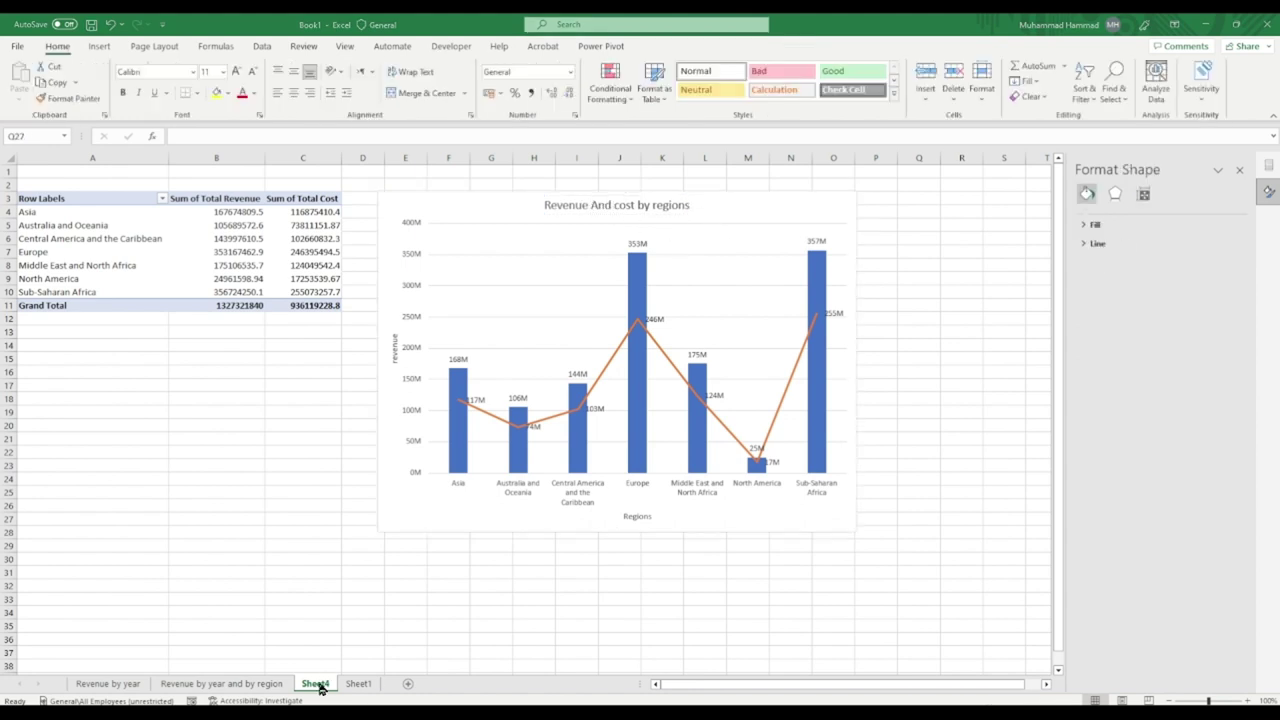
# Rename Sheet4 to 'Revenue and cost by region' and return to the Sheet1 sales data
pyautogui.click(316, 684)
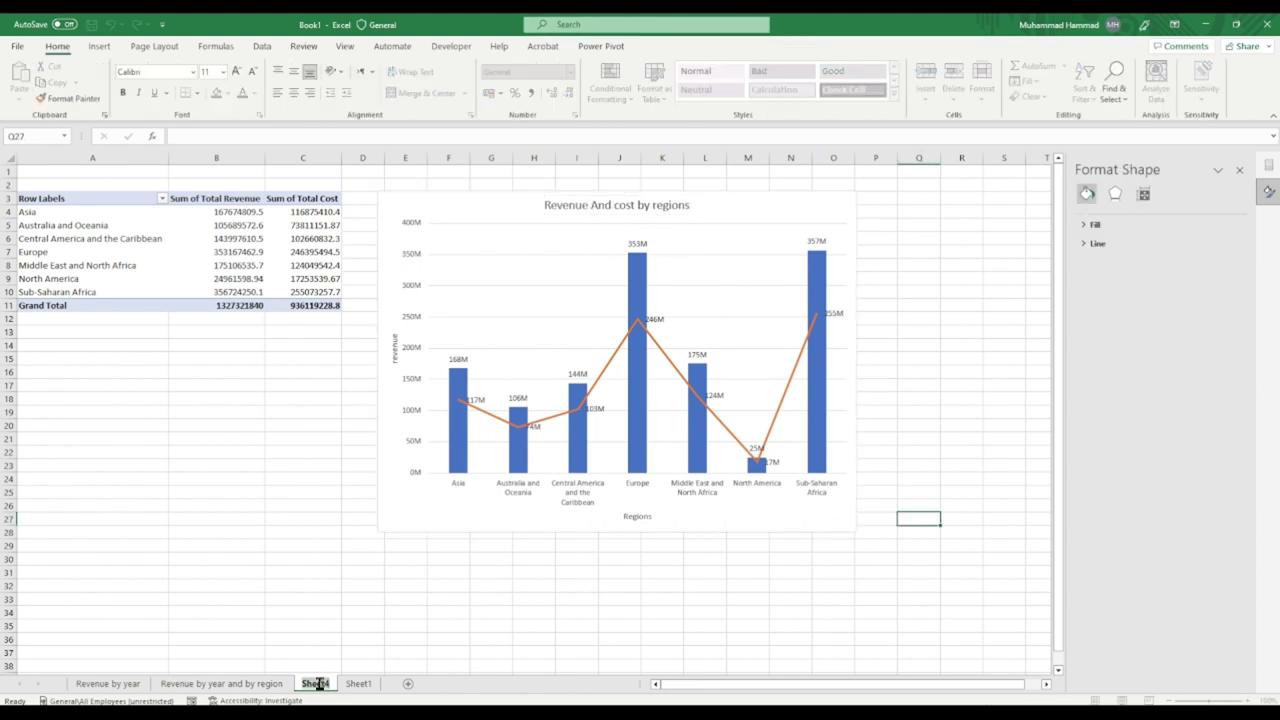
pyautogui.write('Revenue and cost b')
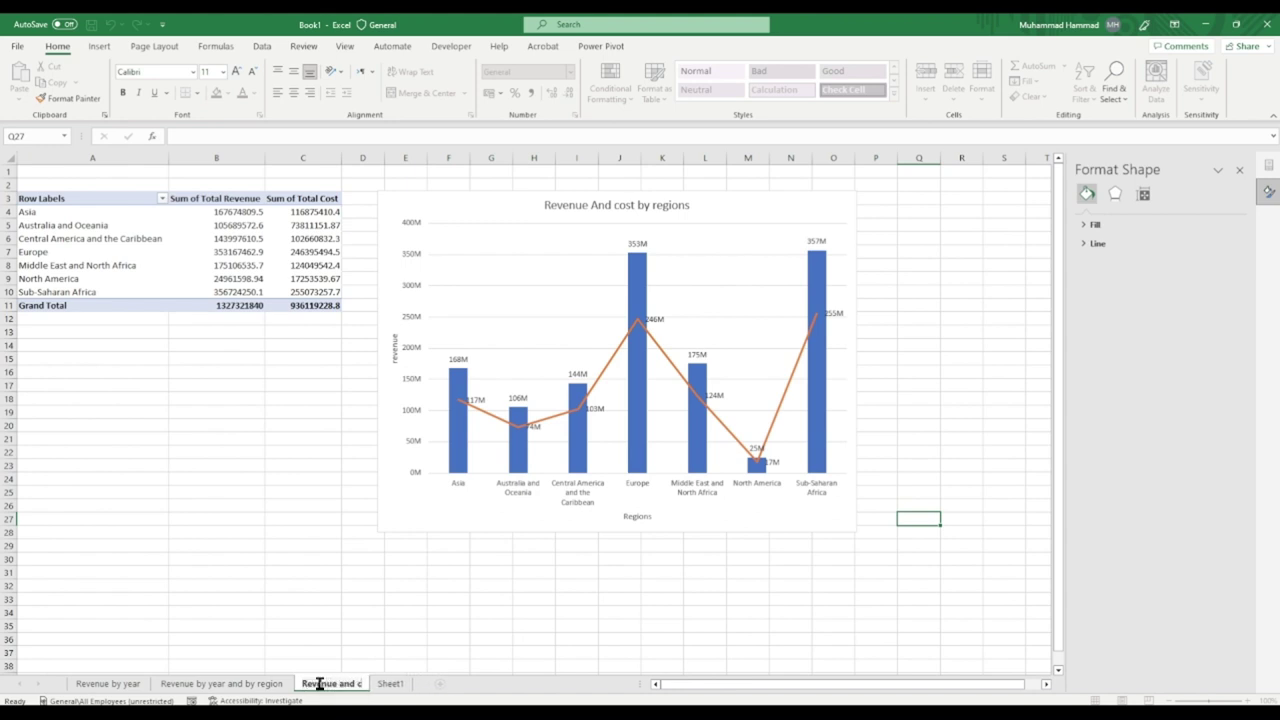
pyautogui.write('y regio')
pyautogui.write('n')
pyautogui.press('Return')
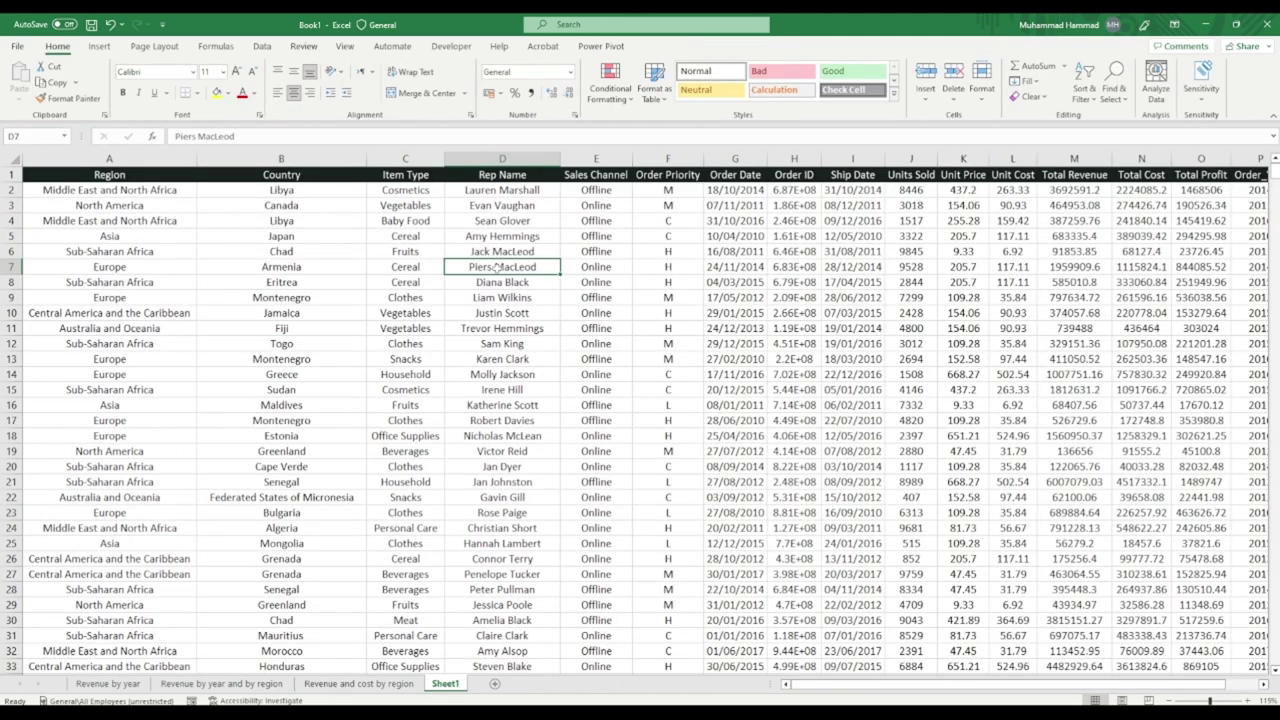
pyautogui.press('Down')
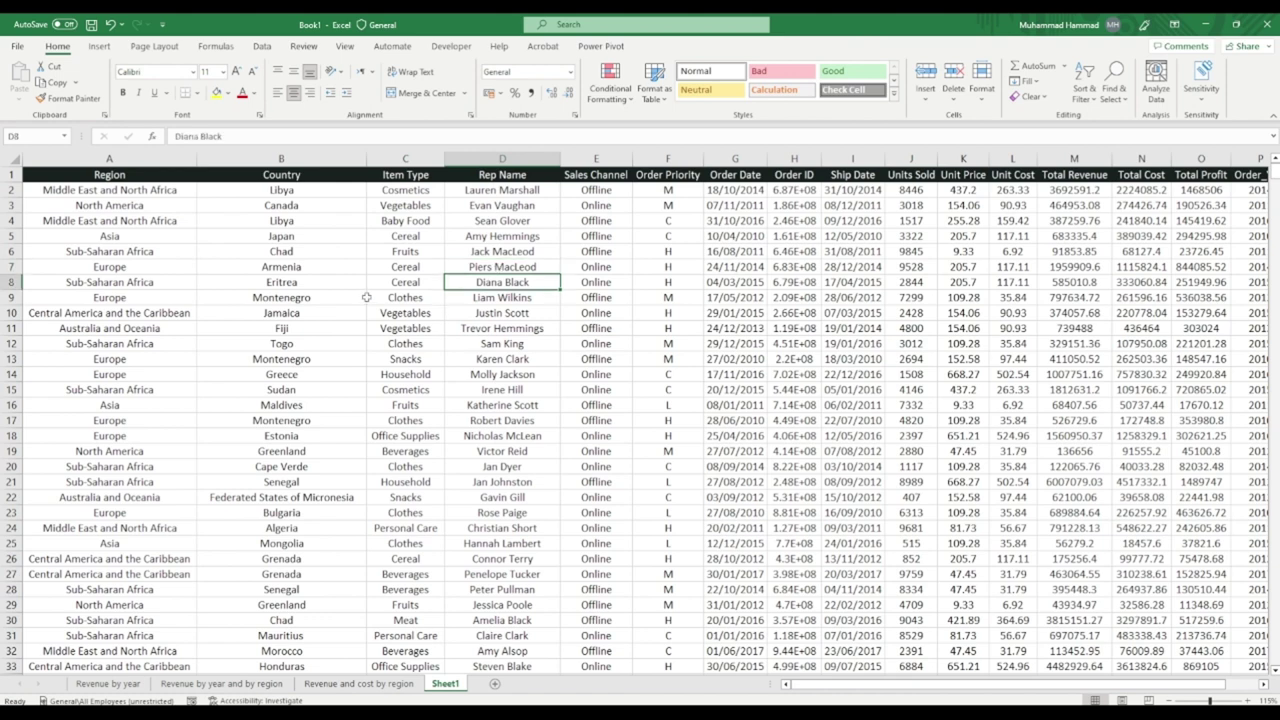
pyautogui.click(99, 46)
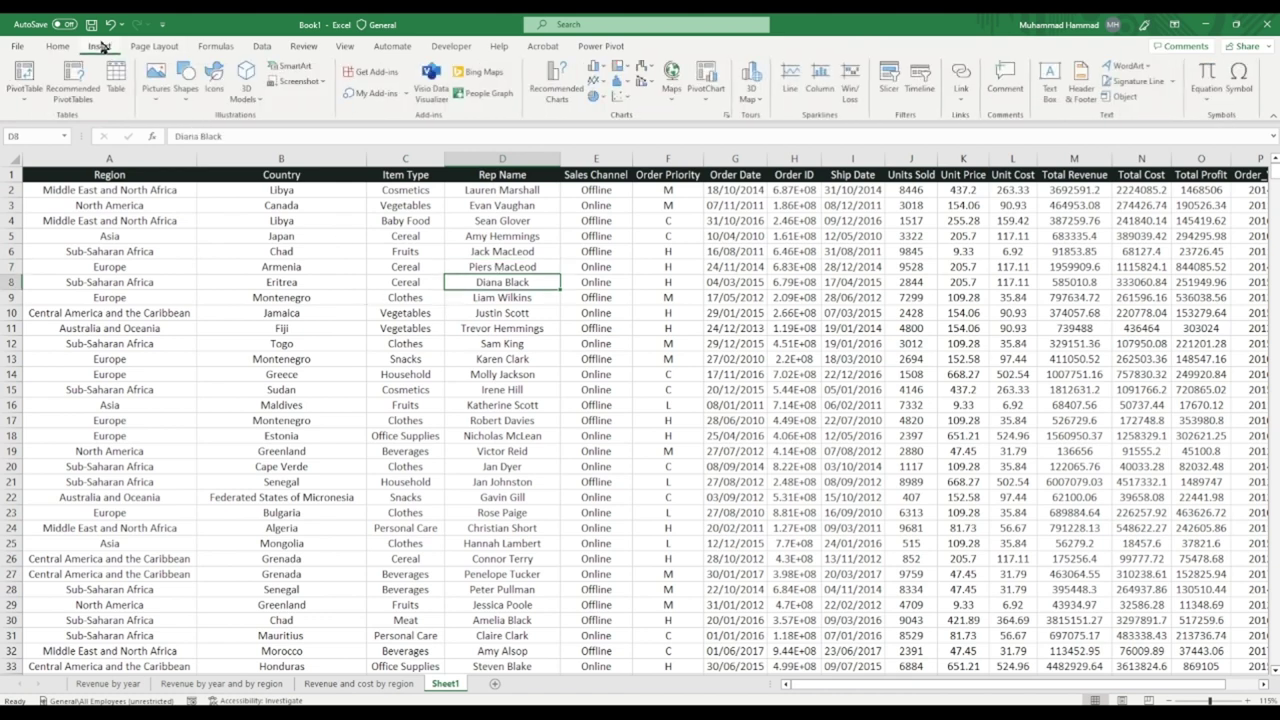
# Create a new-sheet PivotTable summing Total Revenue by Order Priority, then select the whole PivotTable
pyautogui.click(30, 75)
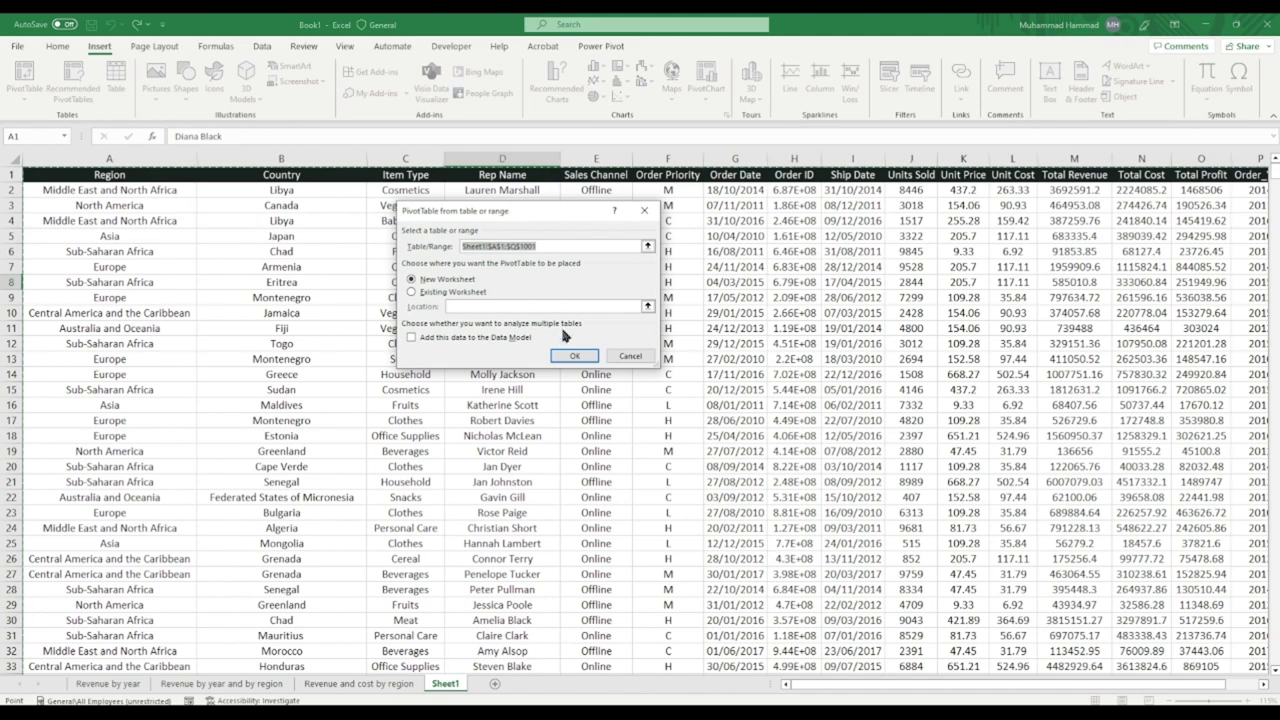
pyautogui.click(567, 356)
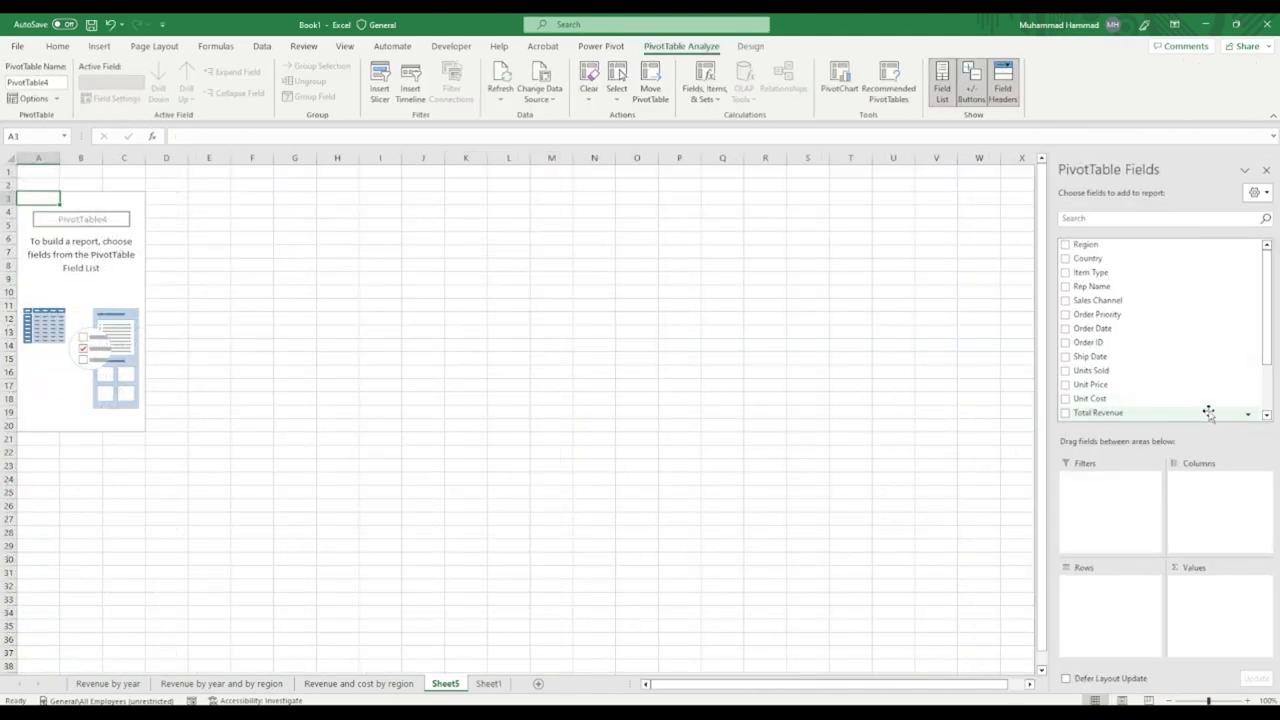
pyautogui.click(1090, 316)
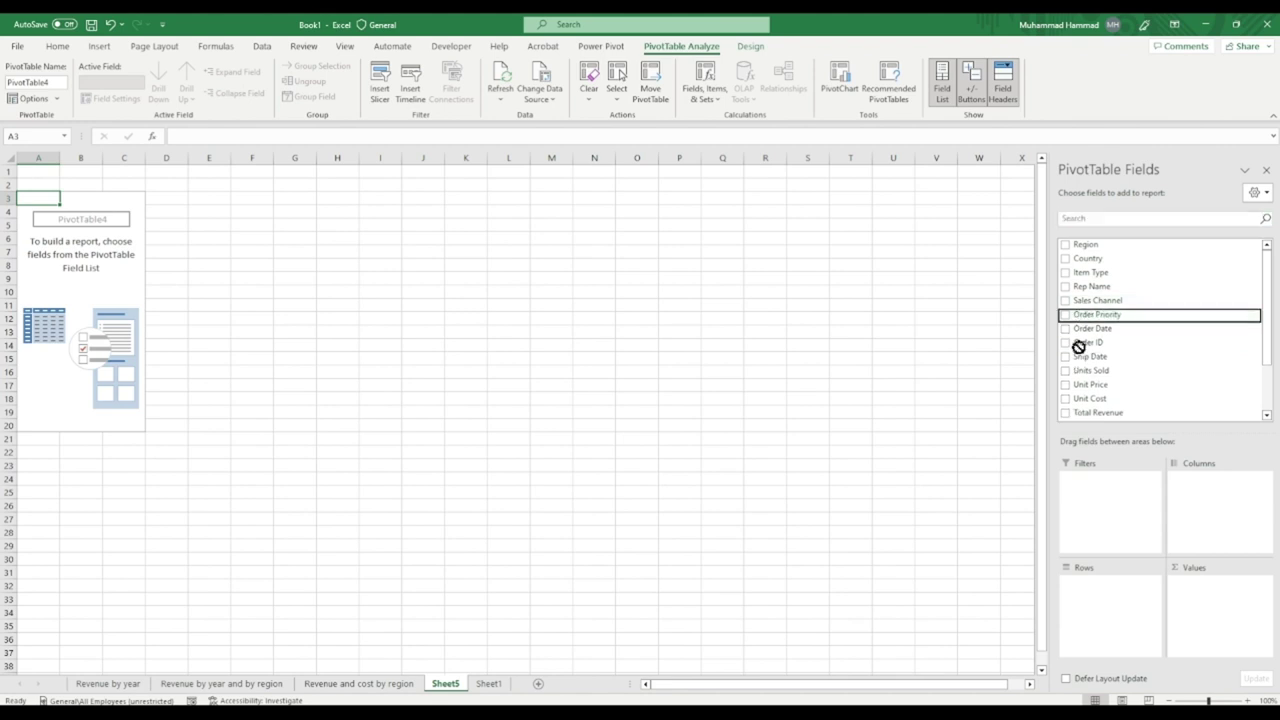
pyautogui.moveTo(1087, 344); pyautogui.dragTo(1212, 600)
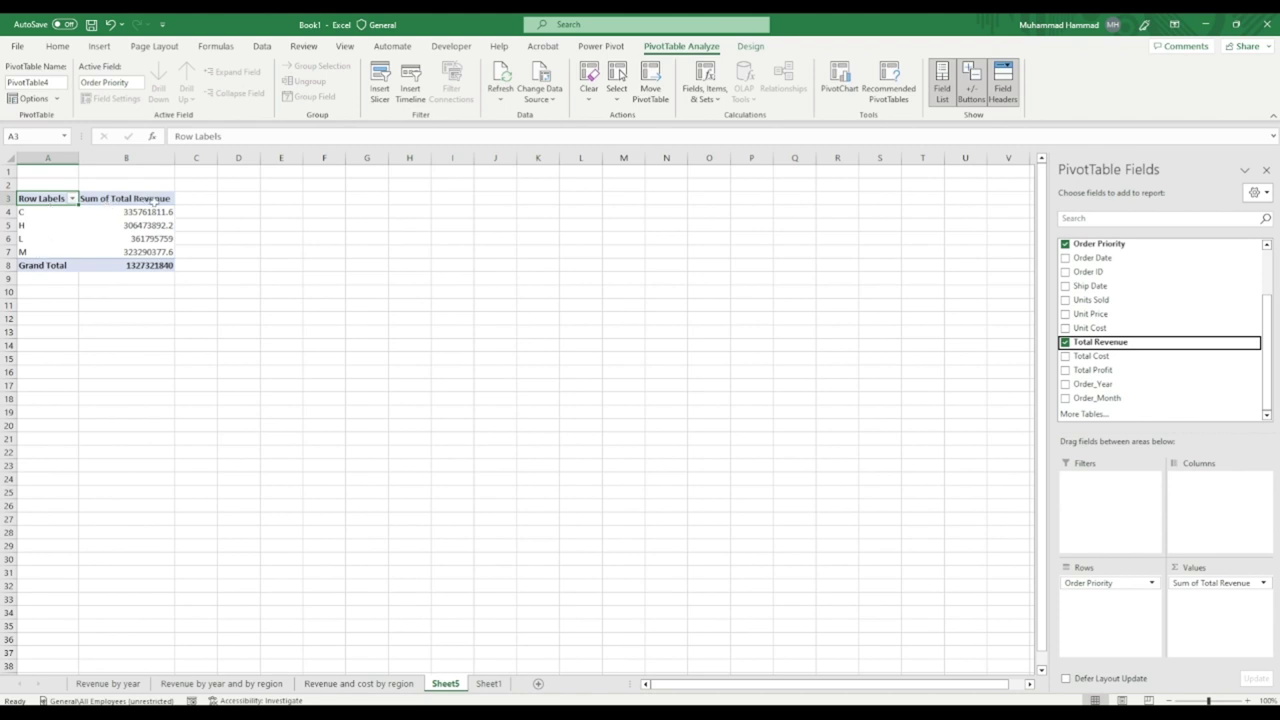
pyautogui.click(104, 234)
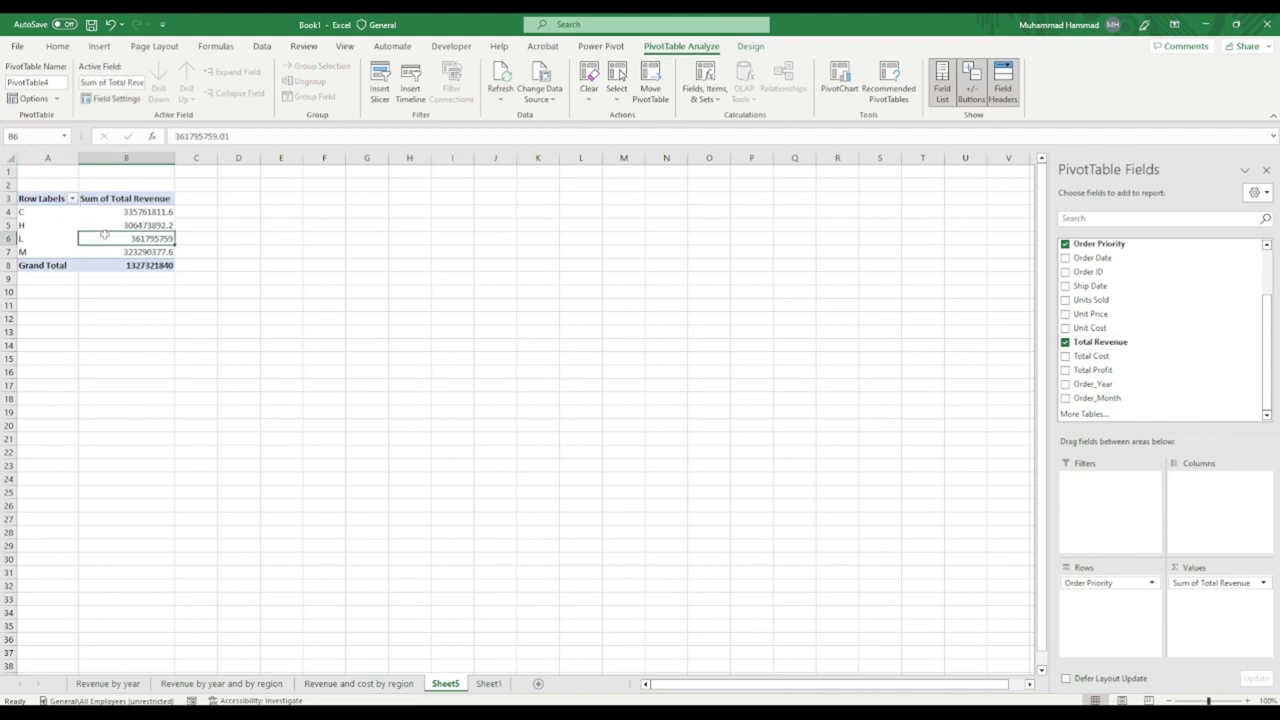
pyautogui.hotkey('ctrl', 'a')
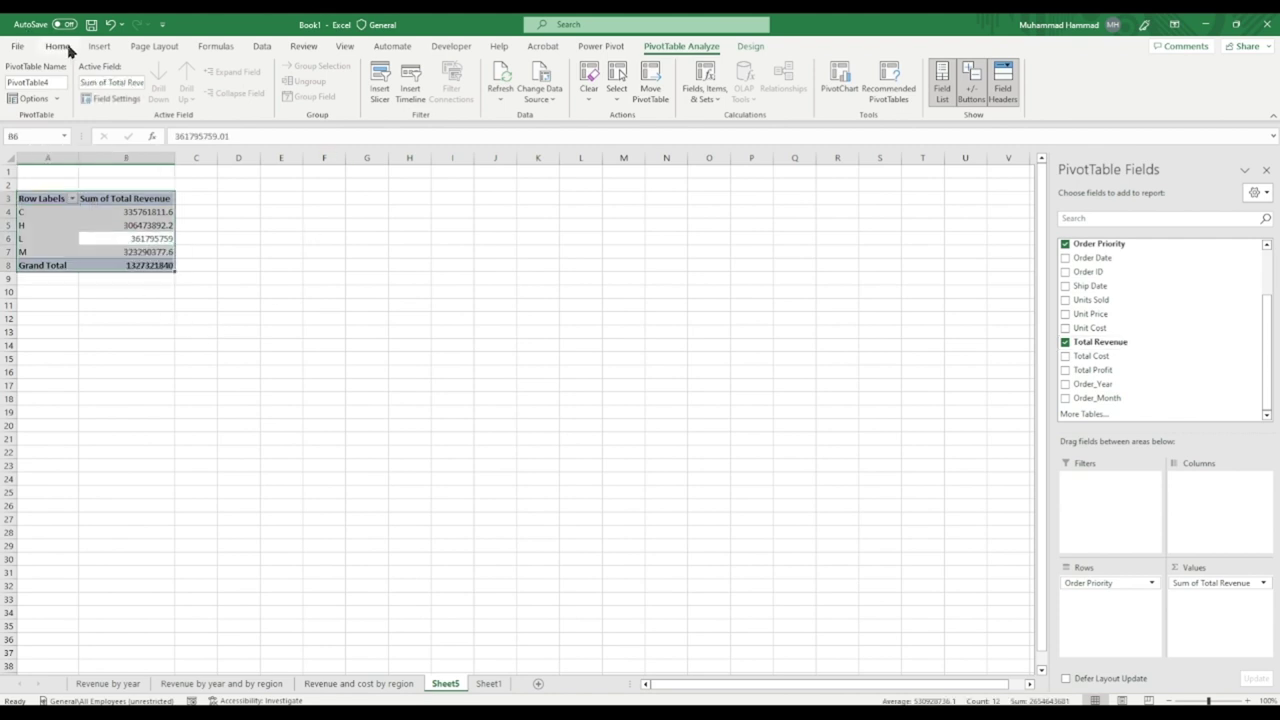
pyautogui.click(97, 46)
# Insert a 3-D Pie PivotChart, move it beside the PivotTable and enlarge it
pyautogui.click(557, 76)
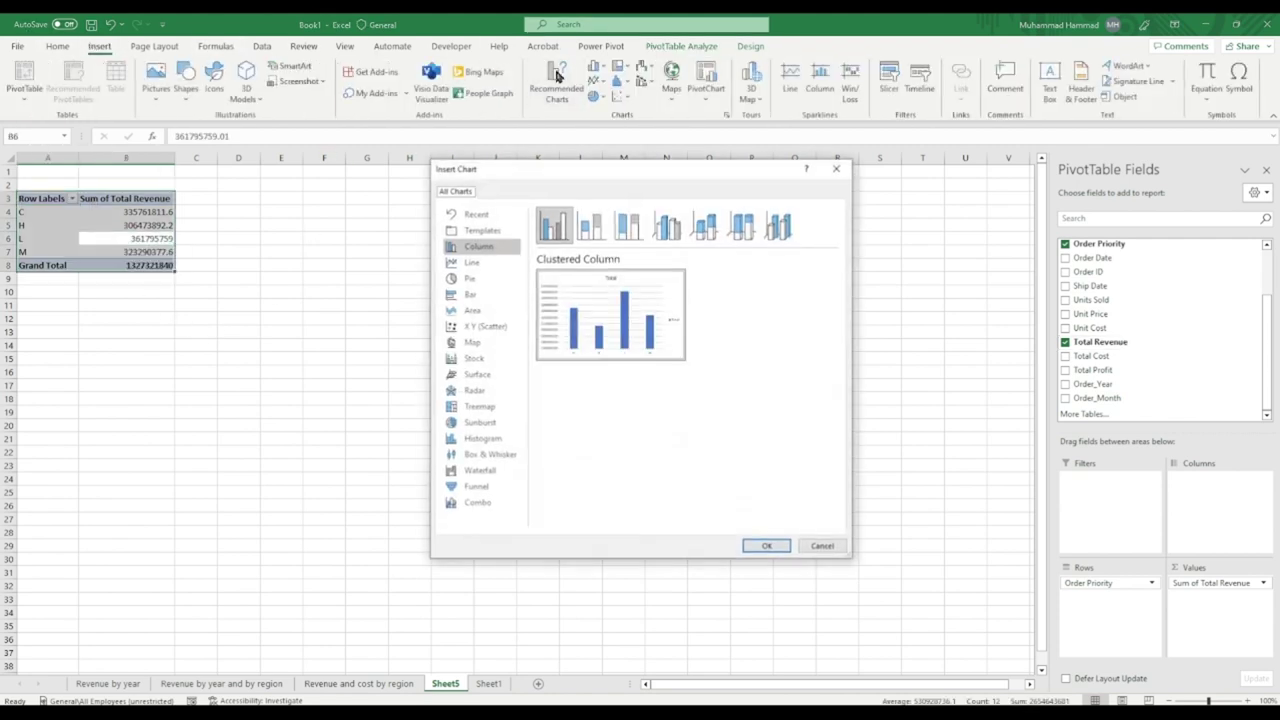
pyautogui.click(470, 278)
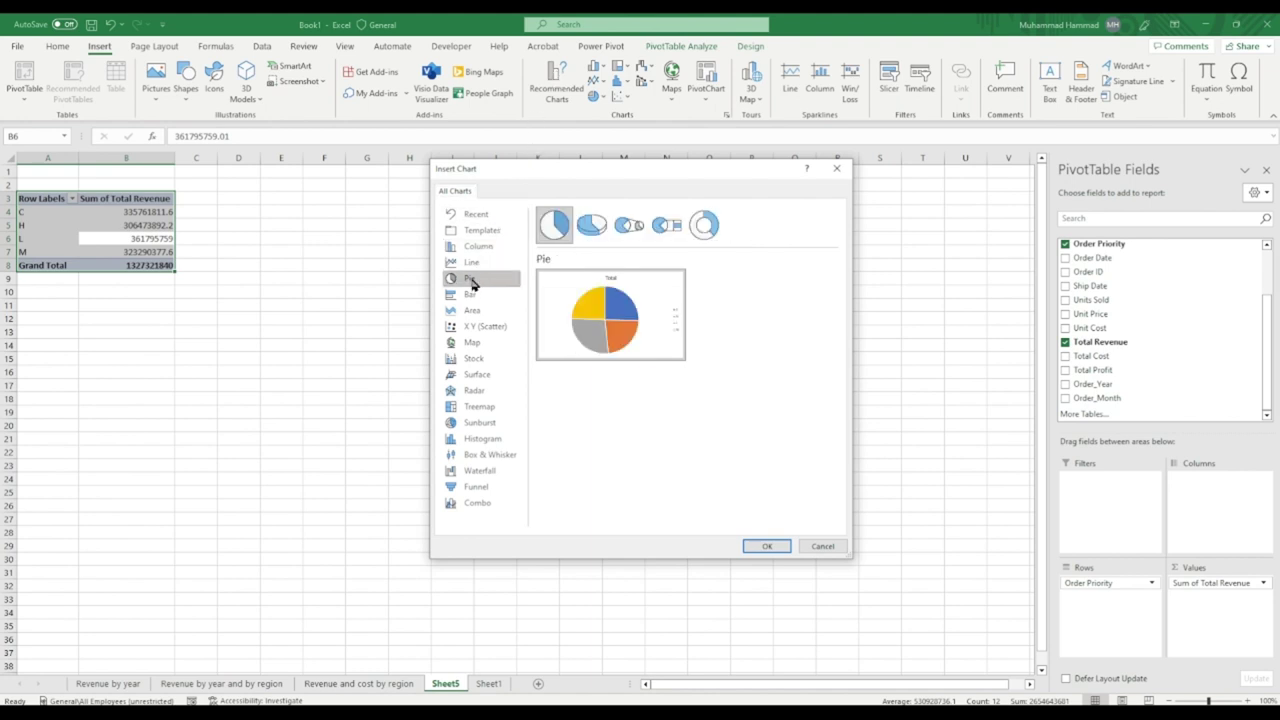
pyautogui.click(589, 227)
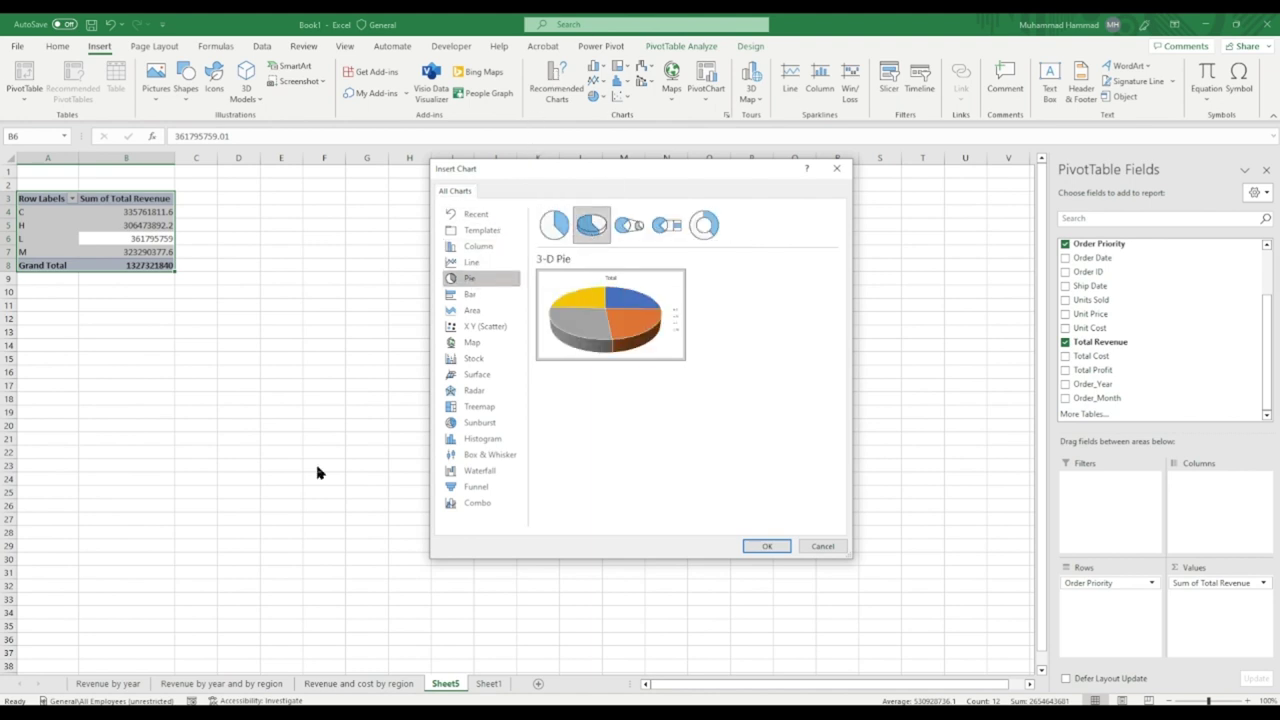
pyautogui.click(769, 548)
pyautogui.moveTo(603, 337); pyautogui.dragTo(605, 202)
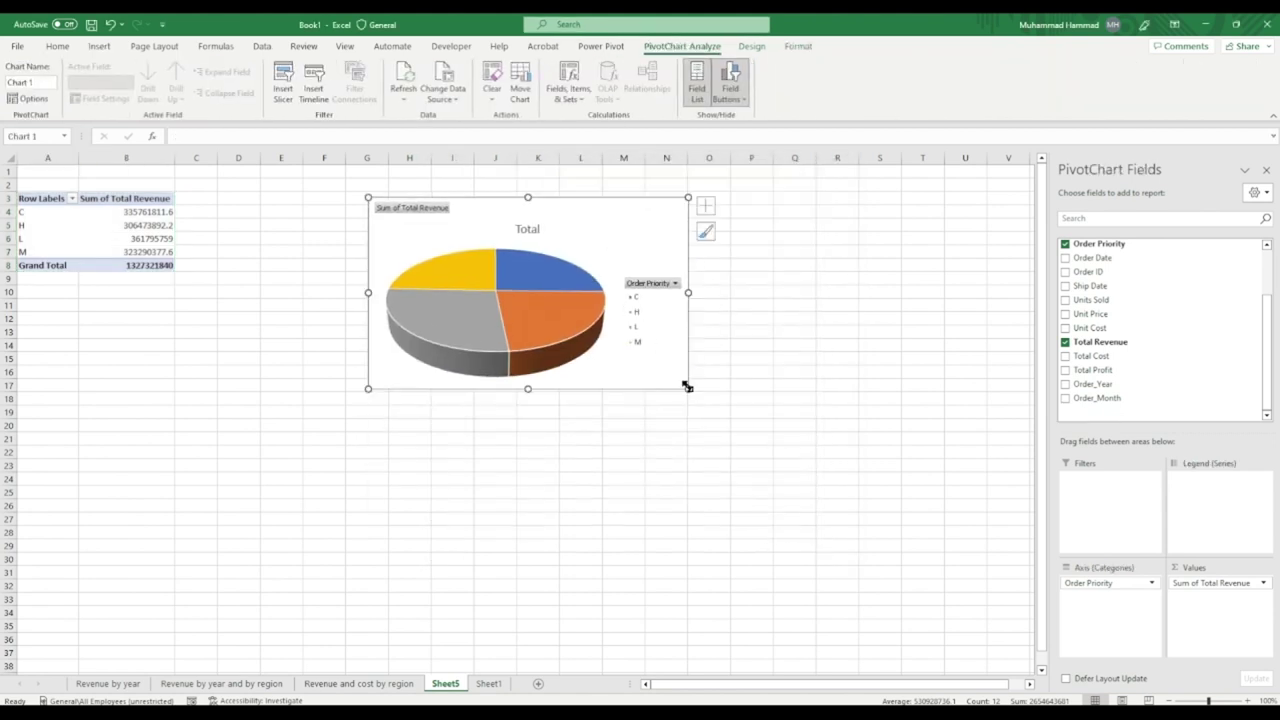
pyautogui.moveTo(688, 390); pyautogui.dragTo(718, 468)
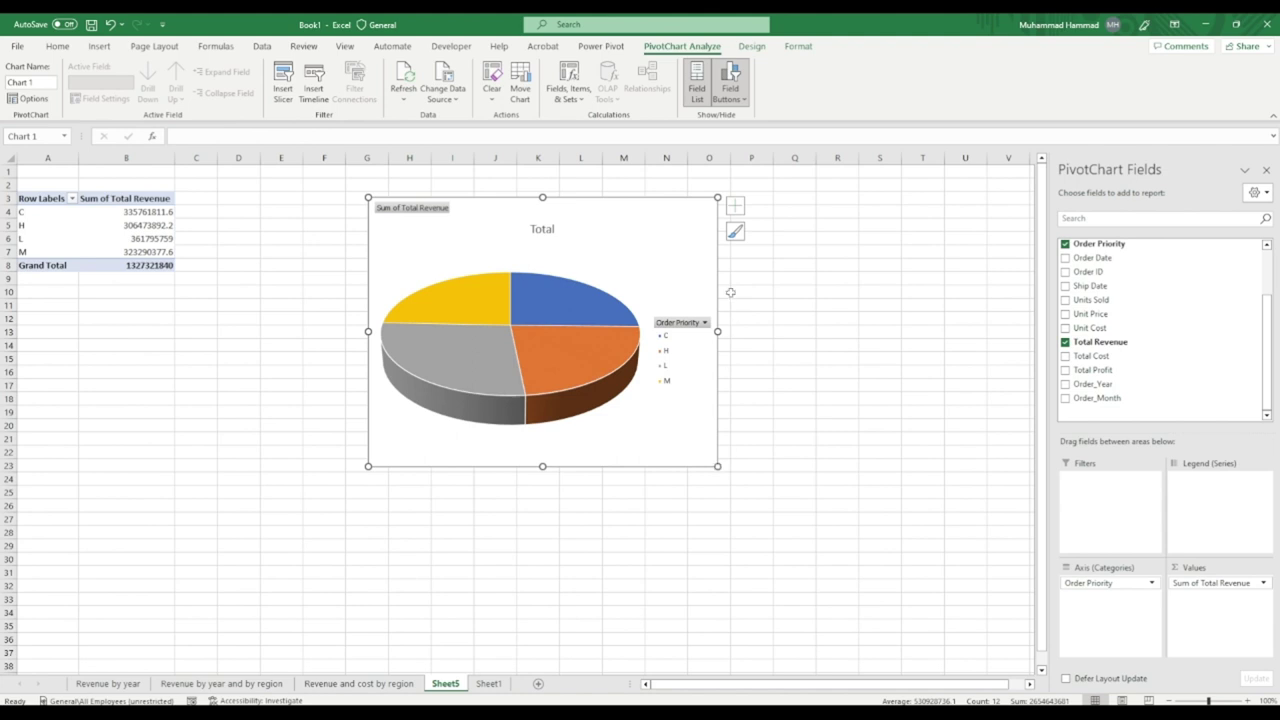
pyautogui.click(734, 207)
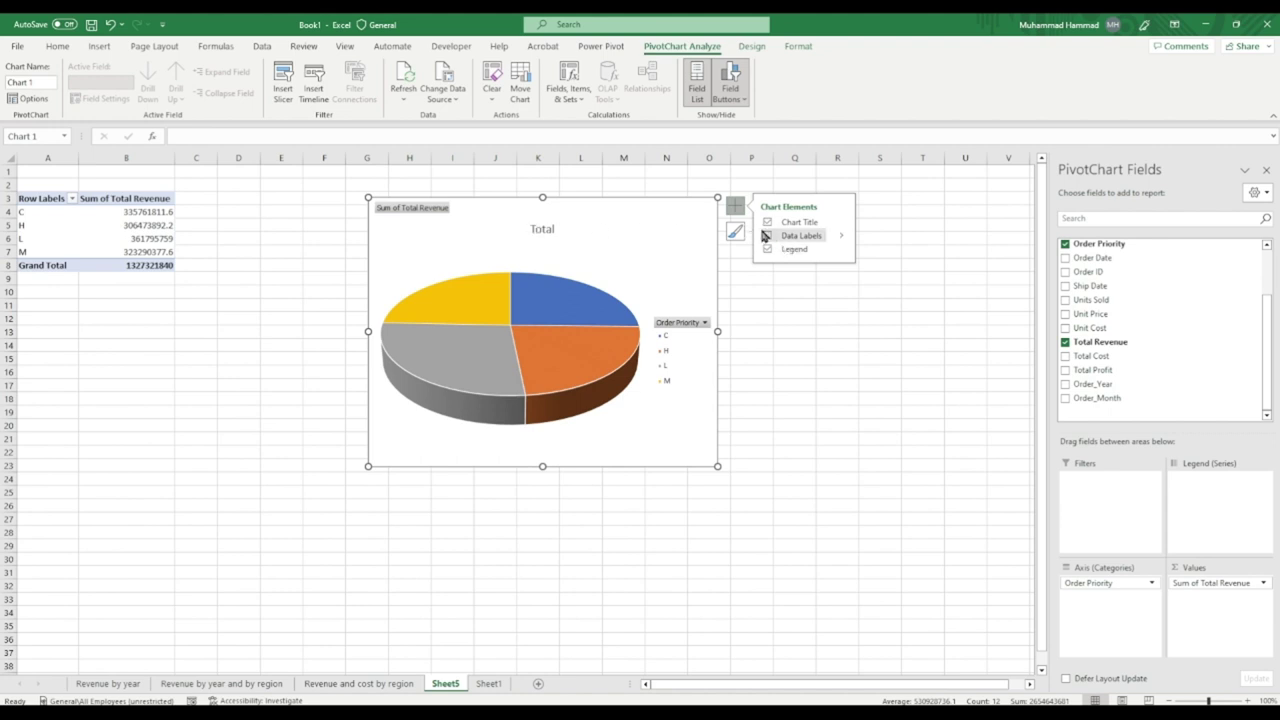
# Add data labels to the pie, remove its legend, and hide all field buttons
pyautogui.click(768, 235)
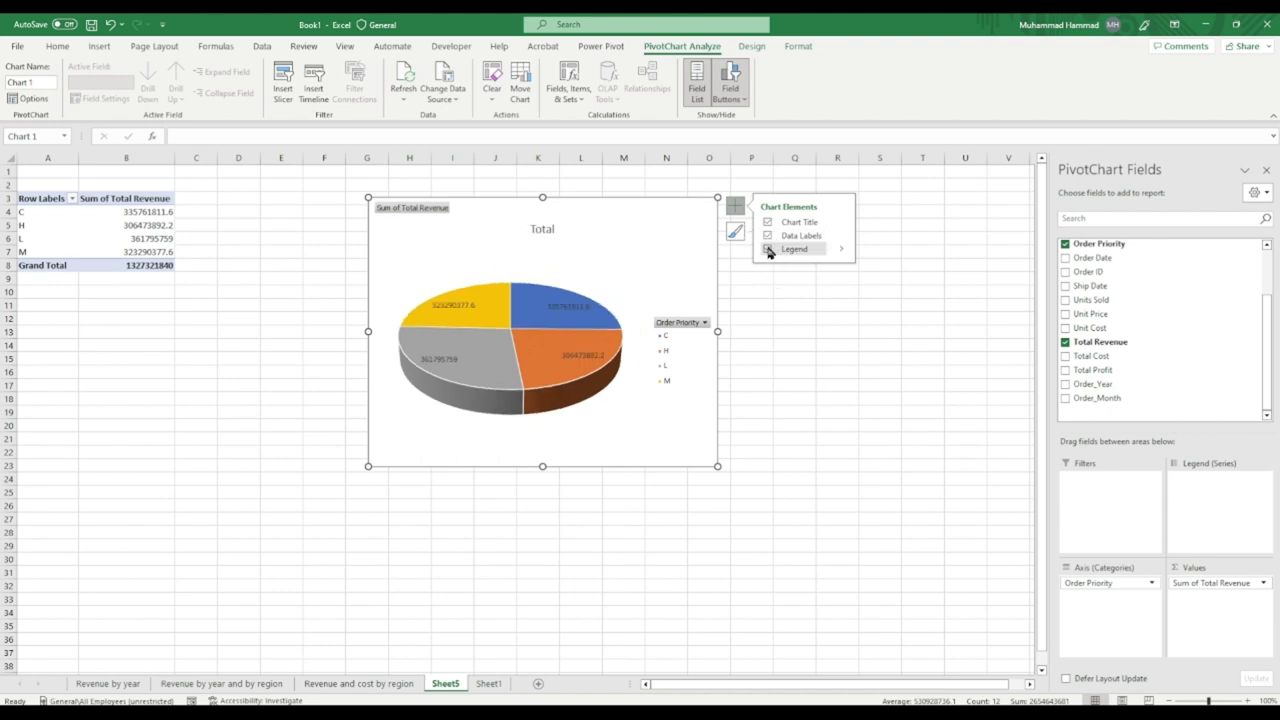
pyautogui.click(768, 250)
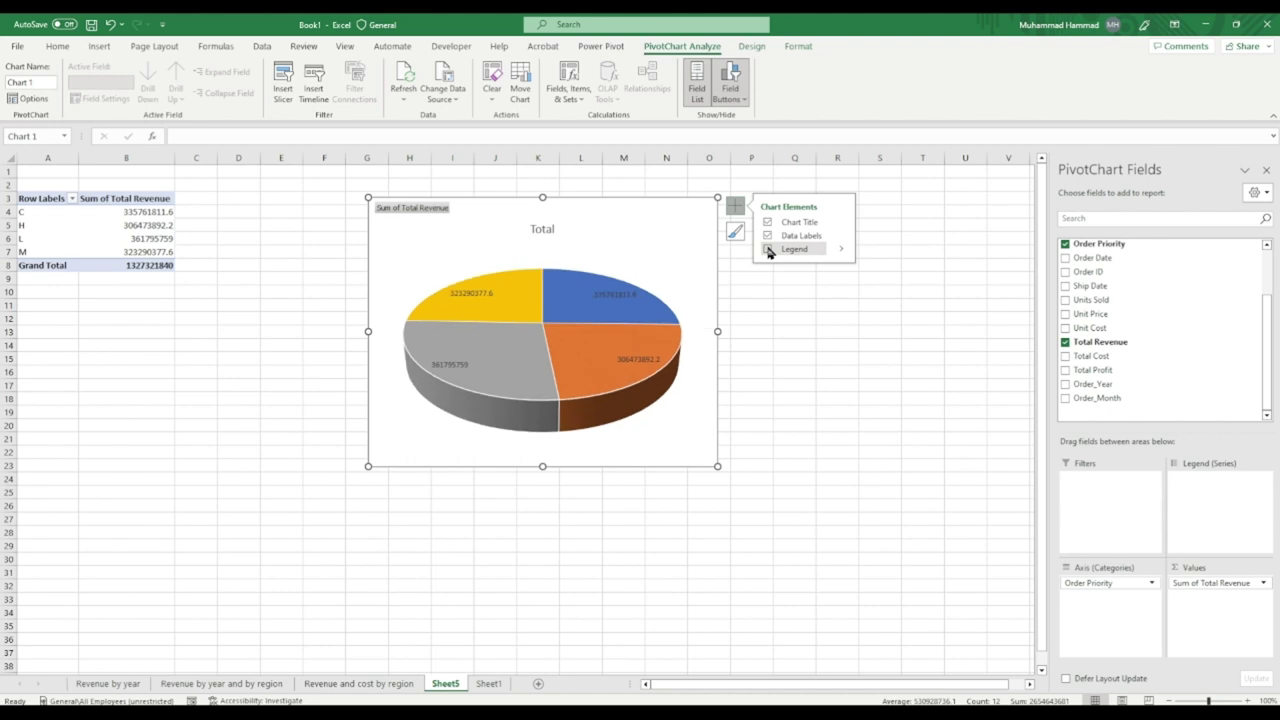
pyautogui.rightClick(421, 212)
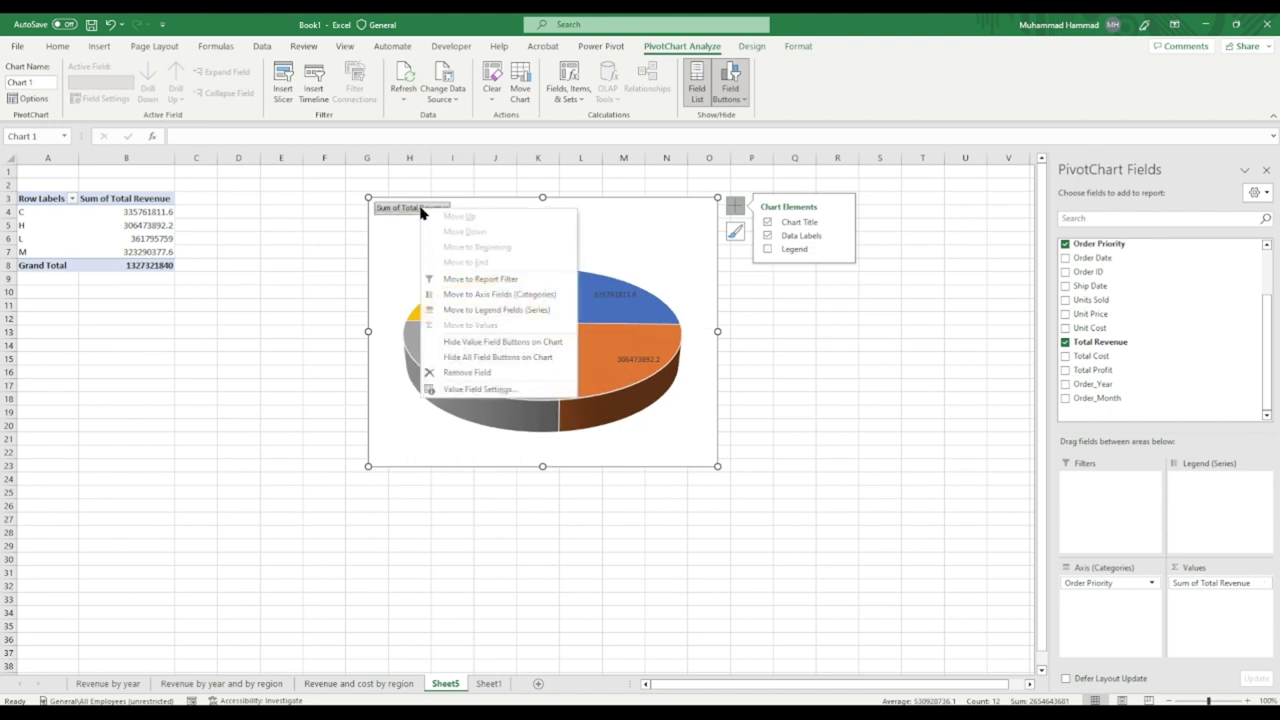
pyautogui.click(486, 358)
# Title the pie chart 'Revenue By Order Priority'
pyautogui.doubleClick(543, 210)
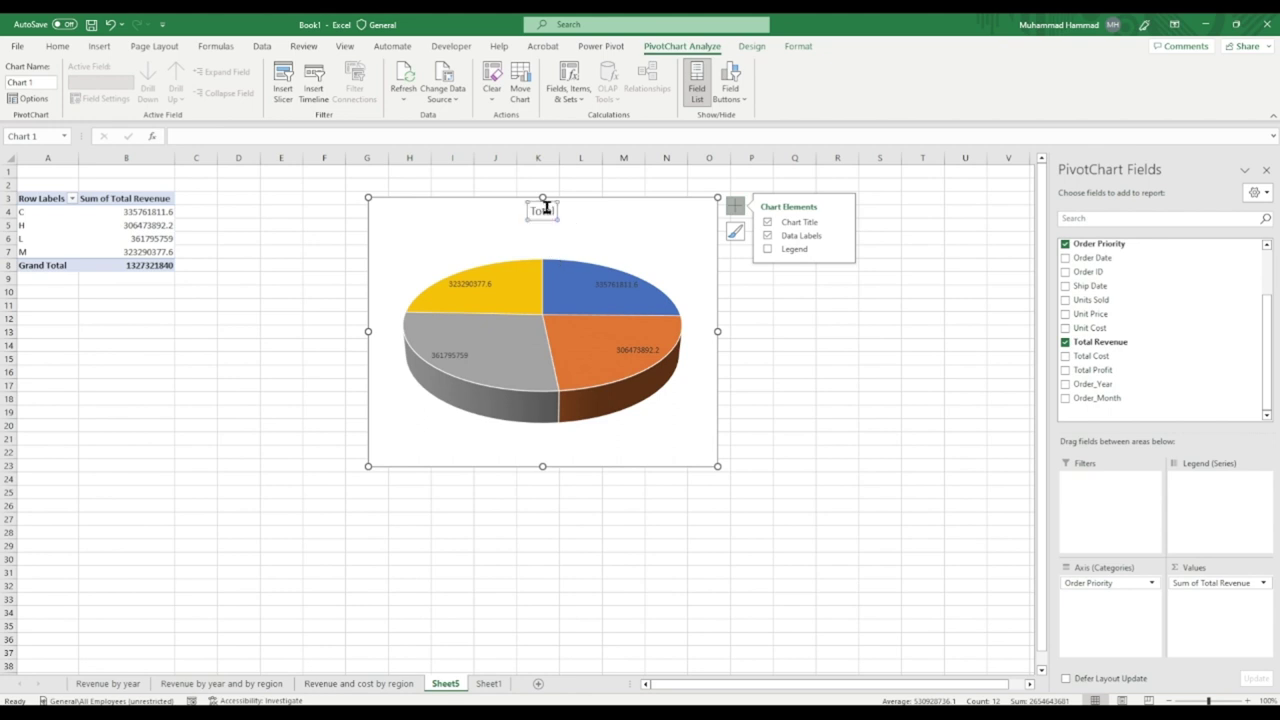
pyautogui.moveTo(552, 210); pyautogui.dragTo(524, 212)
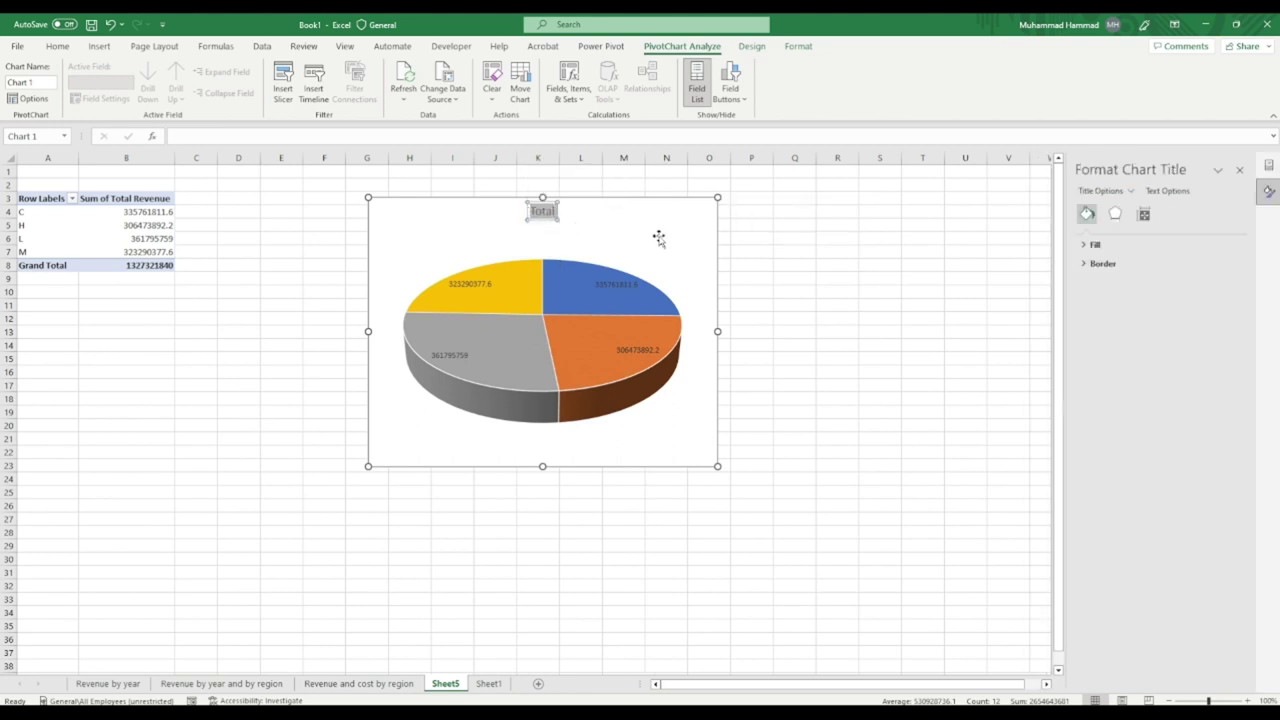
pyautogui.write('Re')
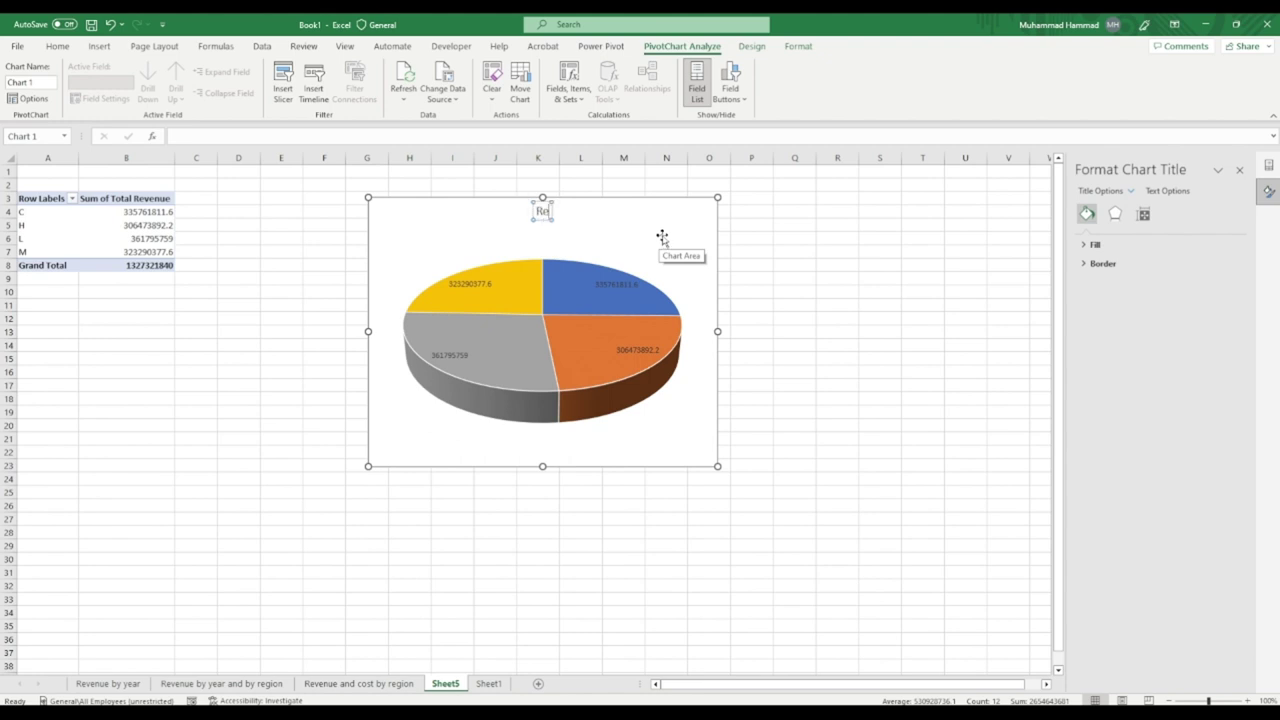
pyautogui.write('venue By')
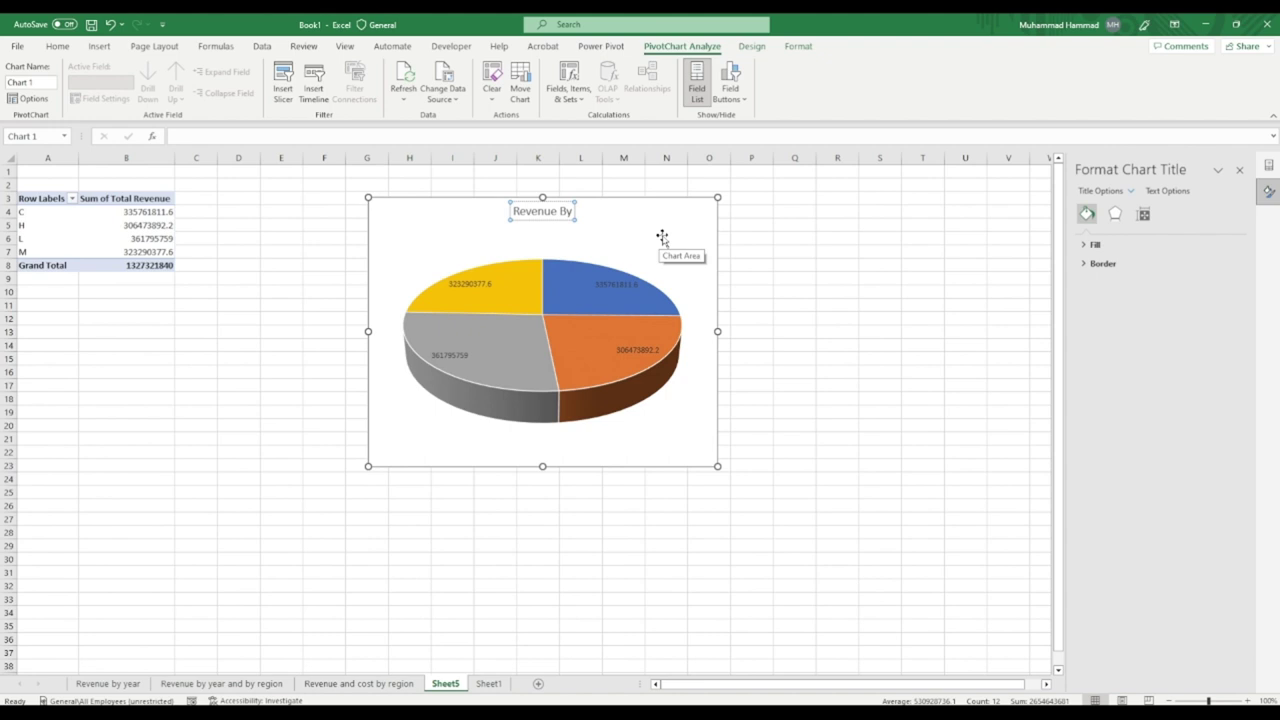
pyautogui.write(' Order')
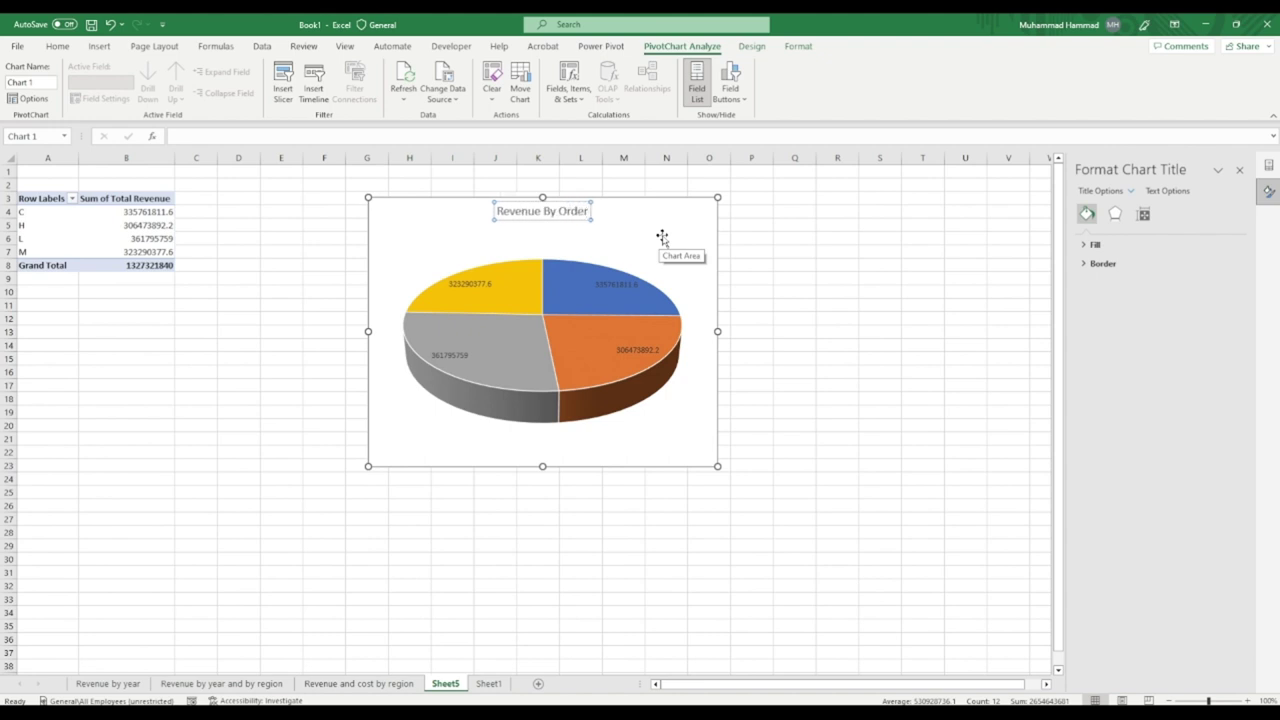
pyautogui.write(' Priorit')
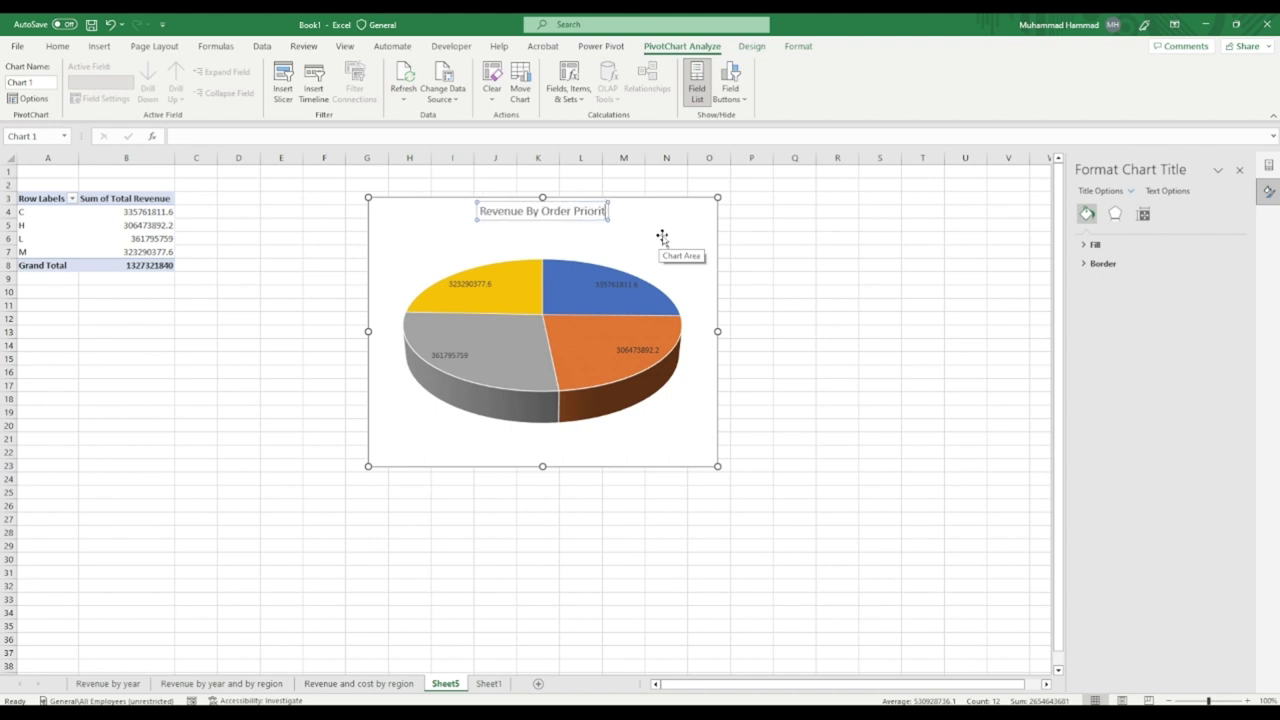
pyautogui.write('y')
pyautogui.click(635, 415)
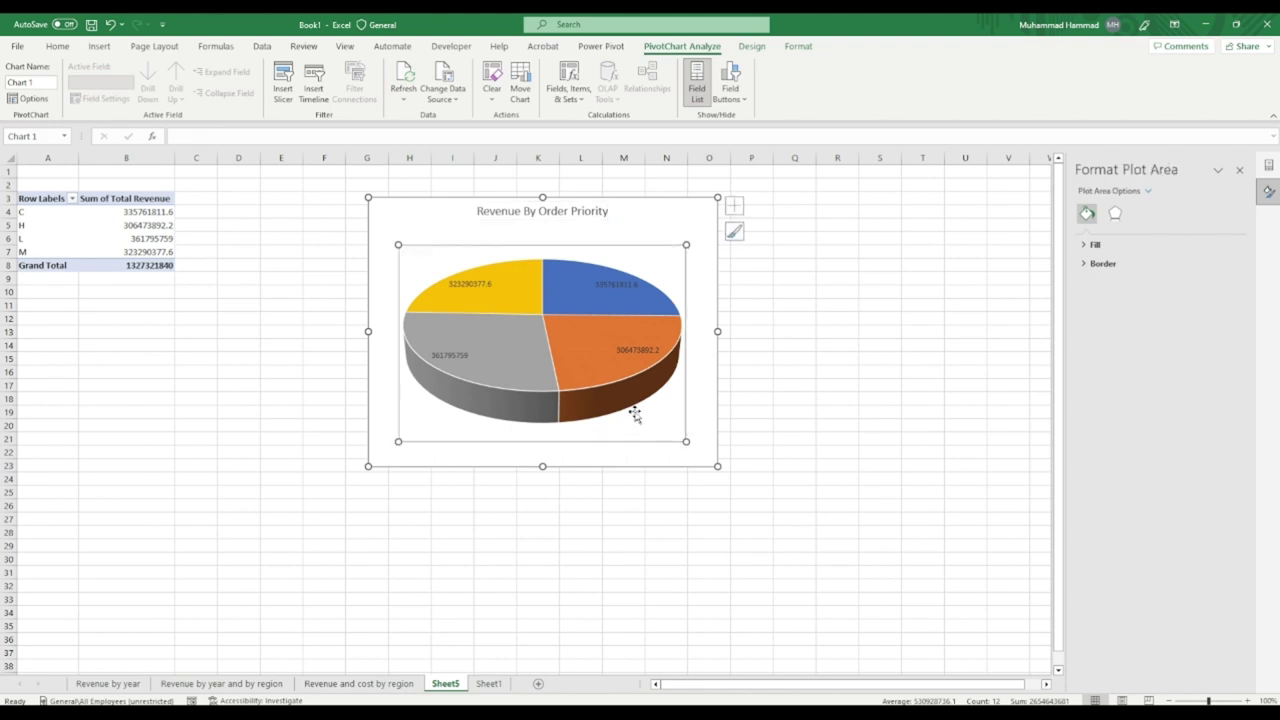
# Give the pie's data labels the custom millions number format
pyautogui.click(630, 350)
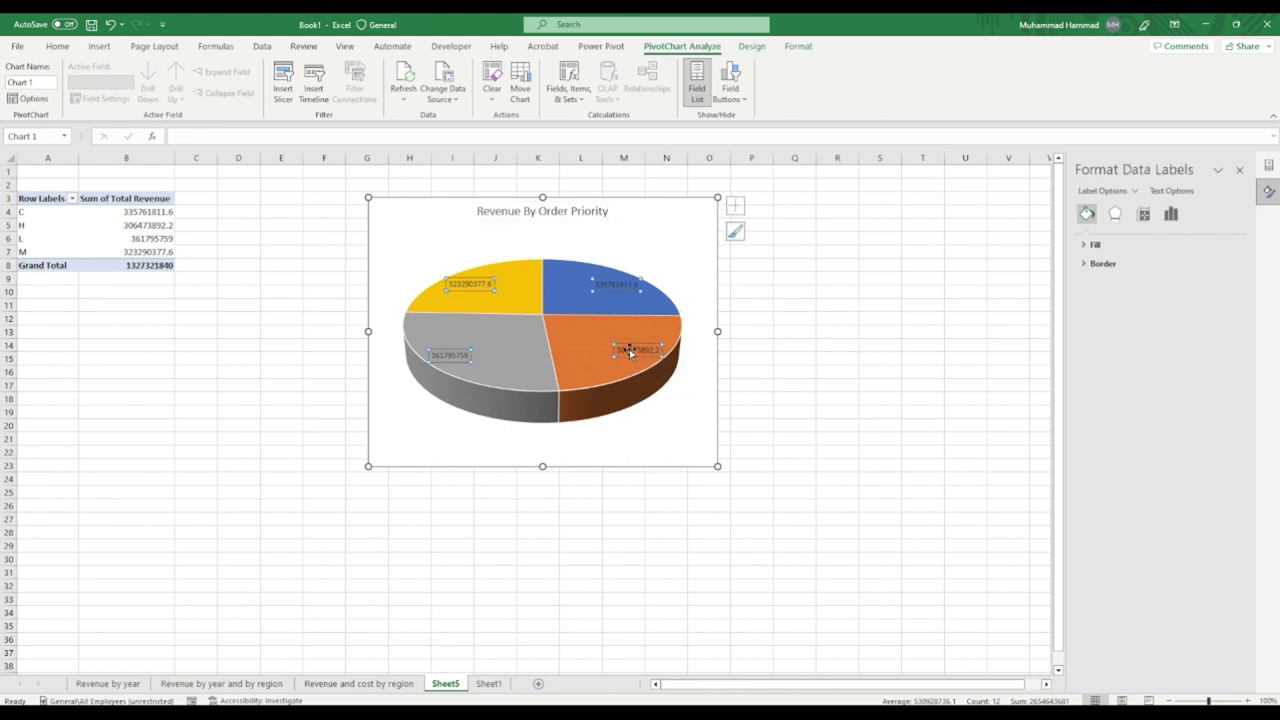
pyautogui.rightClick(630, 351)
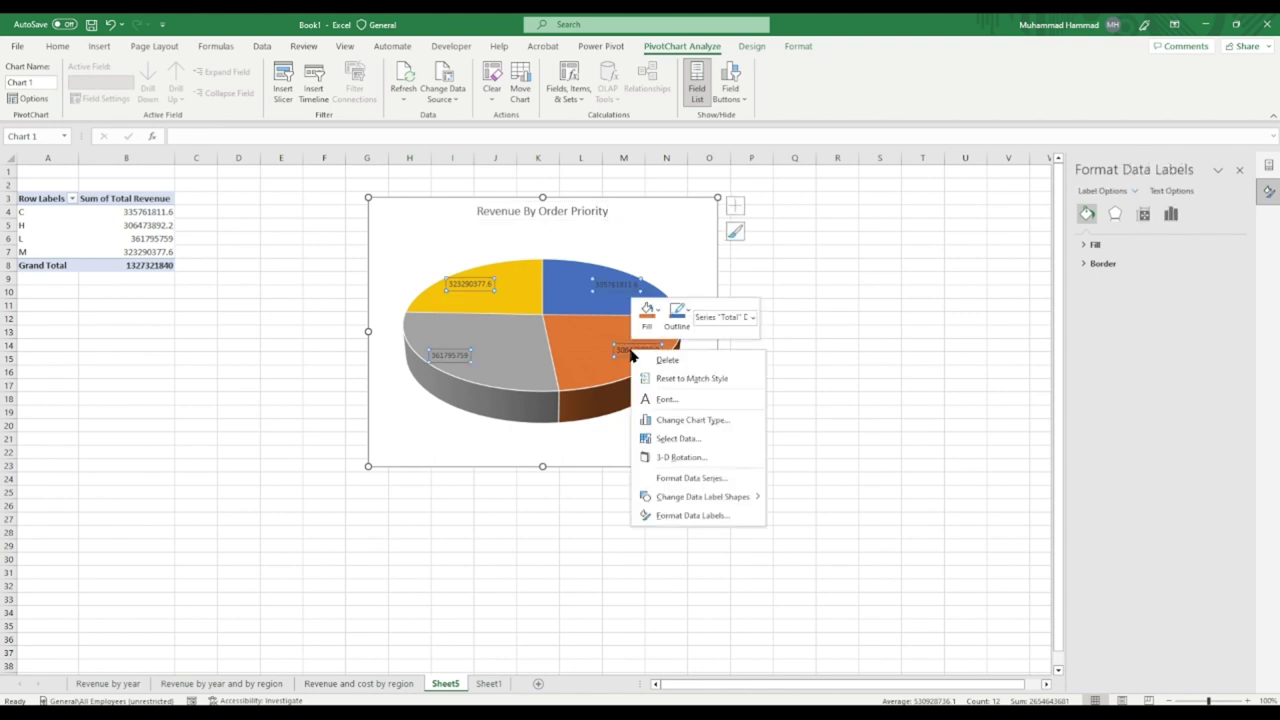
pyautogui.click(710, 515)
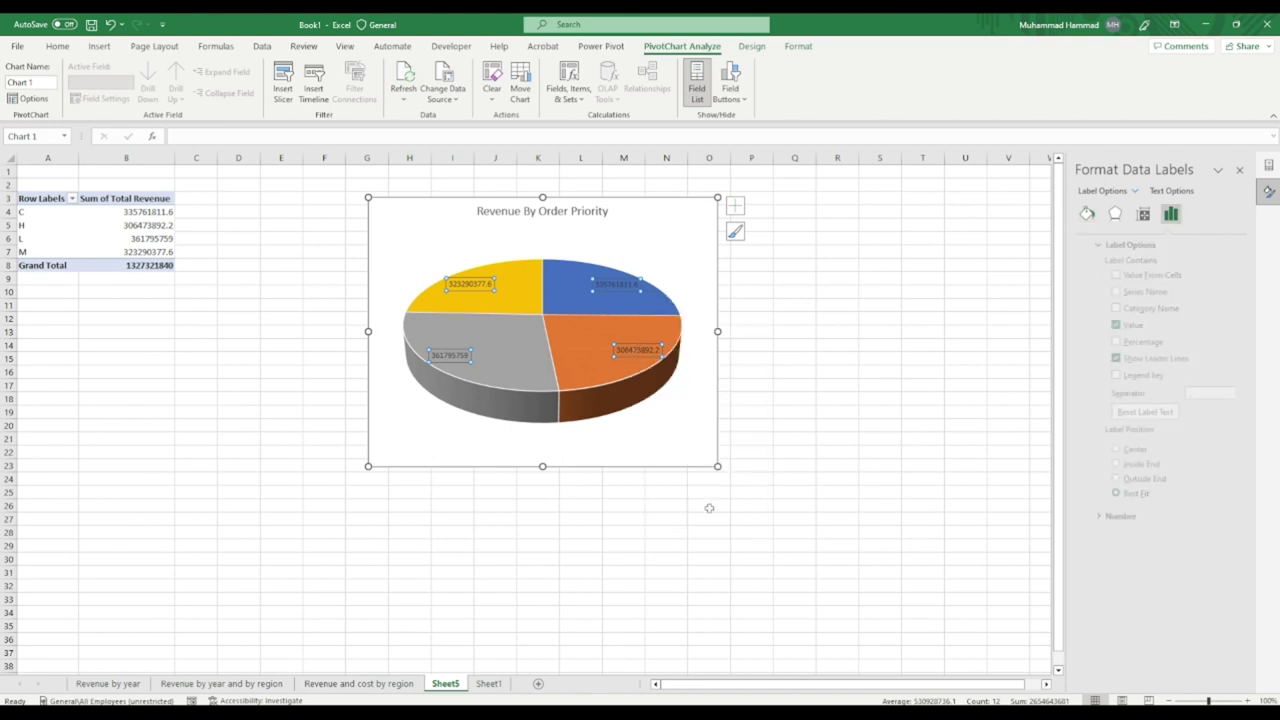
pyautogui.click(1120, 517)
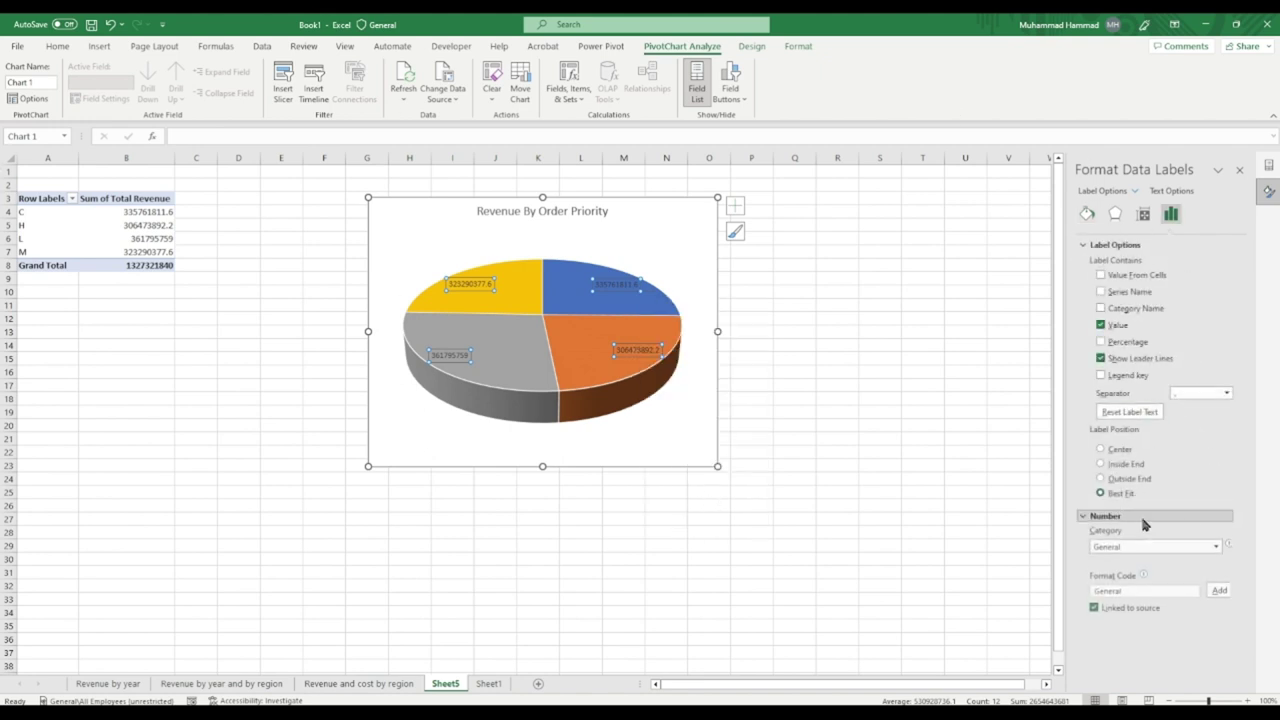
pyautogui.click(1217, 549)
pyautogui.click(1150, 533)
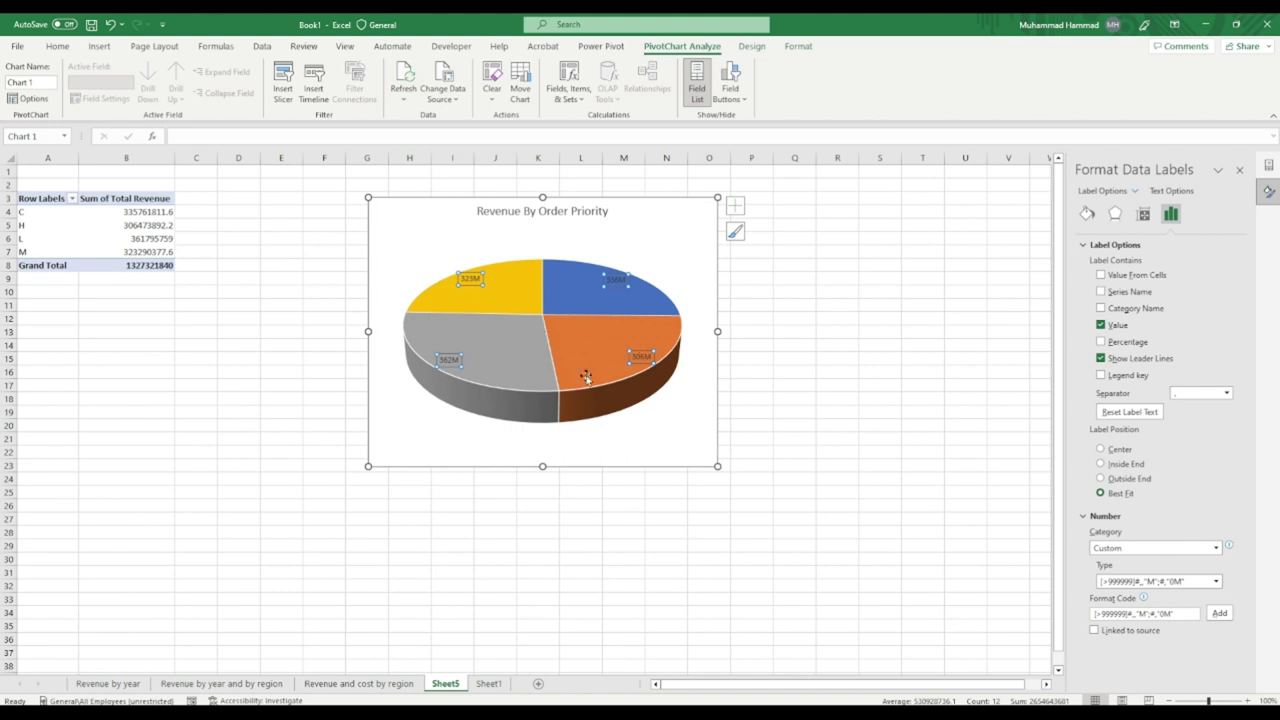
pyautogui.moveTo(552, 375)
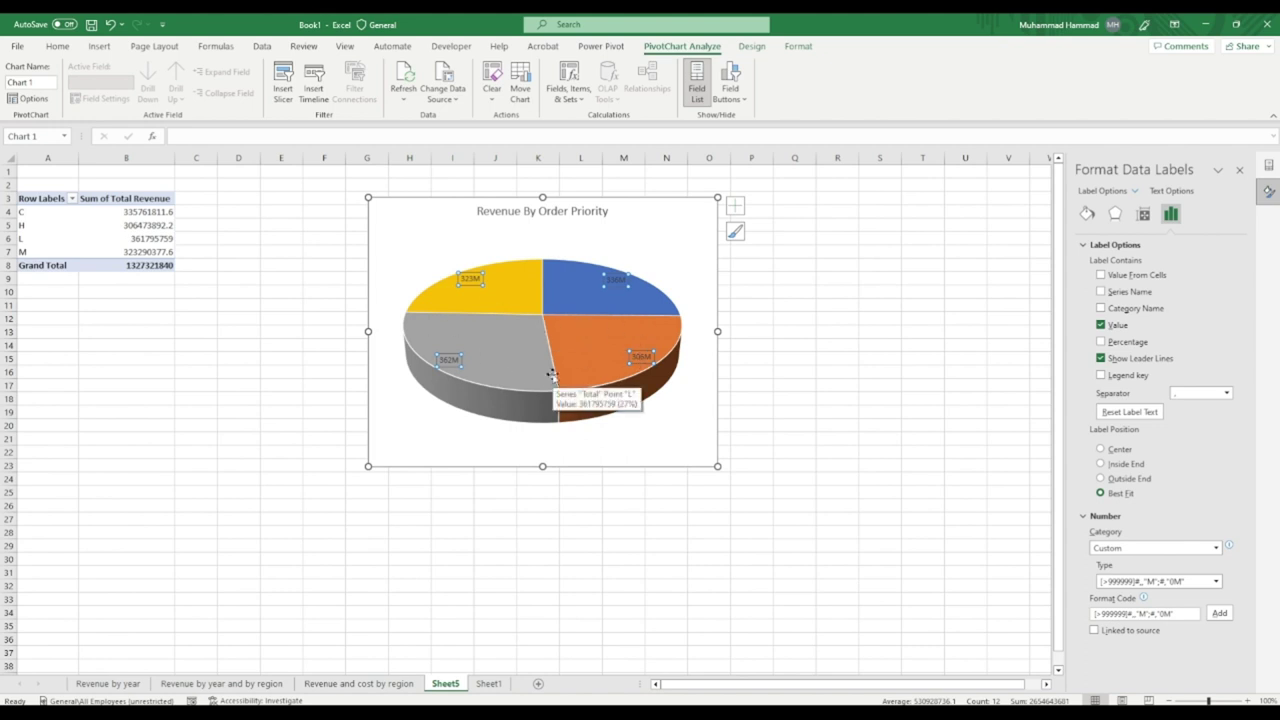
# Make the pie data labels bold and raise their font size five steps
pyautogui.click(55, 46)
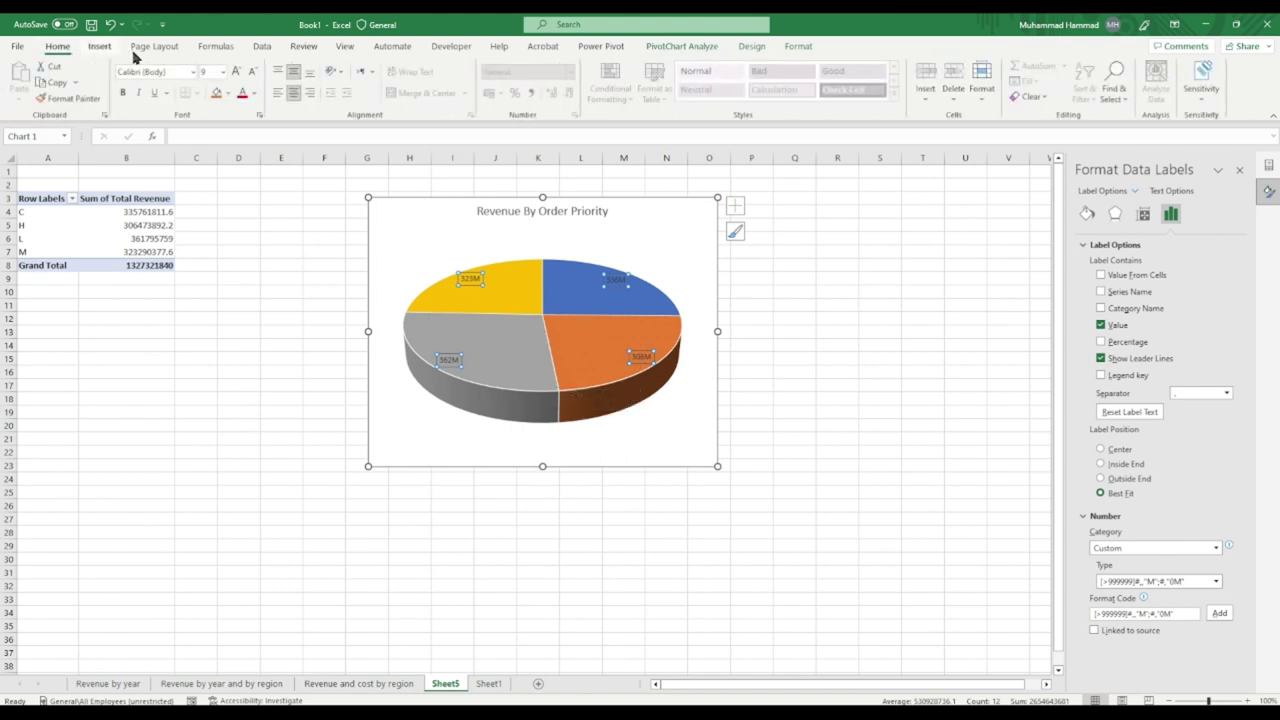
pyautogui.click(121, 92)
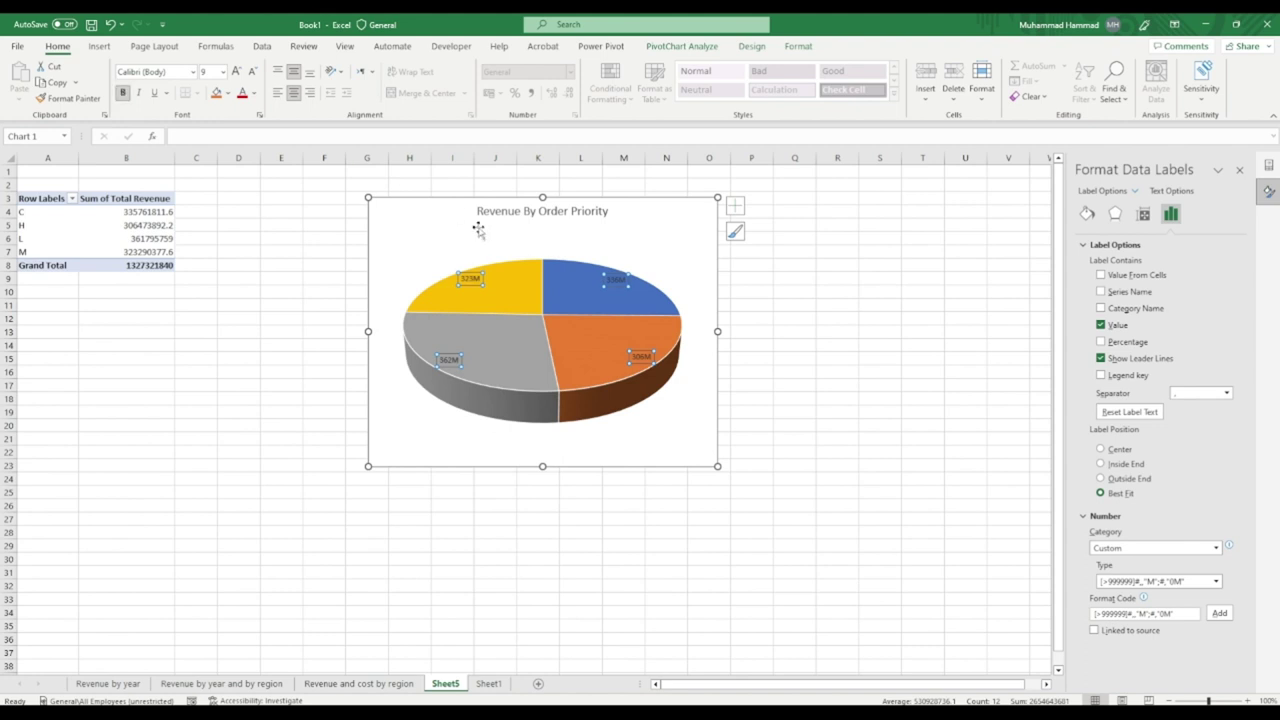
pyautogui.click(237, 72)
pyautogui.click(237, 72)
pyautogui.click(237, 72)
pyautogui.click(237, 72)
pyautogui.click(237, 72)
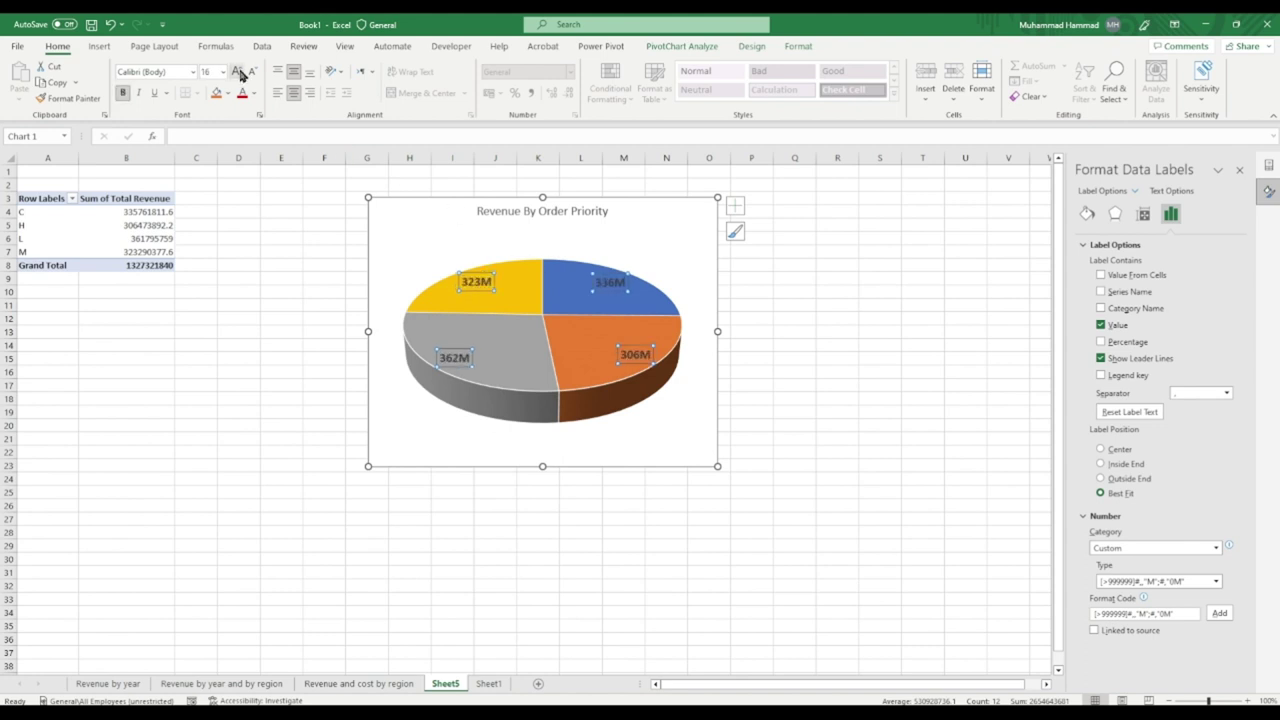
pyautogui.click(237, 72)
pyautogui.click(237, 72)
pyautogui.click(240, 75)
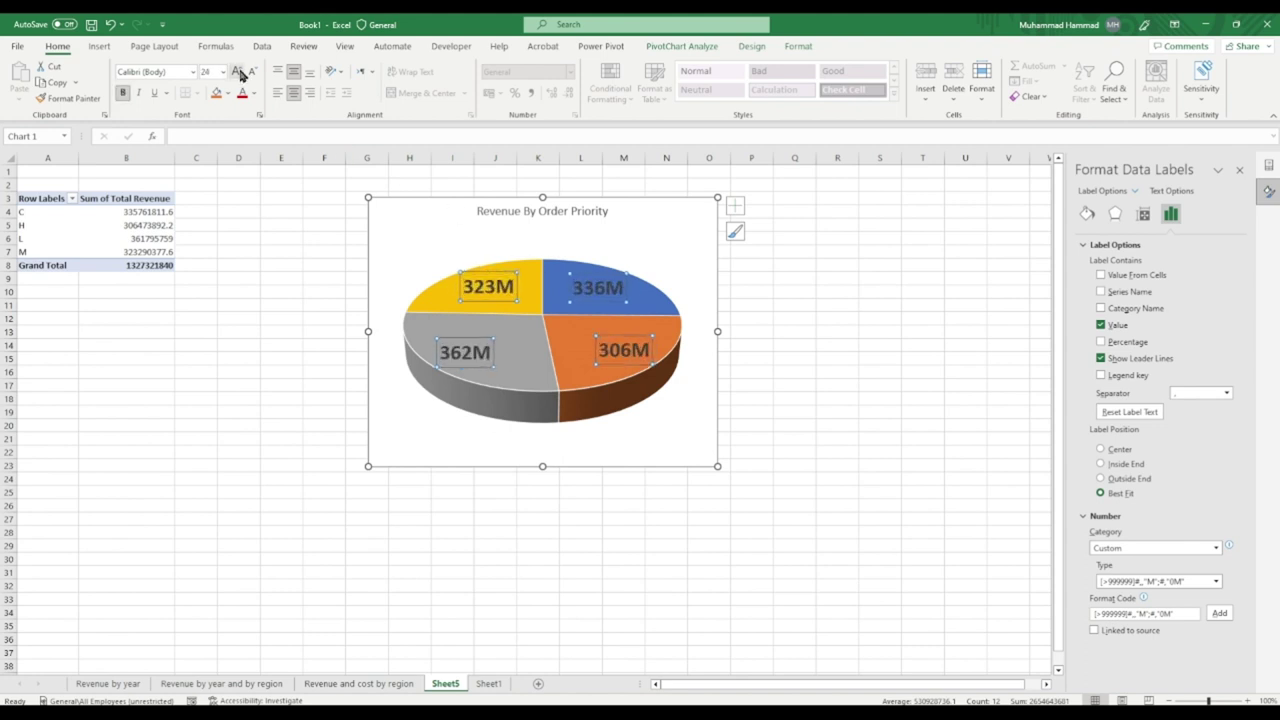
pyautogui.click(686, 435)
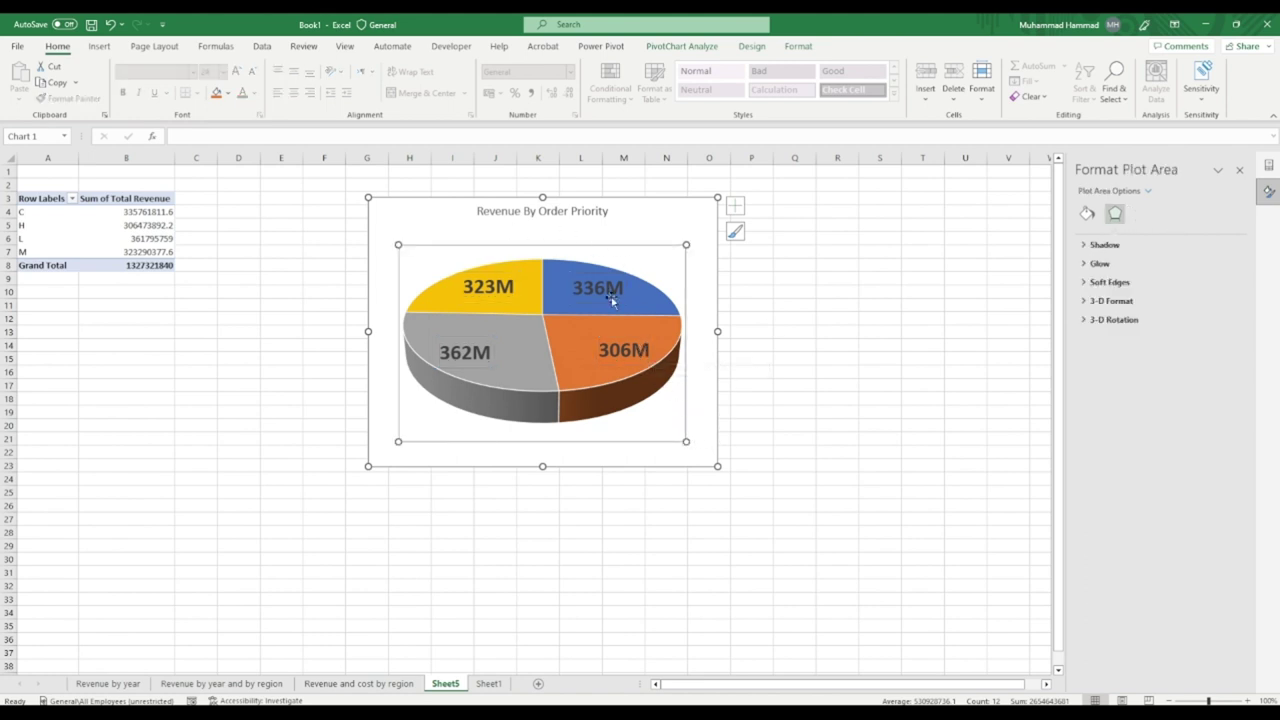
# Rename Sheet5 to 'Revenue by order priority' and return to Sheet1
pyautogui.click(834, 407)
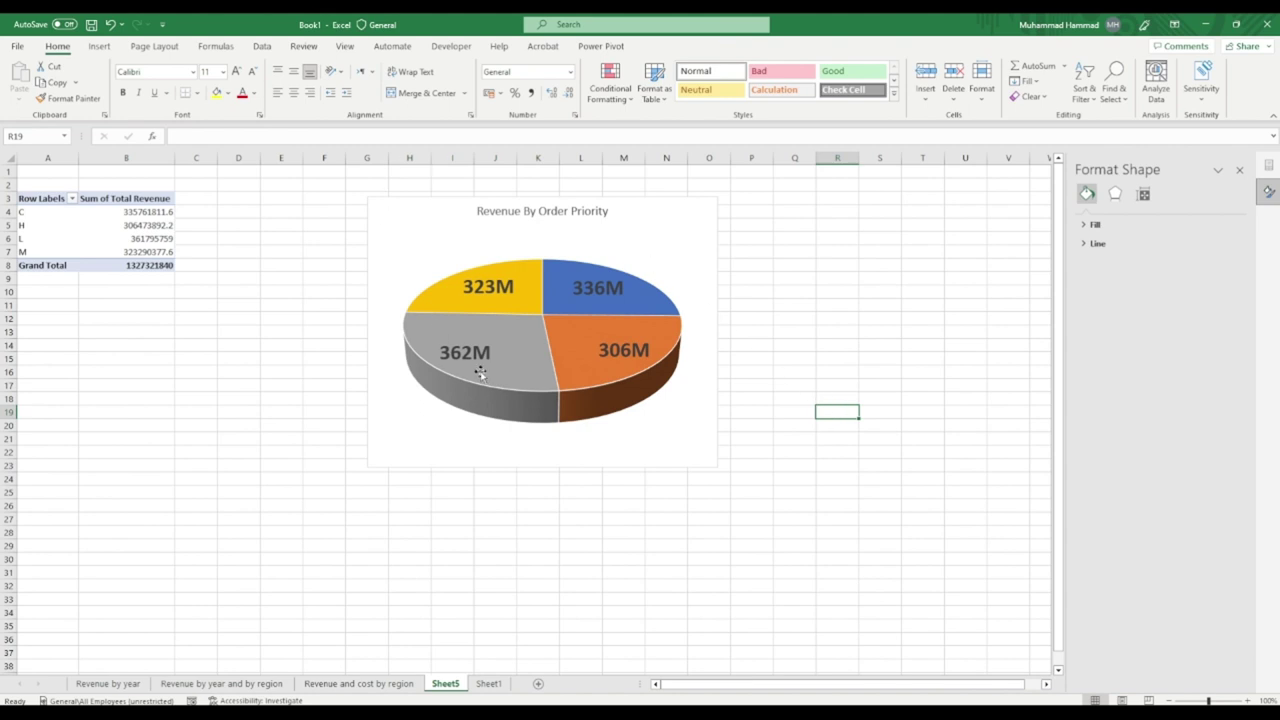
pyautogui.doubleClick(446, 684)
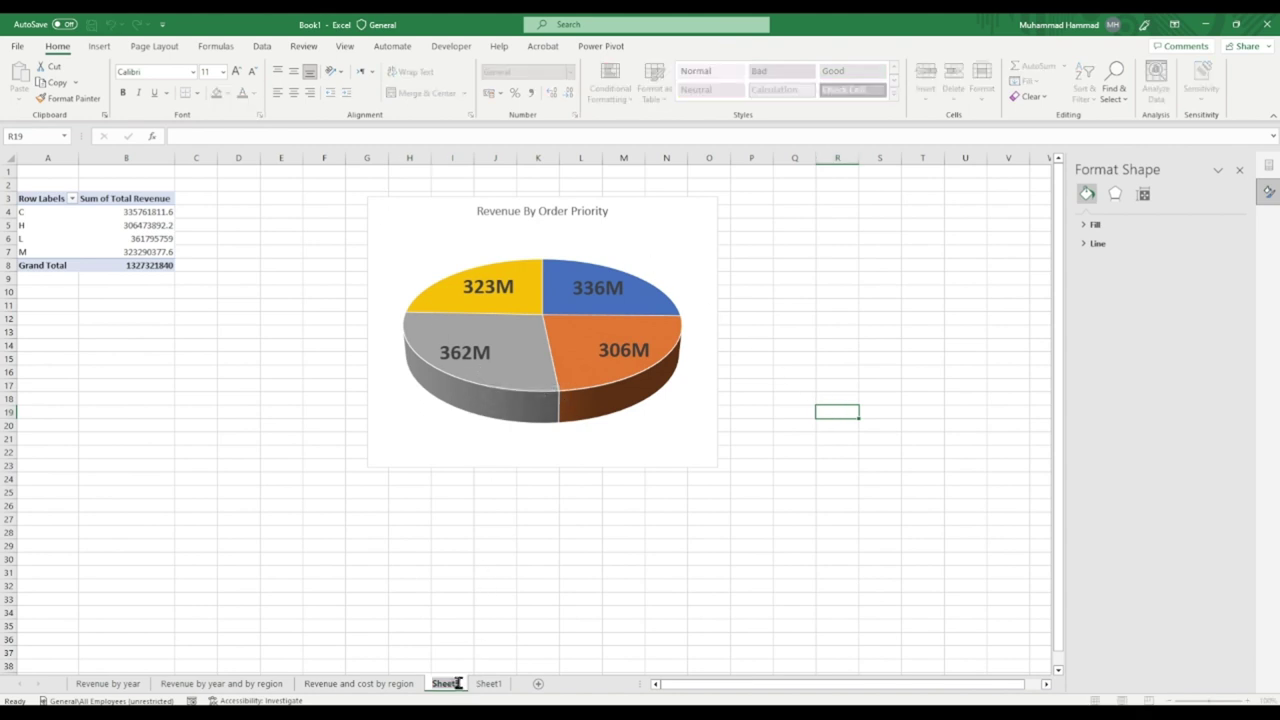
pyautogui.write('Revenue by')
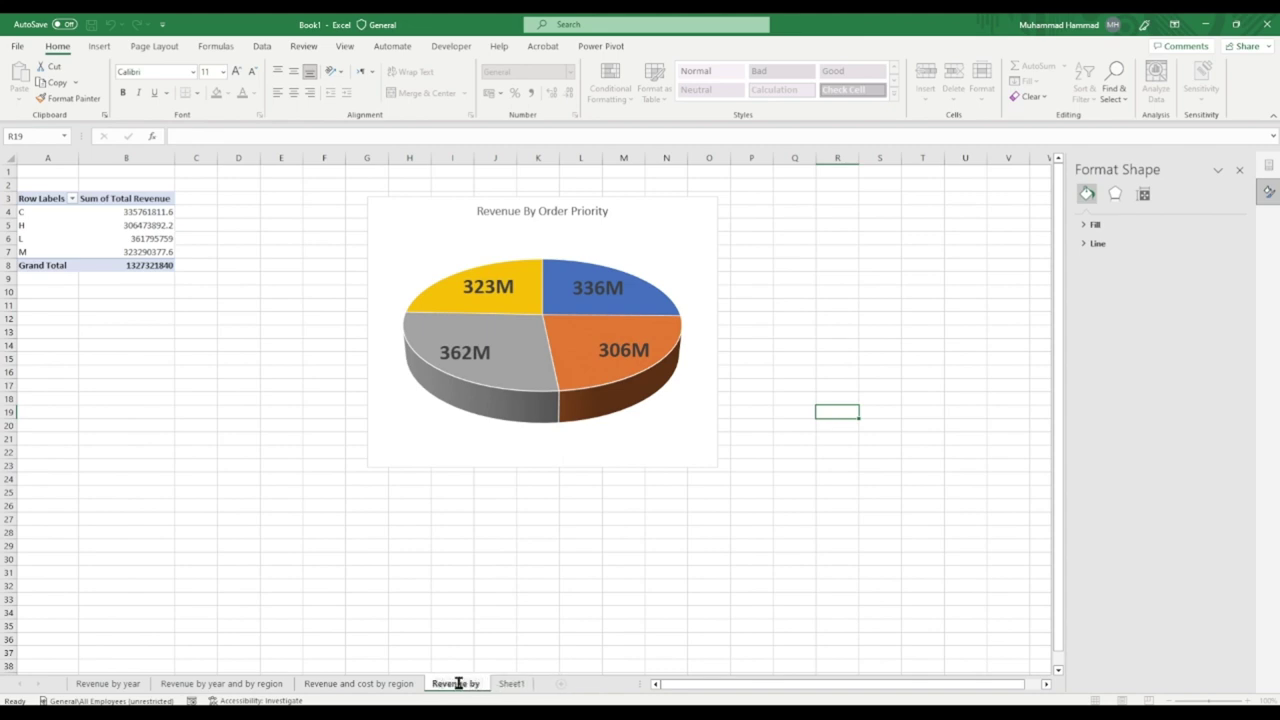
pyautogui.write(' order priority')
pyautogui.click(566, 683)
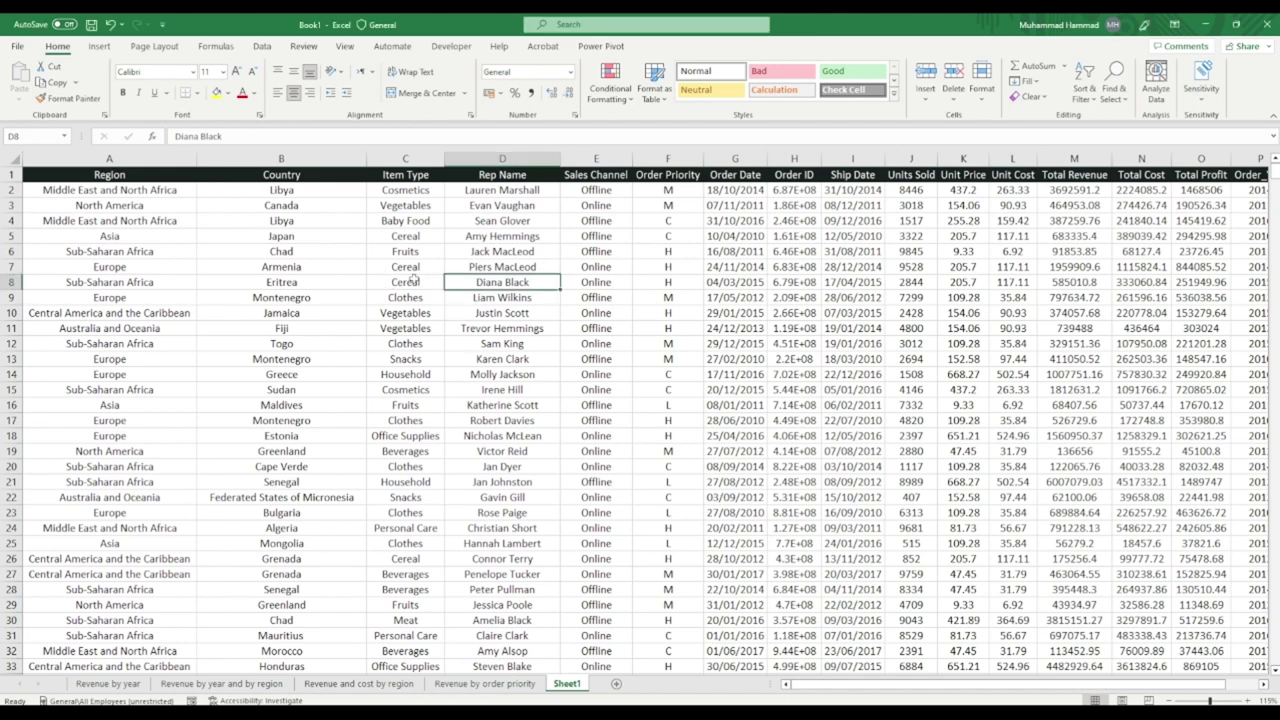
# Create a new-sheet PivotTable with Country as rows and Sum of Total Revenue as values
pyautogui.click(405, 282)
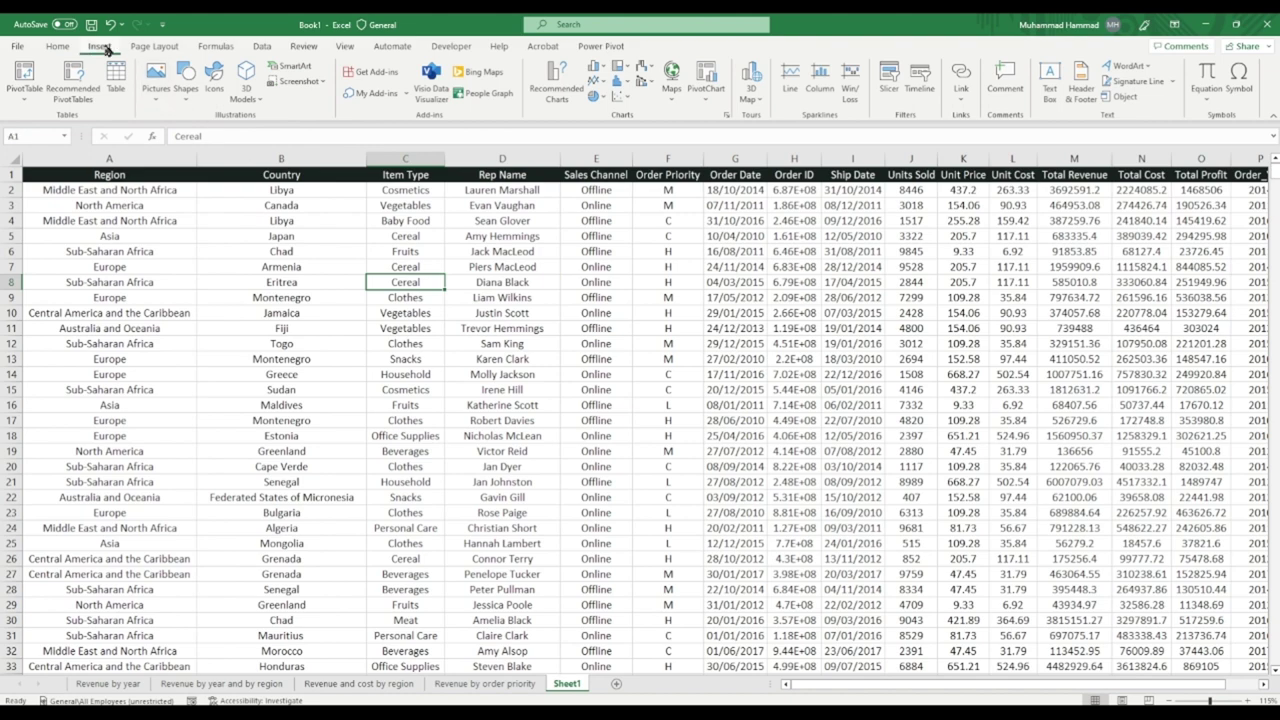
pyautogui.click(24, 75)
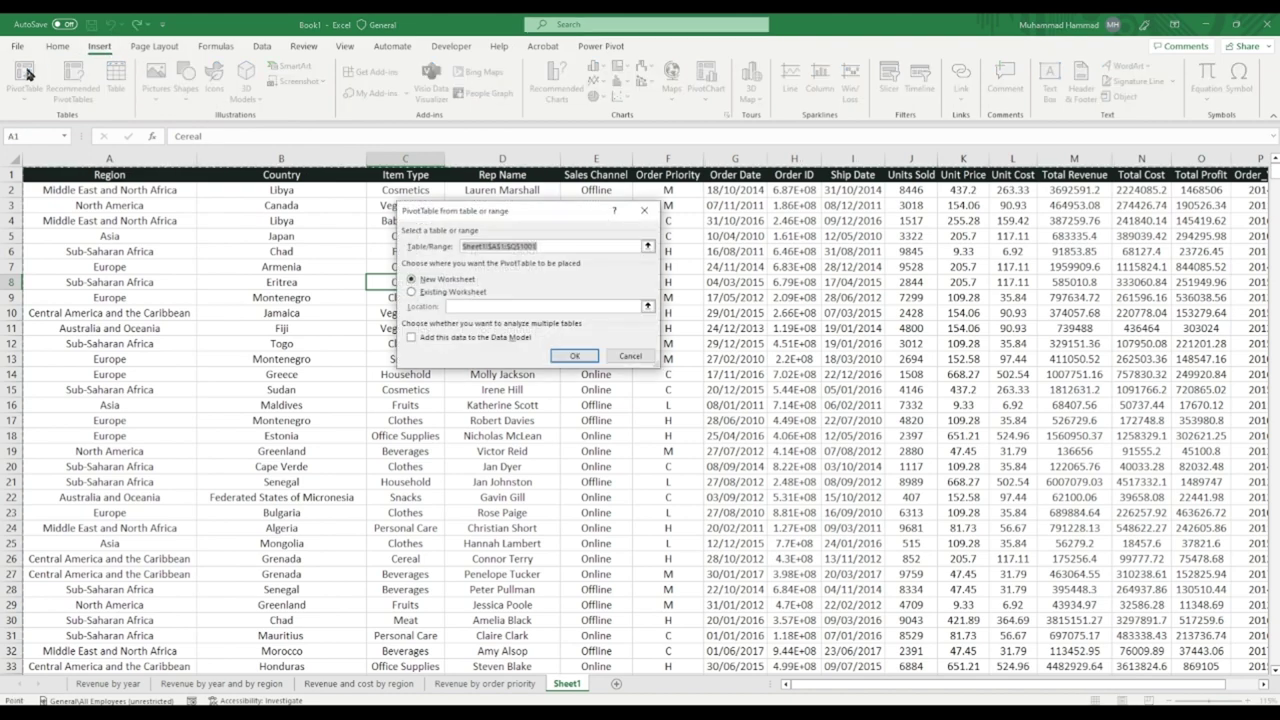
pyautogui.click(567, 356)
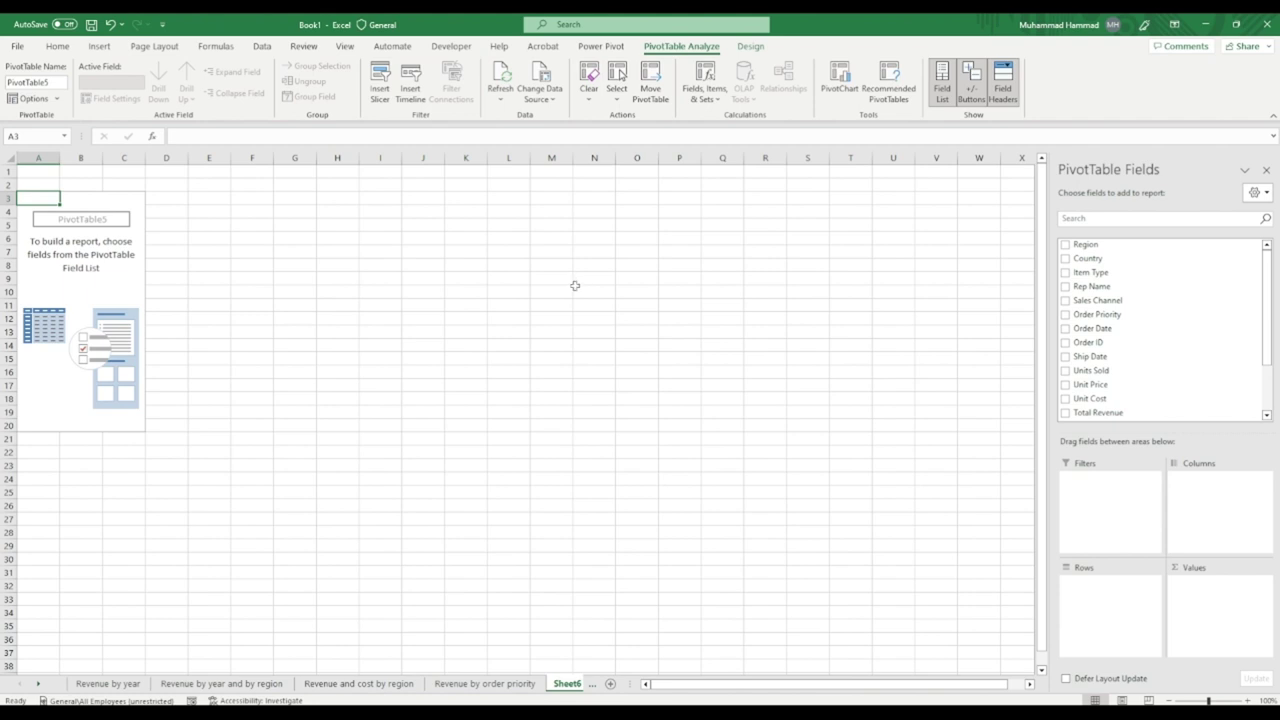
pyautogui.moveTo(1085, 259); pyautogui.dragTo(1124, 598)
pyautogui.scroll(-2, 1112, 288)
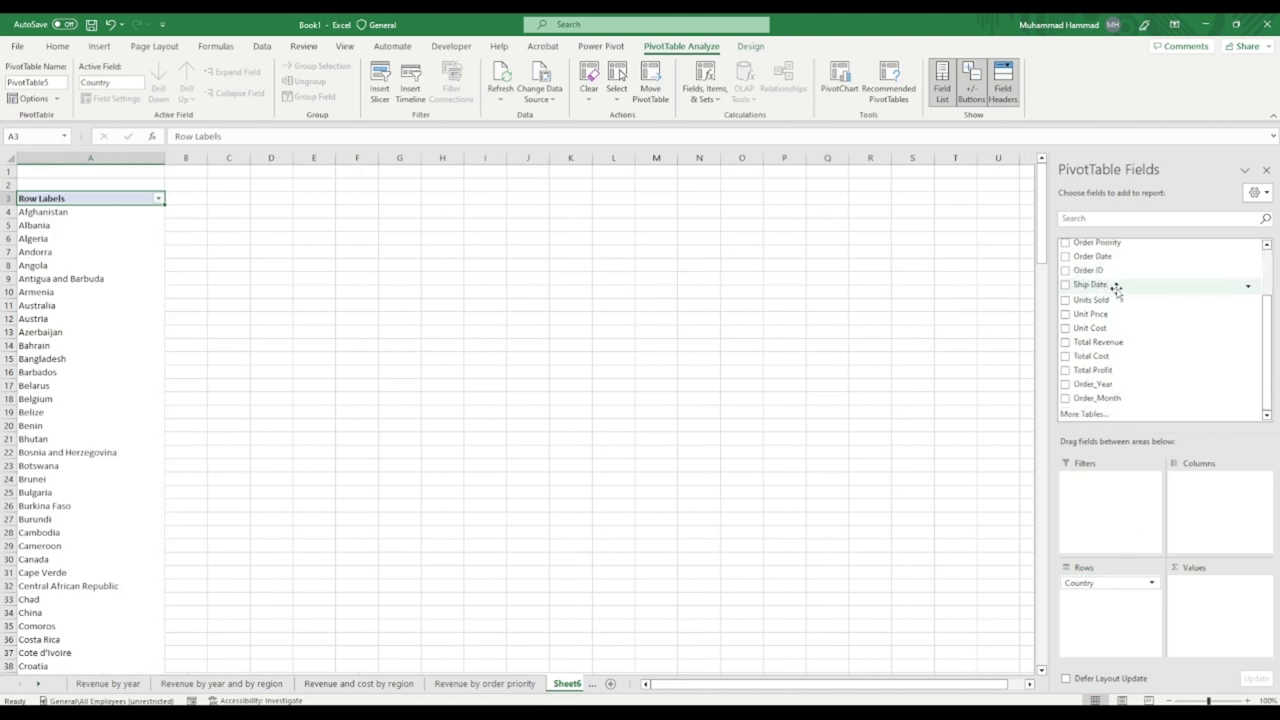
pyautogui.moveTo(1088, 348); pyautogui.dragTo(1232, 612)
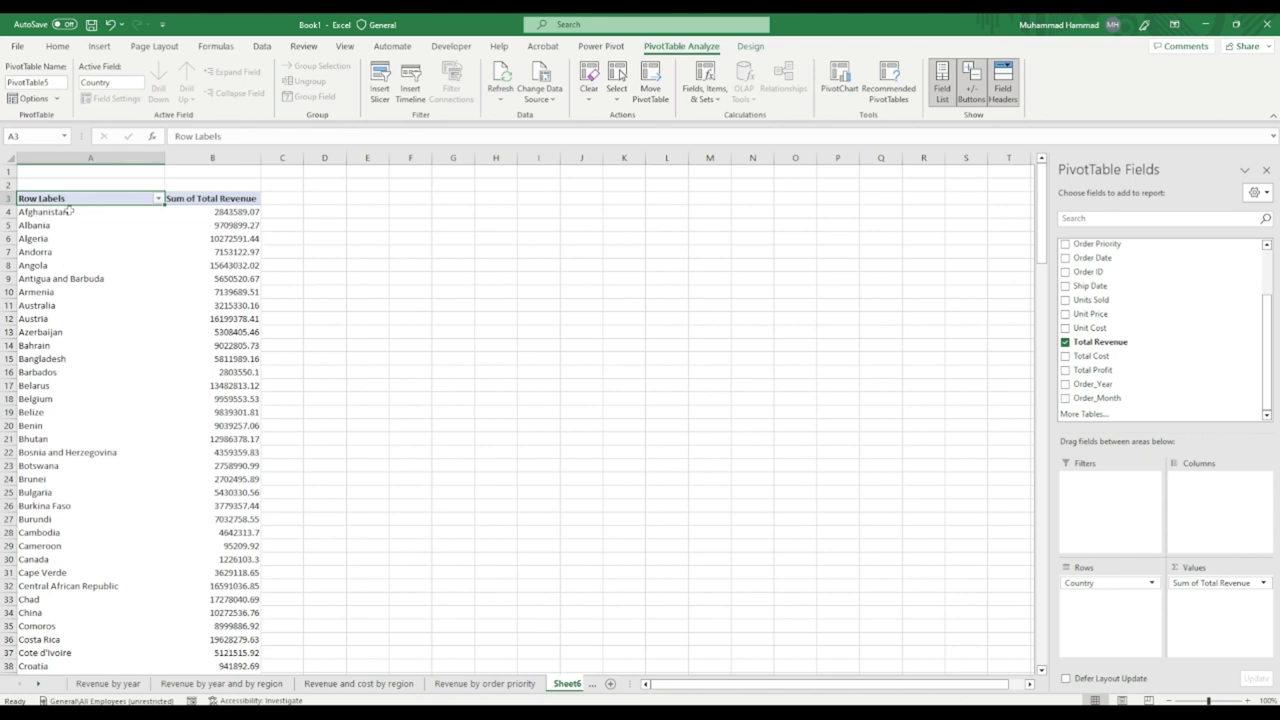
pyautogui.scroll(-8, 69, 211)
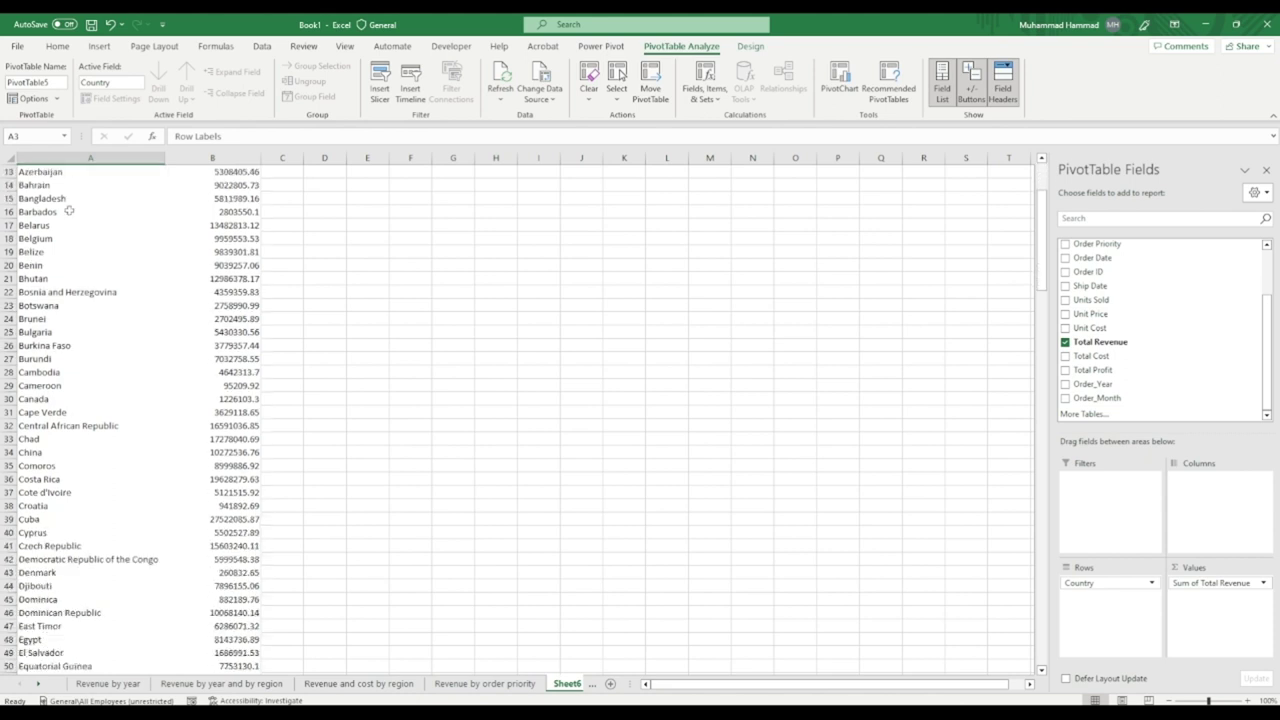
pyautogui.scroll(-8, 69, 211)
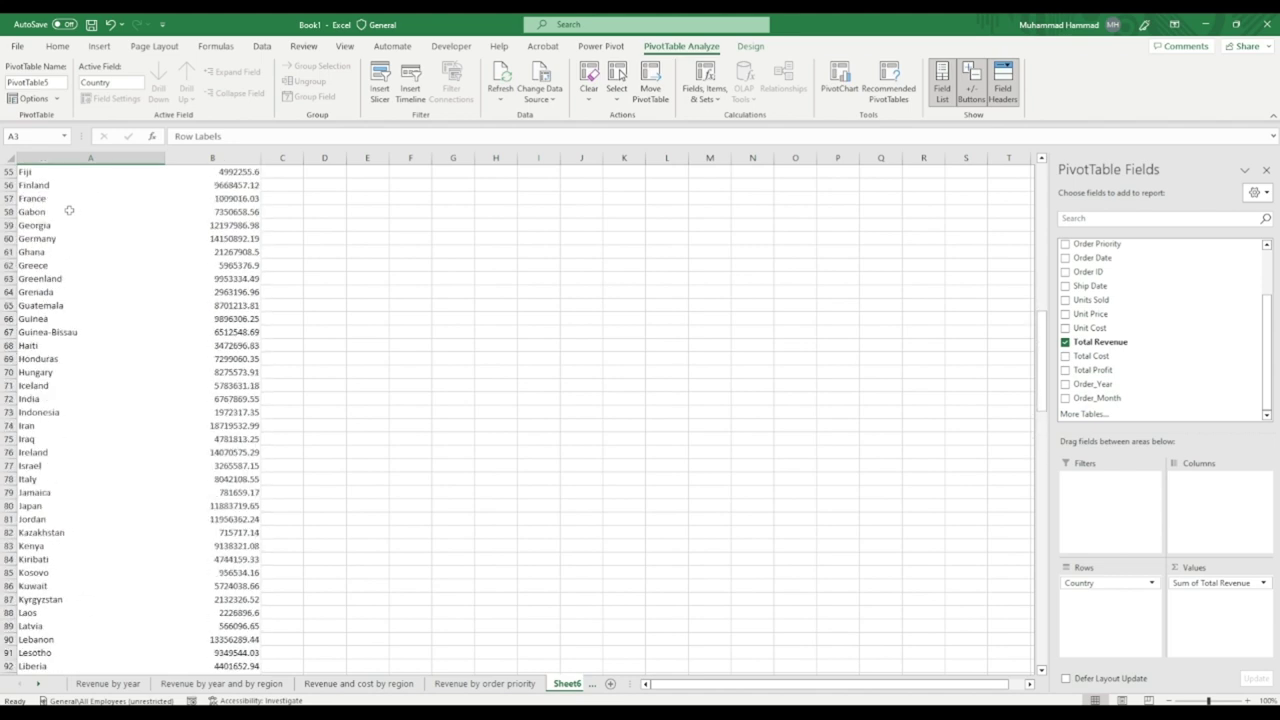
pyautogui.scroll(16, 69, 211)
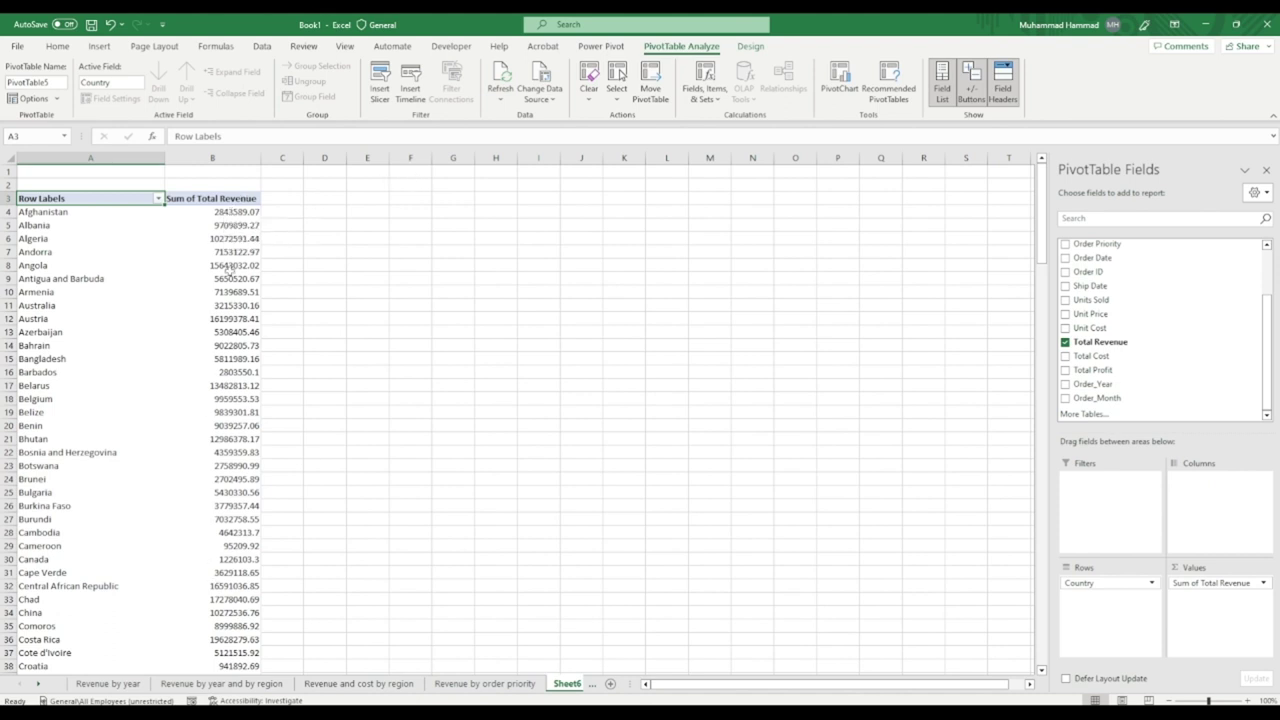
# Insert a clustered column PivotChart, moved over rows 3–17 and widened to the right
pyautogui.click(99, 48)
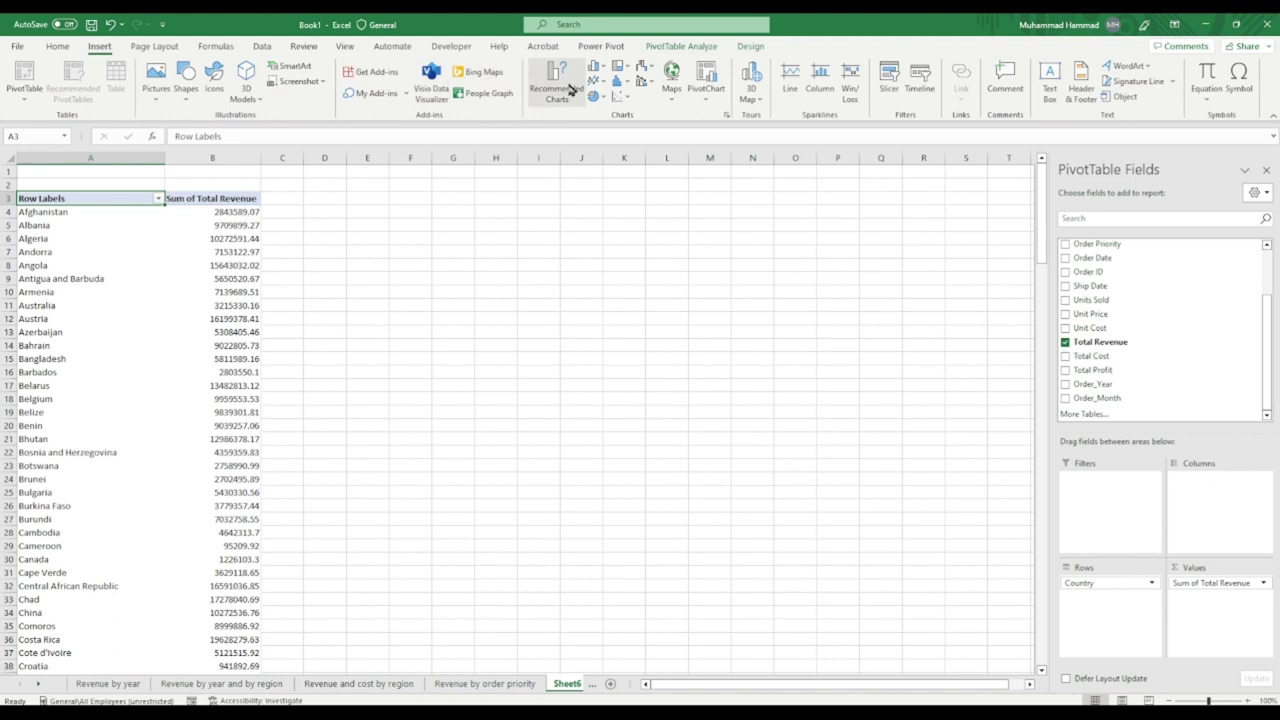
pyautogui.click(562, 88)
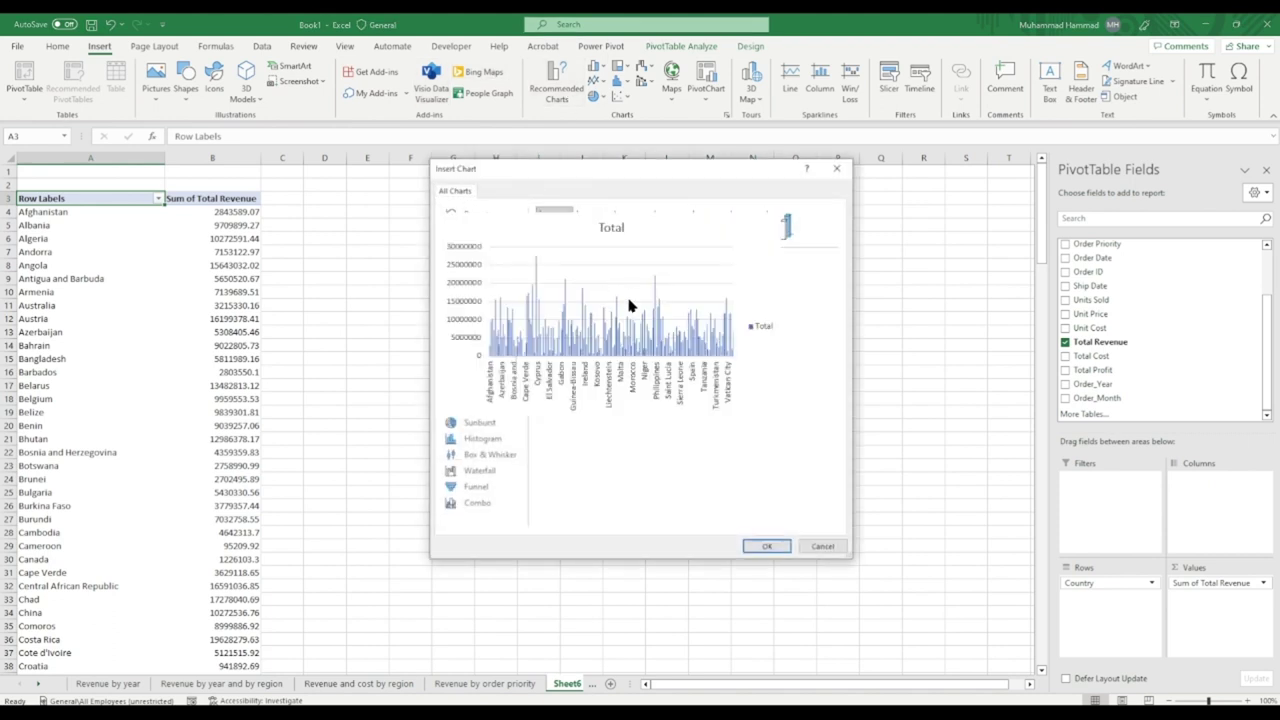
pyautogui.moveTo(606, 323)
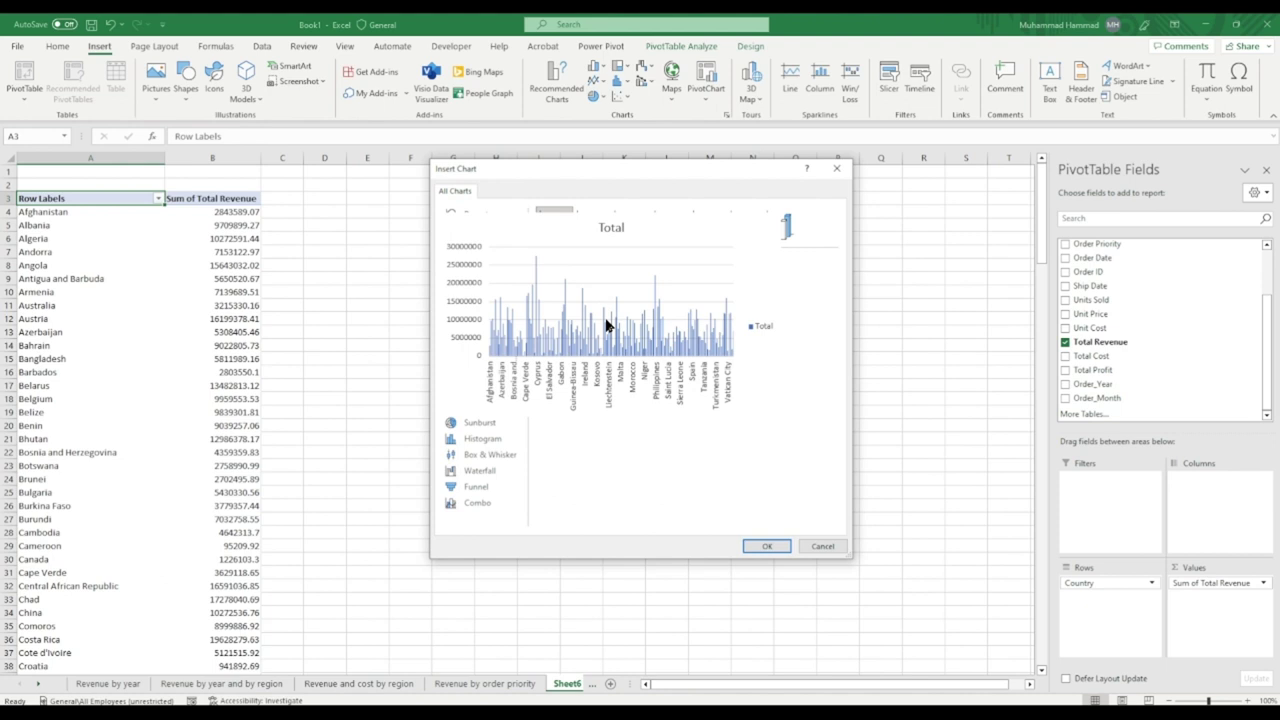
pyautogui.click(767, 546)
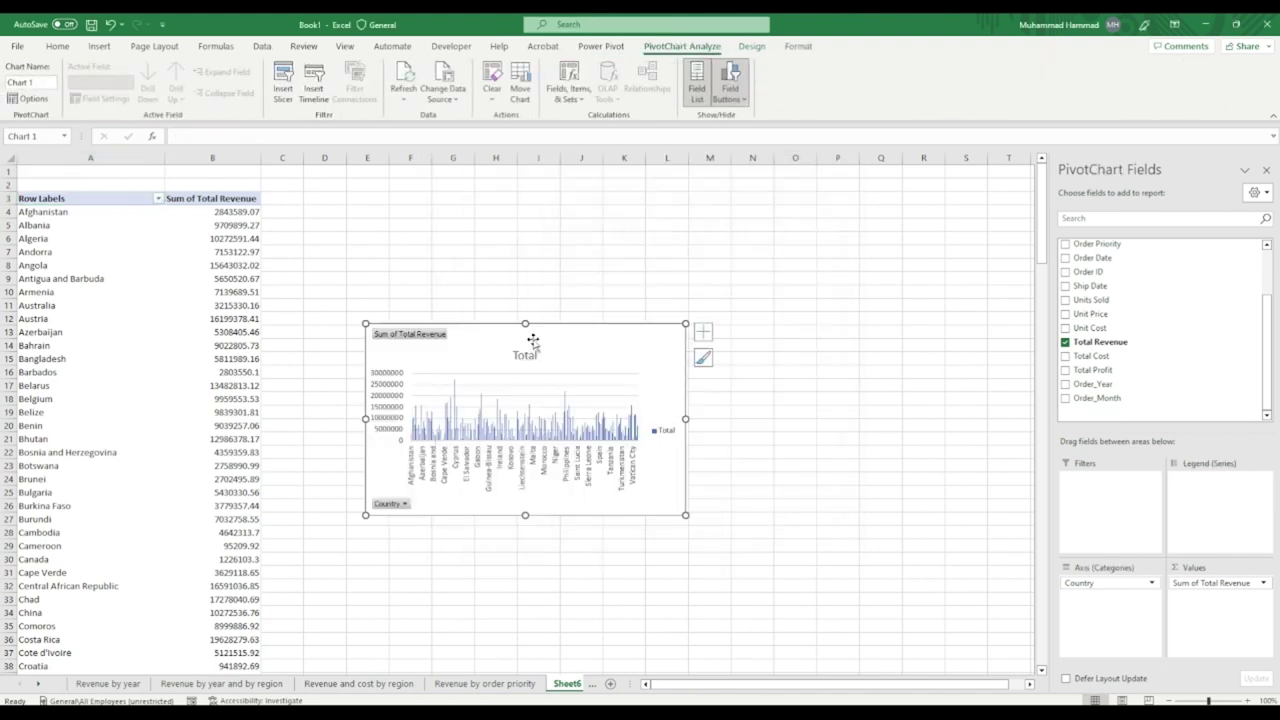
pyautogui.moveTo(537, 345); pyautogui.dragTo(328, 220)
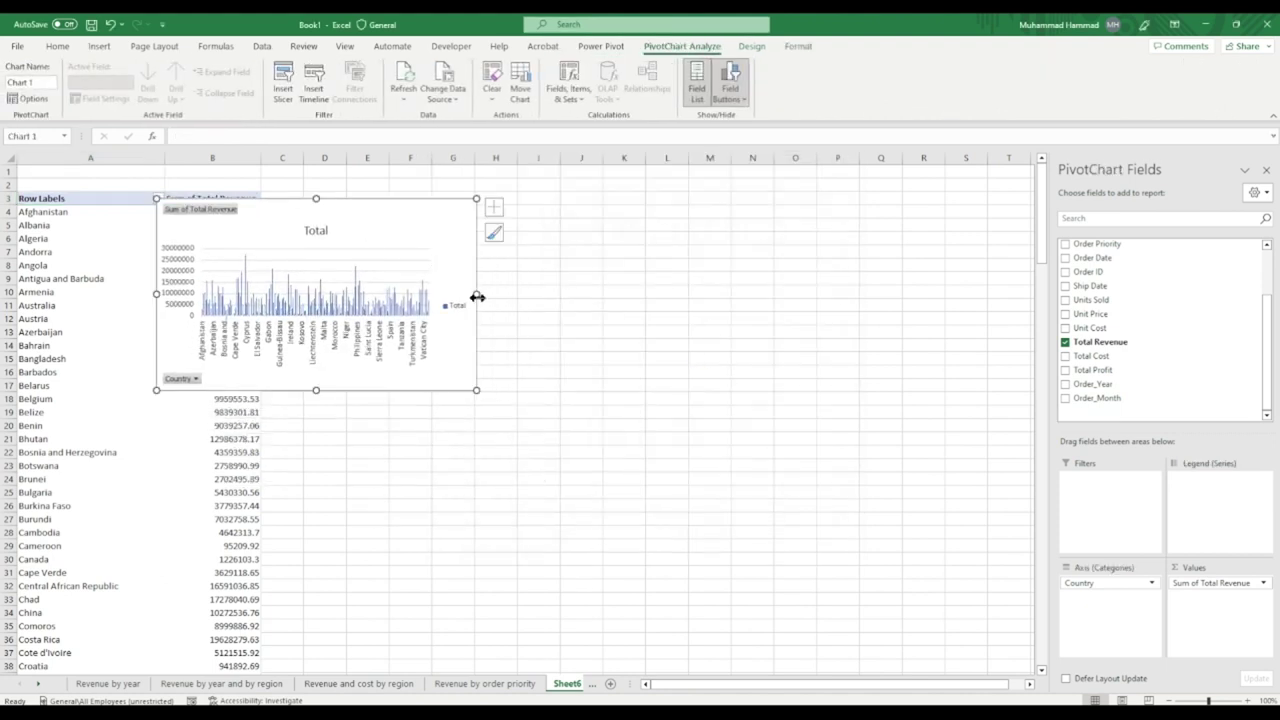
pyautogui.moveTo(477, 294); pyautogui.dragTo(938, 363)
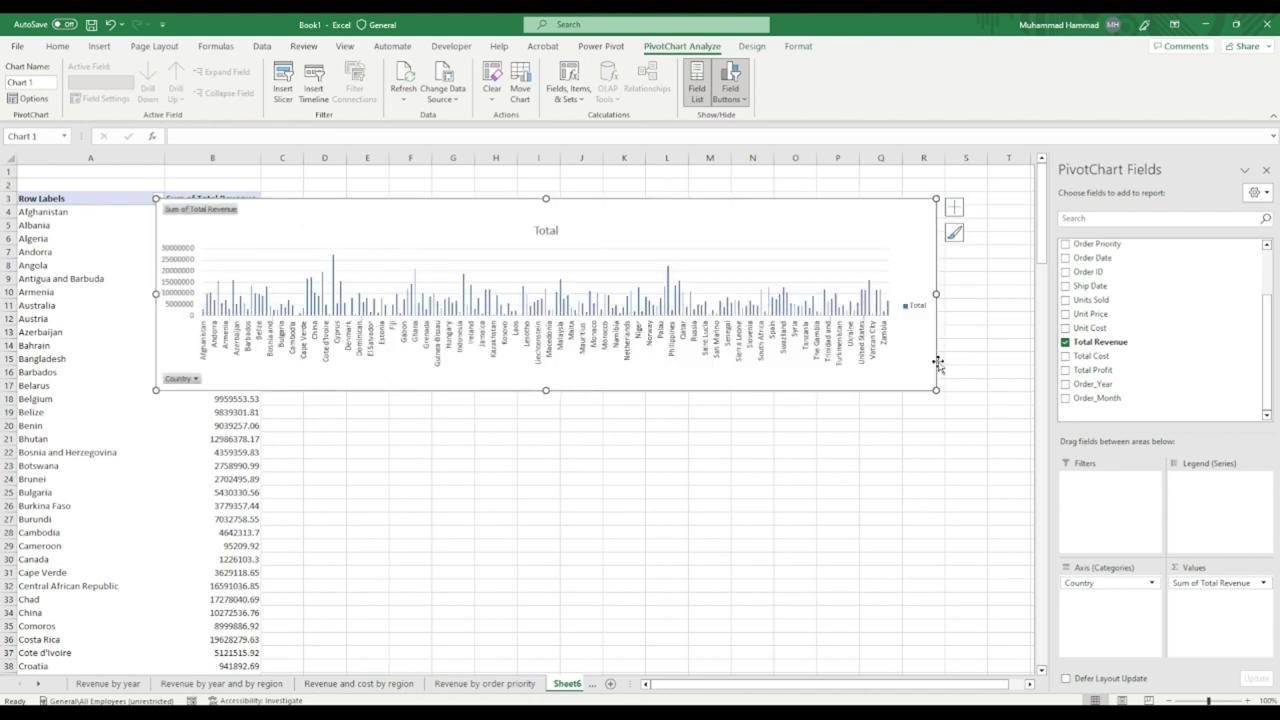
pyautogui.moveTo(938, 294); pyautogui.dragTo(986, 298)
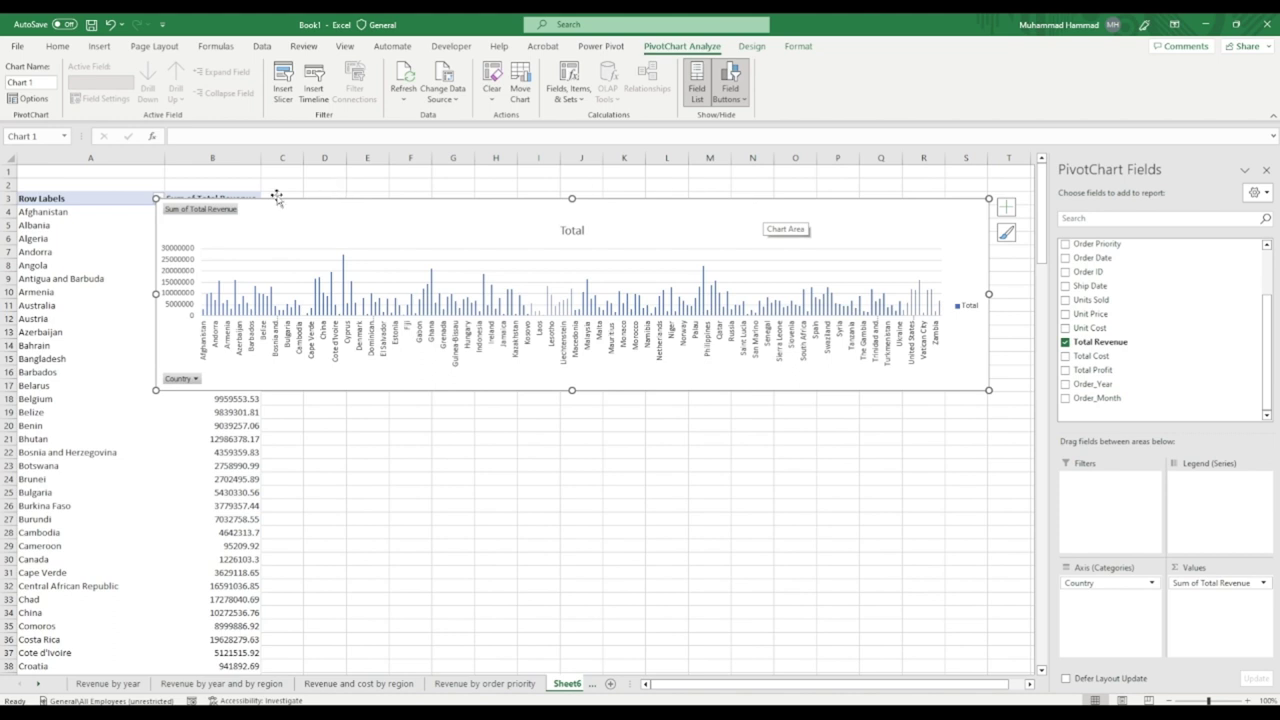
# Replace the chart title 'Total' with 'revenue by Country'
pyautogui.doubleClick(580, 230)
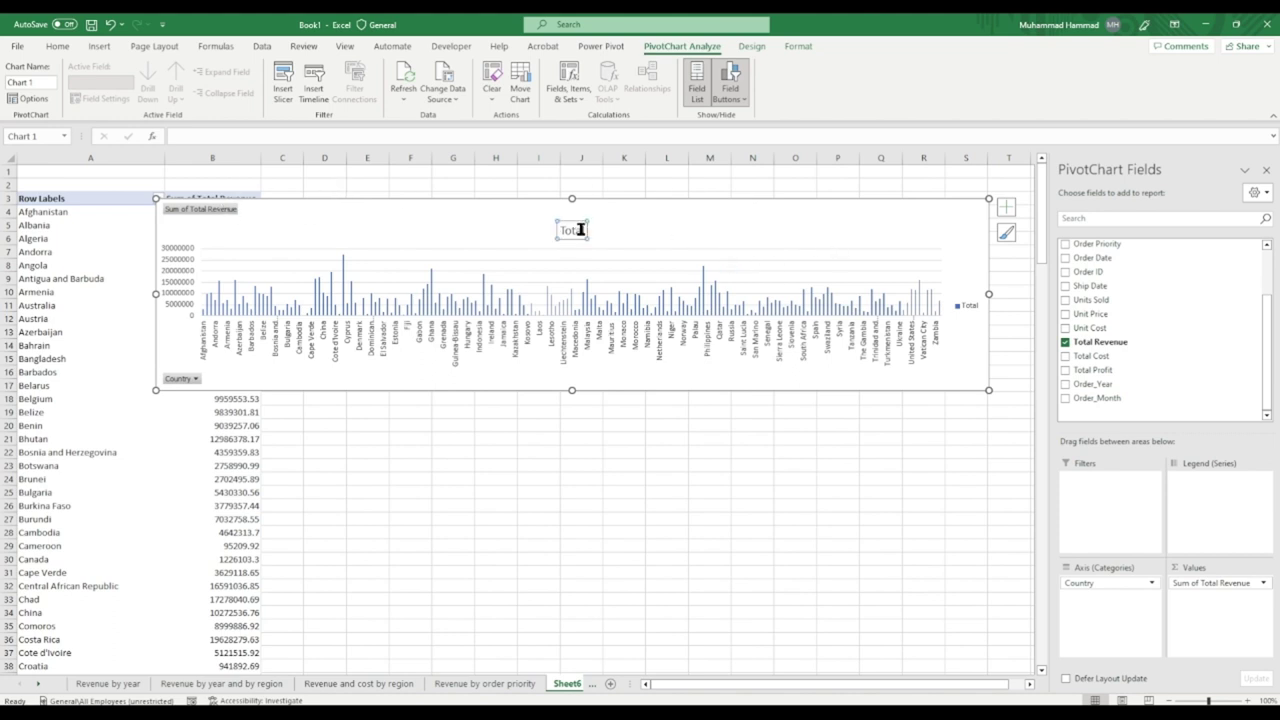
pyautogui.doubleClick(578, 231)
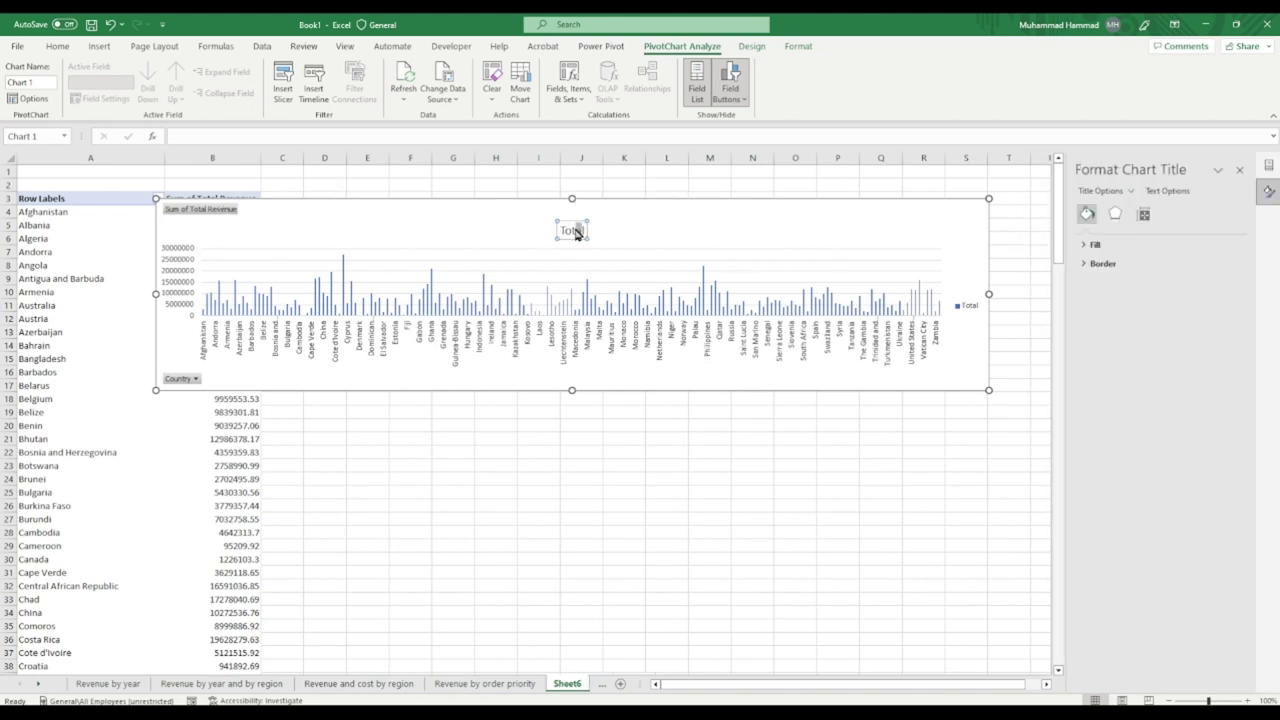
pyautogui.write('revenue by Country')
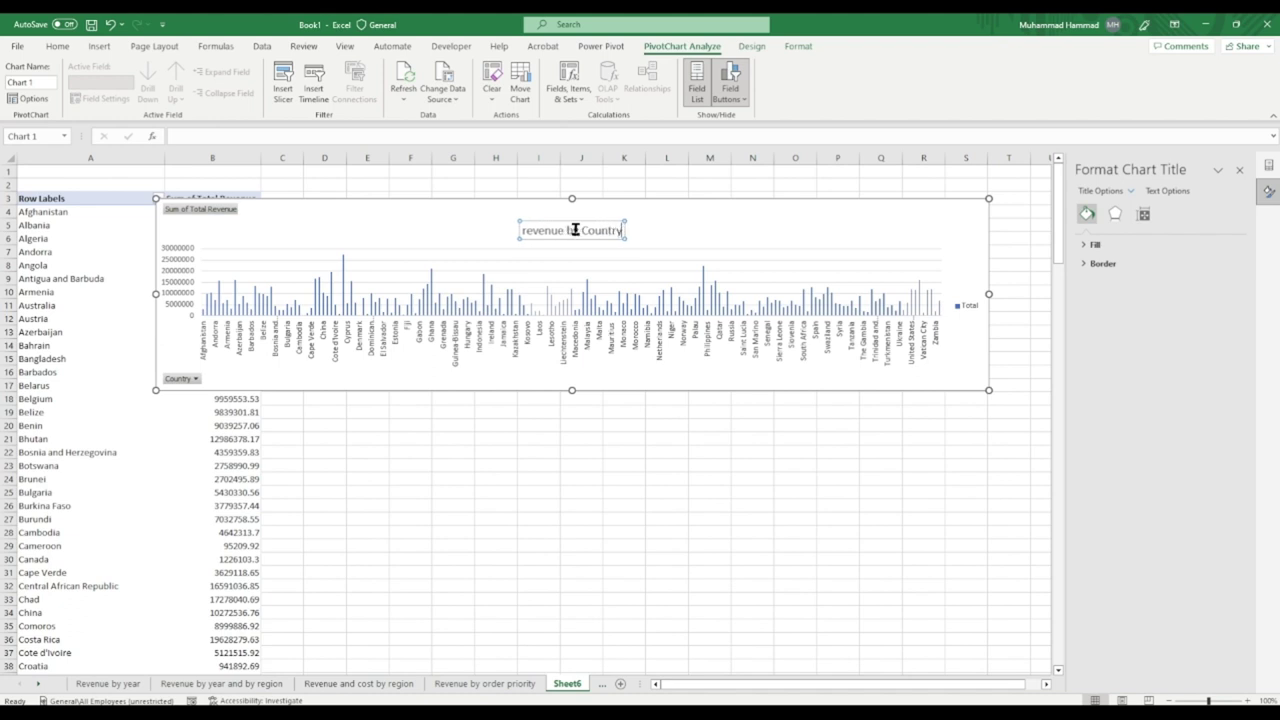
pyautogui.click(760, 210)
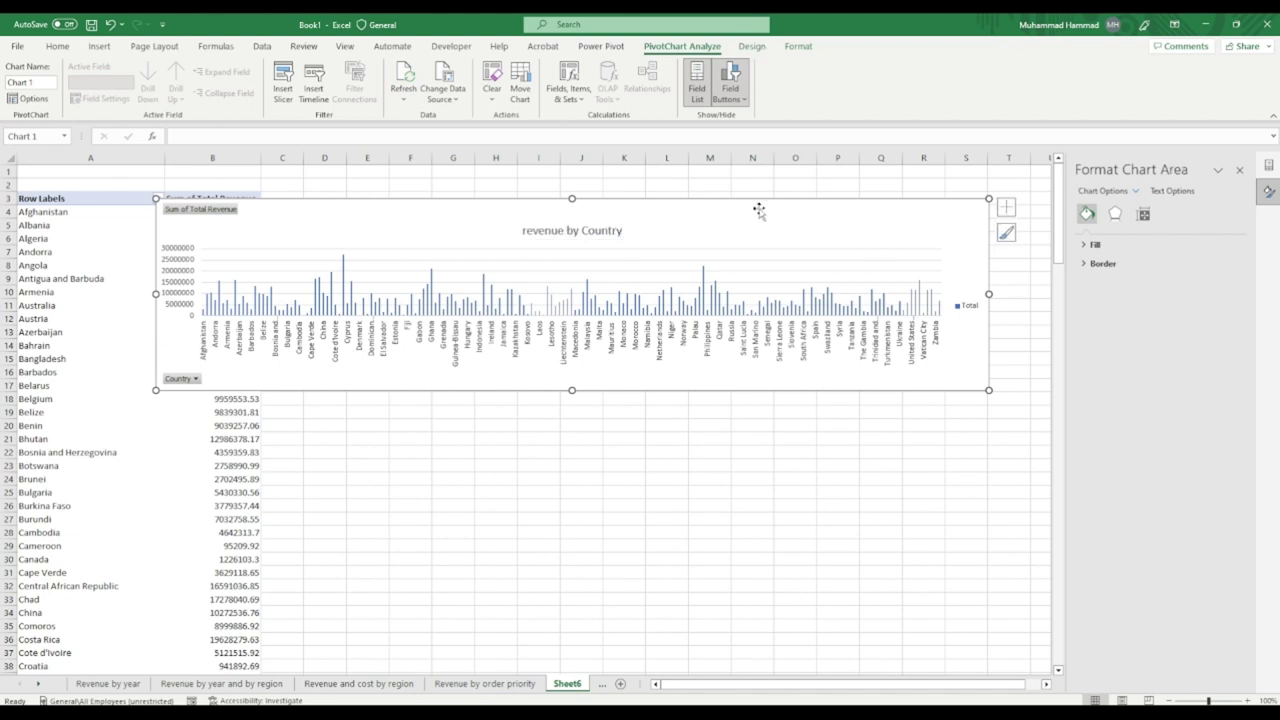
# Hide all field buttons on the chart and remove the Total legend
pyautogui.rightClick(220, 213)
pyautogui.click(277, 361)
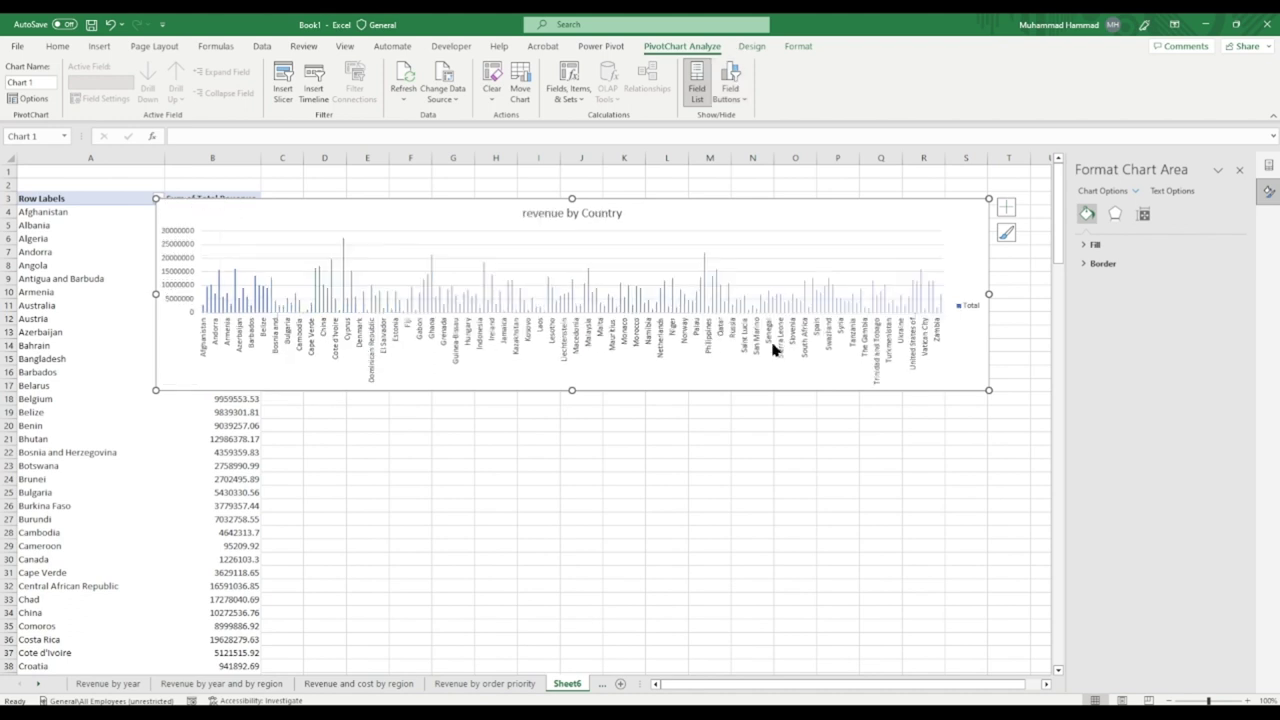
pyautogui.click(1006, 207)
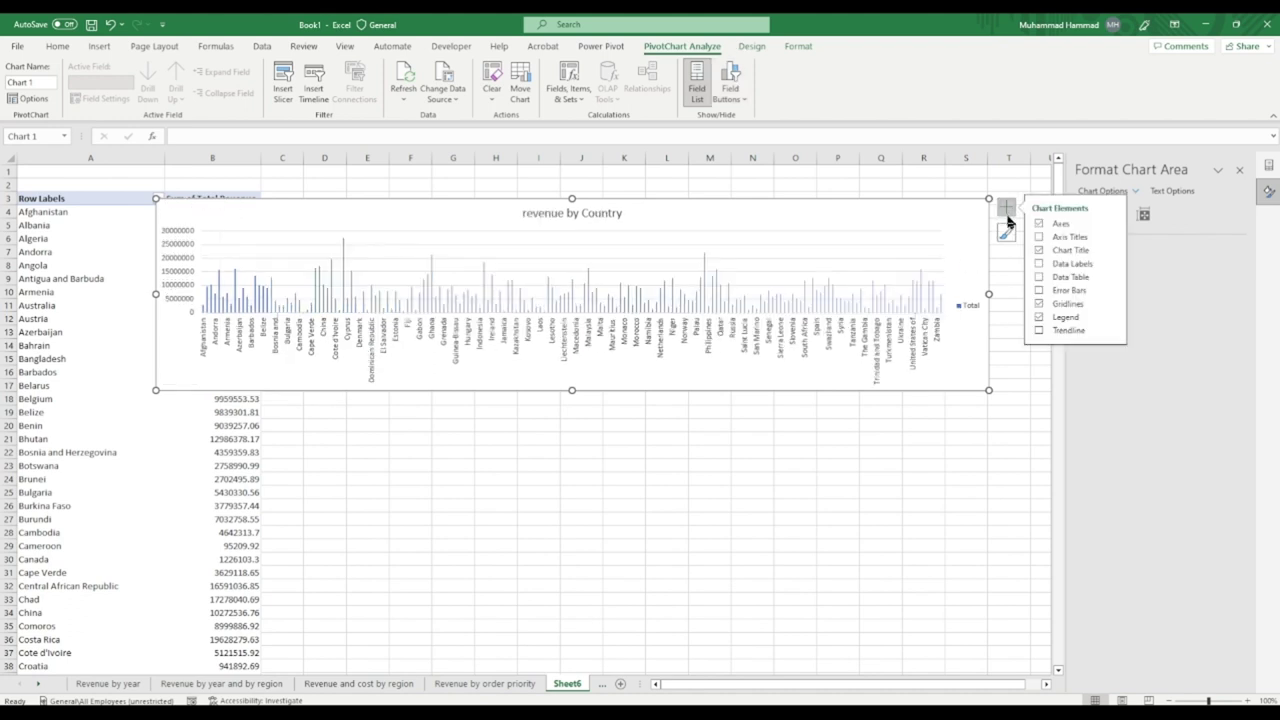
pyautogui.click(1040, 318)
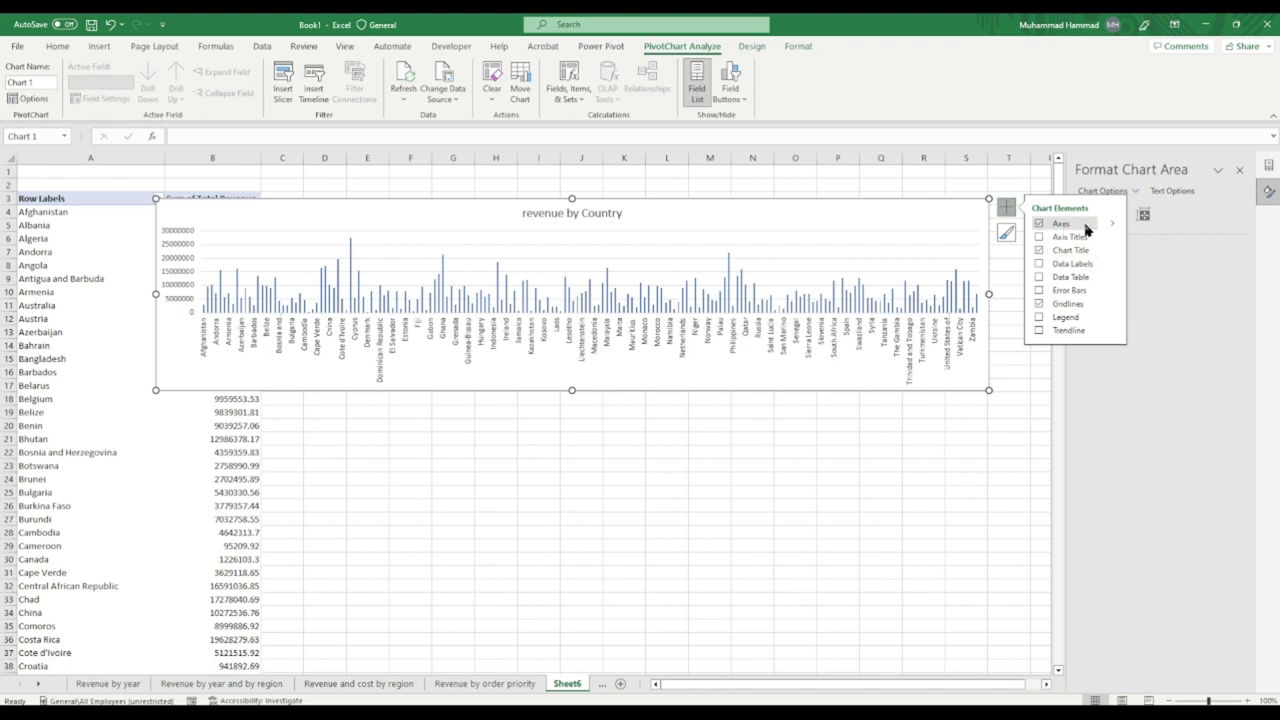
# Add axis titles to the chart, naming the horizontal axis 'Country'
pyautogui.click(1064, 240)
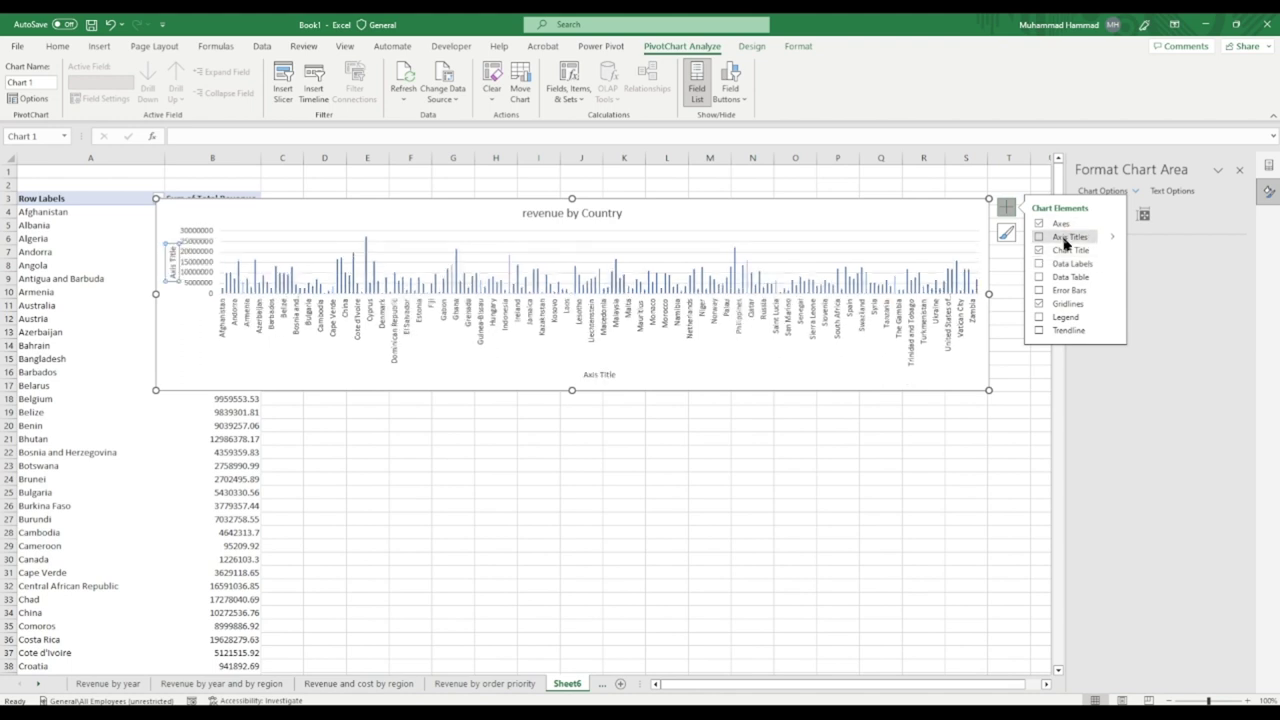
pyautogui.click(597, 375)
pyautogui.moveTo(615, 374); pyautogui.dragTo(578, 373)
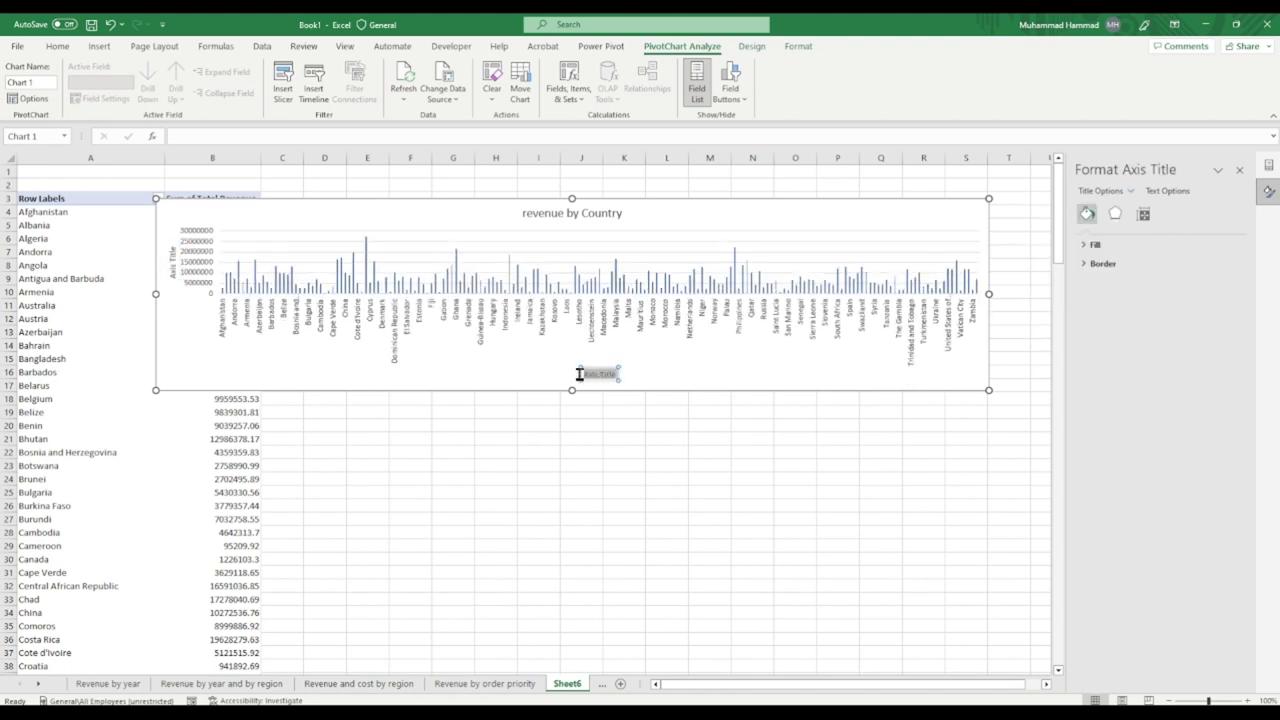
pyautogui.write('C')
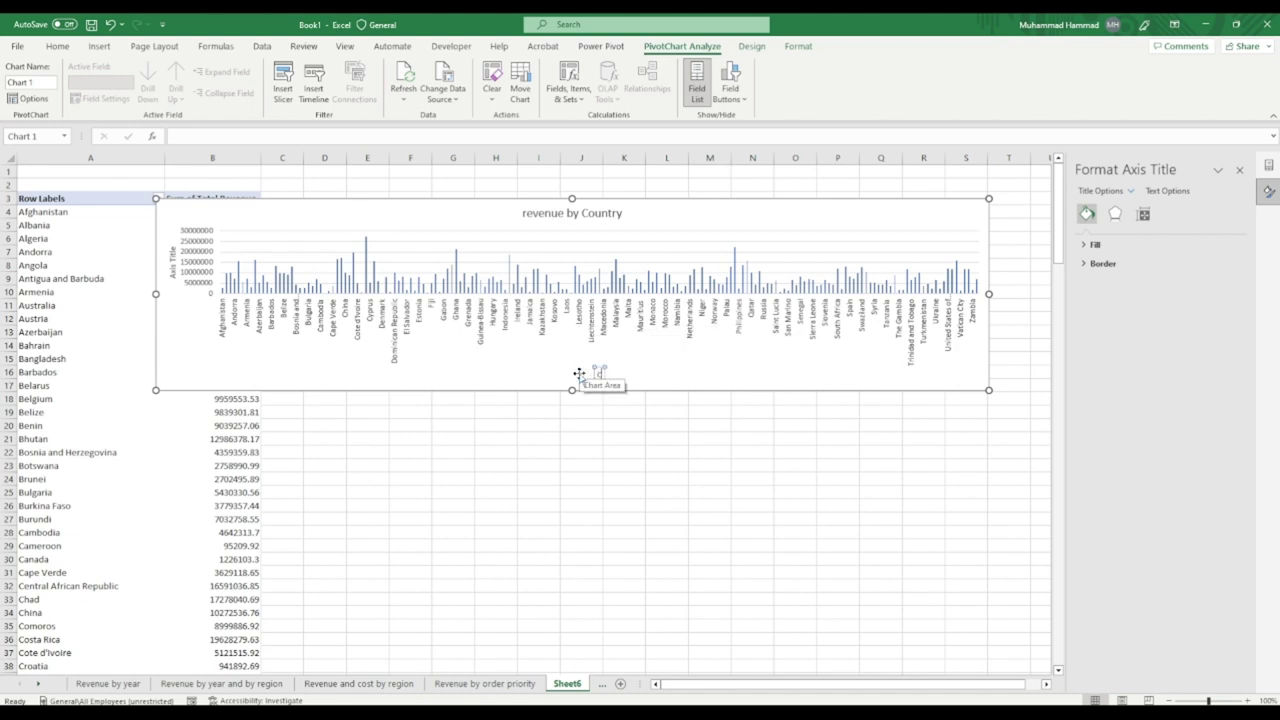
pyautogui.write('ountry')
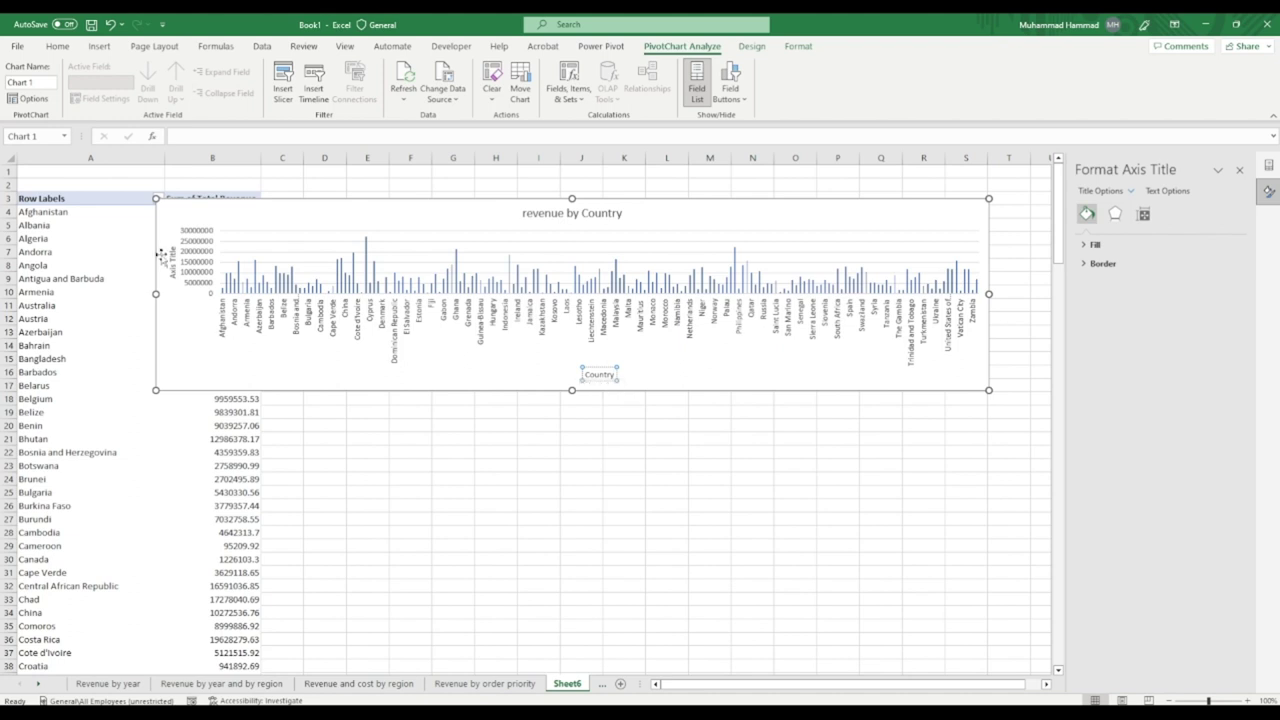
pyautogui.click(174, 260)
# Capitalise the chart title so it reads 'Revenue by Country'
pyautogui.click(520, 210)
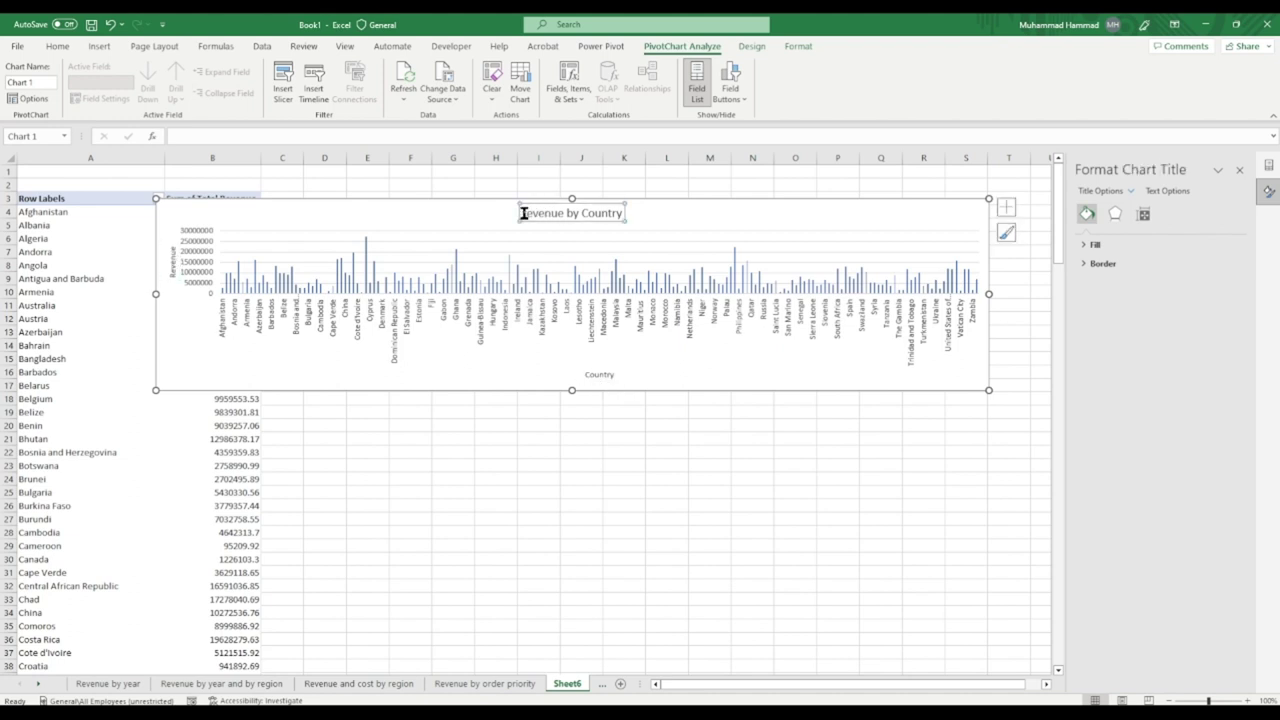
pyautogui.press('Delete')
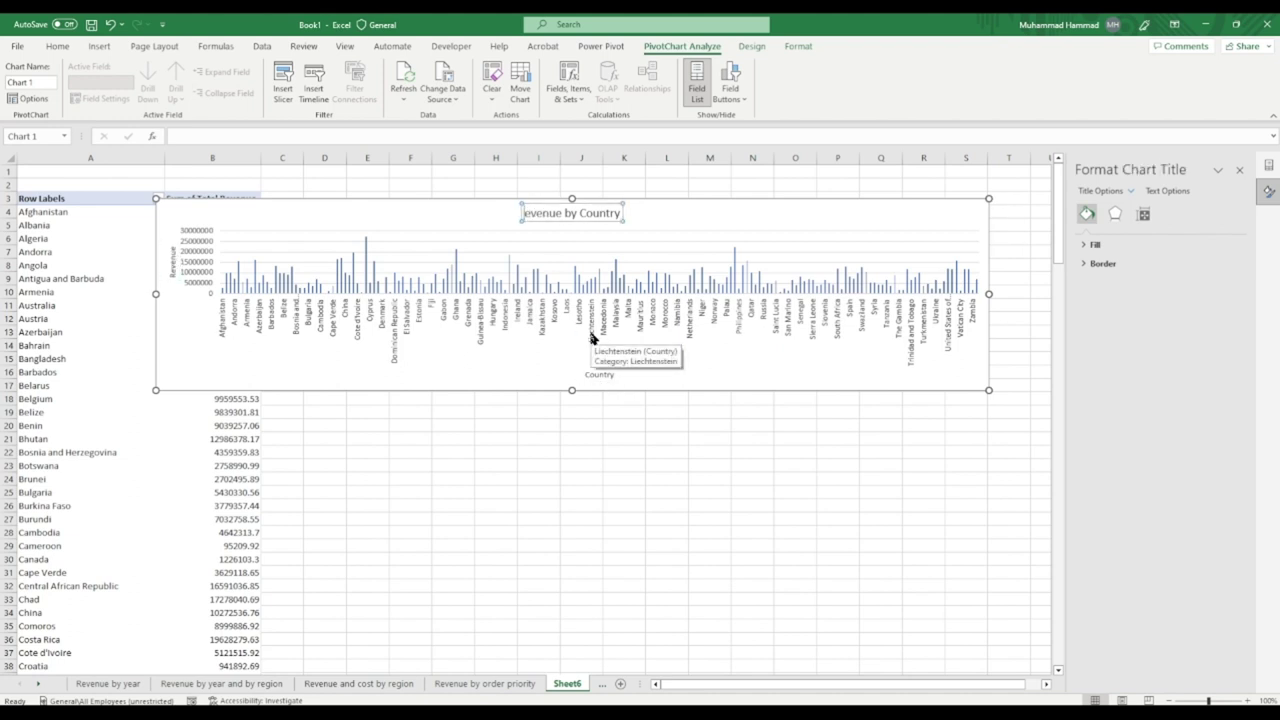
pyautogui.write('R')
pyautogui.click(753, 215)
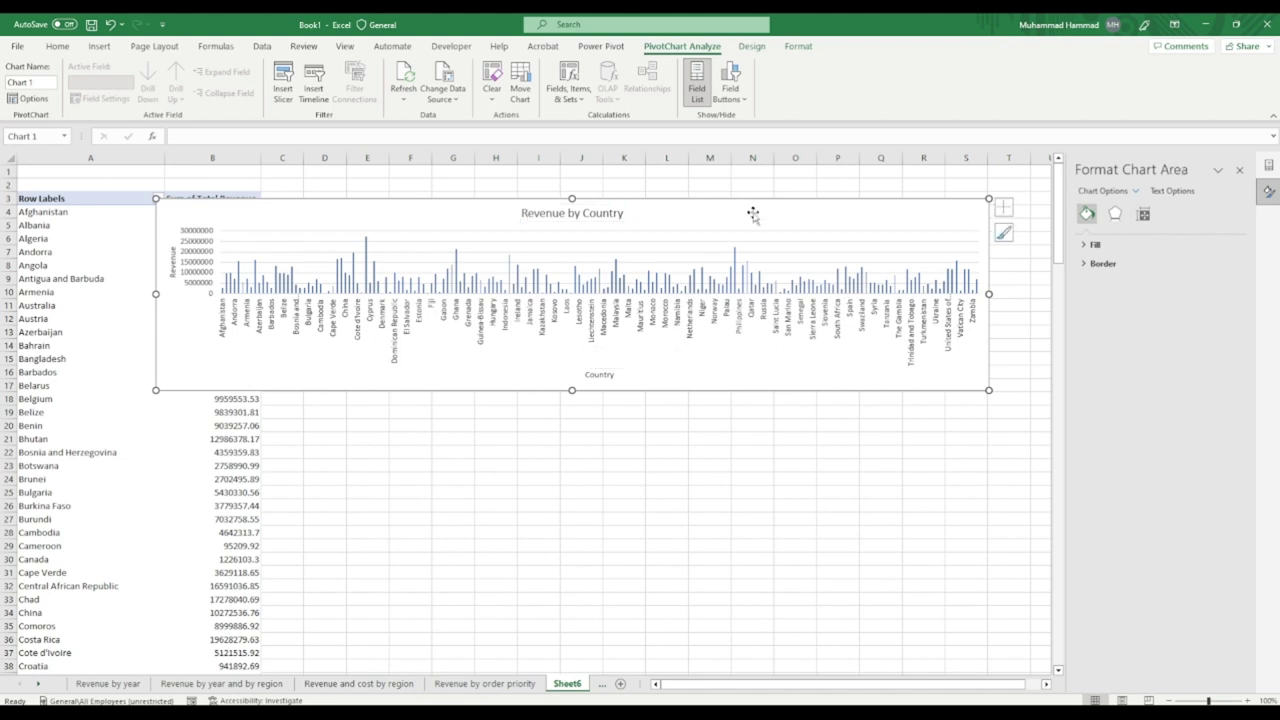
# Apply a different chart style to the Revenue by Country chart
pyautogui.click(1005, 238)
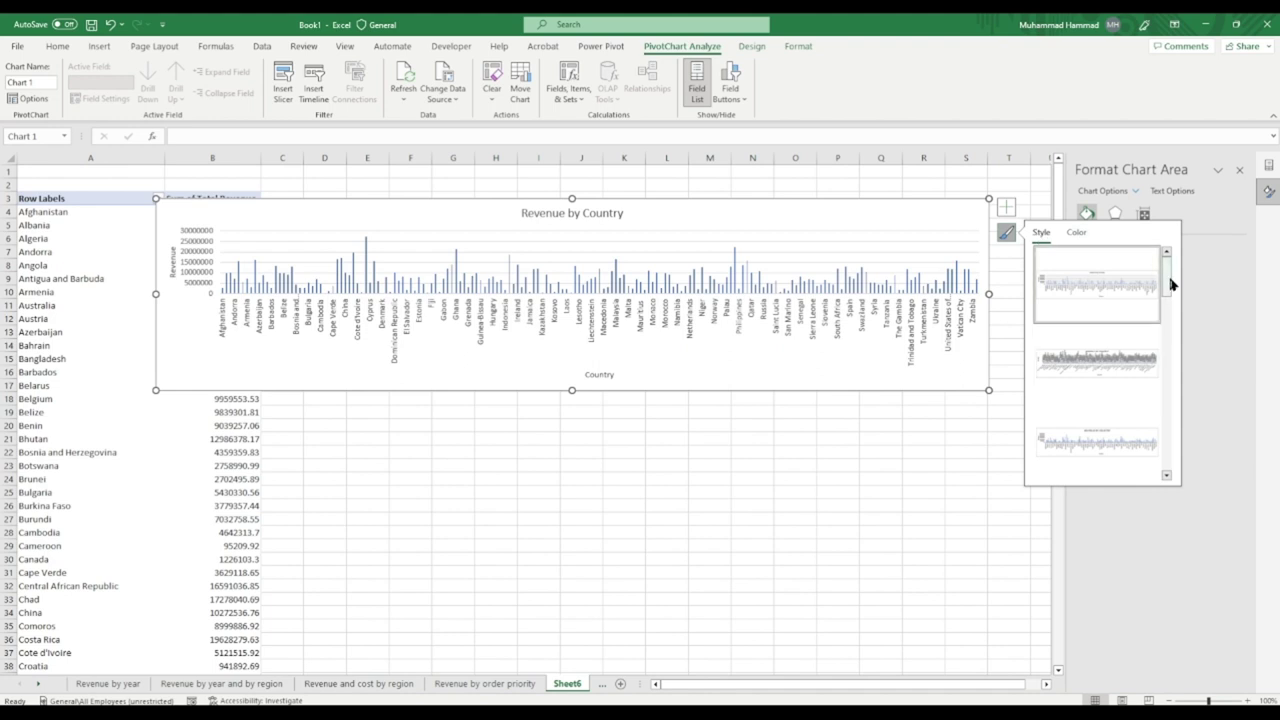
pyautogui.scroll(-2, 1166, 300)
pyautogui.click(1097, 360)
pyautogui.click(1006, 234)
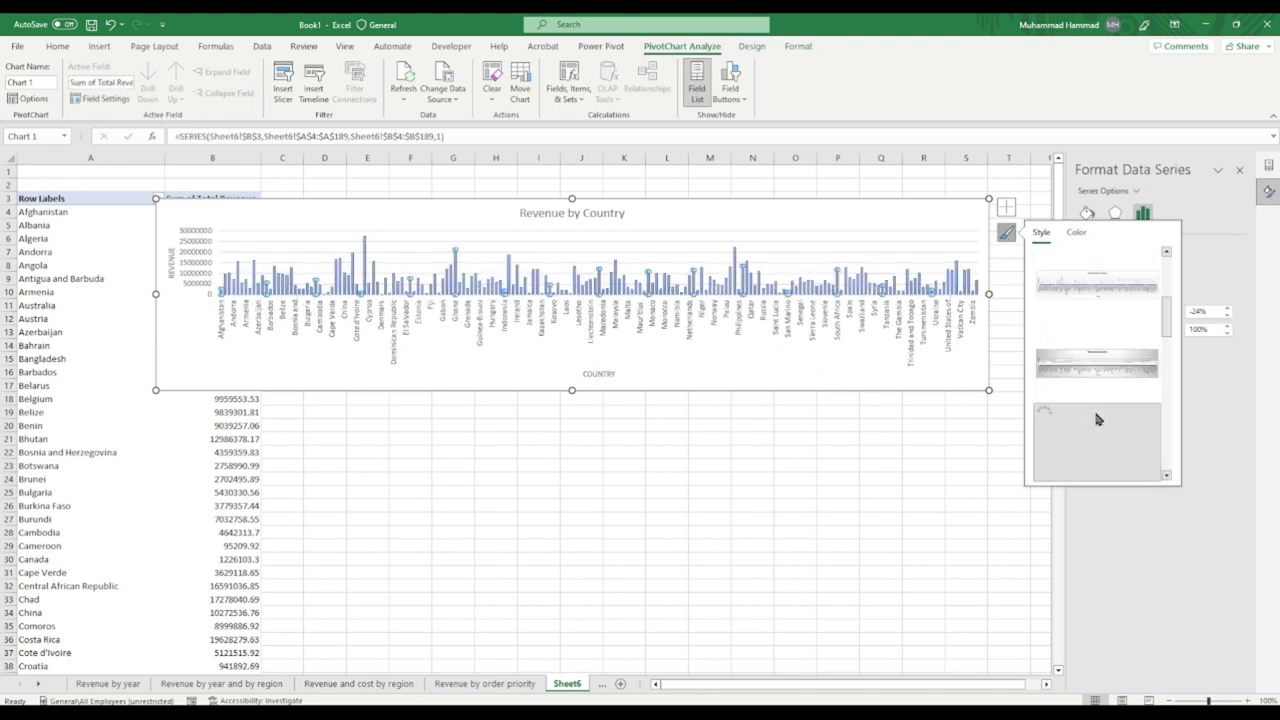
pyautogui.scroll(-3, 1111, 375)
pyautogui.click(1111, 378)
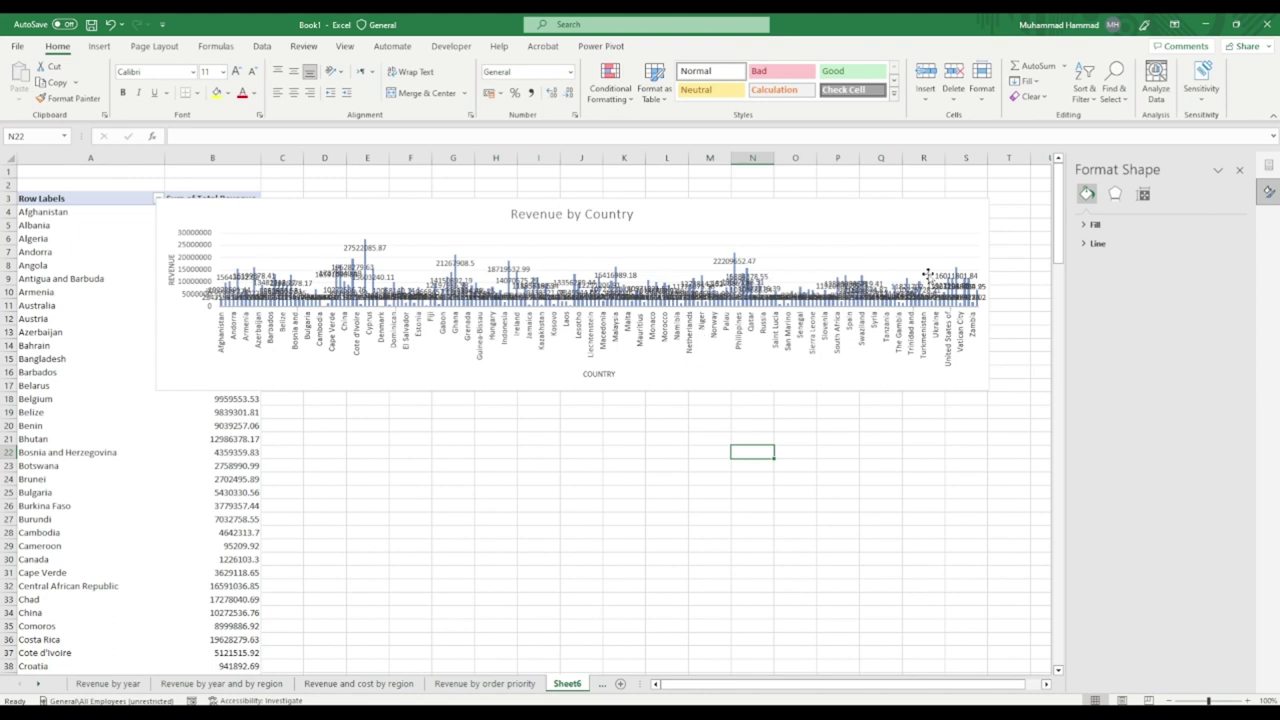
# Remove the data labels from the chart's bars
pyautogui.click(977, 234)
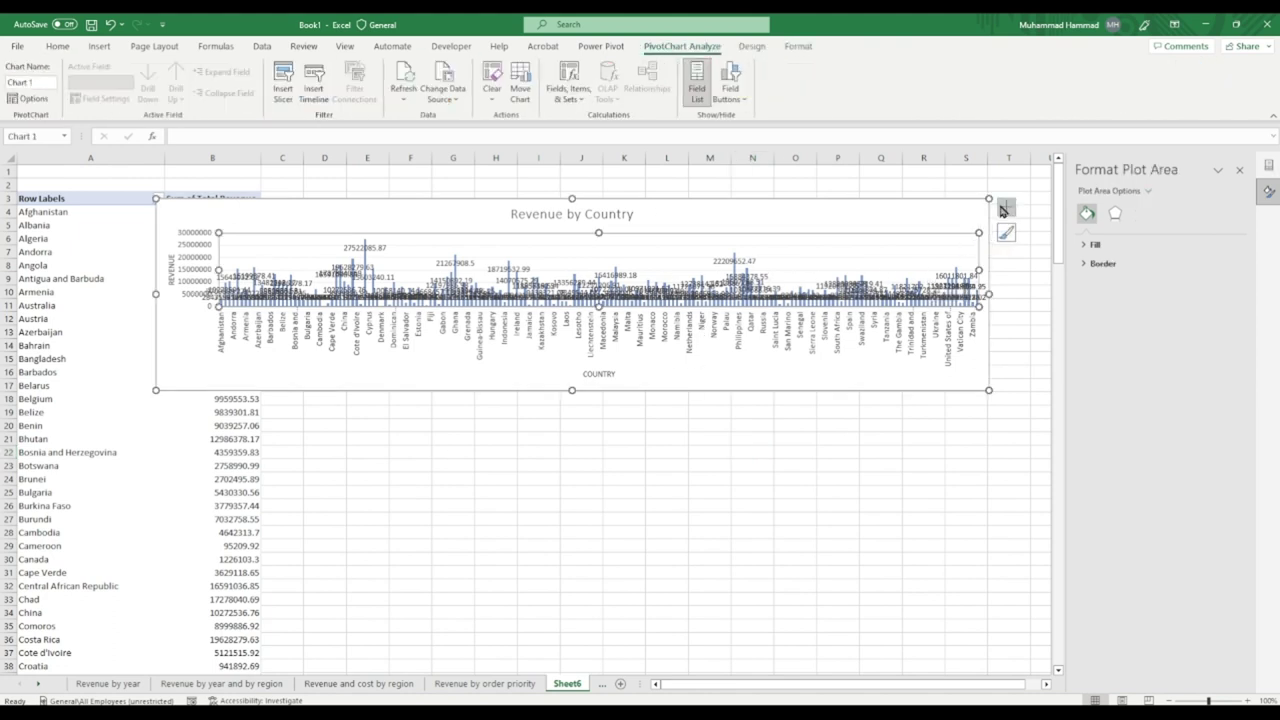
pyautogui.click(1004, 207)
pyautogui.click(1039, 264)
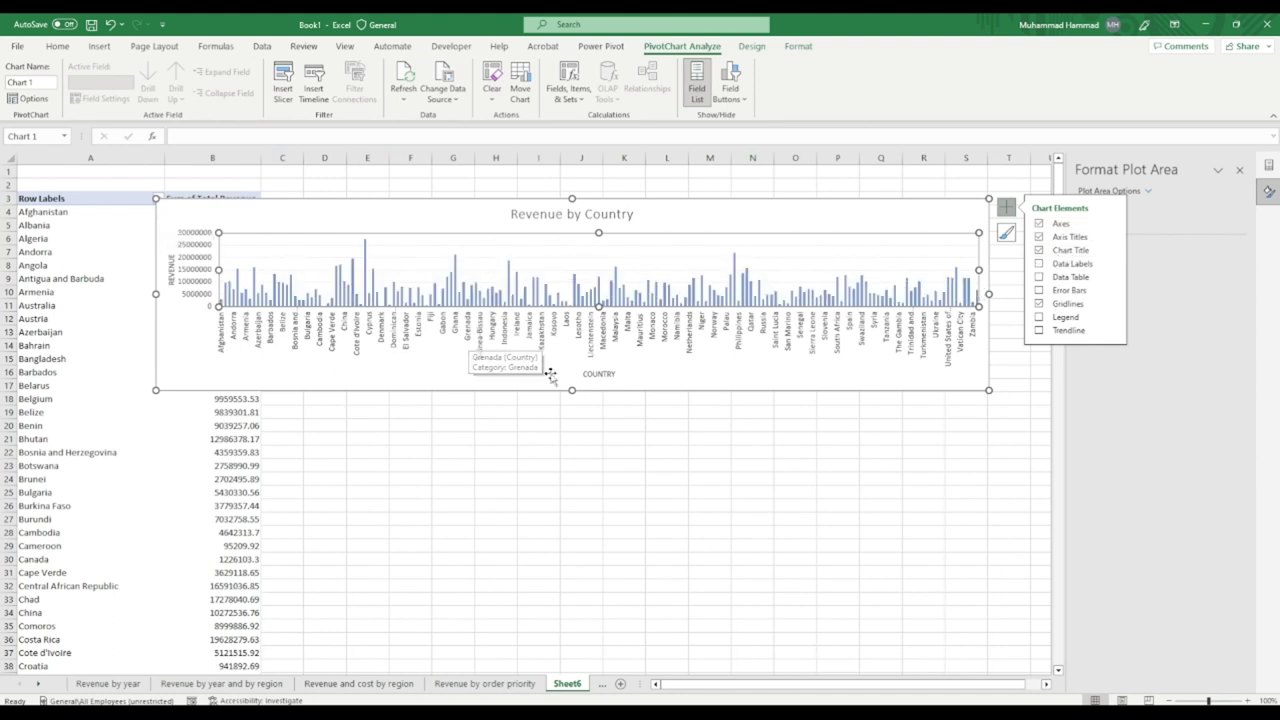
pyautogui.click(663, 460)
# Recolour the bars with the yellow monochromatic palette
pyautogui.click(571, 289)
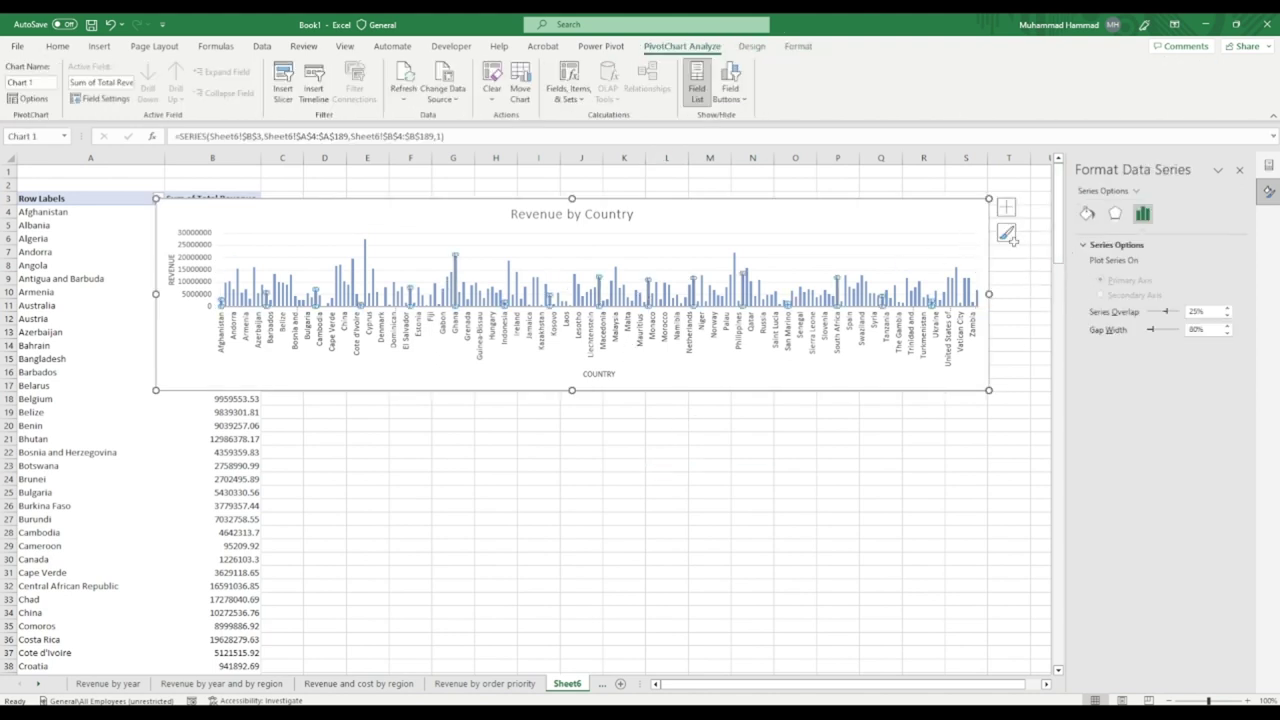
pyautogui.click(1006, 233)
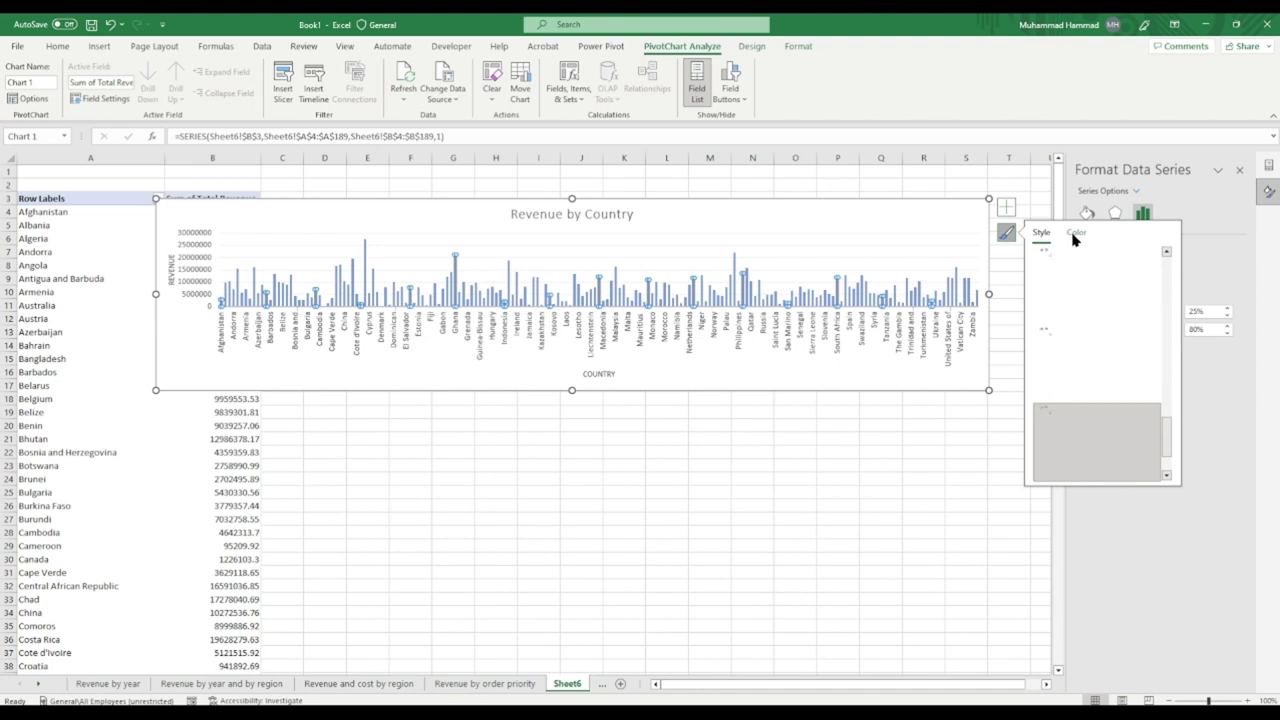
pyautogui.click(1074, 234)
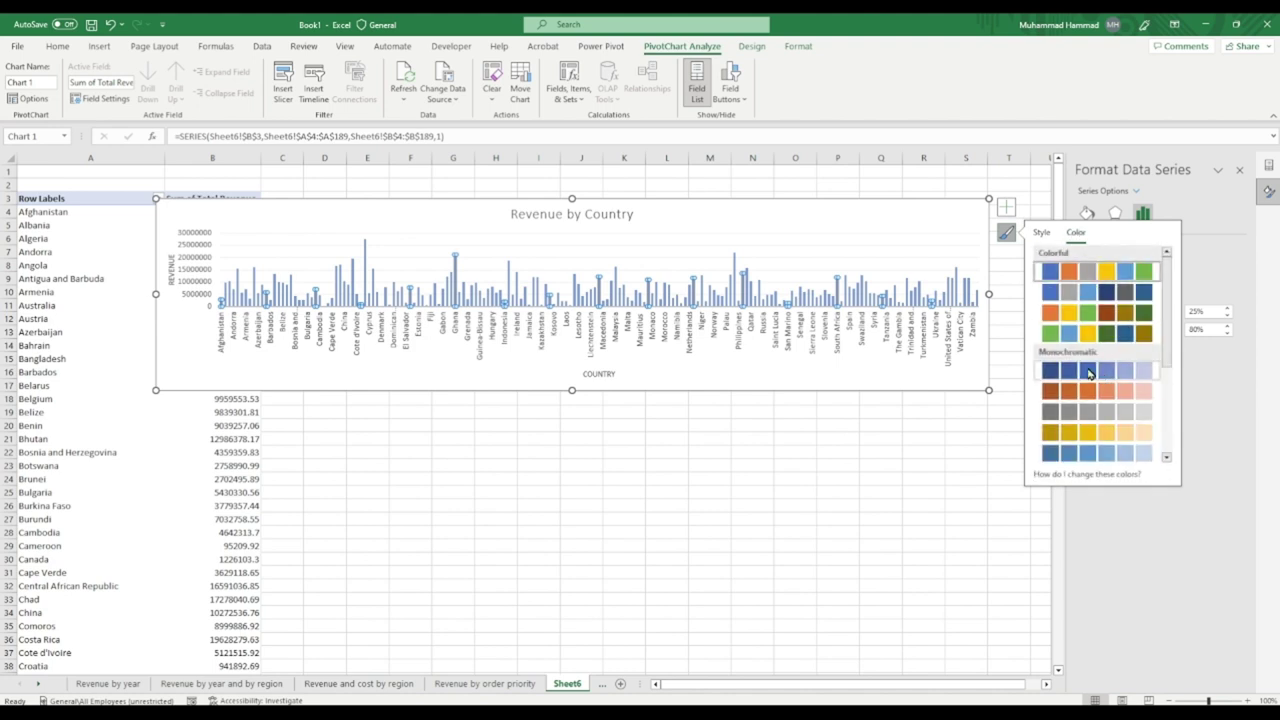
pyautogui.click(1109, 292)
pyautogui.click(1074, 374)
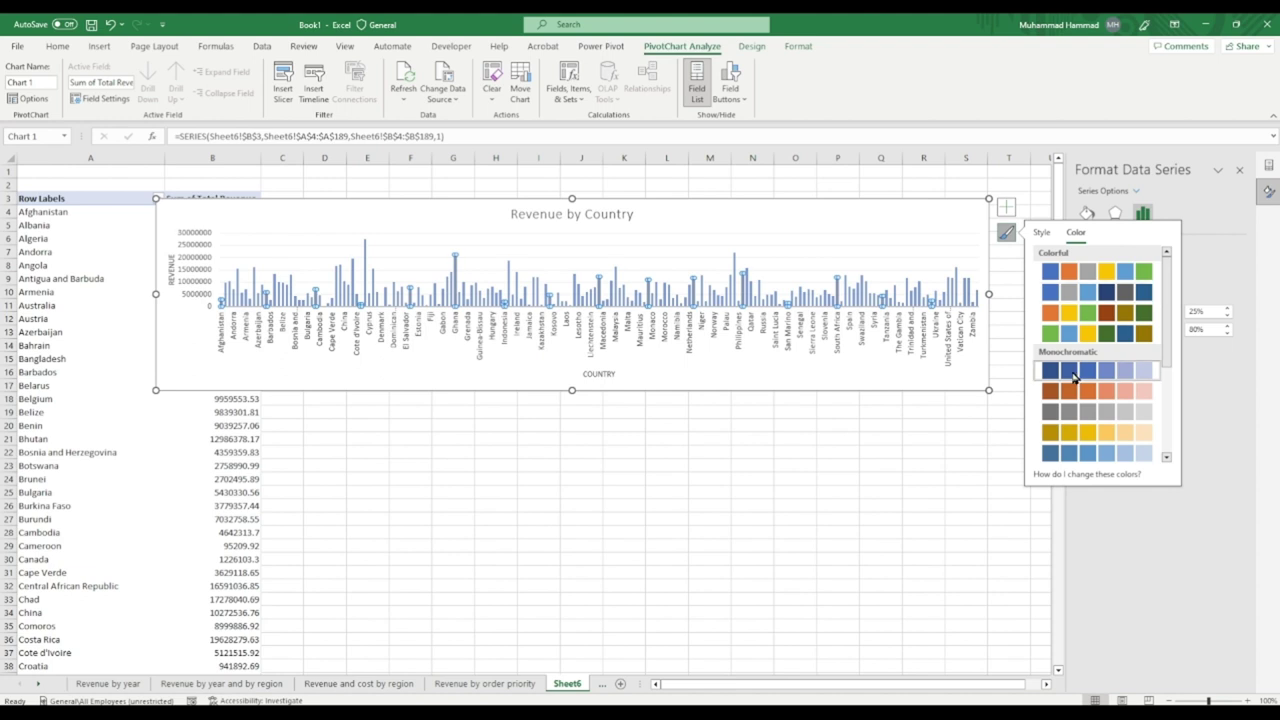
pyautogui.click(1072, 432)
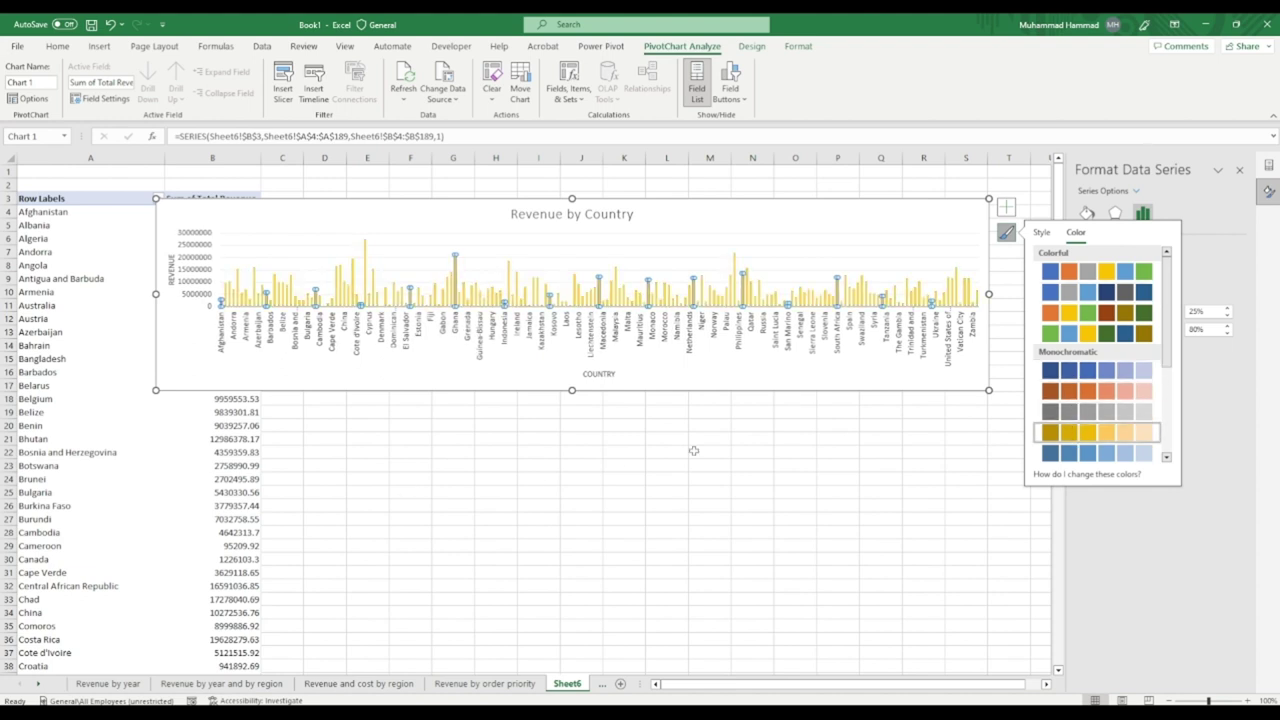
pyautogui.click(903, 477)
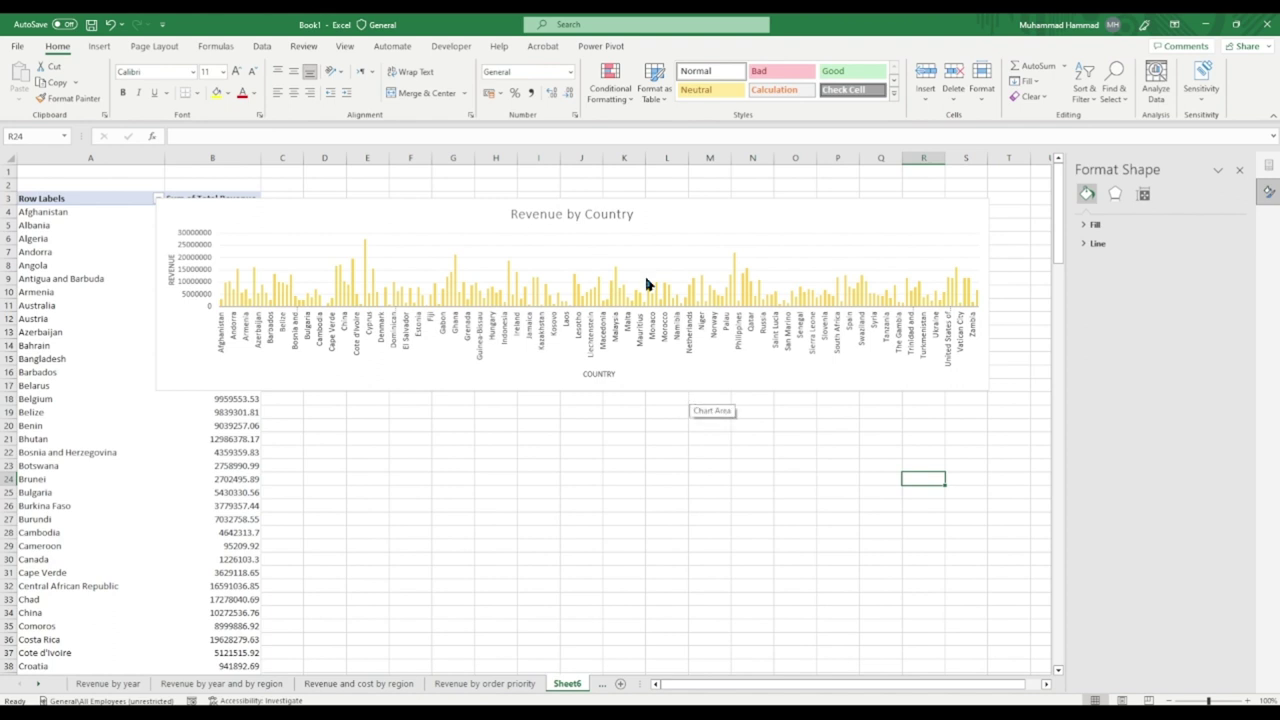
# Rename Sheet6 to 'Revenue by country'
pyautogui.doubleClick(564, 684)
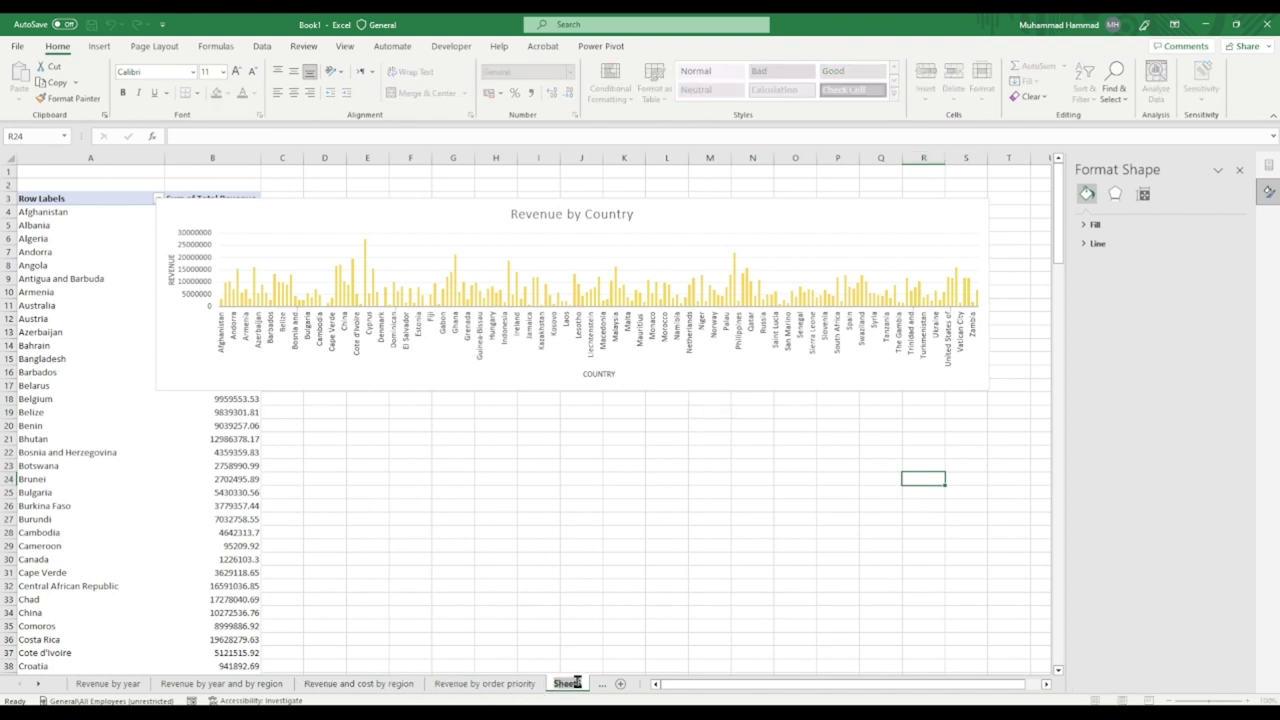
pyautogui.write('Revenue by')
pyautogui.press('Return')
pyautogui.write('coun')
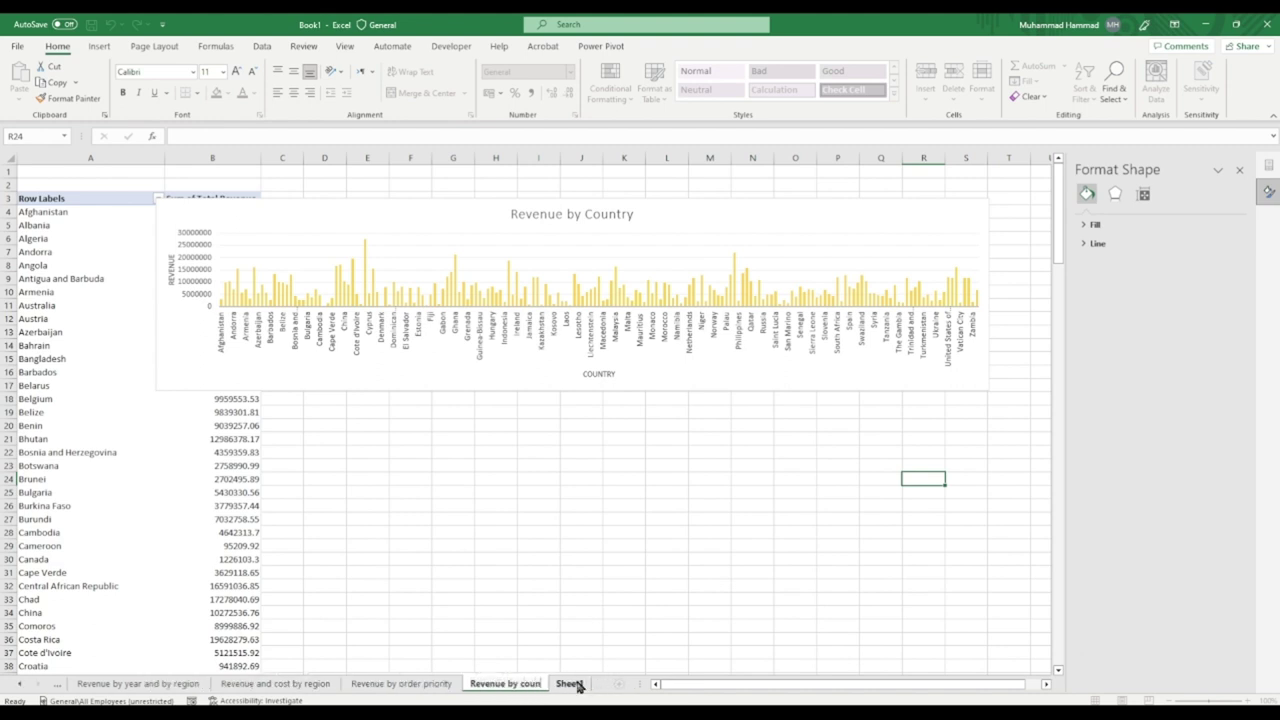
pyautogui.write('try')
pyautogui.click(577, 684)
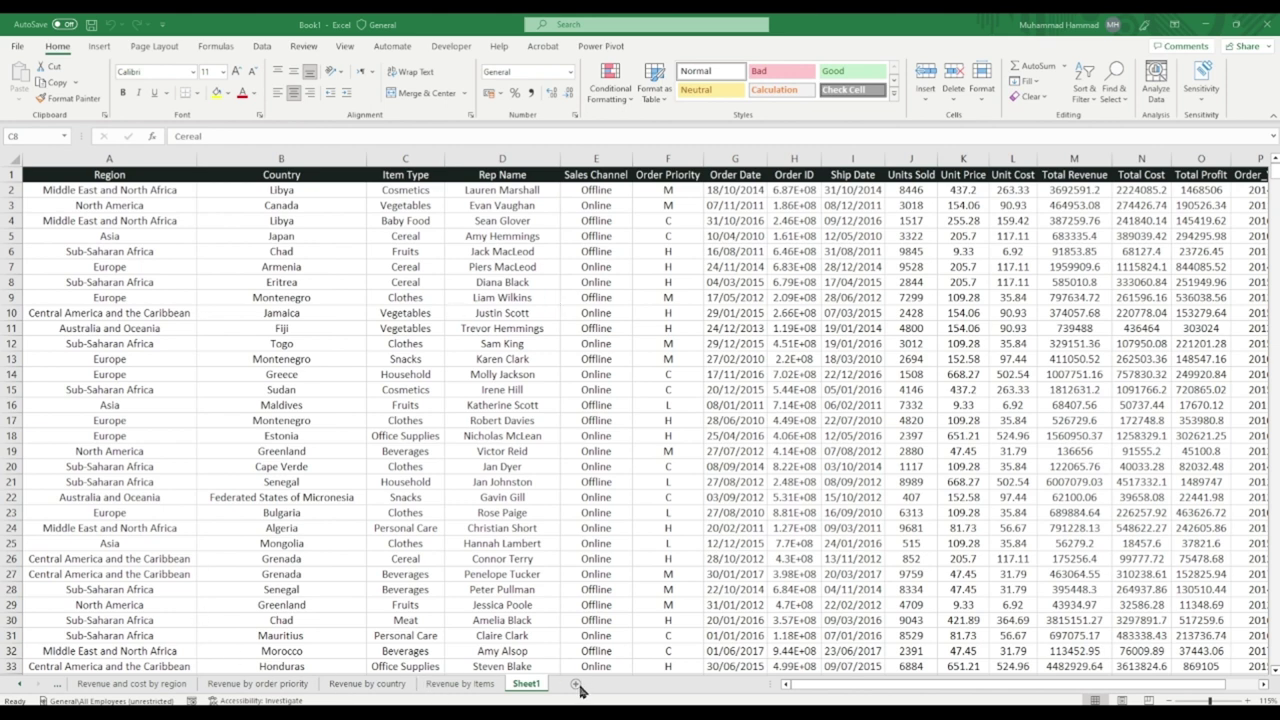
# Add a new blank sheet and name it 'Dashboard'
pyautogui.click(576, 686)
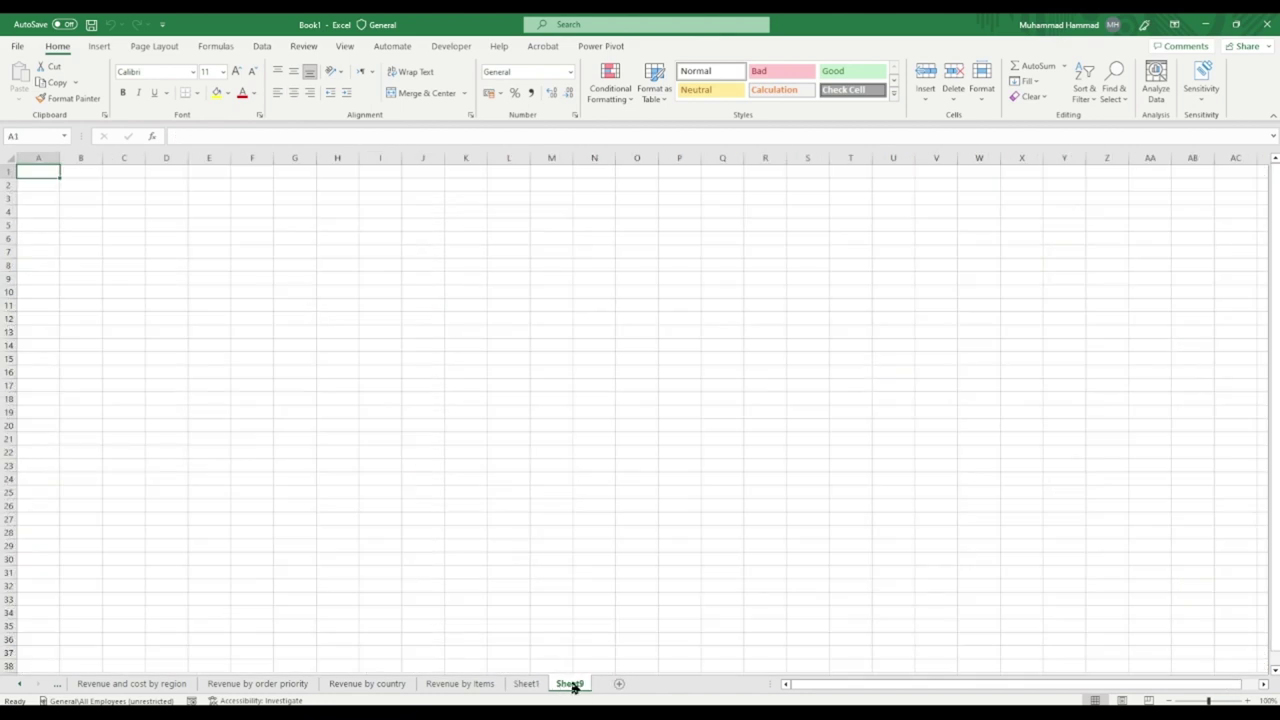
pyautogui.doubleClick(571, 684)
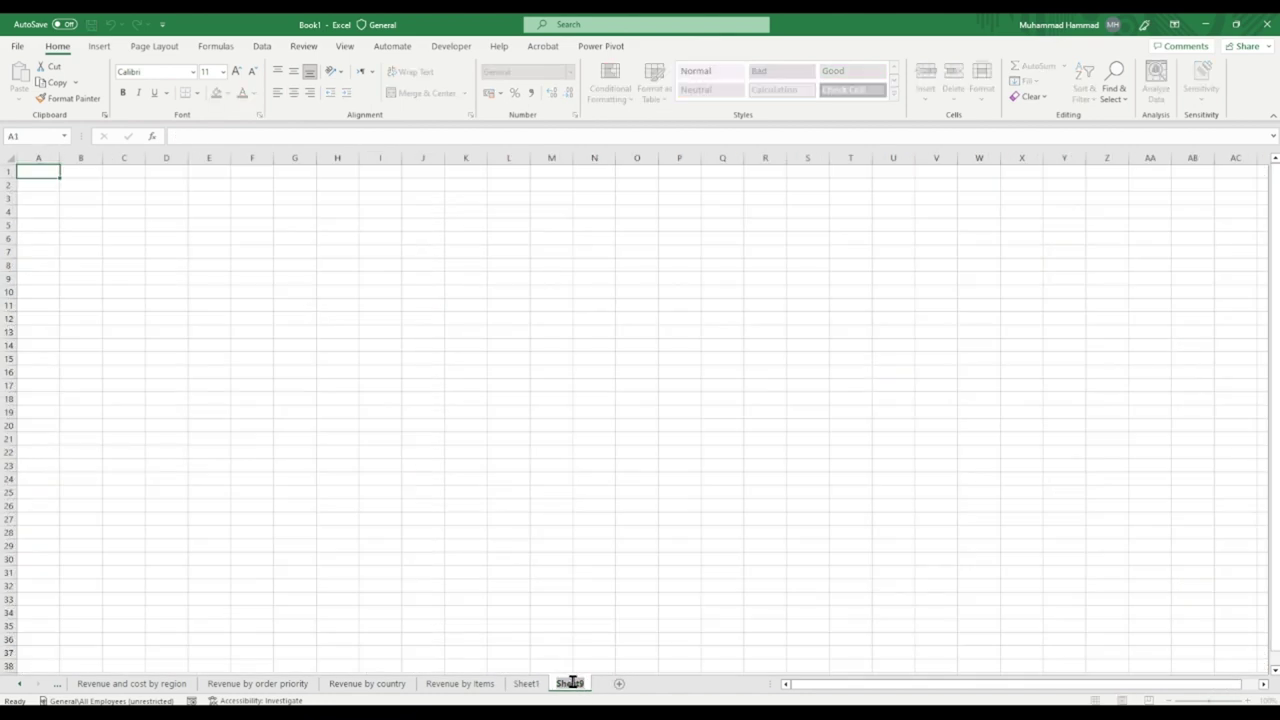
pyautogui.write('Dashboard')
pyautogui.press('Return')
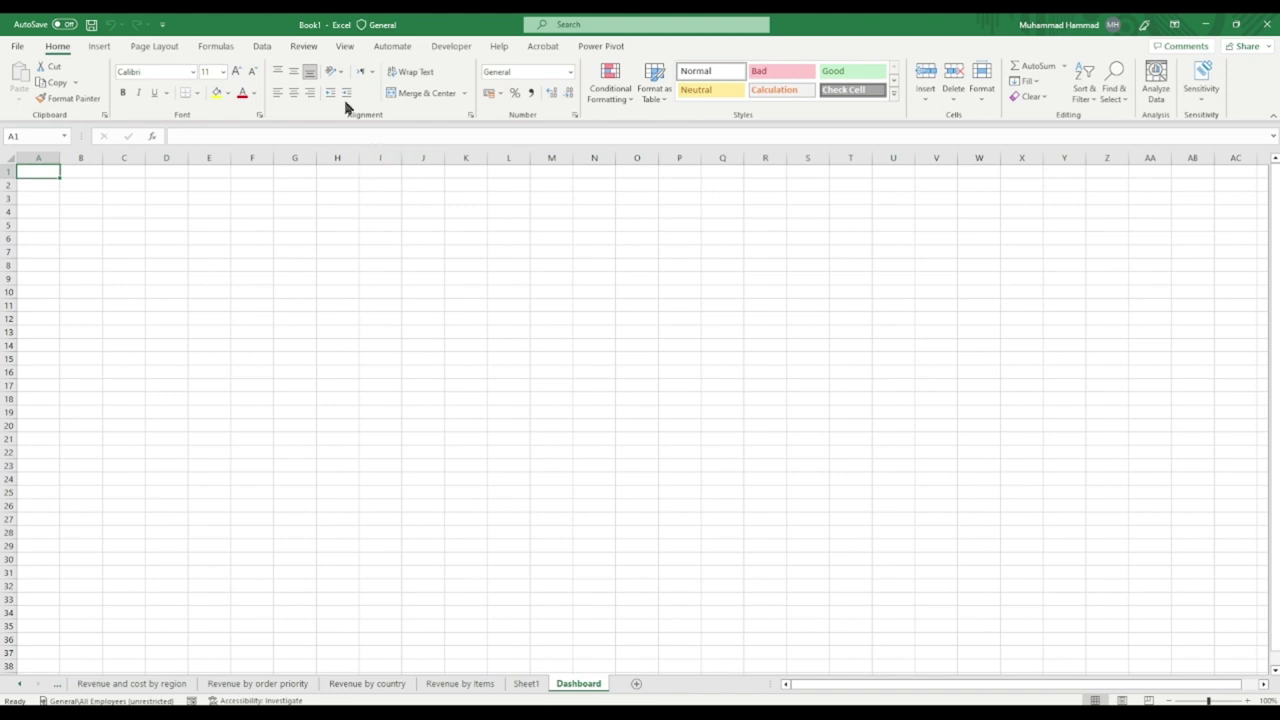
pyautogui.click(344, 47)
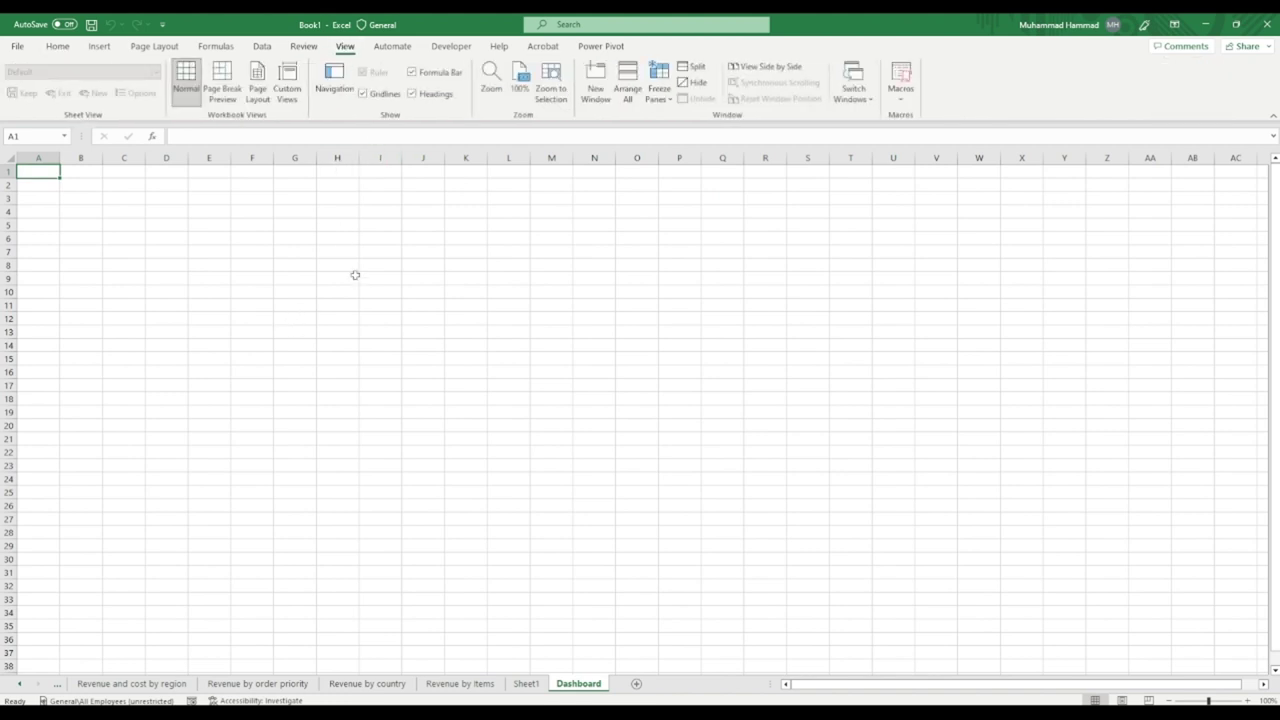
# Hide the Dashboard gridlines and draw a wide title text box across columns D to Q
pyautogui.click(377, 98)
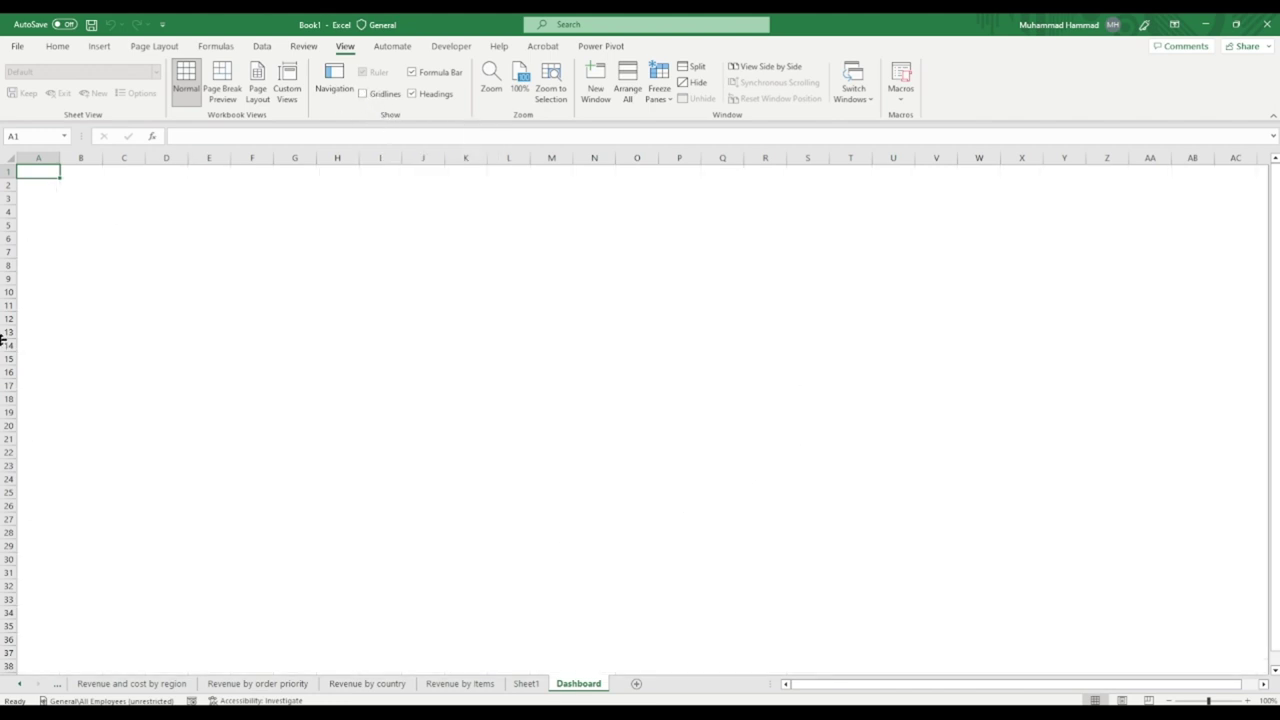
pyautogui.click(99, 46)
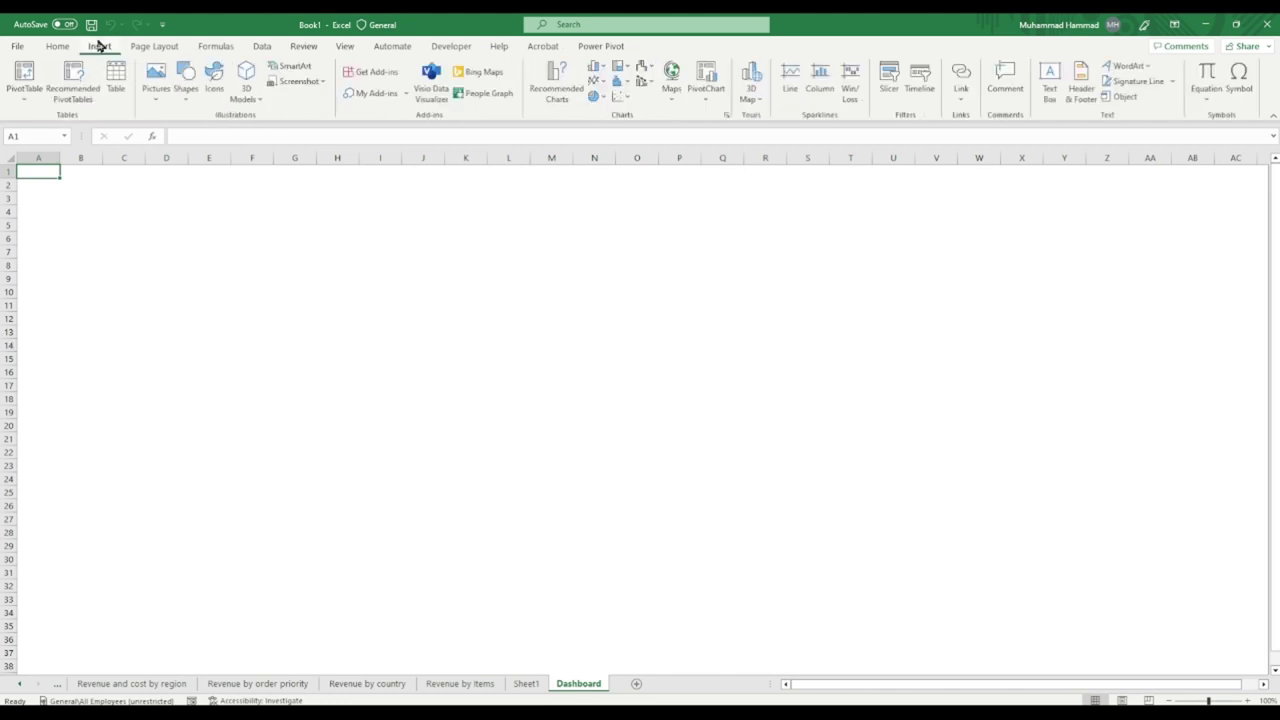
pyautogui.click(1049, 82)
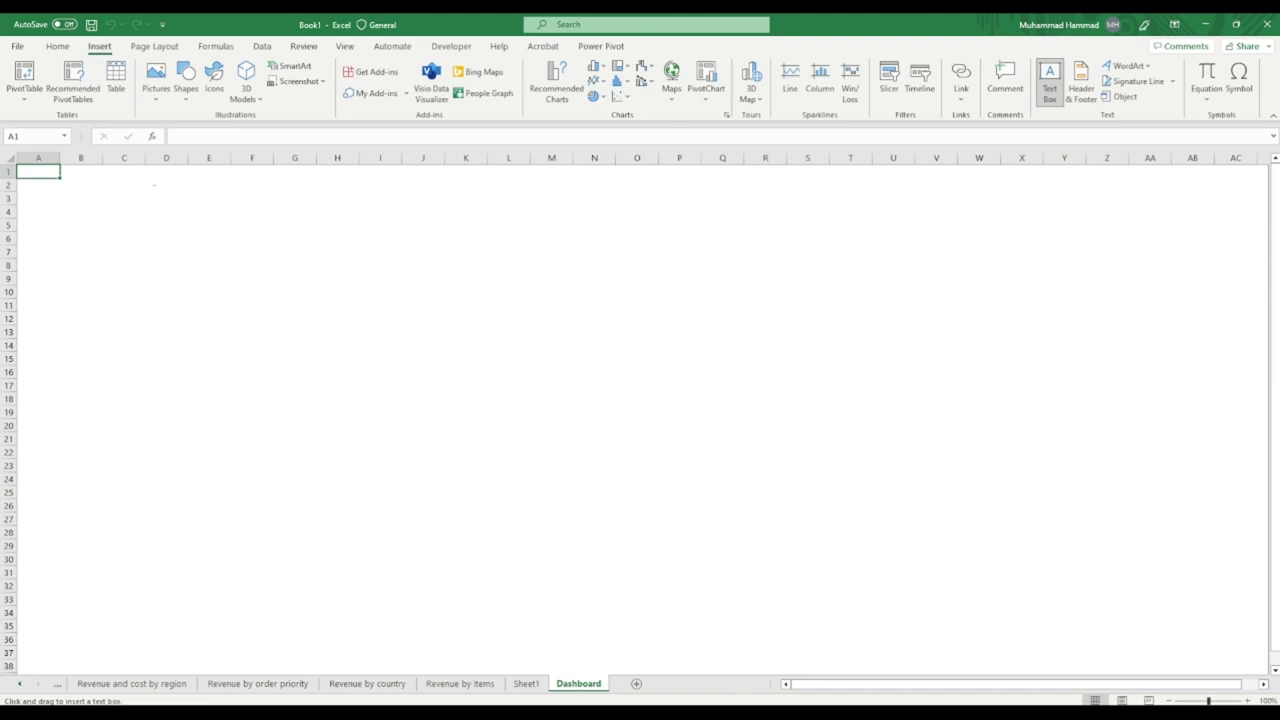
pyautogui.moveTo(154, 185); pyautogui.dragTo(716, 232)
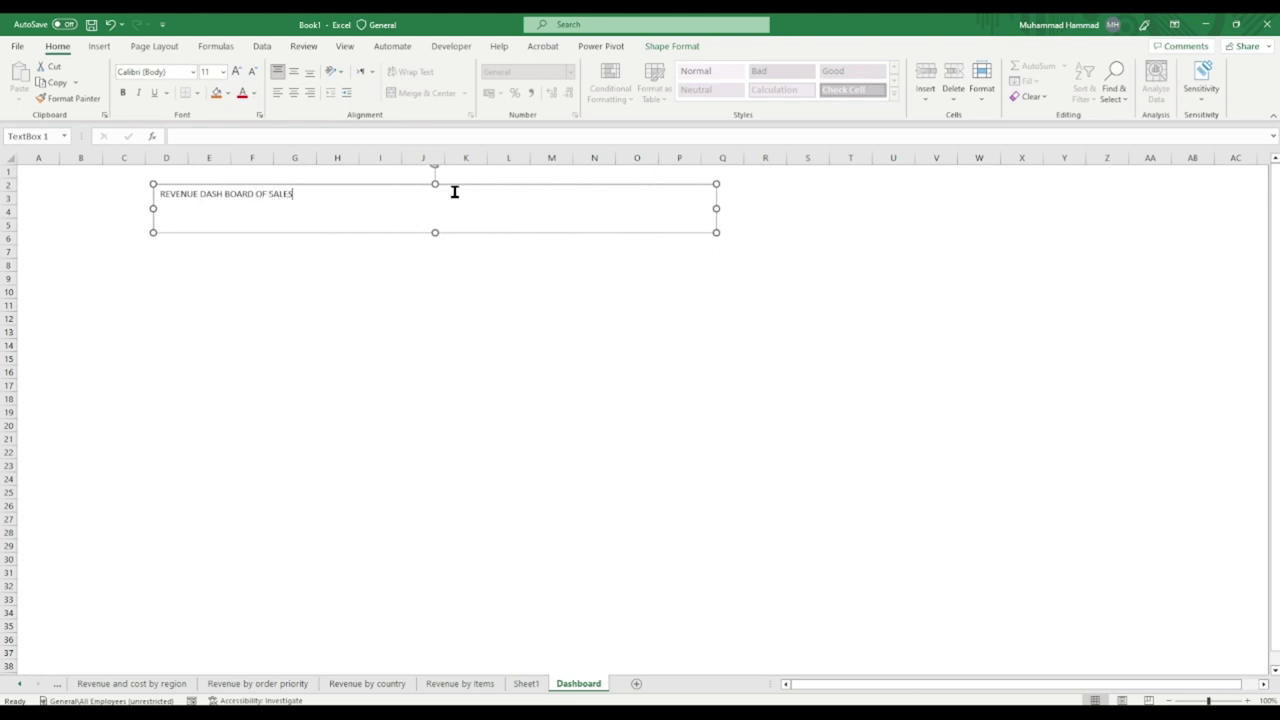
# Format the title as centred, bold, 44-pt Algerian text
pyautogui.hotkey('ctrl', 'a')
pyautogui.click(294, 92)
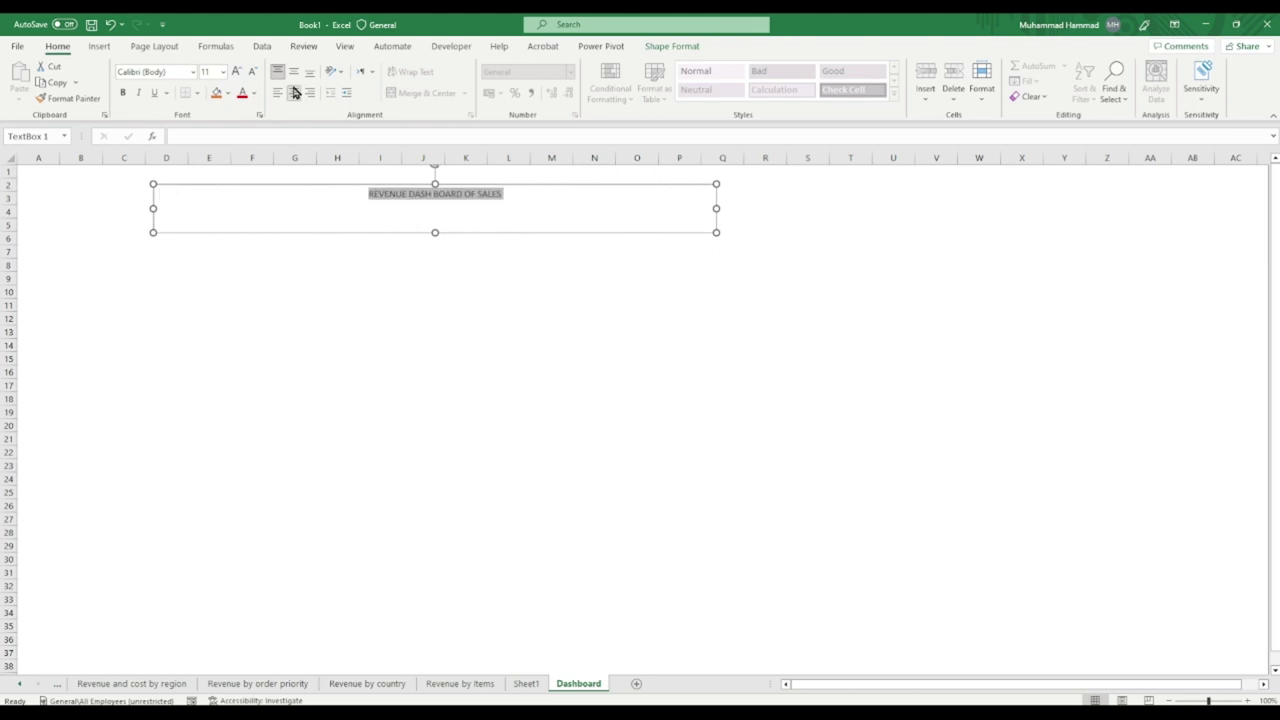
pyautogui.click(293, 71)
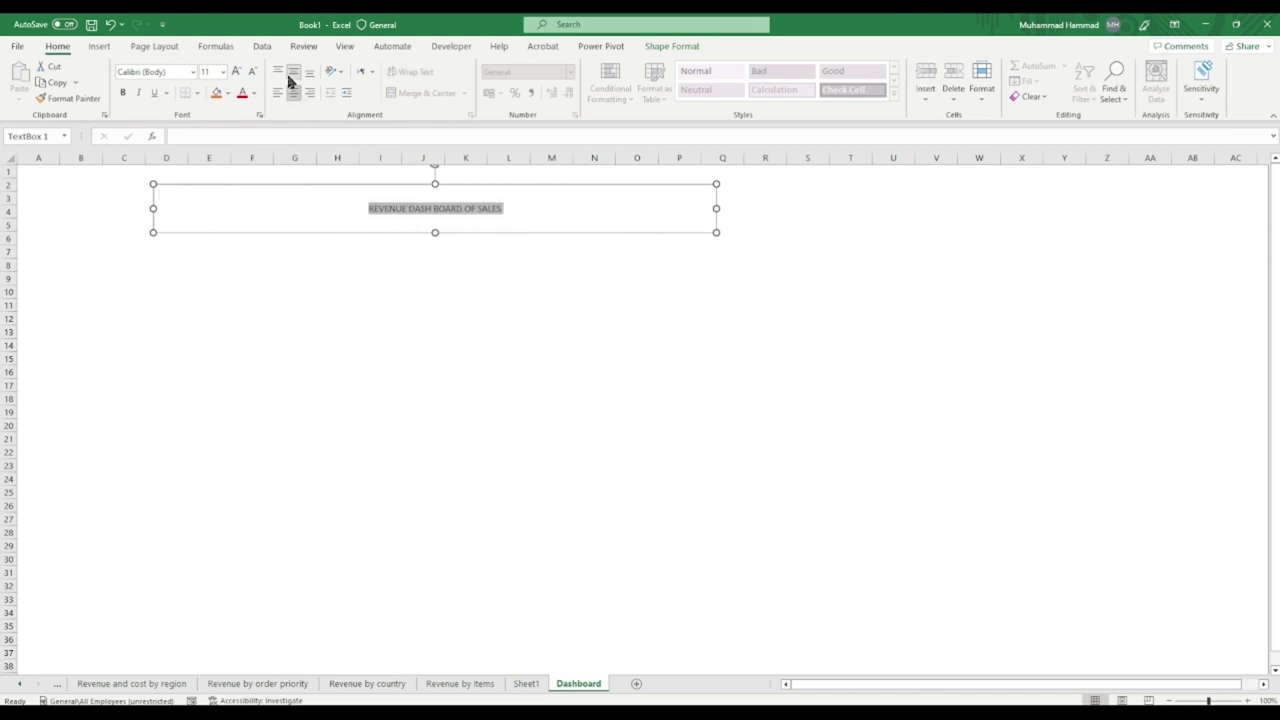
pyautogui.click(236, 72)
pyautogui.click(236, 72)
pyautogui.click(236, 72)
pyautogui.click(236, 72)
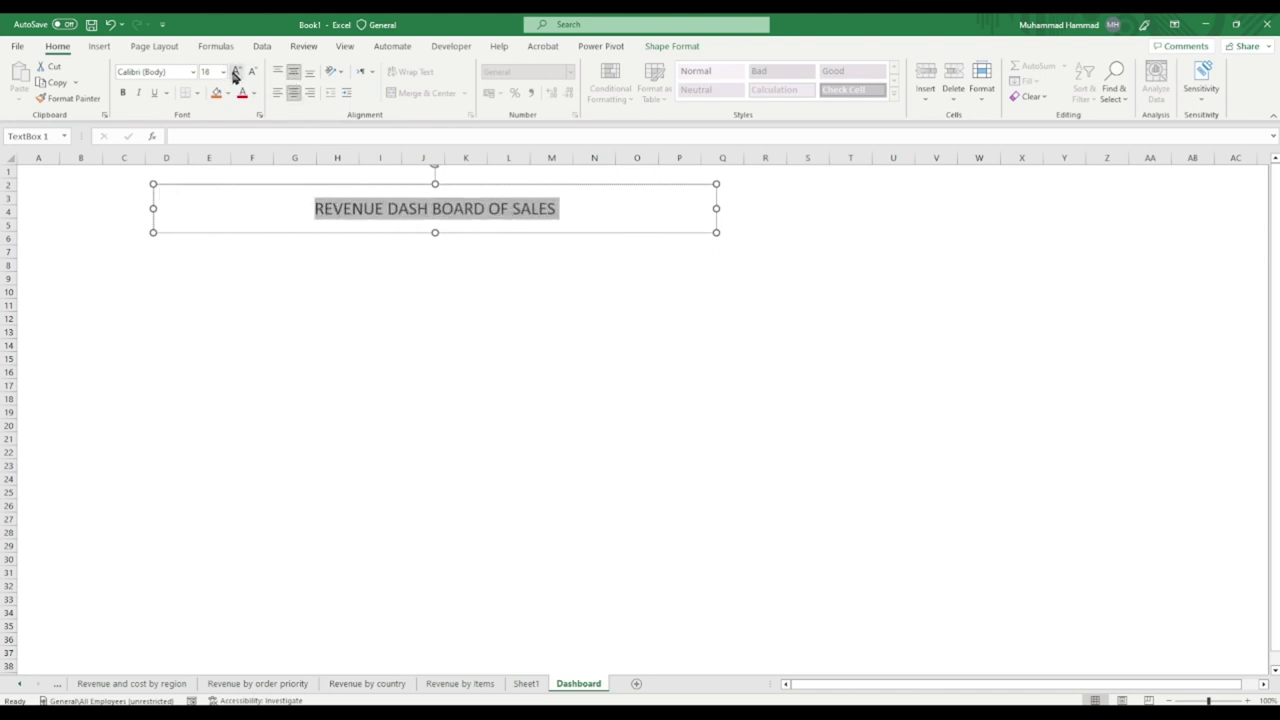
pyautogui.click(236, 72)
pyautogui.click(236, 72)
pyautogui.click(236, 72)
pyautogui.click(236, 72)
pyautogui.click(236, 72)
pyautogui.click(236, 72)
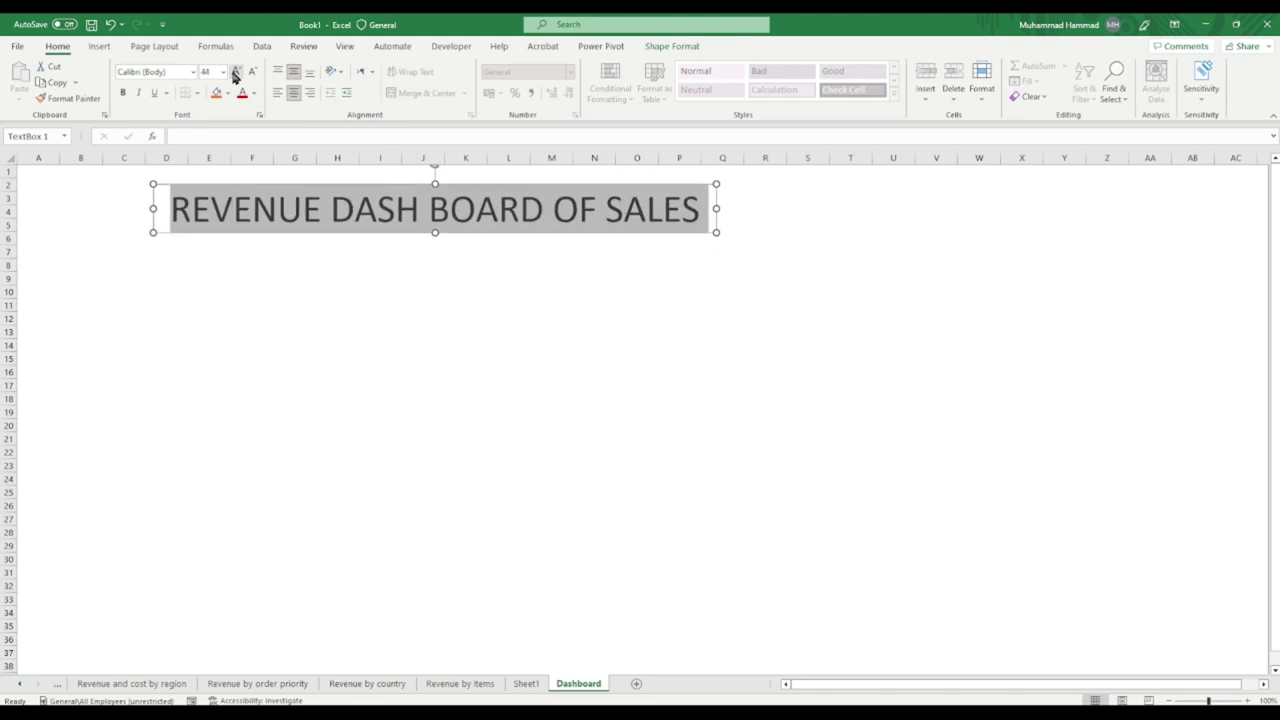
pyautogui.click(123, 92)
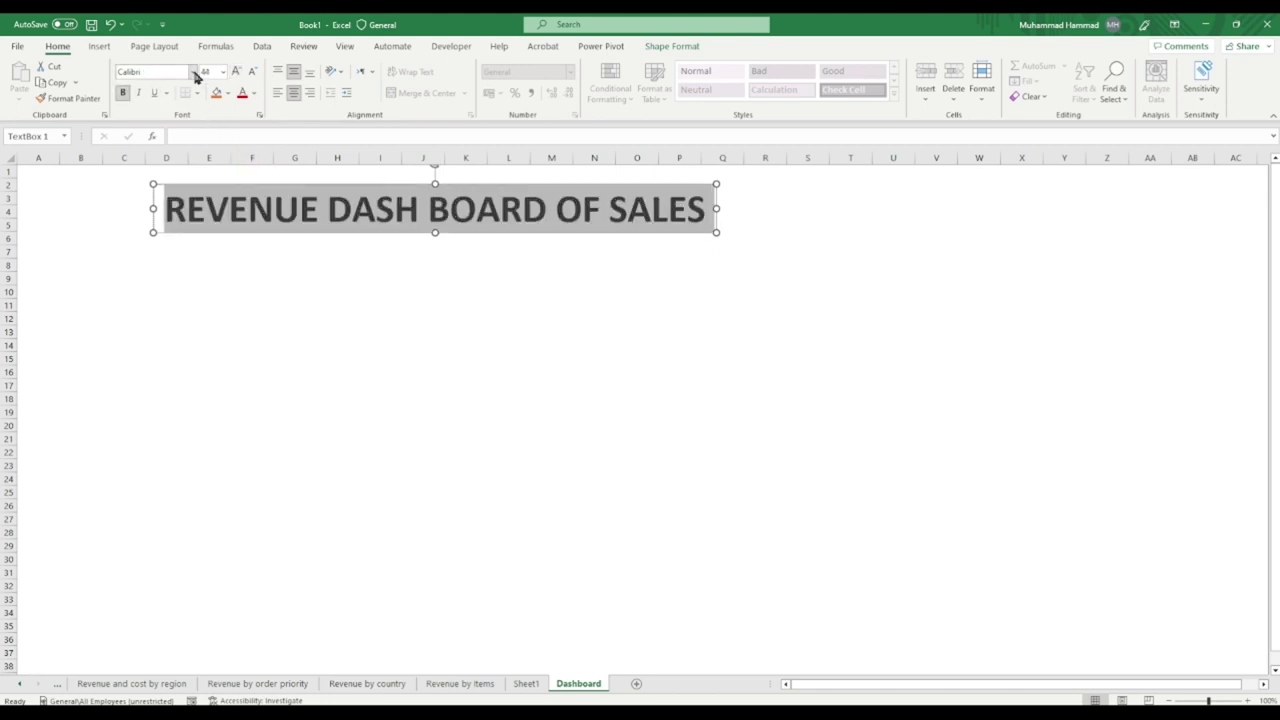
pyautogui.click(193, 73)
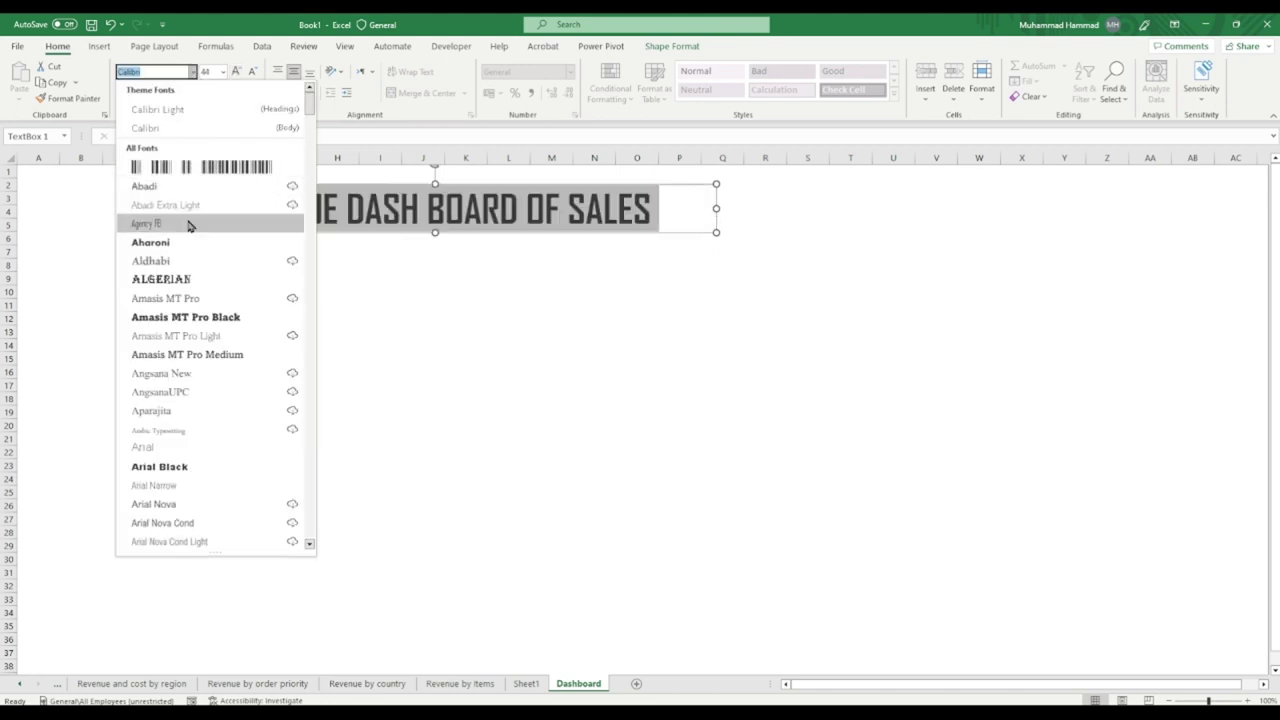
pyautogui.click(160, 279)
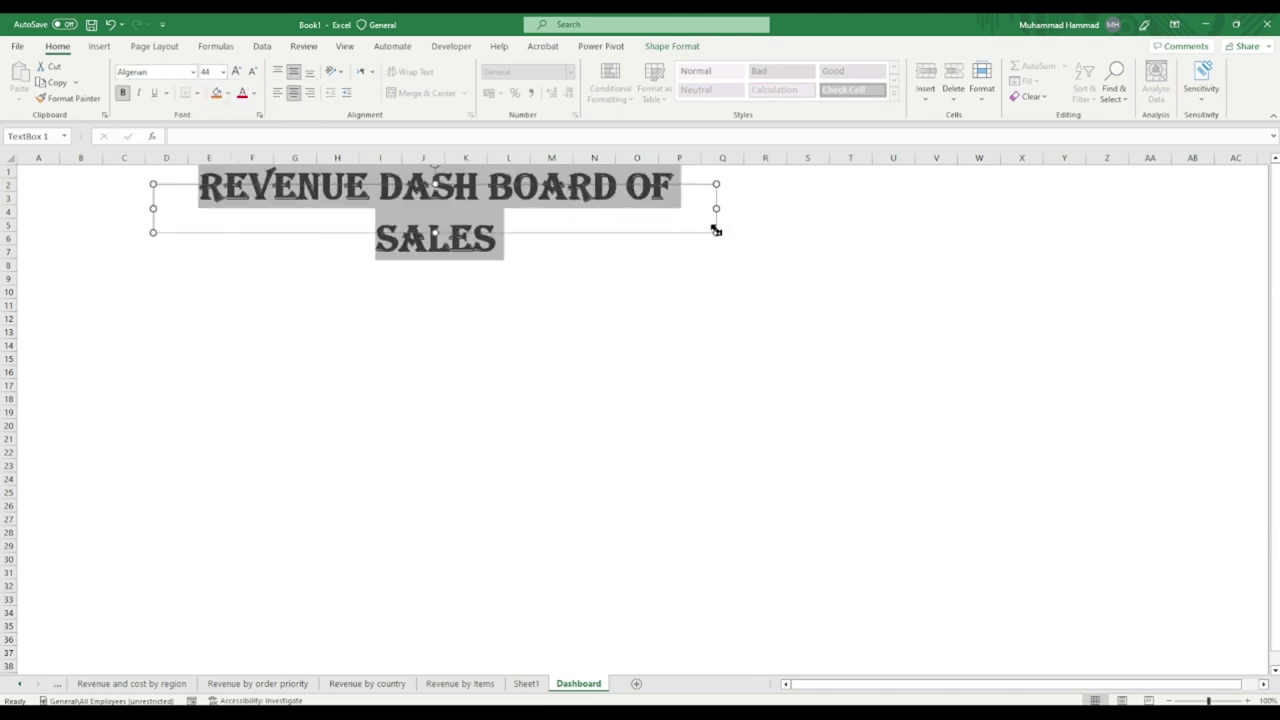
# Widen the title box, wrap the title in quotes and join DASH BOARD into DASHBOARD
pyautogui.moveTo(716, 209); pyautogui.dragTo(815, 211)
pyautogui.click(637, 303)
pyautogui.click(183, 200)
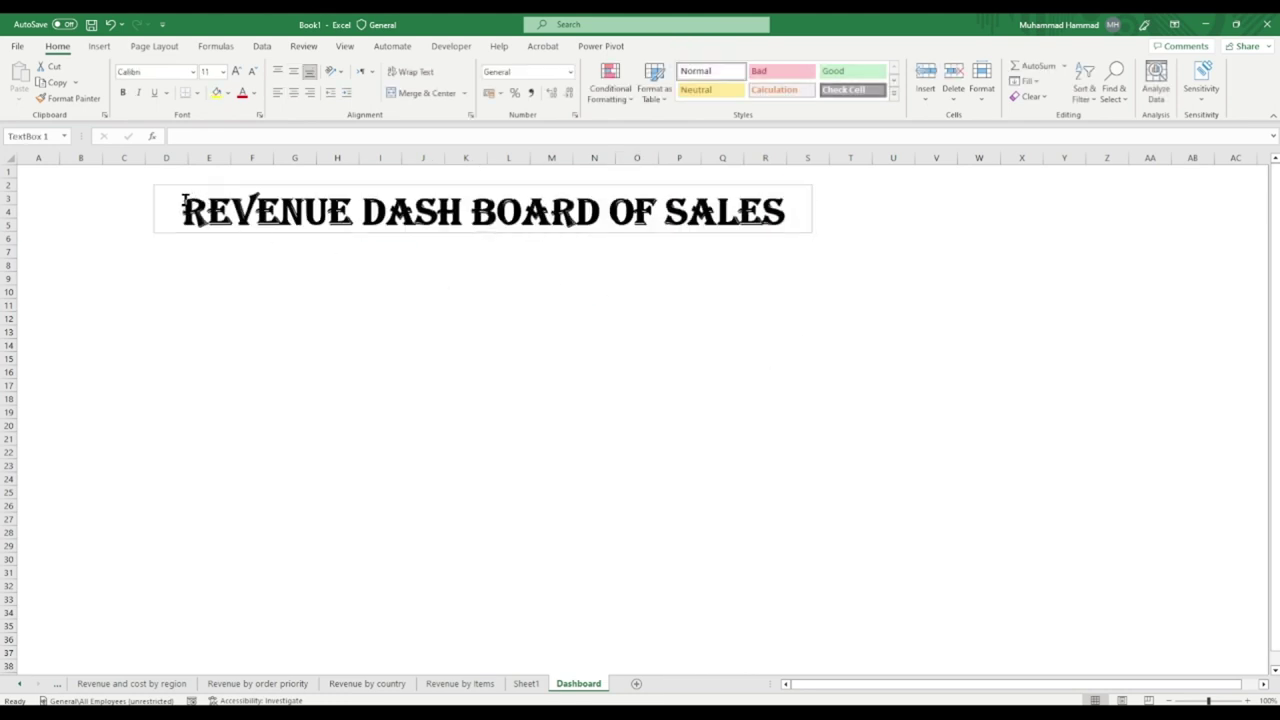
pyautogui.write('"')
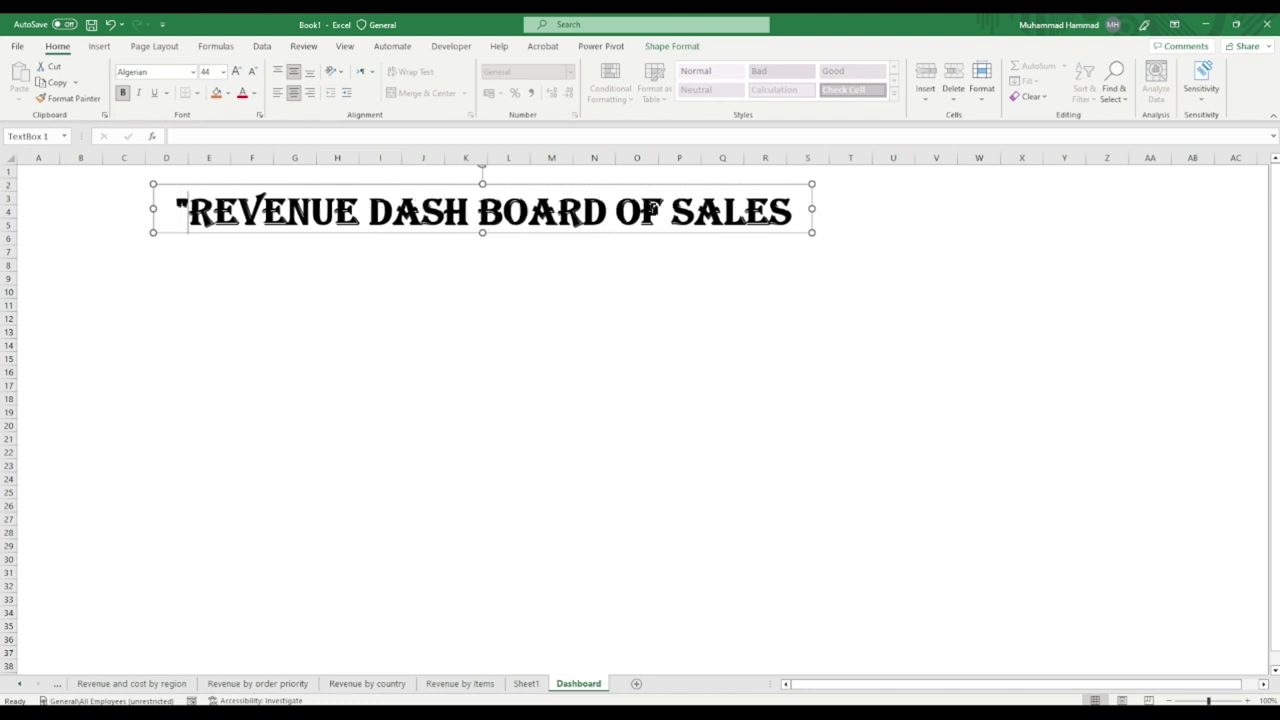
pyautogui.press('End')
pyautogui.write('"')
pyautogui.click(690, 330)
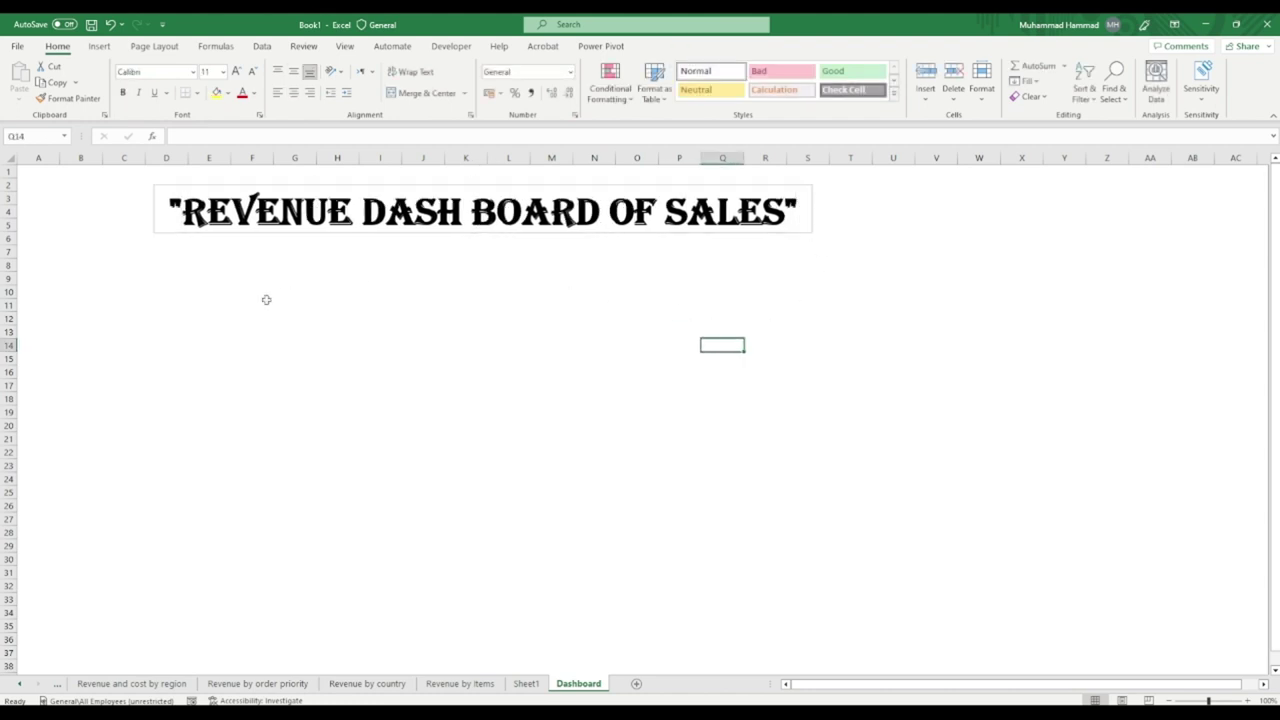
pyautogui.click(470, 211)
pyautogui.press('BackSpace')
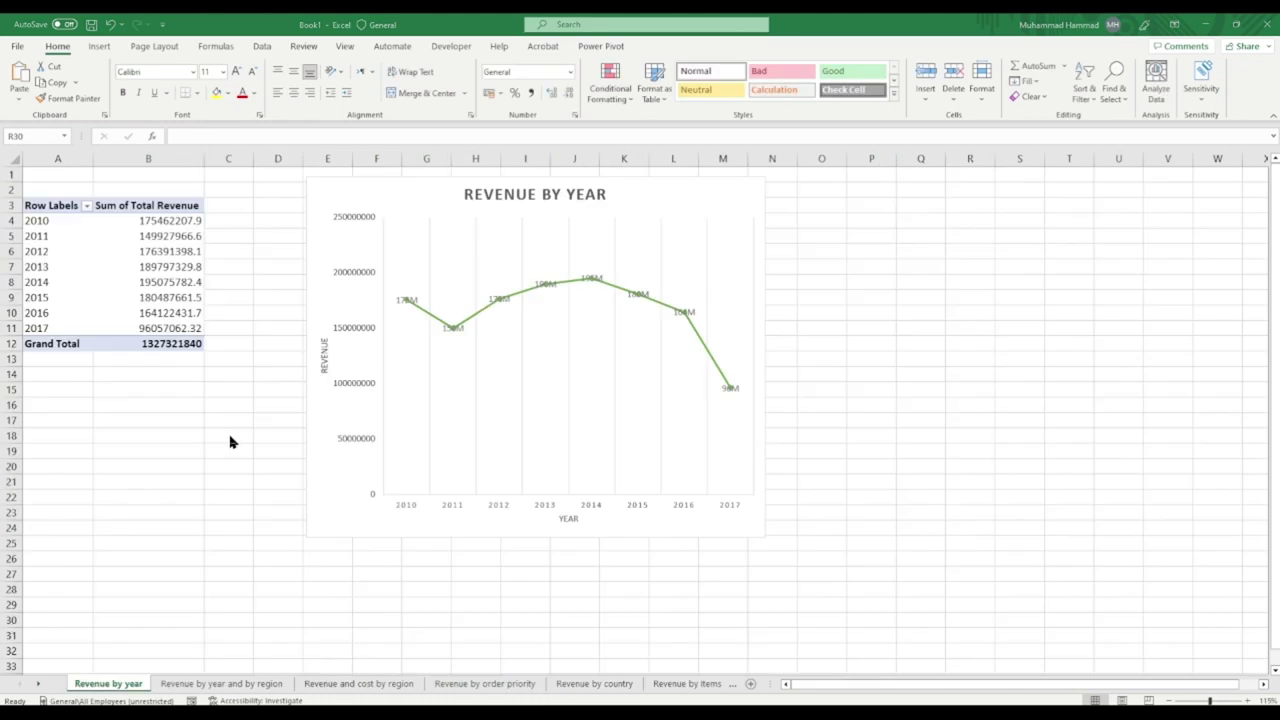
# Paste the Revenue by year chart onto Dashboard and shrink it
pyautogui.click(343, 514)
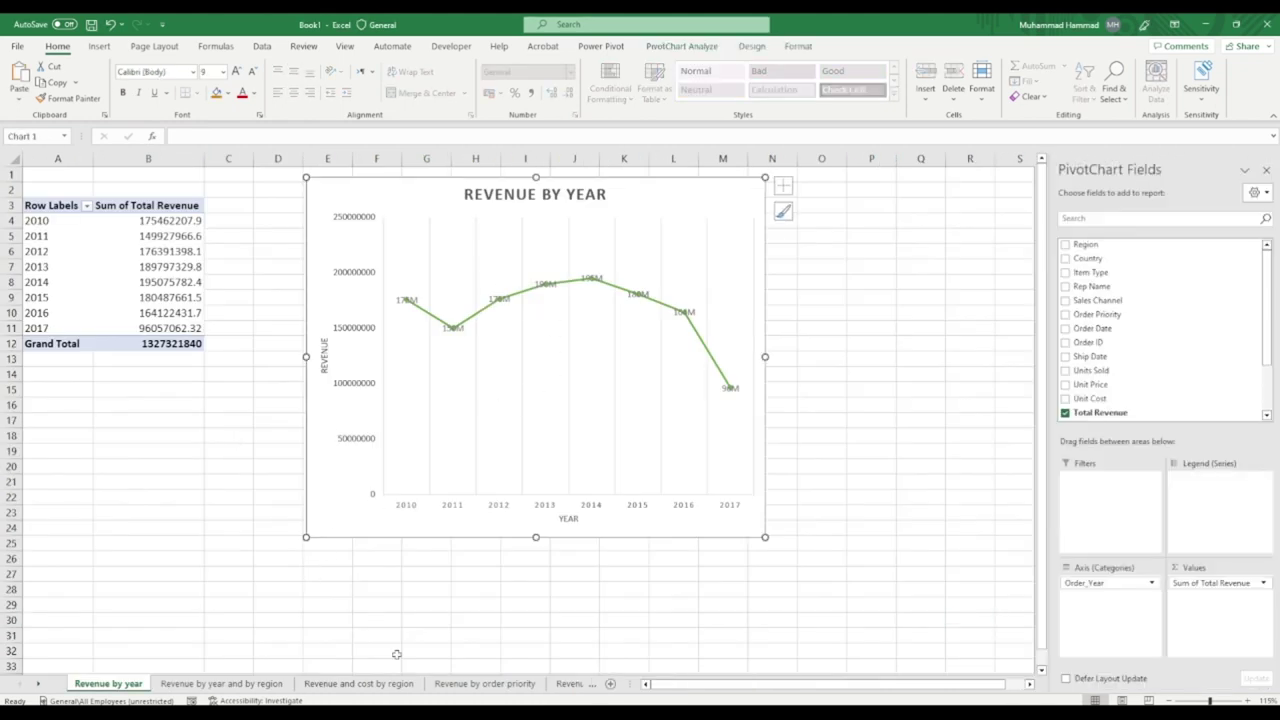
pyautogui.rightClick(35, 684)
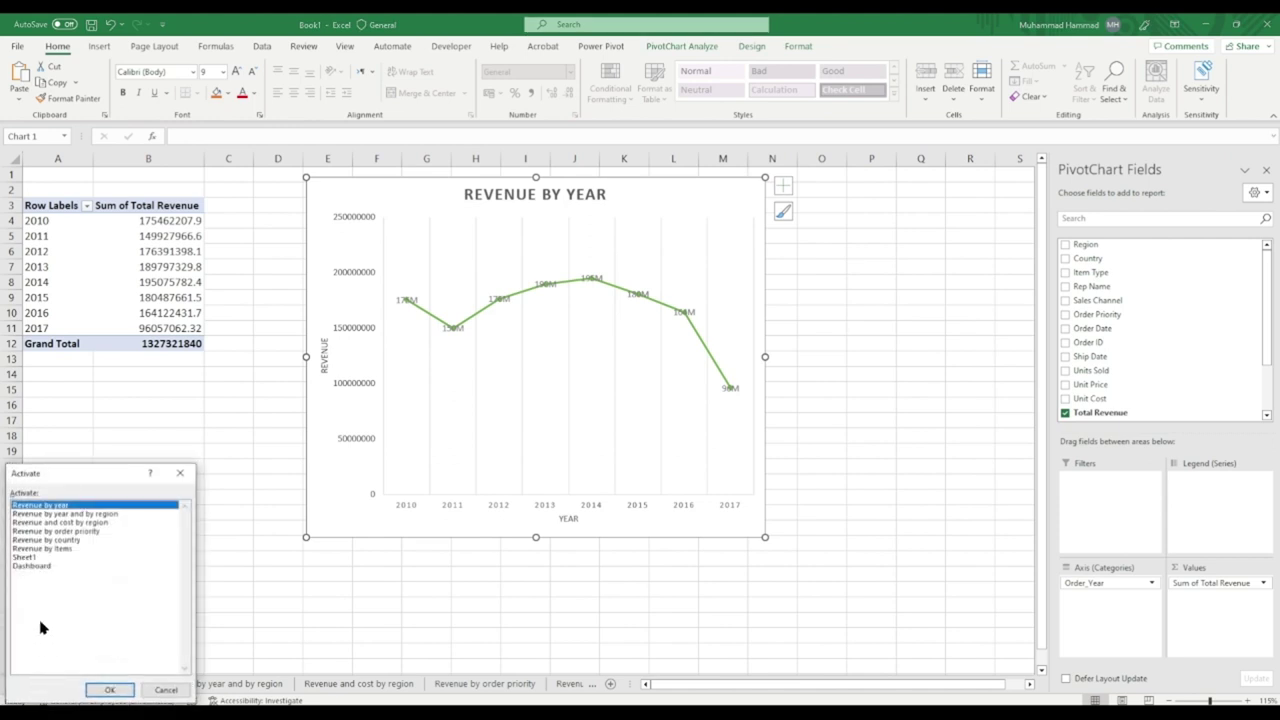
pyautogui.doubleClick(17, 566)
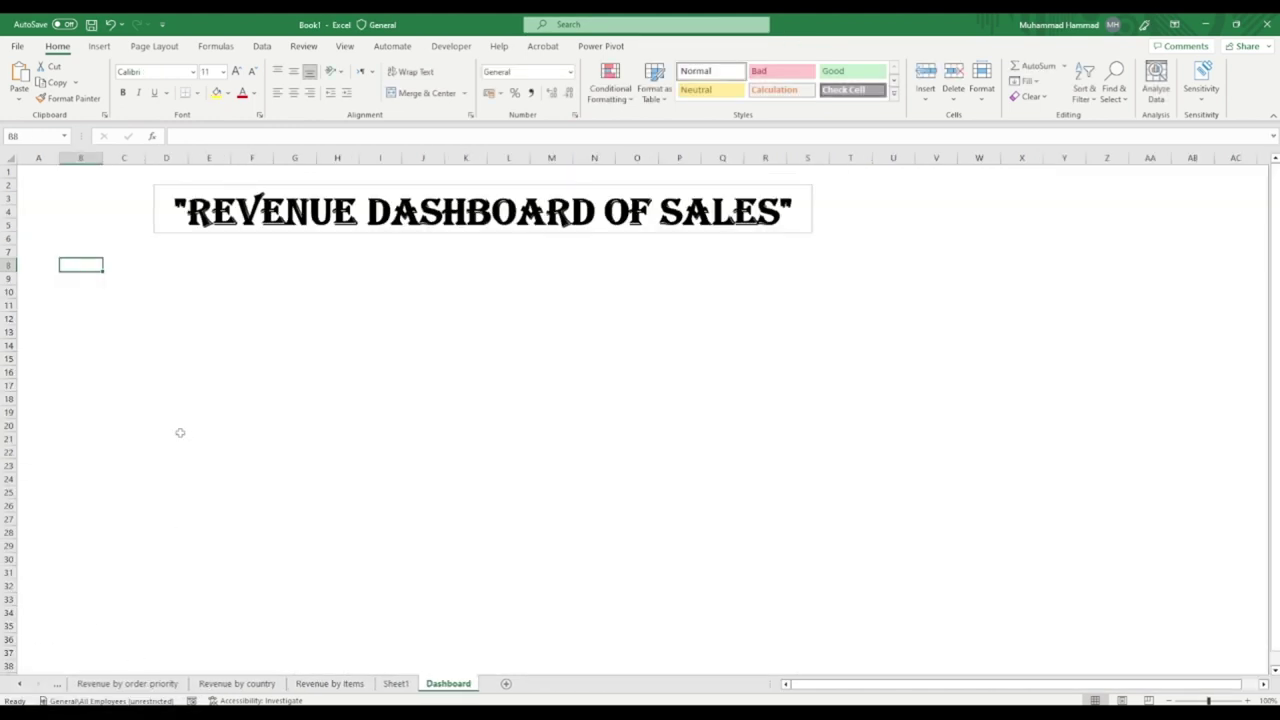
pyautogui.hotkey('ctrl', 'v')
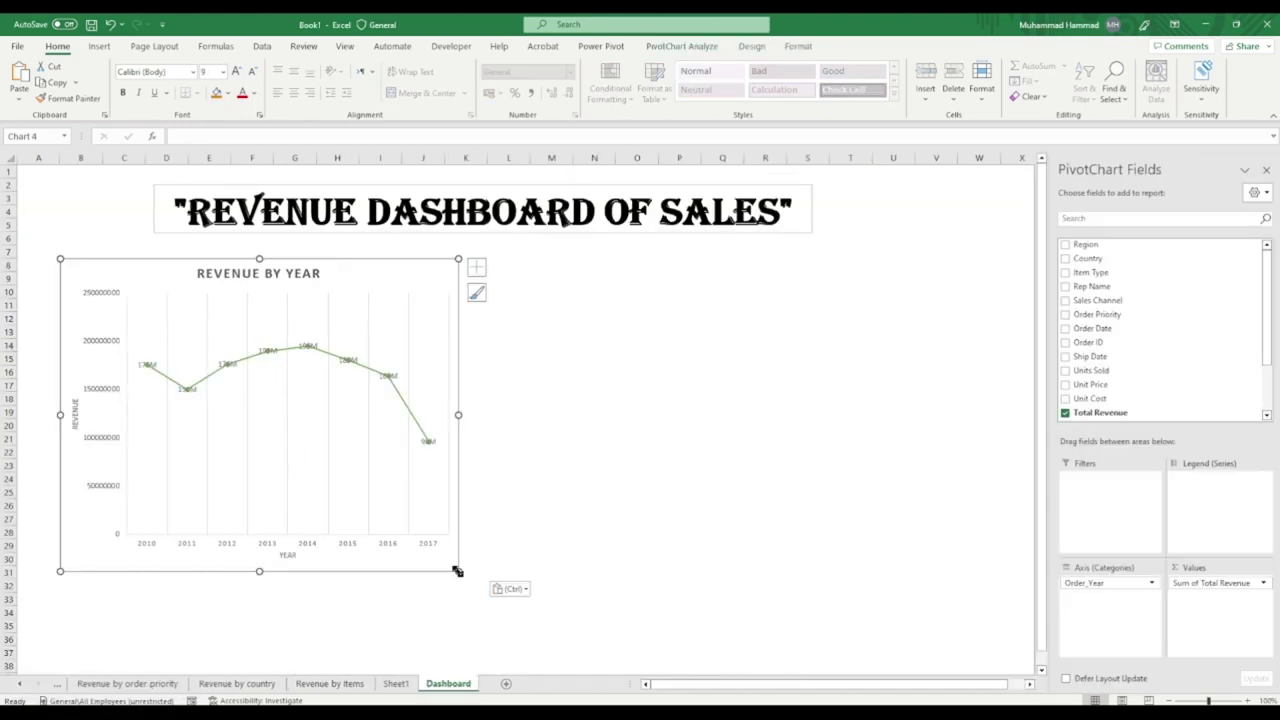
pyautogui.moveTo(456, 570); pyautogui.dragTo(331, 430)
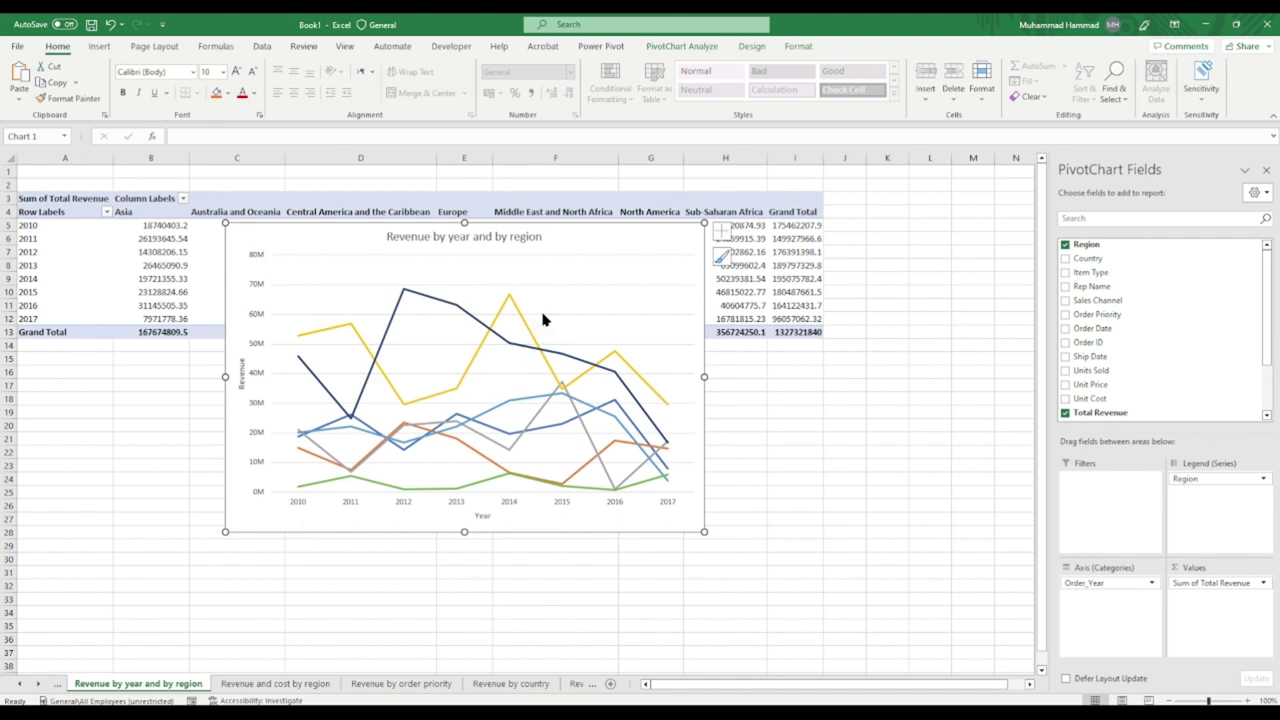
# Paste the Revenue by year and by region chart beside it and shrink it
pyautogui.click(237, 517)
pyautogui.rightClick(33, 687)
pyautogui.click(24, 564)
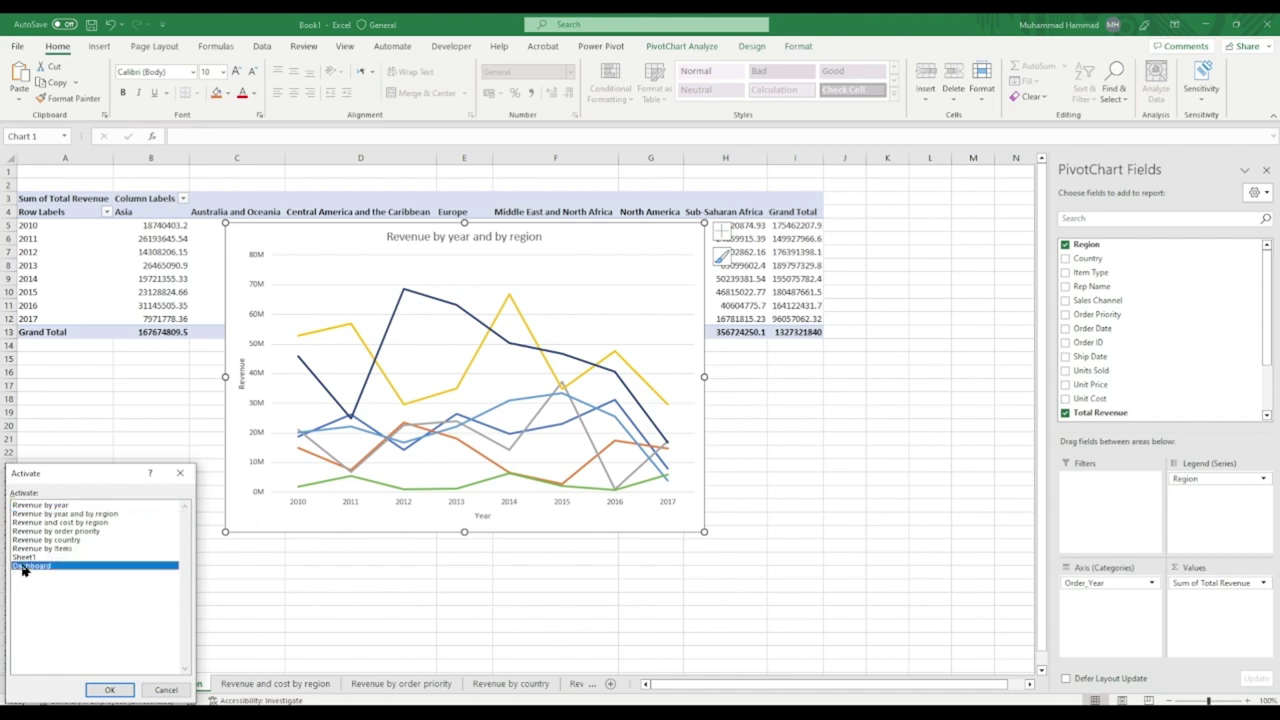
pyautogui.doubleClick(24, 564)
pyautogui.hotkey('ctrl', 'v')
pyautogui.moveTo(350, 510); pyautogui.dragTo(368, 273)
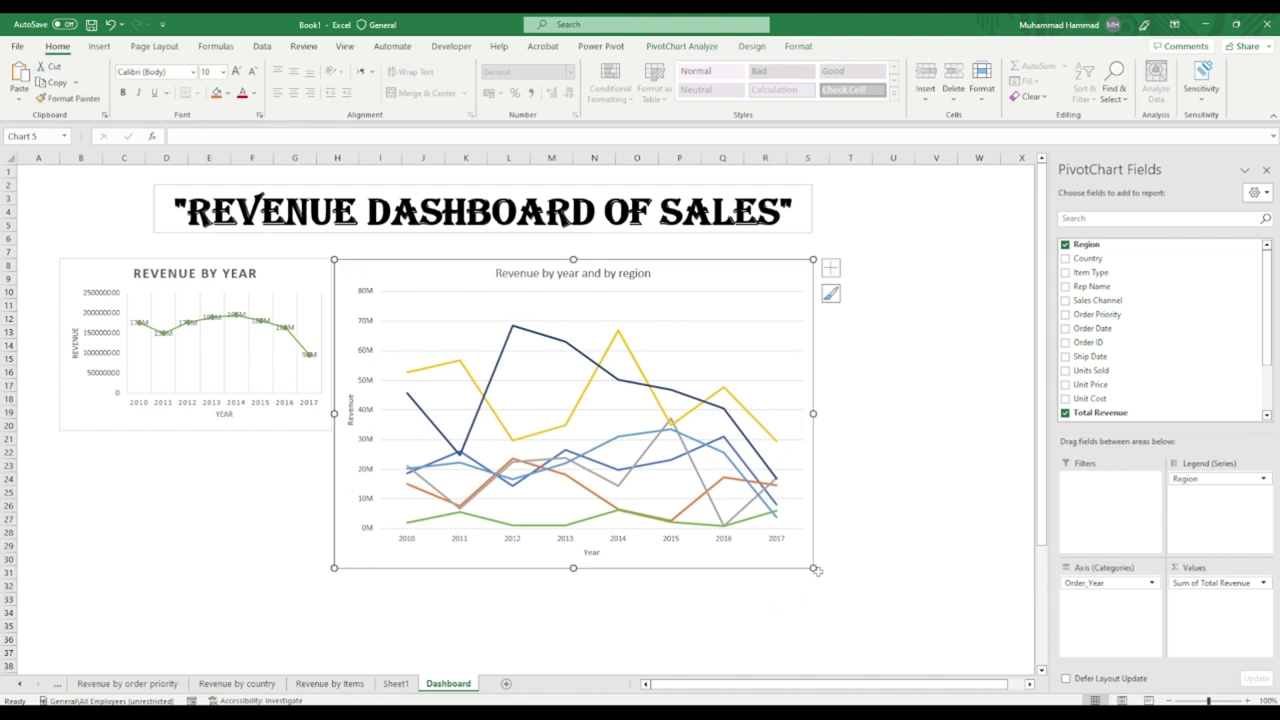
pyautogui.moveTo(815, 570); pyautogui.dragTo(694, 432)
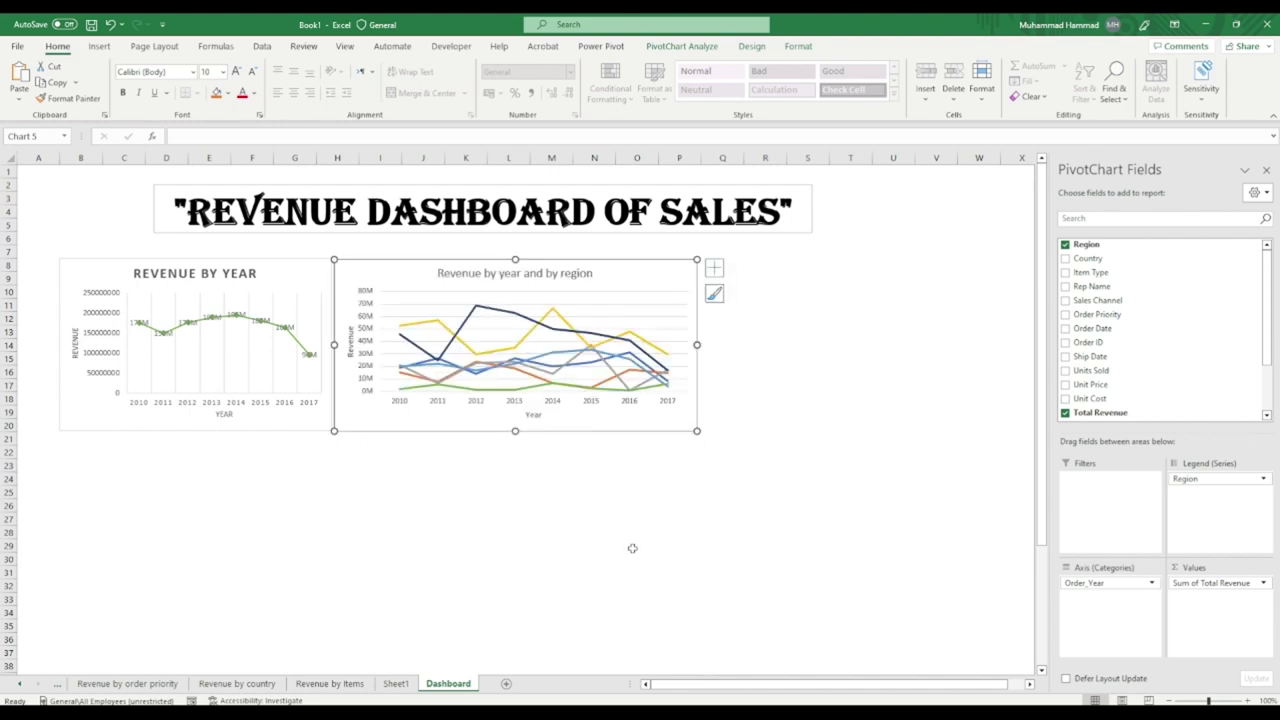
# Fine-tune the size of the region line chart on Dashboard
pyautogui.click(425, 495)
pyautogui.click(100, 465)
pyautogui.click(396, 412)
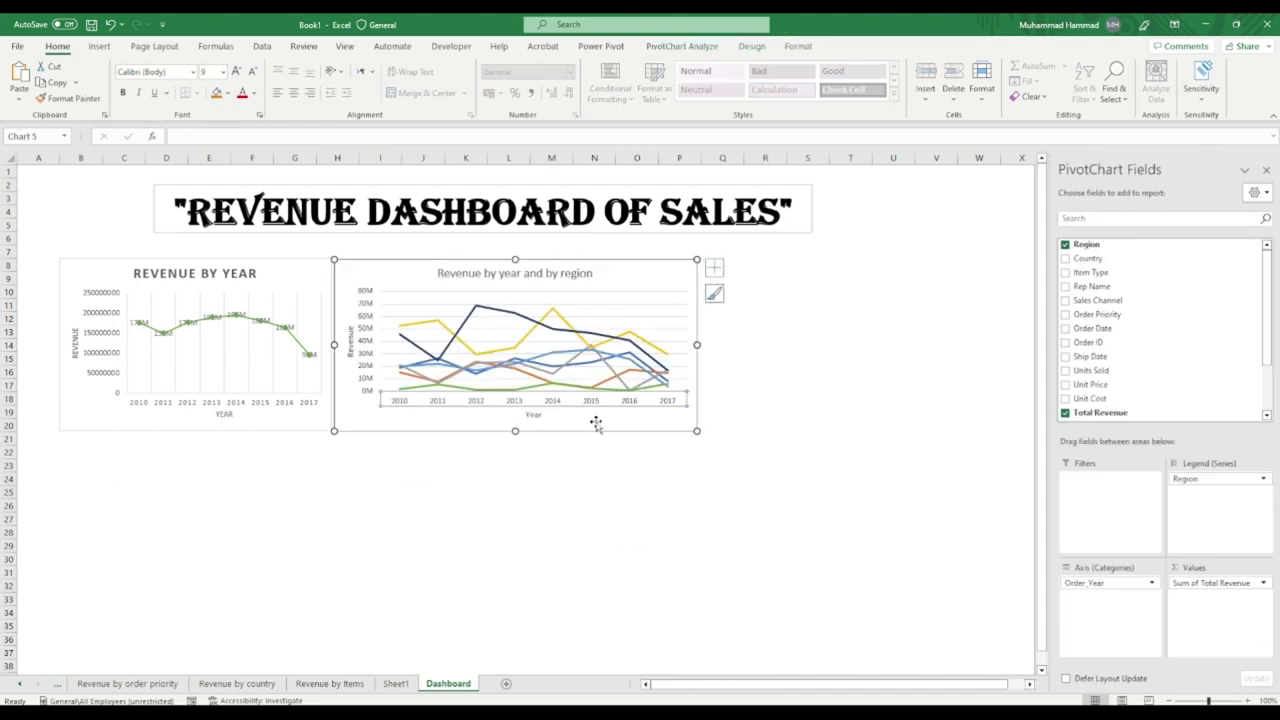
pyautogui.moveTo(695, 432); pyautogui.dragTo(696, 429)
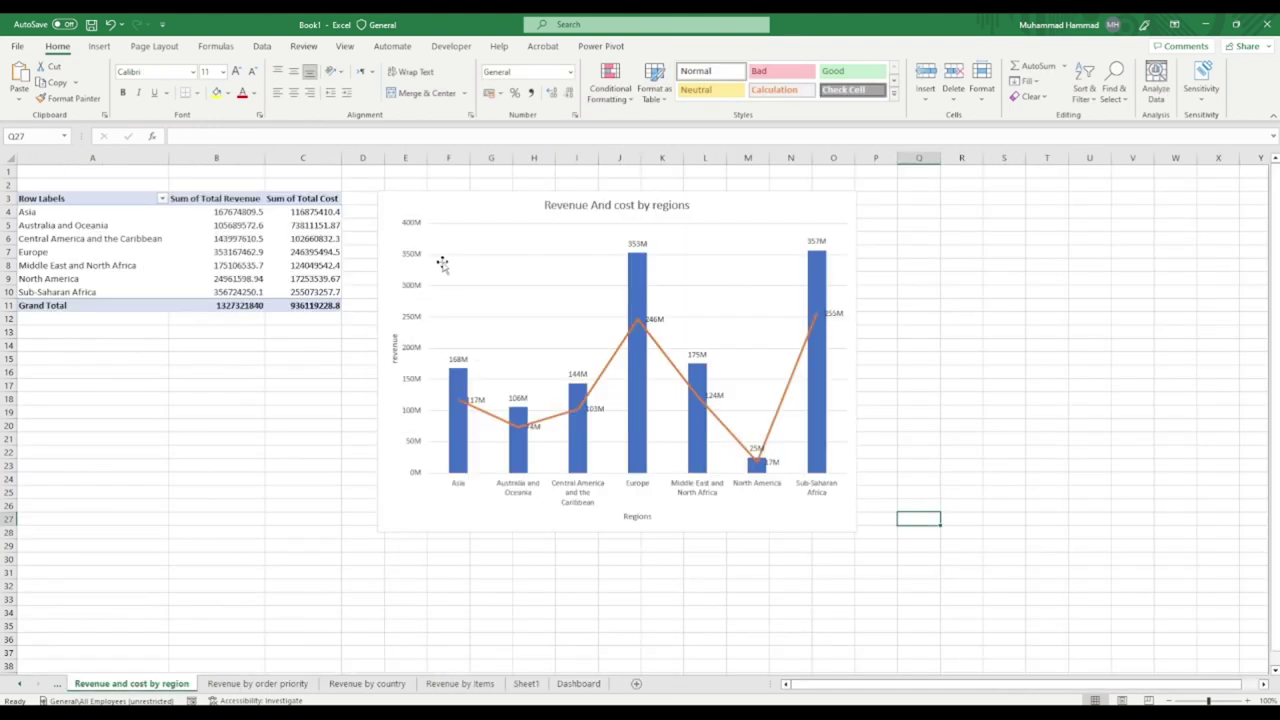
# Place the Revenue And cost by regions chart below the first chart, shrunk to fit
pyautogui.click(386, 308)
pyautogui.click(874, 200)
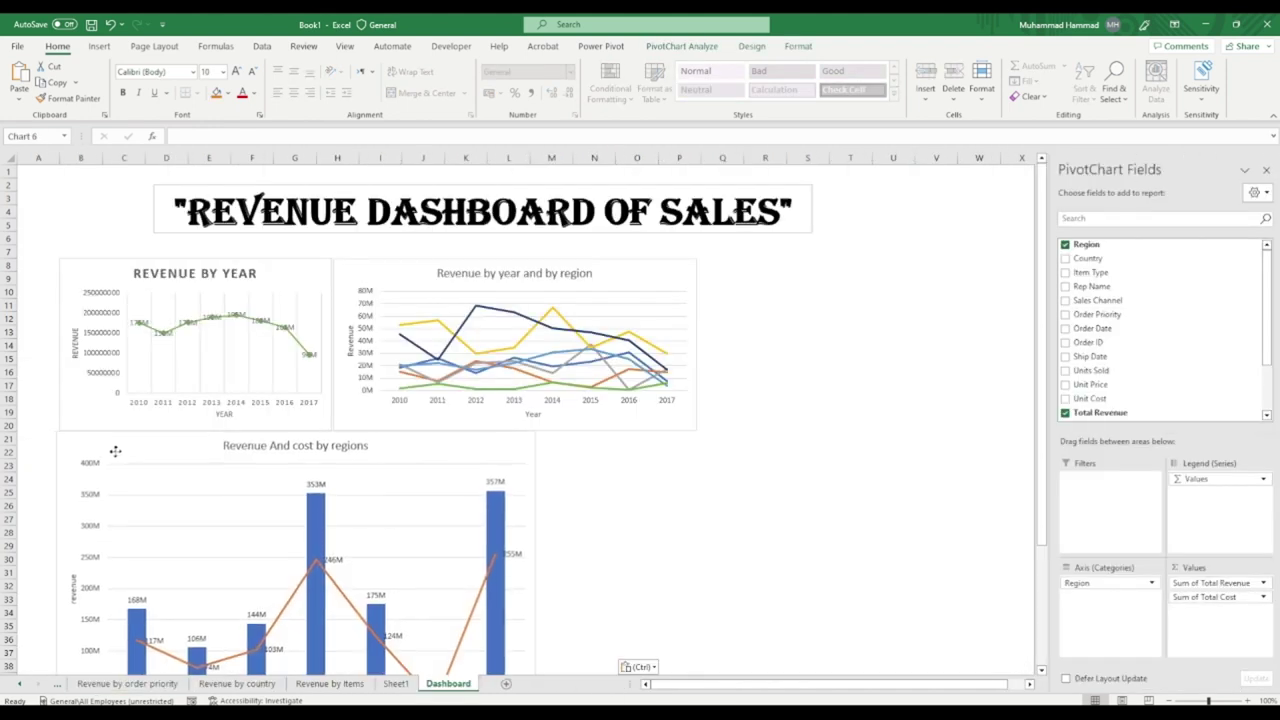
pyautogui.moveTo(115, 451); pyautogui.dragTo(118, 450)
pyautogui.click(118, 450)
pyautogui.scroll(-3, 523, 537)
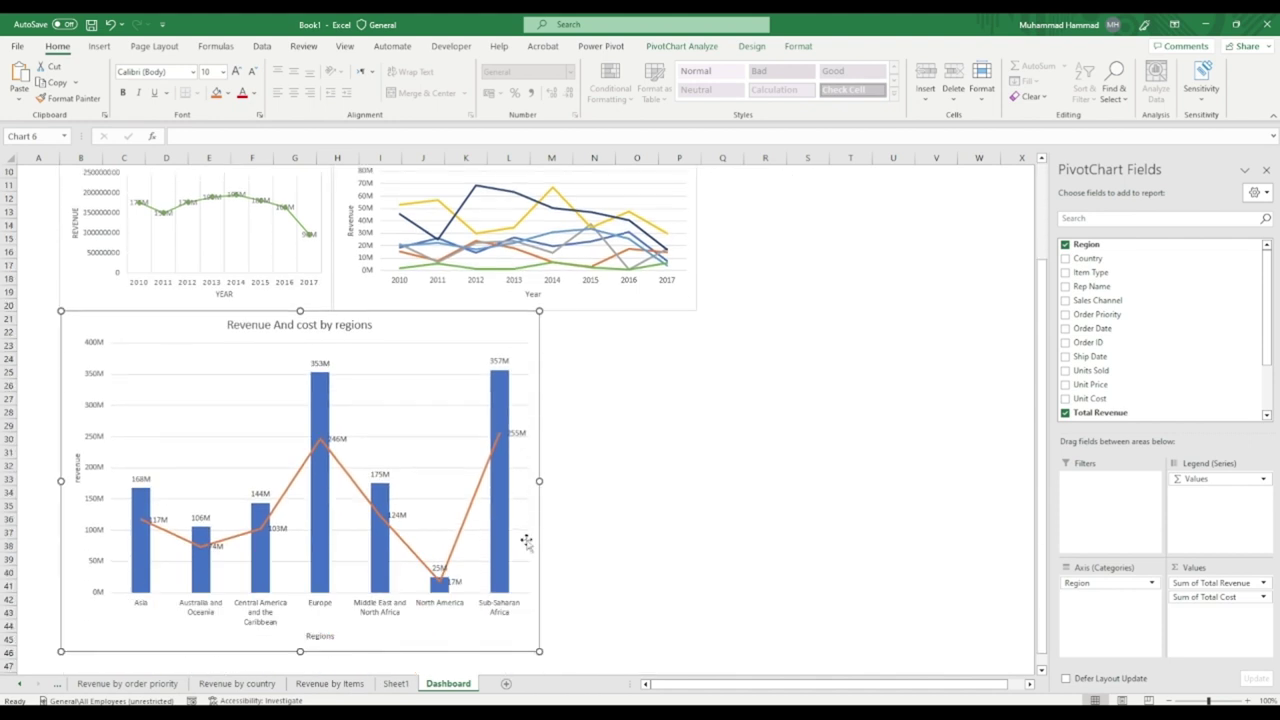
pyautogui.moveTo(538, 643); pyautogui.dragTo(334, 497)
# Position the order priority pie chart beside the regions chart
pyautogui.click(118, 683)
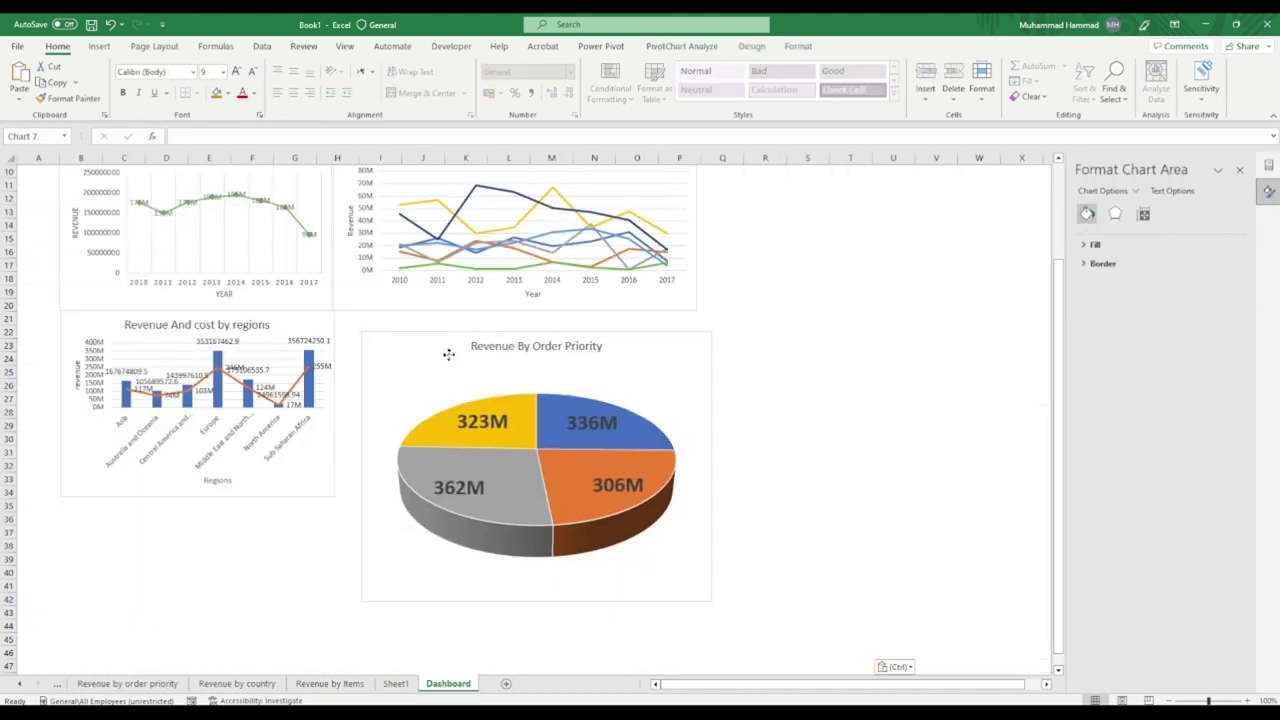
pyautogui.moveTo(446, 354); pyautogui.dragTo(423, 337)
pyautogui.click(335, 226)
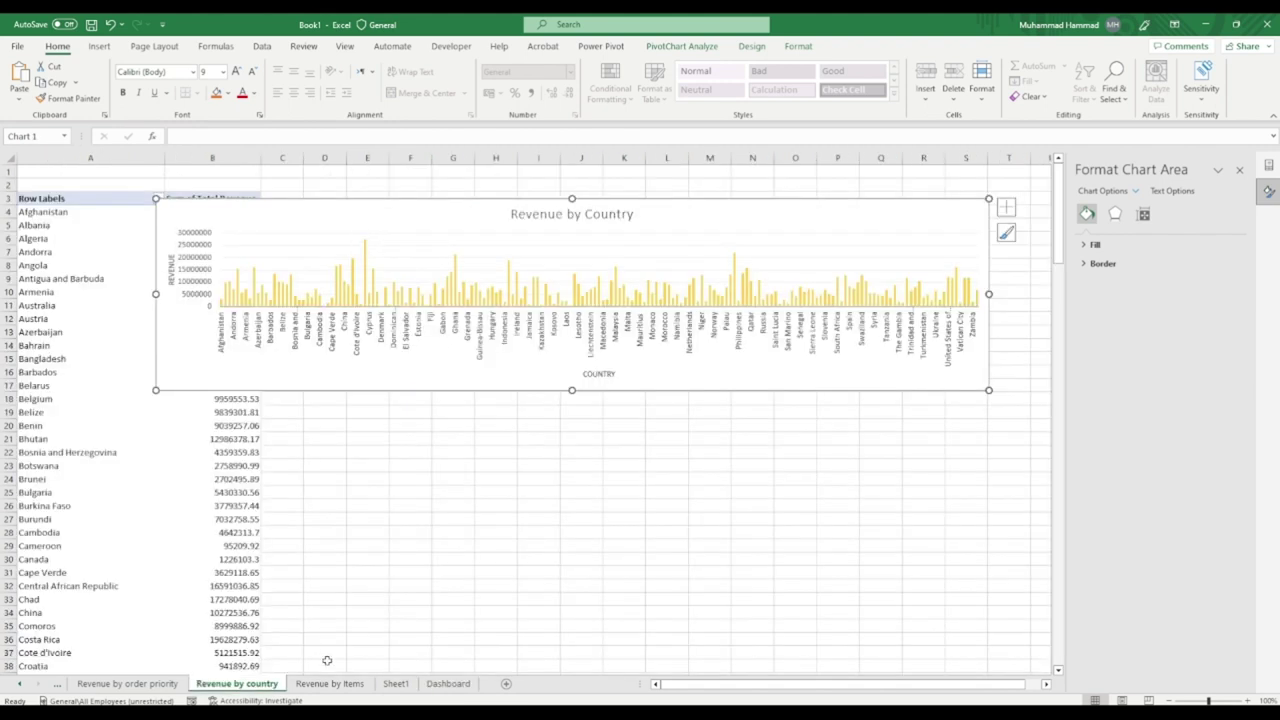
# Paste the Revenue by Country chart onto Dashboard and place it under the regions chart
pyautogui.click(446, 685)
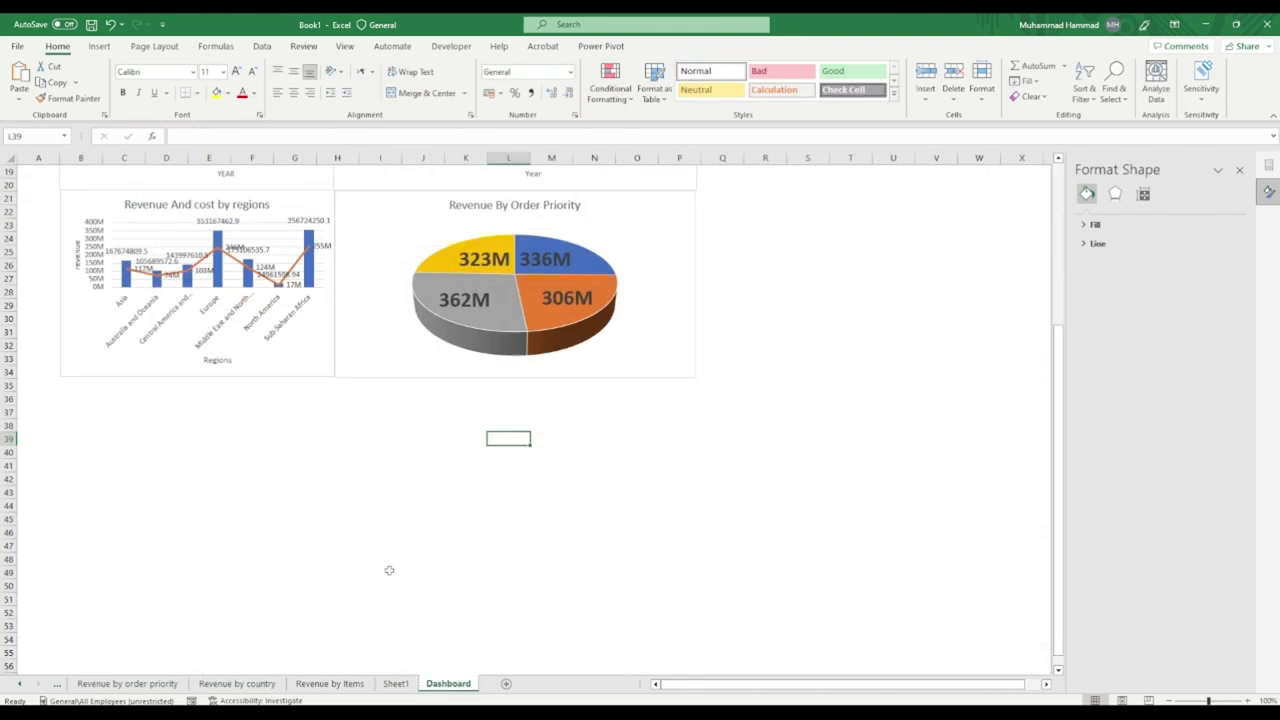
pyautogui.hotkey('ctrl', 'v')
pyautogui.moveTo(680, 453); pyautogui.dragTo(249, 391)
pyautogui.moveTo(887, 474); pyautogui.dragTo(698, 468)
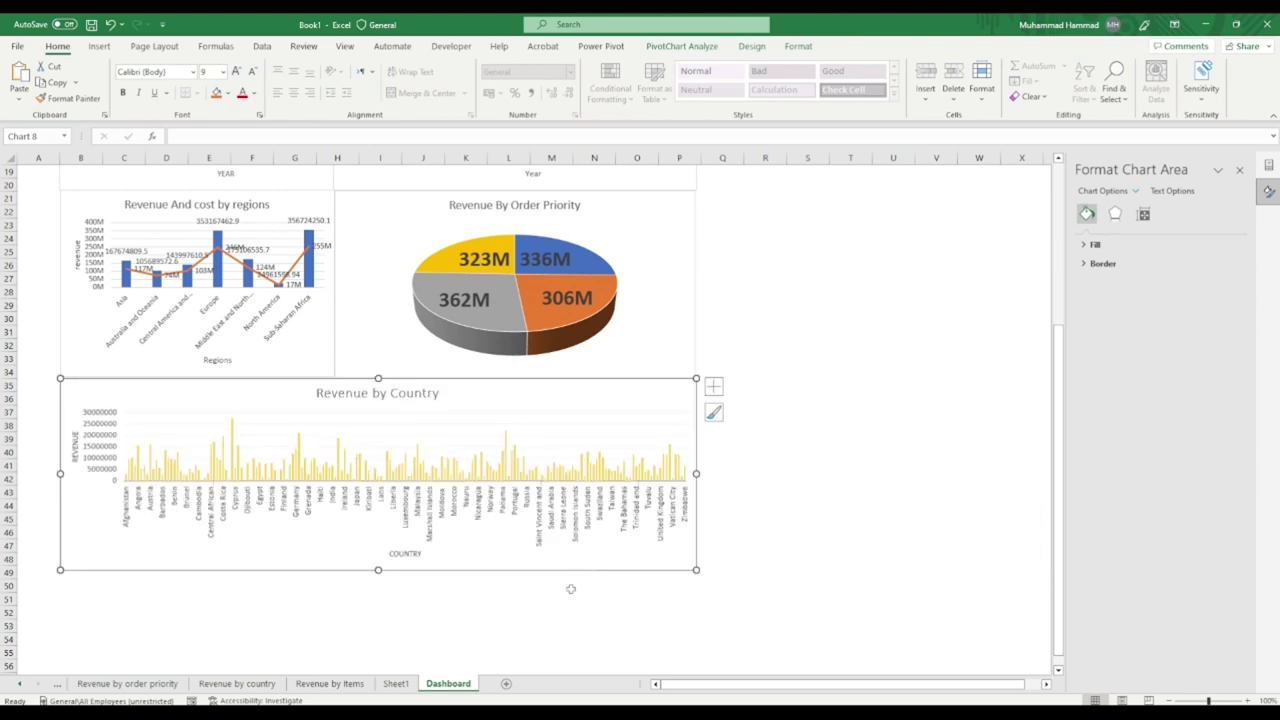
pyautogui.scroll(-5, 571, 587)
pyautogui.scroll(4, 571, 588)
pyautogui.scroll(5, 571, 588)
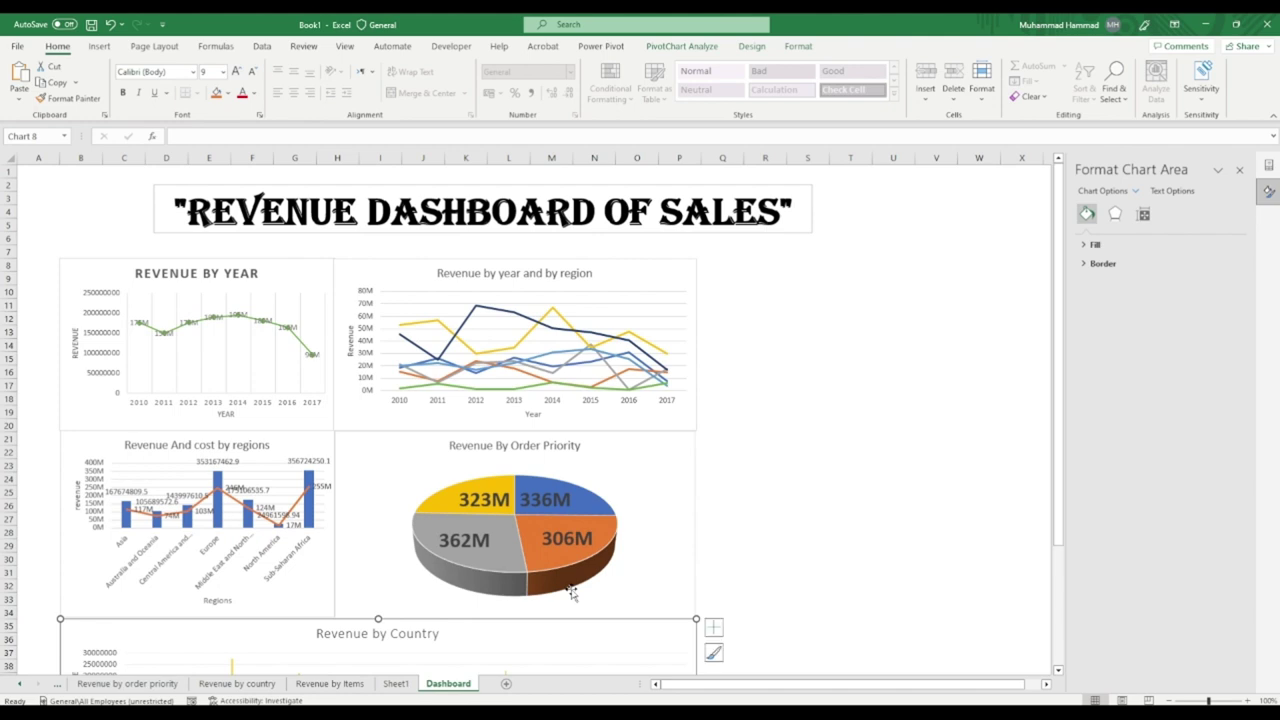
pyautogui.keyDown('ctrl'); pyautogui.scroll(-3, 571, 588); pyautogui.keyUp('ctrl')
pyautogui.click(573, 557)
pyautogui.keyDown('ctrl'); pyautogui.scroll(2, 483, 523); pyautogui.keyUp('ctrl')
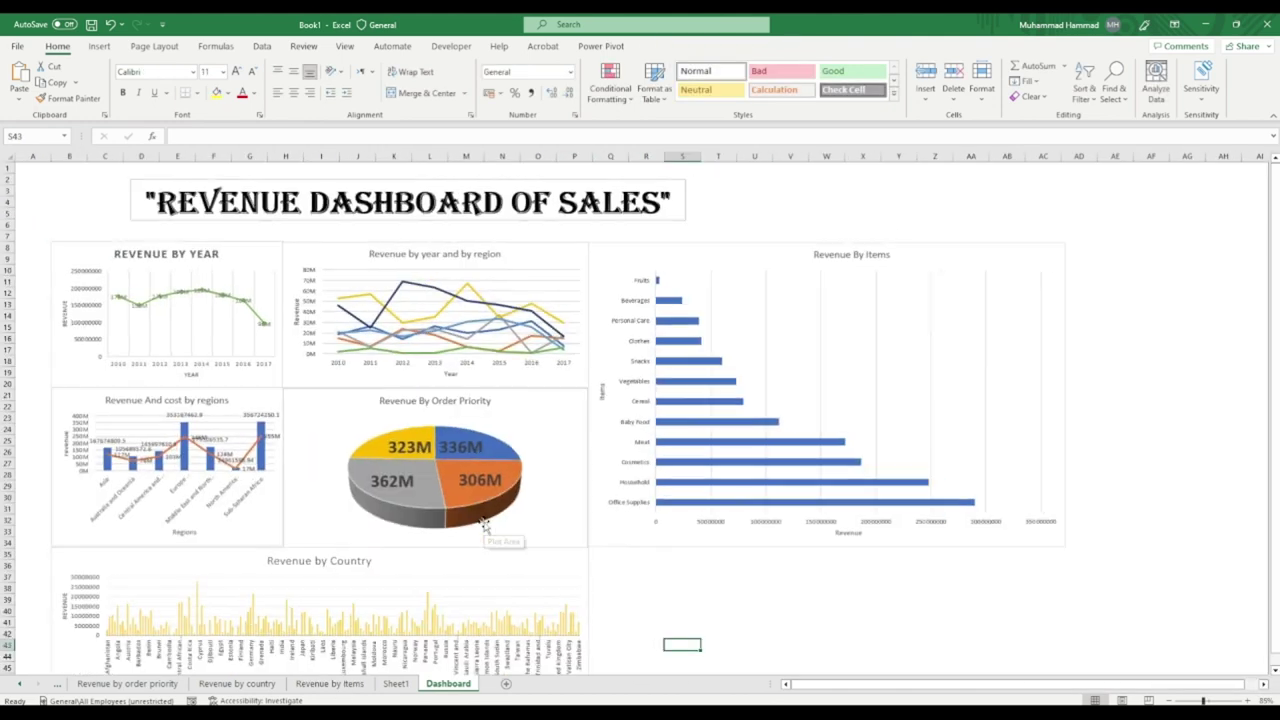
# Check each Dashboard chart, then select Revenue By Items and open PivotChart Analyze
pyautogui.scroll(-3, 483, 523)
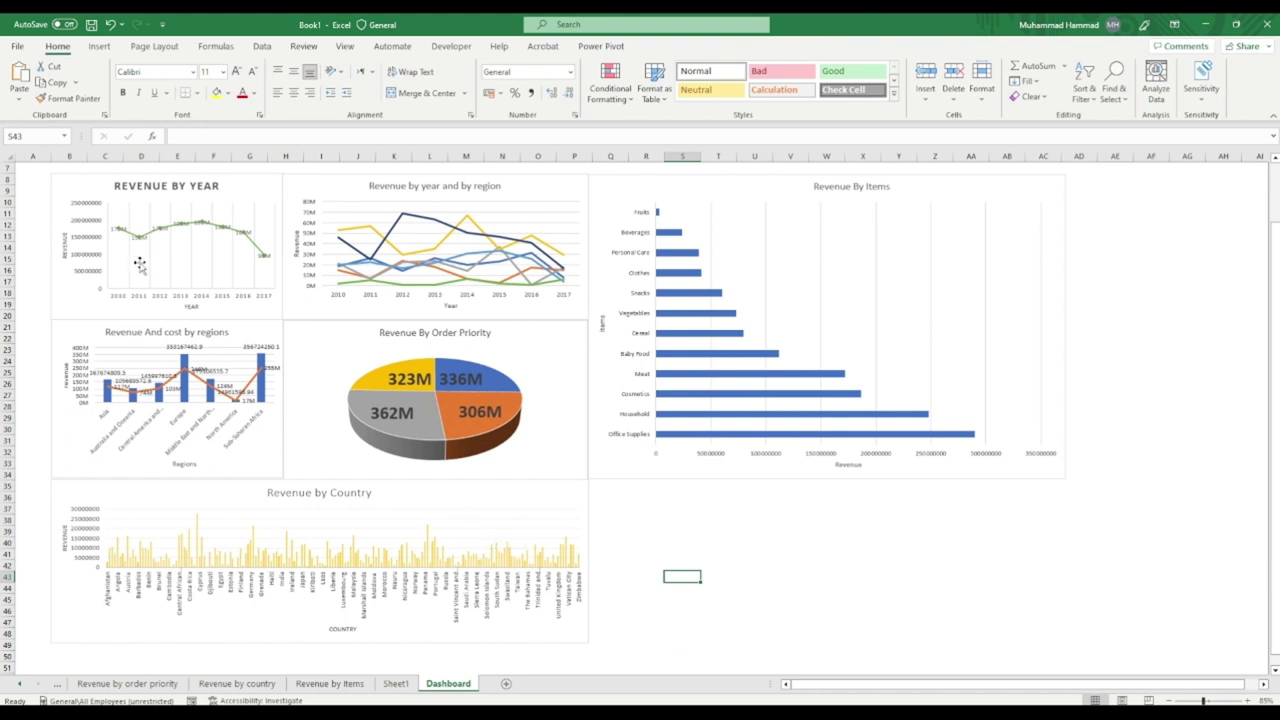
pyautogui.click(517, 216)
pyautogui.click(163, 375)
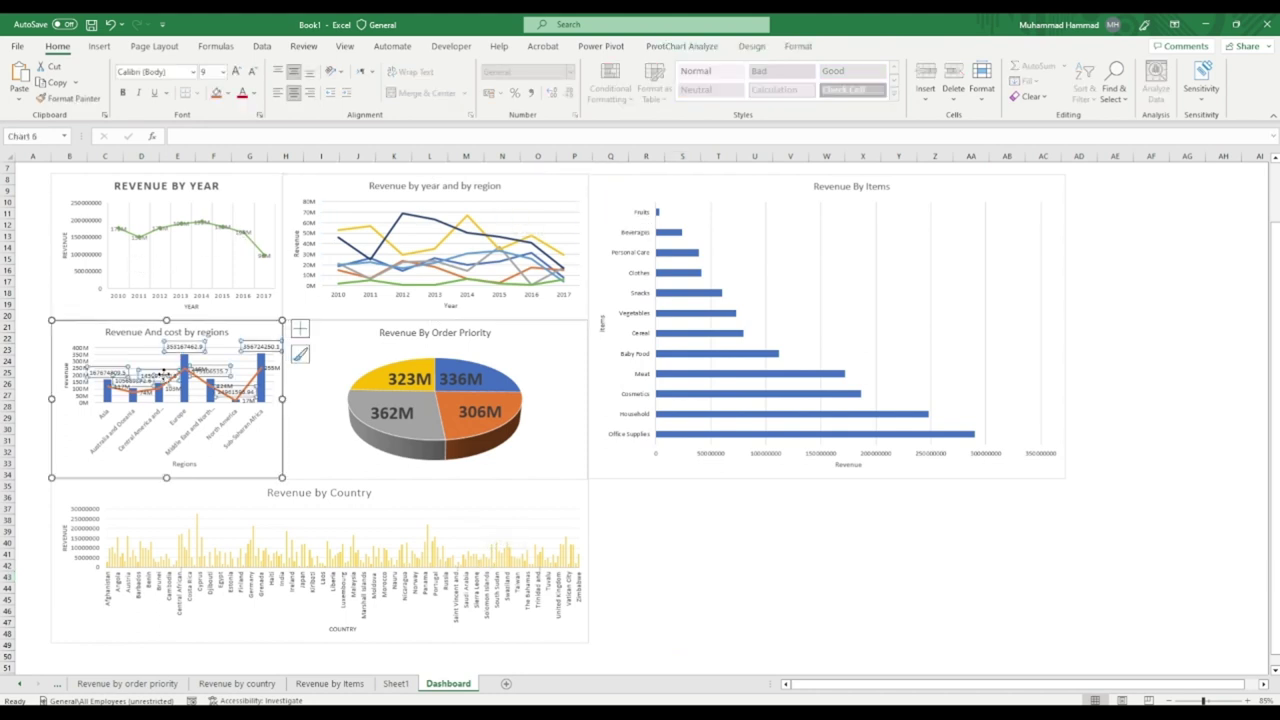
pyautogui.click(436, 358)
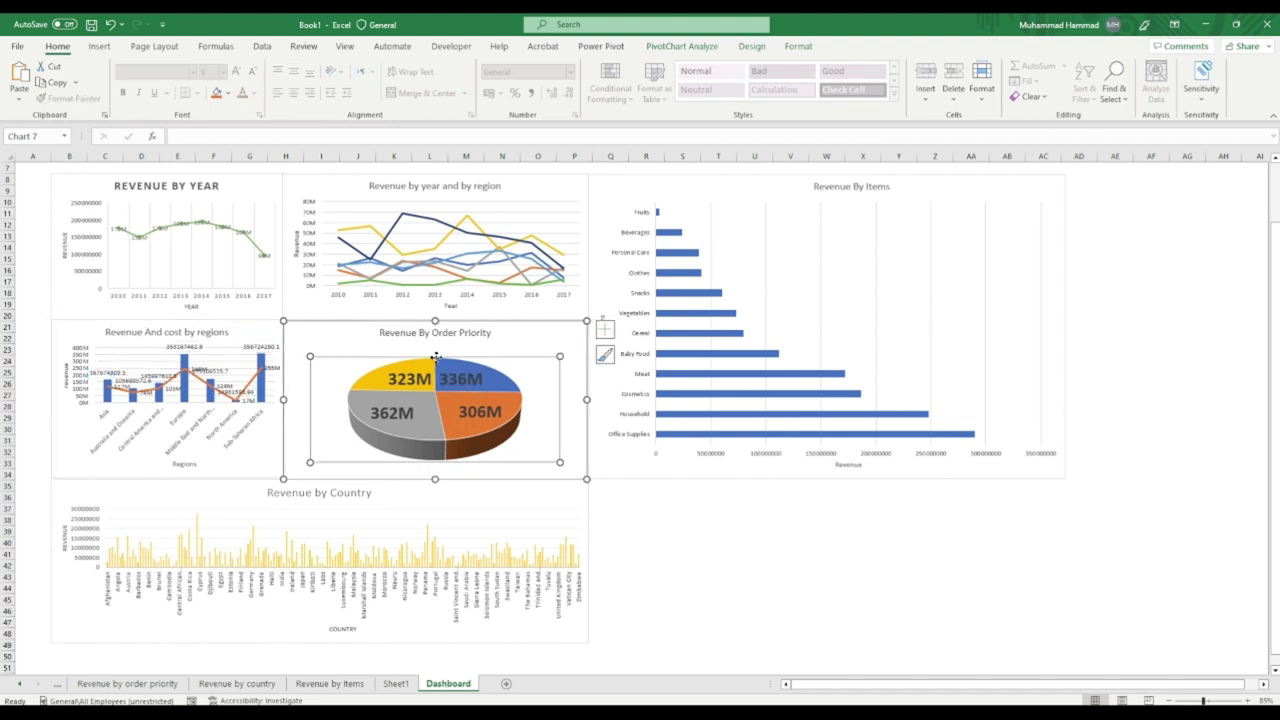
pyautogui.click(314, 506)
pyautogui.click(803, 270)
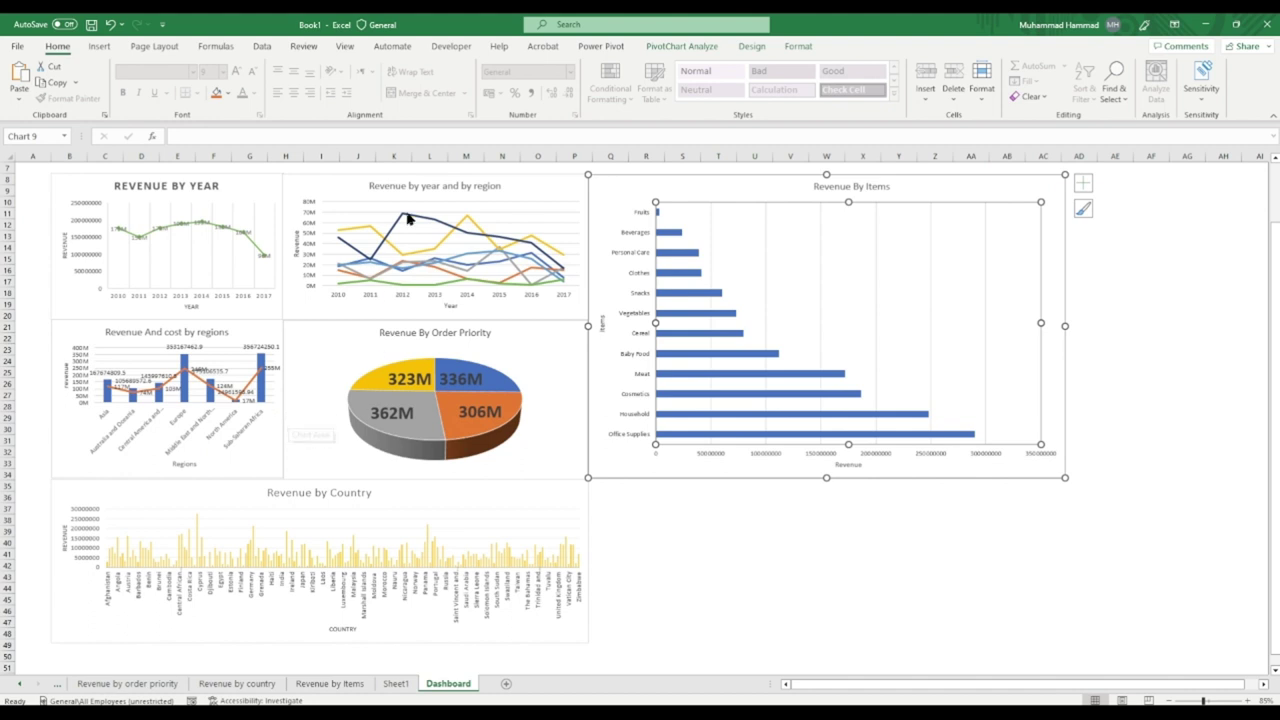
pyautogui.click(695, 47)
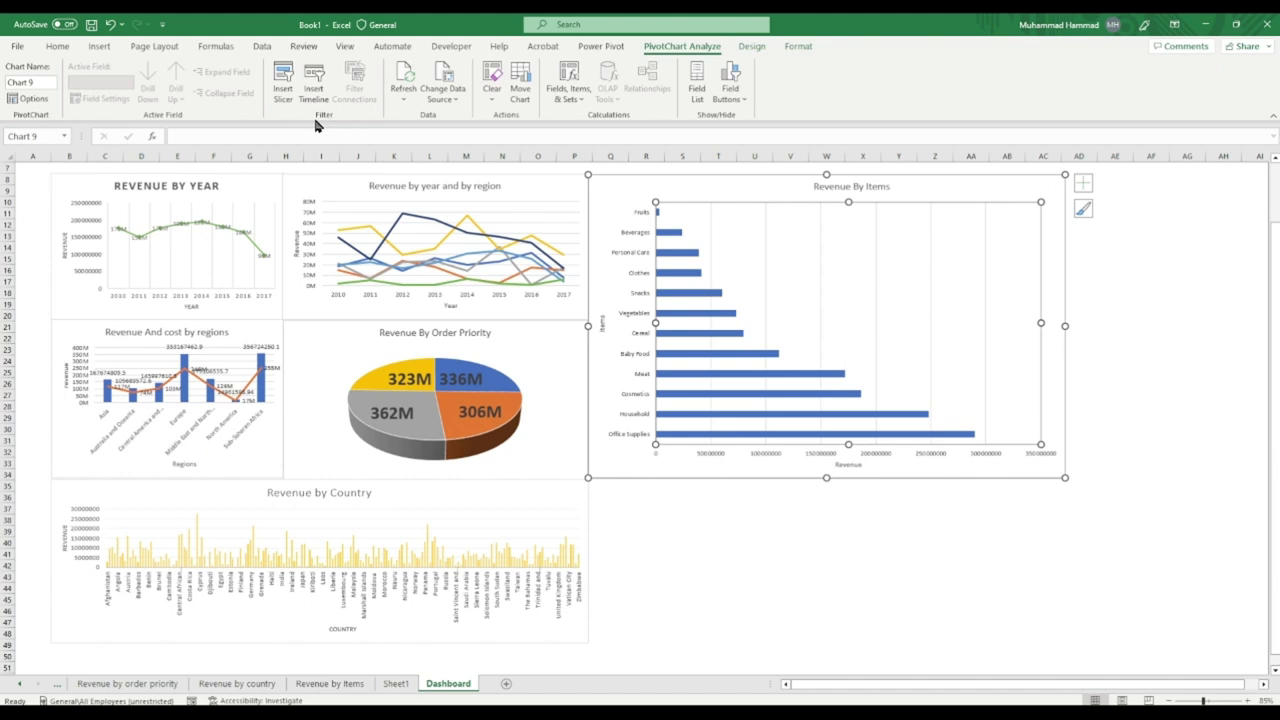
# Insert slicers for Region, Country, Item Type, Order Priority, Total Revenue and Order_Year
pyautogui.click(285, 87)
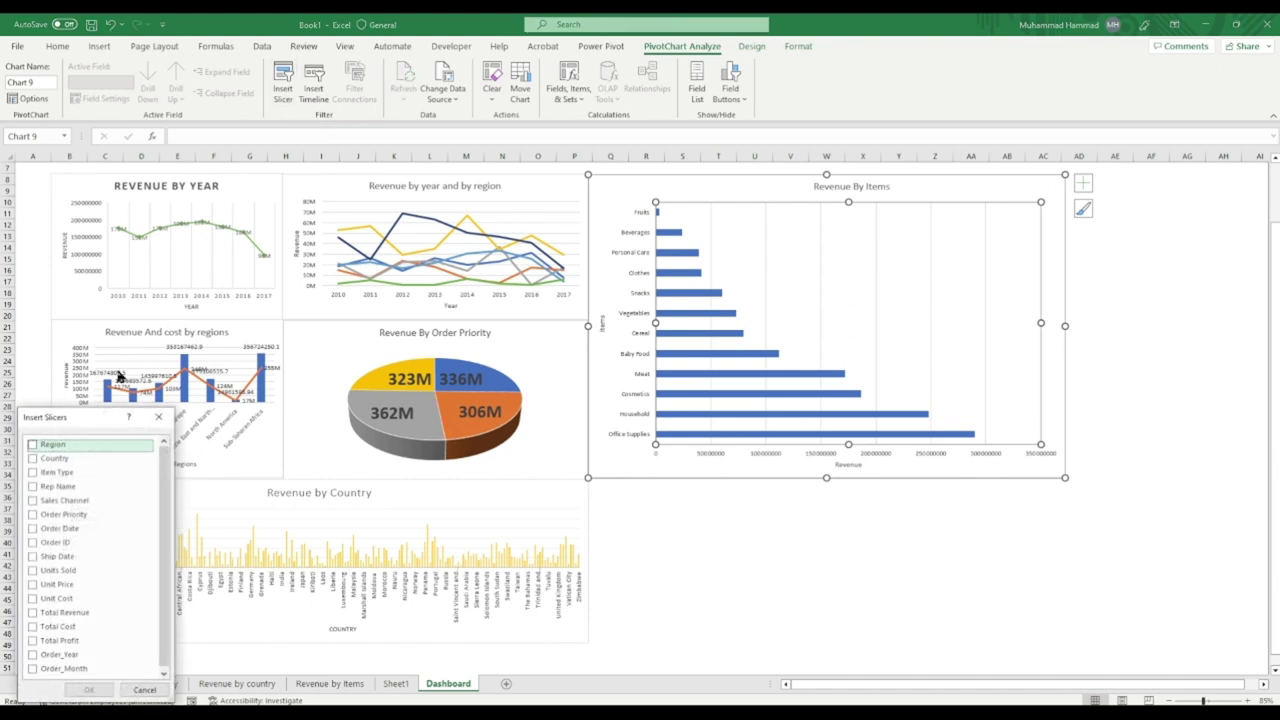
pyautogui.moveTo(78, 425); pyautogui.dragTo(517, 168)
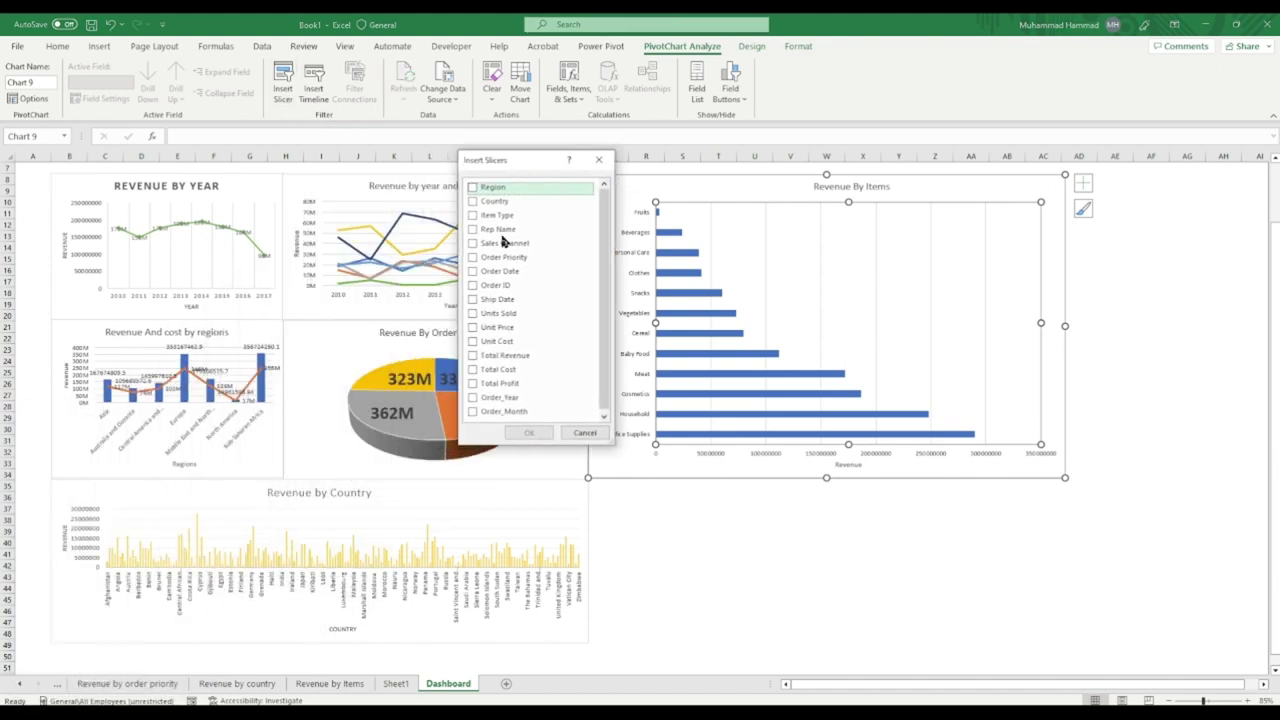
pyautogui.click(474, 188)
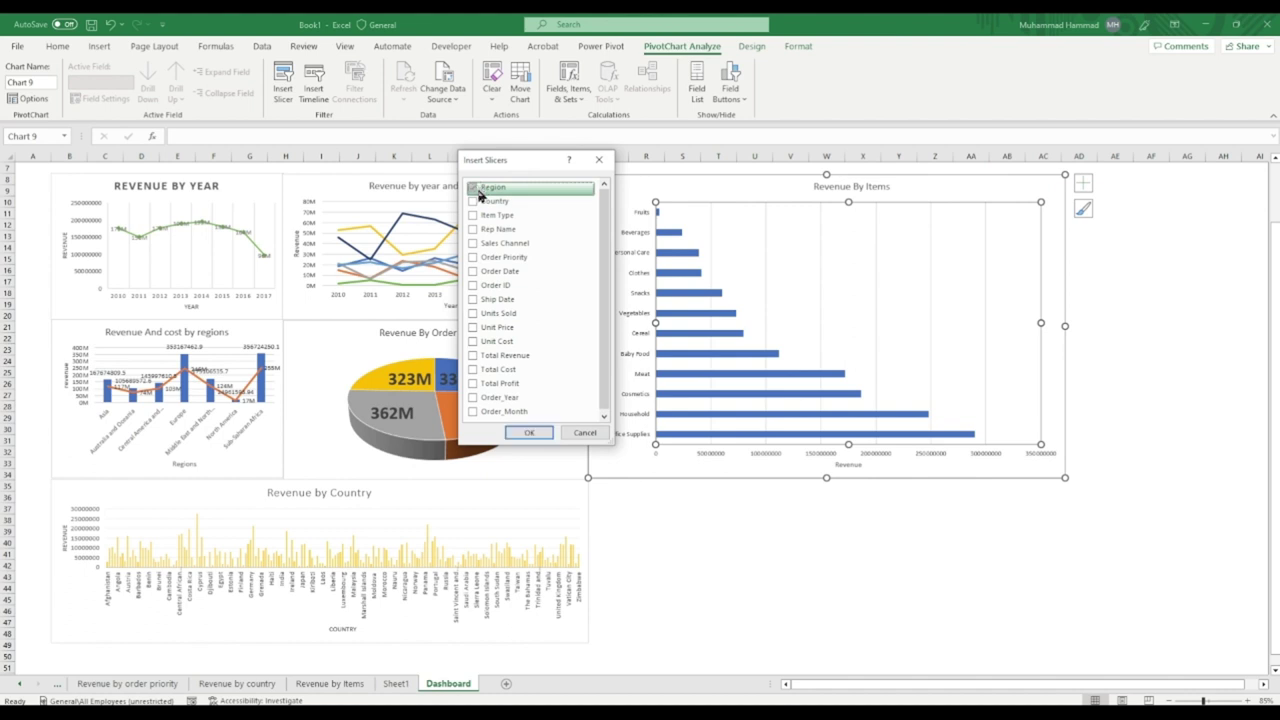
pyautogui.click(478, 203)
pyautogui.click(480, 216)
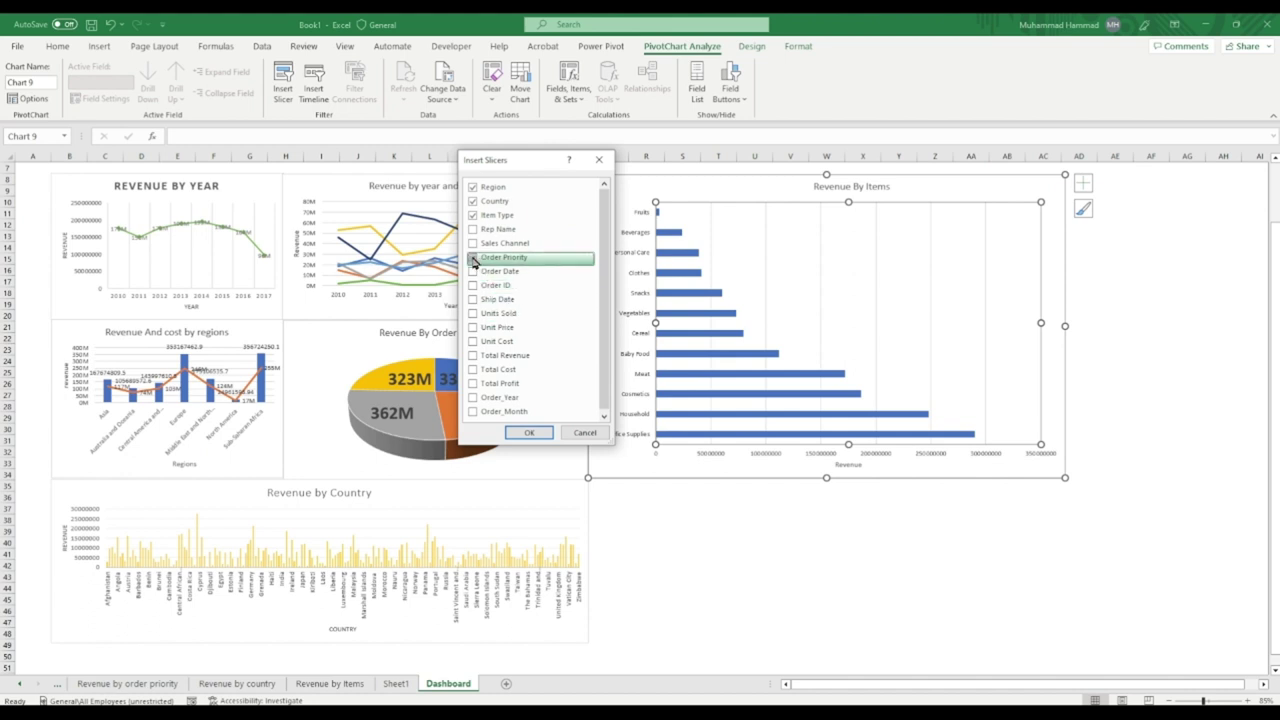
pyautogui.click(474, 259)
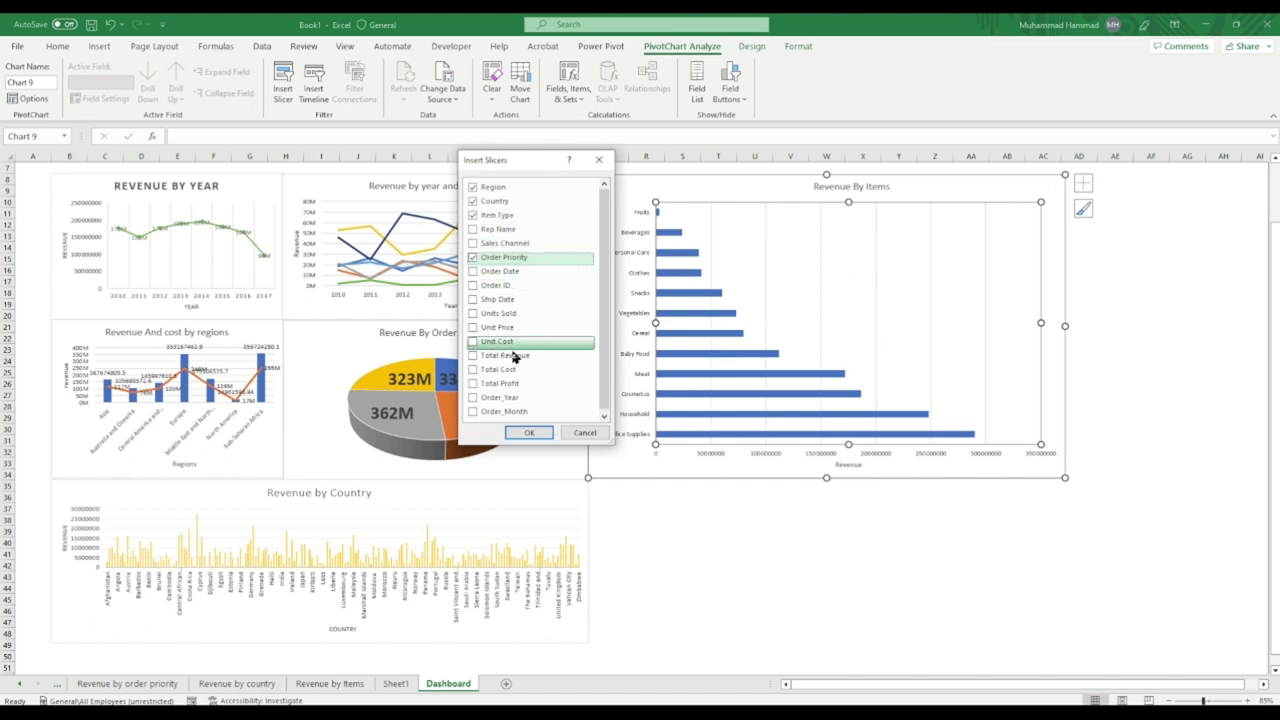
pyautogui.click(475, 358)
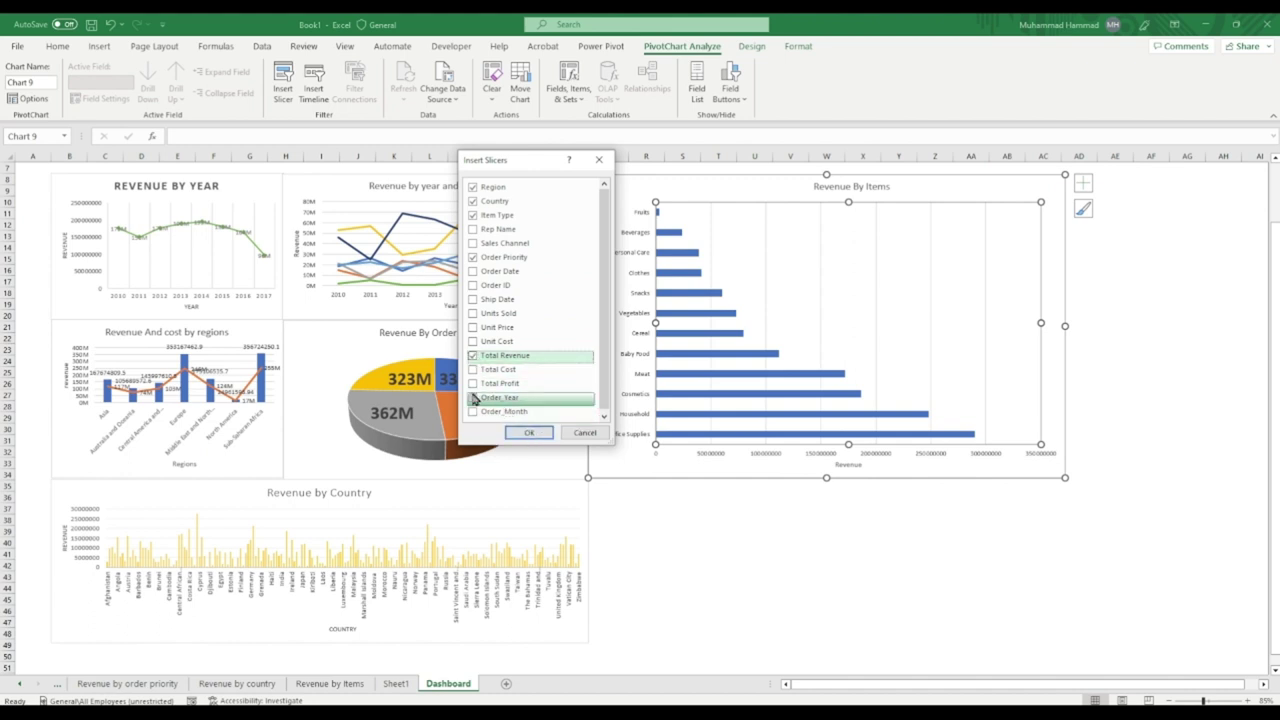
pyautogui.click(474, 400)
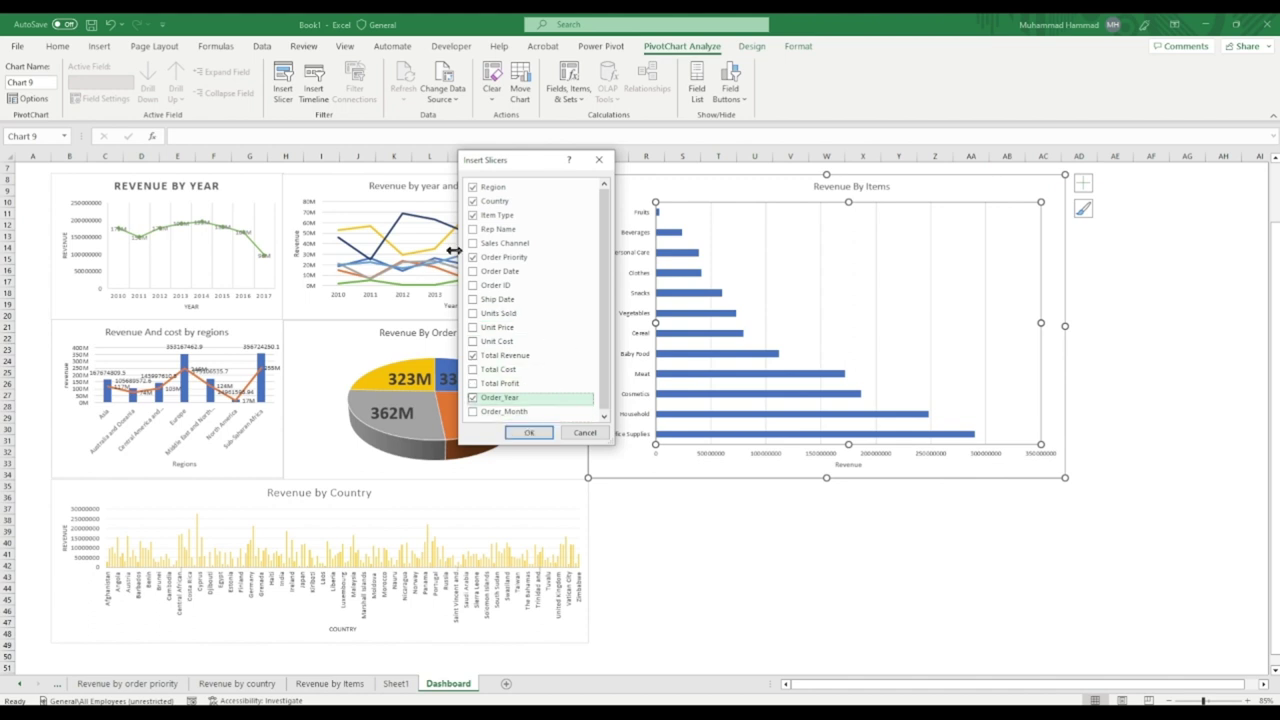
pyautogui.click(524, 435)
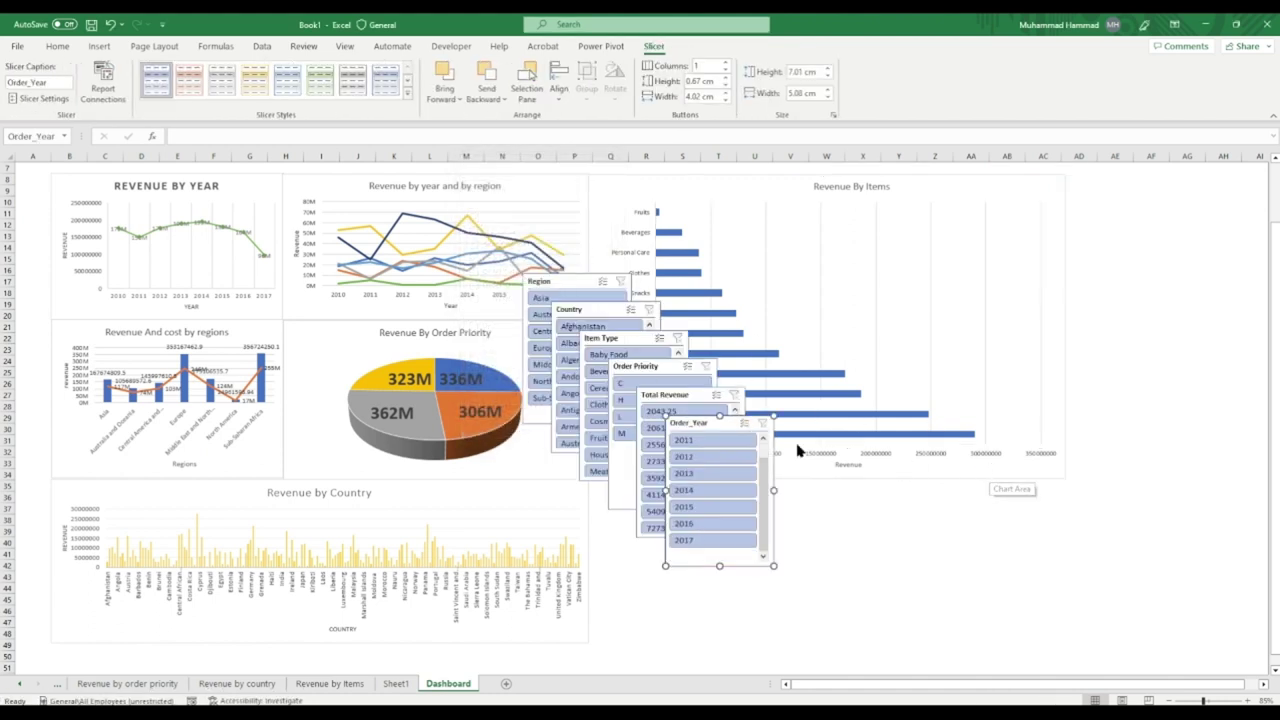
# Place Order_Year and Total Revenue slicers below the Revenue By Items chart; enable Order_Year multi-select
pyautogui.moveTo(731, 424); pyautogui.dragTo(655, 484)
pyautogui.moveTo(683, 395); pyautogui.dragTo(746, 487)
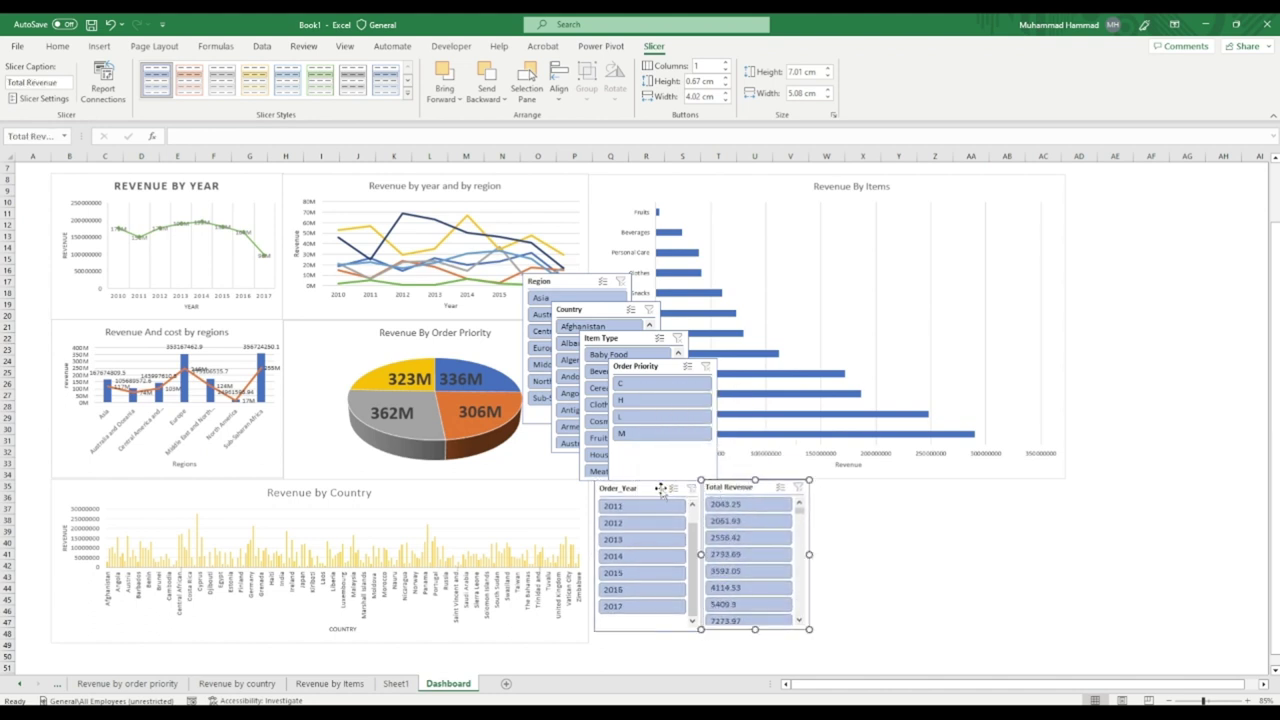
pyautogui.moveTo(653, 489); pyautogui.dragTo(648, 488)
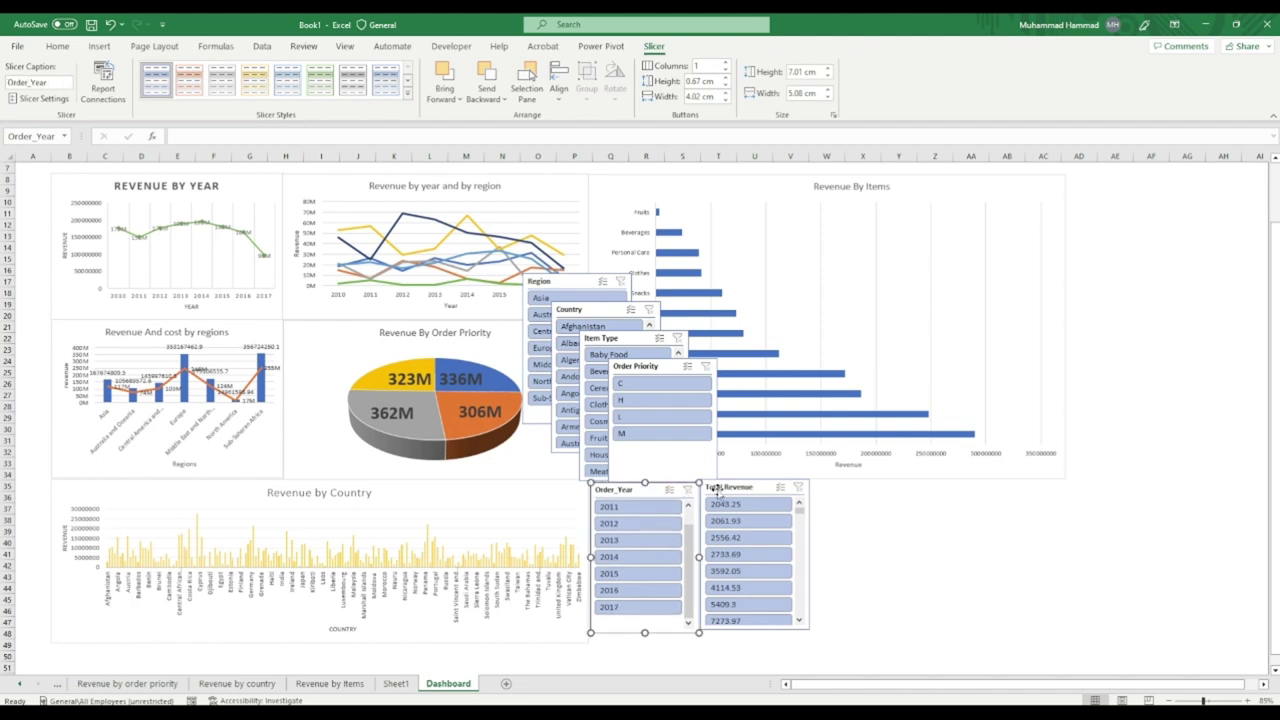
pyautogui.click(729, 487)
pyautogui.moveTo(729, 487); pyautogui.dragTo(726, 490)
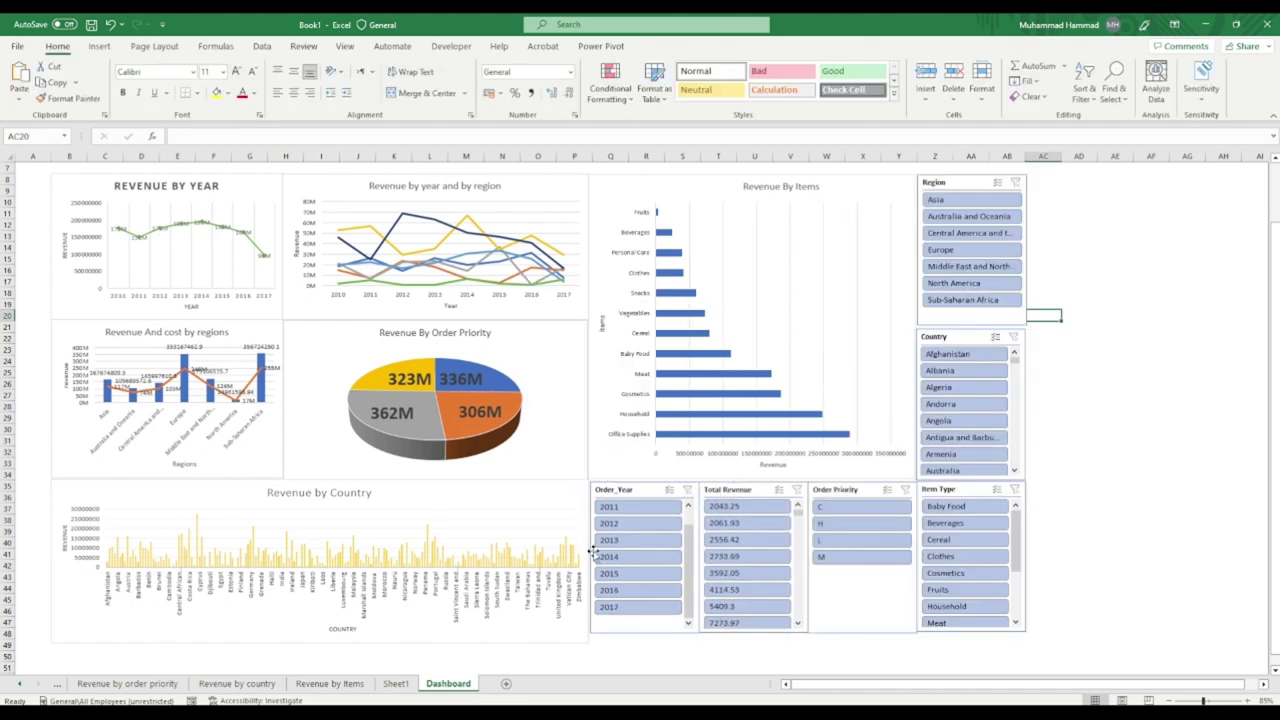
pyautogui.click(670, 490)
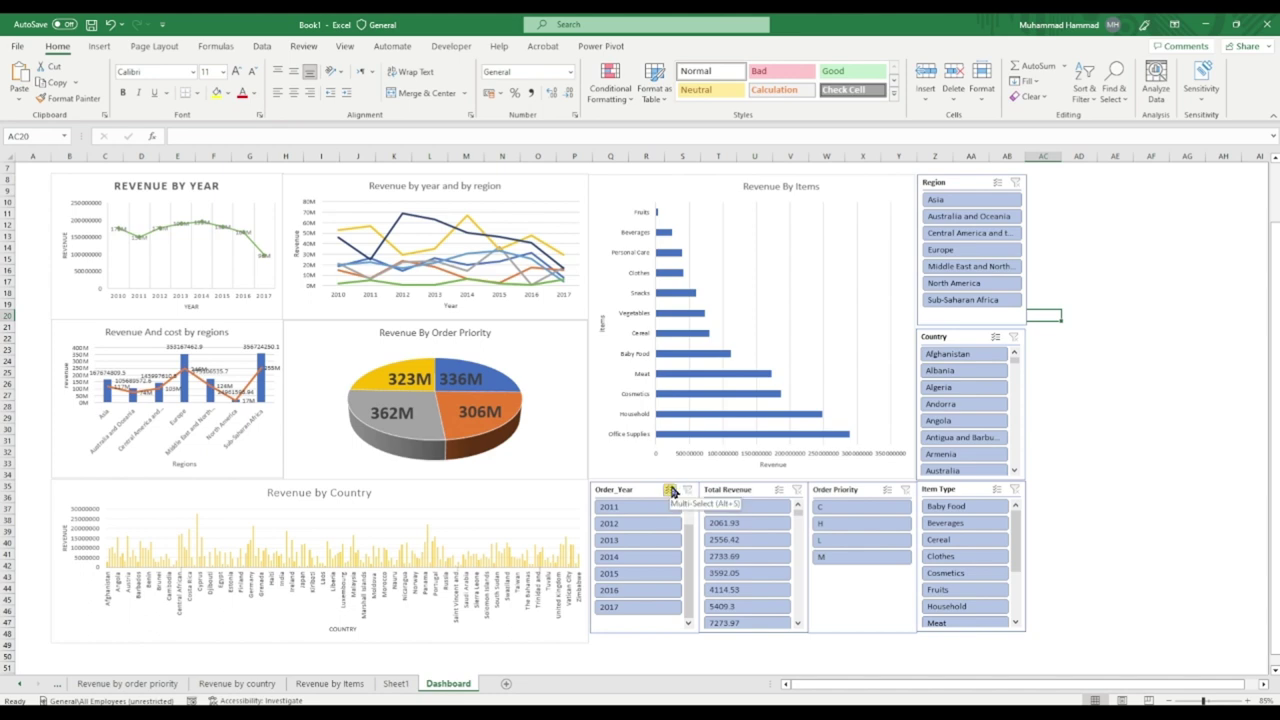
# Connect the Order_Year slicer to PivotTable4, PivotTable1 and PivotTable2 as well
pyautogui.rightClick(670, 490)
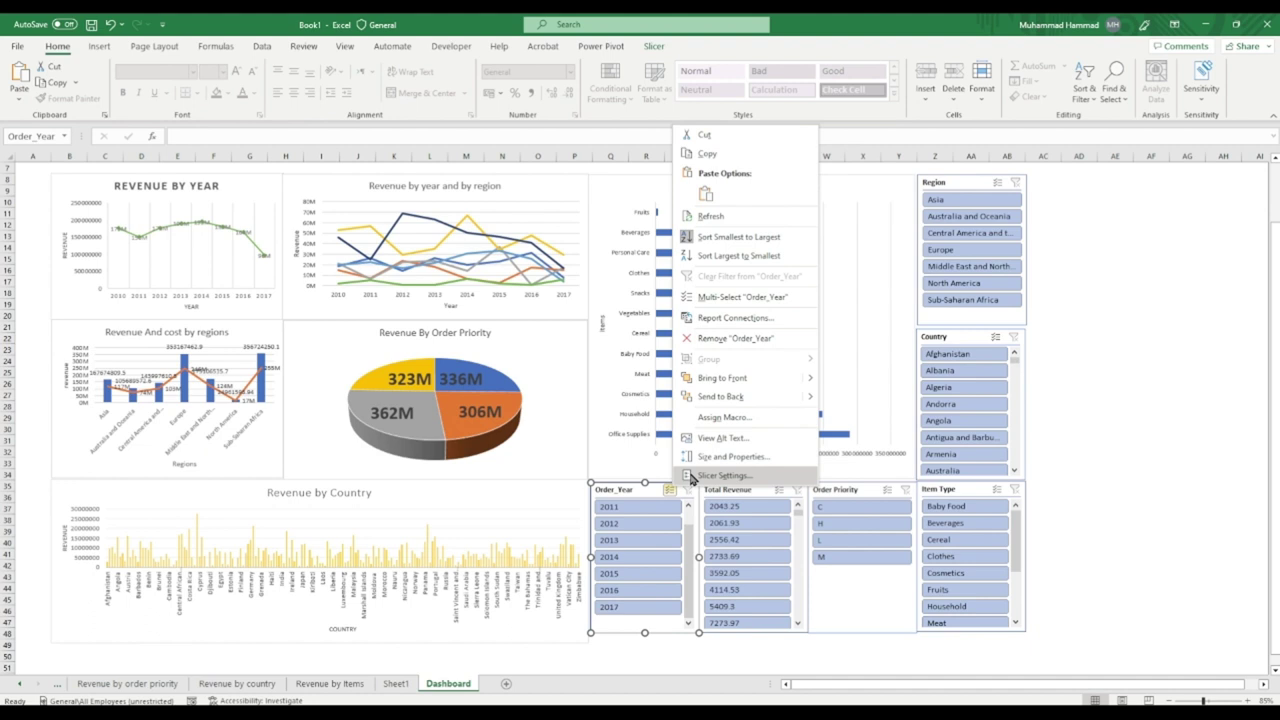
pyautogui.click(763, 318)
pyautogui.scroll(-1, 673, 362)
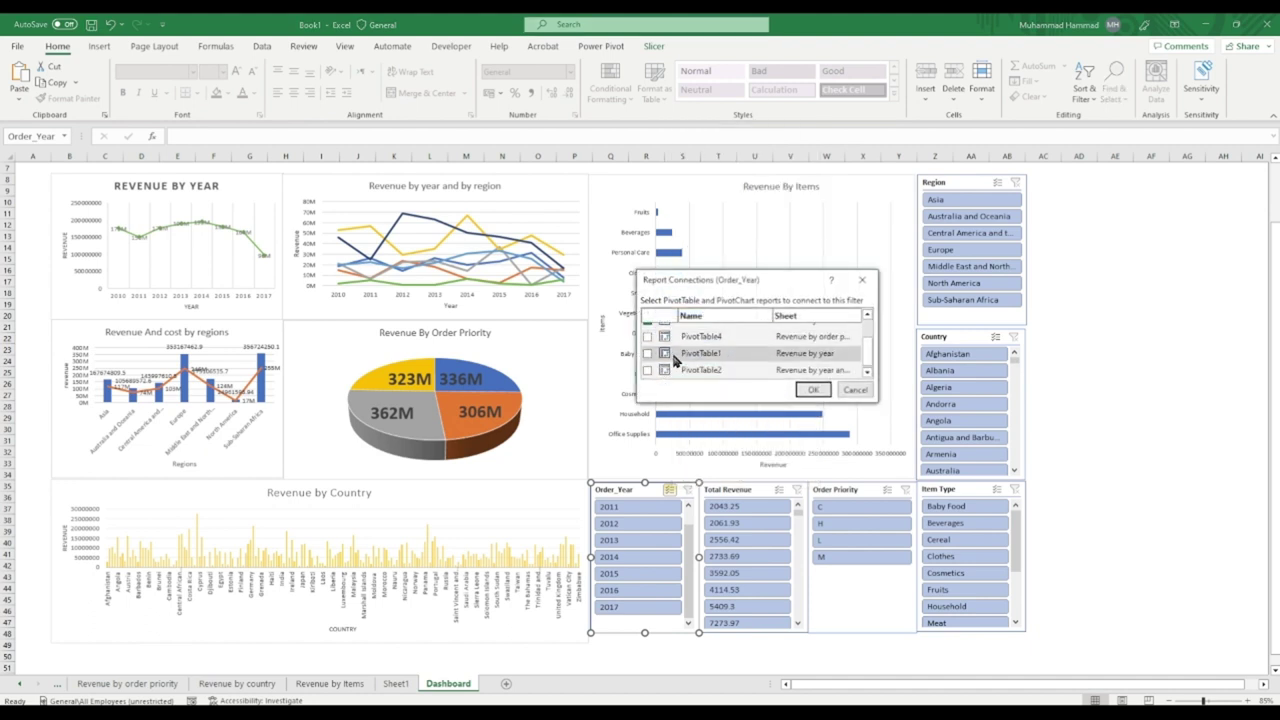
pyautogui.scroll(-2, 674, 362)
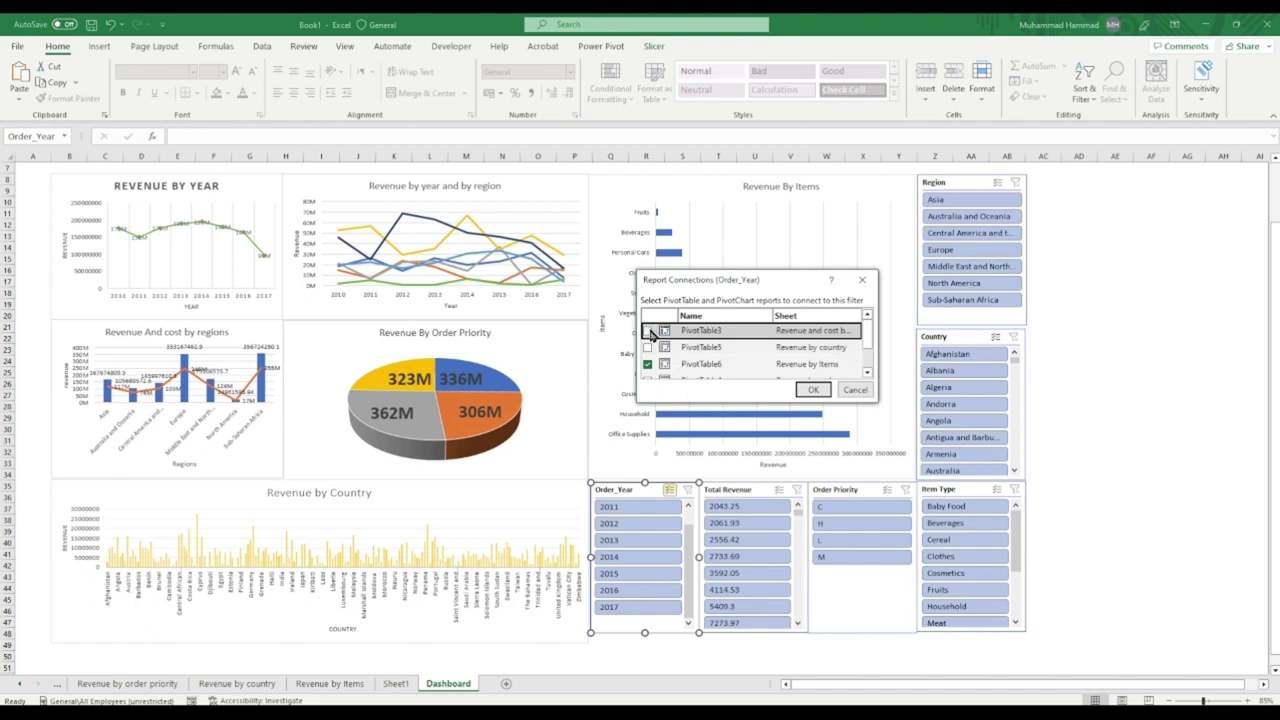
pyautogui.scroll(-2, 670, 348)
pyautogui.scroll(-1, 682, 352)
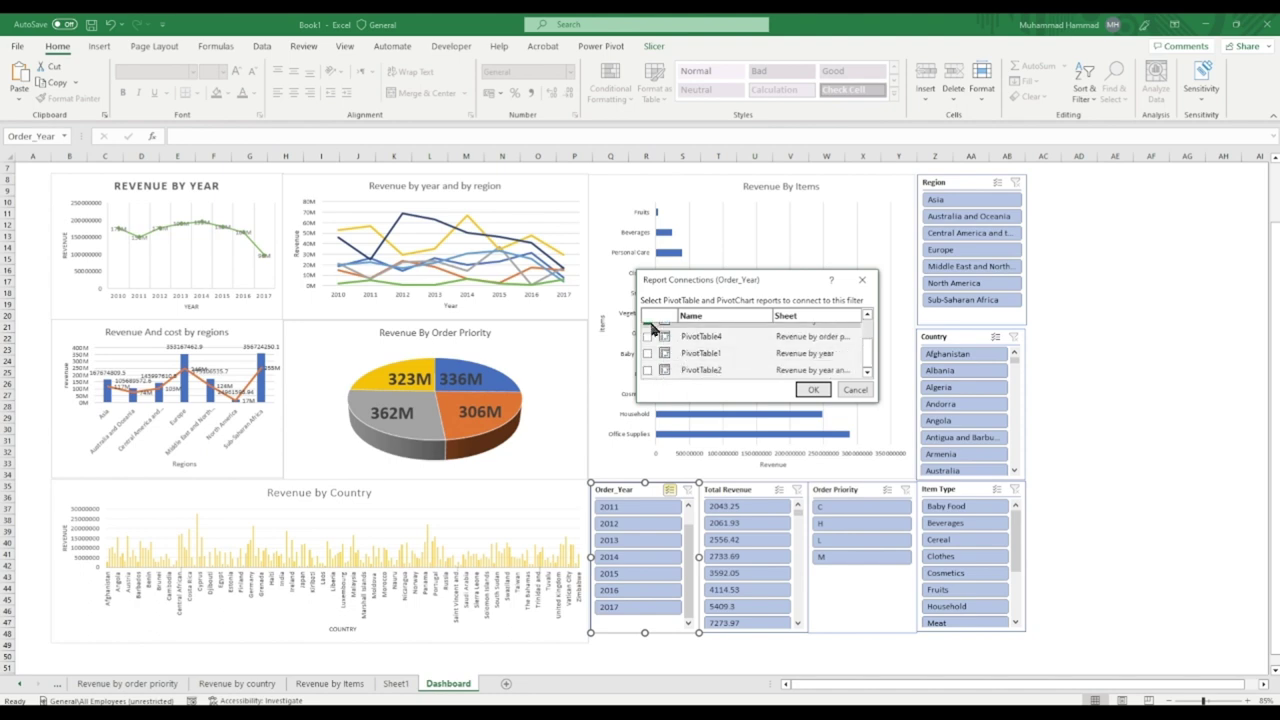
pyautogui.click(648, 337)
pyautogui.click(648, 353)
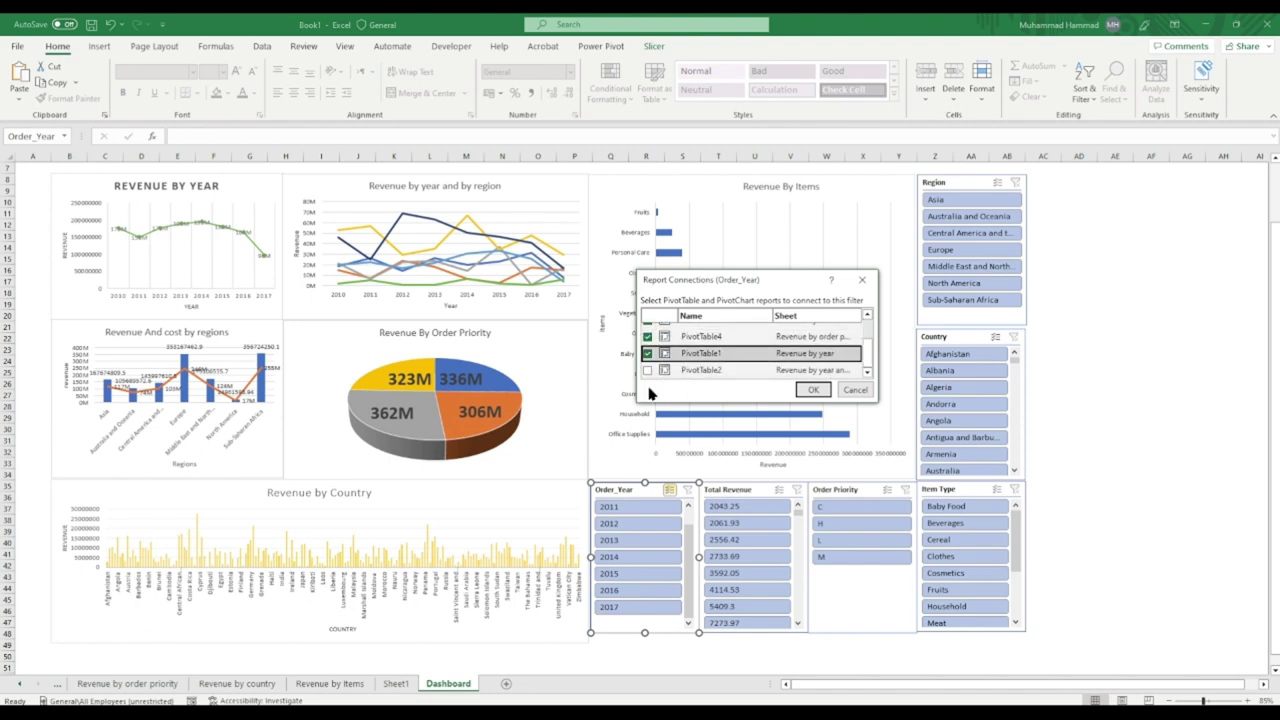
pyautogui.click(648, 370)
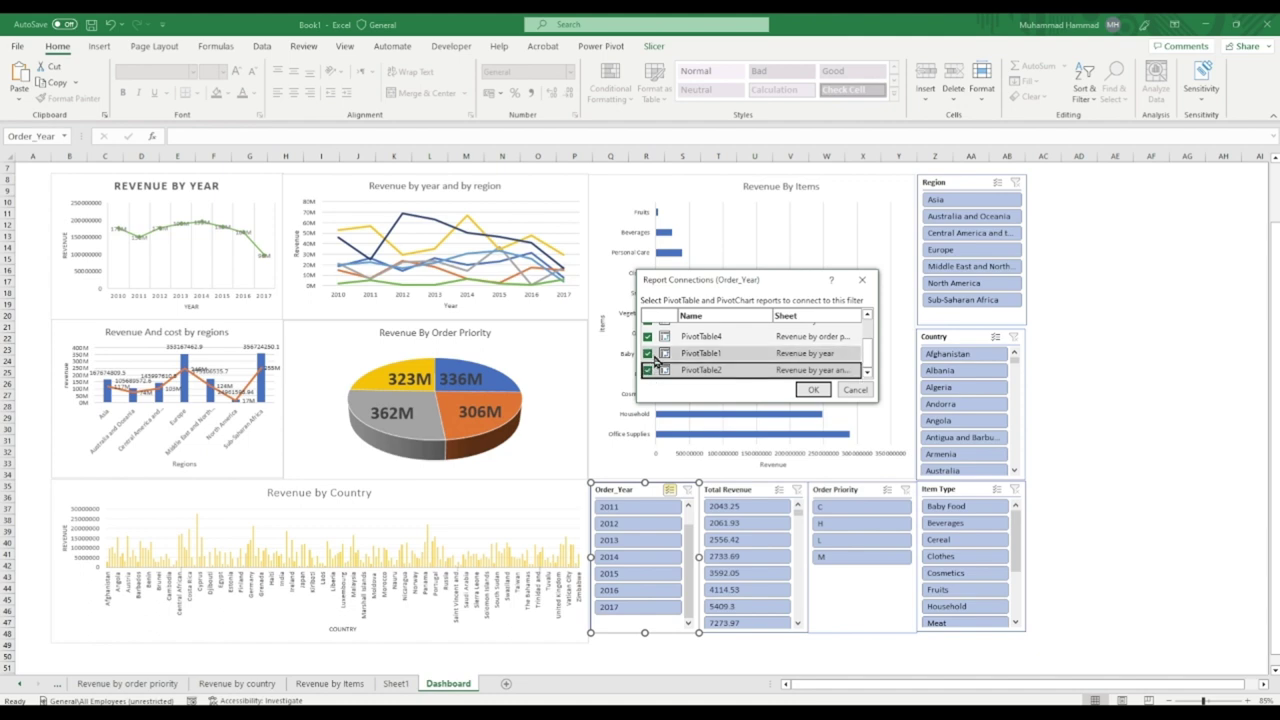
pyautogui.click(812, 389)
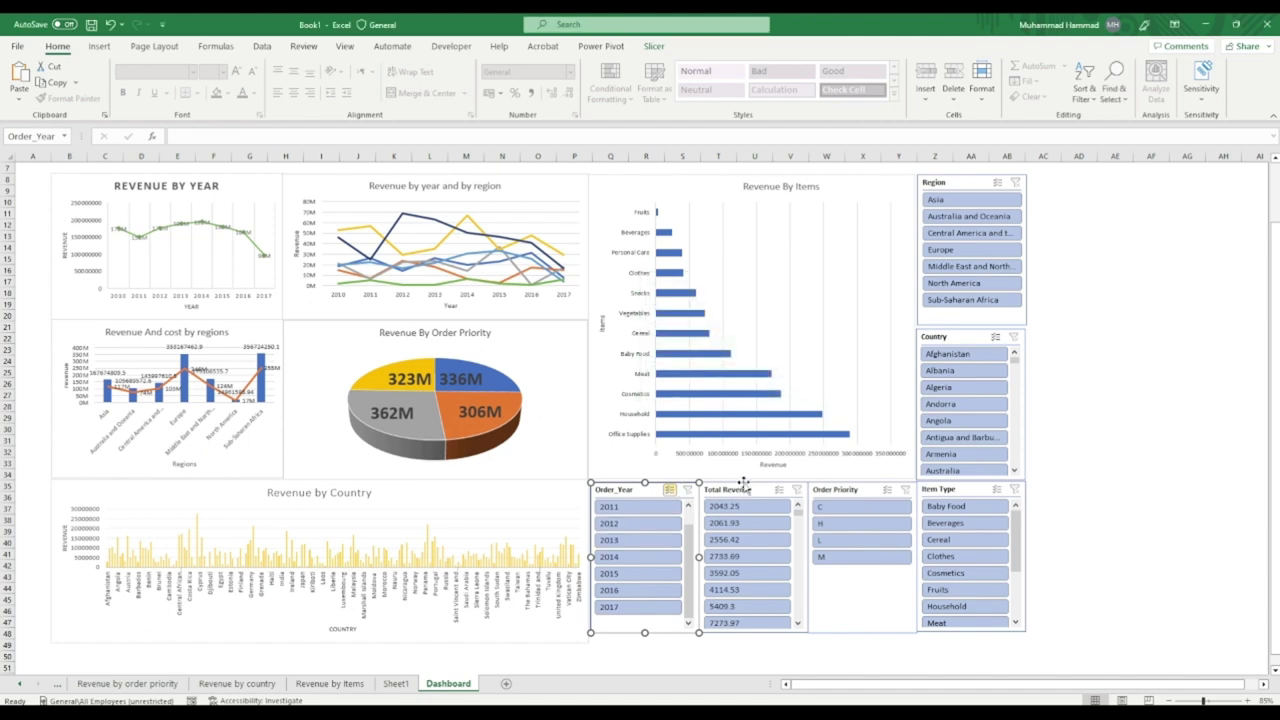
# Connect the Total Revenue slicer to PivotTable3, PivotTable1 and PivotTable2 too
pyautogui.rightClick(790, 494)
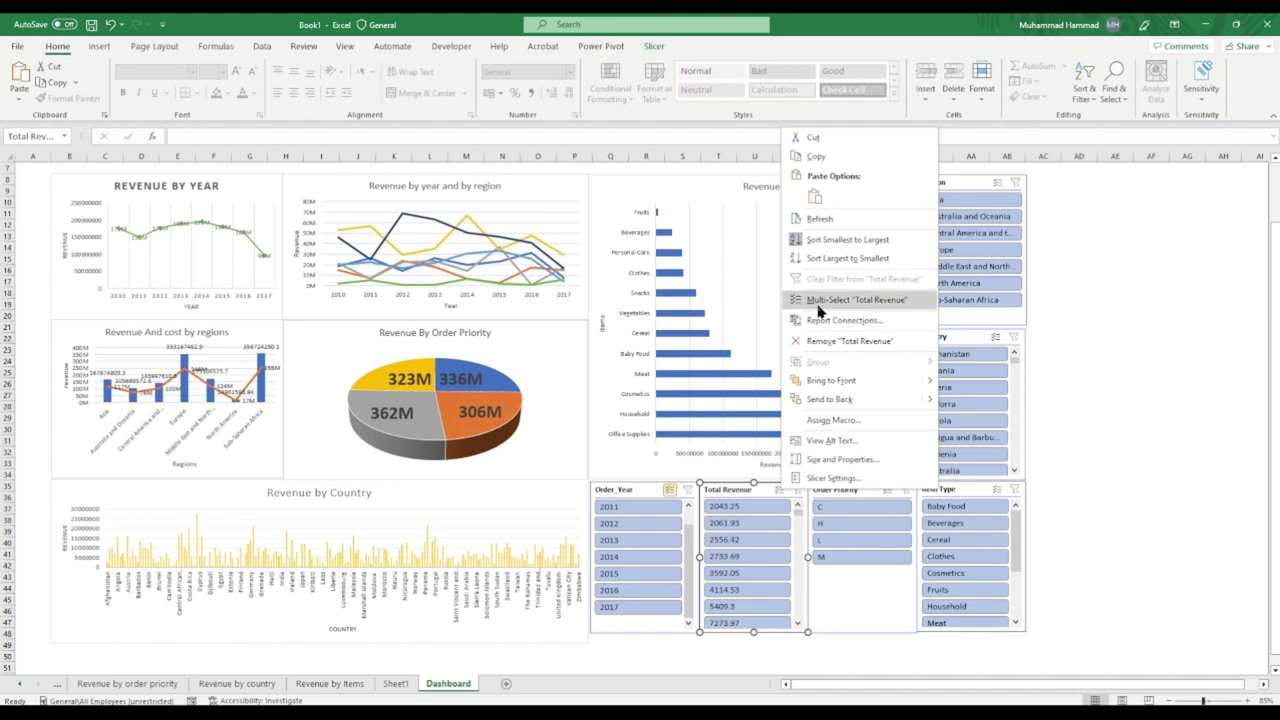
pyautogui.click(840, 320)
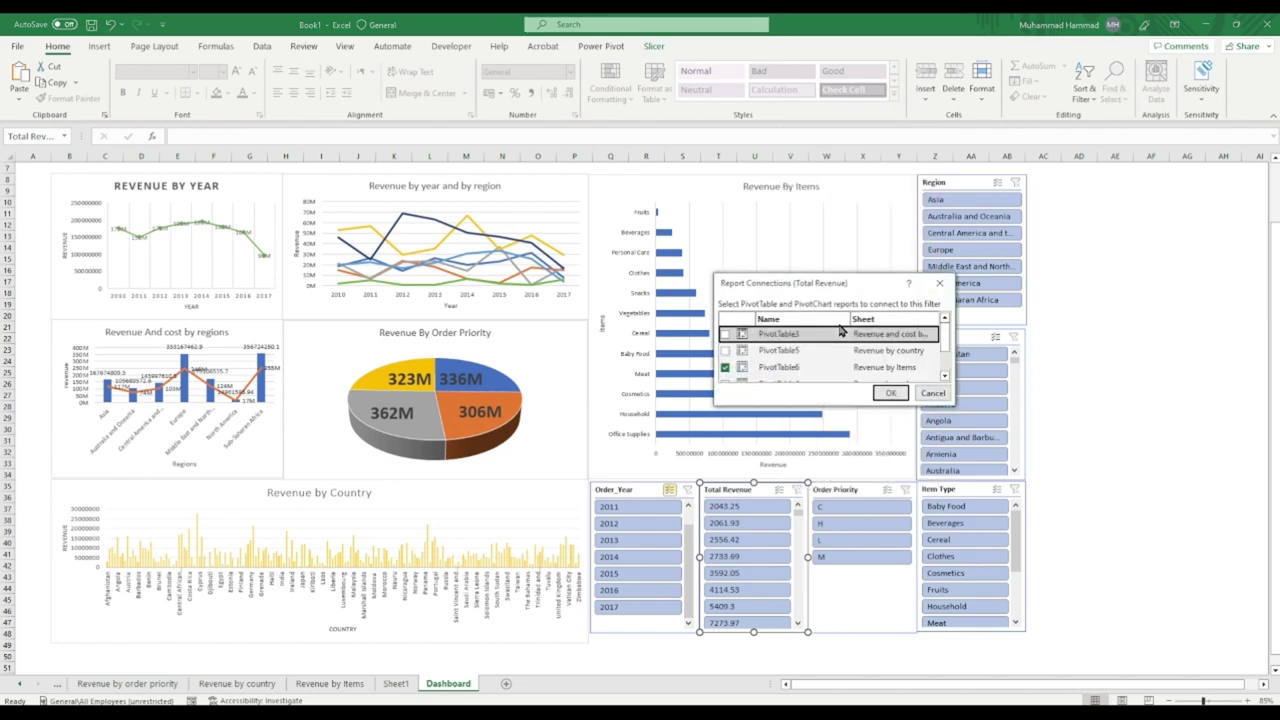
pyautogui.click(725, 350)
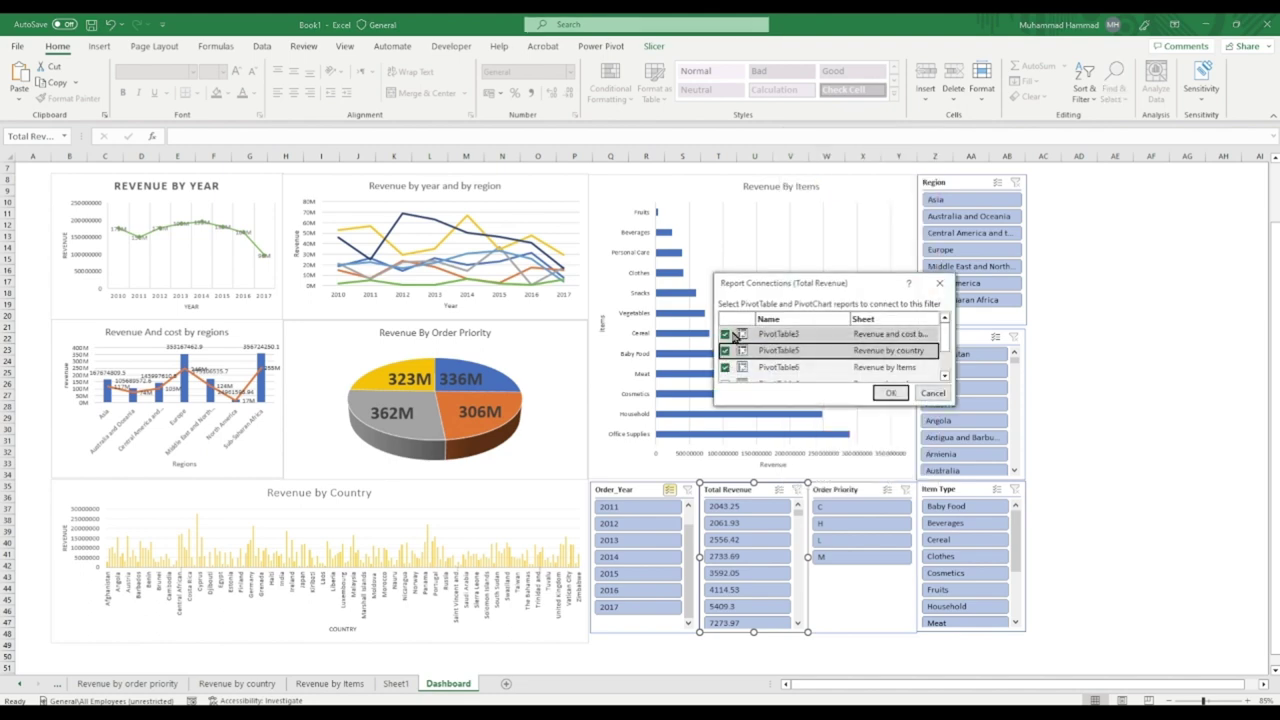
pyautogui.scroll(-1, 780, 355)
pyautogui.click(725, 357)
pyautogui.click(725, 373)
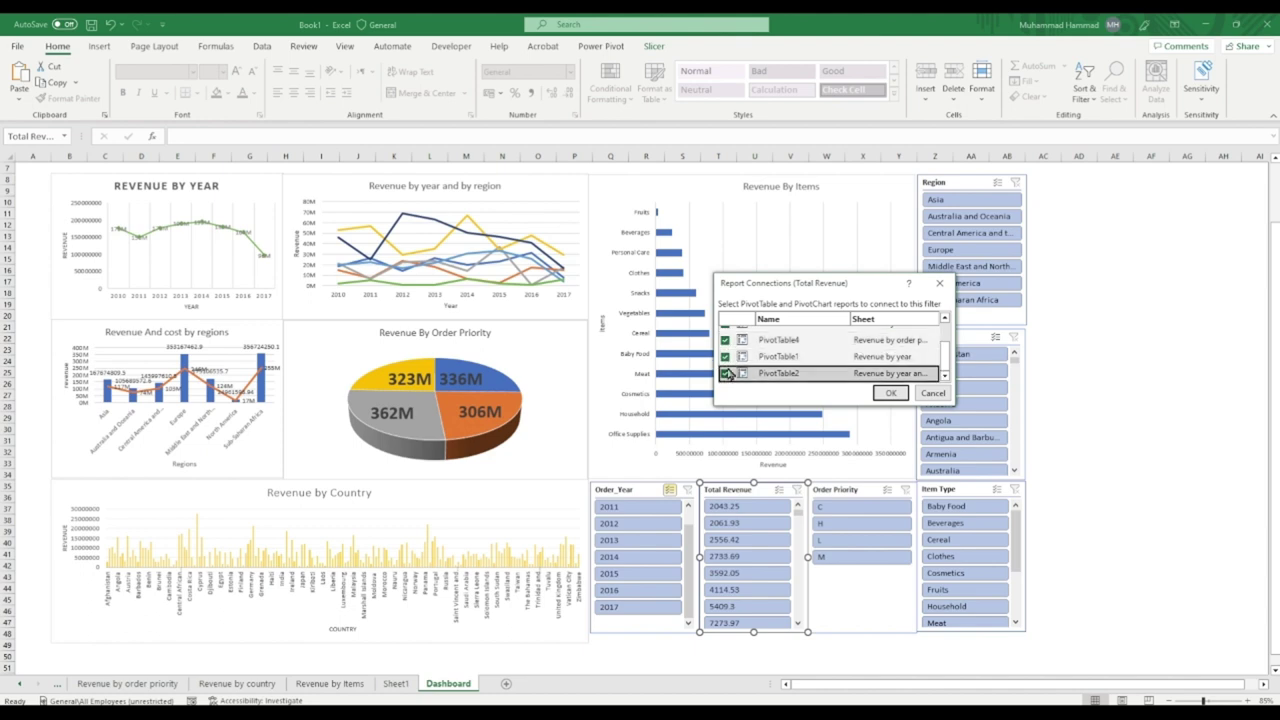
pyautogui.click(891, 393)
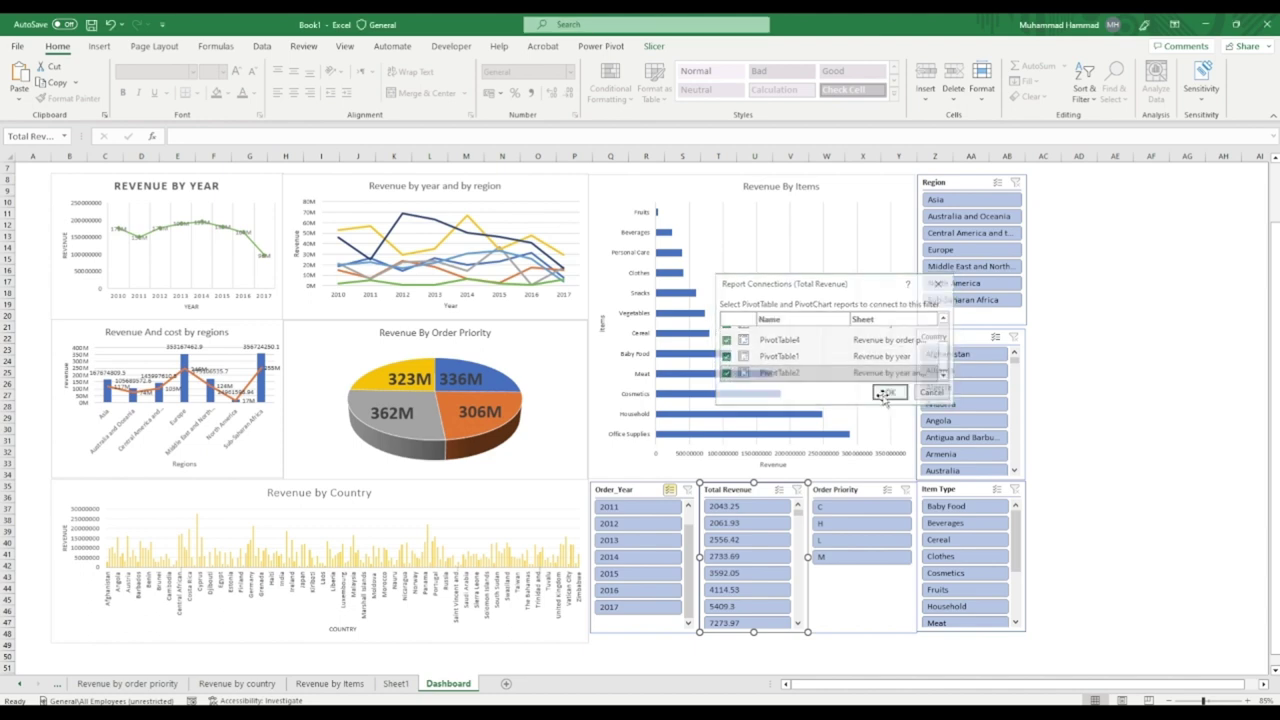
# Link the Order Priority slicer to all six PivotTables
pyautogui.rightClick(881, 486)
pyautogui.click(945, 316)
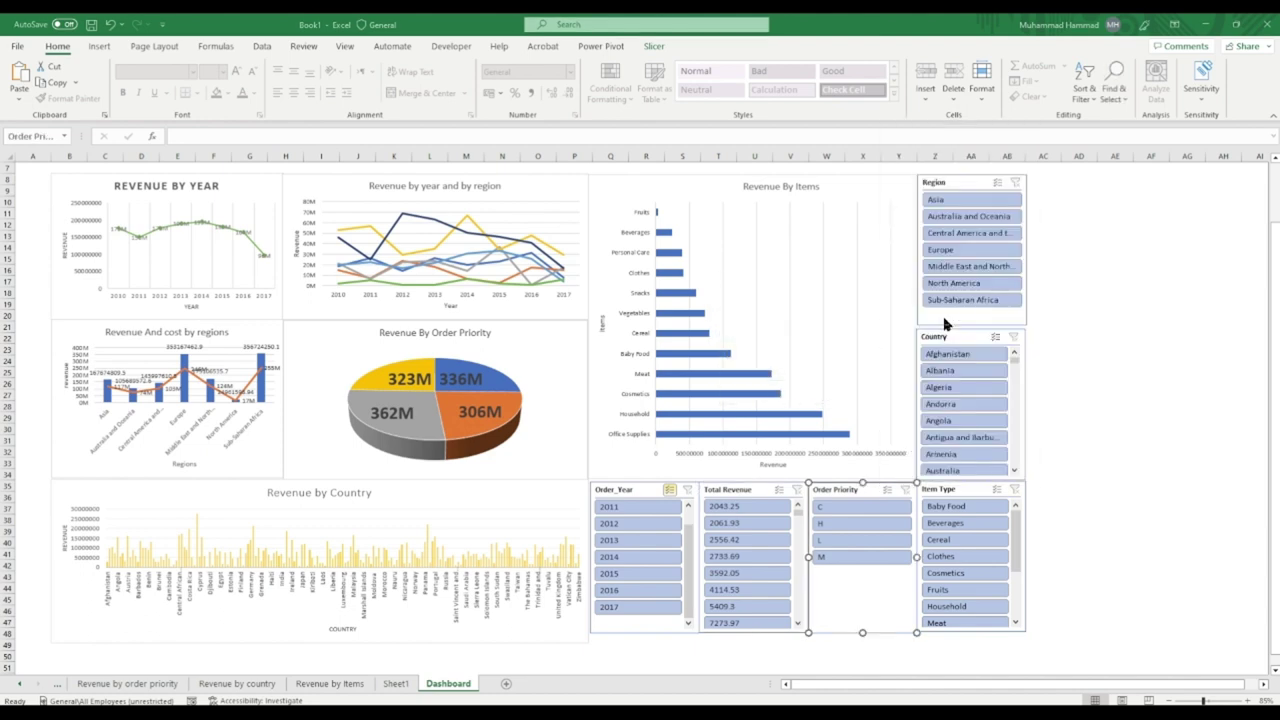
pyautogui.click(829, 328)
pyautogui.click(829, 344)
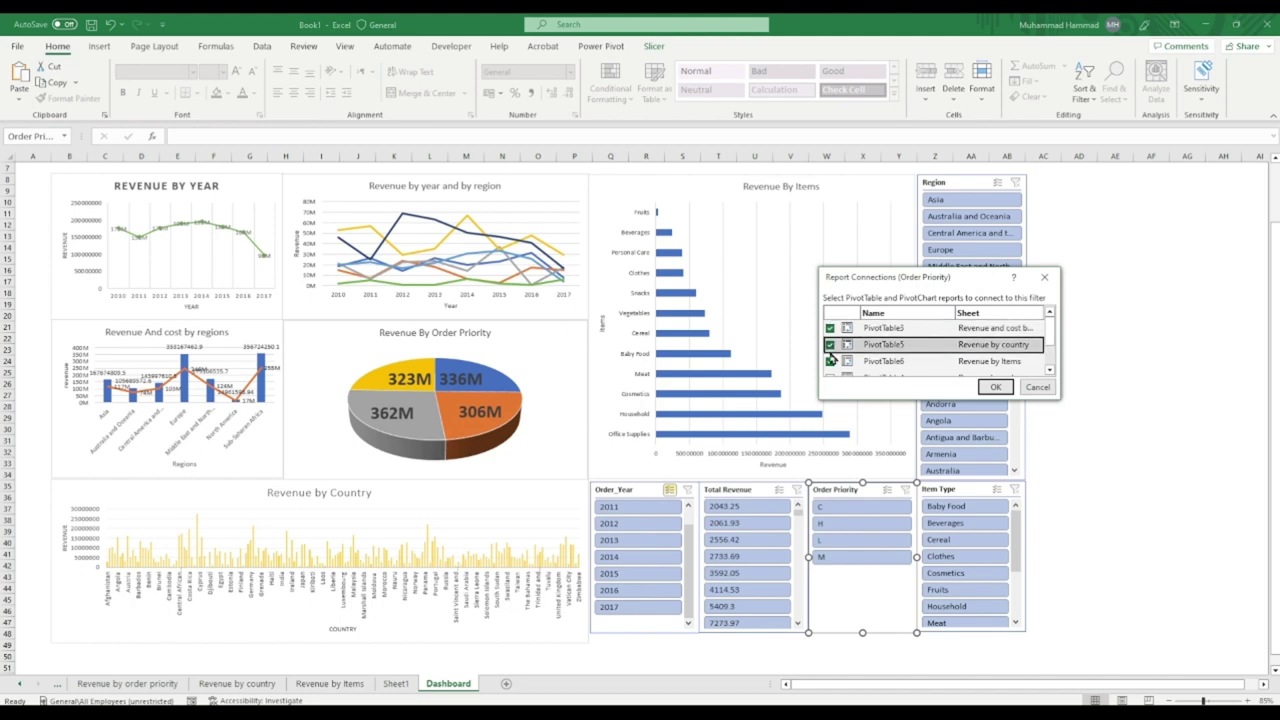
pyautogui.click(830, 344)
pyautogui.click(830, 336)
pyautogui.click(829, 350)
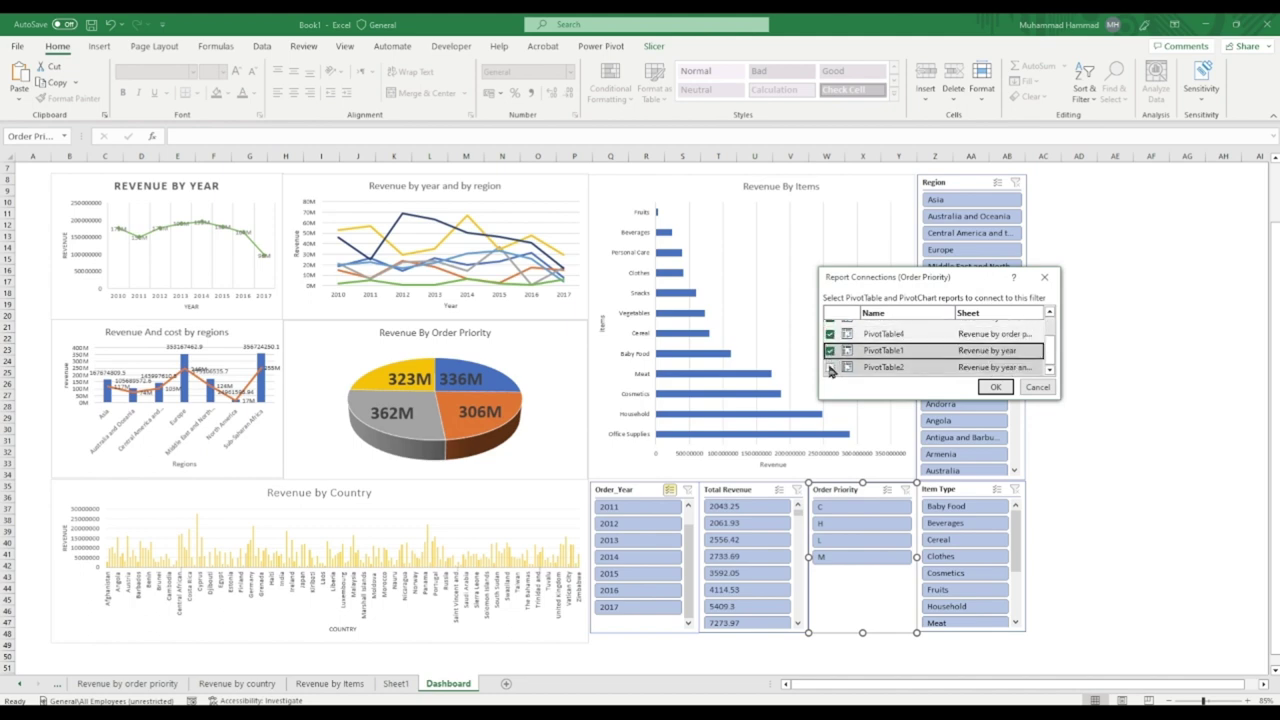
pyautogui.click(829, 367)
pyautogui.click(994, 388)
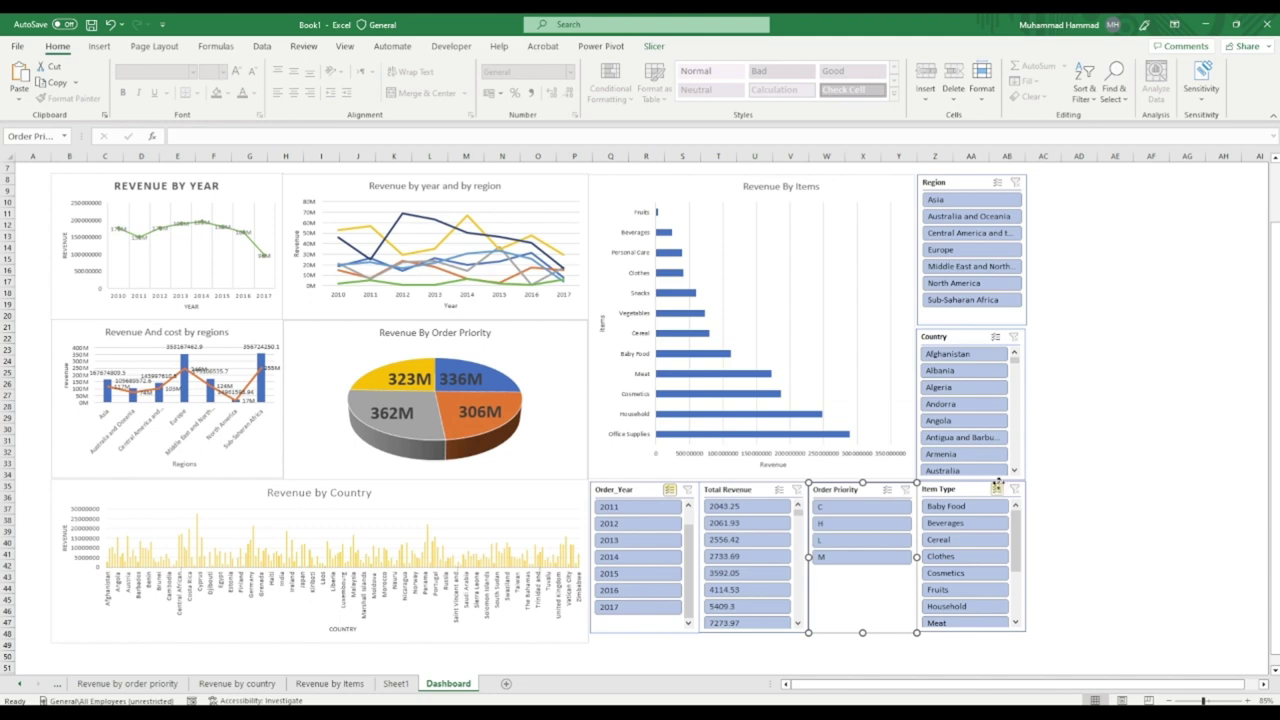
# Link the Item Type slicer to PivotTables 3, 5, 4, 1 and 2
pyautogui.rightClick(997, 485)
pyautogui.click(1040, 320)
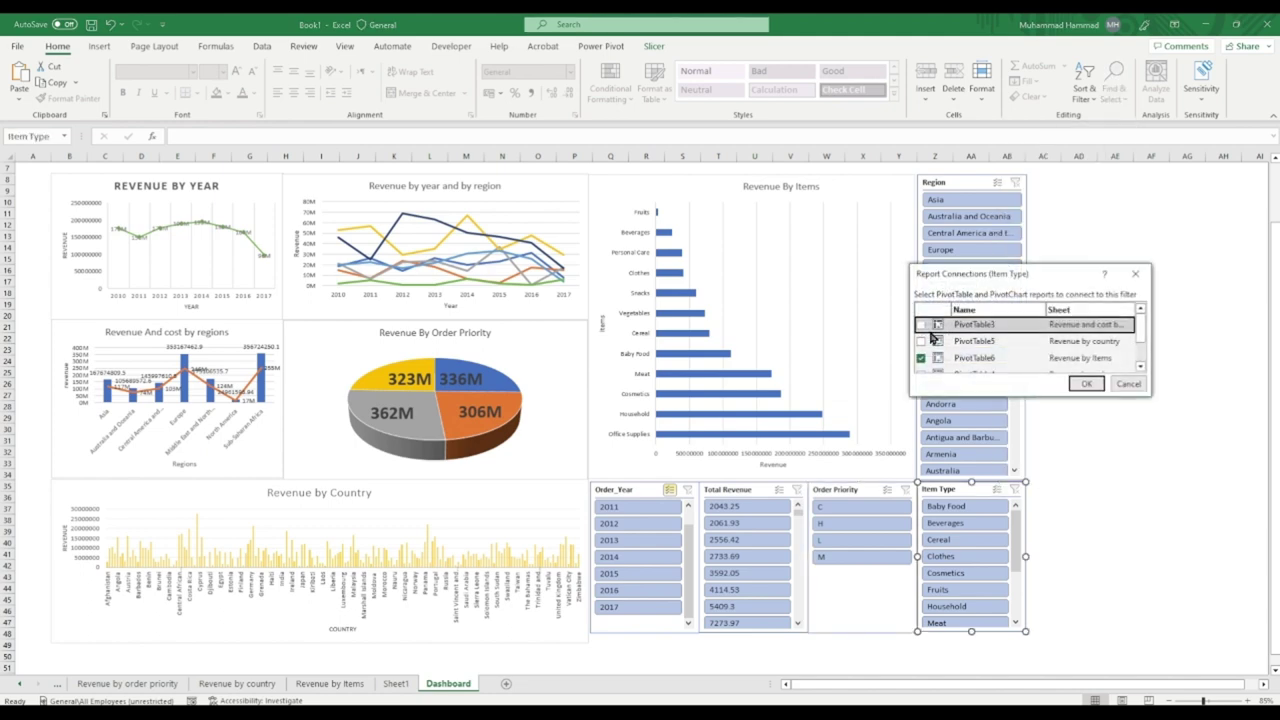
pyautogui.click(922, 326)
pyautogui.click(922, 341)
pyautogui.scroll(-1, 922, 343)
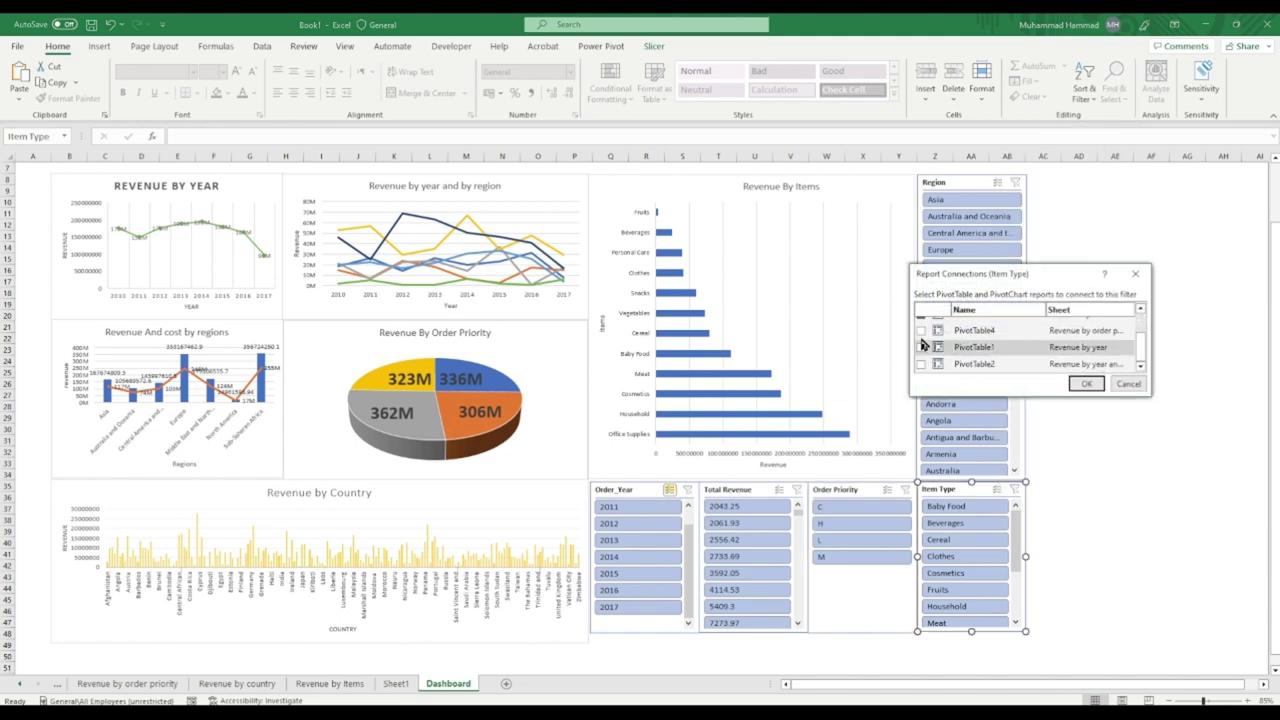
pyautogui.click(922, 346)
pyautogui.click(922, 347)
pyautogui.click(922, 364)
pyautogui.click(1085, 384)
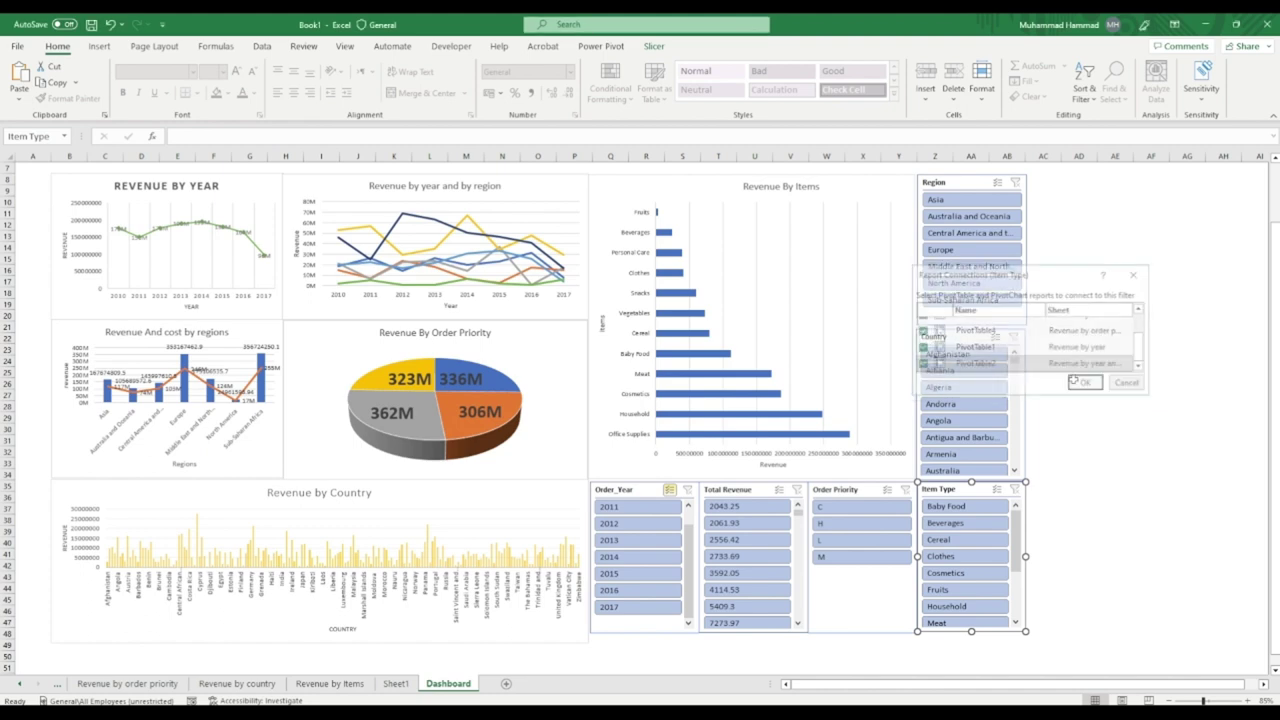
# Link the Country slicer to PivotTables 3, 5, 4, 1 and 2
pyautogui.rightClick(991, 337)
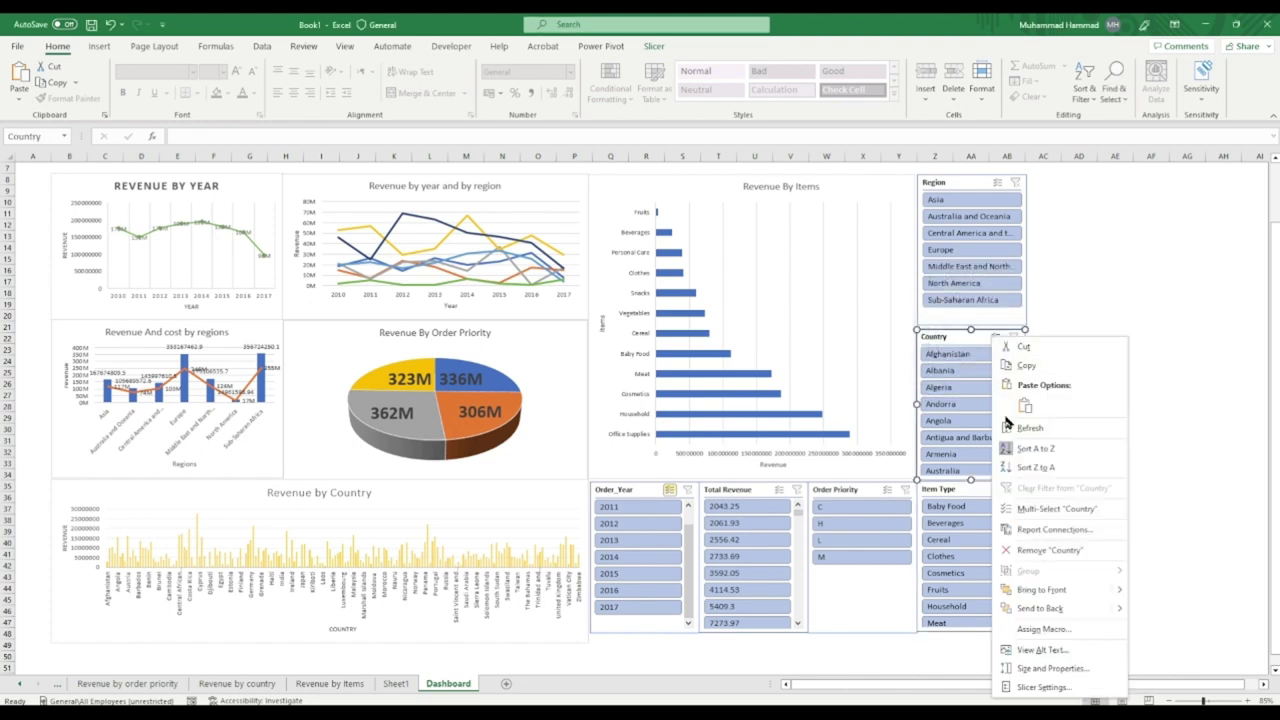
pyautogui.click(1014, 530)
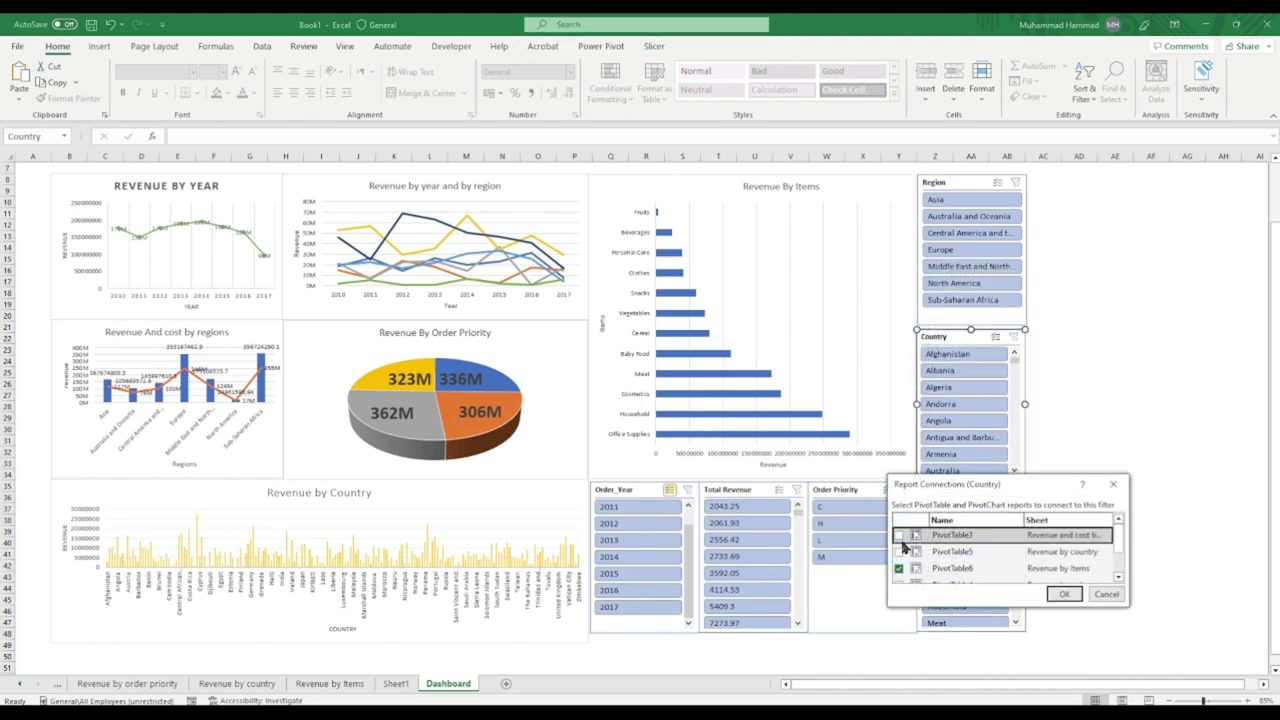
pyautogui.click(901, 536)
pyautogui.click(901, 552)
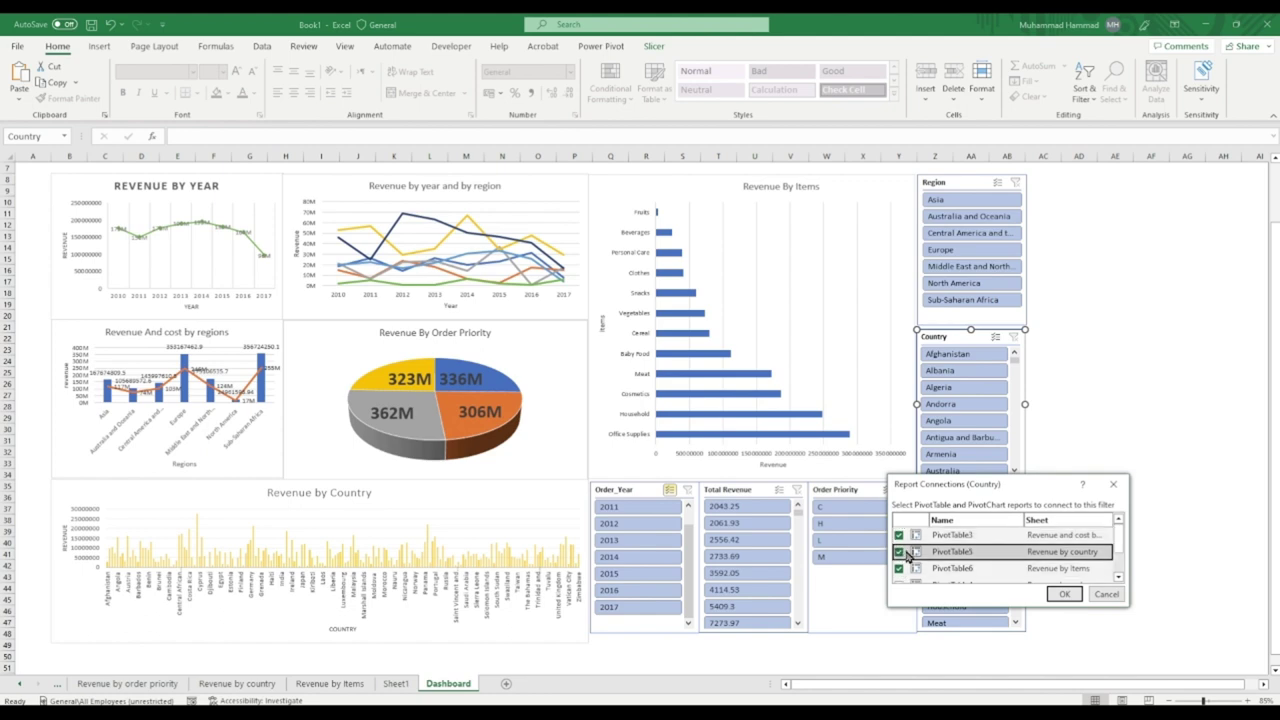
pyautogui.scroll(-1, 908, 557)
pyautogui.click(898, 541)
pyautogui.click(898, 557)
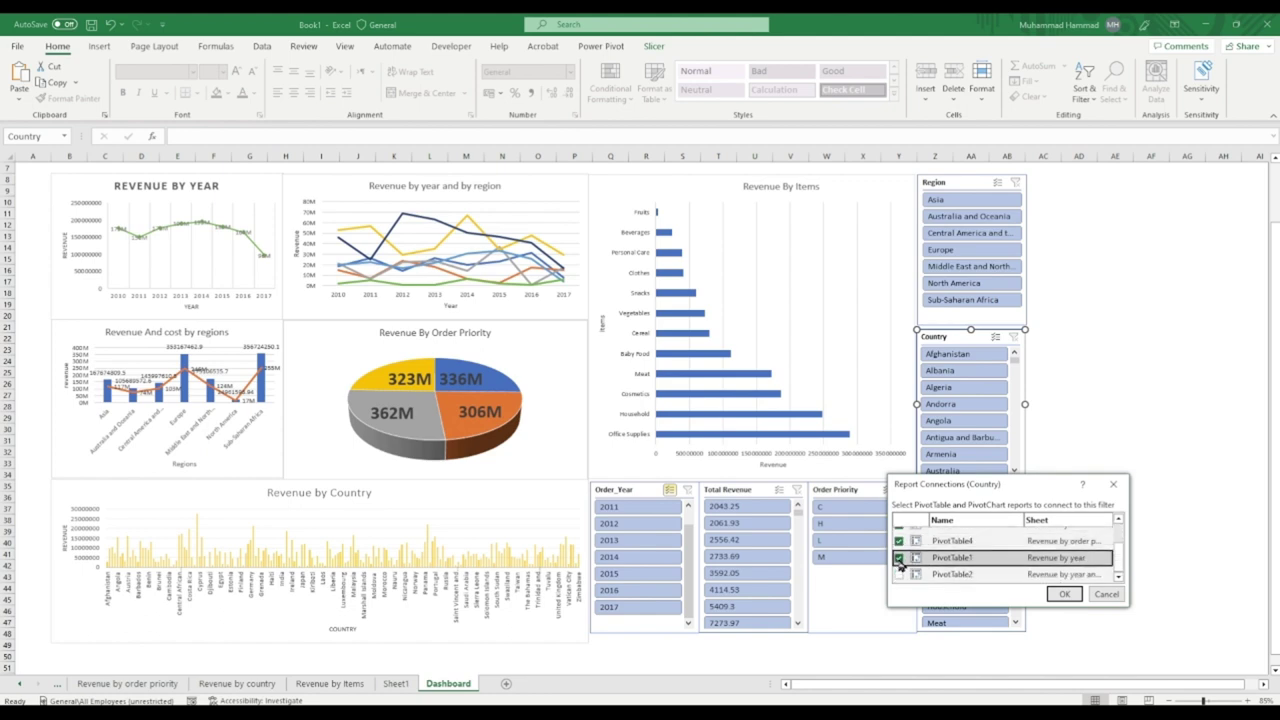
pyautogui.click(898, 574)
pyautogui.click(1064, 594)
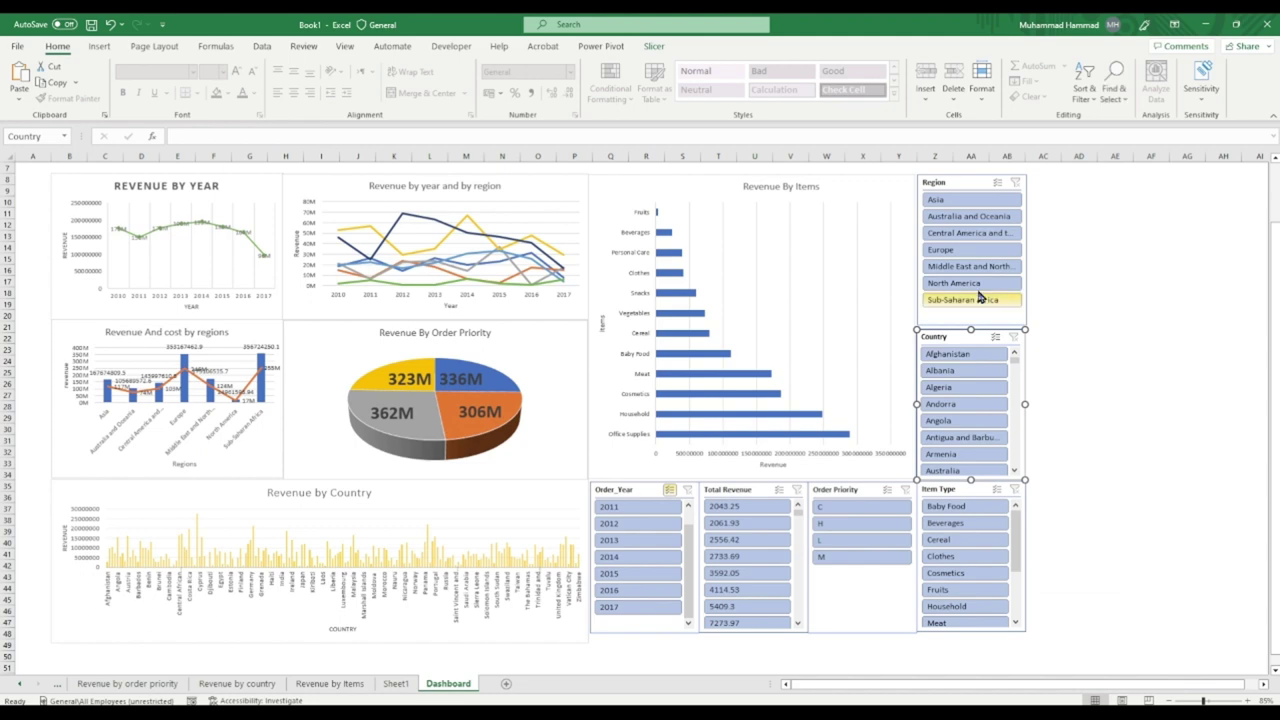
# Link the Region slicer to PivotTables 3, 5, 4, 1 and 2
pyautogui.rightClick(997, 185)
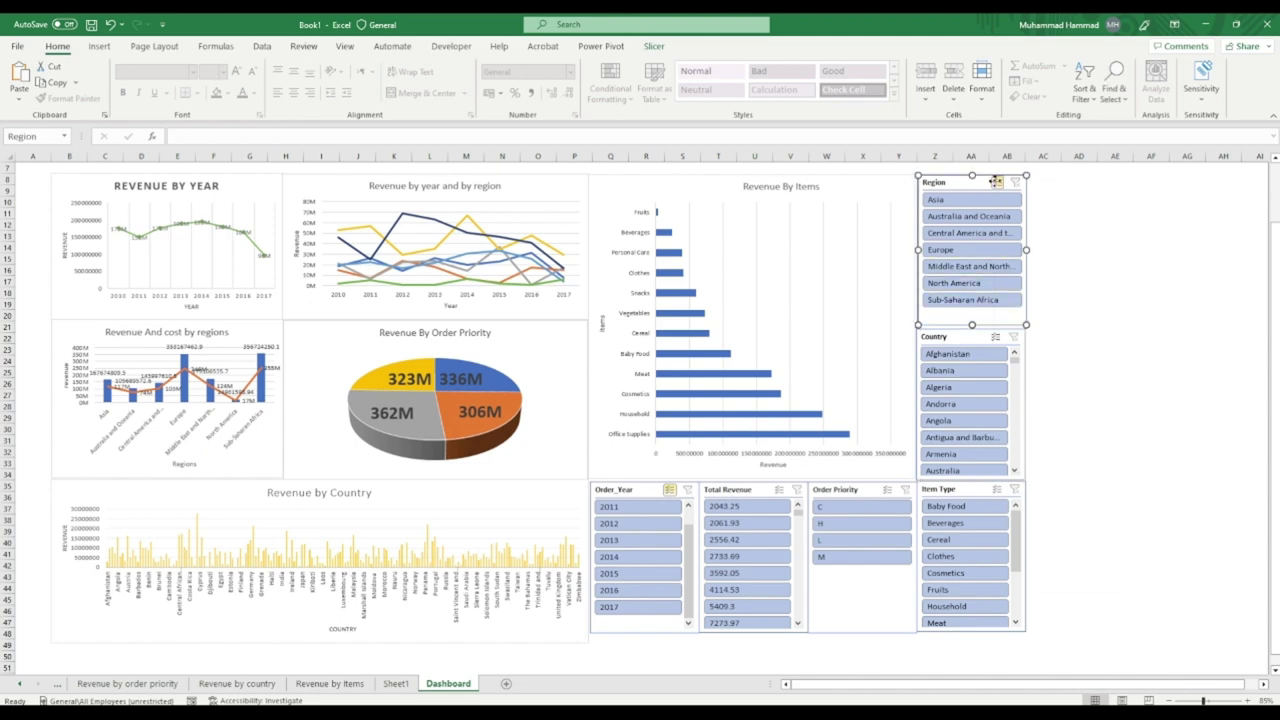
pyautogui.click(1039, 375)
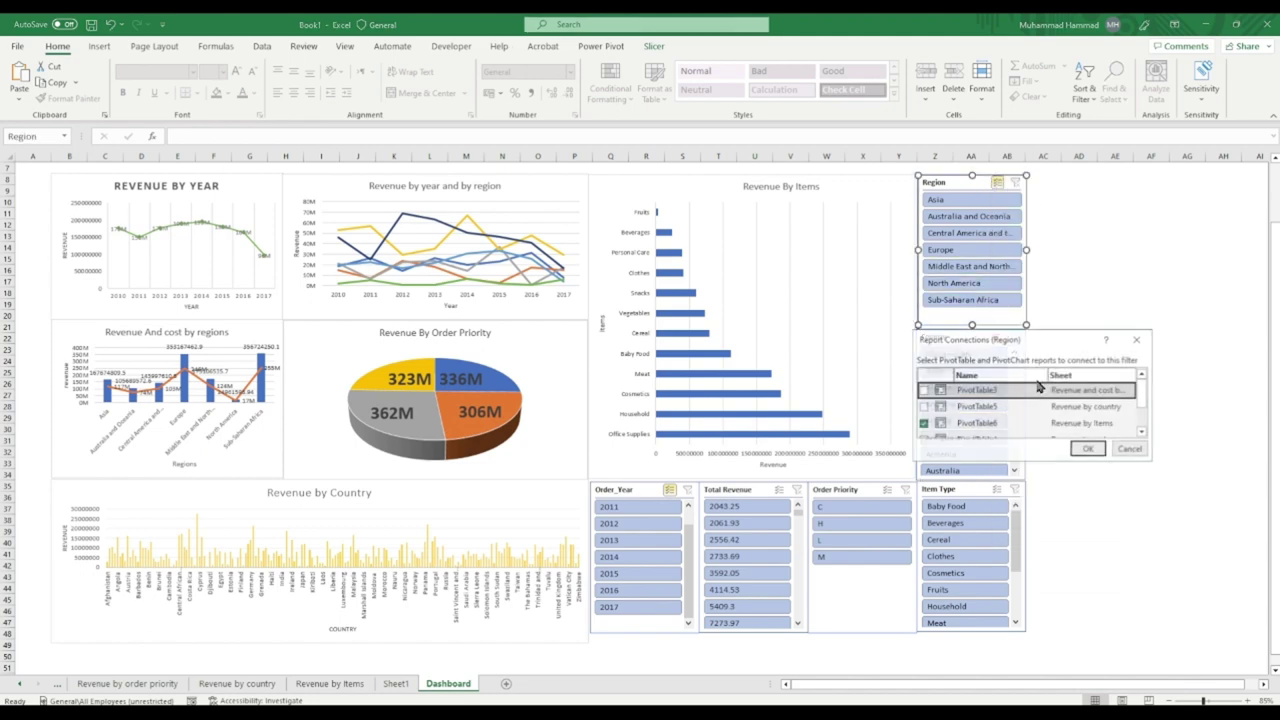
pyautogui.click(923, 390)
pyautogui.scroll(-1, 924, 400)
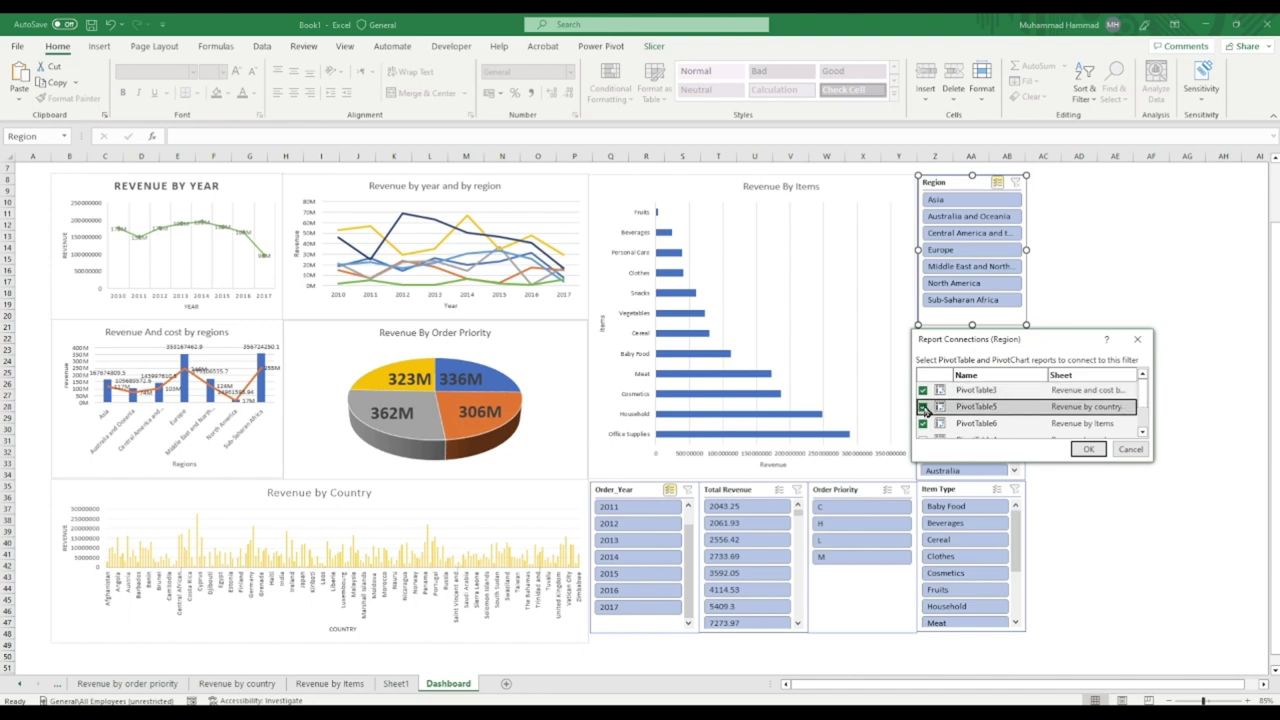
pyautogui.click(924, 407)
pyautogui.scroll(-1, 925, 403)
pyautogui.click(923, 396)
pyautogui.click(923, 412)
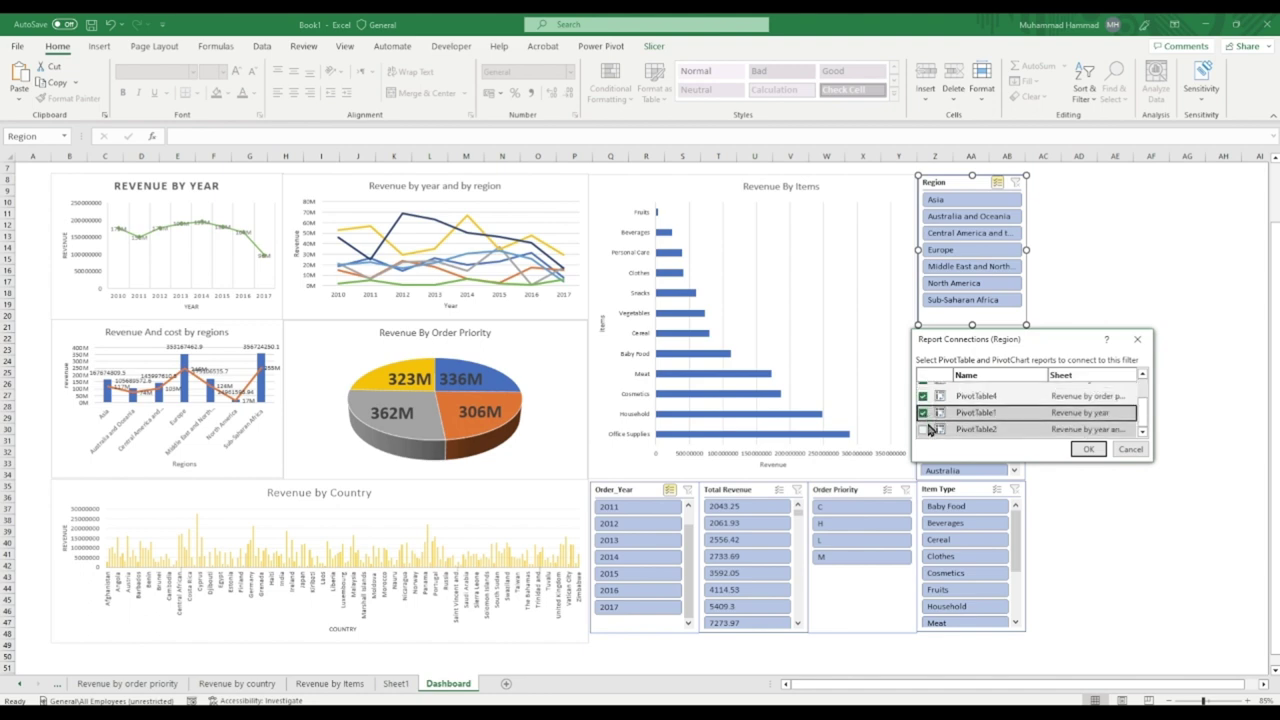
pyautogui.click(923, 429)
pyautogui.click(1088, 449)
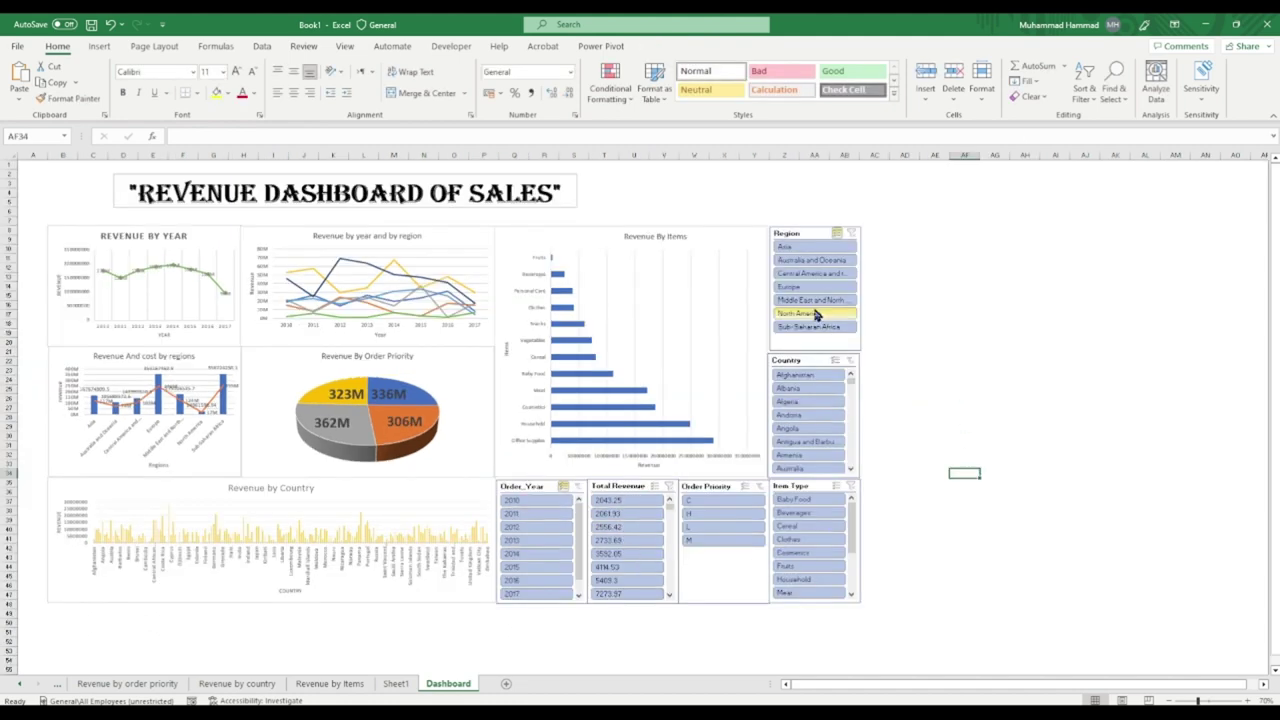
pyautogui.keyDown('ctrl'); pyautogui.click(516, 503); pyautogui.keyUp('ctrl')
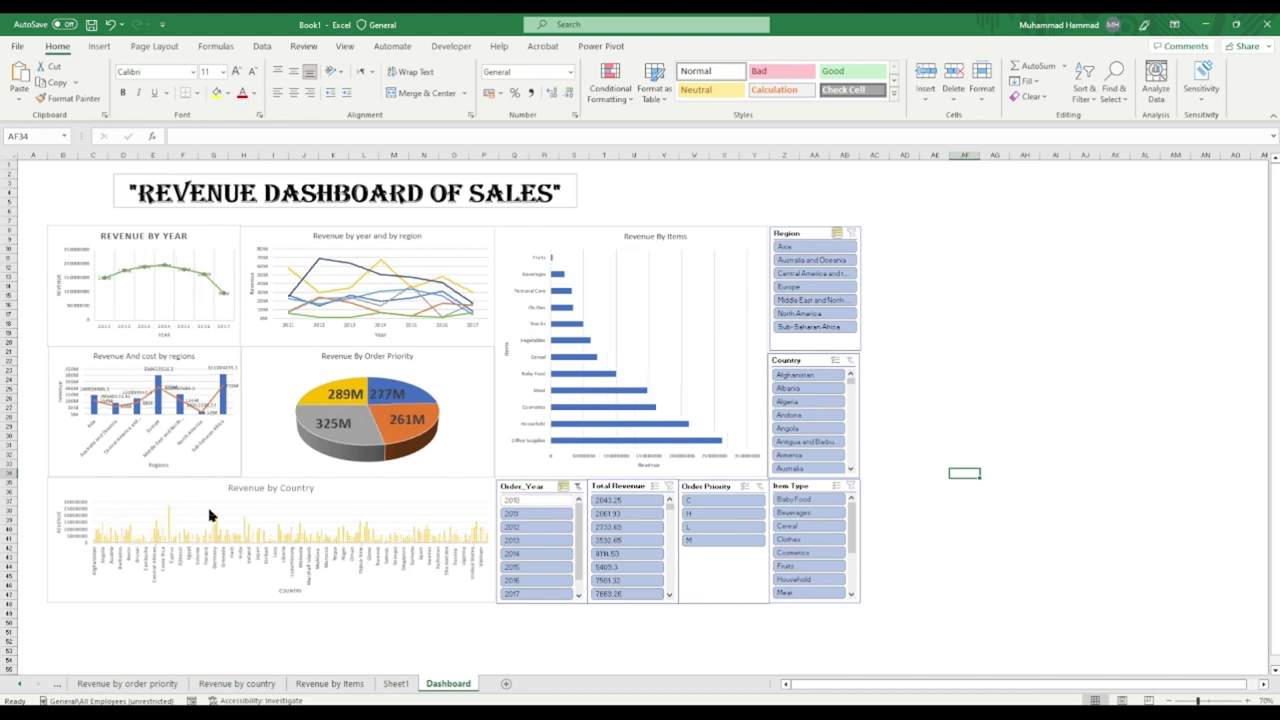
pyautogui.keyDown('ctrl'); pyautogui.click(540, 503); pyautogui.keyUp('ctrl')
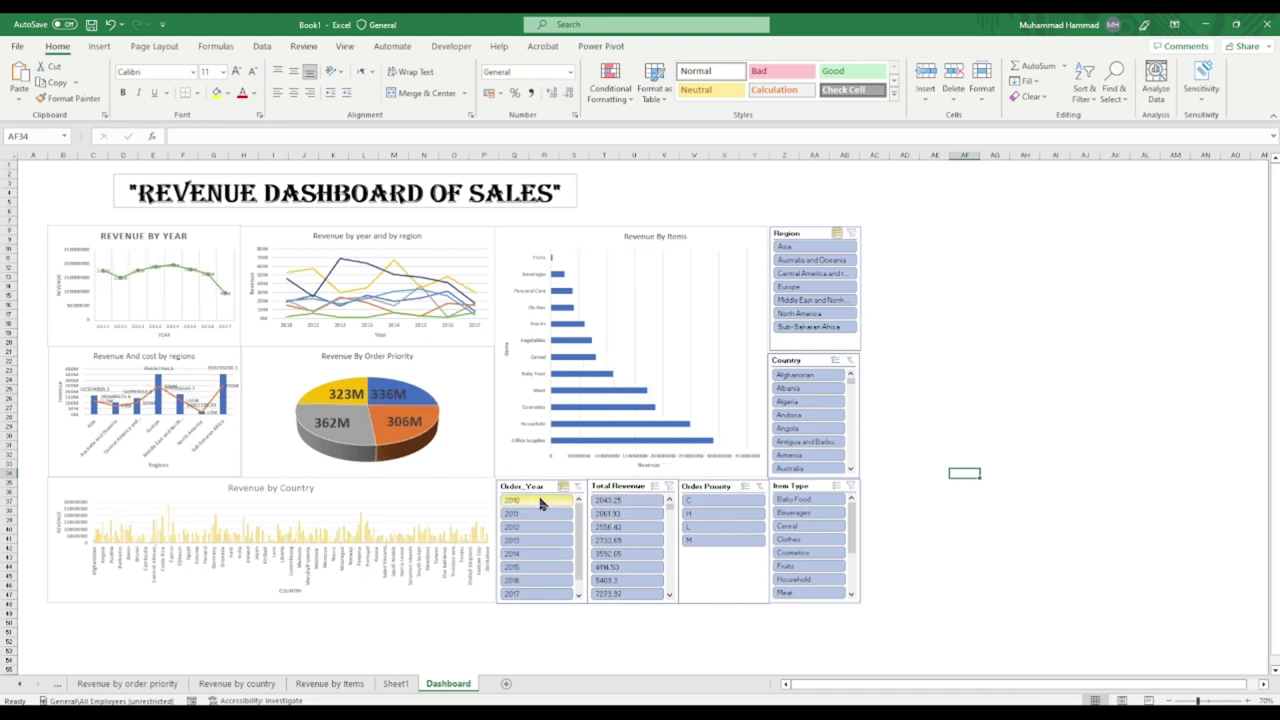
pyautogui.click(617, 501)
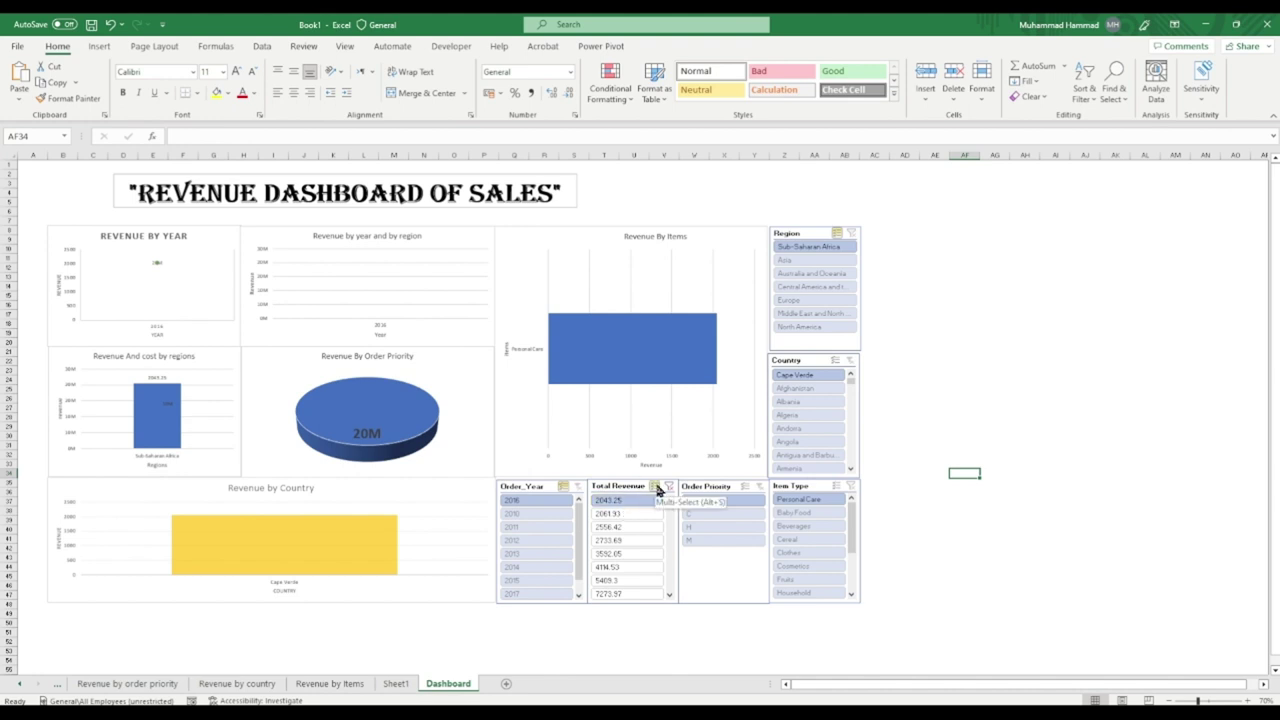
pyautogui.click(655, 510)
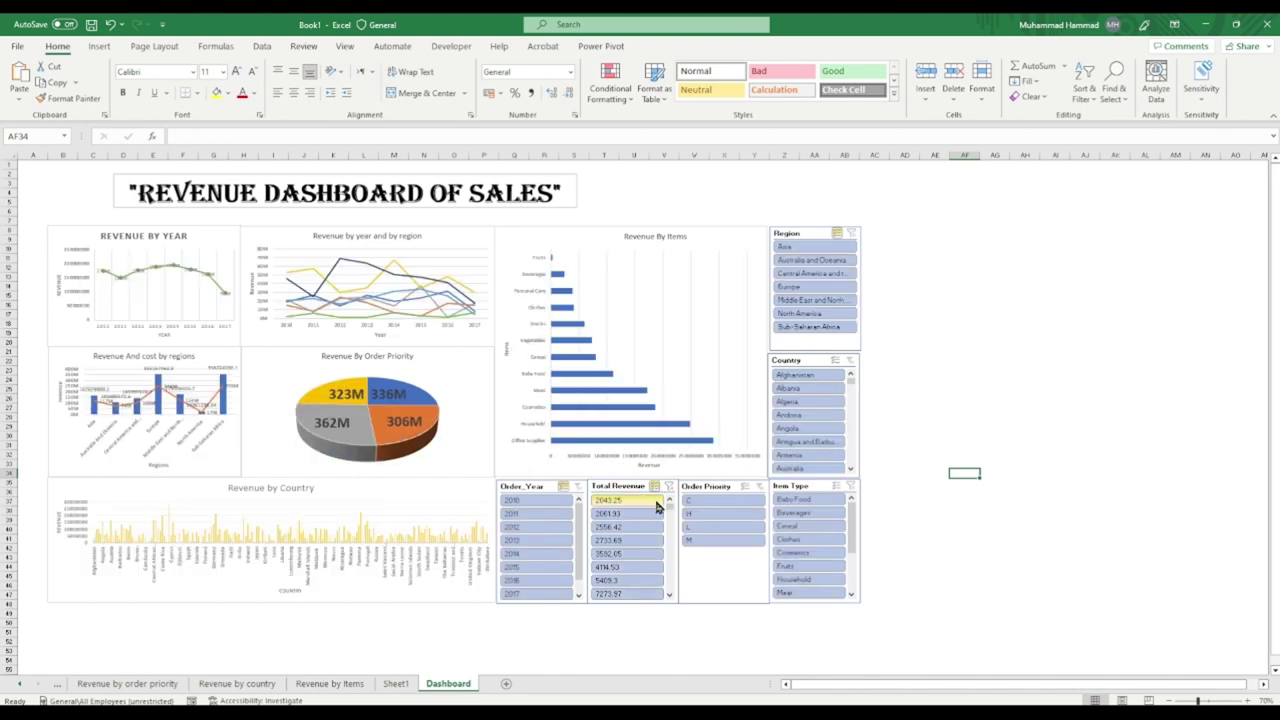
pyautogui.click(737, 519)
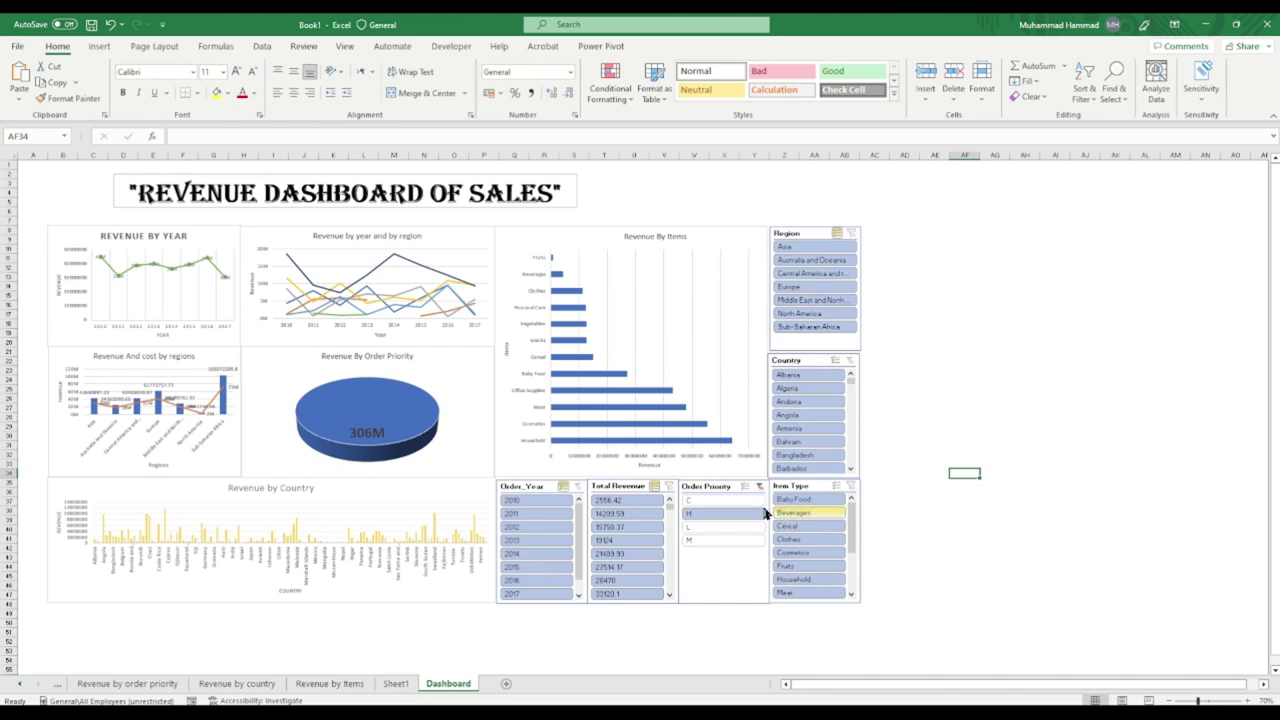
pyautogui.moveTo(736, 500); pyautogui.dragTo(737, 540)
pyautogui.click(803, 527)
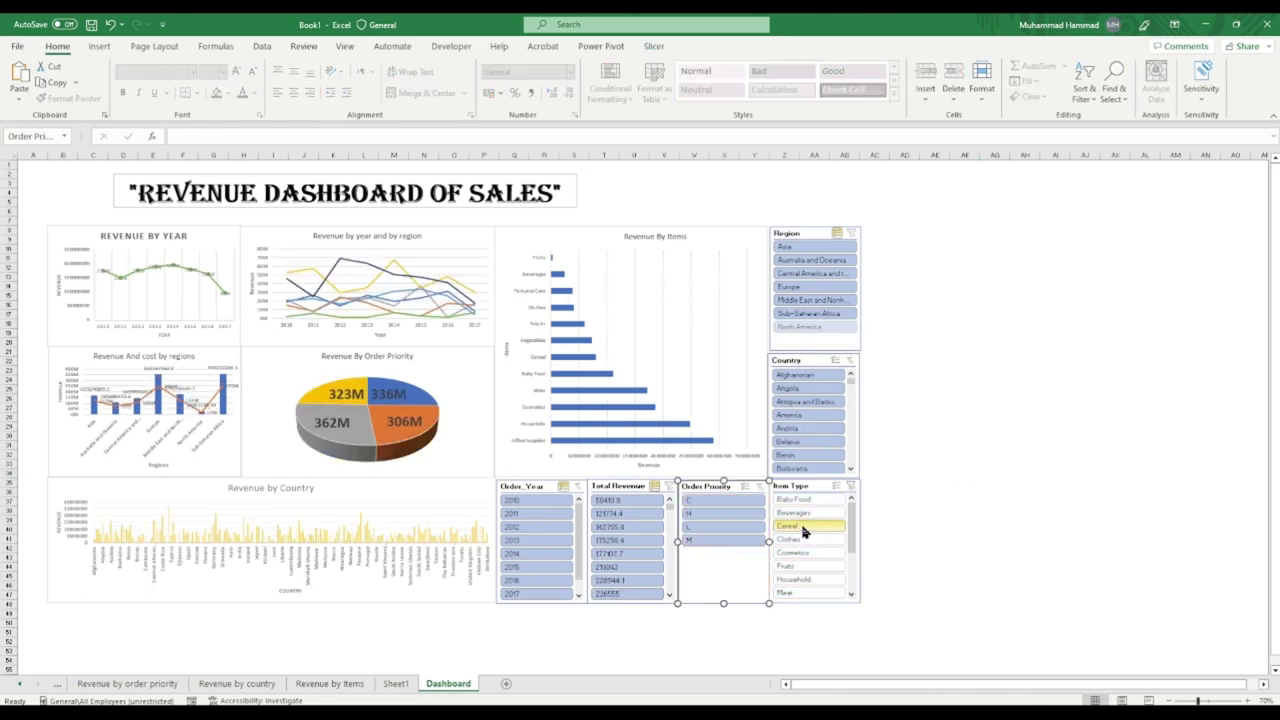
pyautogui.click(848, 485)
pyautogui.click(799, 389)
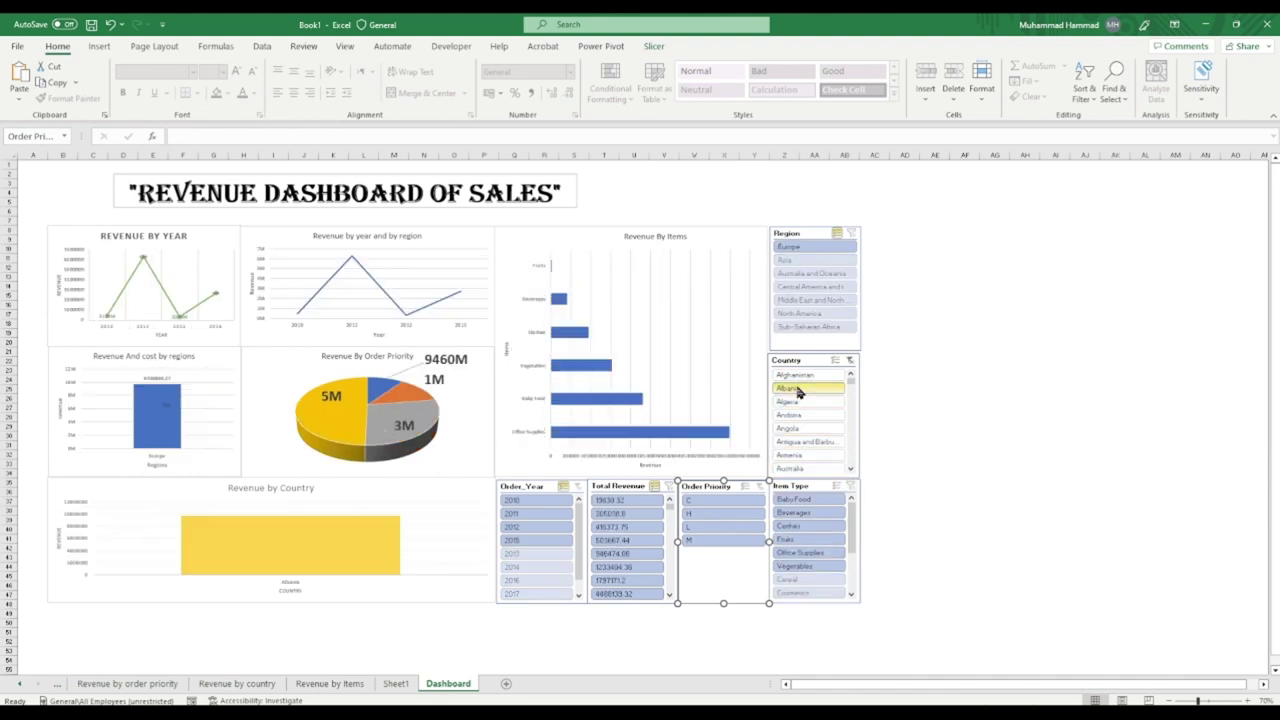
pyautogui.click(850, 360)
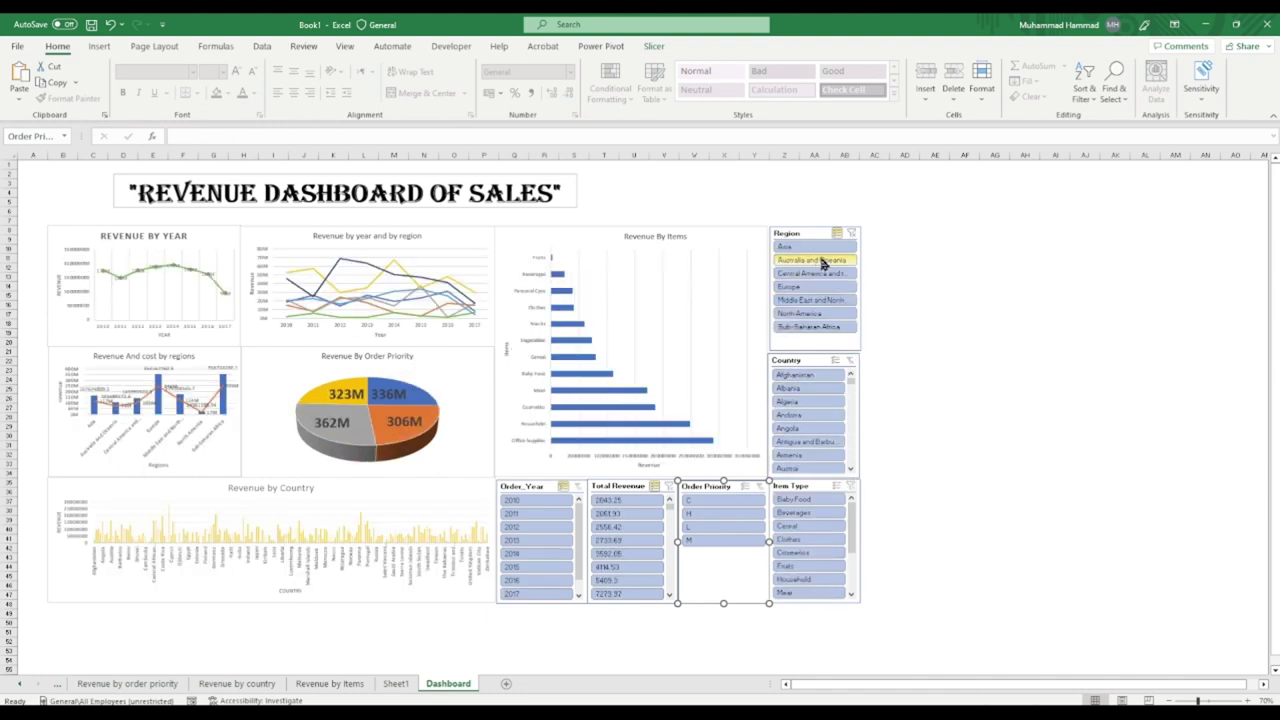
pyautogui.click(822, 260)
pyautogui.click(851, 234)
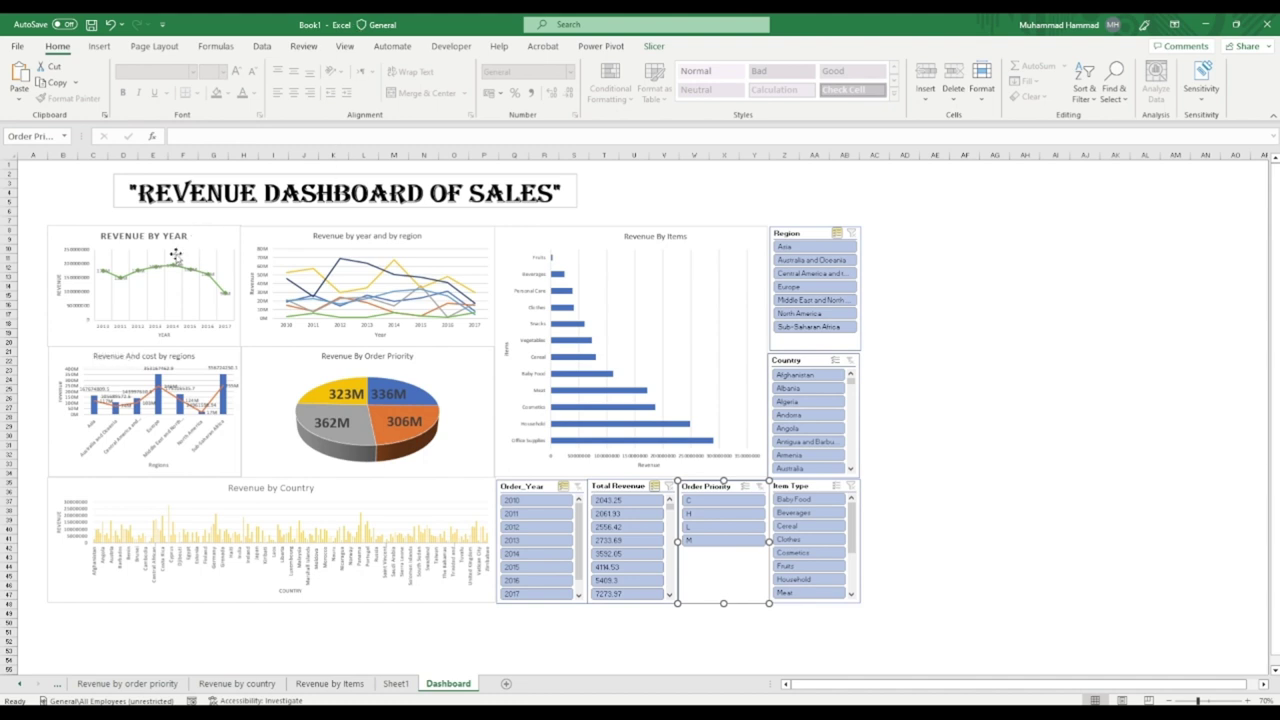
pyautogui.click(81, 325)
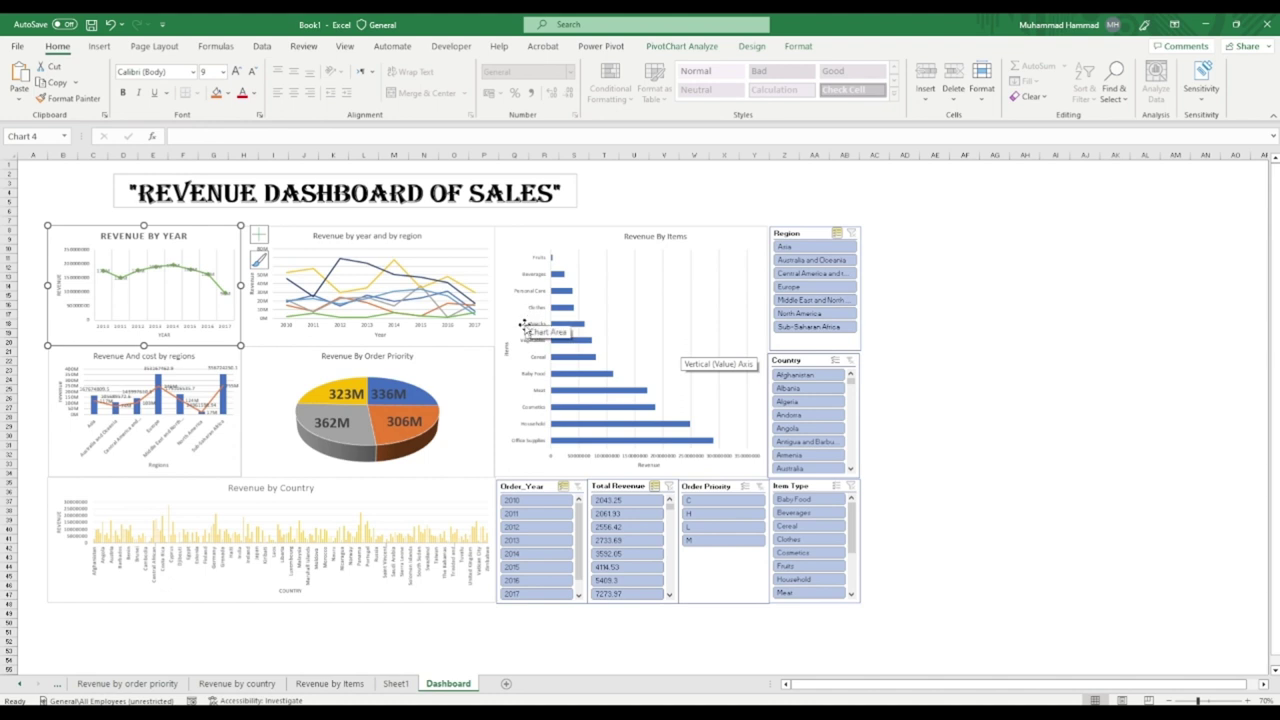
pyautogui.click(664, 211)
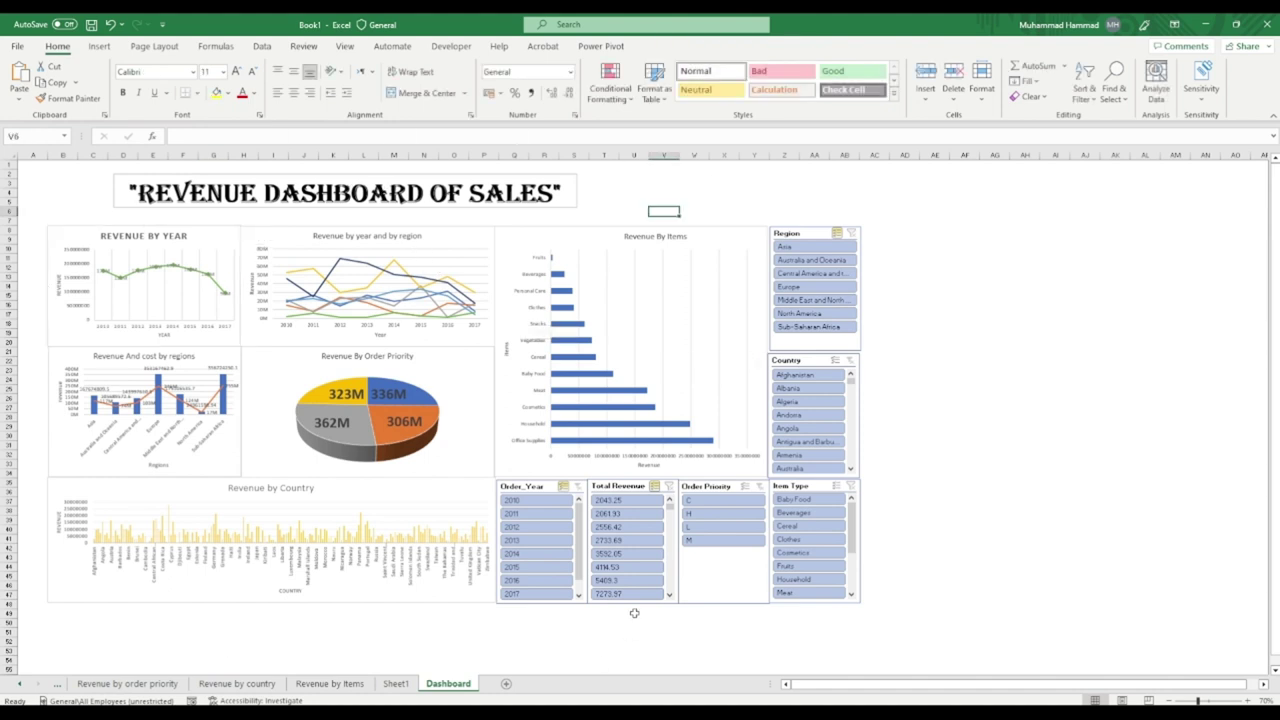